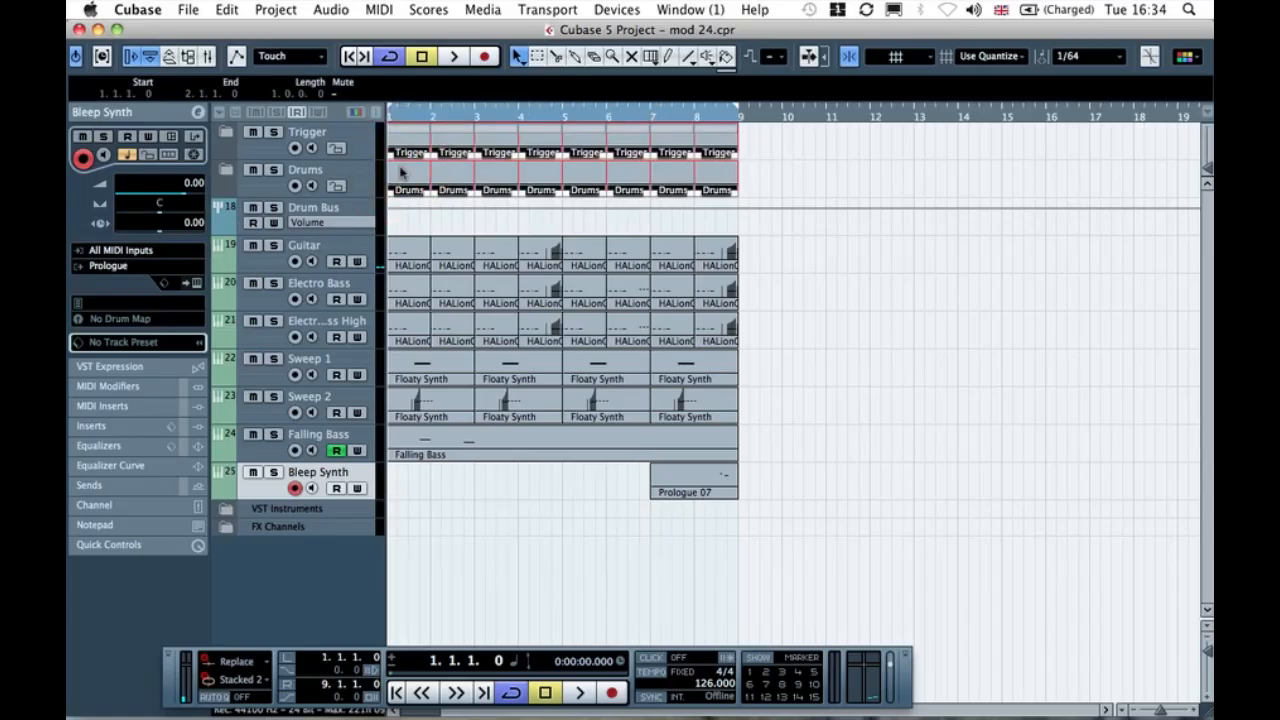
Step: Open the Pool and look at the vocal clips inside the Vocals folder, with the Drums folder collapsed
left_click(991, 249)
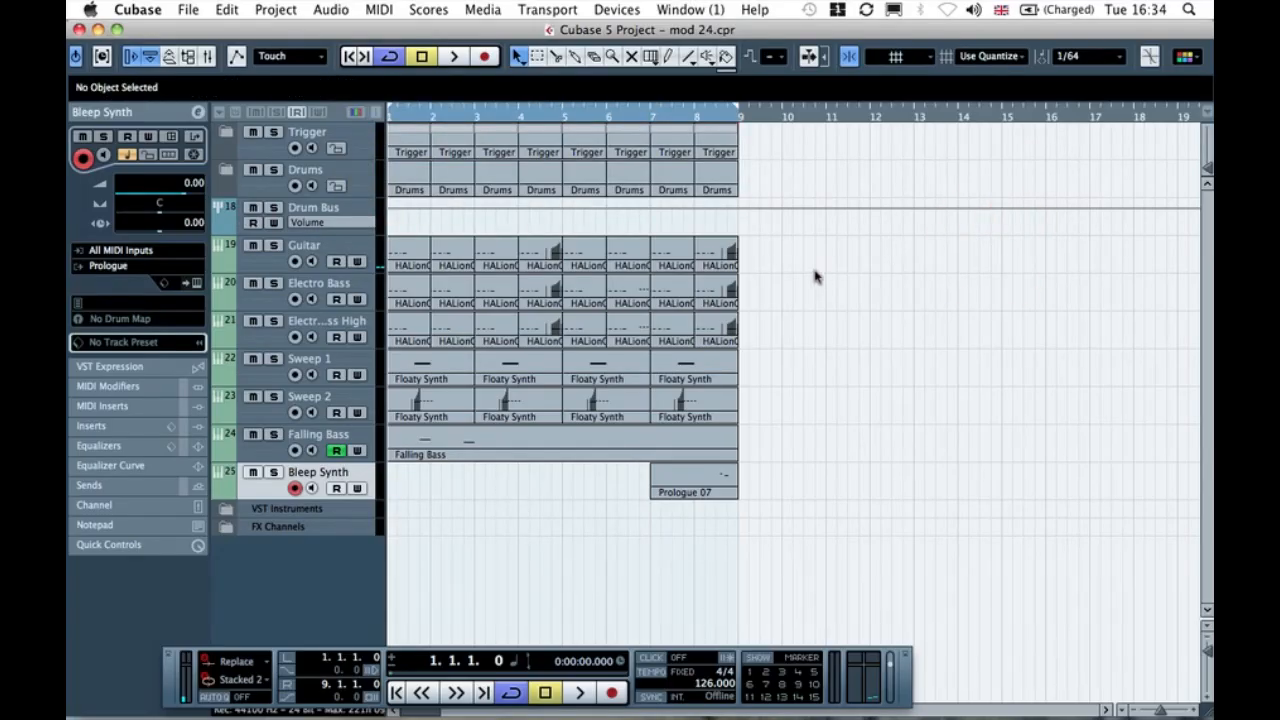
key("super+p")
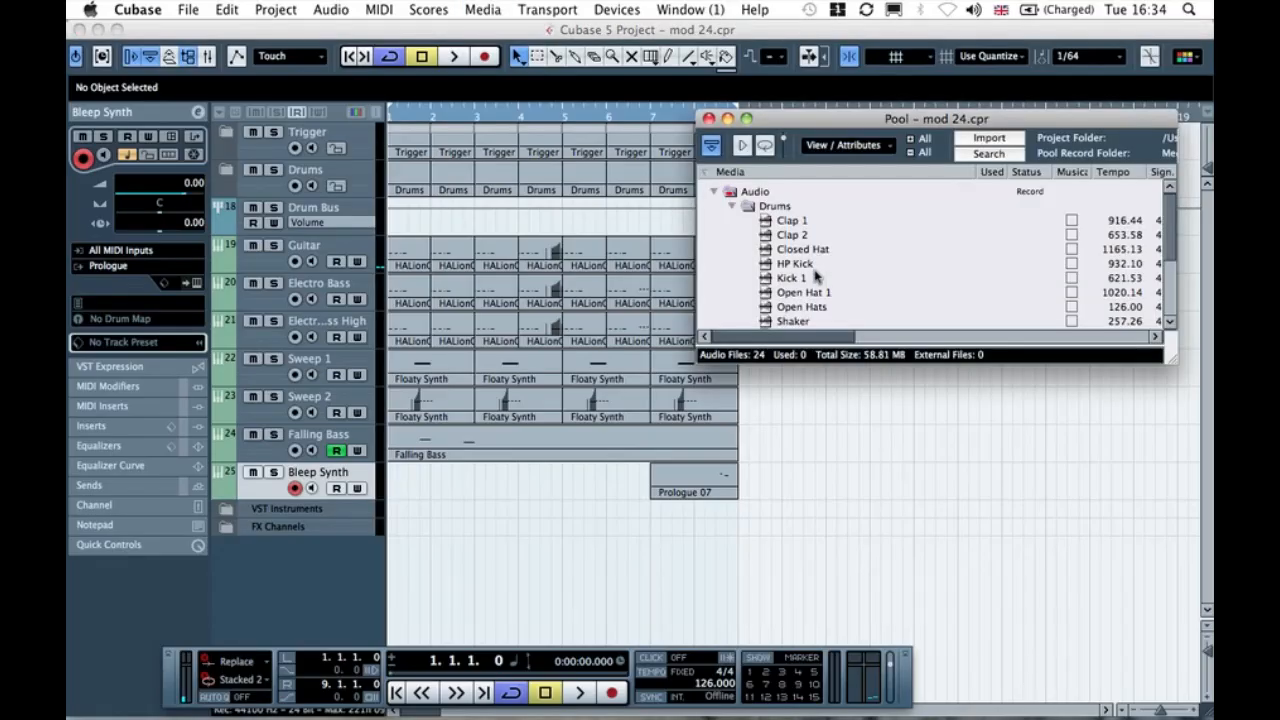
left_click(733, 205)
left_click(750, 207)
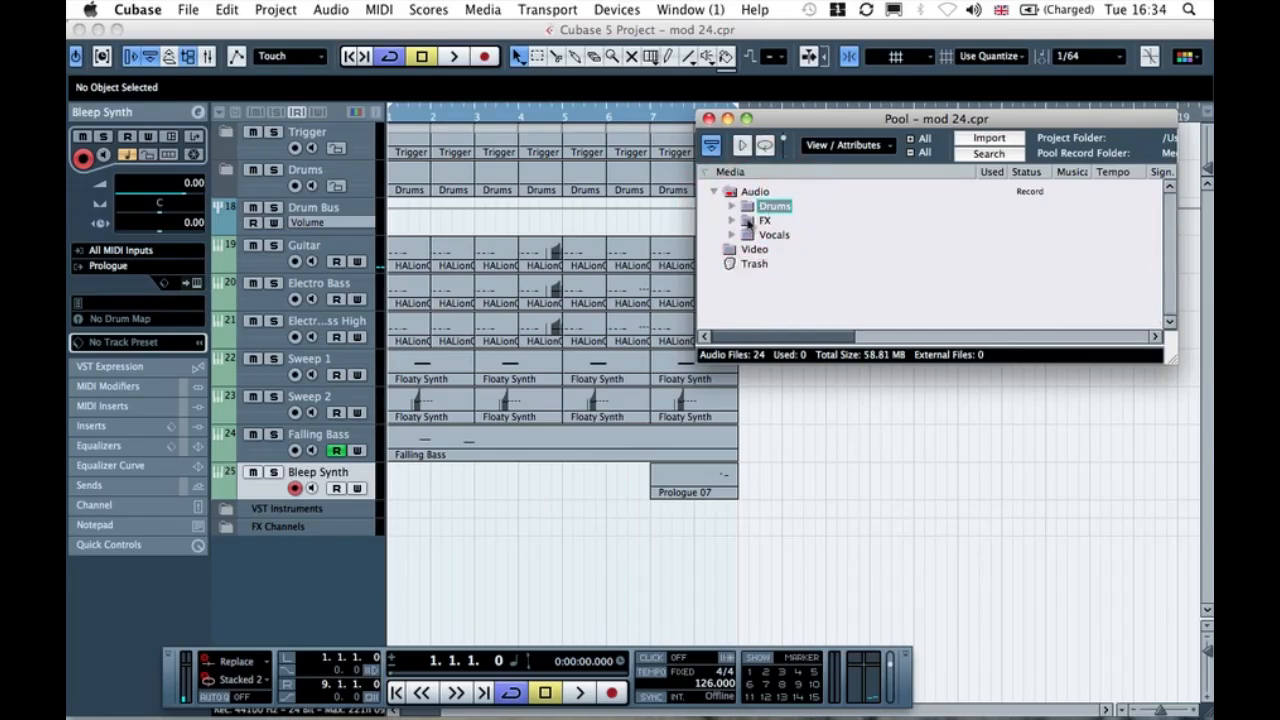
left_click(763, 221)
left_click(760, 234)
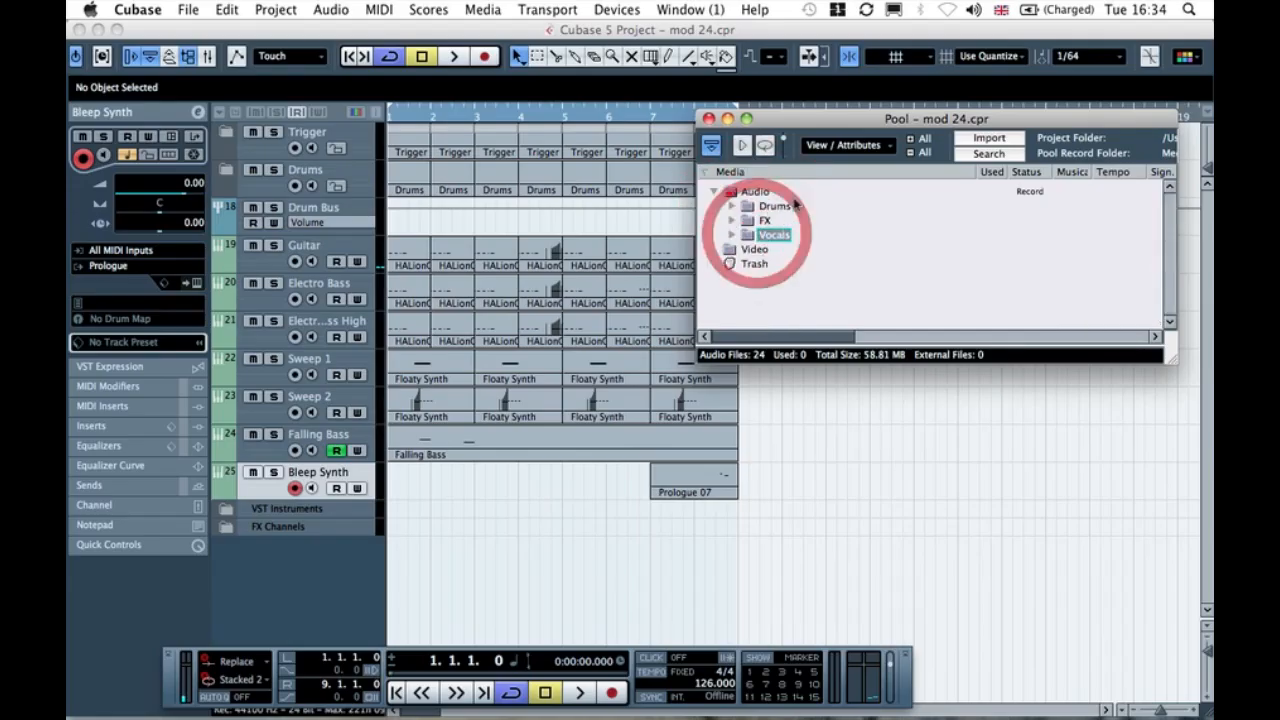
left_click(733, 234)
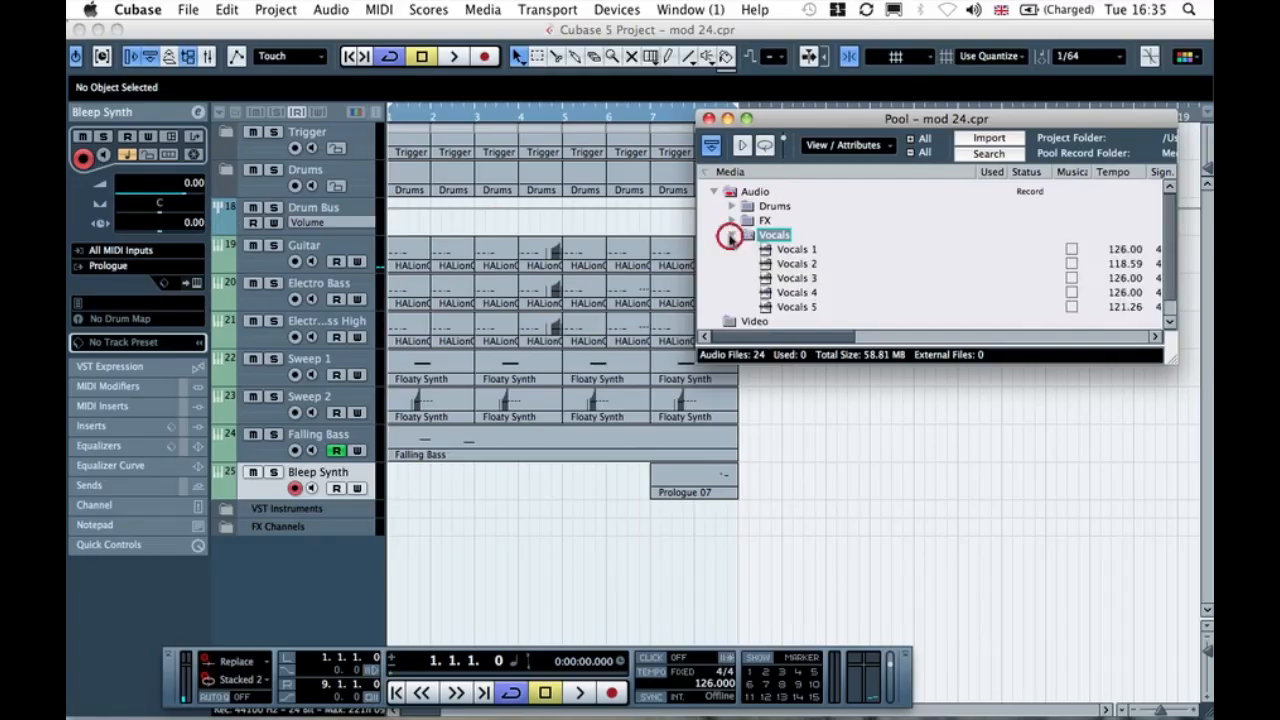
left_click(785, 252)
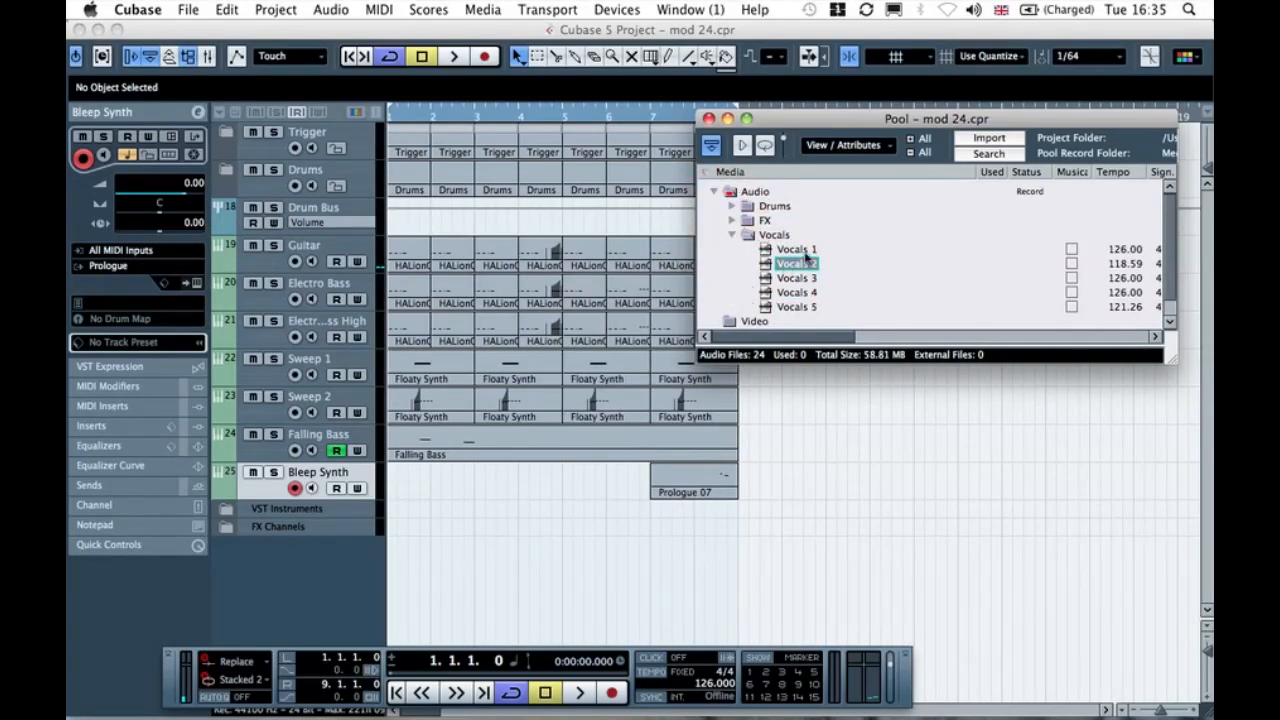
left_click(786, 254)
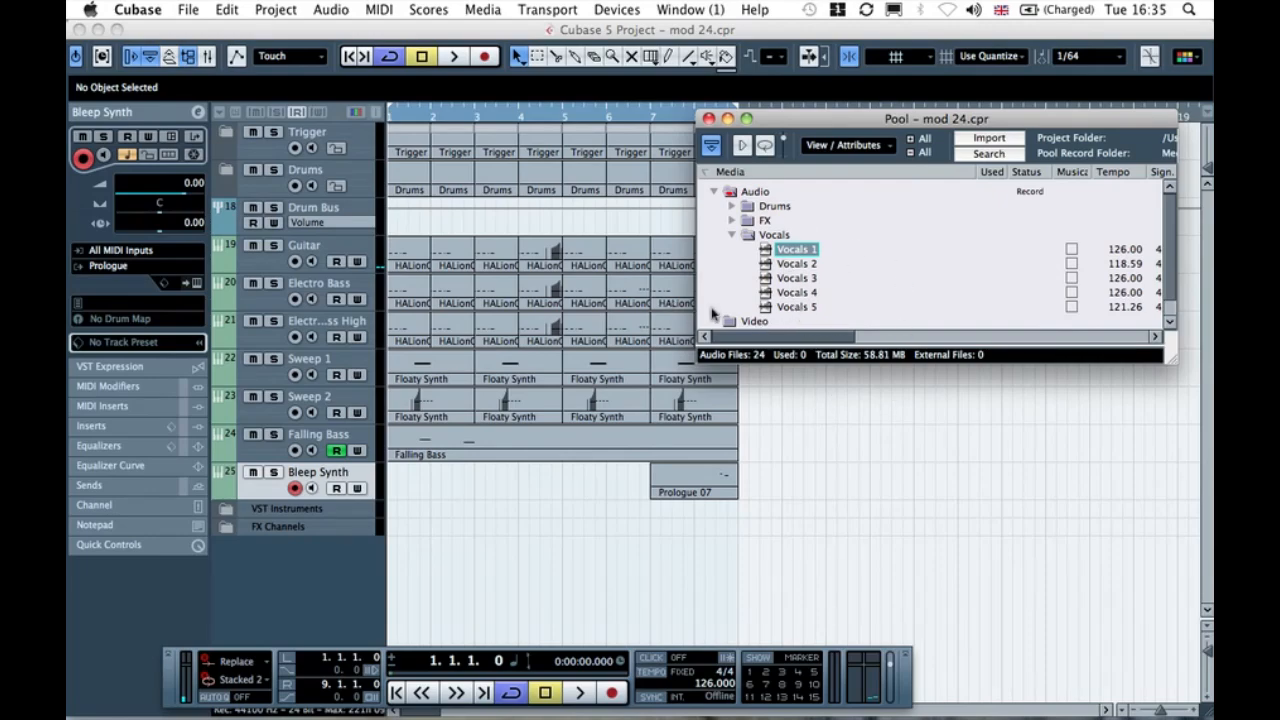
left_click(455, 518)
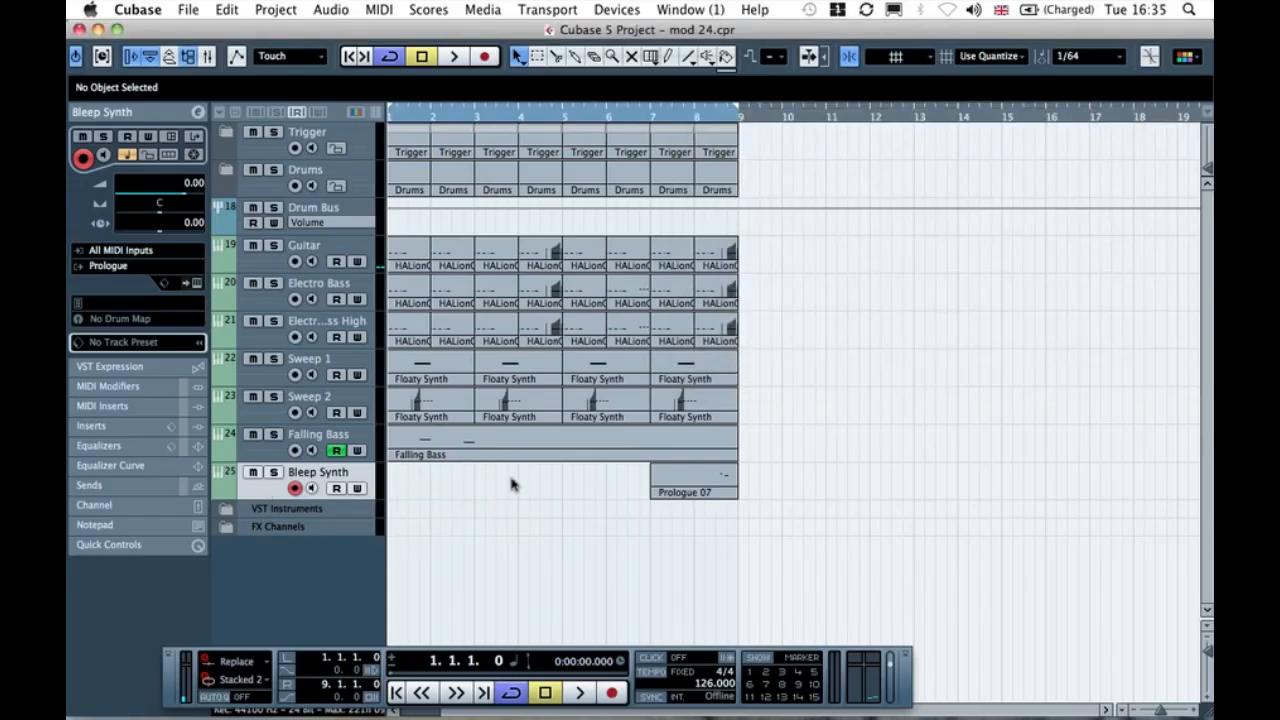
Step: Add a folder track named Vocals and place it directly below the Drum Bus track
left_click(252, 562)
right_click(252, 568)
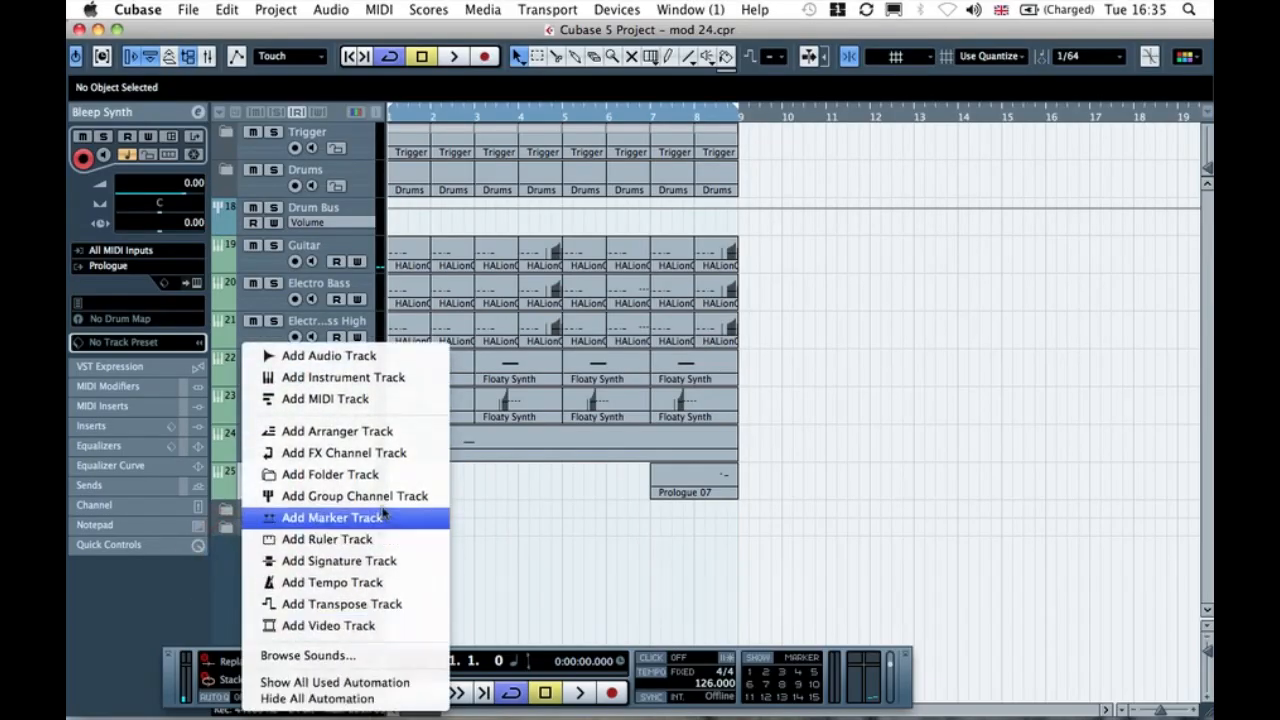
left_click(368, 475)
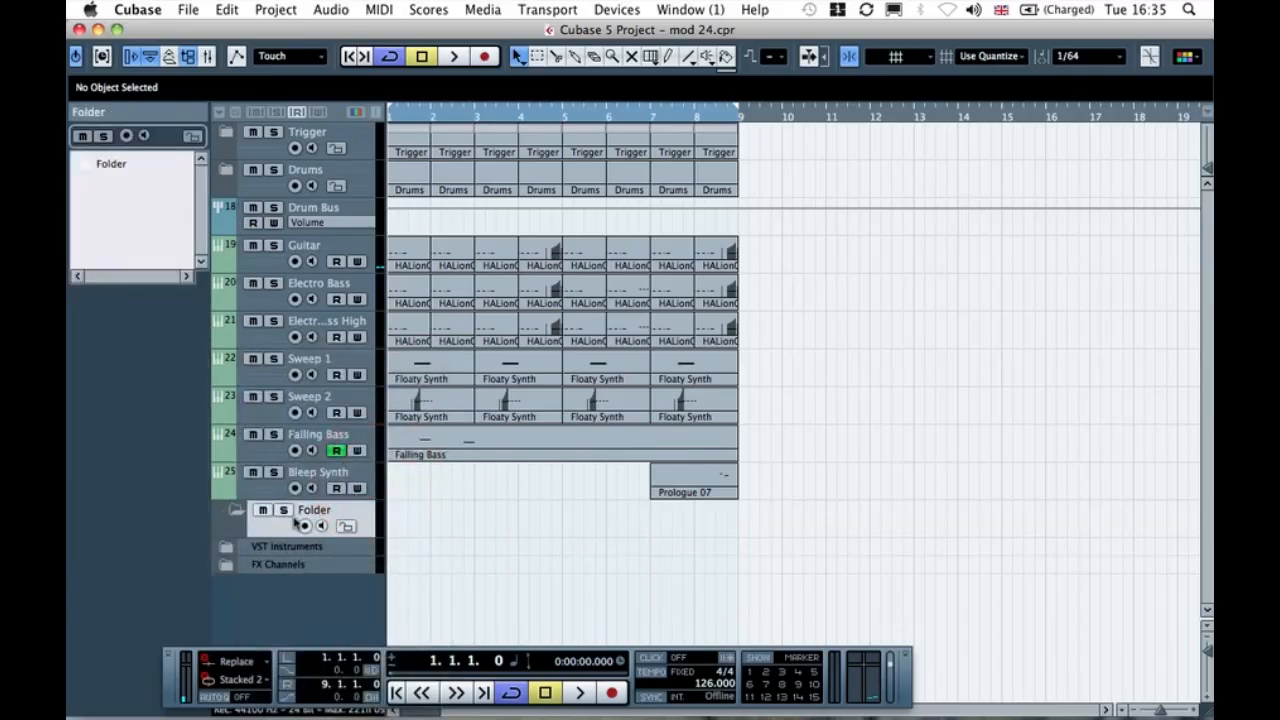
double_click(310, 510)
type("Voca")
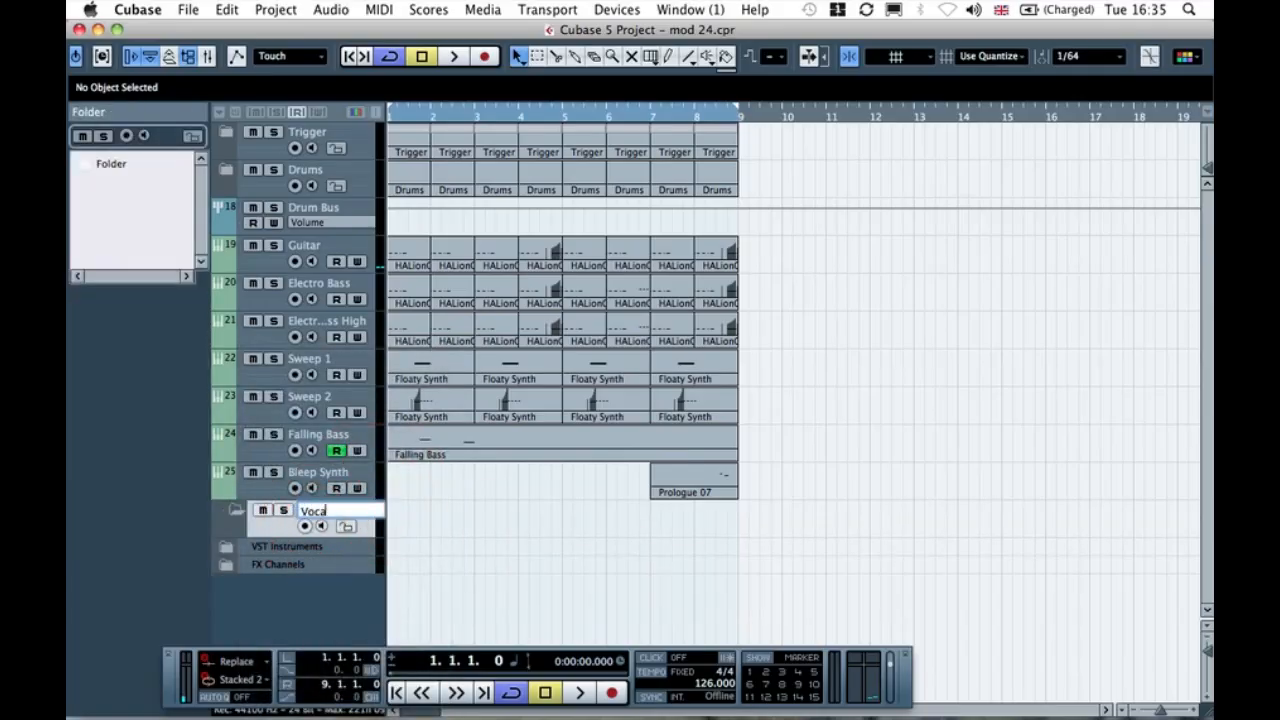
type("ls")
key("Return")
left_click_drag(272, 528, 278, 248)
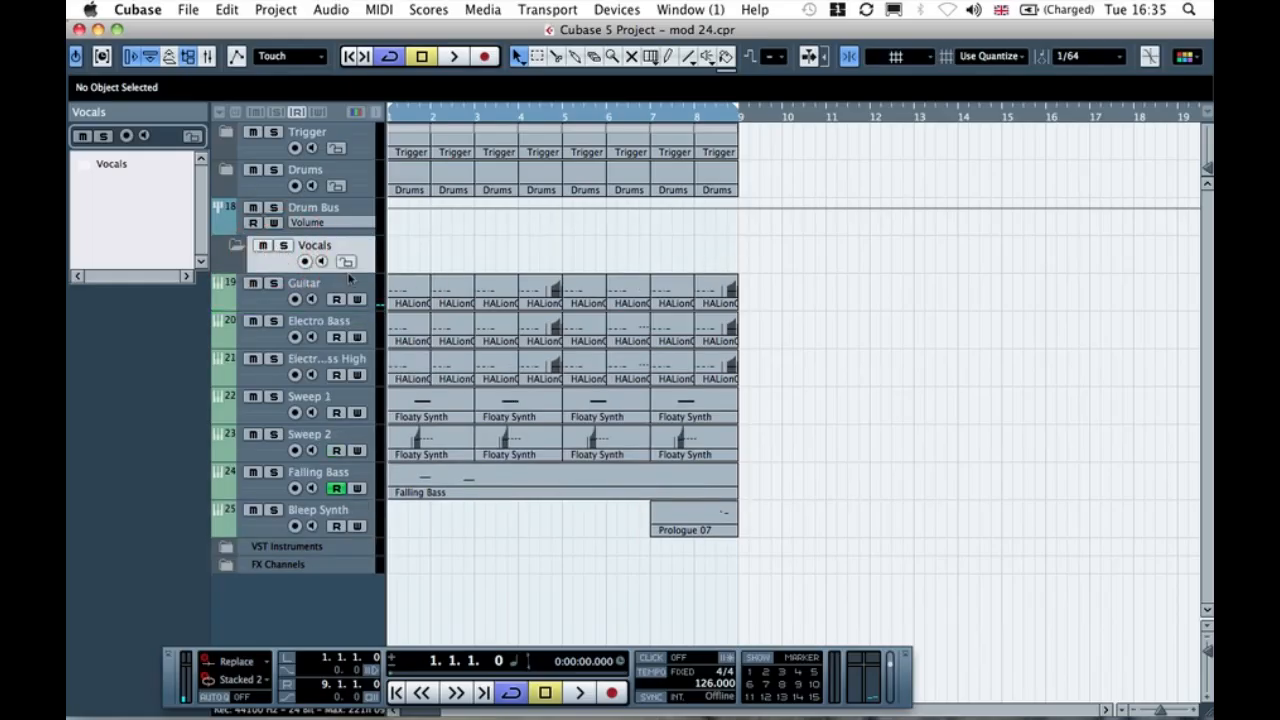
Step: Add five stereo audio tracks below the Vocals folder track
right_click(265, 260)
mouse_move(290, 258)
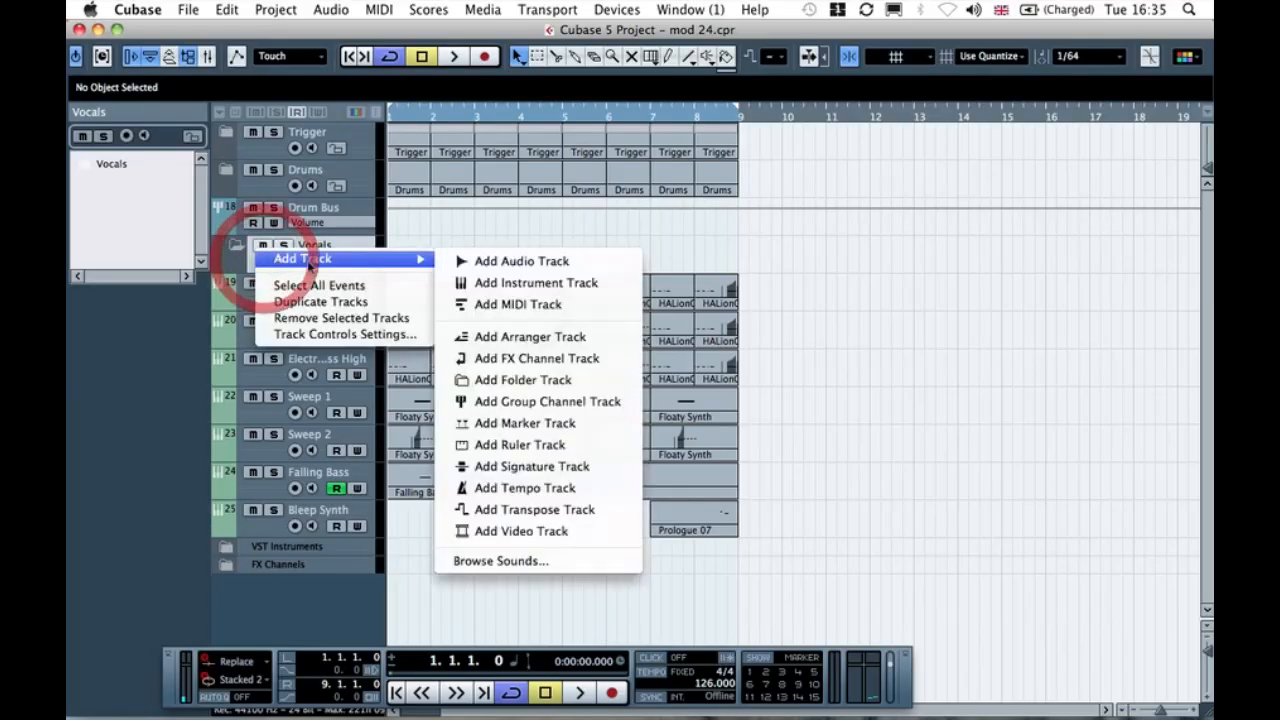
left_click(520, 257)
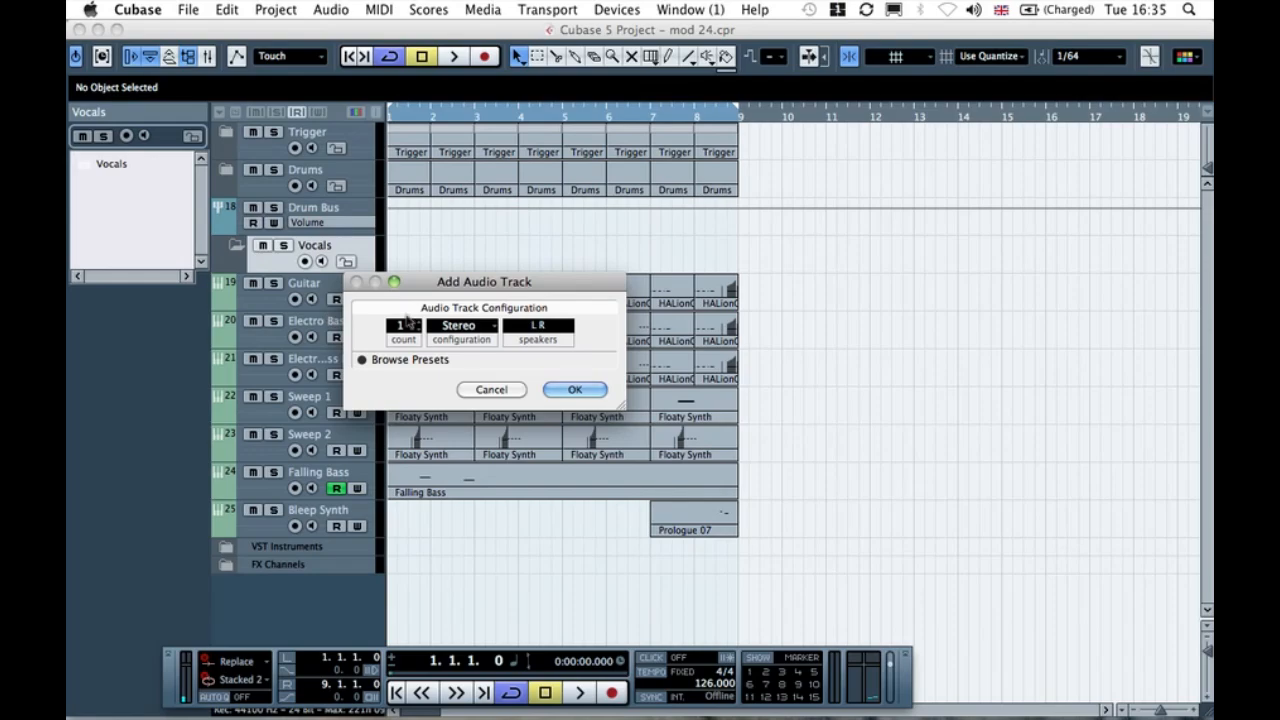
left_click(410, 328)
type("5")
left_click(428, 300)
left_click(580, 390)
left_click(477, 347)
Step: Rename the first two new audio tracks as Vocals 1 and Vocals 2
double_click(334, 283)
type("Vocals")
key("Return")
double_click(332, 286)
left_click(332, 286)
type("1")
key("Return")
double_click(314, 321)
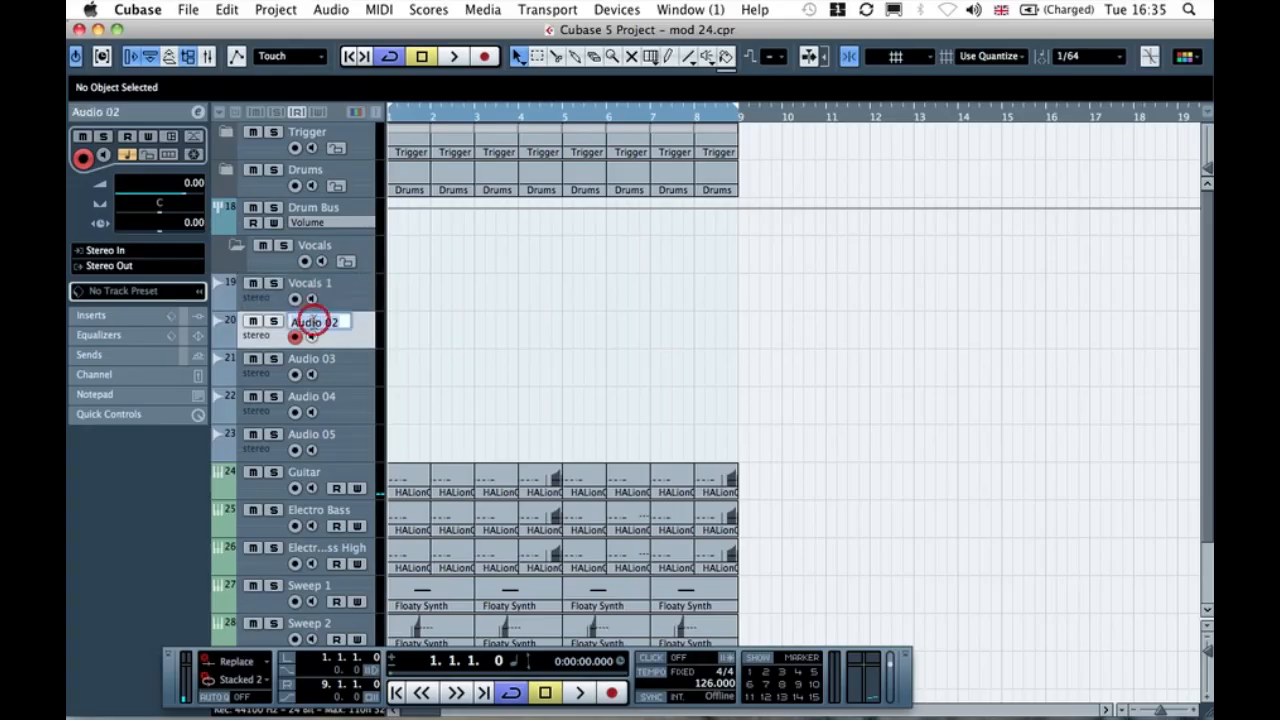
type("Vocals 2")
key("Return")
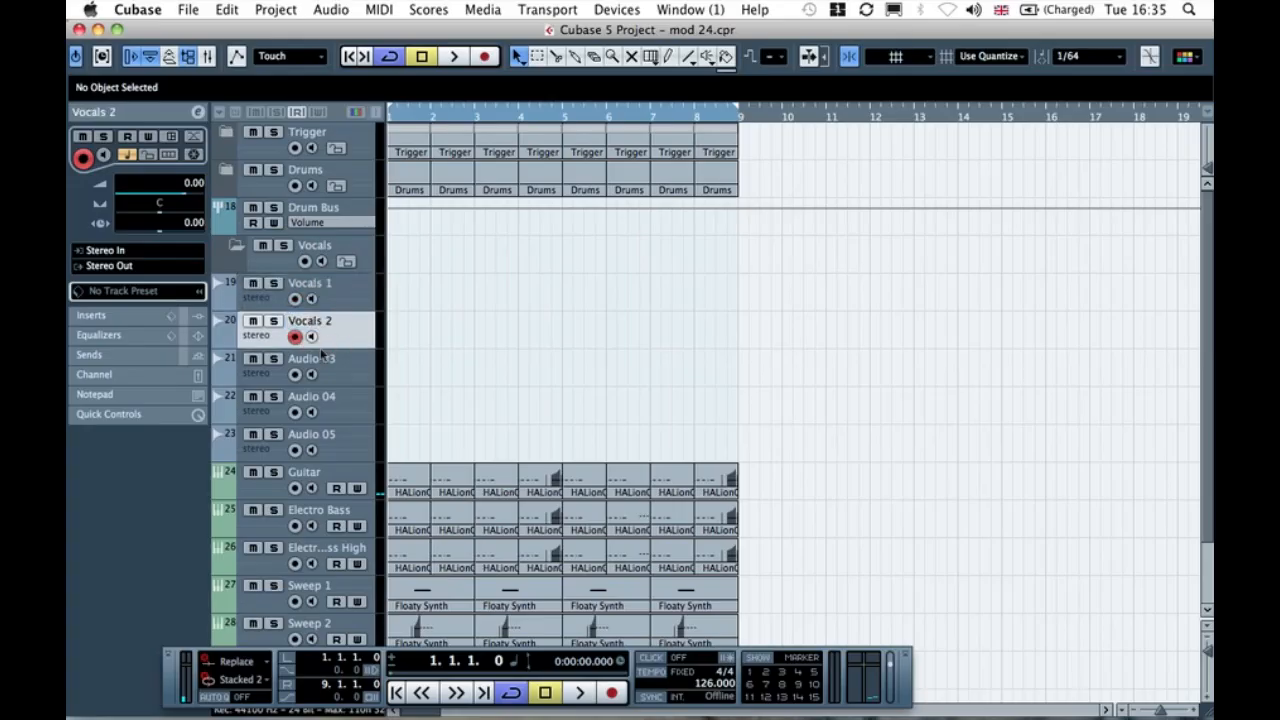
Step: Rename the third new audio track as Vocals 3
left_click(321, 355)
double_click(321, 358)
type("Vocals")
key("Return")
double_click(321, 359)
type("3")
key("Tab")
Step: Rename the last two new audio tracks as Vocals 4 and Vocals 5
type("V")
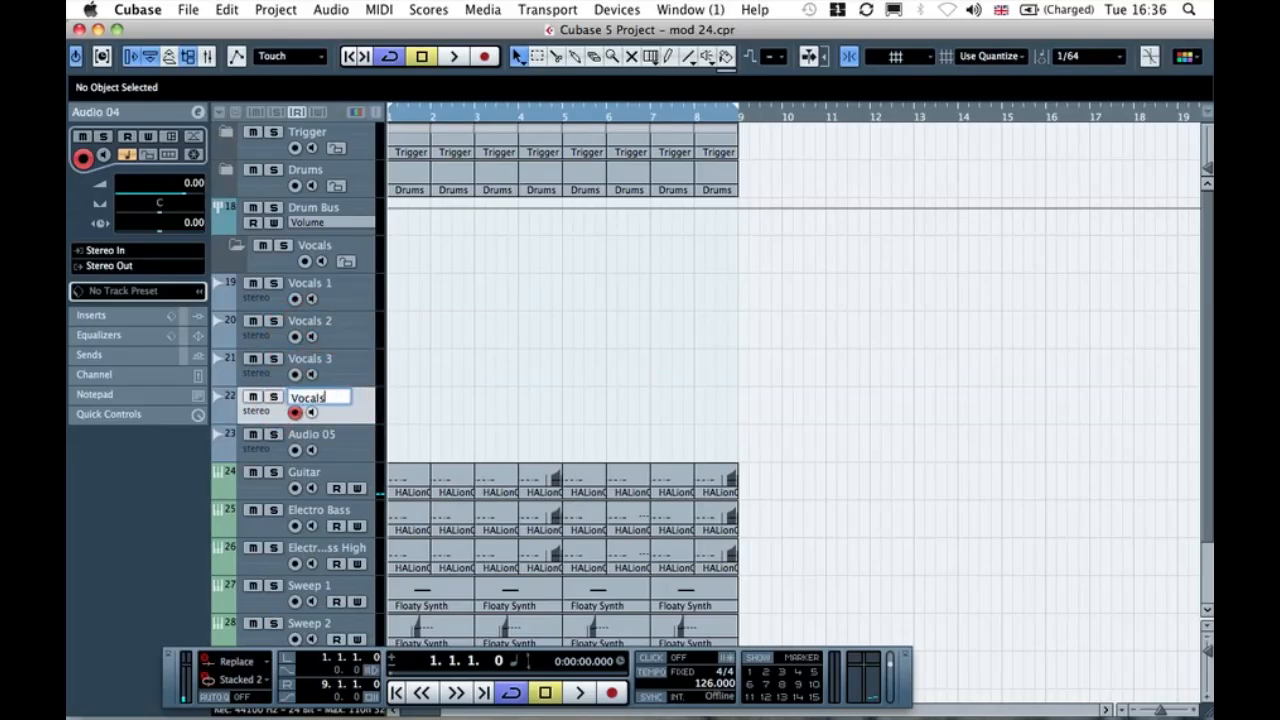
type("ocals 4")
key("Tab")
type("V")
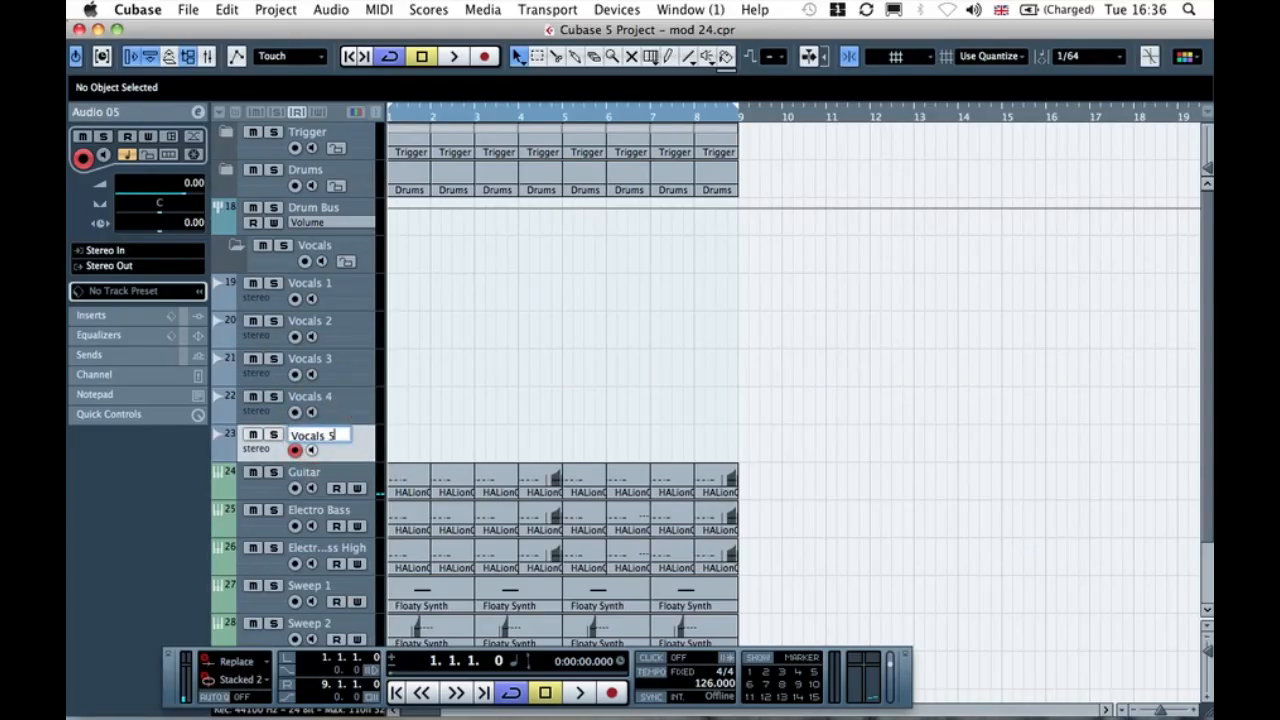
type("ocals 5")
key("Return")
left_click(268, 452)
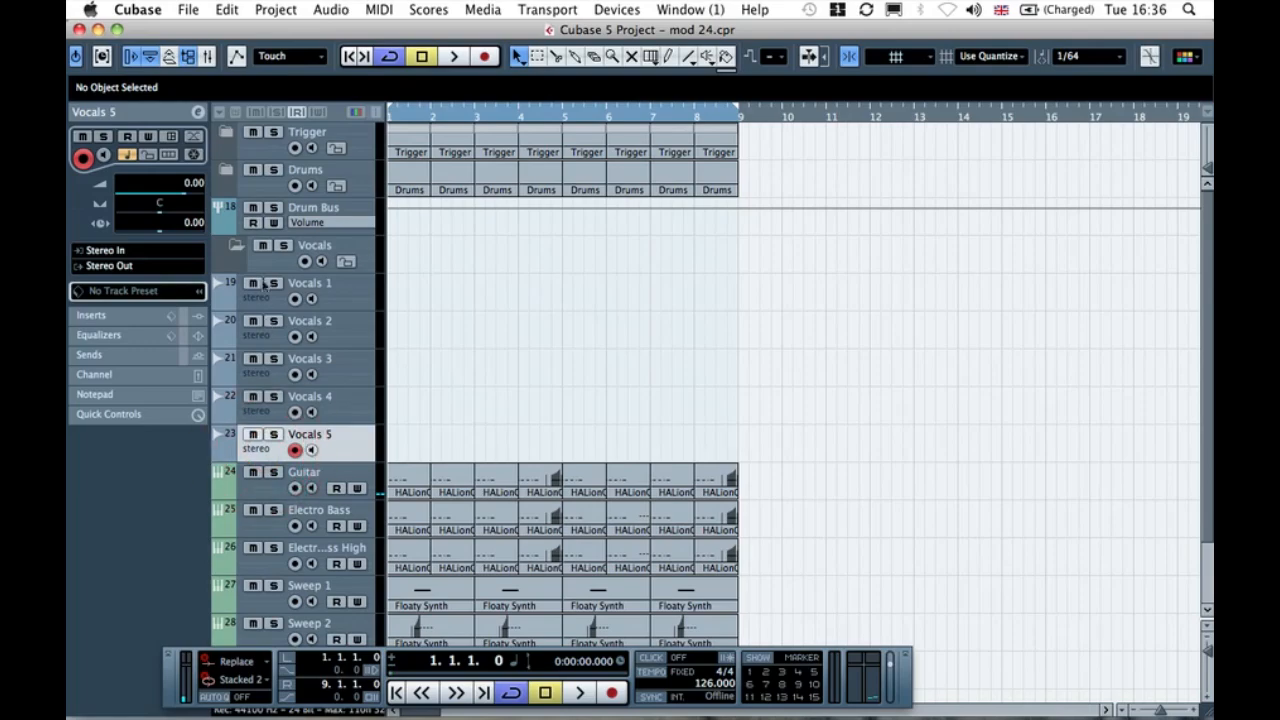
left_click(268, 305, "shift")
left_click_drag(266, 303, 267, 298)
left_click(423, 412)
left_click(337, 452)
left_click(423, 391)
Step: Move all five tracks, Vocals 1 through Vocals 5, together into the Vocals folder track
left_click(267, 452)
left_click(264, 306, "shift")
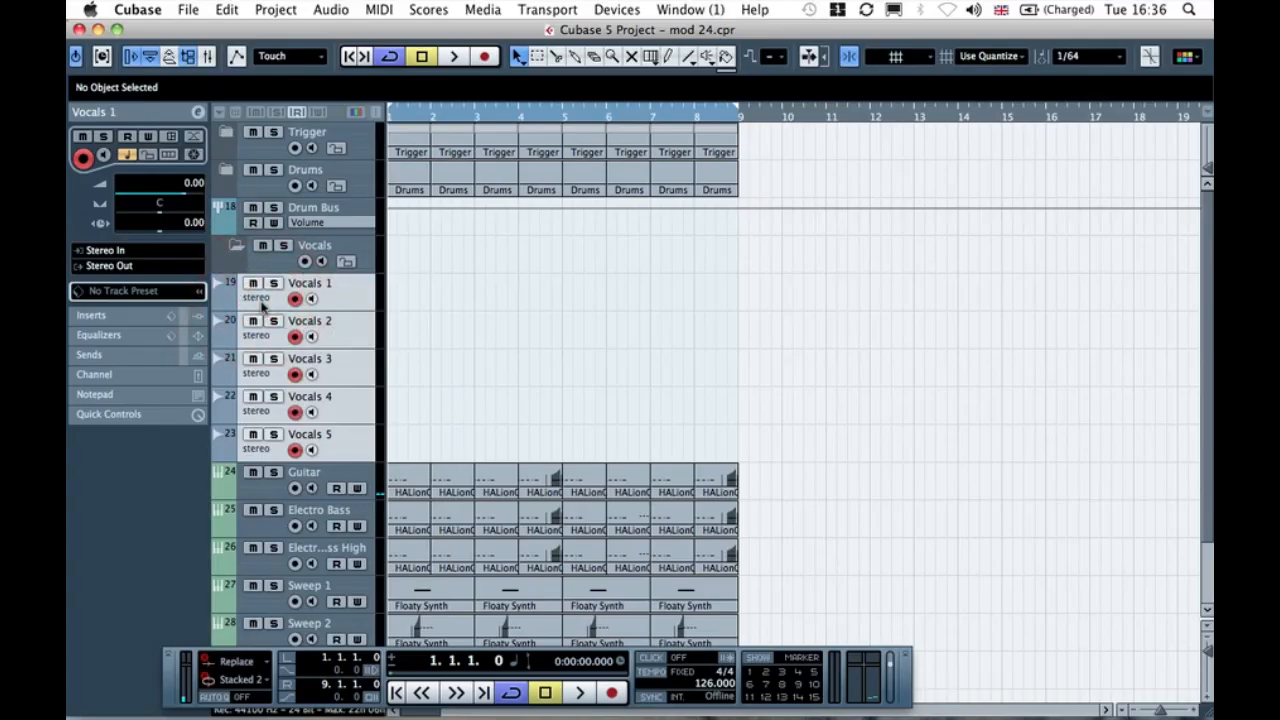
left_click_drag(260, 305, 273, 265)
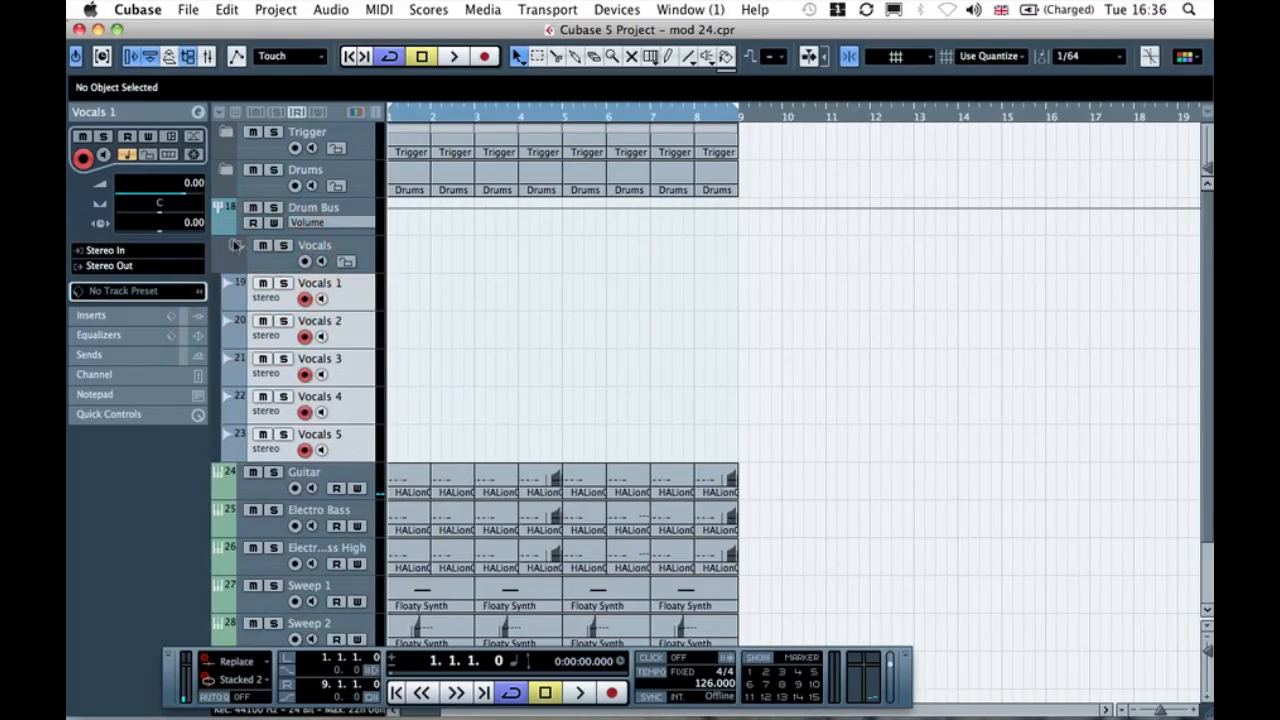
Step: Collapse the Vocals folder track so its five audio tracks are hidden
left_click(234, 246)
left_click(234, 246)
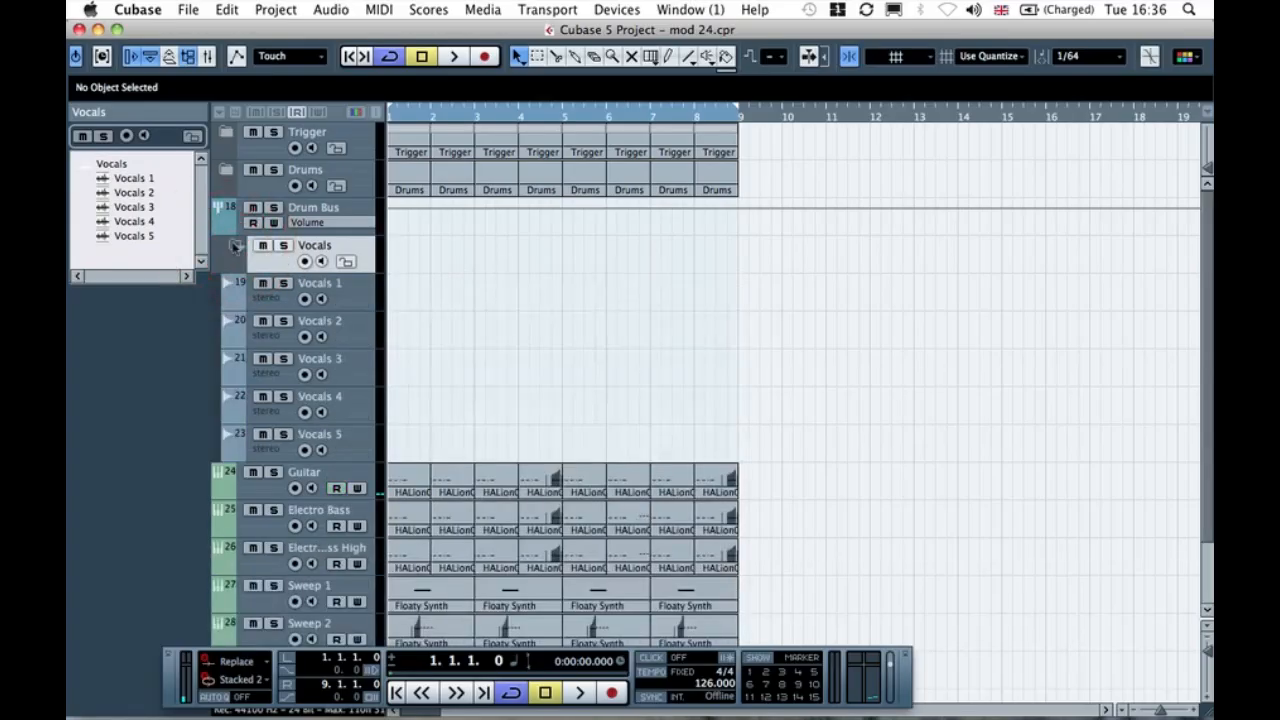
left_click(234, 246)
left_click(225, 247)
left_click(232, 247)
left_click(263, 262)
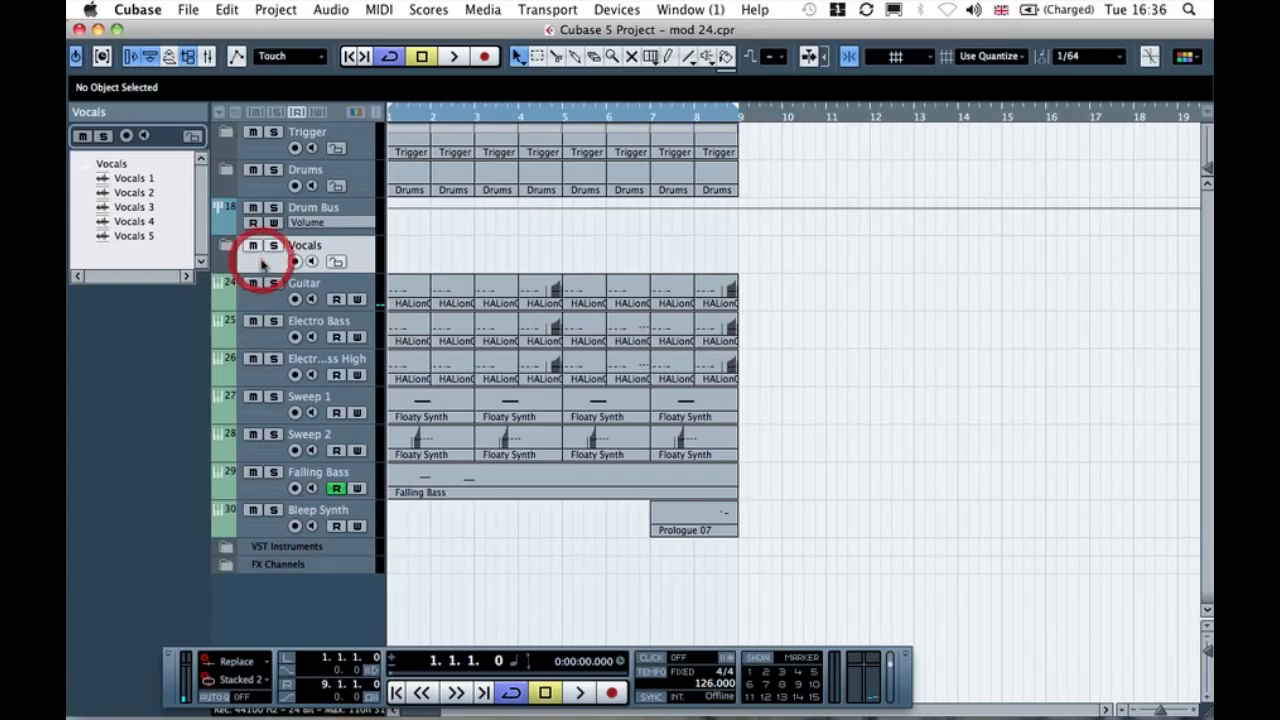
left_click(480, 265)
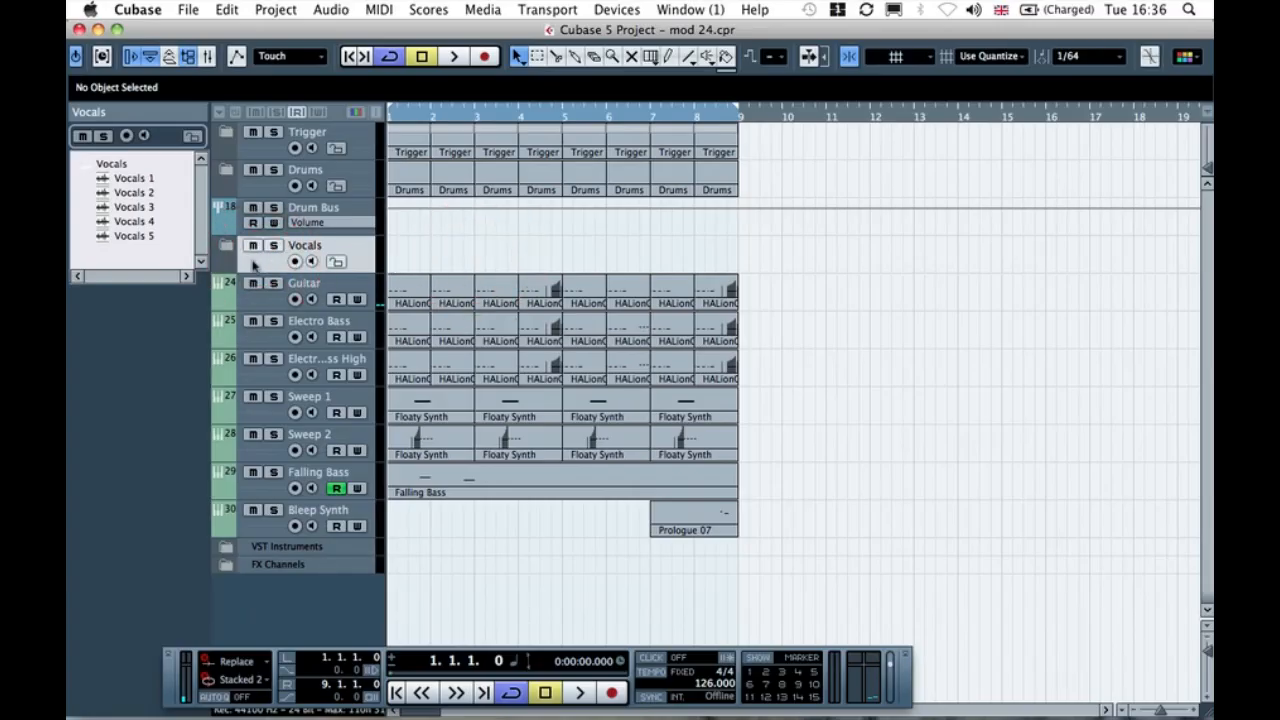
Step: Add one group channel track and move it directly below the Vocals folder track
right_click(262, 262)
mouse_move(312, 264)
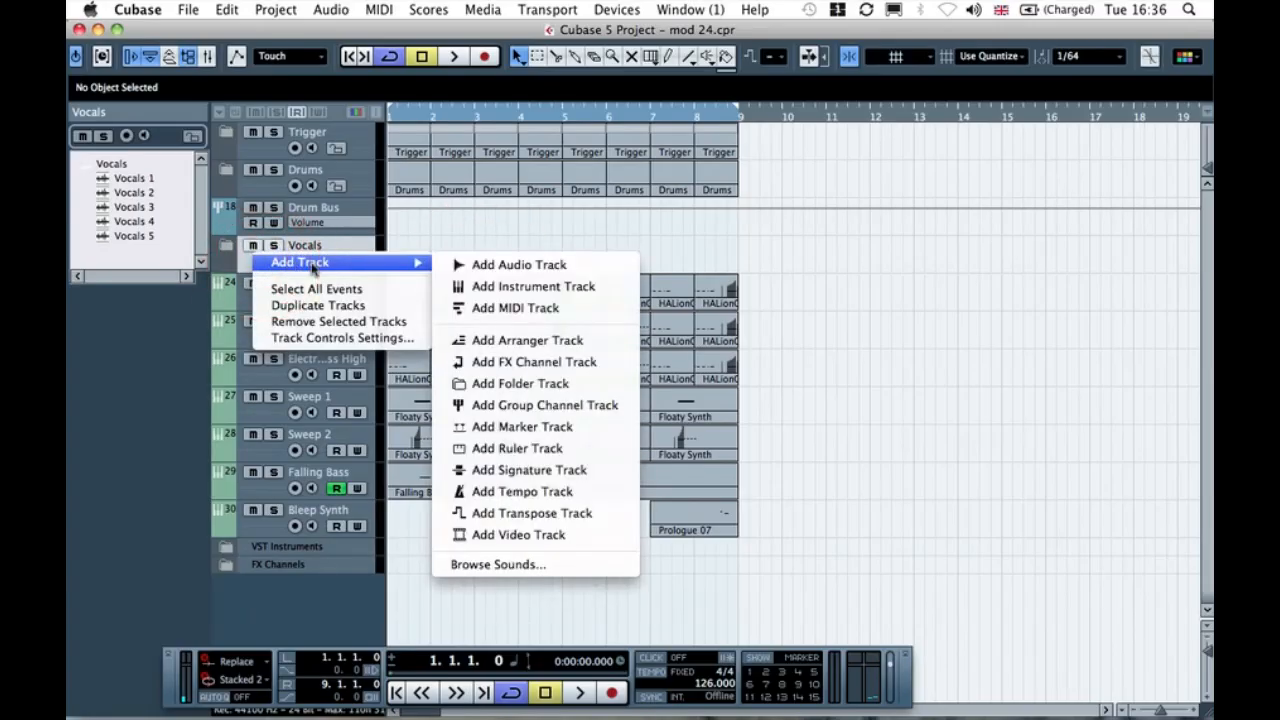
left_click(549, 410)
left_click(581, 348)
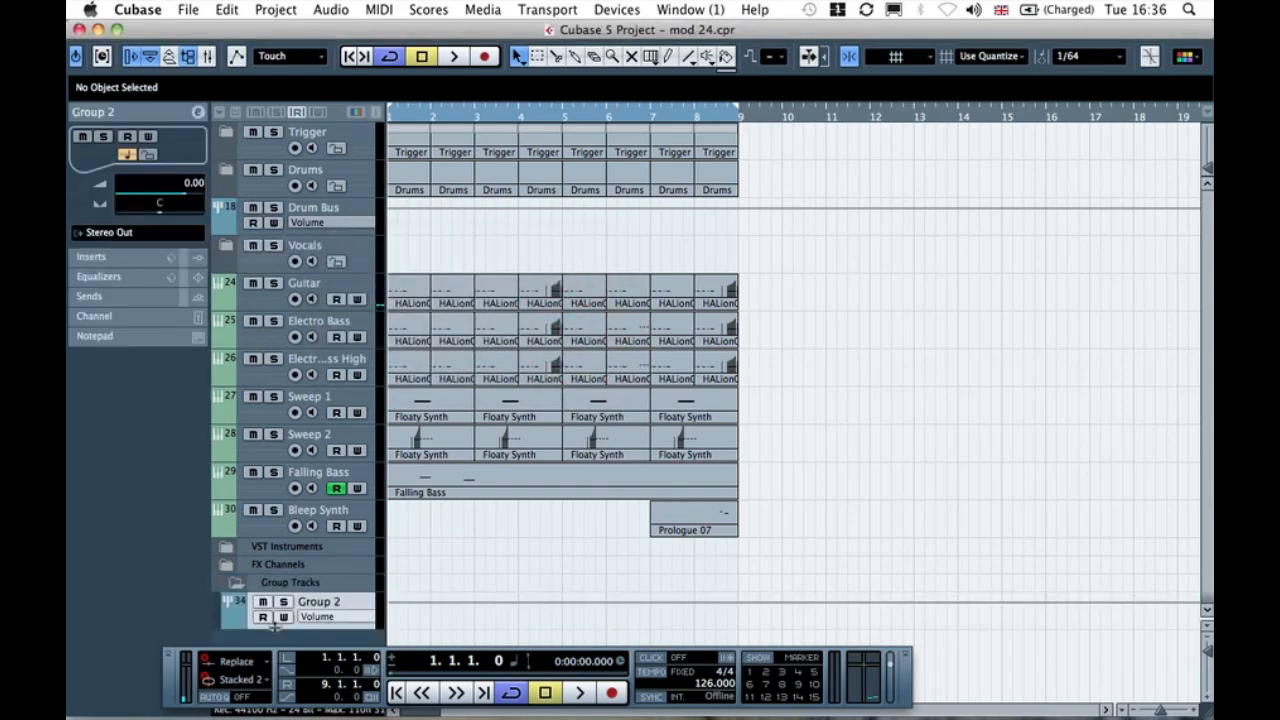
left_click(238, 610)
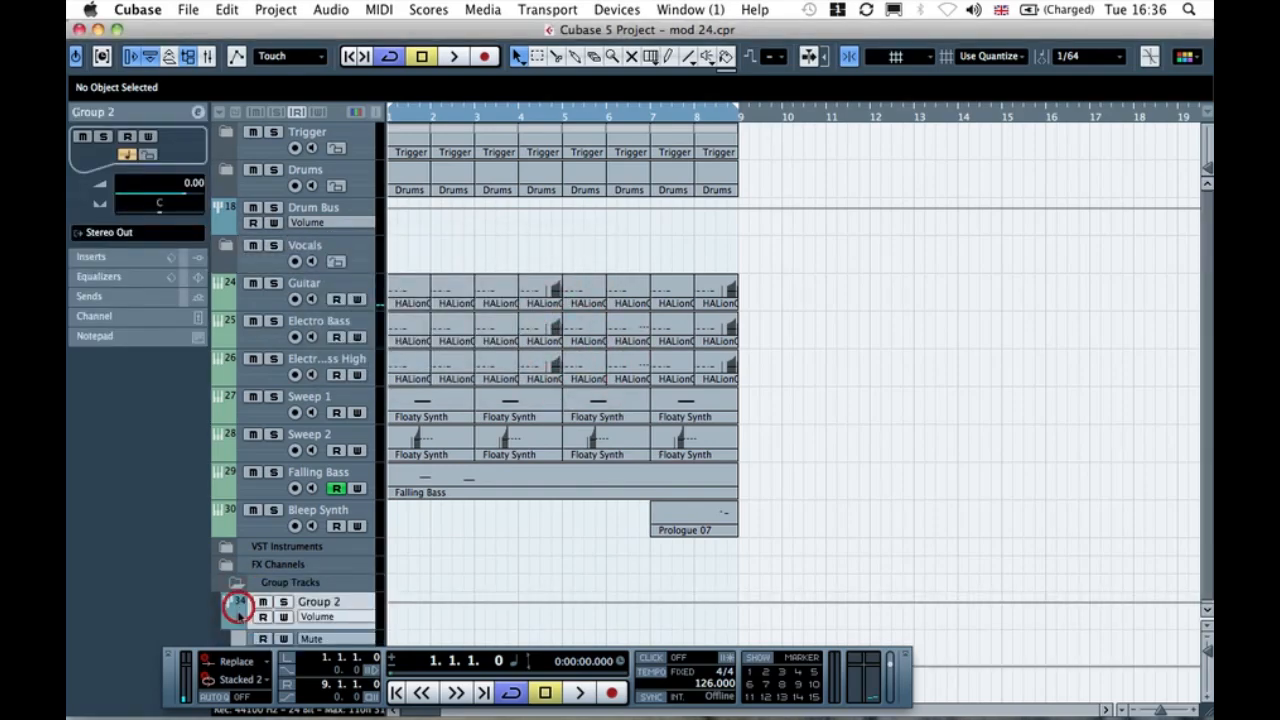
left_click(234, 618)
left_click_drag(242, 610, 270, 285)
Step: Rename the new group channel track as Vocal Bus
double_click(313, 285)
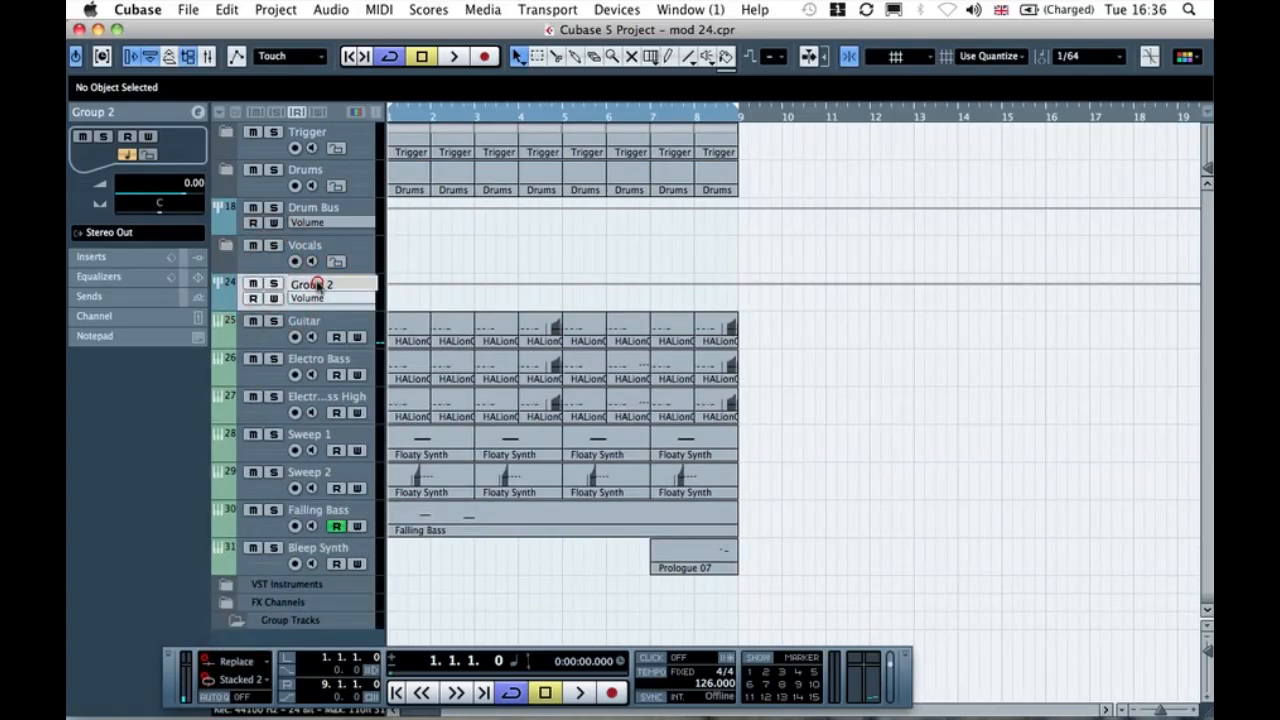
type("Vocal Bus")
key("Return")
left_click(480, 277)
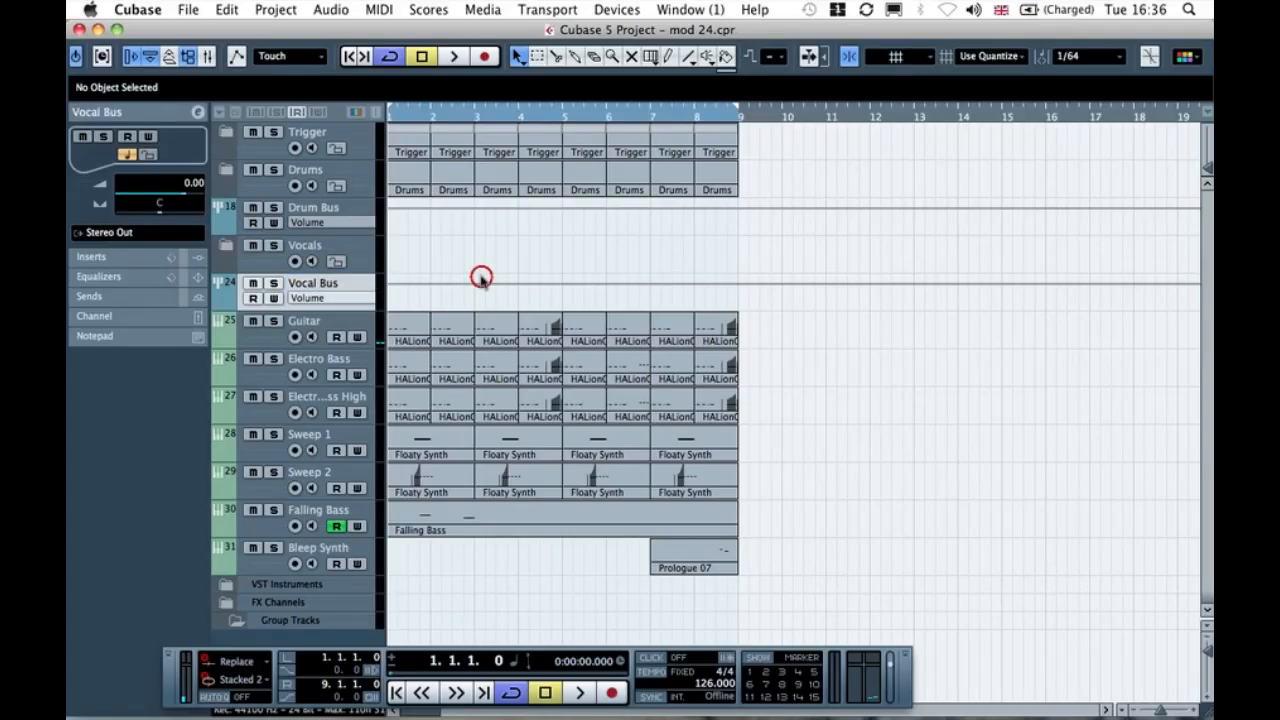
left_click(222, 300)
left_click(221, 299)
left_click(226, 288)
Step: Expand the Vocals folder track and route the output of Vocals 1 to the Vocal Bus group
left_click(229, 245)
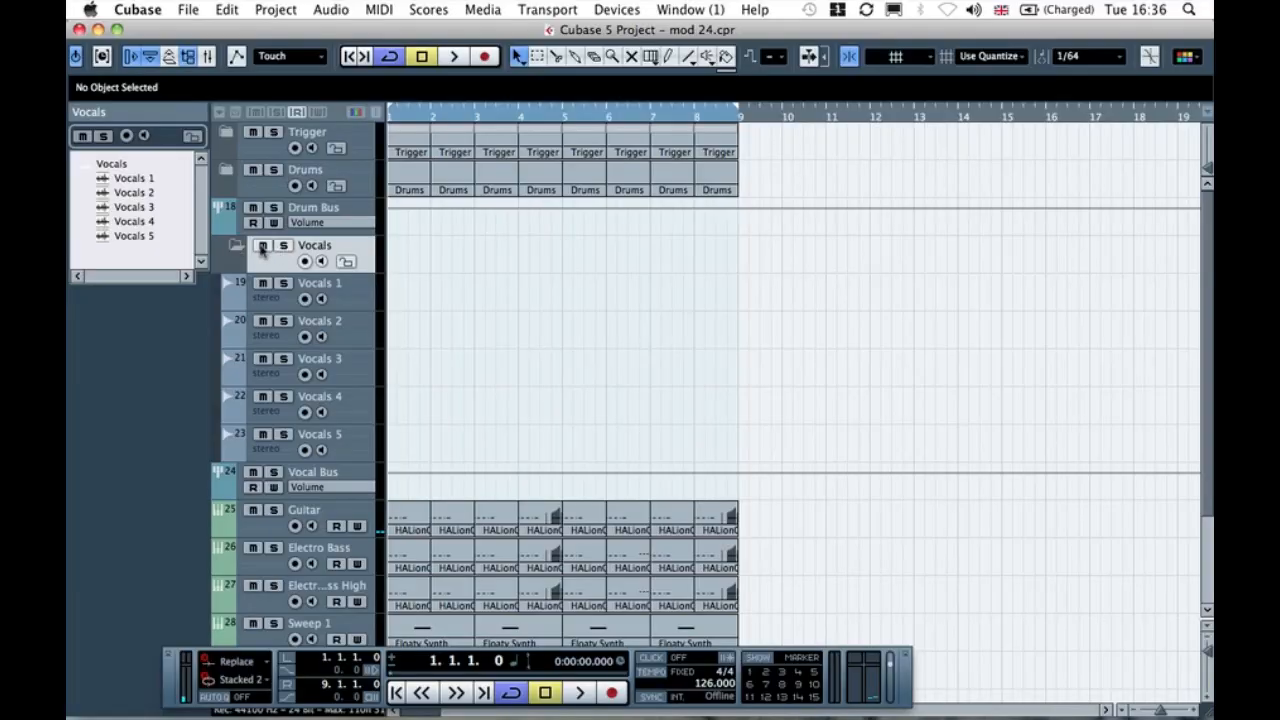
left_click(266, 303)
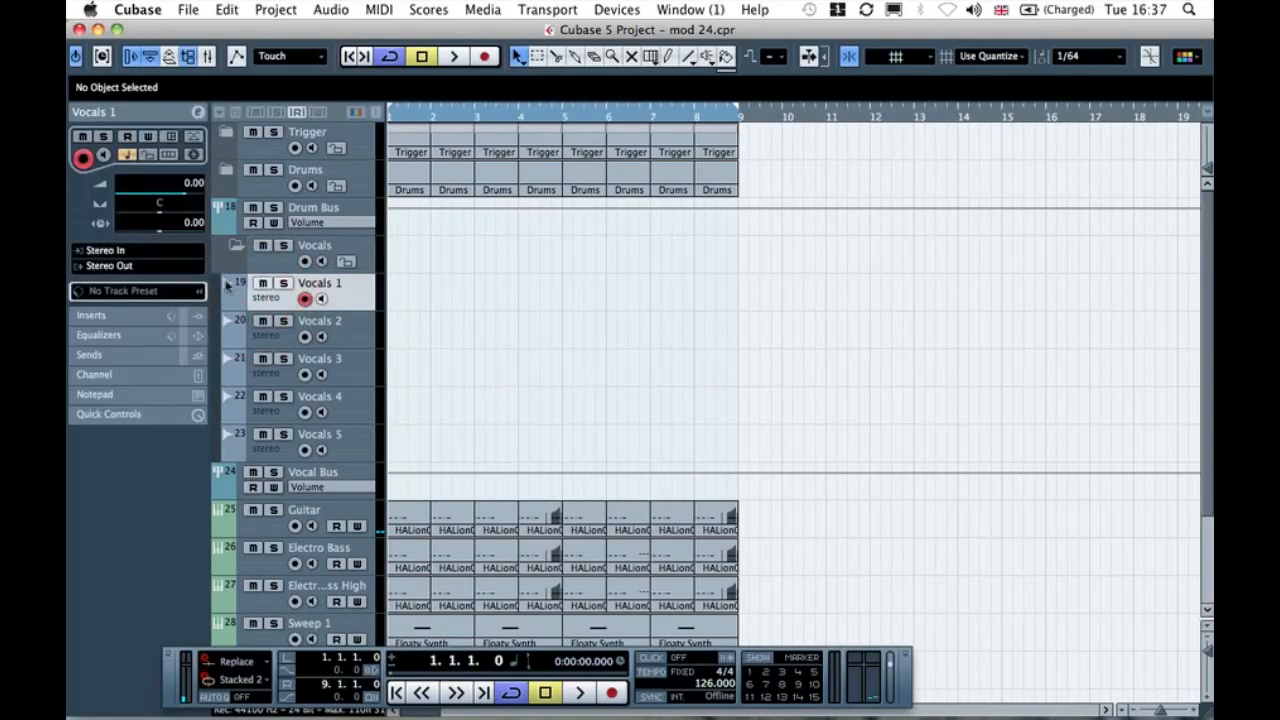
left_click(138, 268)
mouse_move(146, 339)
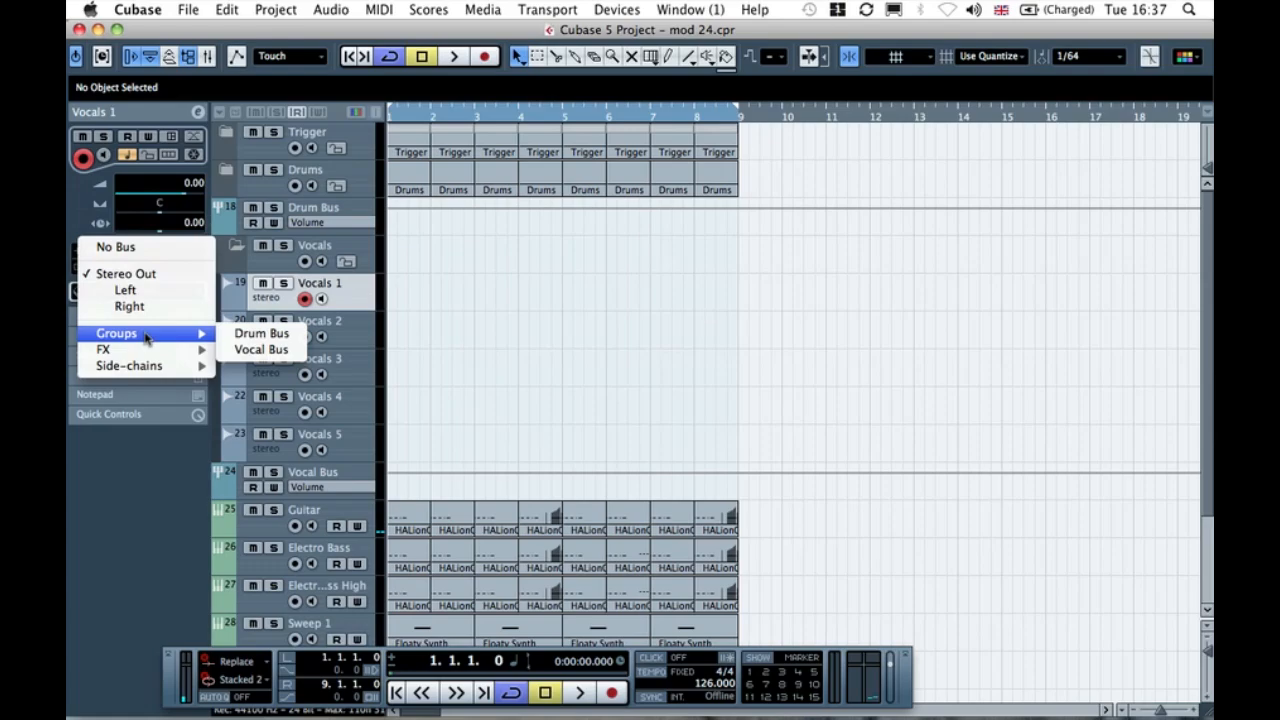
left_click(265, 349)
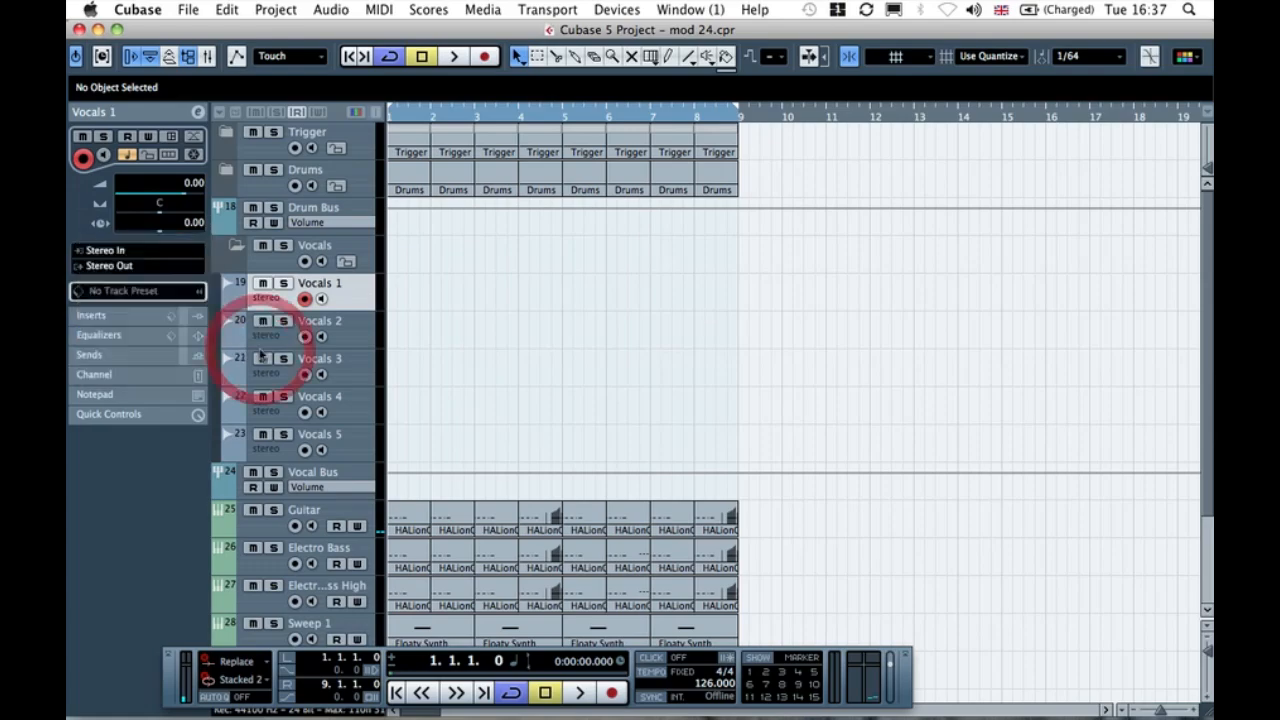
Step: Route the outputs of the Vocals 2 and Vocals 3 tracks to the Vocal Bus group
left_click(268, 340)
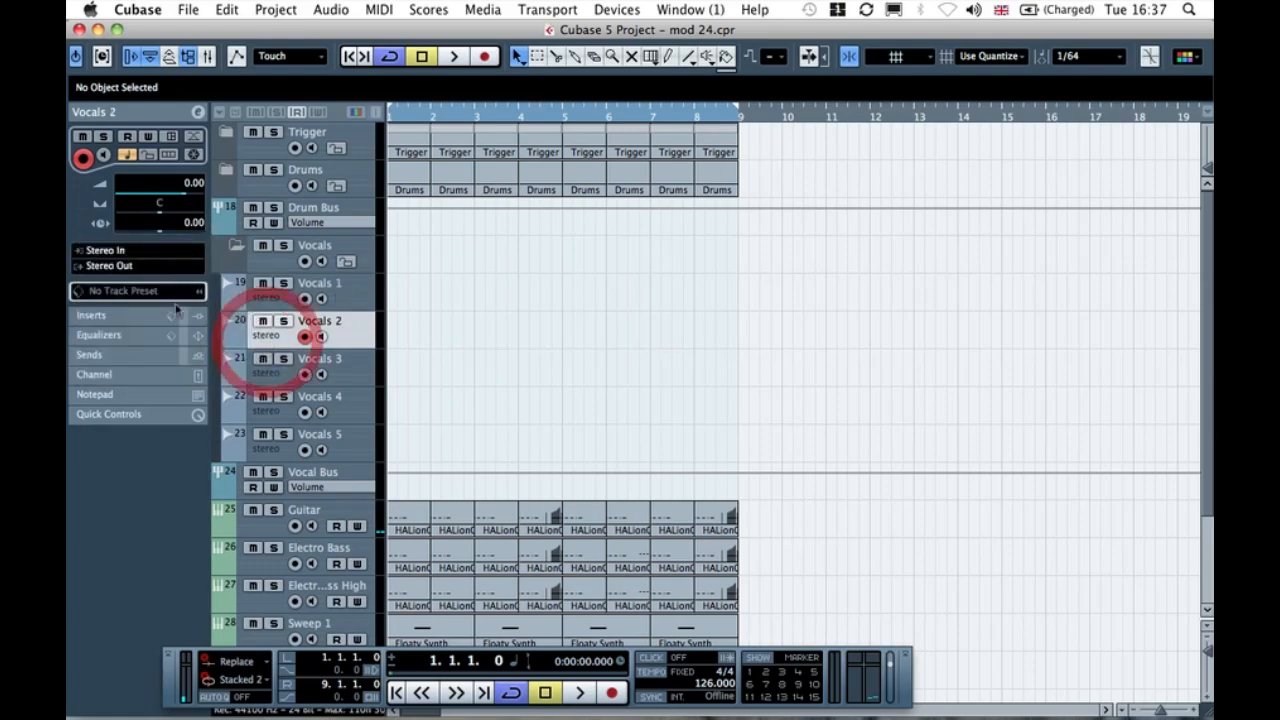
left_click(140, 266)
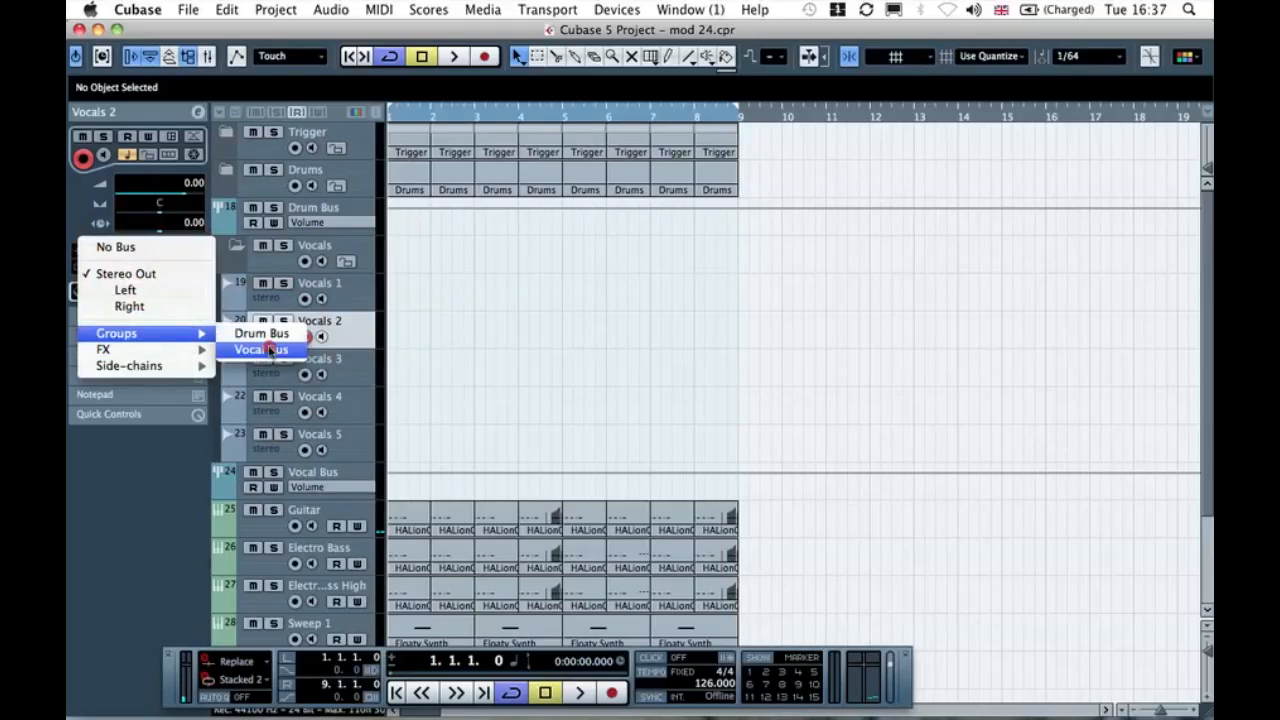
left_click(265, 349)
left_click(265, 370)
left_click(148, 266)
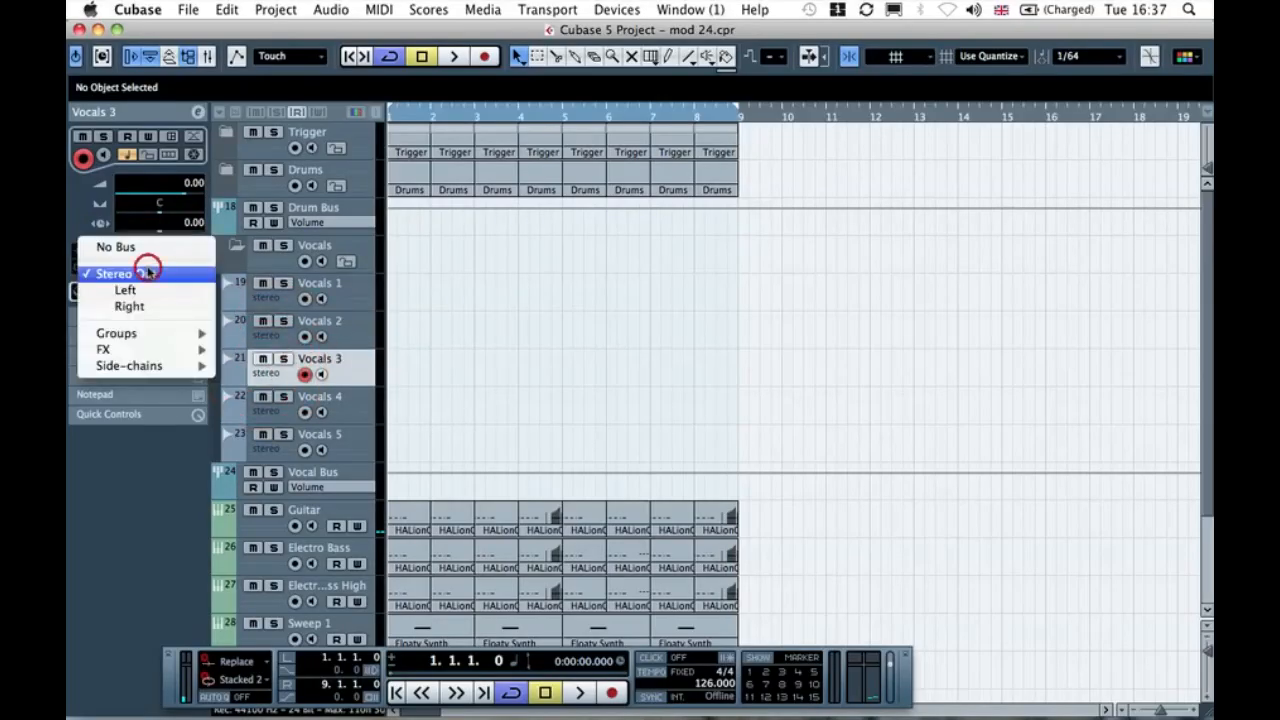
mouse_move(190, 336)
left_click(265, 349)
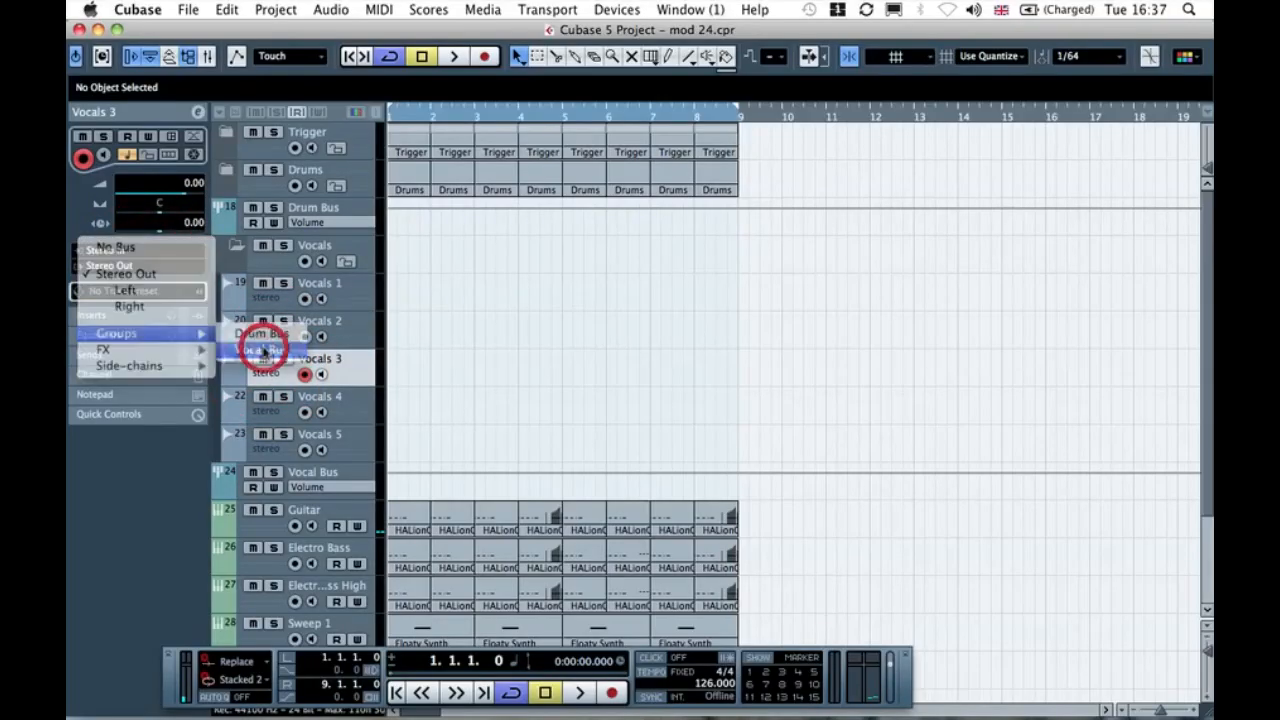
Step: Route the outputs of the Vocals 4 and Vocals 5 tracks to the Vocal Bus group
left_click(265, 410)
left_click(150, 266)
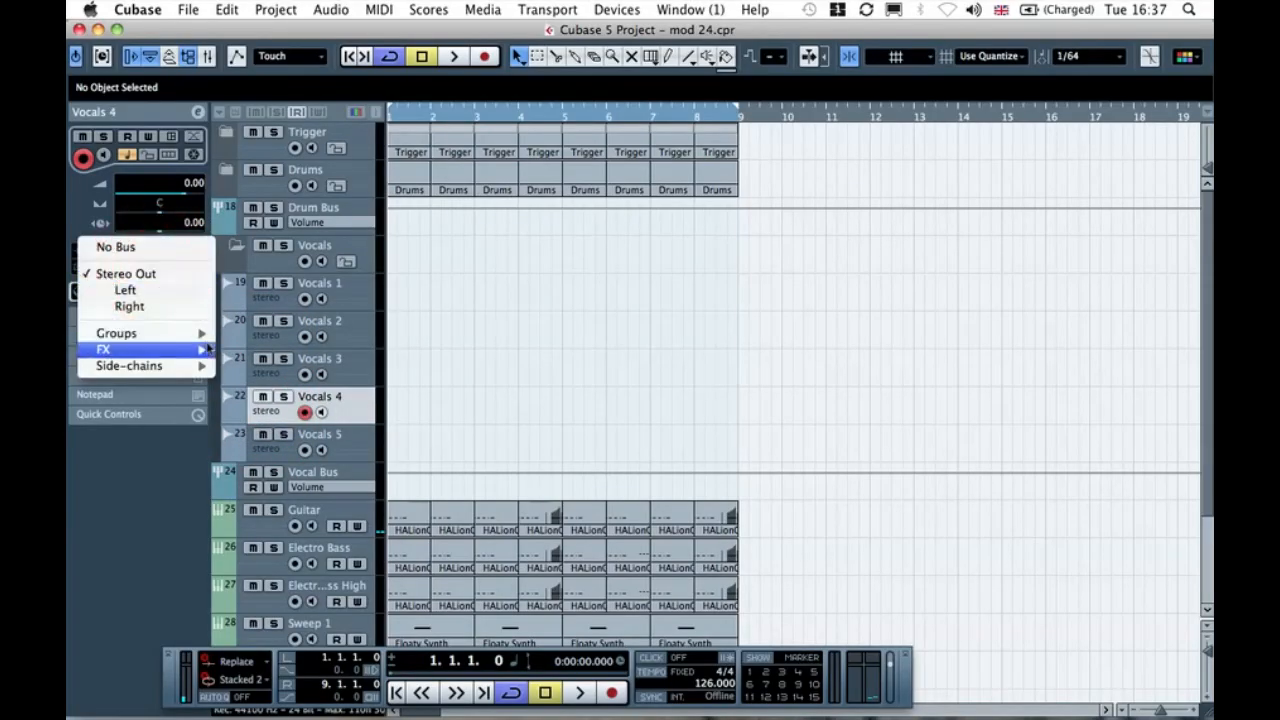
mouse_move(195, 334)
left_click(243, 350)
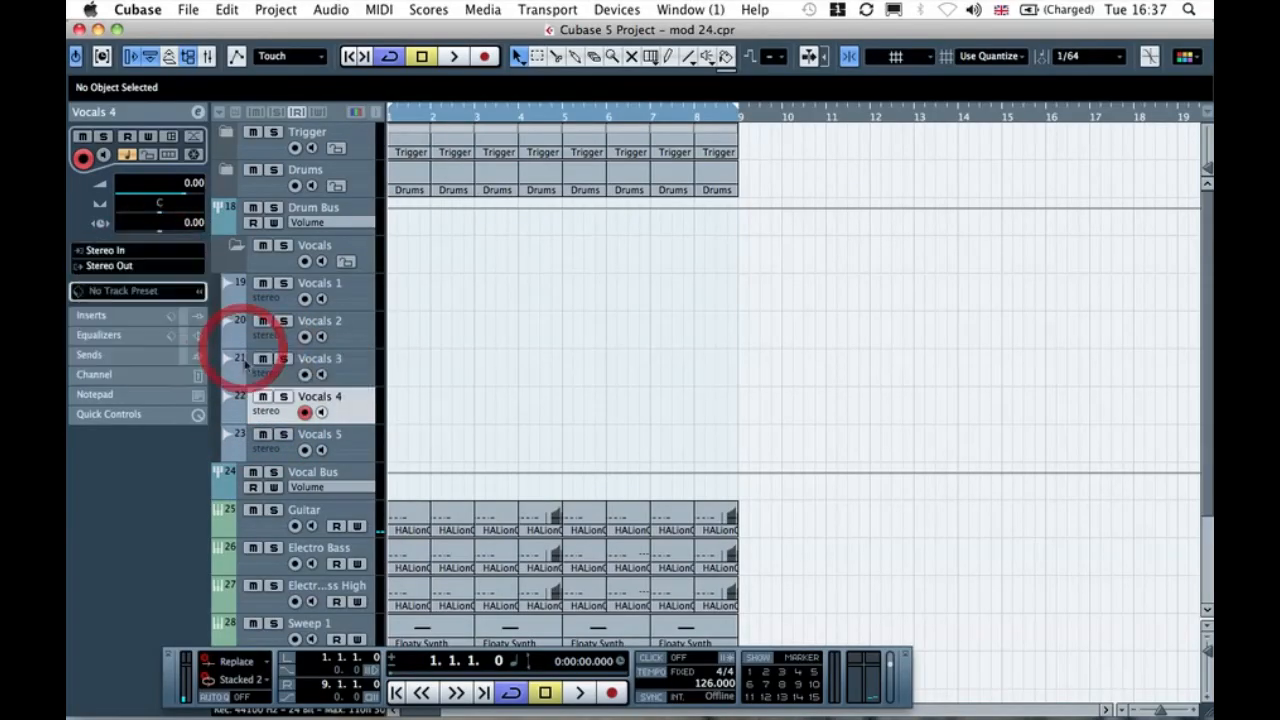
left_click(255, 443)
left_click(166, 268)
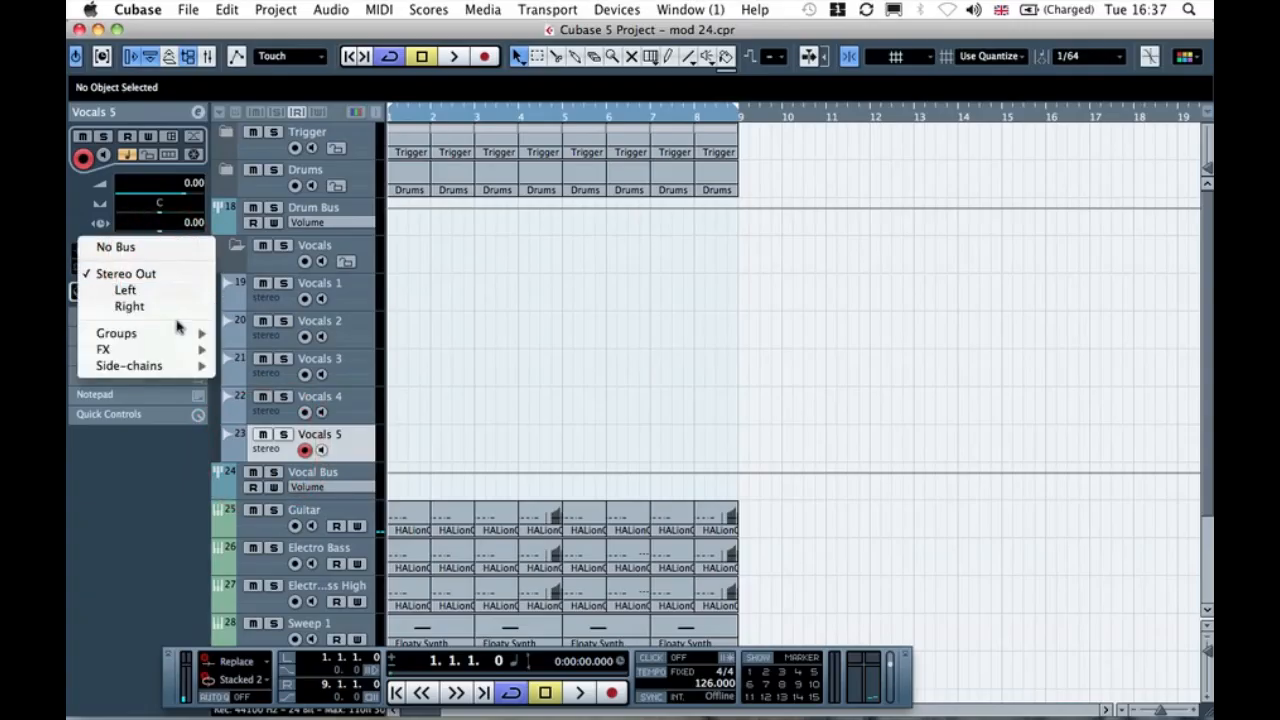
mouse_move(185, 334)
left_click(251, 351)
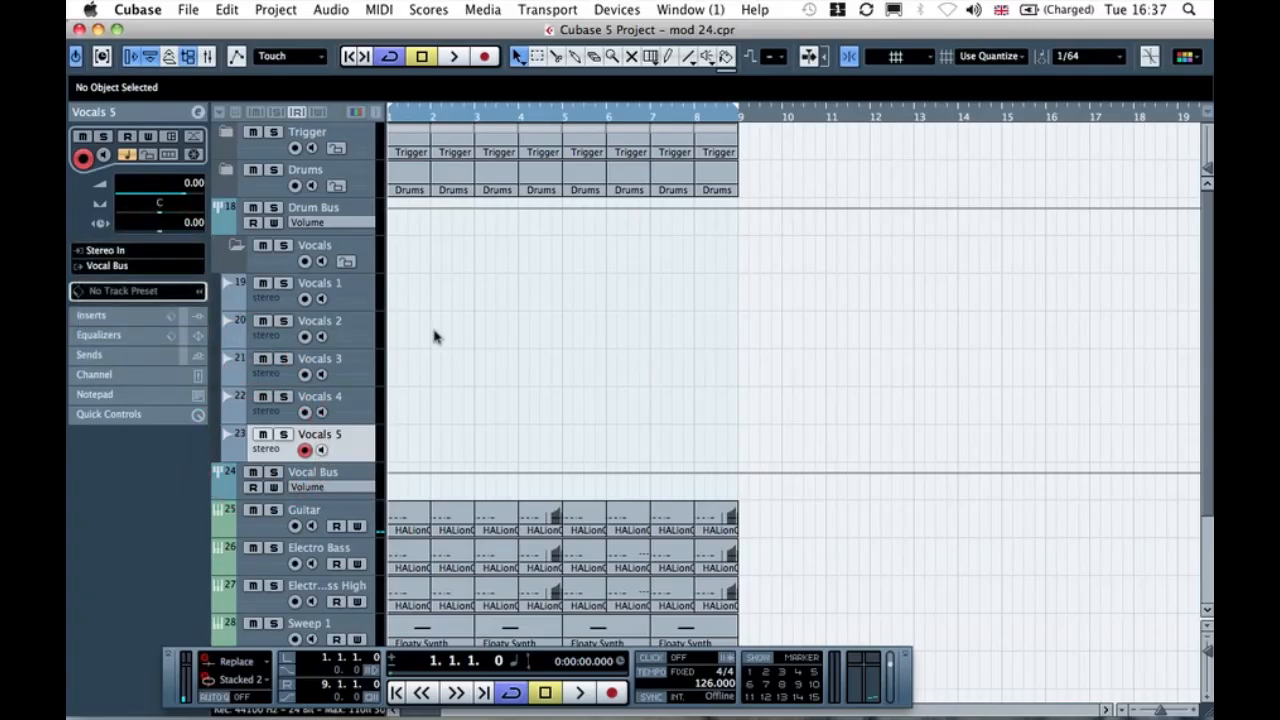
Step: Check the Vocals 1 output routing, and collapse and re-expand the Vocals folder track
left_click(260, 304)
left_click(492, 311)
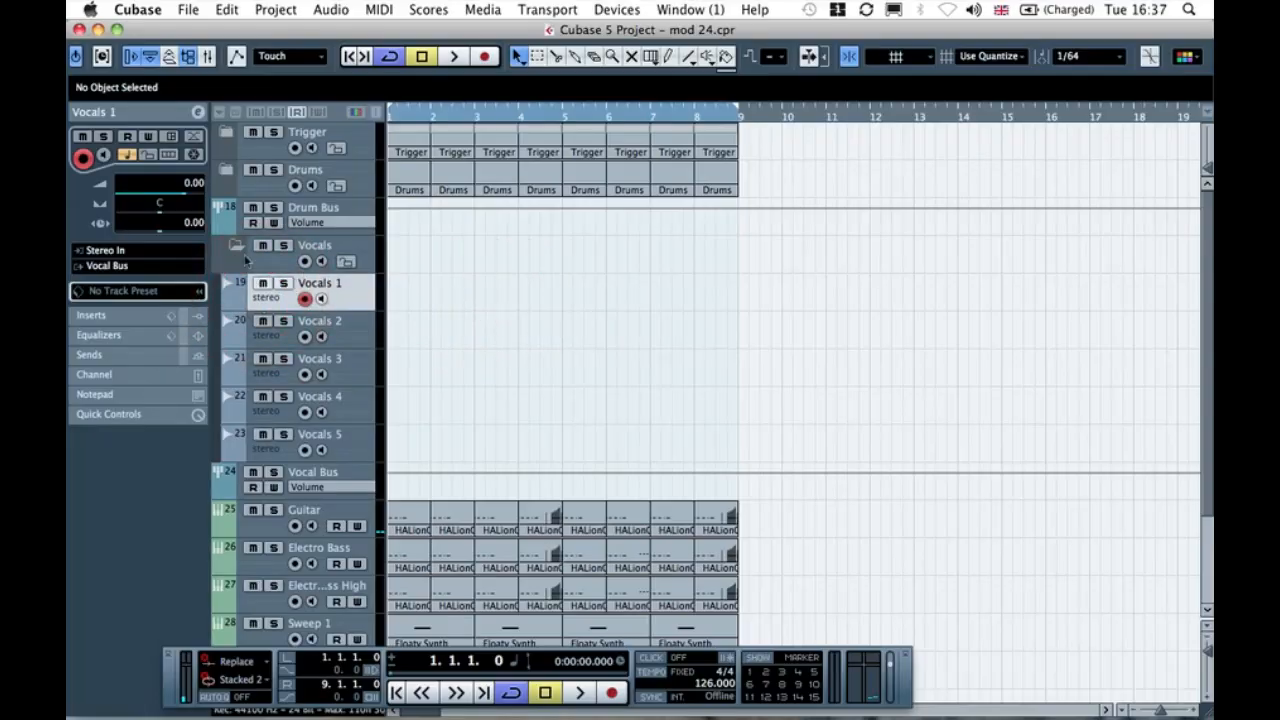
left_click(238, 247)
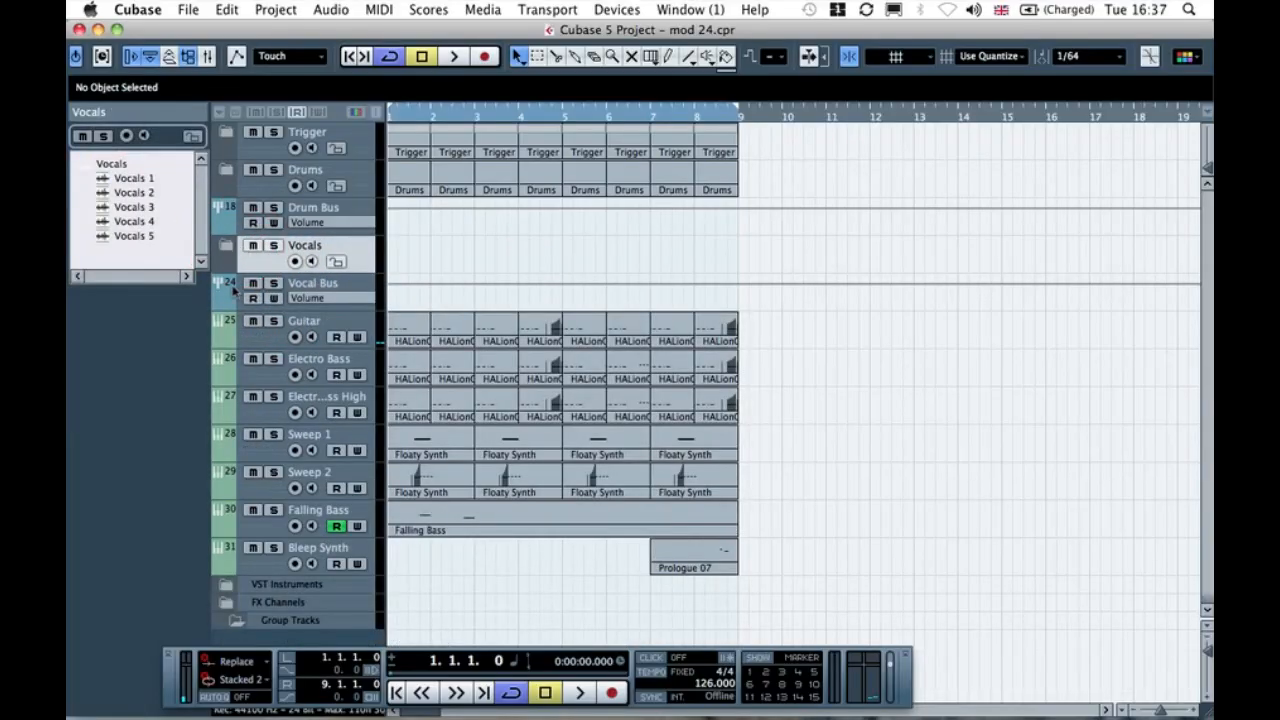
left_click(231, 290)
left_click(238, 248)
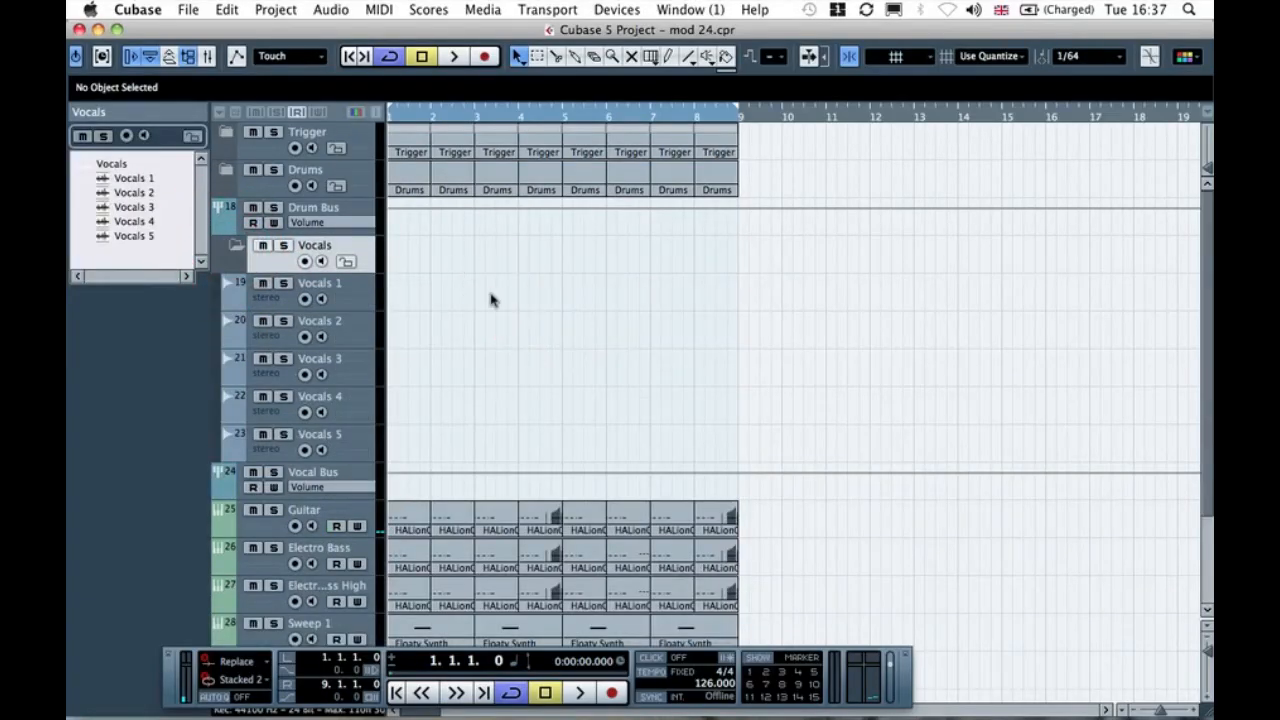
Step: Open the Pool and place its Vocals 1 clip at bar 1 of the Vocals 1 track
key("super+p")
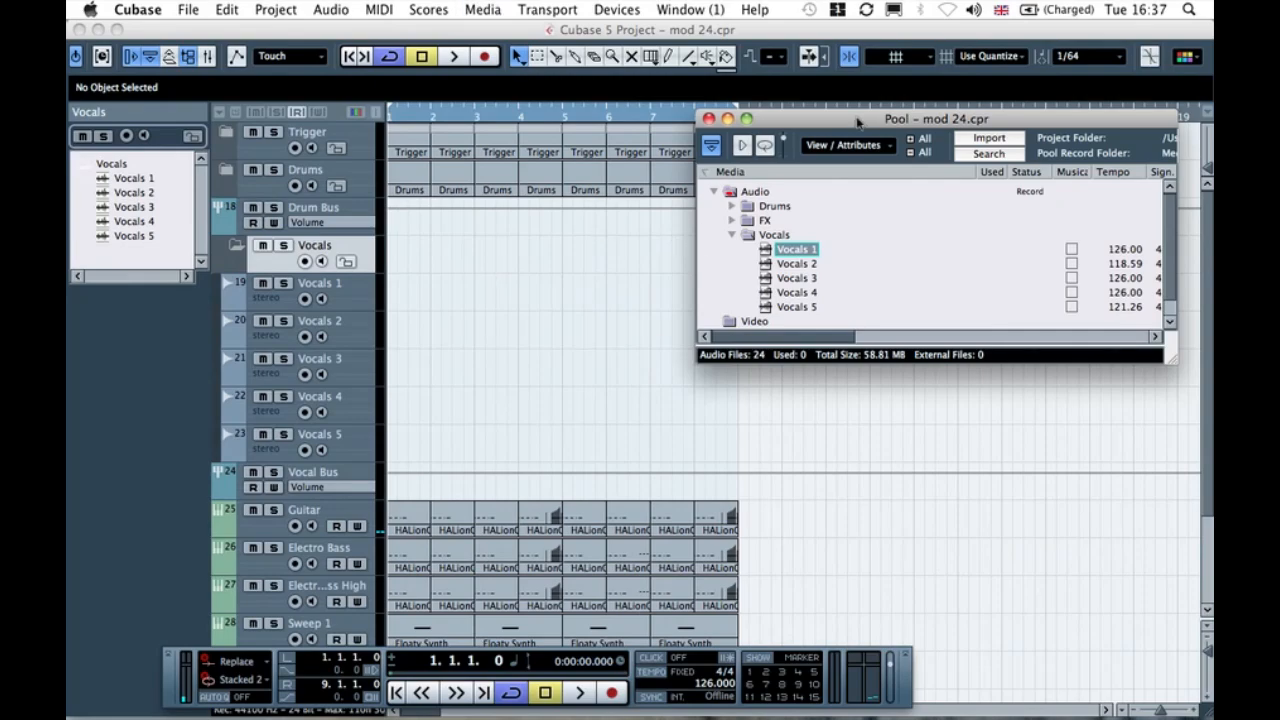
left_click_drag(857, 121, 815, 199)
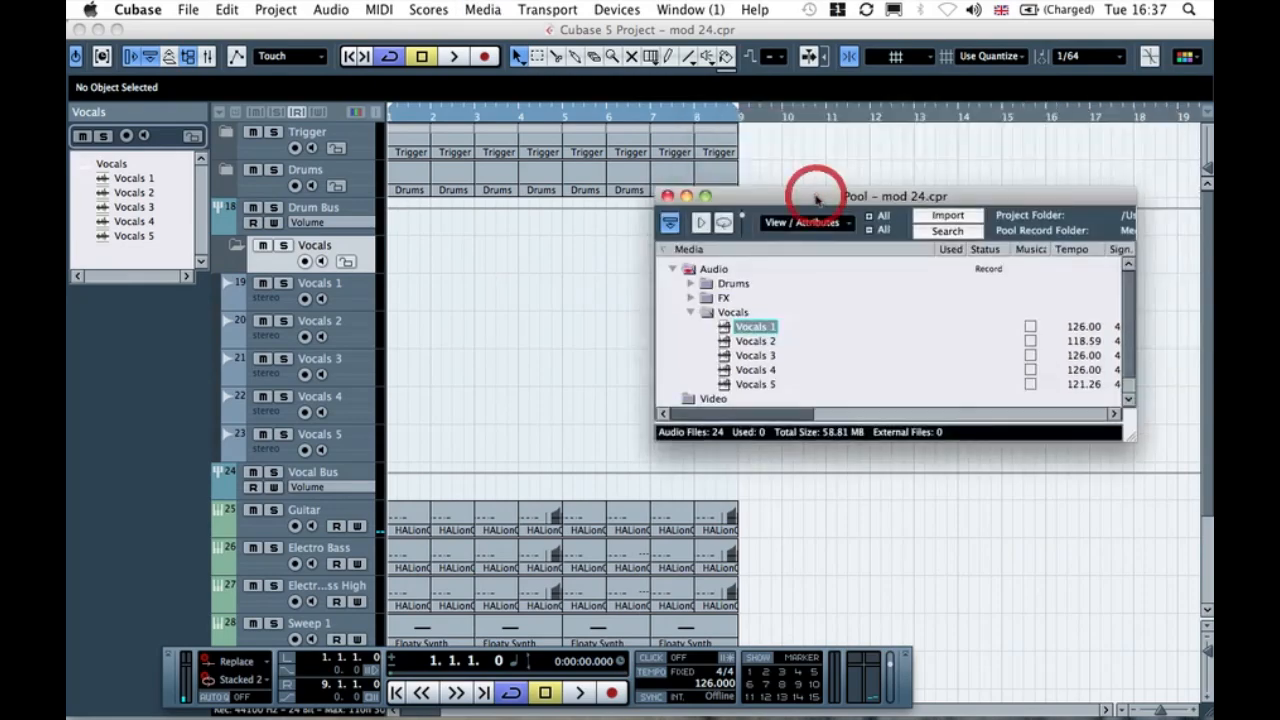
left_click(272, 9)
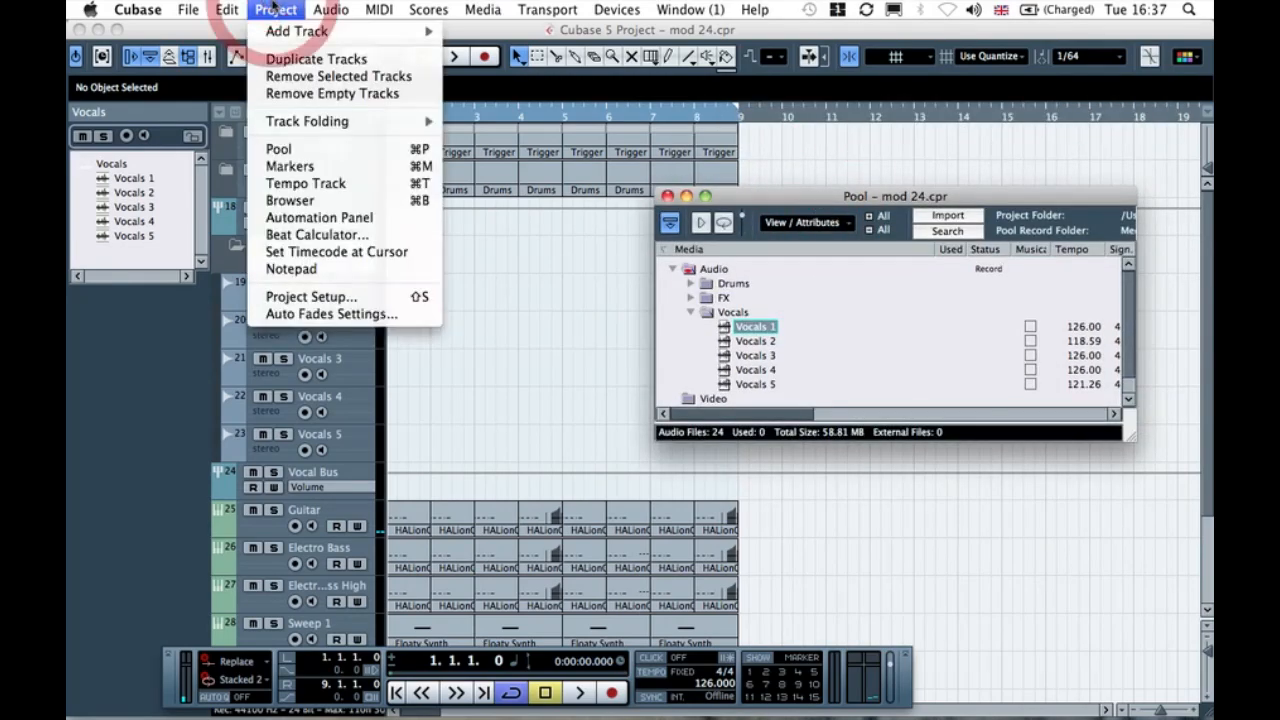
left_click(774, 196)
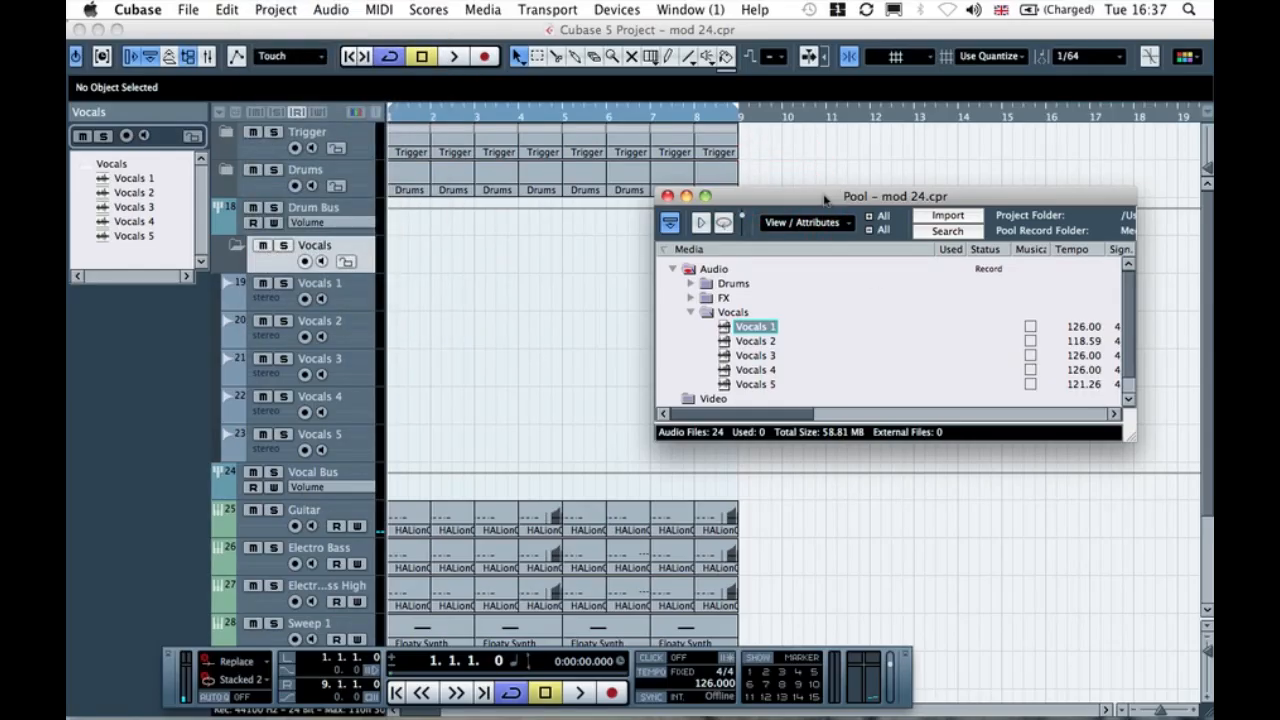
left_click_drag(820, 196, 876, 196)
left_click_drag(782, 328, 390, 285)
left_click(523, 343)
mouse_move(185, 710)
left_click(514, 411)
Step: Place the Vocals 2 and Vocals 3 clips from the Pool on their matching tracks, roughly within bar 1
key("super+p")
left_click_drag(806, 341, 422, 333)
left_click(716, 428)
key("super+p")
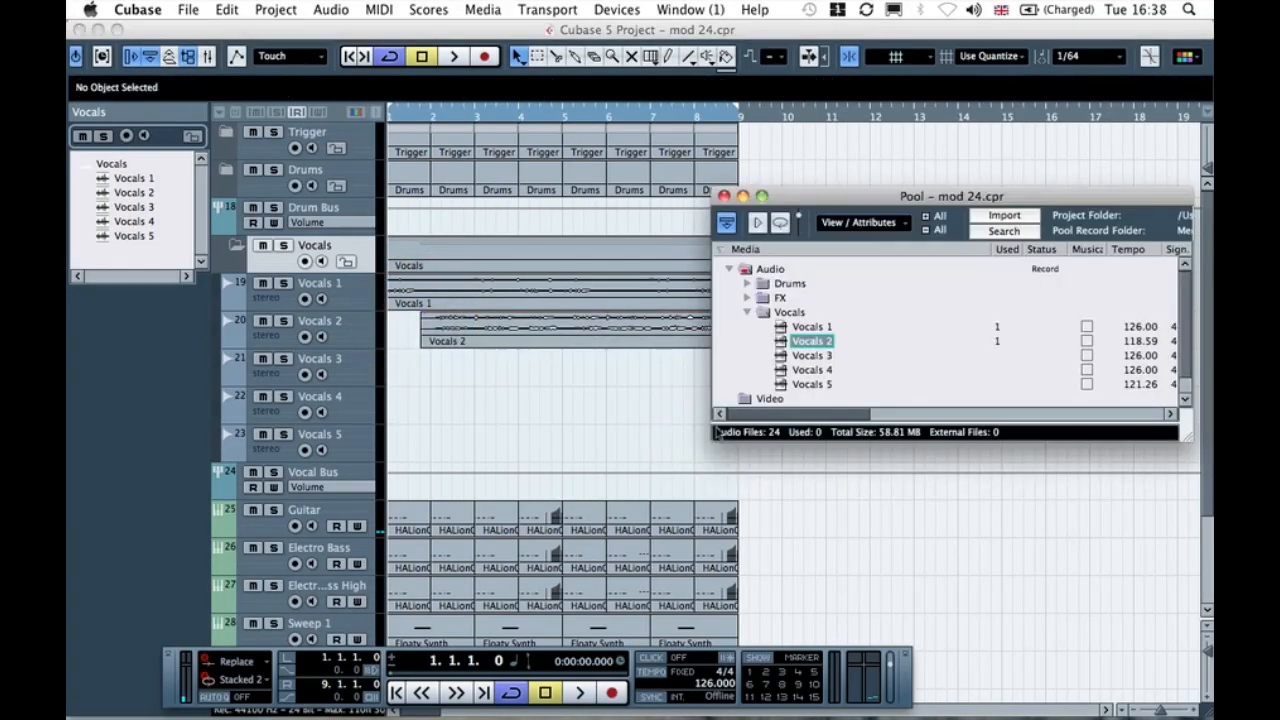
left_click_drag(808, 358, 400, 370)
left_click(749, 403)
Step: Place the Vocals 4 and Vocals 5 clips from the Pool on their matching tracks, roughly within bar 1
key("super+p")
left_click_drag(811, 370, 421, 408)
left_click(738, 422)
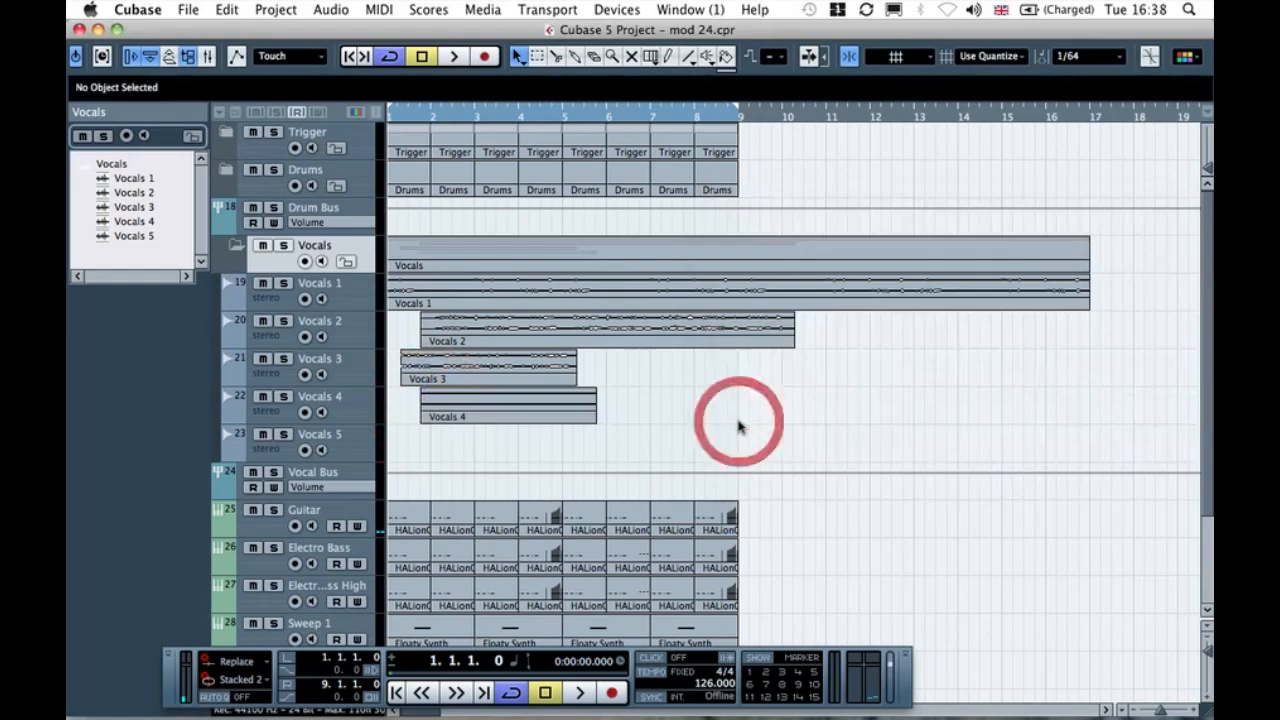
key("super+p")
left_click_drag(800, 388, 392, 452)
left_click(680, 374)
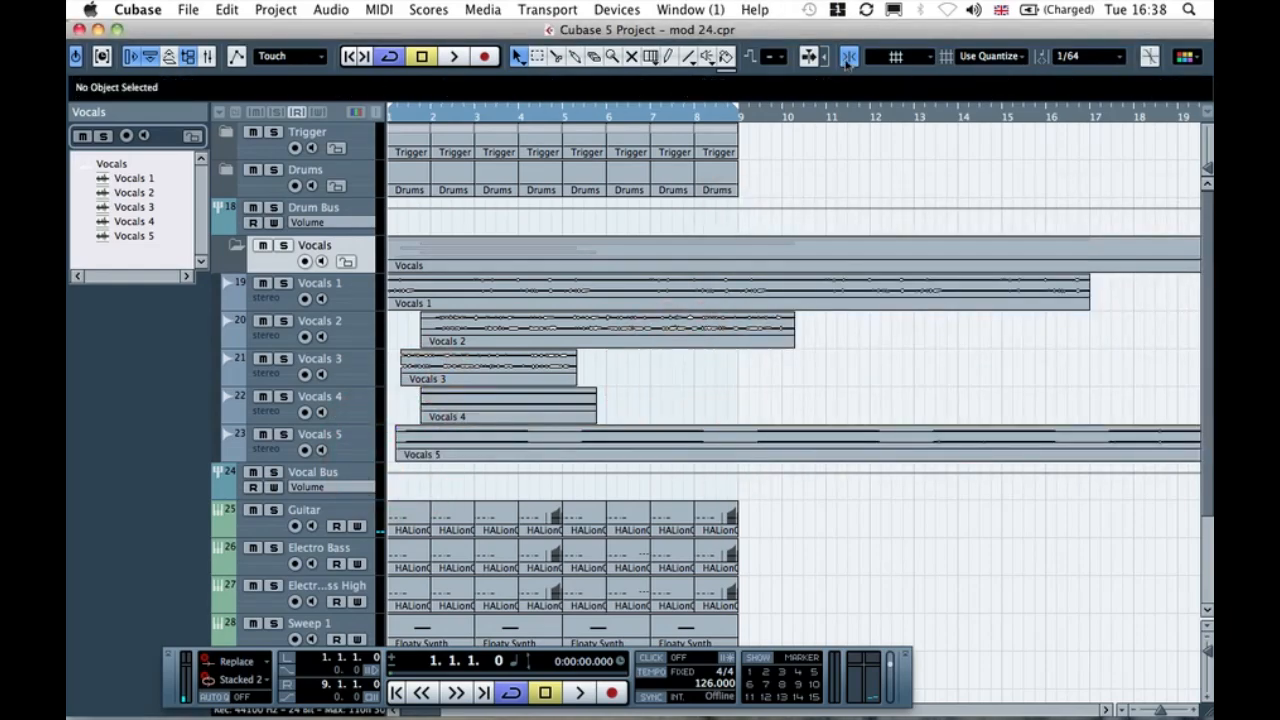
Step: Set the quantize value to 1/8 and move the Vocals 2, 3, 4 and 5 clips to start exactly at bar 1
left_click(1088, 56)
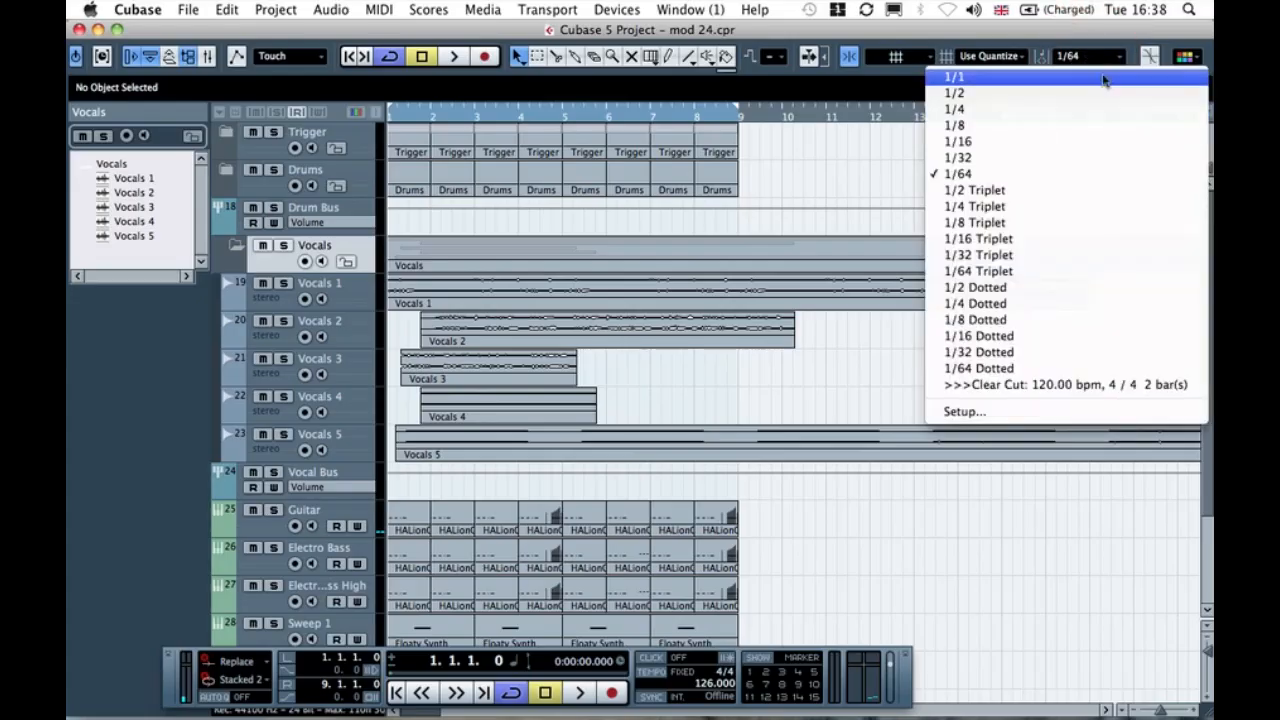
left_click(1015, 125)
left_click(757, 405)
left_click_drag(637, 449, 560, 443)
left_click_drag(517, 394, 482, 393)
left_click_drag(489, 366, 446, 334)
left_click(648, 364)
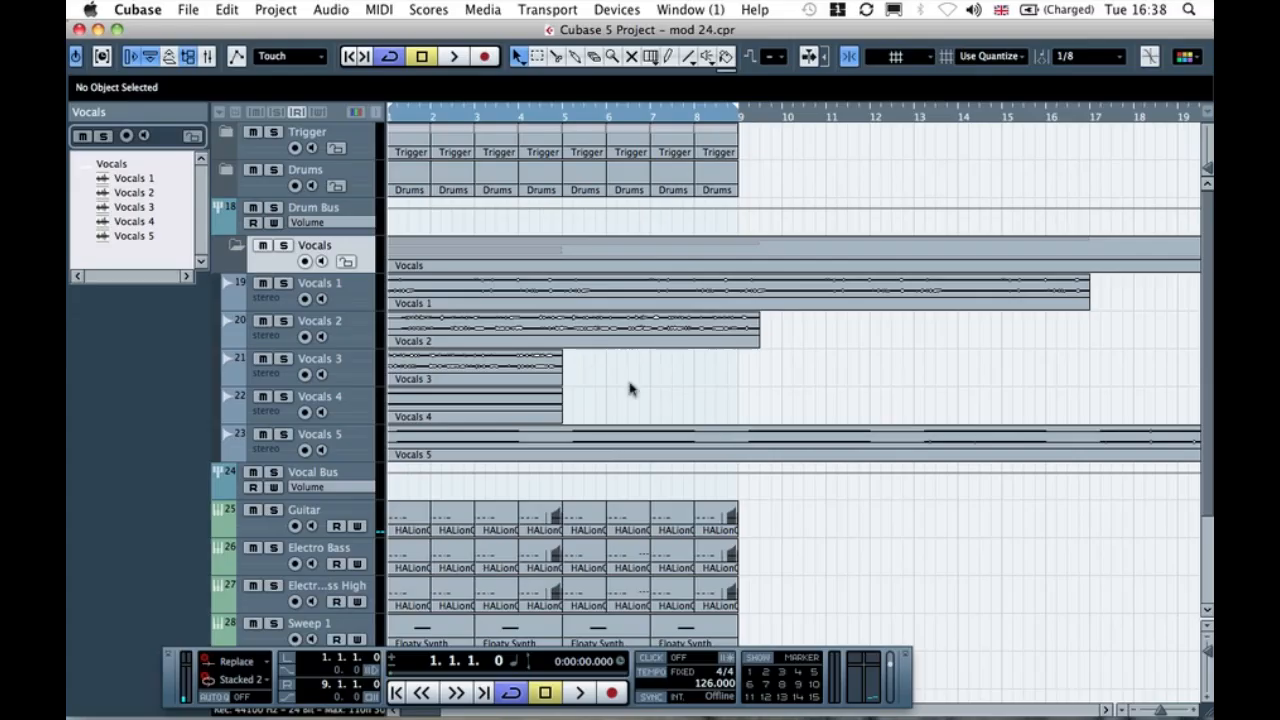
mouse_move(522, 292)
left_mouse_down()
mouse_move(537, 289)
mouse_move(508, 290)
left_mouse_up()
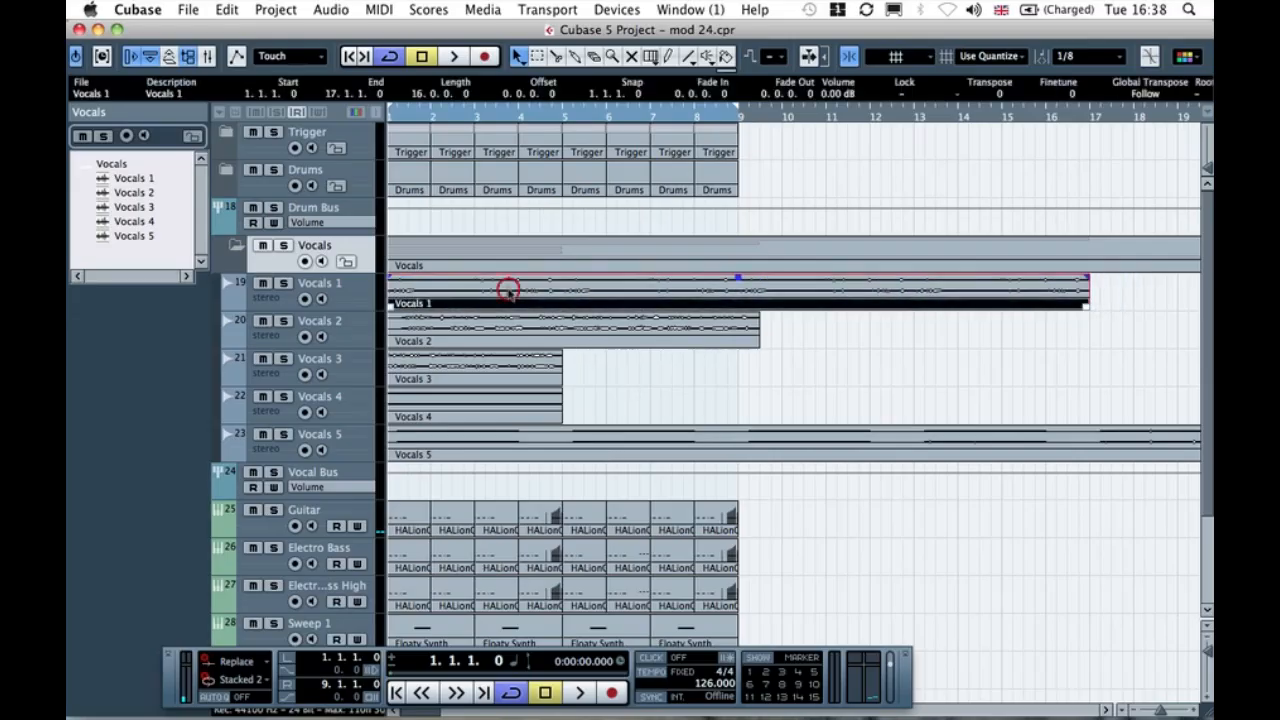
left_click(820, 355)
left_click(805, 378)
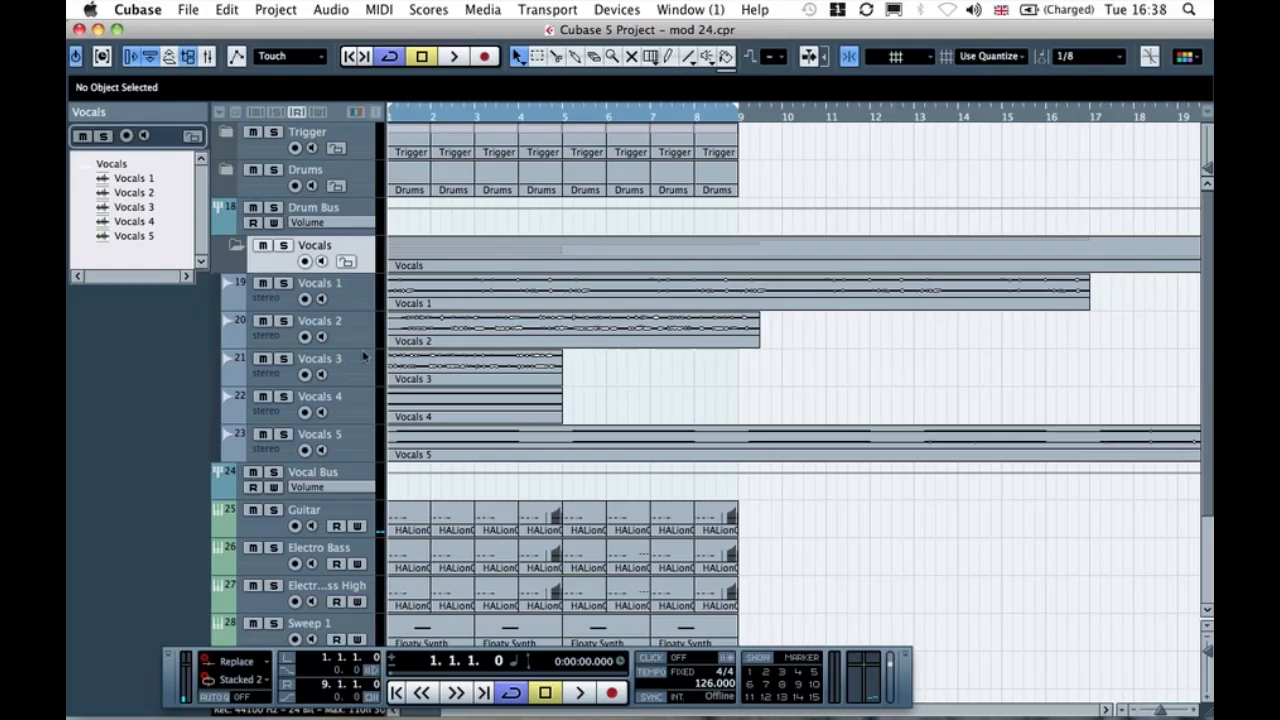
Step: Mute the Vocals 2 to Vocals 5 tracks and play the loop to audition Vocals 1
left_click(658, 386)
left_click(262, 434)
left_click(262, 396)
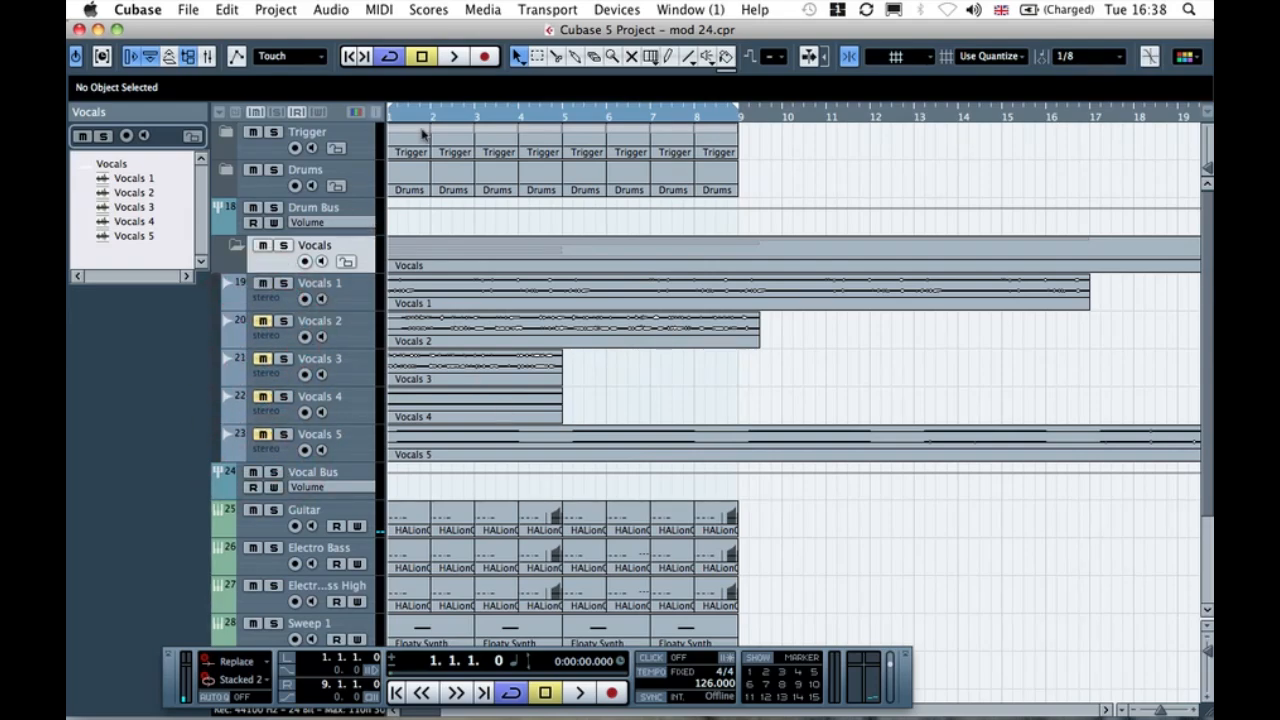
left_click(356, 113)
key("space")
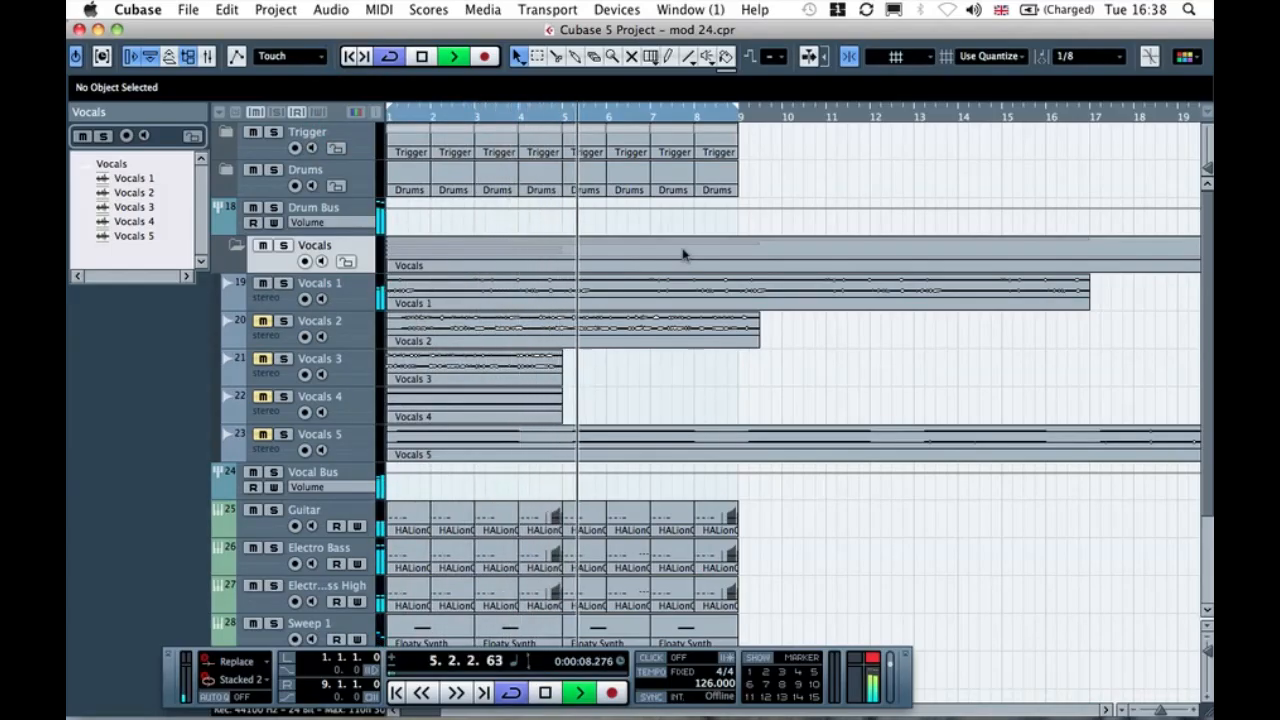
Step: Mute Vocals 1 and unmute Vocals 2 to audition it in the running loop, and stop playback
left_click(262, 284)
left_click(262, 321)
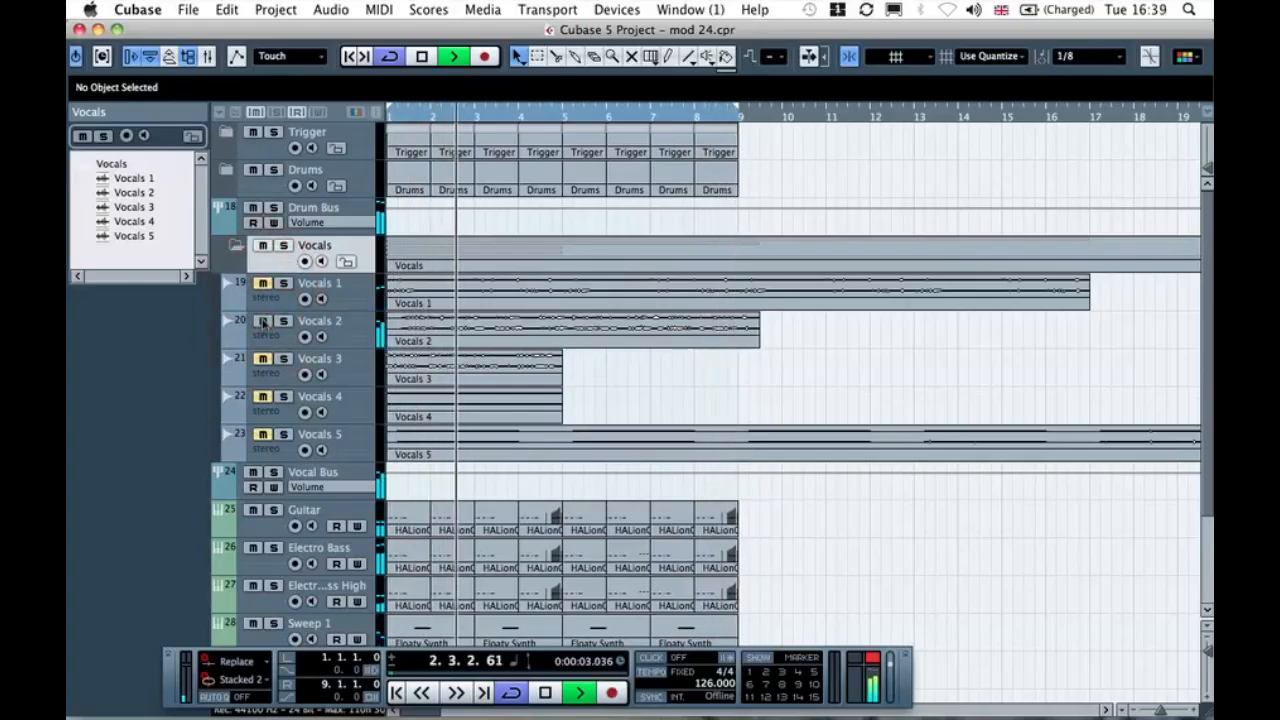
key("space")
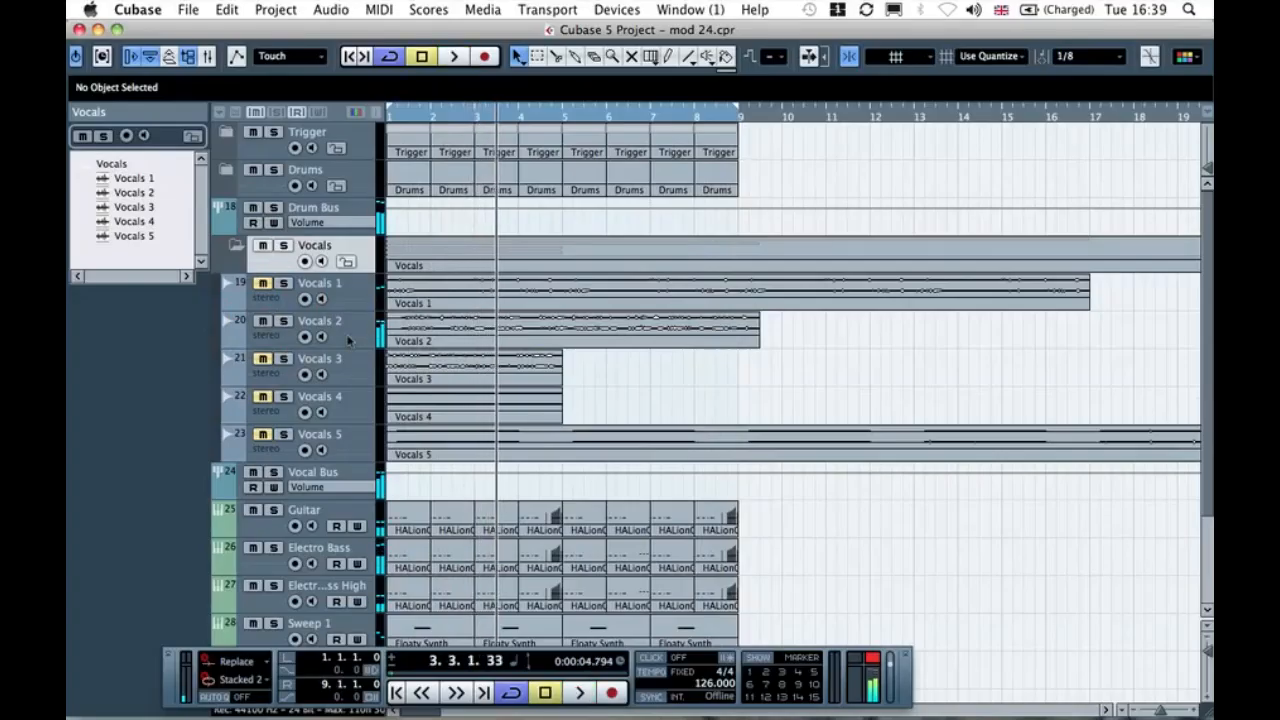
Step: Move the Vocals 2 clip beyond bar 9, outside the loop, and delete it from the arrangement
left_click(445, 330)
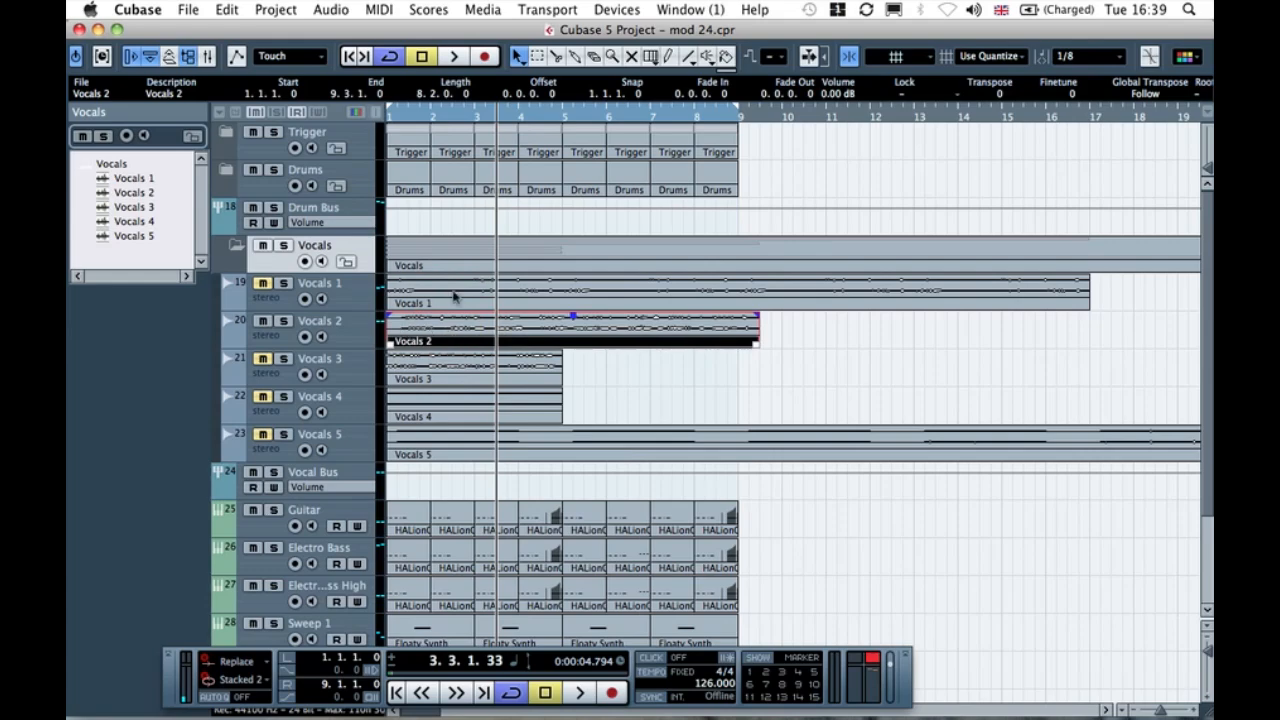
left_click_drag(563, 325, 796, 337)
left_click(659, 337)
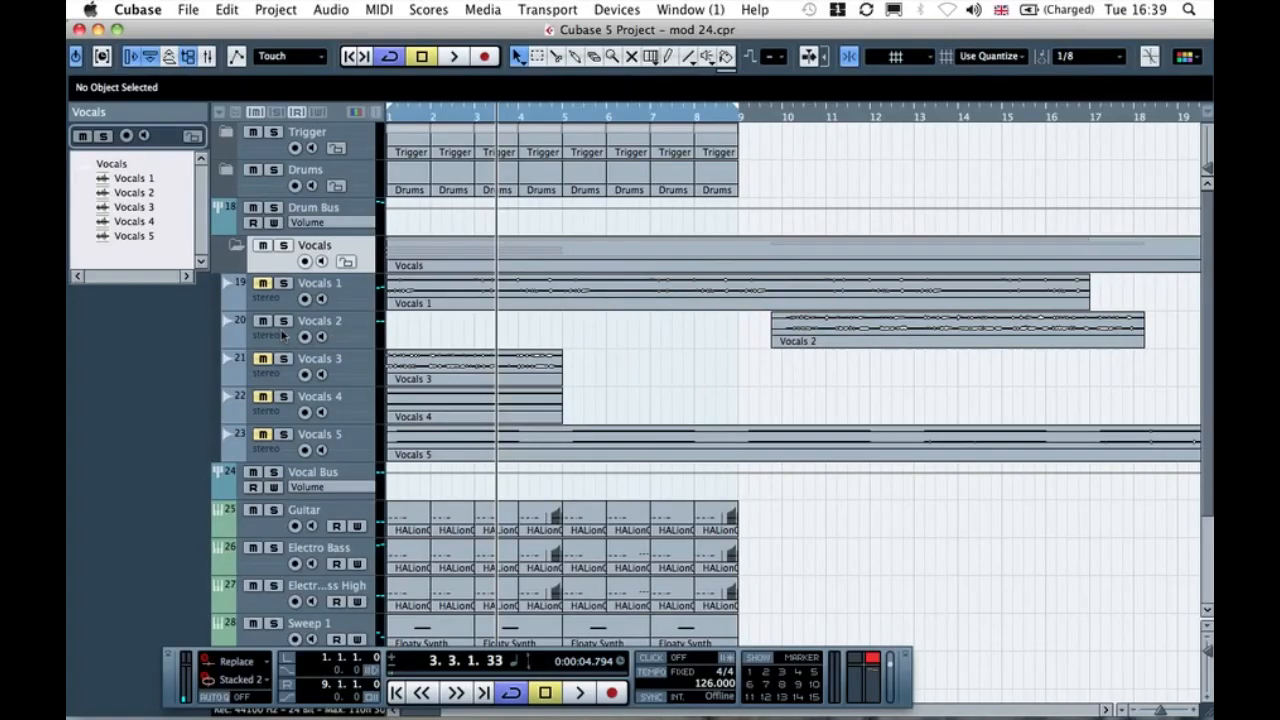
left_click(816, 340)
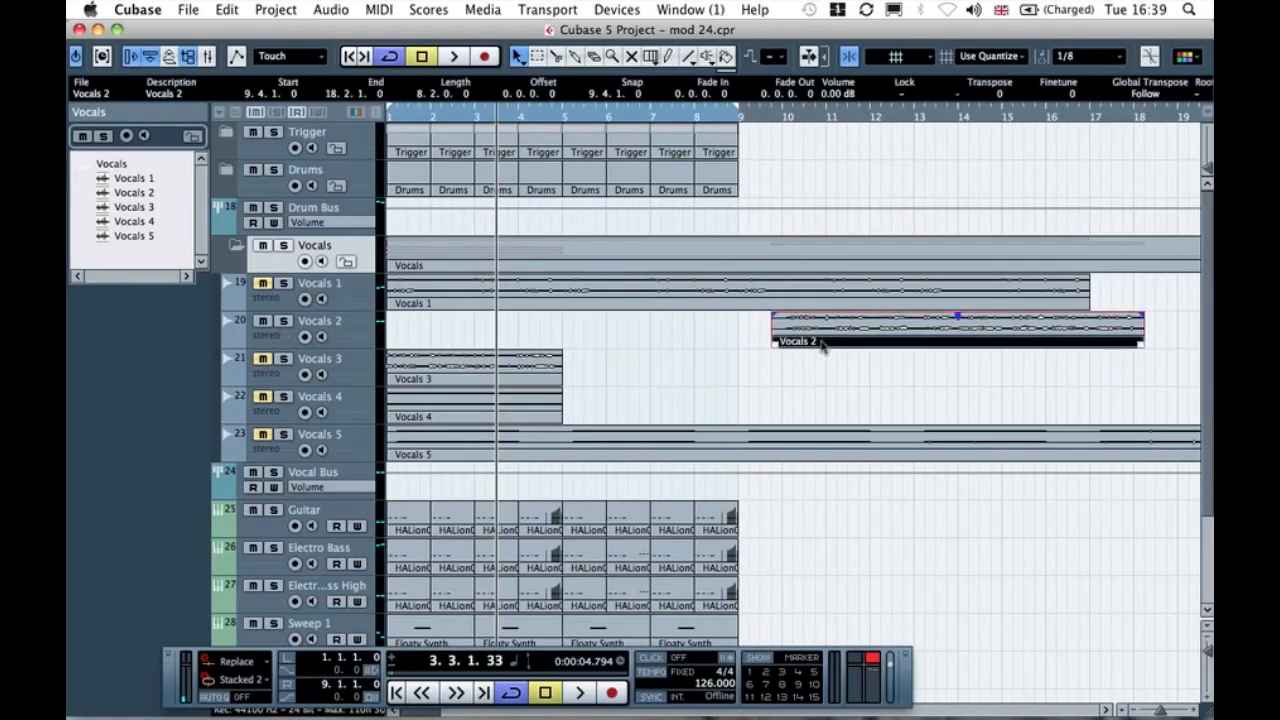
key("Delete")
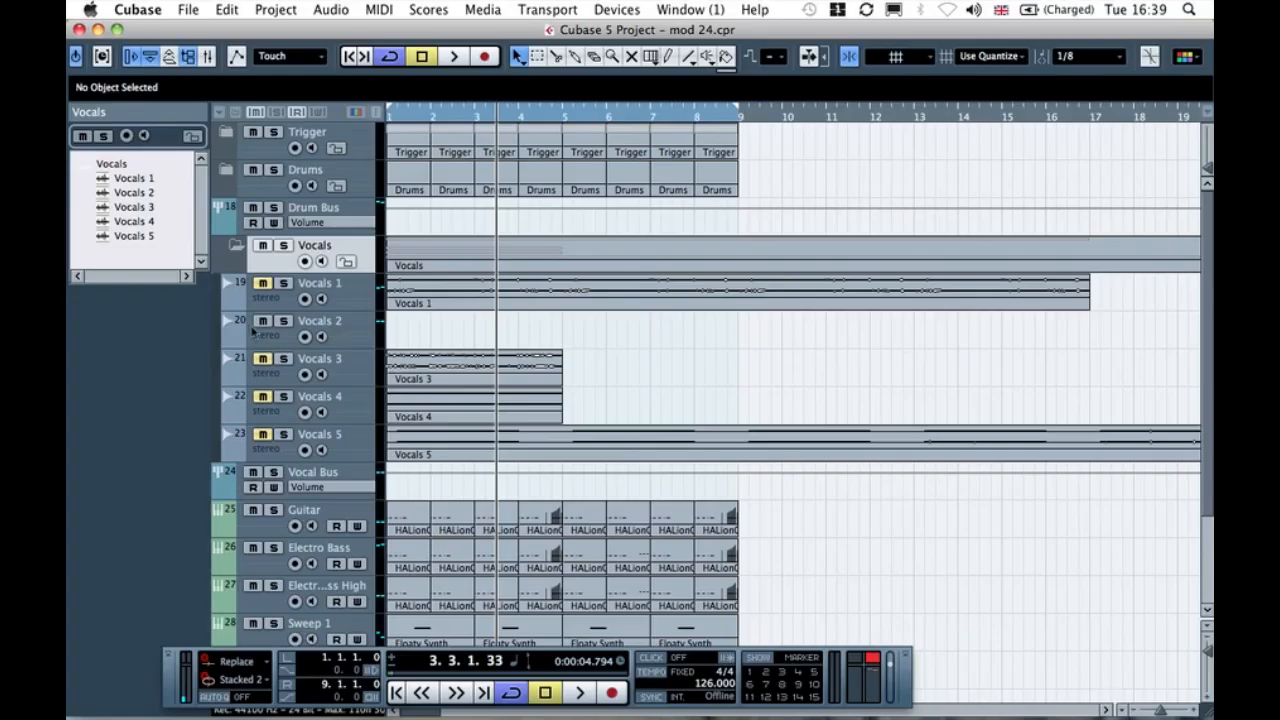
Step: Unmute the Vocals 3 track and play the loop from bar 1 to audition its clip
left_click(262, 358)
key("space")
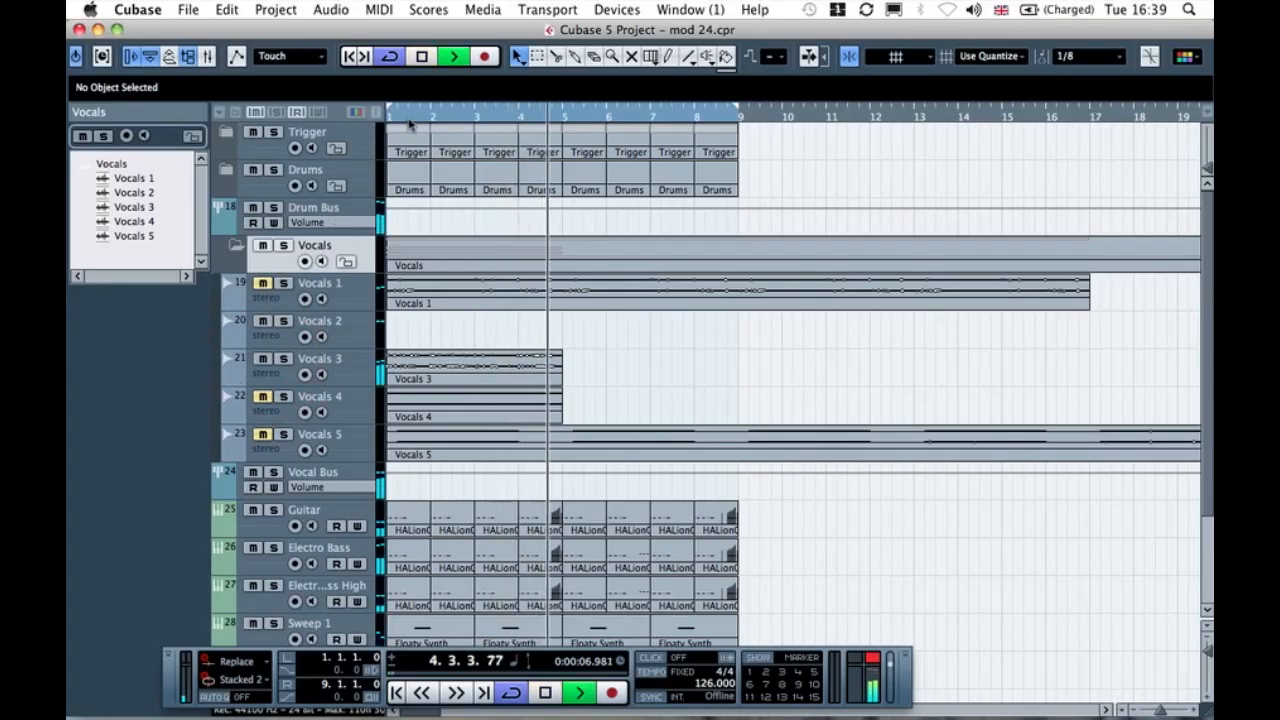
left_click_drag(387, 115, 389, 143)
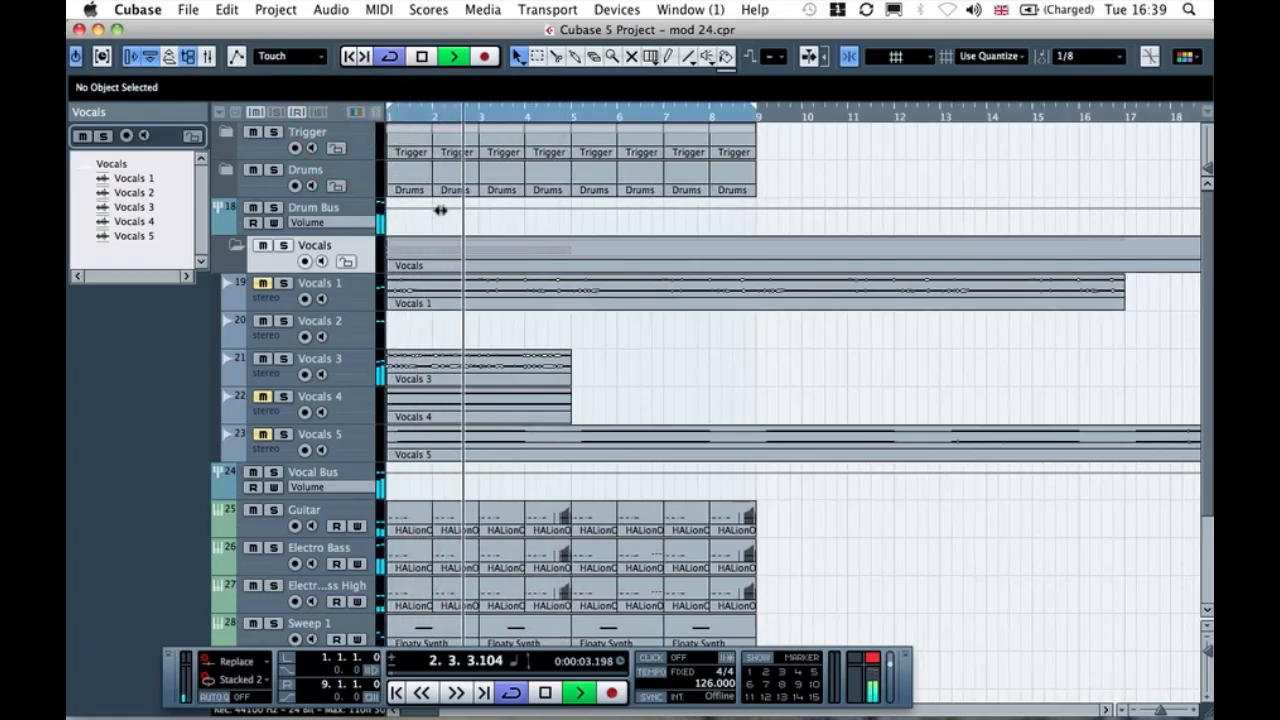
left_click(457, 330)
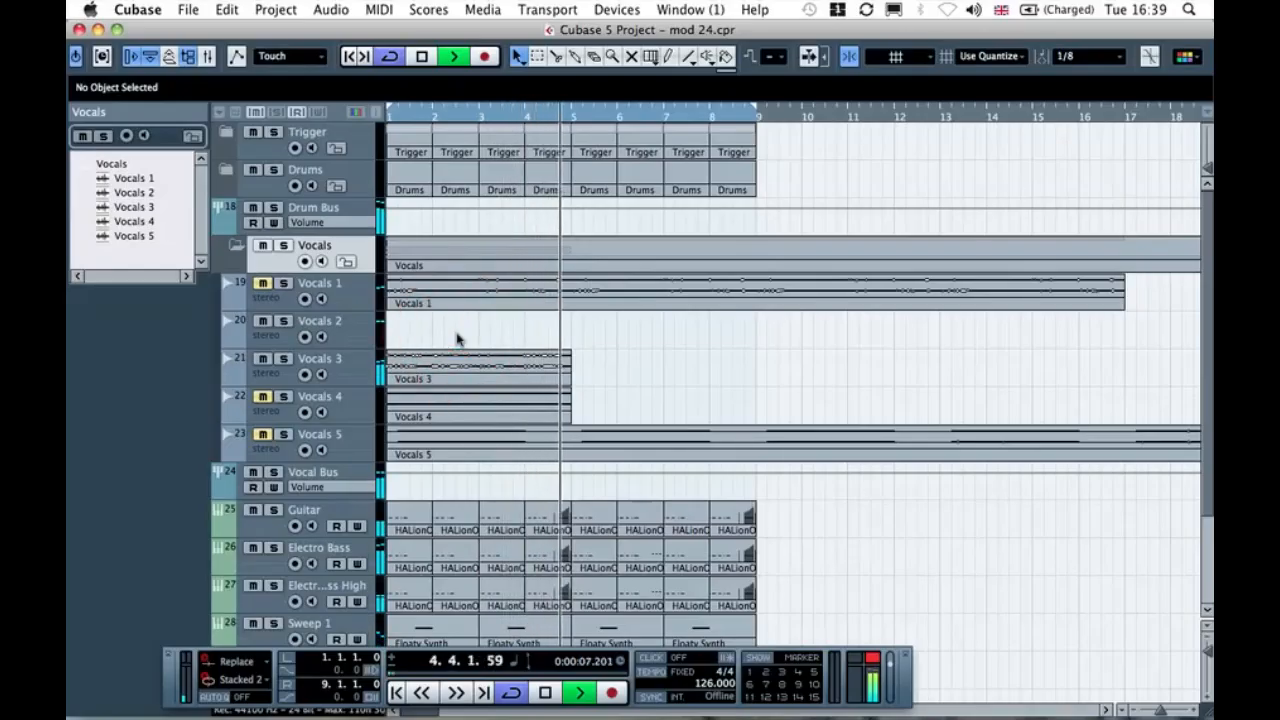
Step: Stop playback and delete the Vocals 3 clip from its track
key("space")
left_click(423, 357)
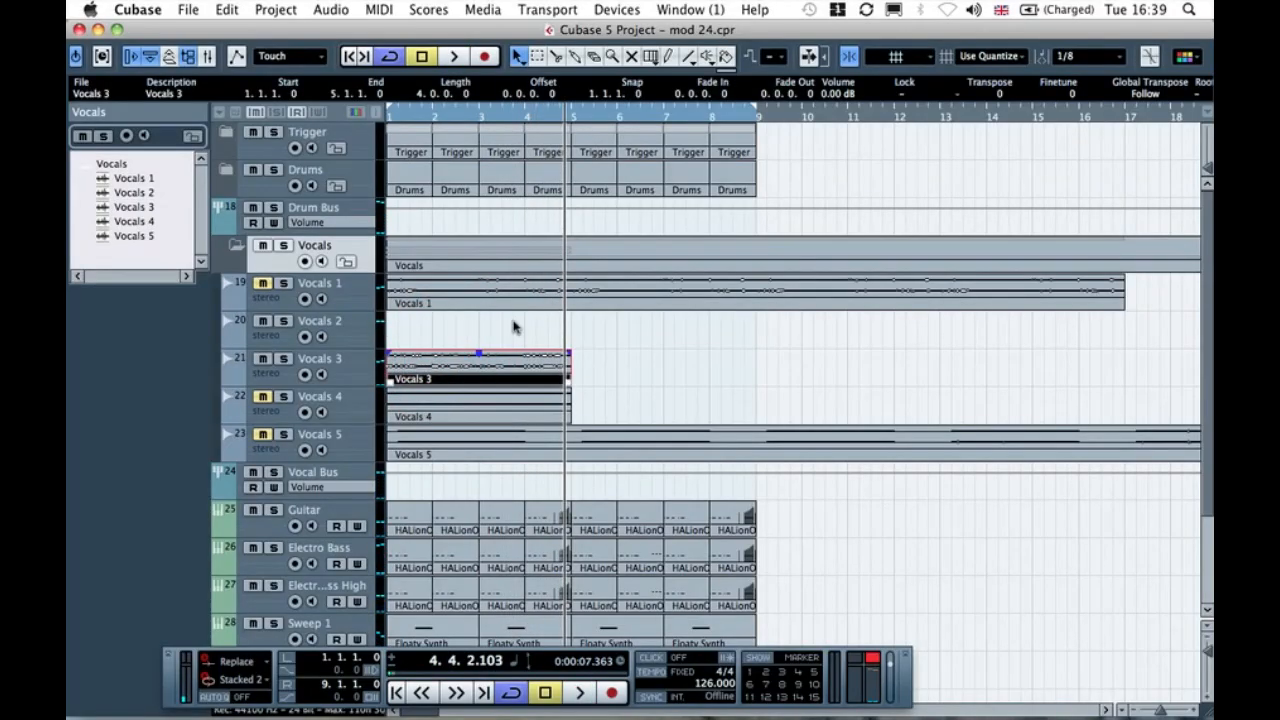
key("Delete")
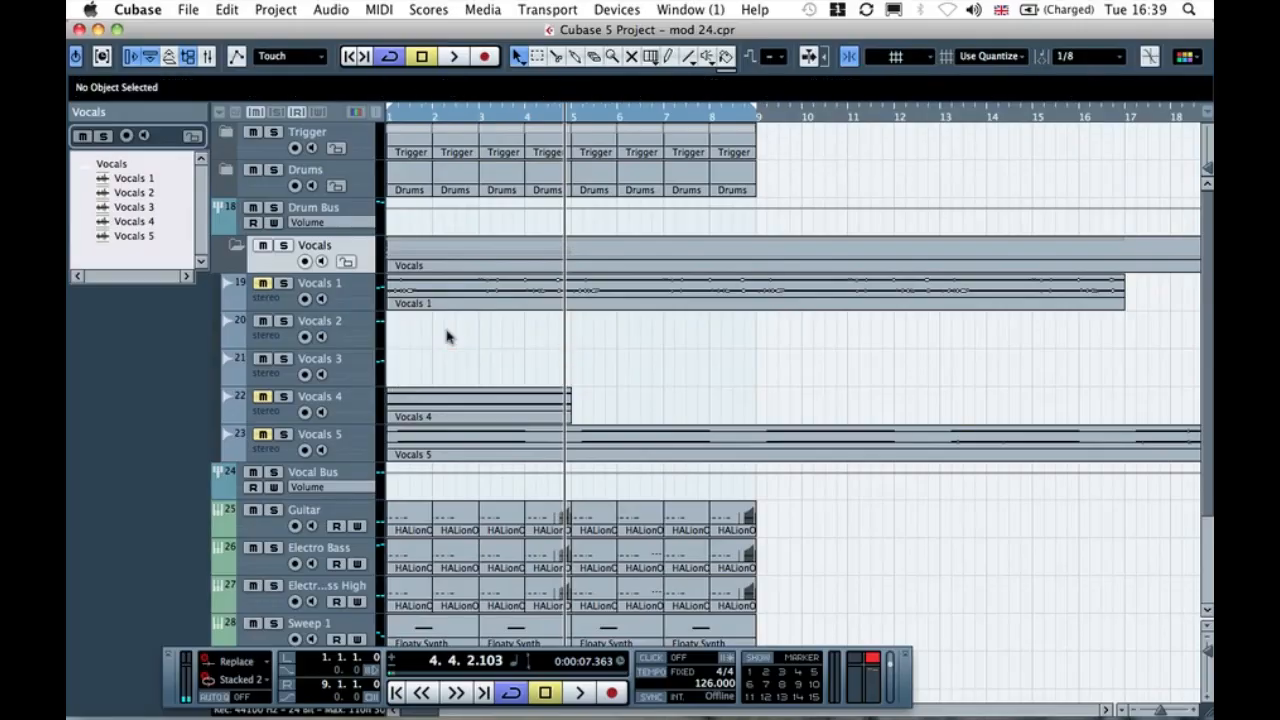
Step: Unmute the Vocals 4 track, play the loop from bar 1 to audition its clip, and stop playback
left_click(262, 398)
left_click_drag(420, 114, 294, 50)
key("space")
key("h")
key("h")
key("h")
key("h")
key("h")
key("h")
key("h")
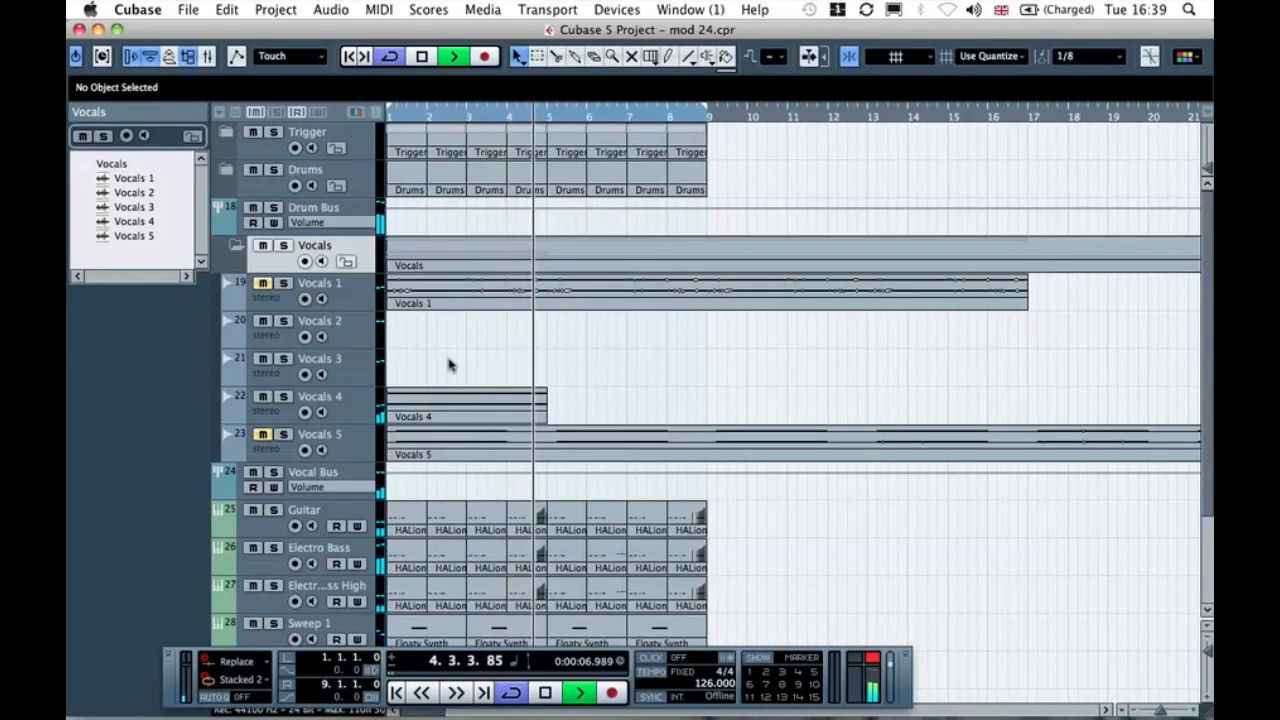
key("space")
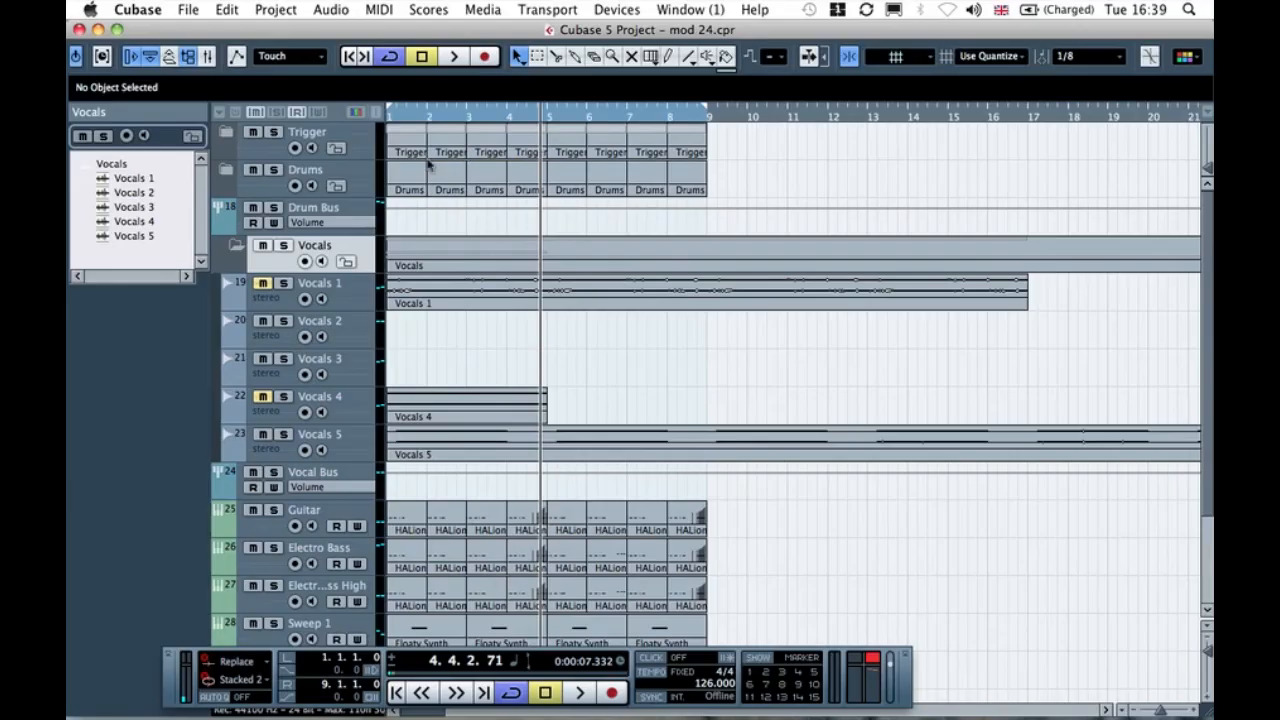
Step: Play the loop from bar 1 with Vocals 5 as the only audible vocal, stop playback, and unmute all the vocal tracks
left_click(386, 114)
key("space")
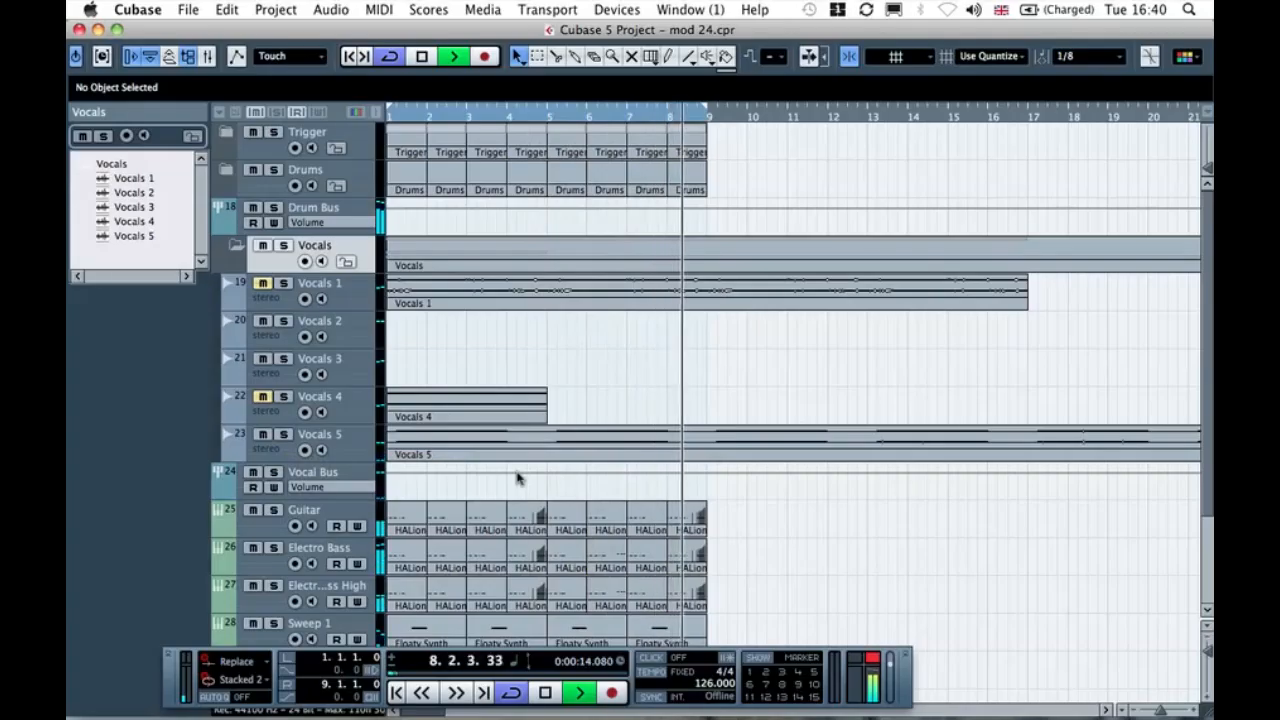
key("space")
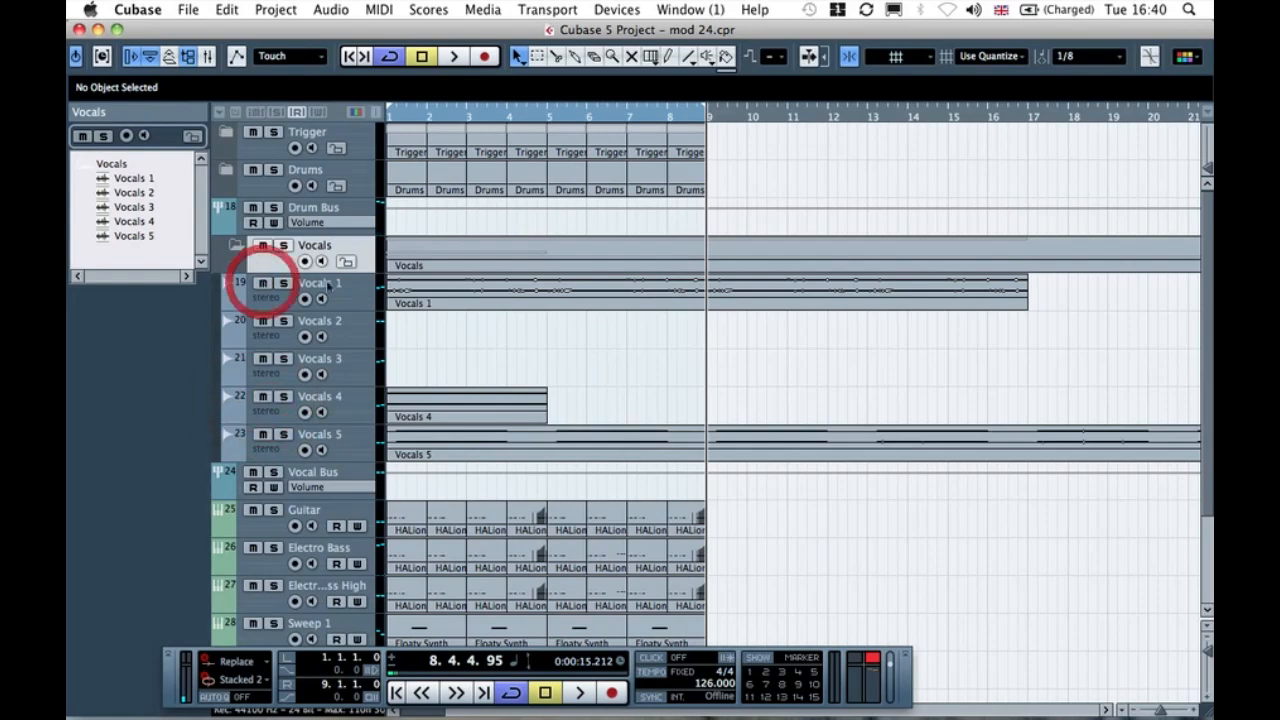
left_click(575, 348)
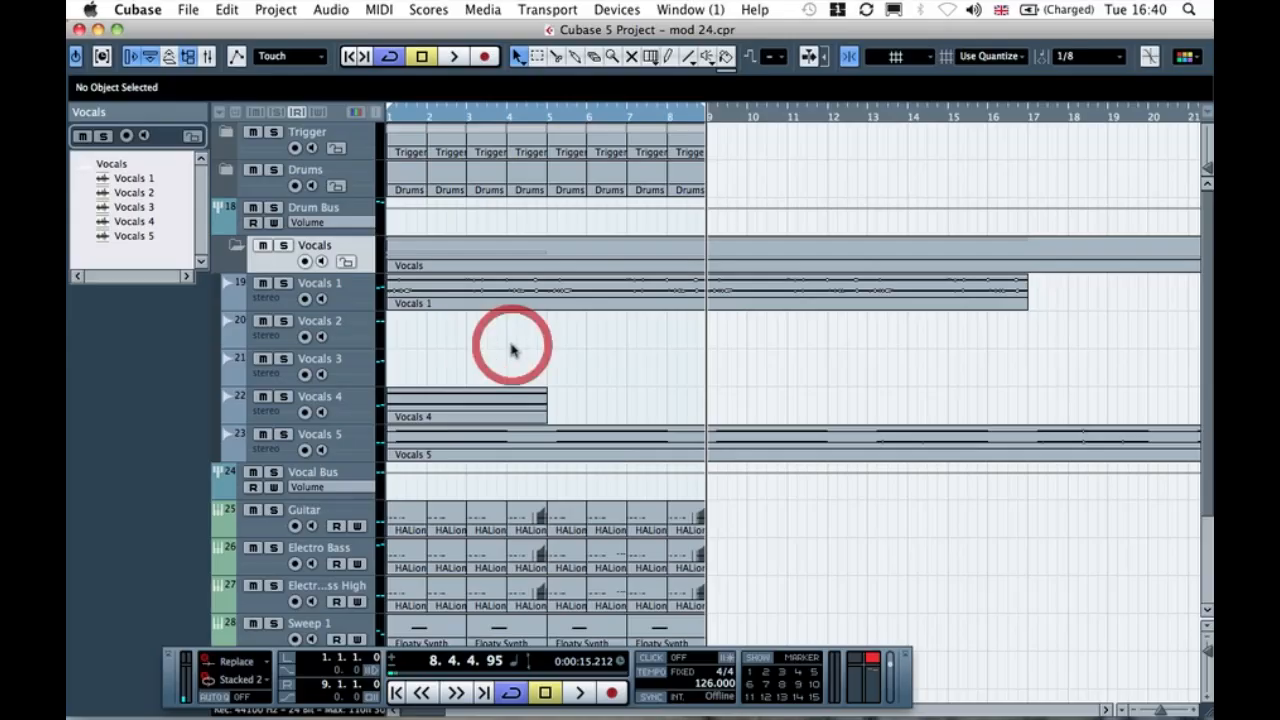
Step: Open the Pool to examine the tempo of the Vocals 2 clip, and close the Pool again
key("super+p")
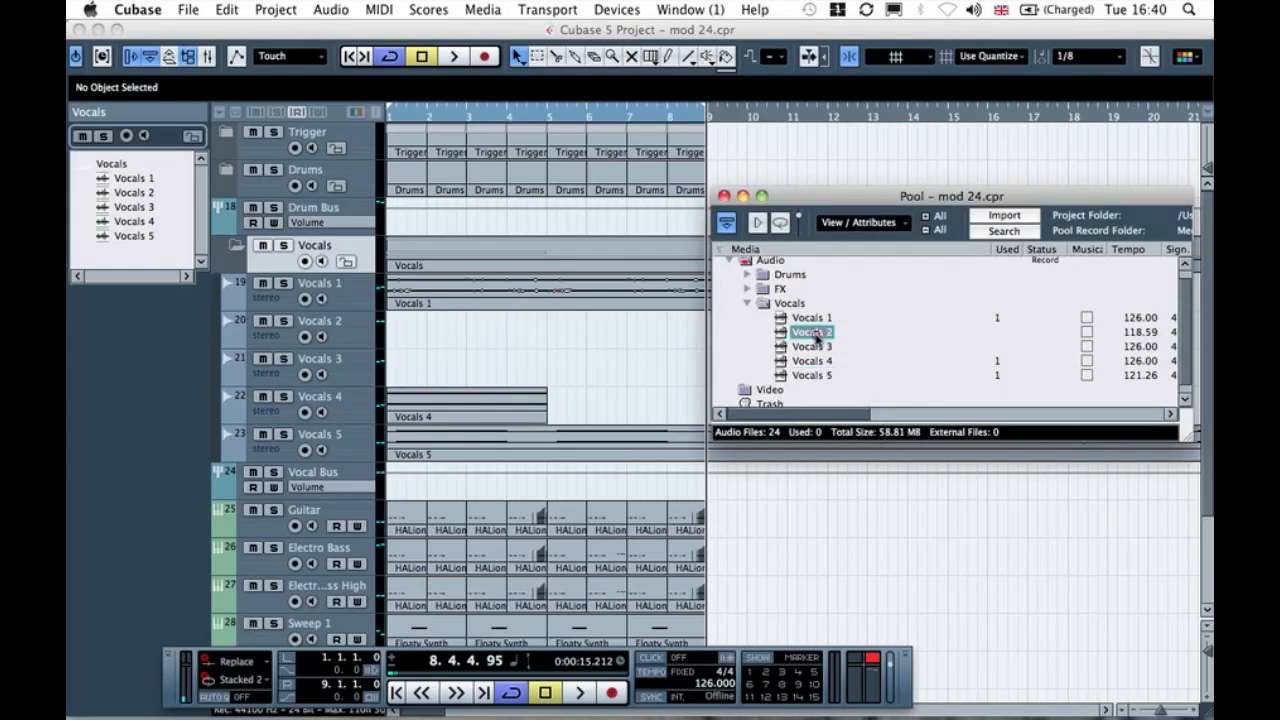
left_click(810, 332)
left_click(724, 196)
left_click(598, 428)
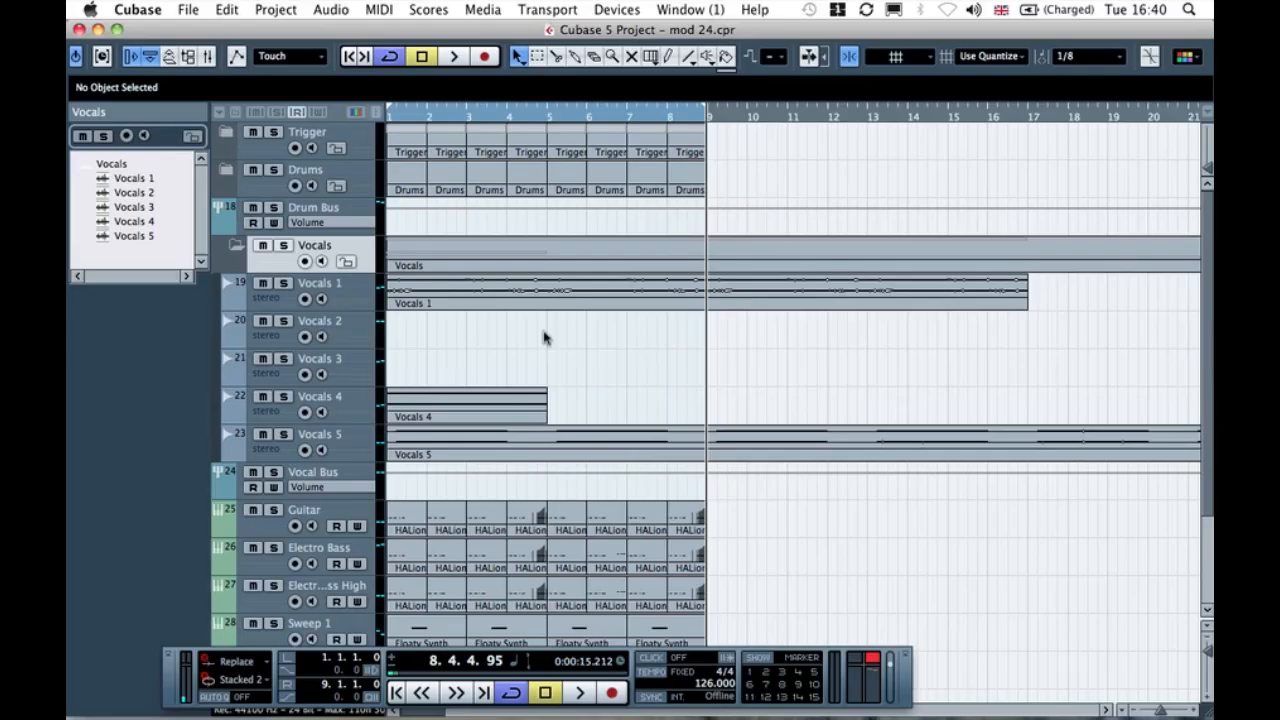
Step: Enlarge the Vocals 4 track and examine its clip's waveform against the bar grid
left_click(529, 289)
left_click(480, 395)
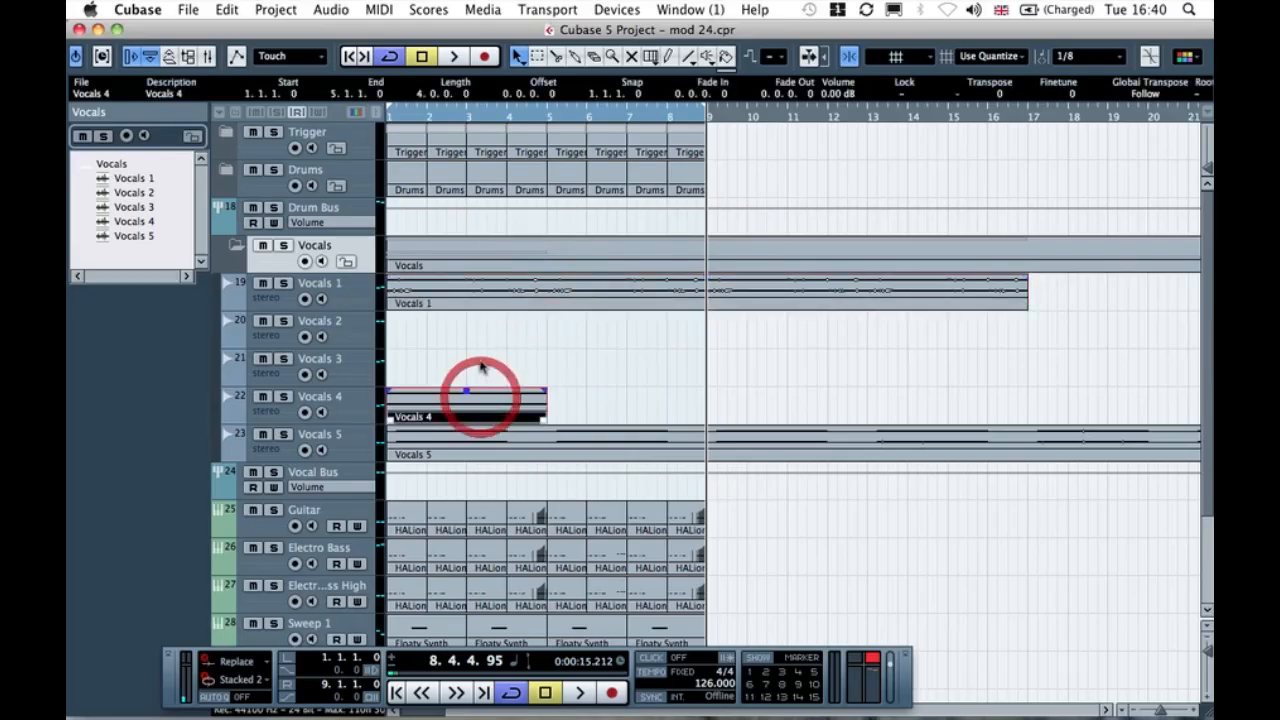
left_click(480, 366)
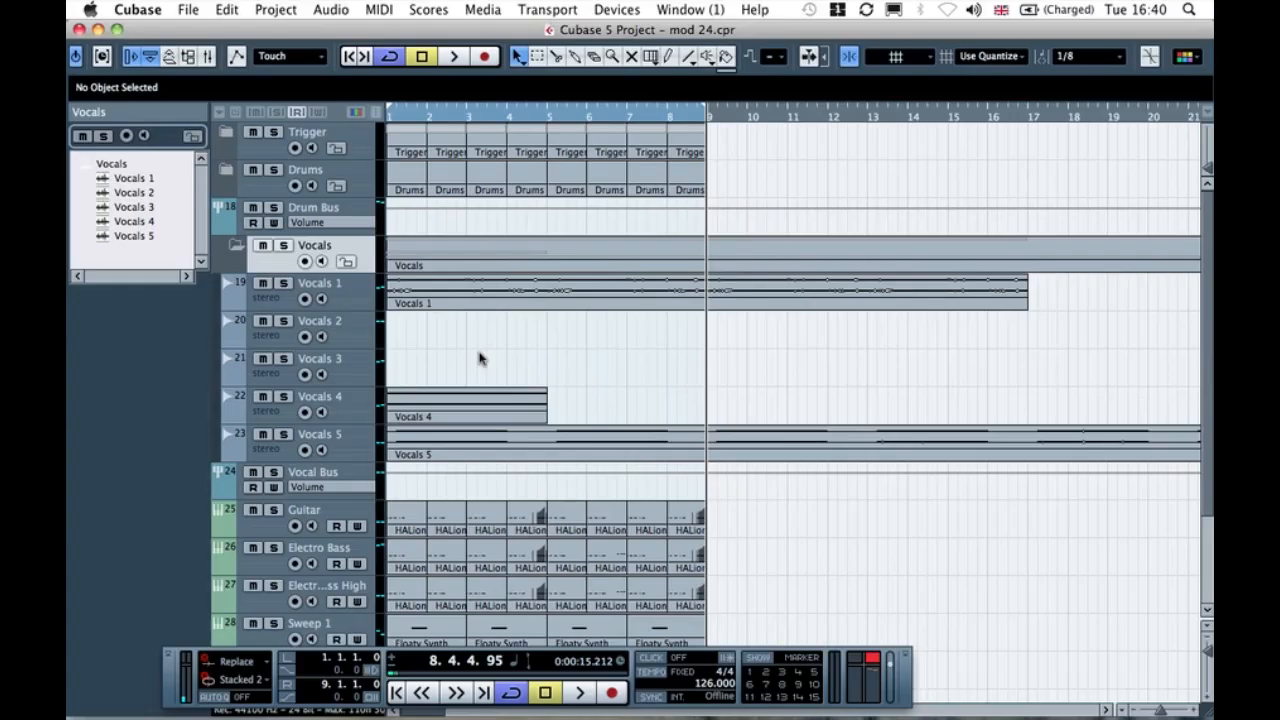
left_click_drag(293, 425, 287, 500)
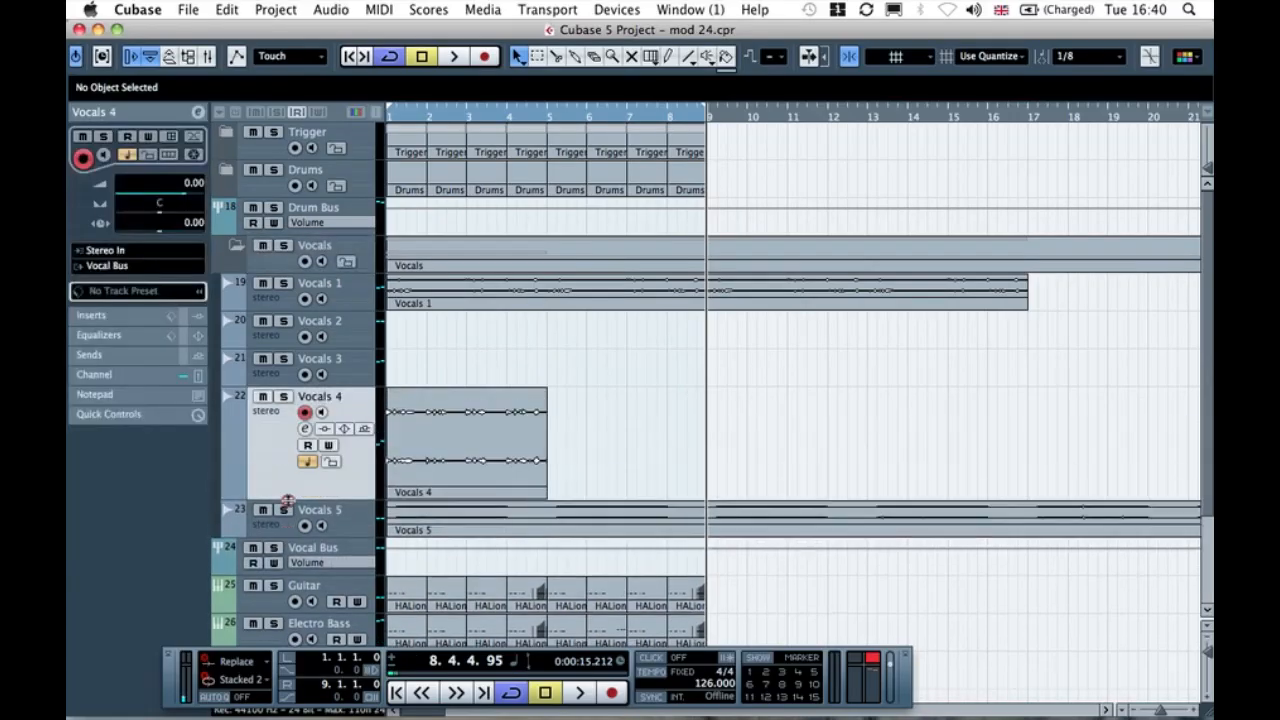
left_click(634, 403)
key("h")
left_click_drag(431, 336, 326, 329)
left_click(448, 432)
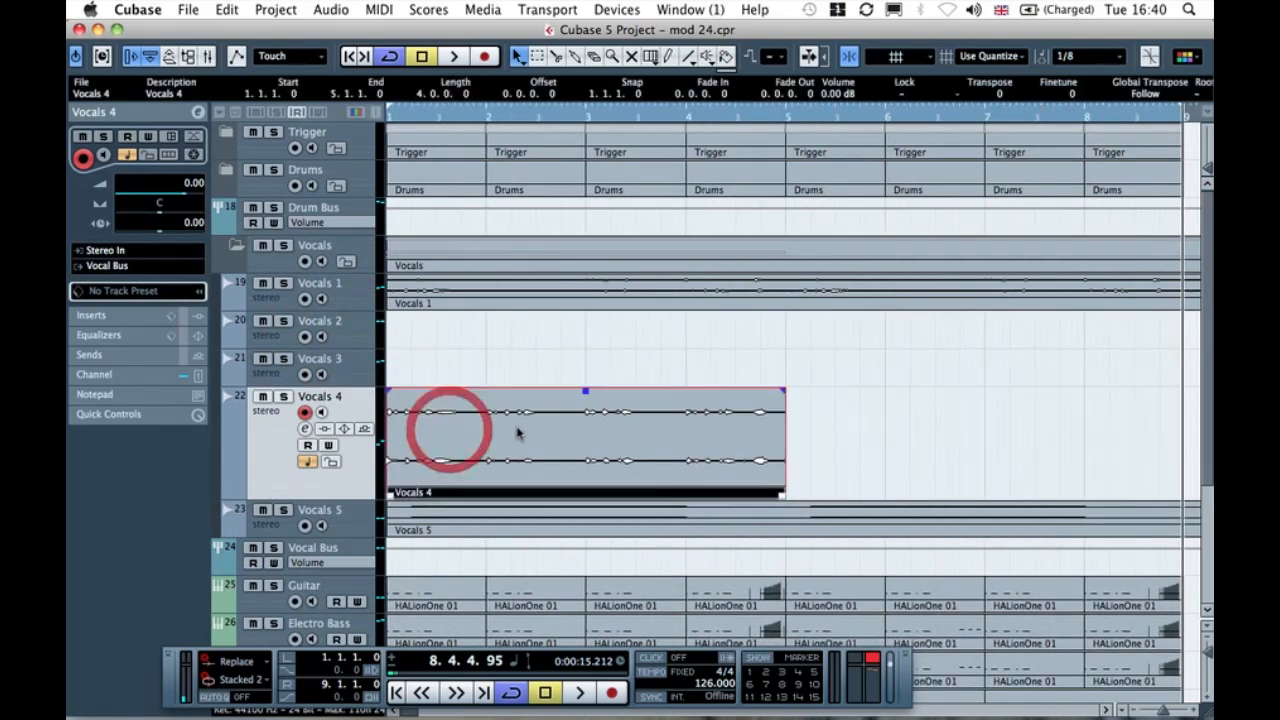
mouse_move(486, 429)
left_mouse_down()
mouse_move(569, 420)
mouse_move(508, 425)
left_mouse_up()
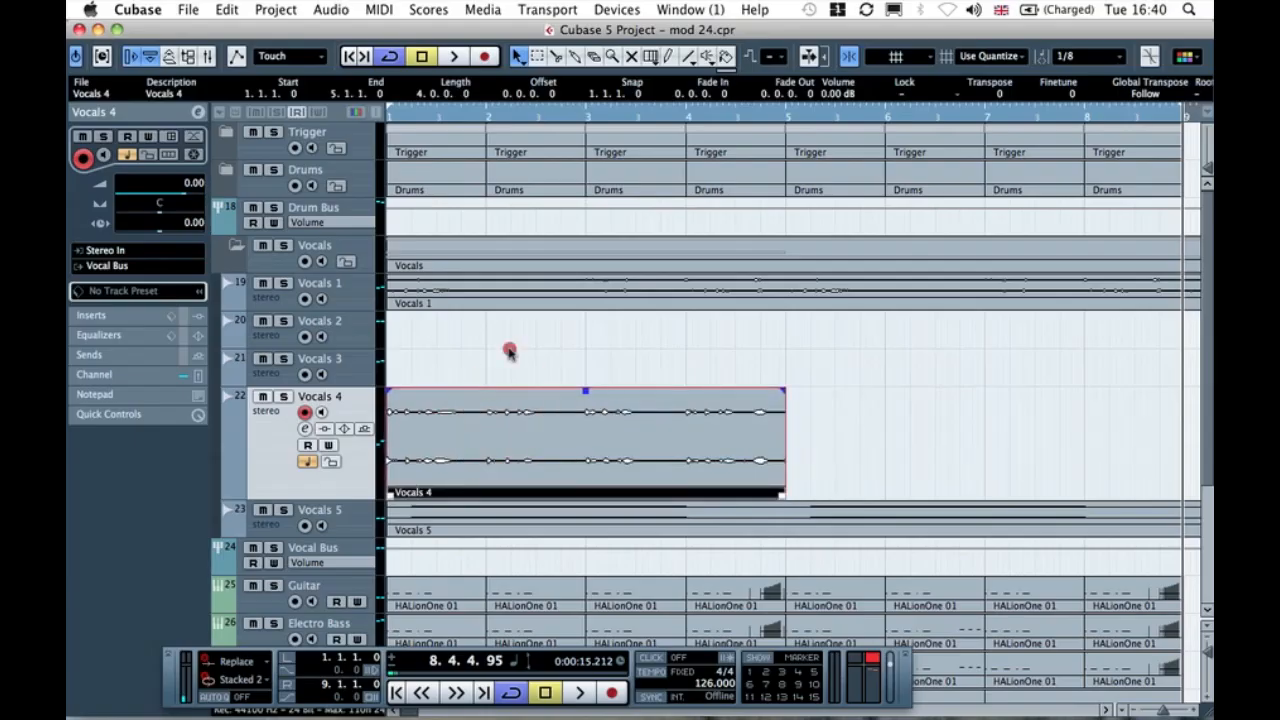
left_click(508, 345)
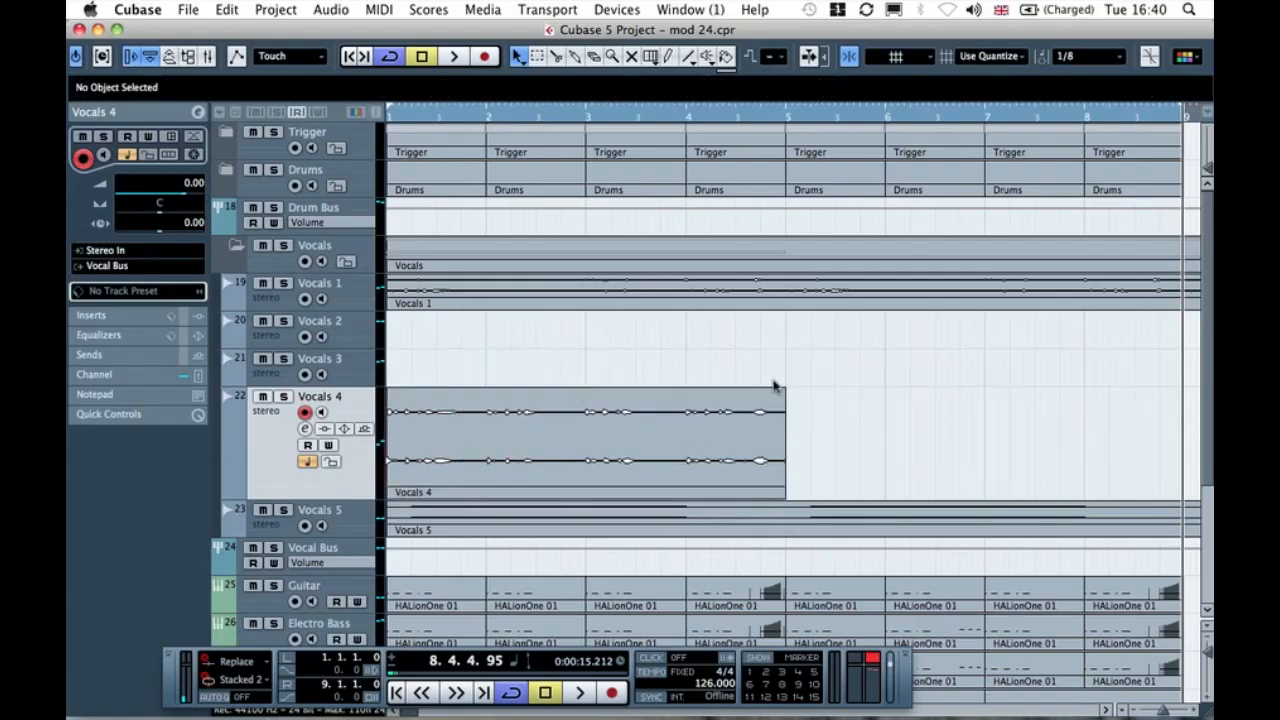
Step: Set the project's fixed tempo to 128
left_click(757, 403)
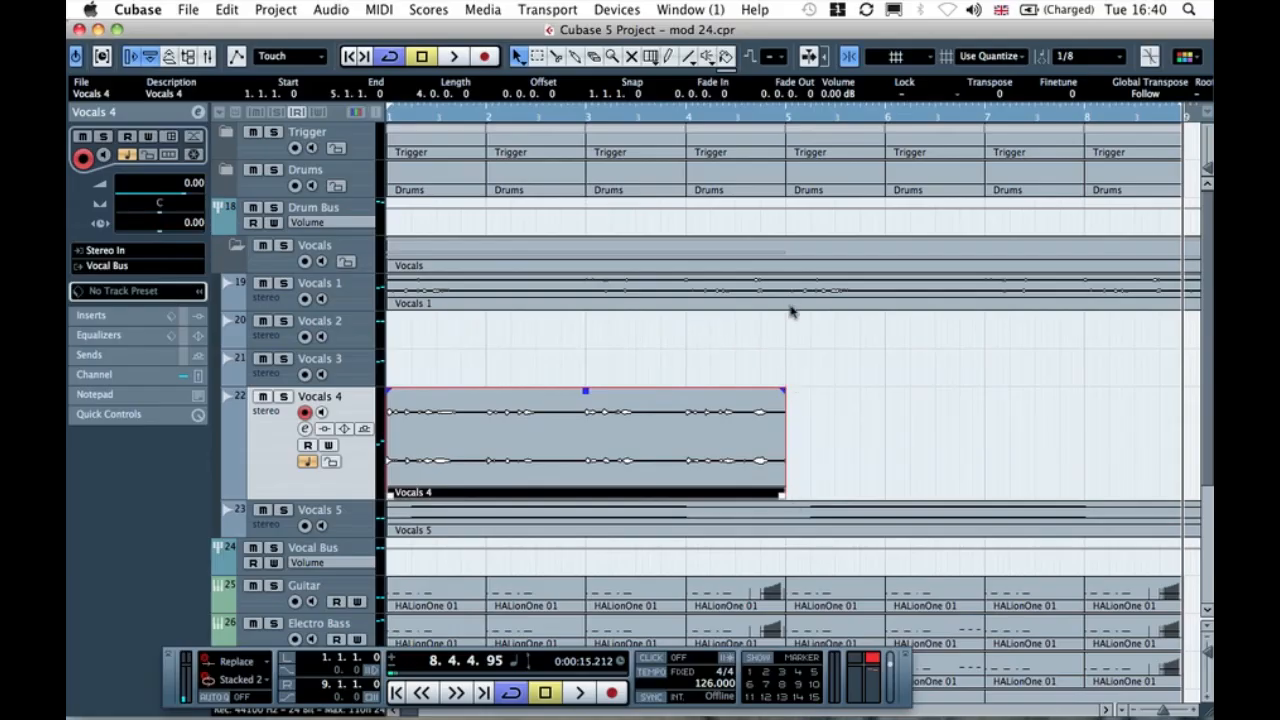
left_click(790, 362)
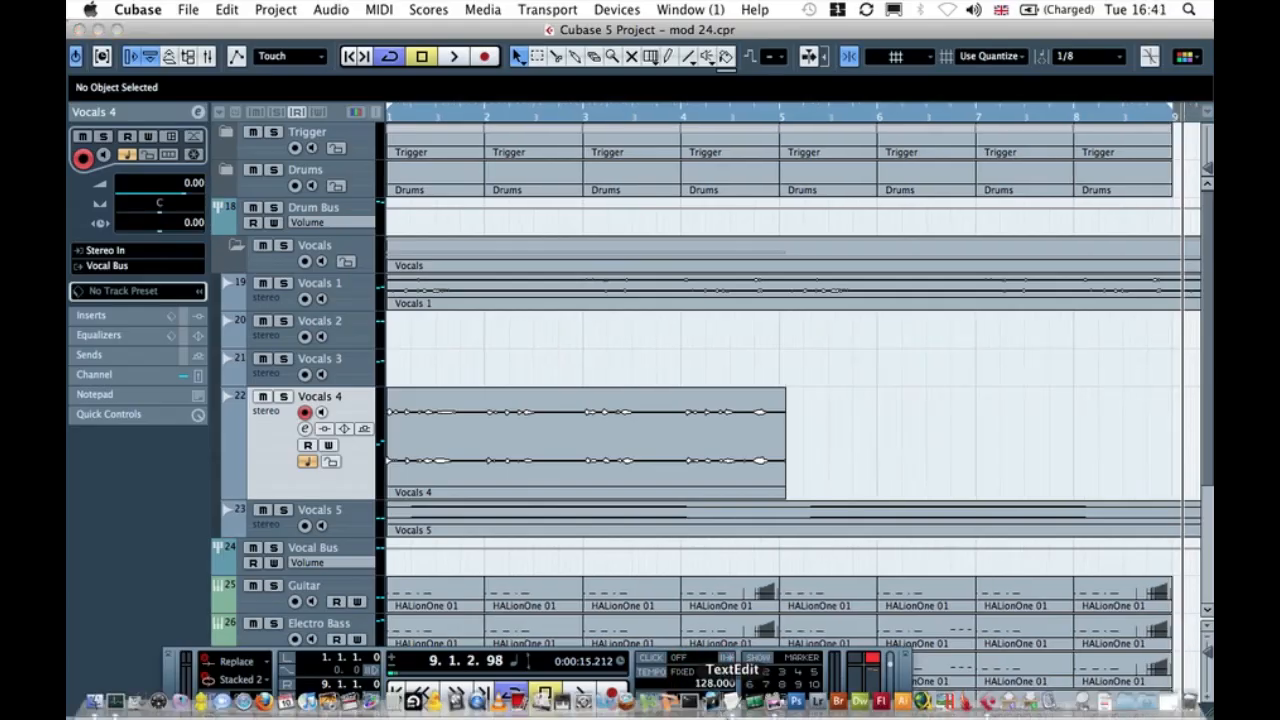
left_click(903, 445)
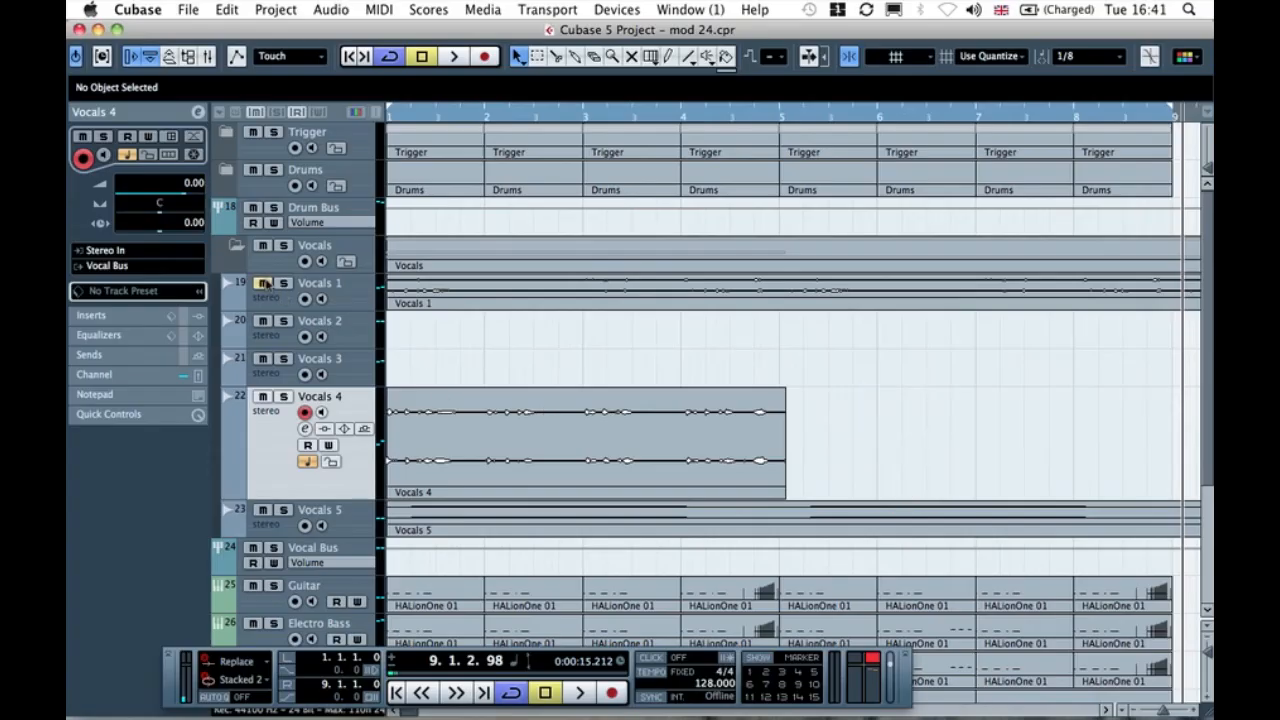
Step: Mute Vocals 1 and Vocals 5, play the loop from bar 1 to audition Vocals 4, and stop playback
left_click_drag(431, 117, 336, 112)
key("space")
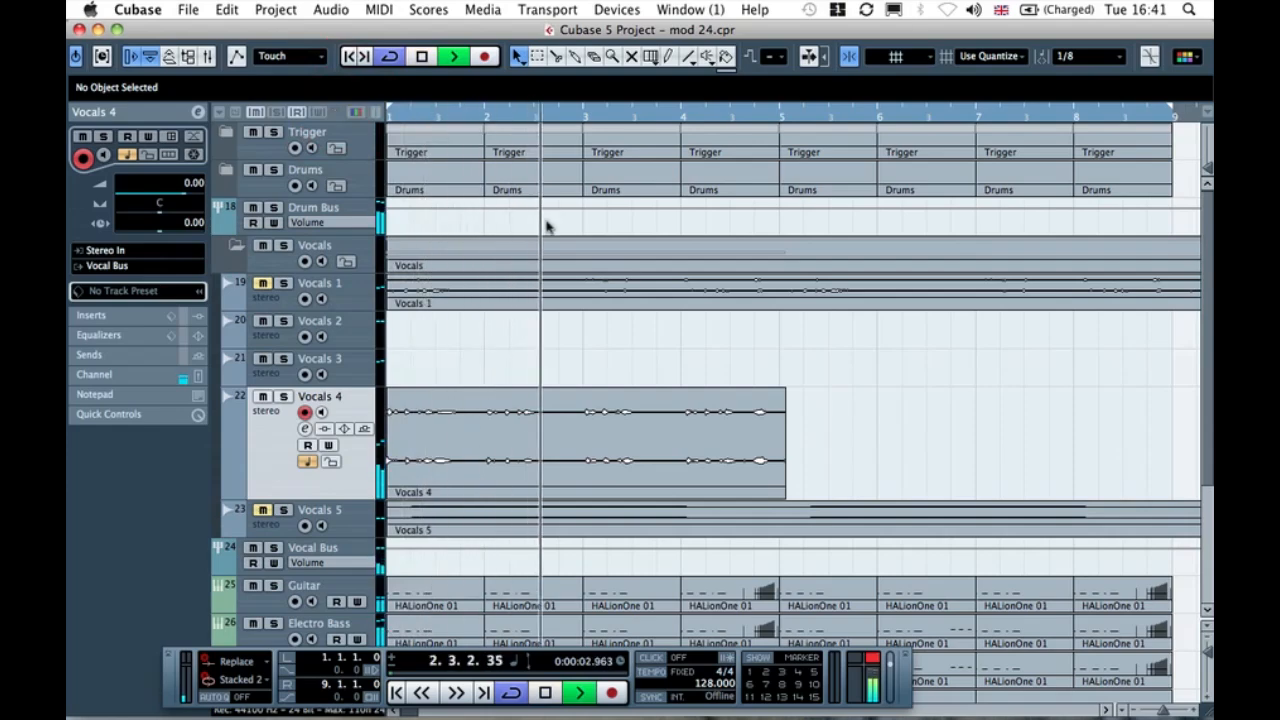
left_click(283, 397)
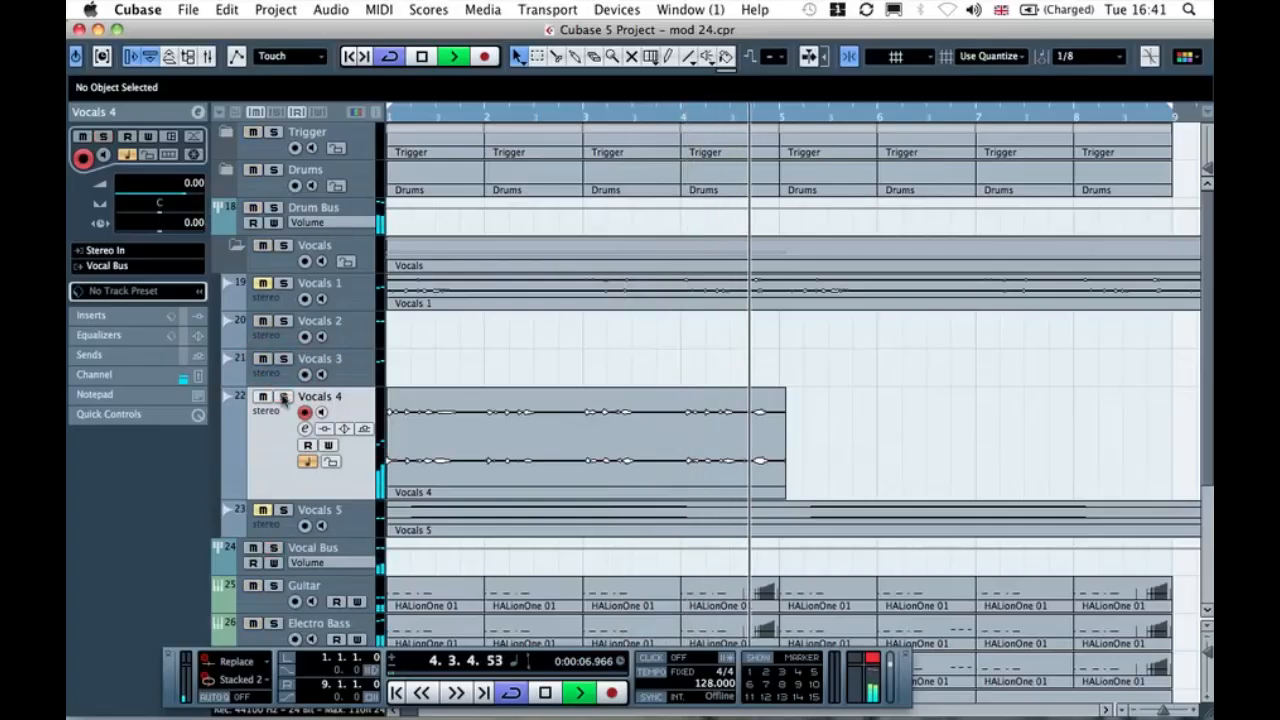
key("space")
left_click(585, 352)
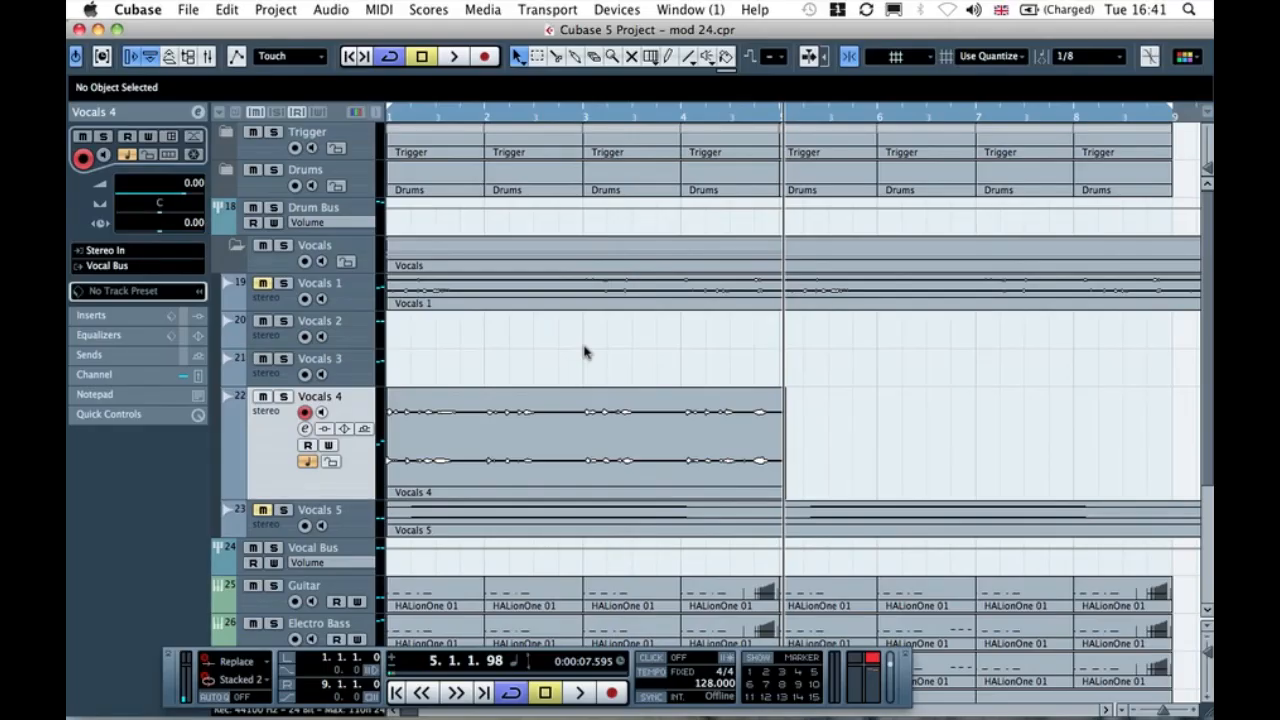
Step: Inspect the end of the Vocals 4 clip near bar 5 and switch the selection tool to Sizing Applies Time Stretch
left_click(766, 117)
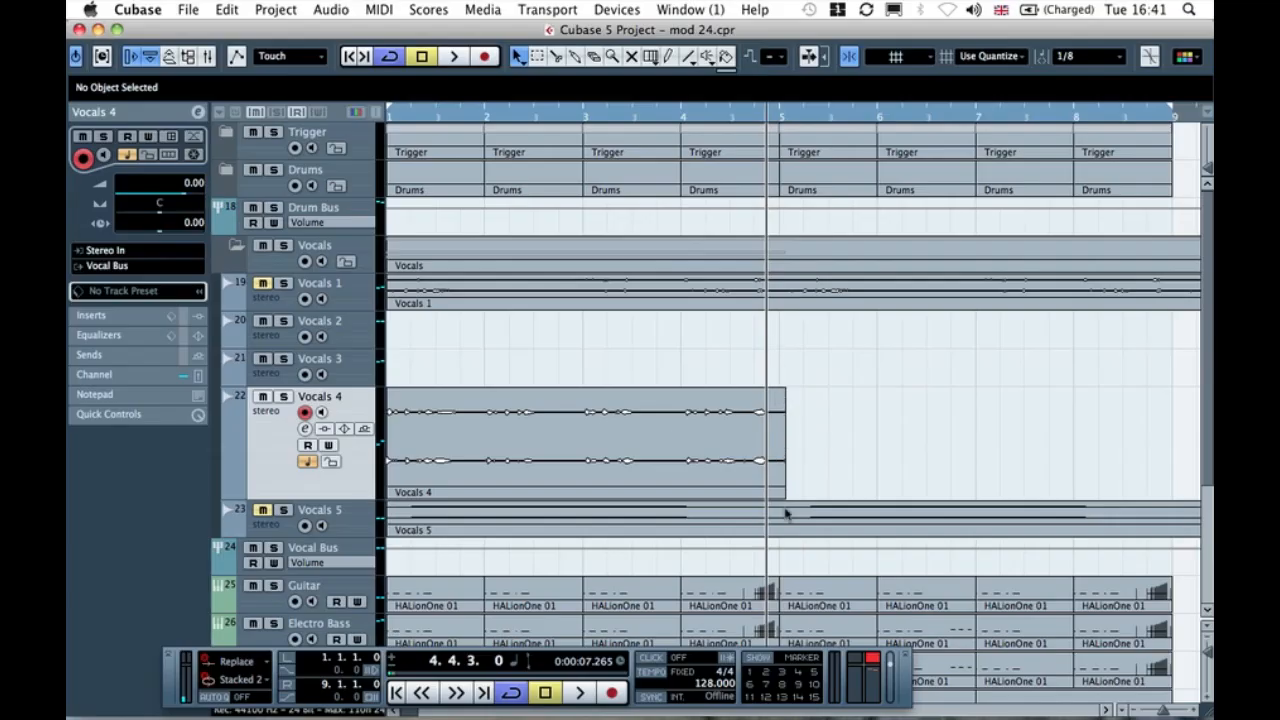
key("h")
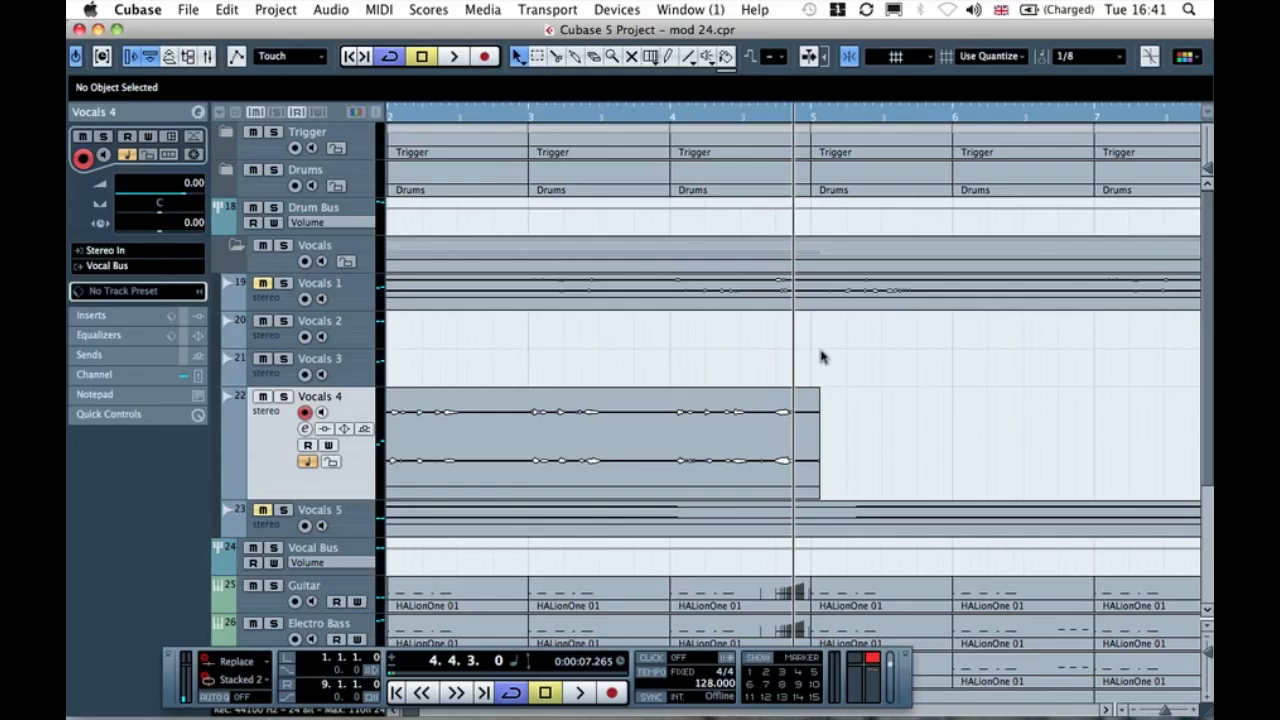
left_click(520, 62)
left_click(519, 59)
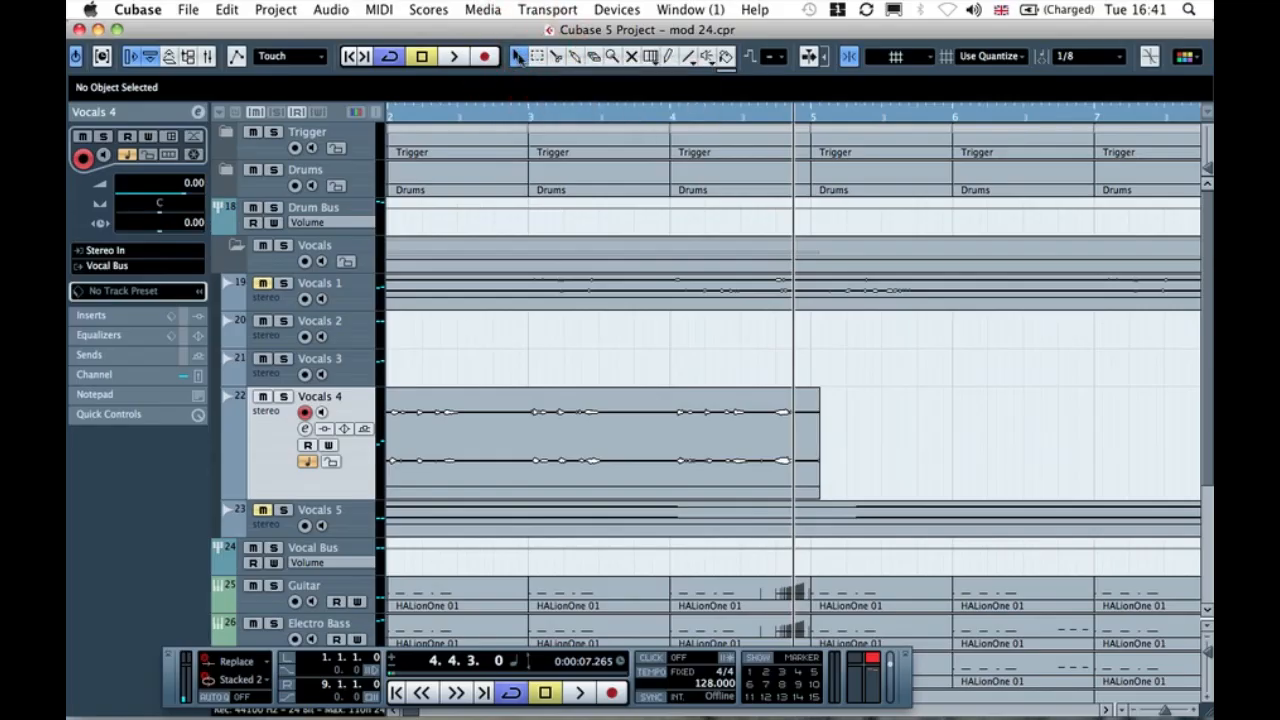
left_click(520, 59)
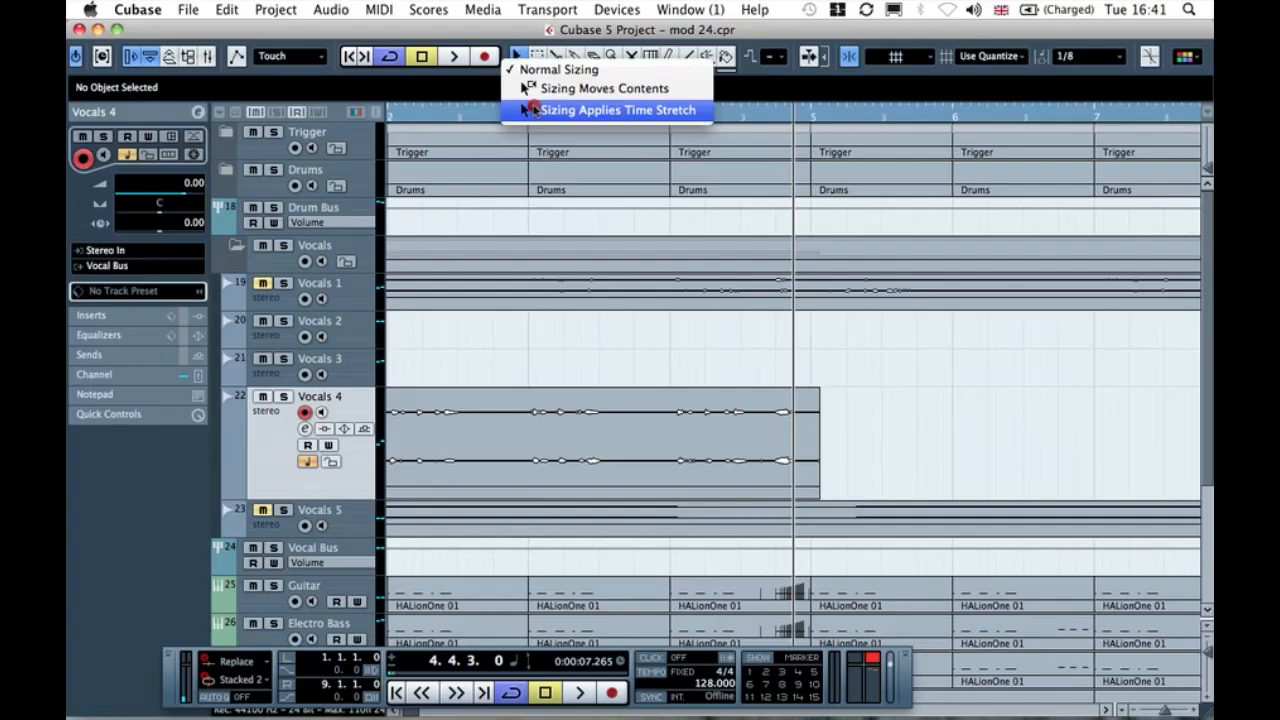
left_click(535, 110)
left_click(760, 358)
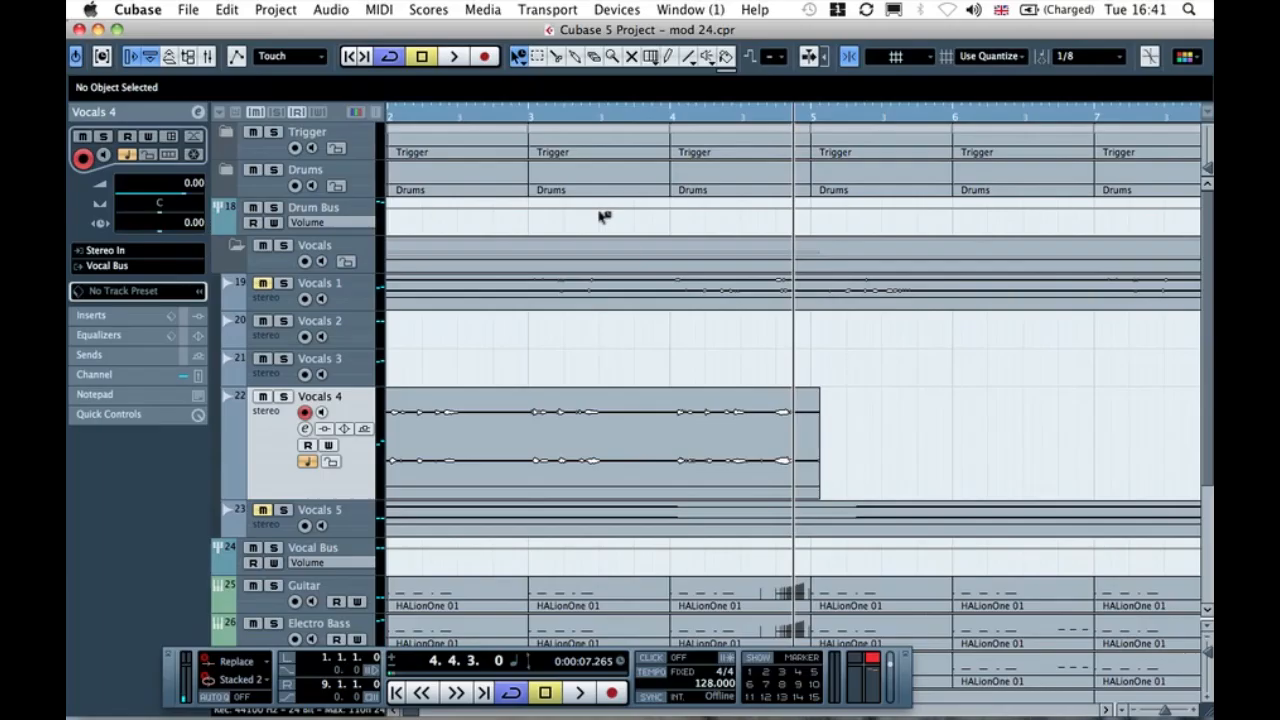
Step: Time-stretch the Vocals 4 clip by pulling its end back to bar 5, making it exactly four bars long
left_click(818, 497)
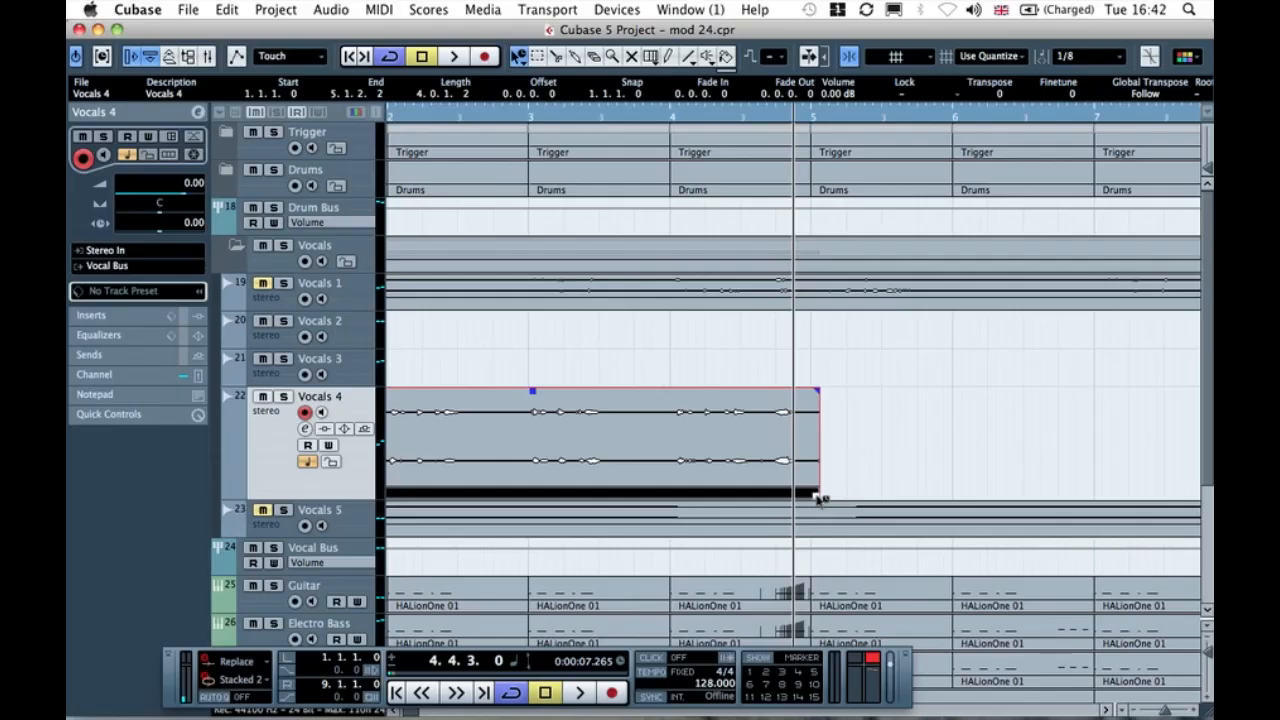
key("g")
key("g")
key("g")
key("g")
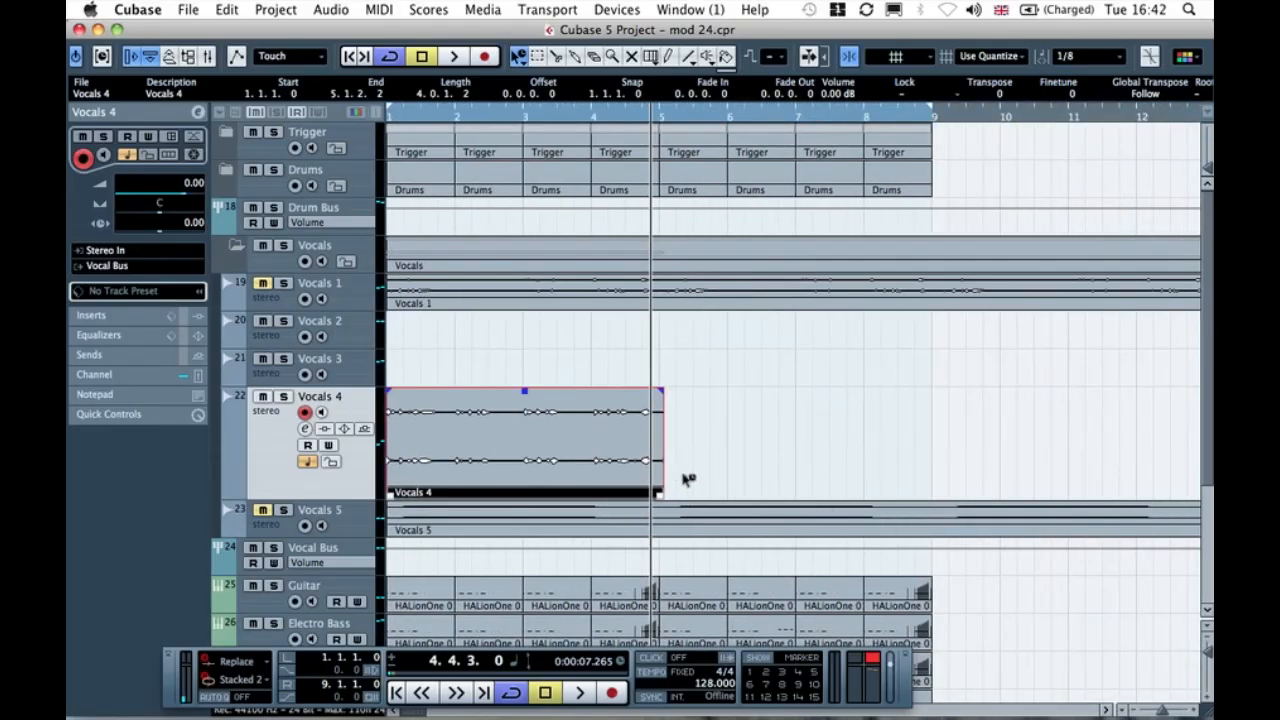
left_click_drag(662, 497, 657, 497)
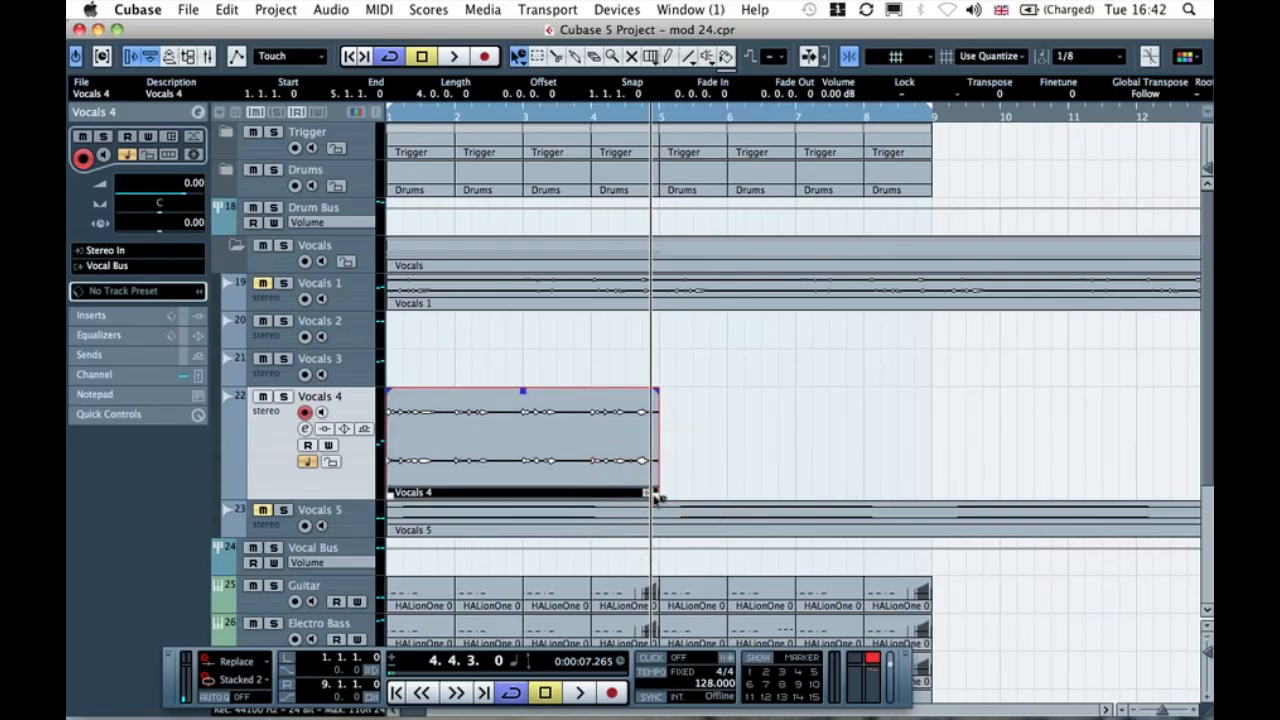
Step: Check the stretched Vocals 4 clip against the bar lines, play it from bar 1, and stop playback
key("h")
key("h")
key("h")
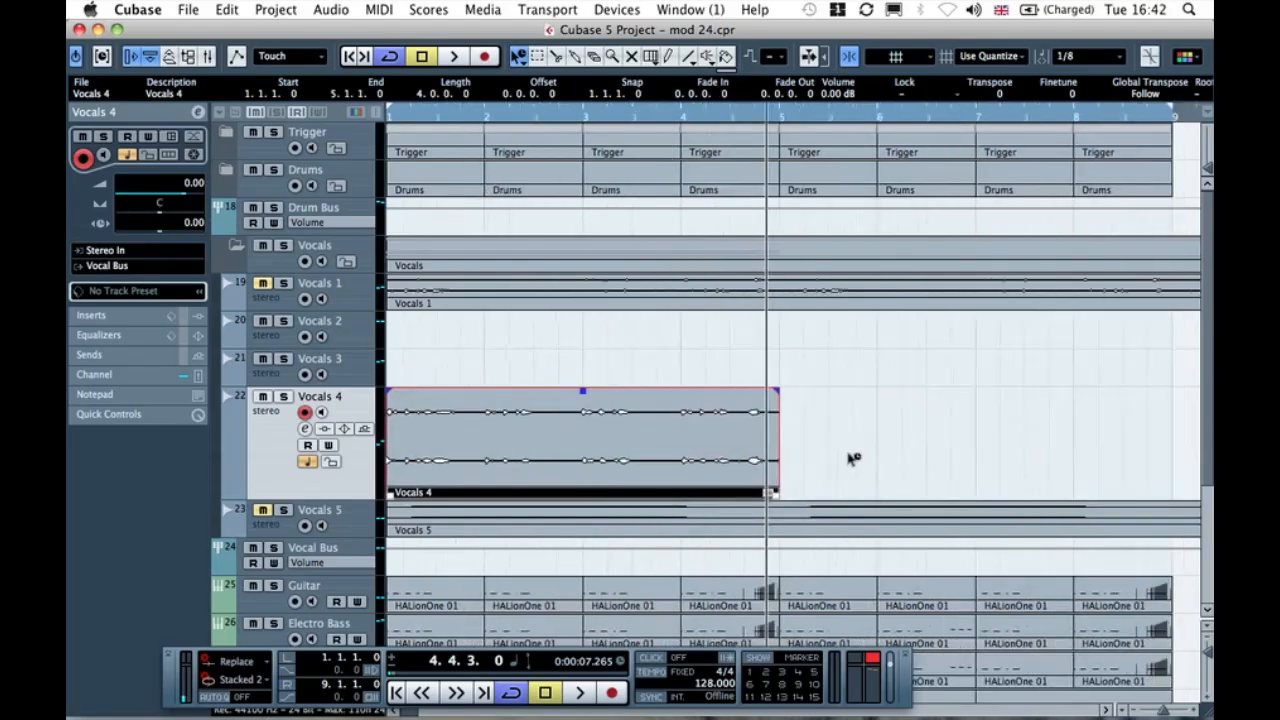
key("g")
key("g")
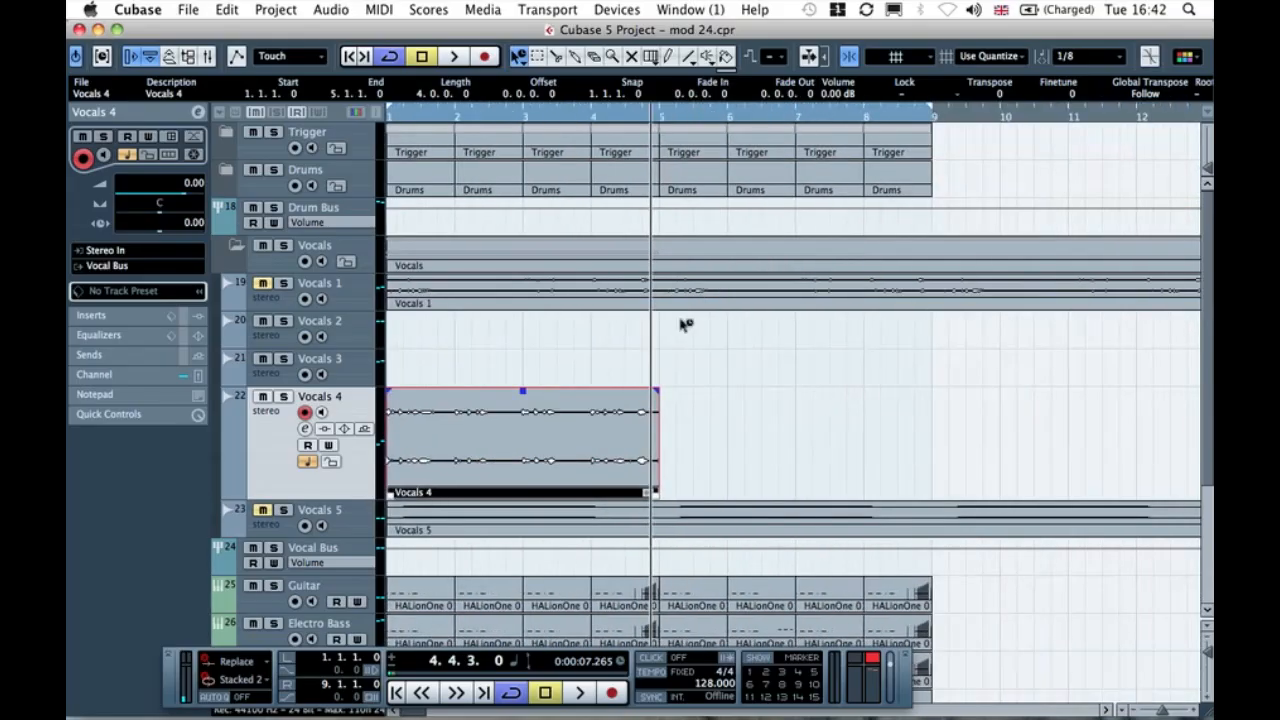
left_click(390, 117)
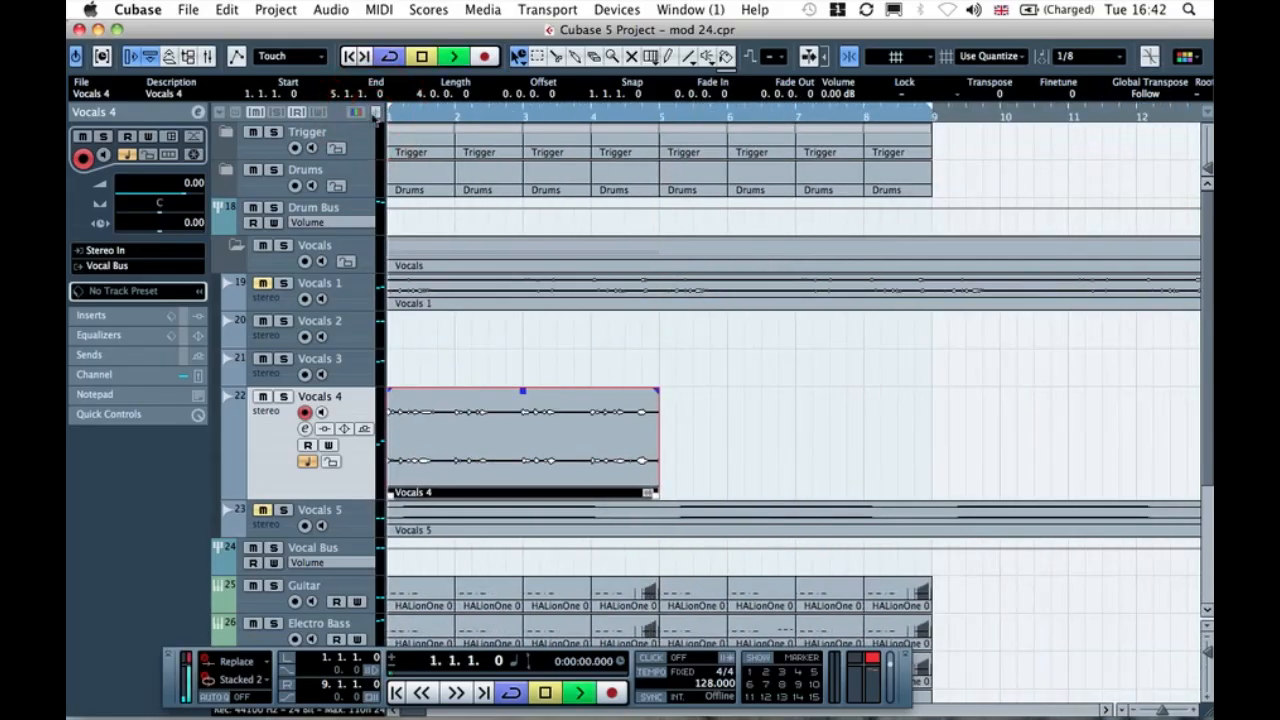
key("space")
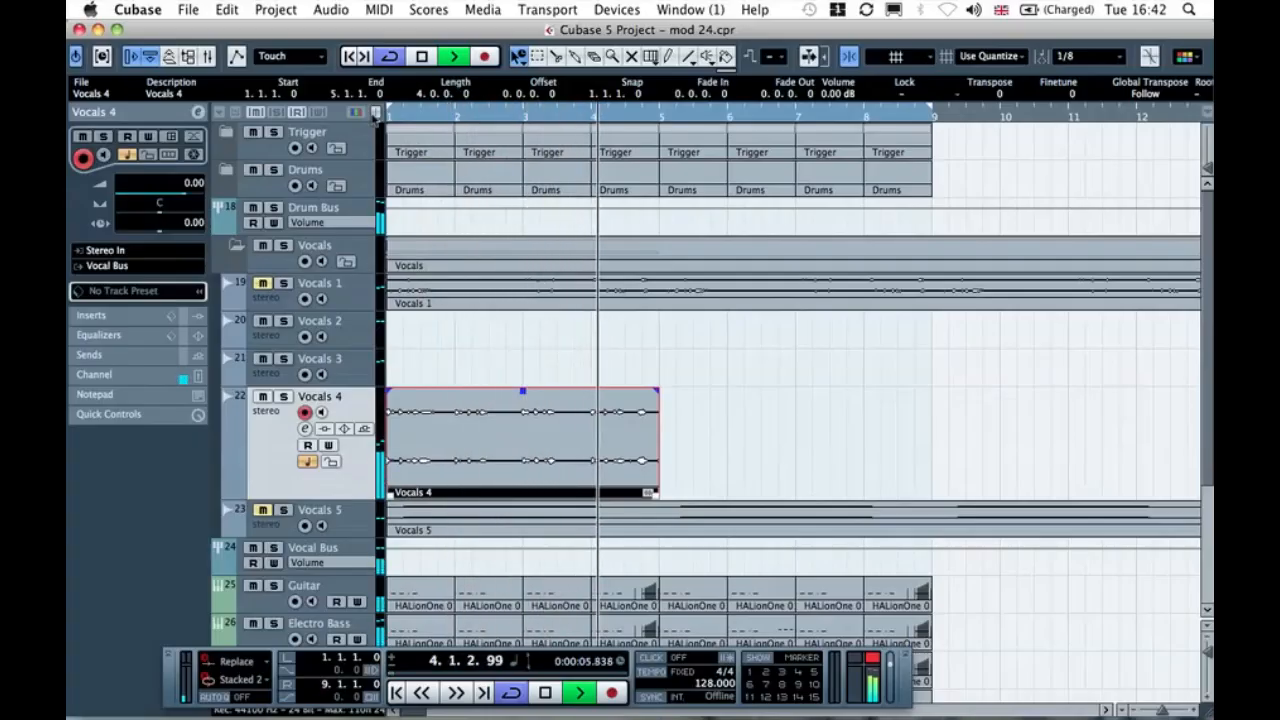
key("space")
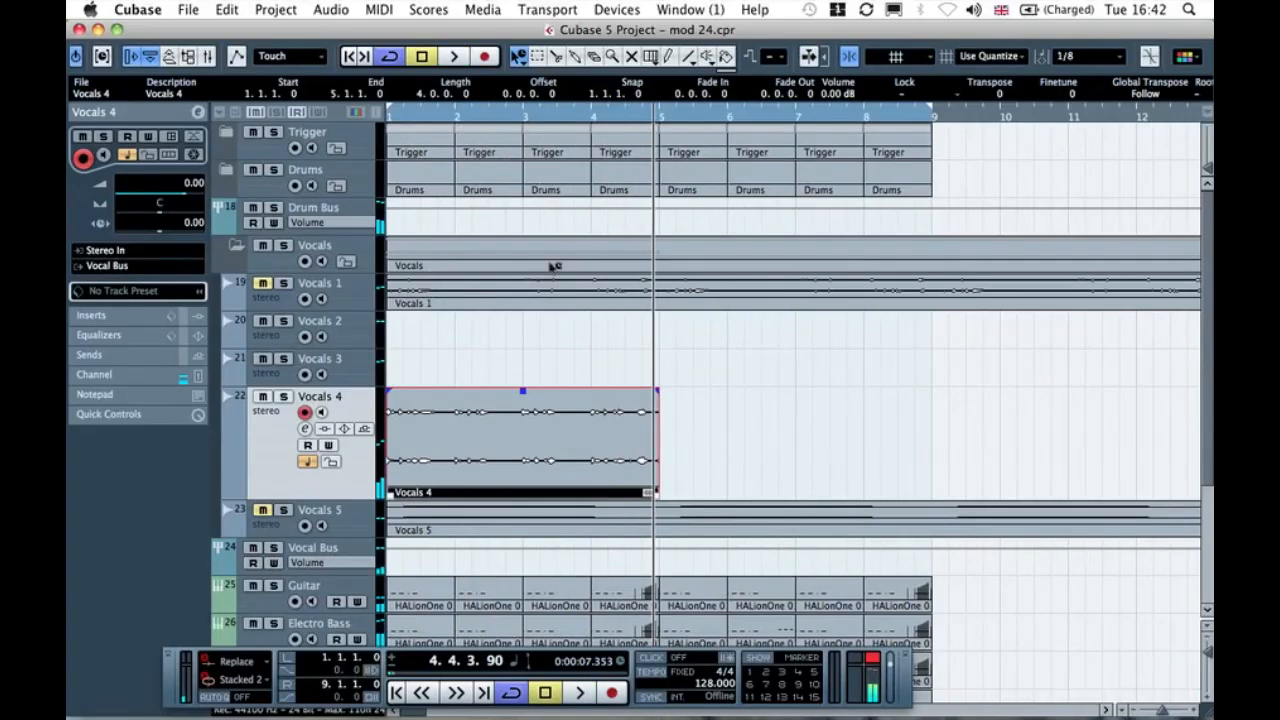
Step: Set the fixed tempo to 120 and time-stretch the end of the Vocals 4 clip to bar 5, returning the cursor to bar 1
double_click(712, 684)
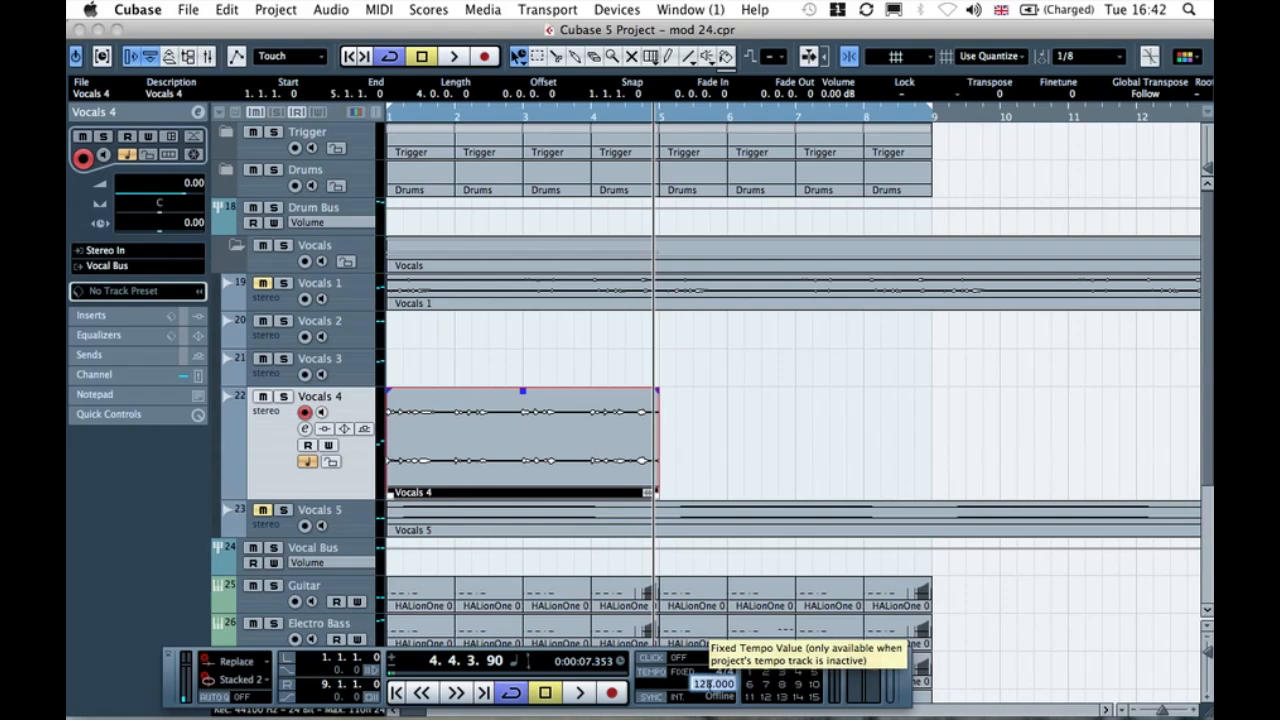
type("120")
key("Return")
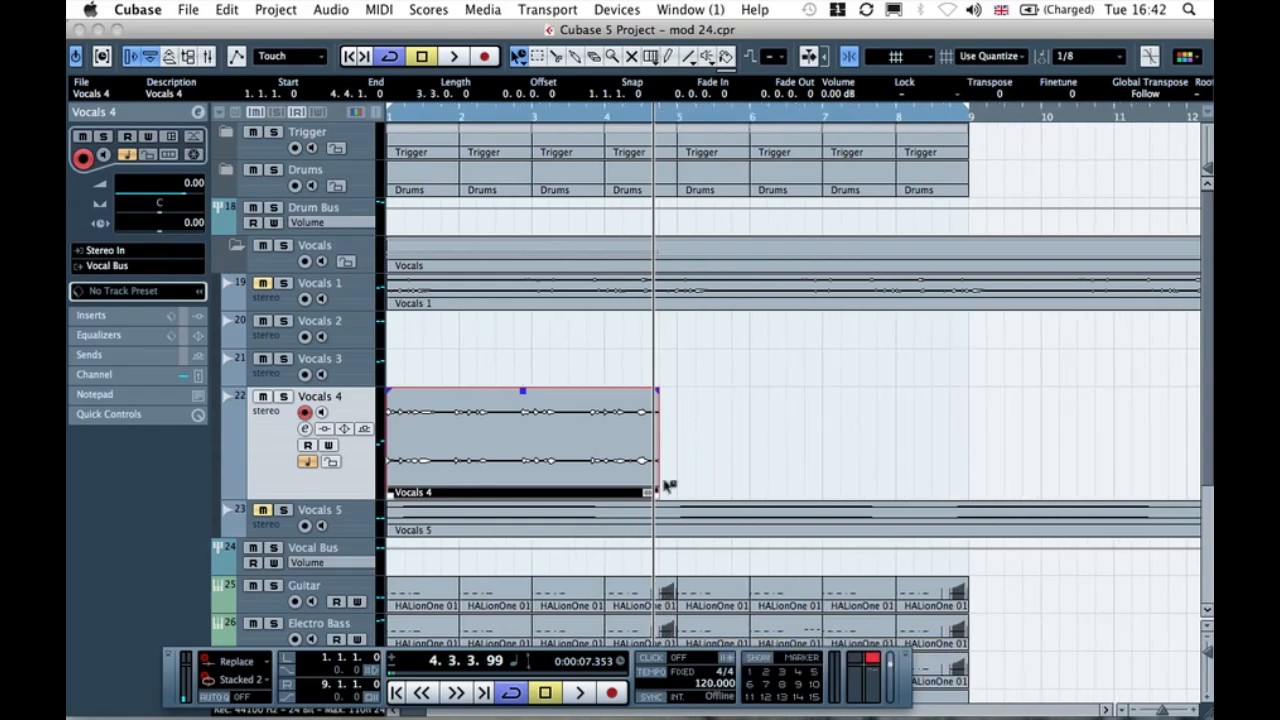
left_click_drag(660, 497, 675, 494)
left_click(382, 115)
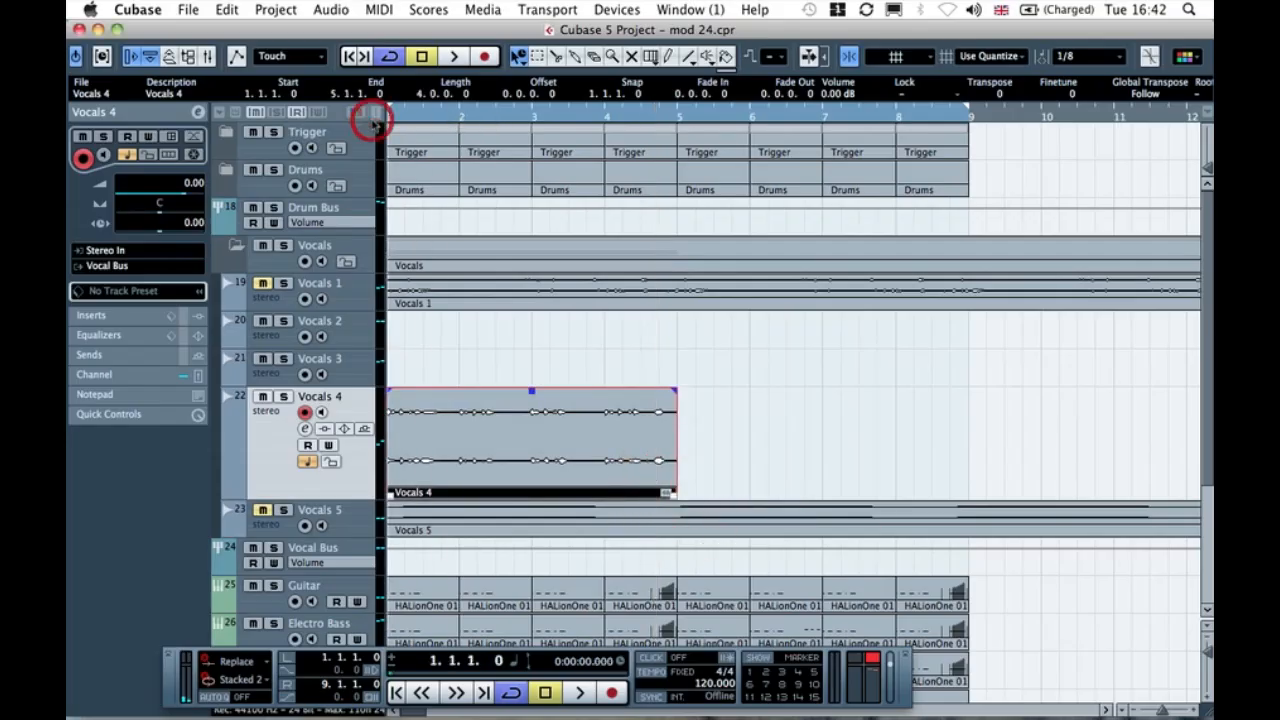
Step: Play the arrangement from bar 1 to hear the stretched Vocals 4 clip at tempo 120, and stop playback
key("space")
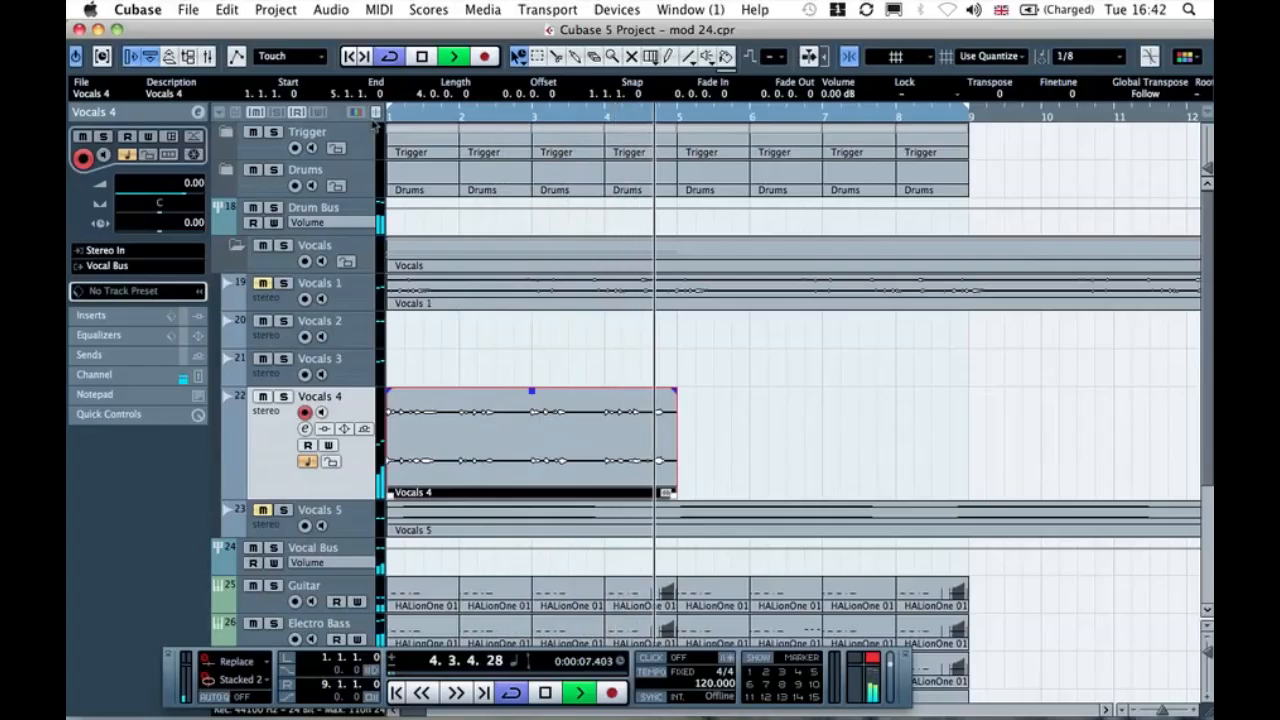
key("space")
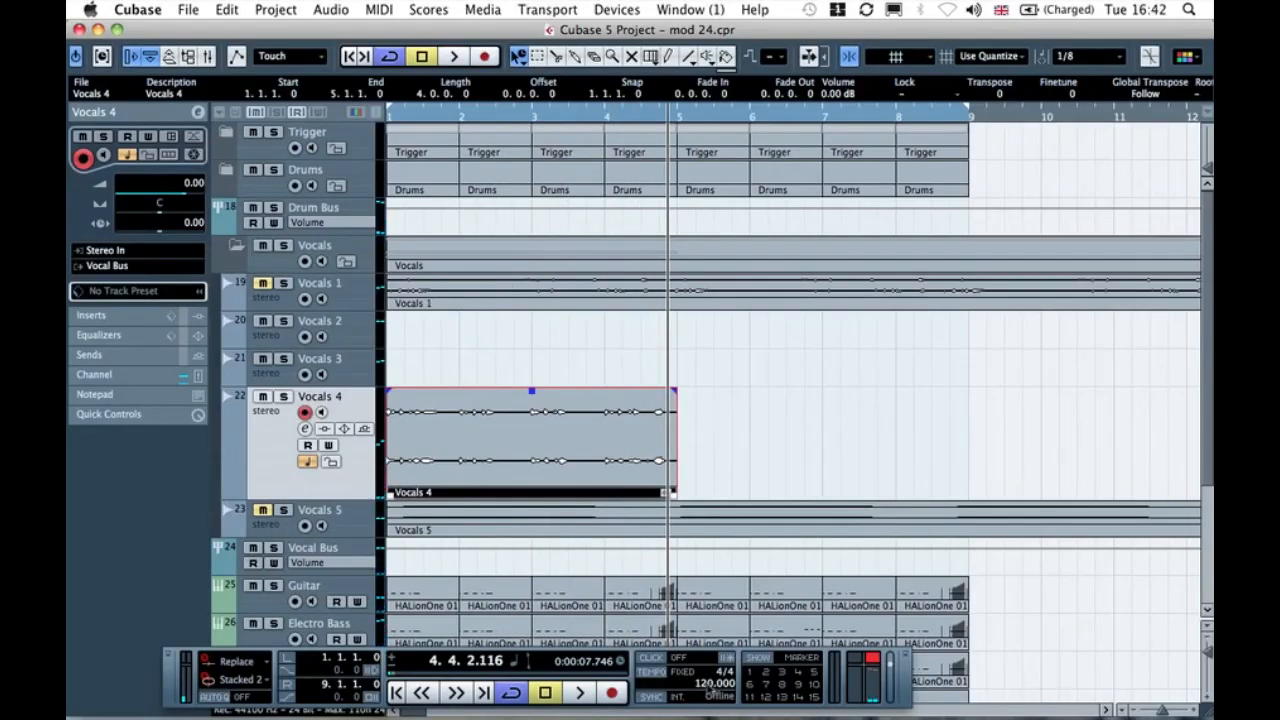
Step: Set the fixed tempo to 100 and time-stretch the end of the Vocals 4 clip to bar 5
double_click(712, 684)
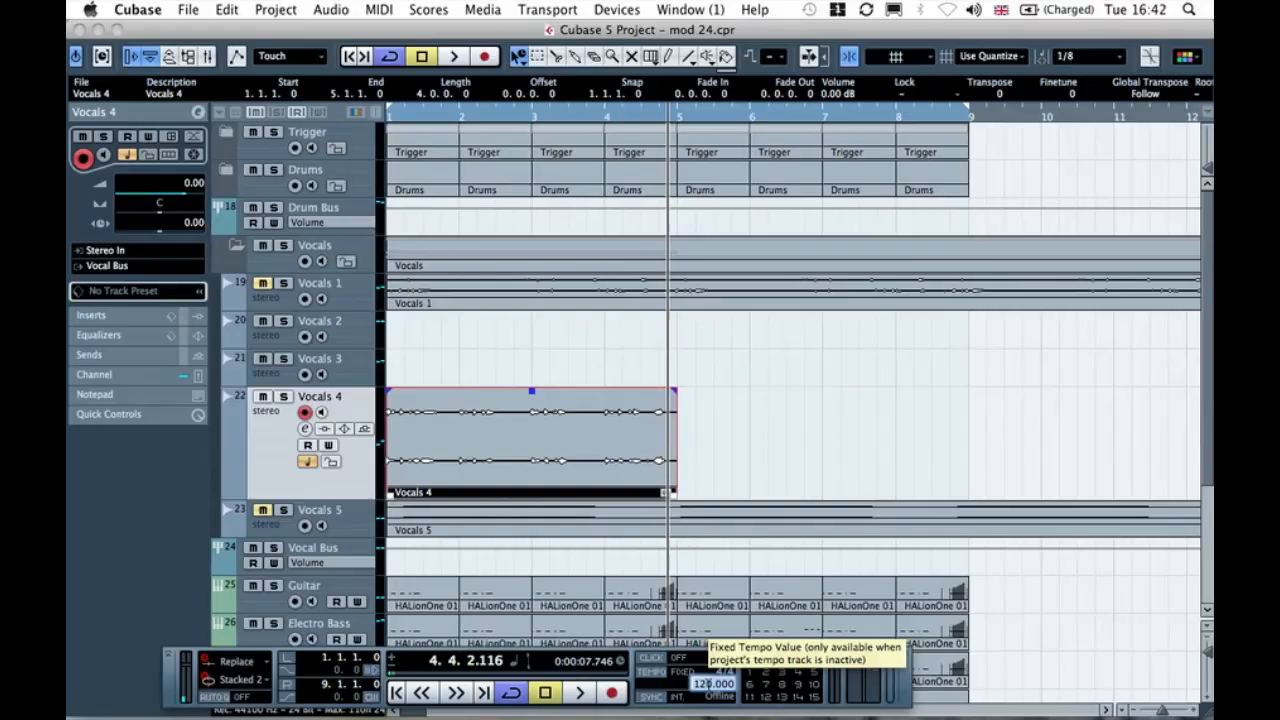
type("100")
key("Return")
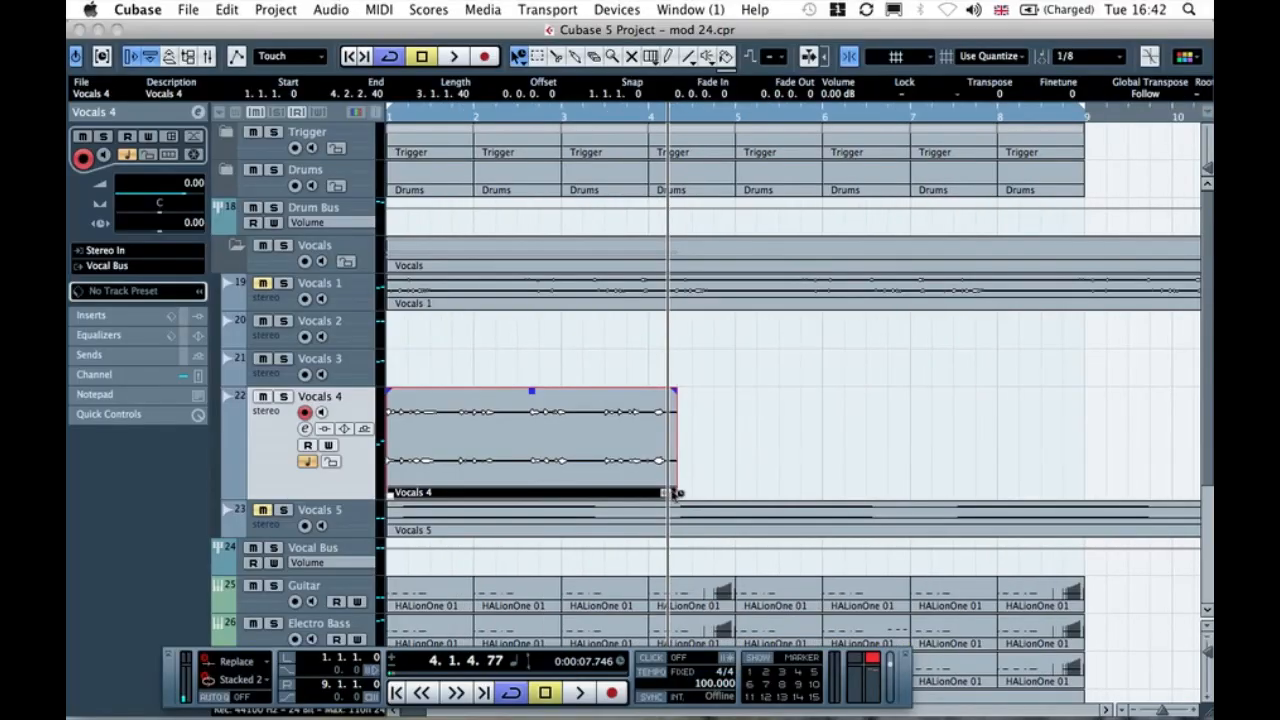
left_click_drag(677, 498, 726, 494)
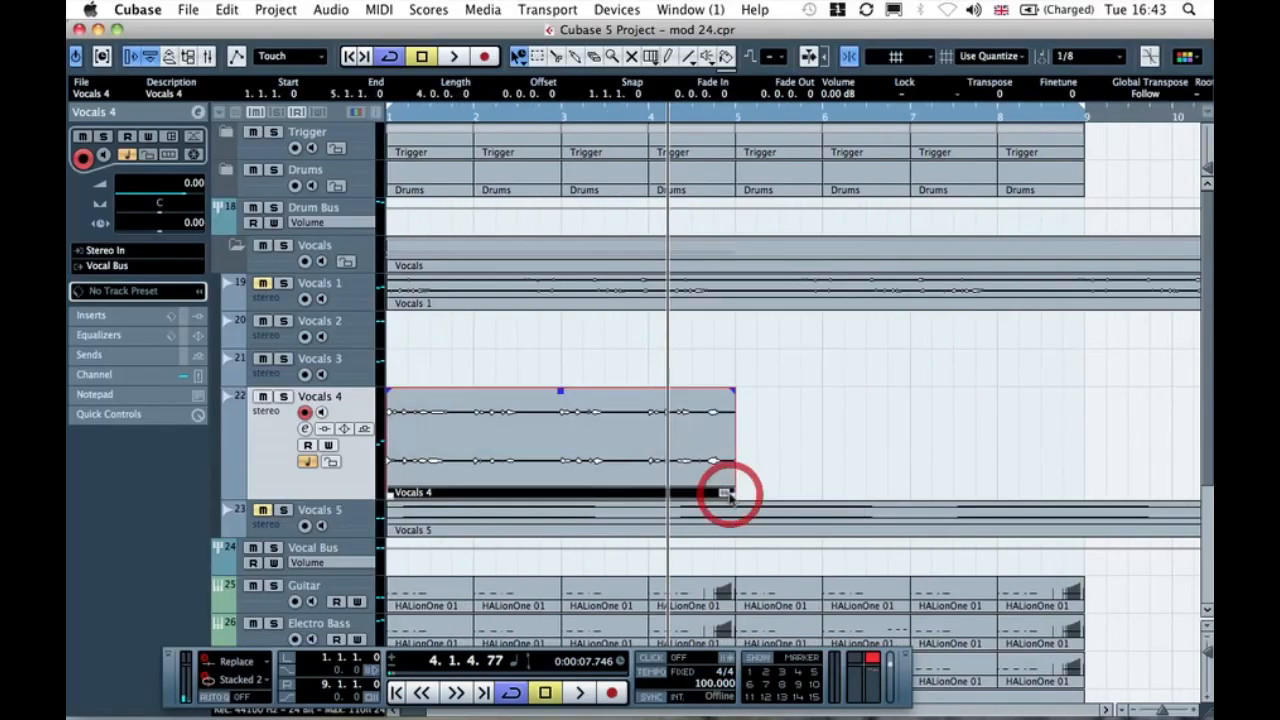
Step: Play from bar 1, briefly solo the Vocals 4 track to hear the stretched clip, and stop playback
left_click_drag(411, 117, 362, 115)
key("space")
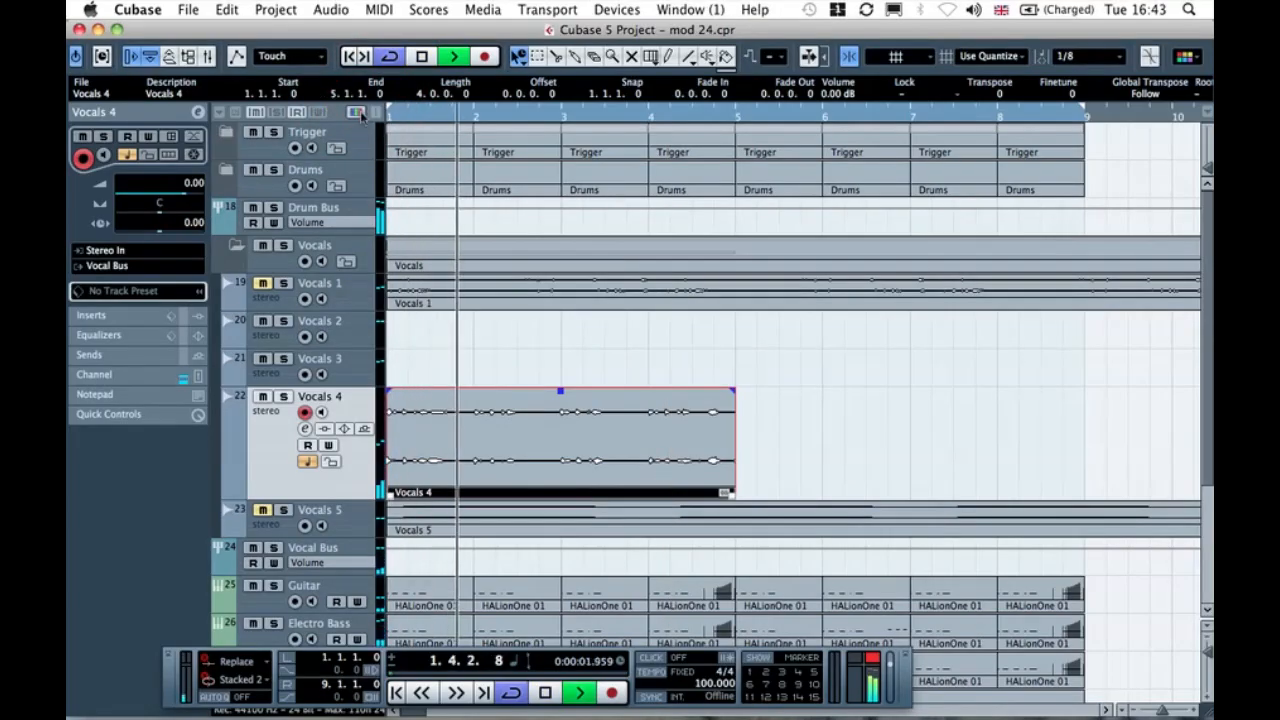
left_click(283, 397)
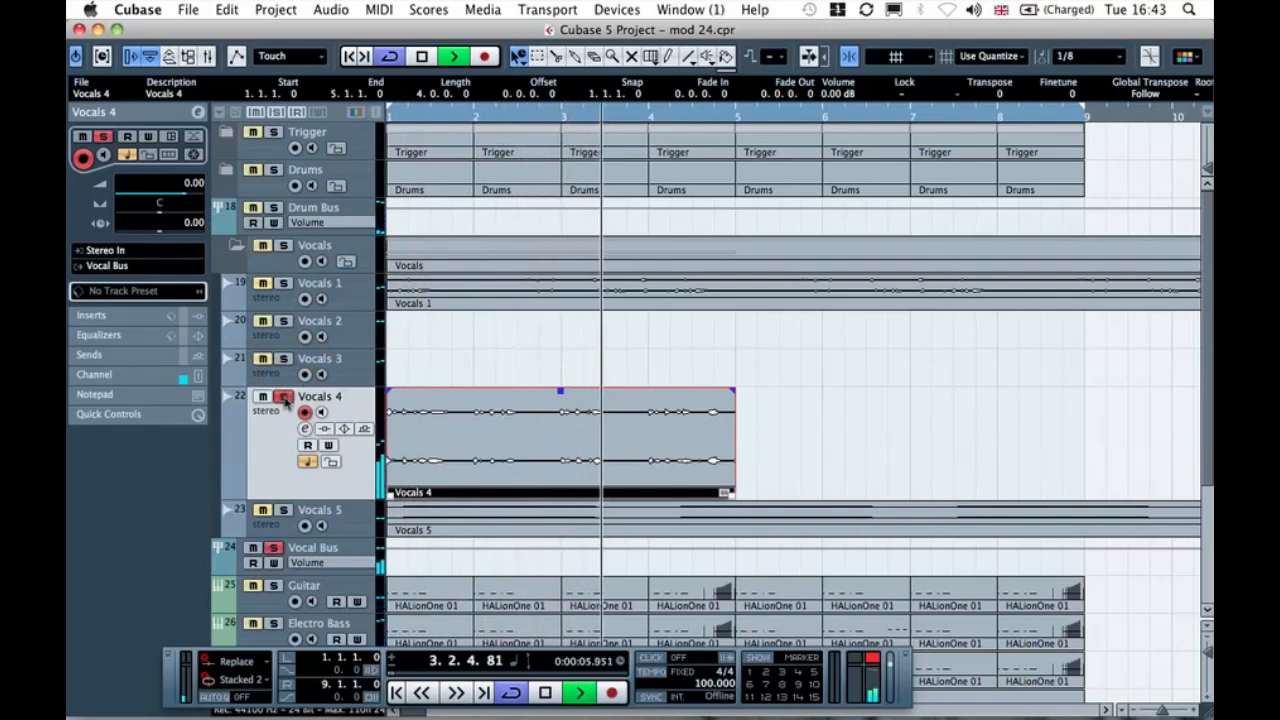
left_click(283, 397)
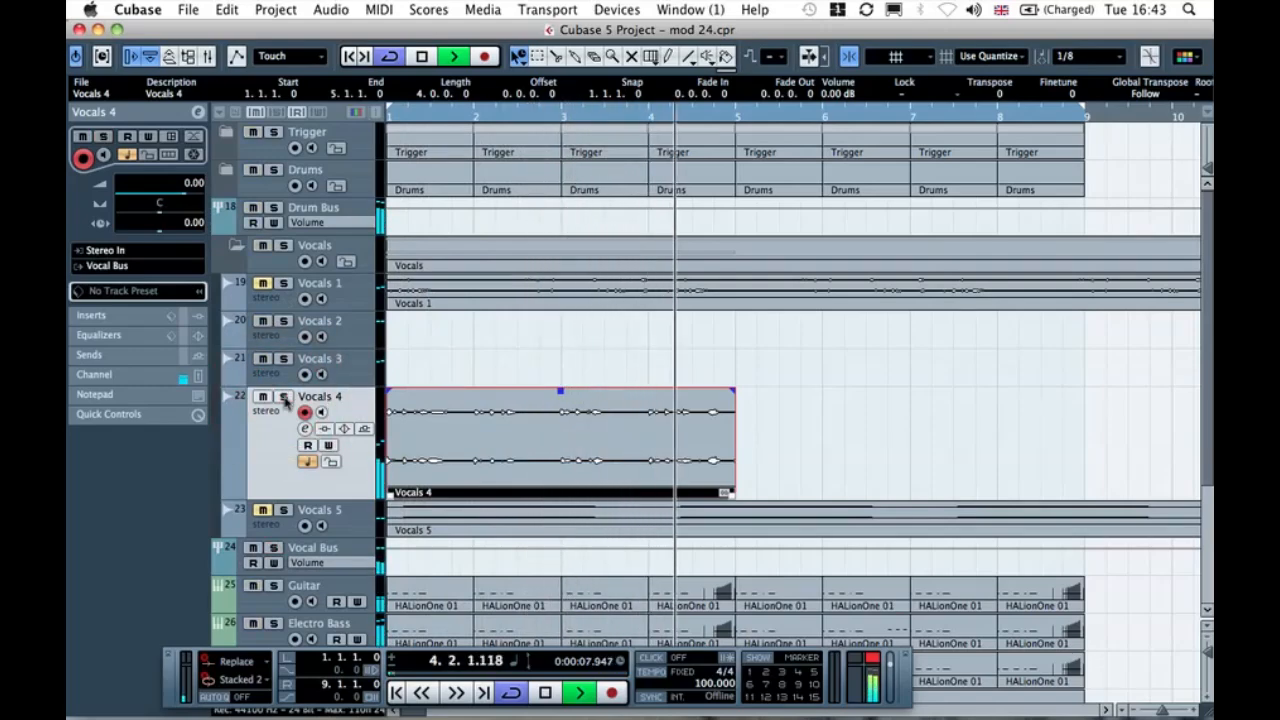
key("space")
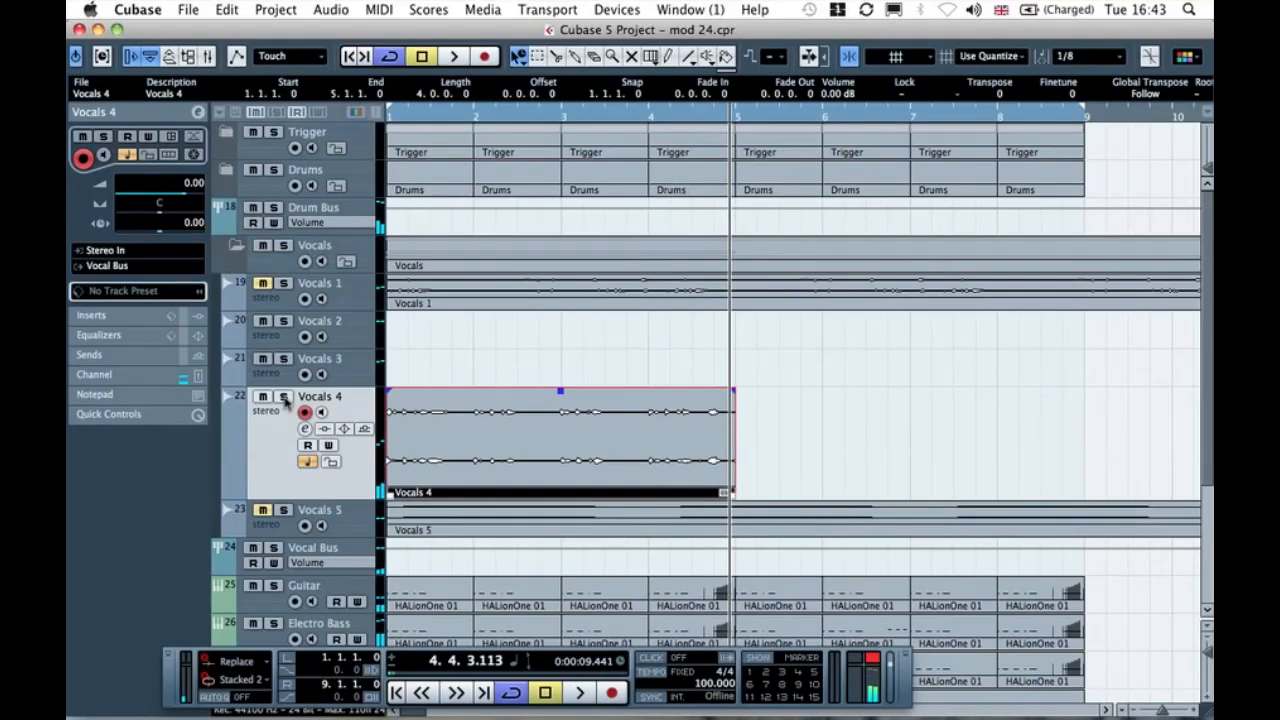
Step: Undo the time stretches on the Vocals 4 clip and the deletion of the Vocals 3 clip
key("super+z")
key("super+z")
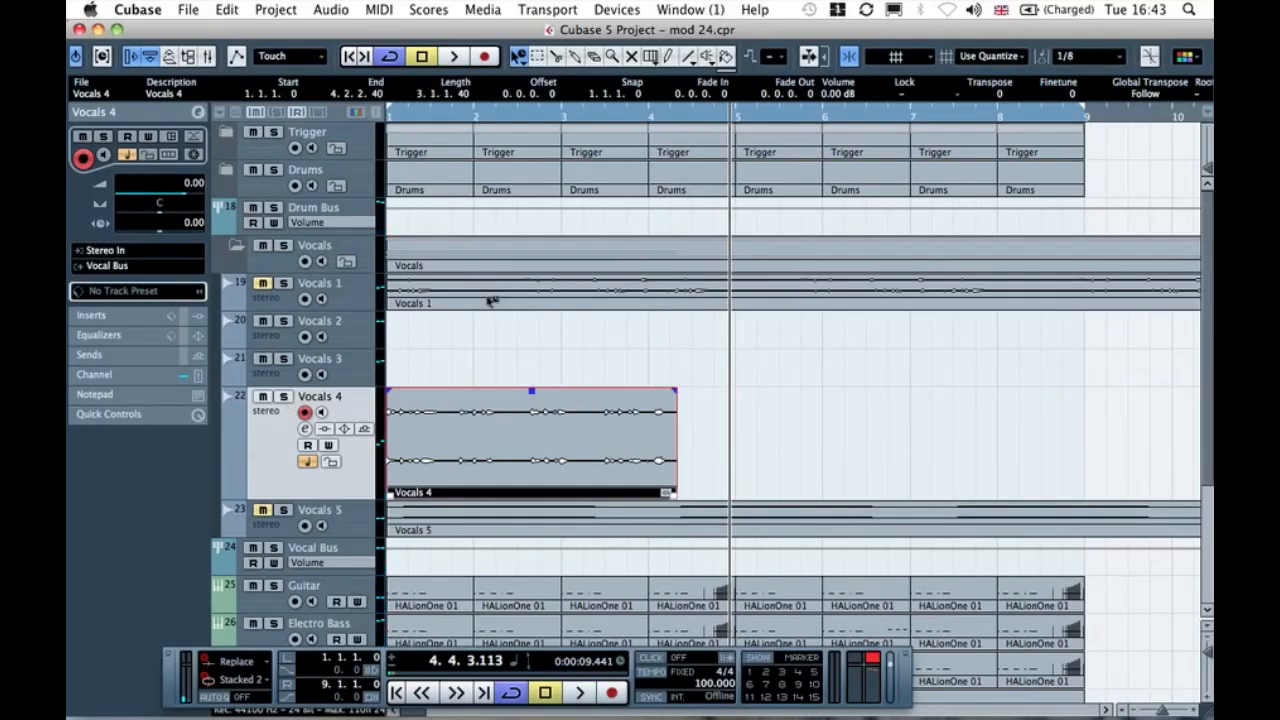
key("super+z")
key("super+z")
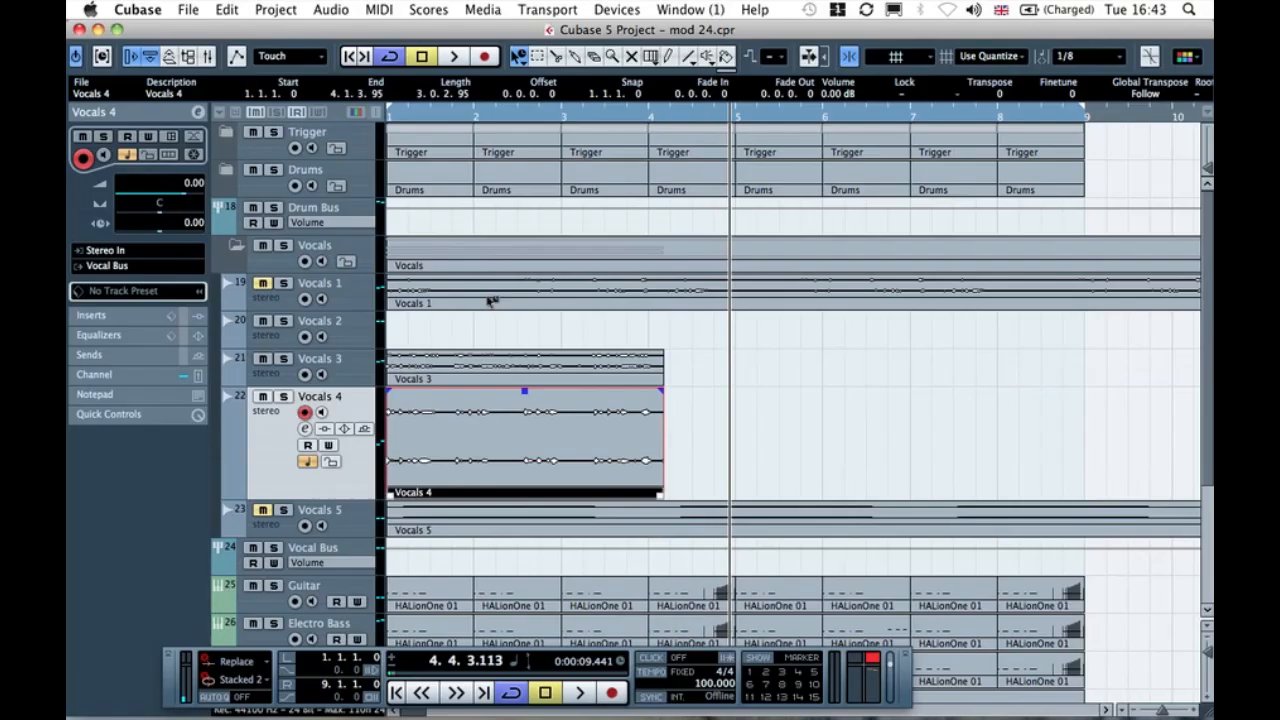
Step: Switch the selection tool to Normal Sizing and delete the Vocals 3 clip
left_click(518, 57)
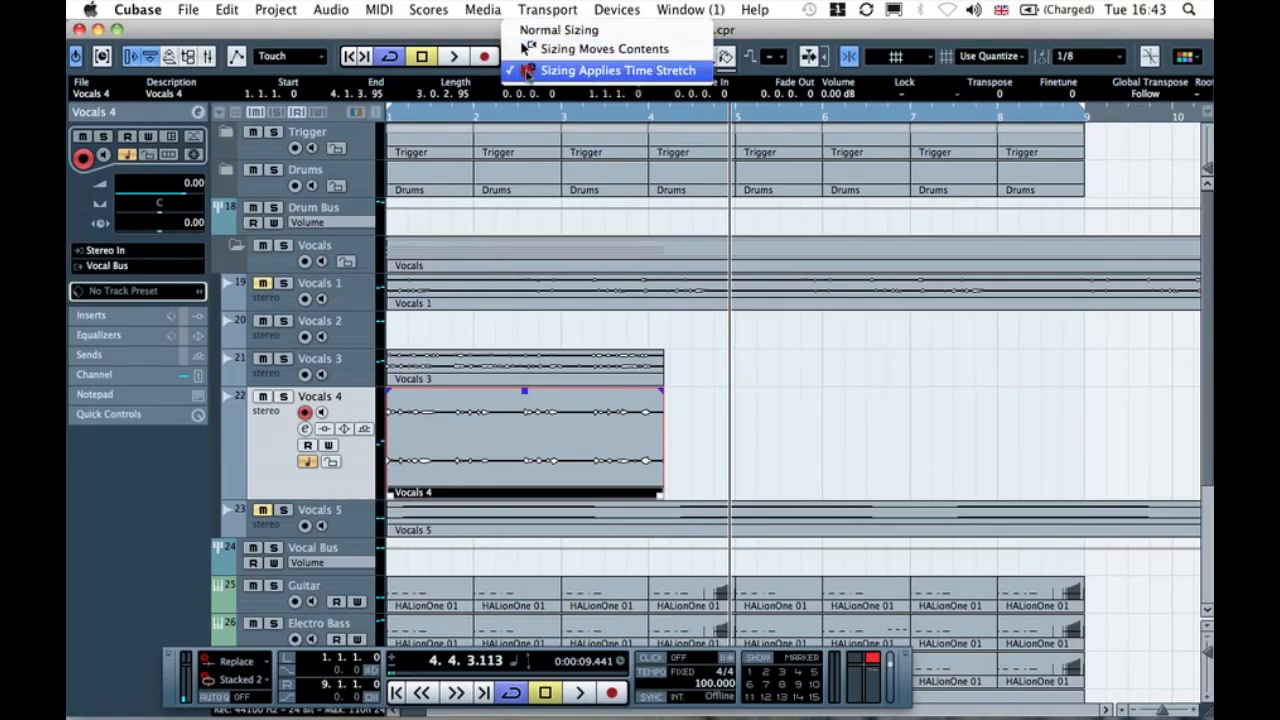
left_click(545, 31)
left_click(762, 336)
left_click(646, 354)
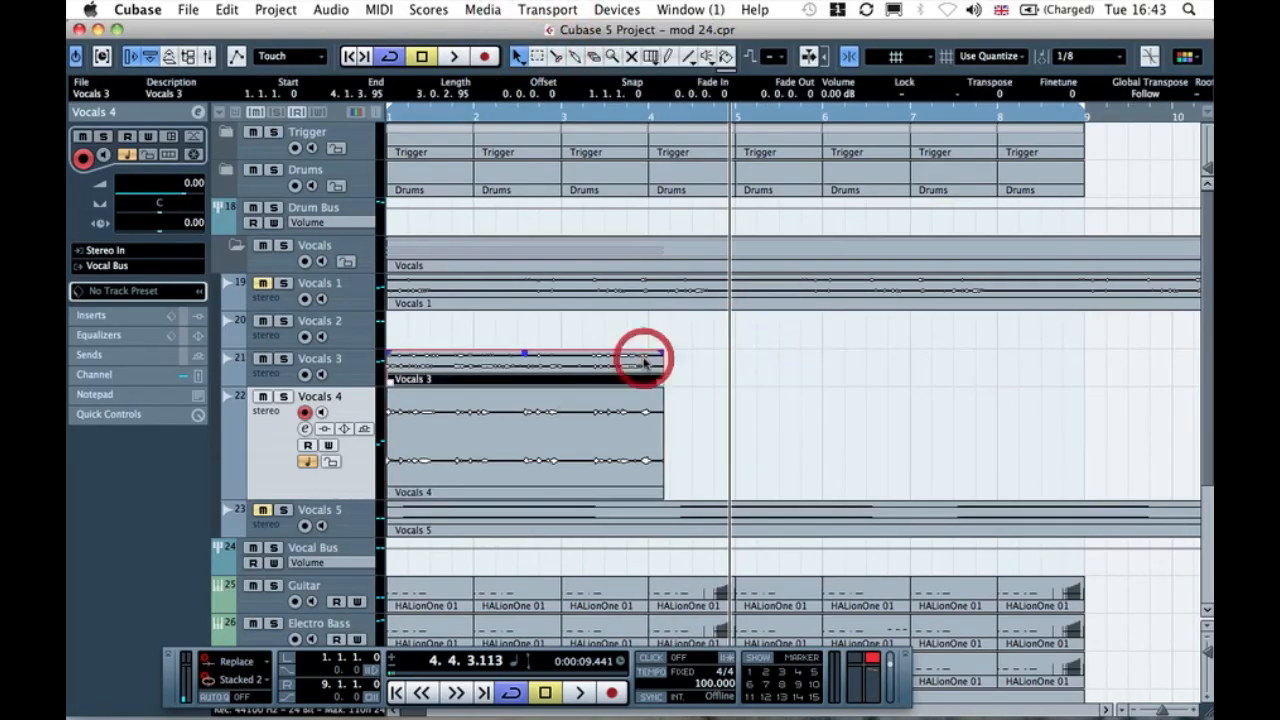
key("Delete")
left_click(663, 386)
Step: Set the project's fixed tempo to 126 and clear the selection
double_click(708, 683)
type("126")
key("Return")
left_click(706, 476)
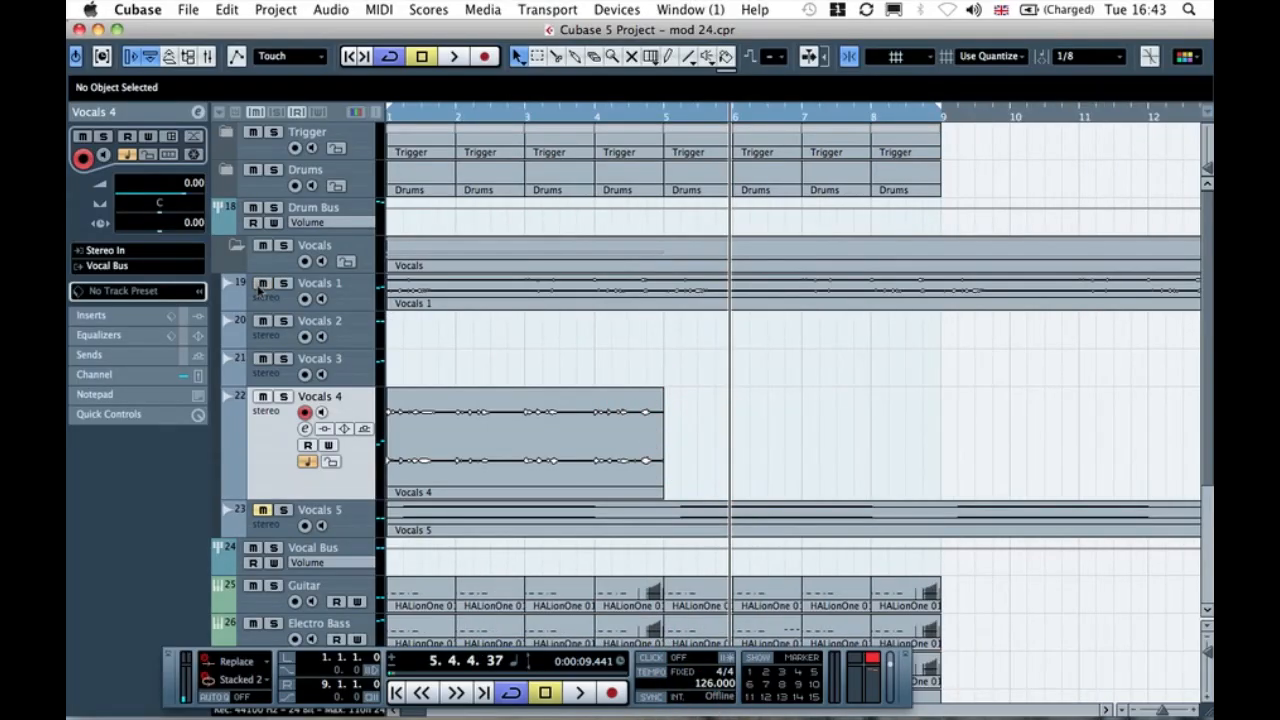
Step: Unmute the Vocals 1 and Vocals 5 tracks and reduce the height of the Vocals 4 track
left_click(262, 509)
left_click(574, 370)
left_click_drag(268, 476, 268, 432)
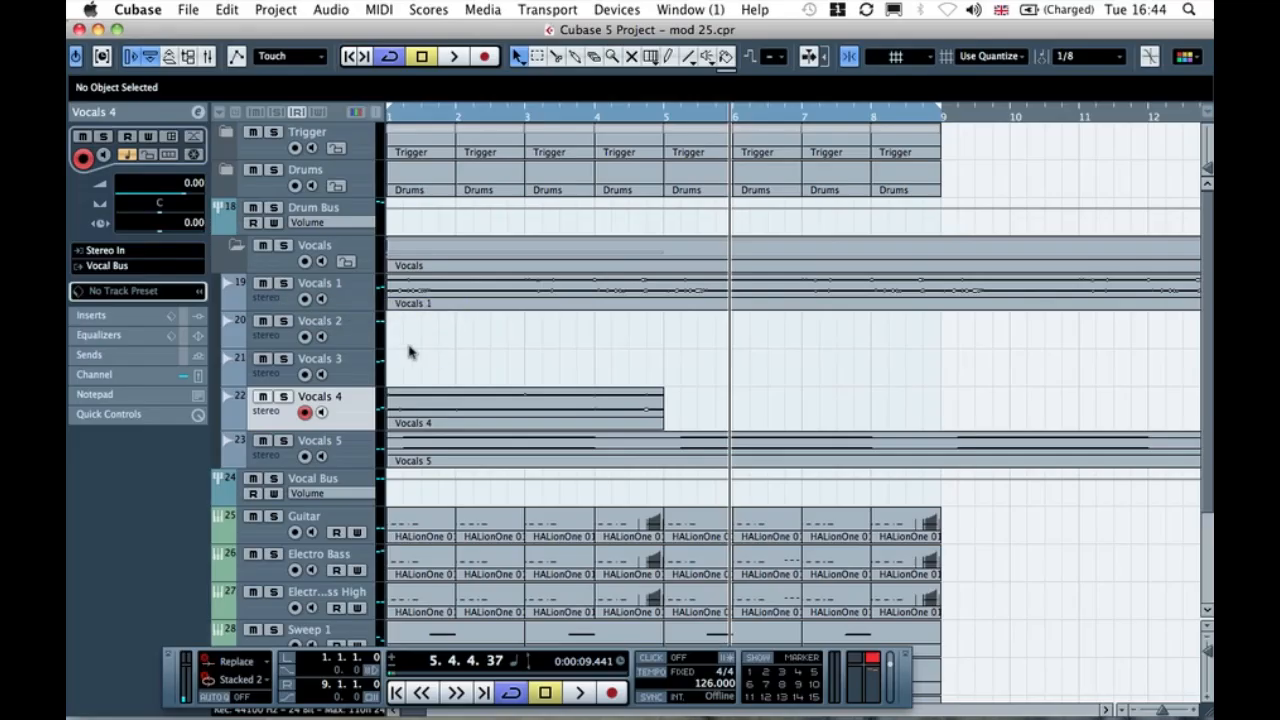
Step: Solo the Vocals 1 track and play it from bar 1
left_click(284, 284)
left_click(400, 114)
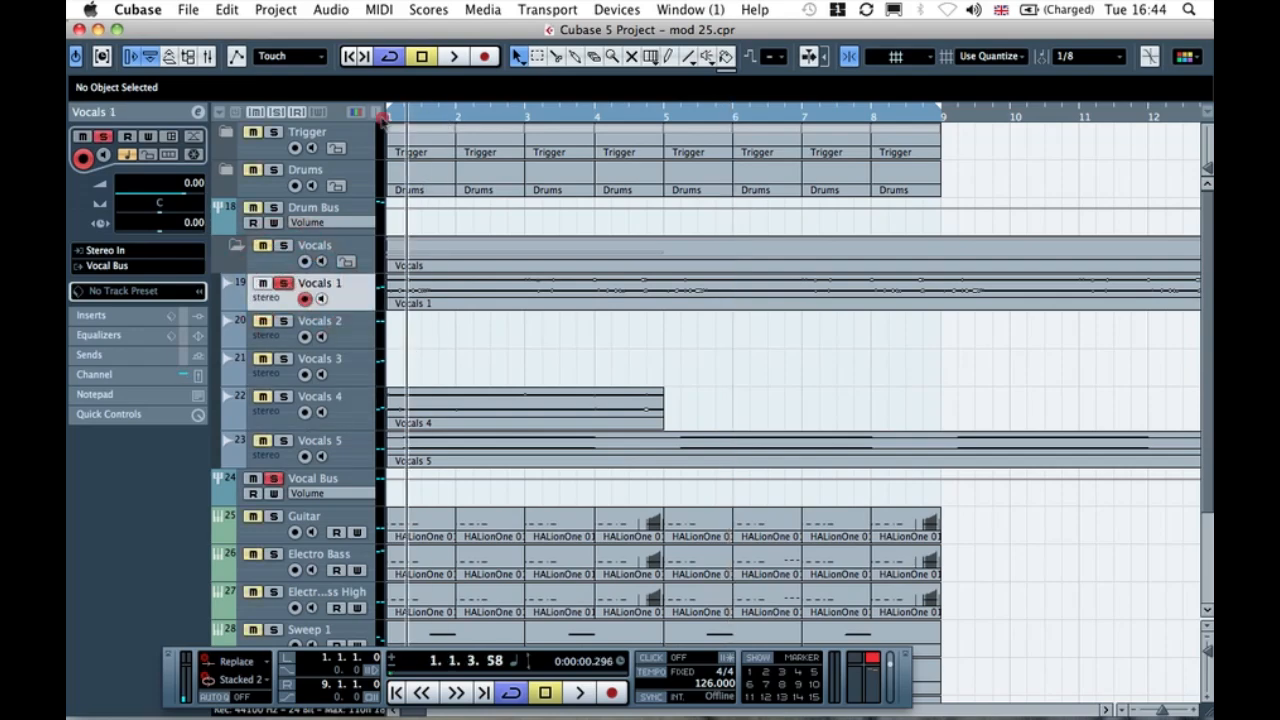
key("space")
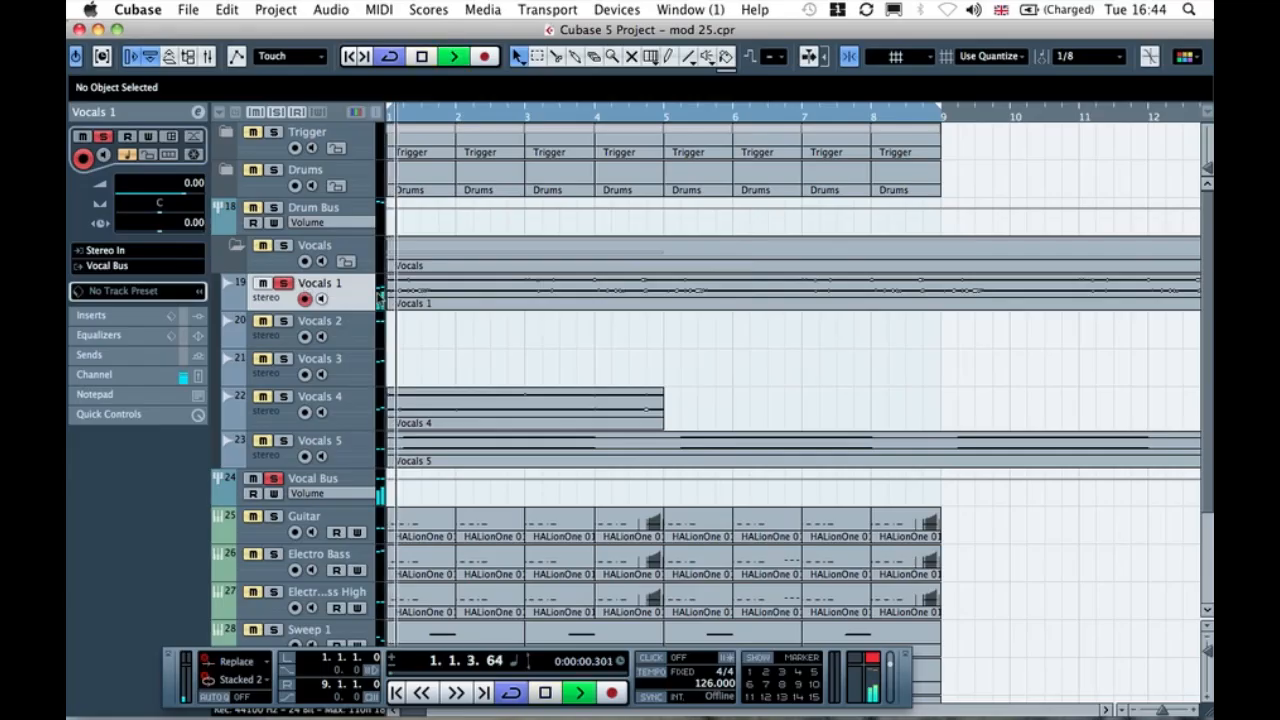
left_click(493, 319)
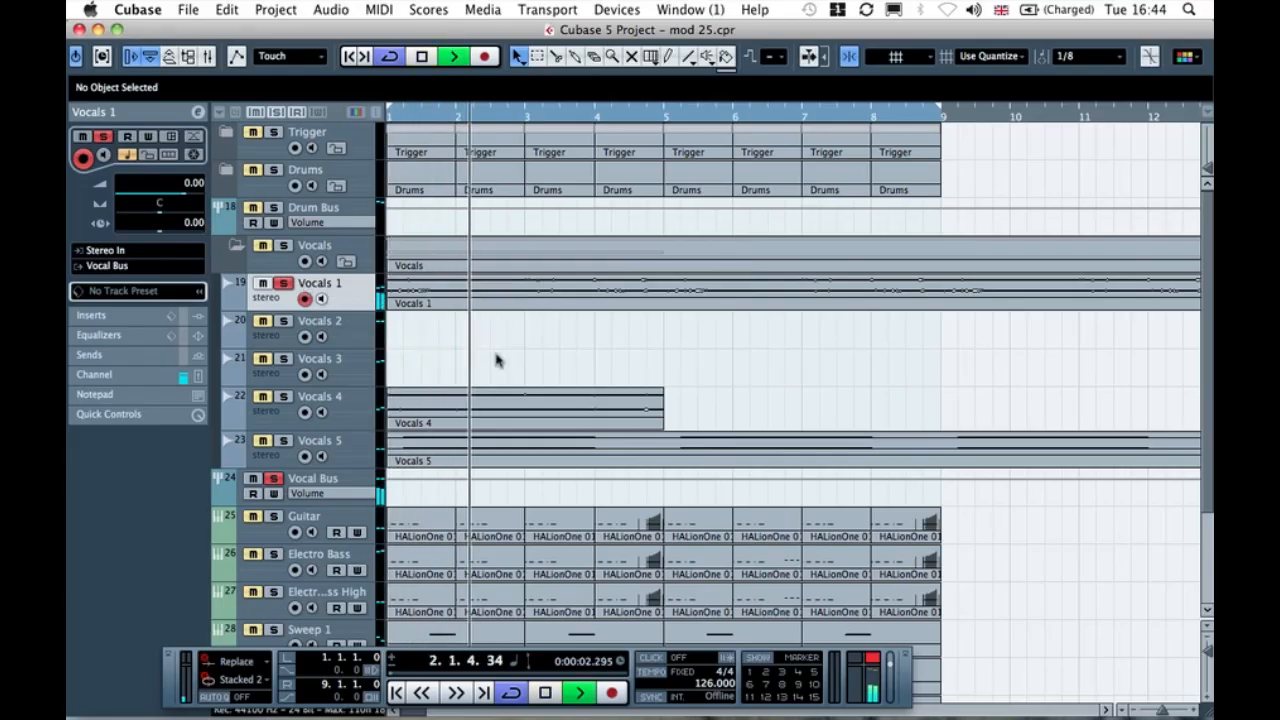
Step: Show the sends of Vocals 1, stop playback, and assign and activate Room Reverb on the first send
left_click(198, 354)
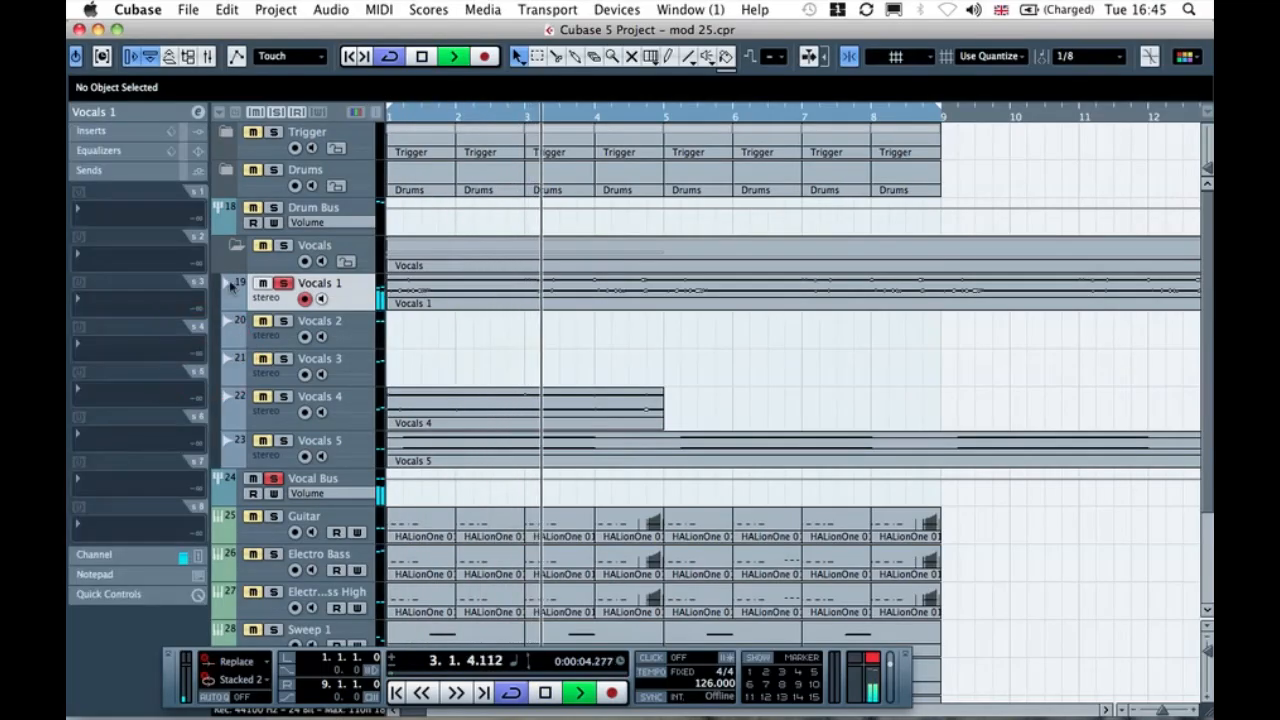
key("space")
left_click(114, 214)
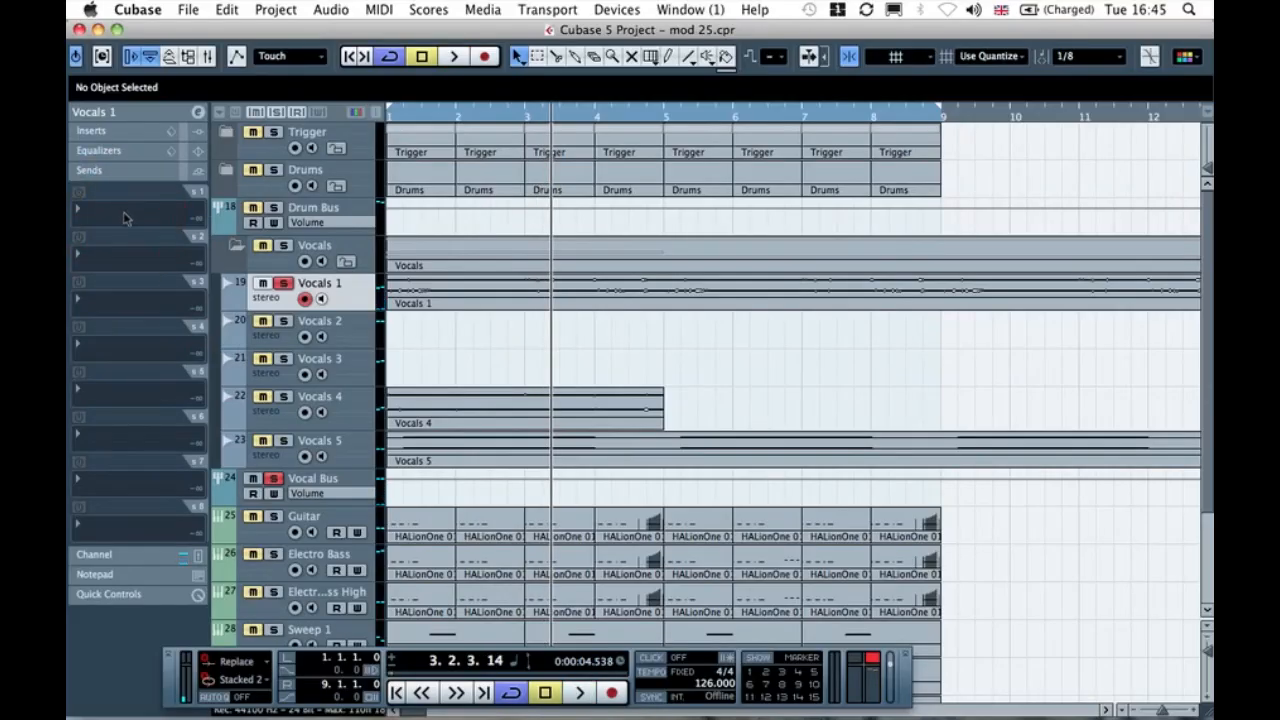
left_click(122, 214)
left_click(172, 257)
left_click(79, 191)
key("space")
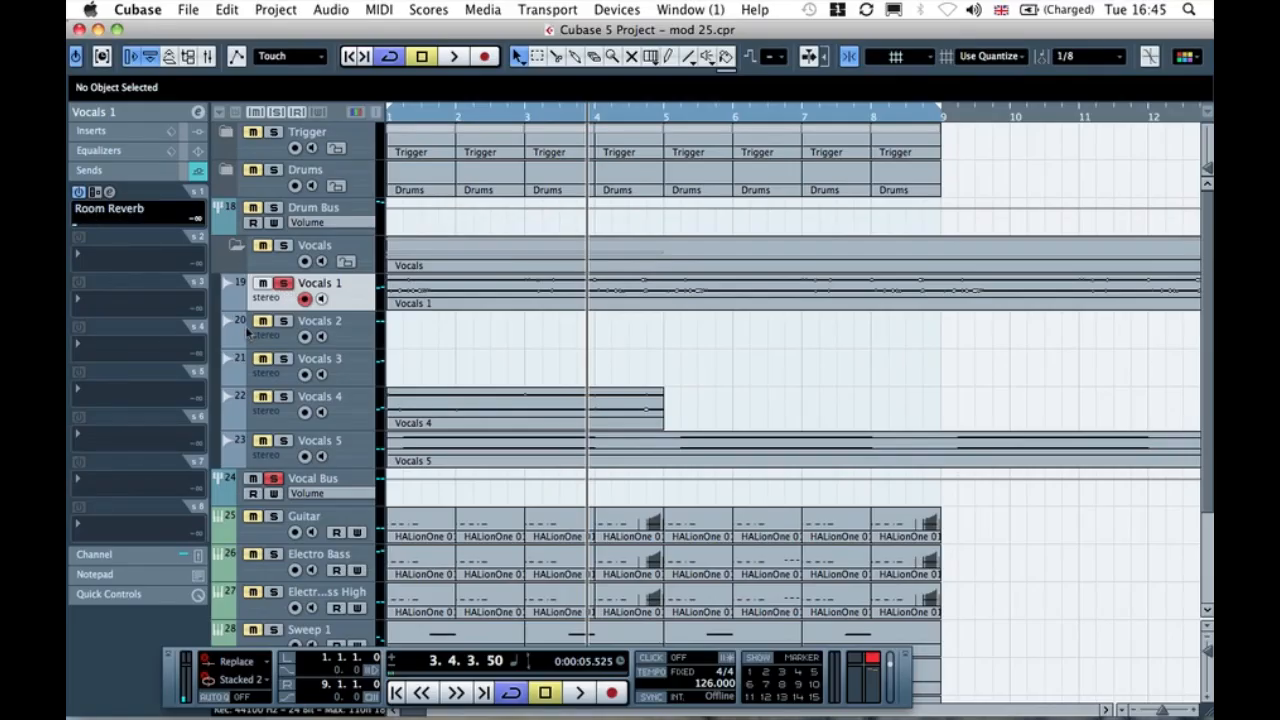
Step: Set the Room Reverb send level of Vocals 1 to about -9.31 while listening to the soloed track, and stop playback
left_click(286, 286)
left_click(286, 286)
left_click(286, 286)
left_click(286, 286)
left_click_drag(92, 229, 143, 228)
key("space")
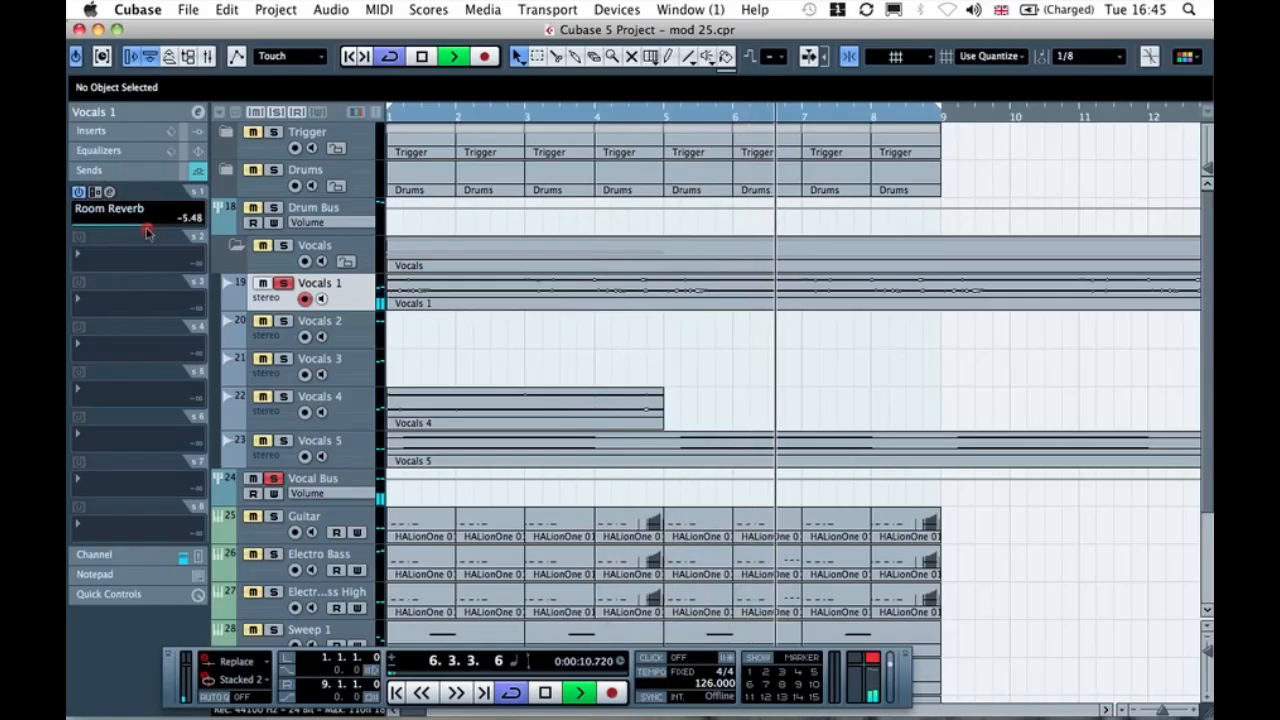
left_click(134, 229)
key("space")
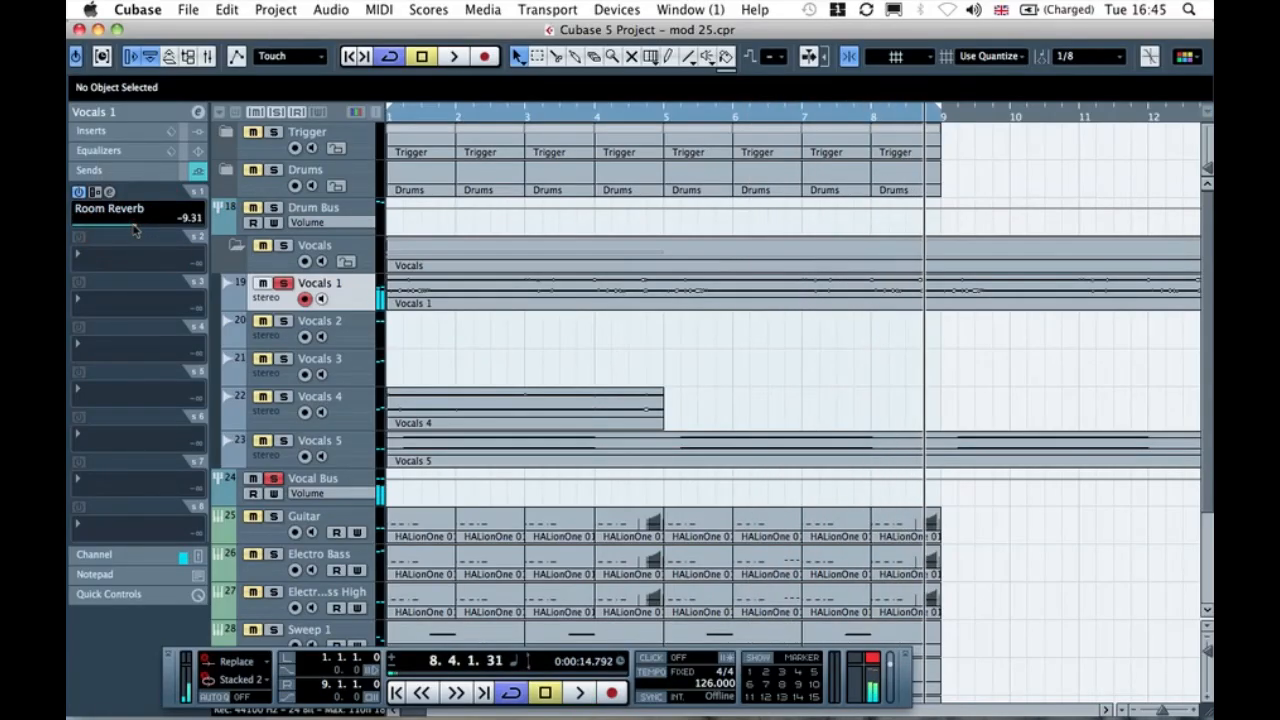
Step: Assign FX 3-PingPongDelay to the second send of Vocals 1, activate it and set its level to about -5.22 during playback
left_click(105, 261)
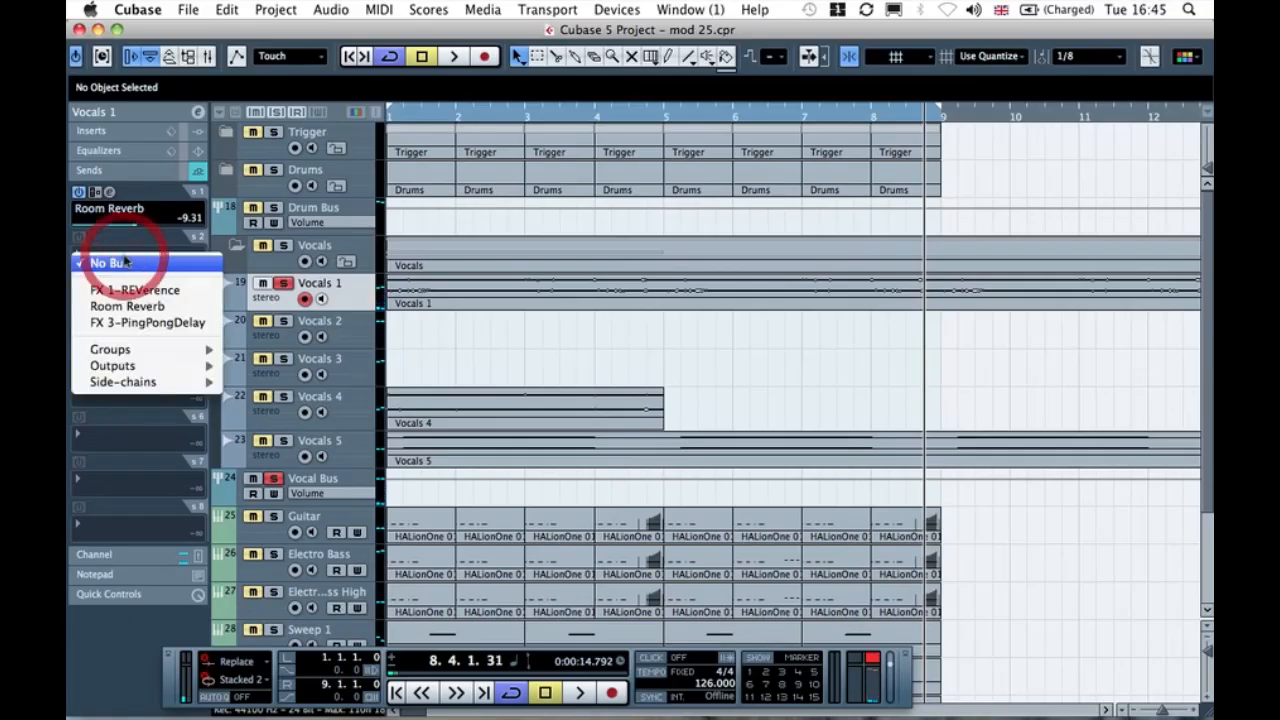
left_click(164, 323)
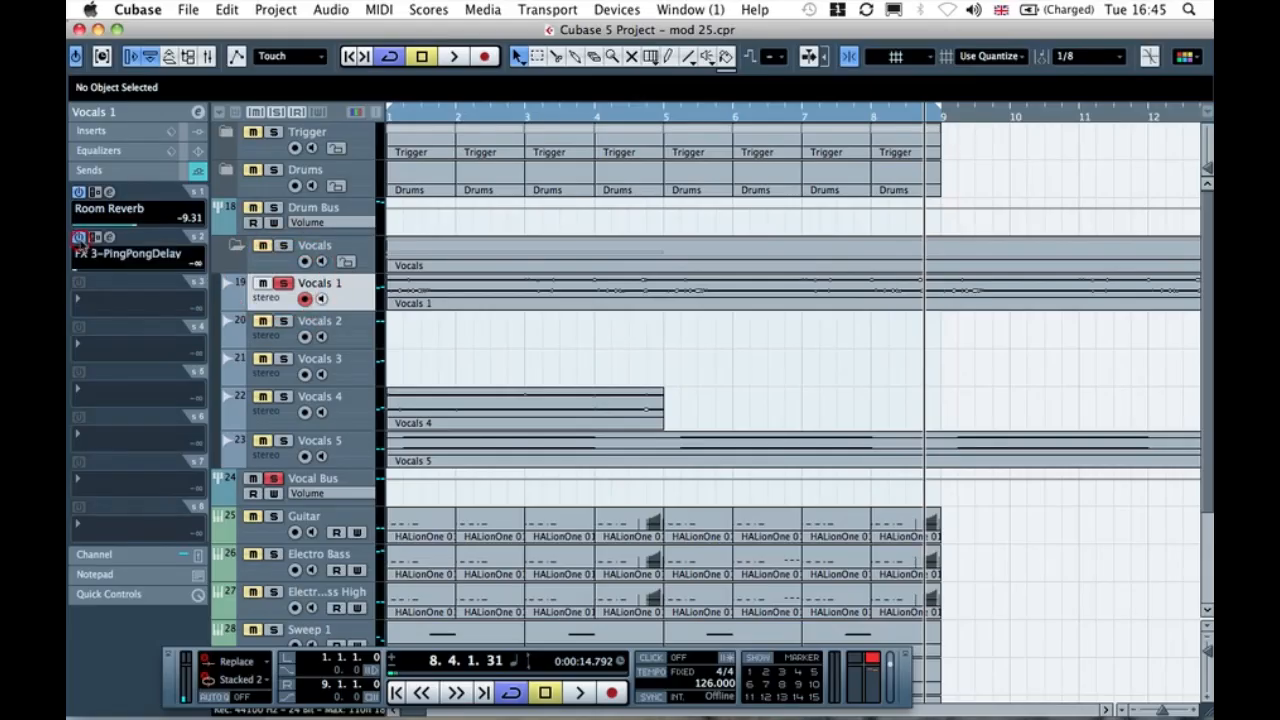
key("space")
left_click_drag(144, 271, 196, 268)
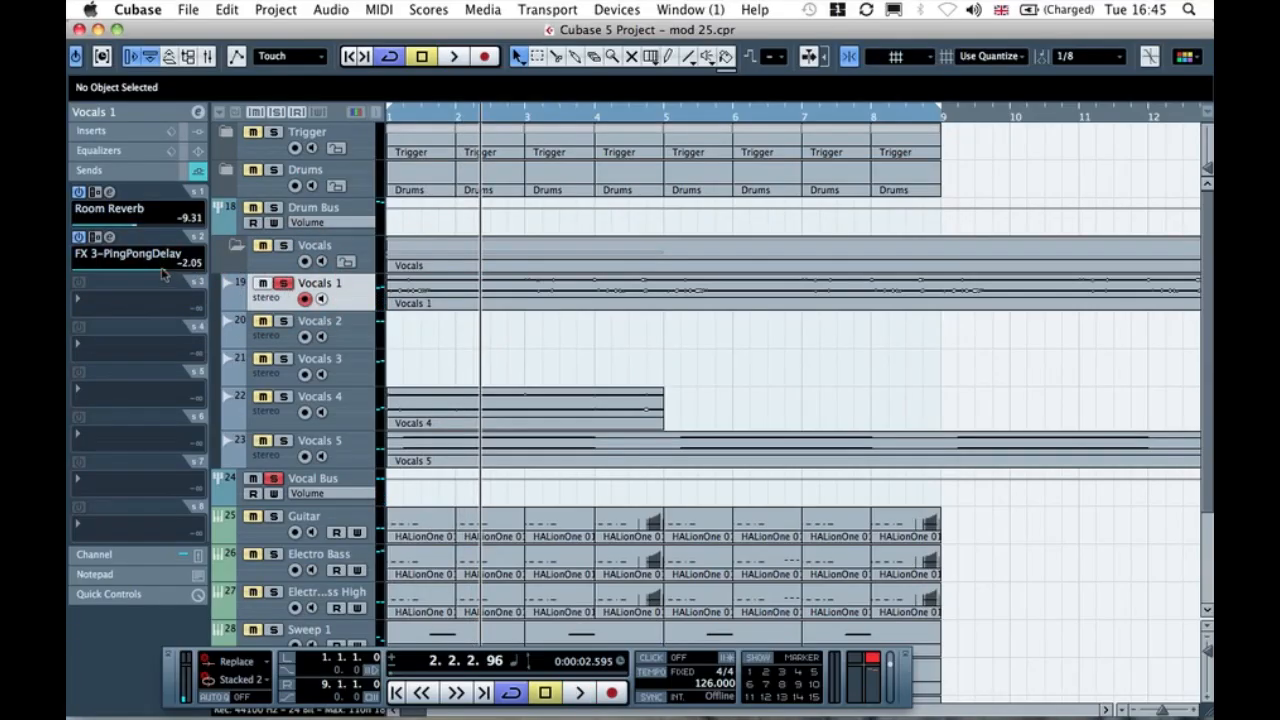
left_click_drag(160, 272, 148, 275)
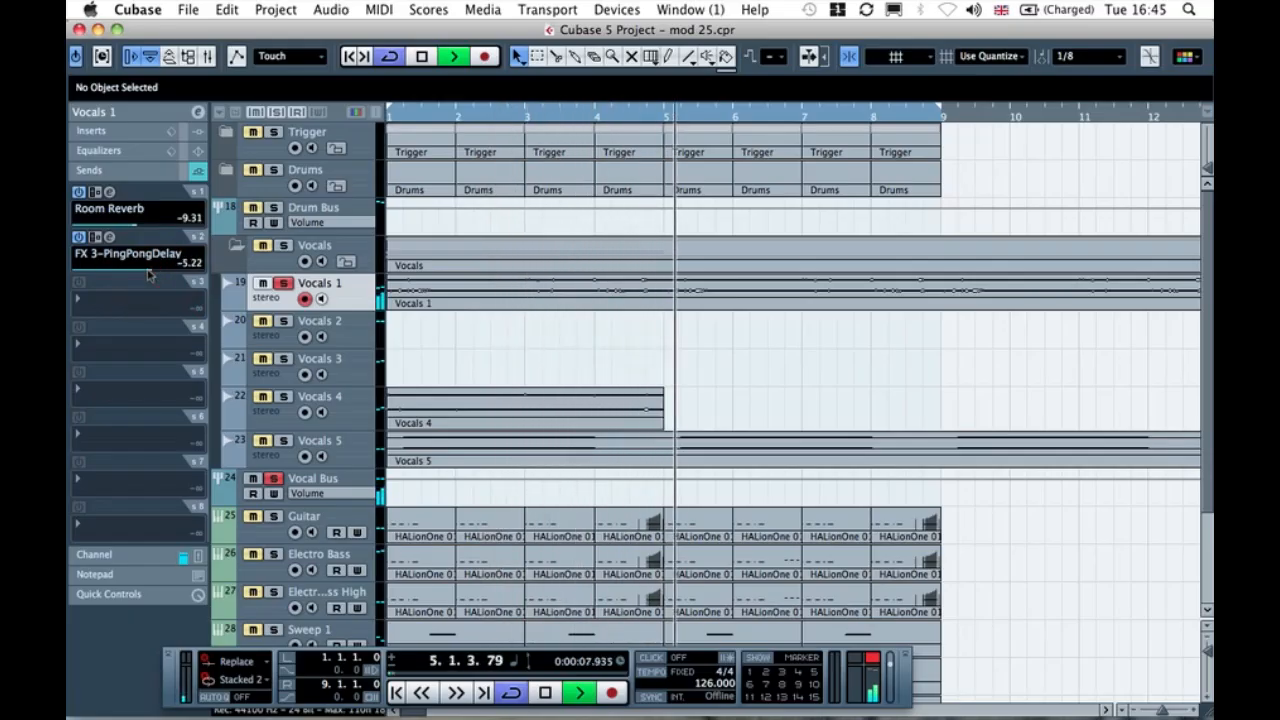
key("space")
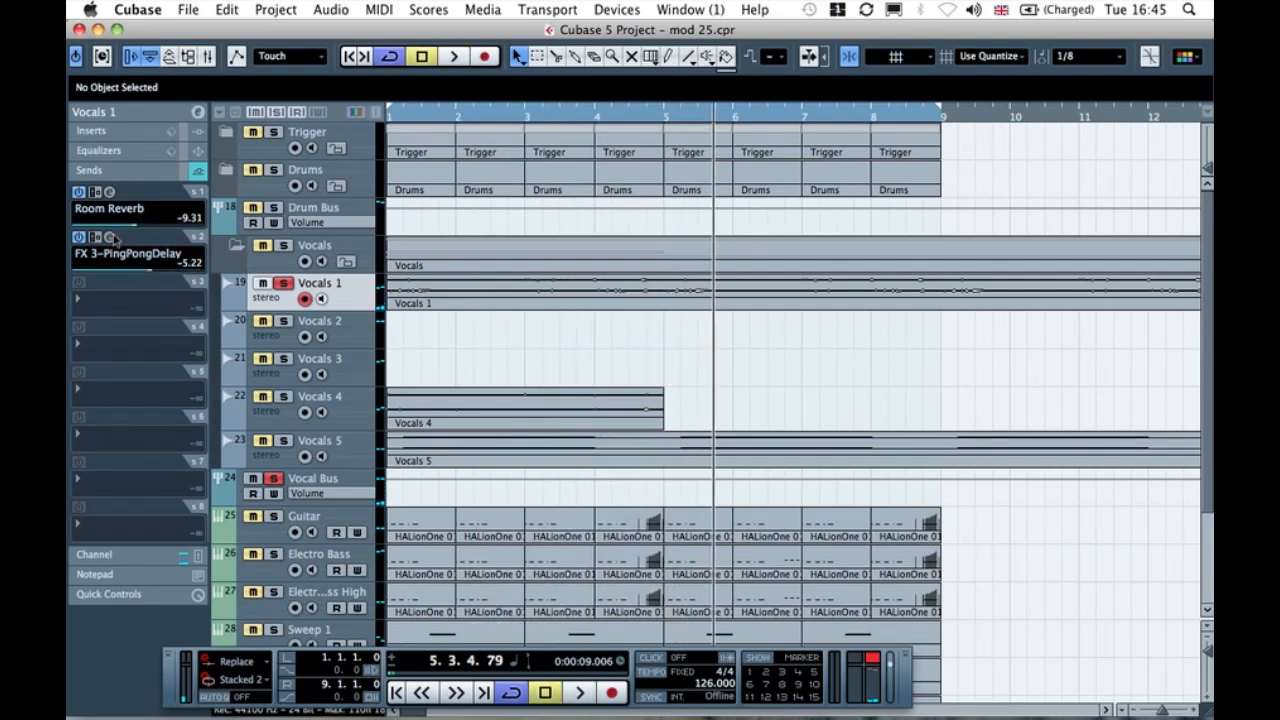
Step: Open the PingPongDelay effect's settings from the second send to examine them, and close the effect window
left_click(110, 237)
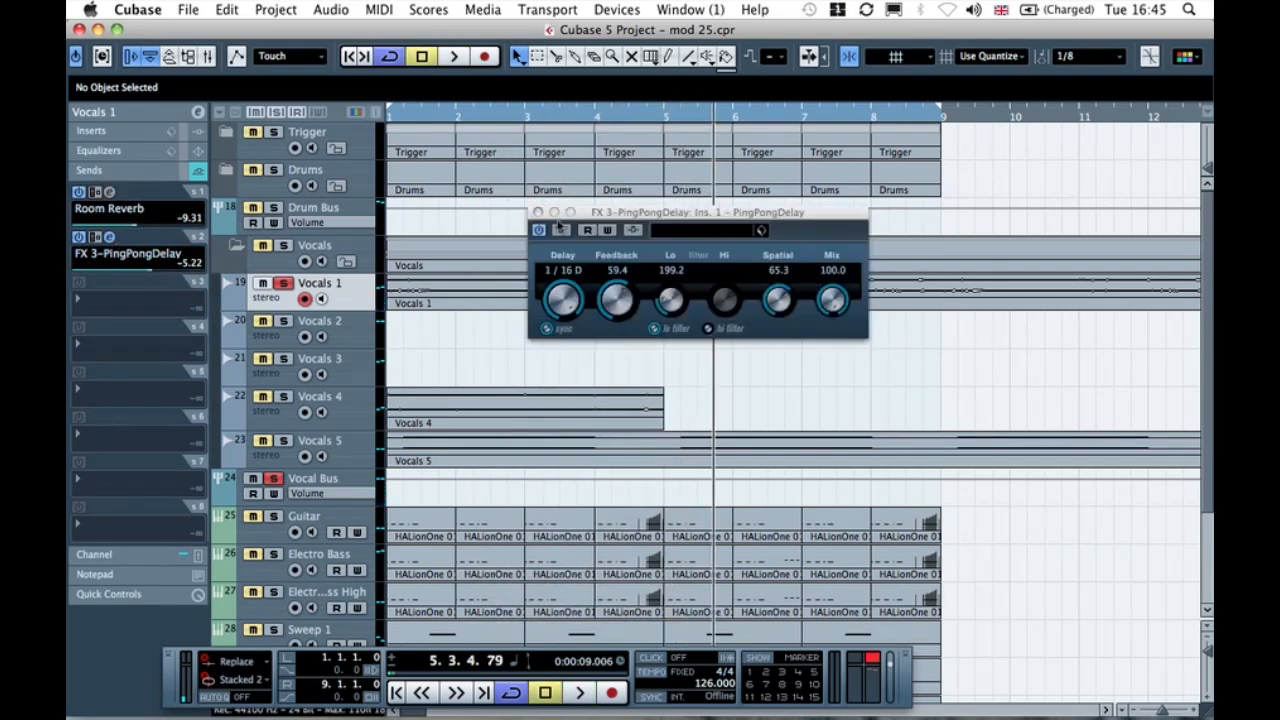
left_click(538, 213)
Step: Move the transport bar clear of the track list, expand the FX Channels folder and show the inserts of FX 3-PingPongDelay
scroll(486, 390, "down", 4)
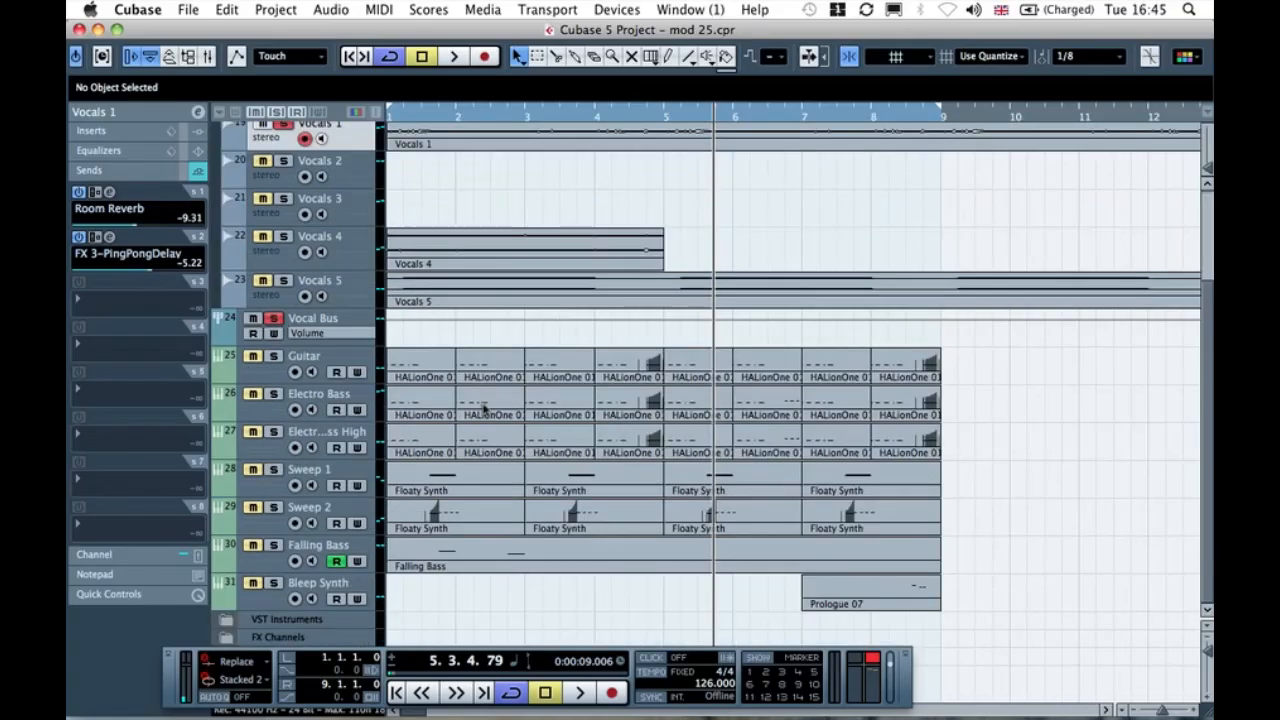
left_click_drag(172, 676, 493, 527)
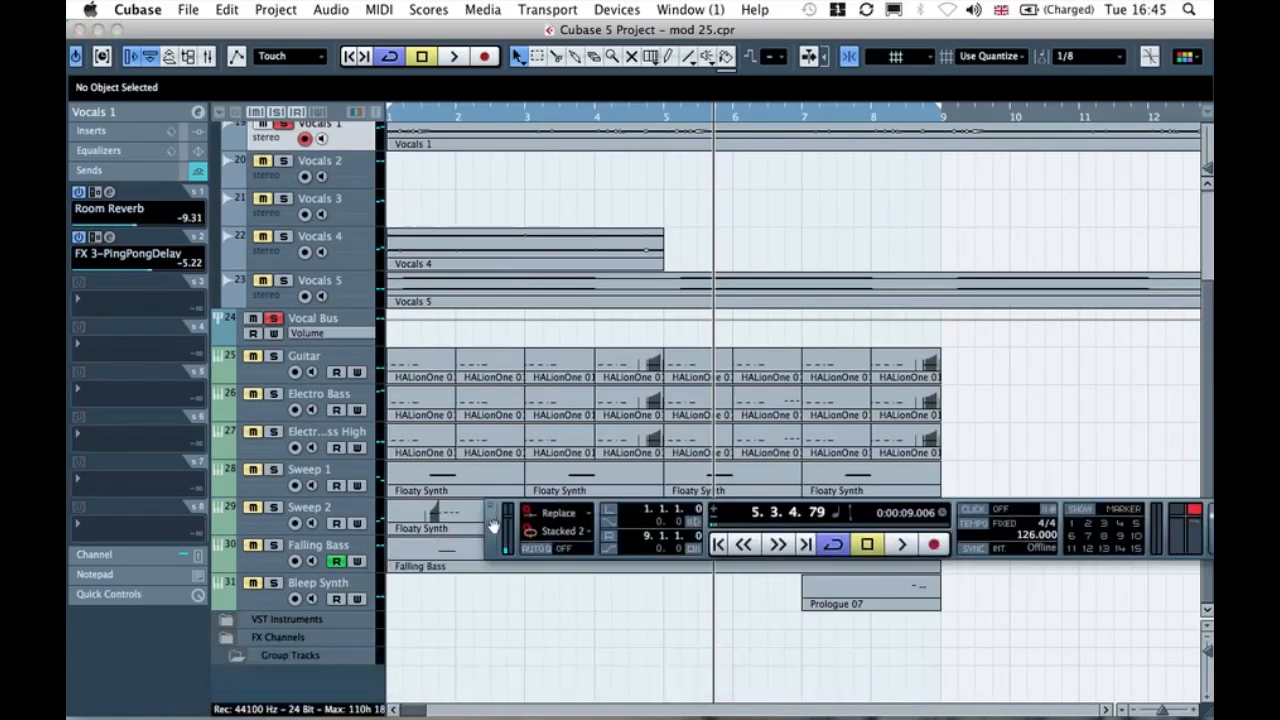
left_click(228, 641)
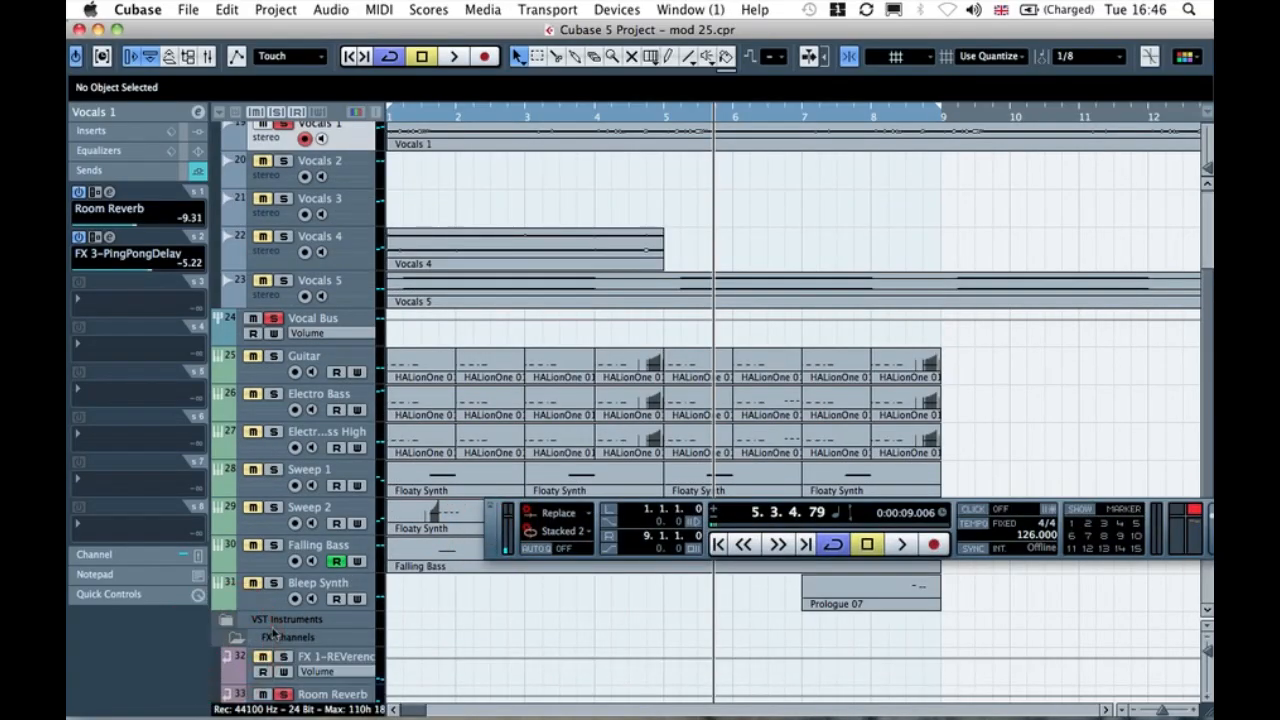
scroll(272, 632, "down", 3)
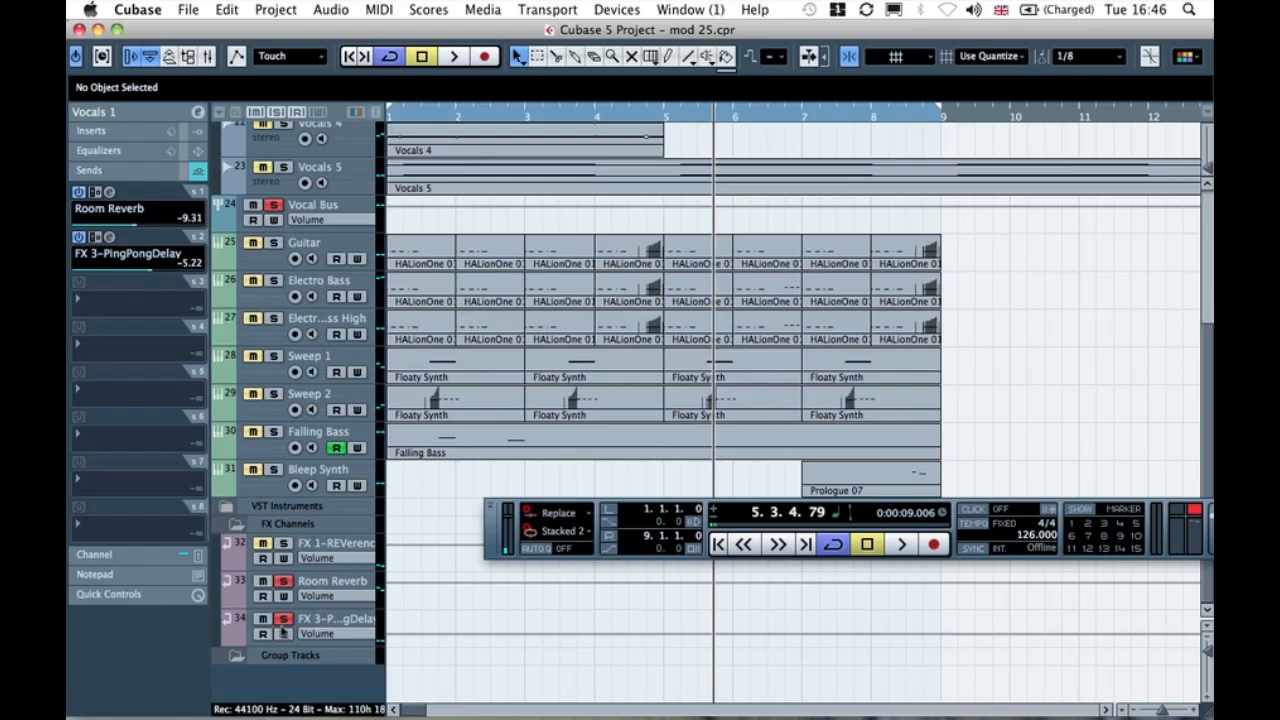
left_click(235, 633)
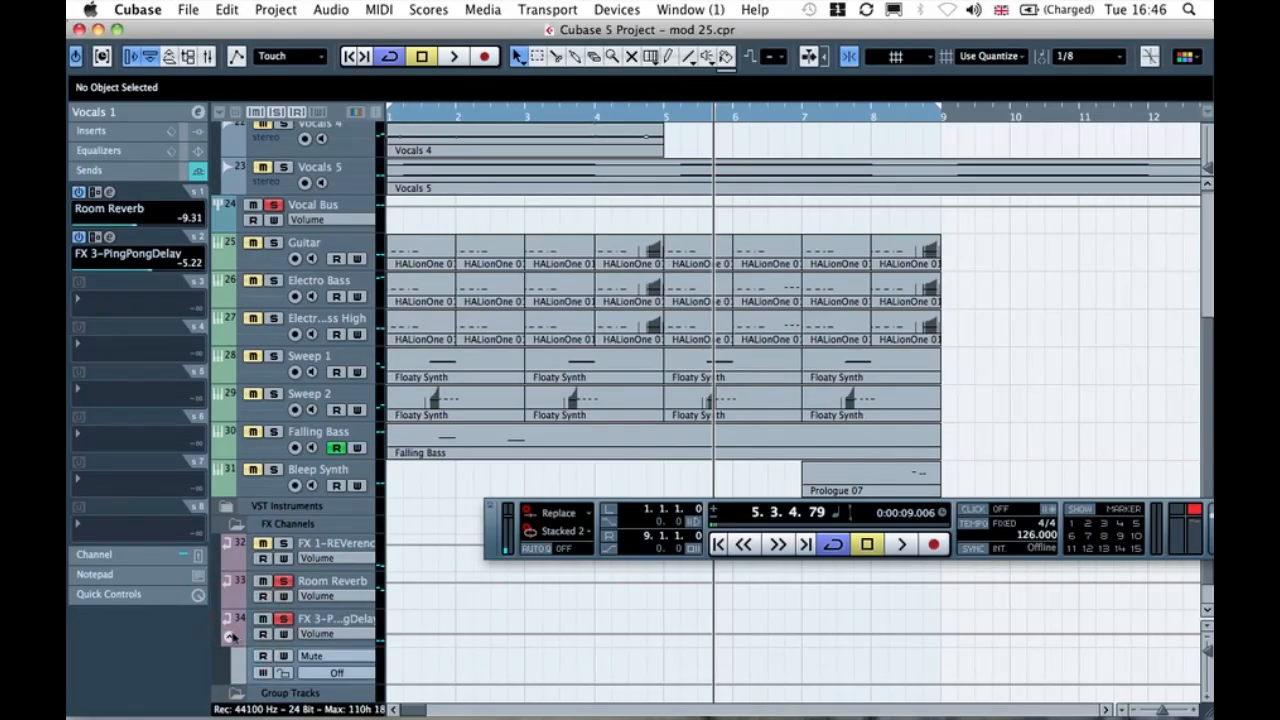
left_click(200, 263)
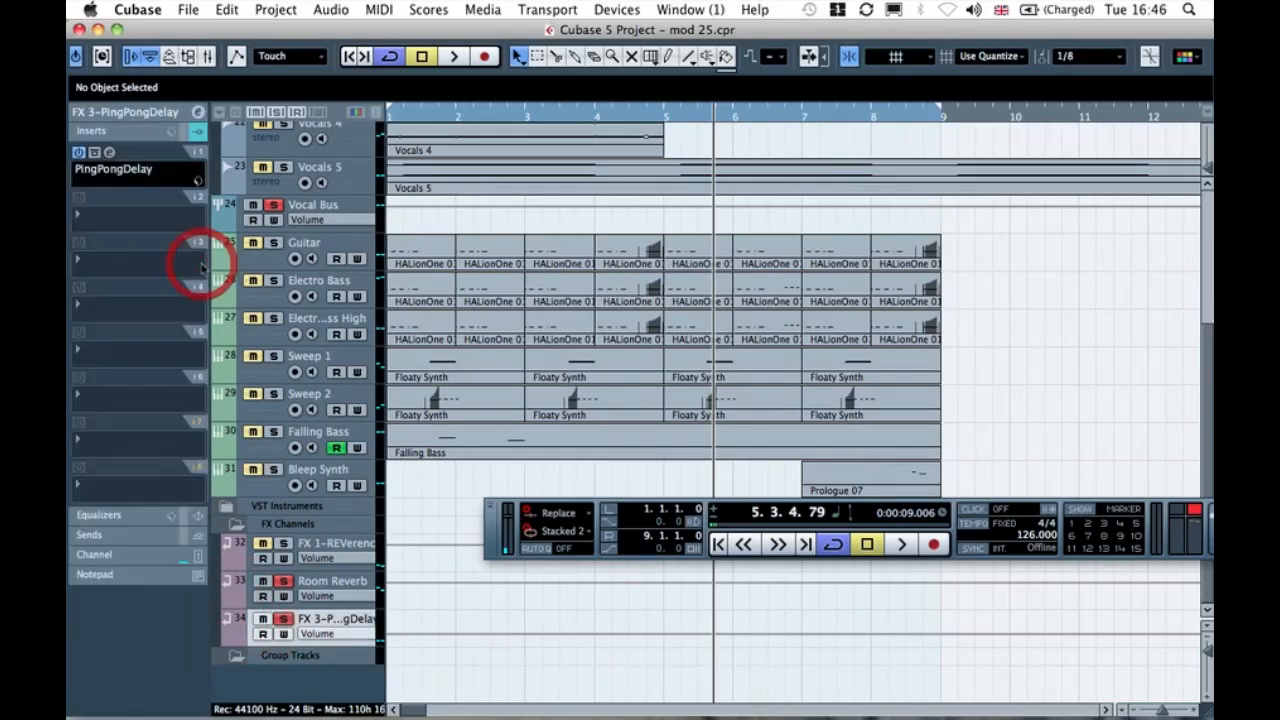
Step: Open the PingPongDelay insert's settings on FX 3 and play the soloed vocal from the project start to hear the echo
left_click(110, 153)
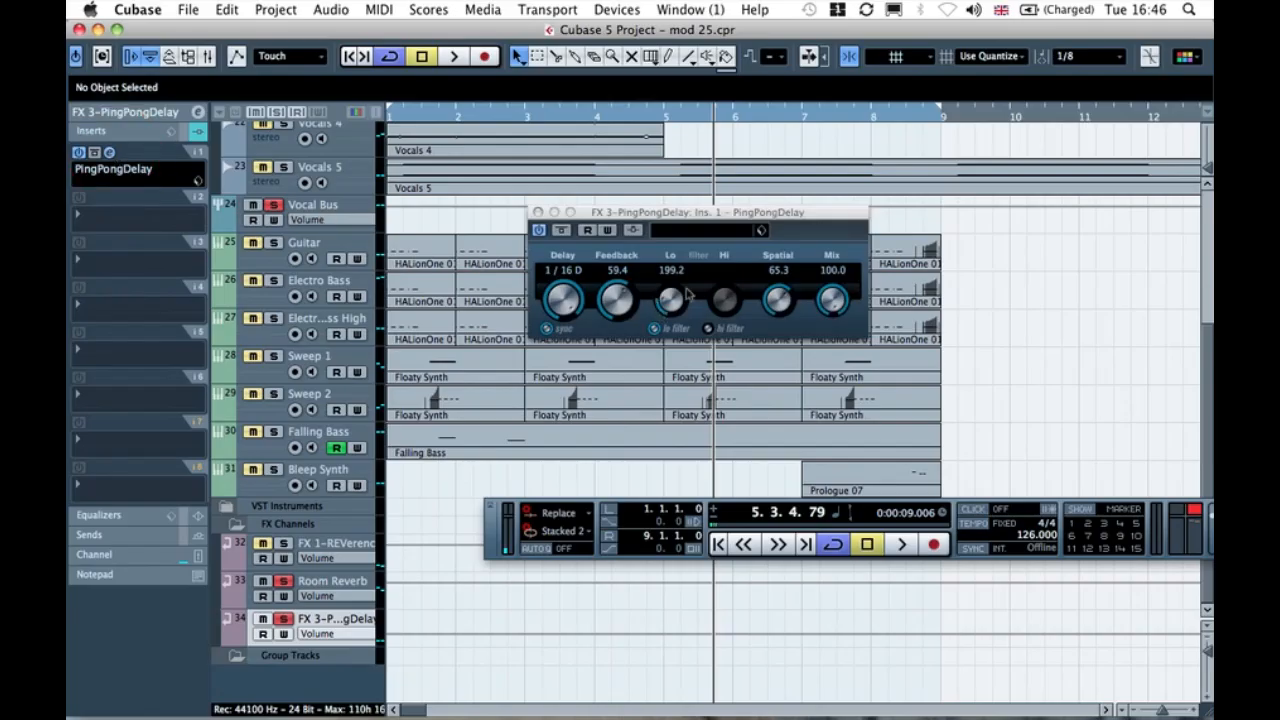
left_click_drag(633, 214, 531, 211)
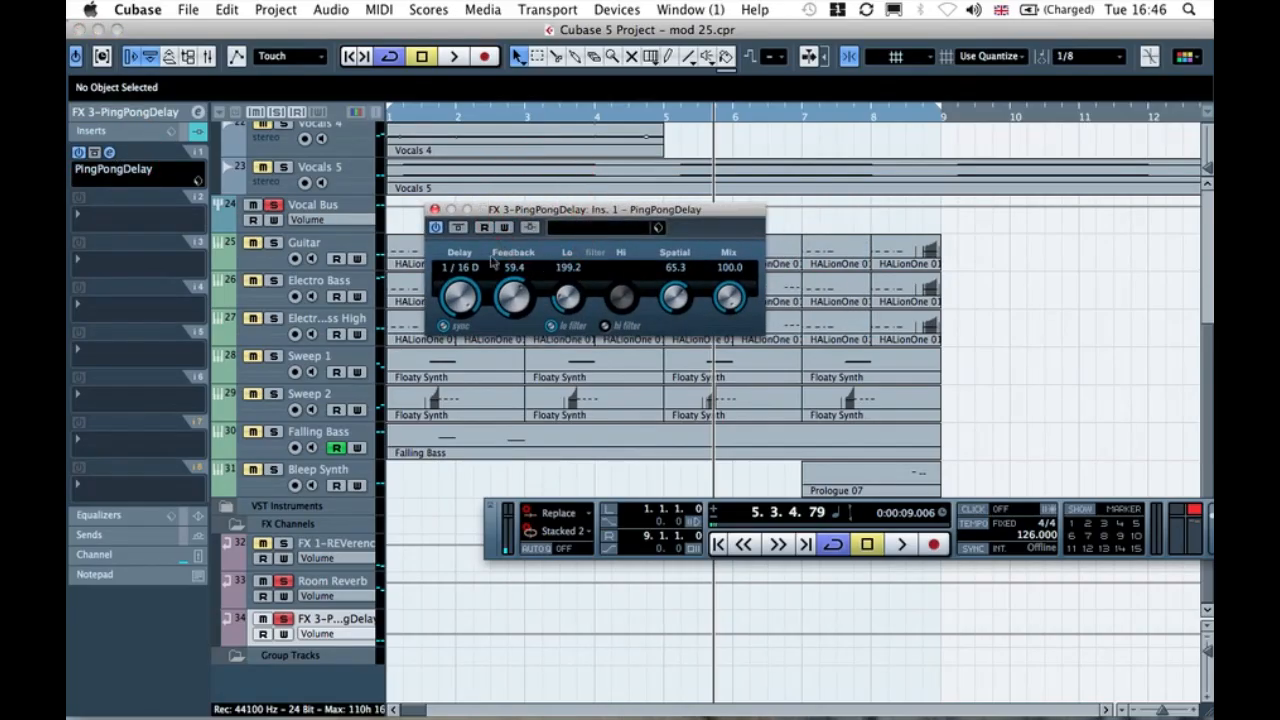
key("space")
left_click(416, 110)
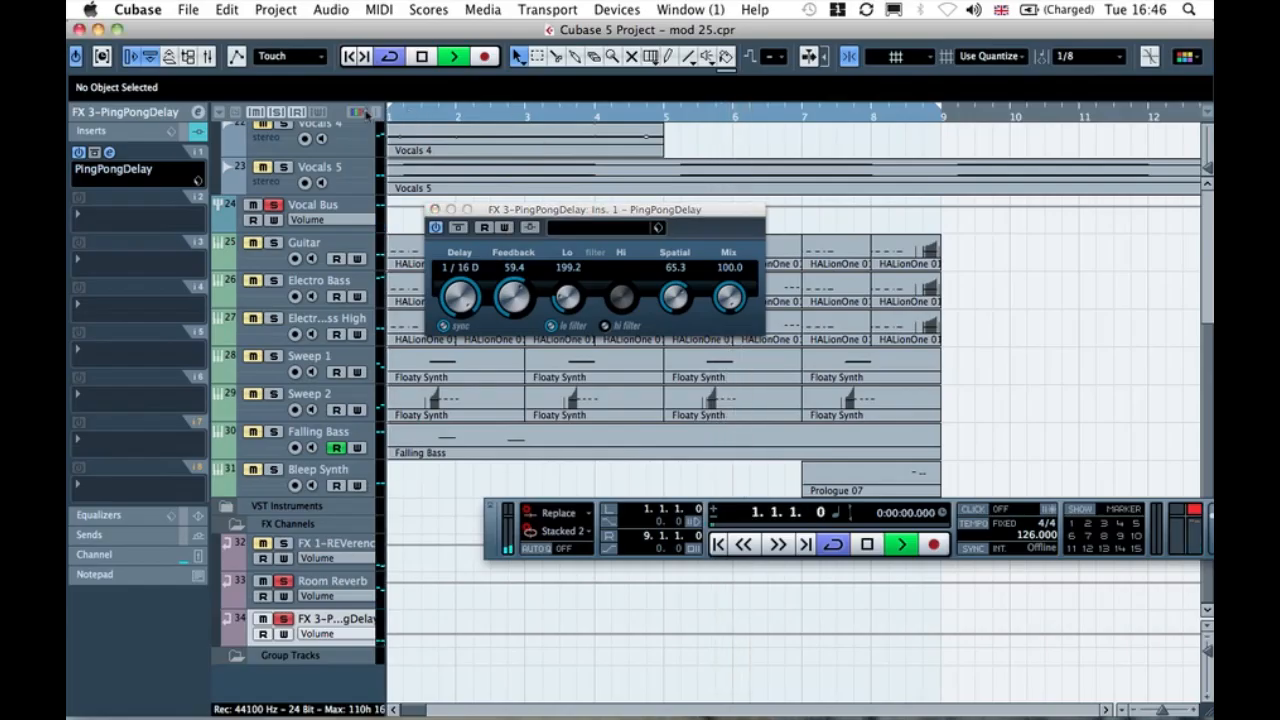
left_click(476, 309)
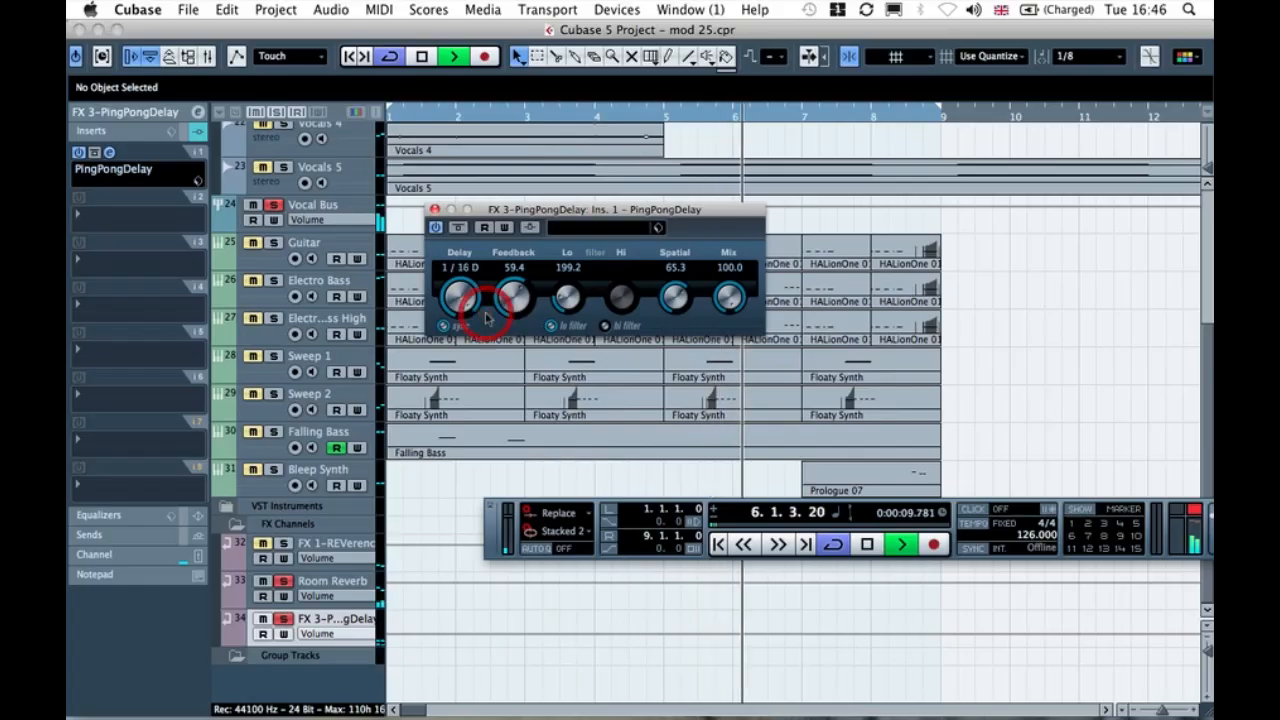
left_click(352, 56)
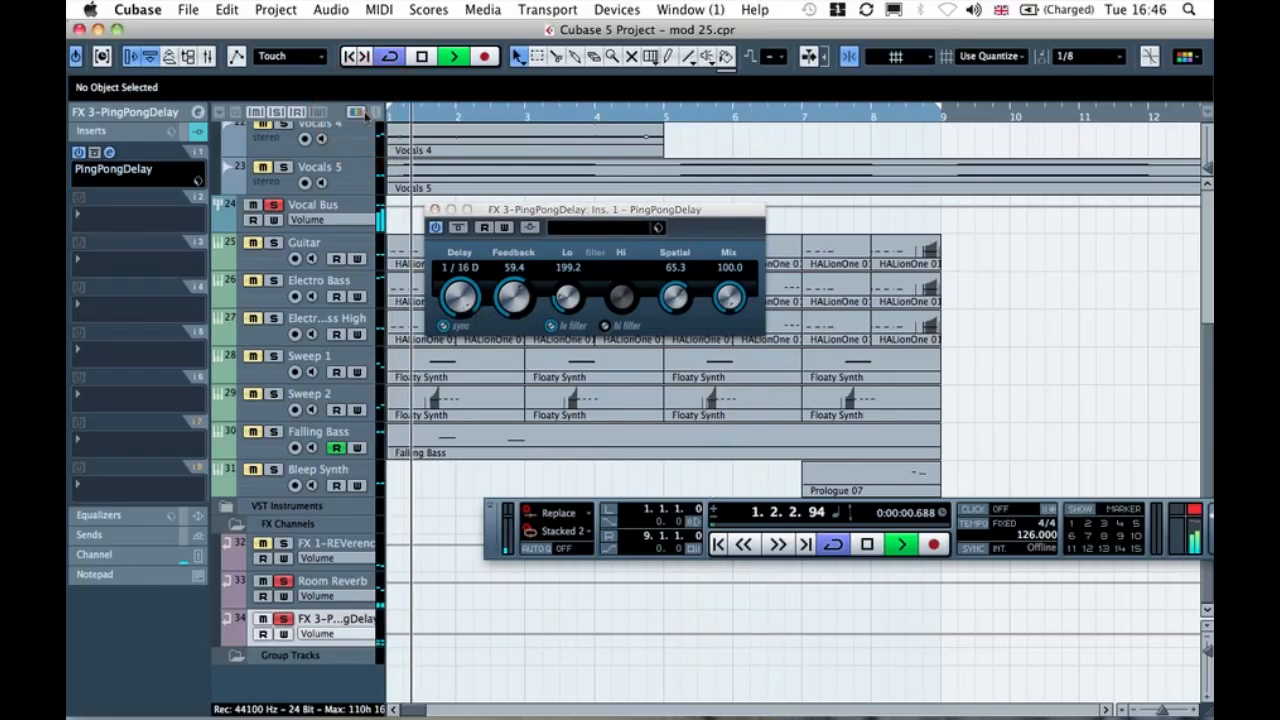
key("space")
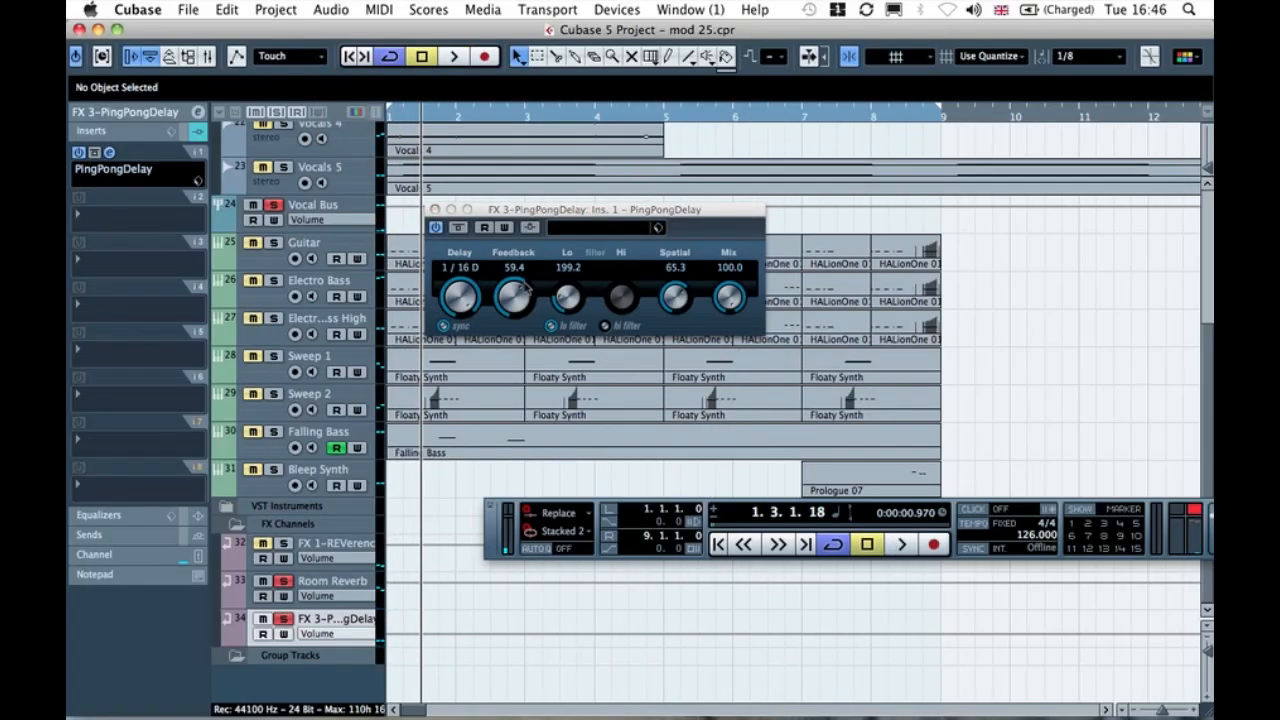
Step: Set the PingPongDelay feedback to about 64.7, audition the longer echo, and close the effect window and the inserts
left_click_drag(524, 285, 529, 288)
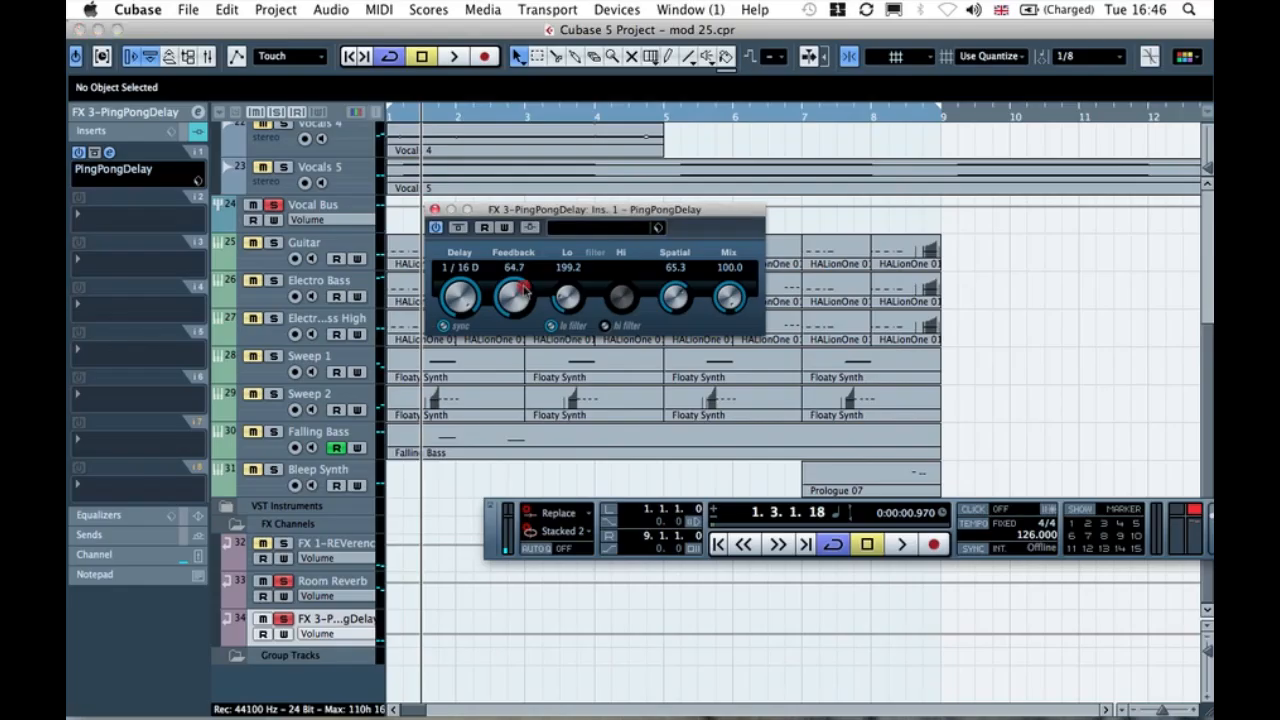
key("space")
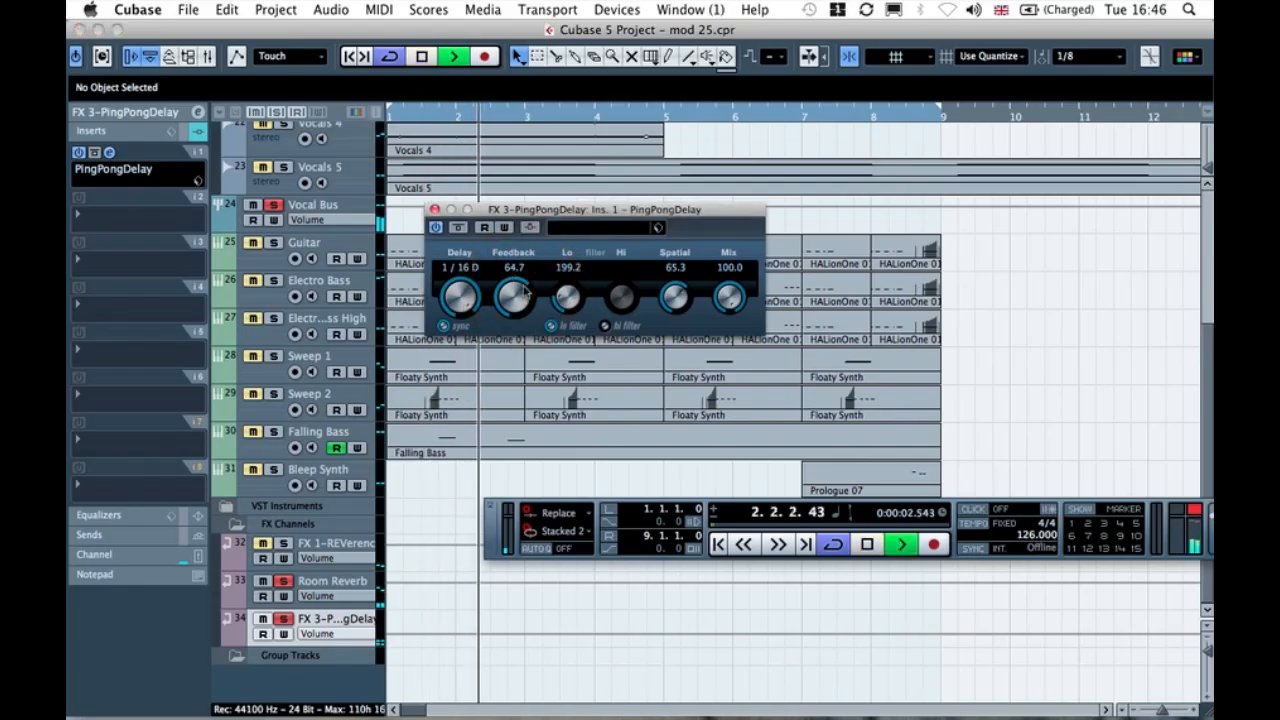
key("space")
key("space")
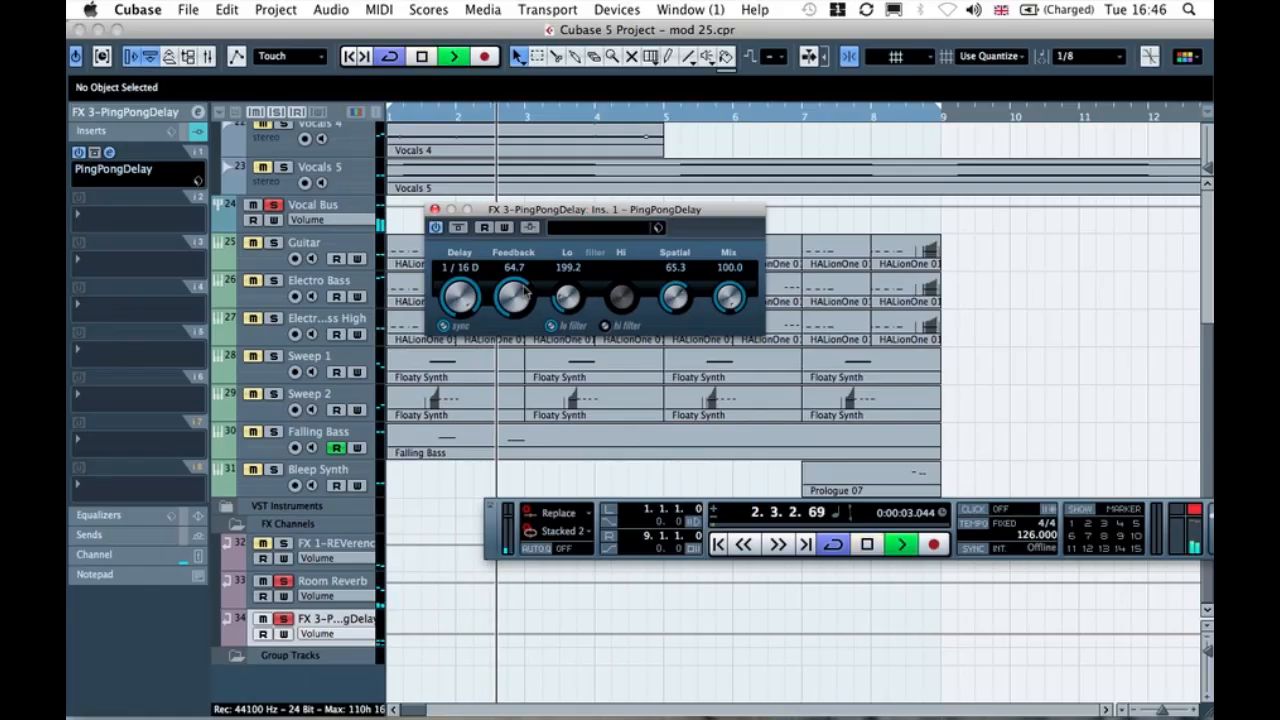
key("space")
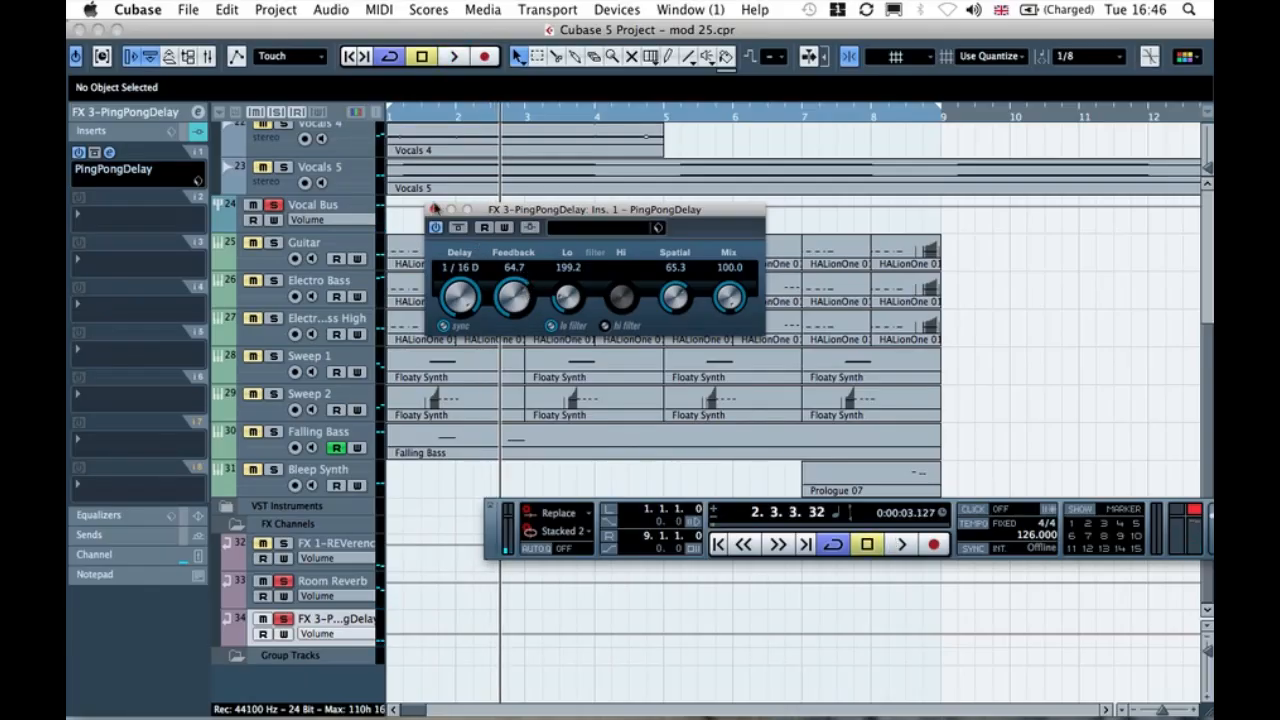
left_click(436, 210)
left_click(204, 133)
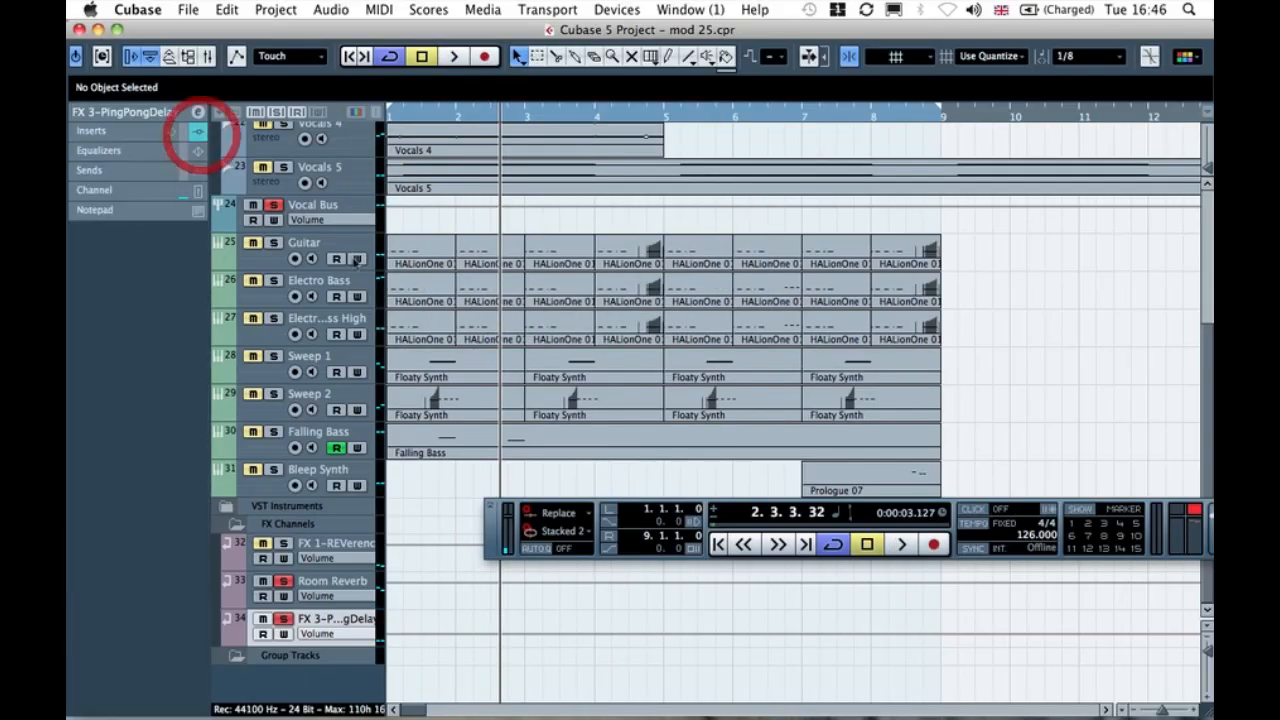
Step: Select Vocals 1, lower its volume to about -3.05, and play it unsoloed with the full mix
scroll(520, 472, "up", 5)
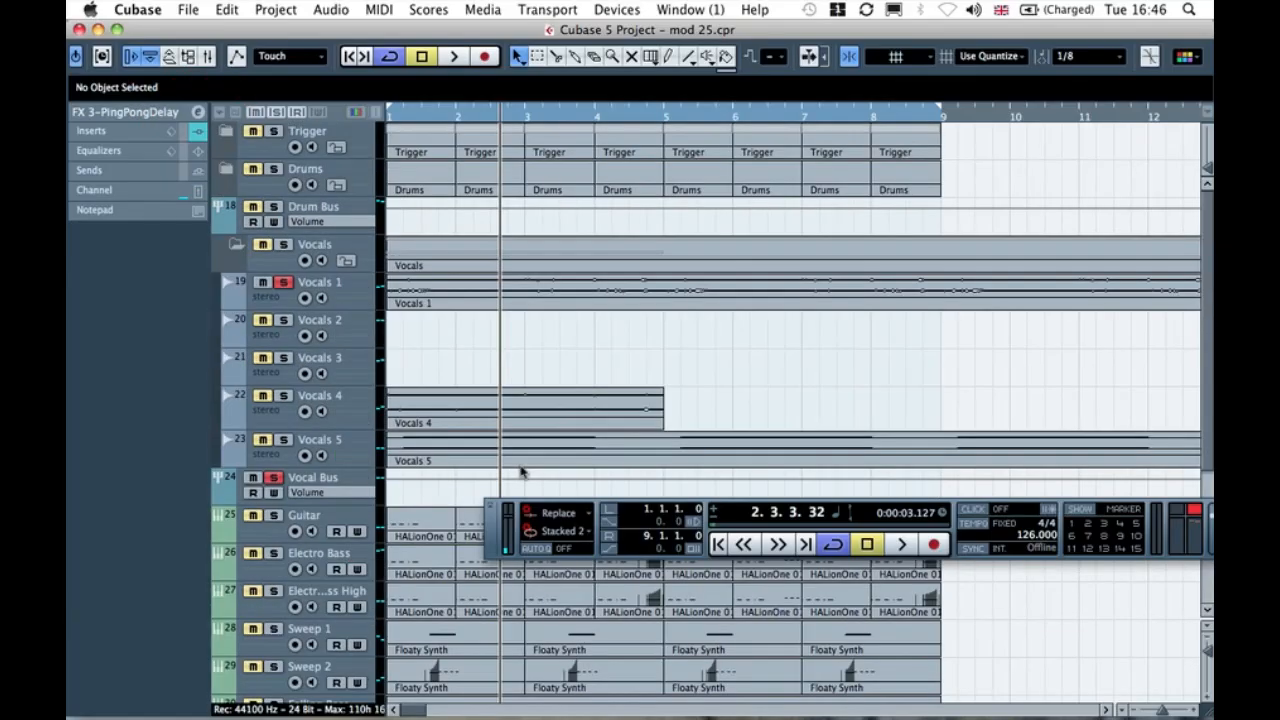
left_click(277, 298)
left_click(198, 173)
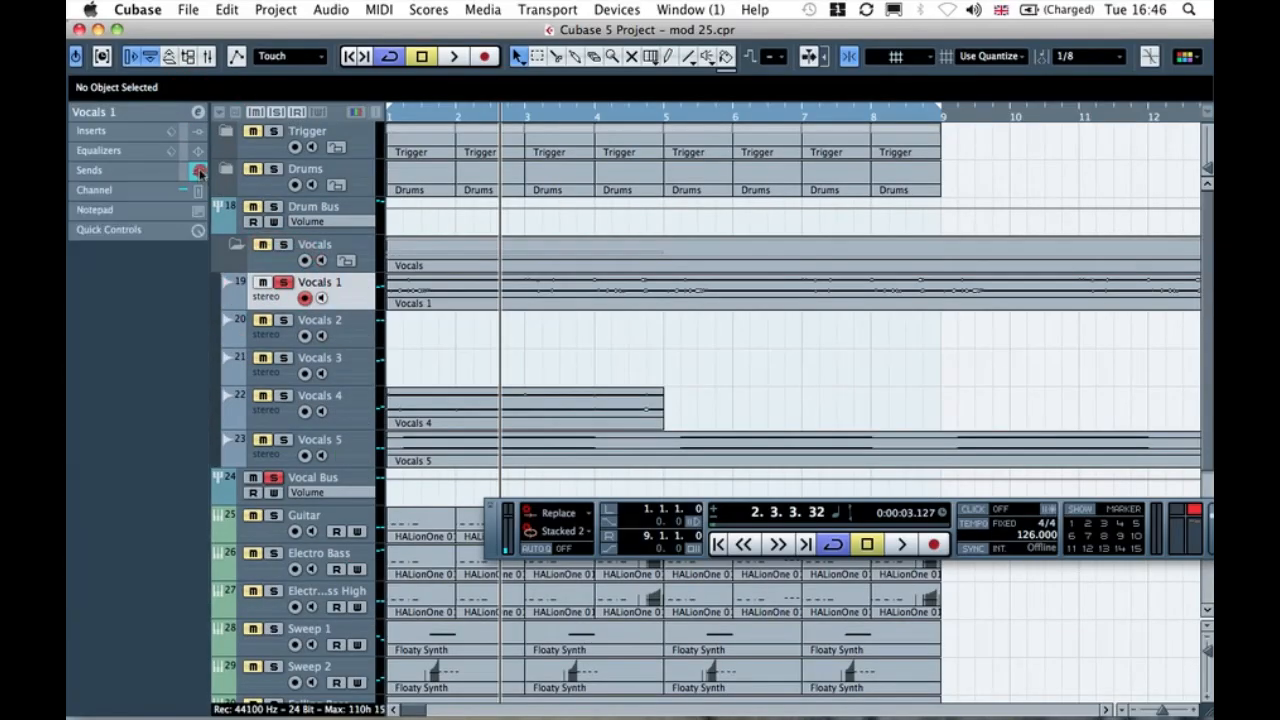
left_click(160, 112)
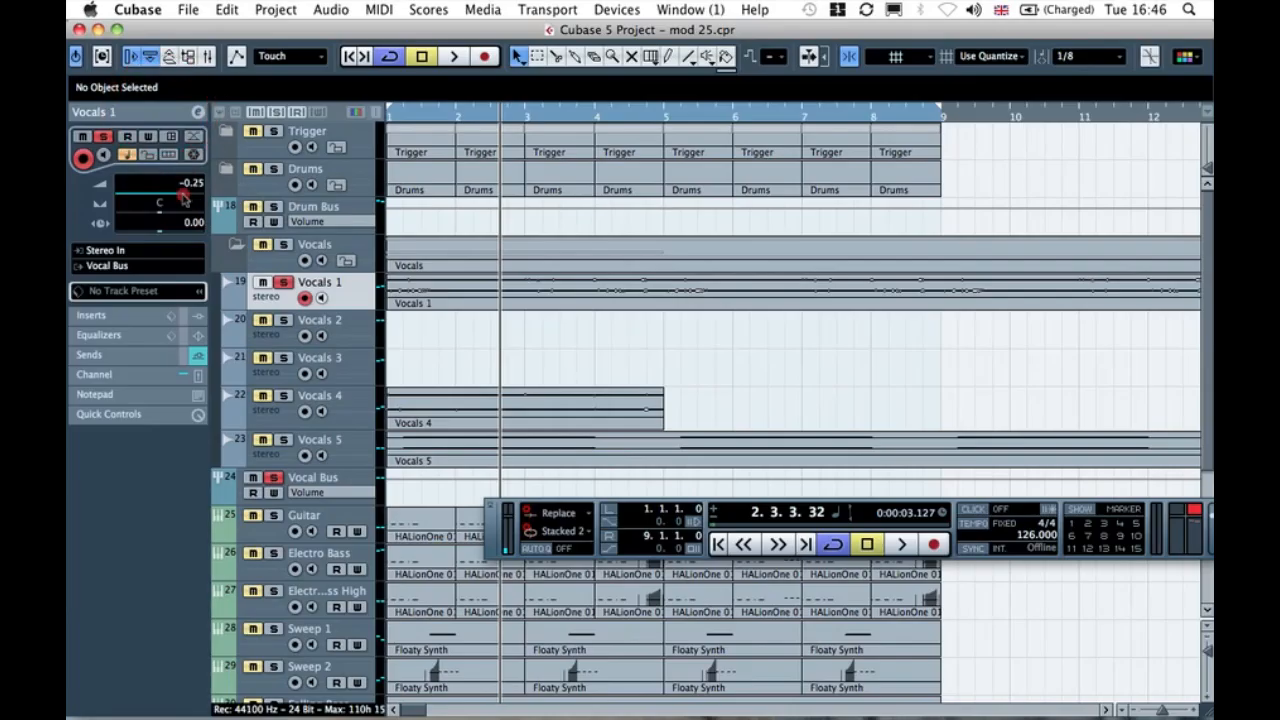
key("space")
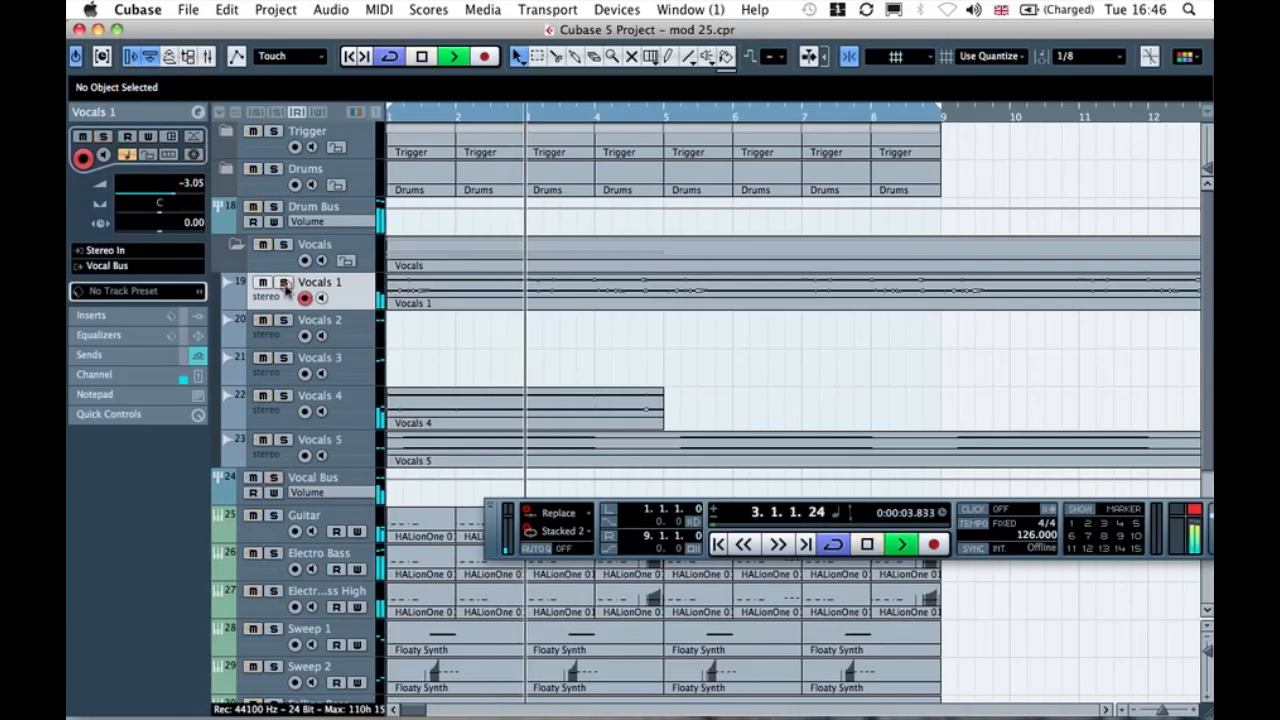
Step: Mute Vocals 4 and Vocals 5, set the Vocals 1 volume to -4.00 during playback, and stop
left_click(262, 396)
left_click(262, 440)
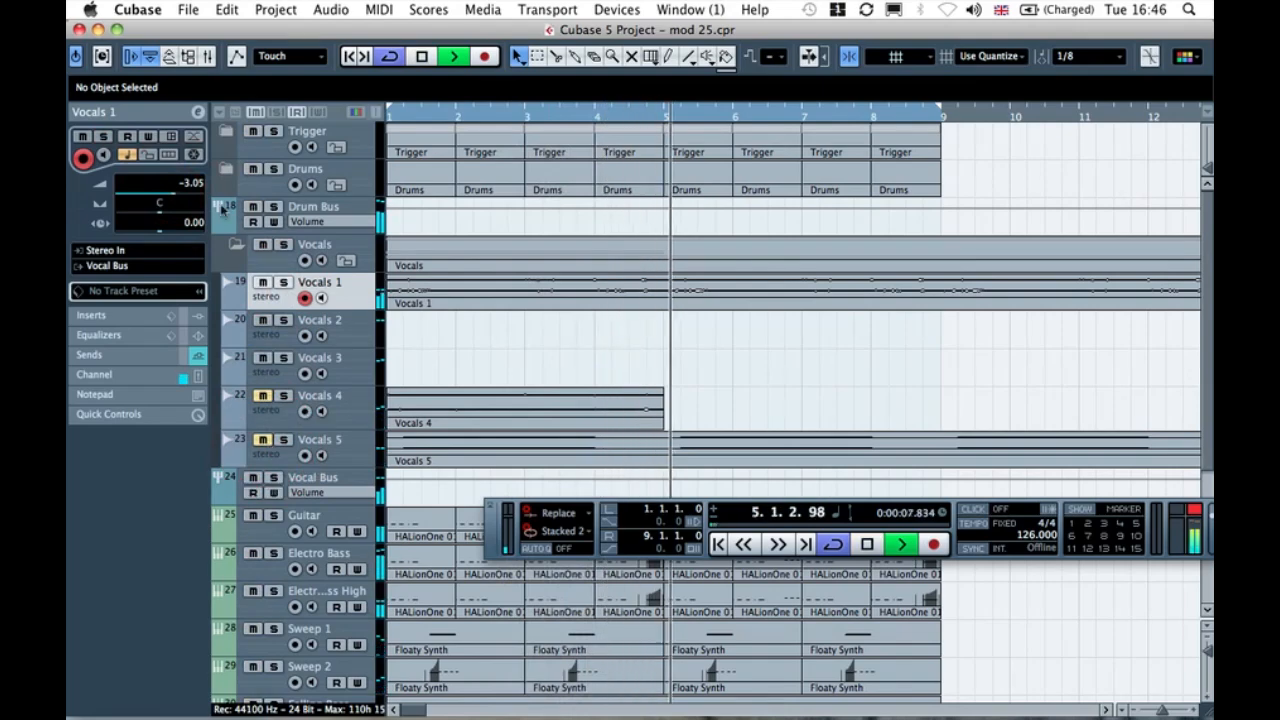
left_click_drag(180, 196, 173, 199)
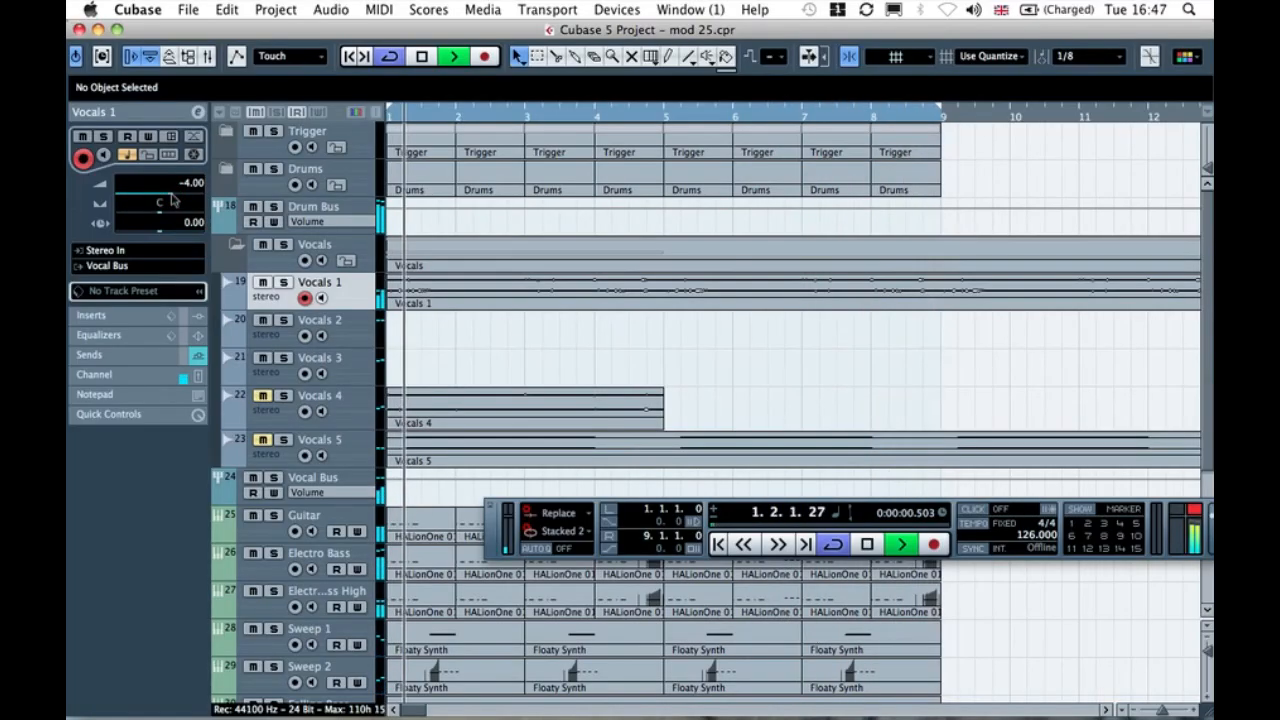
key("space")
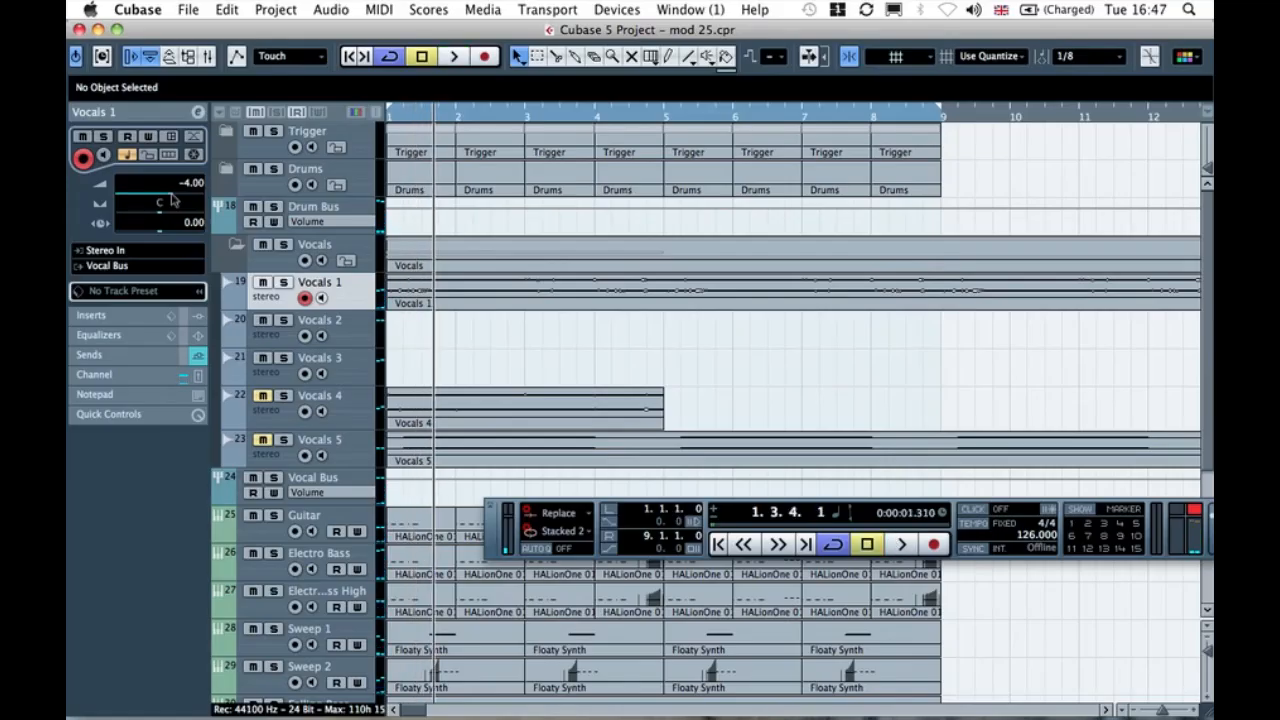
Step: Solo Vocals 4 and audition it for about a bar
left_click(283, 396)
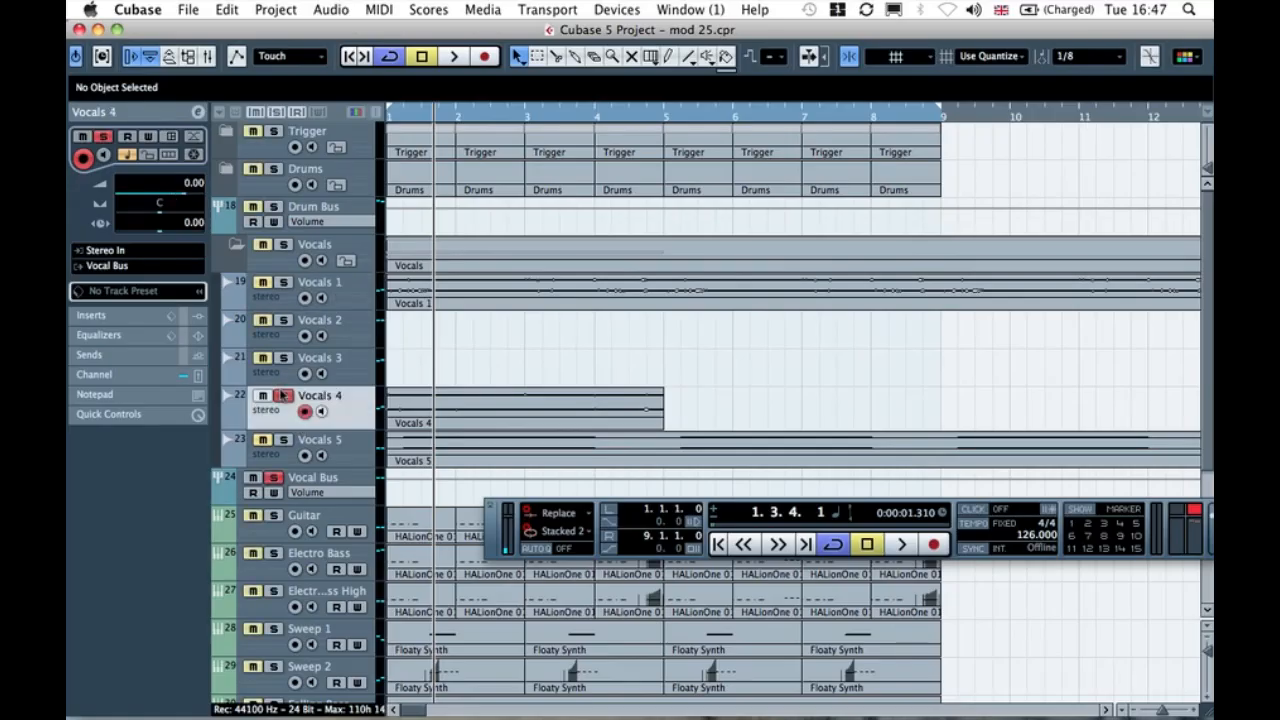
key("space")
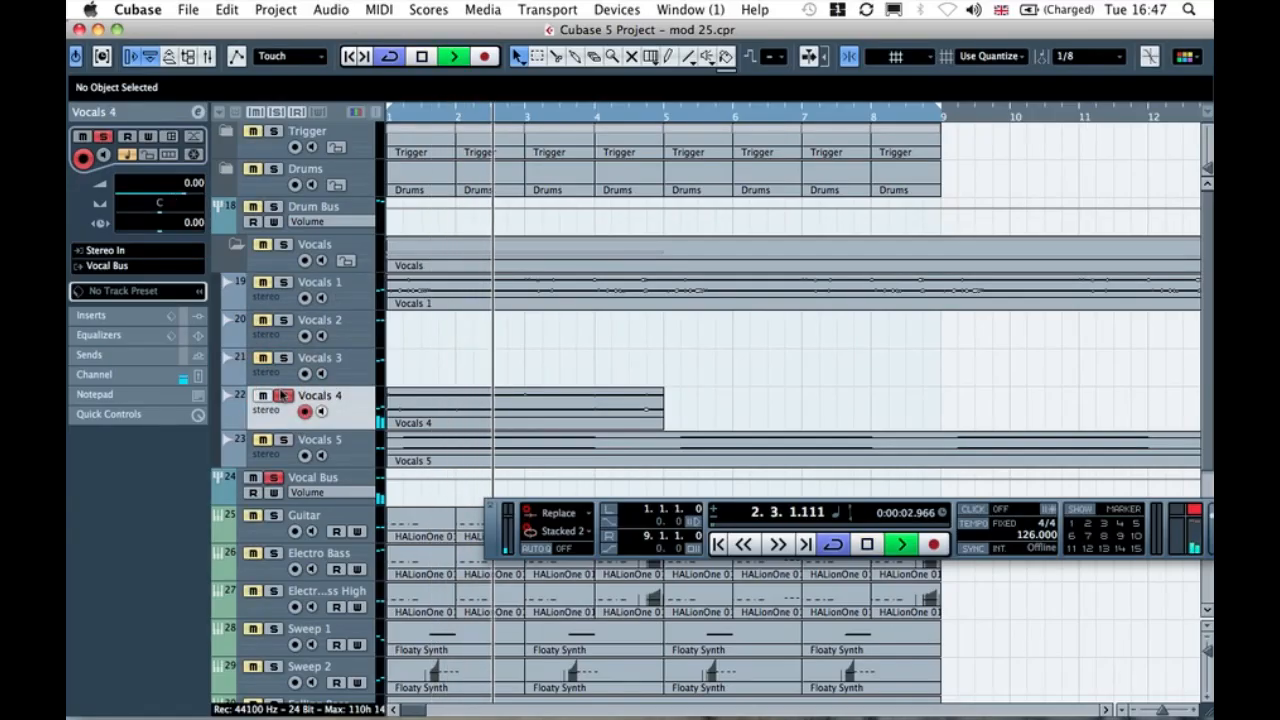
key("space")
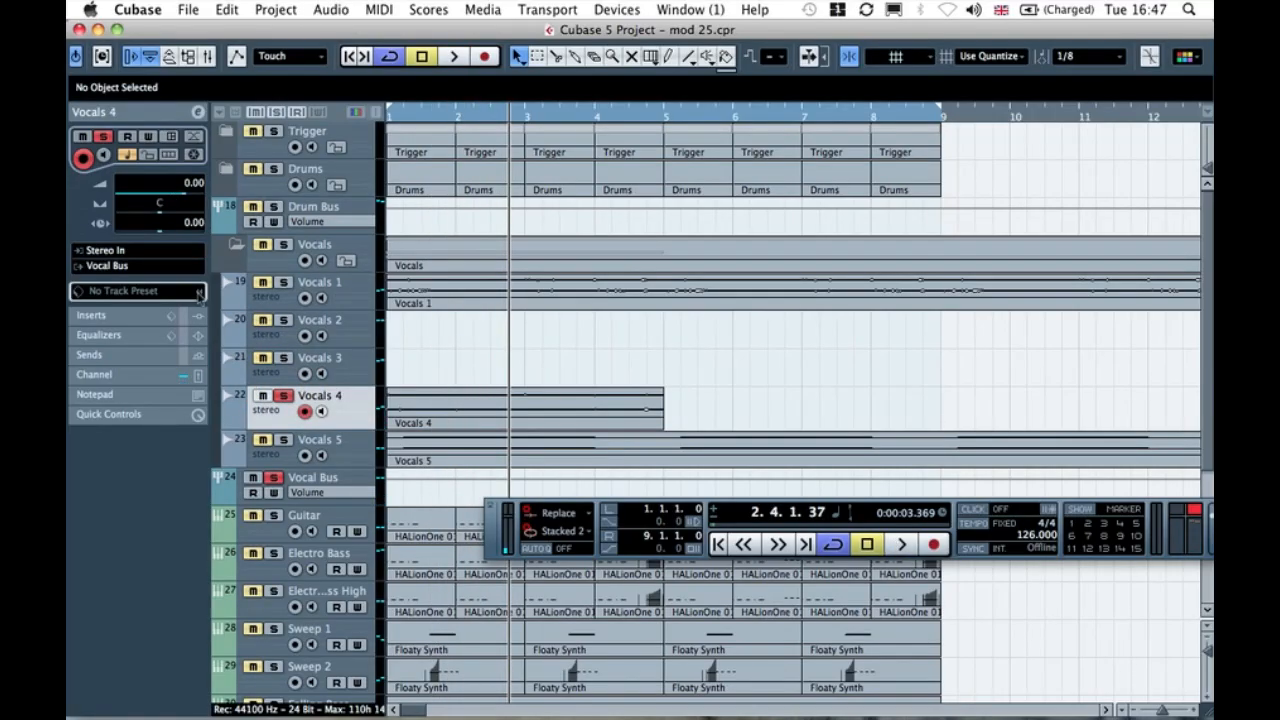
Step: Assign FX 1-REVerence to the first send of Vocals 4, activate it and set its level to about -1.37 during playback
left_click(203, 356)
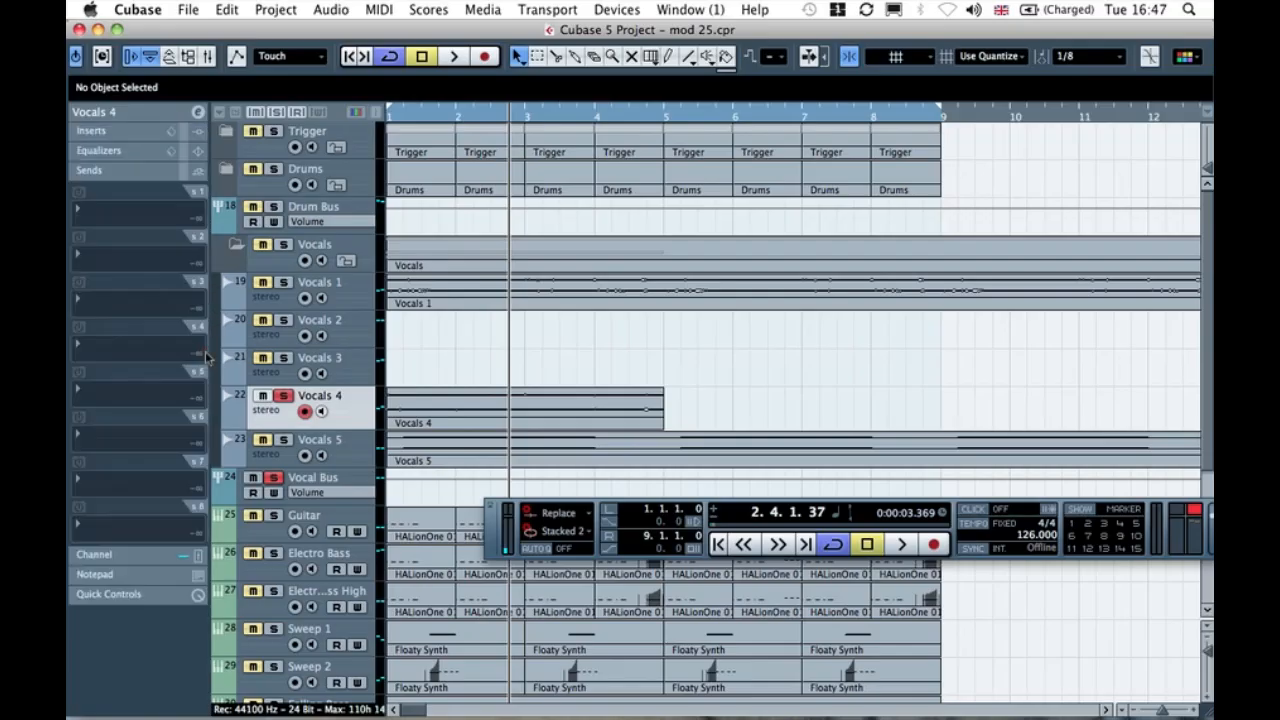
left_click(120, 219)
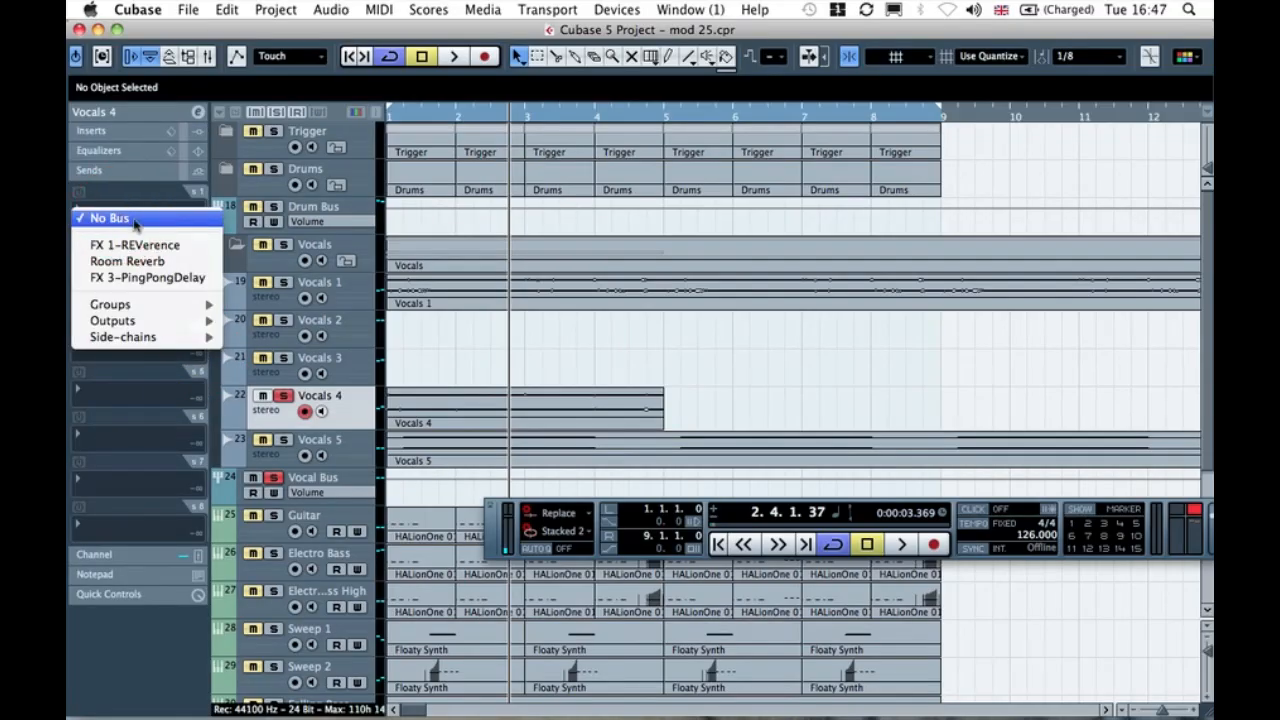
left_click(163, 248)
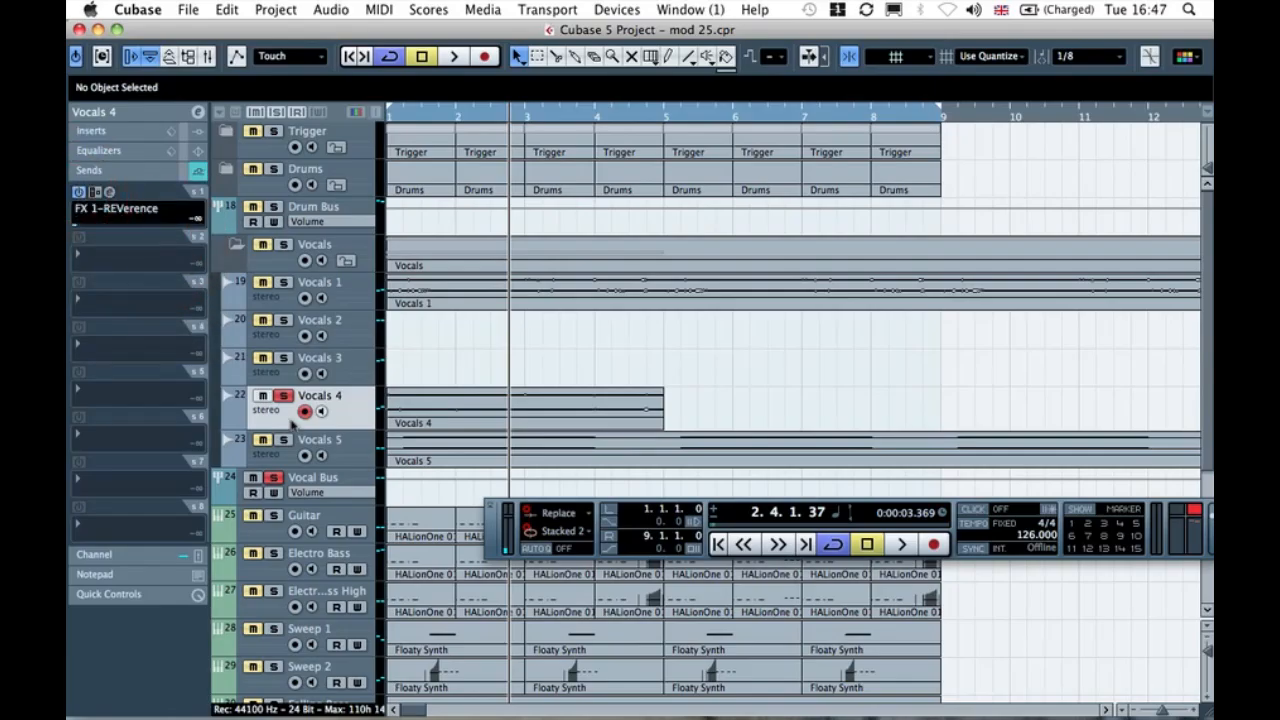
key("space")
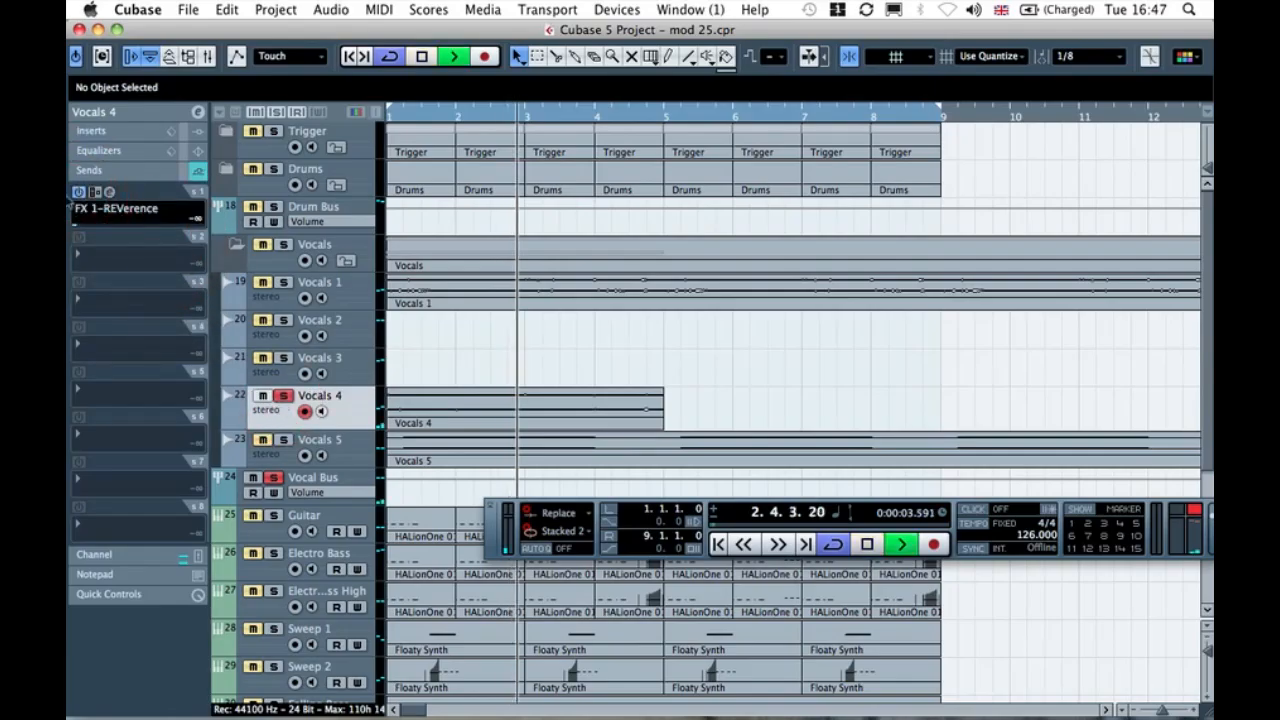
left_click(130, 228)
left_click_drag(131, 229, 166, 229)
key("space")
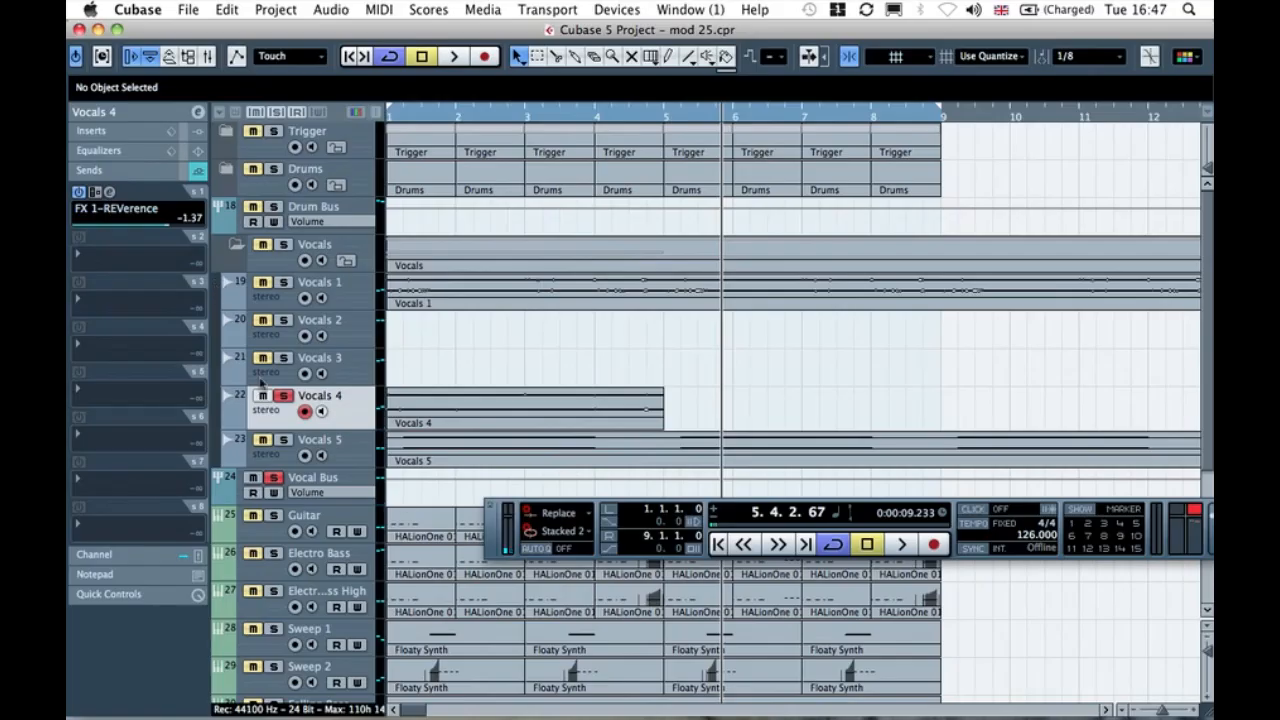
Step: Play the soloed Vocals 4 from the start and reduce its REVerence send level to about -2.23
key("Home")
key("space")
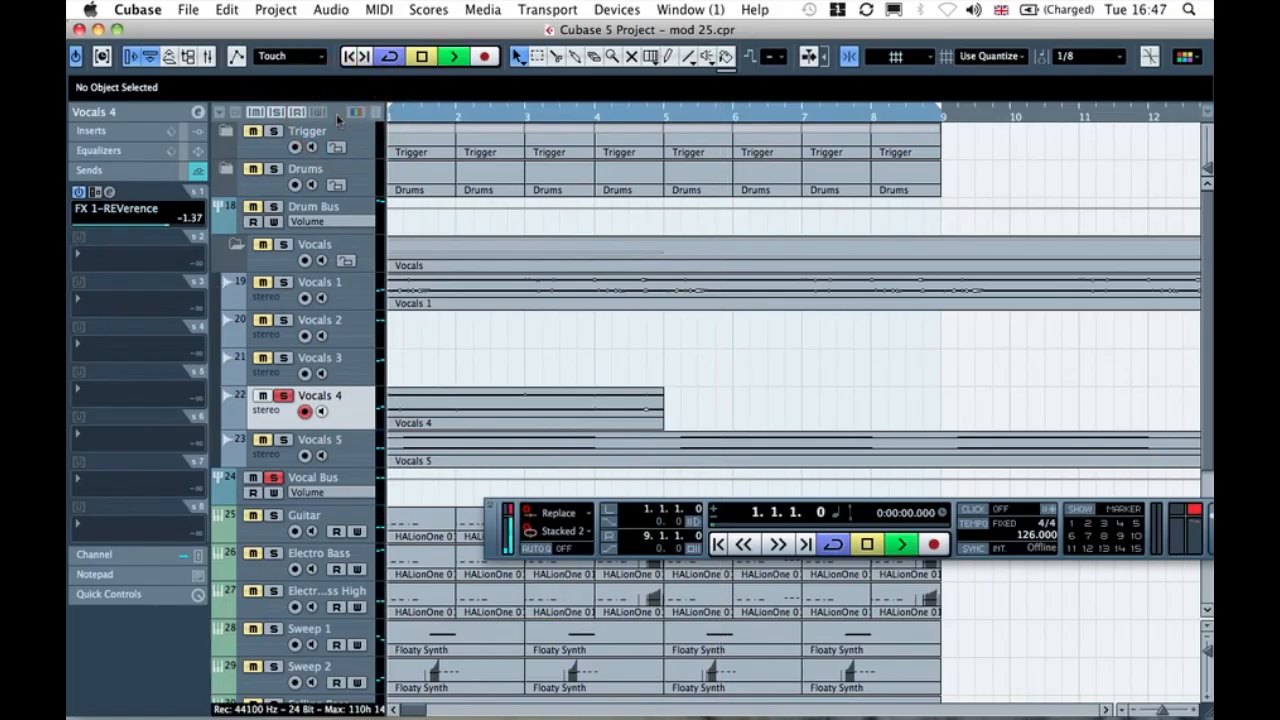
left_click_drag(167, 226, 162, 225)
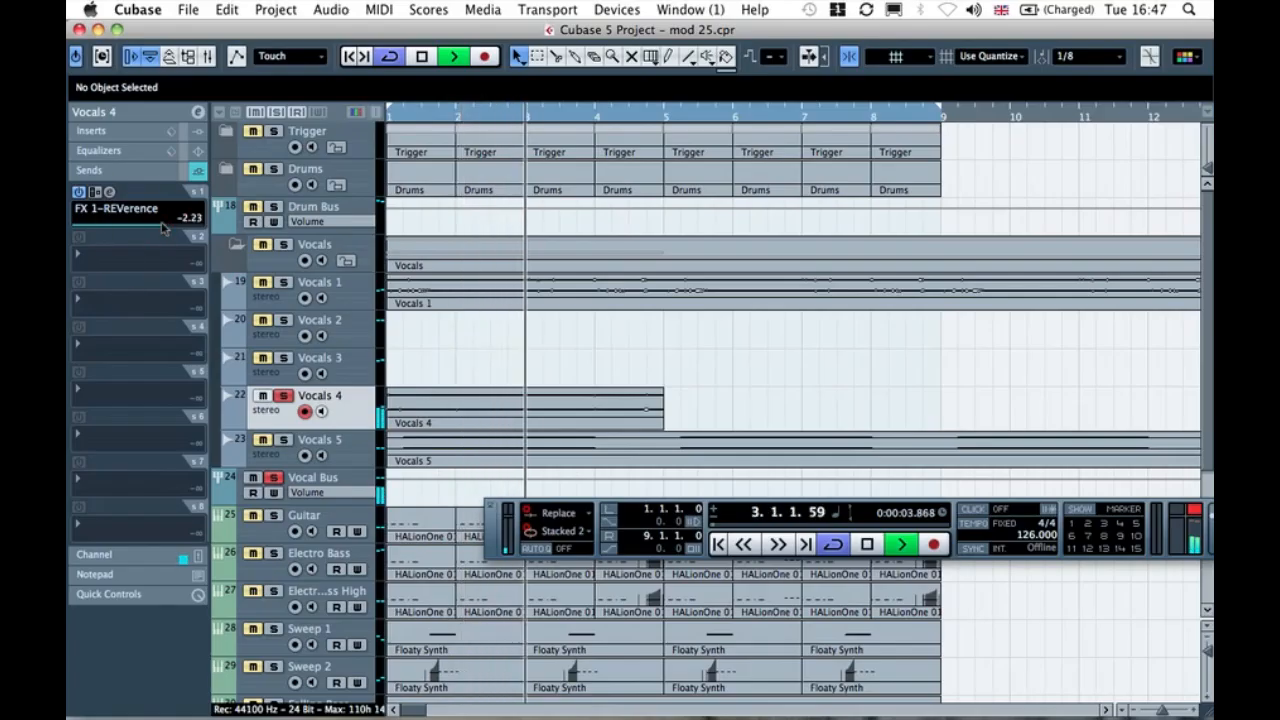
key("space")
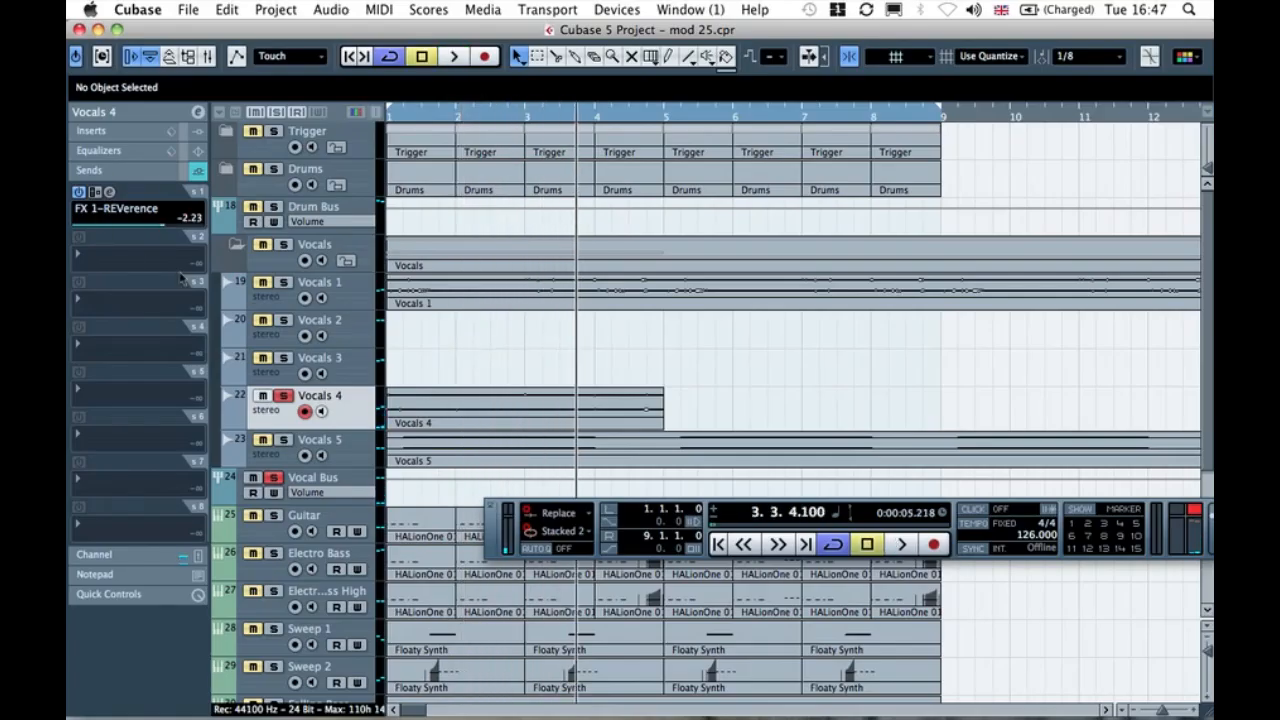
Step: Assign FX 3-PingPongDelay to the second send of Vocals 4, activate it, set its level to about -7.82 and audition the track
left_click(125, 256)
left_click(150, 324)
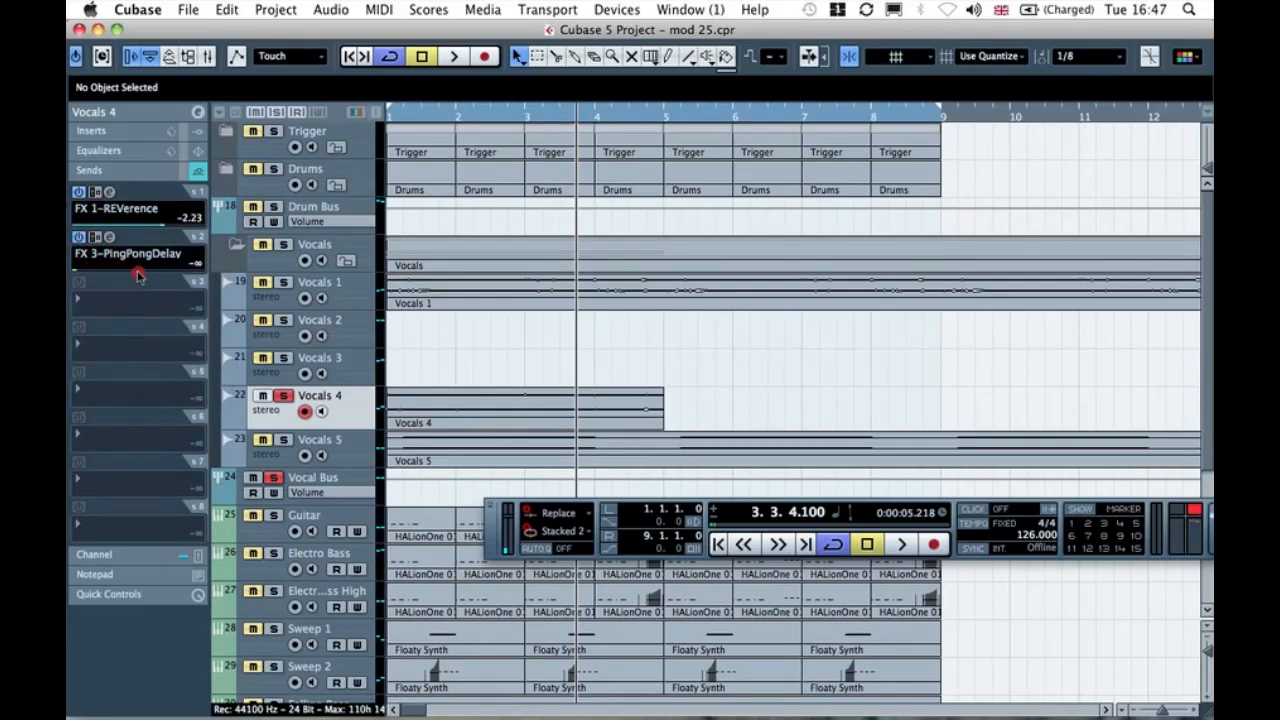
left_click(284, 396)
key("space")
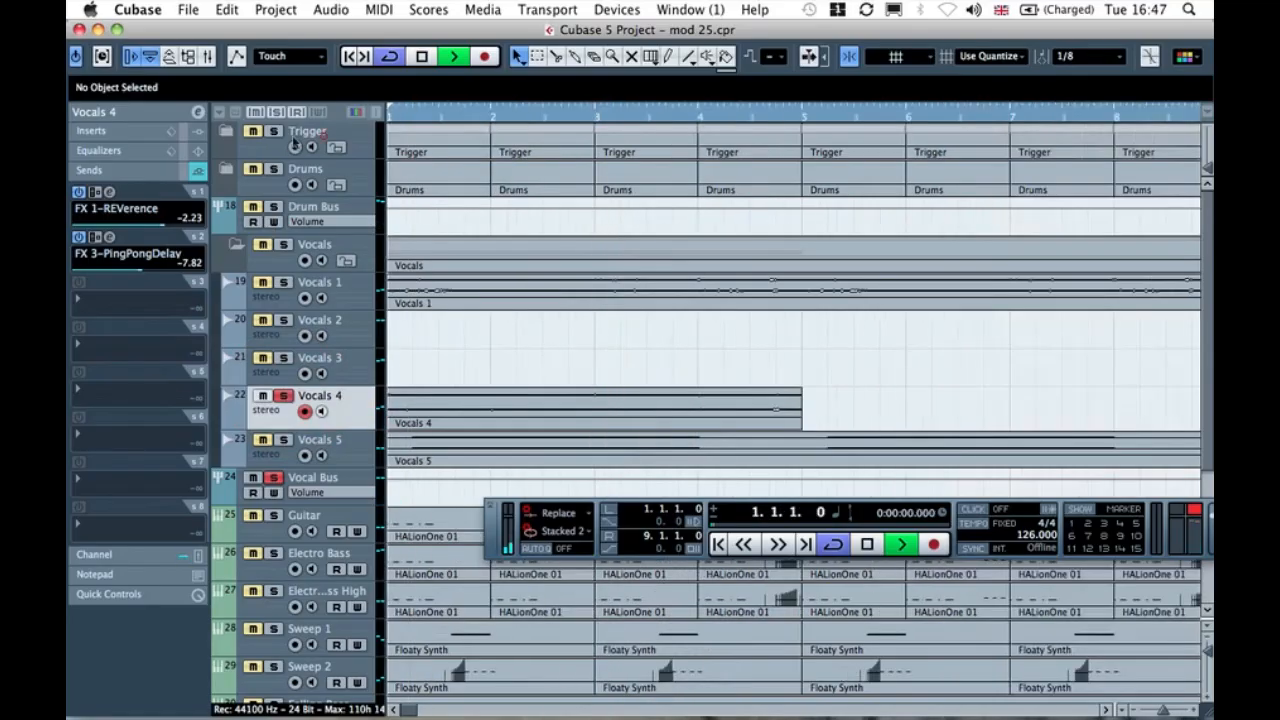
key("space")
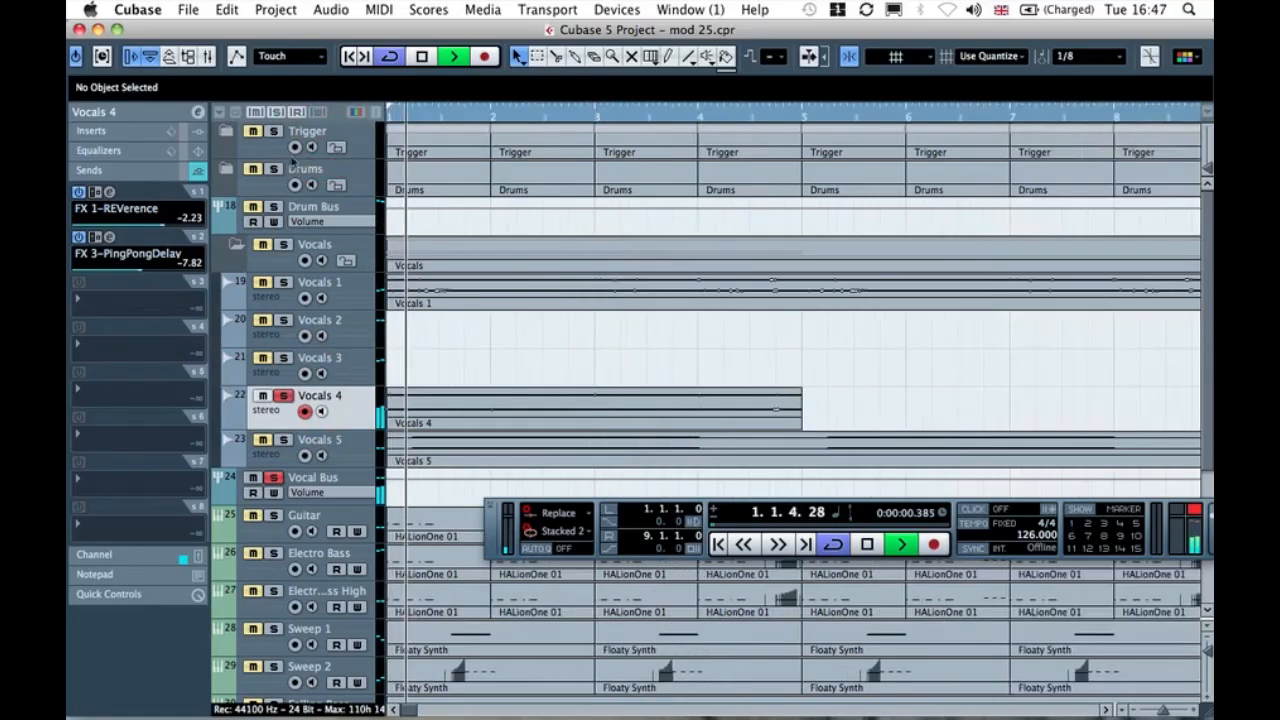
Step: Unsolo Vocals 4 and lower its volume to about -9.45 while playing it from the start against the full mix
left_click(284, 396)
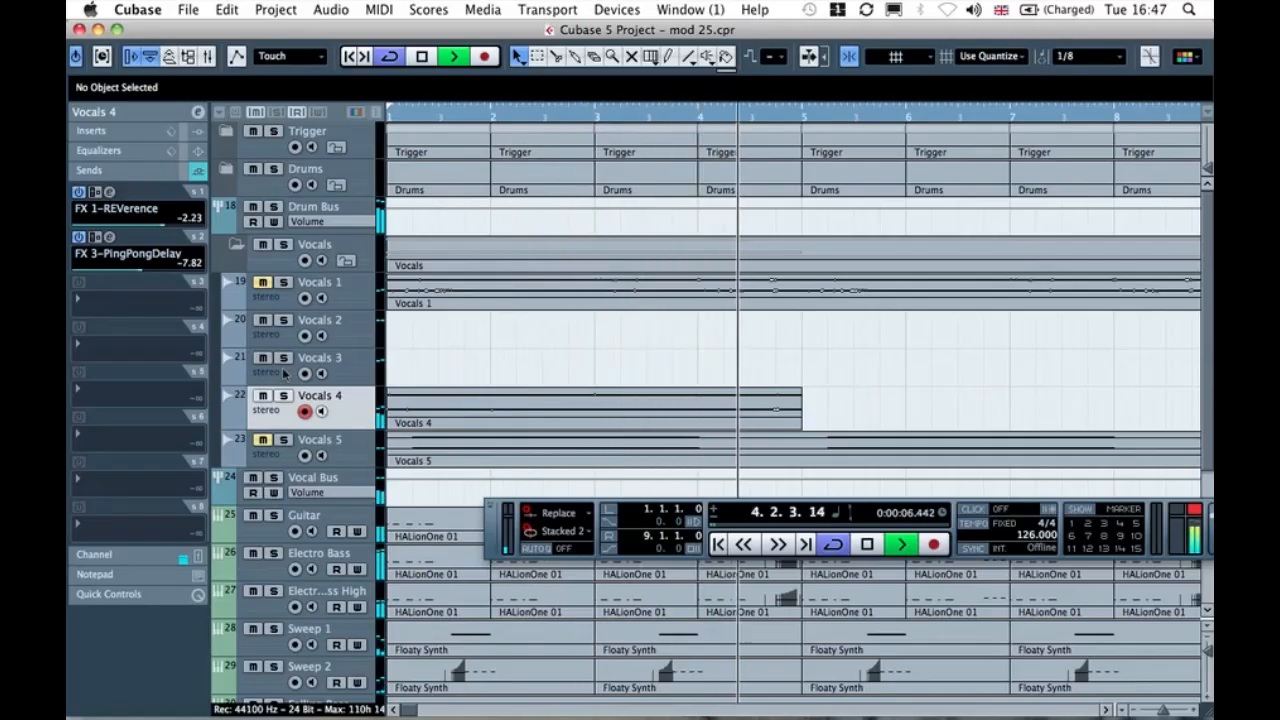
key("space")
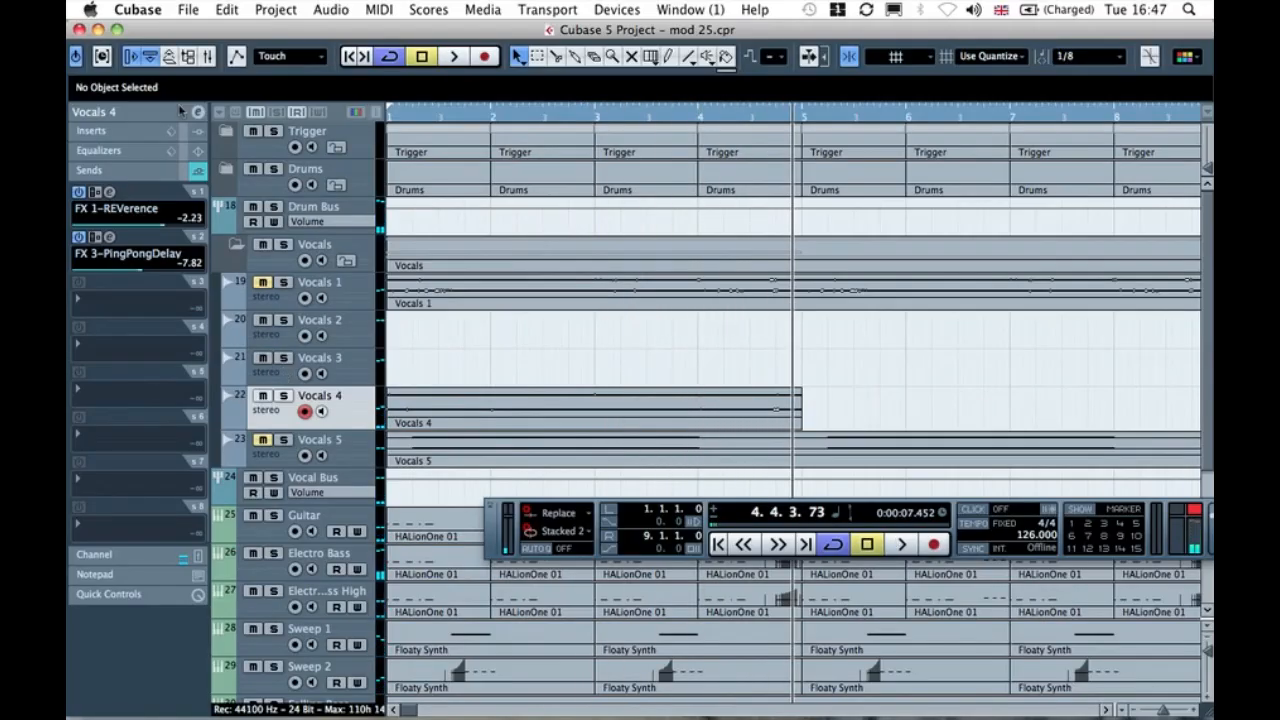
left_click(148, 113)
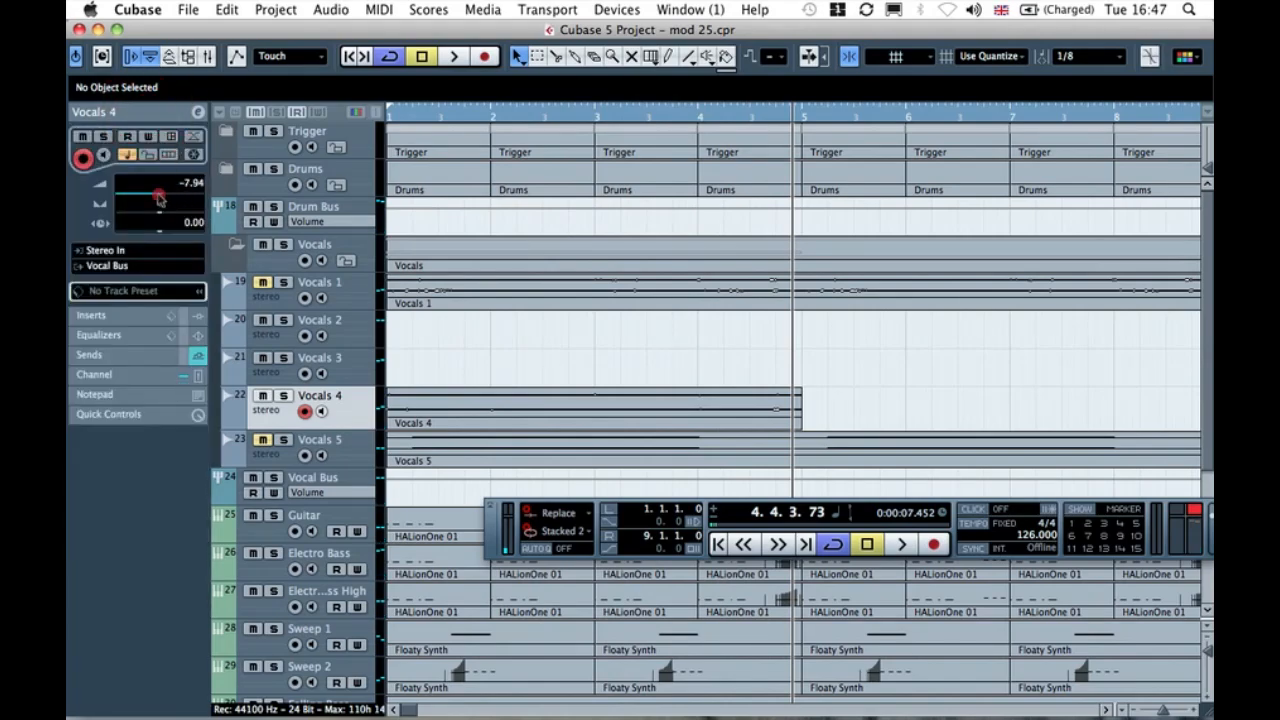
key("space")
left_click(425, 118)
key("space")
key("space")
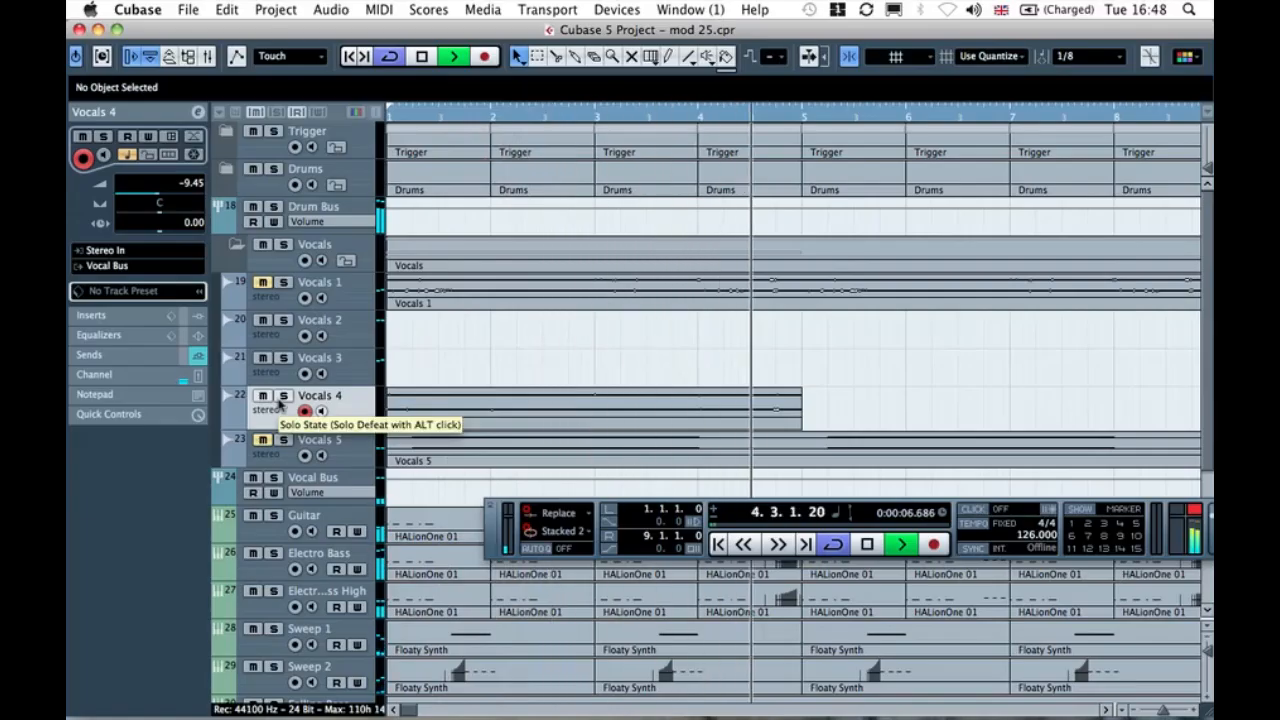
Step: Mute Vocals 4, unmute Vocals 5 and play the mix from the start with Vocals 5 selected
key("space")
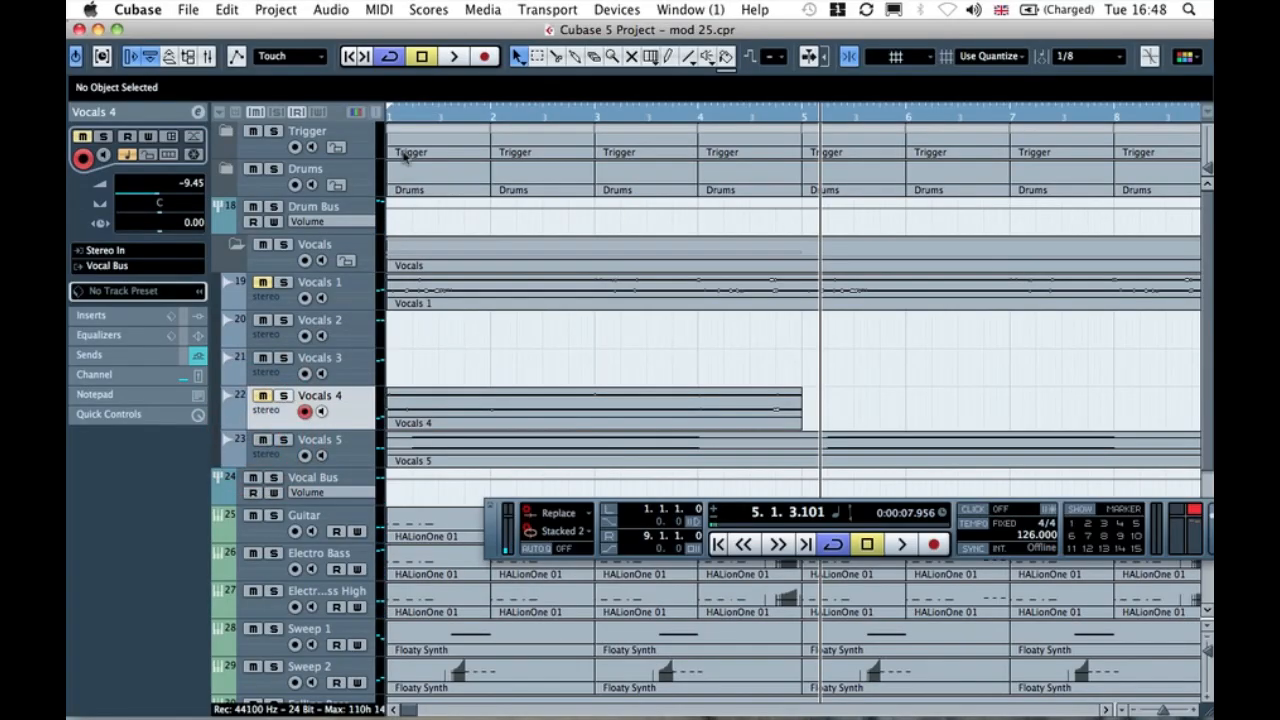
left_click(366, 118)
key("space")
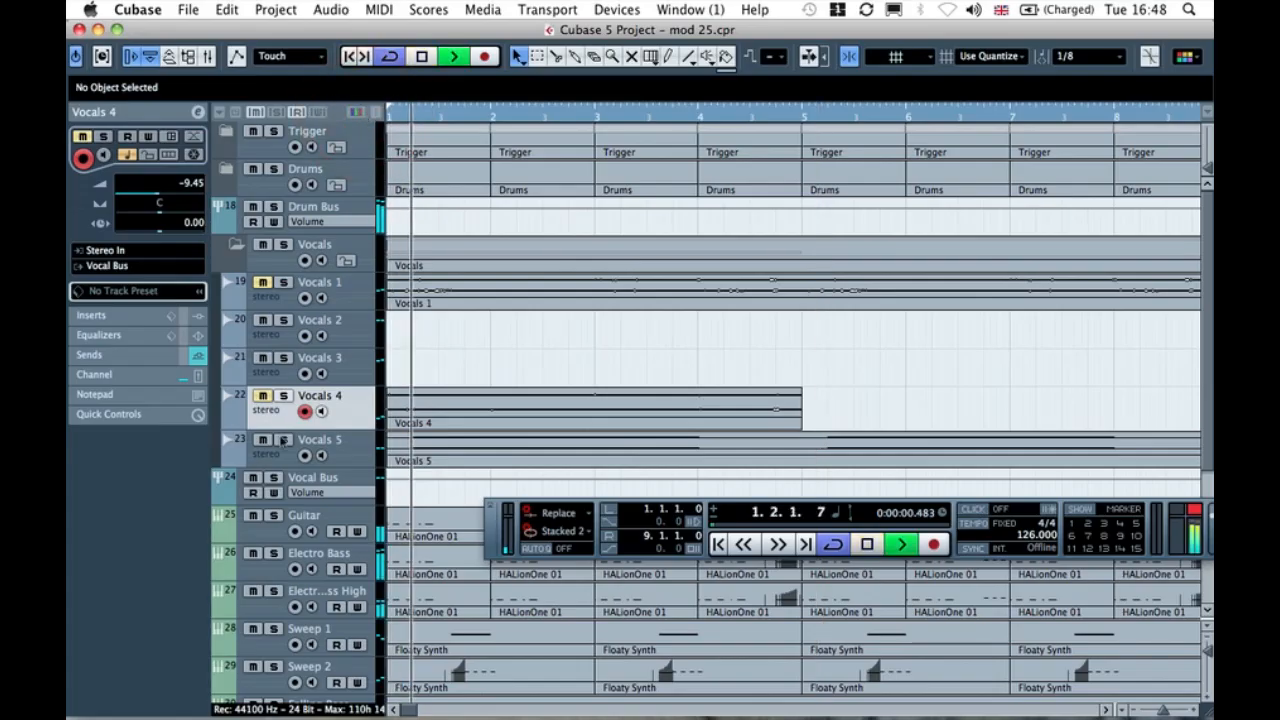
left_click(265, 457)
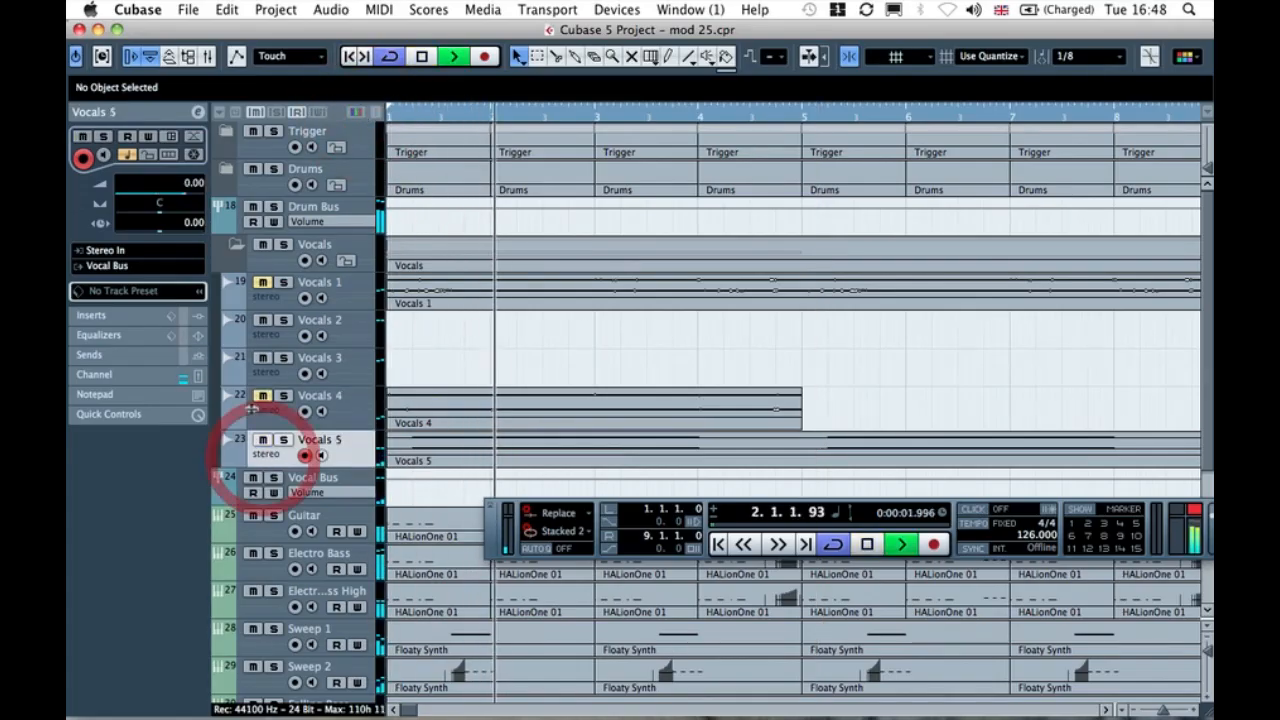
Step: Assign FX 1-REVerence to the first send of Vocals 5 and FX 3-PingPongDelay to the second, and activate both
left_click(194, 356)
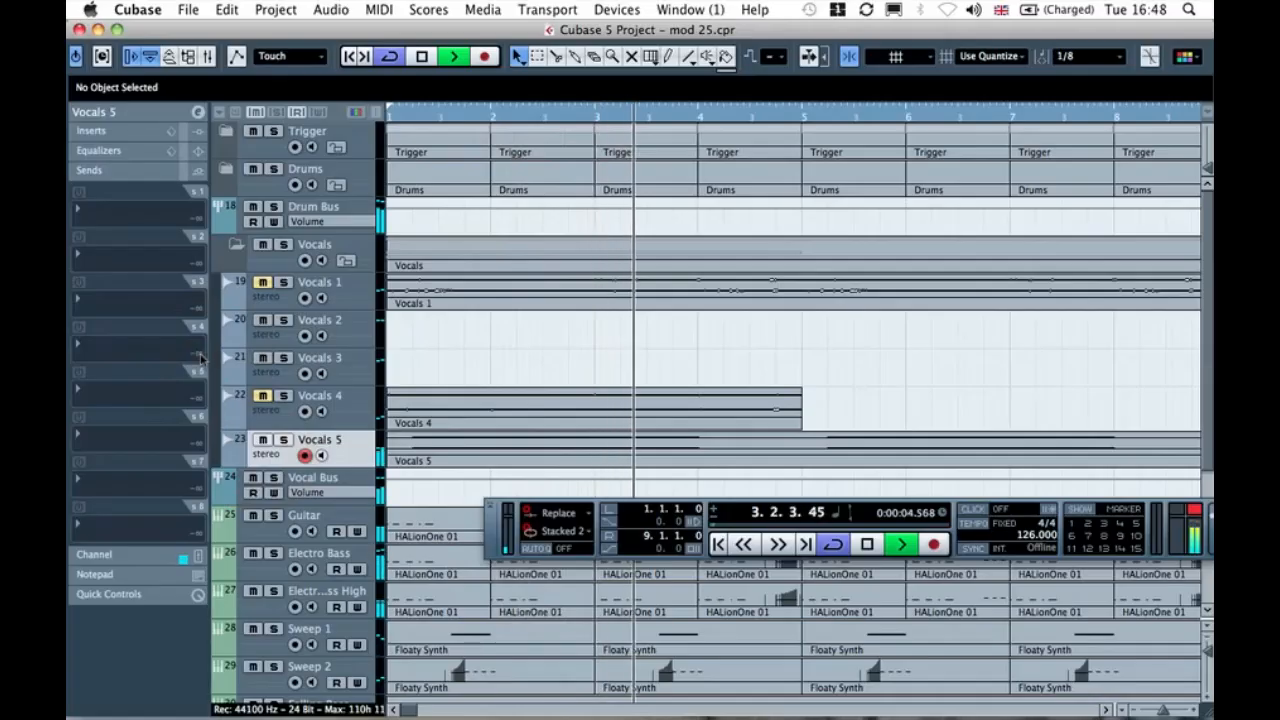
key("space")
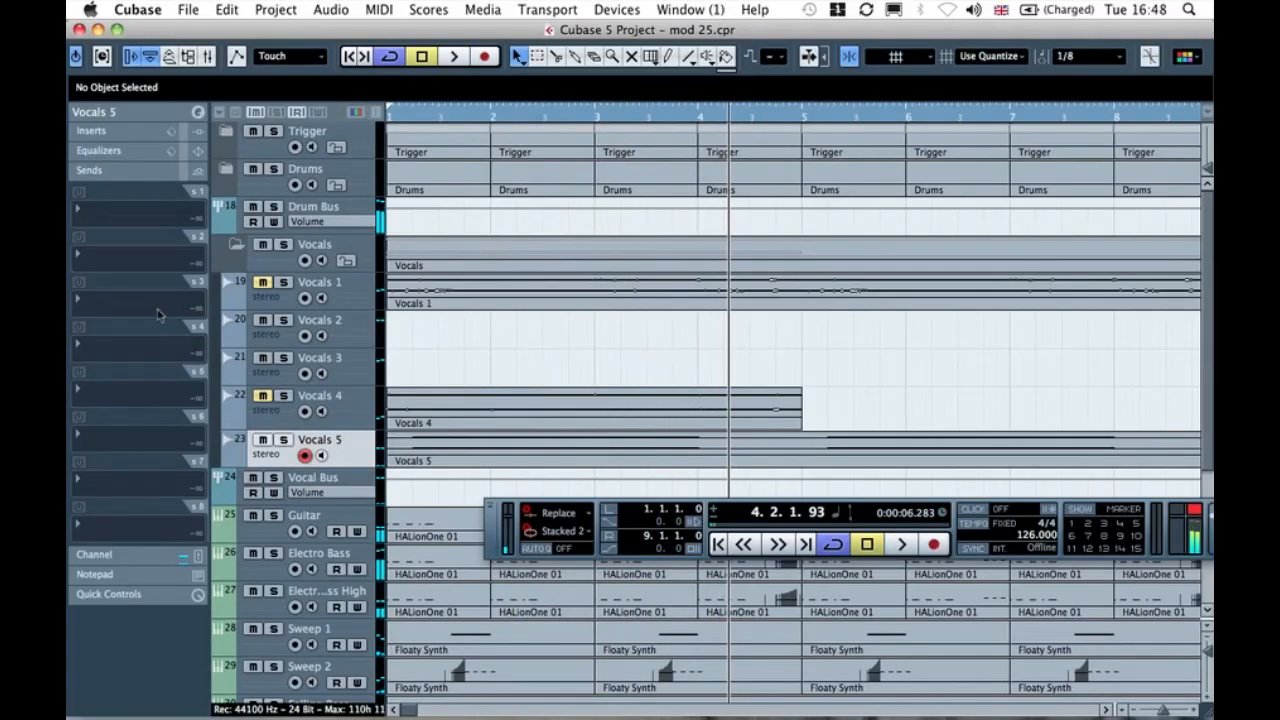
left_click(134, 205)
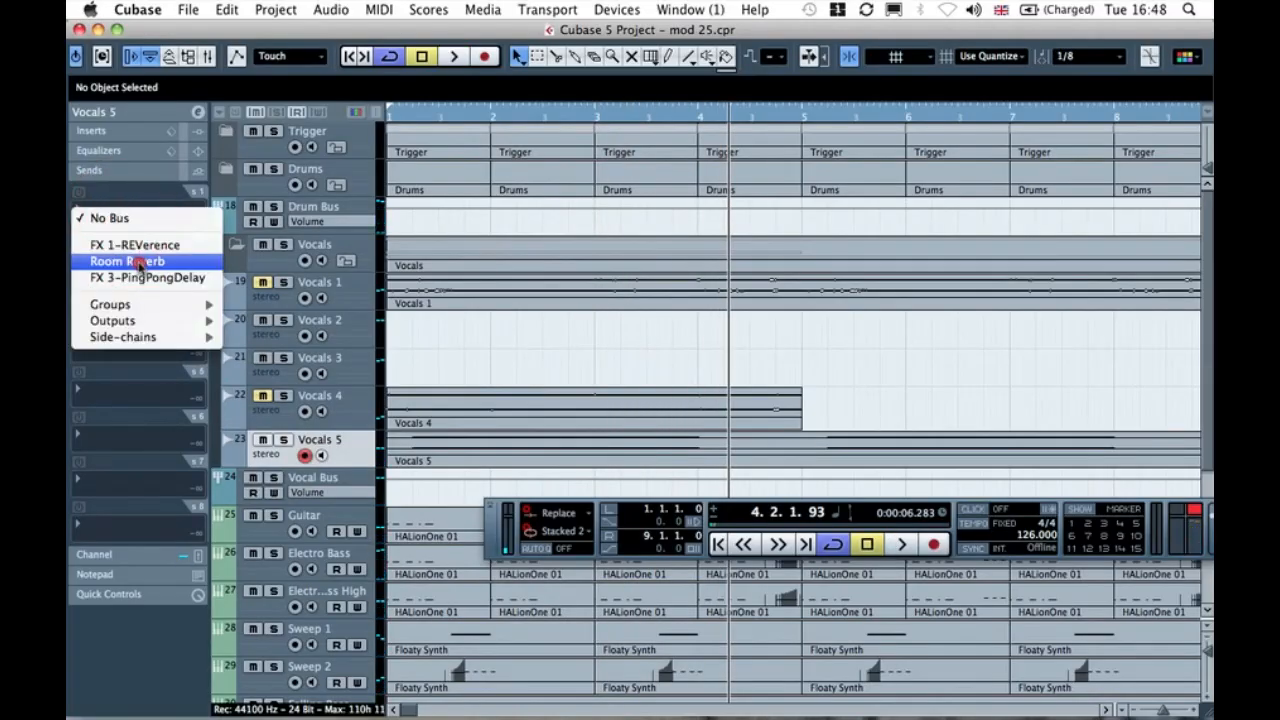
left_click(138, 249)
left_click(127, 259)
left_click(128, 320)
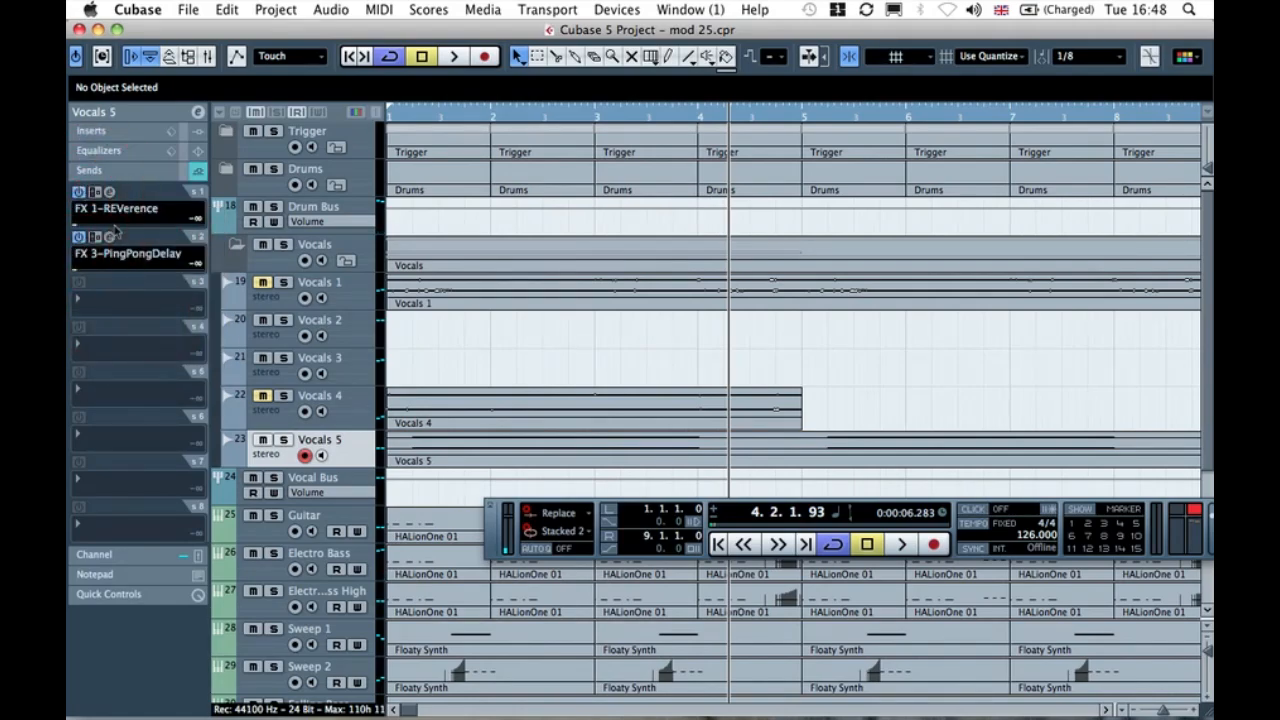
Step: Solo Vocals 5, play it from the start and set its REVerence send level to about -1.21
left_click(175, 230)
left_click(282, 441)
key("space")
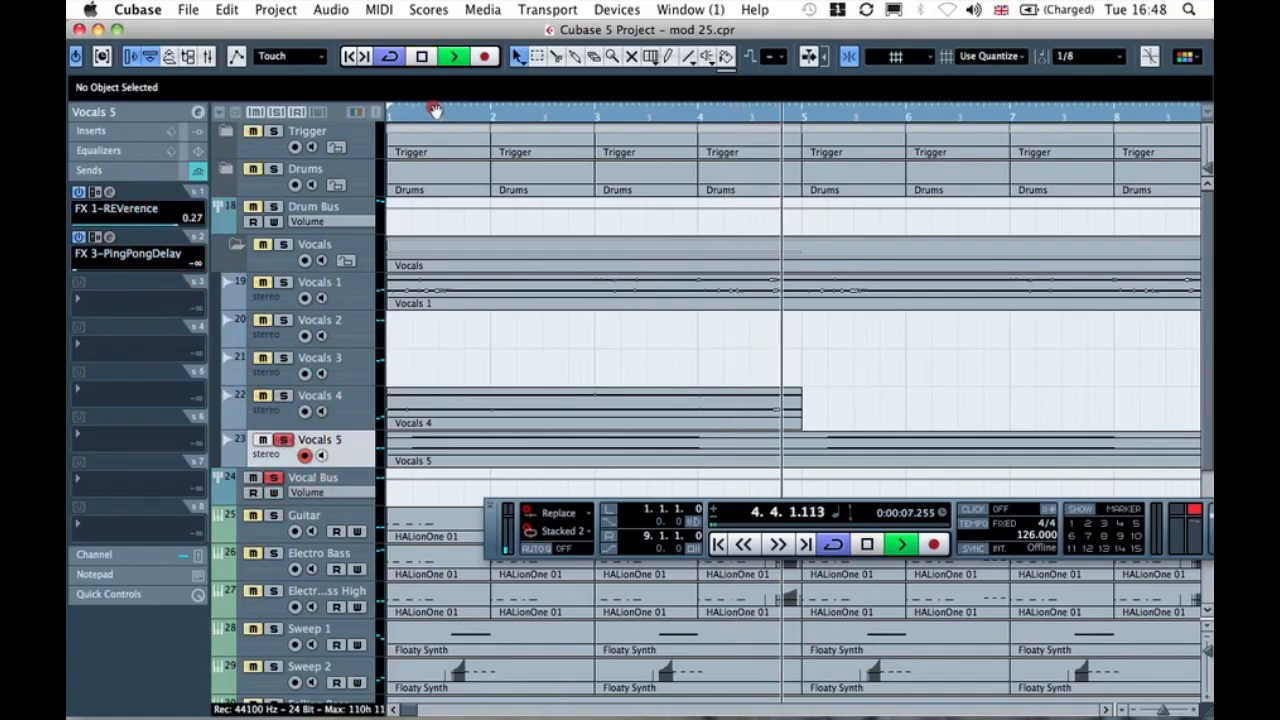
left_click(391, 107)
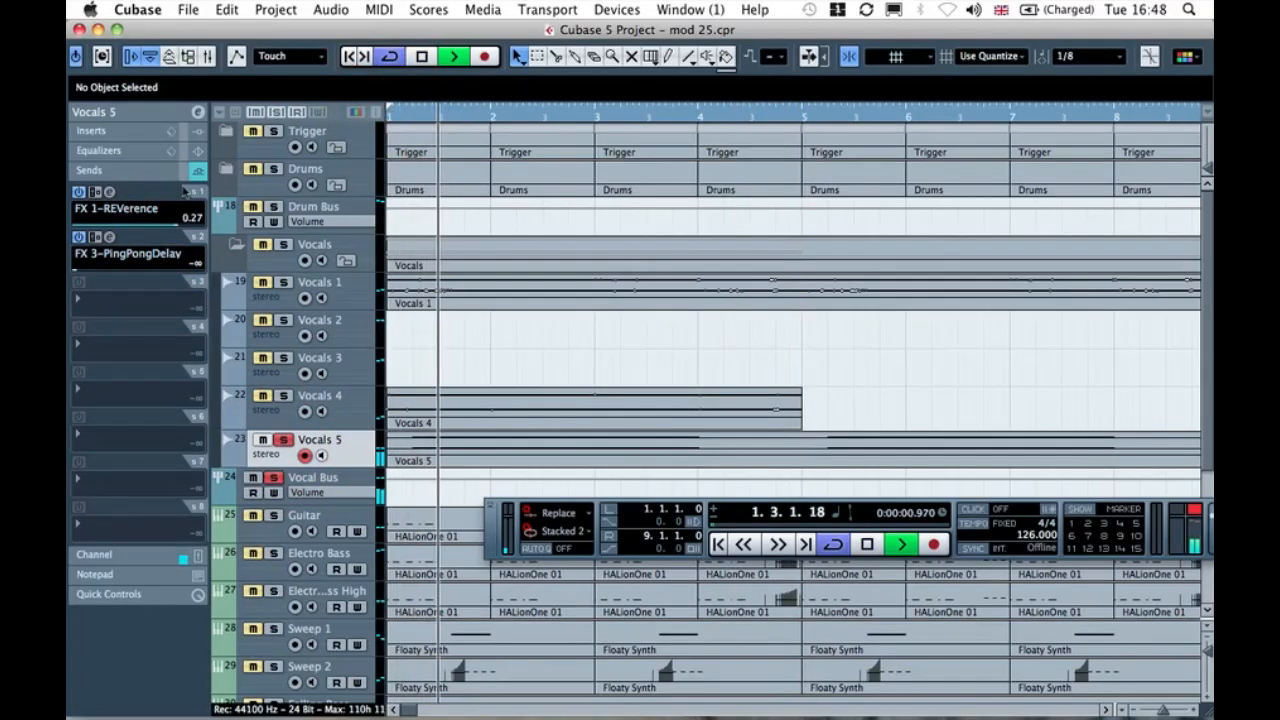
left_click(170, 230)
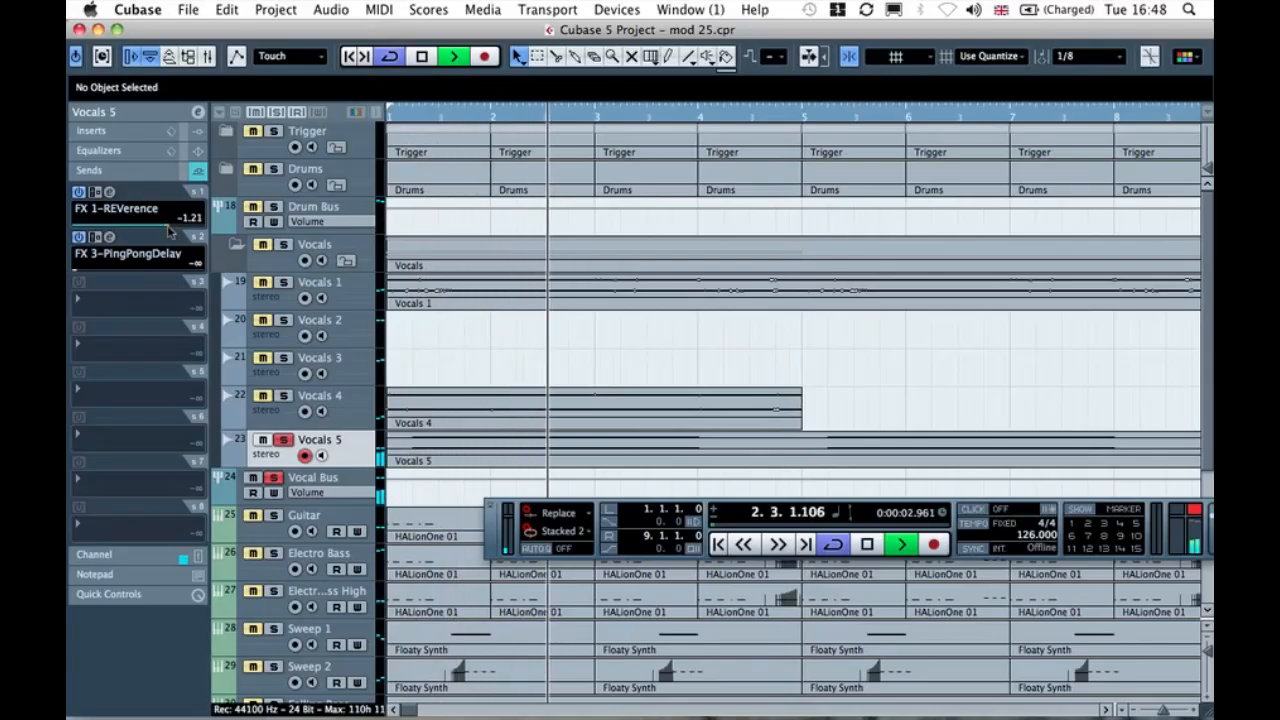
Step: Raise the PingPongDelay send level of the soloed Vocals 5 in stages to about 1.57 during playback
left_click(143, 276)
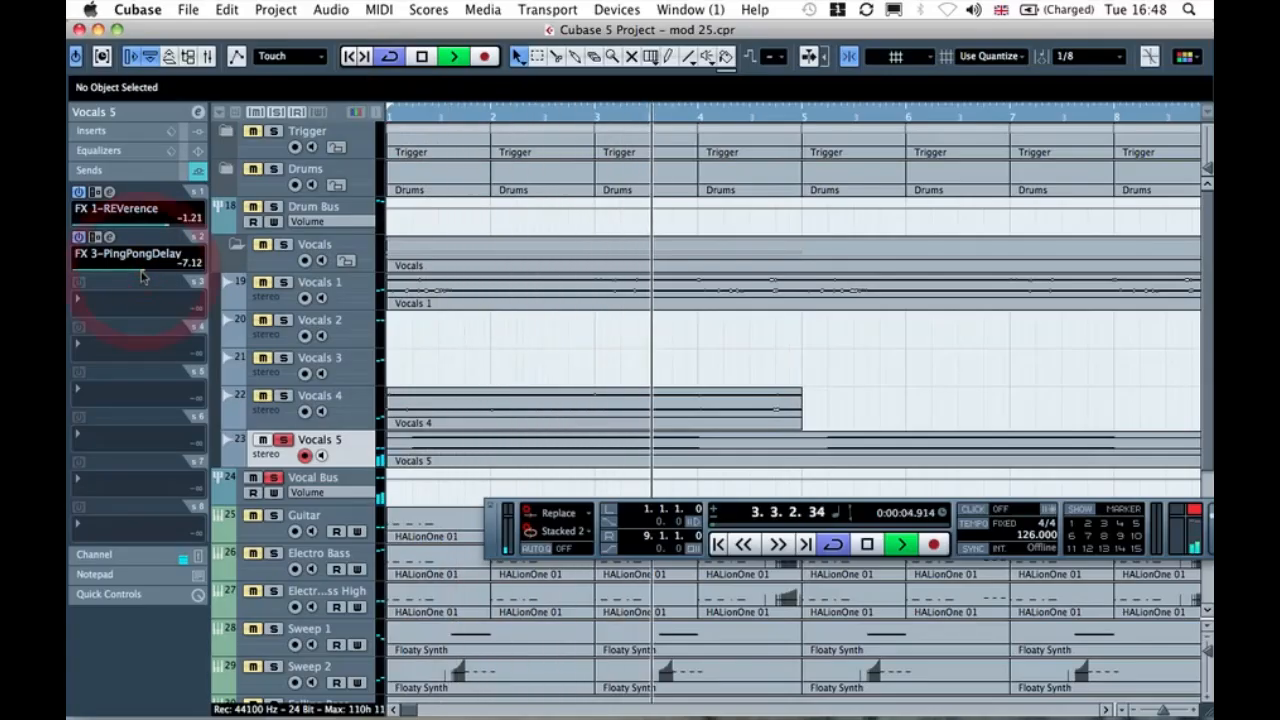
left_click(150, 275)
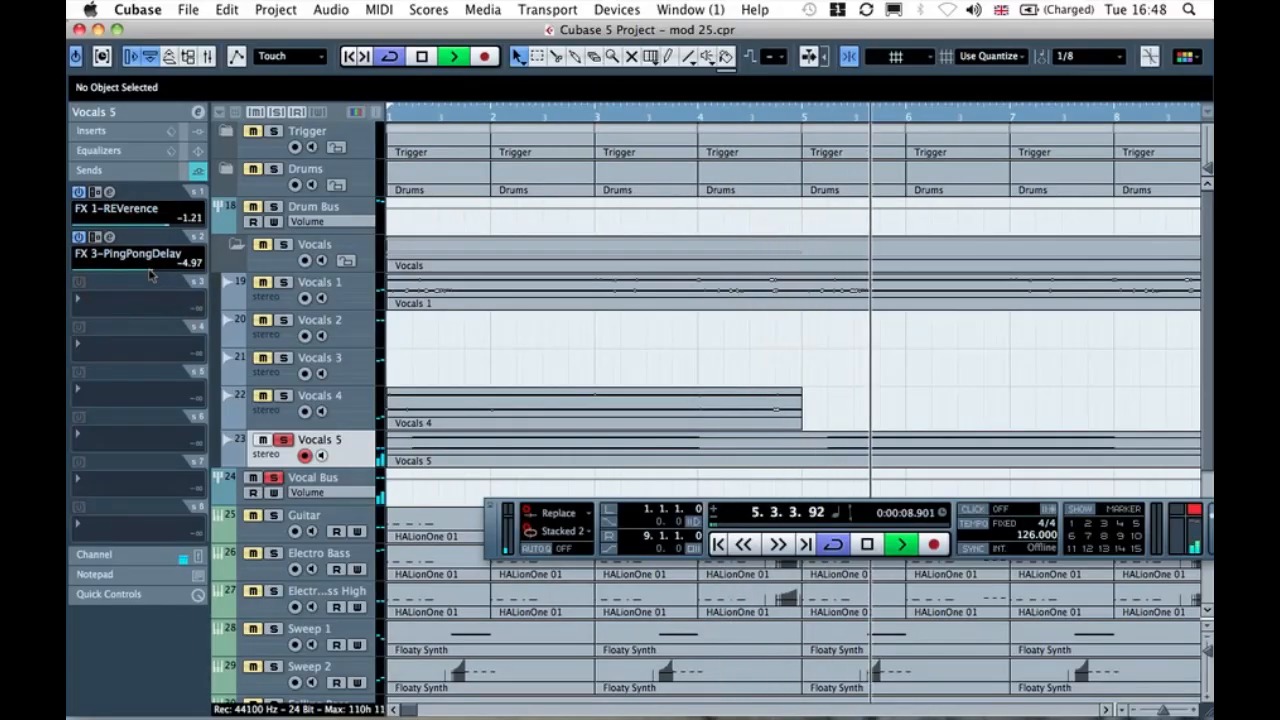
left_click(175, 275)
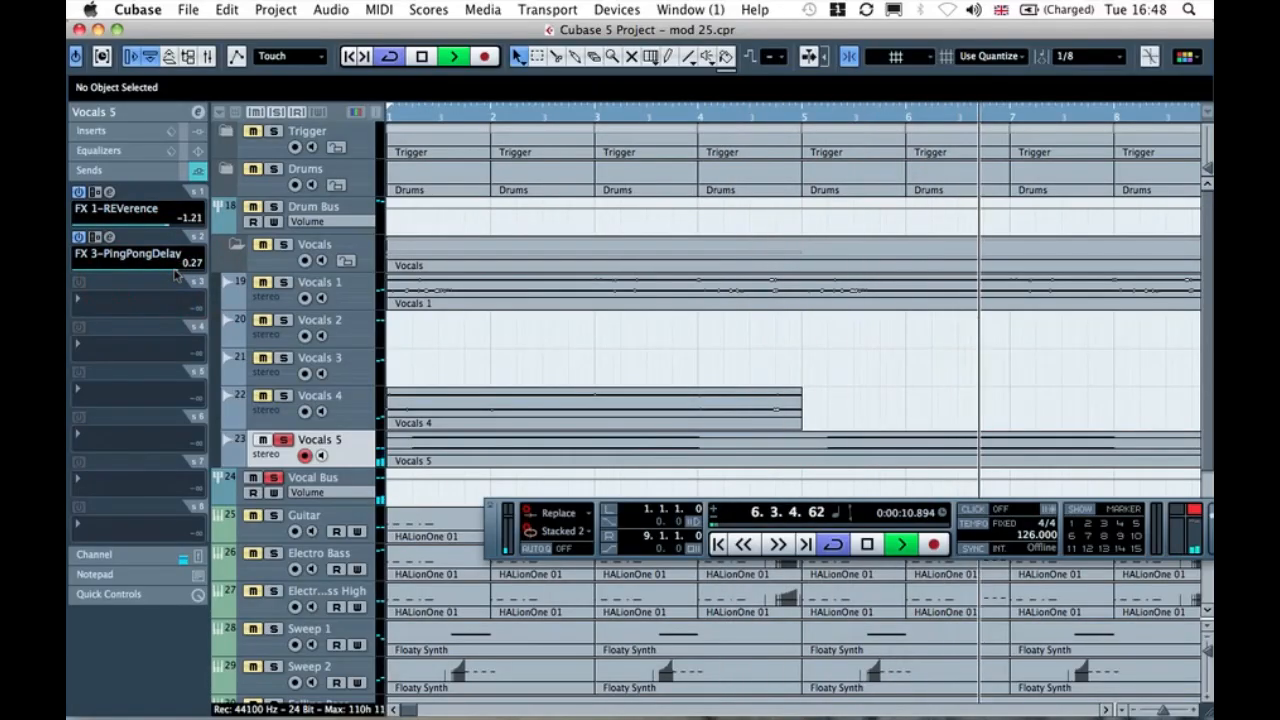
left_click(184, 273)
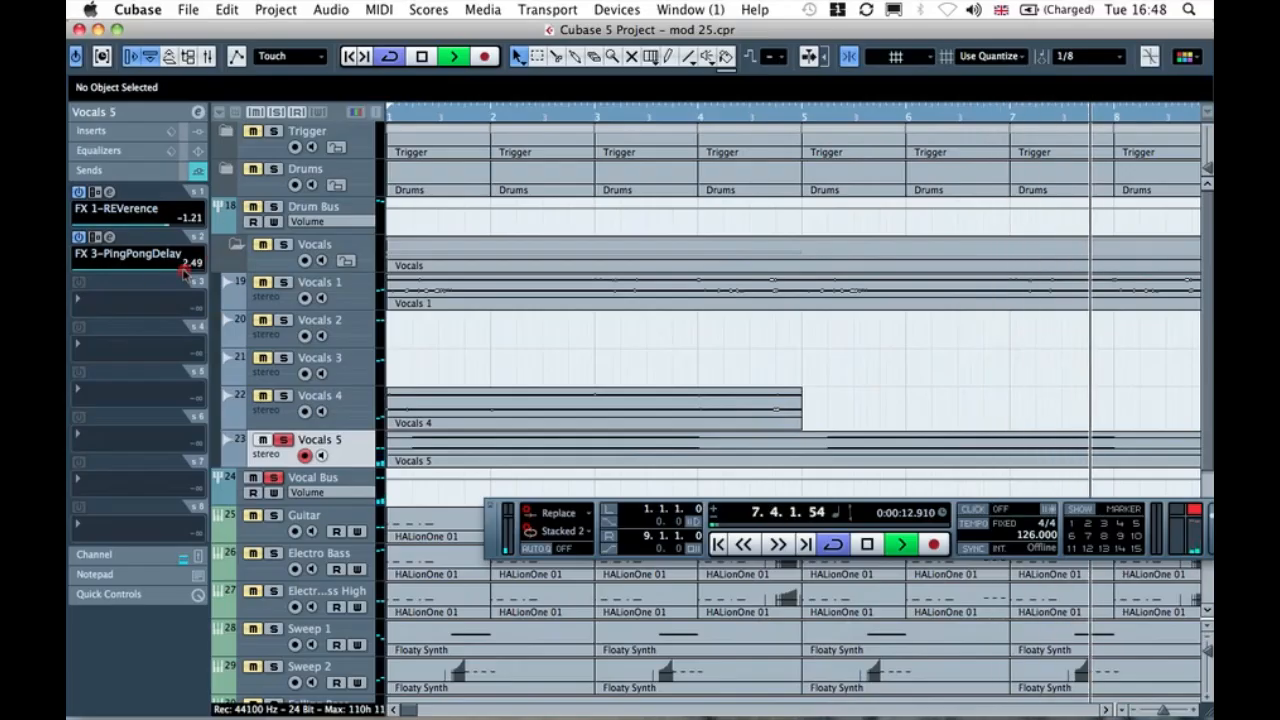
left_click(184, 273)
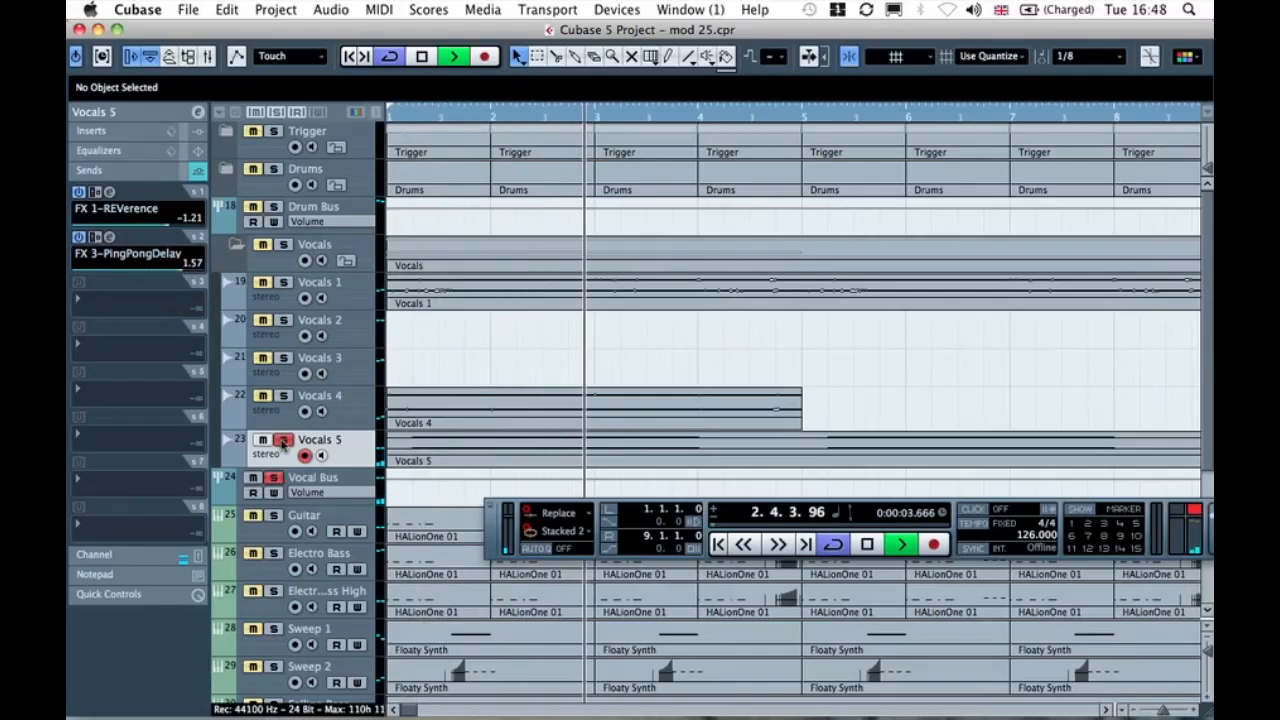
Step: Unsolo Vocals 5 and lower its volume to about -5.86 while the full mix plays, then stop playback
left_click(283, 441)
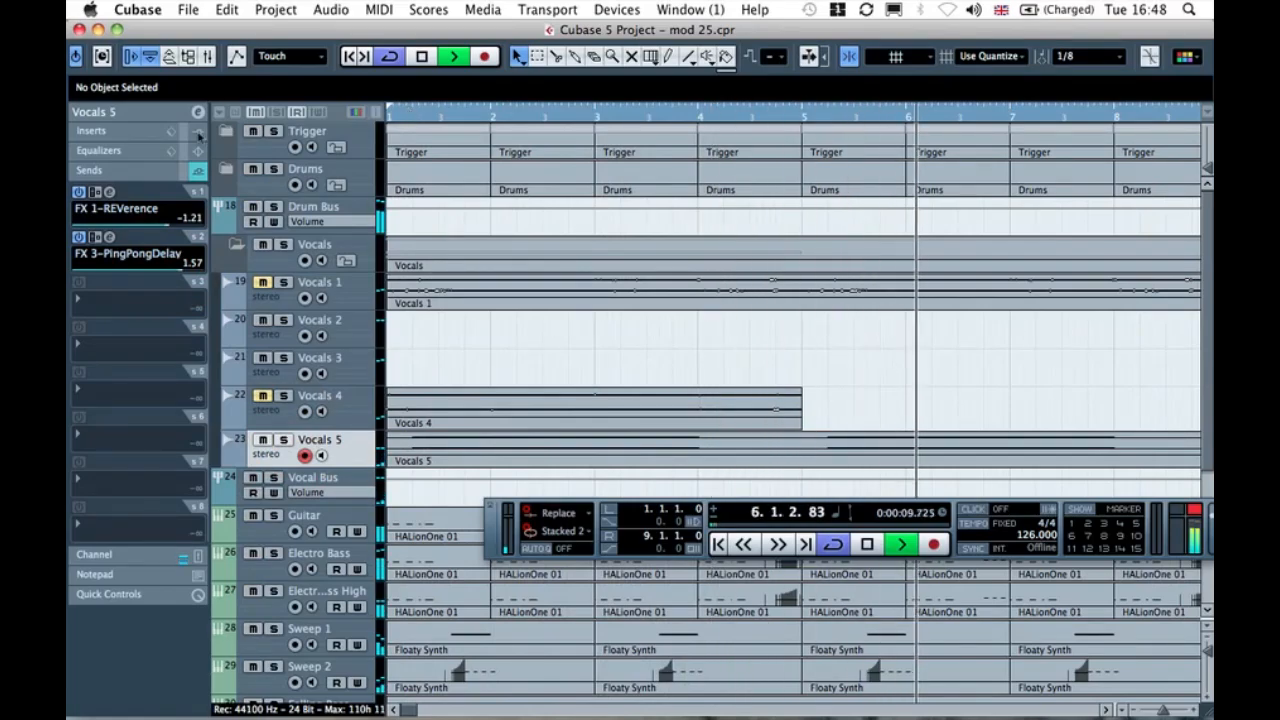
left_click(150, 111)
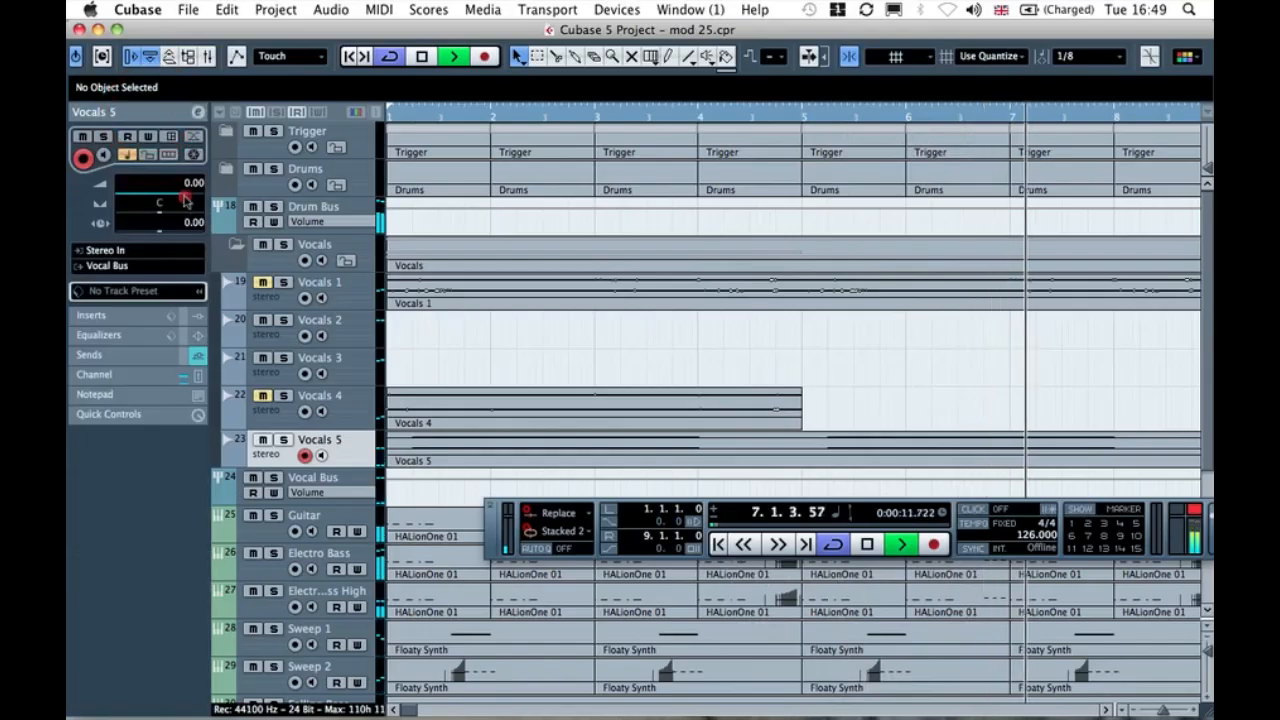
left_click_drag(186, 198, 165, 200)
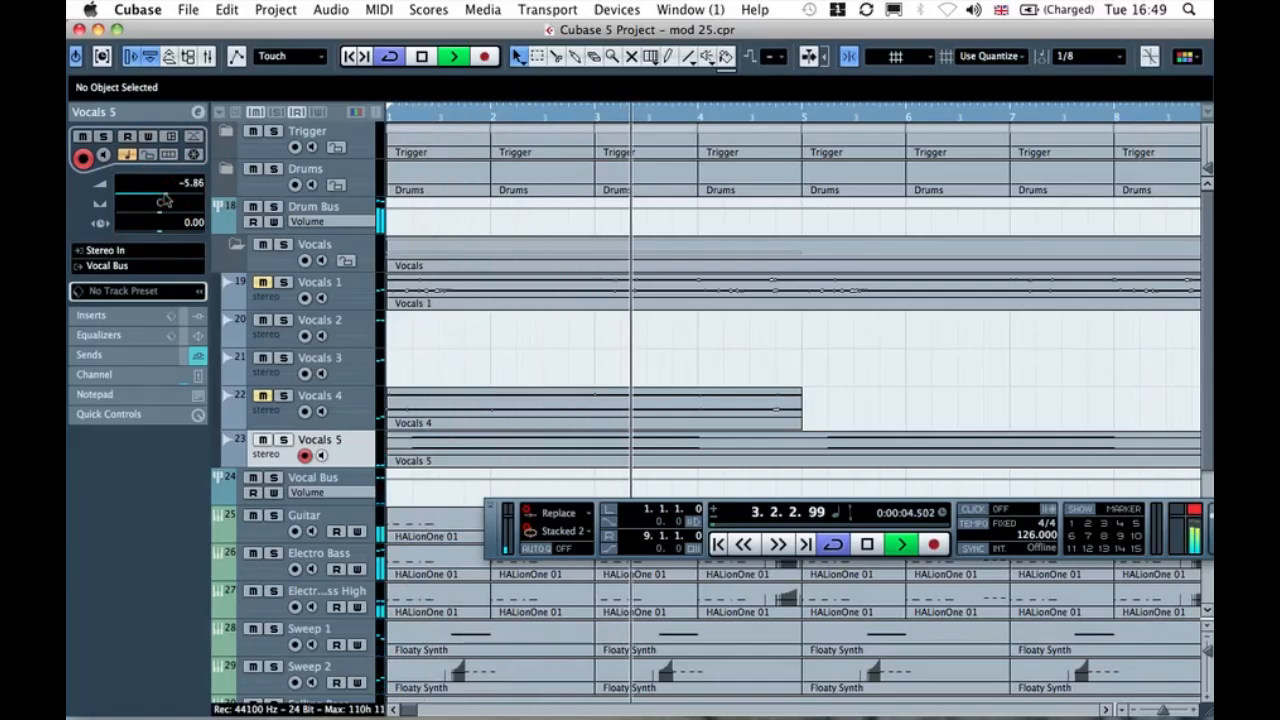
key("space")
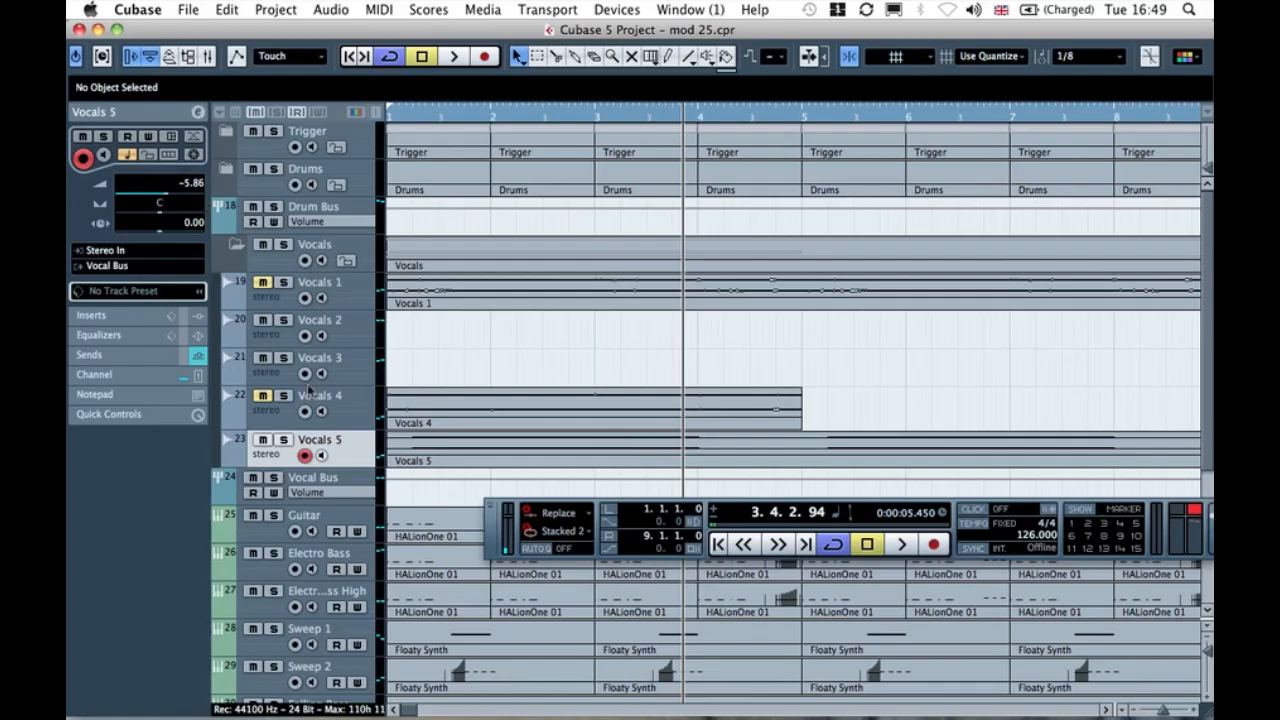
Step: Mute Vocals 5 and collapse the Vocals folder
left_click(262, 448)
left_click(237, 244)
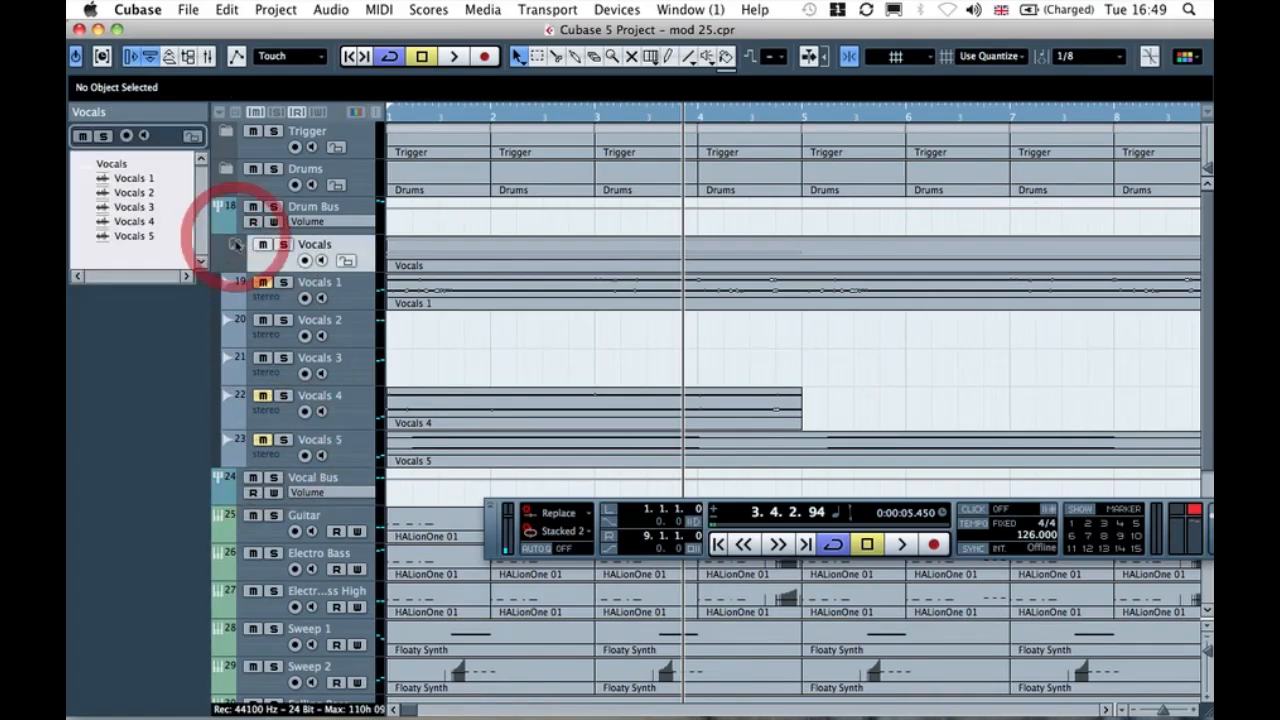
Step: Show the Falling Bass track's volume automation, move the transport panel clear of it and try to lower the track's volume fader
scroll(488, 336, "down", 2)
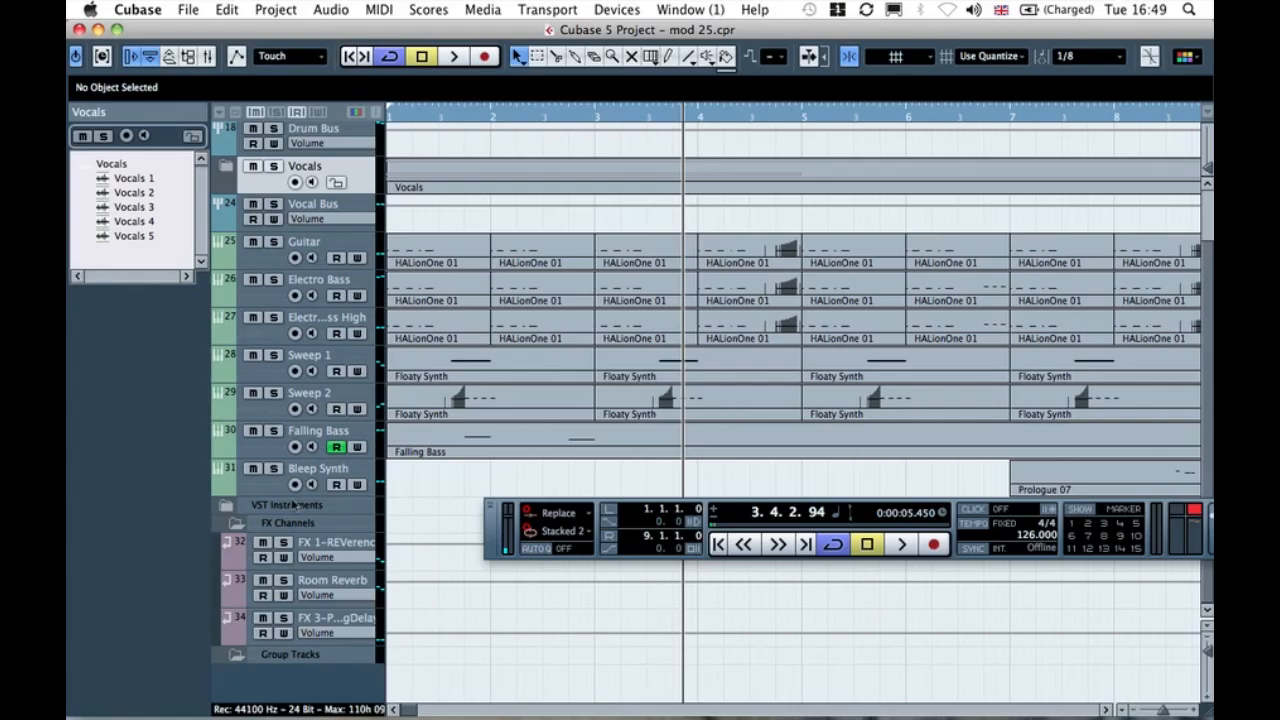
left_click(254, 455)
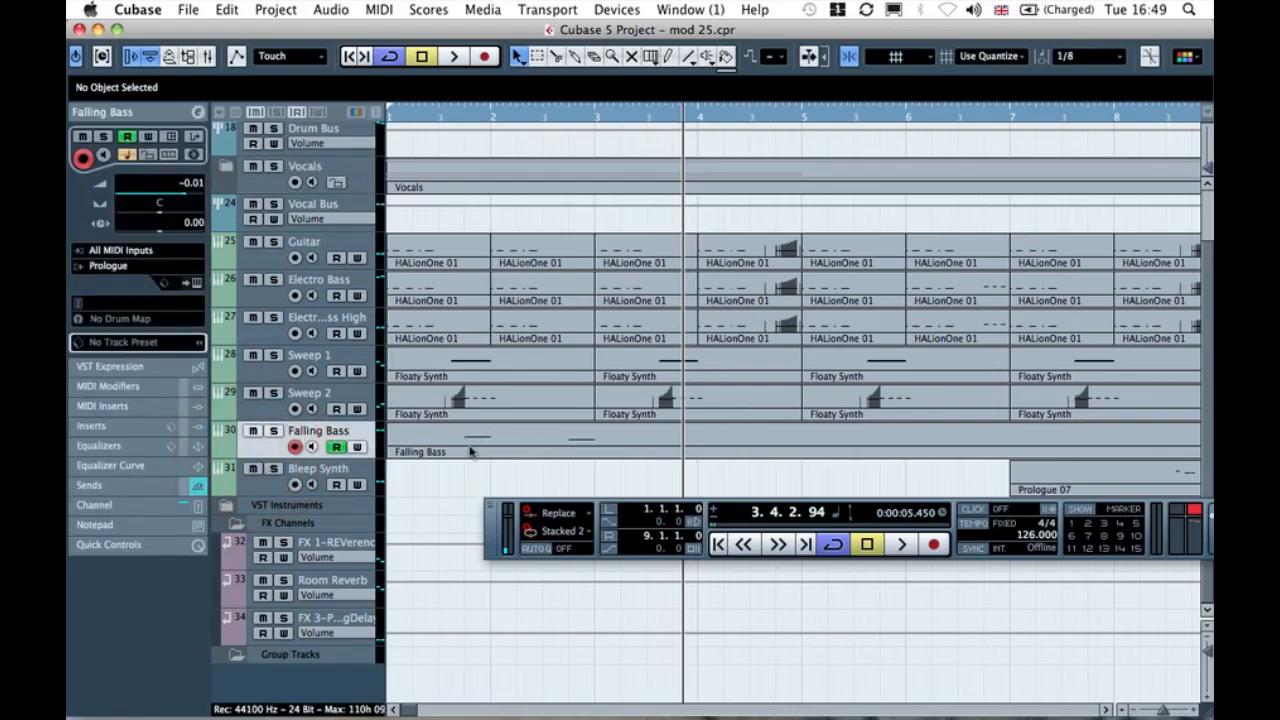
left_click(470, 452)
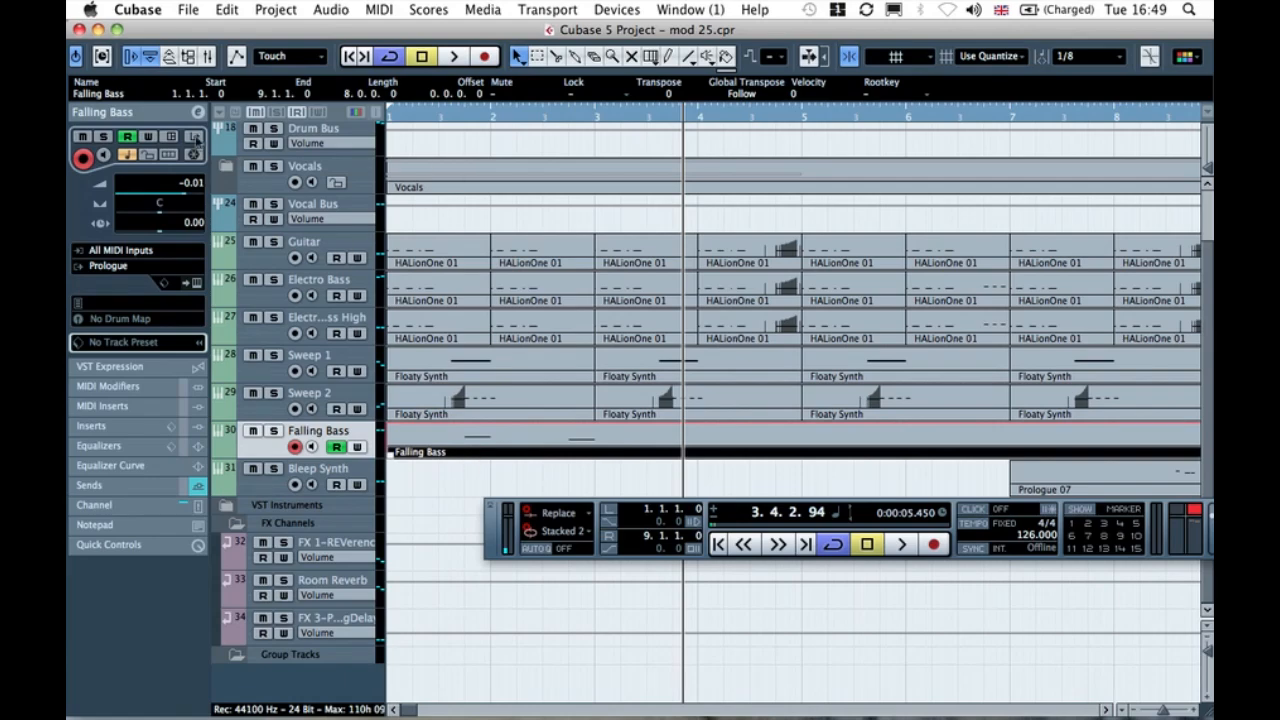
left_click(220, 450)
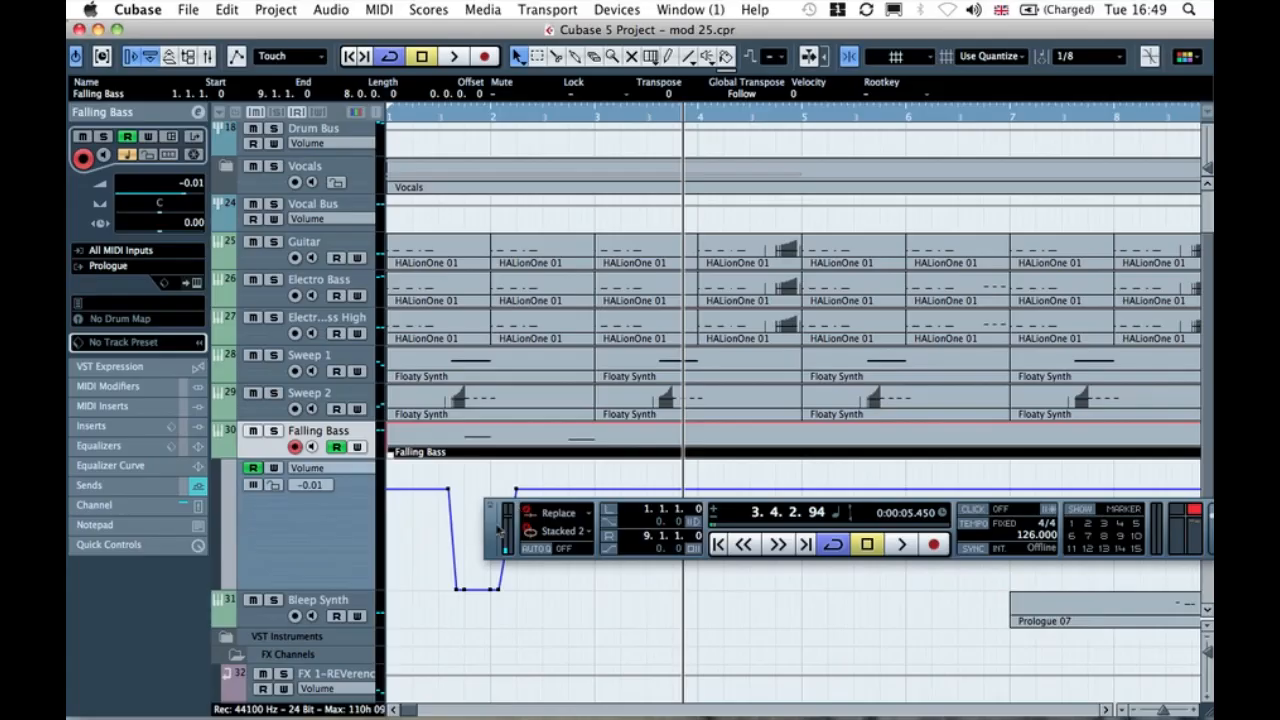
left_click_drag(492, 533, 700, 571)
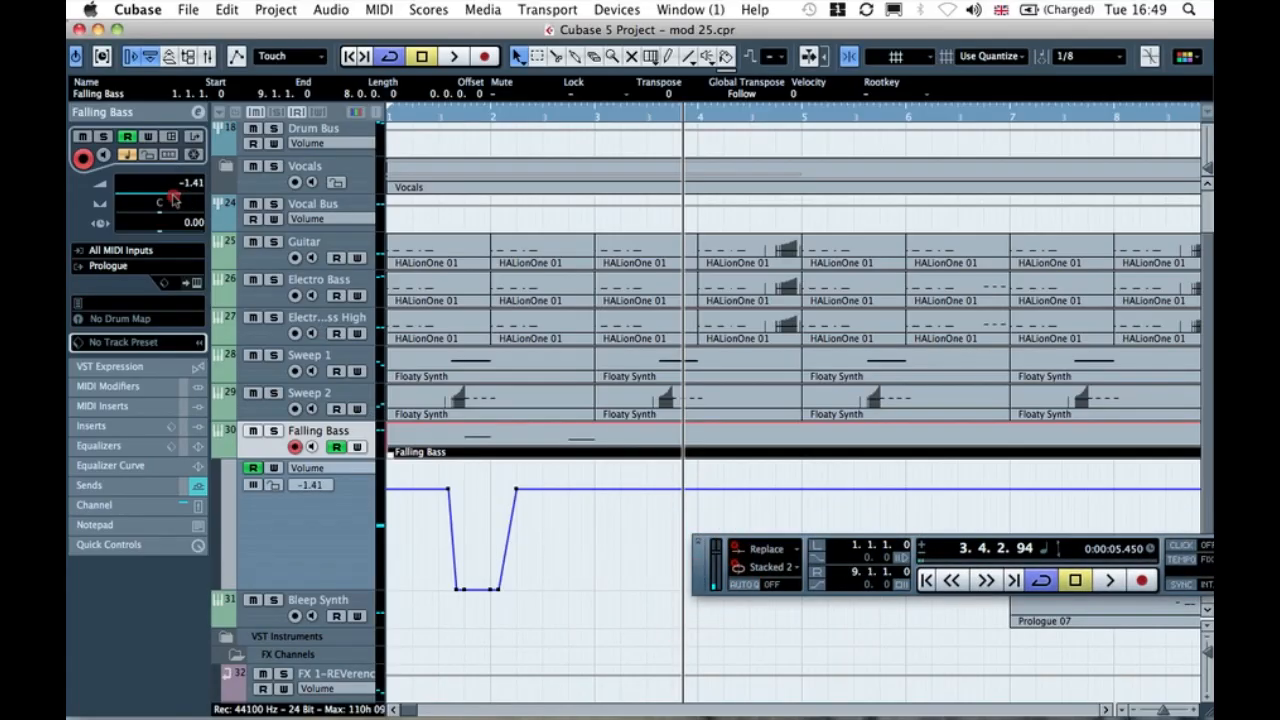
left_click_drag(143, 193, 161, 197)
Step: Load StudioEQ in the first insert slot of Falling Bass and lower its output to about -17.3
left_click(150, 426)
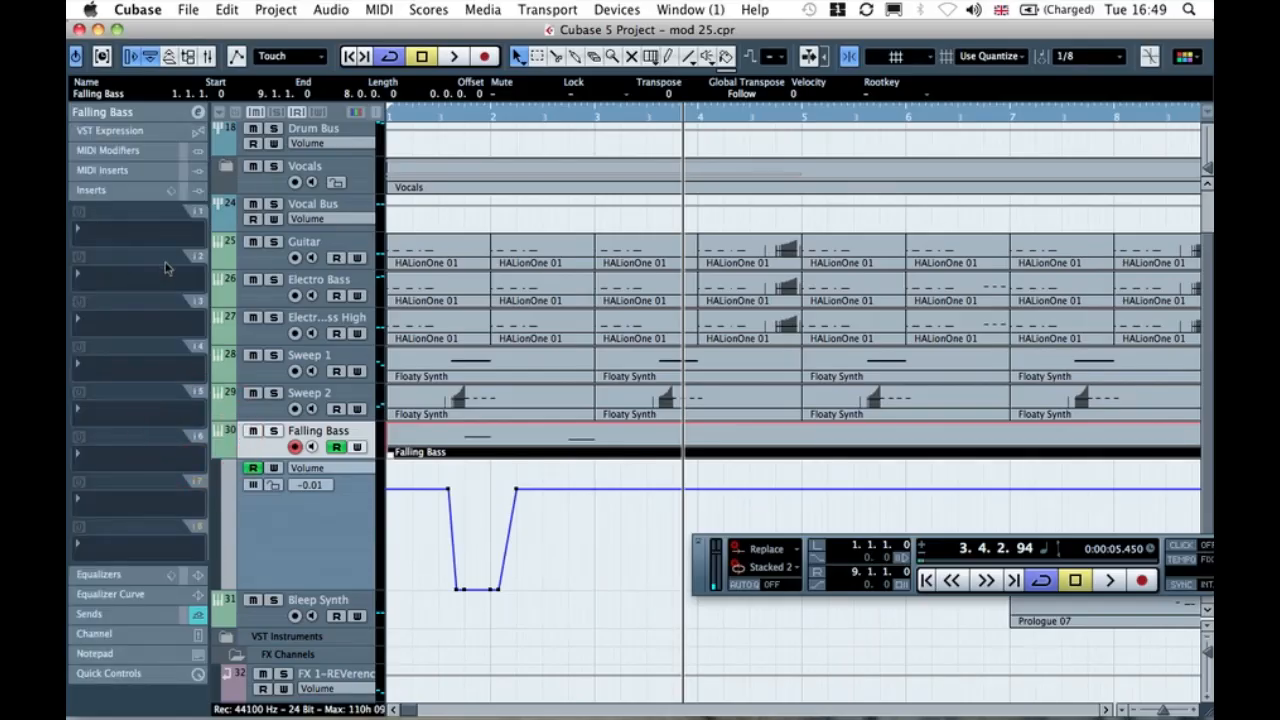
left_click(148, 237)
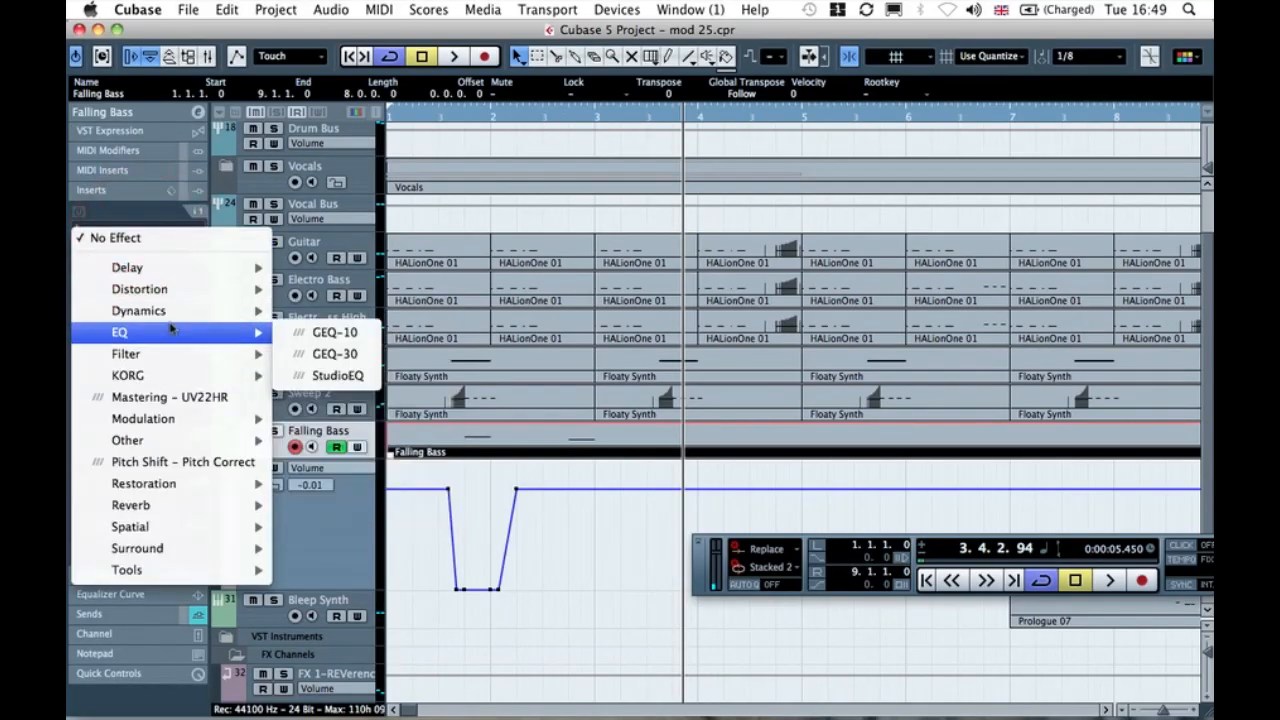
mouse_move(264, 304)
mouse_move(235, 334)
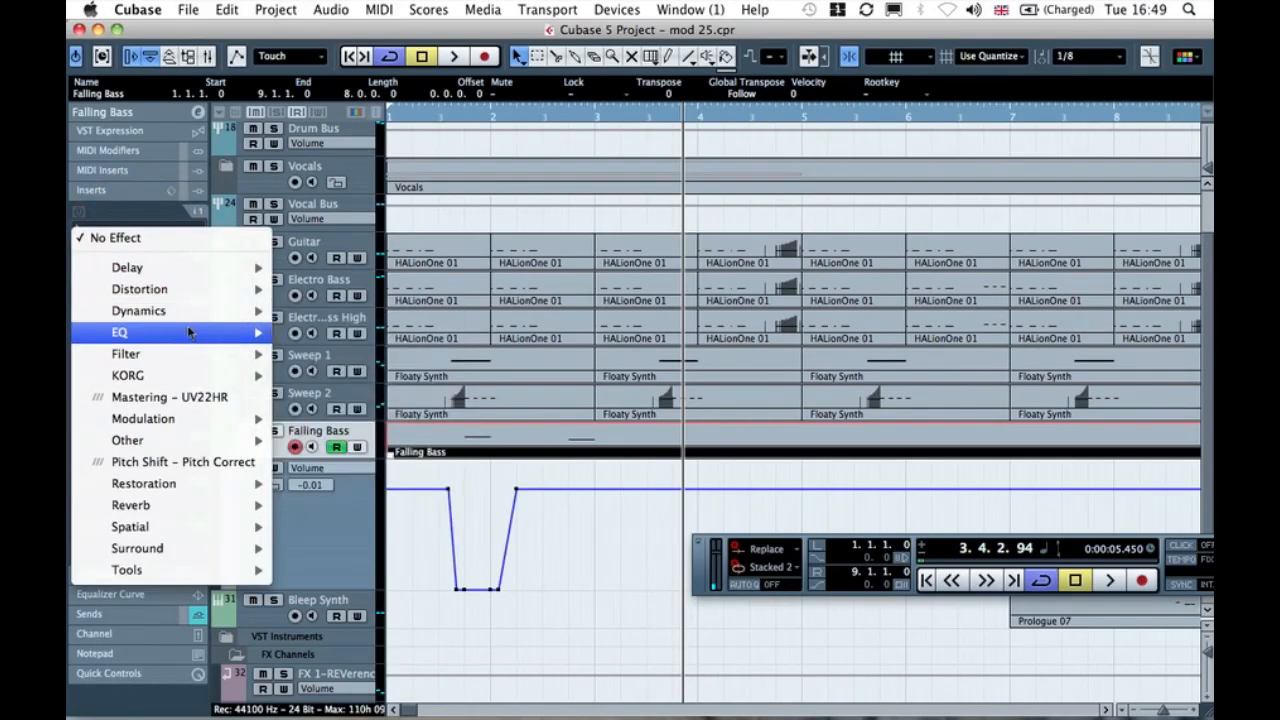
left_click(330, 372)
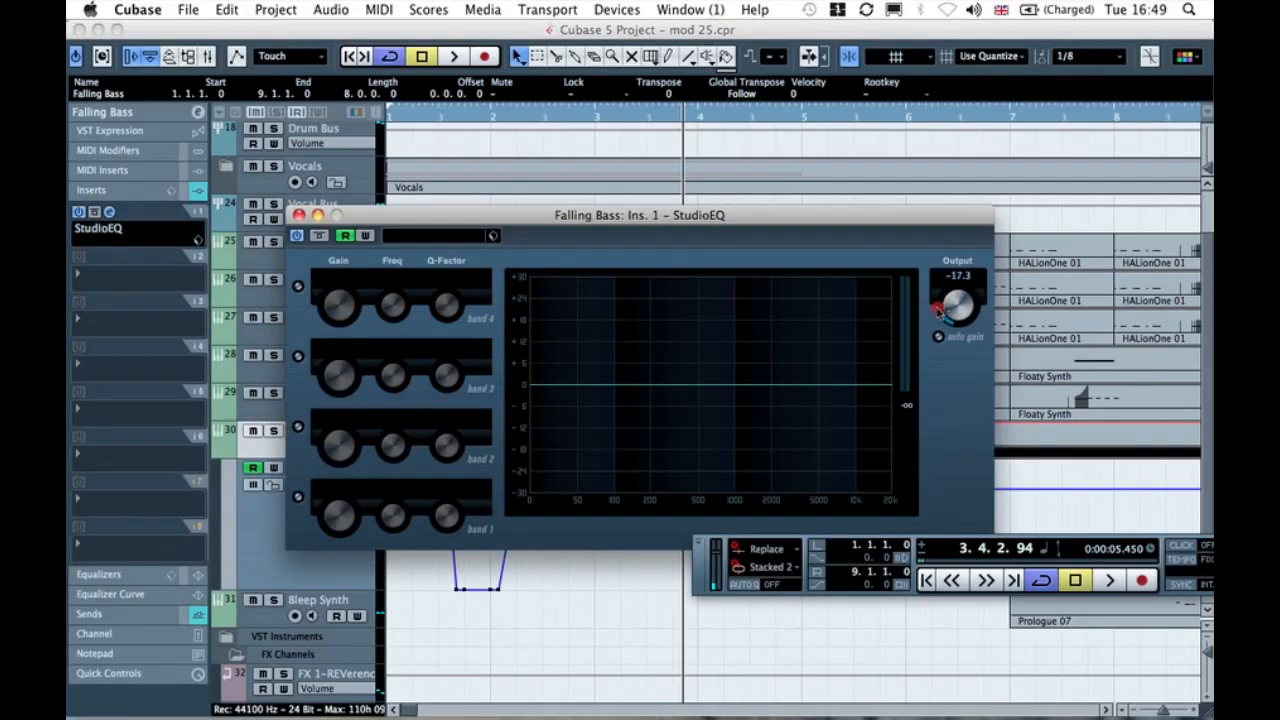
Step: Remove StudioEQ from the first insert slot of Falling Bass and discard its settings
left_click(298, 215)
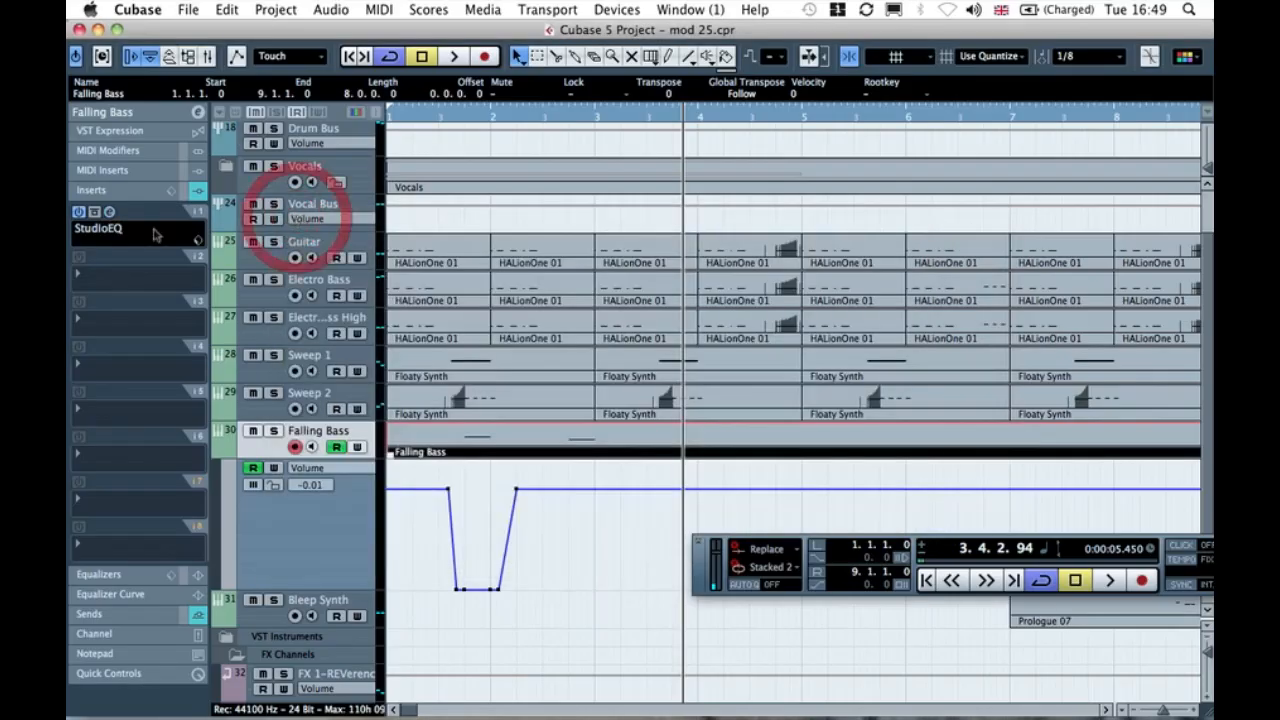
left_click(137, 228)
left_click(134, 242)
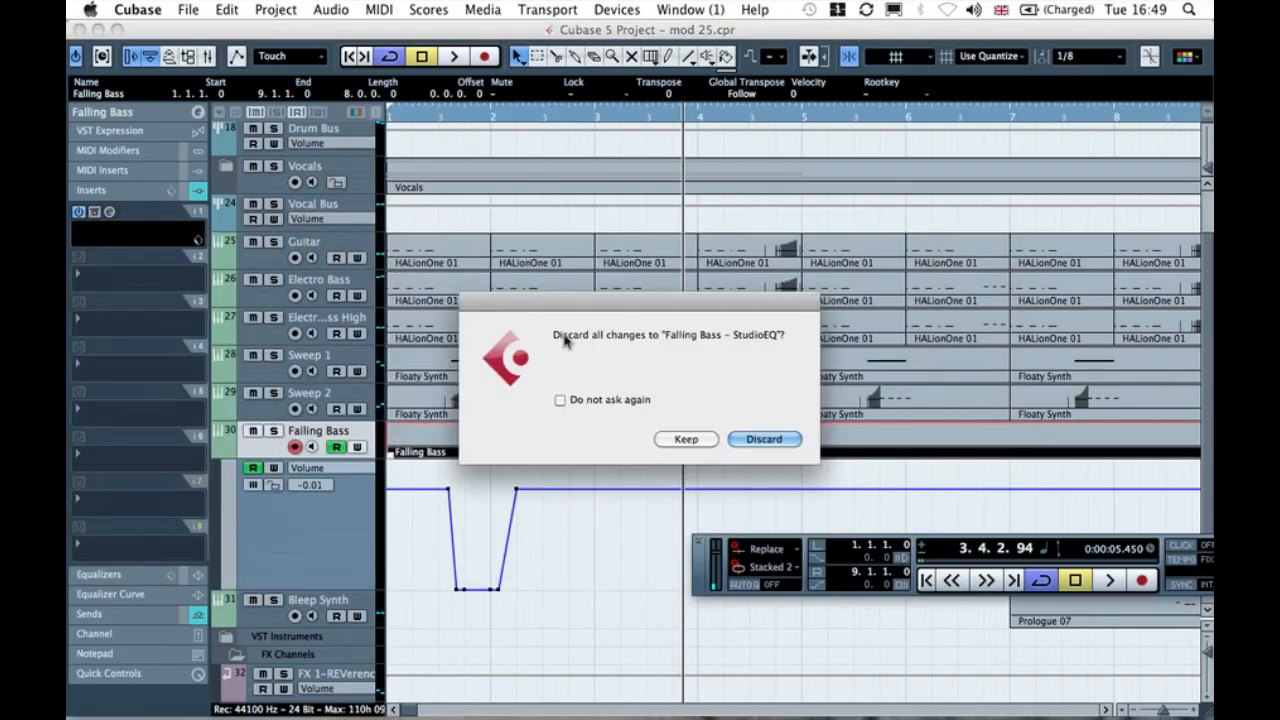
left_click(775, 446)
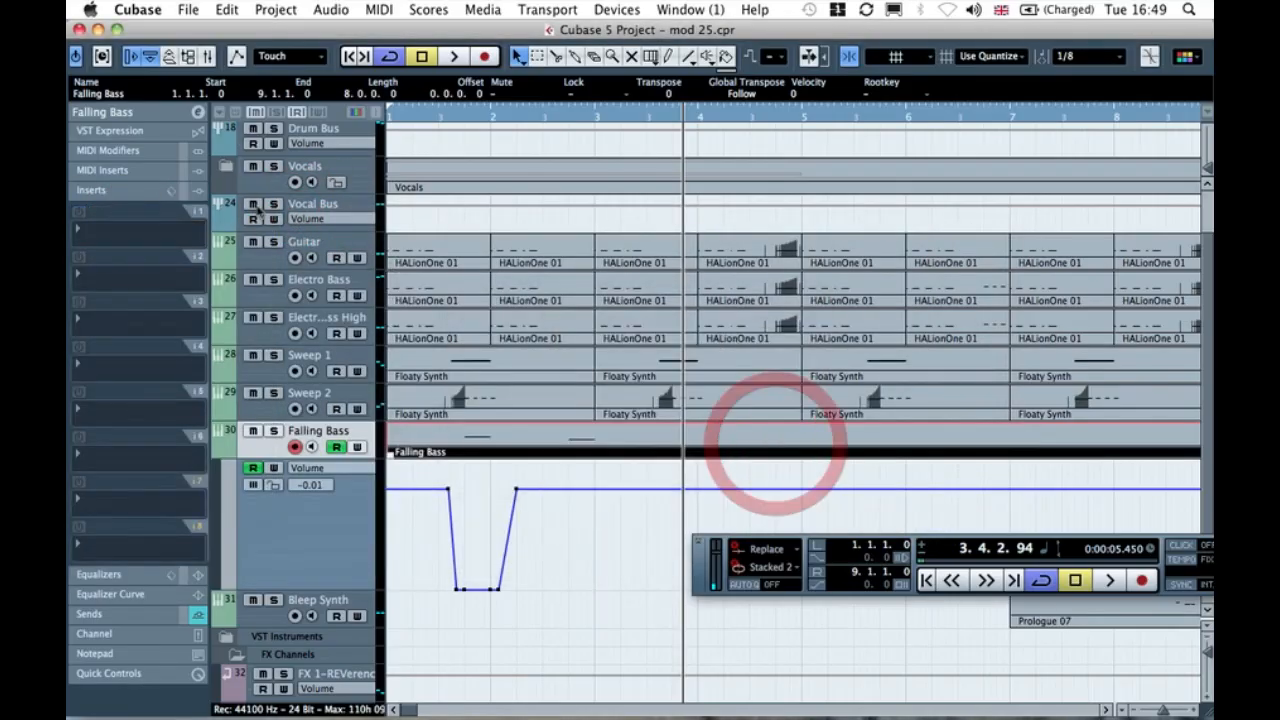
left_click(196, 190)
Step: On Falling Bass, move the volume automation point that ends the dip to 2.3.1 at about -5.22
left_click(547, 556)
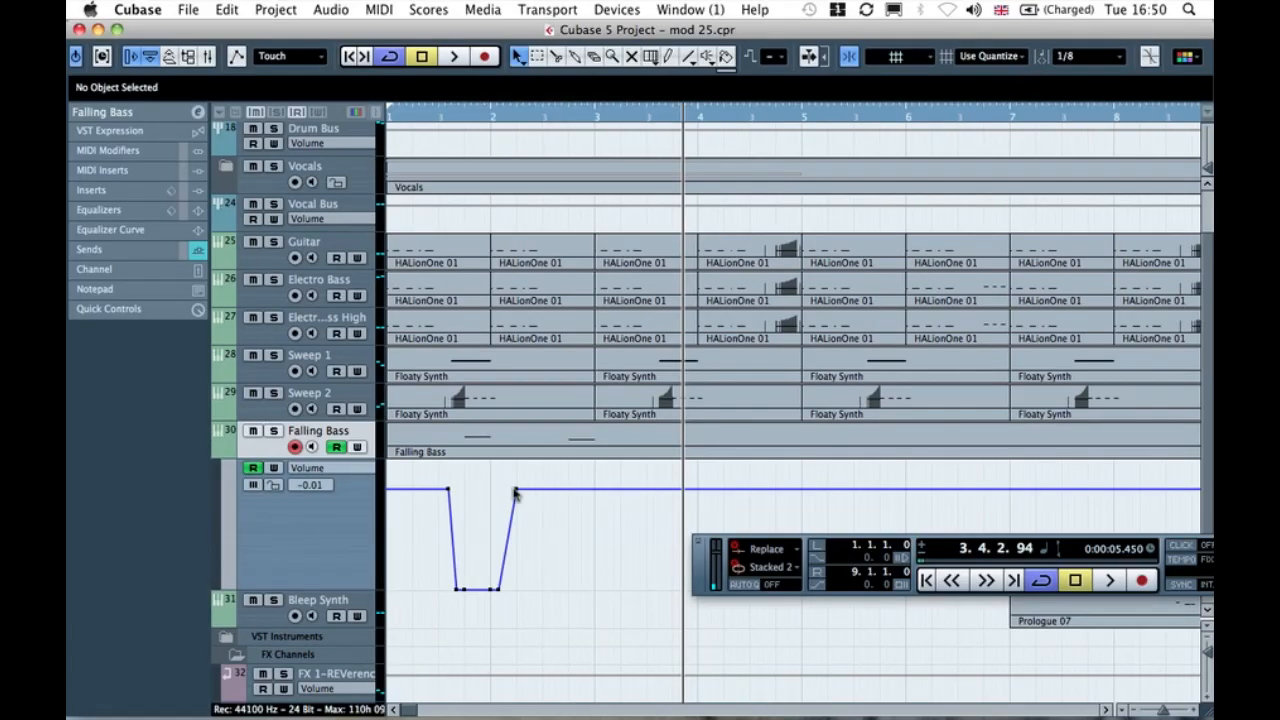
left_click(222, 450)
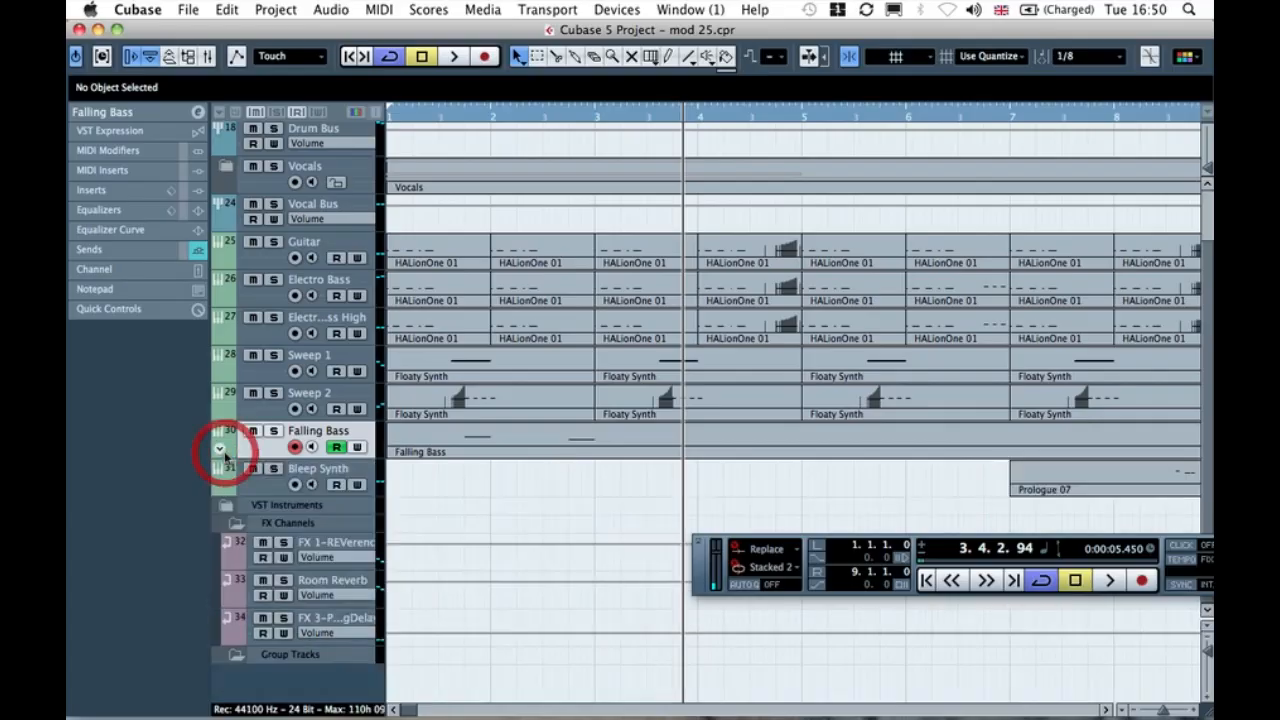
left_click(220, 450)
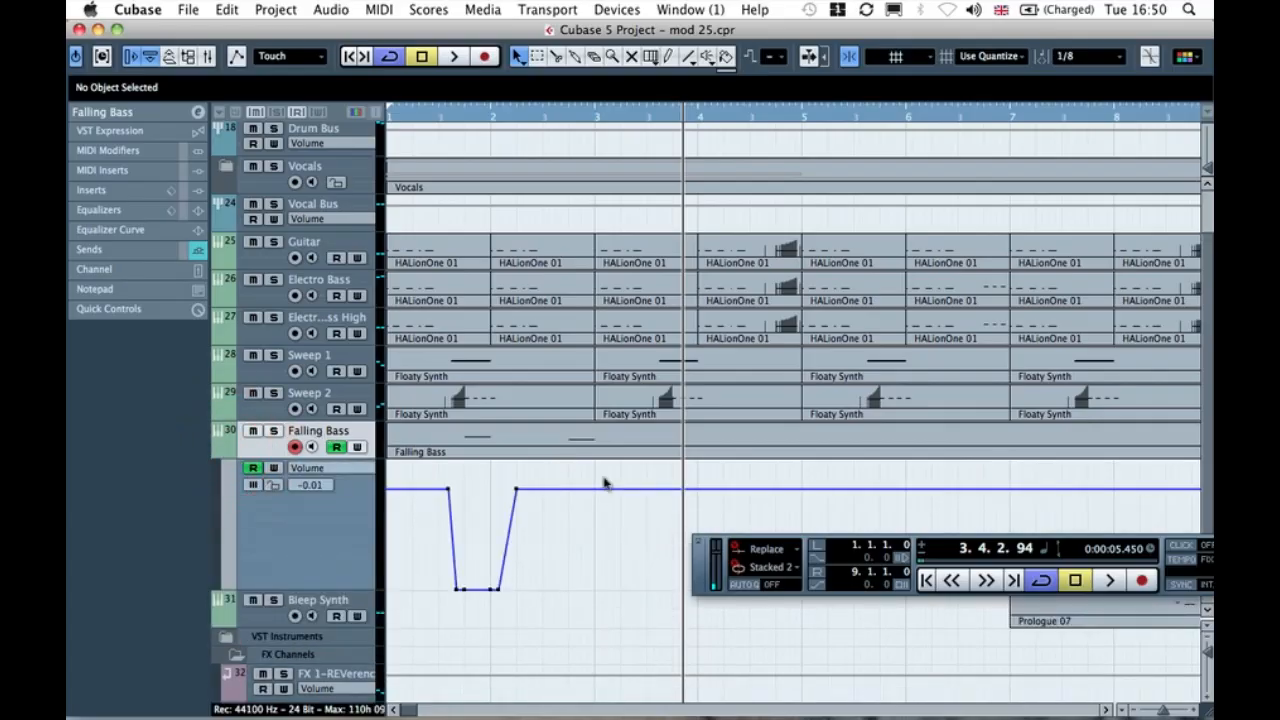
left_click_drag(516, 491, 529, 515)
left_click(524, 530)
left_click(557, 535)
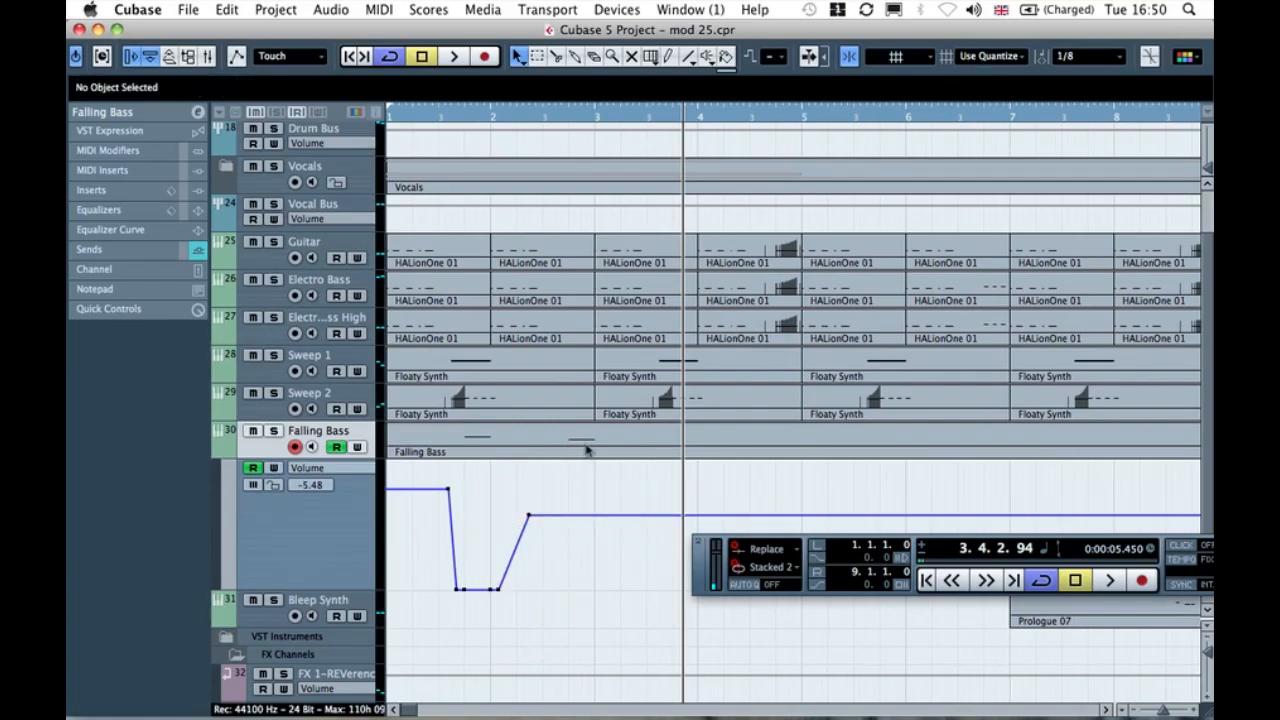
left_click_drag(528, 517, 541, 515)
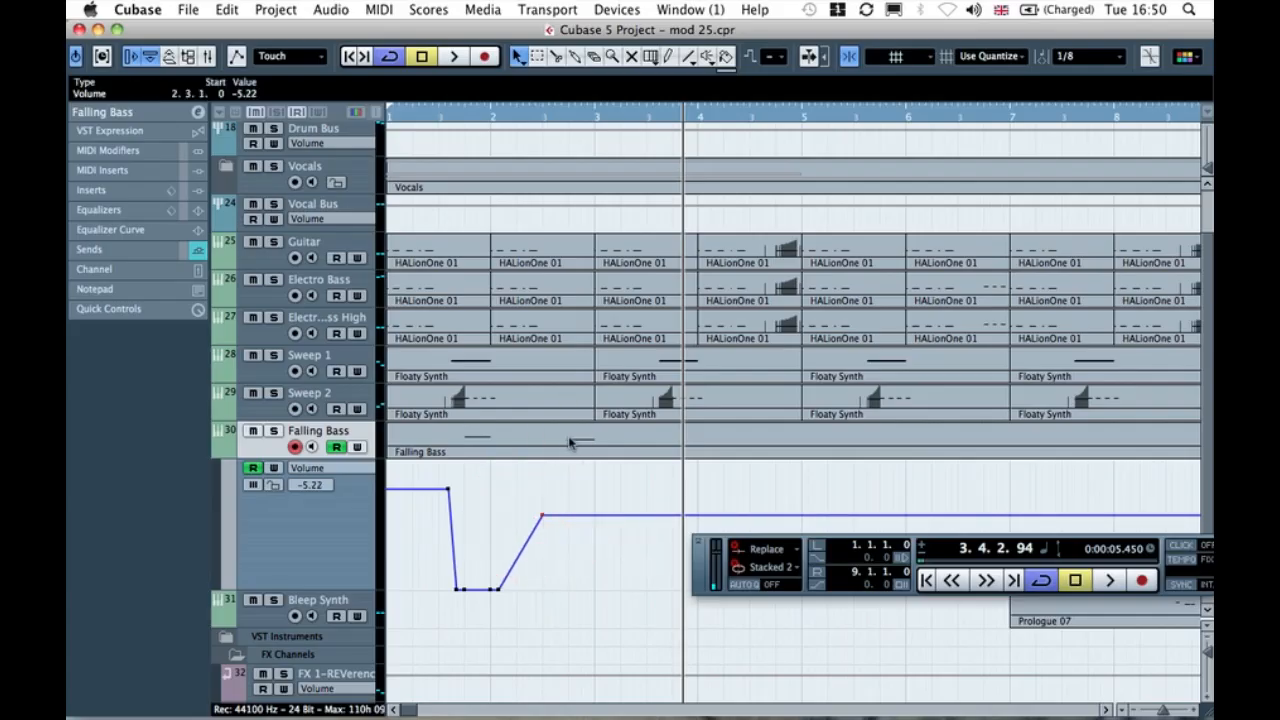
Step: Lower the Falling Bass automation point at 2.3.1 to about -6.23 while the mix plays, and collapse the automation lane
left_click_drag(418, 117, 351, 106)
key("space")
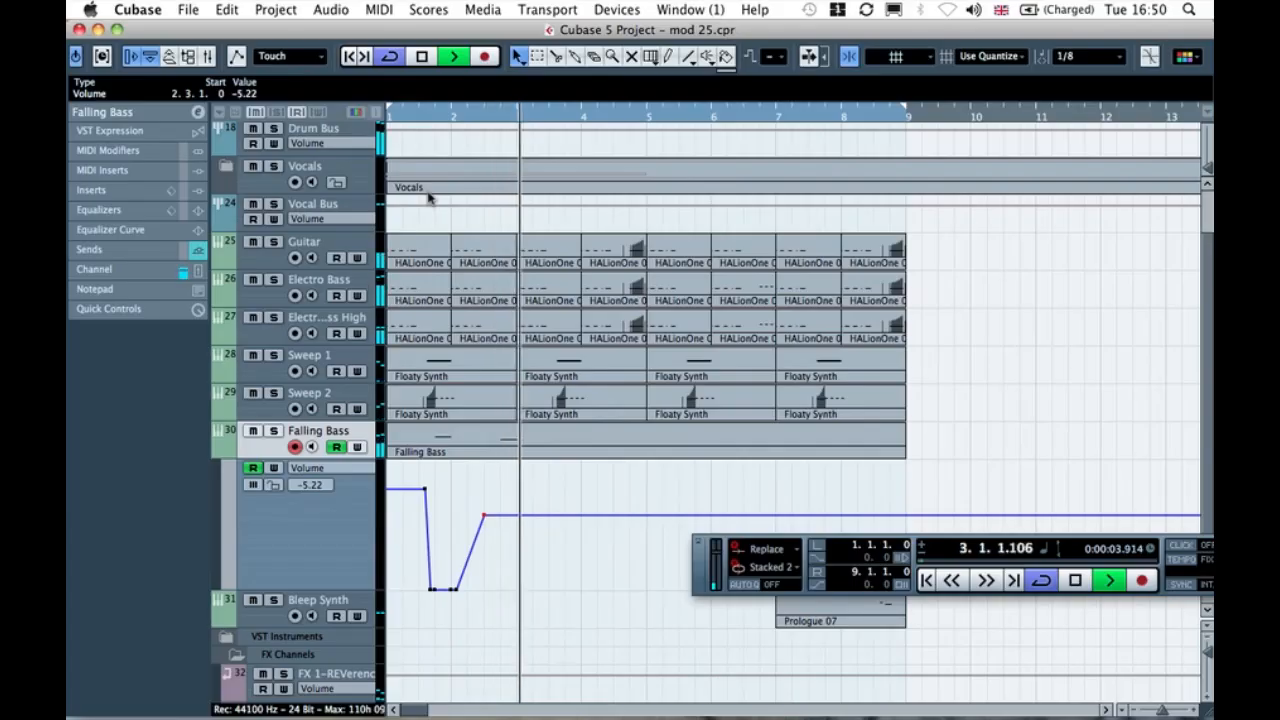
left_click_drag(484, 514, 484, 518)
left_click(398, 114)
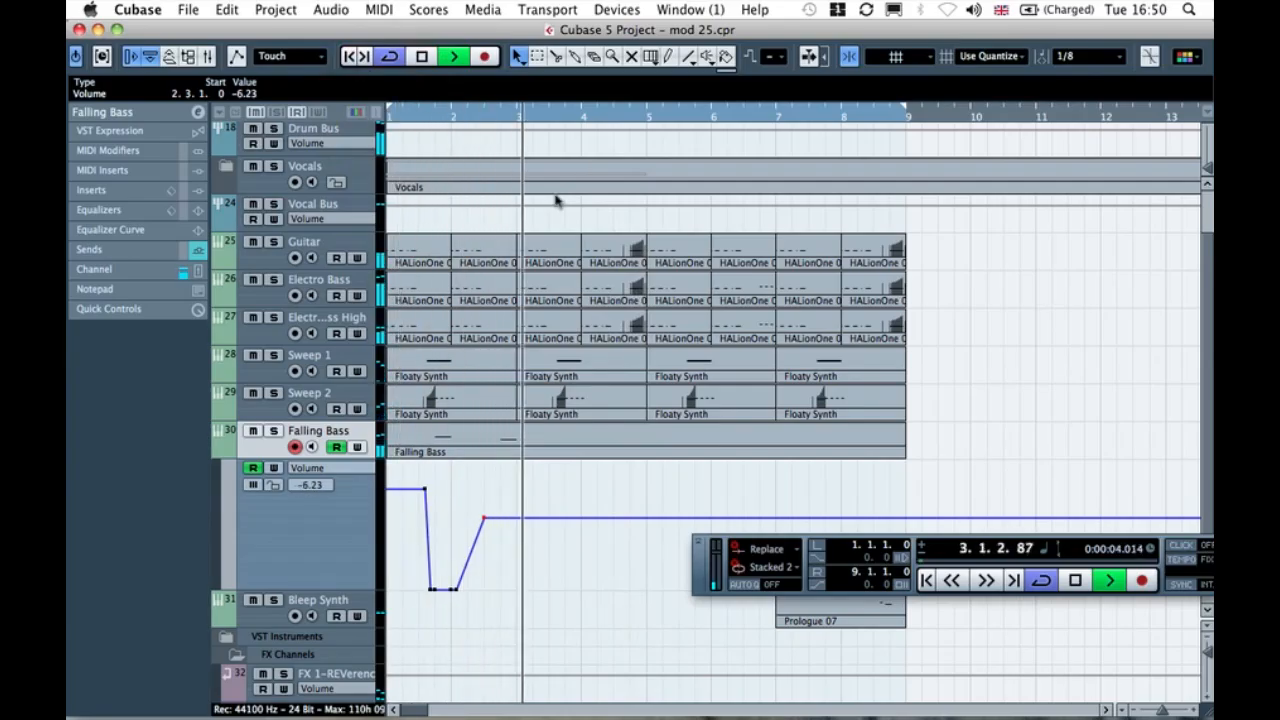
key("space")
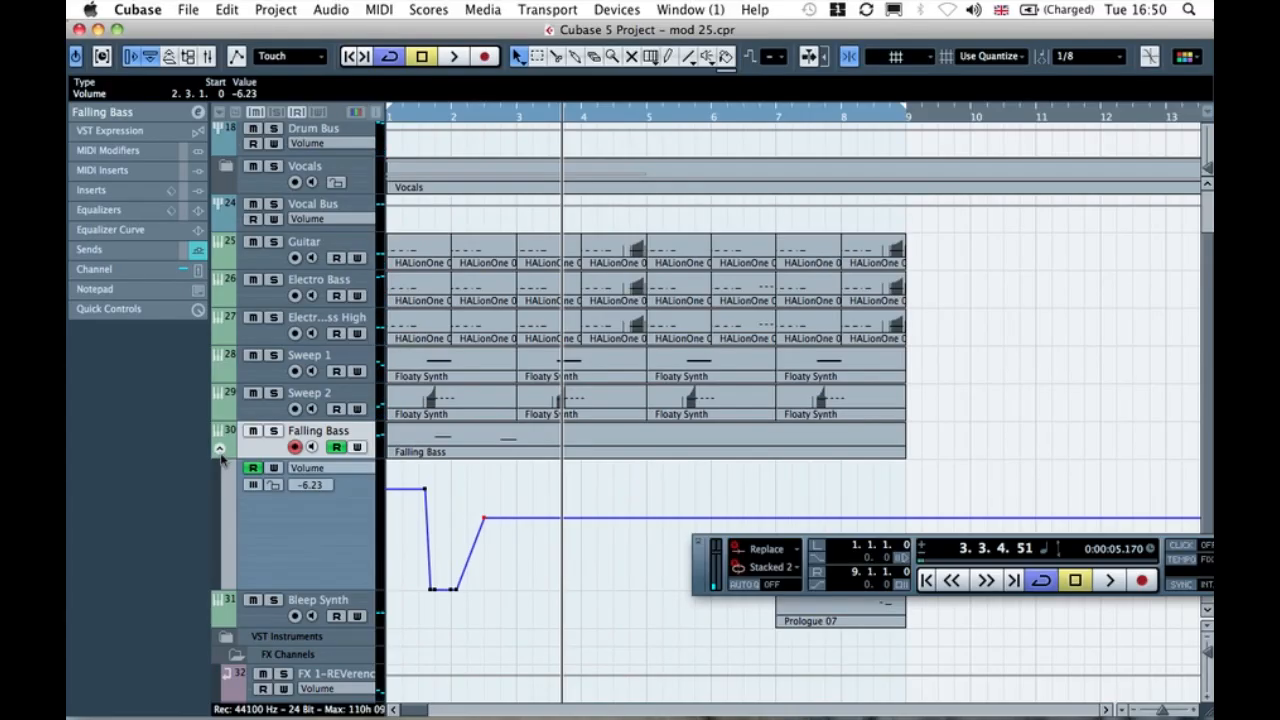
left_click(219, 450)
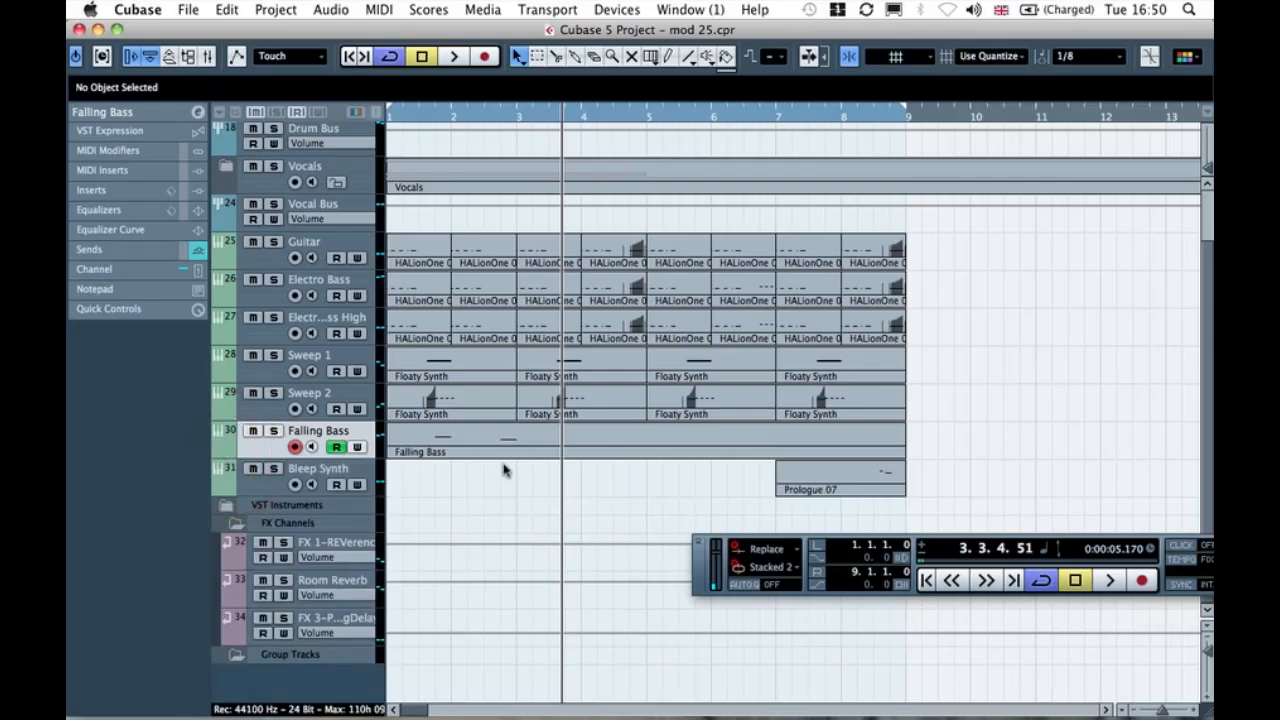
left_click(165, 116)
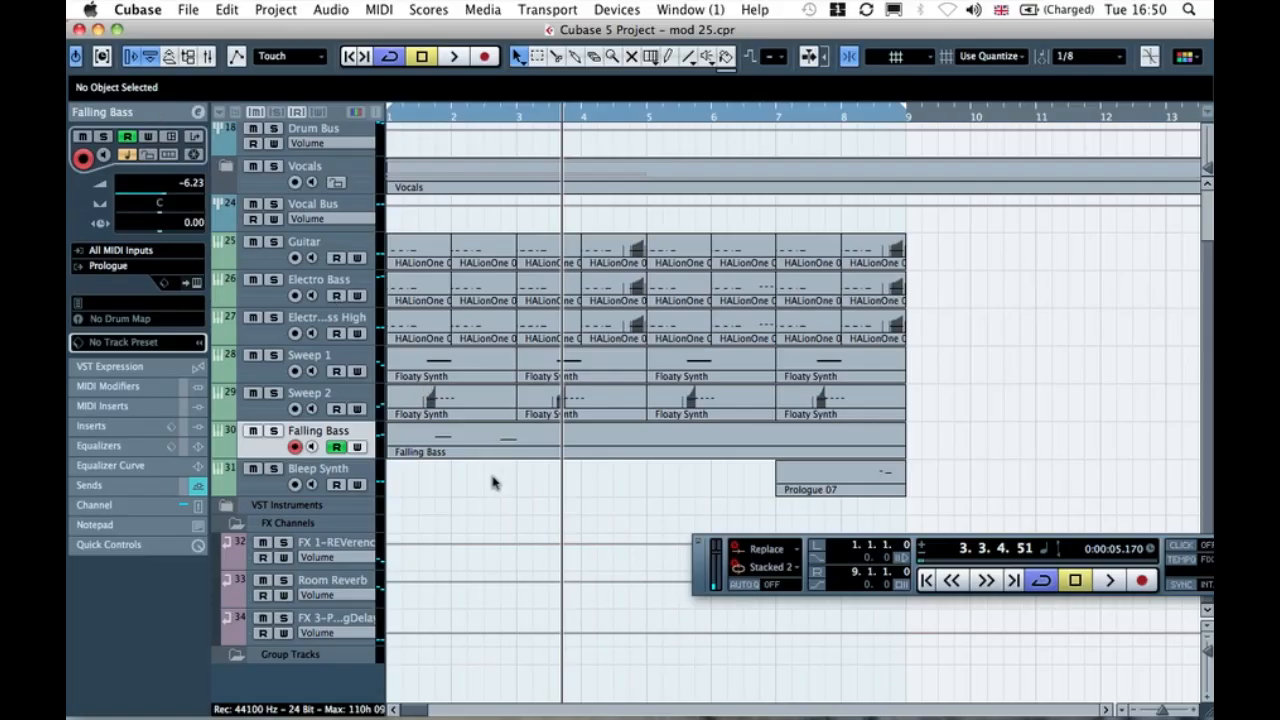
Step: Load the Compressor in the first insert slot of the Vocal Bus
scroll(543, 284, "up", 2)
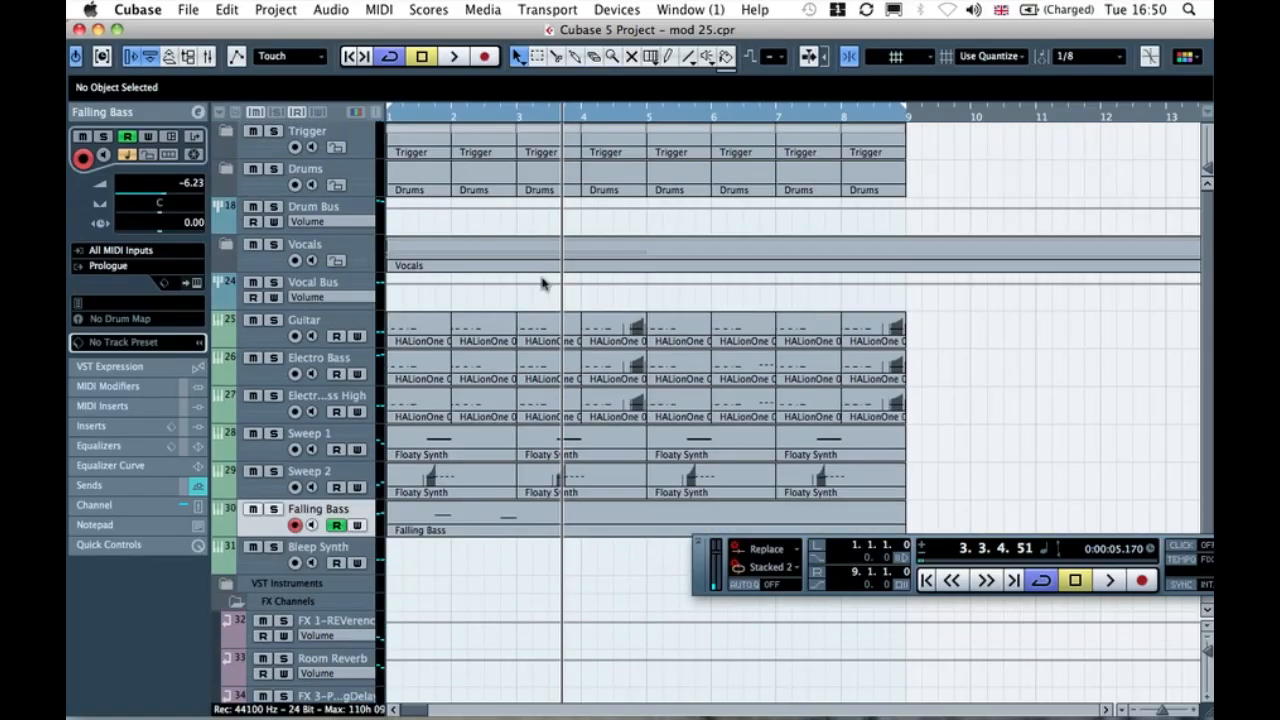
left_click(229, 289)
left_click(143, 132)
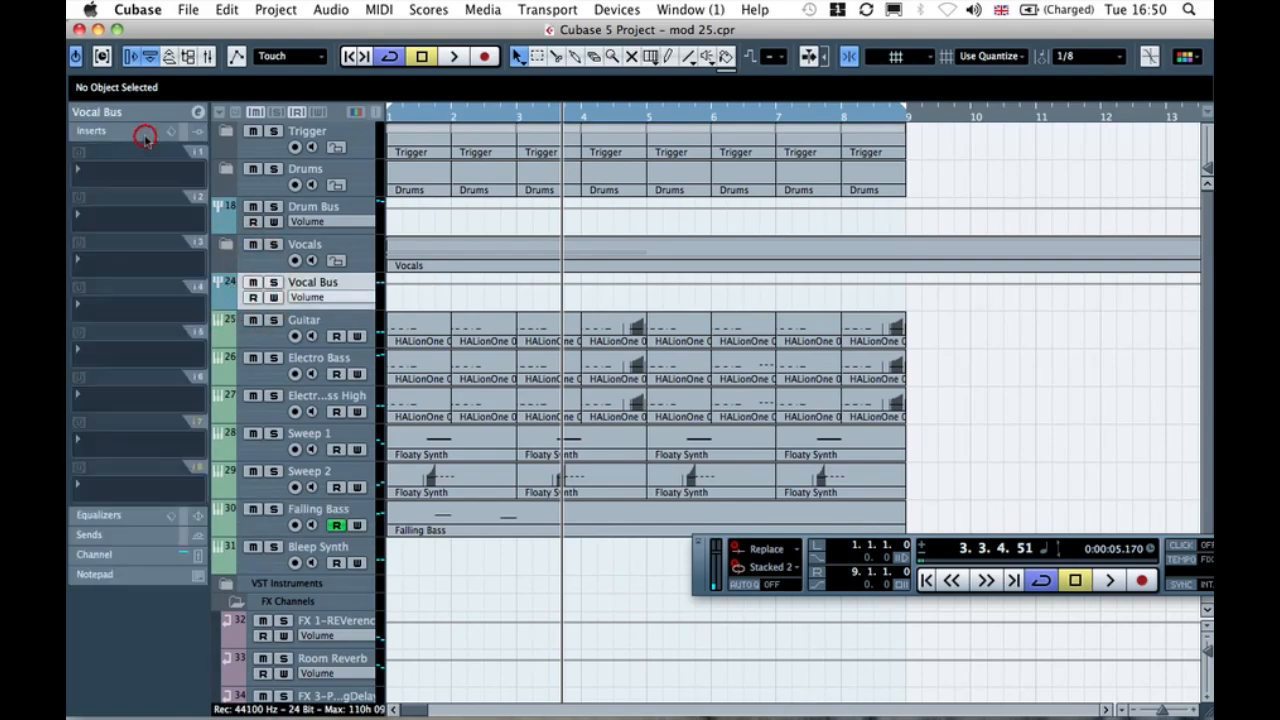
left_click(130, 175)
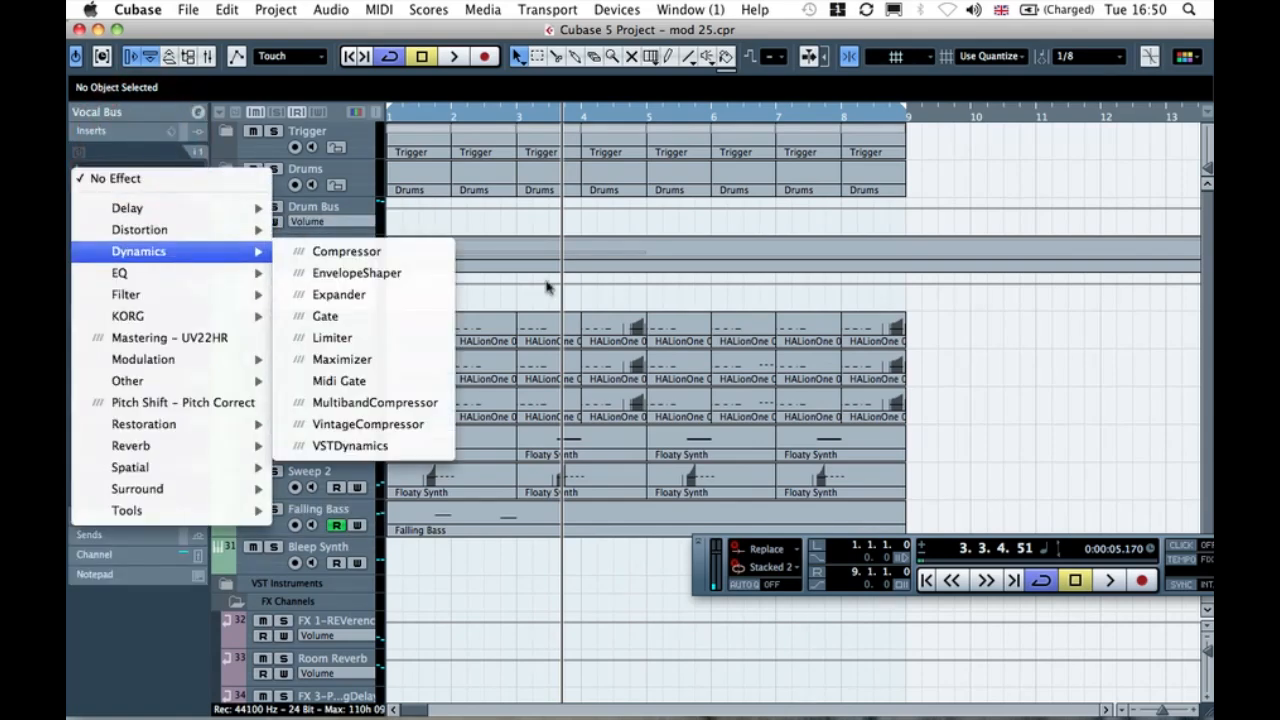
left_click(566, 290)
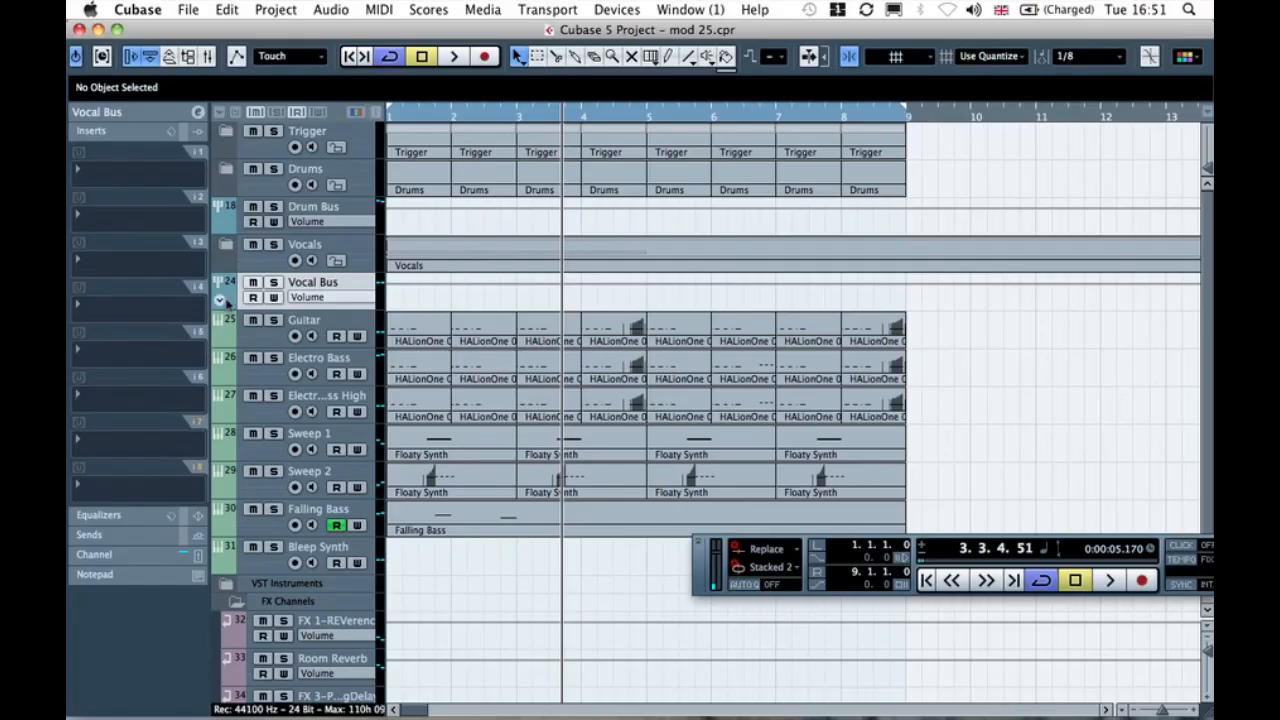
left_click(110, 179)
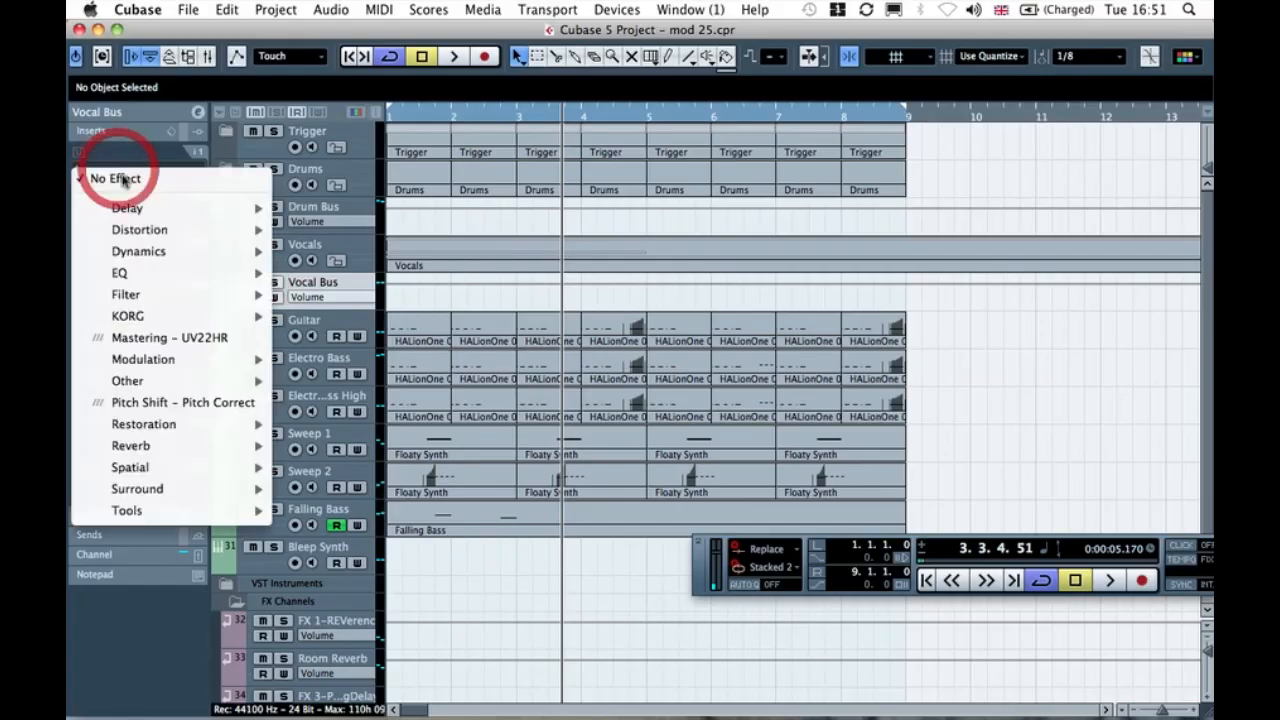
mouse_move(157, 251)
left_click(350, 251)
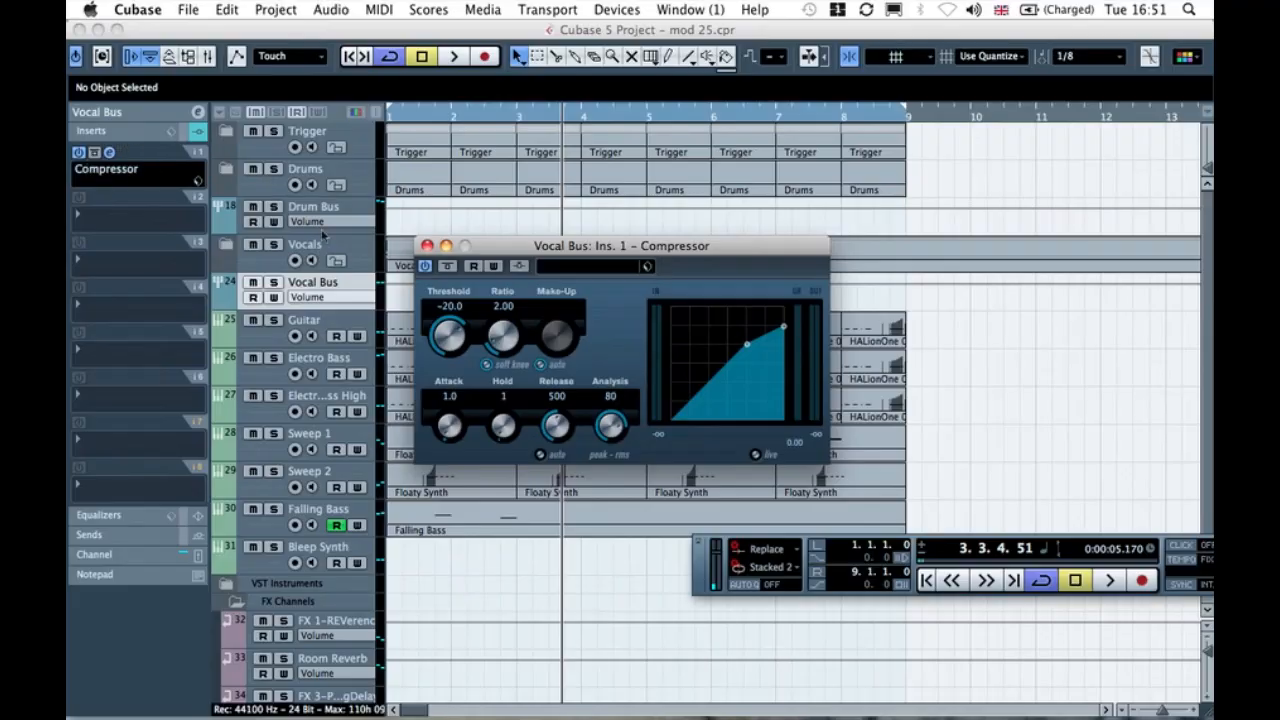
Step: Activate side-chaining on the Vocal Bus compressor and set threshold to about -28.7, ratio to 1.00 and release to 78
left_click(519, 266)
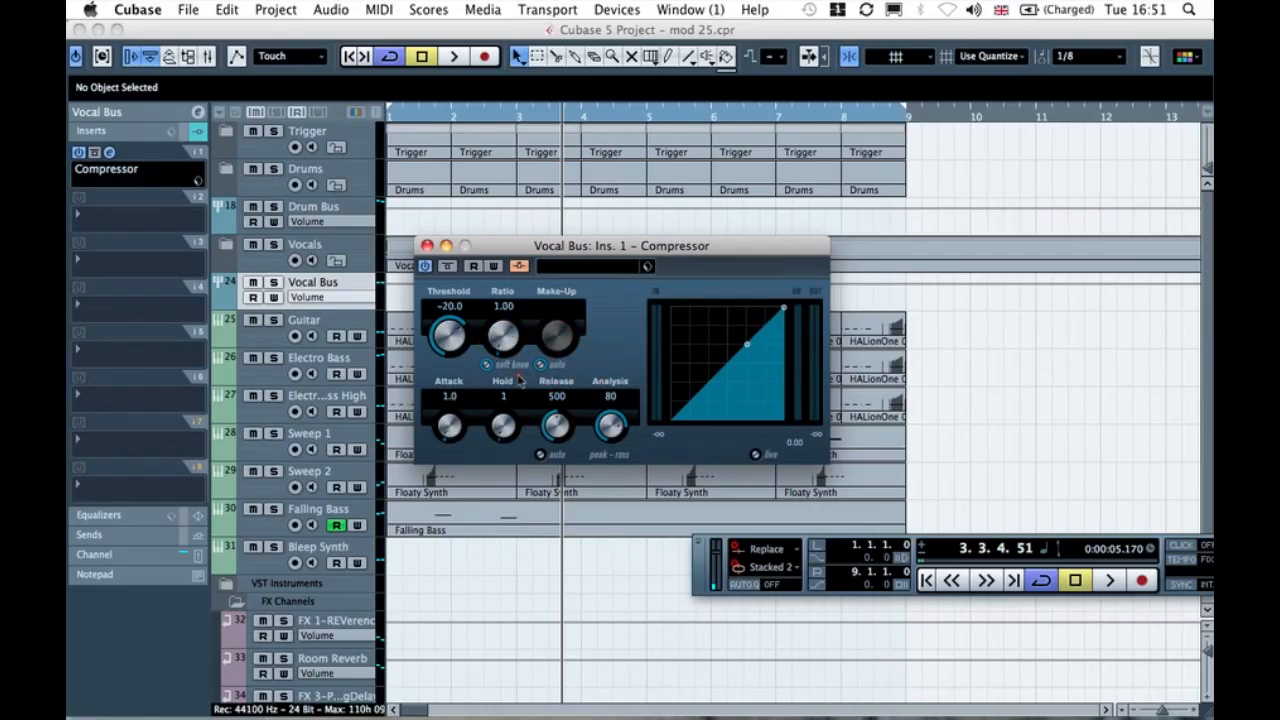
left_click_drag(459, 323, 452, 321)
left_click_drag(556, 423, 555, 426)
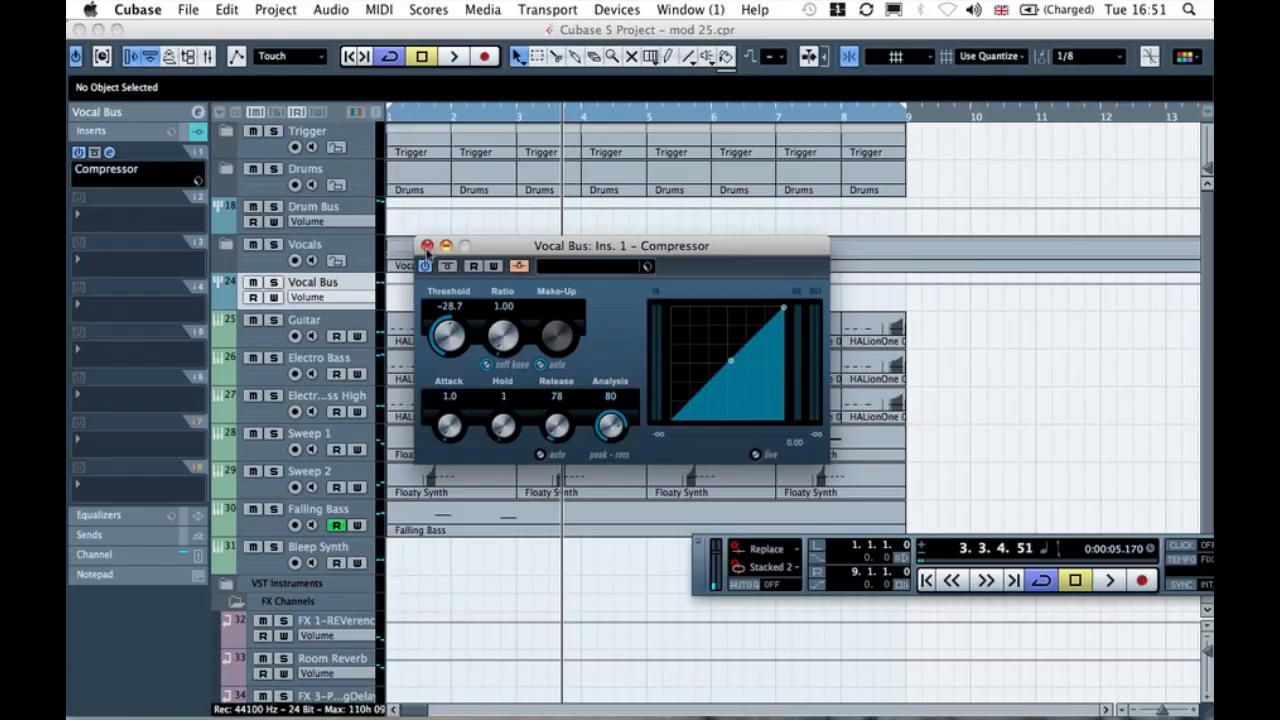
left_click(427, 246)
Step: Show the sends of the SC - Trigger audio channel inside the Trigger folder
left_click(250, 150)
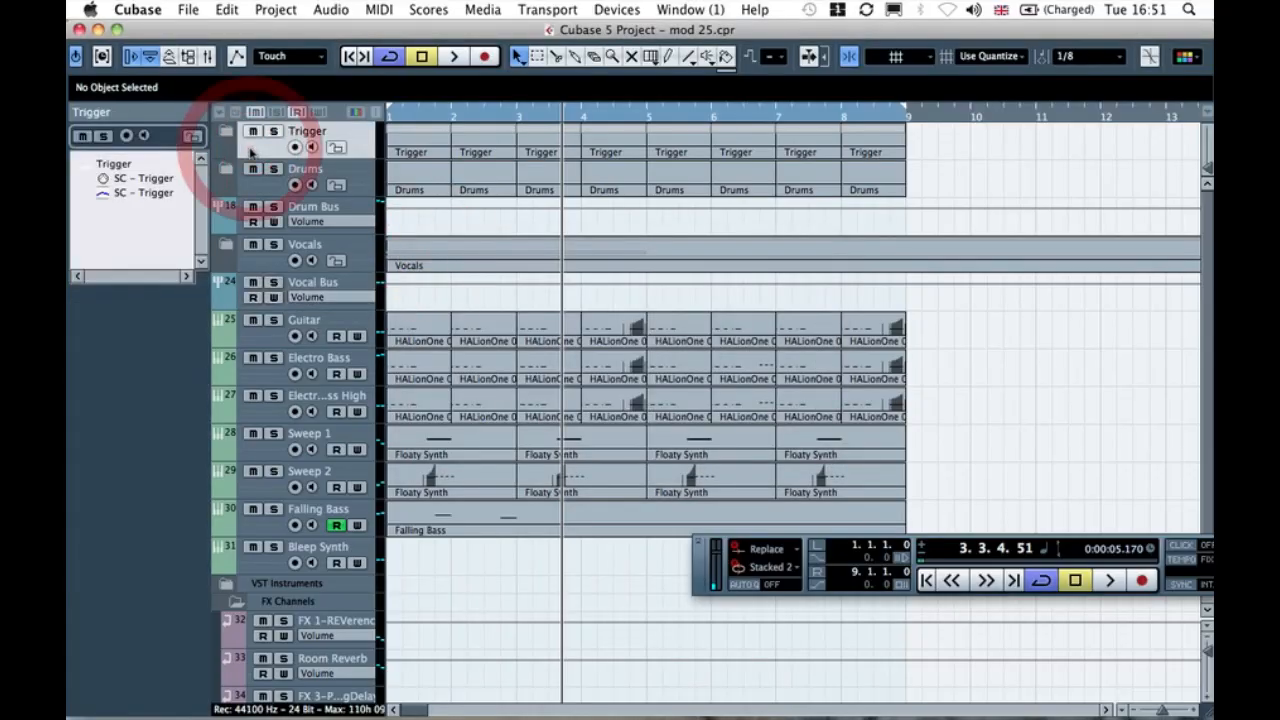
left_click(128, 194)
left_click(193, 445)
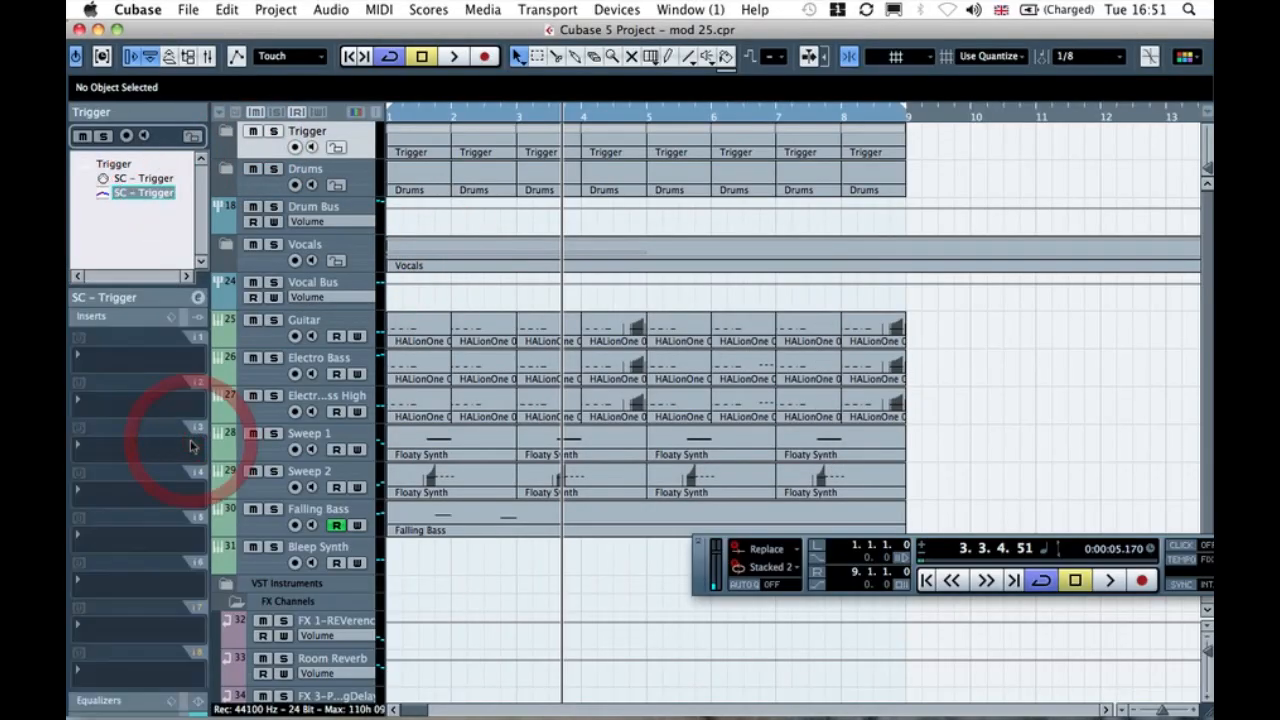
left_click(128, 198)
left_click(189, 317)
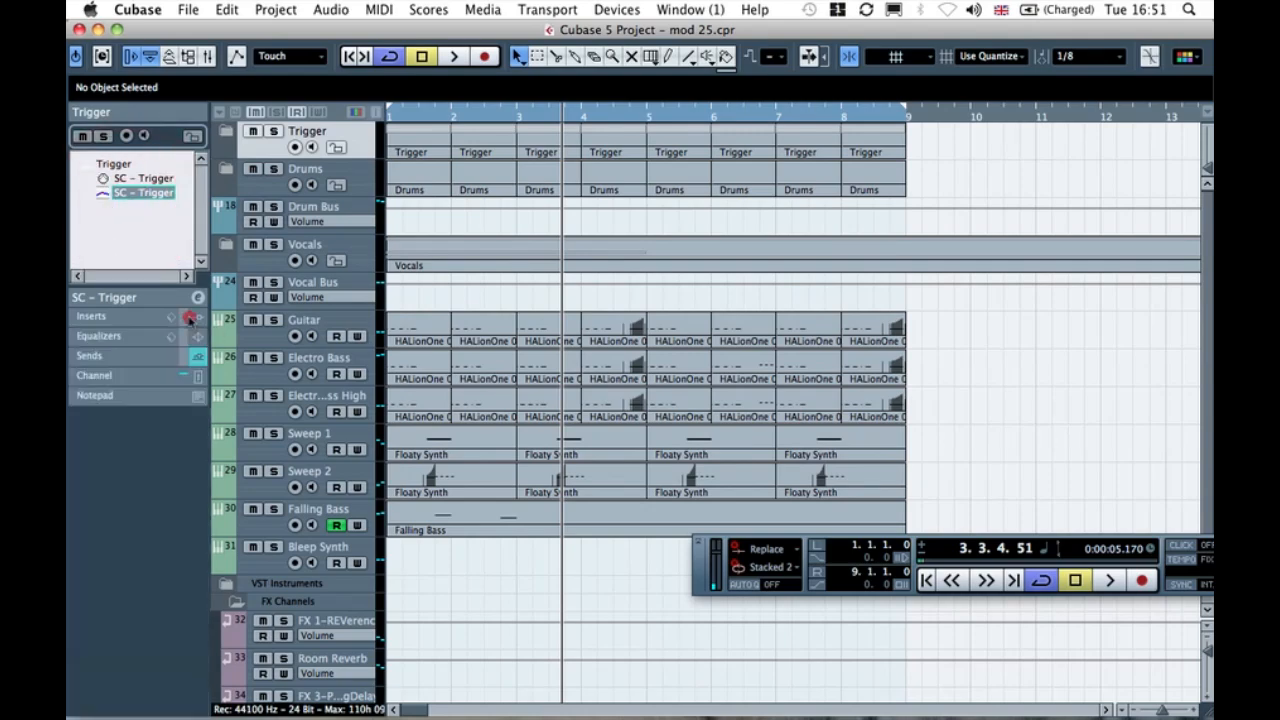
left_click(253, 132)
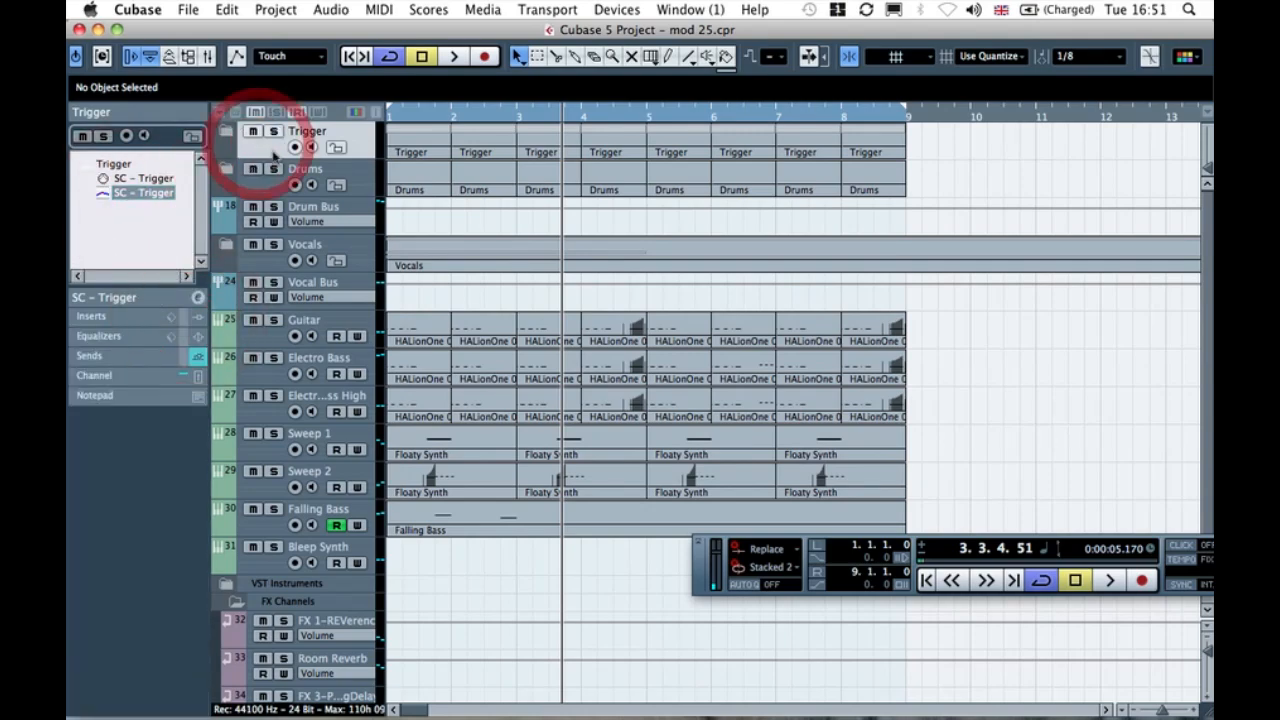
left_click(129, 179)
left_click(129, 196)
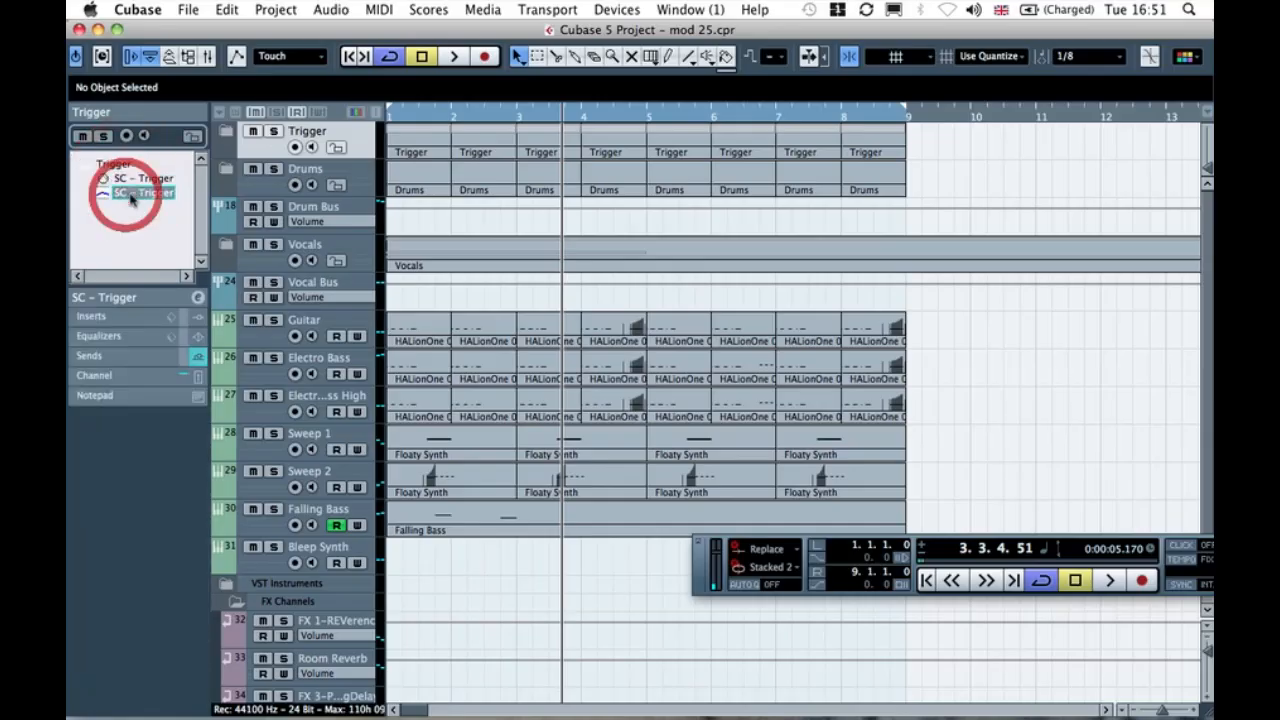
left_click(198, 354)
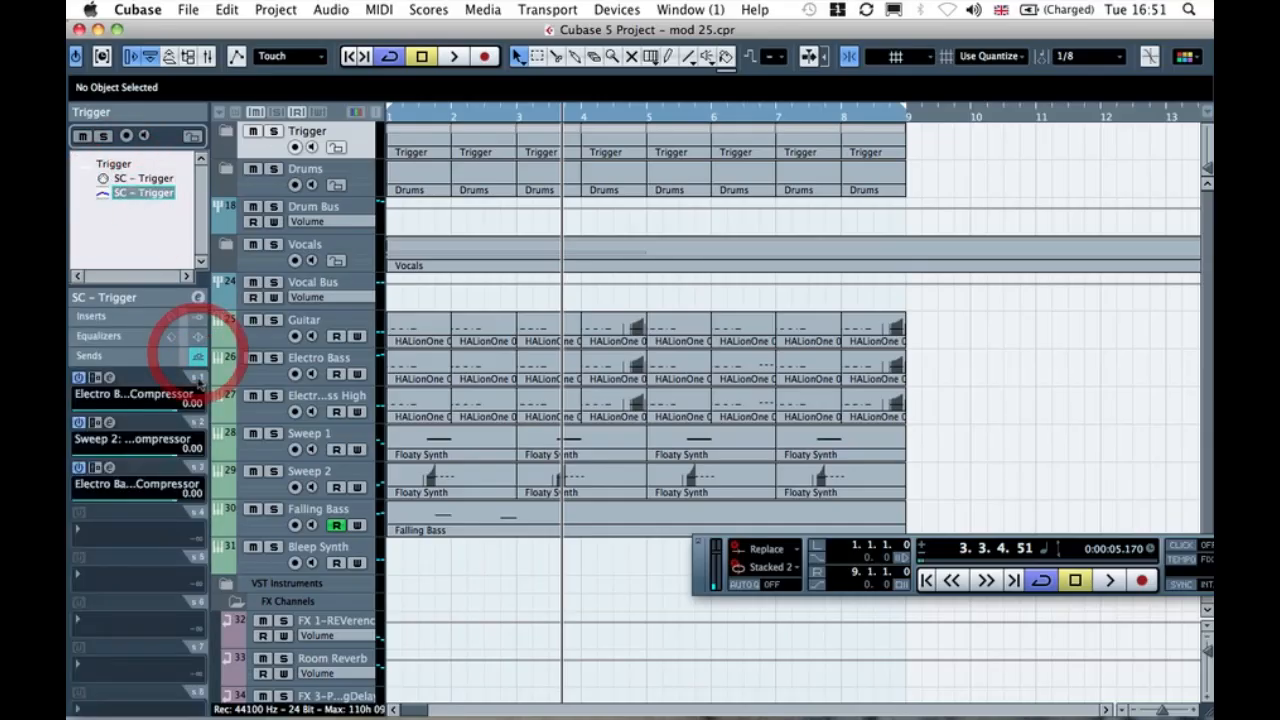
Step: Route SC - Trigger's fourth send to the Vocal Bus compressor side-chain, activate it and set its level to 0
left_click(140, 510)
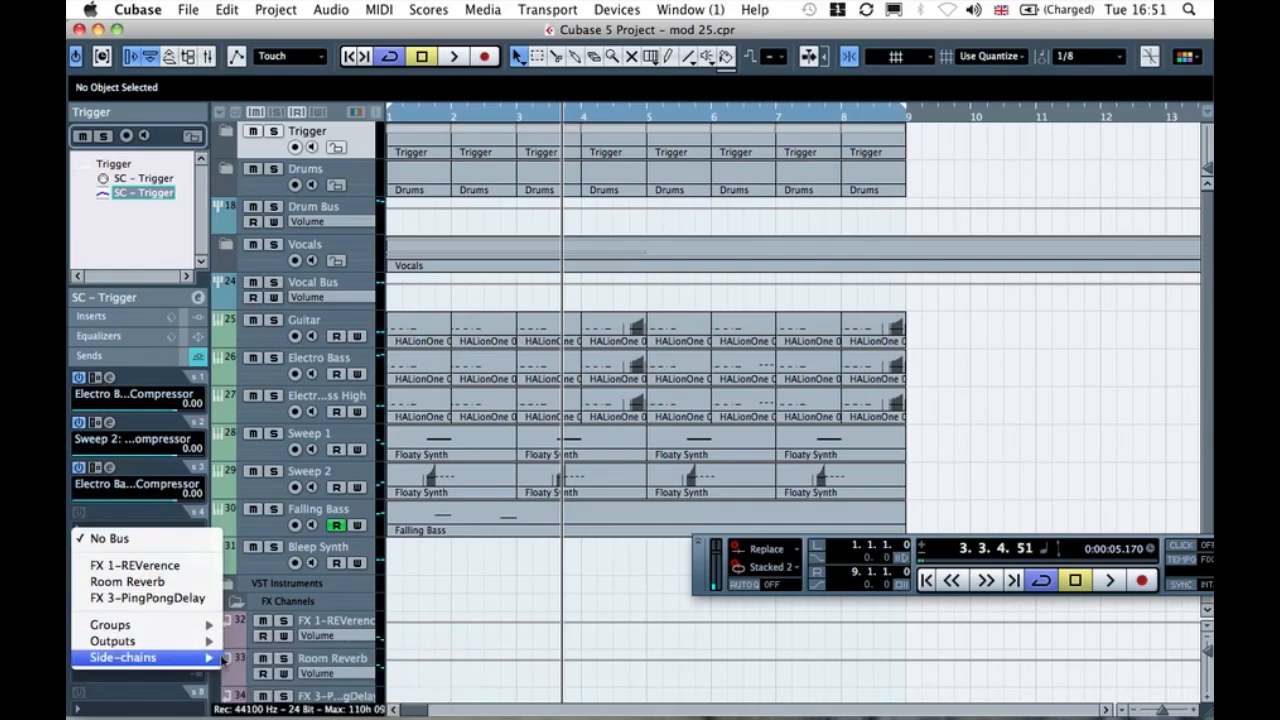
left_click(270, 697)
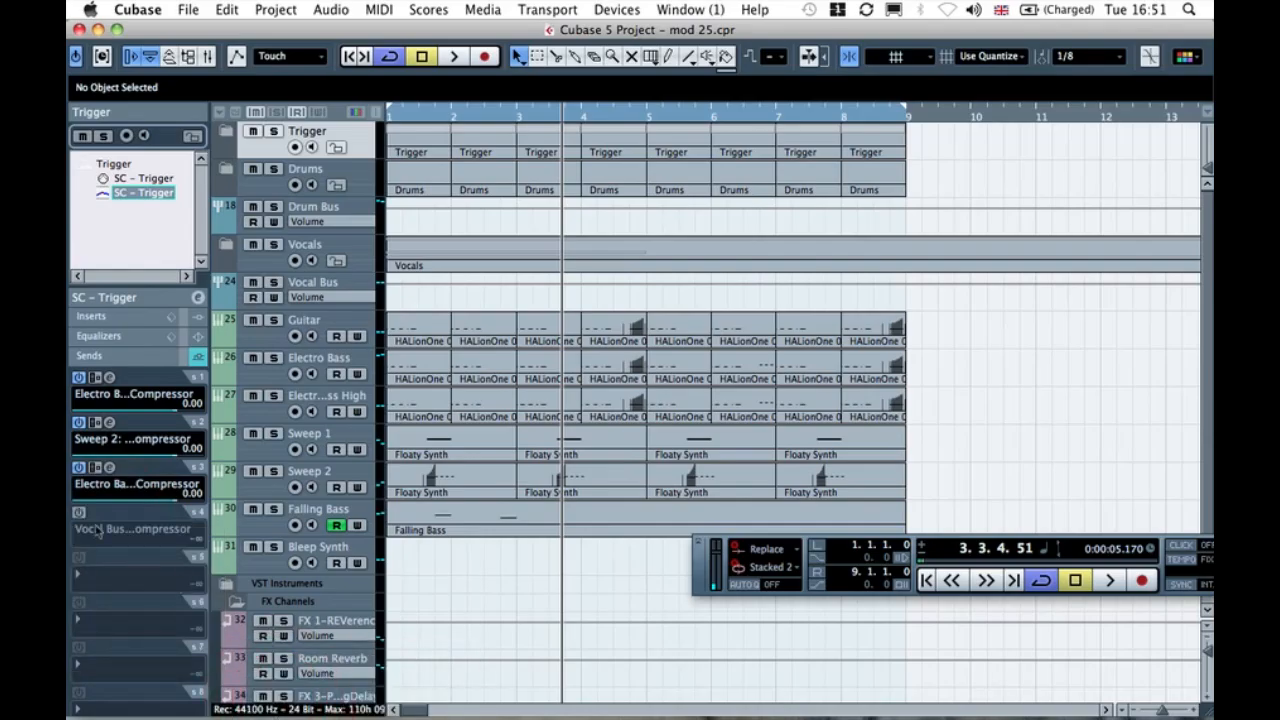
left_click(78, 512)
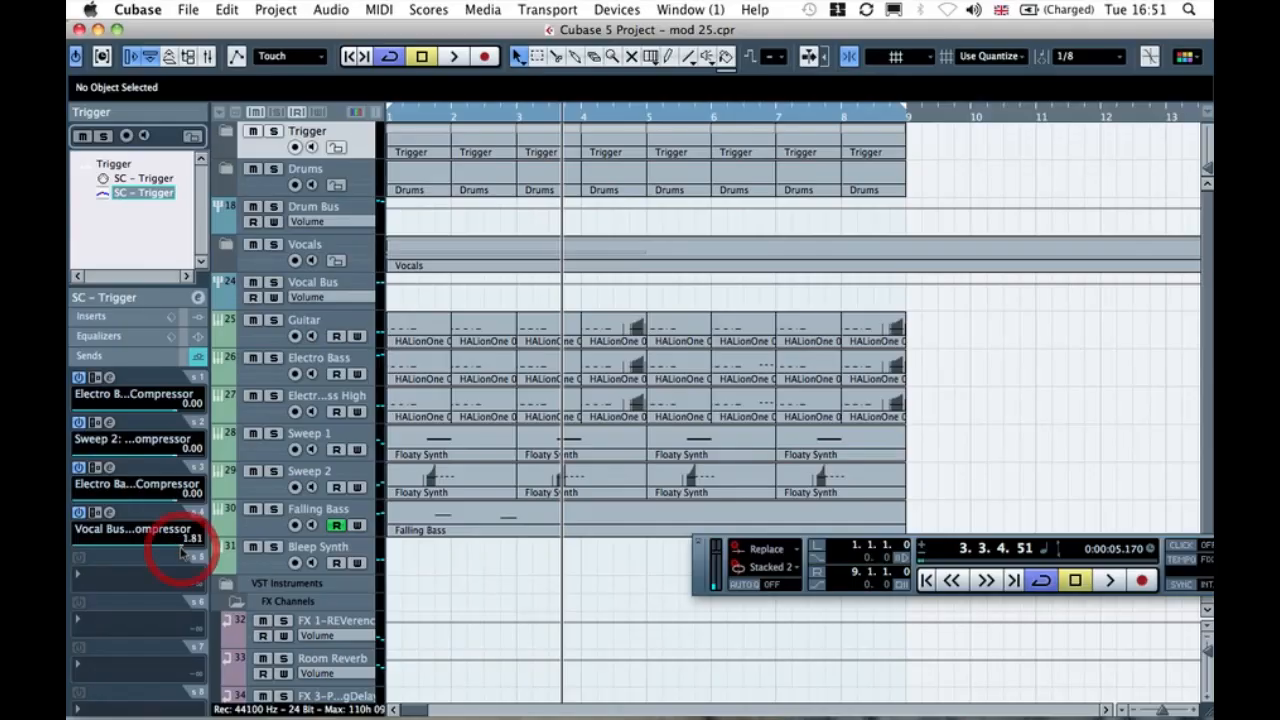
double_click(193, 539)
type("0")
key("Return")
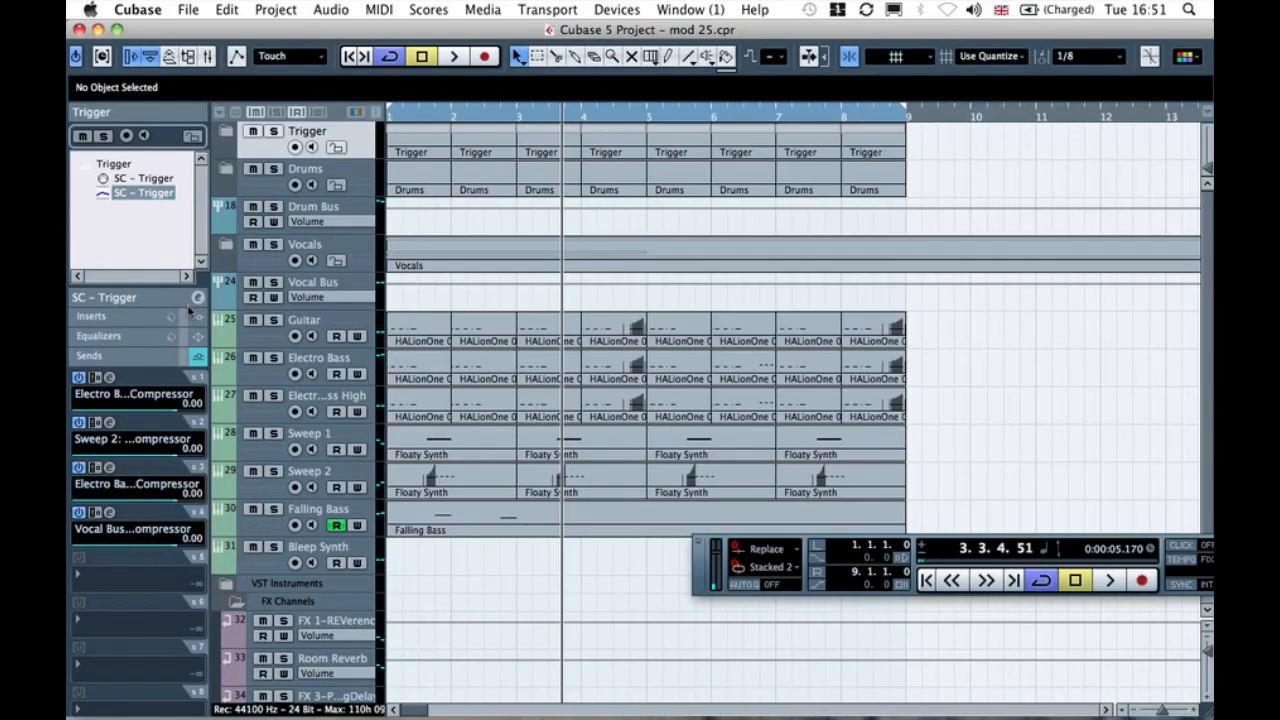
left_click(197, 356)
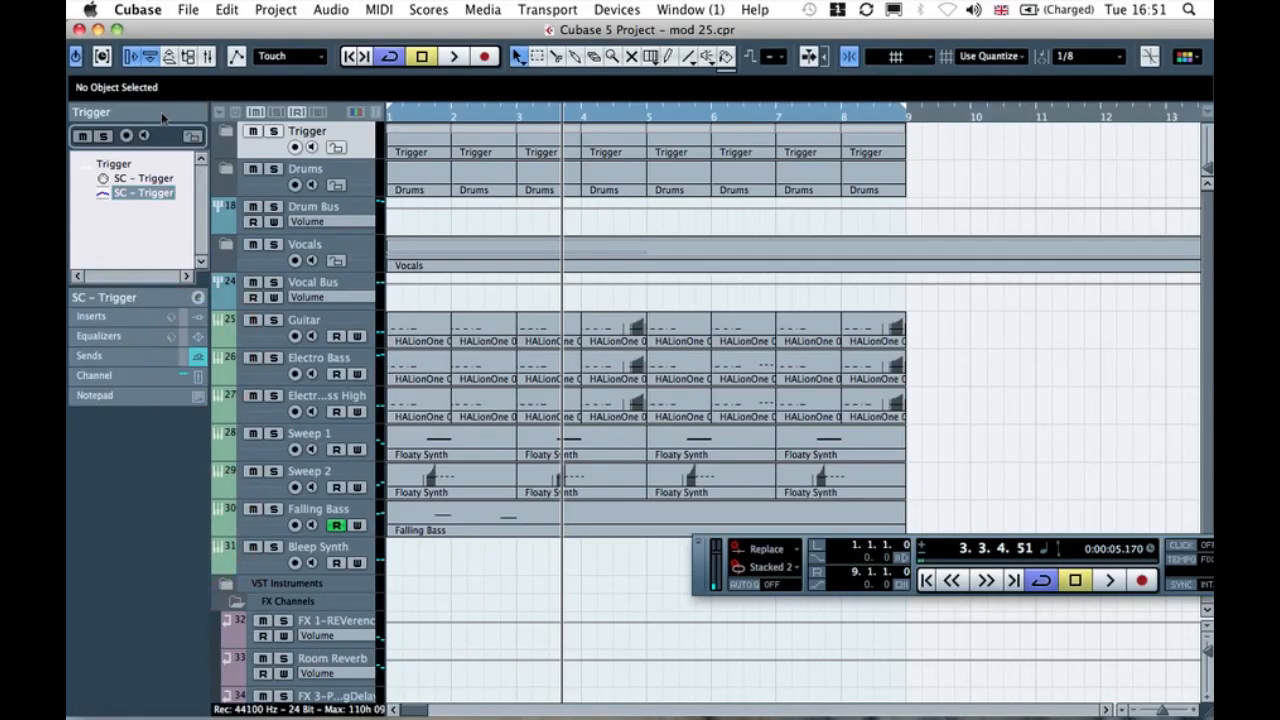
Step: Open the Vocal Bus compressor and play the project from bar 1
left_click(241, 295)
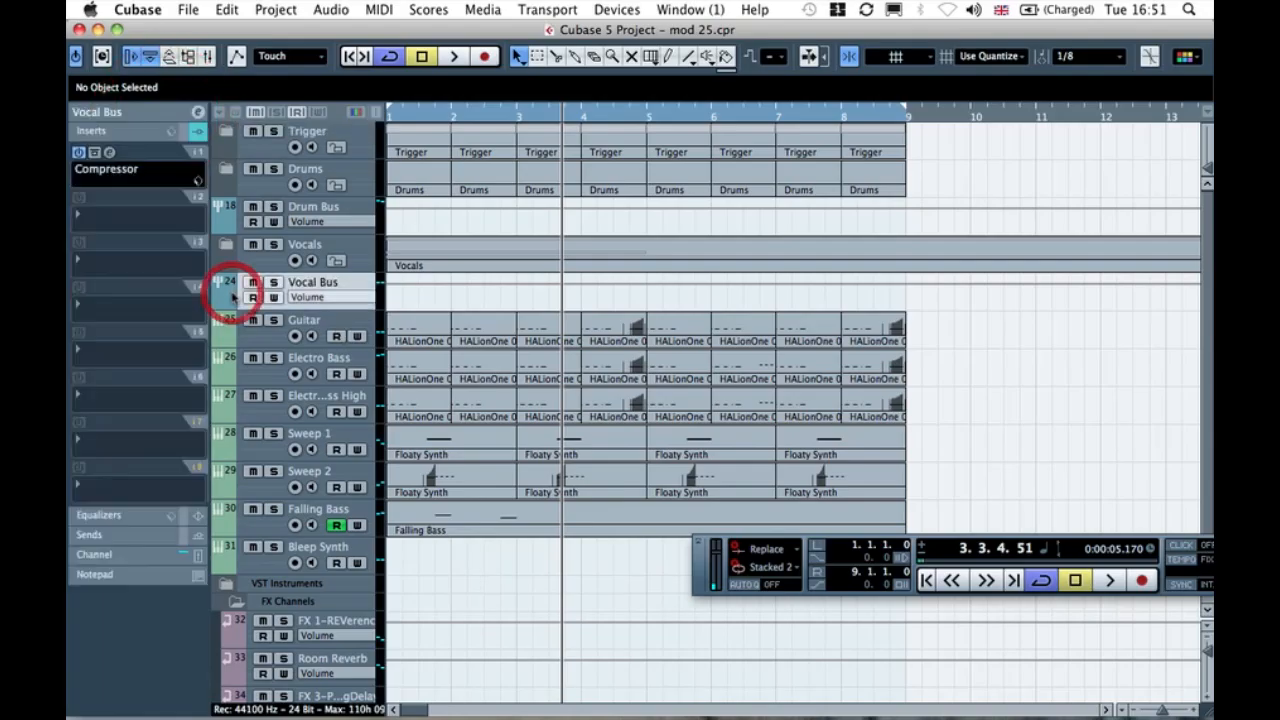
left_click(109, 151)
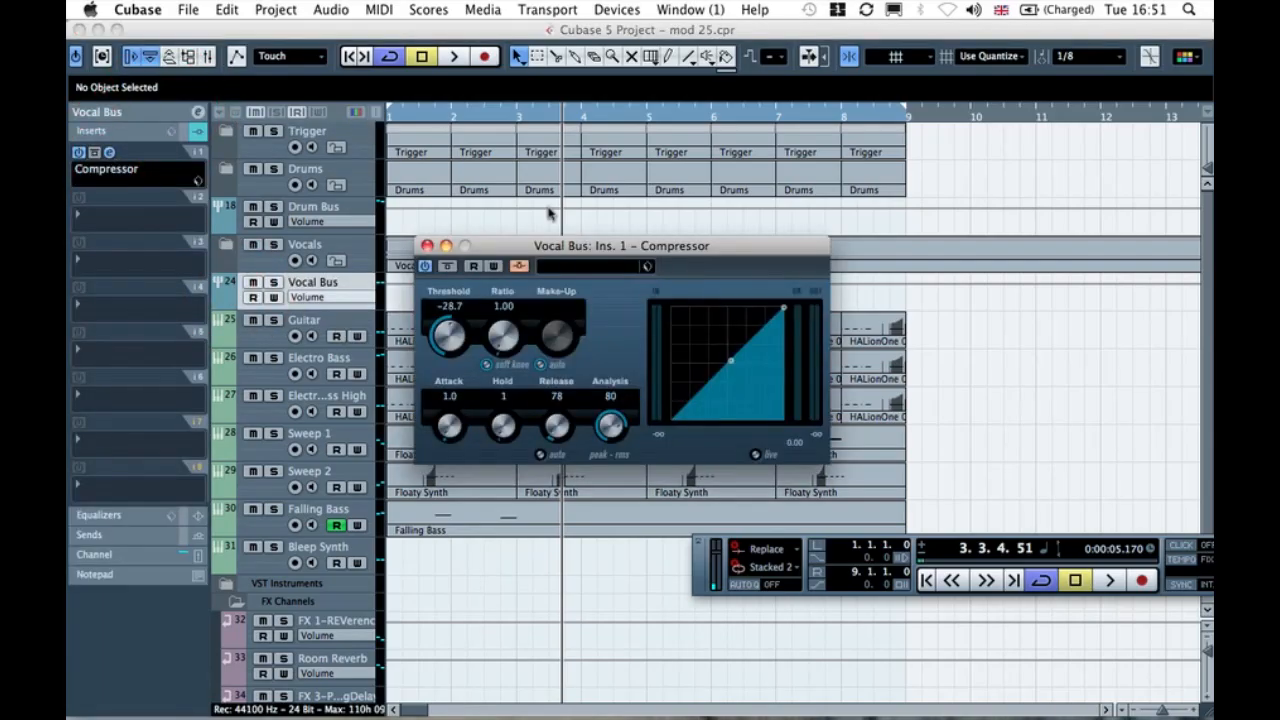
key("space")
left_click(346, 112)
key("KP_Decimal")
Step: Unmute Vocals 1, Vocals 4 and Vocals 5 inside the Vocals folder and collapse the folder again
left_click(232, 246)
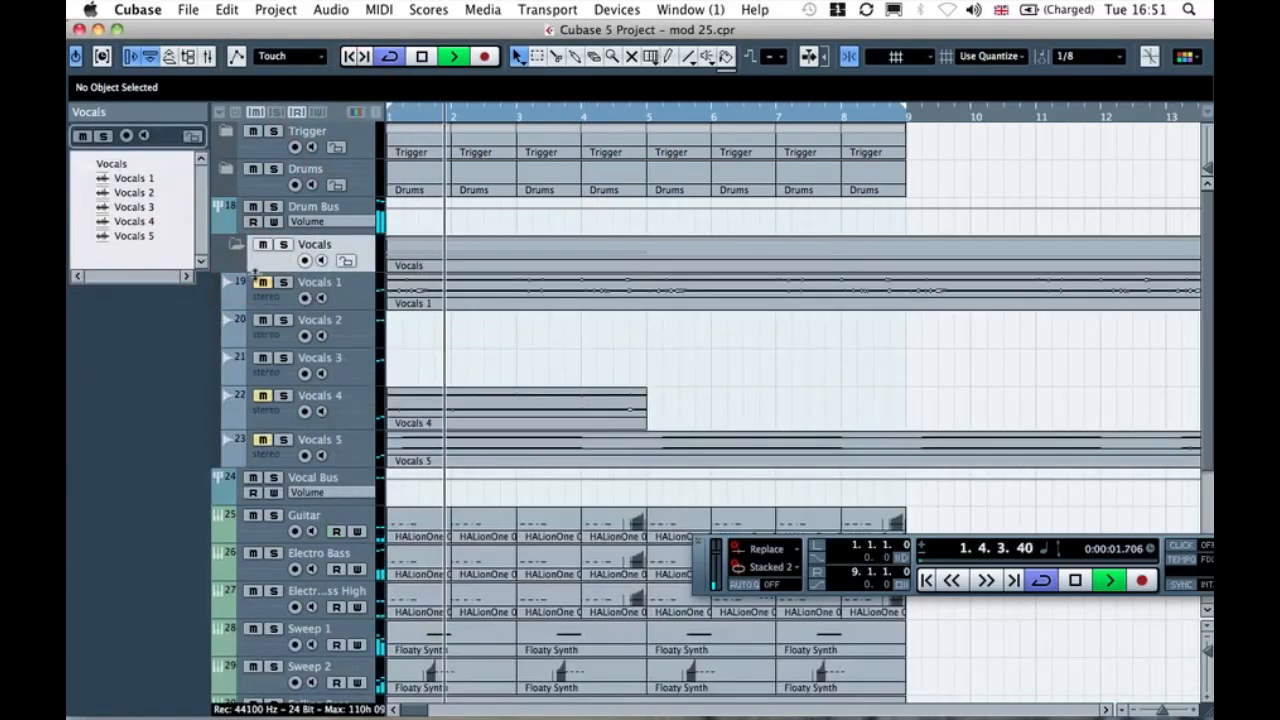
left_click(262, 395)
left_click(263, 440)
left_click(234, 246)
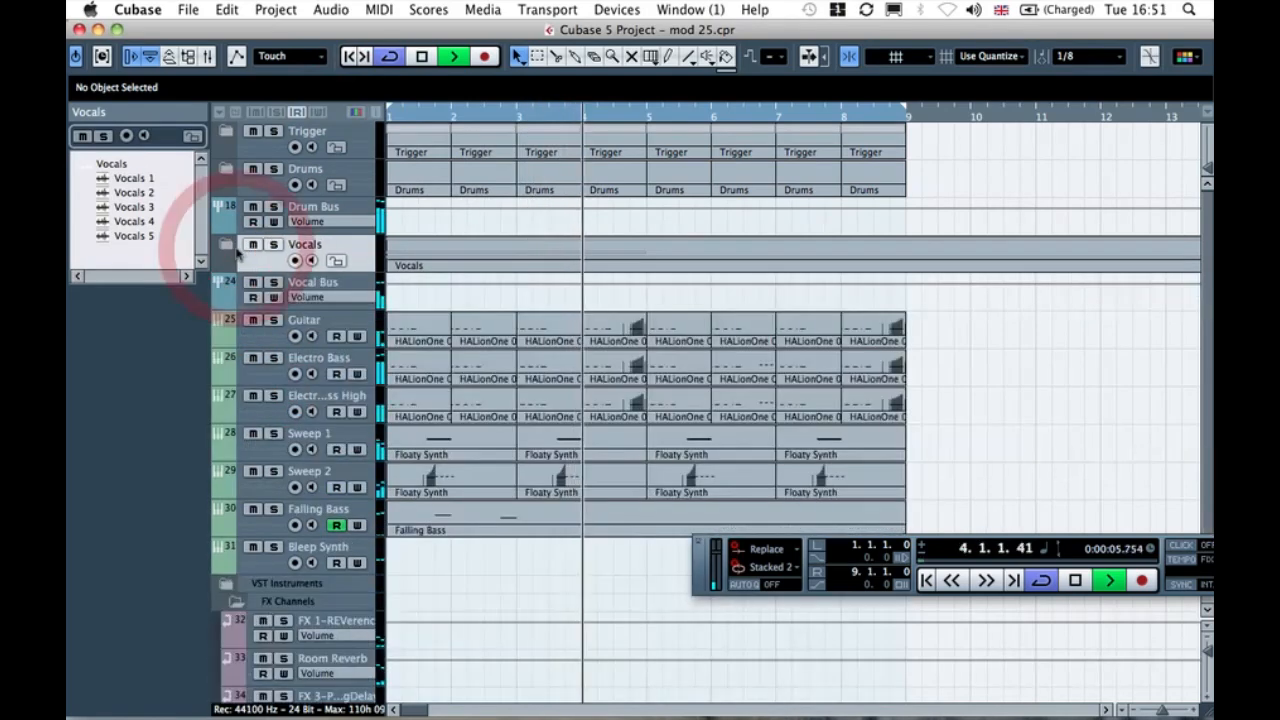
Step: Set the ratio of the Vocal Bus compressor to 2.50 during playback and close the plug-in
left_click(230, 283)
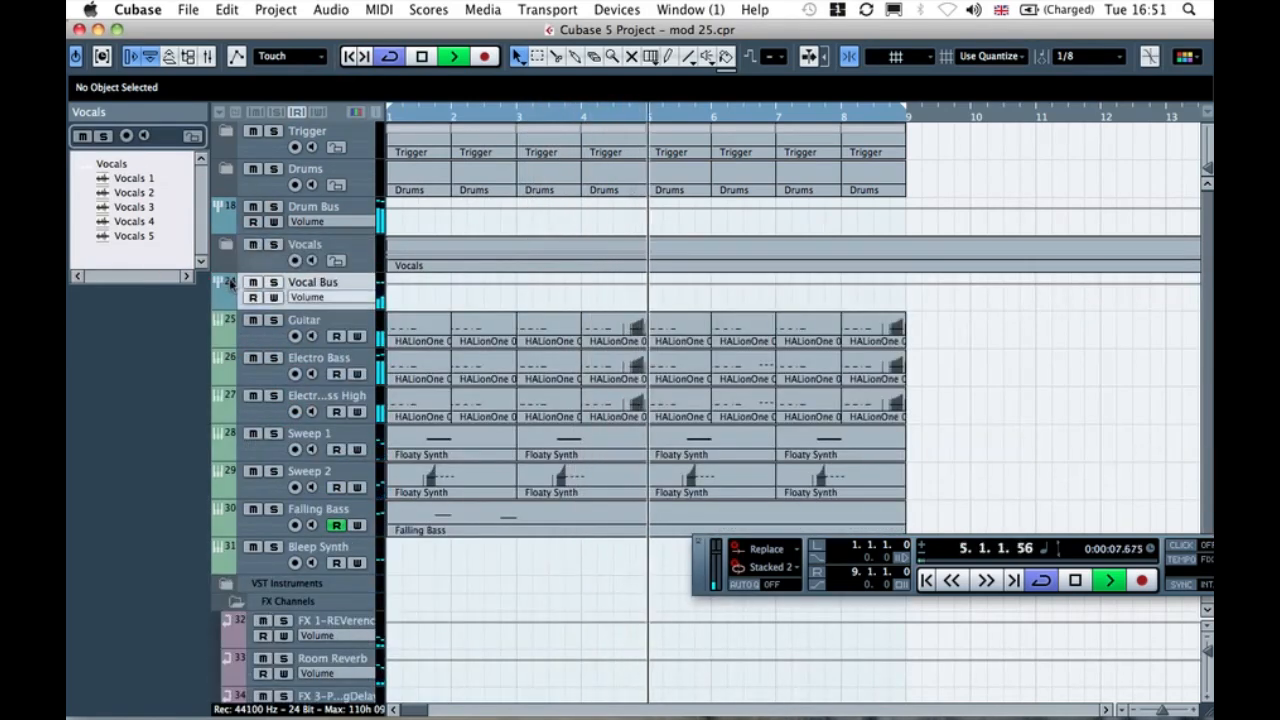
left_click(109, 153)
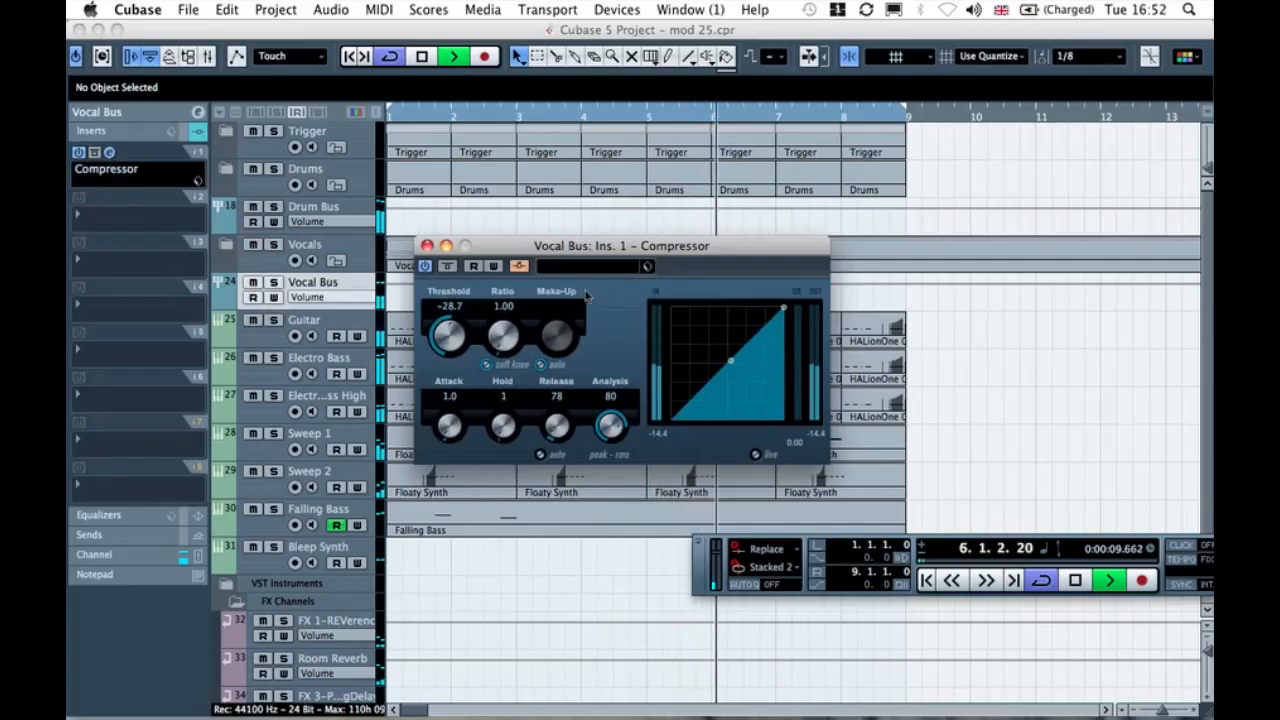
left_click_drag(511, 314, 494, 335)
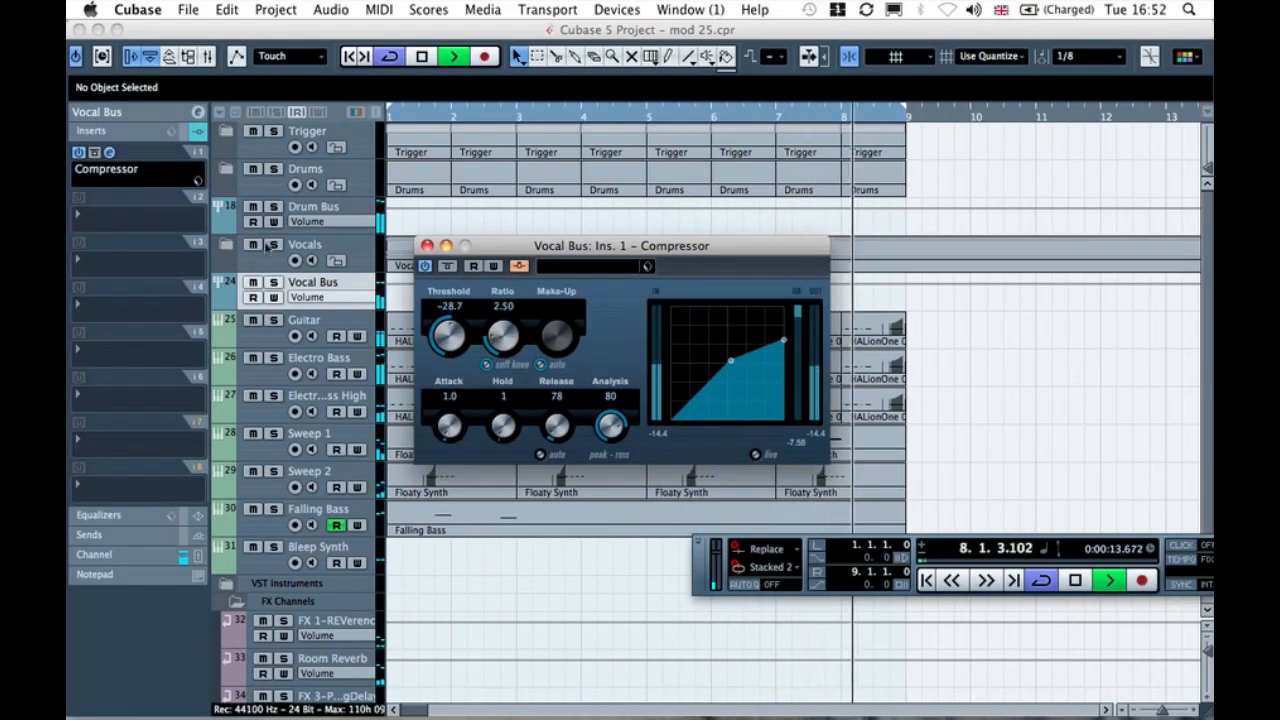
left_click(427, 245)
Step: Solo the Vocals and Trigger folders and play them back to hear the side-chain effect on its own
left_click(270, 245)
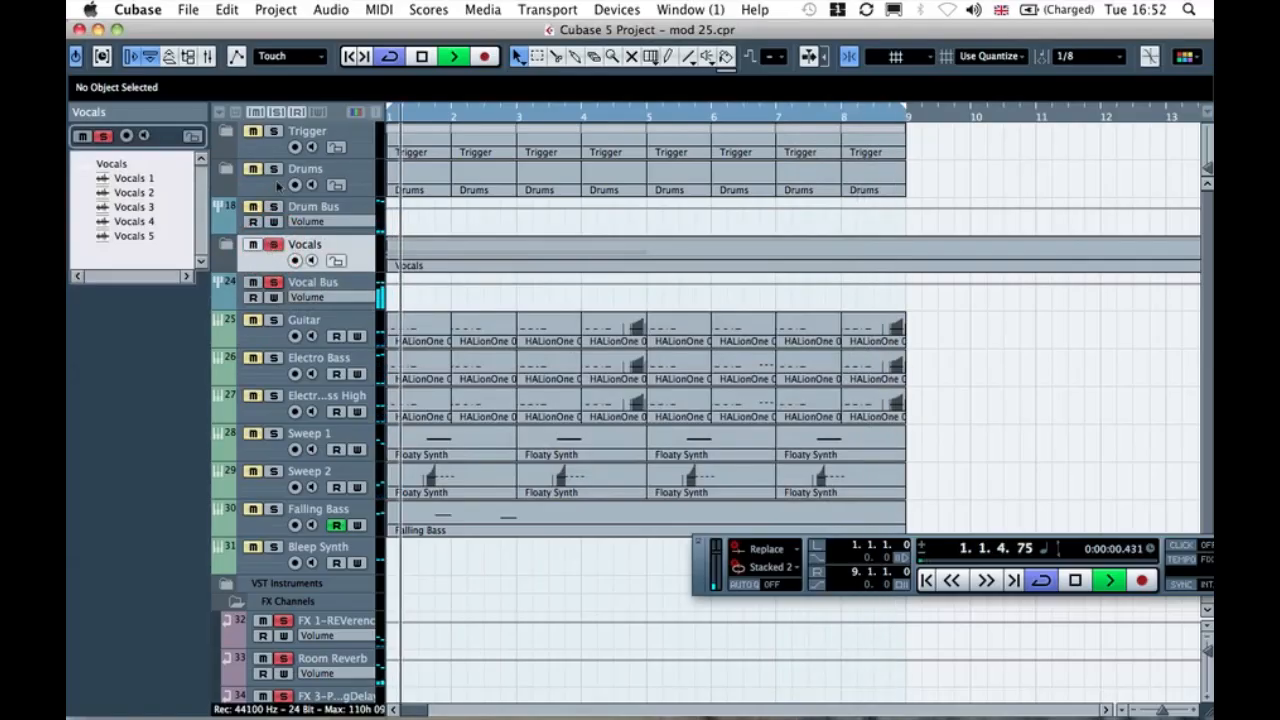
key("space")
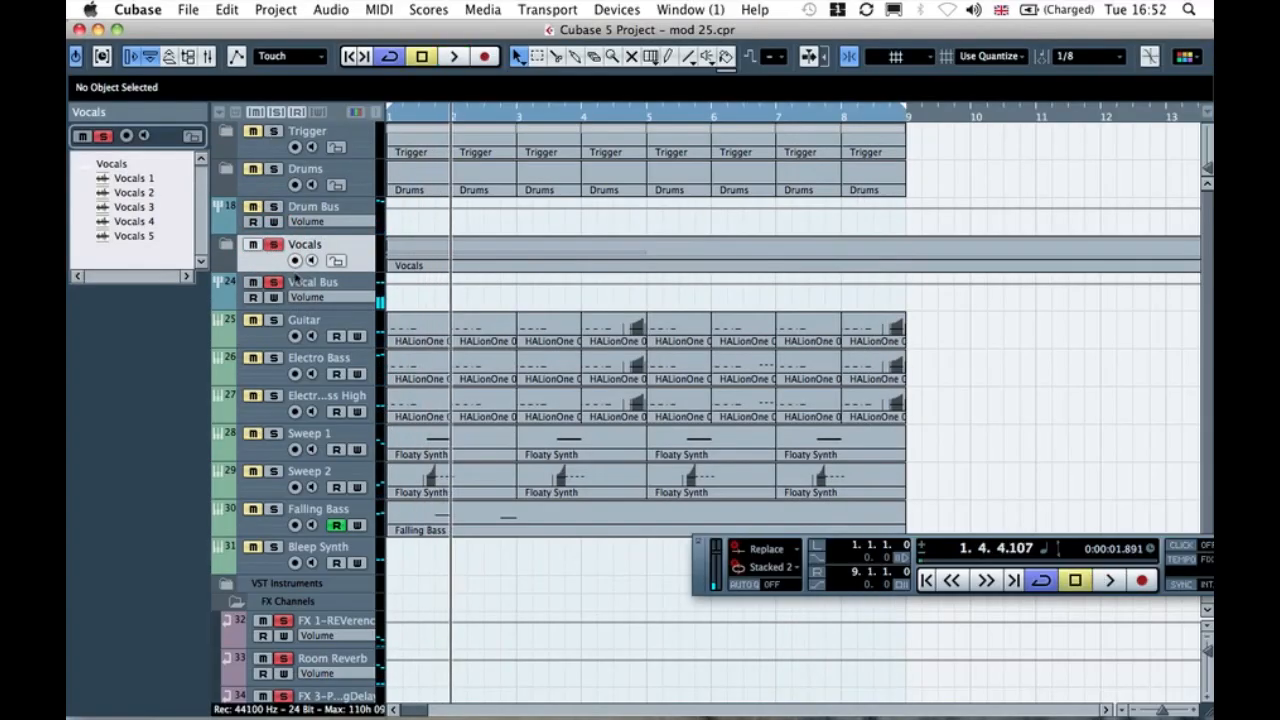
left_click(274, 134)
key("space")
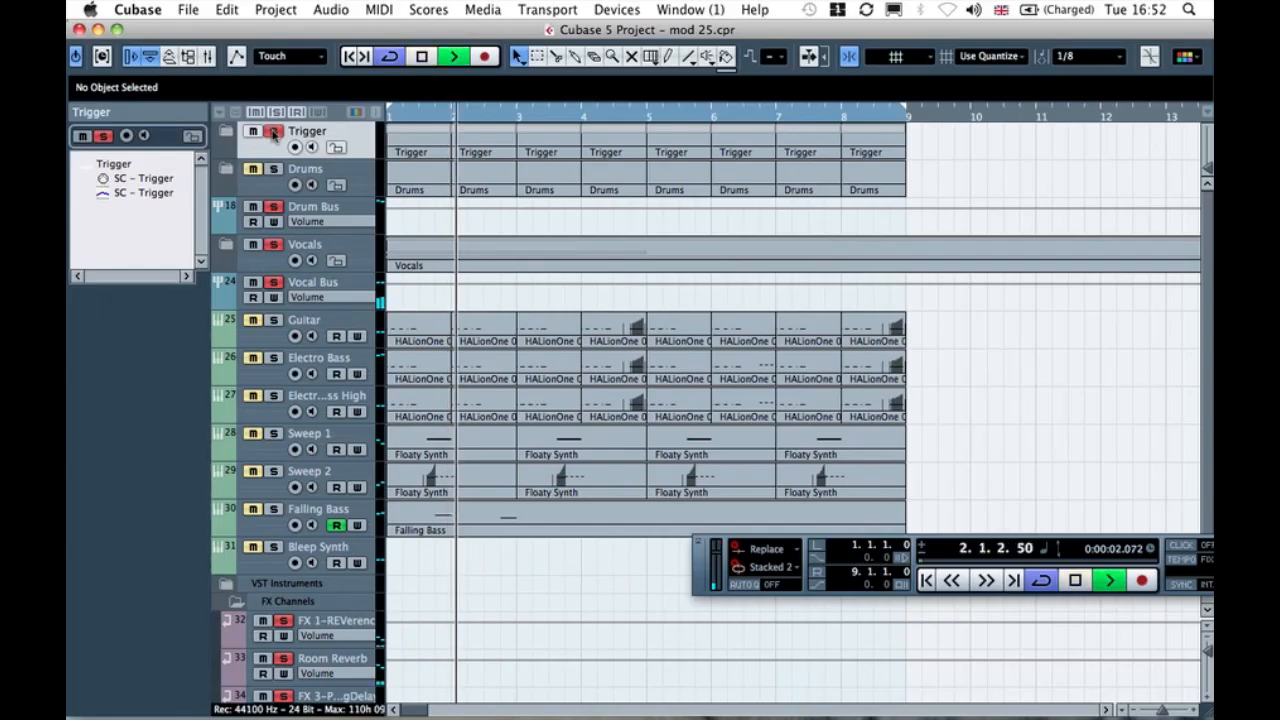
left_click(273, 244)
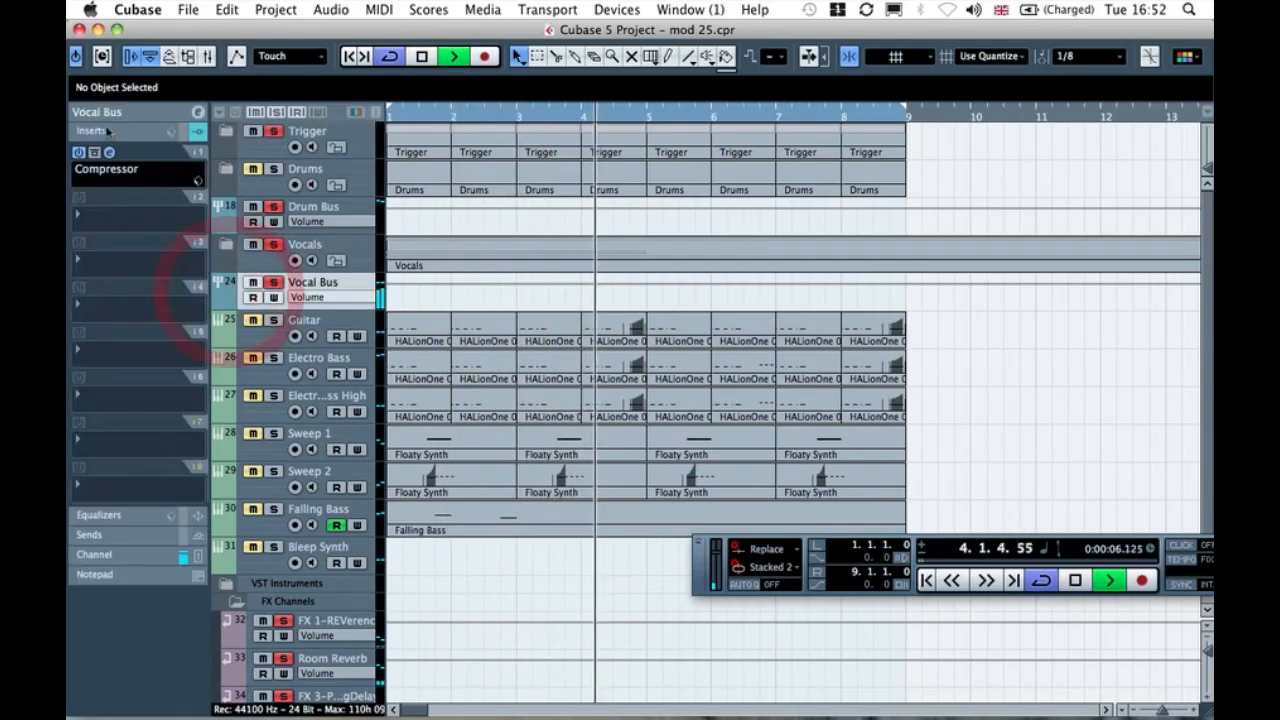
Step: Set the Vocal Bus compressor's ratio to 1.31 and release to 148, and resume playback
left_click(110, 155)
left_click(110, 153)
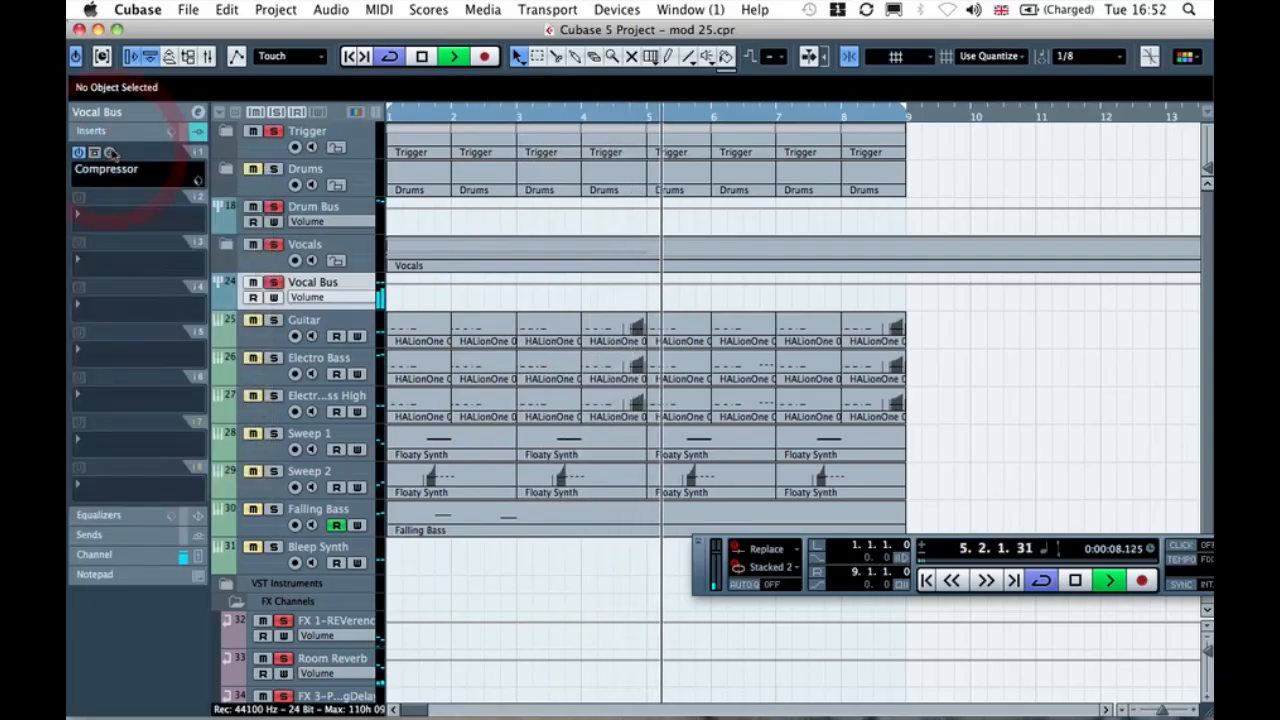
key("space")
left_click(110, 152)
left_click_drag(505, 352, 486, 346)
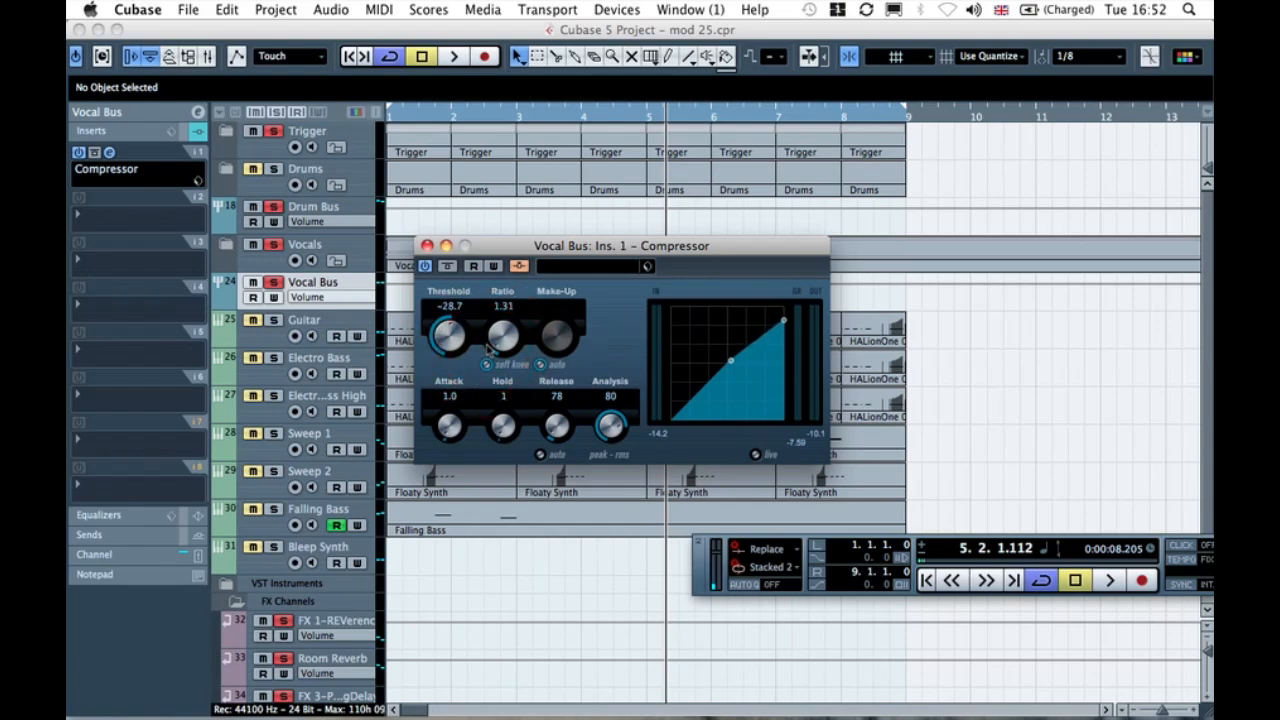
left_click_drag(546, 438, 535, 430)
key("space")
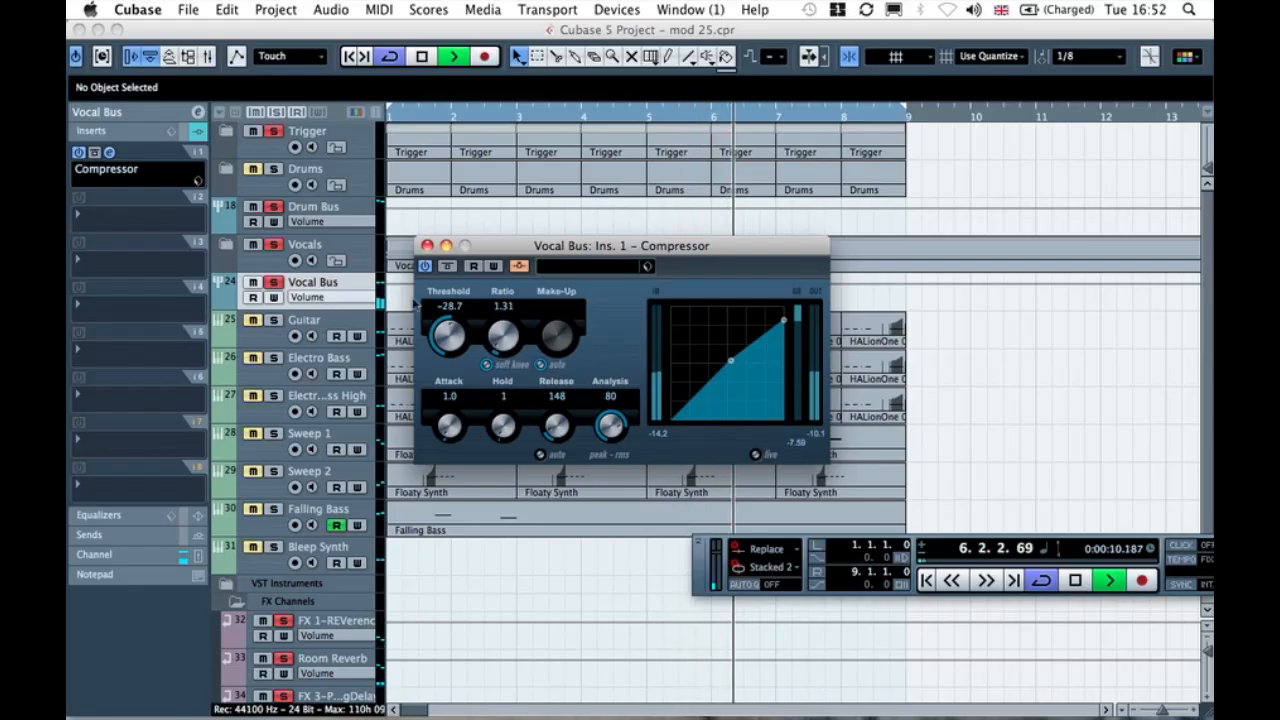
Step: Reduce the compressor ratio to 1.18 and take the Vocals and Trigger folders out of solo
left_click_drag(503, 336, 491, 347)
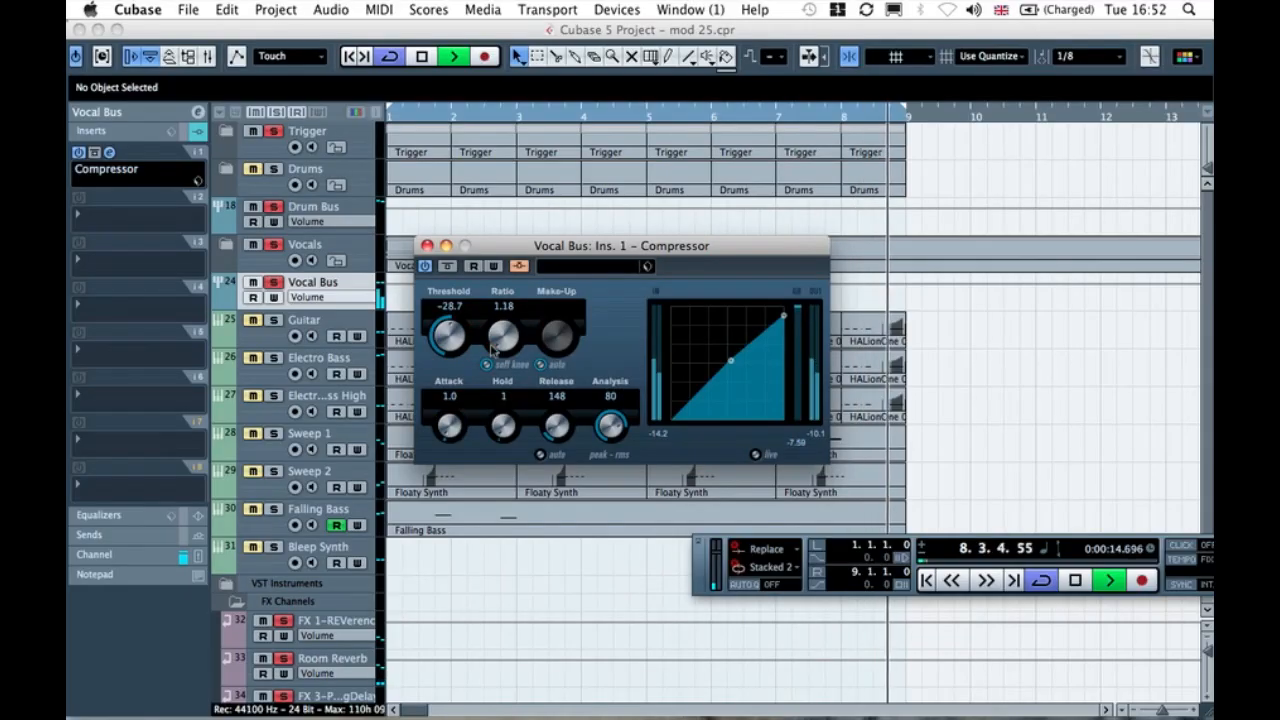
left_click(272, 244)
left_click(272, 131)
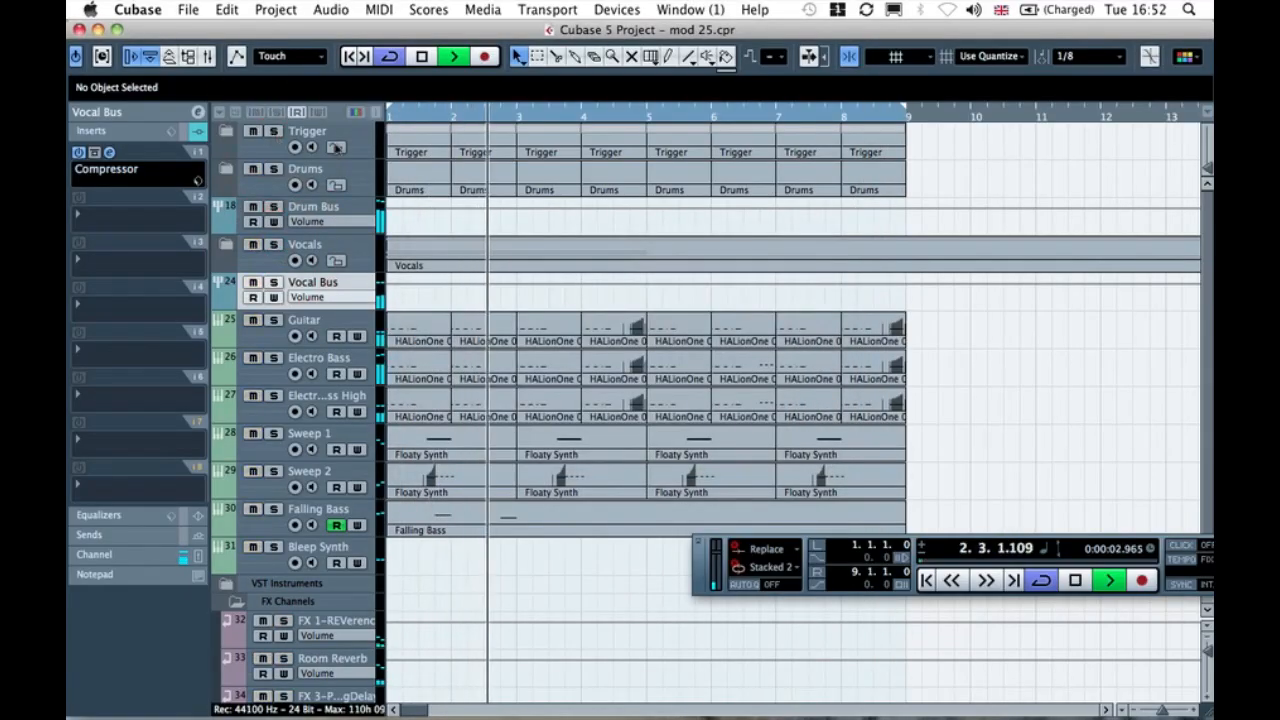
Step: Set the Vocal Bus compressor's ratio to 1.25 against the full mix, close the plug-in and stop playback
left_click_drag(389, 113, 372, 119)
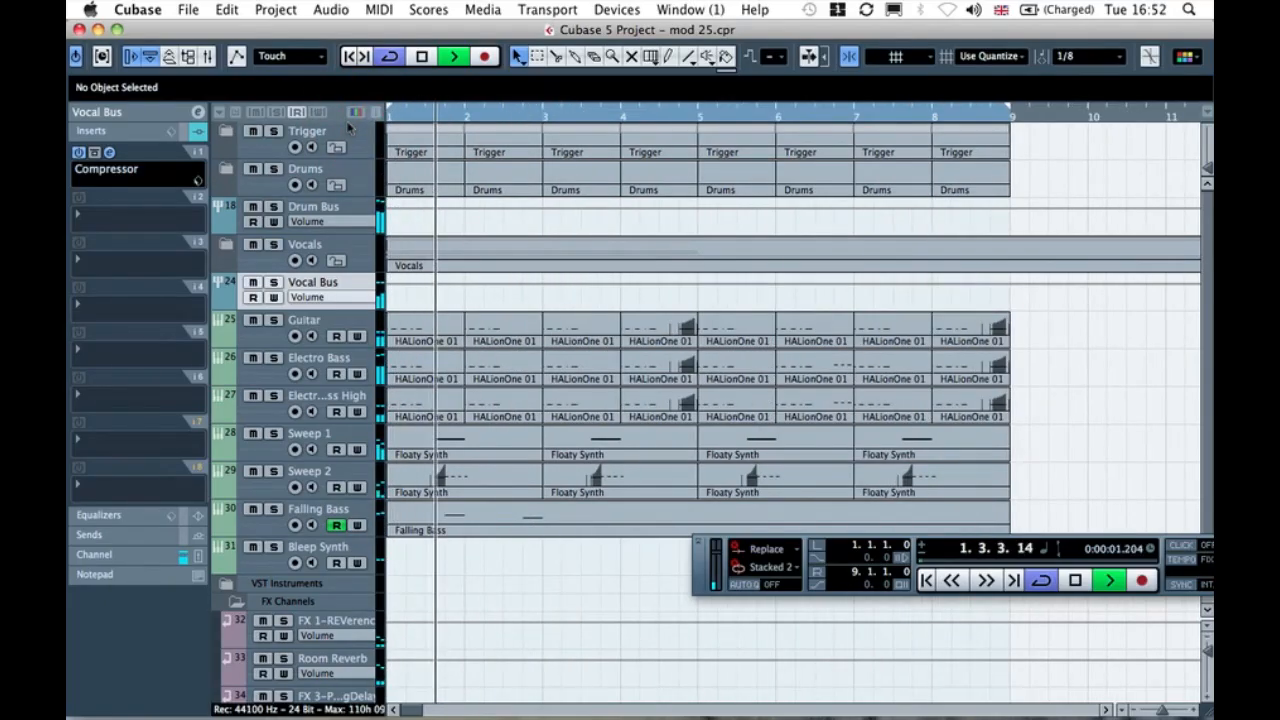
left_click(108, 152)
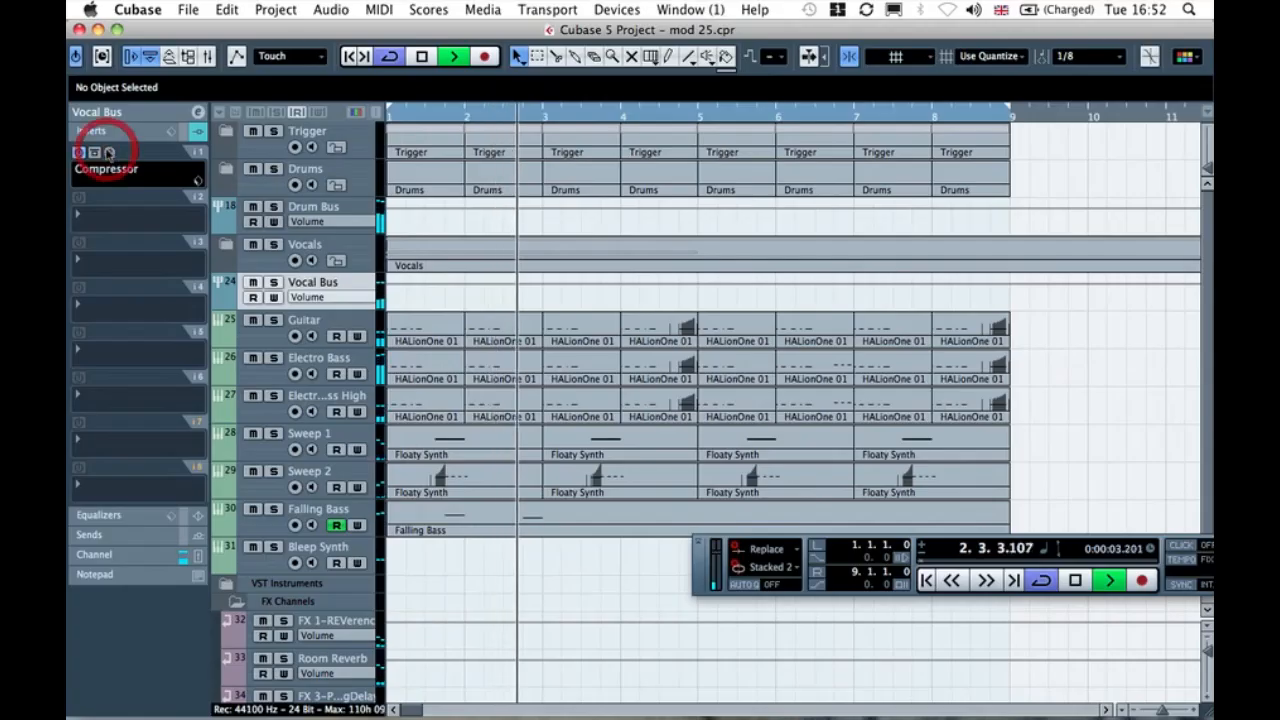
left_click_drag(494, 347, 495, 351)
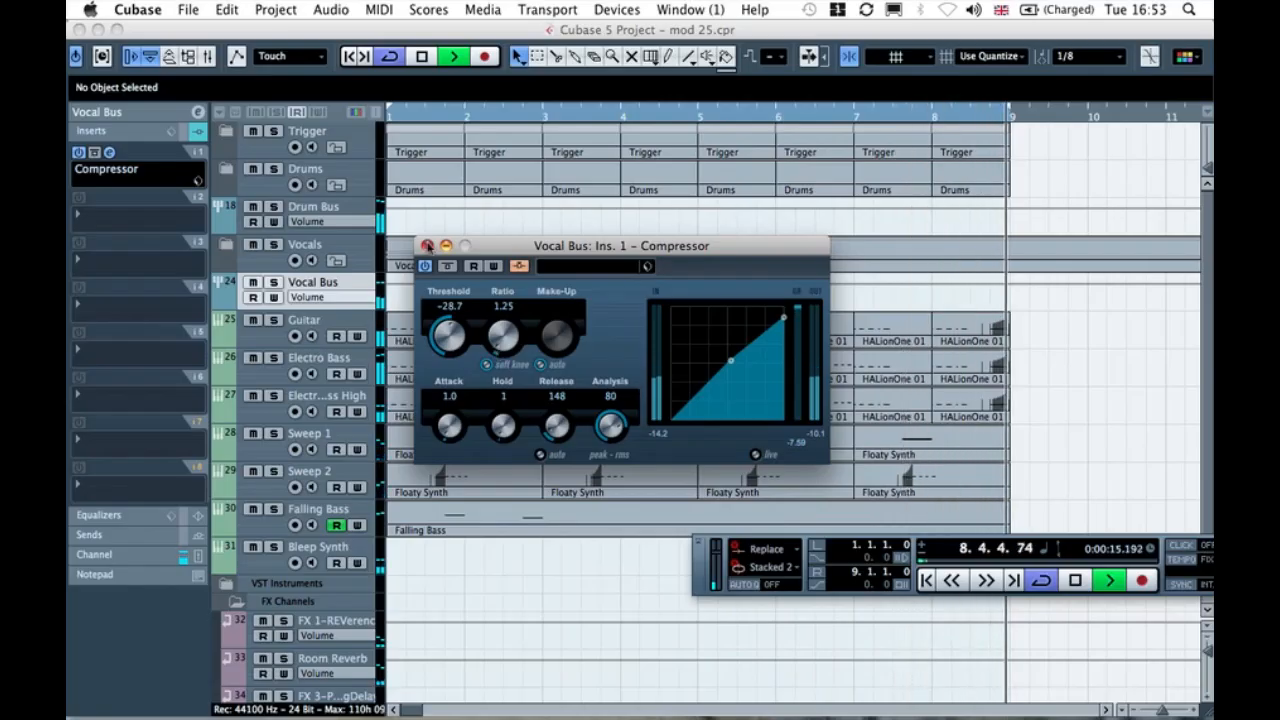
left_click(427, 245)
key("space")
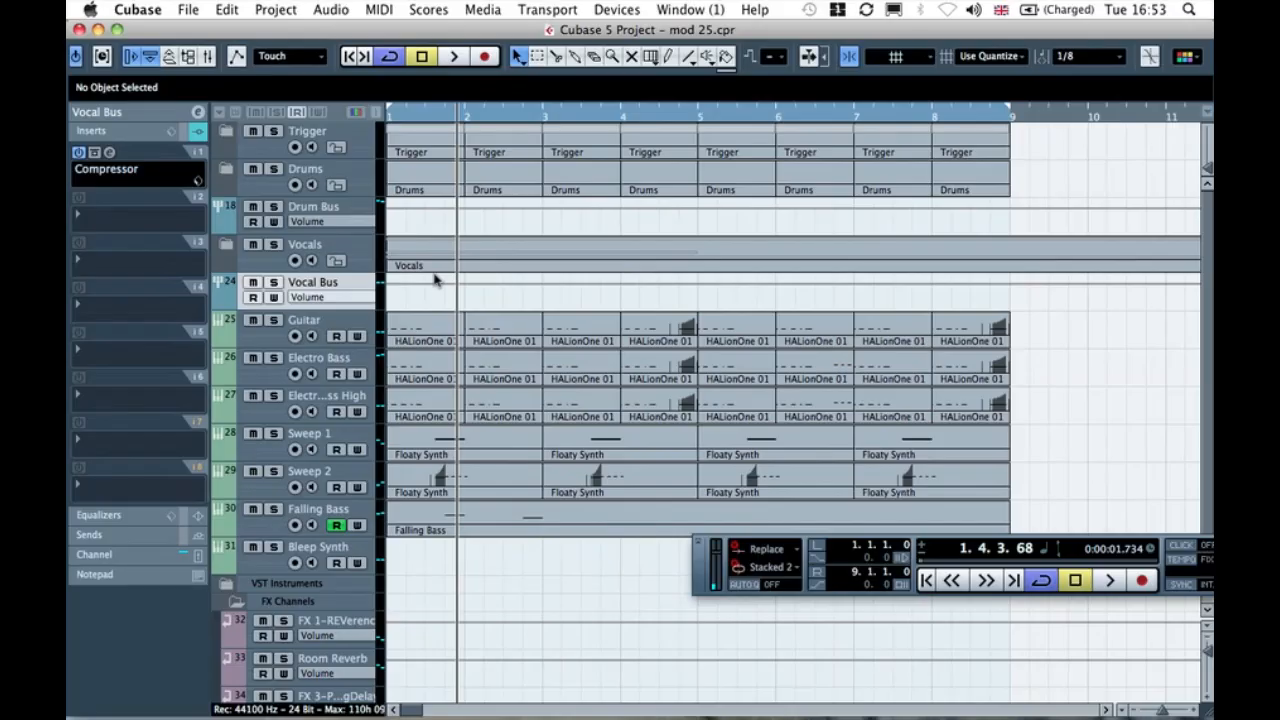
Step: Expand the Vocals folder and inspect the empty Vocals 2 and Vocals 3 tracks
left_click(227, 245)
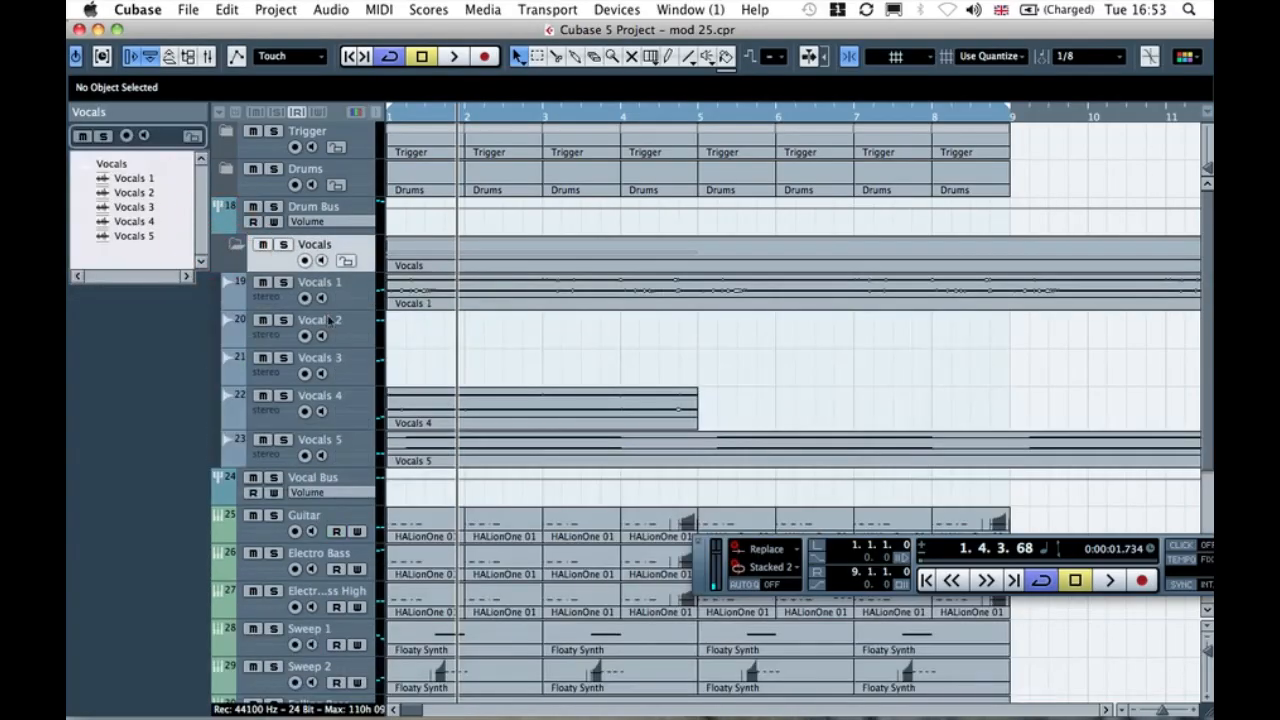
left_click(258, 341)
left_click(260, 380)
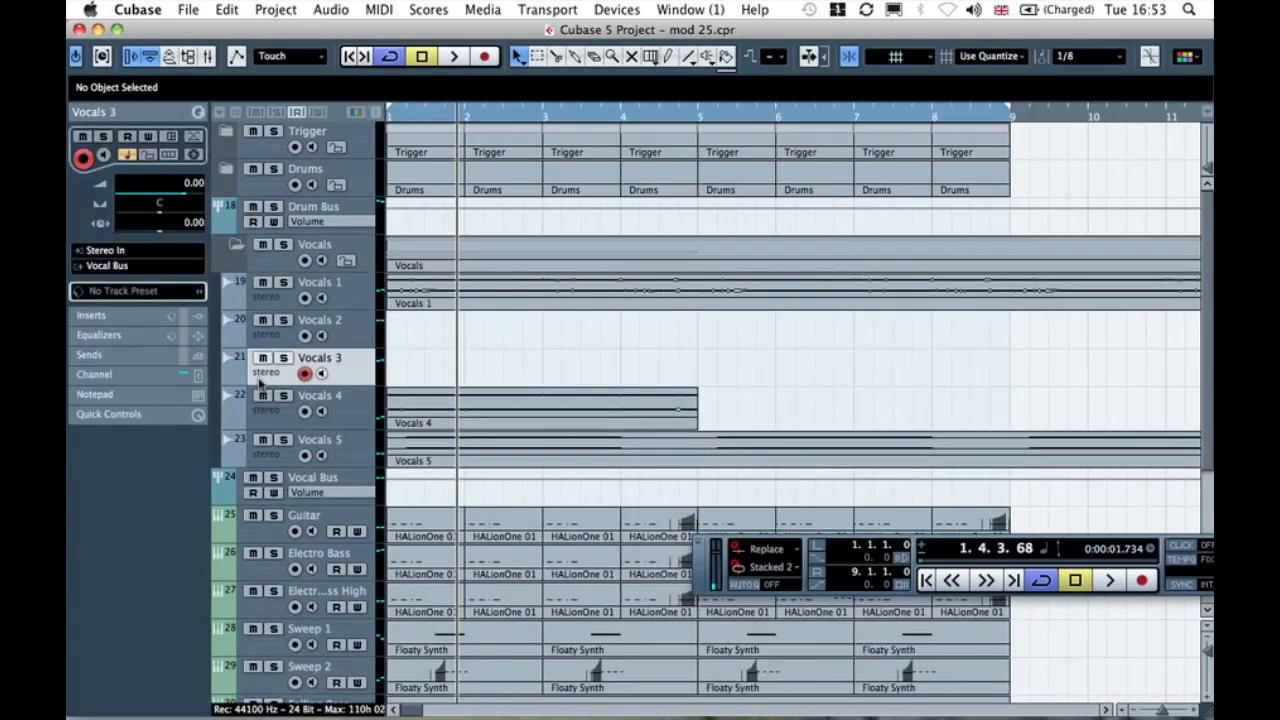
left_click(268, 338)
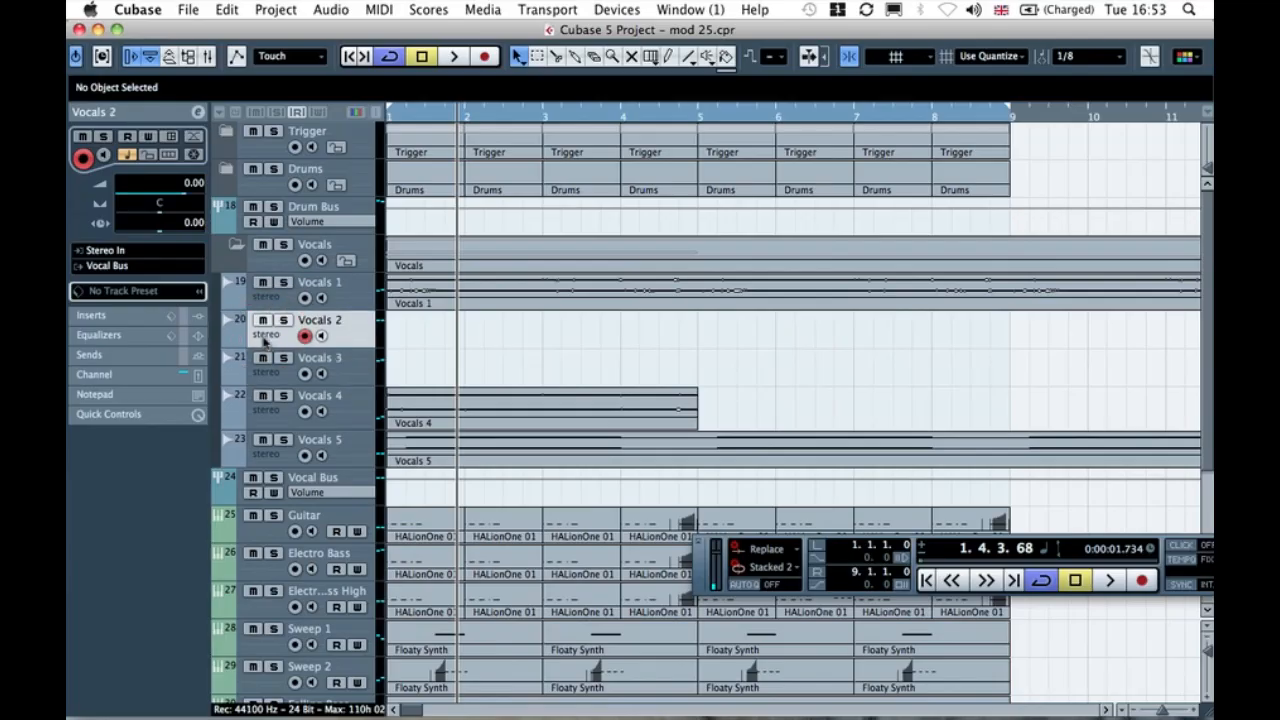
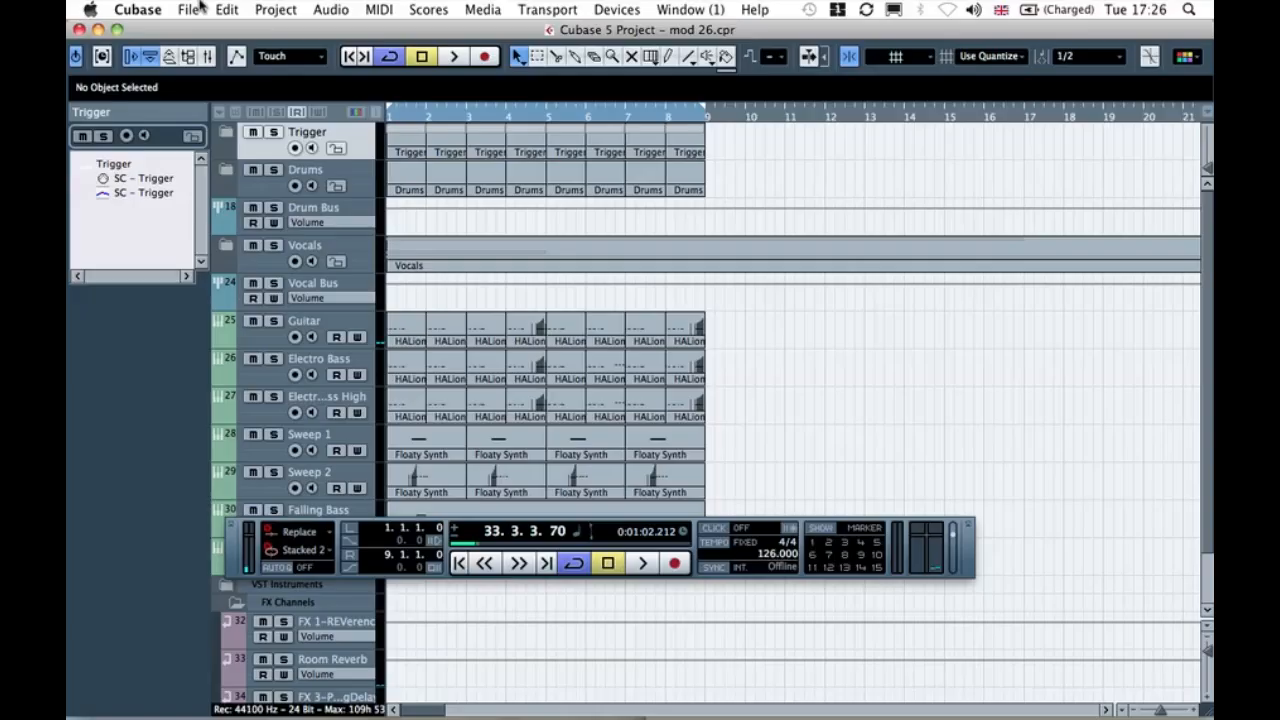
Step: Open the project Electro Arrangement.cpr from the arranger folder of the Sample Pack on the Desktop and activate it
left_click(189, 9)
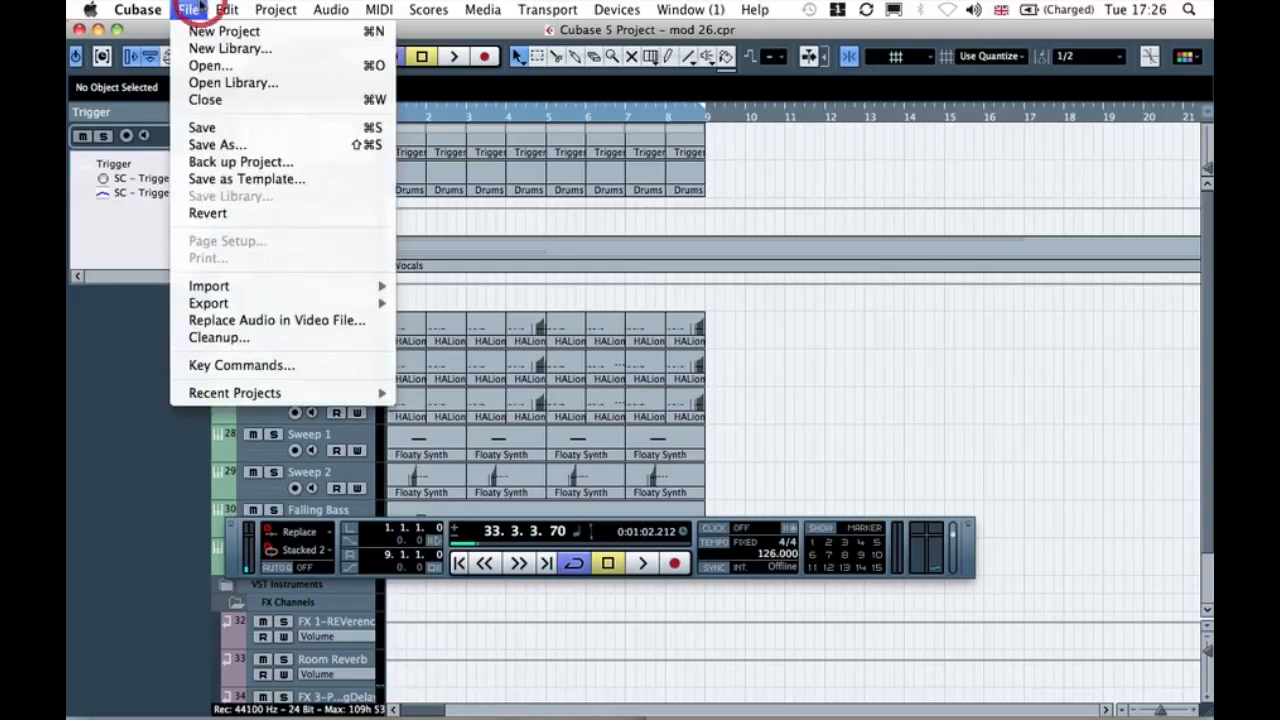
left_click(204, 64)
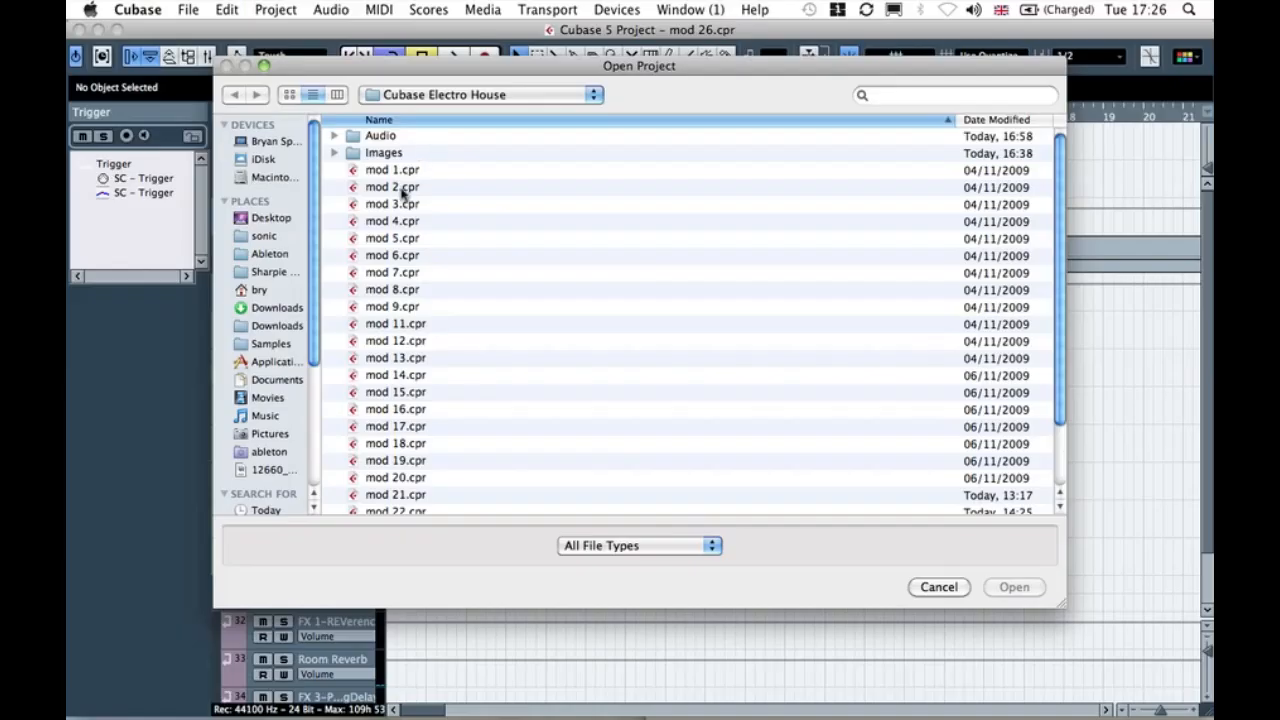
left_click(272, 222)
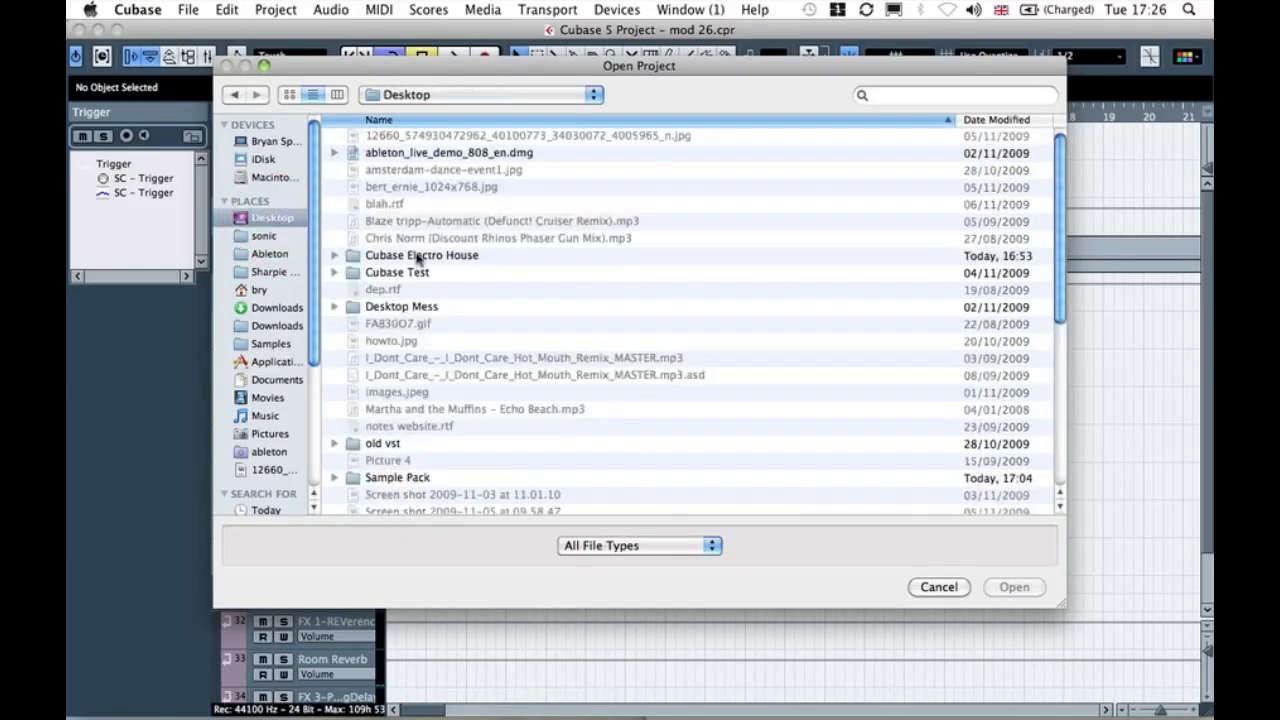
scroll(424, 265, "down", 10)
double_click(378, 164)
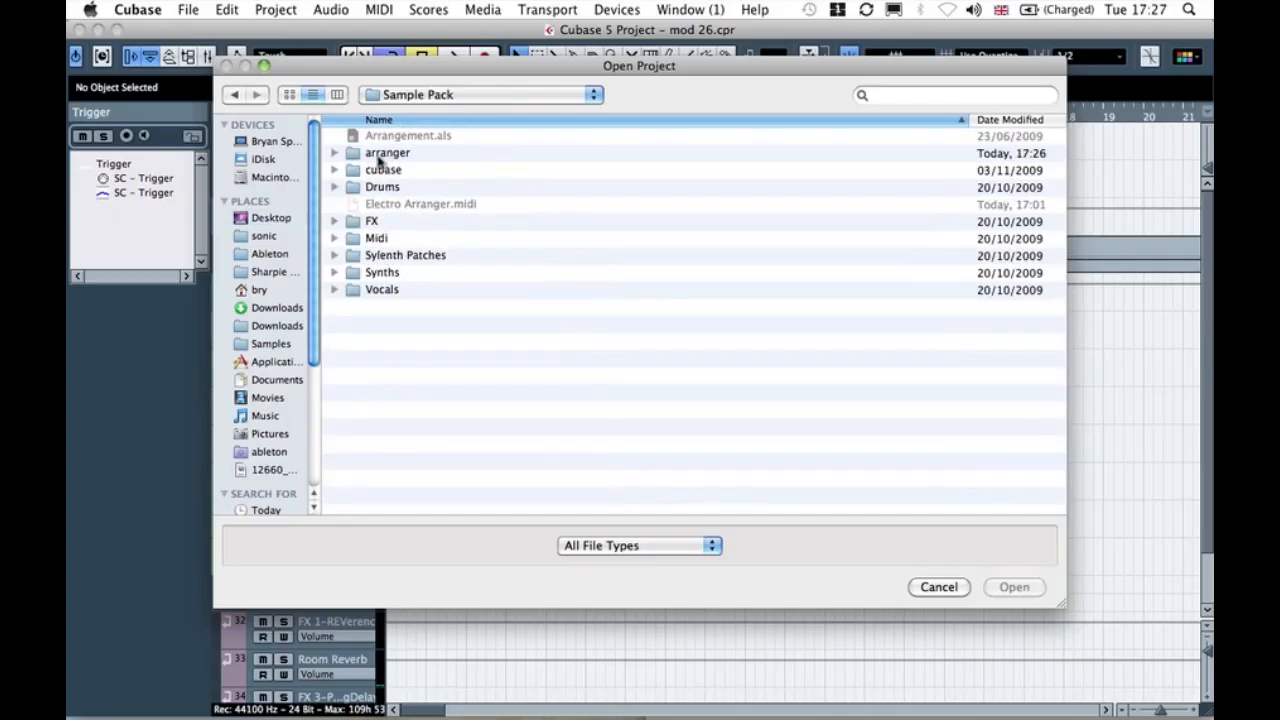
double_click(366, 154)
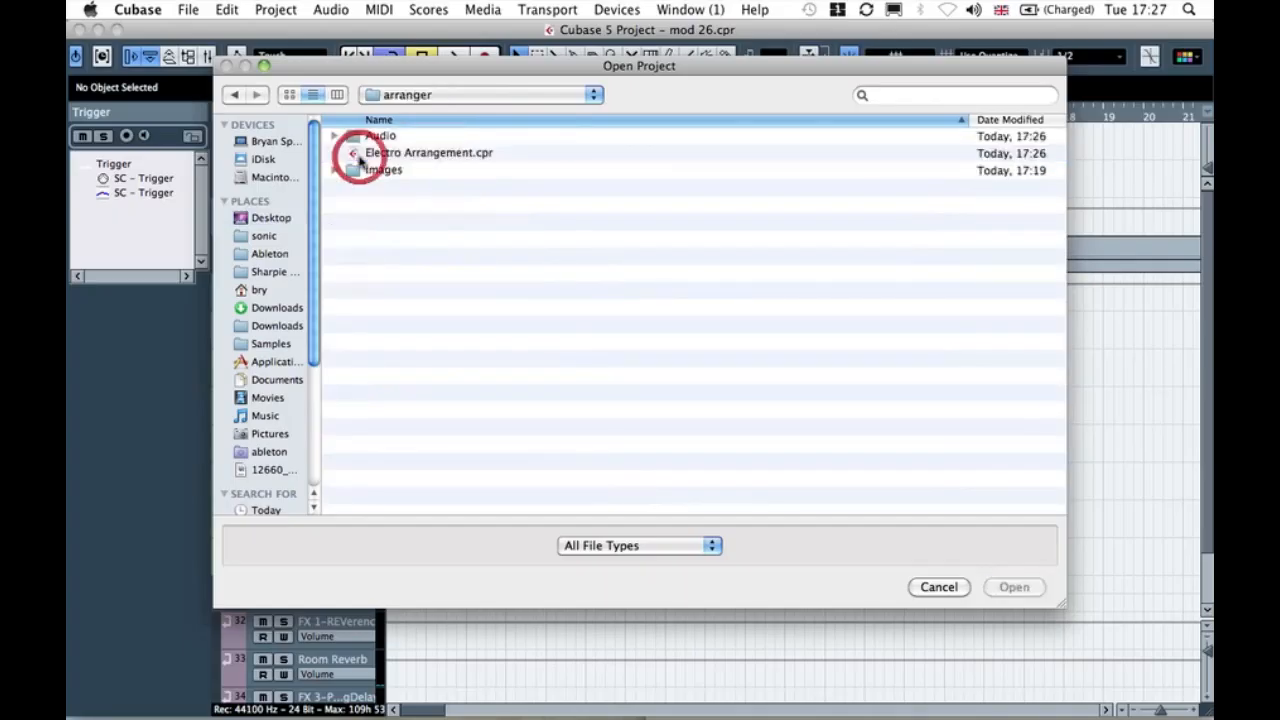
left_click(402, 155)
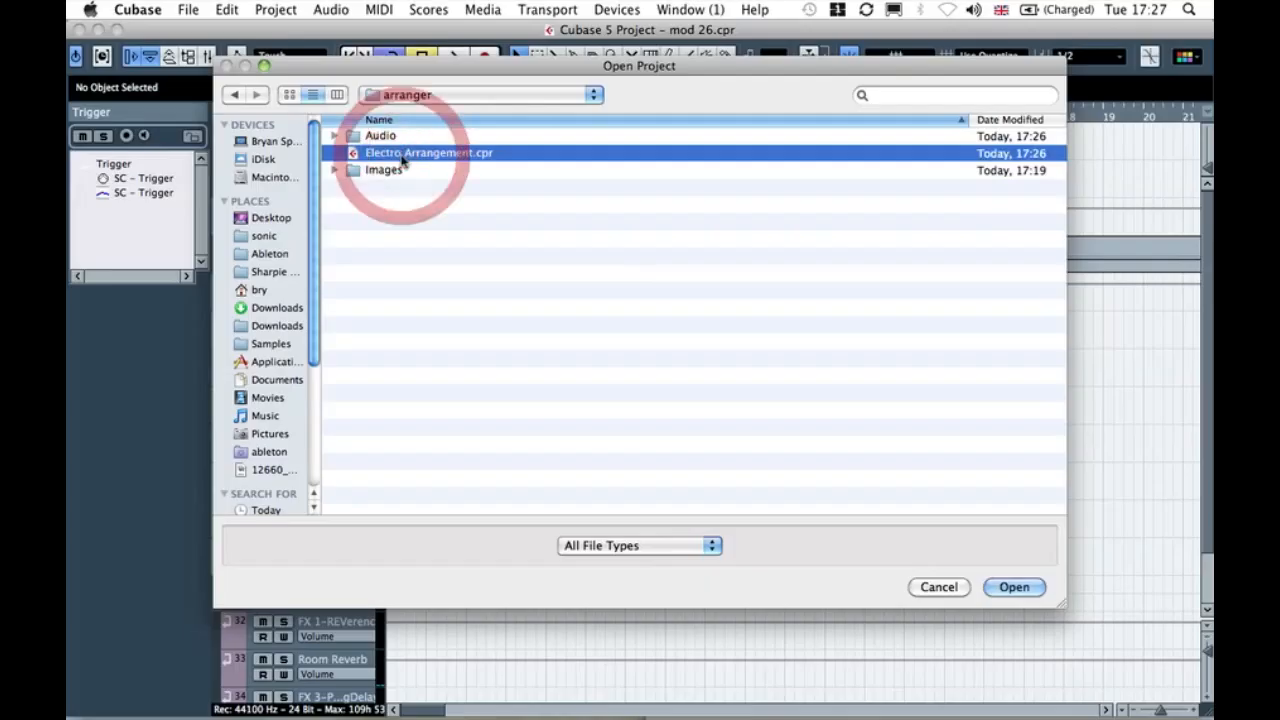
left_click(1014, 587)
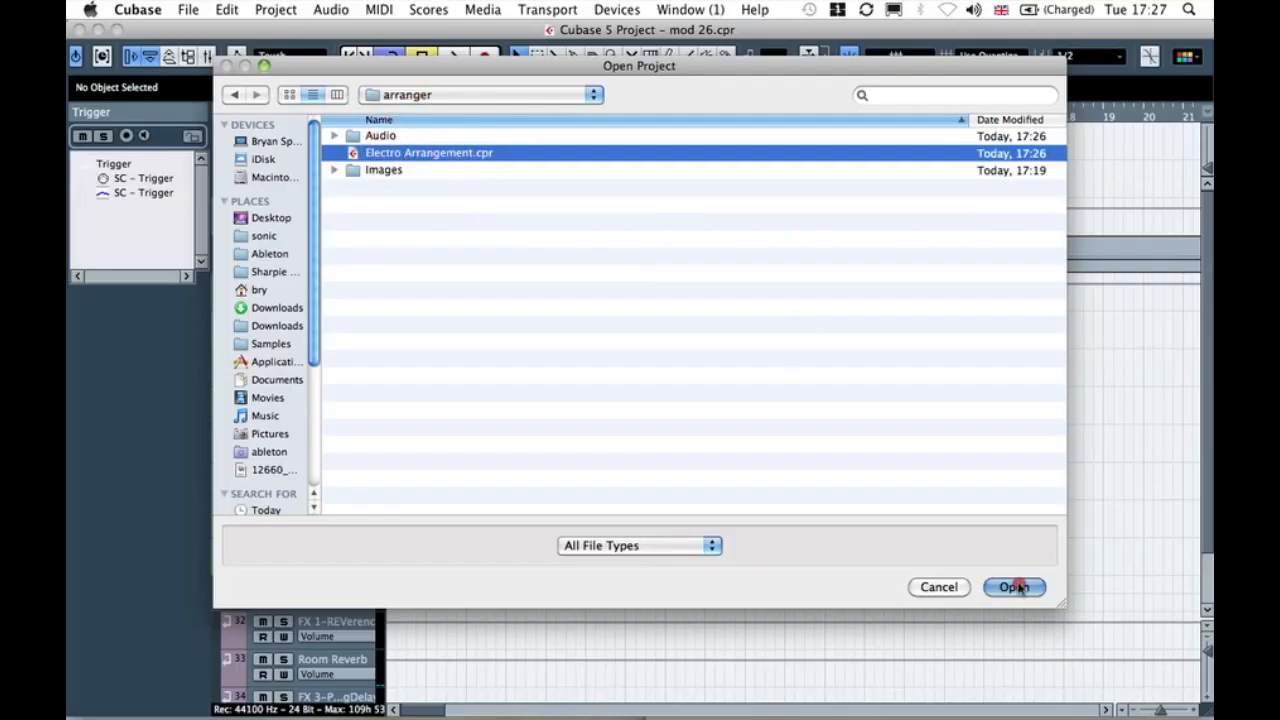
left_click(729, 426)
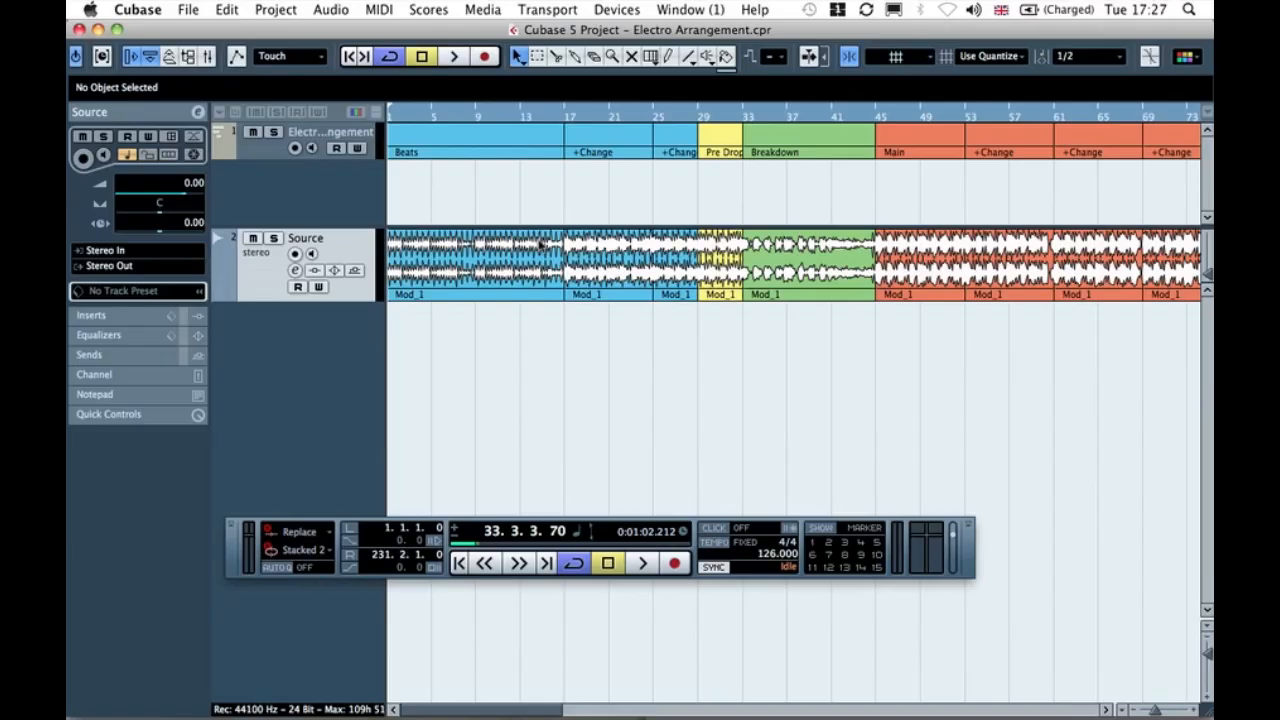
Step: Examine the colour-coded sections of the whole arrangement and the matching Source audio, including the opening sections close up
key("g")
key("g")
key("g")
key("g")
key("g")
key("g")
key("g")
key("g")
key("h")
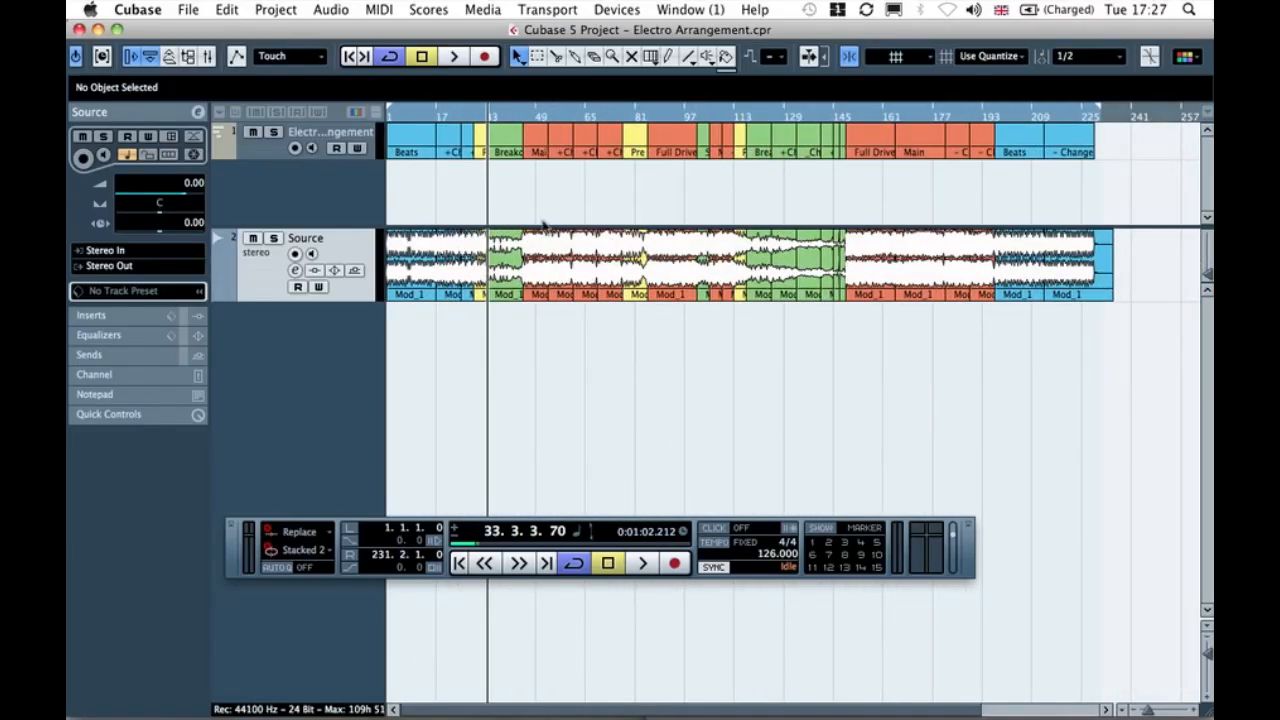
left_click(548, 336)
left_click(451, 336)
key("h")
key("h")
key("h")
key("h")
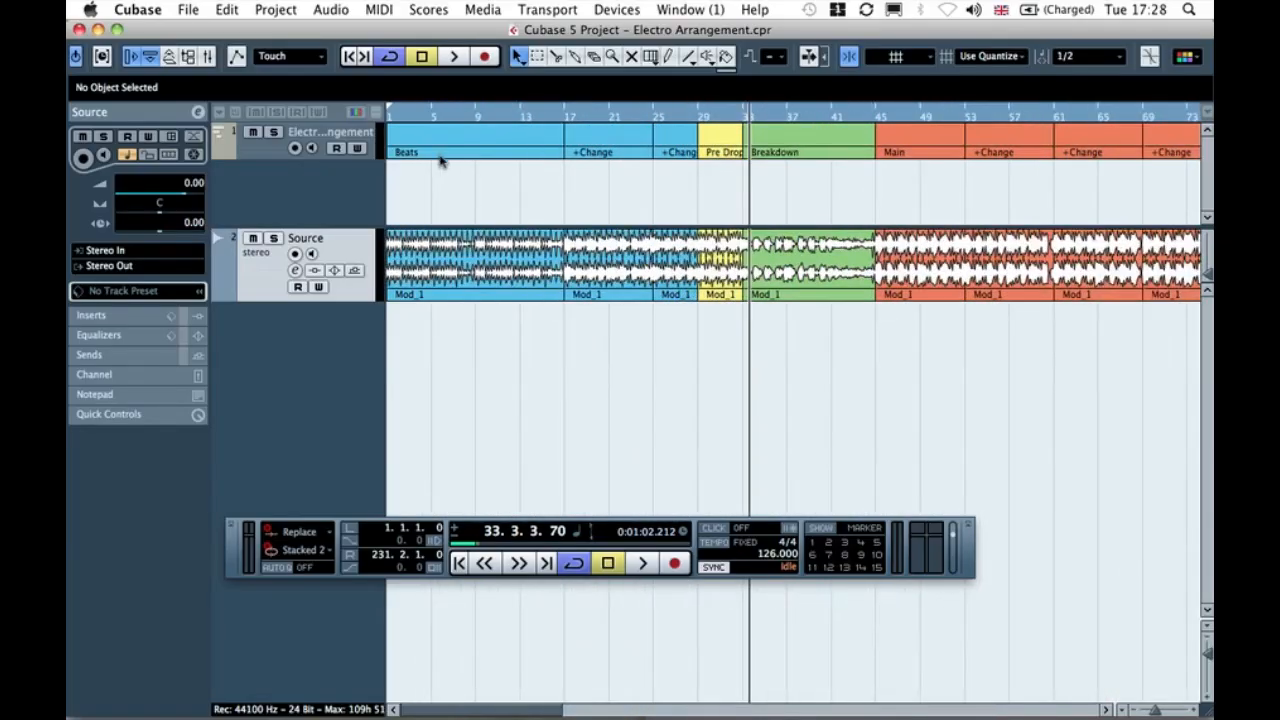
Step: Lower the system volume and play the reference arrangement from inside the first Beats section
key("XF86AudioLowerVolume")
key("XF86AudioLowerVolume")
key("XF86AudioLowerVolume")
left_click(437, 122)
key("space")
left_click(487, 317)
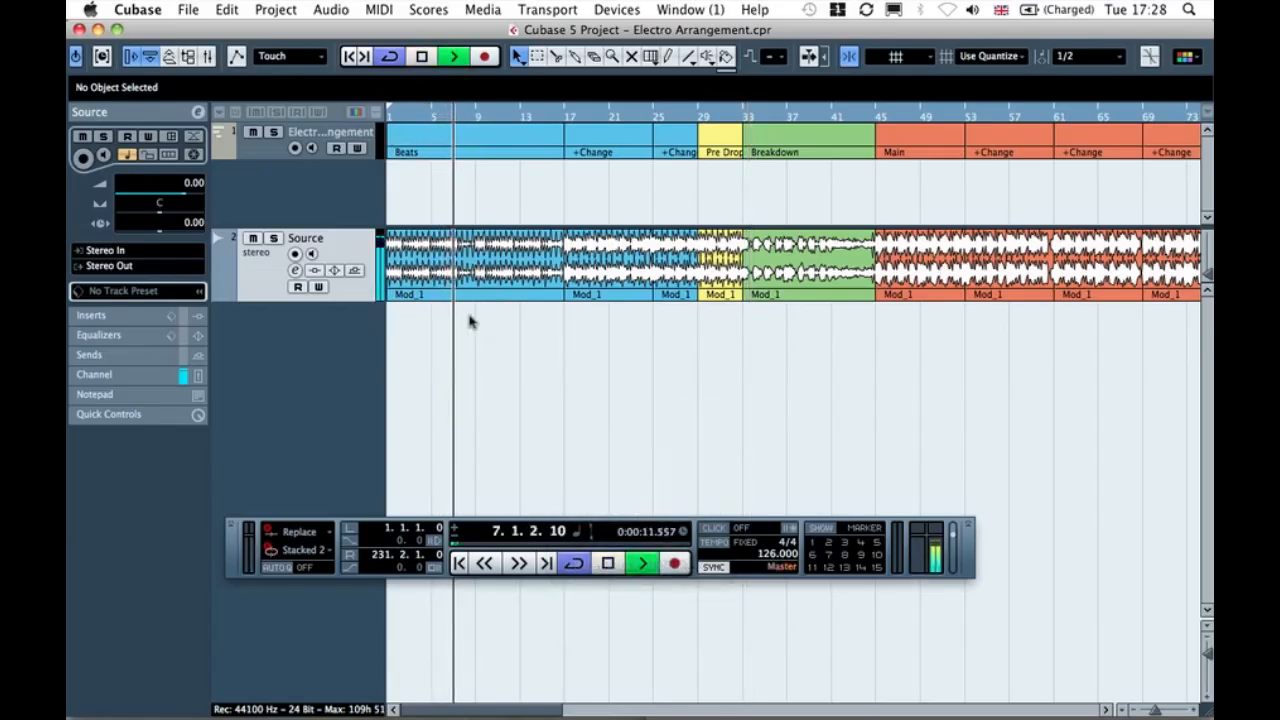
Step: Stop playback, choose the Split tool and set the grid quantize value to 1/1 for the Source audio
key("space")
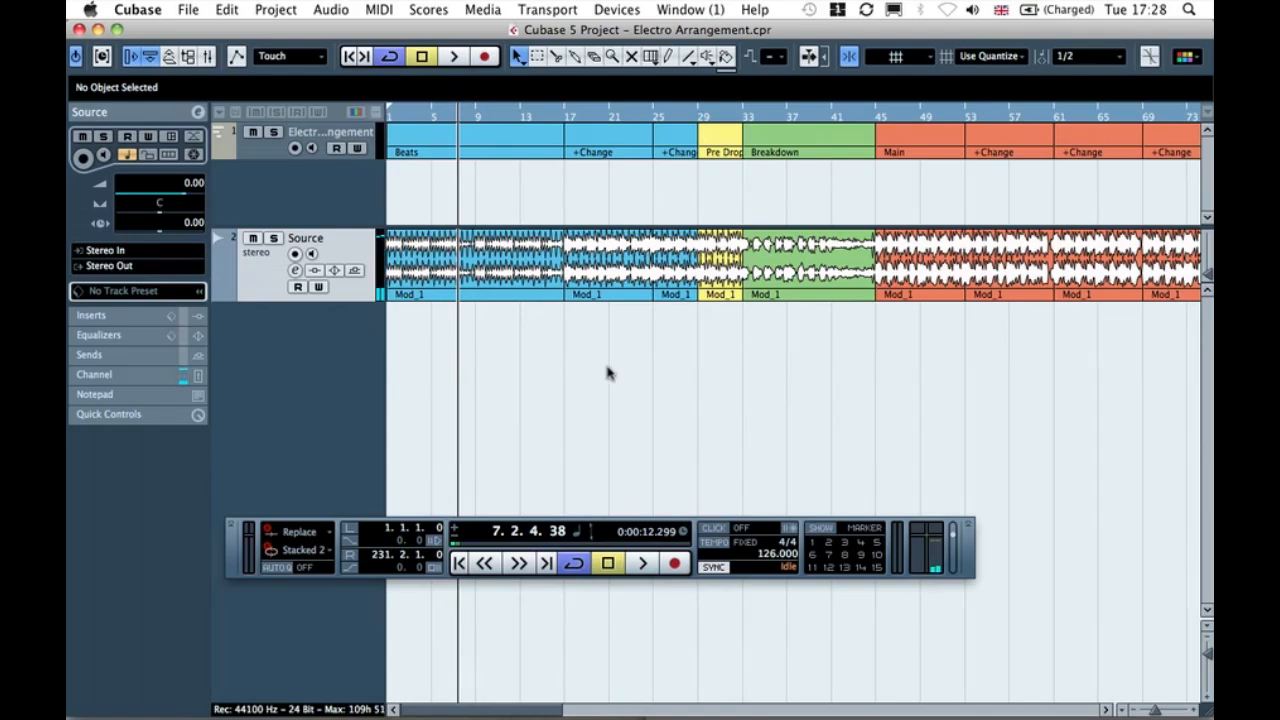
key("3")
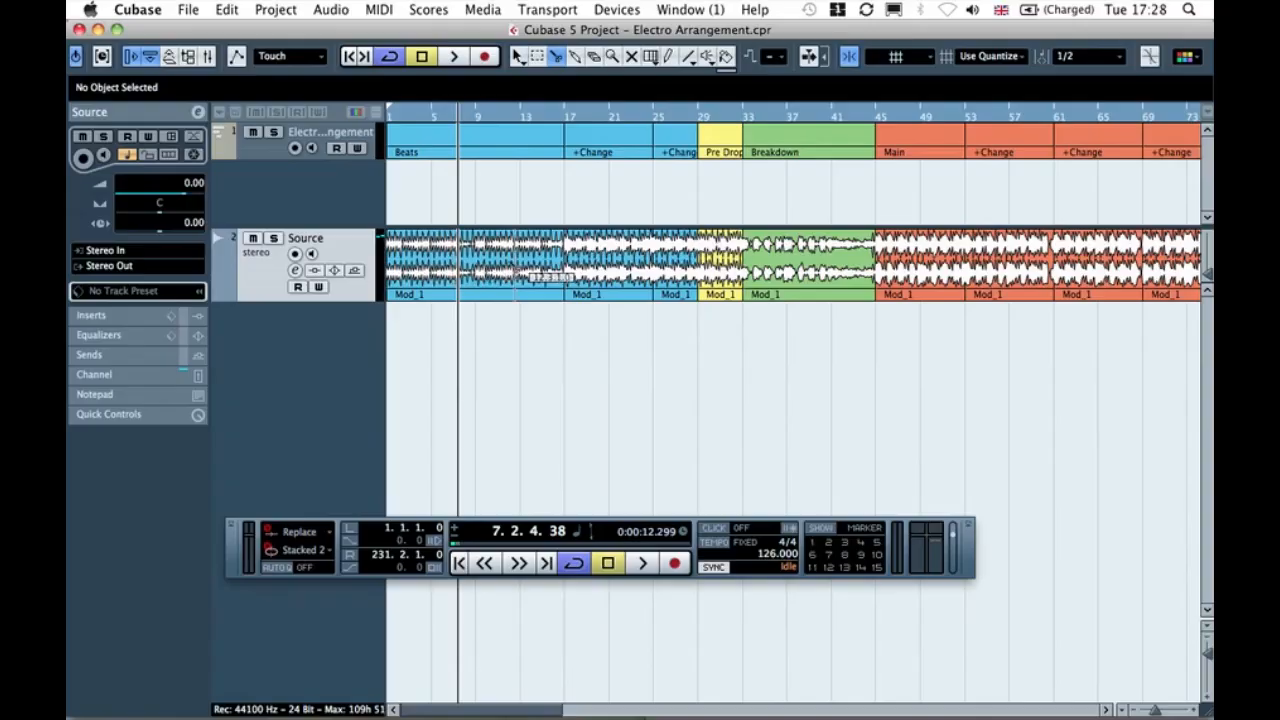
left_click(1088, 56)
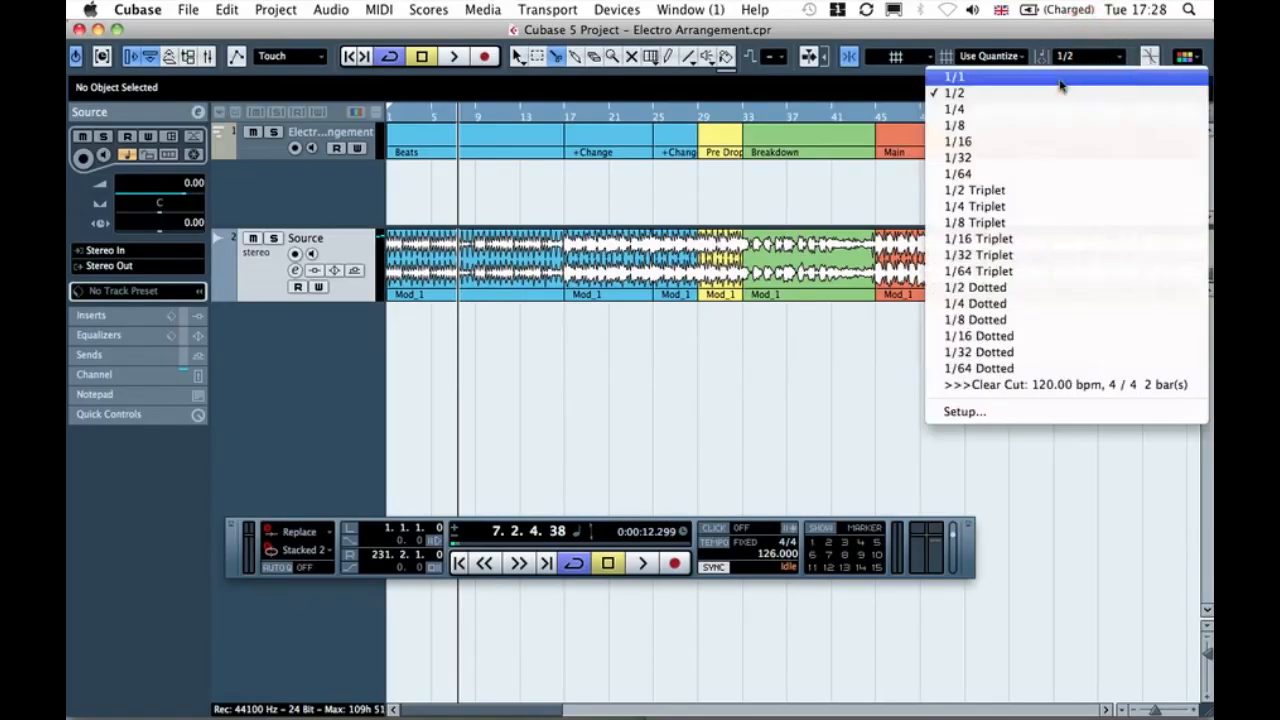
left_click(1061, 85)
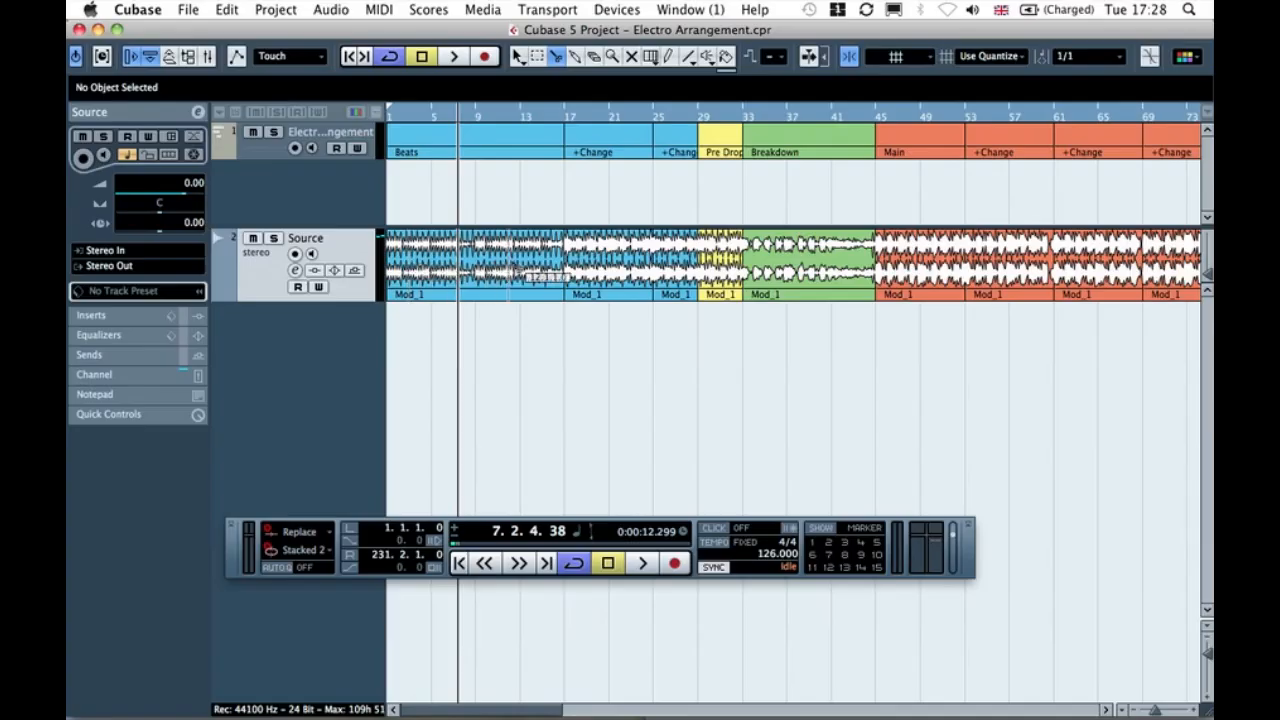
left_click(449, 262)
left_click(500, 263)
left_click(532, 265)
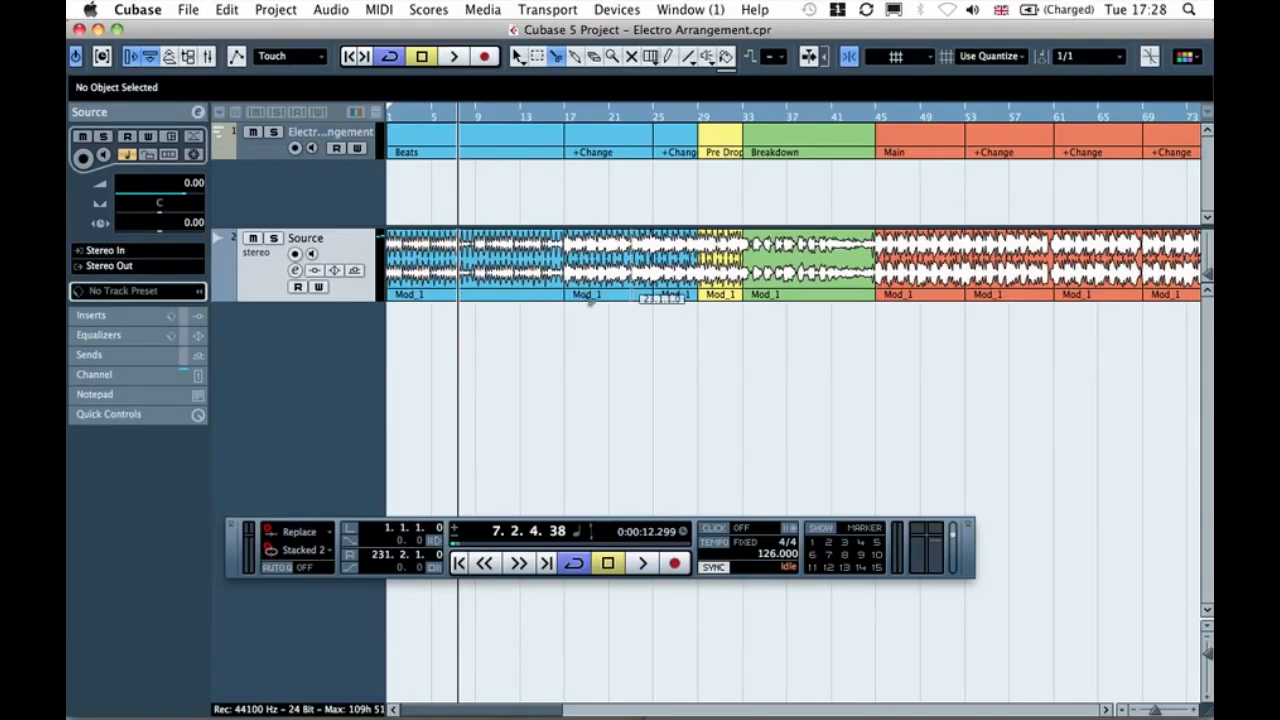
Step: Audition the transitions into the changes at bars 17 and 25 and the Pre Drop at bar 29, then stop playback
key("space")
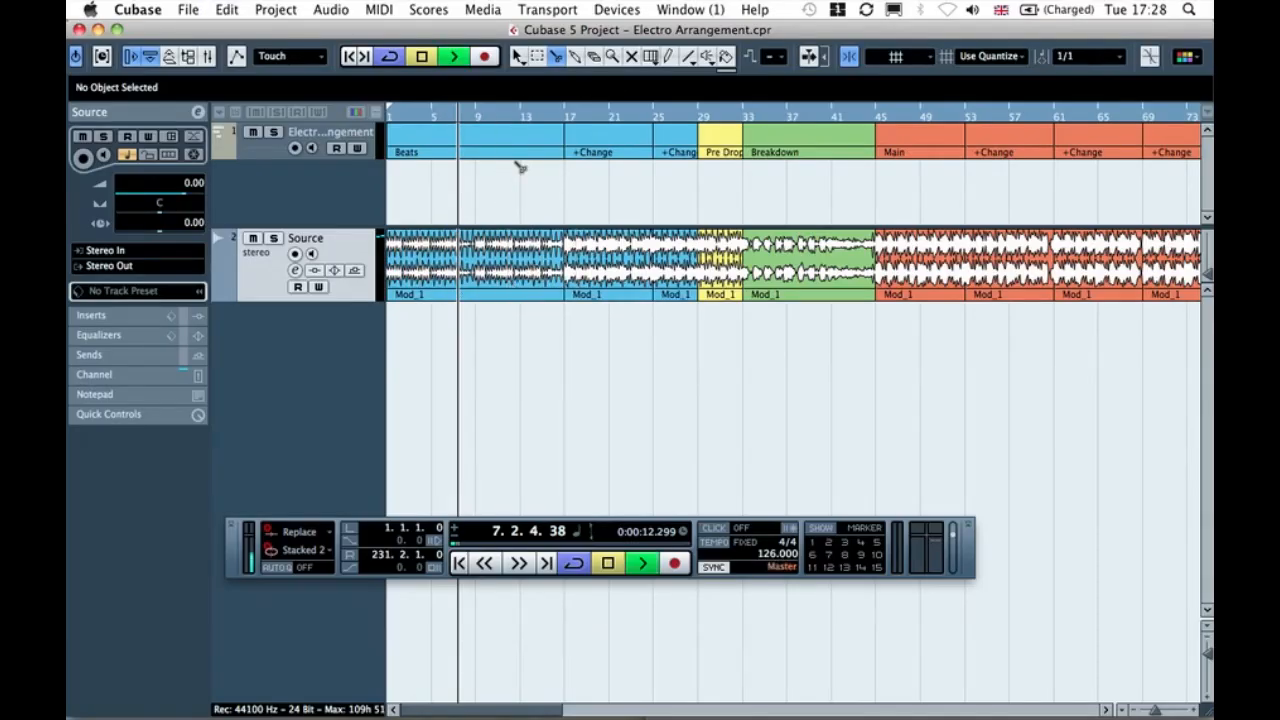
left_click(545, 108)
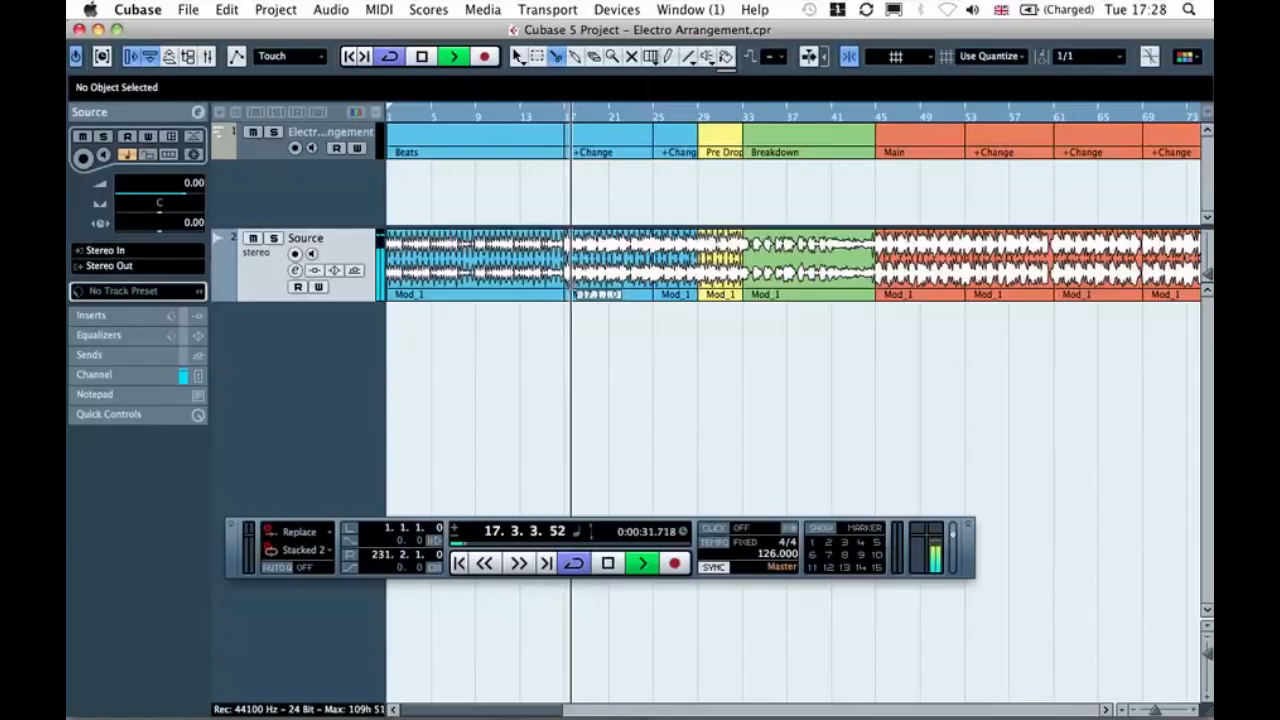
left_click(645, 108)
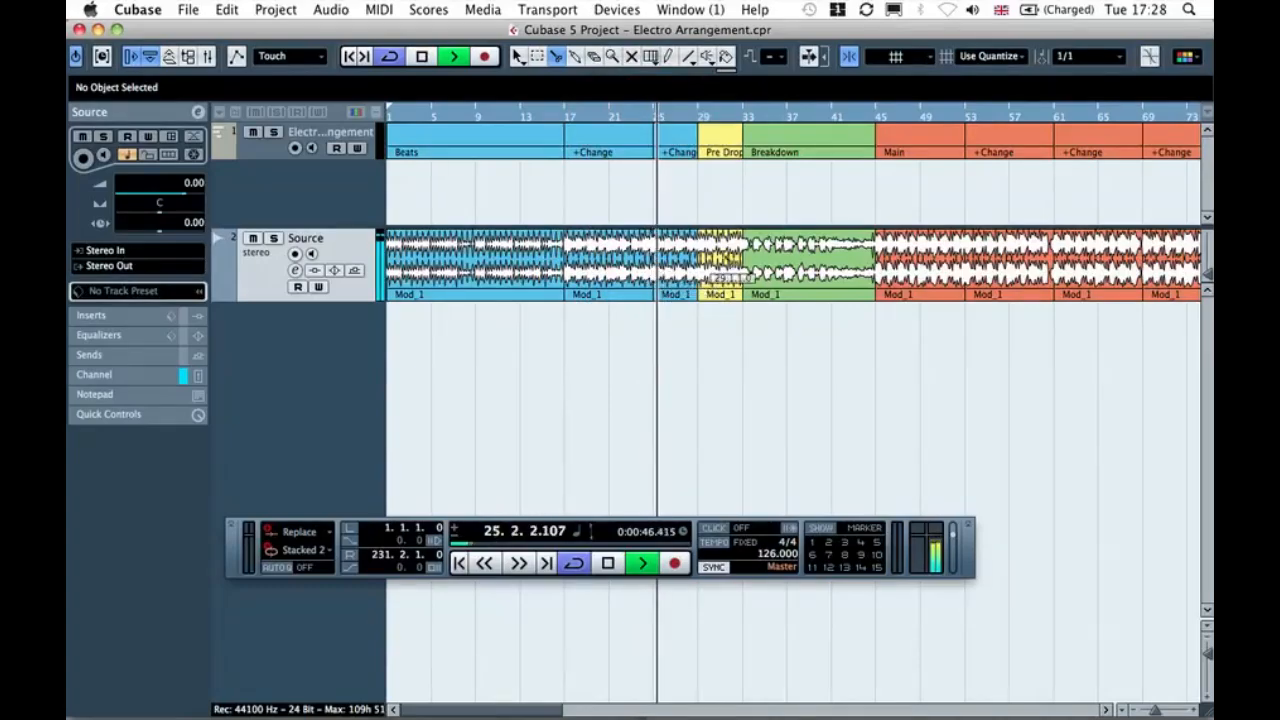
left_click(694, 115)
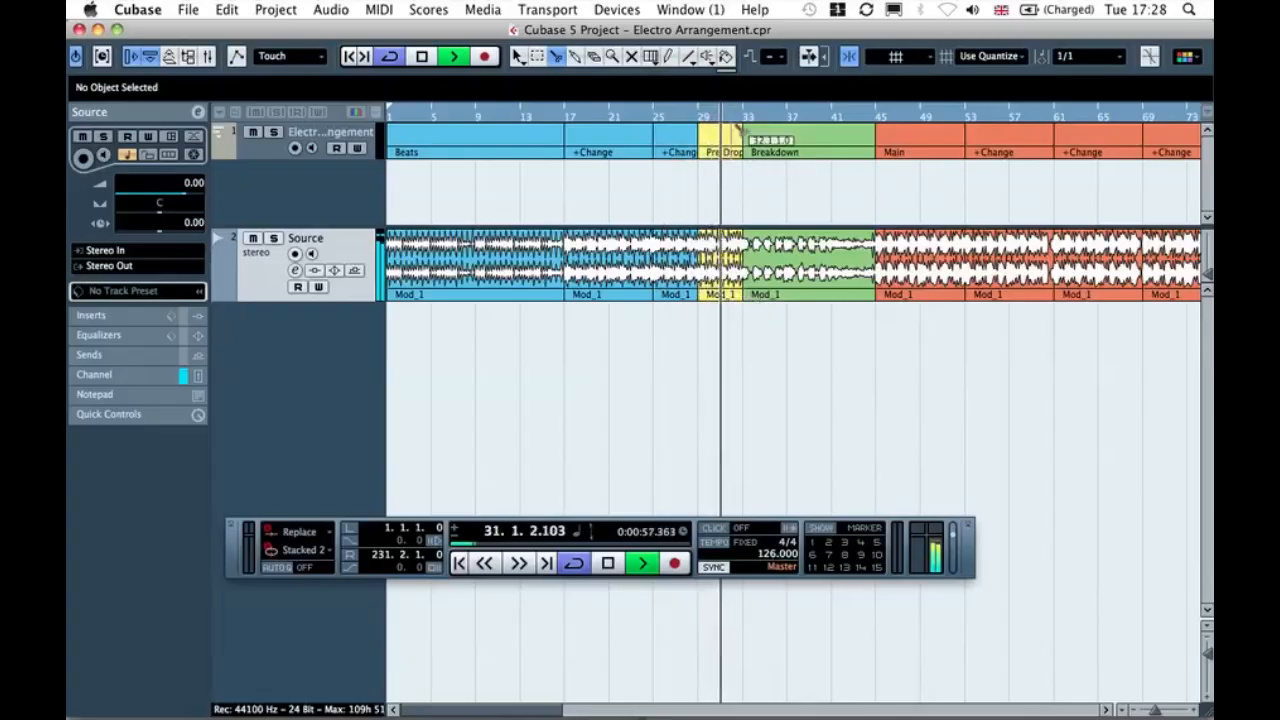
key("space")
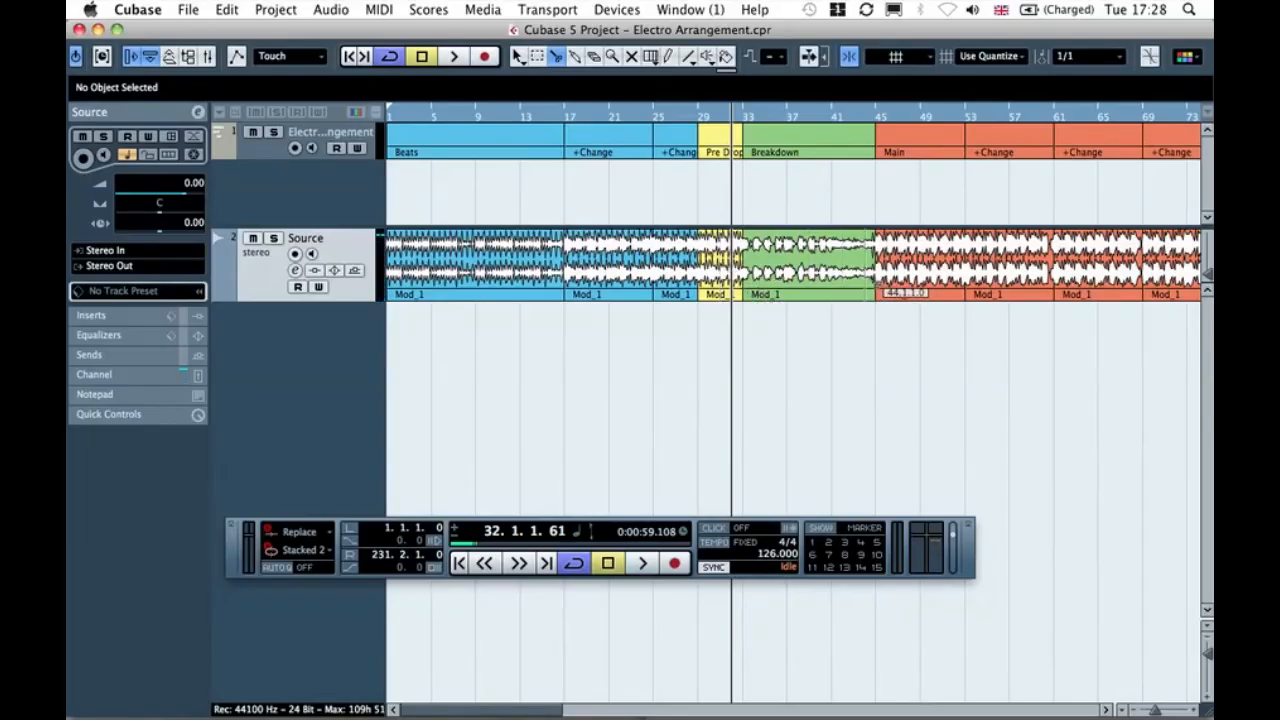
Step: Audition the Pre Drop from bar 77 and its ending from bar 84 into the Full Drive section
scroll(876, 289, "right", 5)
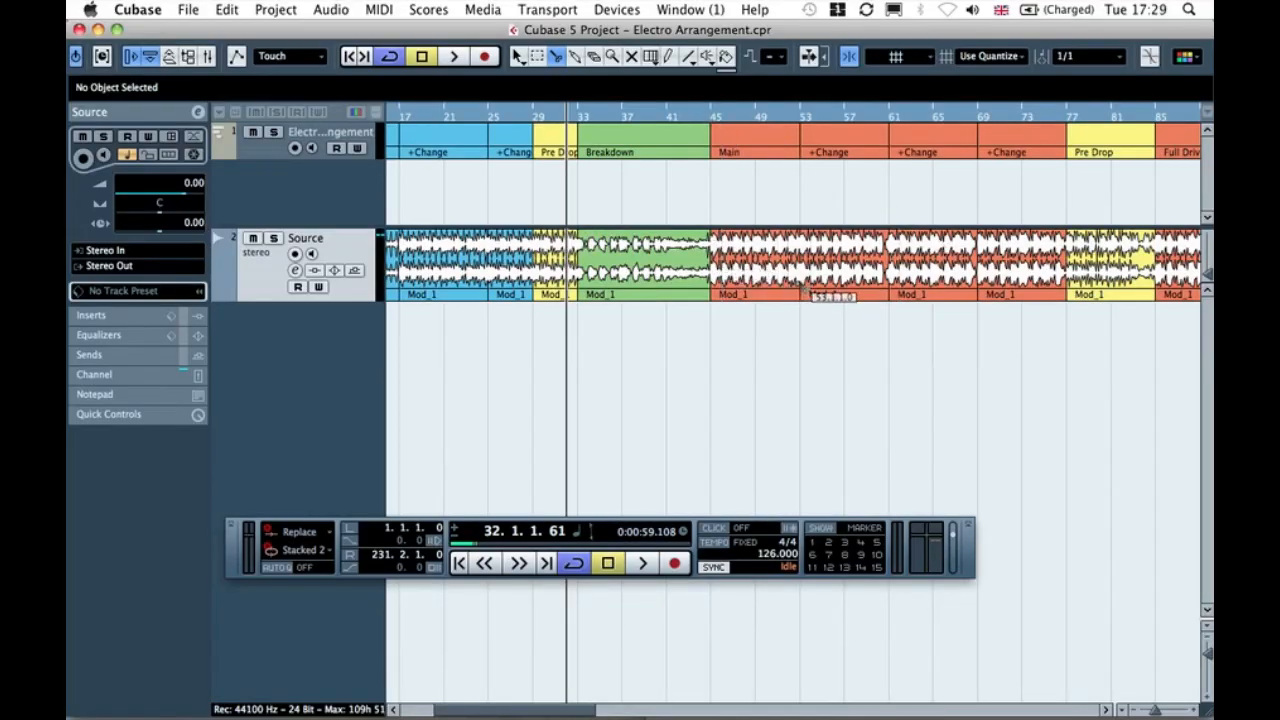
scroll(808, 288, "right", 5)
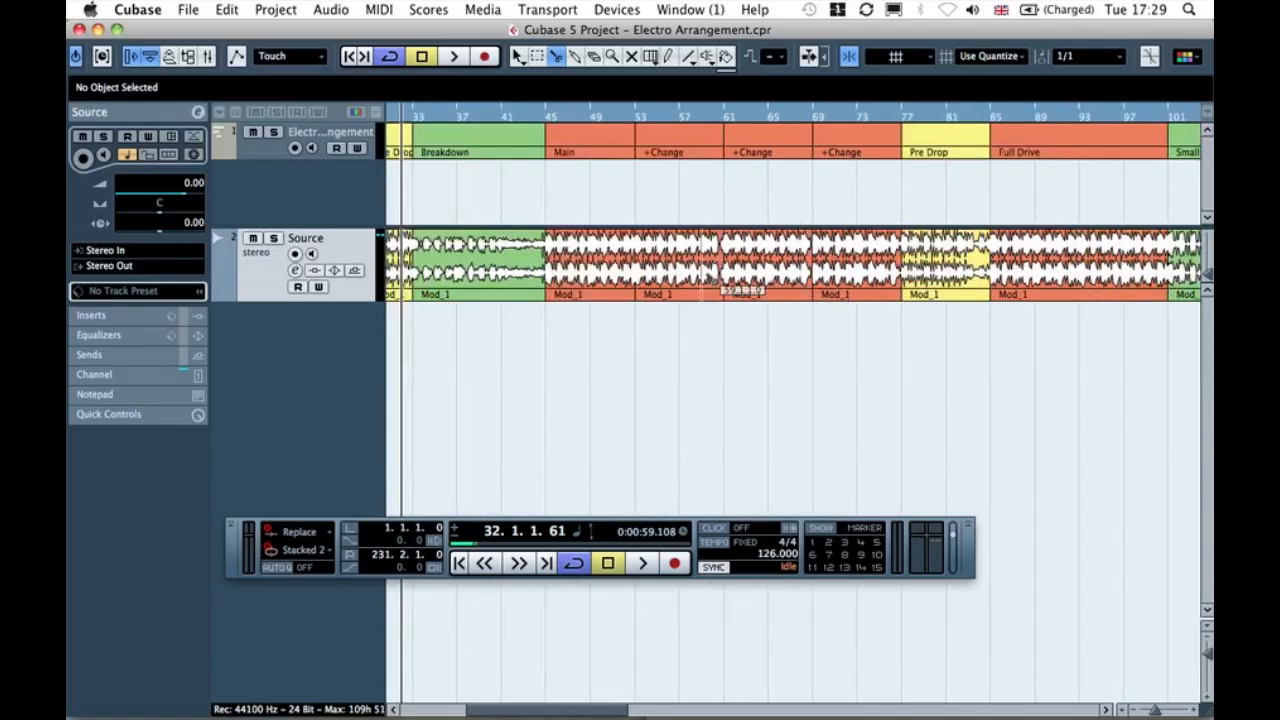
scroll(808, 288, "right", 4)
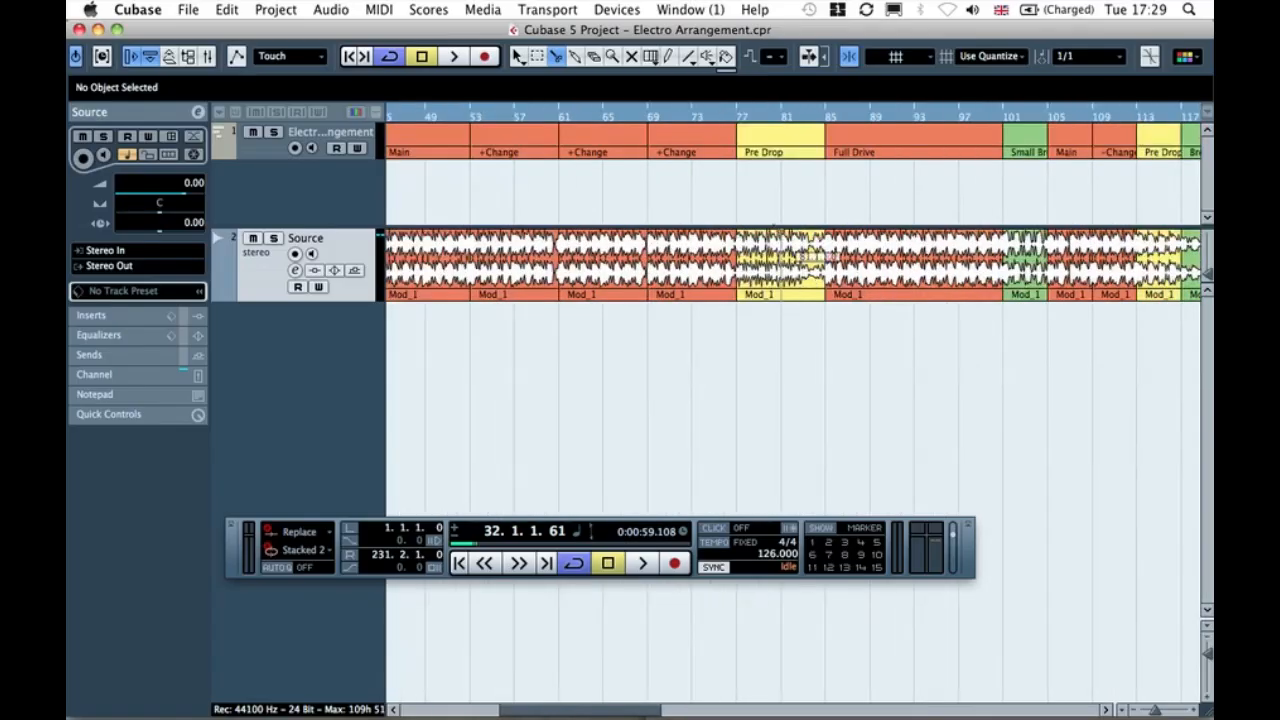
left_click(733, 121)
key("space")
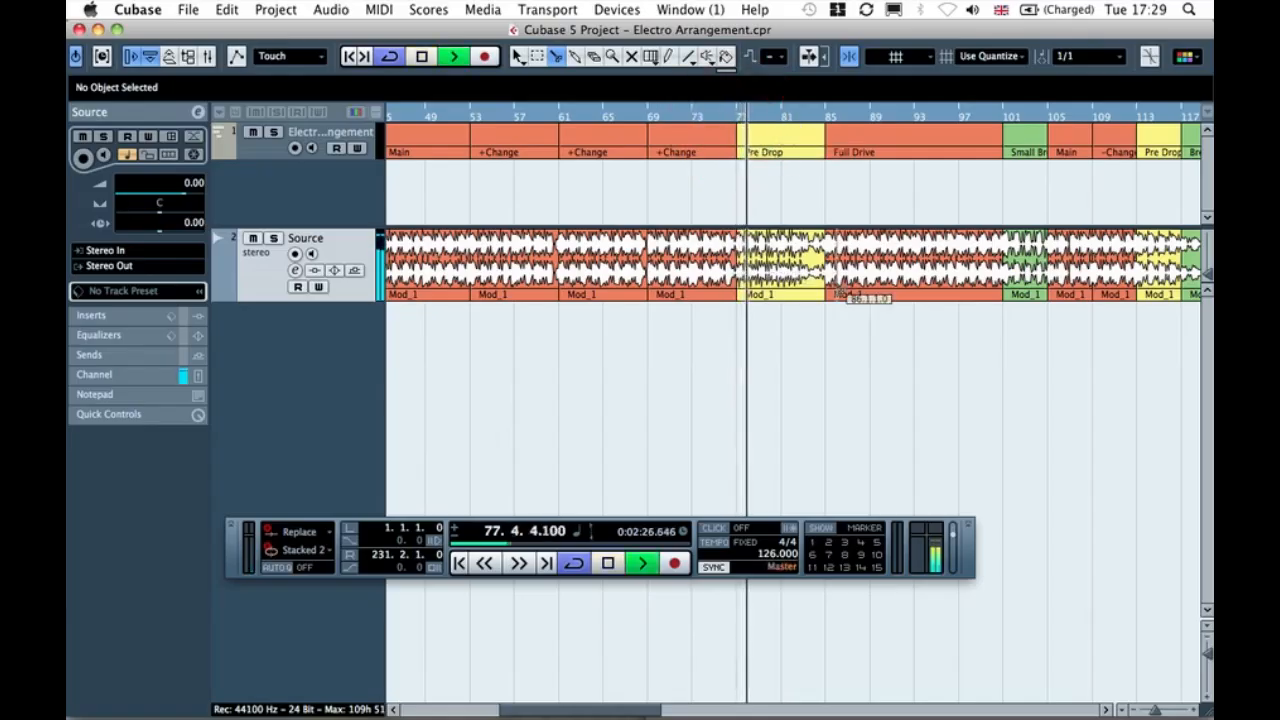
key("space")
left_click(820, 112)
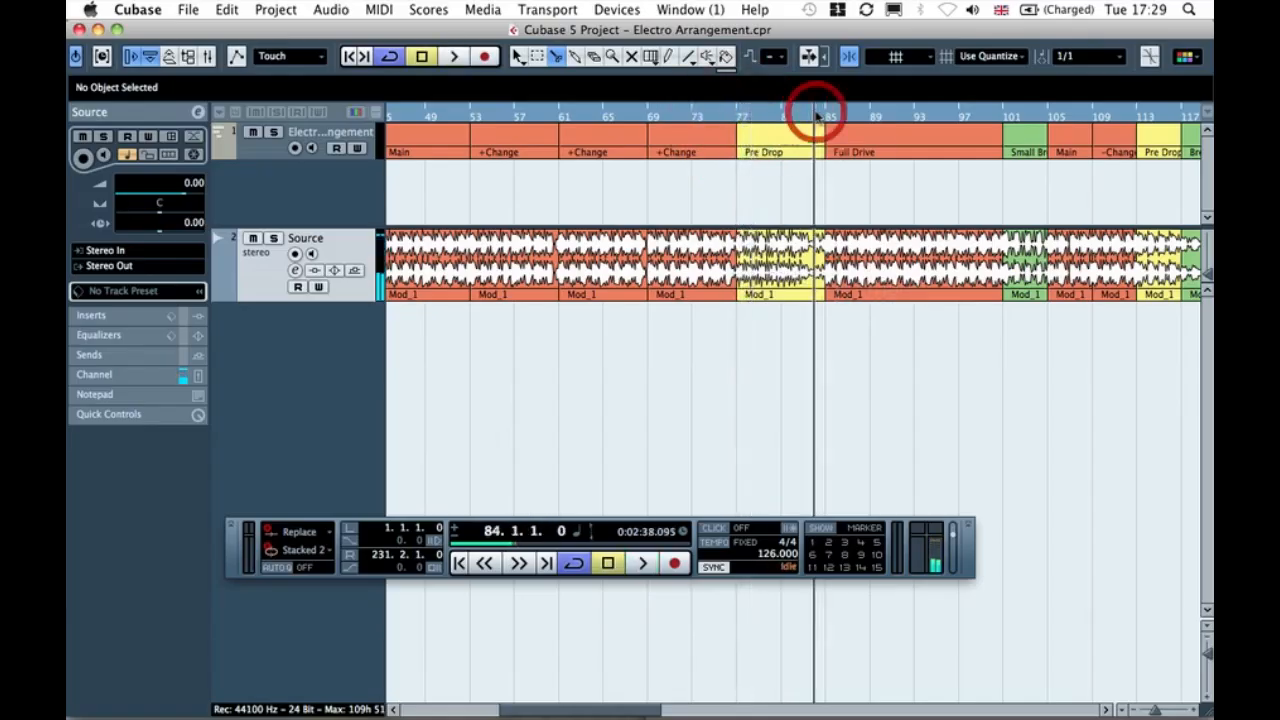
key("space")
Step: Audition the small break from bar 101, the return to Main at bar 105 and the lead-in to the Pre Drop at bar 113
scroll(883, 318, "right", 3)
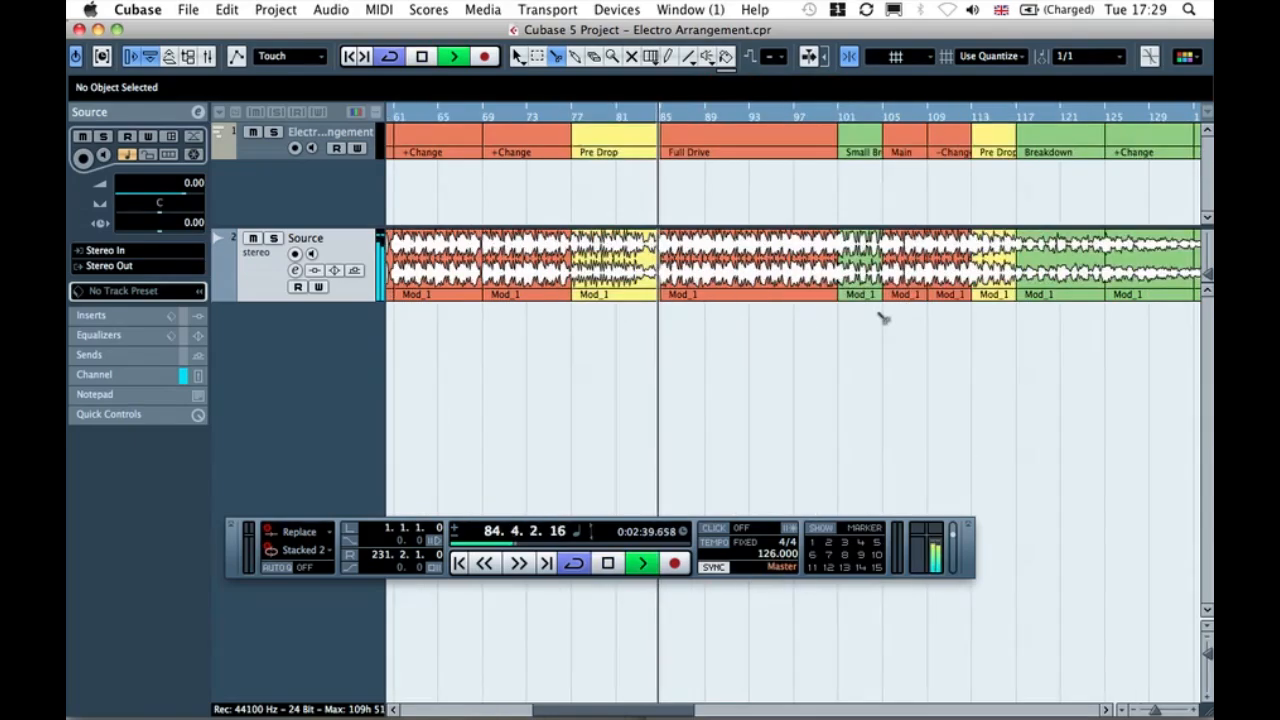
scroll(838, 340, "right", 3)
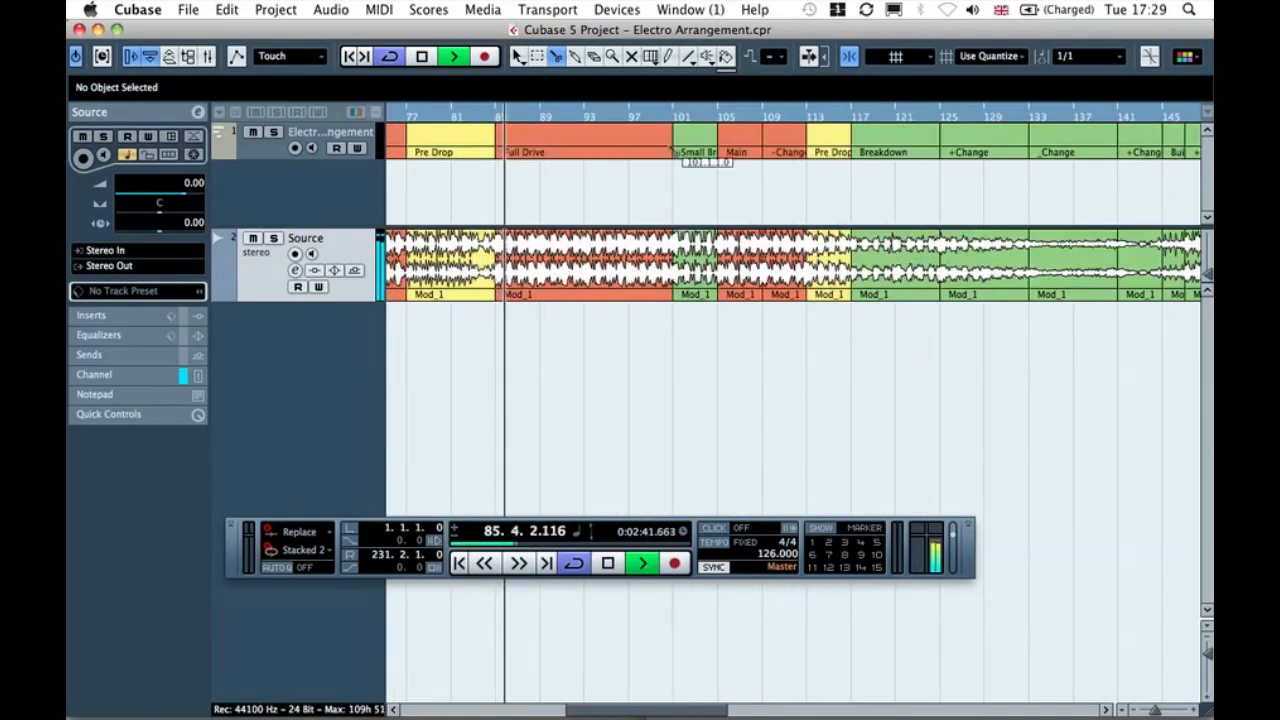
key("space")
left_click(672, 117)
key("space")
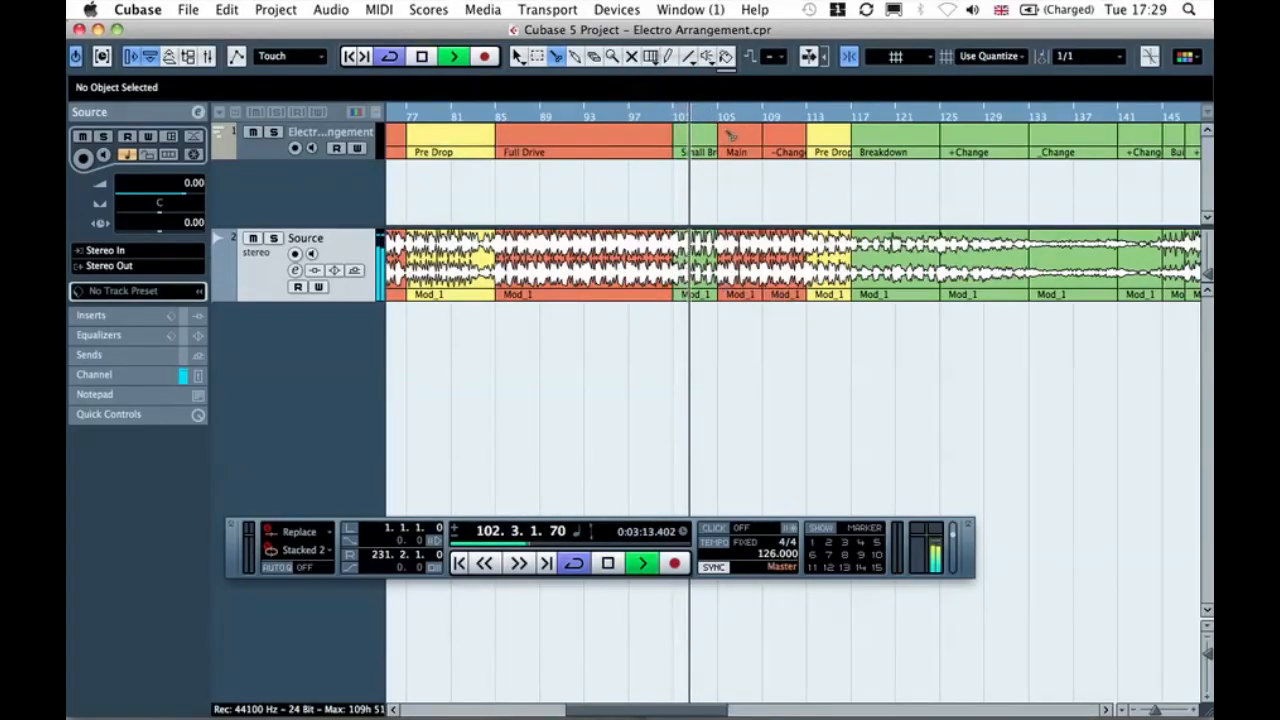
left_click(718, 127)
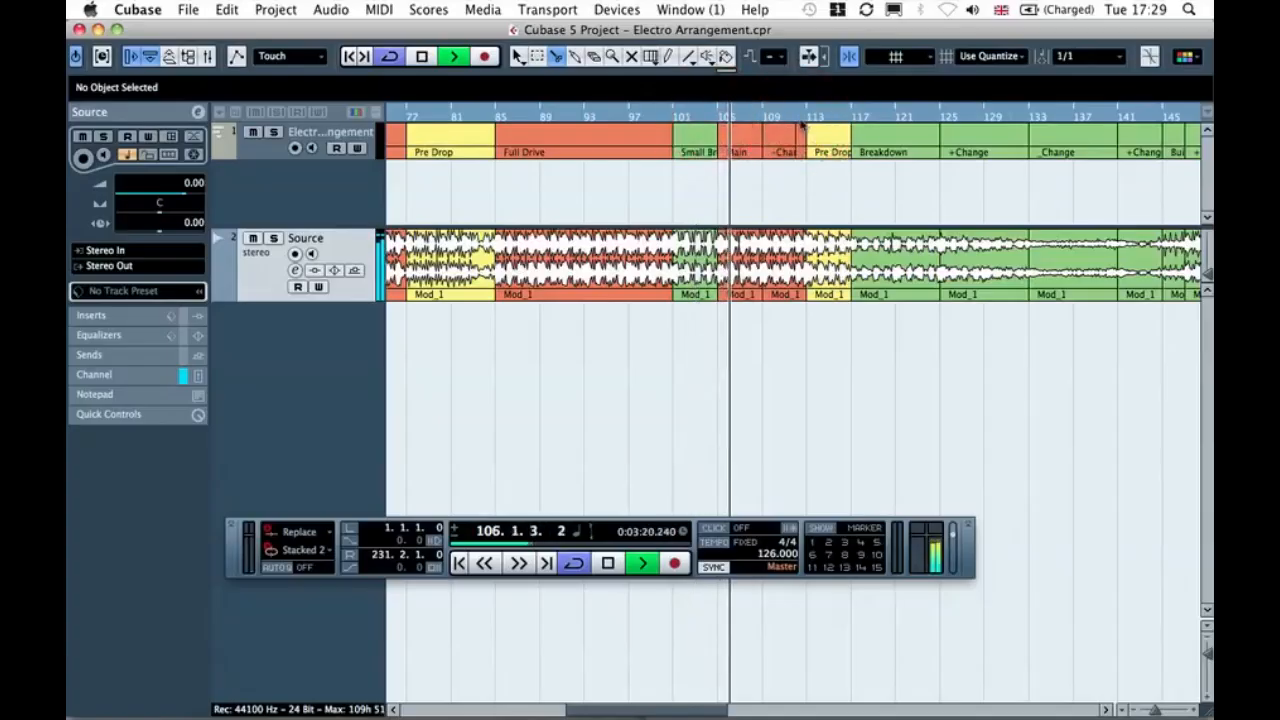
left_click(802, 124)
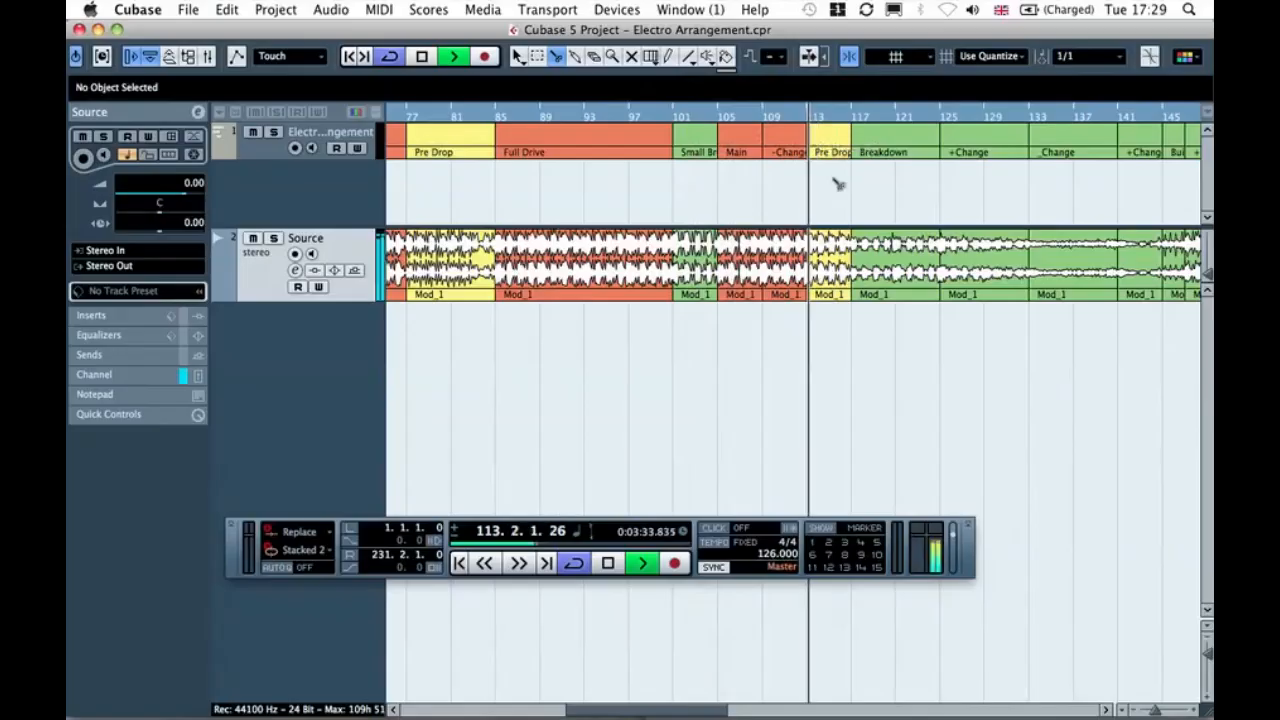
Step: Audition the long Breakdown from bar 117 and the transitions into its changes at bars 125, 133 and 141
scroll(884, 335, "right", 5)
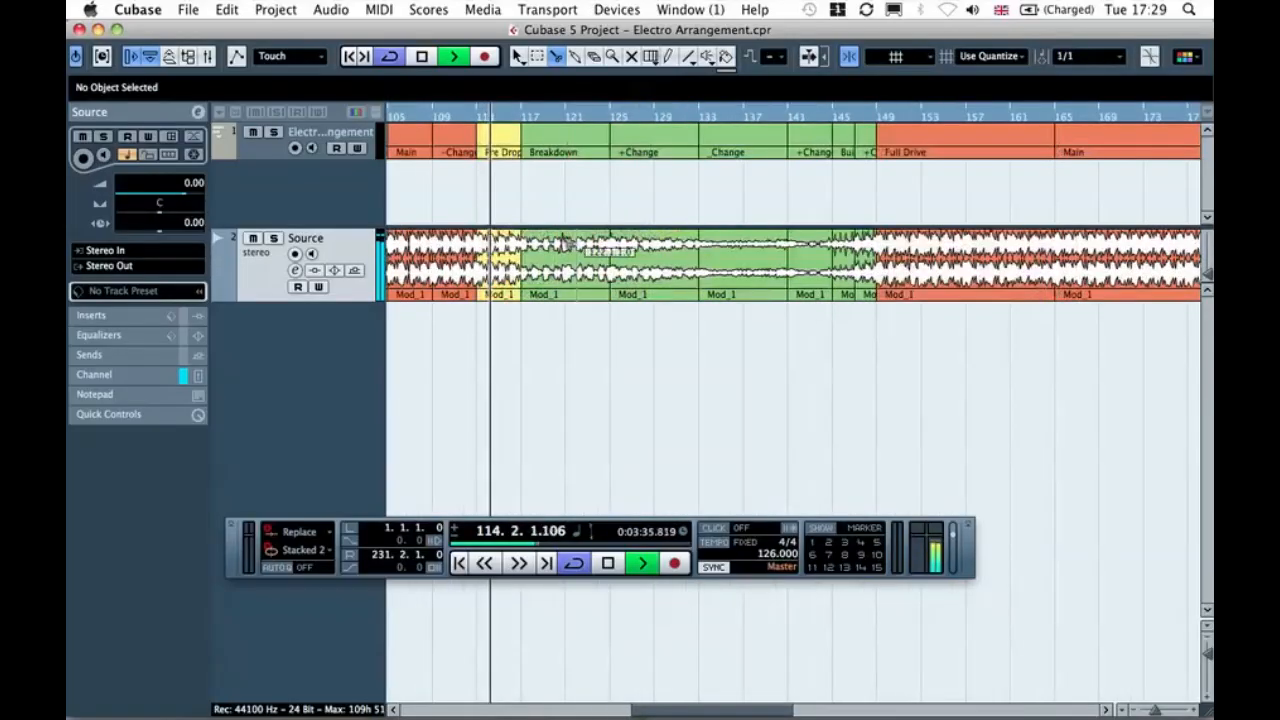
left_click(521, 114)
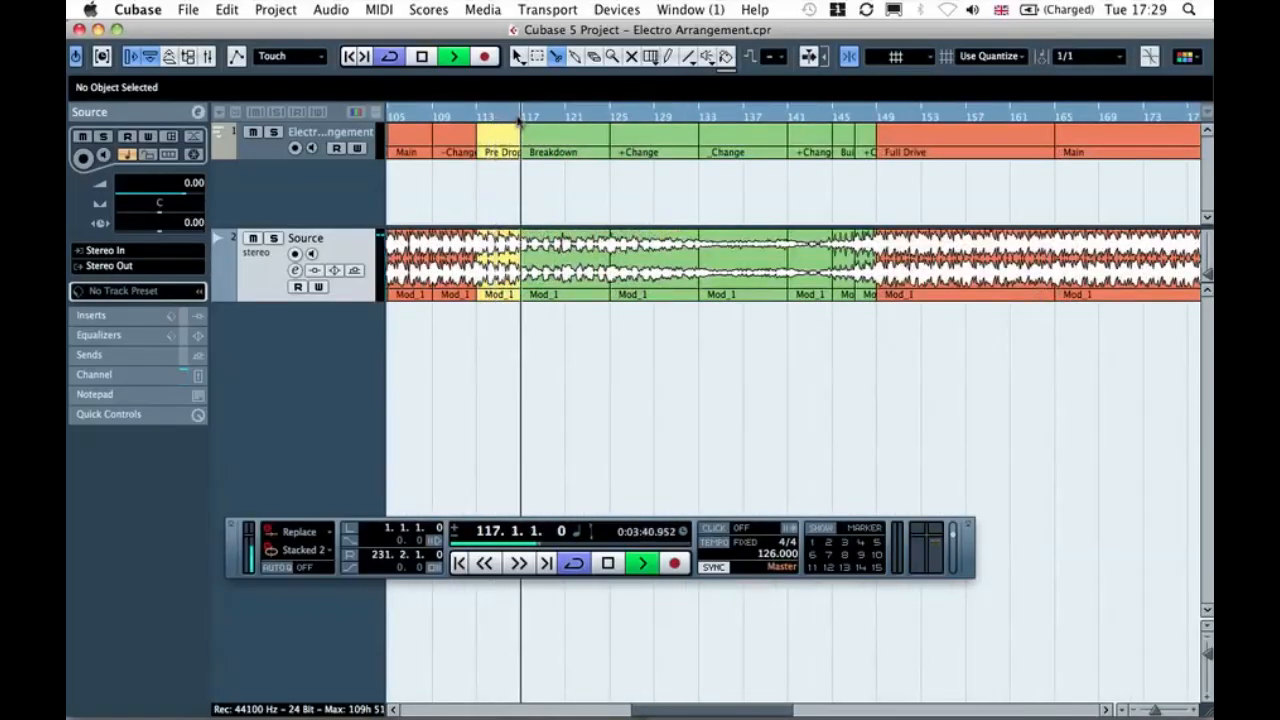
left_click(602, 114)
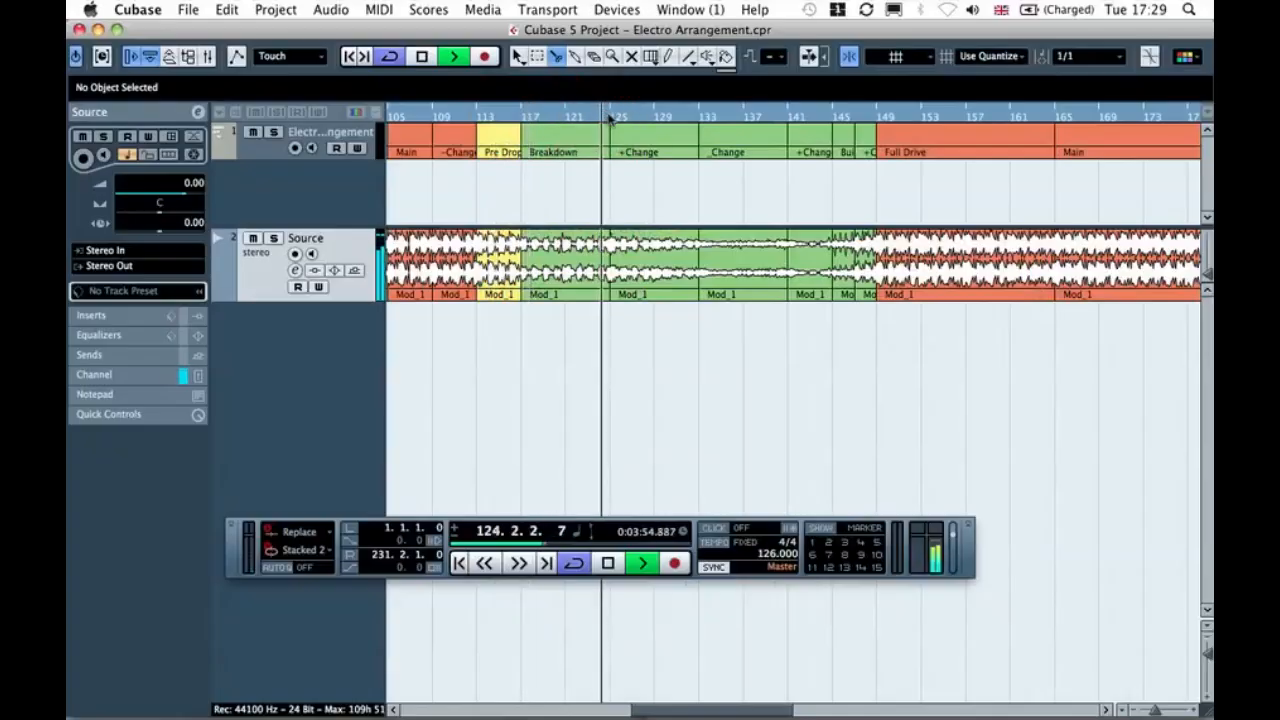
left_click(698, 116)
left_click(783, 116)
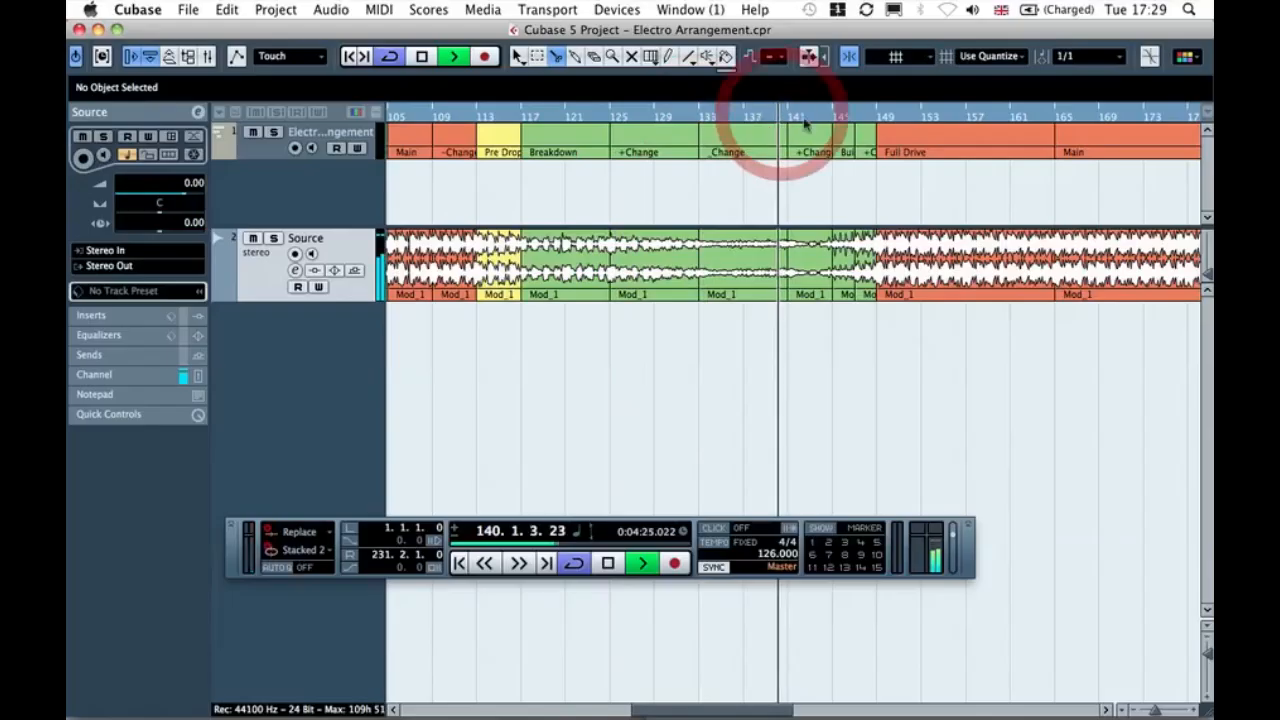
Step: Play the Buildup from bar 145 into Full Drive at bar 149 while examining its waveform close up
left_click(831, 117)
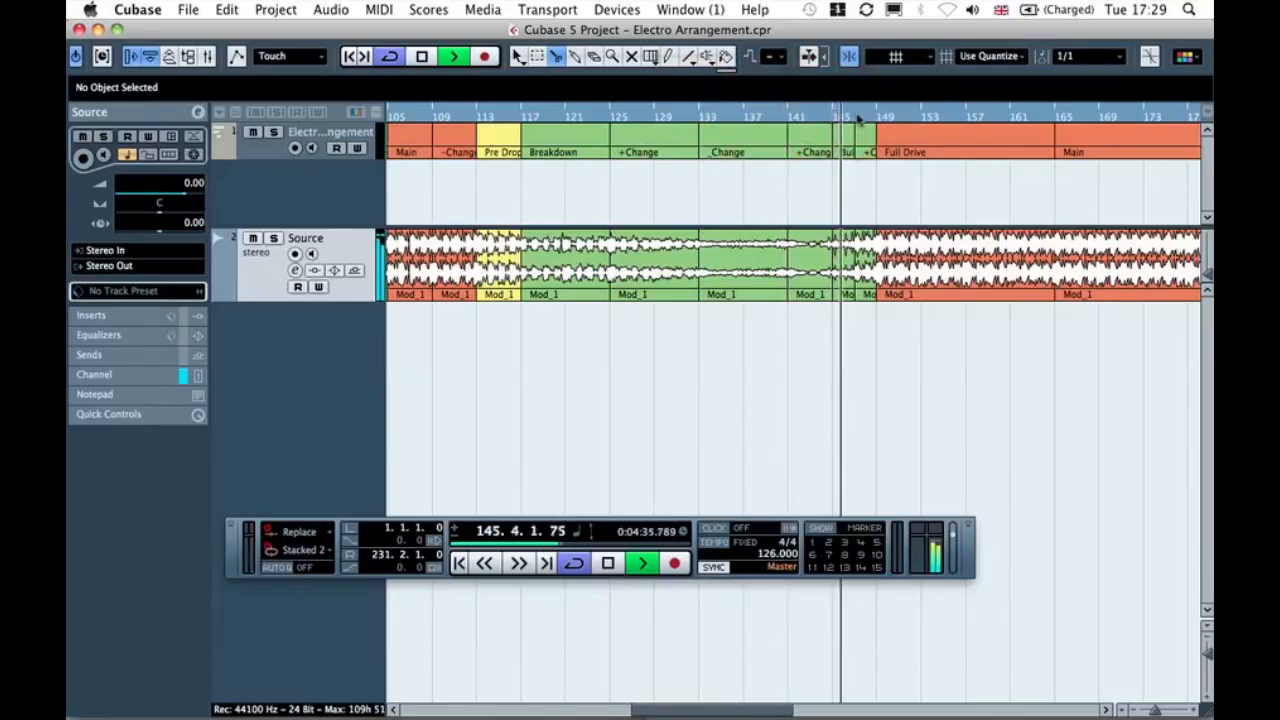
key("h")
key("h")
key("h")
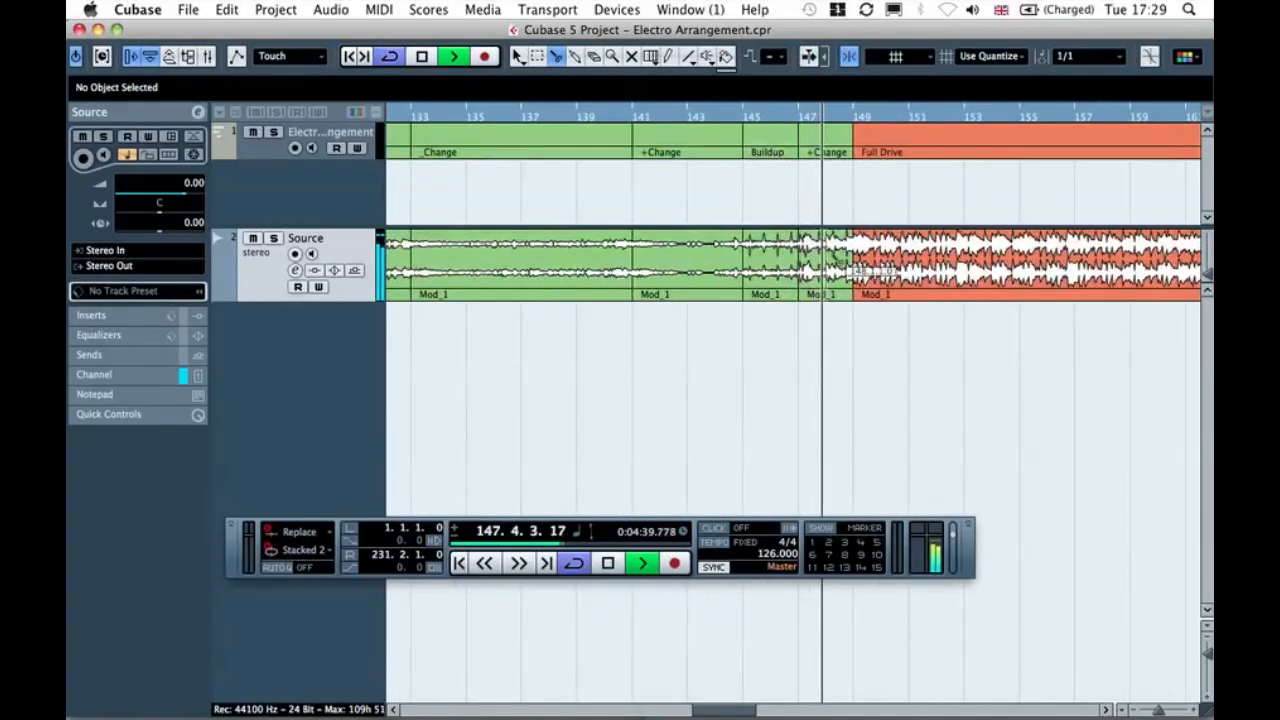
scroll(880, 308, "right", 3)
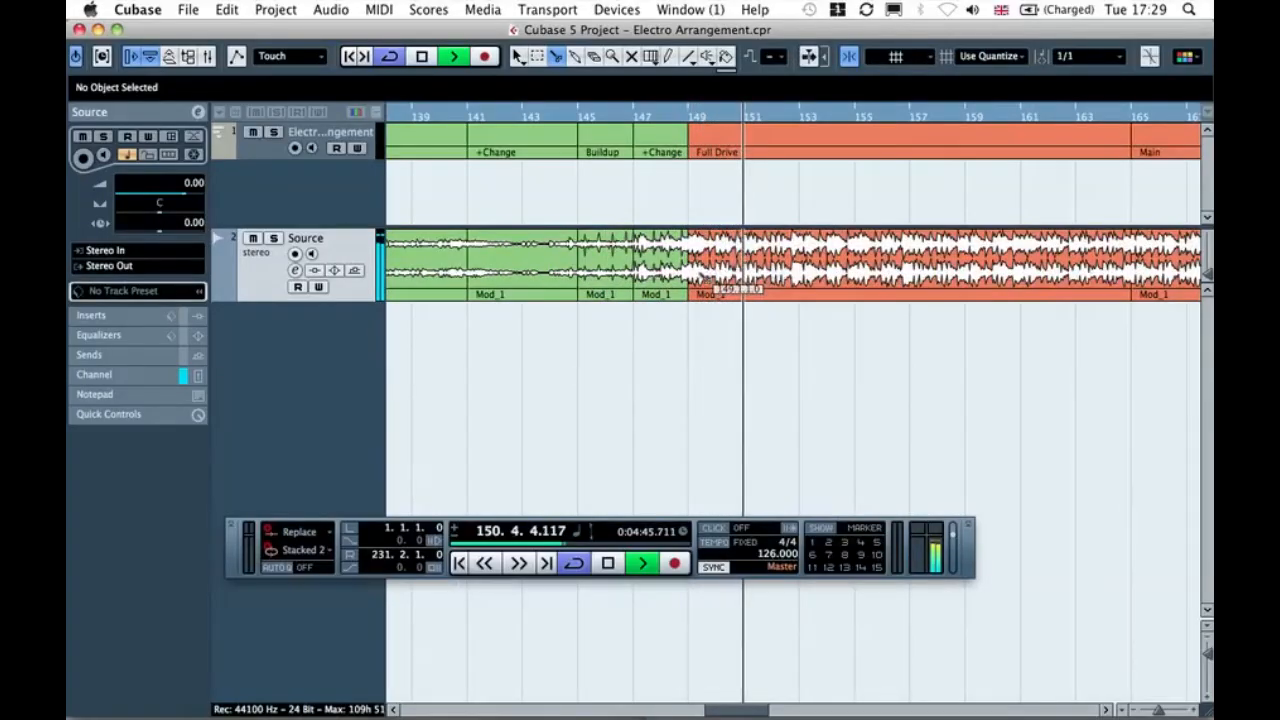
Step: Audition the transitions into the two - Change sections at bars 181 and 189 of the final Main part
key("g")
scroll(931, 270, "right", 3)
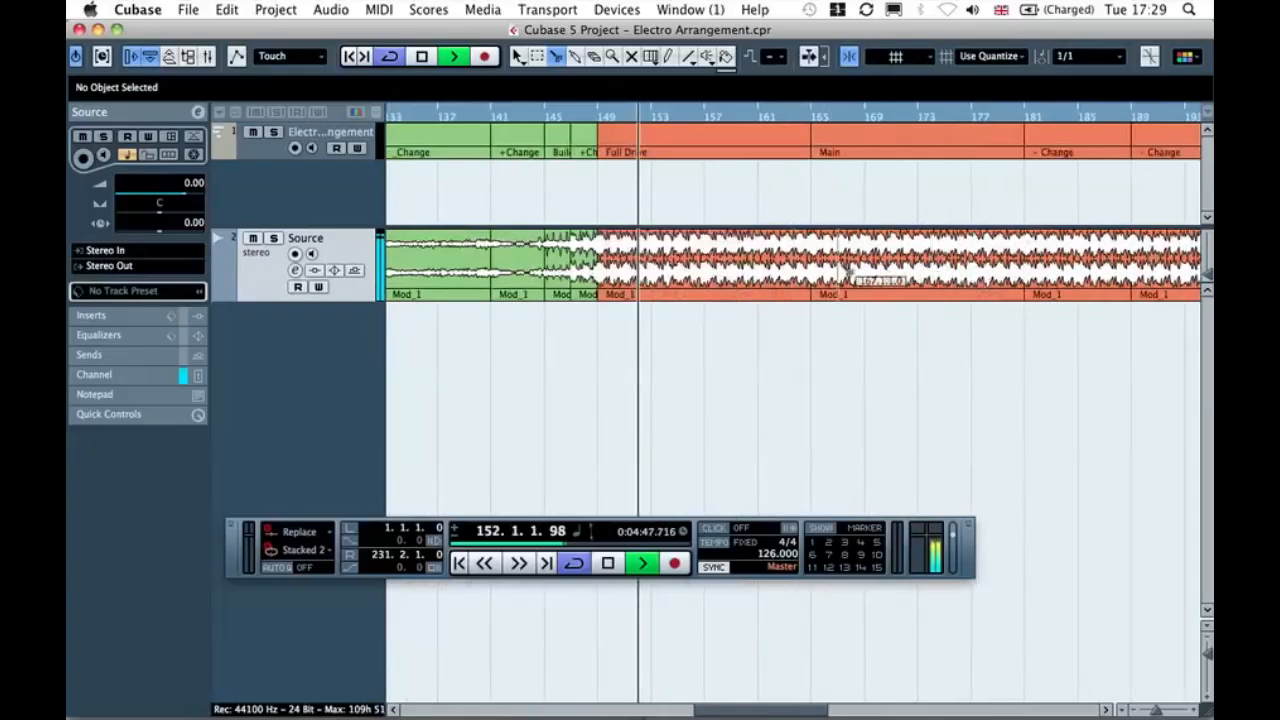
scroll(817, 274, "right", 5)
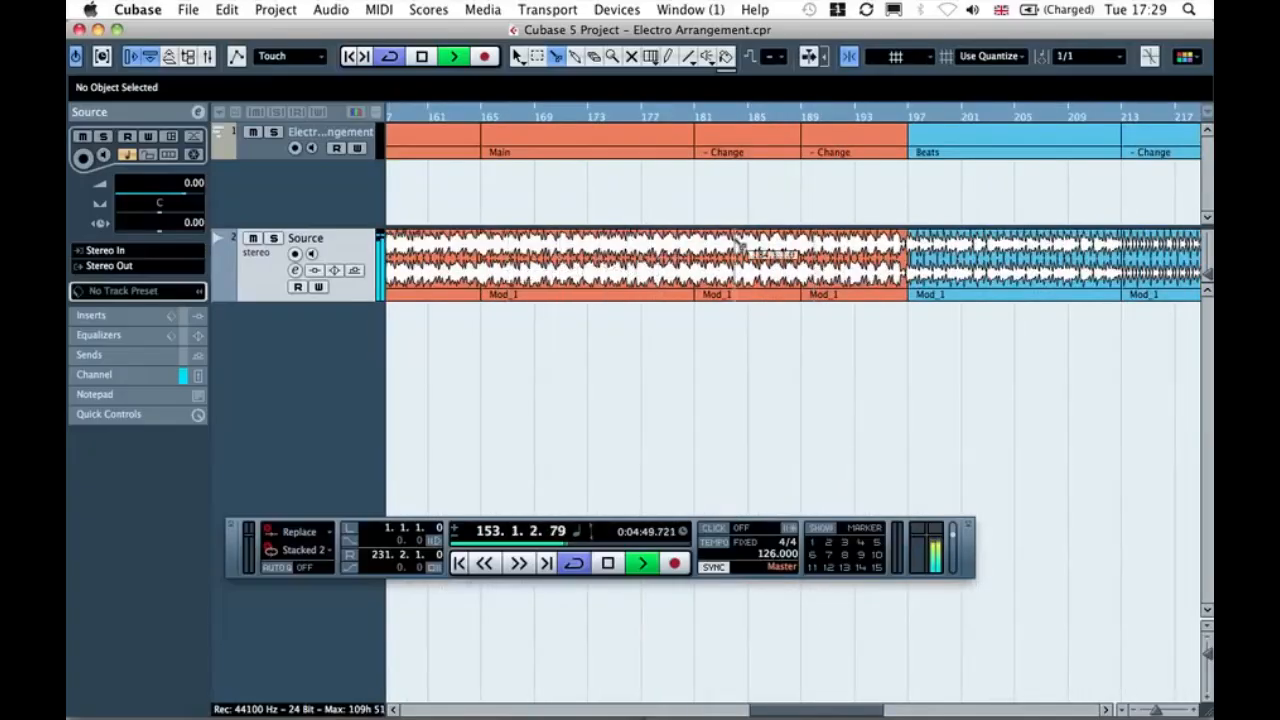
left_click(688, 118)
left_click(797, 117)
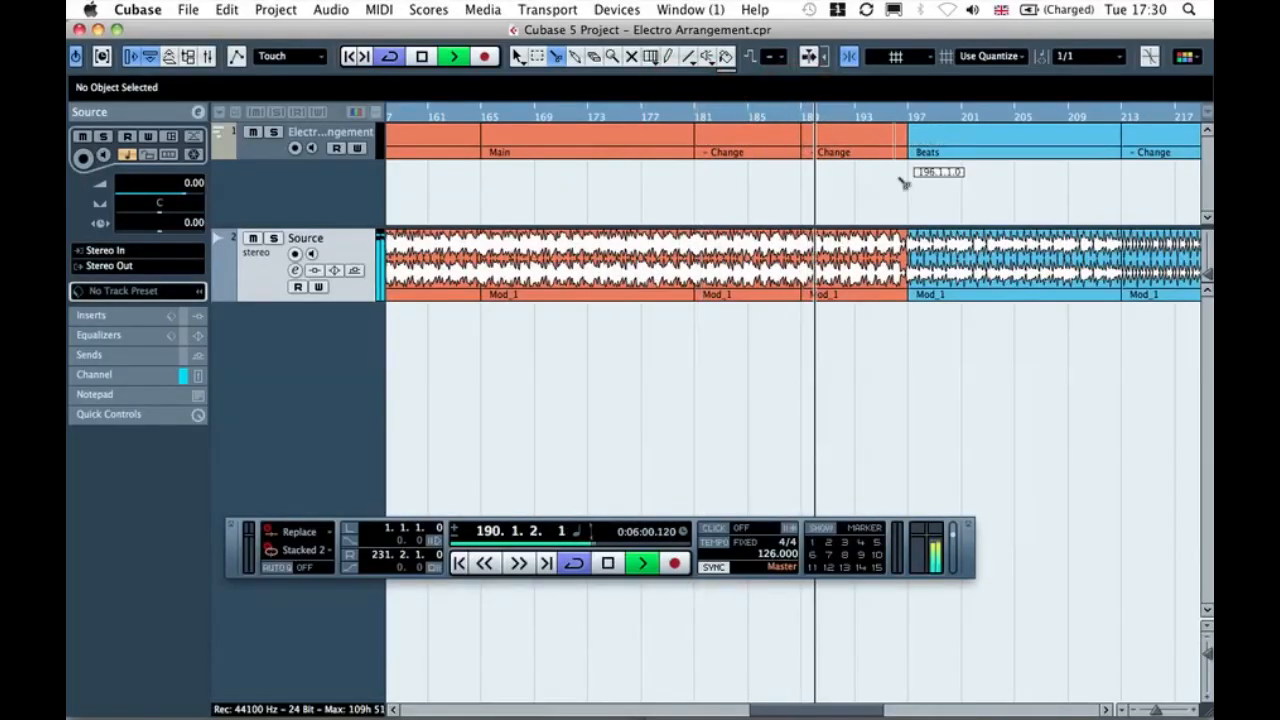
Step: Audition the closing Beats section from bar 197 and the transition into its - Change at bar 213
scroll(904, 278, "right", 3)
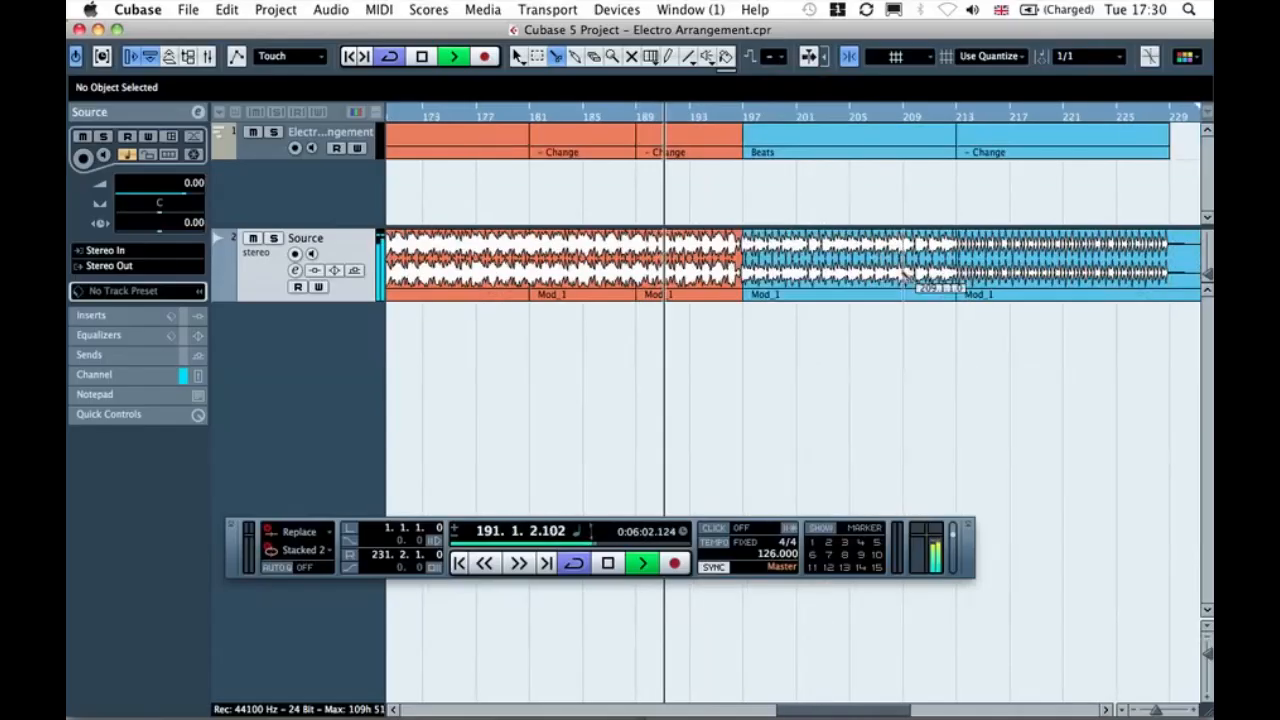
left_click(742, 117)
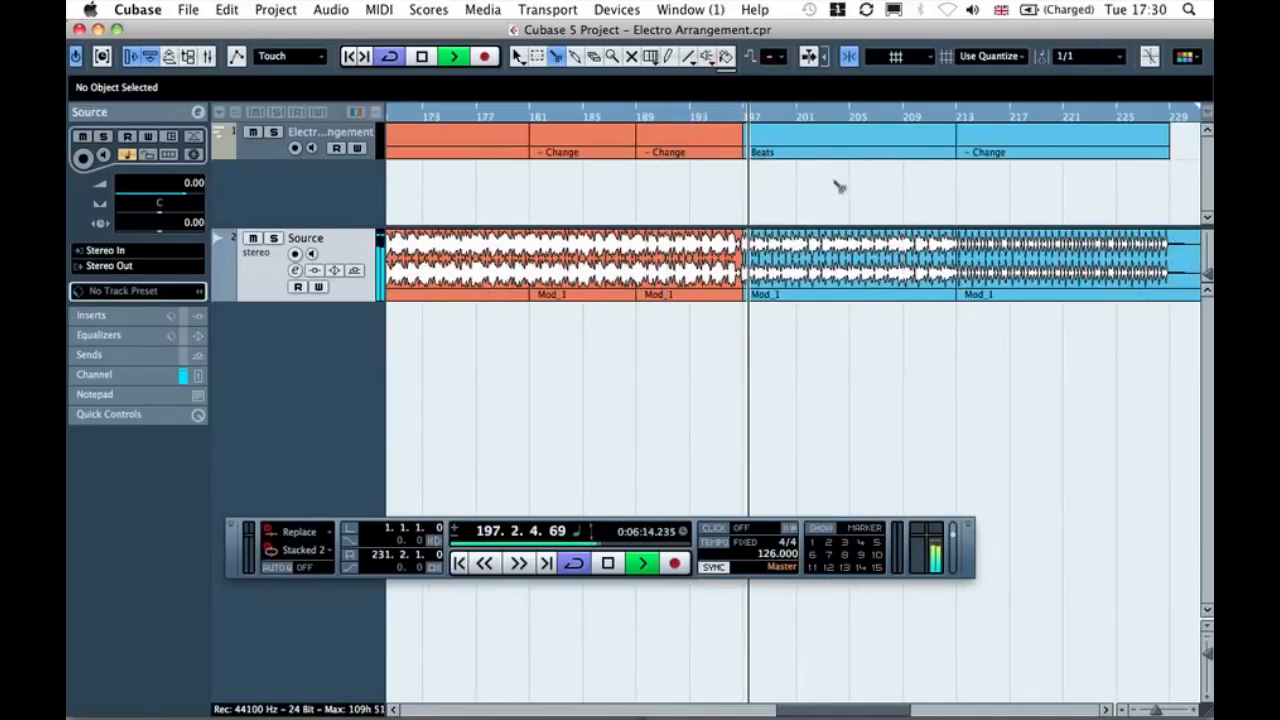
left_click(943, 117)
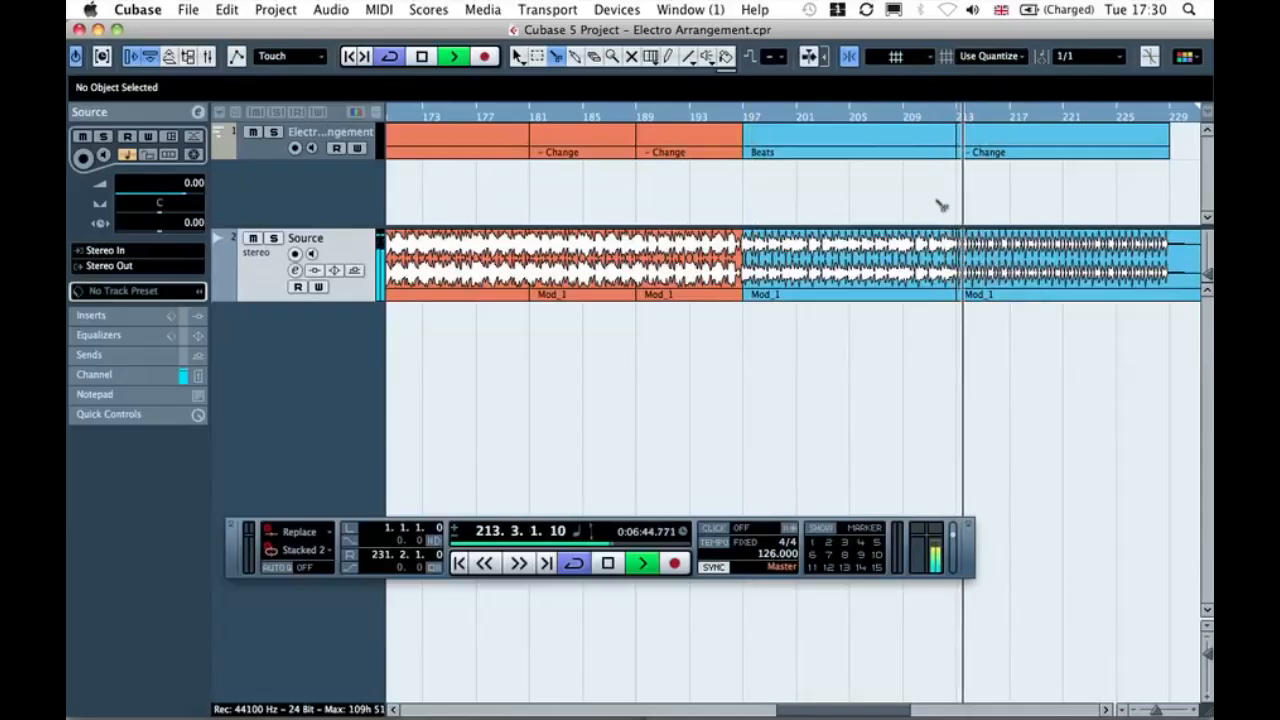
Step: Examine the end of the arrangement, then zoom out to survey the colour-coded sections leading up to it
scroll(898, 241, "right", 3)
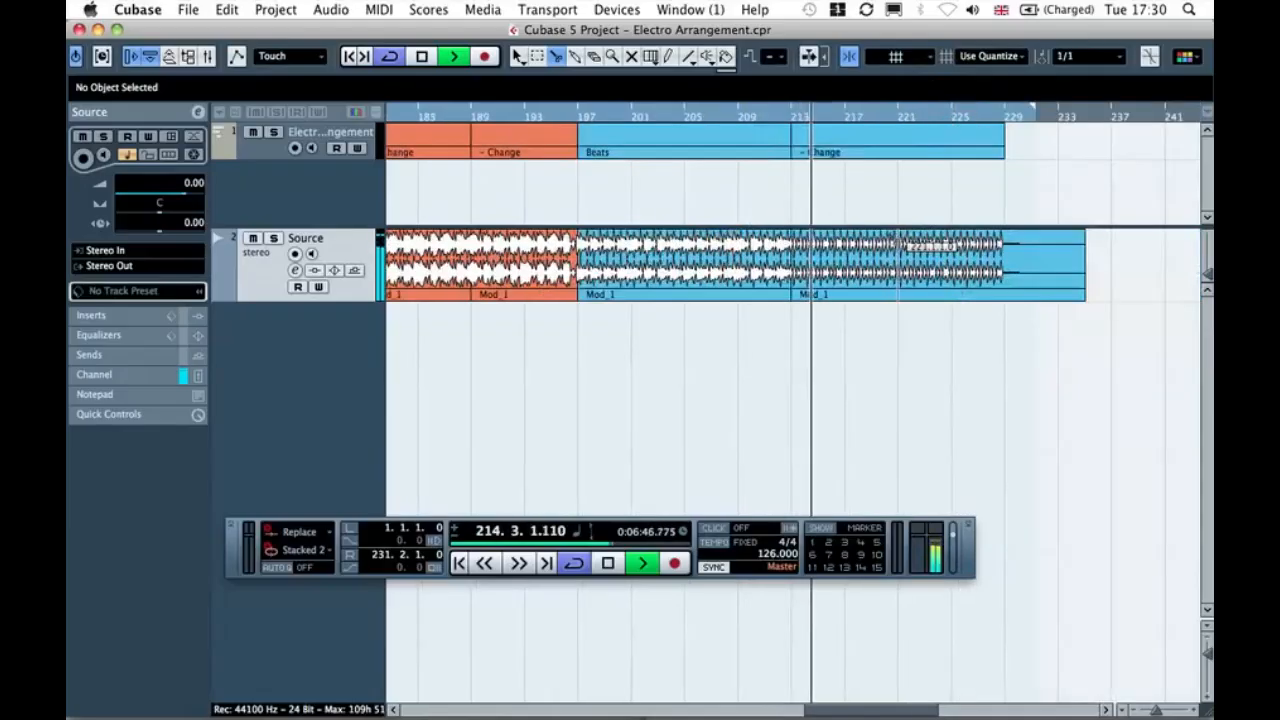
key("g")
key("g")
key("g")
key("g")
key("g")
key("g")
key("g")
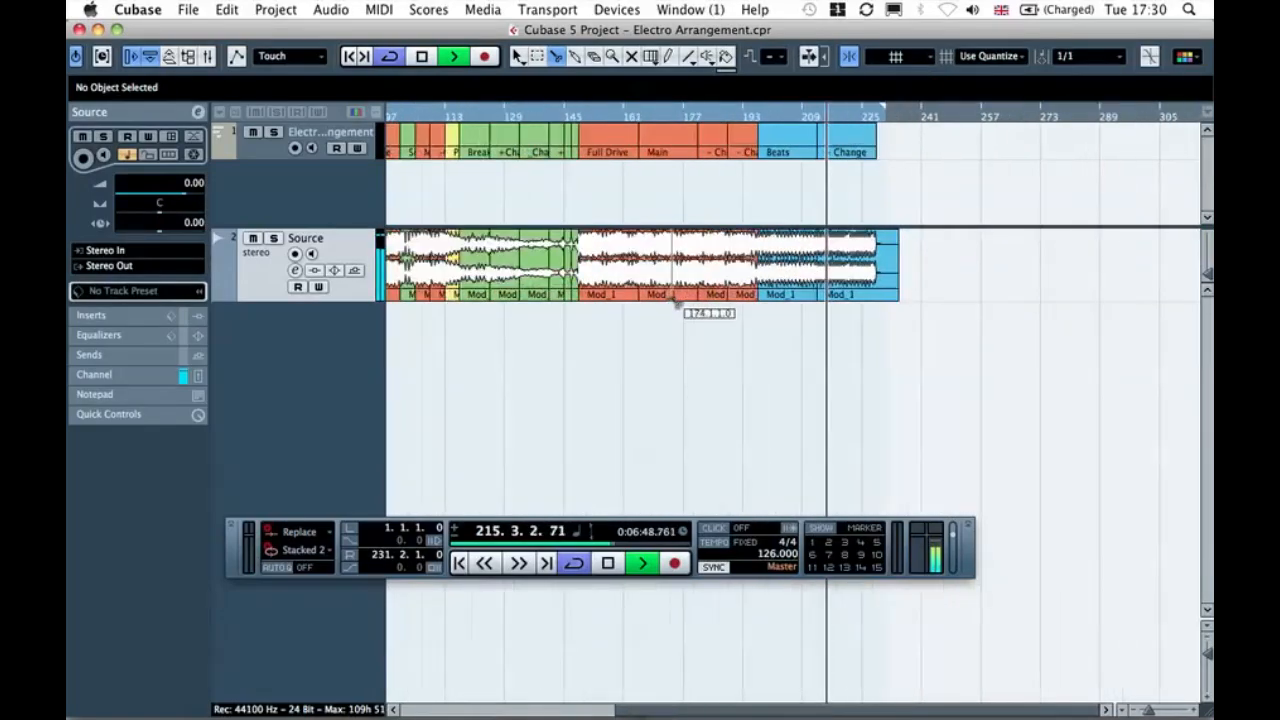
Step: Stop playback and survey the whole colour-coded reference arrangement, selecting all the Source track's events and clearing the selection again
key("g")
key("g")
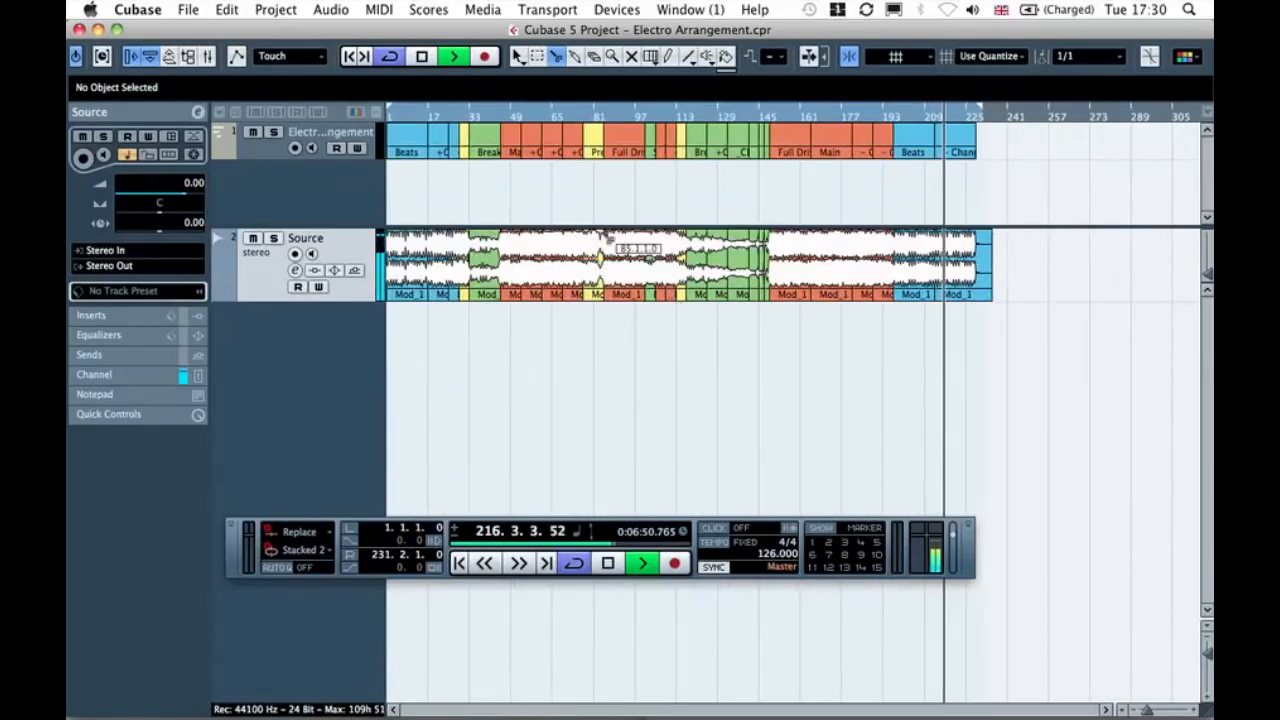
left_click(511, 347)
key("space")
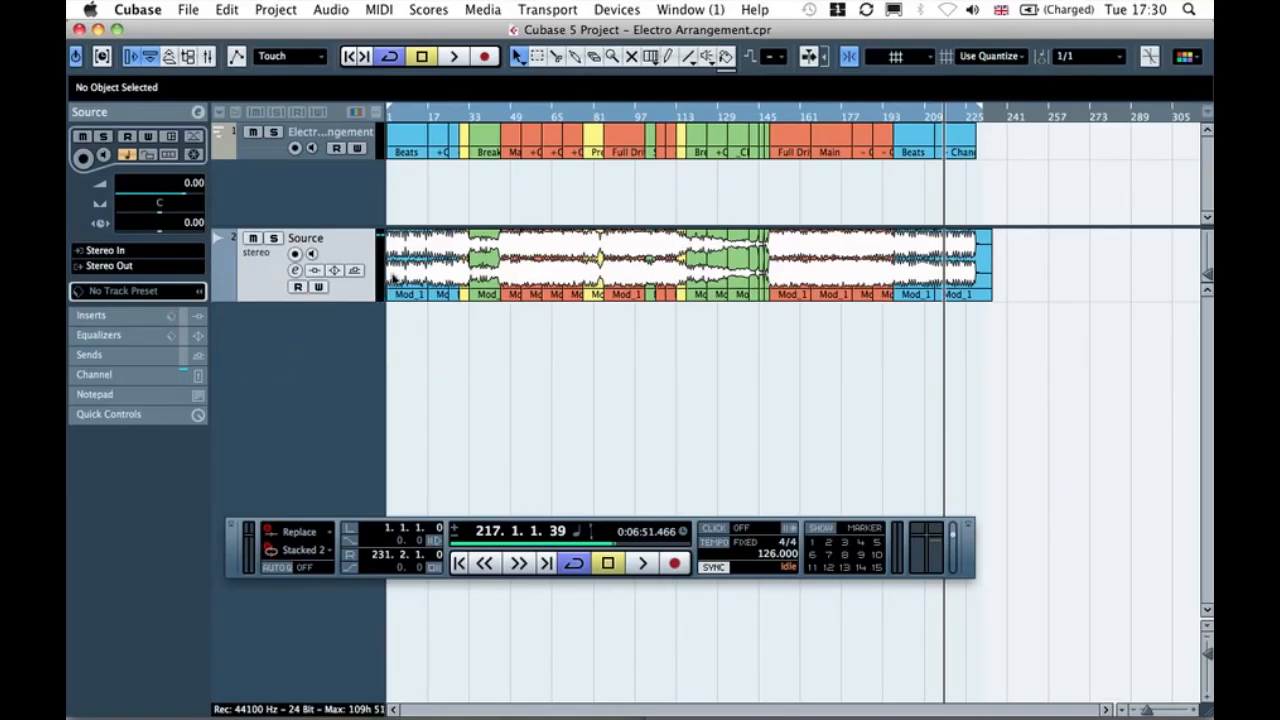
left_click_drag(416, 350, 1003, 283)
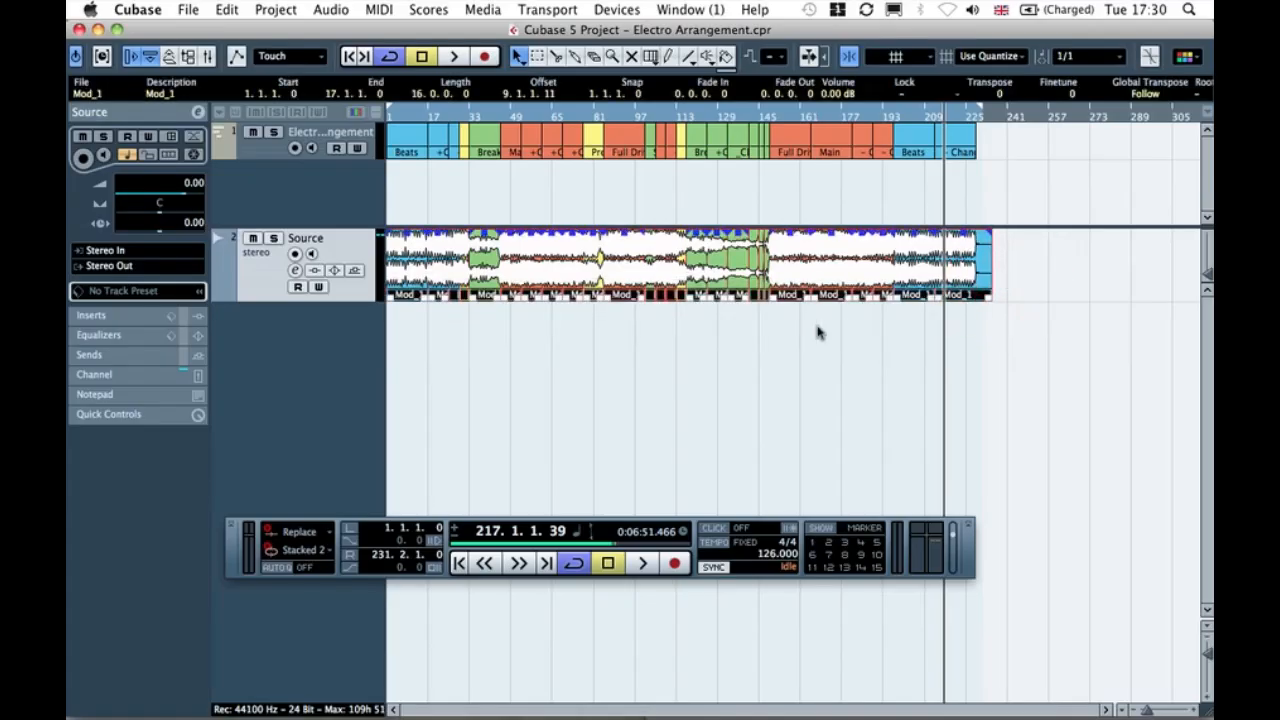
left_click(666, 363)
key("h")
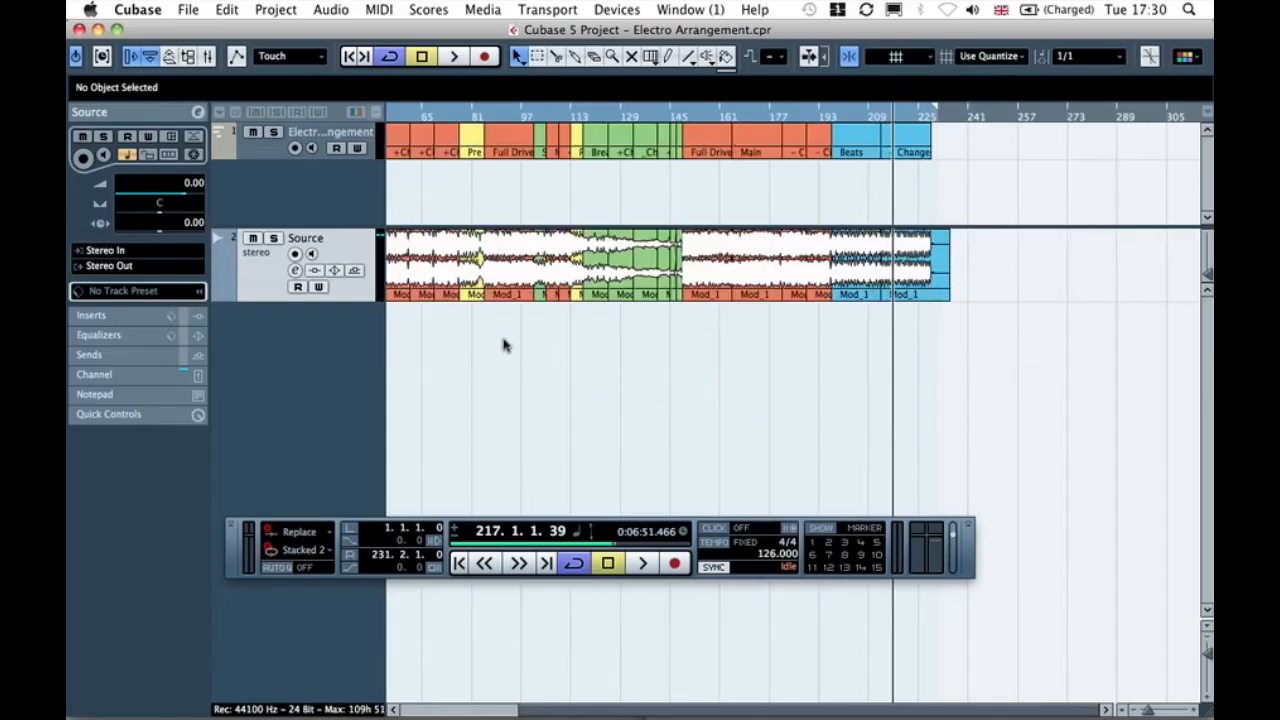
key("g")
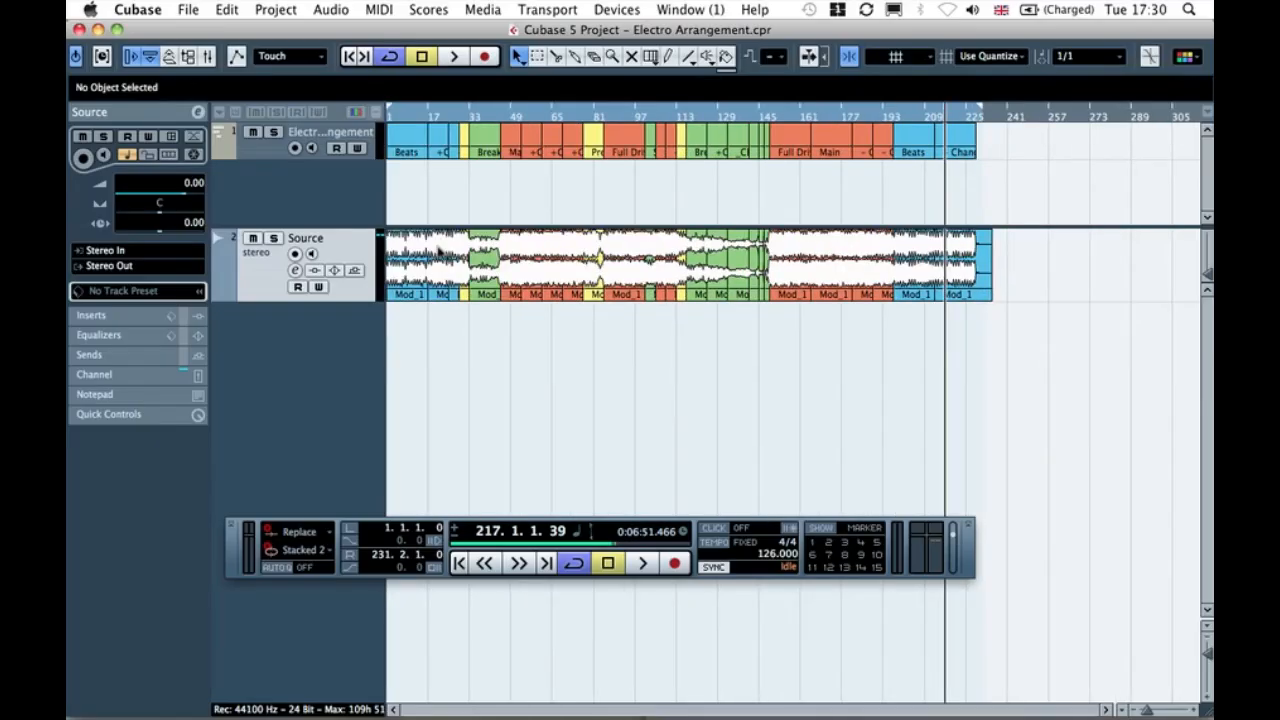
Step: Add one MIDI track below the Source track and name it Arrangement
right_click(290, 352)
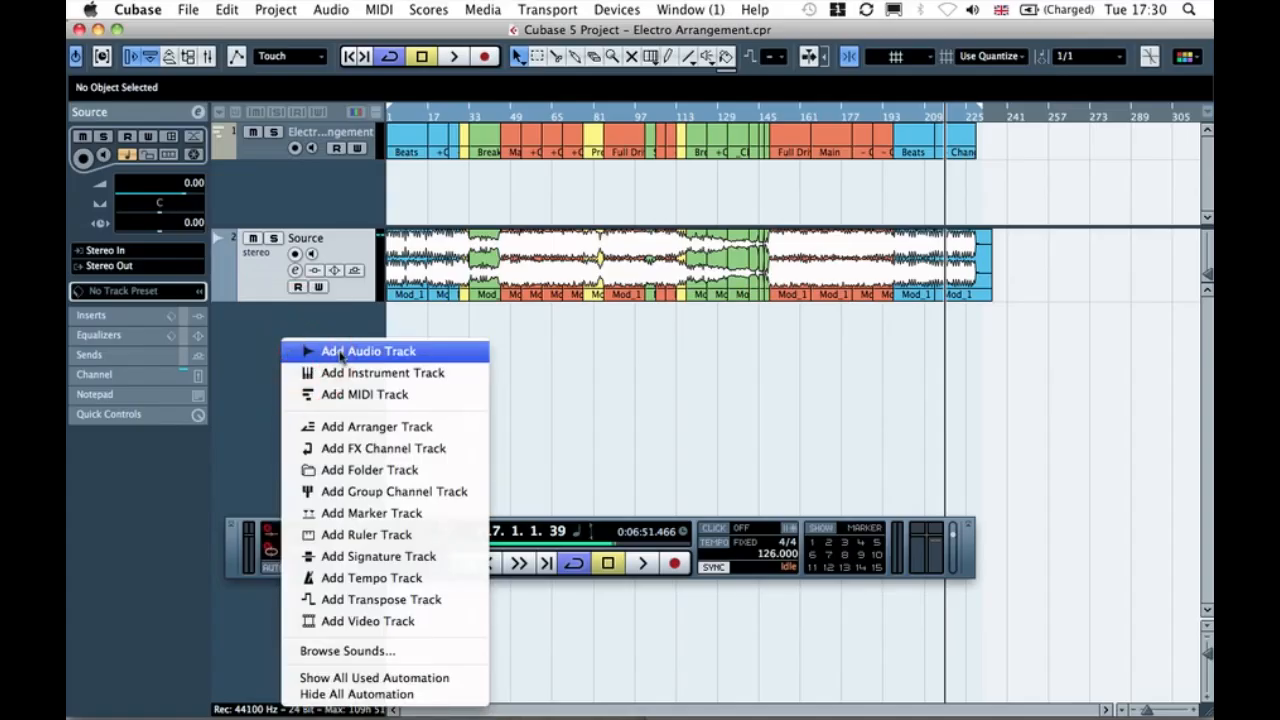
left_click(372, 394)
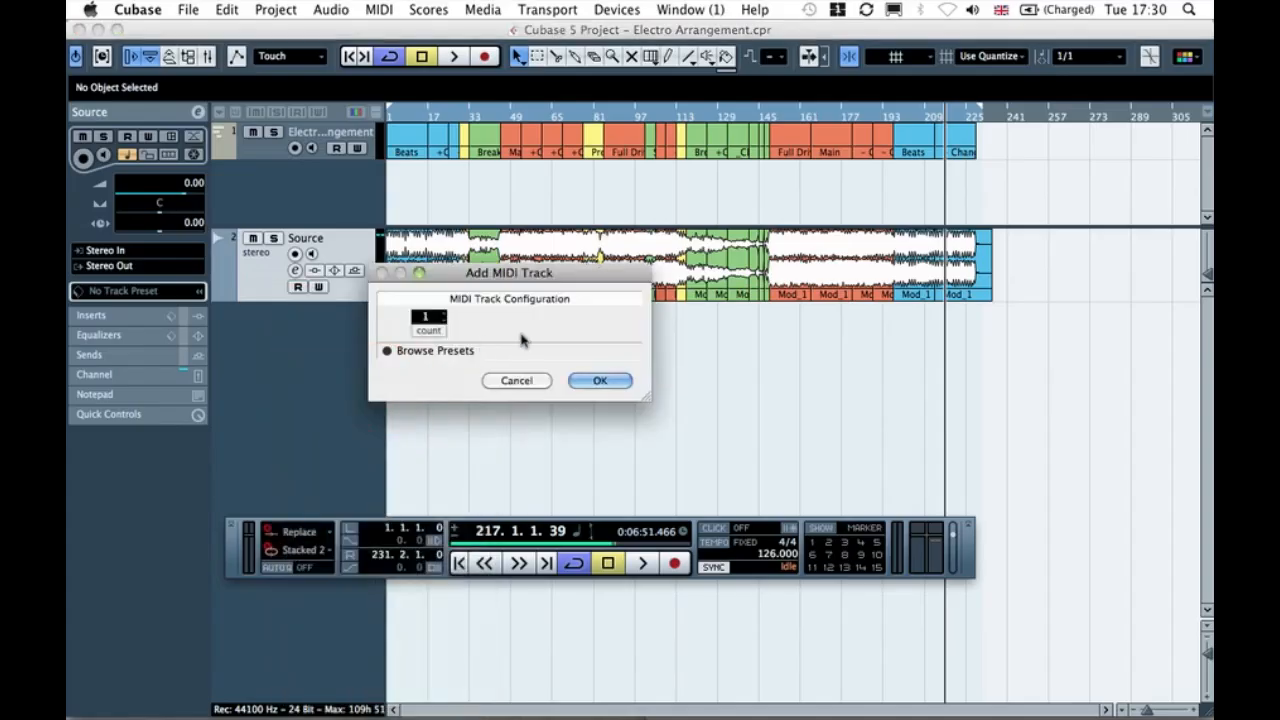
left_click(599, 380)
double_click(307, 312)
type("Arrangement")
key("Return")
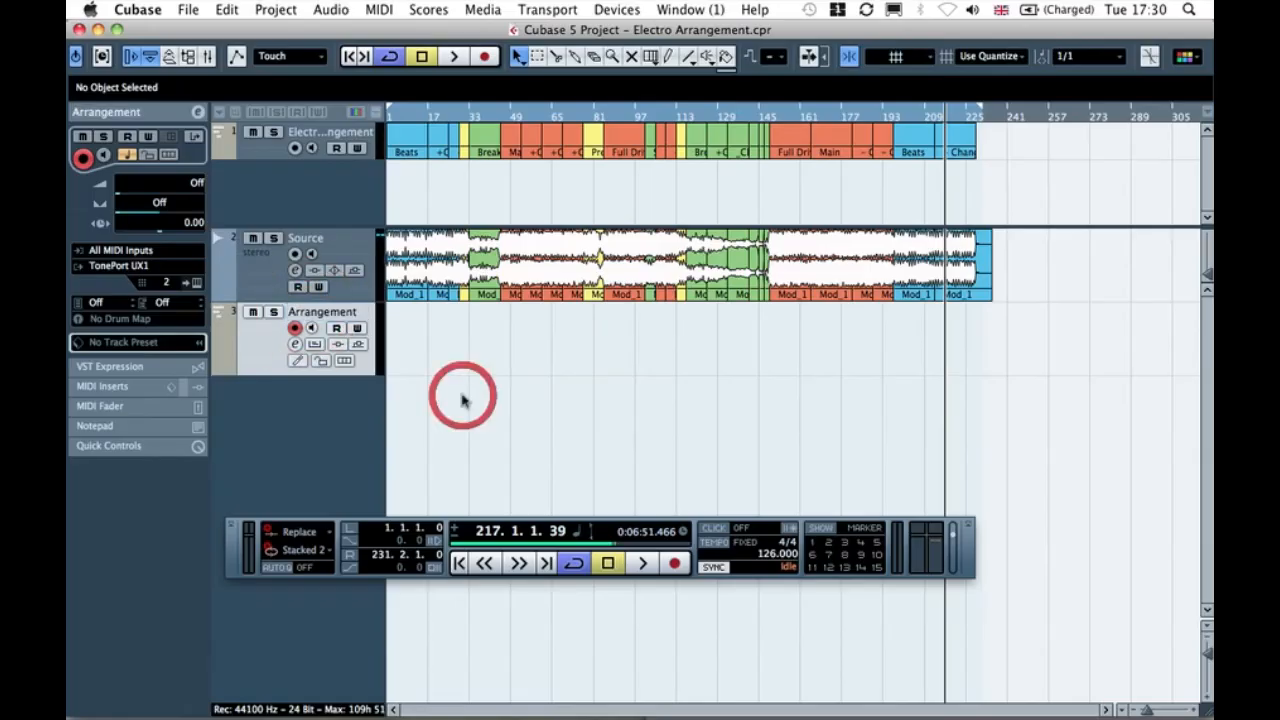
Step: Draw a separate empty MIDI part on the Arrangement track for each reference section from bar 1 to bar 101
key("h")
key("h")
key("h")
key("h")
scroll(523, 389, "left", 10)
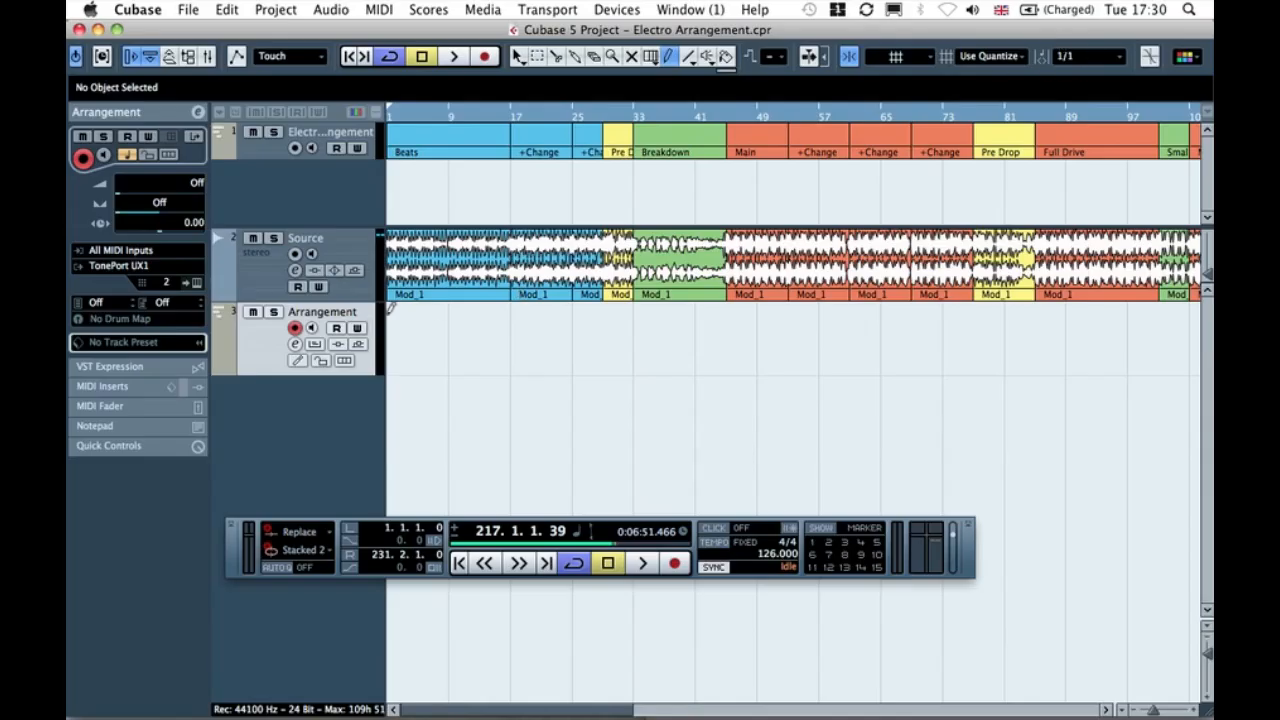
left_click_drag(395, 354, 511, 354)
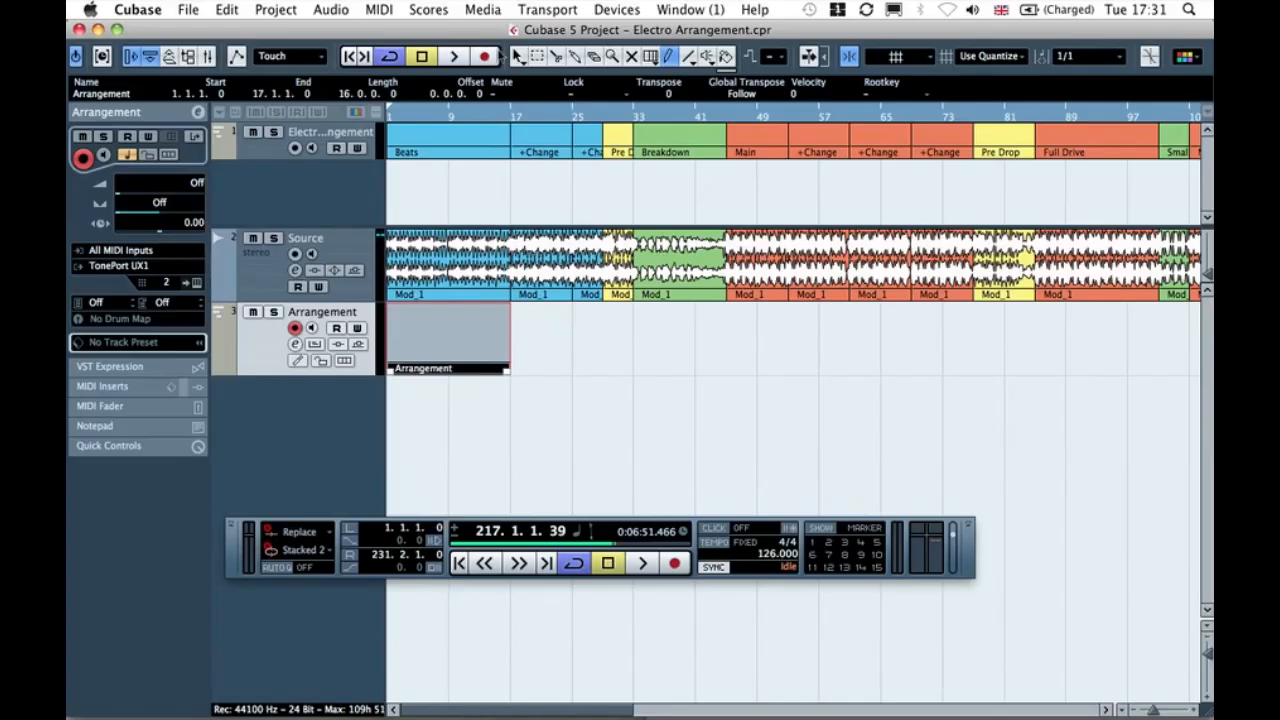
mouse_move(520, 346)
left_mouse_down()
mouse_move(790, 328)
mouse_move(1161, 332)
left_mouse_up()
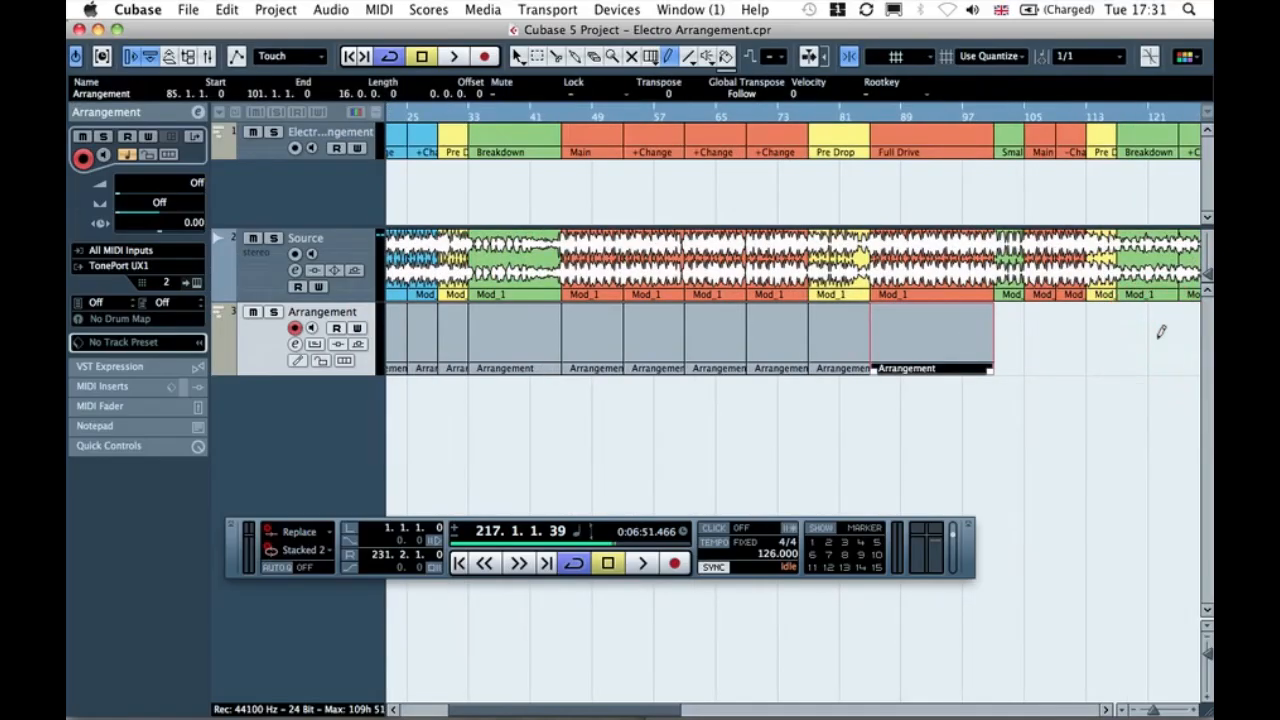
Step: Name the first part on the Arrangement track, bars 1 to 17, Drums
scroll(617, 324, "left", 3)
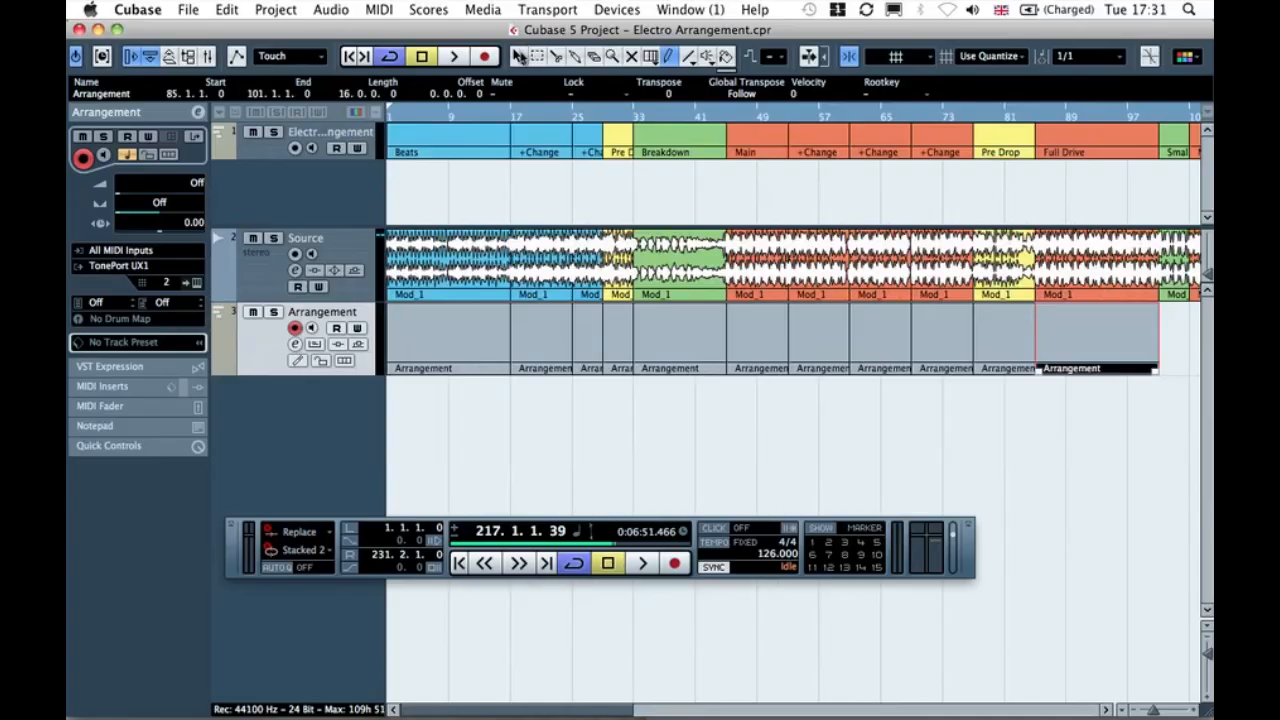
left_click(433, 336)
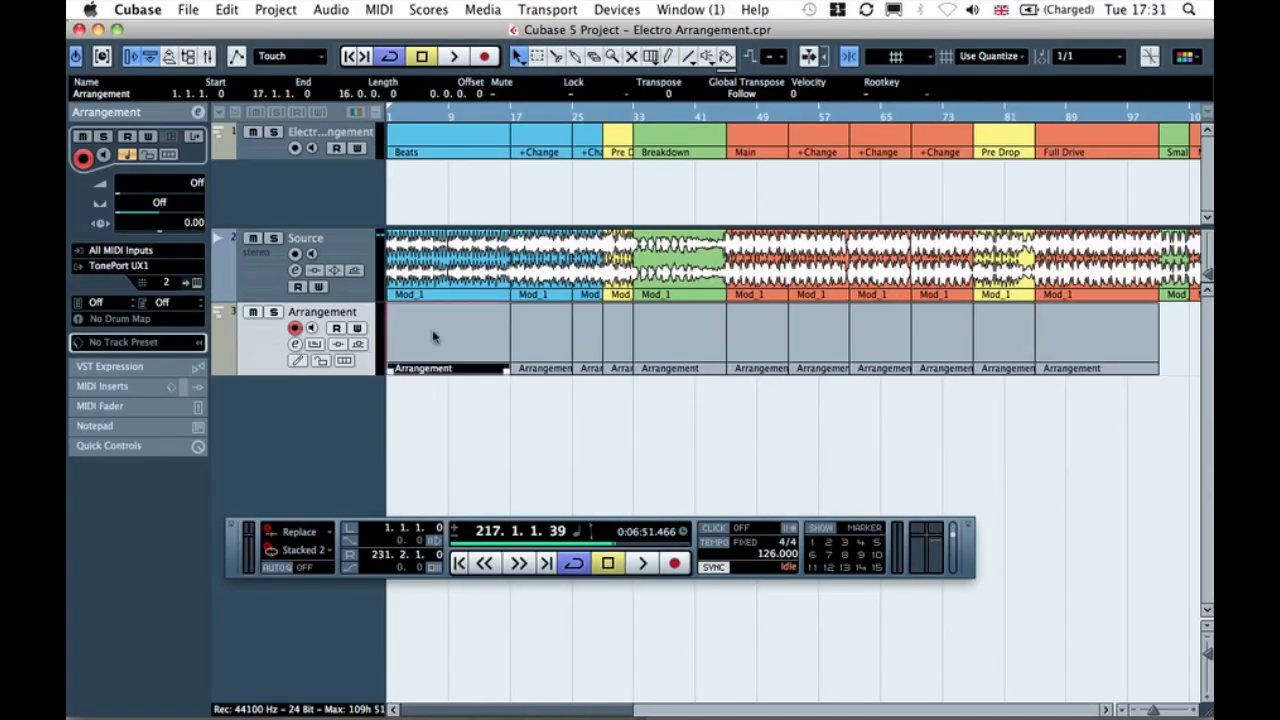
left_click(429, 418)
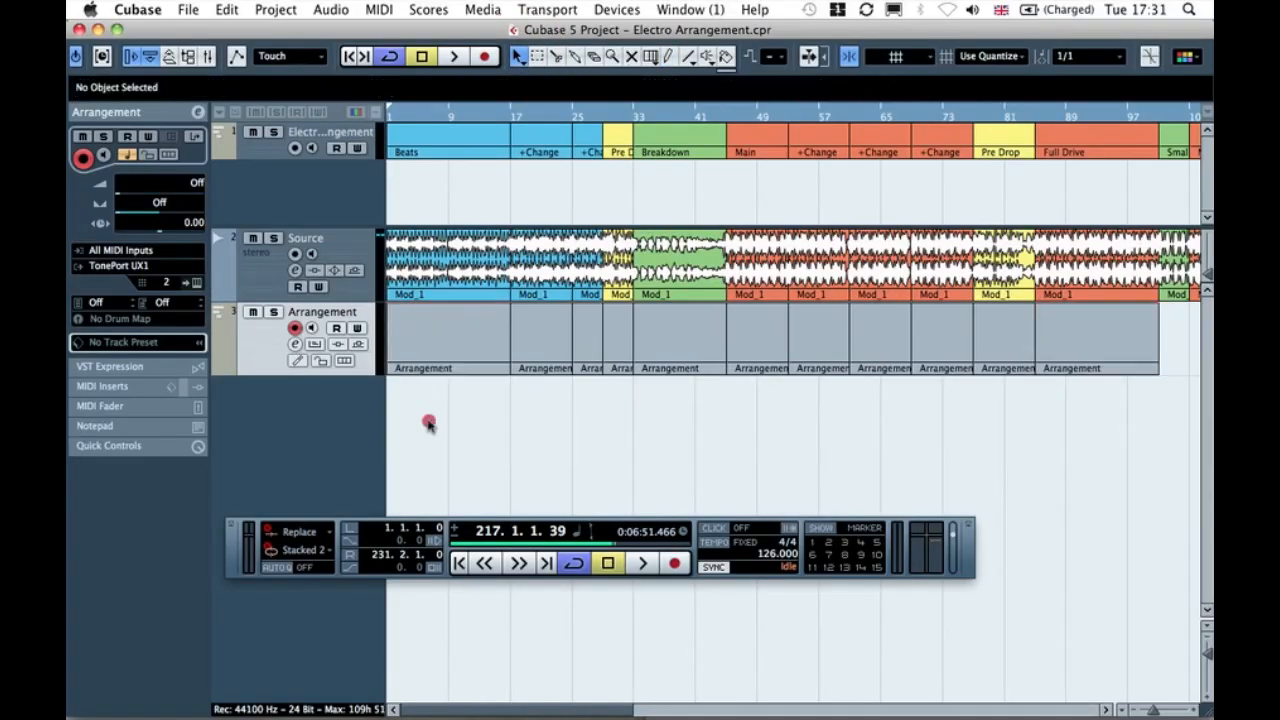
left_click(431, 366)
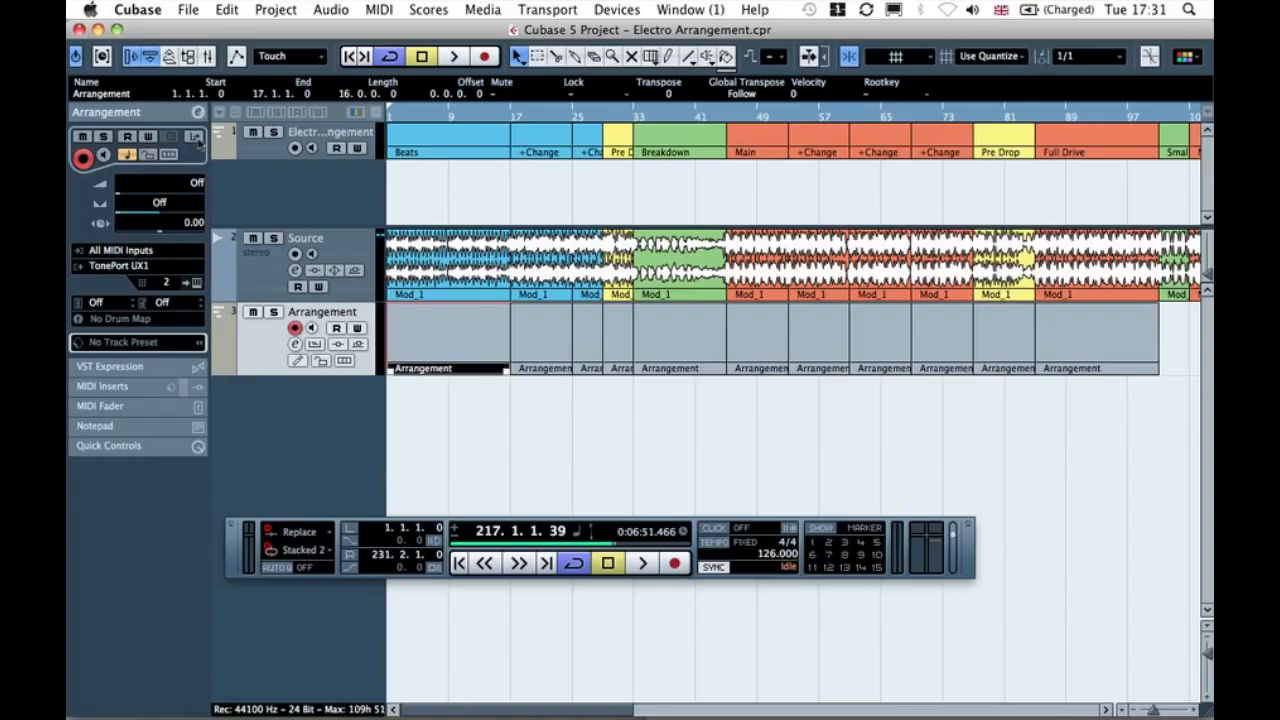
left_click(117, 91)
type("Drums")
key("Return")
Step: Rename the selected first part on the Arrangement track as Beats
left_click(98, 95)
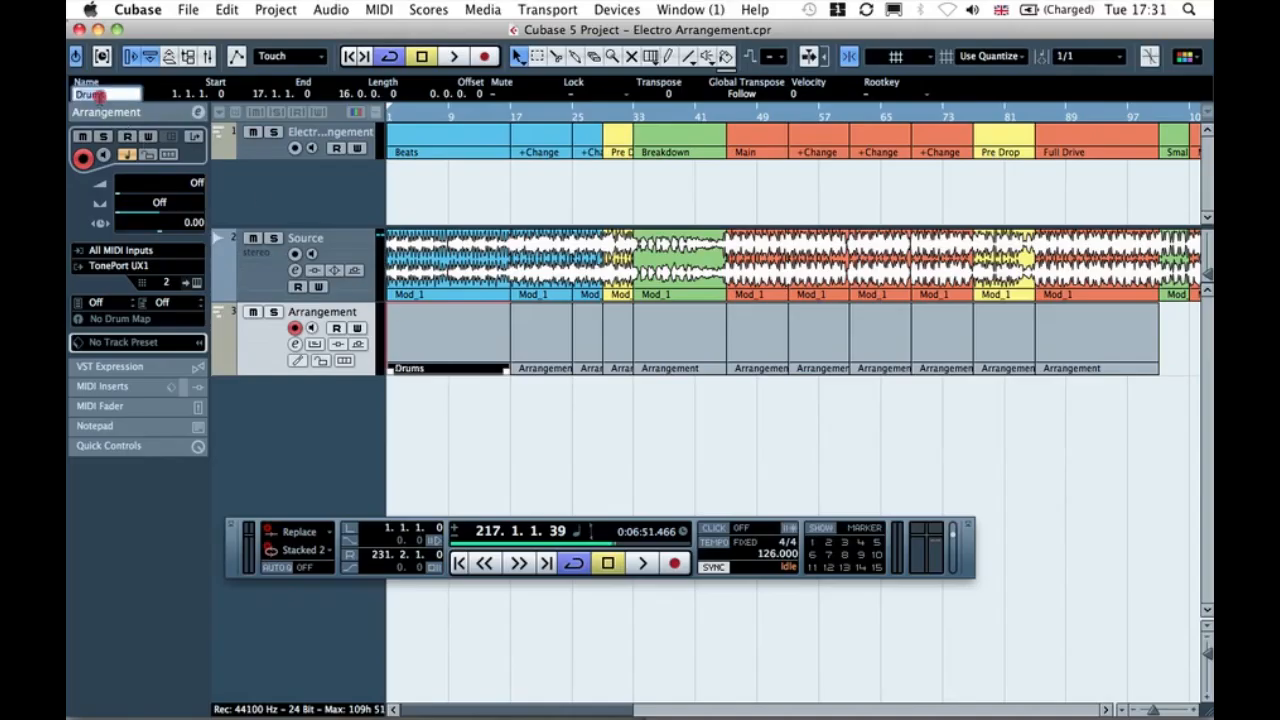
type("Beats")
key("Return")
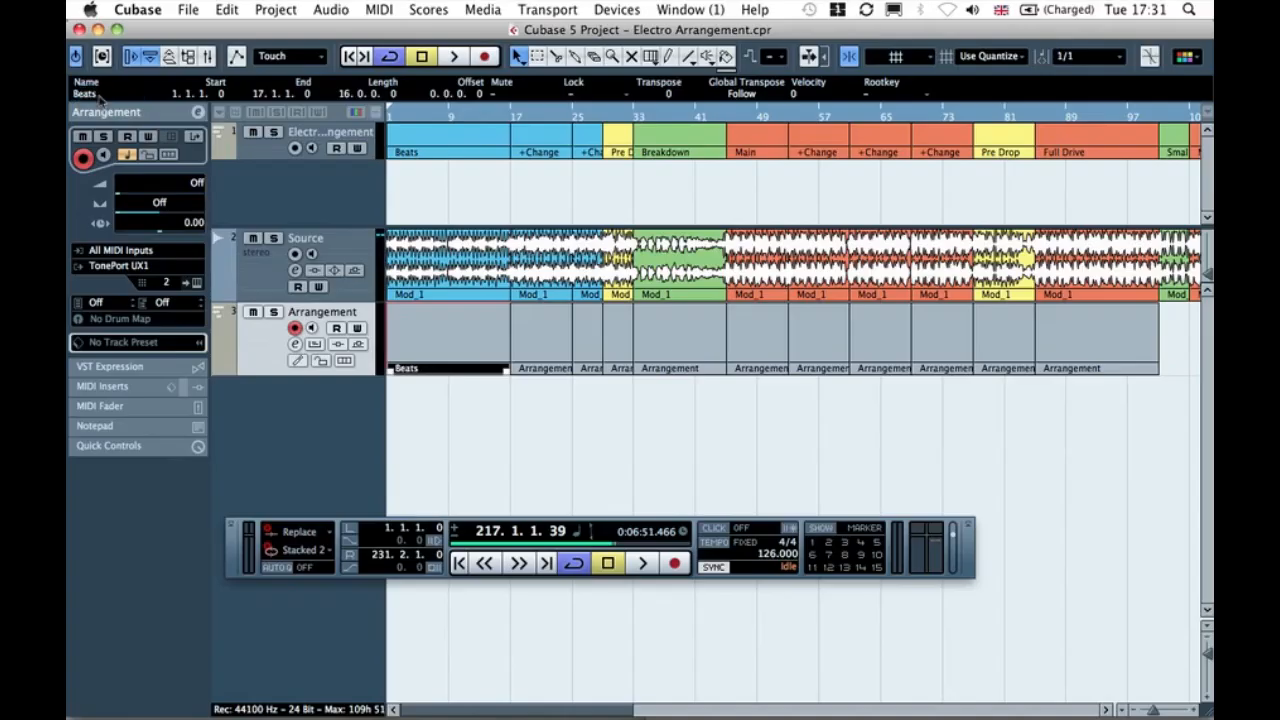
Step: Name the Arrangement track parts starting at bars 17 and 25 +Change
left_click(545, 370)
left_click(100, 94)
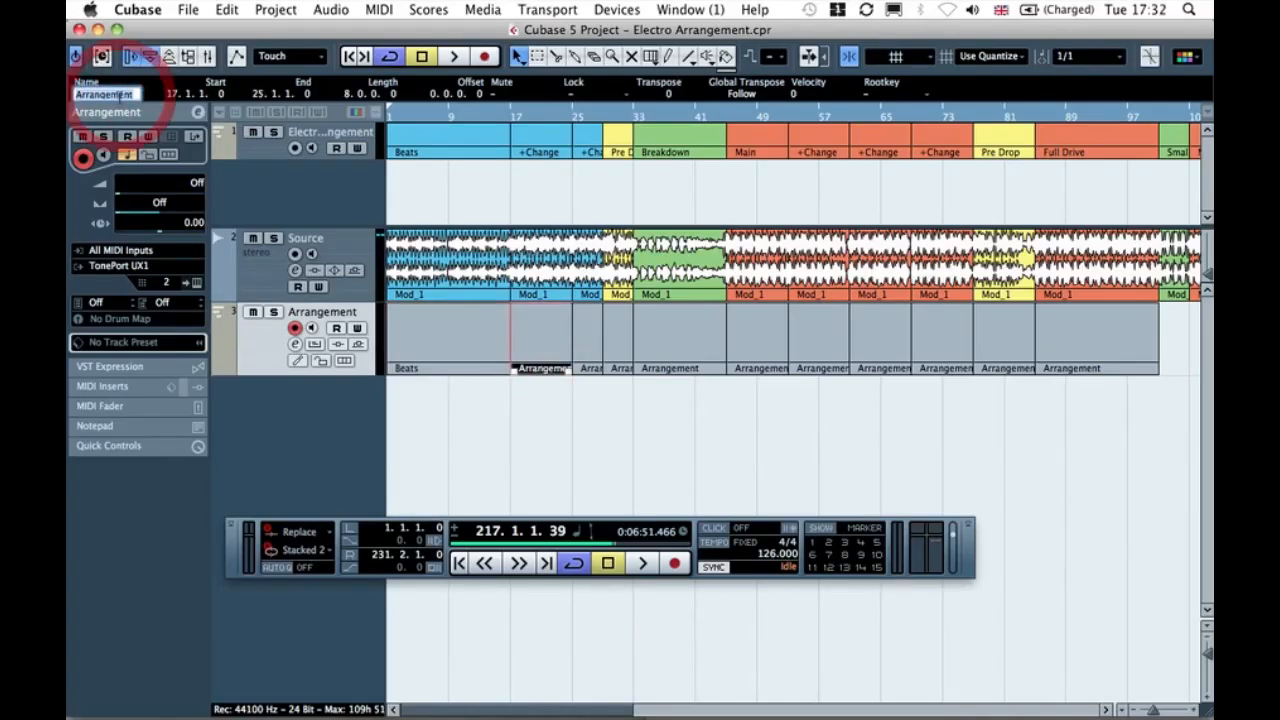
type("+Change")
key("Return")
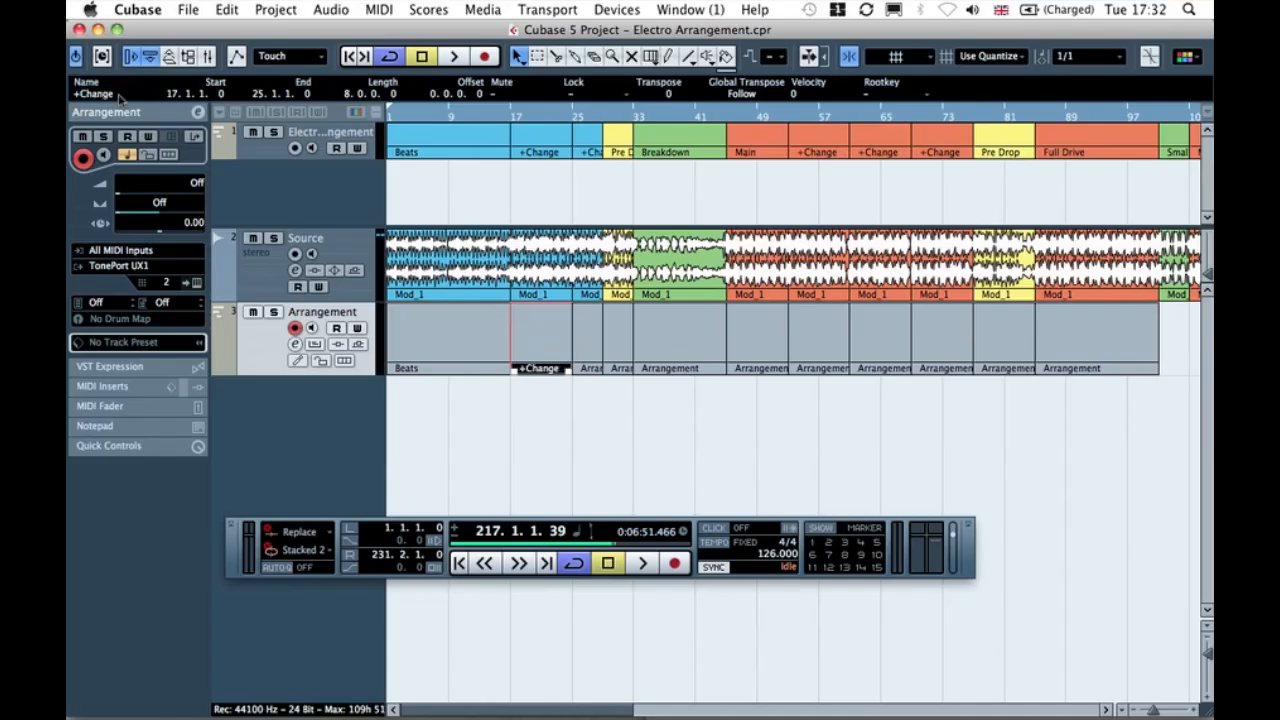
left_click(593, 368)
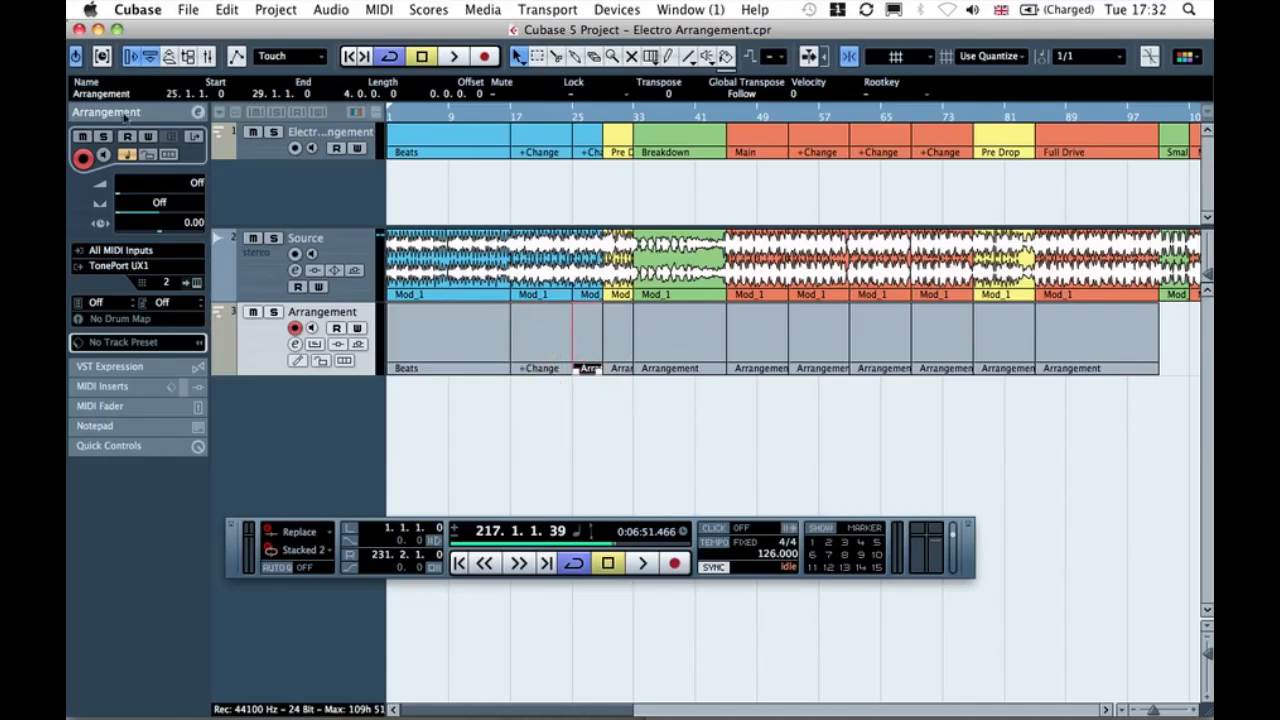
left_click(102, 94)
type("+Chan")
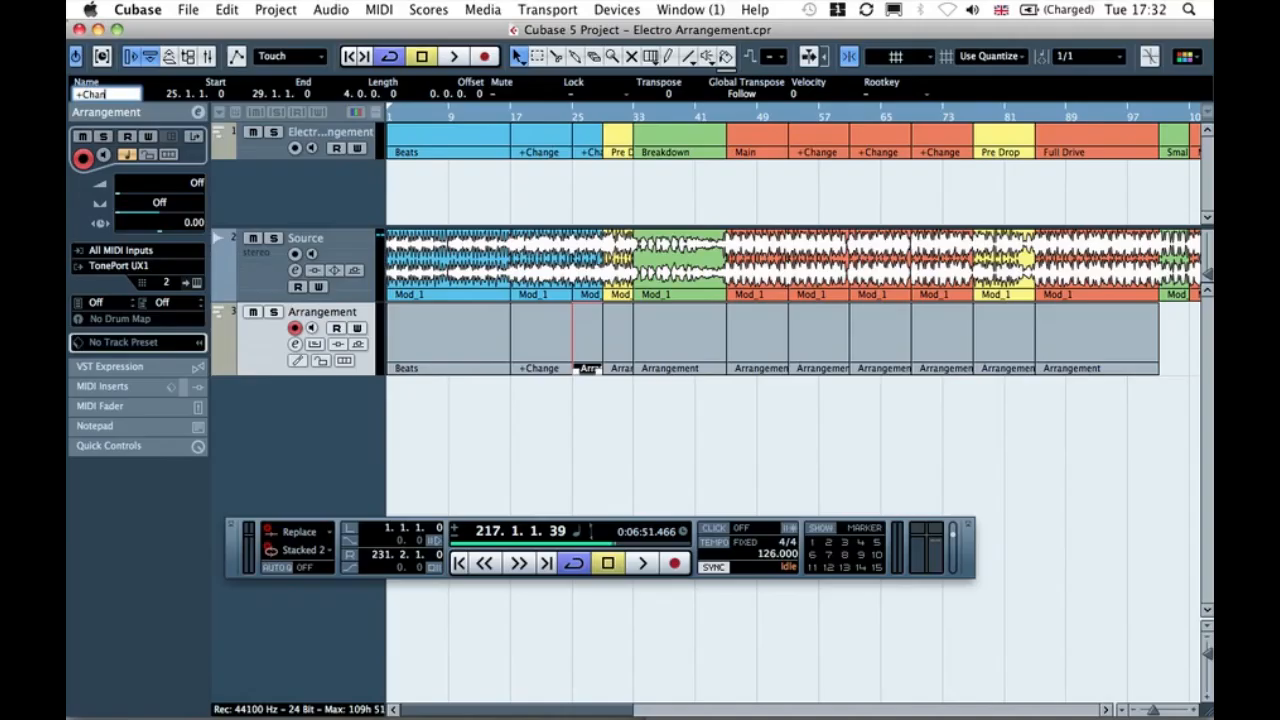
type("ge")
key("Return")
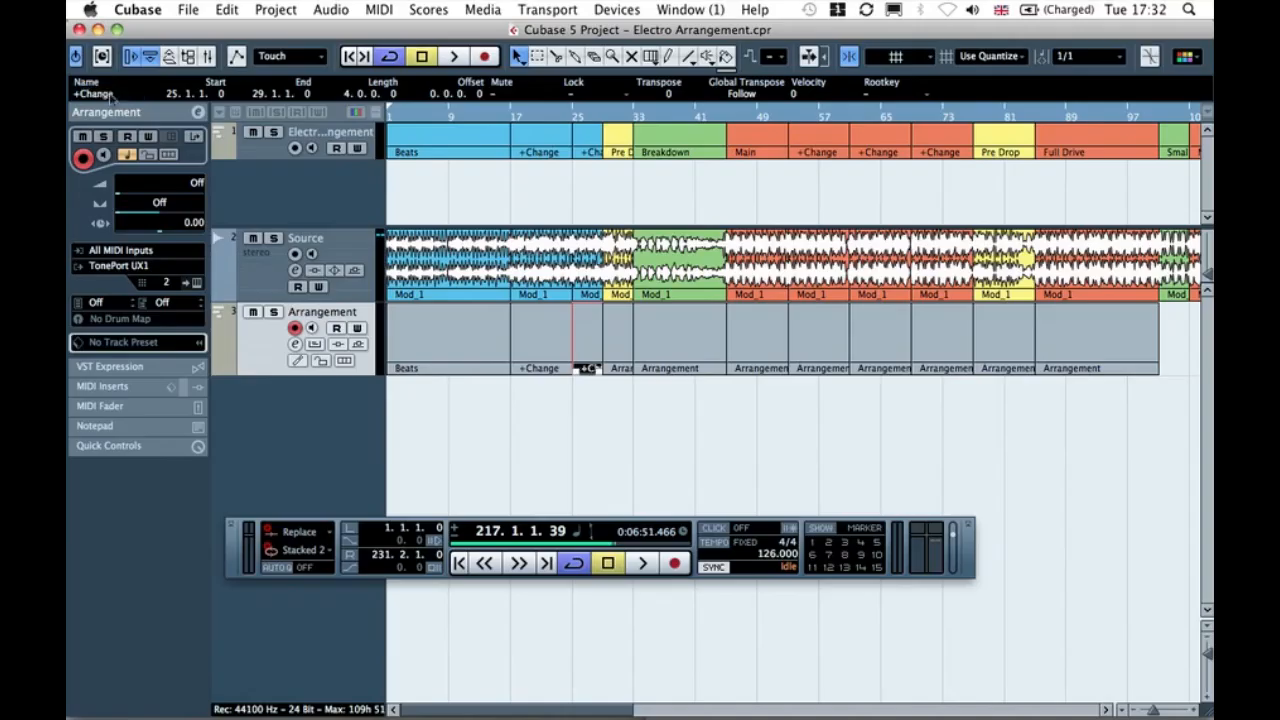
Step: Name the Arrangement track part at bar 29 Pre Drop and the part at bar 33 Breakdown
left_click(610, 369)
left_click(100, 94)
type("Pre Drop")
key("Return")
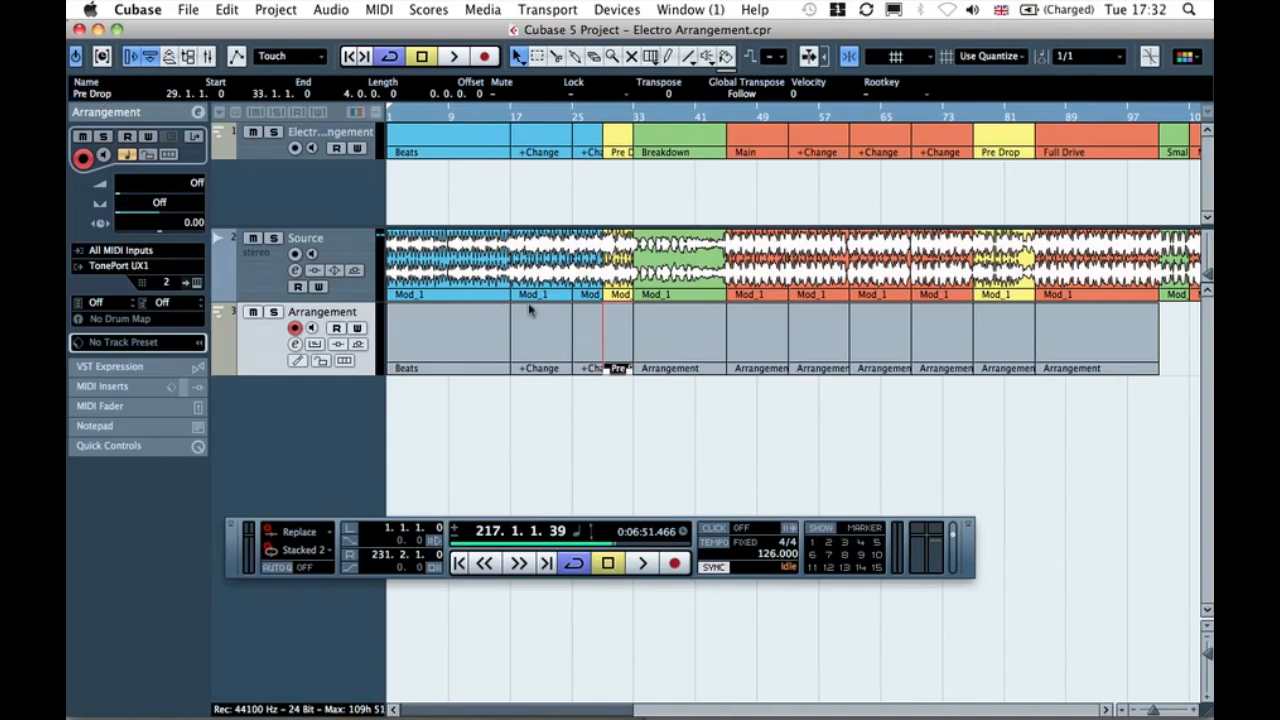
left_click(665, 368)
left_click(110, 94)
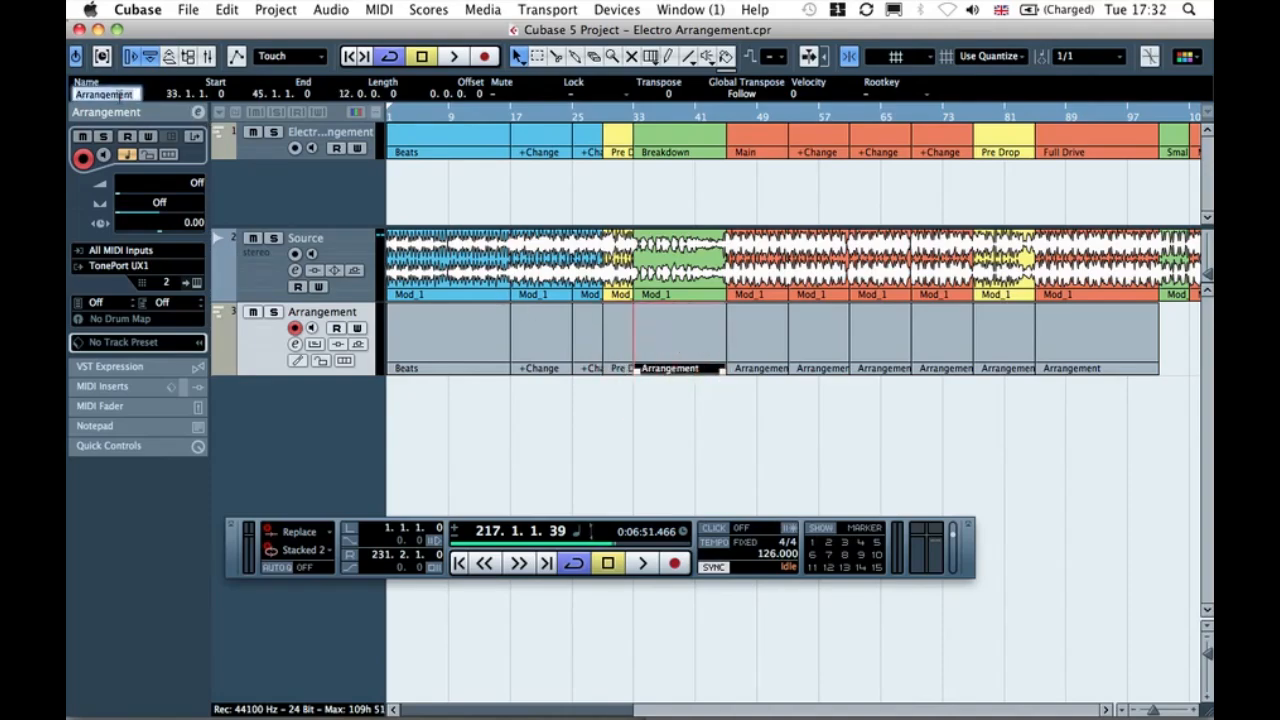
type("Breakdown")
key("Return")
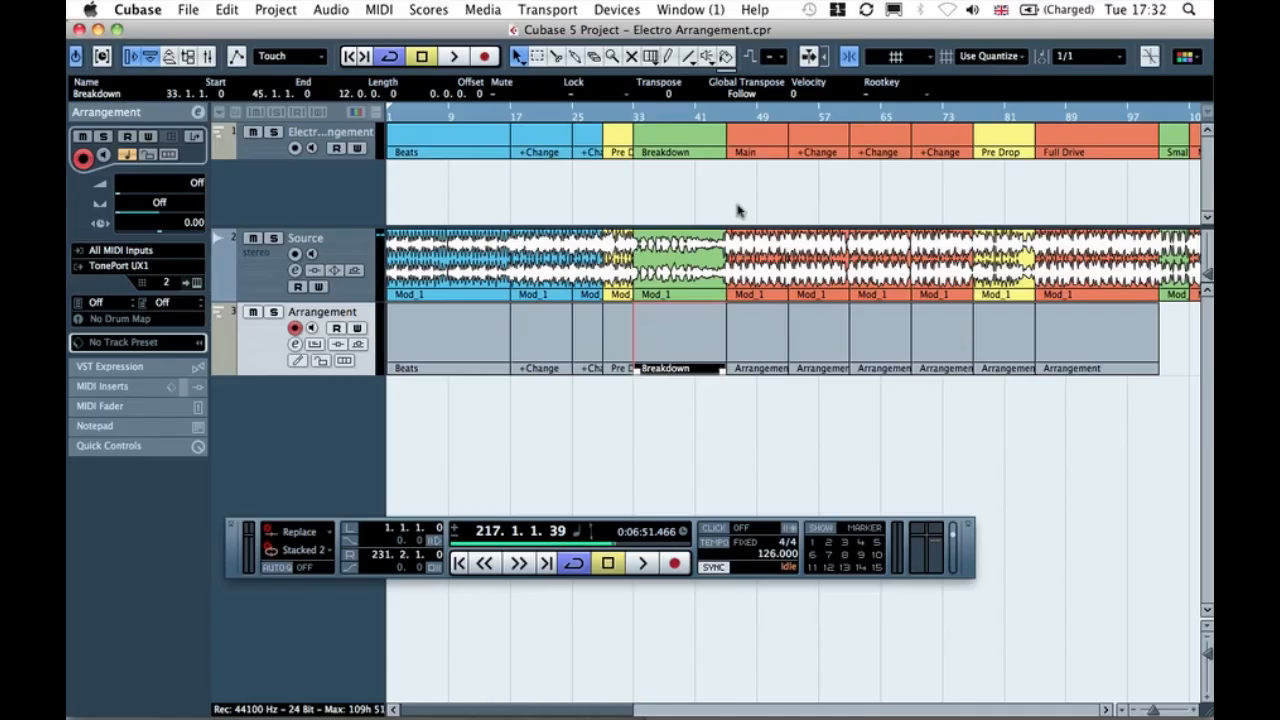
Step: Split the Breakdown part on the Arrangement track at bar 41 and name its second piece Cymbol crash
key("3")
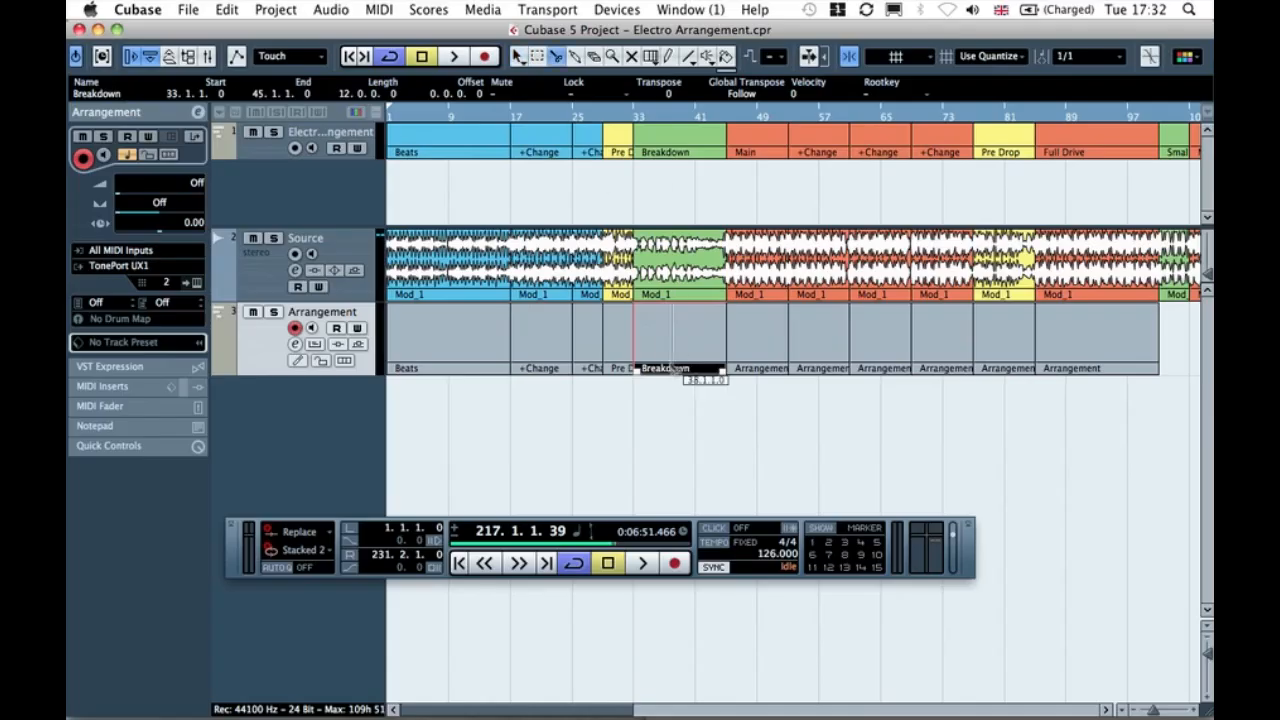
left_click(696, 342)
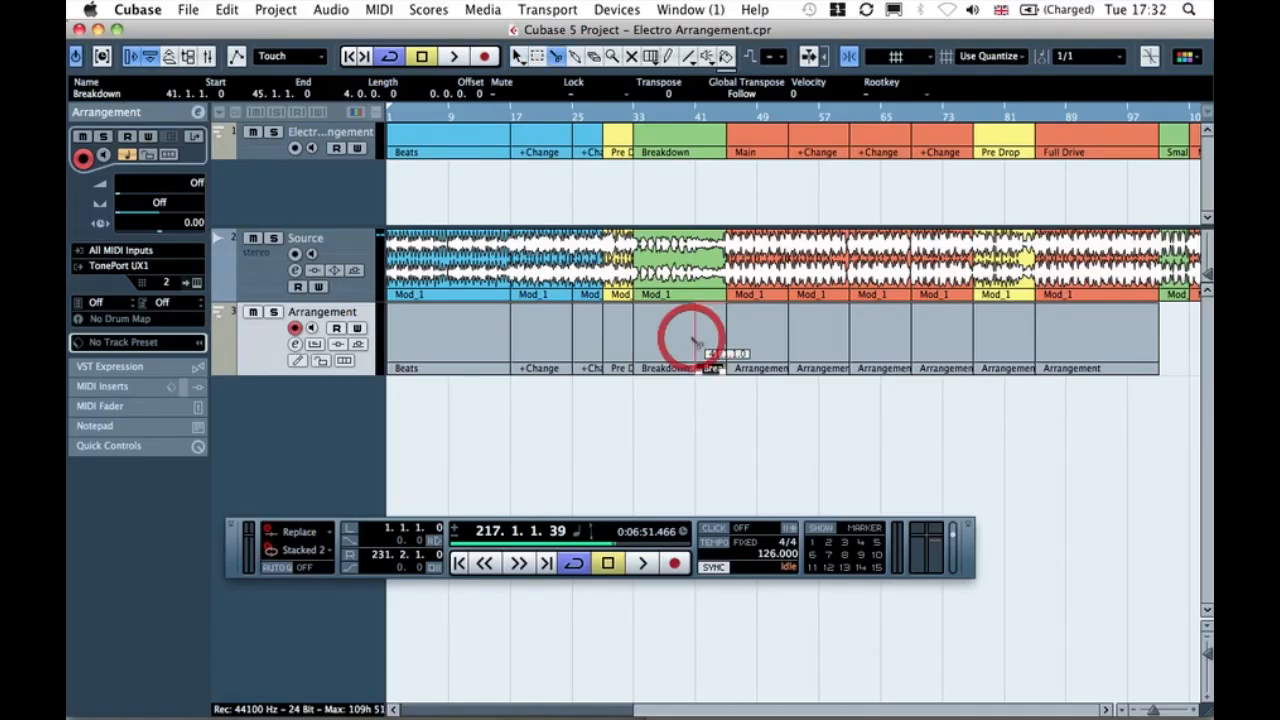
key("1")
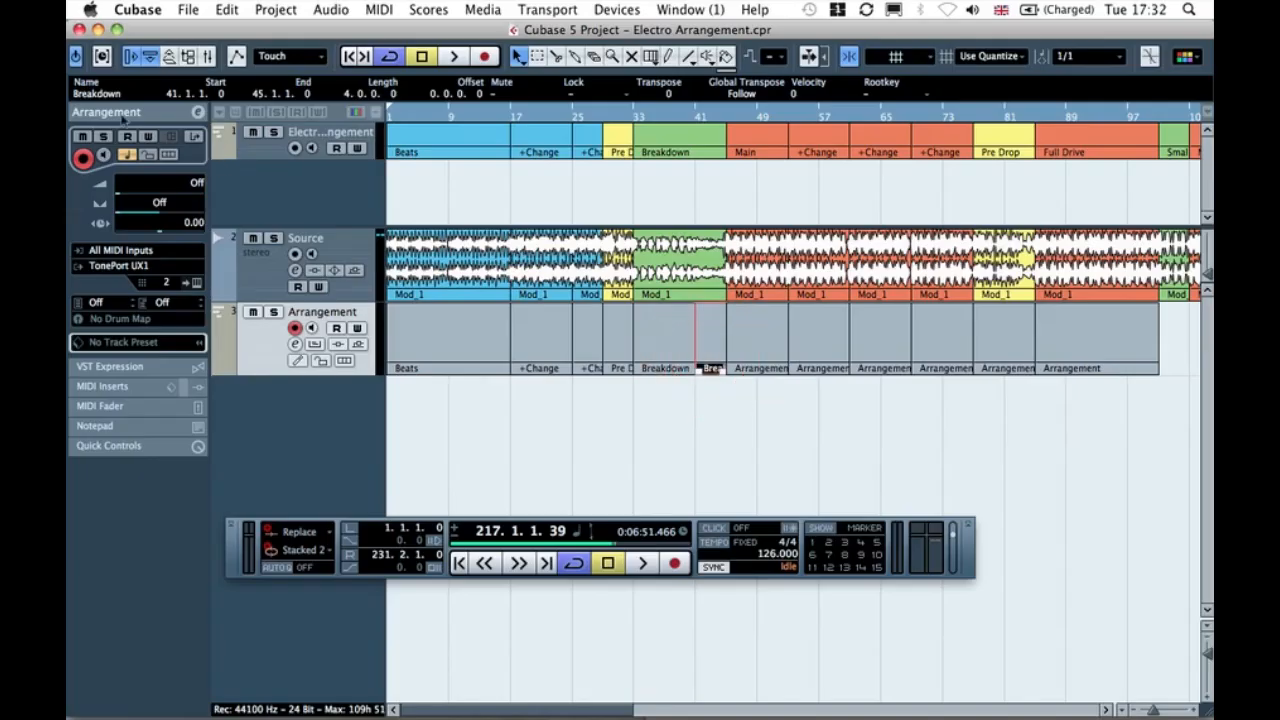
left_click(102, 93)
type("Cy")
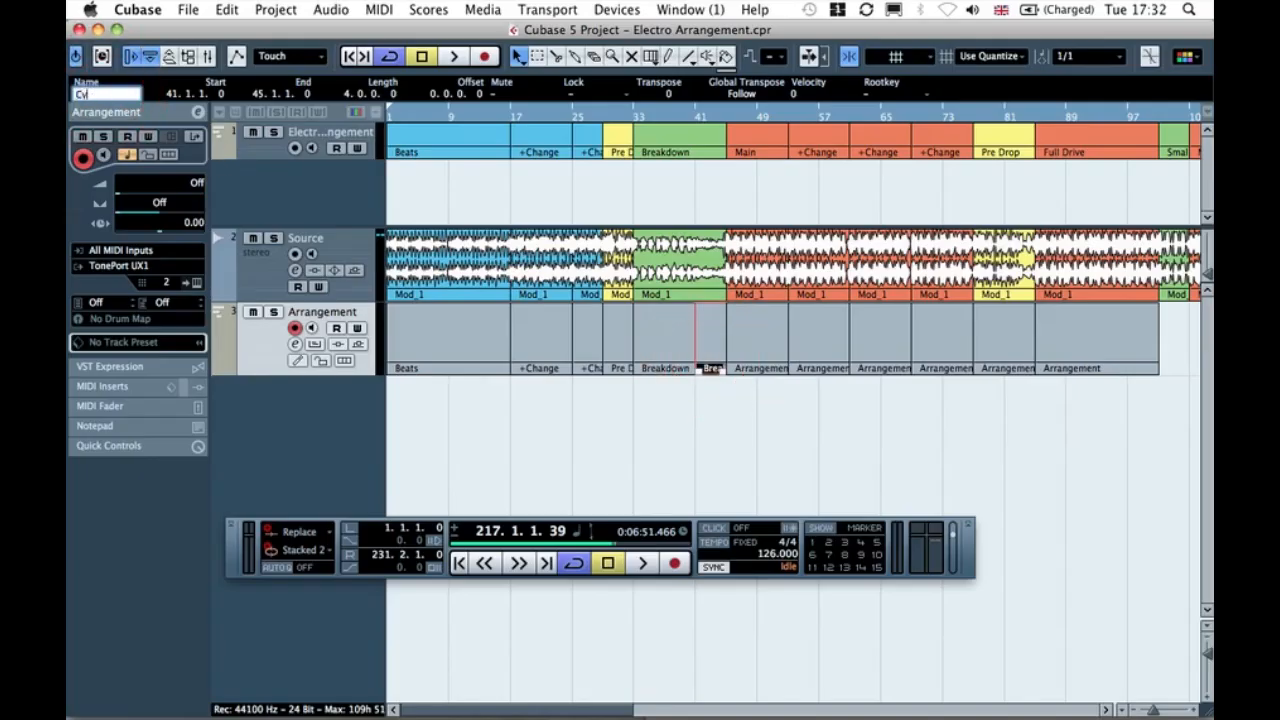
type("mbol crash")
key("Return")
left_click(764, 435)
Step: Name the Arrangement track part at bar 45 Main Drive and clear the selection
left_click(760, 358)
left_click(90, 95)
type("Main Drive")
key("Return")
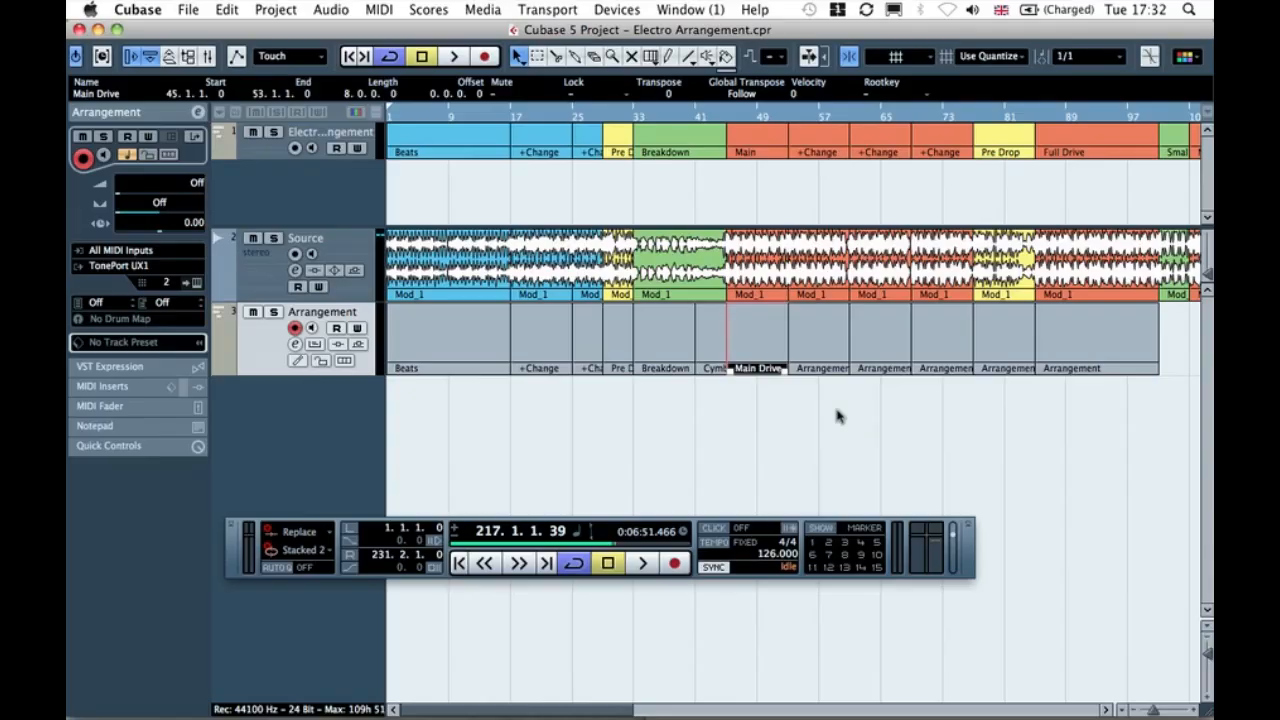
left_click(750, 468)
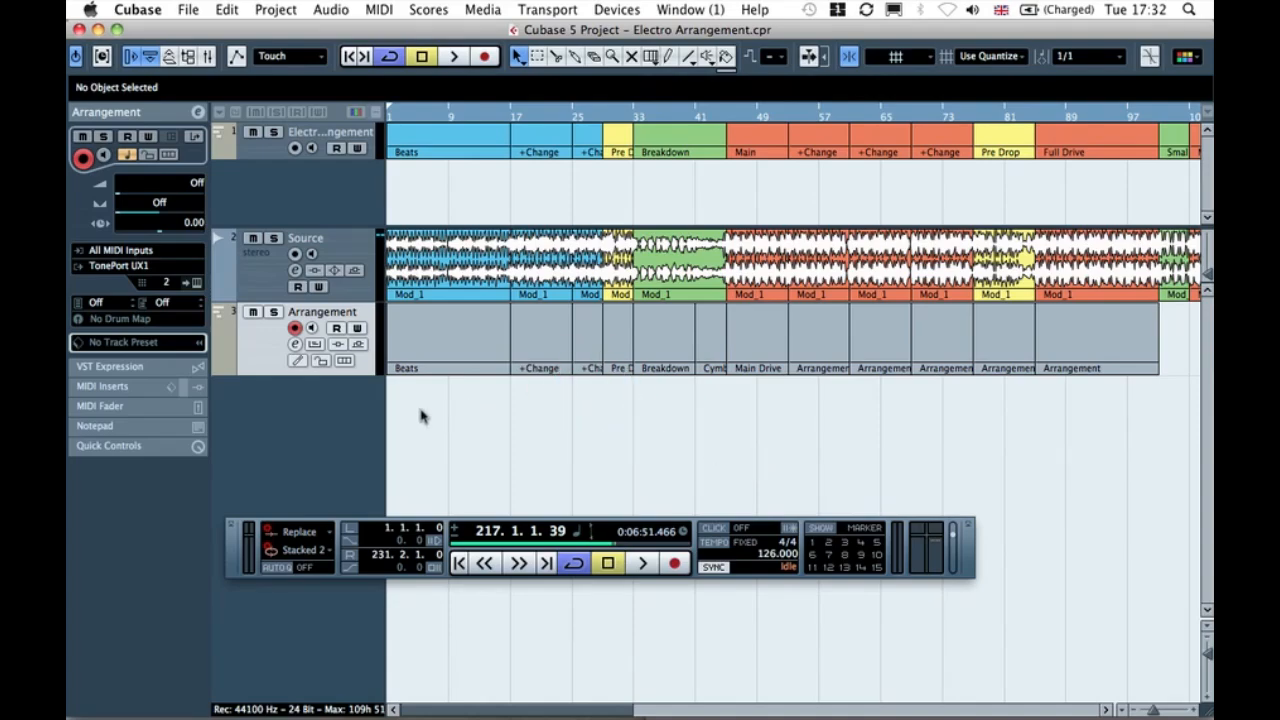
Step: Colour the Beats part and the two +Change parts on the Arrangement track light blue to match the reference sections
left_click_drag(435, 419, 594, 337)
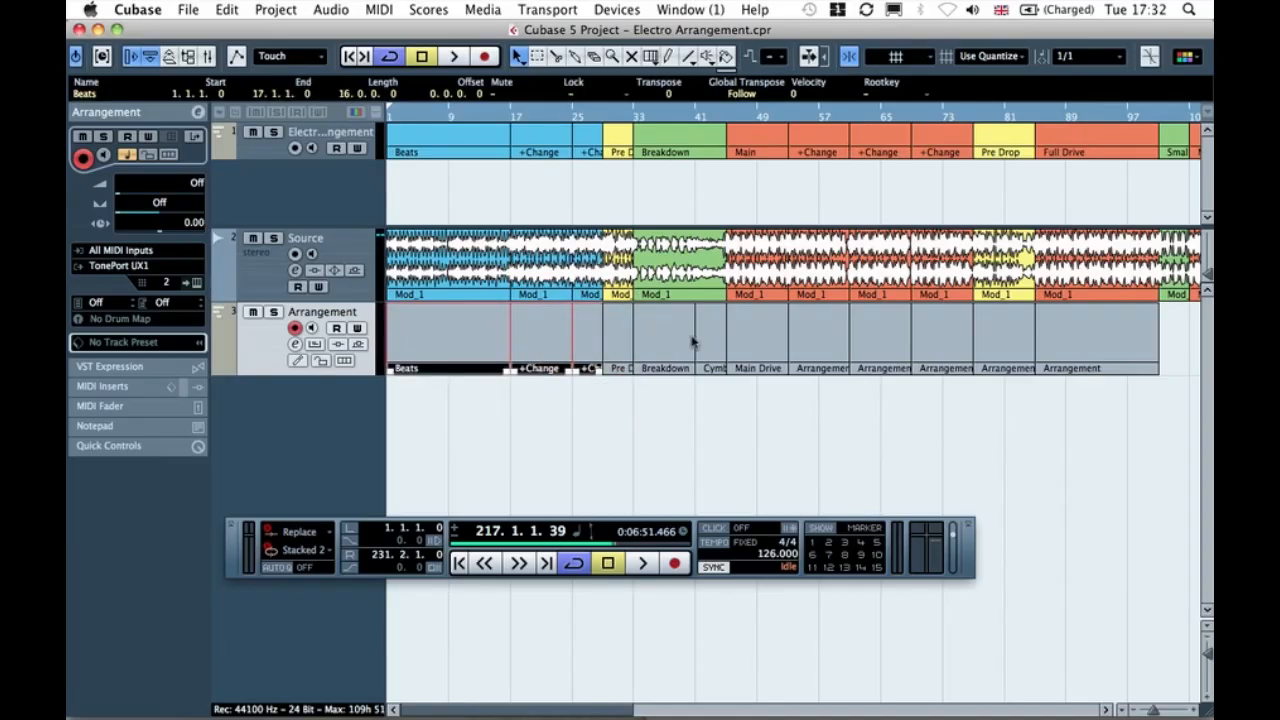
left_click_drag(409, 412, 587, 345)
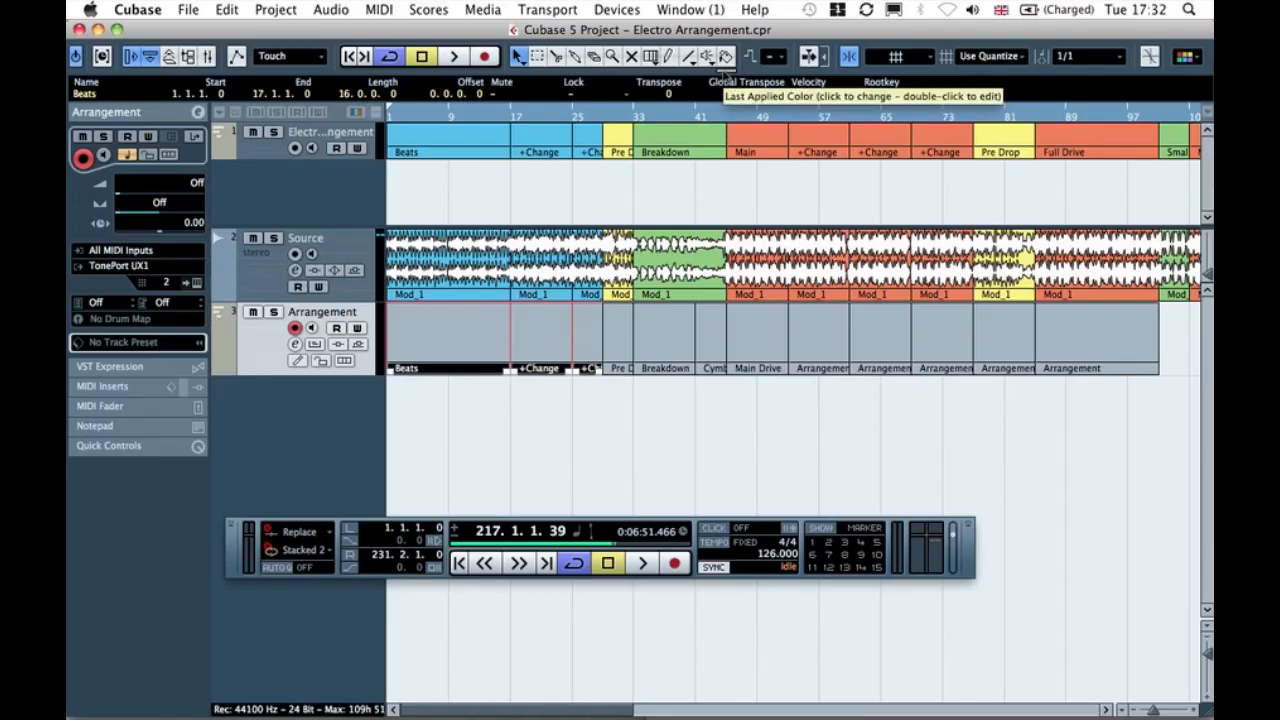
left_click(722, 55)
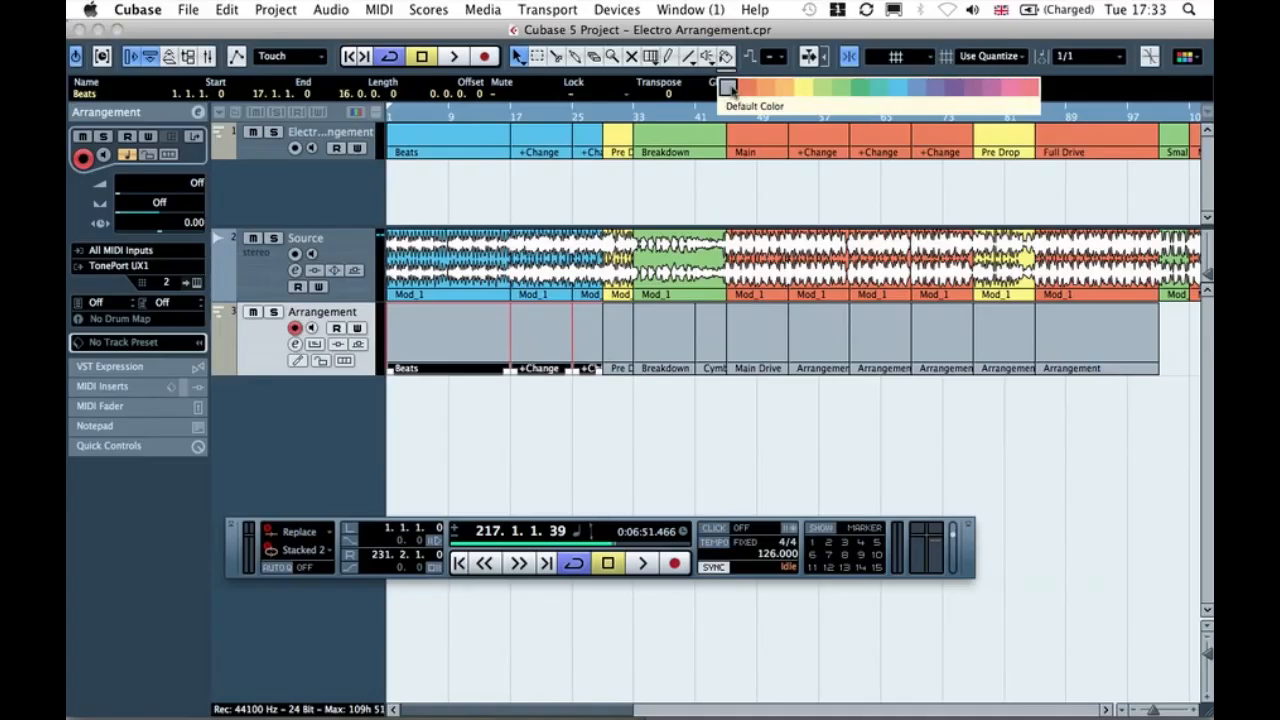
left_click(891, 88)
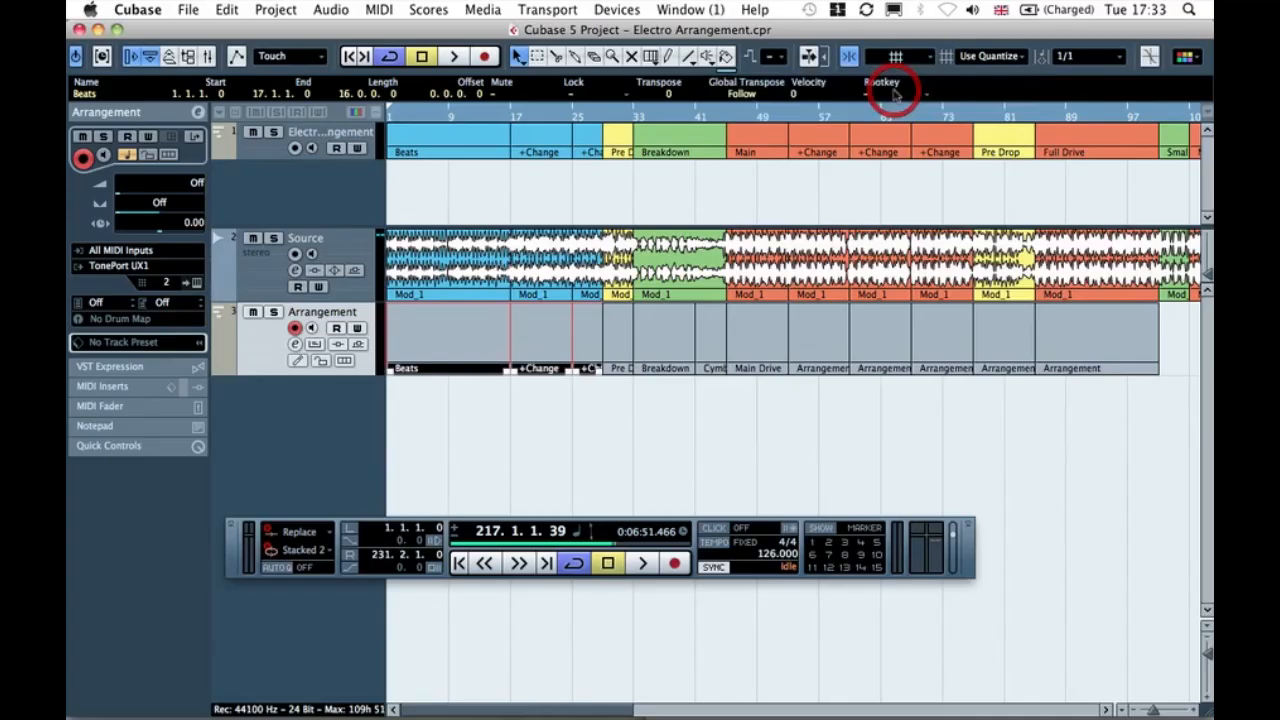
Step: Fill the selected parts in bars 1 to 29 light blue, and the Arrangement parts at bars 29 and 77 yellow
left_click(725, 56)
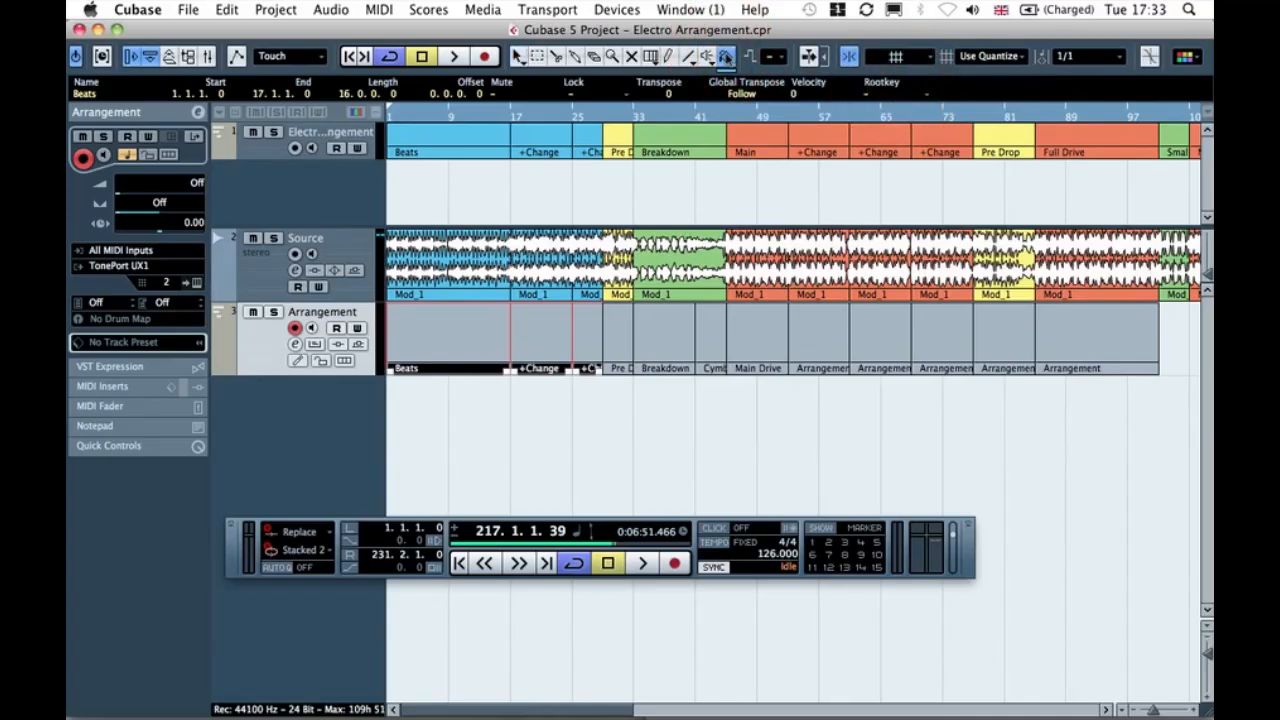
left_click(490, 333)
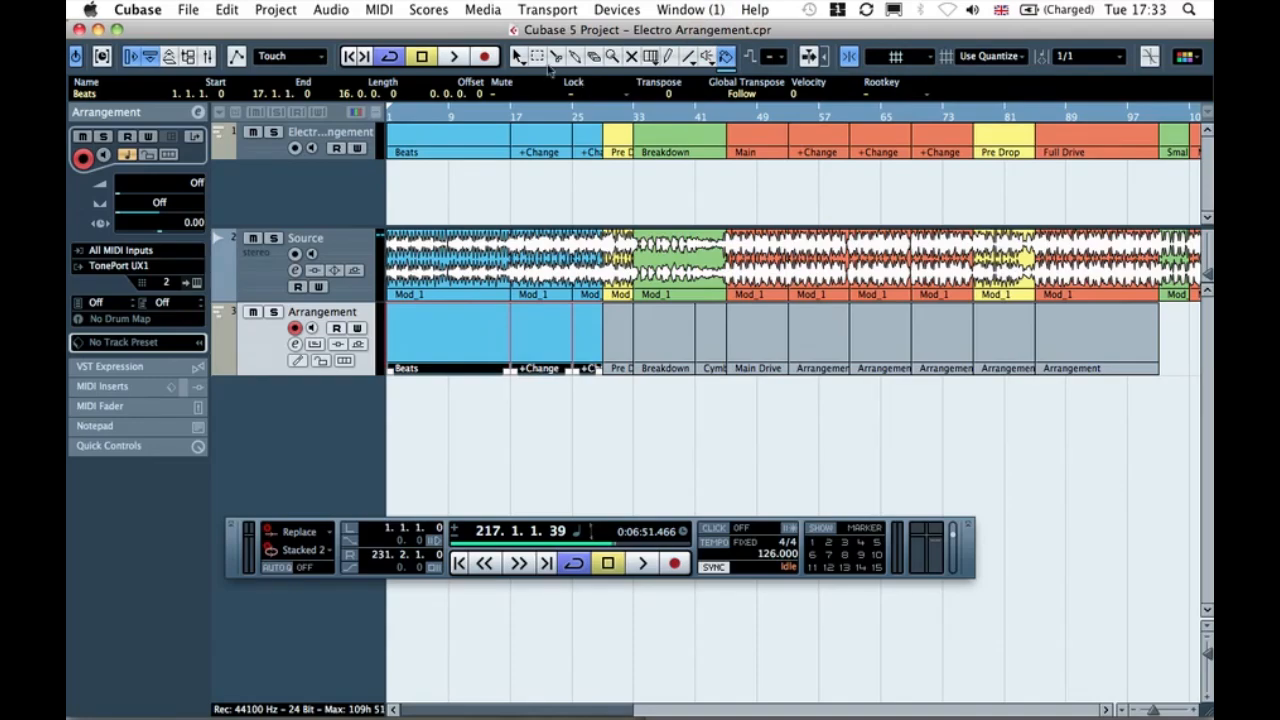
left_click(727, 60)
left_click(727, 58)
left_click(805, 92)
left_click(617, 334)
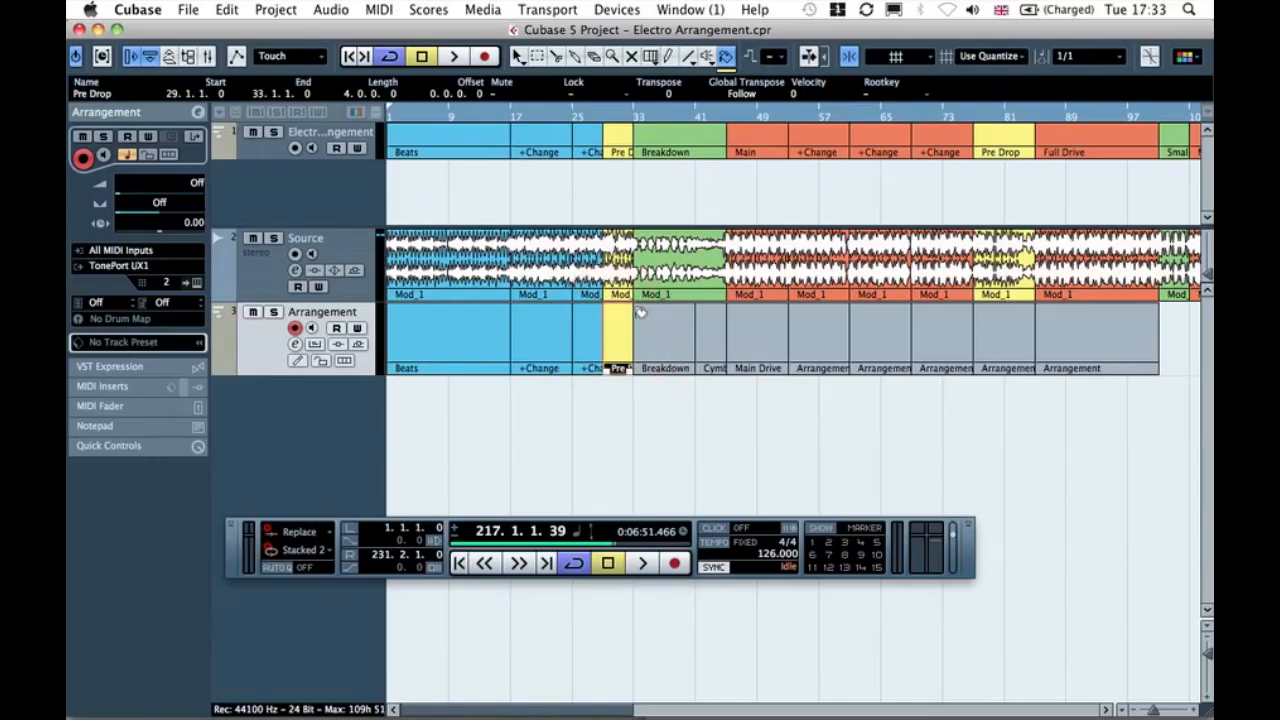
left_click(1000, 338)
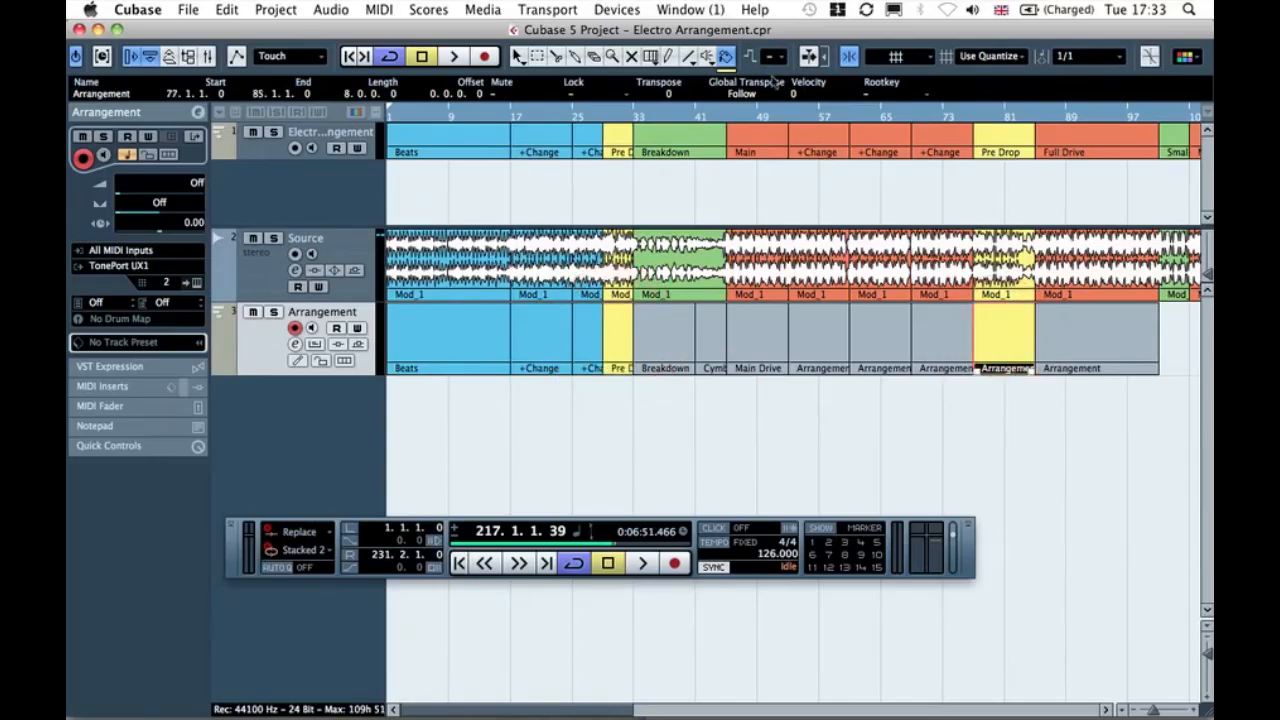
Step: Colour the Breakdown and Cymbol crash parts on the Arrangement track light green
left_click(727, 58)
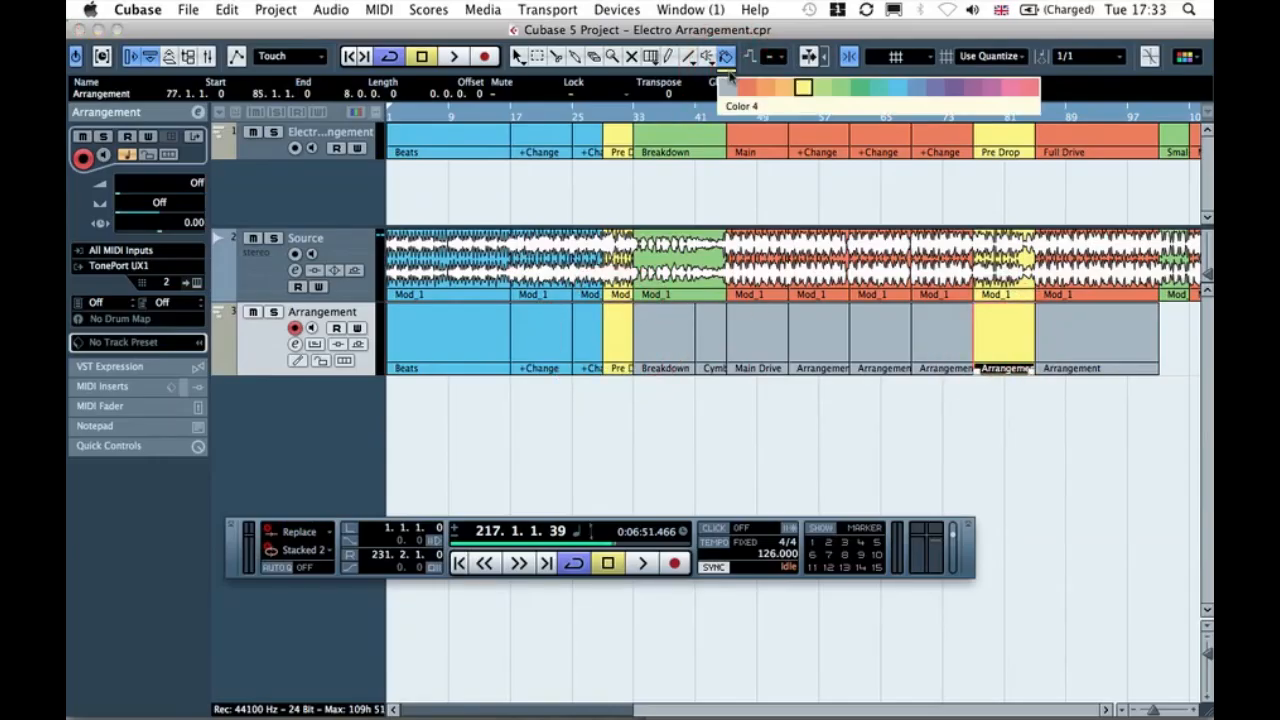
left_click(822, 88)
left_click(665, 335)
left_click(718, 330)
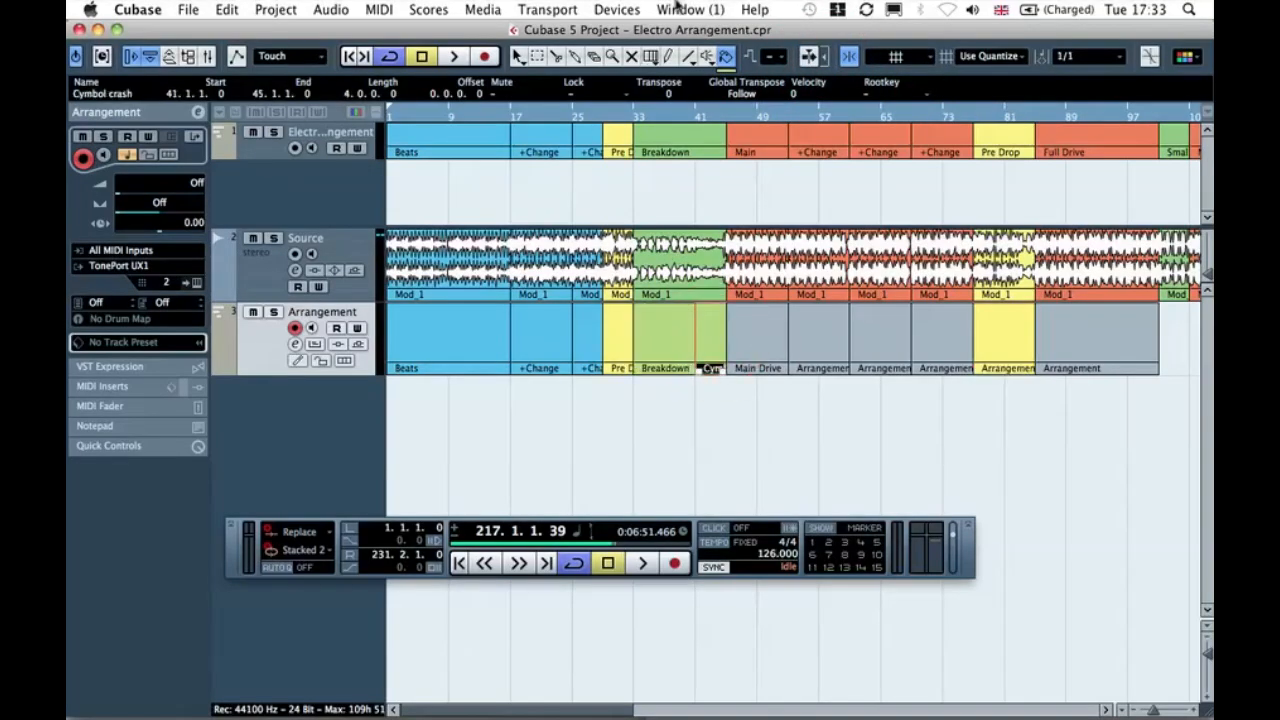
Step: Colour the four Arrangement parts from bar 45 to 77 and the part at bar 85 orange-red, and clear the selection
left_click(731, 71)
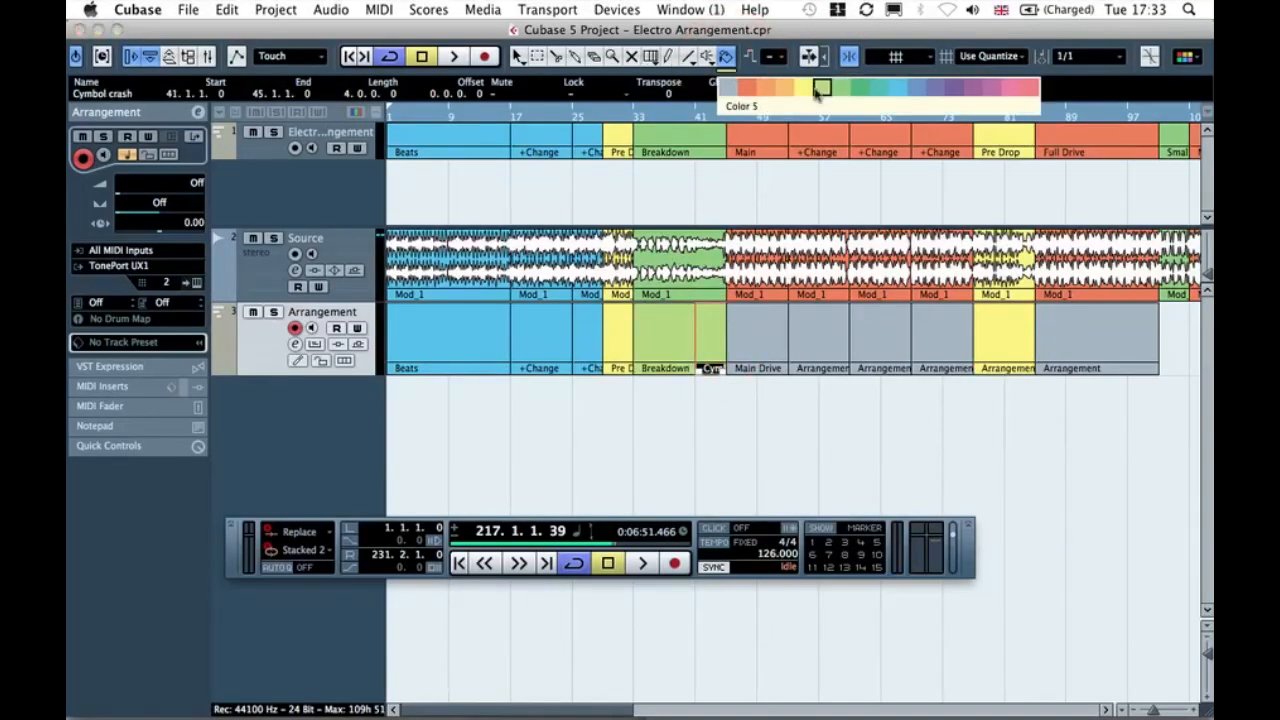
left_click(742, 92)
left_click_drag(776, 430, 940, 340)
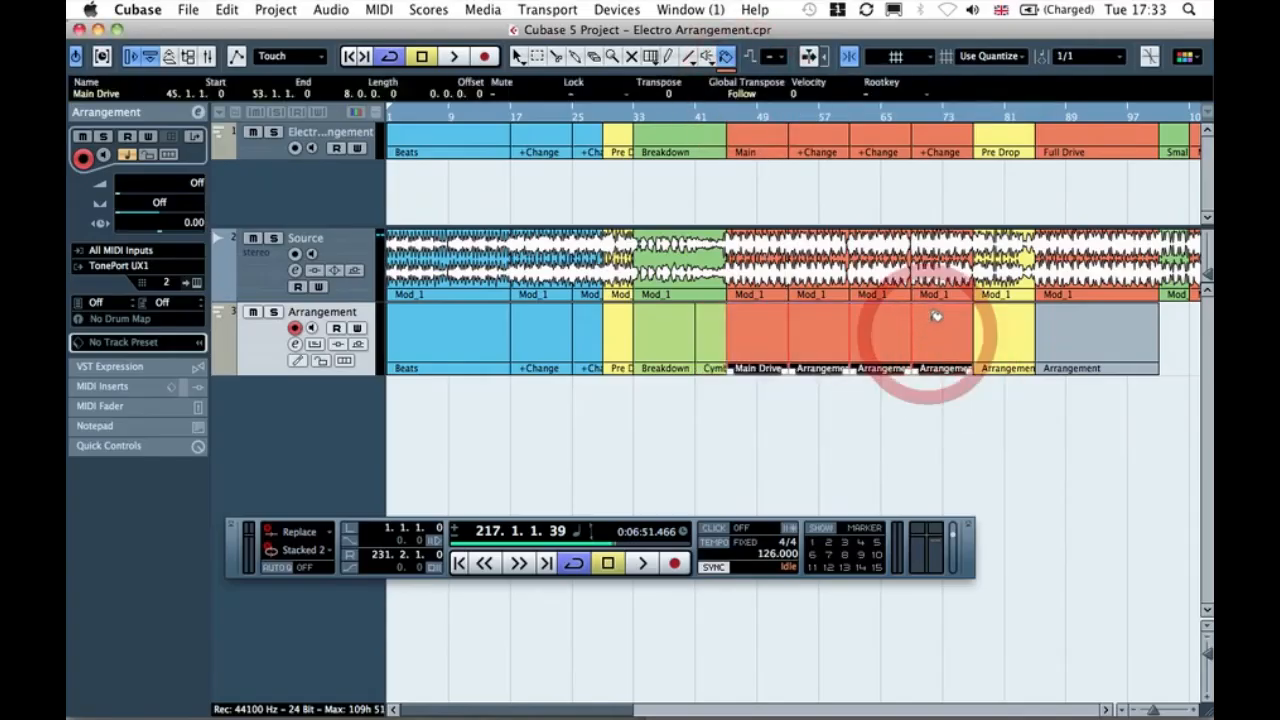
left_click(1098, 338)
left_click(519, 55)
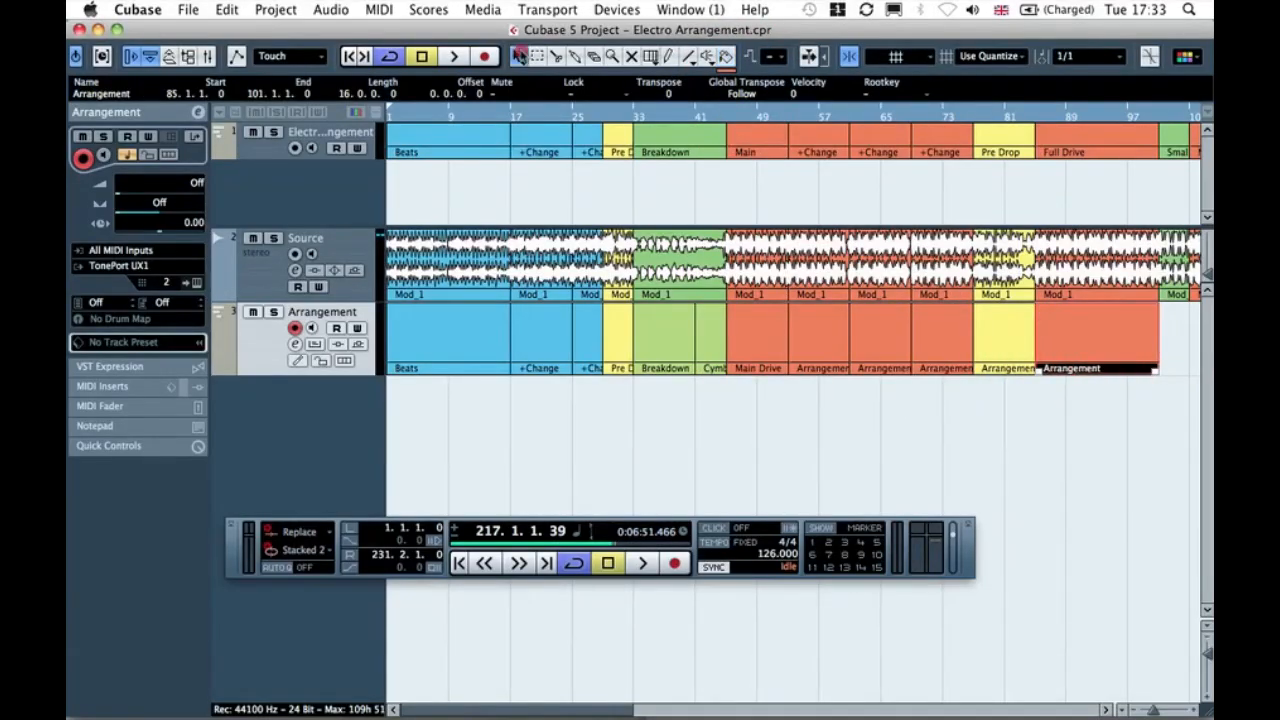
left_click(596, 438)
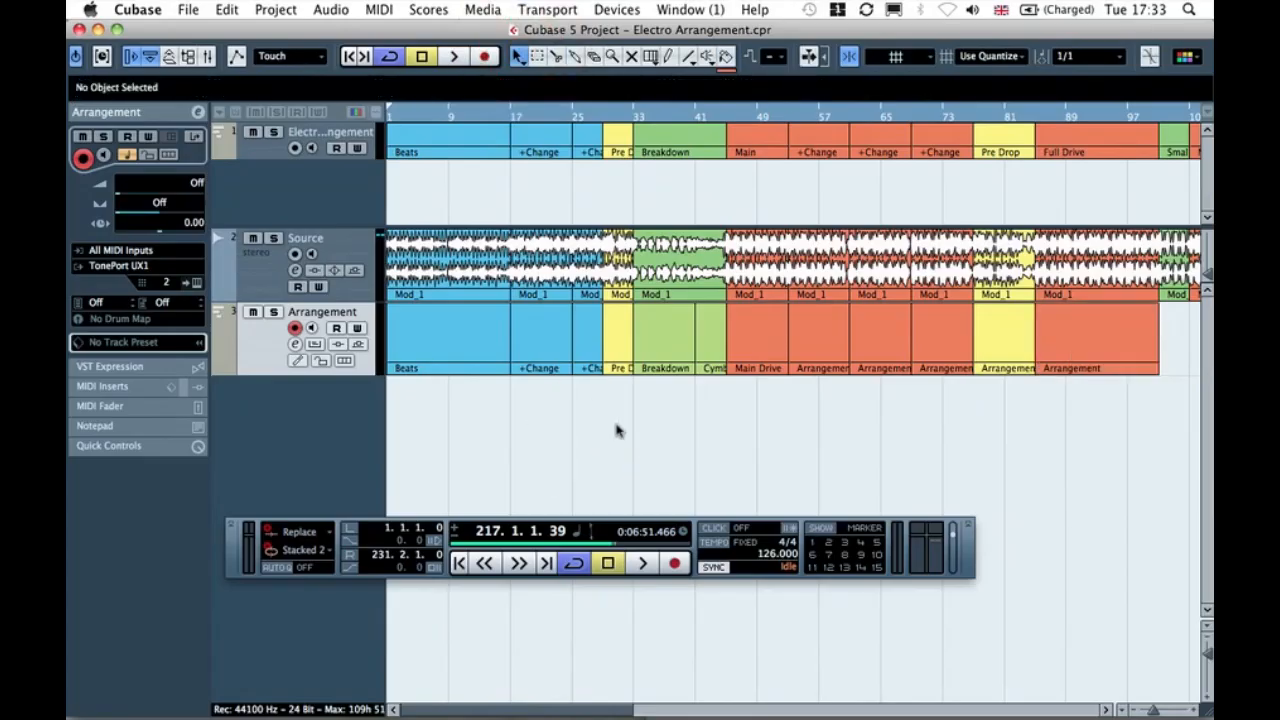
left_click(247, 347)
left_click(262, 360)
left_click(349, 443)
key("h")
key("h")
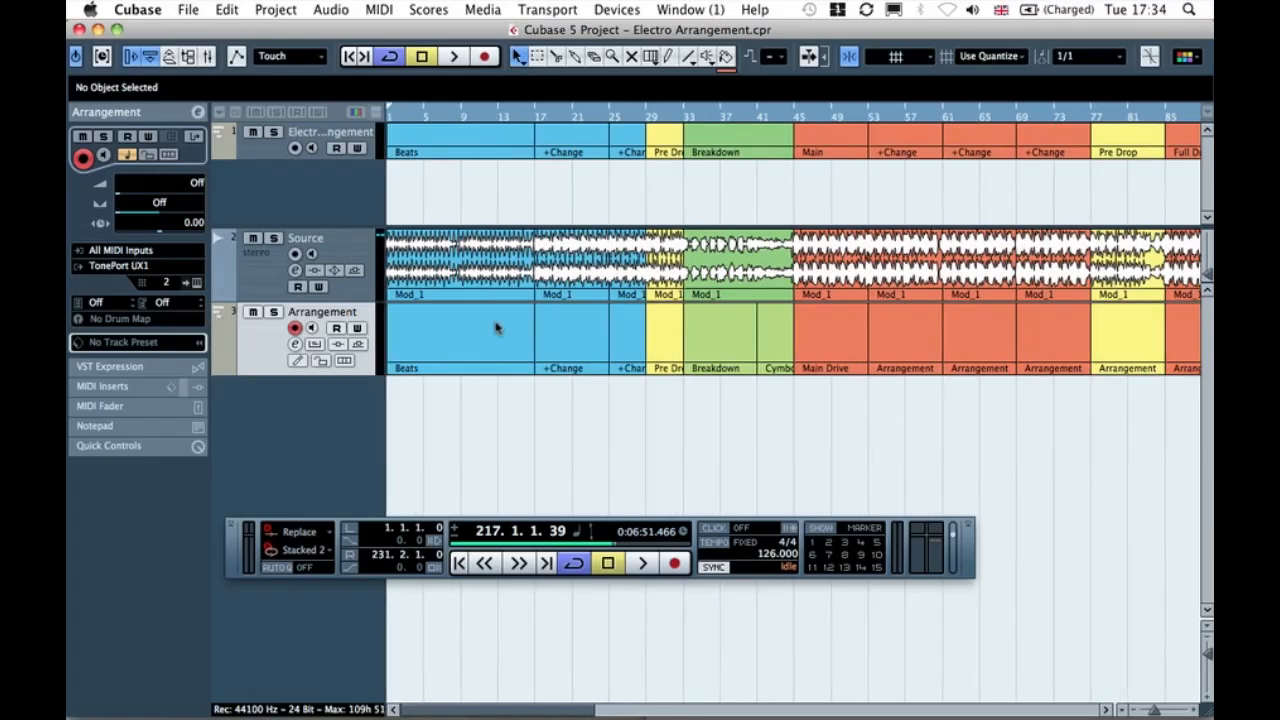
key("h")
key("h")
key("h")
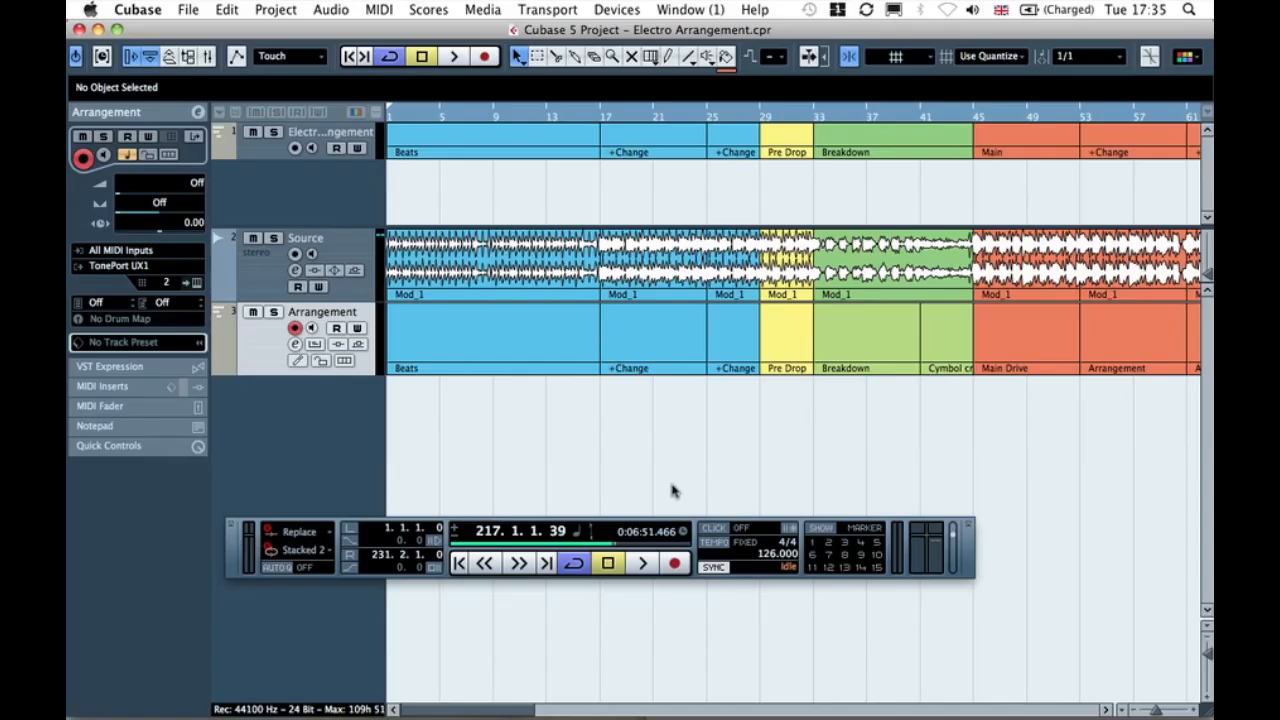
Step: Reposition the Transport panel just beneath the Arrangement track and open its project tempo value for editing, leaving the field without a new entry
left_click(723, 546)
left_click(716, 543)
left_click(221, 451)
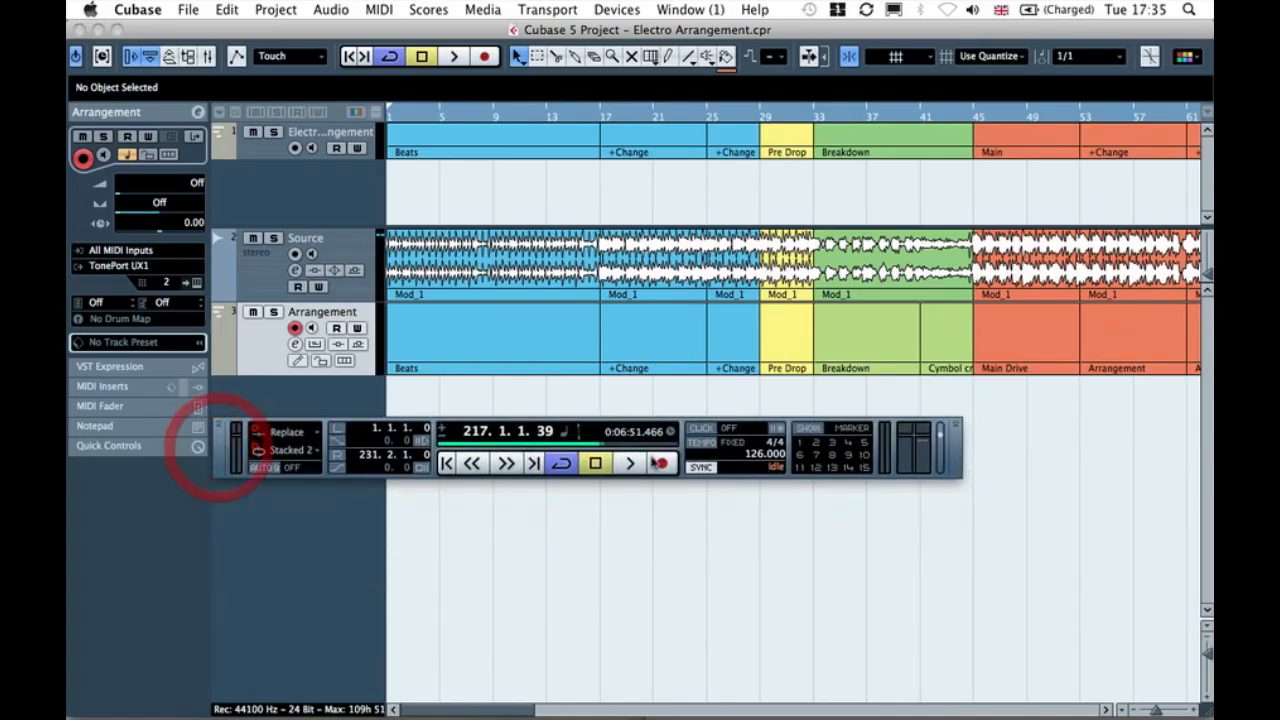
left_click(706, 448)
left_click(706, 448)
left_click(706, 448)
left_click(706, 448)
double_click(759, 454)
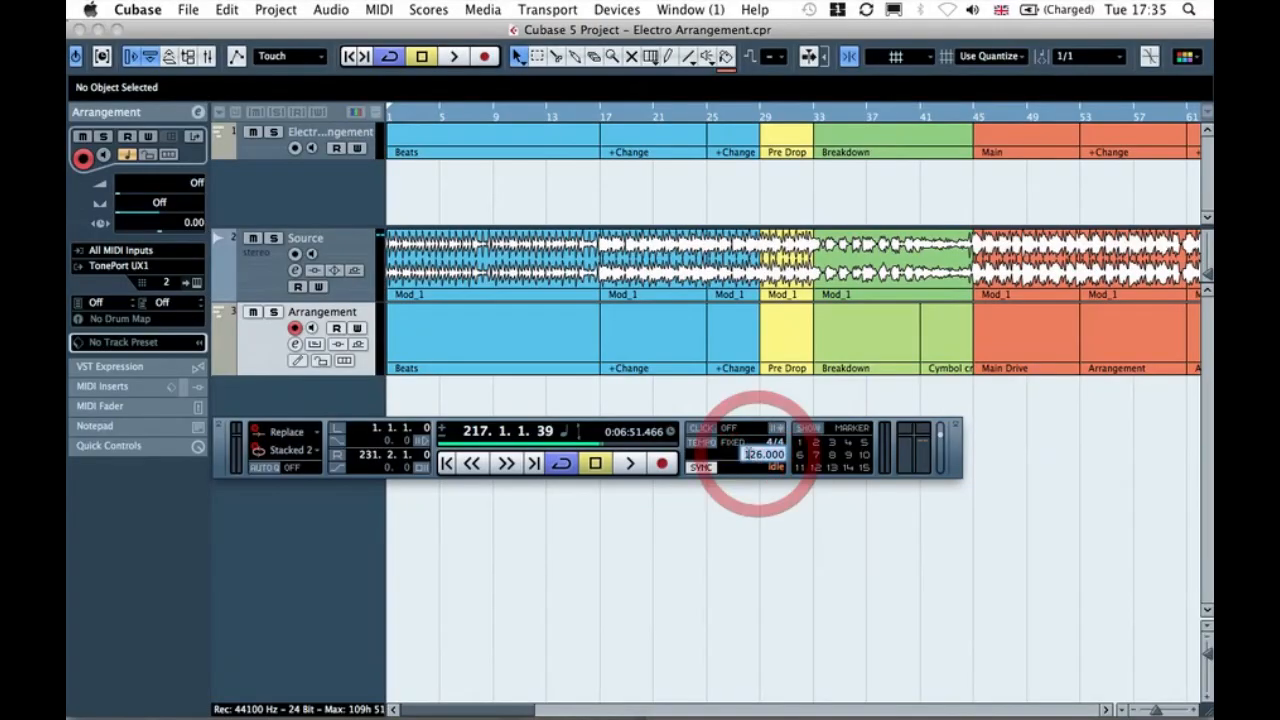
left_click(743, 514)
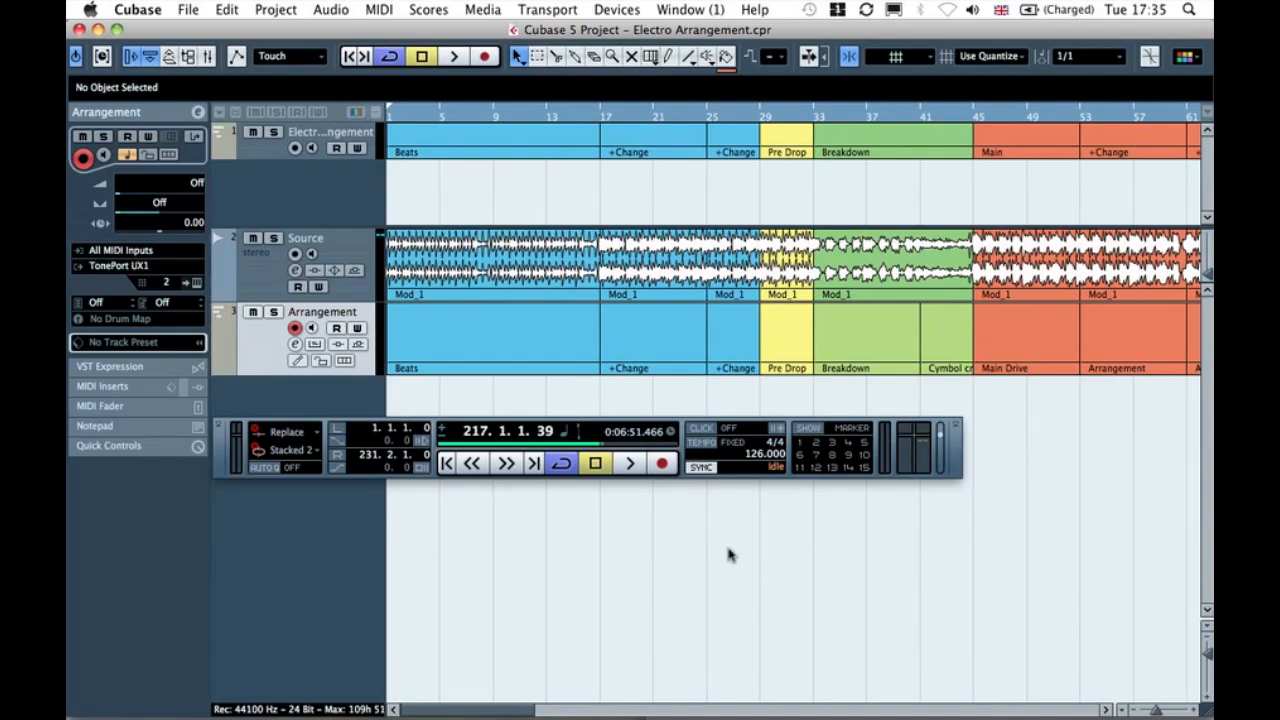
Step: Check the source against the metronome click from bar 12, around bar 177 and just before the bar 197 Beats section, and switch the click off
left_click(710, 432)
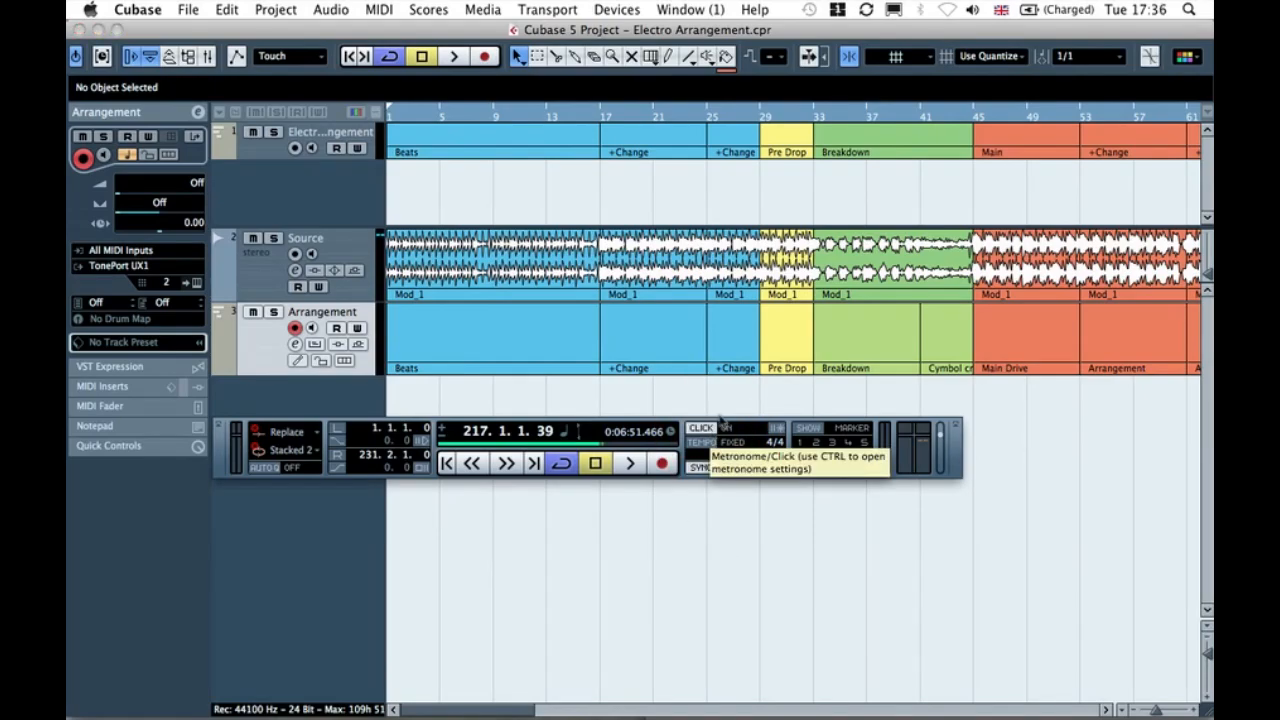
left_click(710, 430)
left_click(702, 430)
left_click(538, 117)
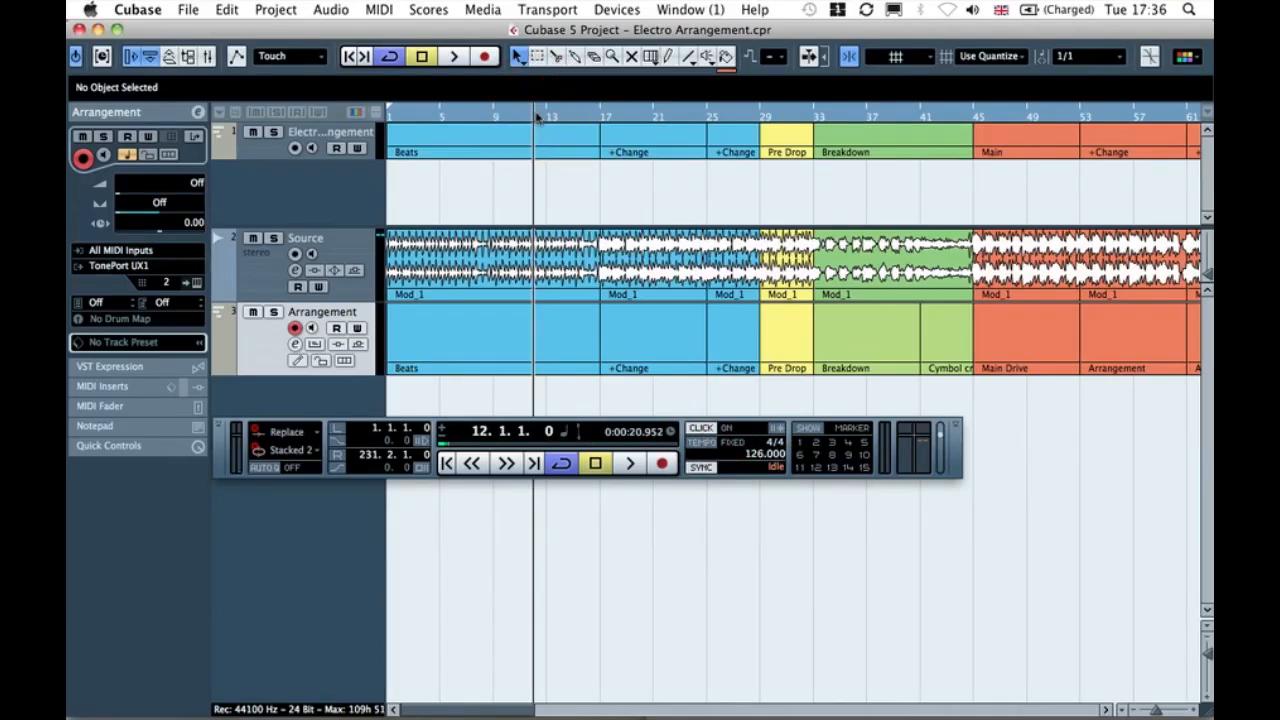
key("space")
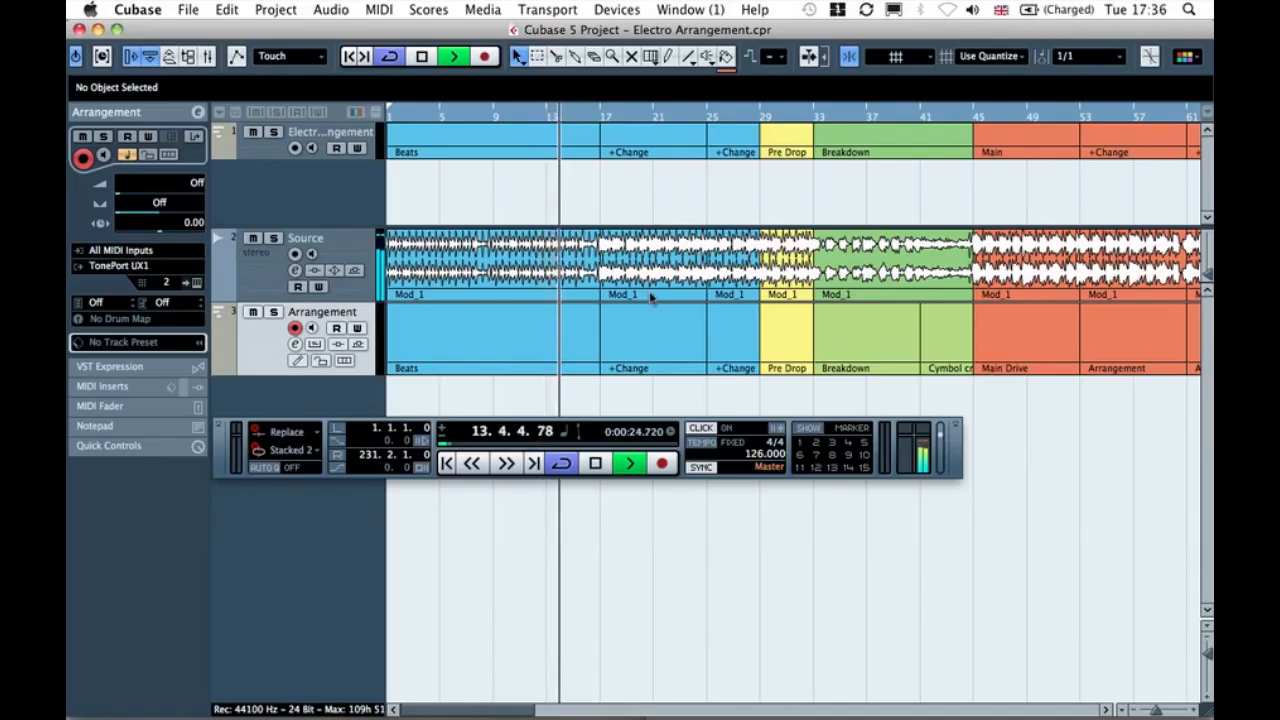
scroll(737, 338, "right", 15)
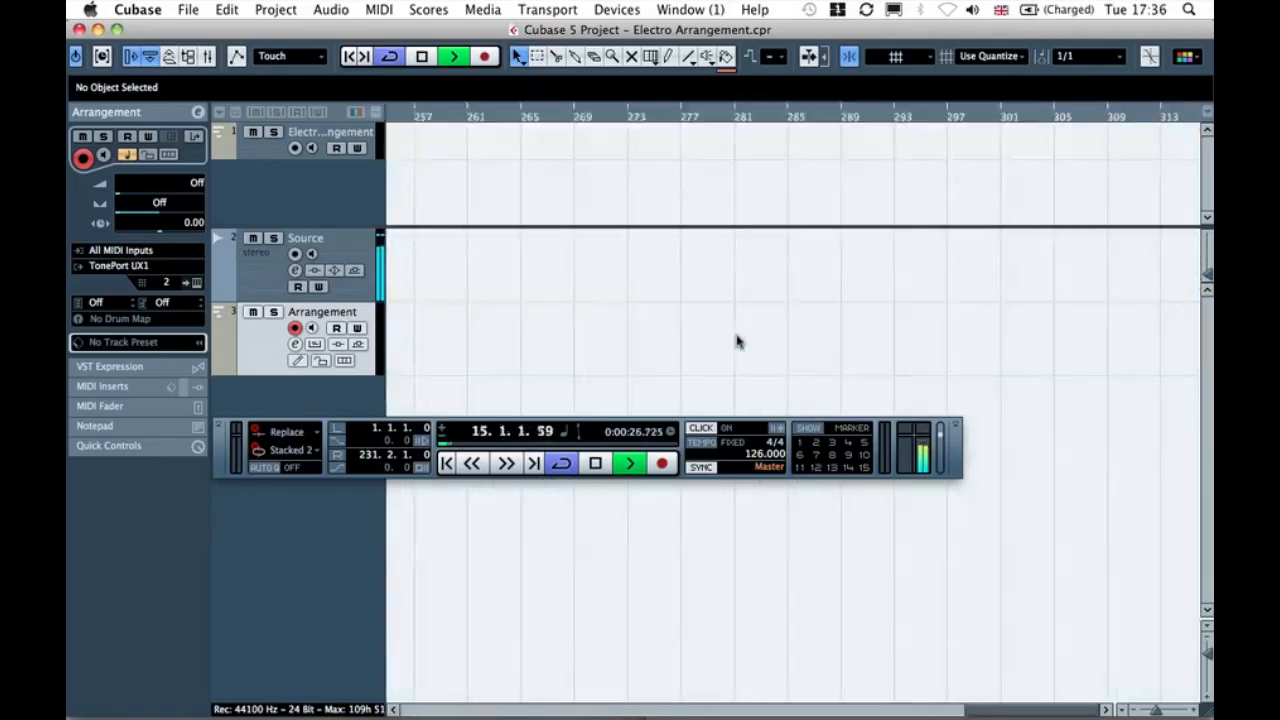
left_click(836, 119)
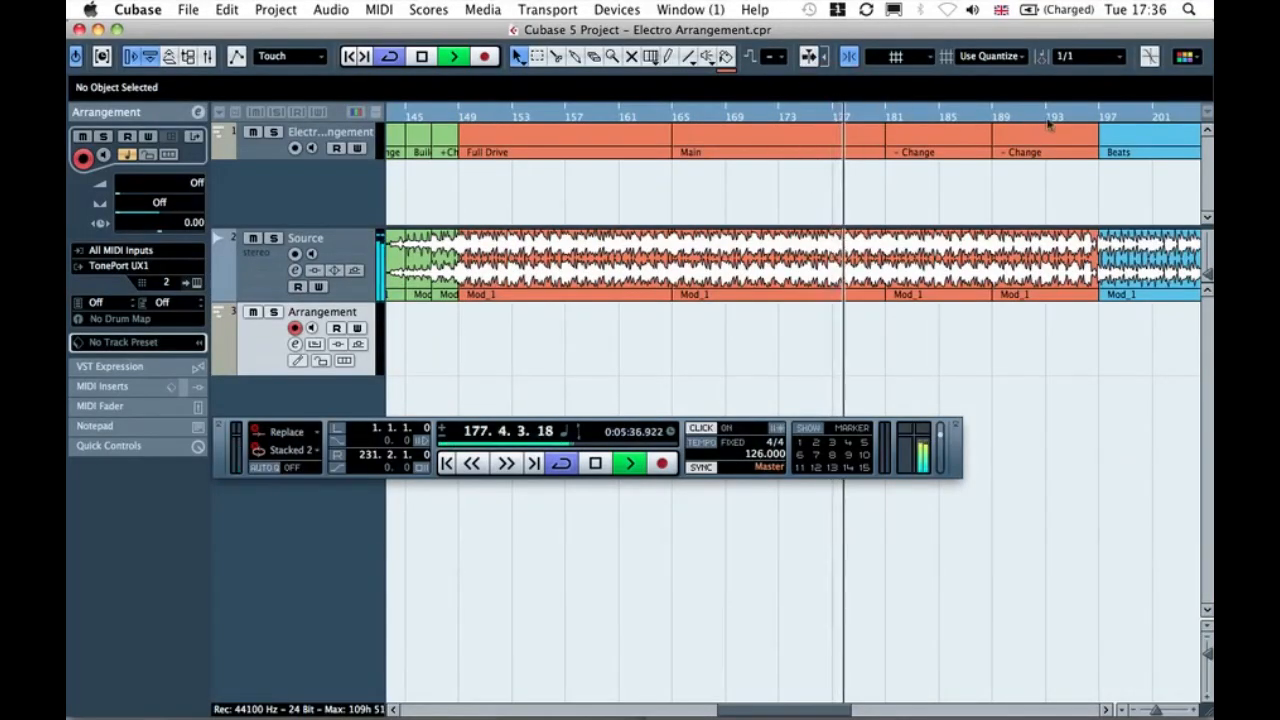
left_click(1082, 117)
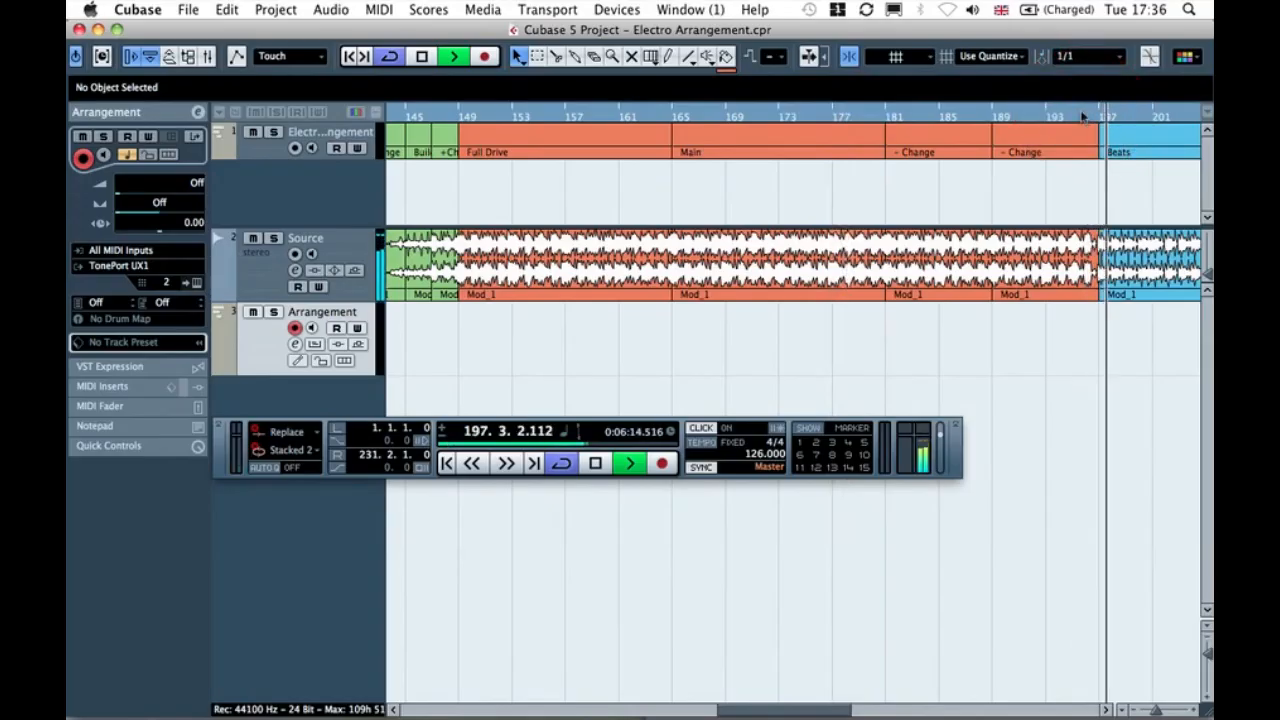
key("space")
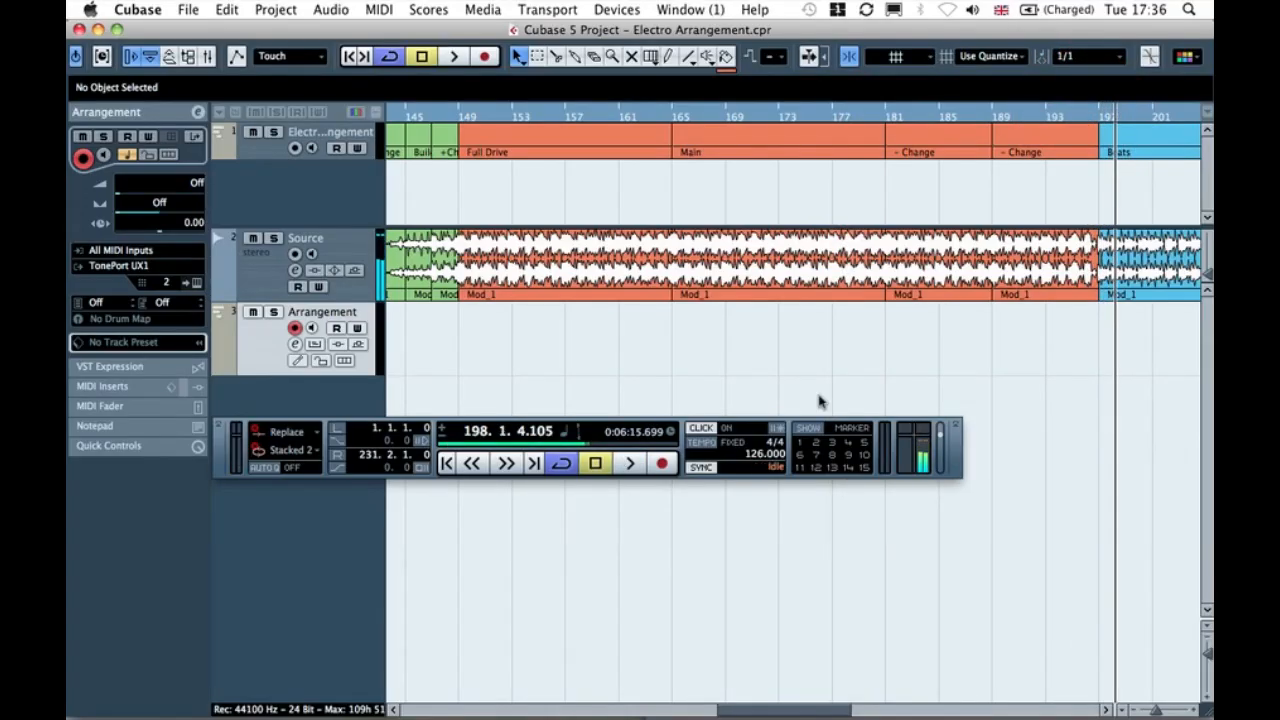
left_click(690, 430)
Step: Display the Object Selection tool's sizing modes, including Sizing Applies Time Stretch, and dismiss the list
scroll(731, 384, "left", 20)
left_click(719, 402)
key("g")
key("g")
key("g")
key("g")
key("g")
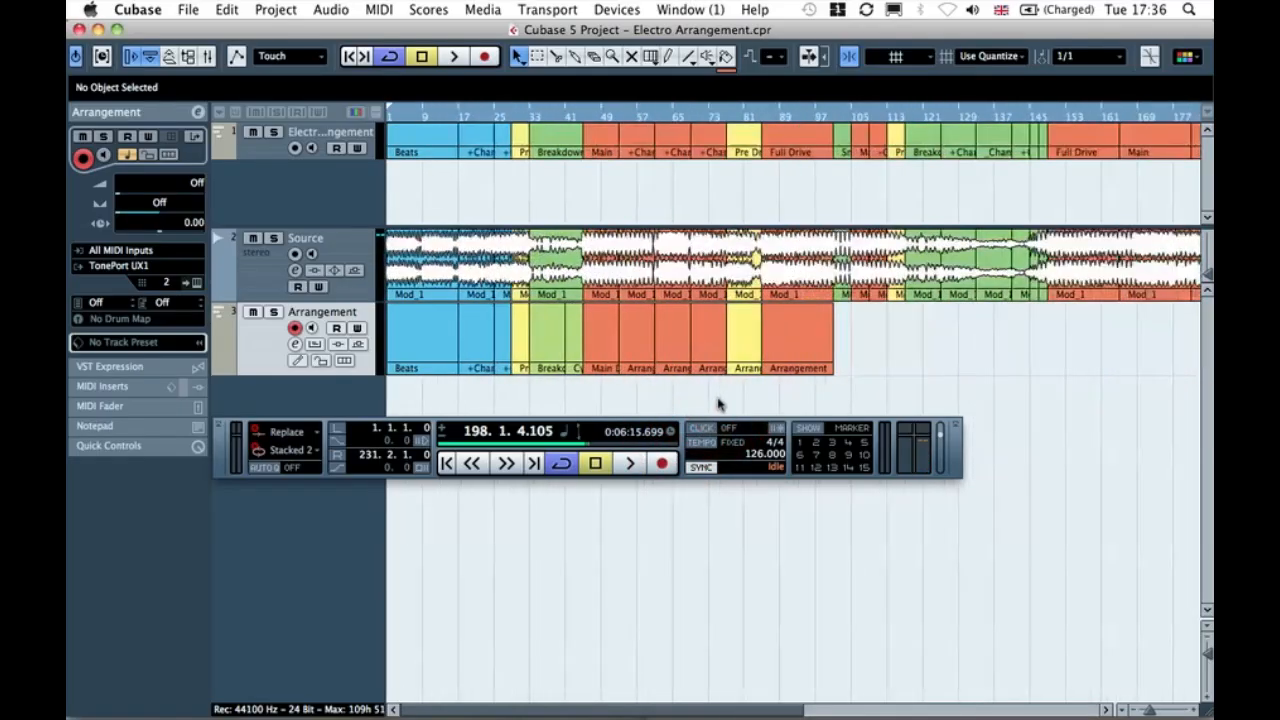
key("h")
left_click(719, 403)
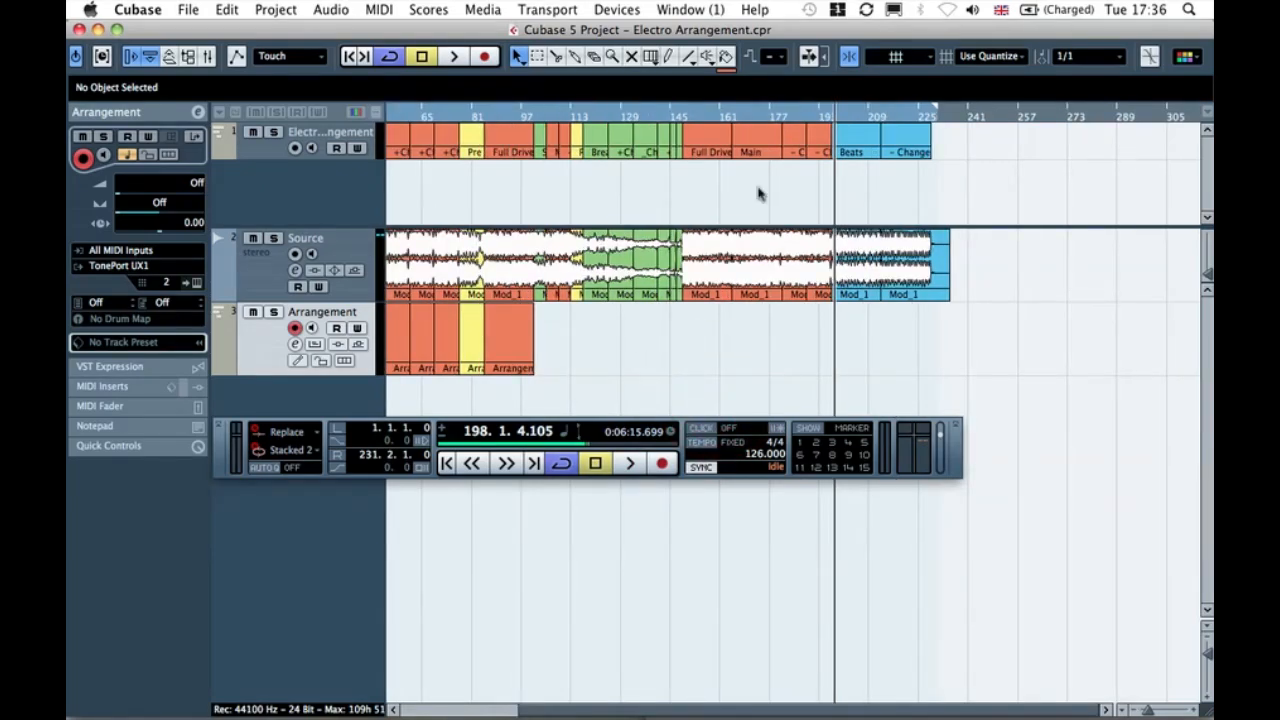
left_click(518, 55)
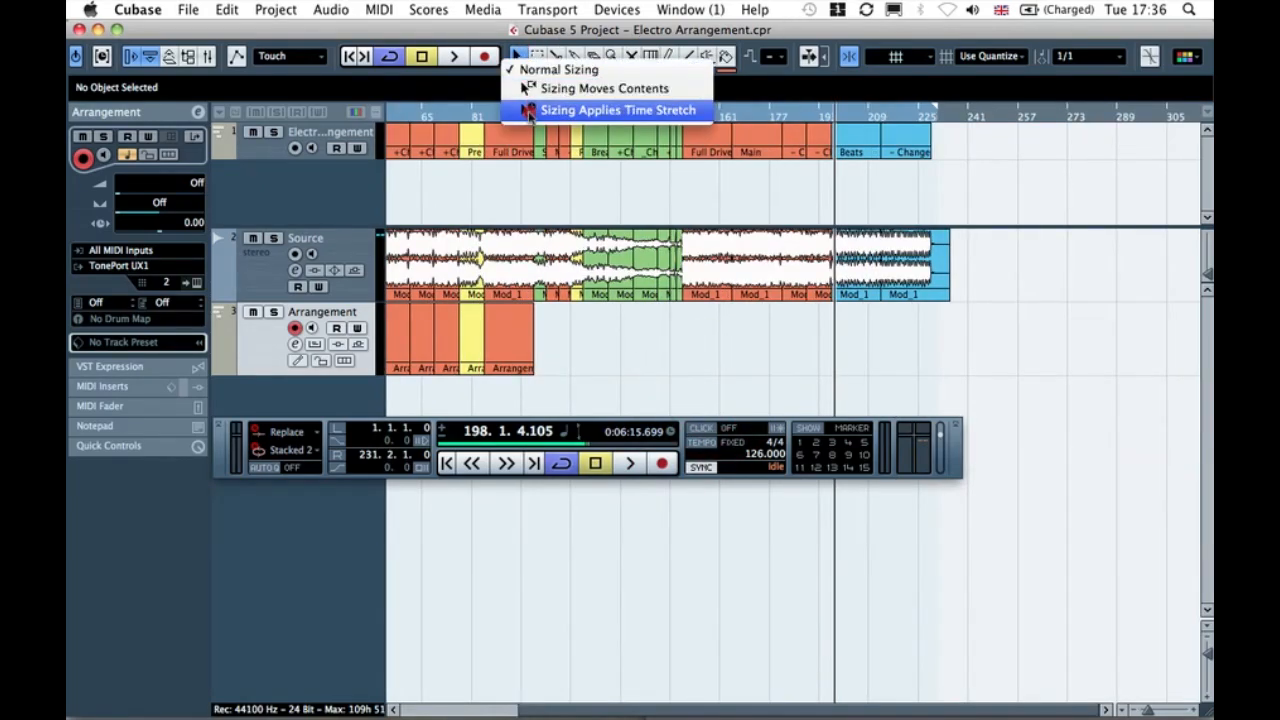
left_click(549, 37)
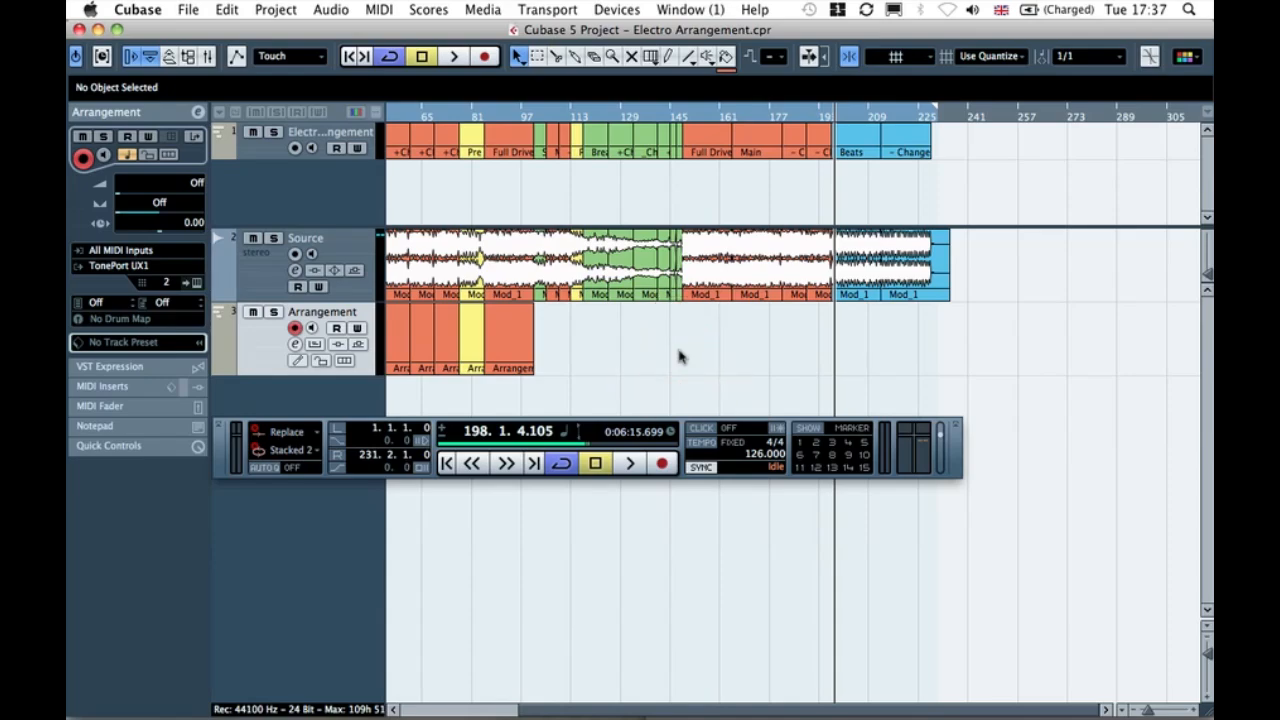
Step: Examine the Mod_1 audio file's entry in the project Pool and close the Pool
key("super+p")
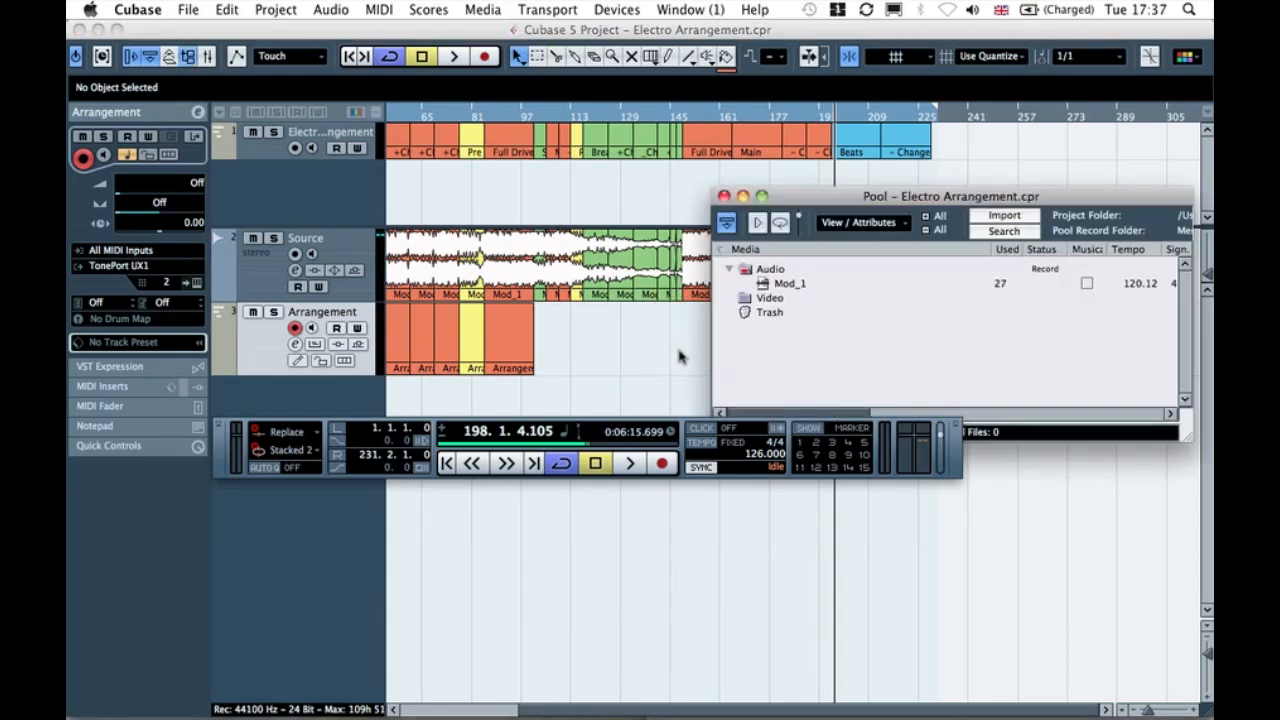
left_click_drag(948, 196, 677, 277)
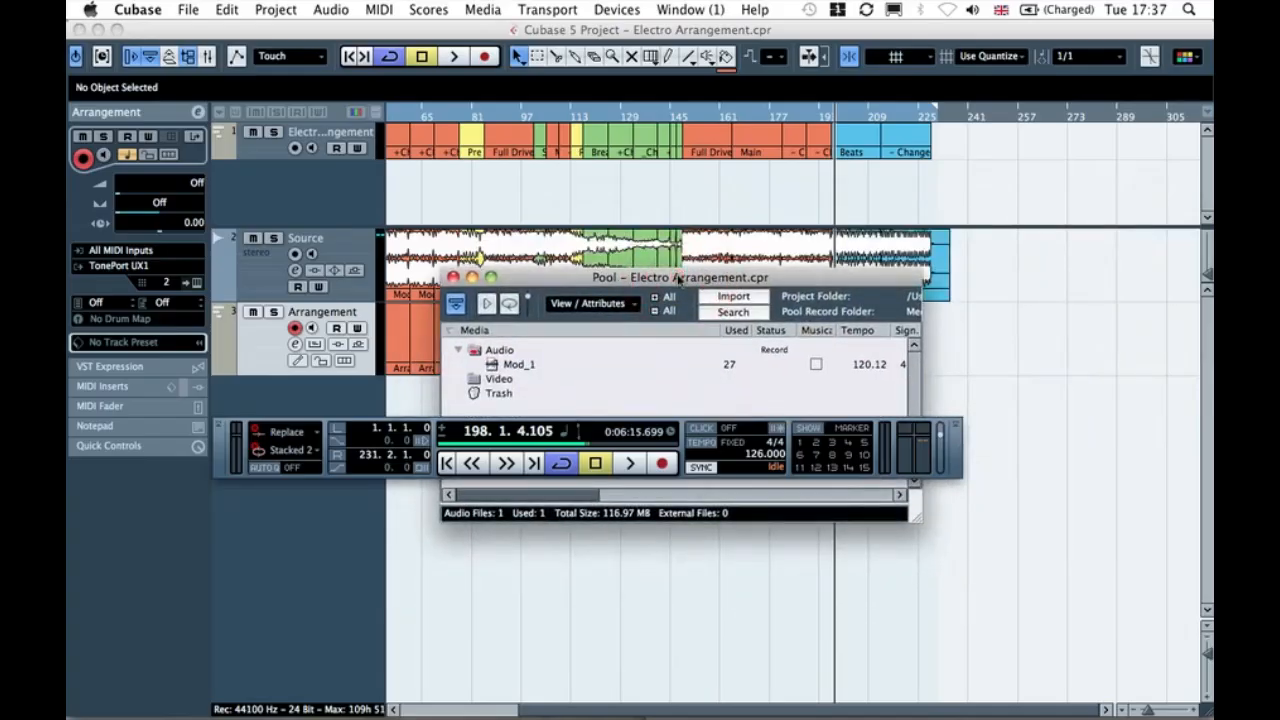
left_click(522, 364)
left_click(455, 277)
left_click(561, 330)
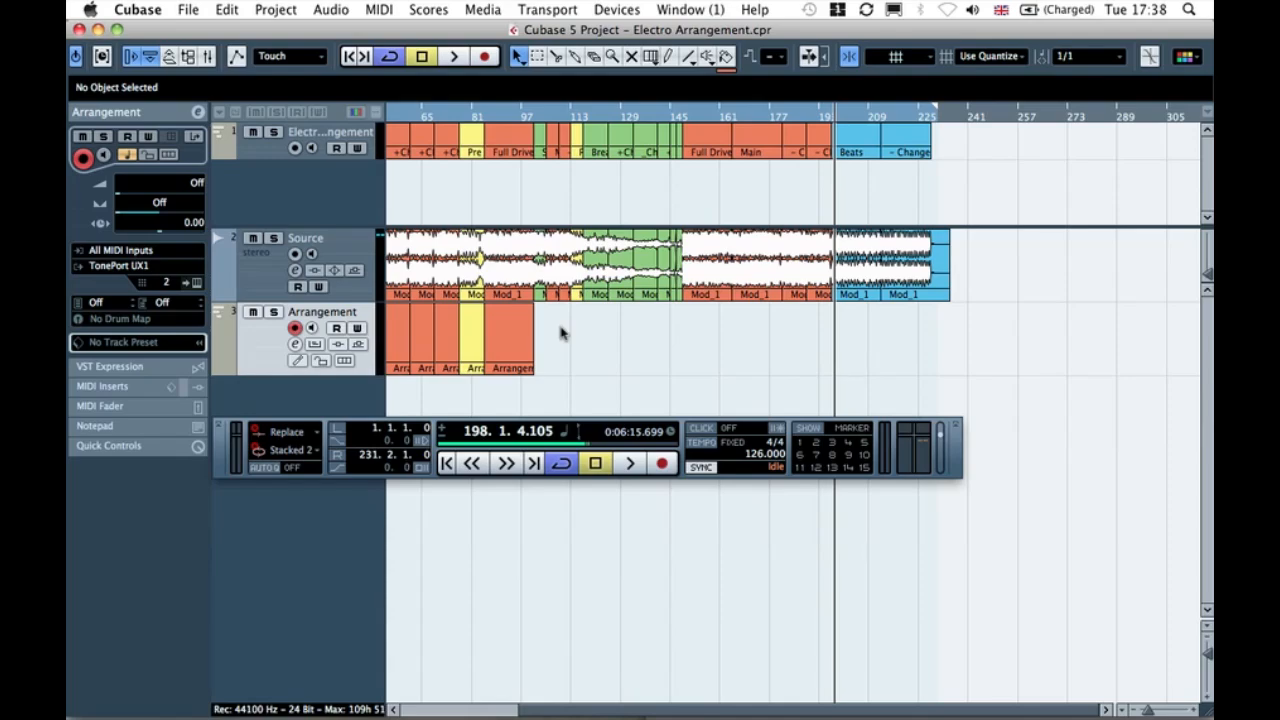
scroll(560, 333, "left", 5)
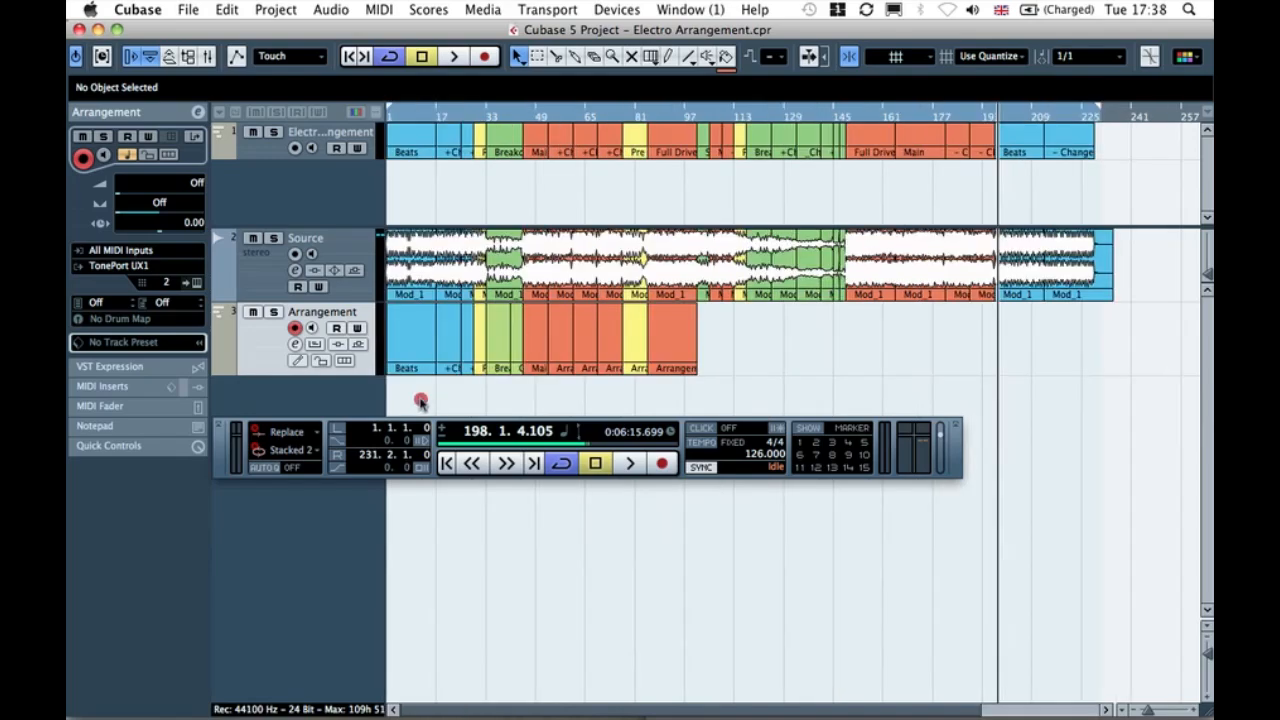
Step: Examine the colour-coded sections of the arrangement track against the source audio along the whole timeline
left_click(420, 397)
left_click(417, 364)
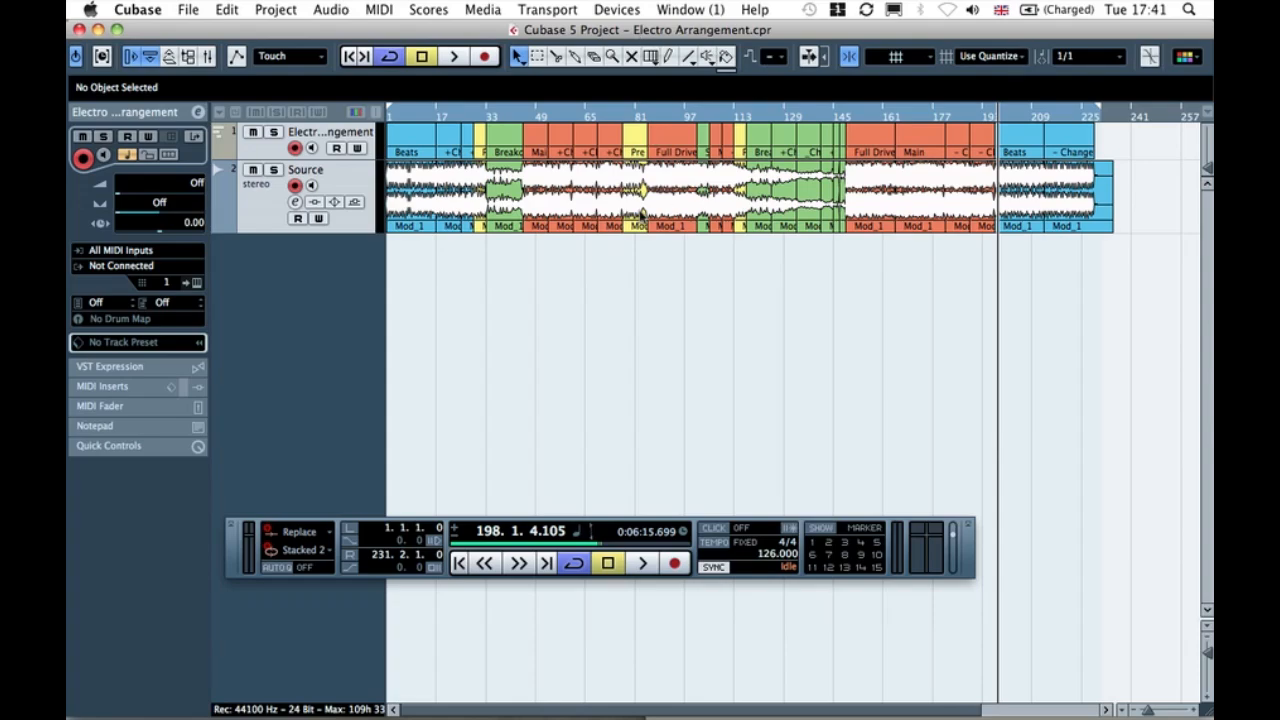
key("h")
key("h")
key("h")
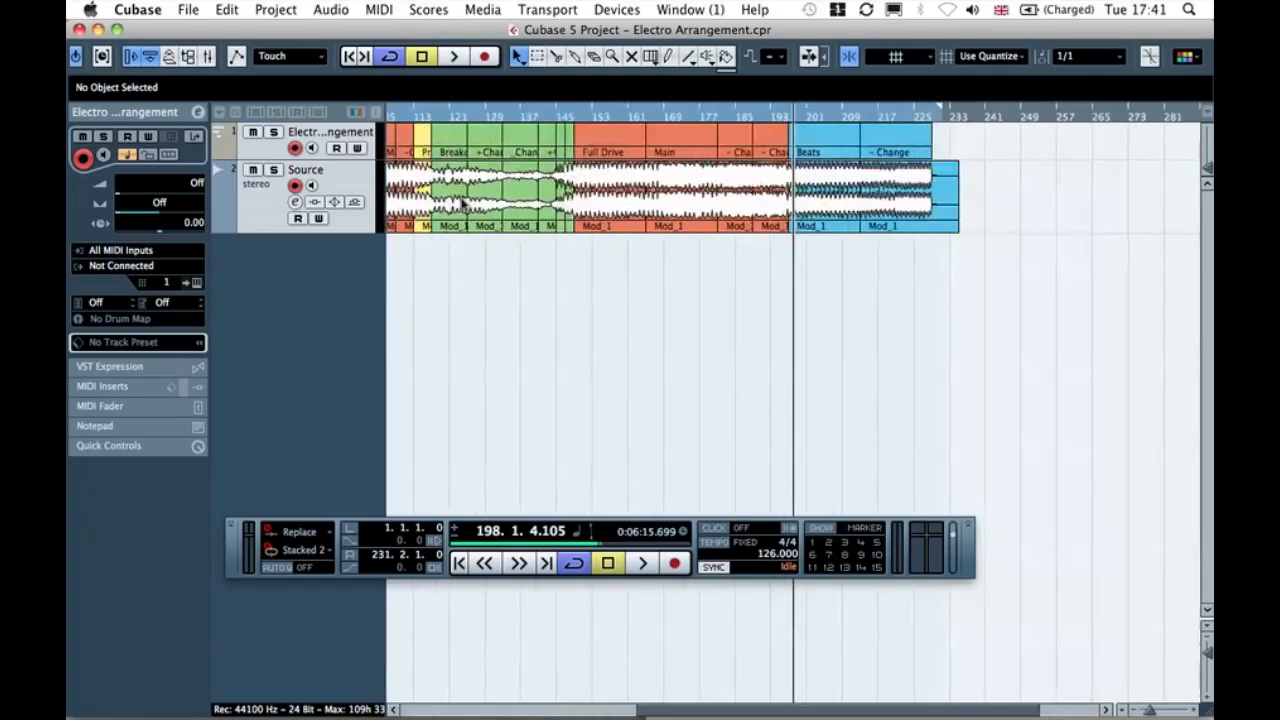
scroll(520, 267, "left", 10)
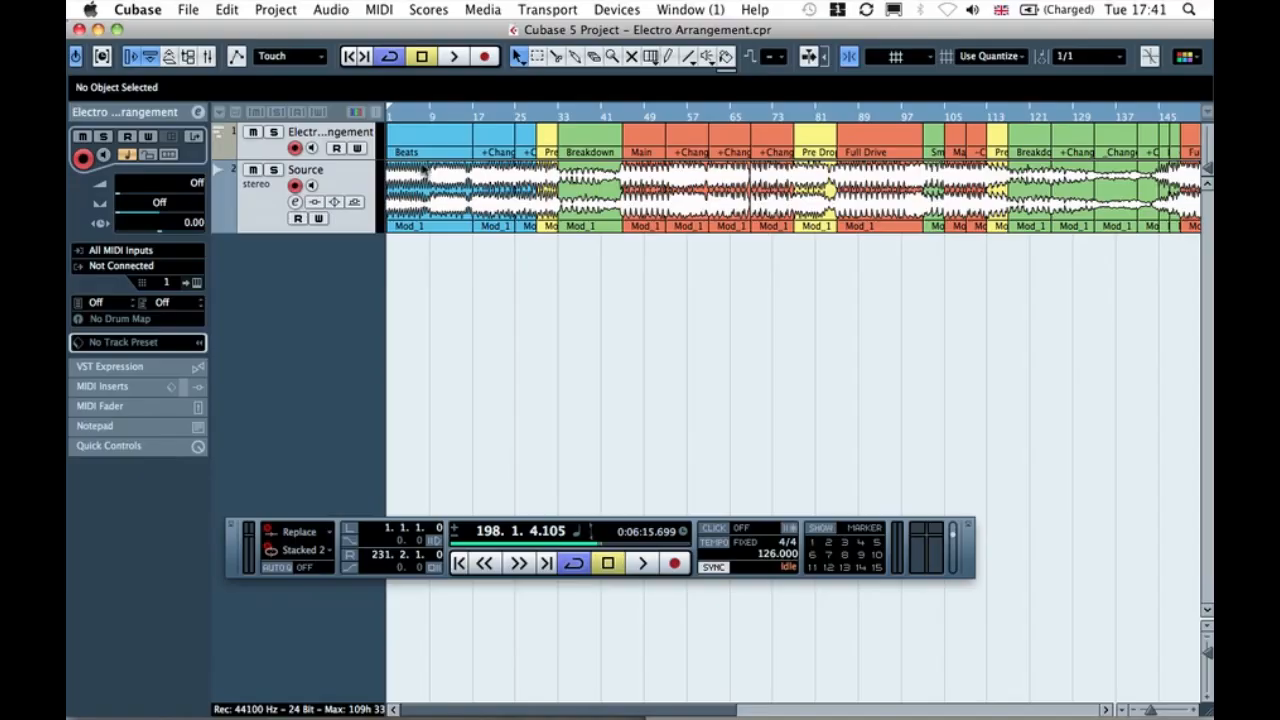
left_click(440, 150)
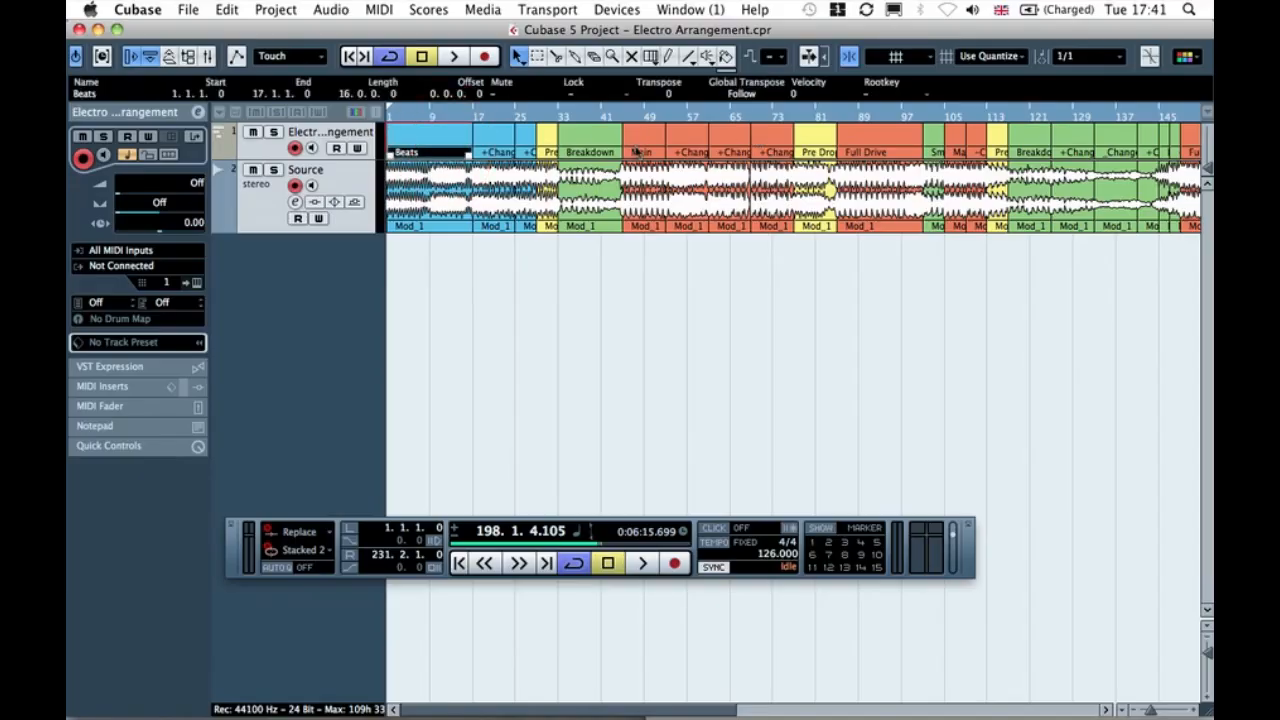
left_click(557, 313)
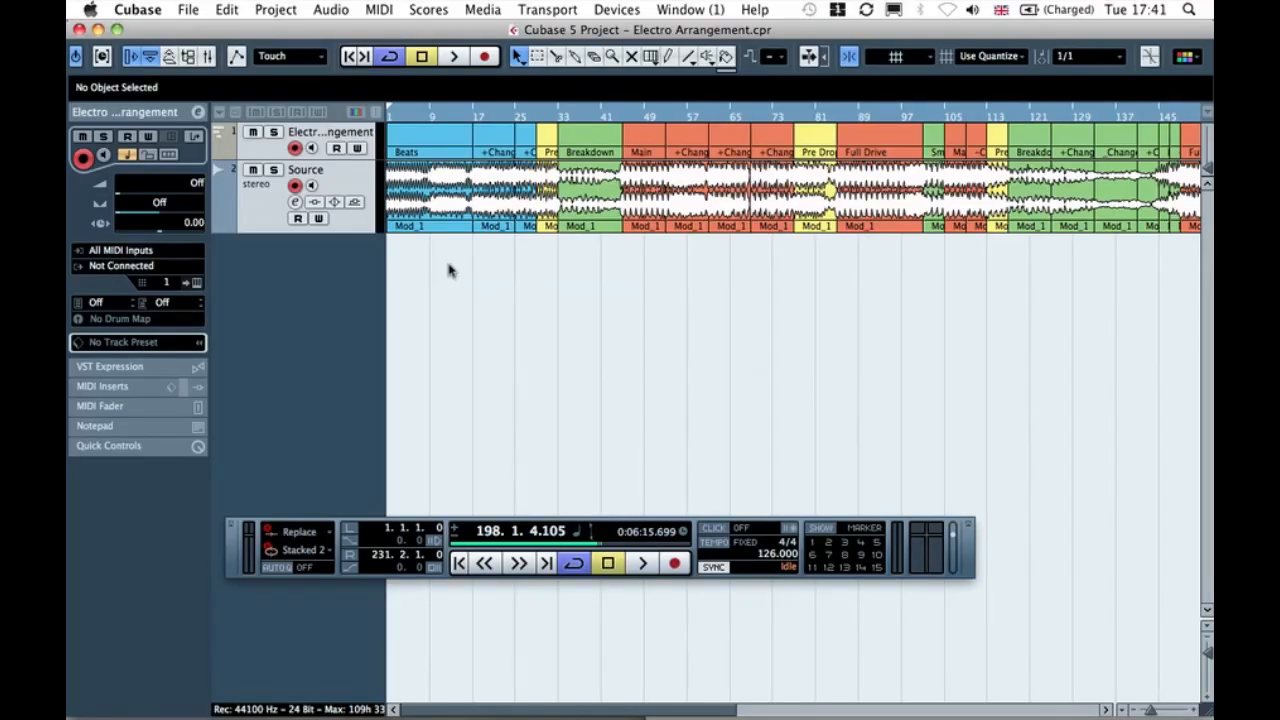
key("g")
key("g")
key("g")
key("g")
key("h")
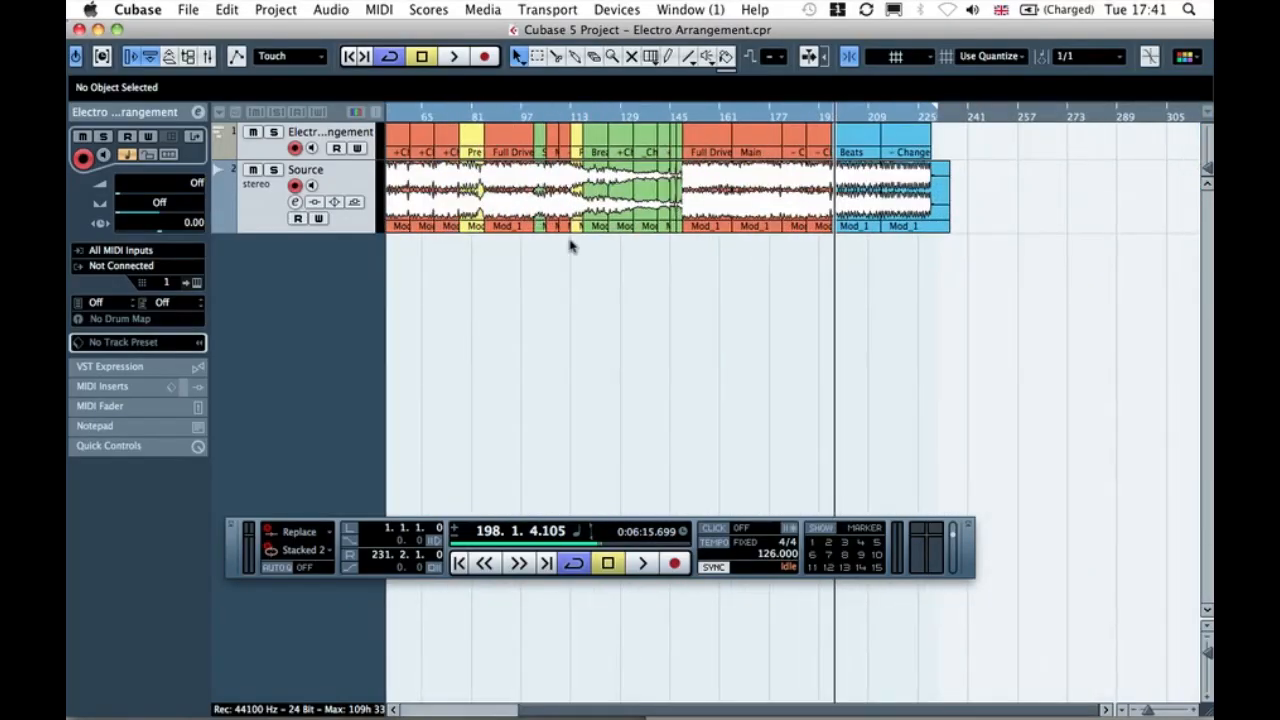
scroll(565, 238, "left", 3)
left_click(262, 195)
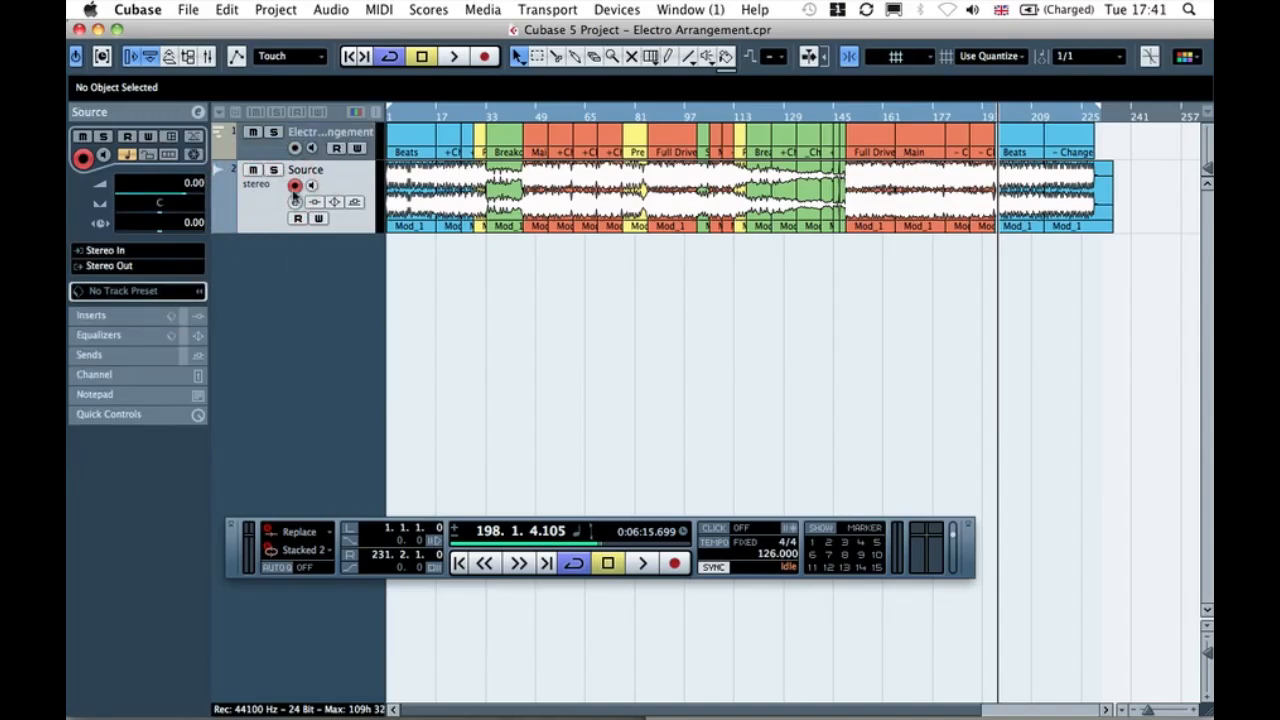
left_click(490, 280)
Step: View the mod 26 project behind the Electro Arrangement window and return to Electro Arrangement
left_click_drag(423, 28, 930, 54)
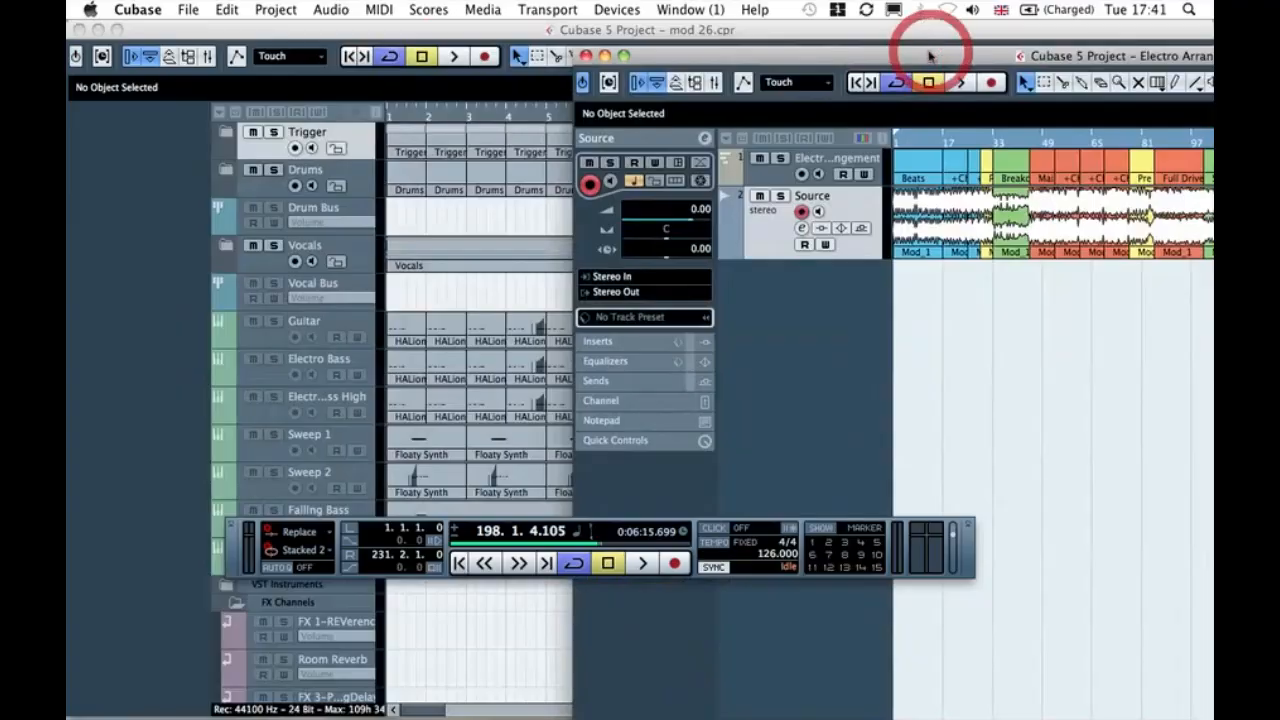
left_click(425, 30)
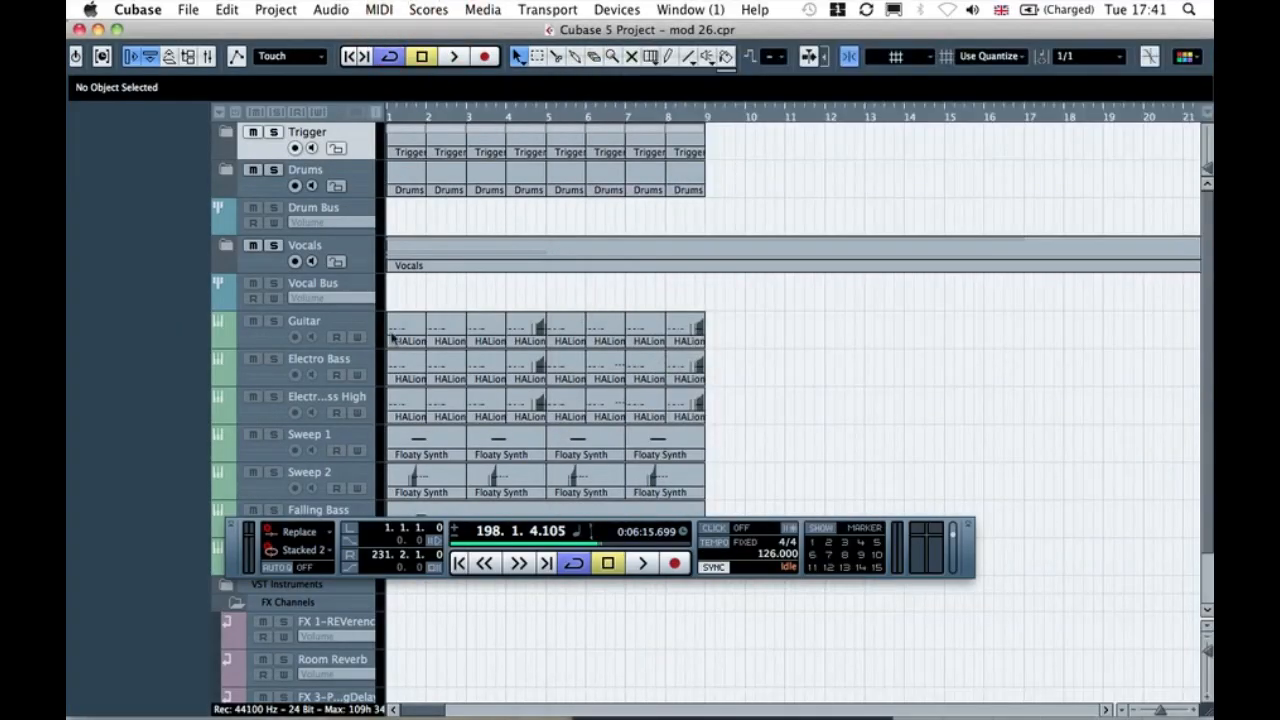
left_click_drag(768, 30, 661, 8)
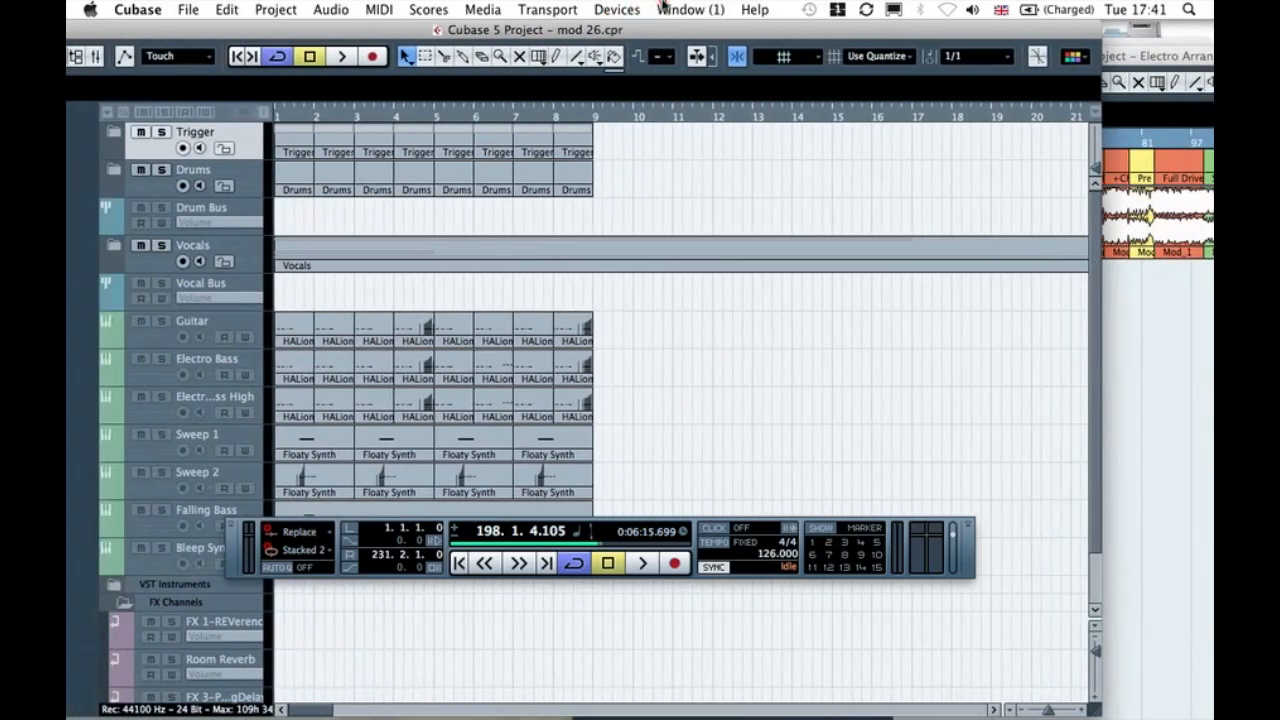
left_click_drag(1150, 52, 605, 10)
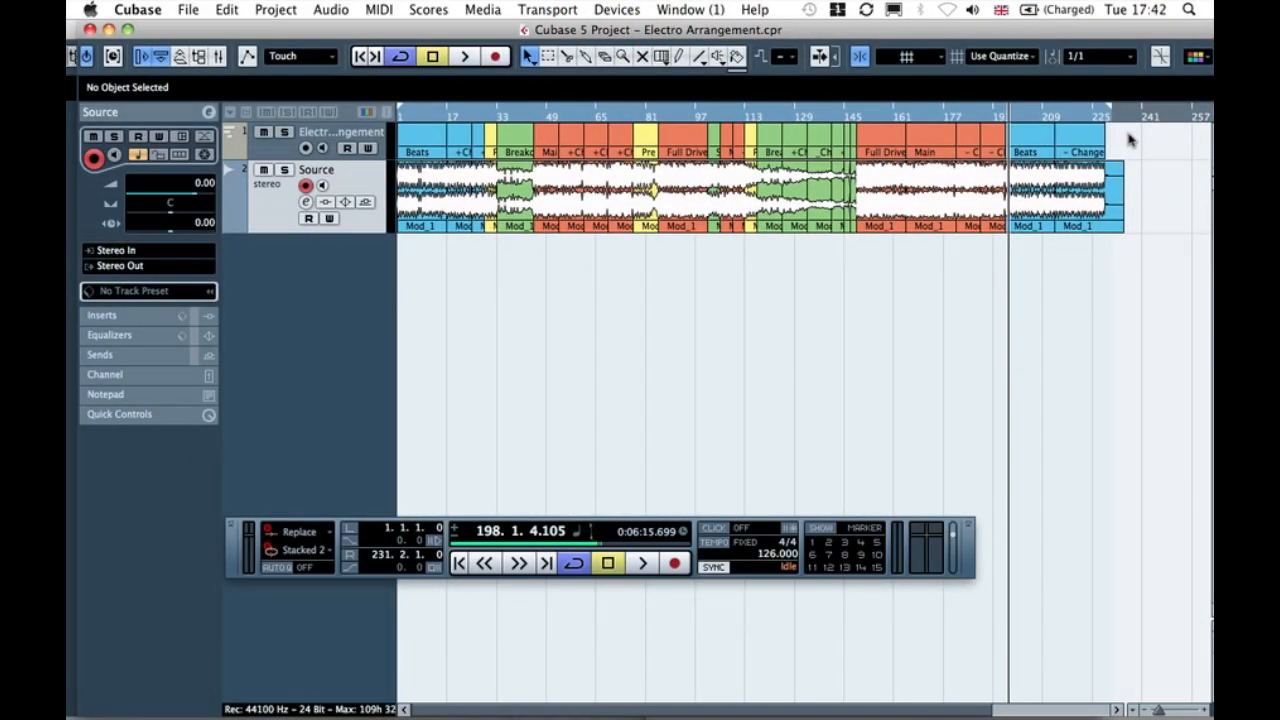
Step: Select all the coloured section parts on the Electro Arrangement MIDI track and copy them
left_click_drag(1157, 137, 394, 134)
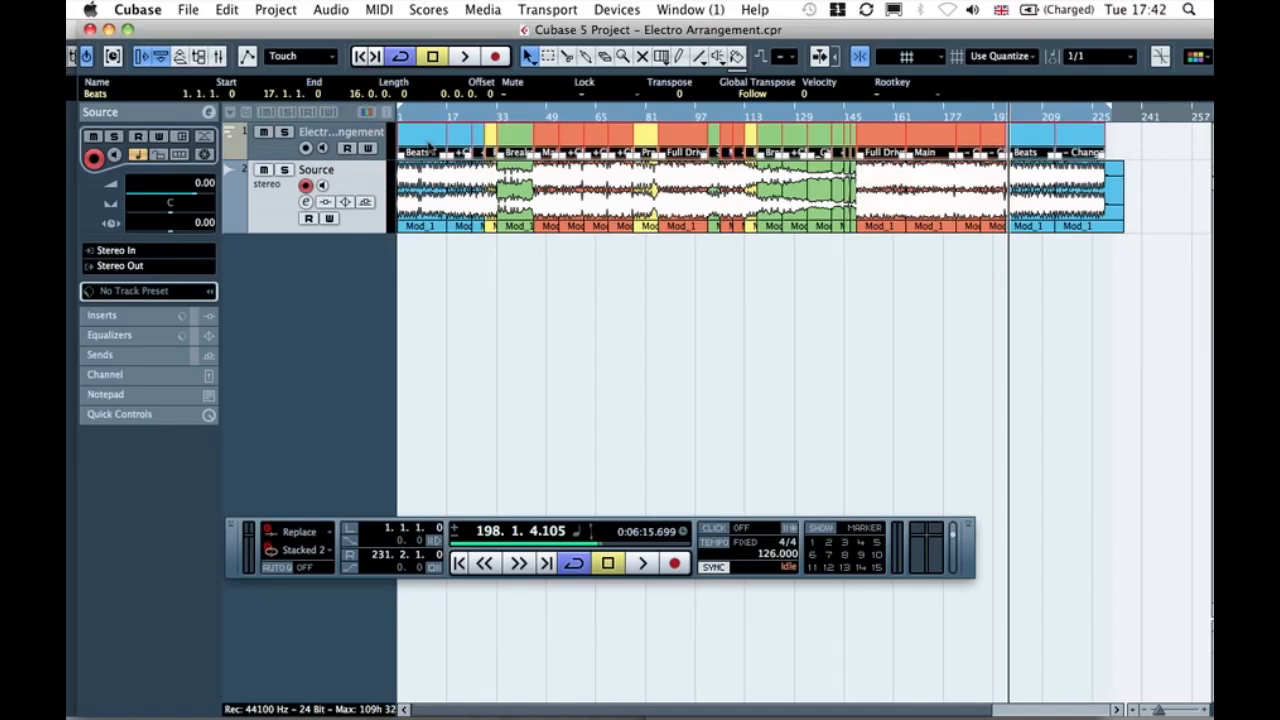
left_click(229, 9)
left_click(243, 106)
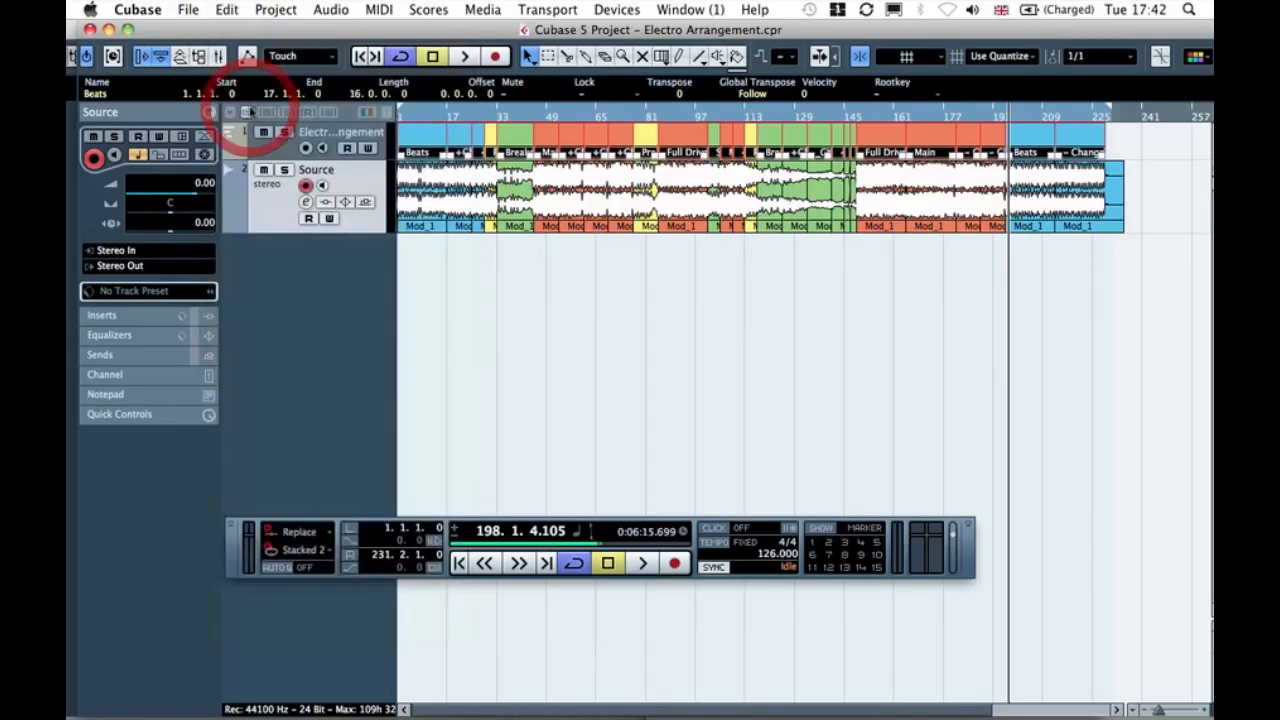
Step: Switch to the mod 26 project, add one MIDI track and place it above the Trigger folder track
left_click_drag(253, 29, 587, 2)
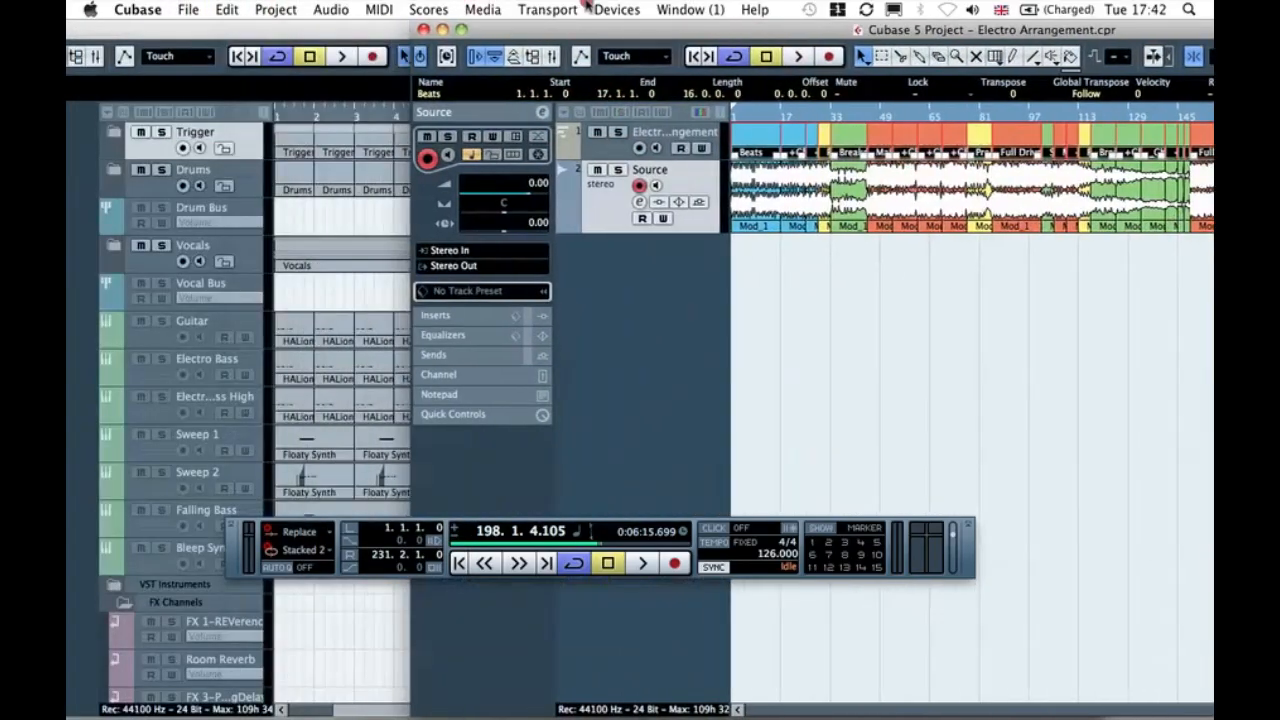
left_click(286, 32)
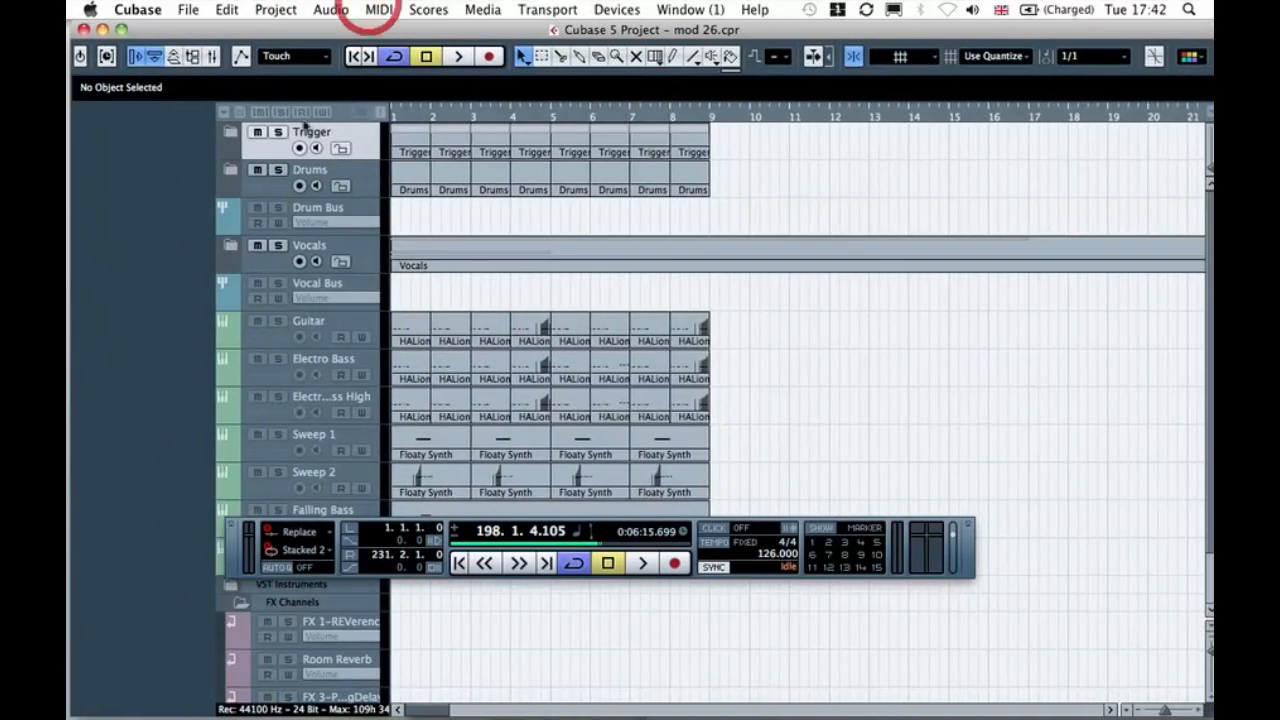
right_click(258, 155)
mouse_move(334, 155)
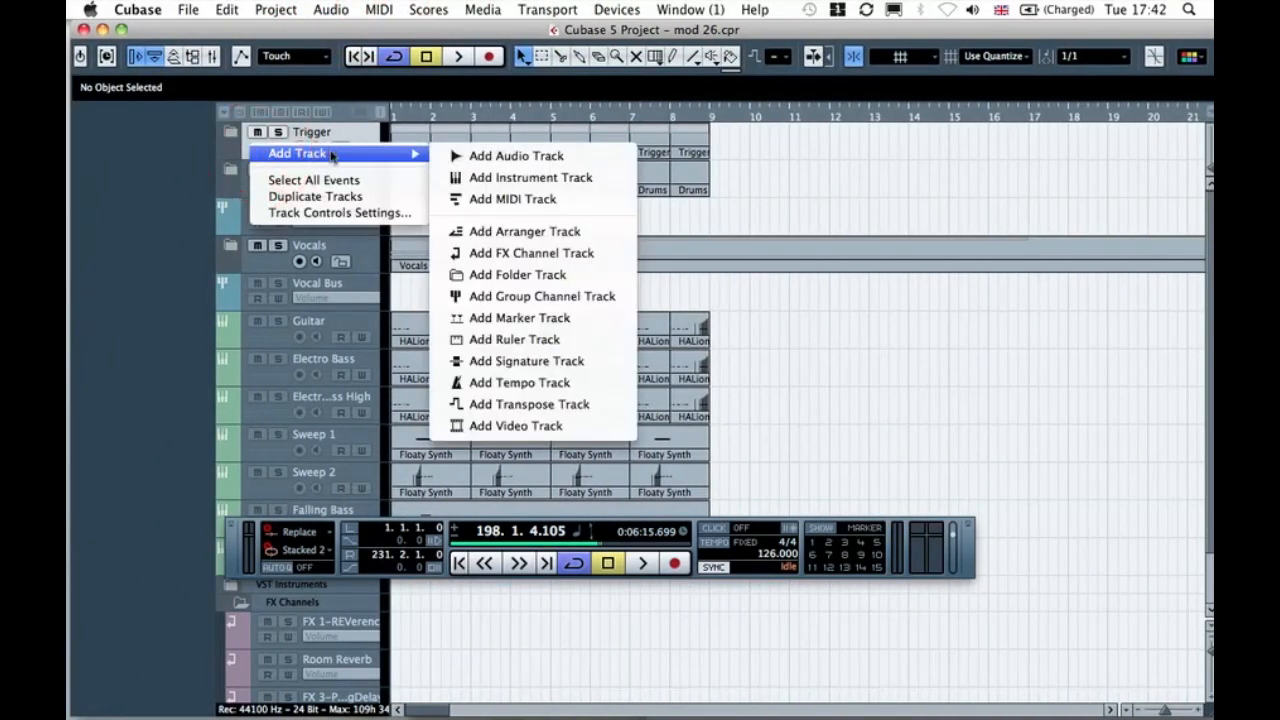
left_click(520, 200)
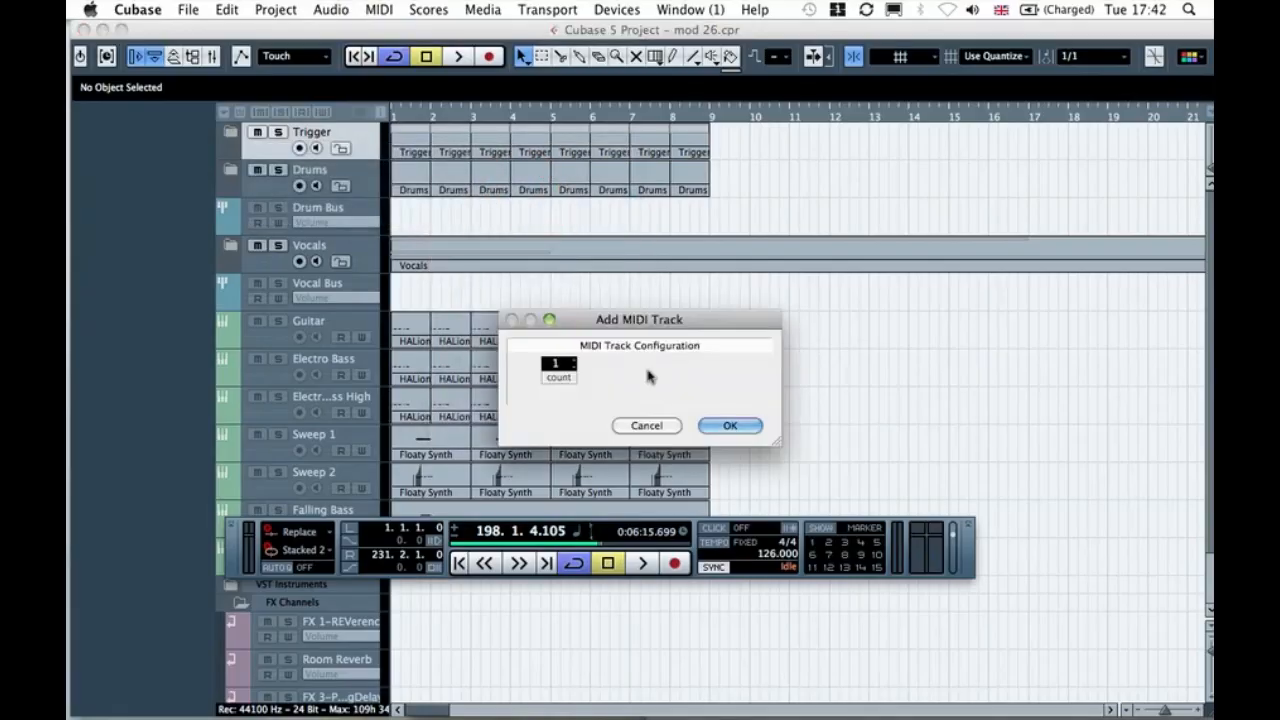
left_click(723, 427)
left_click_drag(266, 188, 265, 132)
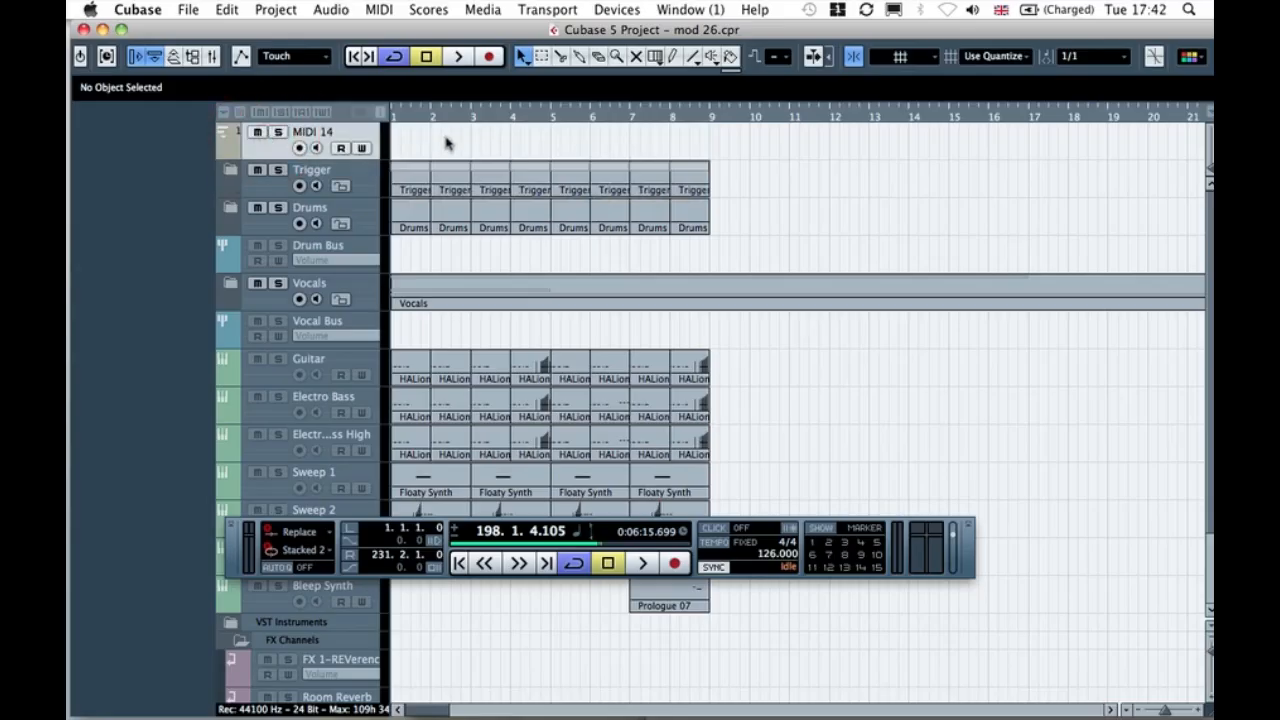
Step: Rename the new MIDI track as Arrangement
double_click(329, 133)
type("Arrangement")
key("Return")
Step: Paste the copied section parts onto the Arrangement track at the start of the project
left_click(408, 135)
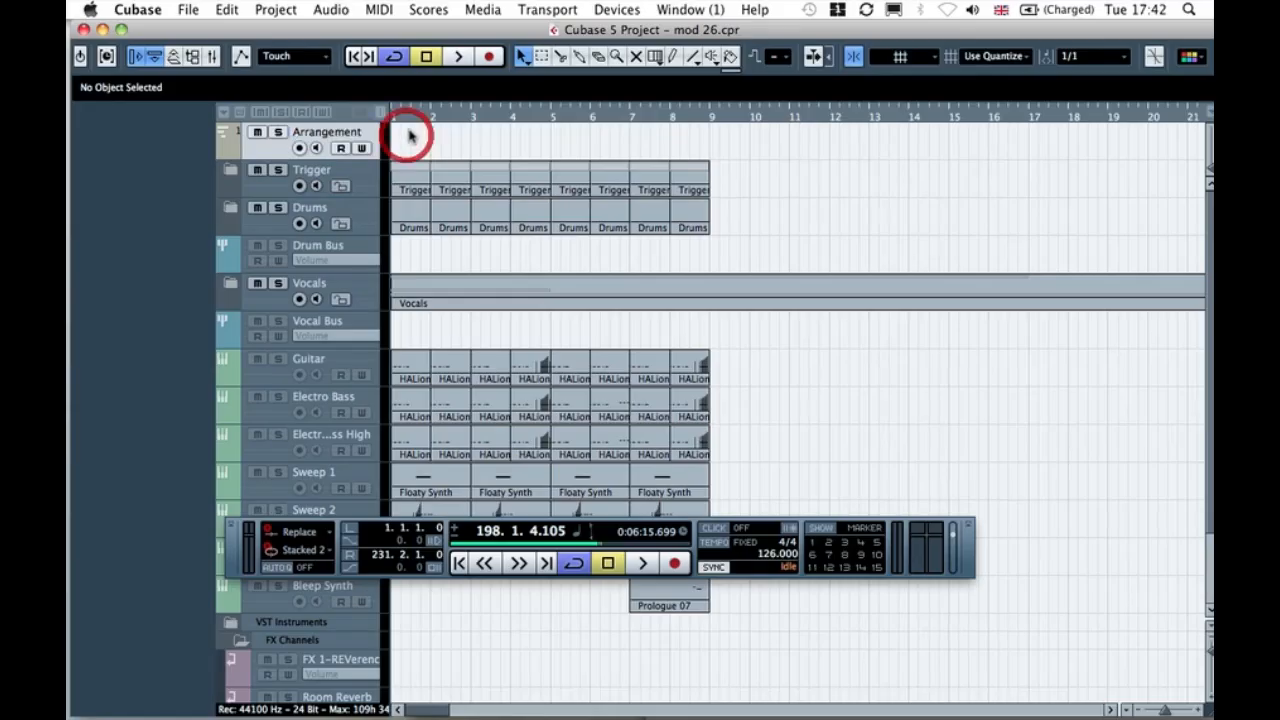
left_click(447, 119)
left_click(390, 119)
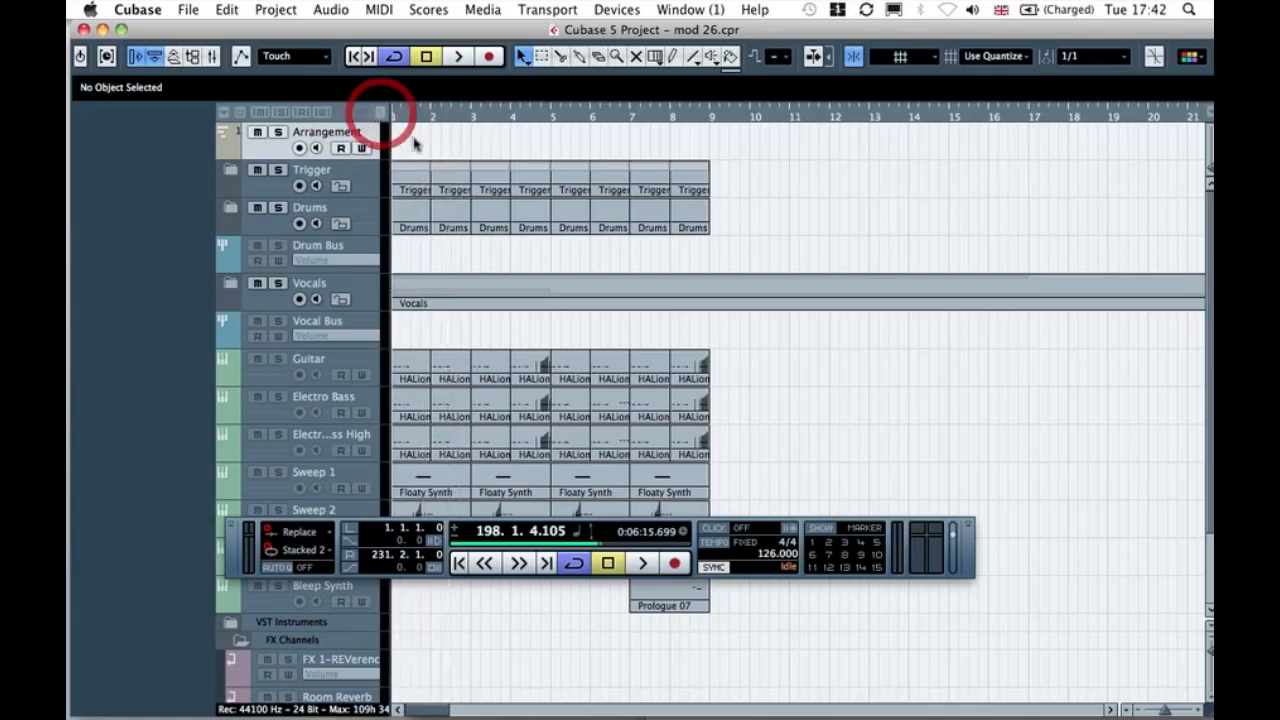
left_click(227, 9)
left_click(259, 130)
left_click(818, 234)
Step: Examine the pasted arrangement sections in detail and over their full length above the existing mod 26 tracks
key("g")
key("g")
key("g")
key("g")
key("g")
key("g")
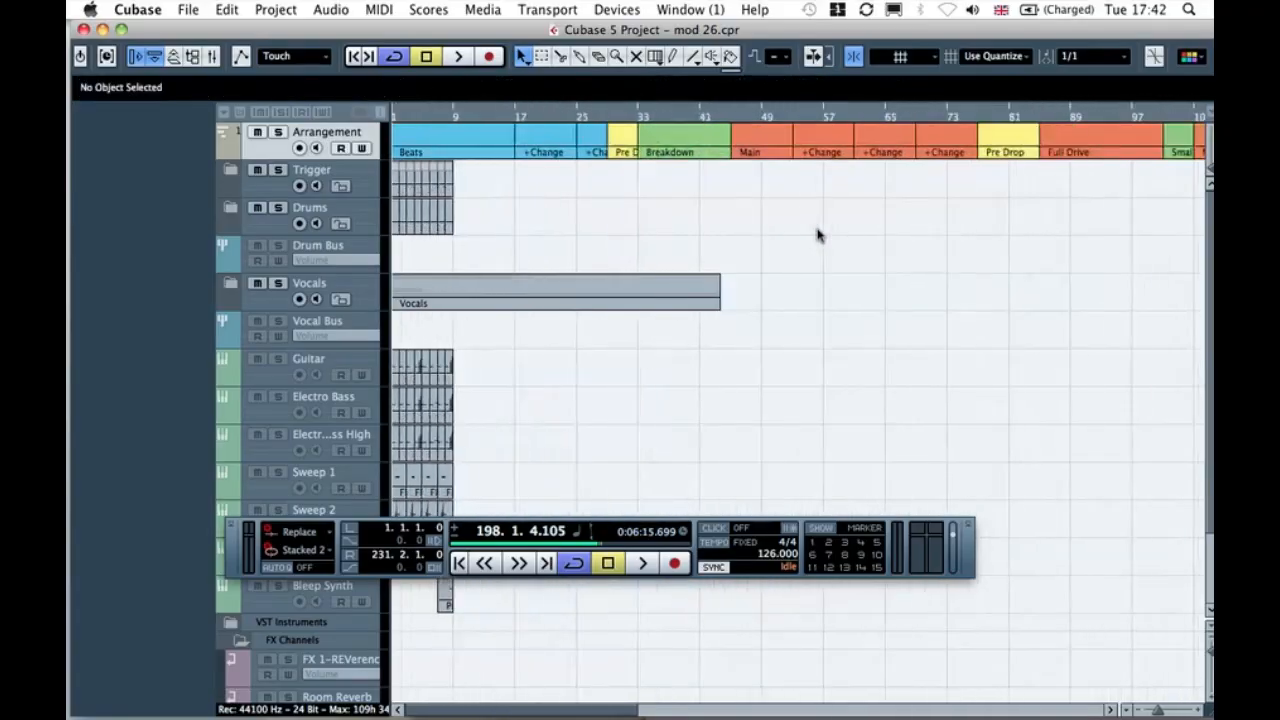
key("g")
key("g")
key("h")
key("h")
key("h")
key("h")
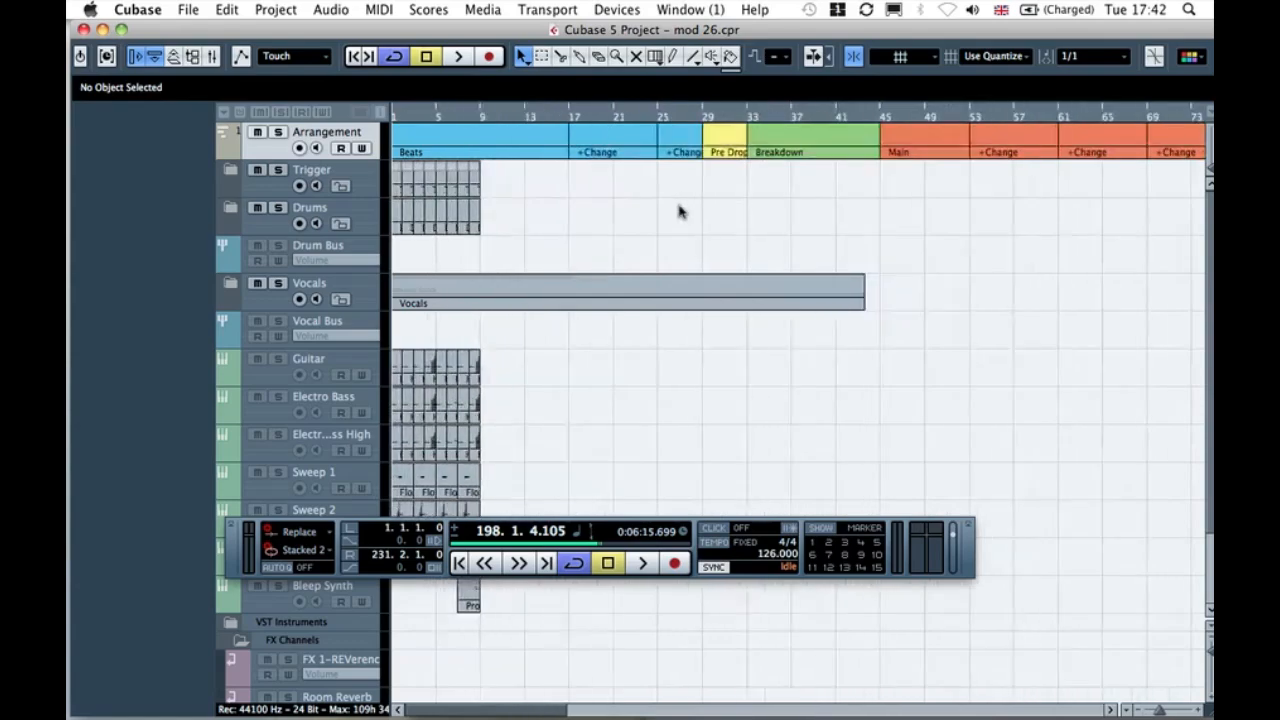
key("g")
key("g")
key("g")
key("g")
key("g")
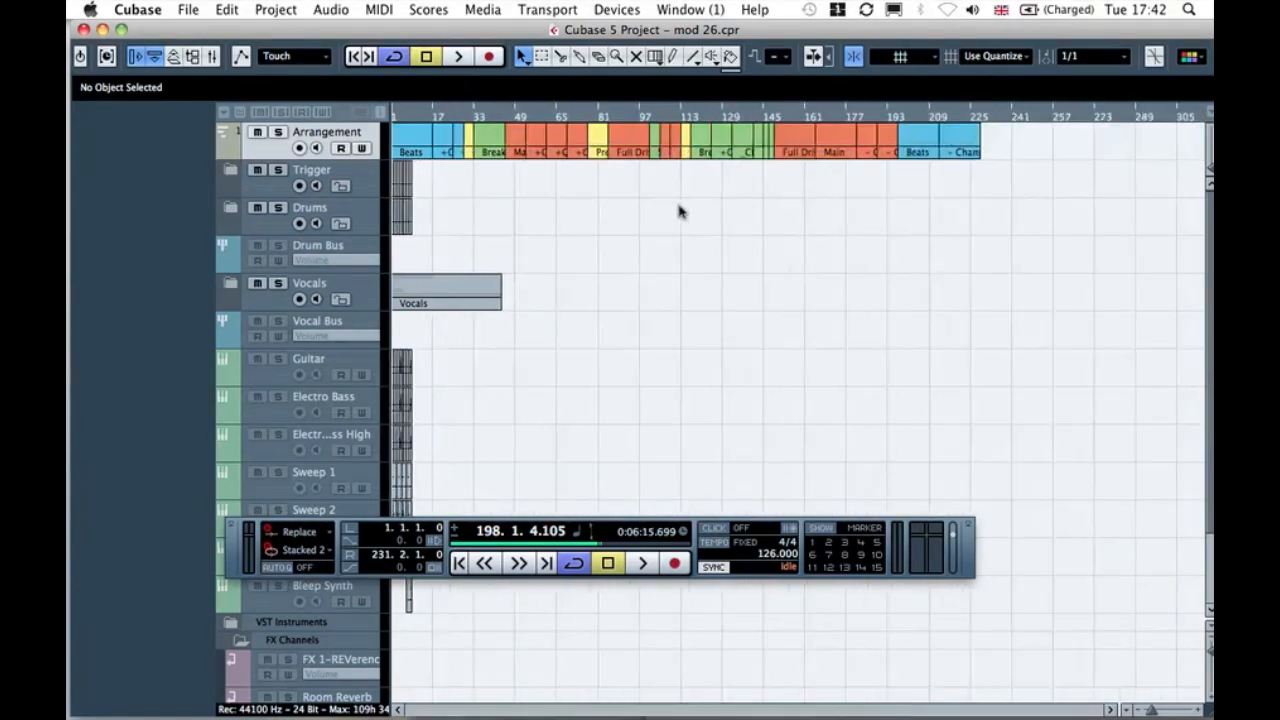
key("h")
key("h")
key("g")
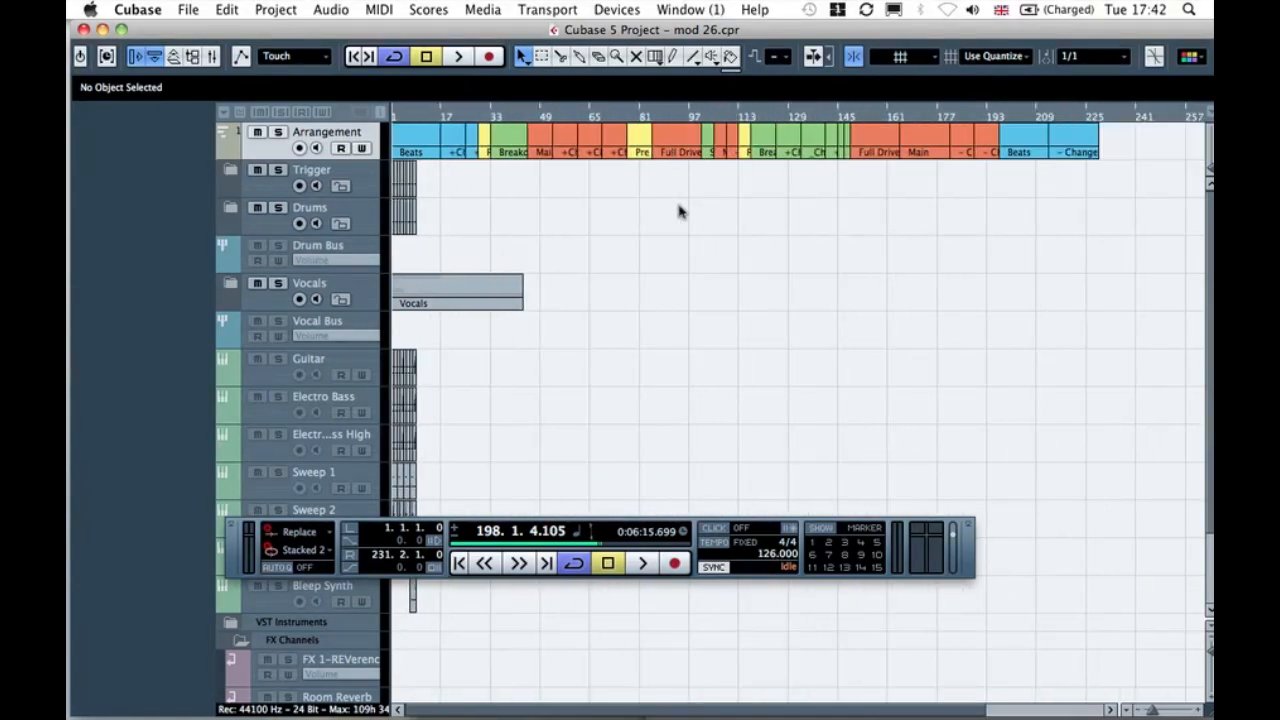
Step: Activate the mod 26 project and return the project cursor to the beginning
left_click(80, 57)
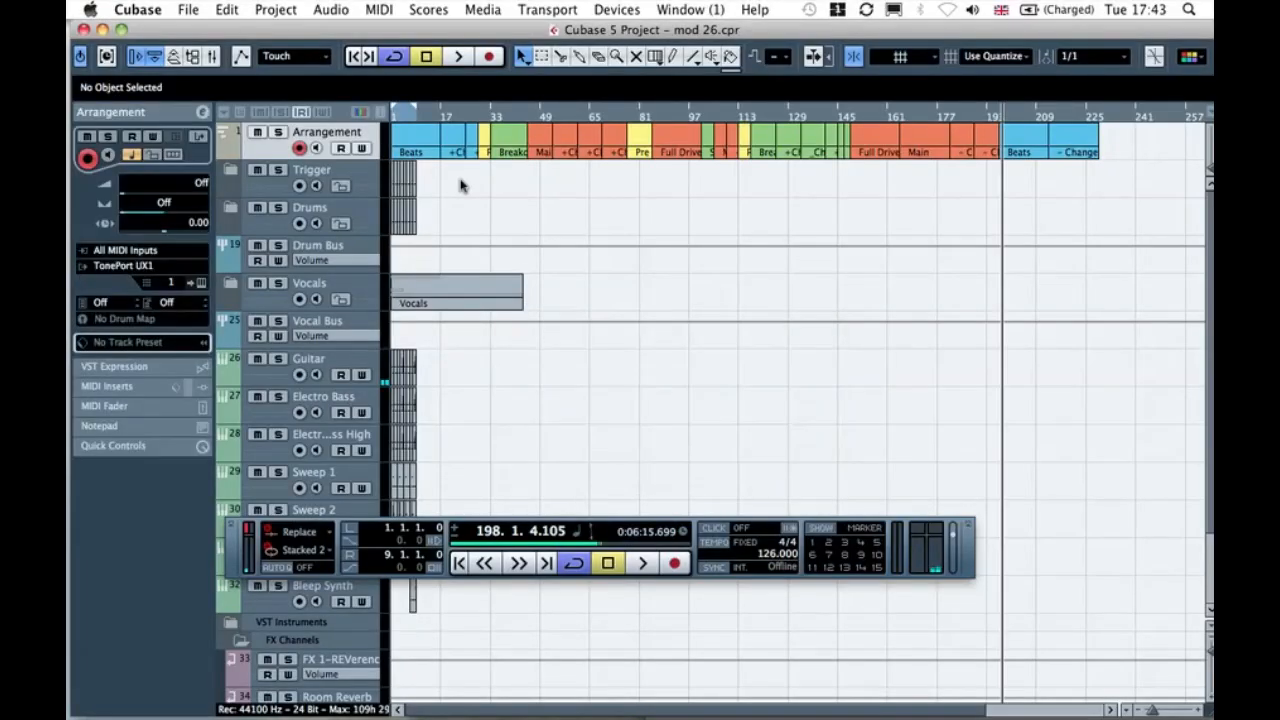
left_click_drag(432, 118, 375, 119)
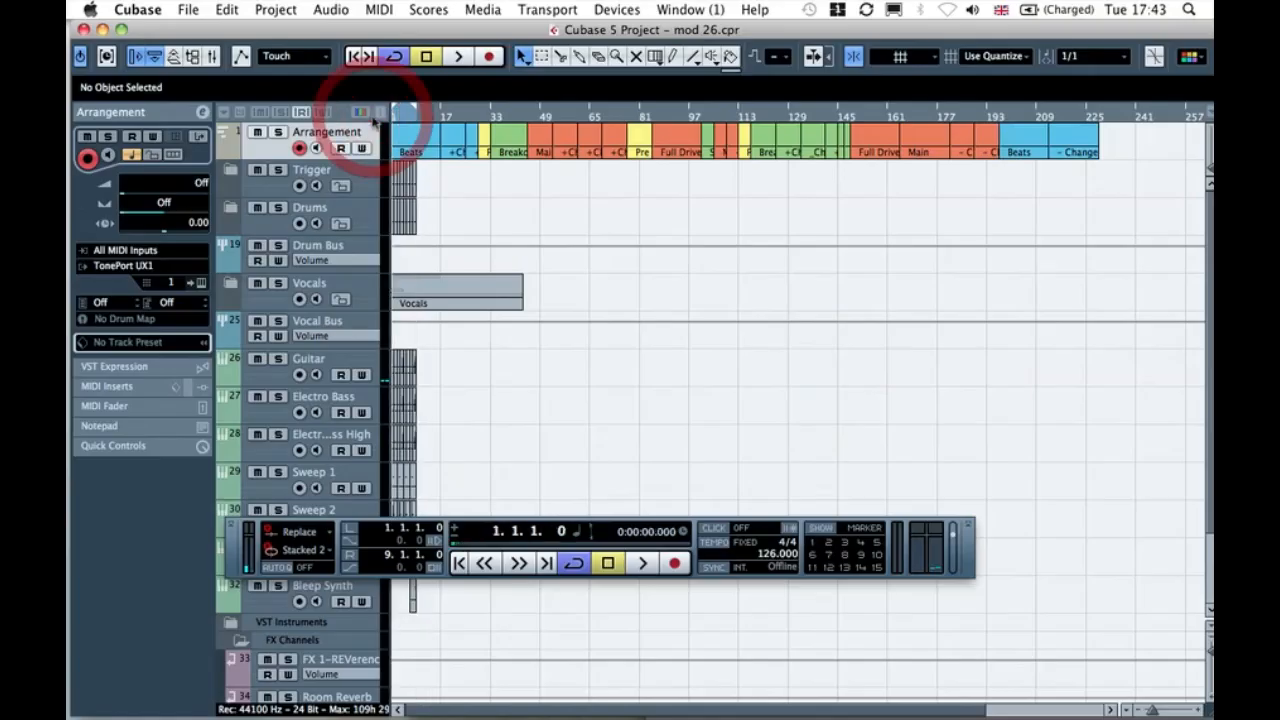
key("h")
key("h")
key("h")
key("h")
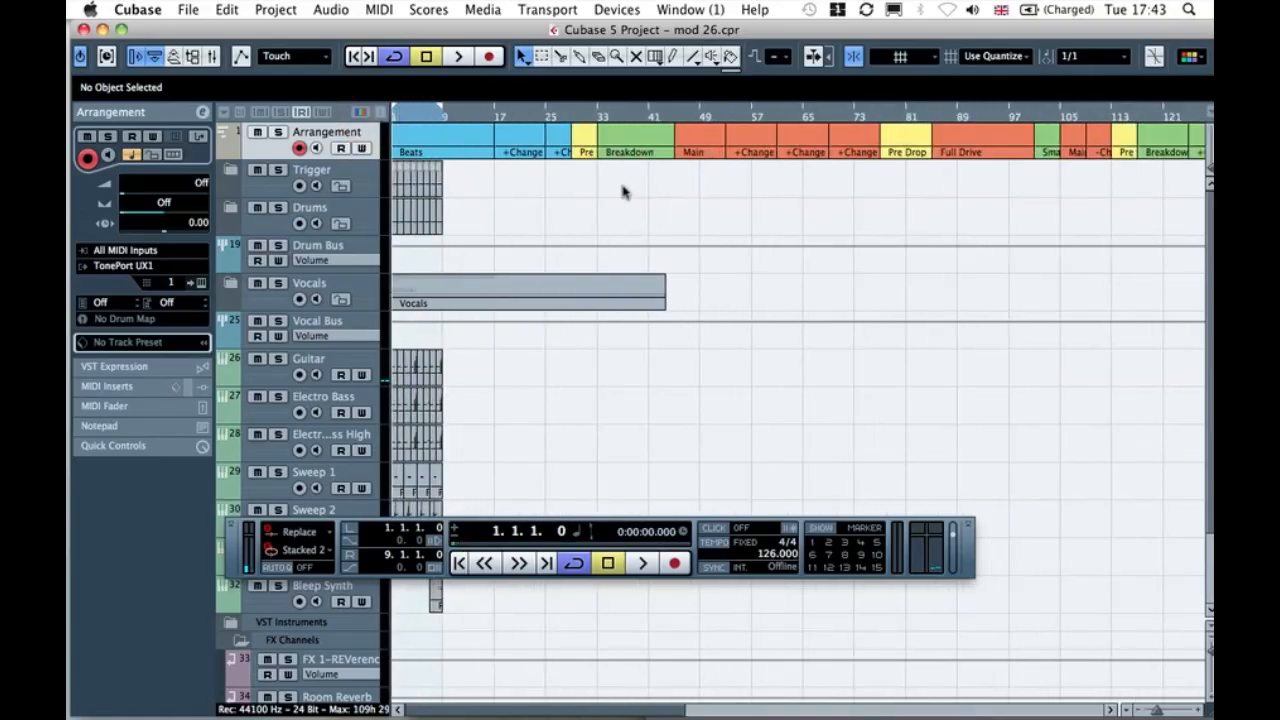
key("g")
key("g")
key("g")
Step: Look through the whole track list to check how the Arrangement track moves in relation to the other tracks
scroll(493, 211, "down", 3)
scroll(492, 210, "up", 3)
left_click(476, 204)
scroll(476, 204, "down", 3)
scroll(476, 204, "up", 3)
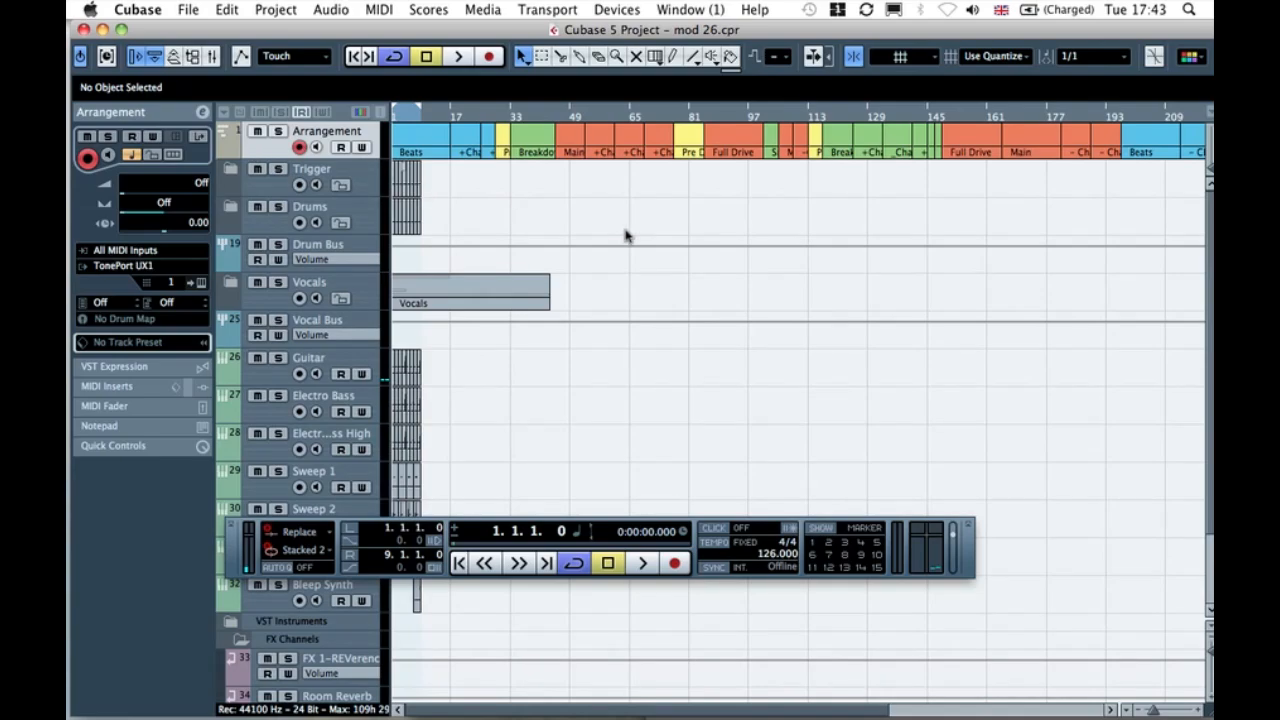
scroll(519, 216, "down", 3)
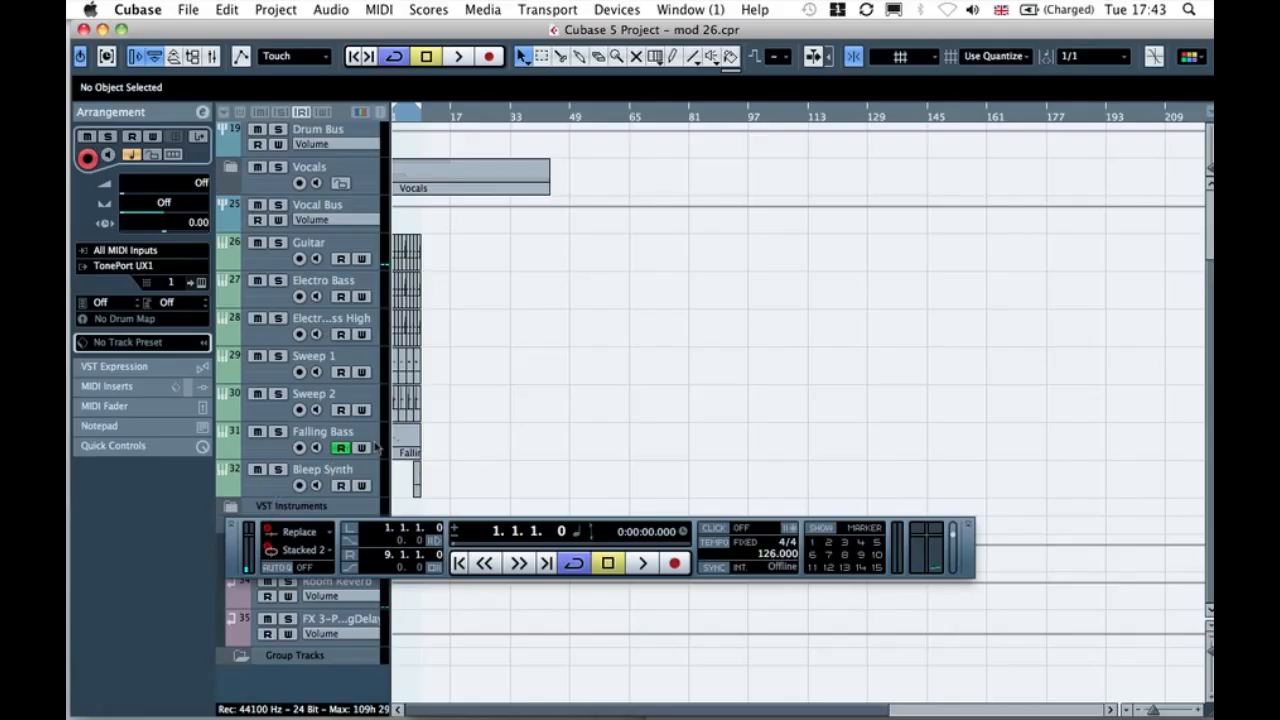
scroll(440, 432, "up", 3)
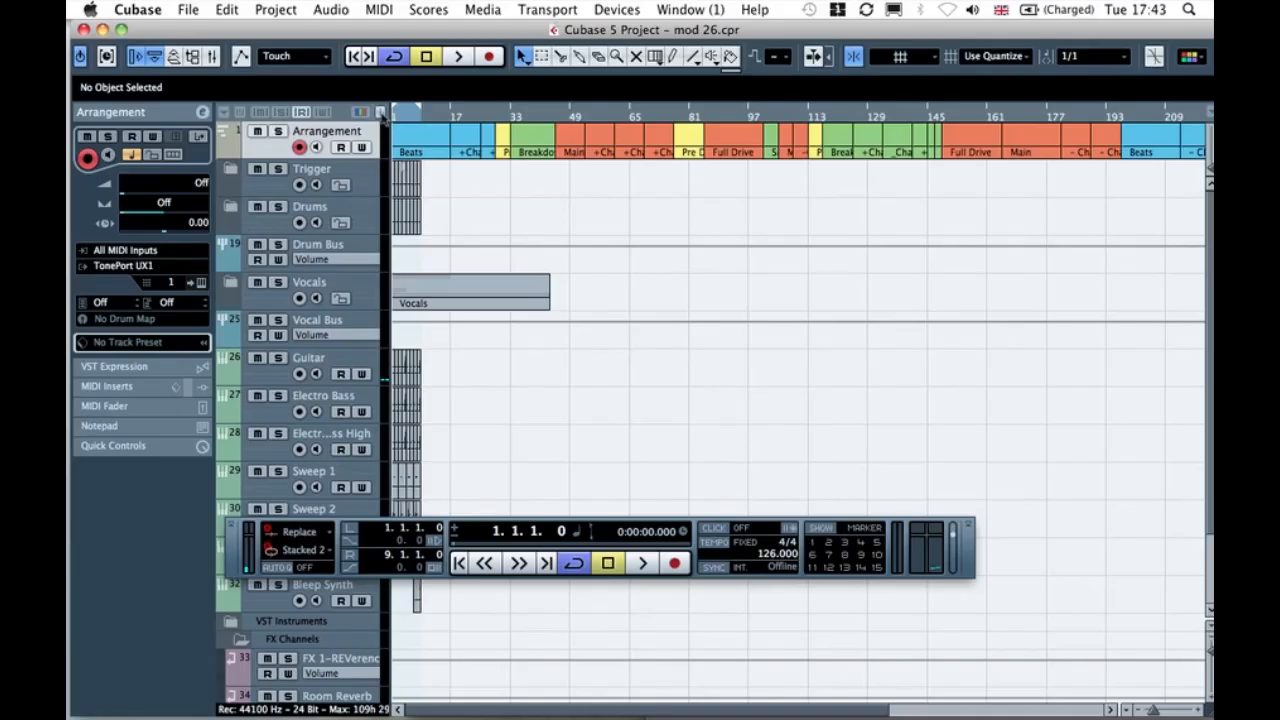
scroll(451, 226, "down", 3)
scroll(452, 228, "up", 3)
Step: Divide the track list into two sections and add a MIDI track to the upper one
left_click(380, 114)
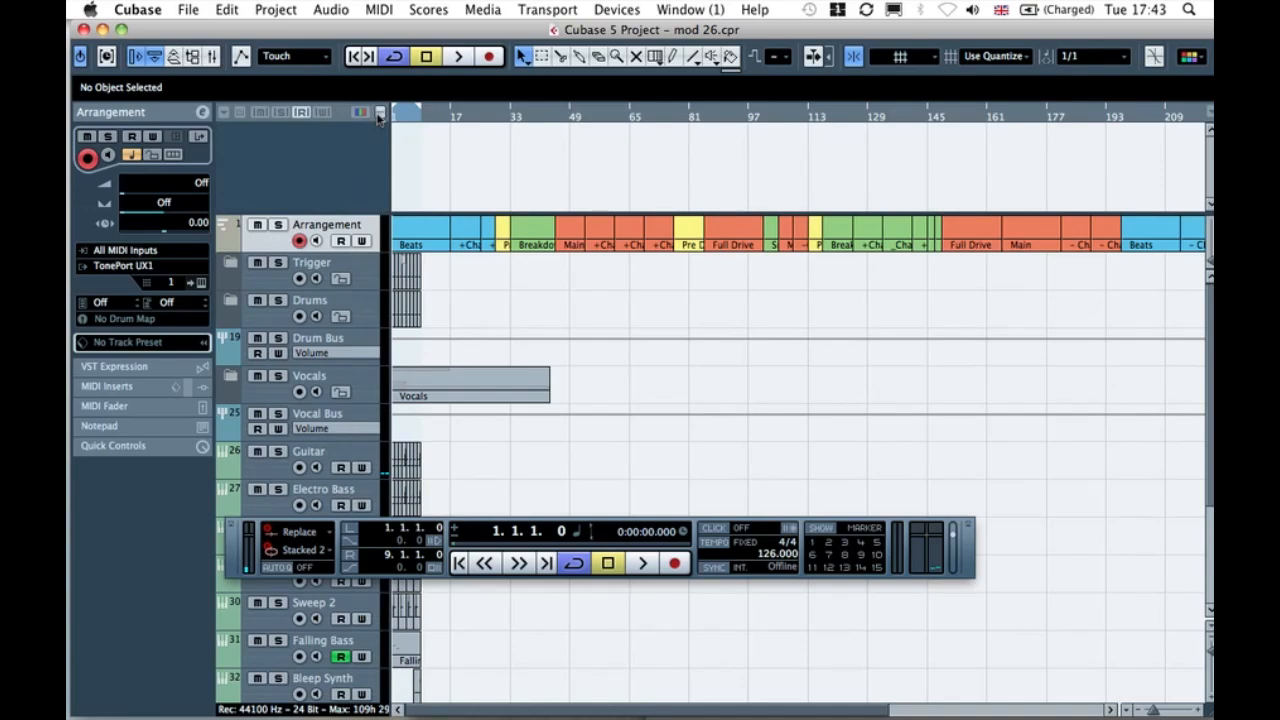
double_click(325, 150)
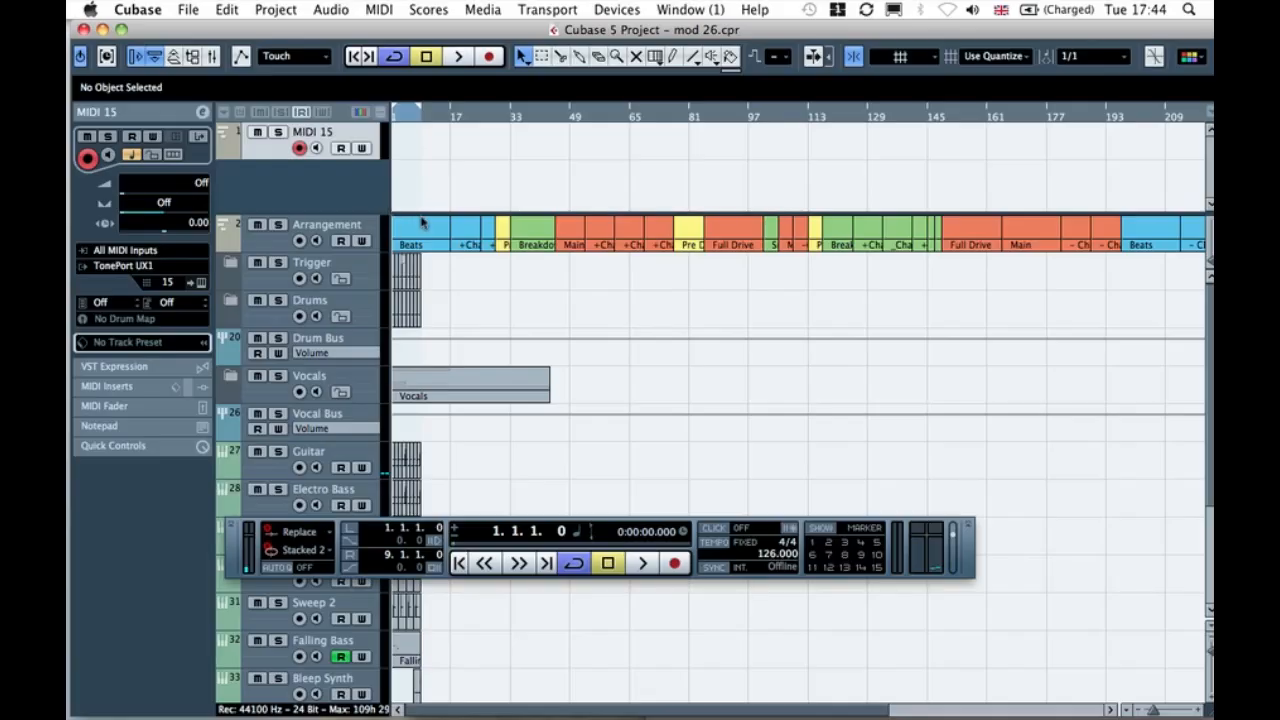
Step: Name the MIDI track in the upper section of the divided track list Arrangement
double_click(314, 134)
type("Arrangement")
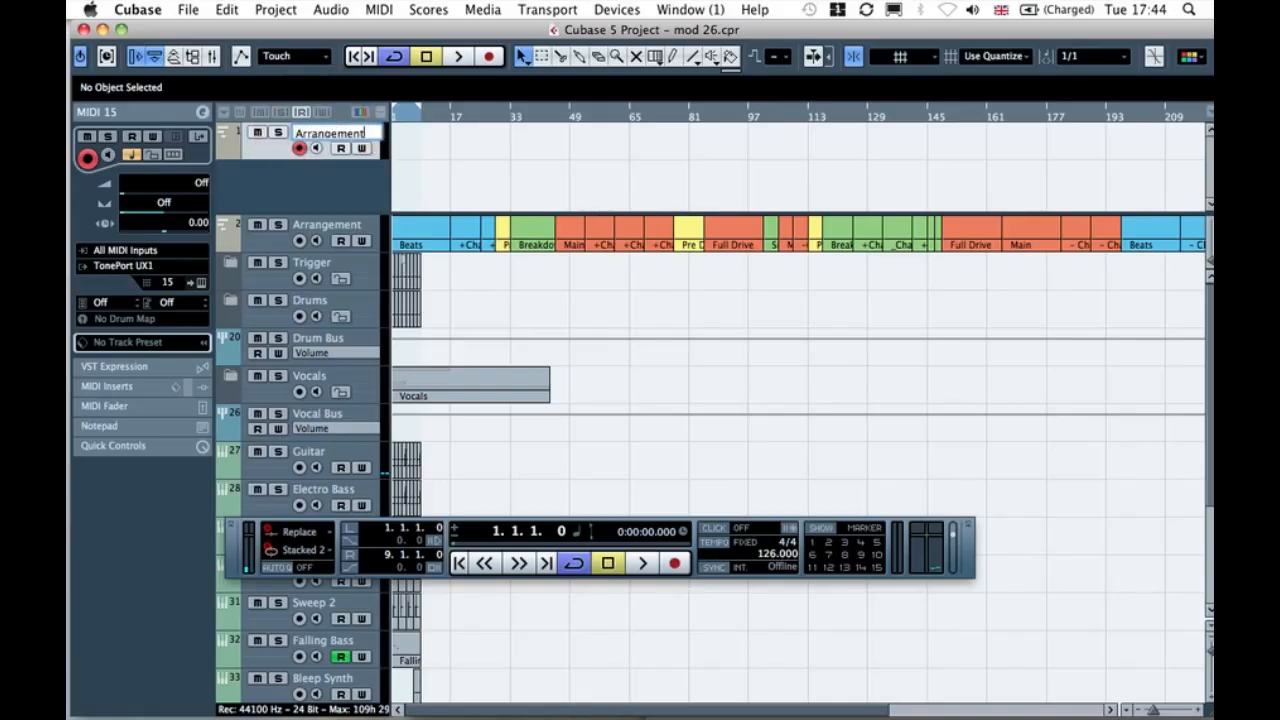
key("Return")
Step: Copy all colour-coded parts from the lower Arrangement track to the upper Arrangement track, starting at bar 1
left_click(652, 290)
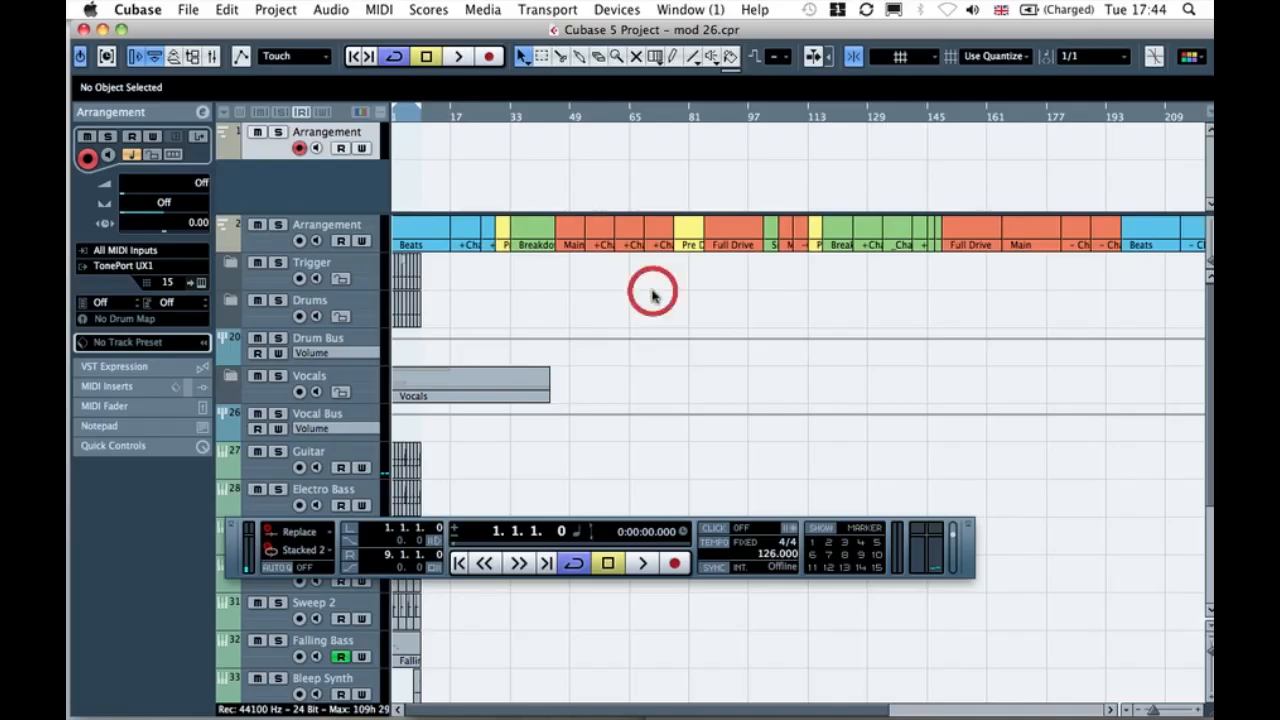
key("g")
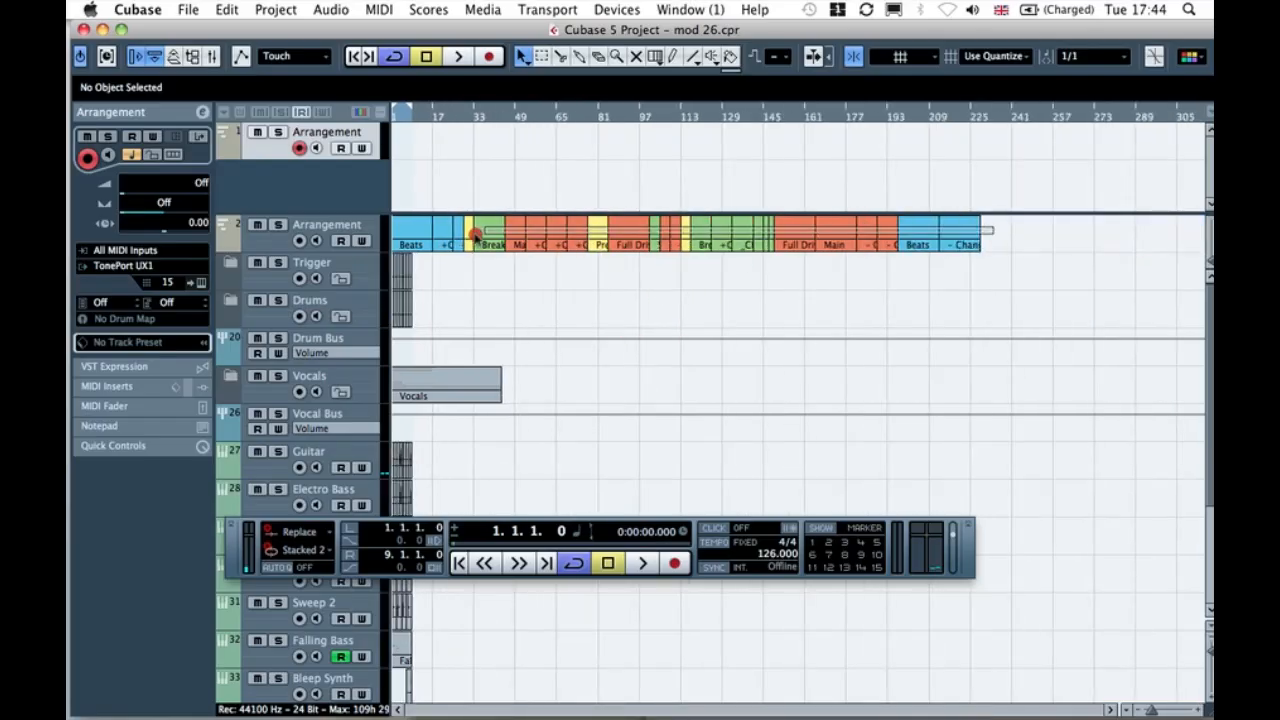
left_click(420, 229)
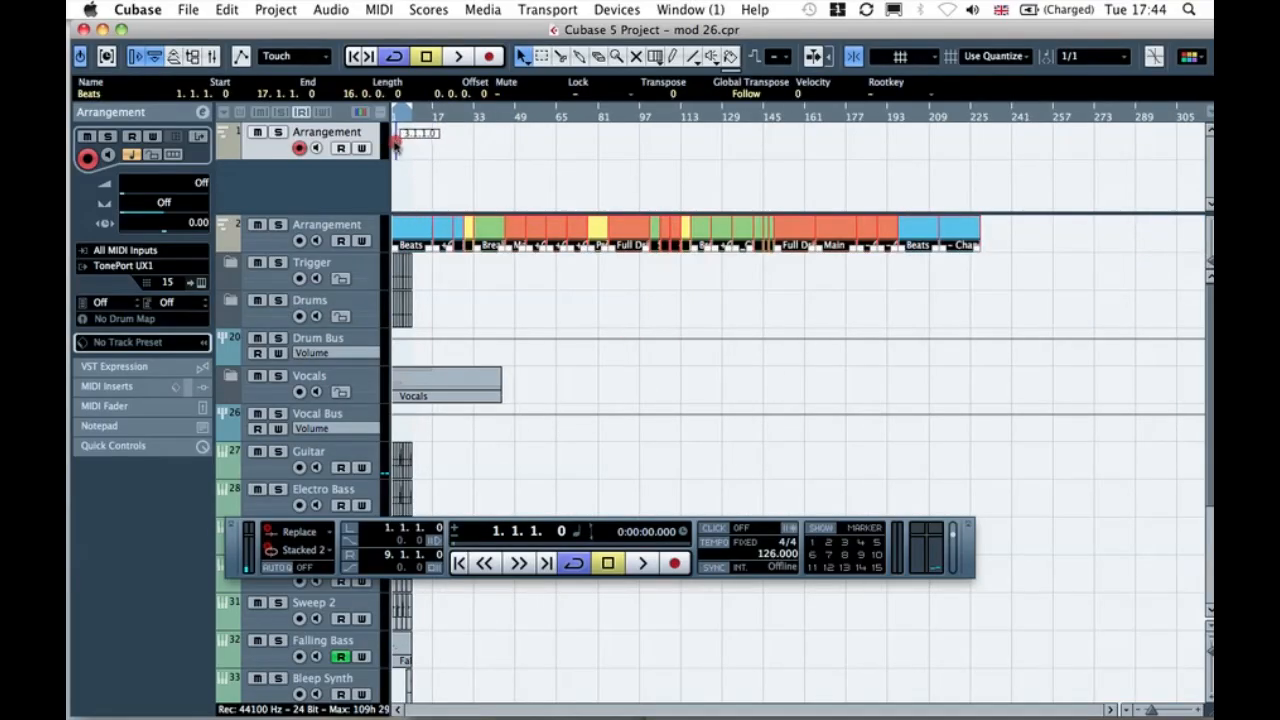
left_click_drag(393, 145, 391, 142)
left_click(437, 190)
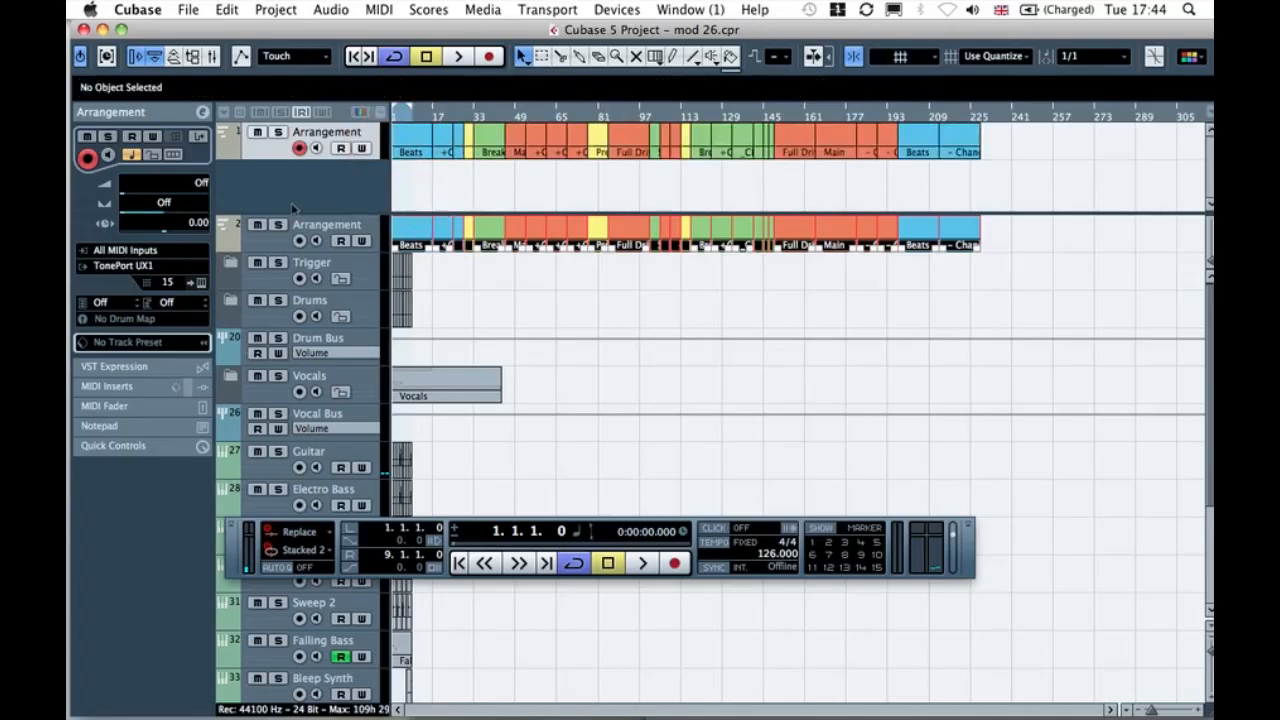
Step: Remove the original Arrangement track from the lower section of the track list
left_click(264, 247)
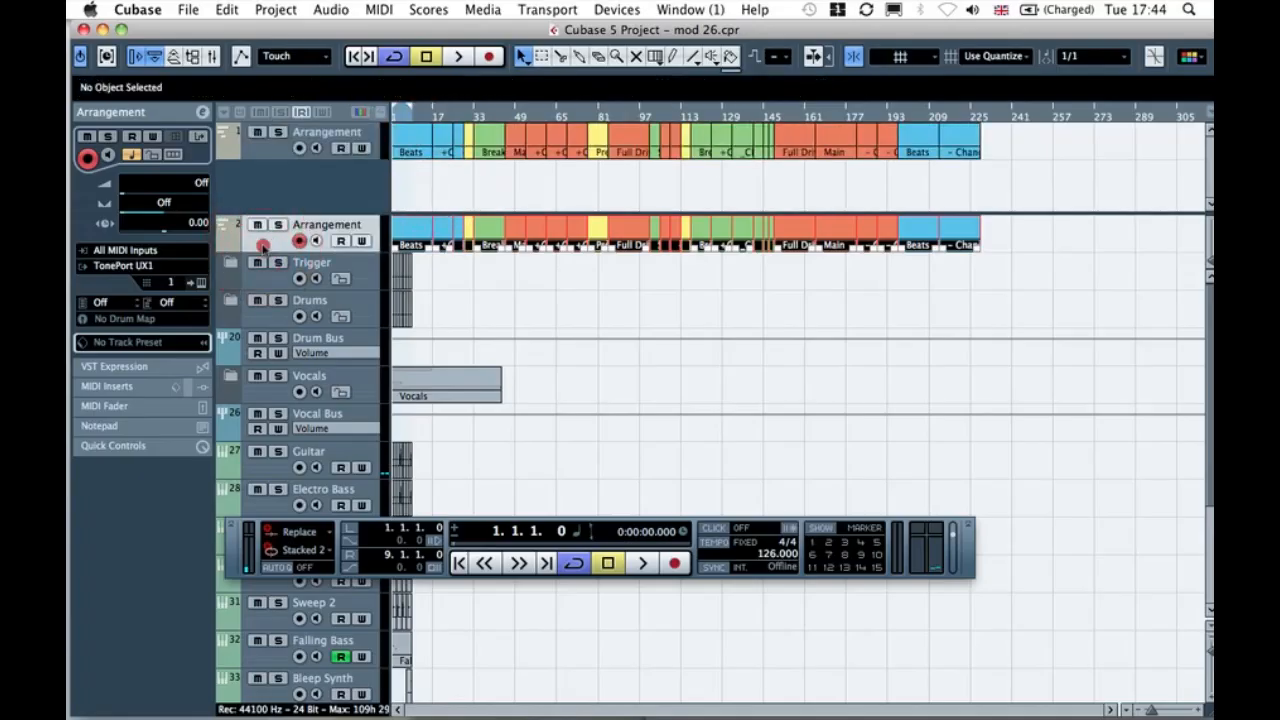
right_click(270, 255)
left_click(300, 304)
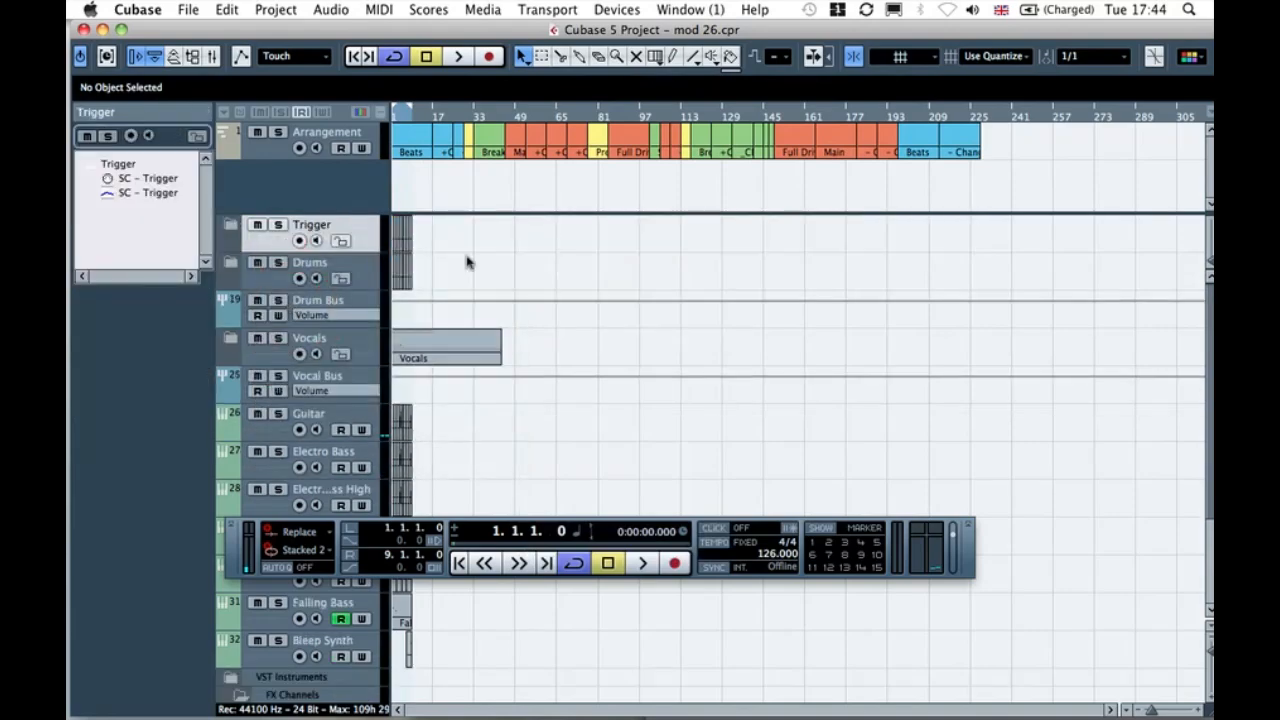
Step: Merge the two track list sections for comparison and divide the track list again
left_click(380, 113)
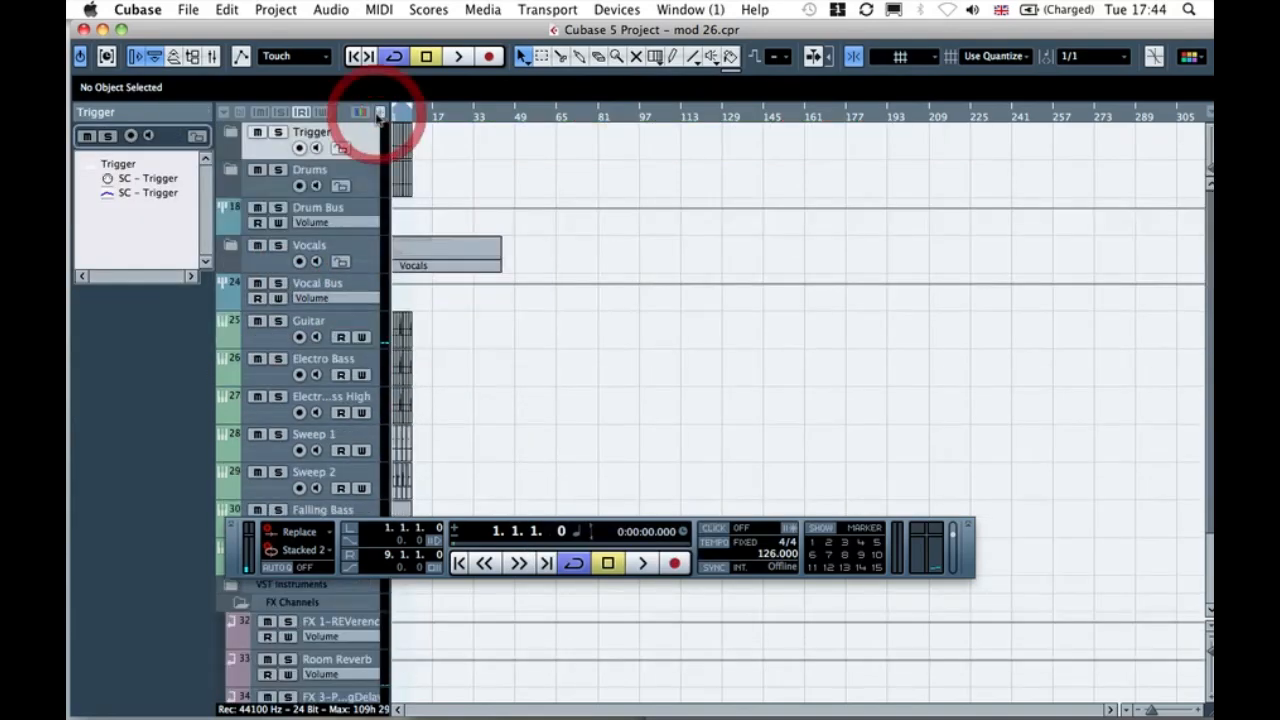
scroll(348, 257, "down", 3)
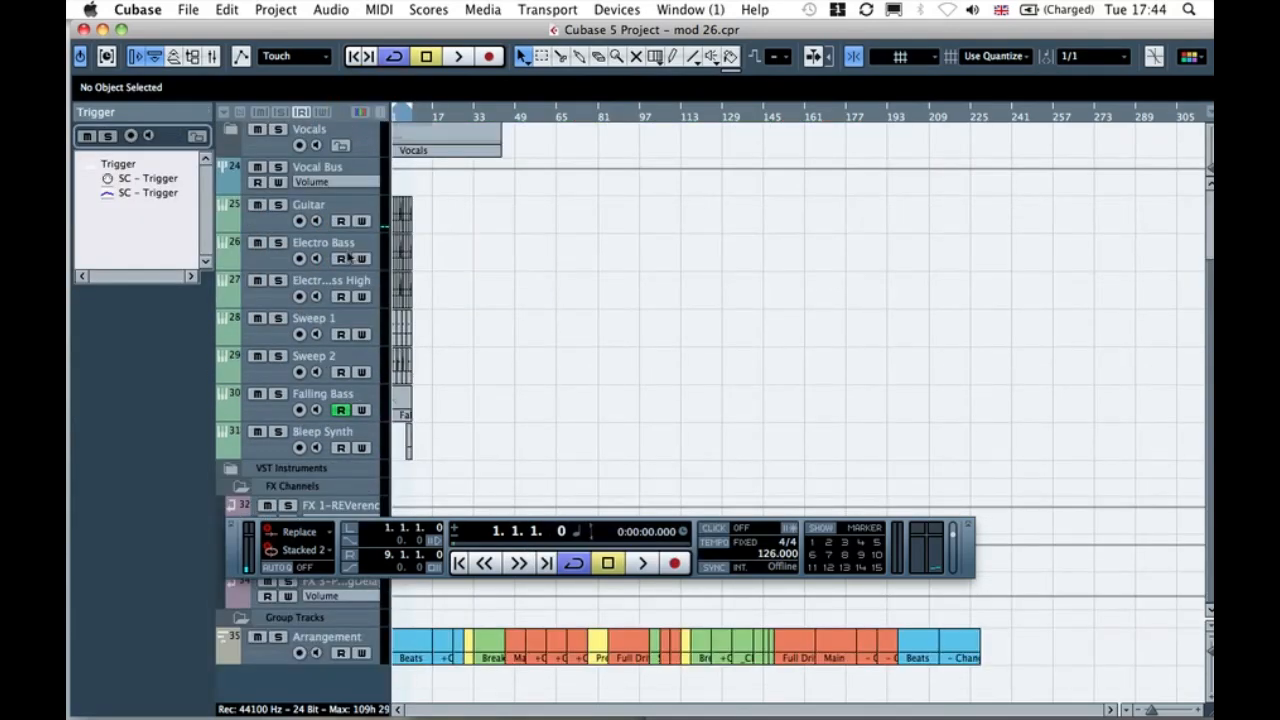
left_click(375, 111)
scroll(356, 298, "up", 4)
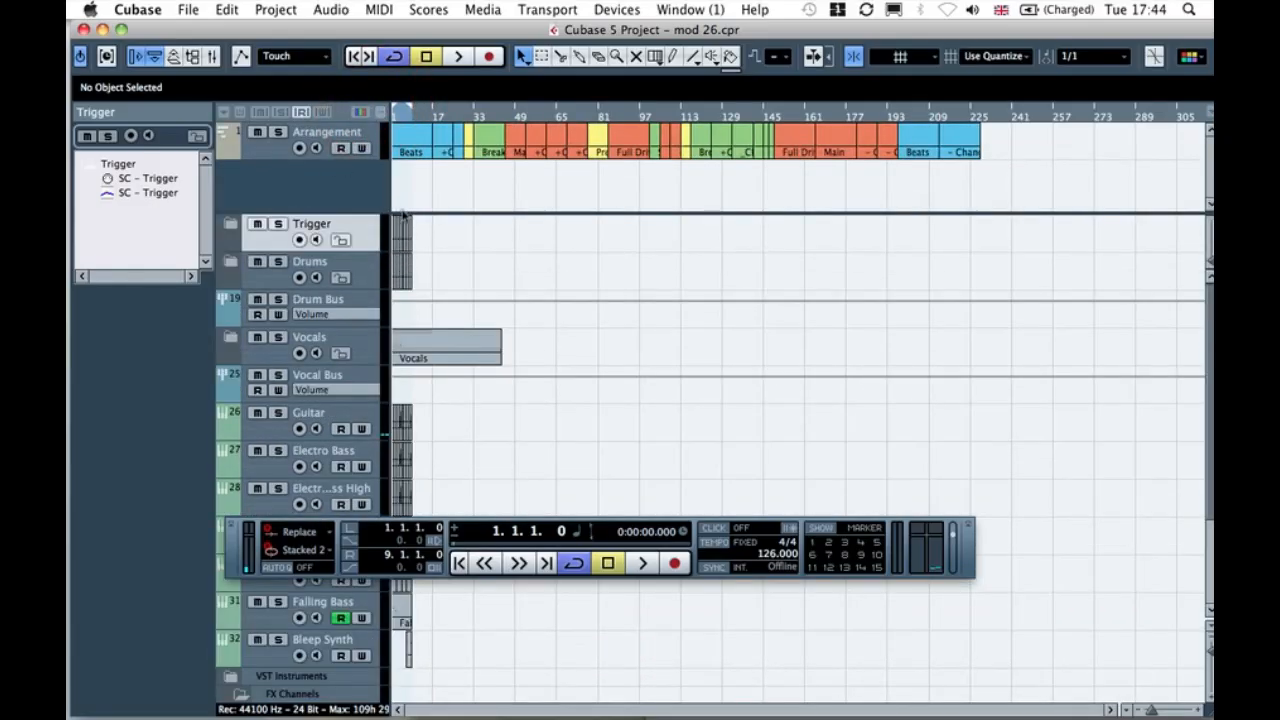
Step: Shrink the upper section of the divided track list to fit the height of the Arrangement track
left_click_drag(402, 213, 460, 168)
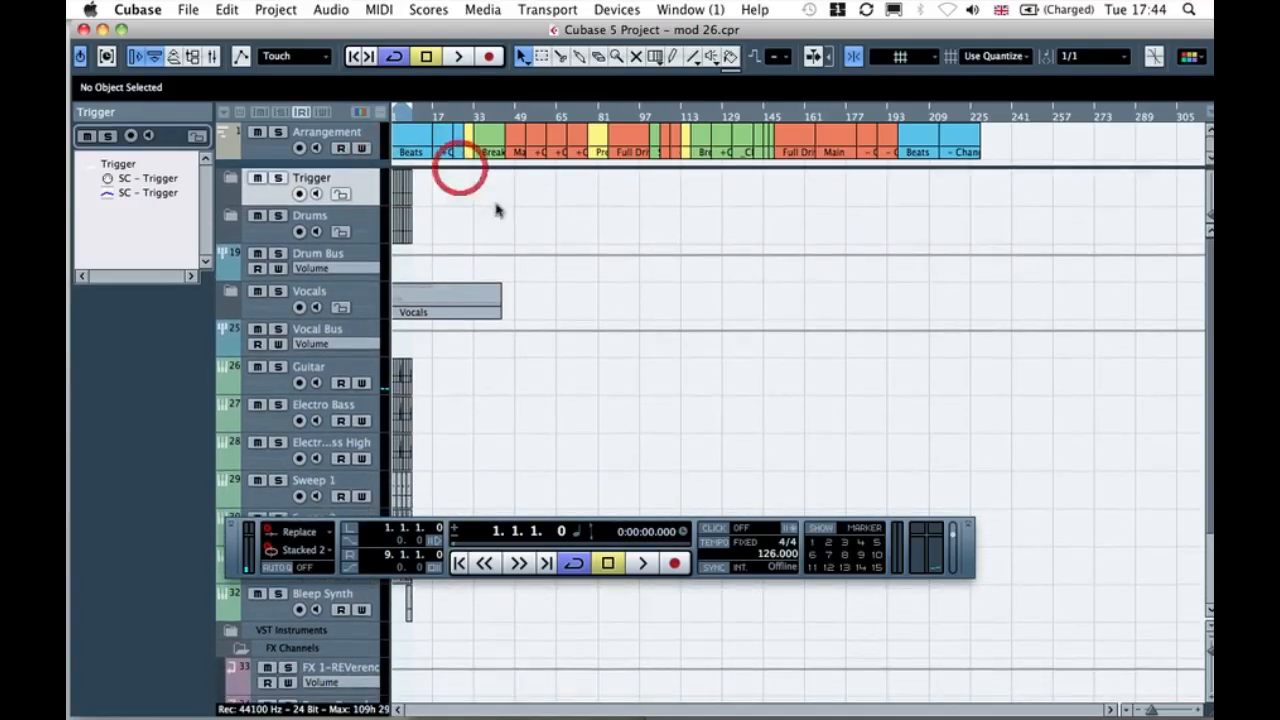
left_click(514, 222)
Step: Look through the tracks at several zoom levels to check how the arrangement parts line up with the parts below
scroll(514, 226, "down", 3)
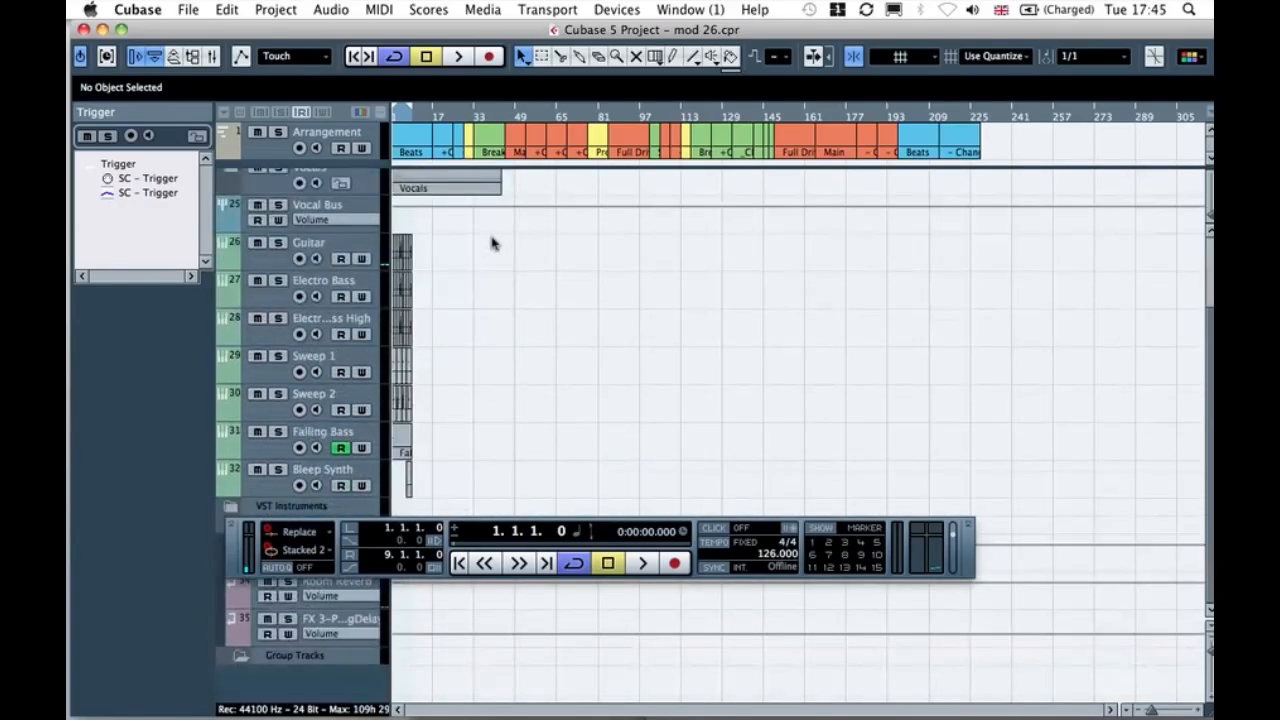
key("h")
key("h")
key("h")
key("h")
key("h")
key("h")
scroll(492, 243, "up", 3)
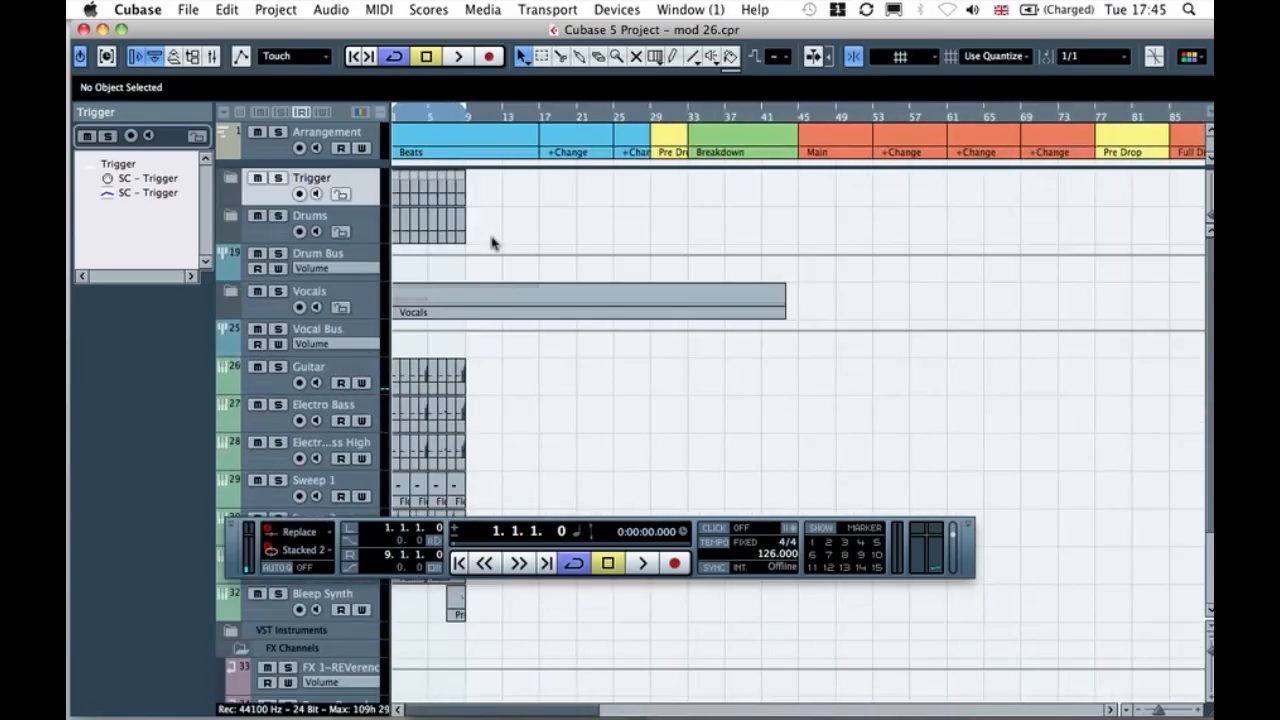
key("h")
key("h")
key("h")
key("h")
key("h")
key("h")
key("h")
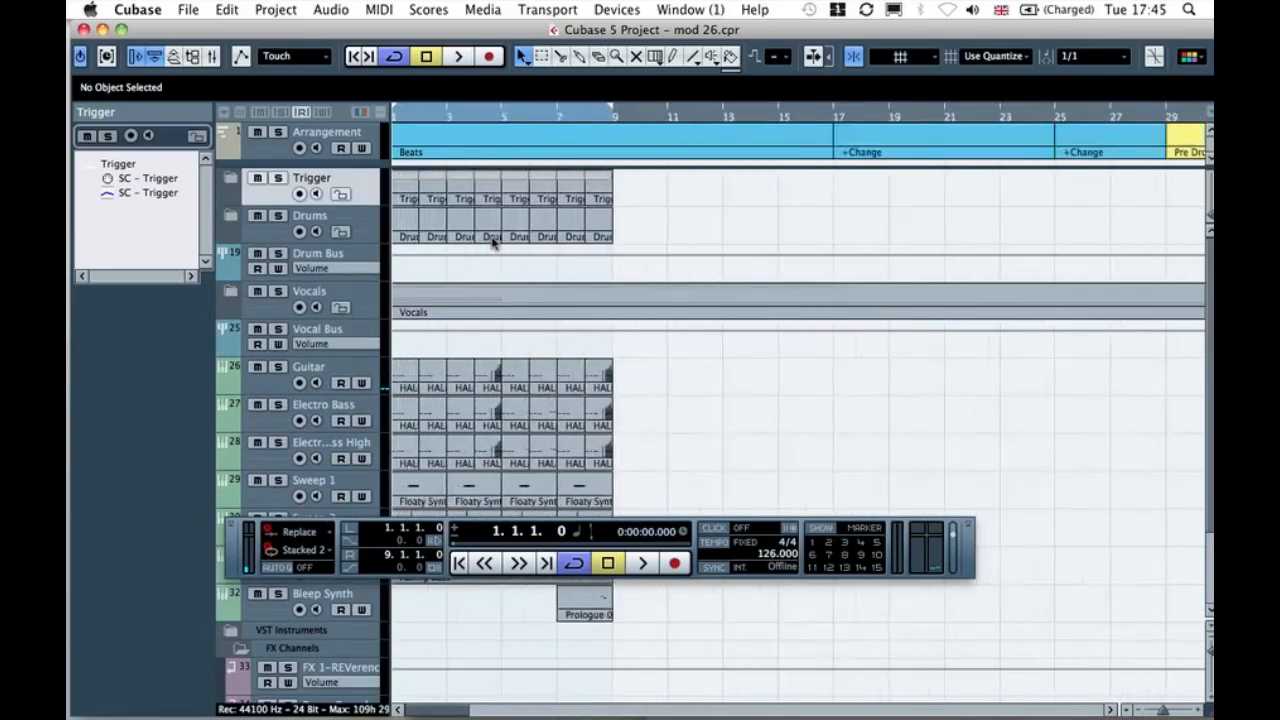
key("g")
key("g")
key("g")
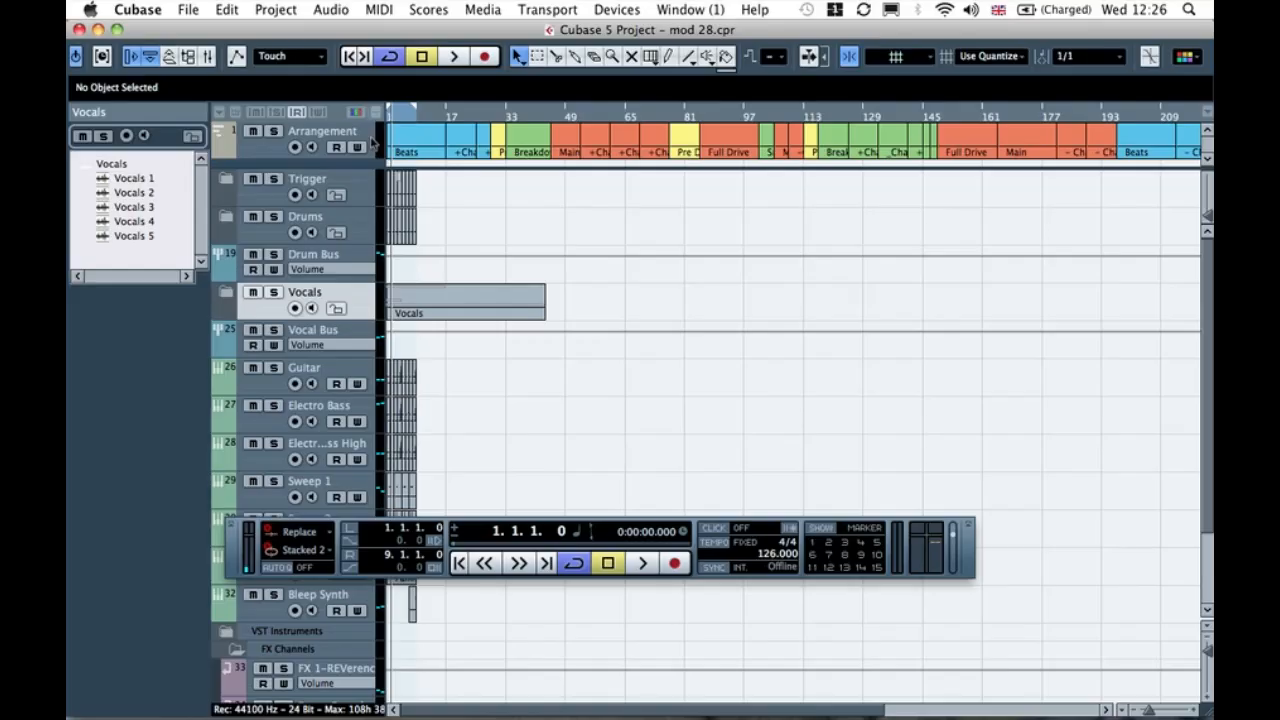
Step: Inspect the contents of the Drums folder and its Kicks subfolder in the mod 28 project, and collapse both again
key("h")
key("h")
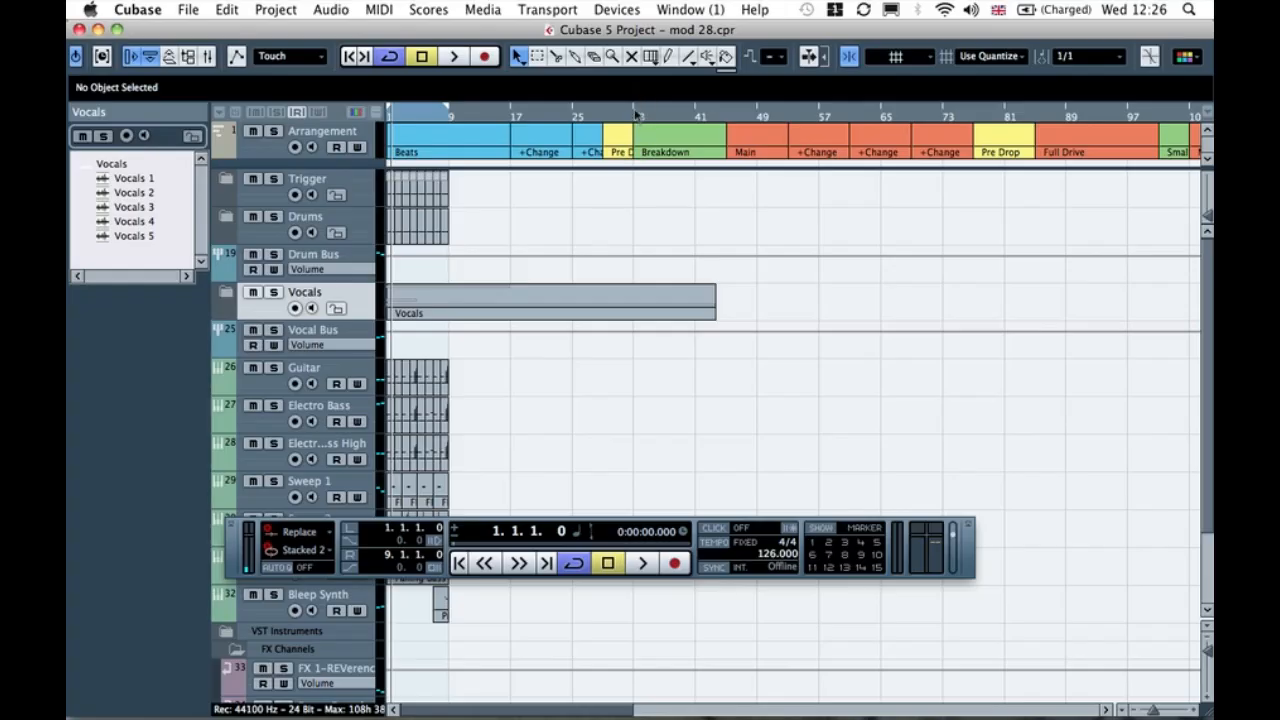
key("h")
key("h")
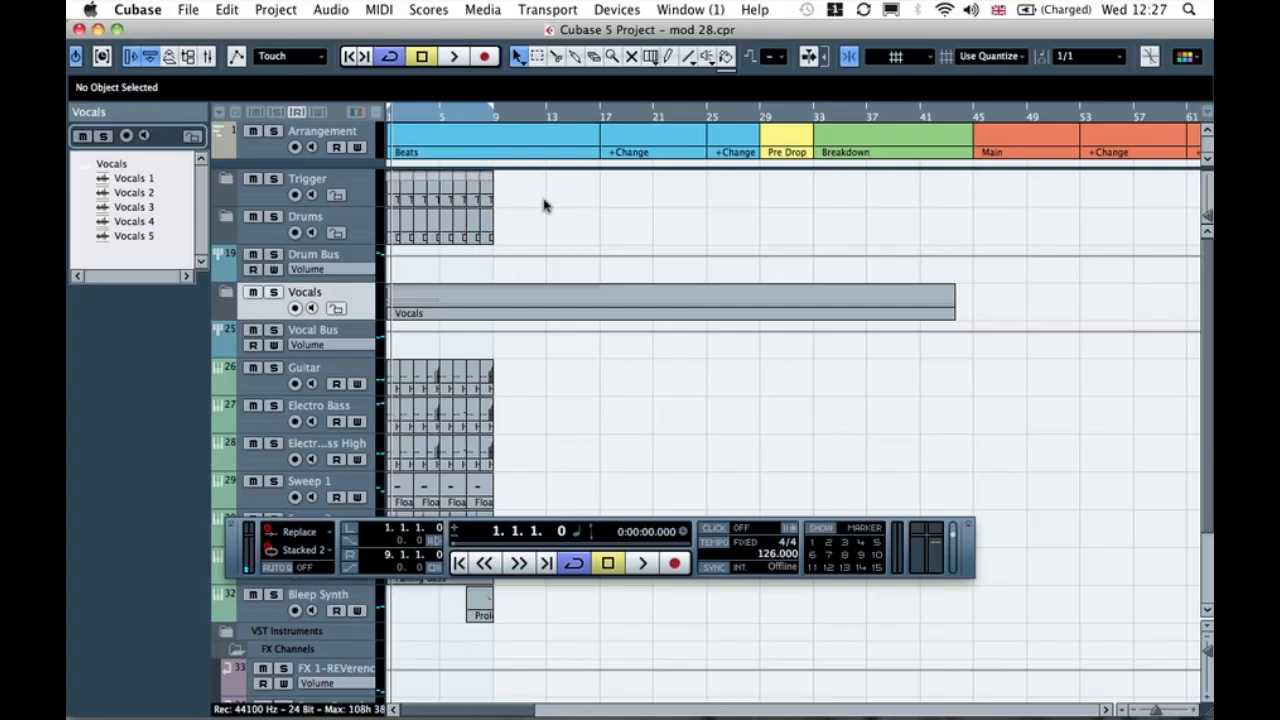
left_click(228, 218)
left_click(228, 218)
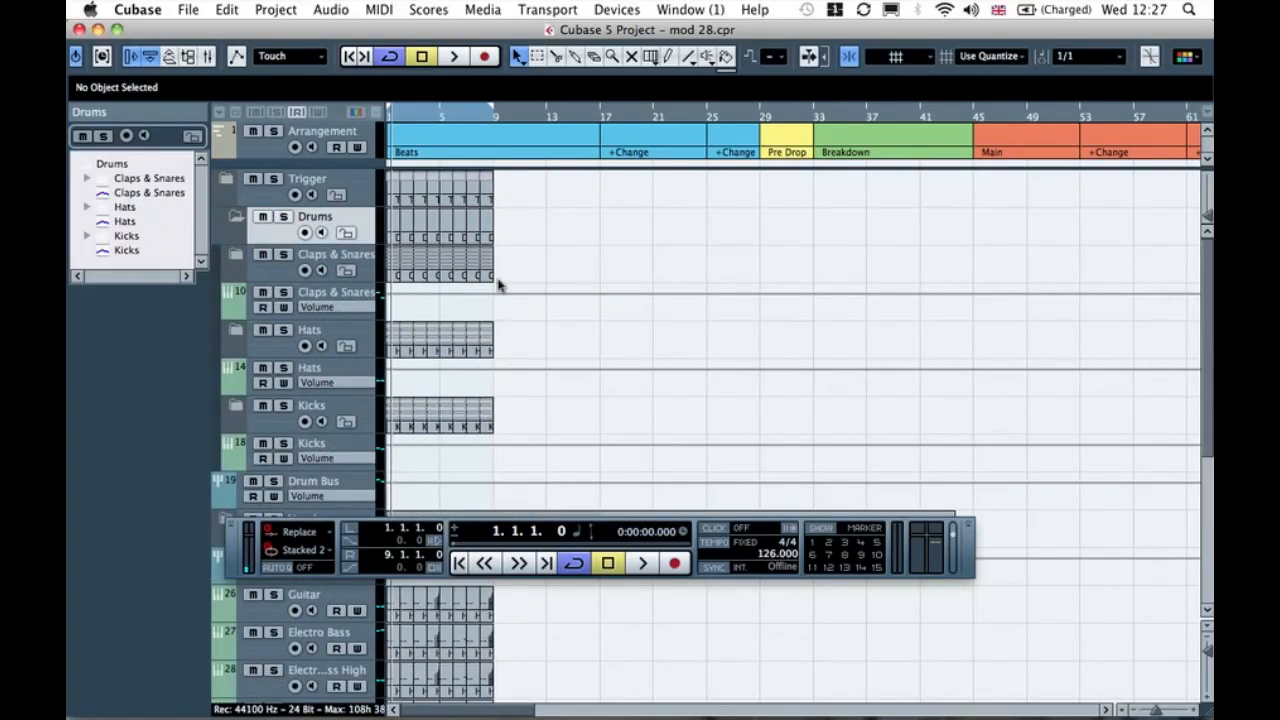
key("h")
key("h")
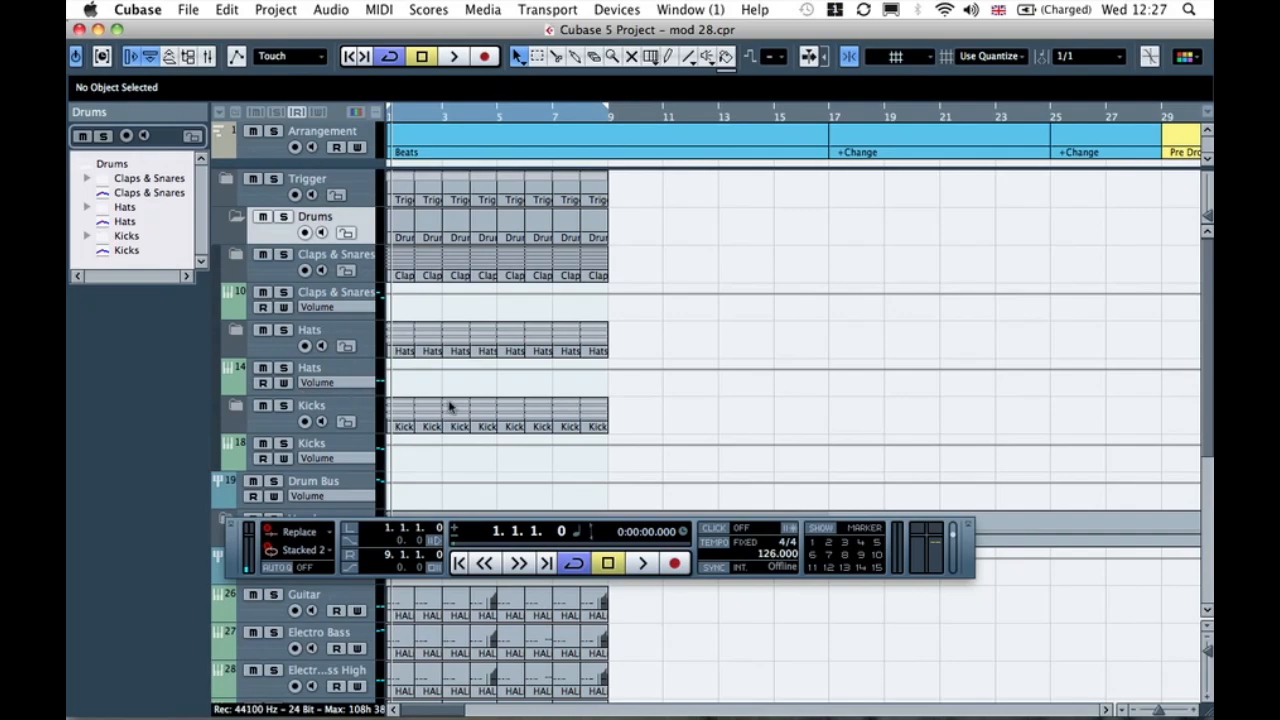
left_click(235, 406)
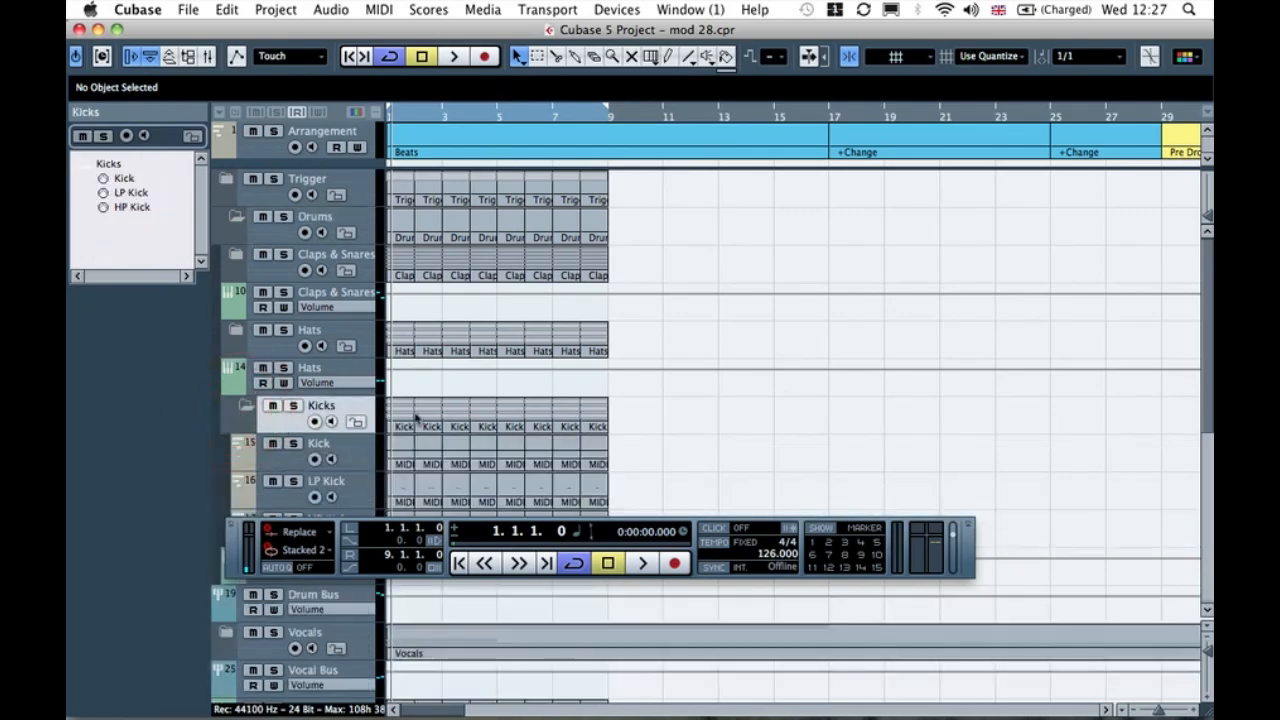
scroll(415, 412, "down", 5)
scroll(415, 412, "up", 3)
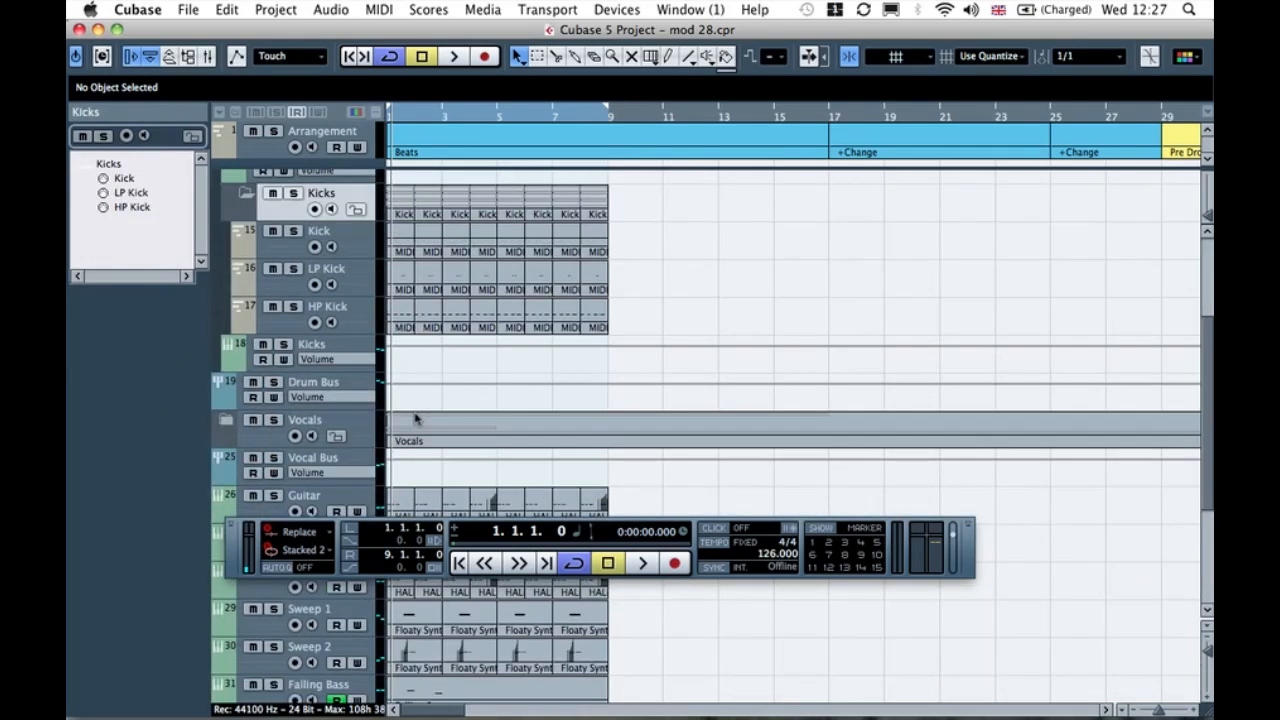
left_click(244, 191)
scroll(467, 263, "up", 5)
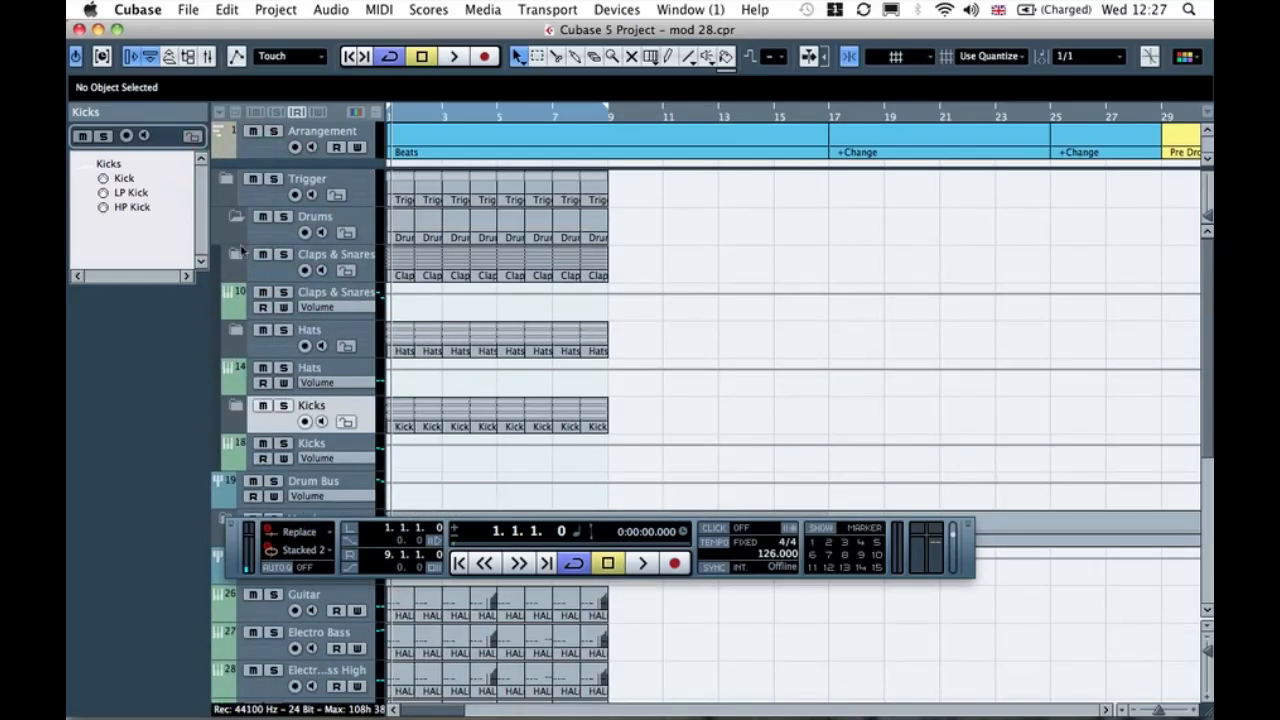
left_click(236, 217)
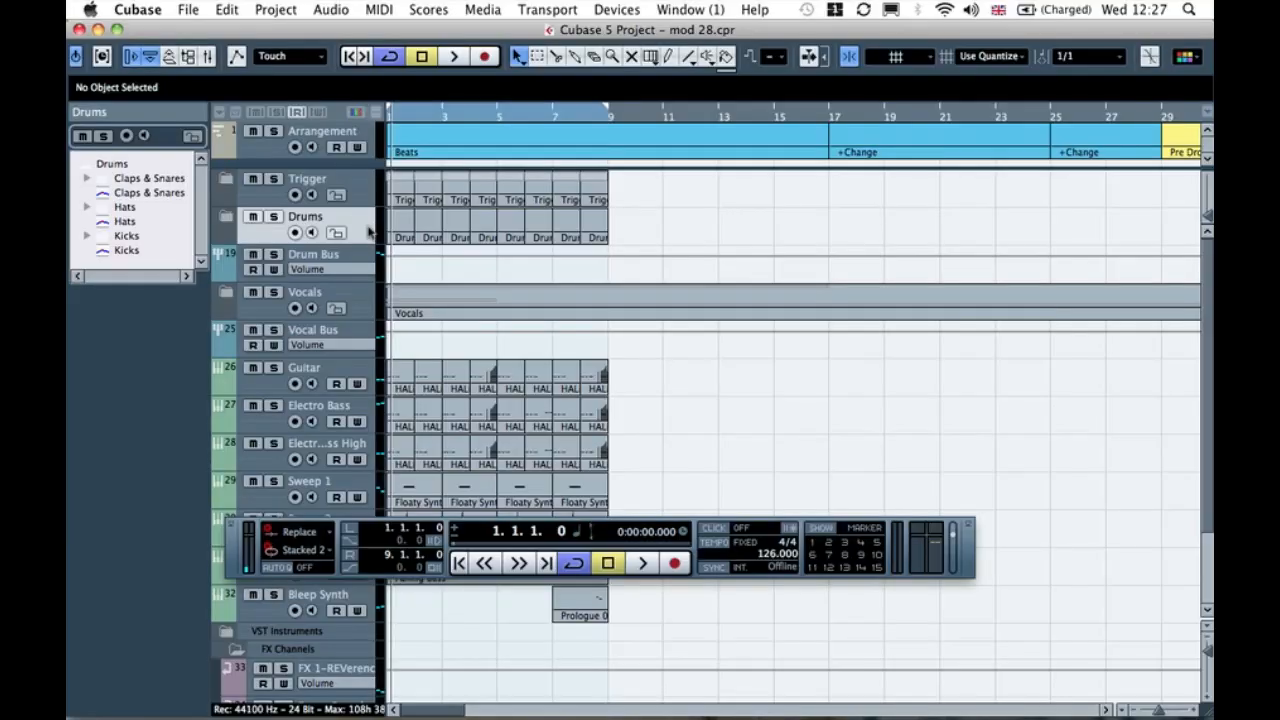
Step: Repeat all eight Drums folder parts up to bar 33, the end of the Pre Drop section
left_click(634, 223)
left_click_drag(700, 214, 646, 244)
left_click_drag(636, 229, 361, 231)
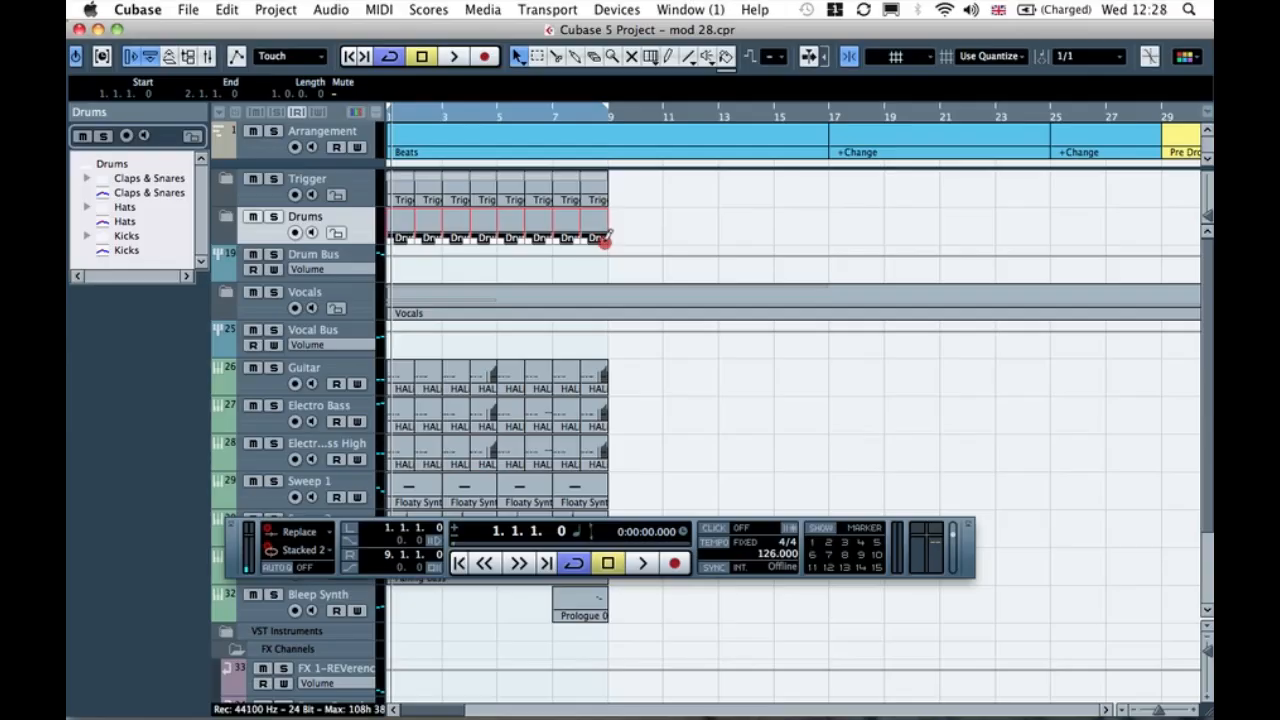
left_click_drag(605, 238, 632, 238)
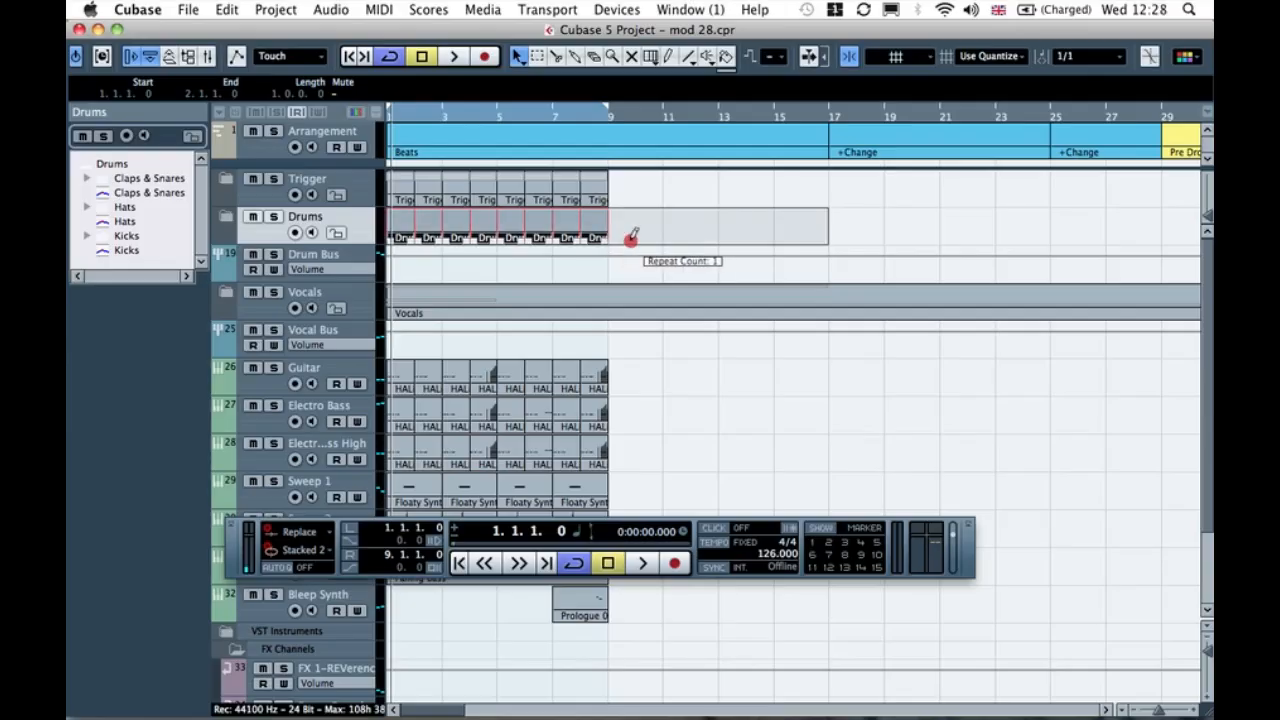
left_click_drag(632, 237, 666, 235)
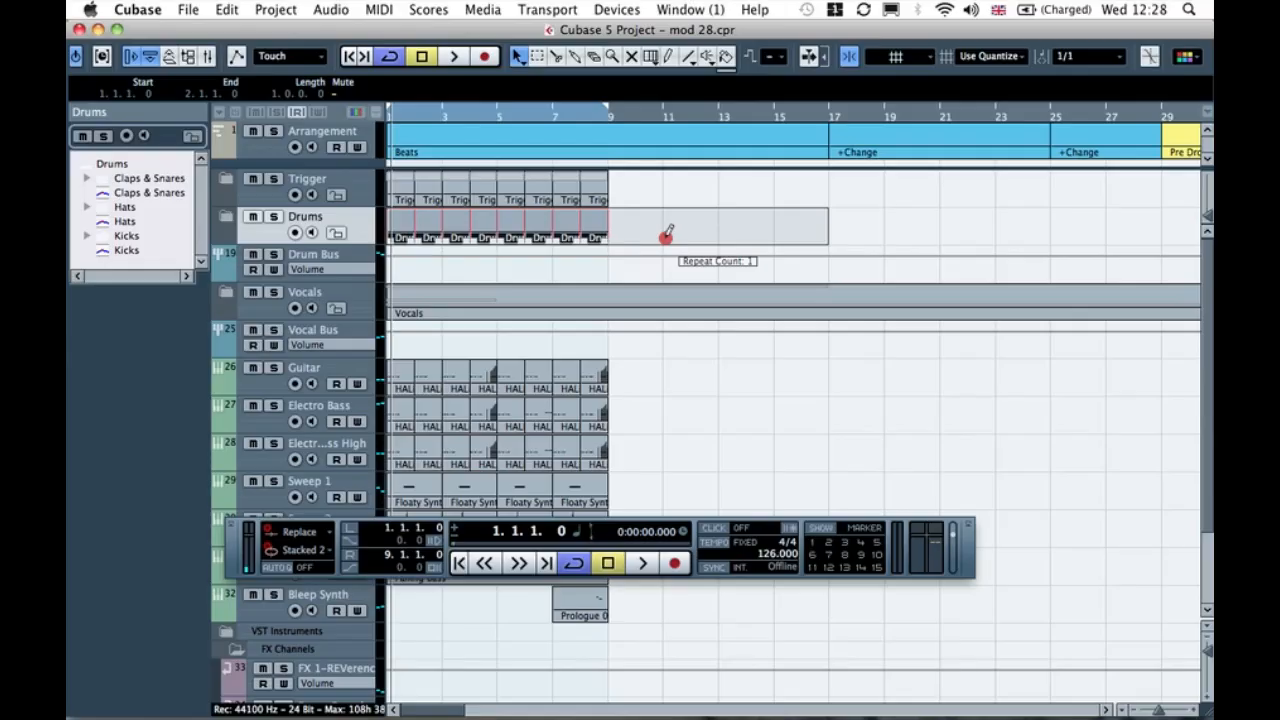
left_click_drag(666, 235, 1091, 206)
scroll(1088, 223, "right", 3)
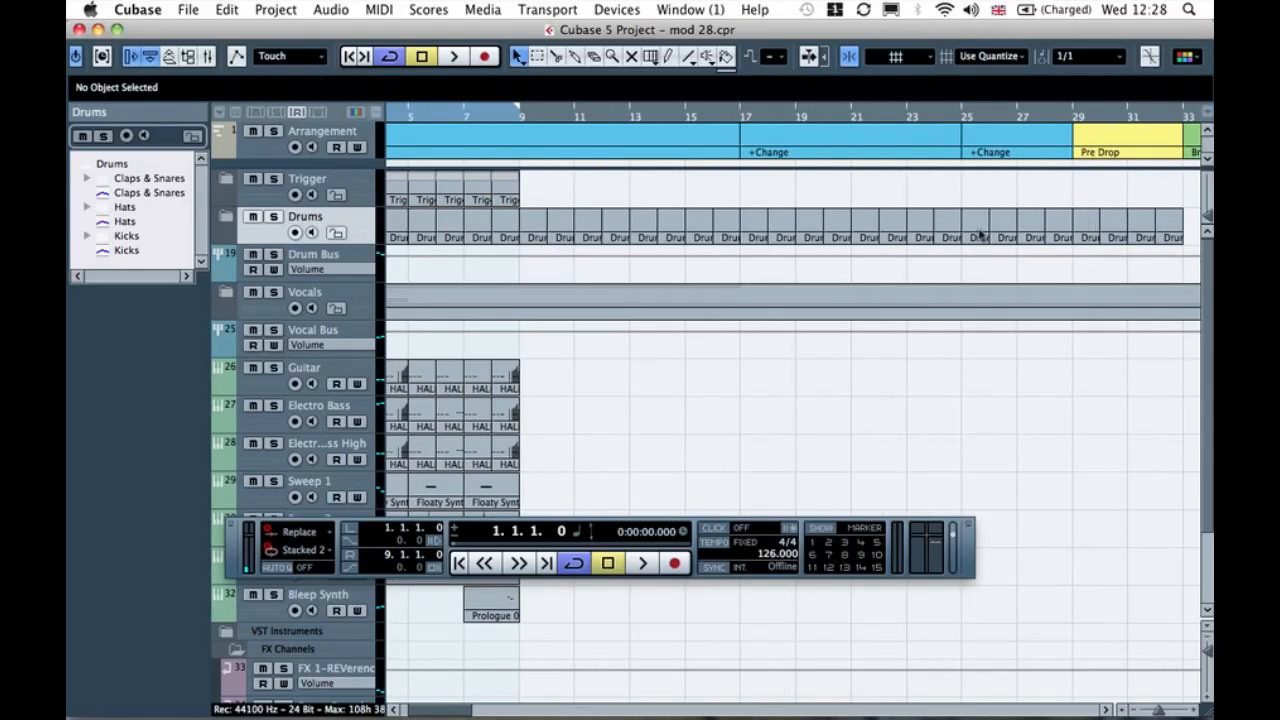
Step: Try repeating only the last Drums part from bar 33 across the Breakdown section, and undo it
key("g")
key("g")
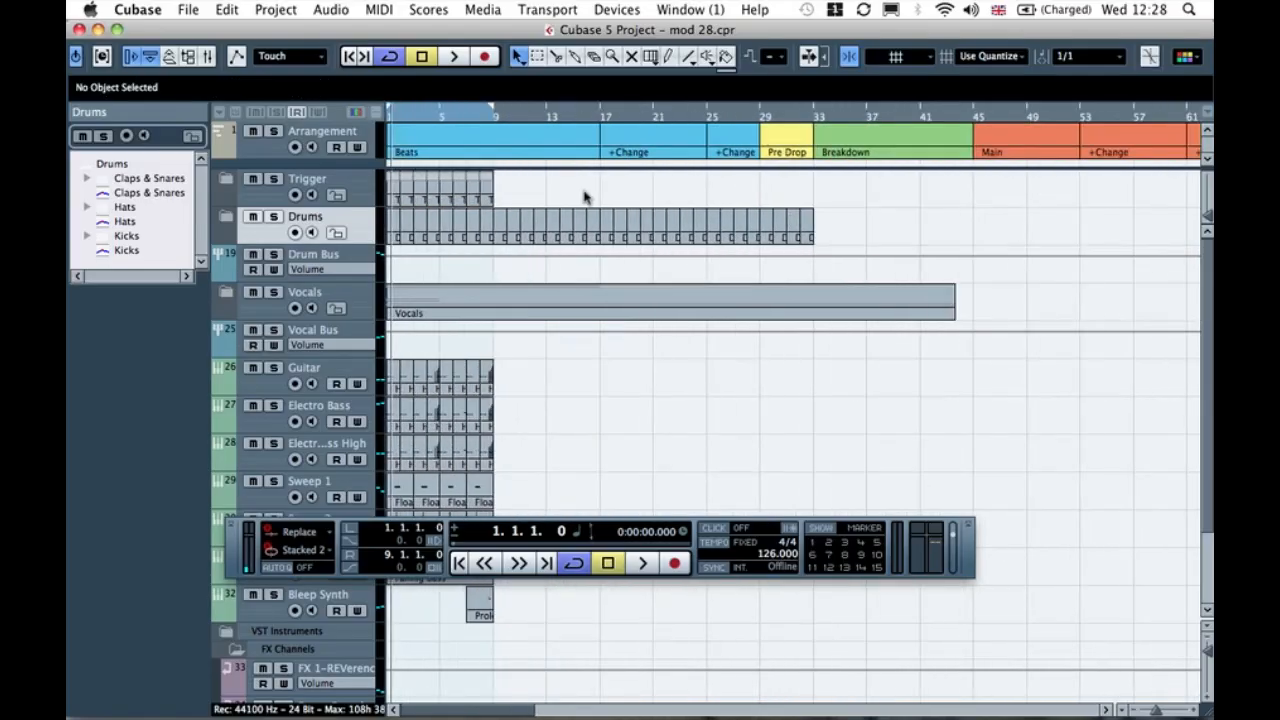
left_click(852, 214)
left_click(810, 237)
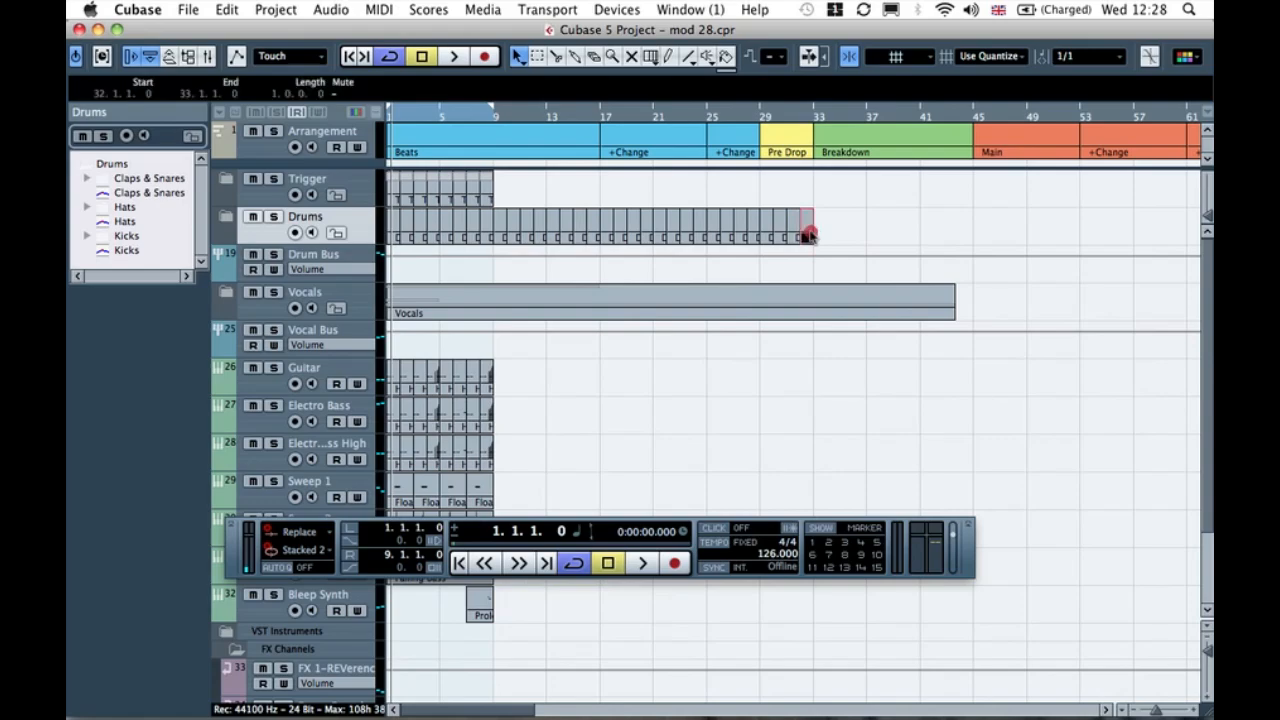
key("h")
key("h")
key("h")
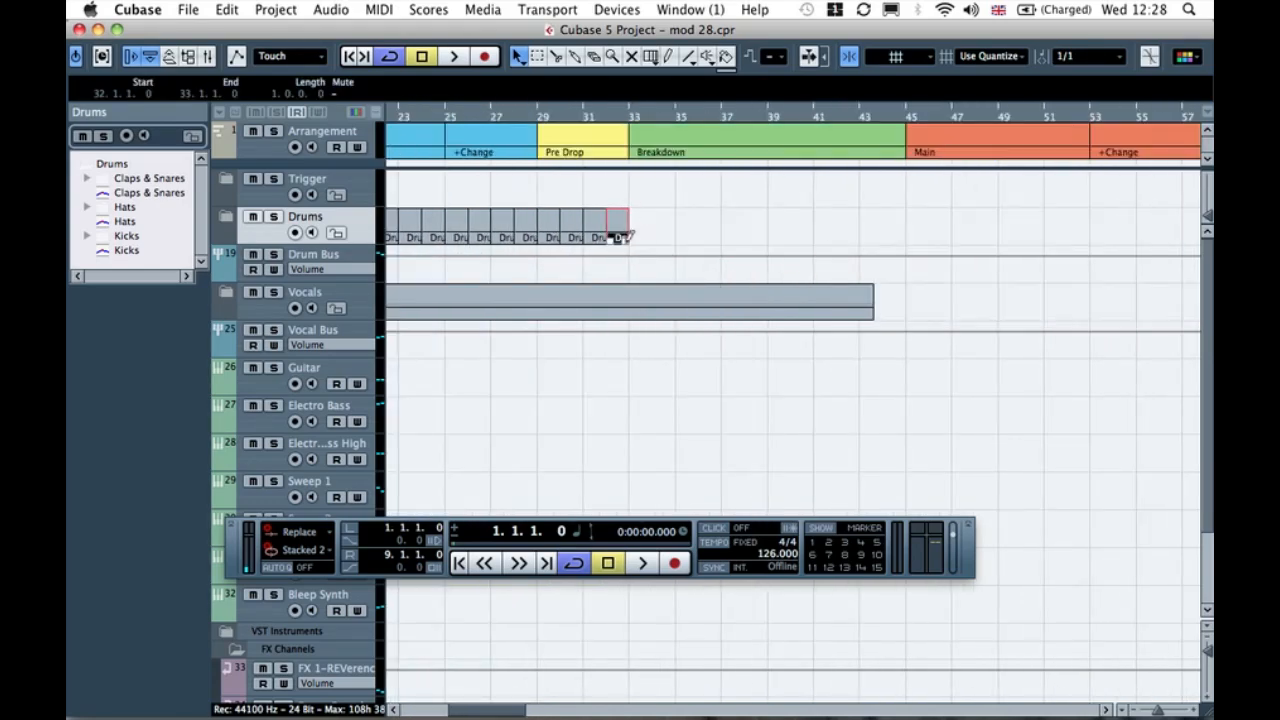
left_click_drag(628, 236, 928, 214)
key("super+z")
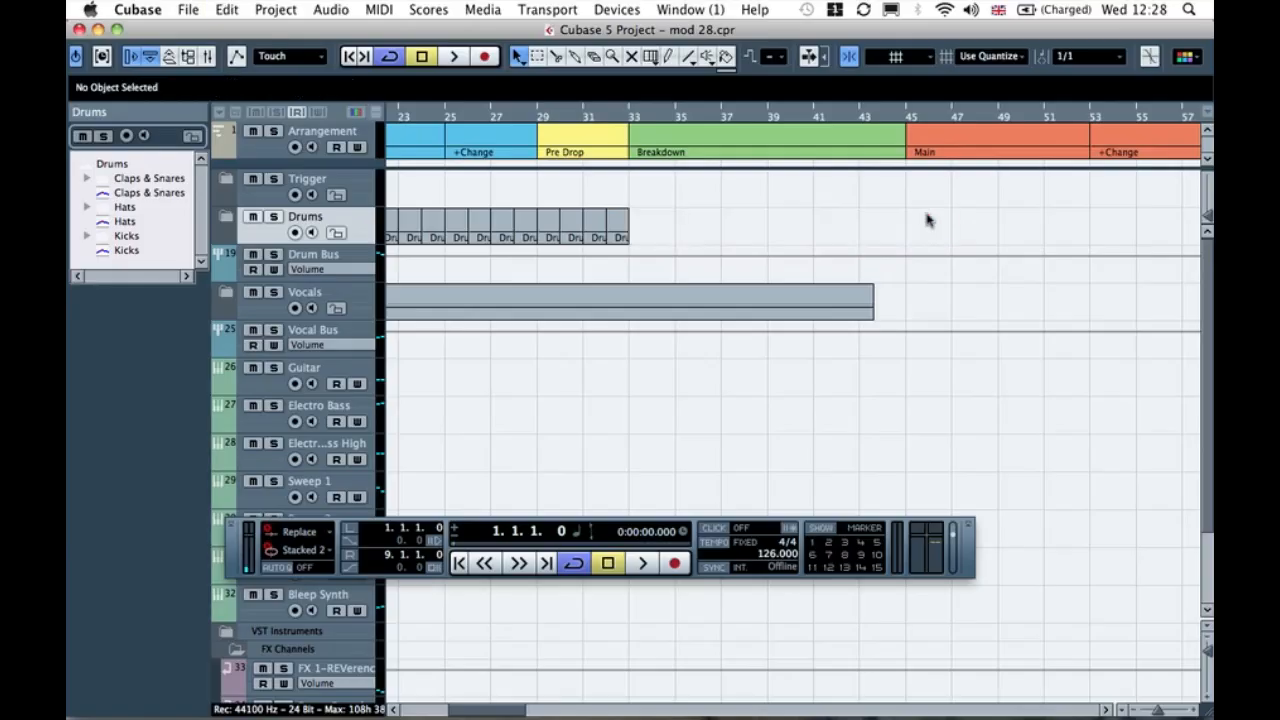
left_click(703, 213)
Step: Repeat the last Trigger part up to bar 33, the end of the Pre Drop section, and expand the Trigger folder
scroll(709, 220, "left", 10)
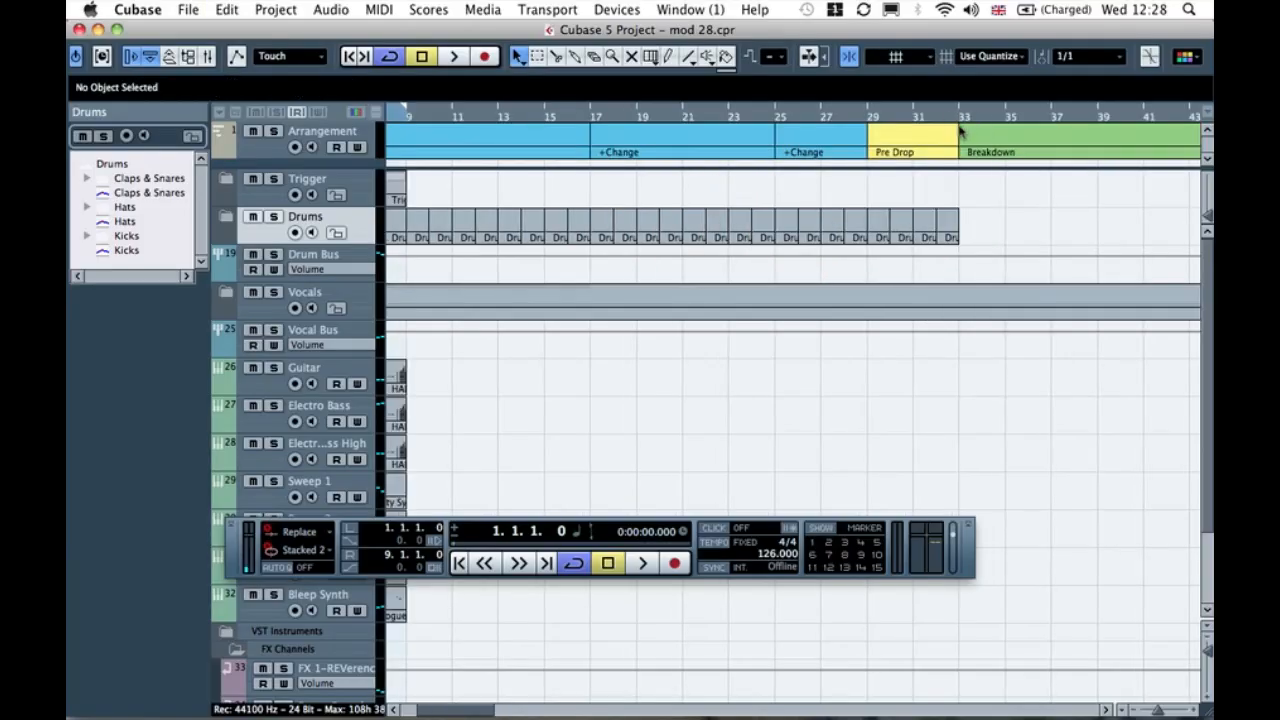
scroll(754, 217, "left", 6)
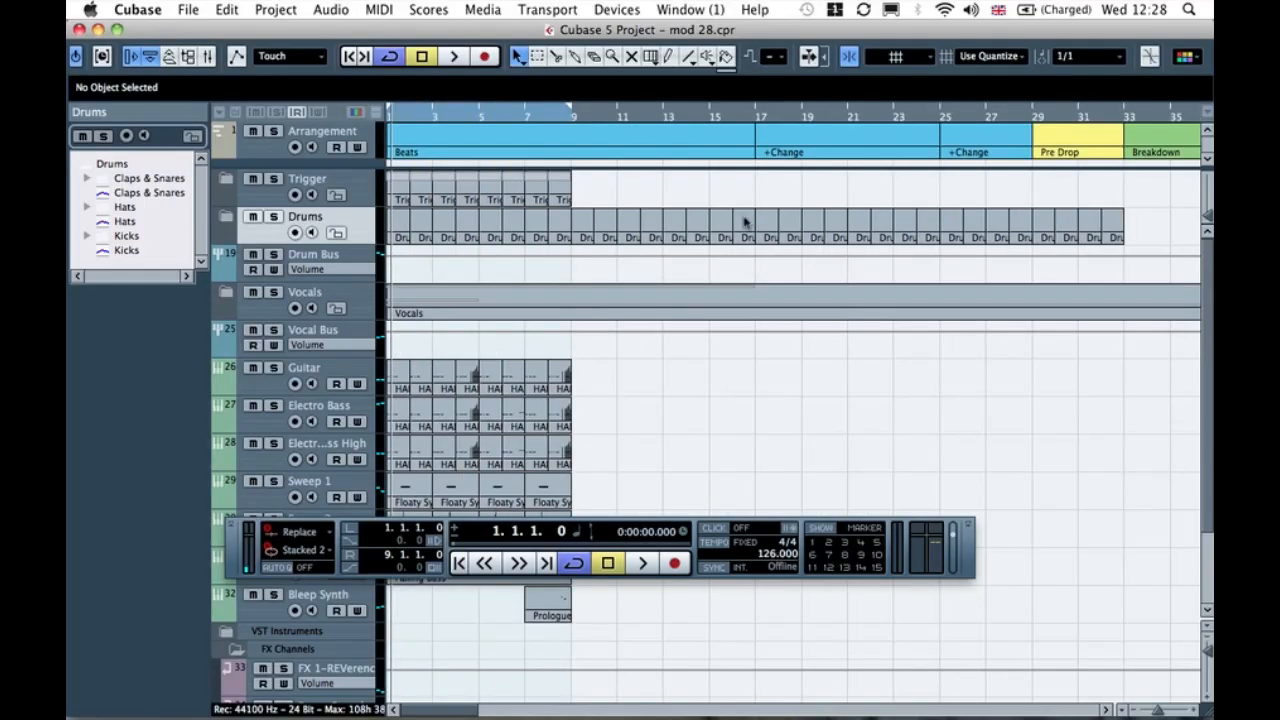
left_click(560, 199)
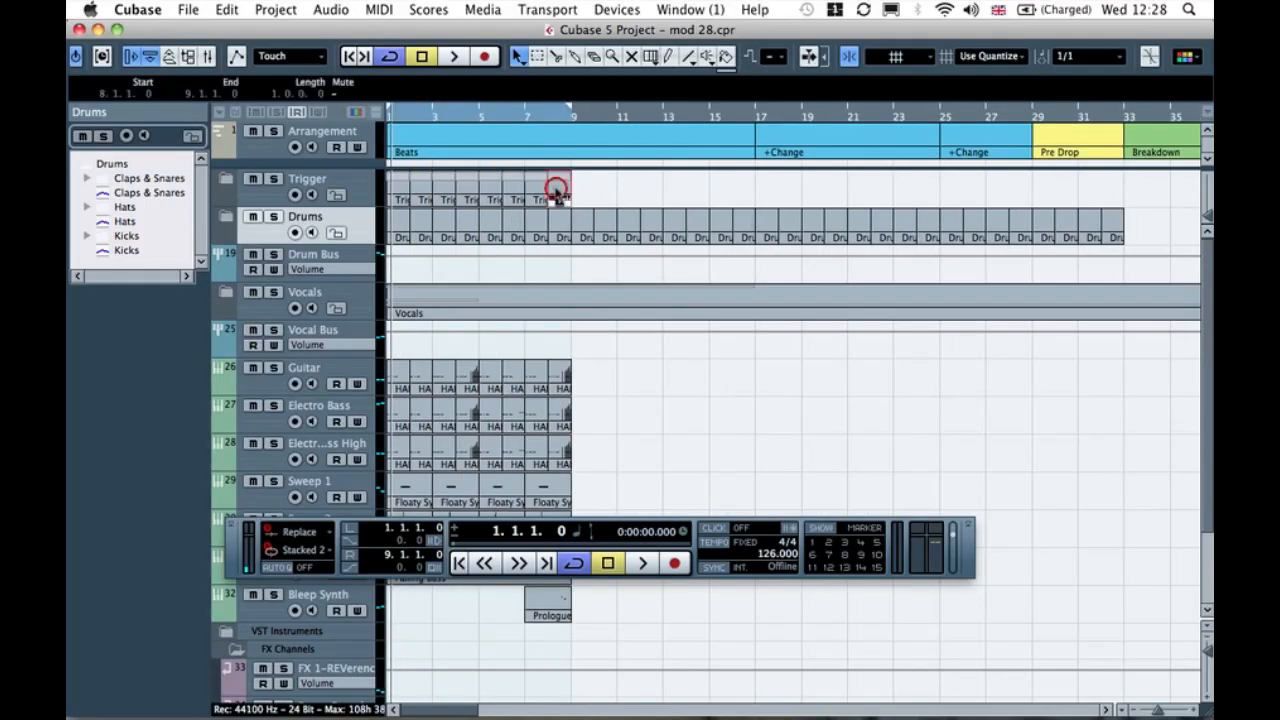
left_click_drag(562, 200, 1112, 198)
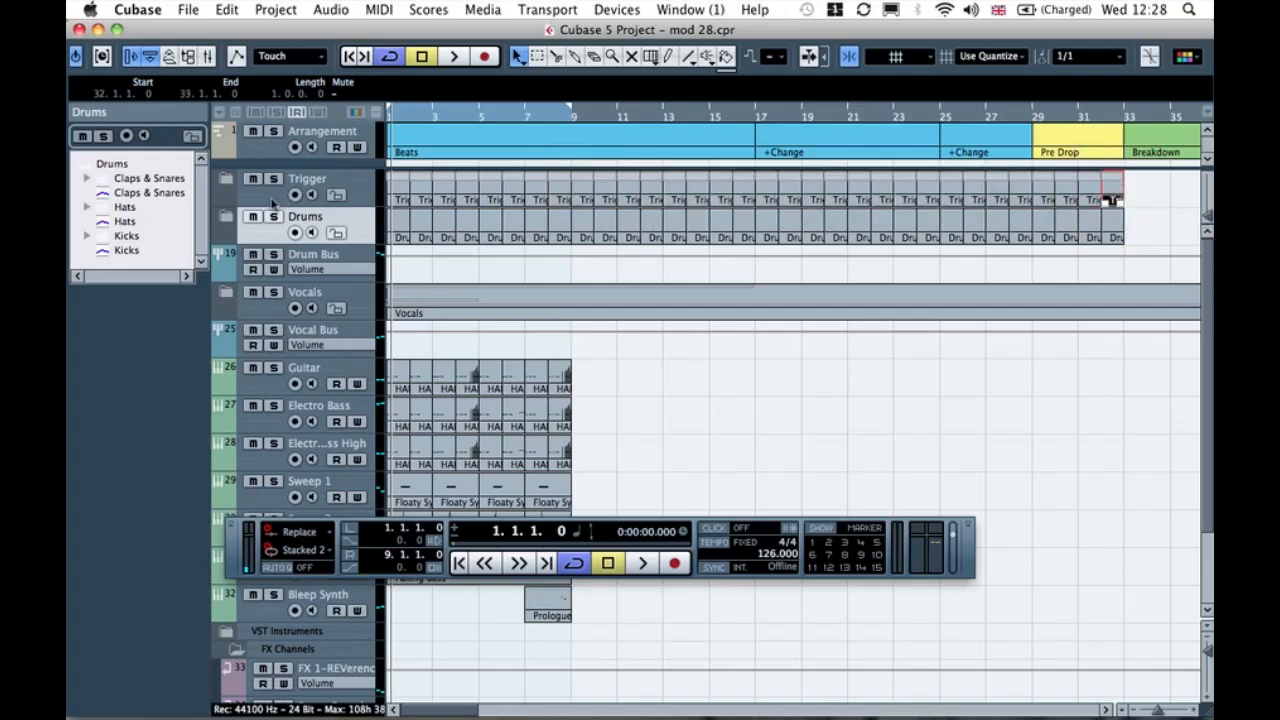
left_click(227, 179)
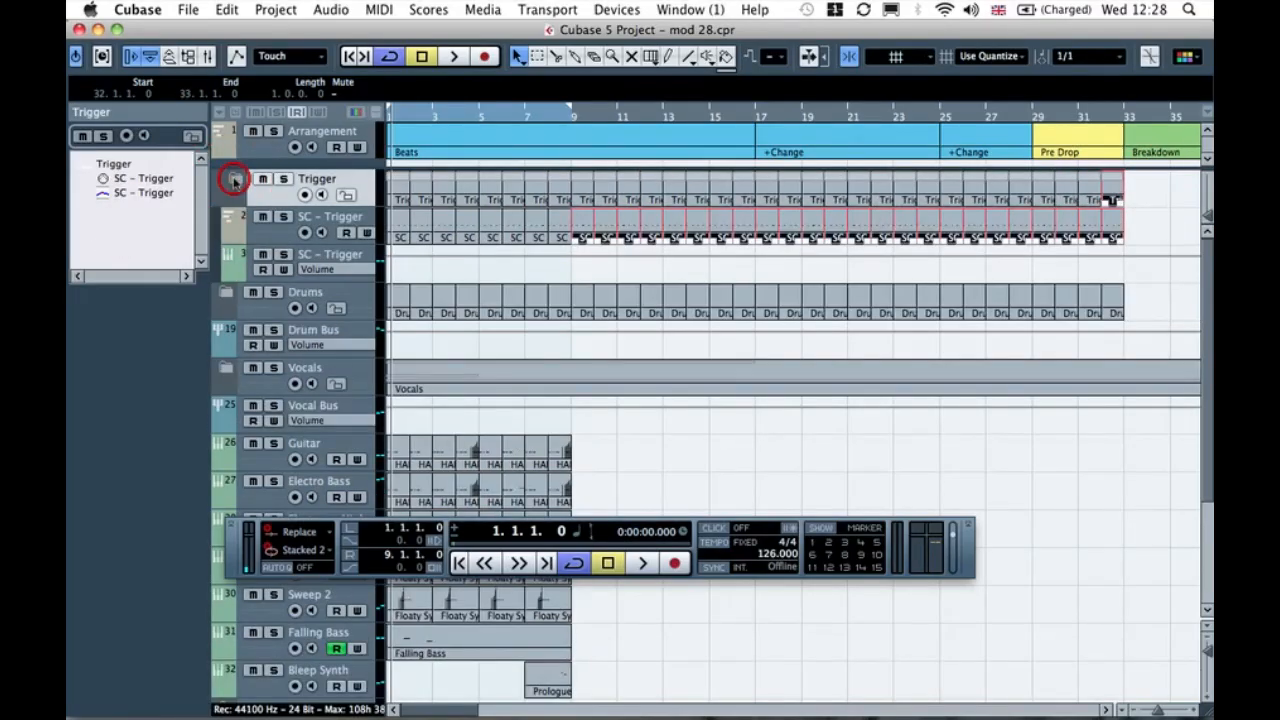
Step: Collapse the Trigger folder, expand Drums and its Hats subfolder, and delete the CH 1 and OH 1 parts across the Pre Drop section
left_click(227, 179)
left_click(815, 357)
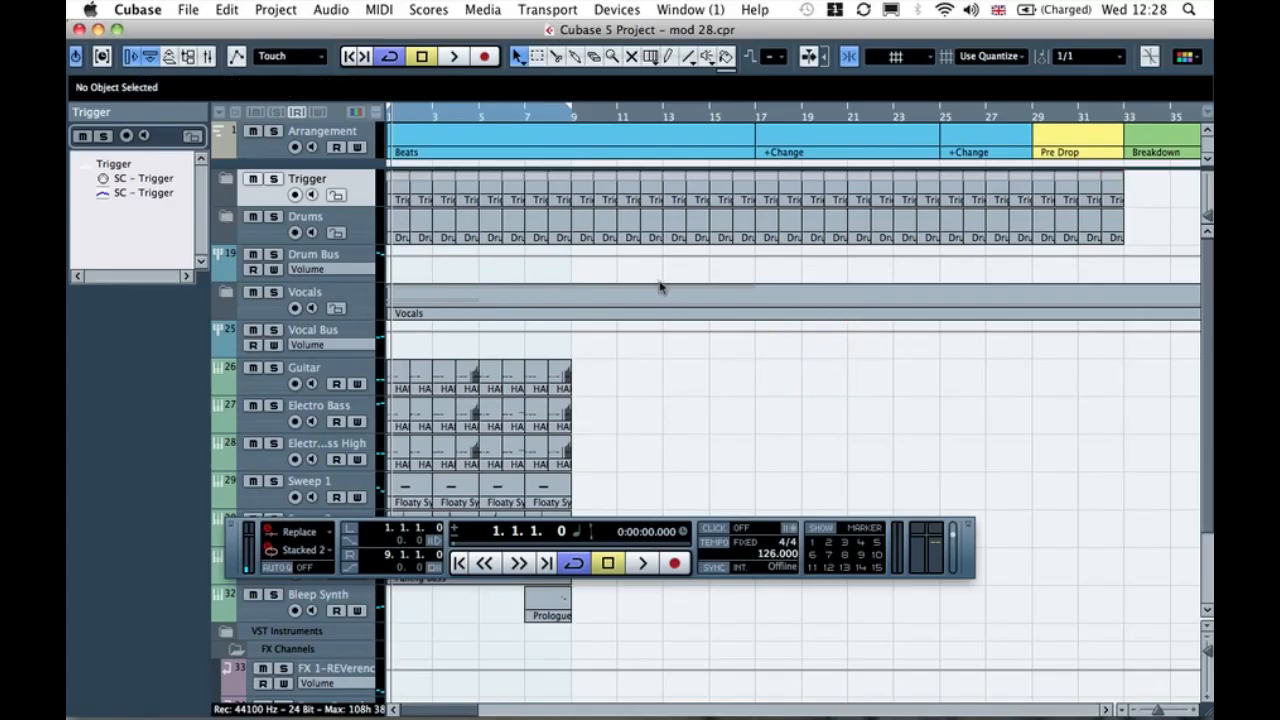
scroll(1100, 190, "right", 5)
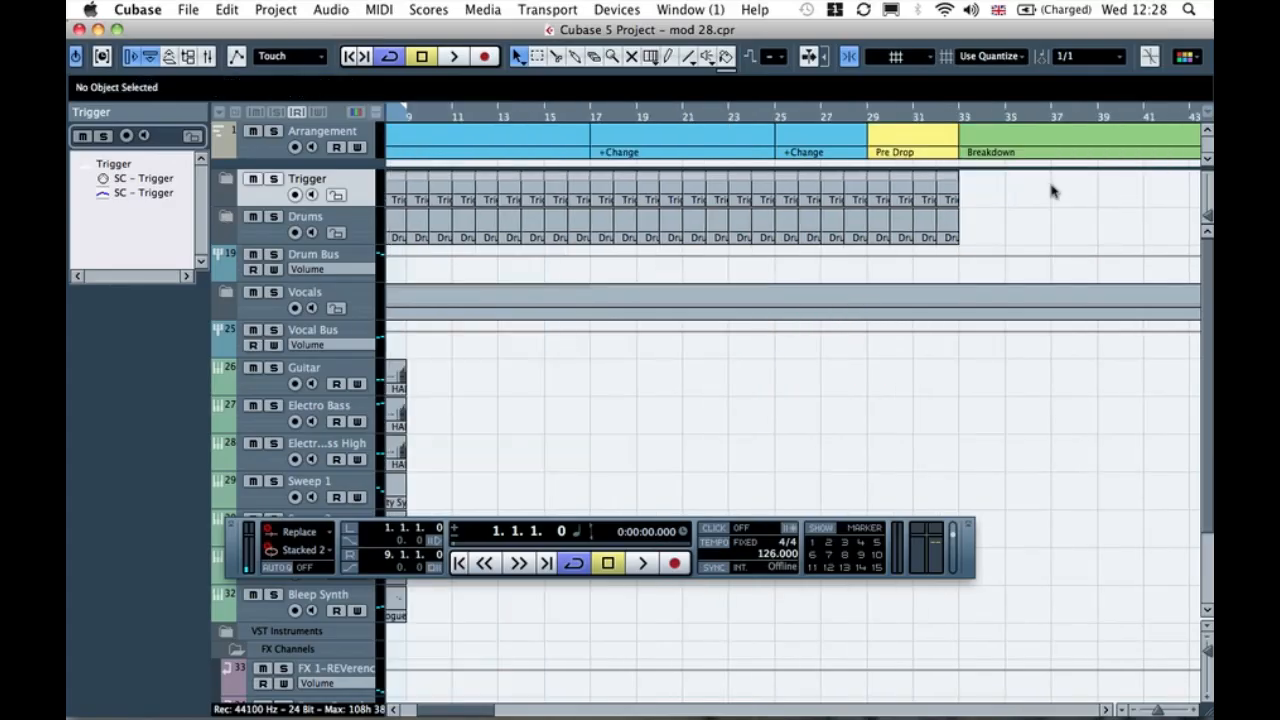
left_click(226, 220)
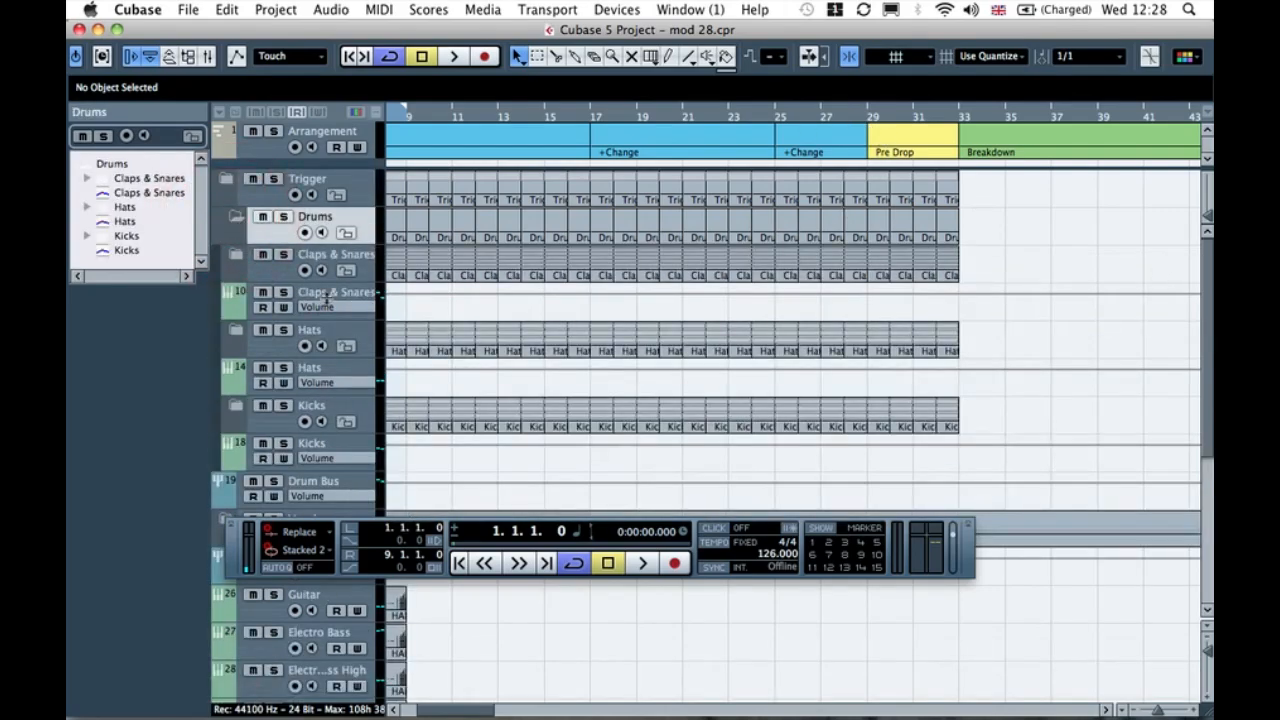
left_click(238, 331)
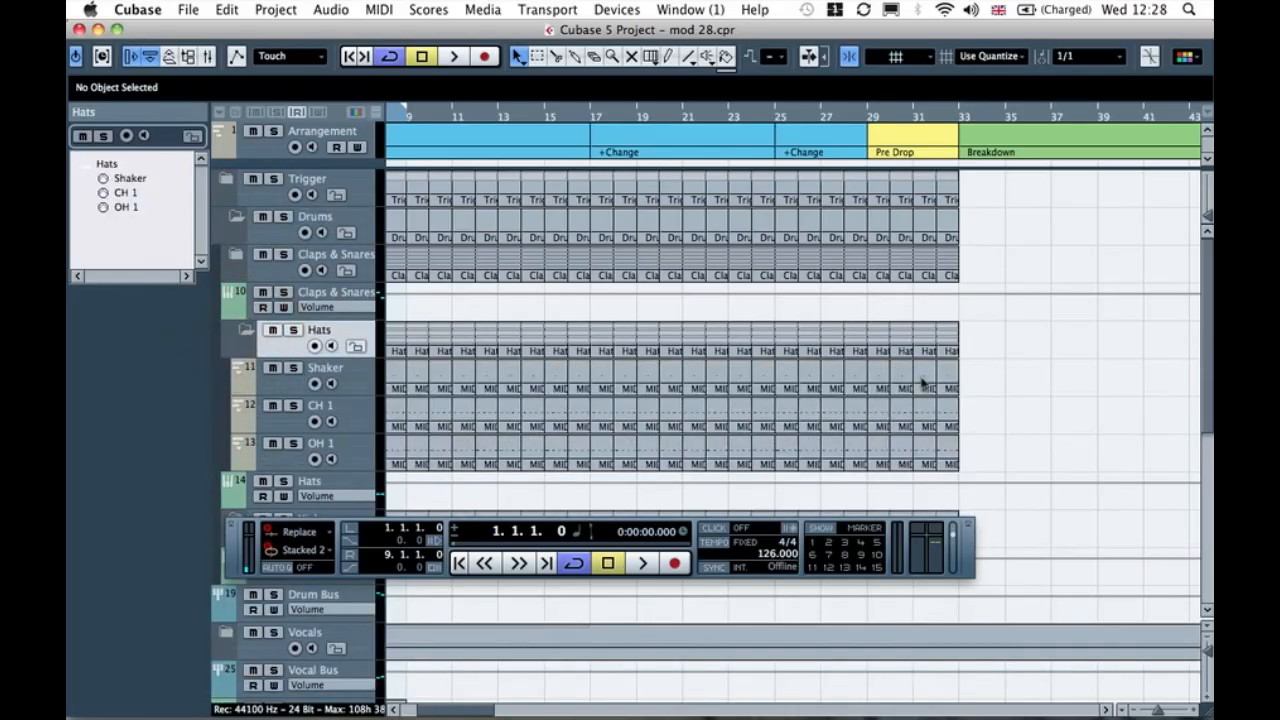
left_click_drag(982, 405, 880, 460)
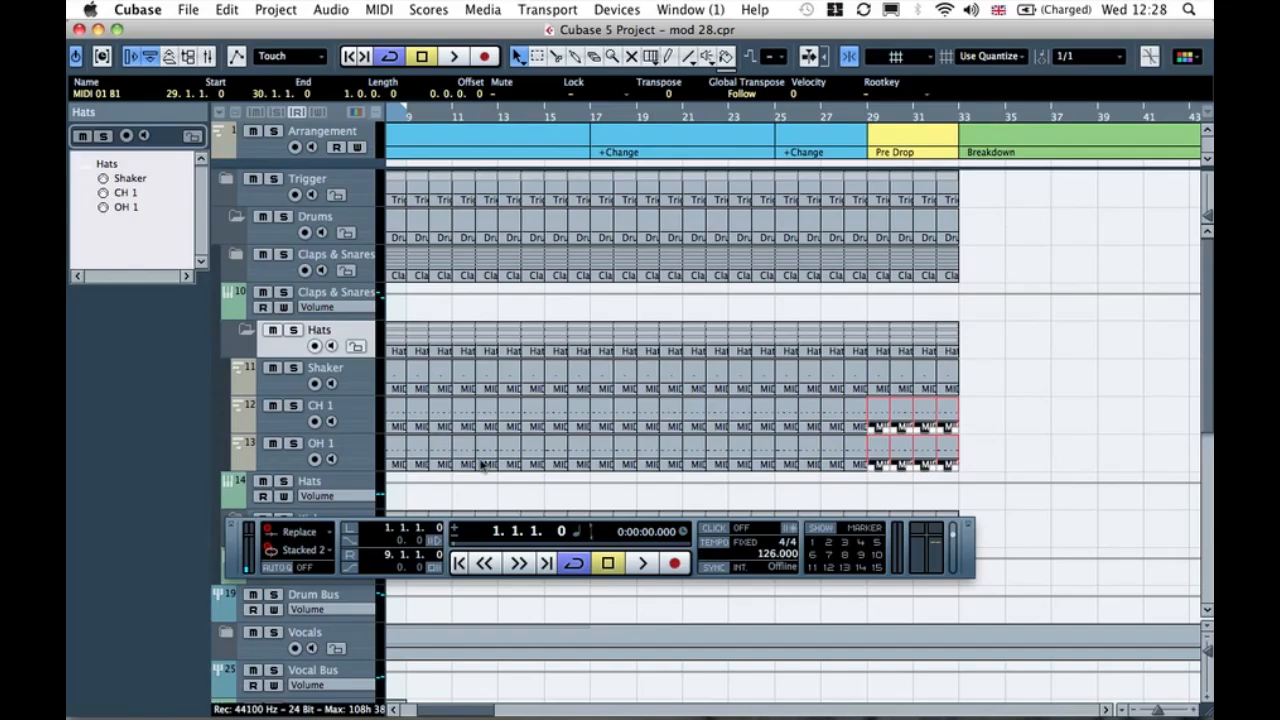
key("Delete")
Step: Play the start of the Pre Drop section from bar 29, stop playback, and collapse the Hats folder
left_click(871, 110)
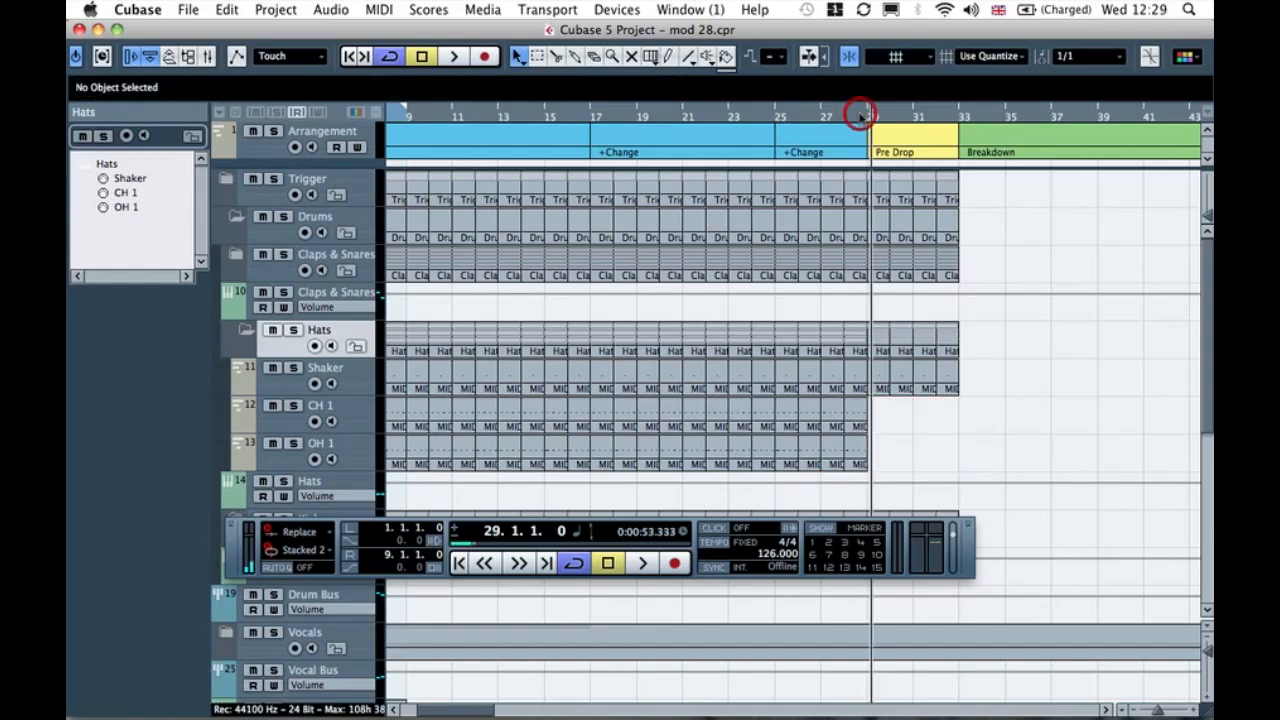
key("space")
left_click(828, 112)
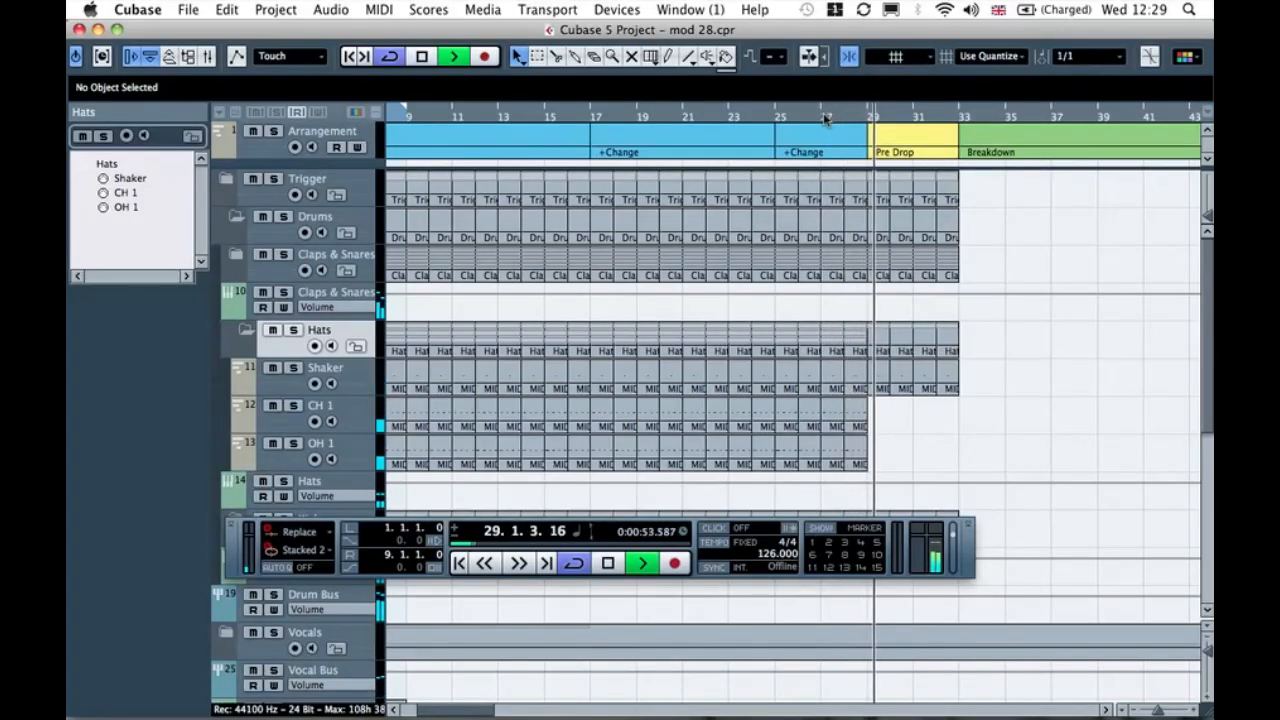
key("space")
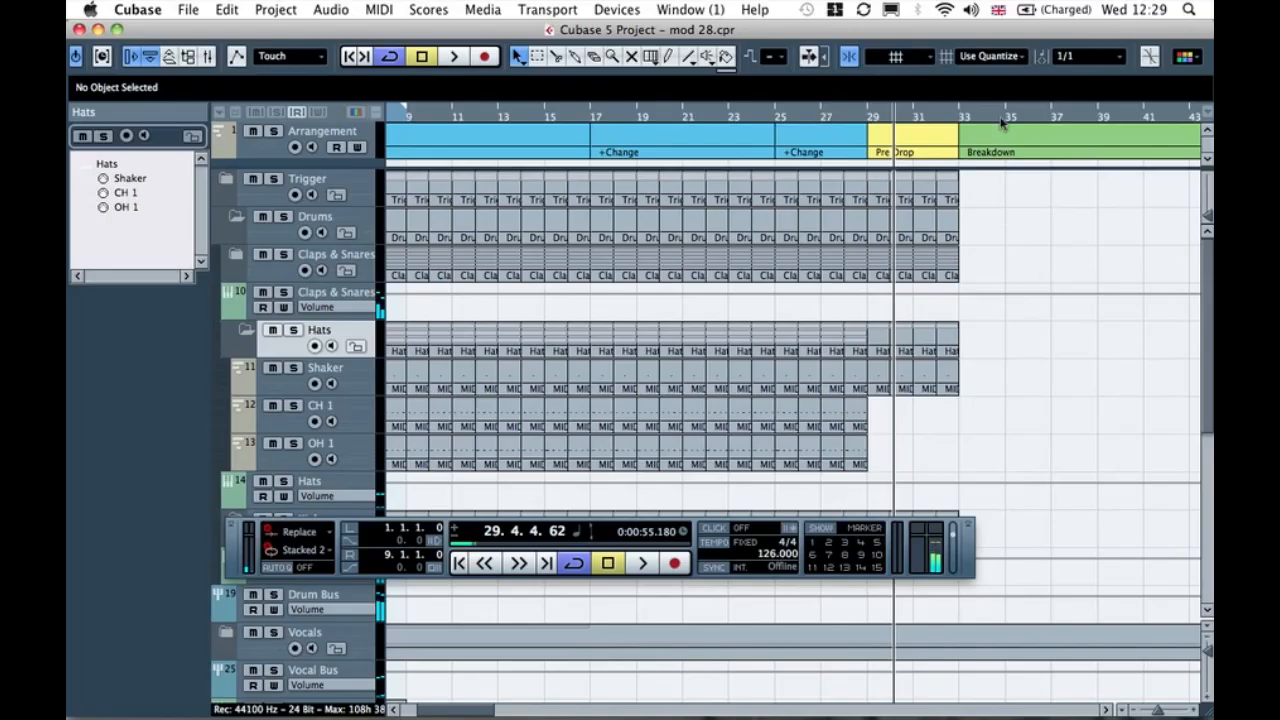
left_click(246, 331)
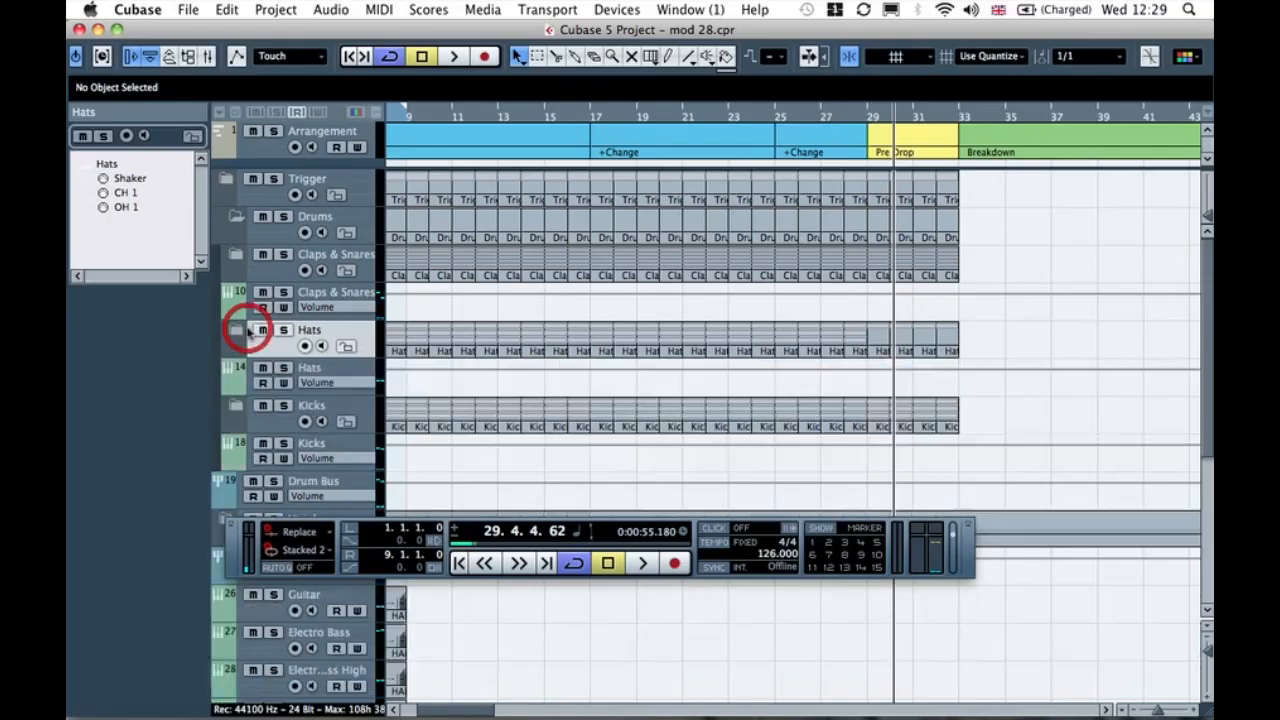
Step: Expand the Kicks folder, move the transport panel clear of its tracks, and delete the four LP Kick parts in the Pre Drop section
left_click(245, 406)
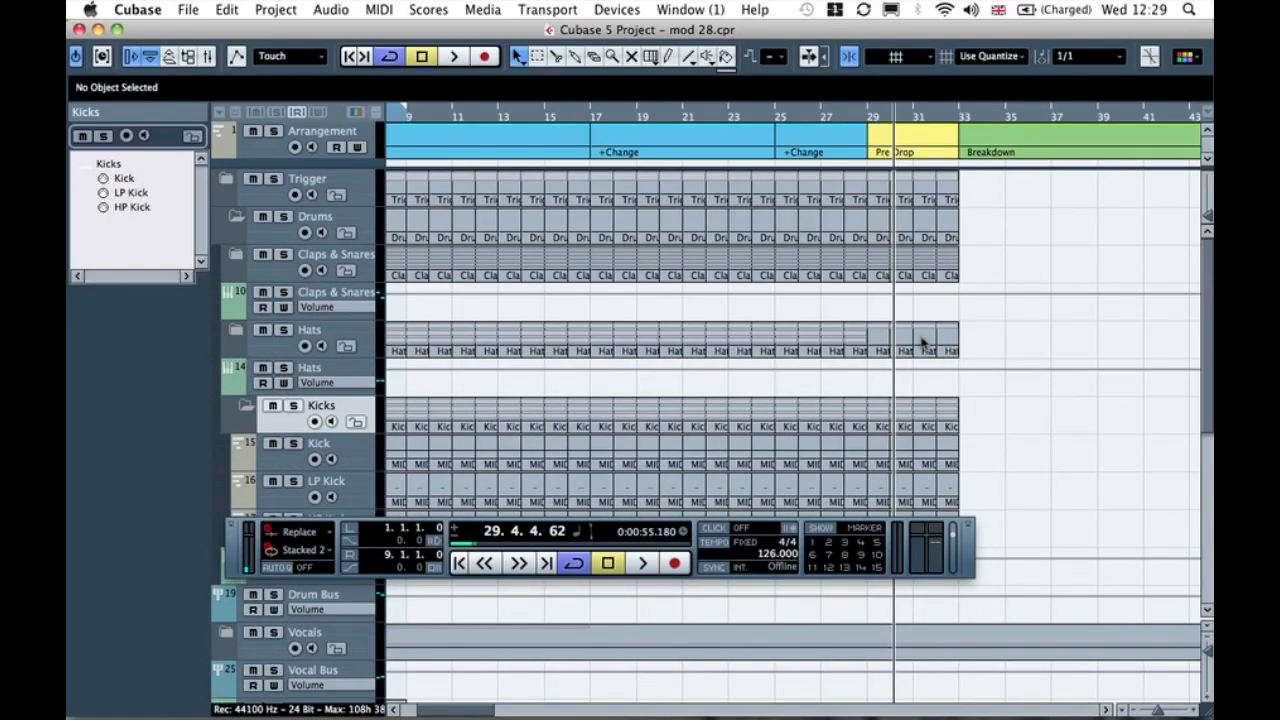
left_click_drag(230, 558, 246, 646)
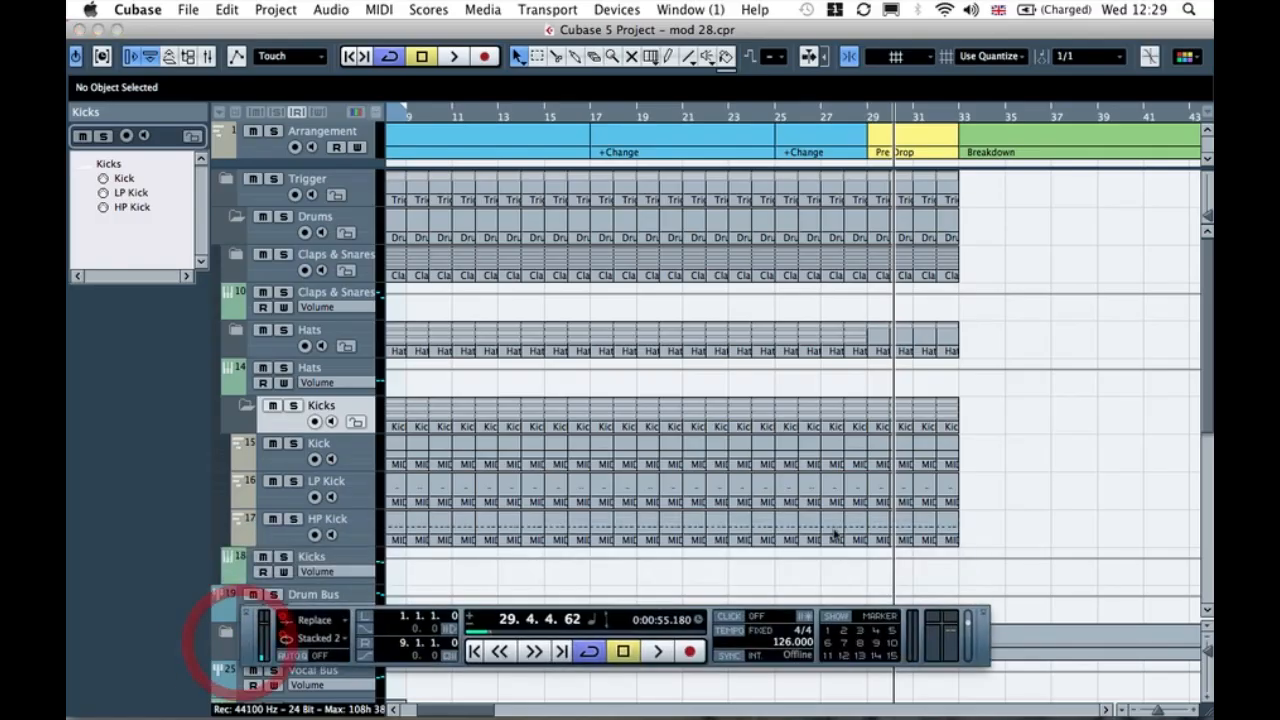
left_click_drag(845, 490, 870, 497)
key("Delete")
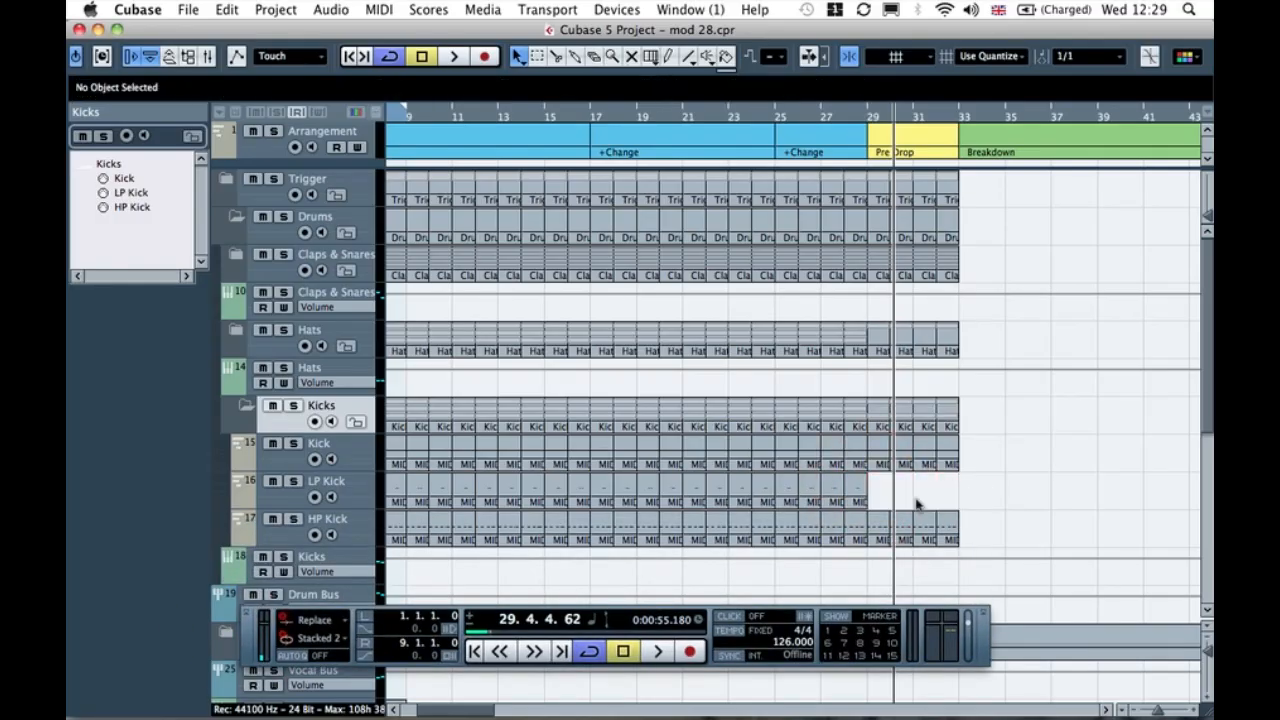
Step: Play the change into the Pre Drop section, stop playback, and collapse the Kicks and Drums folders
left_click(853, 108)
key("space")
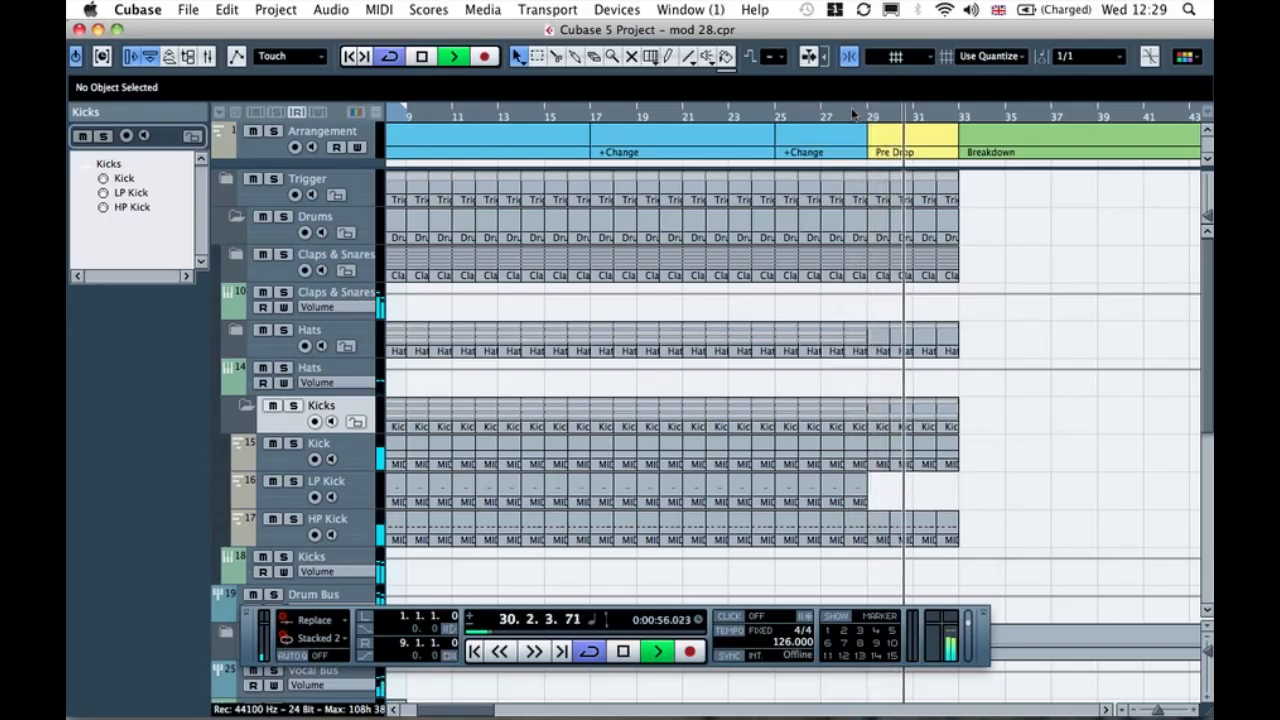
key("space")
left_click(244, 404)
left_click(244, 404)
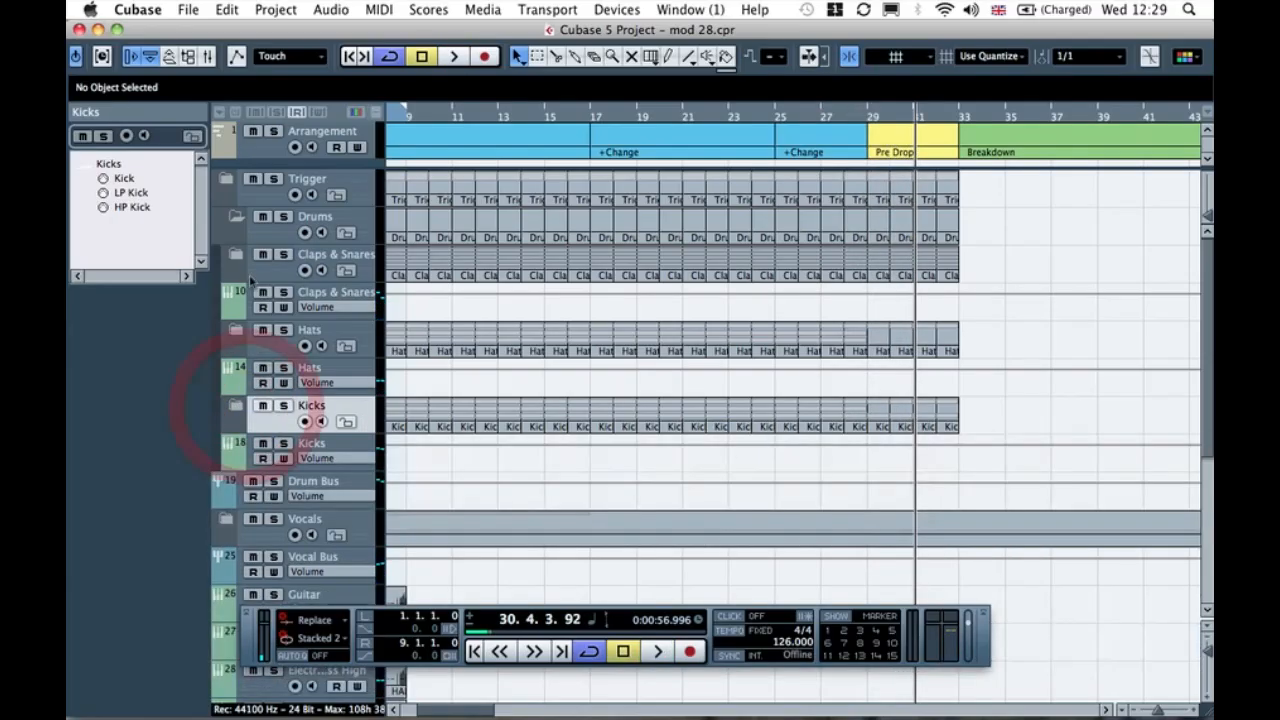
left_click(236, 217)
Step: Place the project cursor at bar 17, the start of the first +Change section
left_click_drag(604, 113, 590, 113)
left_click(591, 111)
left_click(585, 113)
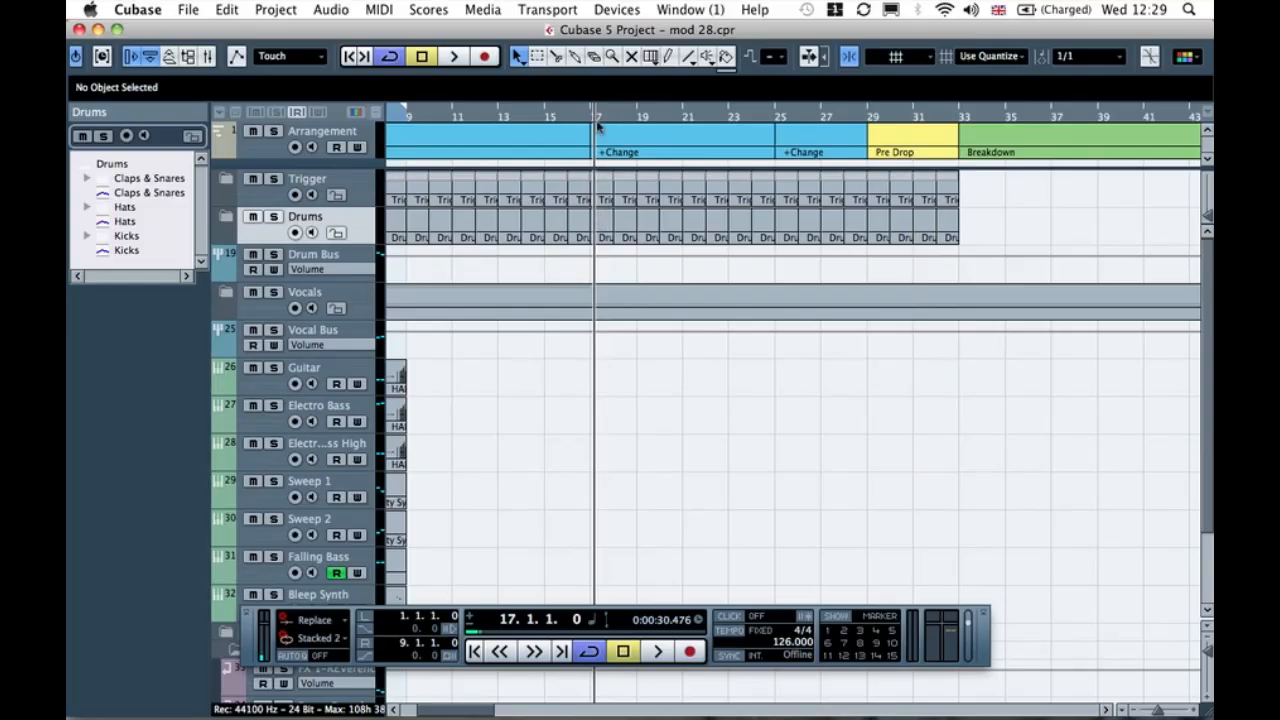
left_click(496, 391)
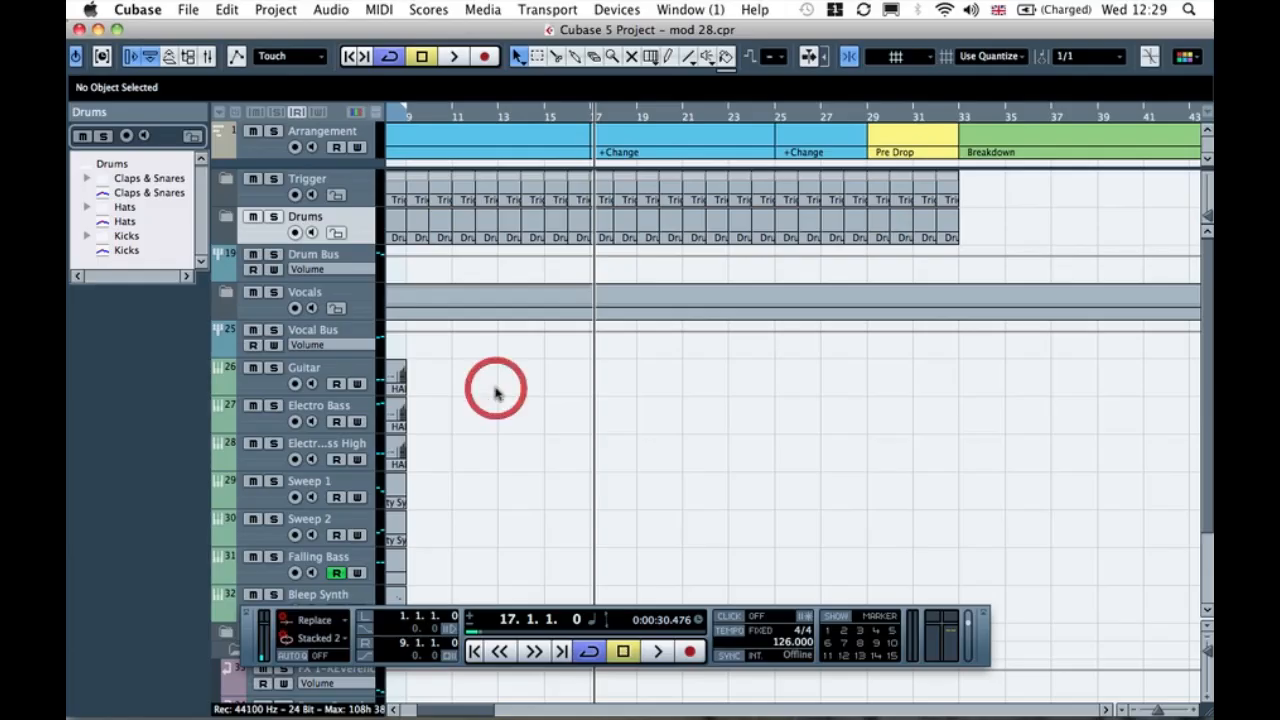
Step: Glue the eight Guitar parts into two four-bar parts, one covering bars 1 to 5 and the other bars 5 to 9
scroll(480, 391, "left", 4)
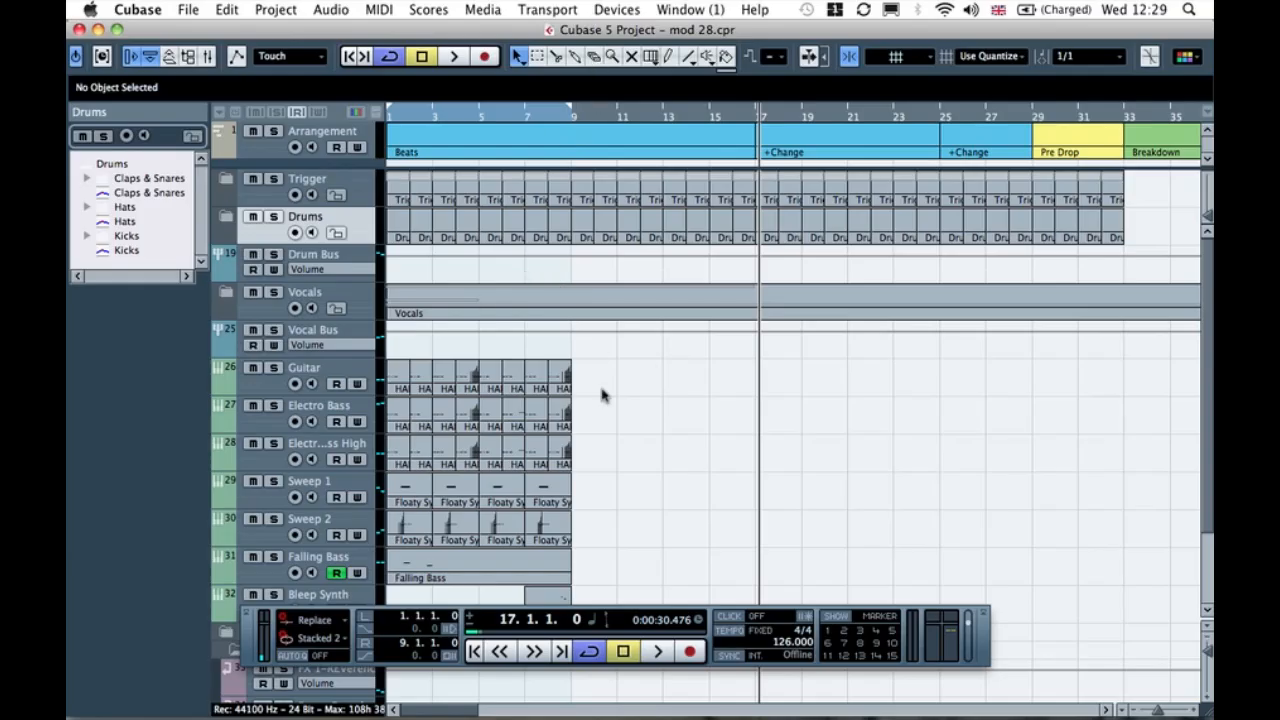
left_click(575, 58)
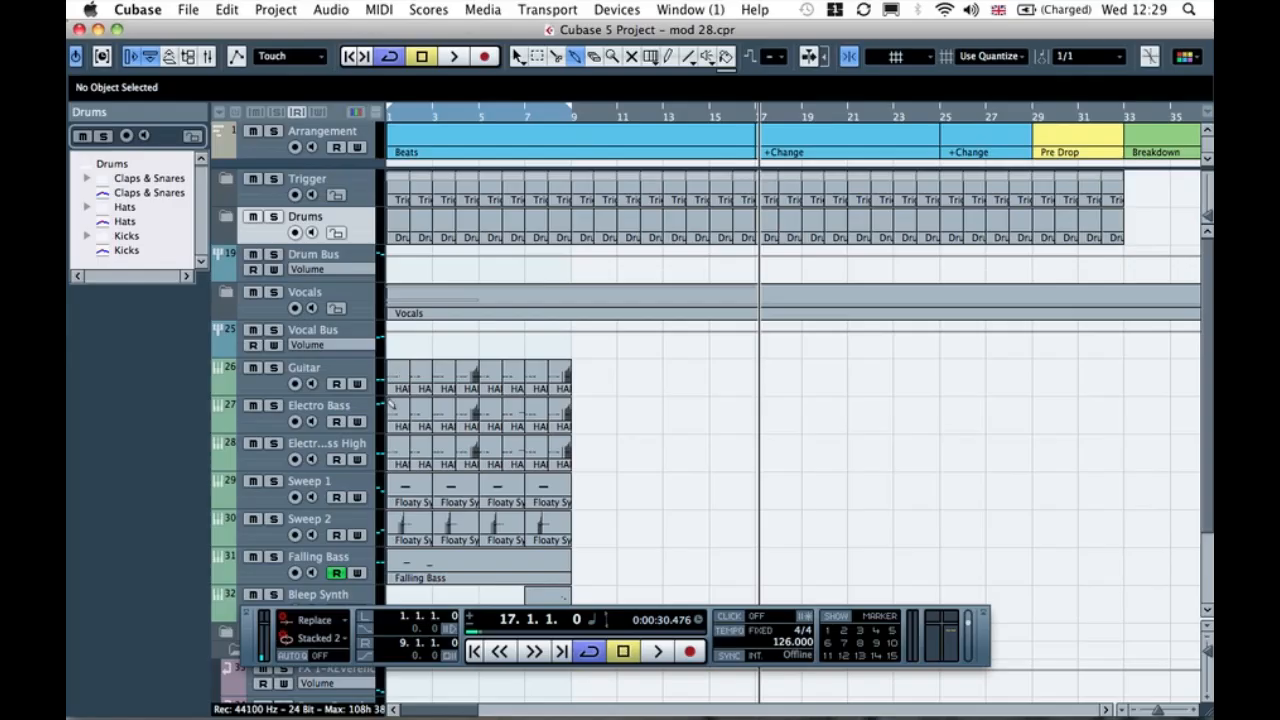
key("h")
key("h")
key("h")
scroll(392, 404, "left", 5)
scroll(392, 404, "down", 3)
scroll(392, 404, "up", 3)
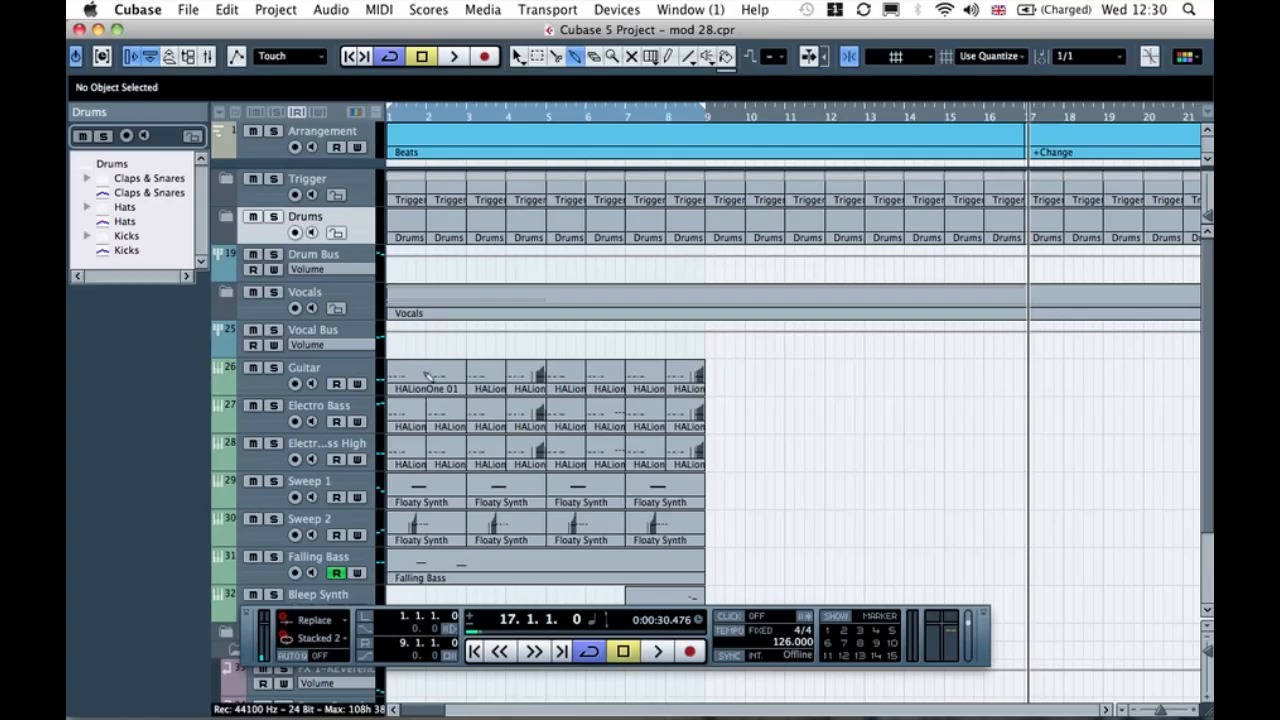
left_click(420, 372)
left_click(437, 375)
left_click(468, 381)
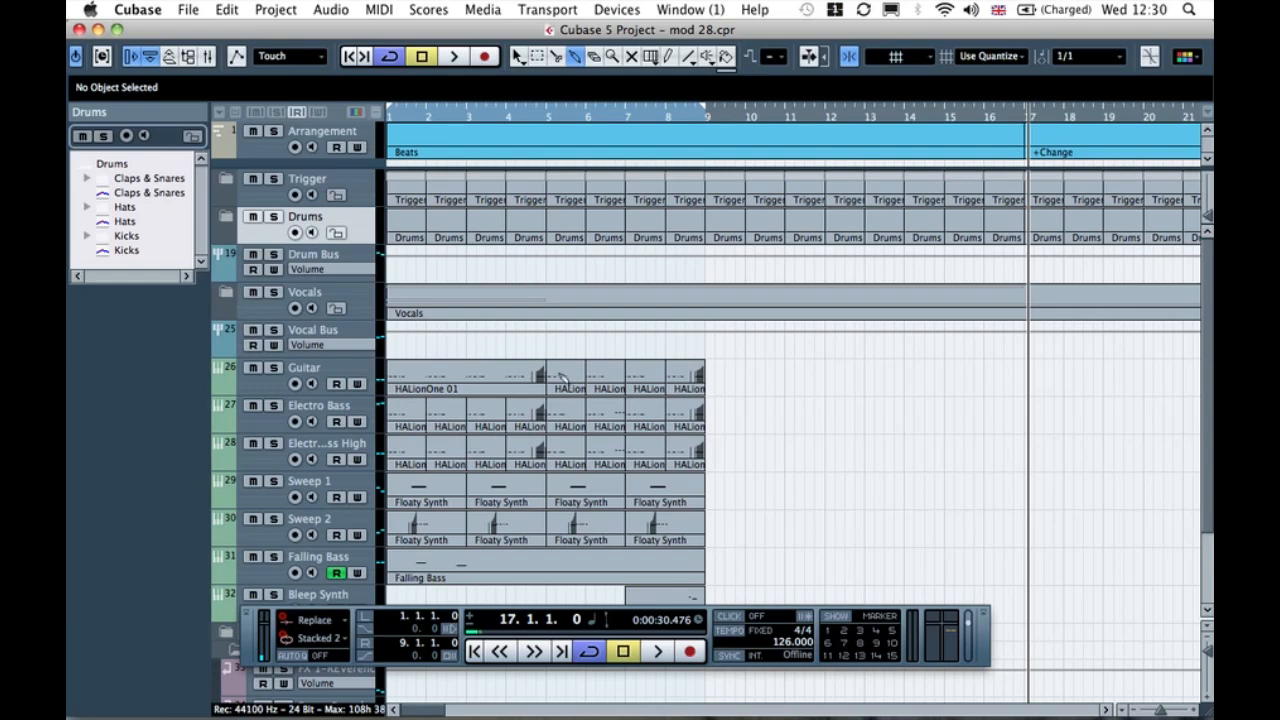
left_click(577, 379)
left_click(575, 378)
left_click(575, 378)
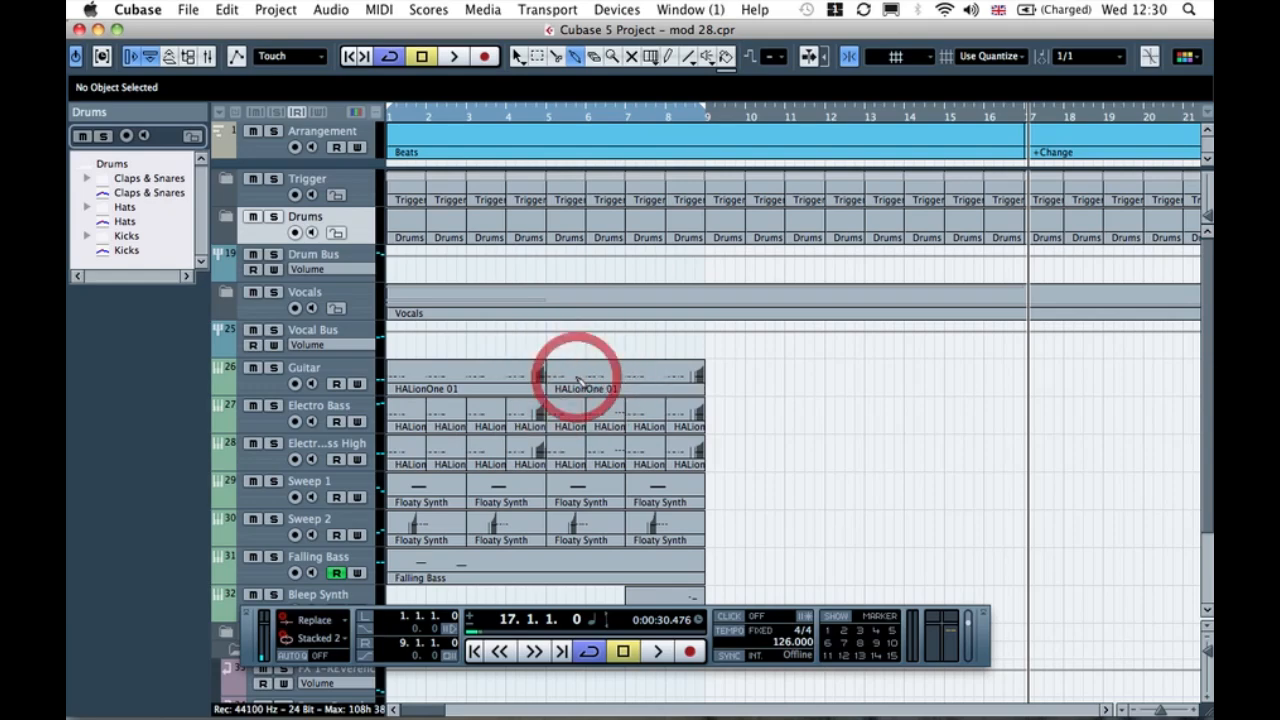
Step: Move both glued Guitar parts together to start at bar 17, filling the first +Change section
left_click(516, 56)
left_click(753, 372)
left_click_drag(789, 354, 466, 382)
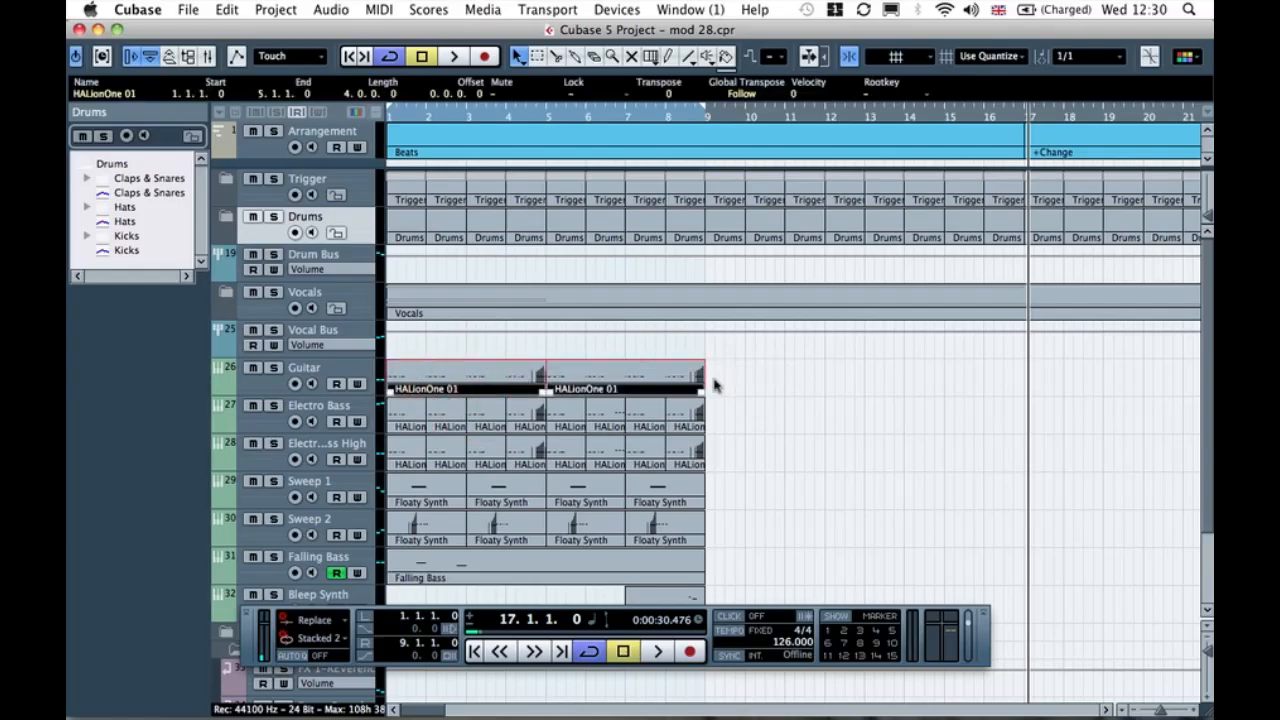
left_click_drag(517, 370, 1049, 363)
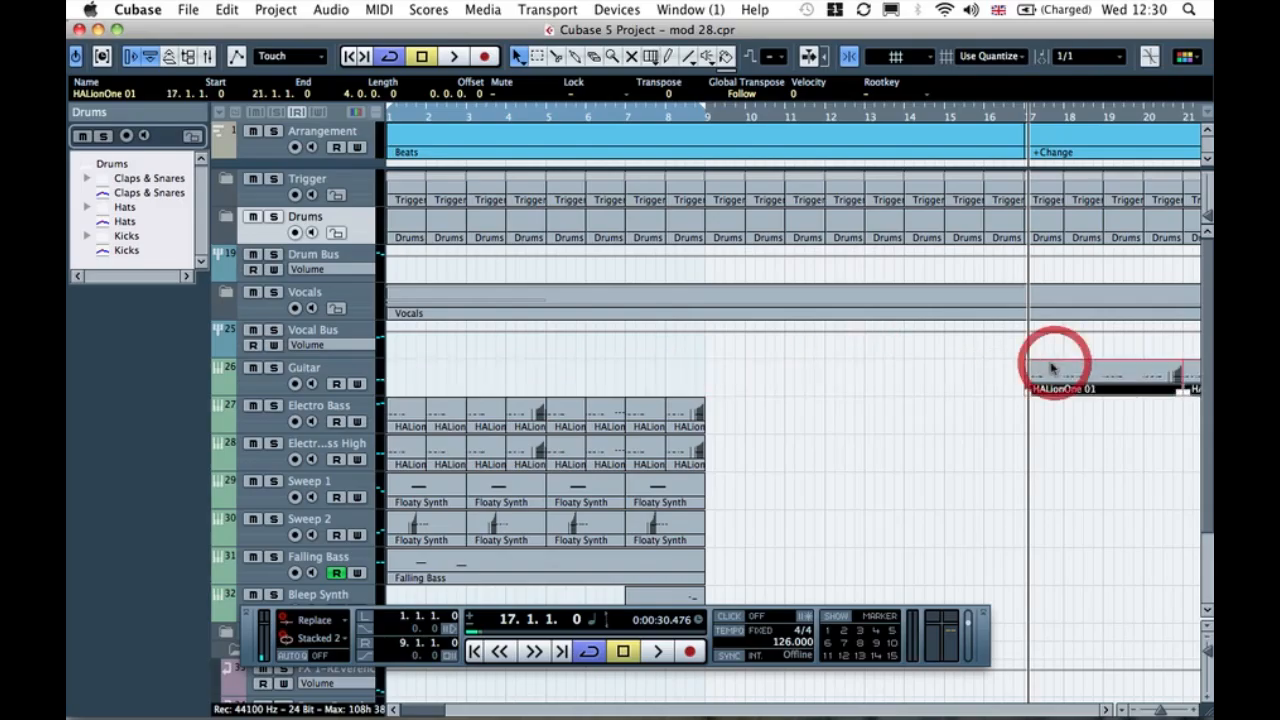
left_click(960, 363)
scroll(963, 366, "right", 5)
scroll(963, 366, "left", 4)
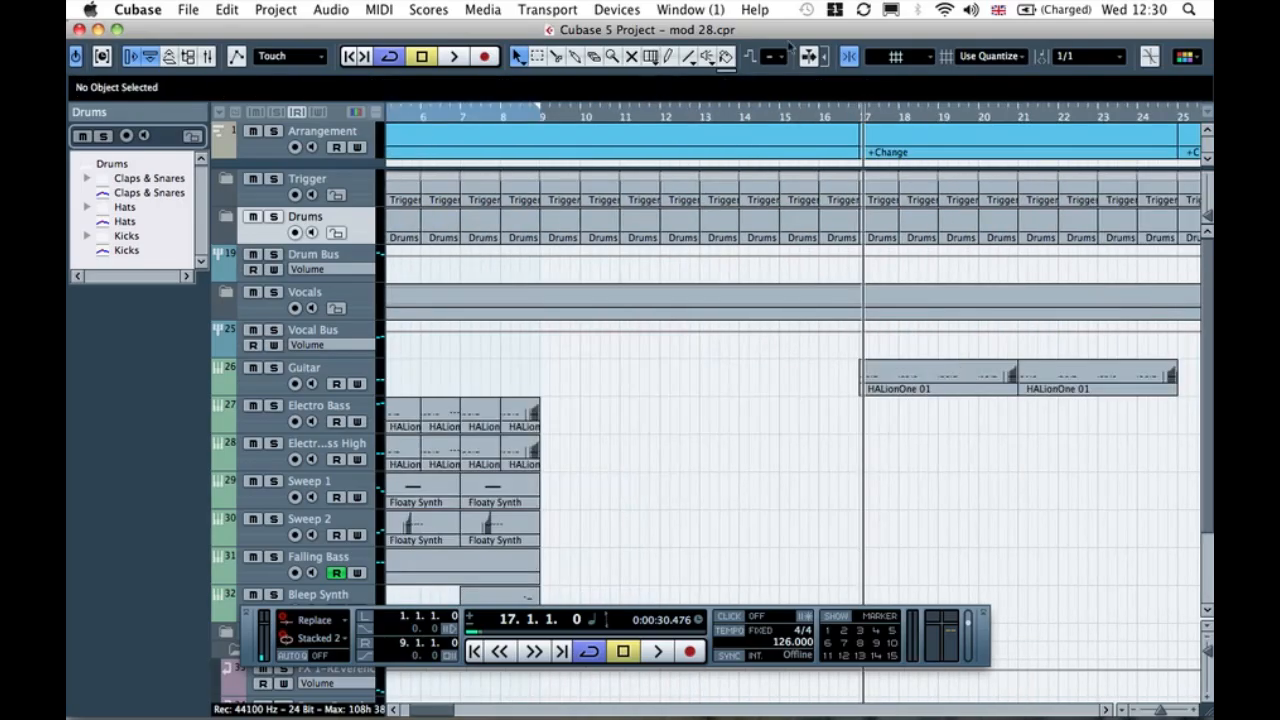
Step: Play the guitar's entry into the first +Change section, view the whole arrangement while it plays, and stop playback
left_click(838, 116)
key("space")
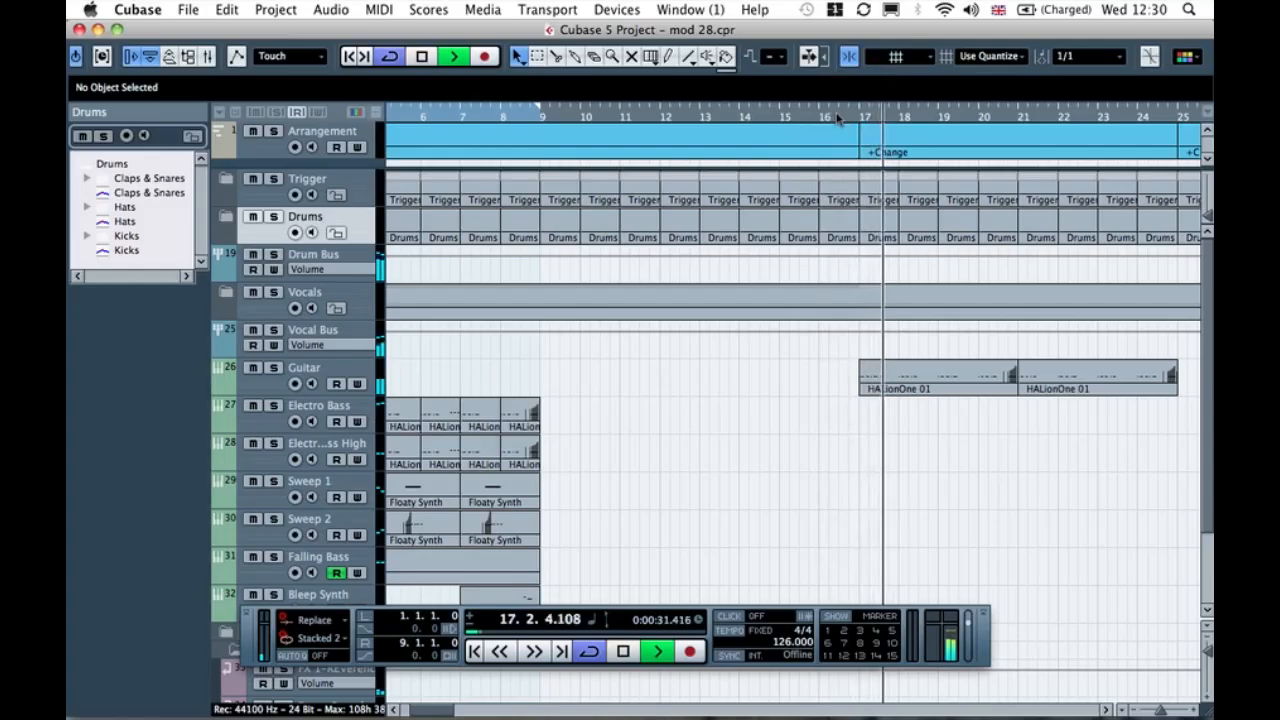
scroll(775, 274, "right", 5)
scroll(775, 274, "left", 5)
key("g")
key("g")
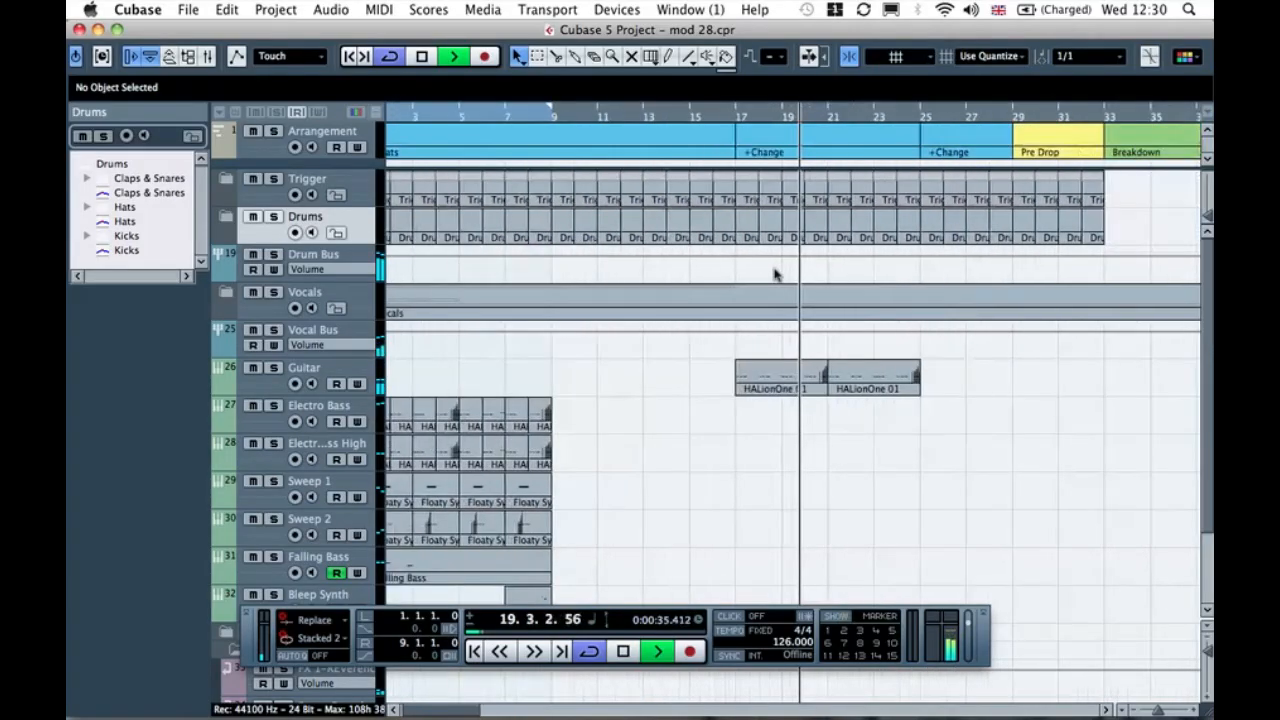
key("g")
key("g")
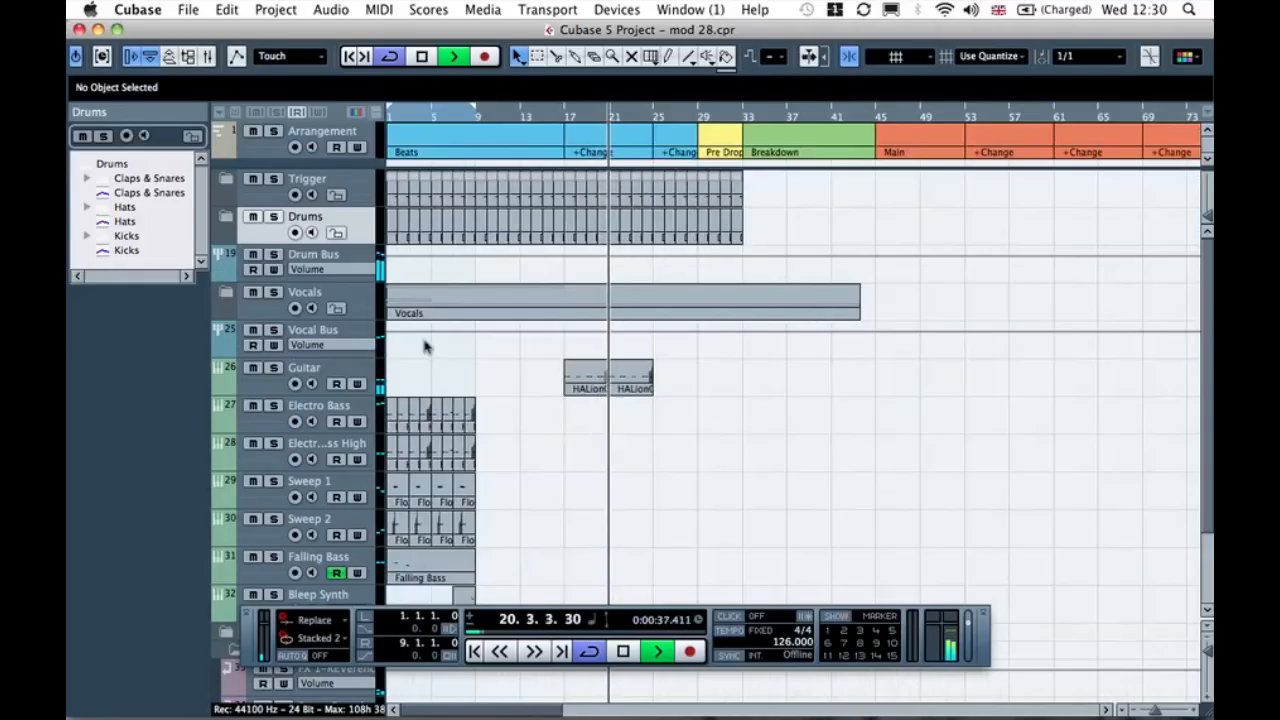
key("space")
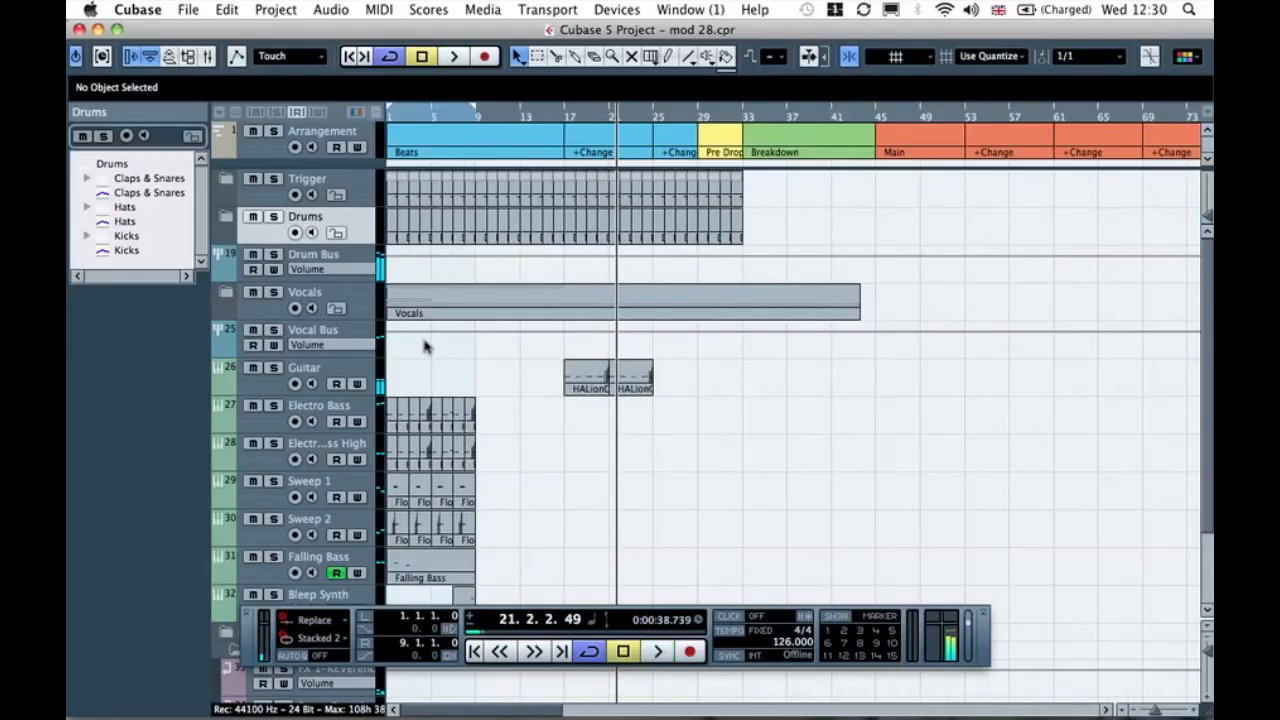
Step: Expand the Vocals folder and delete the long clip on the Vocals 5 track
left_click(227, 292)
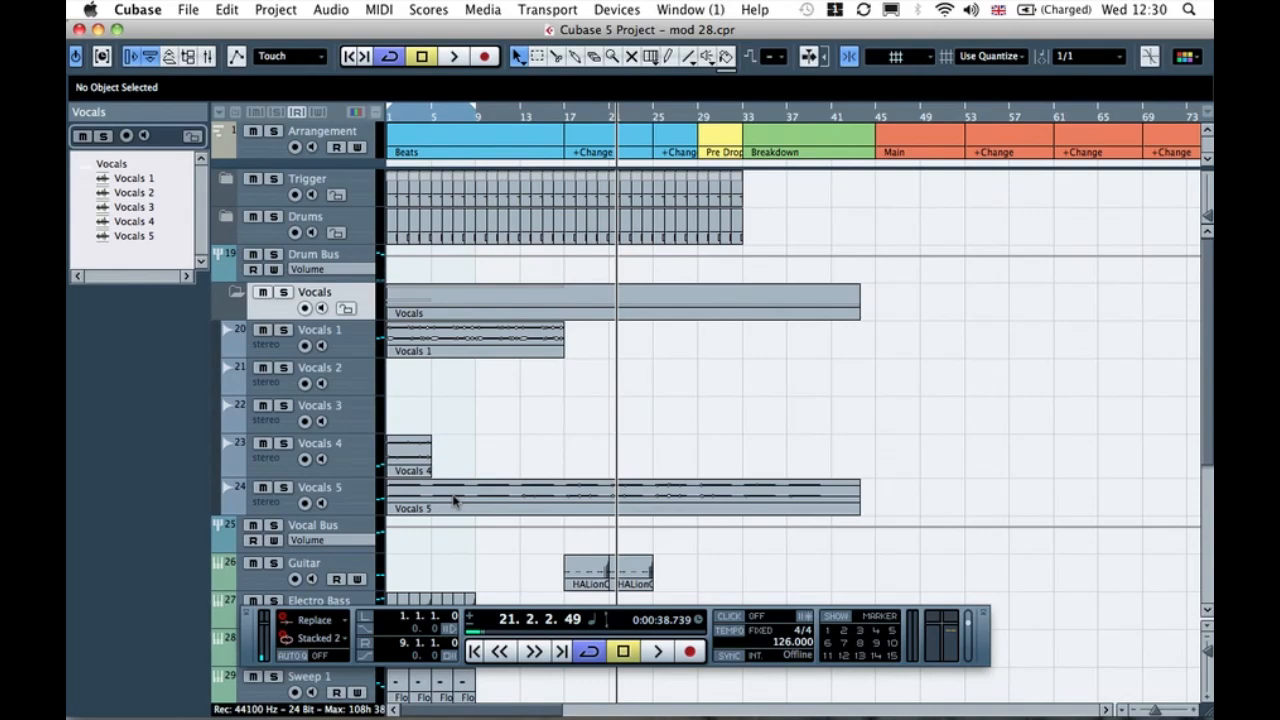
left_click(417, 497)
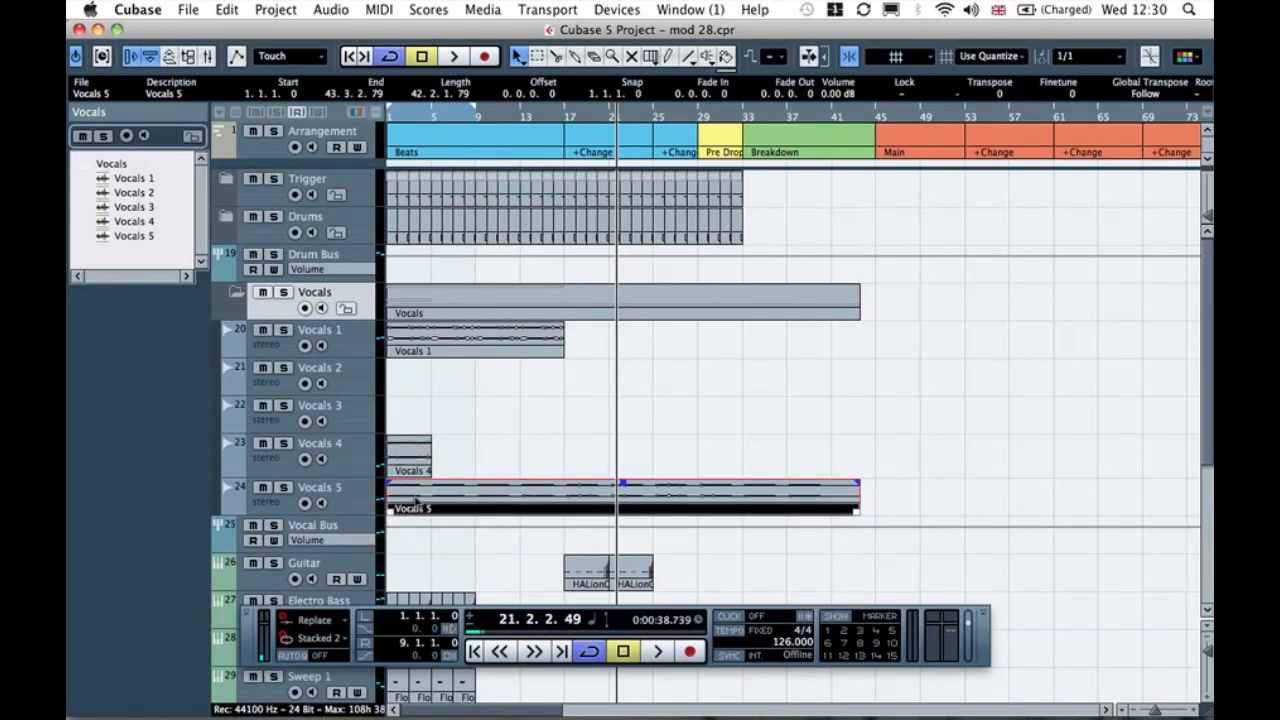
key("Delete")
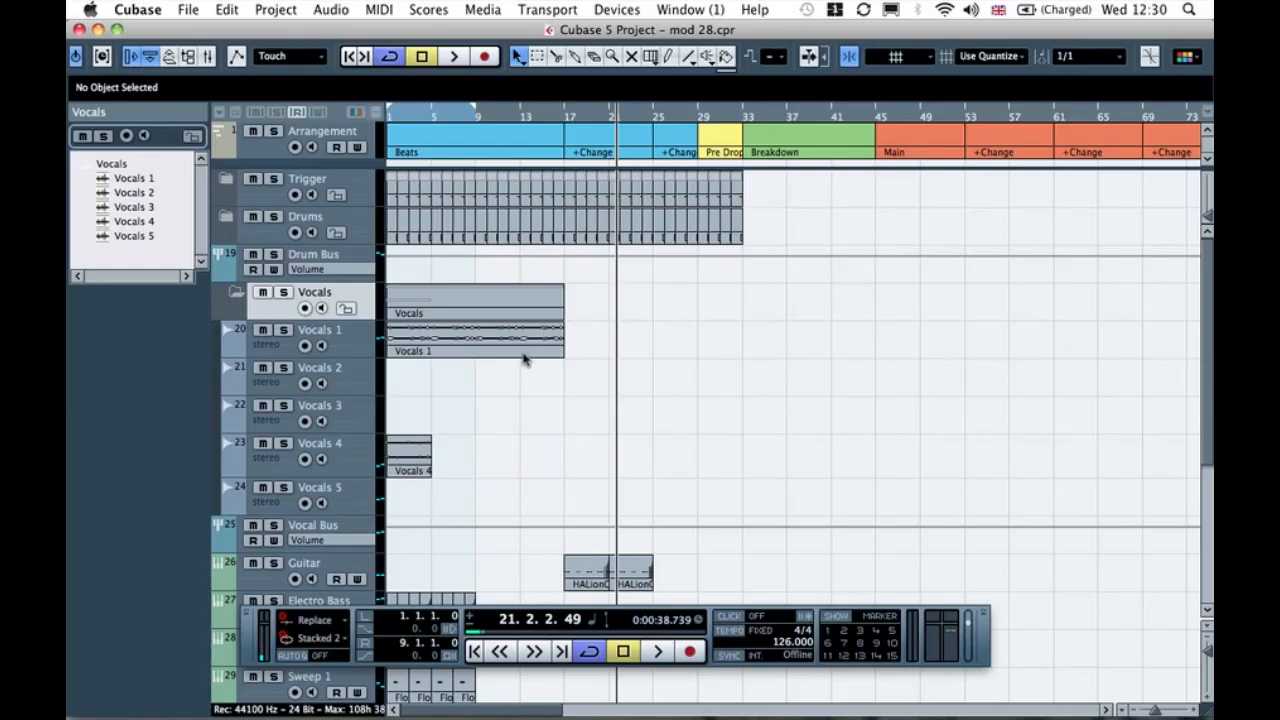
Step: Move the Vocals 1 clip to start at bar 17, play it together with the guitar, and stop playback
left_click(410, 348)
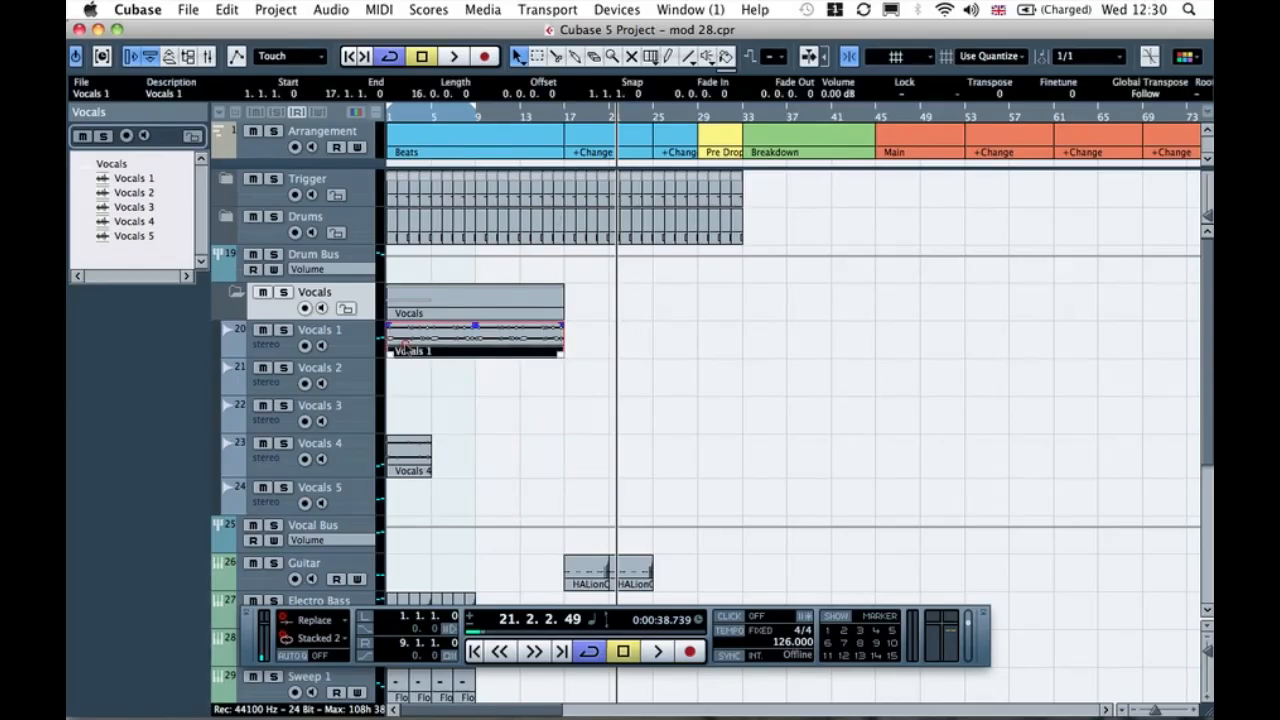
left_click_drag(410, 343, 586, 340)
left_click(556, 125)
key("space")
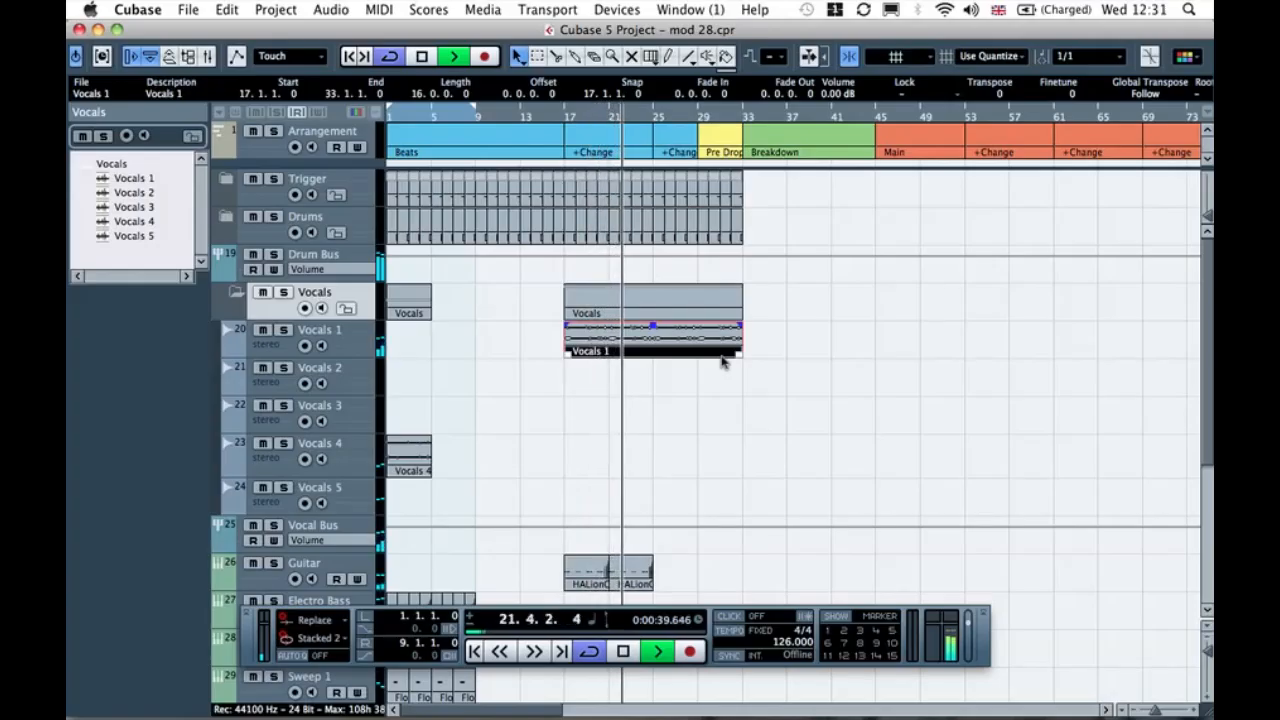
key("space")
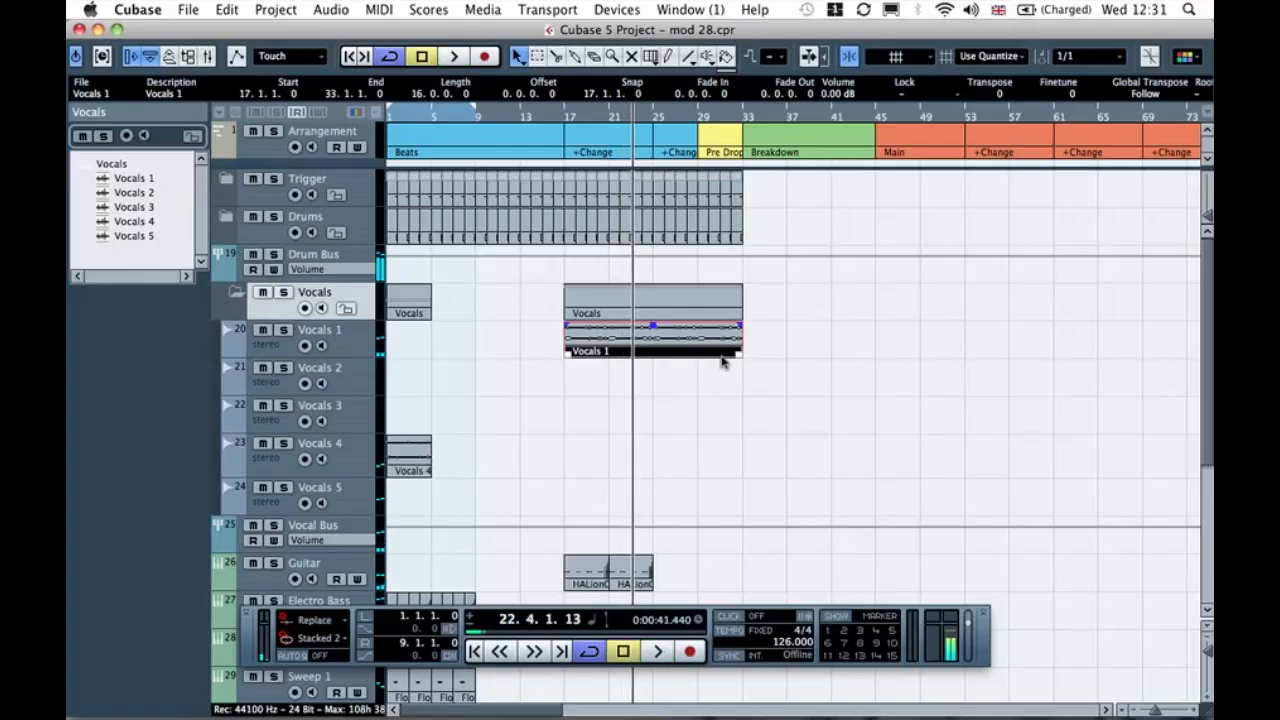
Step: Lower the Vocals 1 track's volume to -6.22, play the arrangement from bar 16, and stop playback
left_click(254, 346)
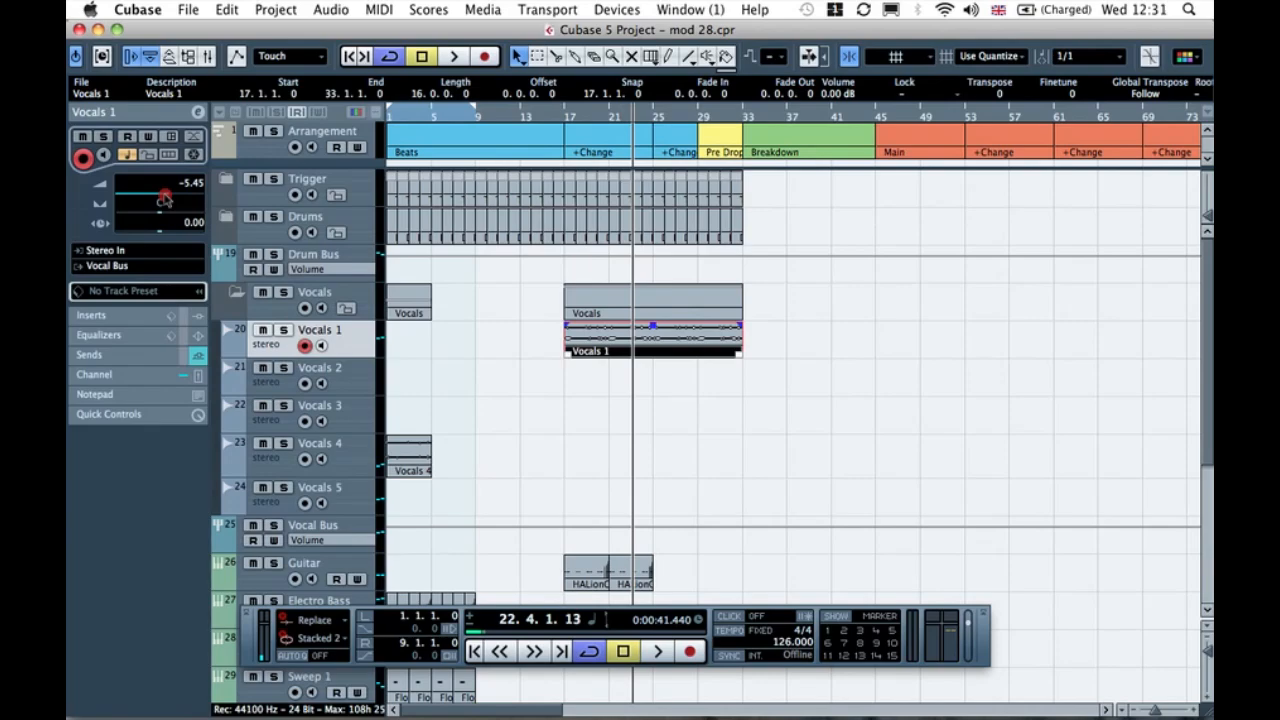
left_click(558, 113)
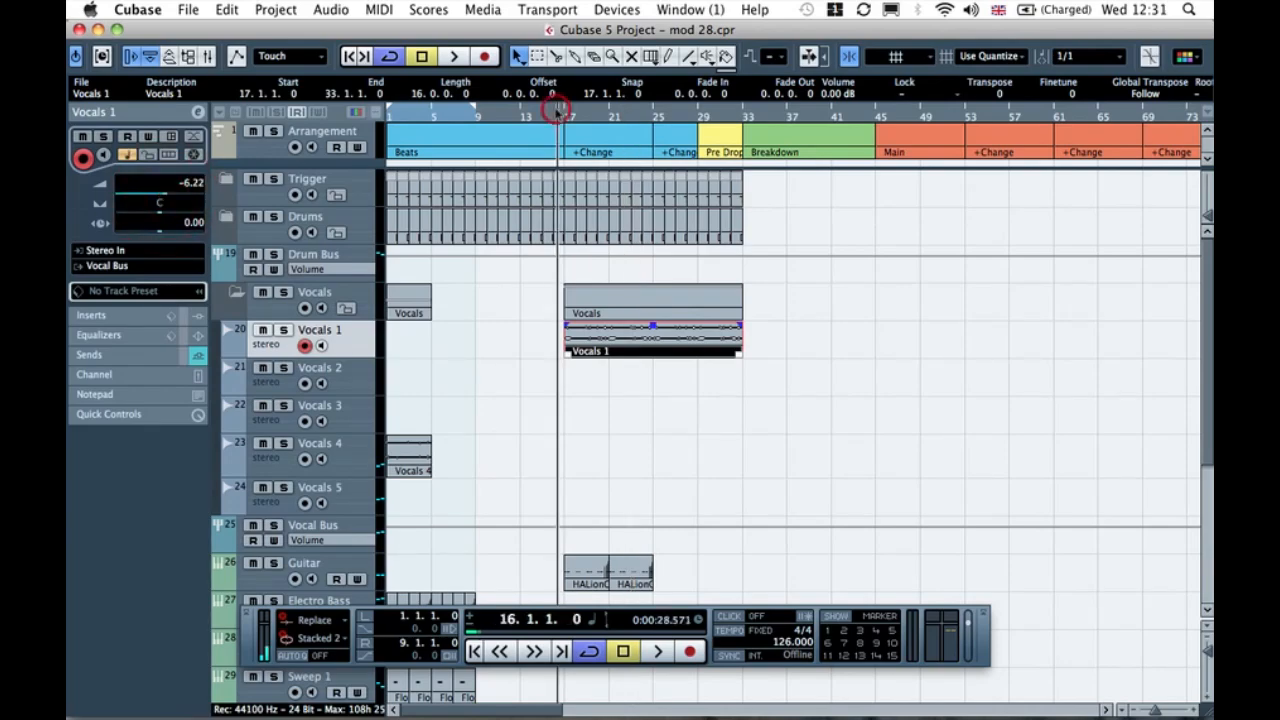
key("space")
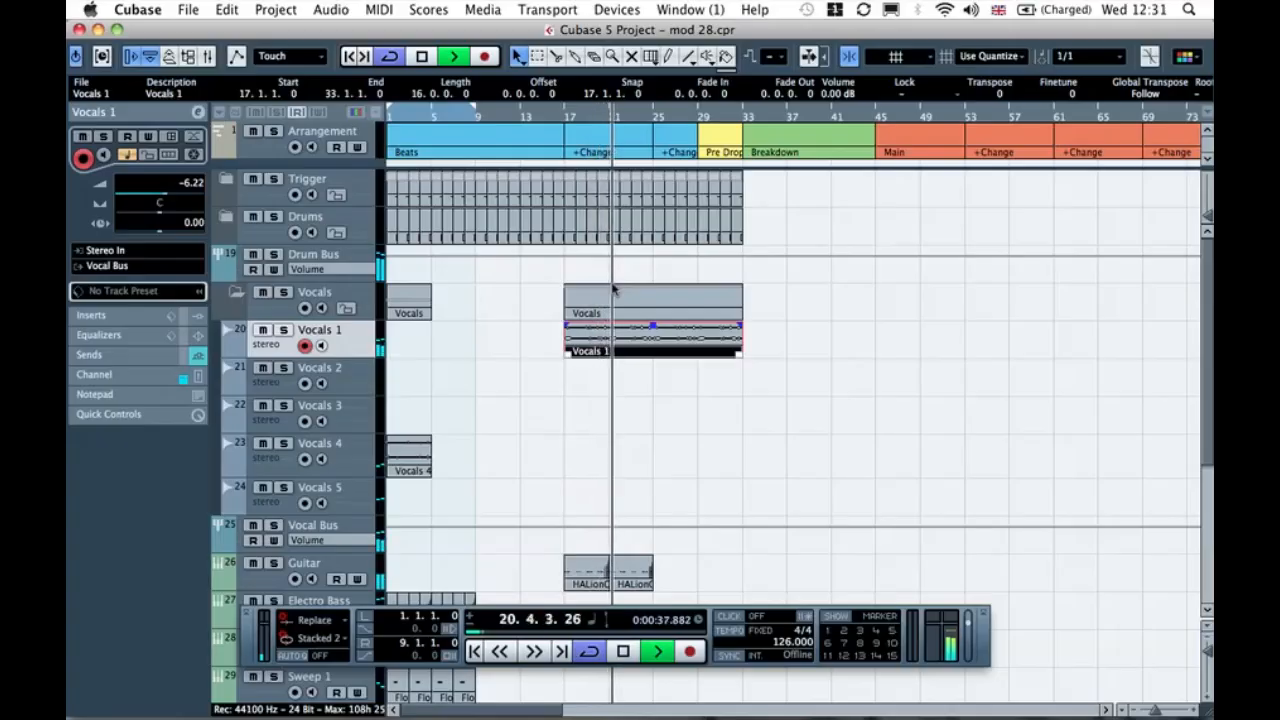
key("space")
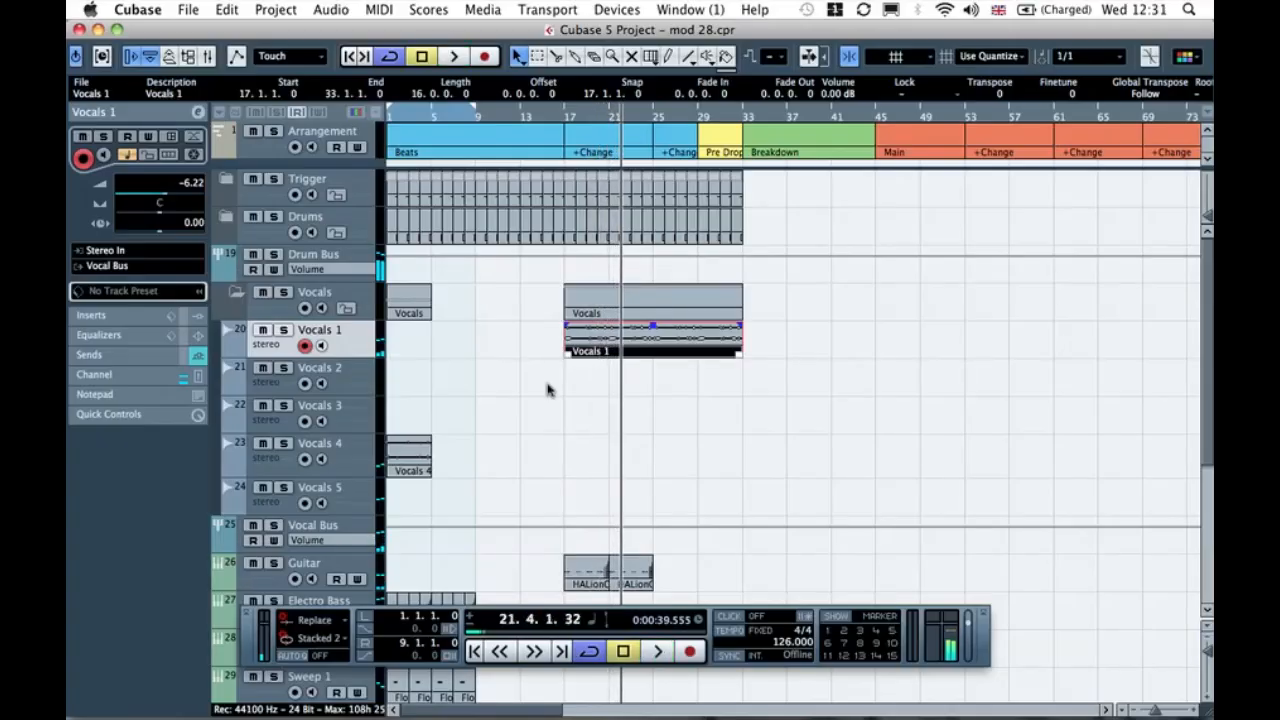
Step: Delete the Vocals 4 clip at the song's start, and open the Pool briefly to check the Vocals audio files
left_click(396, 460)
left_click_drag(406, 462, 474, 460)
key("Delete")
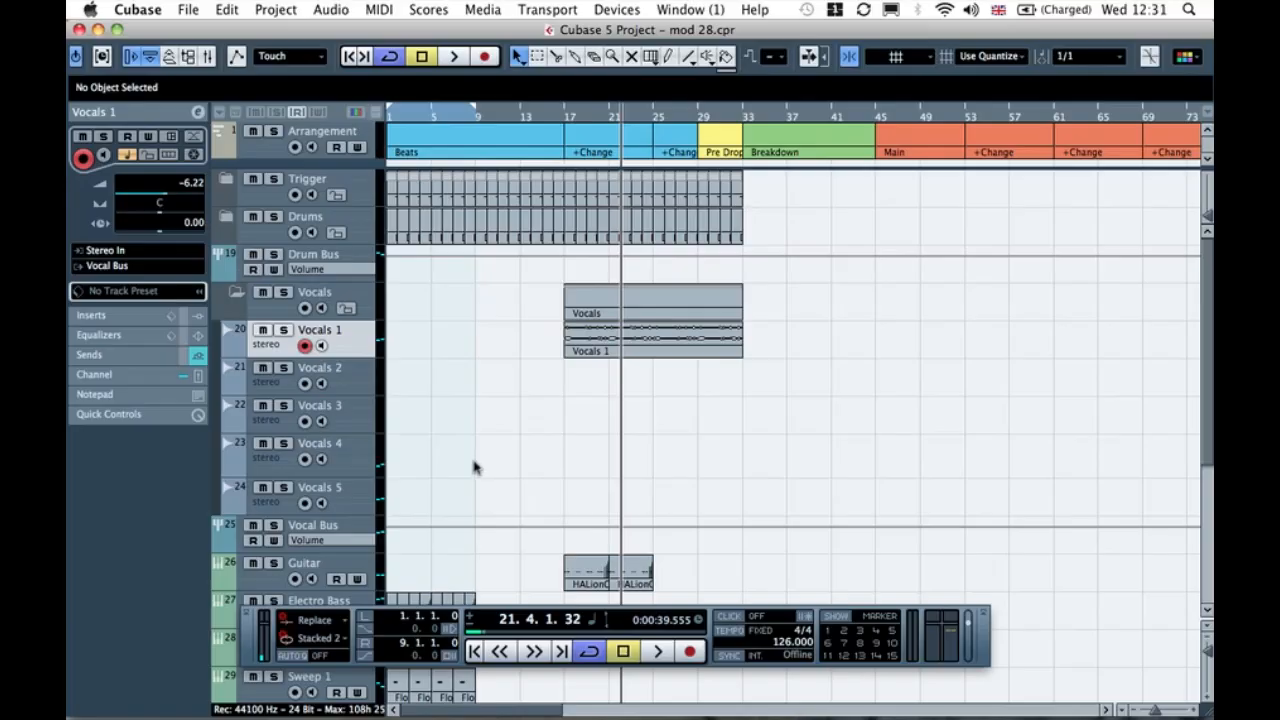
key("super+p")
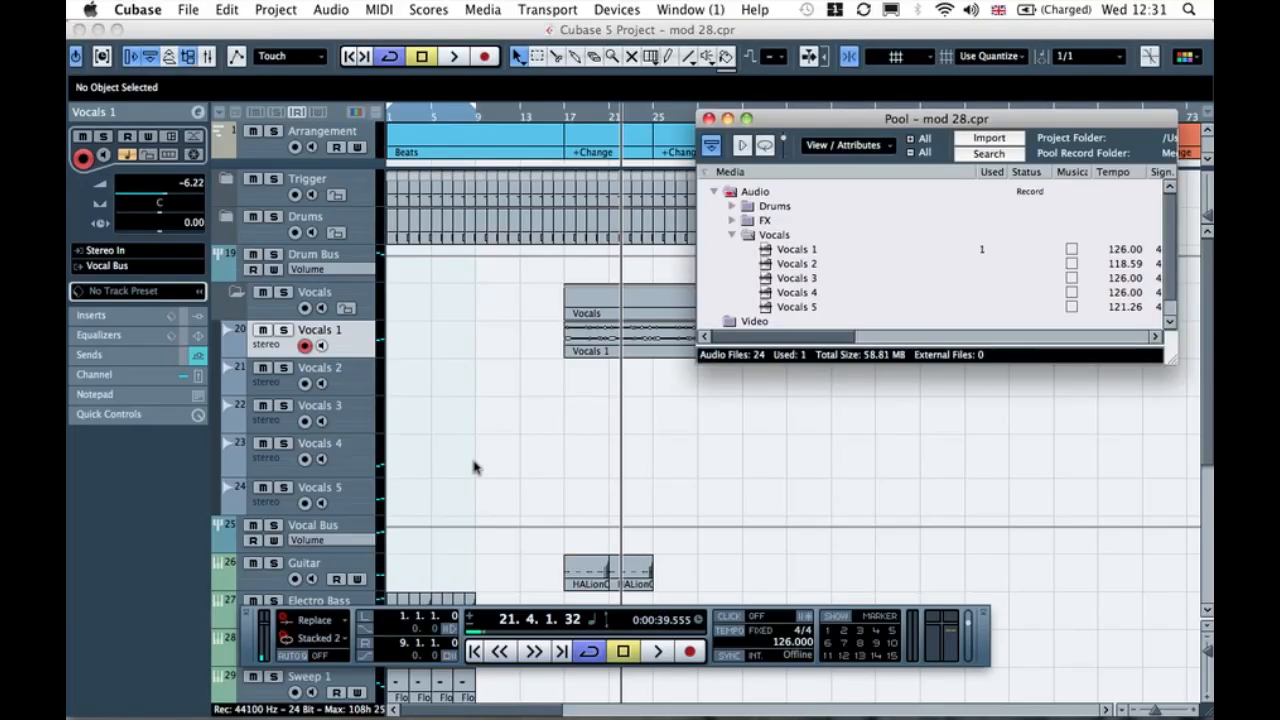
left_click(709, 119)
Step: Glue the short Floaty Synth parts on the Sweep 1 track into two four-bar parts
scroll(580, 383, "down", 3)
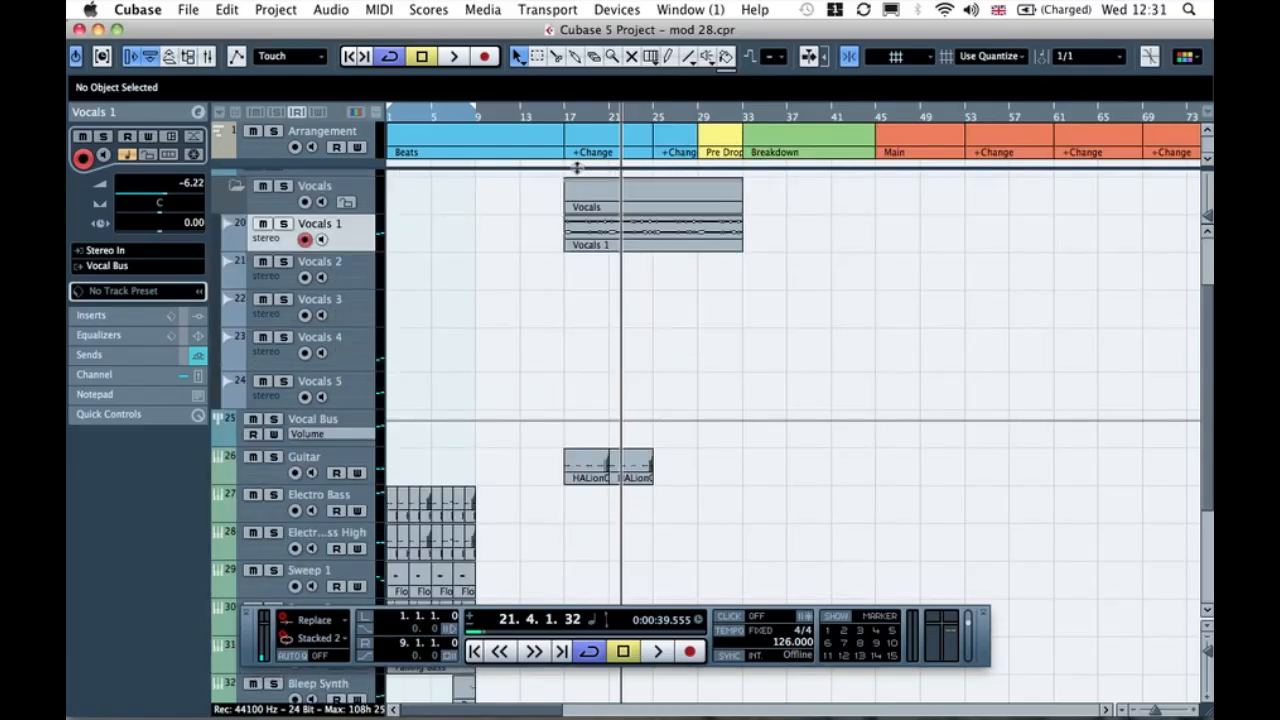
scroll(590, 246, "down", 5)
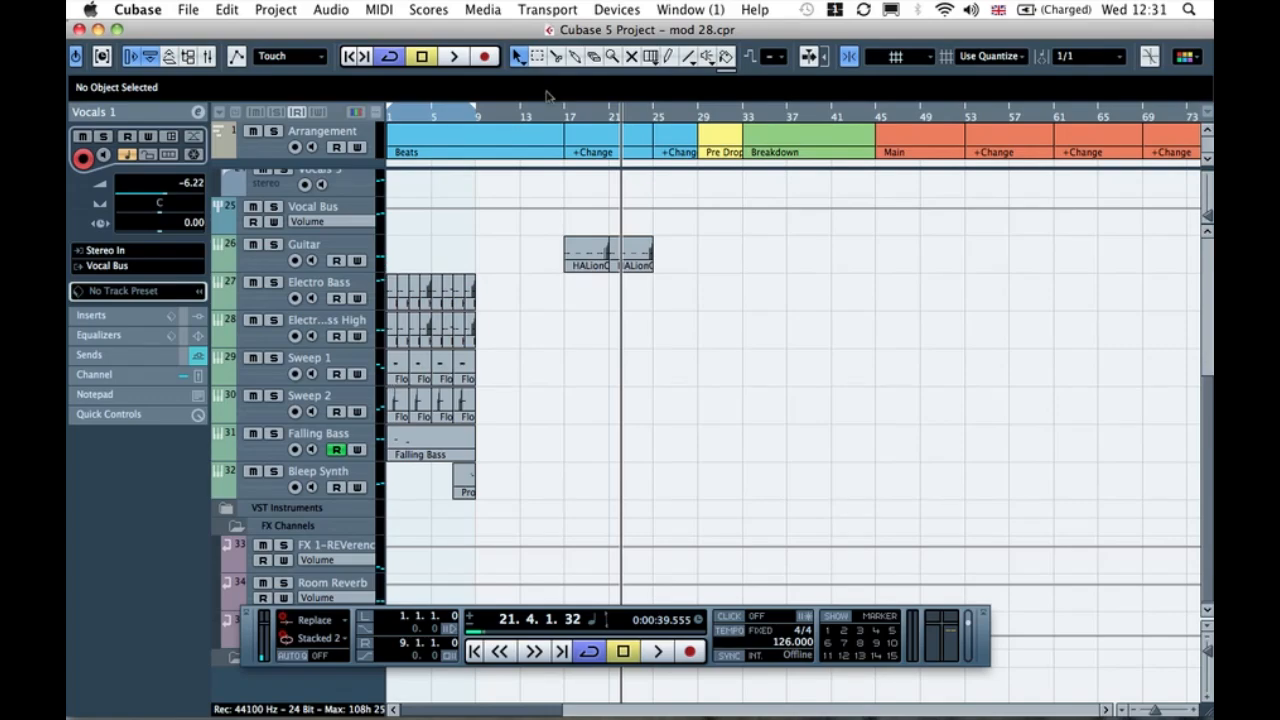
left_click(408, 127)
key("h")
key("h")
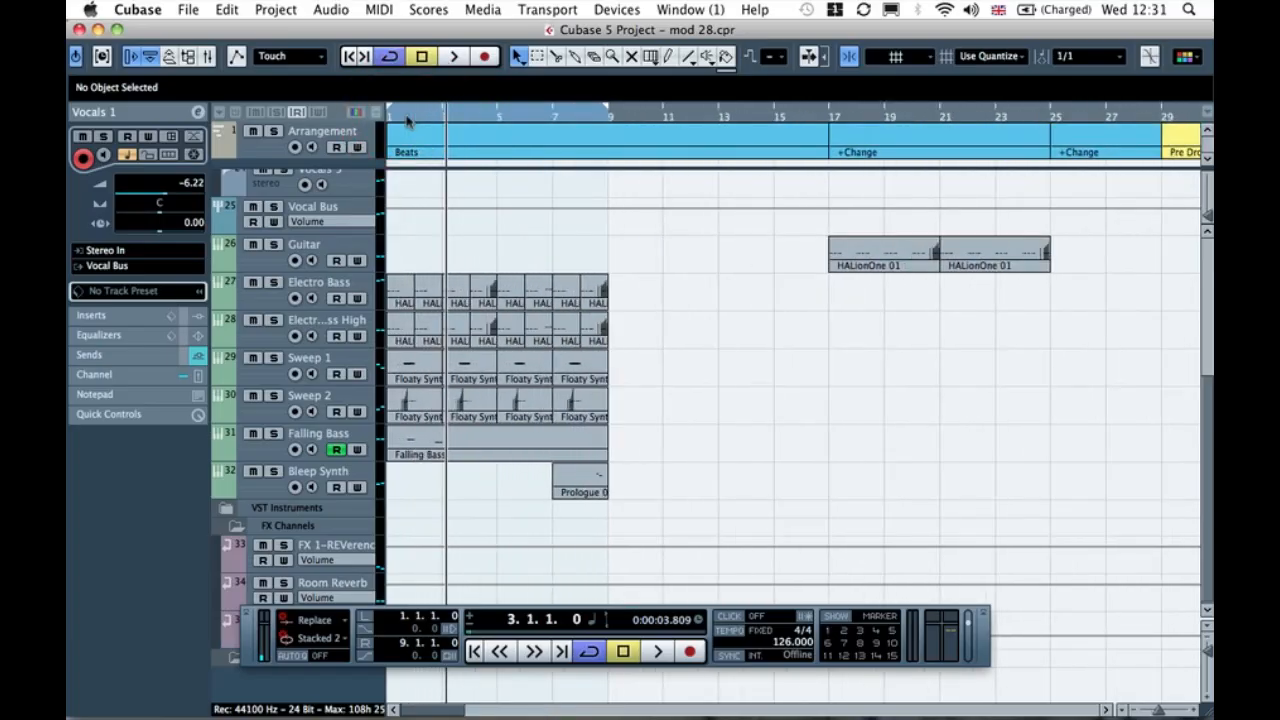
left_click(574, 55)
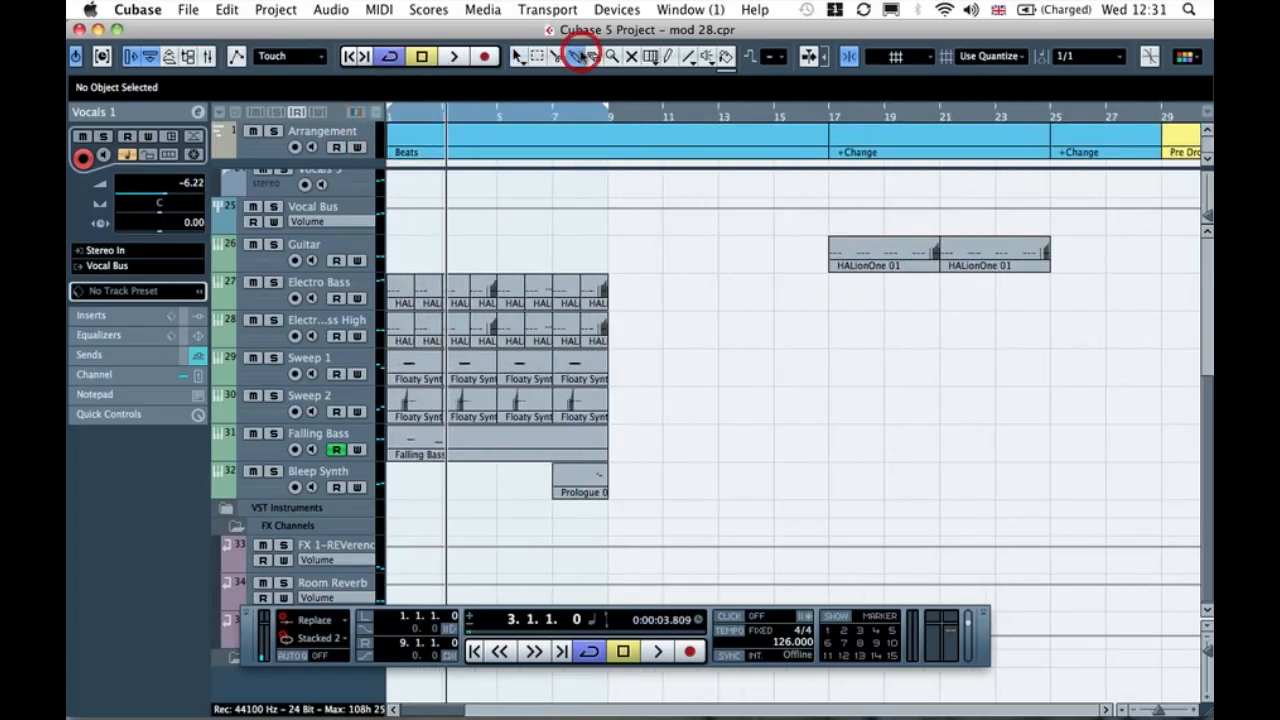
left_click(426, 361)
left_click(530, 364)
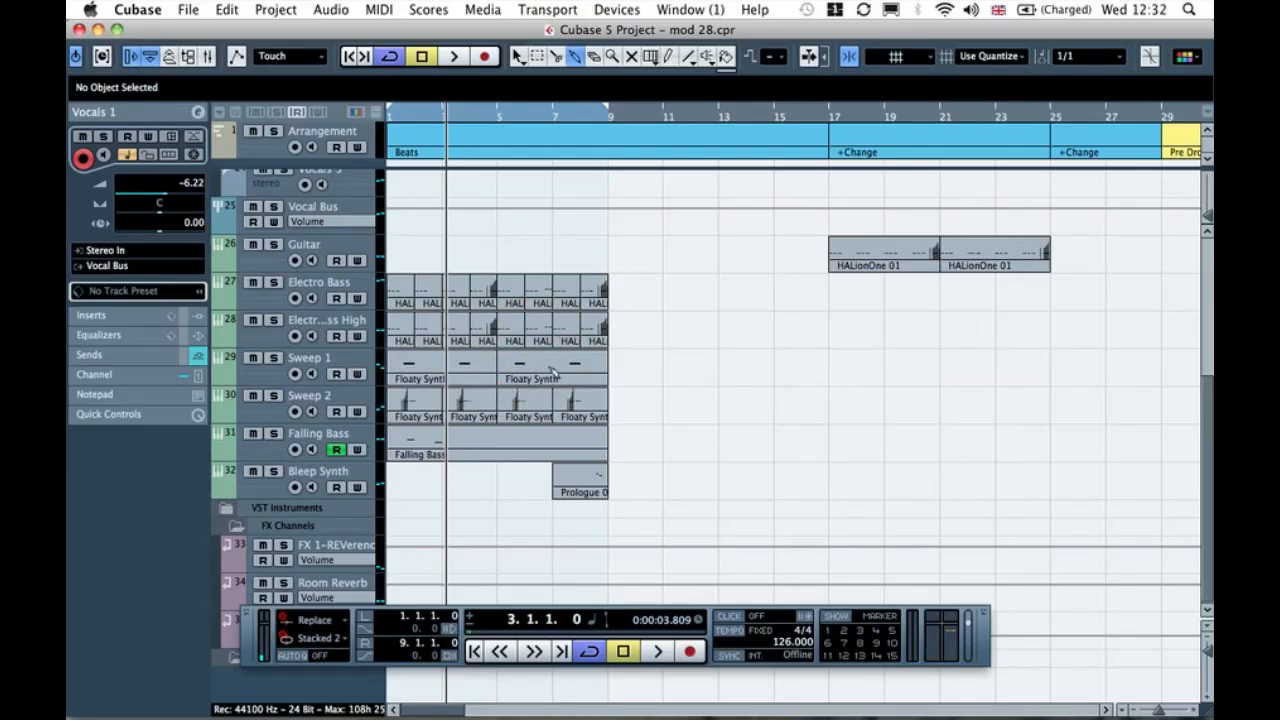
Step: Move both glued Sweep 1 parts together to start at bar 17, under the first +Change section
left_click(518, 55)
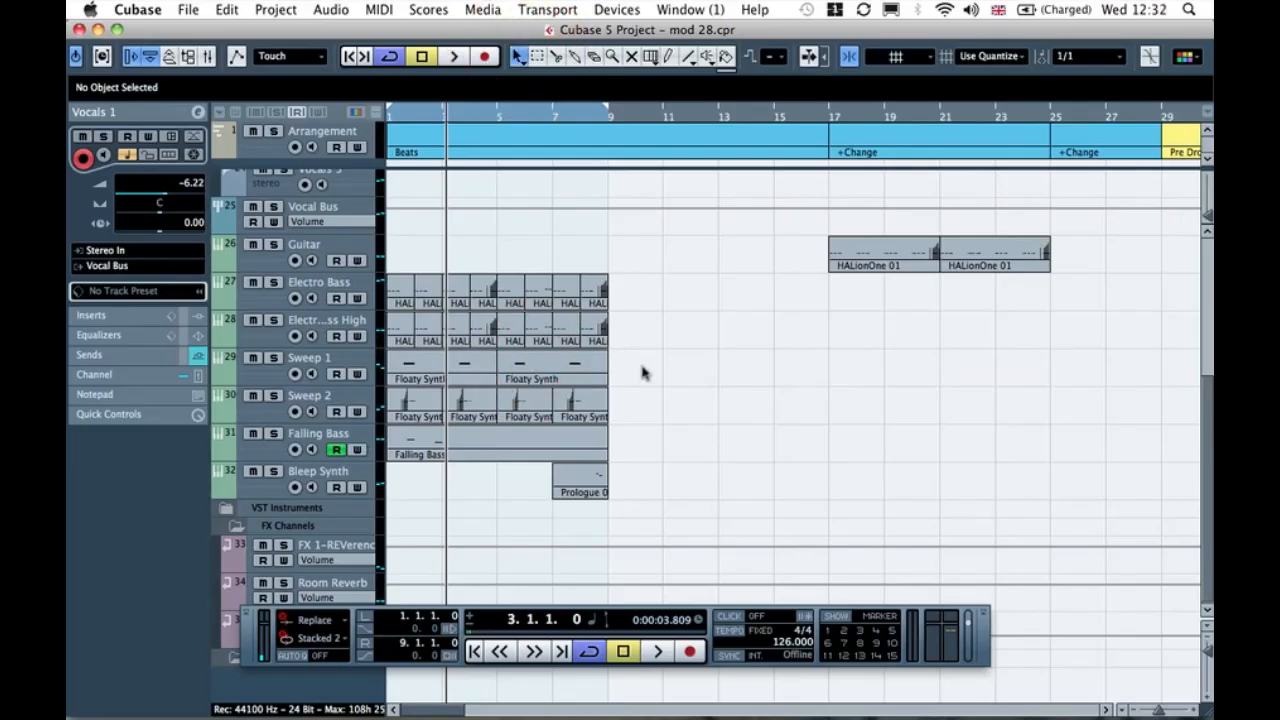
left_click_drag(643, 373, 414, 366)
left_click_drag(571, 356, 842, 364)
left_click(766, 355)
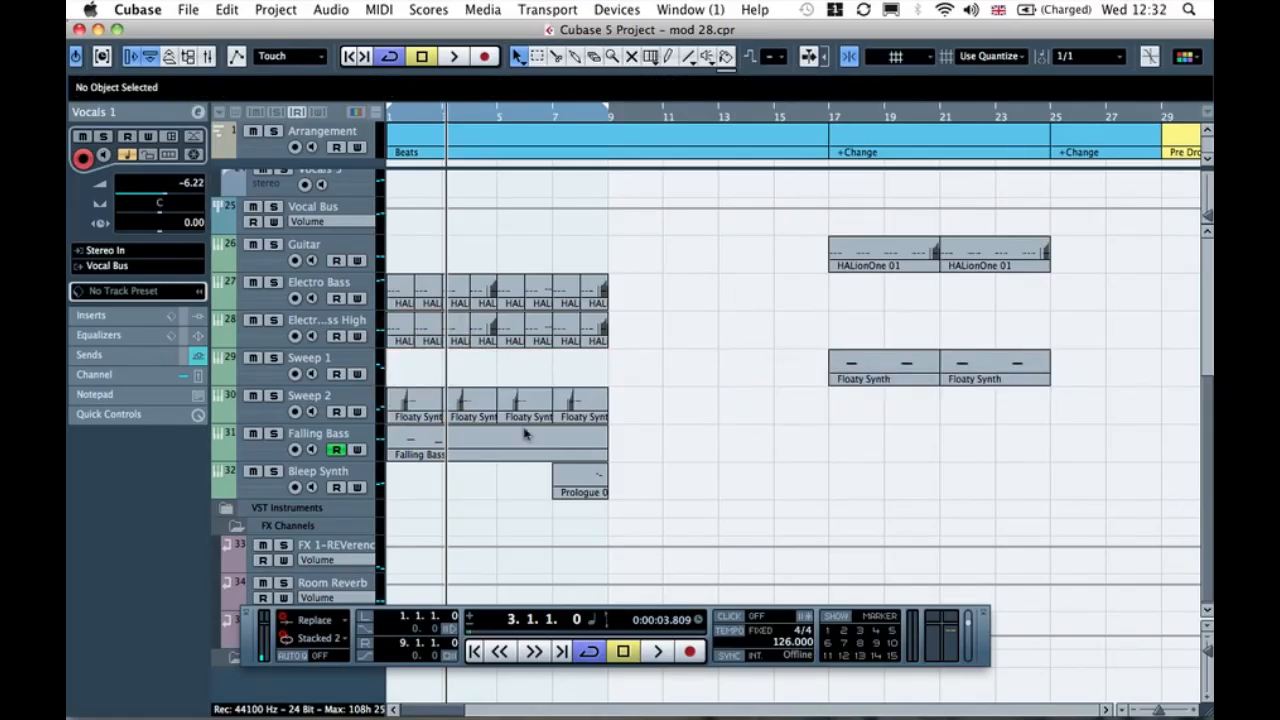
Step: Glue the Sweep 2 track's parts into two four-bar parts and move them together to start at bar 17
left_click(574, 56)
left_click(414, 397)
left_click(549, 397)
left_click(517, 56)
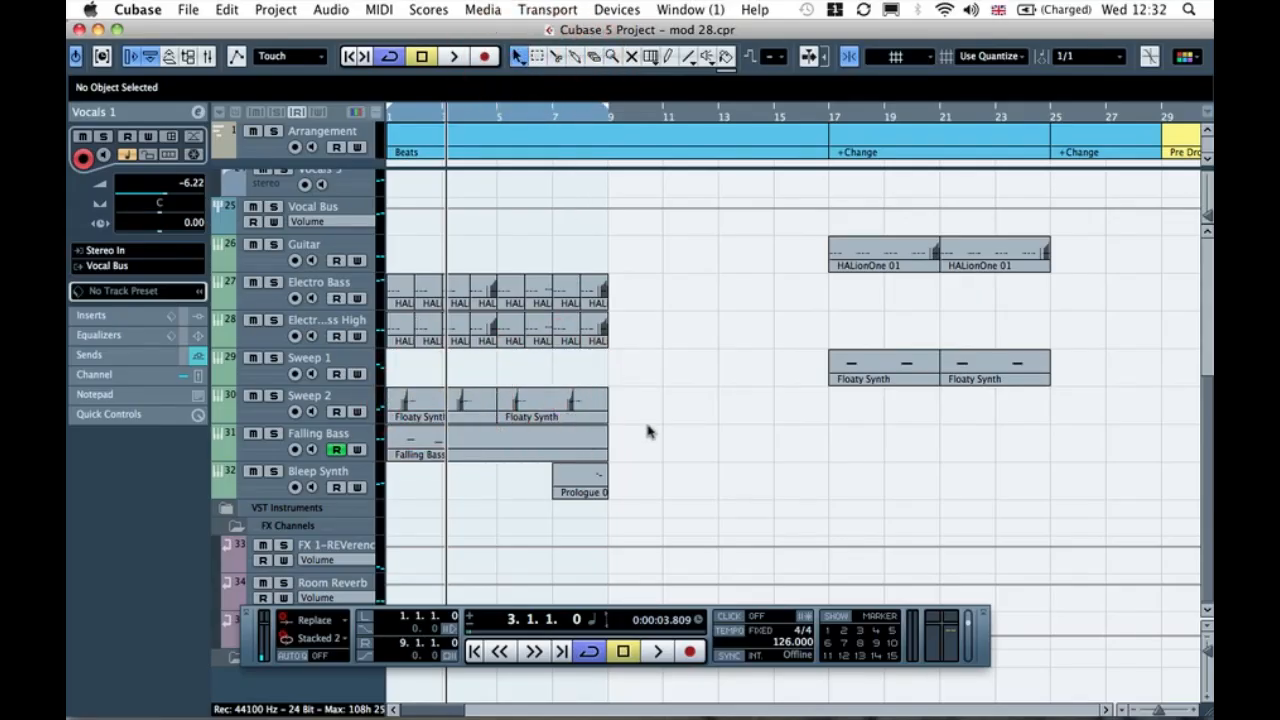
left_click_drag(644, 409, 857, 392)
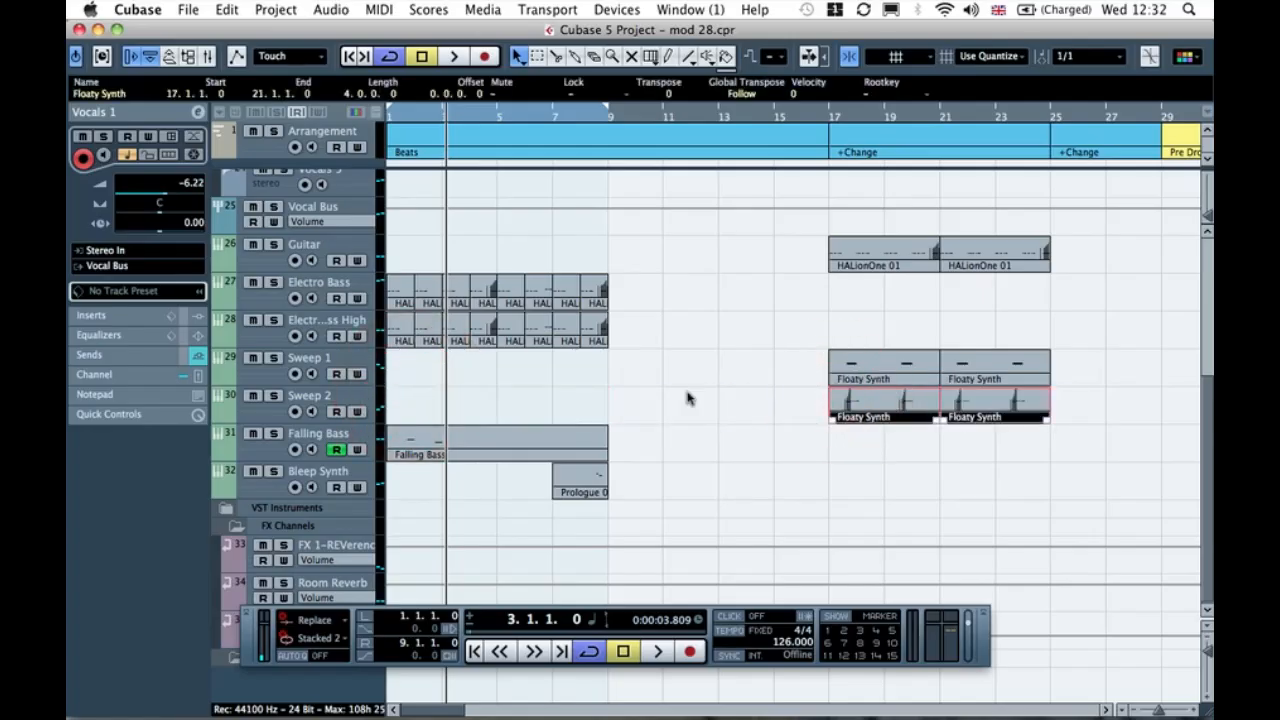
left_click(708, 398)
Step: Play the first +Change section from bar 16 with the guitar and both sweeps, and stop playback
left_click(806, 116)
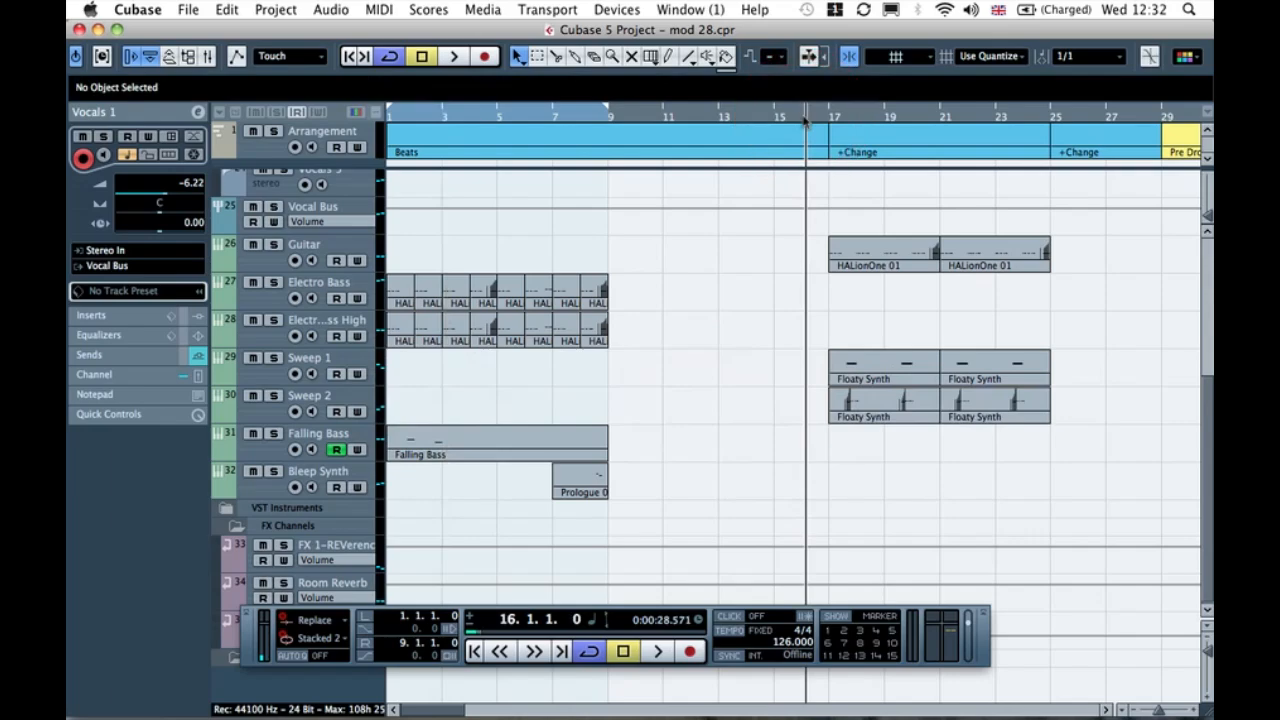
key("space")
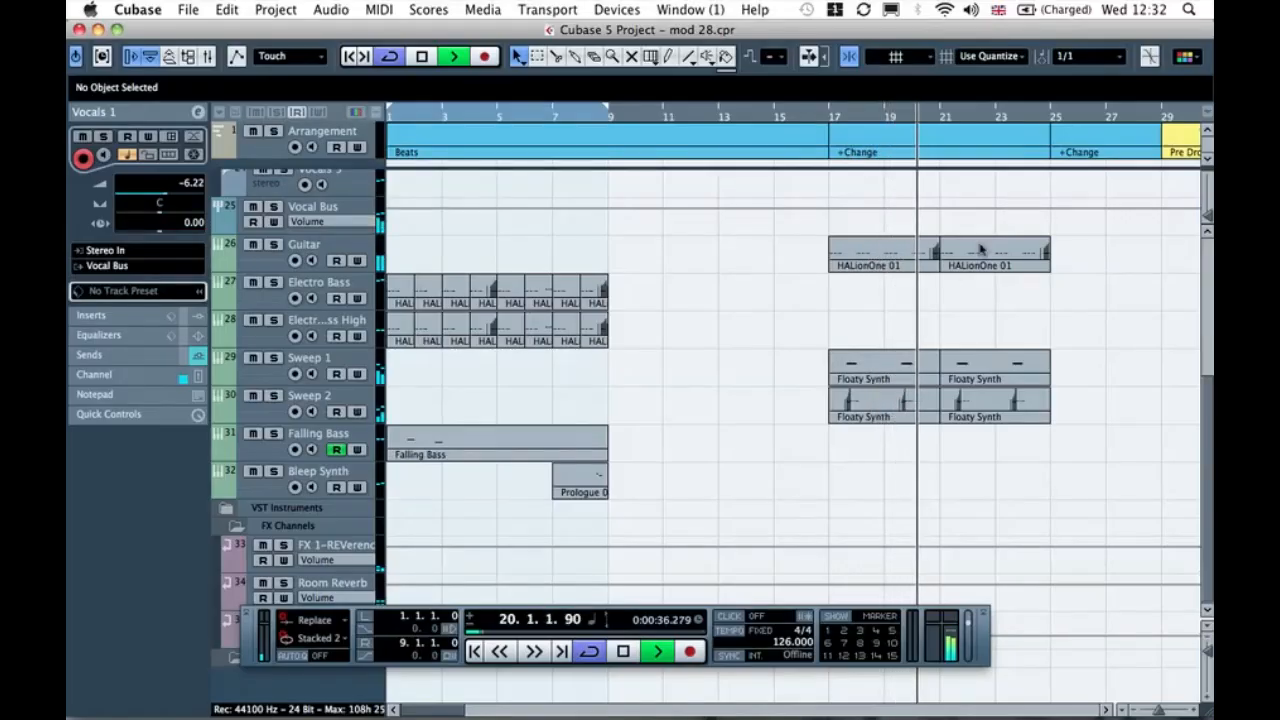
scroll(951, 271, "right", 3)
scroll(951, 271, "right", 3)
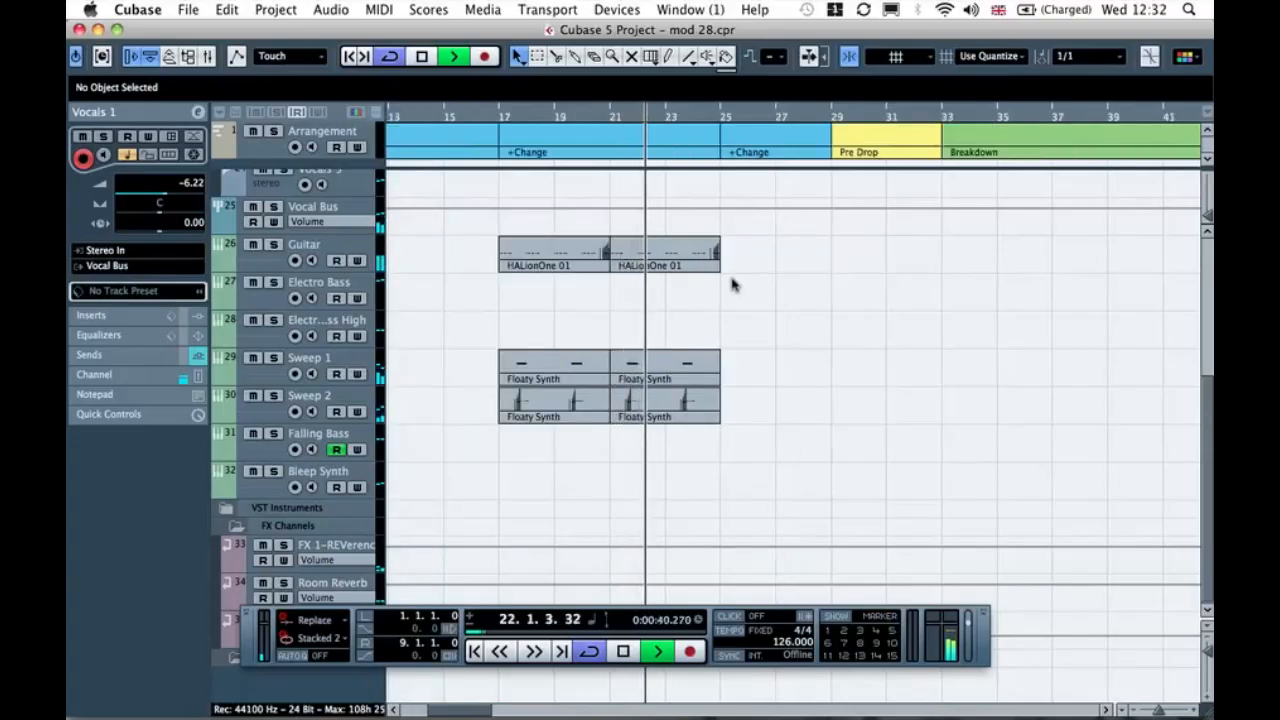
key("space")
Step: Repeat the Guitar, Sweep 1 and Sweep 2 parts once from bar 25 to bar 33, and play them into the Pre Drop
left_click_drag(758, 246, 528, 428)
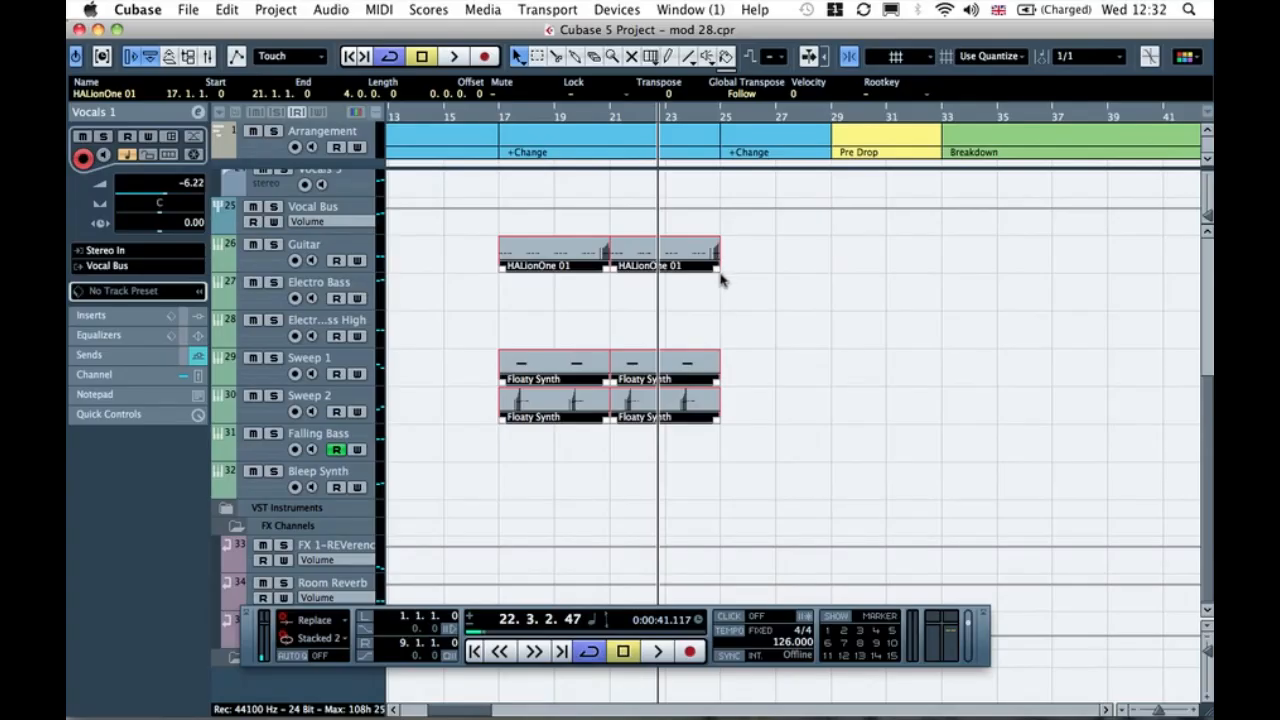
left_click_drag(716, 265, 785, 265)
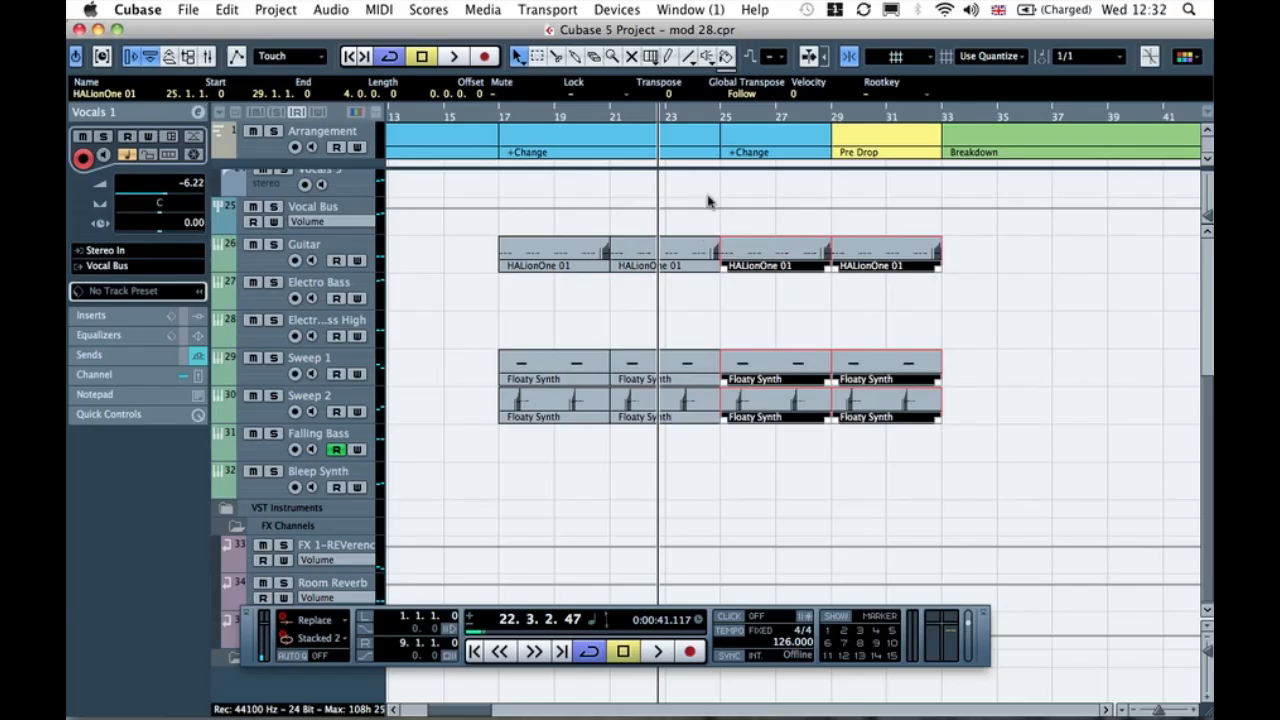
left_click(742, 311)
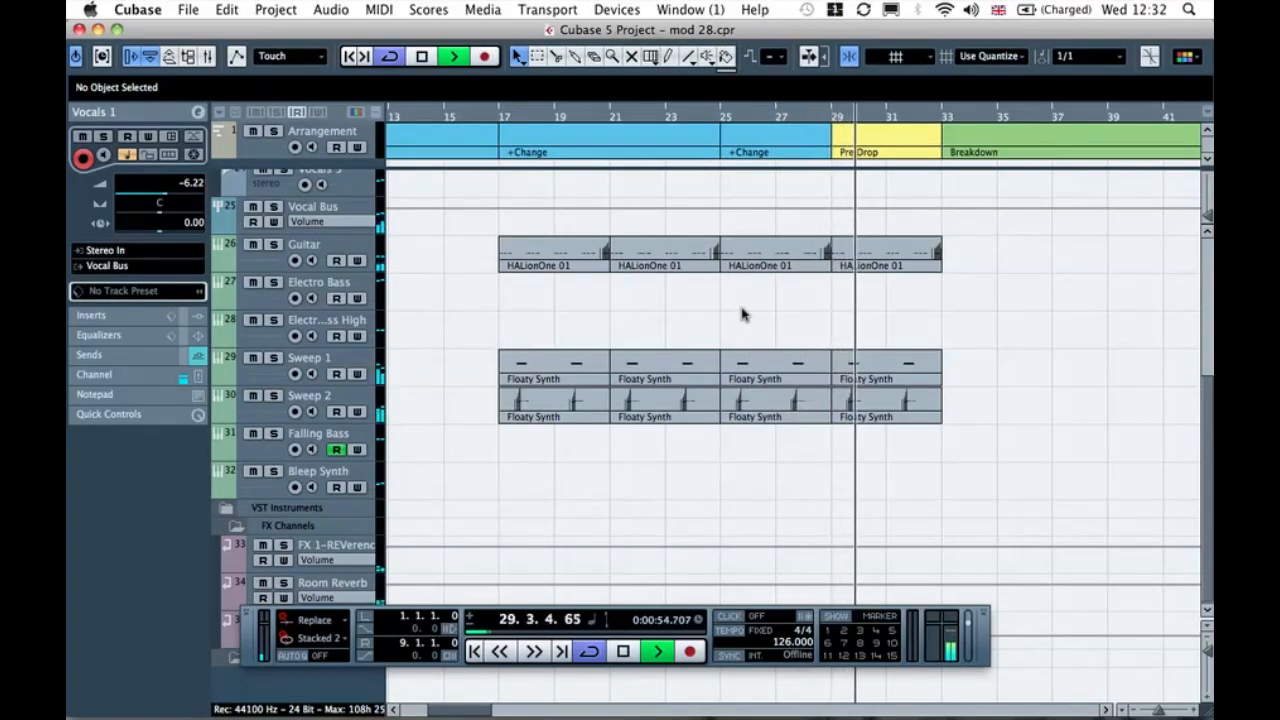
key("space")
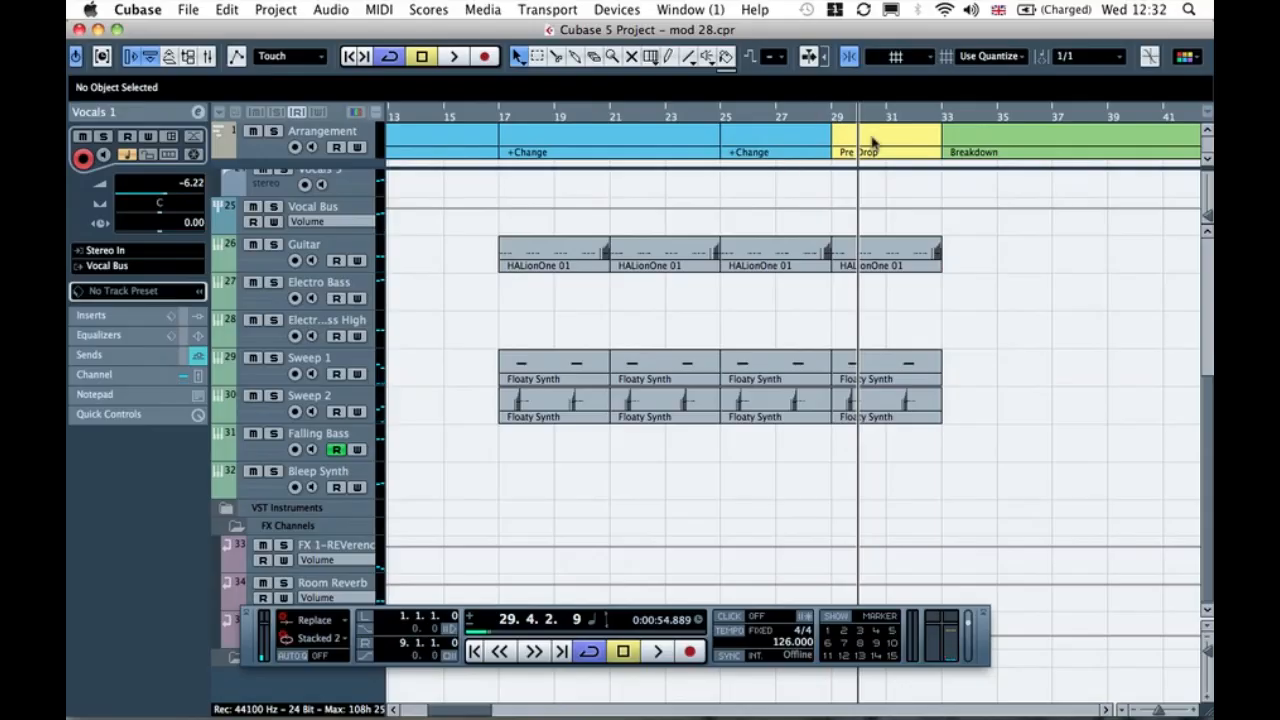
Step: Delete the Sweep 1 and Sweep 2 parts in the Pre Drop section, play it from bar 29, and stop playback
left_click_drag(979, 330, 908, 421)
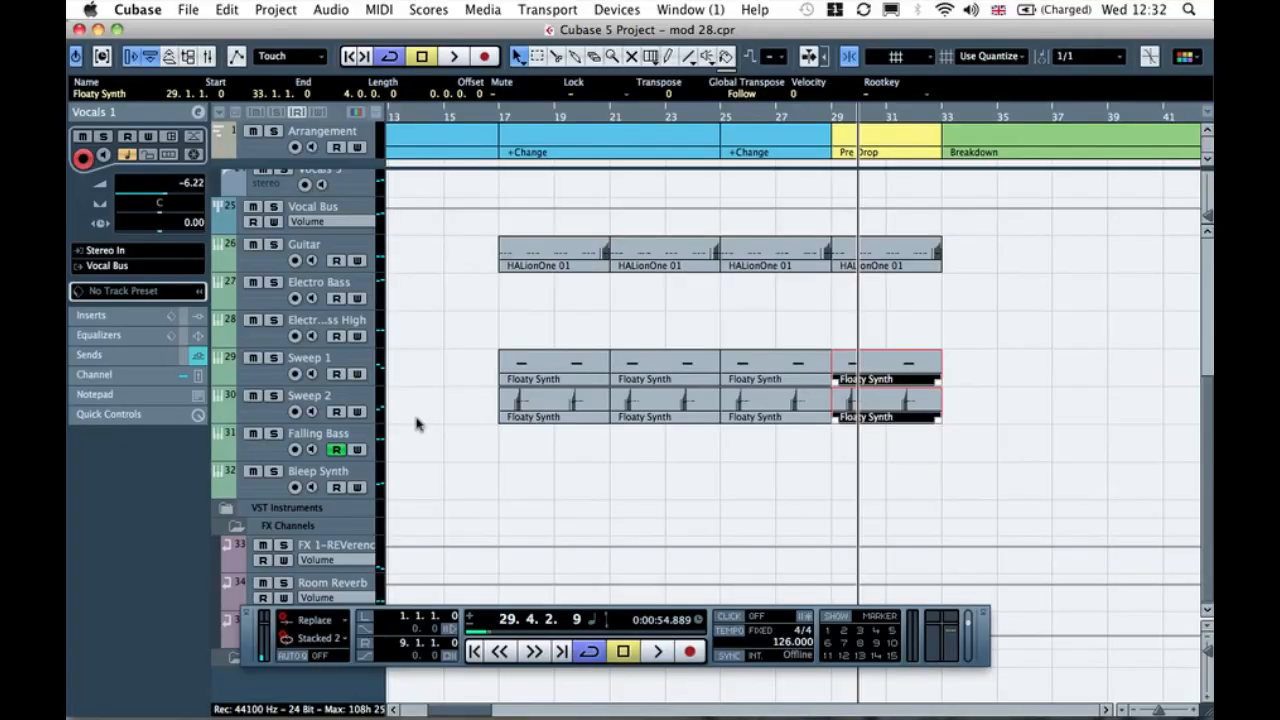
key("Delete")
left_click(832, 116)
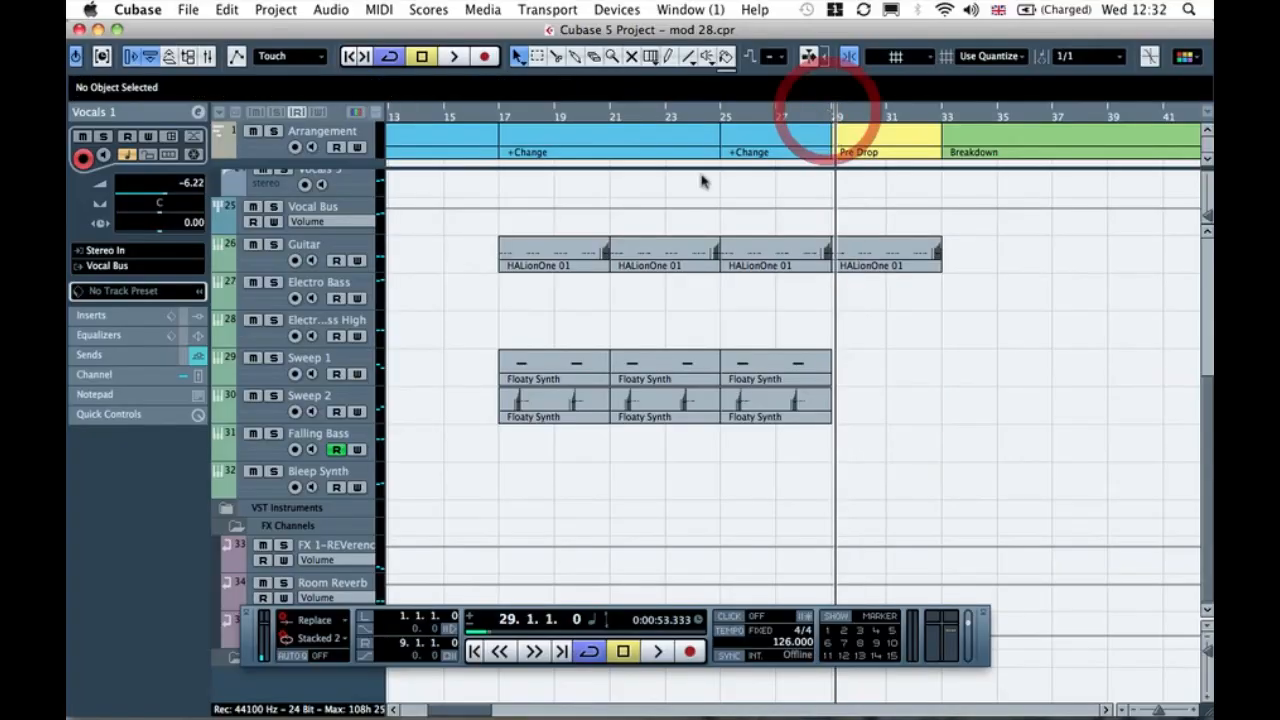
key("space")
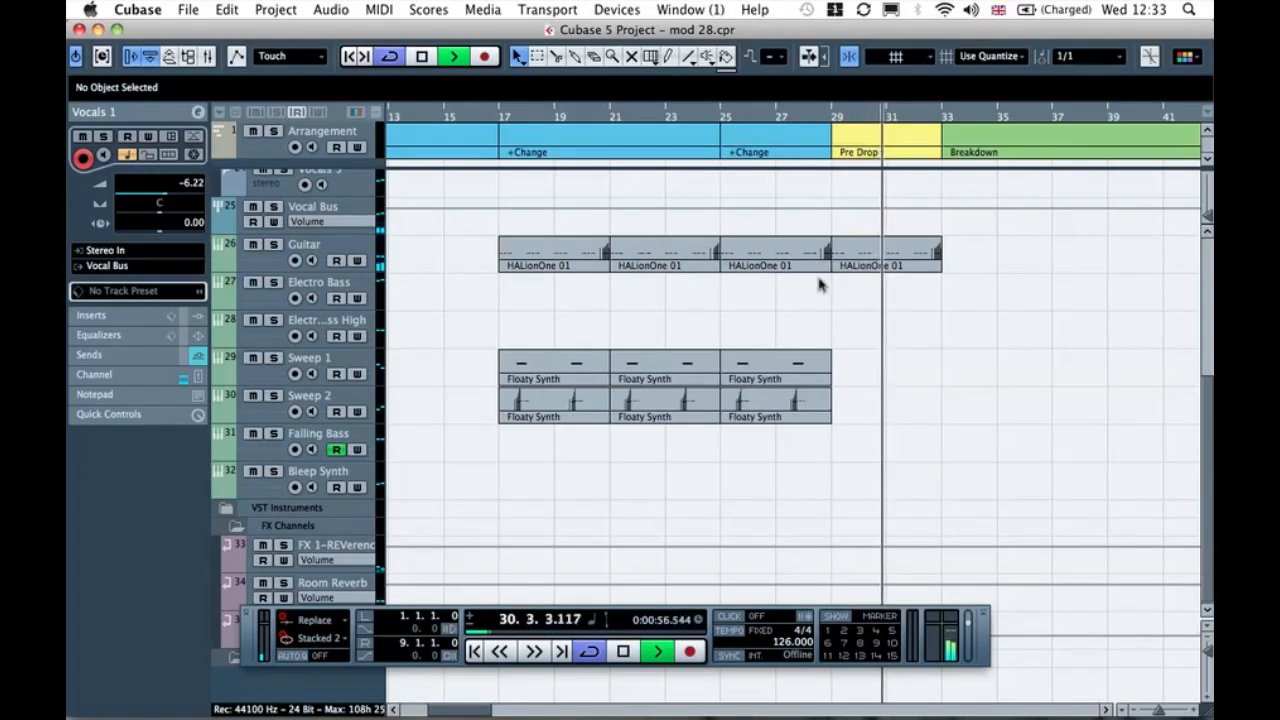
key("space")
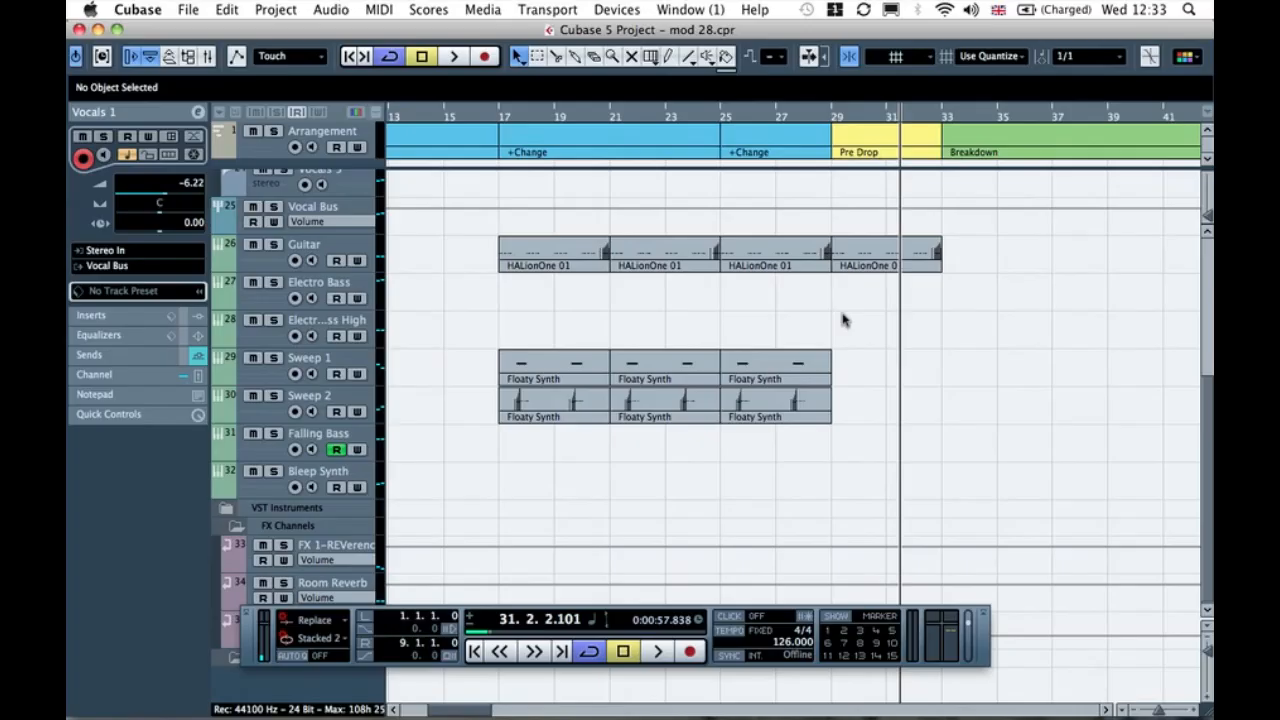
Step: Glue the short parts on the Electro Bass and Electro Bass High tracks into two four-bar parts each
scroll(843, 320, "left", 6)
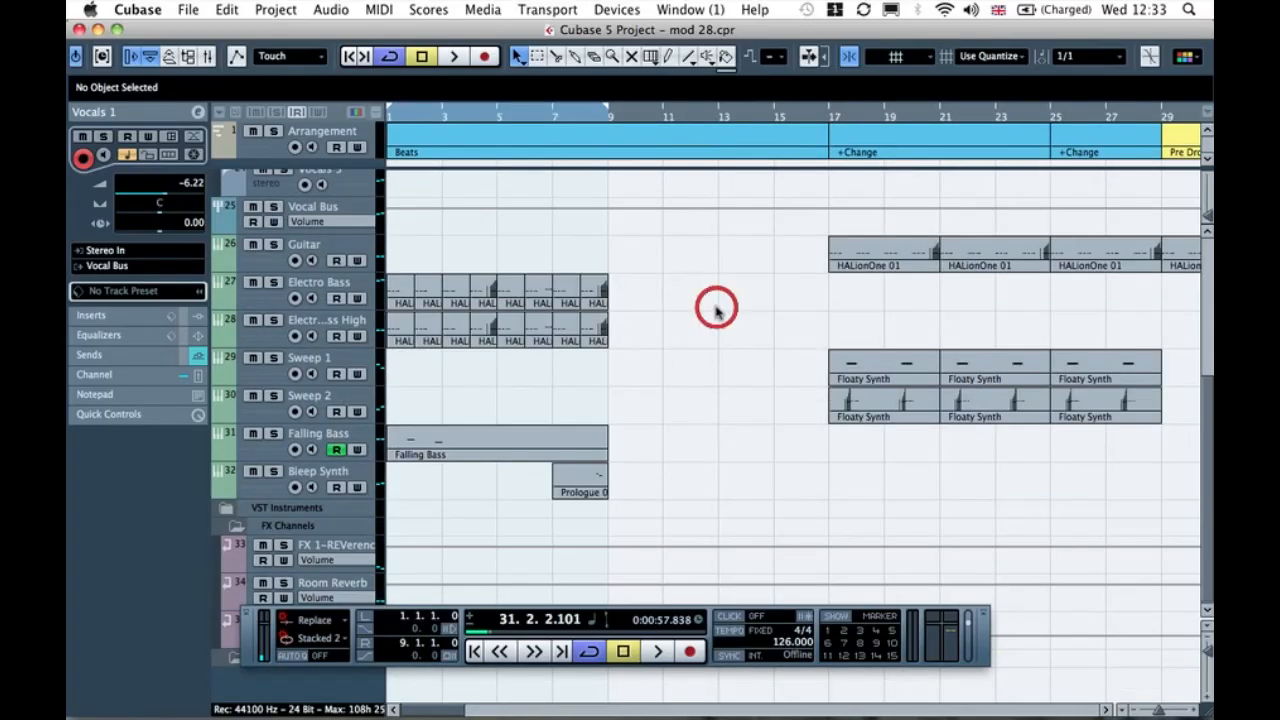
left_click(578, 56)
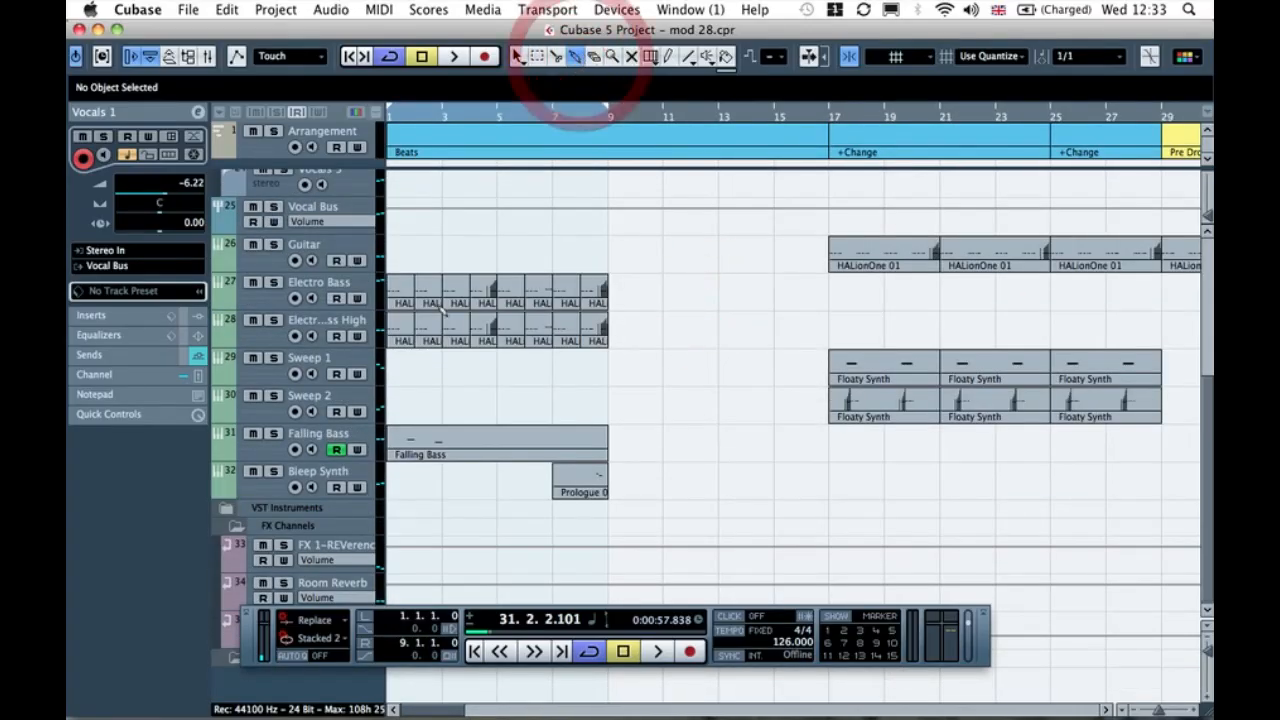
left_click(397, 300)
left_click(517, 291)
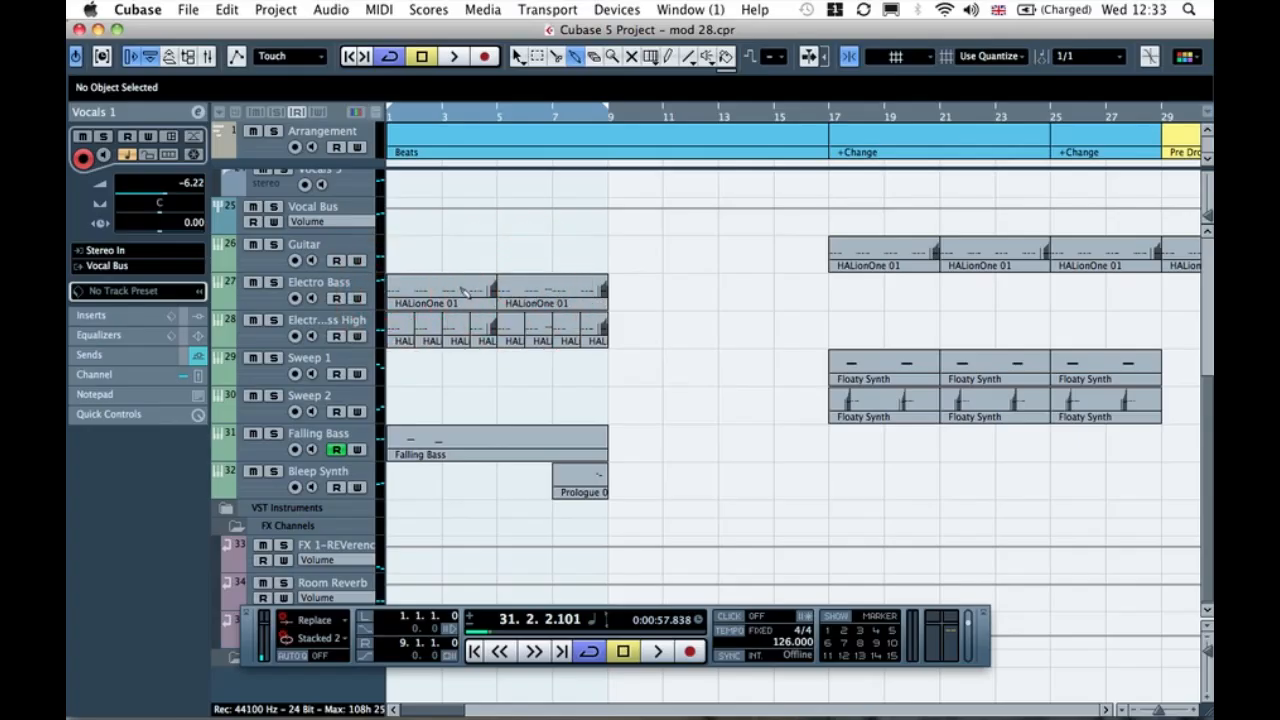
left_click(398, 330)
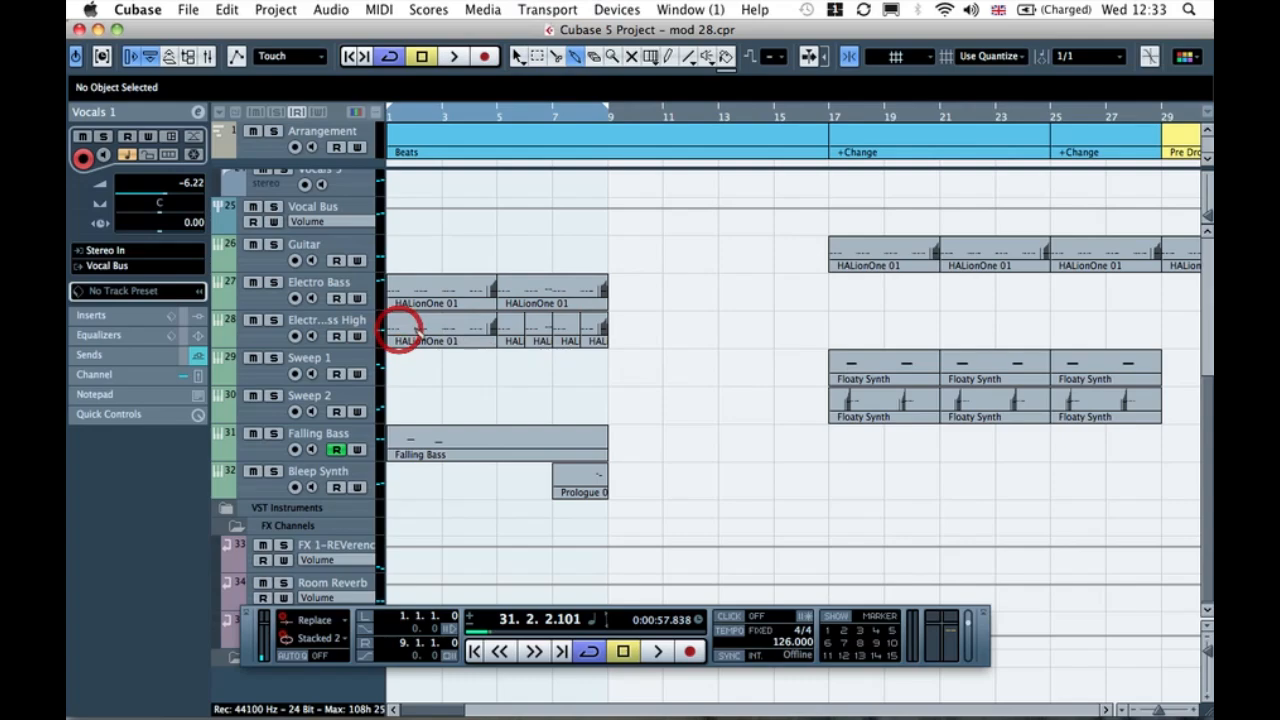
left_click(523, 327)
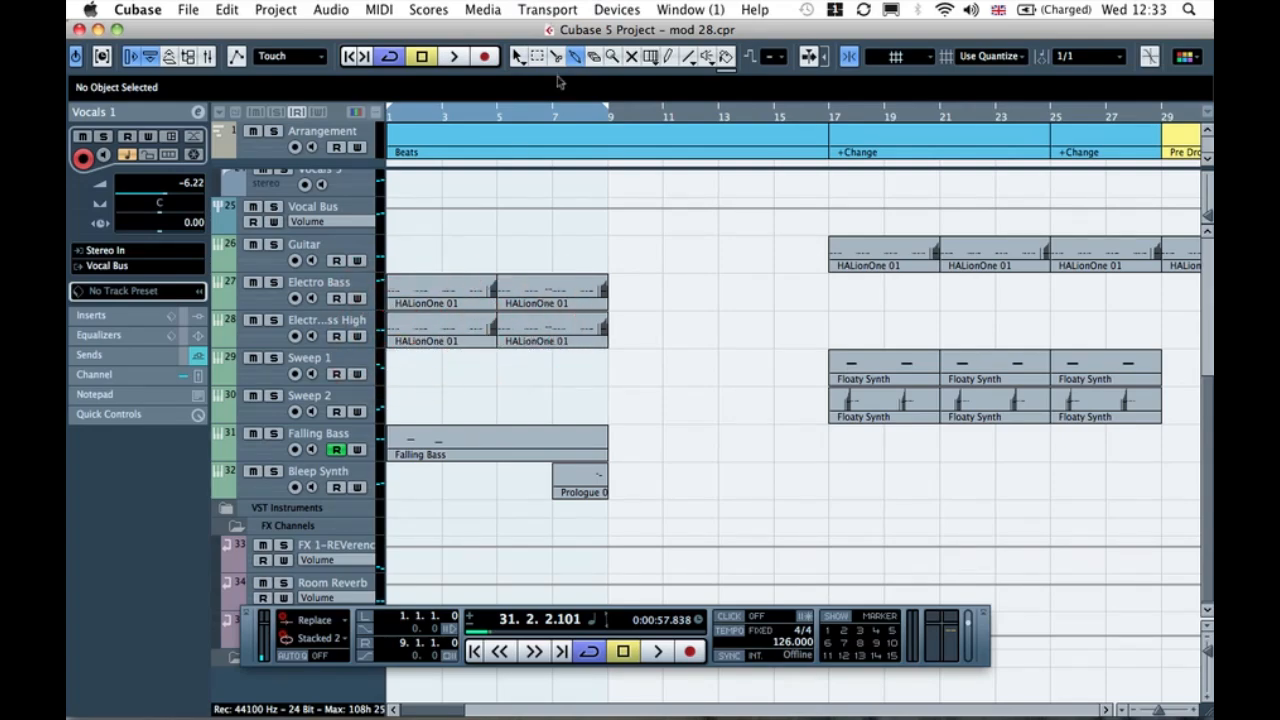
Step: Move the Bleep Synth part to start at bar 15, just before the first +Change section
left_click(651, 470)
left_click(578, 482)
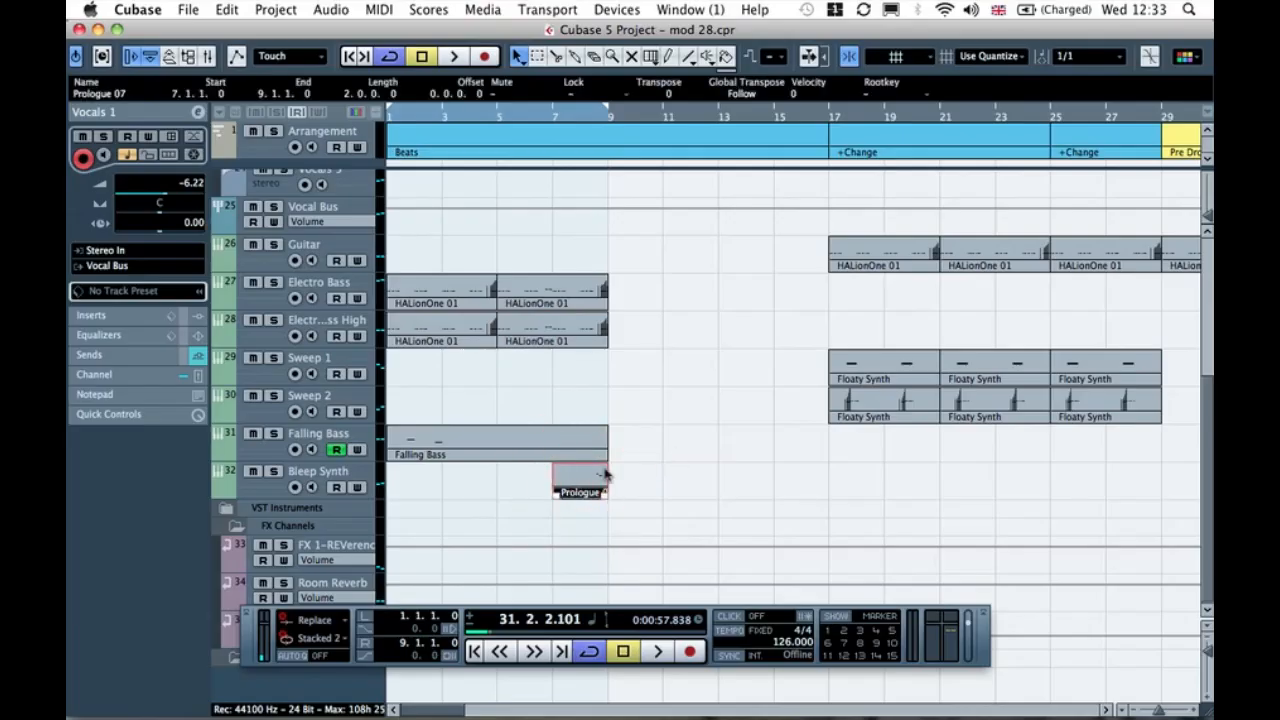
left_click_drag(683, 474, 812, 472)
left_click(808, 424)
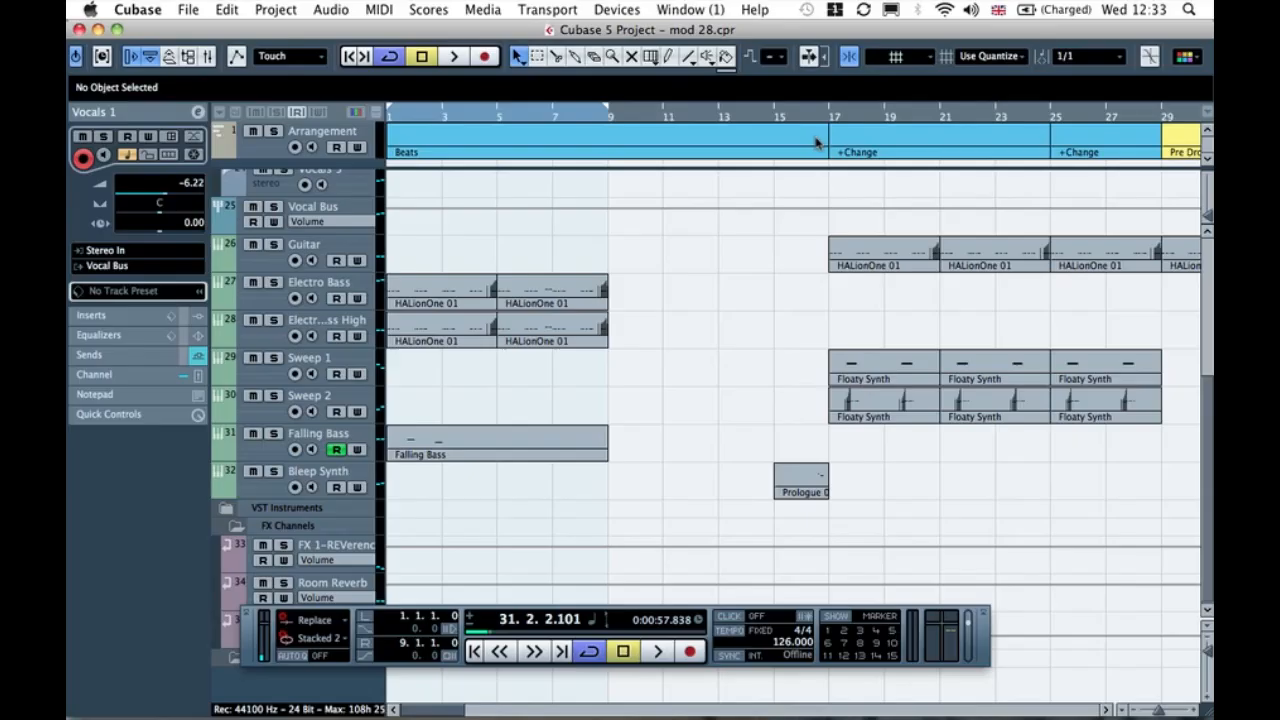
Step: Play the transition from the Bleep Synth part into the first +Change section, starting shortly before bar 15
left_click(803, 123)
key("h")
key("h")
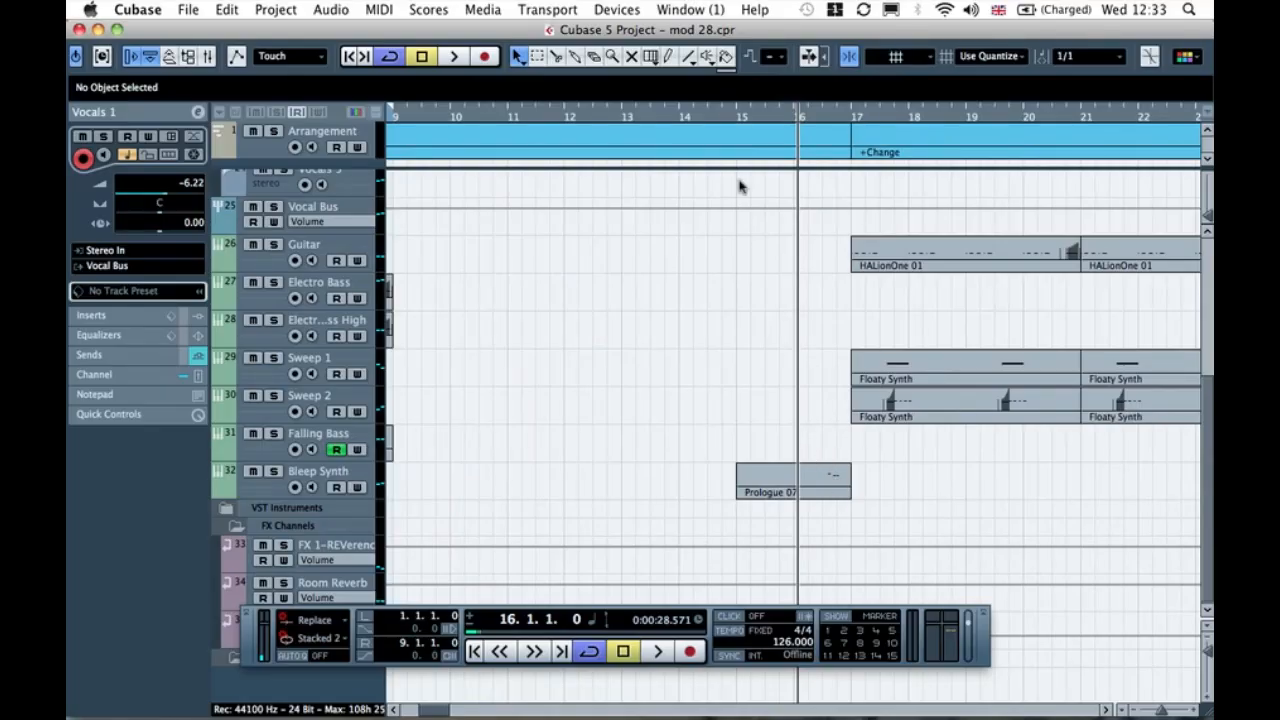
left_click(698, 119)
key("space")
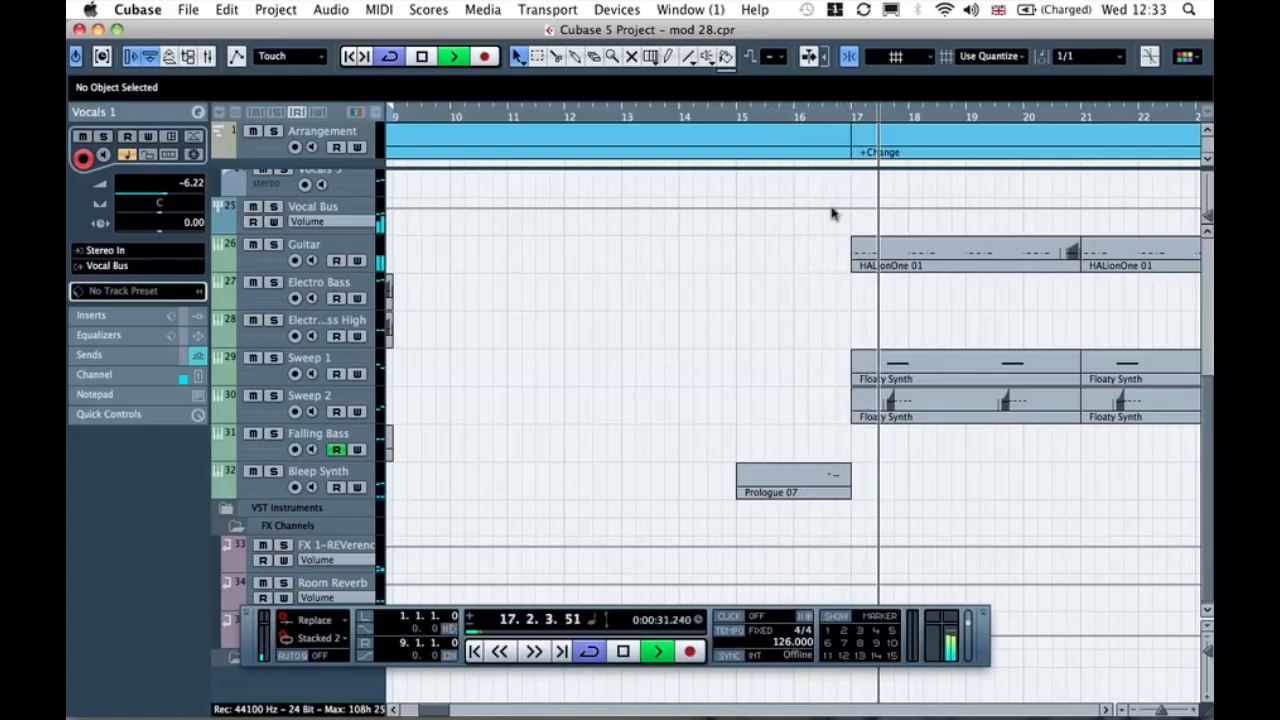
Step: Stop playback and copy the Bleep Synth part at bar 15 so the copy starts at bar 19
scroll(789, 359, "right", 3)
scroll(789, 359, "right", 2)
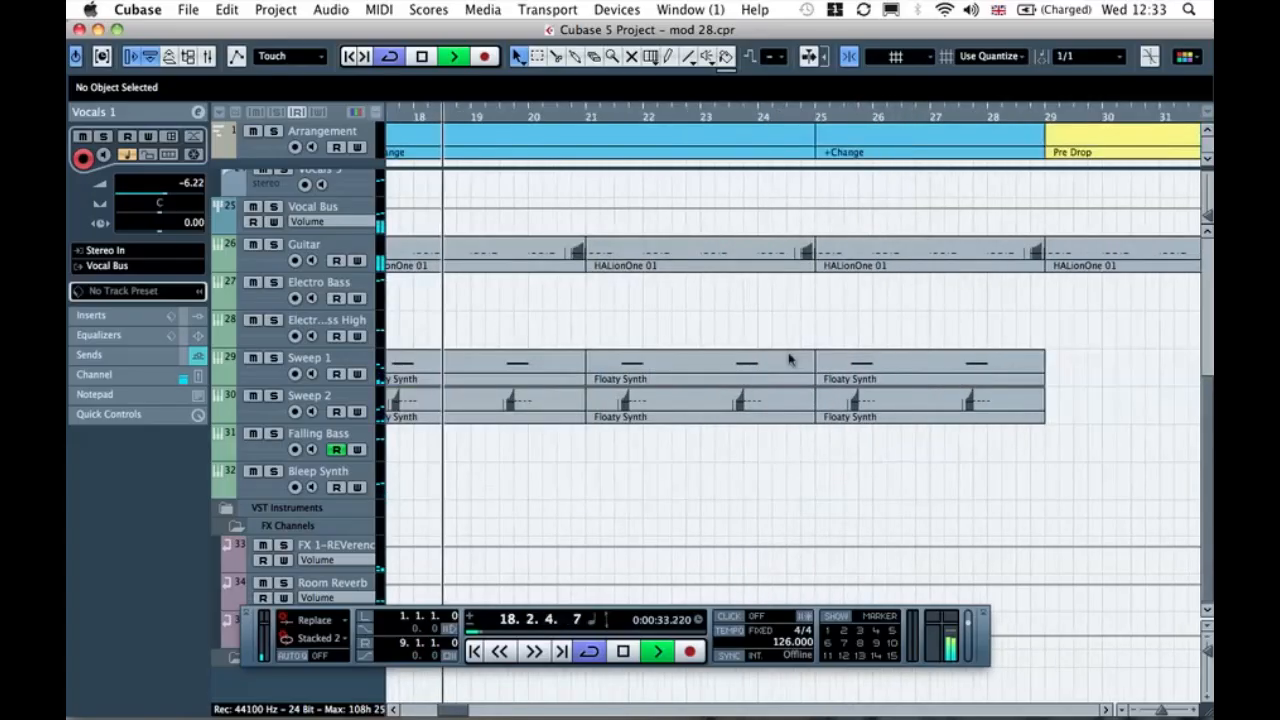
scroll(789, 359, "left", 1)
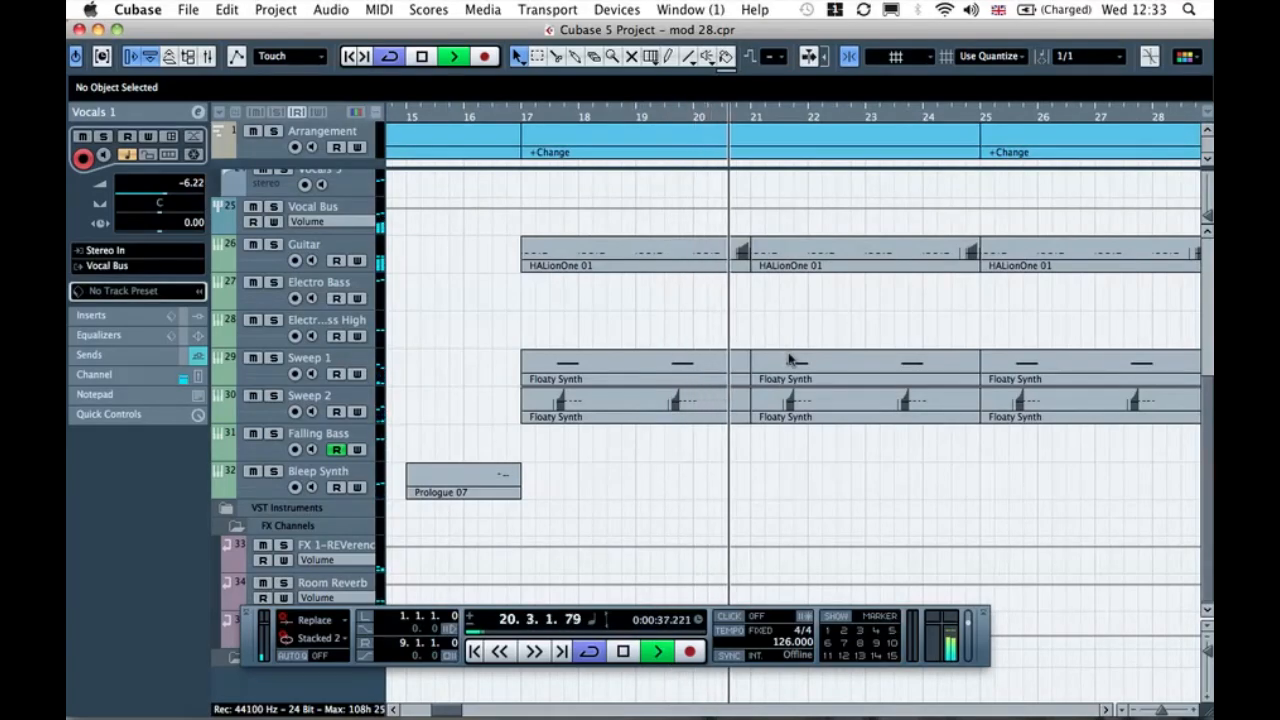
key("space")
left_click(460, 488)
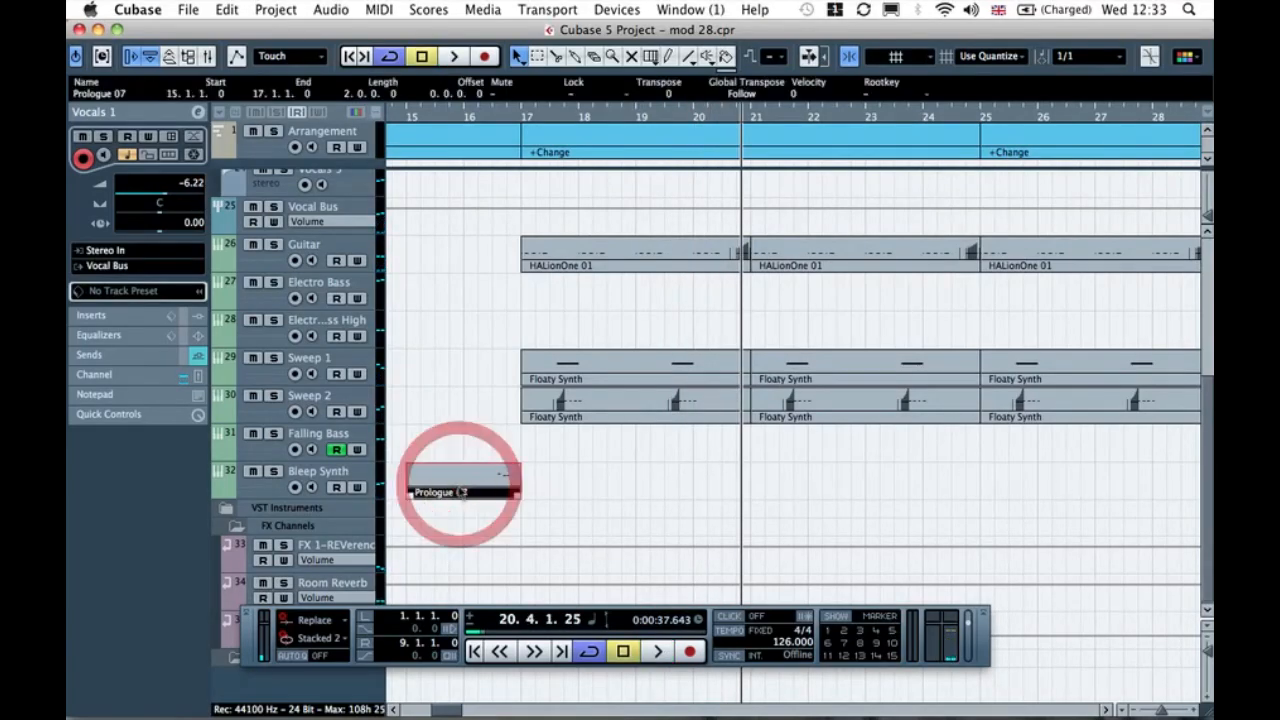
left_click(617, 470)
left_click(462, 472)
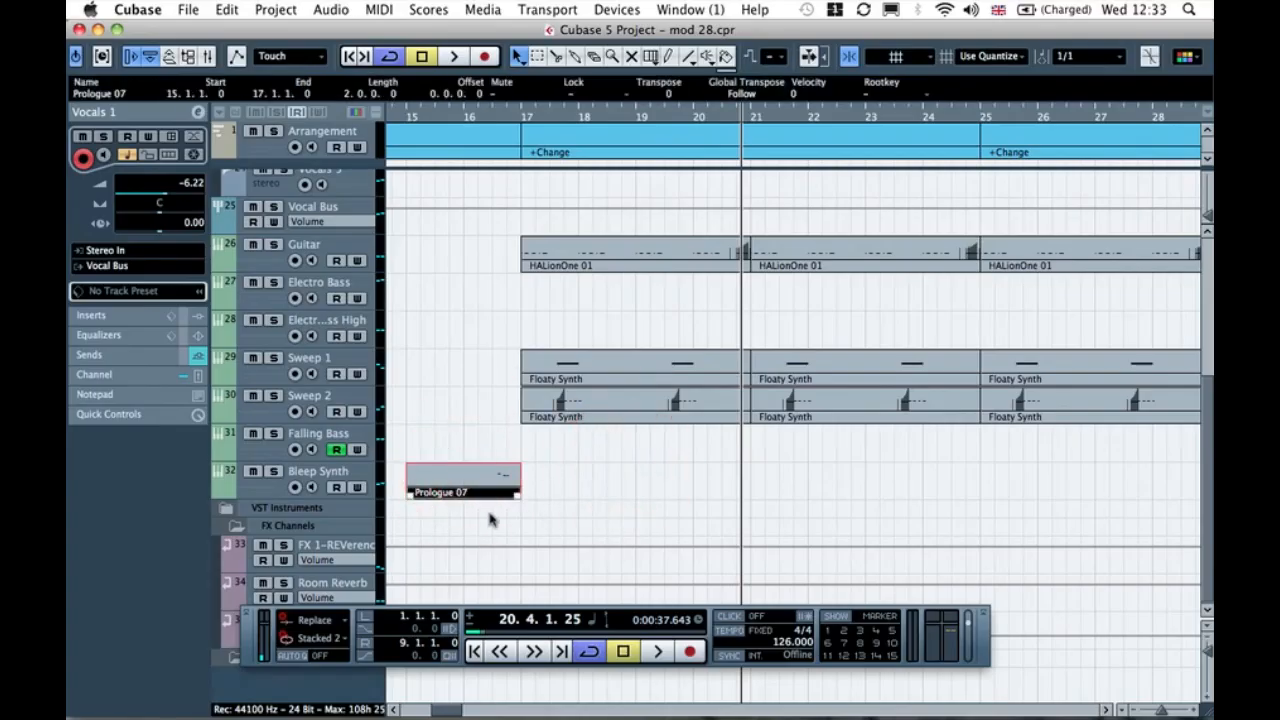
left_click_drag(466, 487, 680, 483)
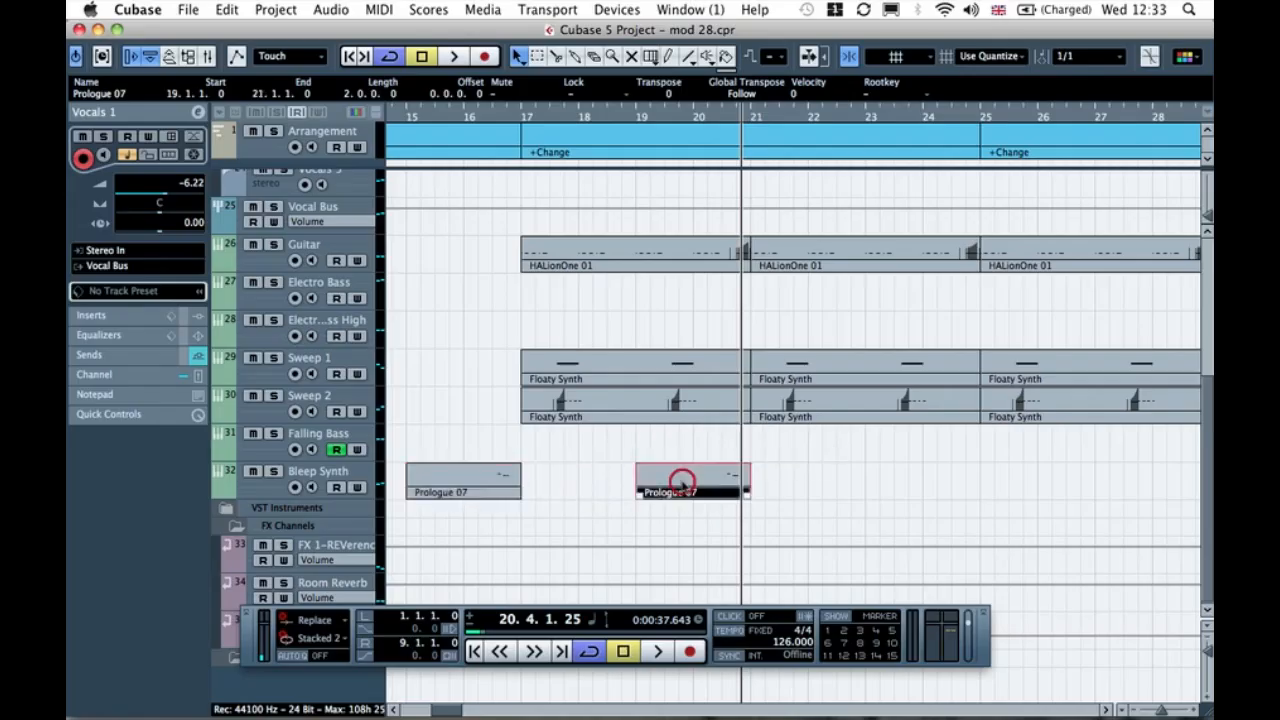
left_click(642, 457)
left_click(646, 478)
left_click(604, 467)
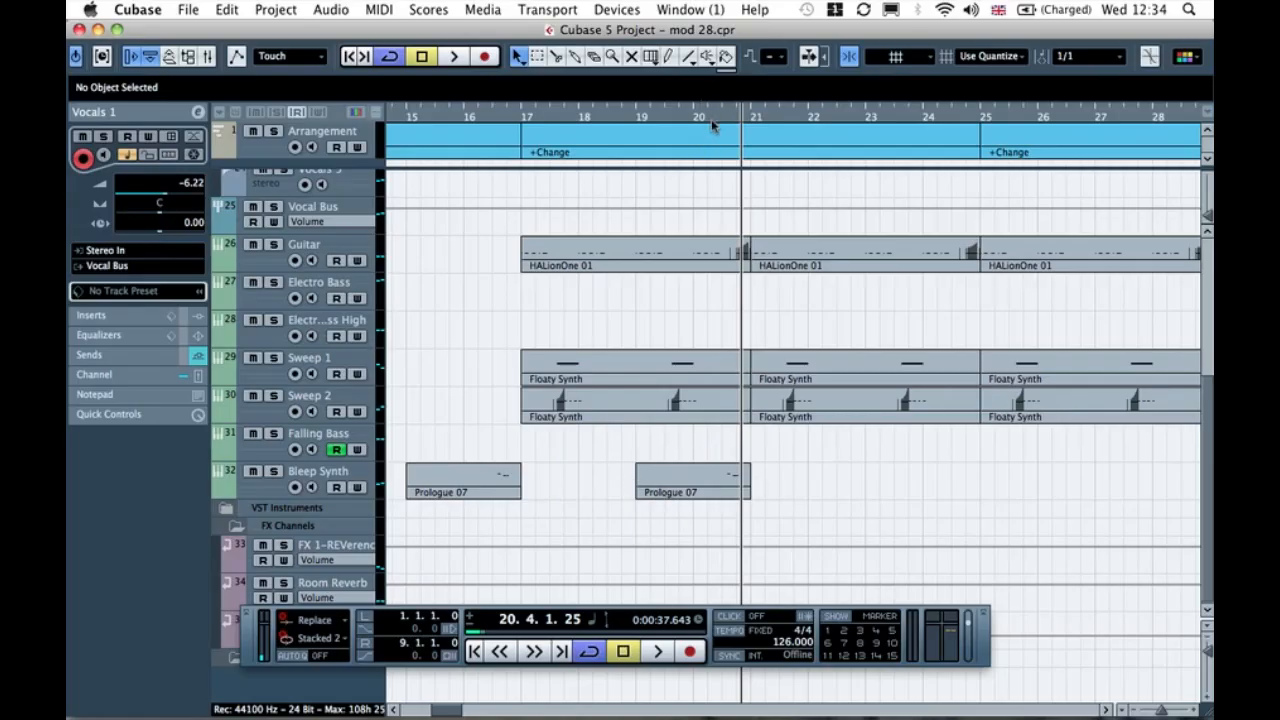
Step: Extend the start of the copied Bleep Synth part back to bar 17, making it four bars long
left_click(640, 490)
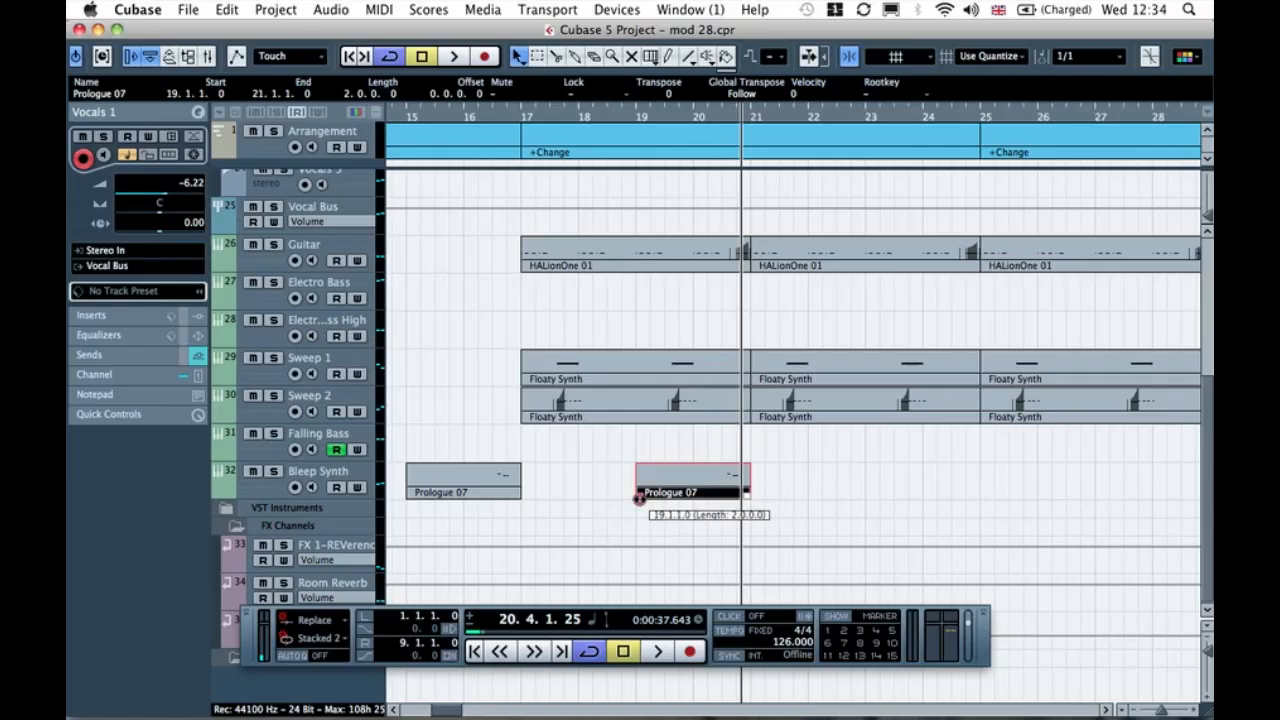
left_click_drag(640, 494, 530, 498)
left_click(566, 437)
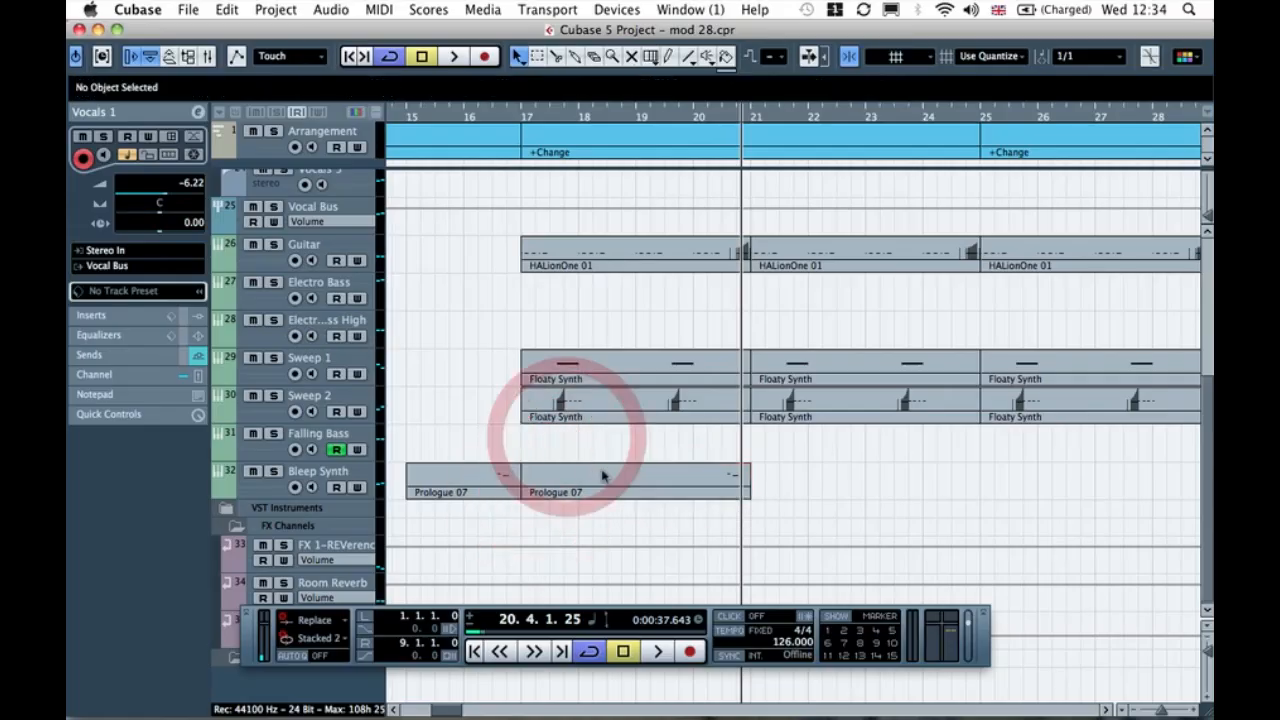
left_click(572, 485)
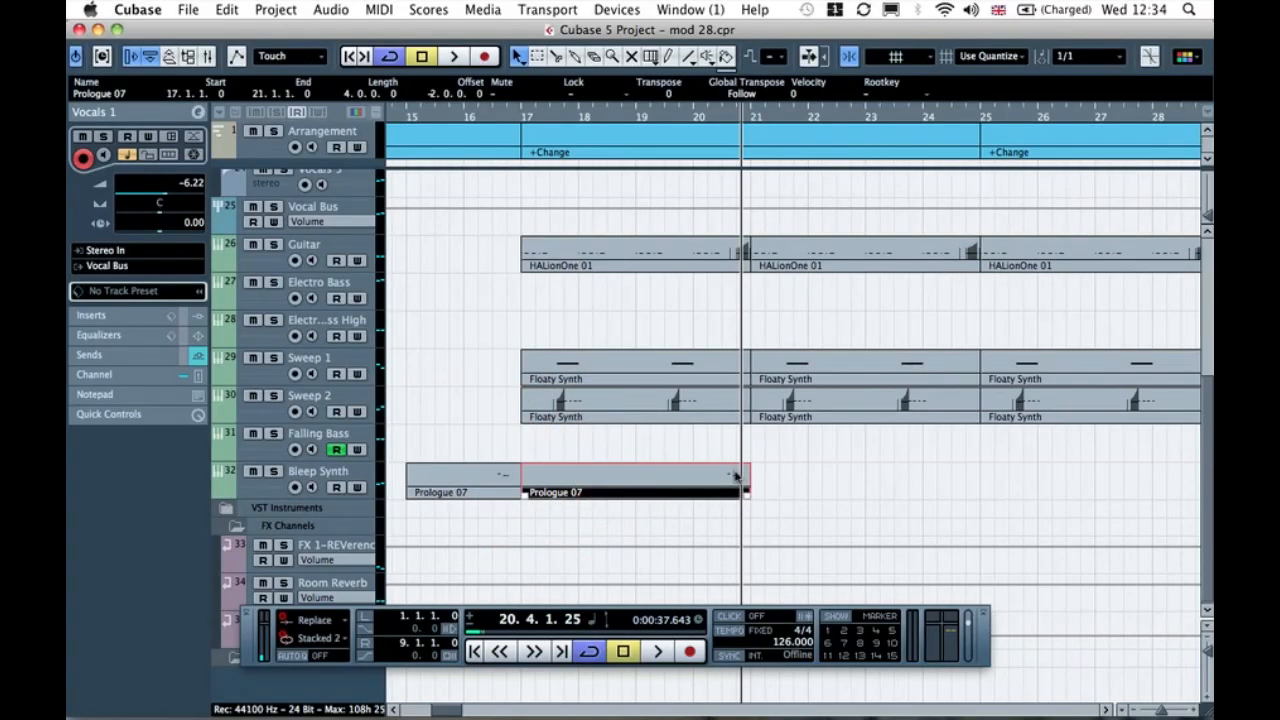
Step: Repeat the four-bar Bleep Synth part twice, filling bars 21 to 29 up to the Pre Drop section
key("g")
key("g")
key("g")
scroll(735, 477, "right", 5)
scroll(735, 477, "left", 3)
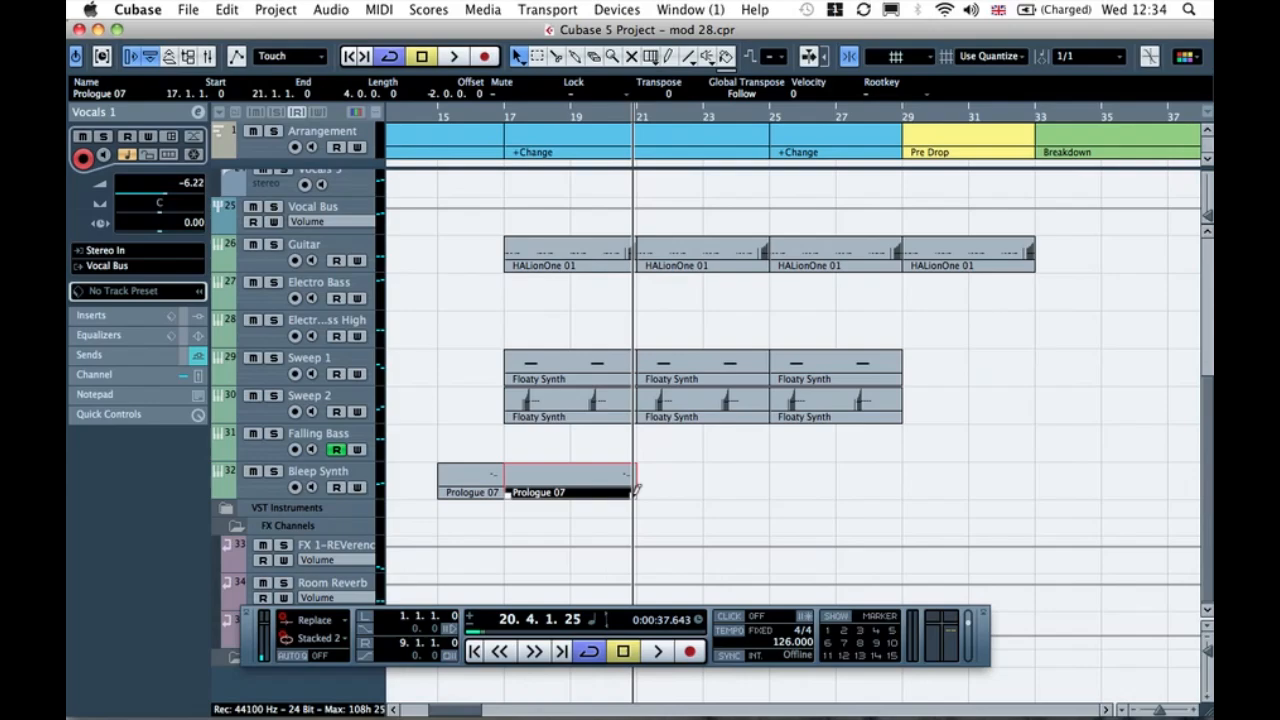
left_click_drag(634, 492, 777, 491)
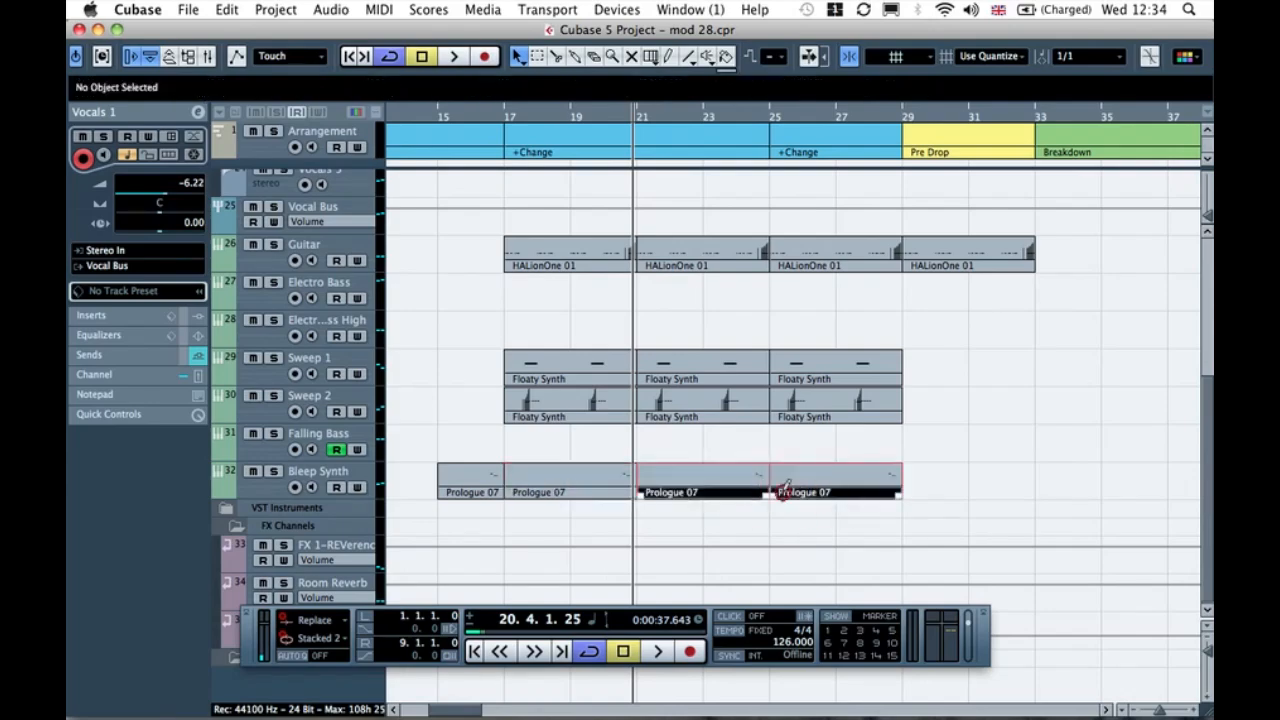
Step: Play the arrangement from just before bar 21 and repeat the last Bleep Synth part once across the Pre Drop section
key("space")
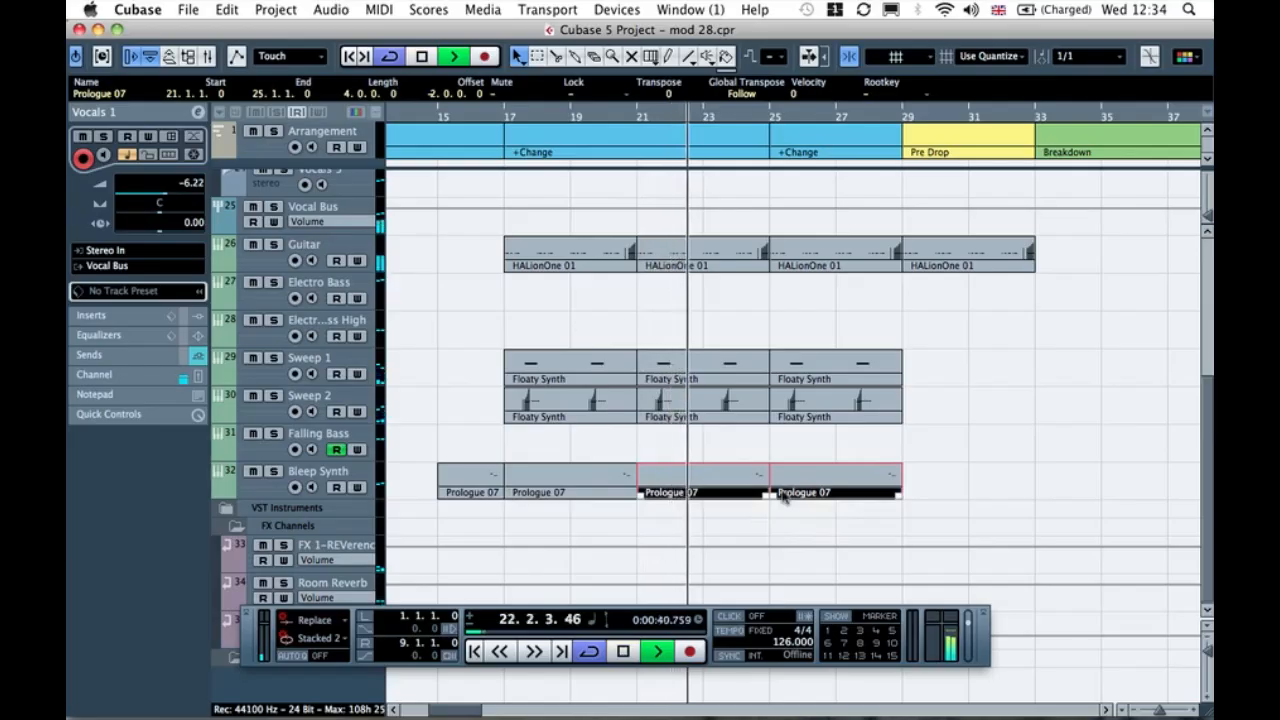
left_click(931, 480)
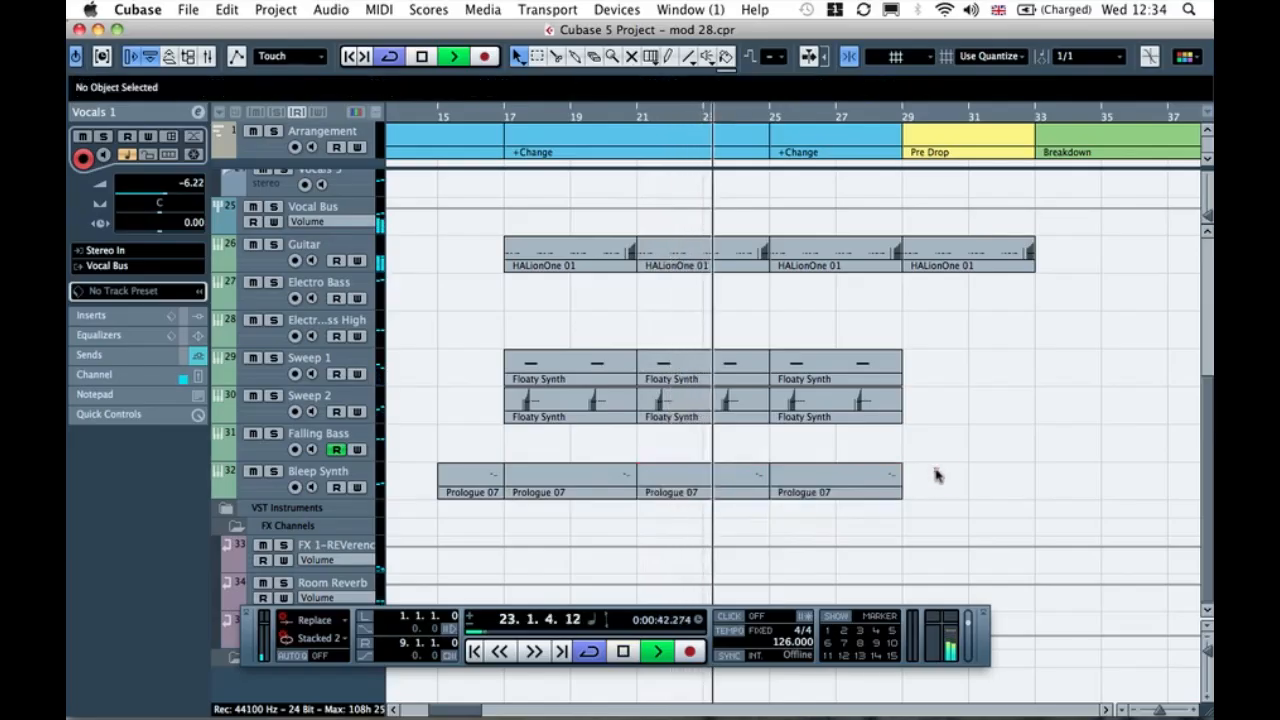
left_click(885, 486)
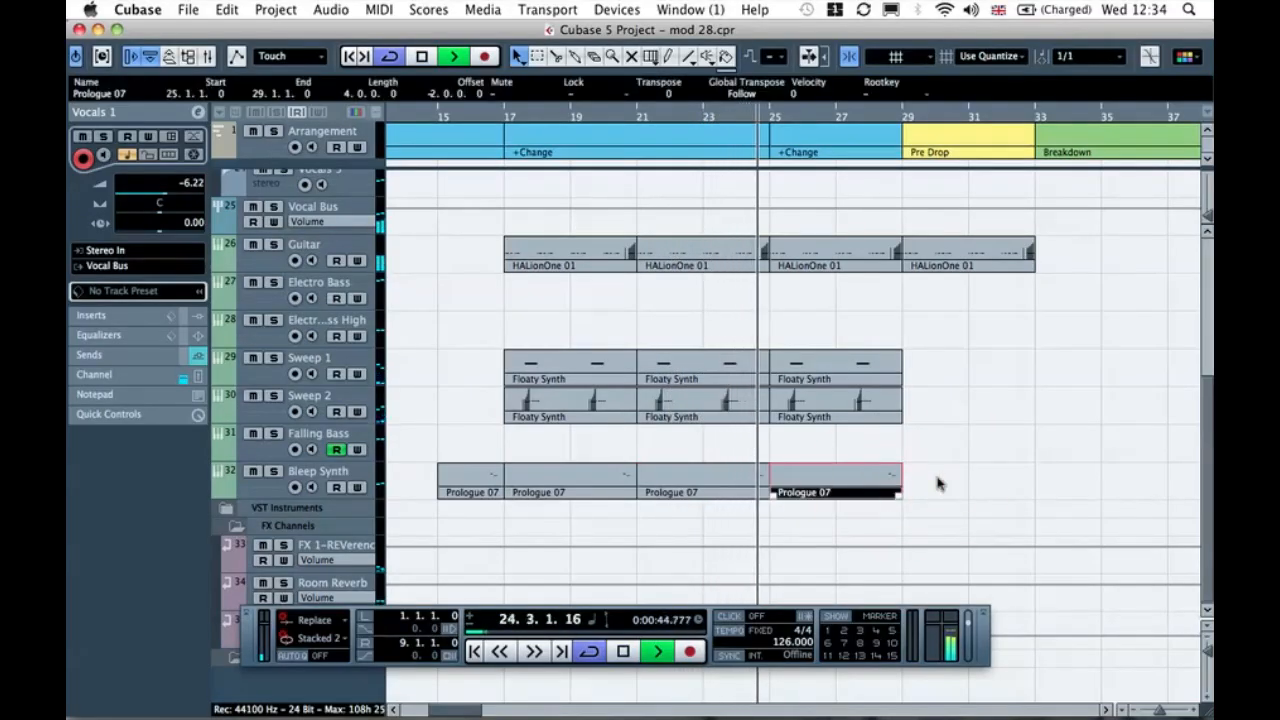
left_click_drag(895, 497, 931, 492)
left_click(951, 423)
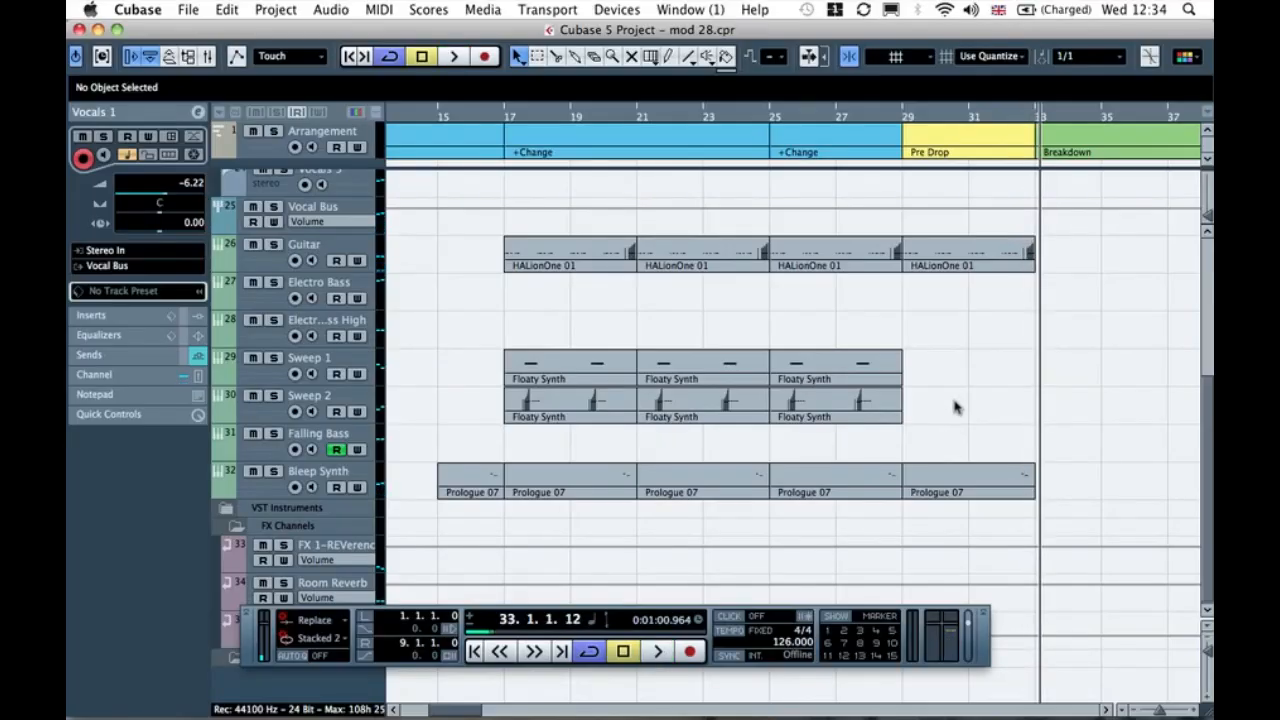
Step: Move the Electro Bass, Electro Bass High and Falling Bass parts from bar 1 to the start of the Main section at bar 45
scroll(955, 407, "left", 10)
scroll(955, 407, "right", 10)
scroll(955, 407, "left", 10)
key("g")
key("g")
key("g")
key("g")
key("g")
scroll(955, 407, "left", 2)
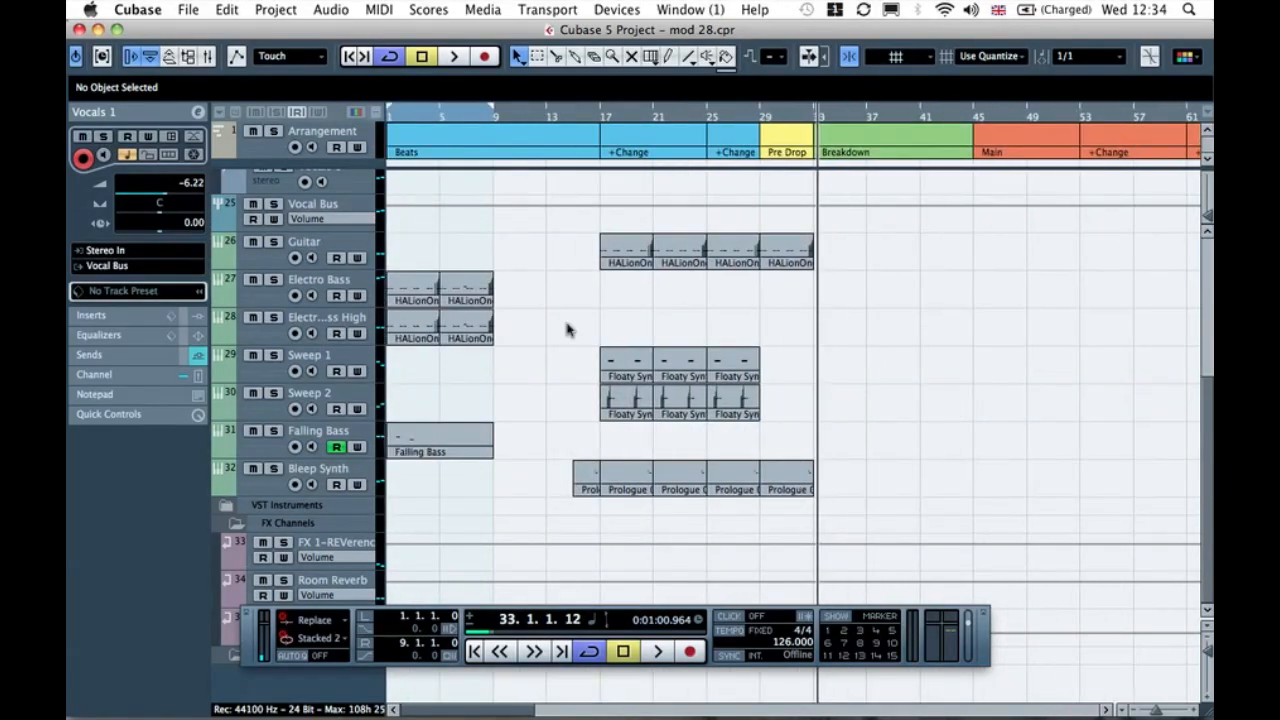
left_click_drag(390, 326, 1005, 276)
left_click(942, 277)
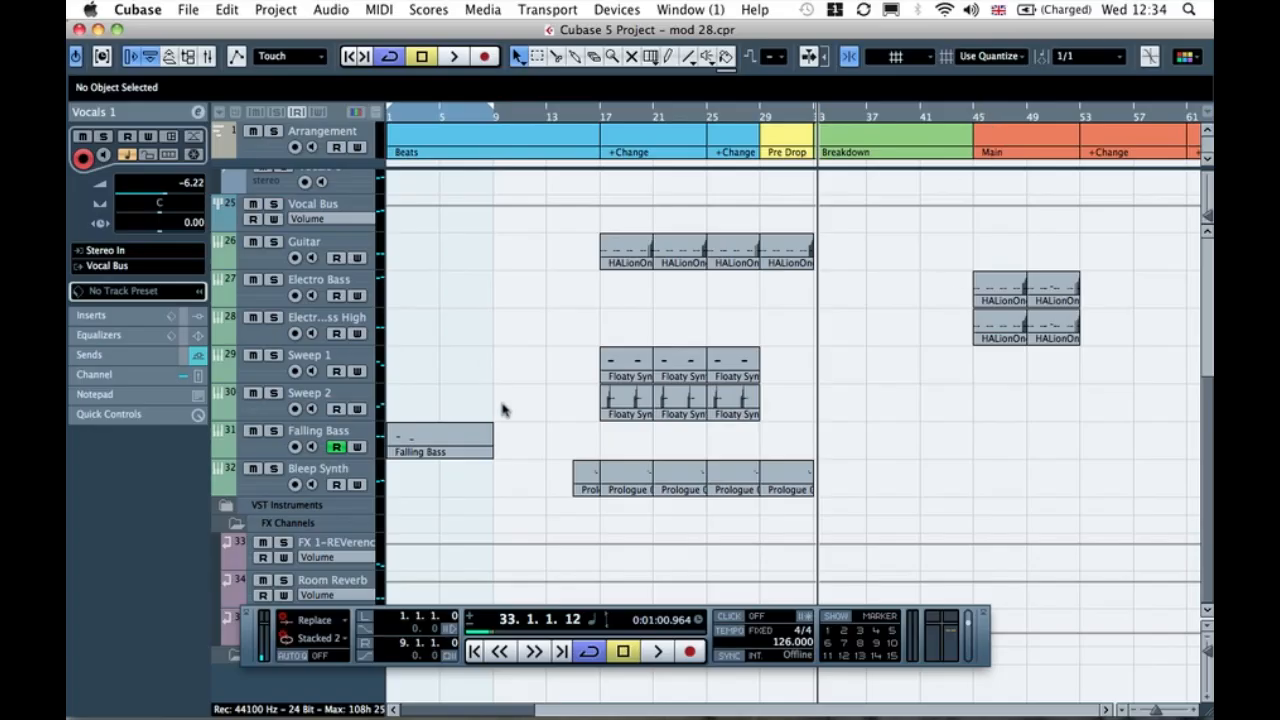
left_click_drag(414, 449, 993, 430)
left_click(937, 400)
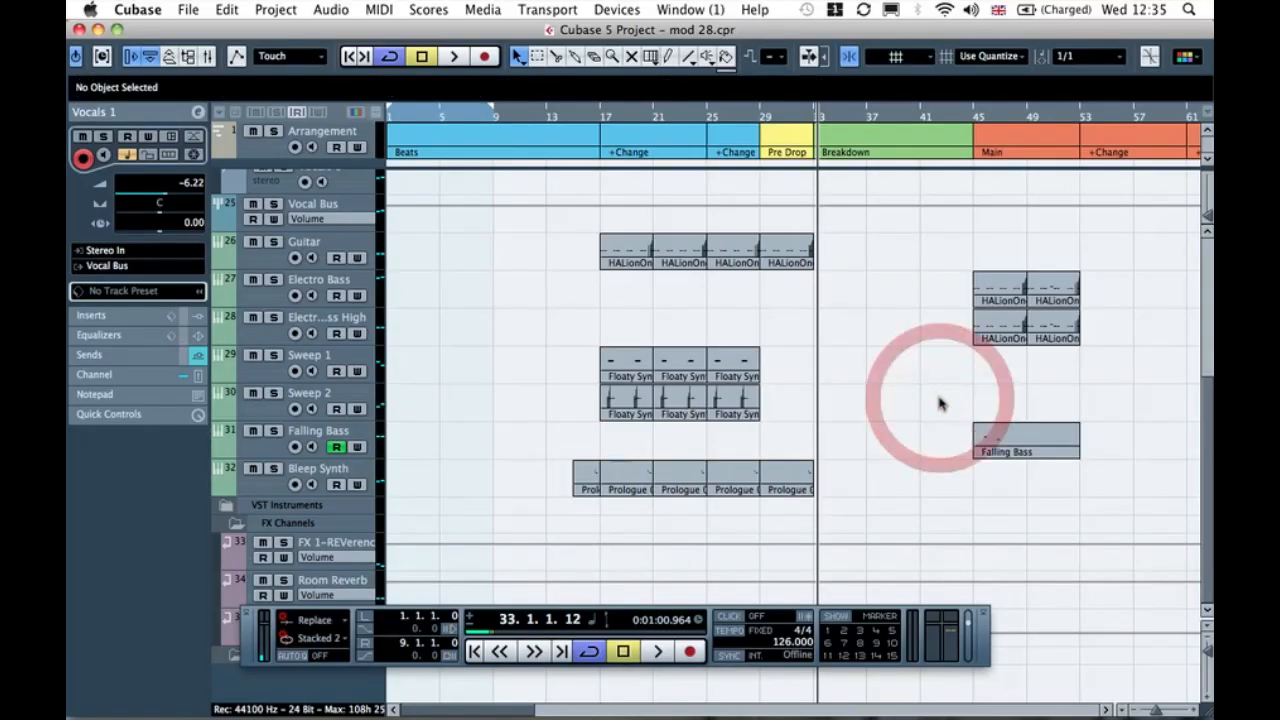
Step: Review the arrangement on all tracks, from the Trigger and Drums folders down to Bleep Synth, against the section template
scroll(938, 395, "up", 5)
scroll(938, 377, "down", 5)
scroll(937, 374, "down", 3)
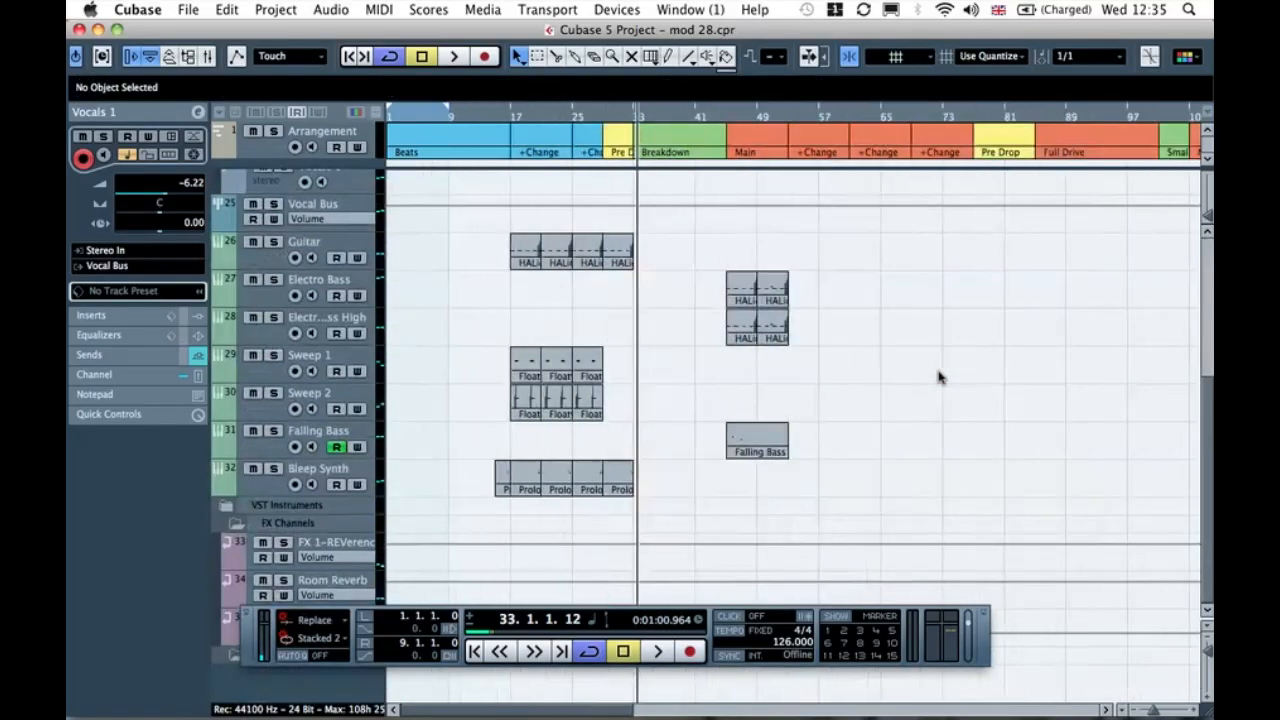
scroll(643, 357, "up", 5)
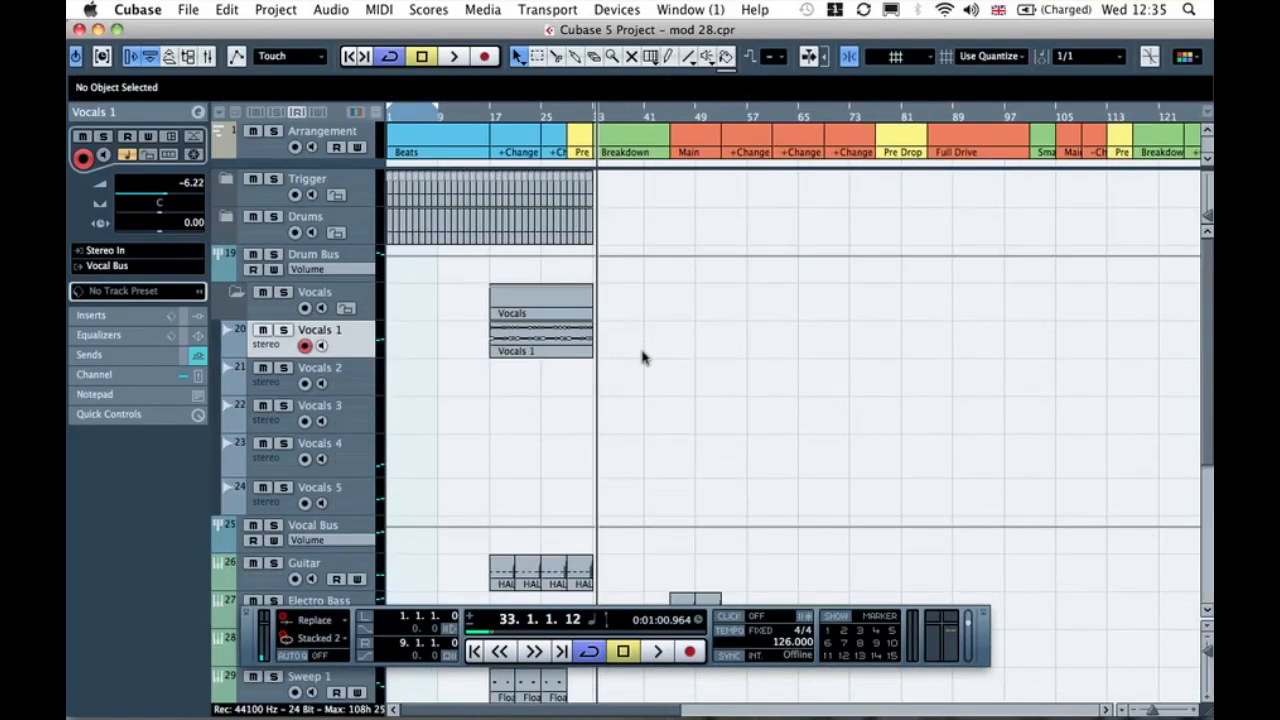
scroll(643, 357, "down", 5)
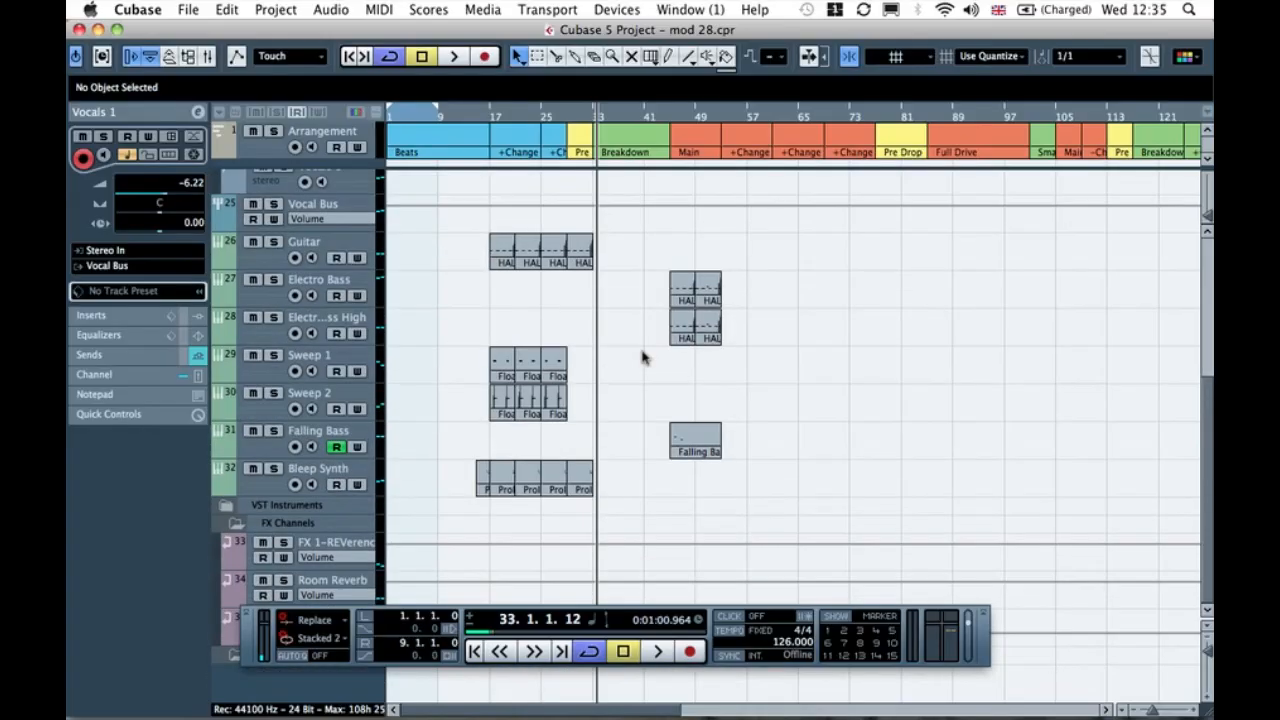
scroll(643, 357, "up", 5)
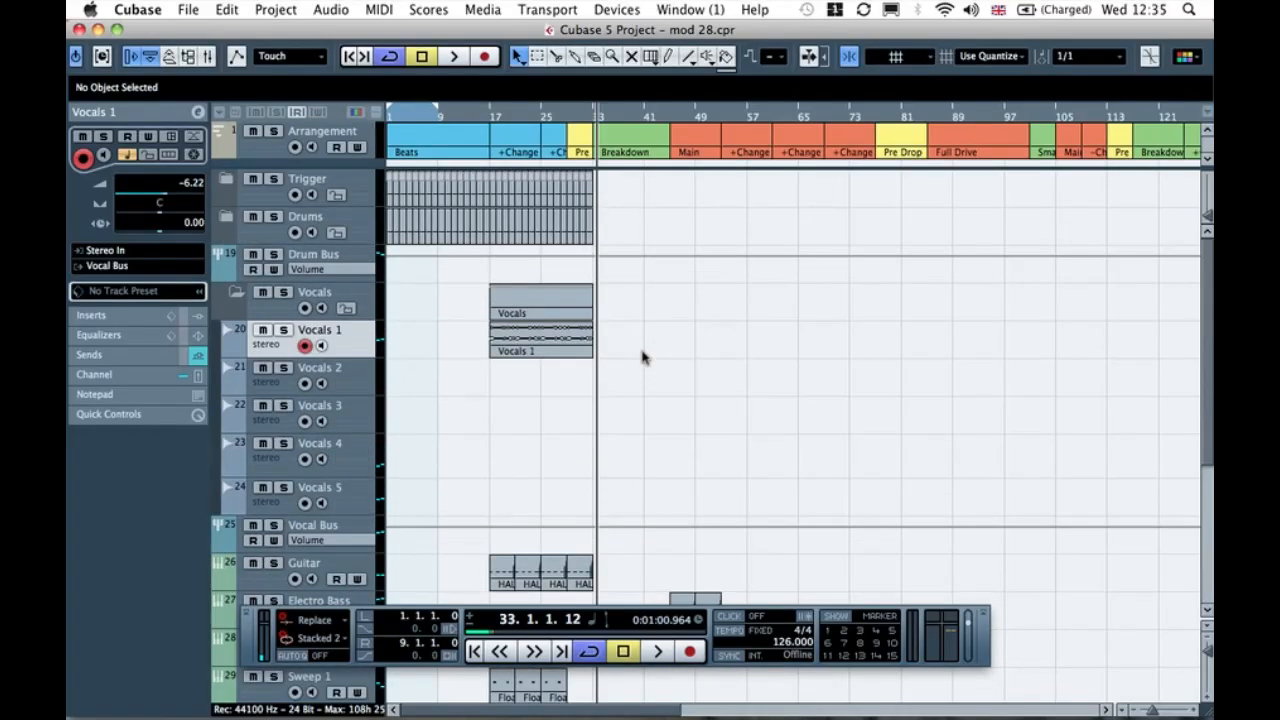
scroll(643, 357, "down", 5)
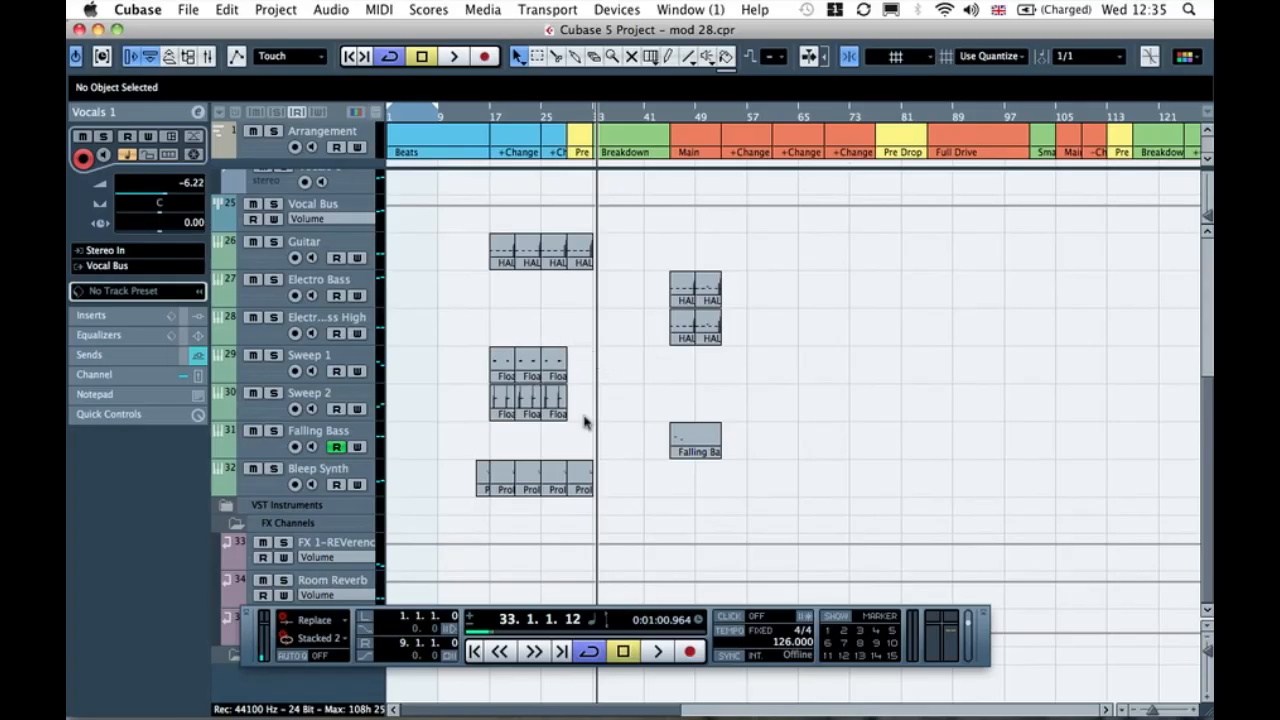
key("h")
key("h")
key("h")
key("h")
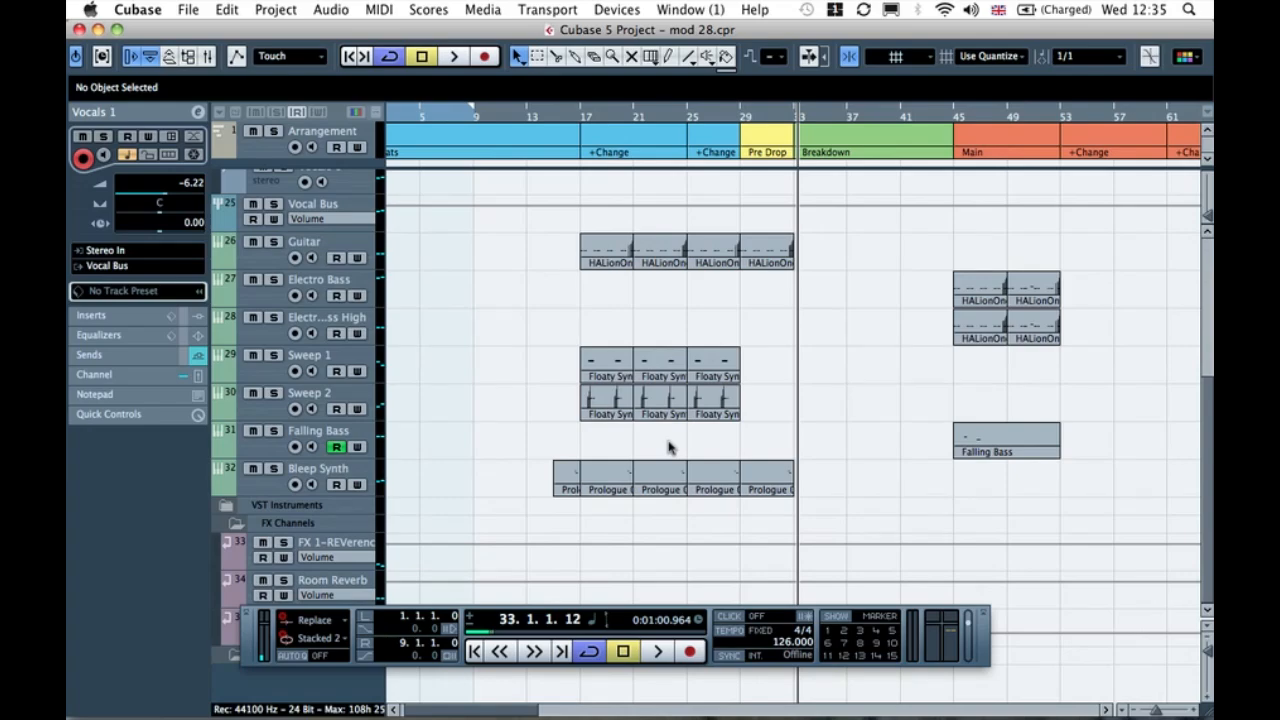
left_click_drag(736, 122, 745, 125)
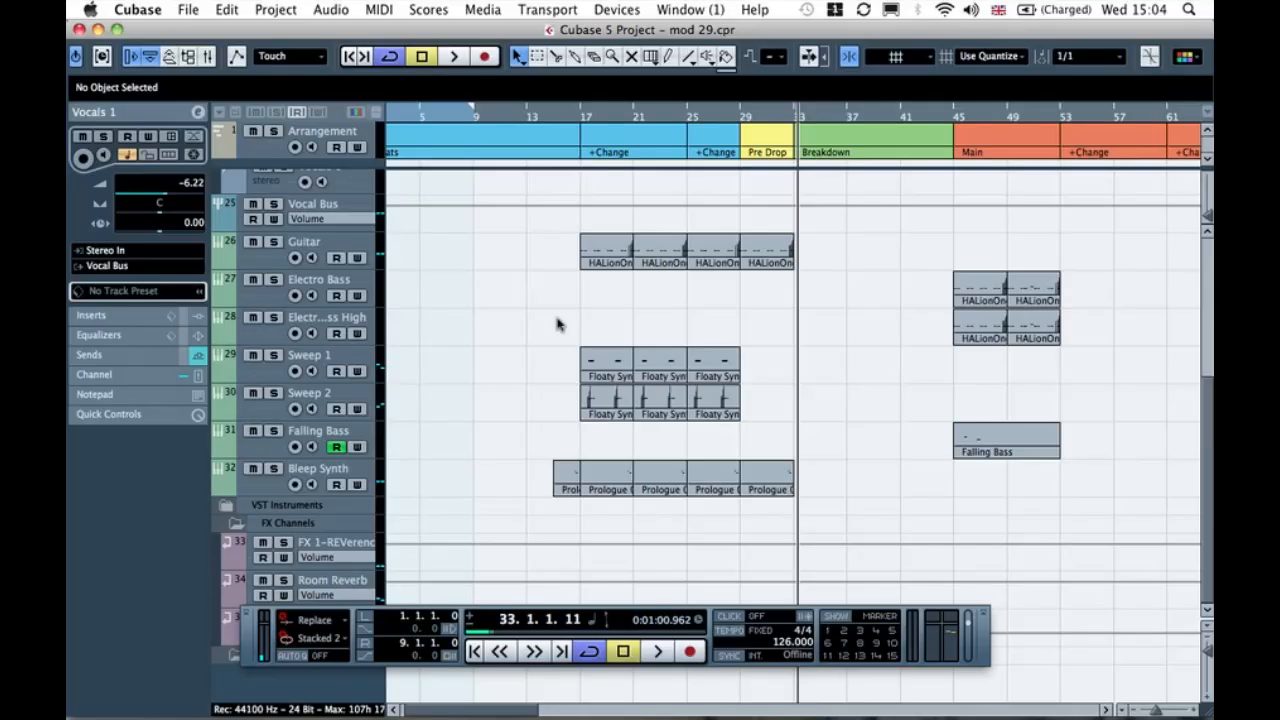
Step: Add one instrument track with the Prologue synth below the Bleep Synth track
key("g")
key("g")
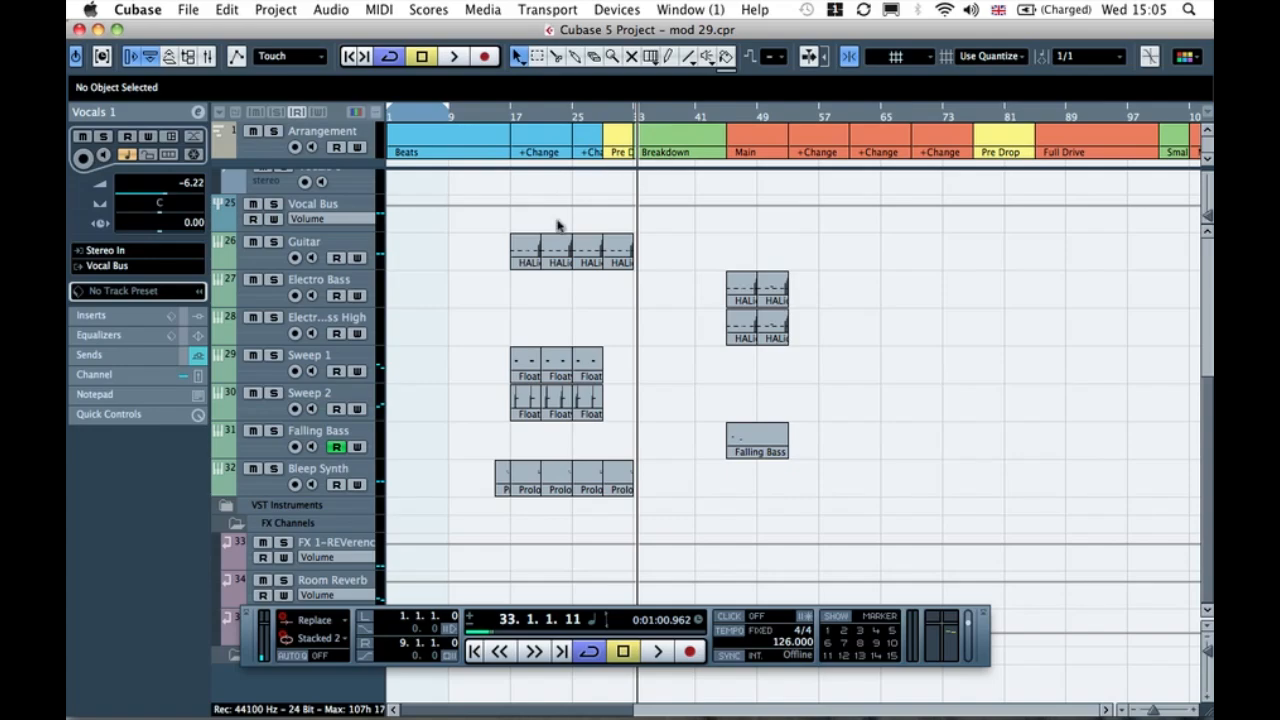
left_click(257, 490)
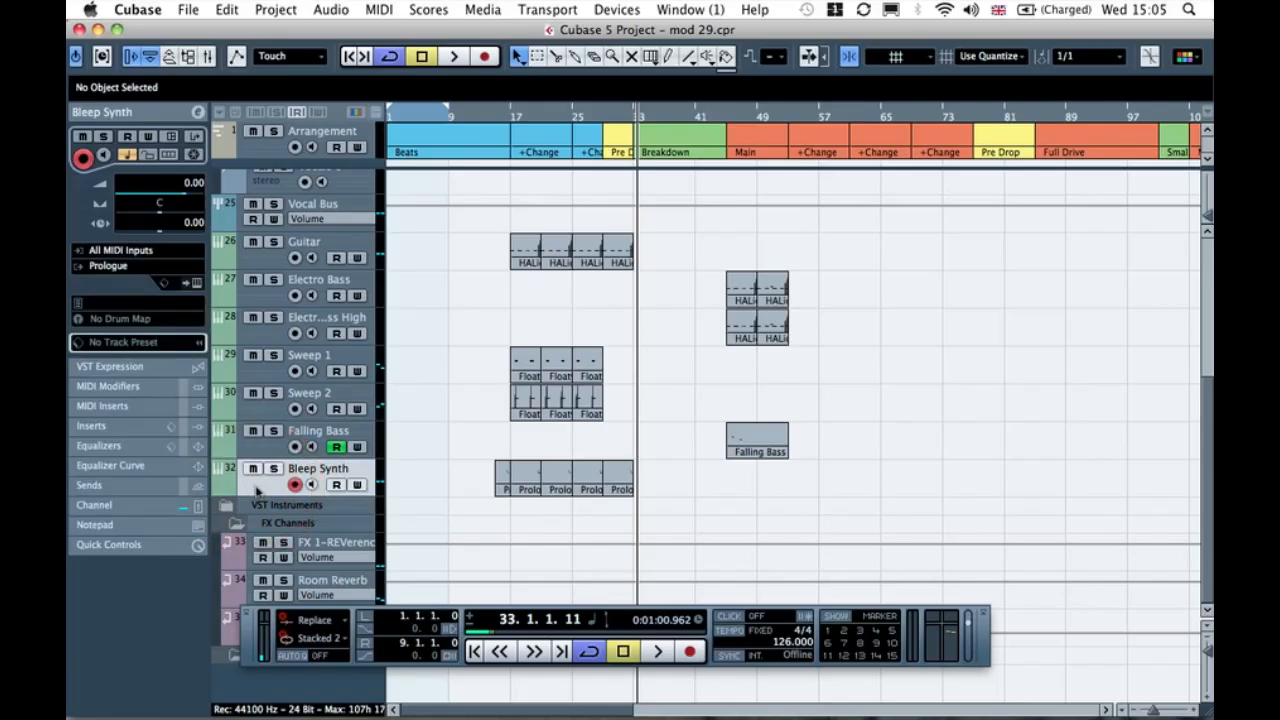
right_click(257, 490)
mouse_move(340, 487)
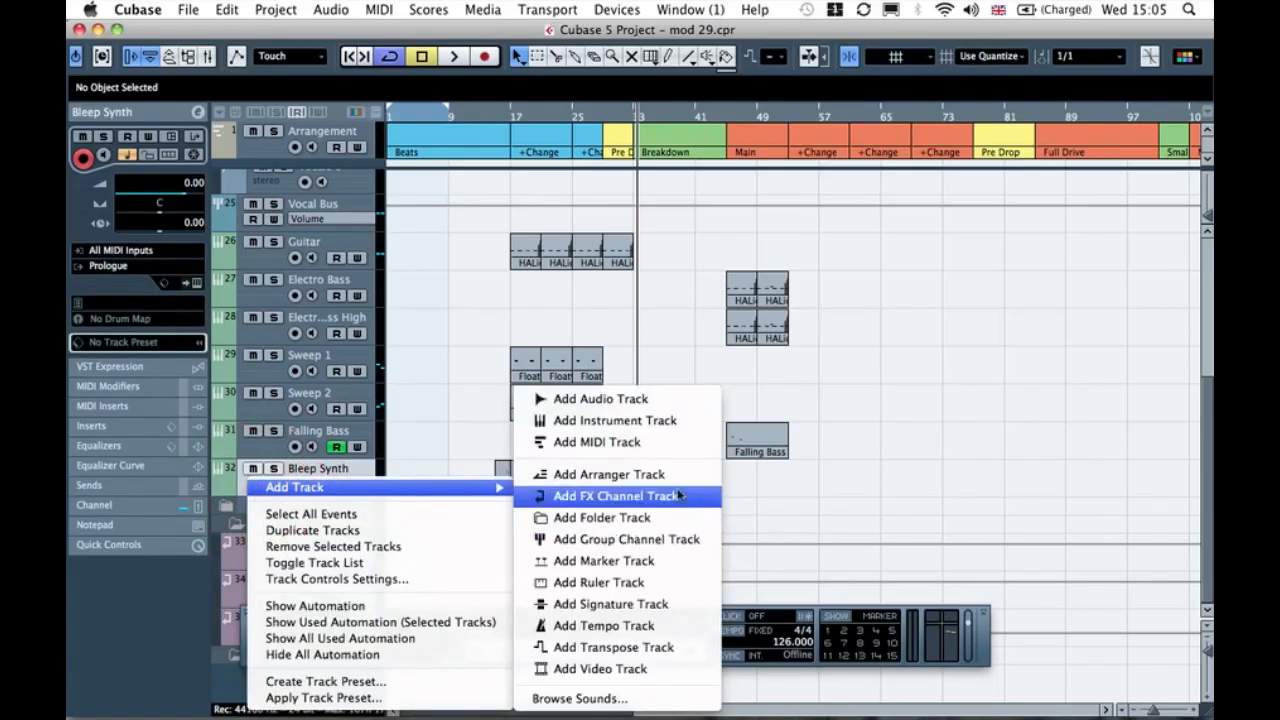
left_click(663, 420)
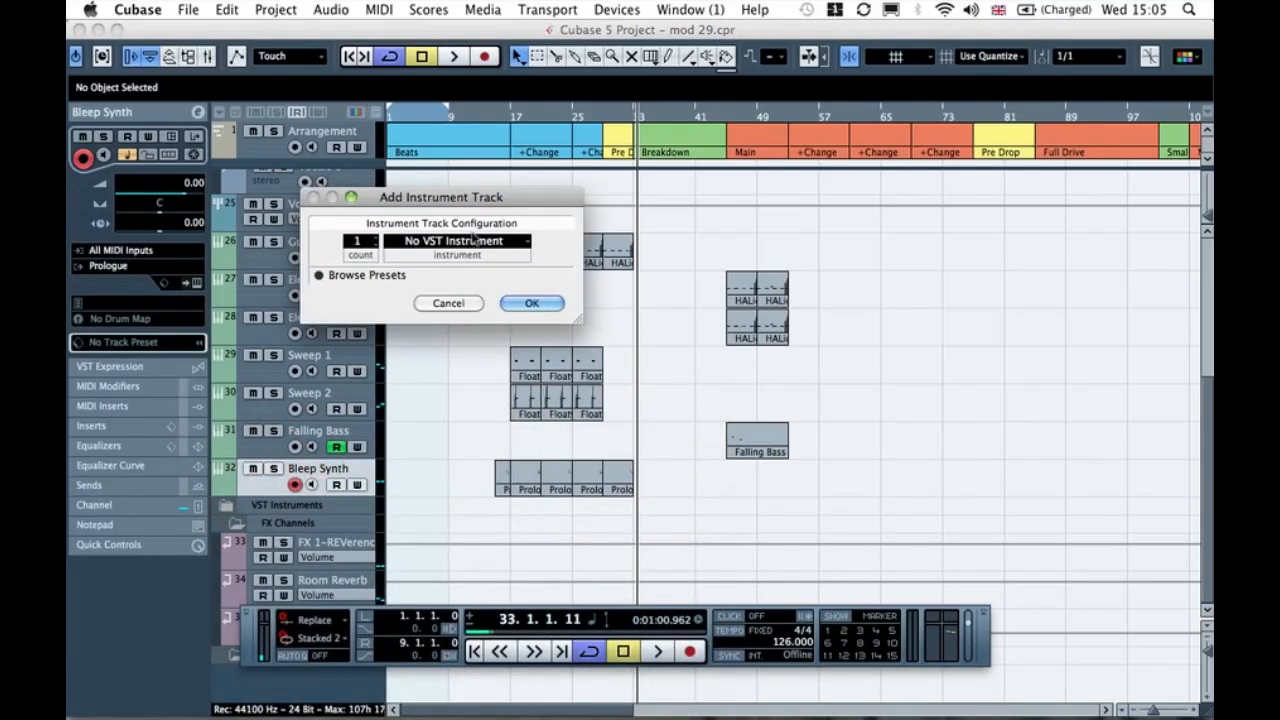
left_click(470, 240)
mouse_move(500, 334)
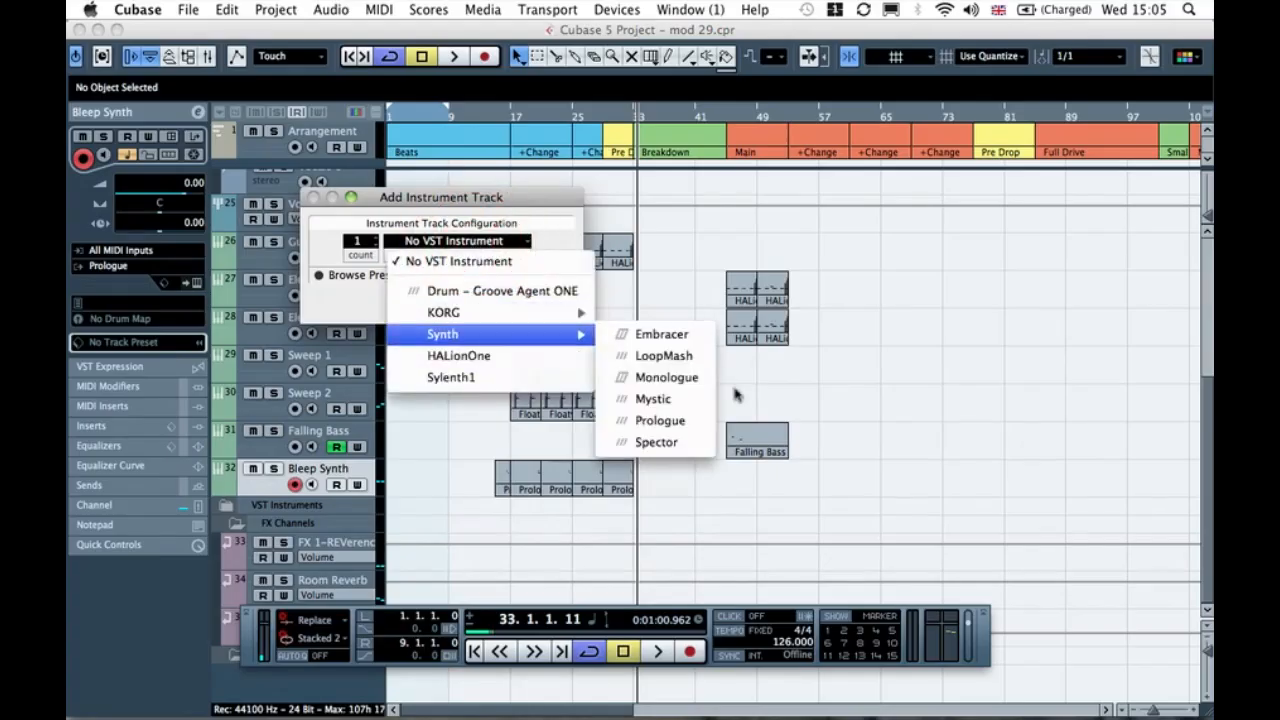
left_click(662, 420)
left_click(543, 301)
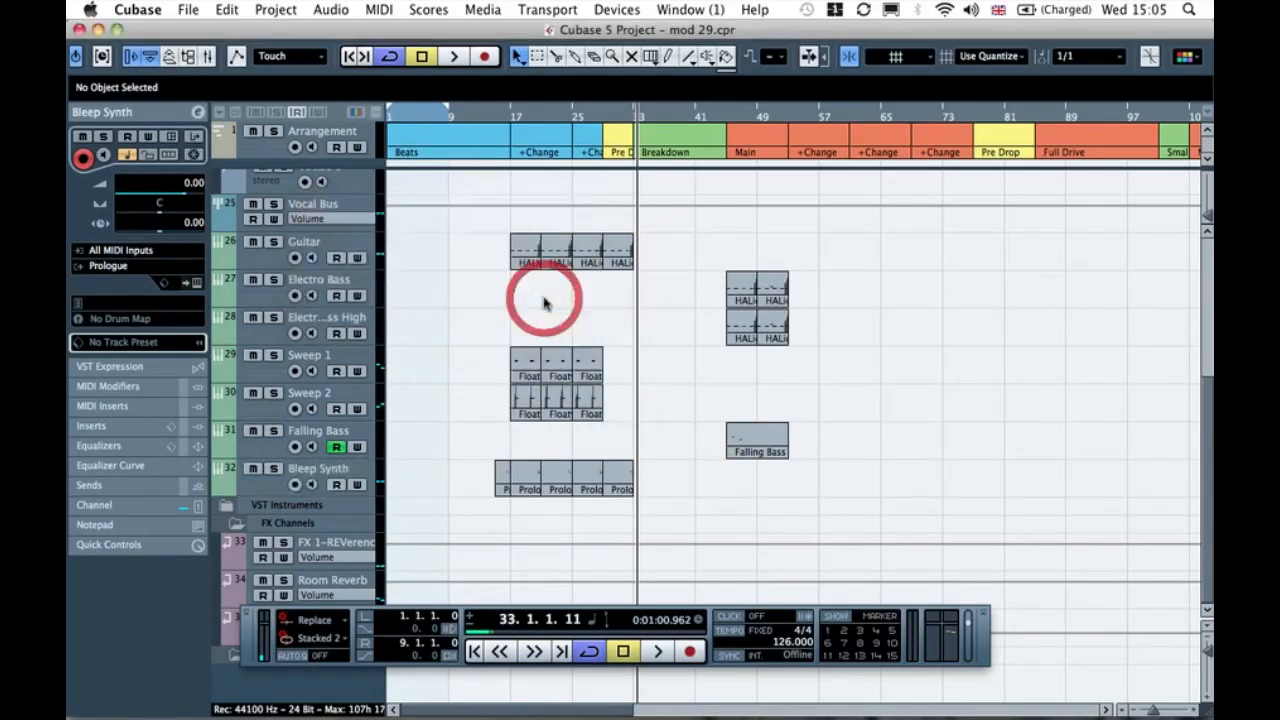
Step: Rename the new Prologue instrument track as Floaty Synth
left_click(325, 506)
double_click(325, 506)
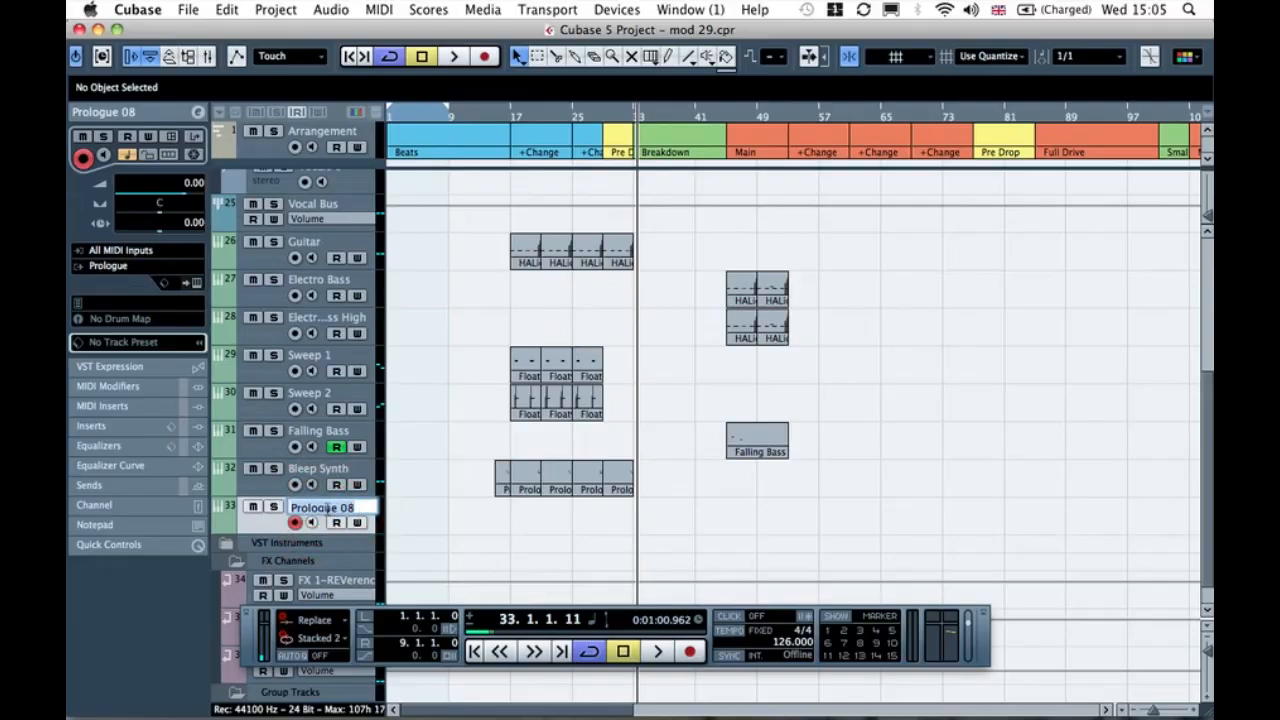
type("Floaty Synth")
key("Return")
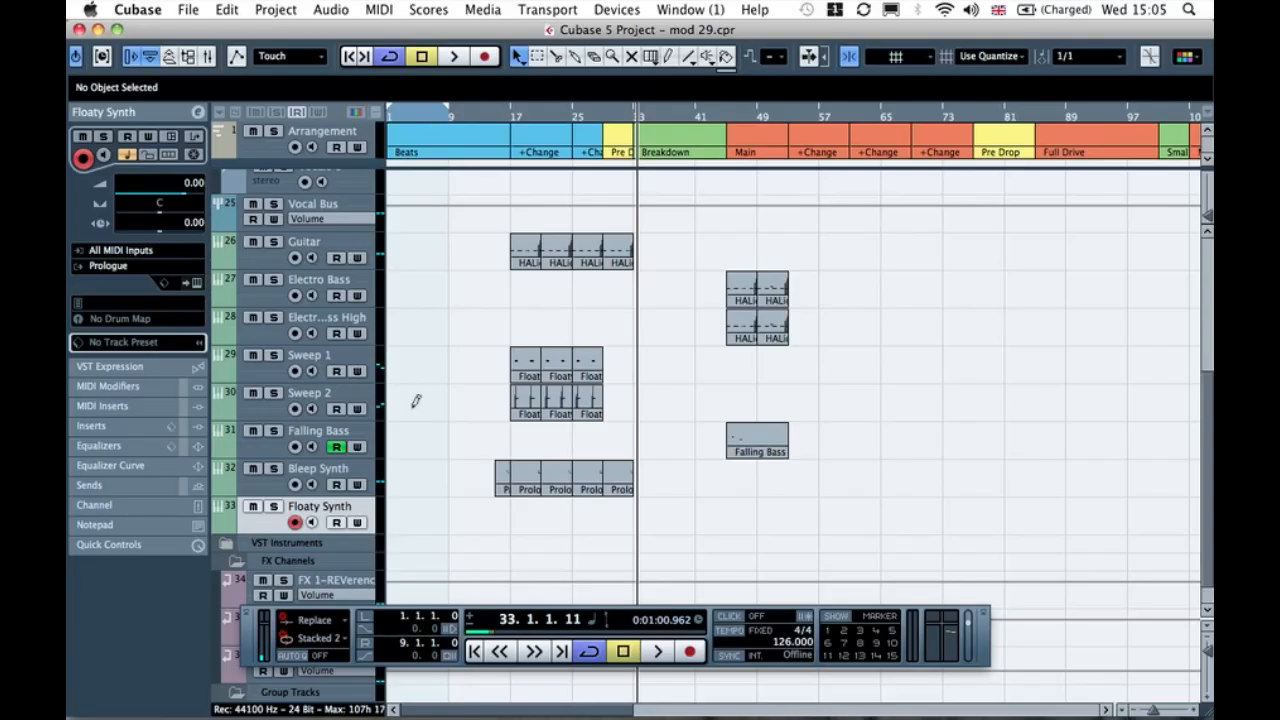
Step: Show the virtual keyboard, play a few test notes on the Floaty Synth track, and open its Prologue instrument editor
key("alt+k")
key("w")
key("w")
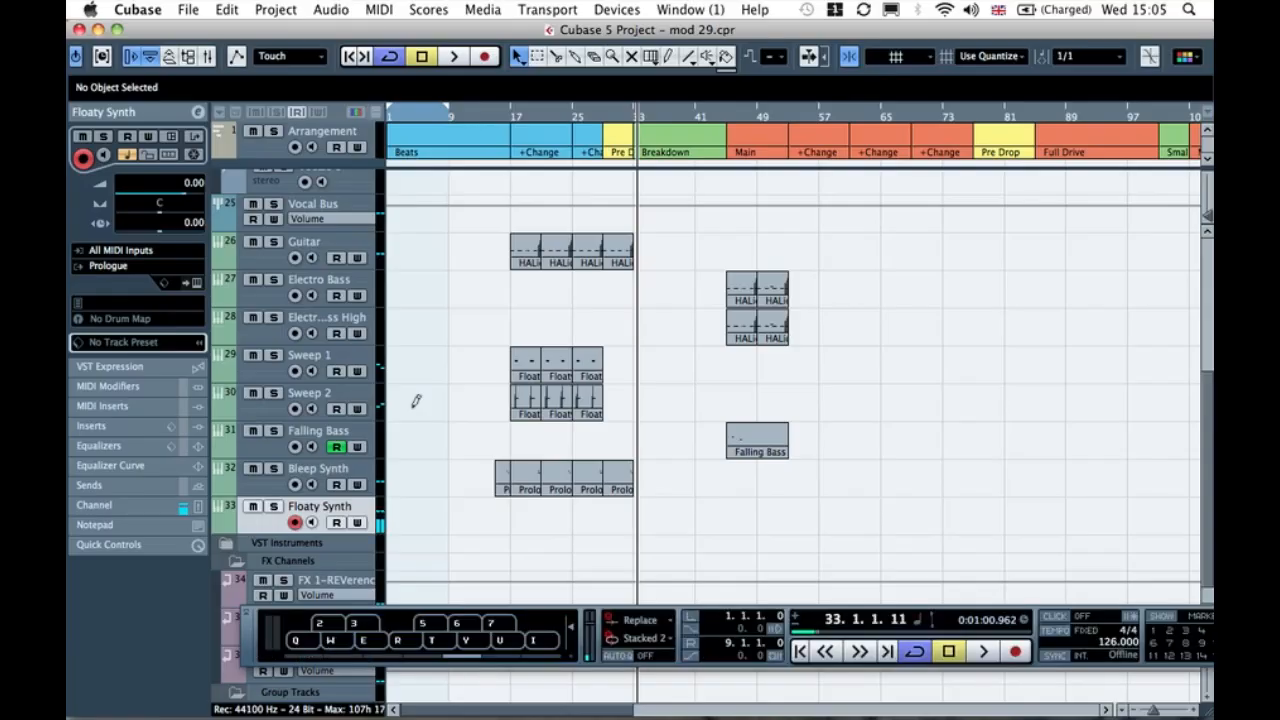
key("e")
key("w")
left_click(196, 283)
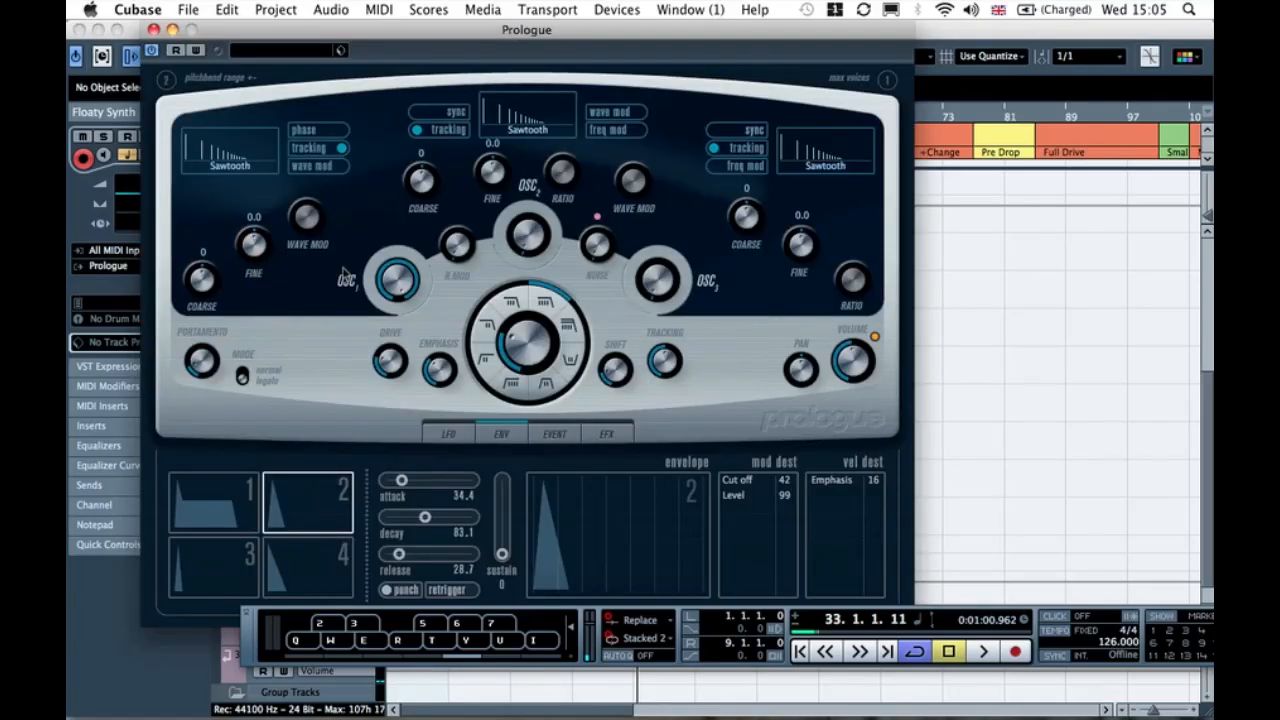
Step: Switch off envelope 2's Cut off and Level modulation destinations and its Emphasis velocity destination
left_click(750, 482)
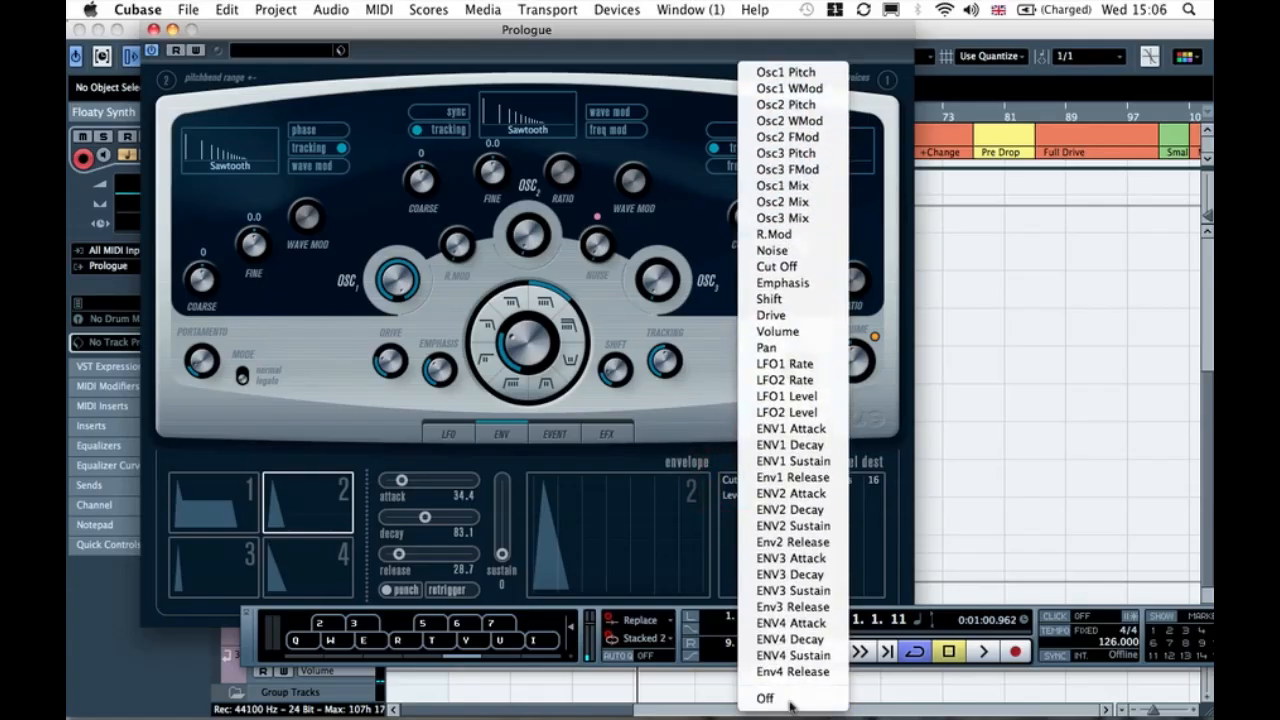
left_click(790, 704)
left_click(752, 482)
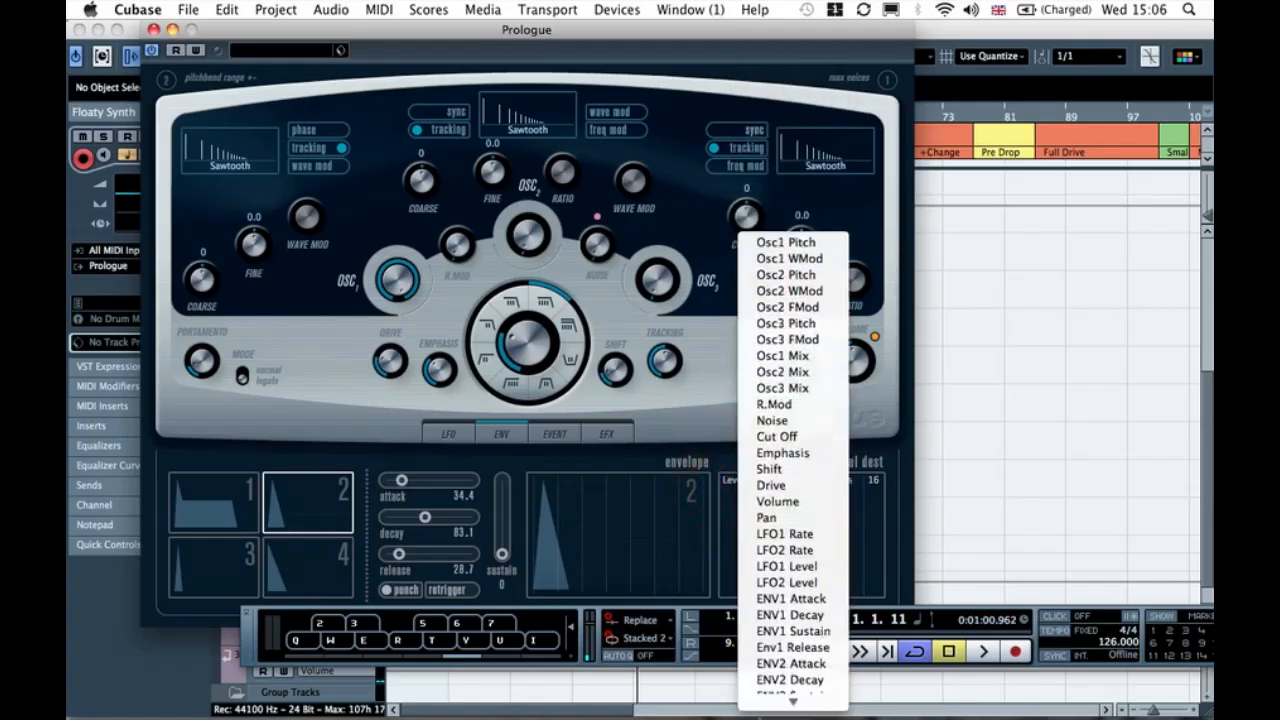
left_click(766, 694)
left_click(830, 478)
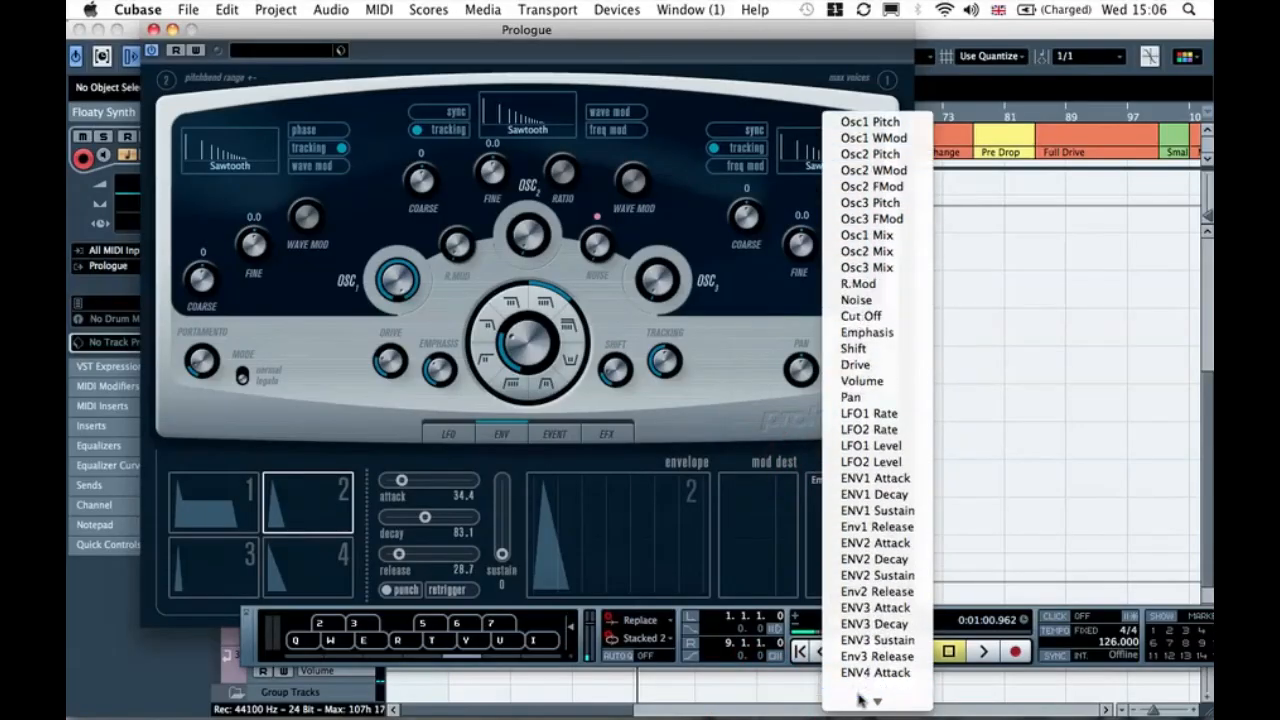
left_click(851, 693)
Step: Check the other envelopes' assignments and switch off envelope 4's Cut off modulation destination
left_click(307, 505)
left_click(222, 525)
left_click(307, 567)
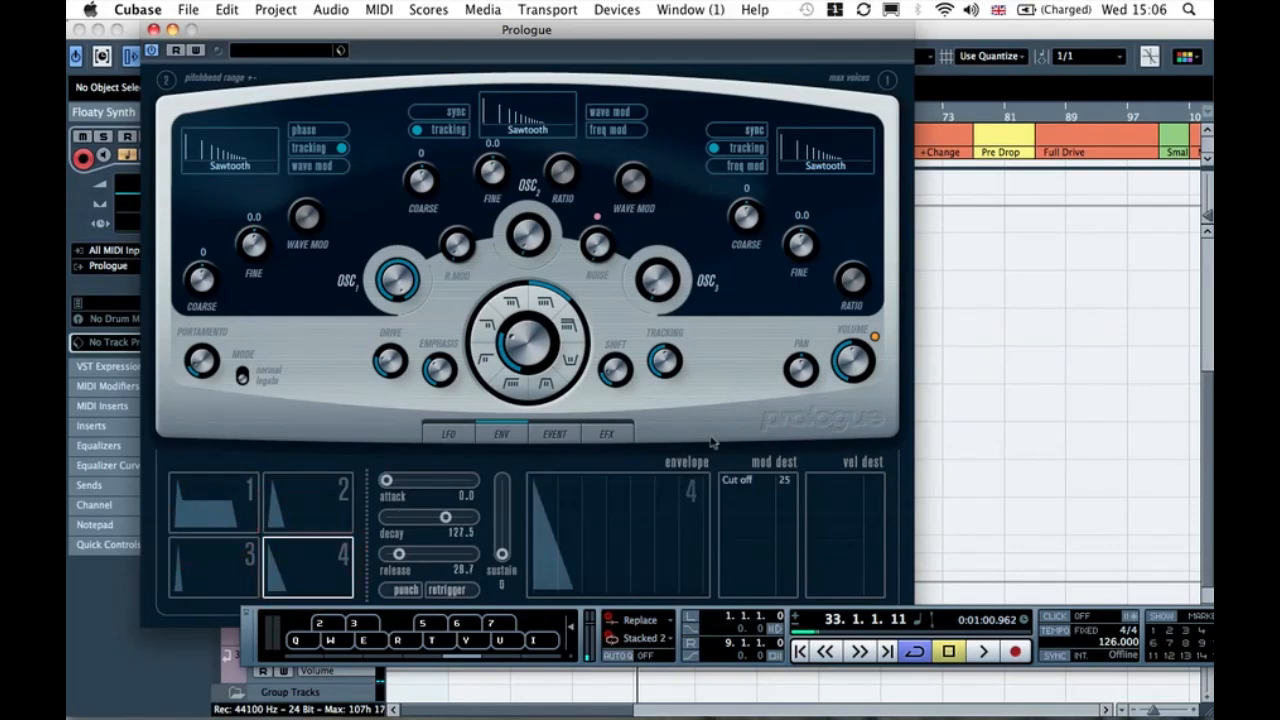
left_click(770, 487)
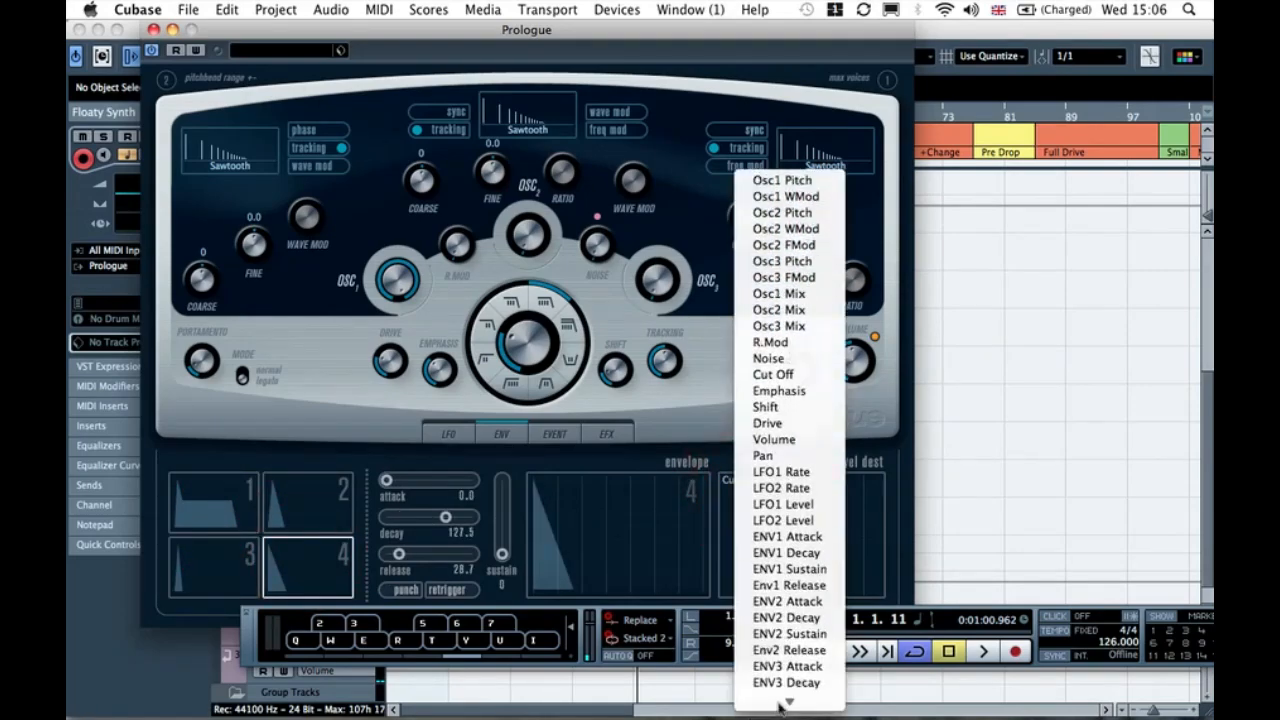
left_click(783, 695)
Step: Set envelope 1's attack to 0.0, playing test notes to hear the change
left_click(214, 500)
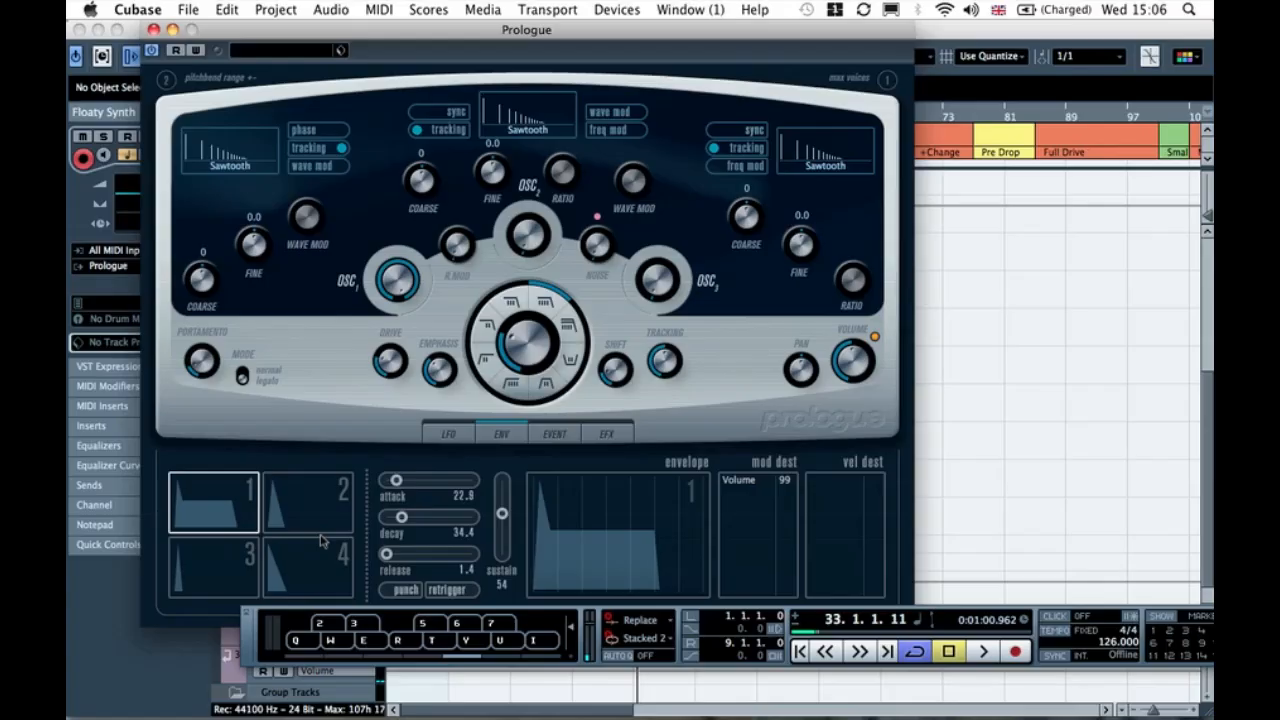
key("w")
key("w")
left_click_drag(396, 481, 372, 481)
key("w")
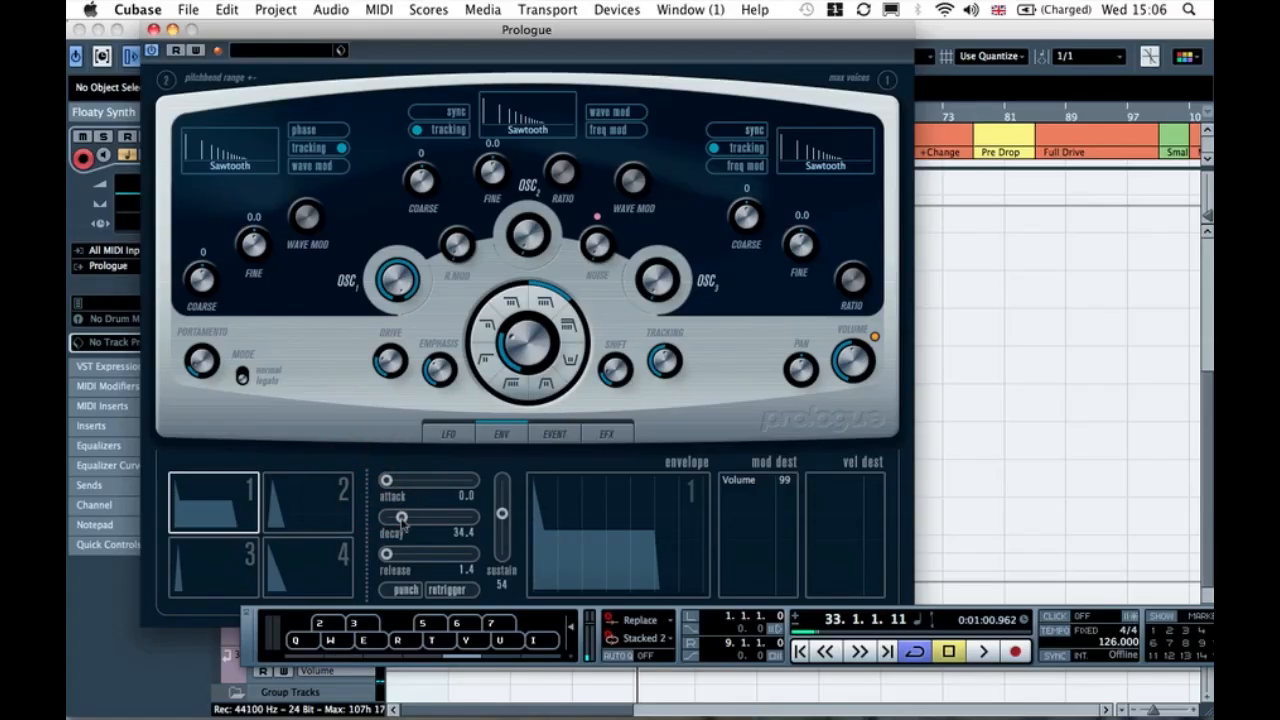
Step: Shape envelope 1 with a decay of 78.5, a release of 61.3 and a sustain of 11
key("w")
left_click_drag(402, 516, 421, 556)
key("w")
key("w")
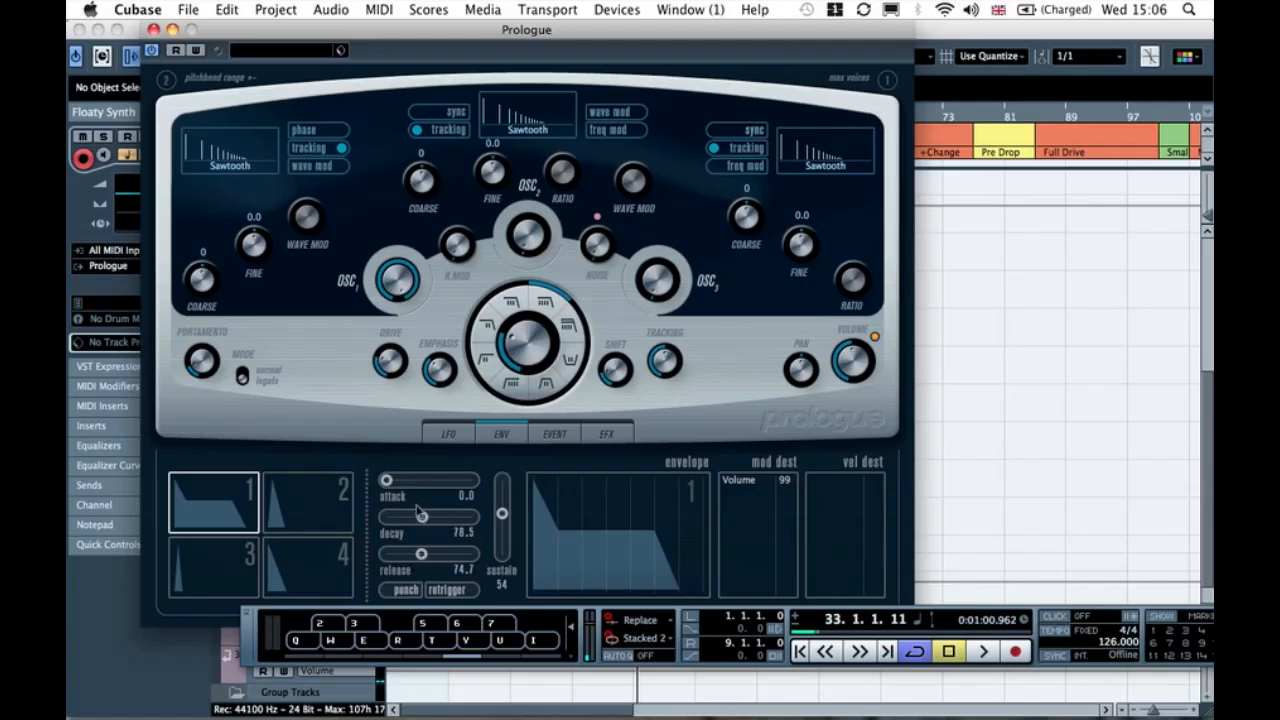
left_click_drag(424, 556, 415, 555)
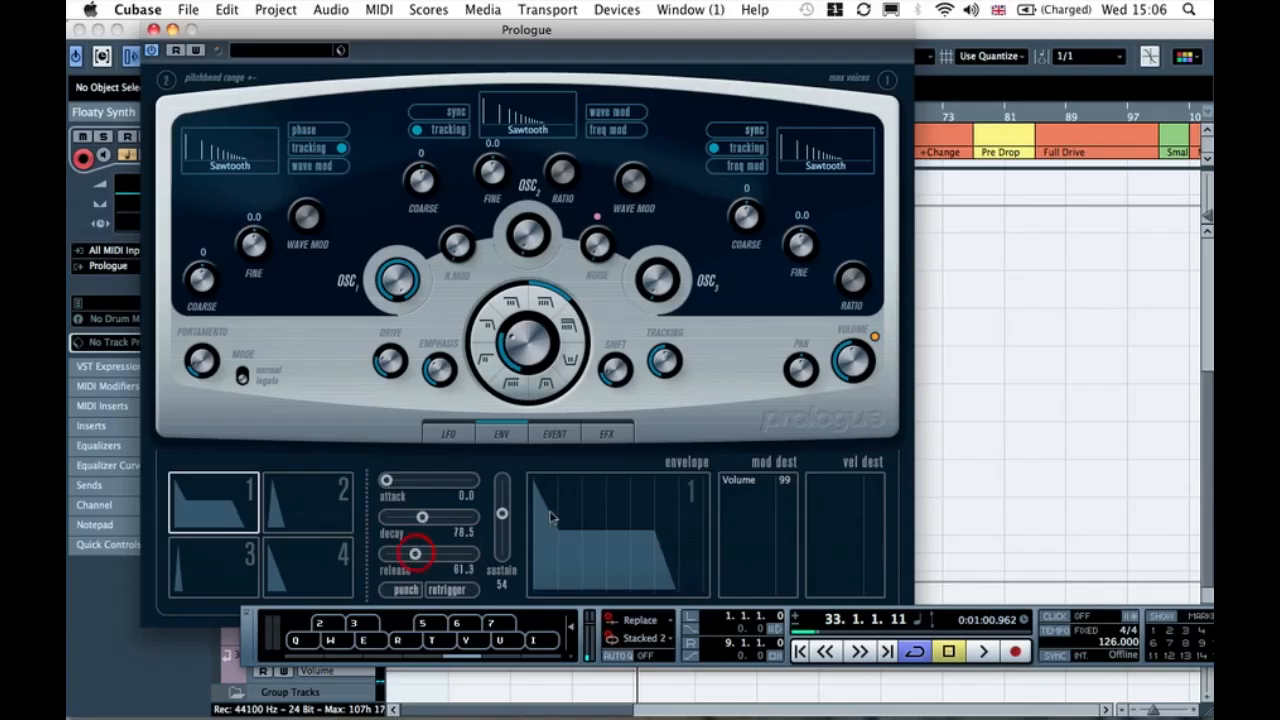
left_click_drag(502, 514, 503, 546)
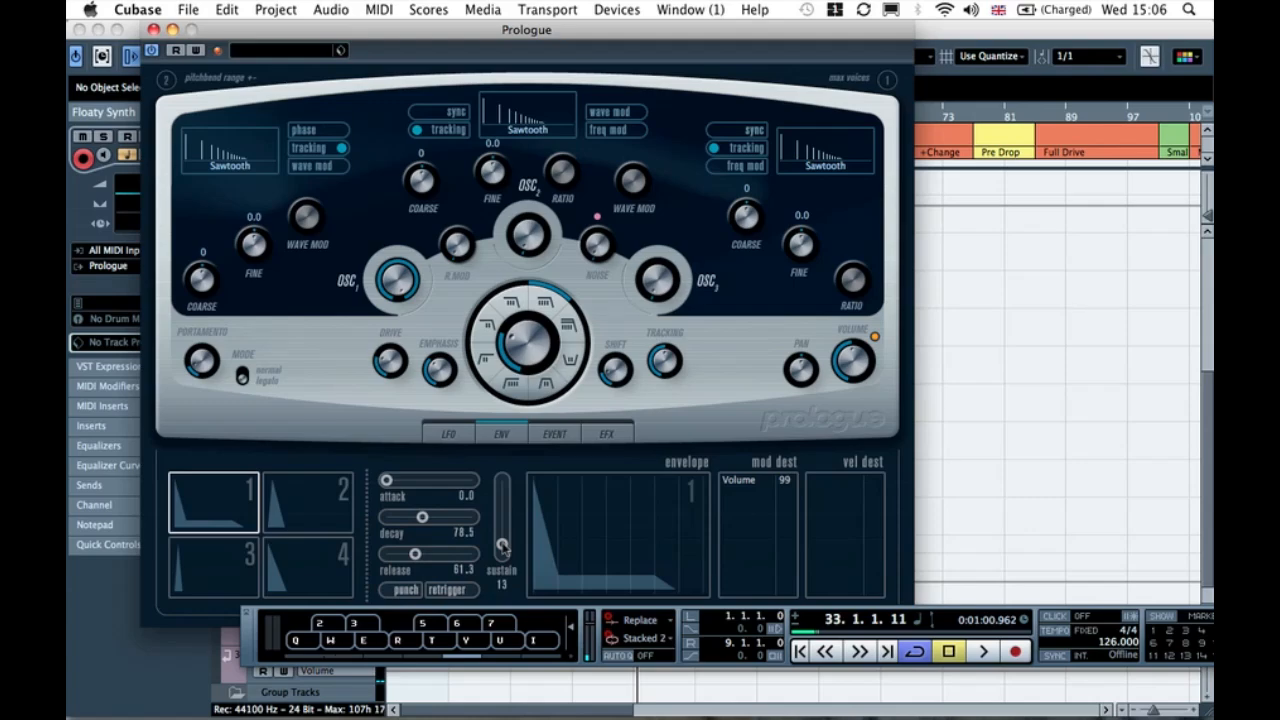
left_click_drag(503, 545, 503, 547)
Step: Turn down the filter's emphasis and tracking, set its shift to 0.0, and raise its cutoff frequency
left_click_drag(434, 366, 451, 415)
left_click_drag(612, 373, 622, 407)
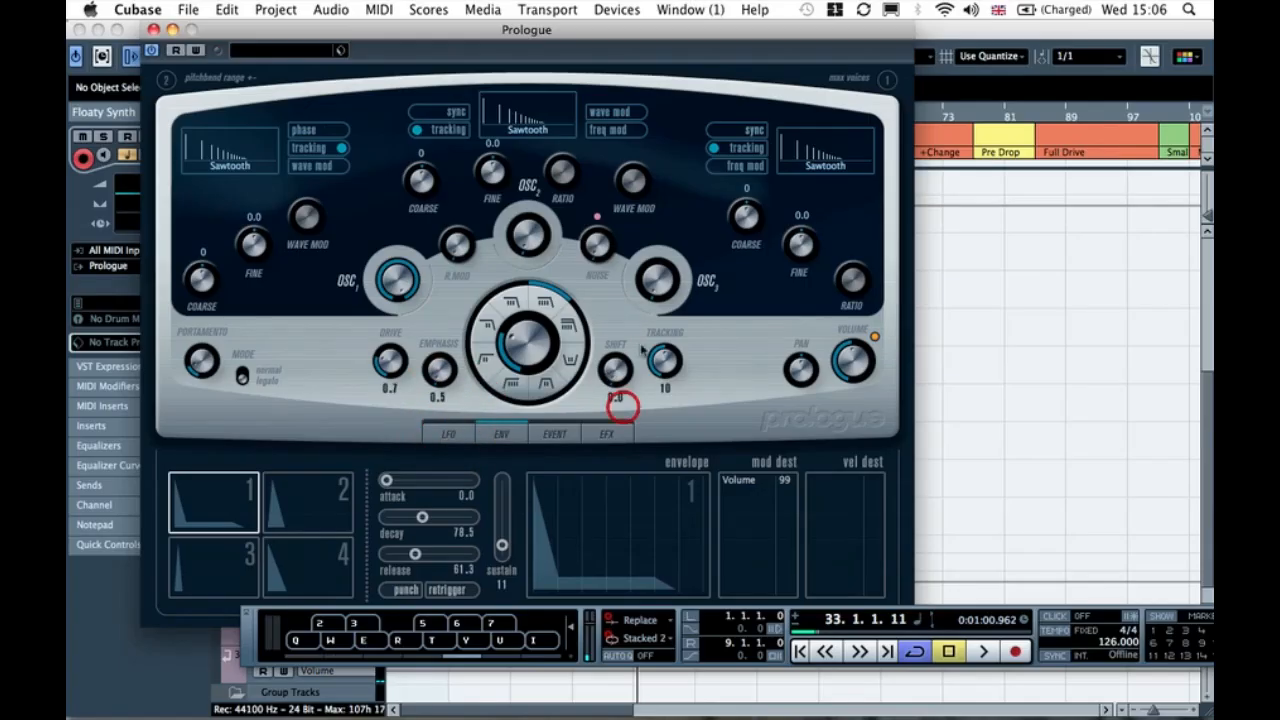
left_click_drag(663, 362, 657, 402)
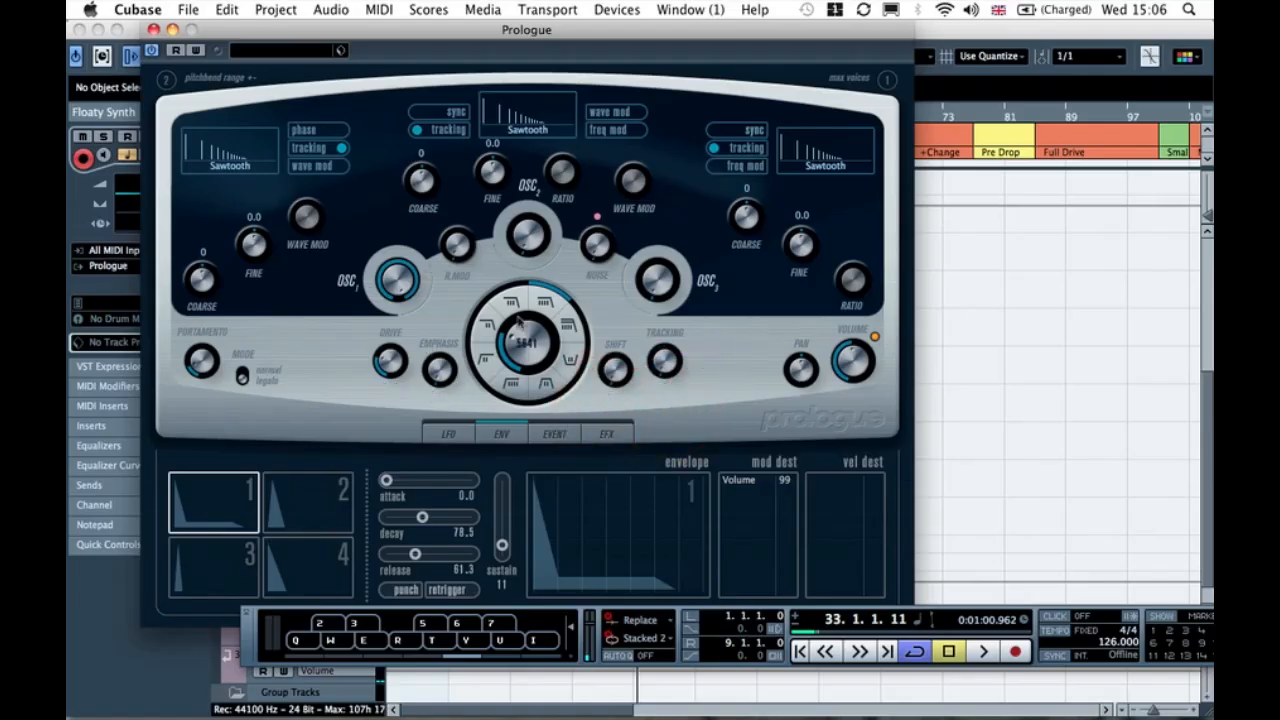
left_click_drag(522, 338, 550, 329)
key("w")
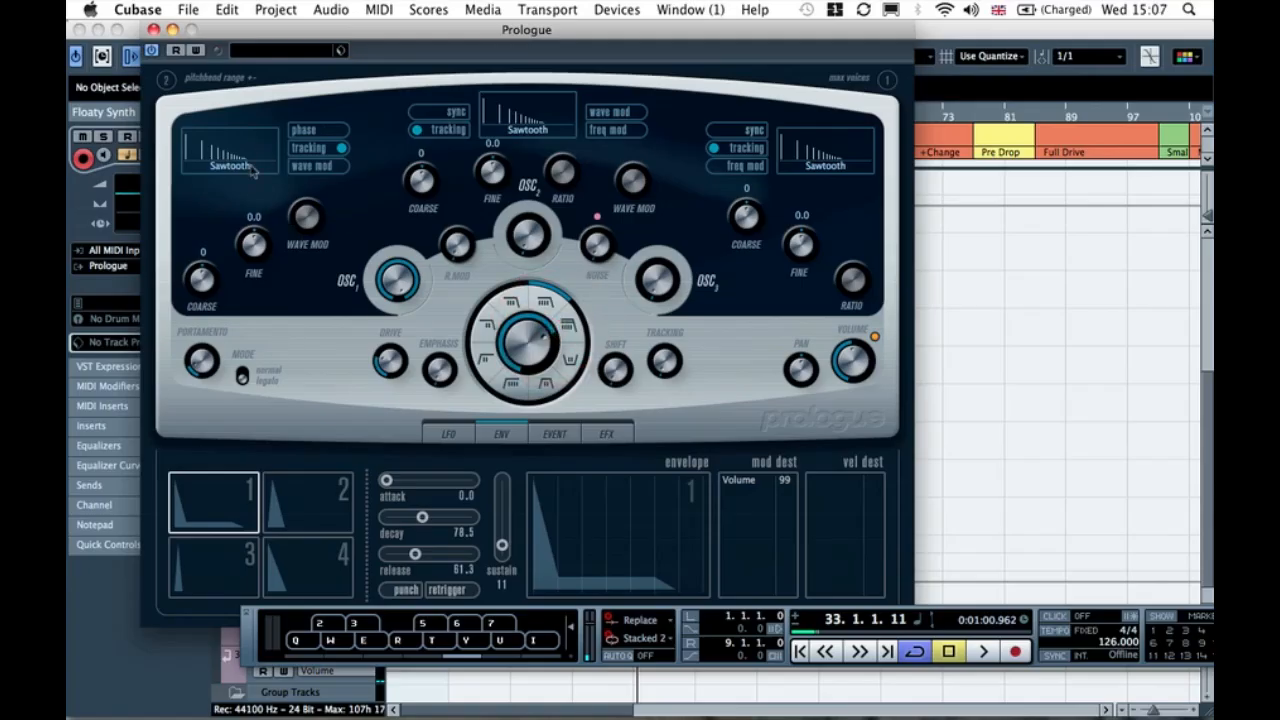
Step: Raise oscillator 2's level and set oscillator 1's coarse tuning to -12, auditioning with test notes
key("3")
left_click_drag(512, 243, 556, 272)
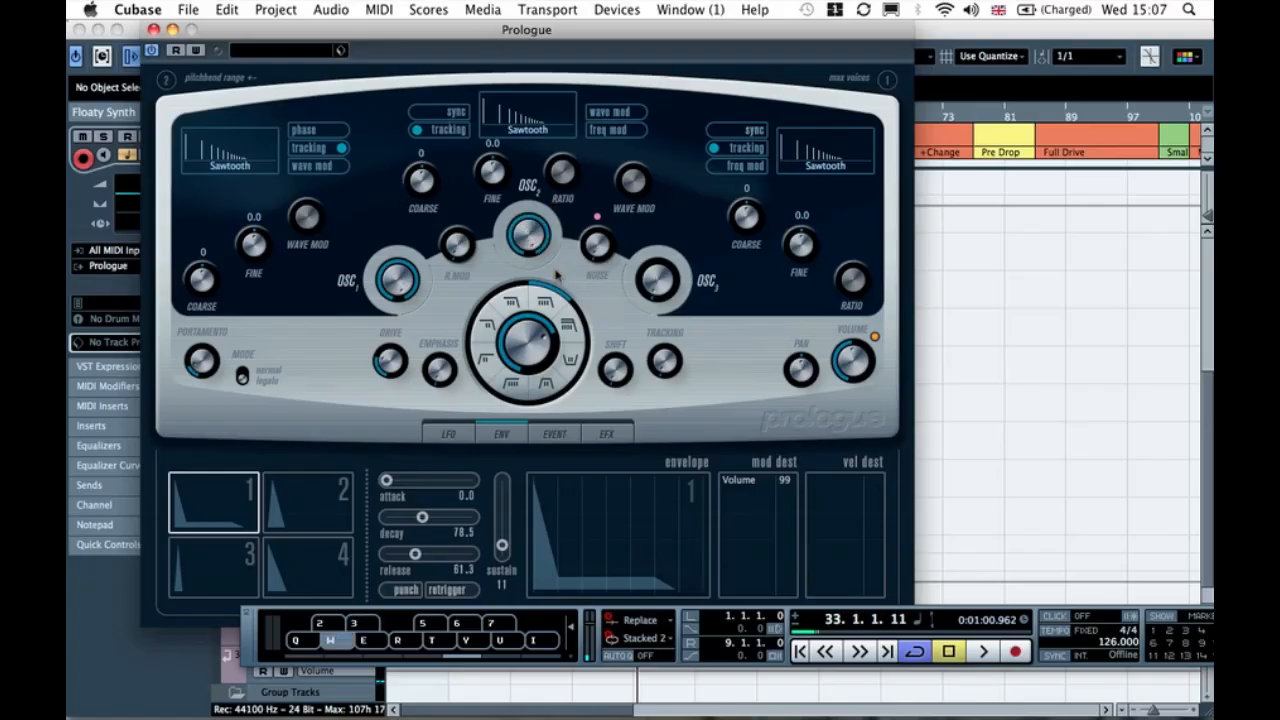
left_click_drag(203, 268, 195, 271)
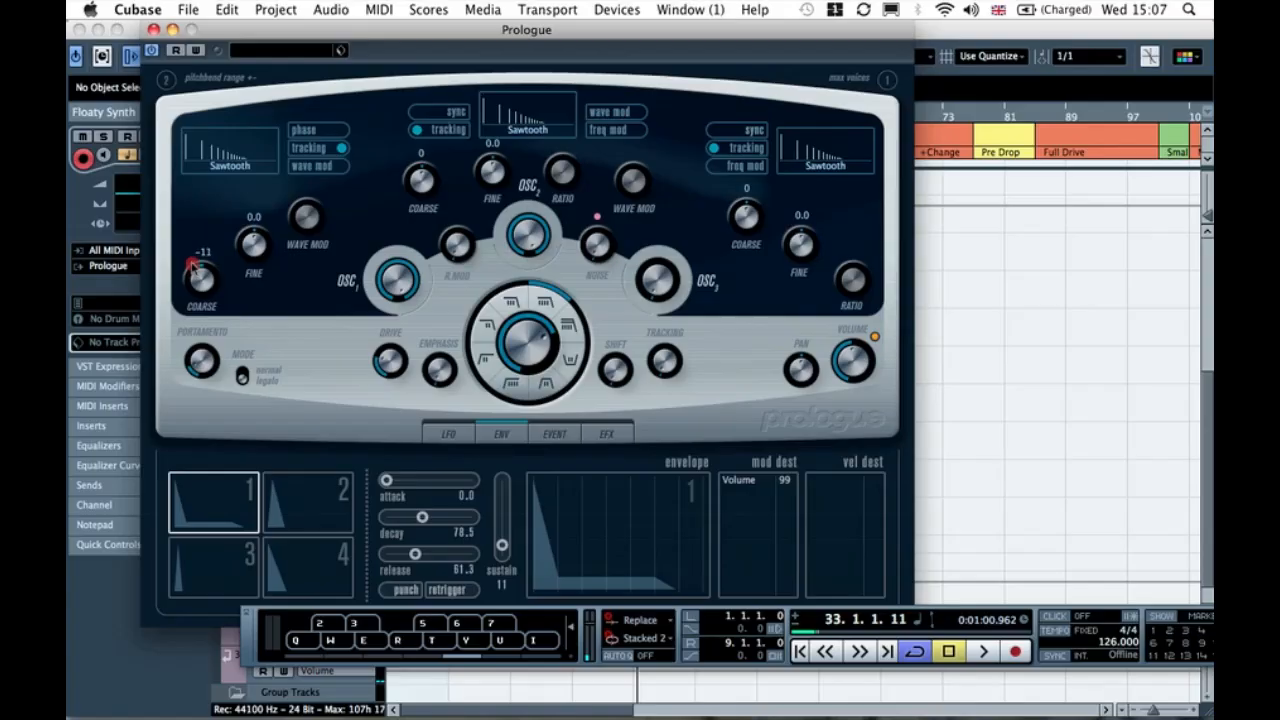
key("w")
key("w")
key("w")
Step: Set oscillator 2's coarse tuning to -5 and play repeated test notes to check the interval
left_click_drag(421, 177, 420, 172)
key("w")
key("w")
key("w")
key("w")
key("3")
key("3")
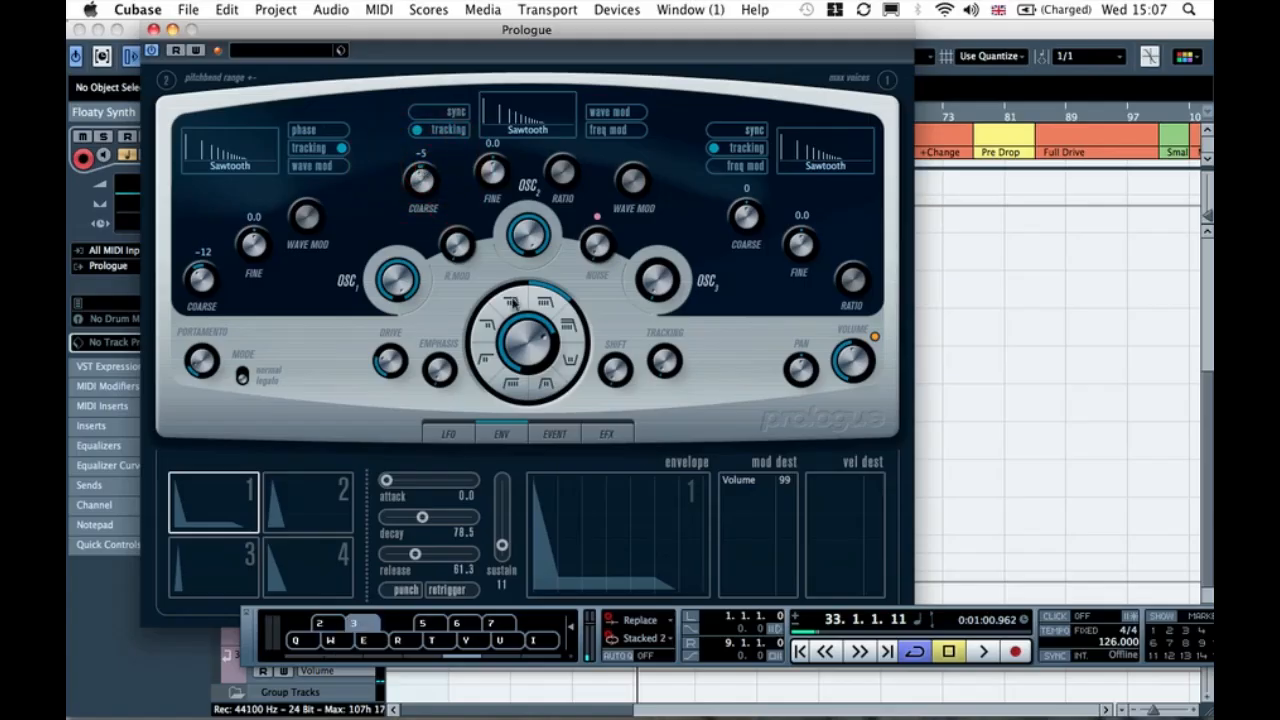
key("3")
key("3")
key("3")
Step: Set envelope 1's sustain to 4, release to 67.1 and decay to 61.3, and audition the sound with test notes
left_click_drag(504, 548, 505, 551)
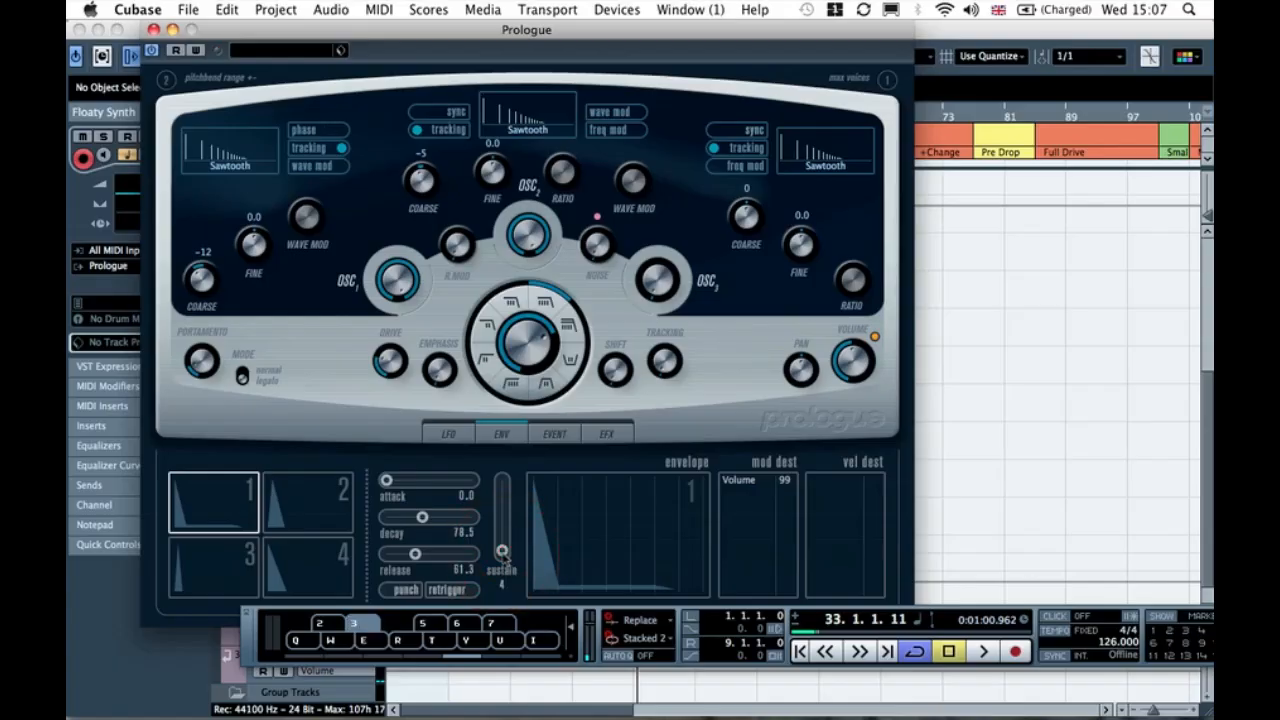
mouse_move(415, 554)
left_mouse_down()
mouse_move(398, 556)
mouse_move(418, 556)
left_mouse_up()
key("3")
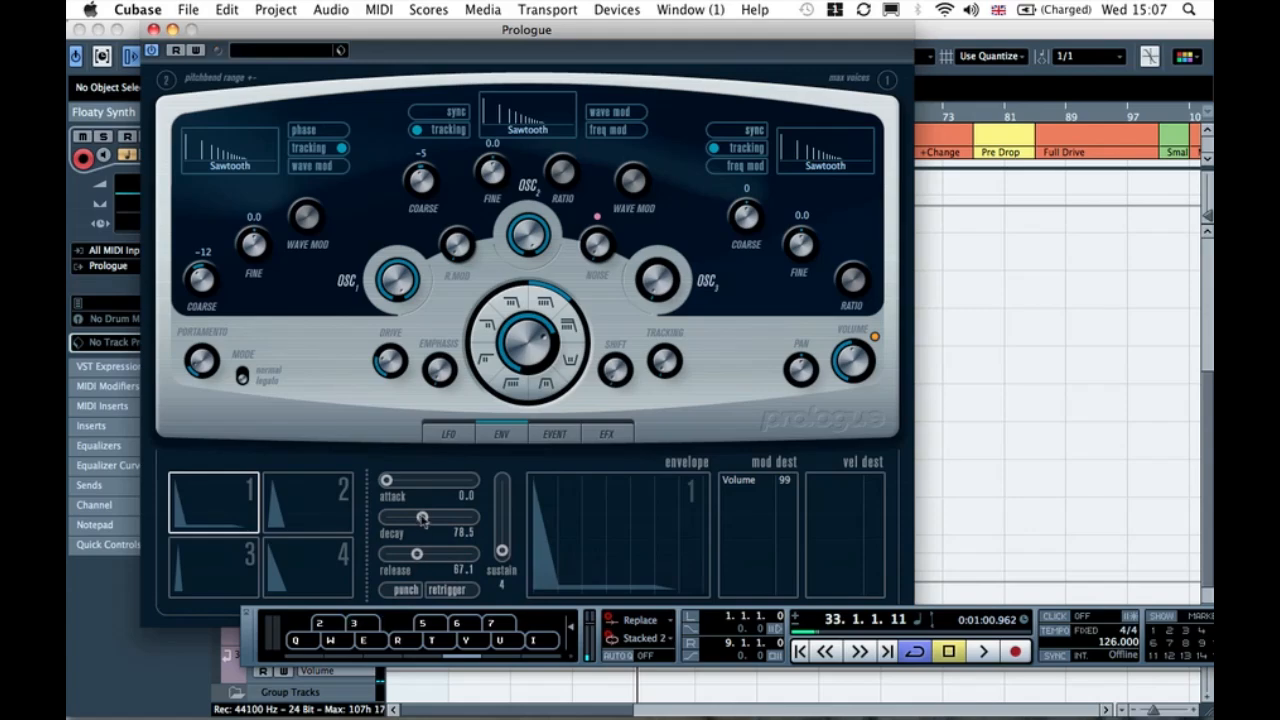
left_click_drag(424, 519, 415, 520)
key("3")
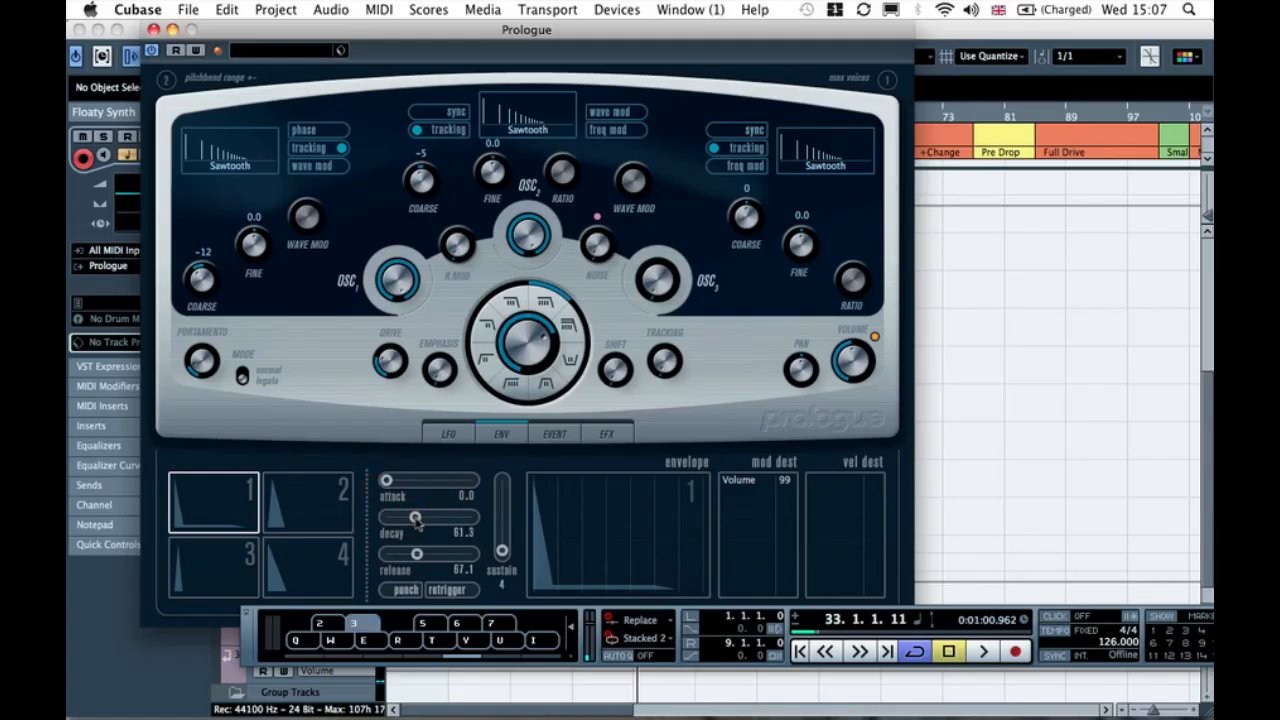
key("e")
key("3")
key("3")
key("3")
key("3")
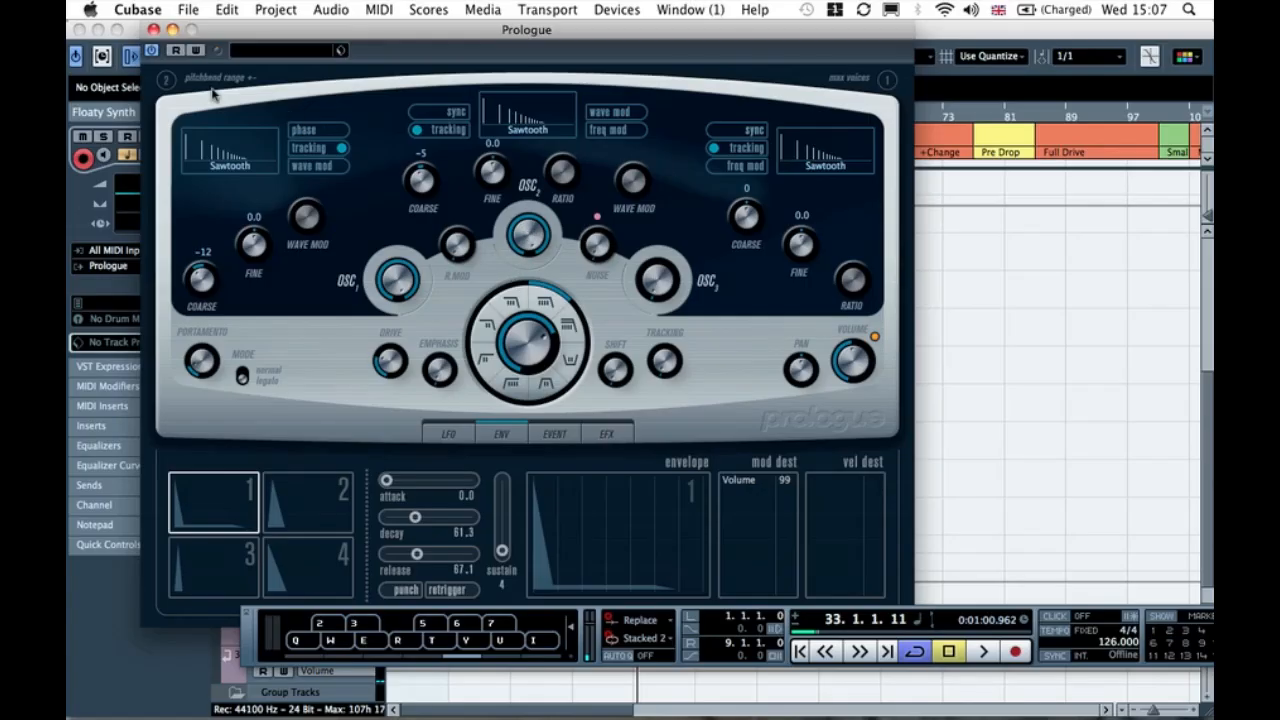
Step: Switch off the Cut off modulation destination of the Floaty Synth's first LFO and close the Prologue editor
left_click(153, 29)
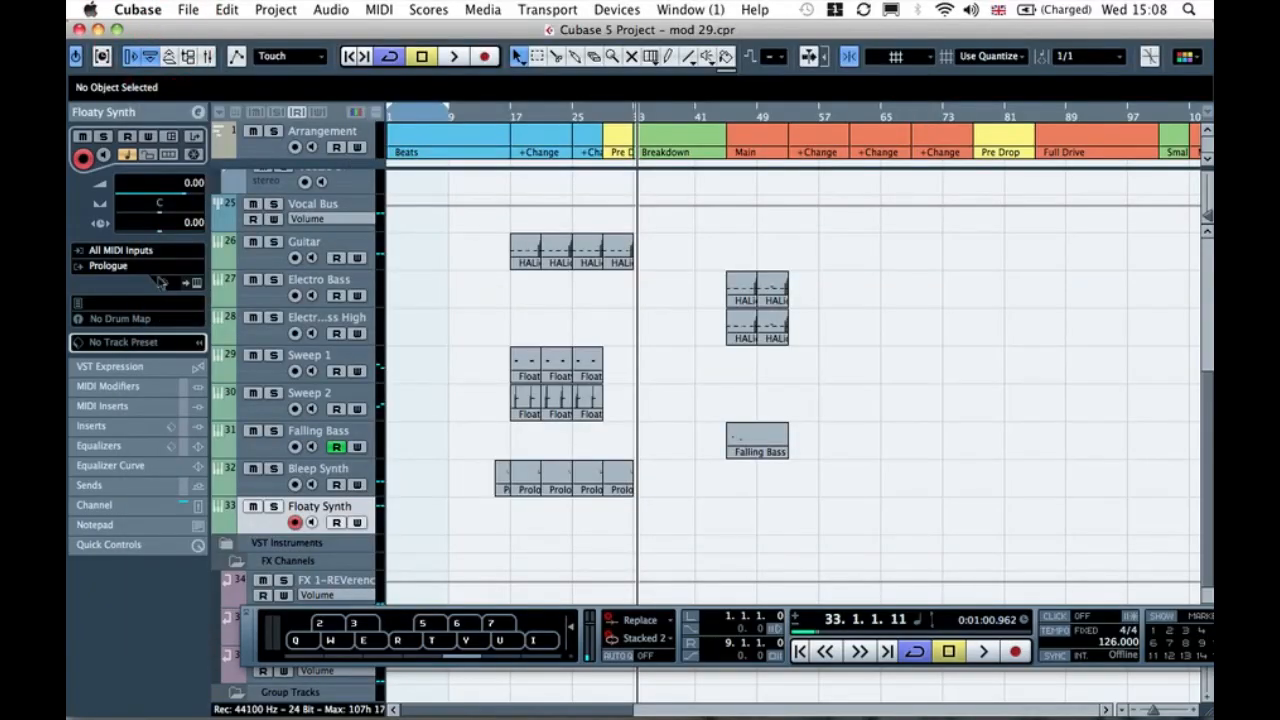
left_click(196, 284)
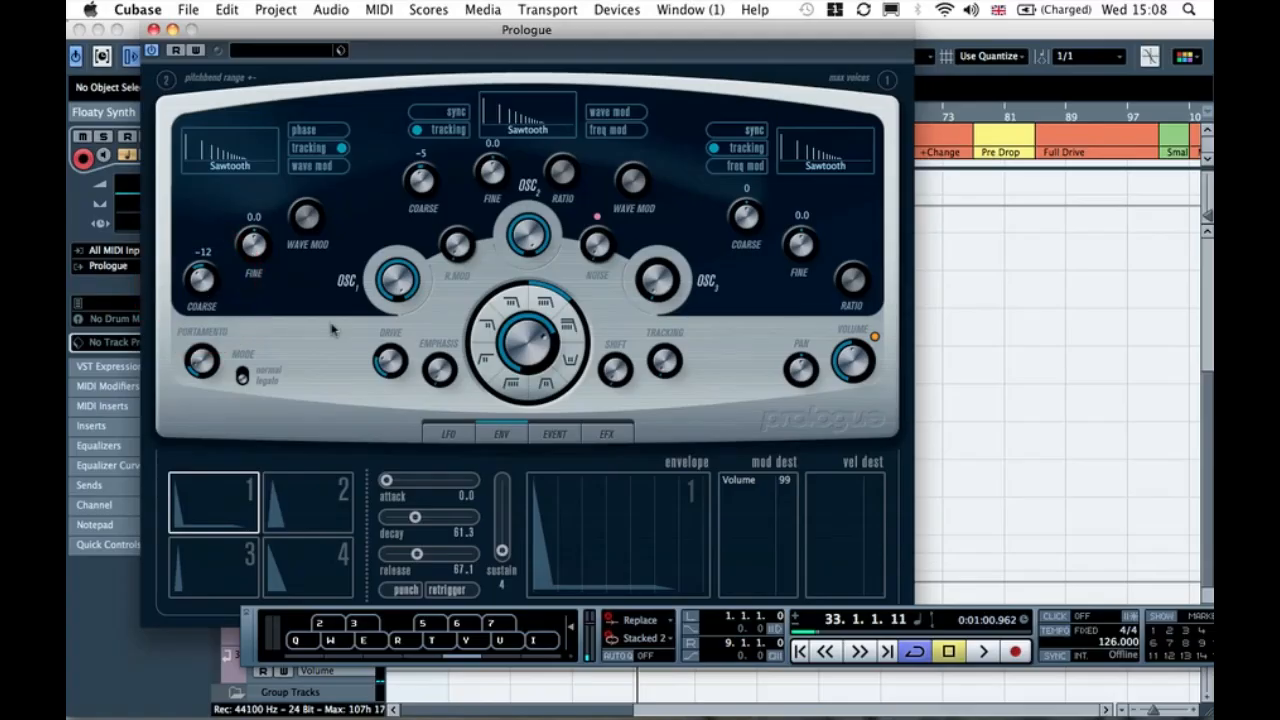
left_click(448, 434)
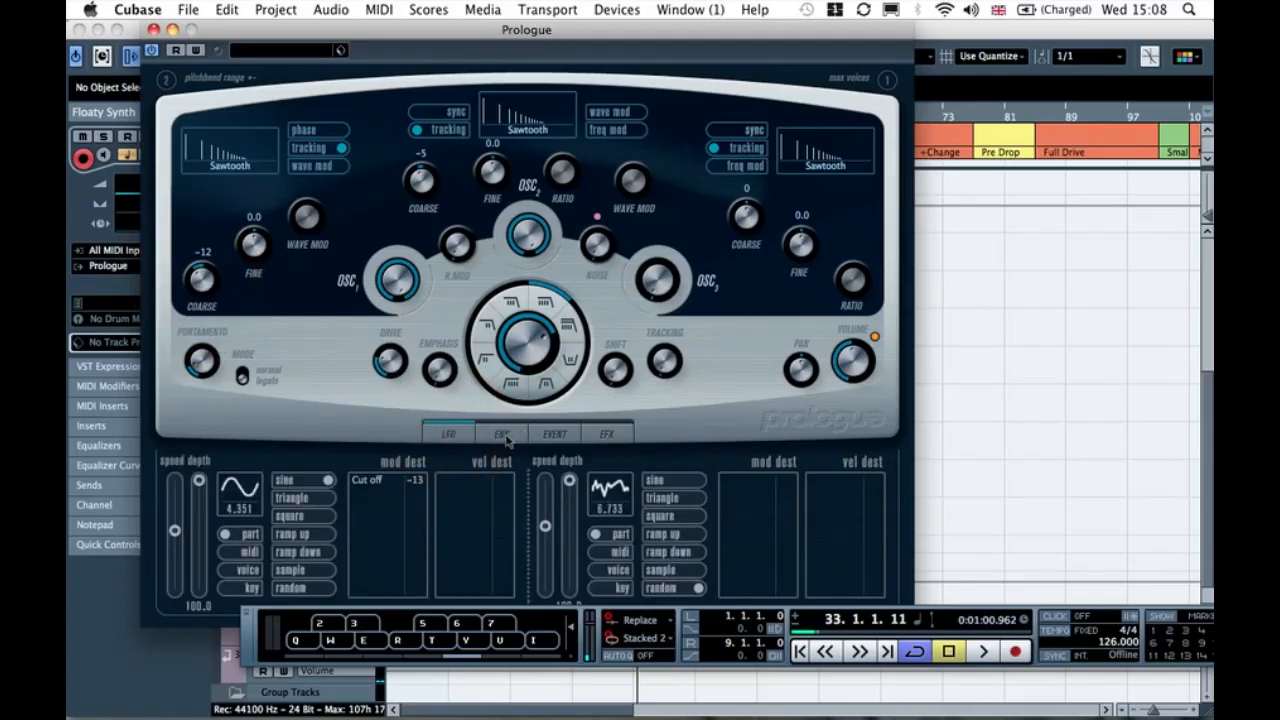
left_click(371, 477)
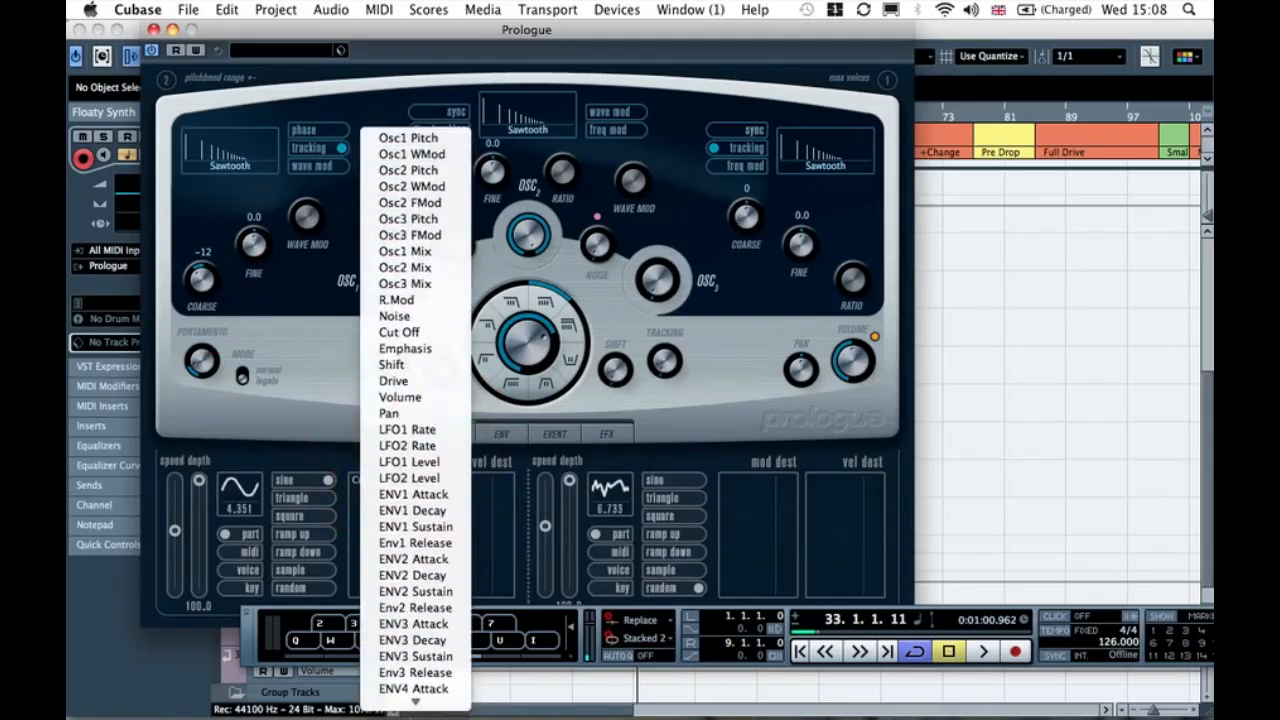
left_click(390, 698)
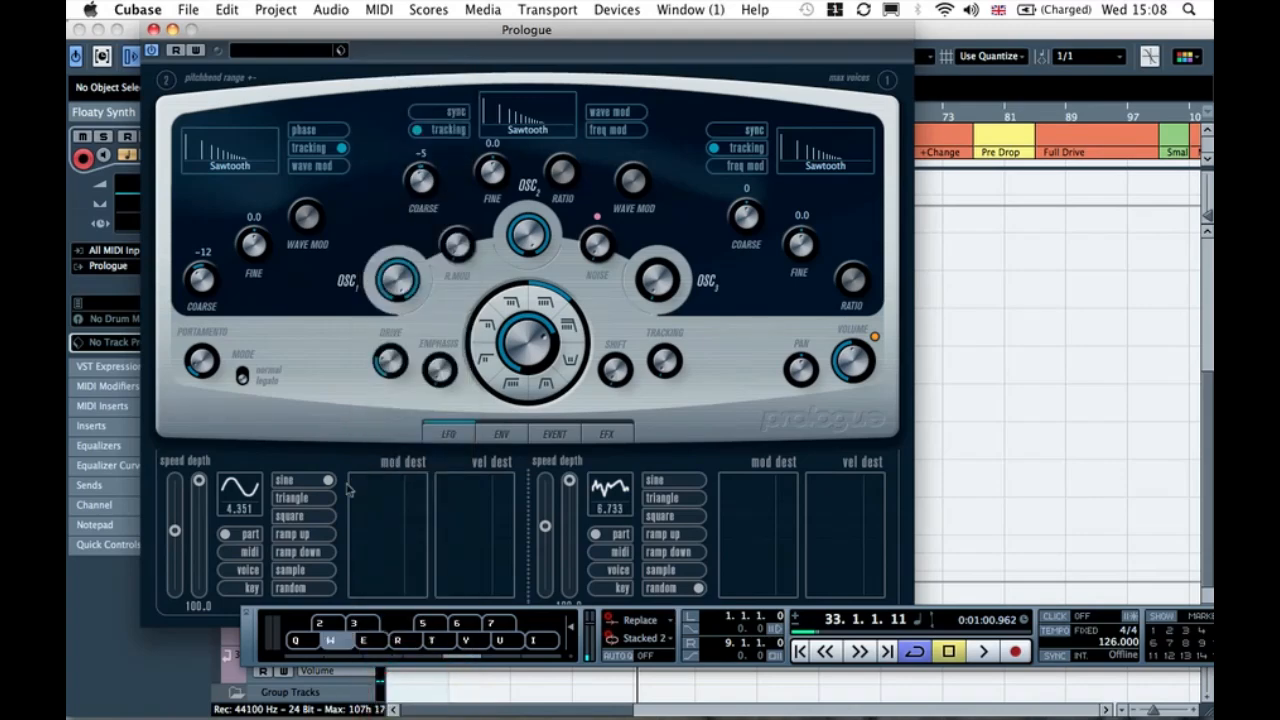
left_click(152, 29)
Step: Load Arpache 5 as the first MIDI insert on the Floaty Synth track and play test notes through it
left_click(162, 112)
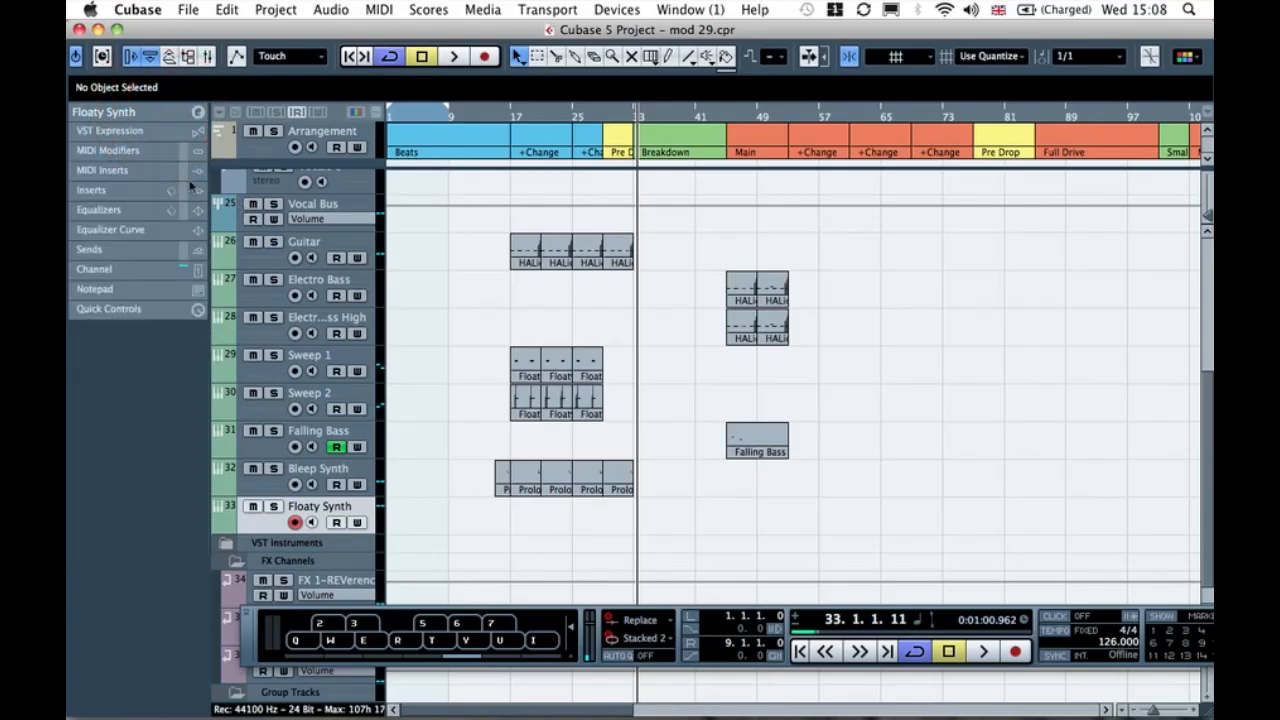
left_click(197, 172)
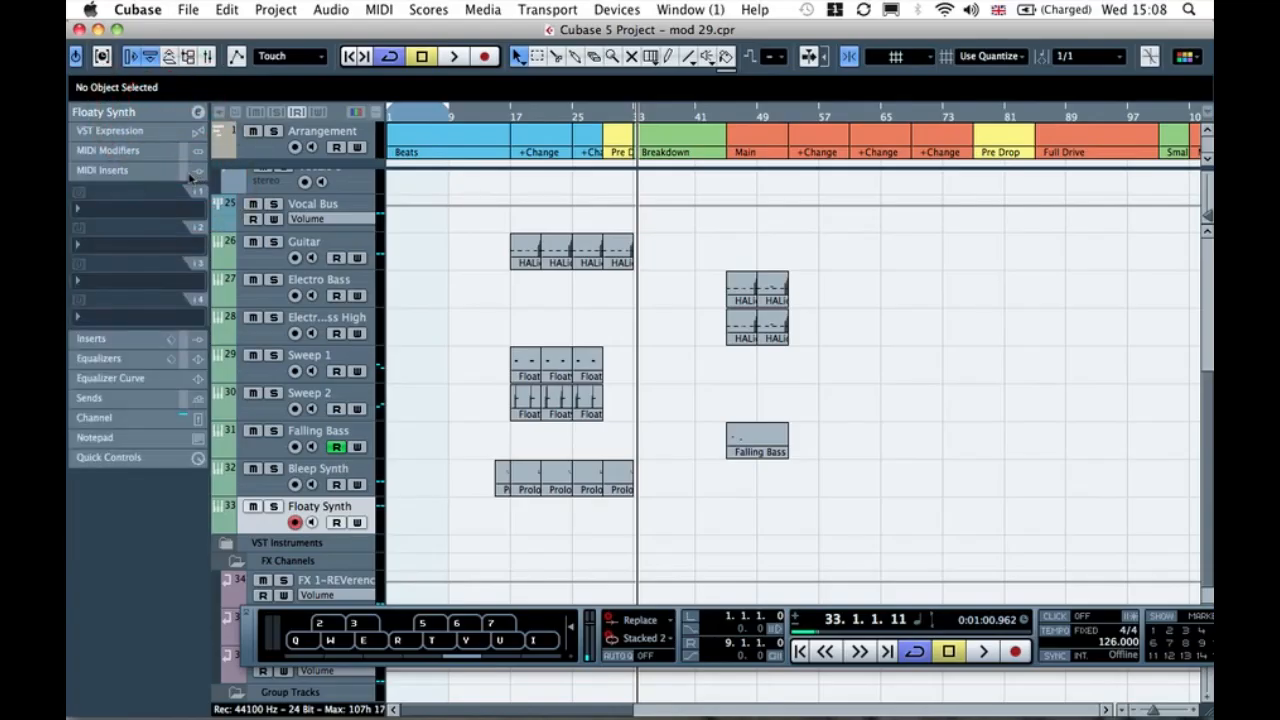
left_click(110, 206)
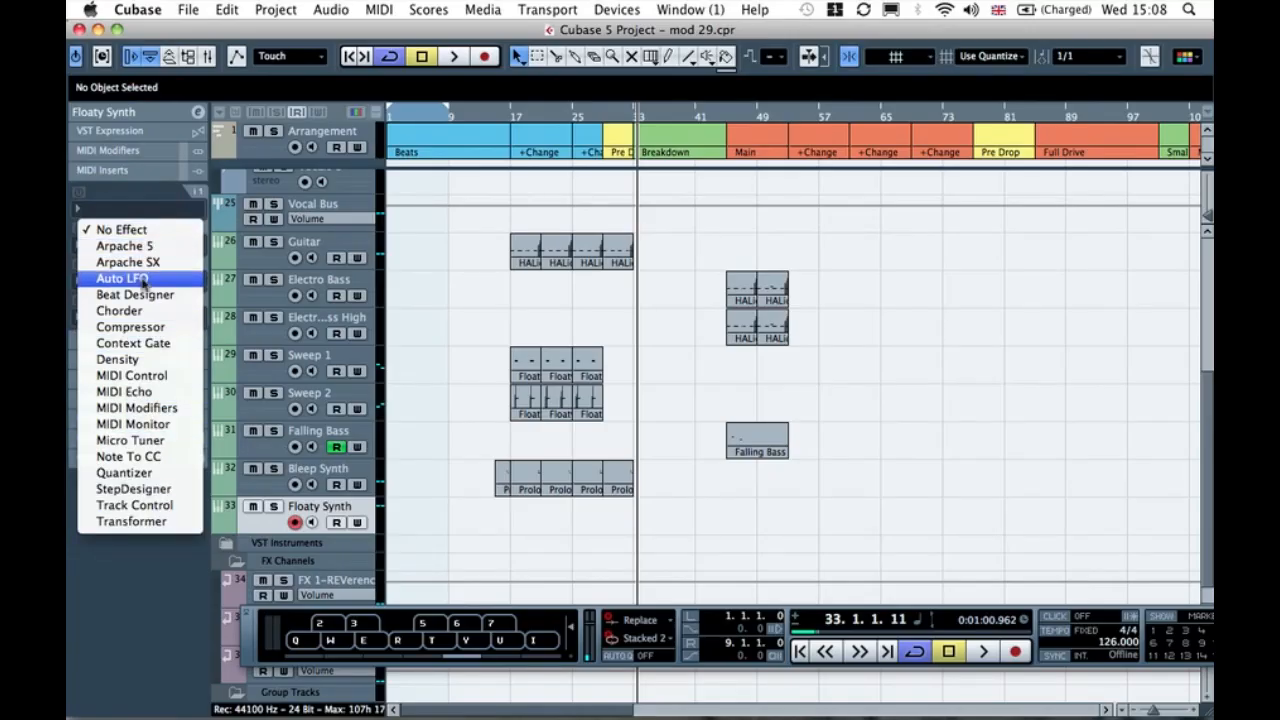
left_click(155, 249)
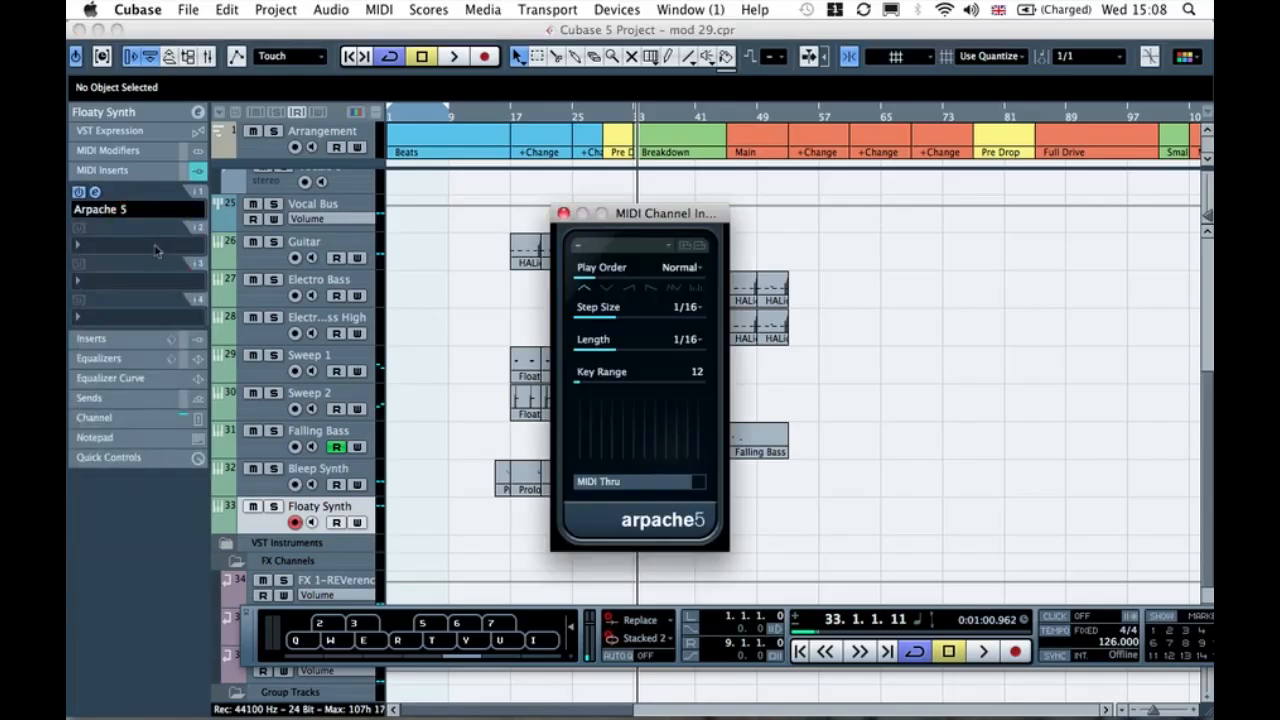
key("w")
key("w")
key("w")
key("3")
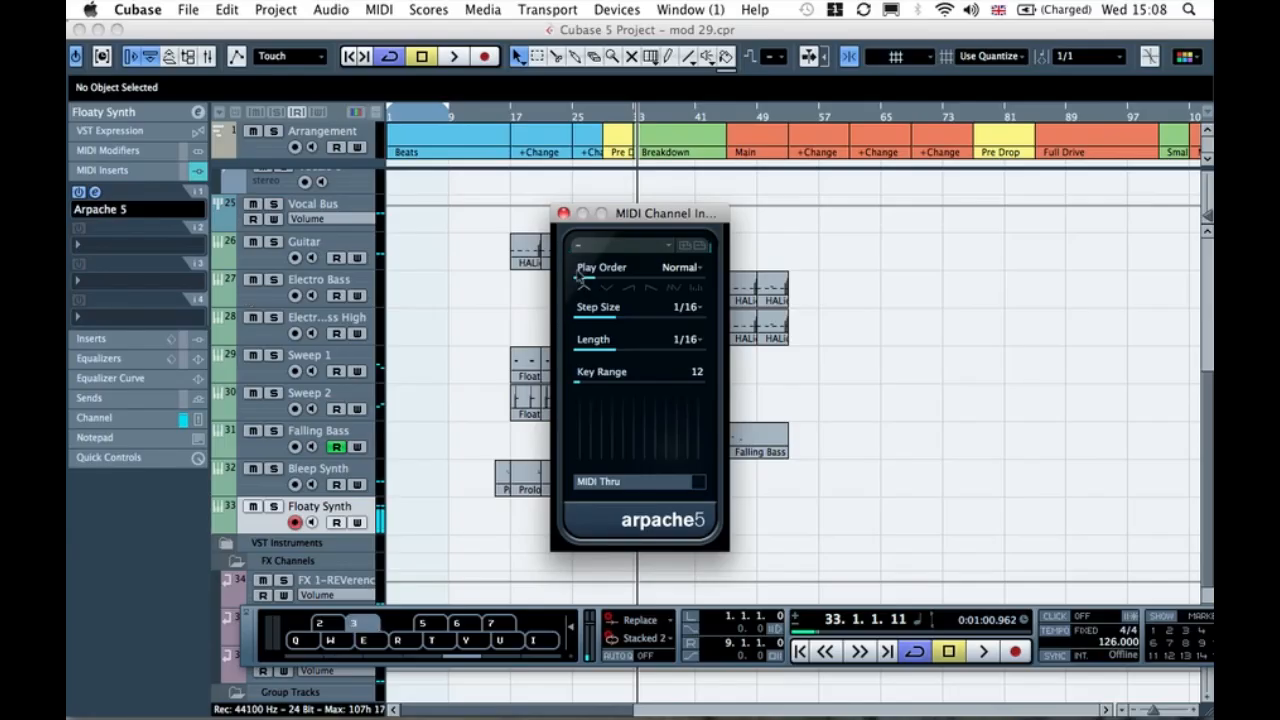
key("3")
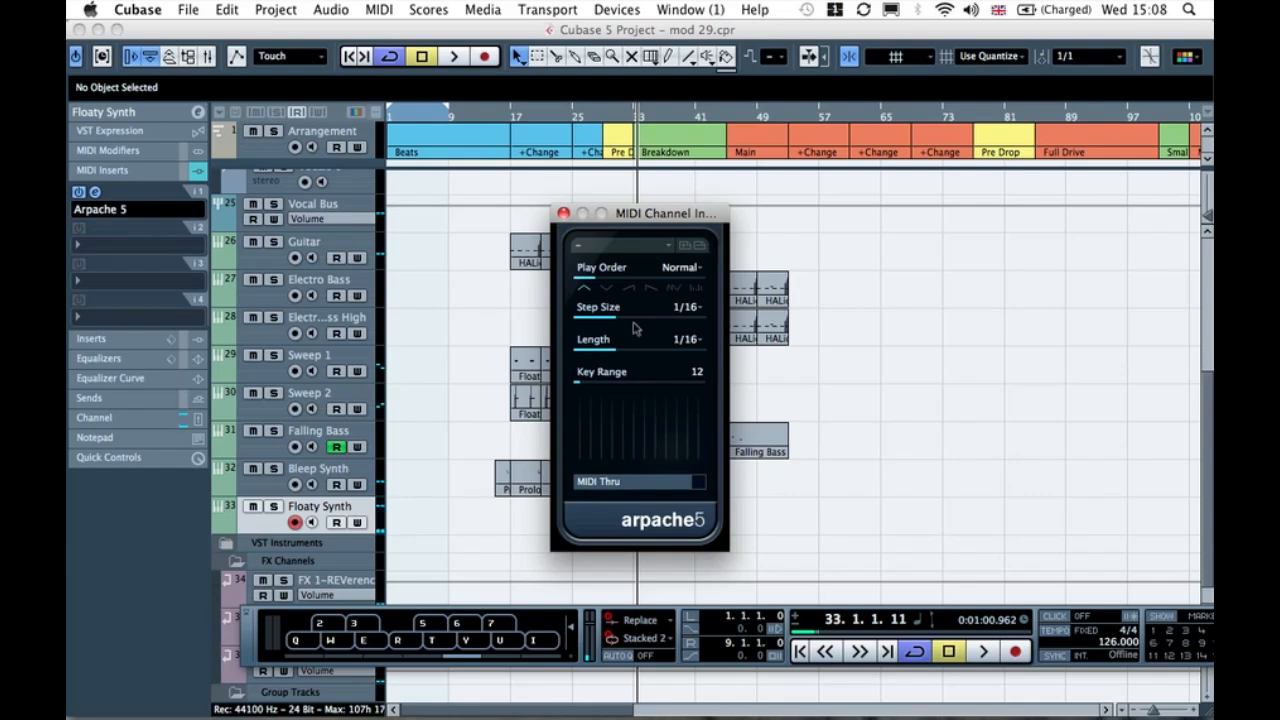
Step: Try a 1/32 arpeggiator length, and a 1/8 step size with lengths of 1/8 and 1/16
left_click_drag(617, 350, 597, 355)
key("3")
left_click_drag(596, 355, 637, 322)
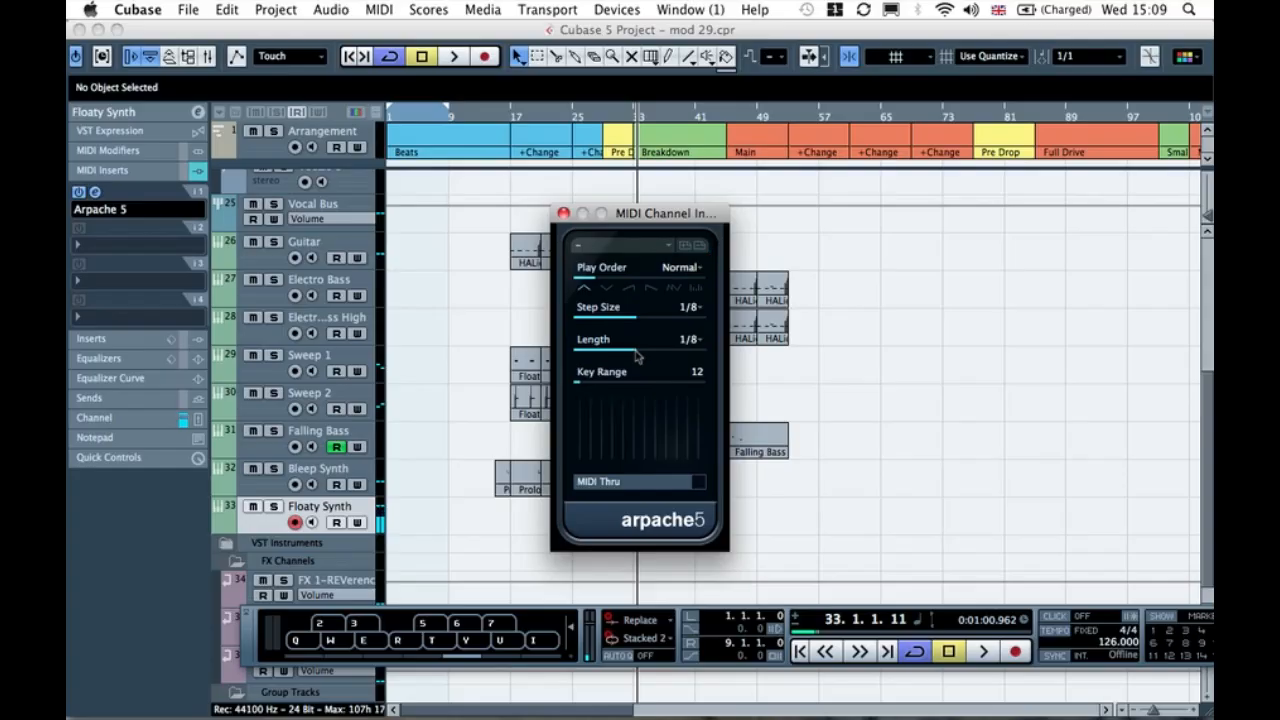
left_click_drag(634, 354, 620, 354)
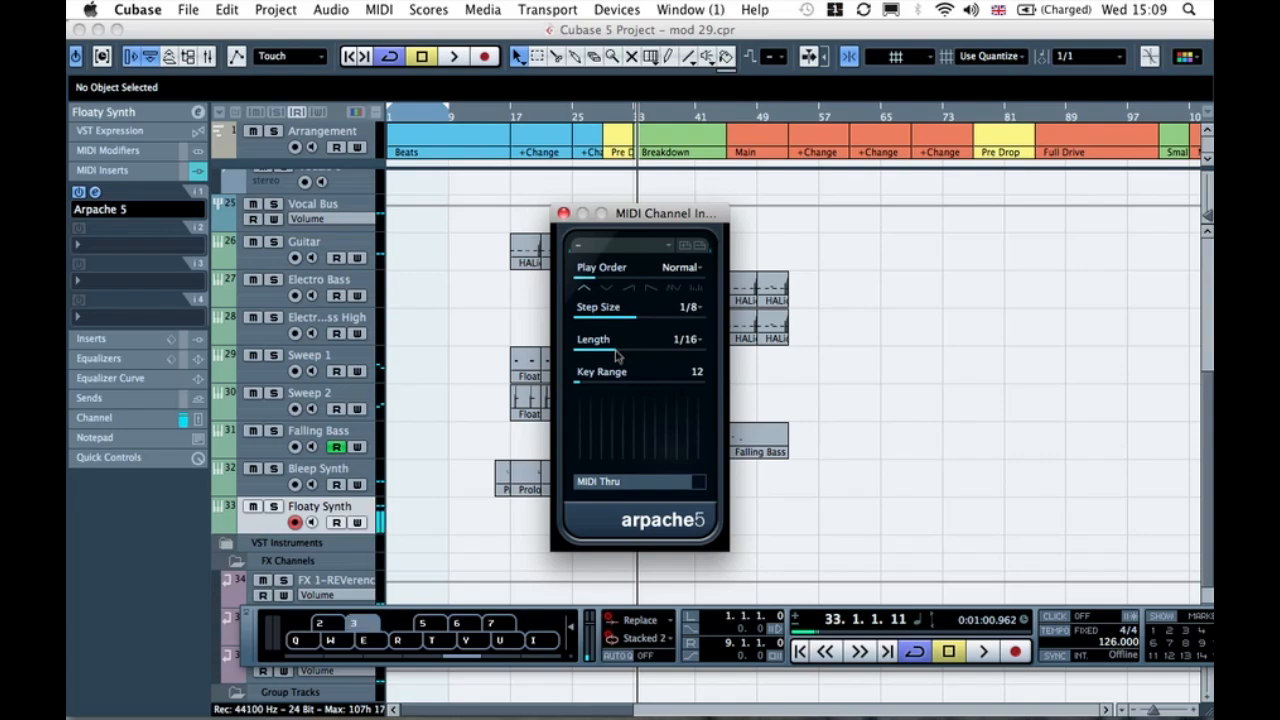
left_click_drag(617, 355, 643, 357)
left_click_drag(637, 357, 619, 357)
Step: Set the arpeggiator's step size to 1/16 and length to 1/32, and play a test note
left_click_drag(657, 320, 595, 356)
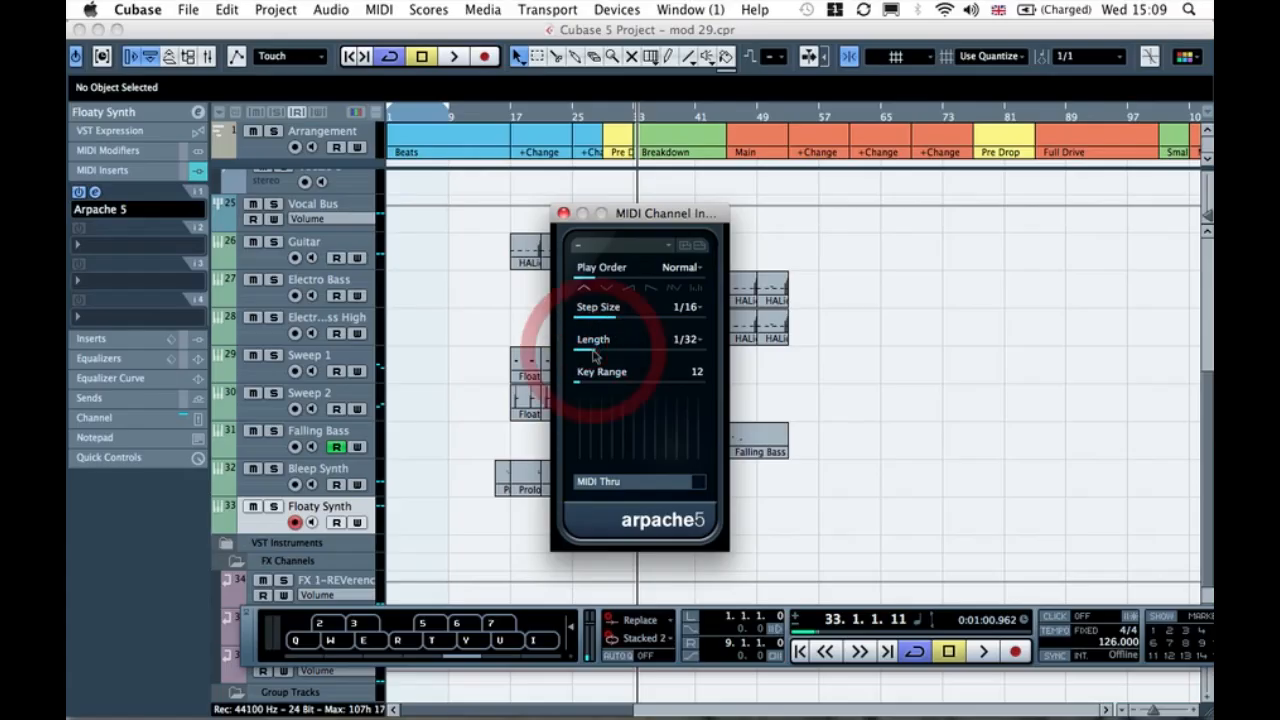
key("3")
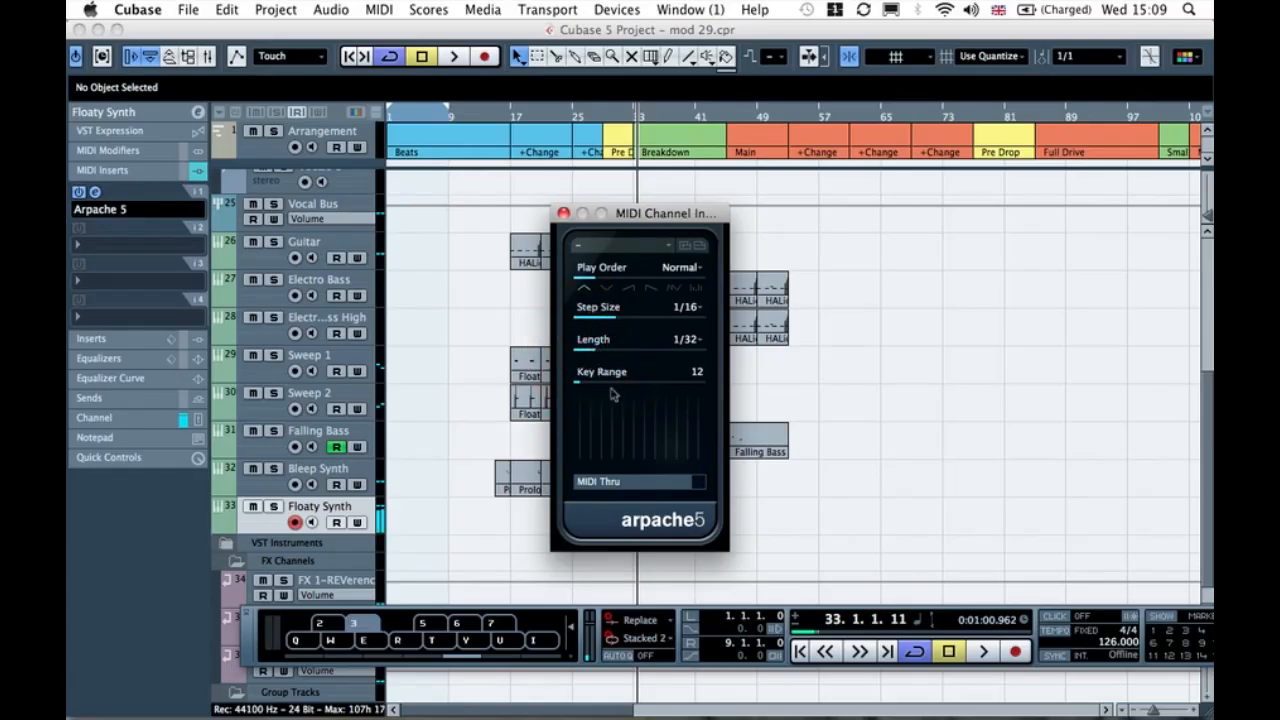
Step: Play several test notes through the Floaty Synth's arpeggiator and close the Arpache 5 window
key("5")
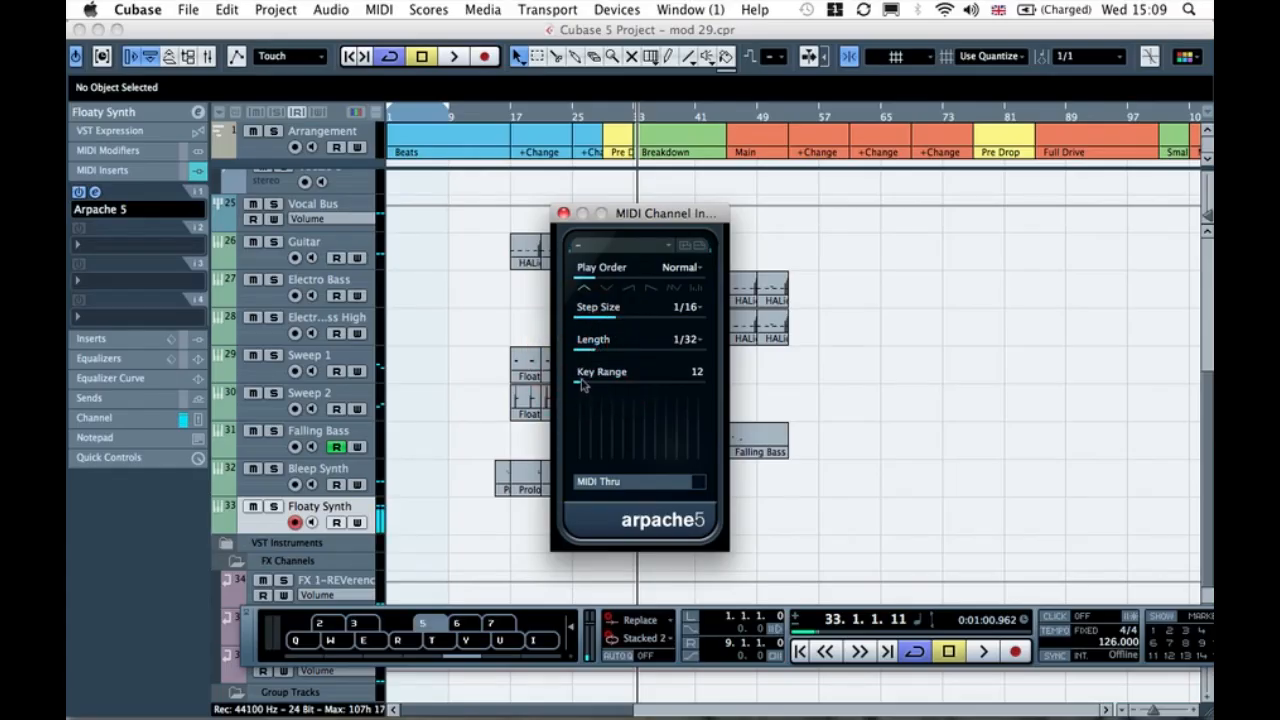
key("3")
key("r")
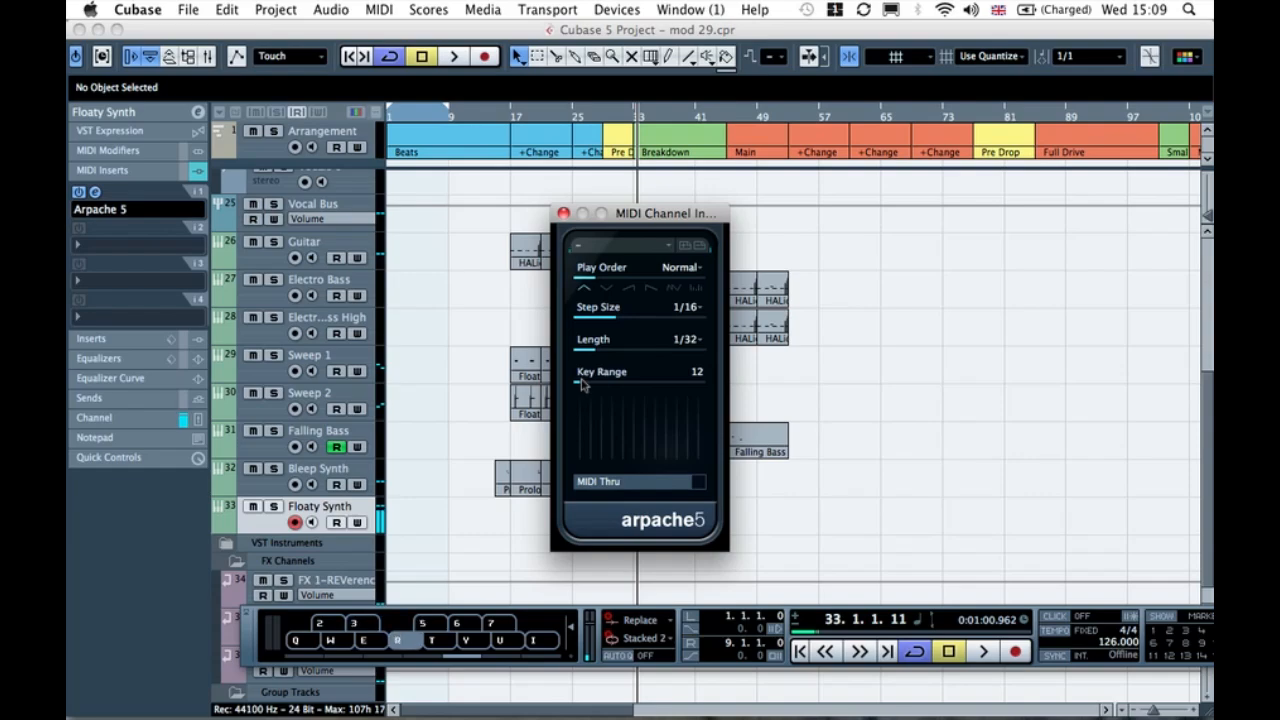
key("e")
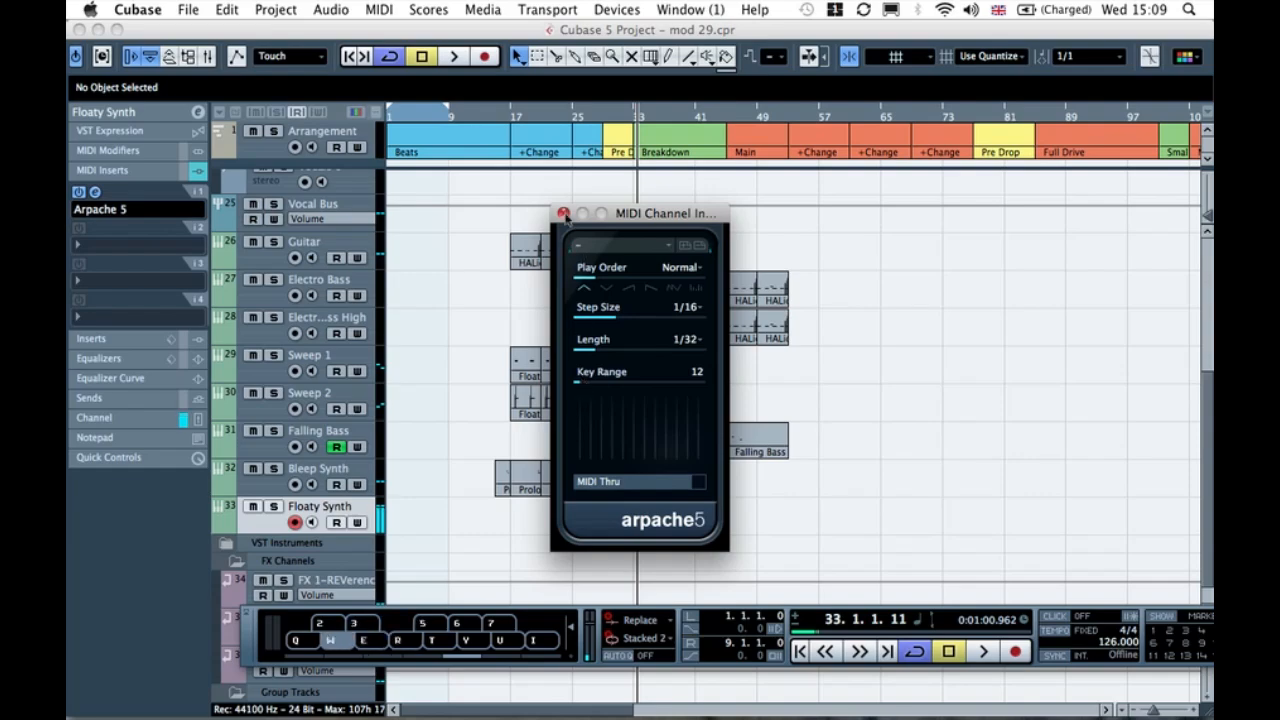
left_click(564, 214)
left_click(466, 380)
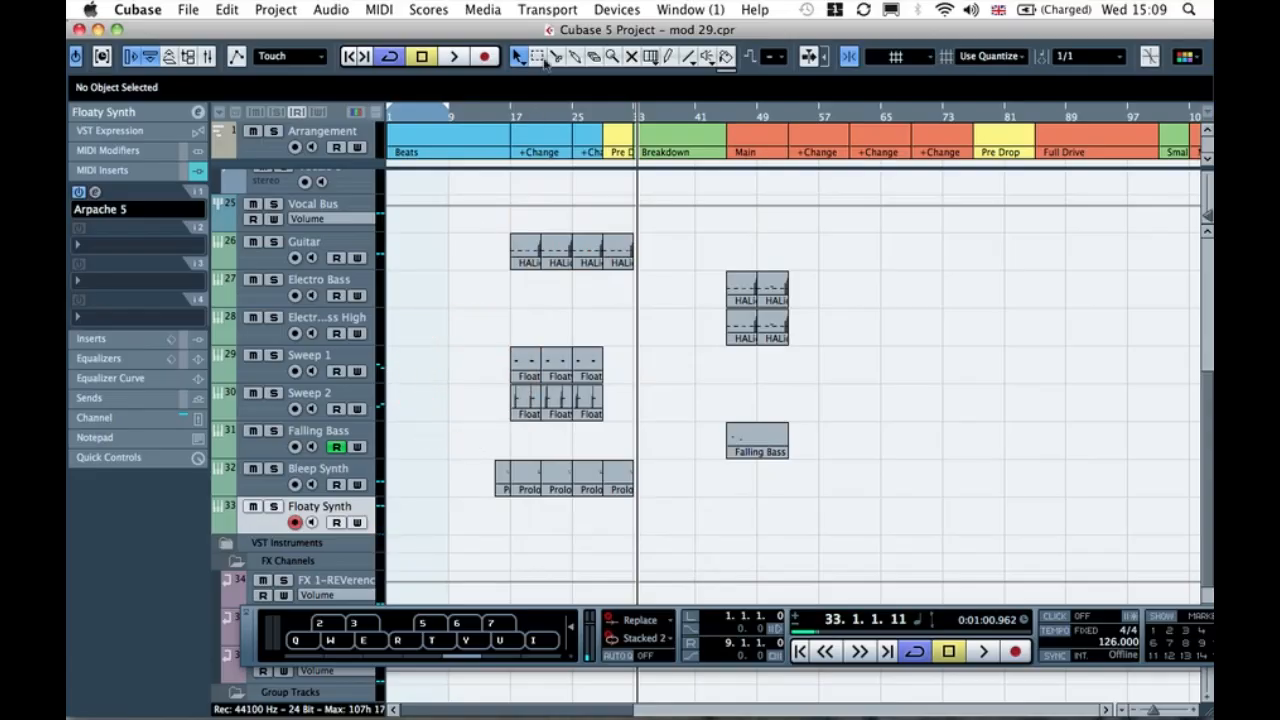
Step: Hide the virtual keyboard and draw an empty MIDI part on the Floaty Synth track across the Pre Drop section, bars 29 to 33
key("alt+k")
key("h")
key("h")
key("h")
key("h")
key("h")
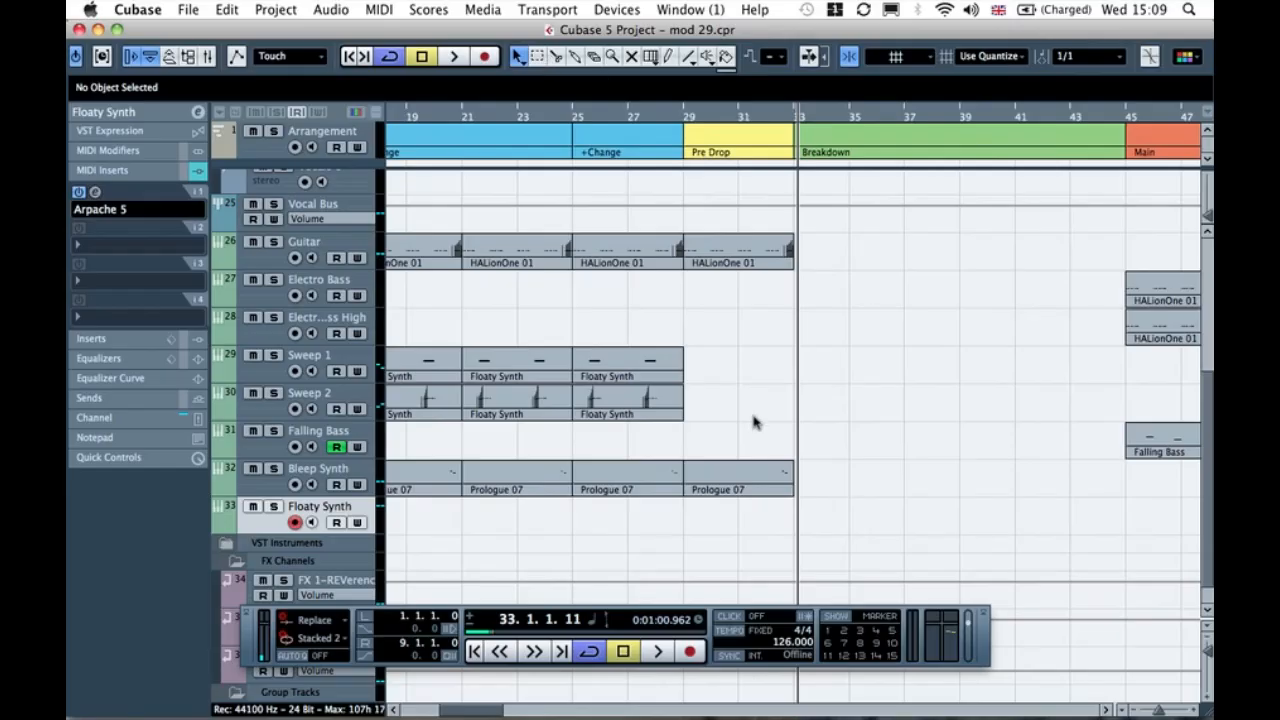
left_click(667, 58)
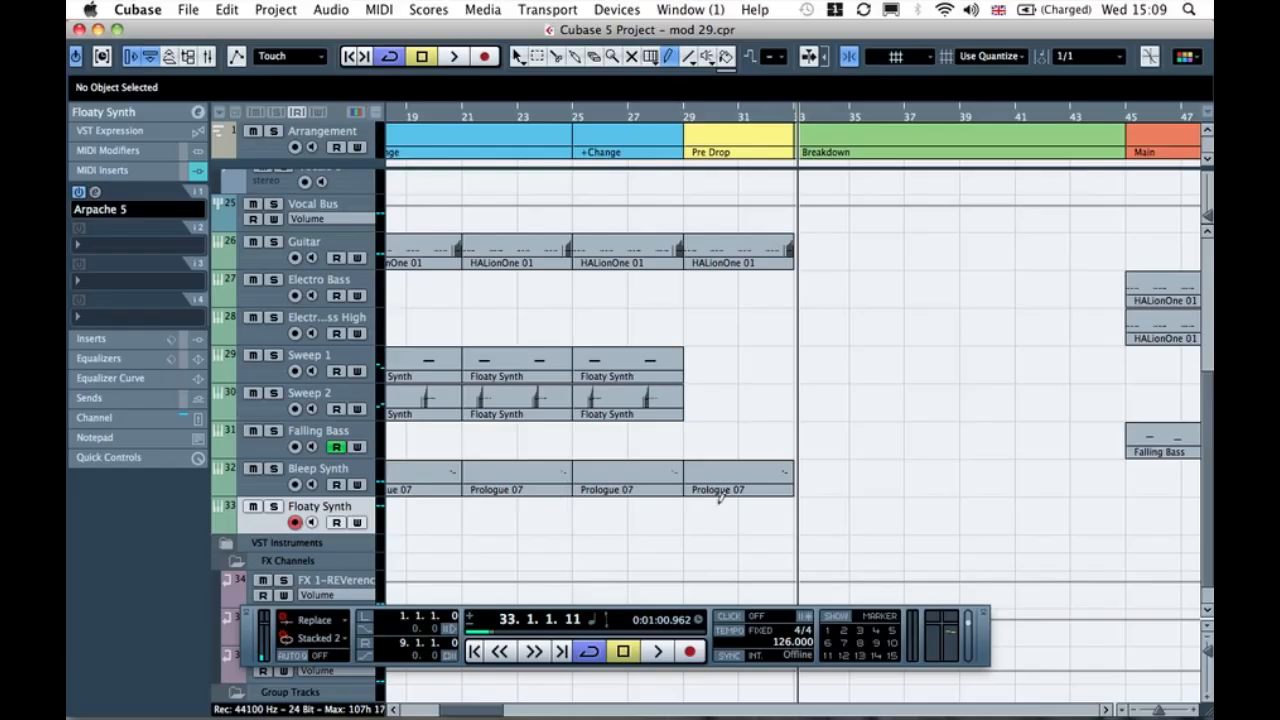
left_click_drag(690, 502, 789, 503)
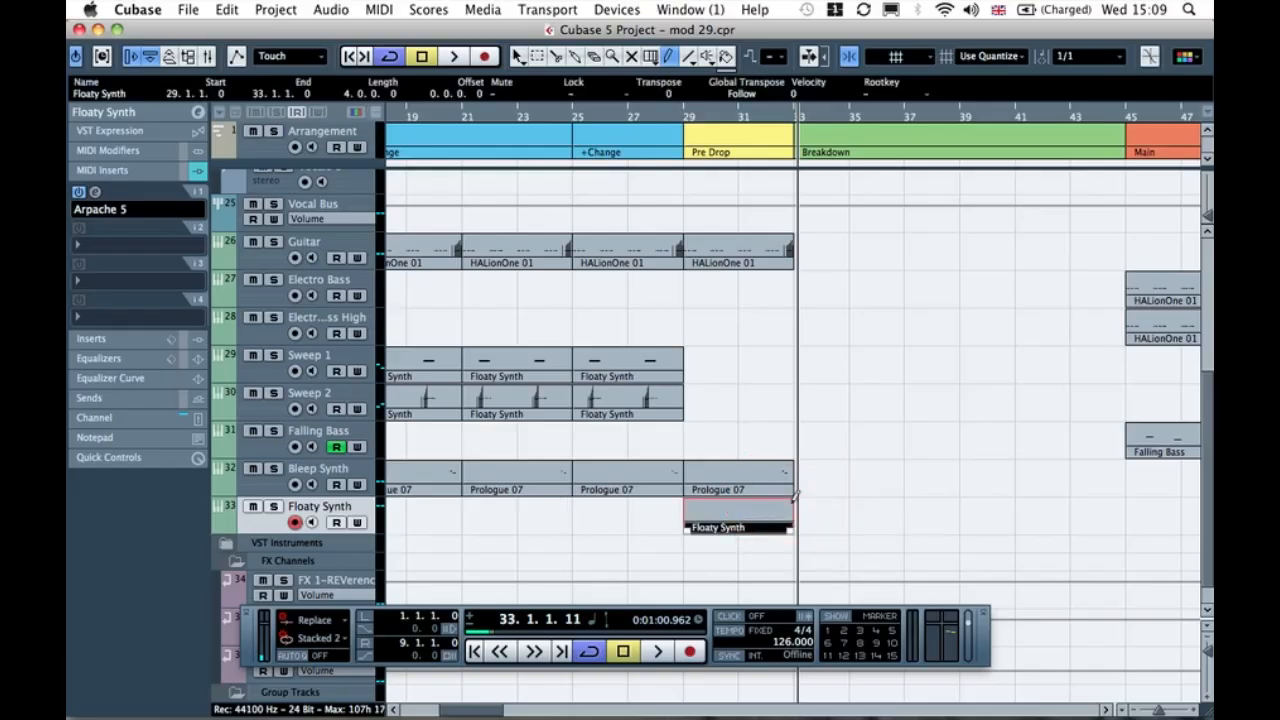
left_click(518, 56)
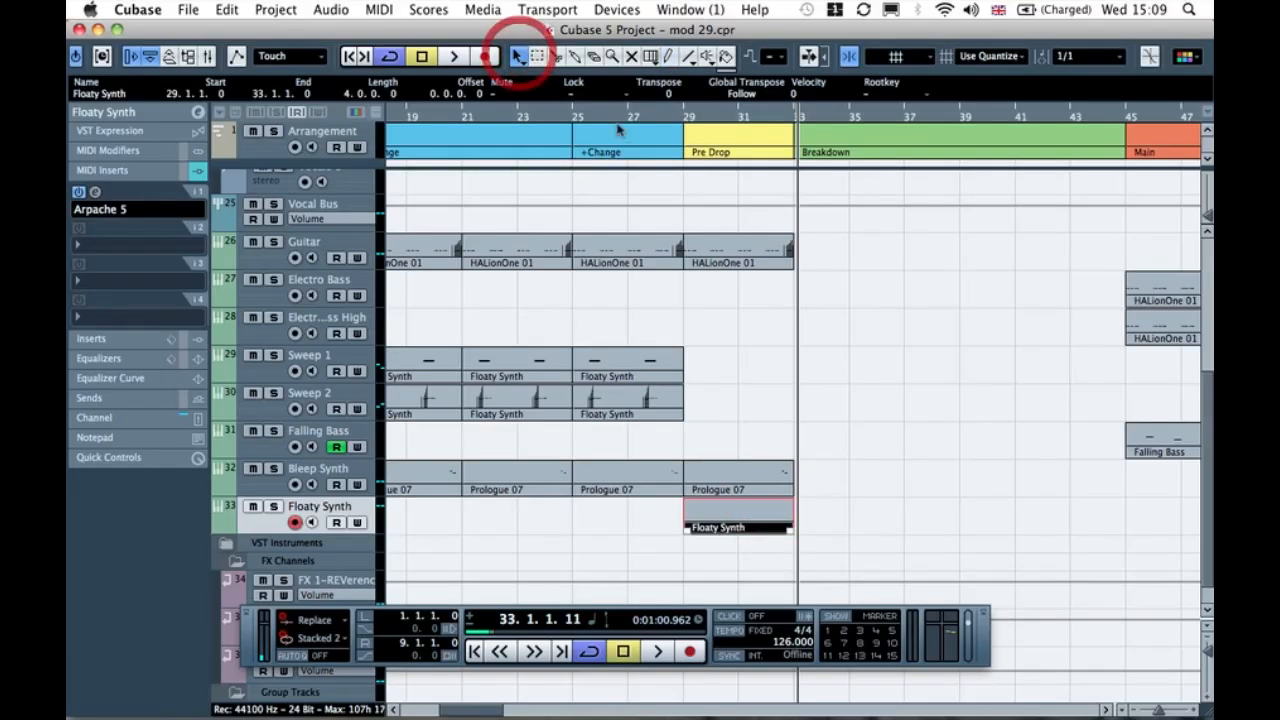
Step: Play the song from about bar 27 through the Pre Drop and audition pitches in the new part's Key Editor
double_click(634, 117)
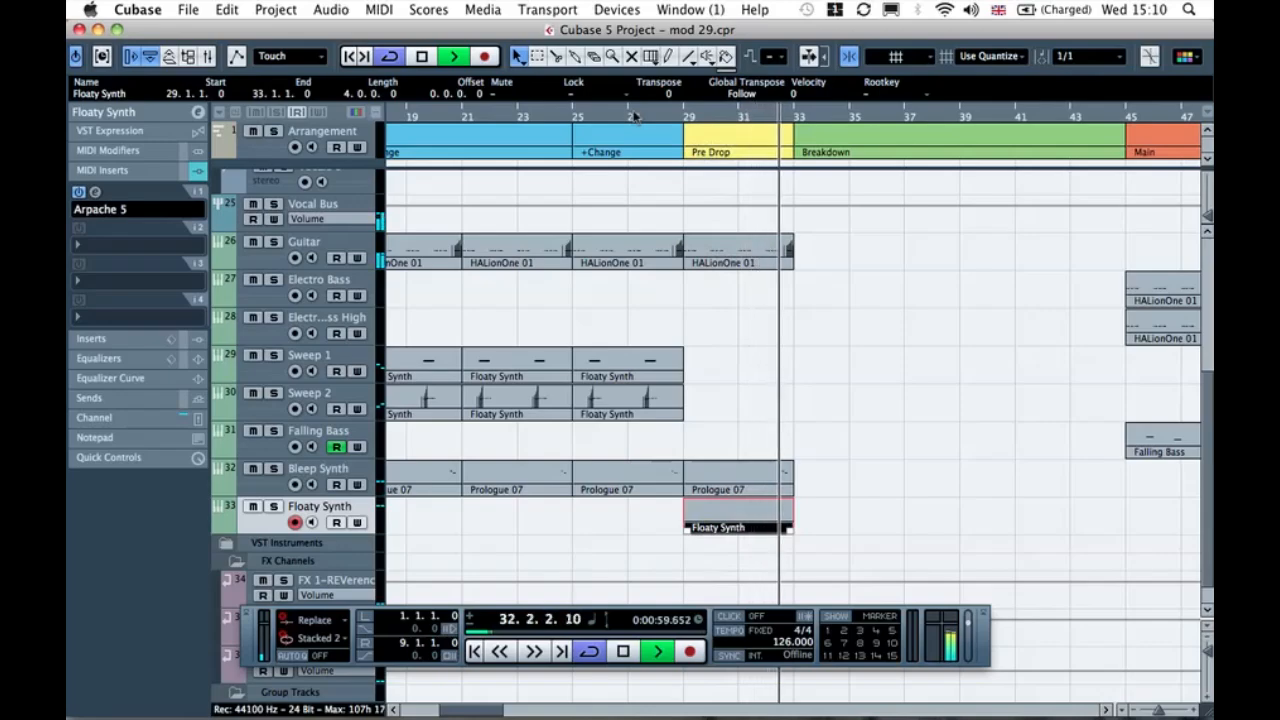
key("space")
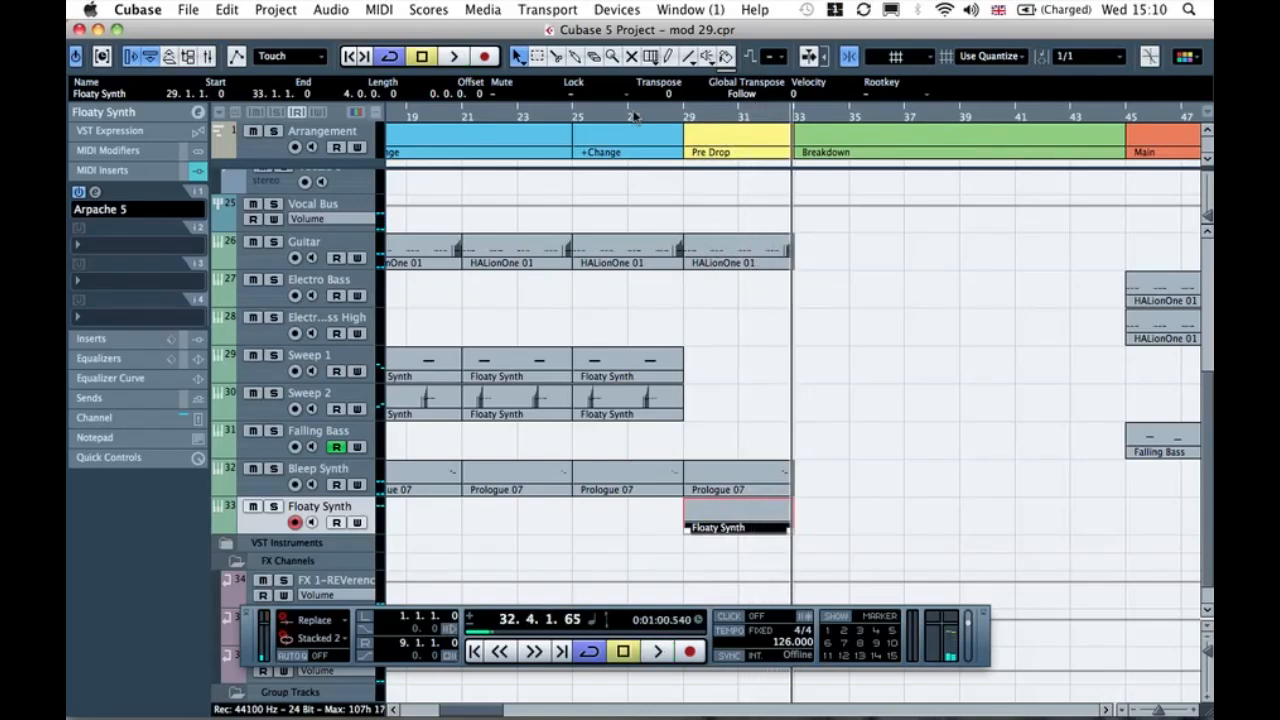
double_click(706, 512)
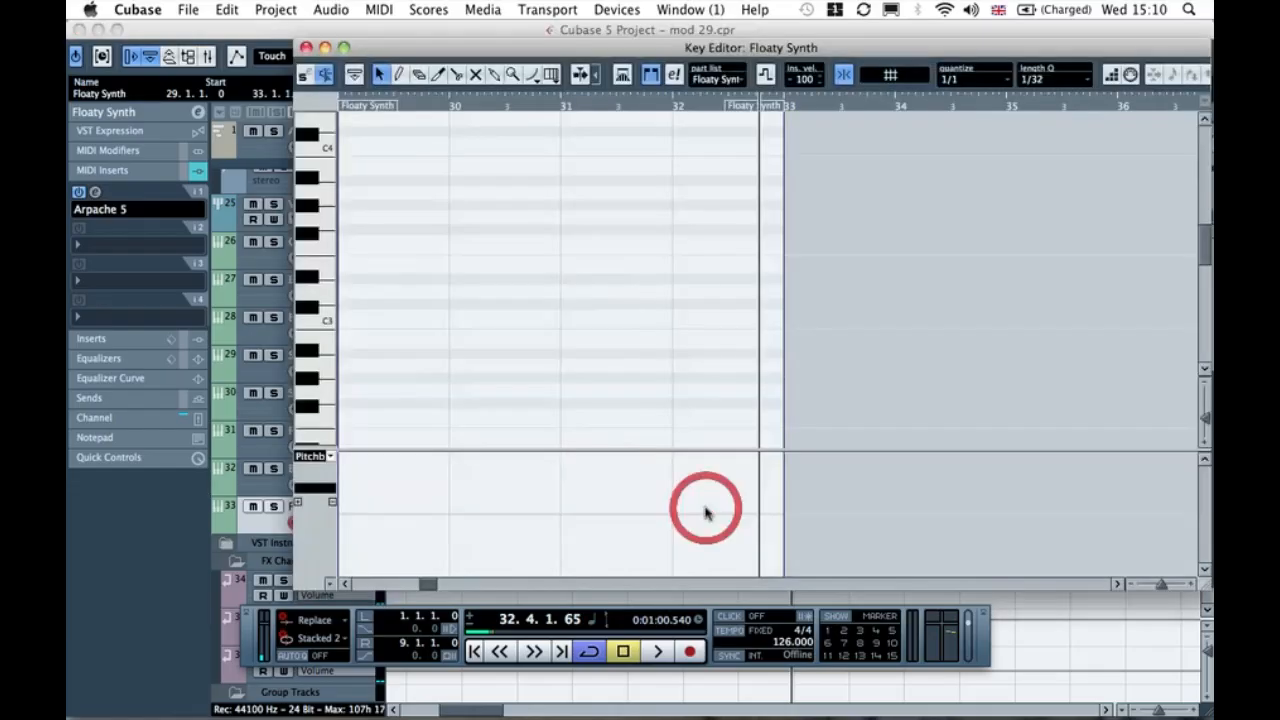
left_click(308, 172)
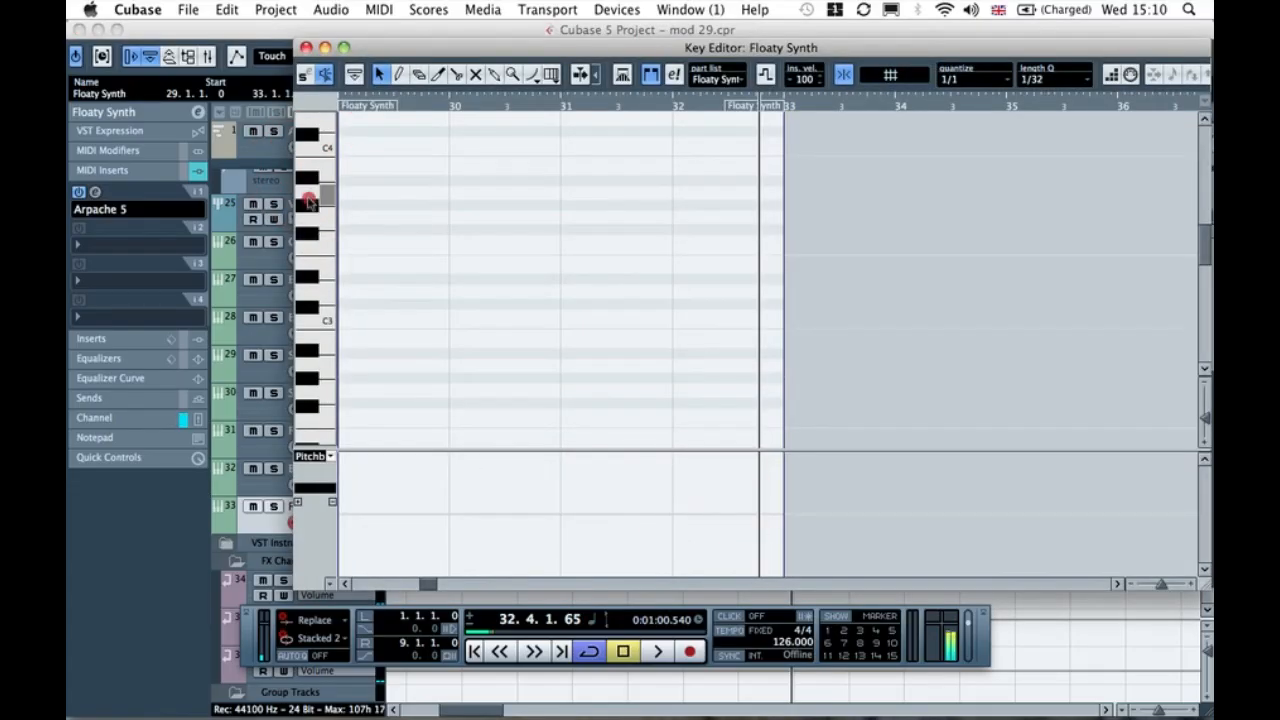
left_click(309, 279)
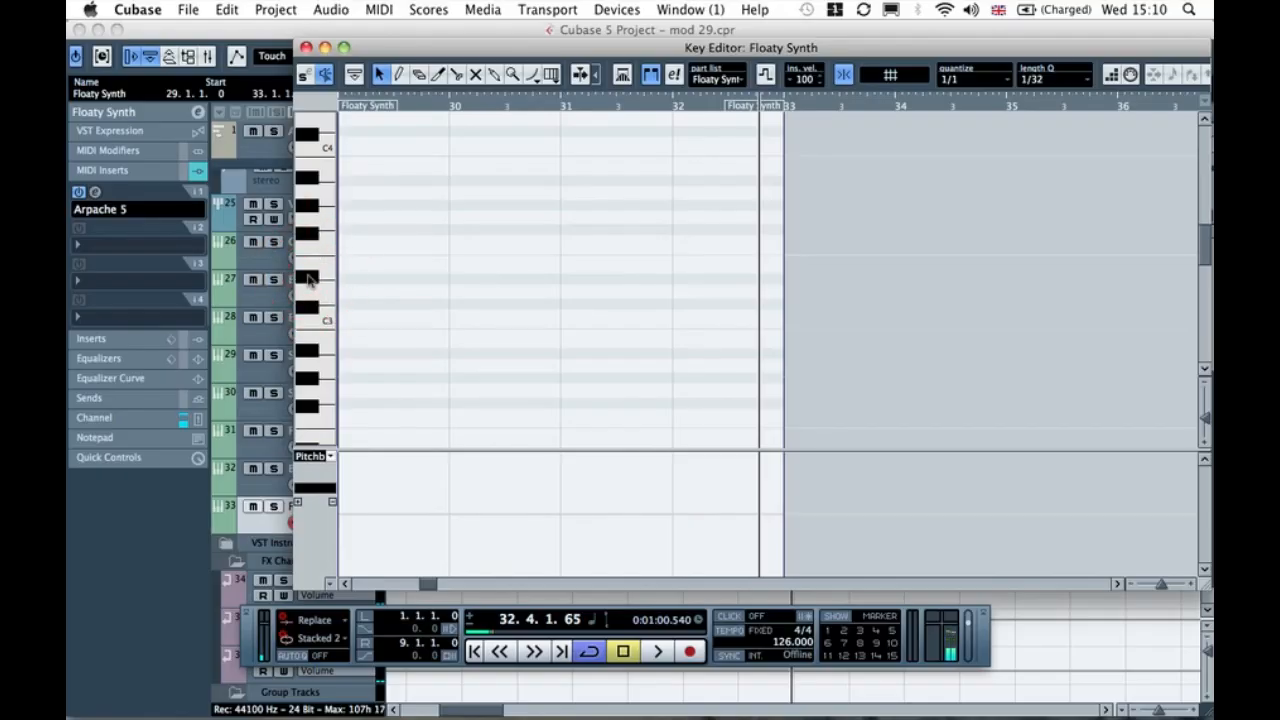
Step: Draw a D#3 note in bar 32, set the length quantize to 1/8, and stretch the note to fill the bar
left_click(402, 77)
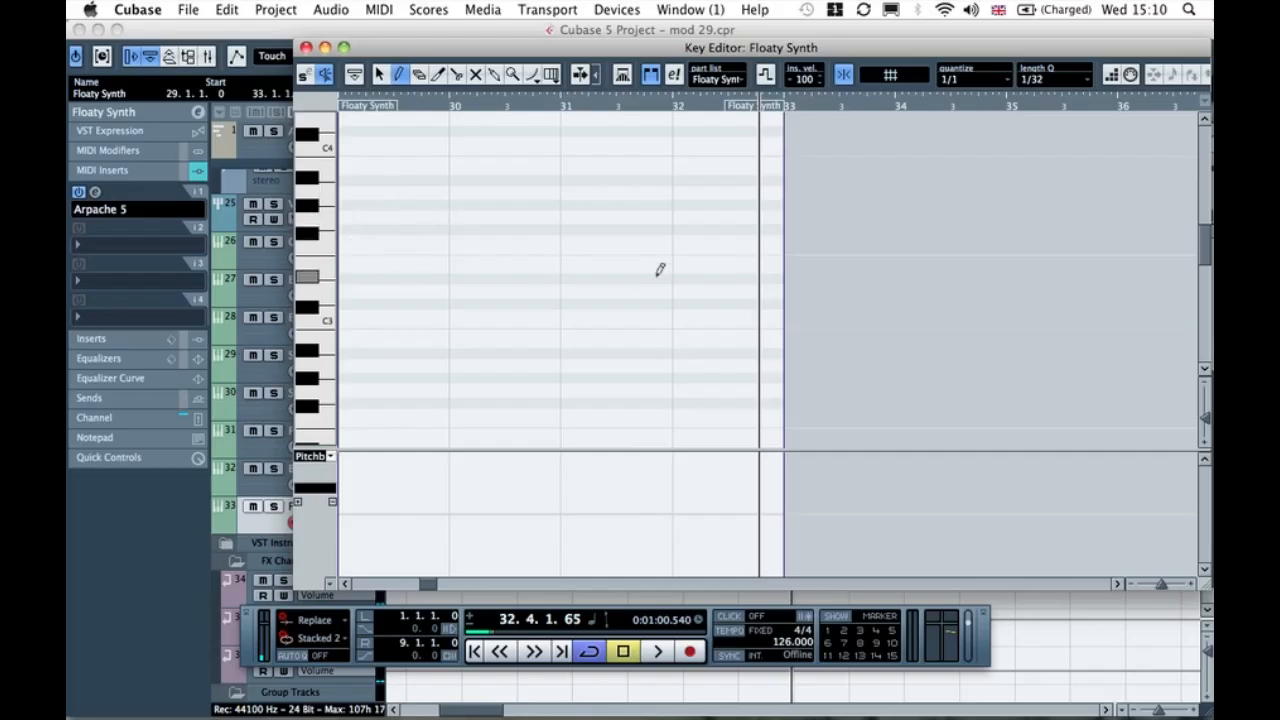
mouse_move(678, 279)
left_mouse_down()
mouse_move(786, 277)
mouse_move(771, 278)
left_mouse_up()
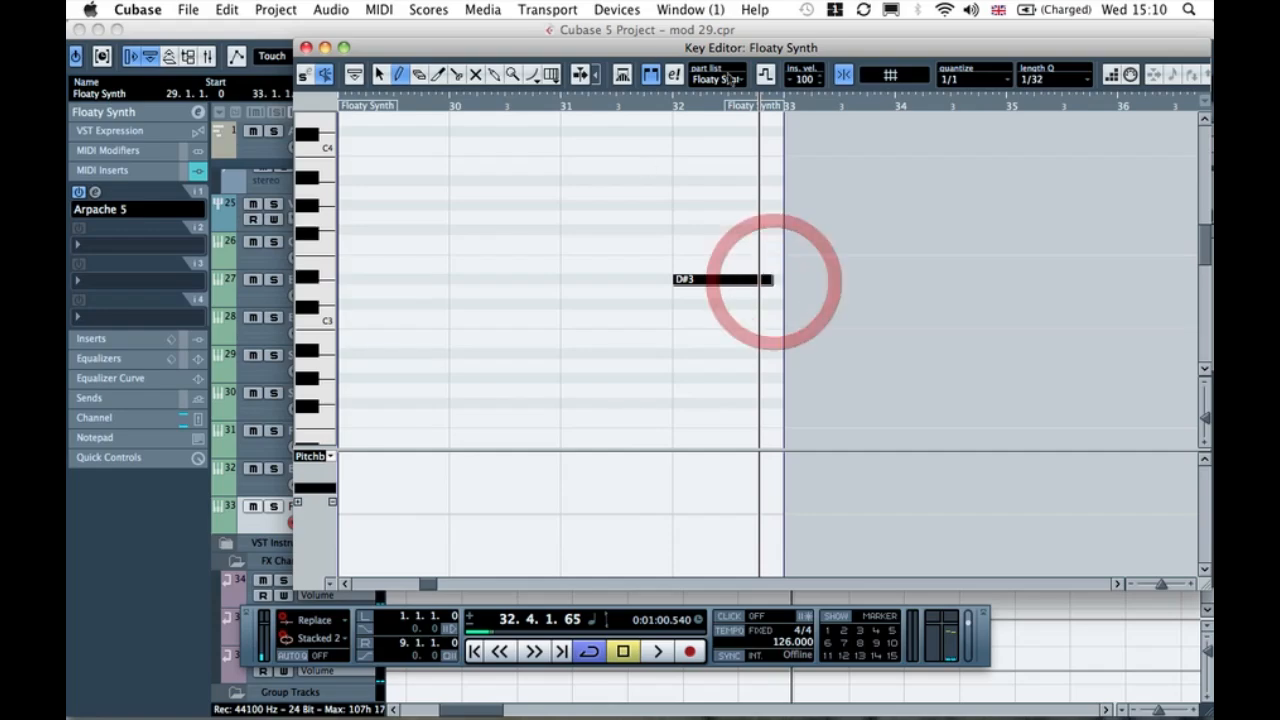
left_click(1040, 80)
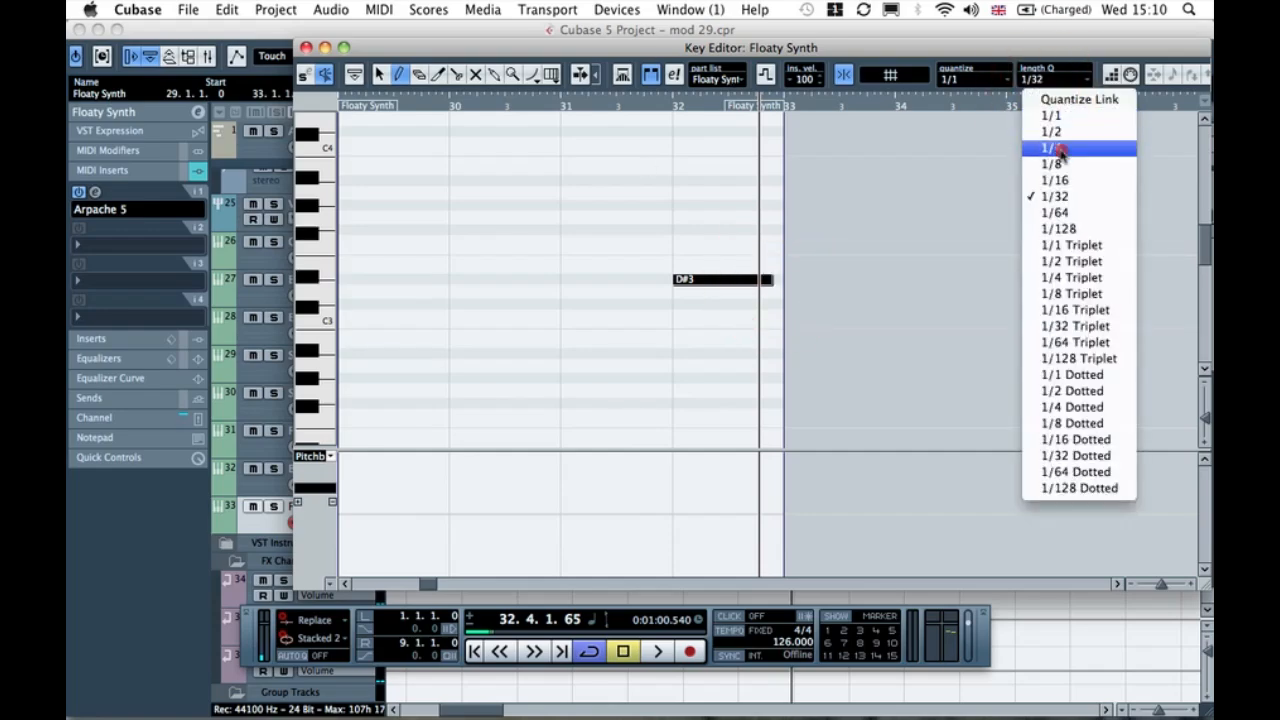
left_click(1040, 162)
left_click(381, 75)
left_click_drag(770, 280, 749, 280)
left_click(592, 231)
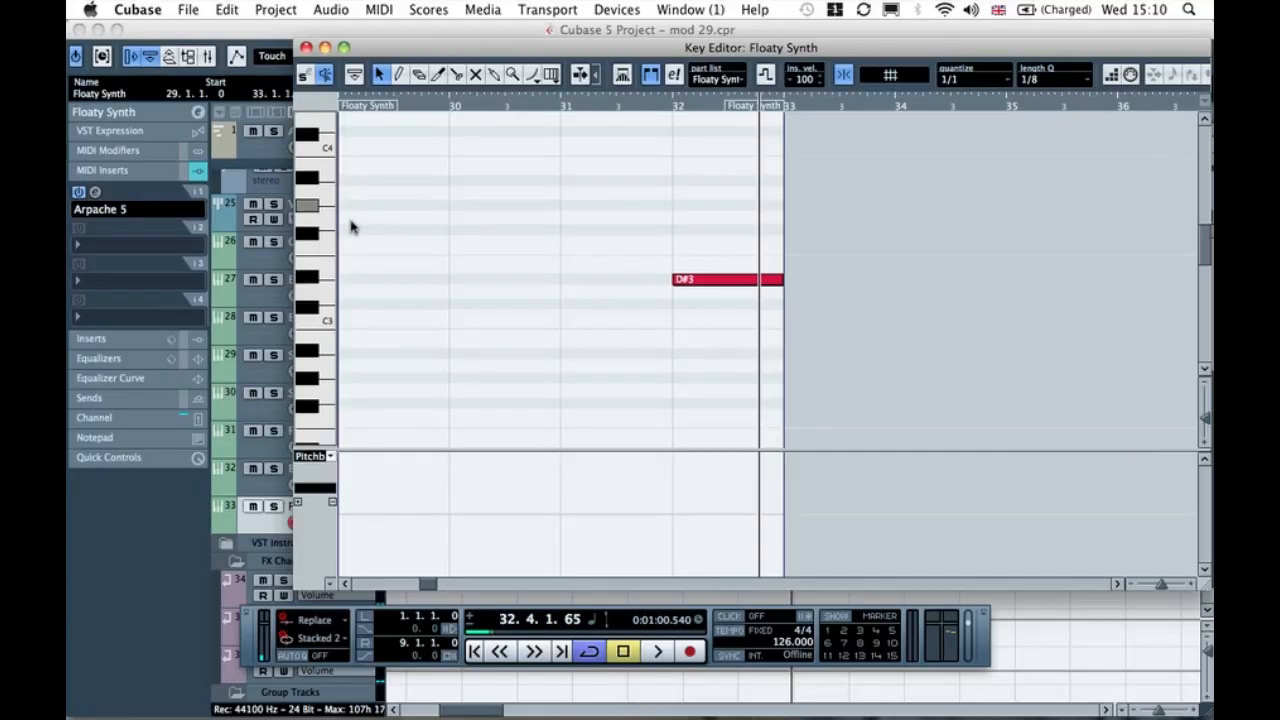
Step: Draw a one-bar F#3 note at bar 29 and play it back
left_click_drag(350, 228, 449, 226)
left_click(430, 210)
left_click_drag(419, 107, 330, 110)
key("space")
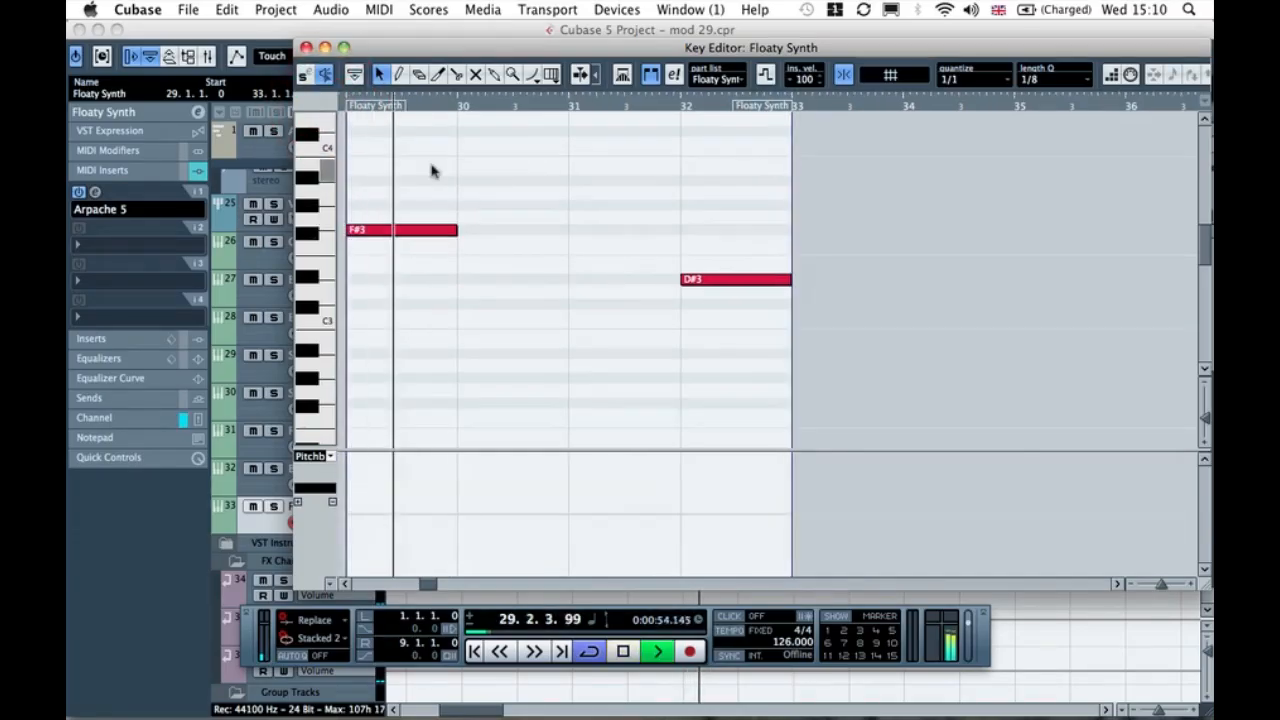
key("space")
Step: Draw a one-bar A#3 note at bar 30 and play the part from bar 29
mouse_move(460, 180)
left_mouse_down()
mouse_move(590, 178)
mouse_move(568, 178)
left_mouse_up()
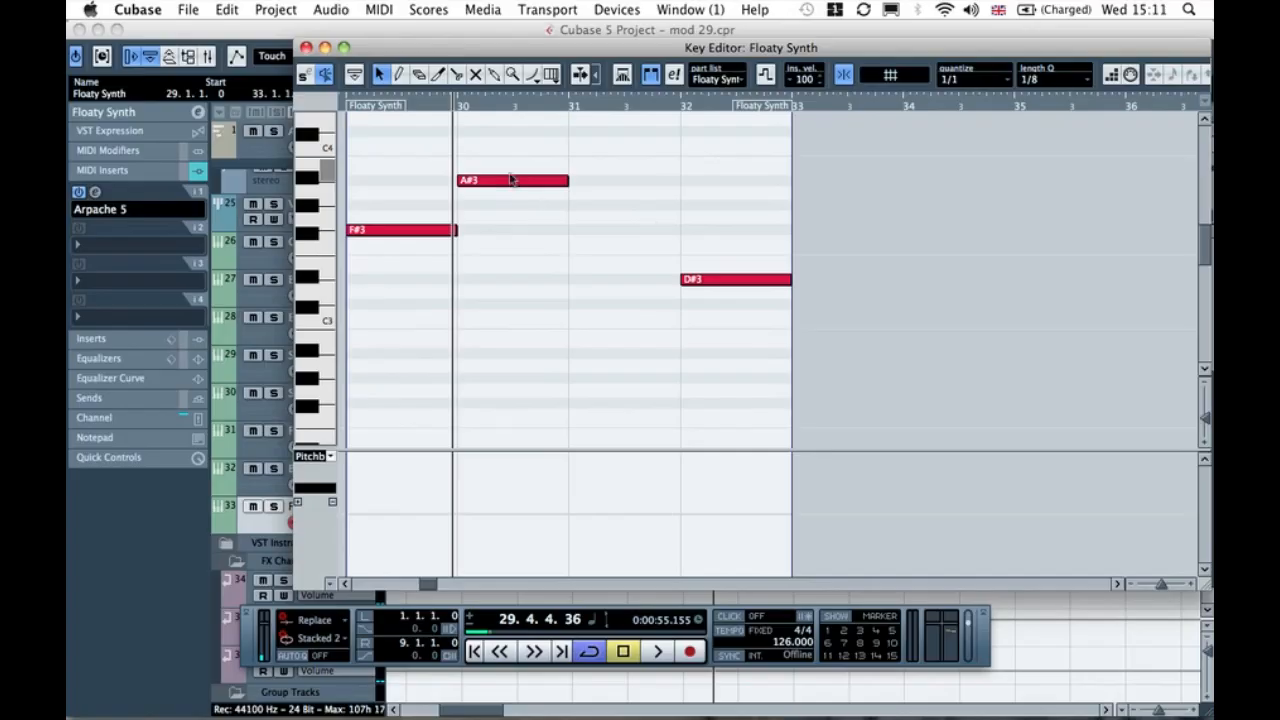
left_click(400, 106)
left_click(355, 106)
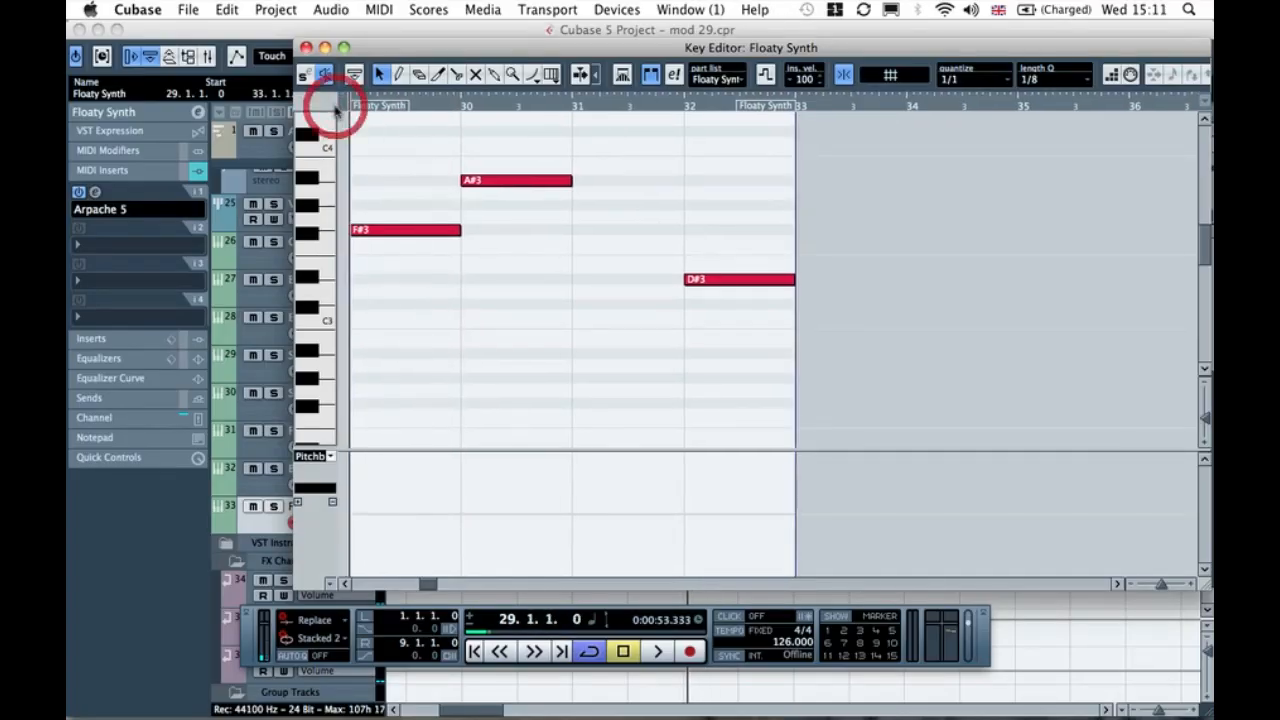
key("space")
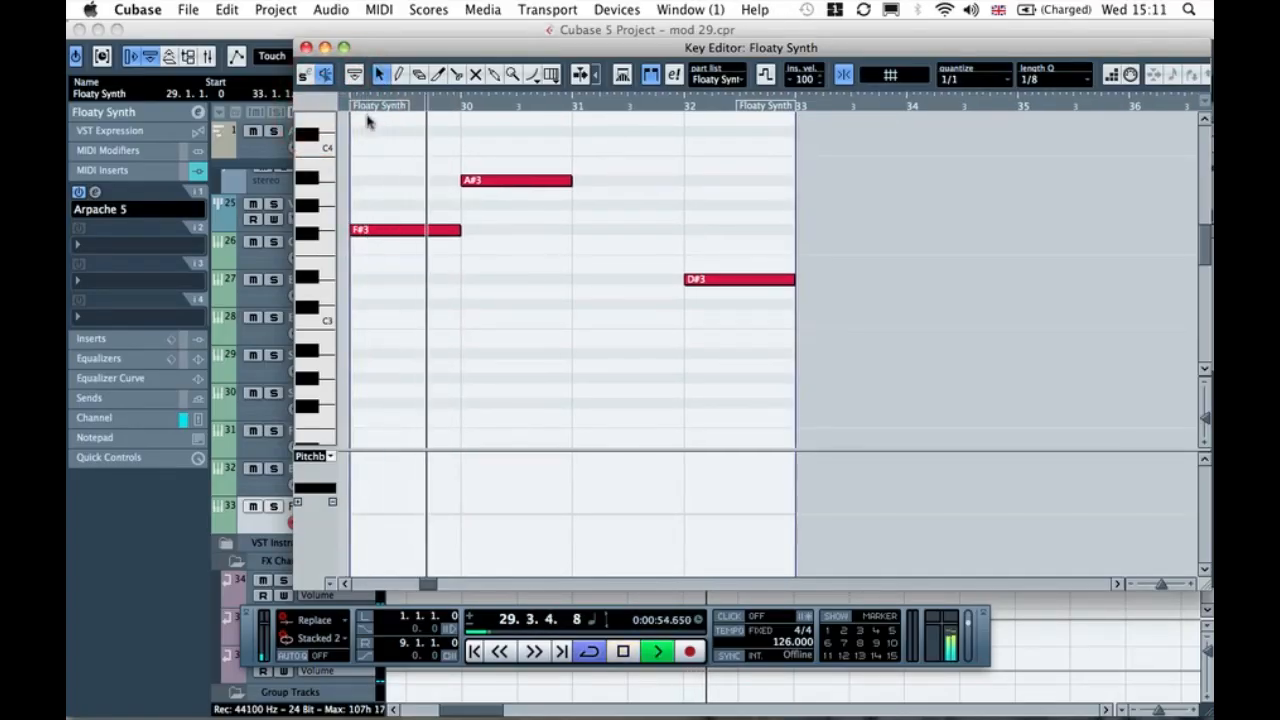
key("space")
left_click(378, 104)
left_click_drag(379, 104, 333, 105)
key("space")
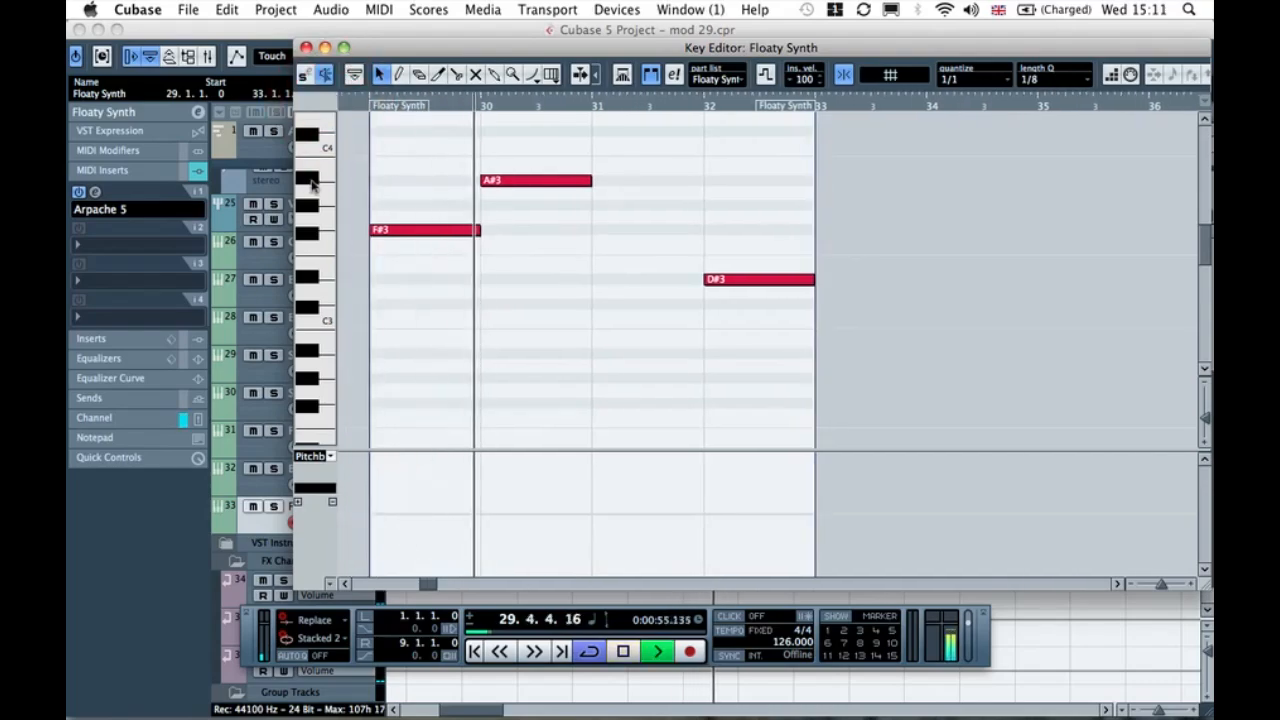
key("space")
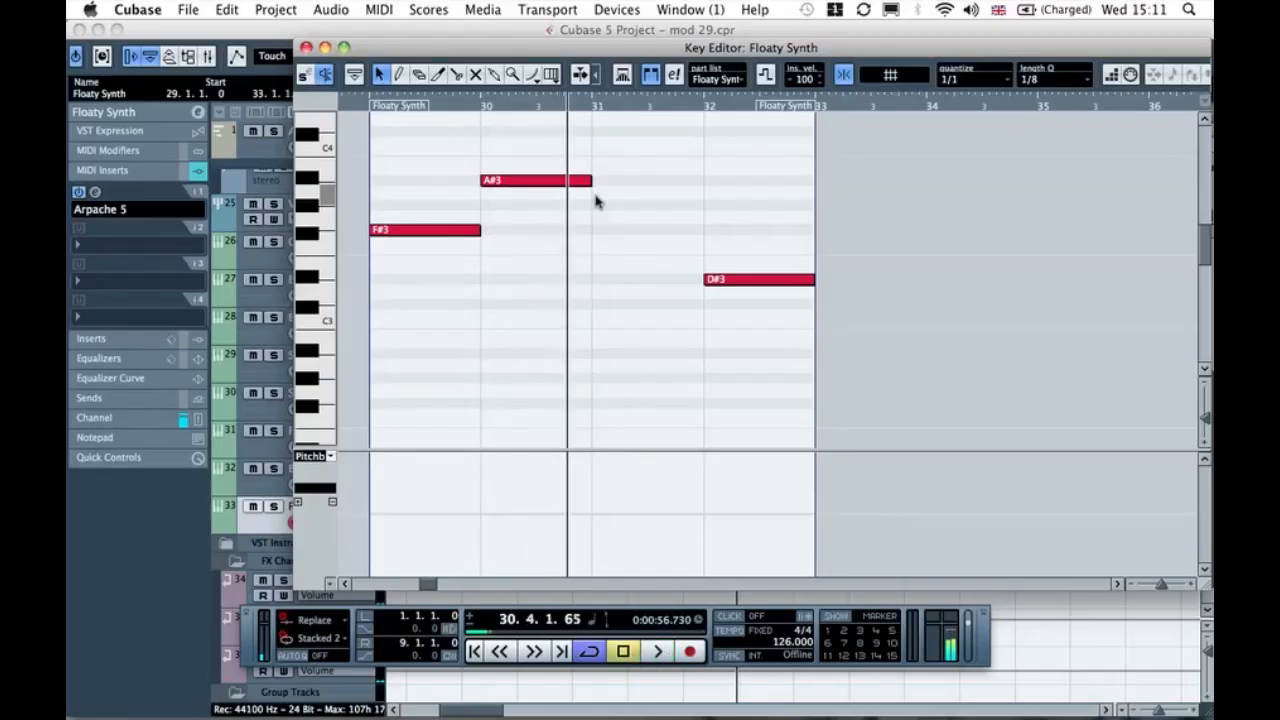
Step: Shorten the A#3 note to half a bar and play the part from bar 29
left_click_drag(589, 180, 541, 179)
left_click_drag(381, 105, 341, 107)
key("space")
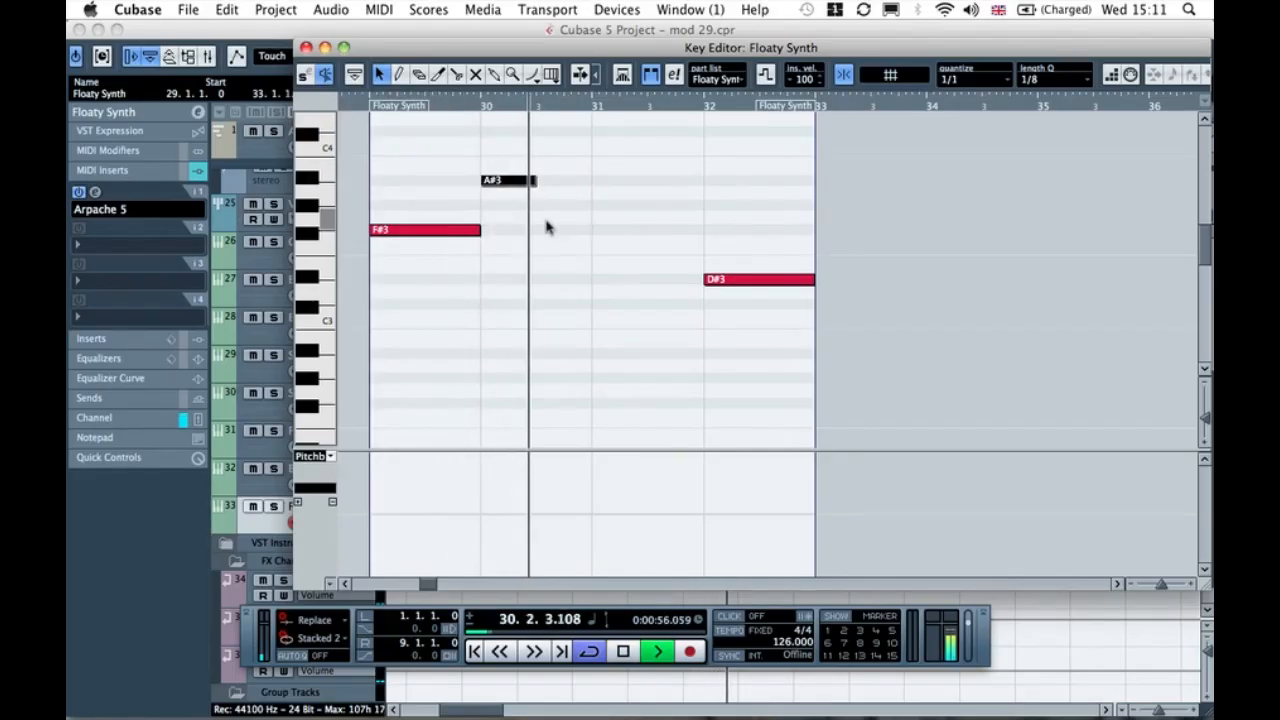
key("space")
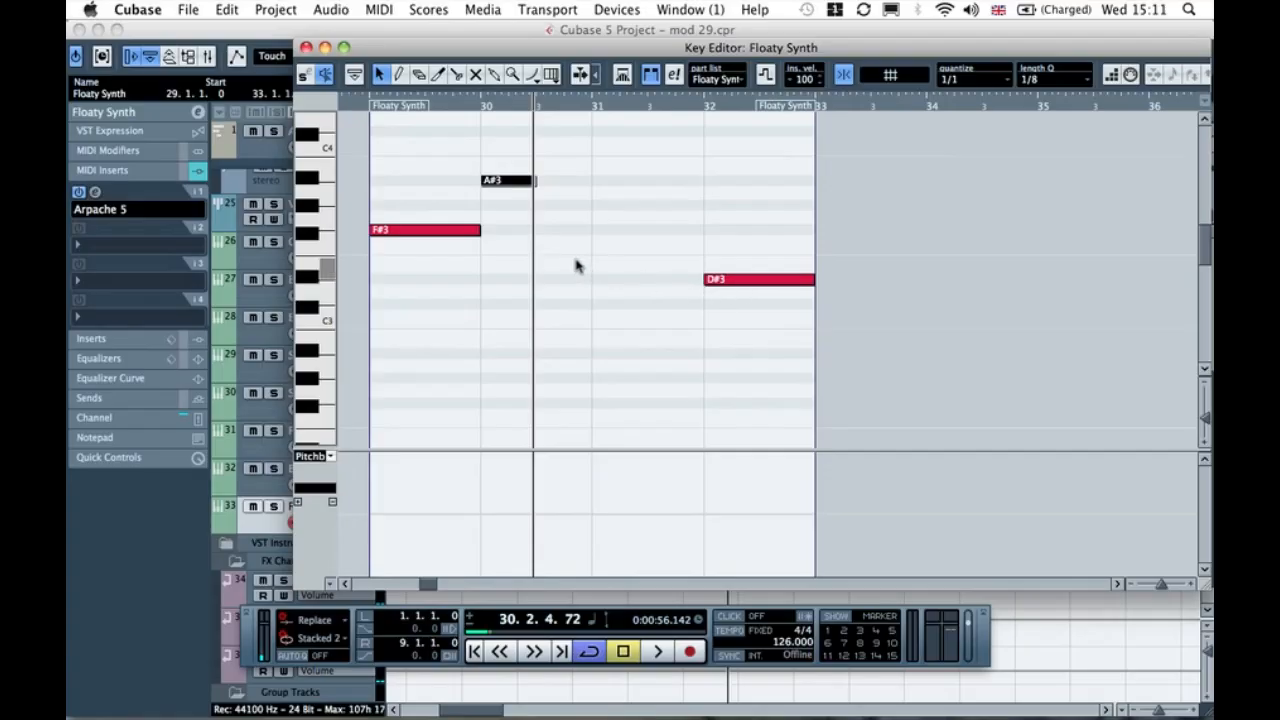
Step: Add a half-bar E3 note and, with quantize set to 1/8, place it in the second half of bar 30
left_click_drag(548, 257, 586, 261)
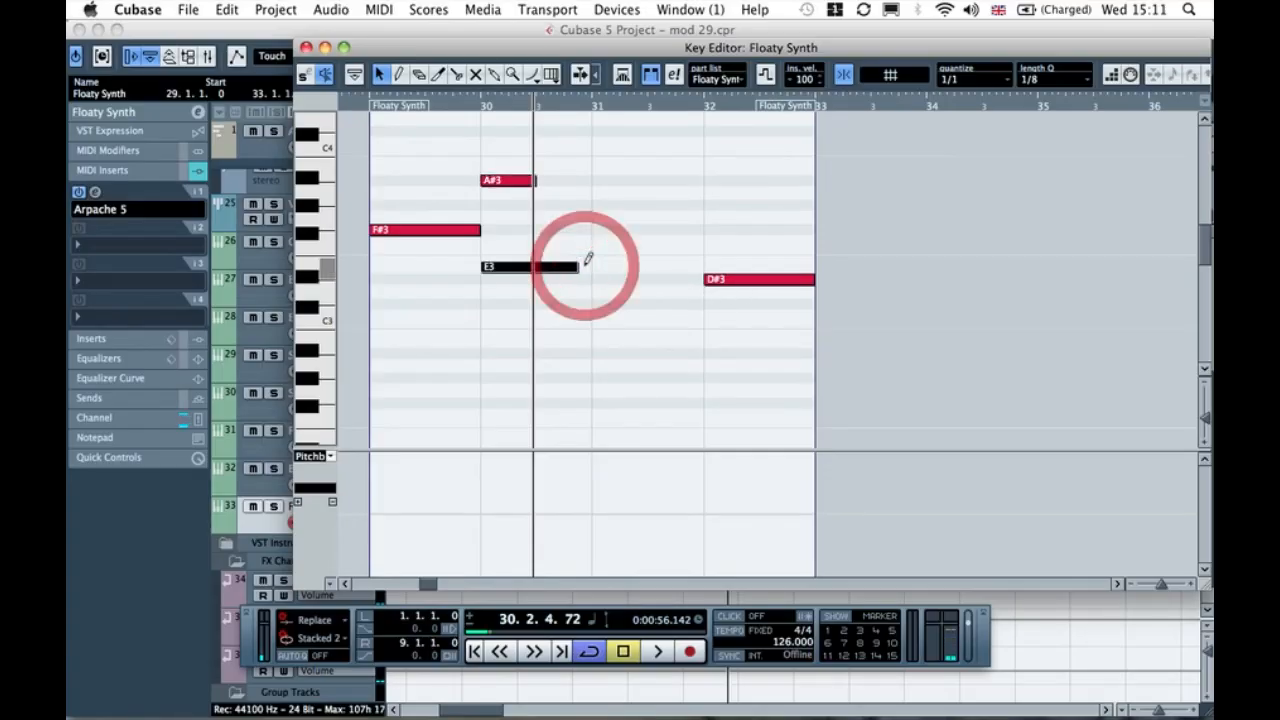
left_click(381, 76)
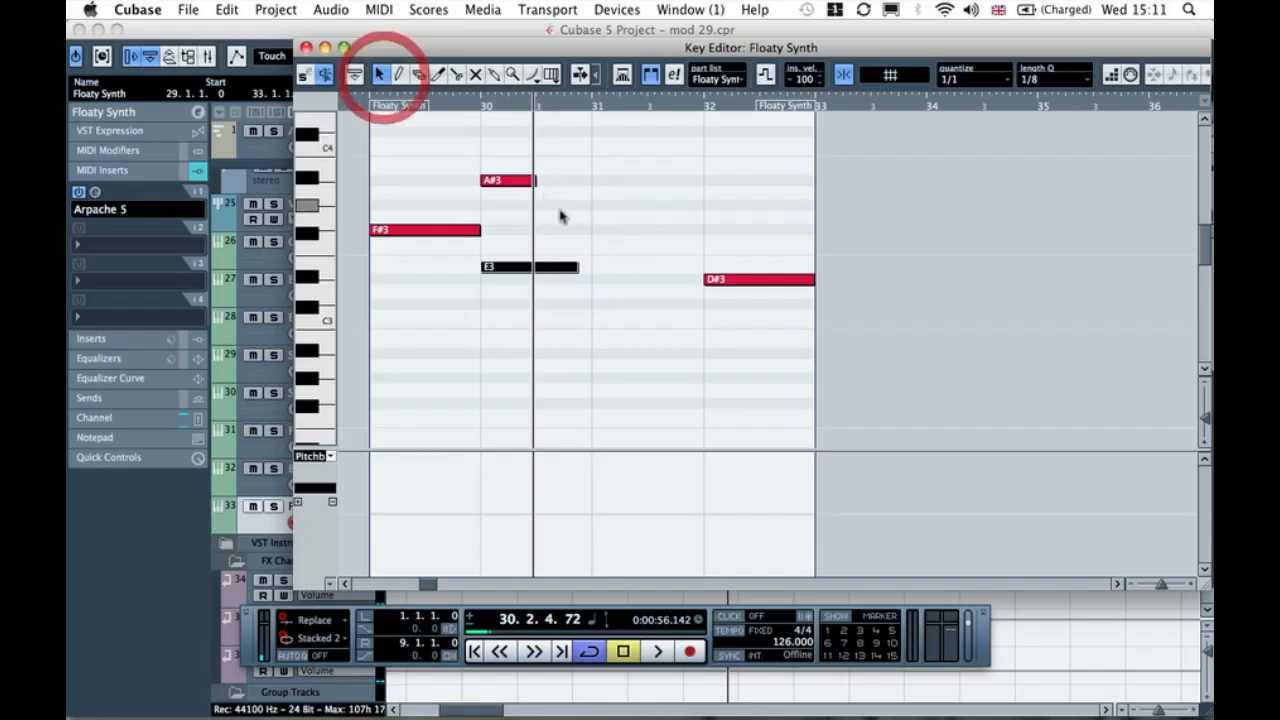
mouse_move(578, 268)
left_mouse_down()
mouse_move(523, 270)
mouse_move(575, 269)
left_mouse_up()
left_click(557, 272)
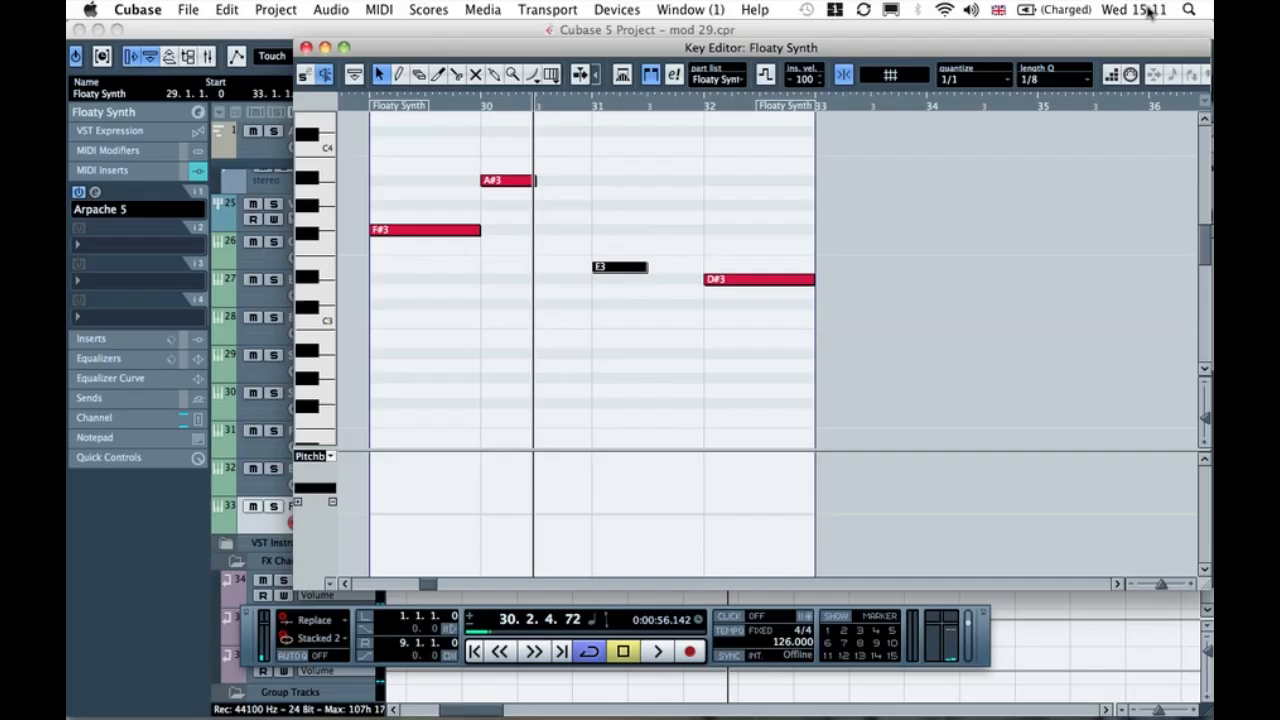
left_click(1002, 81)
left_click(975, 146)
left_click_drag(625, 268, 568, 268)
left_click(560, 246)
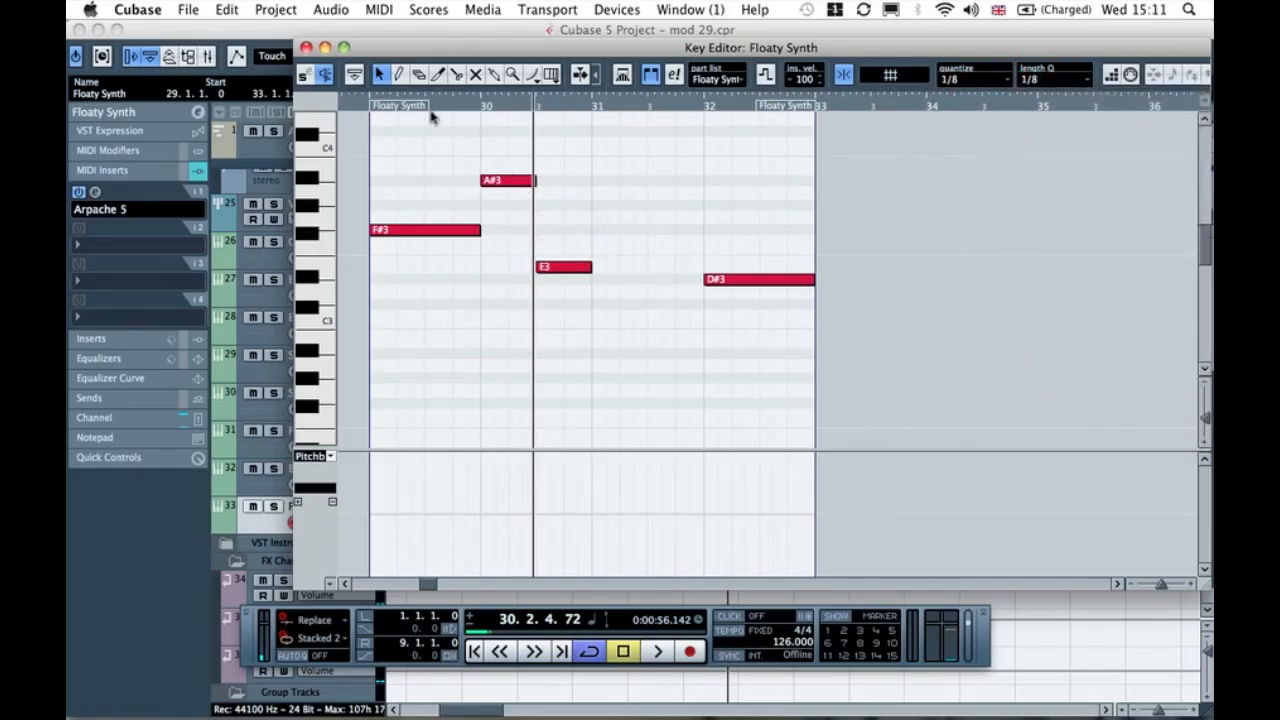
Step: Play the part from bar 29 and audition alternative pitches around the E3 note on the editor's keyboard
left_click(350, 106)
key("space")
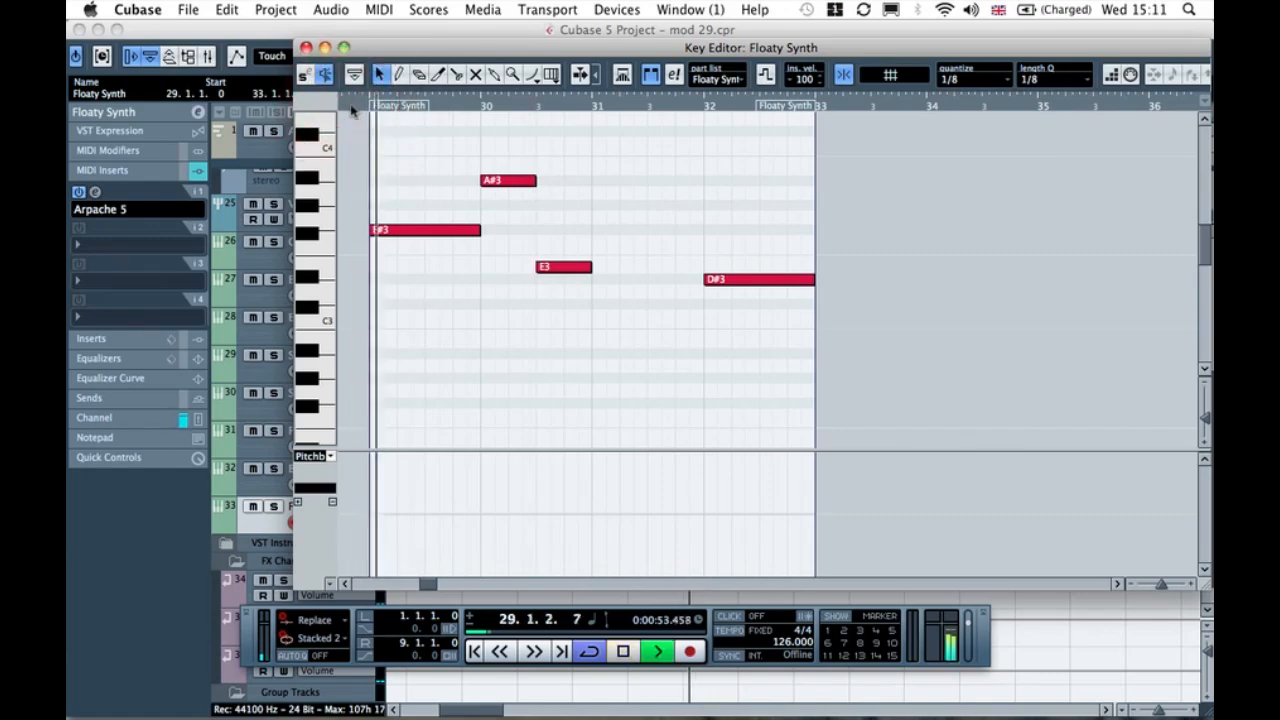
key("space")
left_click_drag(322, 266, 310, 215)
key("space")
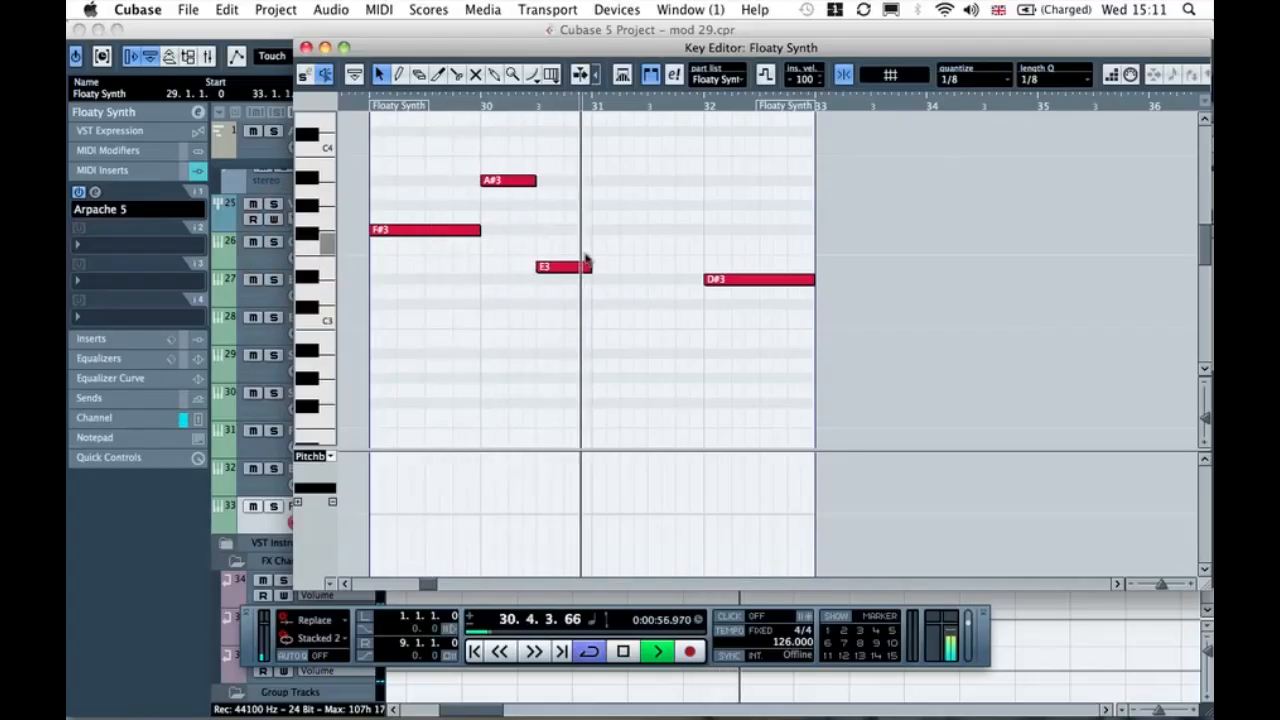
key("space")
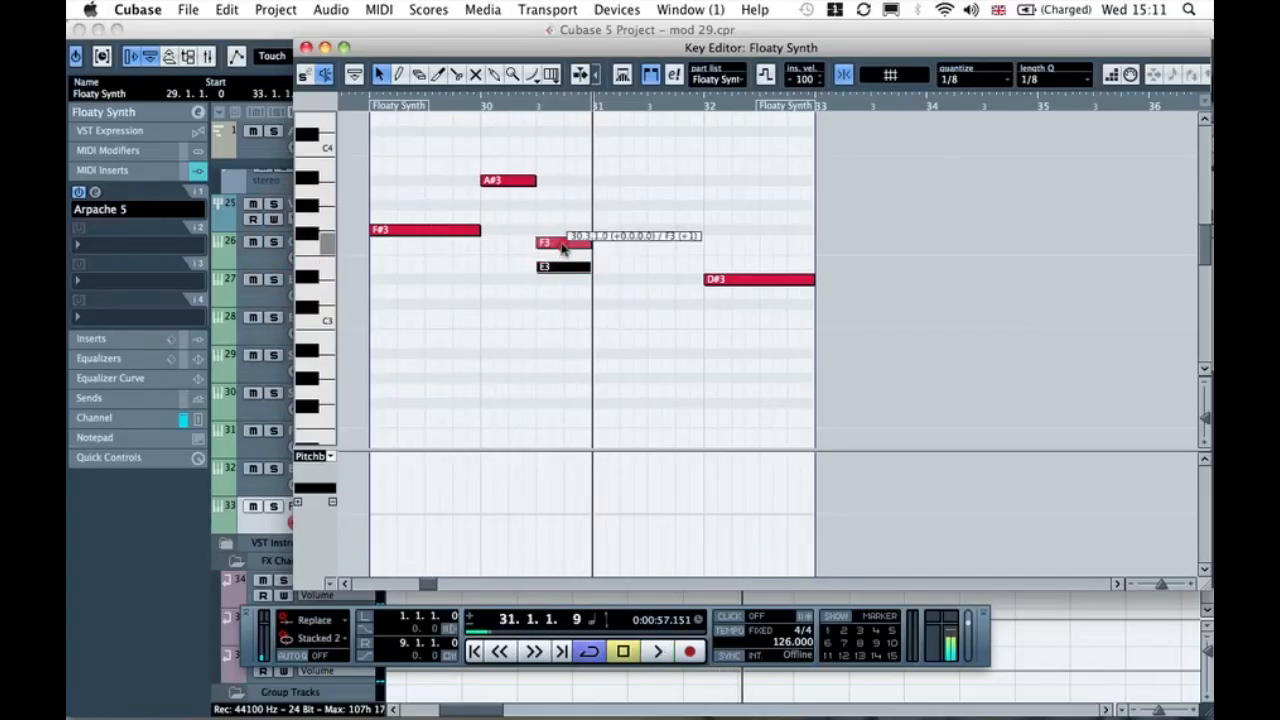
Step: Try raising the E3 note in bar 30 to F3 and play it from late in bar 29
left_click_drag(561, 249, 560, 243)
left_click(457, 106)
key("space")
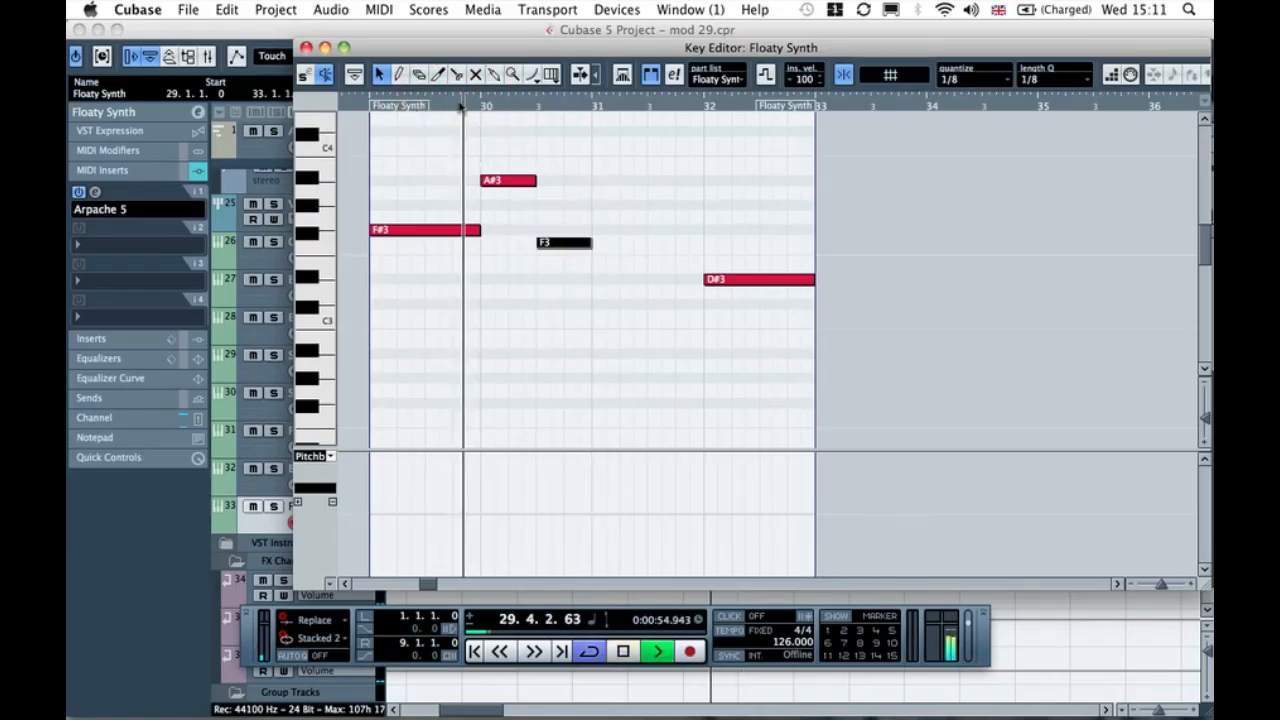
key("space")
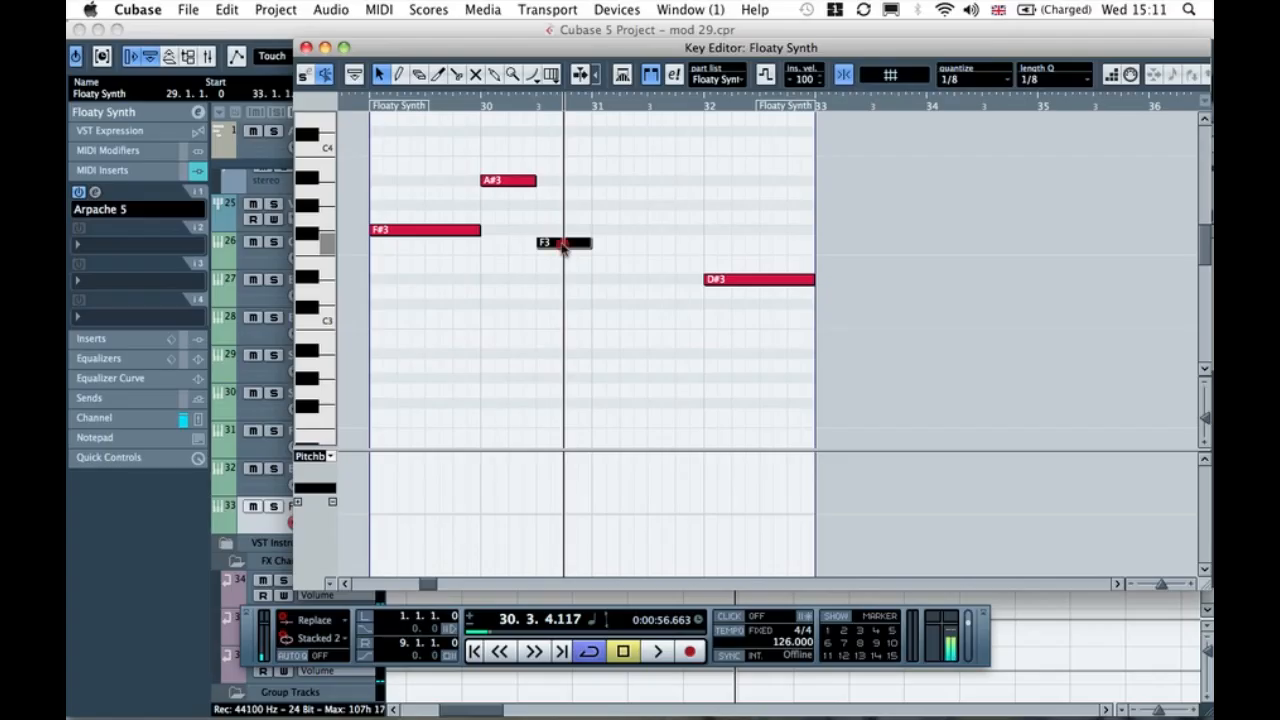
Step: Return the F3 note in bar 30 to E3 and play it from late in bar 29
left_click_drag(561, 249, 562, 264)
left_click(566, 232)
left_click(459, 108)
left_click(459, 108)
key("space")
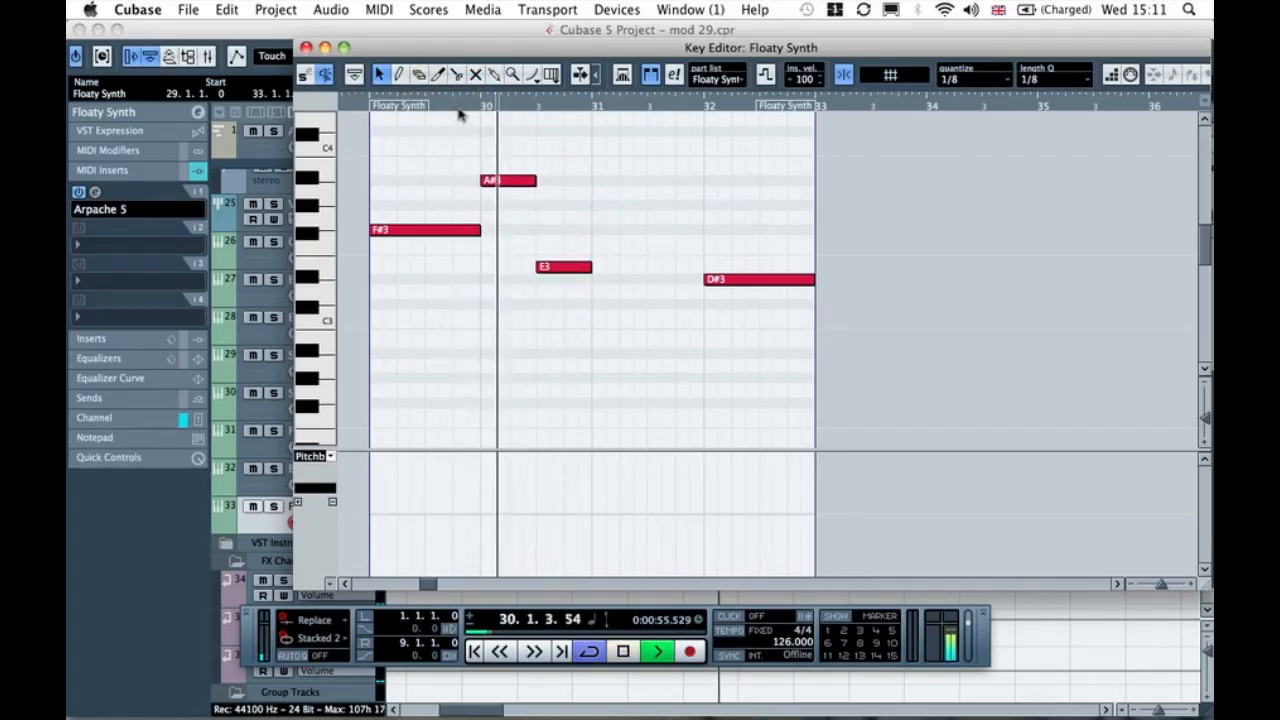
Step: Add a half-bar D#3 note at the start of bar 31 and play the melody from bar 30
key("space")
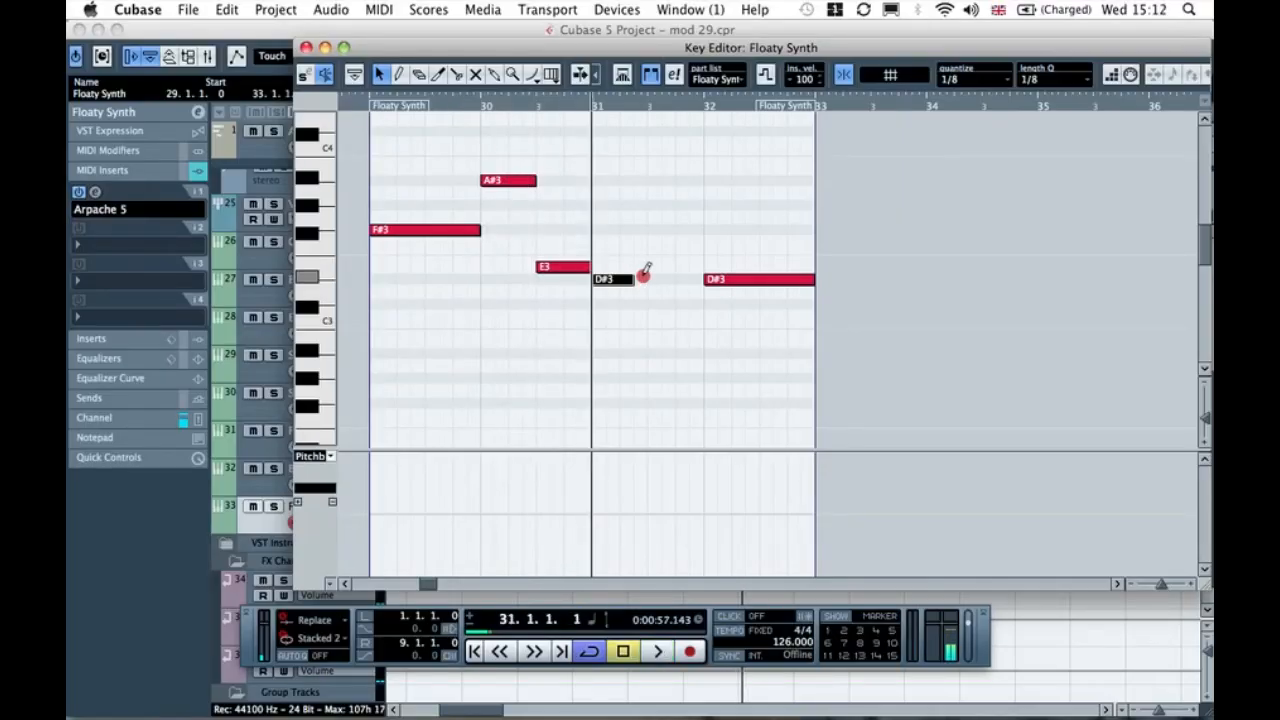
key("space")
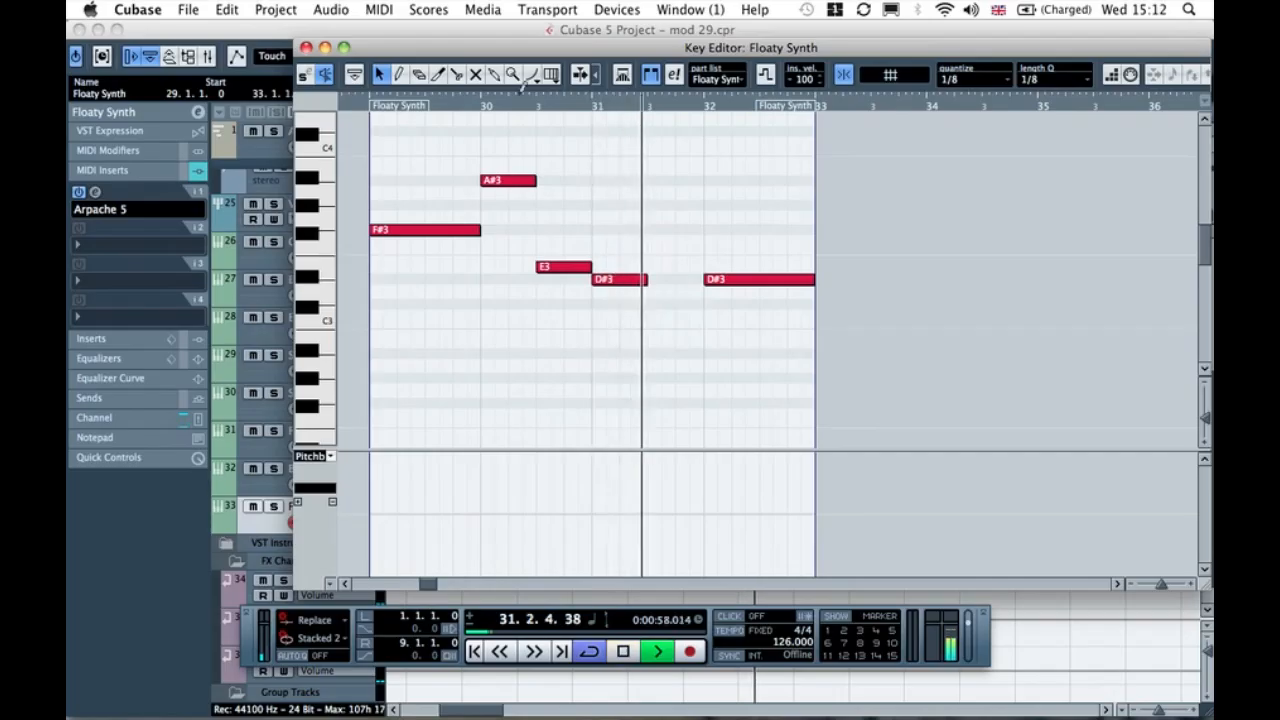
left_click(520, 110)
left_click(520, 110)
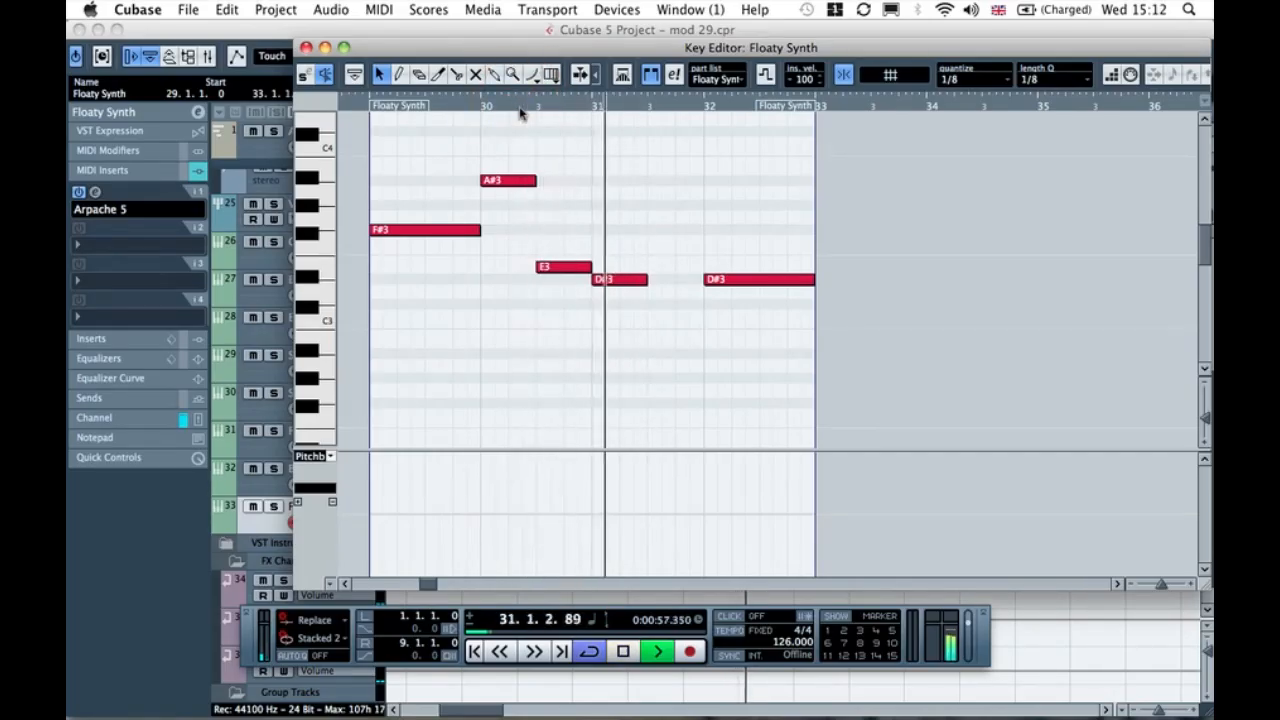
key("space")
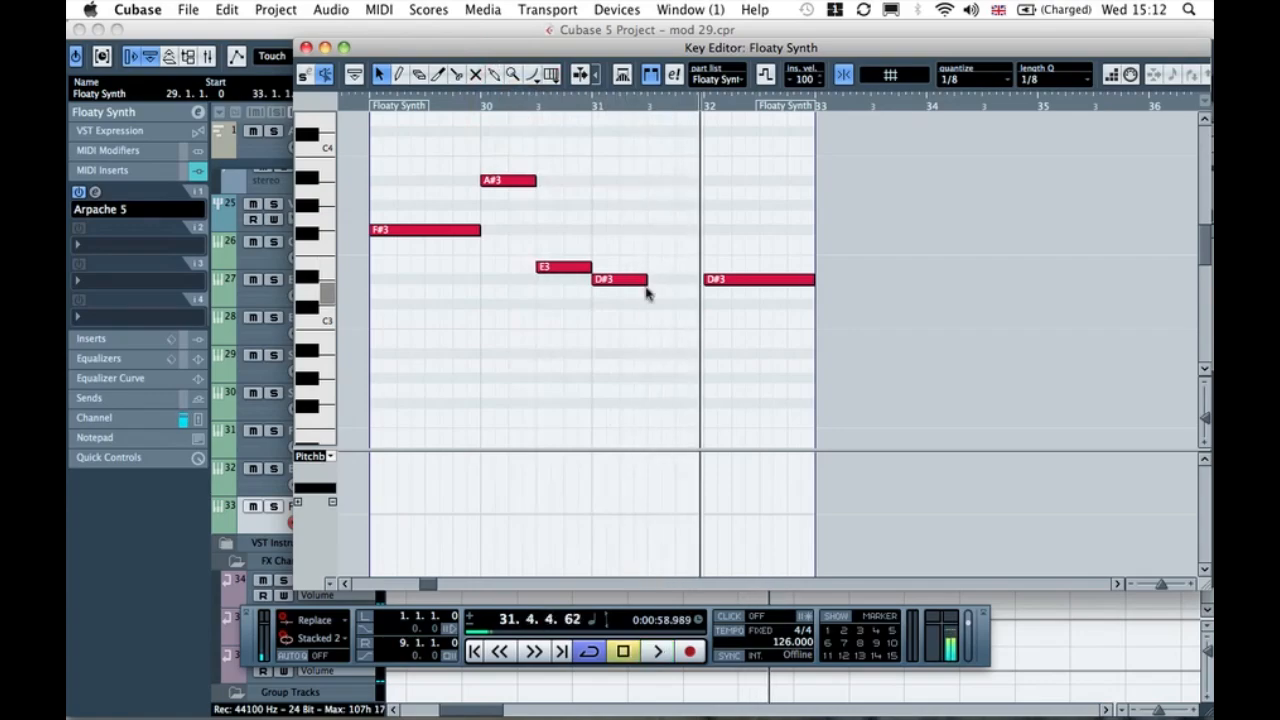
Step: Extend the bar 31 D#3 note to three beats, add a one-beat F#3 on beat four, and play the part from bar 29
left_click(650, 213)
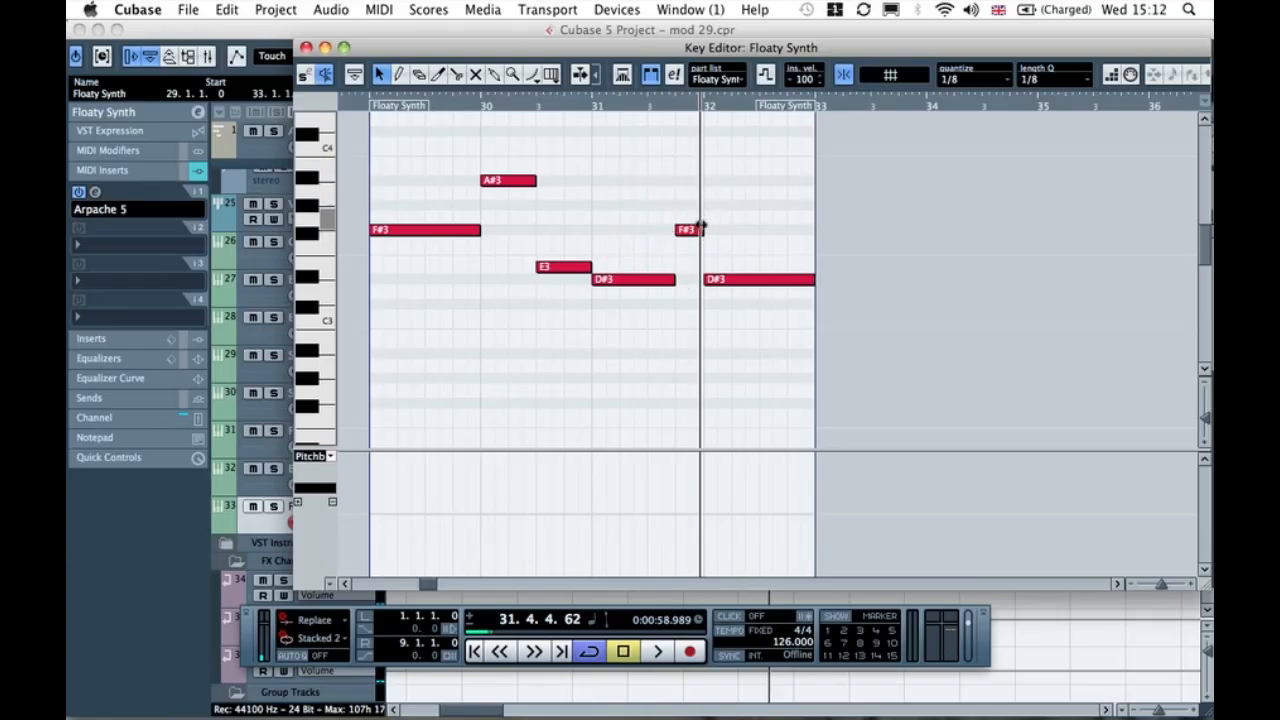
left_click_drag(371, 104, 351, 104)
key("space")
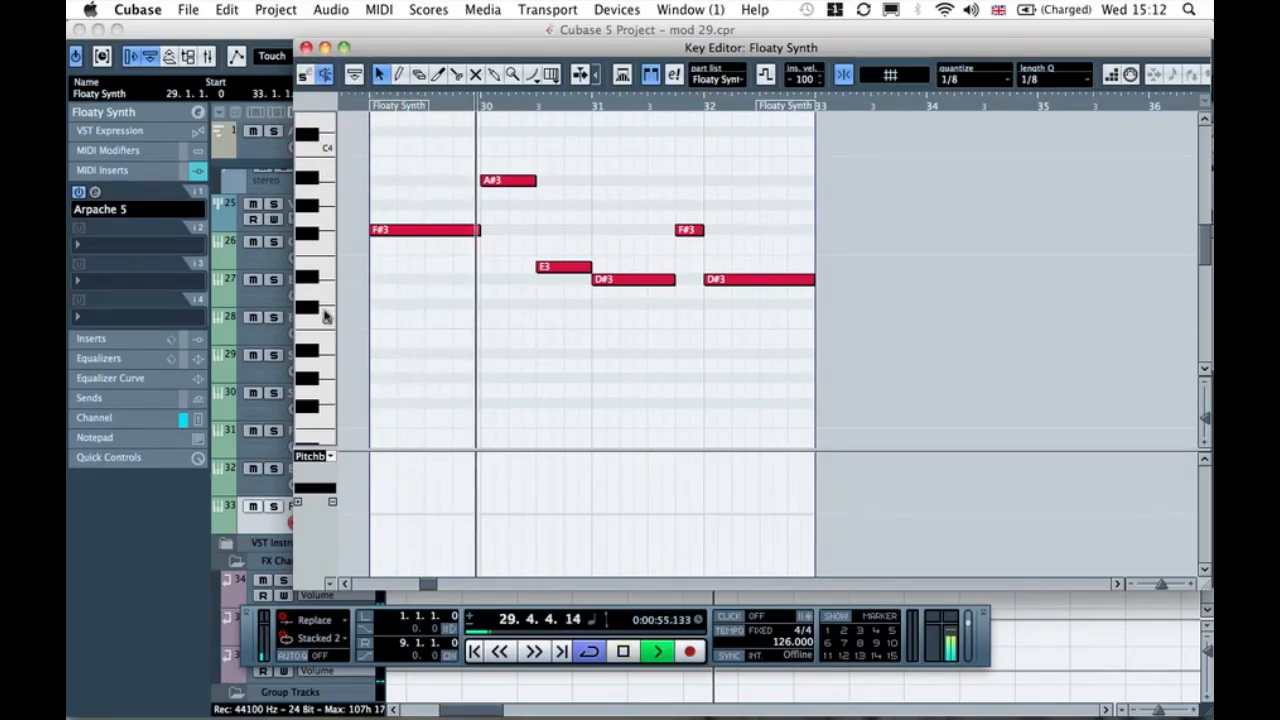
key("space")
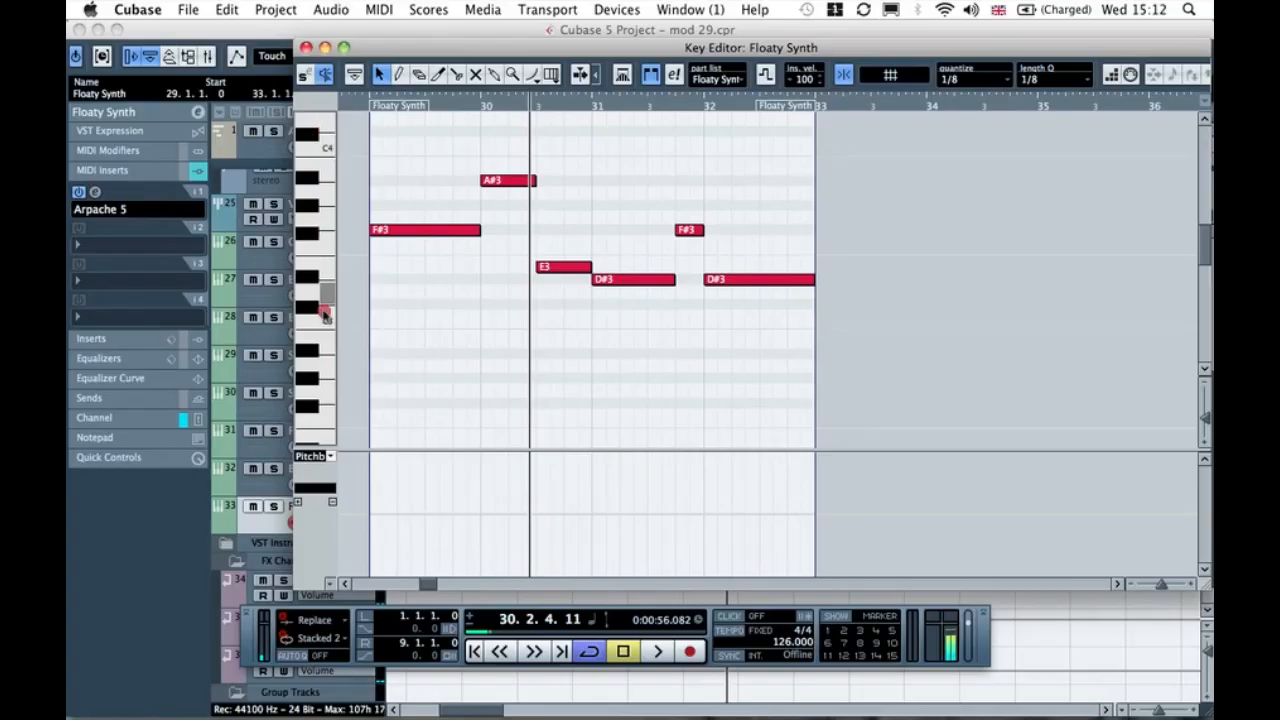
left_click(466, 105)
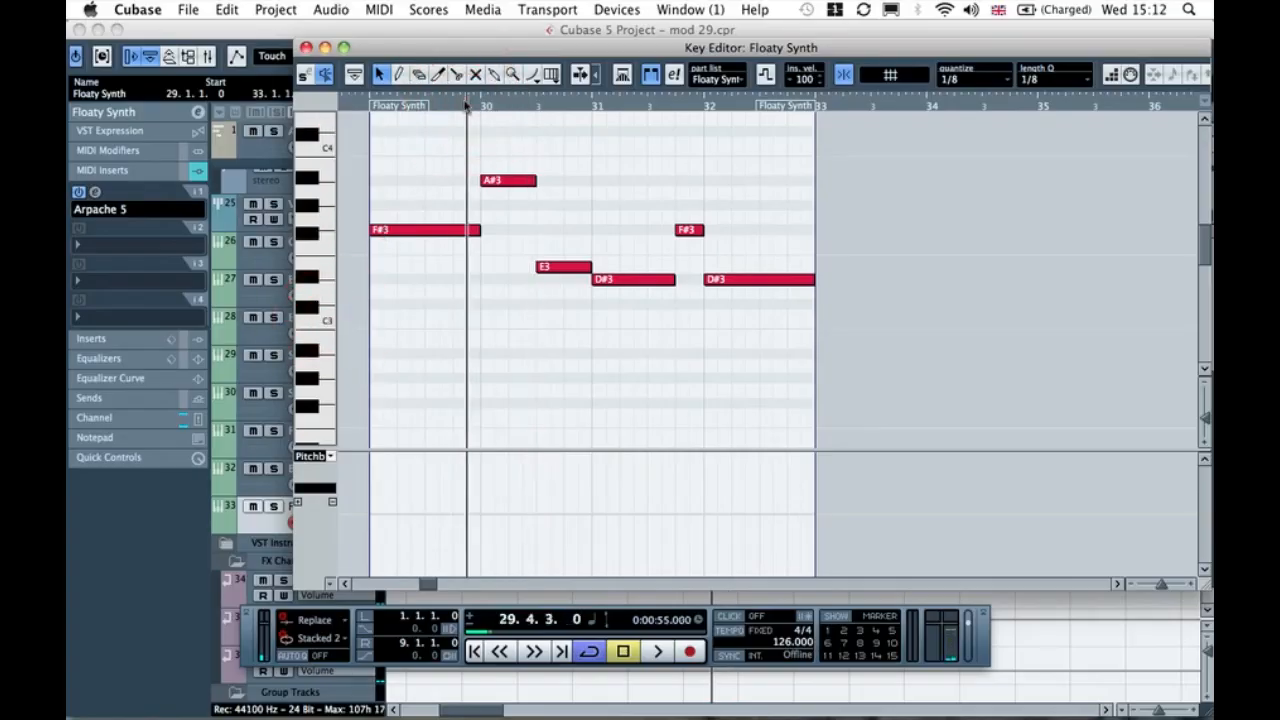
key("space")
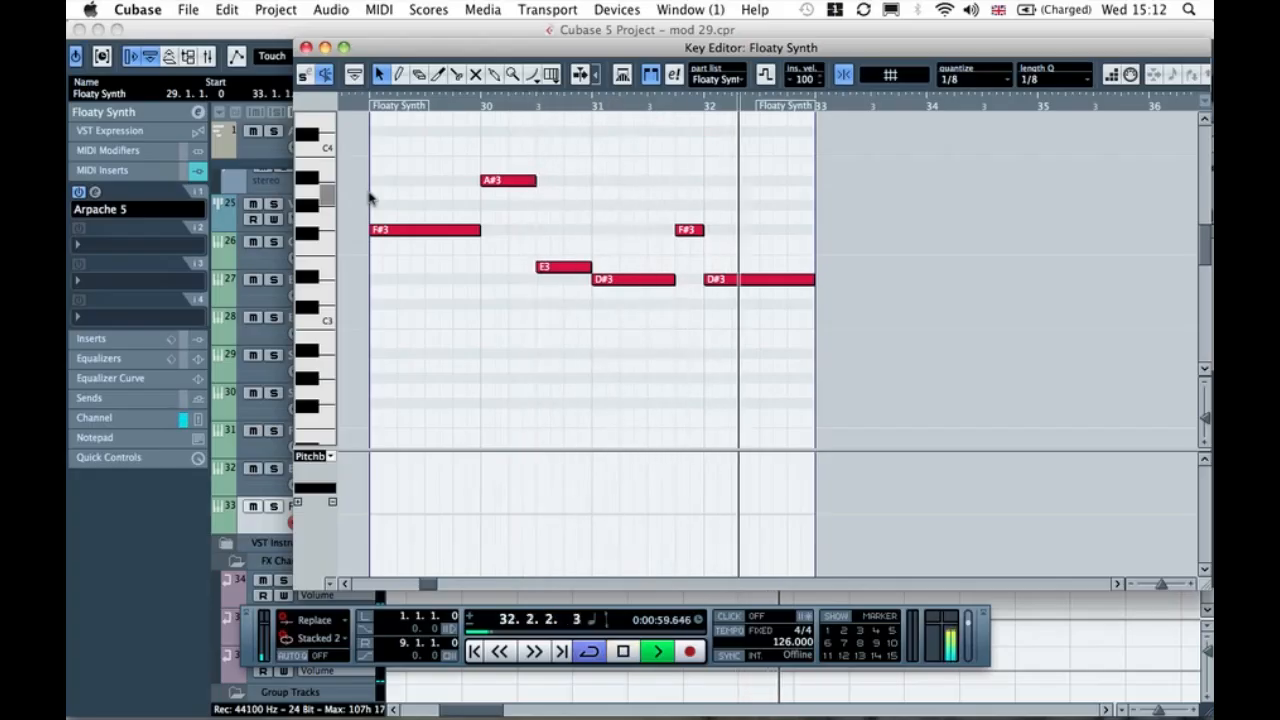
key("space")
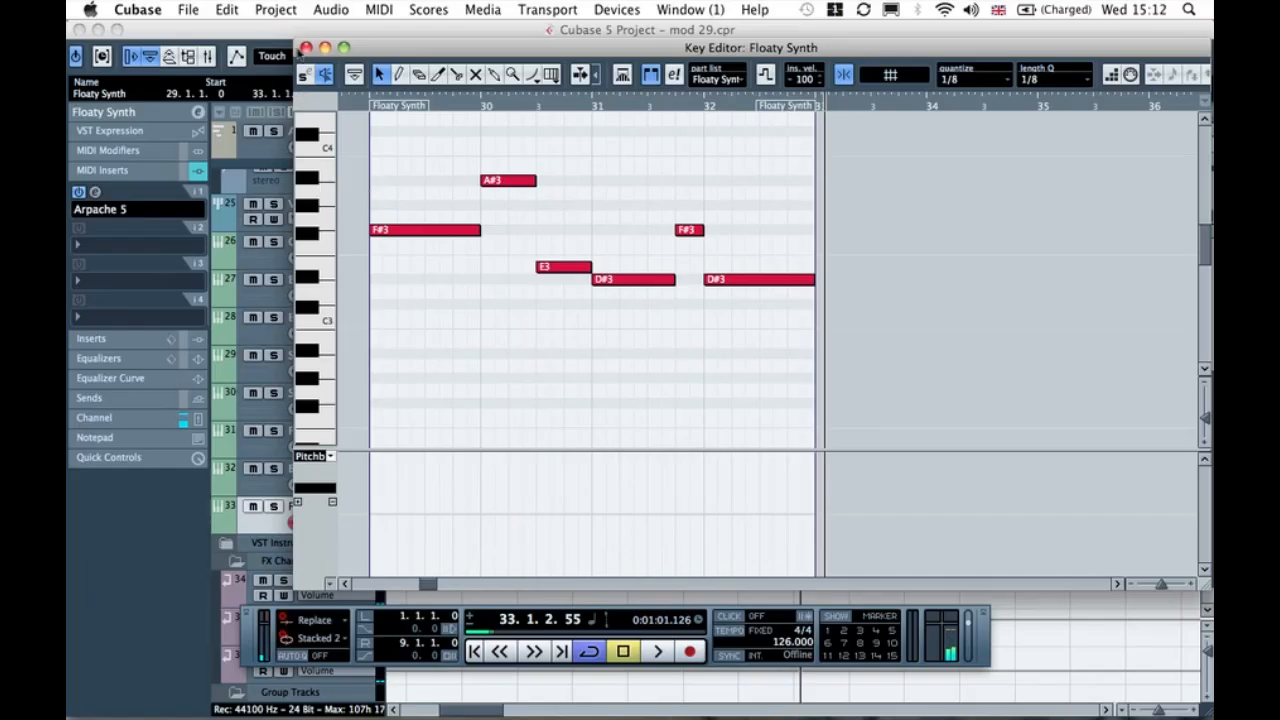
Step: Close the Key Editor, set the locators around the Floaty Synth part from bar 29 to 33, and play the Pre Drop with all tracks
left_click(306, 47)
left_click(786, 440)
left_click(762, 520)
key("p")
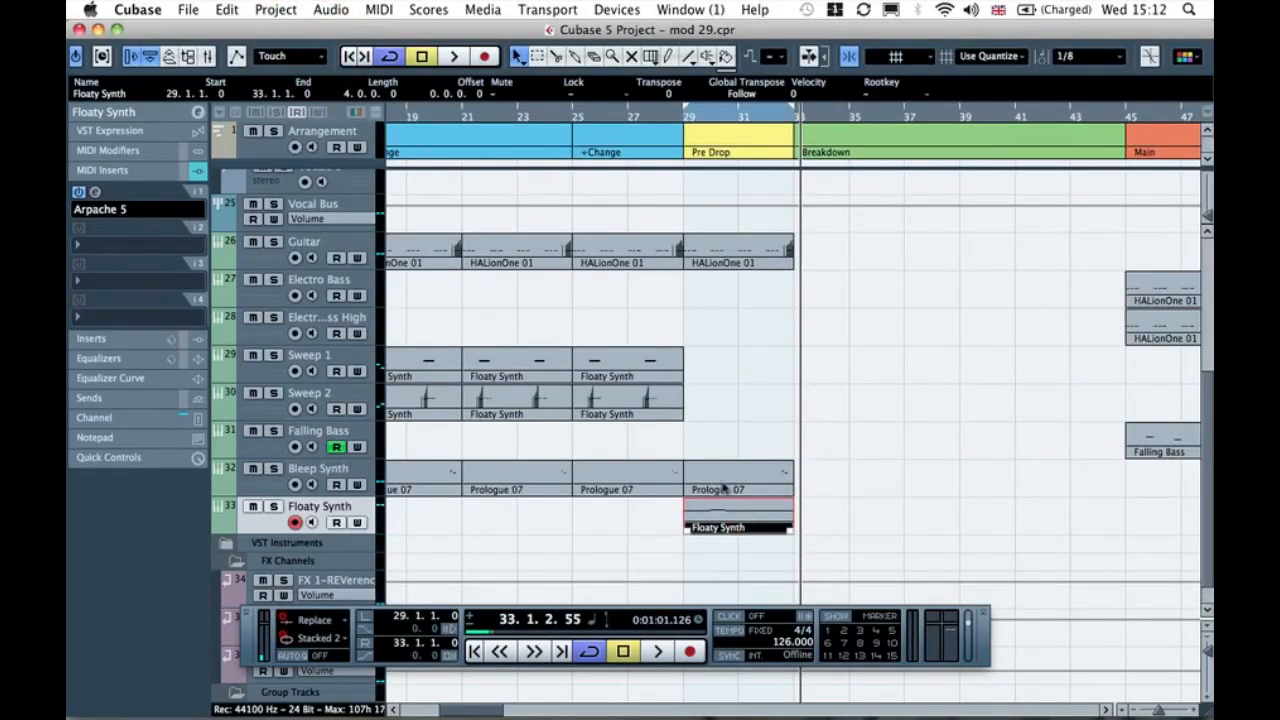
left_click(665, 113)
key("space")
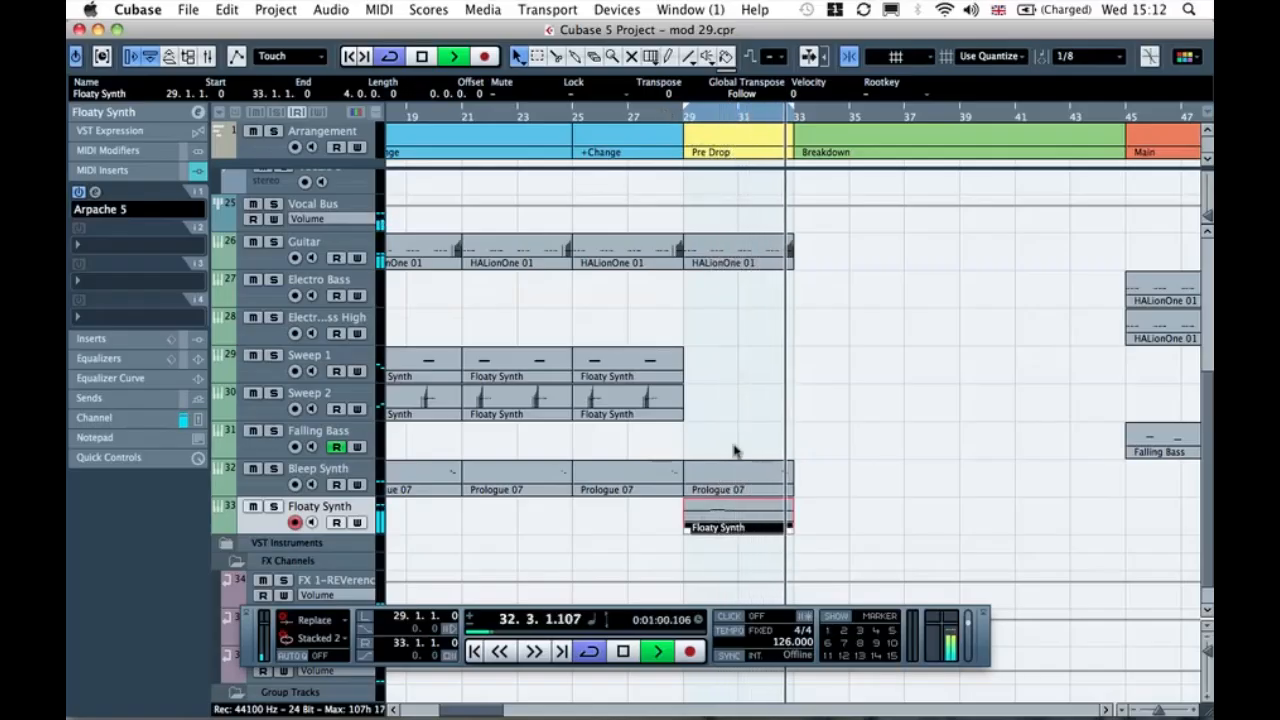
double_click(725, 526)
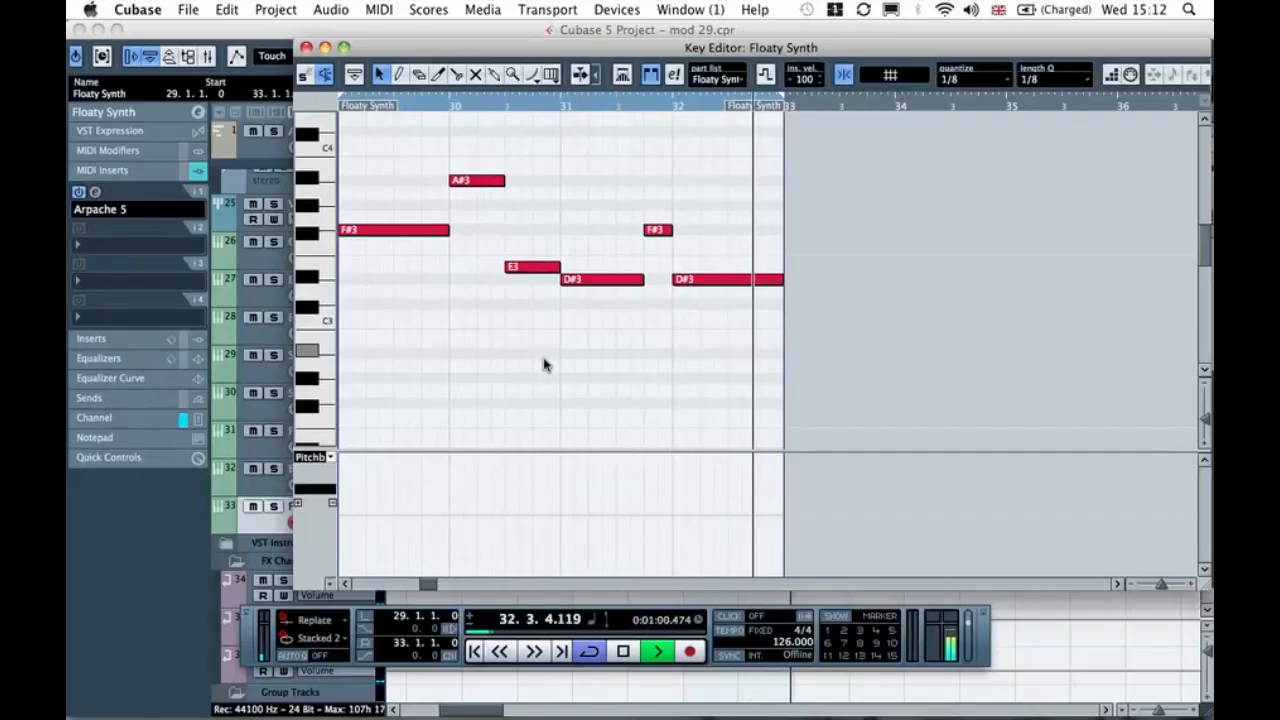
key("space")
left_click(306, 48)
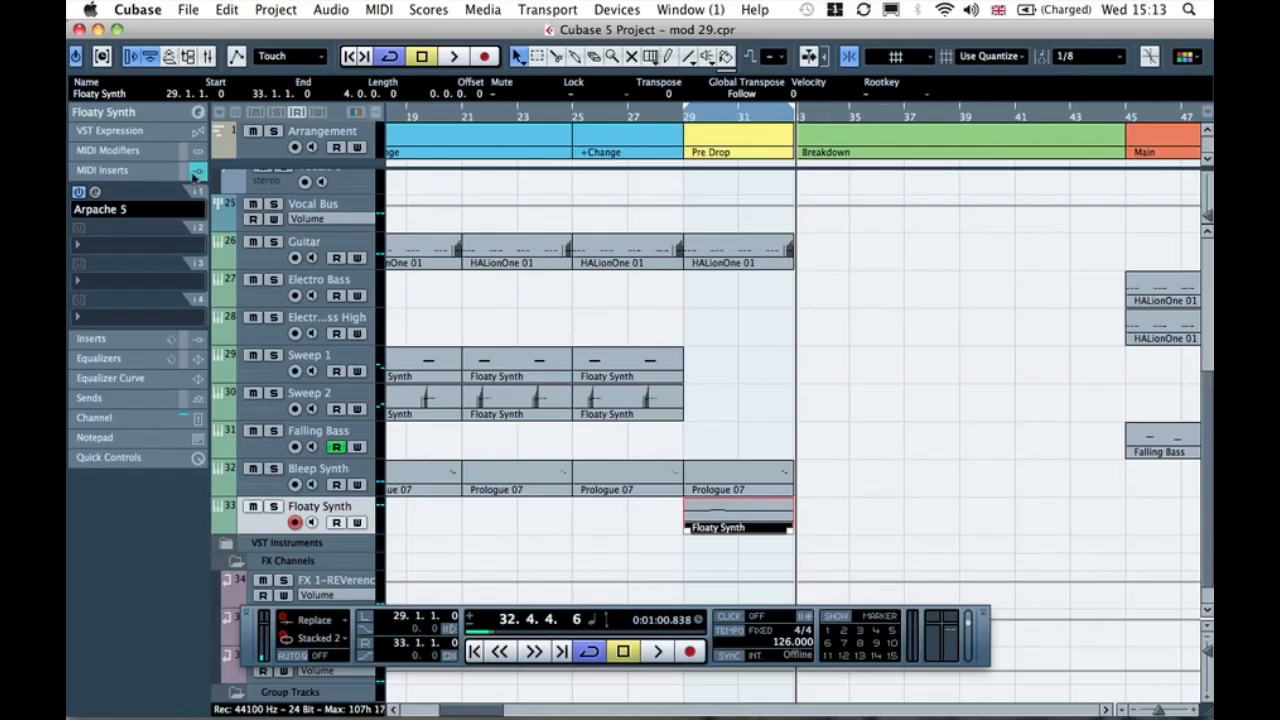
Step: Open Prologue from the Floaty Synth track and set its chorus modulation level to 41.8 in the effects section
left_click(194, 173)
left_click(167, 117)
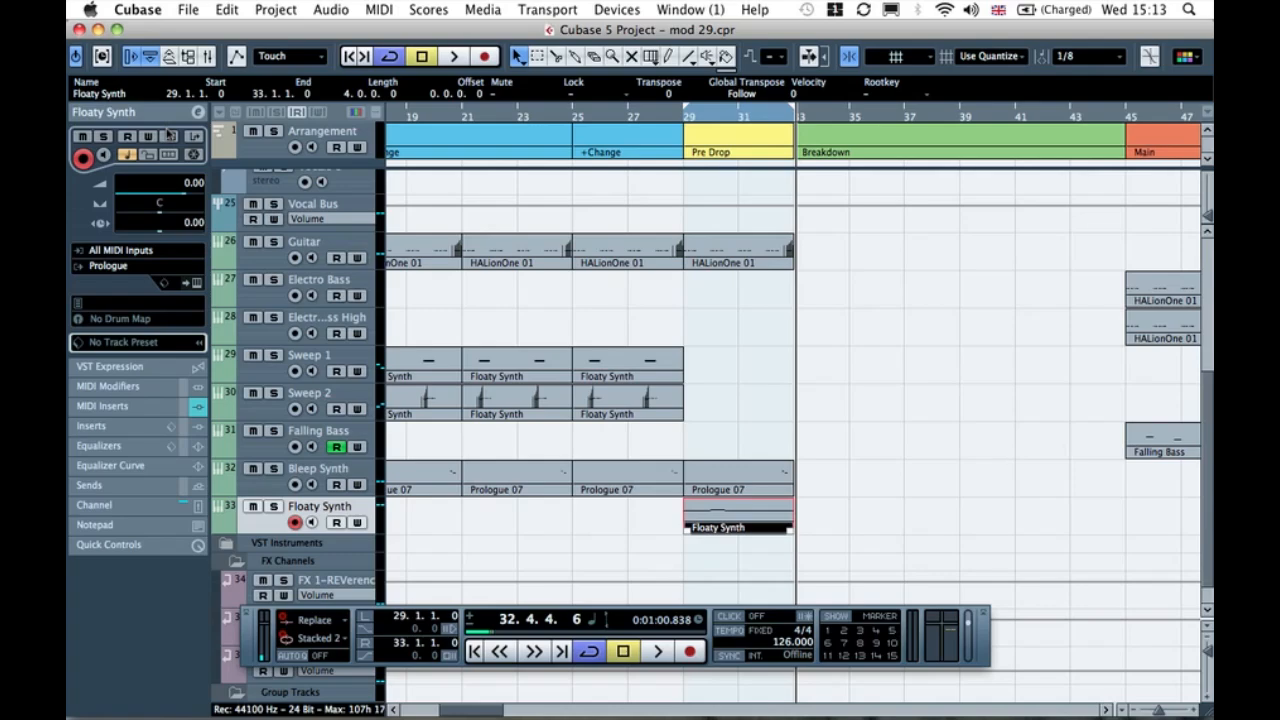
left_click(195, 284)
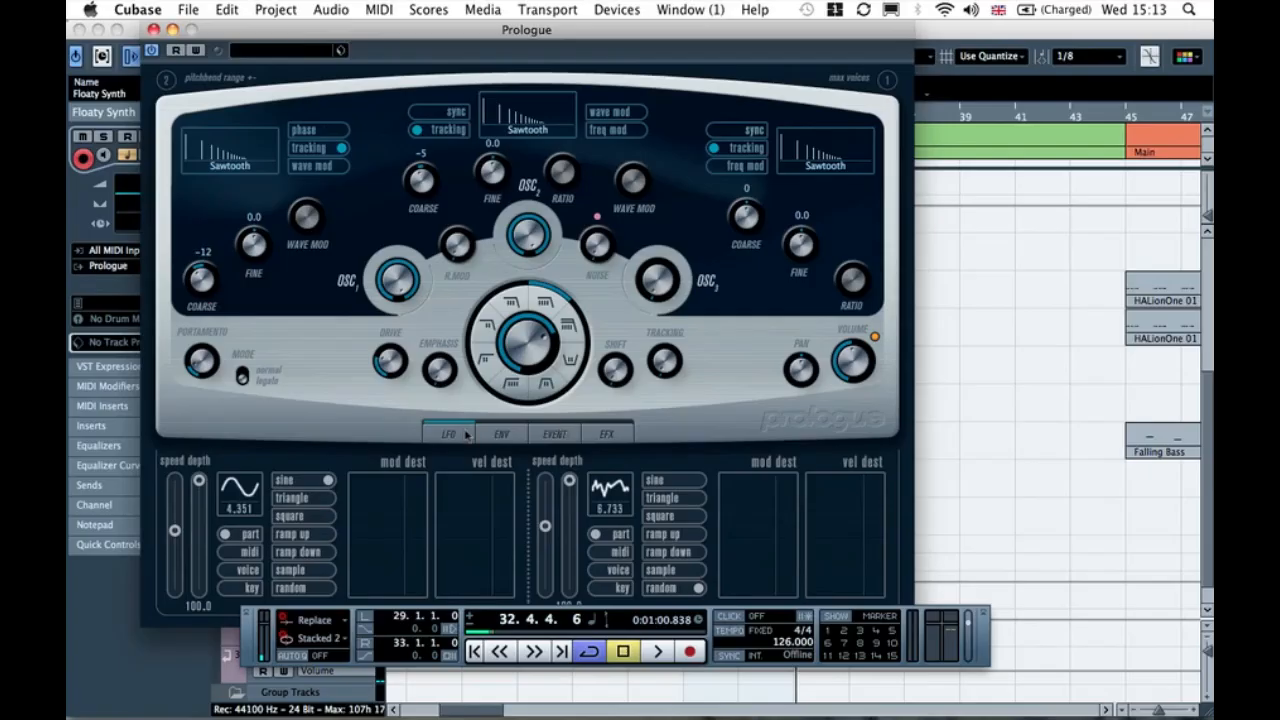
left_click(603, 433)
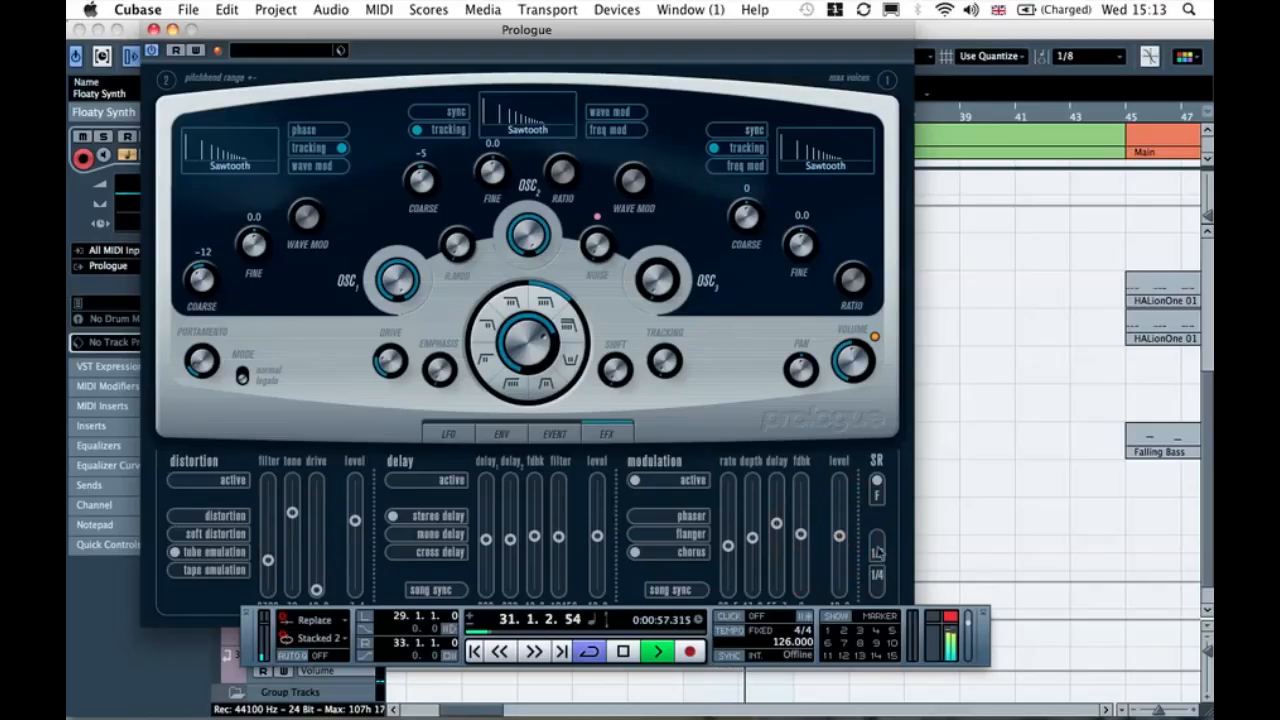
left_click_drag(249, 628, 249, 665)
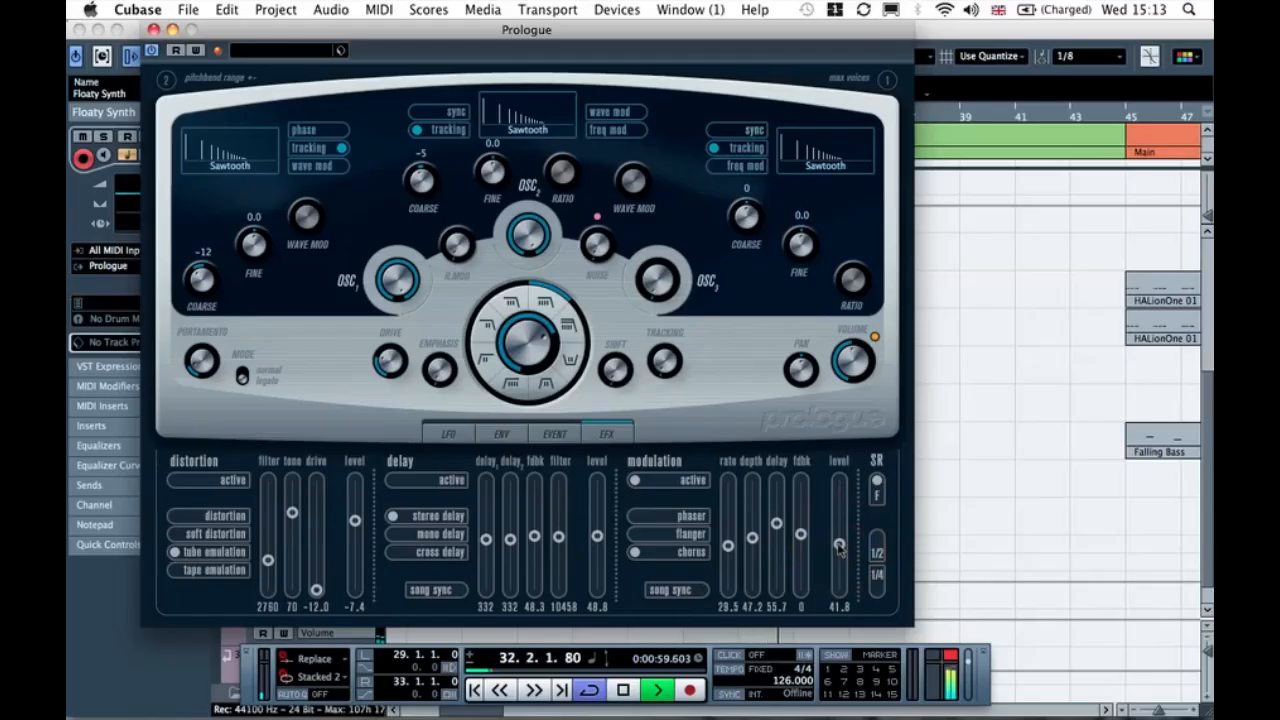
left_click(153, 29)
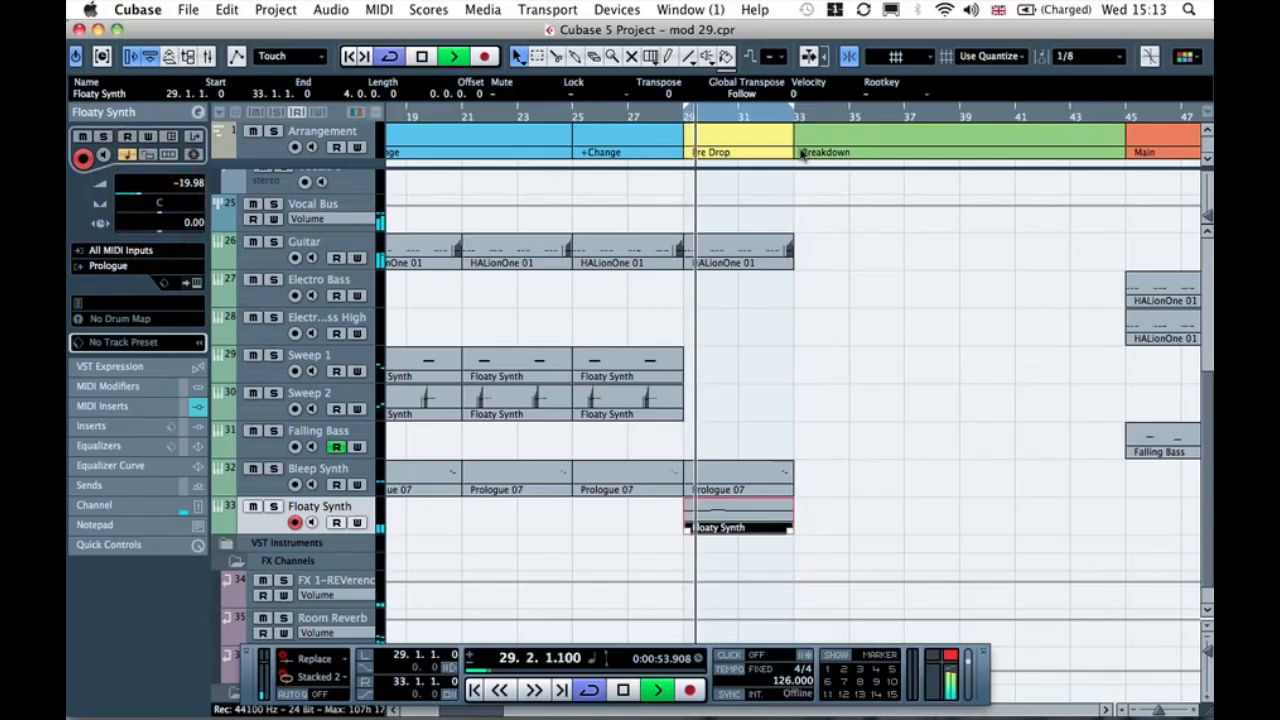
Step: Set the Floaty Synth track's volume to -10.68 while listening to it in the mix
left_click_drag(134, 192, 152, 198)
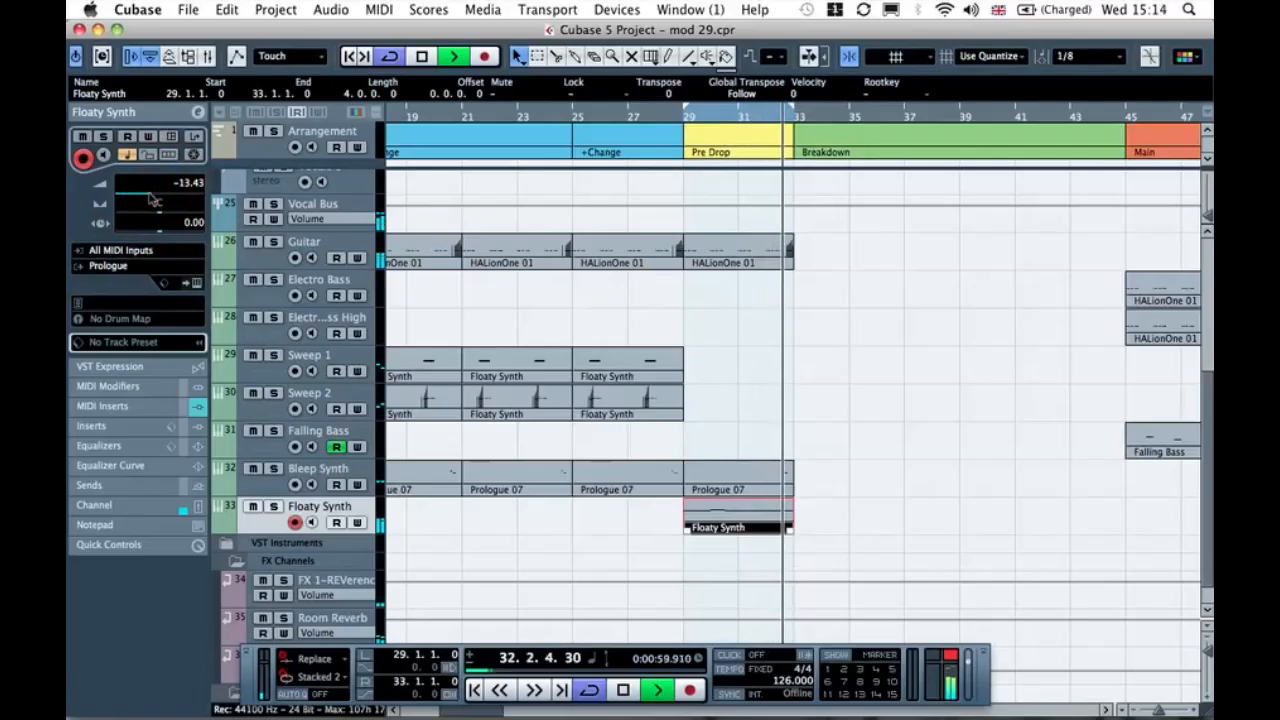
left_click_drag(150, 196, 155, 199)
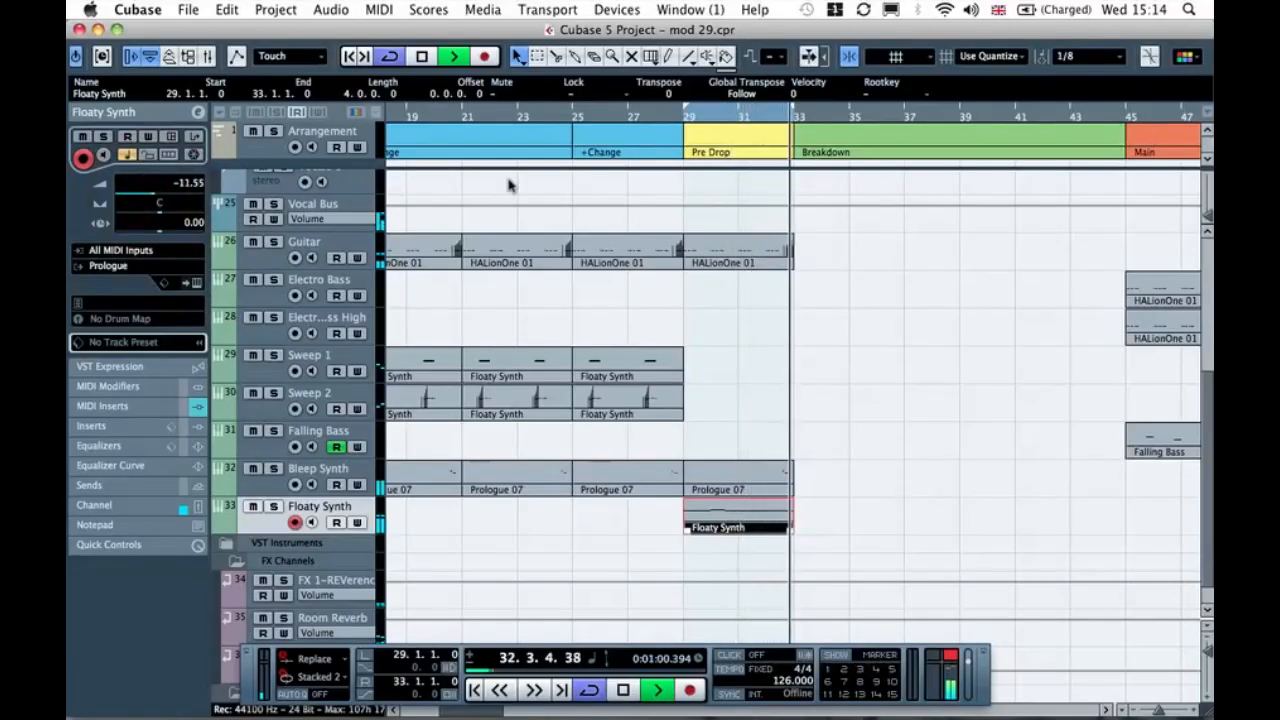
left_click(540, 117)
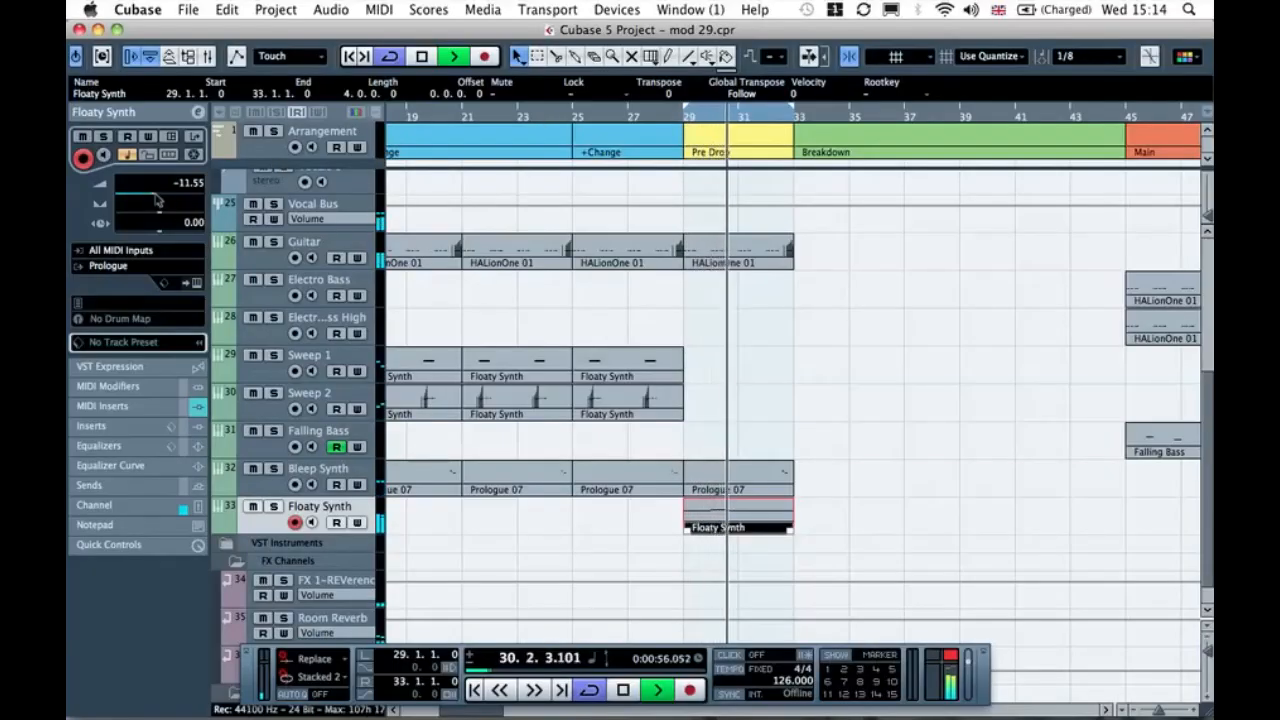
left_click_drag(154, 196, 156, 197)
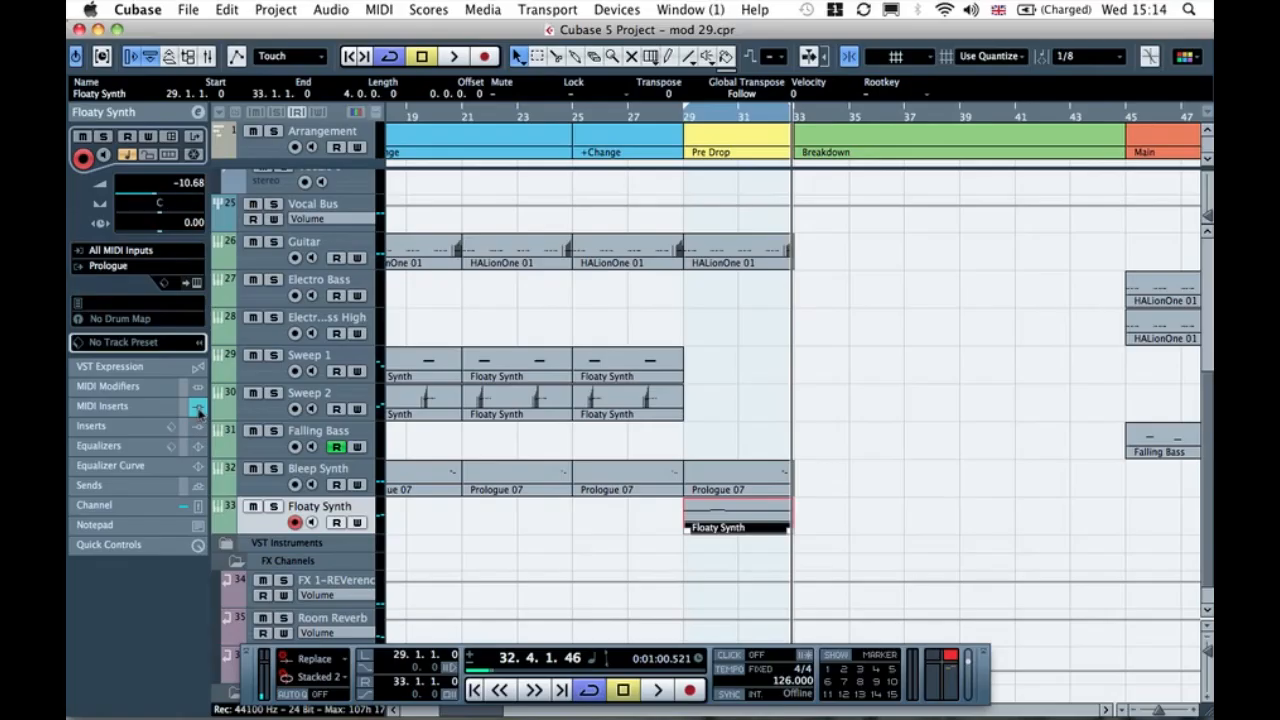
Step: Add an active send from the Floaty Synth to FX 1-REVerence and, with the track soloed, set its level to -8.06
left_click(197, 487)
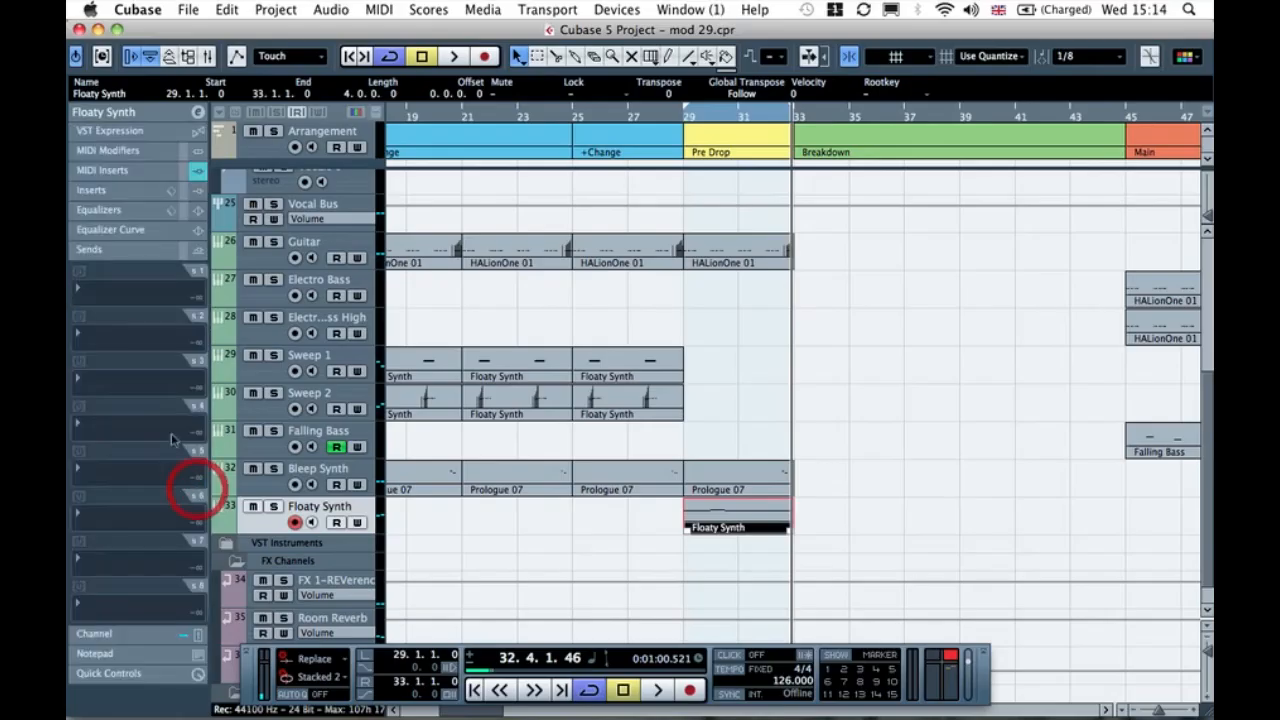
left_click(130, 282)
mouse_move(132, 390)
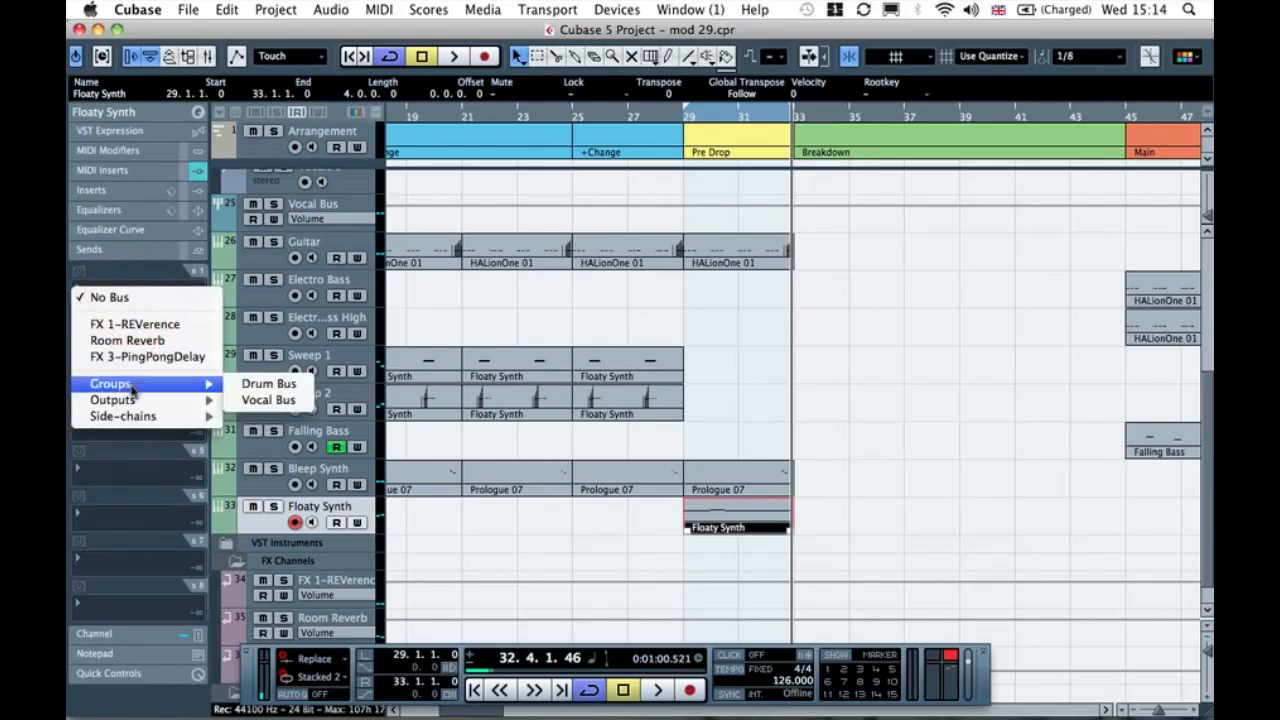
left_click(150, 324)
left_click(79, 271)
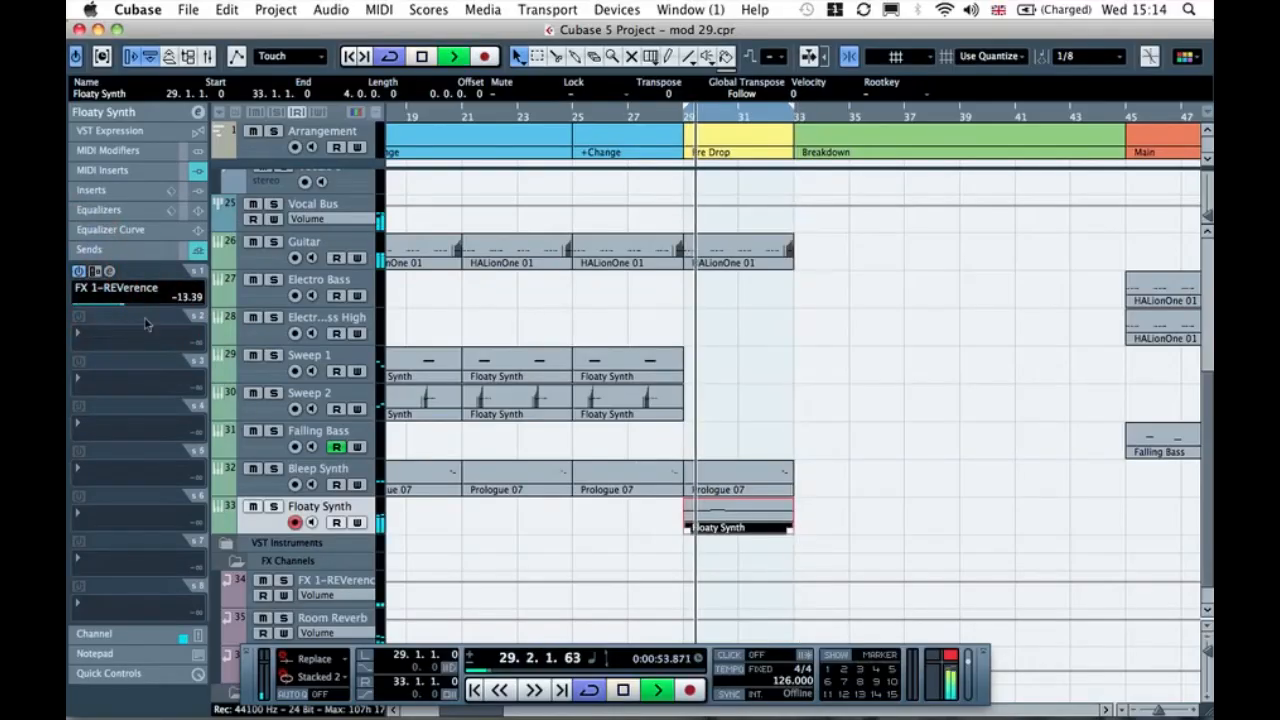
left_click(273, 512)
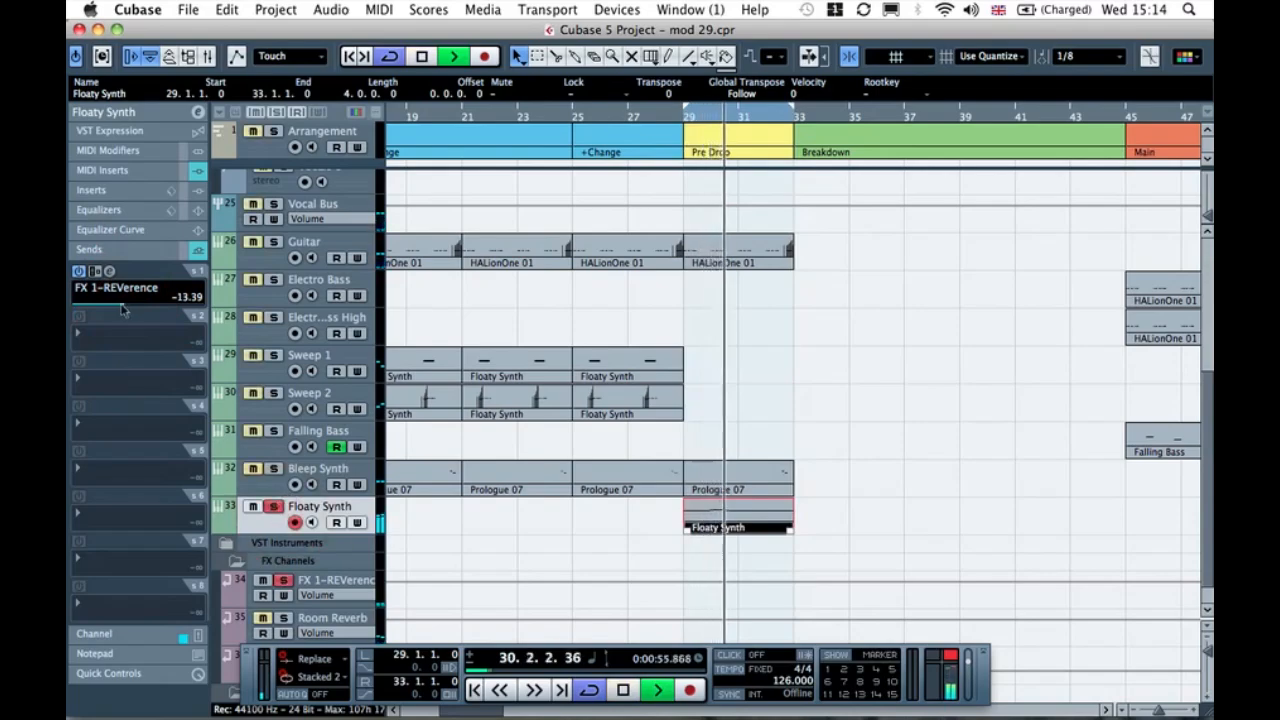
mouse_move(127, 310)
left_mouse_down()
mouse_move(170, 312)
mouse_move(148, 312)
left_mouse_up()
Step: Add an active second send to FX 3-PingPongDelay at -1.37, listen to the soloed Floaty Synth, and unsolo the track
left_click(128, 316)
left_click(135, 401)
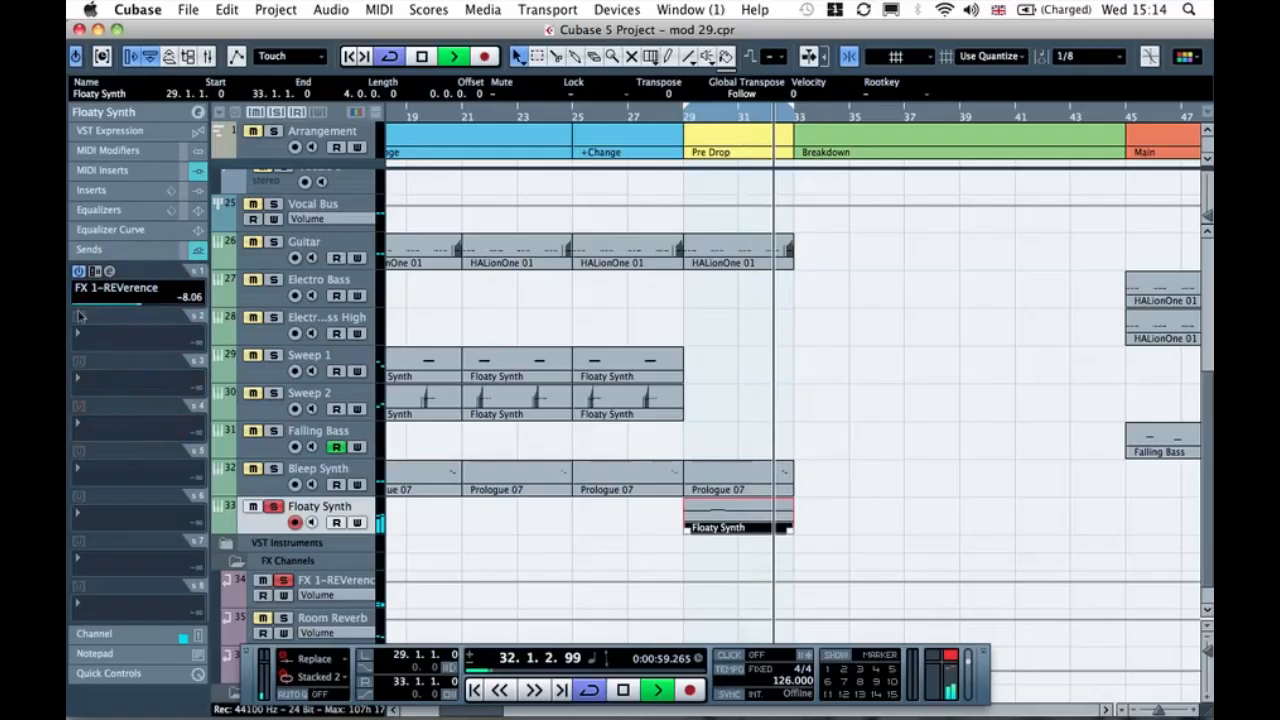
left_click(280, 508)
left_click(280, 508)
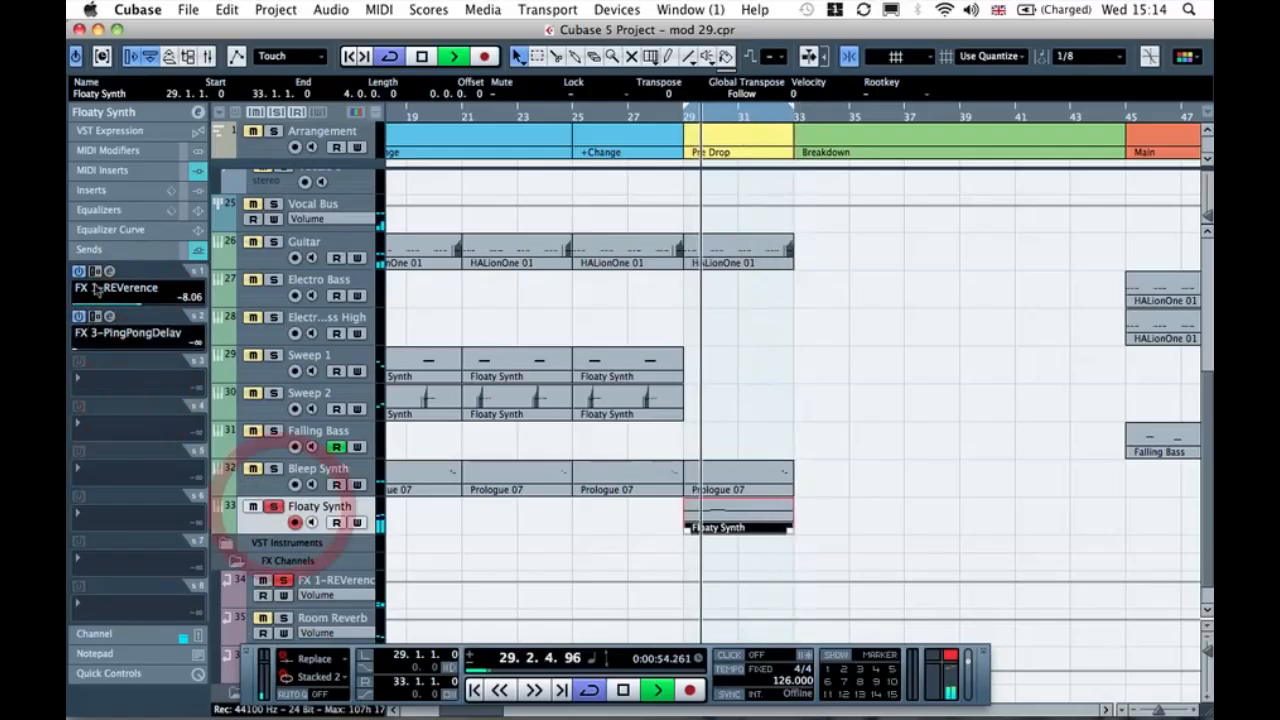
left_click_drag(95, 349, 158, 351)
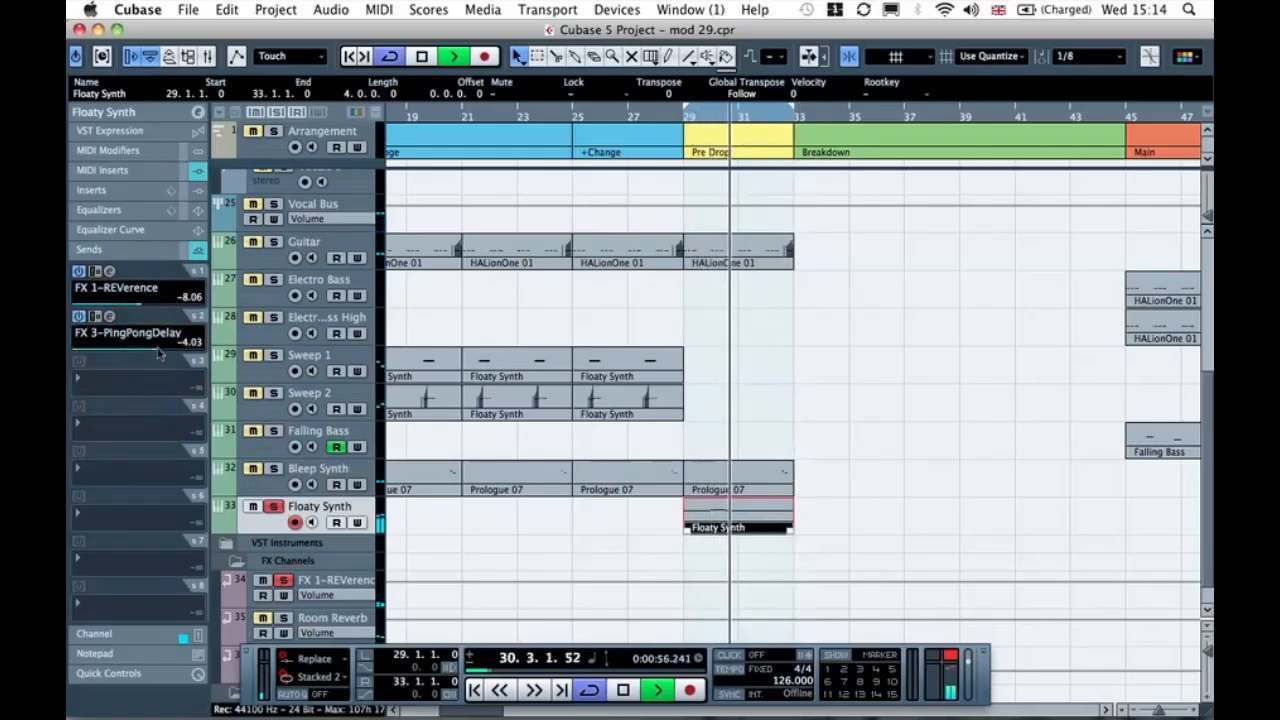
key("space")
key("space")
left_click_drag(158, 351, 166, 351)
left_click(166, 352)
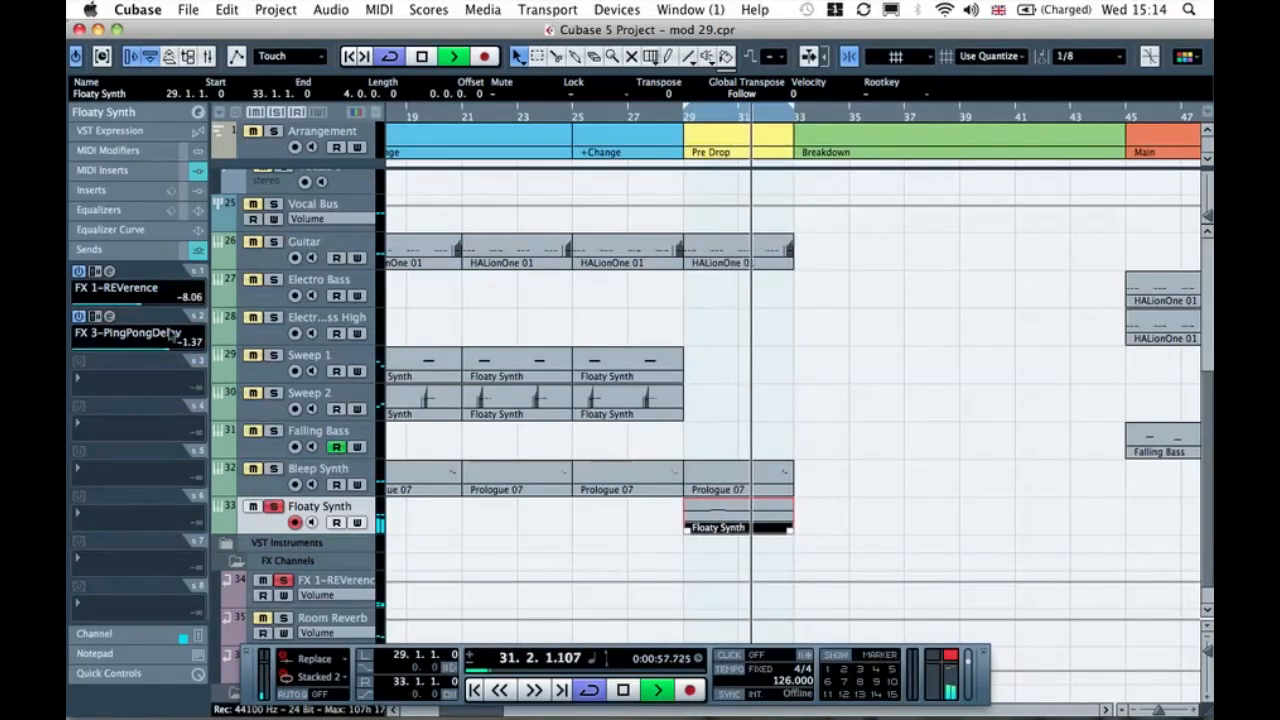
key("space")
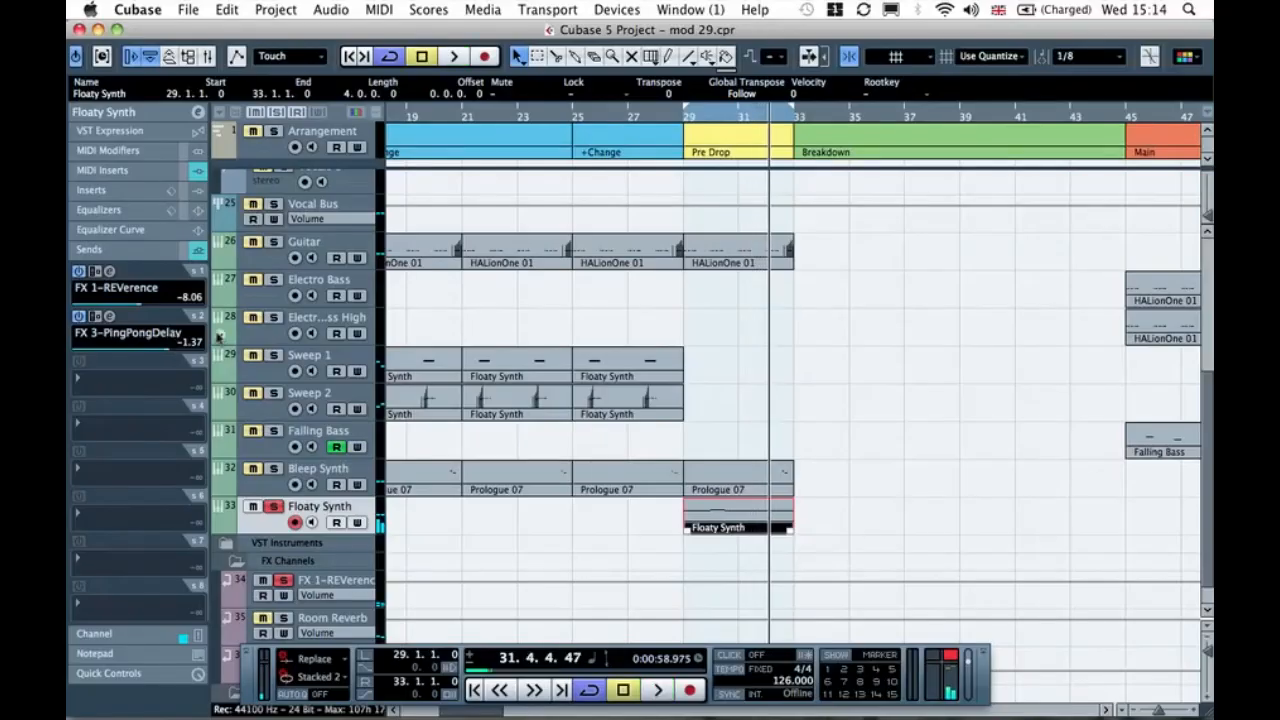
left_click(273, 508)
Step: Open the Floaty Synth part from the Pre Drop in the Key Editor and show the virtual keyboard
left_click(498, 517)
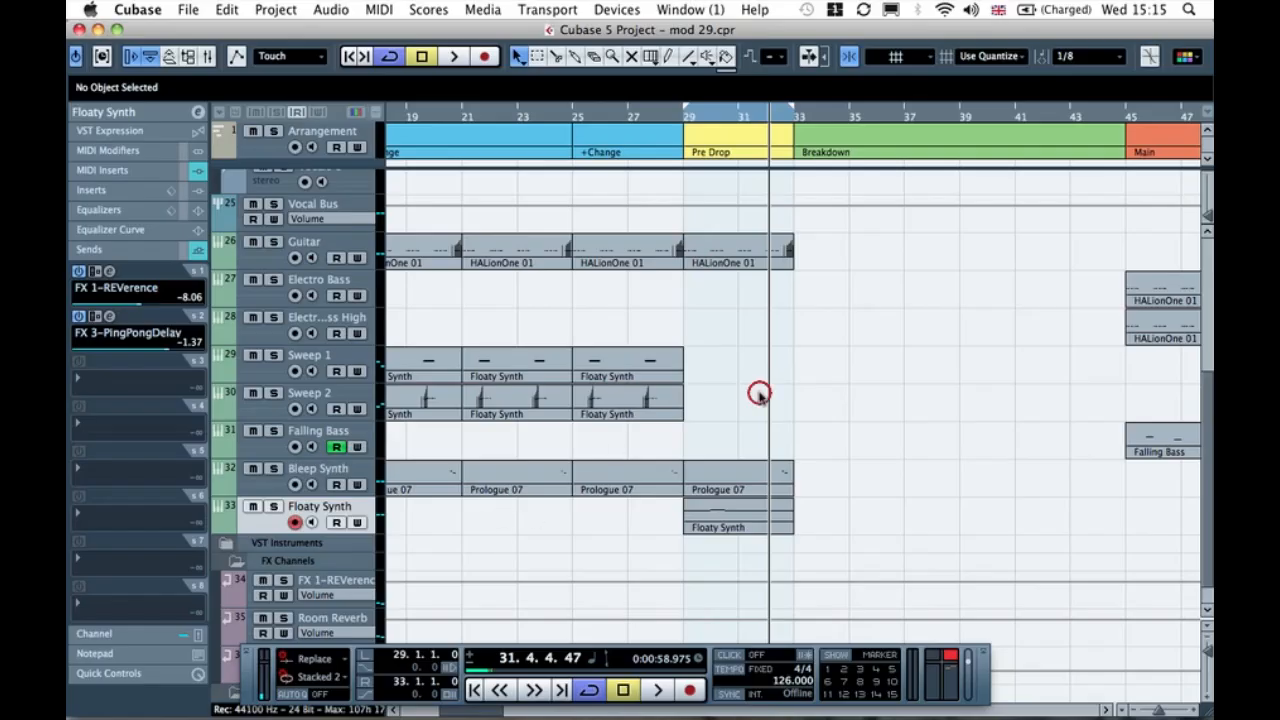
double_click(718, 520)
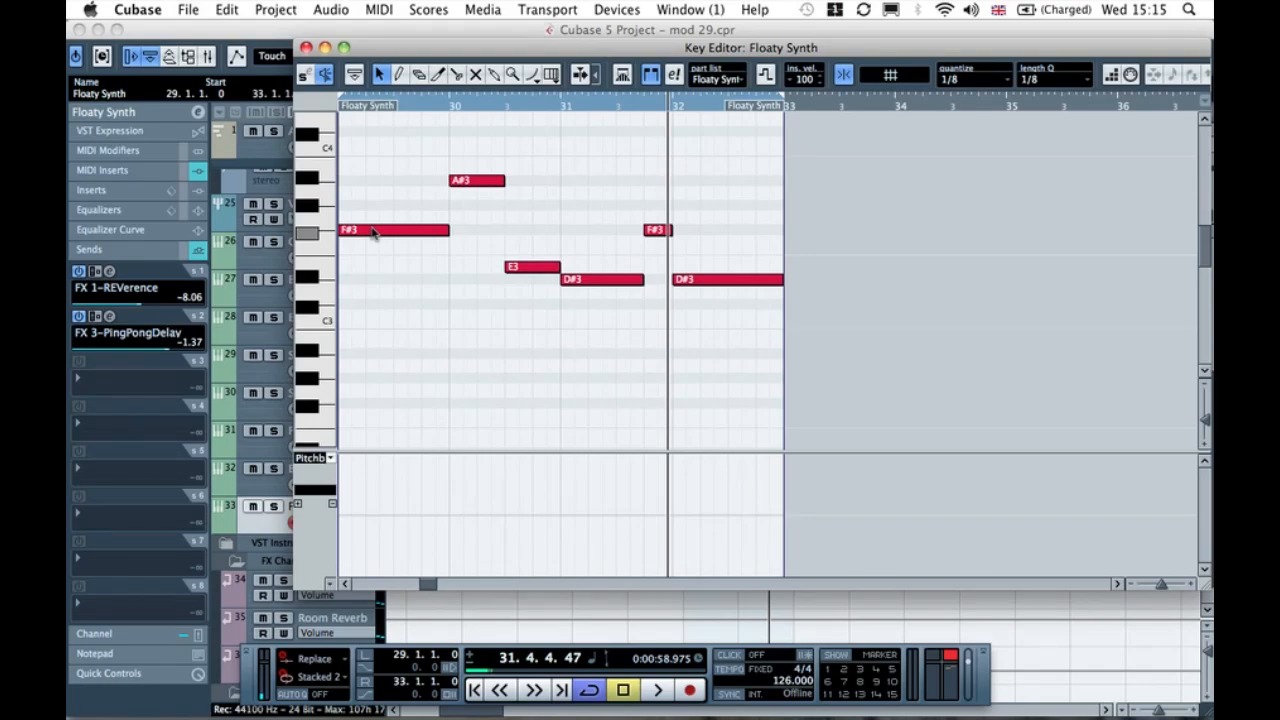
key("w")
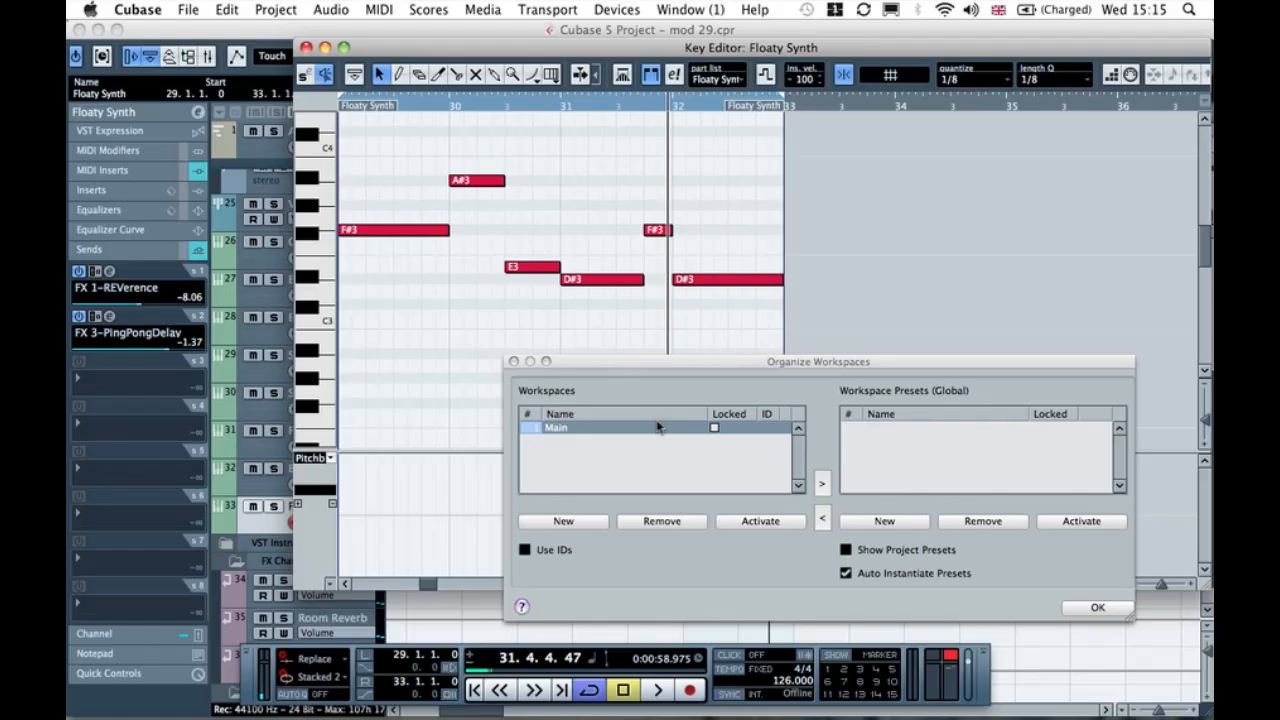
left_click(513, 361)
key("alt+k")
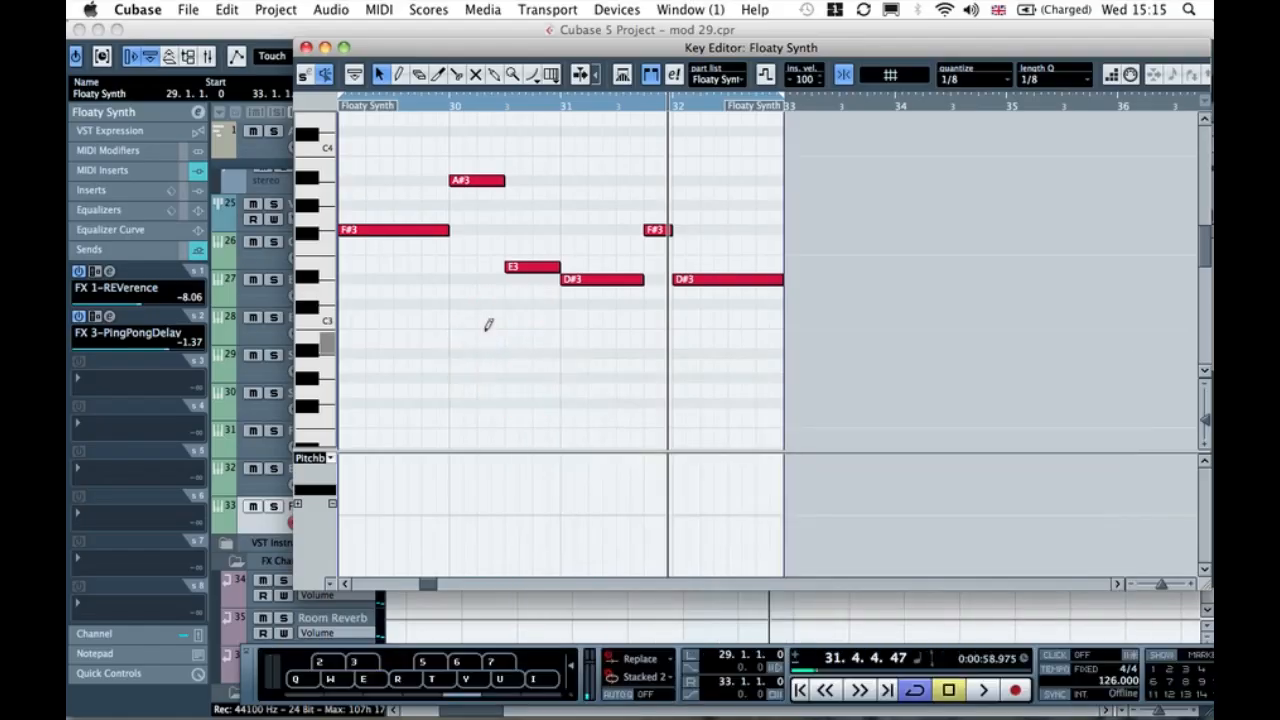
Step: Audition Floaty Synth notes on the virtual keyboard, listen to the Pre Drop loop, and hide both the Key Editor and the keyboard
key("3")
key("r")
key("3")
key("u")
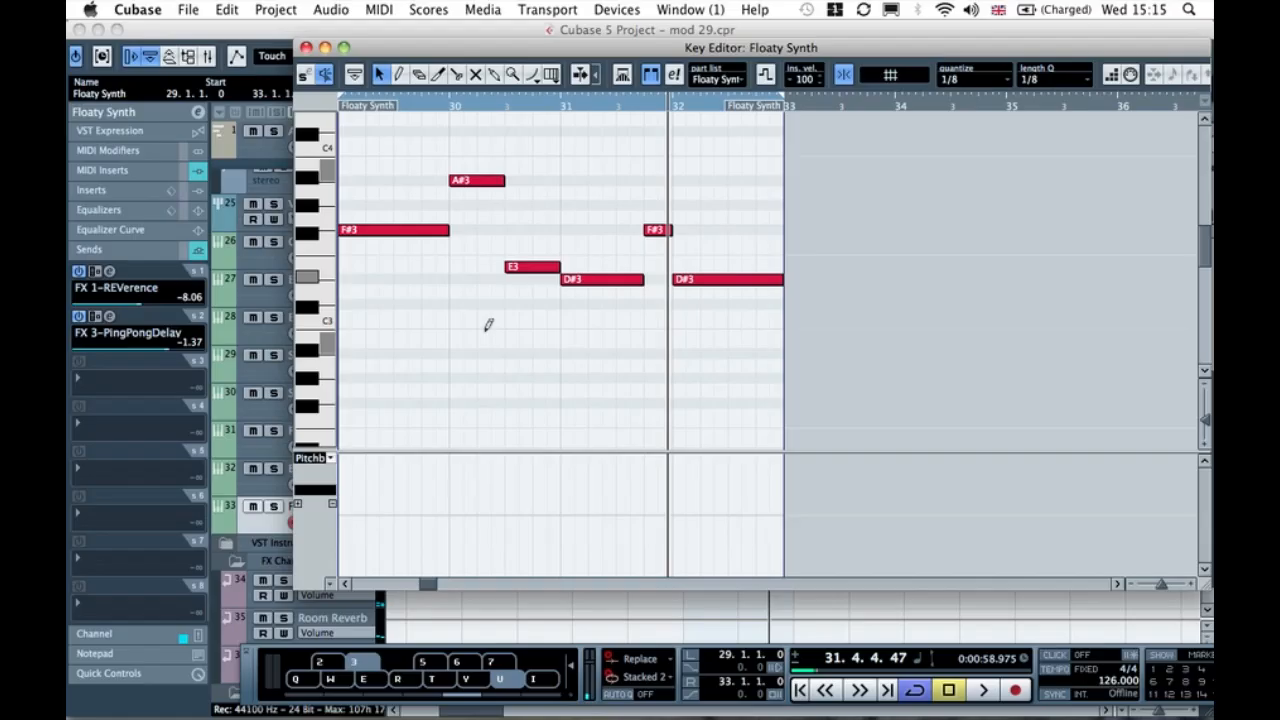
key("i")
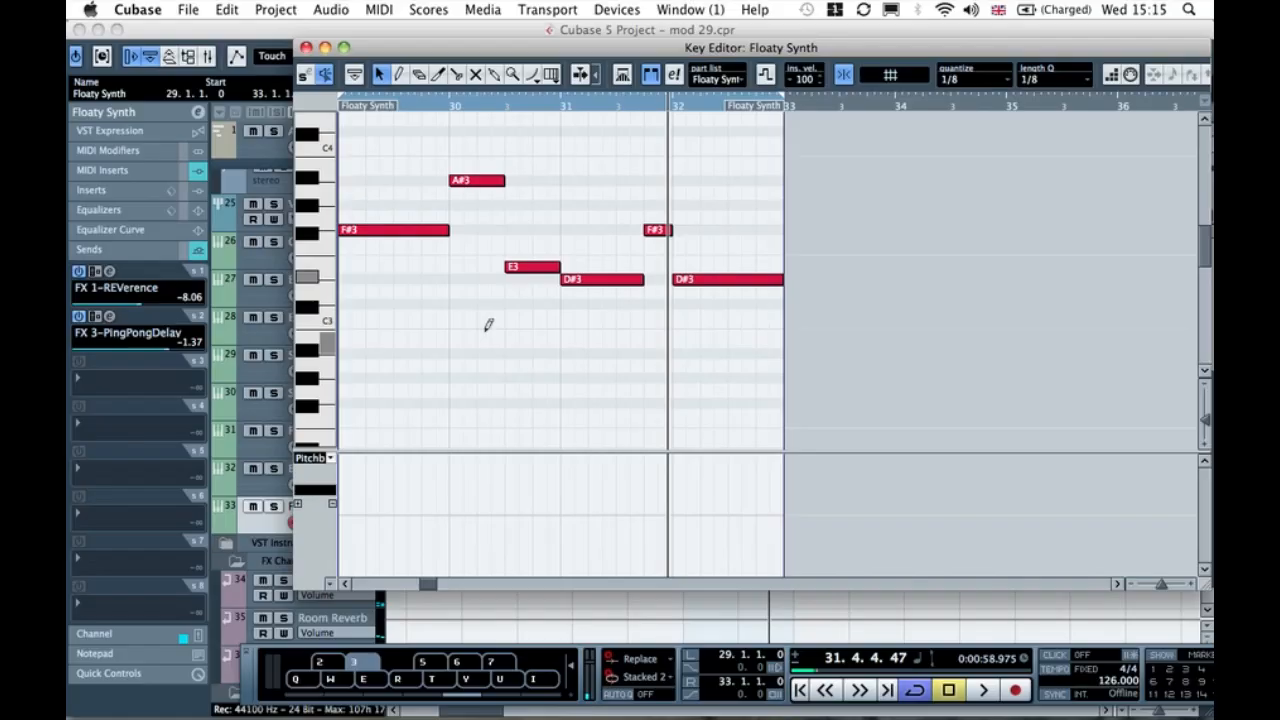
key("space")
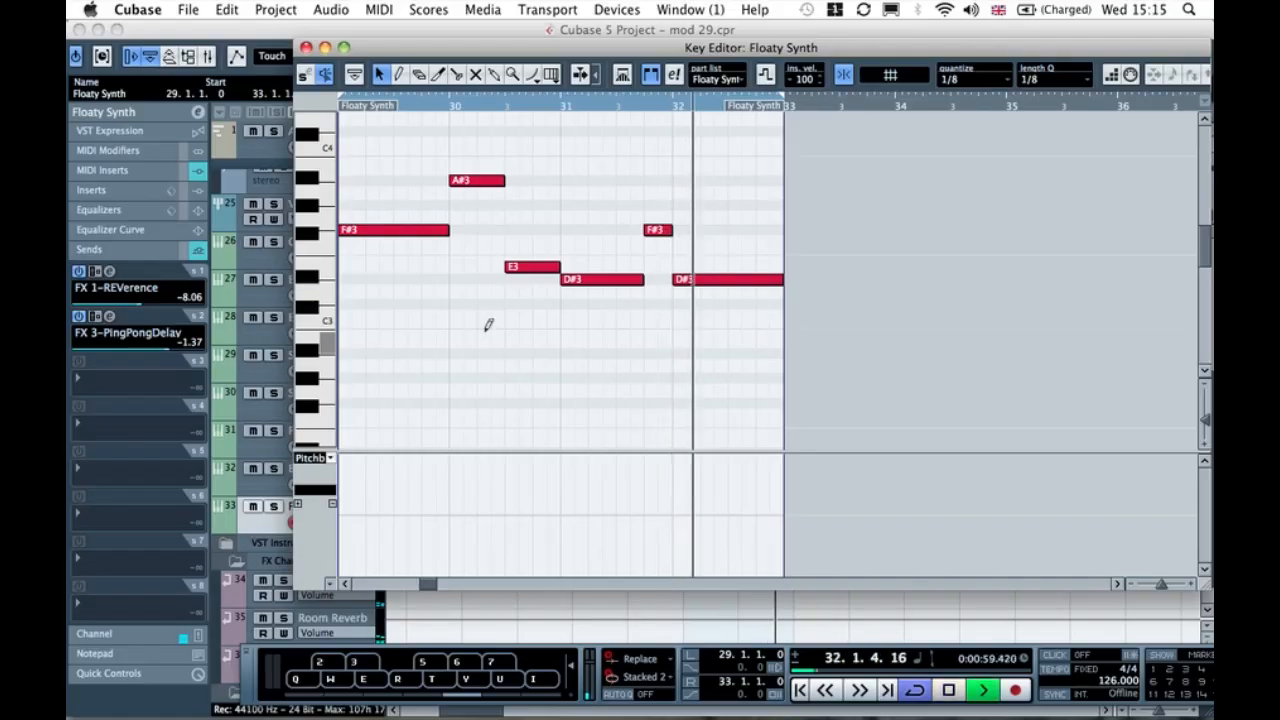
left_click(306, 47)
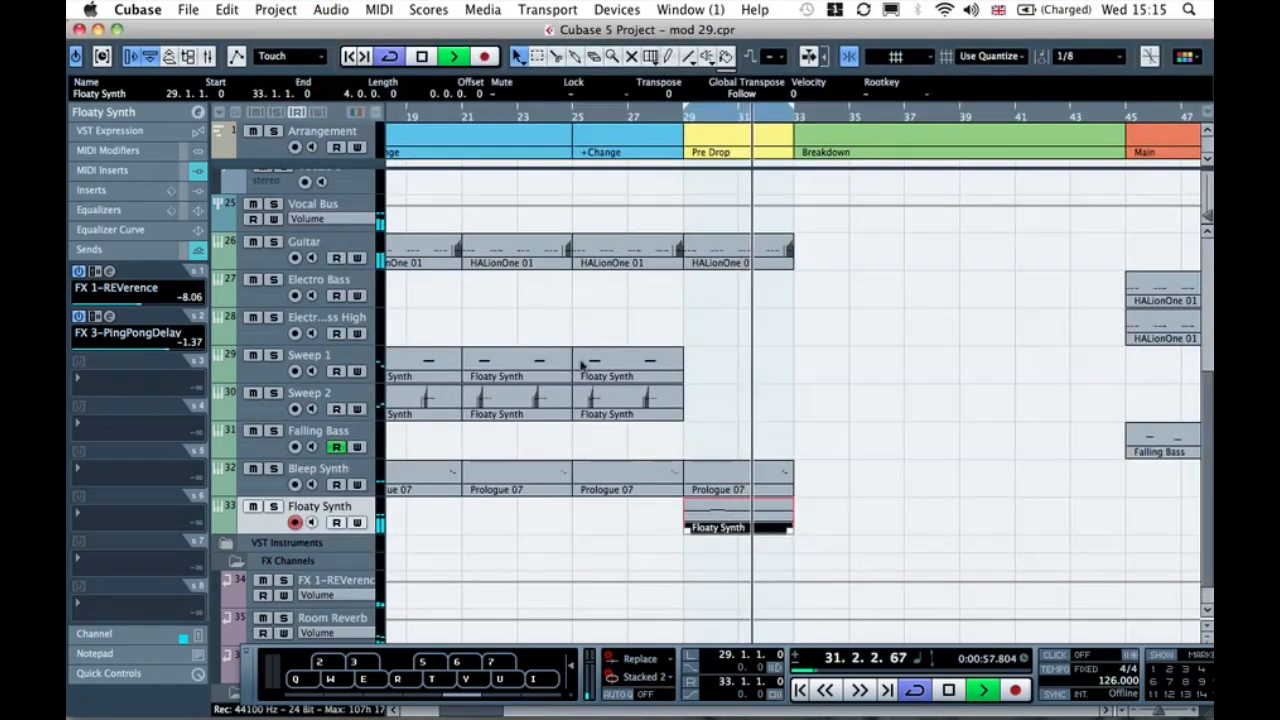
key("alt+k")
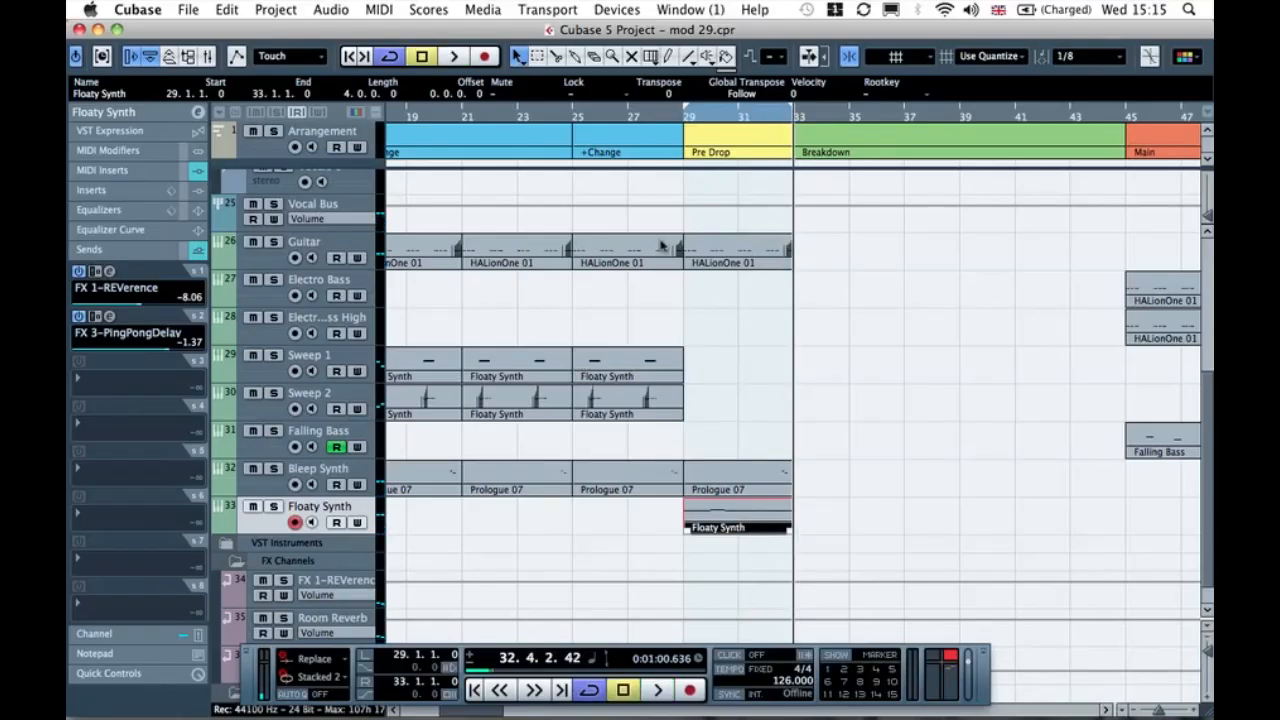
Step: Copy the Pre Drop's Floaty Synth and Bleep Synth parts to bar 41, filling the last four bars of the Breakdown
scroll(774, 366, "right", 3)
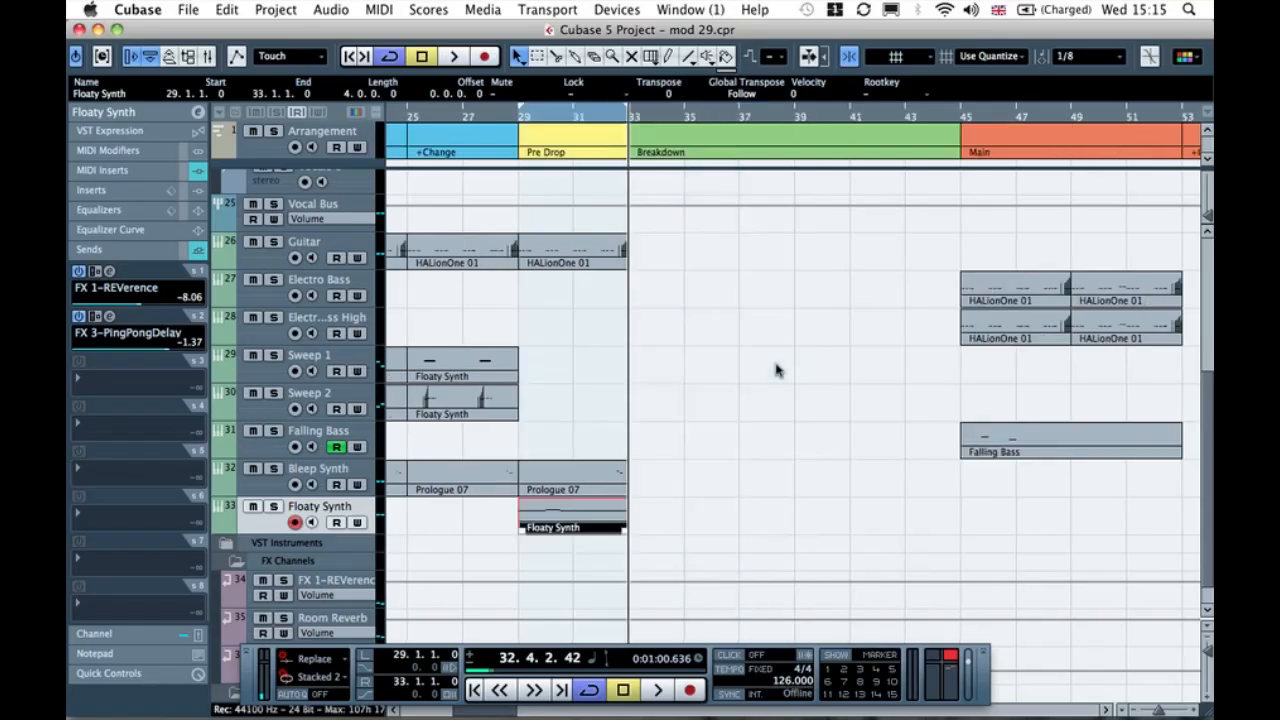
scroll(774, 371, "right", 3)
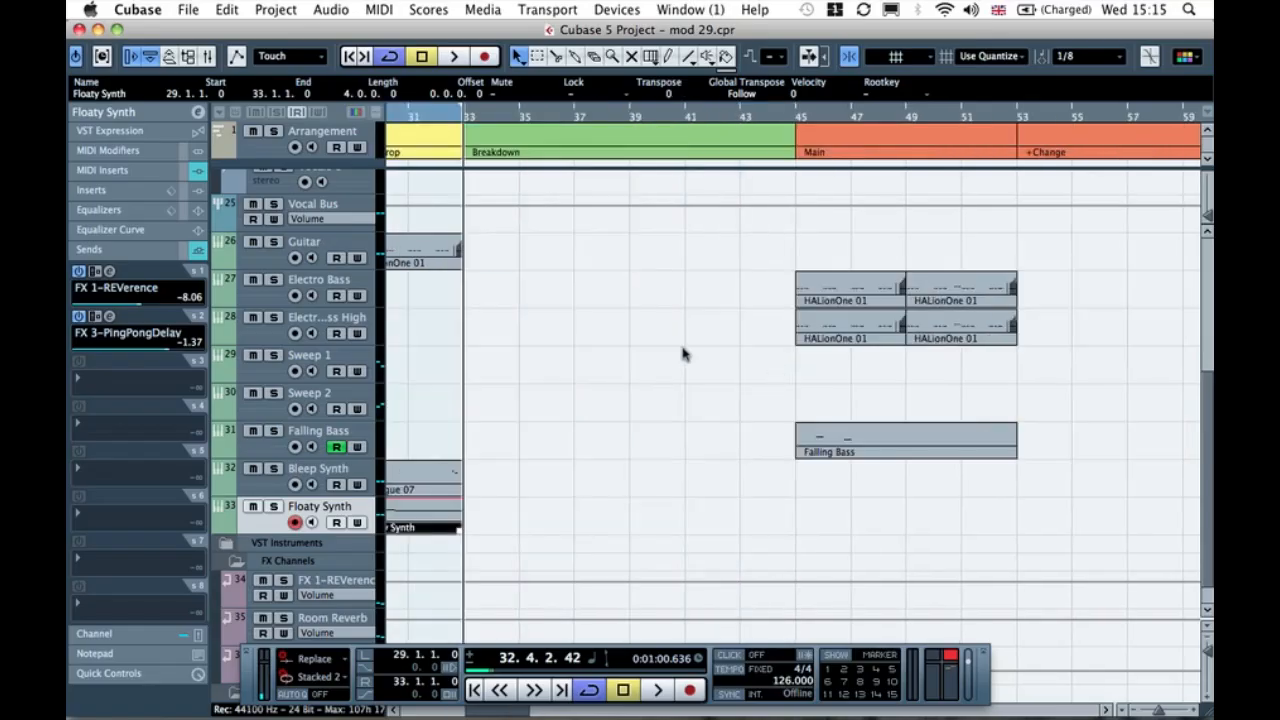
scroll(493, 272, "up", 4)
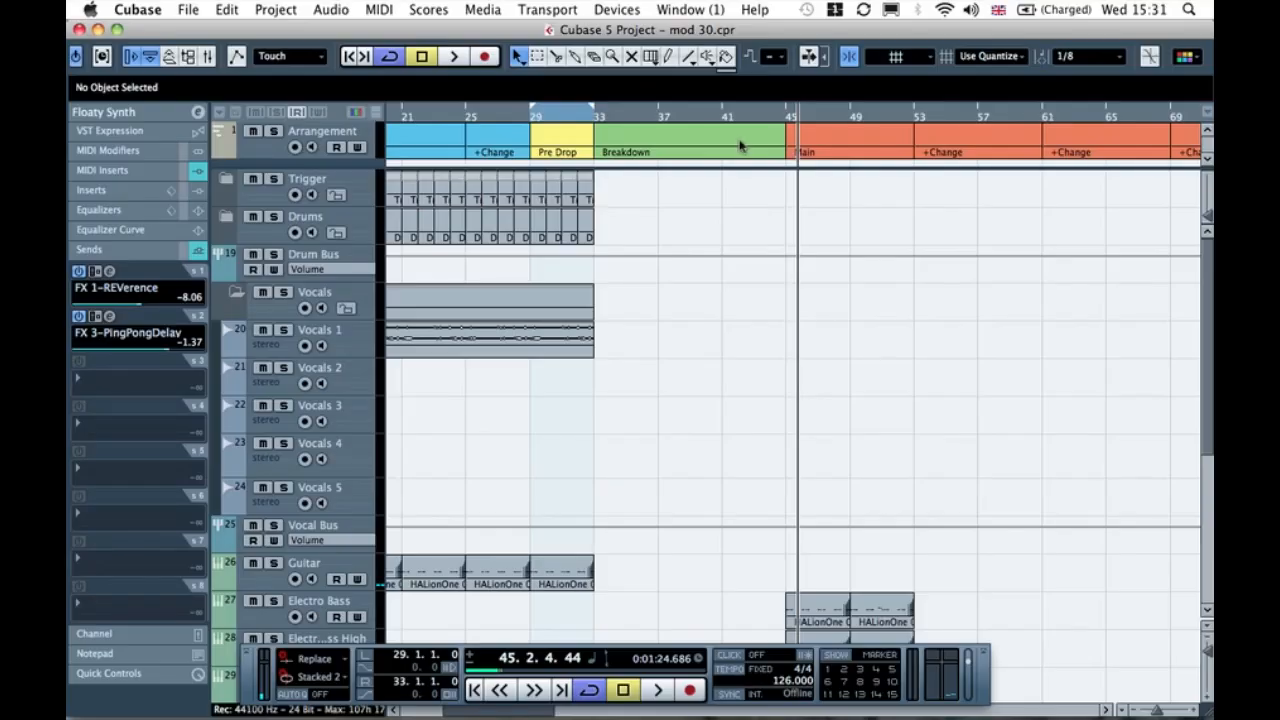
left_click(686, 206)
scroll(681, 262, "down", 5)
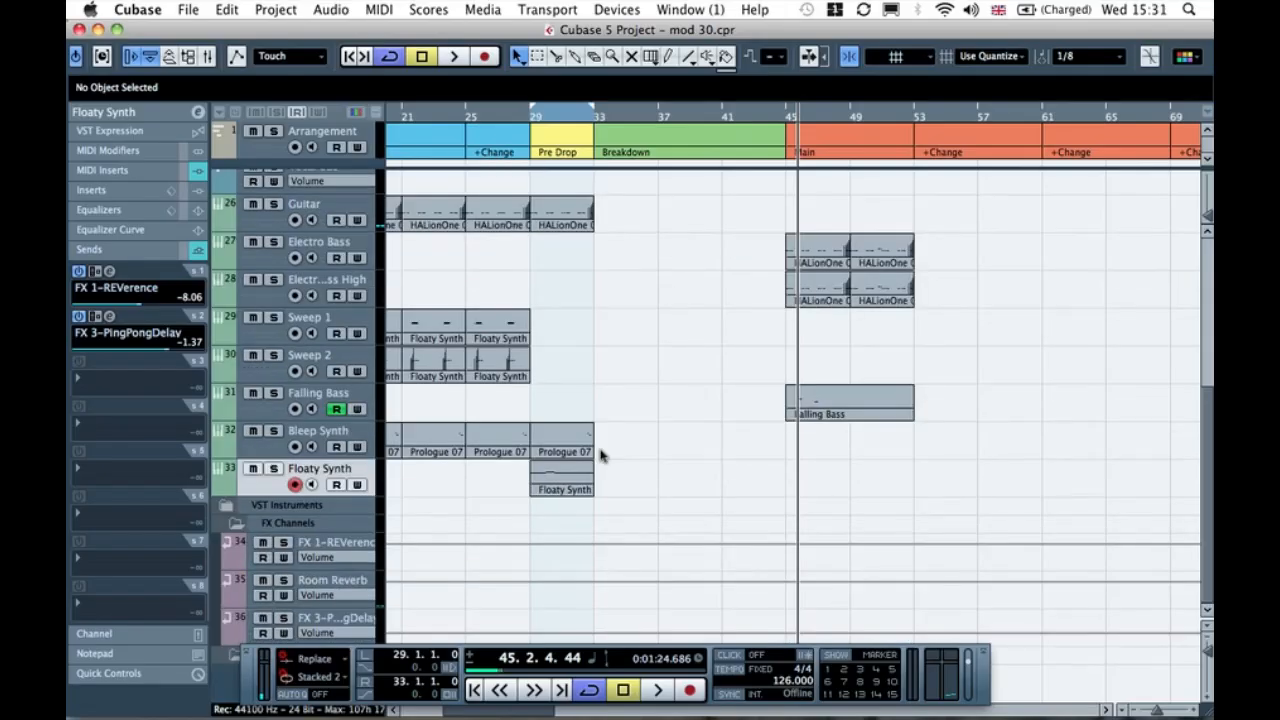
left_click(563, 479)
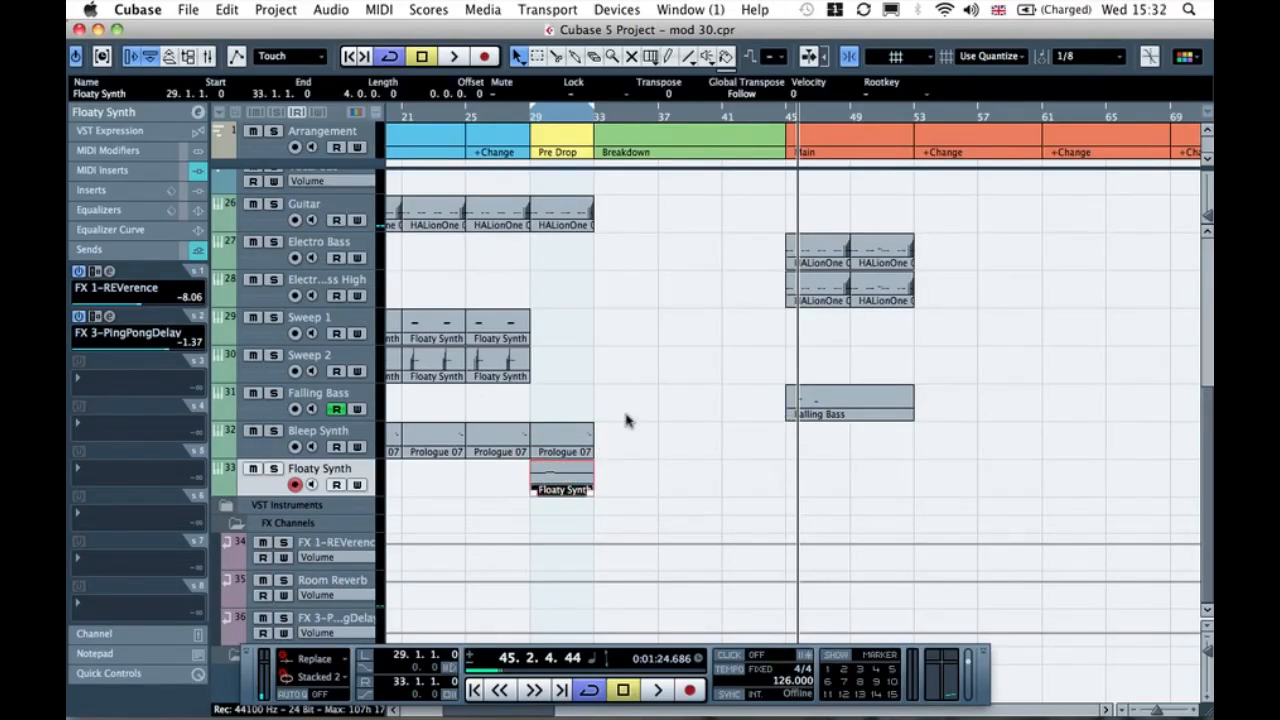
left_click_drag(548, 478, 740, 474)
left_click(733, 390)
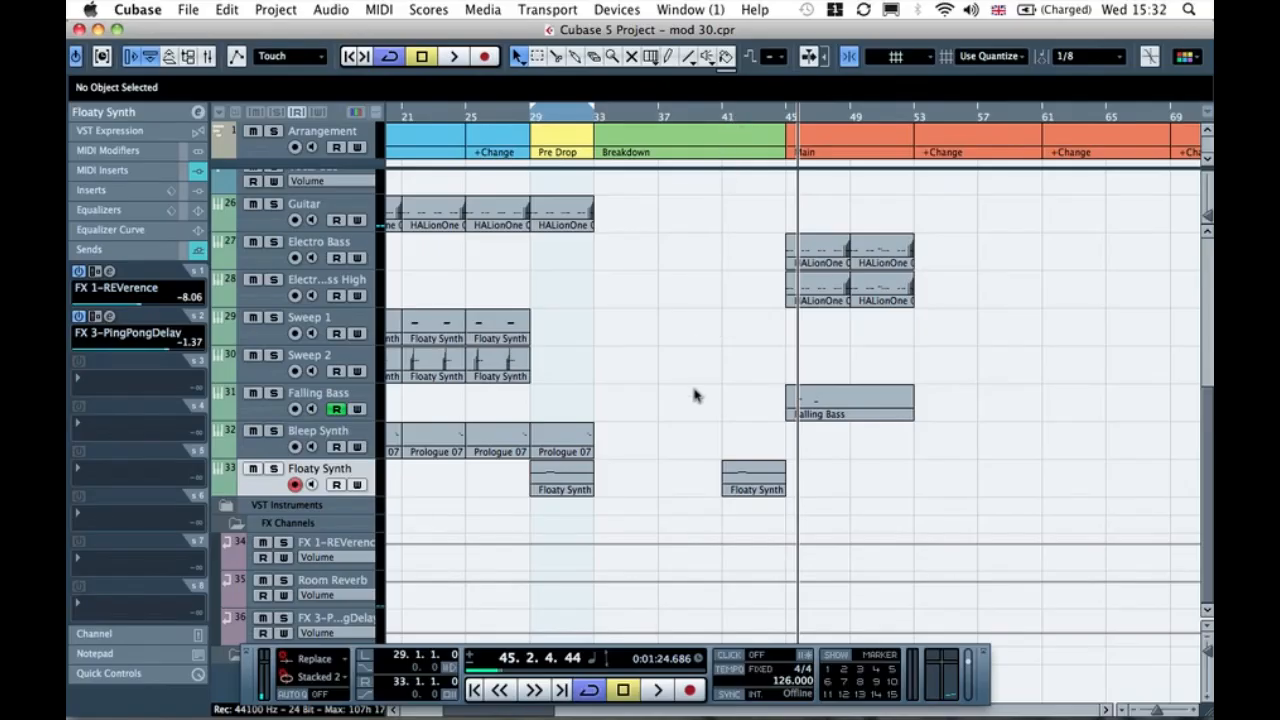
left_click_drag(552, 446, 741, 446)
left_click(680, 428)
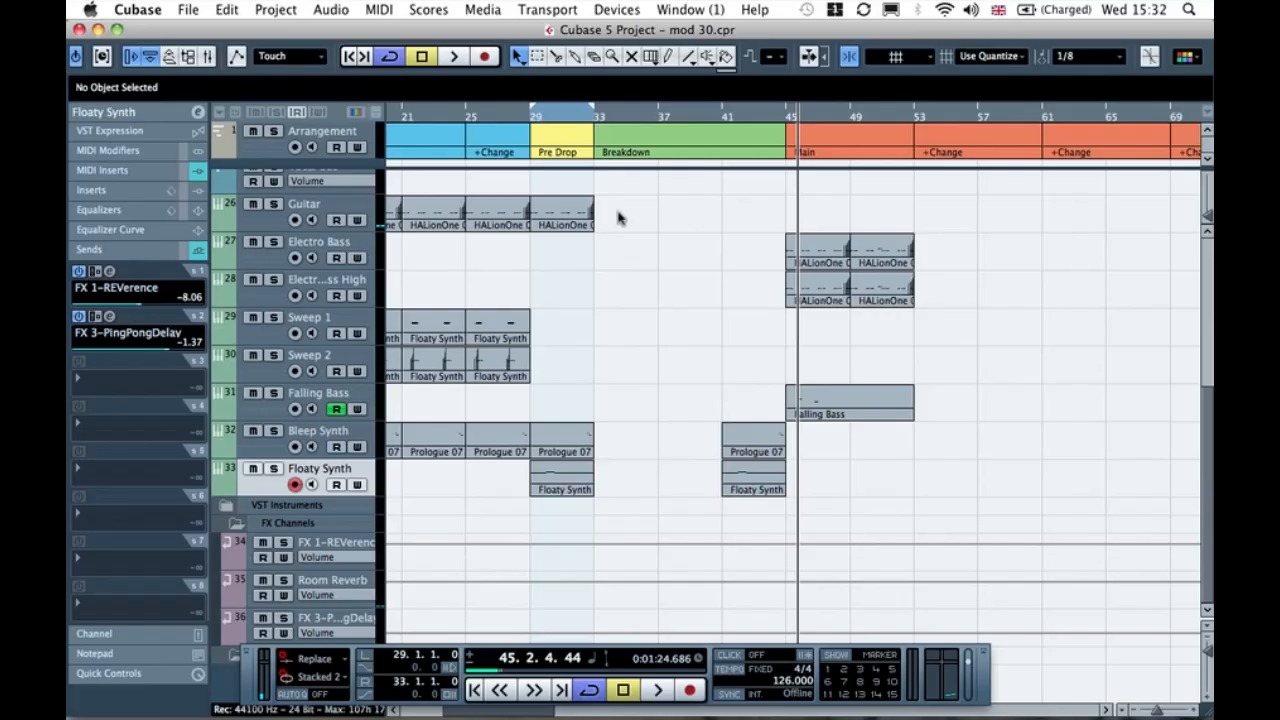
Step: Play the Pre Drop with the Guitar track soloed to check its sound, and unsolo it
scroll(665, 308, "up", 6)
scroll(665, 308, "down", 6)
scroll(665, 308, "up", 6)
scroll(665, 308, "down", 2)
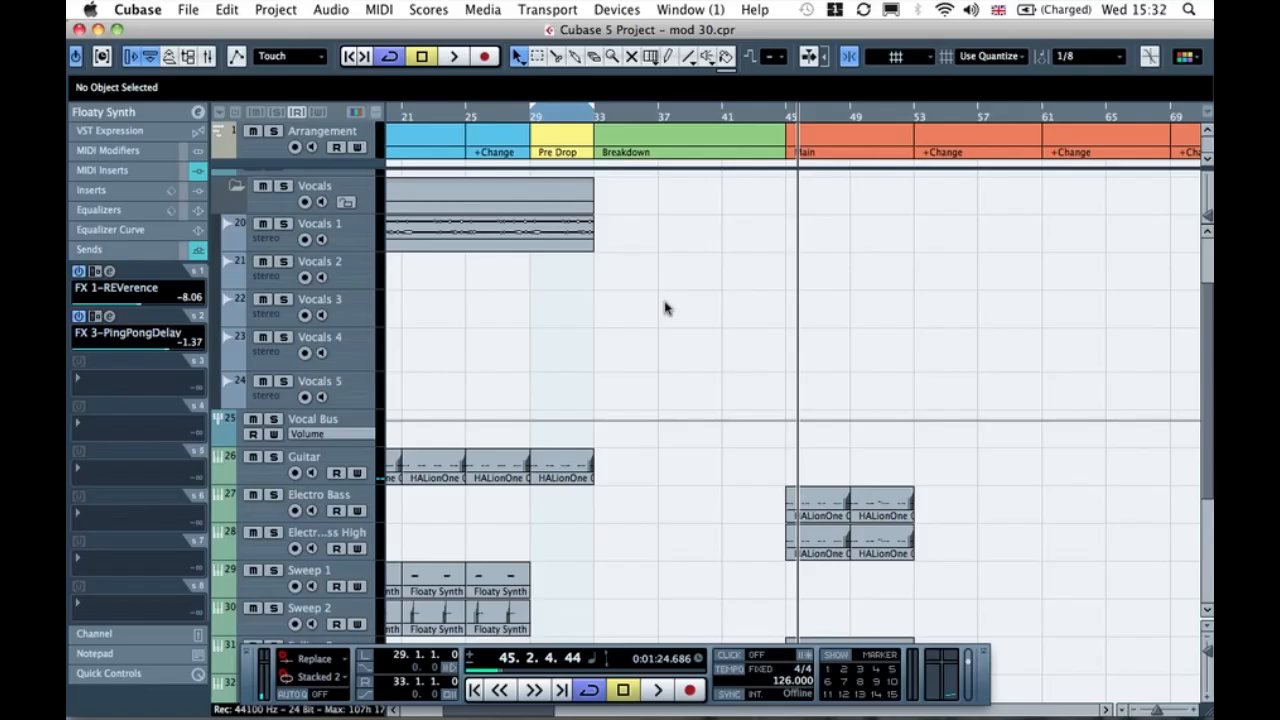
left_click(545, 121)
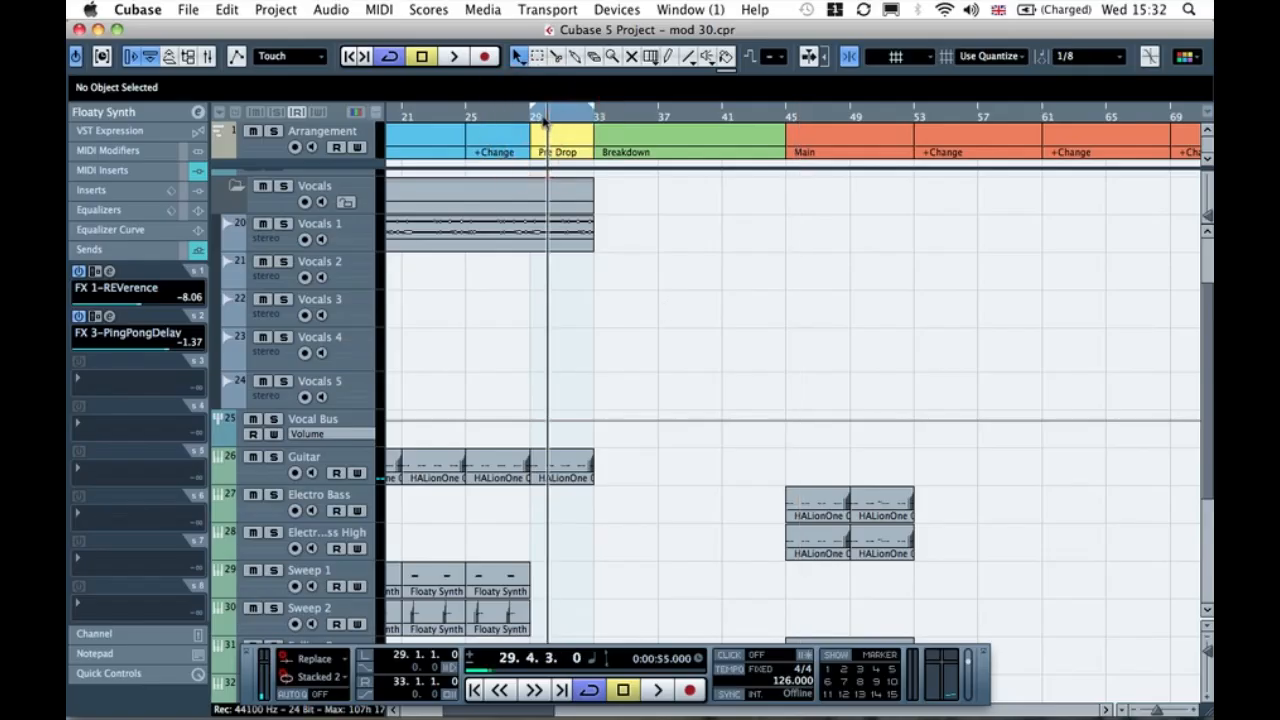
key("space")
left_click(273, 457)
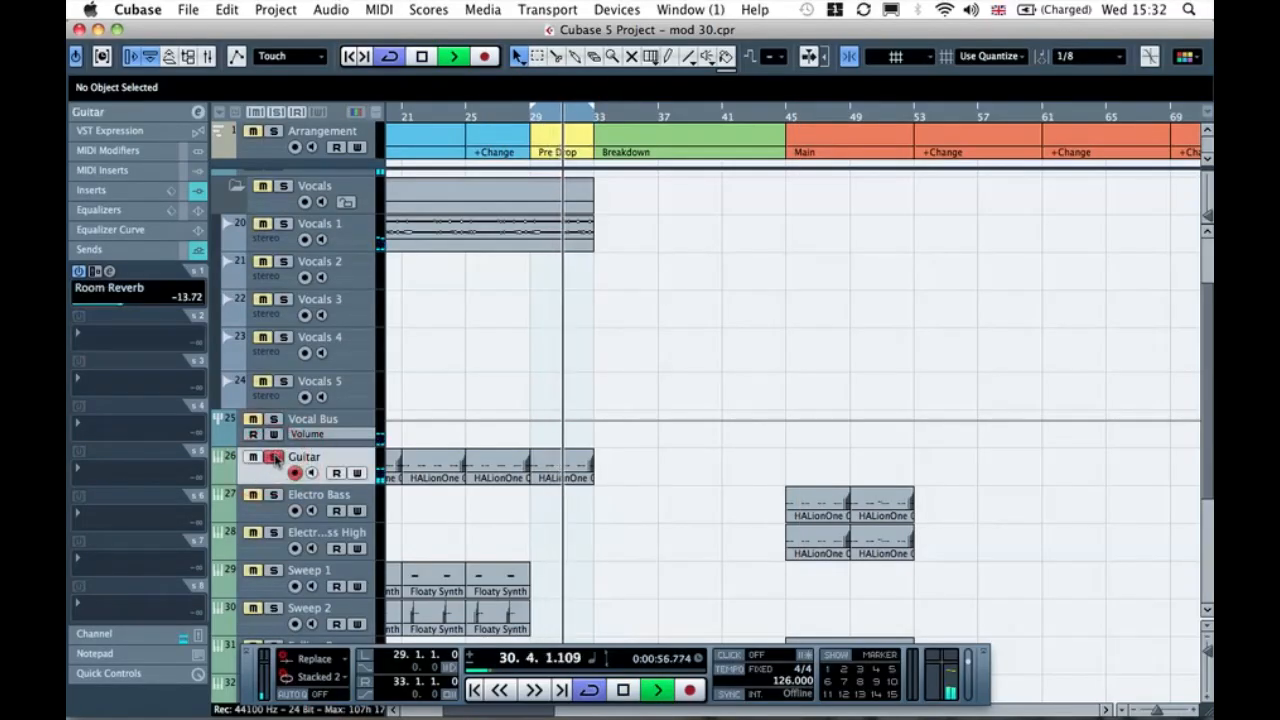
key("space")
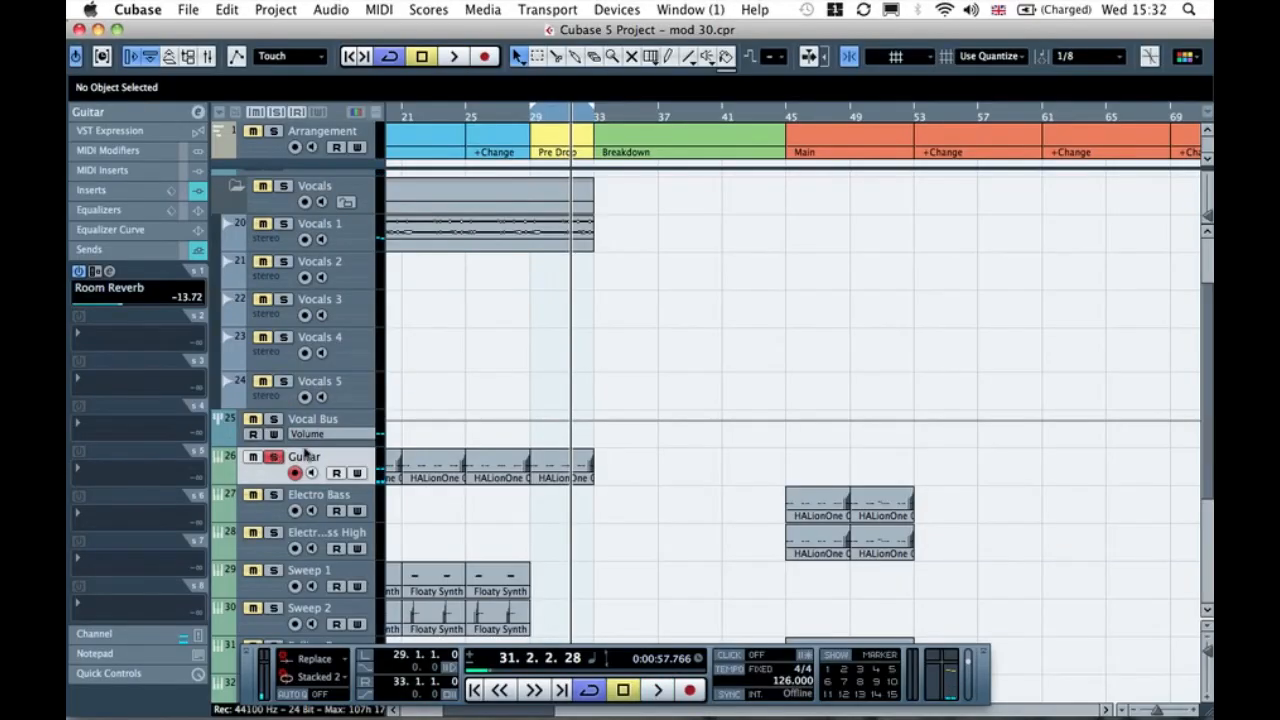
left_click(646, 460)
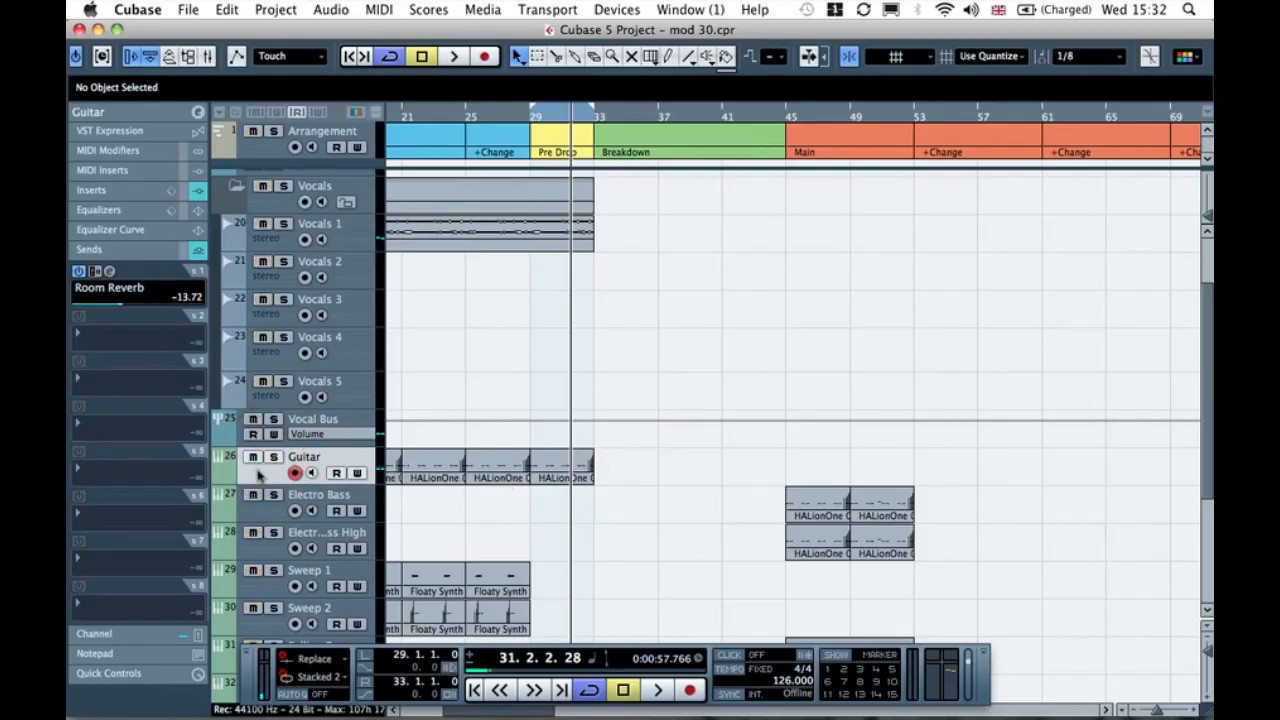
Step: Duplicate the Guitar track and rename the copy Guitar 2
right_click(258, 463)
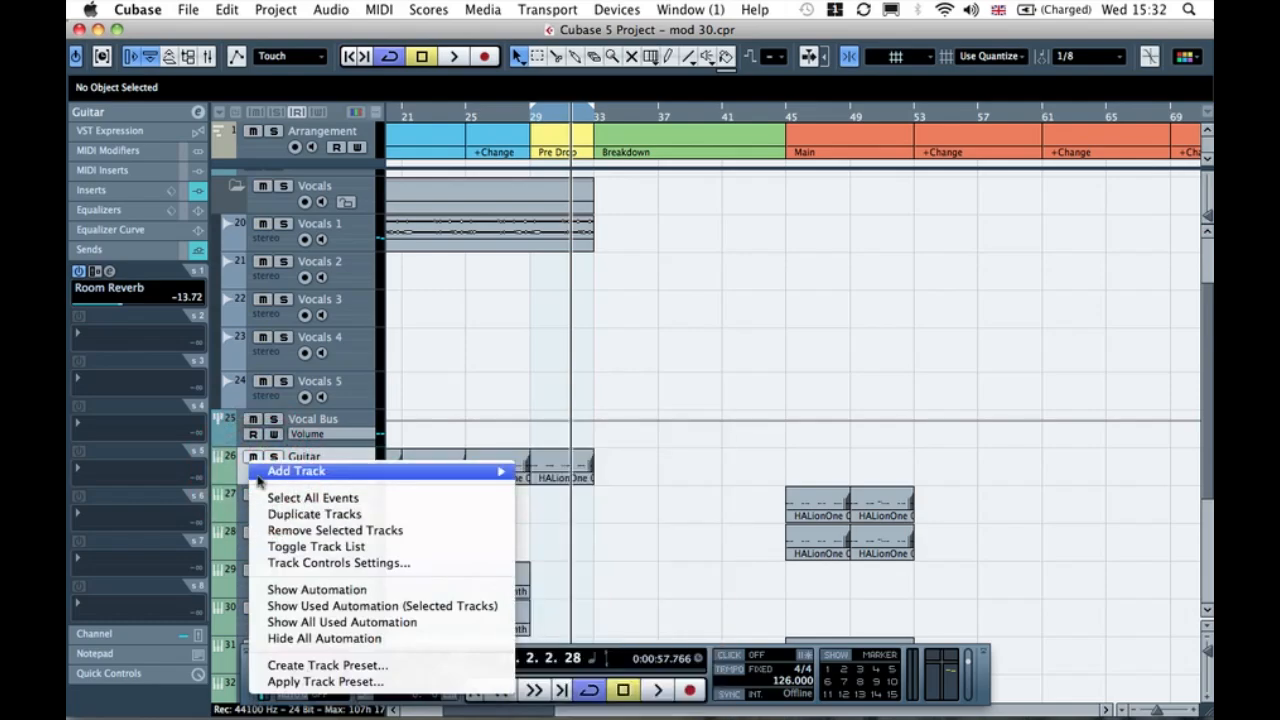
left_click(238, 472)
right_click(234, 468)
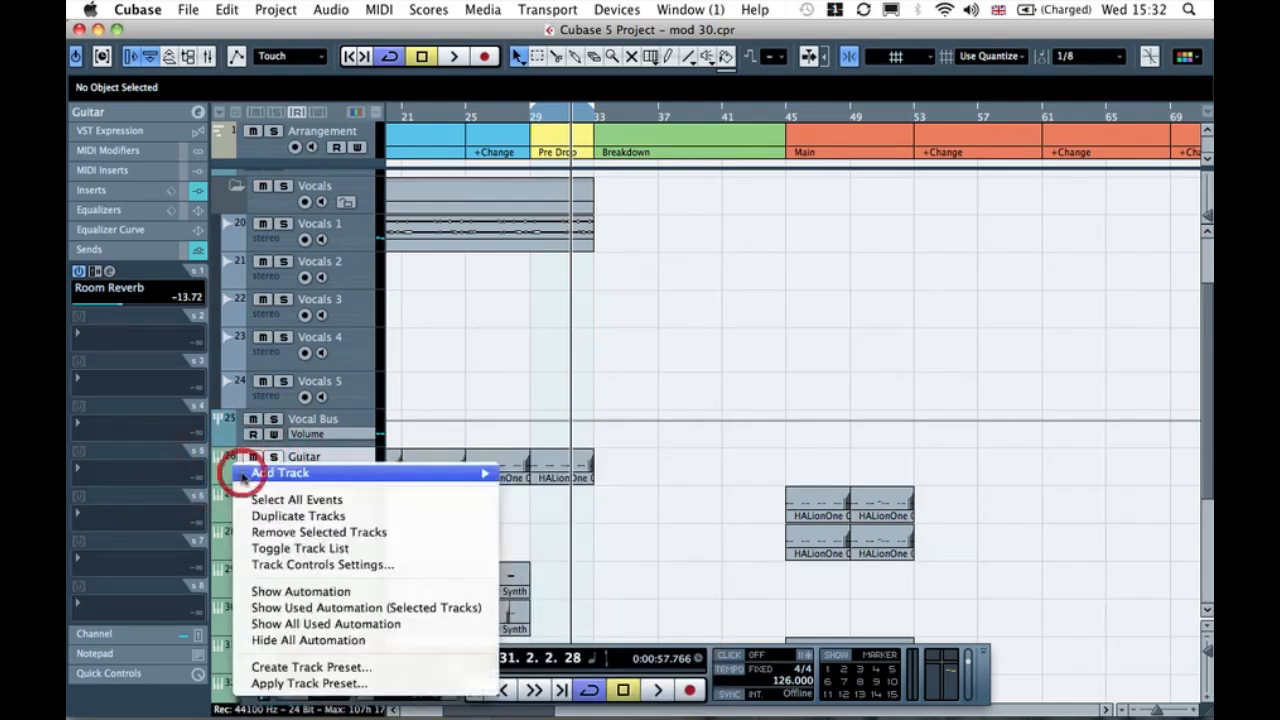
left_click(299, 519)
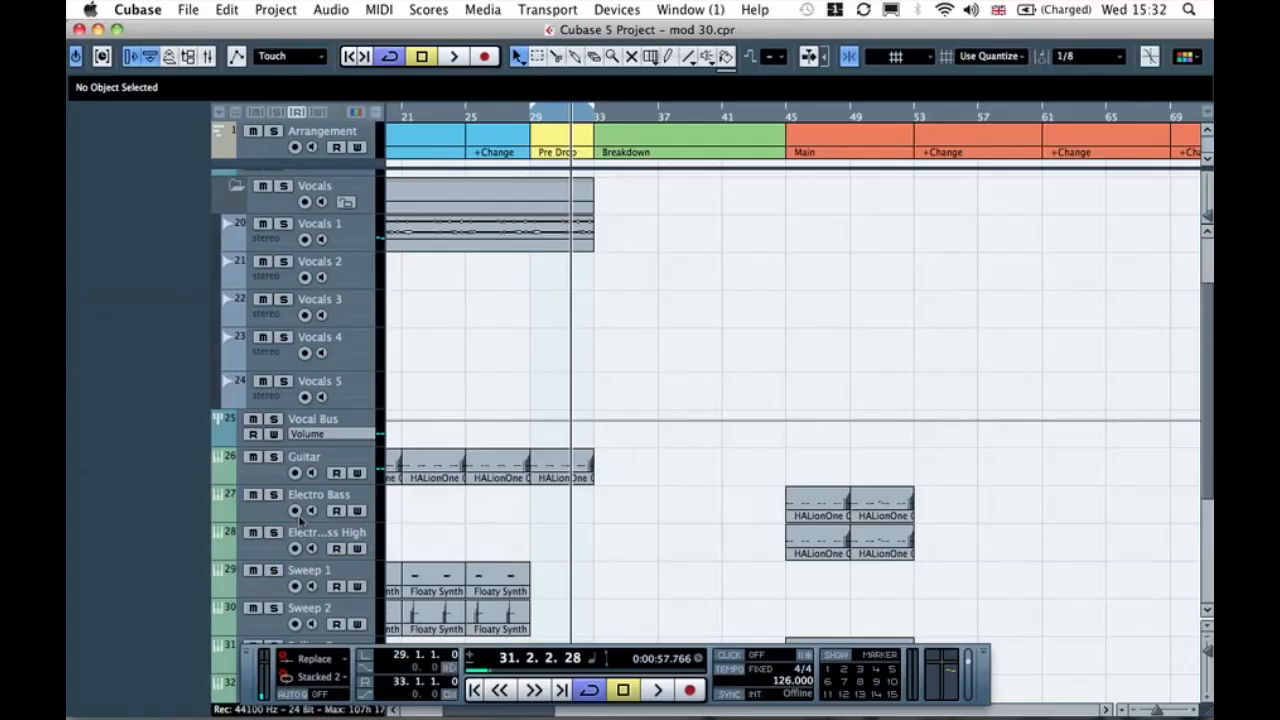
left_click(657, 491)
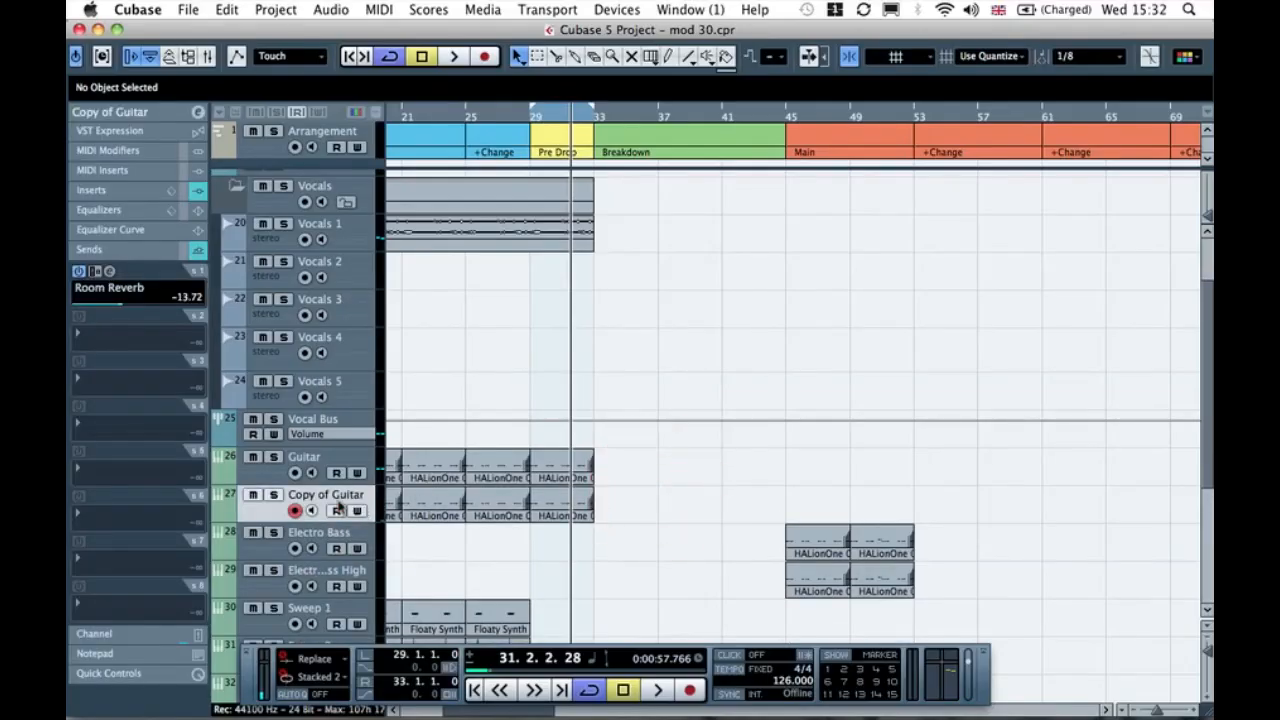
double_click(334, 498)
type("duitar 2")
key("Return")
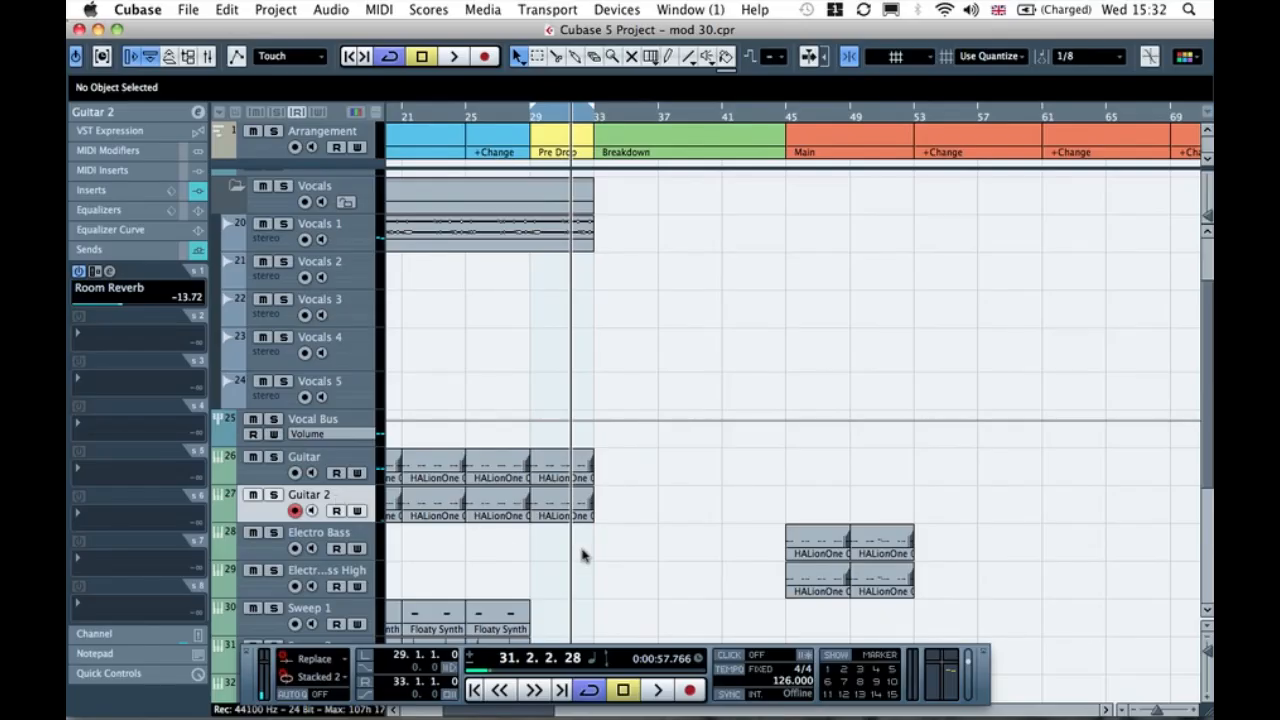
Step: Delete all the duplicated parts on the Guitar 2 track between bars 17 and 33
scroll(583, 556, "left", 5)
scroll(584, 556, "right", 3)
left_click_drag(479, 558, 712, 508)
key("Delete")
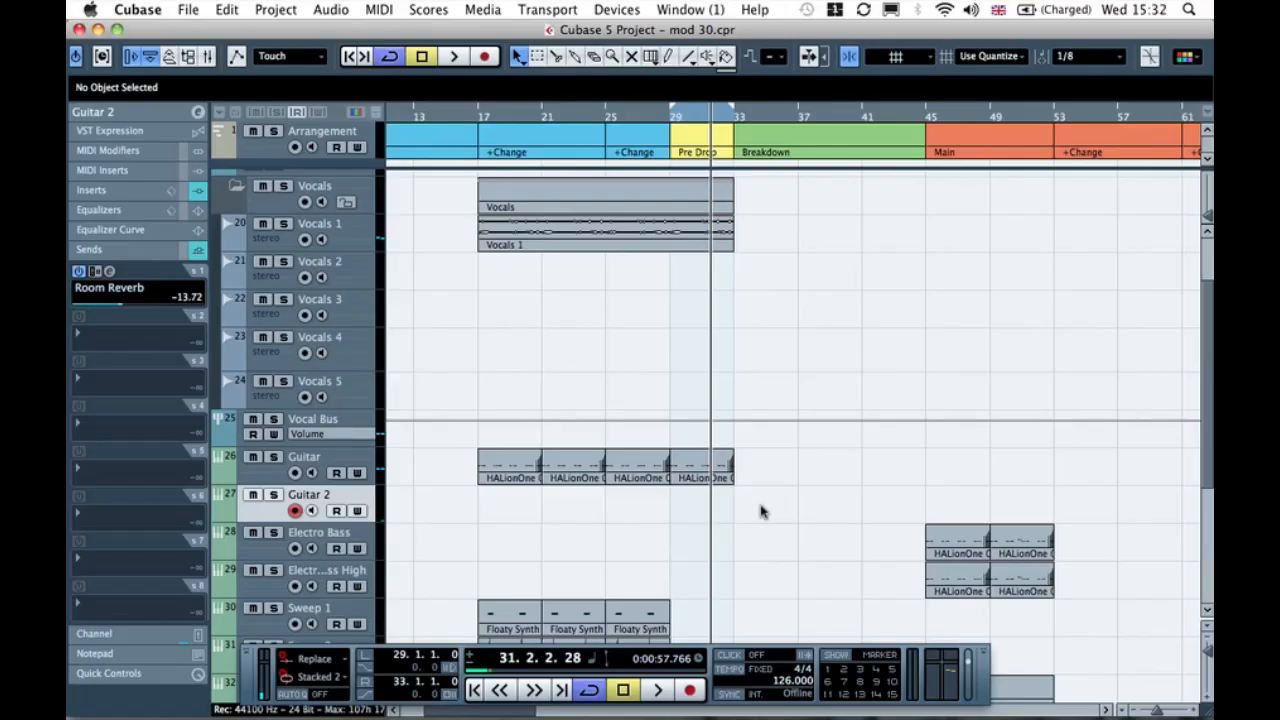
Step: Copy two consecutive Guitar parts onto Guitar 2 from bar 33 and listen to the start of the Breakdown with cycling off
scroll(760, 509, "left", 3)
scroll(741, 545, "right", 6)
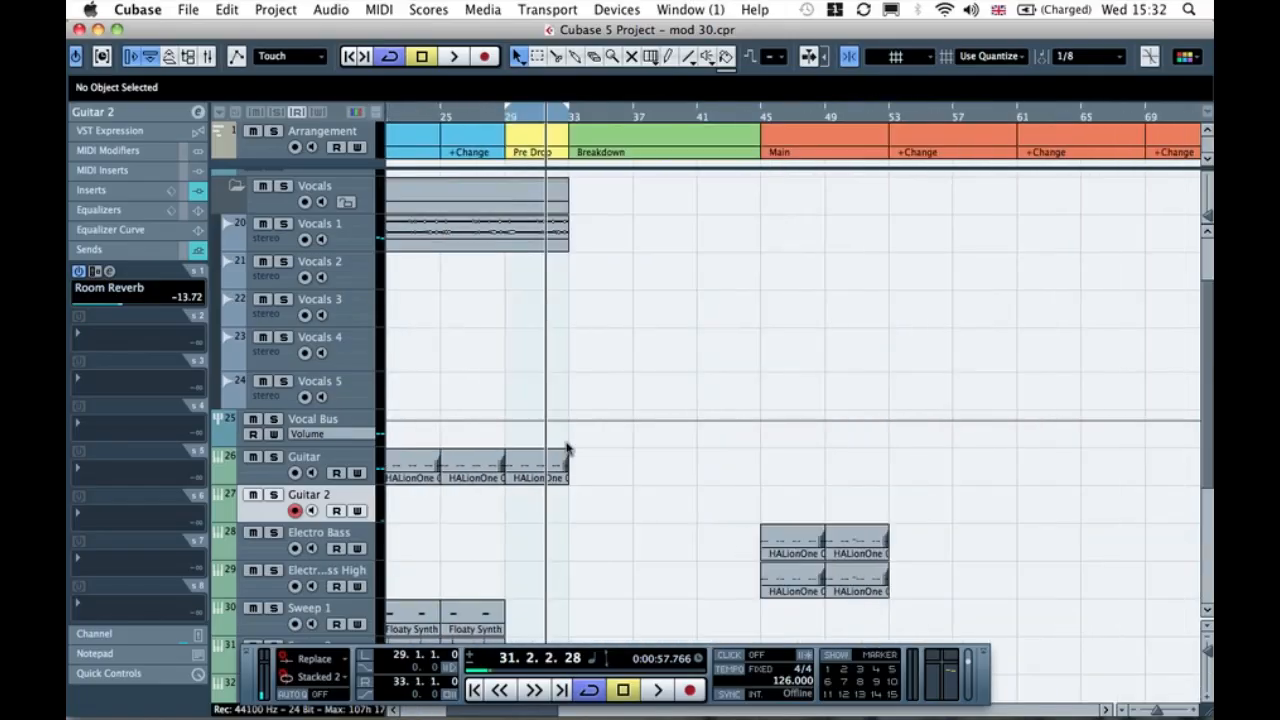
left_click(487, 461)
left_click_drag(487, 461, 609, 503)
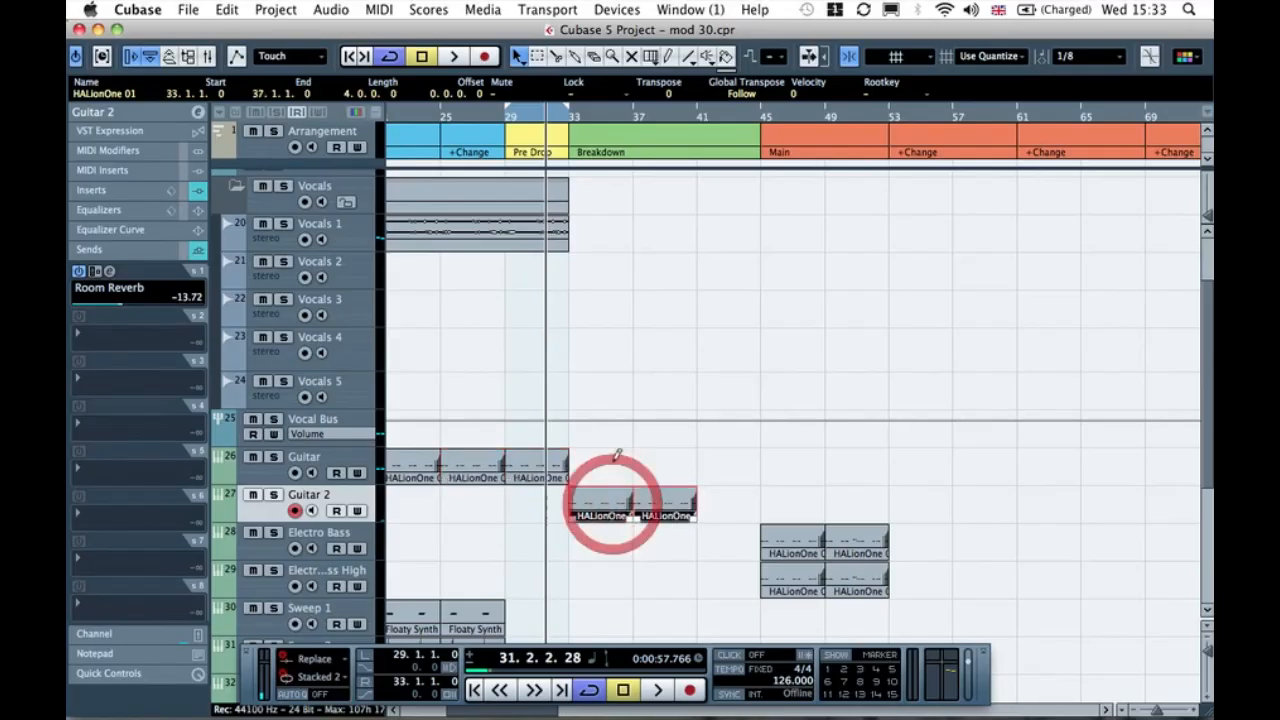
left_click(609, 457)
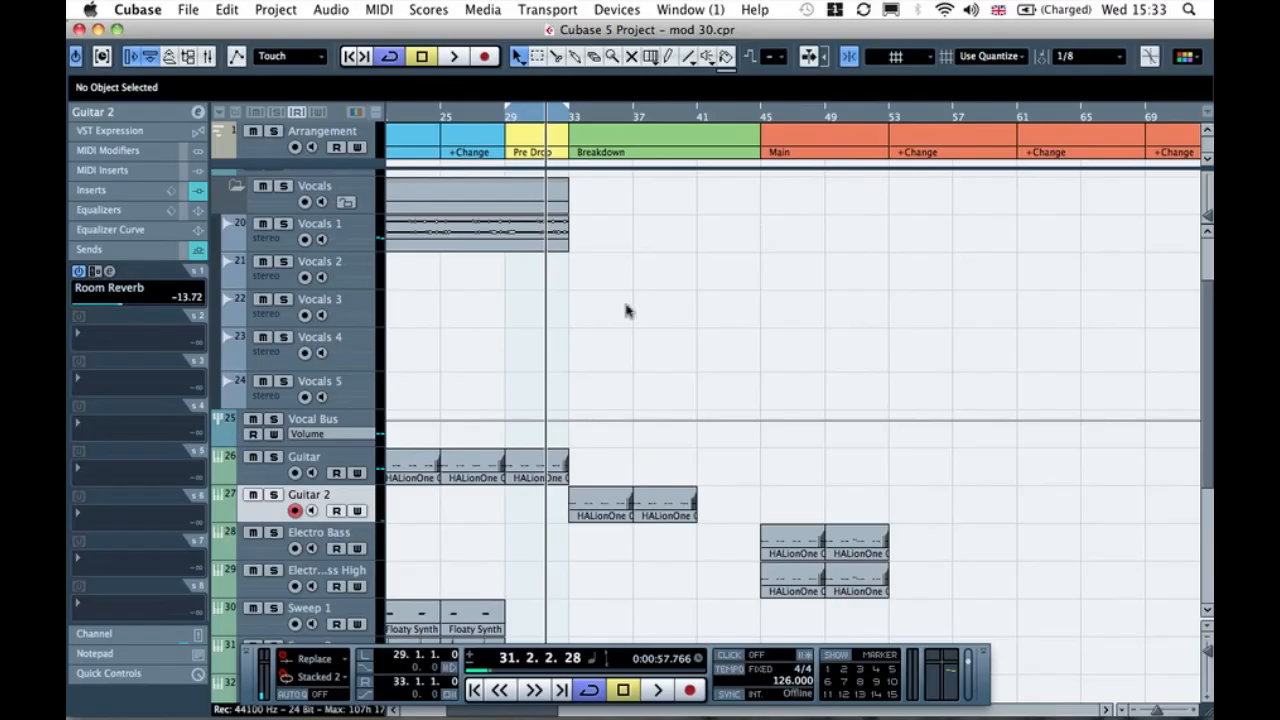
key("space")
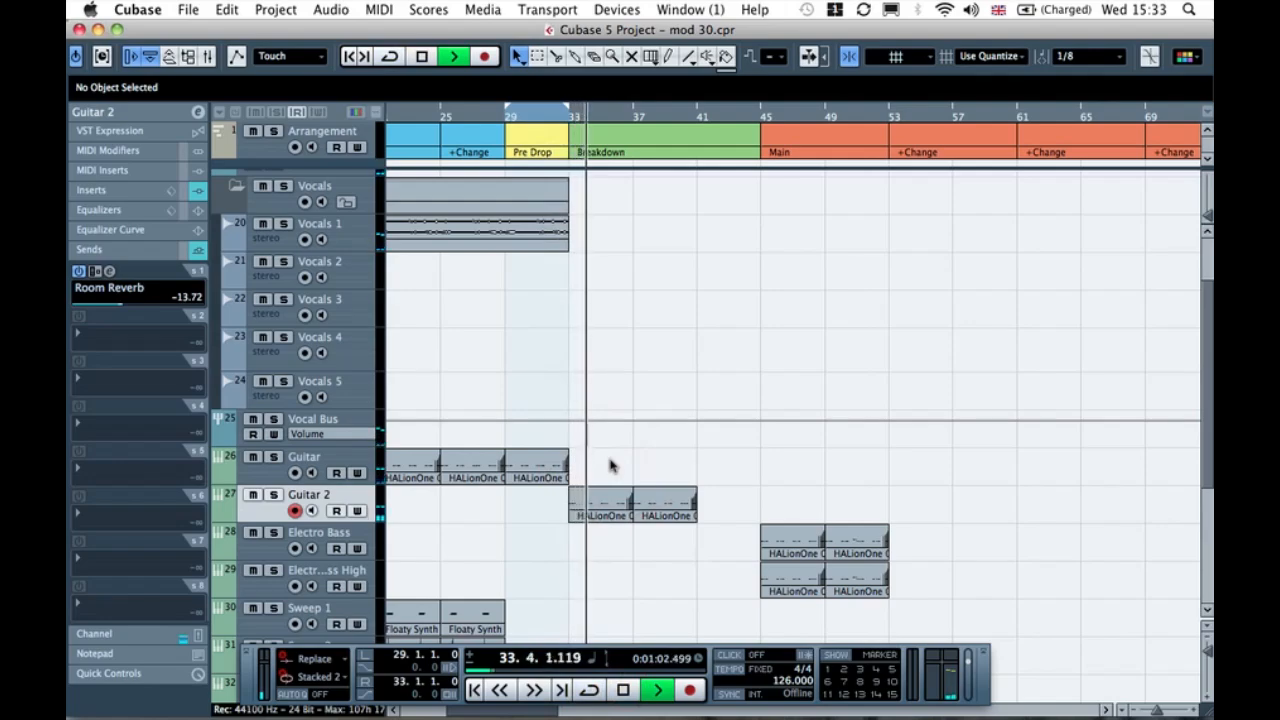
key("space")
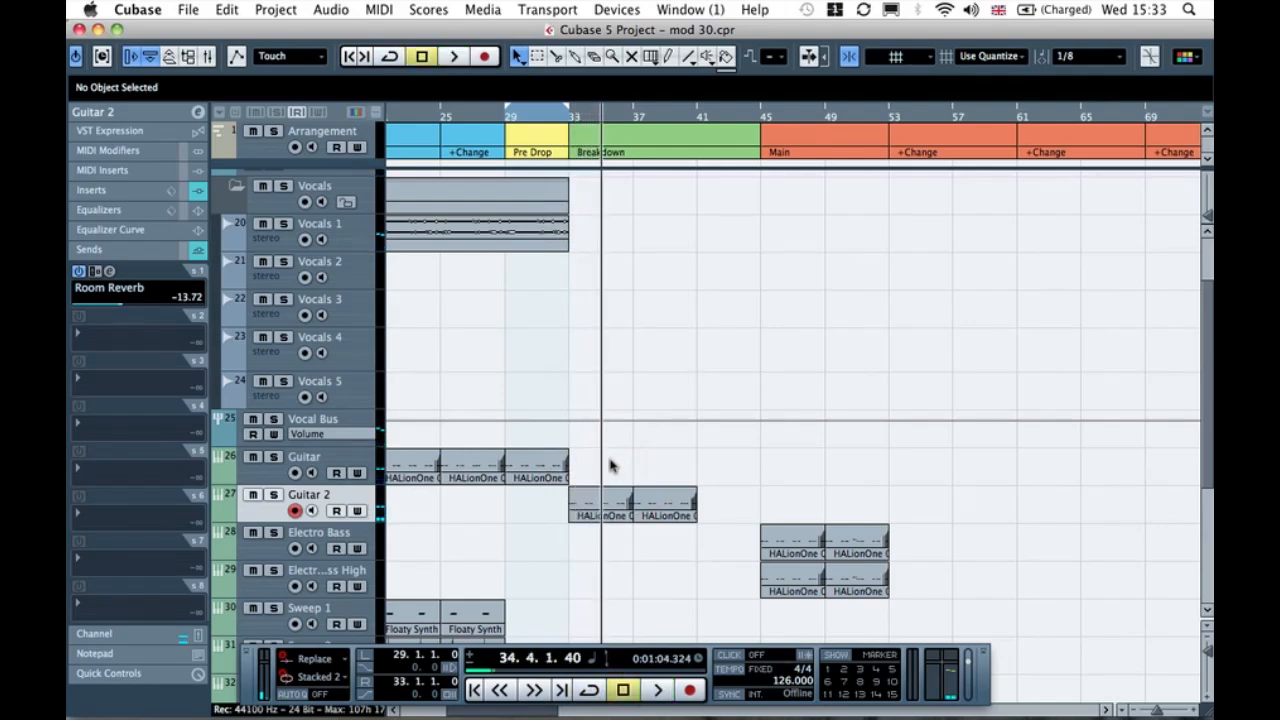
Step: Remove the Tonic effect from Guitar 2's inserts, discarding its changes, and listen to the track
left_click(263, 511)
left_click(200, 250)
left_click(196, 176)
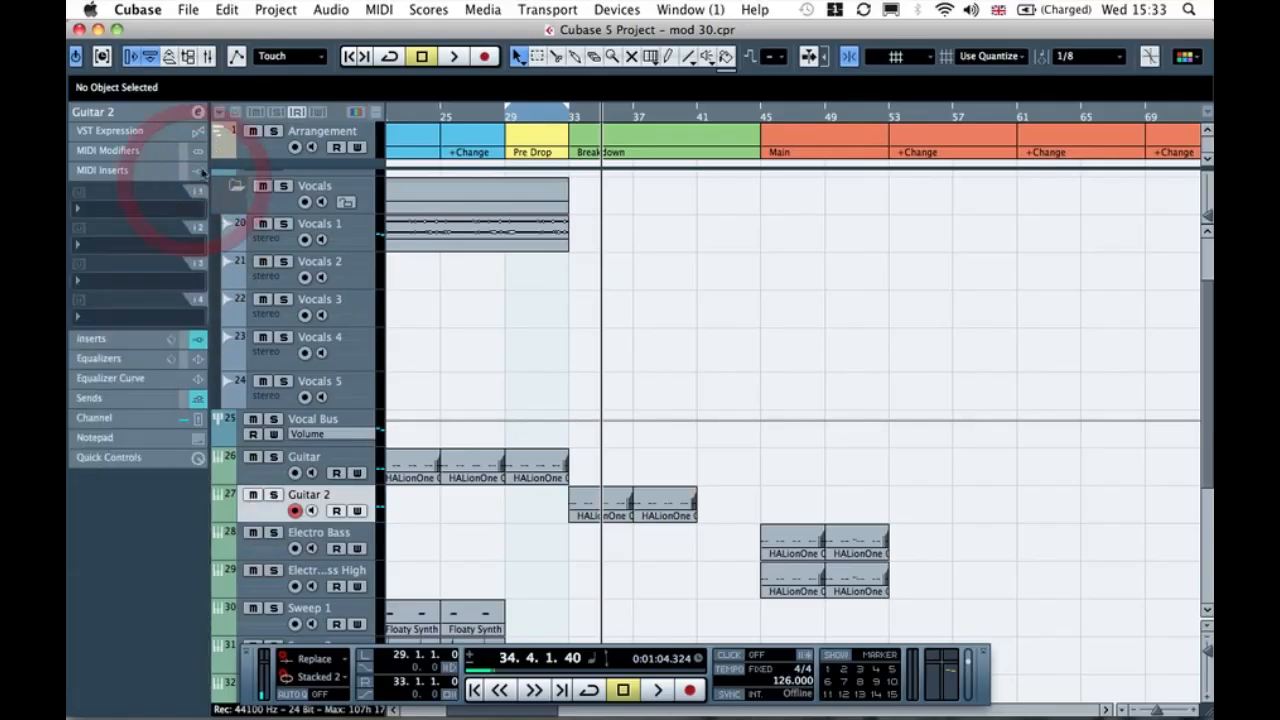
left_click(200, 176)
left_click(200, 190)
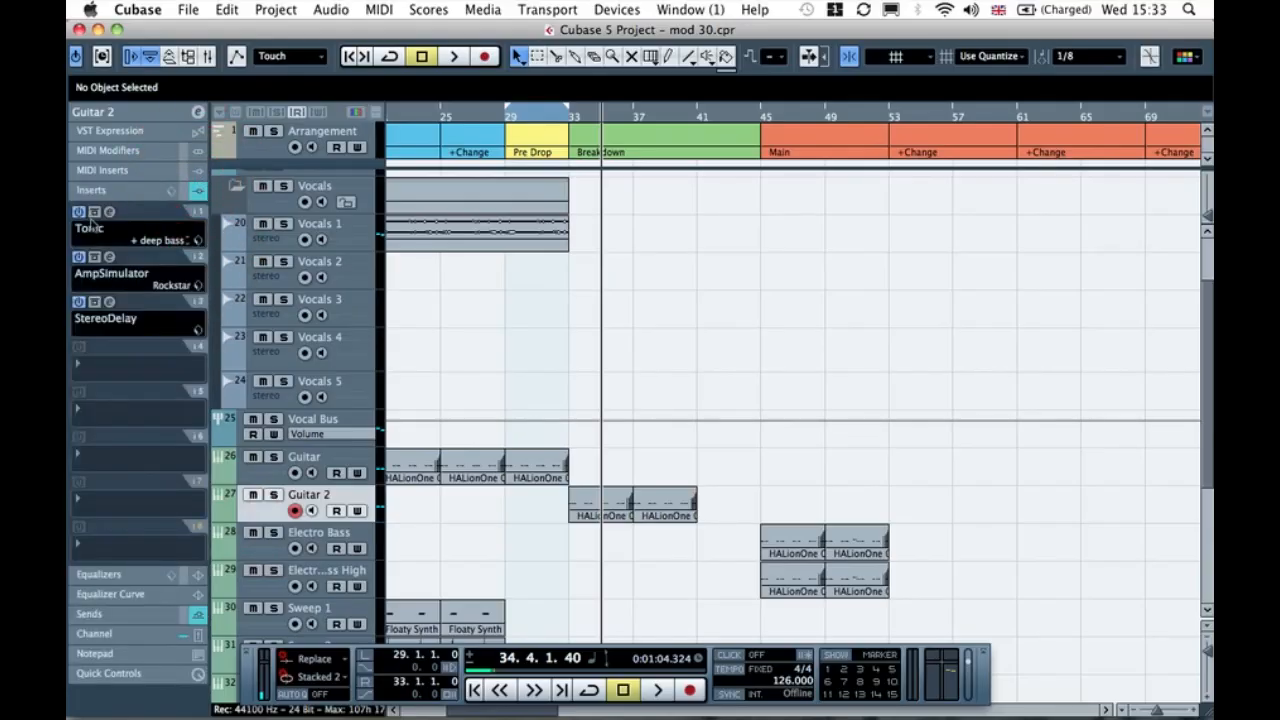
left_click(90, 228)
left_click(102, 237)
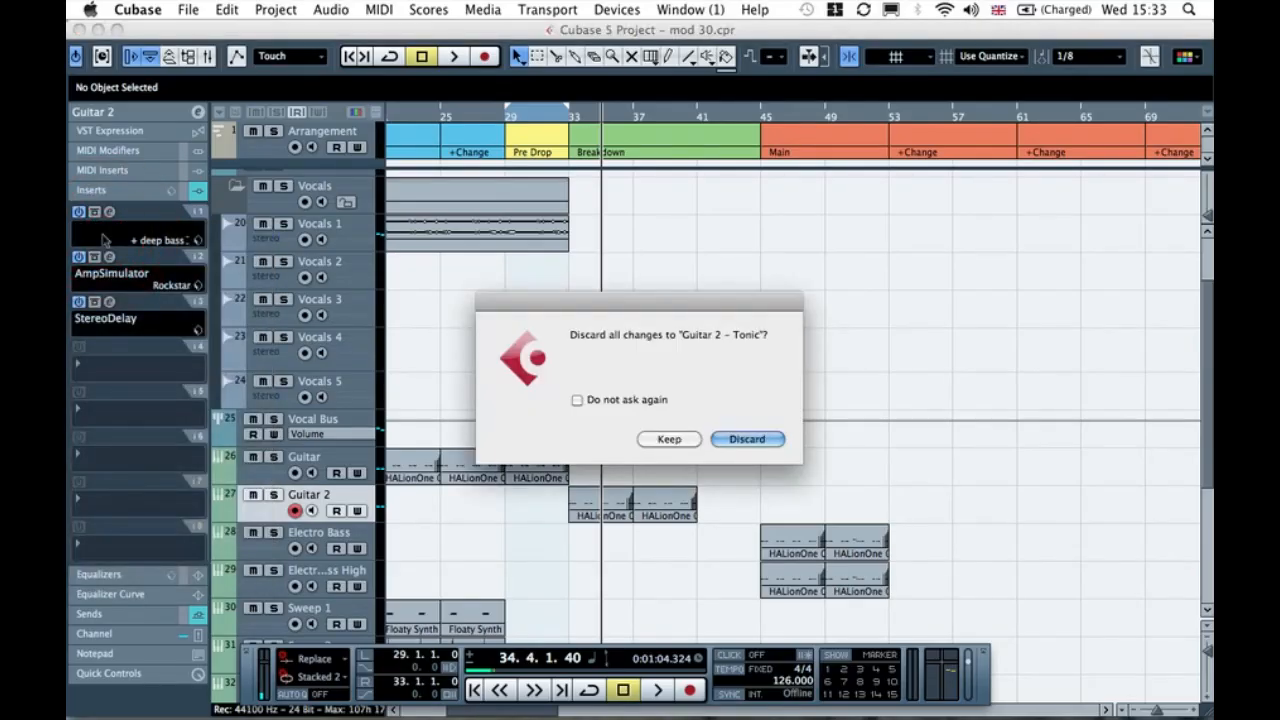
left_click(756, 439)
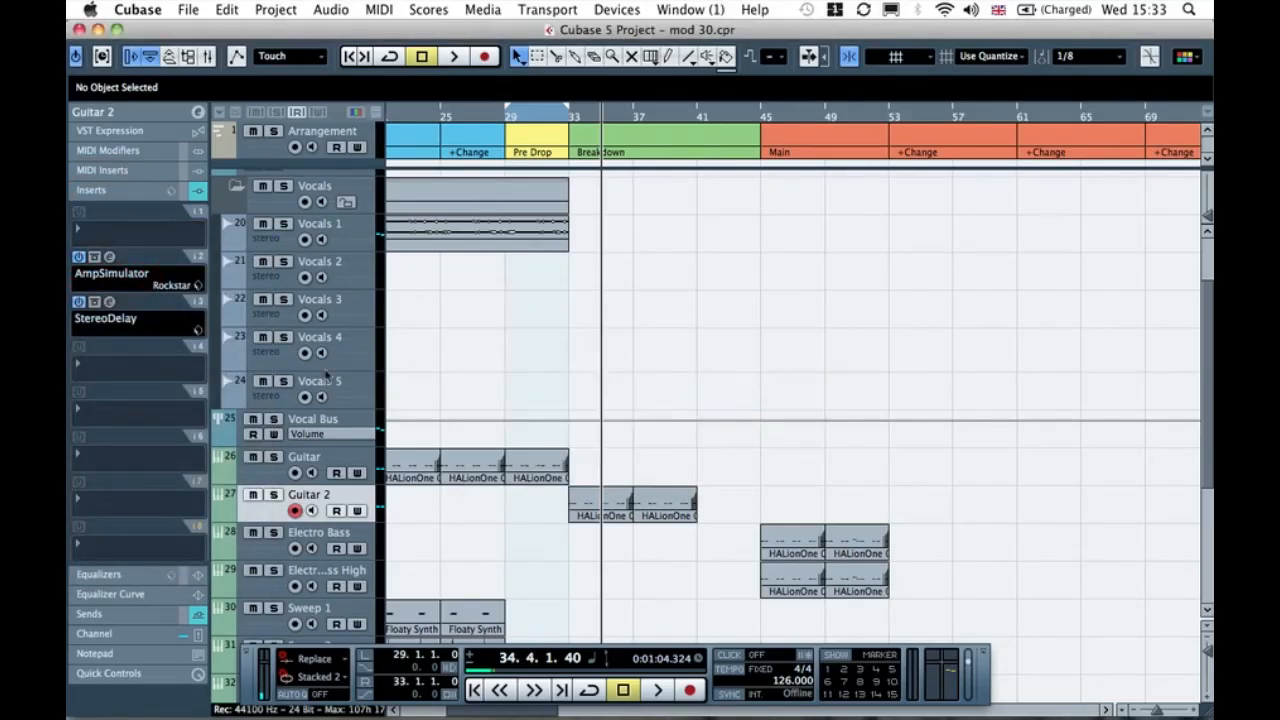
key("space")
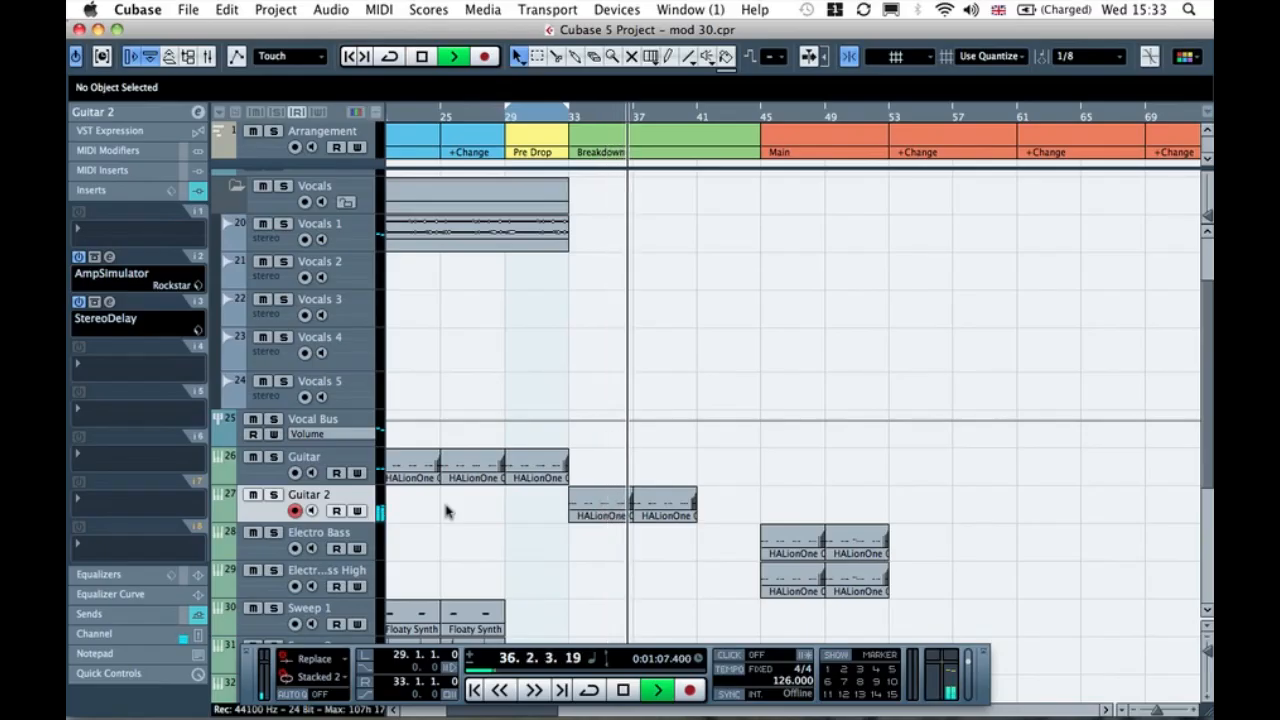
key("space")
Step: Cycle playback over the two Guitar 2 parts from bar 33 to 41 and set the AmpSimulator's Drive to 1.6
mouse_move(718, 553)
left_mouse_down()
mouse_move(680, 523)
mouse_move(606, 508)
left_mouse_up()
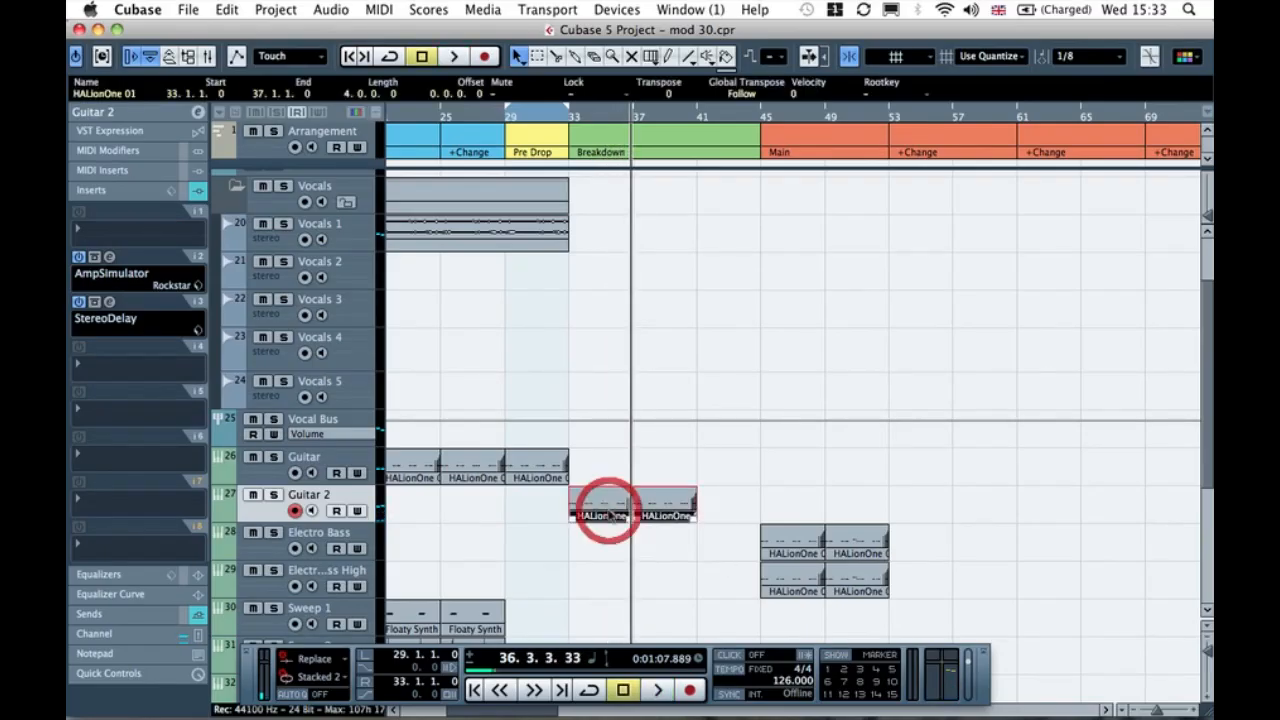
key("p")
key("space")
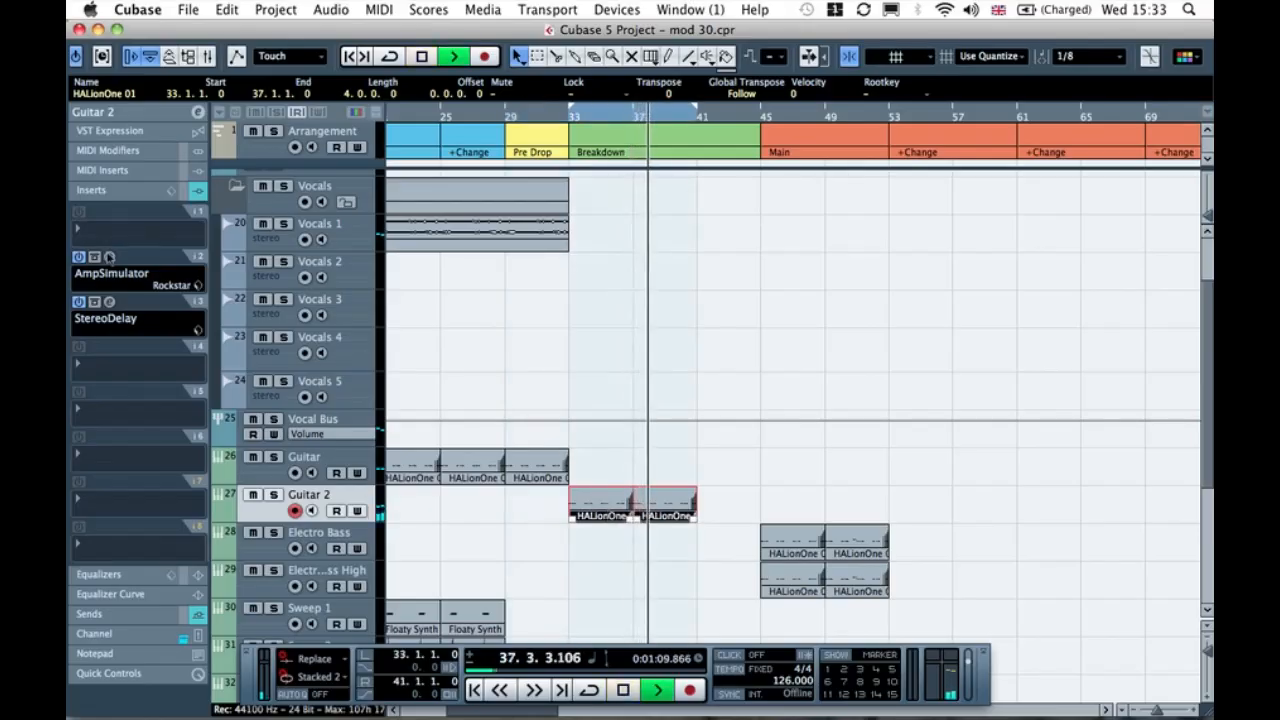
left_click(109, 257)
left_click_drag(305, 225, 286, 229)
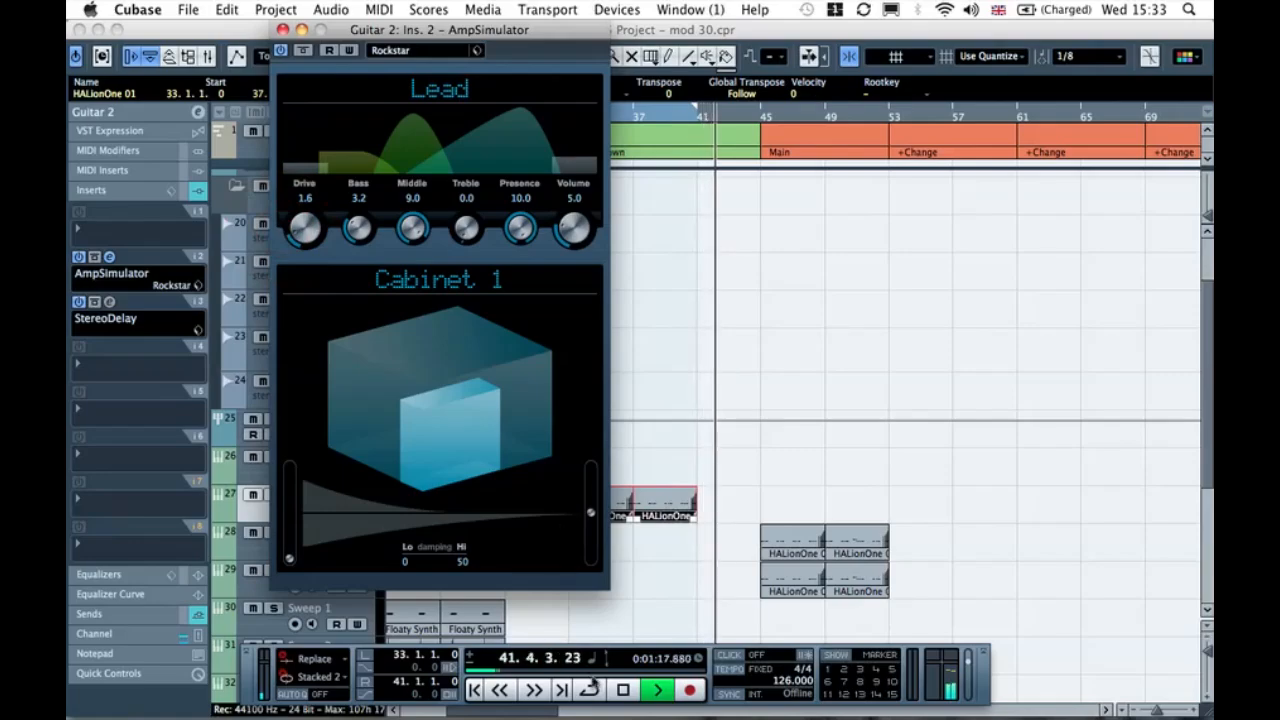
left_click(655, 117)
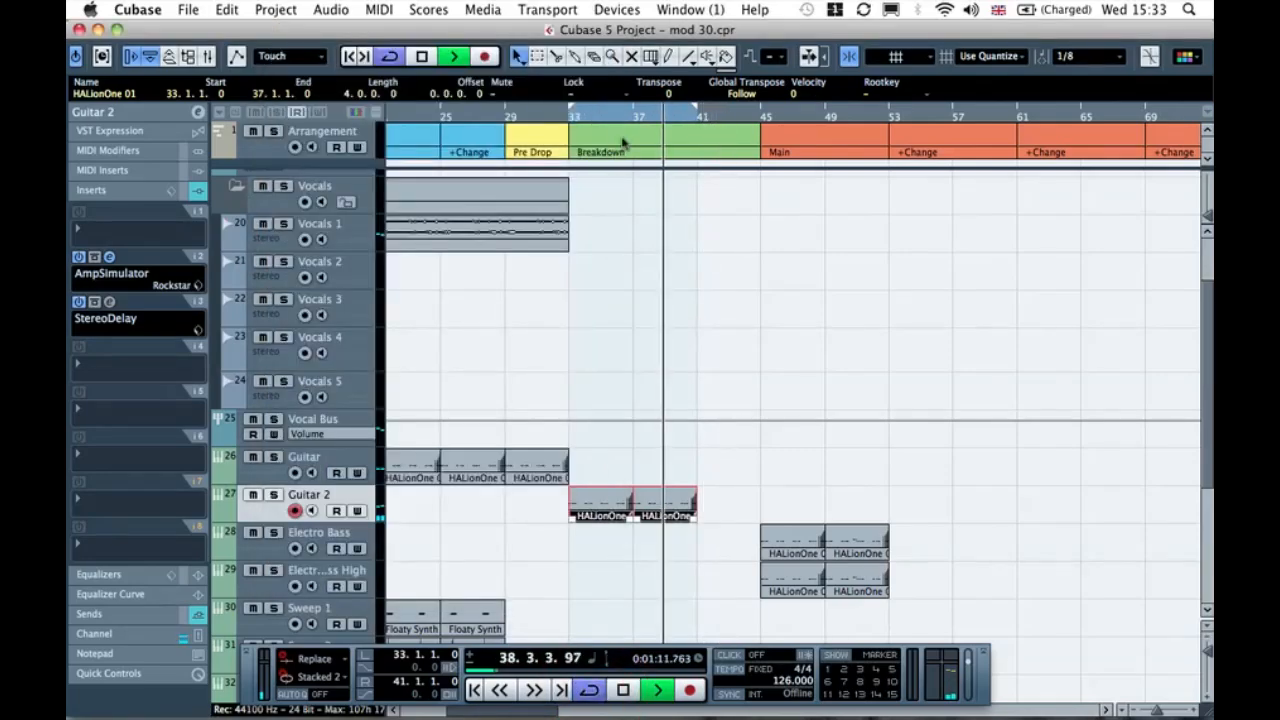
Step: Set Guitar 2's AmpSimulator Treble and Middle to 10.0 and Bass to 4.3
left_click(94, 257)
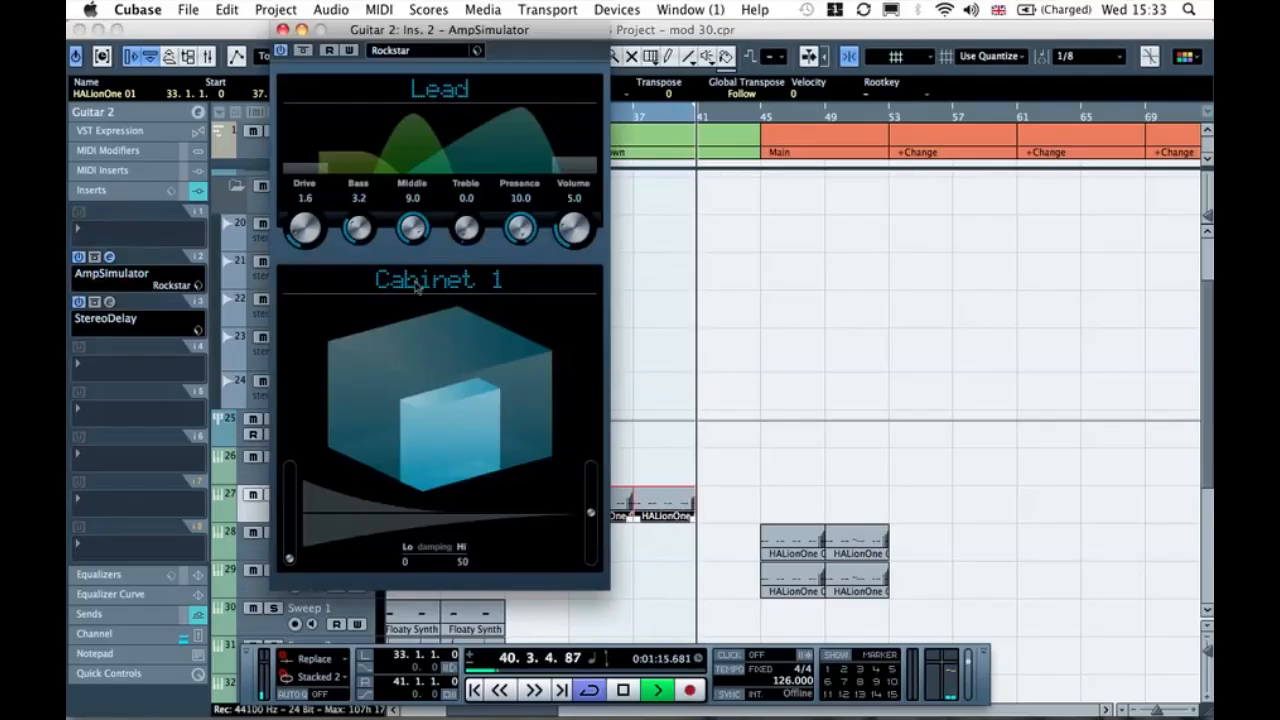
left_click_drag(465, 240, 466, 200)
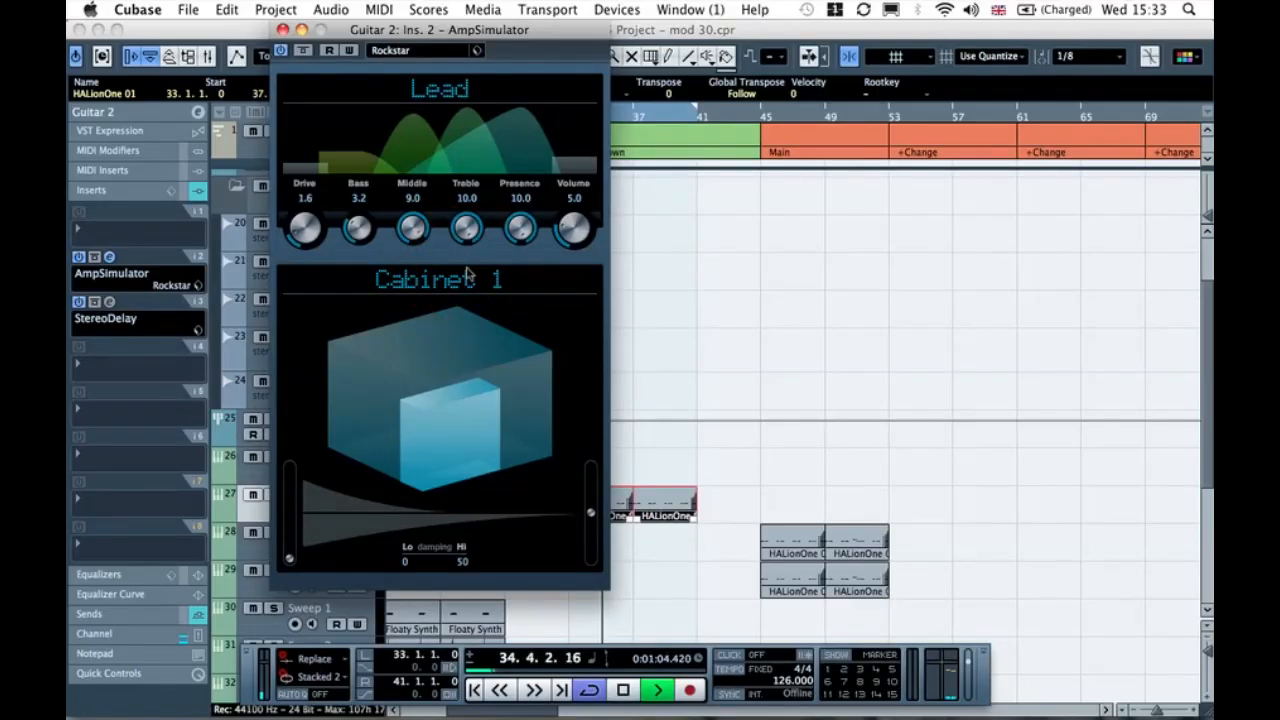
left_click_drag(413, 230, 424, 253)
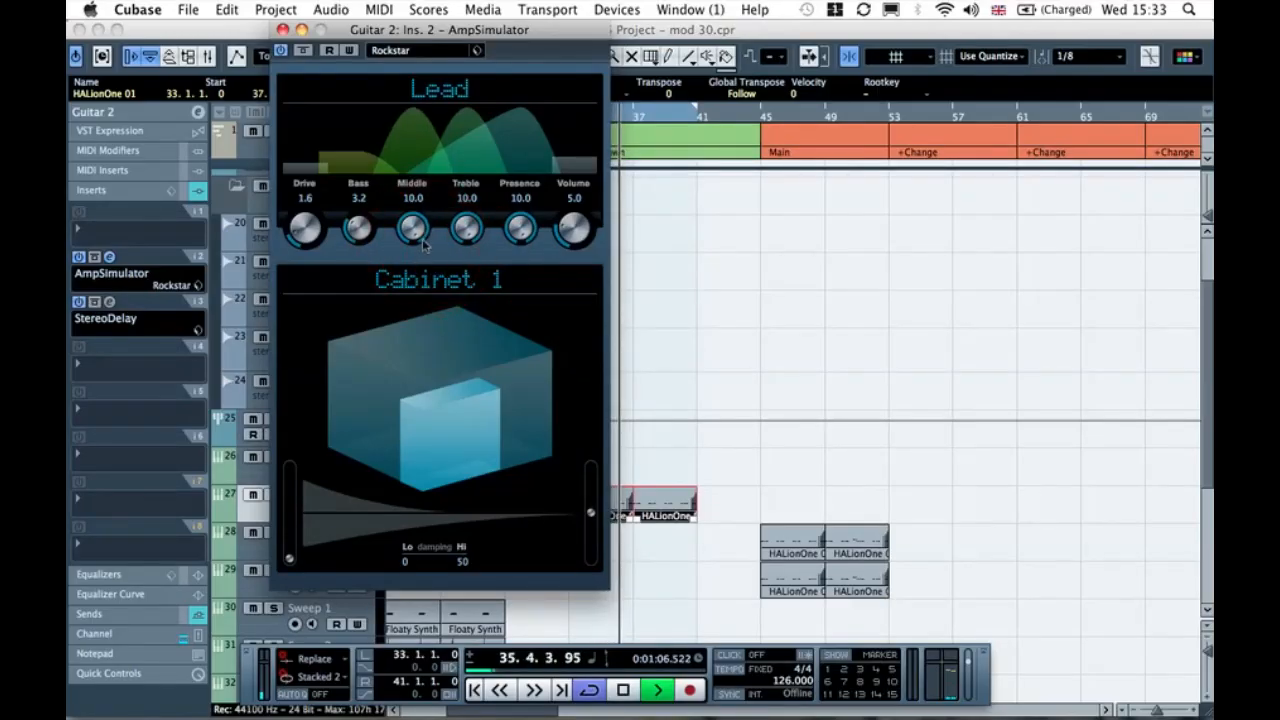
left_click_drag(357, 228, 398, 285)
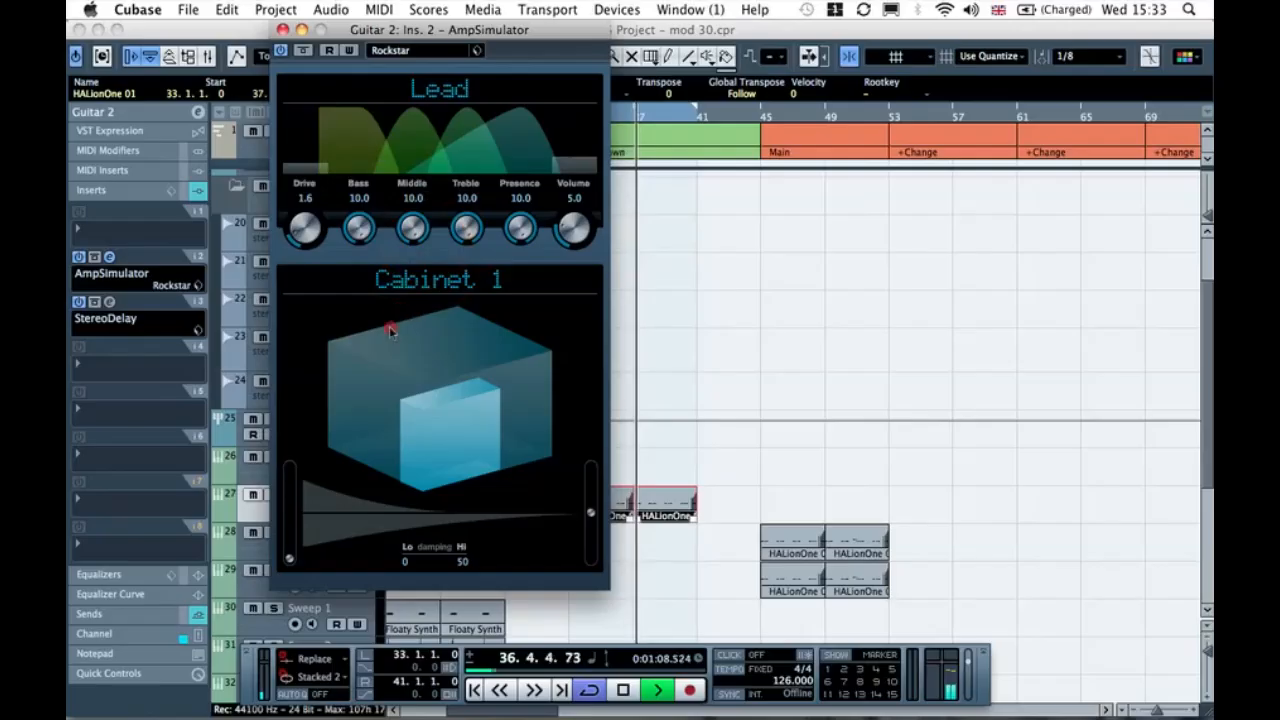
left_click_drag(370, 220, 348, 194)
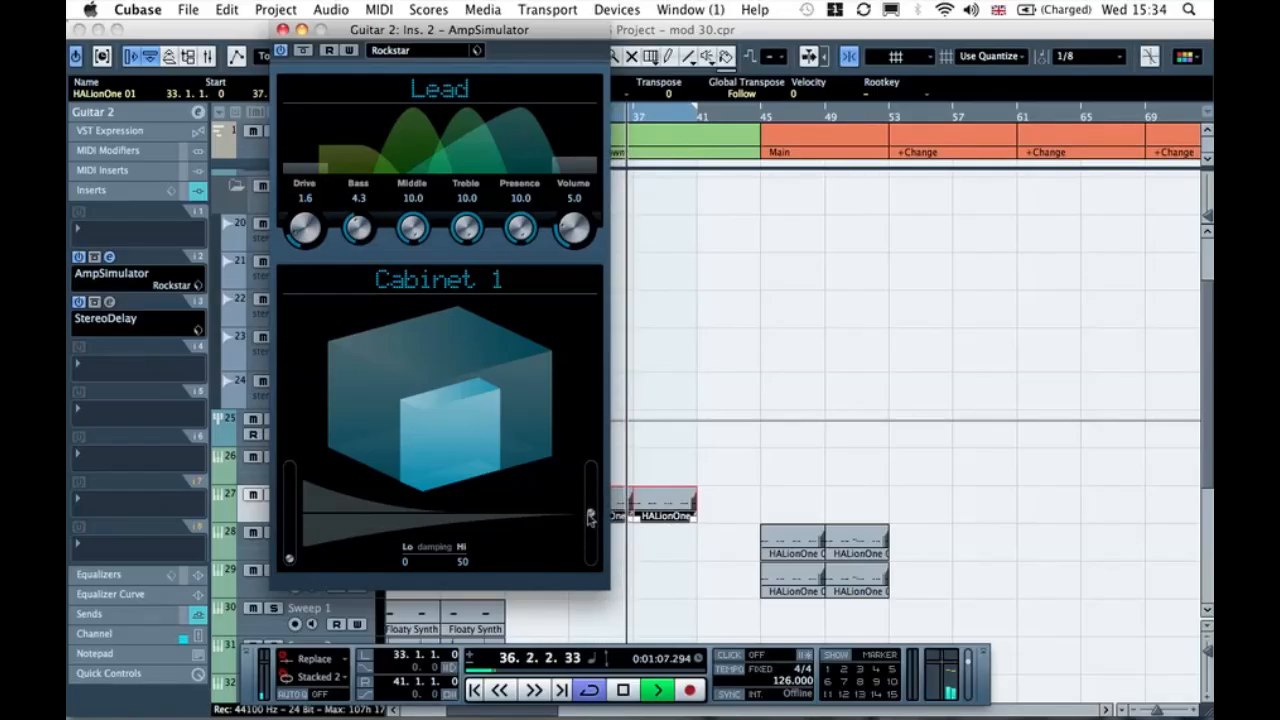
Step: Set the AmpSimulator's high damping to 0 and Volume to 6.3, stop playback and close the effect
left_click_drag(590, 516, 592, 604)
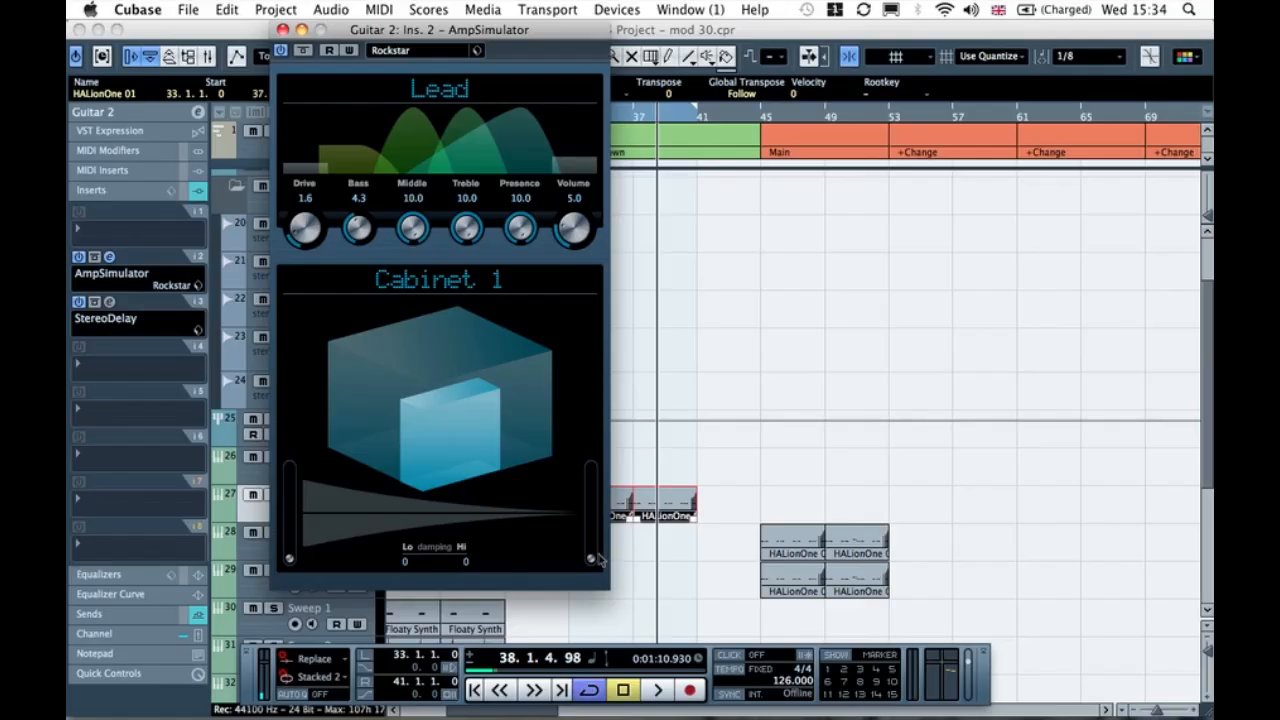
left_click_drag(595, 558, 589, 427)
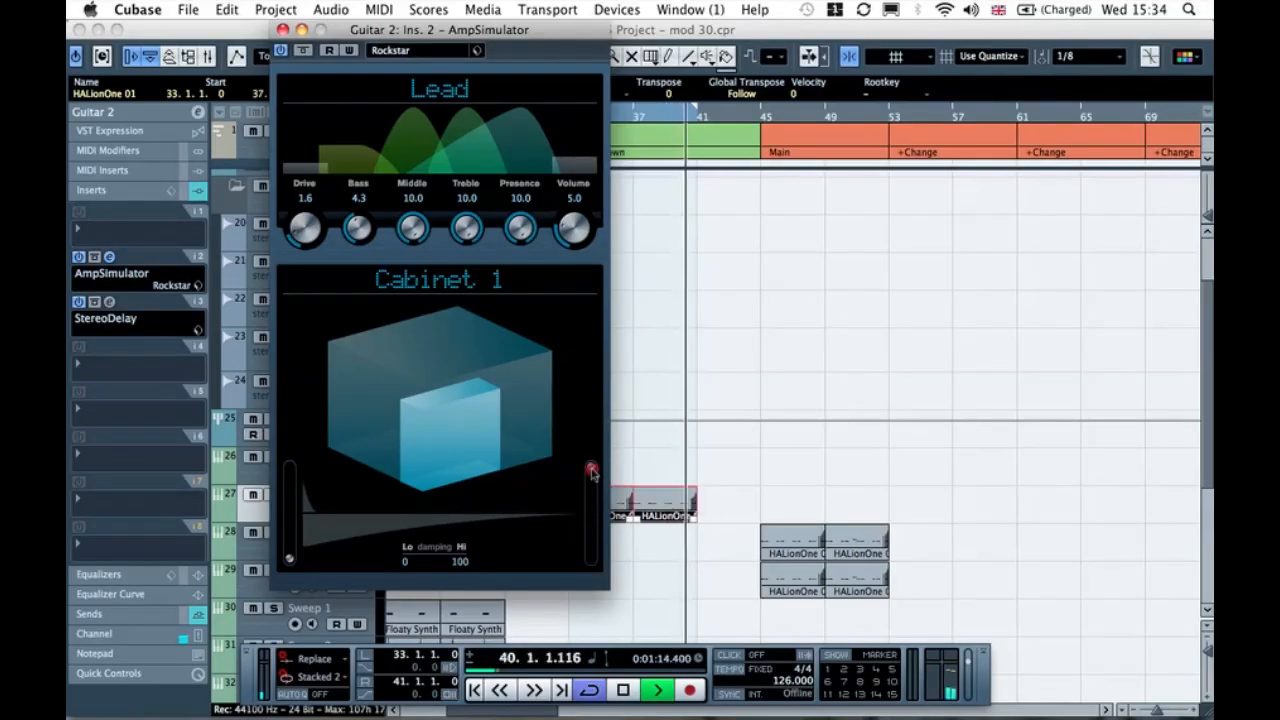
left_click_drag(591, 474, 572, 514)
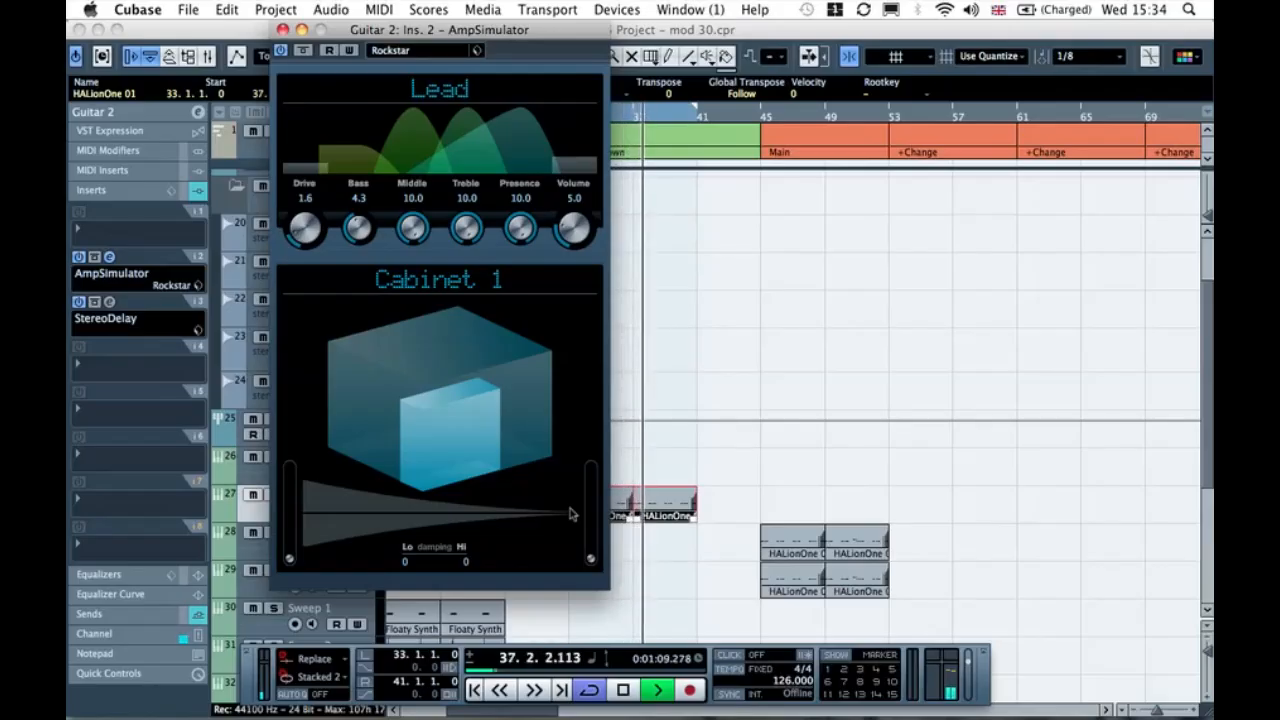
left_click_drag(562, 231, 557, 215)
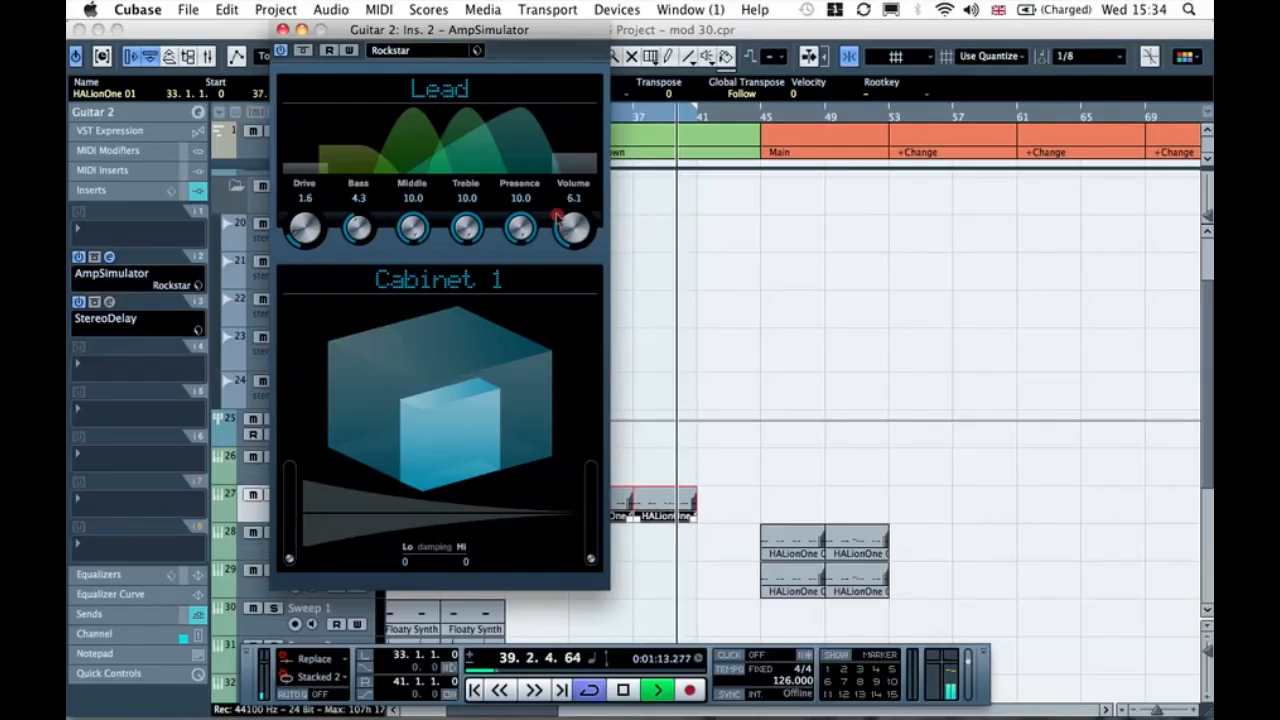
key("space")
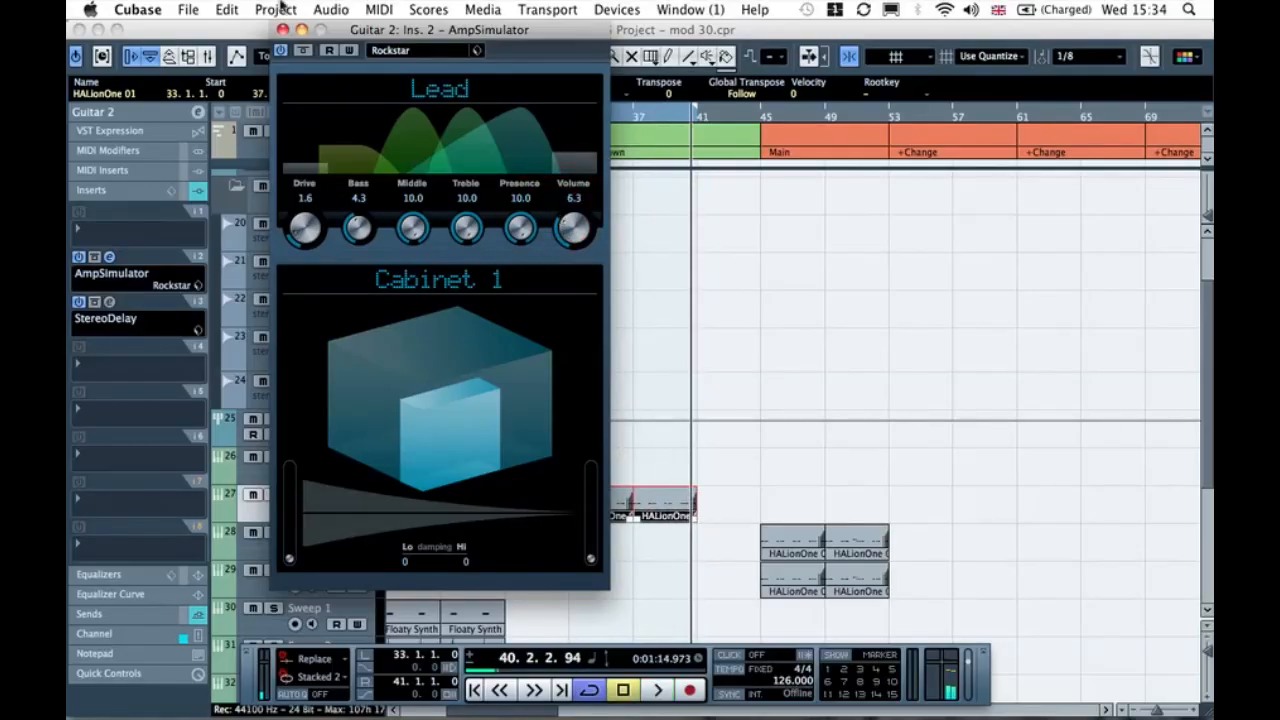
left_click(283, 30)
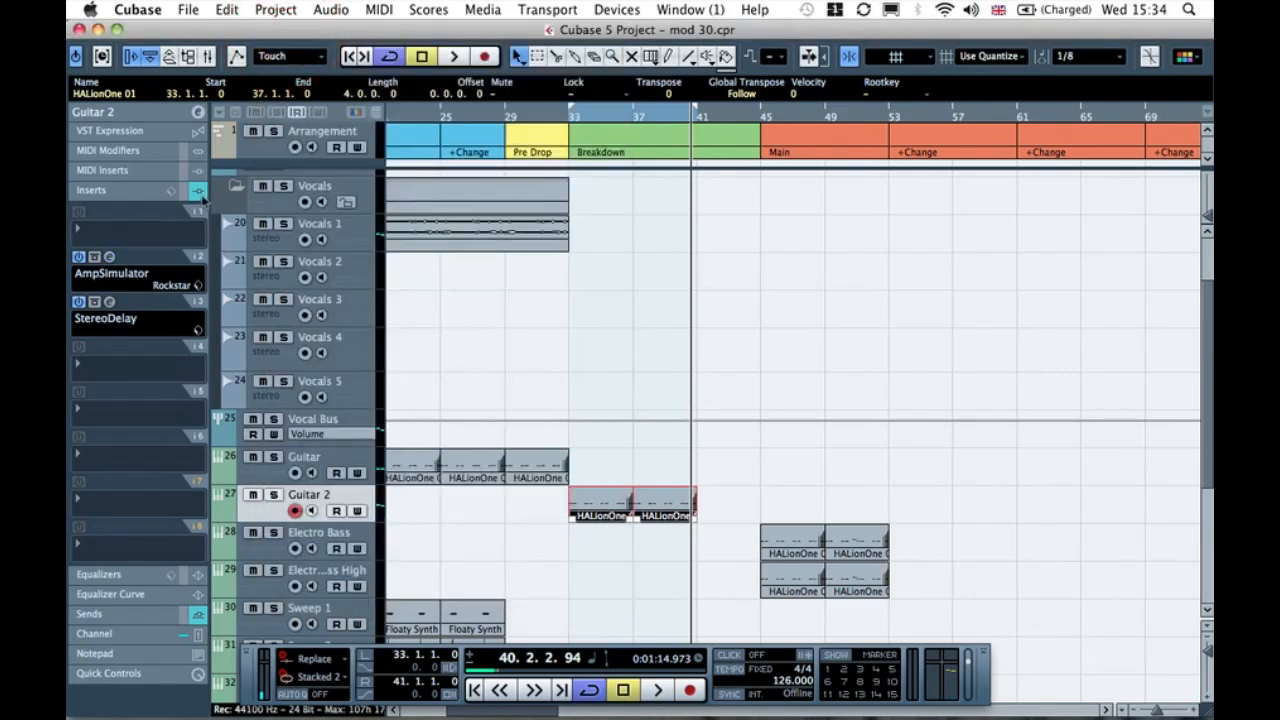
Step: Add and enable an FX 3-PingPongDelay send on Guitar 2 at a level of -14.75 during playback
left_click(199, 191)
left_click(197, 249)
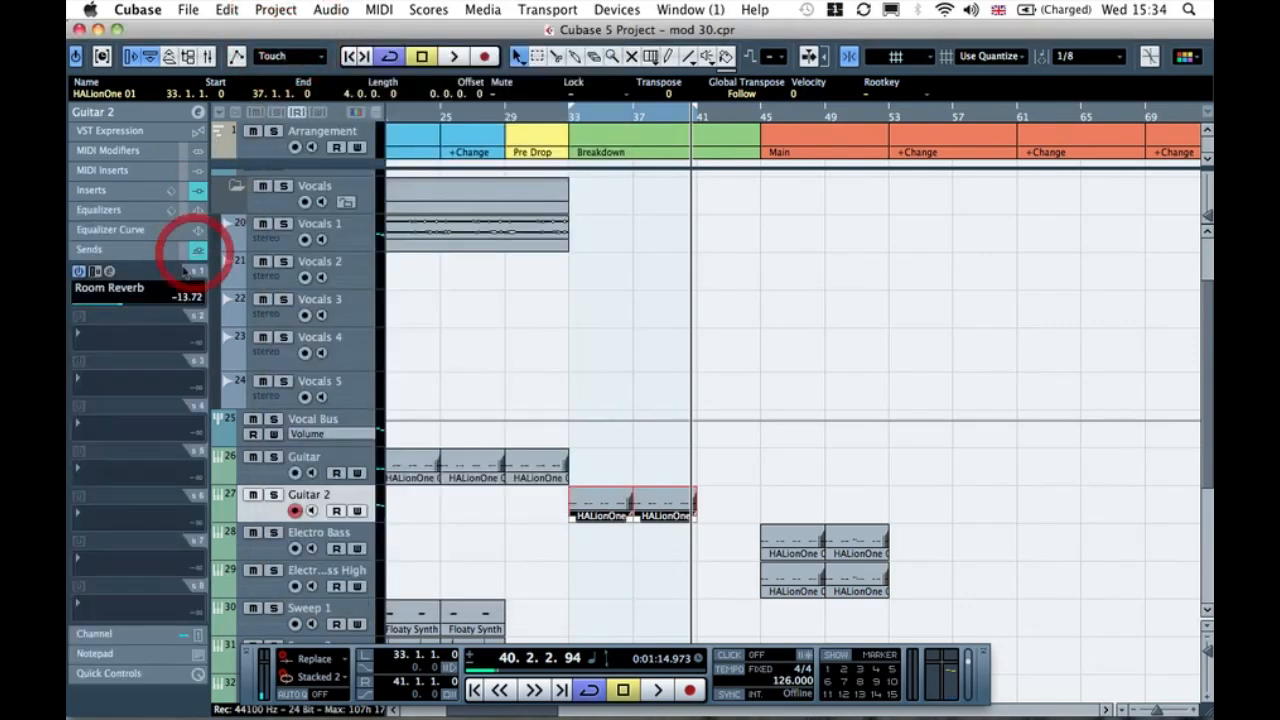
left_click(118, 347)
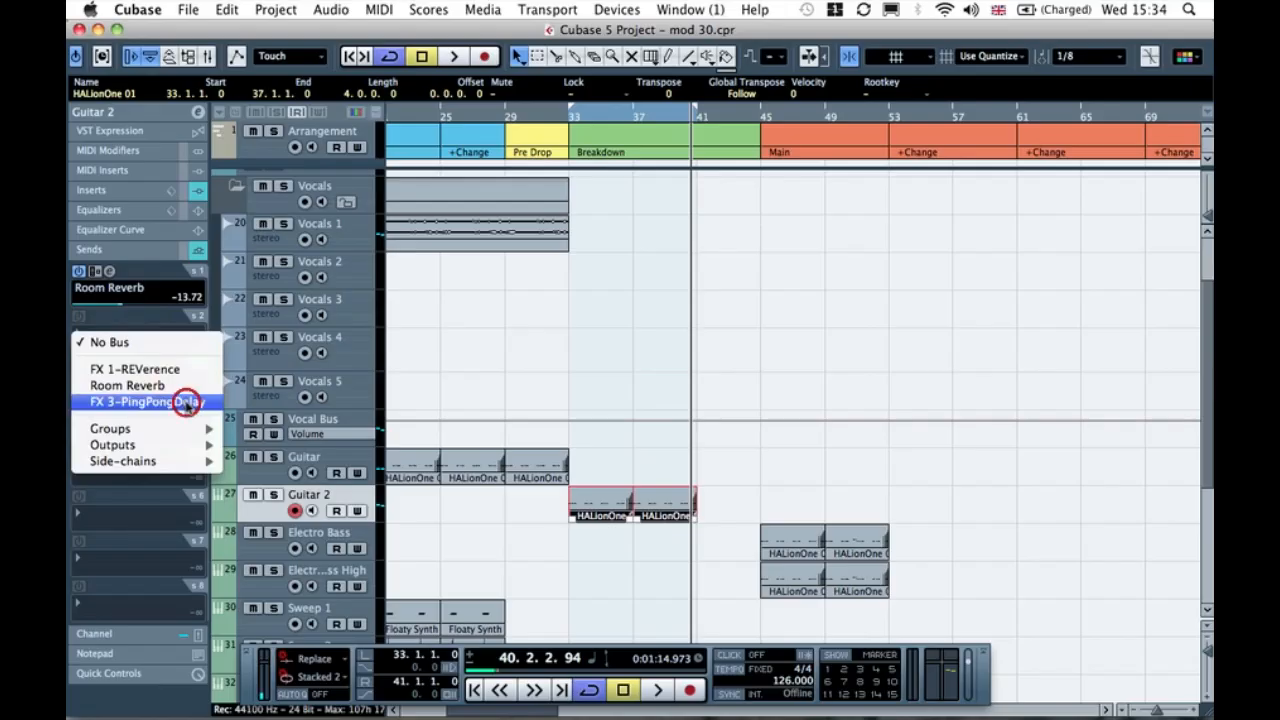
left_click(190, 403)
left_click(79, 316)
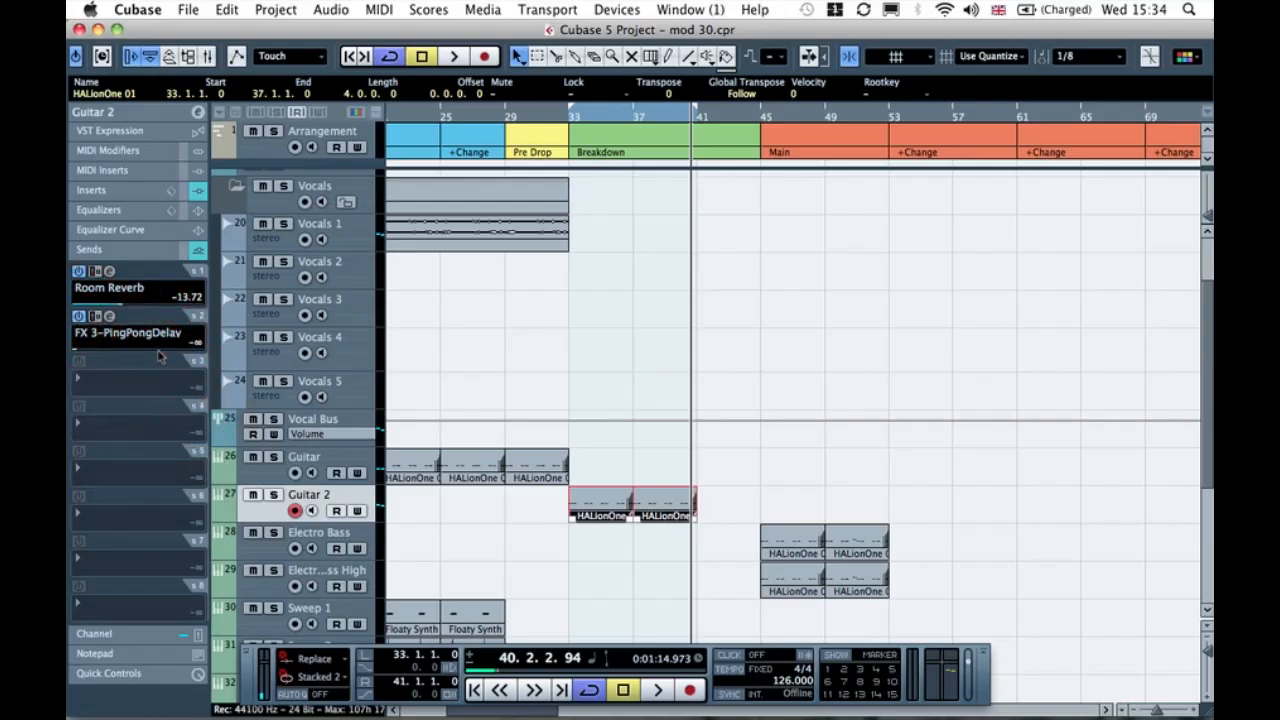
key("space")
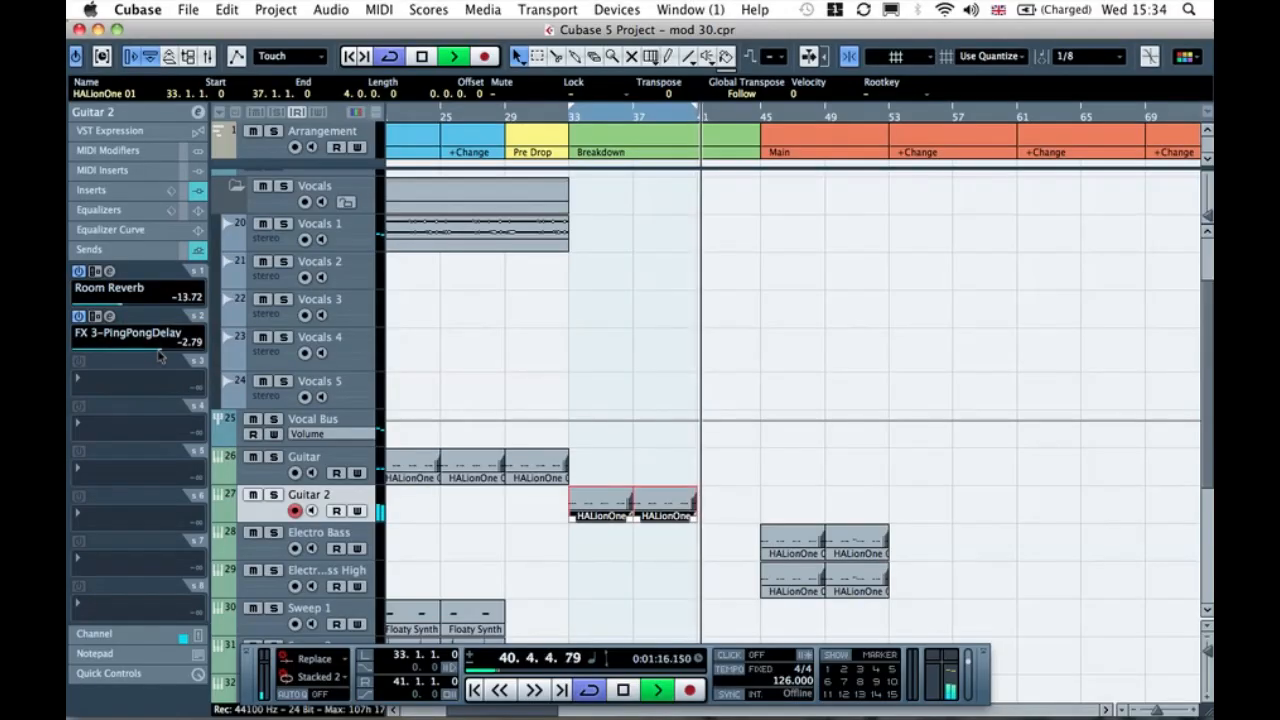
left_click(125, 352)
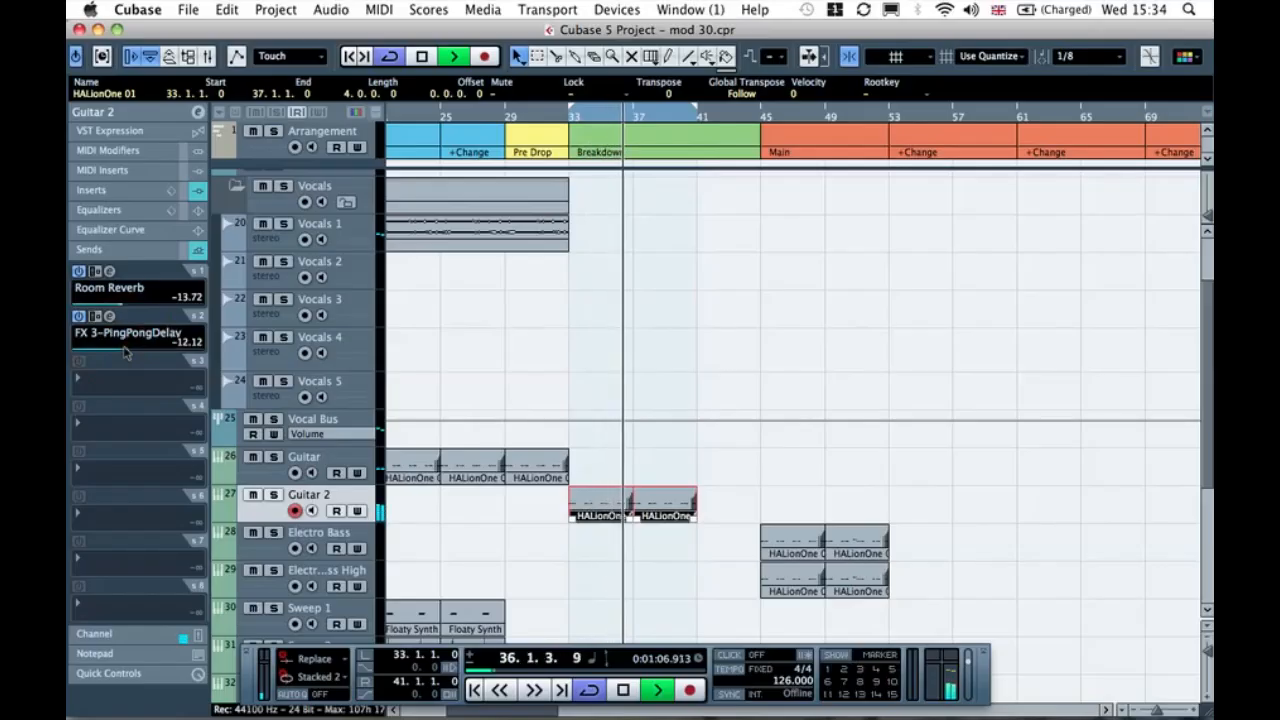
left_click(118, 352)
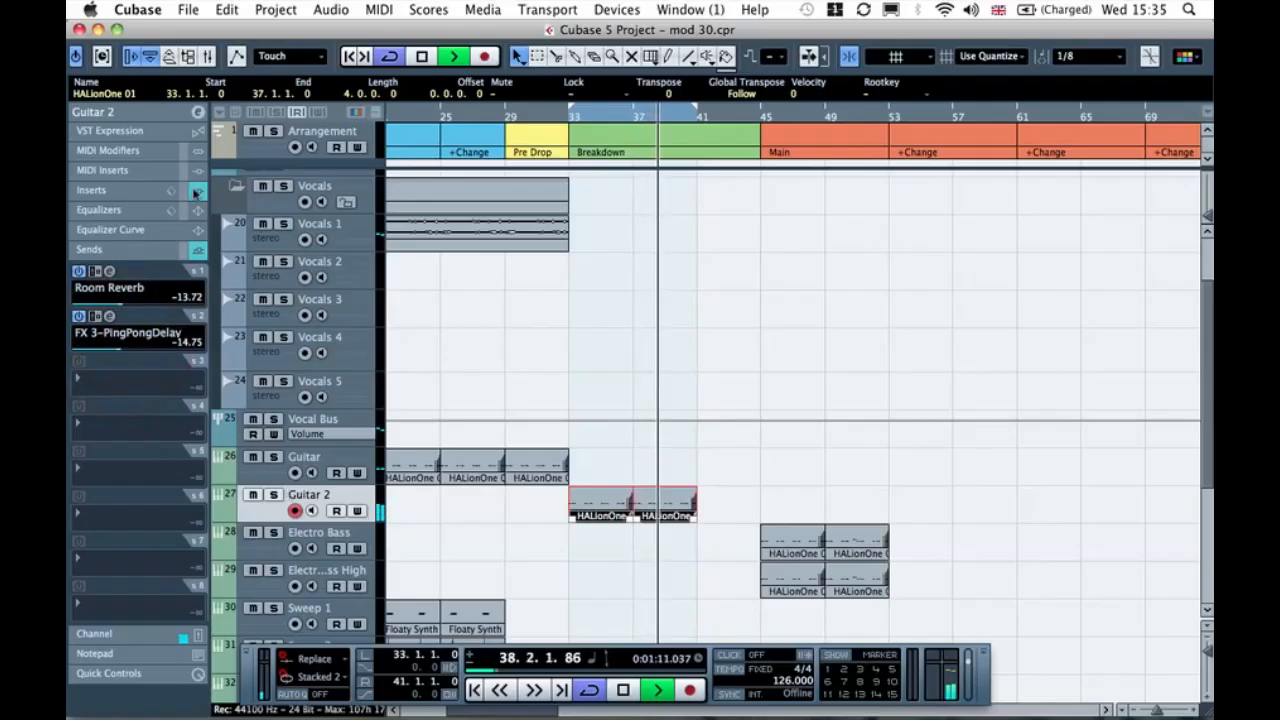
Step: Lower Guitar 2's AmpSimulator Drive to 1.2, close the effect and stop playback
left_click(196, 190)
left_click(109, 257)
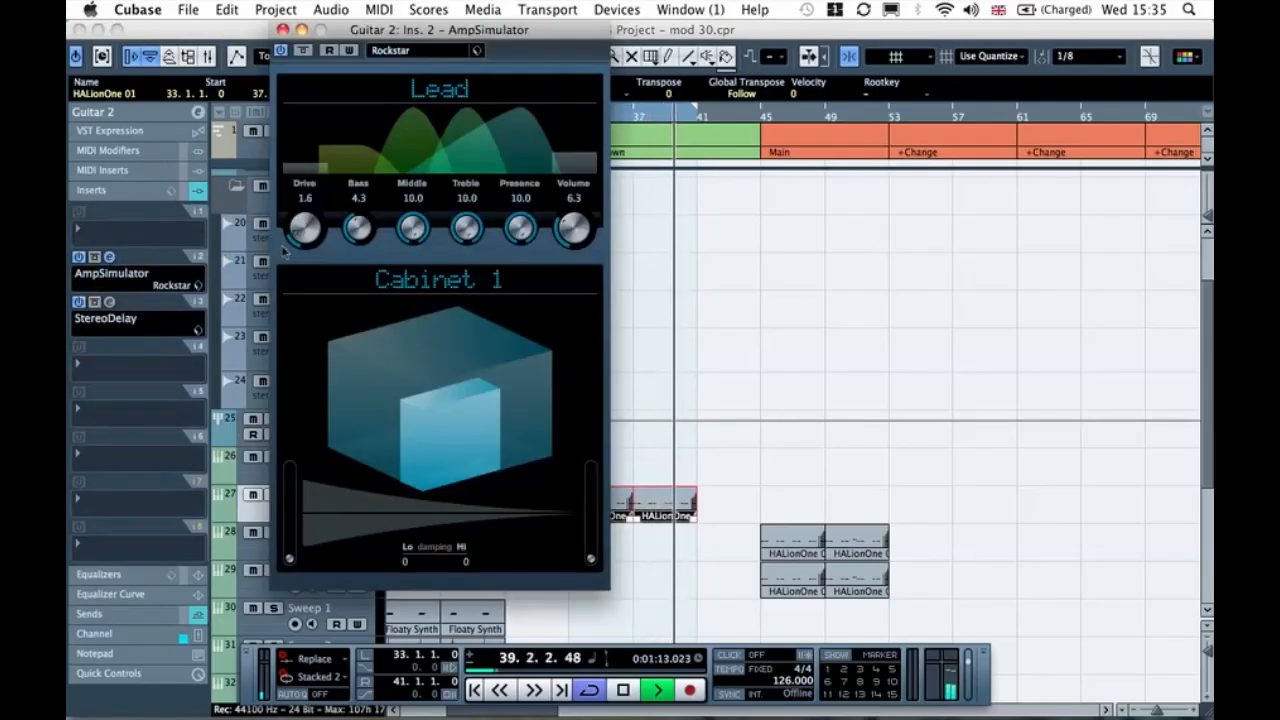
left_click_drag(288, 236, 300, 255)
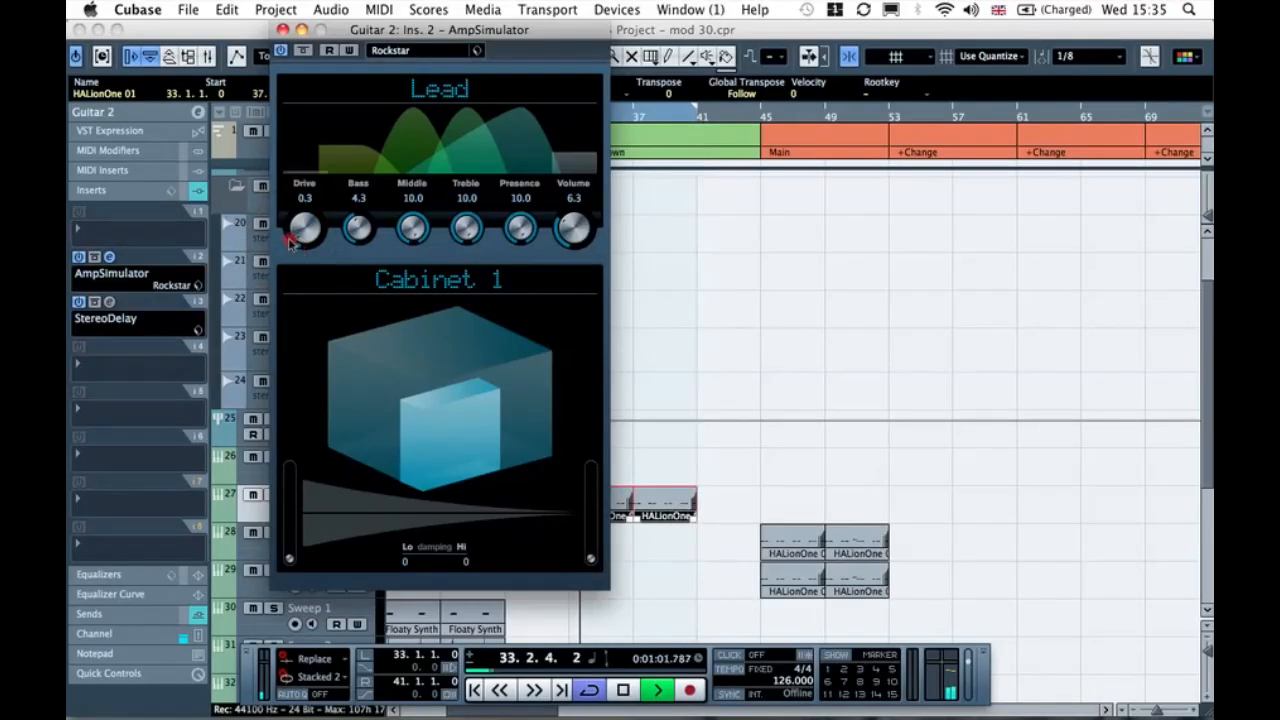
left_click_drag(283, 232, 285, 236)
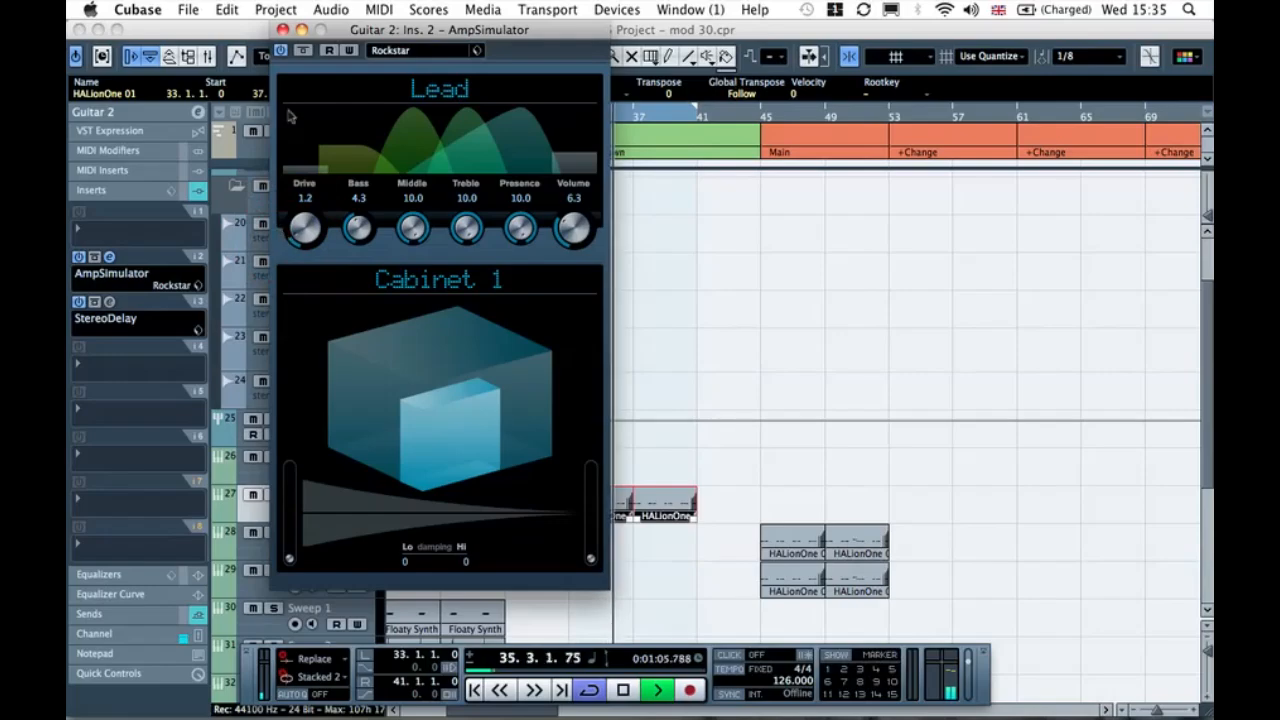
left_click(282, 30)
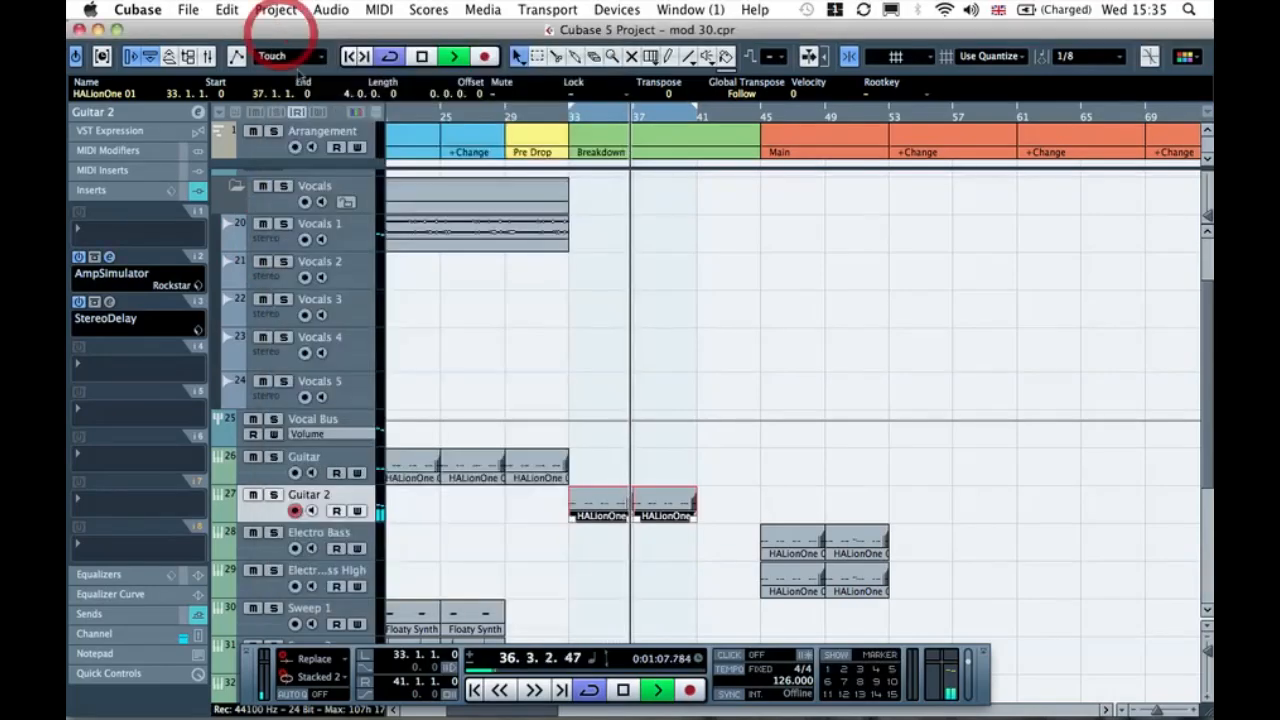
key("space")
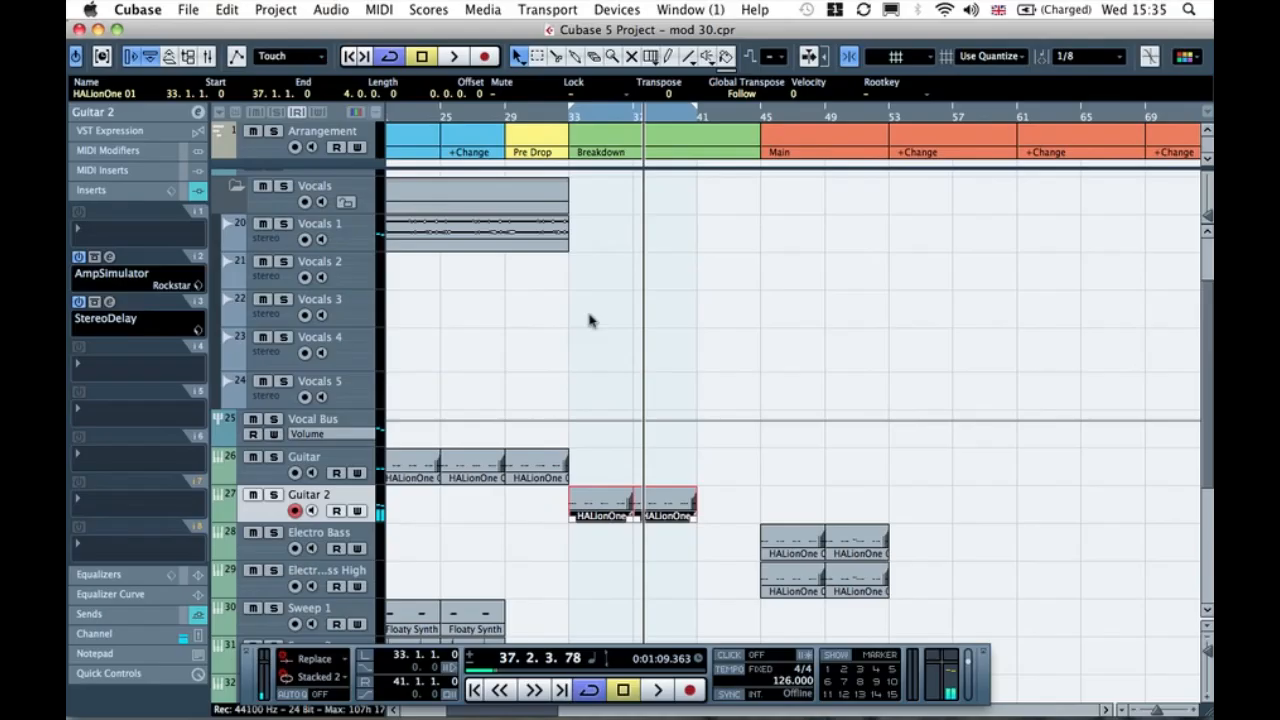
Step: Play the Pre Drop from bar 29 to check how it leads into the Breakdown
left_click(722, 332)
left_click(509, 116)
key("space")
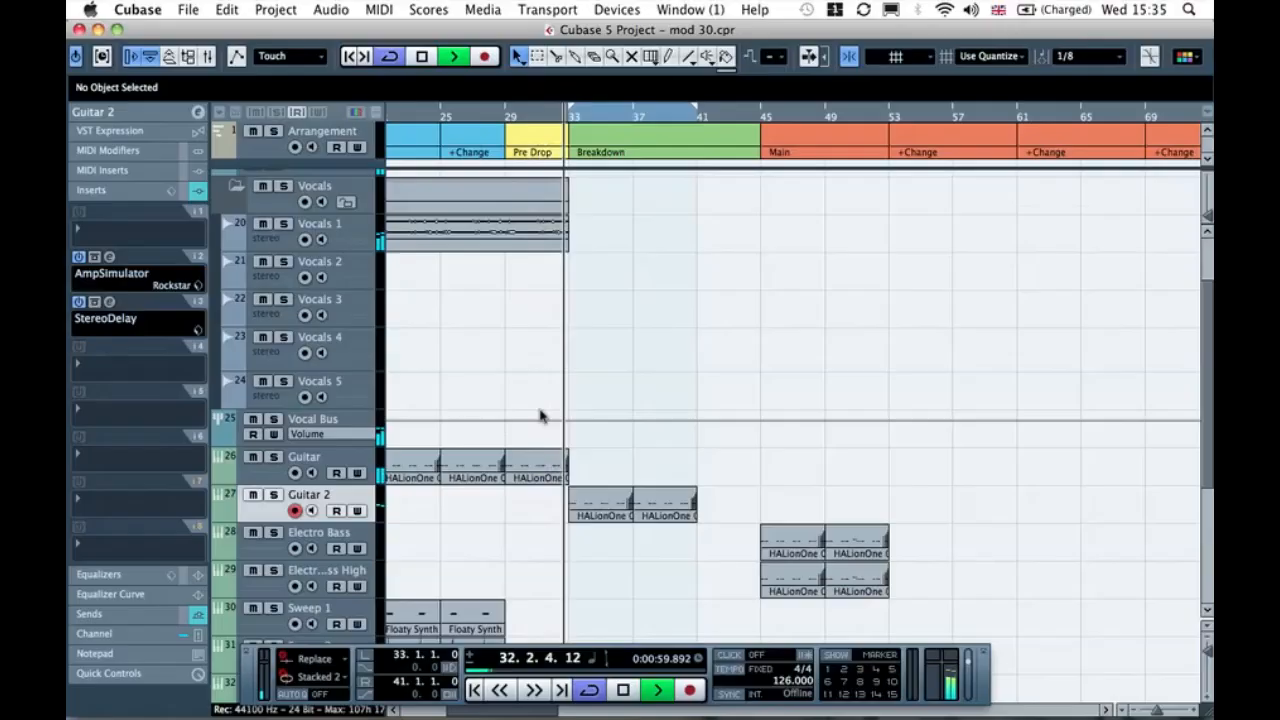
key("space")
Step: Place the Vocals 2 audio file from the Pool on the Vocals 2 track near the start of the Breakdown, at 33.2.3
scroll(622, 425, "down", 5)
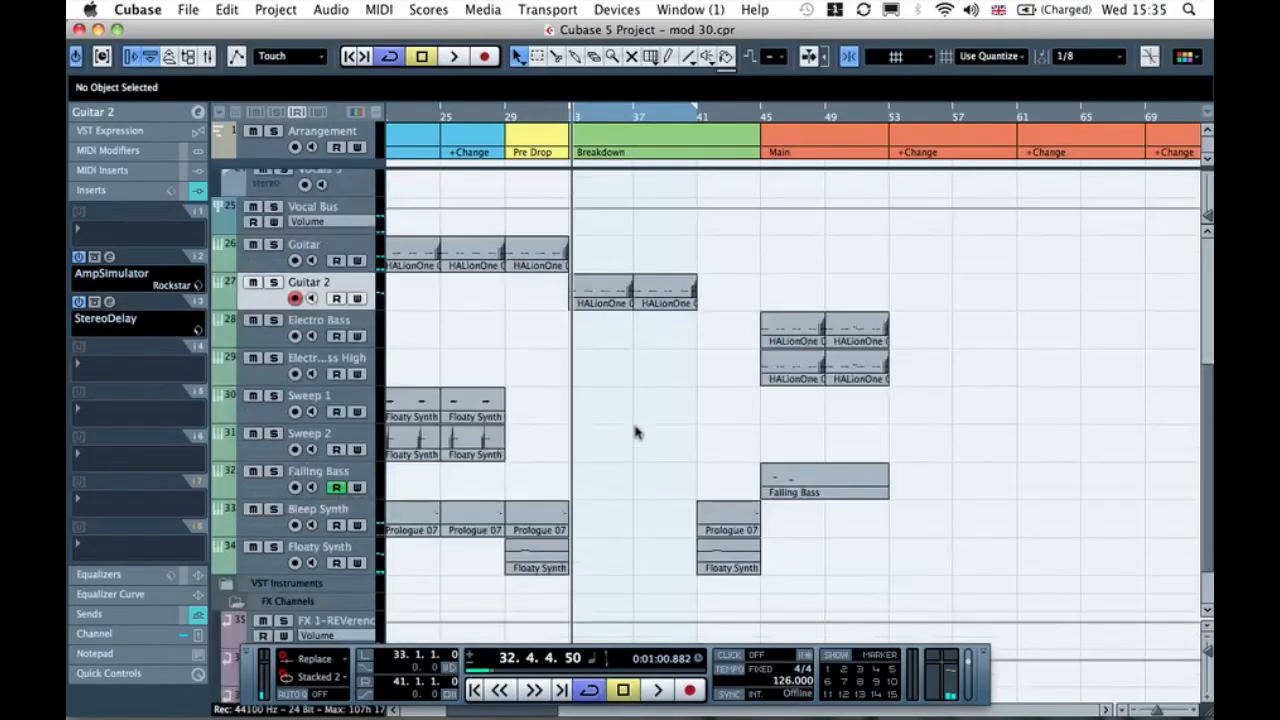
scroll(563, 383, "up", 7)
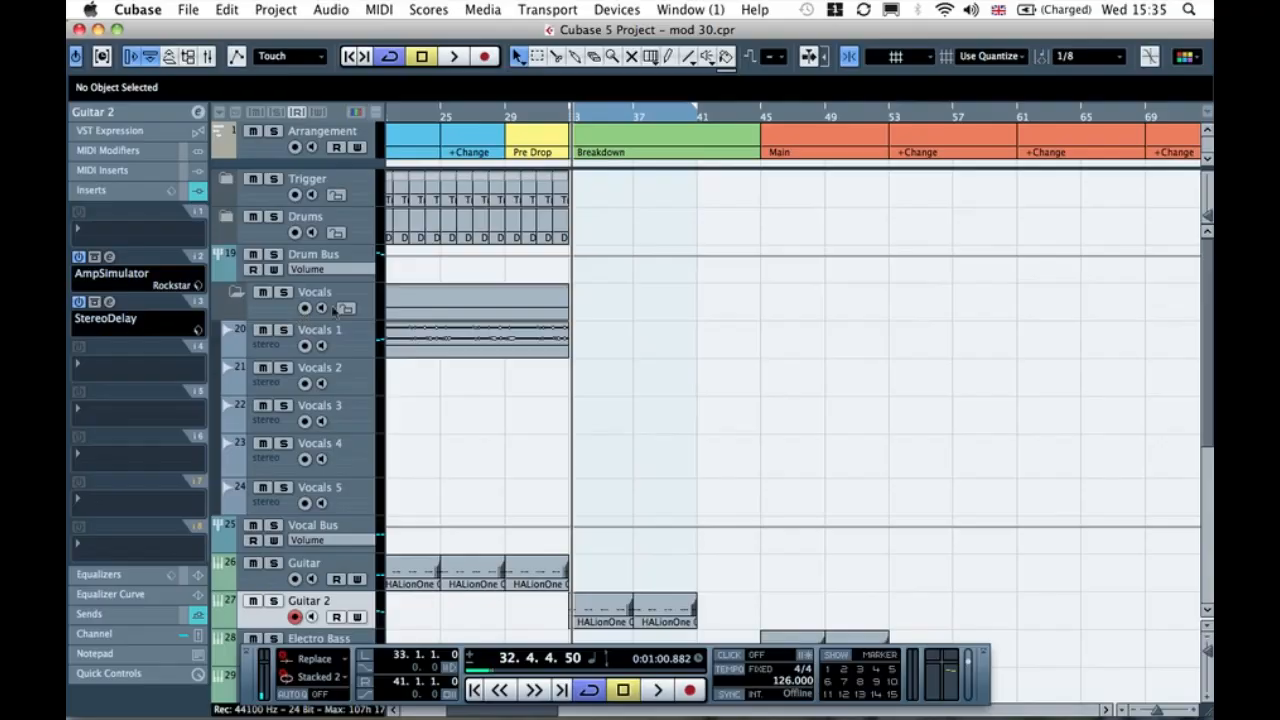
left_click(262, 388)
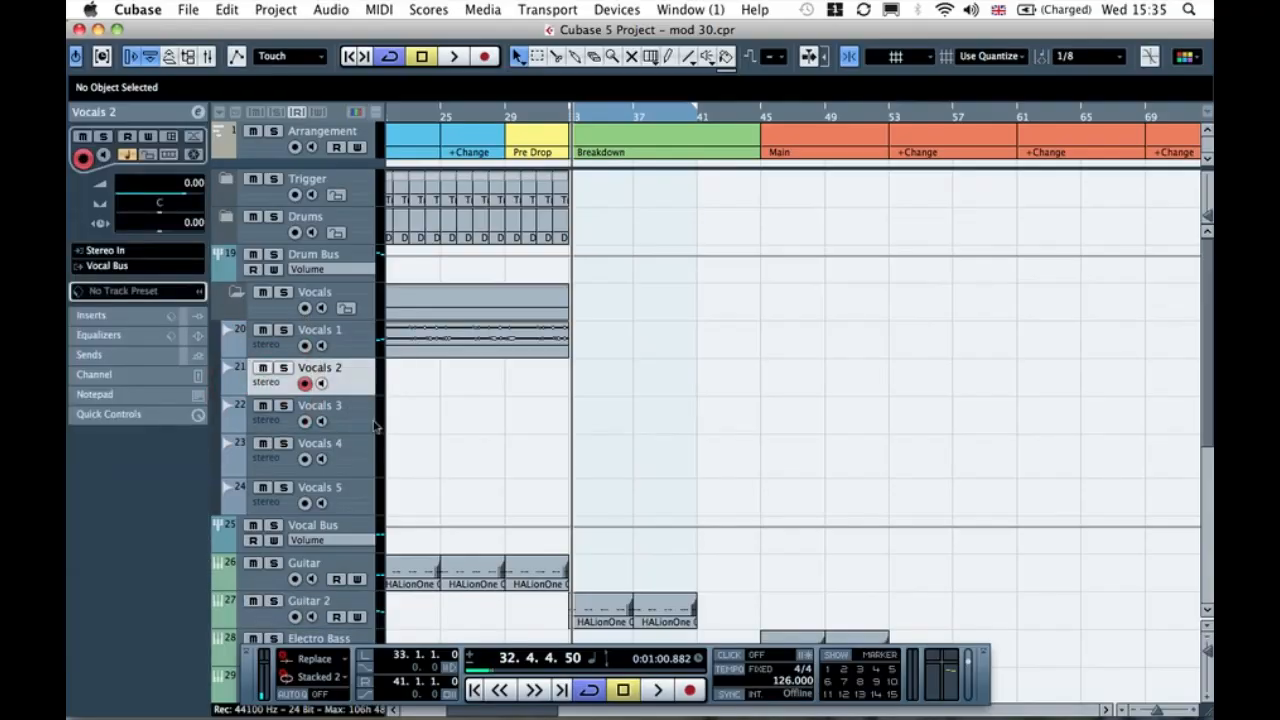
key("super+p")
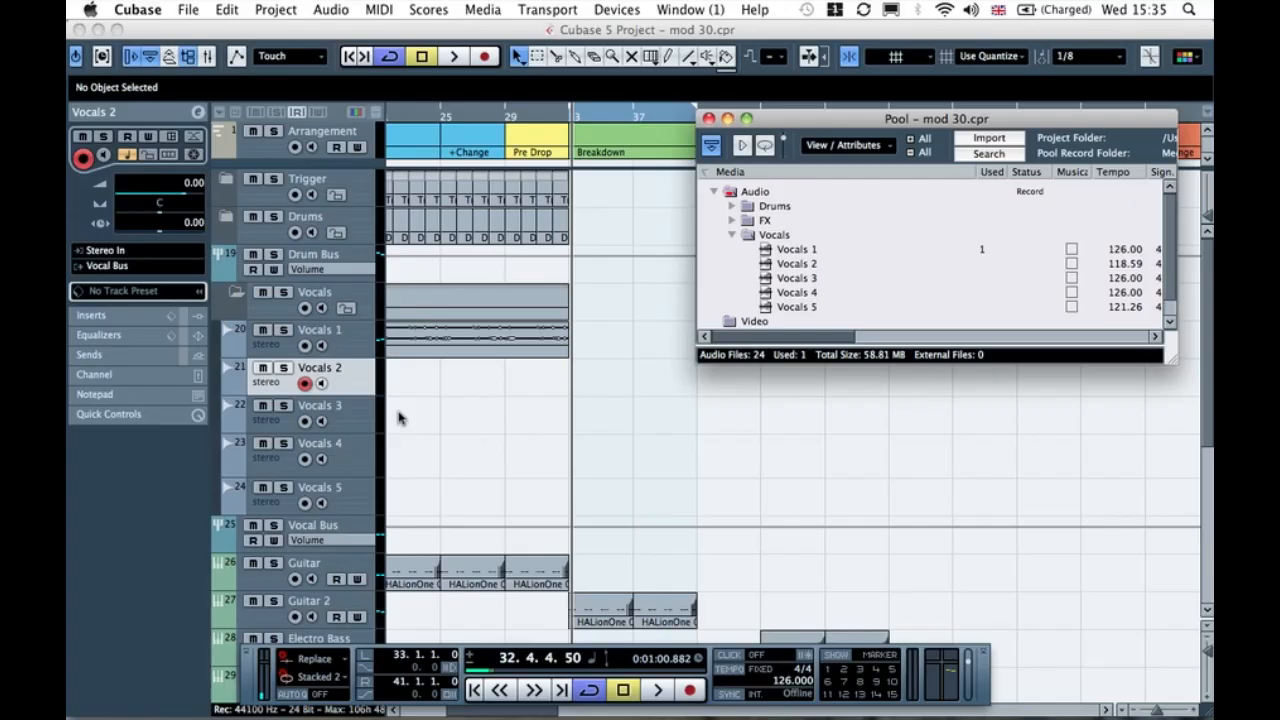
left_click(797, 263)
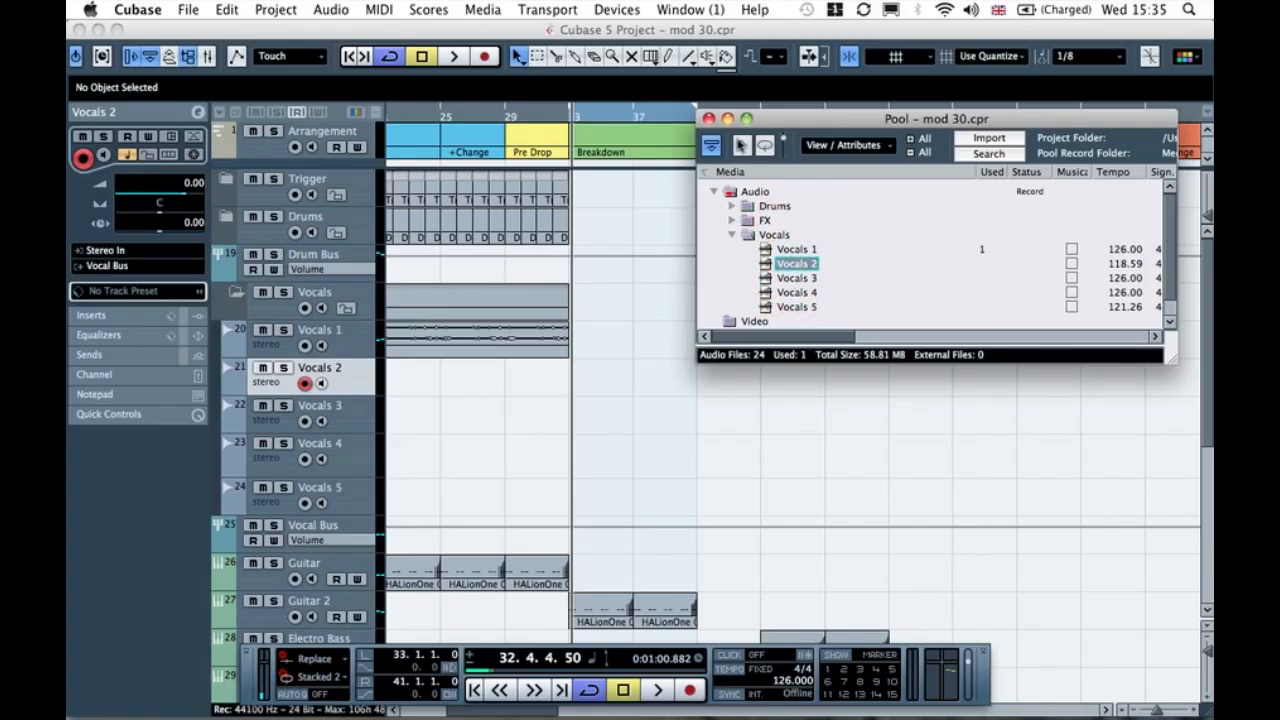
left_click(742, 146)
left_click_drag(767, 265, 574, 386)
left_click(610, 437)
left_click(585, 380)
Step: Inspect the placed Vocals 2 clip against the Breakdown start and check the Vocals 3, Vocals 4 and Vocals 5 track settings
key("h")
key("h")
key("h")
key("h")
key("h")
key("h")
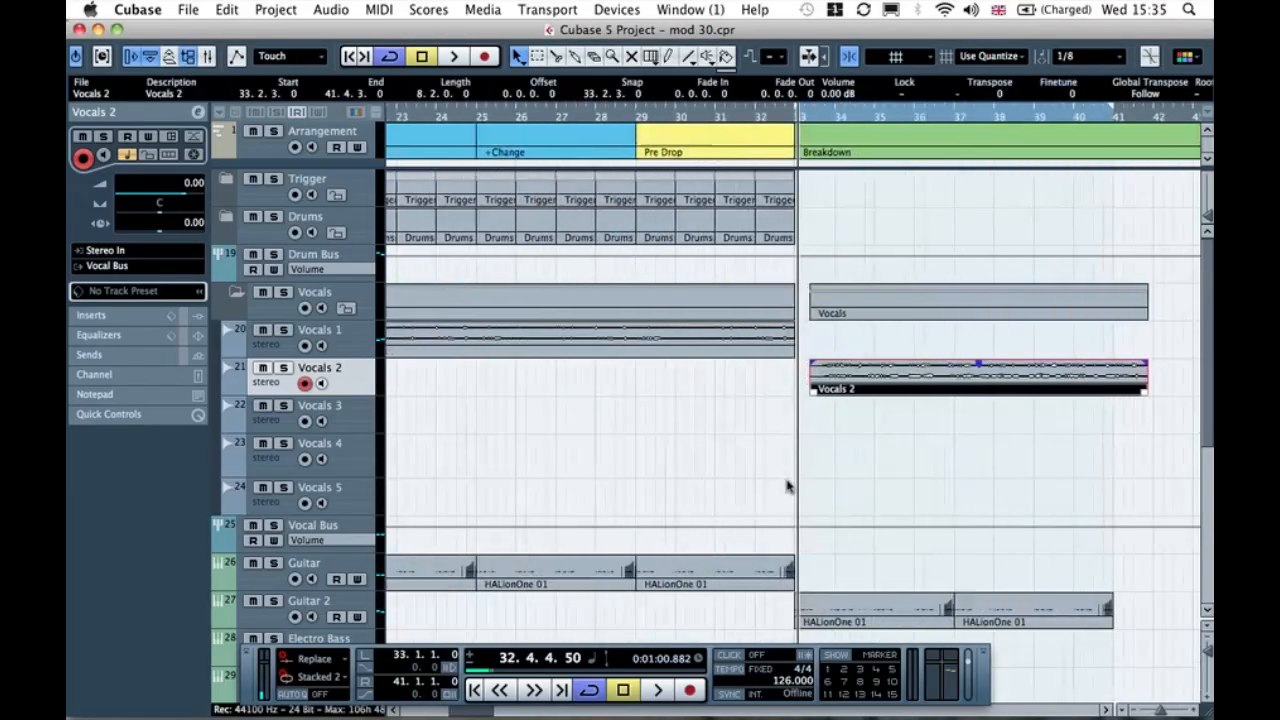
scroll(789, 486, "right", 8)
scroll(789, 486, "left", 6)
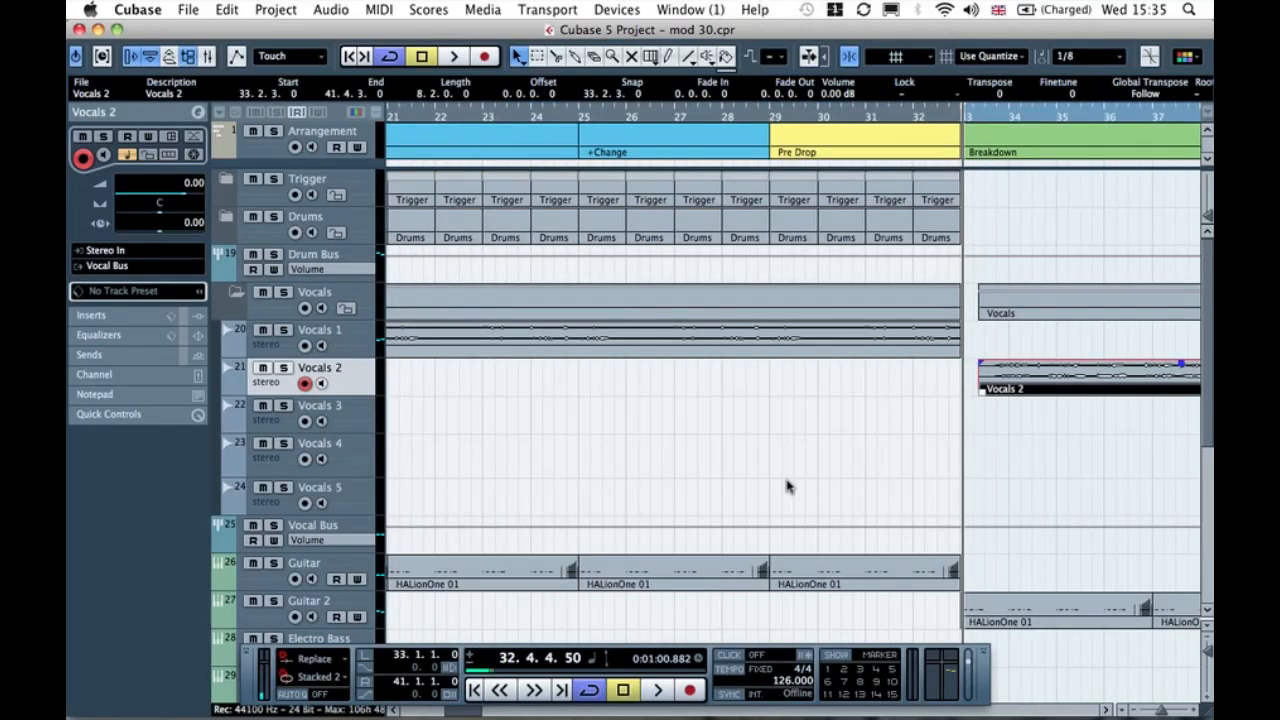
scroll(789, 486, "right", 2)
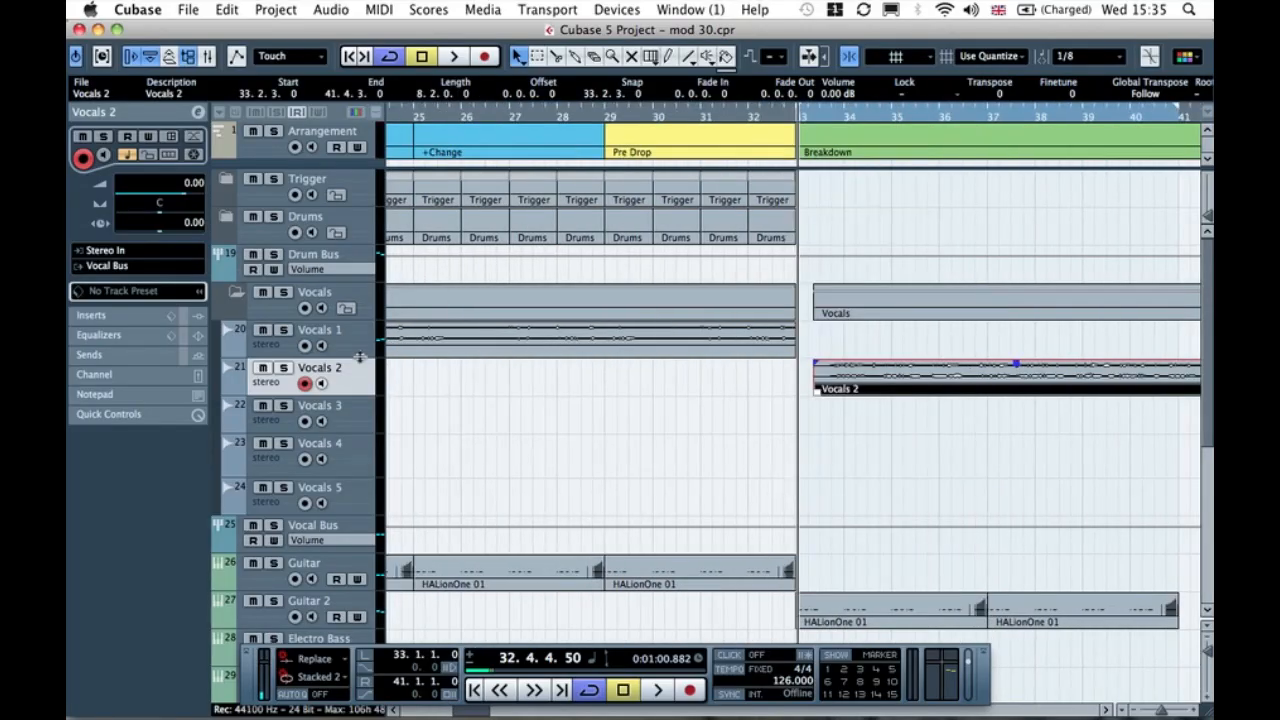
left_click(257, 423)
left_click(265, 455)
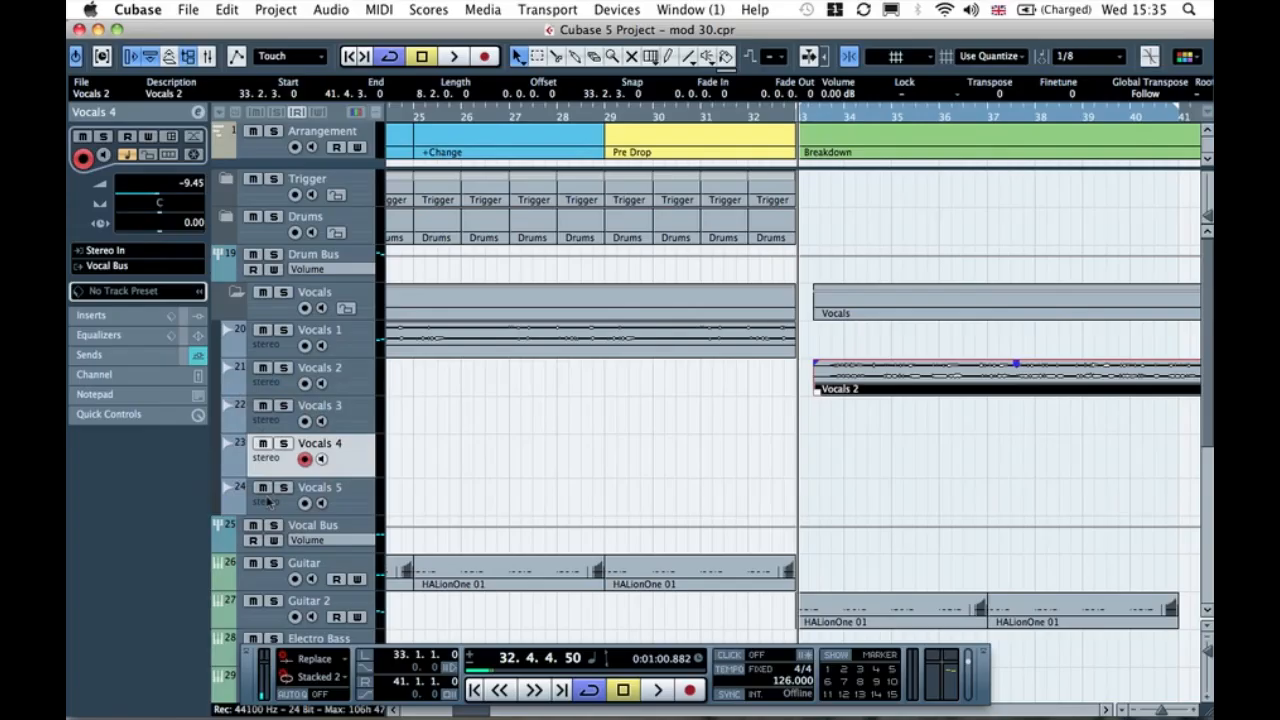
left_click(267, 503)
left_click(270, 388)
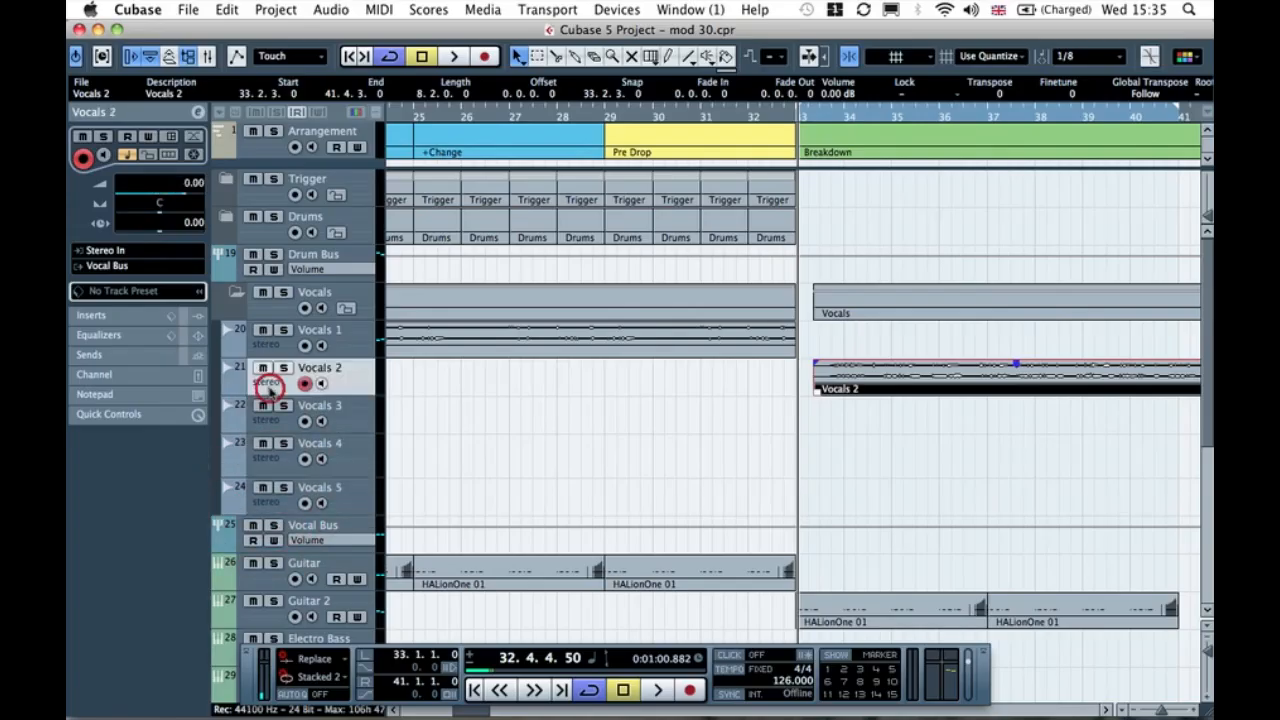
Step: Move the Vocals 2 clip to start at 32.3.3 and play the transition from the Pre Drop into the Breakdown
key("h")
scroll(680, 430, "right", 3)
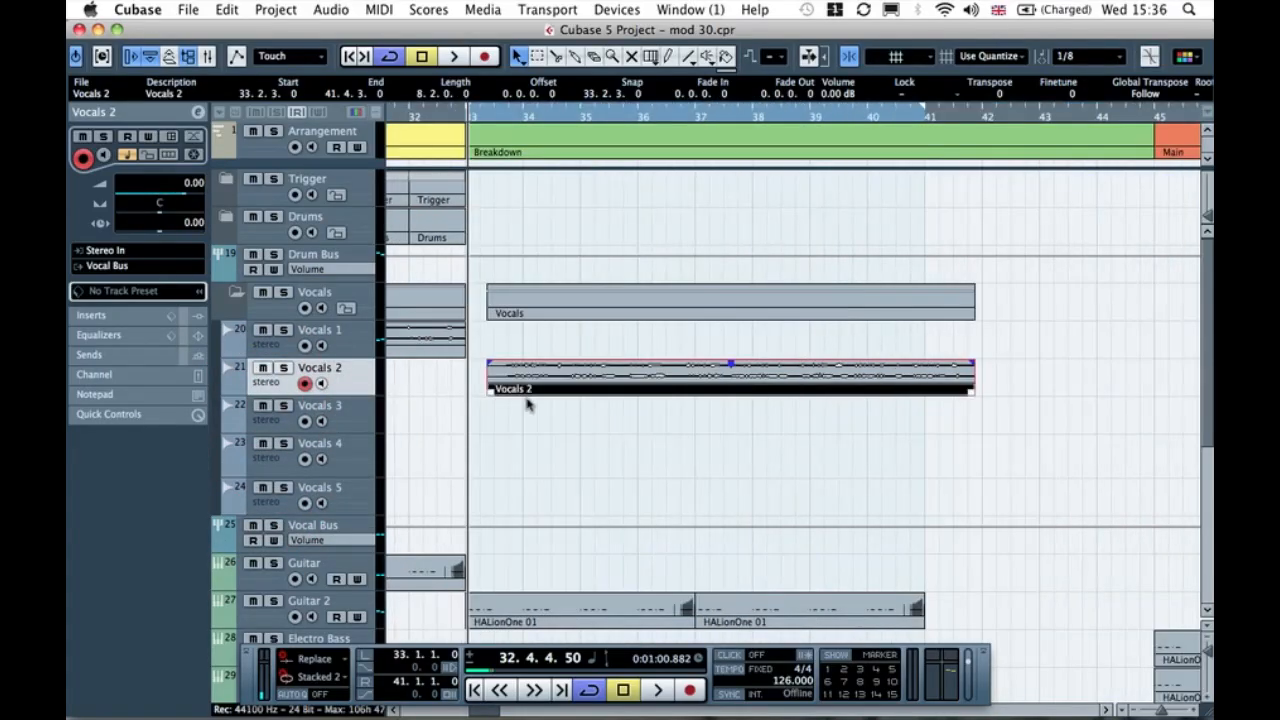
left_click_drag(521, 377, 486, 371)
left_click(557, 486)
left_click(408, 112)
key("space")
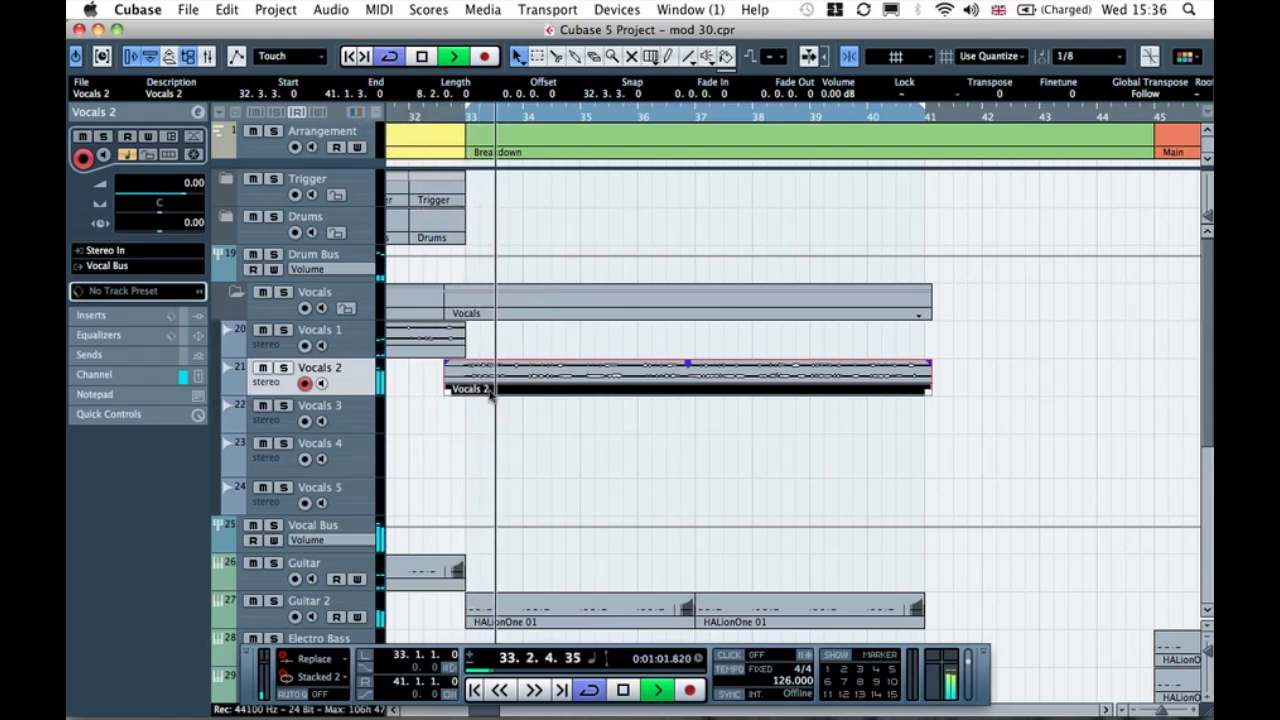
key("space")
Step: Try starting the Vocals 2 clip at 32.2.3 and play it from bar 32
left_click_drag(510, 380, 496, 377)
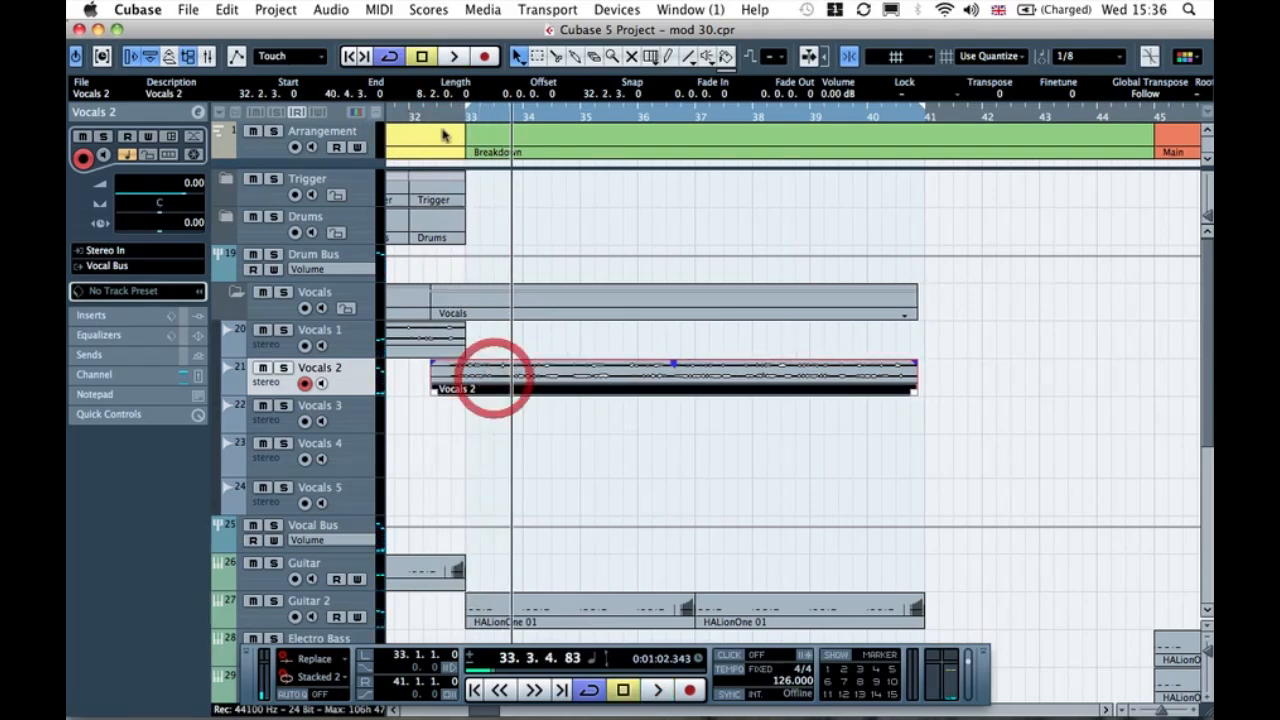
left_click(426, 110)
key("space")
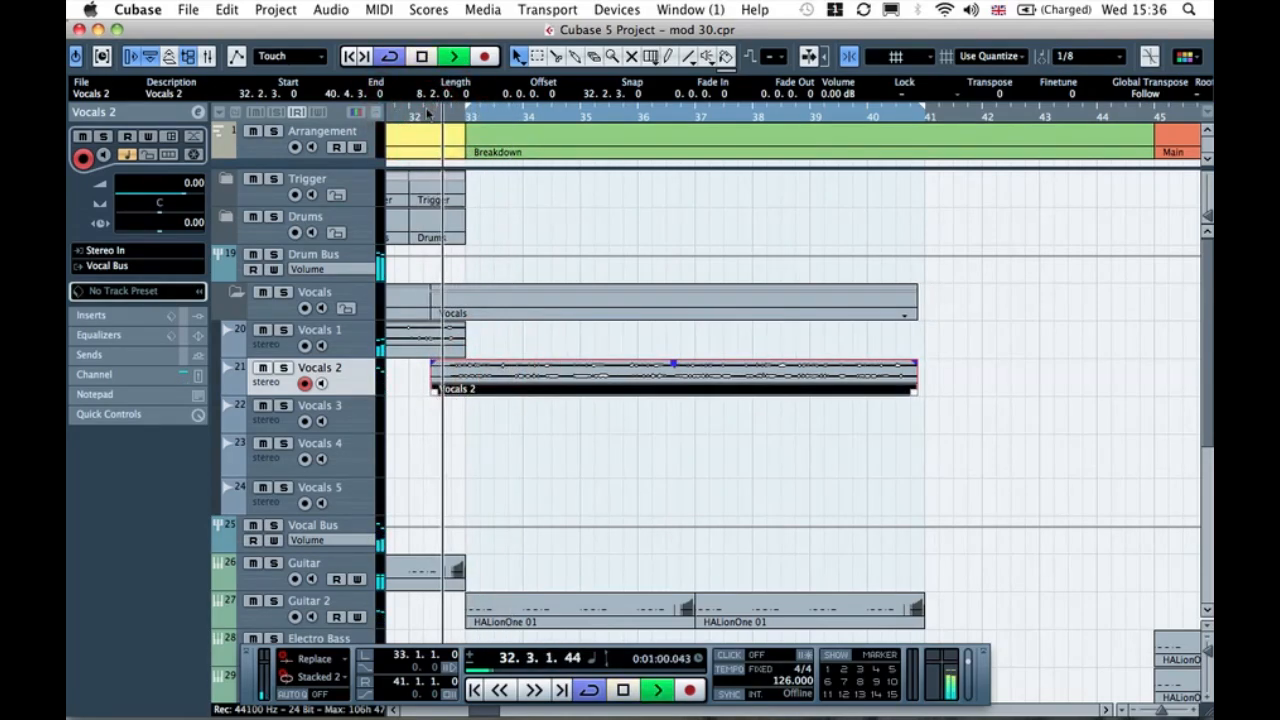
key("space")
Step: Move the Vocals 2 clip to start at 32.3.1 and lower the track volume to -1.93 during playback
left_click_drag(457, 388, 463, 388)
left_click(444, 115)
key("space")
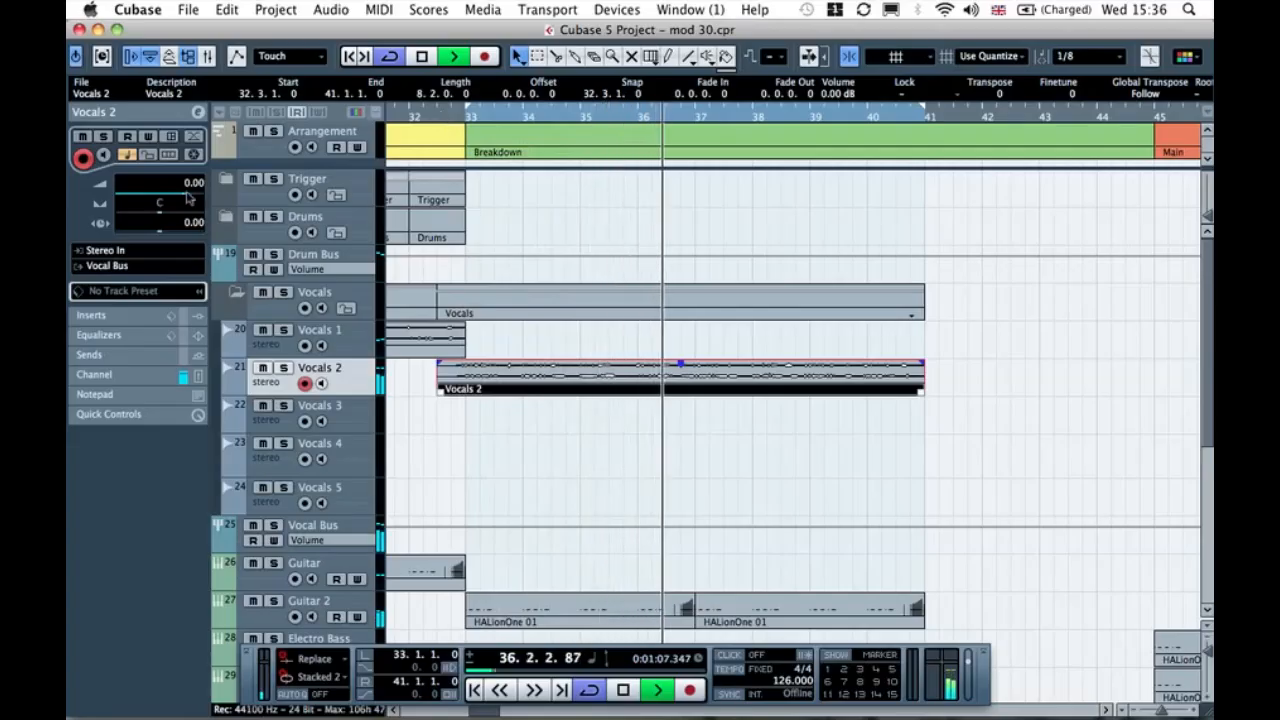
left_click_drag(186, 204, 175, 195)
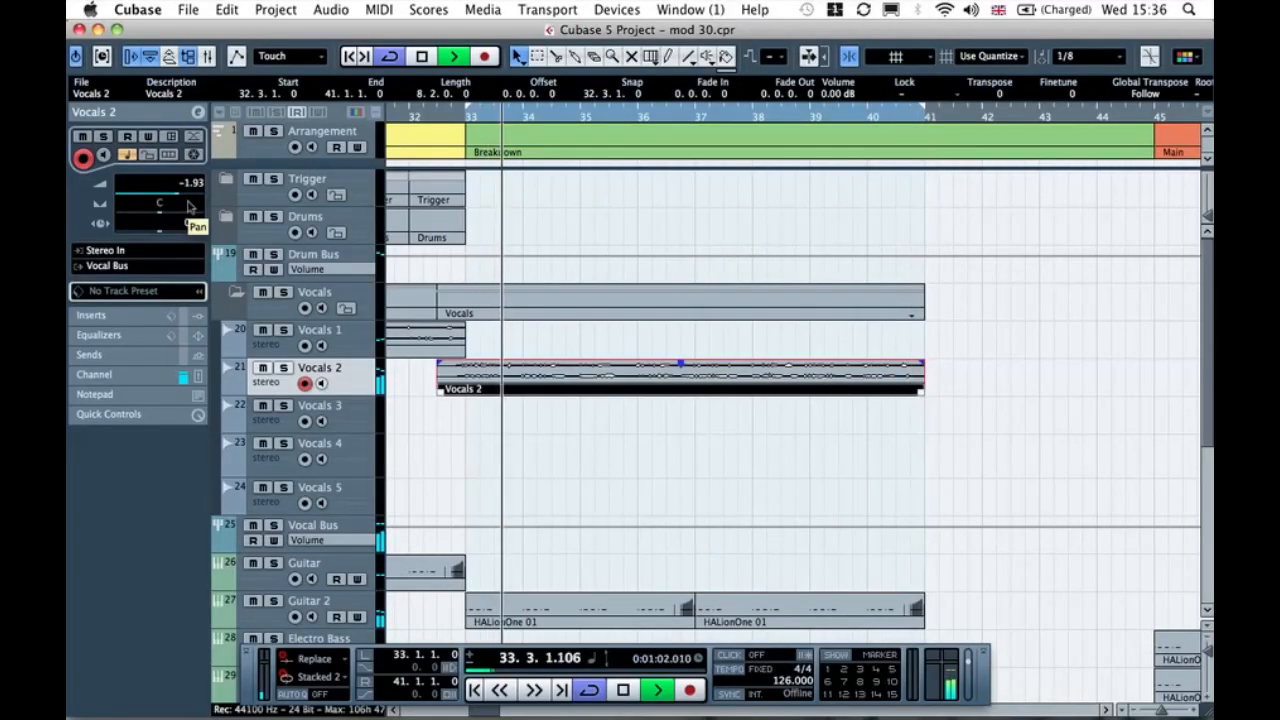
key("space")
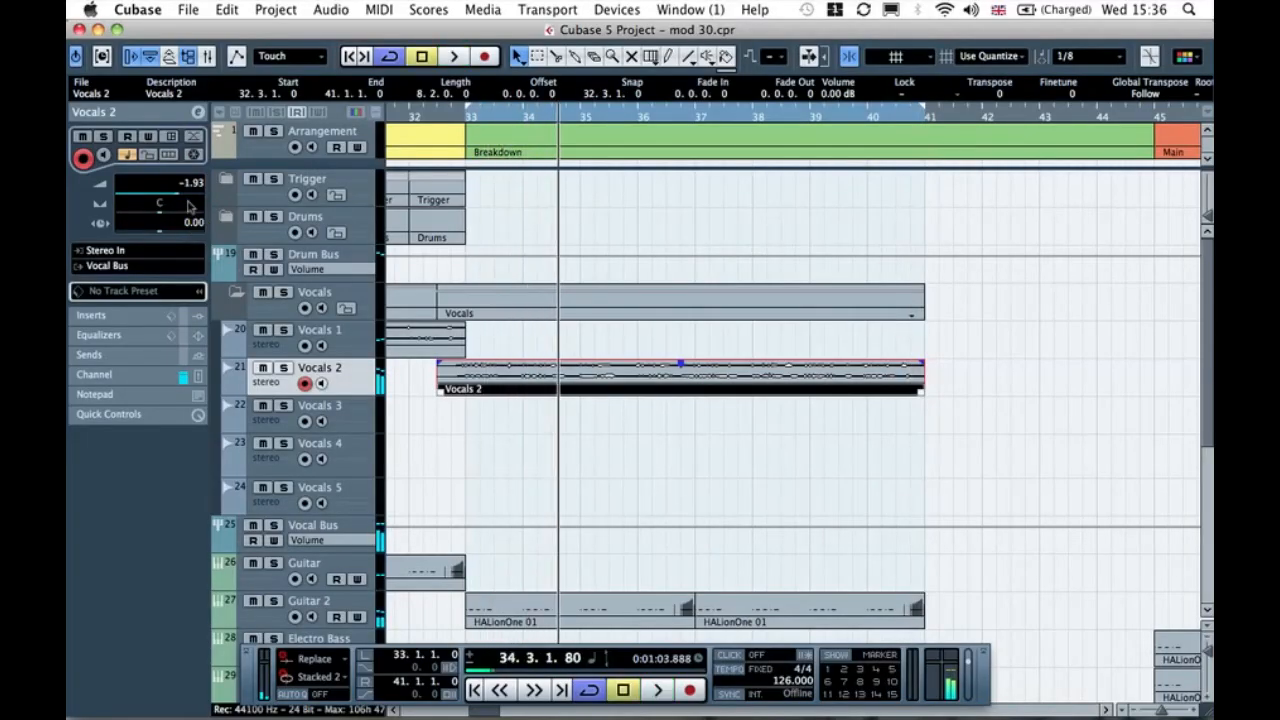
Step: Examine the arrangement around the Breakdown, from the preceding Change sections through to the Main section
left_click(490, 435)
key("g")
key("g")
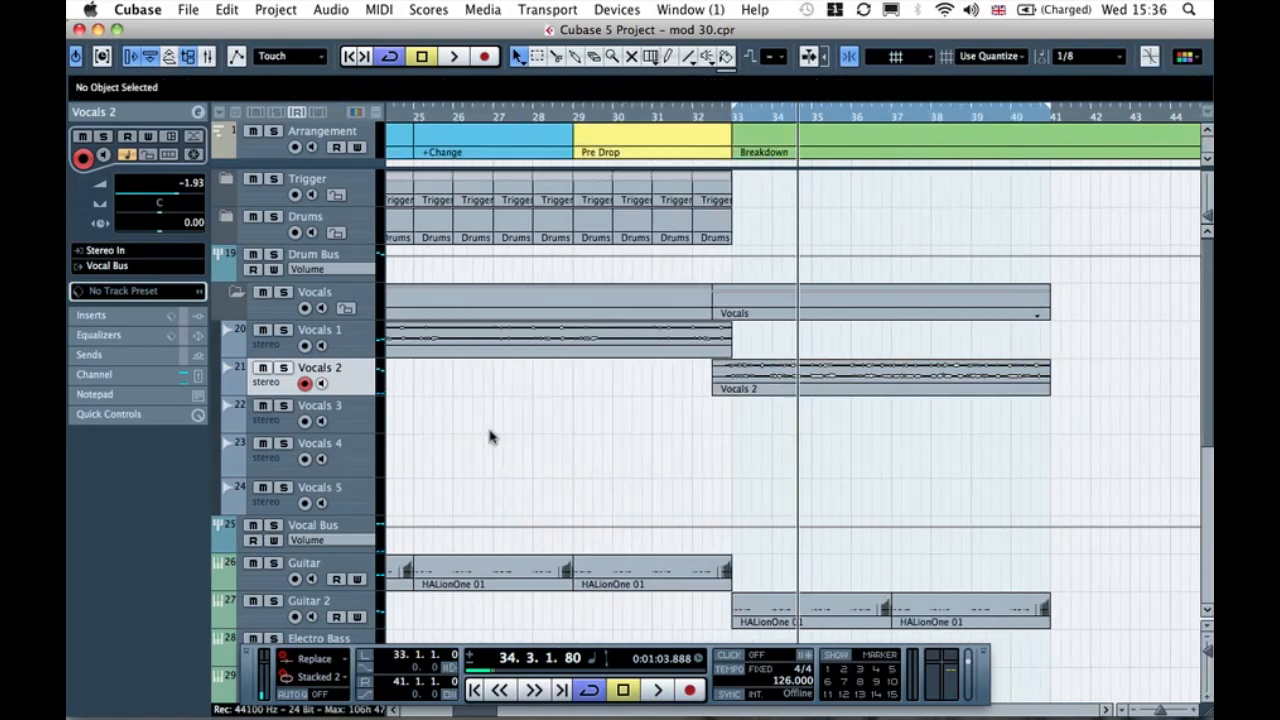
scroll(527, 433, "right", 5)
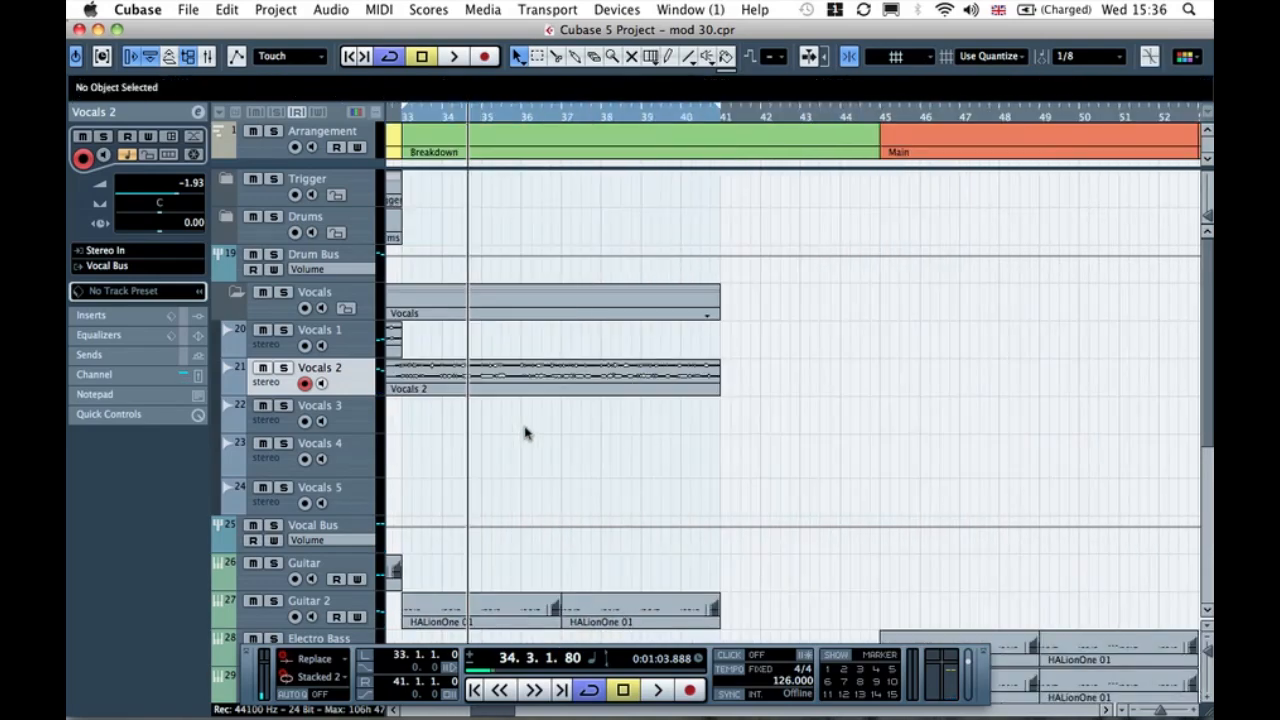
key("g")
key("g")
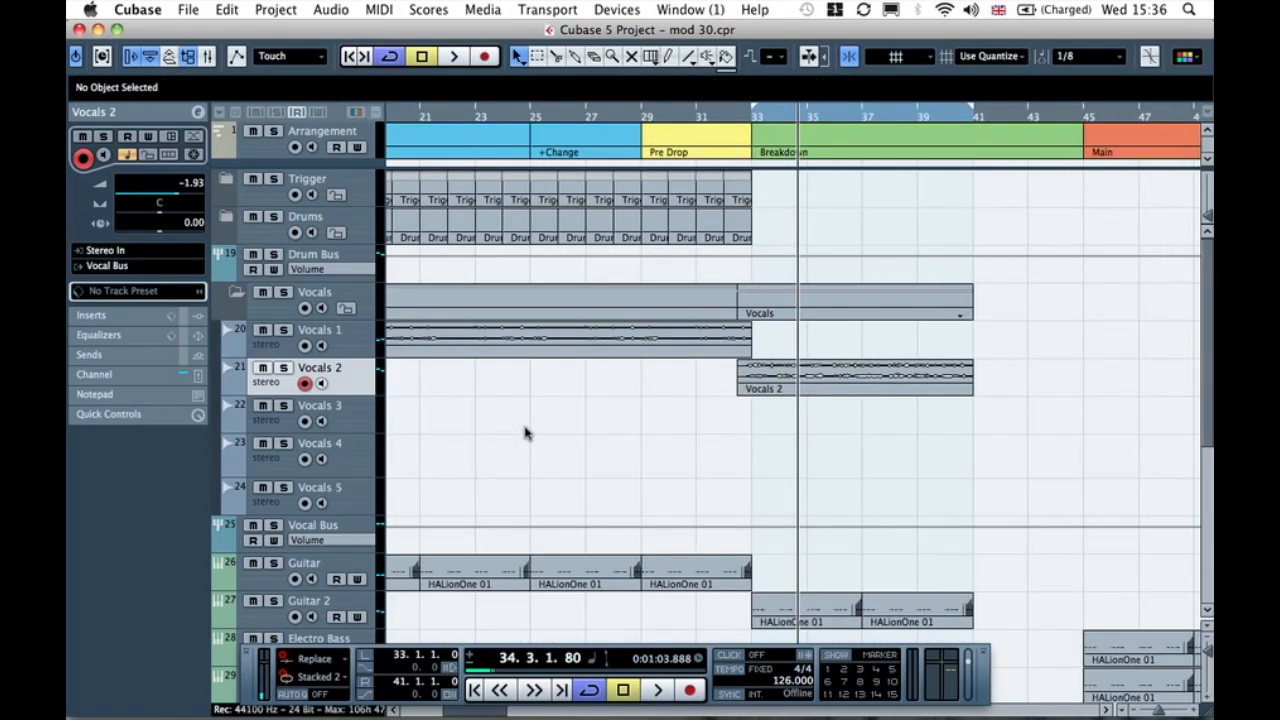
scroll(527, 433, "right", 8)
scroll(527, 433, "left", 3)
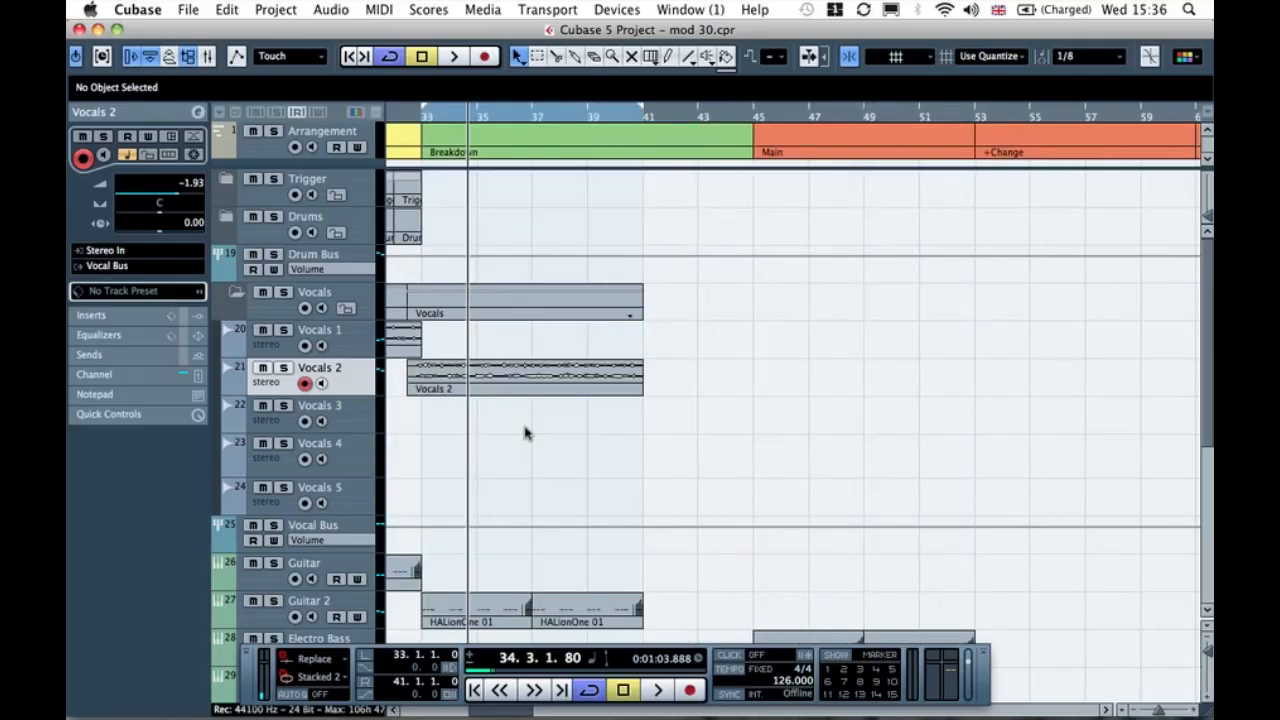
key("g")
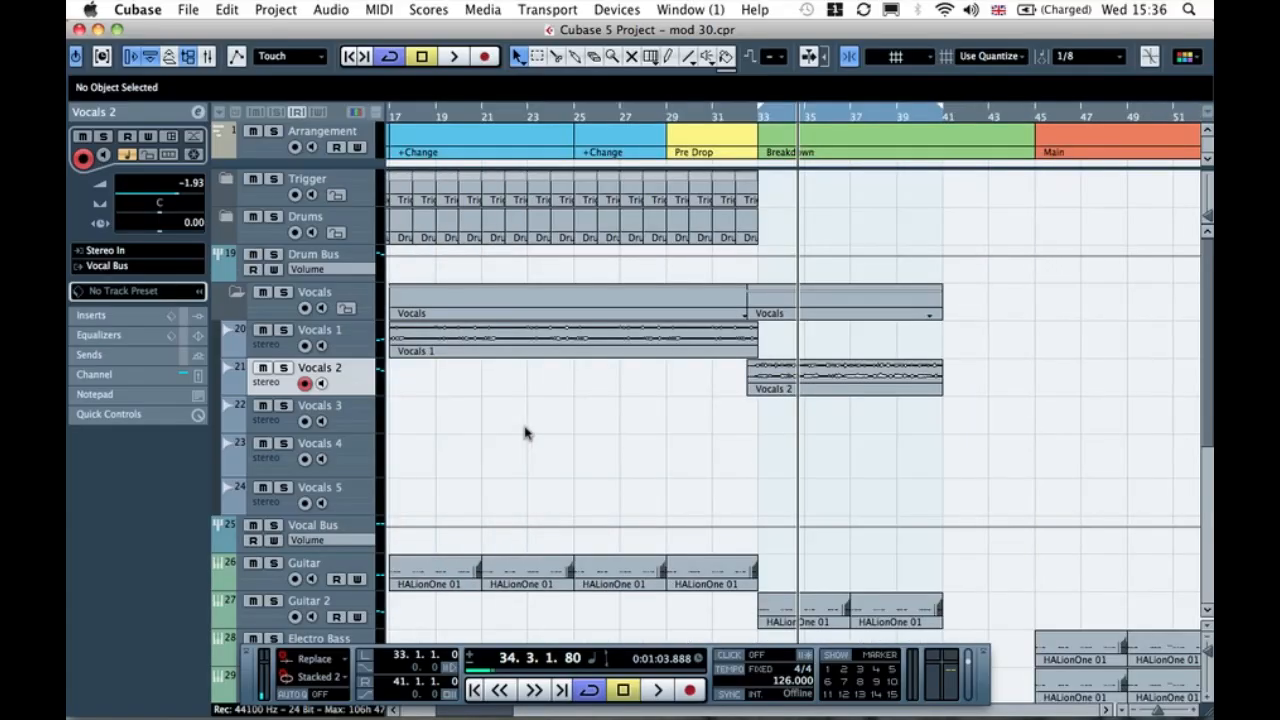
scroll(527, 433, "right", 15)
scroll(527, 433, "left", 19)
scroll(527, 433, "right", 5)
Step: Open the Time Stretch process for the Vocals 2 clip
left_click(829, 378)
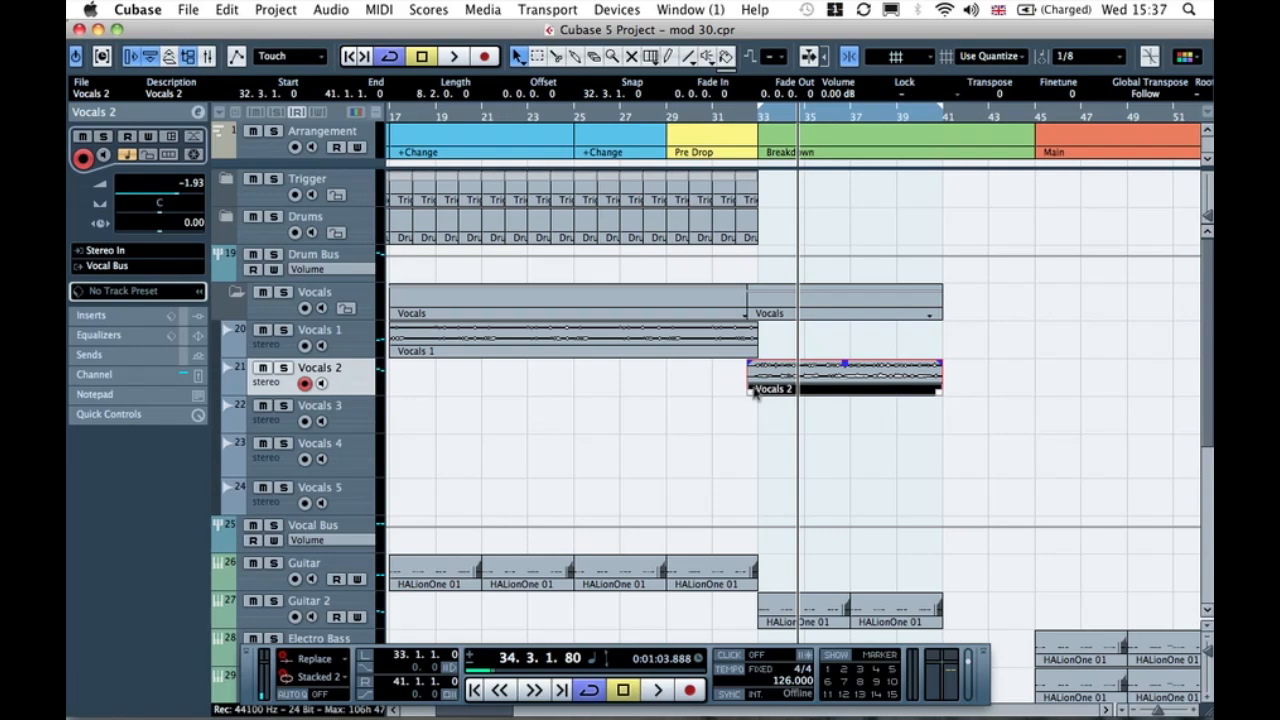
key("h")
key("h")
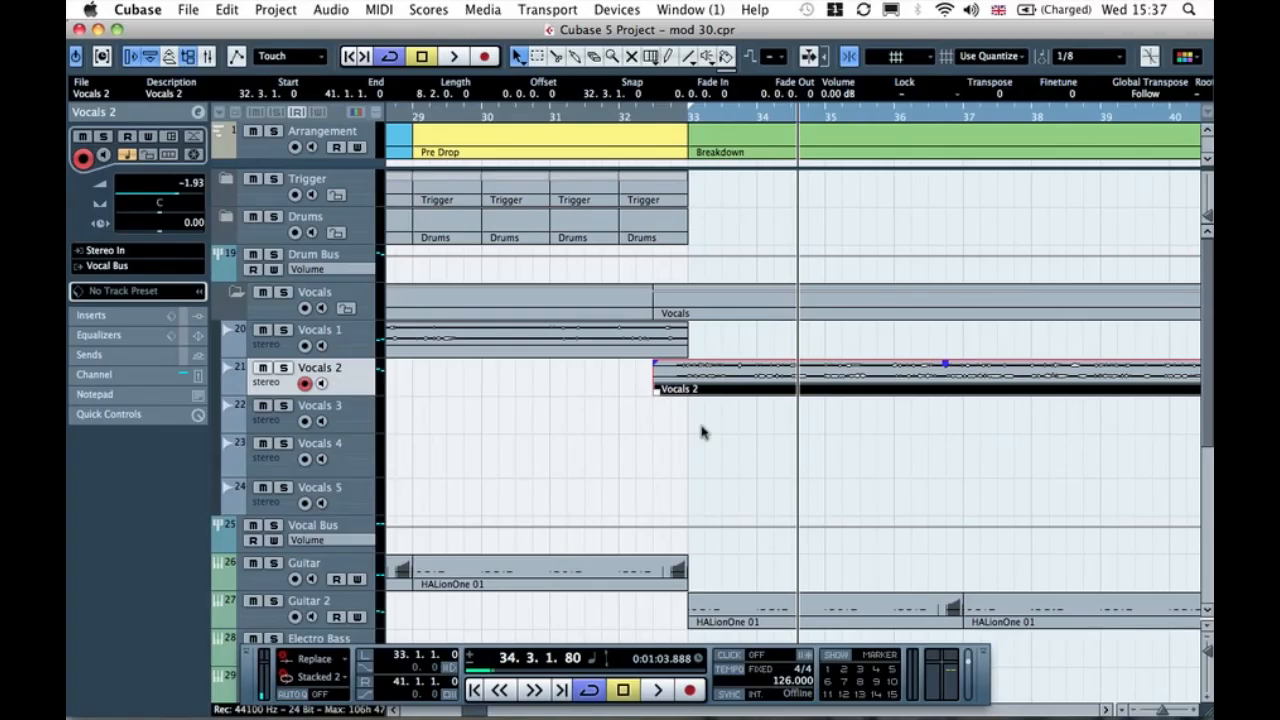
right_click(777, 381)
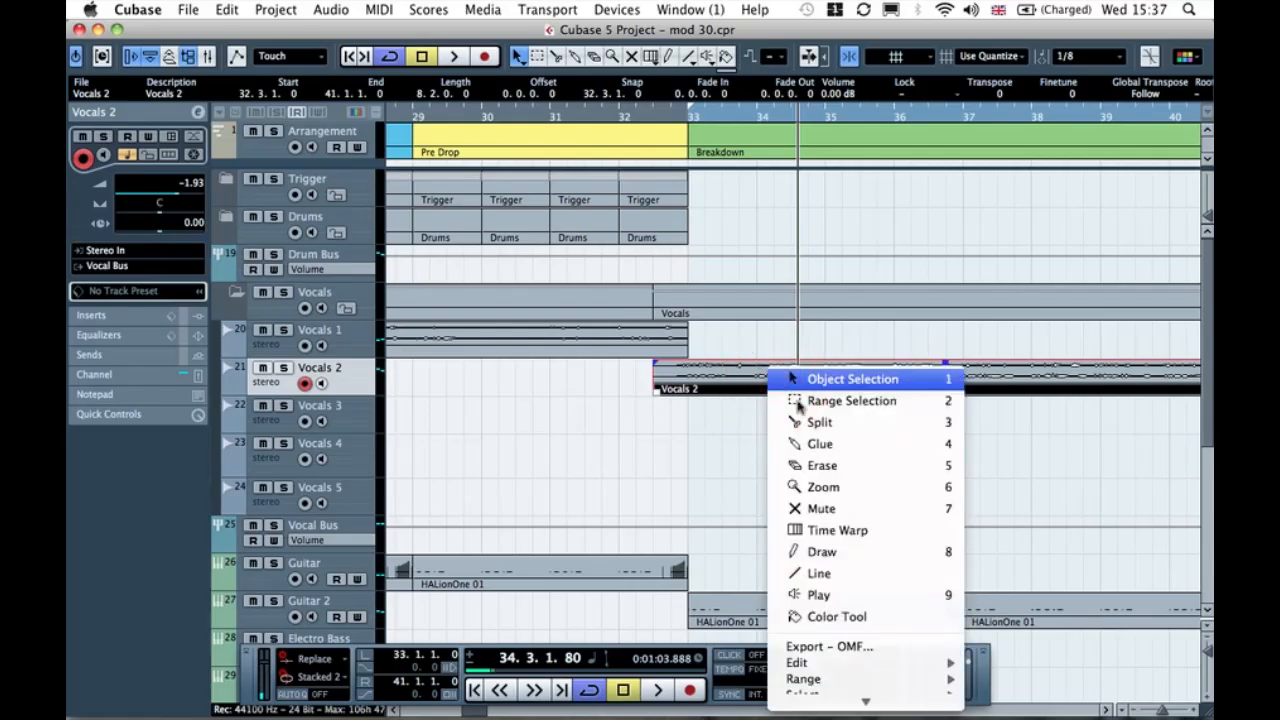
left_click(714, 436)
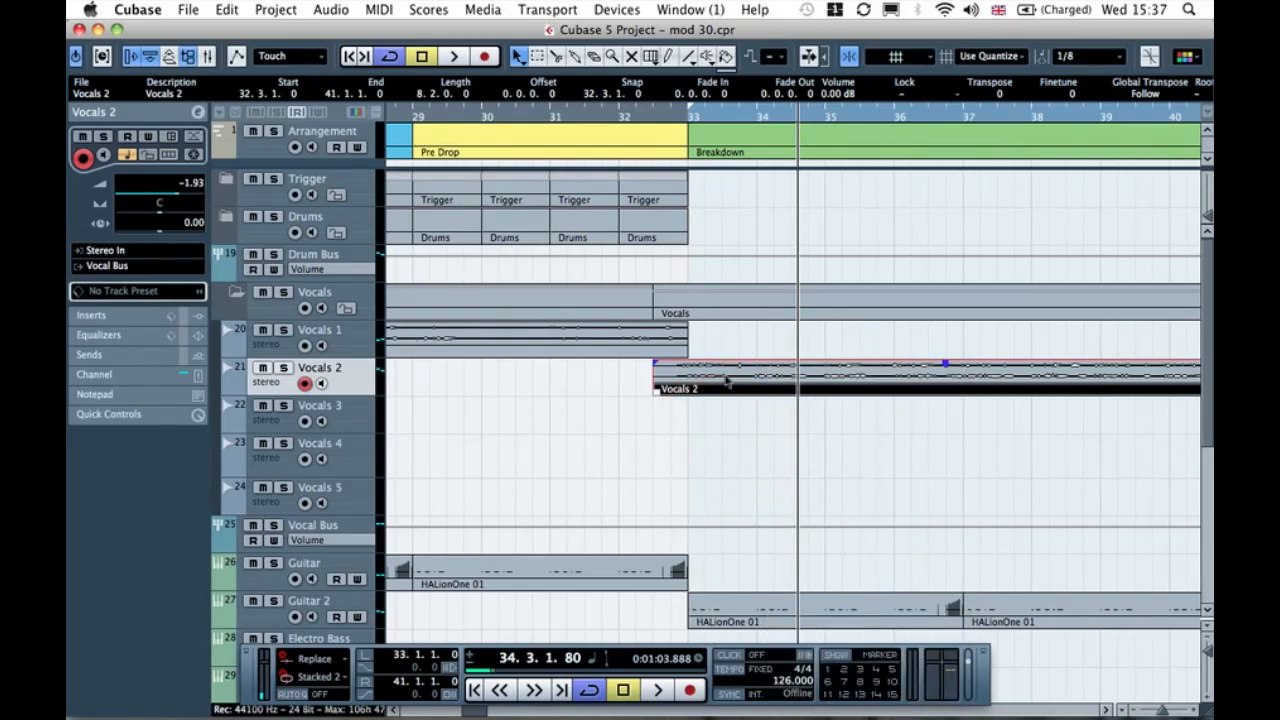
right_click(725, 380)
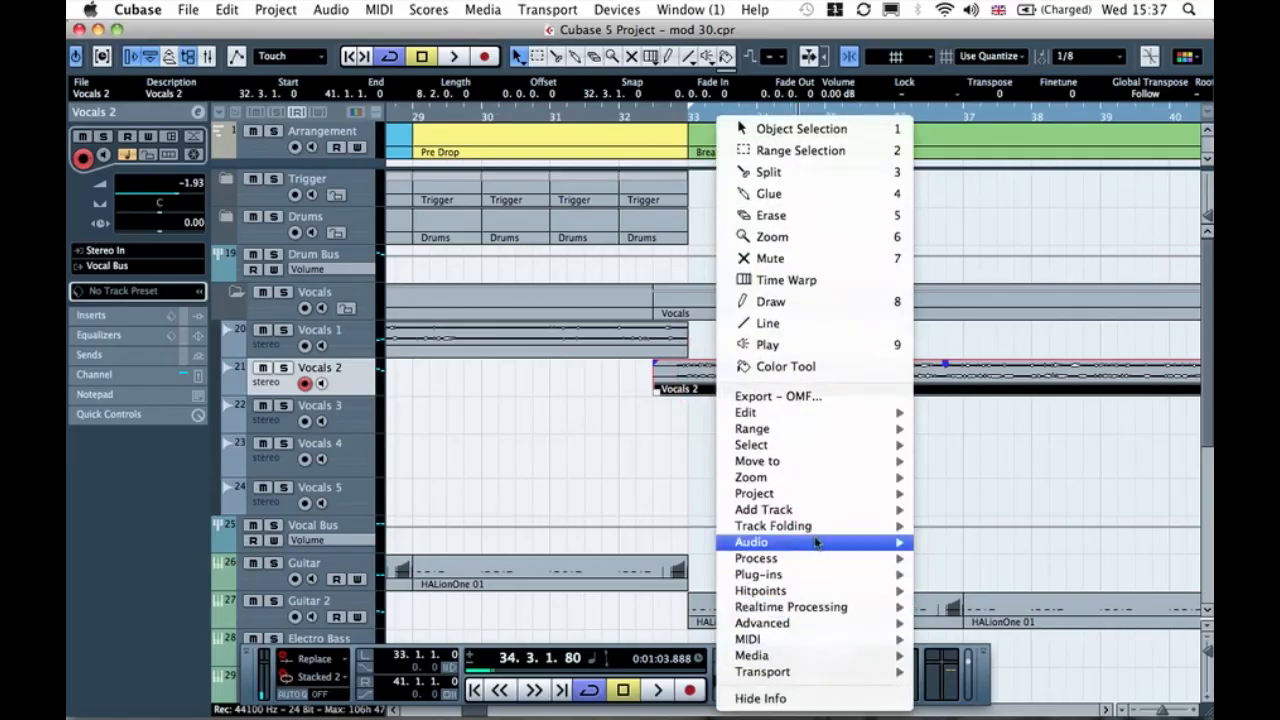
mouse_move(815, 563)
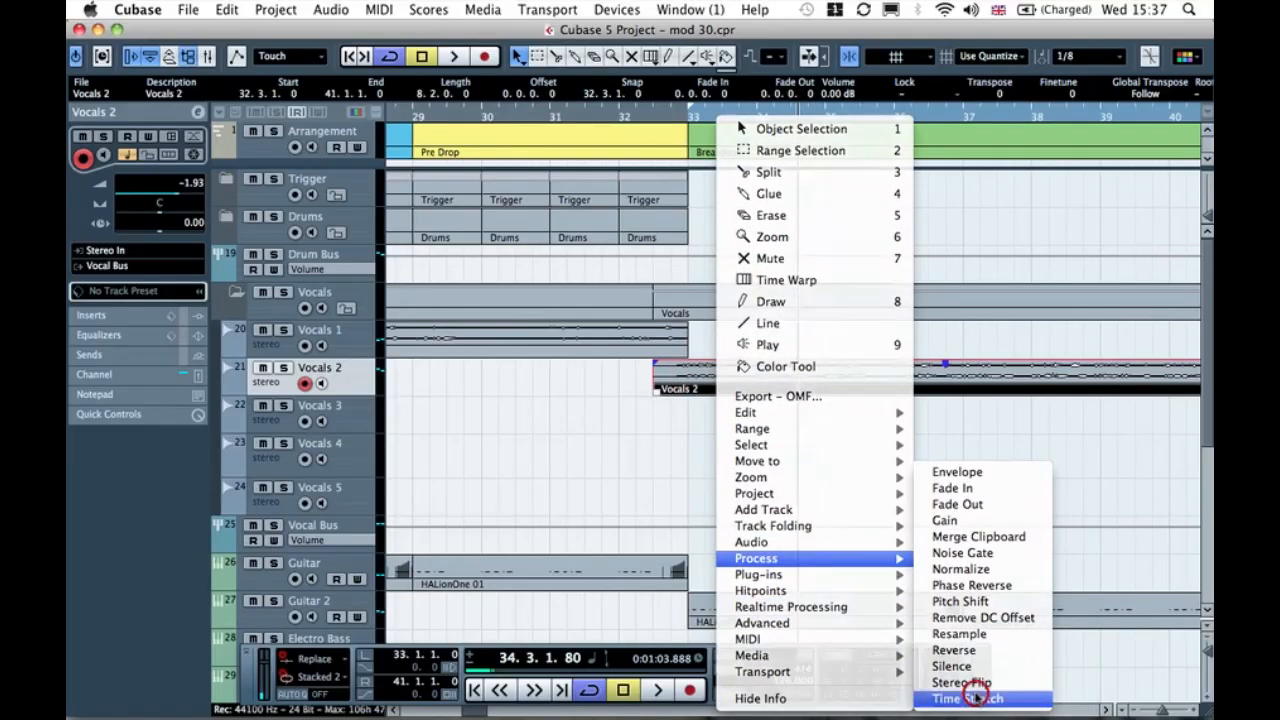
left_click(968, 698)
left_click_drag(690, 151, 607, 140)
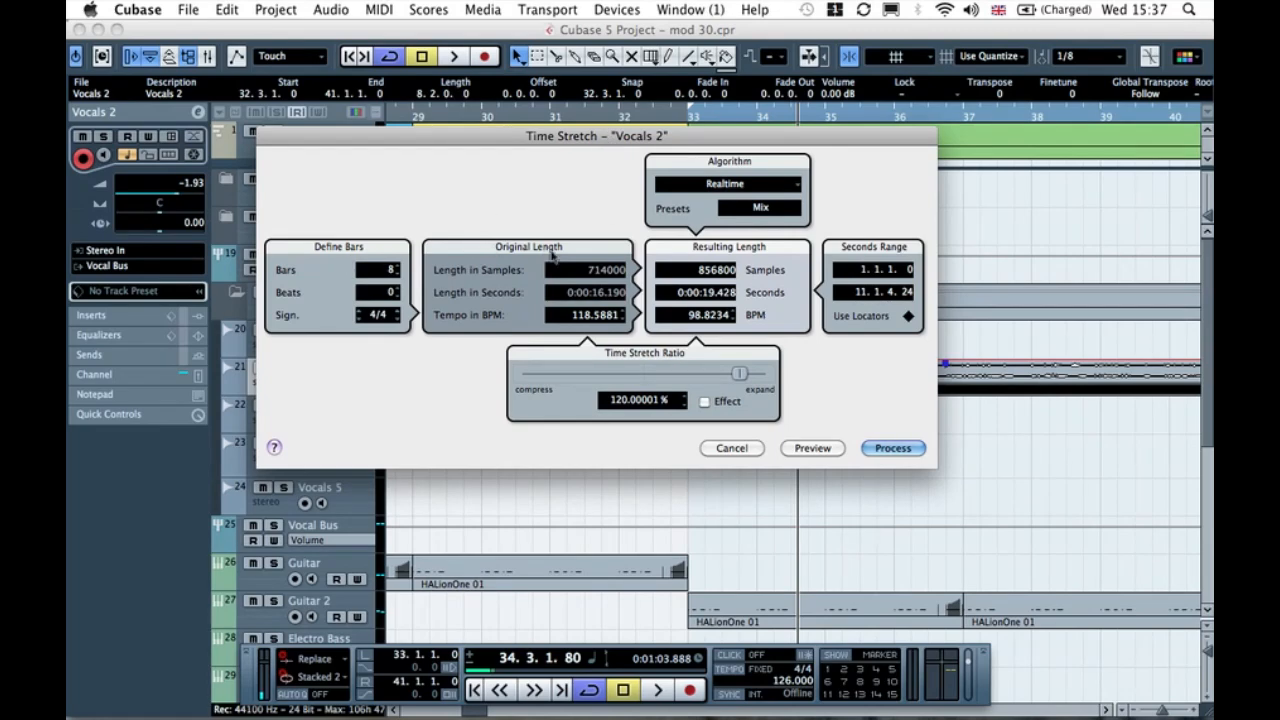
Step: Set the original tempo in the Time Stretch settings to 126 BPM
left_click(588, 316)
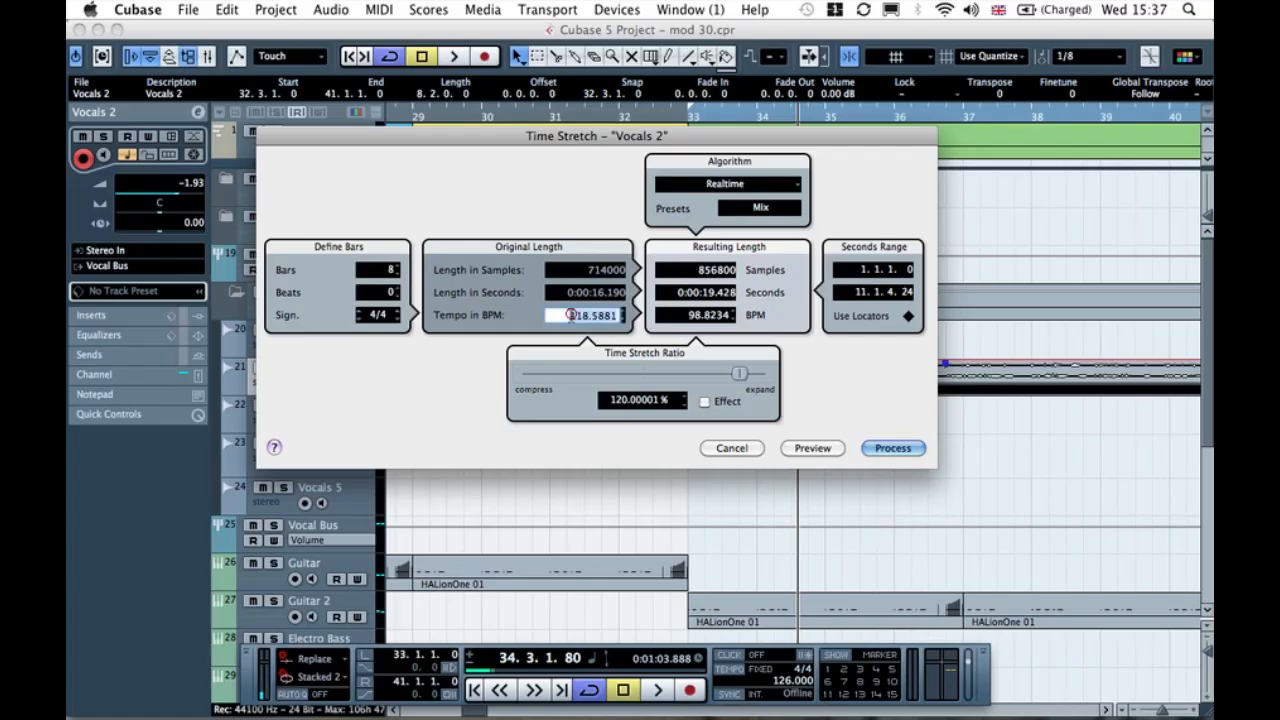
type("126")
left_click(603, 229)
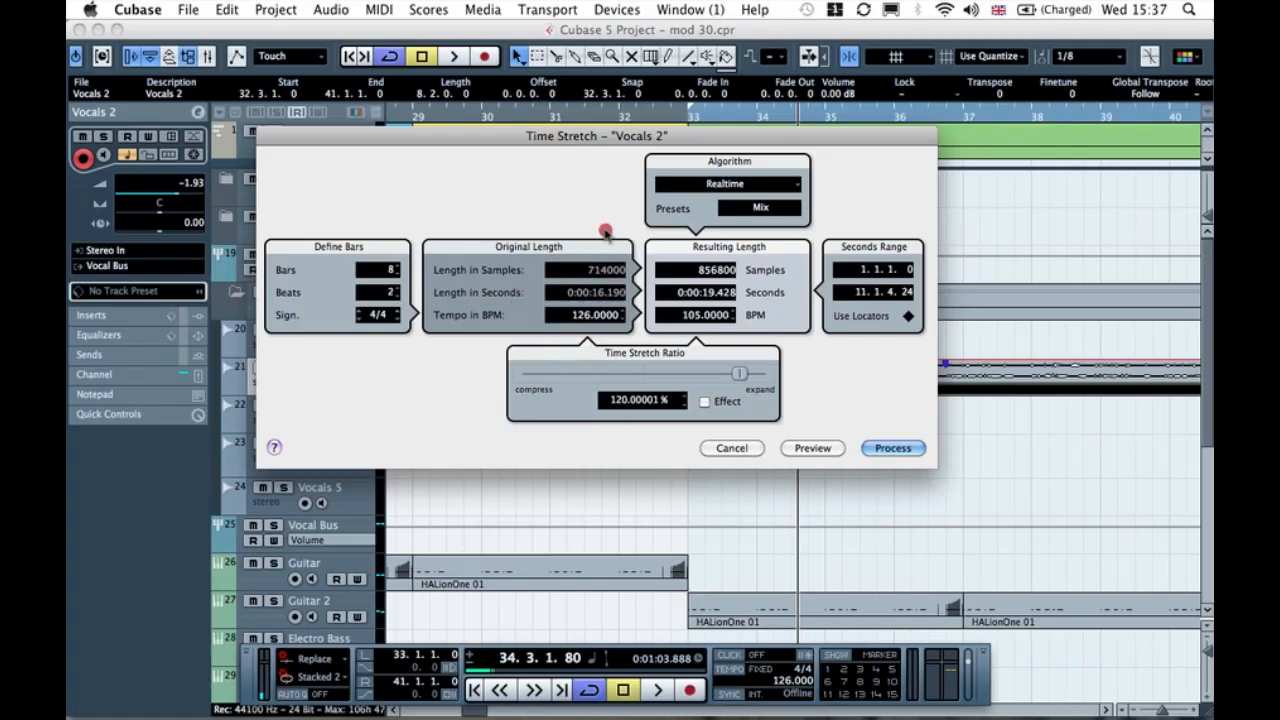
Step: Set the resulting tempo of the Vocals 2 time stretch to 130 BPM
left_click(705, 316)
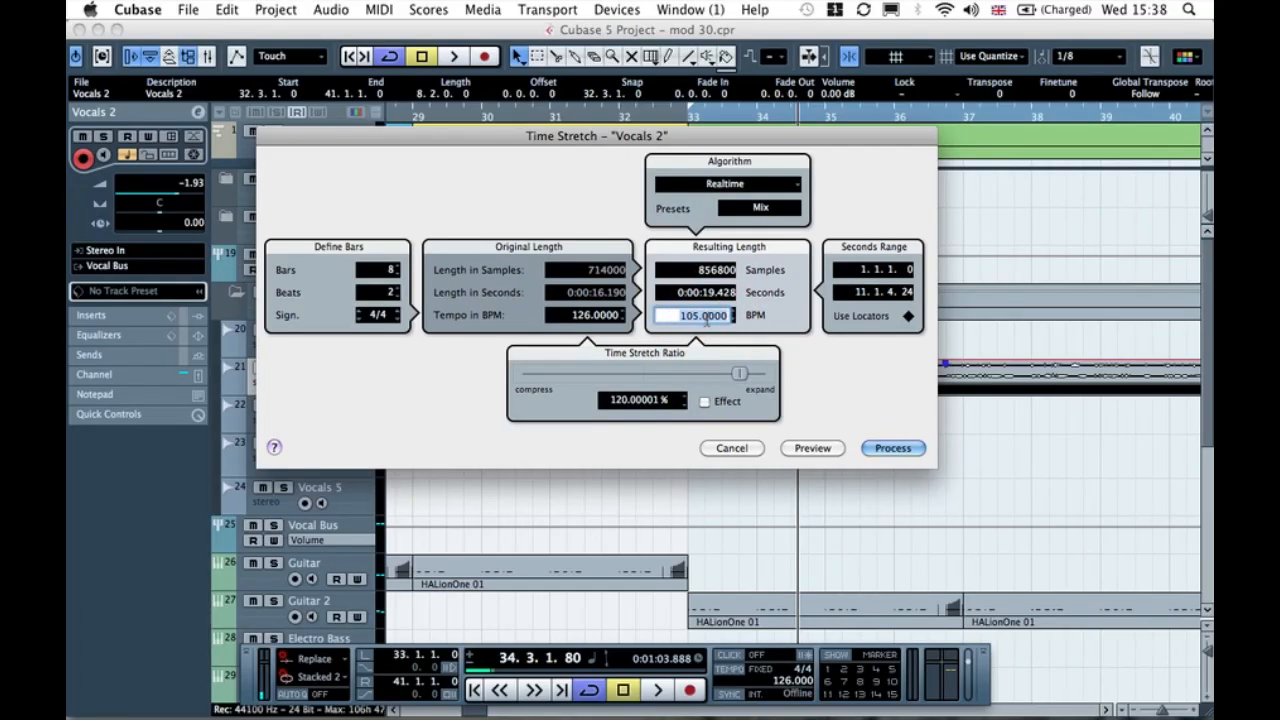
type("130")
left_click(783, 295)
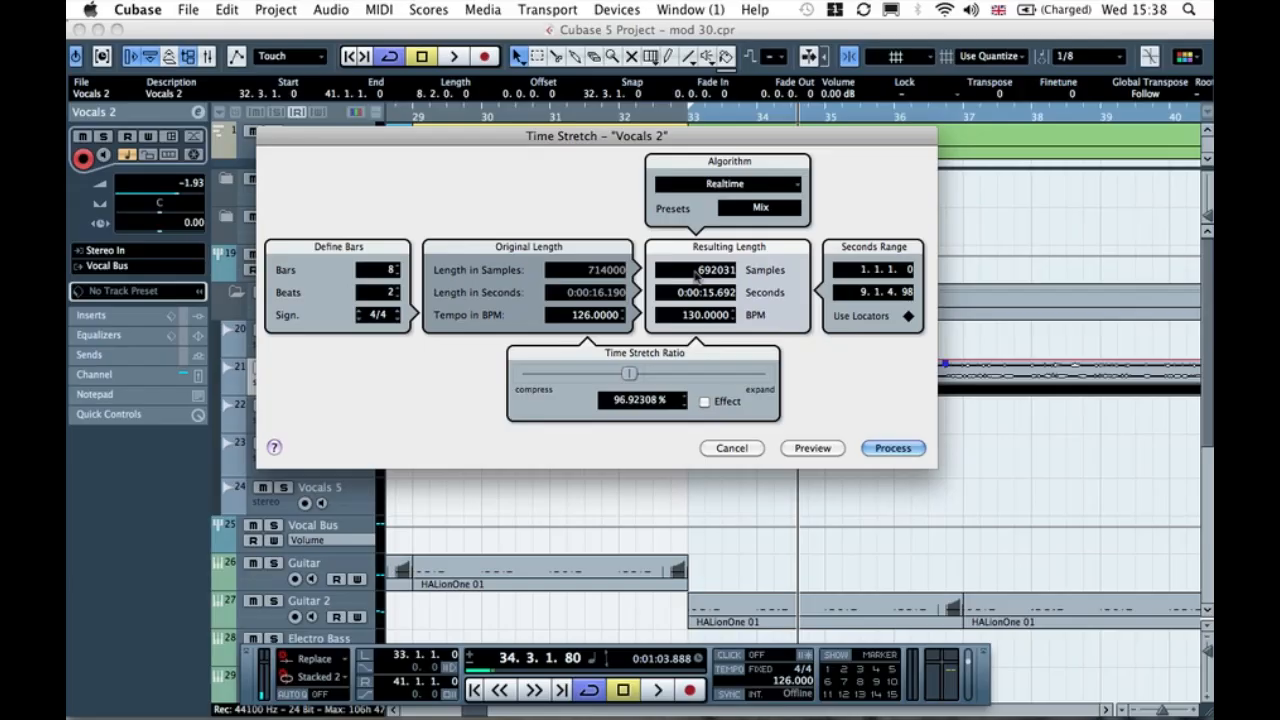
Step: Set the time stretch algorithm to MPEX 4 with Poly Complex quality and preview the stretched vocal
left_click(737, 183)
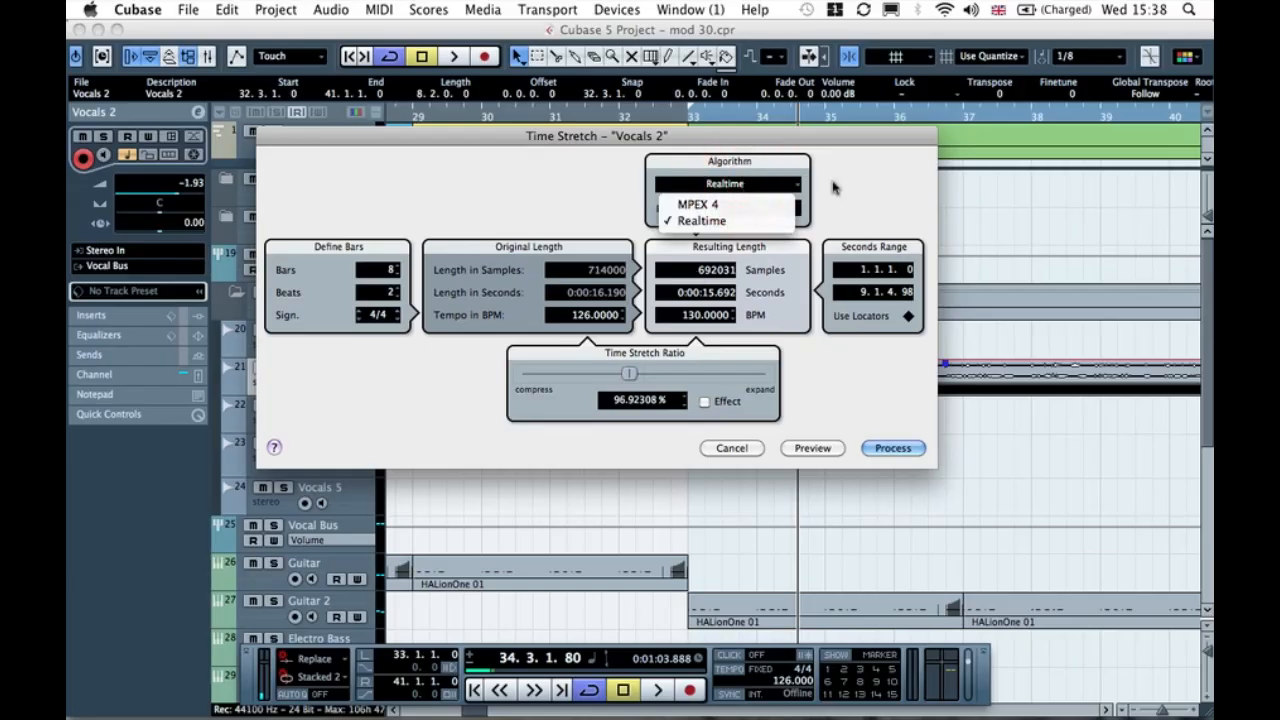
left_click(833, 183)
left_click(766, 184)
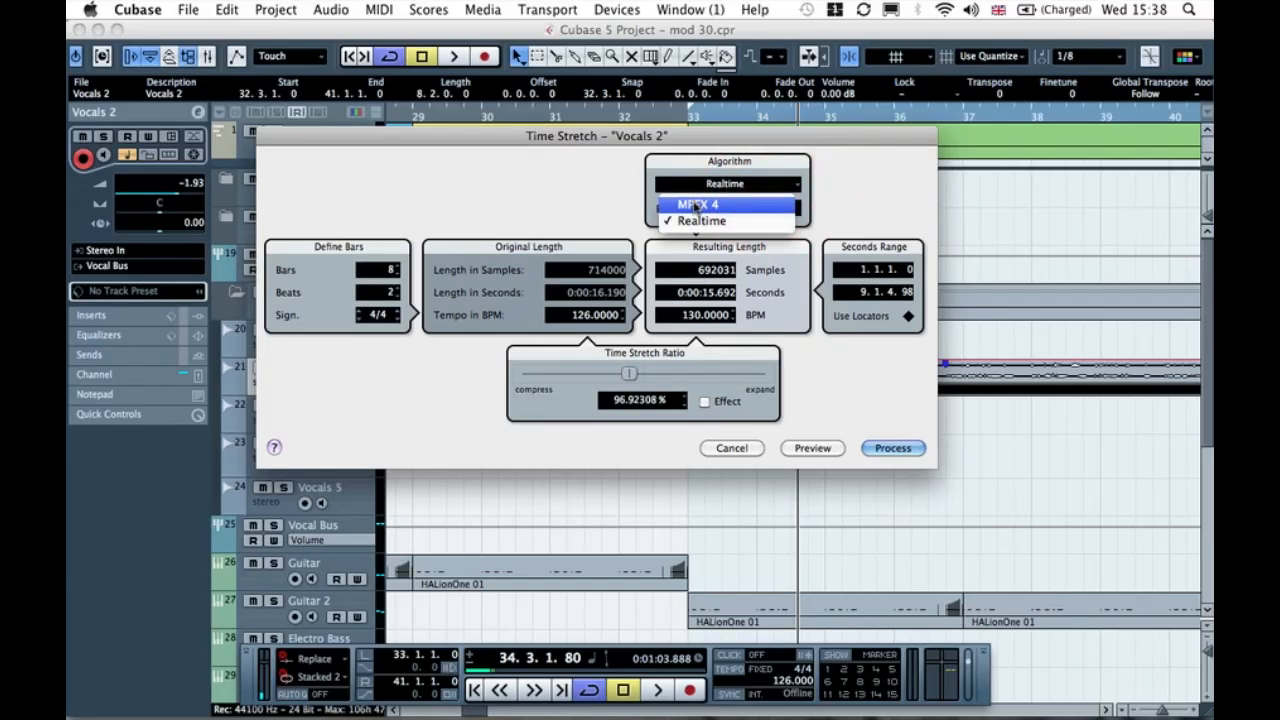
left_click(697, 205)
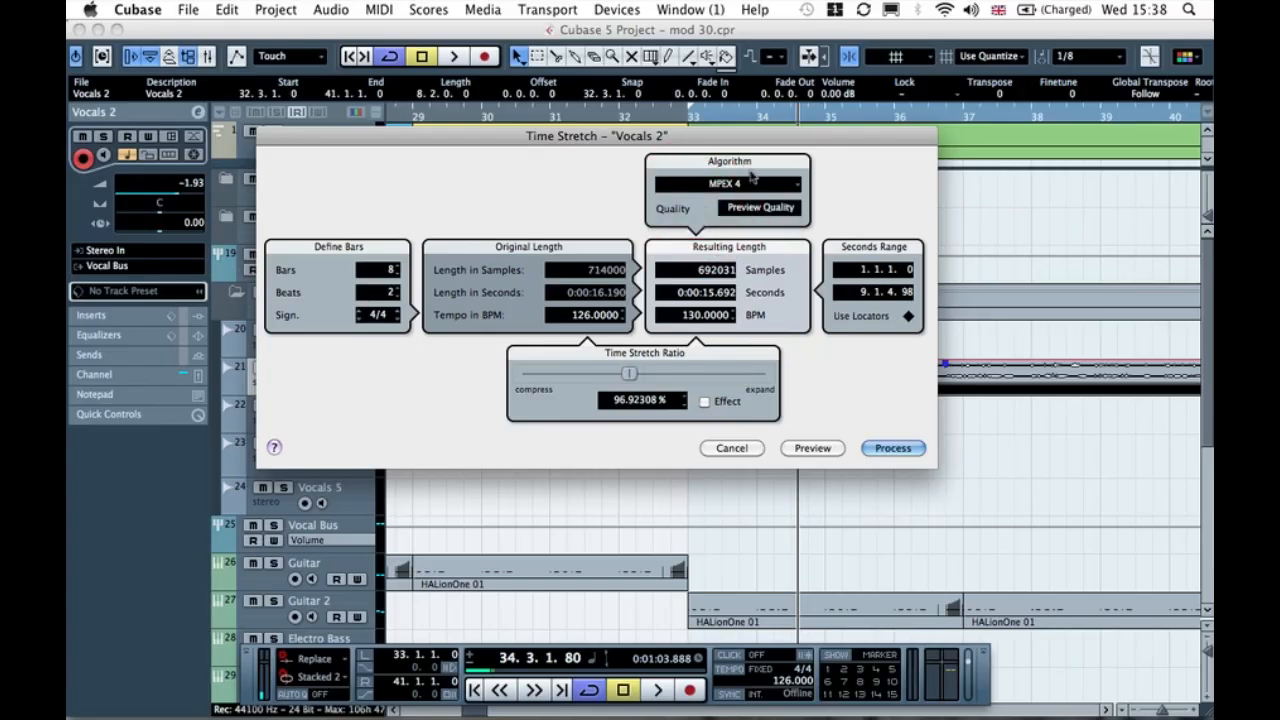
left_click(746, 210)
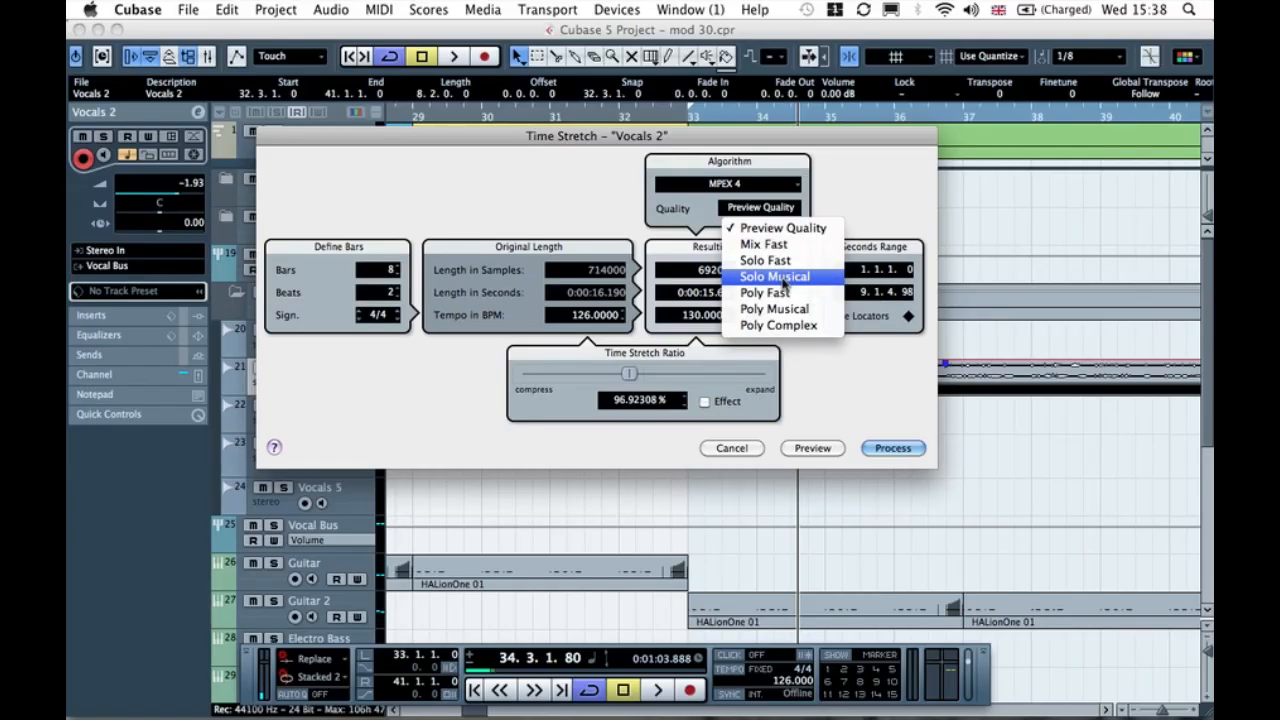
left_click(776, 323)
left_click(810, 449)
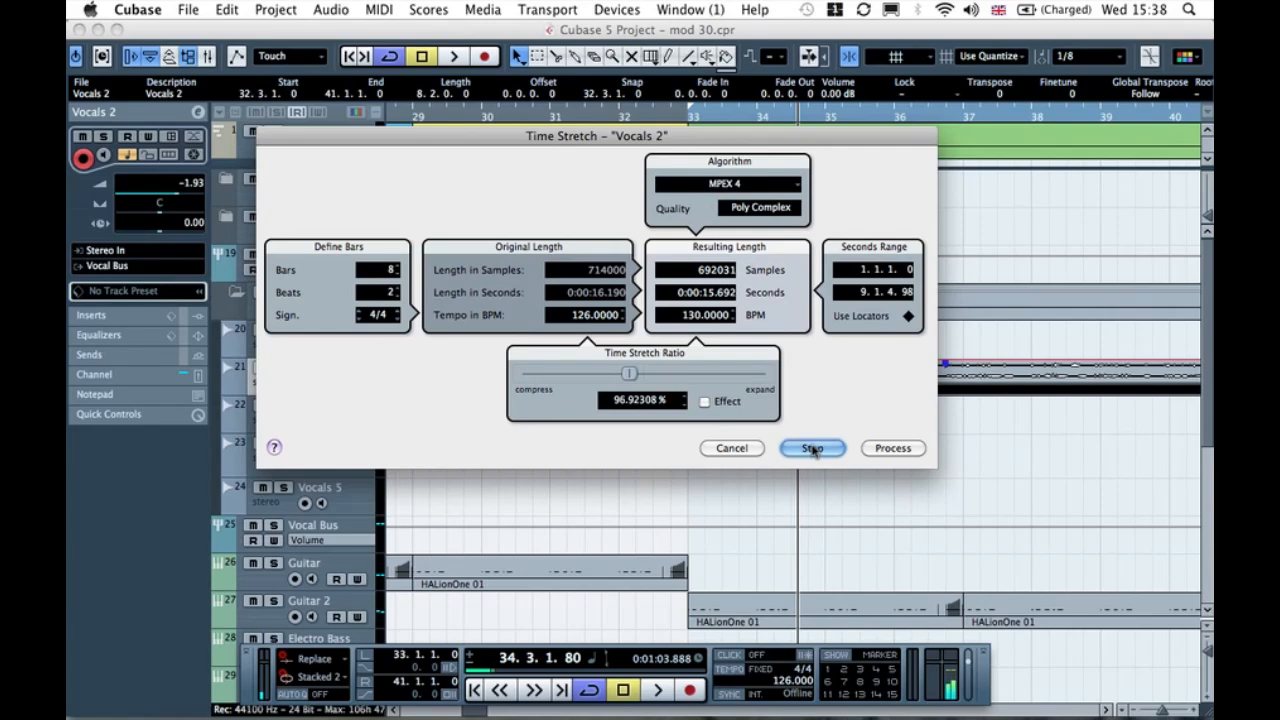
Step: Change the time stretch algorithm to Realtime with the Vocals preset, preview it and stop the preview
left_click(755, 183)
left_click(726, 220)
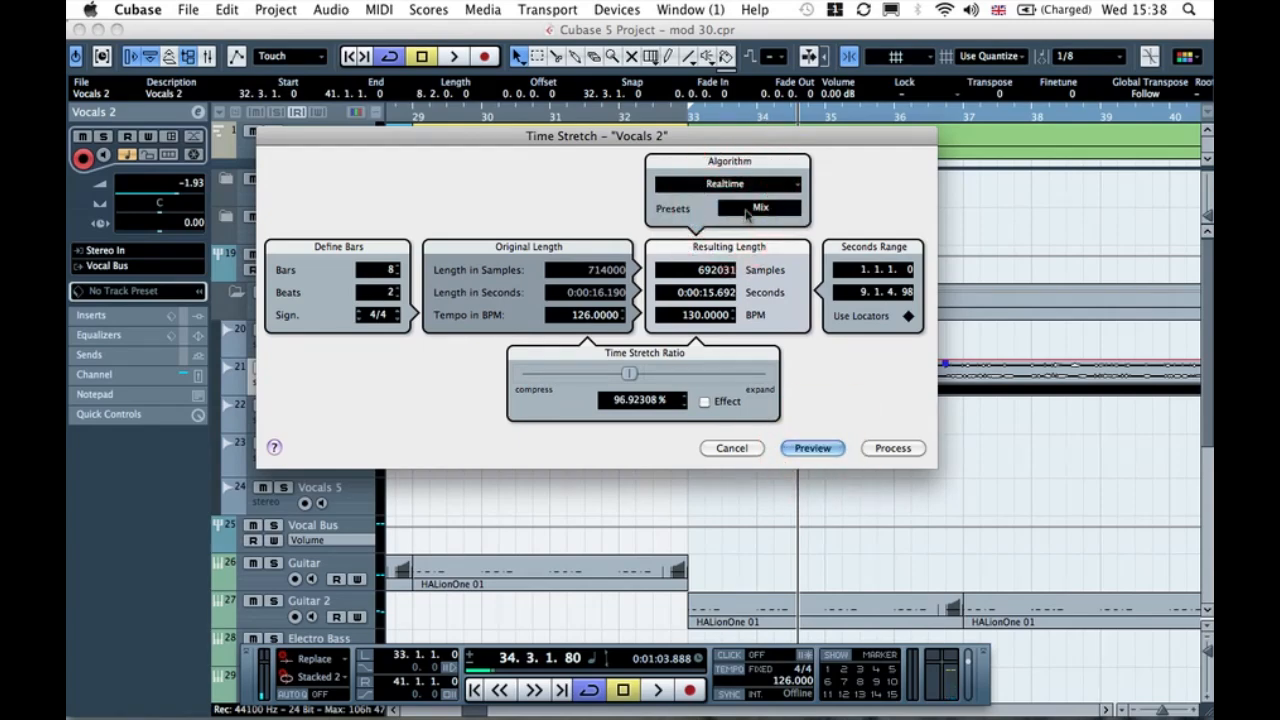
left_click(758, 206)
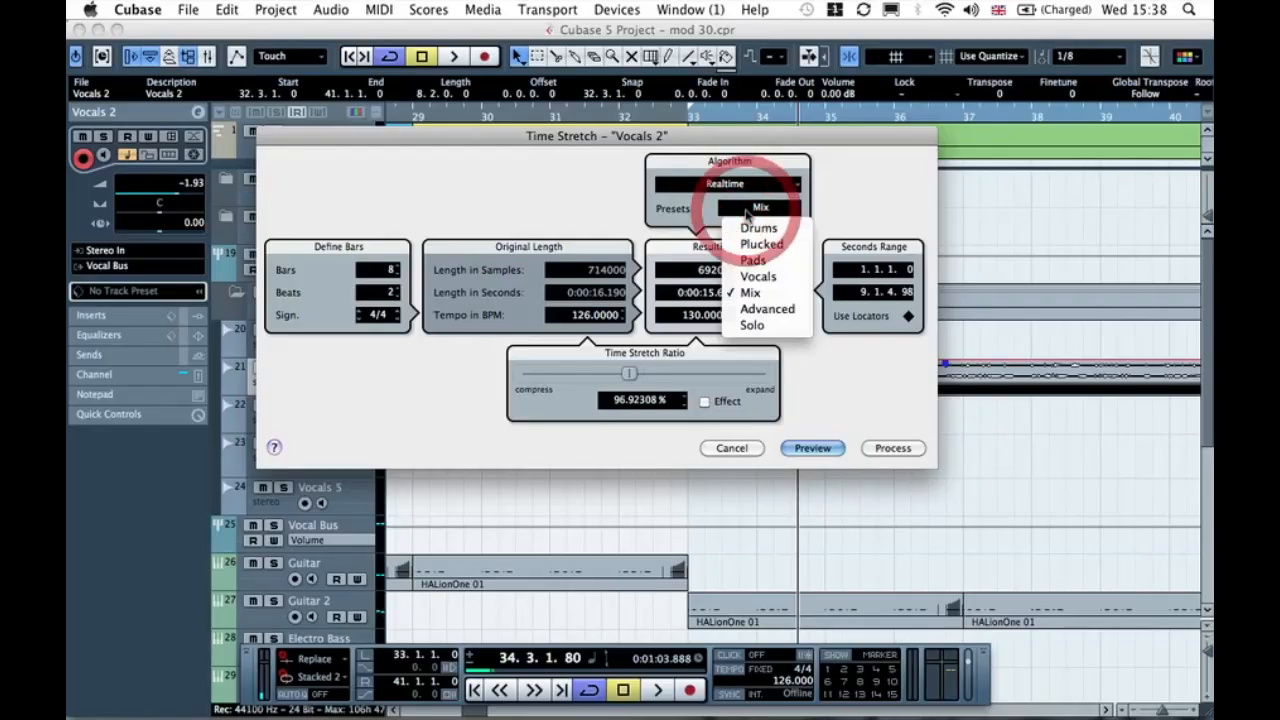
left_click(765, 278)
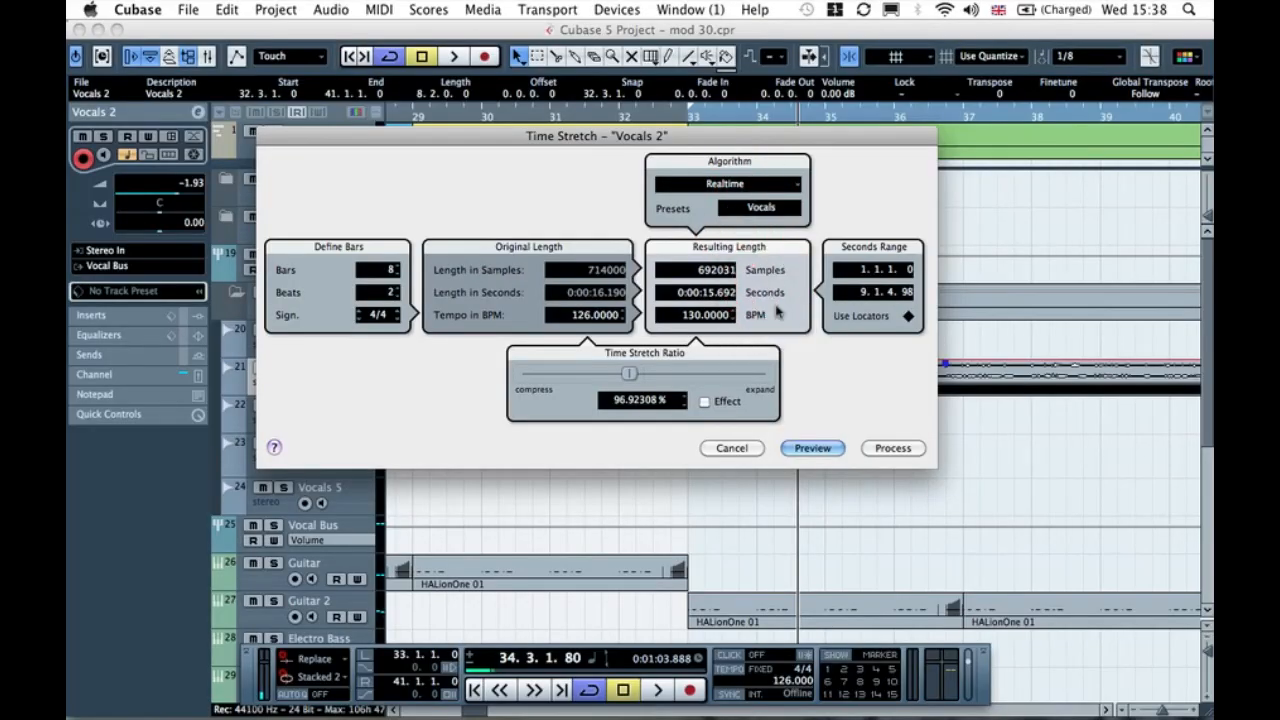
left_click(801, 452)
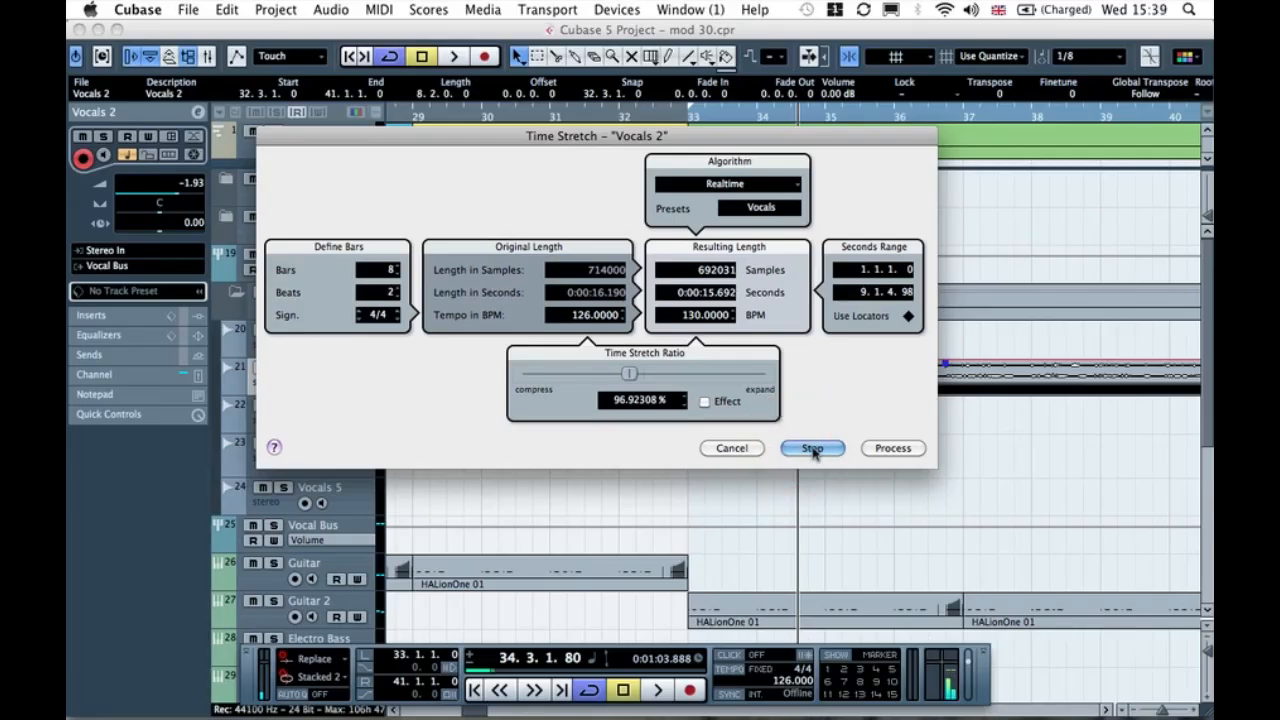
left_click(812, 451)
Step: Switch the algorithm to MPEX 4, review its quality options and cancel the time stretch
left_click(760, 184)
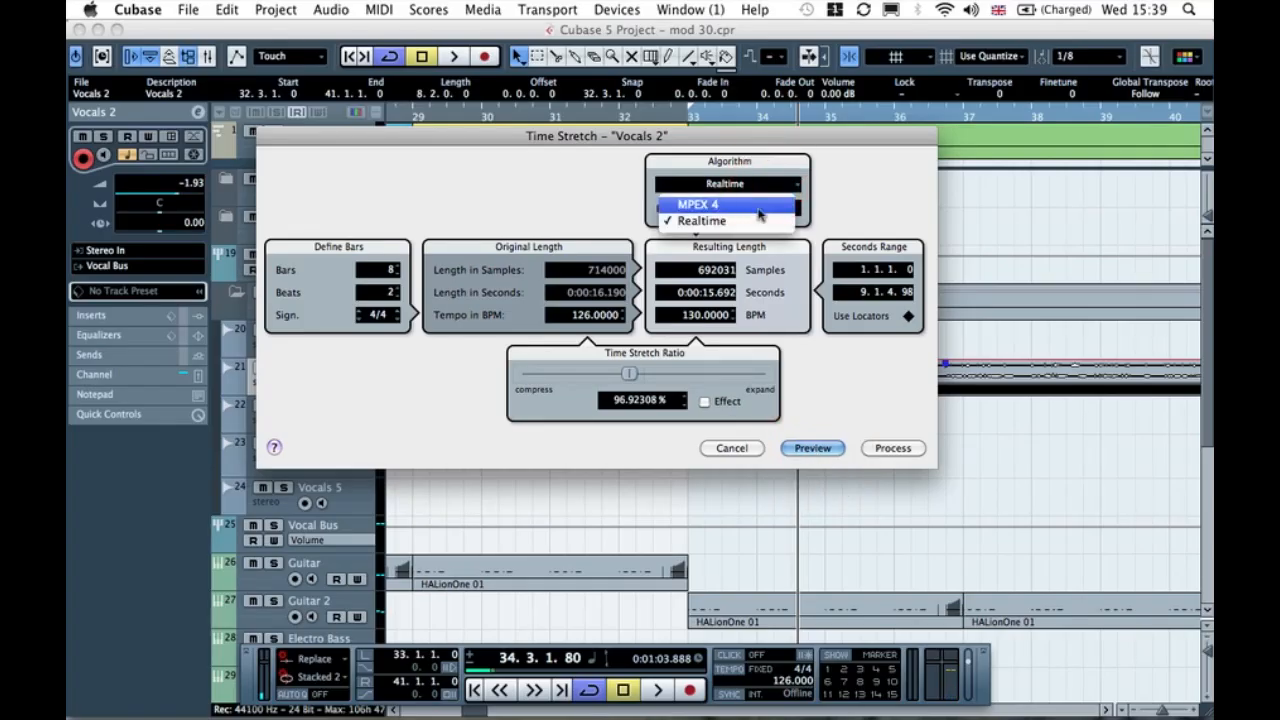
left_click(752, 204)
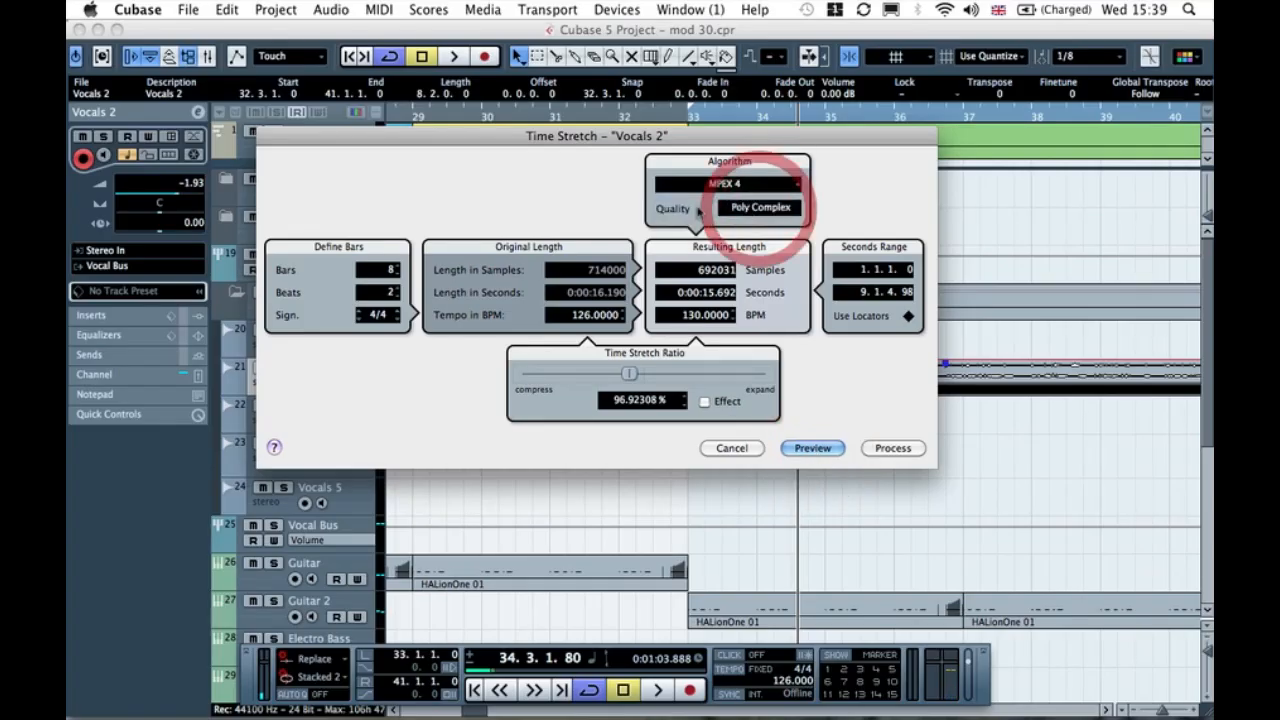
left_click(755, 210)
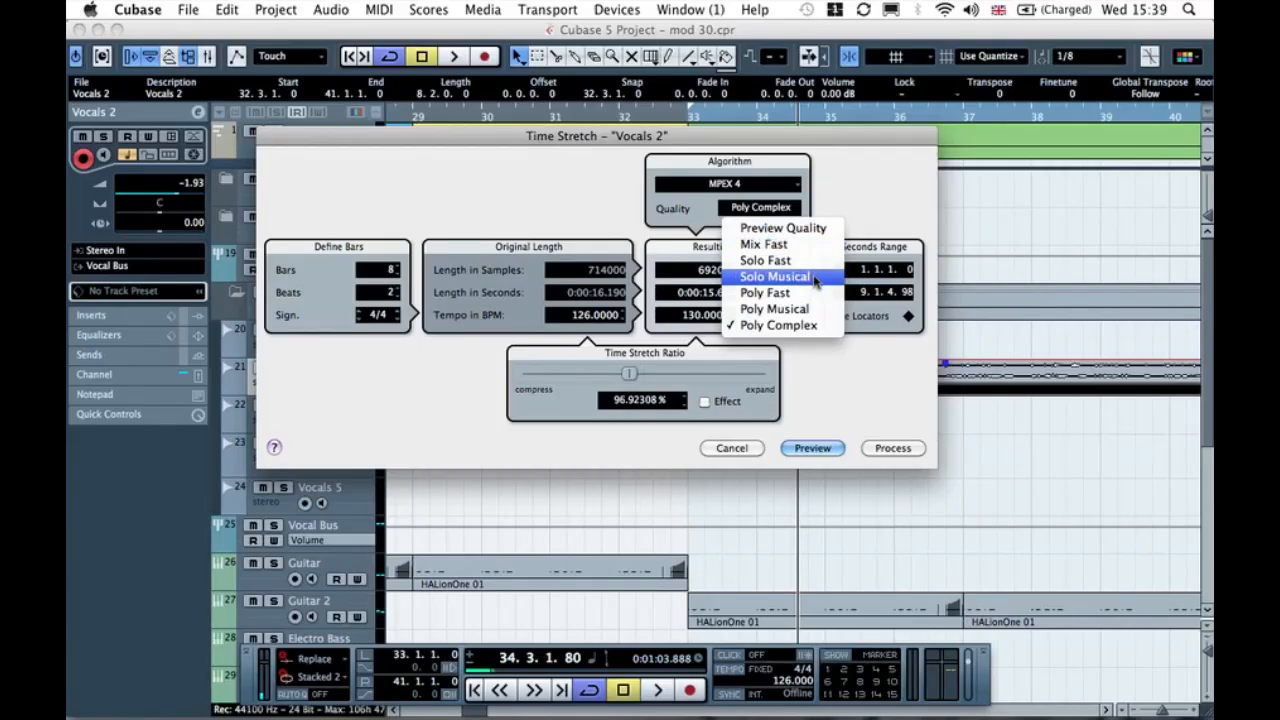
left_click(845, 188)
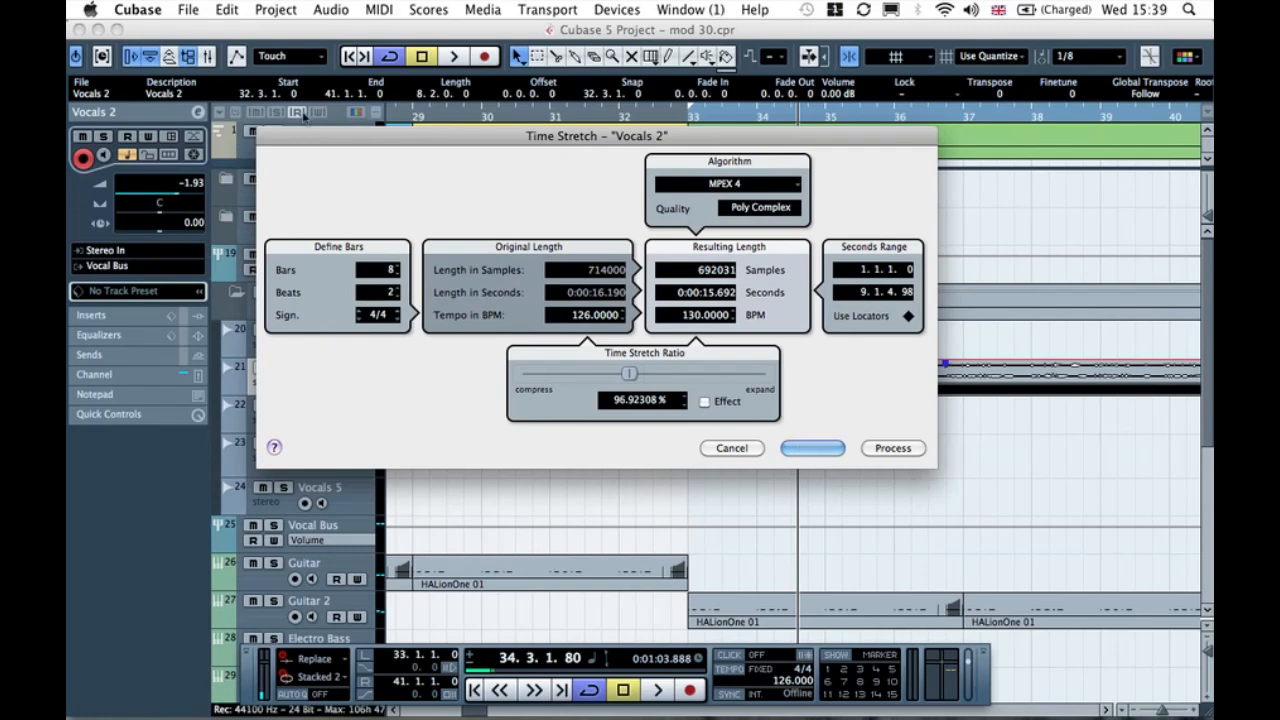
left_click(740, 449)
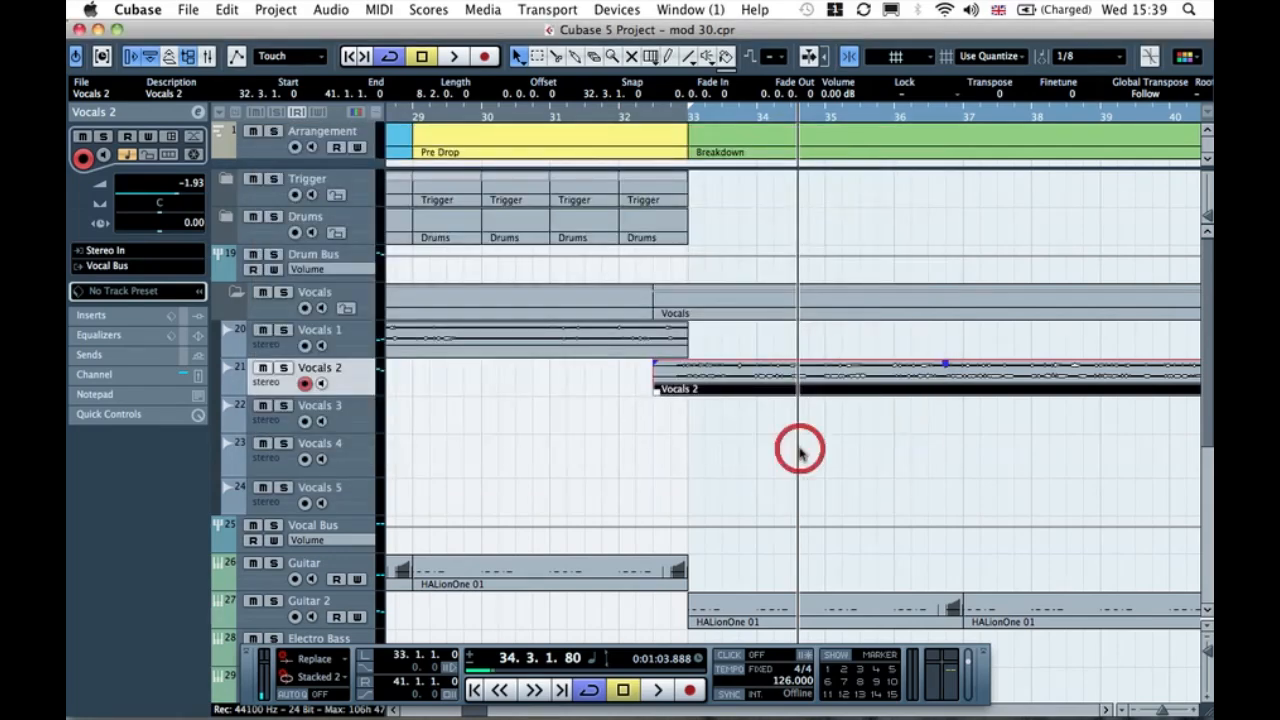
Step: Deselect the Vocals 2 clip and open the project's audio Pool
left_click(800, 450)
key("g")
key("g")
key("g")
scroll(801, 453, "right", 5)
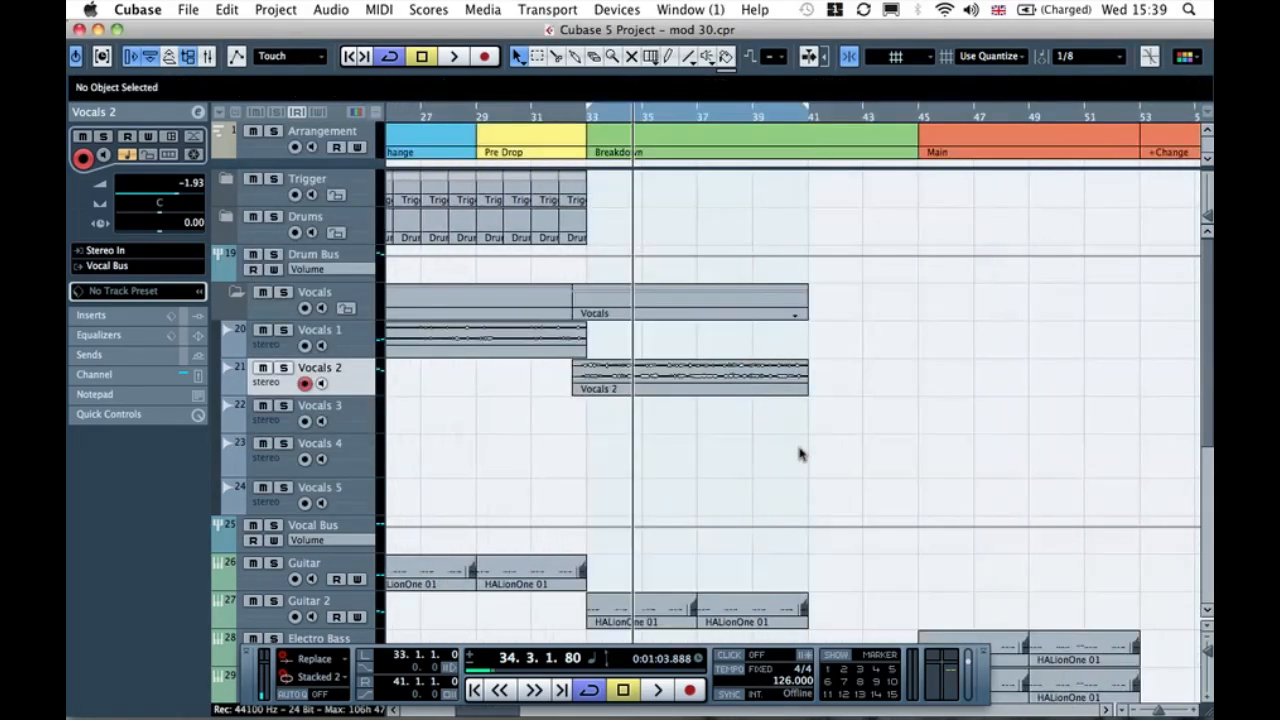
left_click(683, 376)
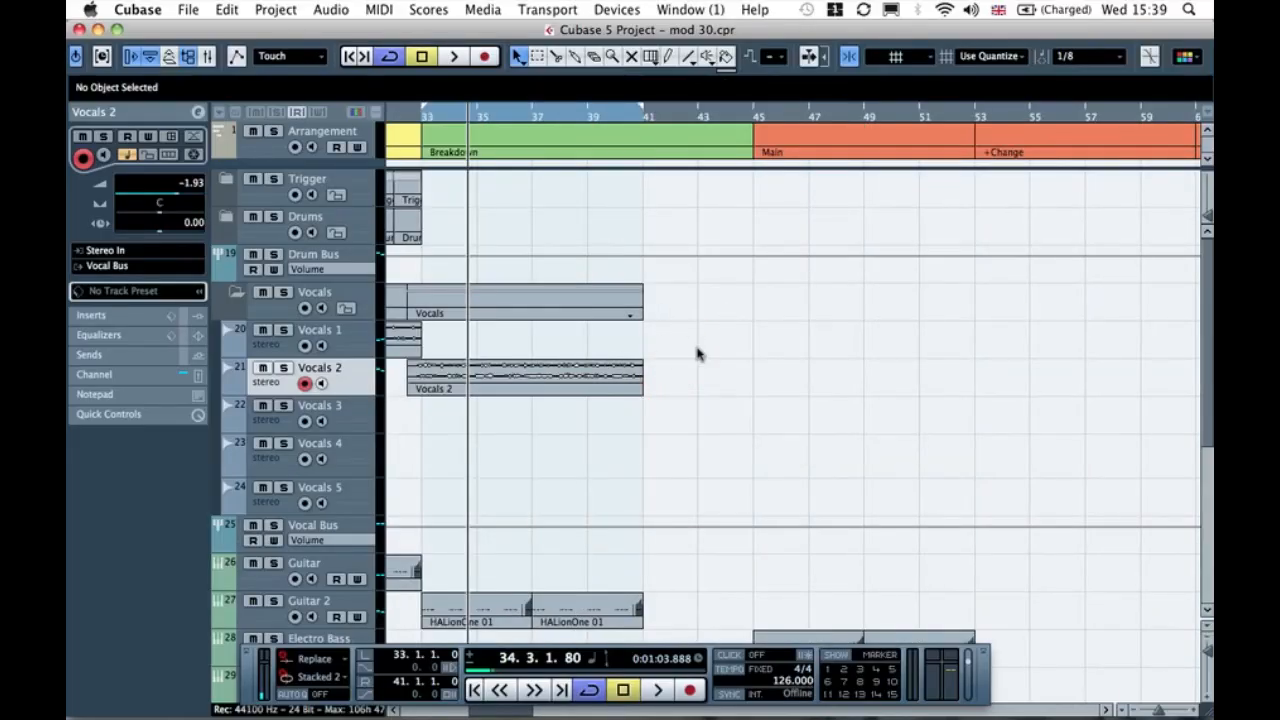
key("super+p")
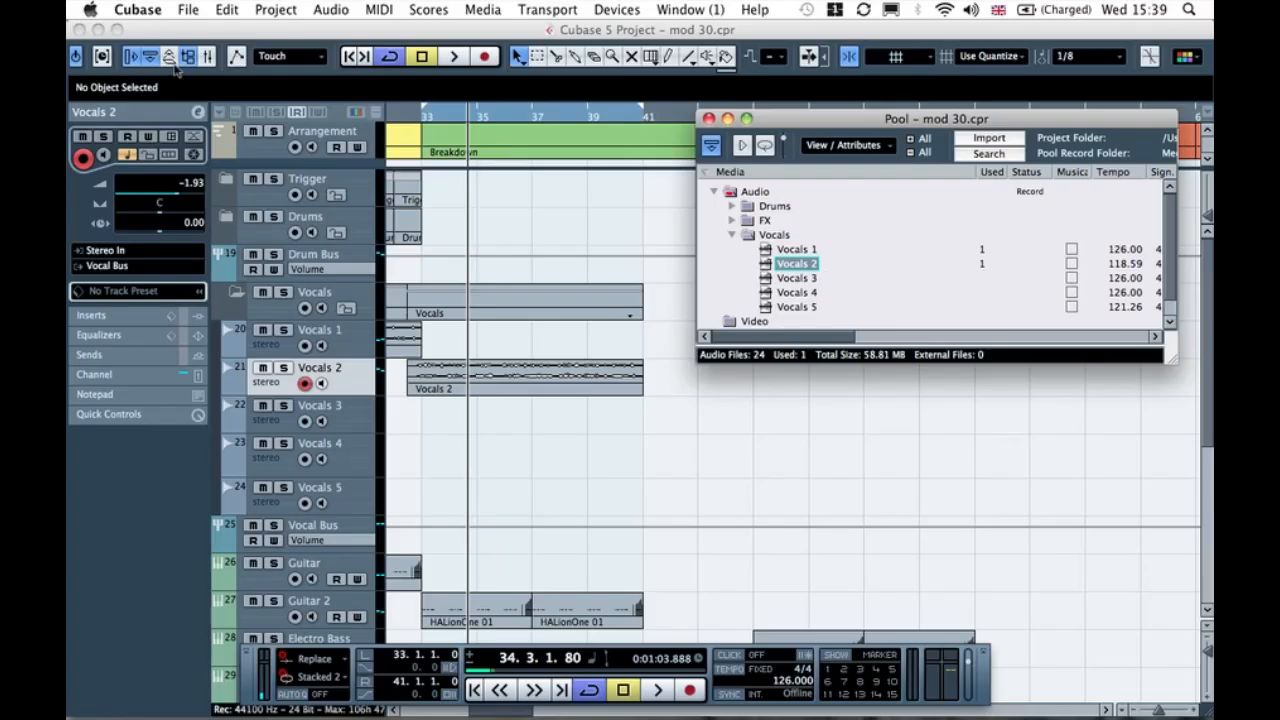
left_click(223, 37)
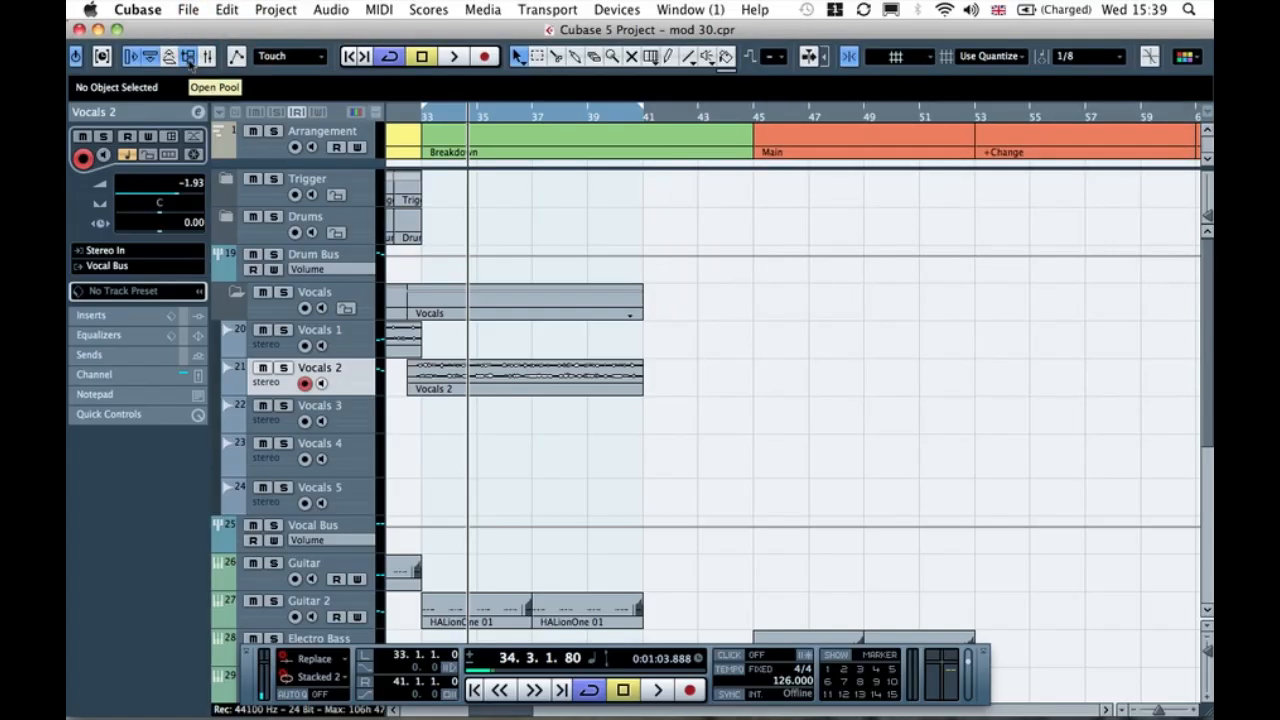
left_click(188, 58)
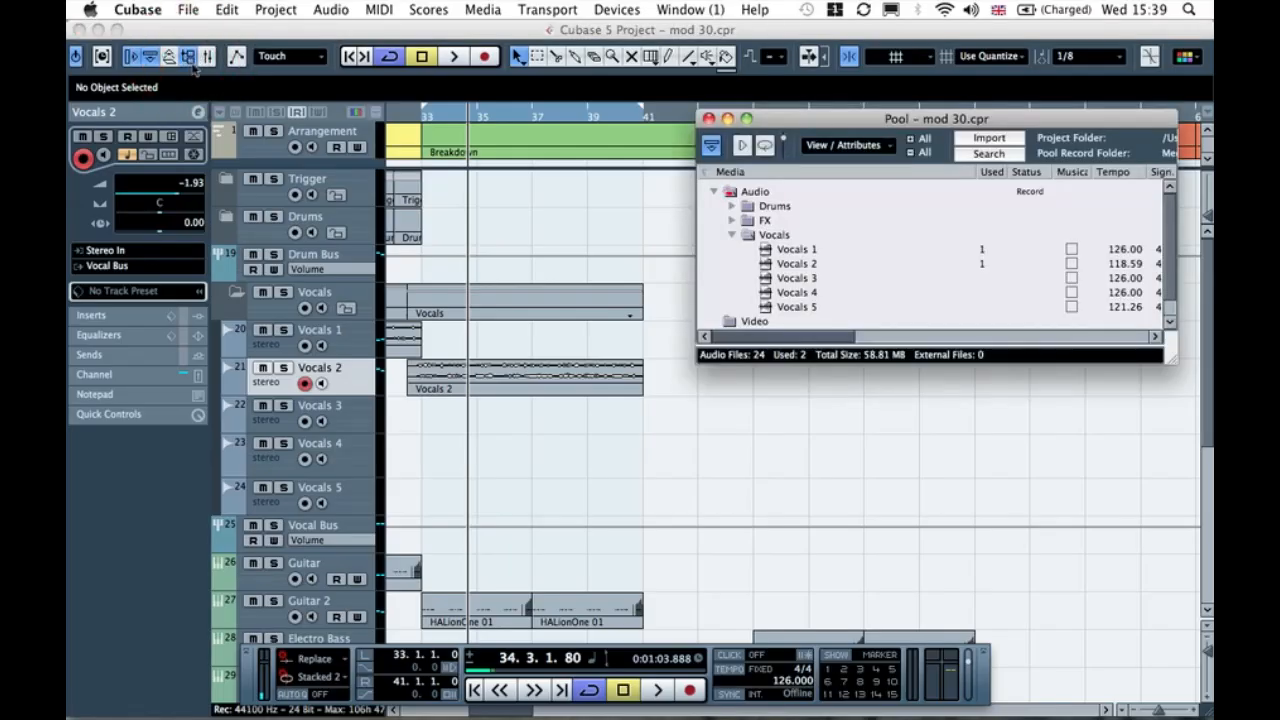
Step: Place the Vocals 1 audio from the Pool on the Vocals 1 track at bar 41
left_click(270, 9)
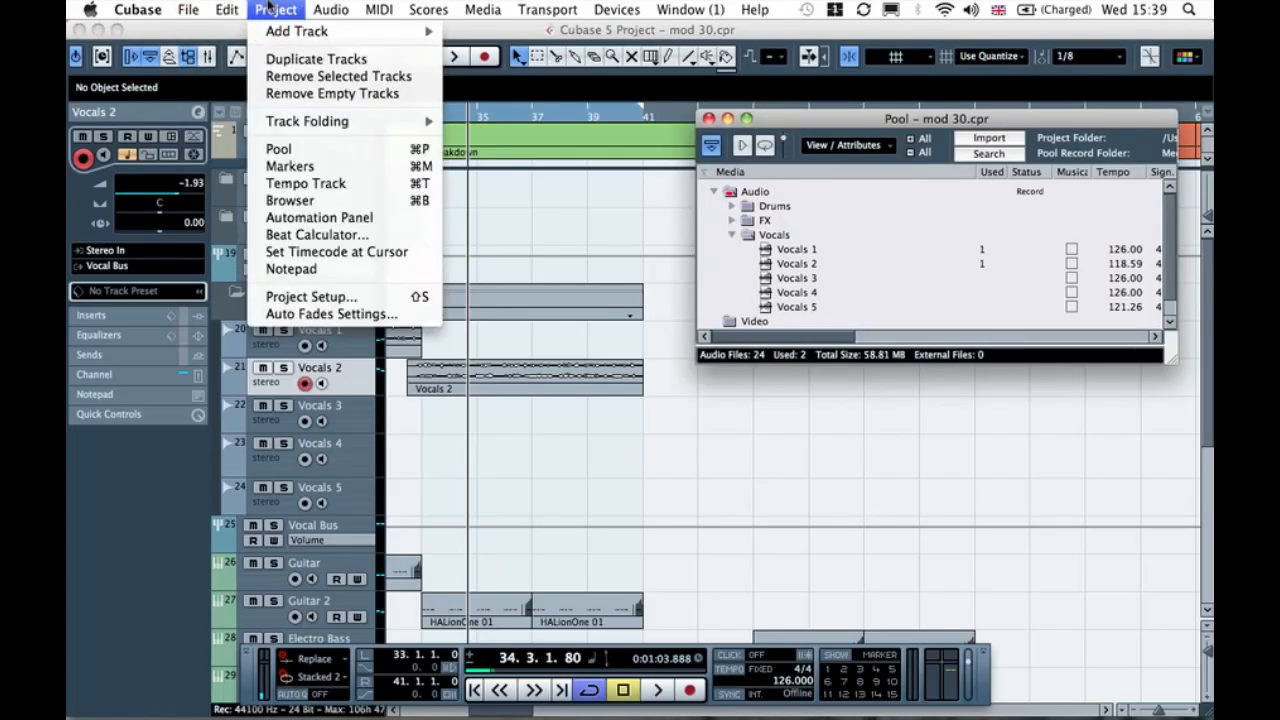
left_click(270, 9)
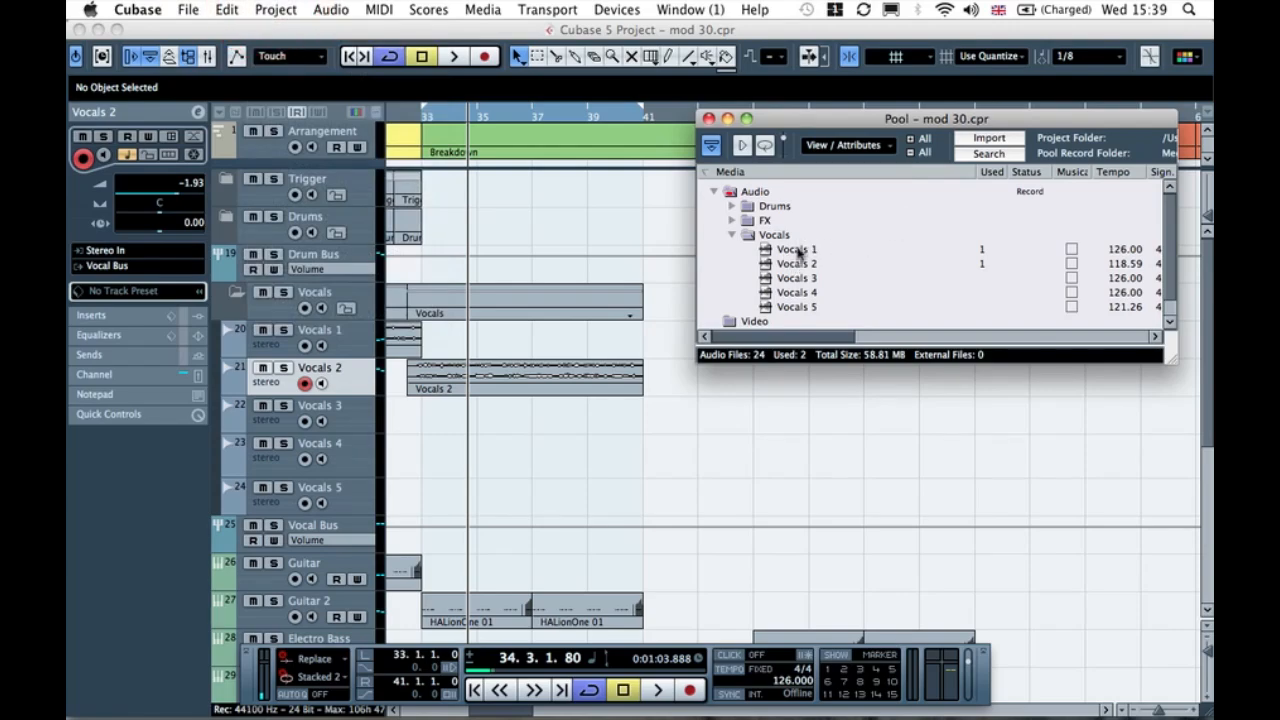
left_click_drag(796, 130, 906, 107)
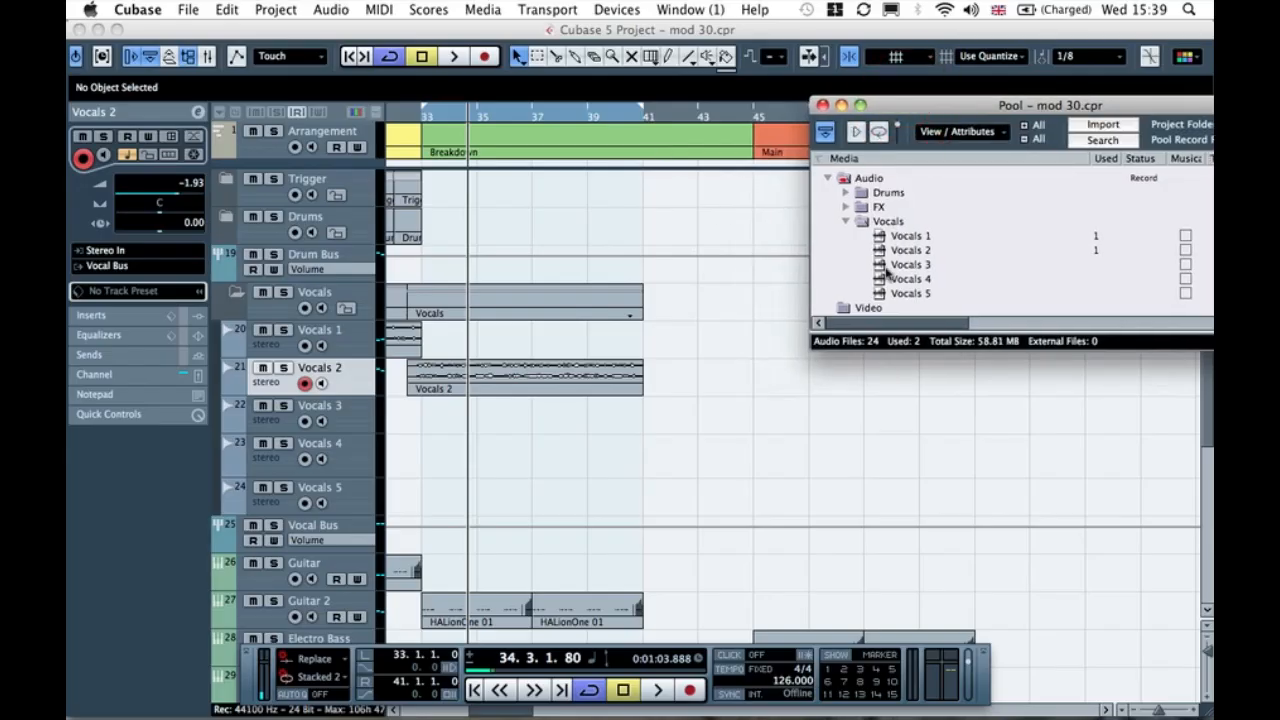
left_click_drag(922, 233, 645, 343)
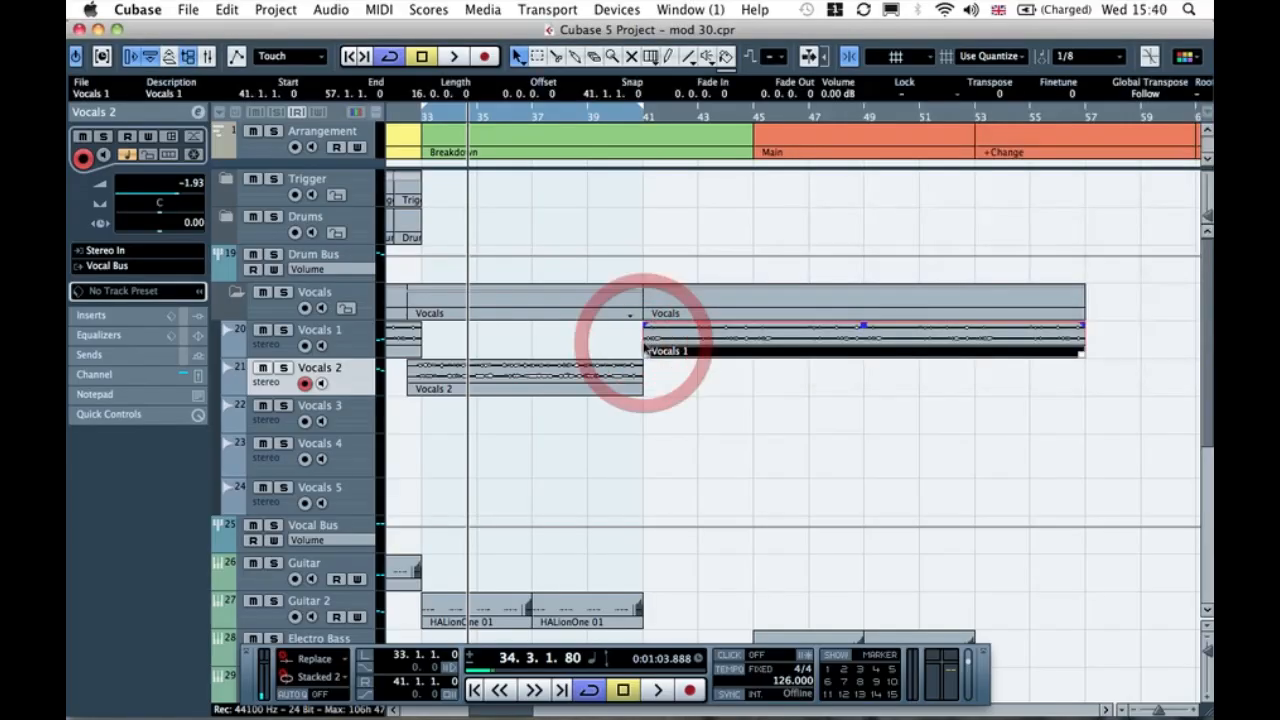
left_click(847, 370)
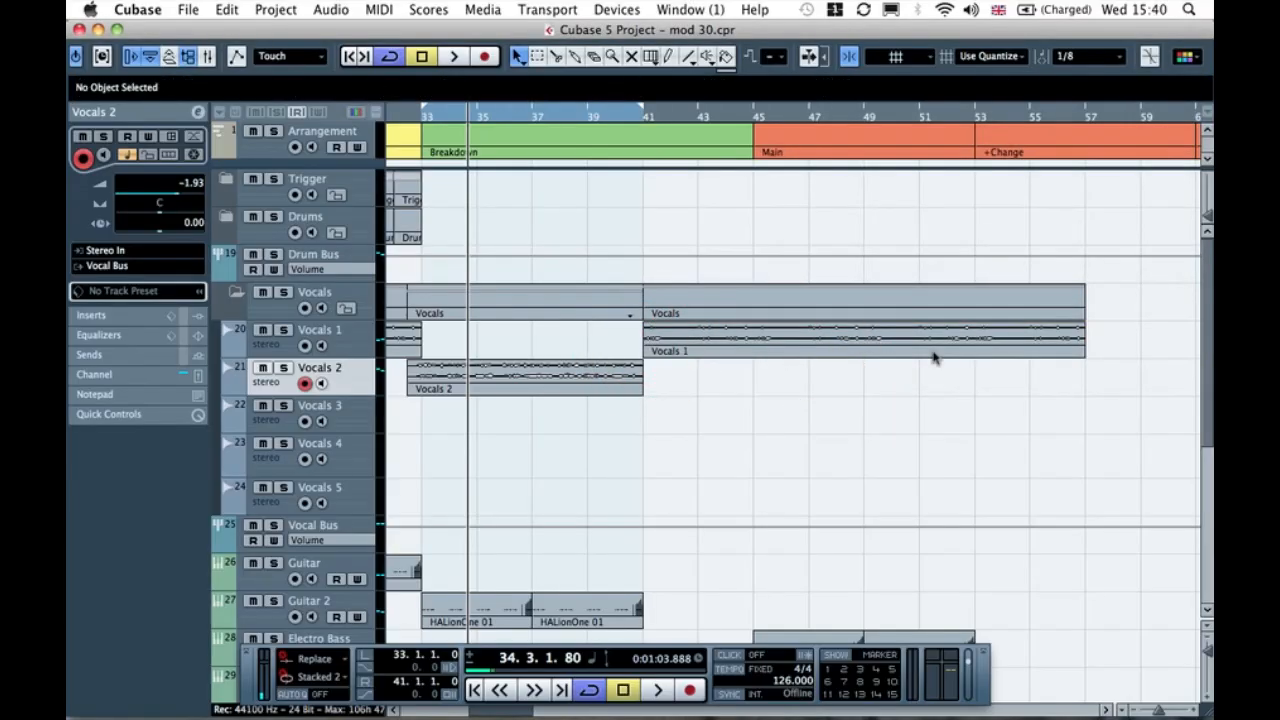
Step: Reopen the Pool and place the Vocals 3 audio on the Vocals 3 track at bar 41
left_click(872, 386)
key("super+p")
left_click_drag(910, 264, 646, 426)
Step: Start playback and turn off cycle mode so the song plays on into the new vocal clips
key("space")
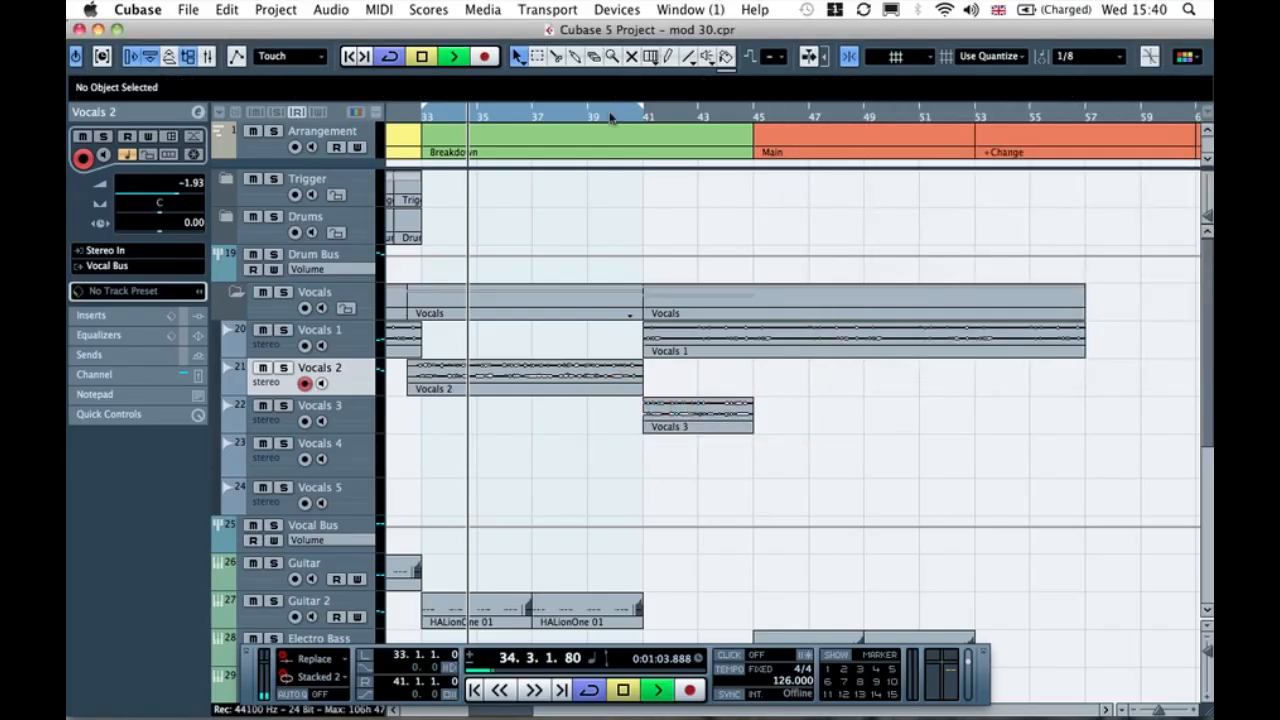
left_click(843, 426)
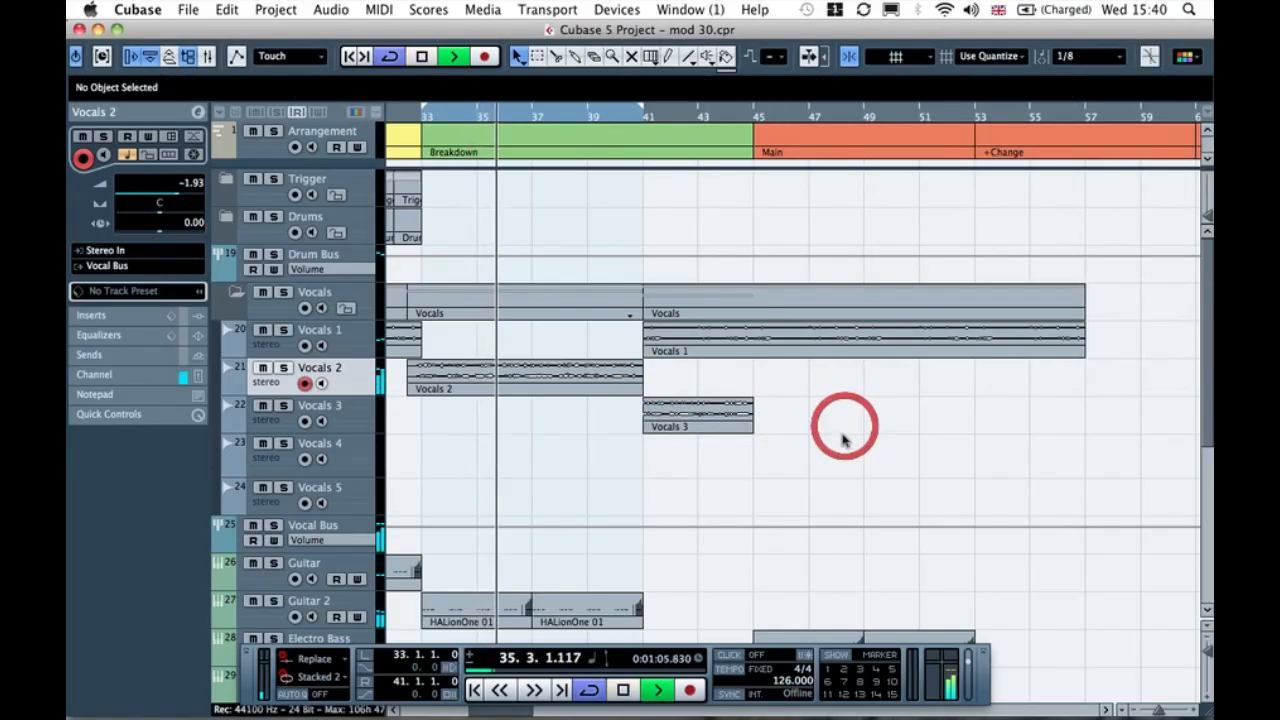
left_click(590, 690)
left_click(677, 385)
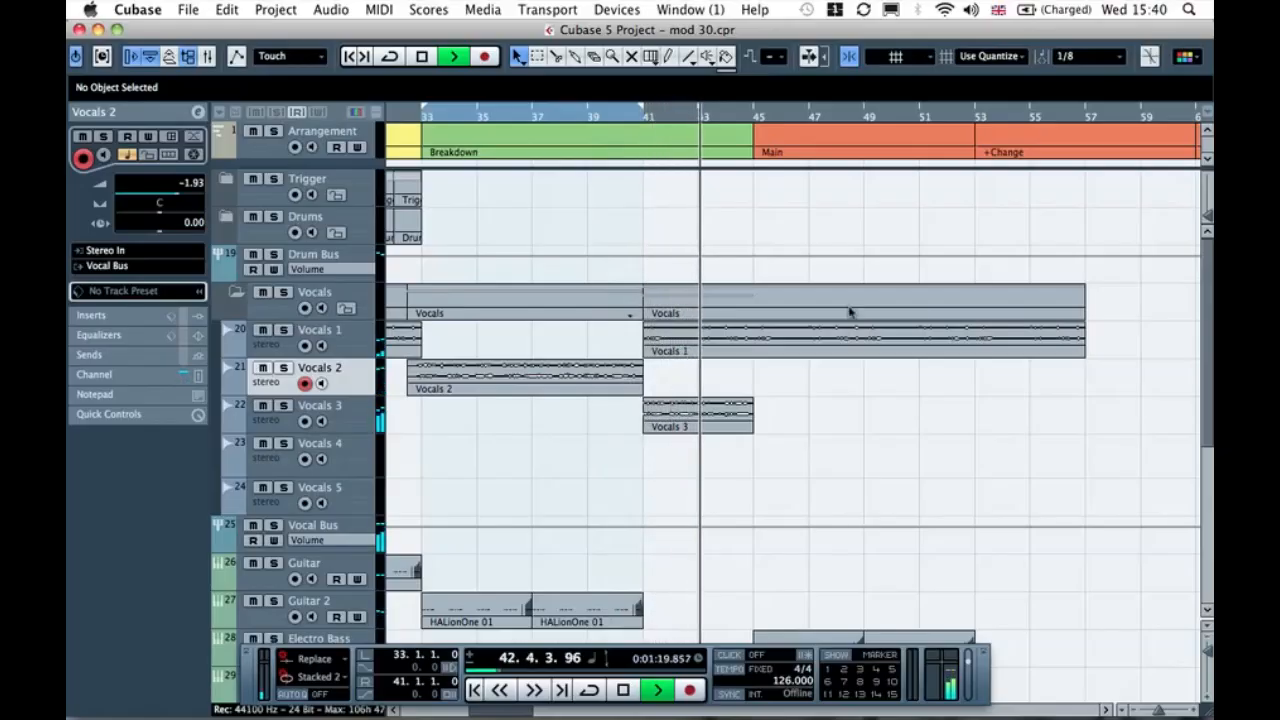
Step: Shorten the new Vocals 1 clip to end at bar 45, stop playback and deselect the clip
left_click(1056, 339)
left_click_drag(1082, 347, 751, 360)
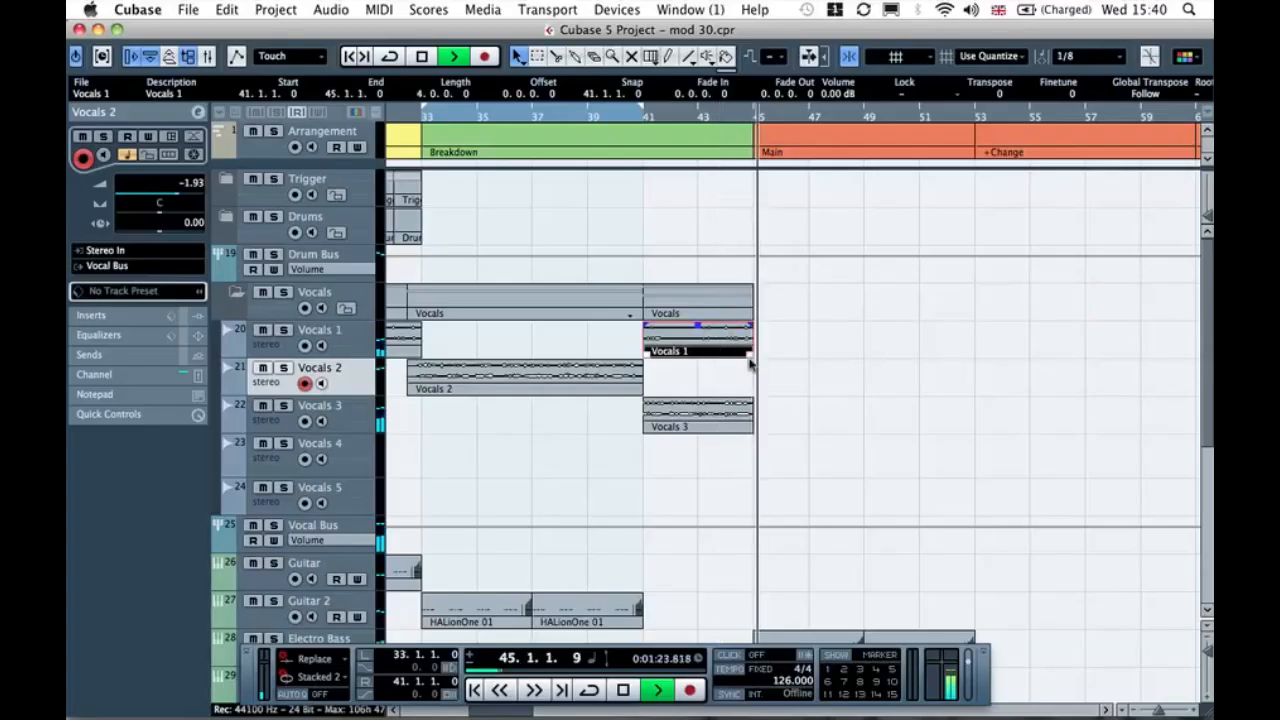
key("space")
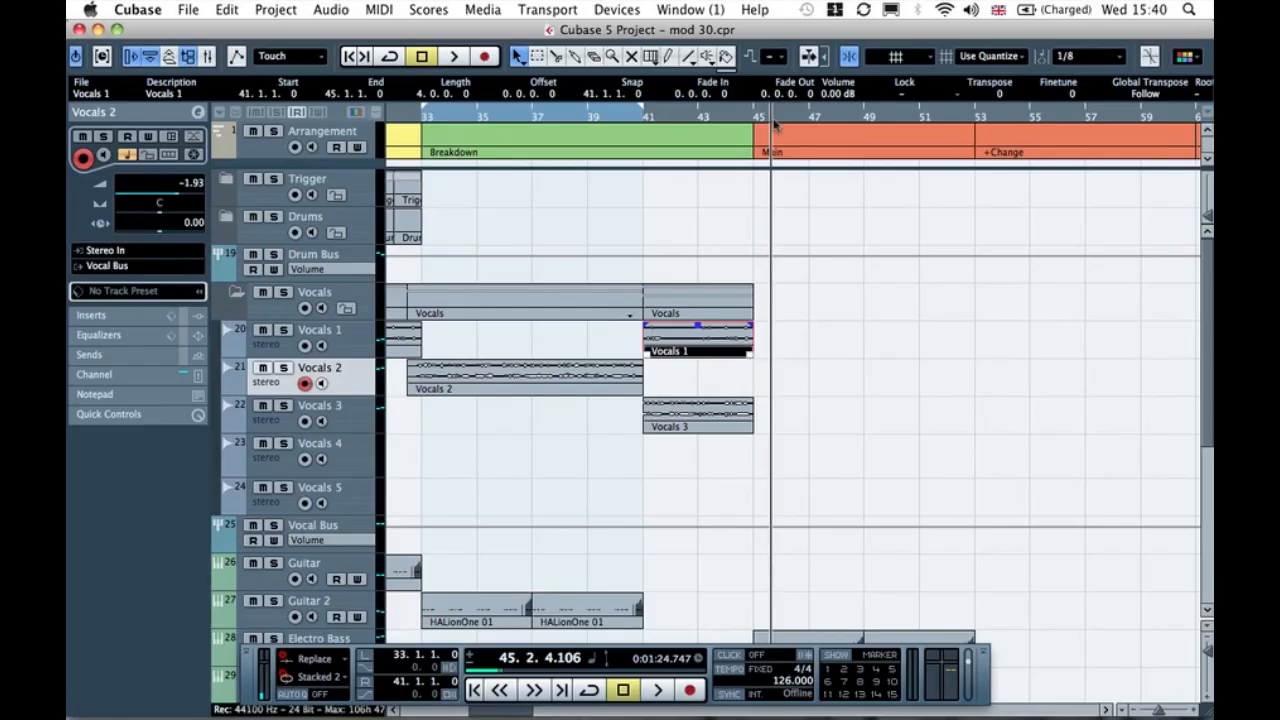
left_click(684, 374)
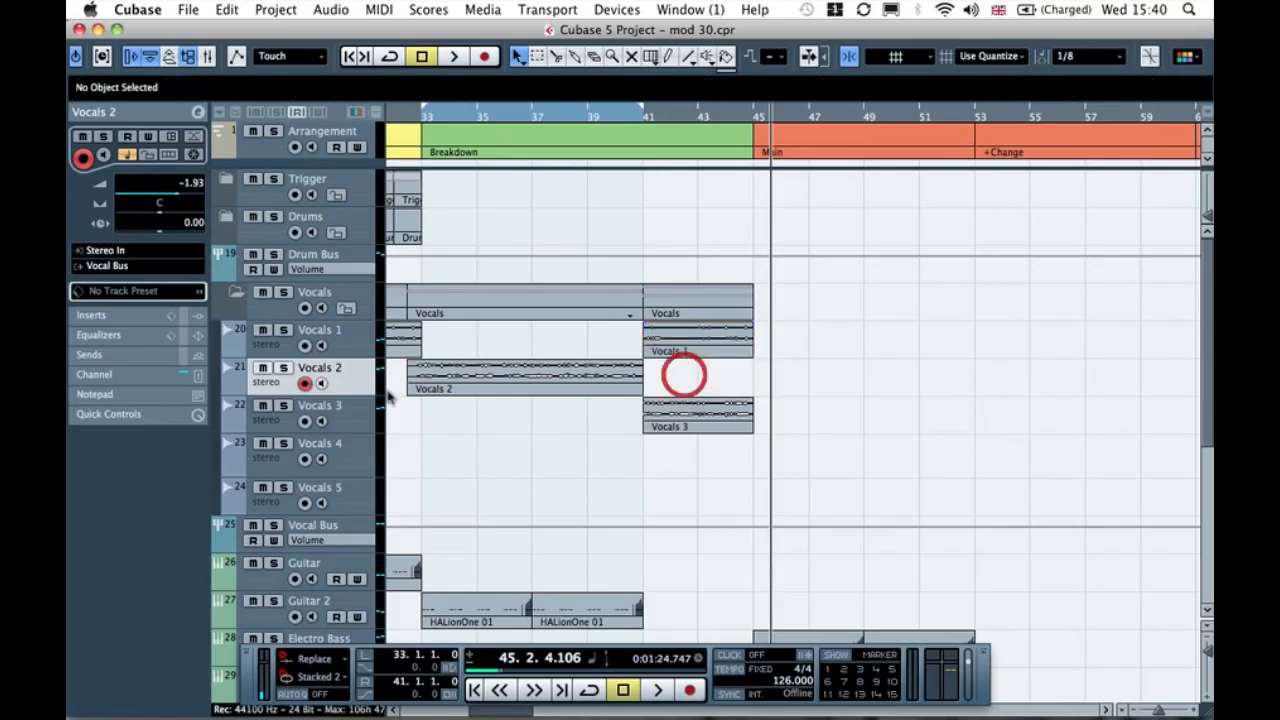
Step: Lower the Vocals 3 track's volume to -4.34 and play the arrangement from about bar 40
left_click(290, 420)
left_click_drag(186, 195, 170, 194)
left_click(620, 122)
key("space")
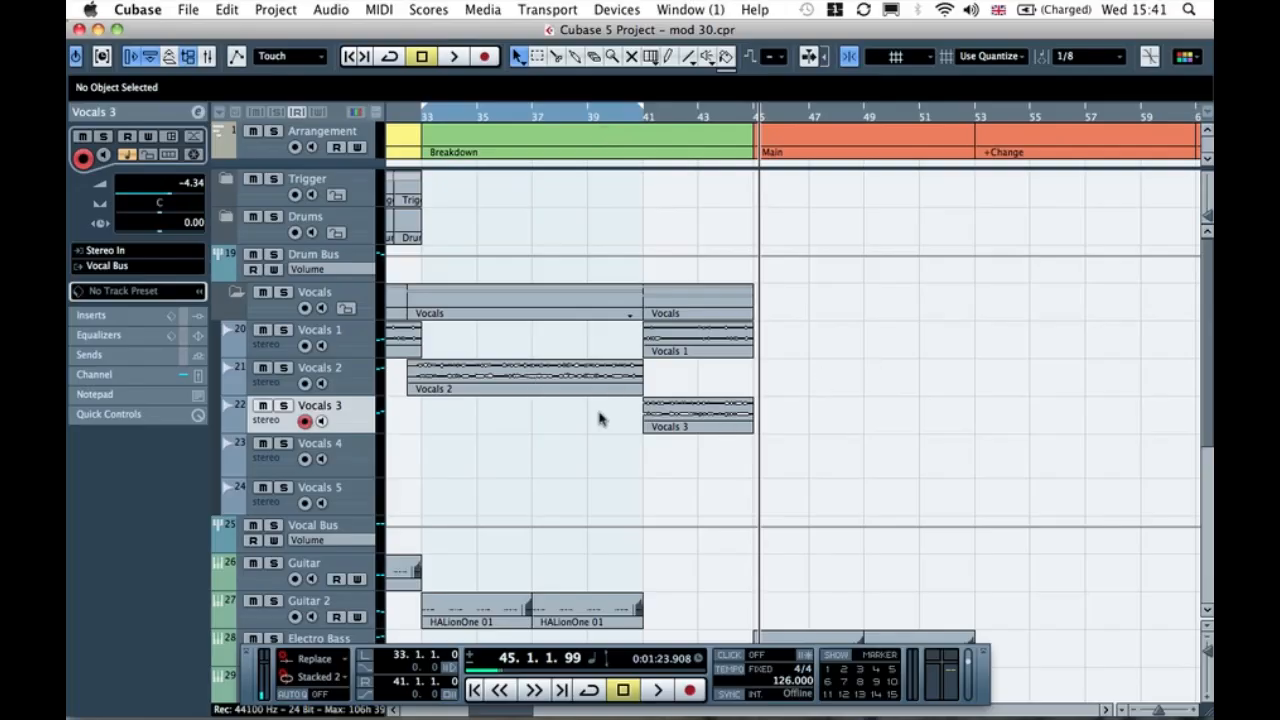
scroll(616, 480, "down", 8)
scroll(616, 480, "up", 8)
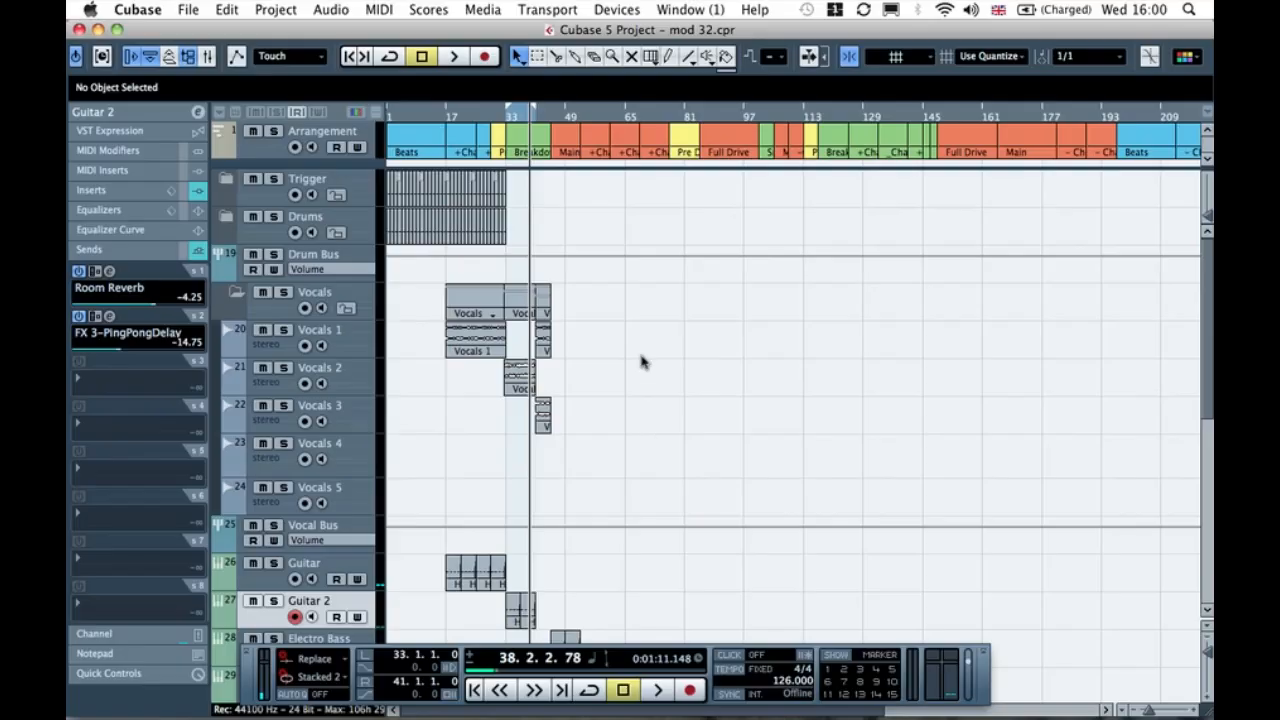
key("h")
key("h")
key("h")
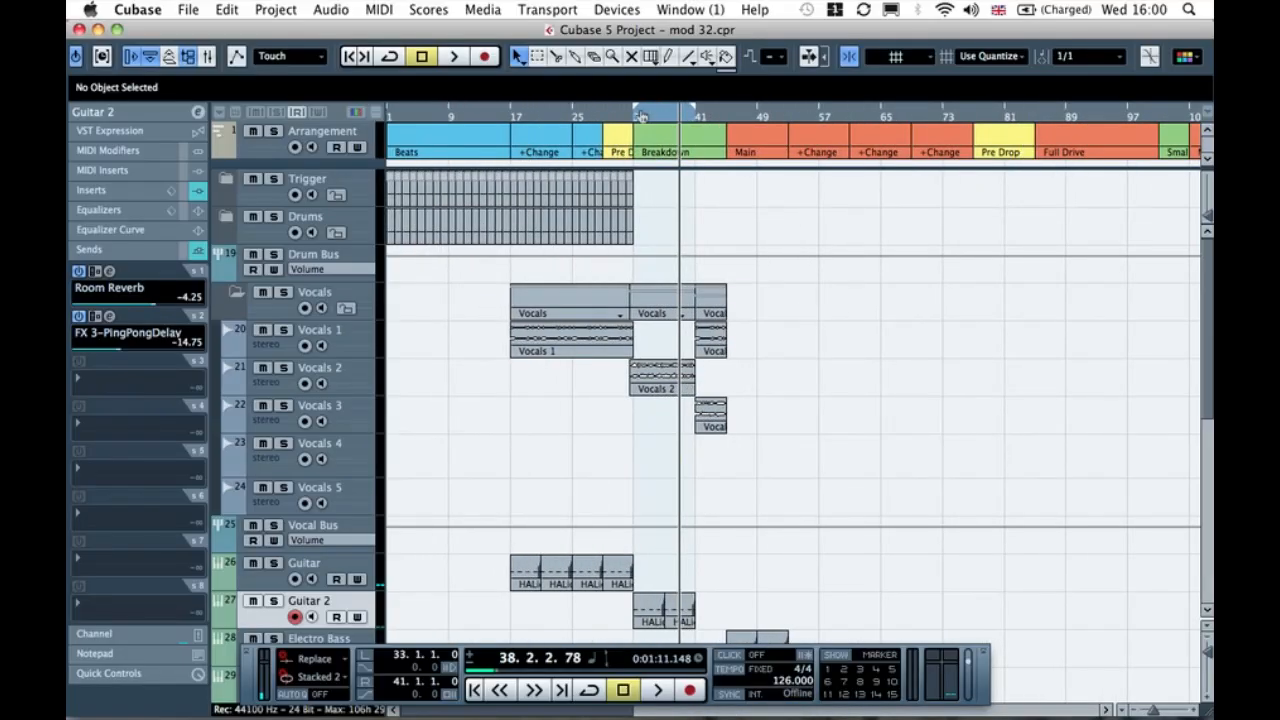
Step: Move the two Electro Bass High clips from bar 45 to the start of the Full Drive section at bar 85
scroll(770, 236, "right", 5)
scroll(770, 236, "left", 2)
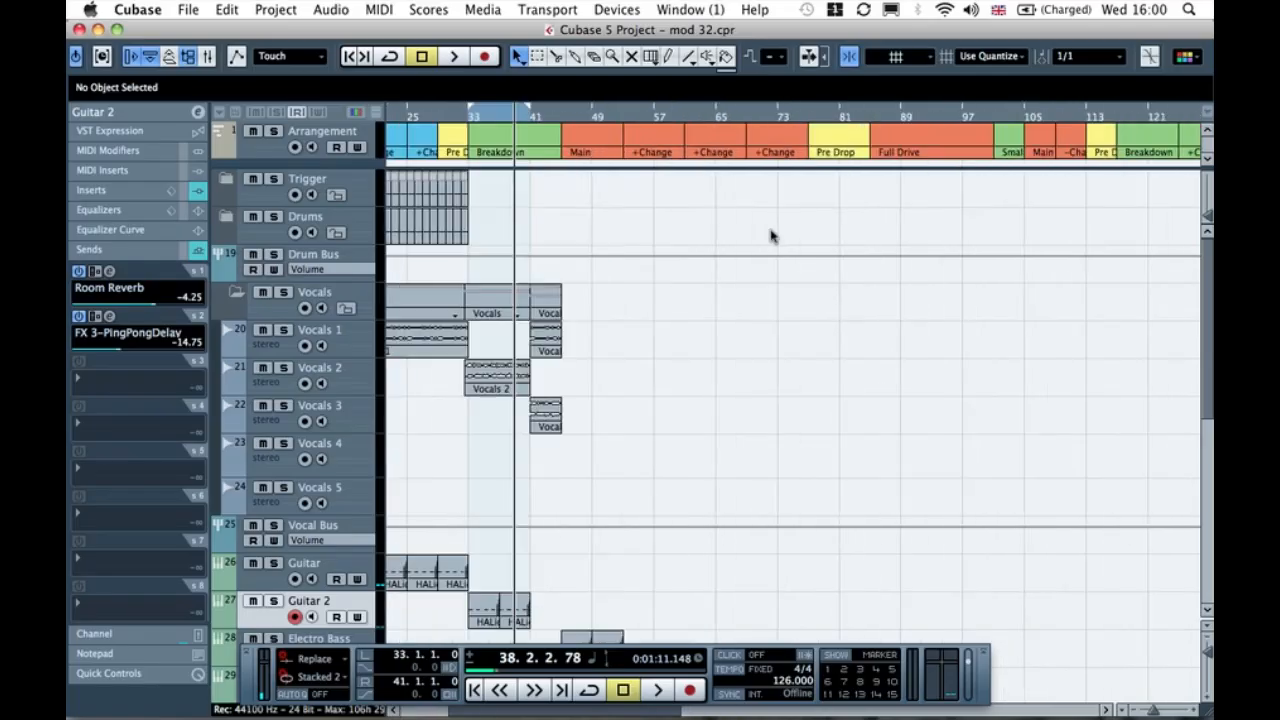
scroll(770, 236, "up", 3)
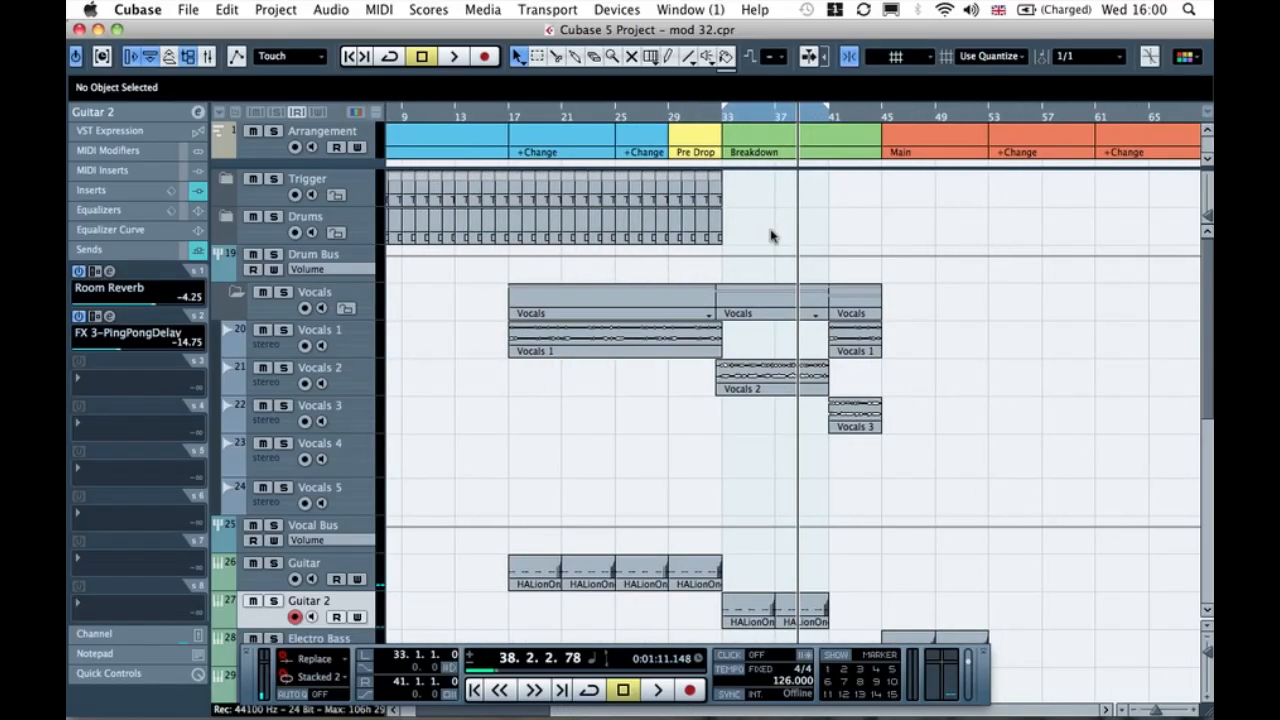
scroll(770, 236, "right", 2)
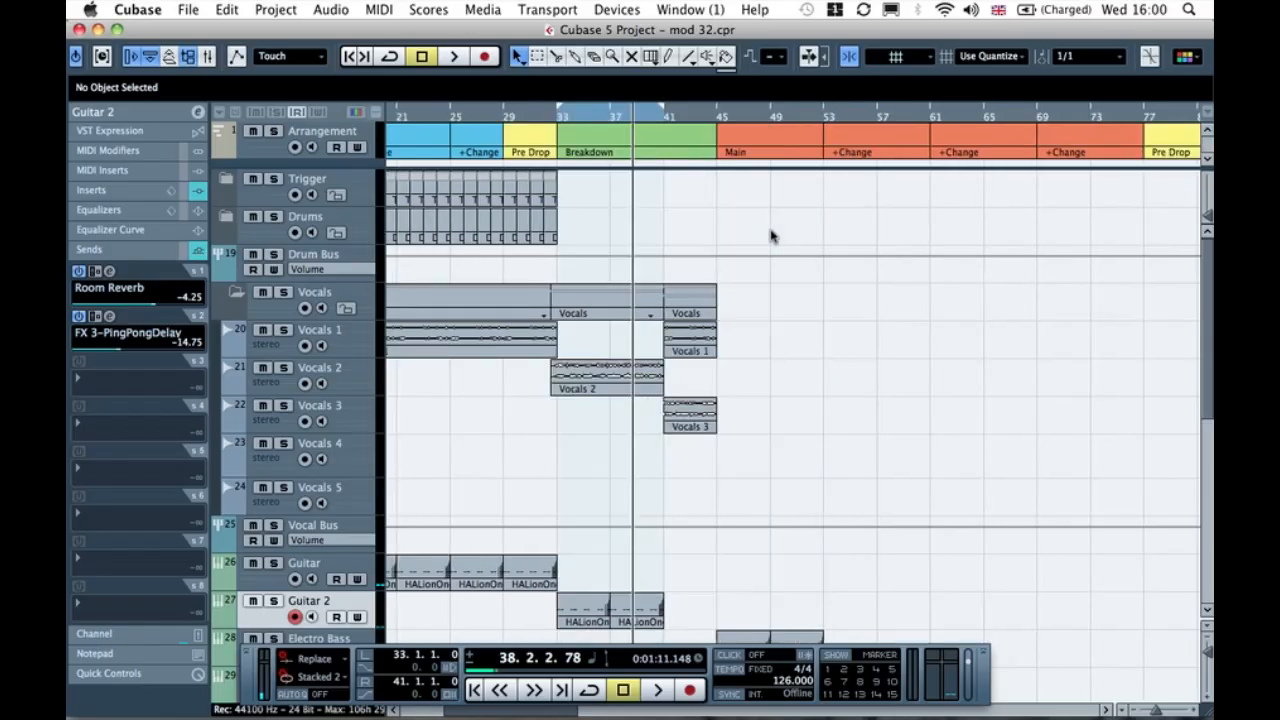
scroll(770, 236, "down", 6)
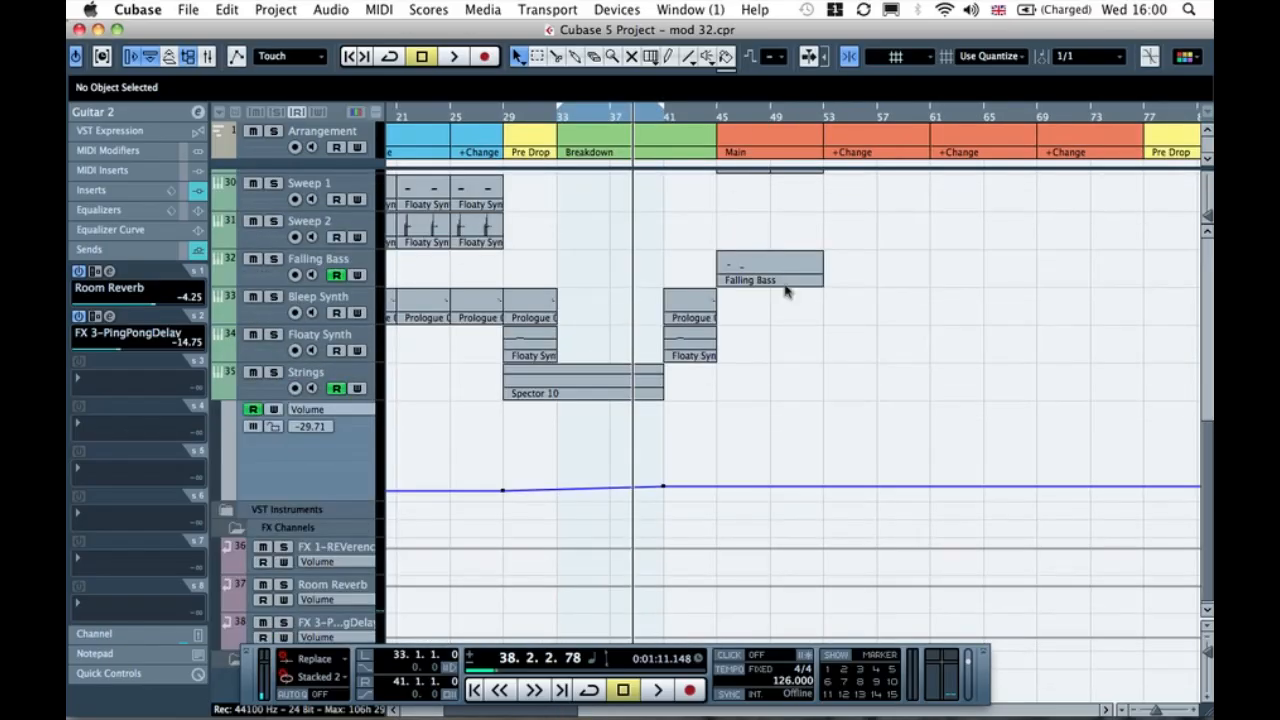
scroll(786, 292, "up", 2)
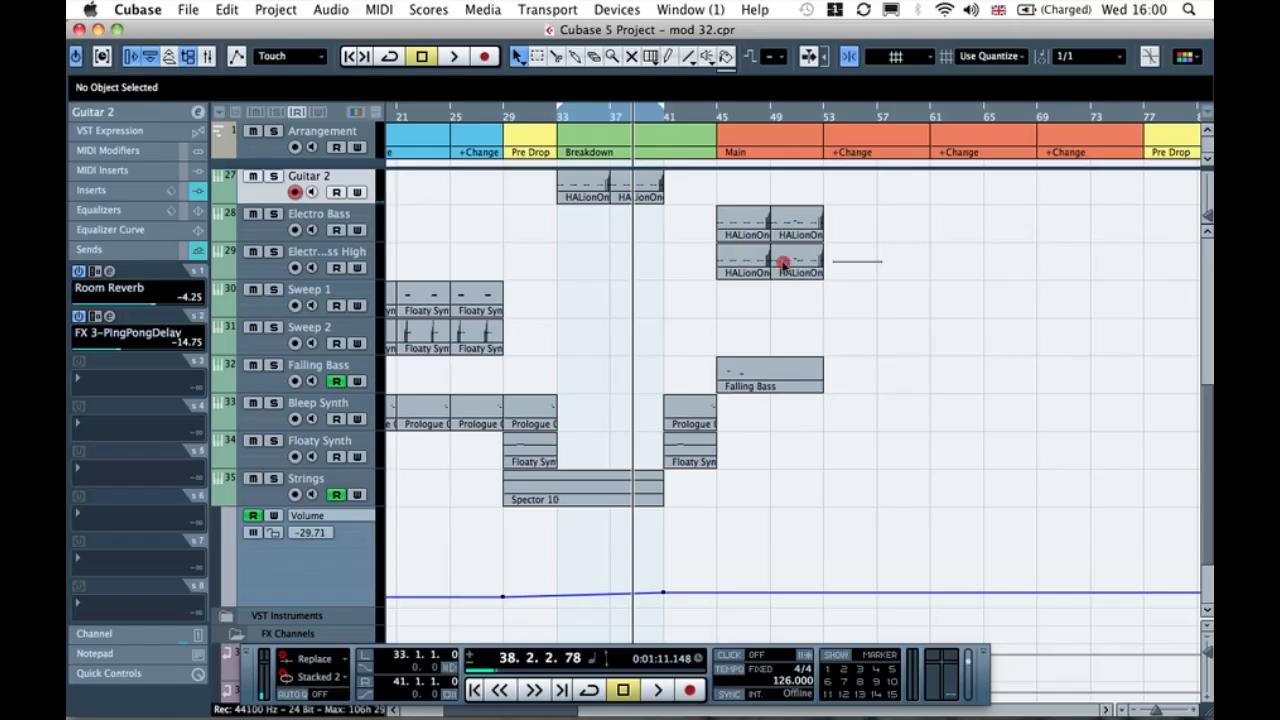
left_click(740, 262)
left_click_drag(731, 263, 958, 256)
left_click(869, 258)
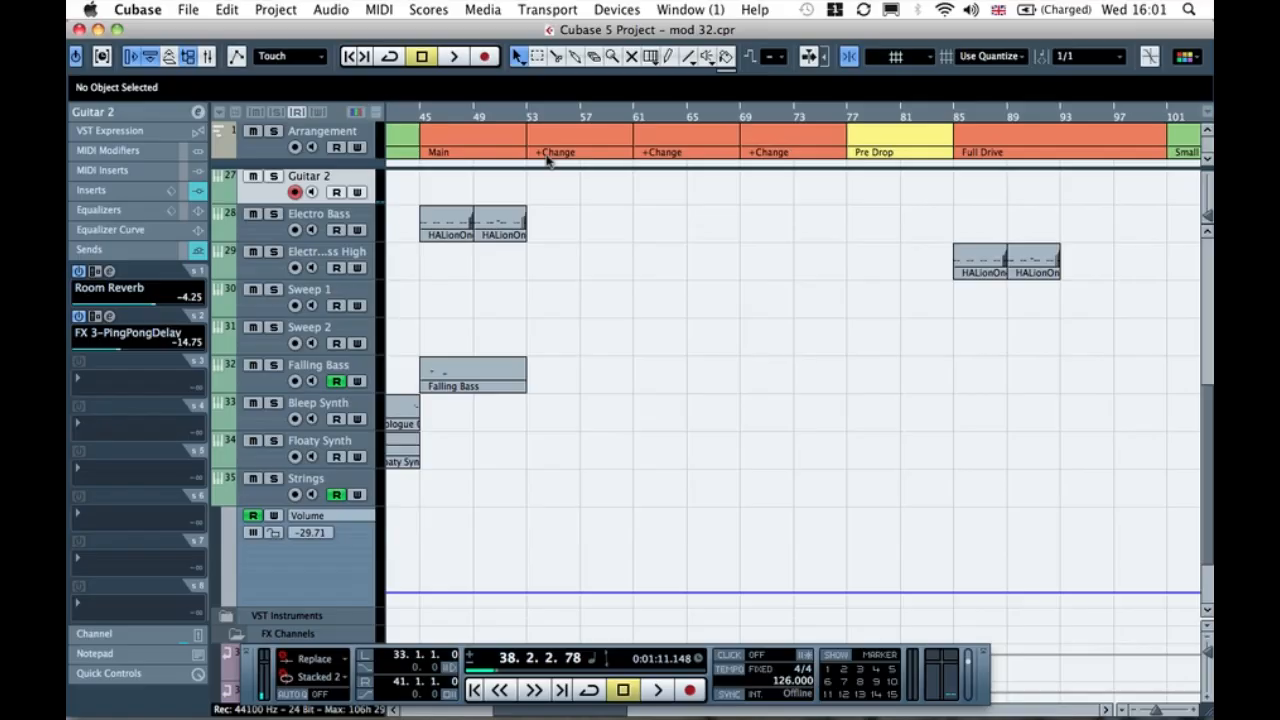
Step: Set the playback position to bar 44, one bar before the Main section
left_click(396, 117)
left_click(421, 117)
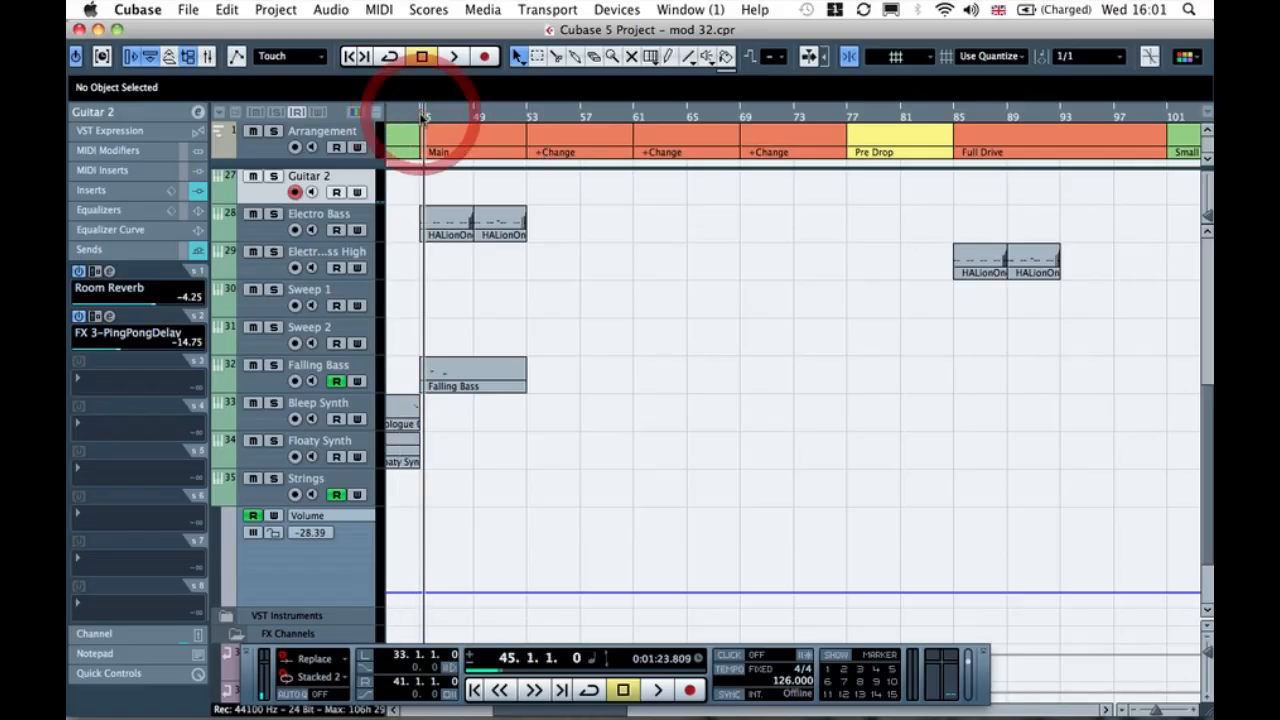
left_click_drag(421, 117, 409, 120)
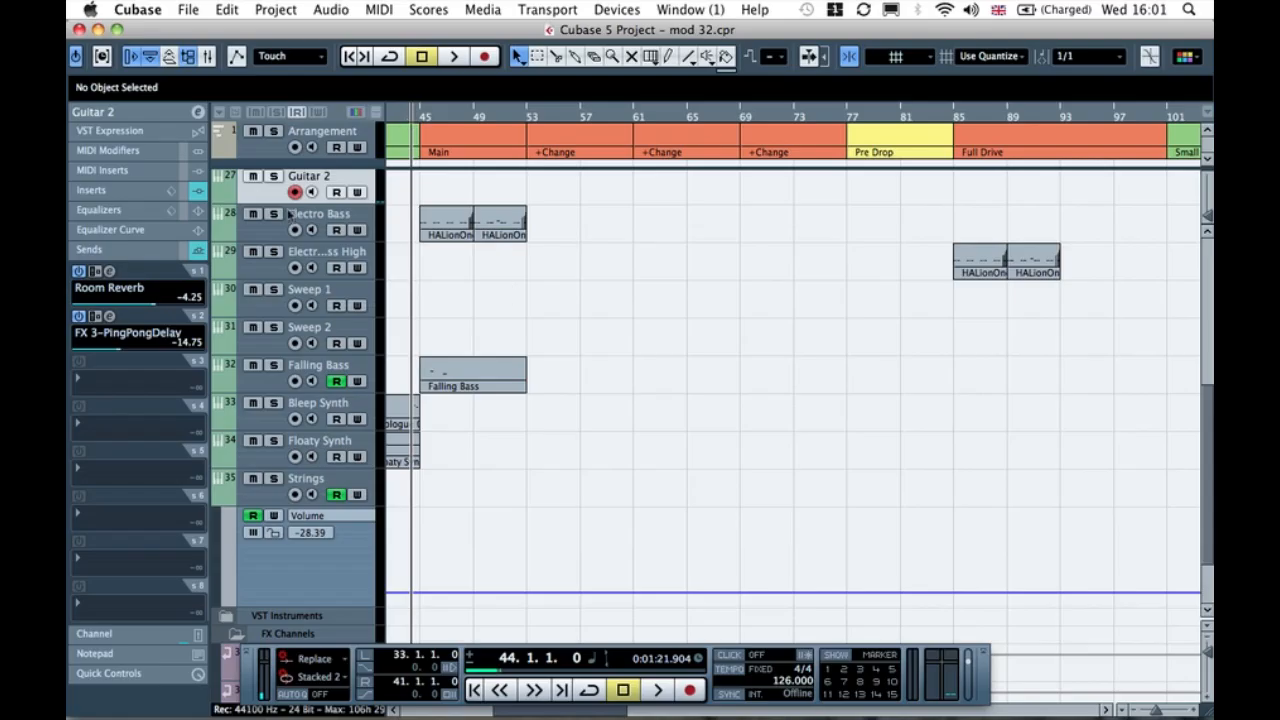
Step: Glue the one-bar Drums folder parts from bar 25 to bar 33 into four two-bar parts
scroll(480, 240, "left", 3)
scroll(480, 240, "up", 5)
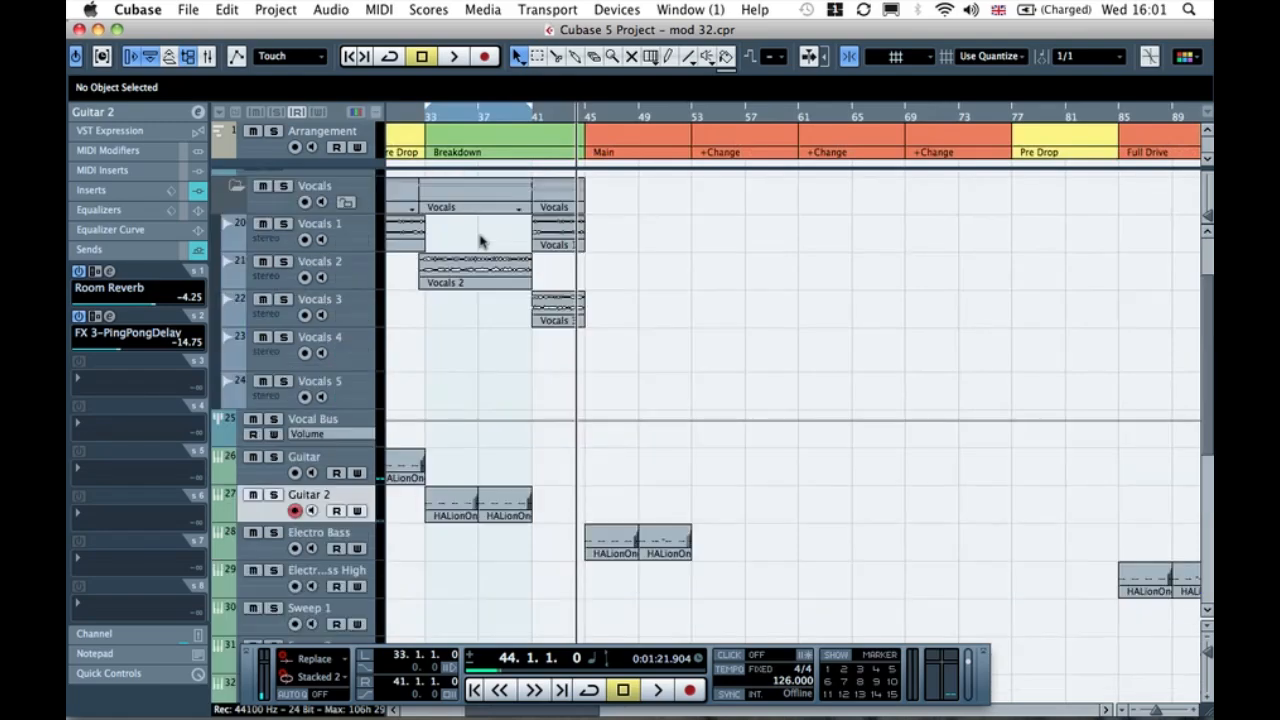
scroll(557, 389, "left", 5)
scroll(557, 389, "right", 3)
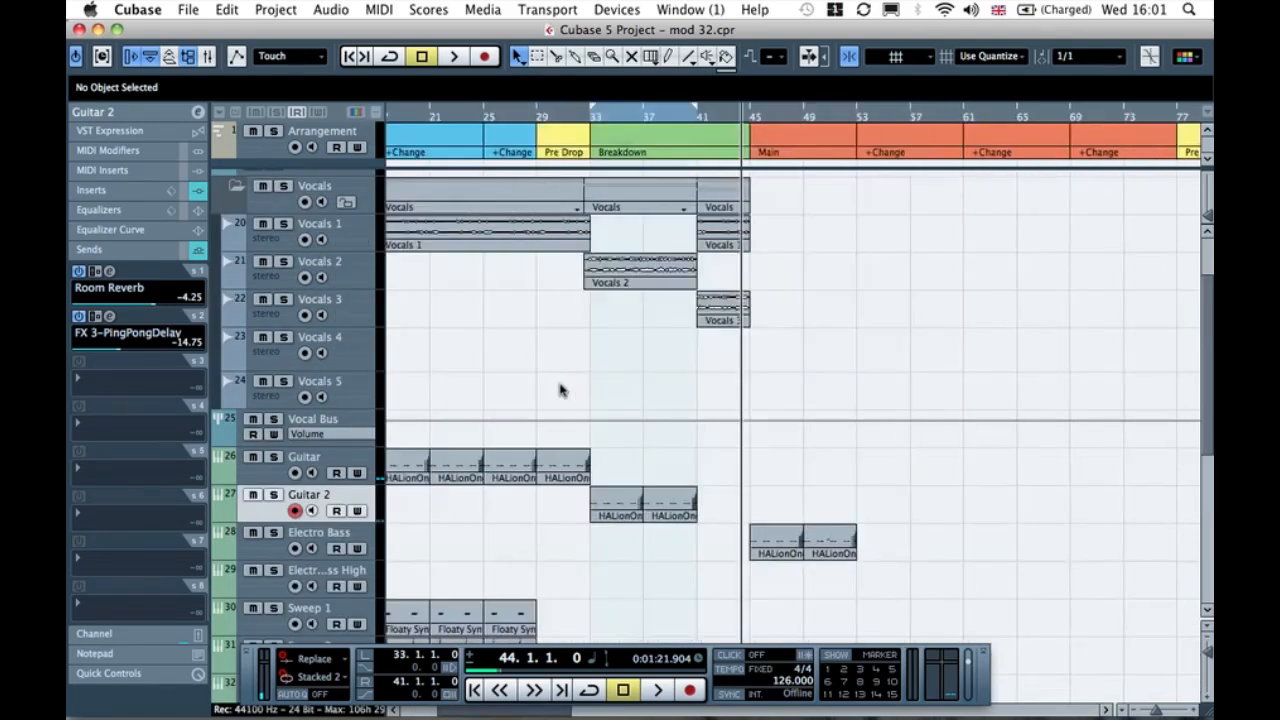
scroll(557, 389, "up", 3)
left_click(622, 208)
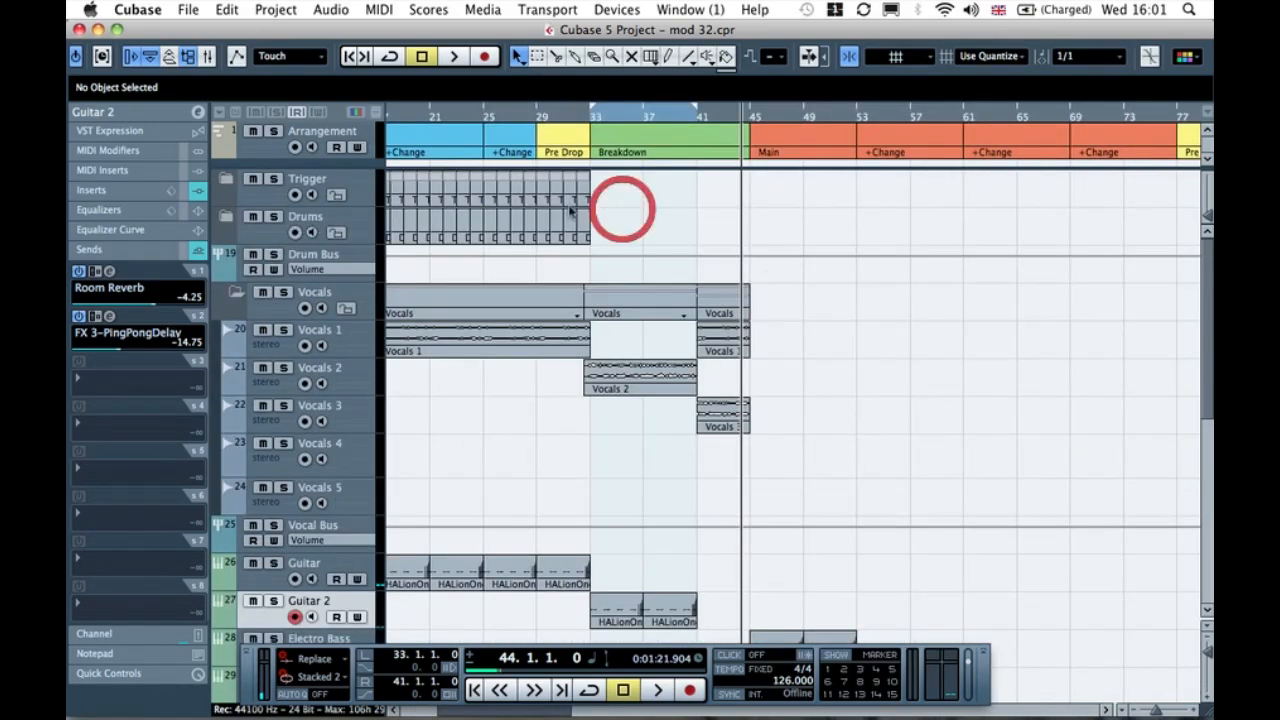
scroll(610, 222, "up", 3)
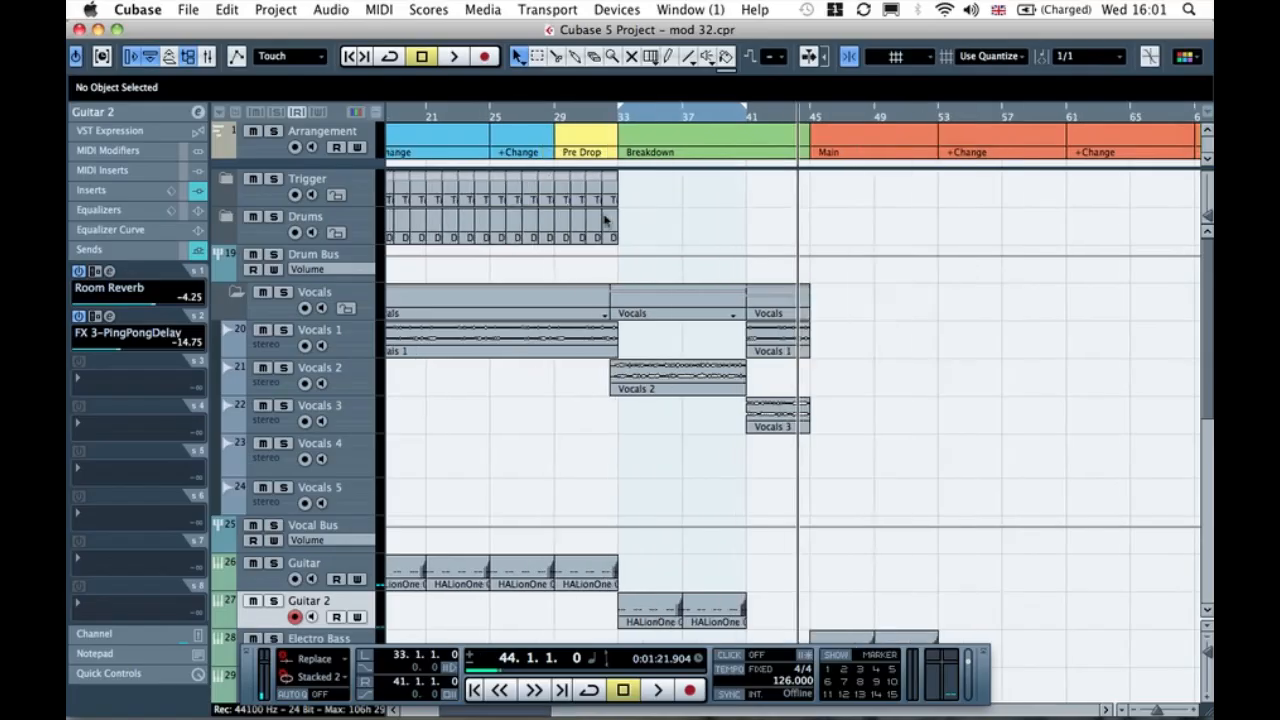
scroll(640, 222, "left", 10)
scroll(640, 222, "right", 15)
scroll(640, 222, "left", 8)
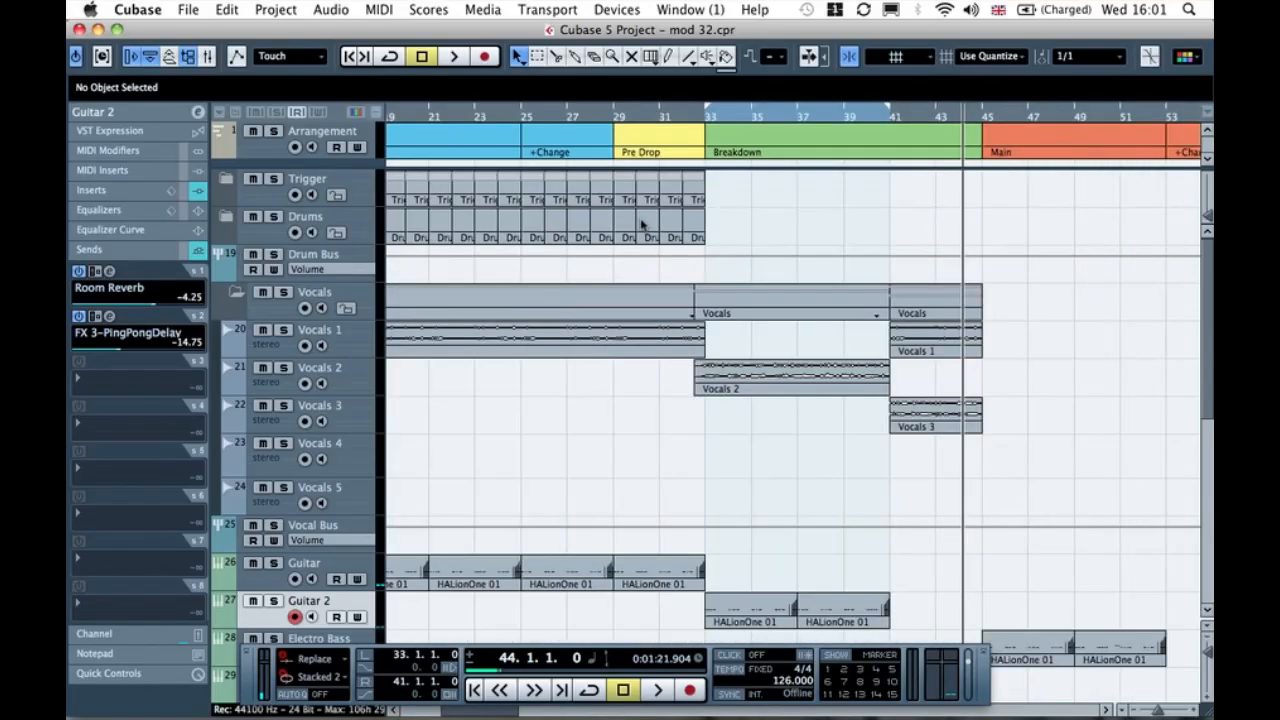
left_click(576, 56)
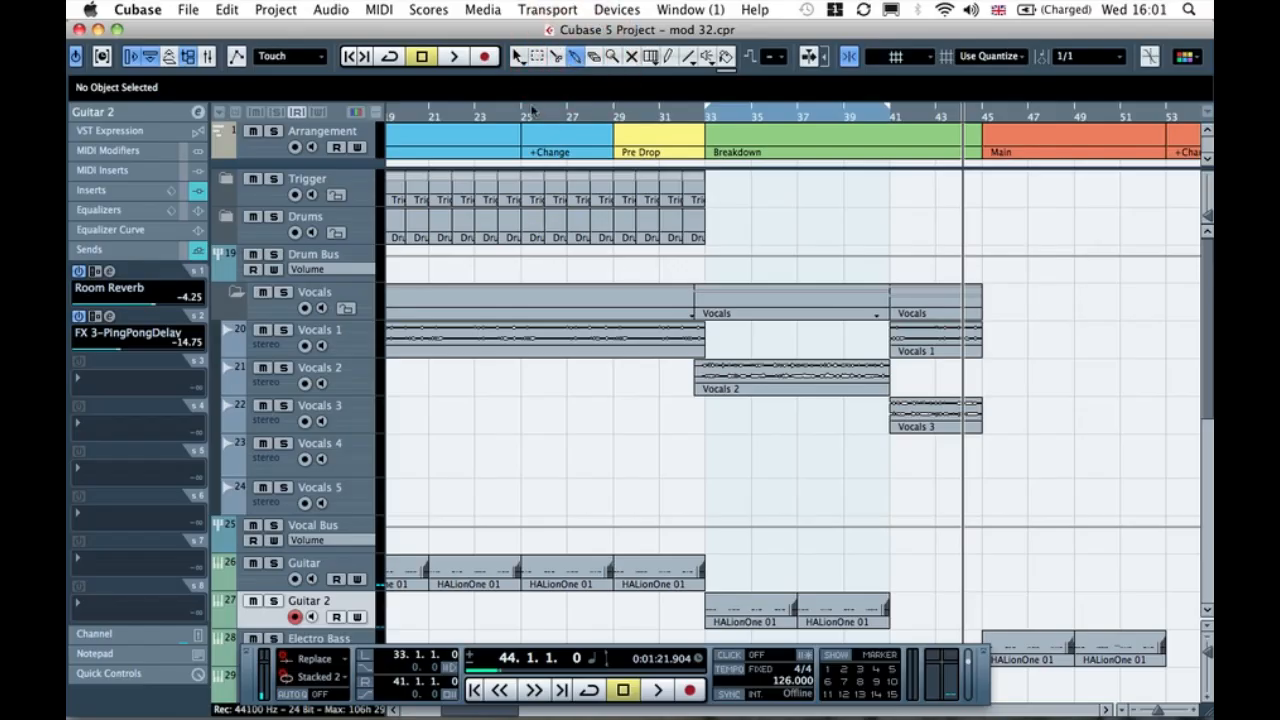
left_click(540, 226)
left_click(585, 228)
left_click(625, 228)
left_click(672, 227)
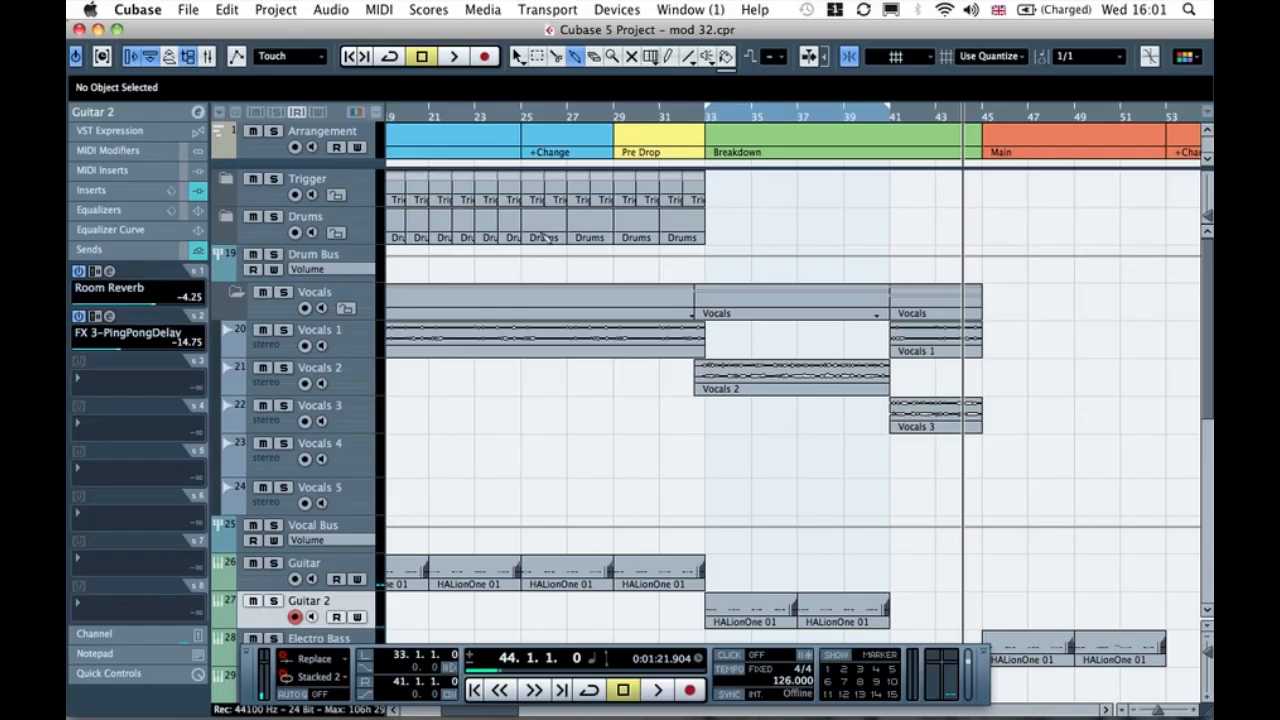
left_click(517, 56)
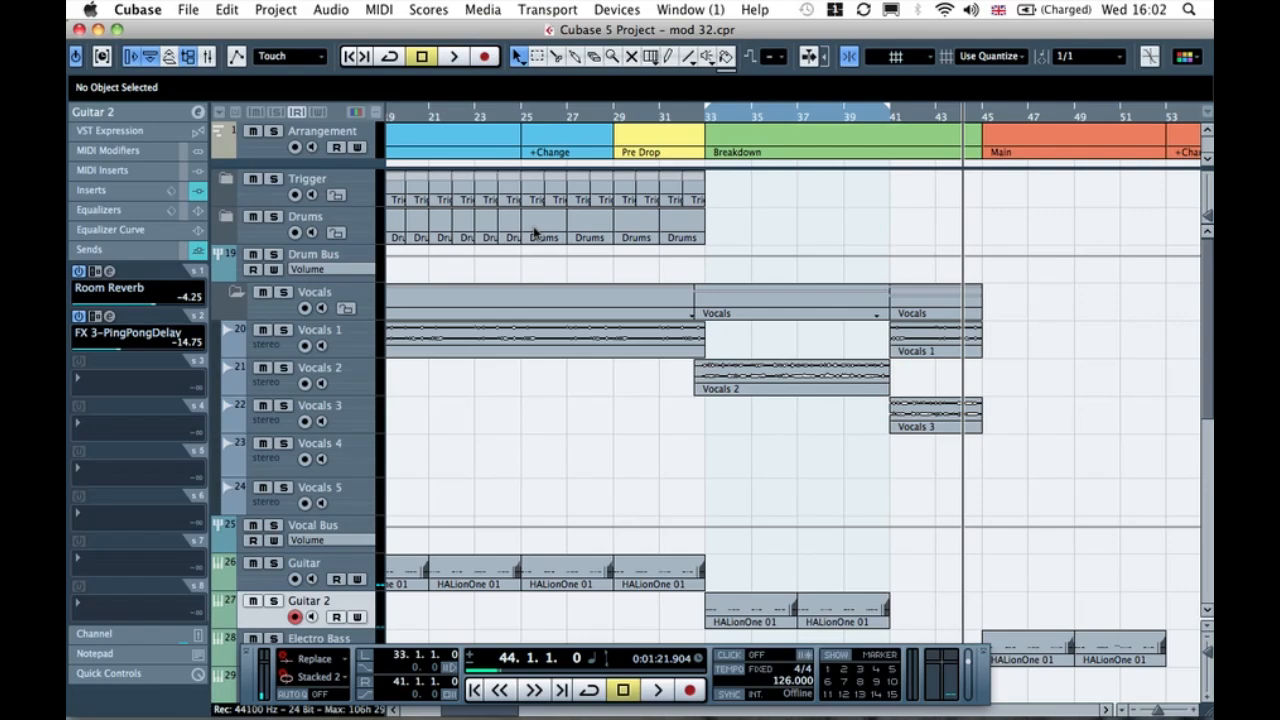
Step: Copy the four glued Drums parts to the start of the Main section at bar 45
left_click_drag(788, 212, 520, 243)
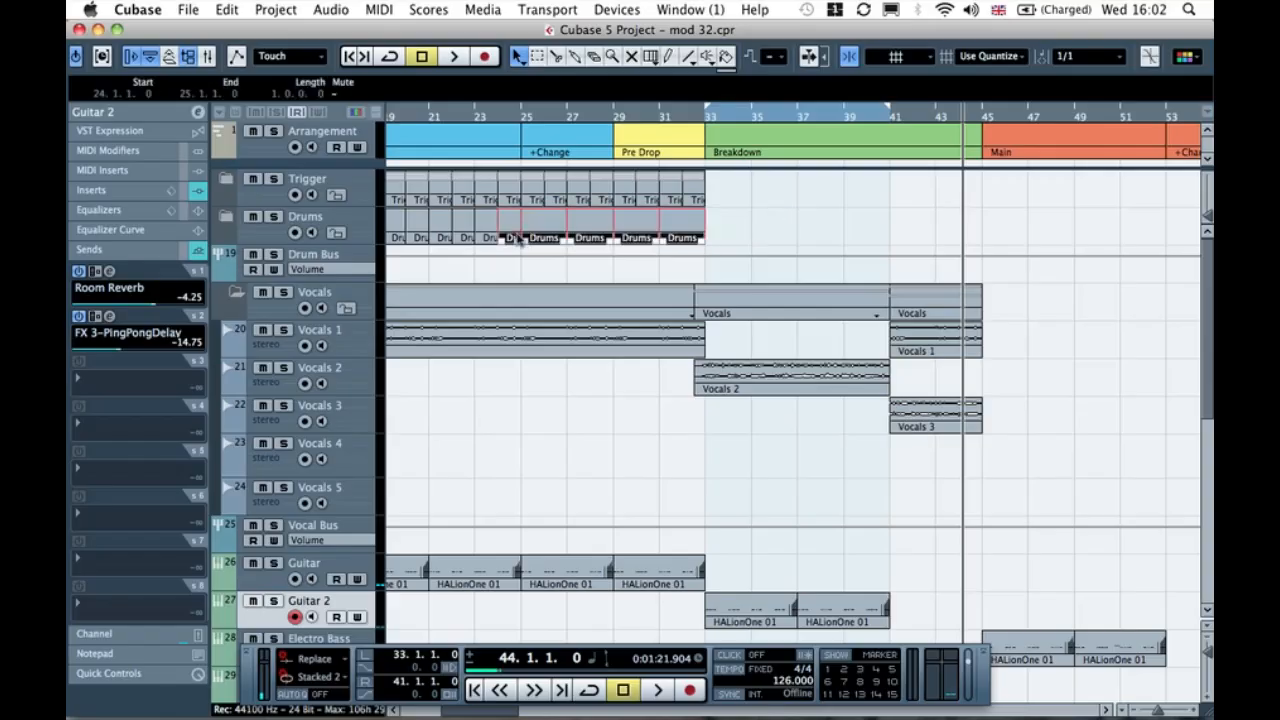
left_click(766, 220)
left_click(540, 237)
left_click_drag(540, 237, 993, 237)
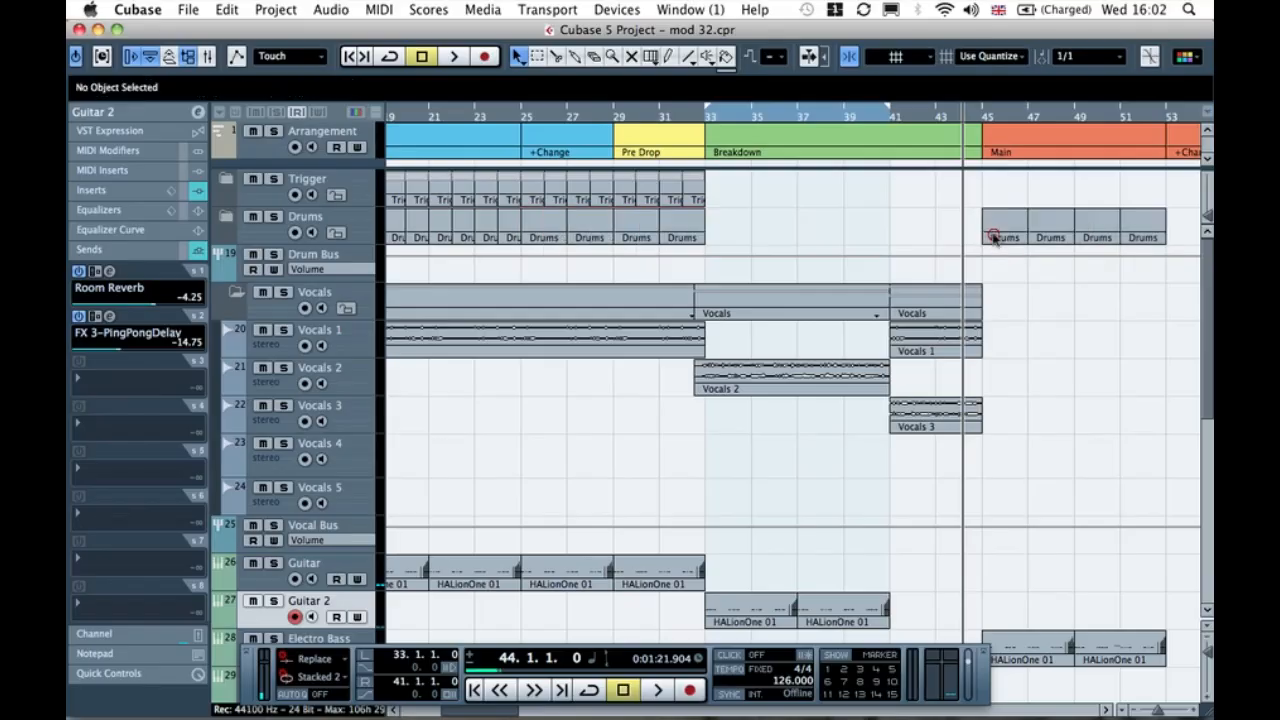
scroll(942, 220, "right", 10)
left_click(742, 222)
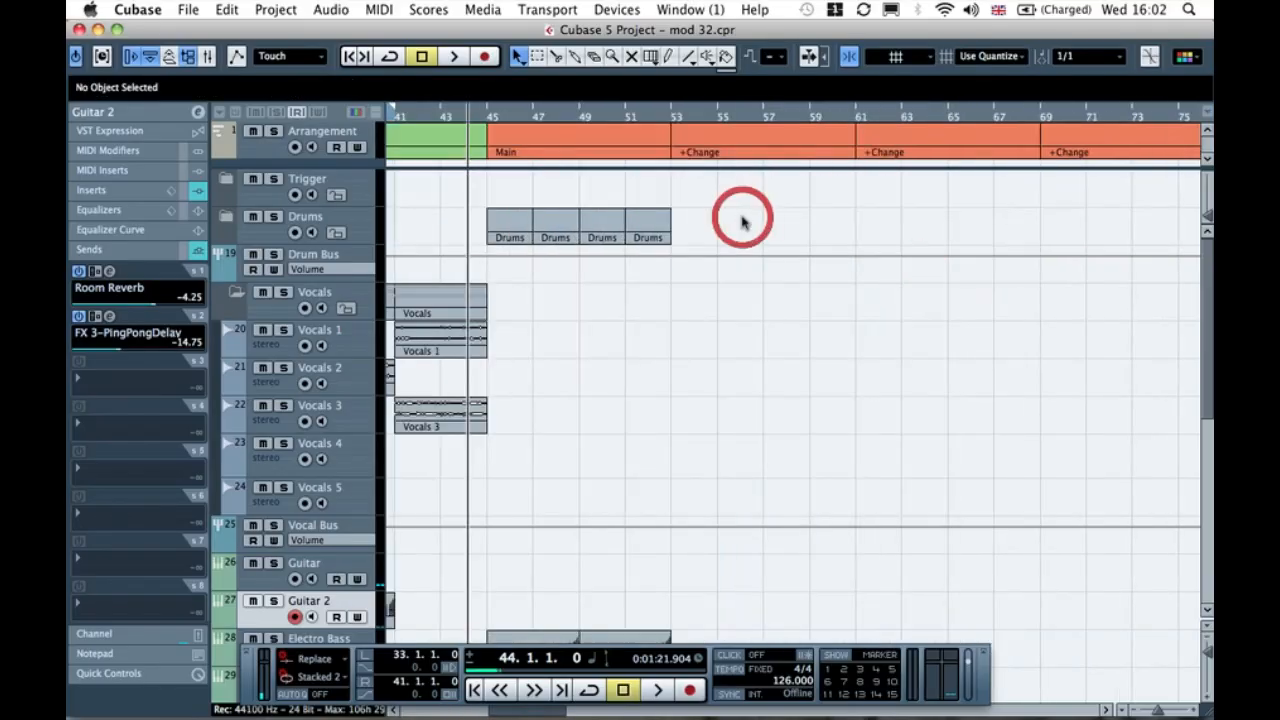
Step: Repeat the four copied Drums parts through the Main and +Change sections up to bar 77
scroll(742, 222, "left", 10)
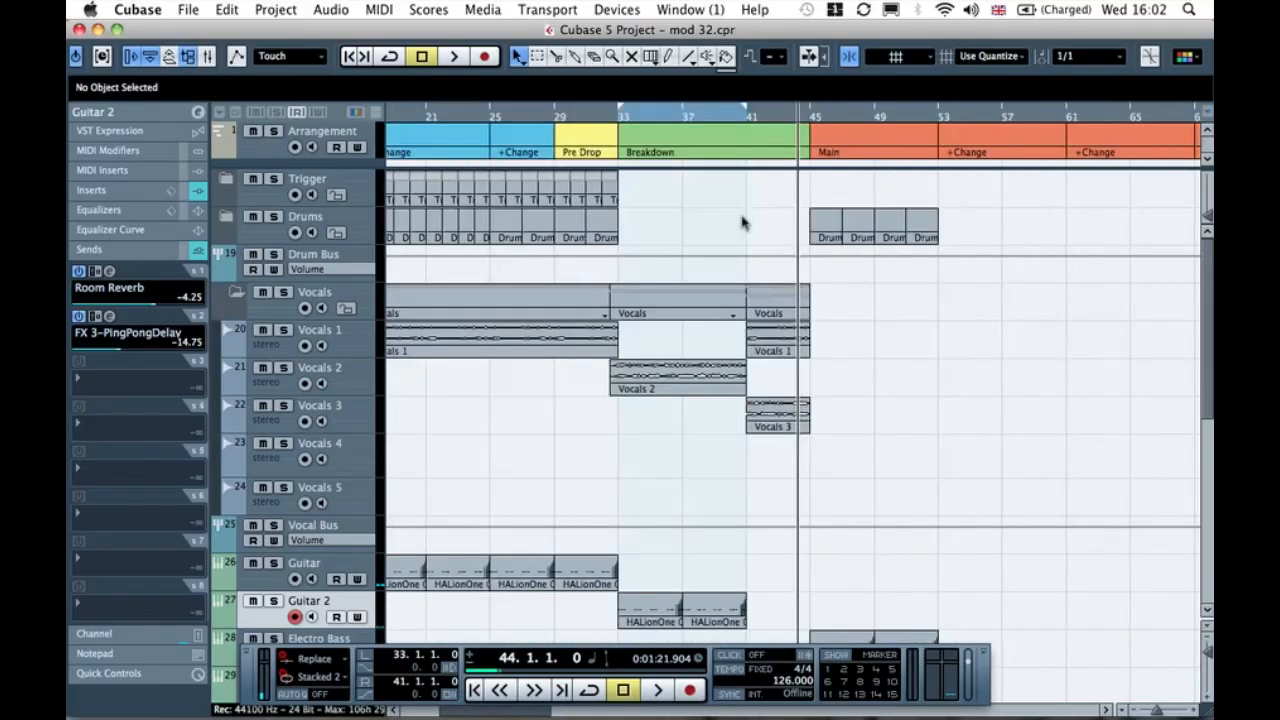
scroll(742, 222, "right", 10)
left_click_drag(680, 240, 470, 214)
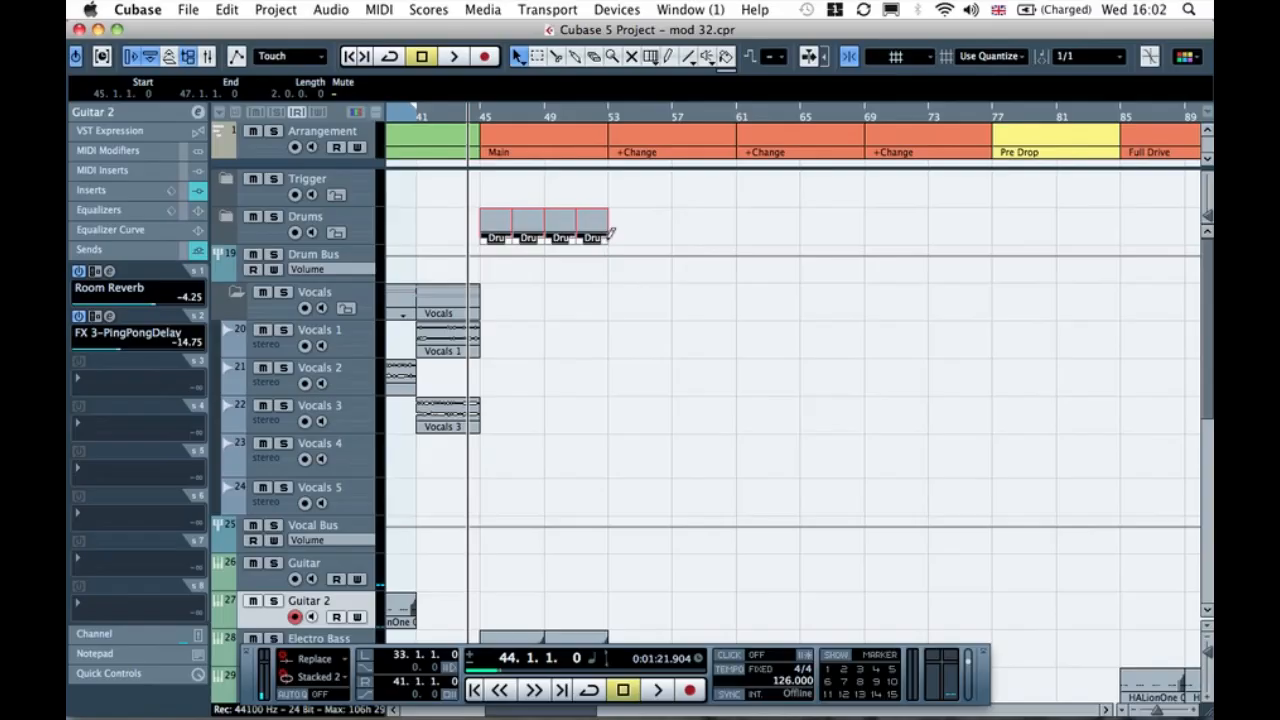
left_click_drag(608, 236, 934, 226)
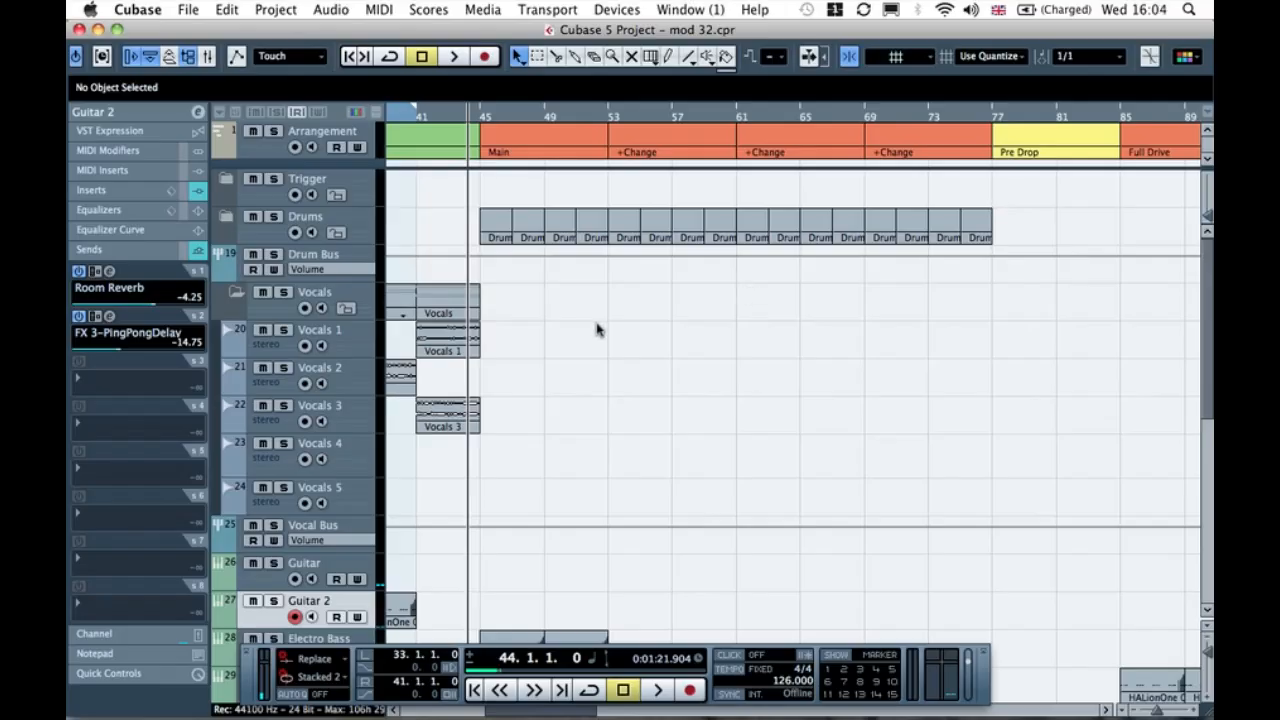
Step: Copy the four Guitar clips starting at bar 17 to the start of the Main section at bar 45
scroll(597, 330, "left", 5)
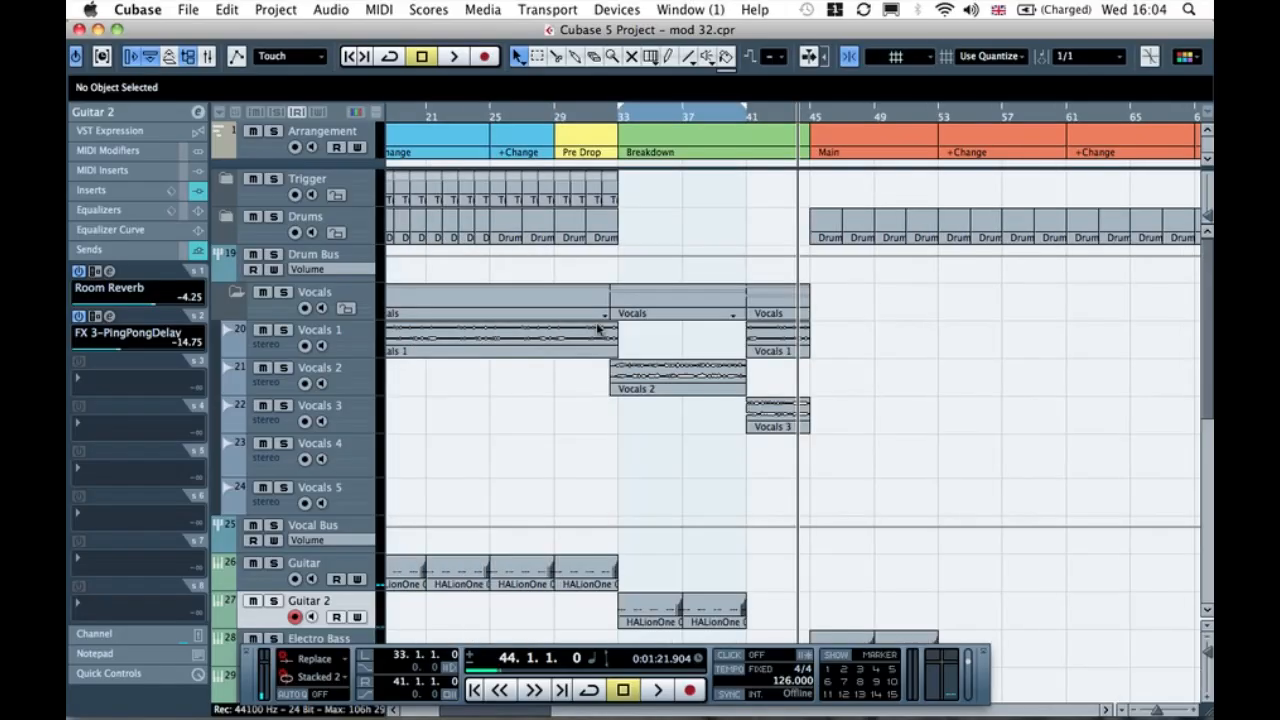
scroll(698, 488, "down", 6)
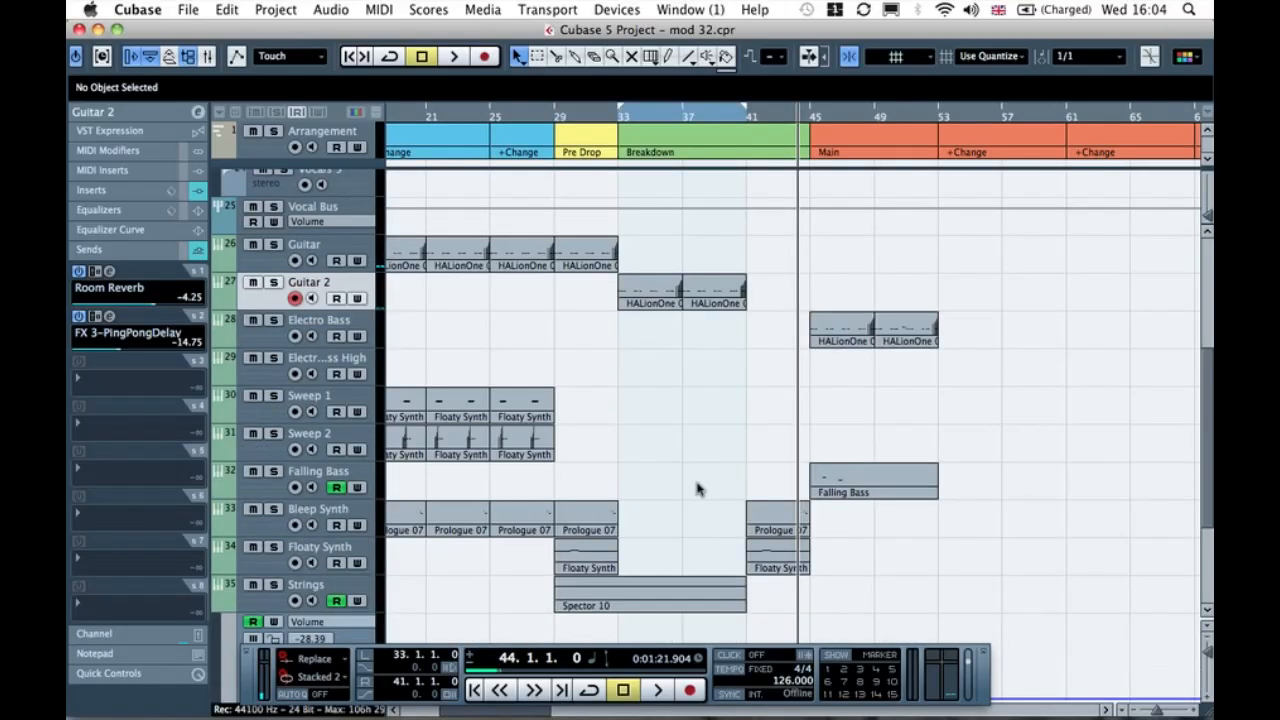
scroll(698, 488, "down", 4)
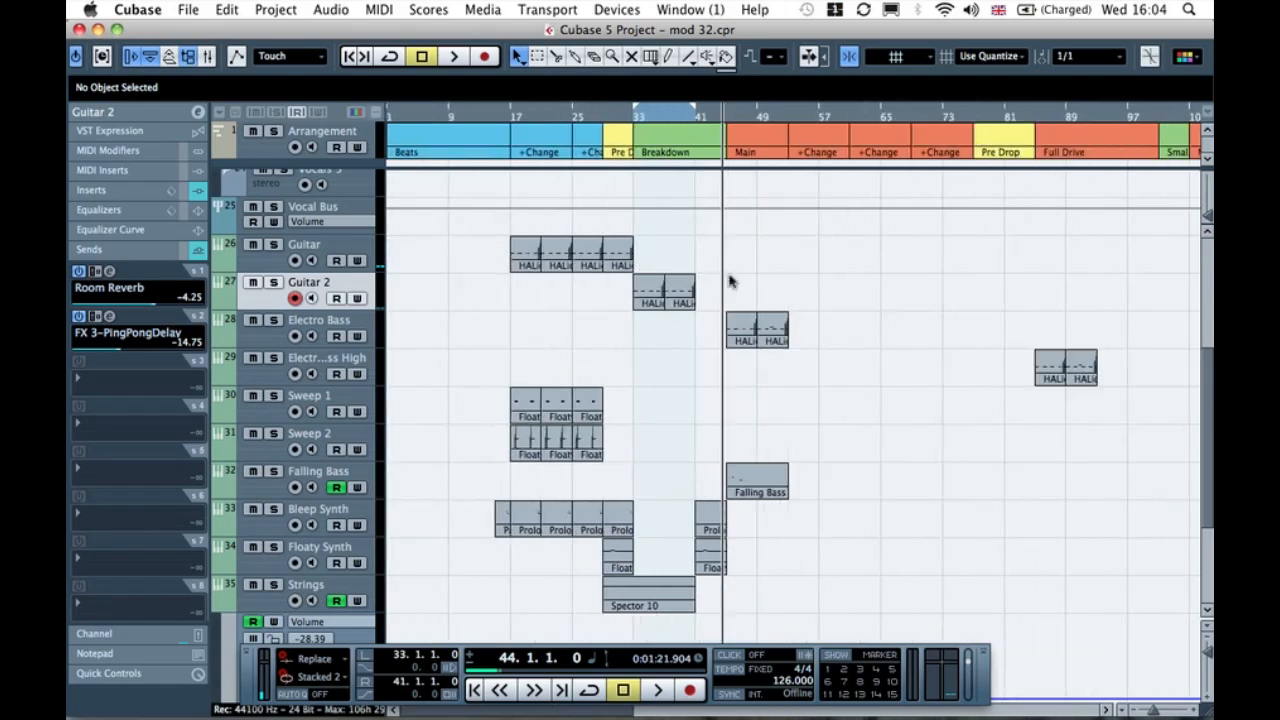
scroll(741, 263, "up", 8)
scroll(741, 263, "down", 3)
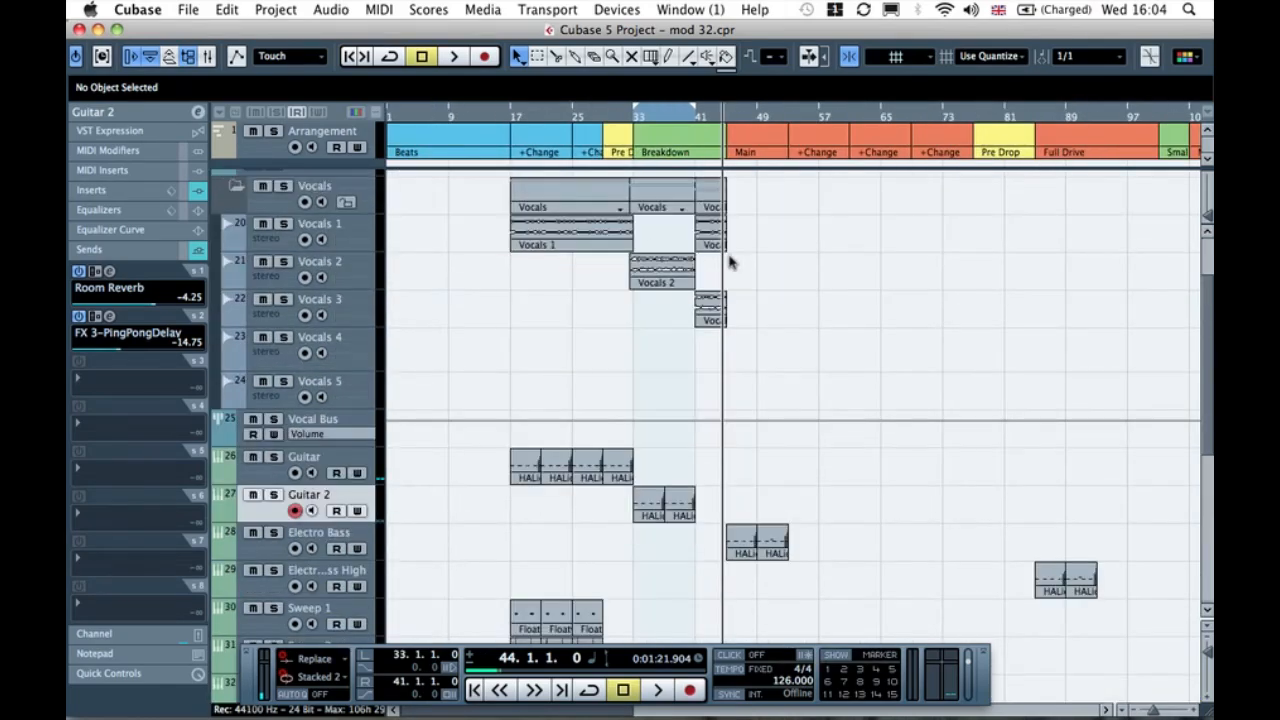
left_click(614, 462)
left_click(486, 463)
left_click_drag(486, 463, 634, 466)
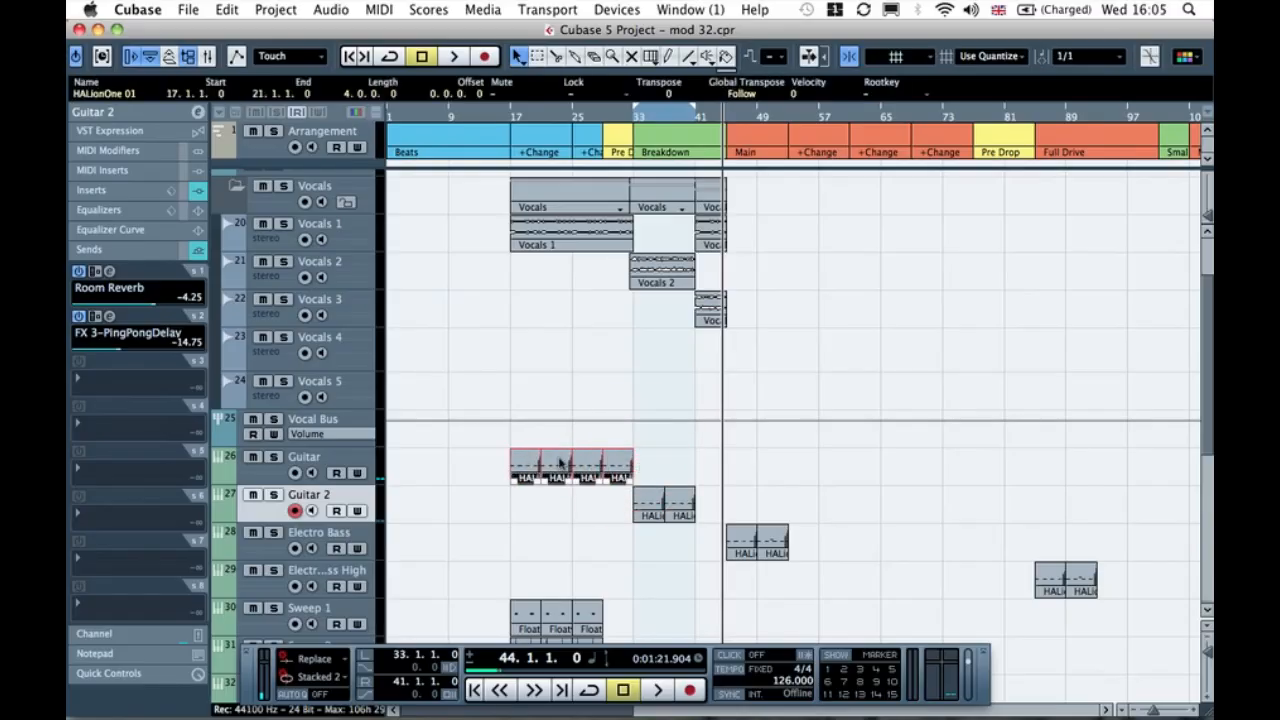
left_click_drag(530, 467, 744, 462)
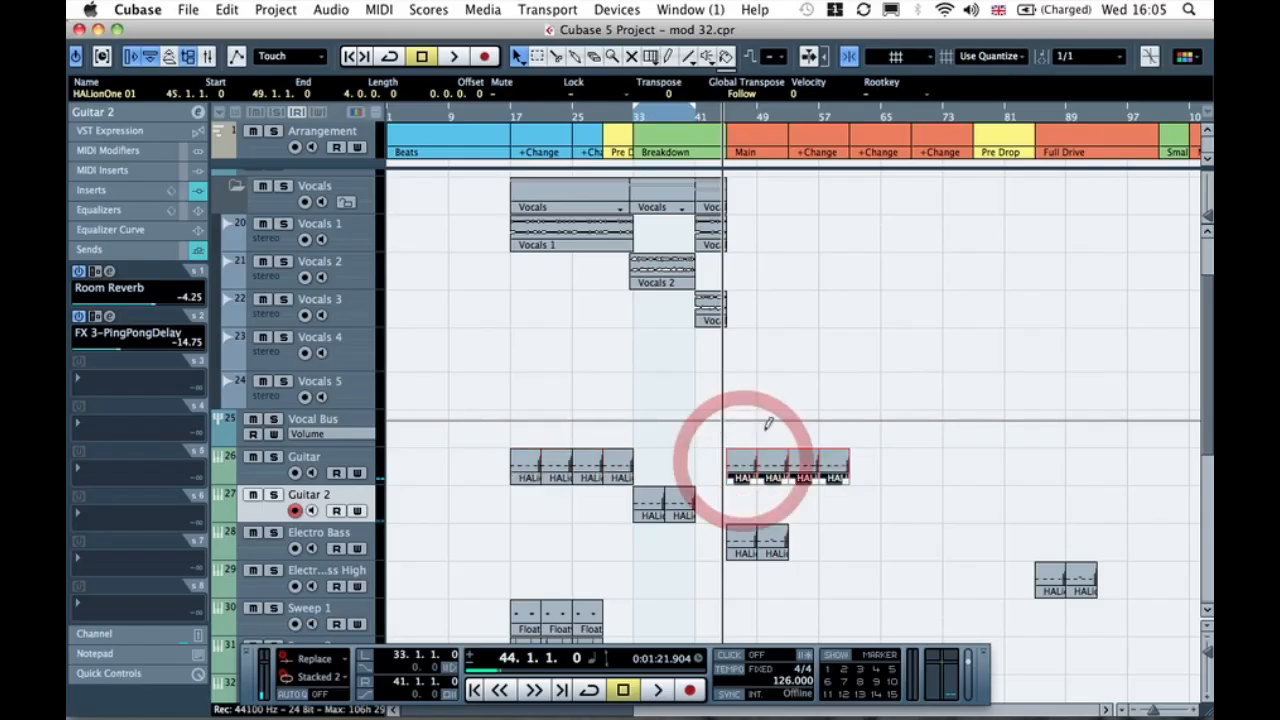
Step: Repeat the four copied Guitar clips so they continue up to the Pre Drop at bar 77
left_click(766, 434)
key("h")
scroll(766, 435, "right", 4)
left_click(777, 466)
left_click_drag(831, 469, 656, 470)
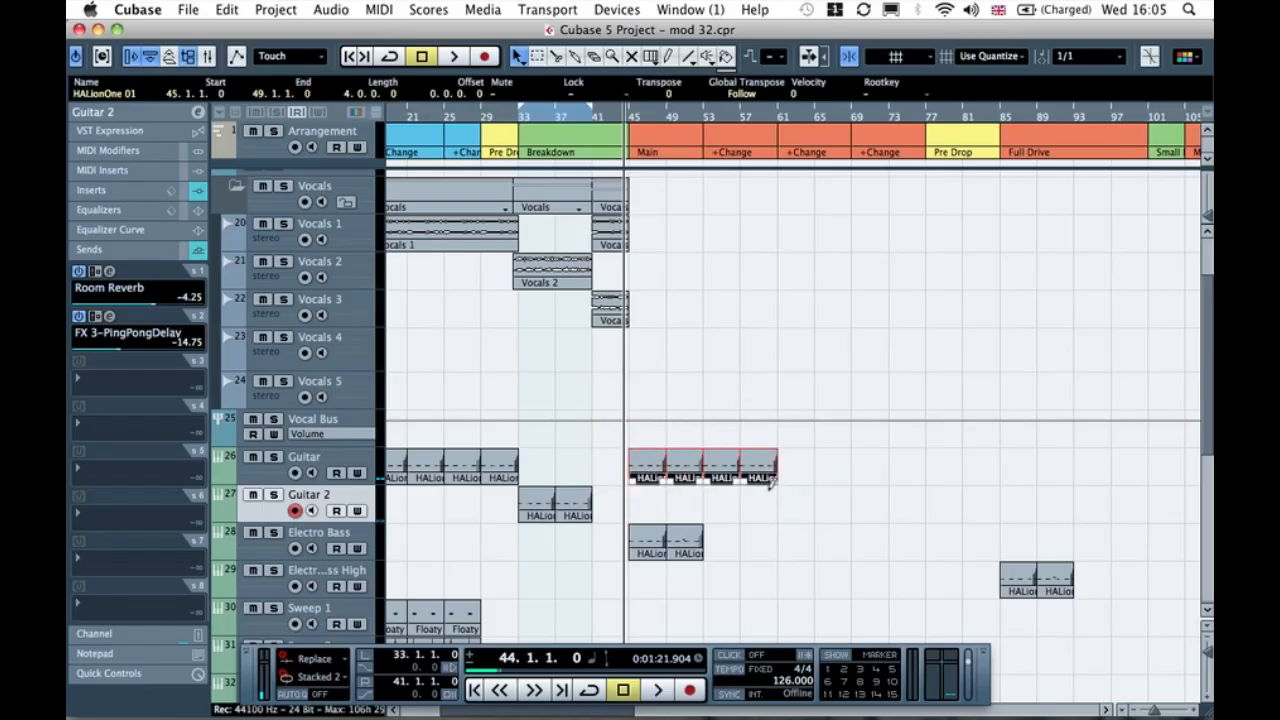
left_click_drag(778, 476, 866, 474)
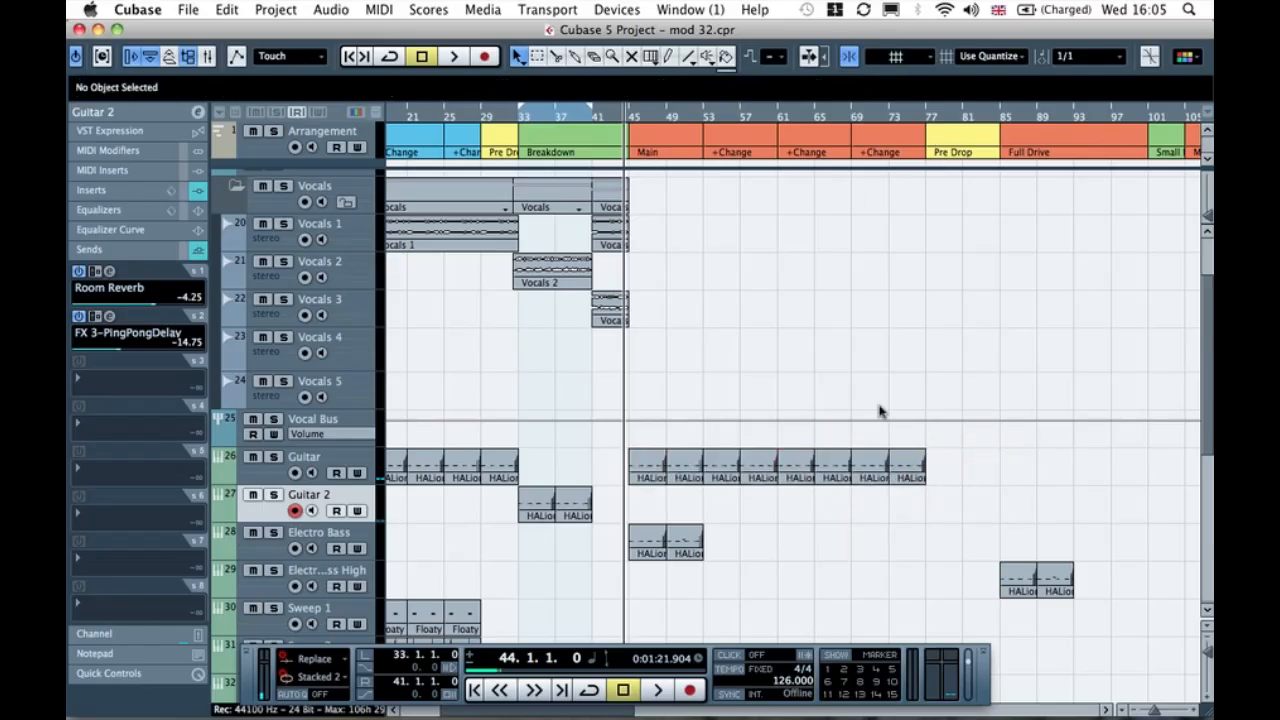
Step: Select the Electro Bass track and repeat its two clips at bar 45 up to bar 77, then deselect them
scroll(711, 456, "down", 3)
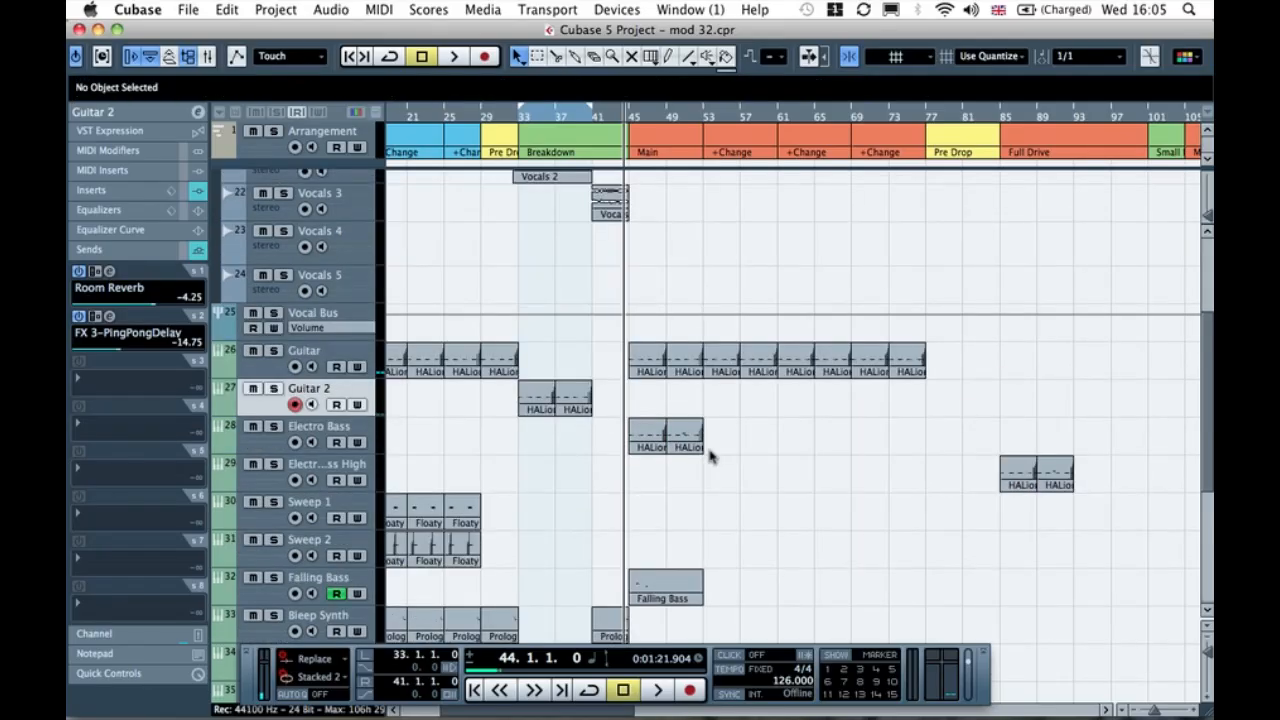
left_click(247, 442)
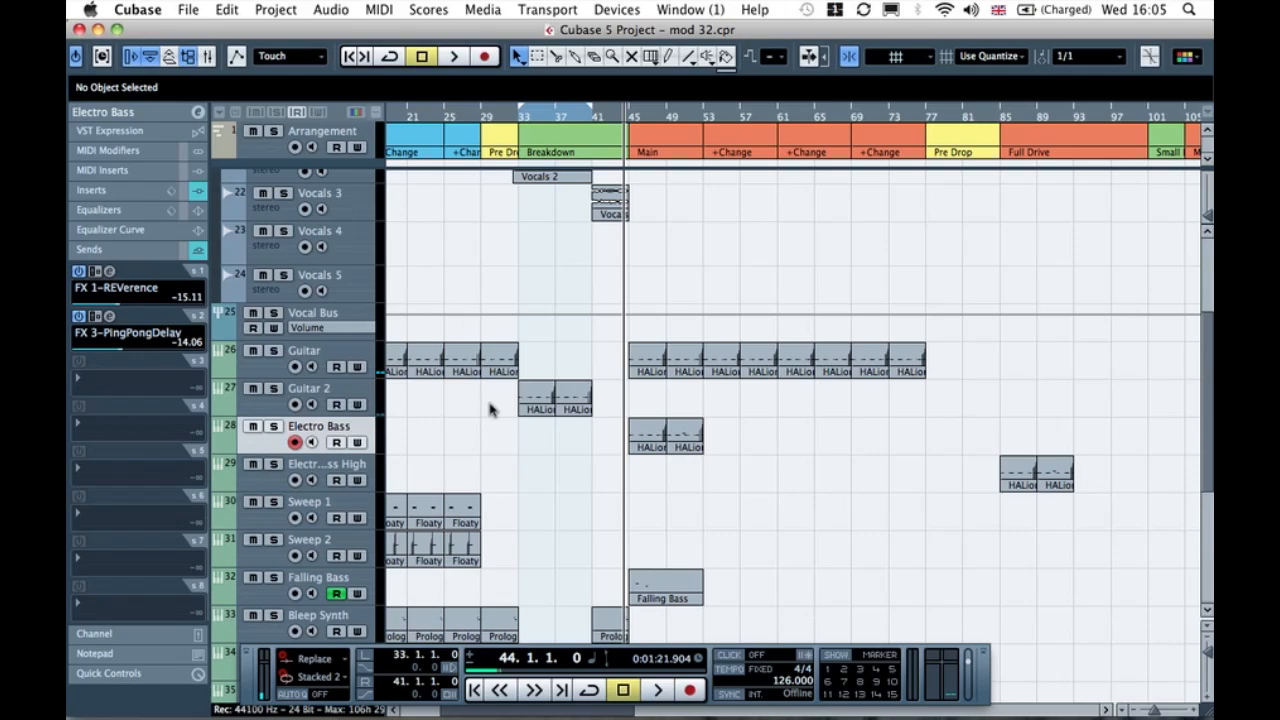
left_click_drag(772, 430, 650, 446)
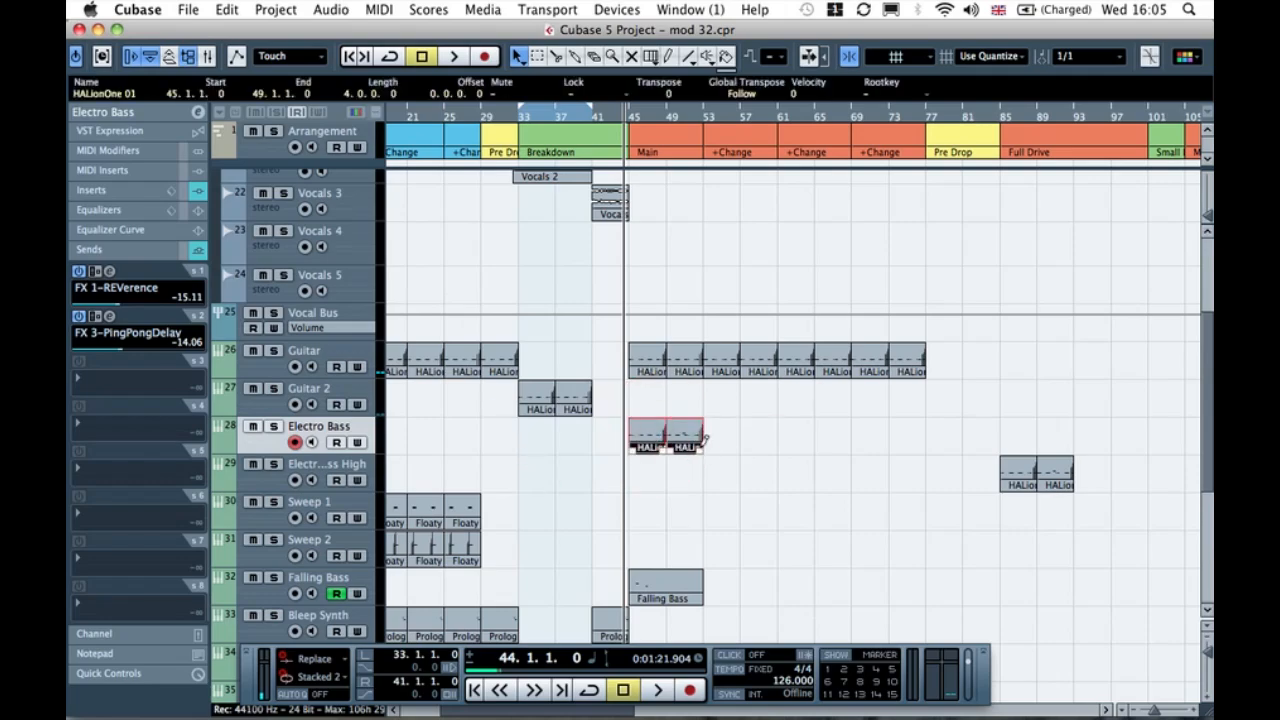
left_click_drag(780, 446, 880, 446)
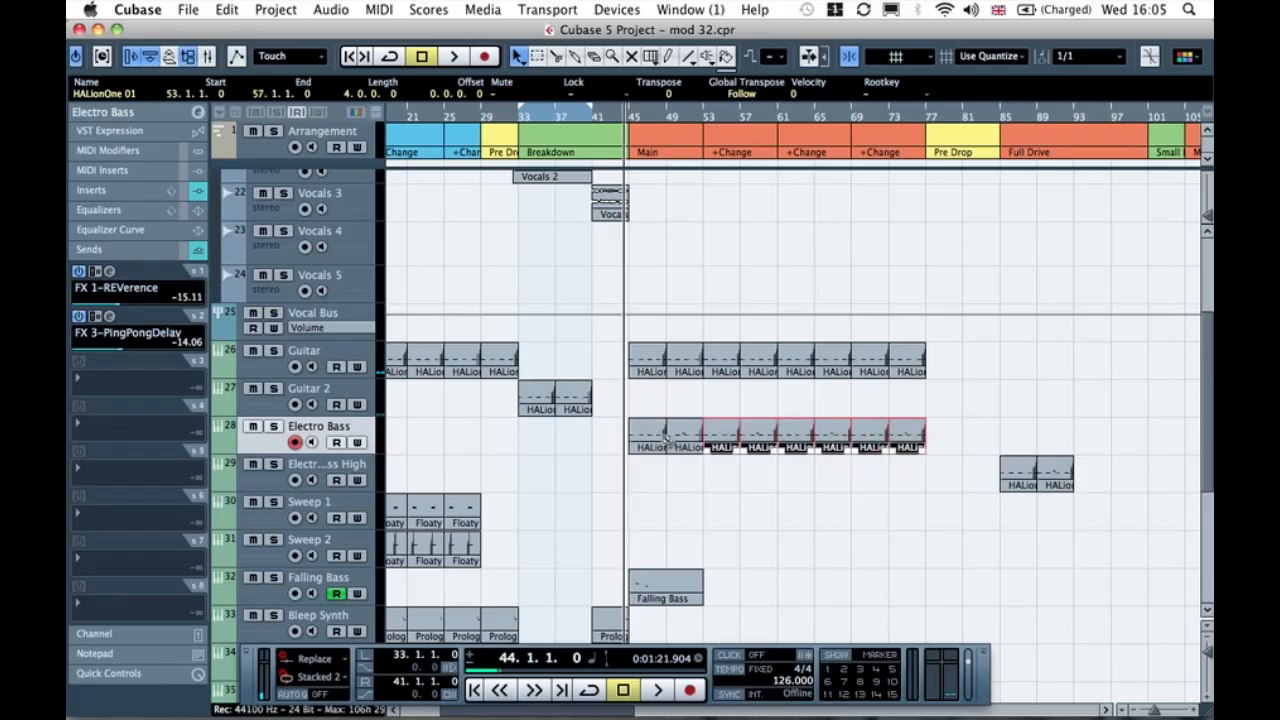
left_click(729, 486)
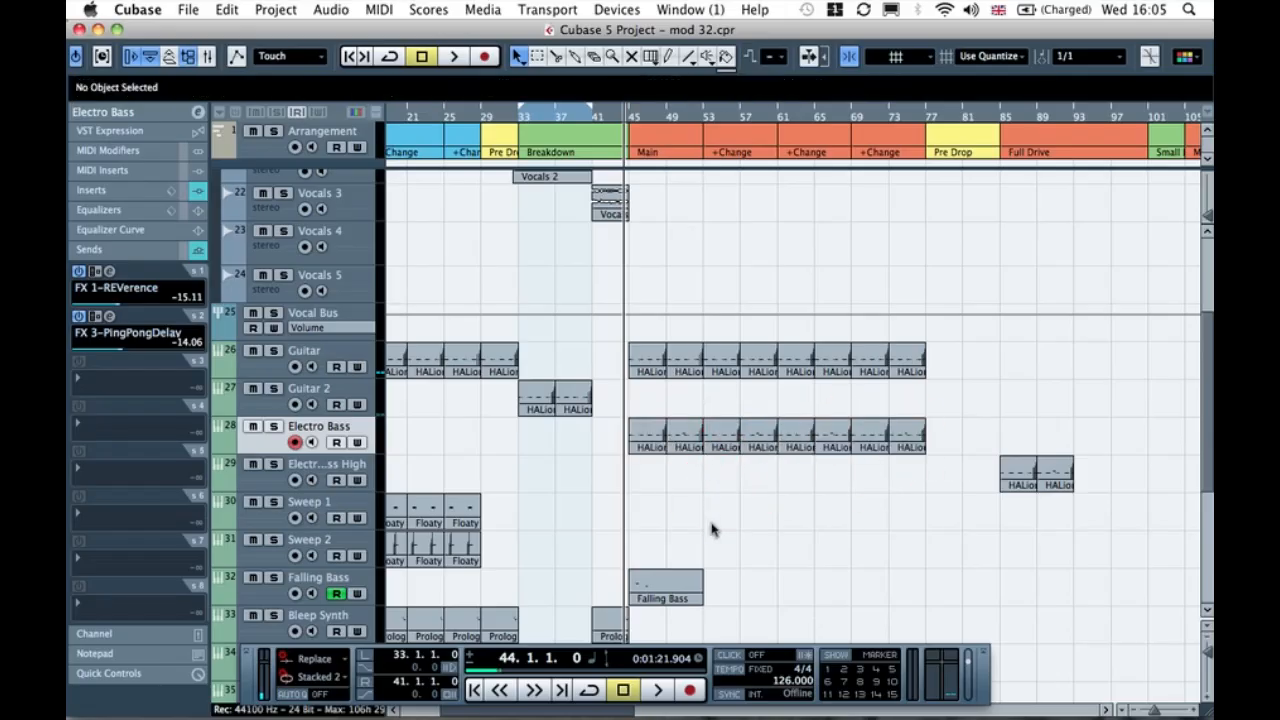
Step: Copy the Sweep 1 and Sweep 2 clips at bar 17 to bar 45 and repeat them up to bar 77
scroll(712, 530, "down", 3)
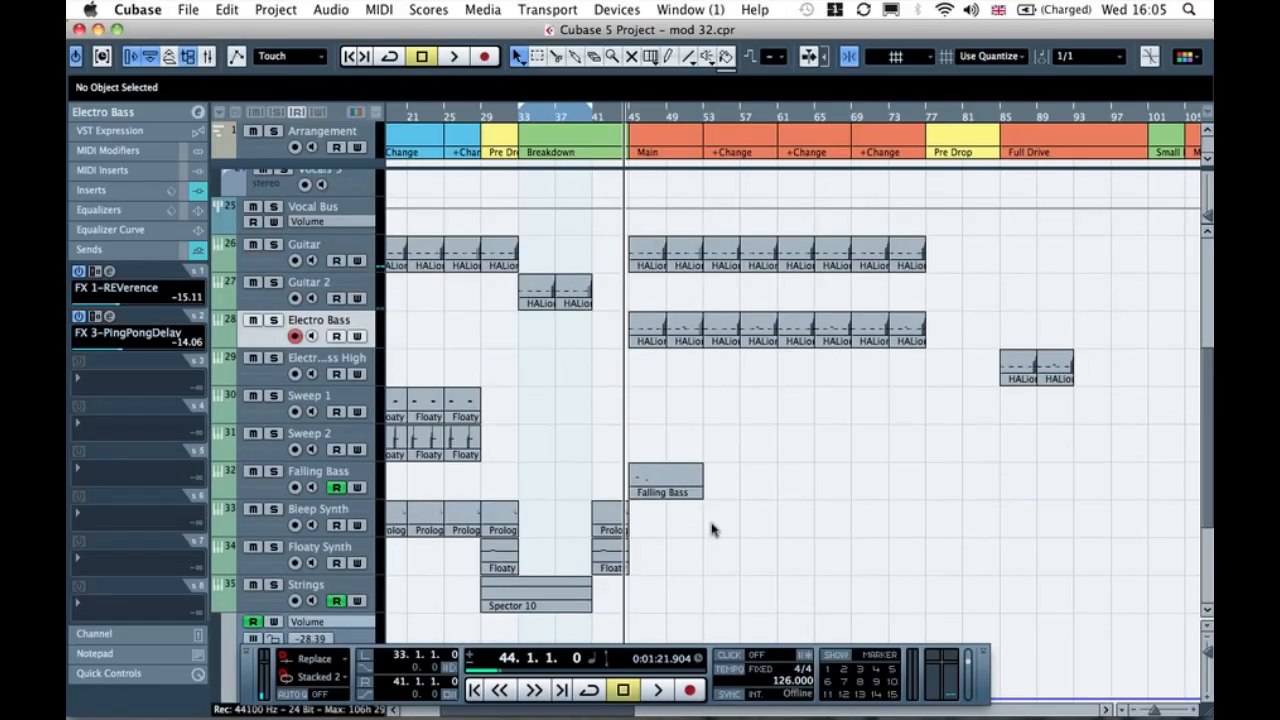
left_click_drag(420, 410, 420, 455)
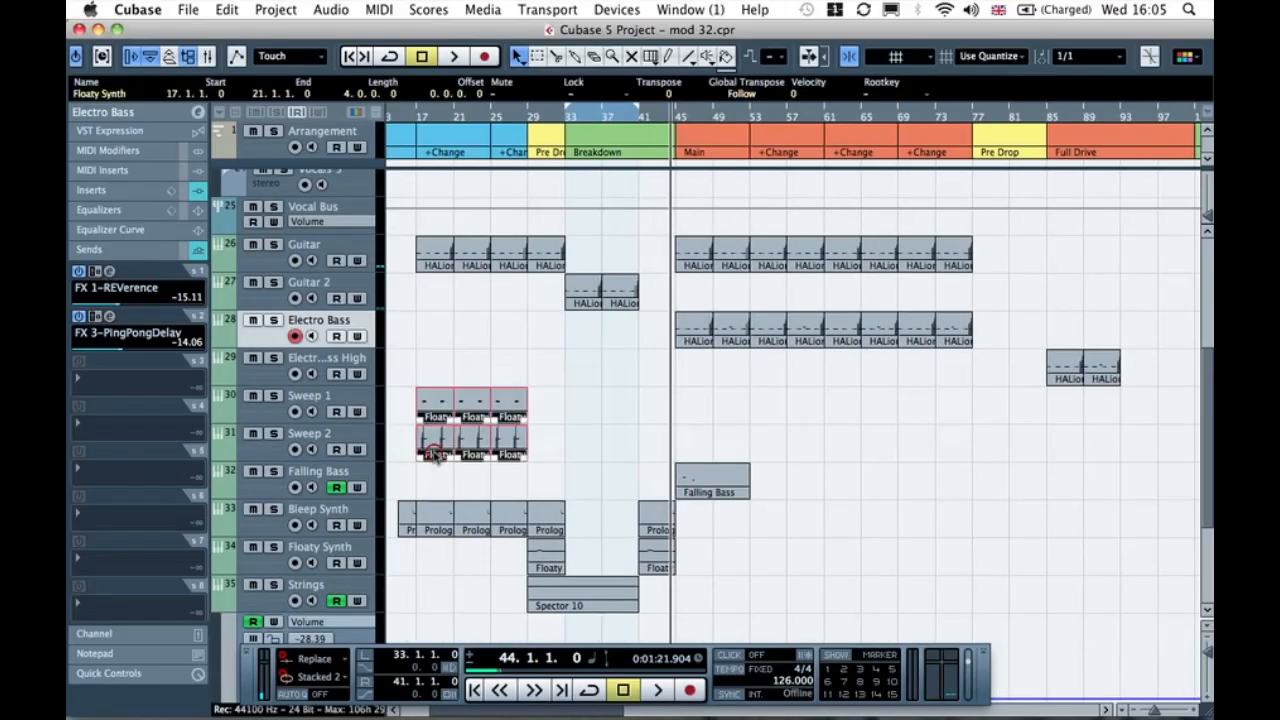
left_click_drag(437, 408, 693, 401)
left_click(858, 397)
left_click_drag(814, 400, 770, 455)
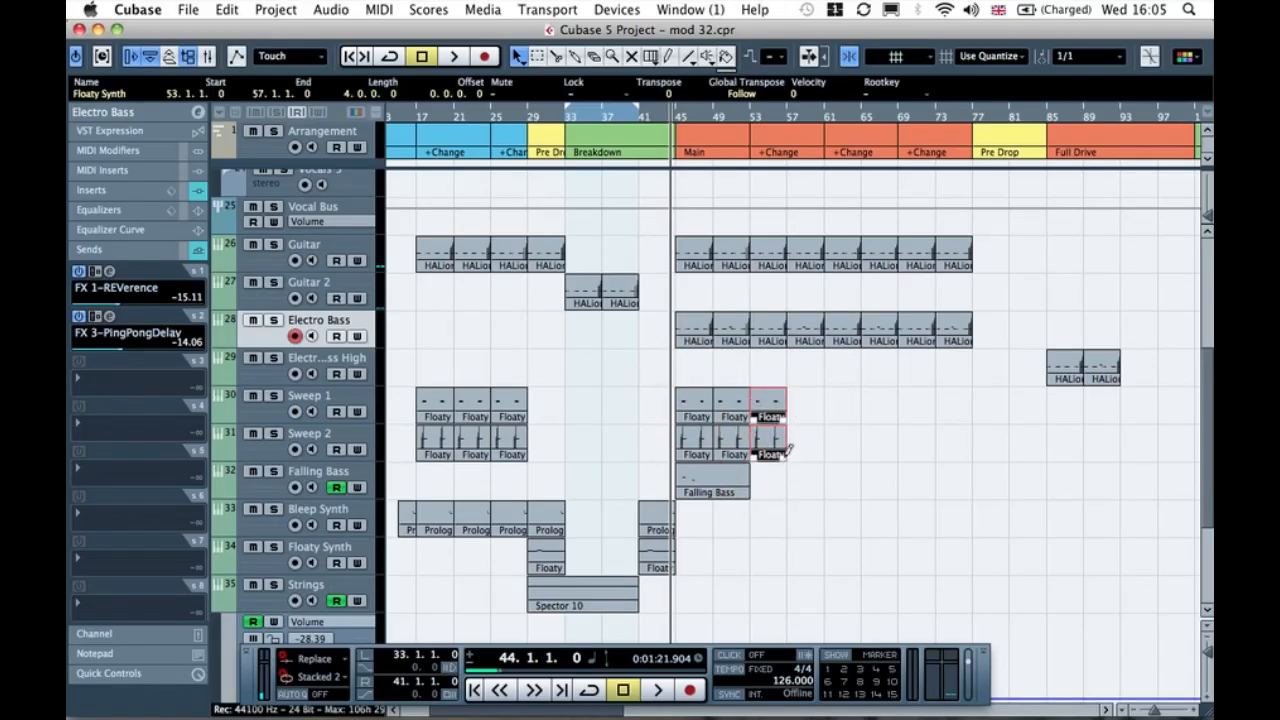
left_click_drag(876, 453, 943, 449)
left_click(975, 485)
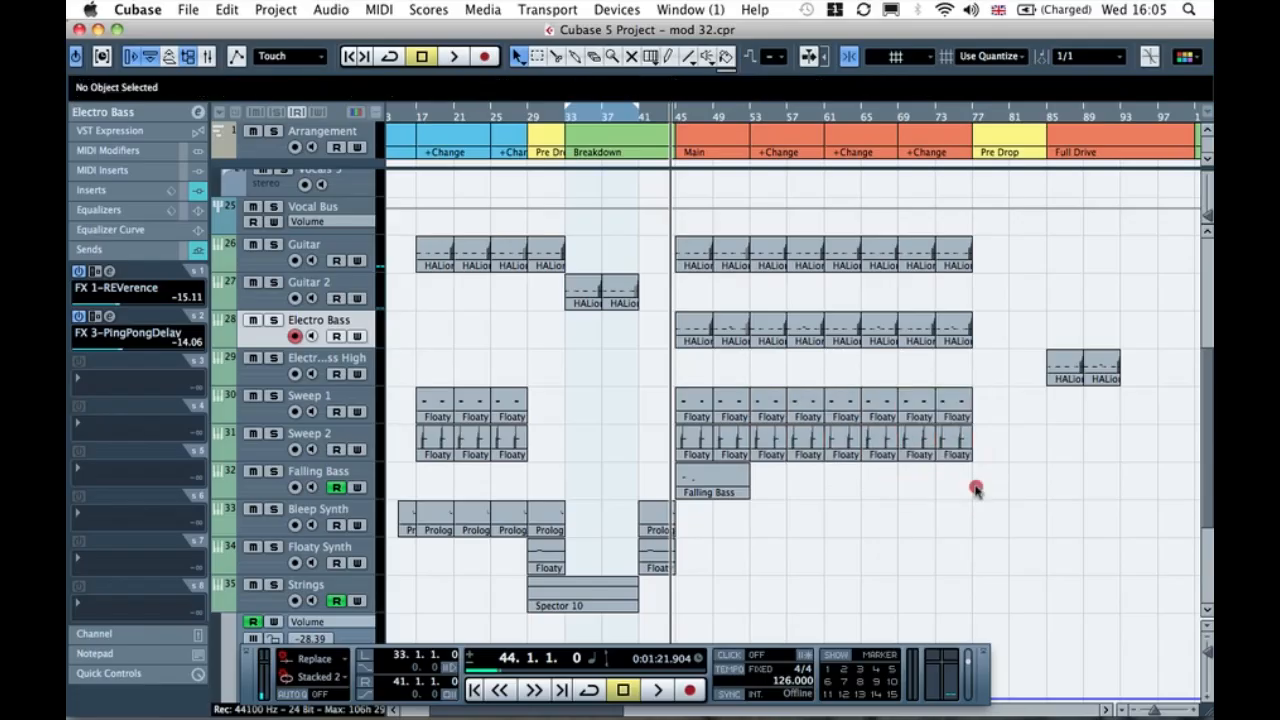
Step: Repeat the Falling Bass clip at bar 45 through the Main and +Change sections up to bar 77
left_click(713, 476)
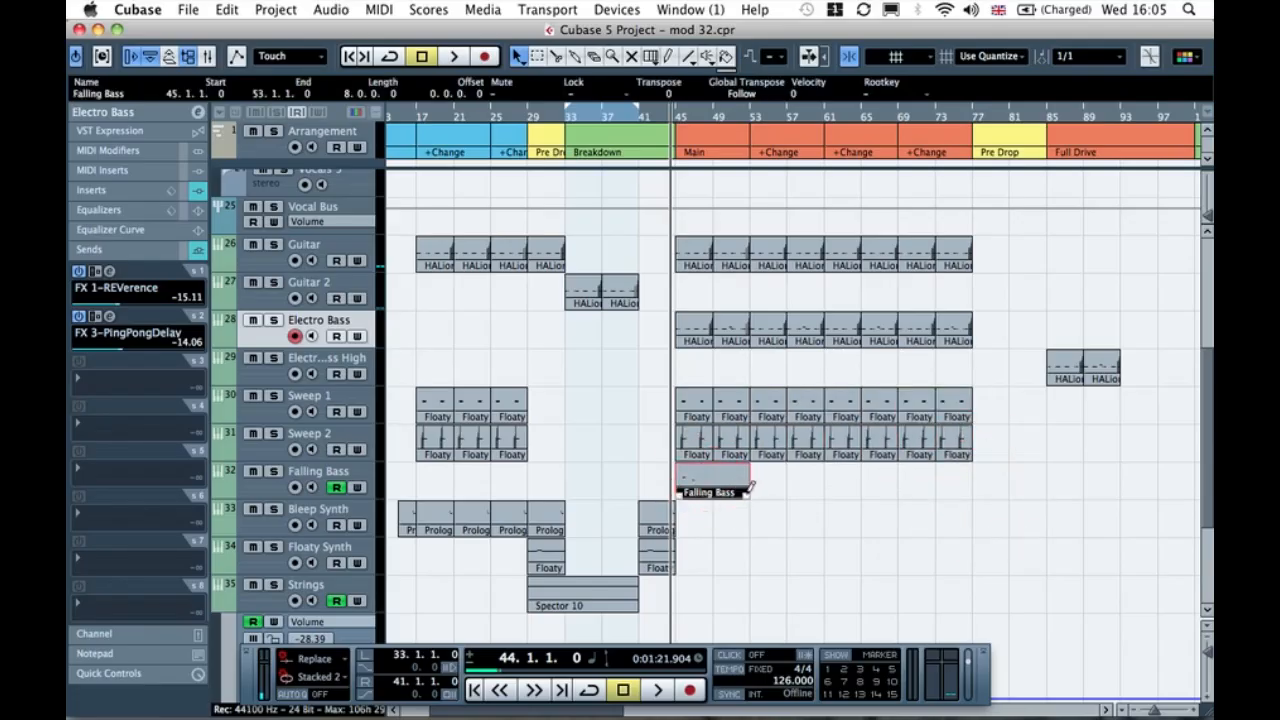
left_click_drag(785, 491, 908, 491)
left_click(954, 534)
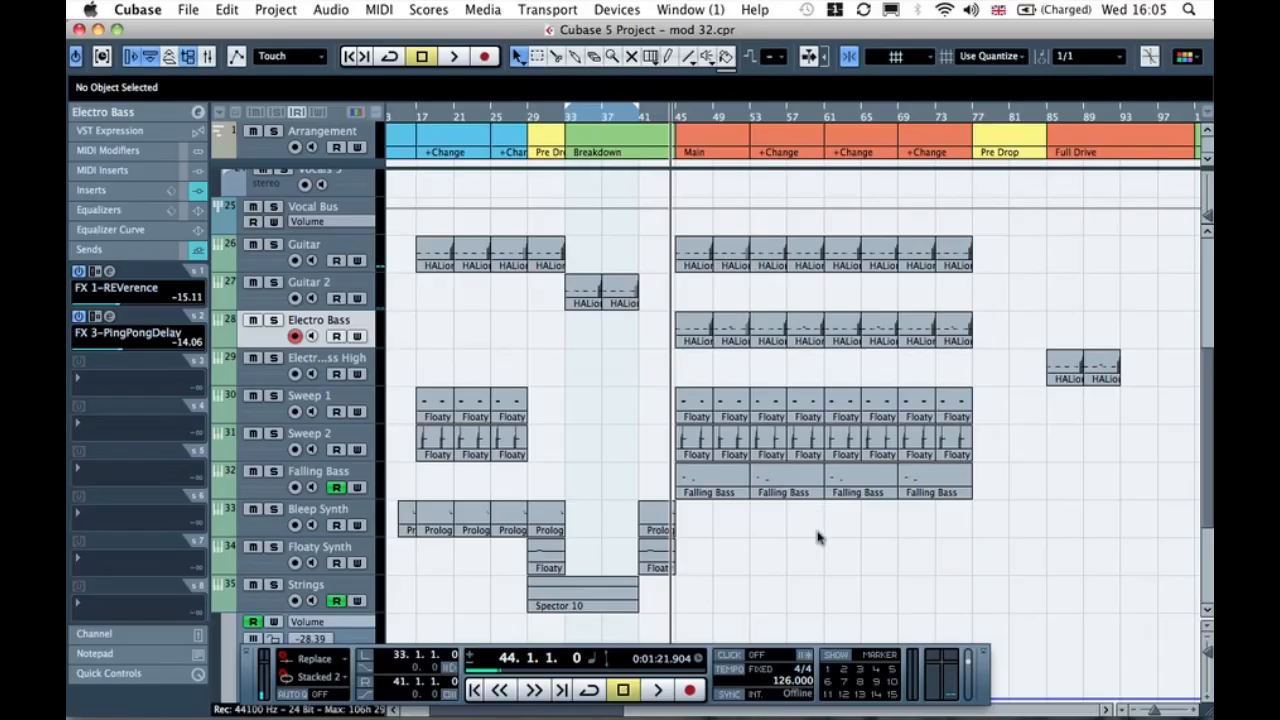
Step: Copy three Bleep Synth clips to the start of the Main section and delete the copy at bar 45
left_click_drag(500, 510, 697, 527)
left_click(843, 512)
left_click(777, 517)
left_click(755, 596)
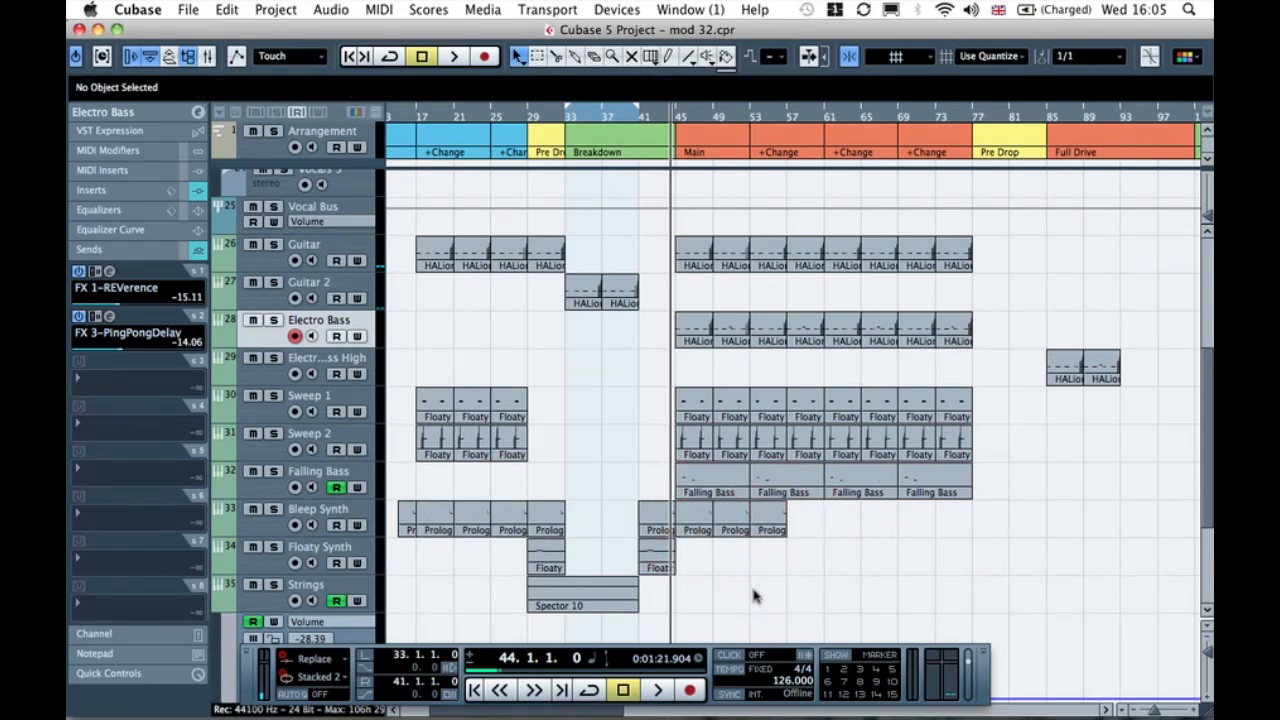
left_click(693, 531)
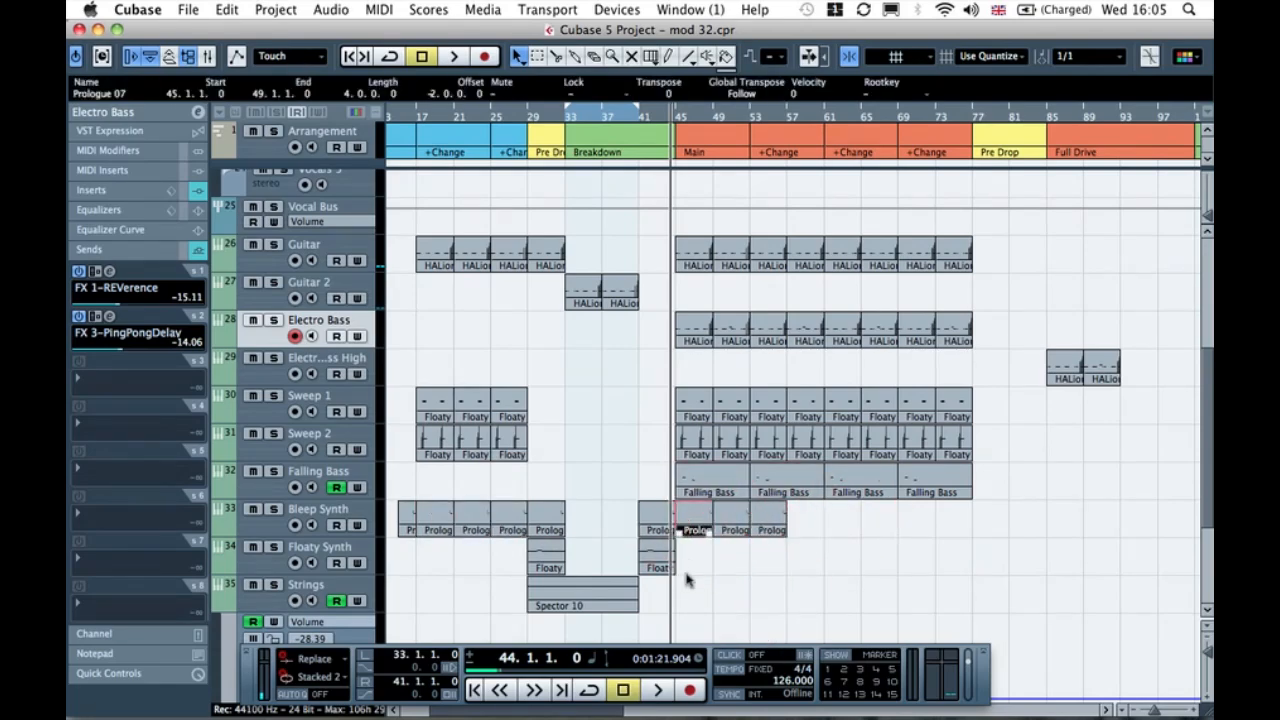
left_click(721, 553)
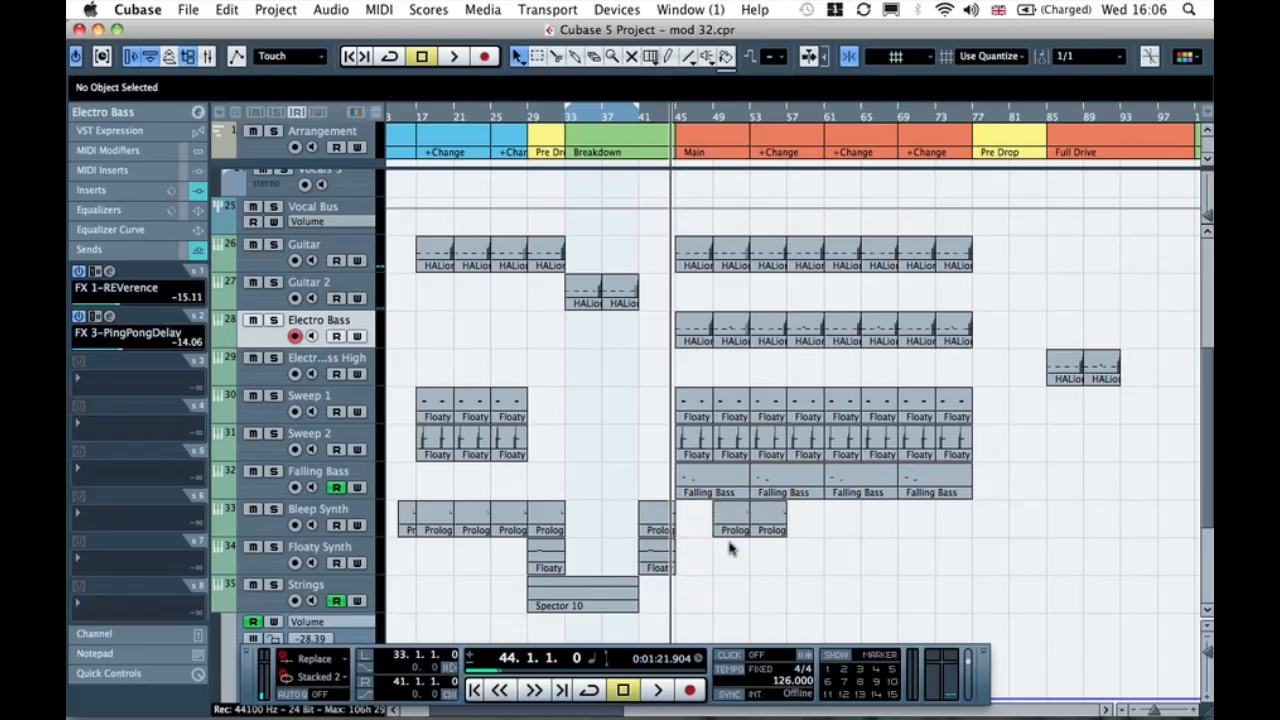
Step: Move the Bleep Synth clip at bar 53 to bar 57 and copy it to bars 65 and 73
left_click(770, 528)
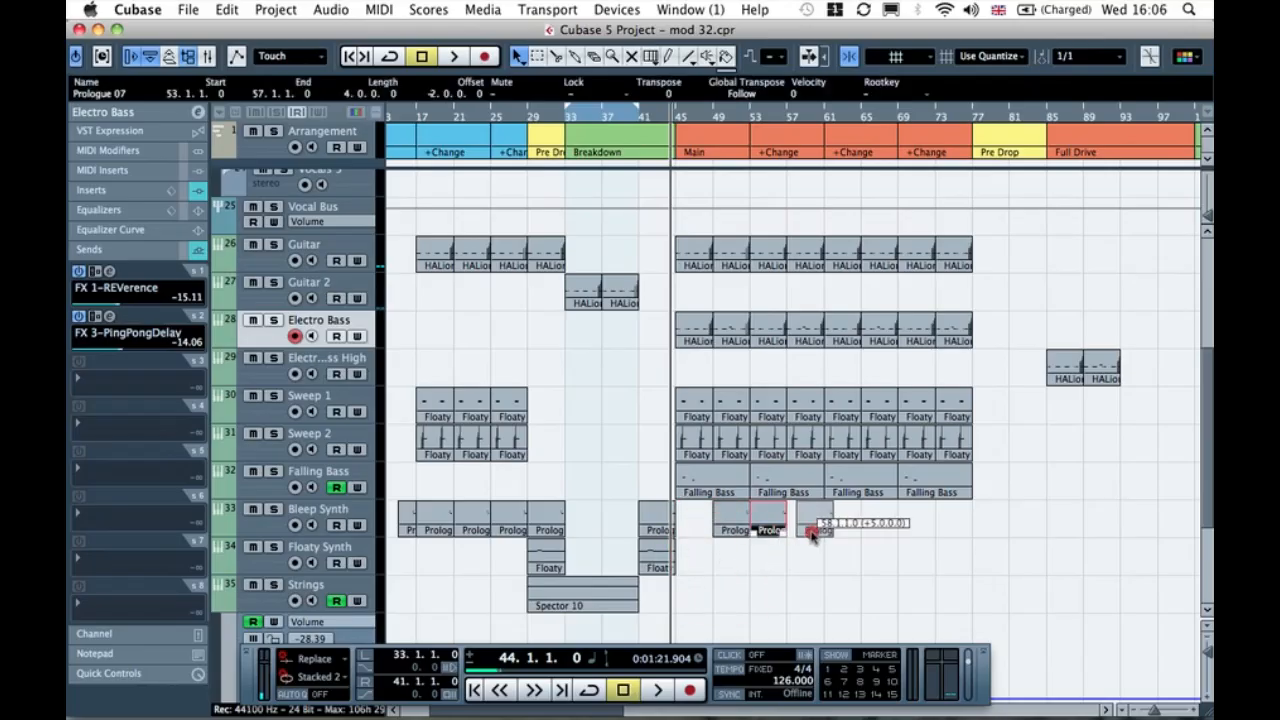
left_click_drag(813, 533, 806, 527)
right_click(806, 527)
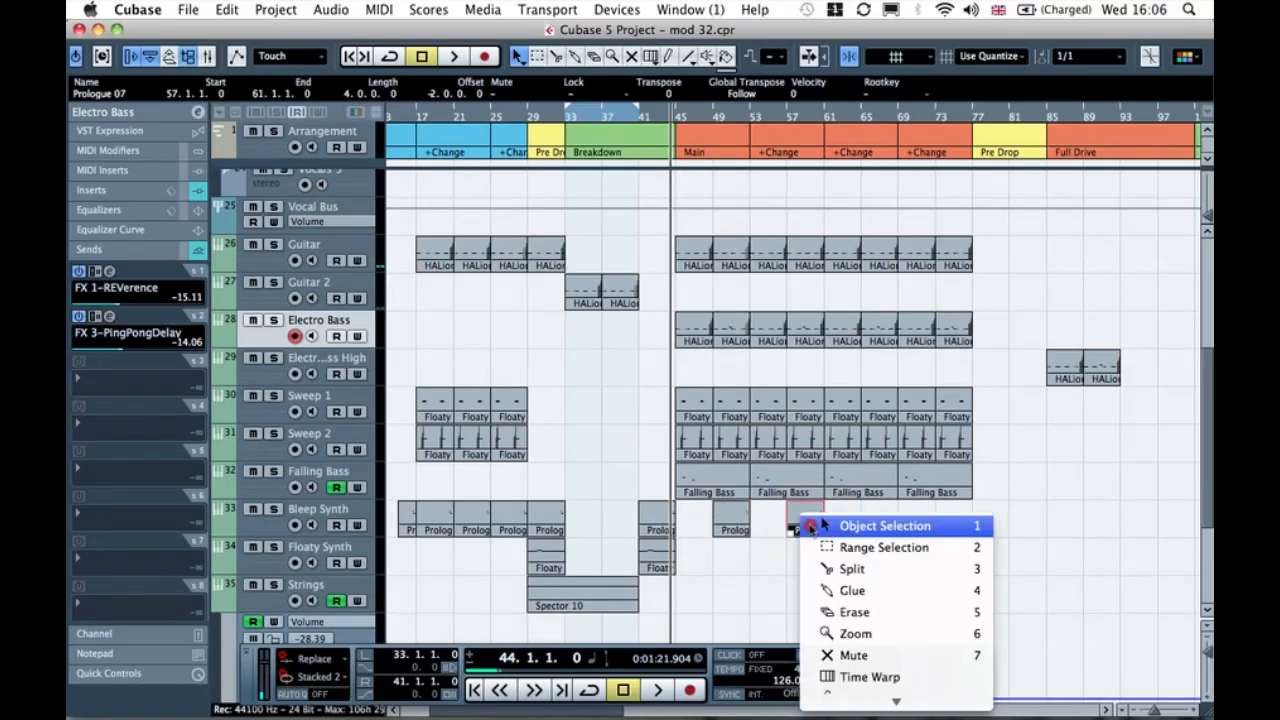
left_click(757, 519)
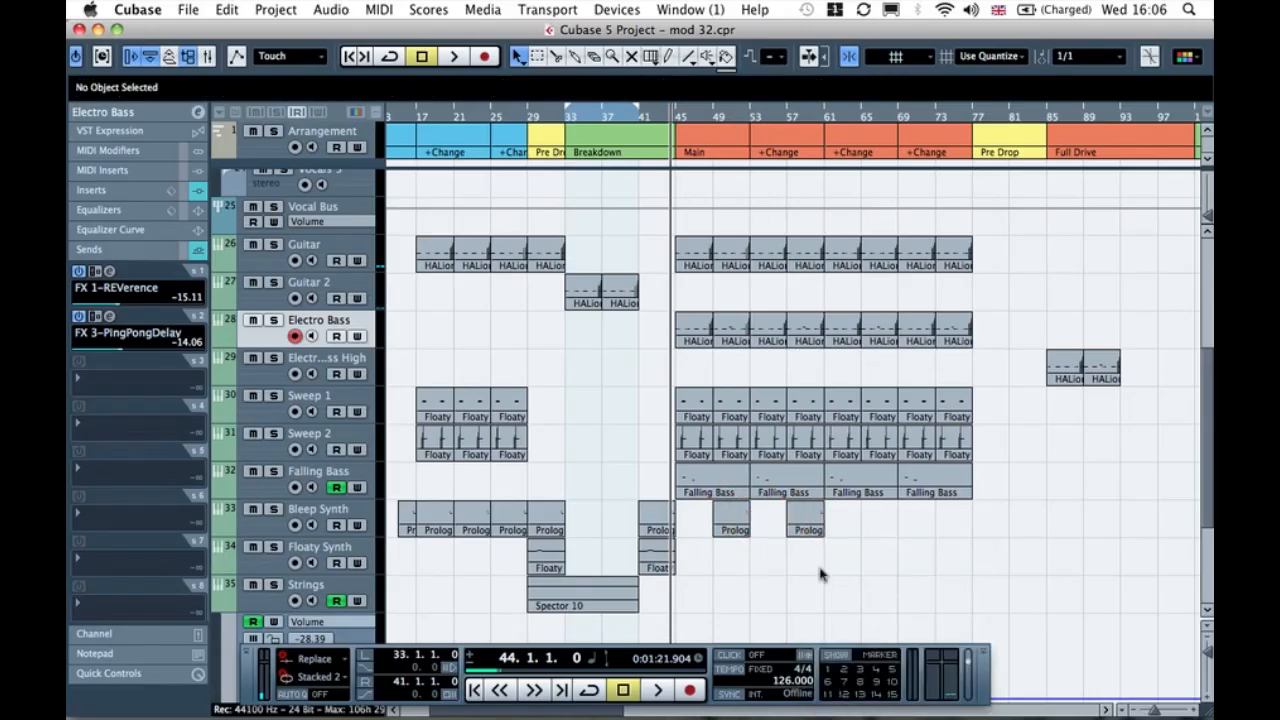
left_click_drag(813, 527, 960, 522)
left_click(957, 574)
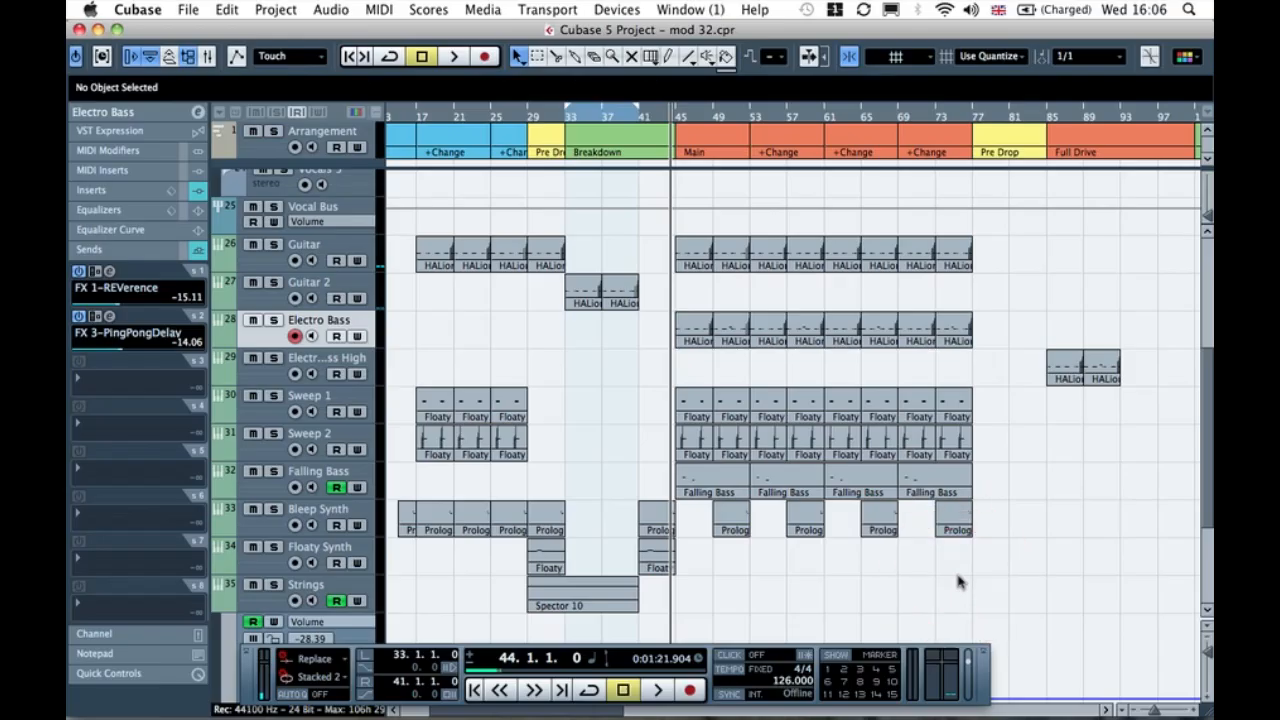
Step: Copy the Vocals 1 clip at bar 41 to bar 69 and extend the copy to bar 77
scroll(957, 582, "down", 5)
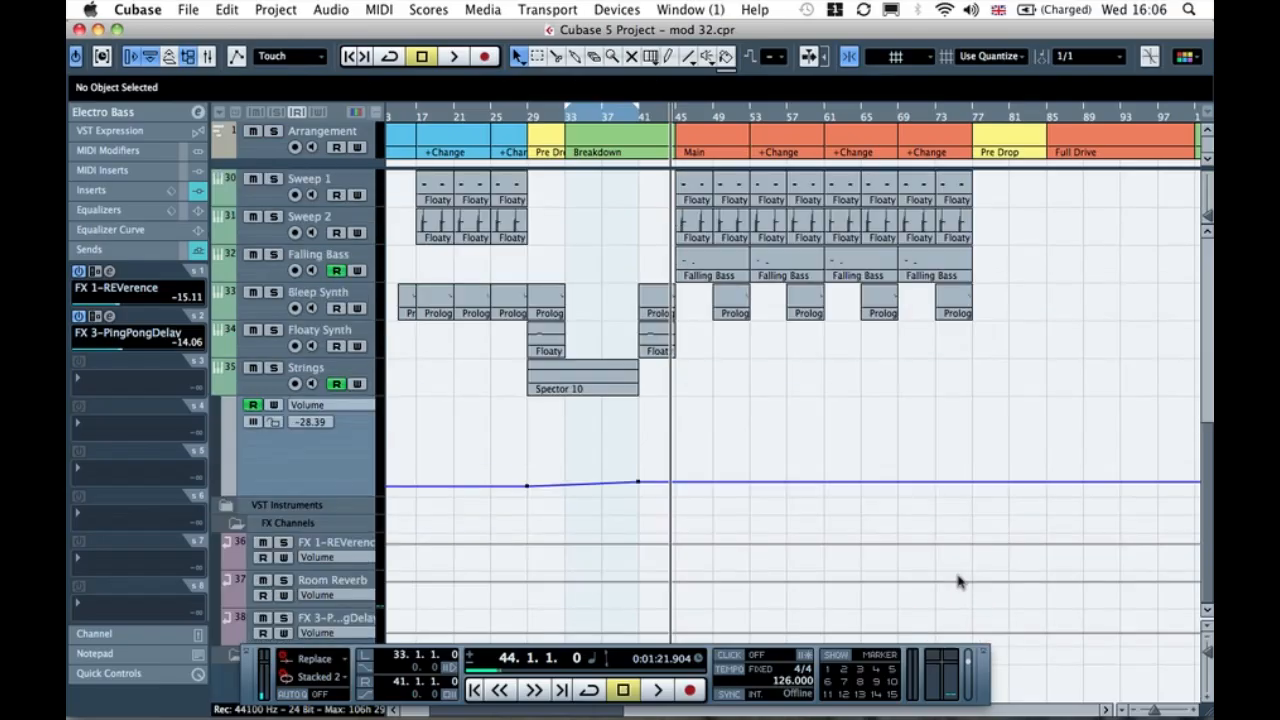
scroll(957, 582, "up", 12)
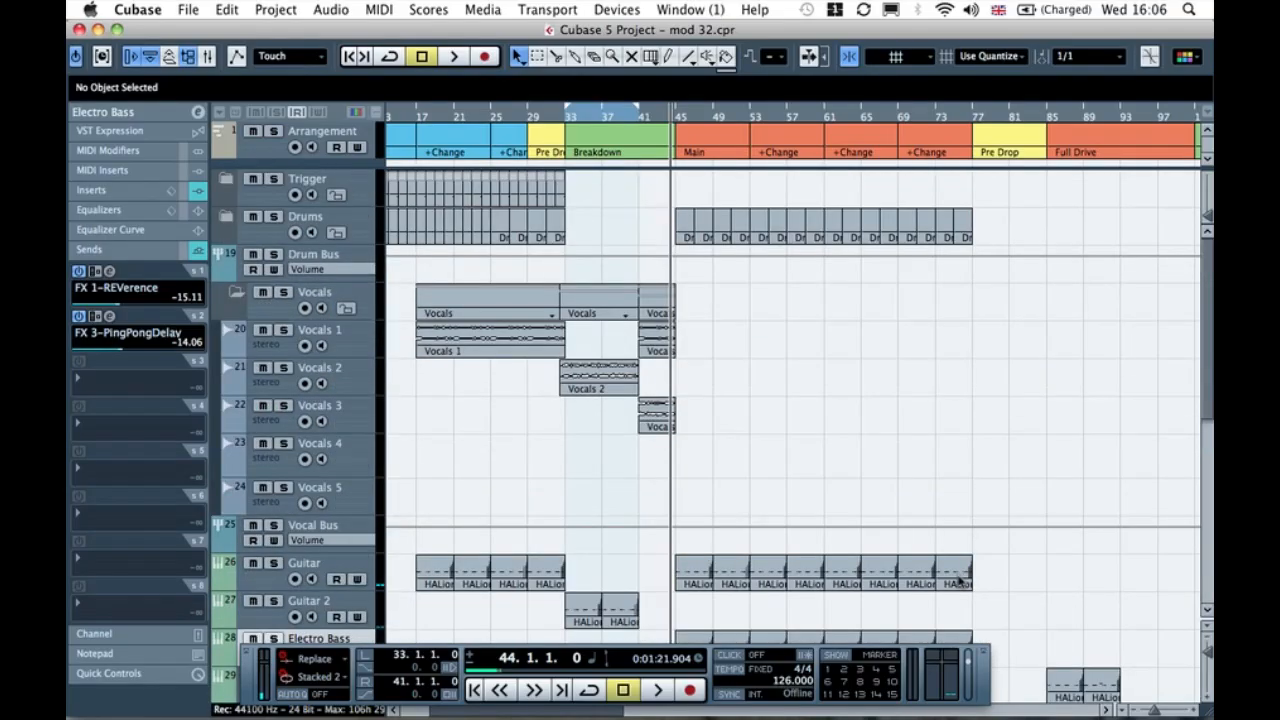
left_click(890, 360)
left_click(663, 338)
left_click_drag(663, 338, 913, 337)
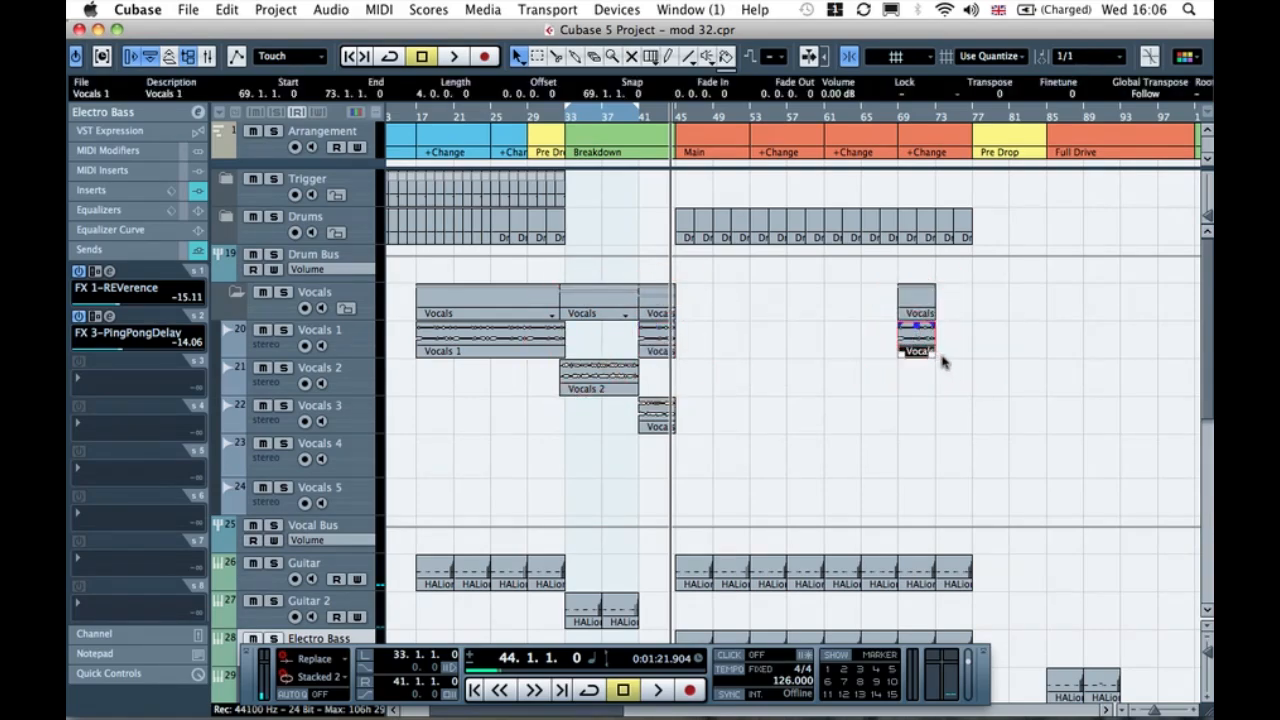
left_click_drag(968, 355, 970, 355)
left_click(1020, 343)
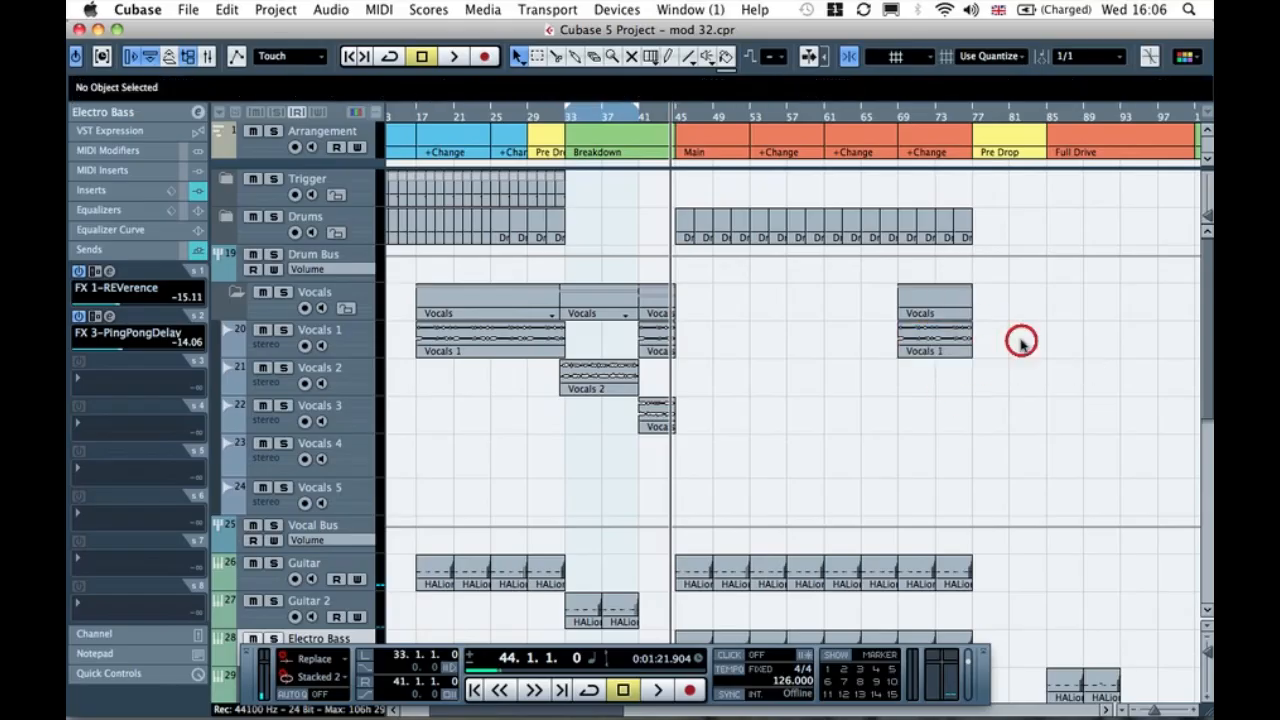
Step: Play the last +Change section from bar 69 to check the copied vocal against the other parts
left_click(893, 125)
key("space")
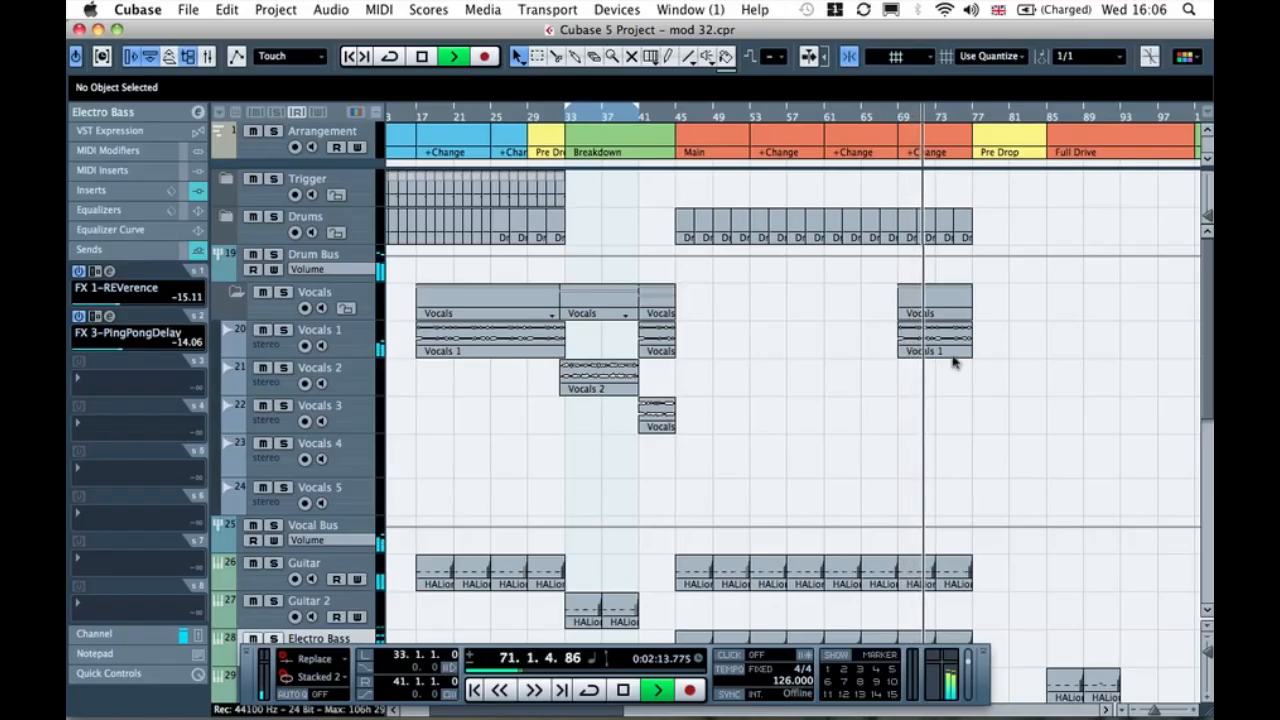
key("space")
scroll(952, 362, "down", 5)
scroll(952, 362, "up", 3)
scroll(952, 362, "down", 3)
key("space")
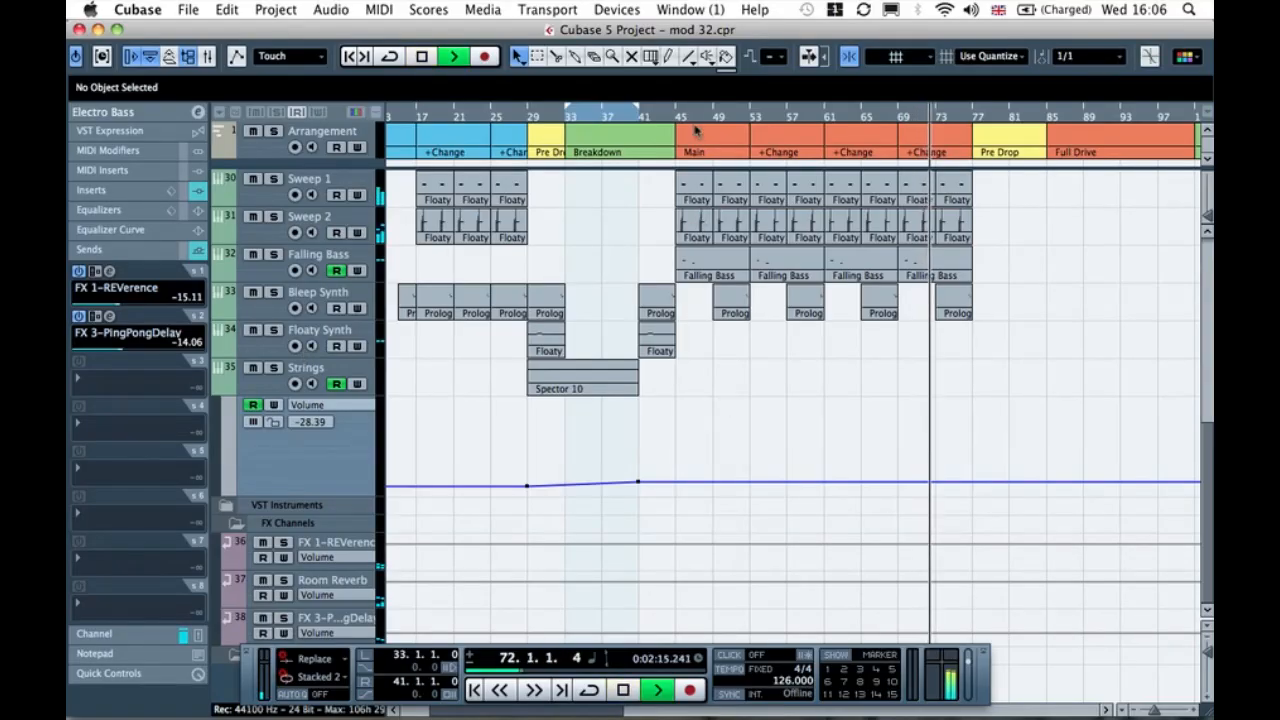
Step: Play the transition from the end of the Breakdown into the Main section and review its tracks
left_click(660, 117)
left_click_drag(660, 117, 632, 120)
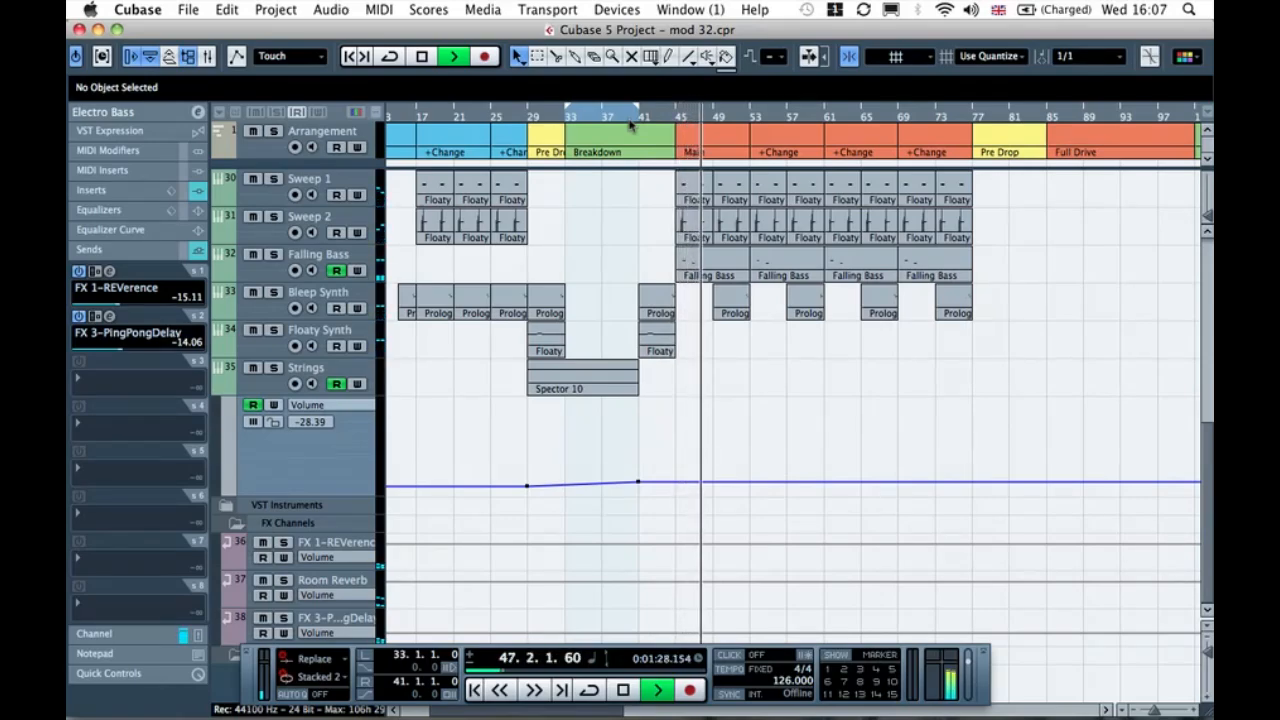
scroll(803, 363, "up", 3)
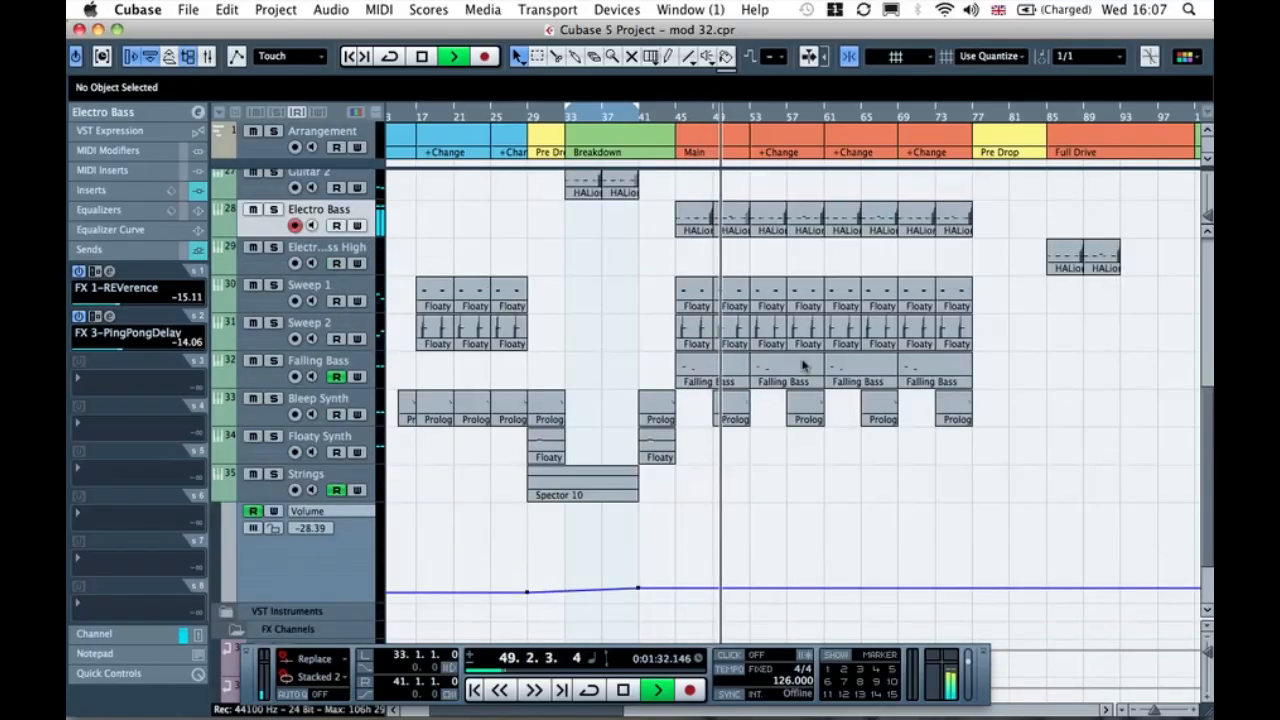
scroll(803, 366, "up", 10)
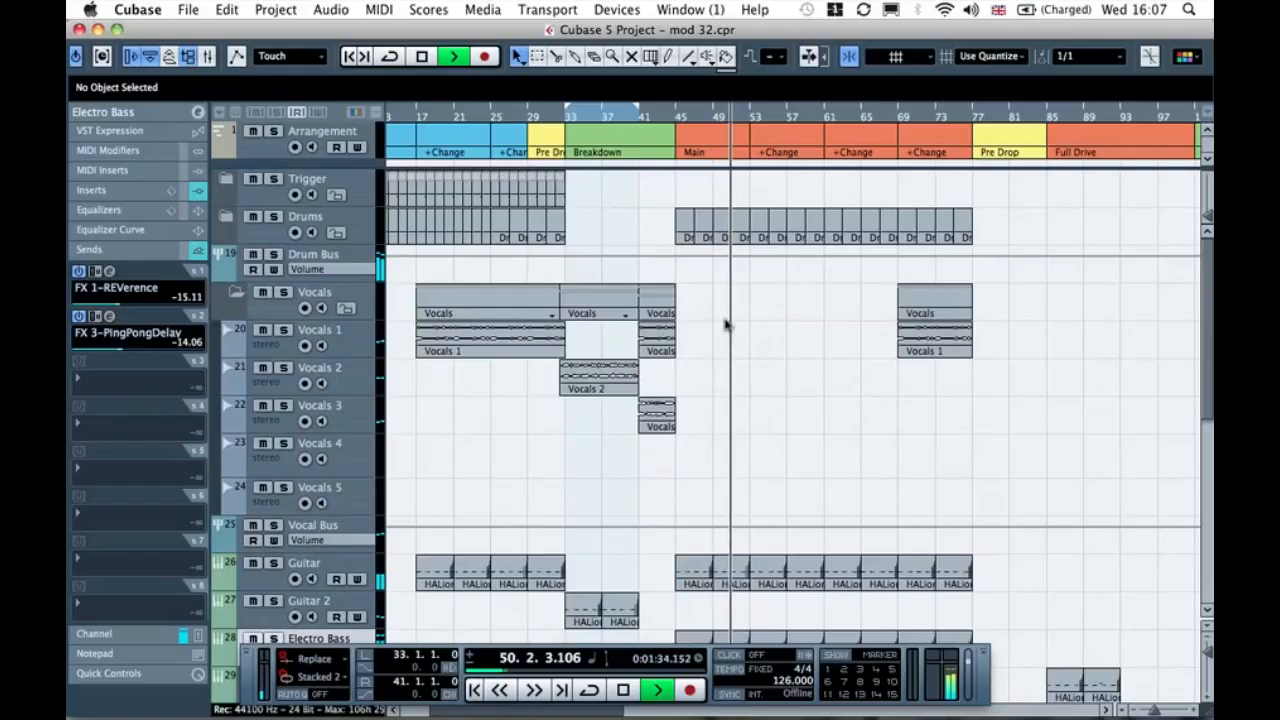
Step: Expand the Drums folder, stop playback and delete the Drums parts from bar 49 to bar 77
left_click(228, 215)
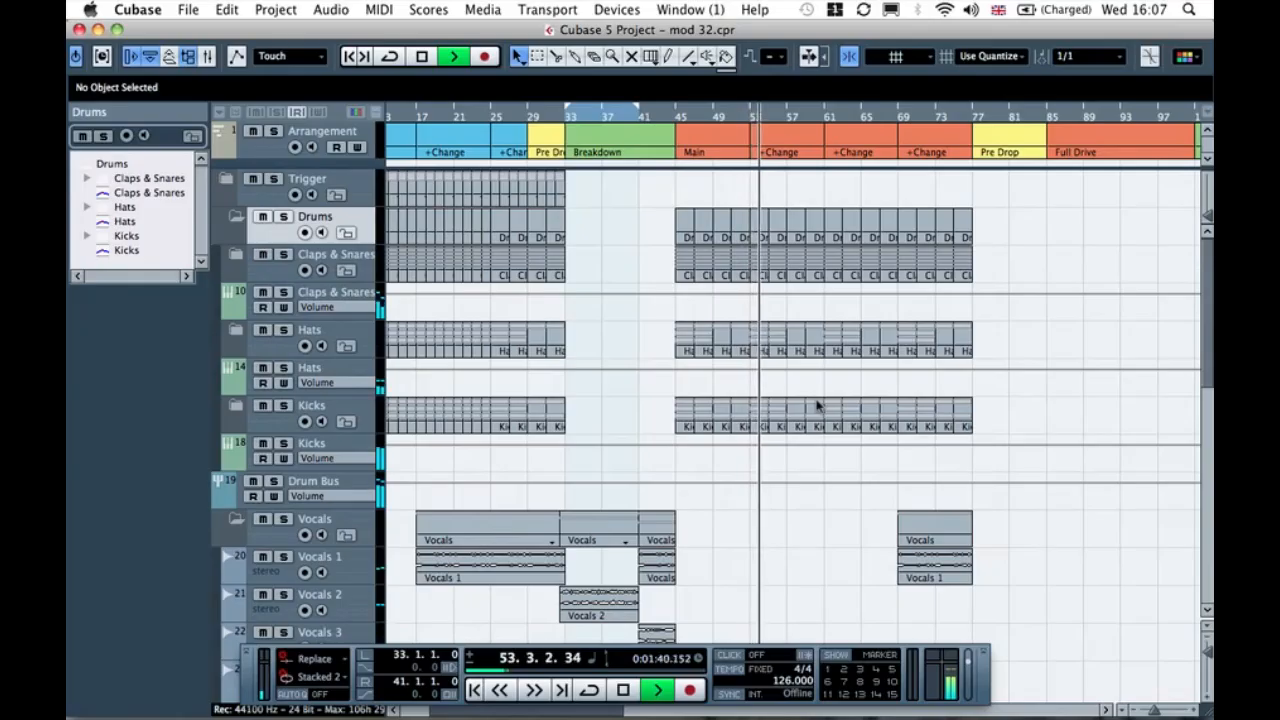
key("space")
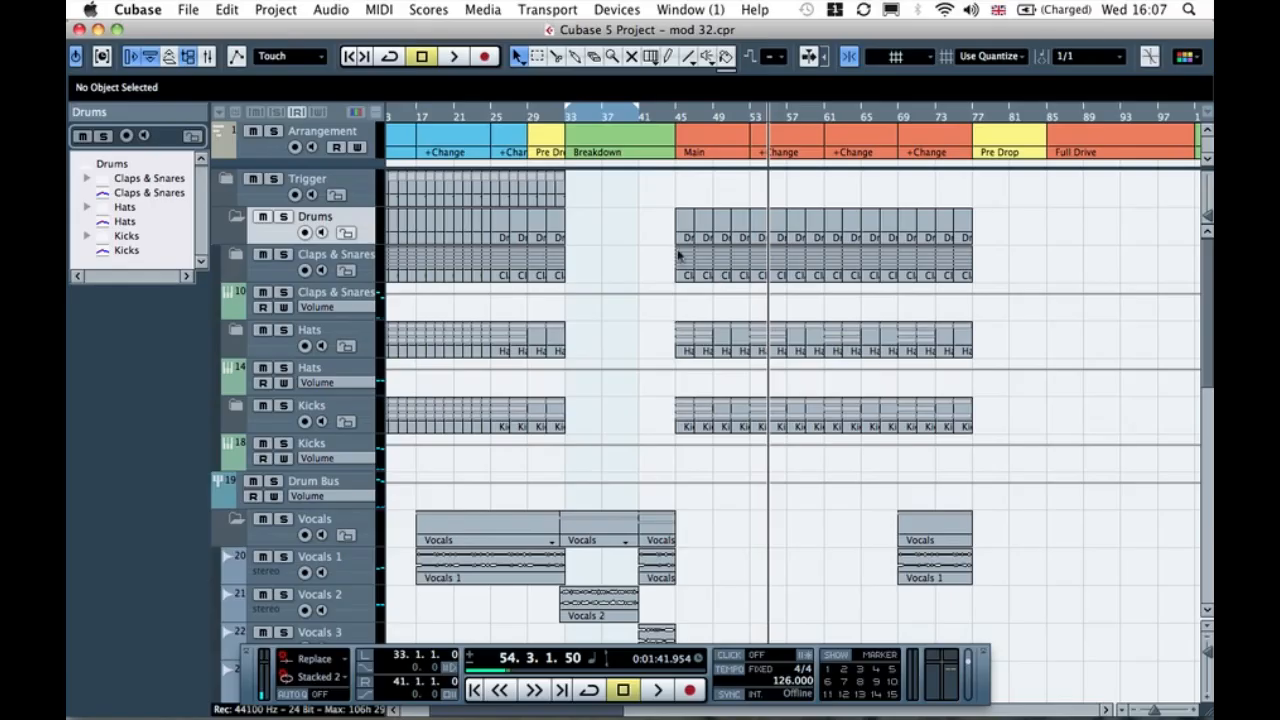
left_click_drag(756, 220, 1023, 214)
key("Delete")
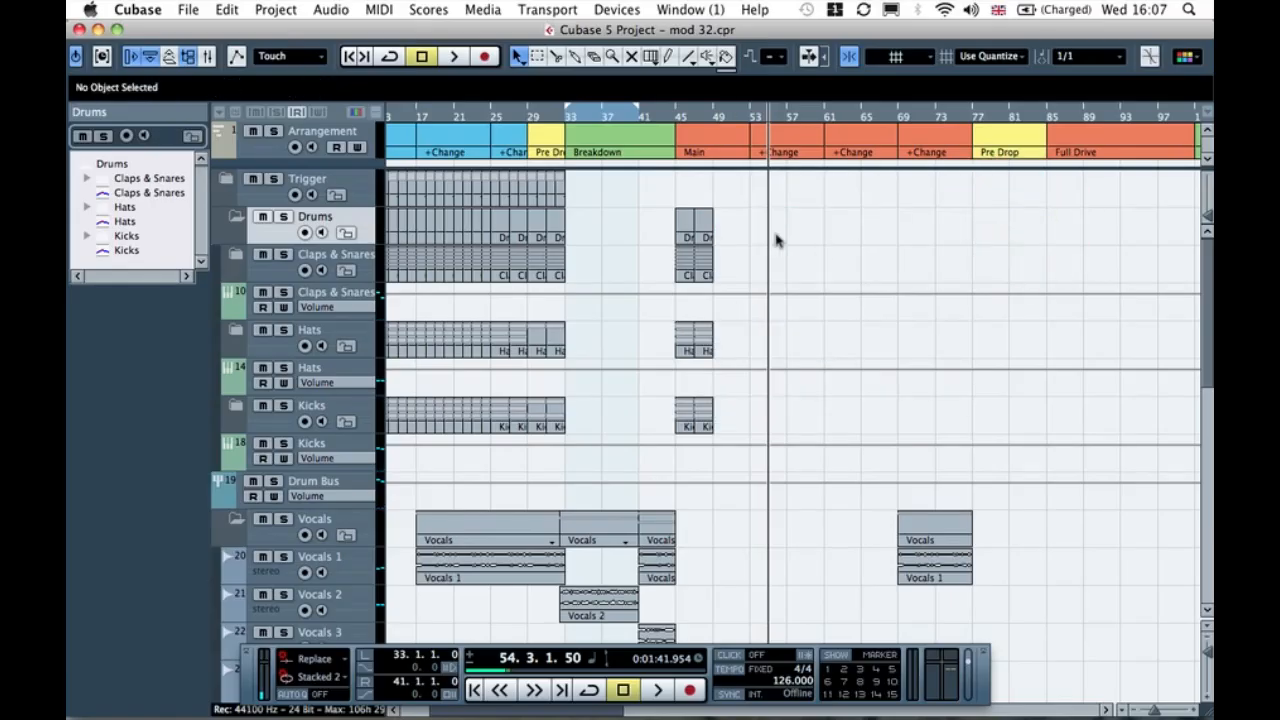
Step: Repeat the two remaining Drums parts at bar 45 through the following sections up to bar 77
left_click(690, 230)
left_click_drag(707, 235, 950, 230)
left_click(1066, 223)
Step: Play the Main section from bar 45 to check the repeated drum parts
left_click(680, 118)
key("space")
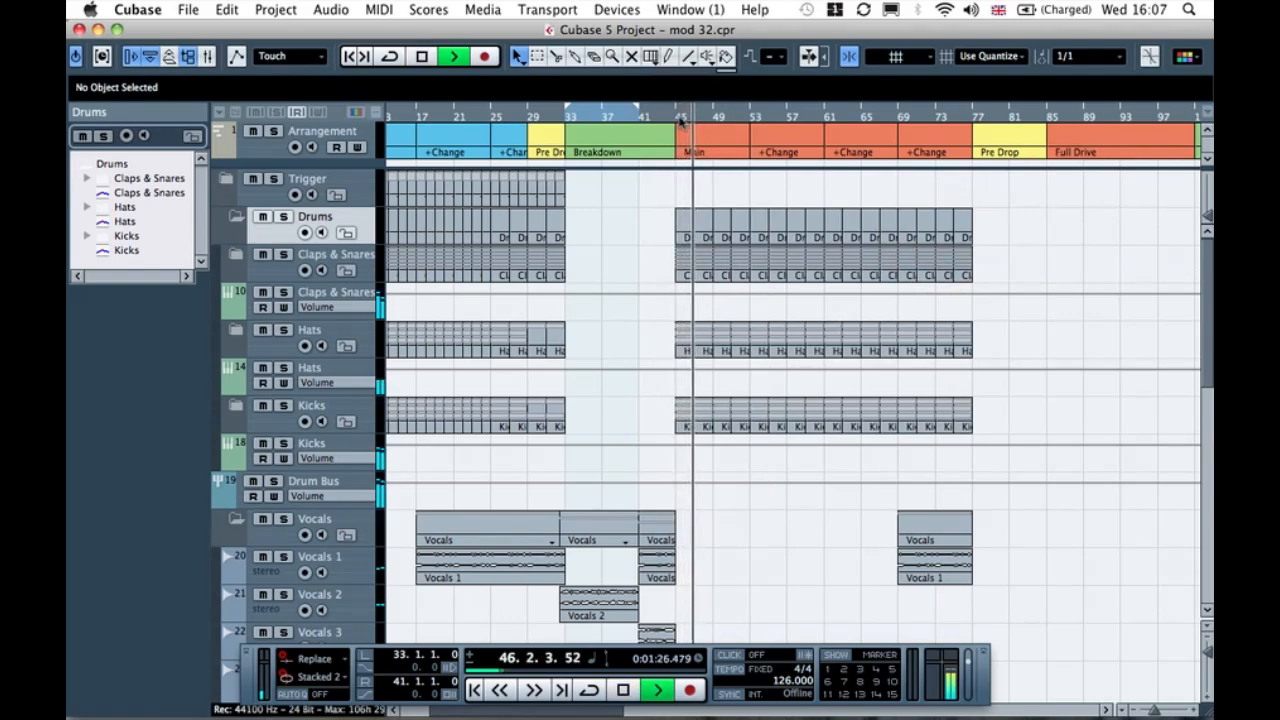
left_click(651, 223)
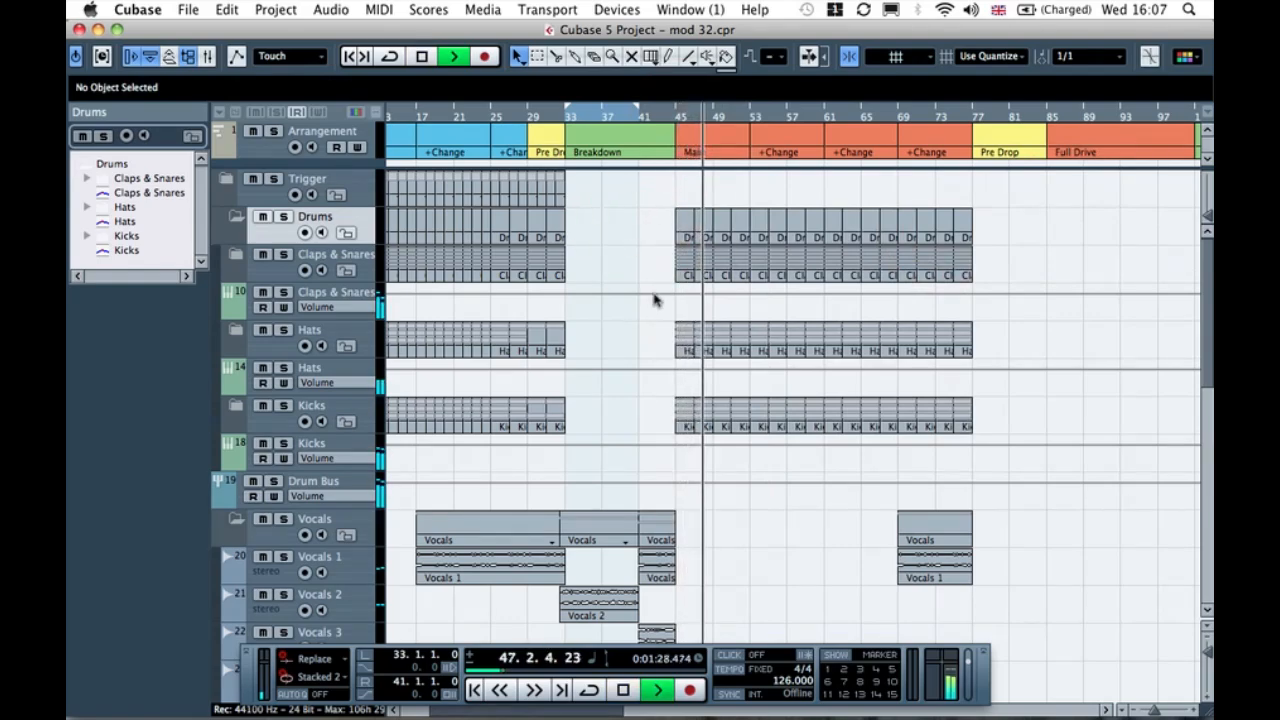
Step: Select and briefly solo the Sweep 2 track, show its basic track settings and resume playback
scroll(655, 300, "down", 10)
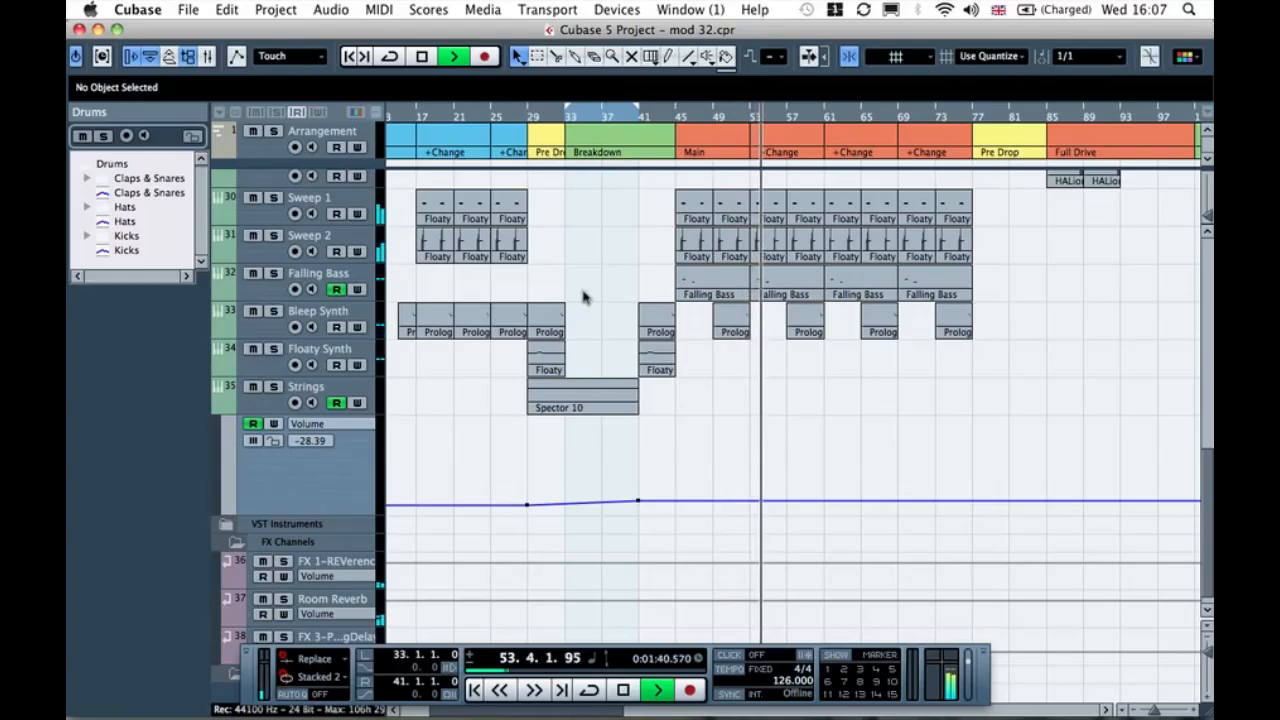
left_click(278, 245)
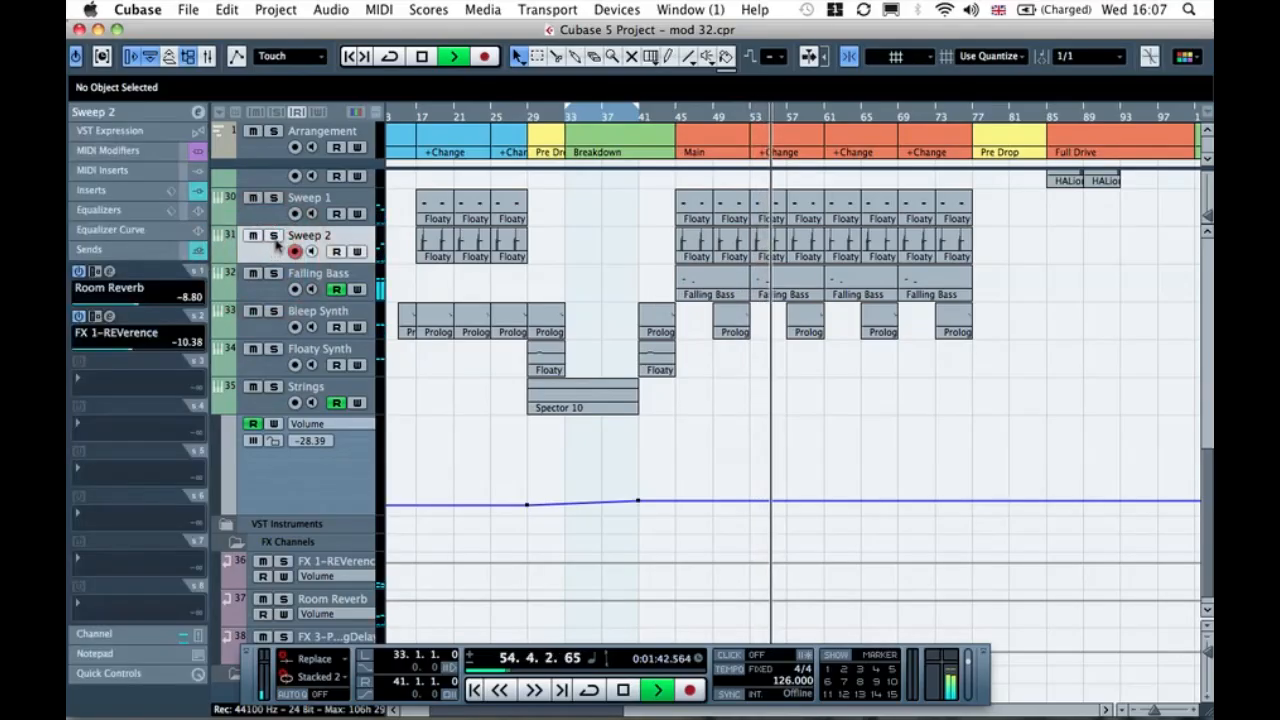
left_click(274, 236)
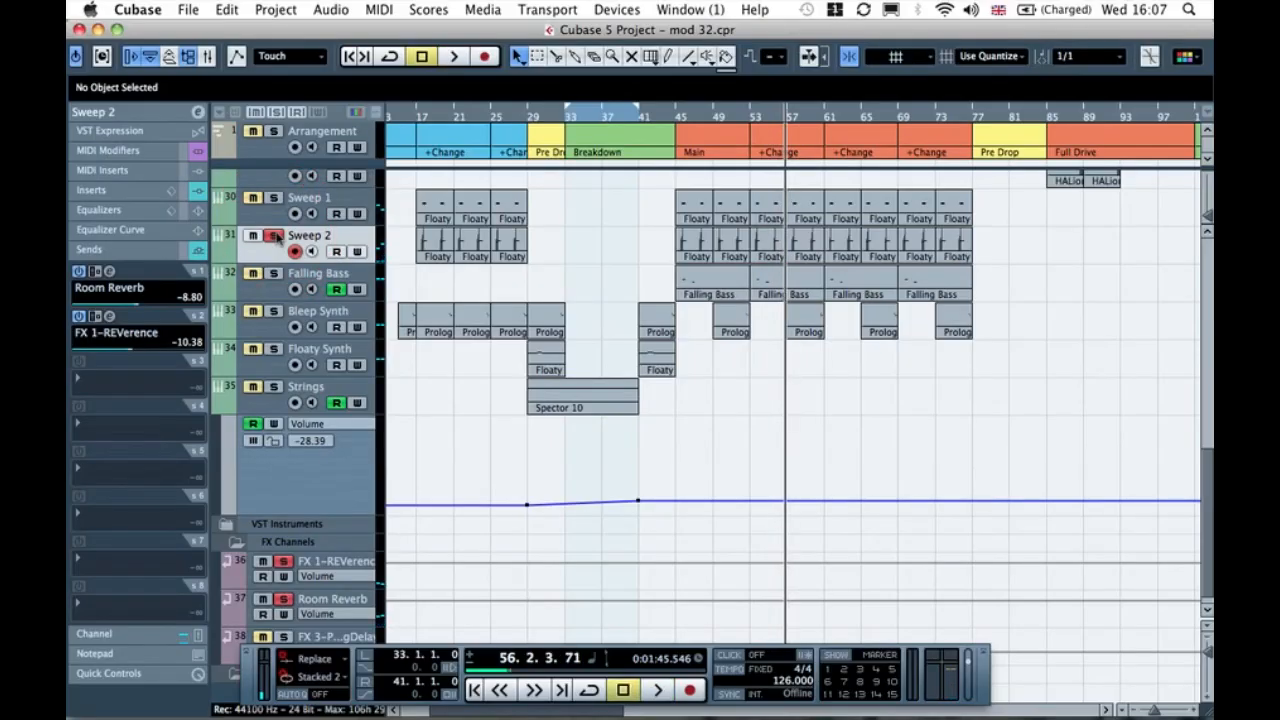
left_click(167, 112)
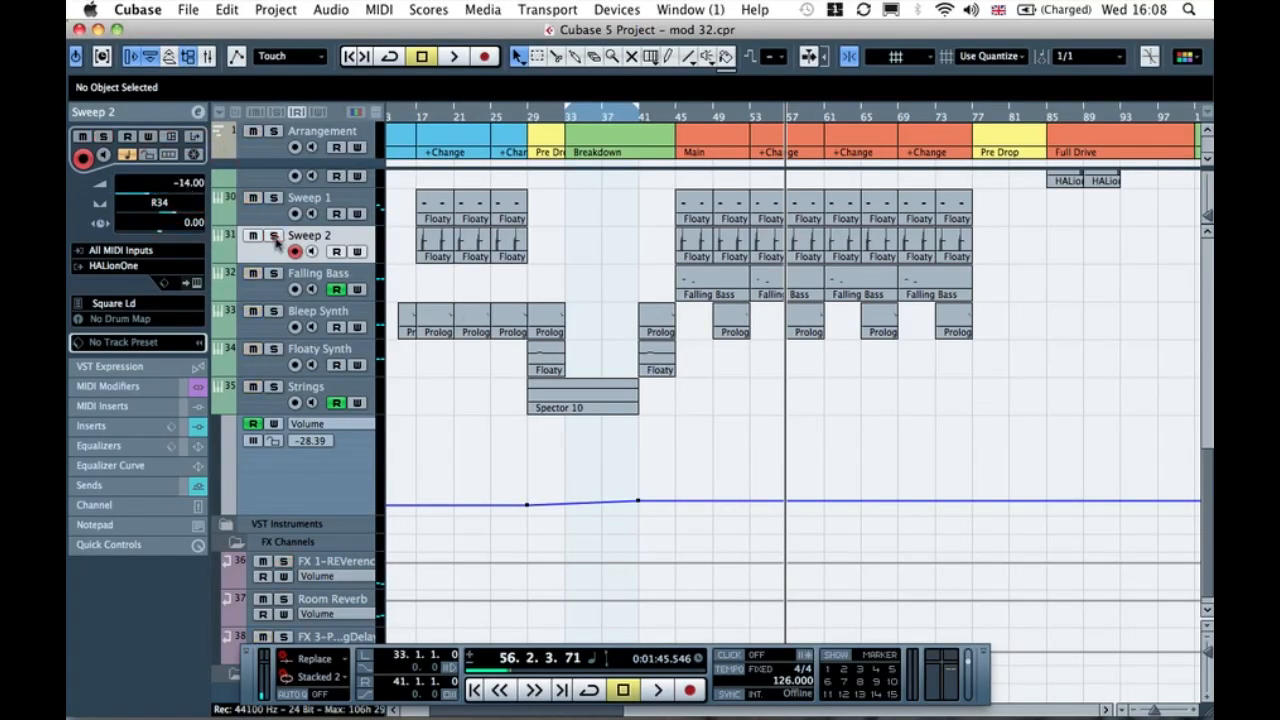
key("space")
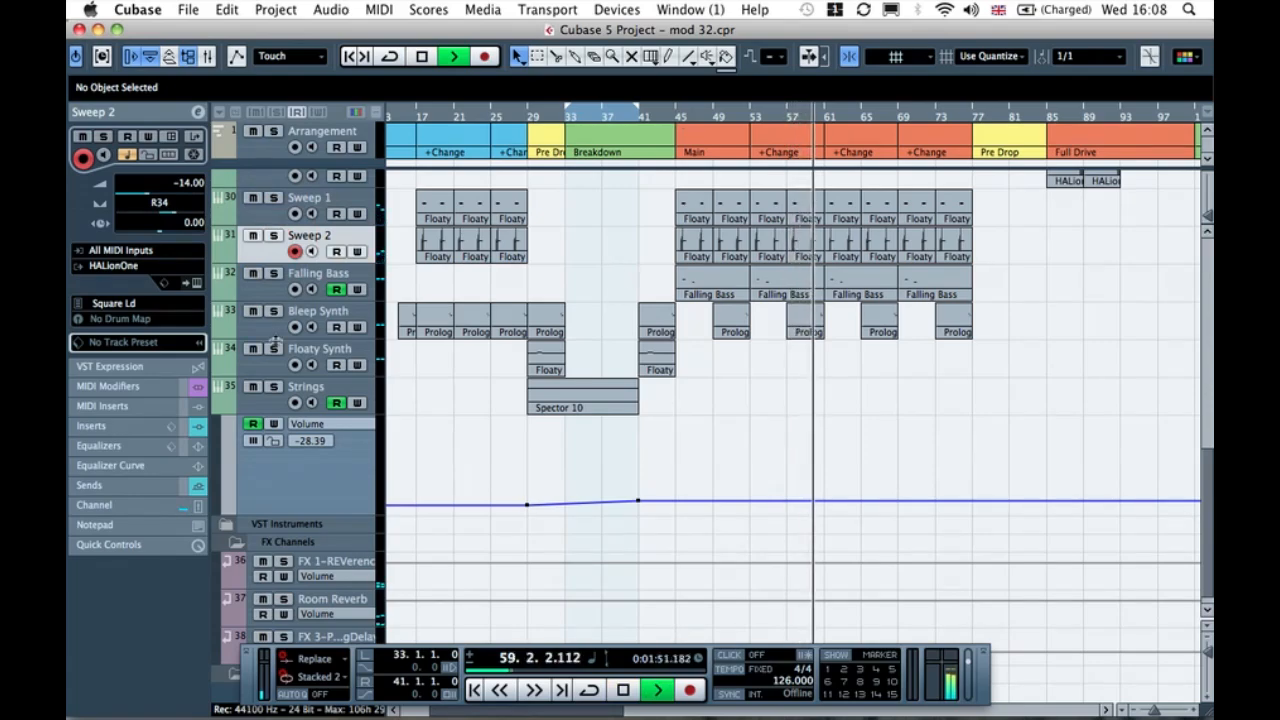
Step: Open the Compressor insert on Sweep 2, set its Threshold to -29.3 and play the song
left_click(192, 425)
key("space")
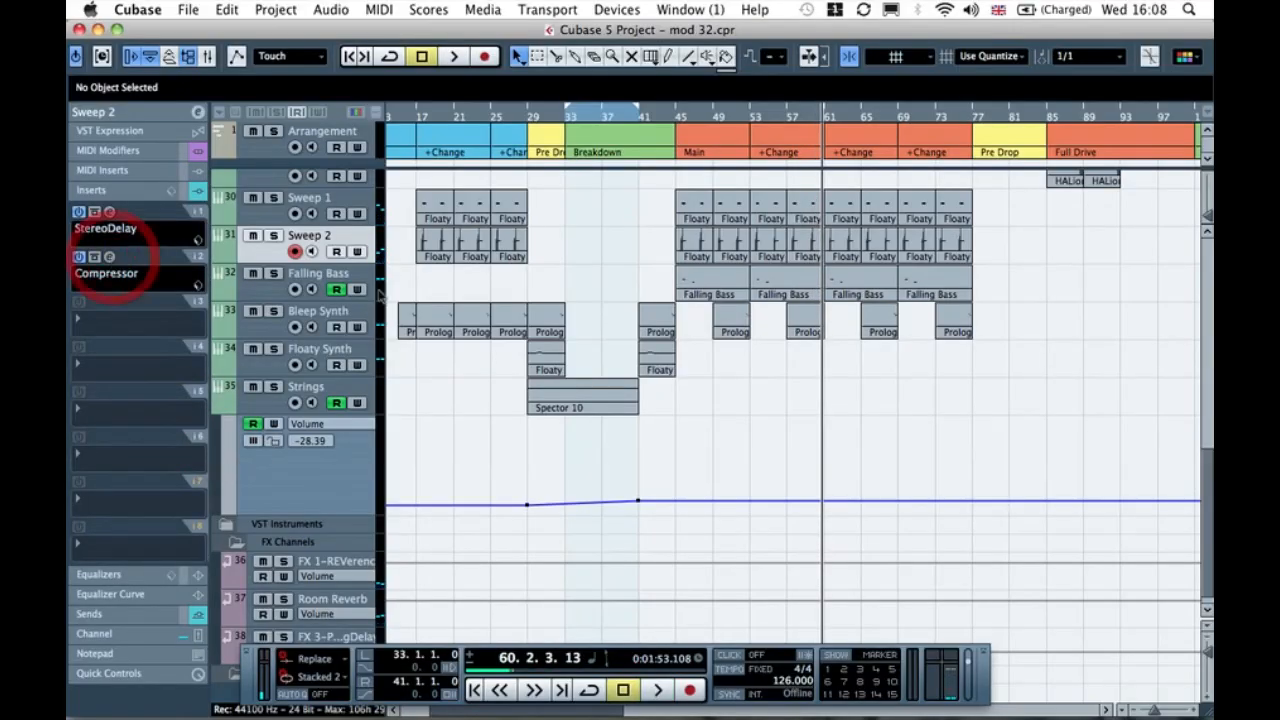
left_click(110, 256)
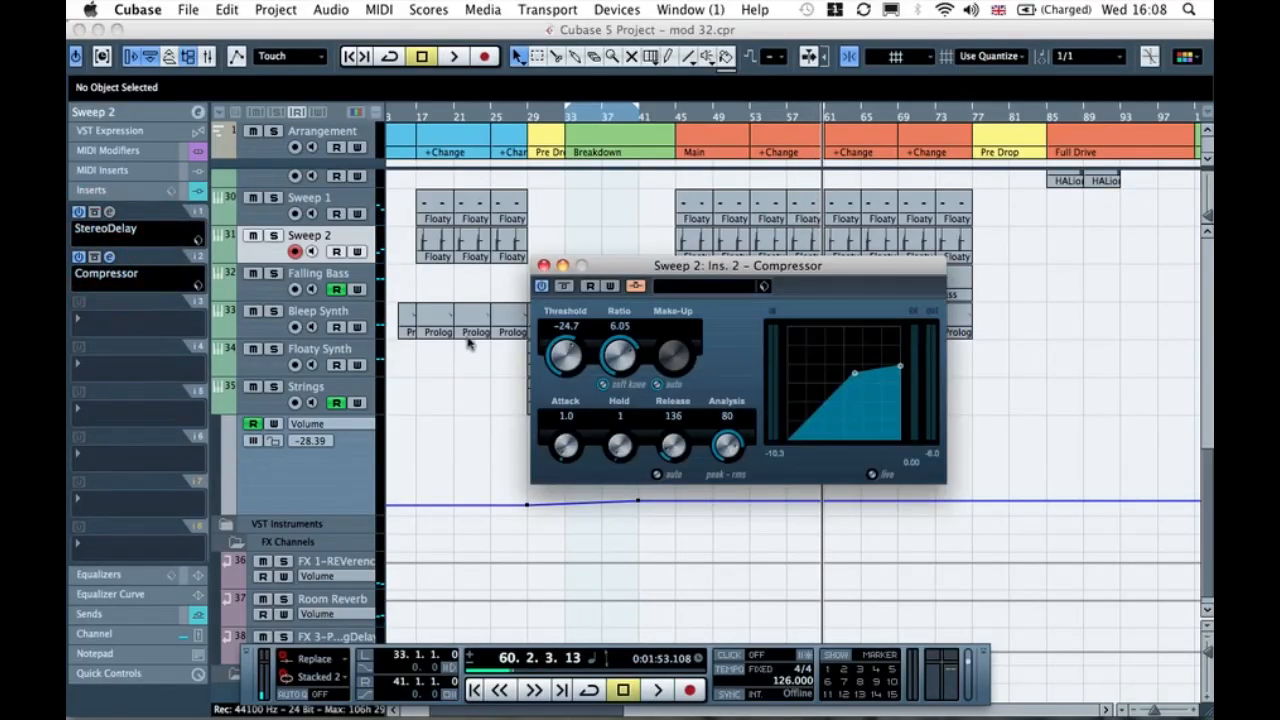
left_click(566, 345)
key("space")
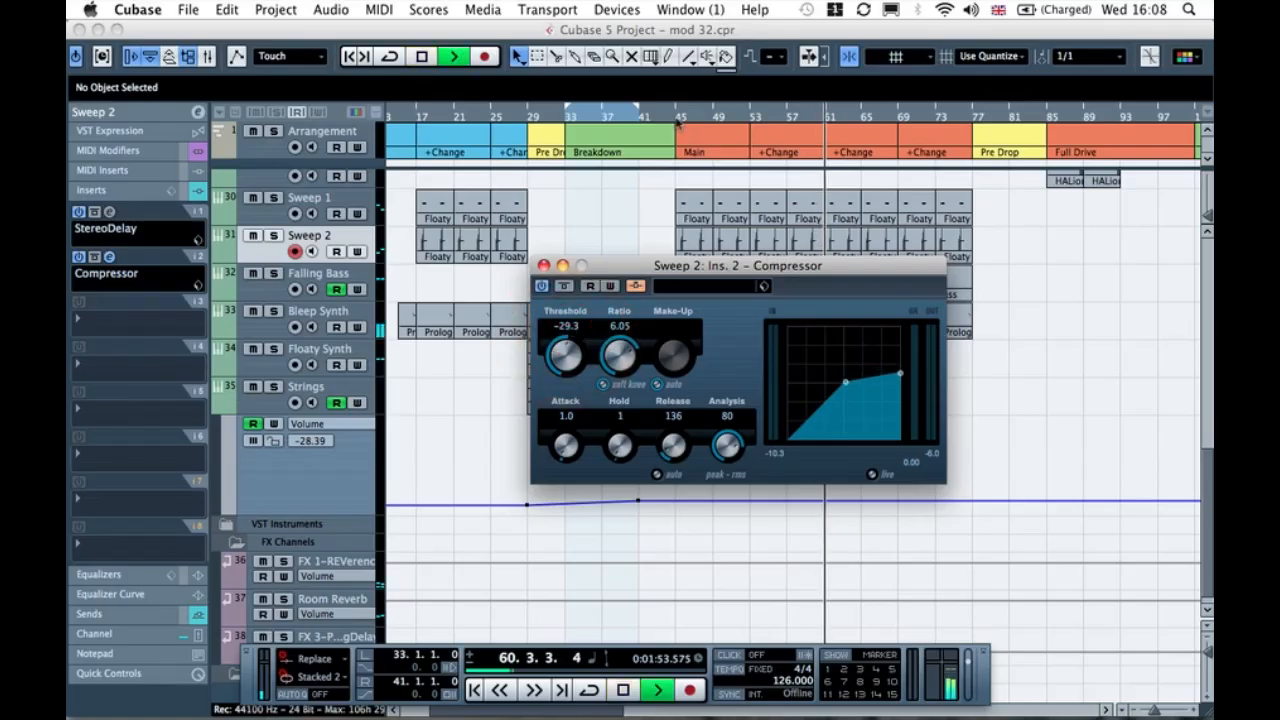
Step: Play the song from bar 45 while viewing the Compressor on Sweep 2, stop playback and close the effect
left_click(679, 120)
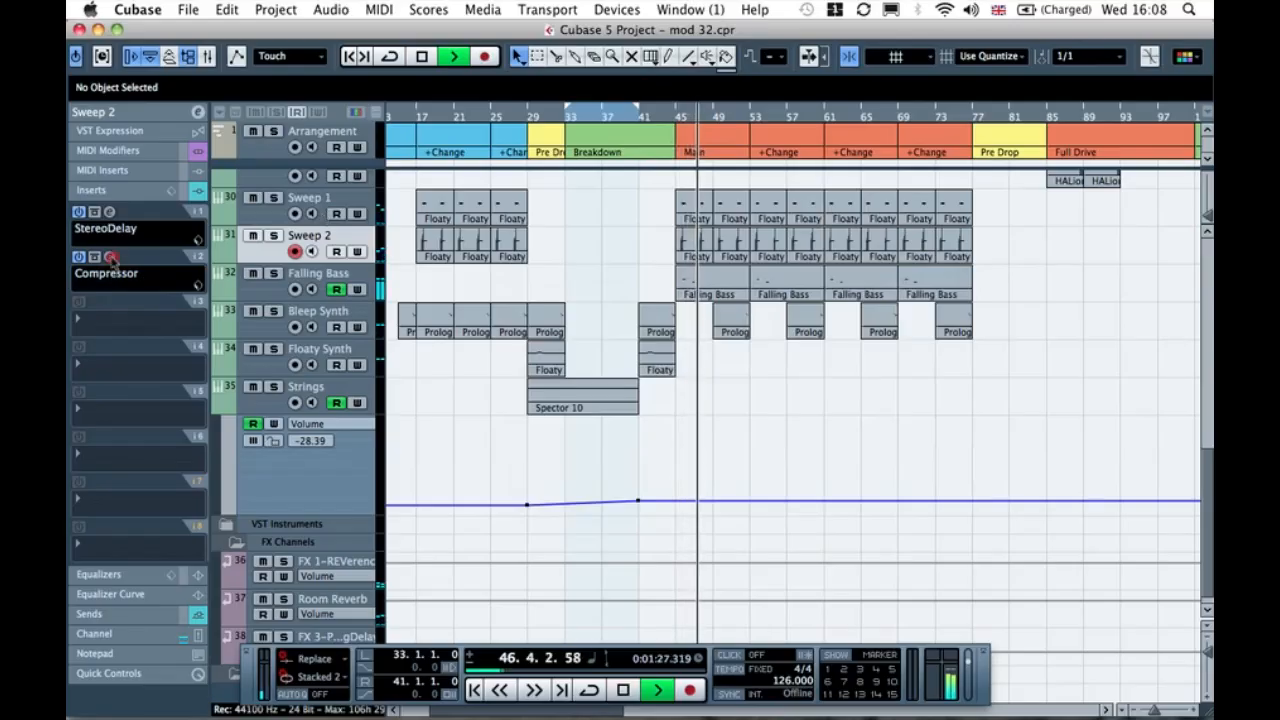
left_click(110, 257)
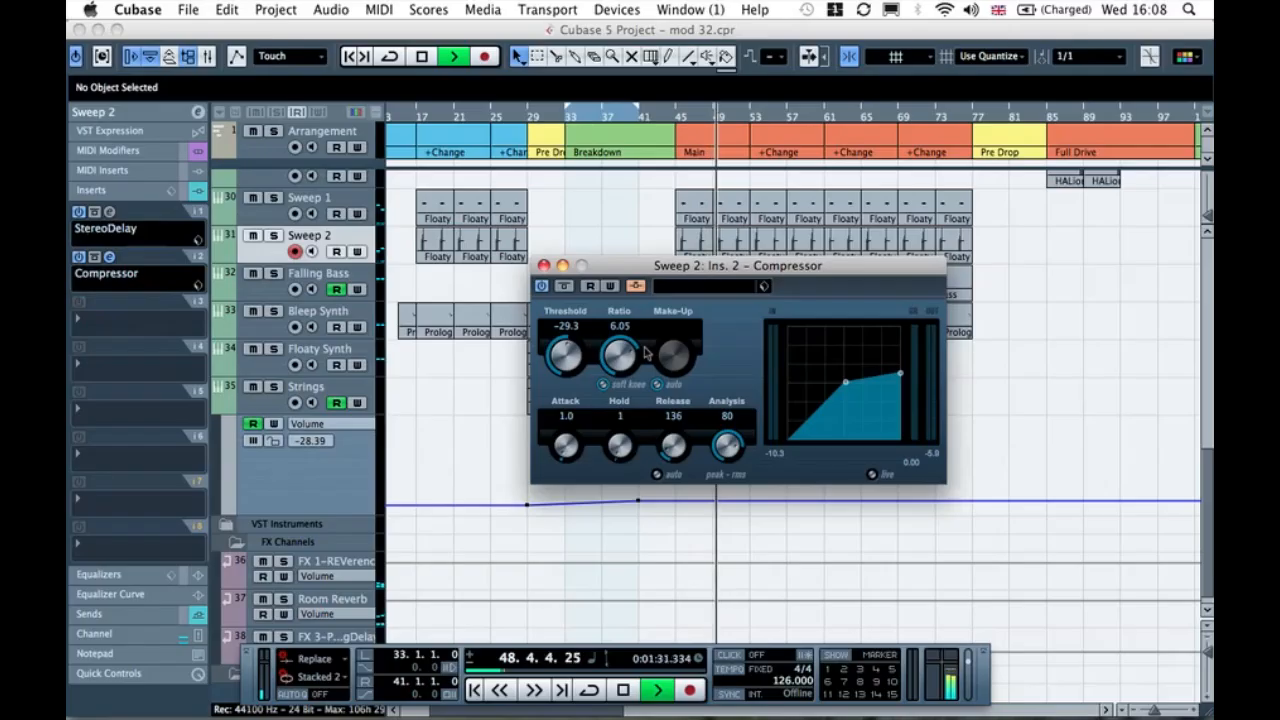
key("space")
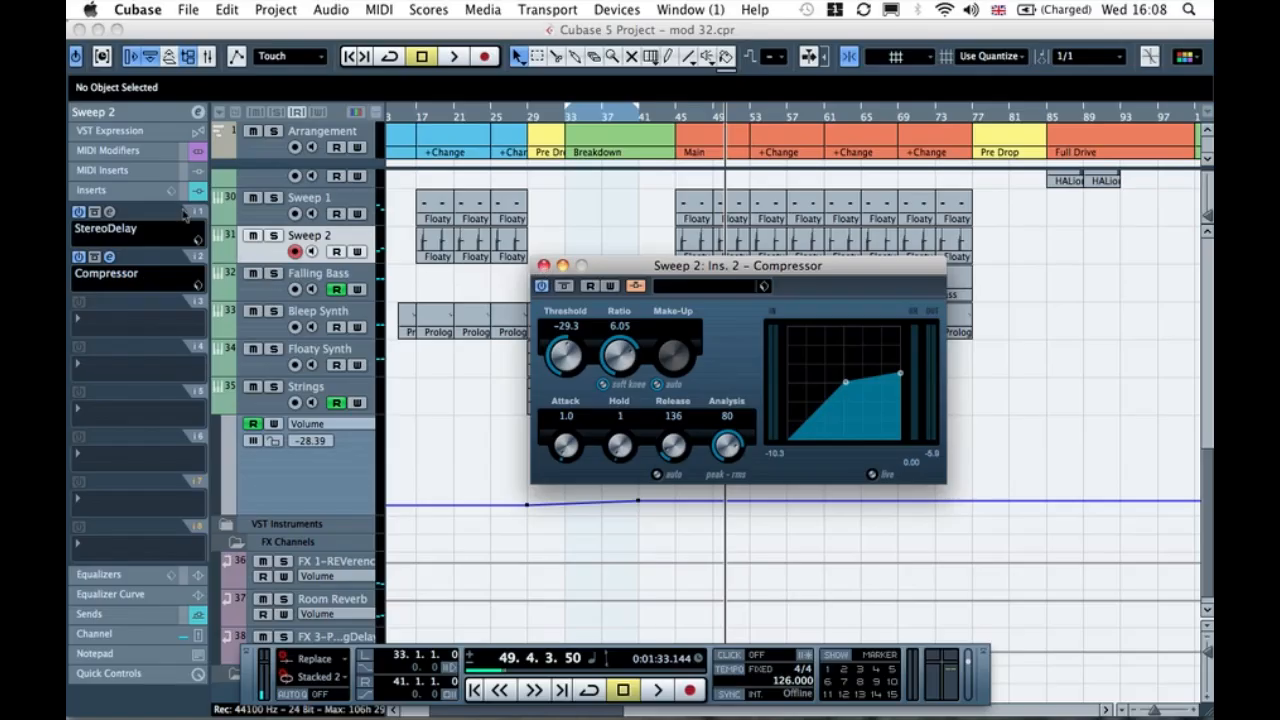
left_click(543, 266)
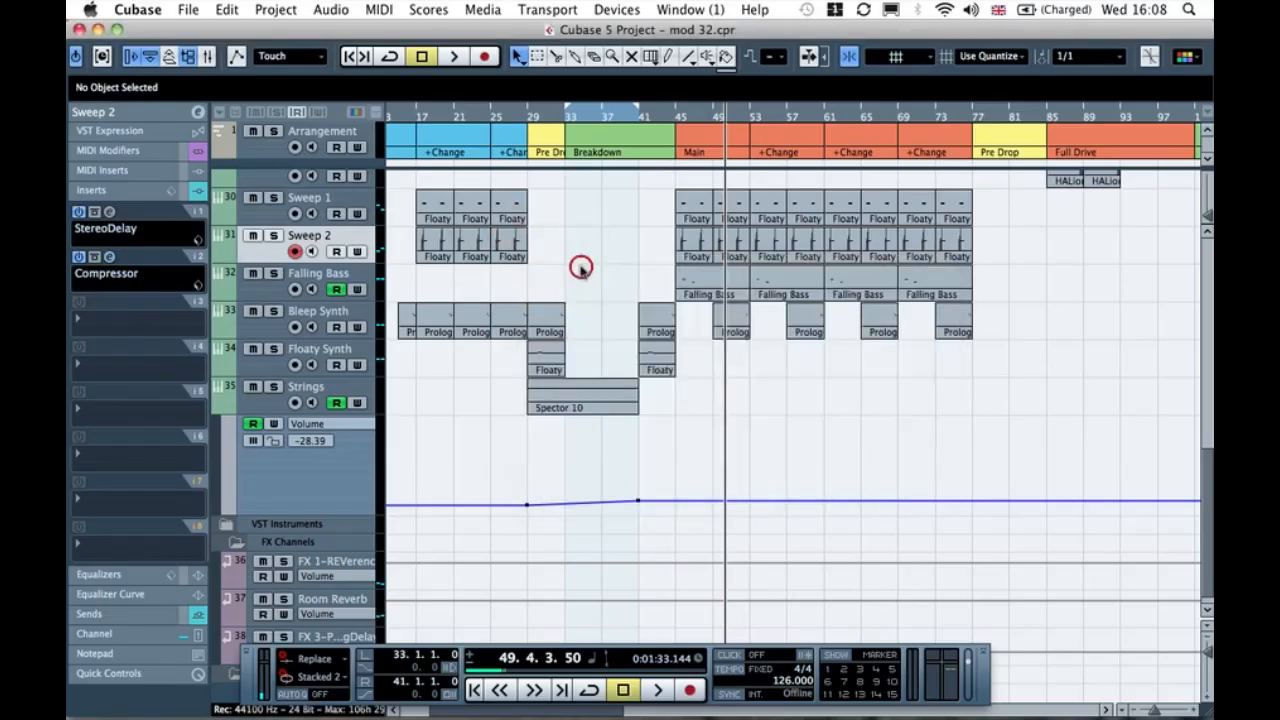
Step: Copy the last eight bars of Trigger parts before the breakdown to the start of the Main section at bar 45
scroll(580, 271, "up", 10)
scroll(582, 272, "left", 5)
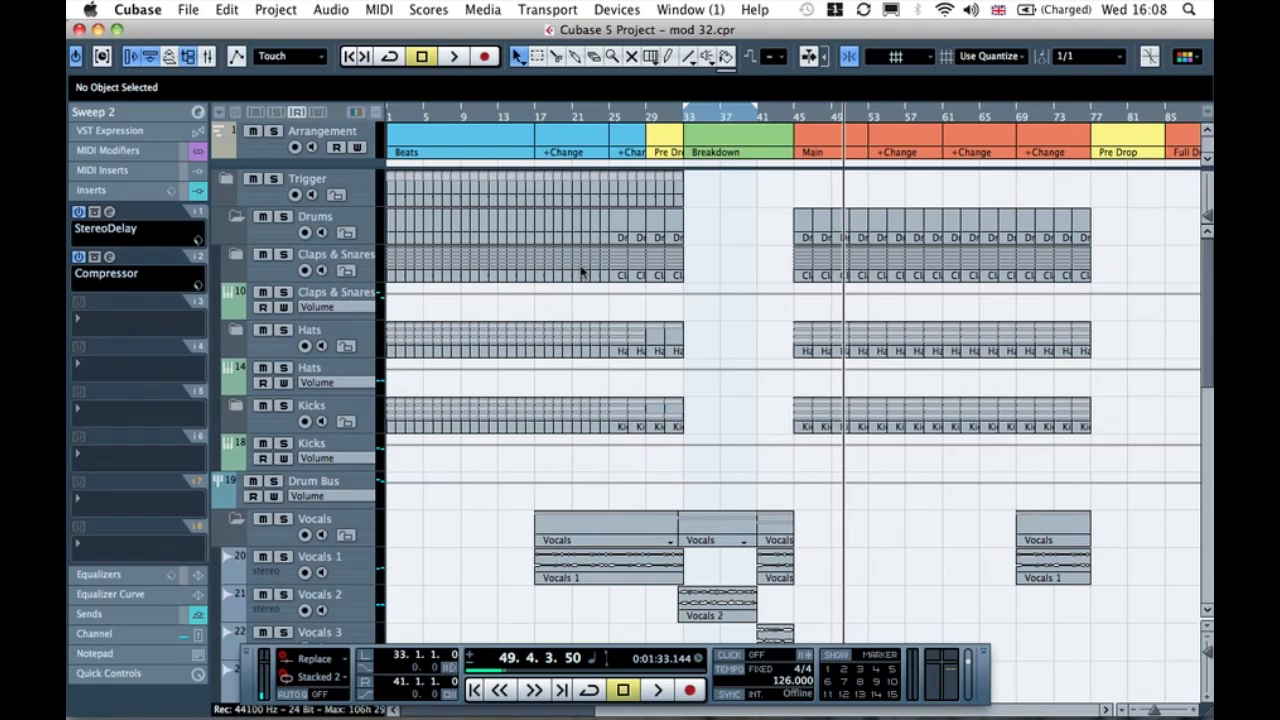
left_click(737, 211)
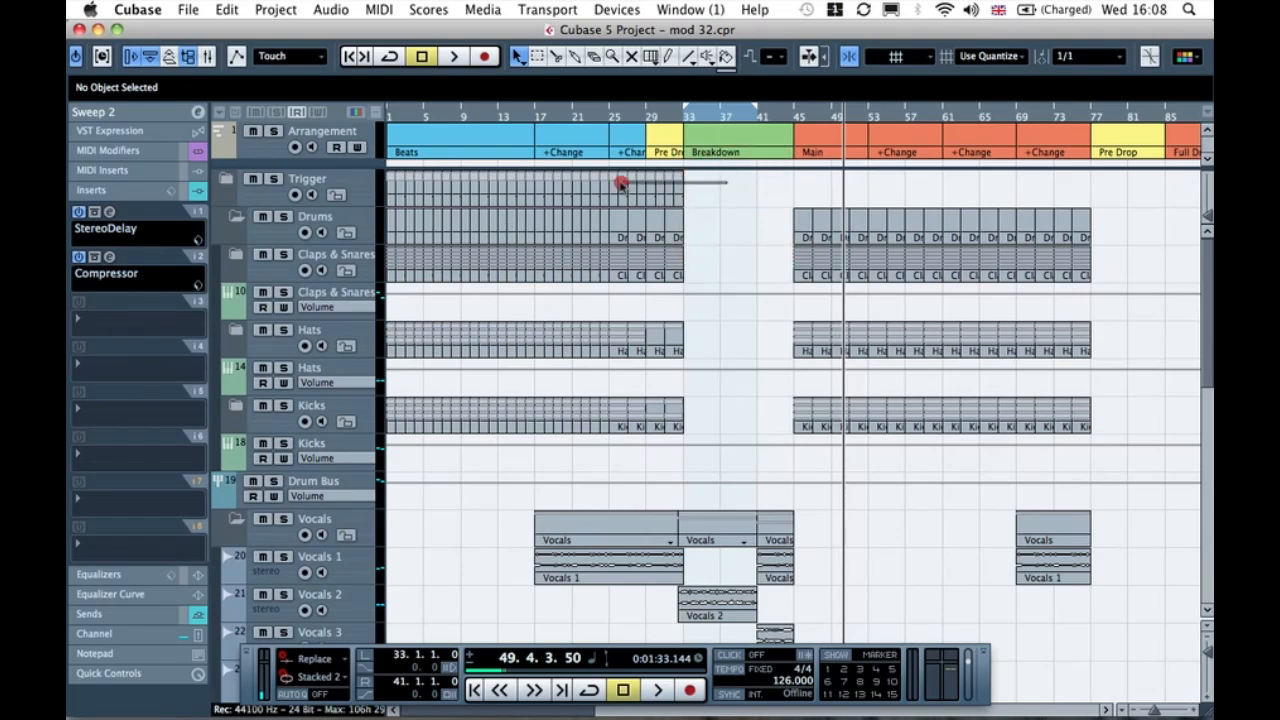
left_click(620, 184)
left_click_drag(615, 188, 800, 196)
left_click(763, 190)
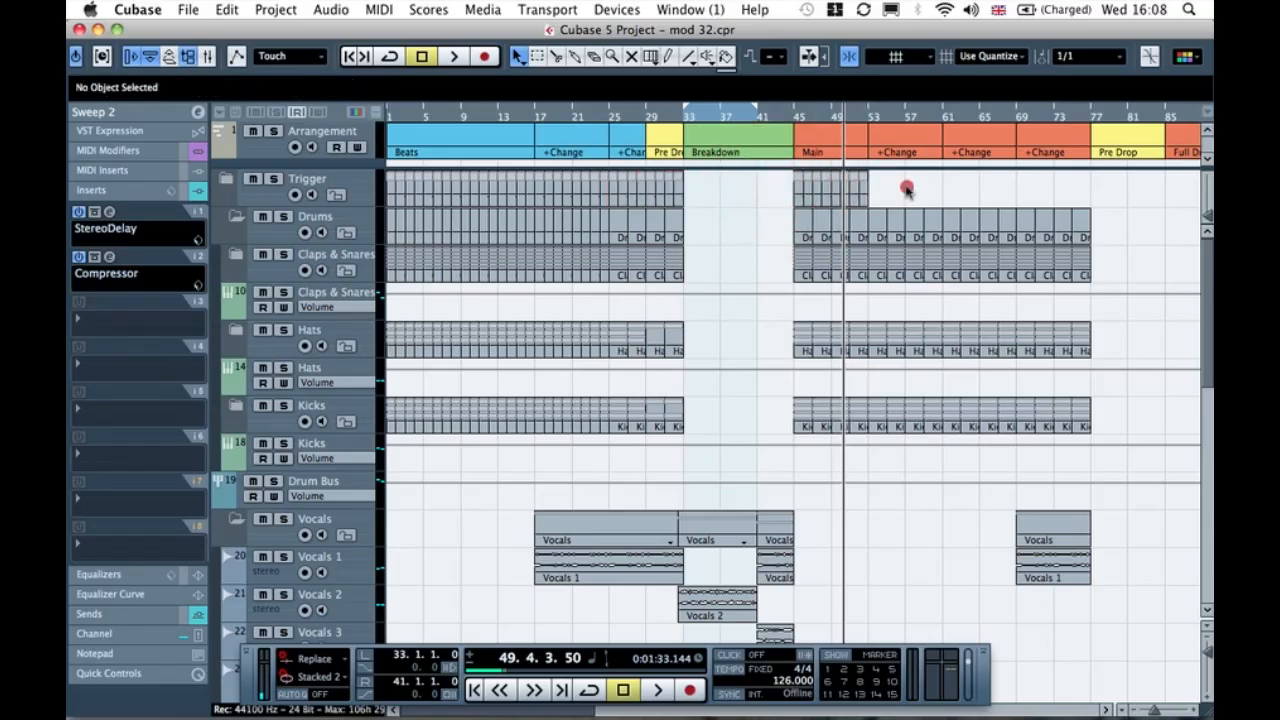
Step: Repeat the eight copied Trigger parts from bar 53 through the Change sections up to bar 77
left_click(820, 196)
scroll(880, 202, "up", 3, "ctrl")
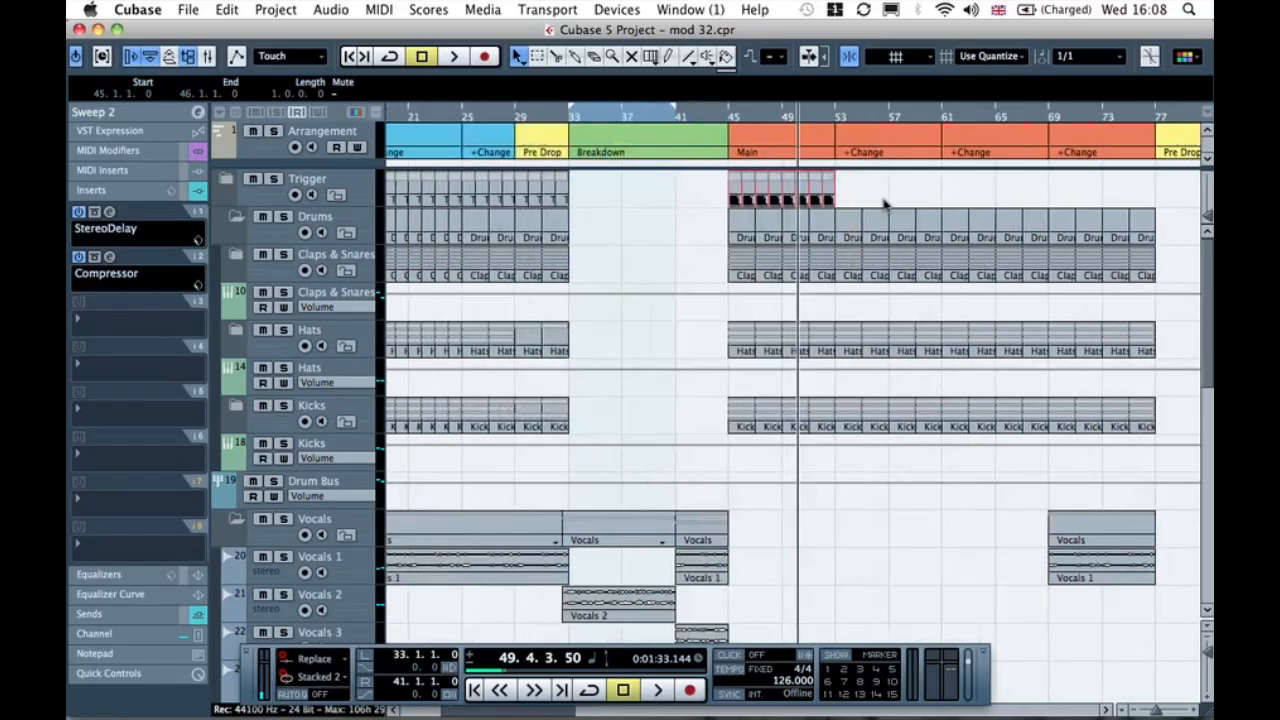
scroll(858, 203, "right", 5)
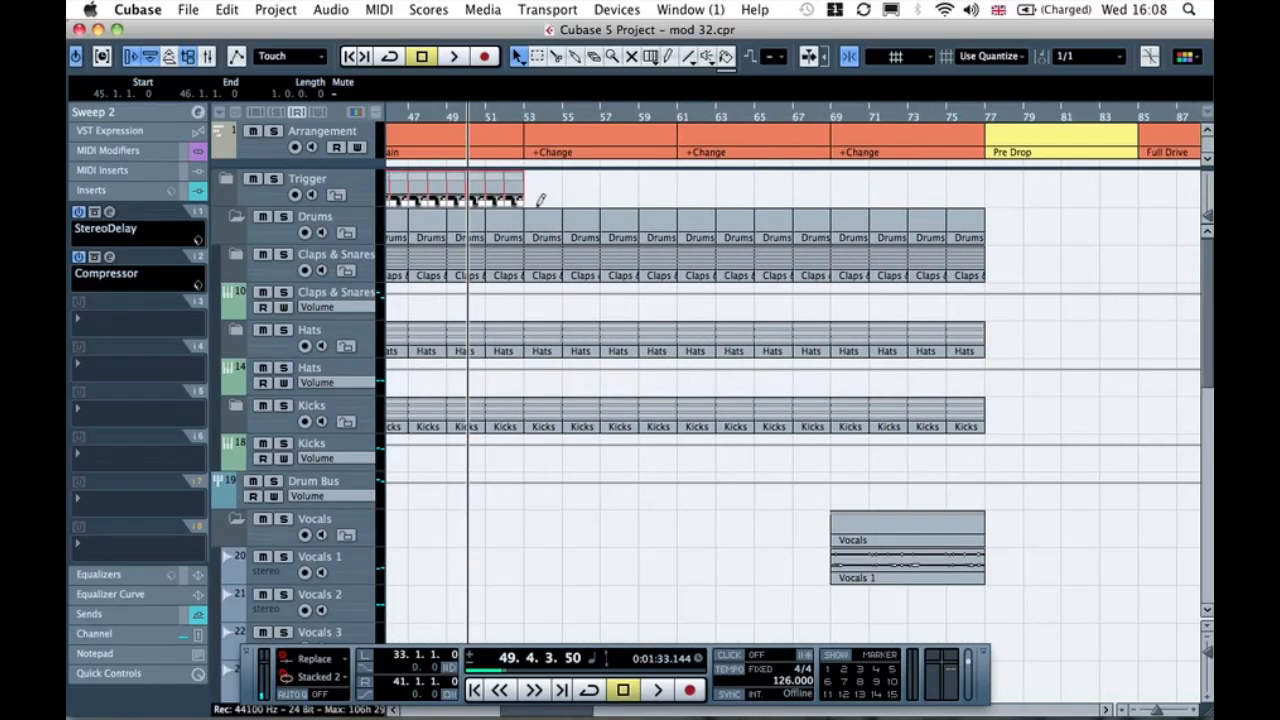
left_click_drag(520, 200, 910, 195)
left_click(1030, 204)
key("g")
key("g")
key("g")
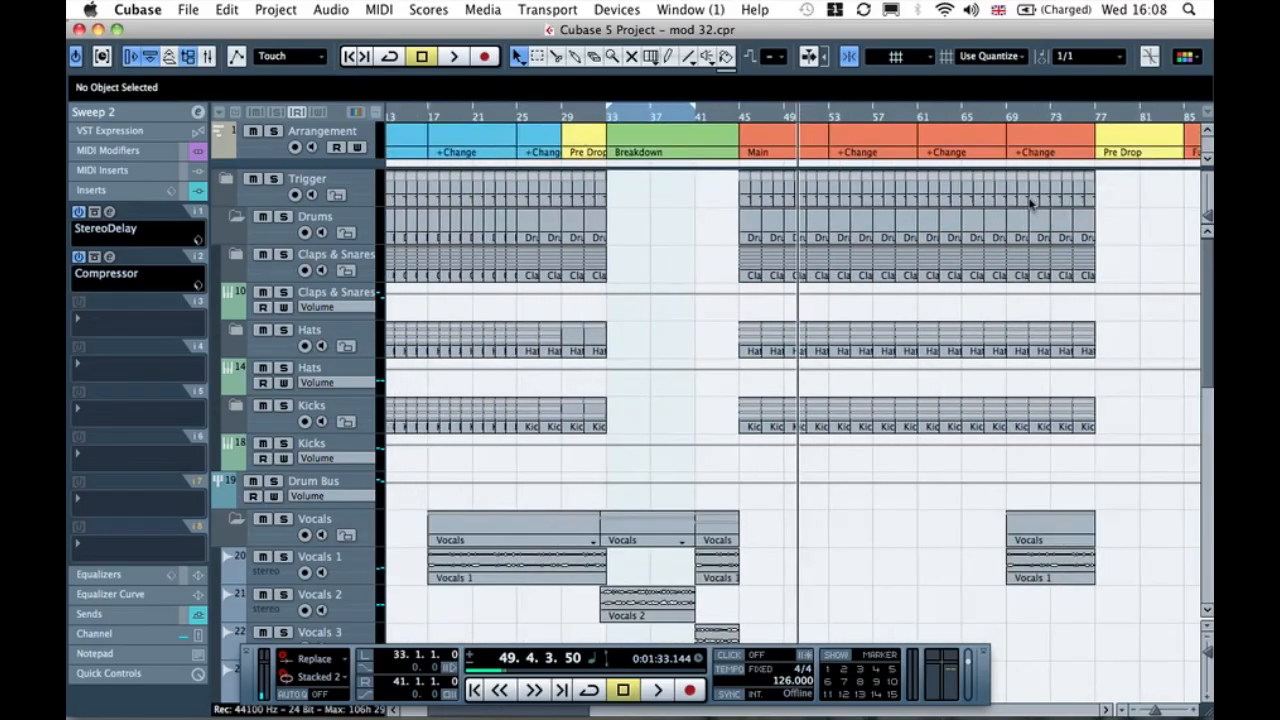
Step: Examine closely how the repeated Trigger and Drums parts line up around bar 51
key("h")
key("h")
key("h")
key("h")
key("h")
key("h")
key("h")
key("h")
key("h")
key("h")
key("h")
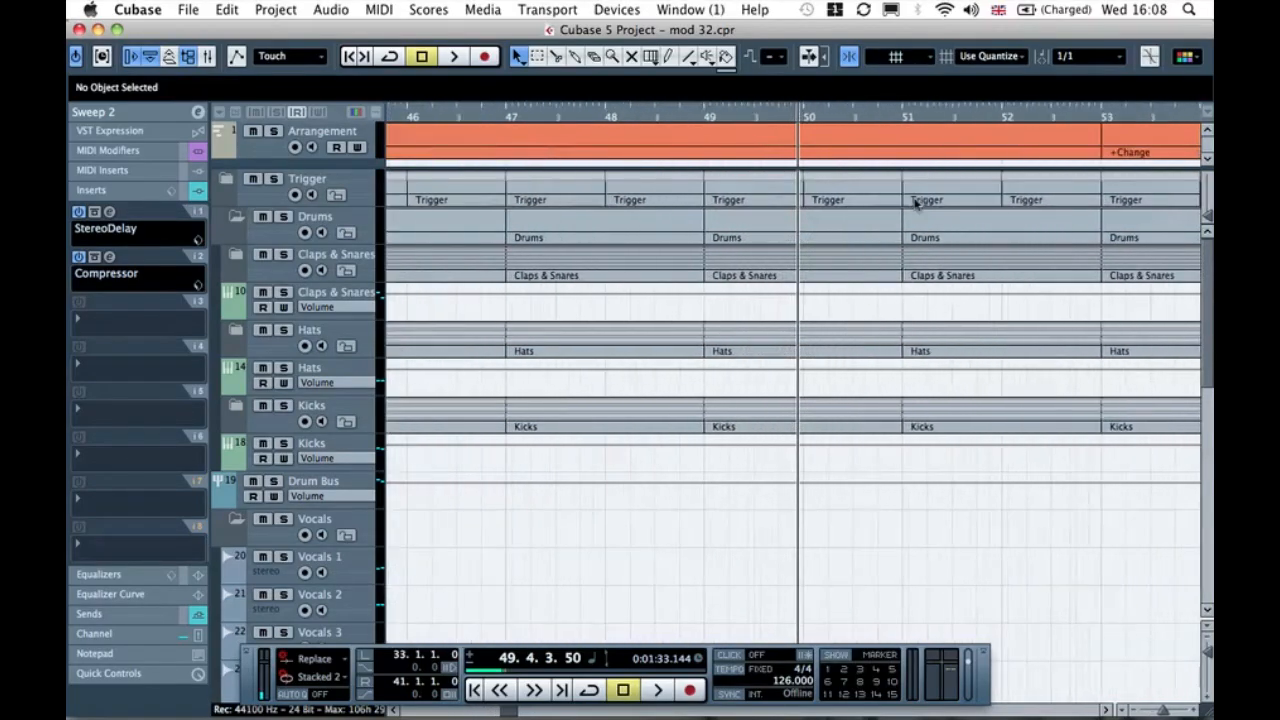
left_click(1022, 118)
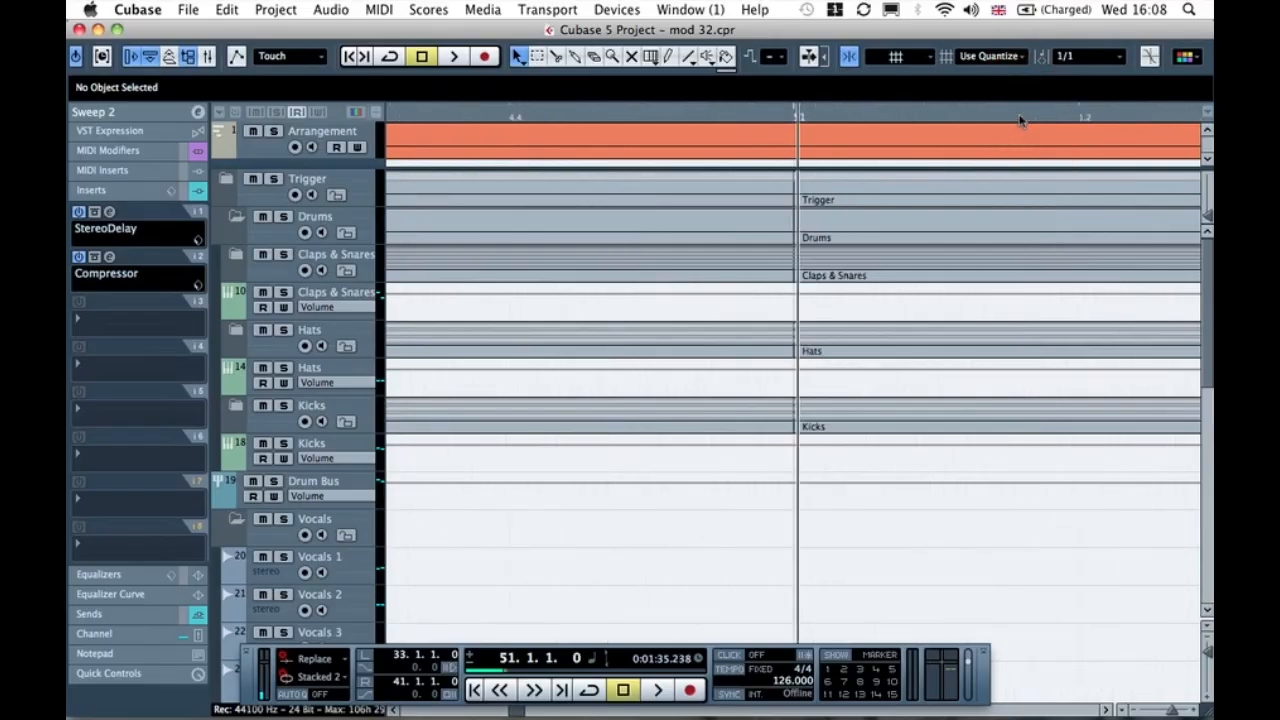
key("g")
key("g")
key("g")
key("g")
key("g")
key("g")
key("g")
key("g")
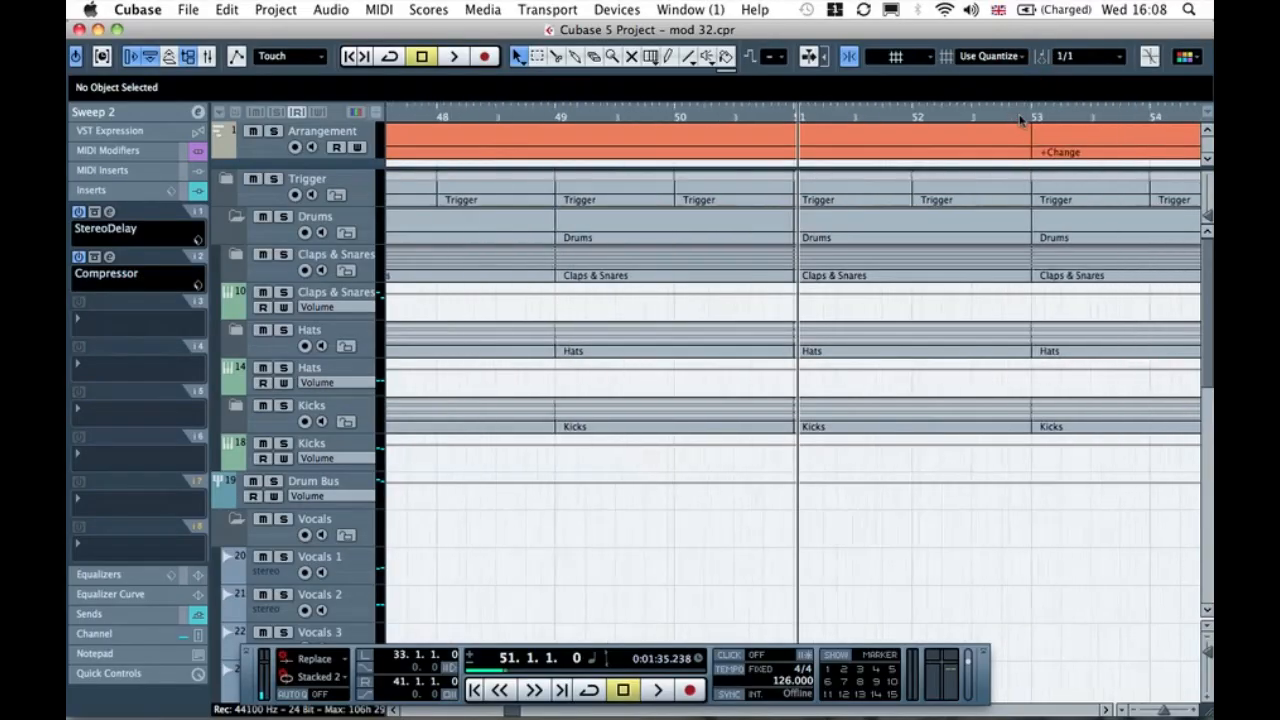
key("g")
key("g")
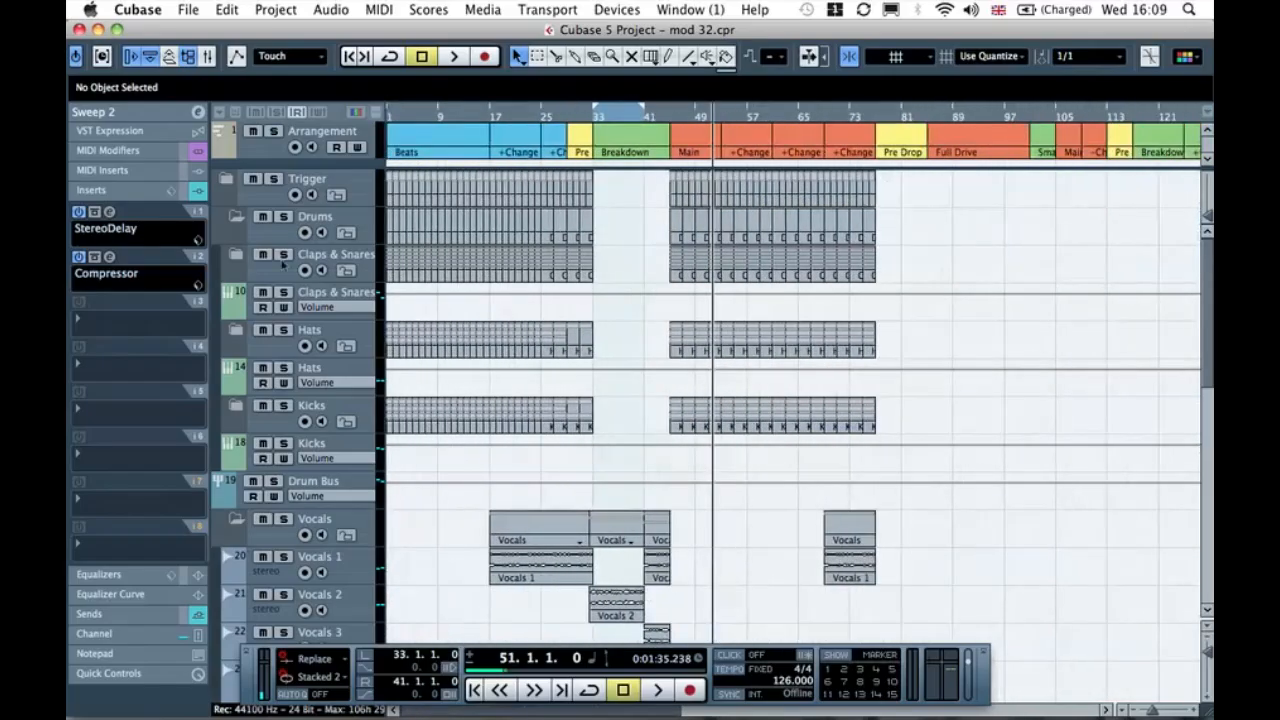
Step: Set the Threshold of the Compressor on Sweep 2 to -29.4 while playing the Main section
left_click(108, 257)
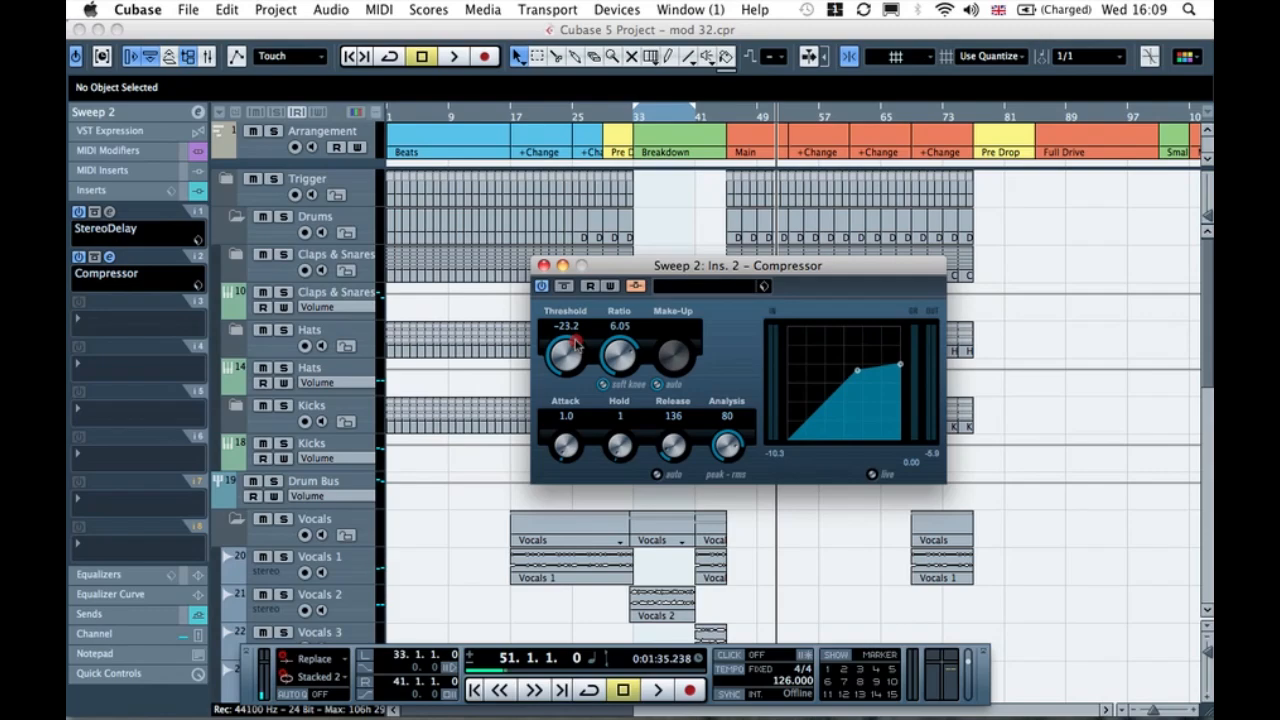
left_click(718, 122)
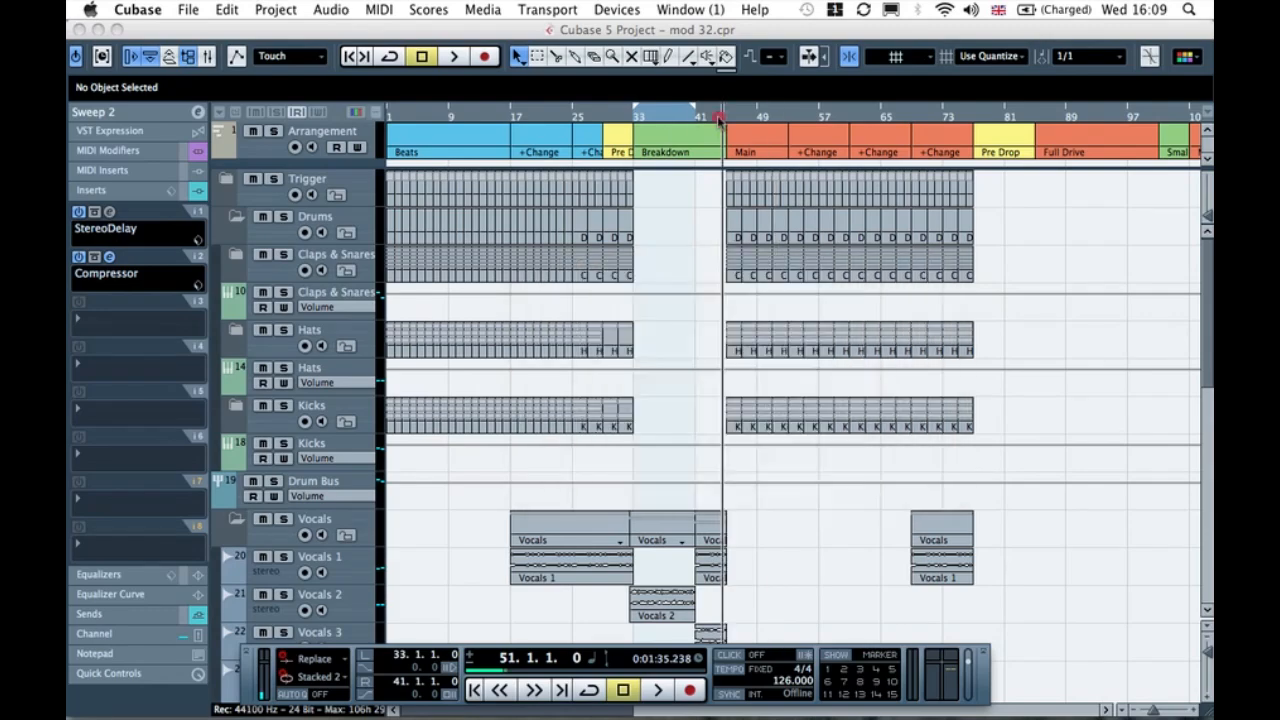
key("space")
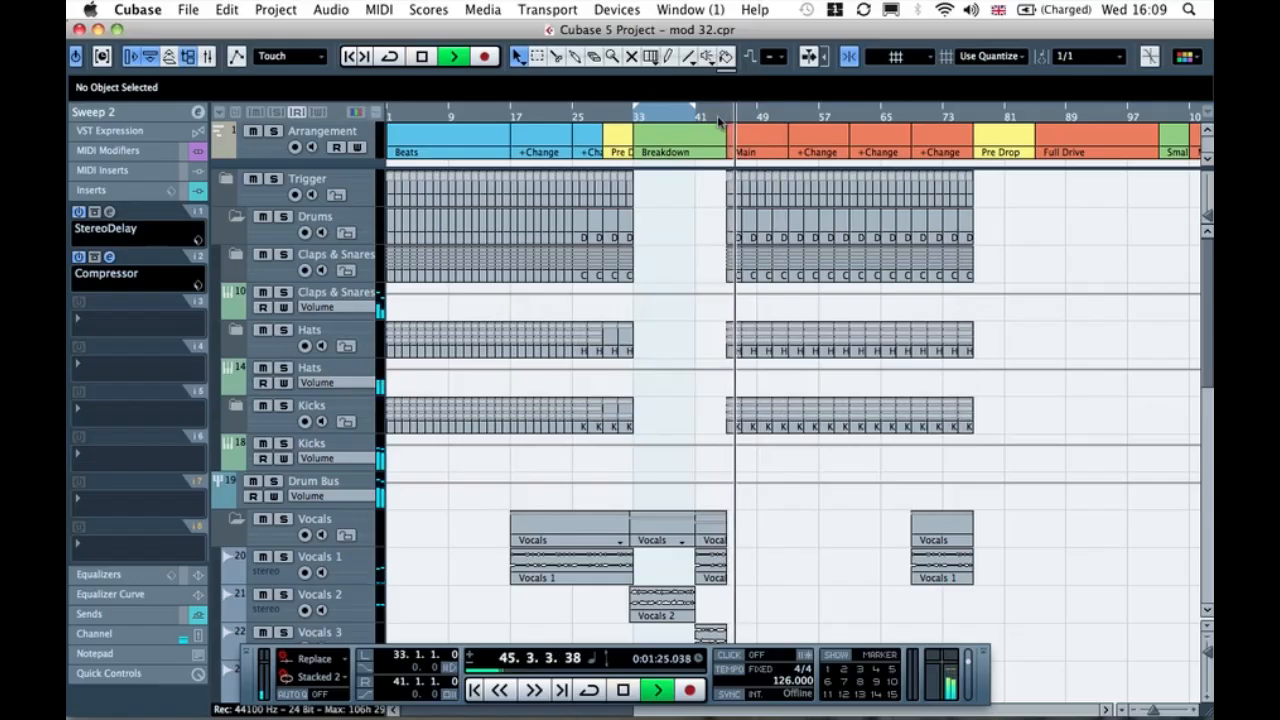
left_click(110, 257)
left_click_drag(577, 343, 568, 342)
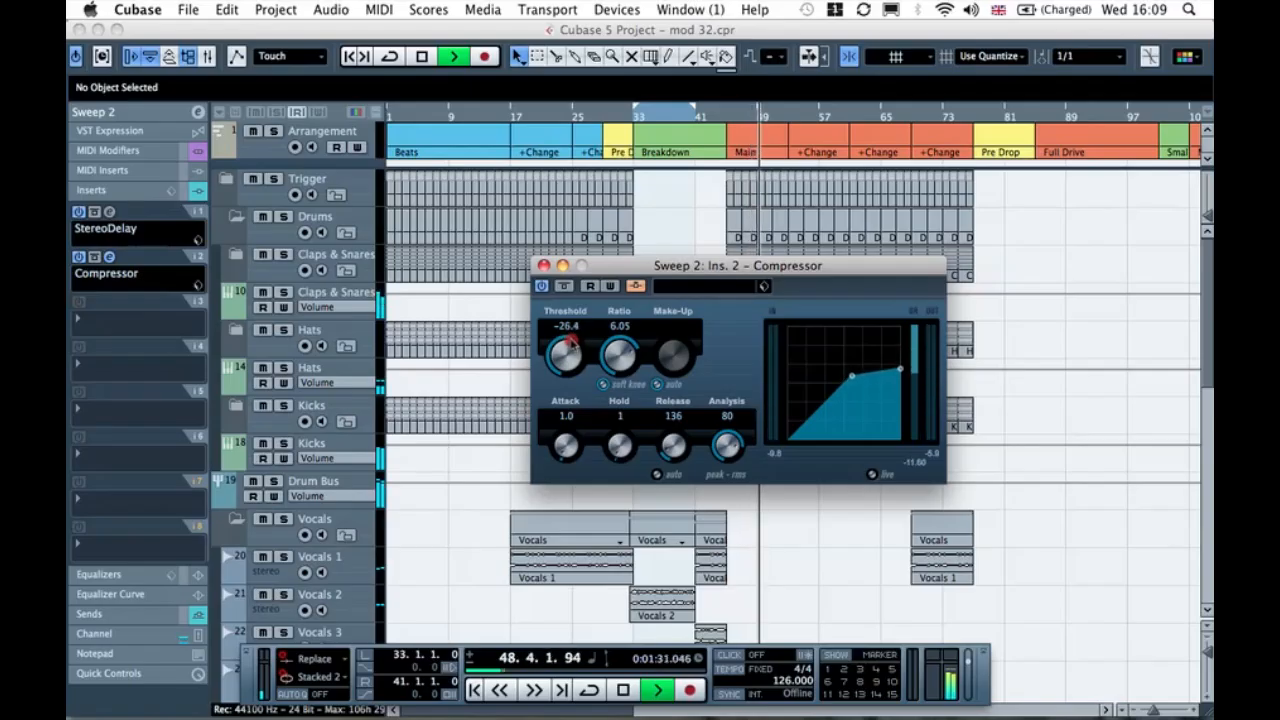
left_click_drag(567, 341, 568, 343)
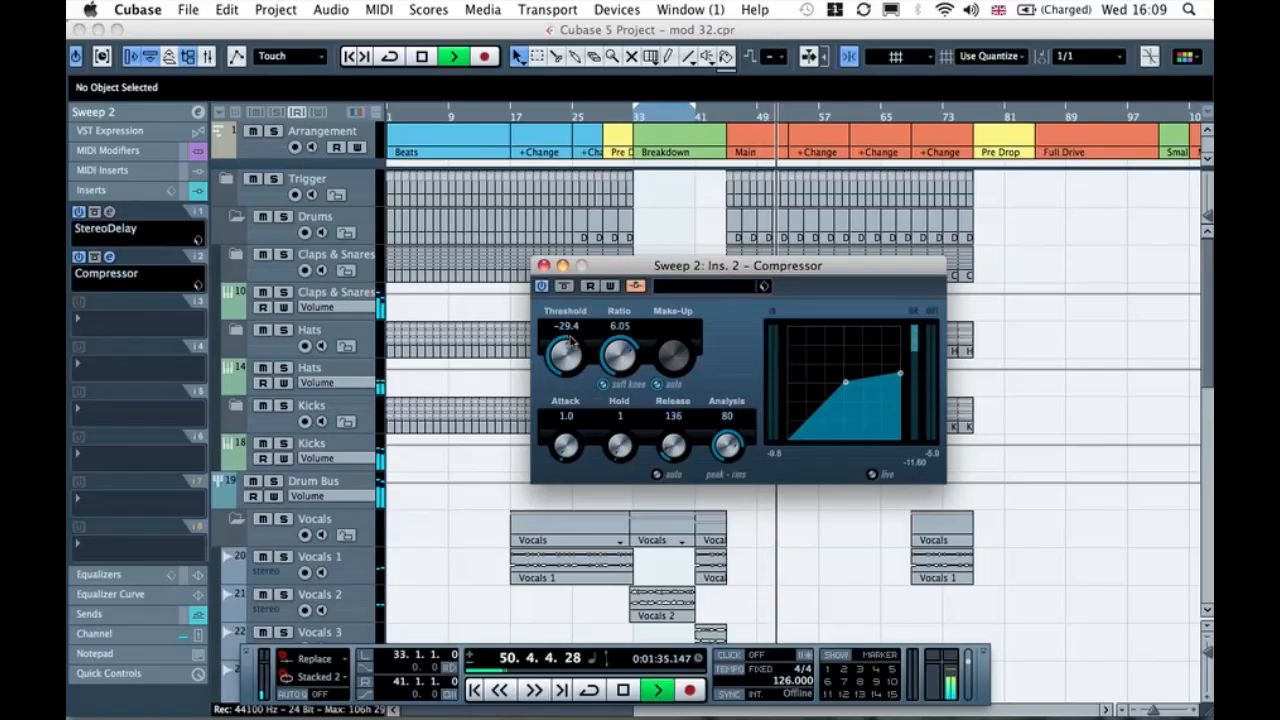
Step: Set Sweep 2's sends to -7.12 for Room Reverb and -15.85 for FX 1-REVerence, and stop playback
left_click(199, 190)
left_click(199, 250)
mouse_move(157, 302)
left_mouse_down()
mouse_move(91, 309)
mouse_move(160, 309)
left_mouse_up()
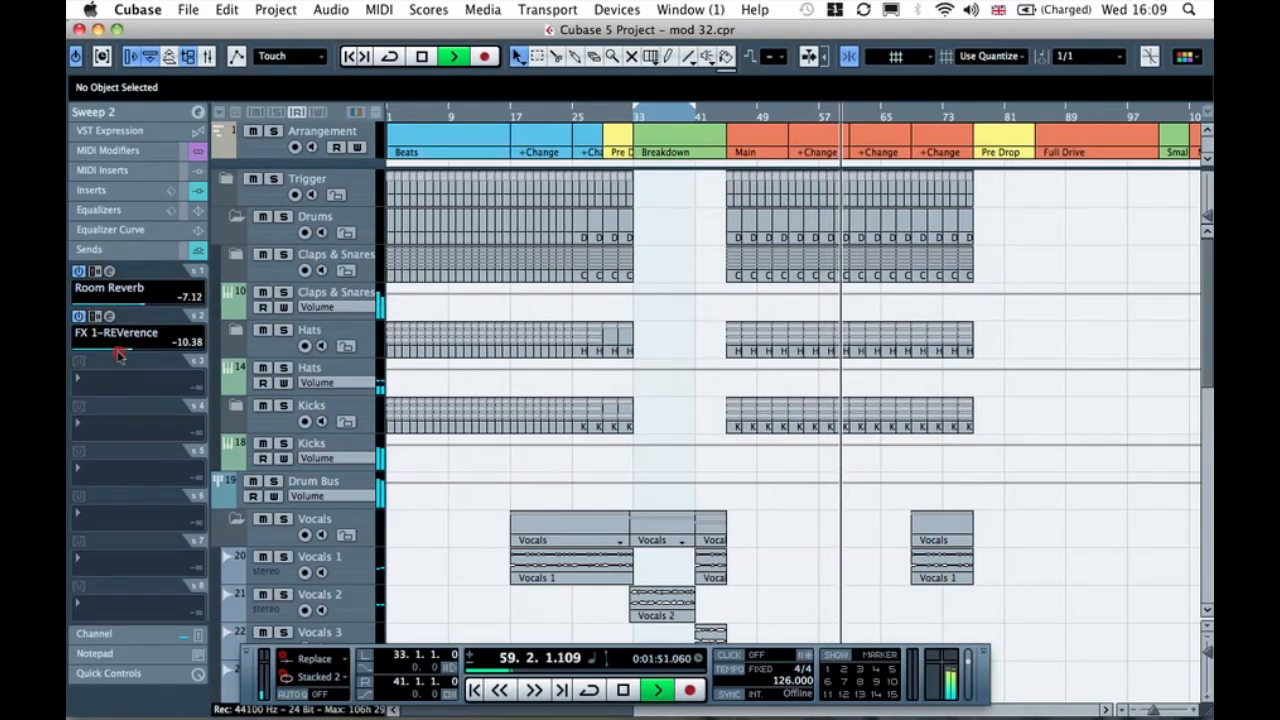
left_click(116, 350)
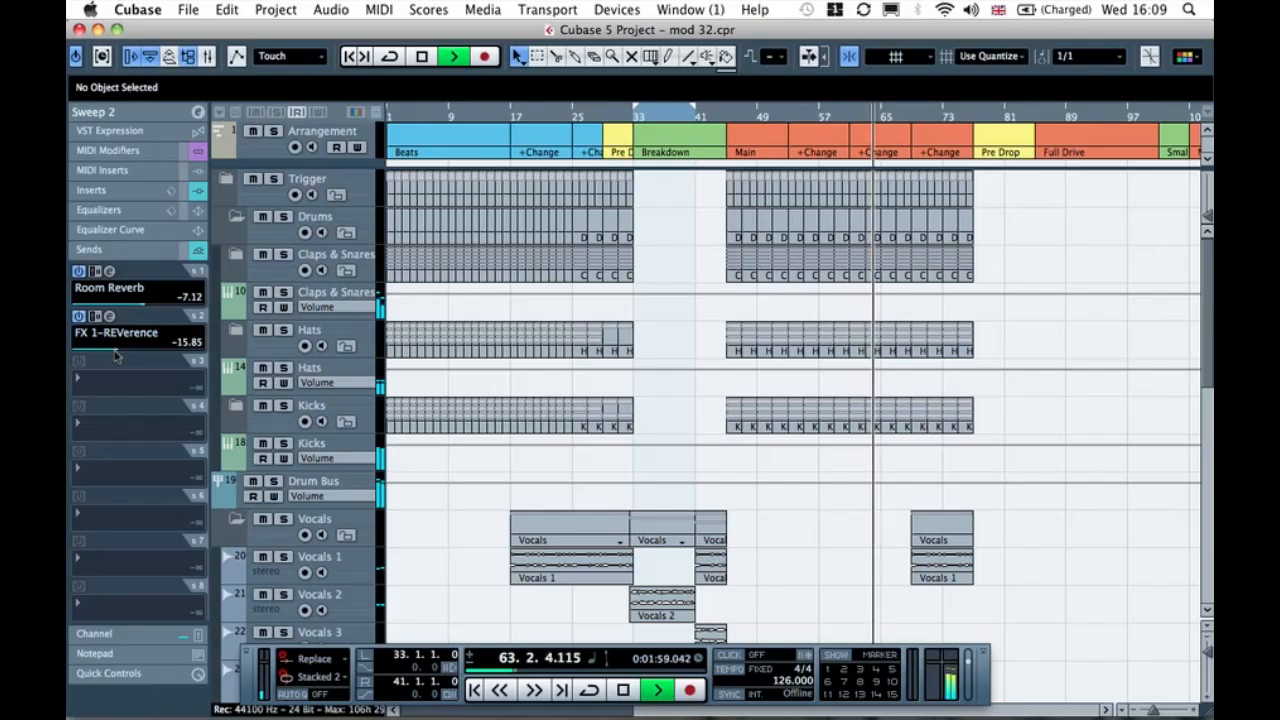
scroll(480, 434, "down", 12)
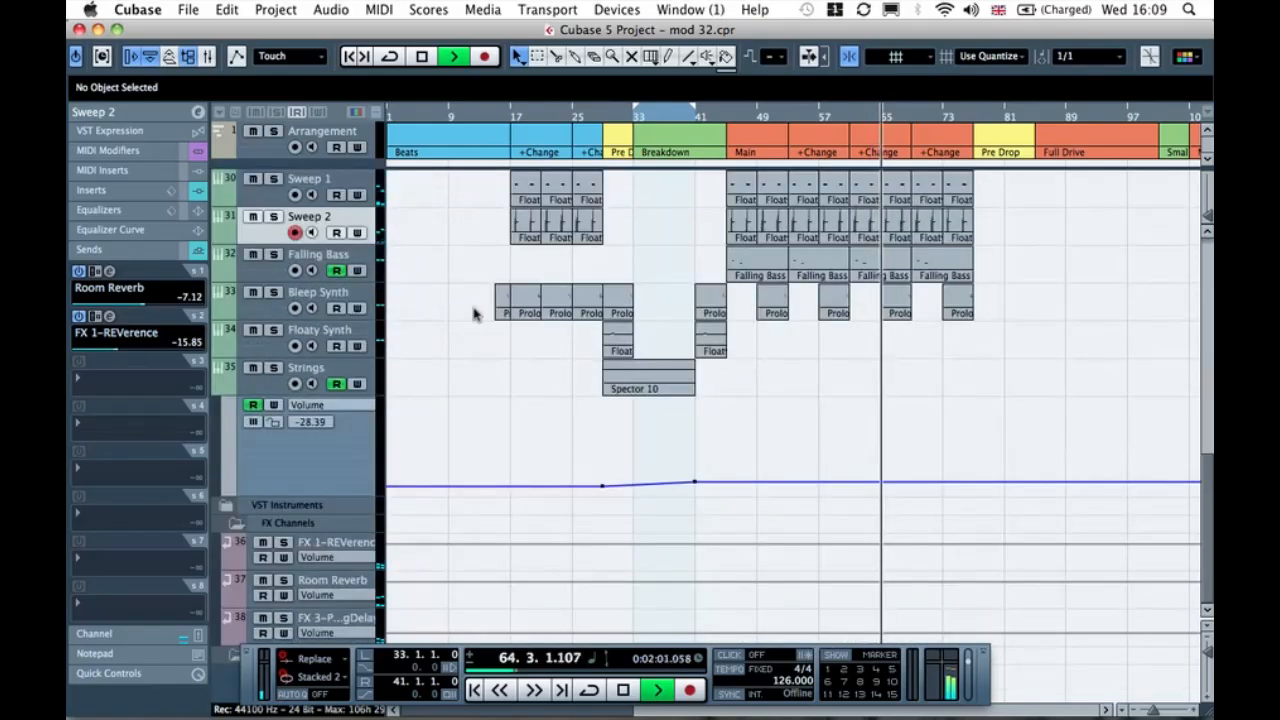
key("space")
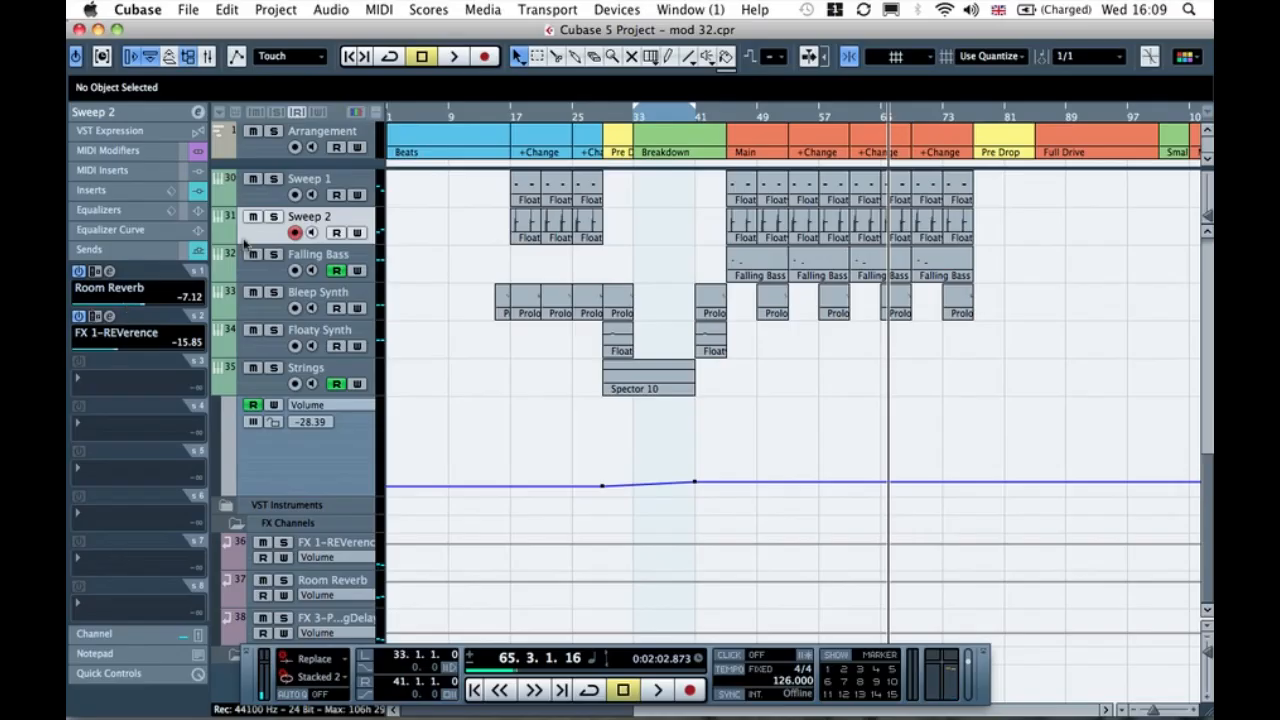
Step: Select the Falling Bass track, show its basic track settings and open its Volume automation lane
left_click(274, 268)
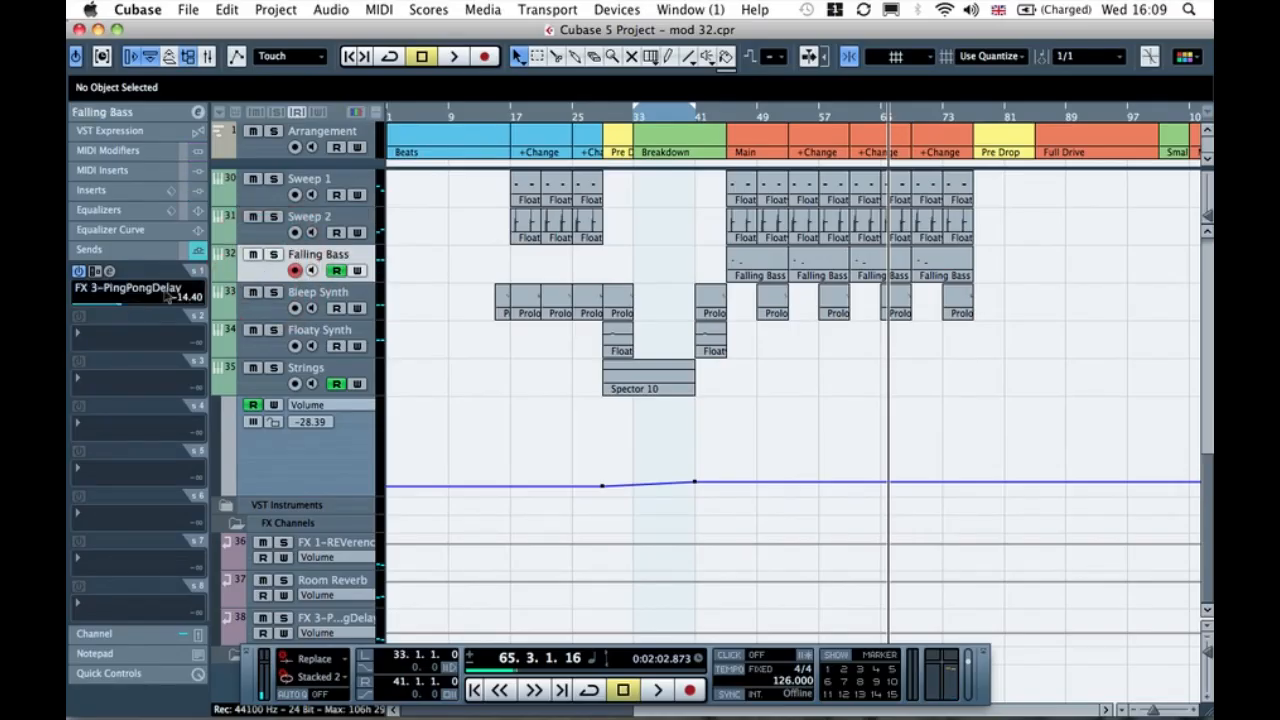
left_click(174, 115)
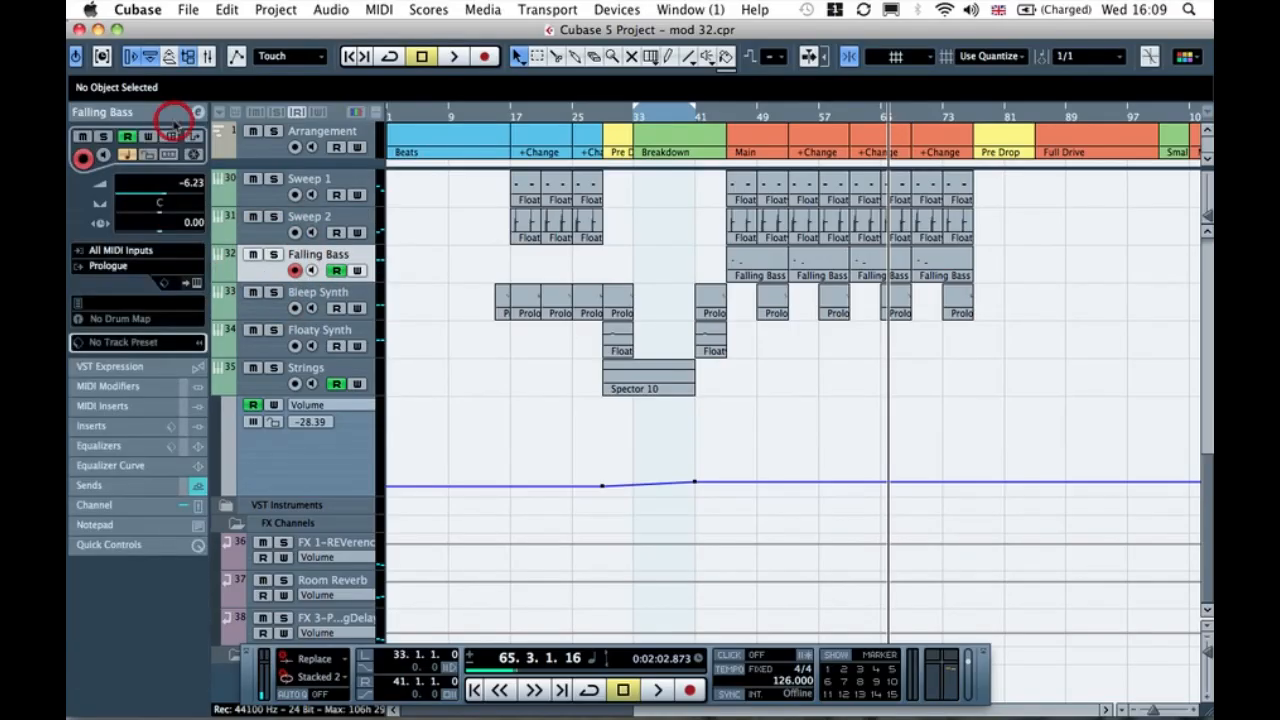
double_click(192, 186)
left_click(220, 273)
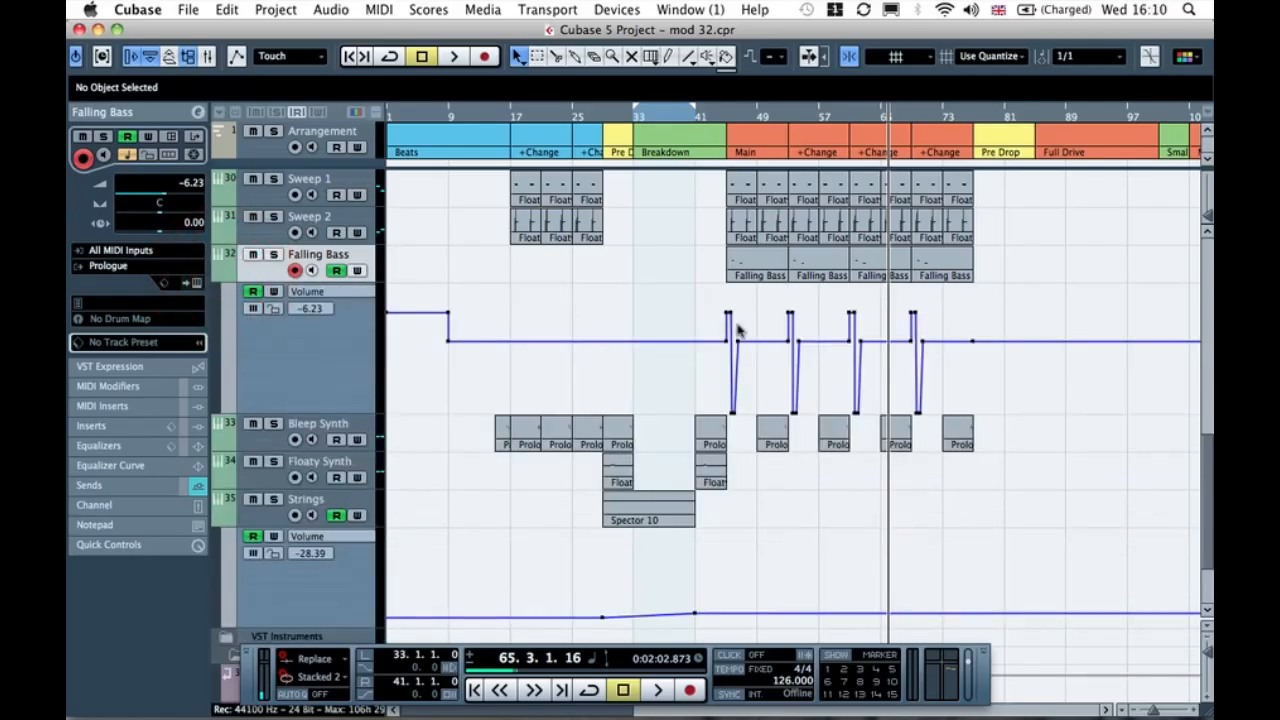
Step: Delete the Falling Bass parts after bar 53 and repeat the part at bar 45 up to bar 77
key("h")
key("h")
key("h")
key("h")
key("h")
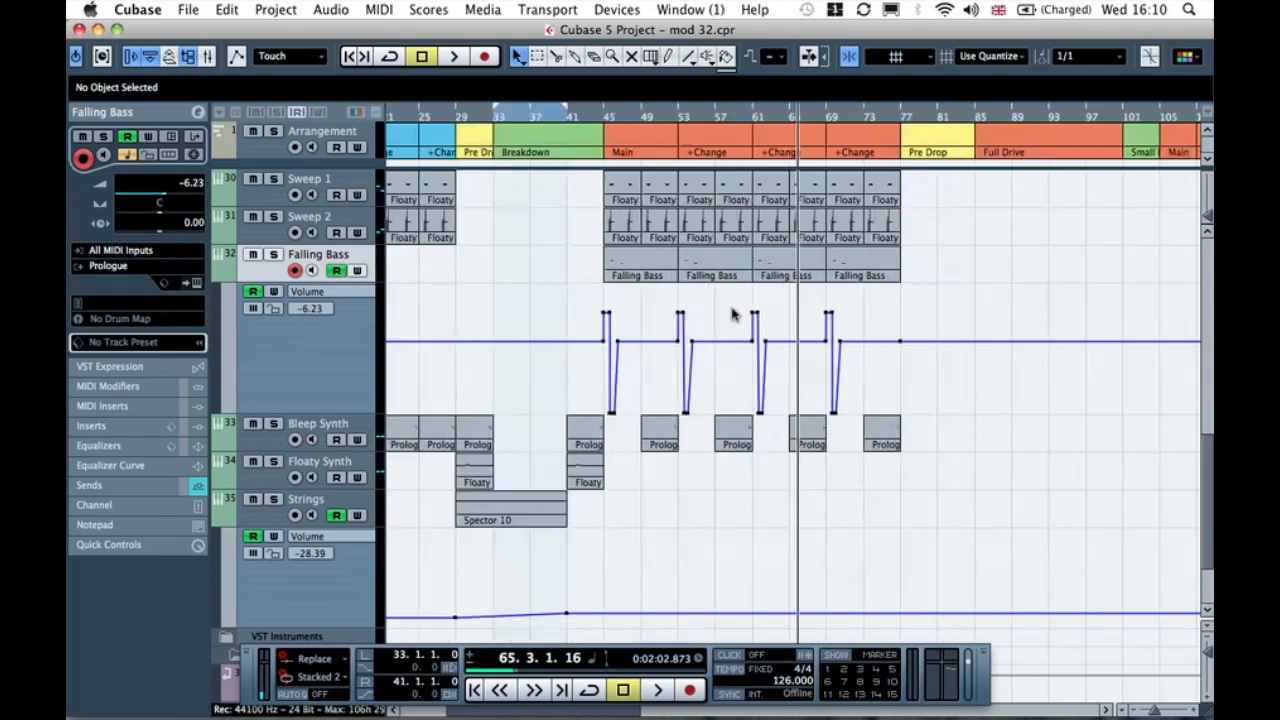
left_click_drag(626, 298, 929, 266)
key("Delete")
left_click_drag(1020, 287, 514, 418)
left_click_drag(517, 305, 1040, 408)
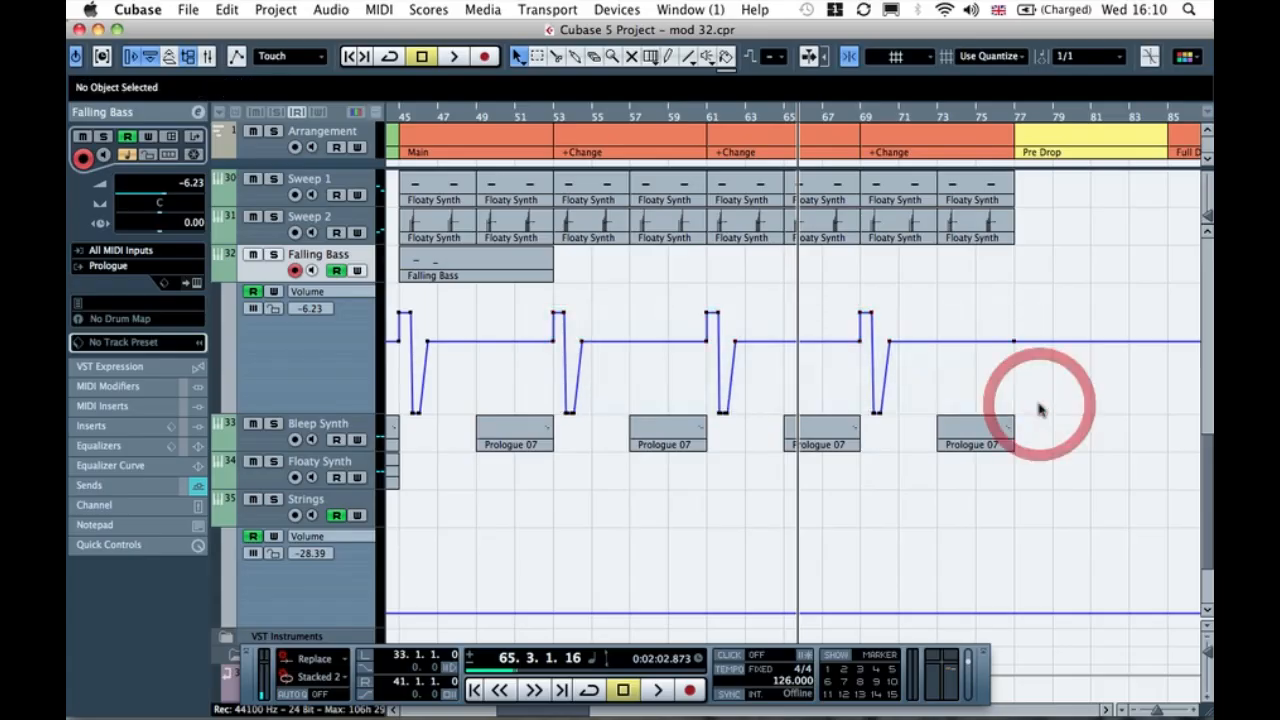
key("super+k")
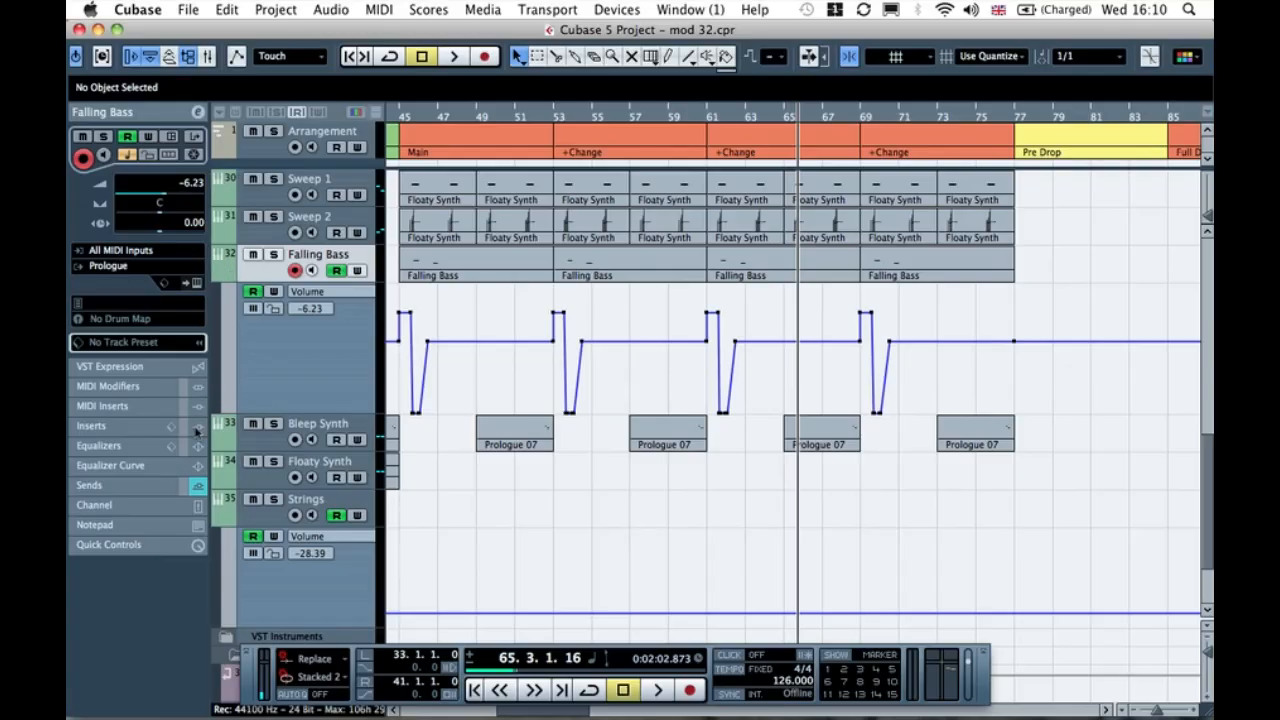
Step: Add the GEQ-10 equalizer as the first insert on Falling Bass and lower its Output to -2.3
left_click(190, 427)
left_click(145, 232)
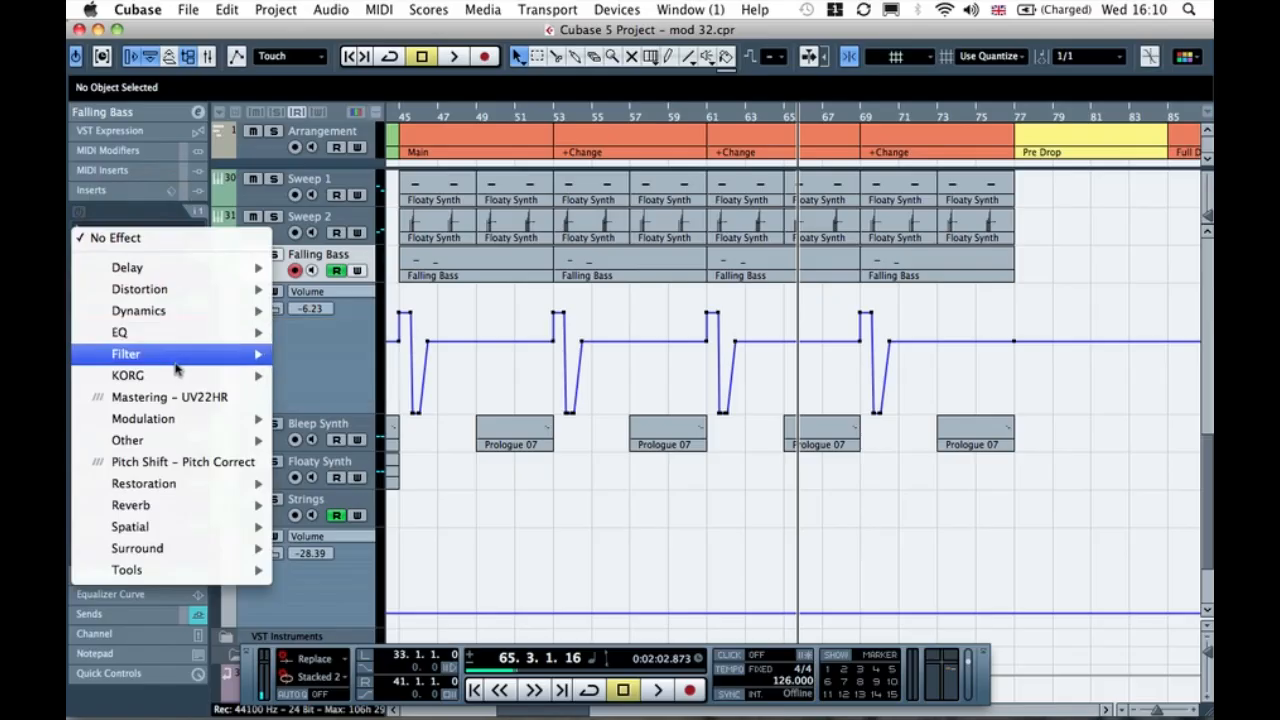
mouse_move(193, 344)
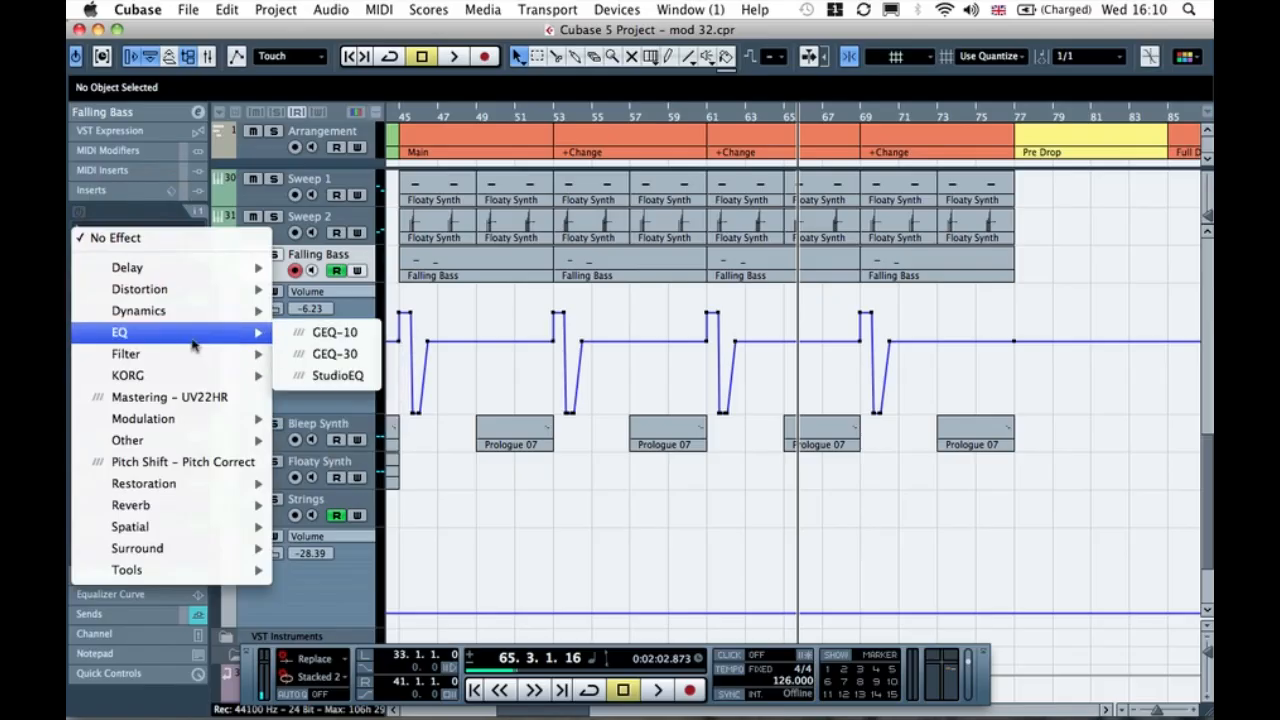
left_click(333, 337)
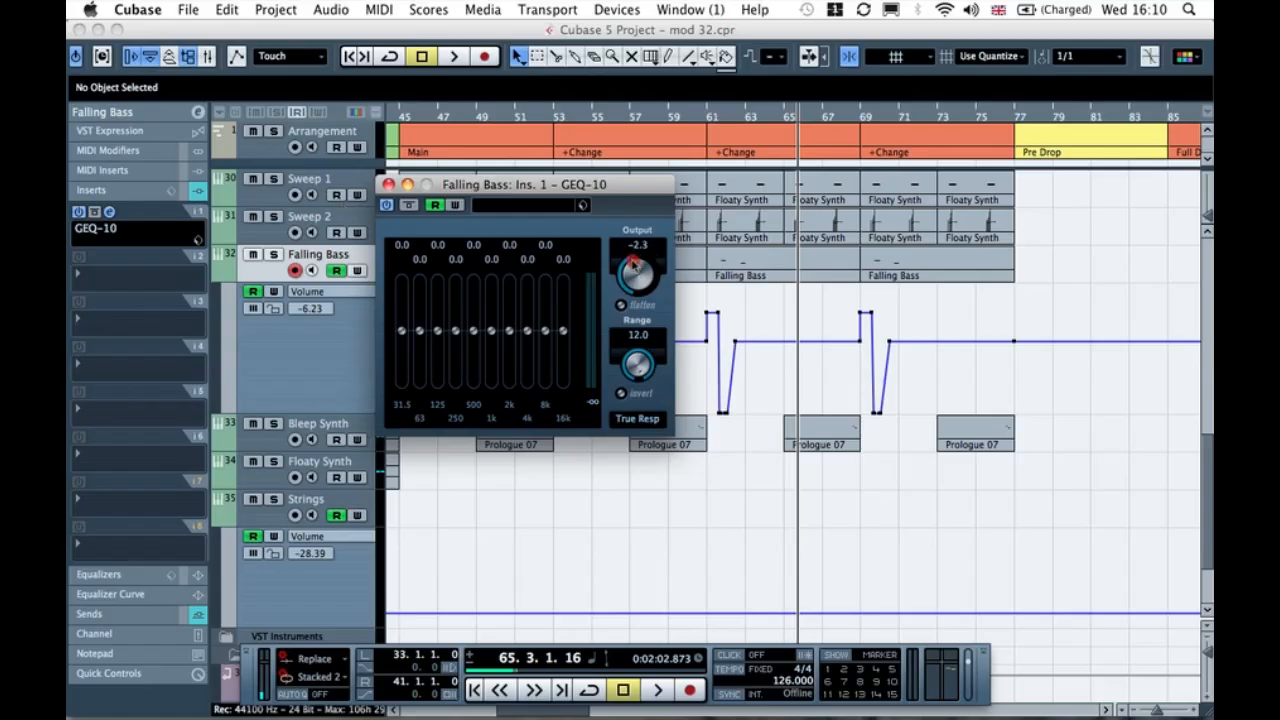
Step: Play the song from bar 45, lower the Falling Bass GEQ-10 Output to -8.6, audition around bar 61 and stop playback
left_click(405, 117)
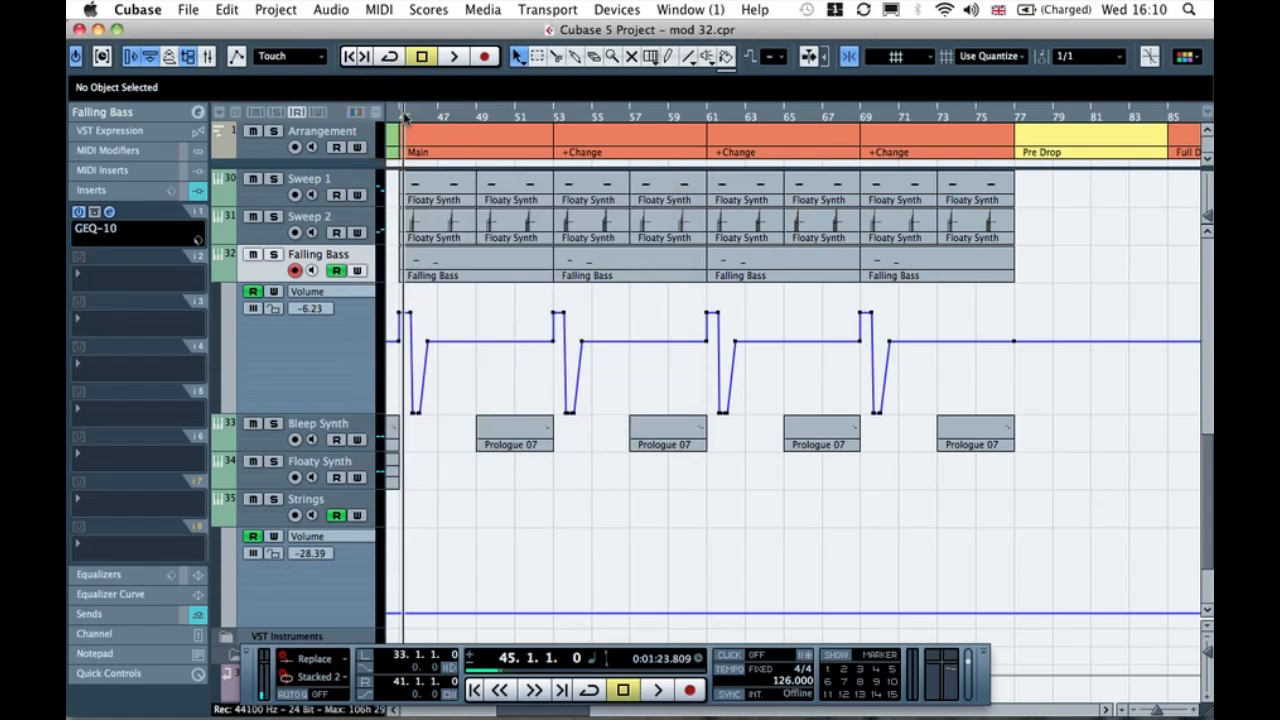
key("space")
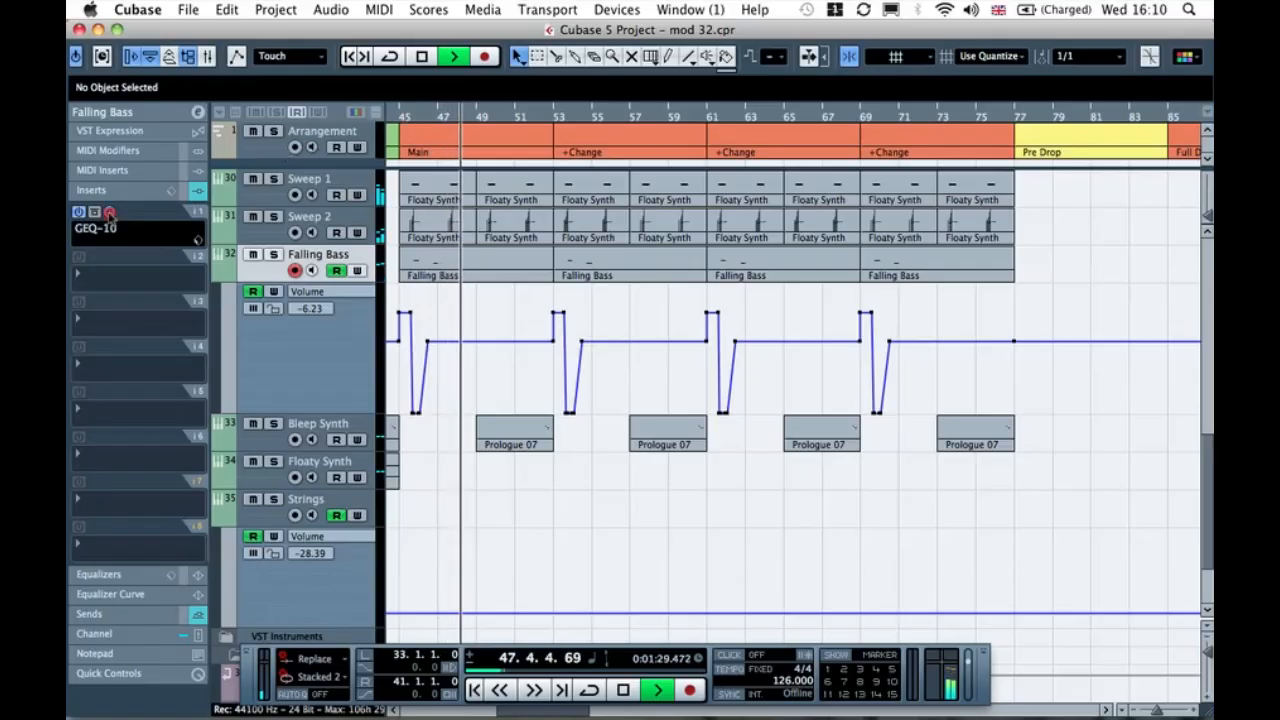
left_click(100, 222)
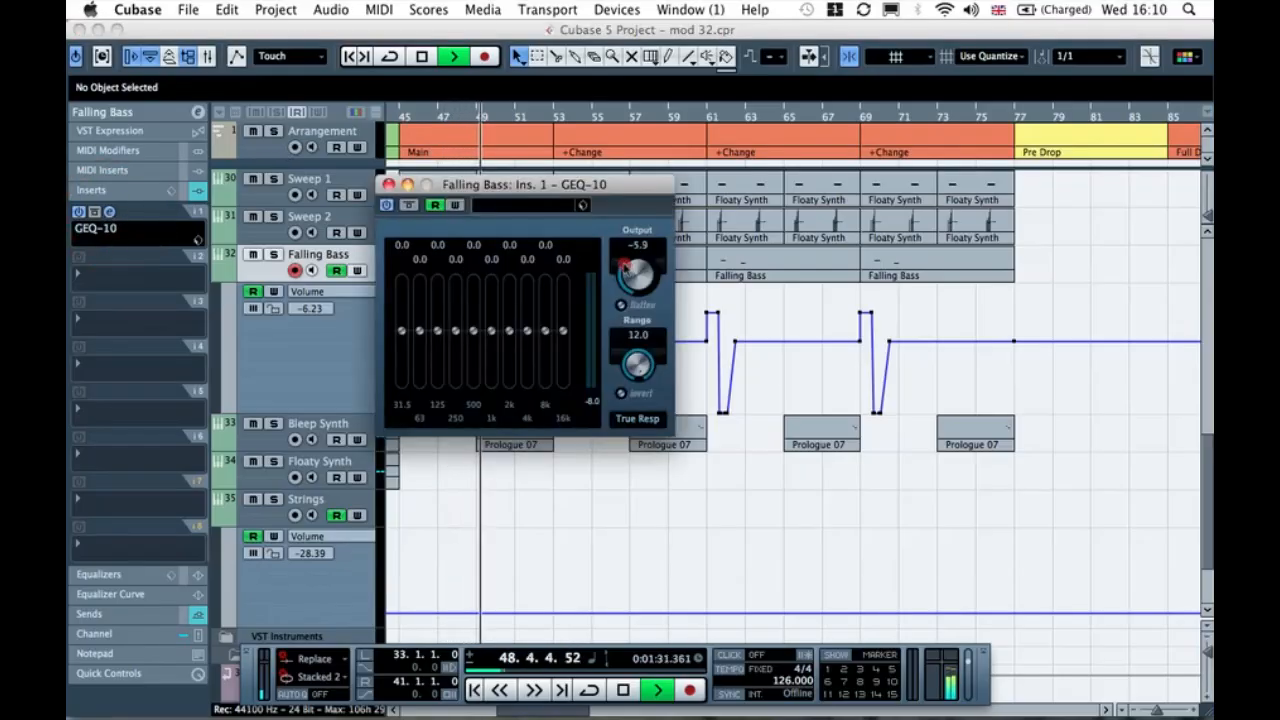
left_click_drag(626, 270, 627, 265)
left_click(622, 268)
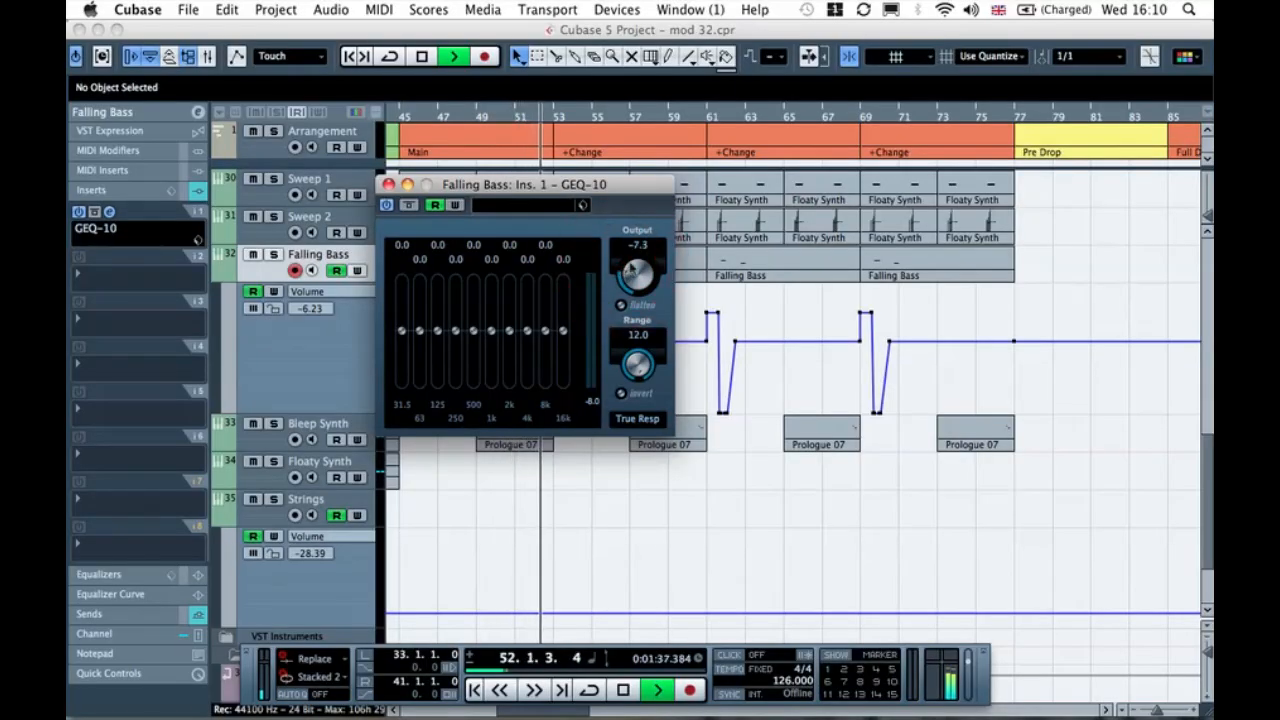
left_click(617, 271)
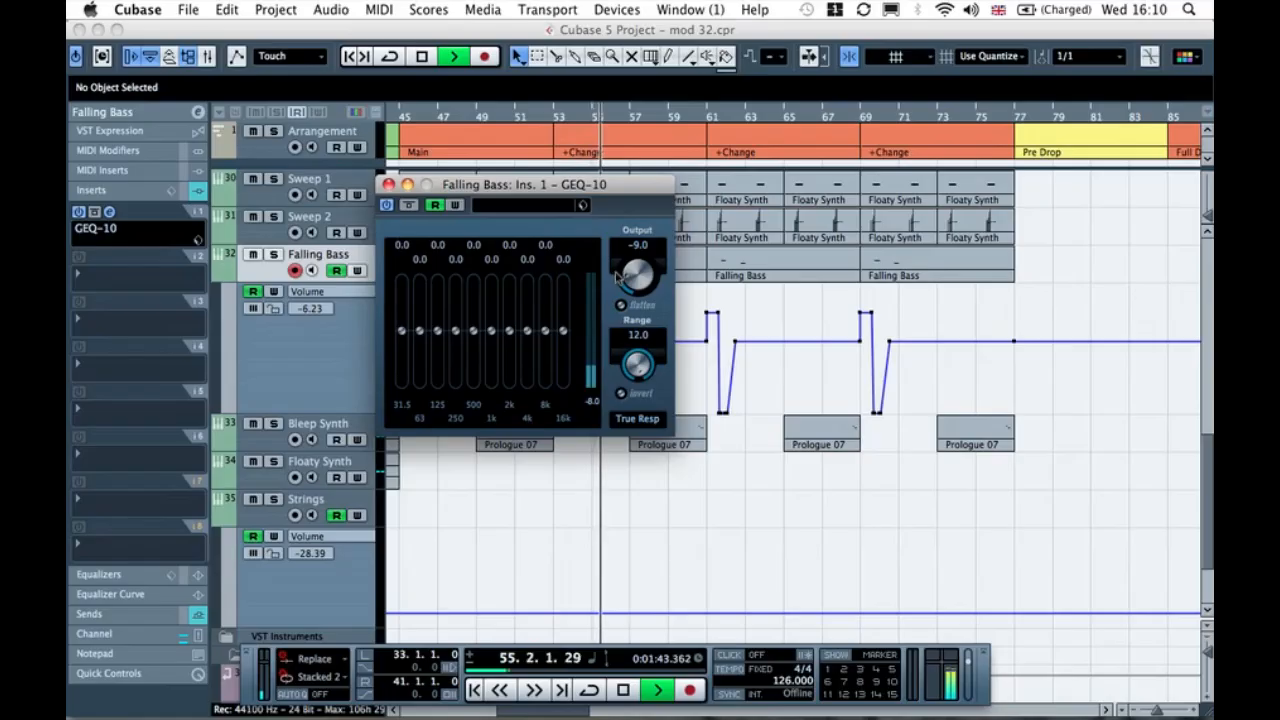
left_click_drag(618, 278, 619, 280)
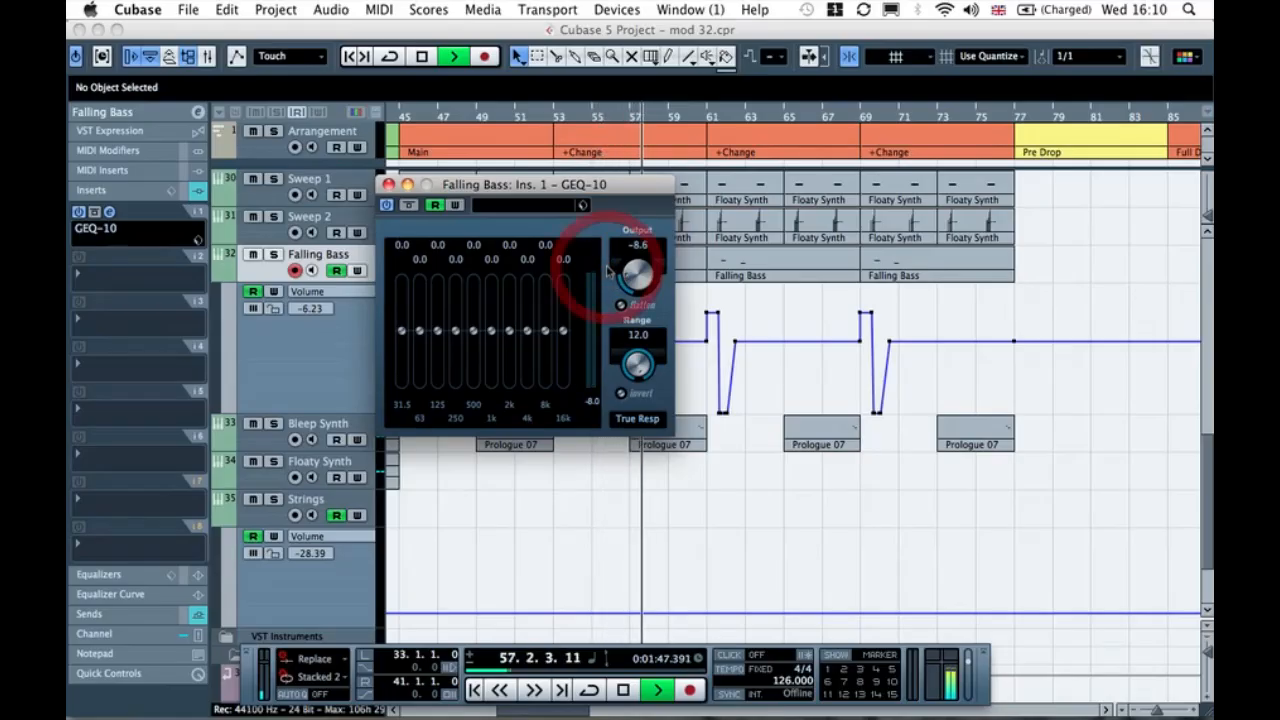
left_click(702, 119)
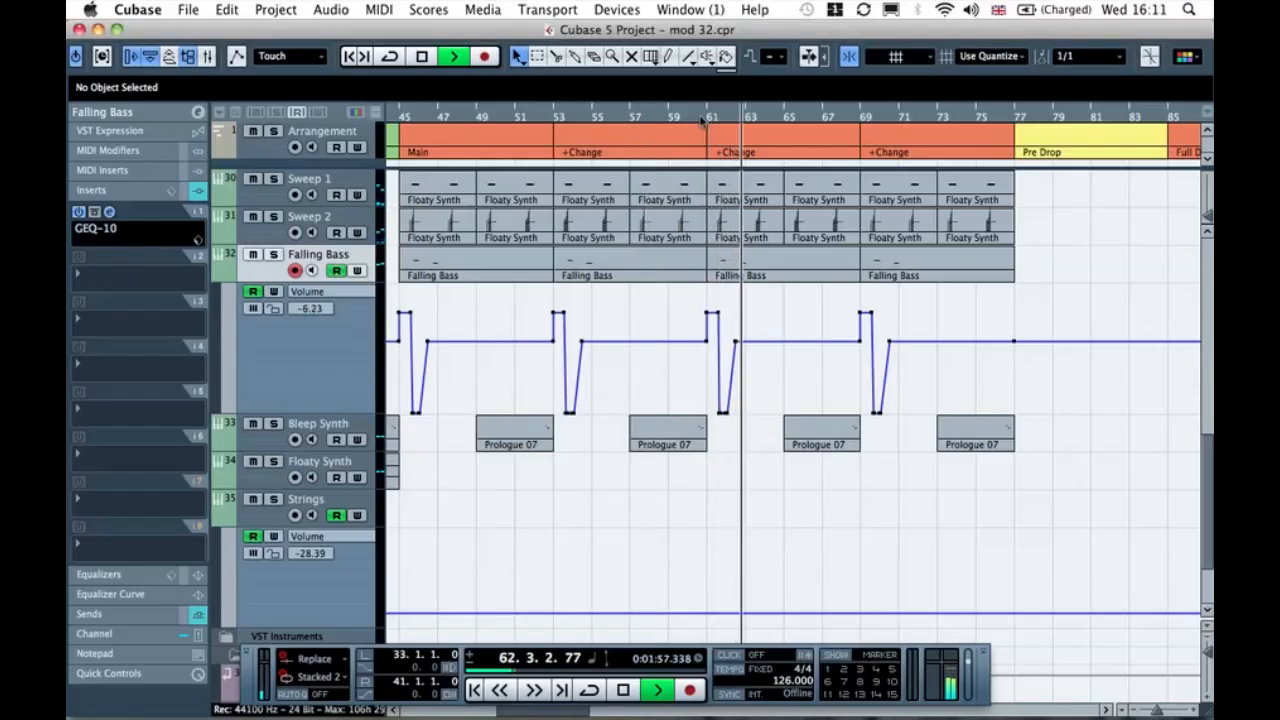
key("space")
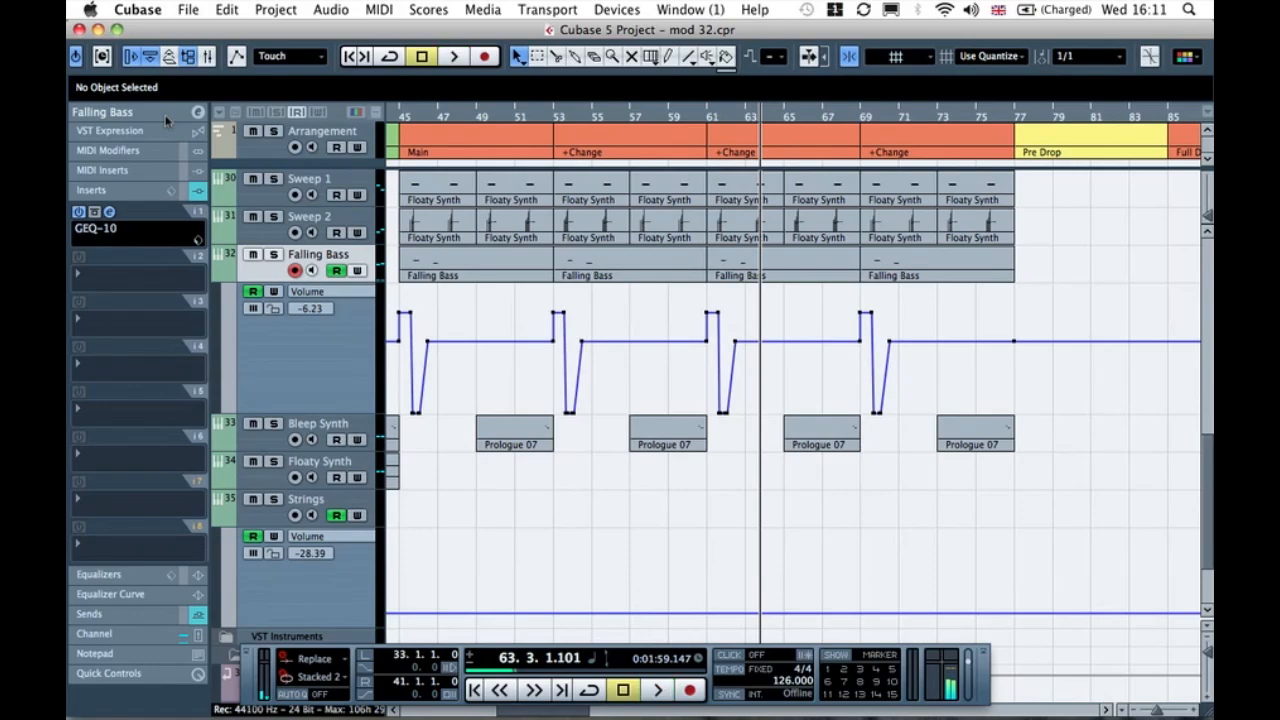
Step: Close the Falling Bass equalizer window and hide the track's Volume automation lane and insert slots
left_click(110, 222)
left_click(114, 212)
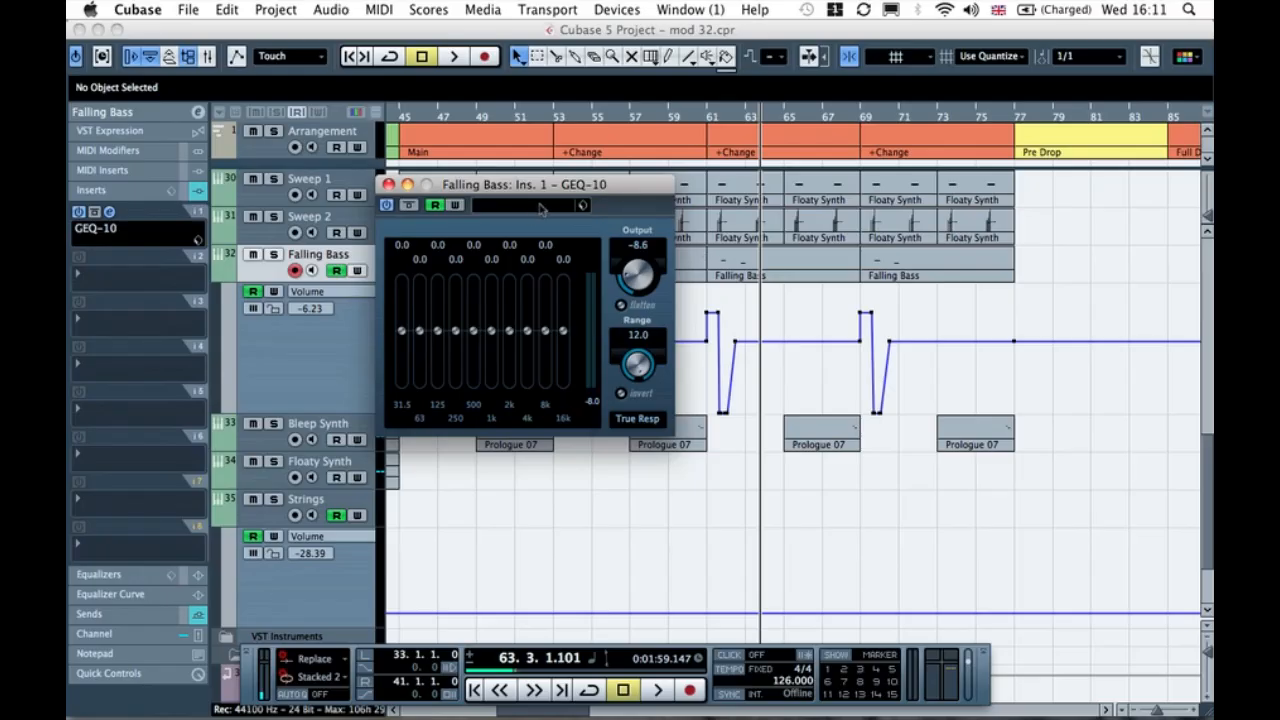
type("-")
left_click(388, 184)
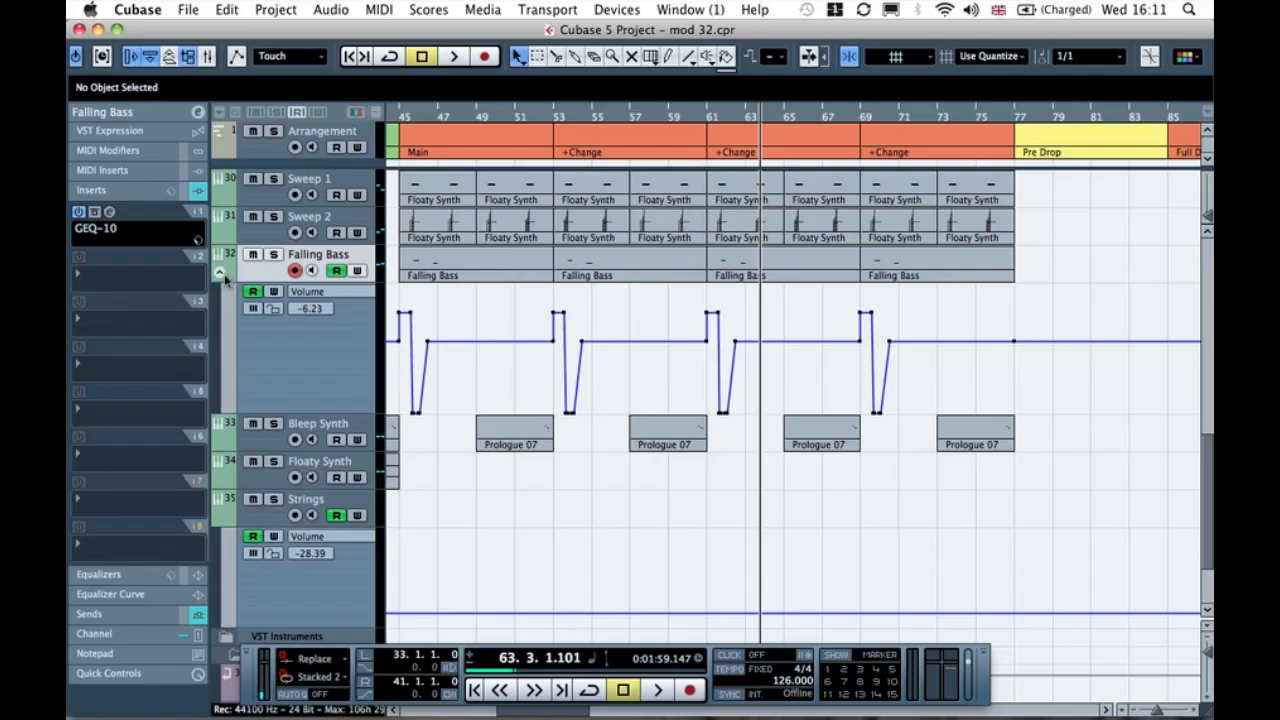
left_click(217, 270)
left_click(198, 190)
Step: Play the song from about bar 67 to bar 77 while reviewing the drum, vocal, bass and synth tracks
left_click(558, 347)
key("g")
key("g")
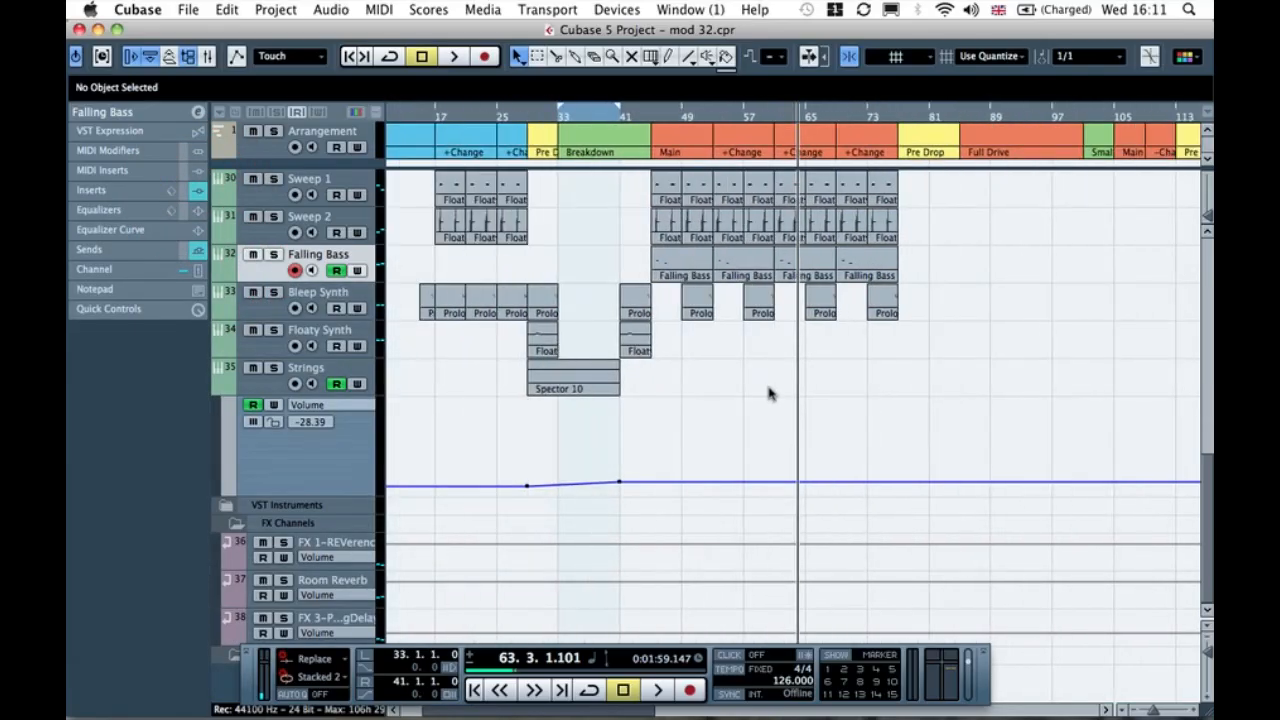
scroll(769, 393, "left", 3)
scroll(769, 393, "up", 10)
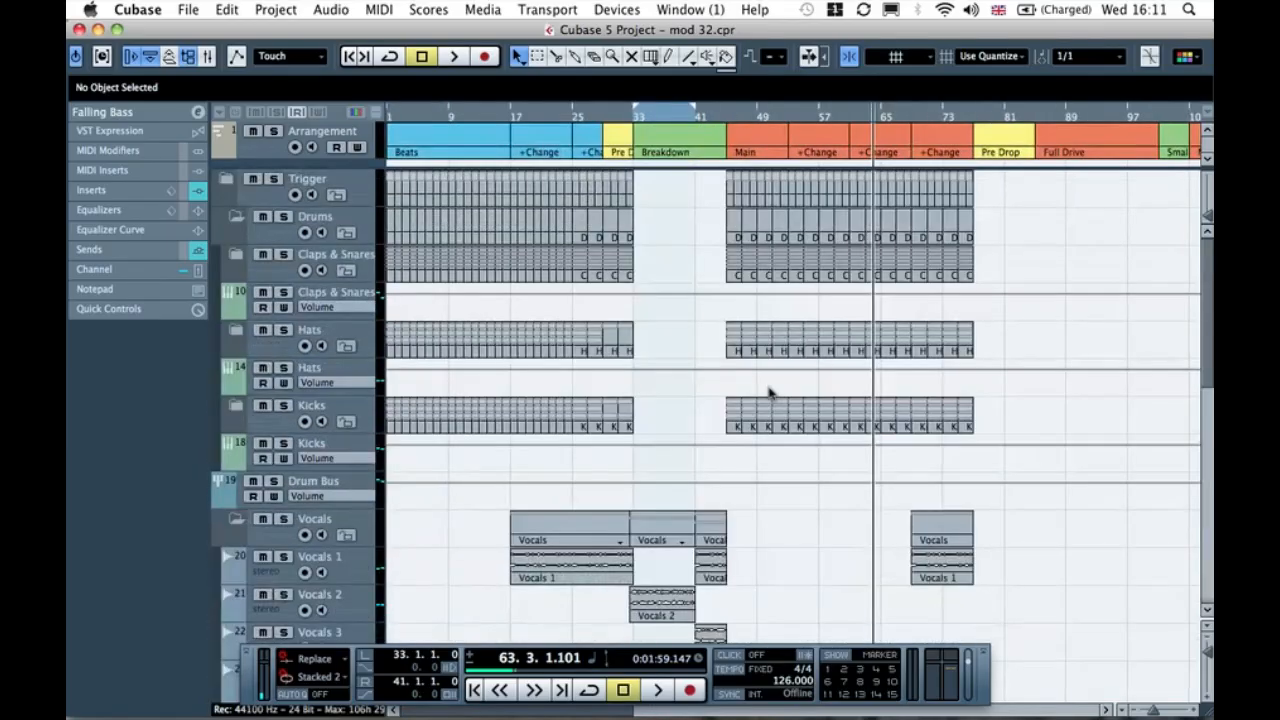
scroll(769, 393, "right", 6)
scroll(769, 393, "left", 2)
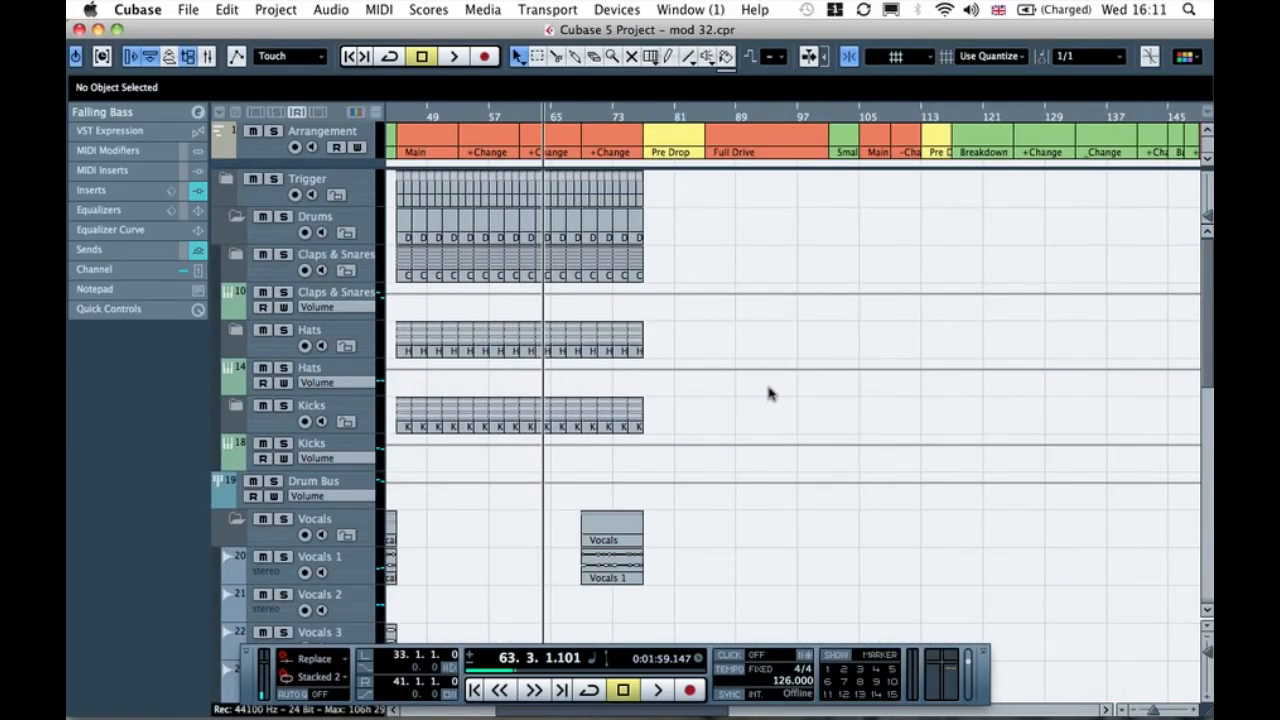
scroll(769, 393, "down", 3)
left_click(570, 120)
key("space")
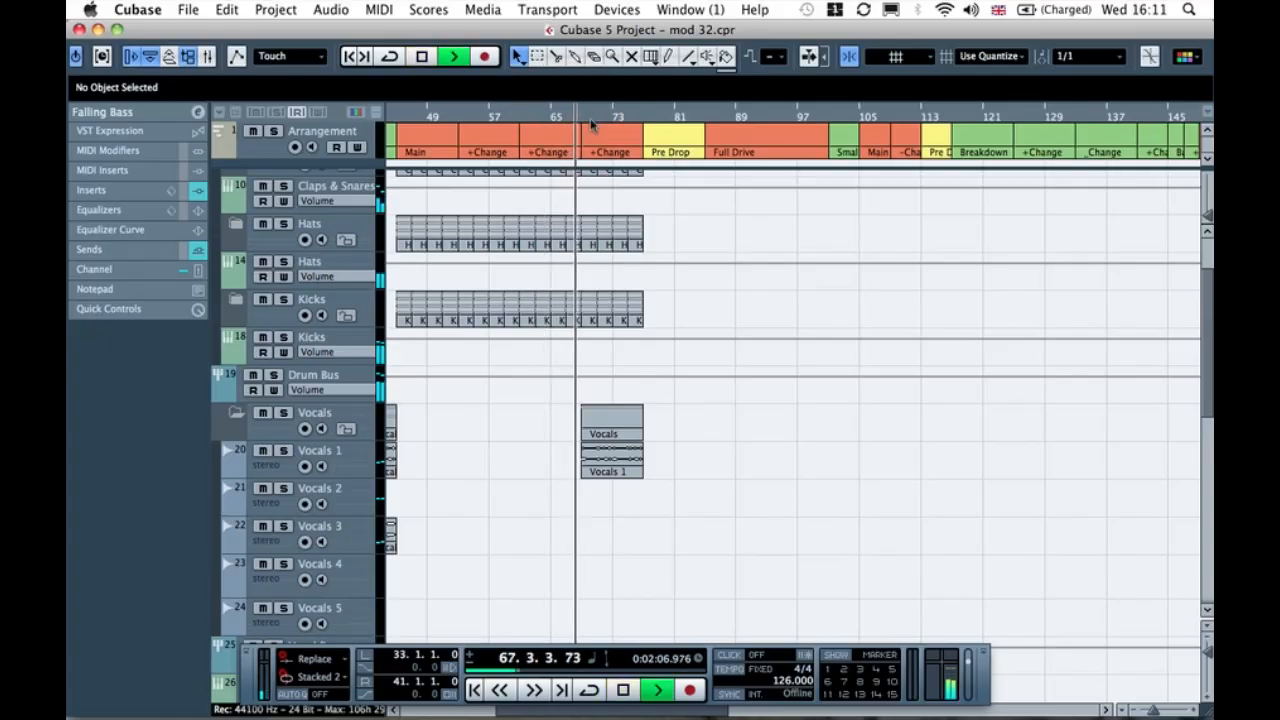
scroll(629, 383, "left", 2)
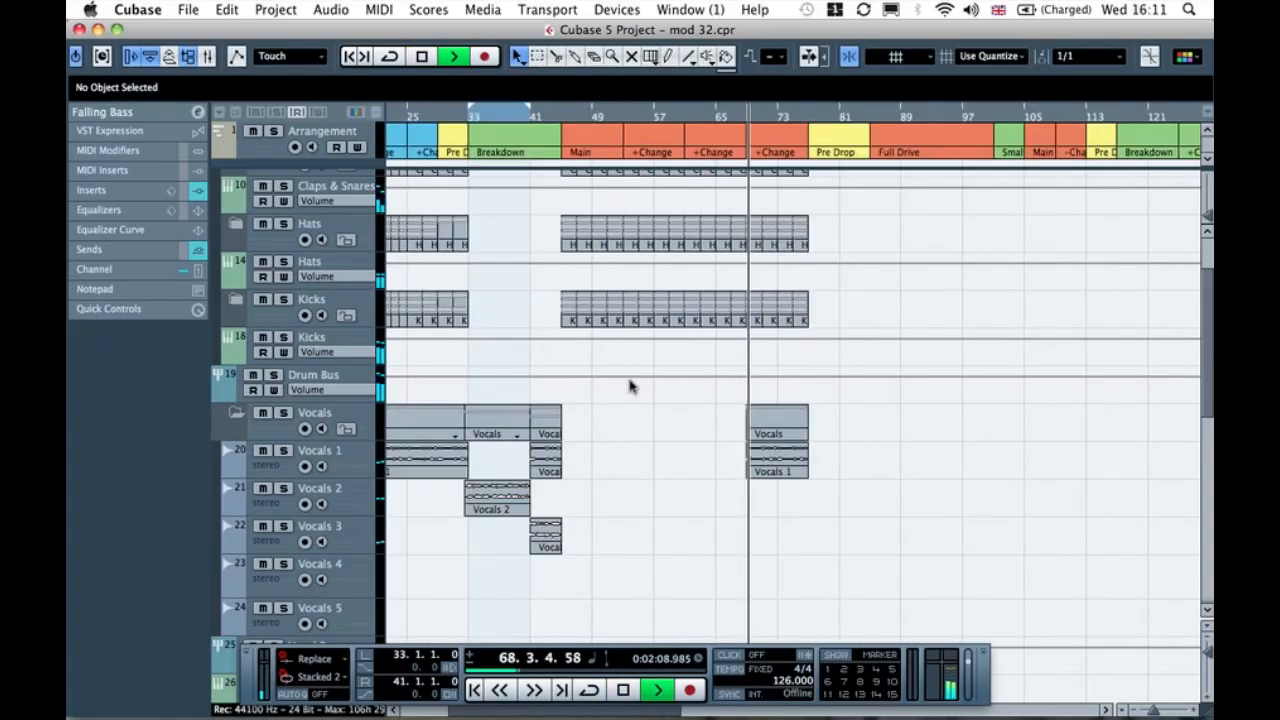
scroll(629, 385, "down", 12)
scroll(629, 385, "down", 3)
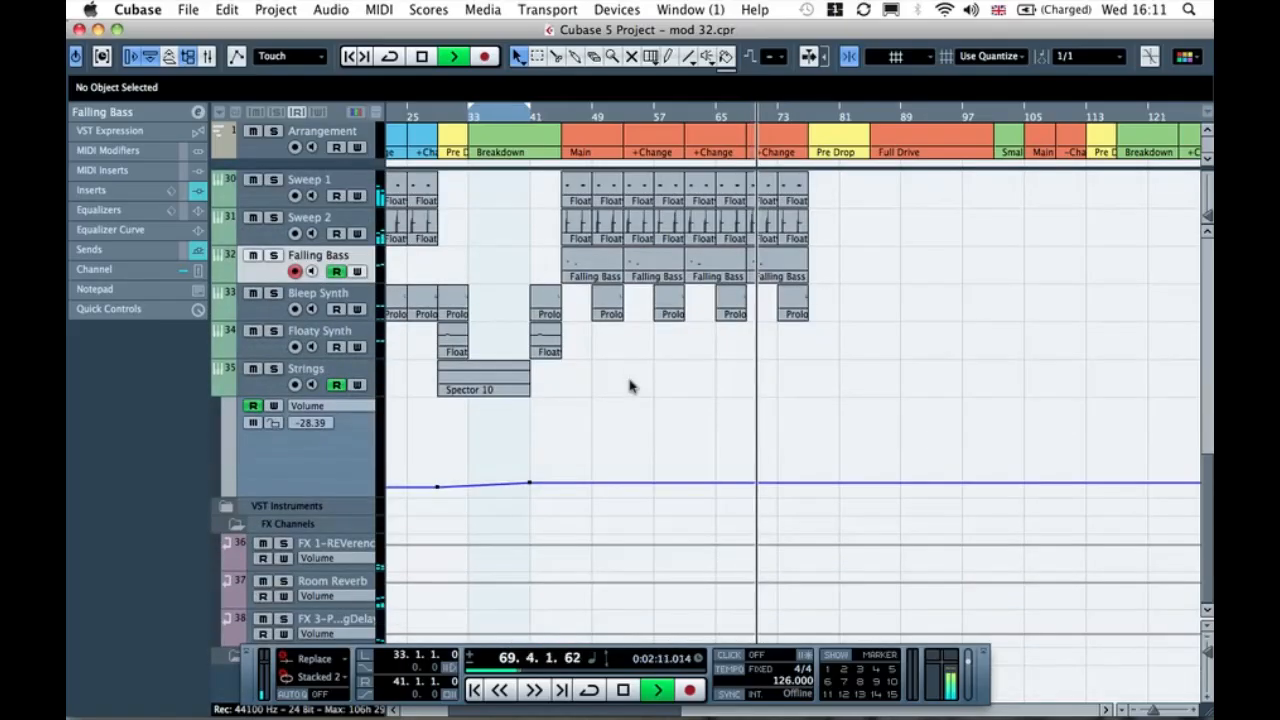
scroll(629, 385, "up", 12)
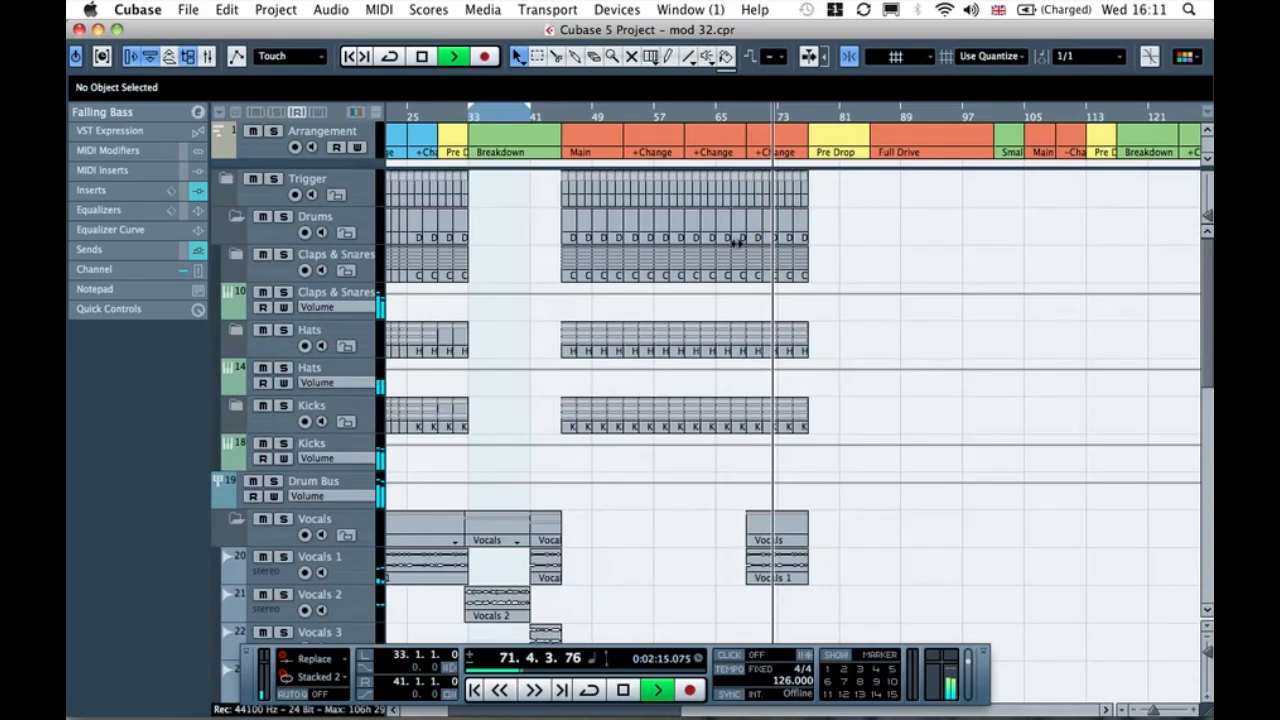
scroll(737, 242, "down", 15)
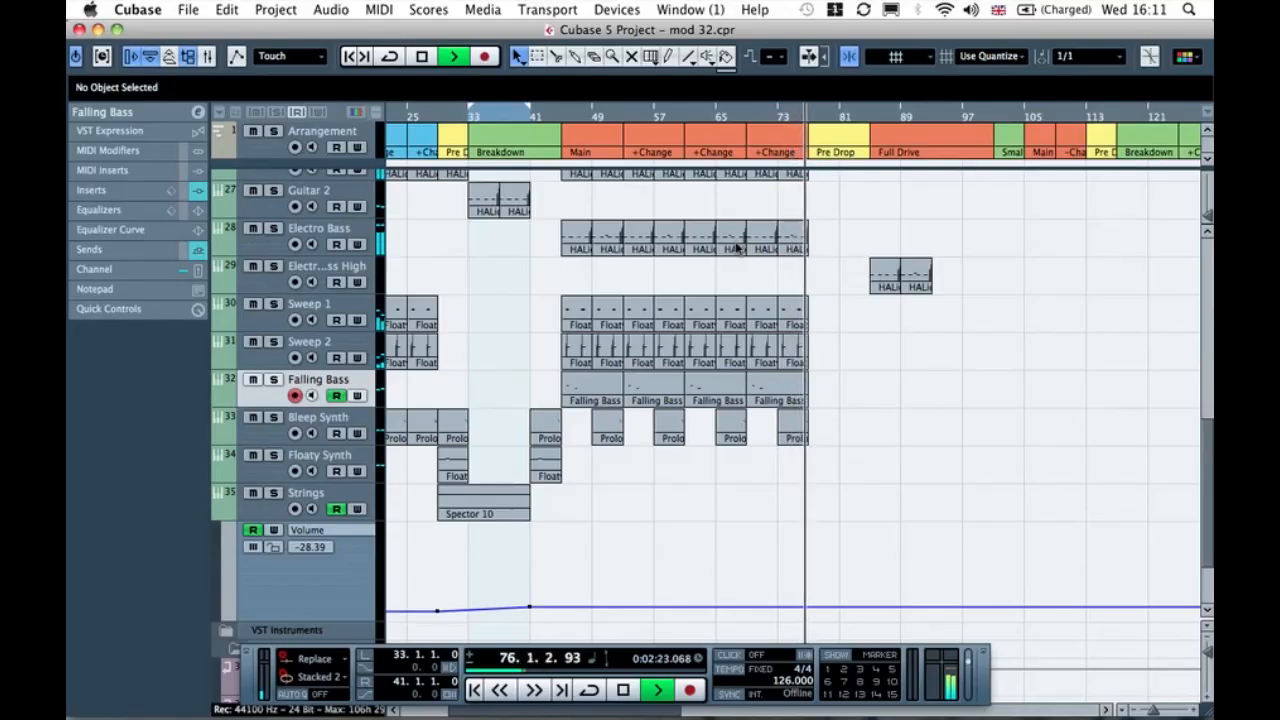
scroll(737, 248, "up", 6)
key("space")
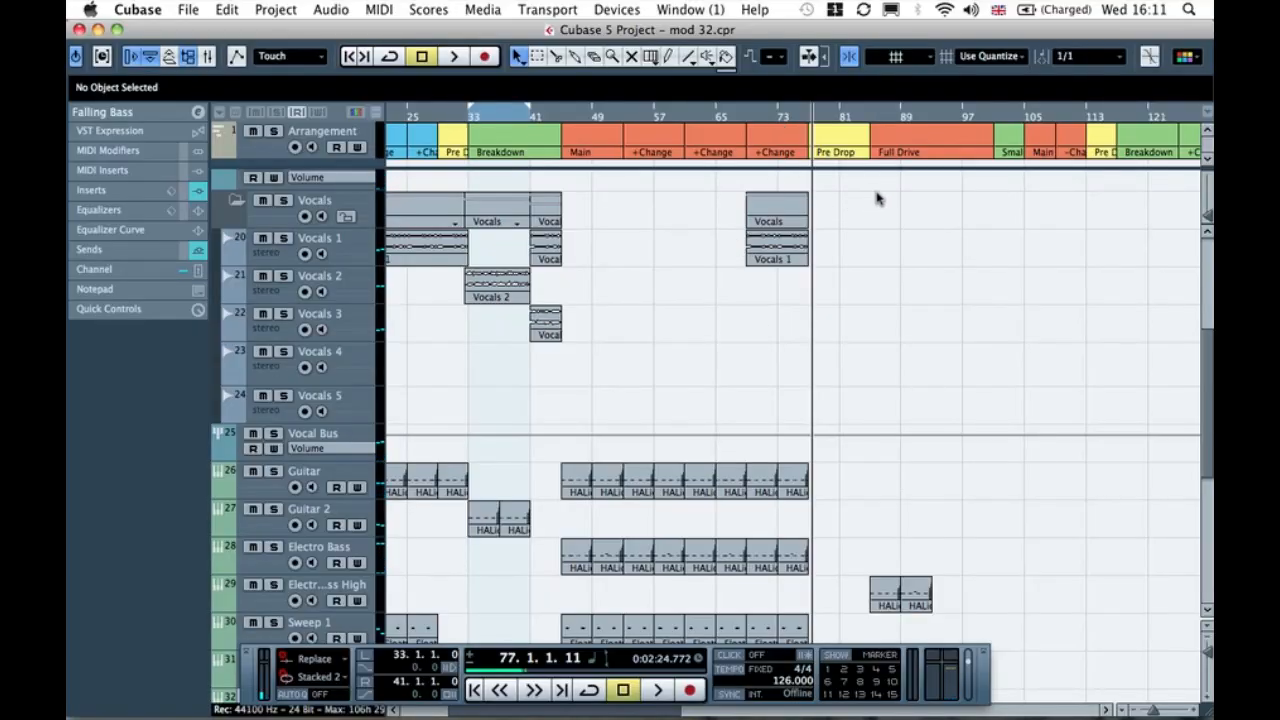
Step: Expand the Hats folder and delete the four OH 1 parts between bars 45 and 53
scroll(673, 254, "up", 5)
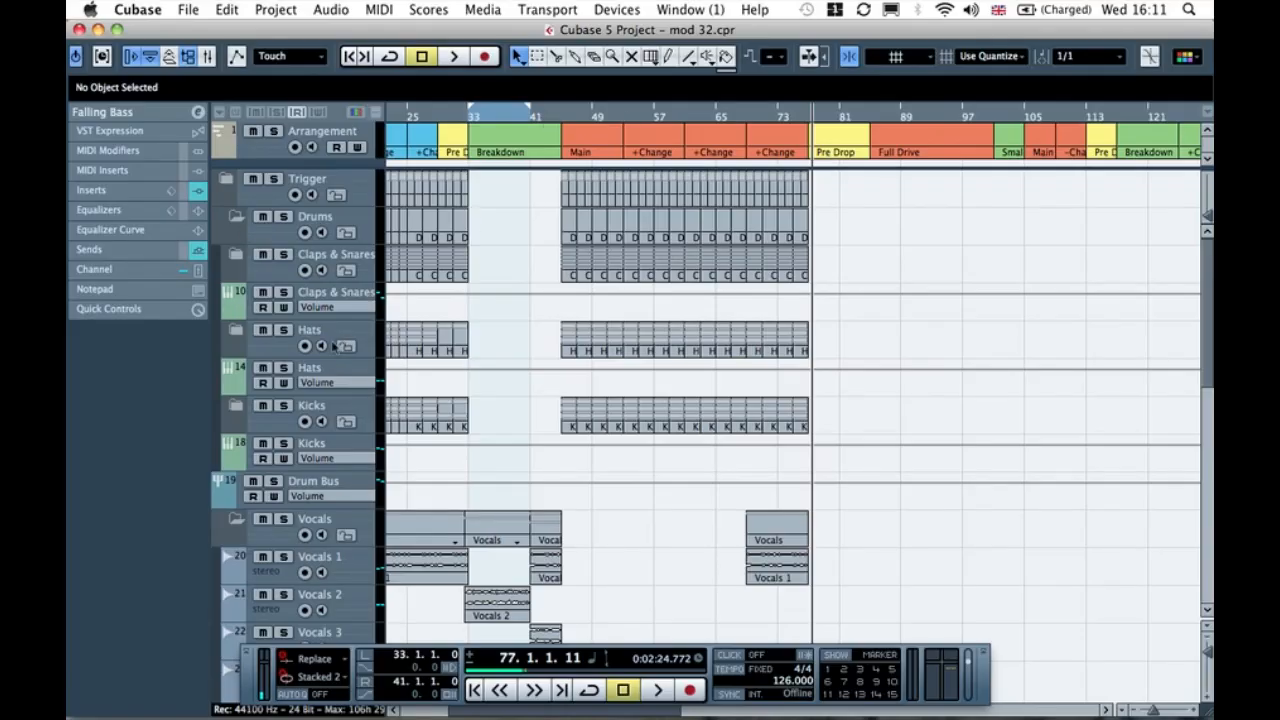
left_click(236, 255)
left_click(236, 255)
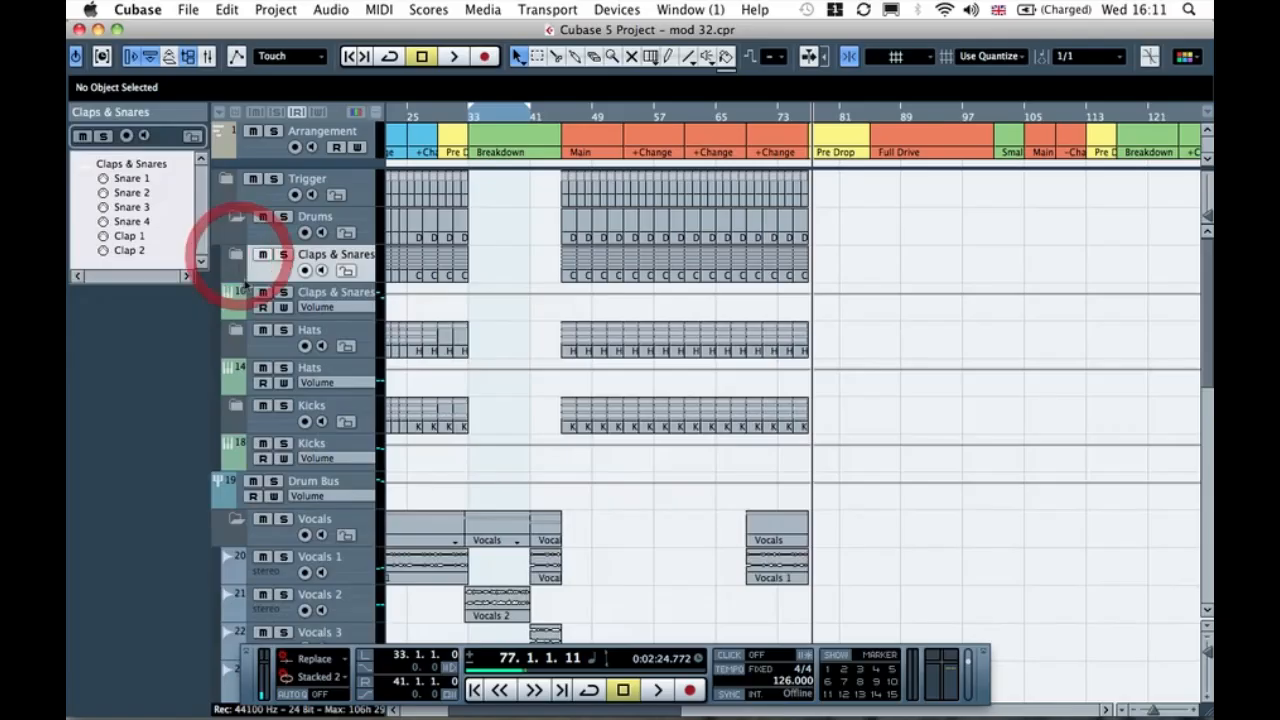
left_click(237, 332)
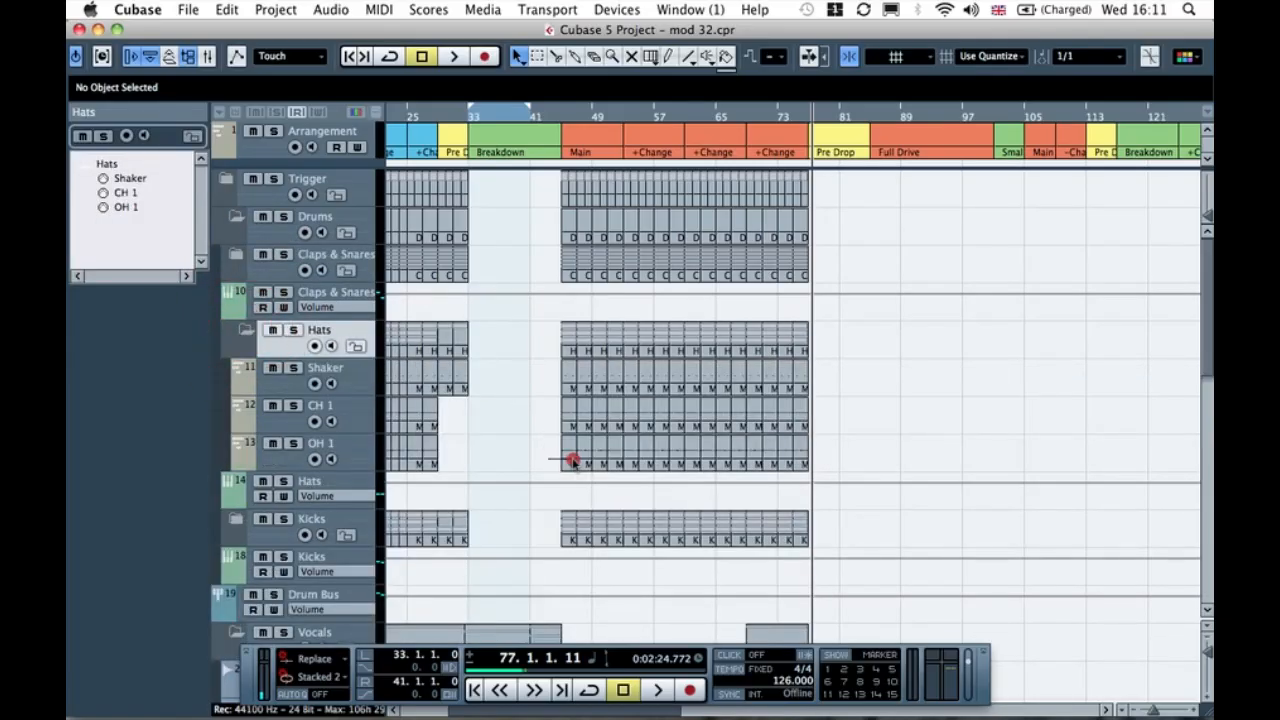
left_click_drag(620, 465, 618, 462)
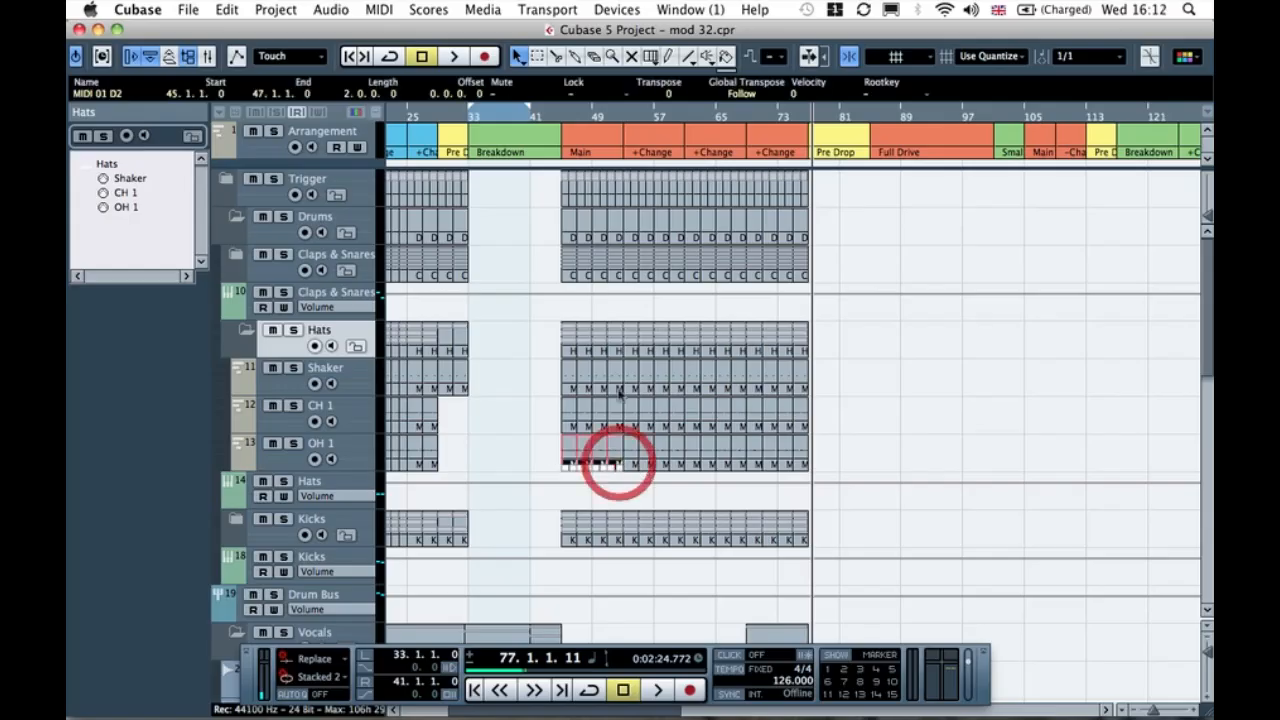
key("h")
key("h")
key("h")
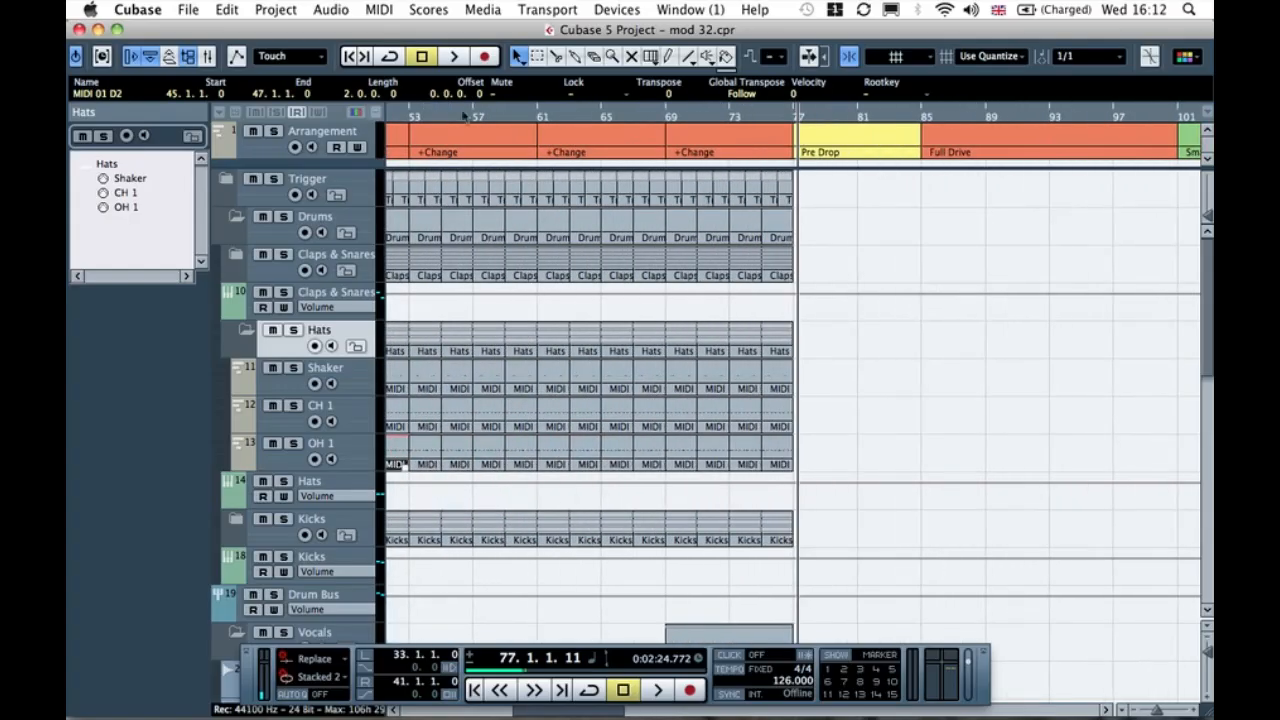
left_click(415, 117)
key("h")
key("h")
key("h")
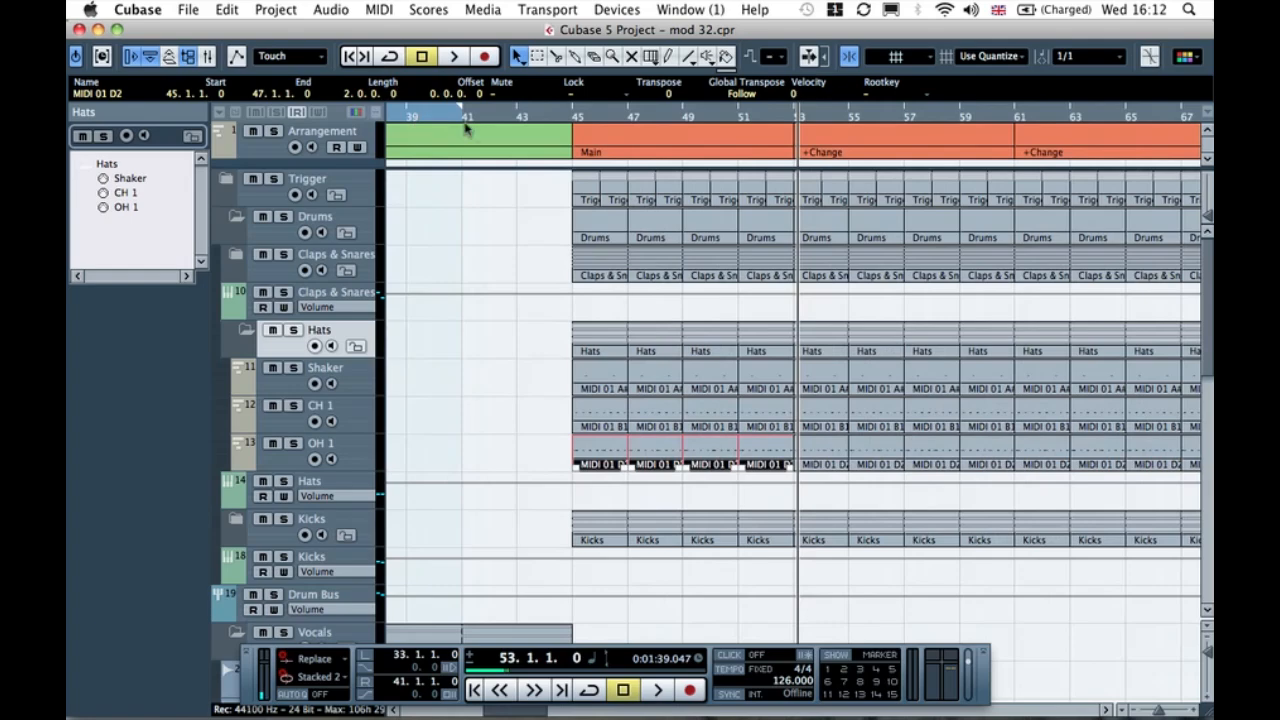
key("g")
key("g")
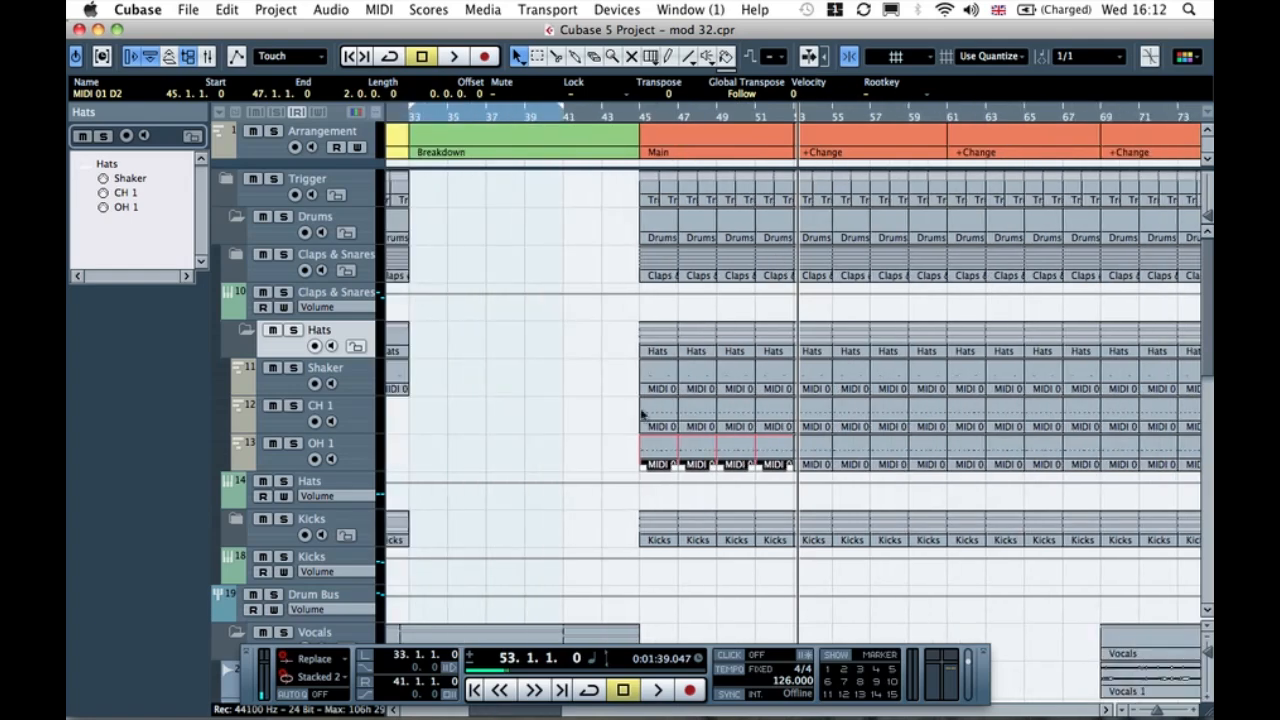
key("Delete")
Step: Play the Main section from bar 44 to check the open-hat entry, stop playback and place the cursor at bar 61
left_click(622, 119)
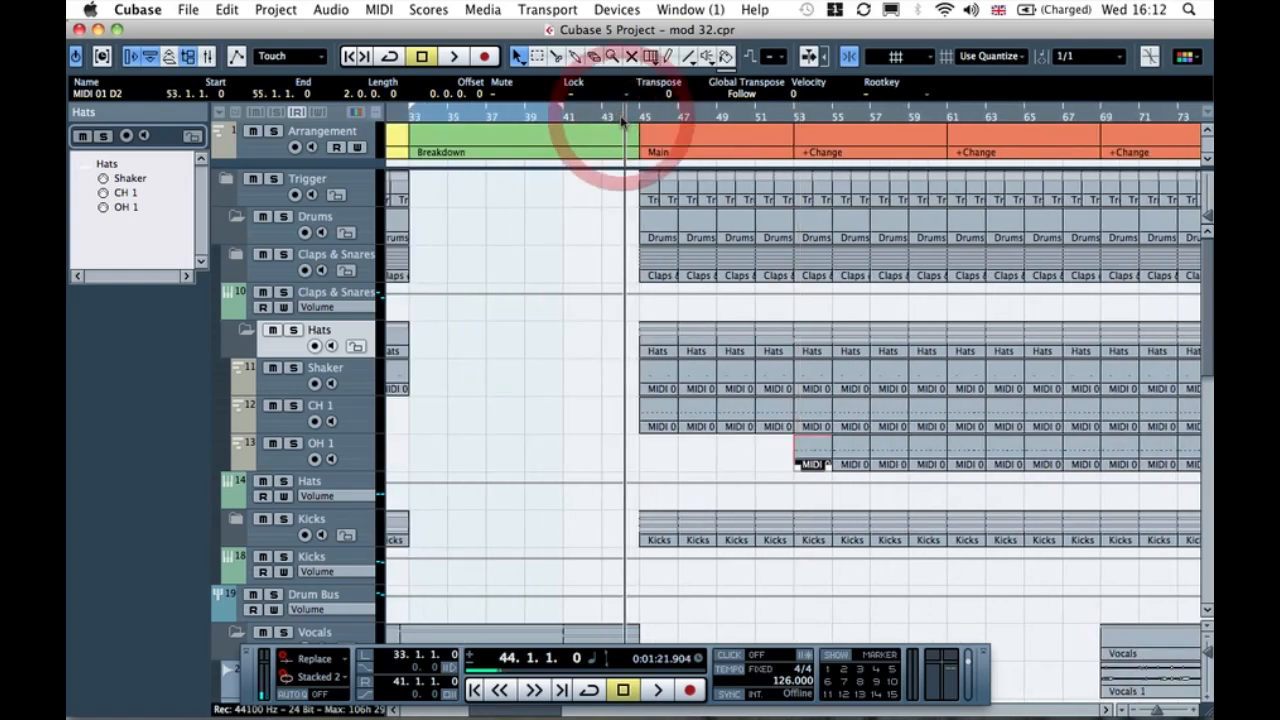
key("space")
left_click(626, 459)
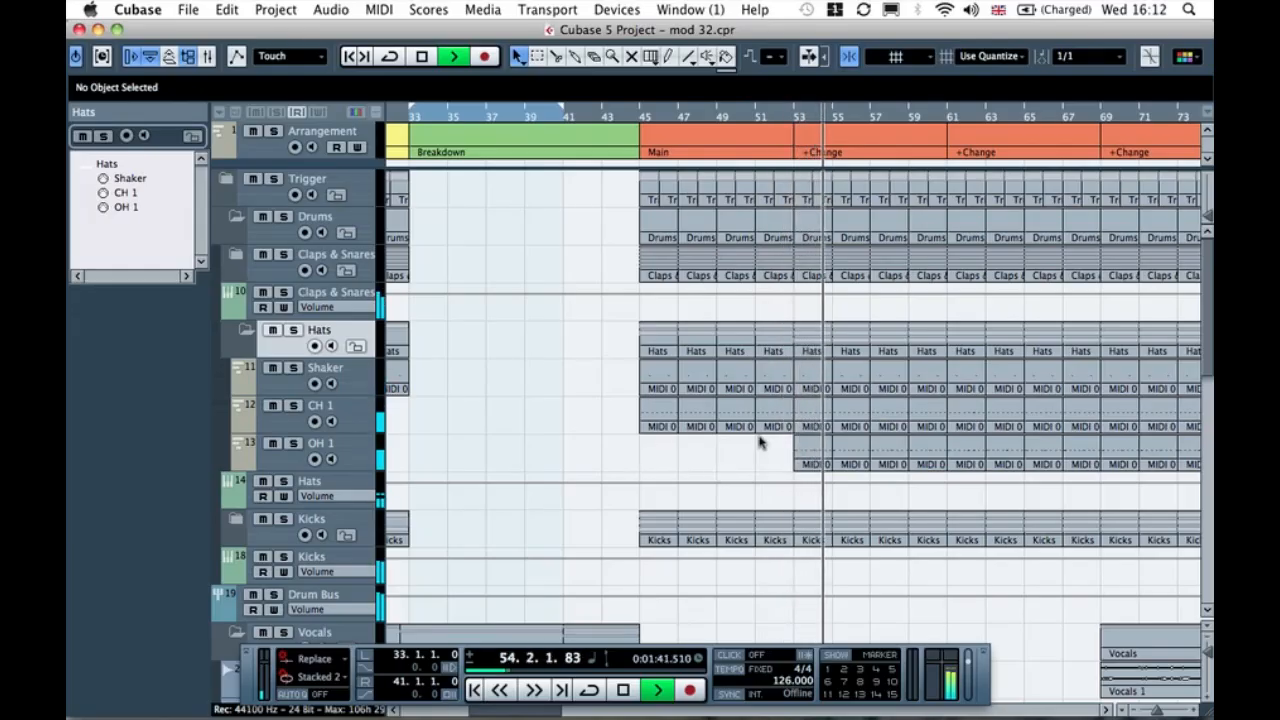
scroll(745, 450, "right", 3)
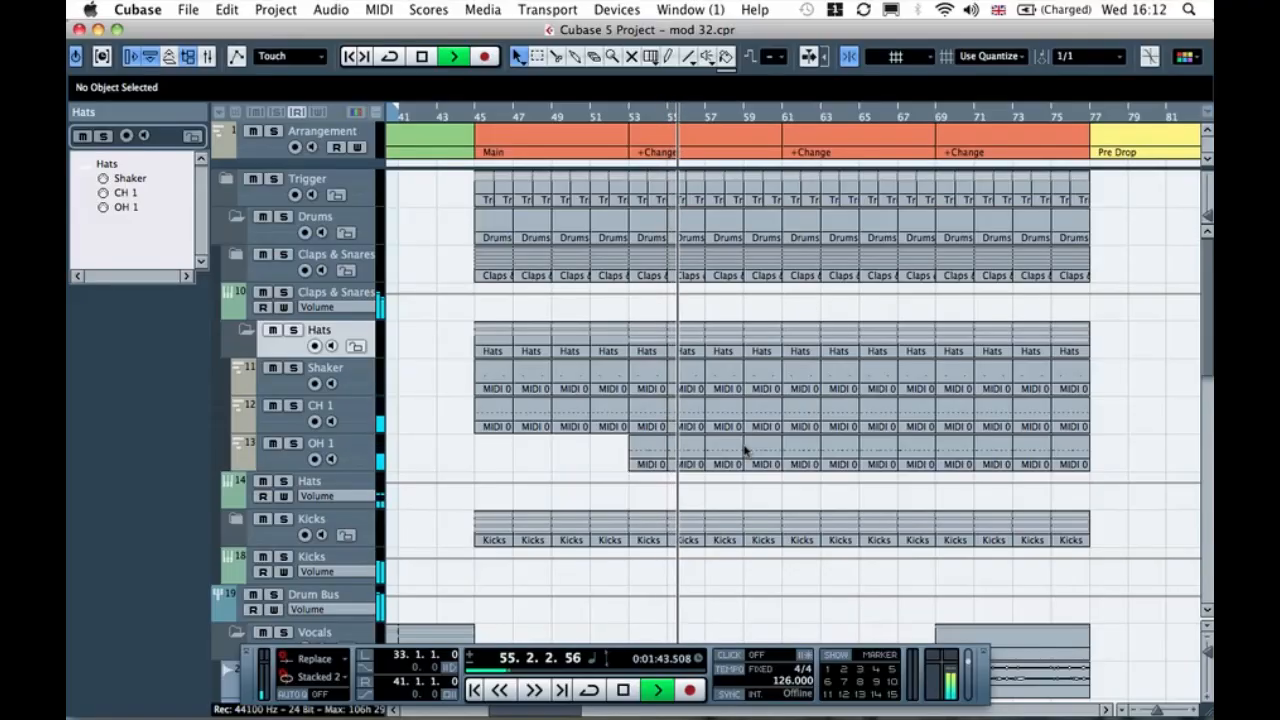
left_click(782, 116)
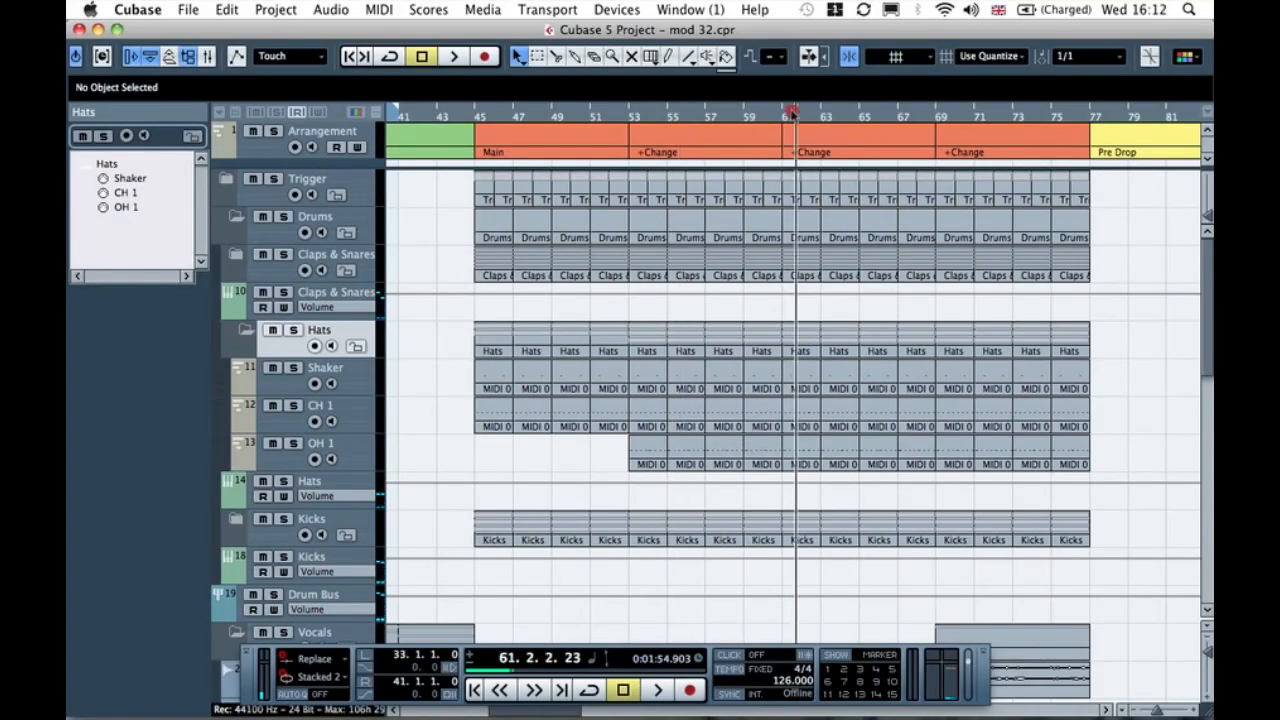
left_click(780, 124)
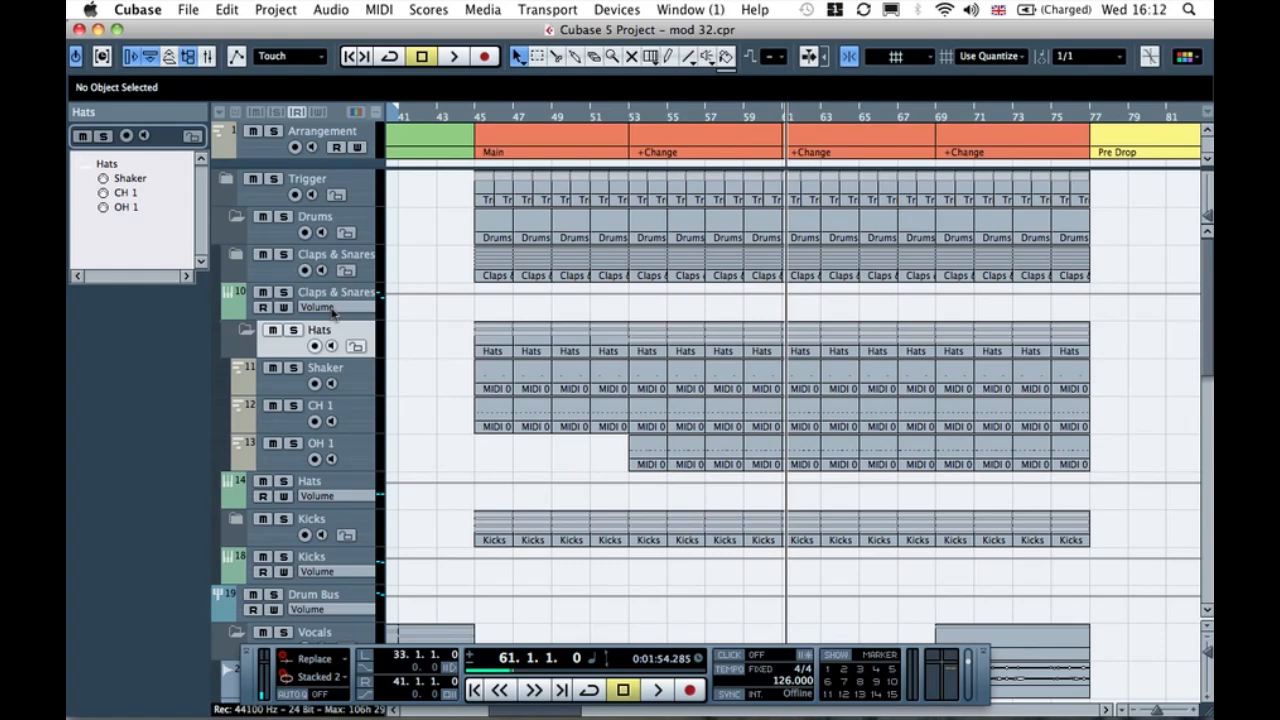
Step: Collapse the Hats, Drums and Vocals folders in the track list
left_click(247, 332)
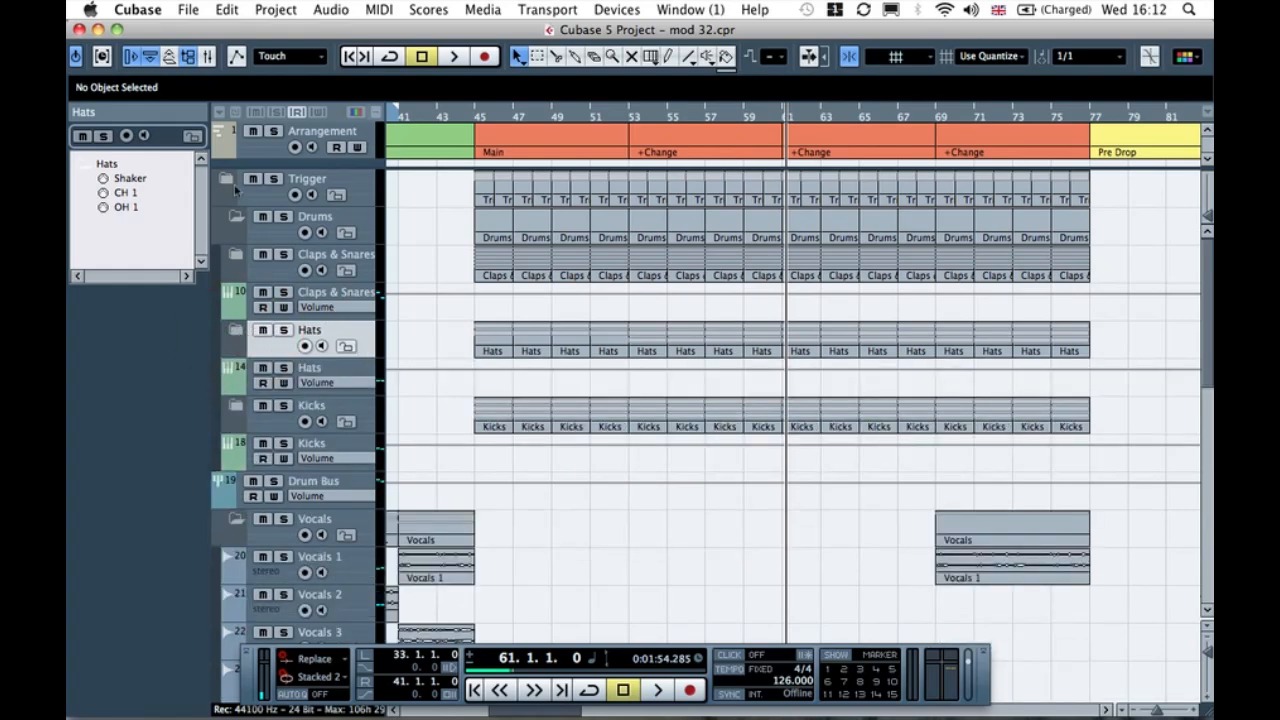
left_click(234, 216)
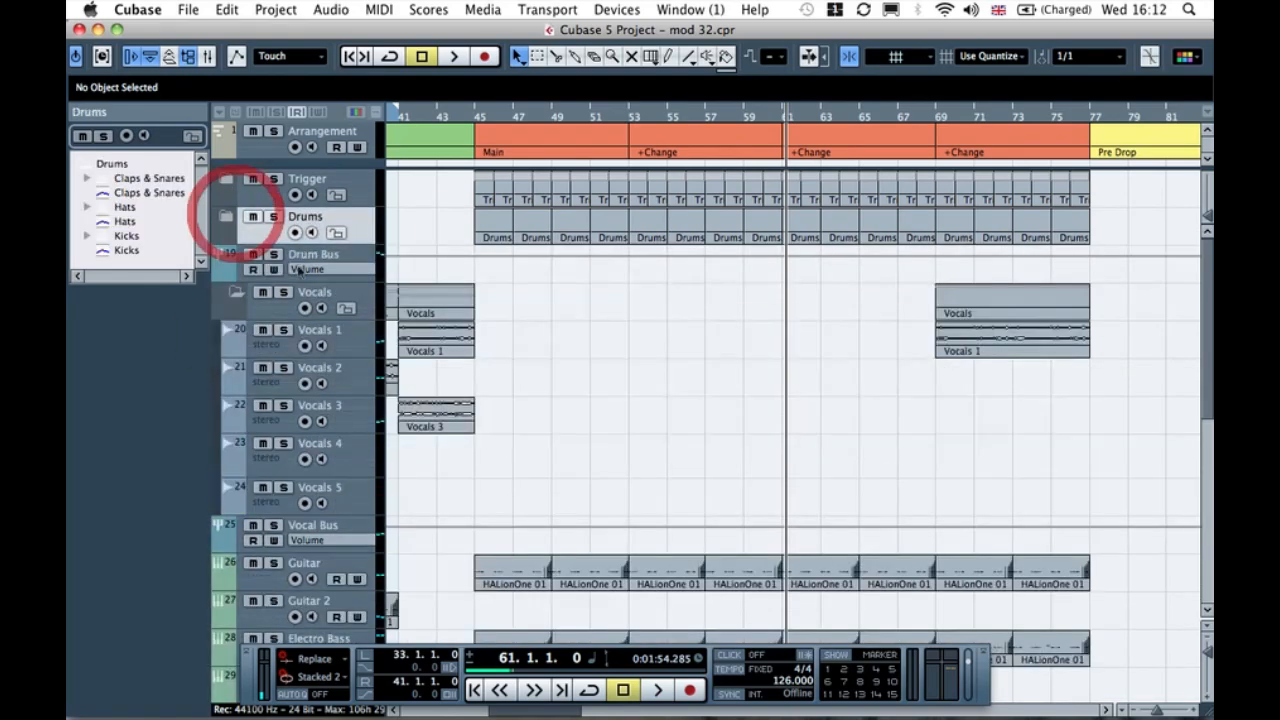
left_click(236, 293)
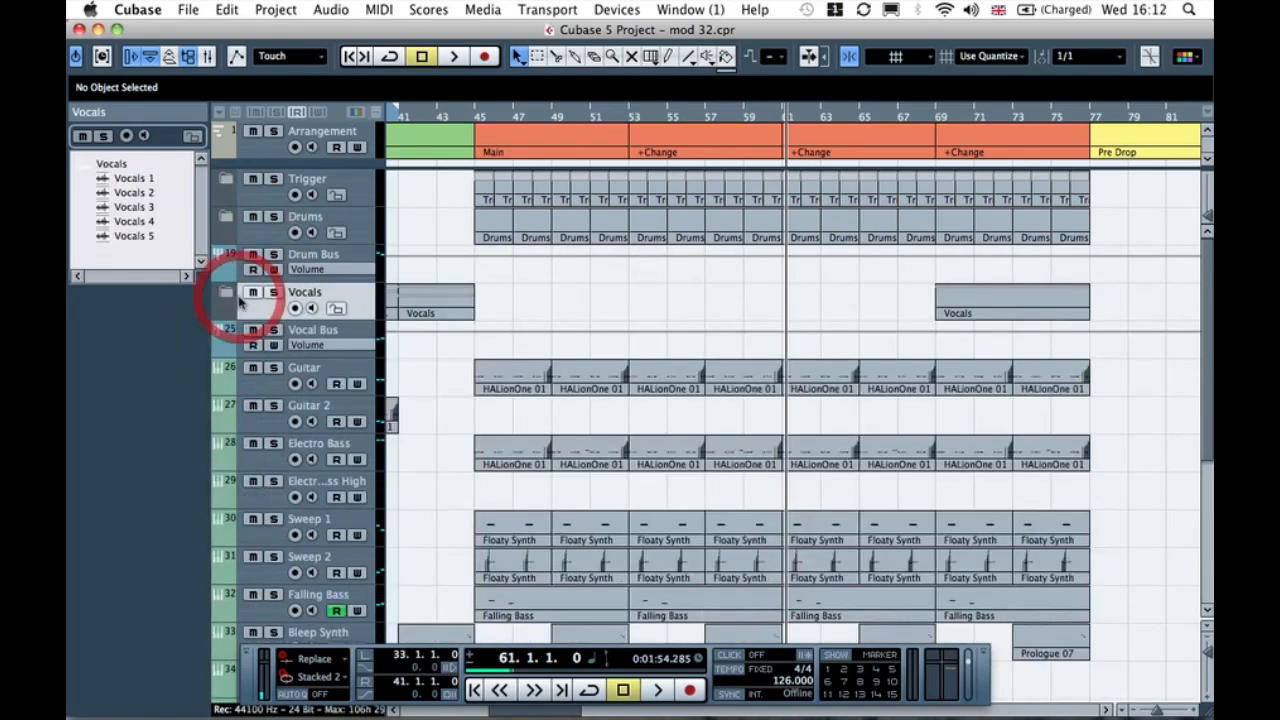
Step: Add an audio track, move it above the Guitar track and name it Open Hat Loop
left_click(266, 385)
right_click(266, 385)
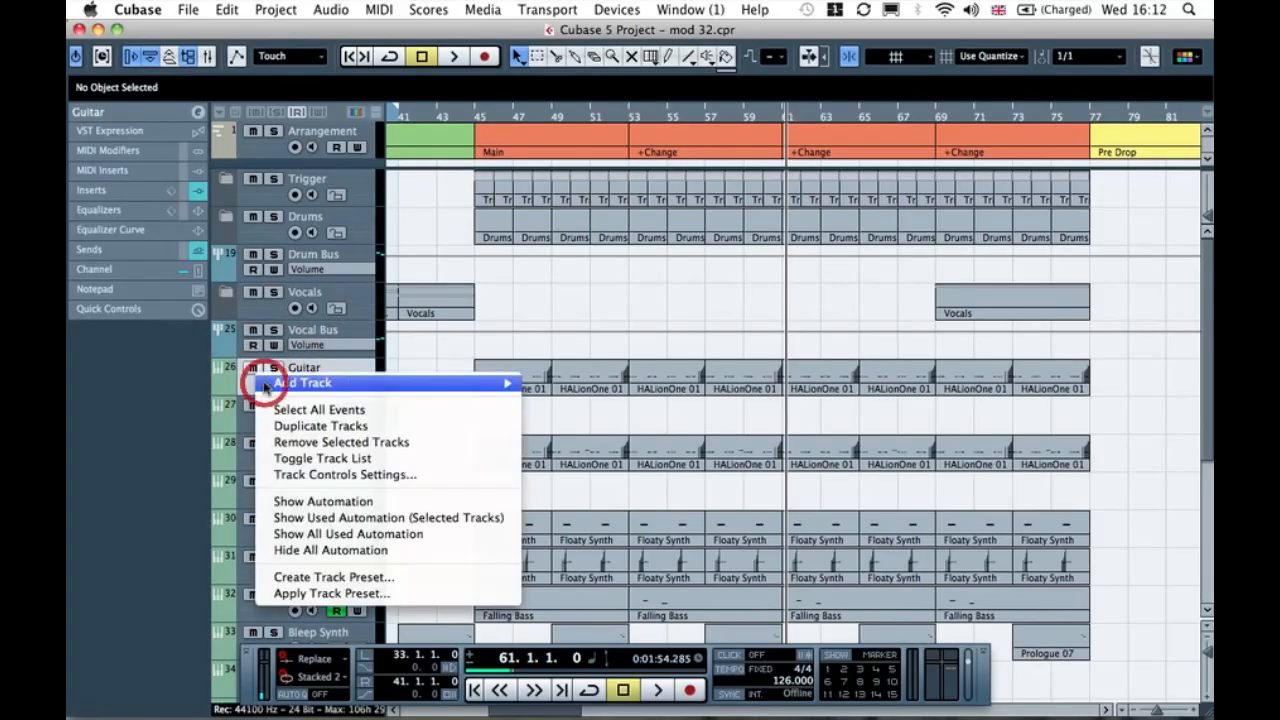
mouse_move(481, 396)
left_click(547, 388)
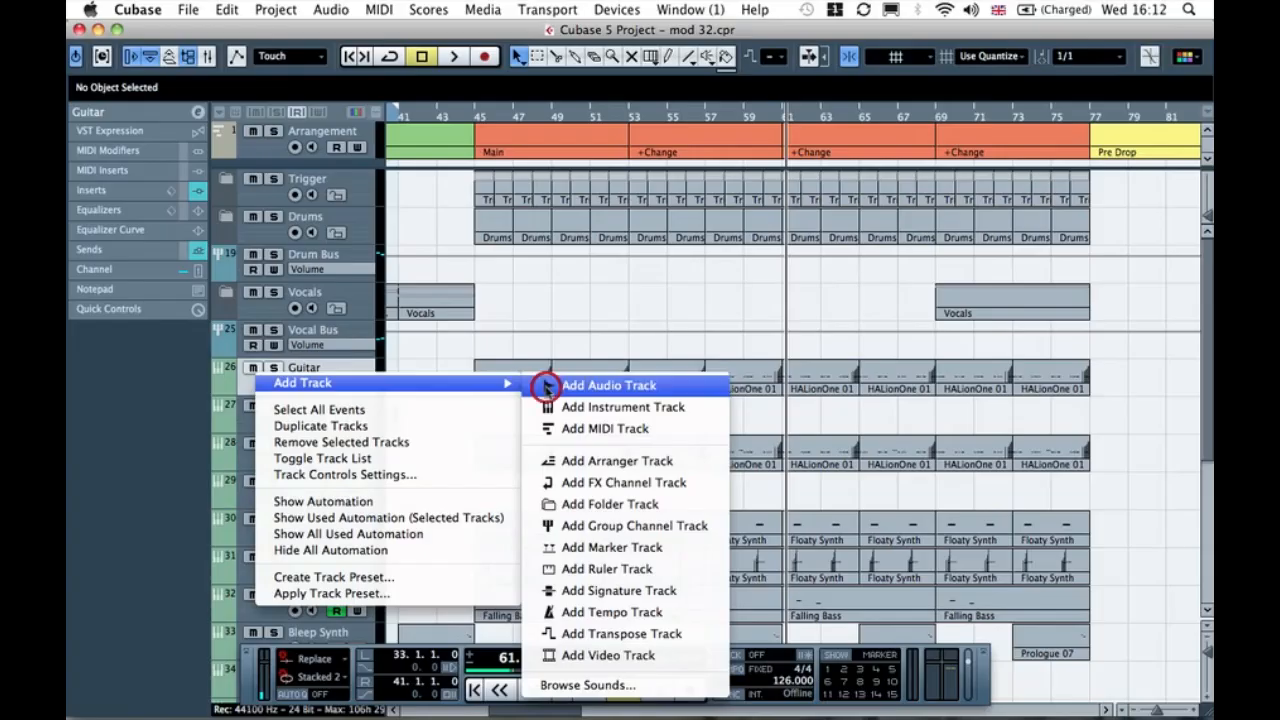
left_click(577, 390)
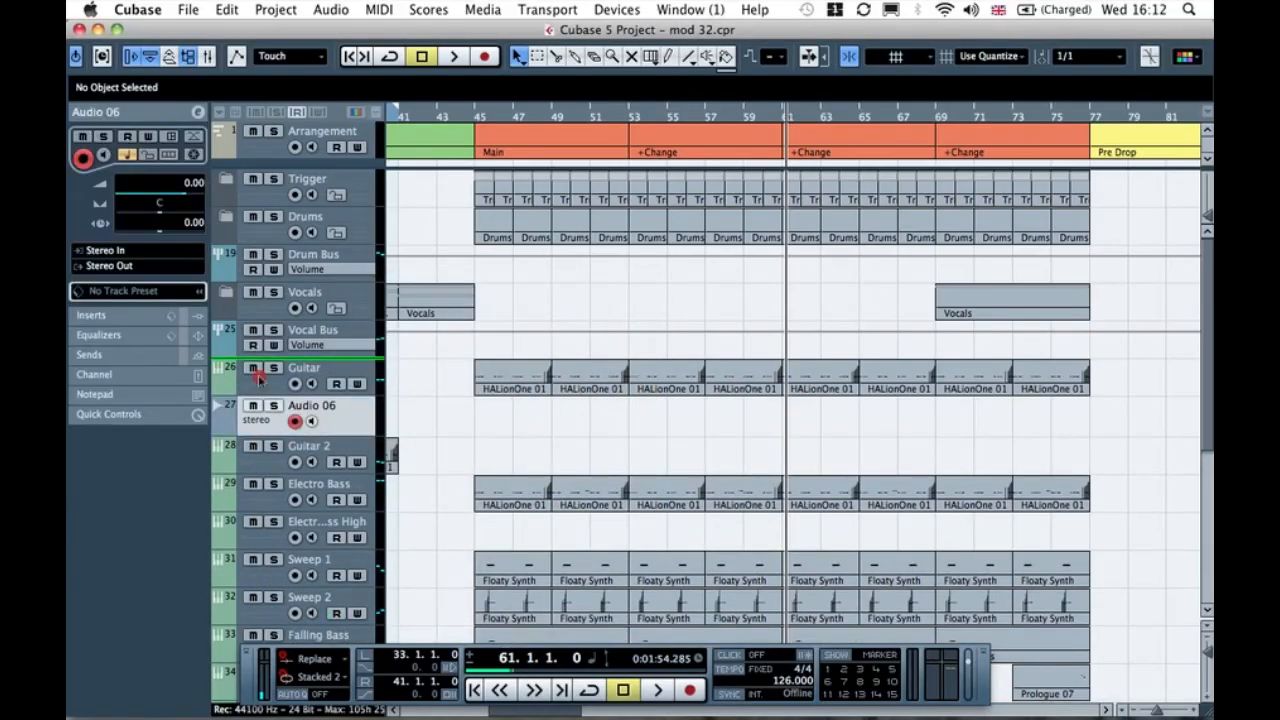
left_click_drag(258, 376, 225, 370)
double_click(320, 369)
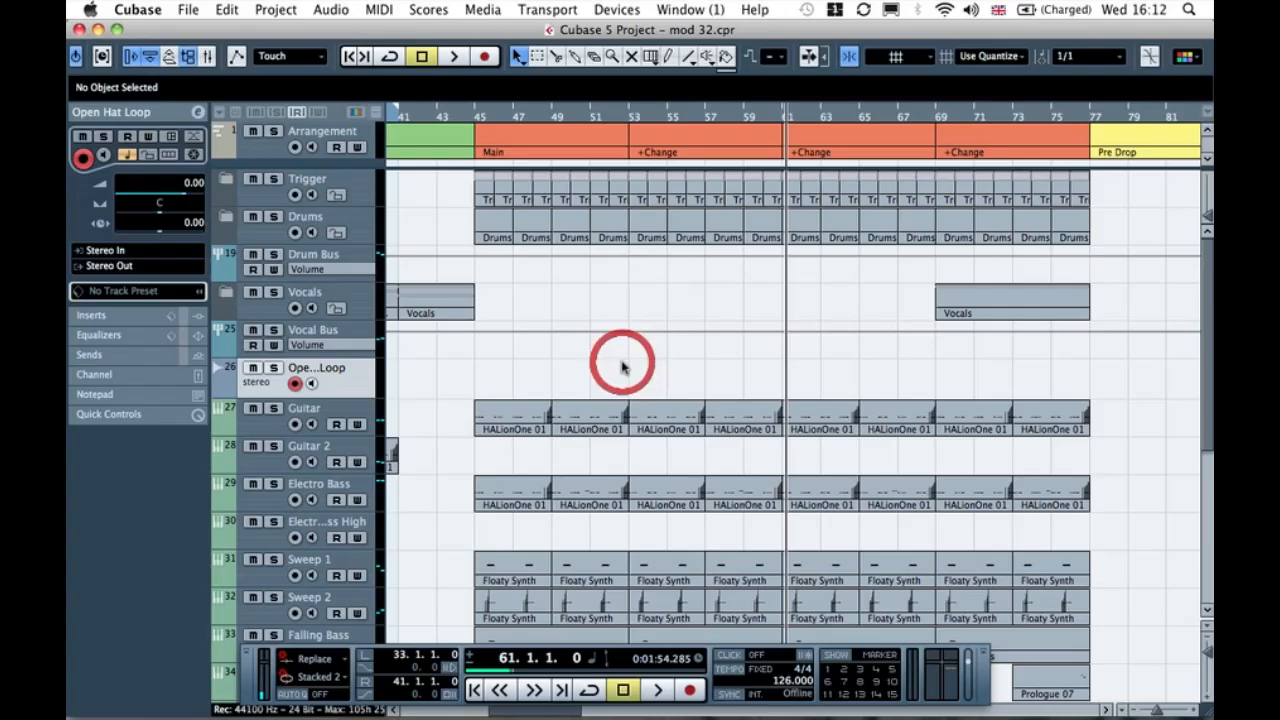
Step: Open the Pool, find the Open Hats clip in the Drums folder and audition it
key("super+p")
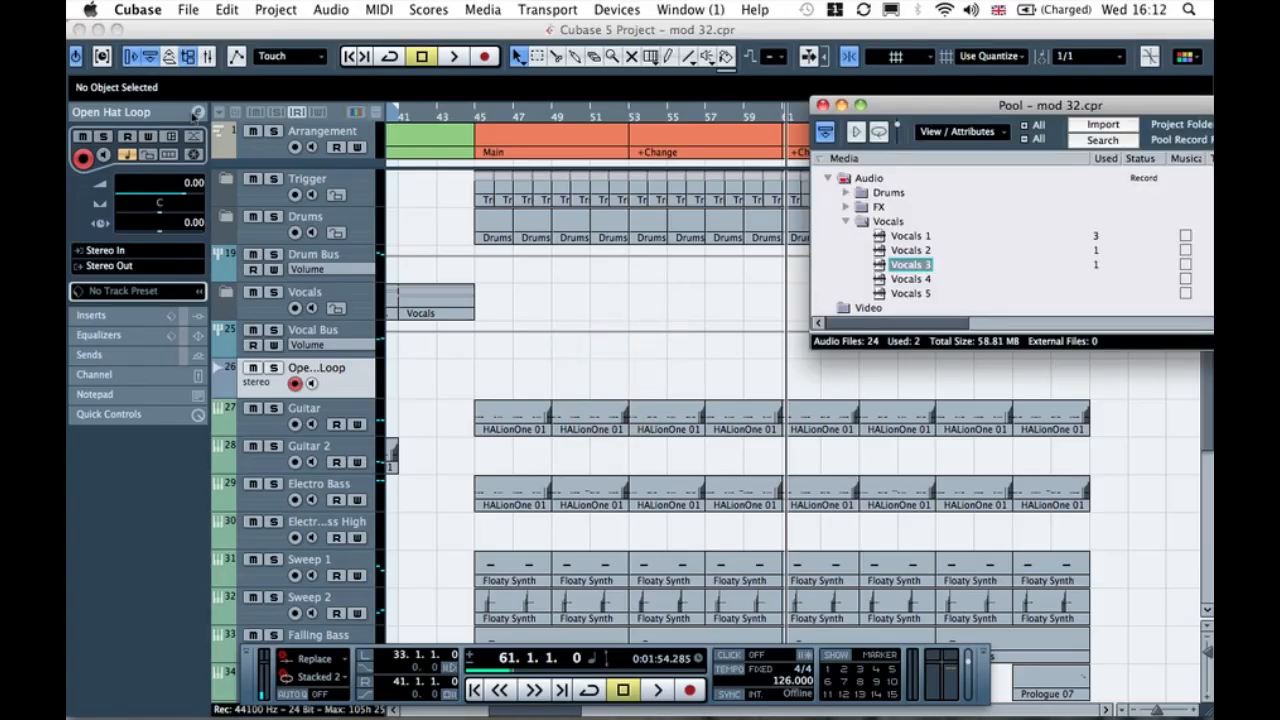
left_click(188, 57)
left_click(188, 57)
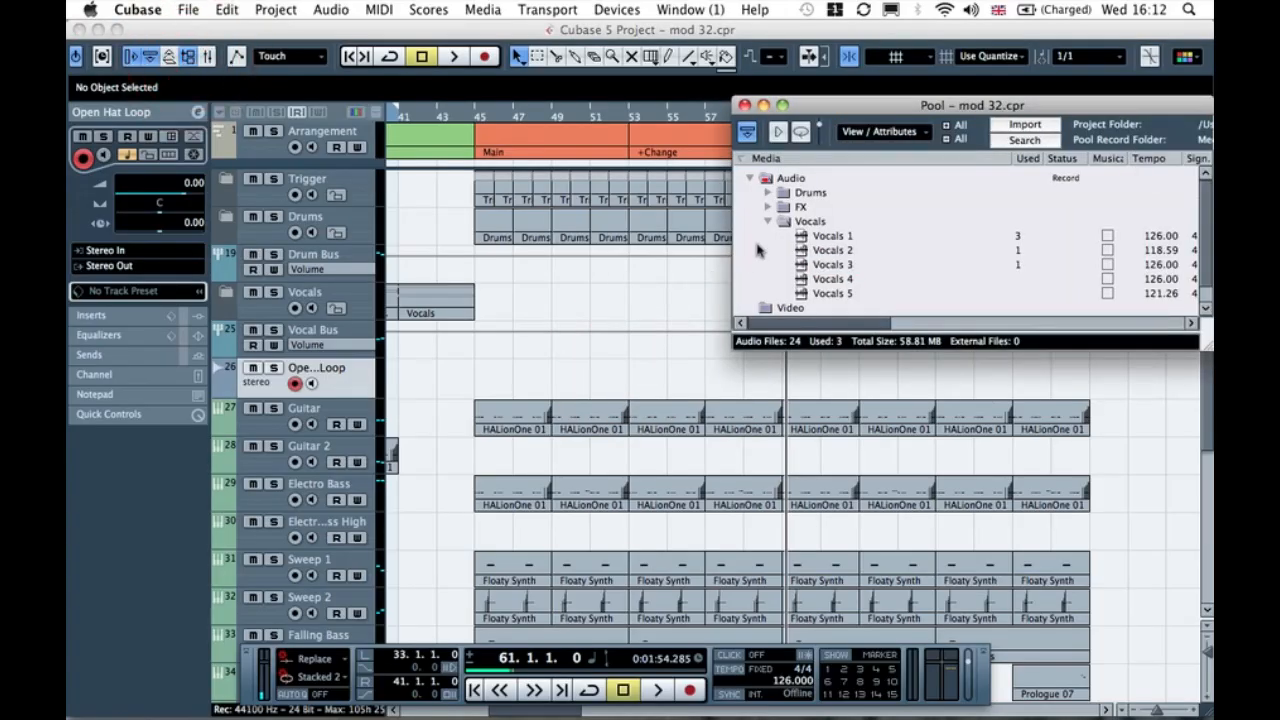
left_click(770, 222)
left_click(767, 192)
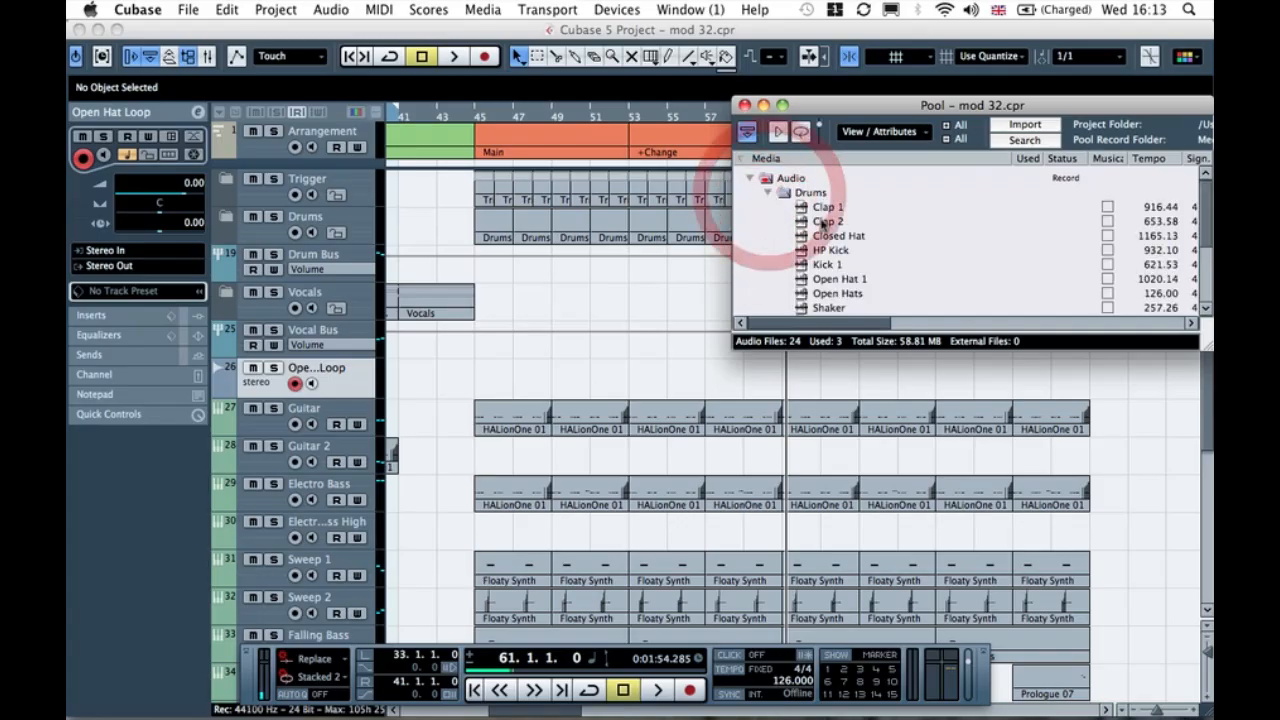
scroll(822, 224, "down", 4)
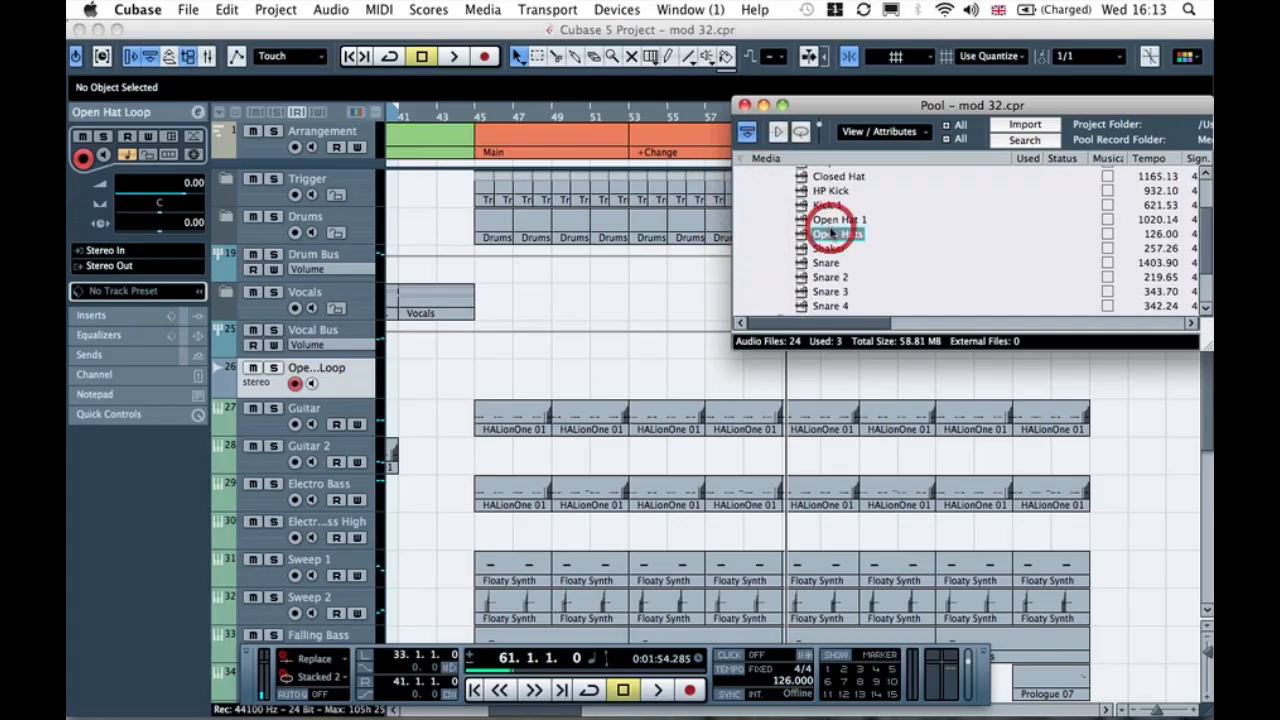
left_click(779, 132)
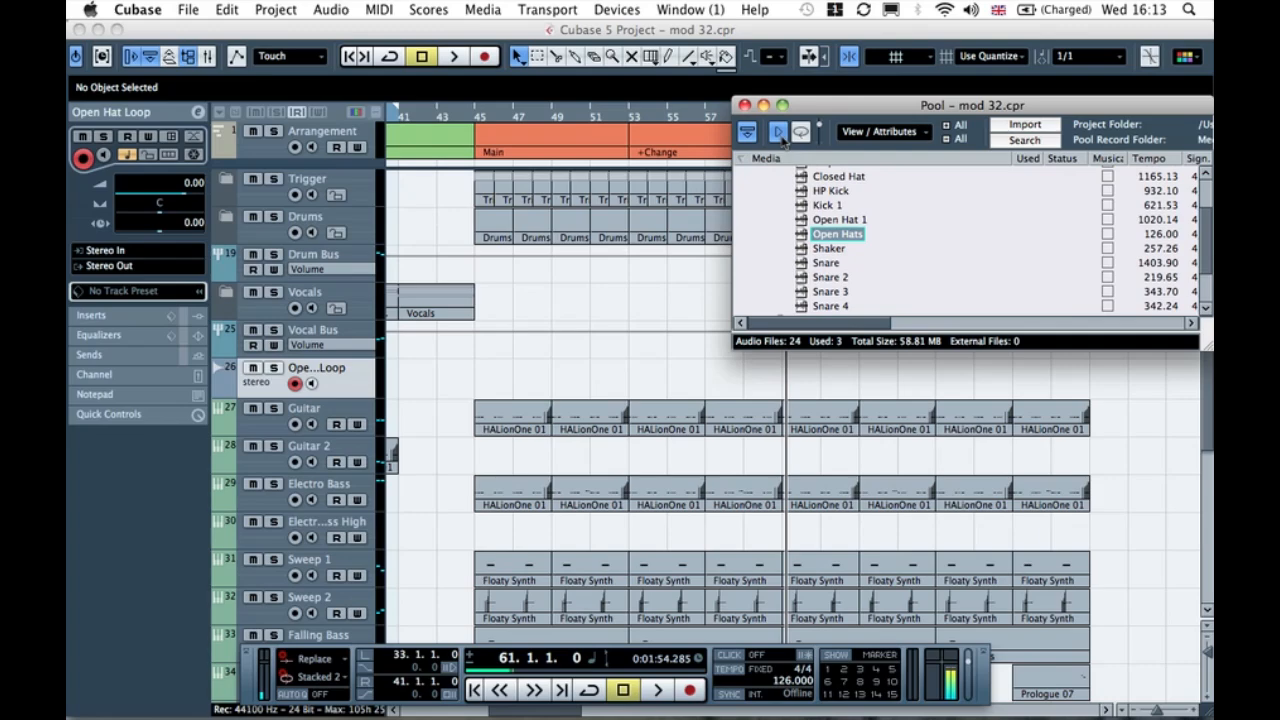
left_click(781, 134)
Step: Place the Open Hats clip from the Pool on the Open Hat Loop track at bar 61
left_click_drag(823, 105, 1000, 116)
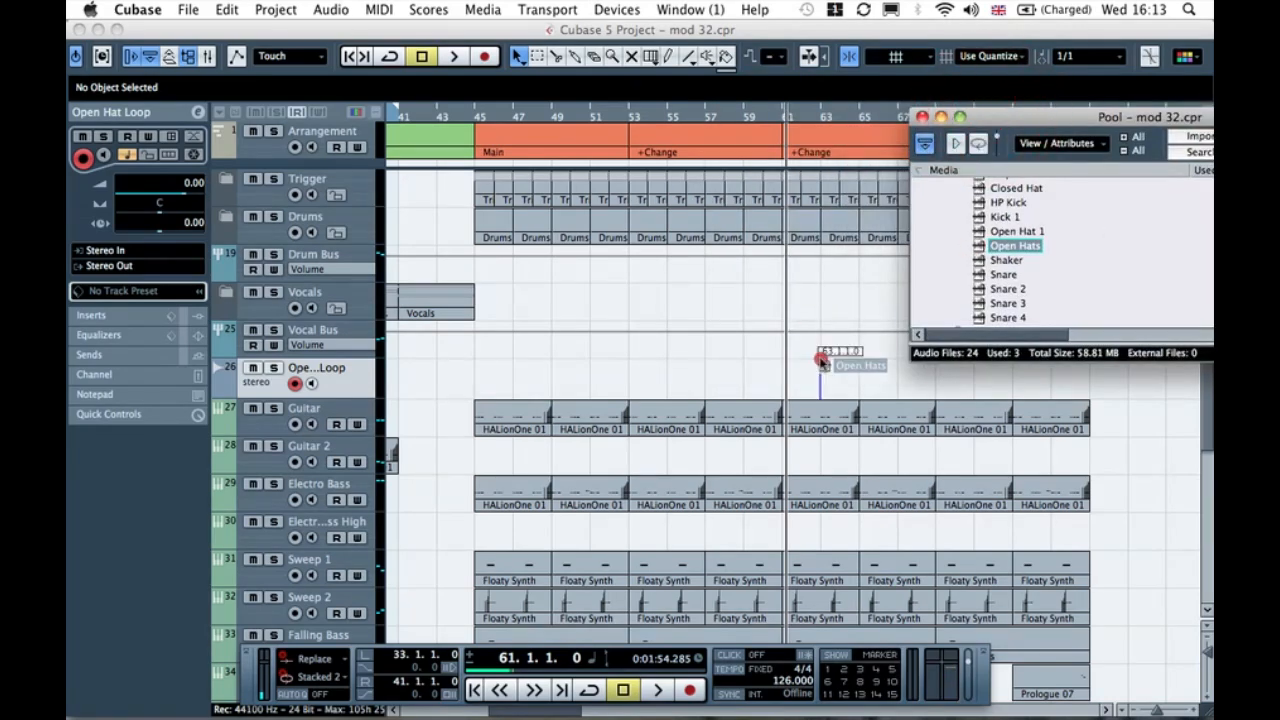
left_click_drag(779, 387, 779, 387)
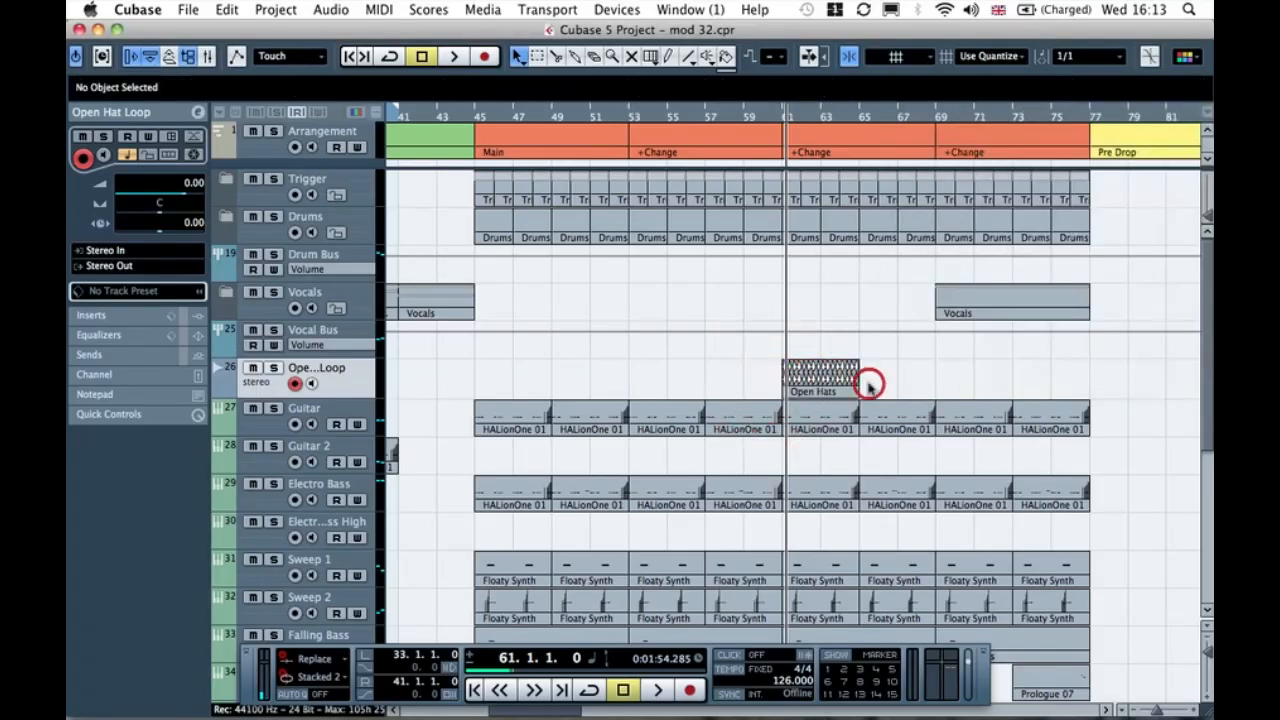
key("h")
key("h")
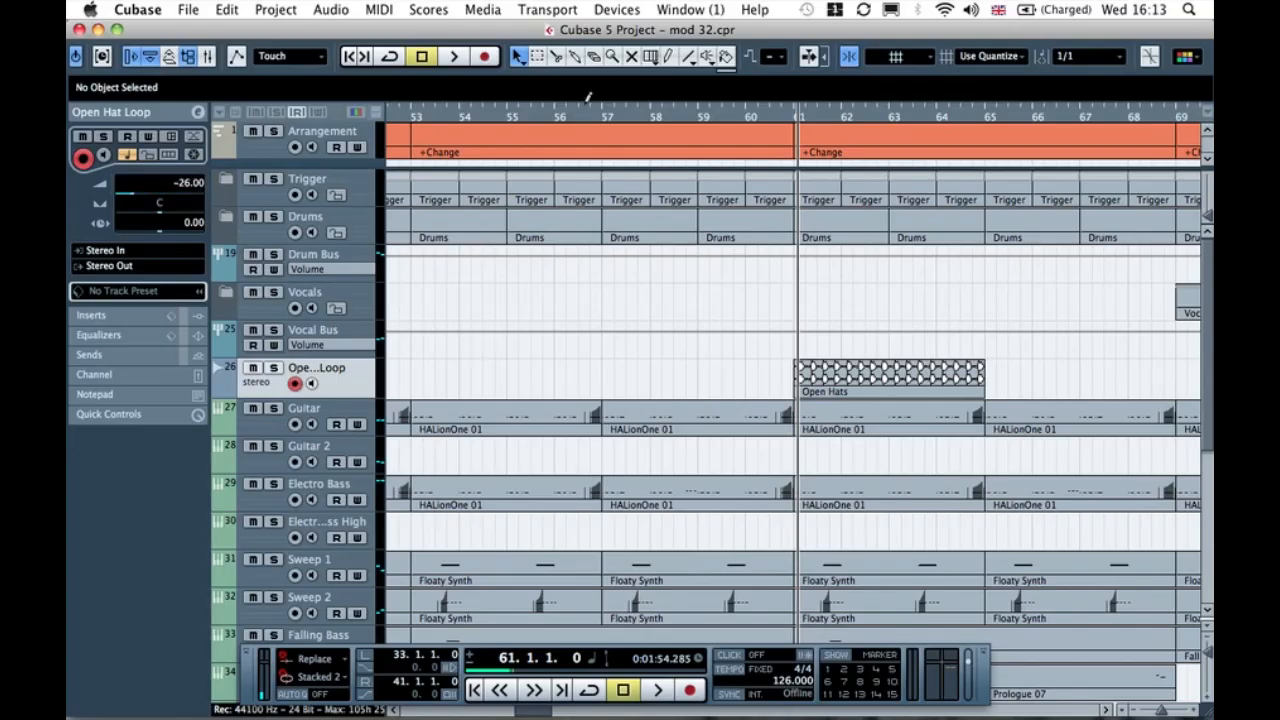
Step: Play the song from bar 60 through the Open Hats event to check its timing against the other tracks
left_click(755, 126)
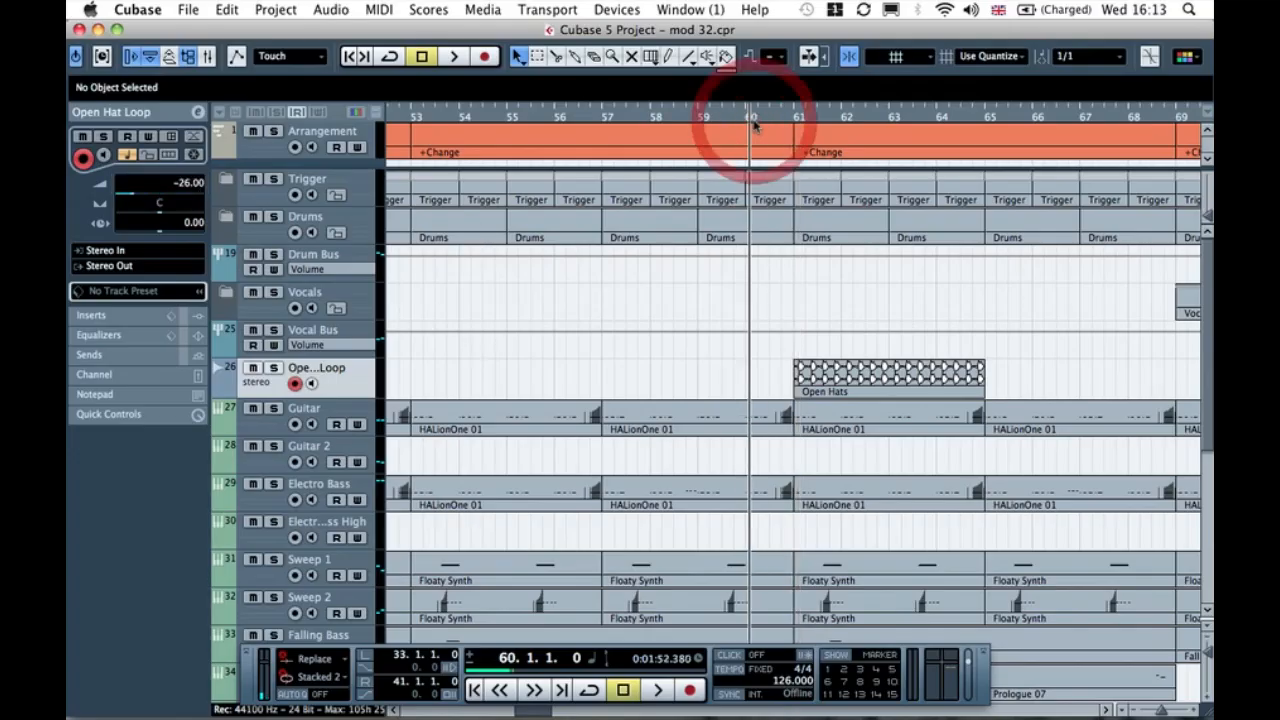
key("space")
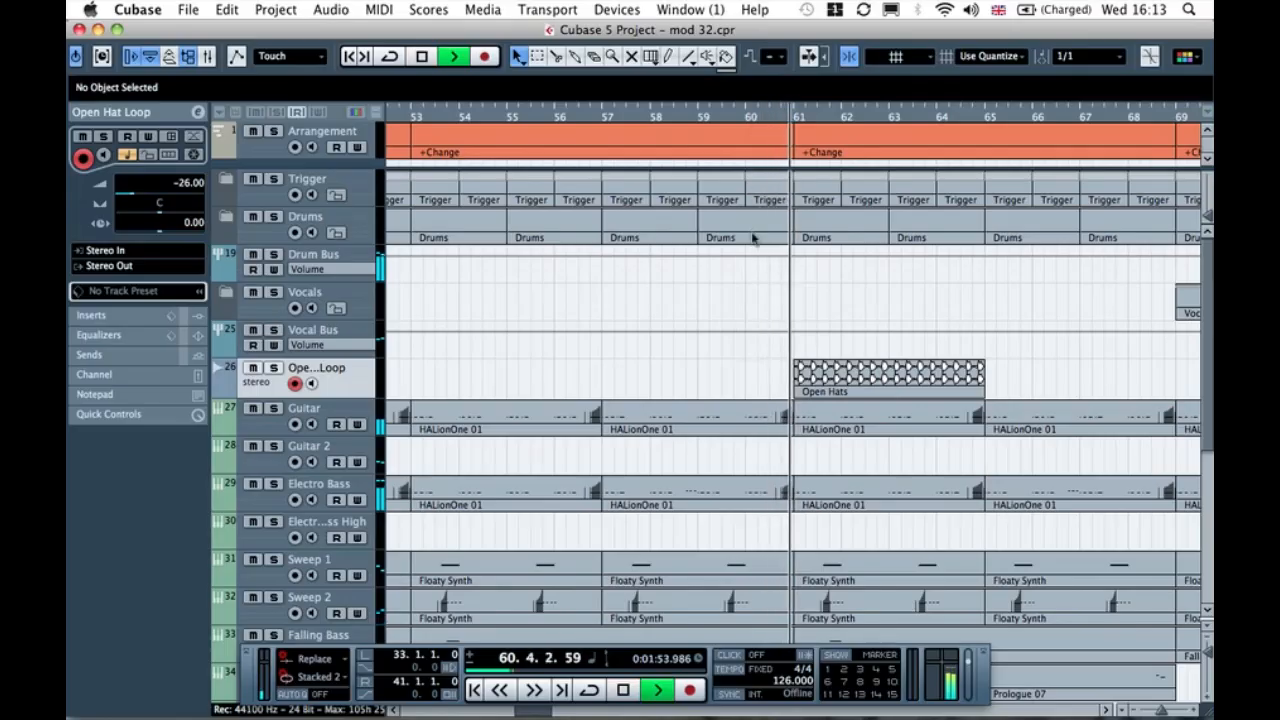
left_click(908, 372)
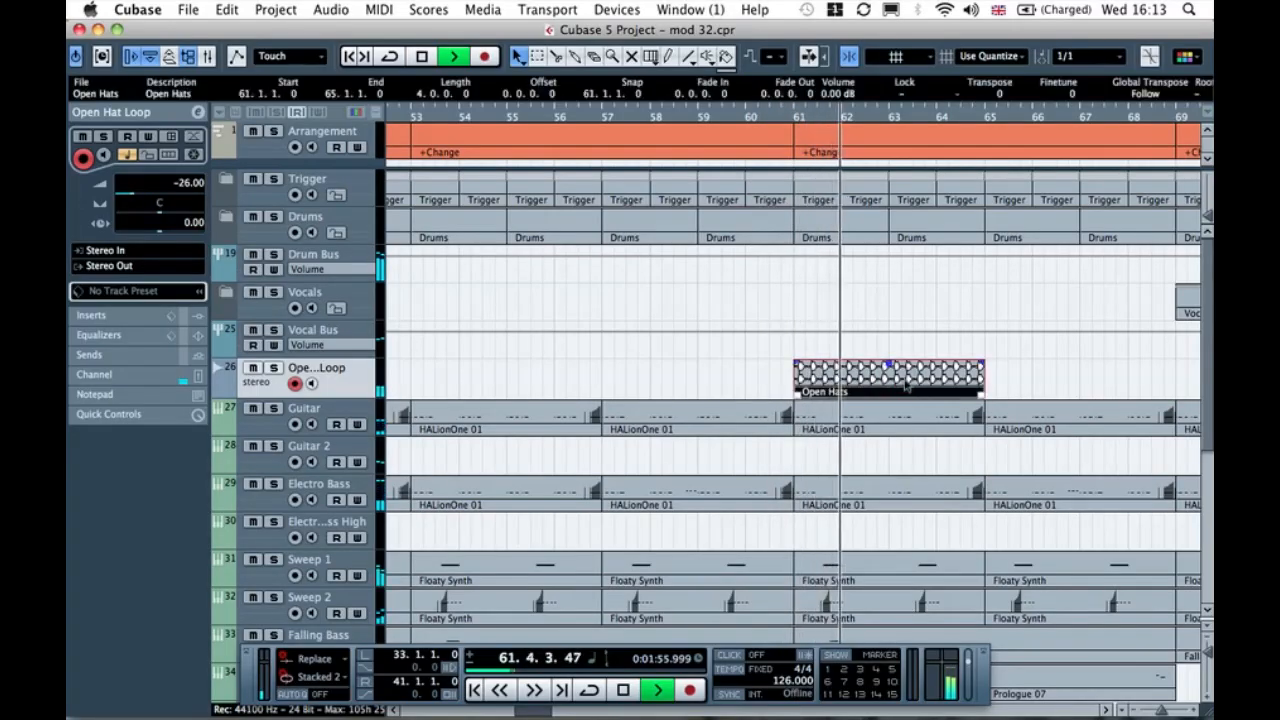
key("h")
key("h")
key("h")
key("h")
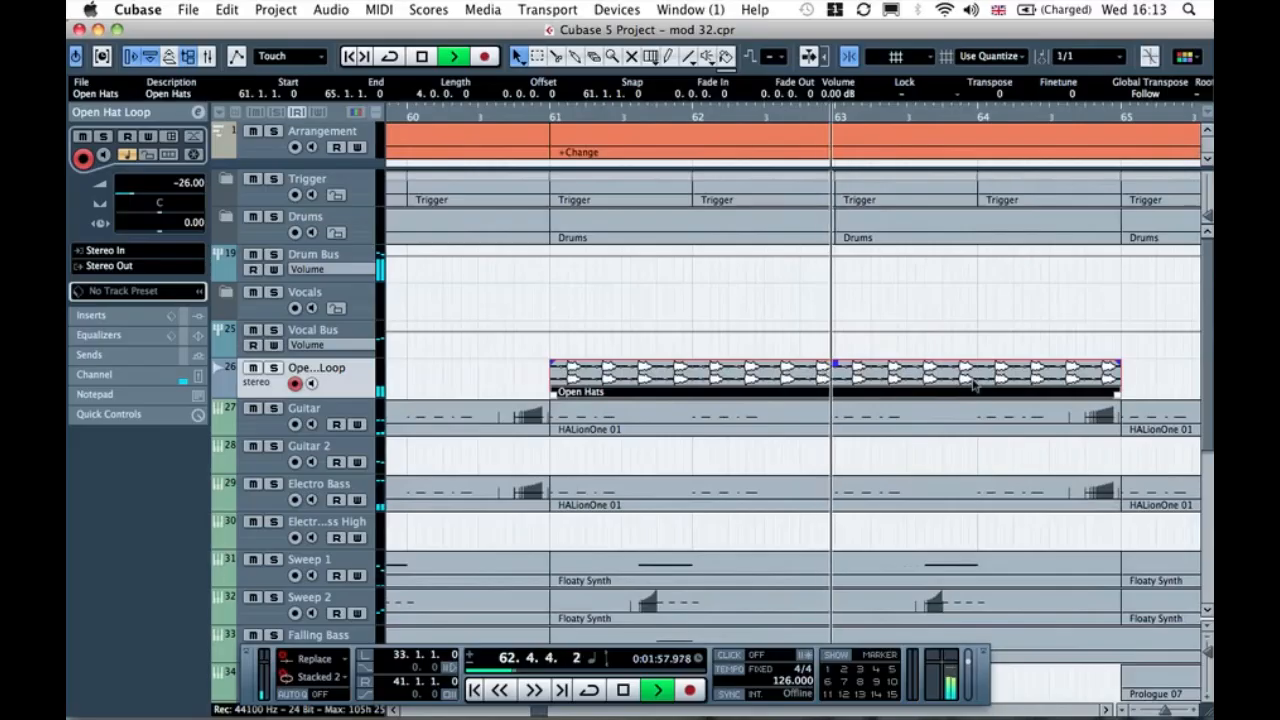
scroll(976, 386, "right", 3)
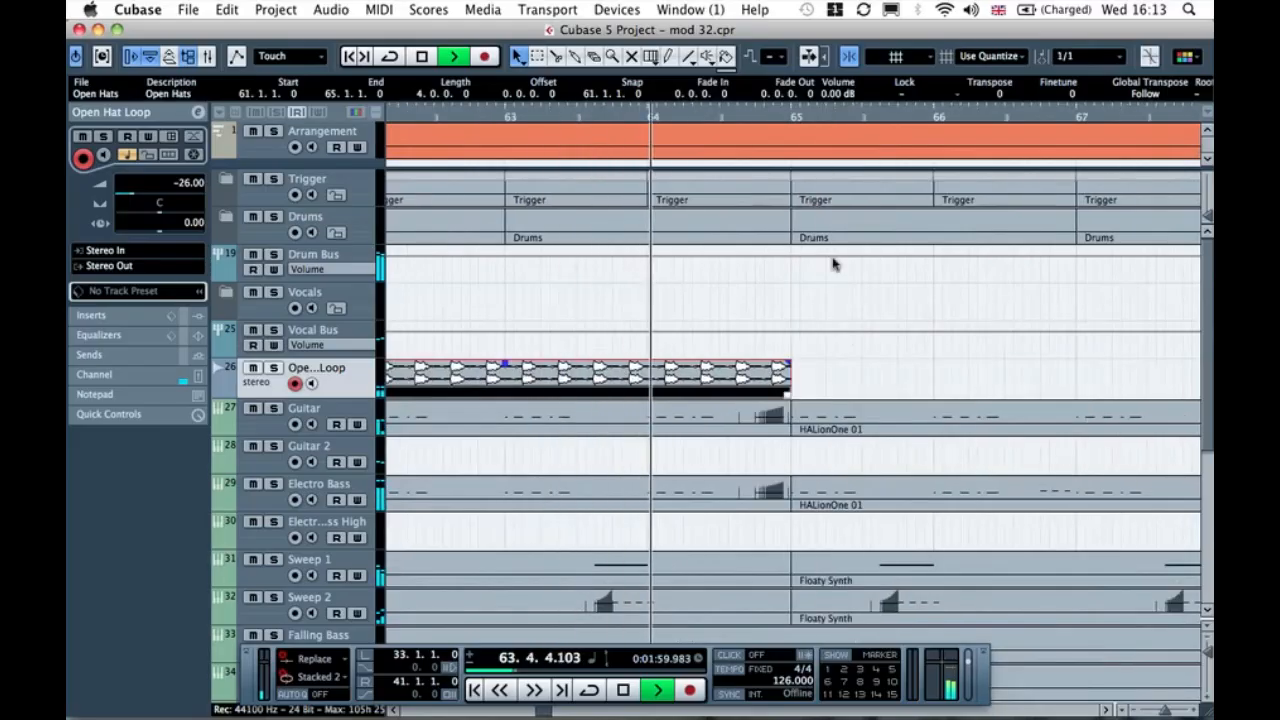
Step: Stop with the cursor at bar 65 and examine closely how the end of the Open Hats event lines up with that bar
left_click(789, 114)
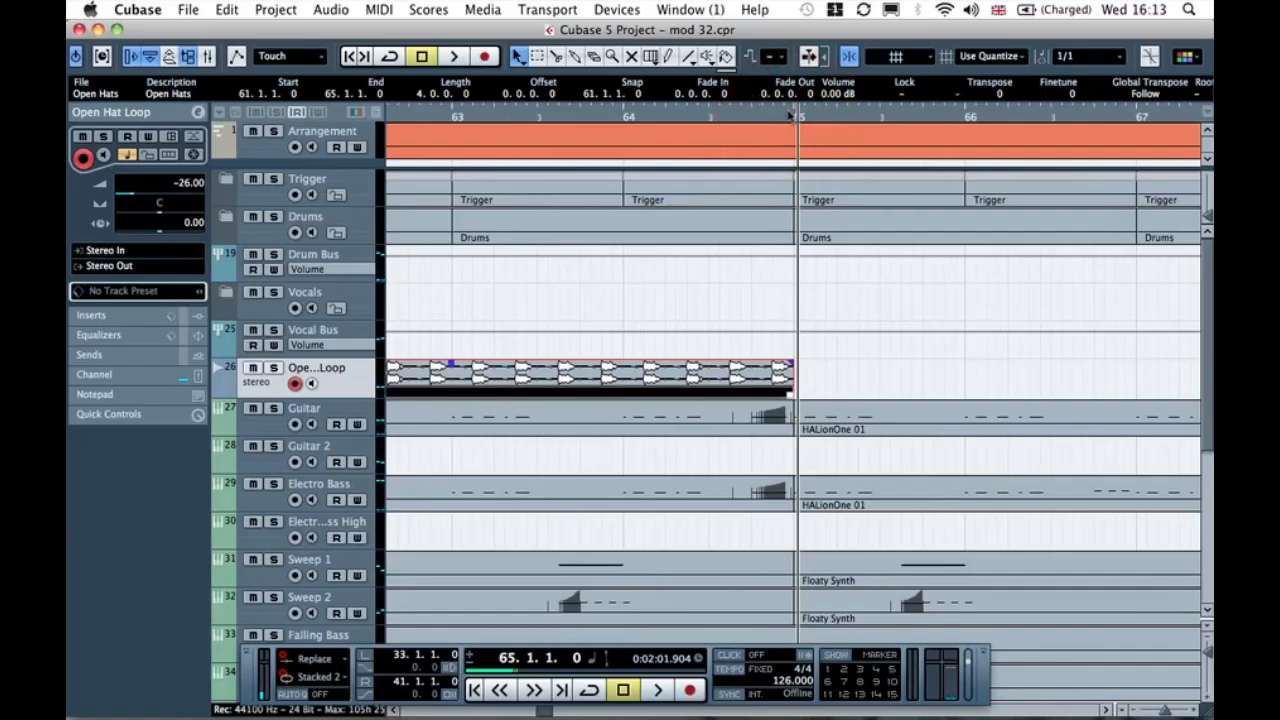
key("h")
key("h")
key("h")
key("h")
key("h")
key("h")
key("h")
key("h")
key("g")
key("g")
key("g")
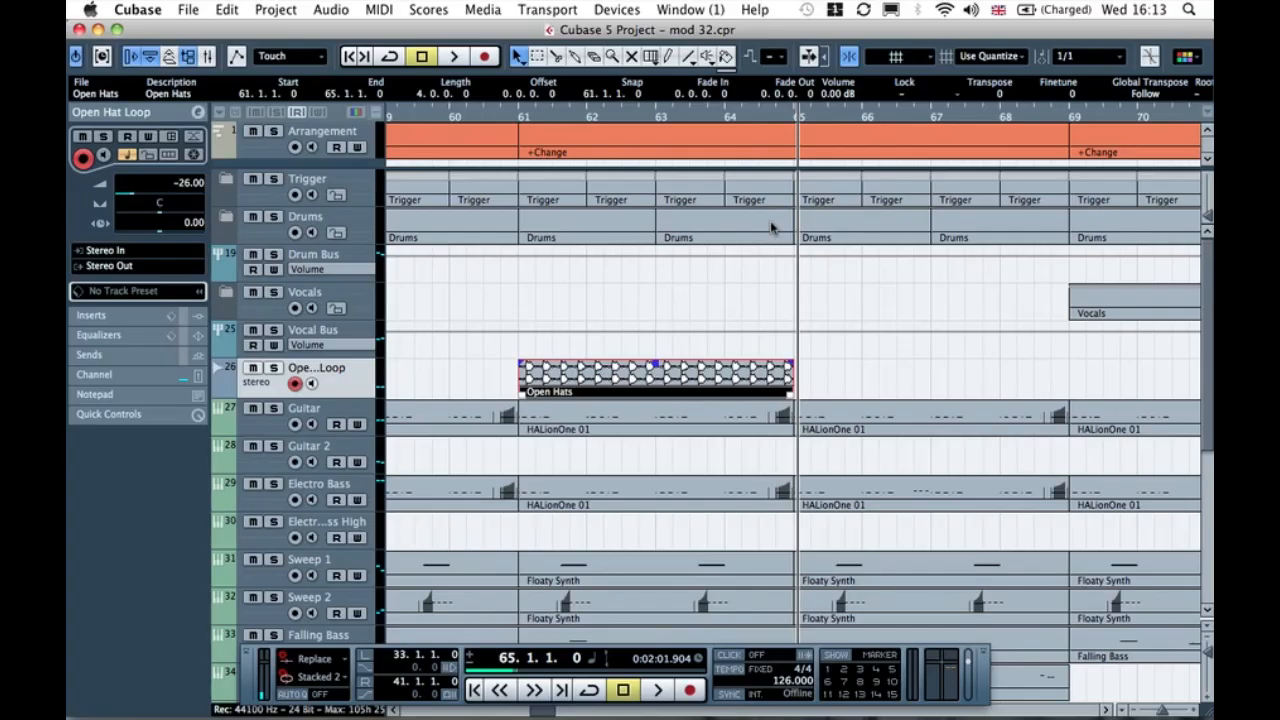
Step: Try adjusting the end of the Open Hats event at bar 65 with Sizing Applies Time Stretch, and switch back to Normal Sizing
left_click(516, 56)
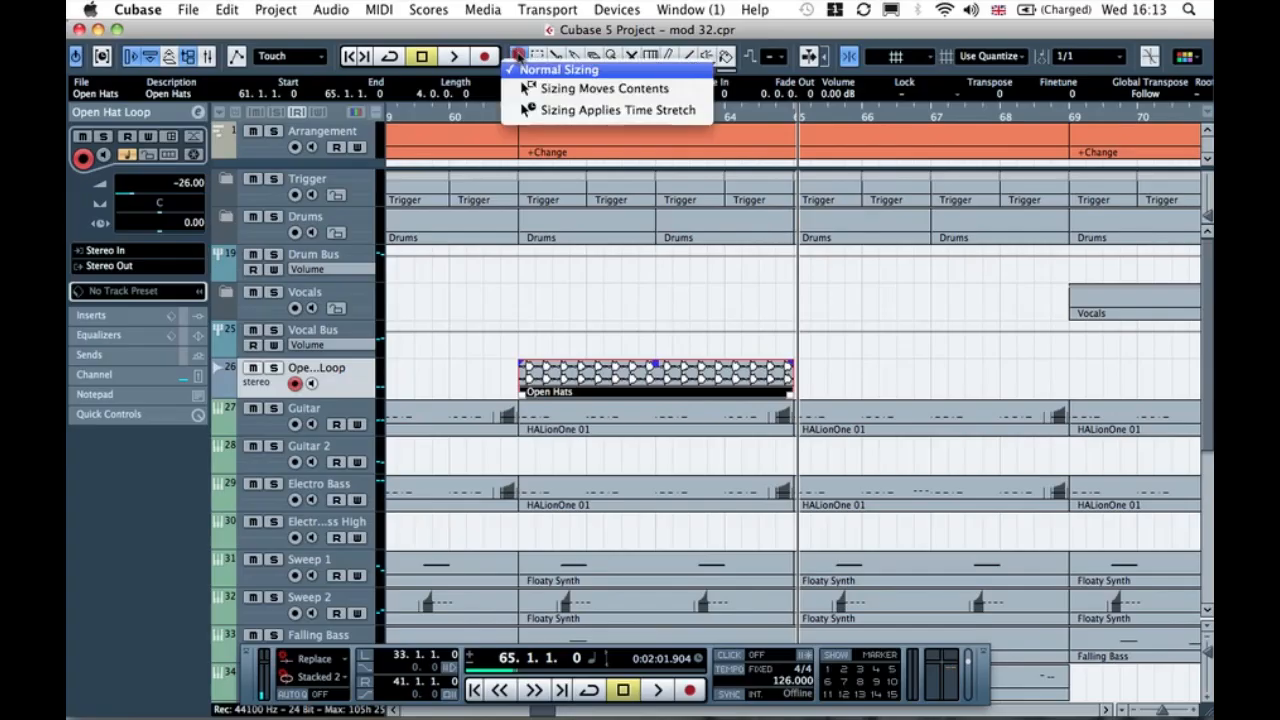
left_click(542, 113)
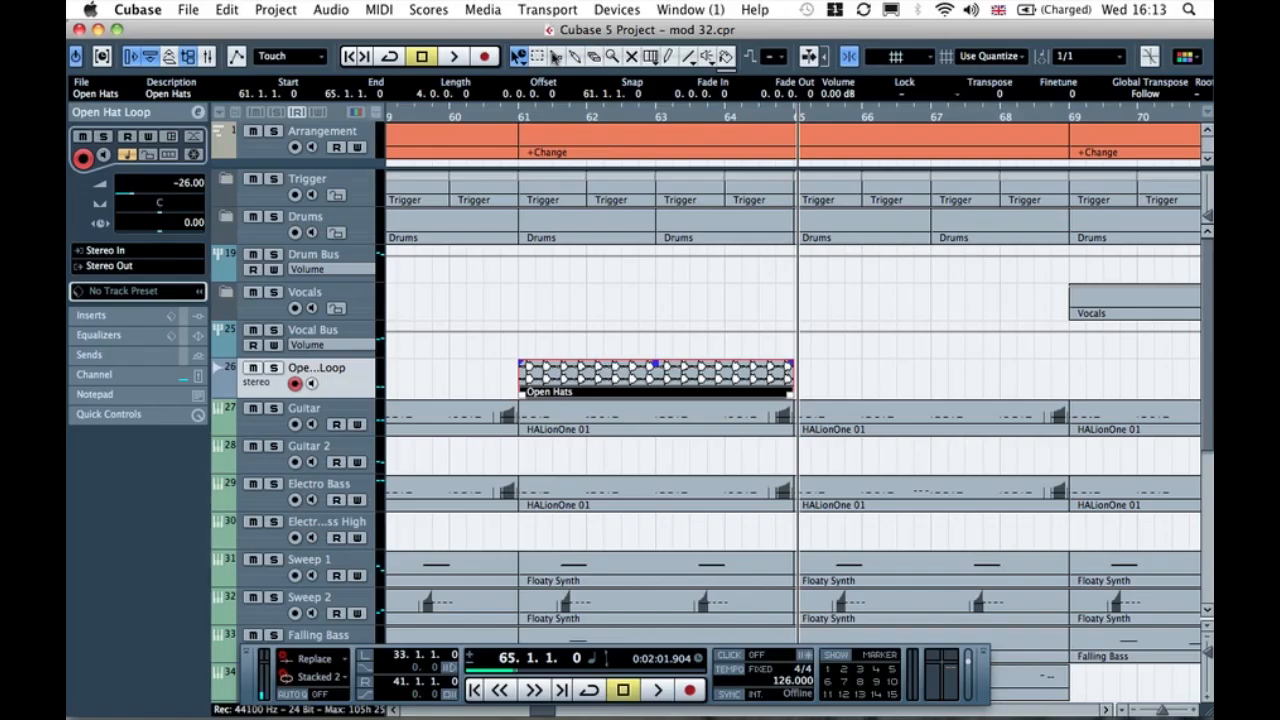
left_click(828, 388)
left_click(745, 390)
left_click_drag(634, 383, 626, 377)
mouse_move(797, 393)
left_mouse_down()
mouse_move(829, 391)
mouse_move(785, 397)
left_mouse_up()
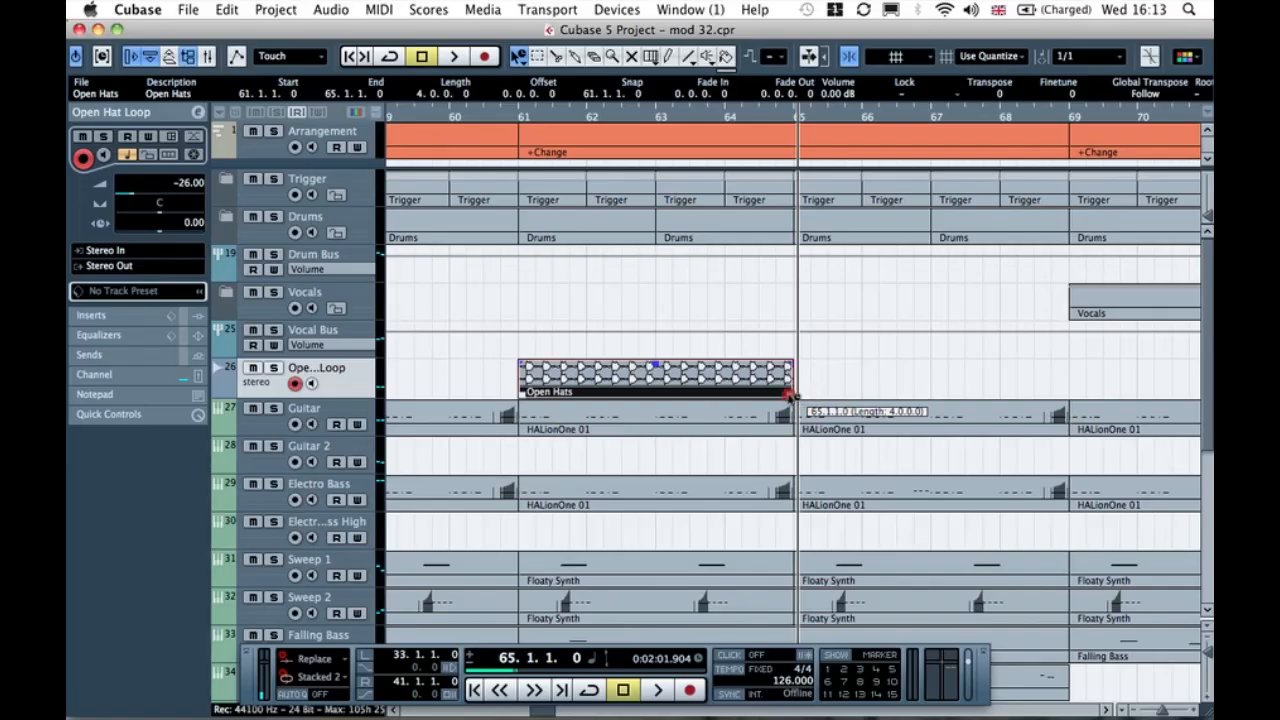
mouse_move(805, 400)
left_mouse_down()
mouse_move(850, 410)
mouse_move(797, 397)
left_mouse_up()
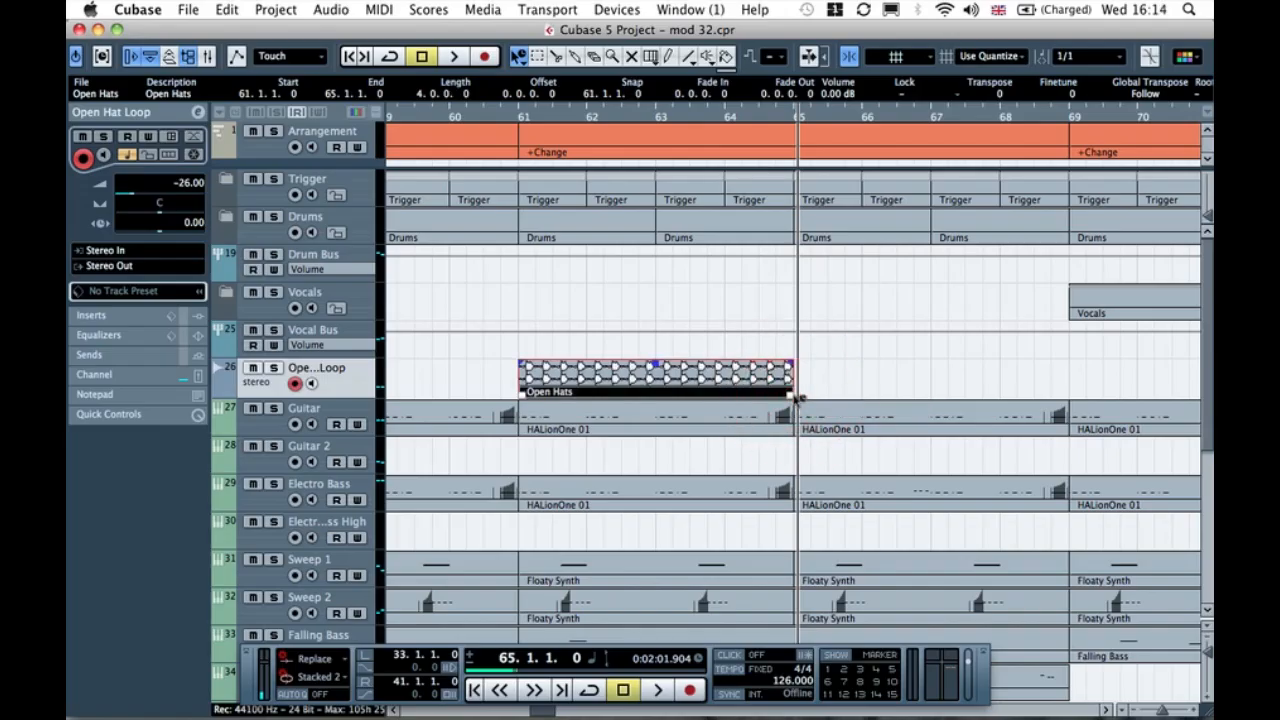
left_click(517, 56)
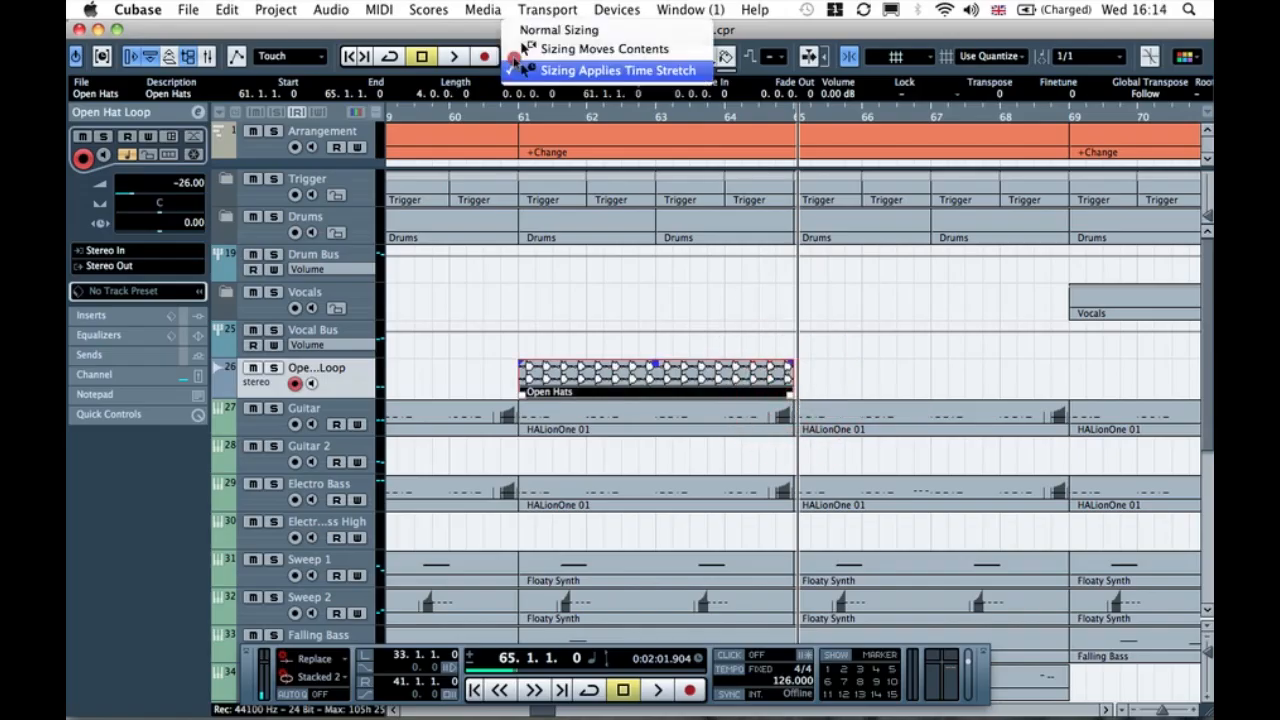
left_click(537, 31)
Step: Repeat the Open Hats event three times so the loop fills bars 65 to 77
left_click(898, 366)
key("g")
key("g")
key("g")
key("g")
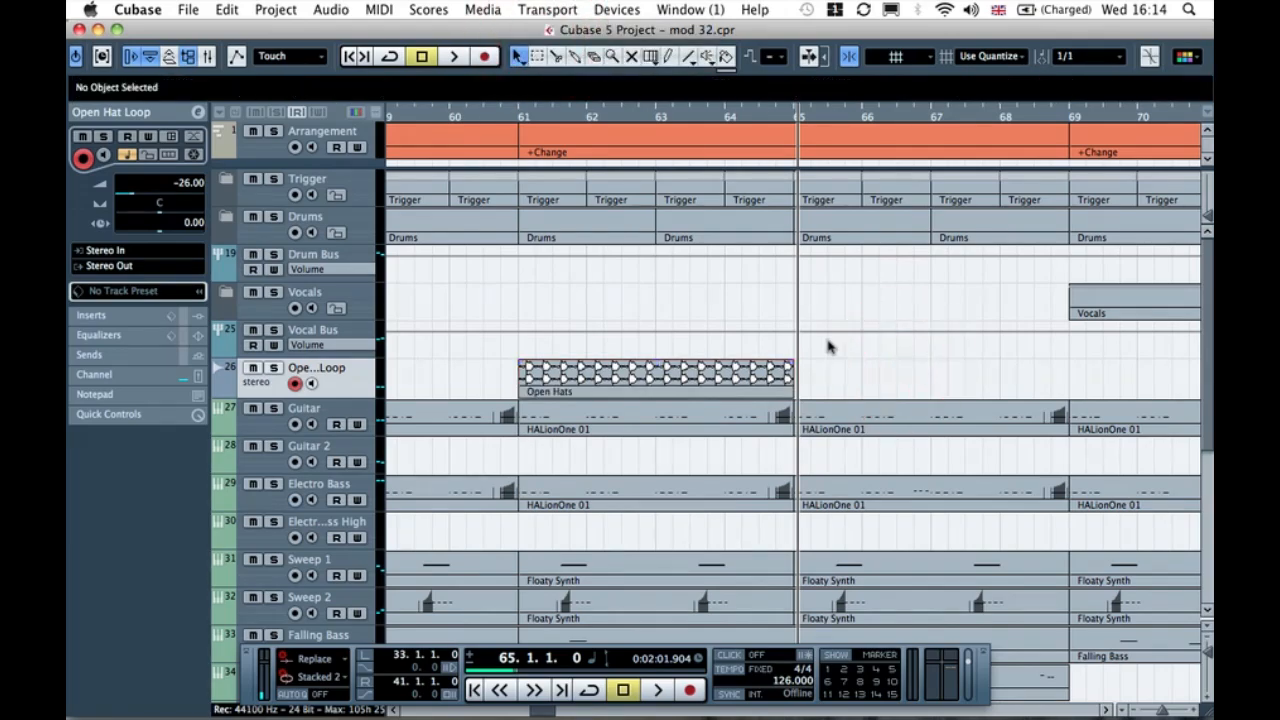
left_click(757, 378)
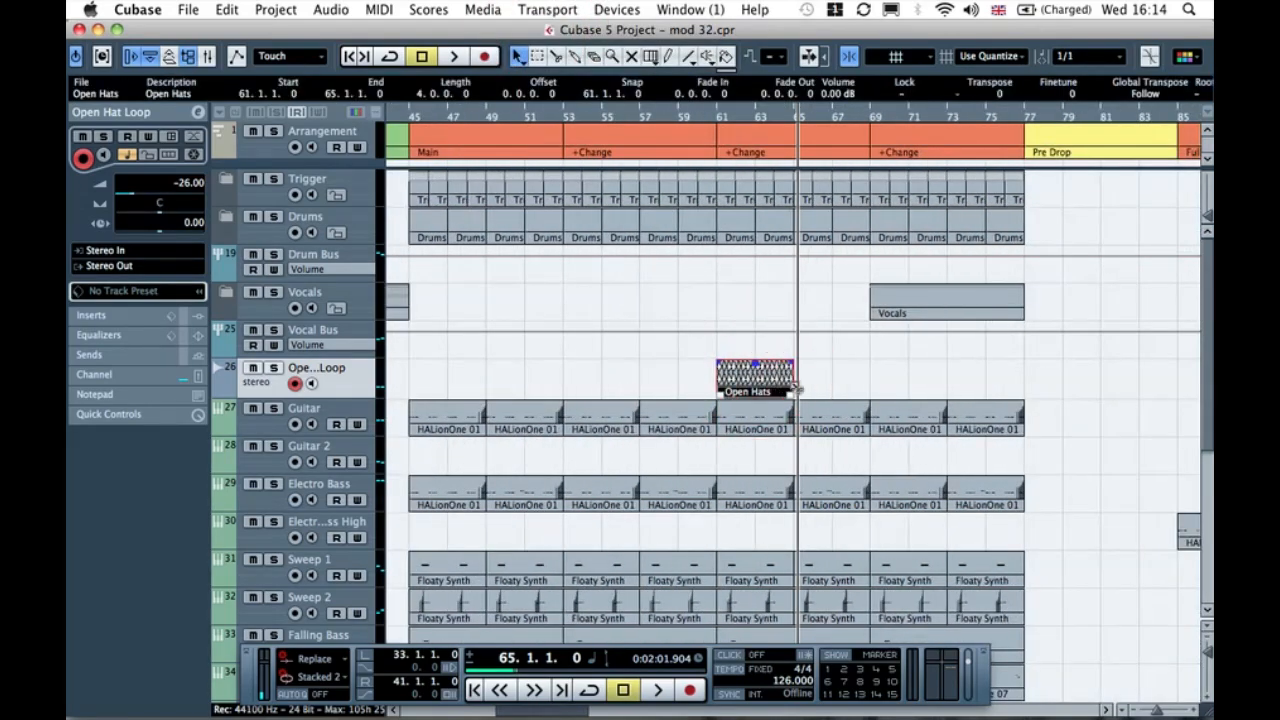
left_click_drag(903, 390, 980, 377)
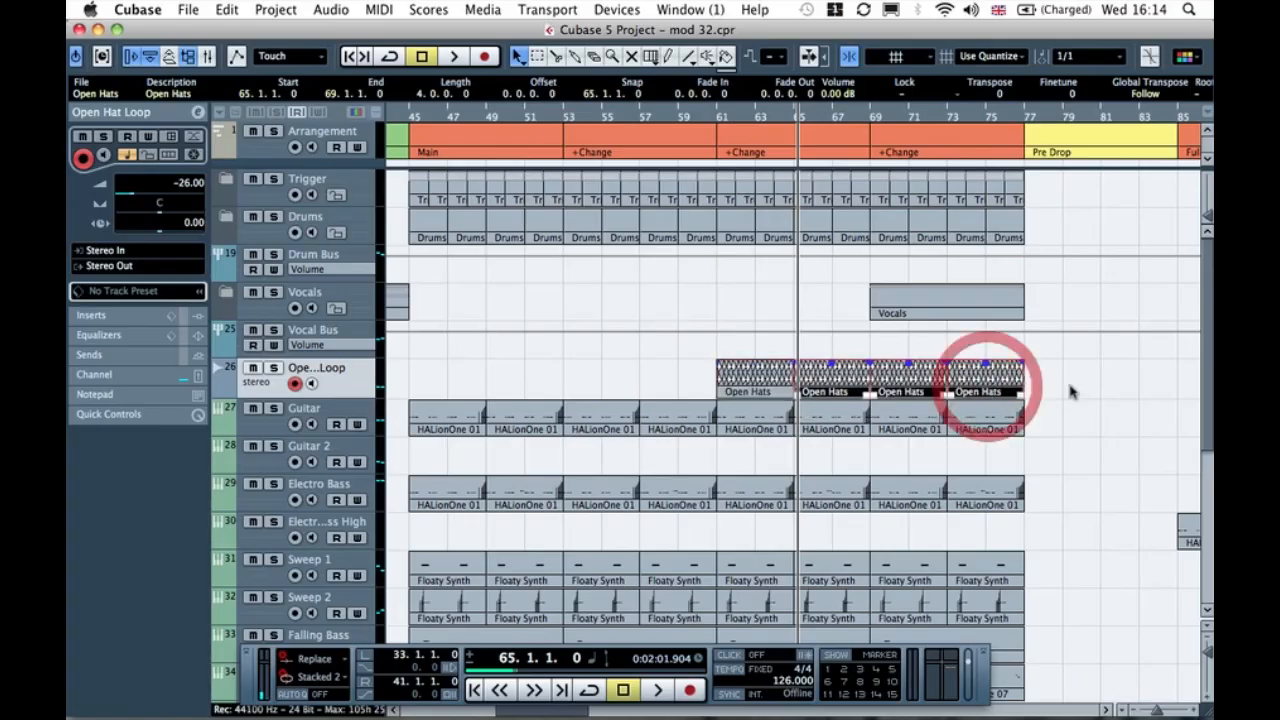
Step: Play the arrangement from bar 59 into the open hats, stop, solo the Open Hat Loop track and play it from bar 61
left_click(680, 118)
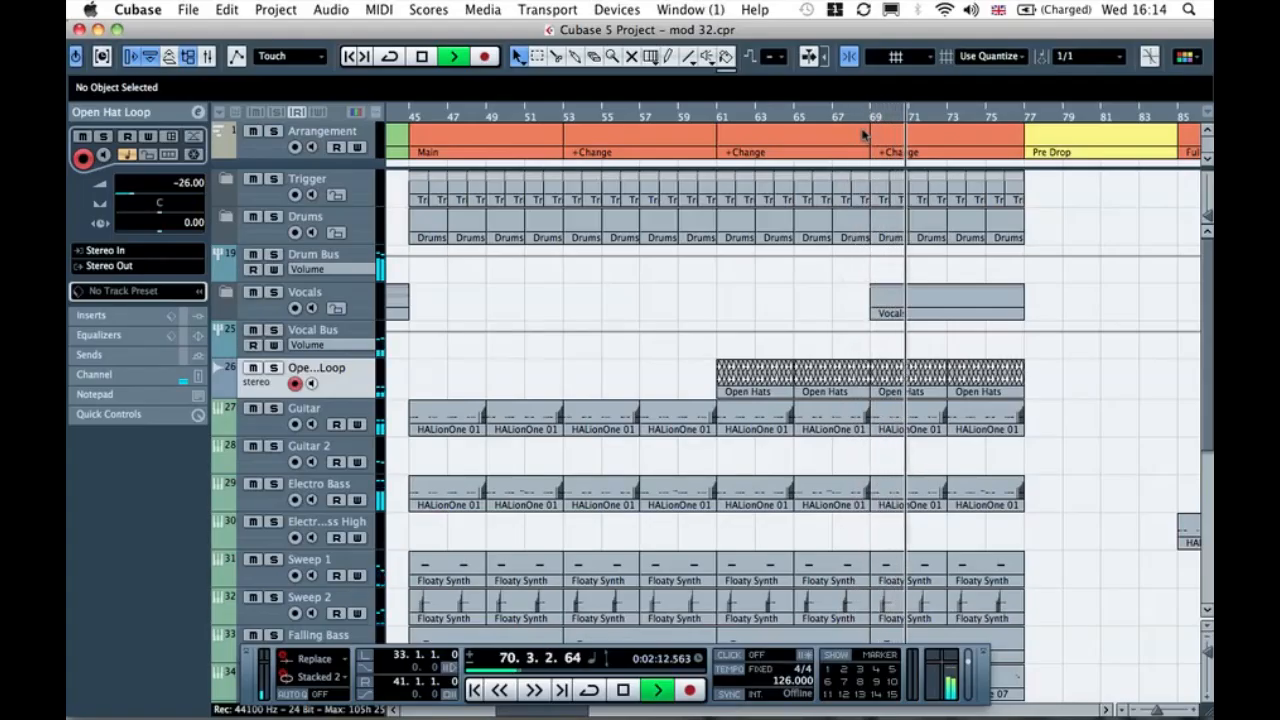
key("space")
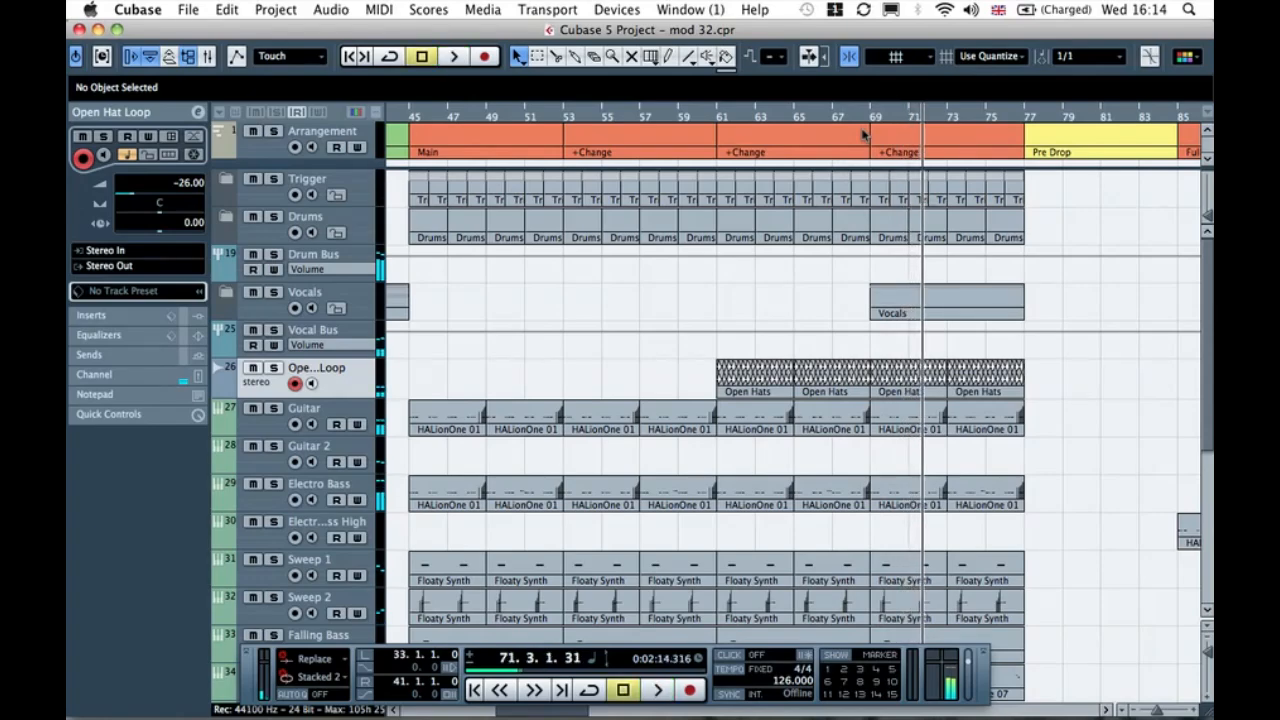
left_click(188, 352)
left_click(273, 369)
key("space")
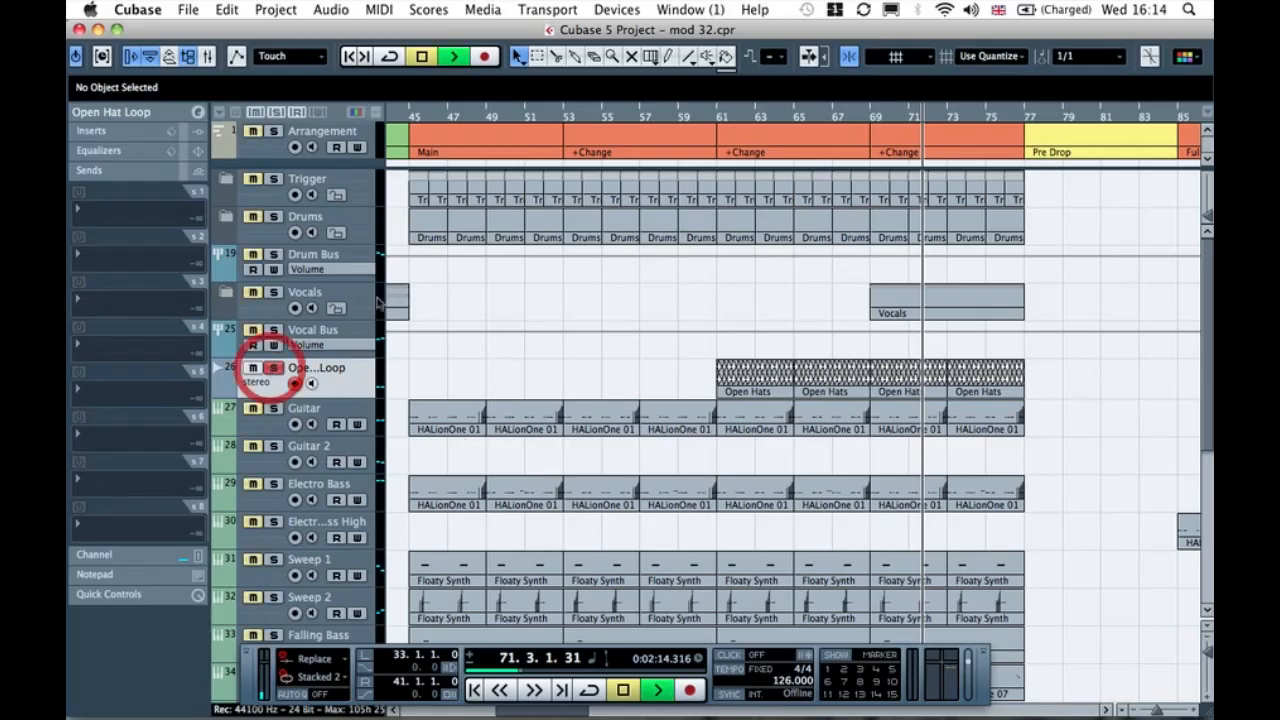
left_click(712, 130)
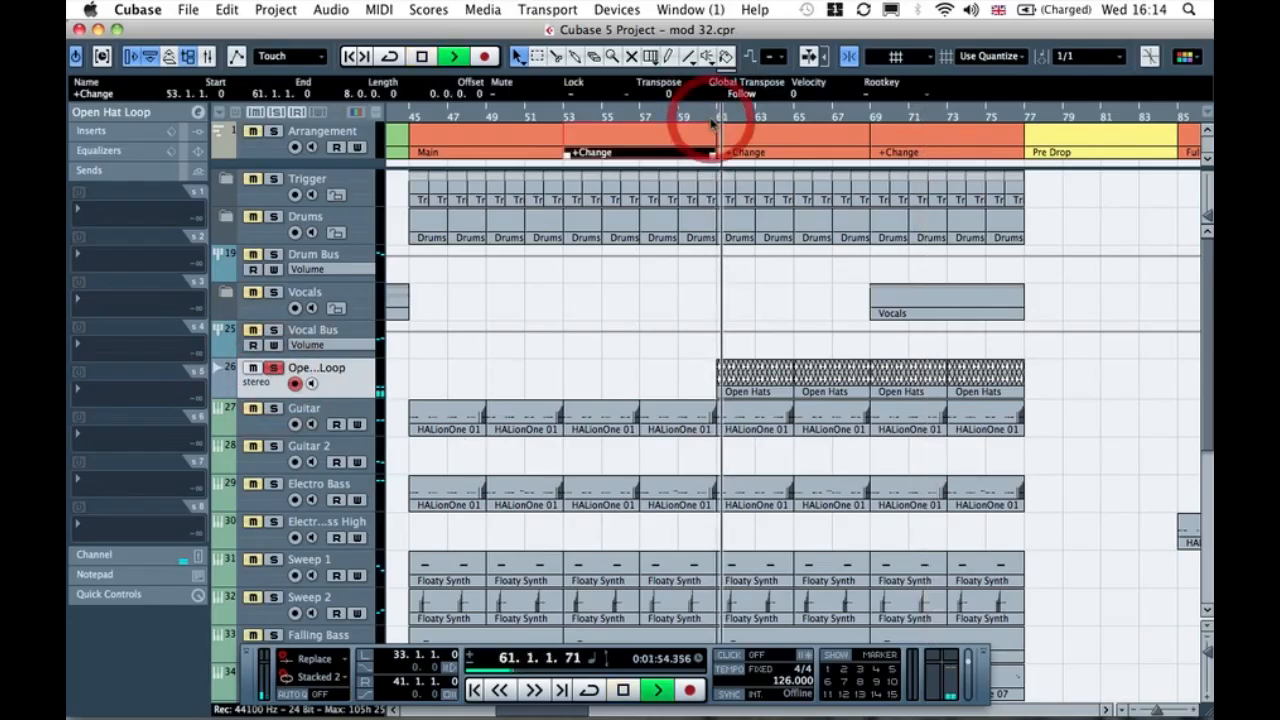
Step: Send the Open Hat Loop track to FX 1-REVerence, compare it soloed and in the mix, and set the send level to -12.12
left_click(111, 210)
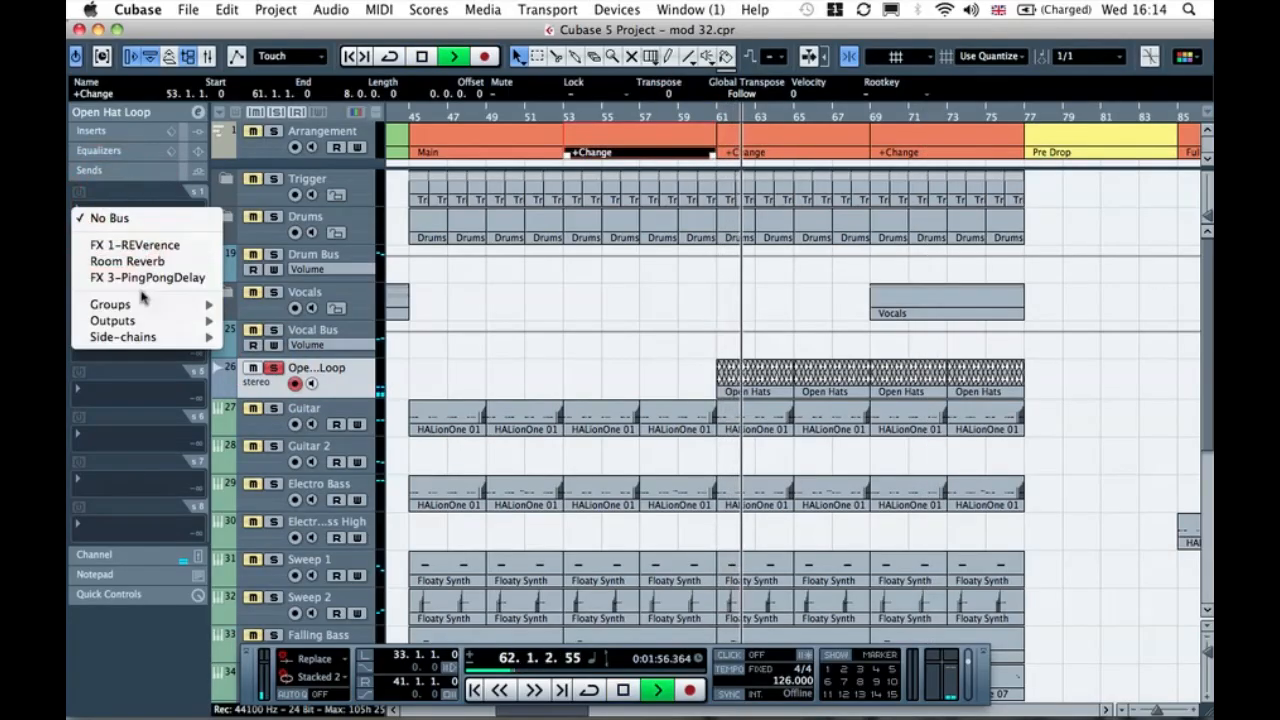
left_click(115, 244)
left_click(140, 226)
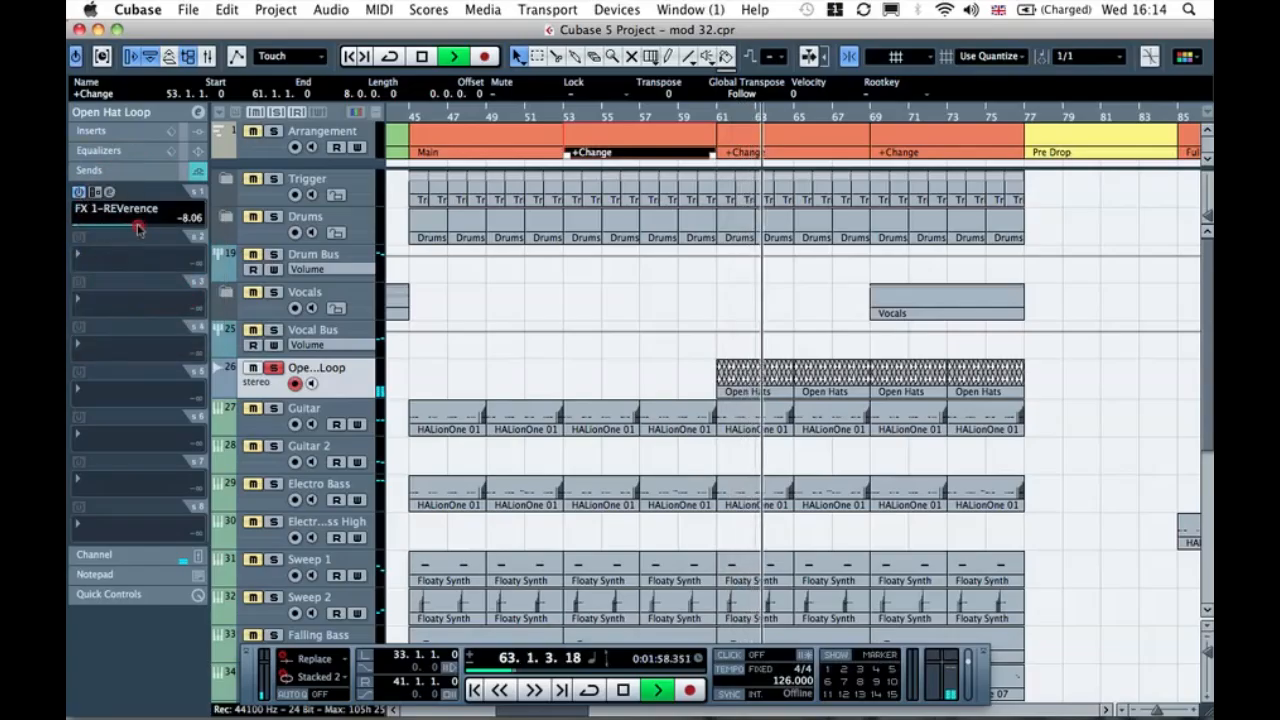
left_click(279, 369)
left_click(279, 369)
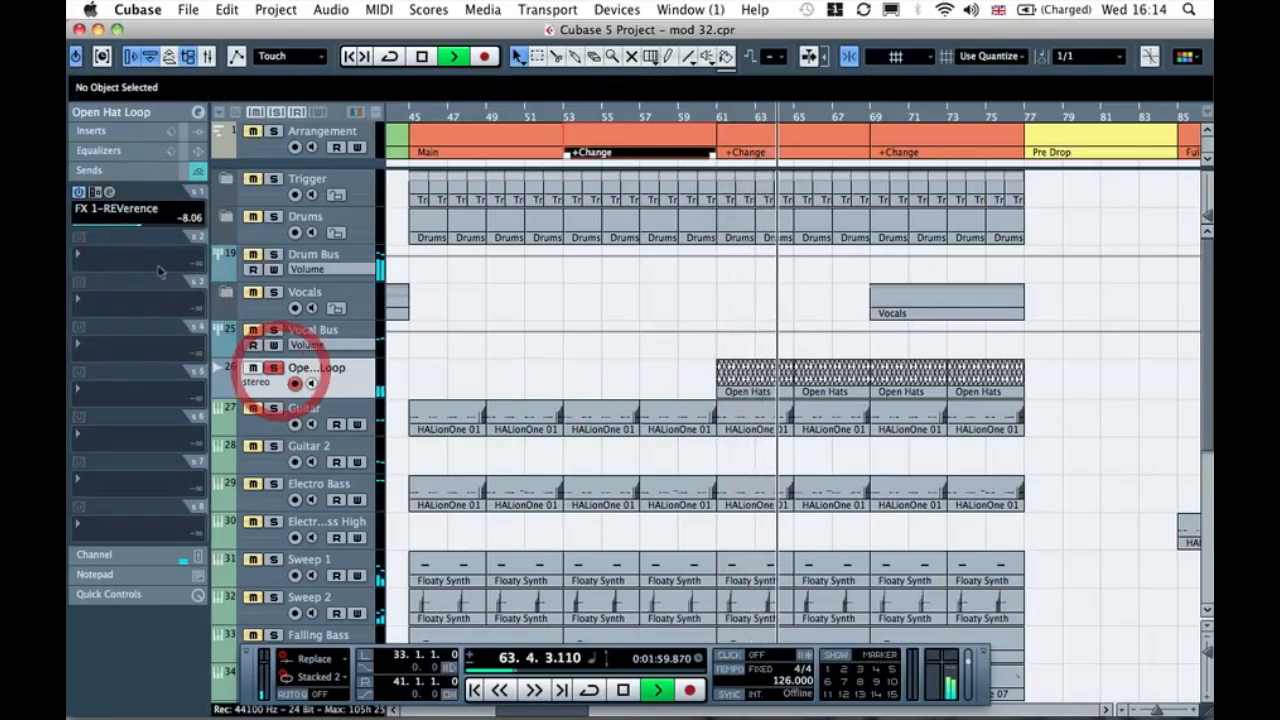
left_click(116, 229)
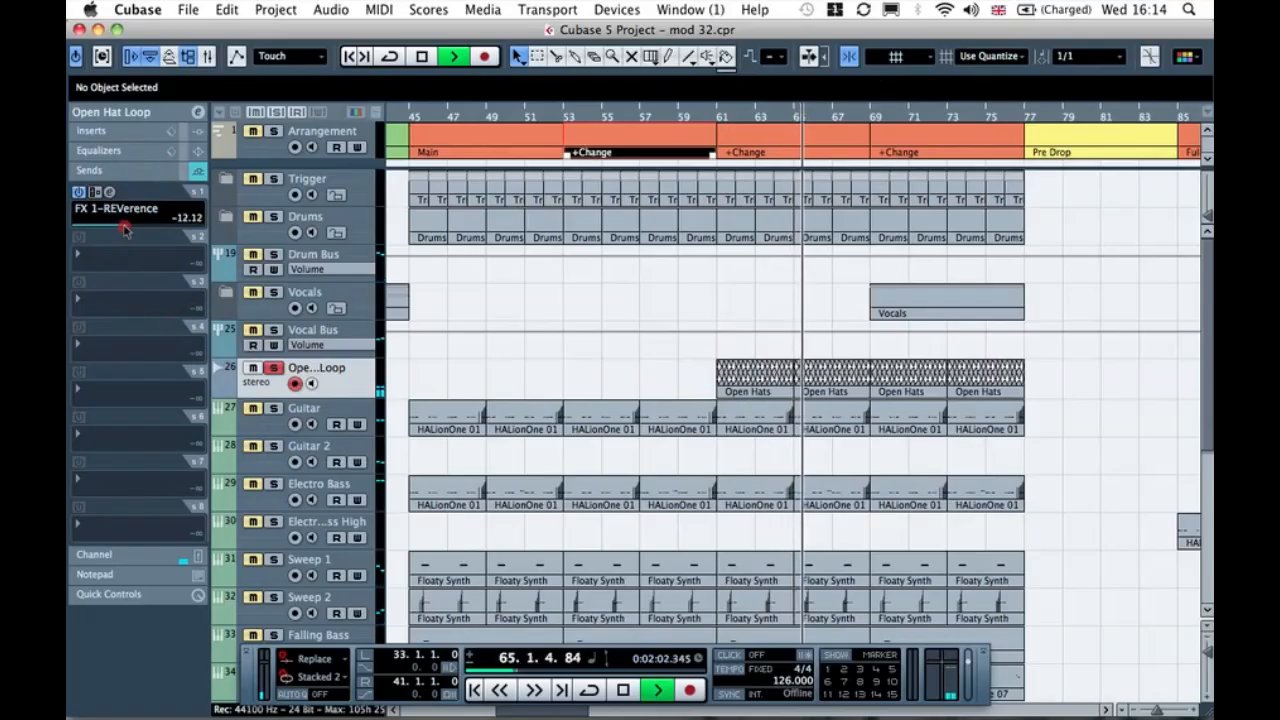
Step: Lower the Open Hat Loop track's REVerence send to -14.40, unsolo the track to hear it in the mix, and stop playback
right_click(130, 228)
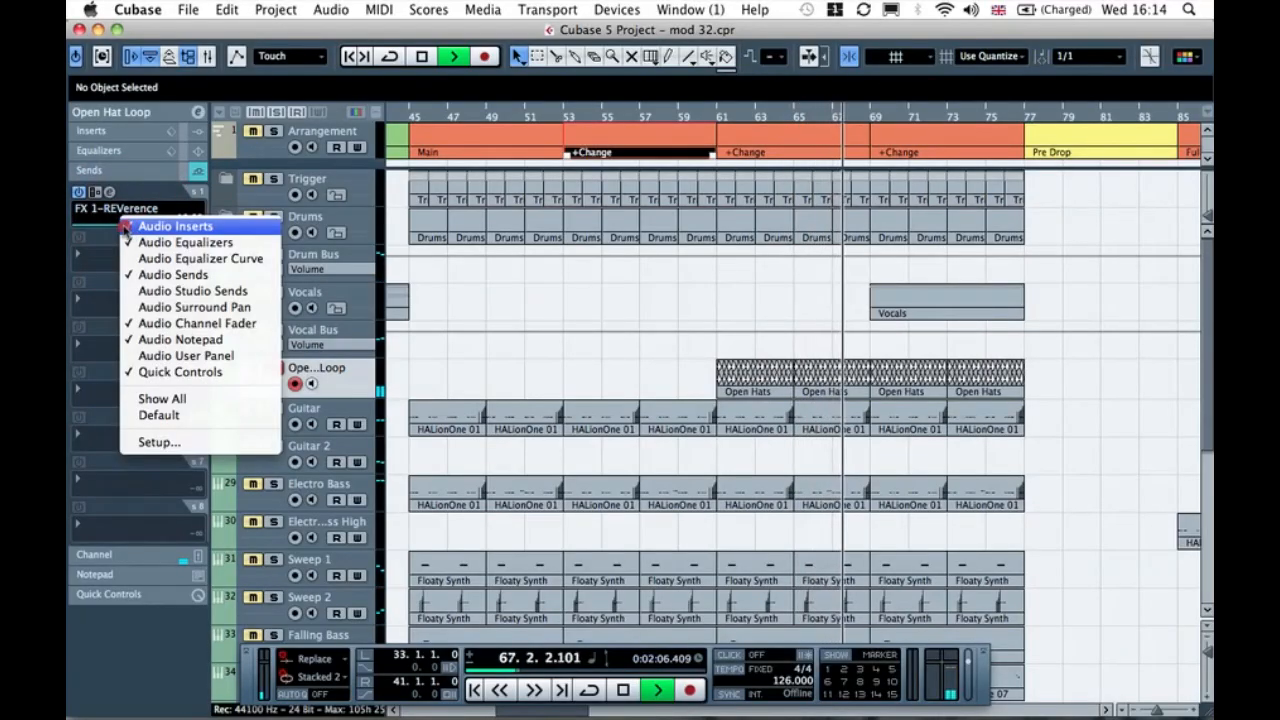
left_click(135, 231)
left_click_drag(135, 231, 121, 228)
left_click(276, 371)
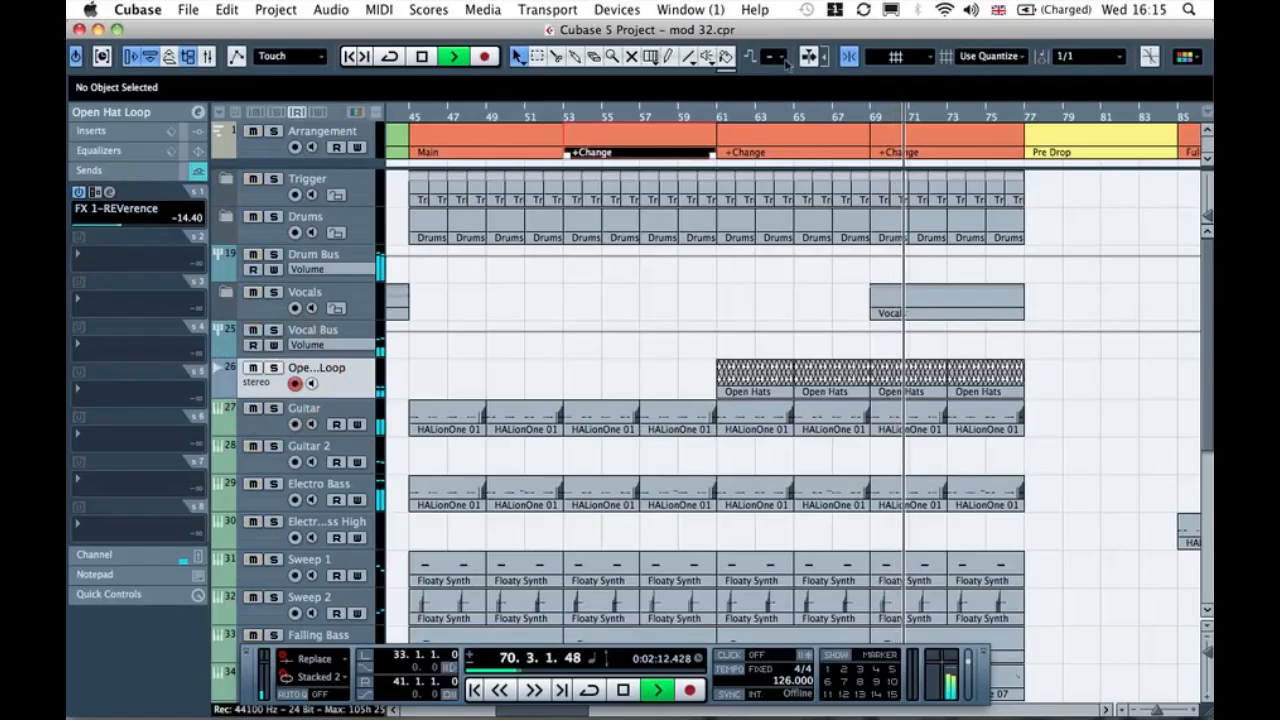
key("space")
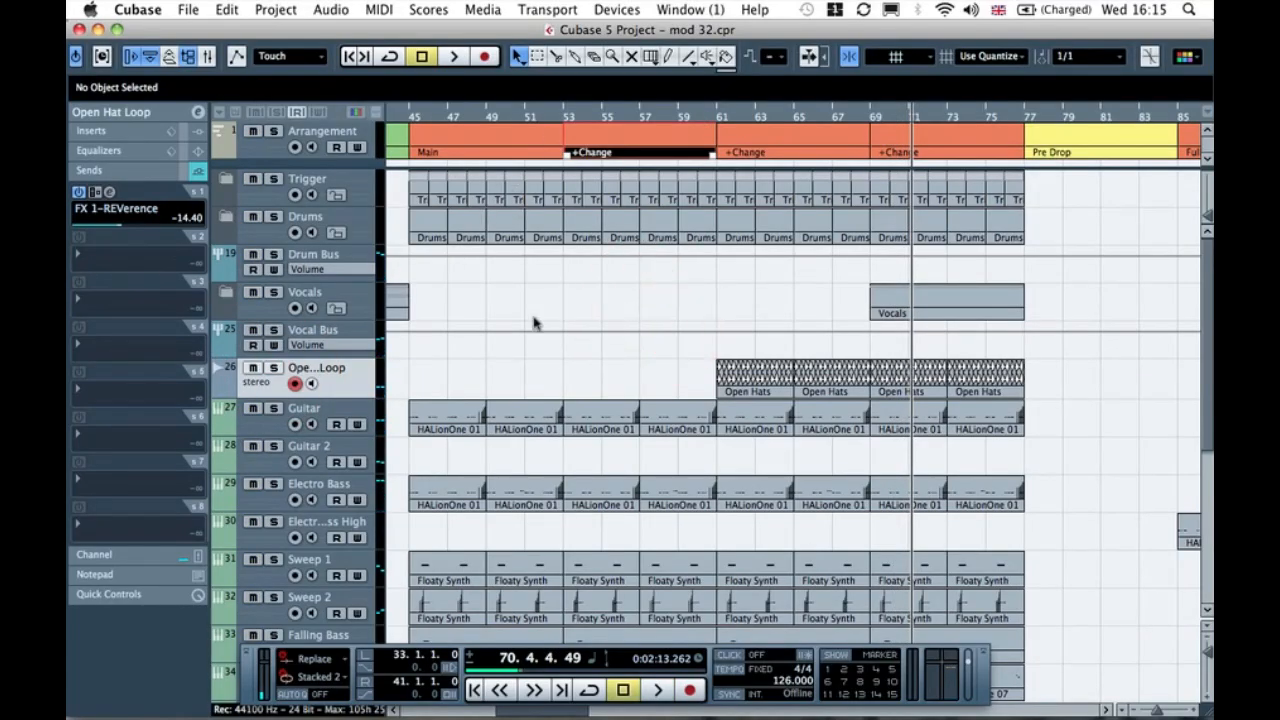
Step: Review the OH 1 events inside the Drums and Hats folders against the Open Hats loop from bar 61, and fold the drums away
left_click(225, 217)
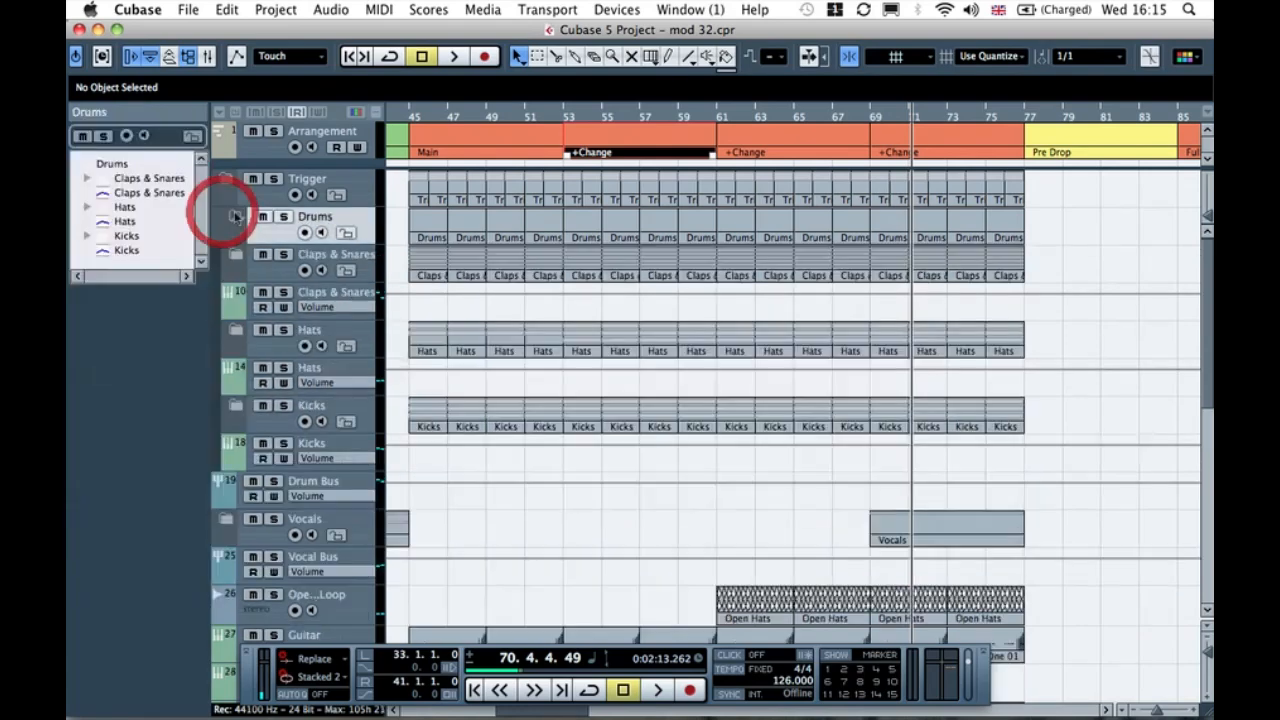
left_click(236, 330)
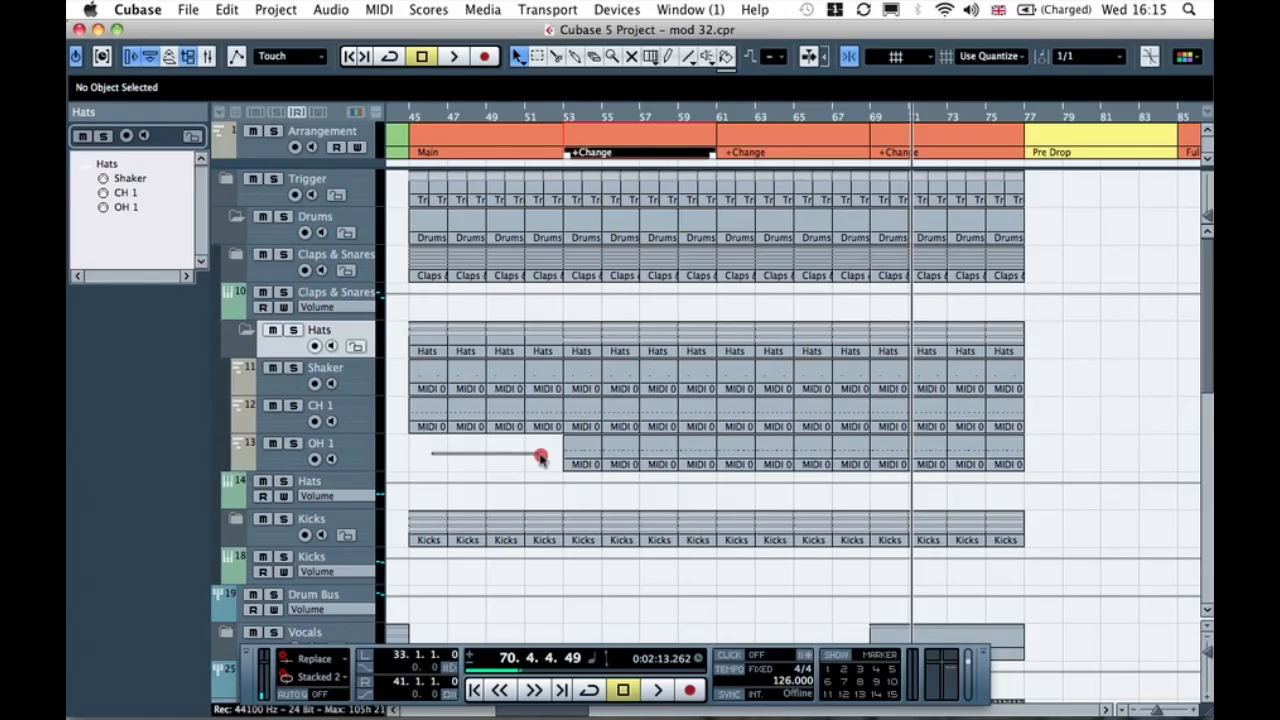
left_click_drag(544, 457, 544, 457)
left_click(236, 214)
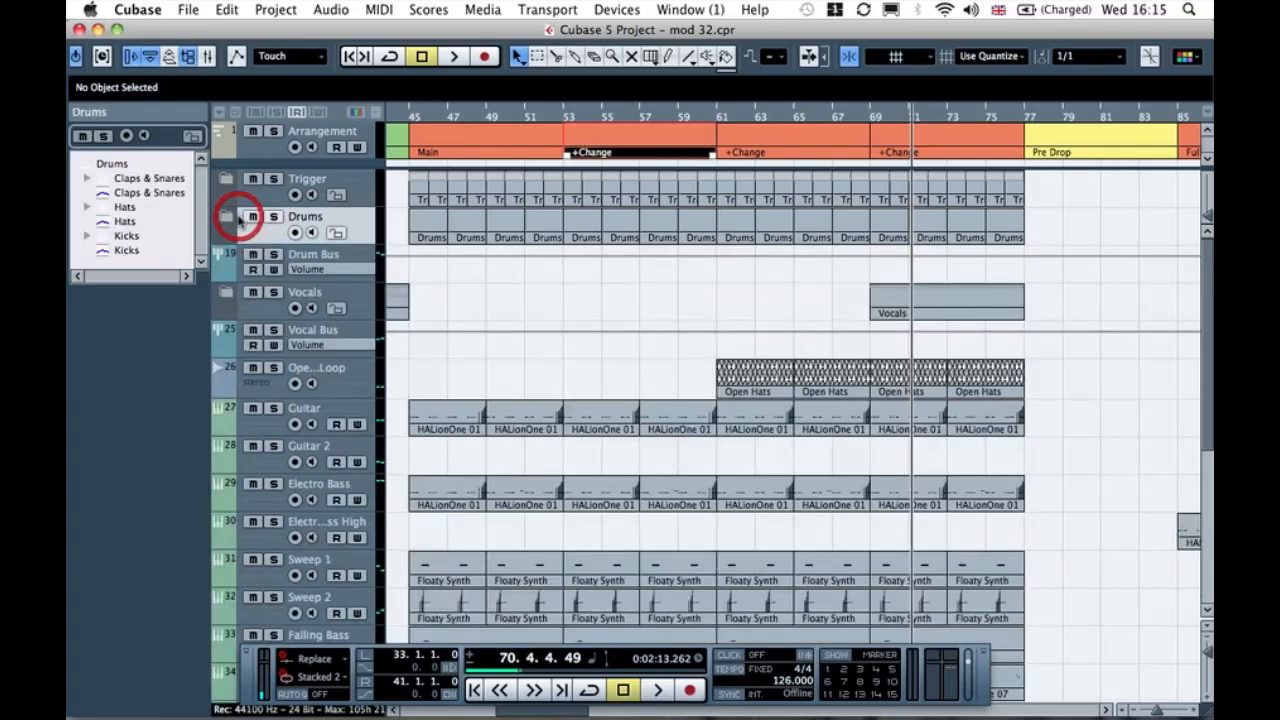
left_click(720, 118)
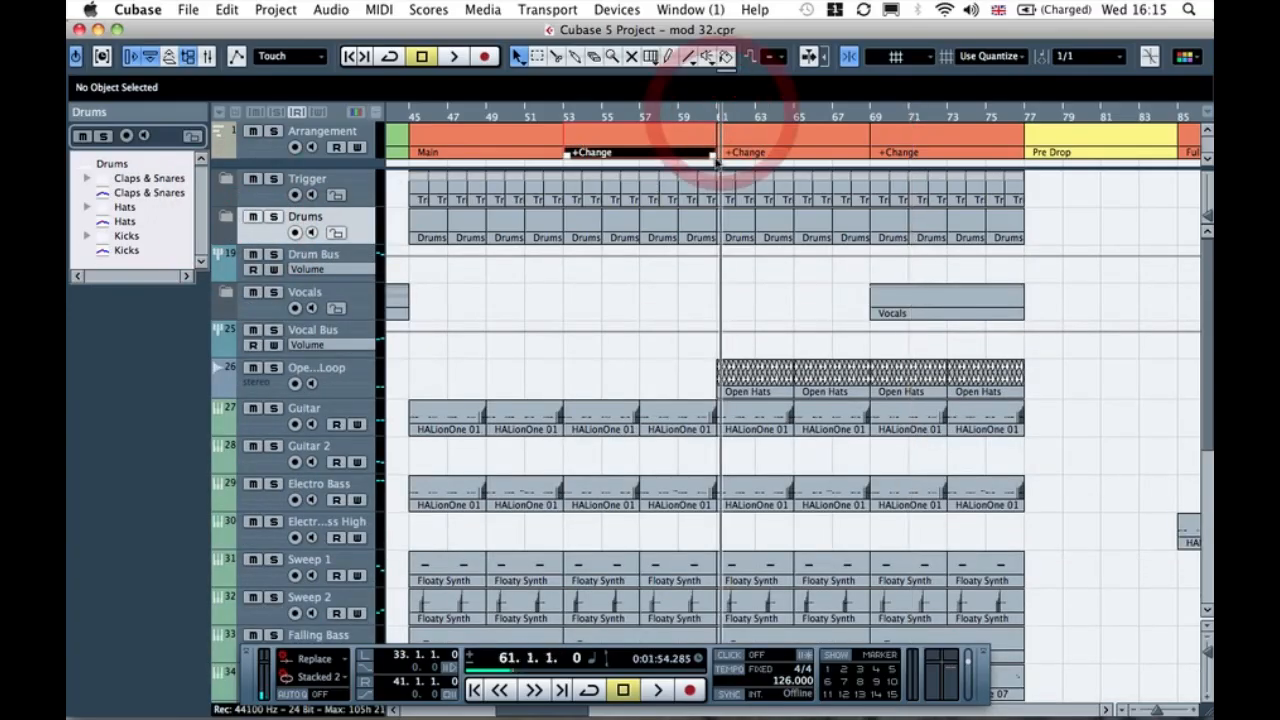
left_click(971, 371)
left_click(759, 300)
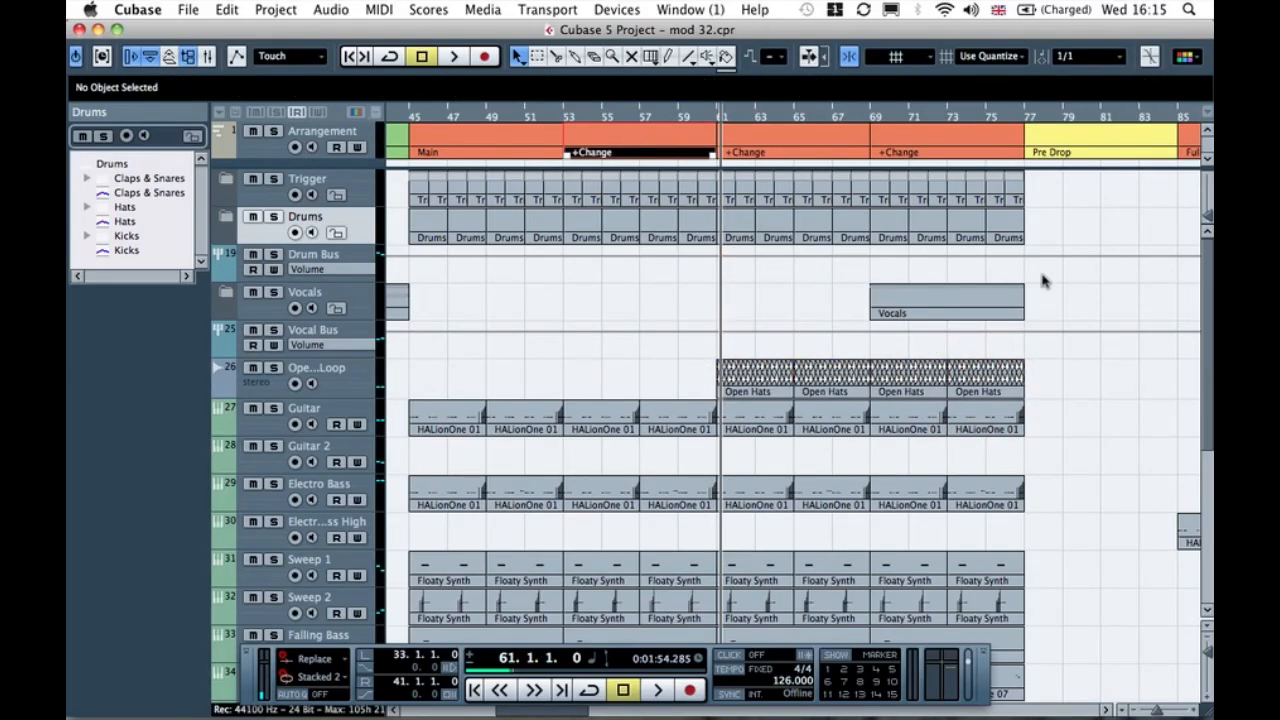
Step: Add one instrument track with the Prologue synth below the Open Hat Loop track
scroll(1045, 278, "right", 3)
scroll(1045, 278, "right", 3)
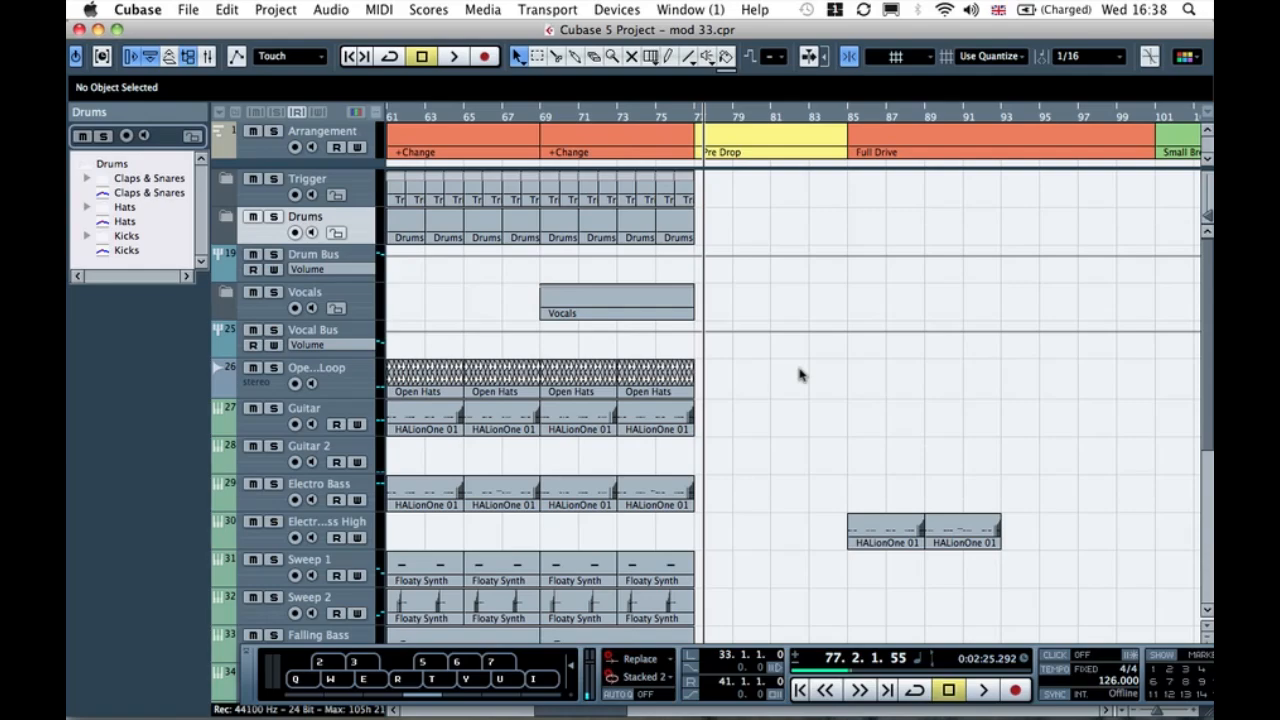
right_click(248, 374)
mouse_move(258, 383)
left_click(608, 407)
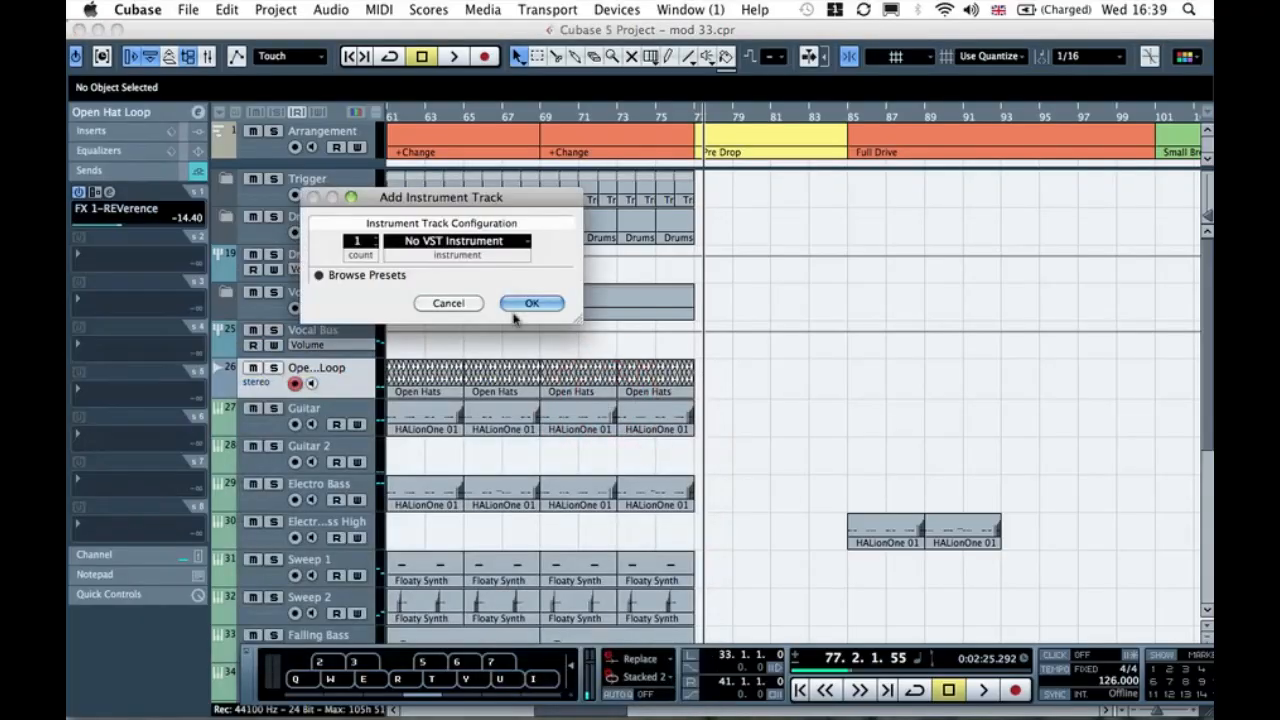
left_click(490, 244)
mouse_move(510, 334)
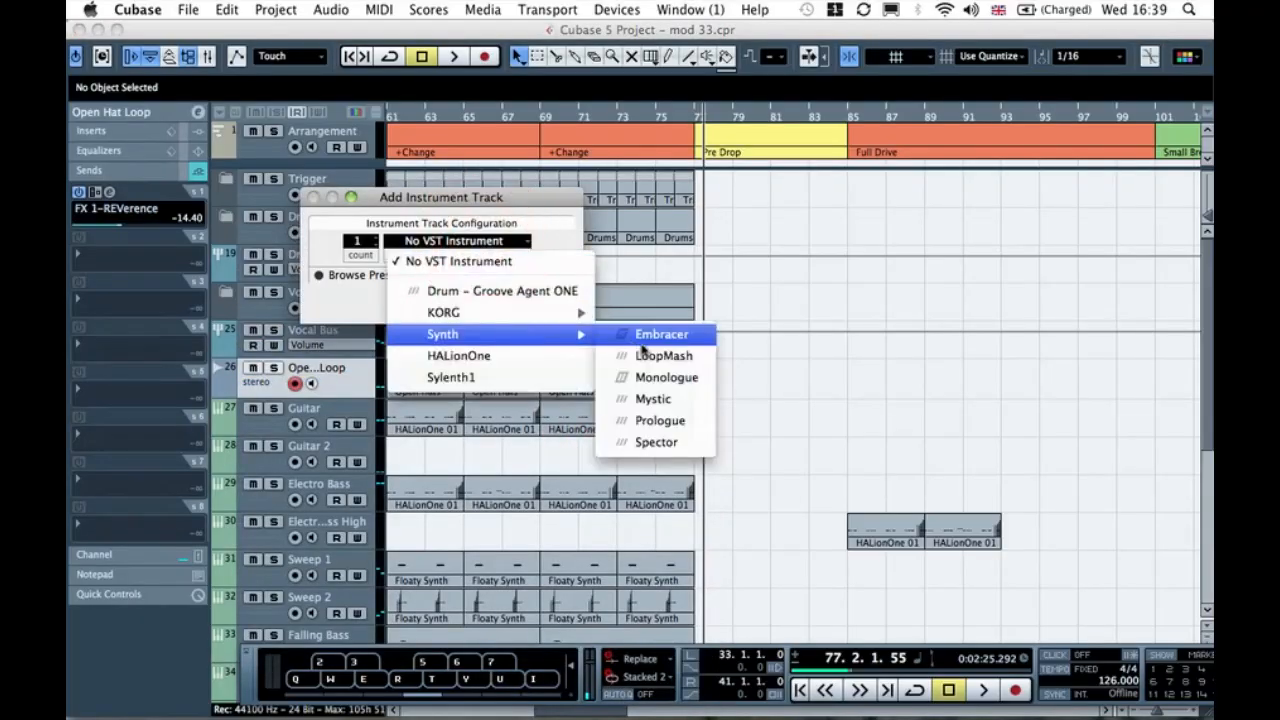
left_click(645, 419)
left_click(530, 305)
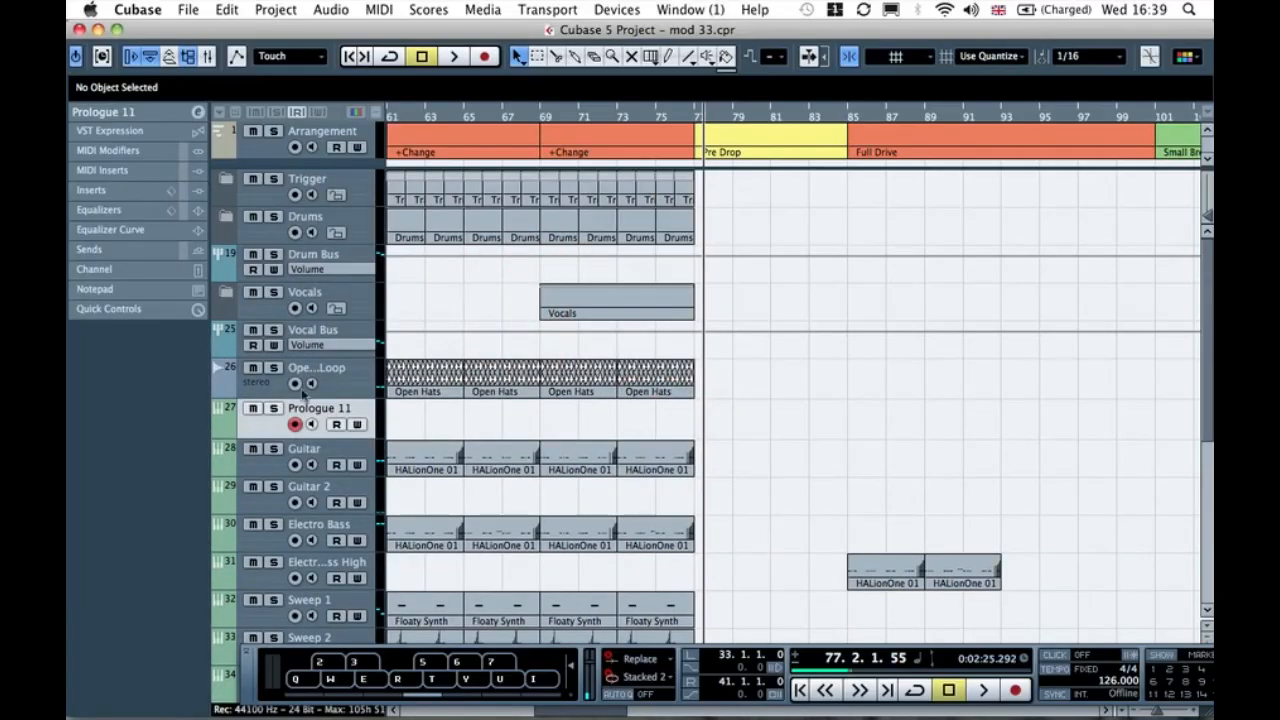
Step: Rename the new Prologue track as Chord Synth
double_click(314, 404)
type("Ch")
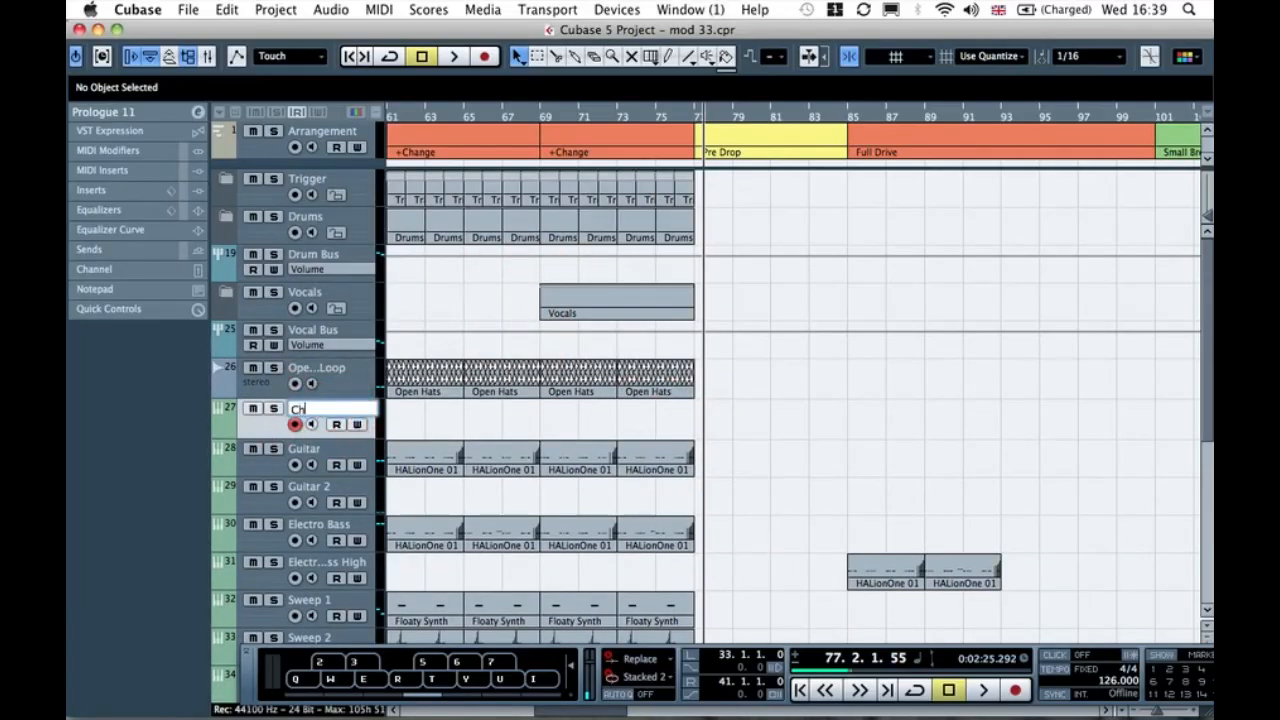
type("ord Synth")
key("Return")
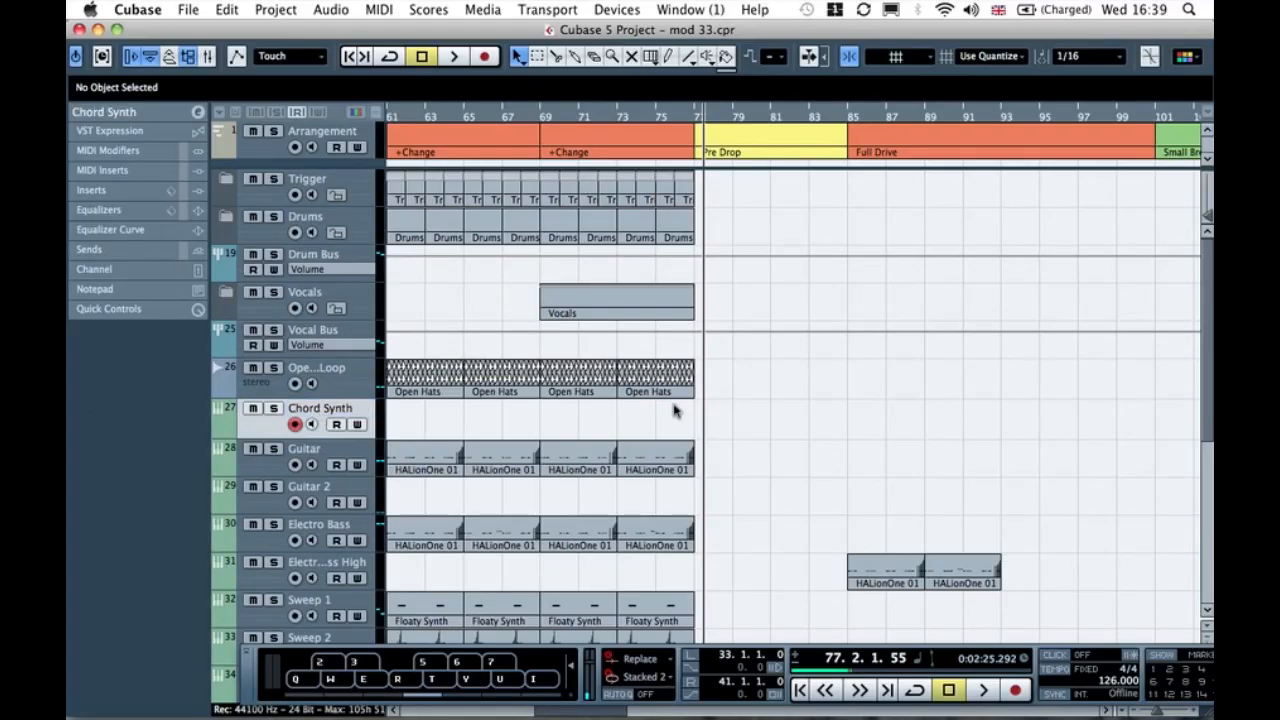
Step: Draw an empty part on the Chord Synth track from bar 77 to bar 85 with the quantize value set to 1/1
left_click(676, 57)
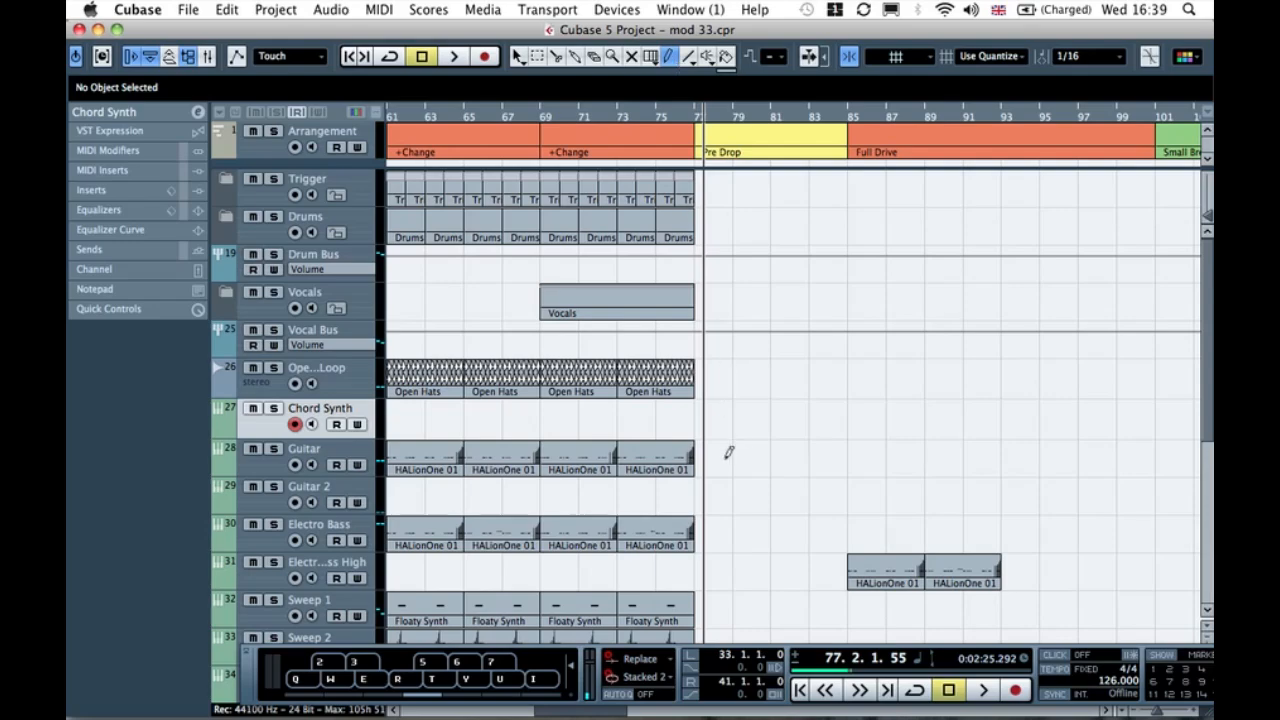
left_click_drag(699, 413, 846, 411)
key("super+z")
left_click(1077, 57)
left_click(1075, 77)
mouse_move(699, 408)
left_mouse_down()
mouse_move(866, 400)
mouse_move(848, 400)
left_mouse_up()
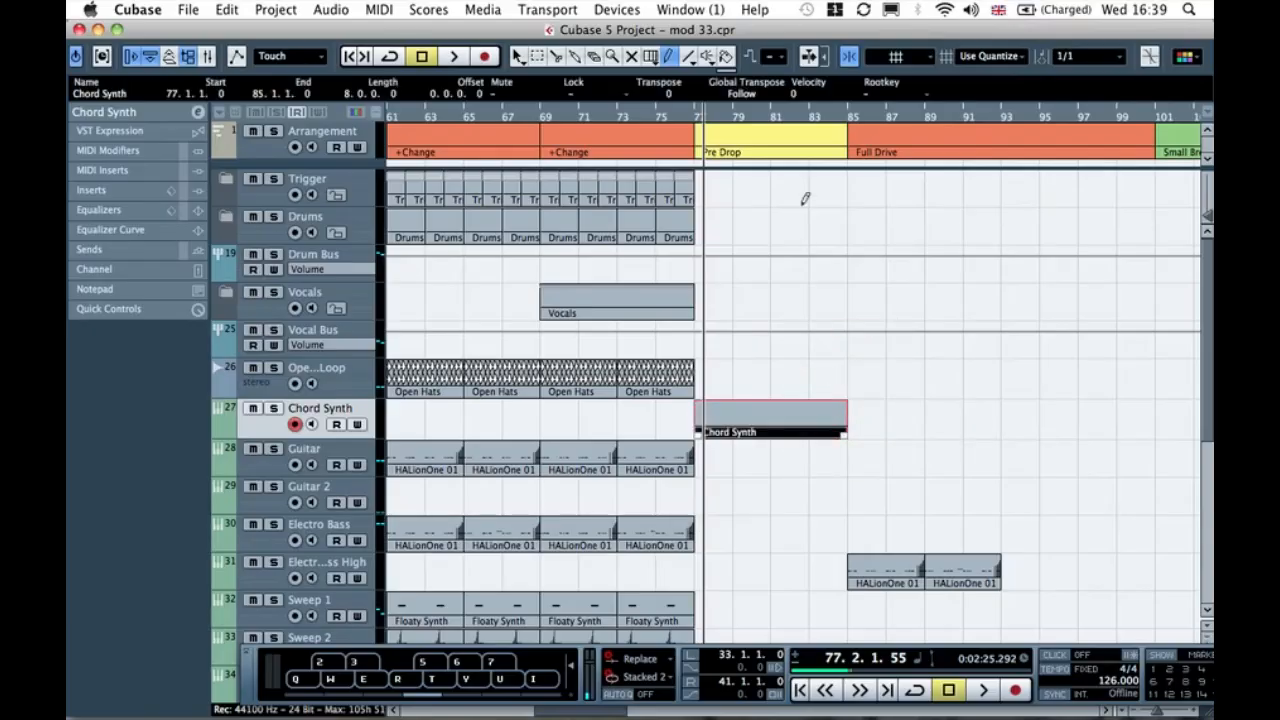
left_click(517, 56)
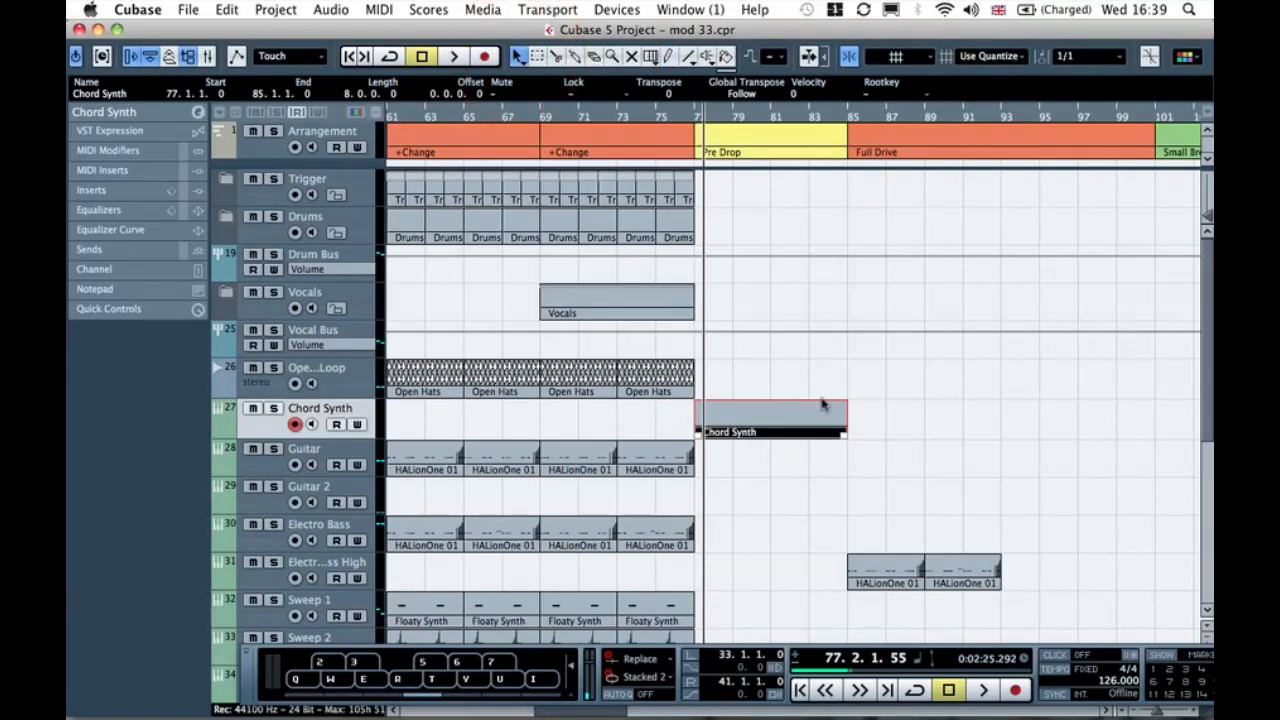
left_click(855, 390)
Step: Move the playback cursor to bar 74 and open the Prologue instrument editor of the Chord Synth track, fully in view
left_click_drag(697, 114, 631, 118)
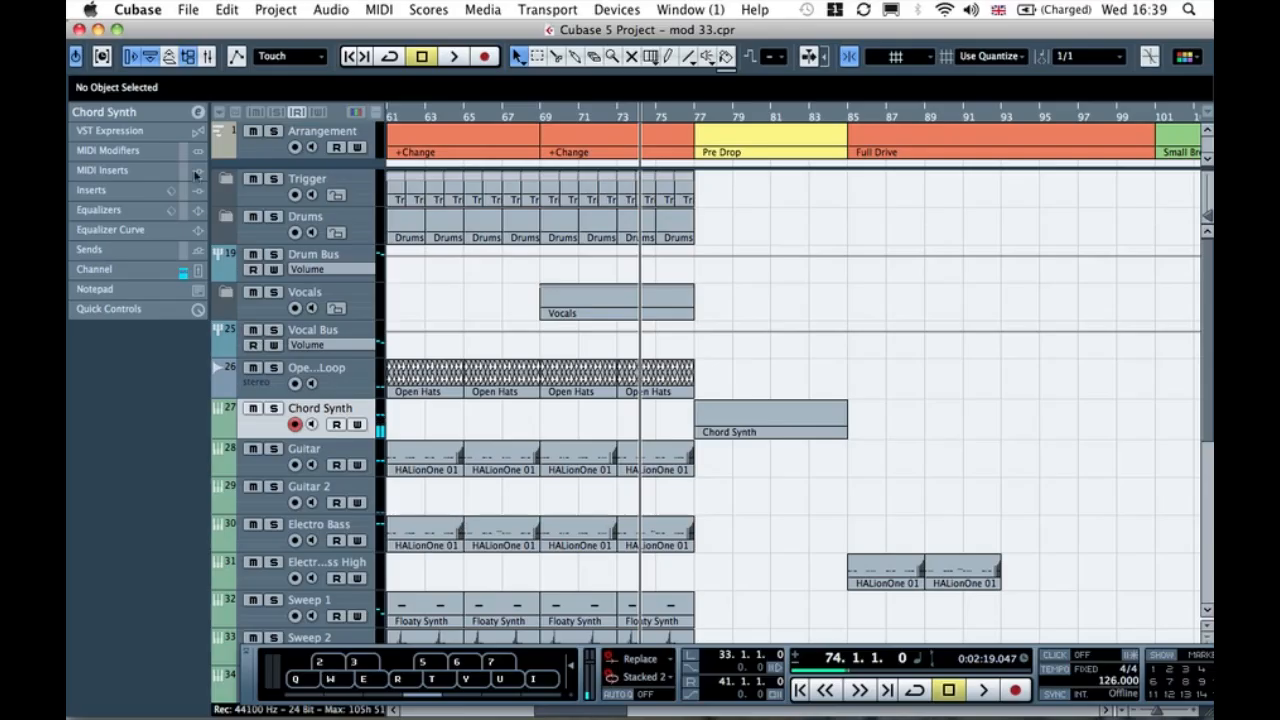
left_click(150, 110)
left_click(196, 283)
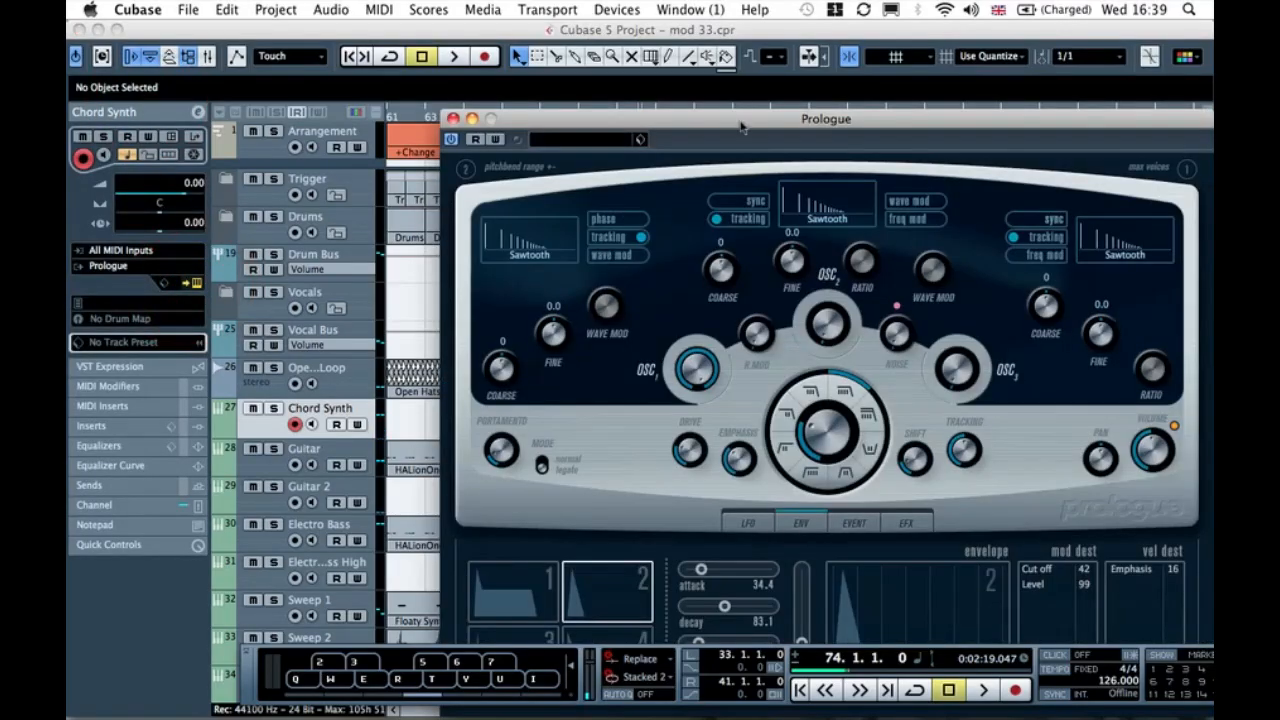
left_click_drag(745, 108, 823, 109)
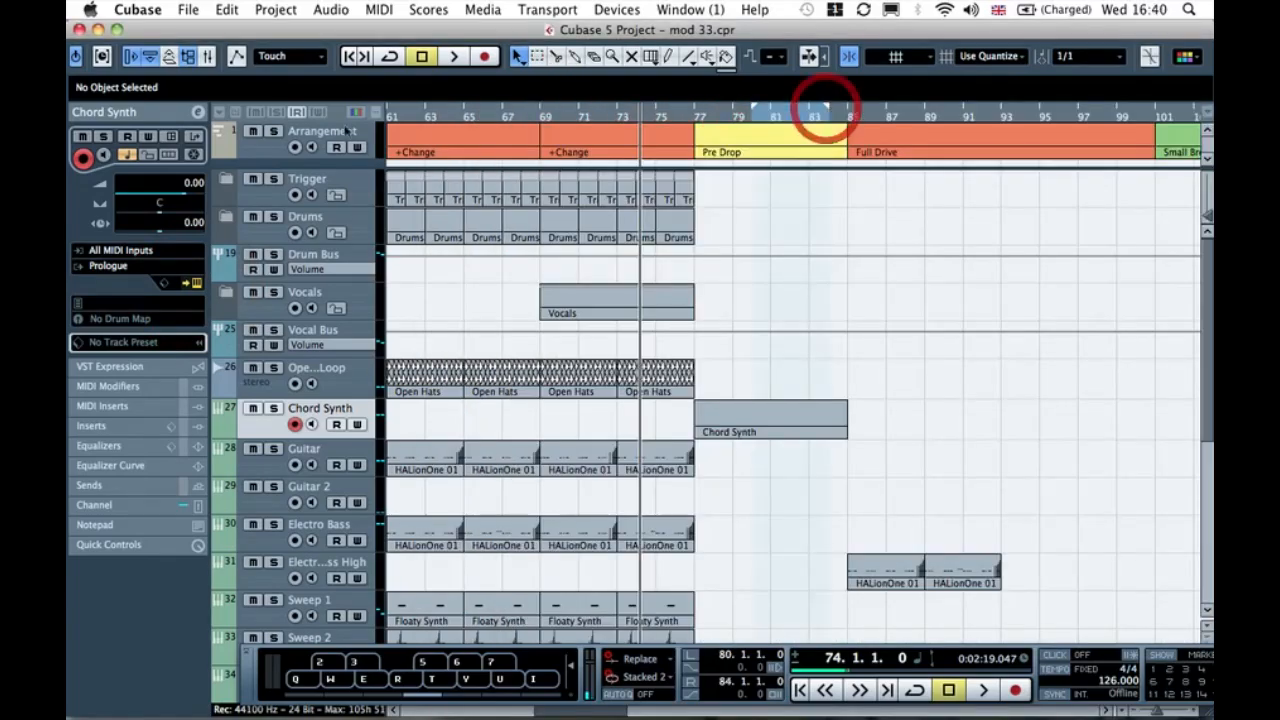
left_click(196, 283)
left_click_drag(660, 118, 430, 22)
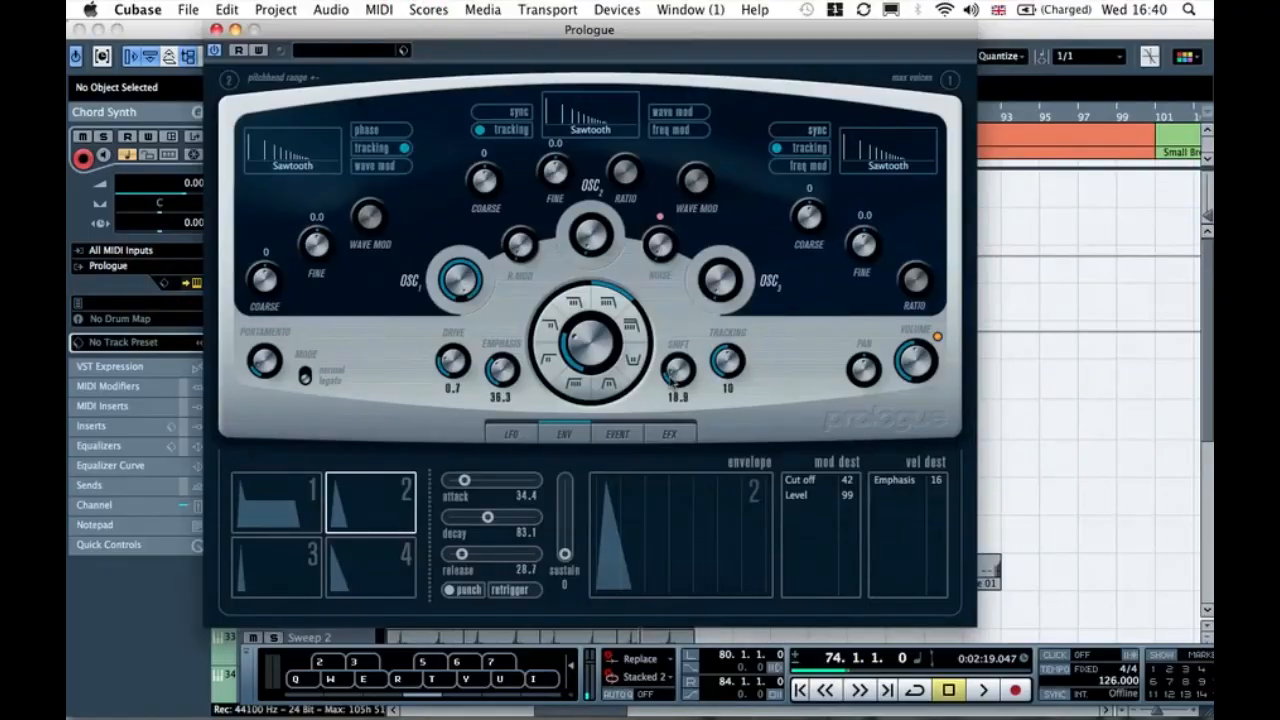
Step: Turn down the filter tracking and switch off envelope 2's Cut off and Level modulation destinations and its Emphasis velocity destination
left_click_drag(727, 366, 733, 398)
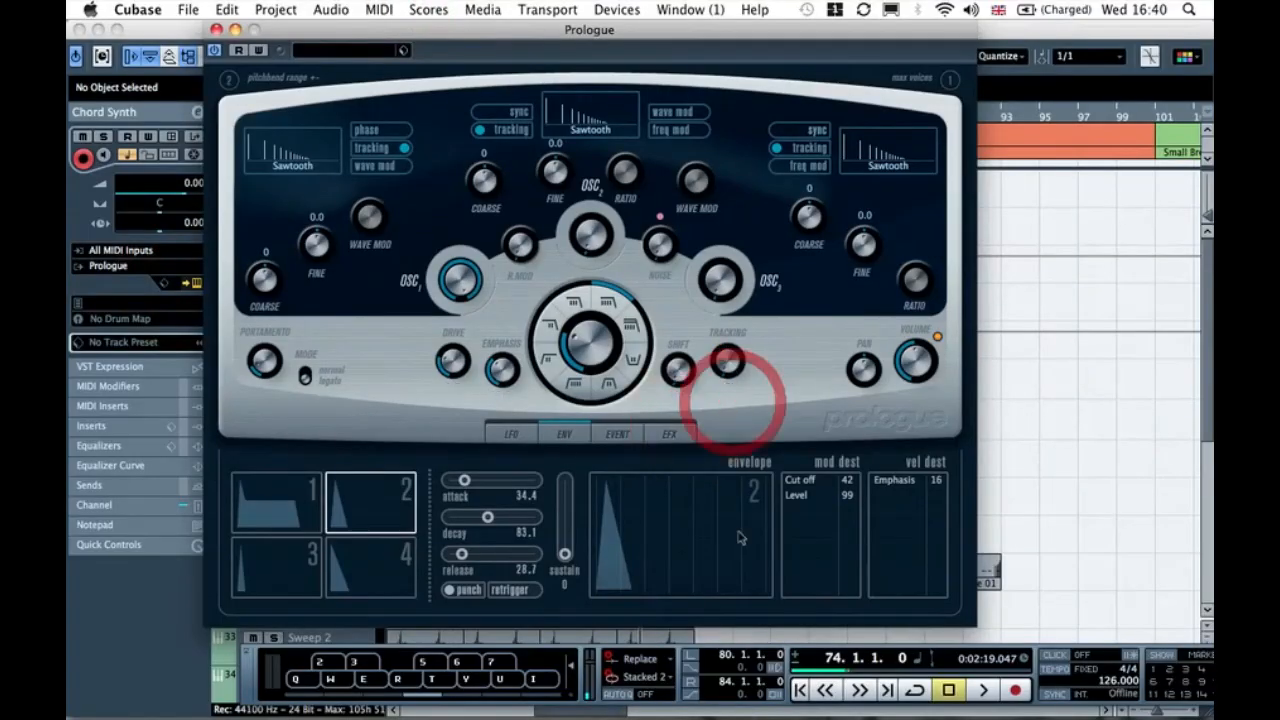
left_click(808, 496)
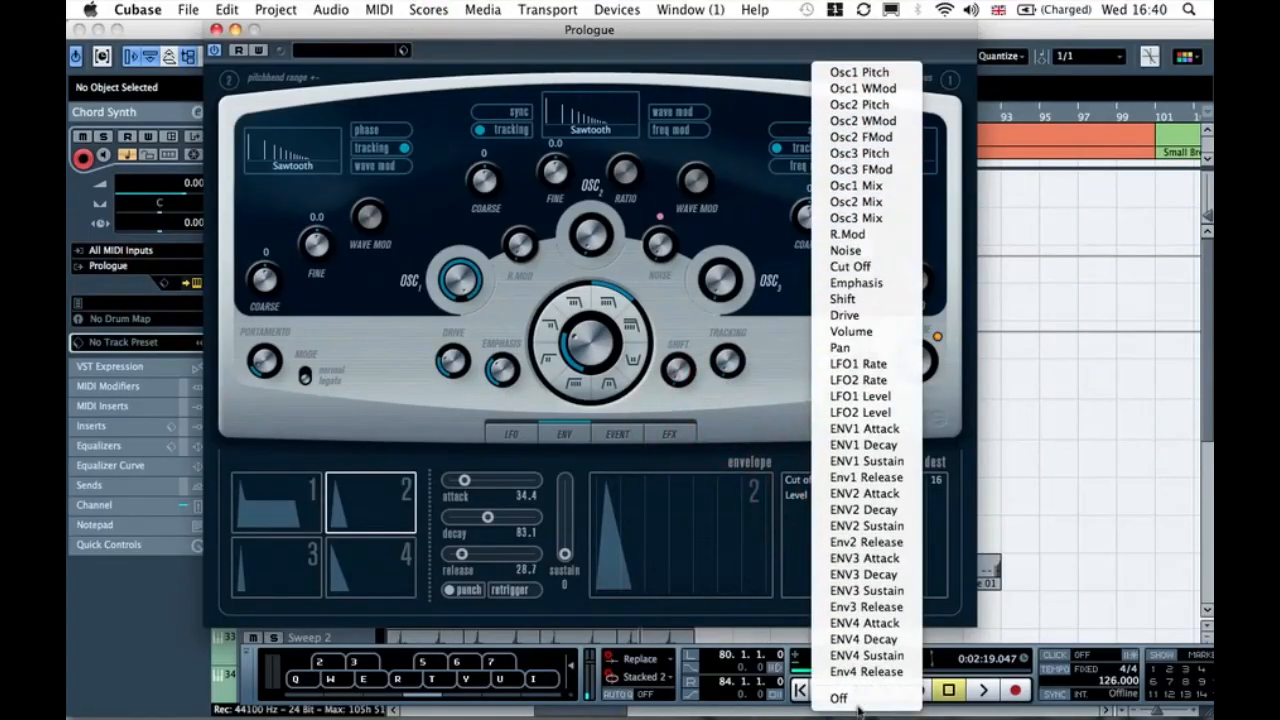
left_click(861, 696)
left_click(804, 483)
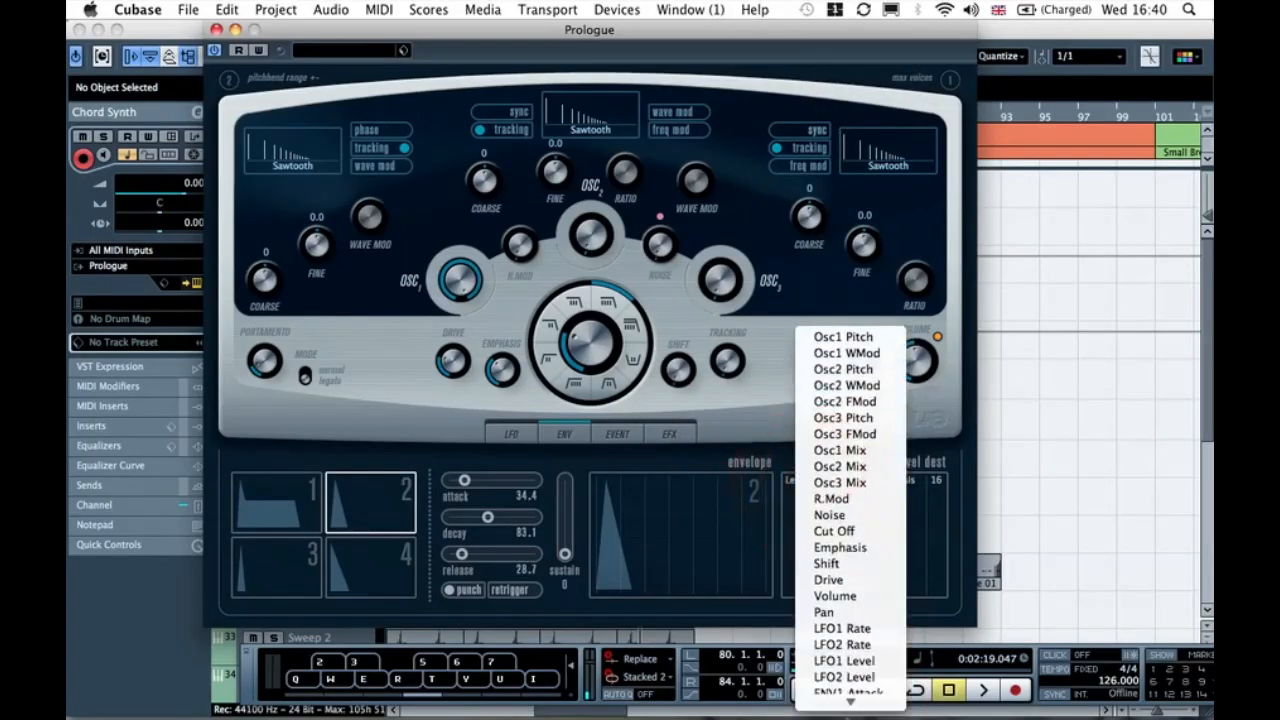
left_click(845, 692)
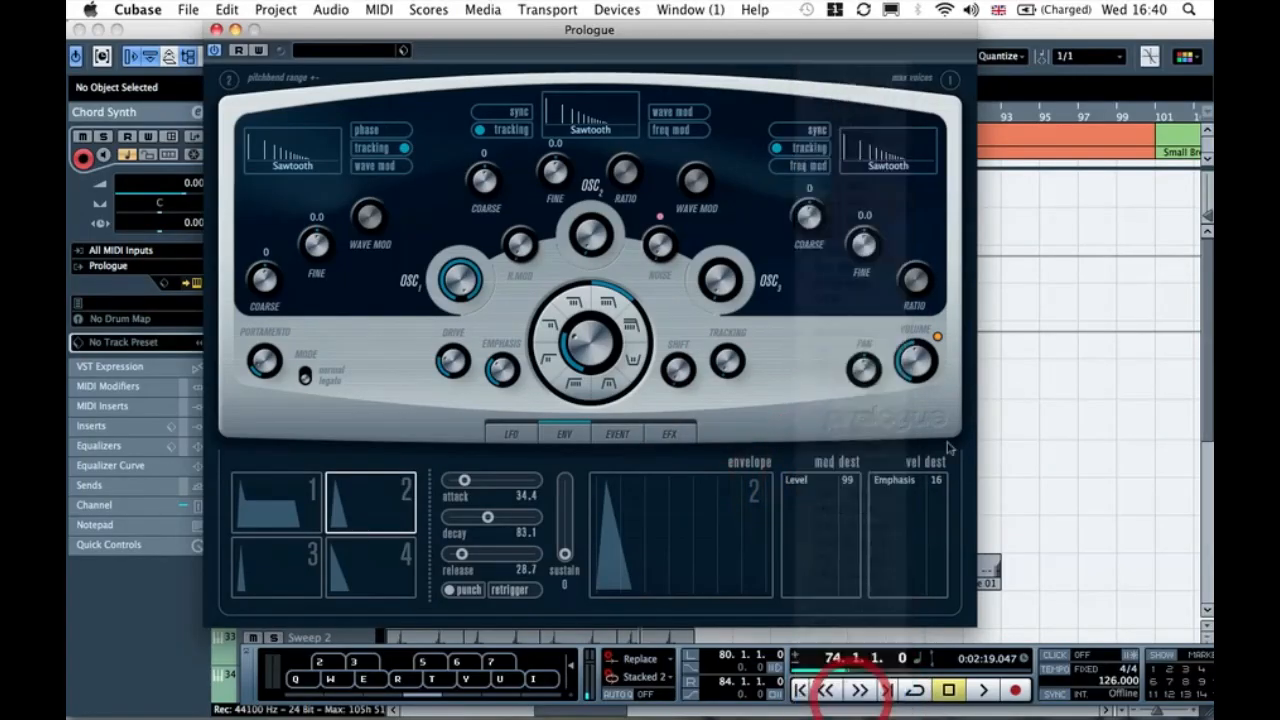
left_click(903, 481)
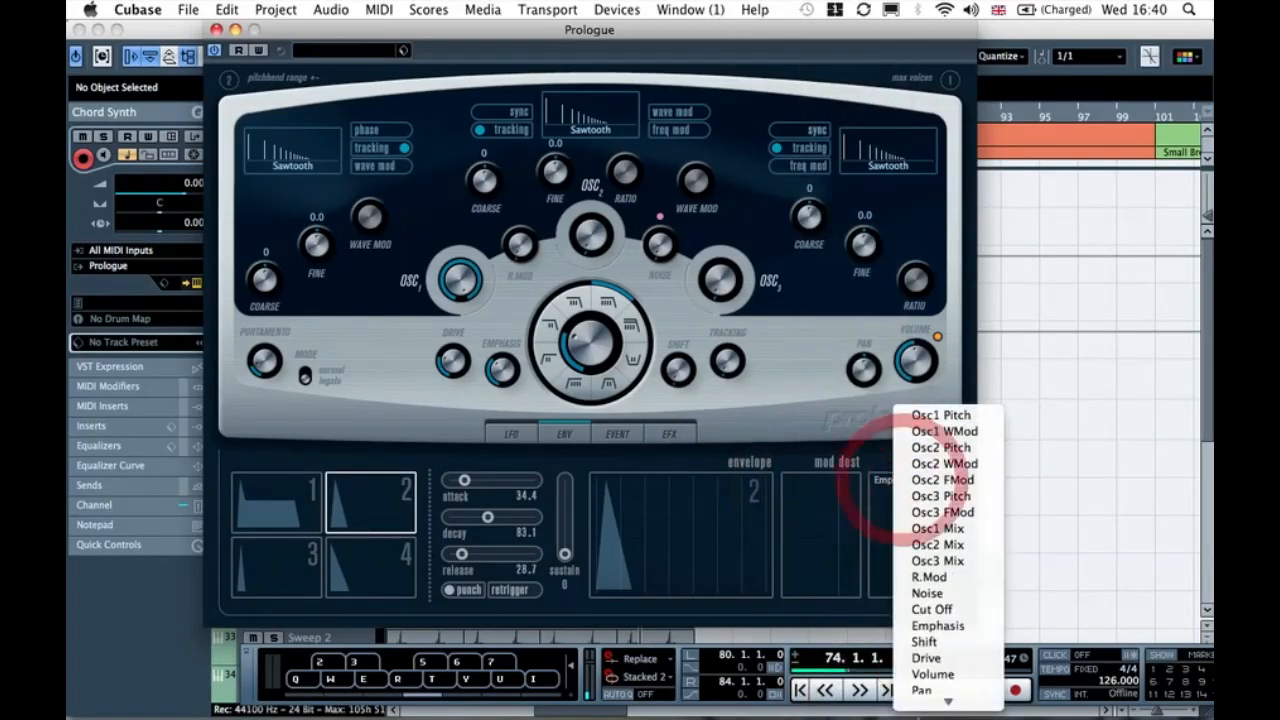
left_click(925, 699)
Step: Switch off the first LFO's Cut off modulation, check the event and effects settings, and return to the envelopes
left_click(513, 434)
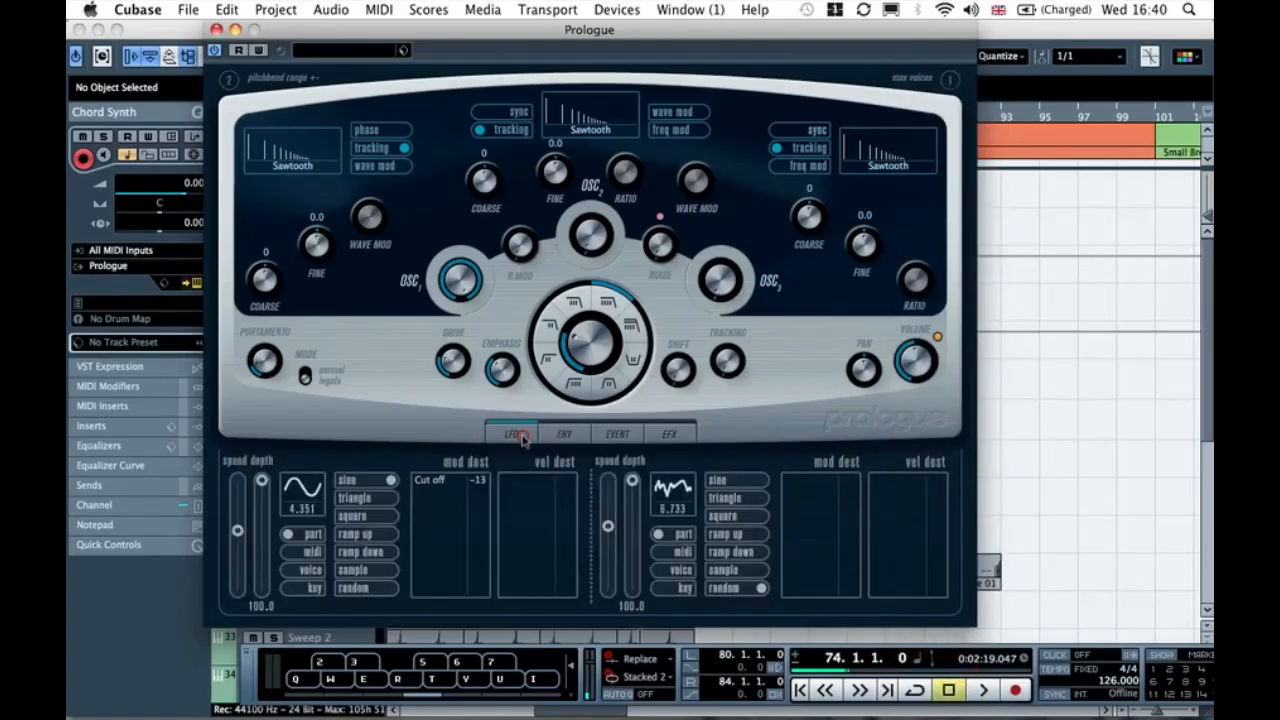
left_click(436, 486)
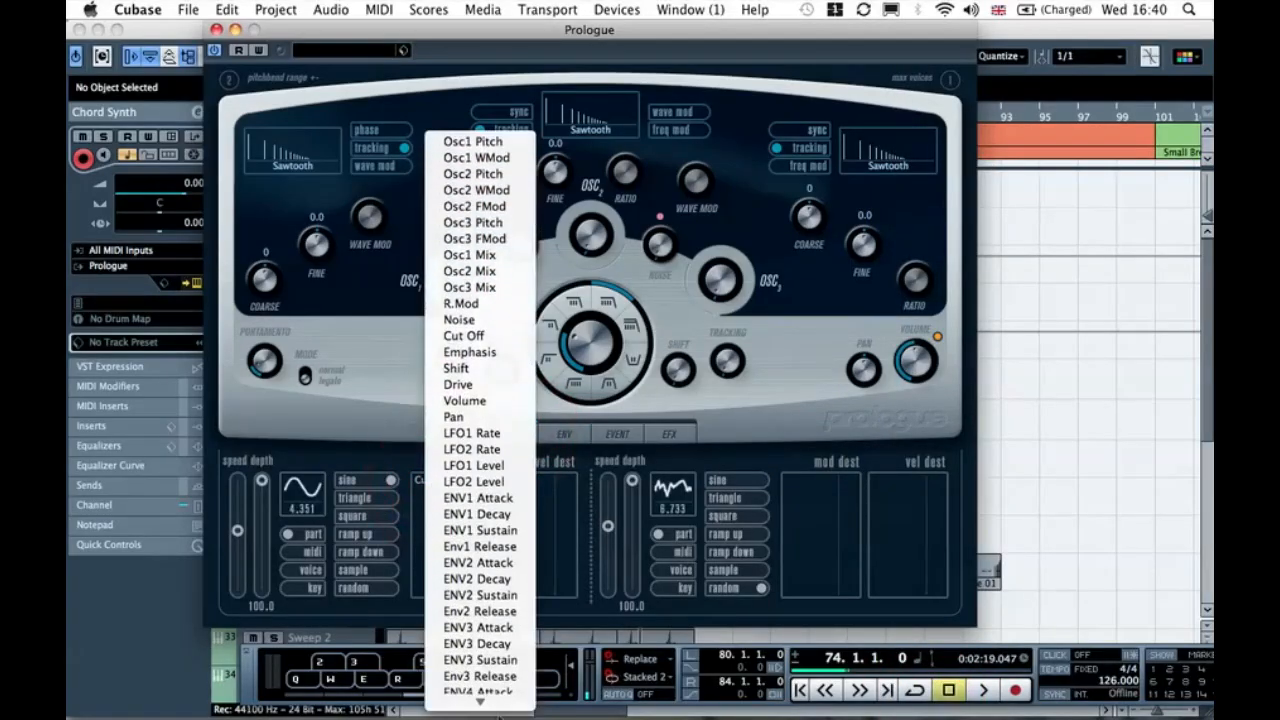
left_click(496, 699)
left_click(617, 434)
left_click(669, 434)
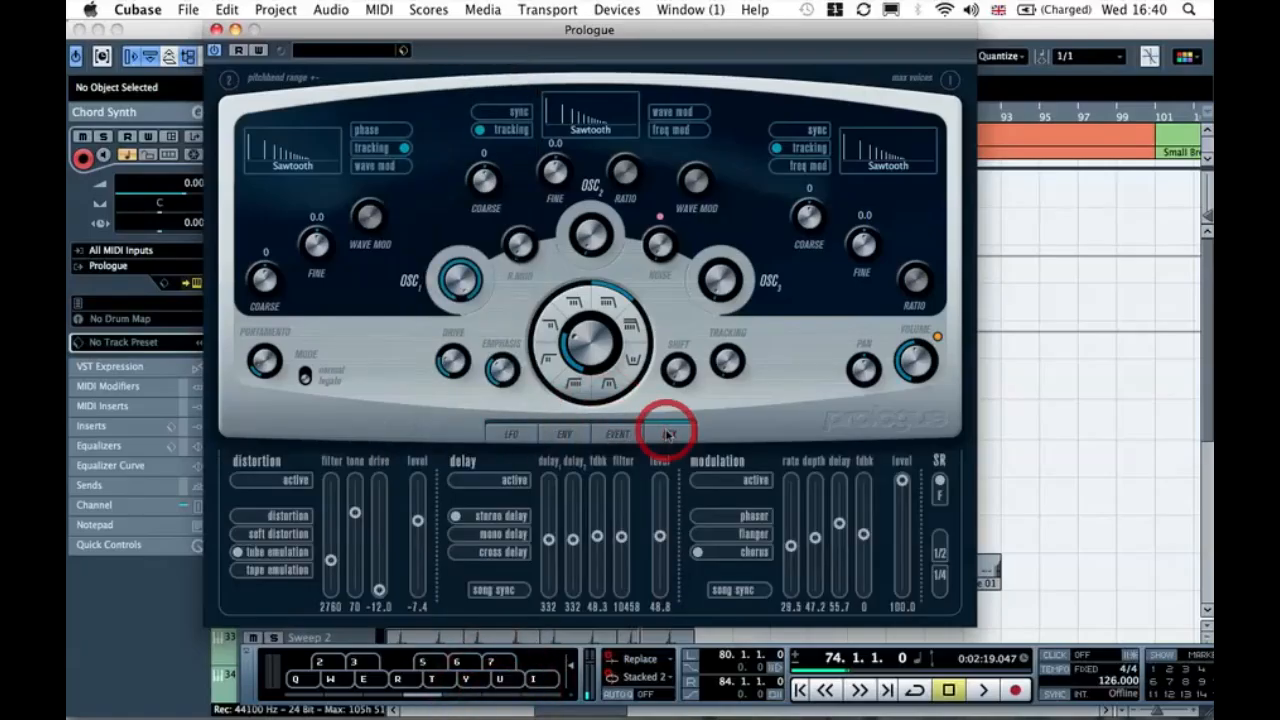
left_click(617, 434)
left_click(563, 434)
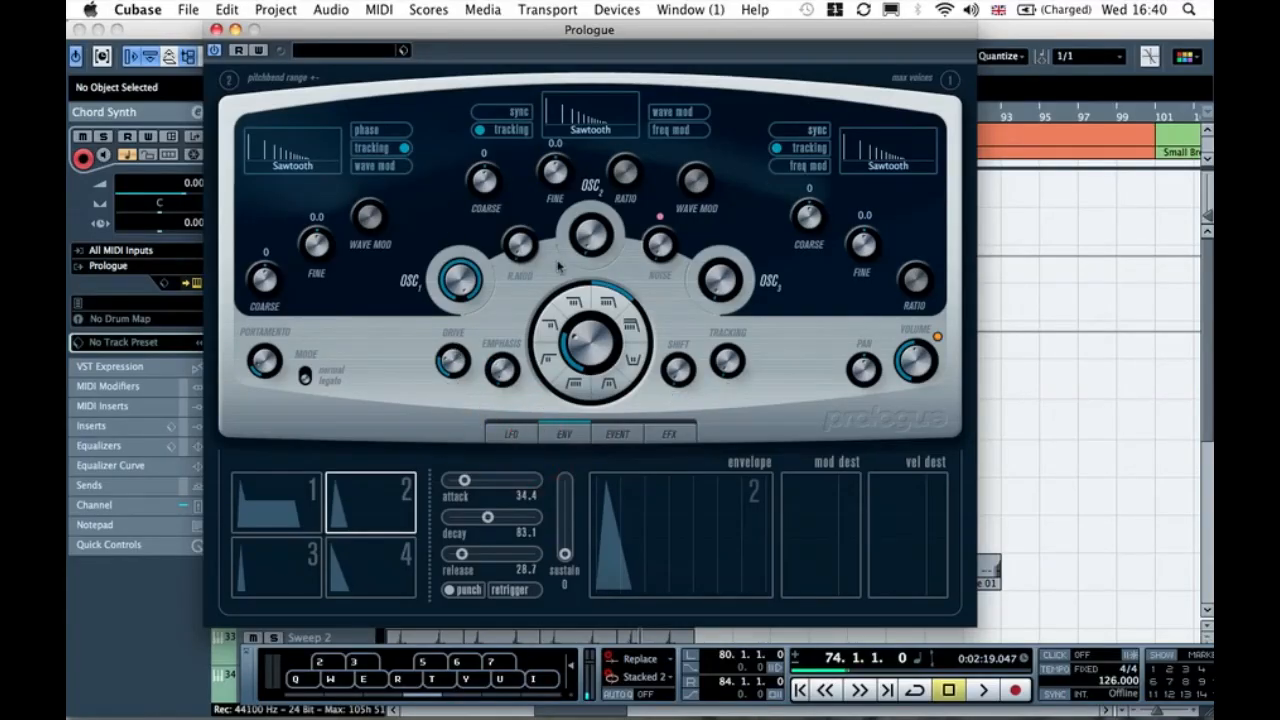
Step: While playing test notes, open the filter cutoff, turn up oscillators 2 and 3, and set oscillator 2's coarse tuning to 4
key("w")
key("w")
left_click_drag(583, 343, 600, 378)
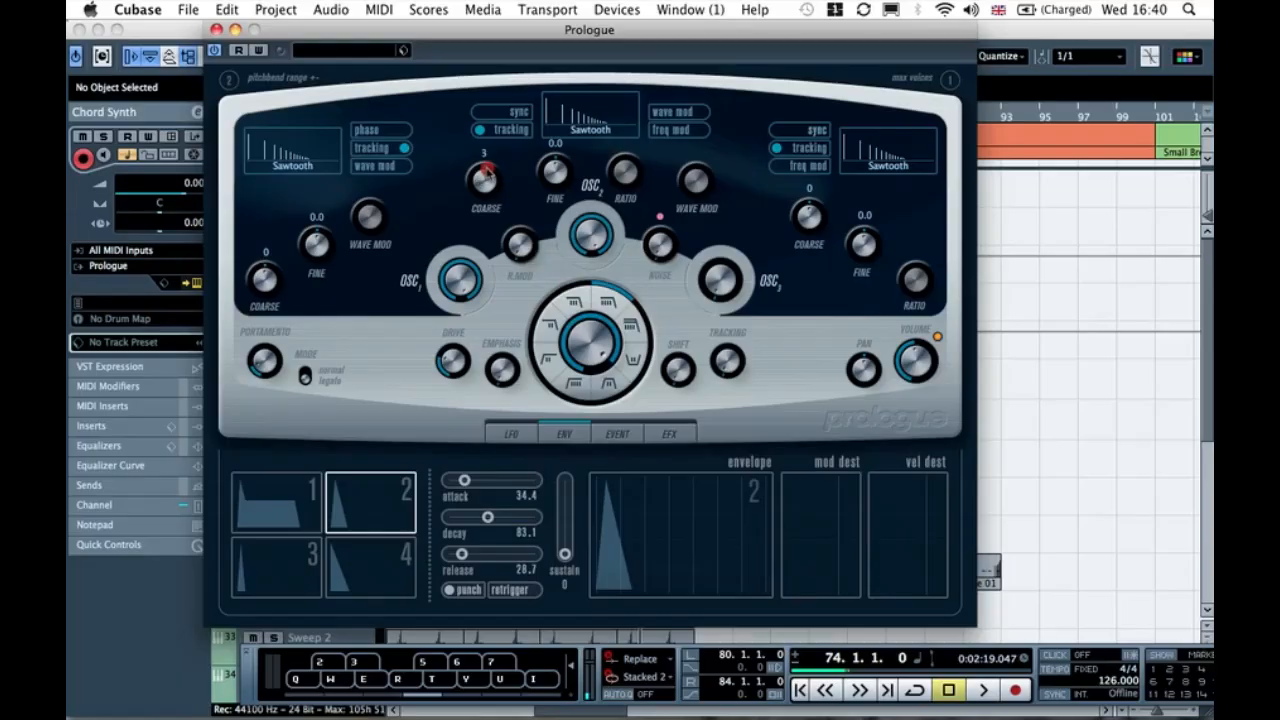
key("w")
key("3")
key("3")
key("3")
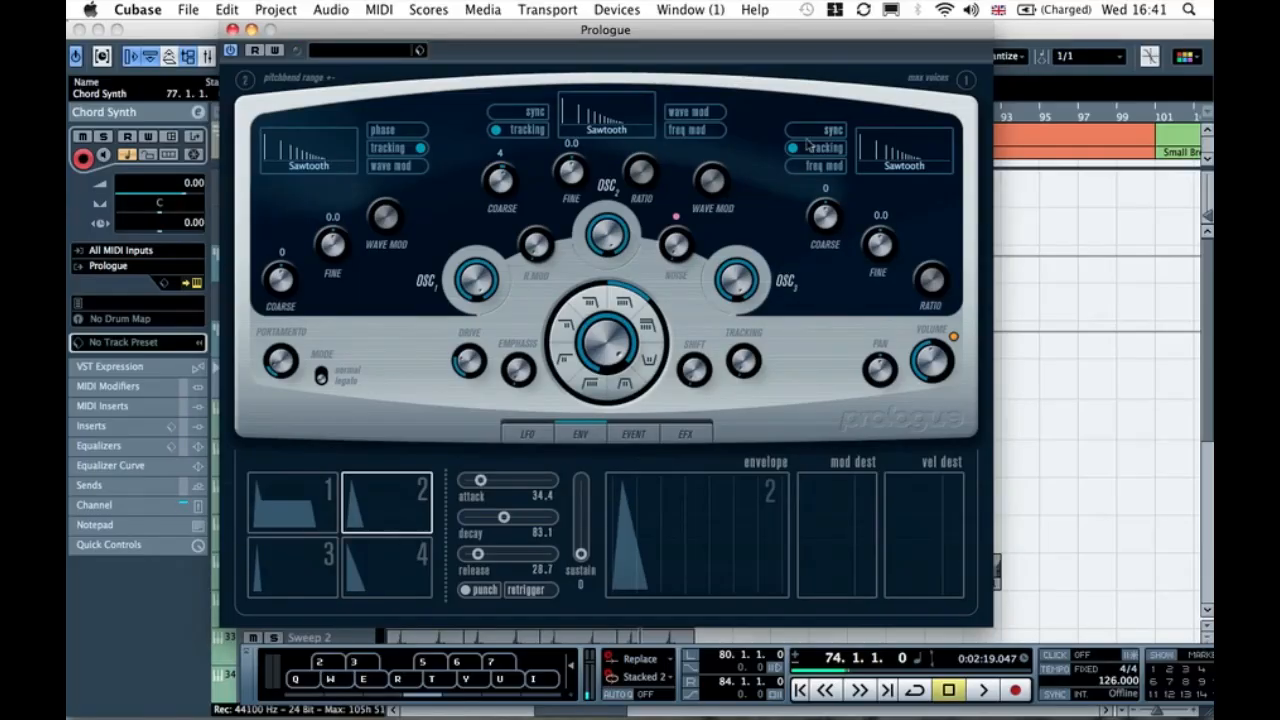
Step: Set oscillator 3's coarse tuning to -24 and play test notes to hear it
left_click_drag(825, 212, 799, 203)
key("3")
key("3")
key("3")
Step: Try sweeping the filter cutoff down while playing test notes
left_click_drag(620, 345, 577, 366)
key("3")
key("3")
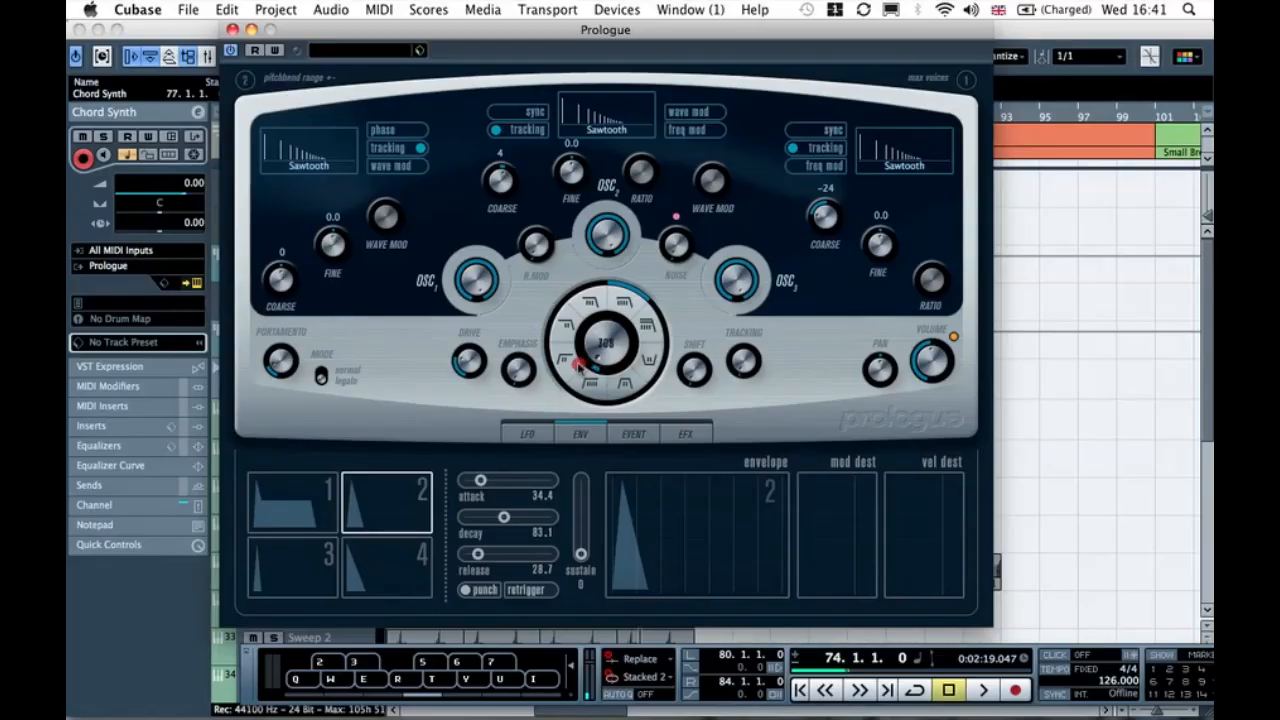
key("3")
Step: Display envelope 1's settings and turn the filter cutoff back up
left_click(526, 434)
left_click(578, 434)
left_click(290, 500)
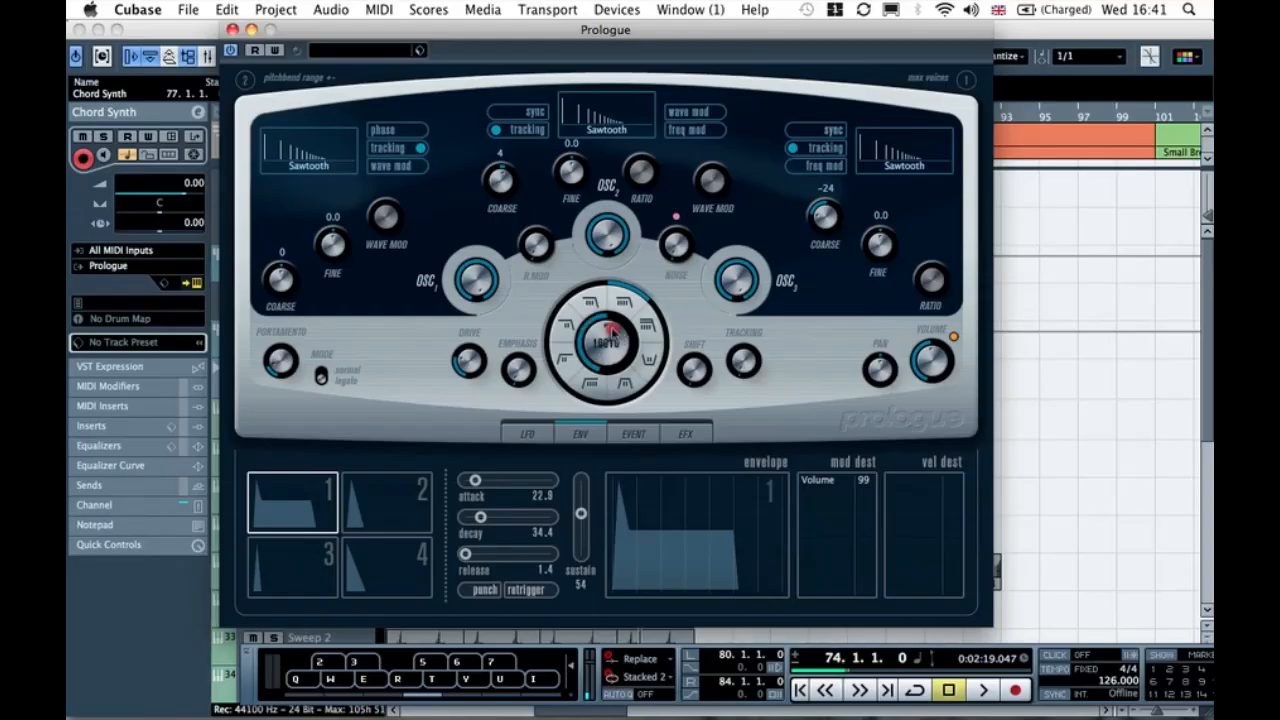
left_click(645, 362)
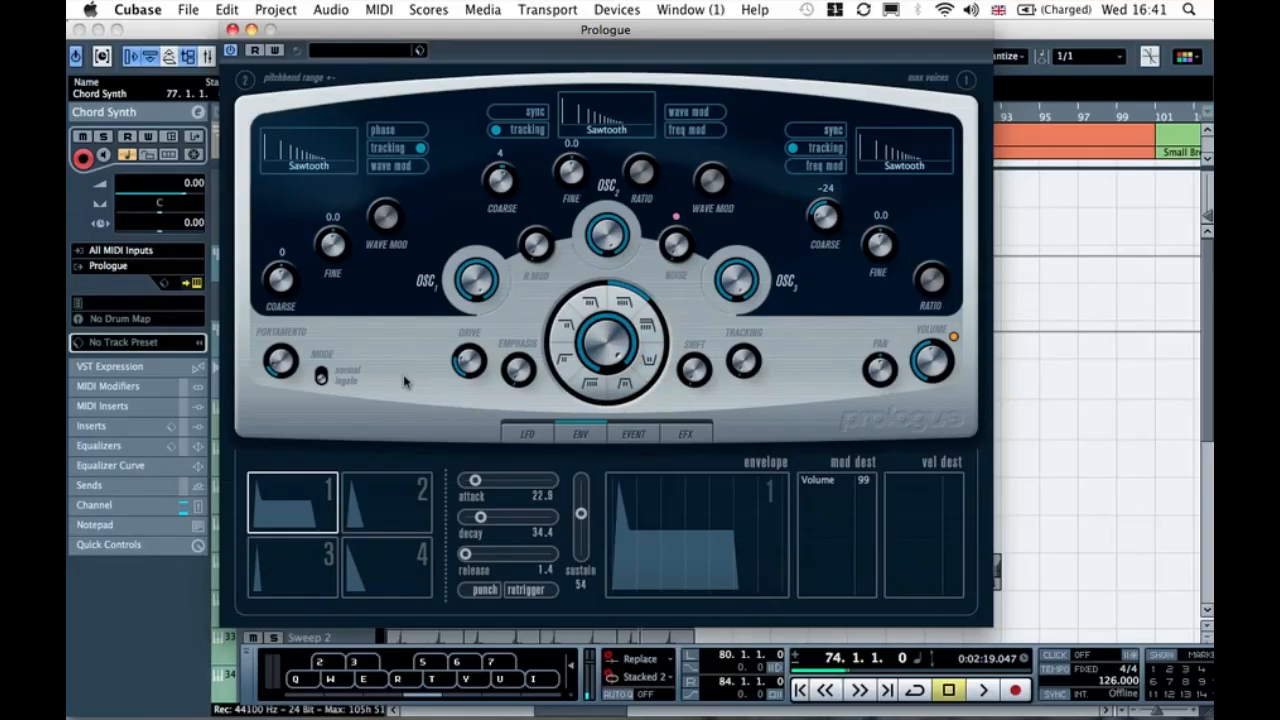
Step: Set envelope 1's attack to 0 and sustain to 100, and readjust its decay and release
left_click_drag(476, 483, 403, 491)
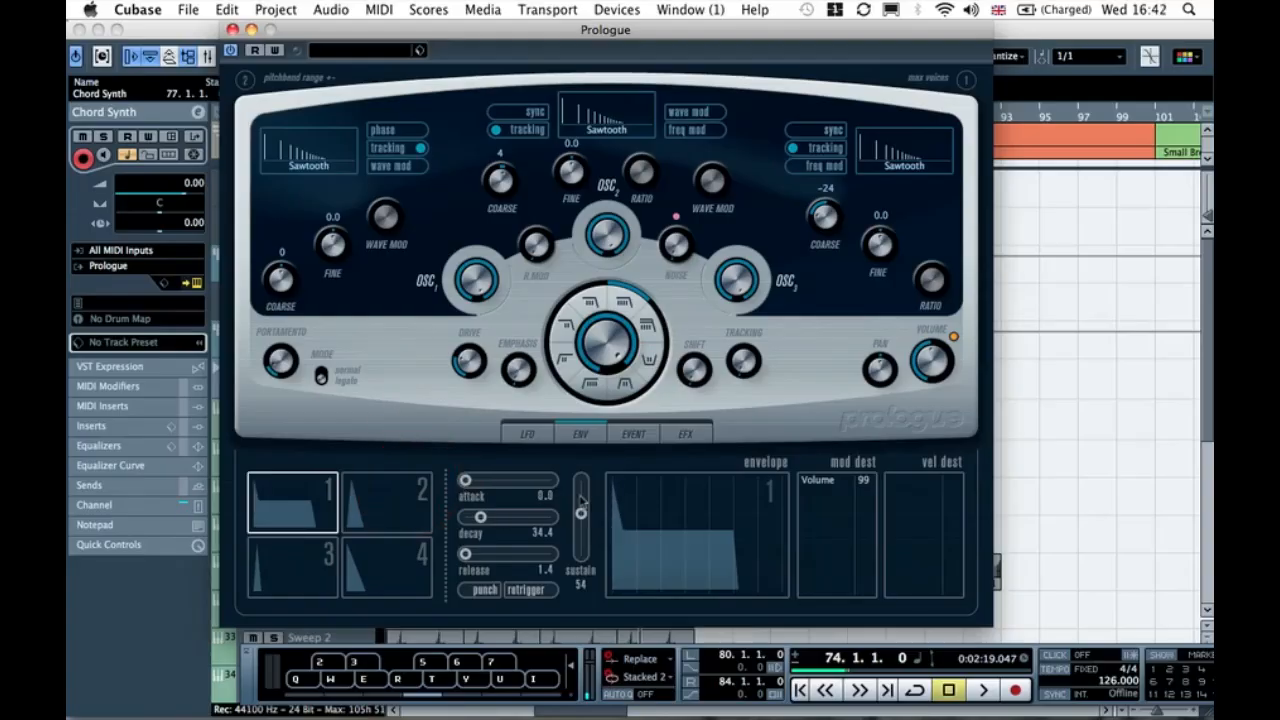
left_click_drag(479, 520, 585, 442)
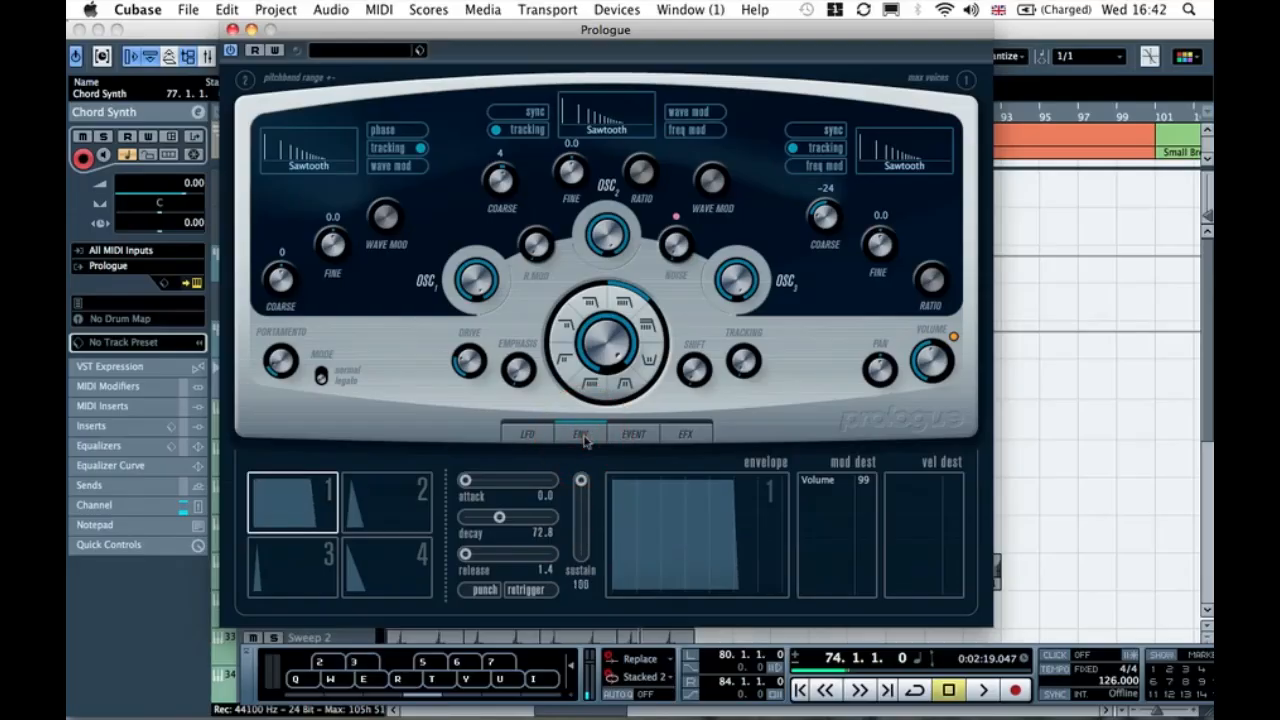
left_click_drag(507, 518, 342, 486)
left_click_drag(470, 554, 428, 559)
Step: Assign Cut Off as envelope 2's modulation destination with a depth of 99
left_click(393, 494)
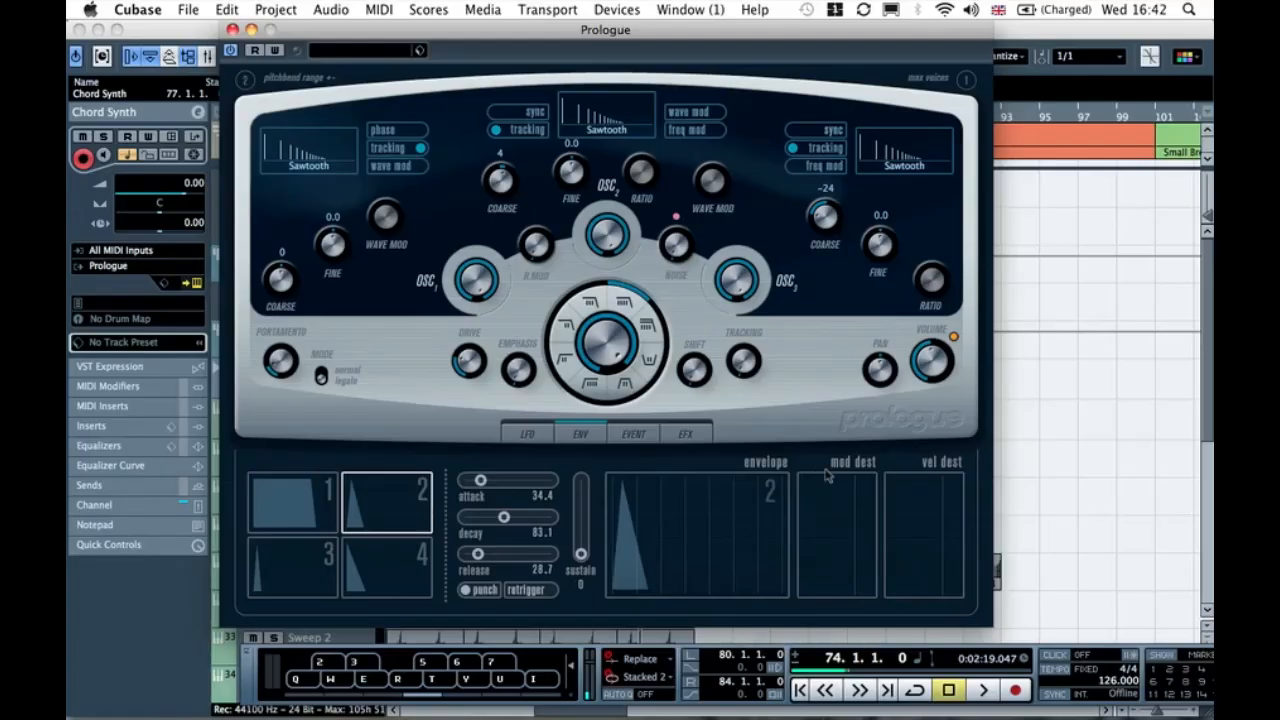
mouse_move(619, 326)
left_click(825, 485)
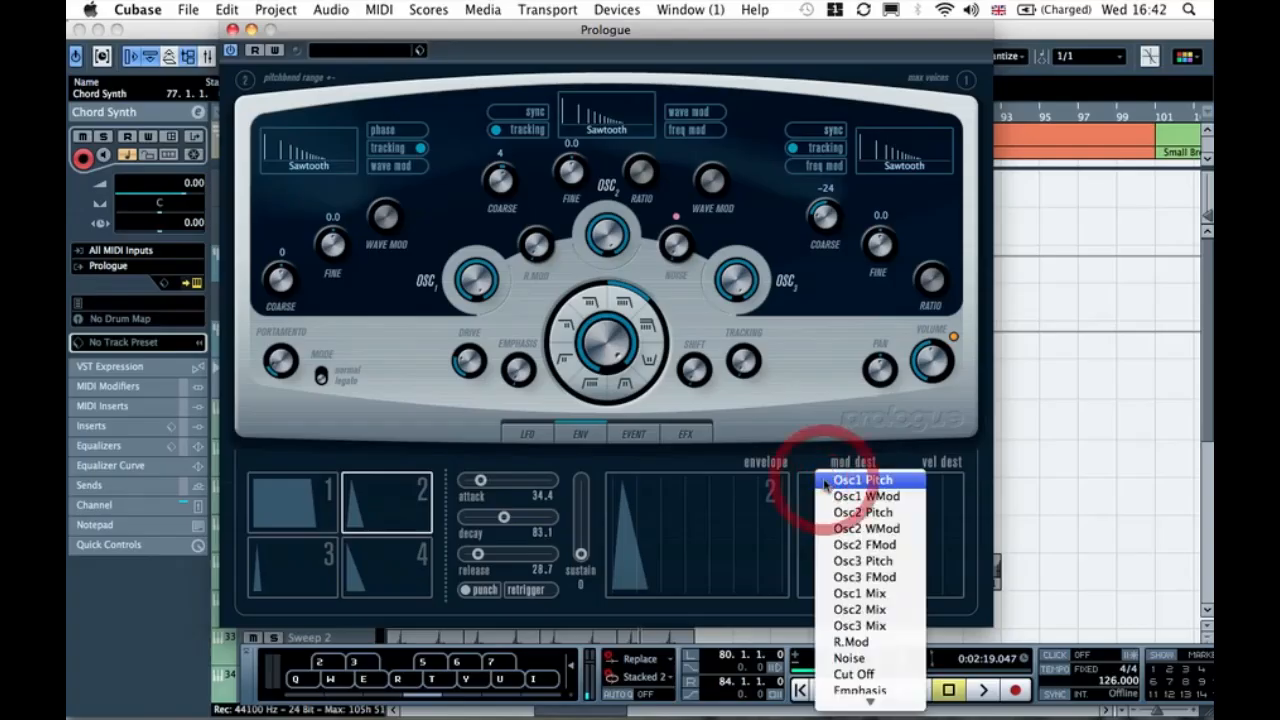
left_click(855, 671)
left_click_drag(863, 479, 866, 481)
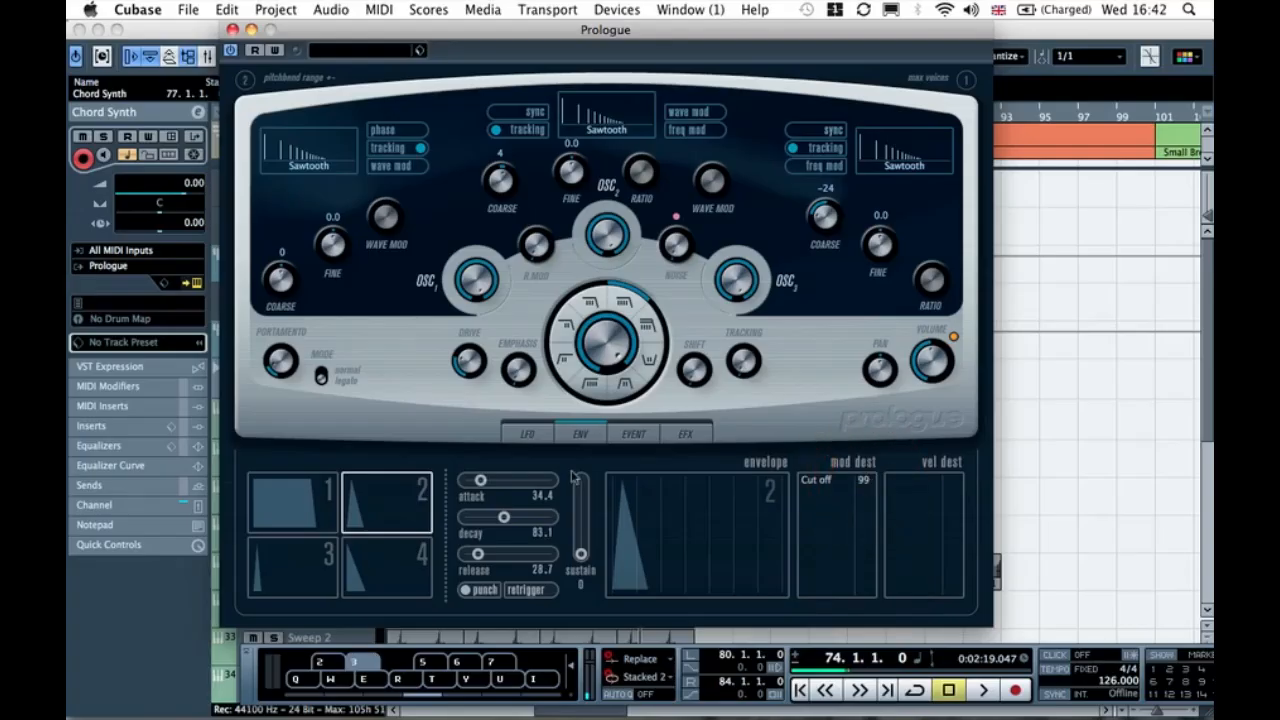
Step: Turn the filter cutoff down low and play test notes to hear envelope 2 open it
mouse_move(628, 342)
left_click_drag(628, 342, 575, 370)
key("3")
key("3")
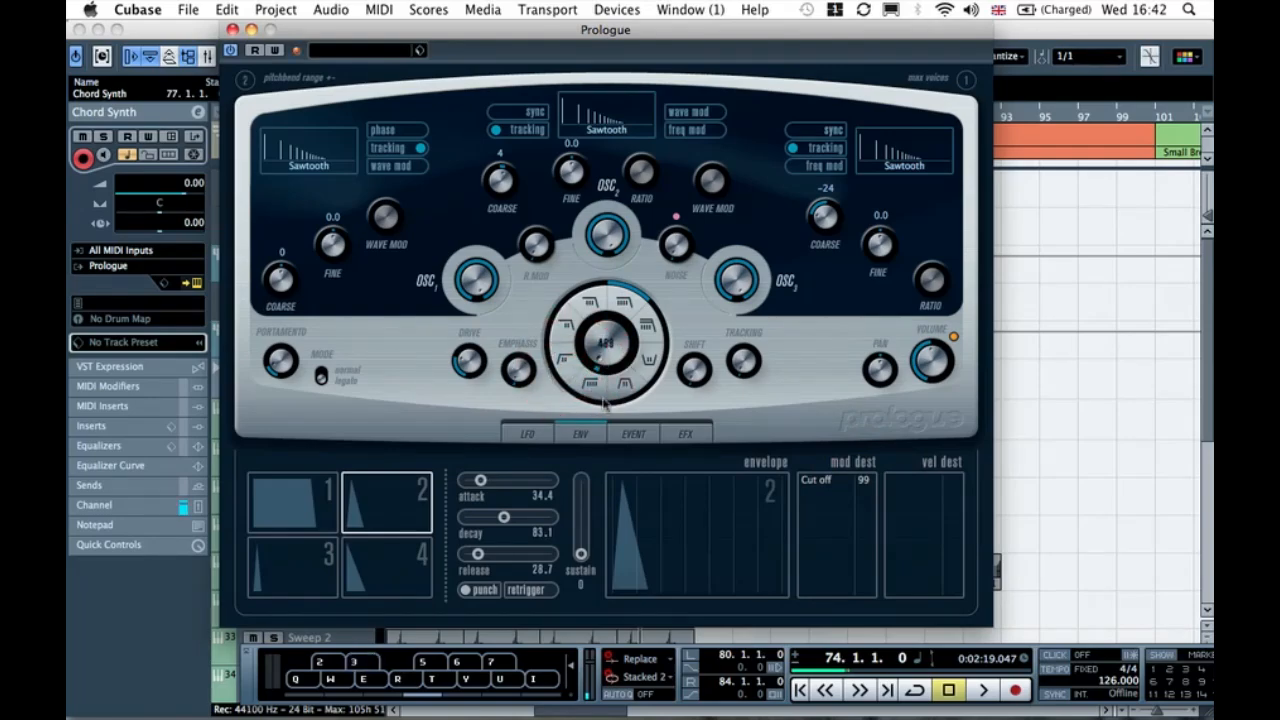
Step: Set envelope 2's attack to 0, decay to 74.7 and sustain to about 26 while playing test notes
left_click_drag(480, 480, 465, 481)
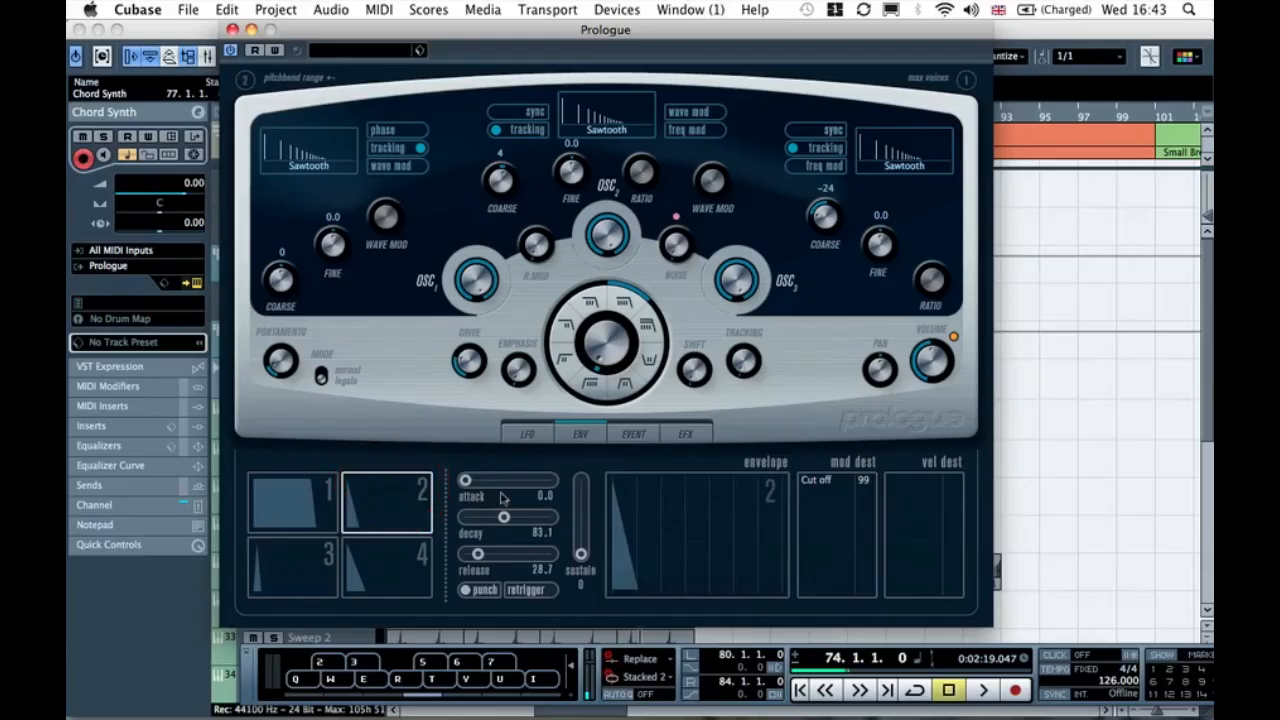
key("3")
key("3")
left_click_drag(502, 519, 500, 519)
mouse_move(589, 557)
left_mouse_down()
mouse_move(582, 521)
mouse_move(580, 536)
left_mouse_up()
key("3")
key("3")
key("3")
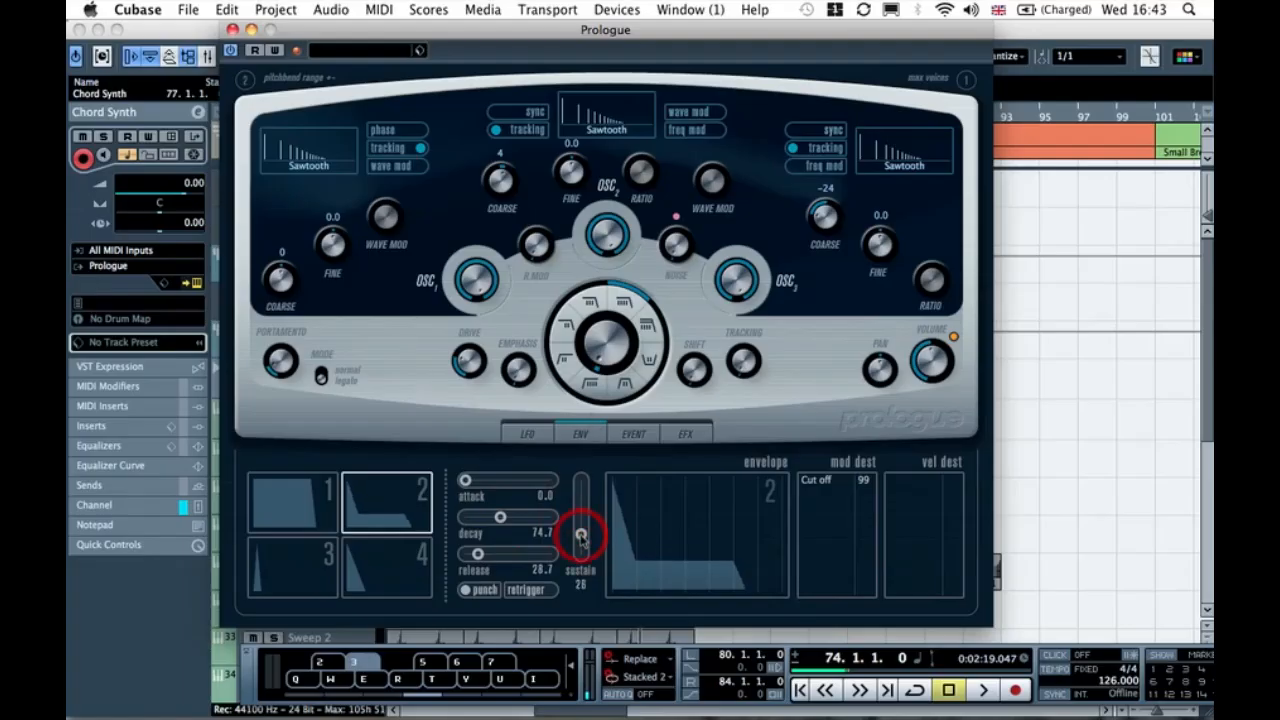
Step: Try different envelope 2 sustain levels, settle on sustain 34, decay 69 and release 0, and adjust the filter drive
left_click_drag(580, 536, 581, 530)
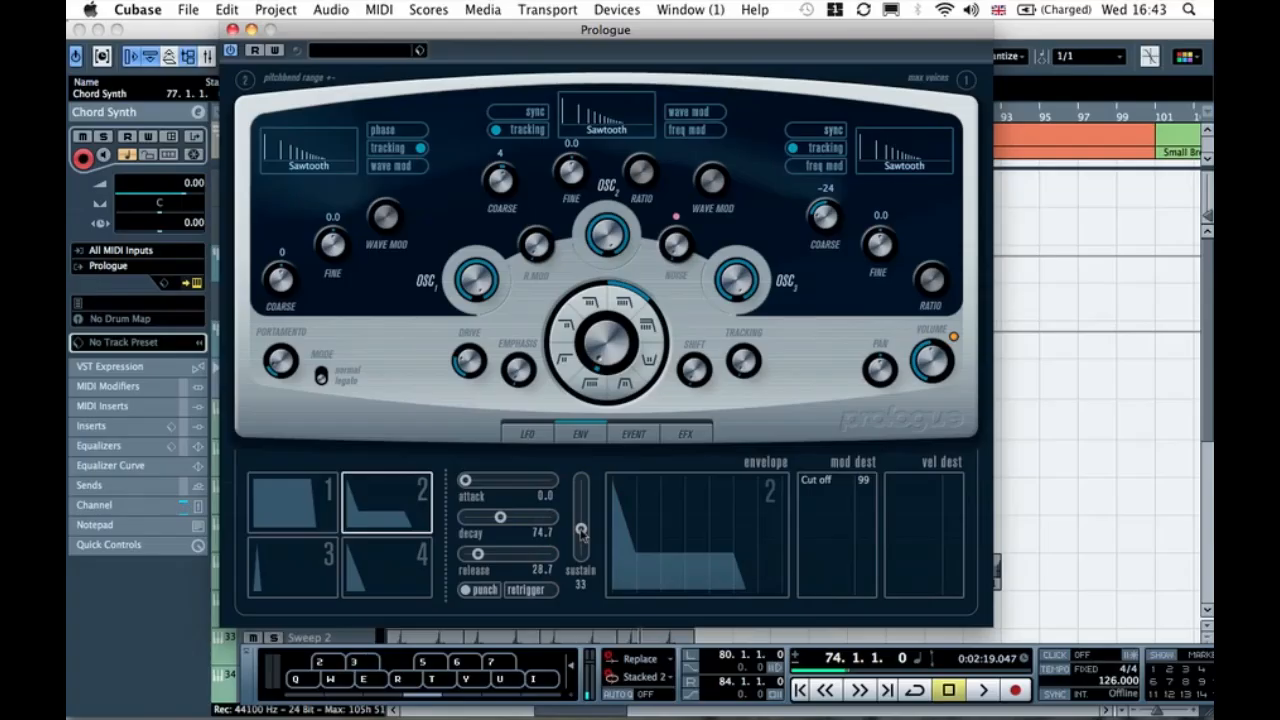
left_click_drag(581, 531, 583, 490)
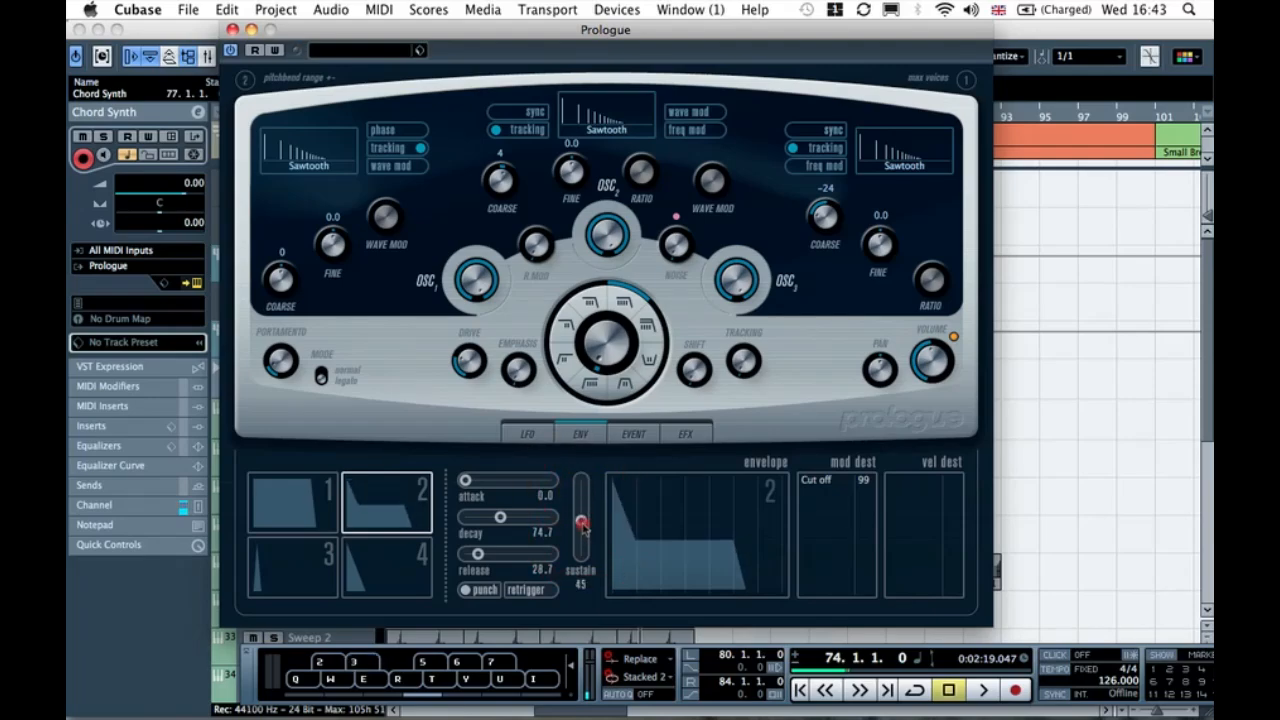
left_click_drag(583, 488, 582, 562)
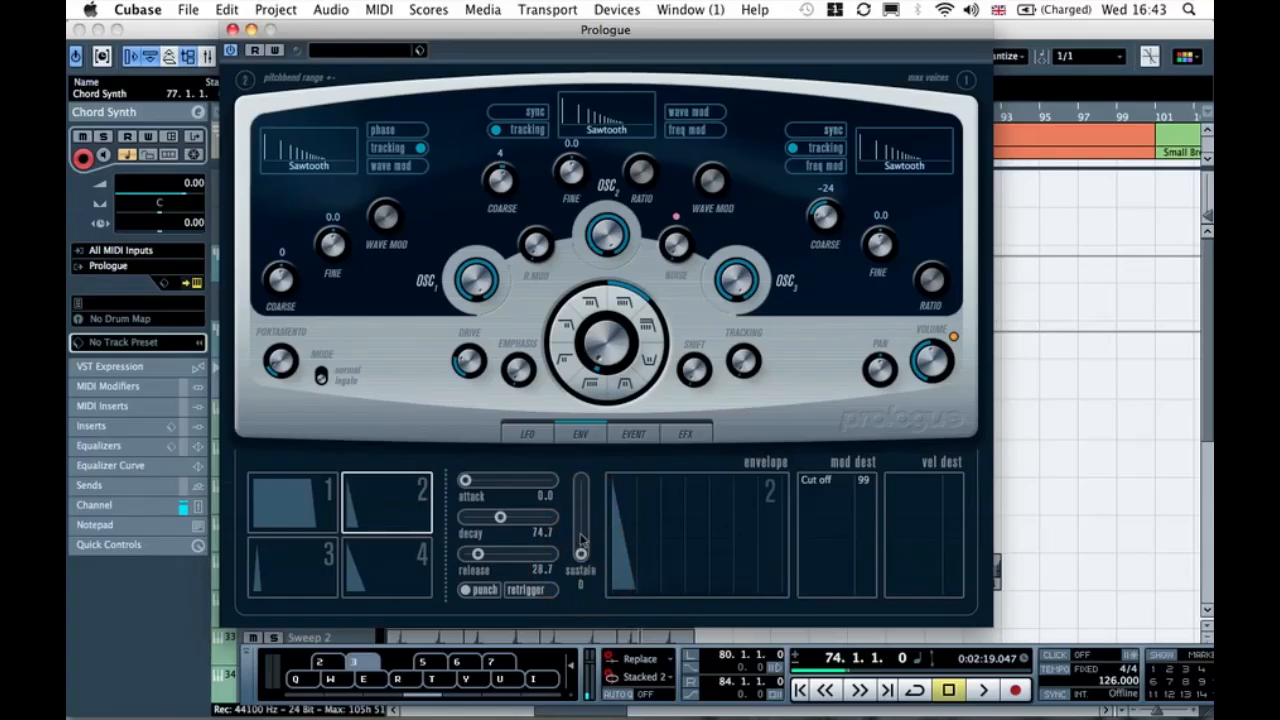
left_click_drag(581, 553, 581, 531)
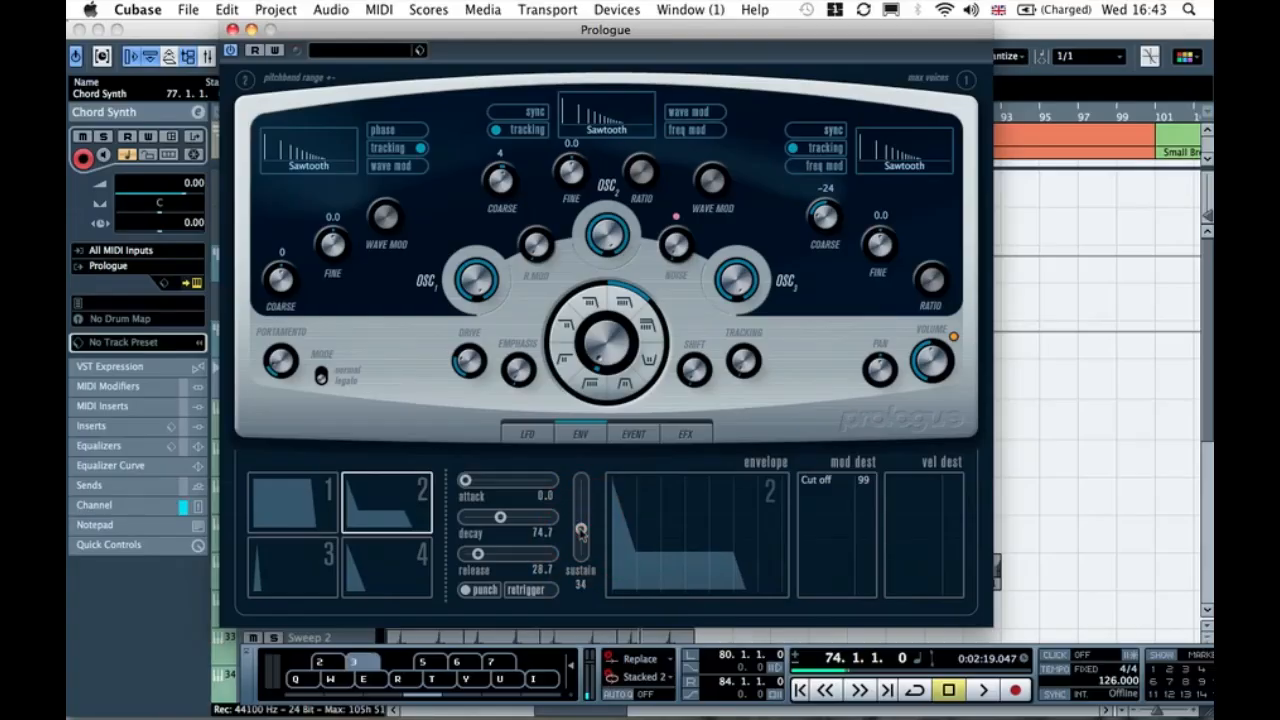
left_click_drag(501, 517, 385, 558)
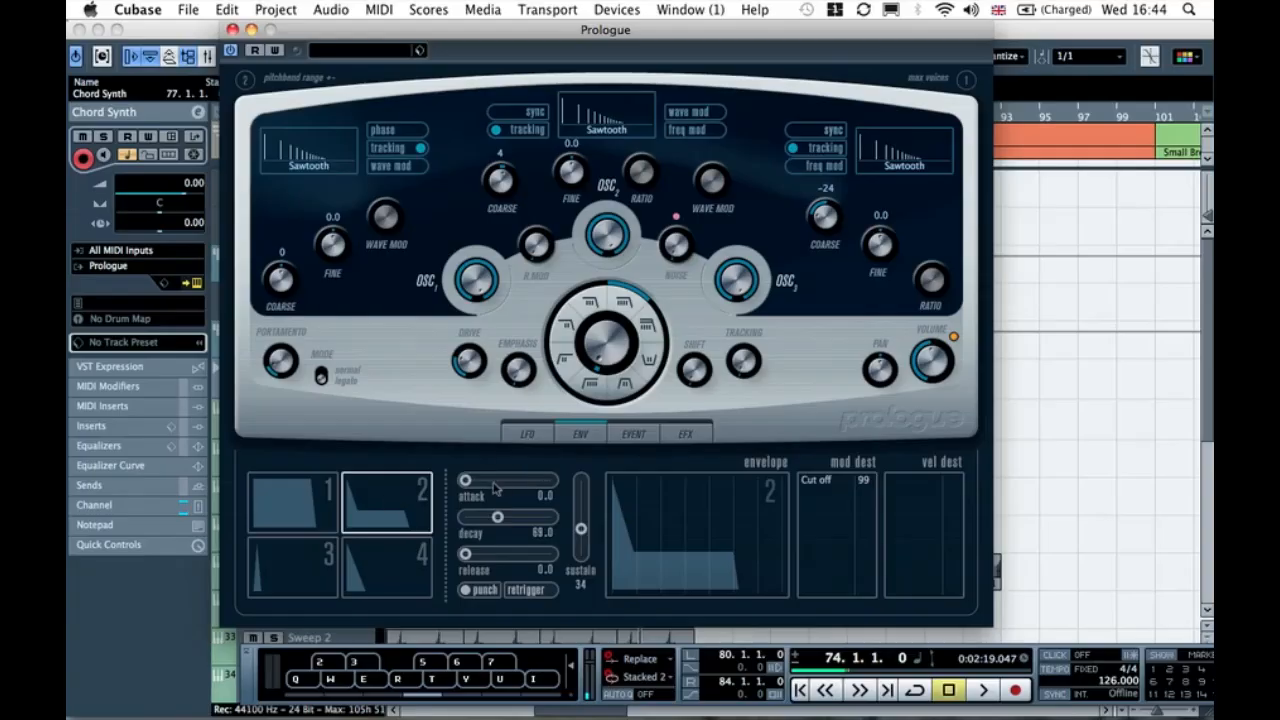
left_click(468, 352)
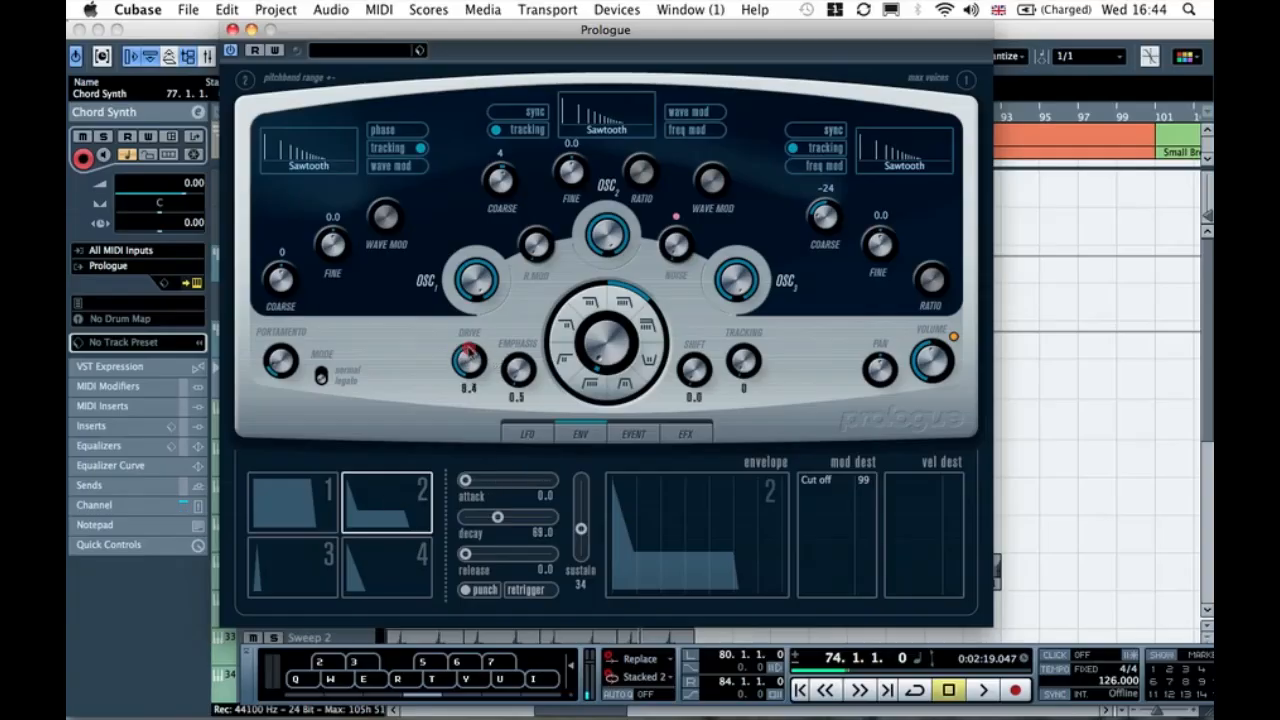
left_click(469, 350)
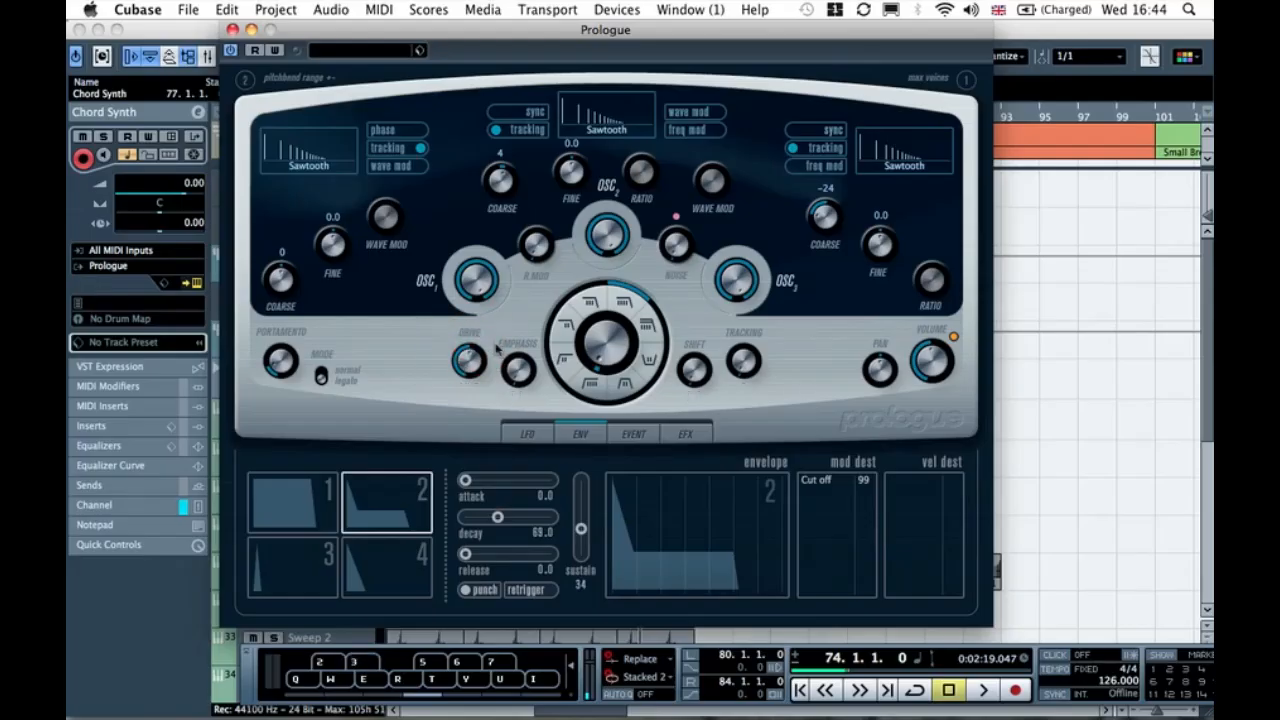
Step: Activate the synth's delay effect as a song-synced cross delay with times of 1/8 and dotted 1/16
left_click(686, 434)
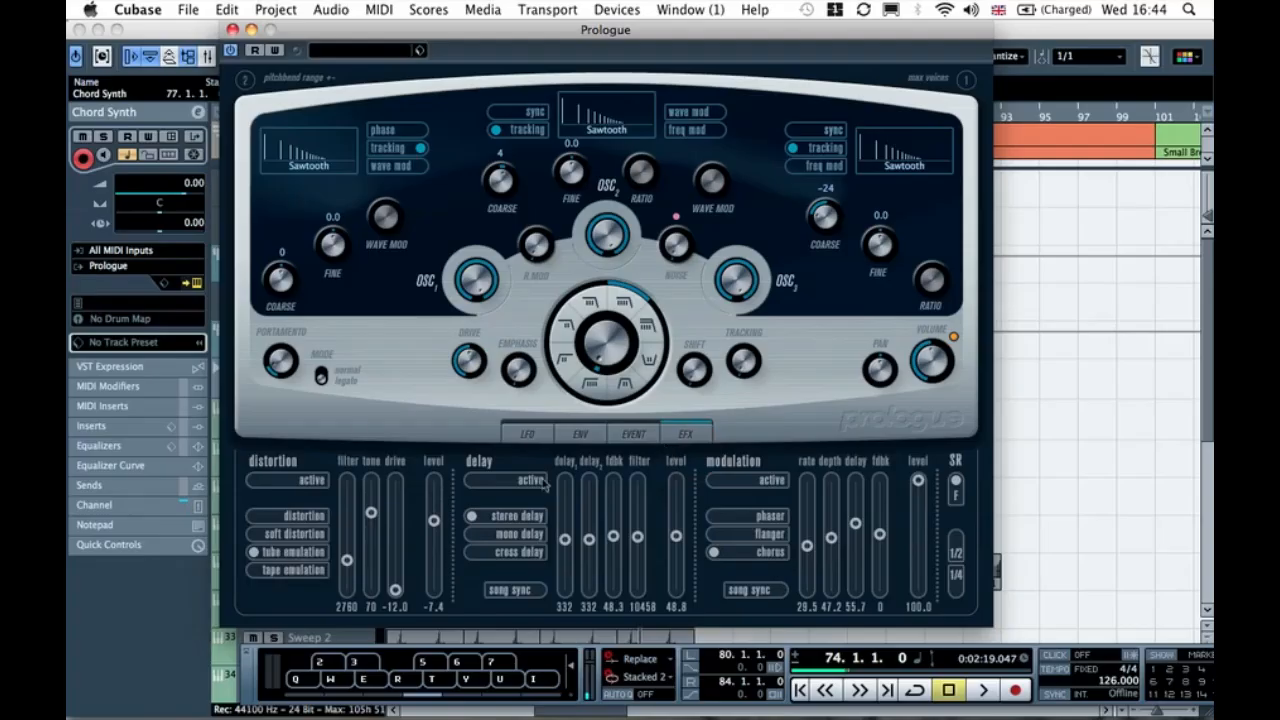
left_click(513, 479)
left_click(500, 552)
left_click(567, 546)
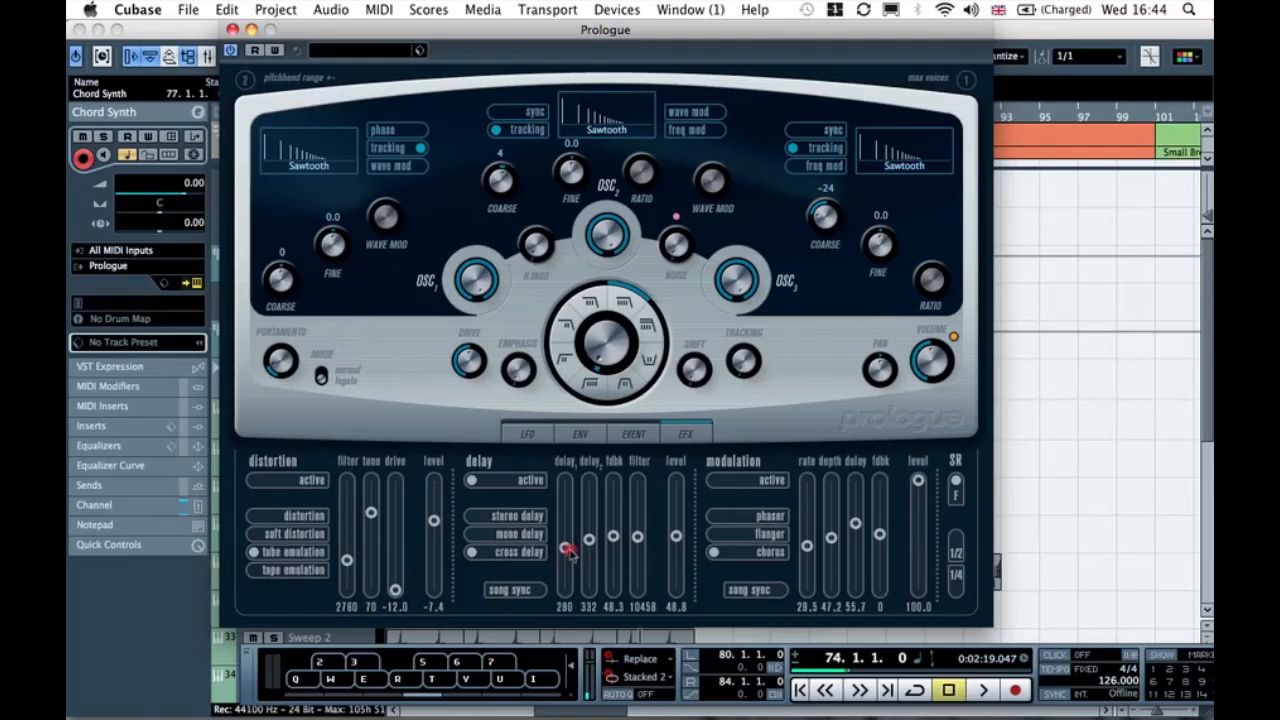
left_click(518, 592)
left_click_drag(565, 548, 591, 567)
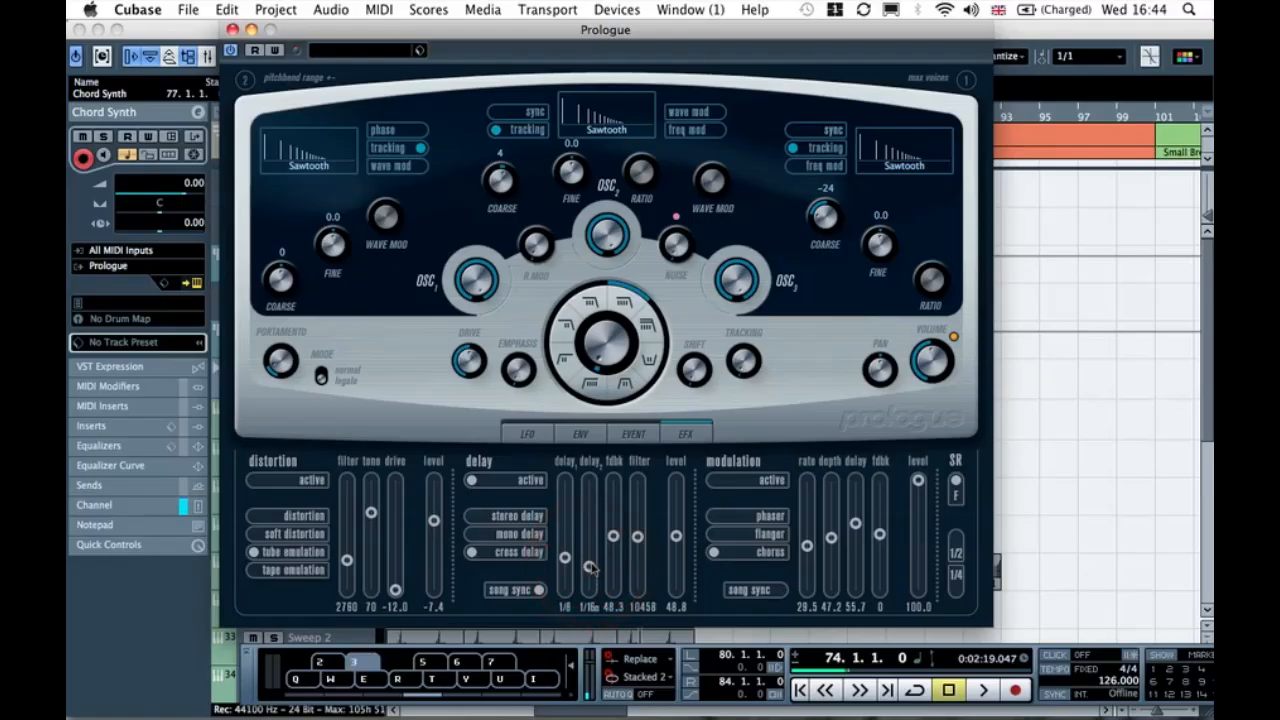
Step: Lower the delay effect's level to 23.0 while playing test notes
key("3")
key("3")
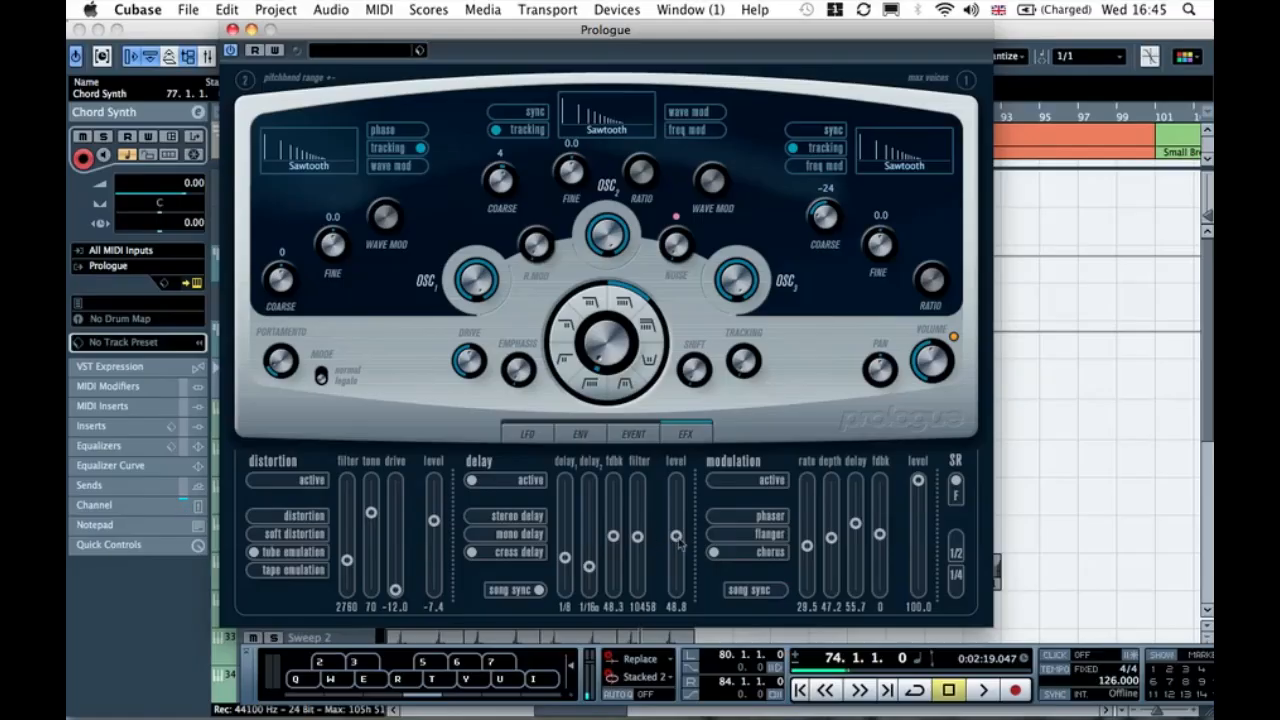
left_click_drag(677, 540, 677, 567)
key("3")
key("3")
key("3")
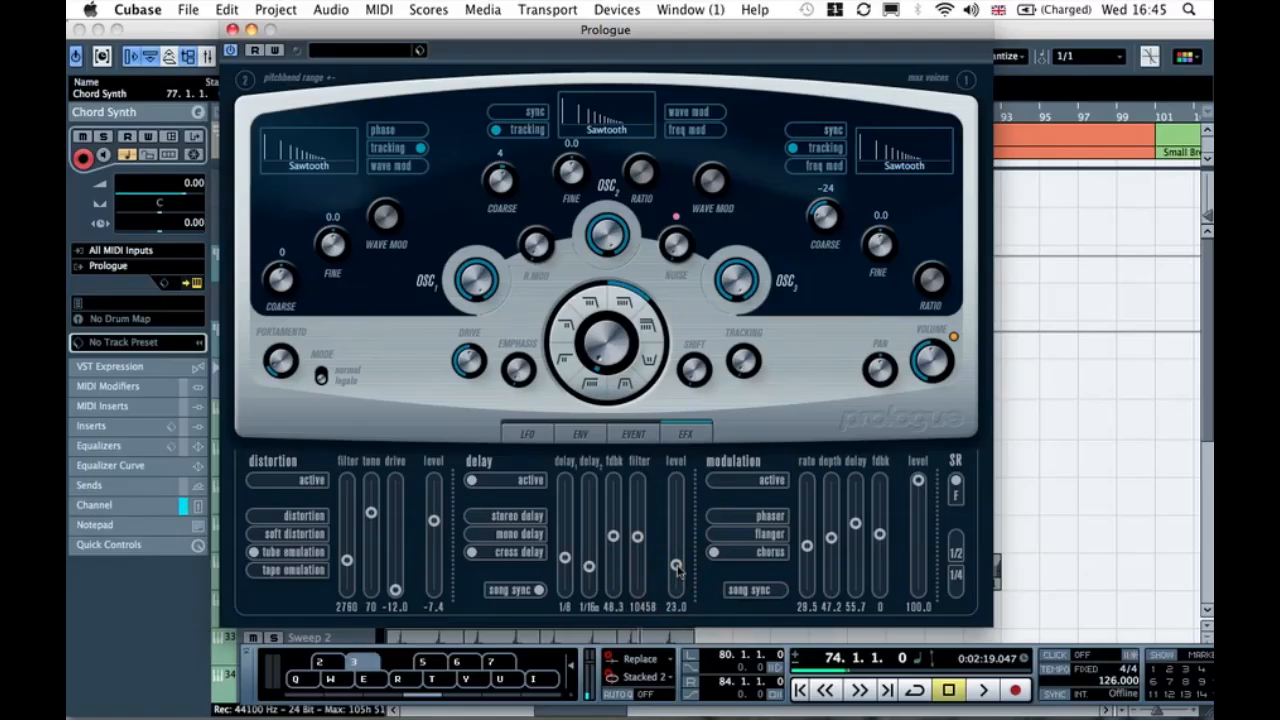
key("3")
Step: Activate the modulation effect as a phaser and reduce its level to a very small amount while playing test notes
left_click(730, 484)
left_click(730, 516)
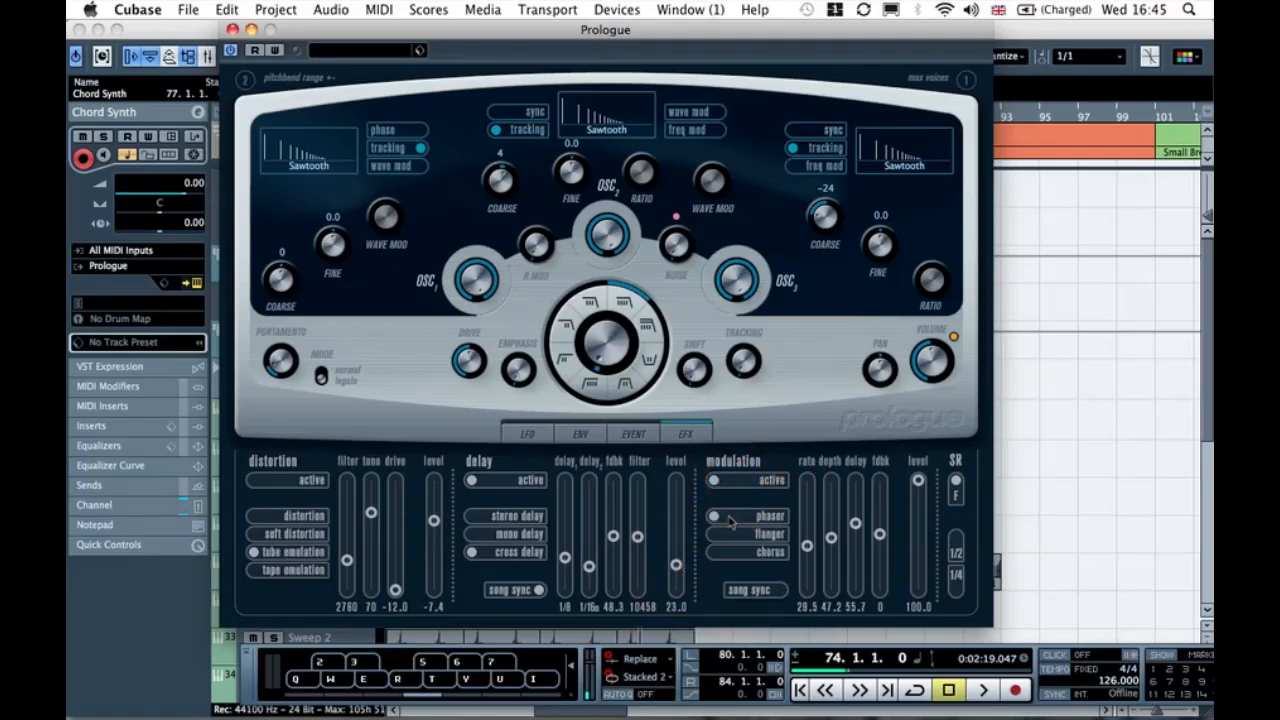
key("3")
left_click_drag(918, 481, 918, 591)
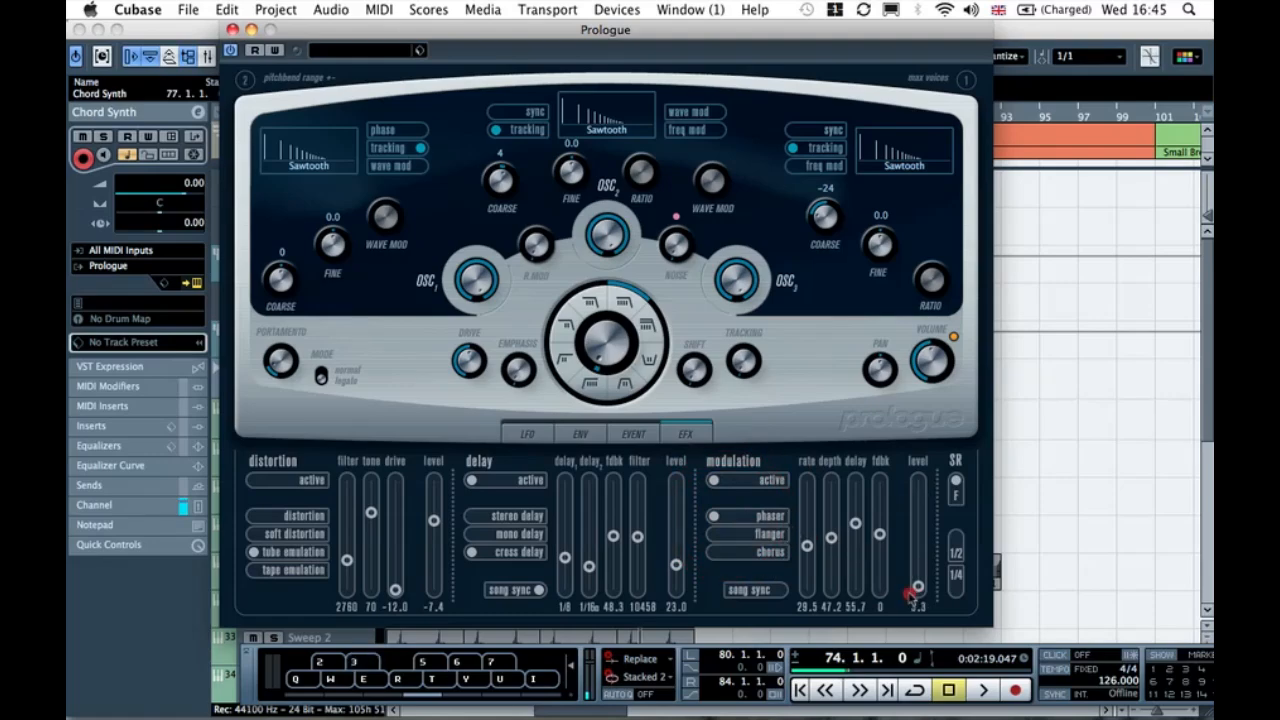
mouse_move(918, 591)
left_mouse_down()
mouse_move(921, 568)
mouse_move(921, 583)
left_mouse_up()
key("3")
key("3")
Step: Close the Prologue window and lower the Chord Synth track's volume to about -12.46 dB
left_click(232, 29)
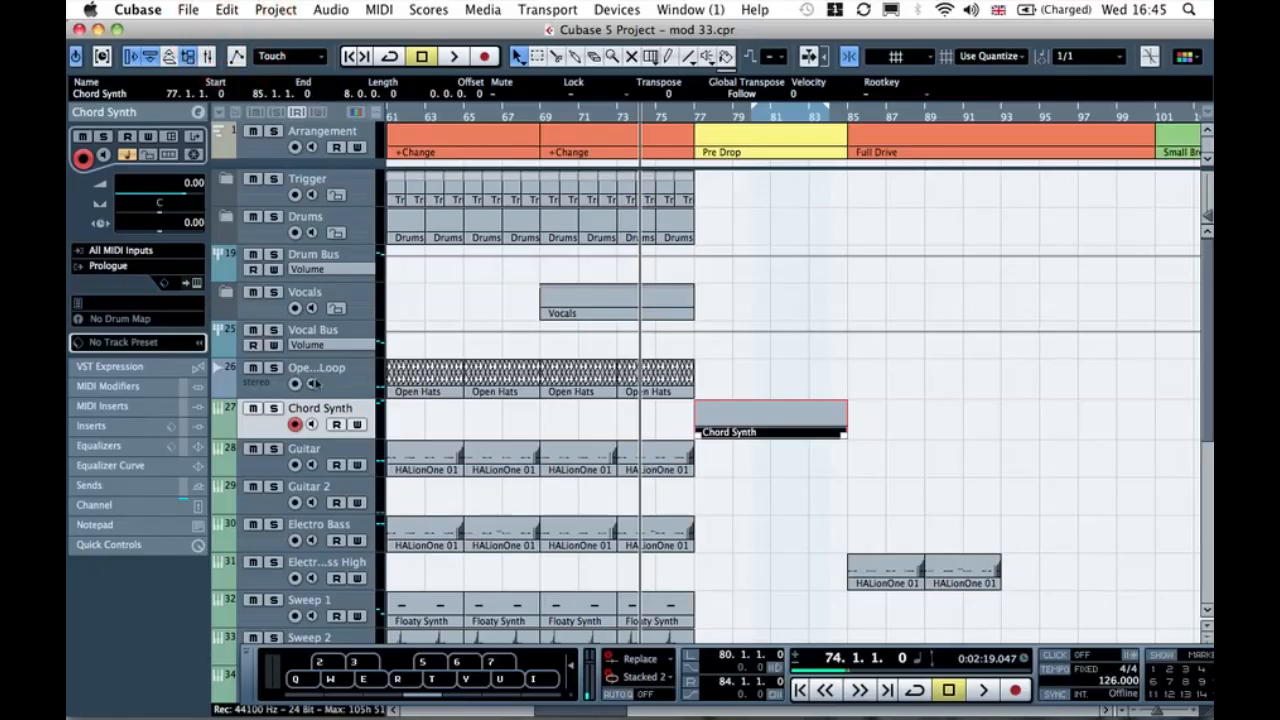
left_click_drag(184, 197, 153, 197)
left_click_drag(155, 198, 152, 198)
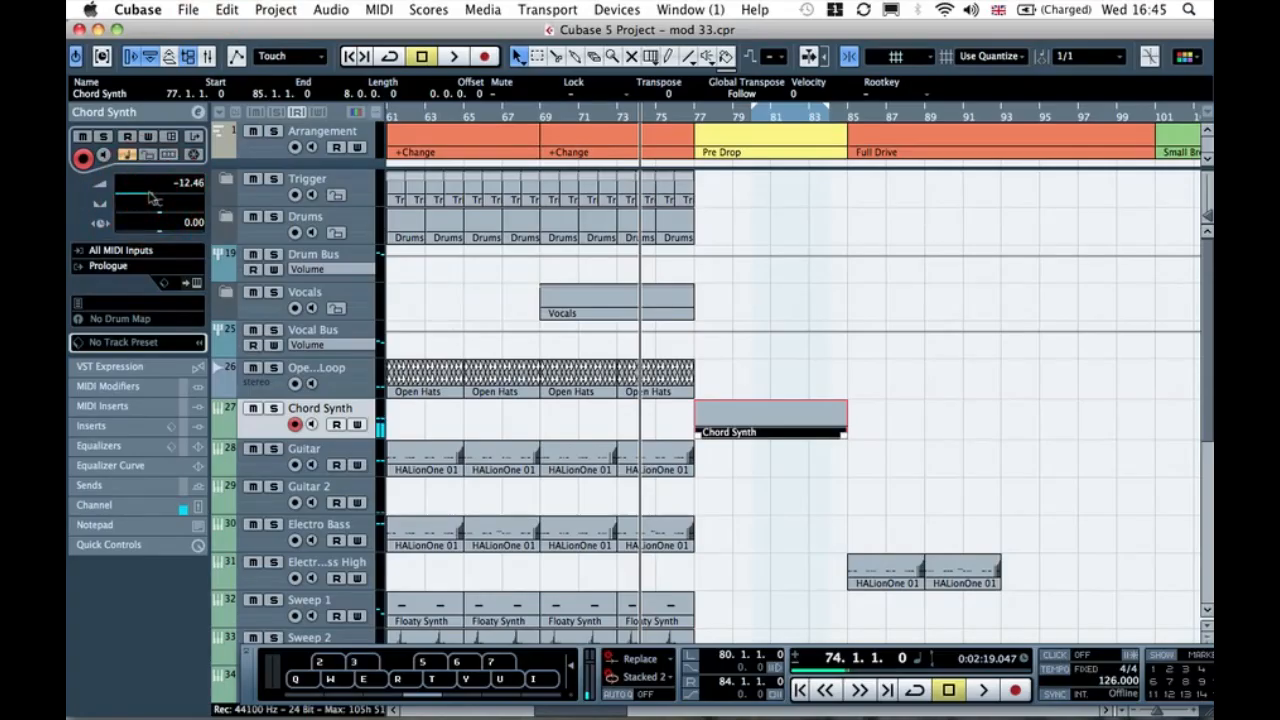
Step: Add a send from the Chord Synth track to FX 1-REVerence at about -14.40 dB
left_click(196, 482)
left_click(130, 272)
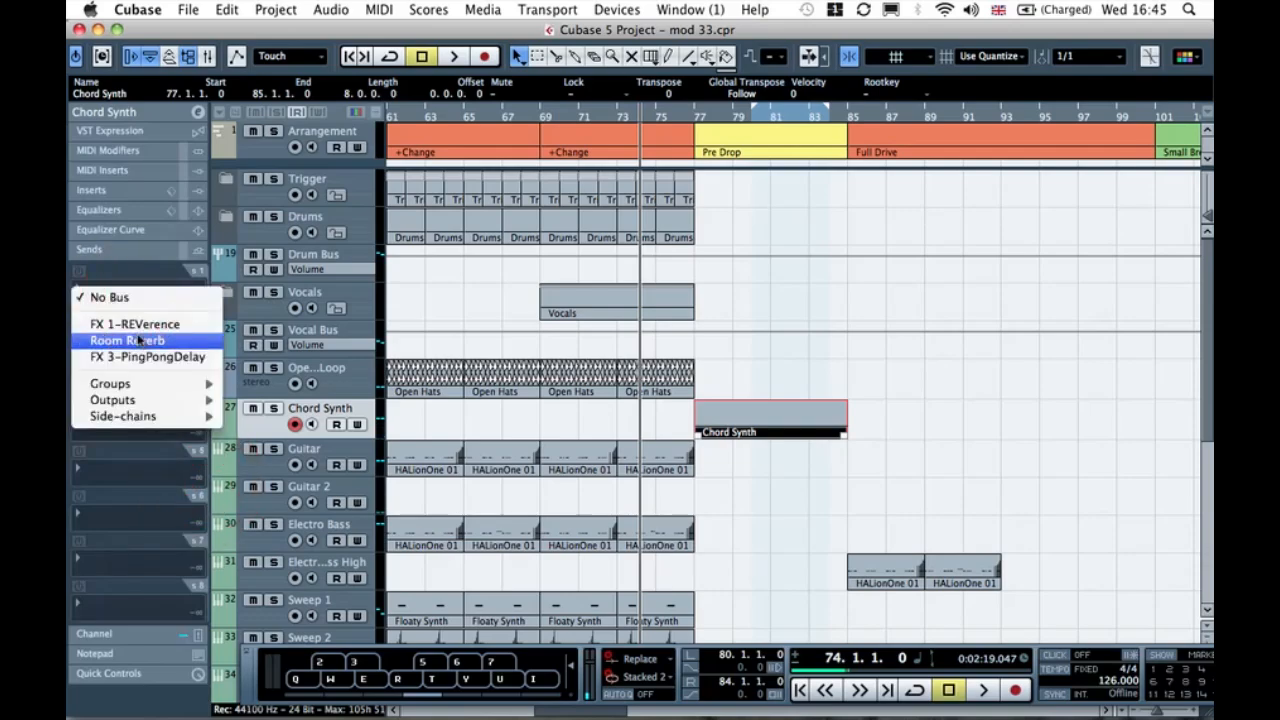
left_click(137, 325)
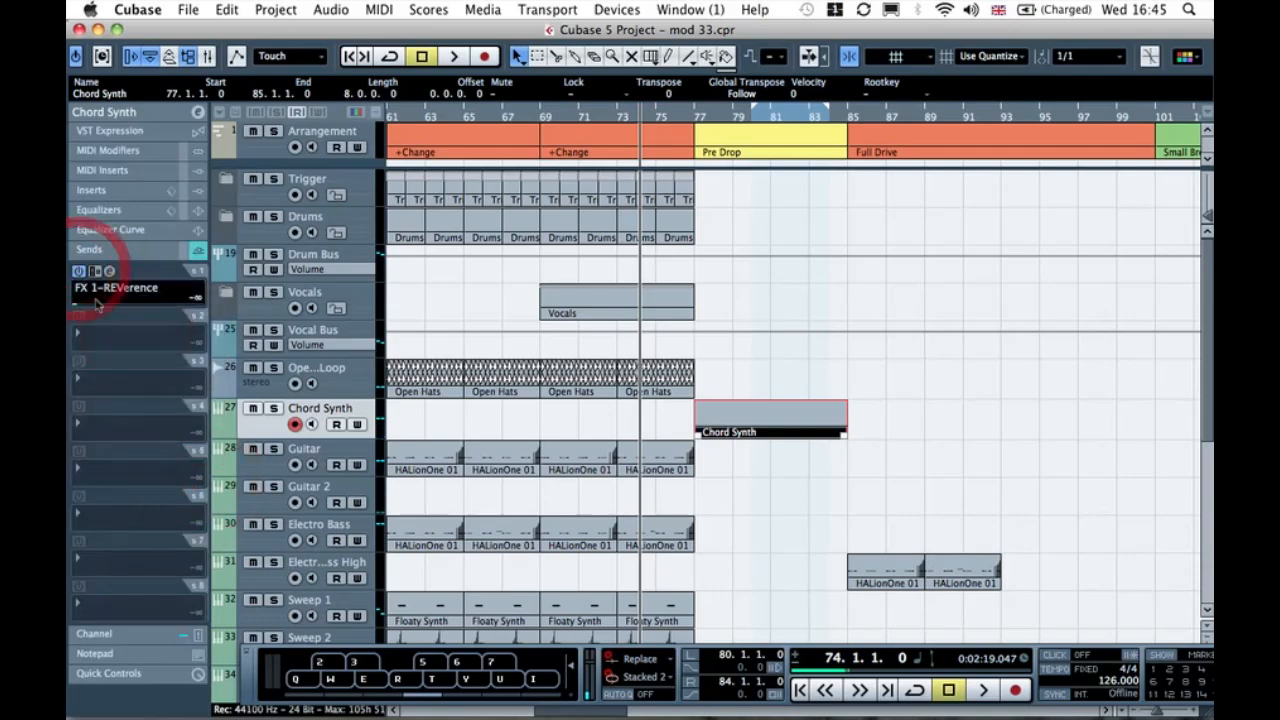
left_click_drag(121, 305, 120, 316)
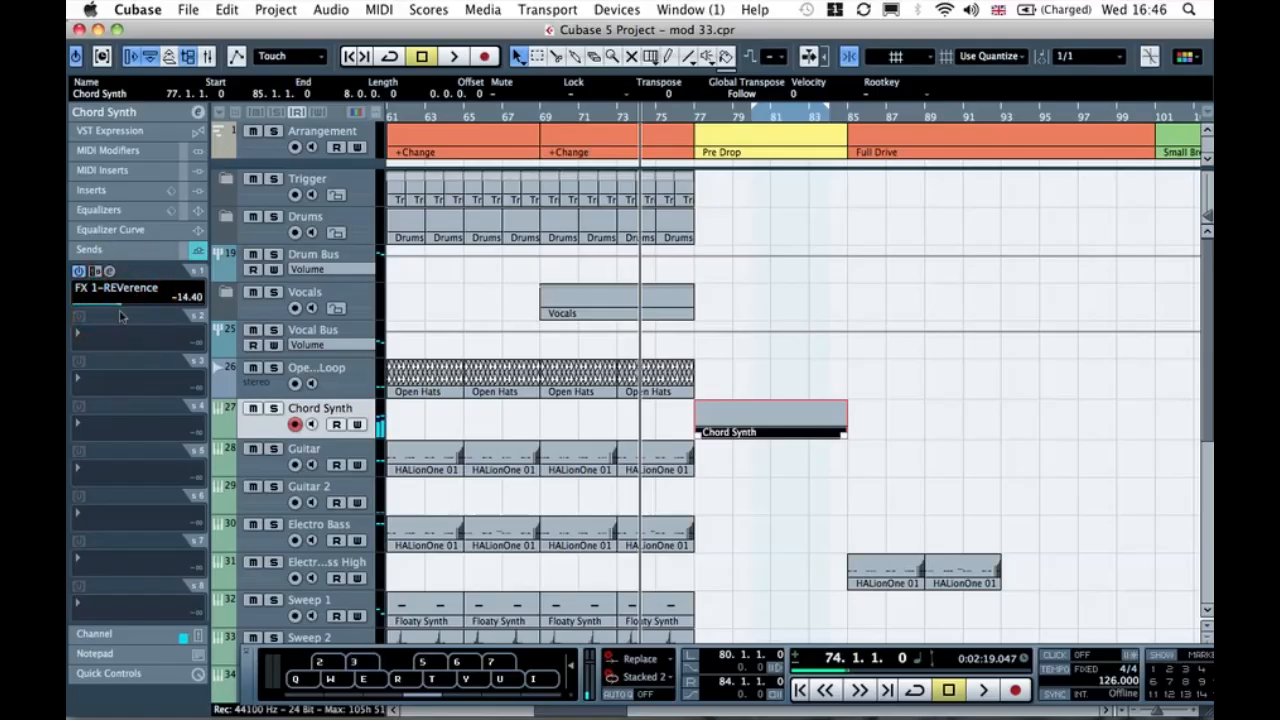
Step: Add a second send to FX 3-PingPongDelay at about -12.12 dB and raise the REVerence send to about -9.58 dB
left_click(122, 338)
left_click(127, 397)
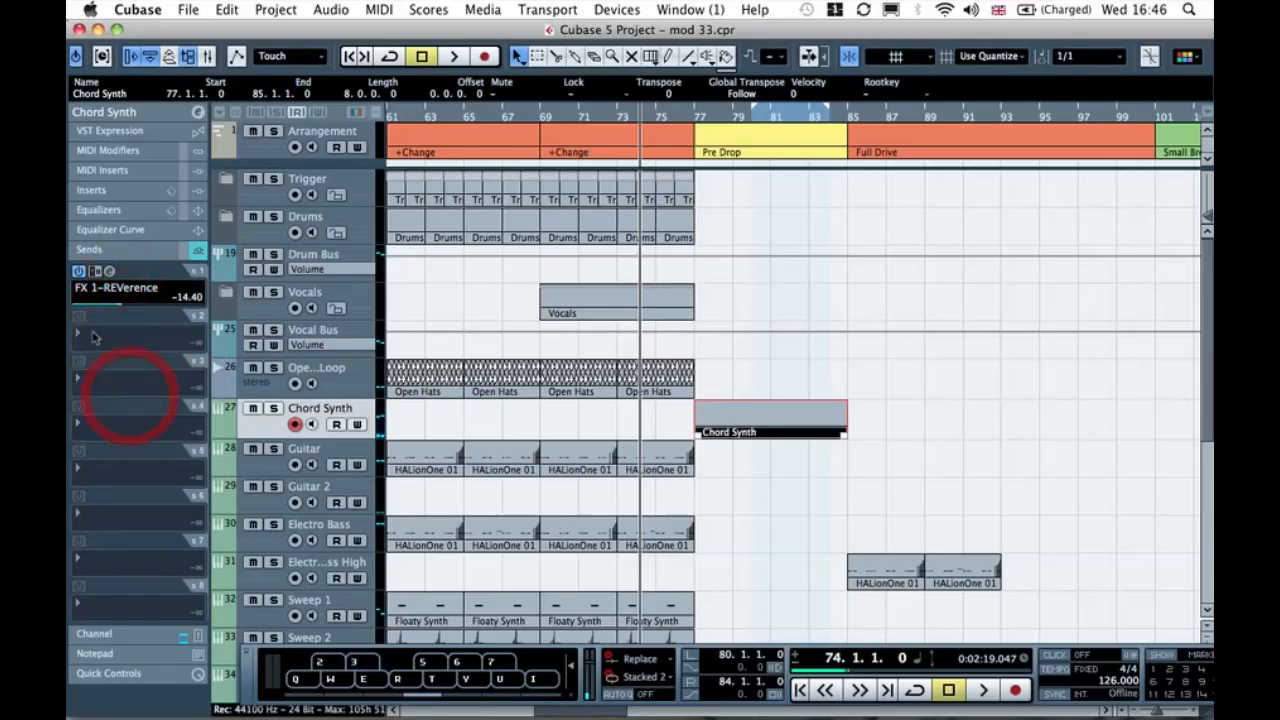
left_click_drag(114, 350, 133, 352)
left_click_drag(120, 305, 131, 310)
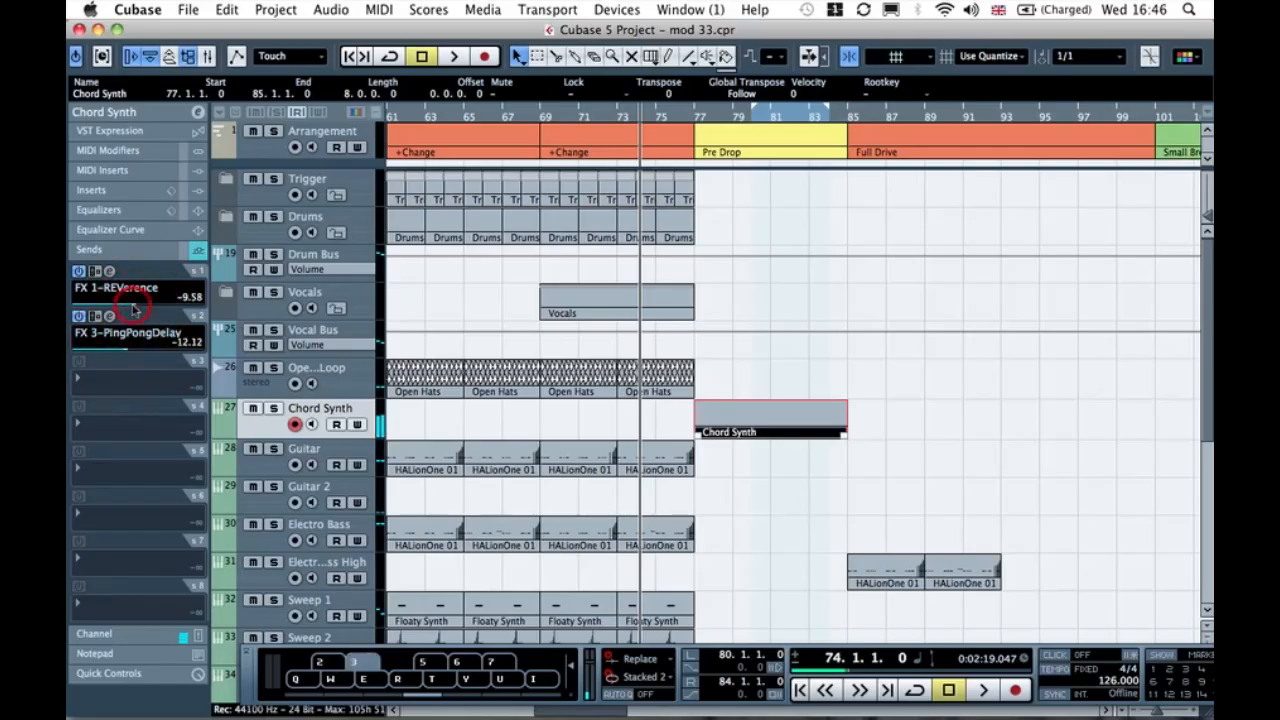
Step: Open the Chord Synth part at bar 77 in the Key Editor, audition several keys around C3 to A#3, and close it
left_click(831, 348)
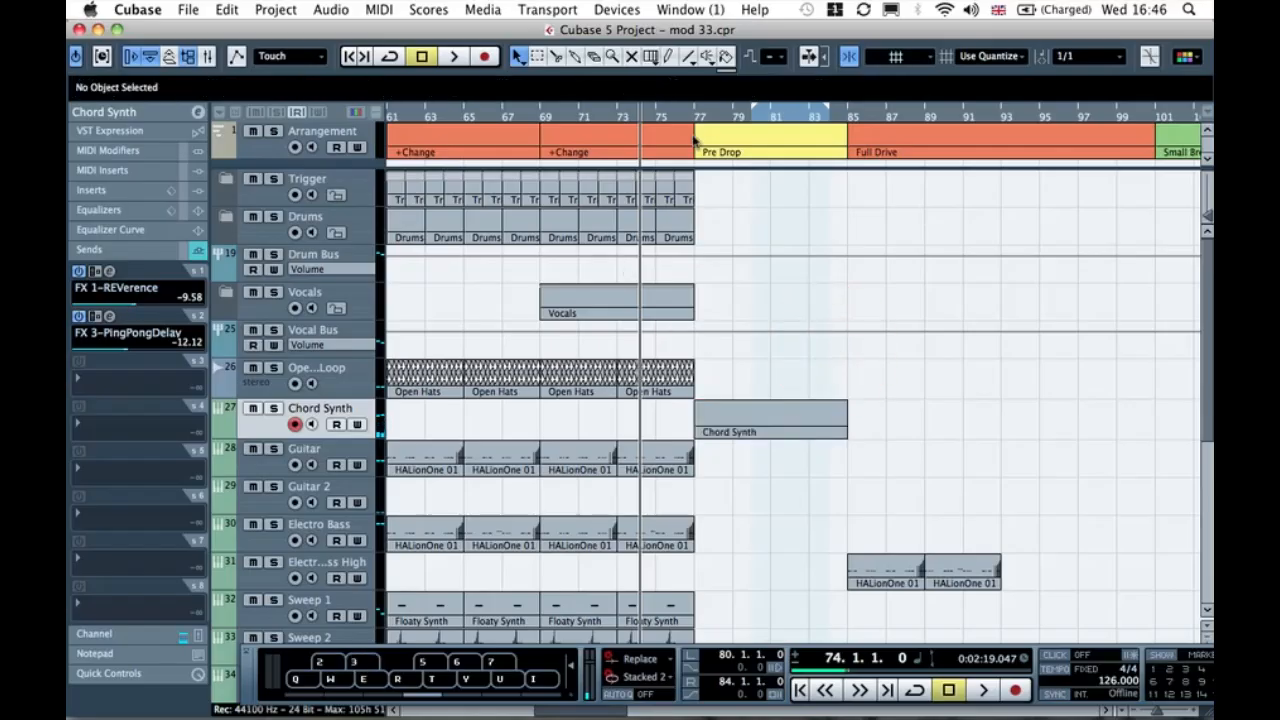
double_click(763, 428)
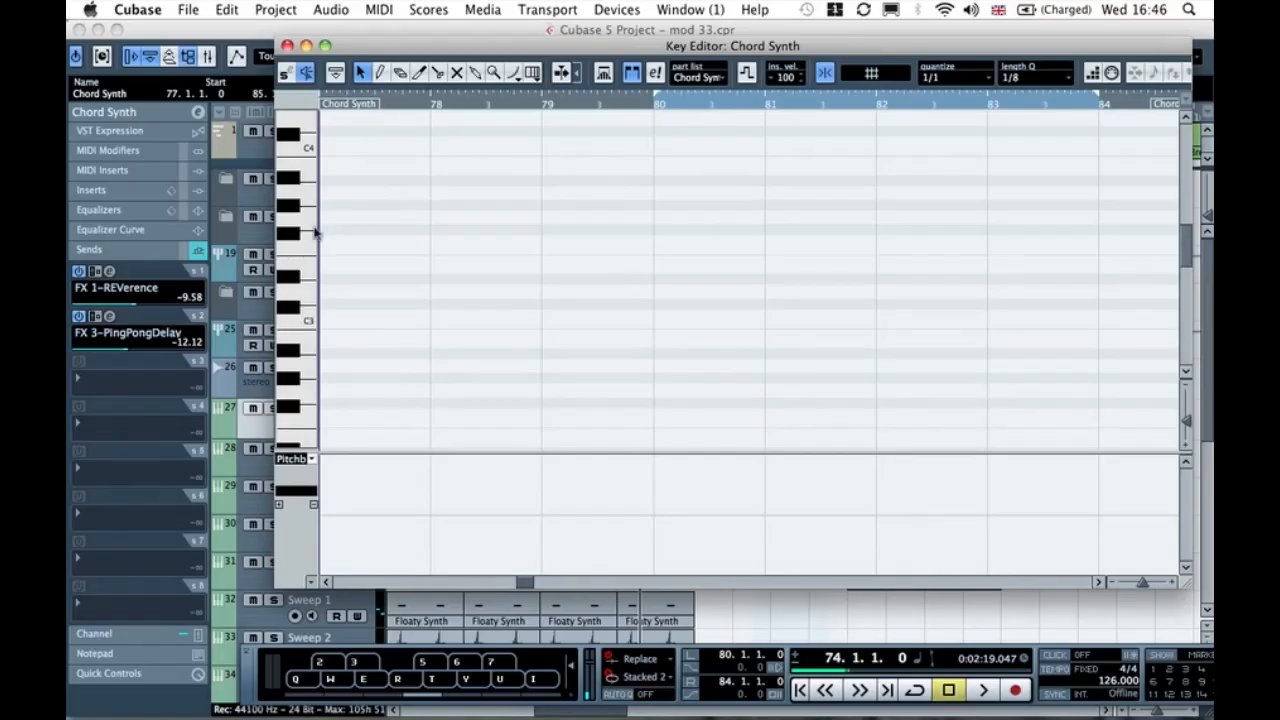
left_click(288, 280)
left_click(291, 236)
left_click(297, 186)
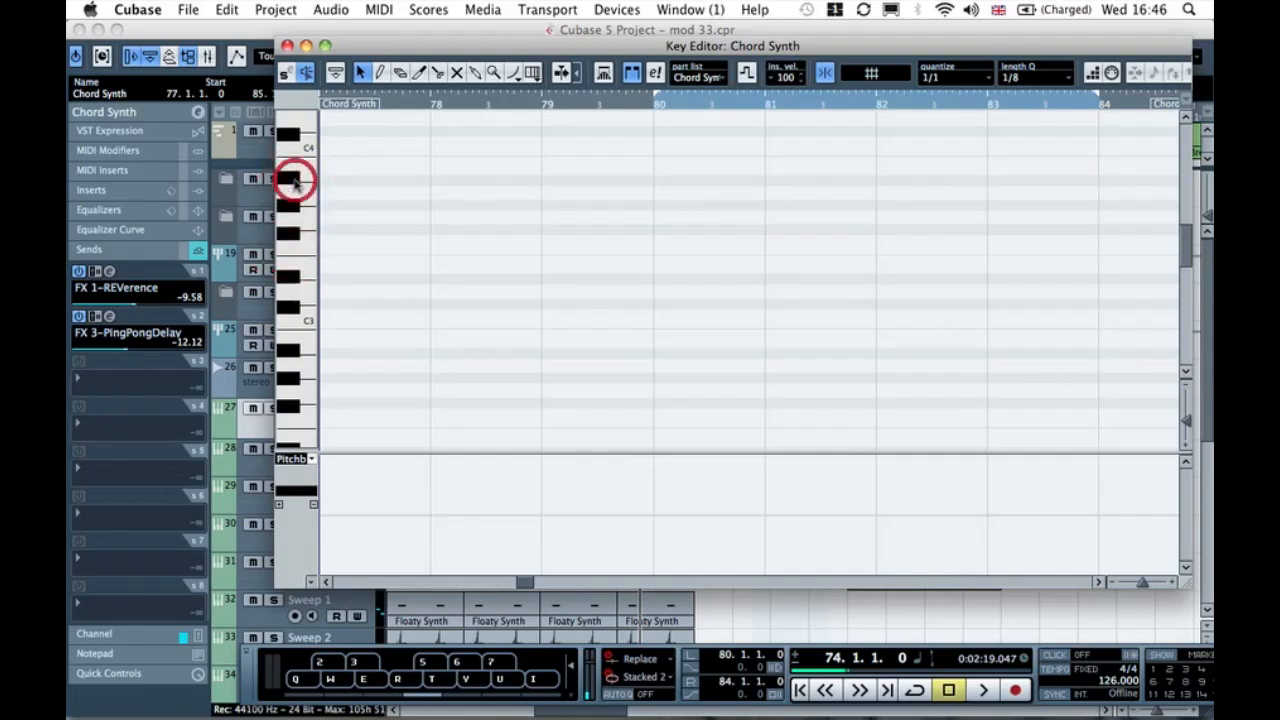
left_click(300, 264)
left_click(306, 266)
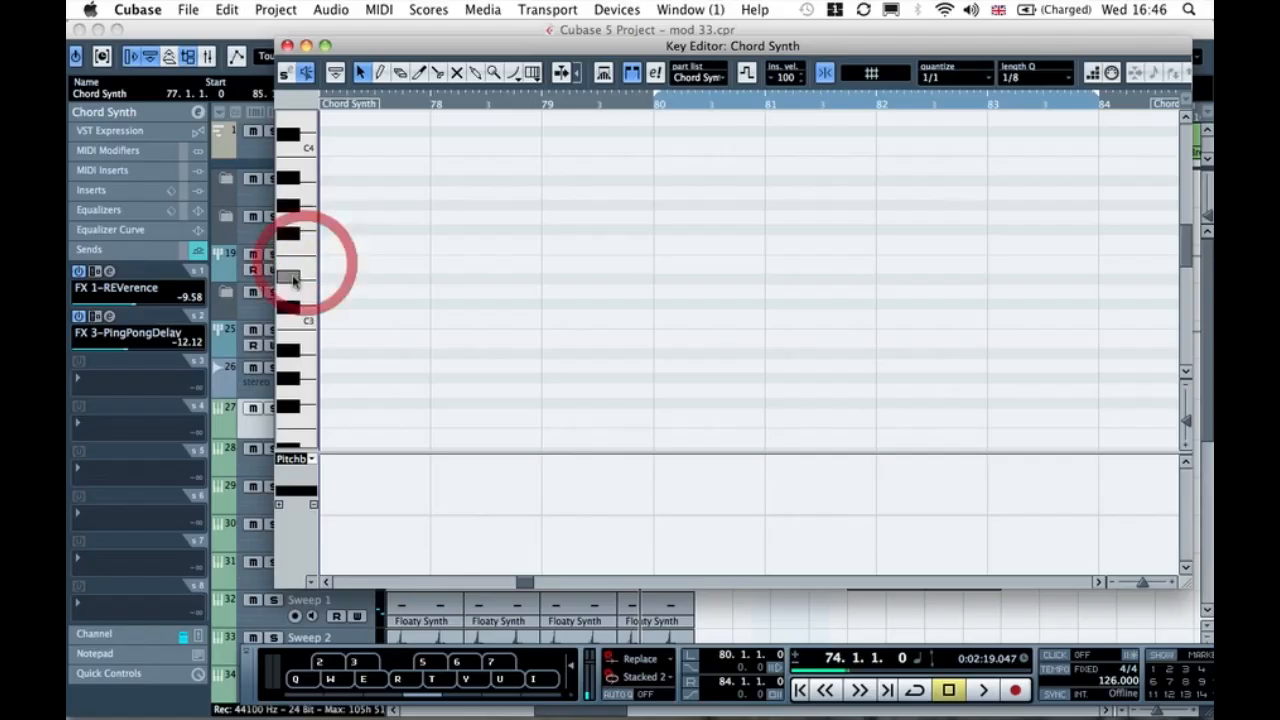
left_click(306, 264)
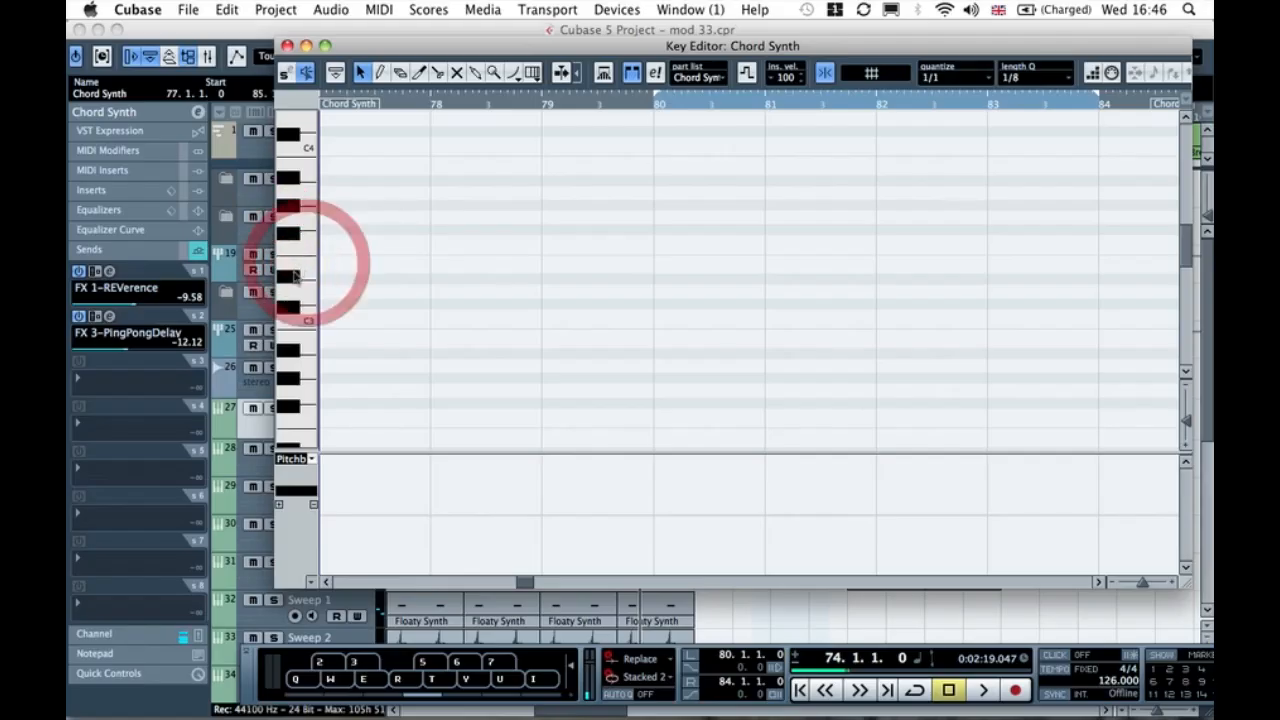
left_click(293, 272)
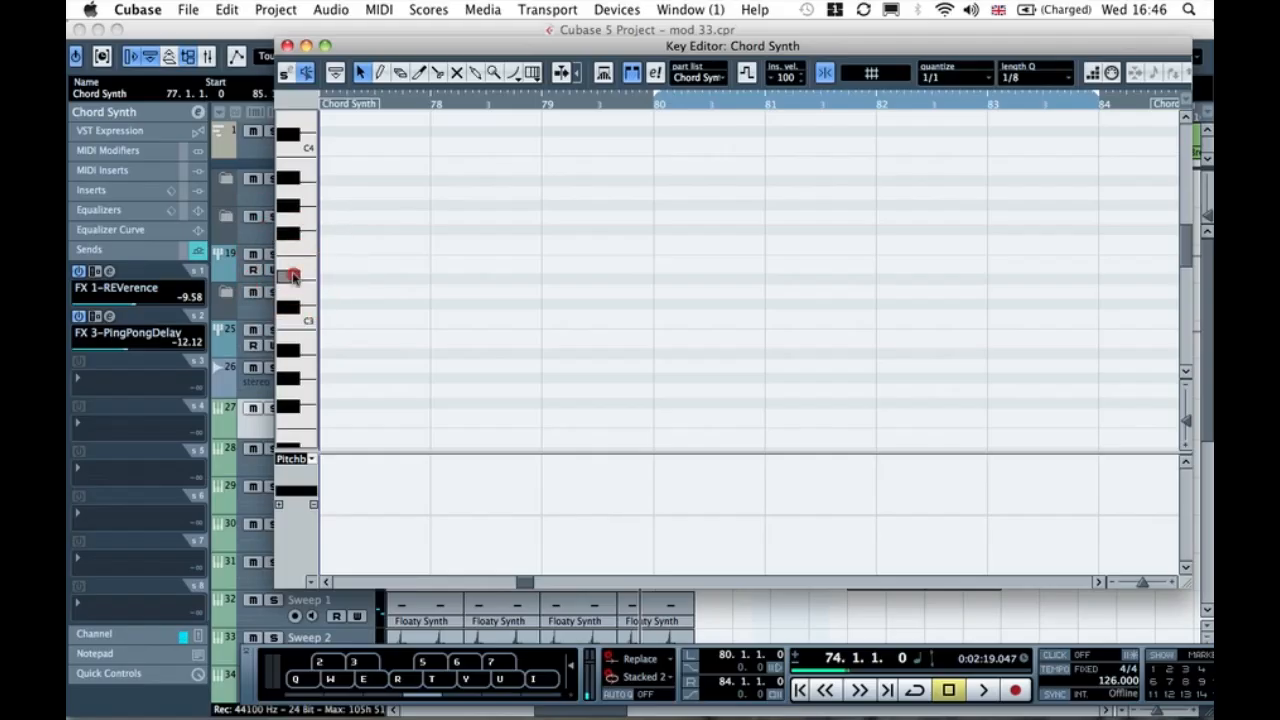
left_click(292, 277)
left_click_drag(410, 55, 324, 68)
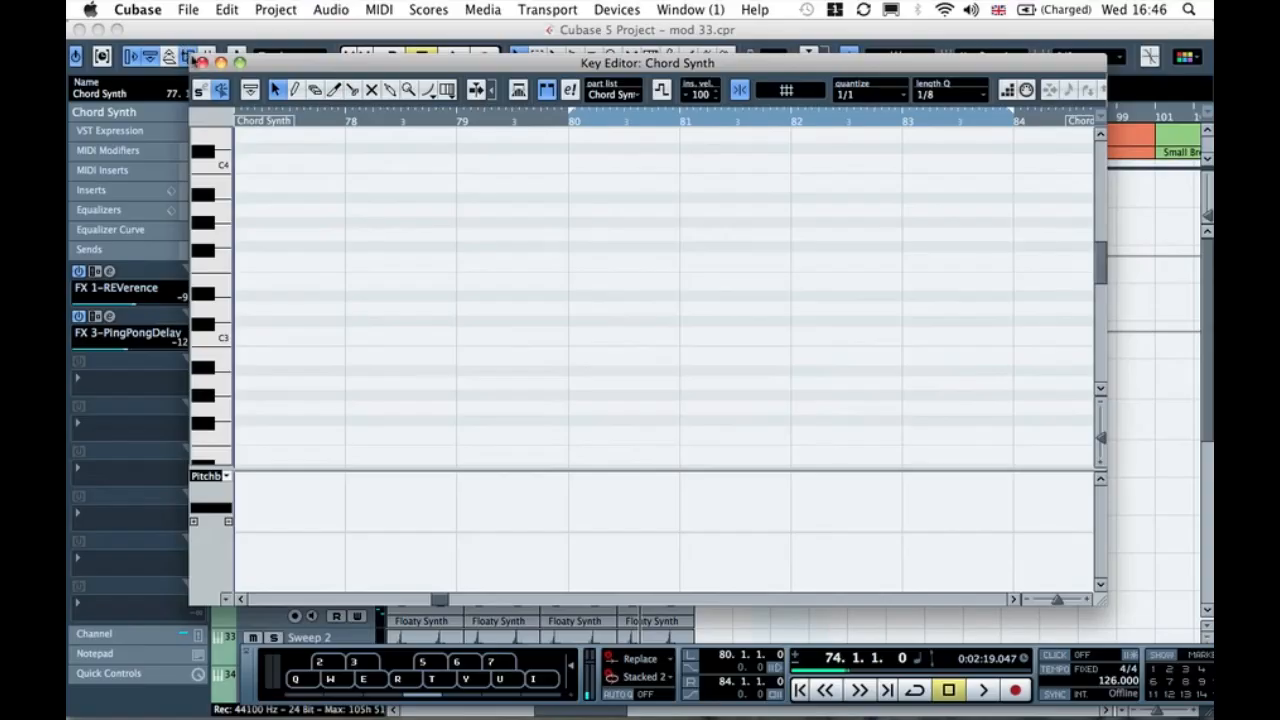
left_click(202, 64)
Step: Play the transition from bar 76 into the Pre Drop section
left_click(675, 120)
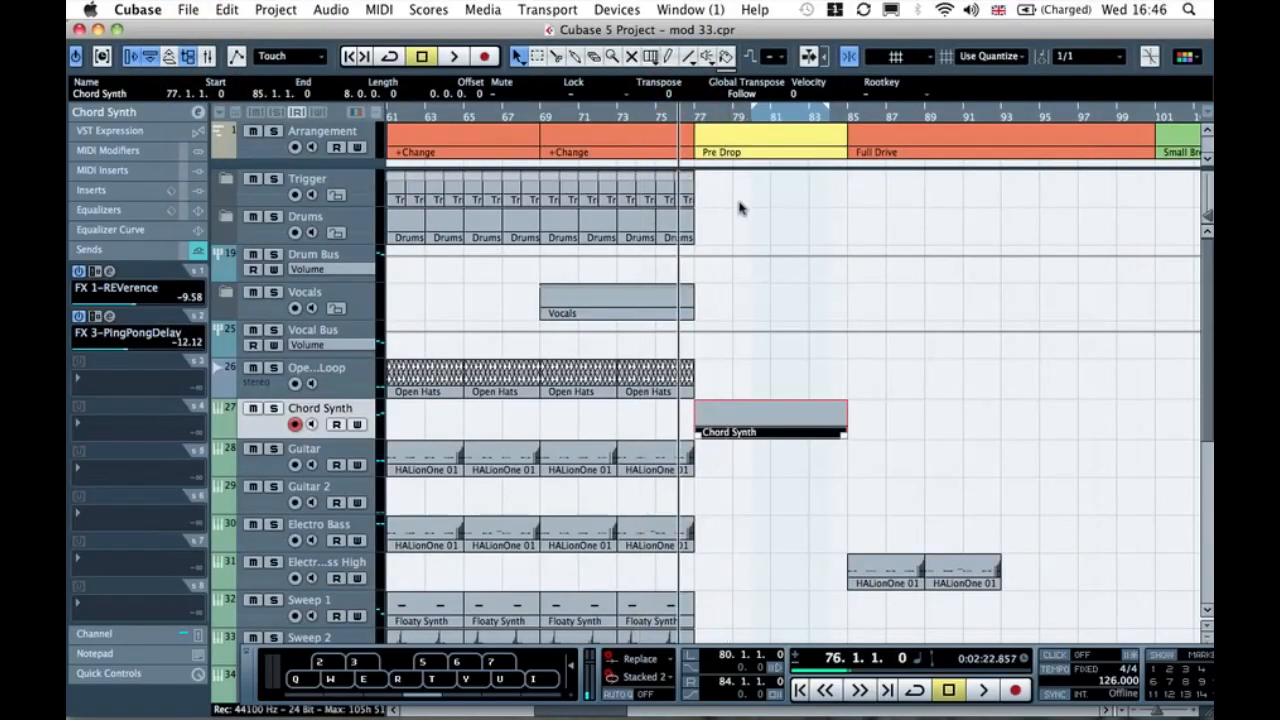
key("space")
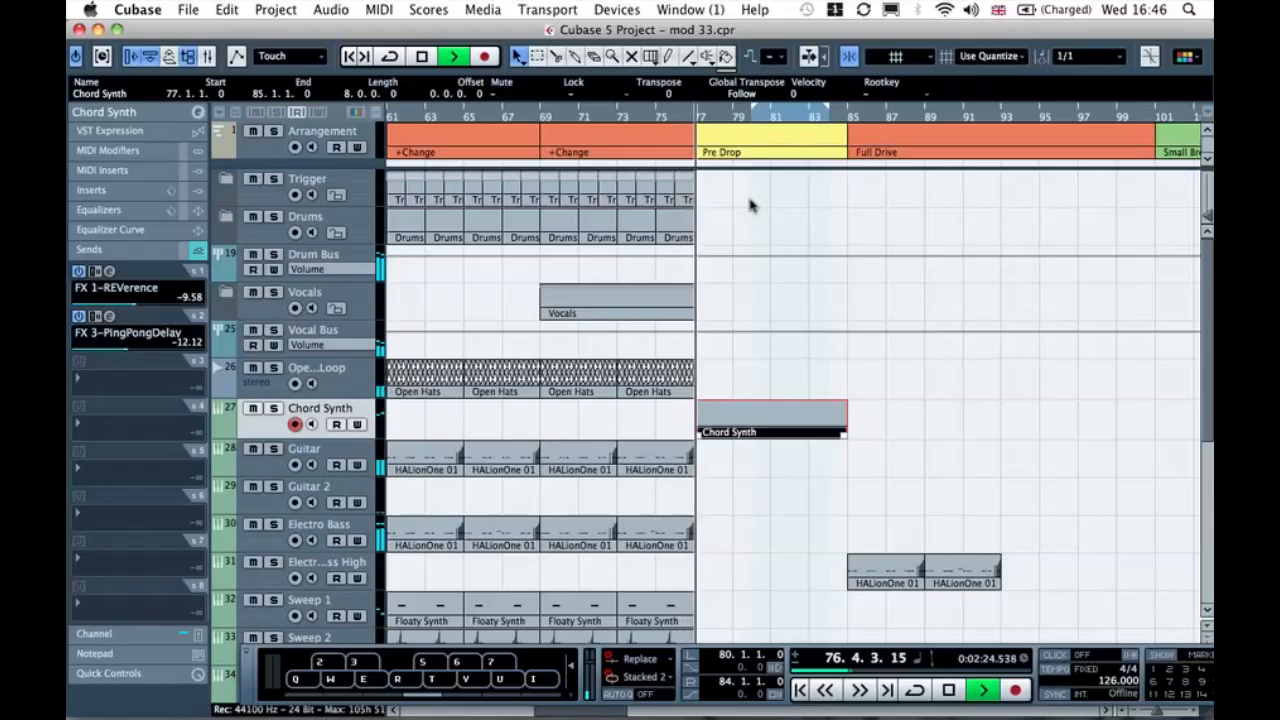
key("space")
left_click(745, 412)
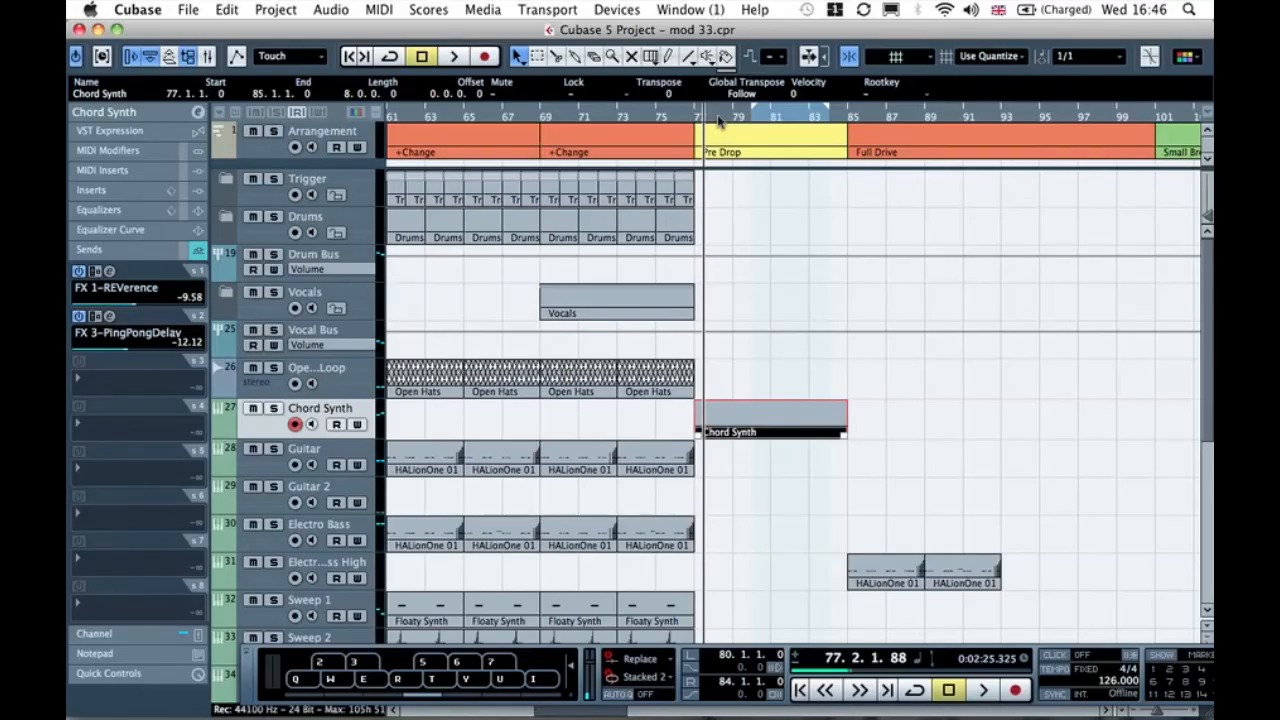
scroll(620, 370, "down", 3)
scroll(679, 376, "up", 3)
Step: Repeat the four Drums parts from bars 69 to 77 across the Pre Drop section up to bar 85
left_click_drag(746, 226, 562, 225)
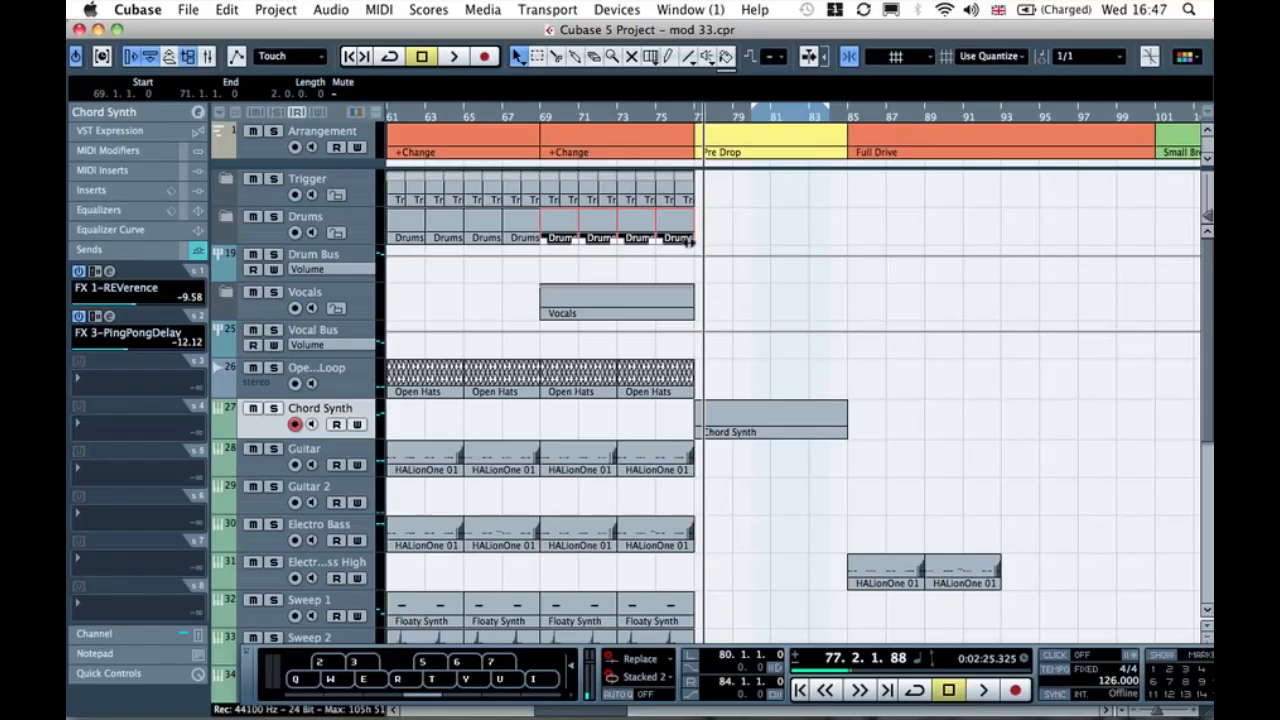
key("alt+k")
key("h")
key("h")
key("h")
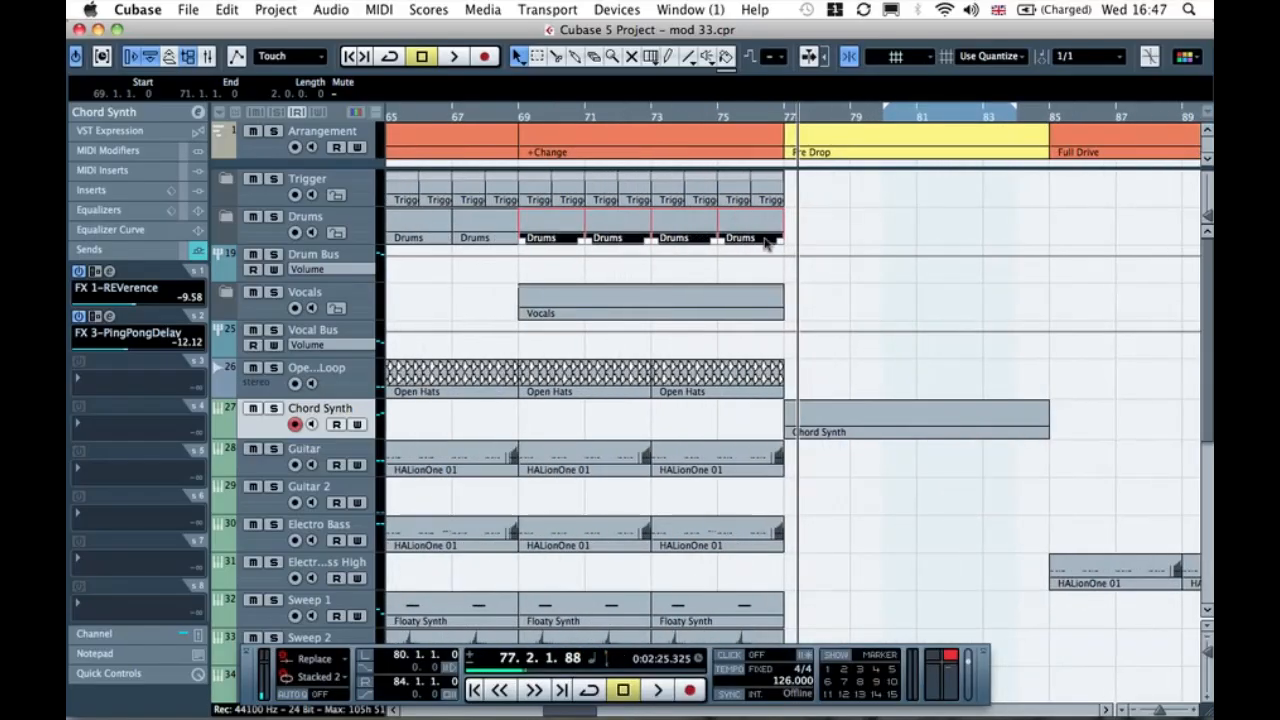
left_click_drag(783, 239, 900, 240)
left_click(1080, 240)
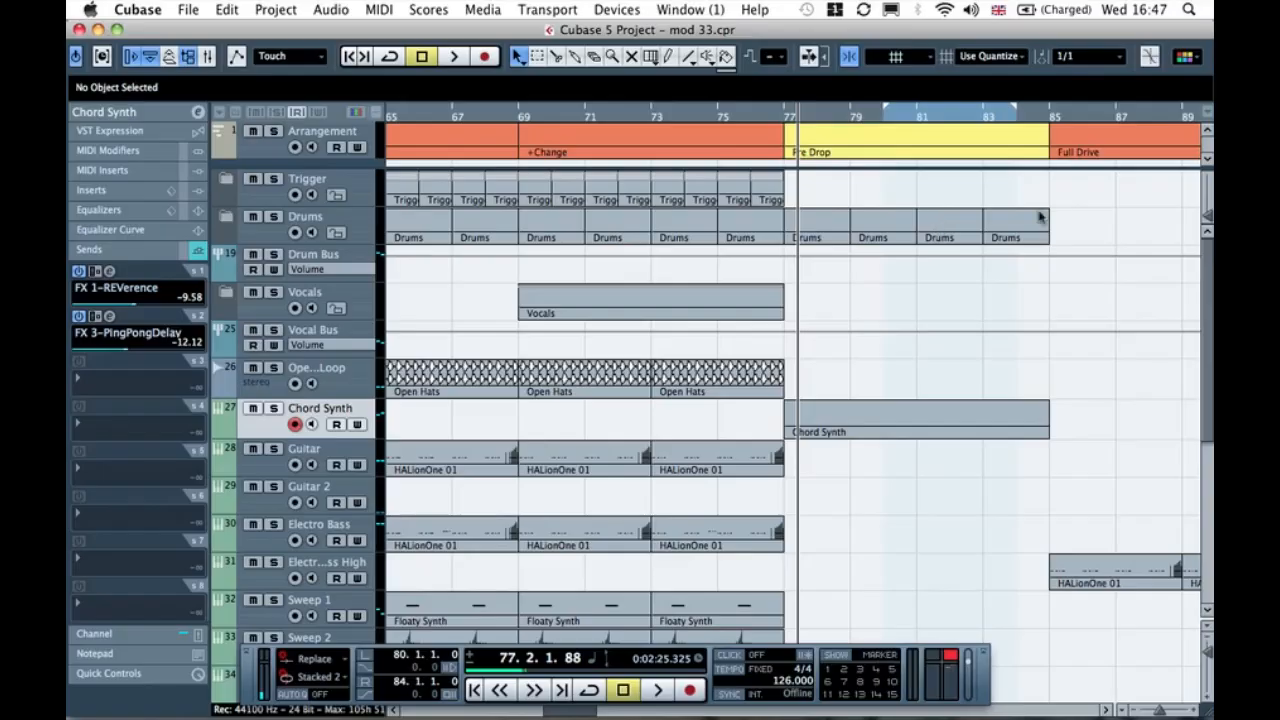
Step: Expand the Drums folder, delete the Kicks parts between bars 77 and 85, and collapse the folder
scroll(1065, 218, "right", 3)
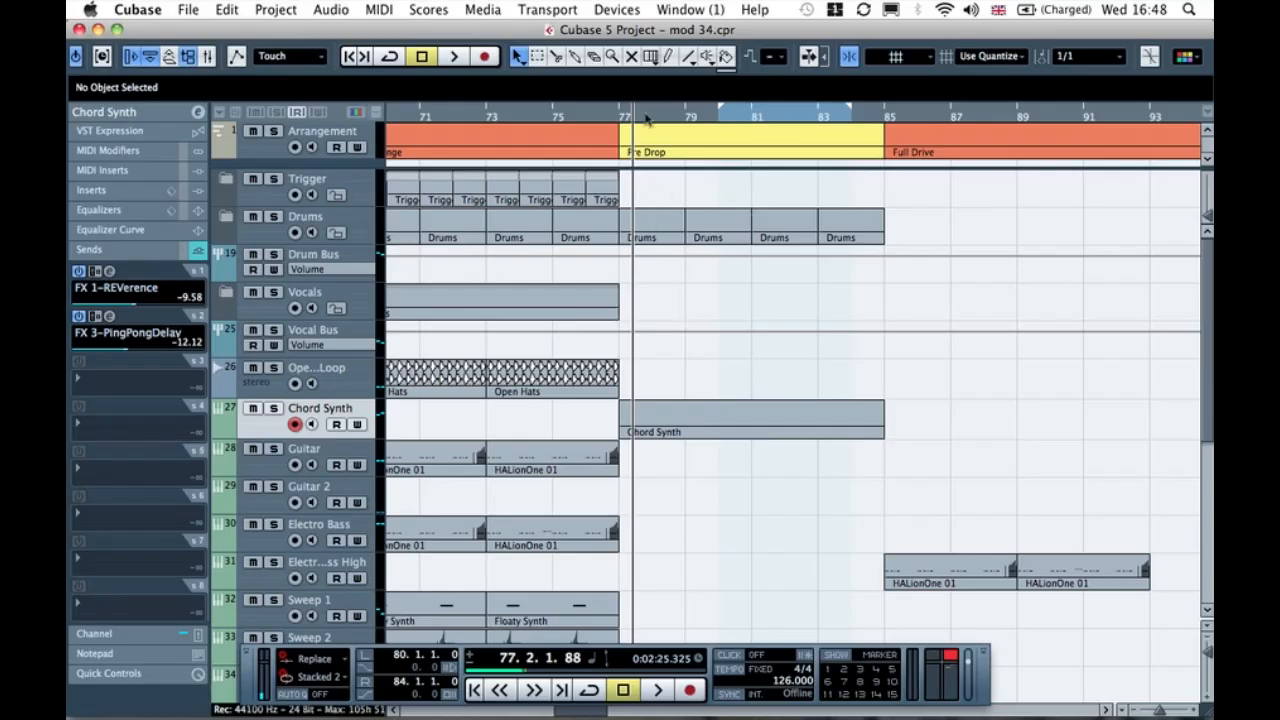
left_click(230, 222)
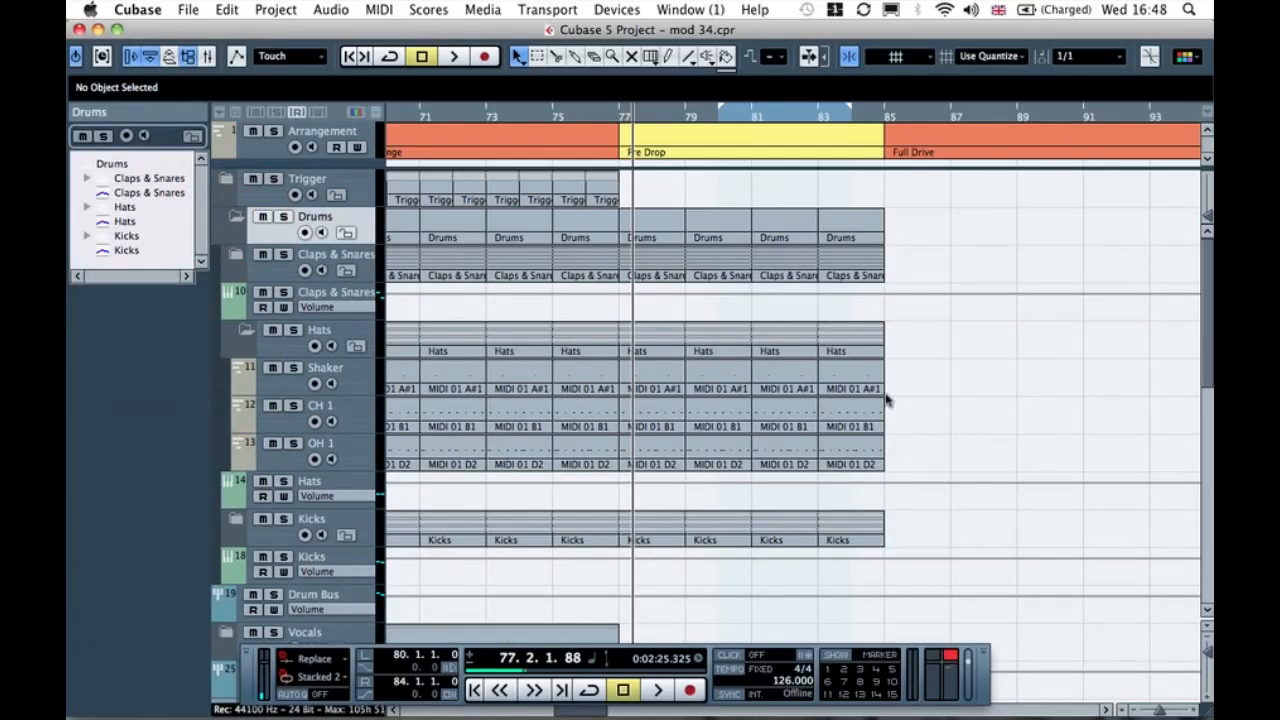
left_click_drag(920, 527, 630, 540)
key("Delete")
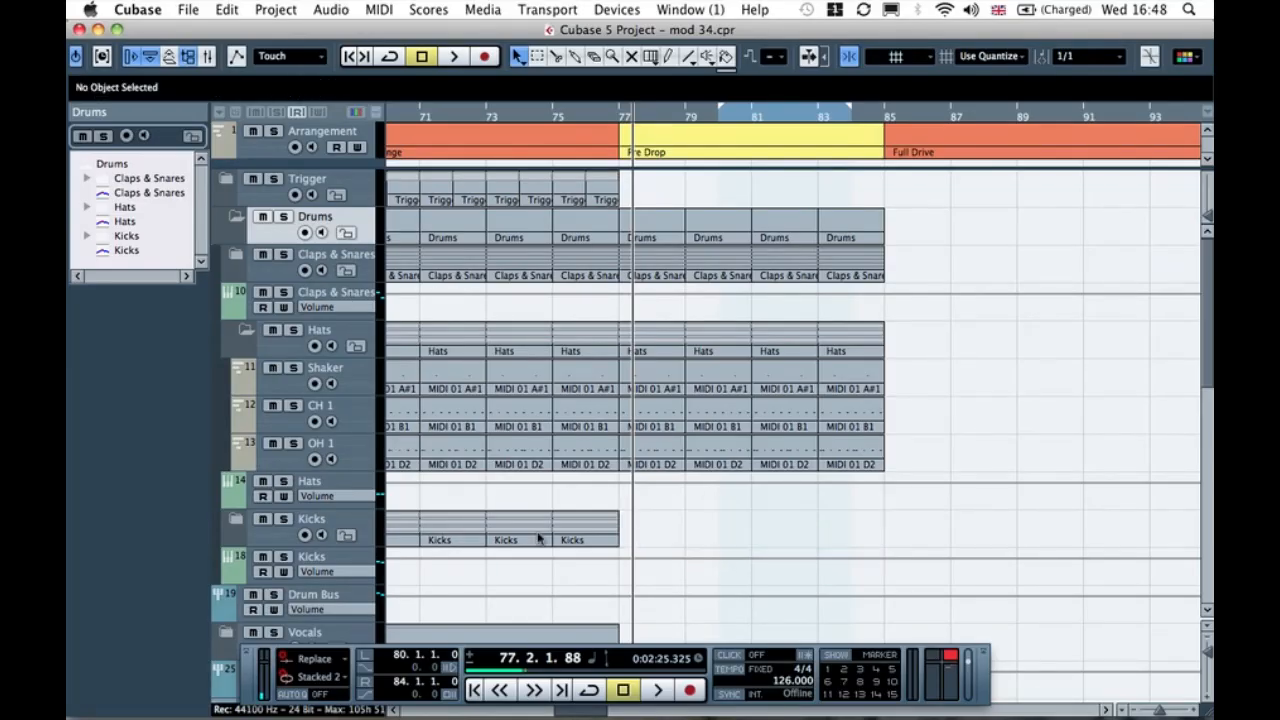
left_click(235, 218)
Step: Play the Pre Drop drums without kicks, stop, and place the project cursor at bar 71
key("space")
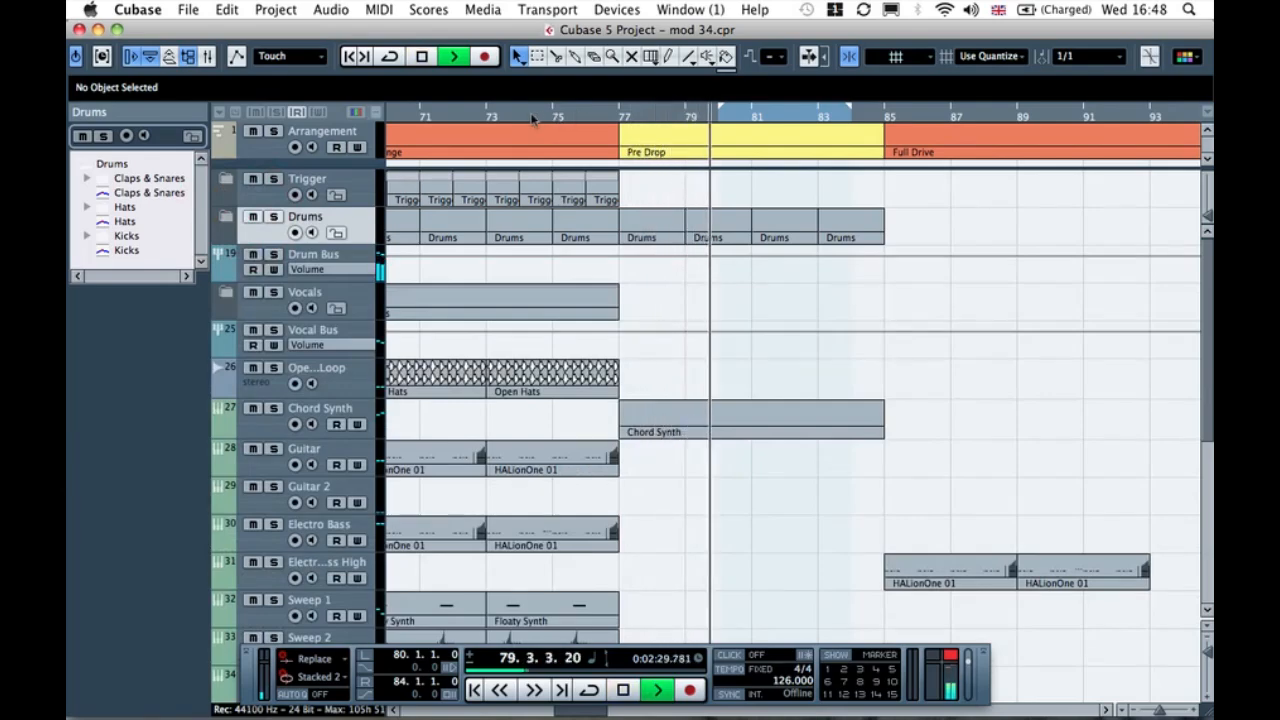
key("space")
left_click(430, 115)
left_click(430, 115)
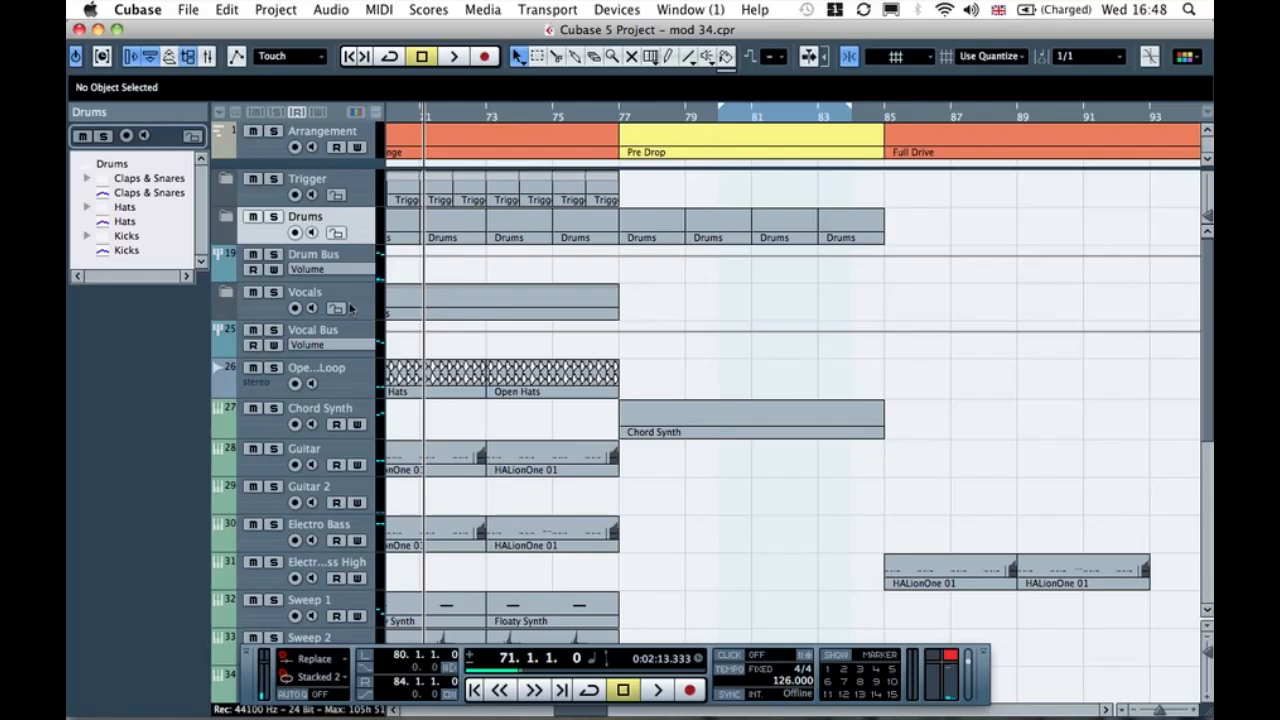
Step: Expand the Vocals folder and copy the Vocals 2 event from the breakdown to bar 76
left_click(226, 291)
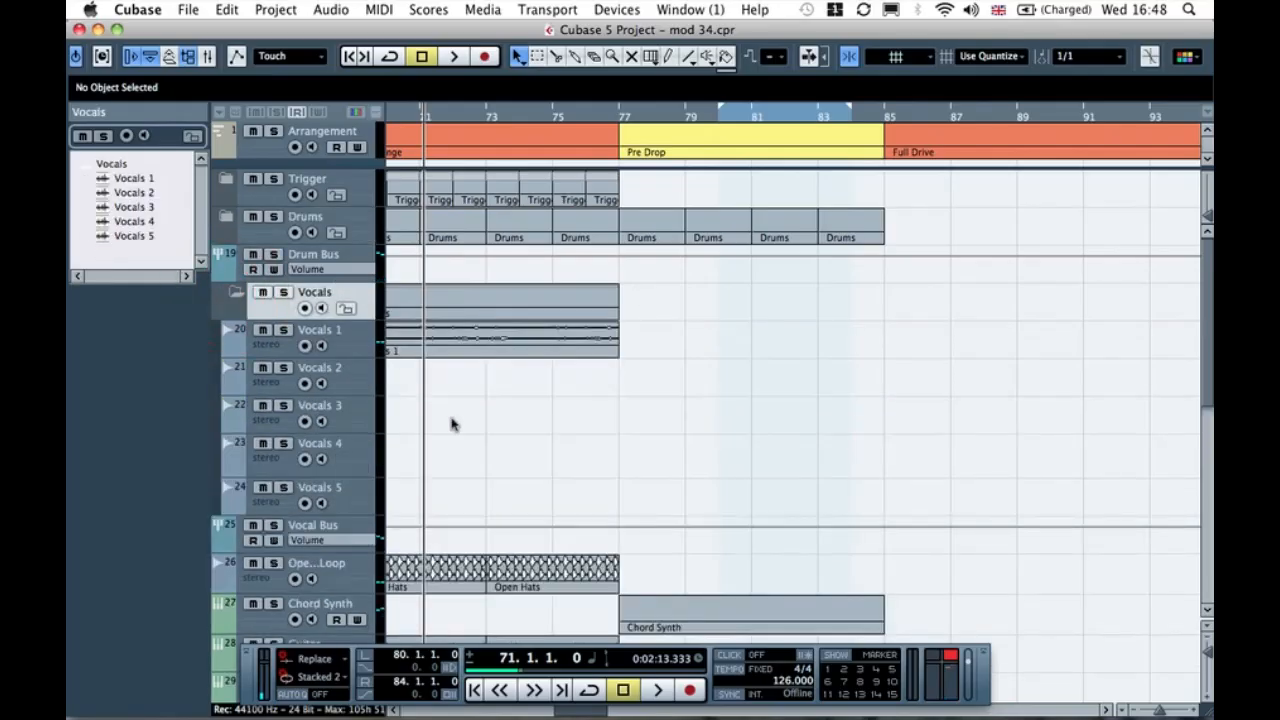
key("g")
key("g")
key("g")
key("g")
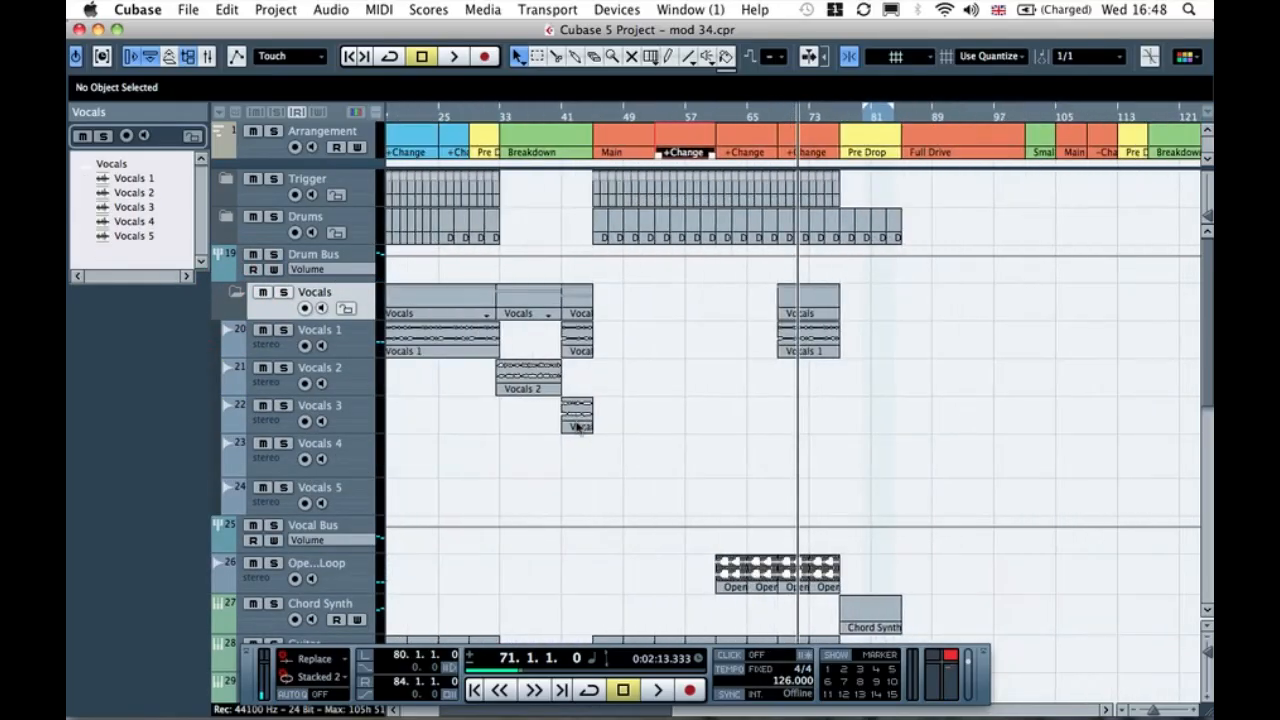
left_click_drag(522, 383, 855, 375)
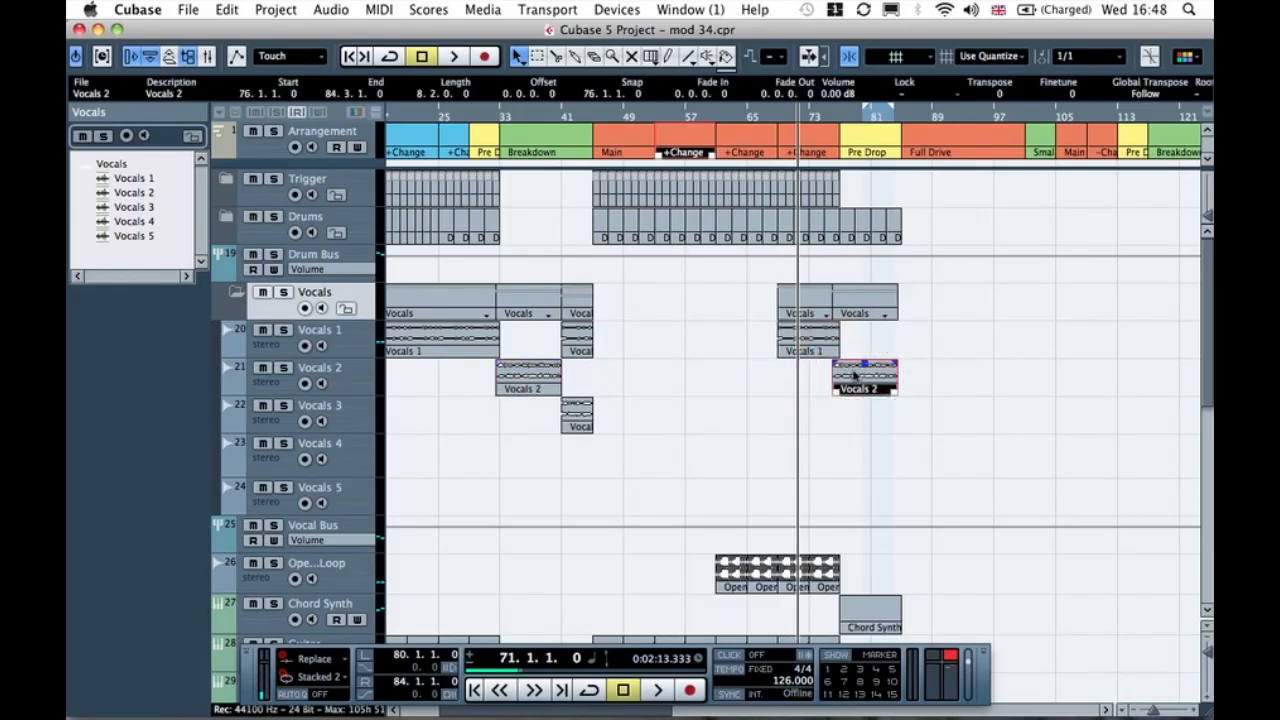
Step: Set the quantize grid to 1/4 and move the copied Vocals 2 event to start at 76.3.1
key("h")
key("h")
key("h")
left_click_drag(880, 110, 830, 388)
left_click(851, 376)
left_click(1068, 58)
left_click(1057, 109)
left_click_drag(830, 386, 872, 384)
Step: Play the transition into the Pre Drop with the moved vocal, through to the start of Full Drive at bar 85
left_click(794, 111)
key("space")
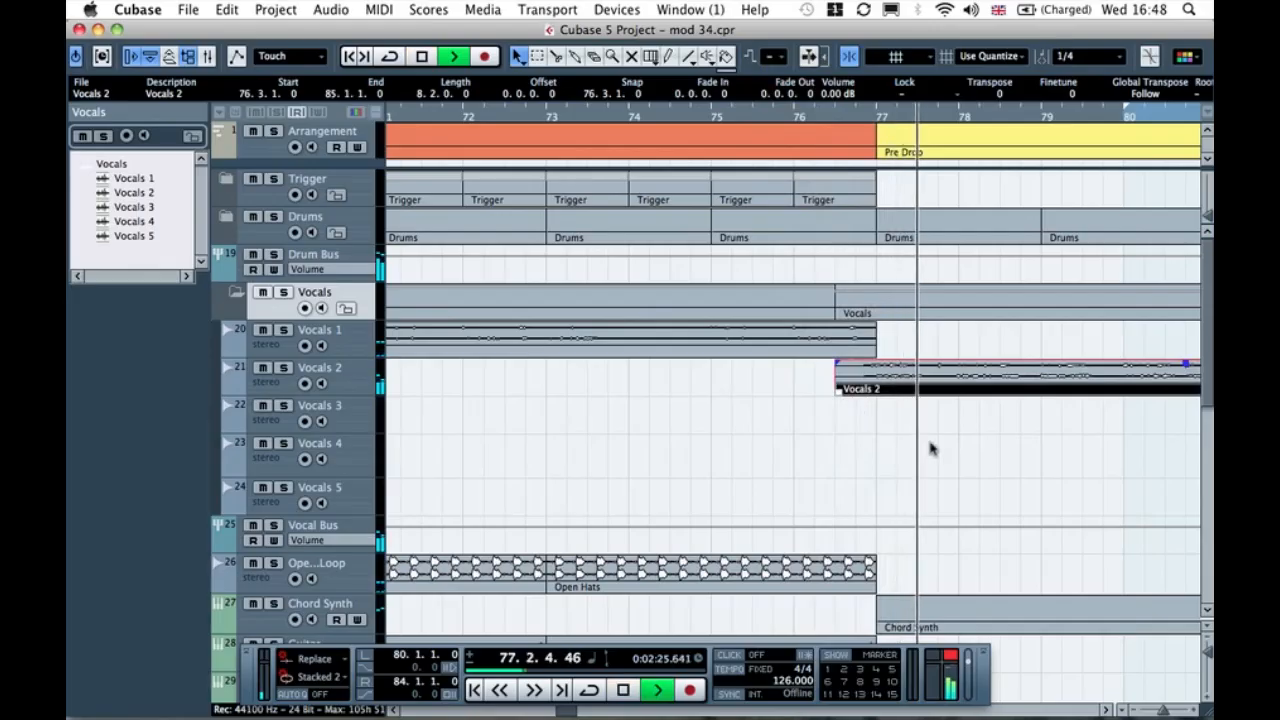
scroll(931, 448, "right", 2)
key("g")
key("g")
key("g")
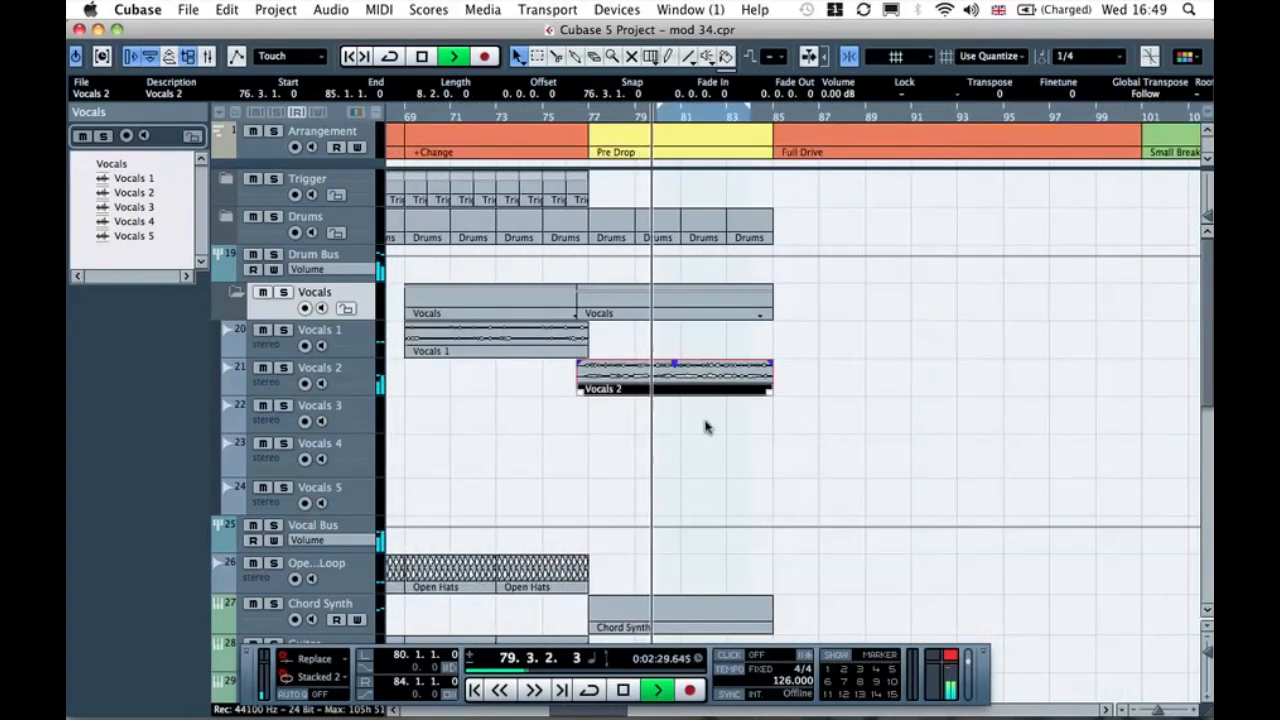
scroll(706, 425, "down", 3)
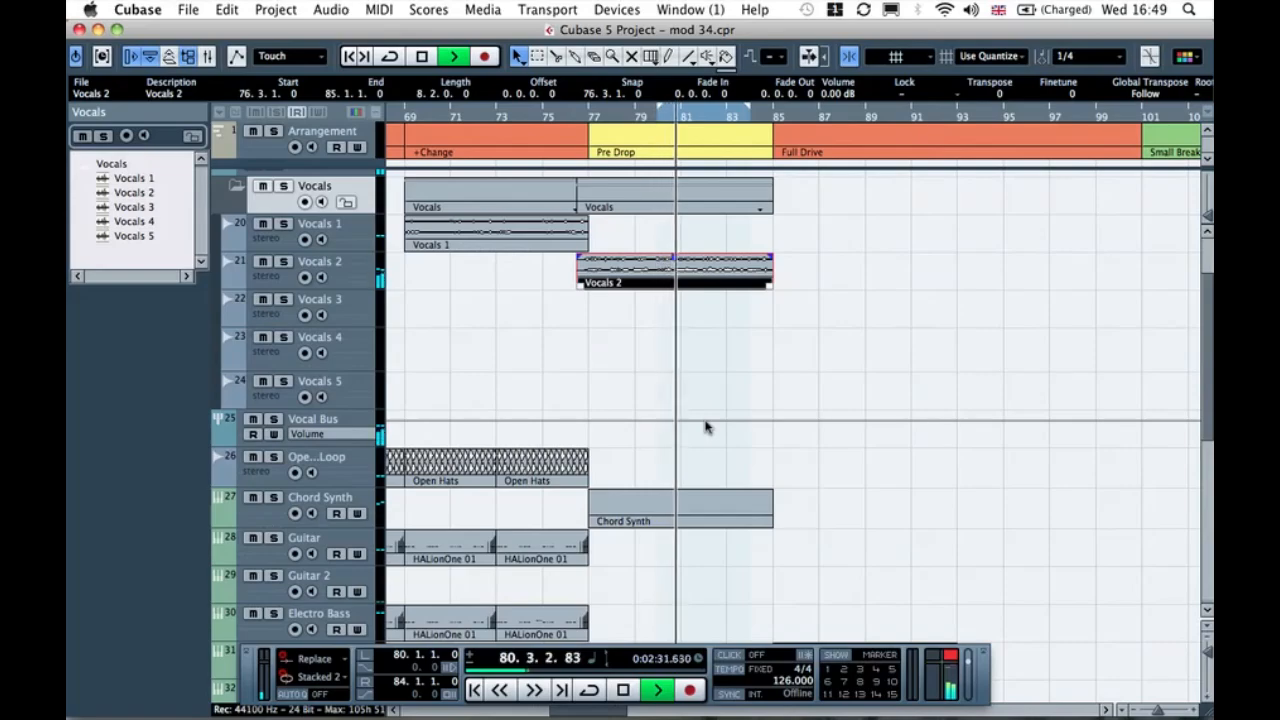
scroll(706, 427, "down", 3)
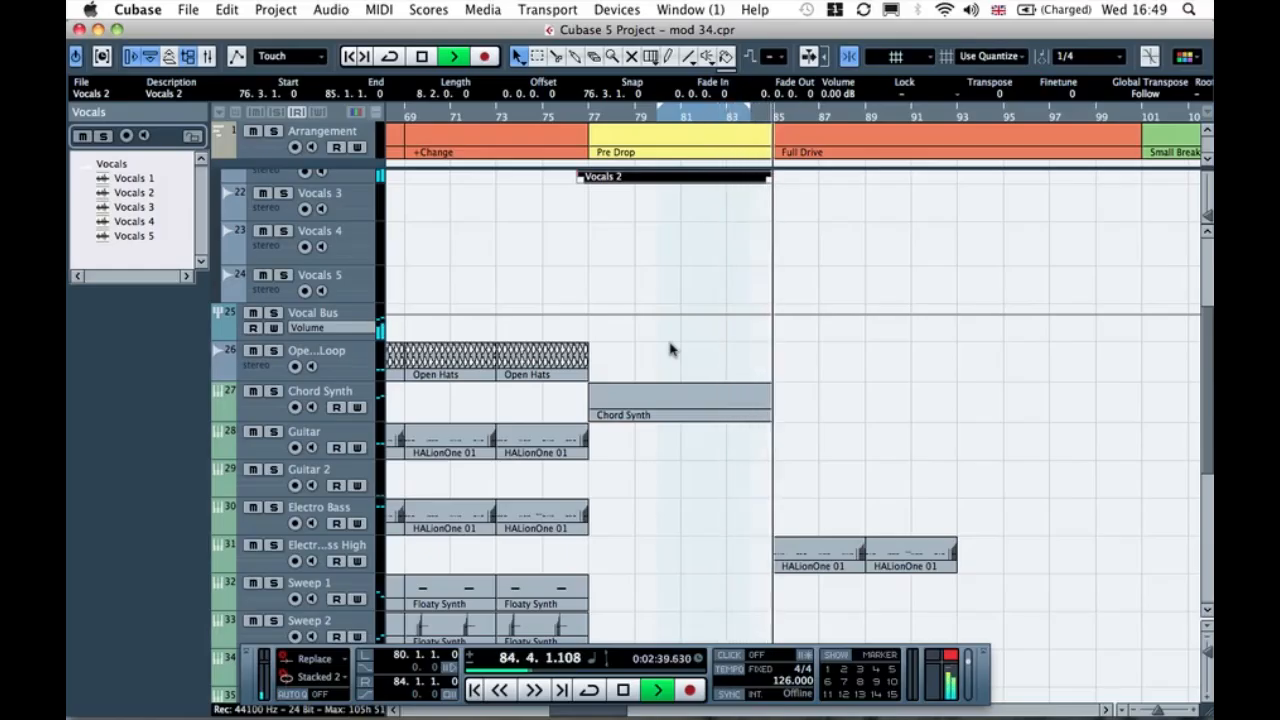
key("space")
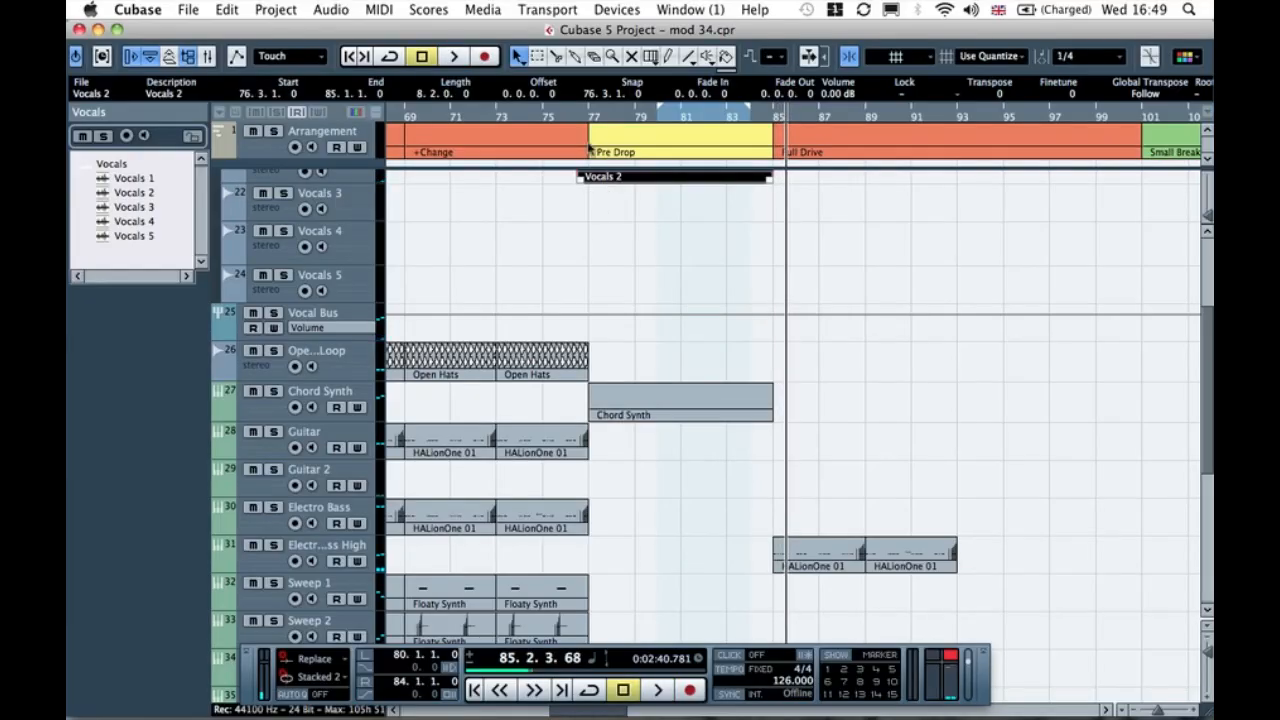
Step: Replay the Pre Drop from 76.3.1 to bar 85, and listen to its opening again from 76.4.1
left_click(580, 121)
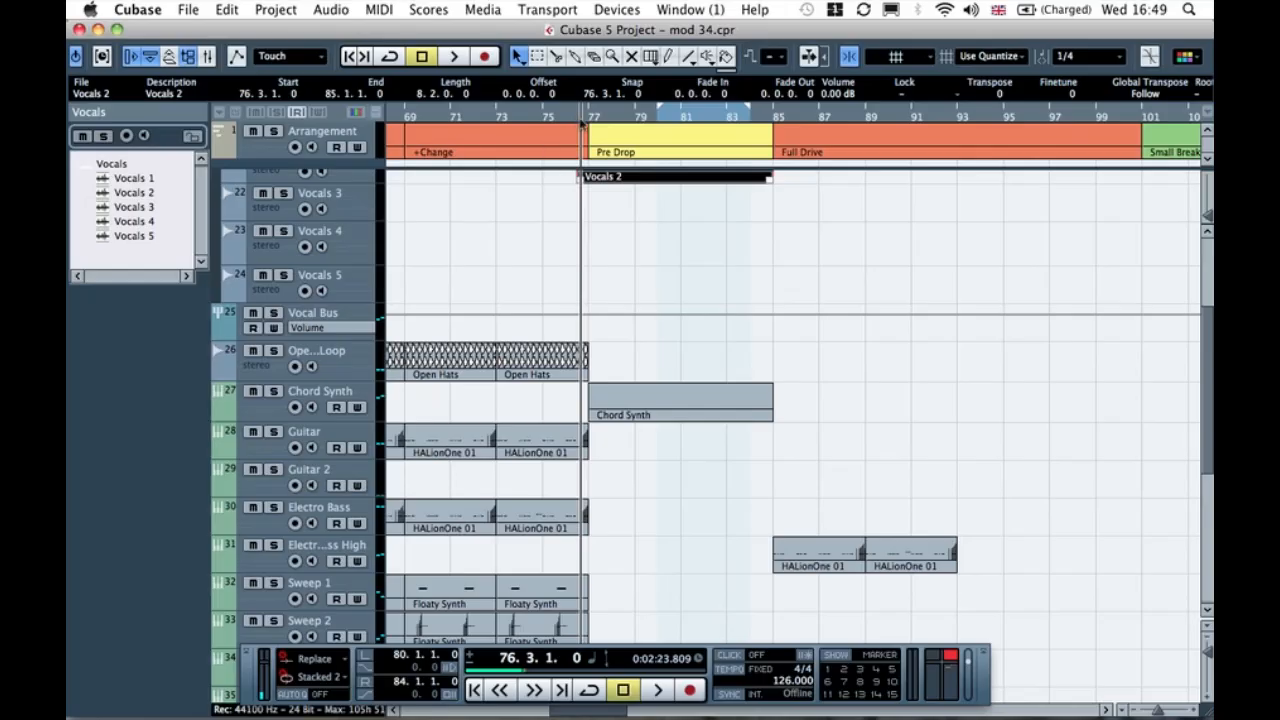
key("space")
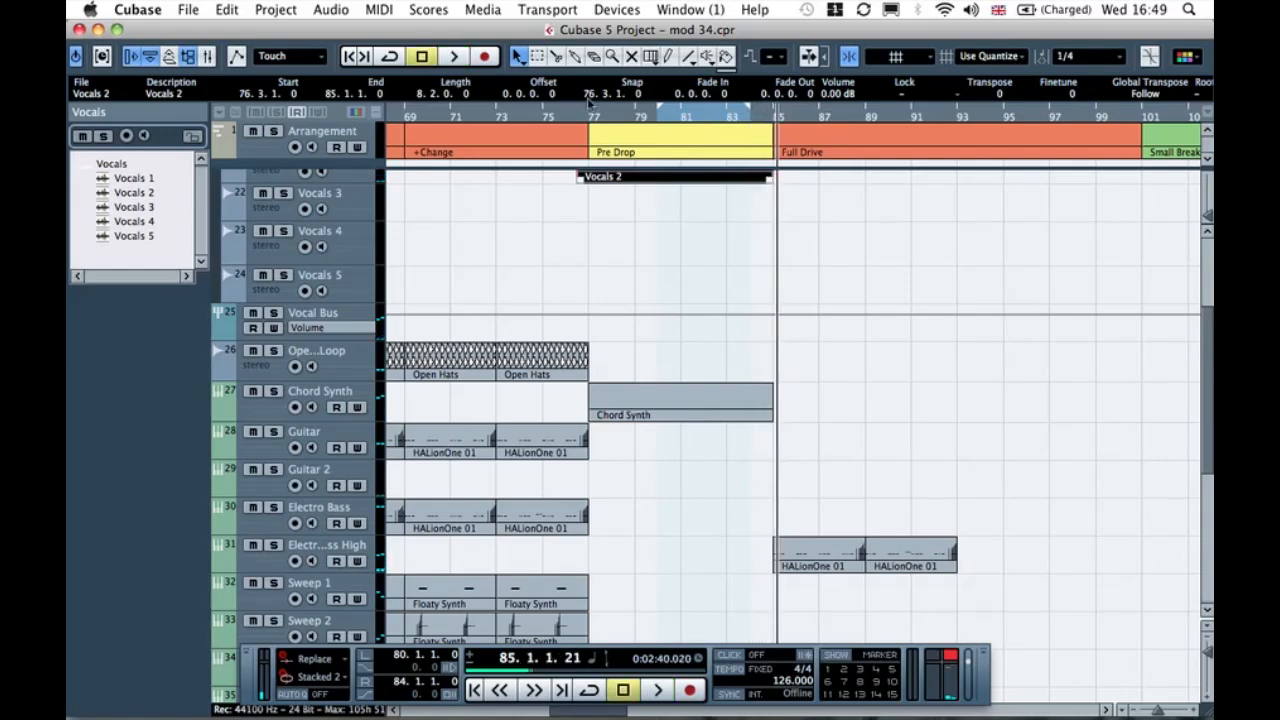
key("h")
key("h")
key("h")
key("h")
left_click(617, 247)
left_click(404, 120)
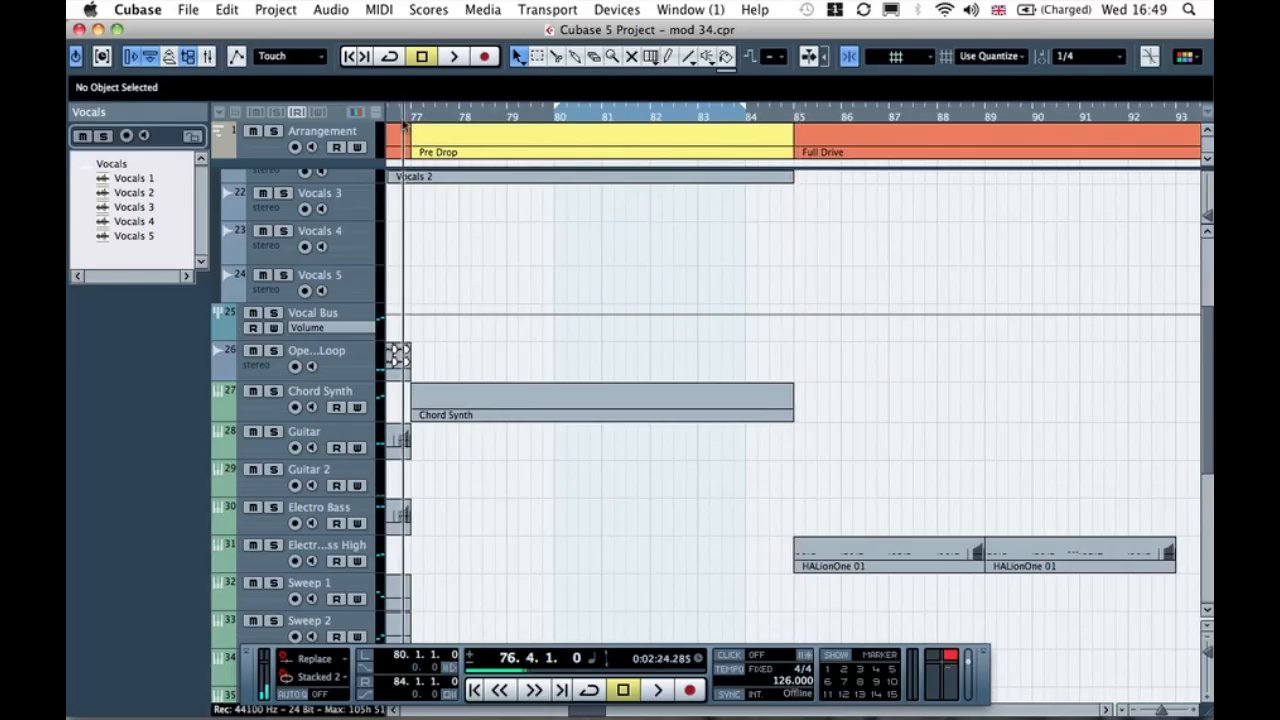
key("space")
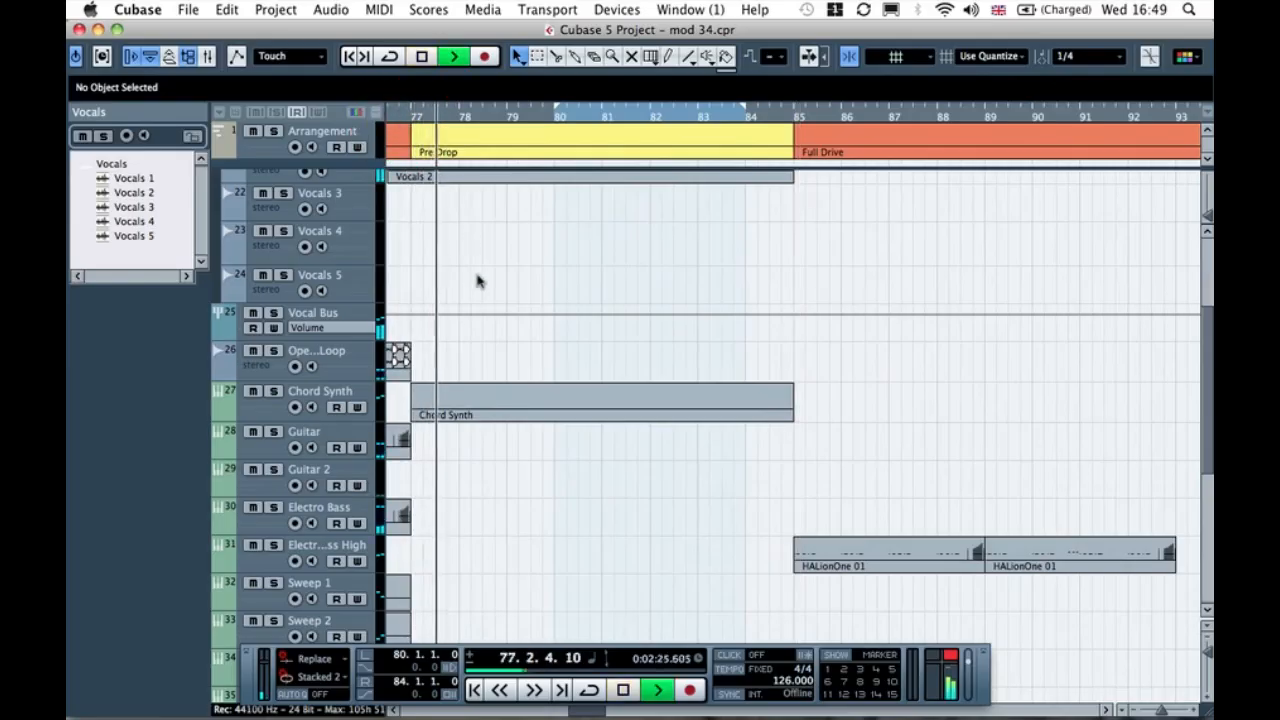
key("space")
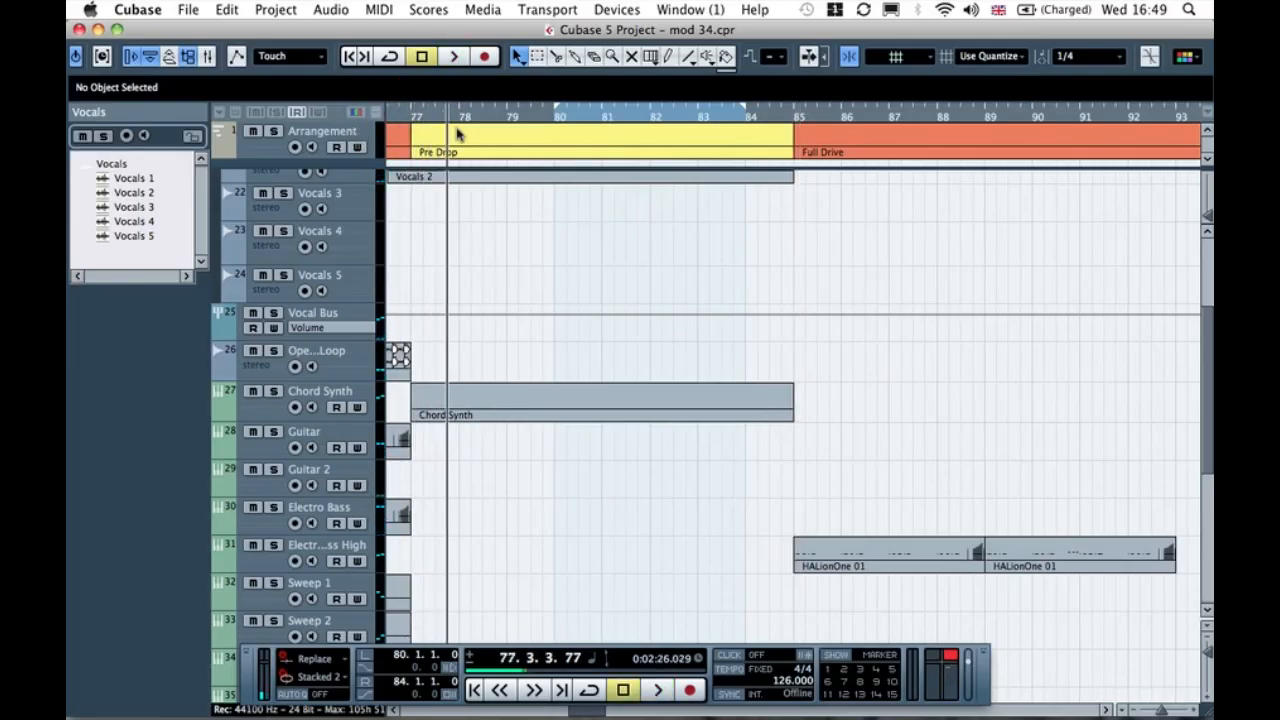
Step: Add a short F#3 note ending at bar 78 in the Chord Synth part's Key Editor and turn snap off
double_click(458, 403)
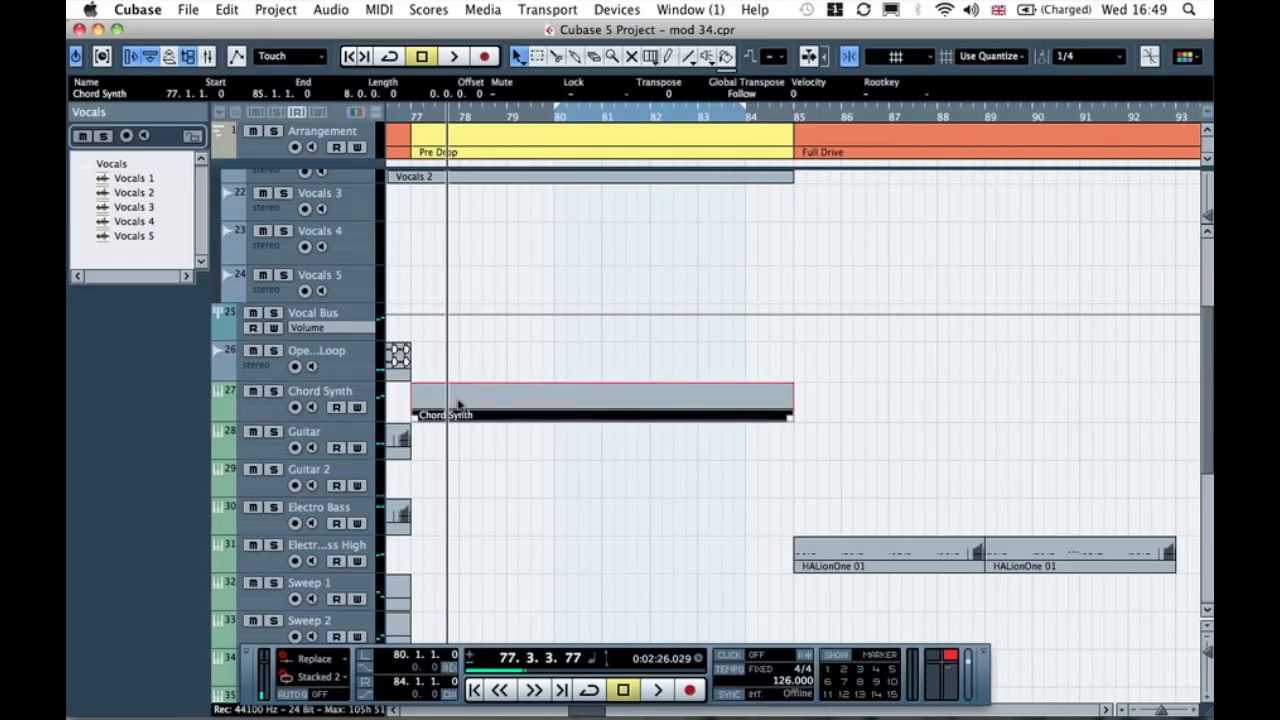
left_click_drag(517, 63, 535, 142)
left_click_drag(536, 88, 544, 66)
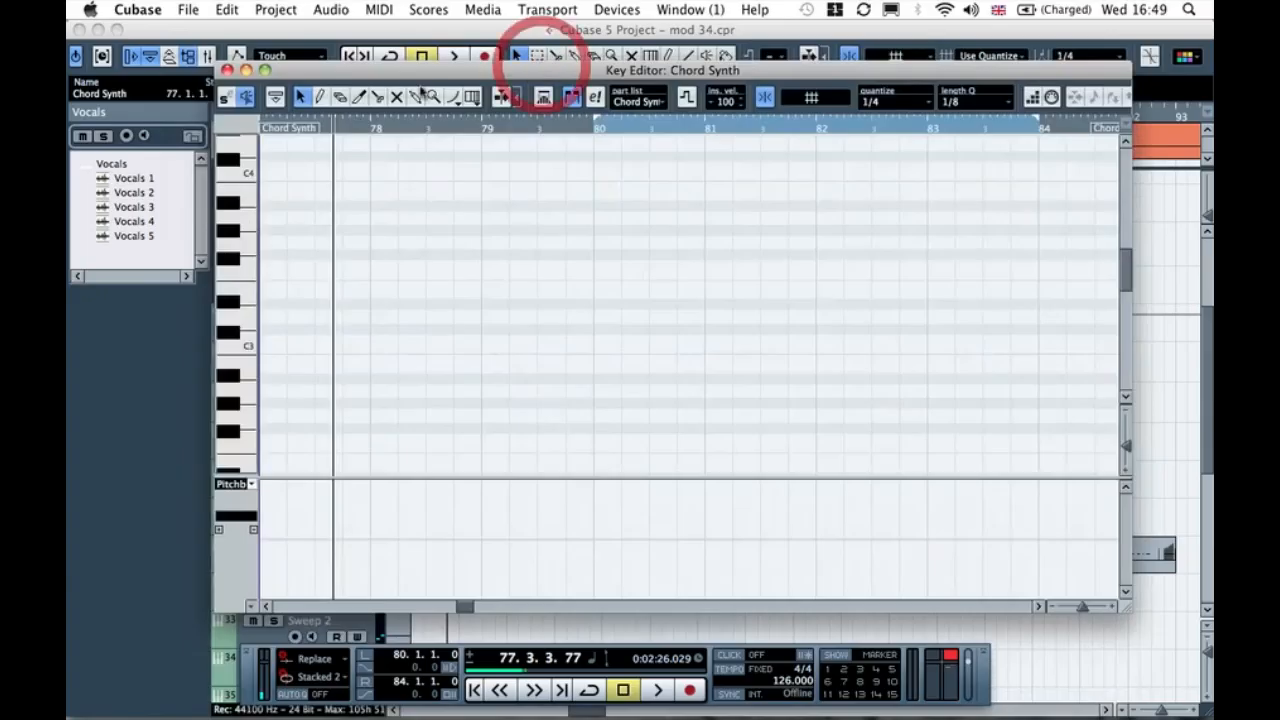
key("g")
key("g")
key("h")
key("h")
key("h")
key("h")
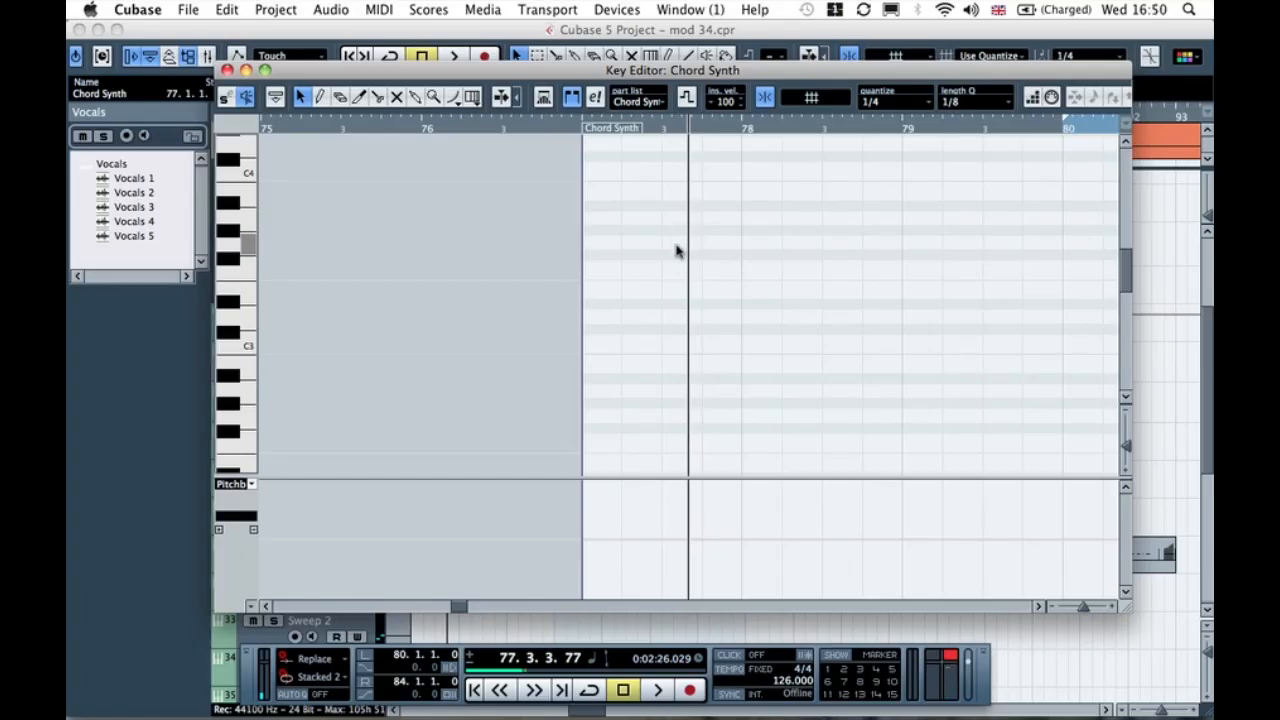
left_click(740, 252)
left_click(764, 97)
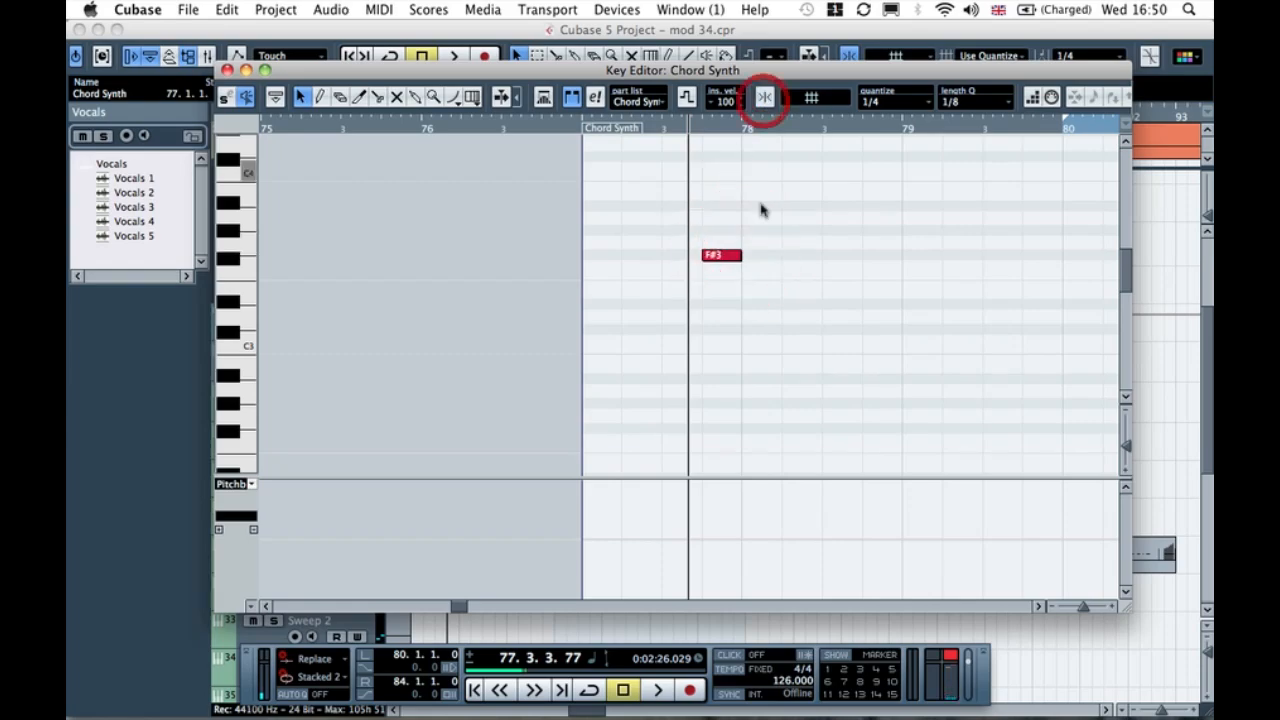
Step: Extend the F#3 note slightly past bar 78 and copy it down to E3, starting at 78.4.1
left_click_drag(743, 257, 752, 257)
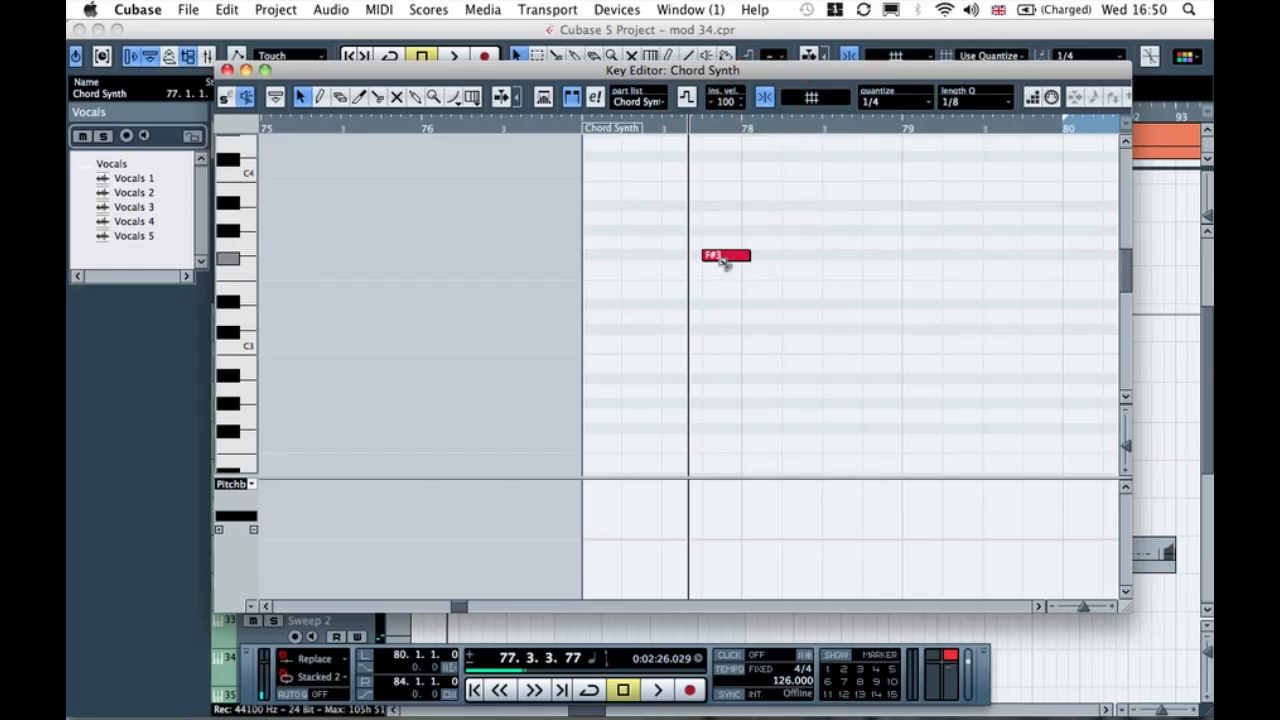
left_click(864, 132)
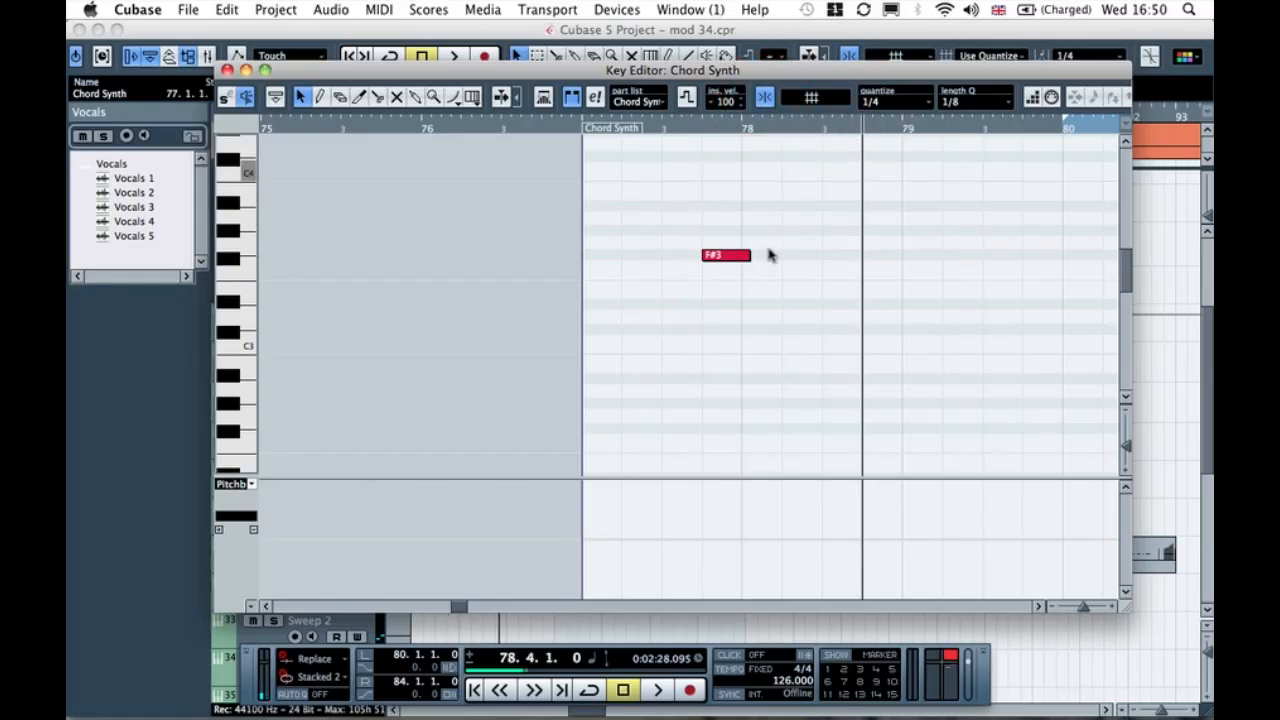
left_click_drag(725, 265, 884, 302)
left_click(862, 265)
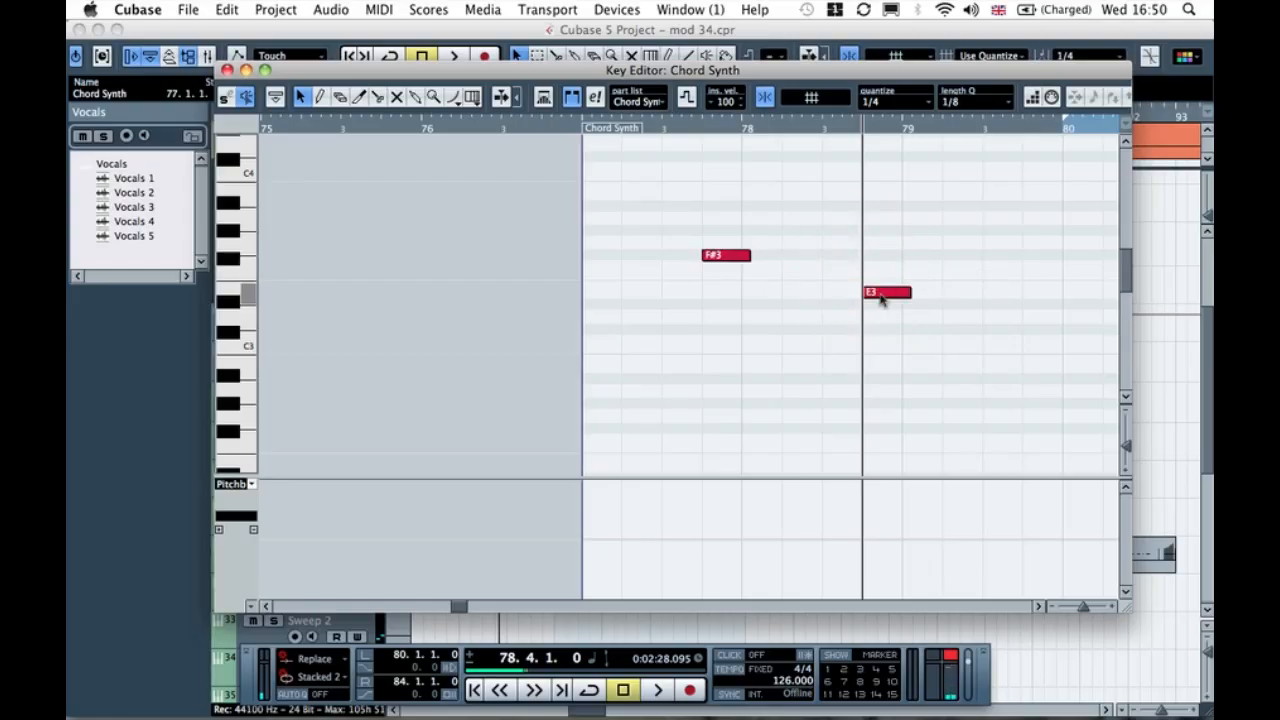
Step: Copy the E3 note to D#3 twice, starting at 79.4.1 and 80.4.1
scroll(888, 254, "right", 3)
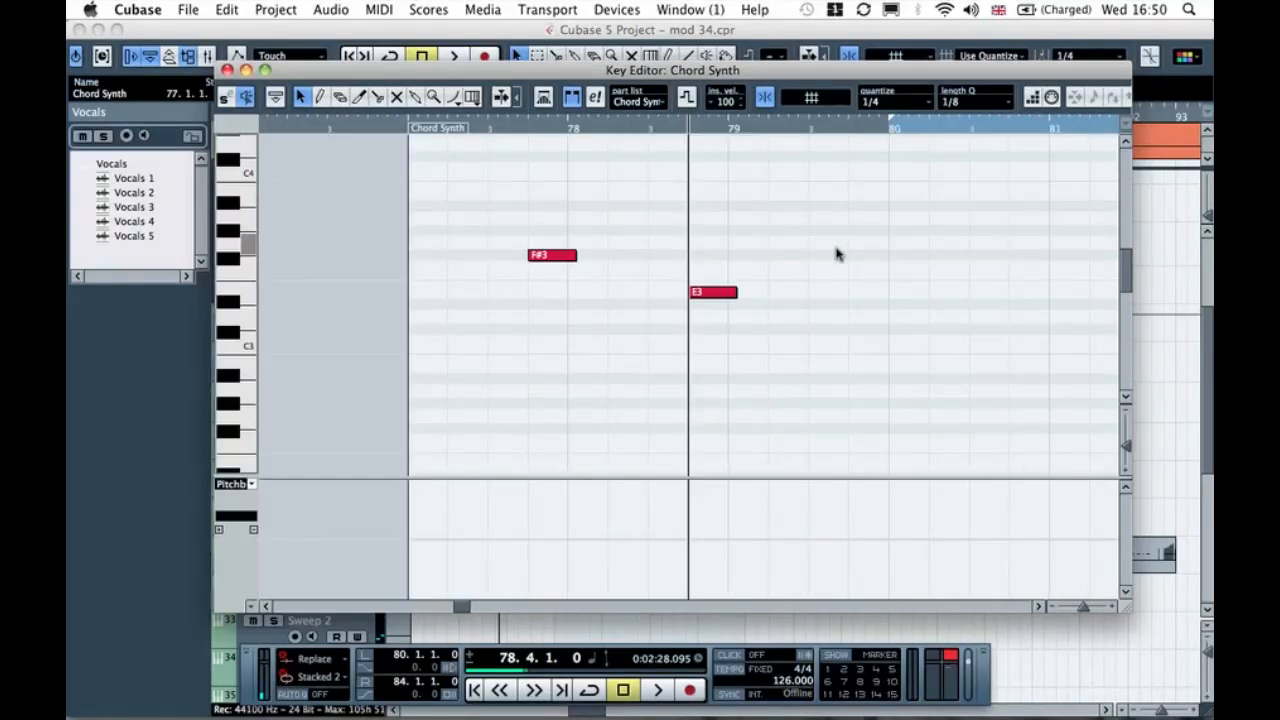
left_click_drag(715, 300, 1031, 312)
left_click(868, 289)
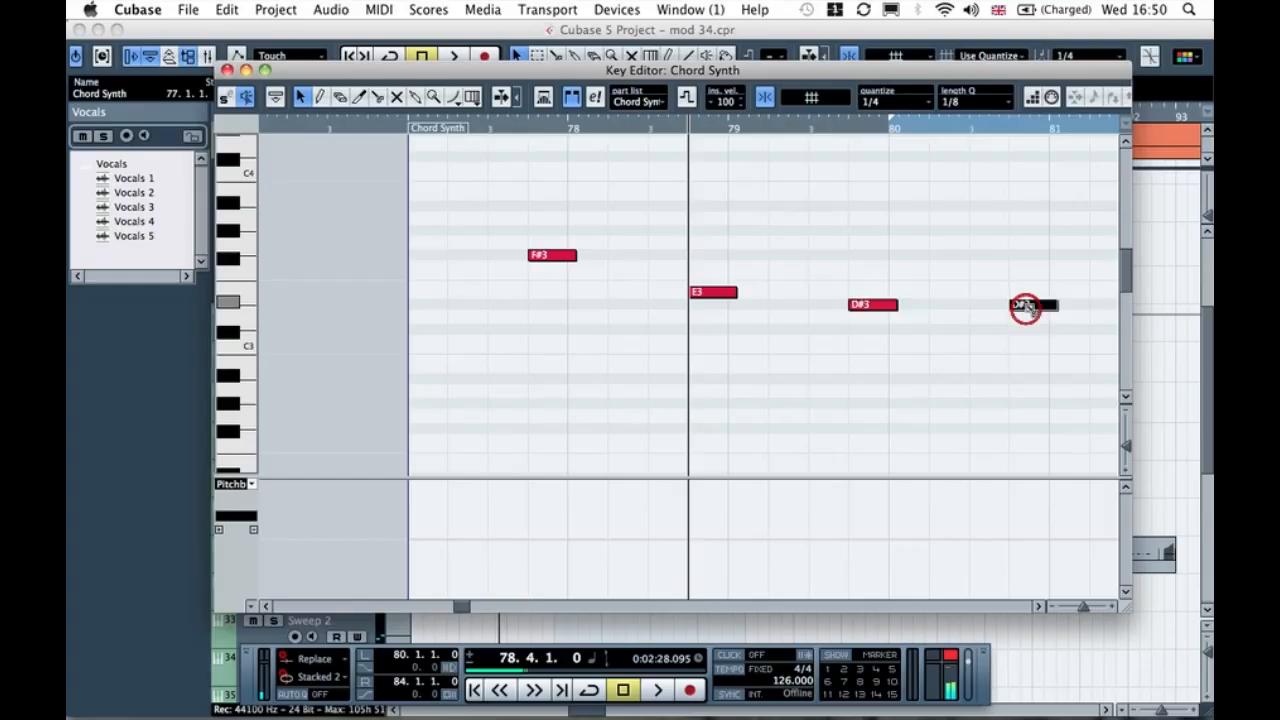
left_click(1036, 279)
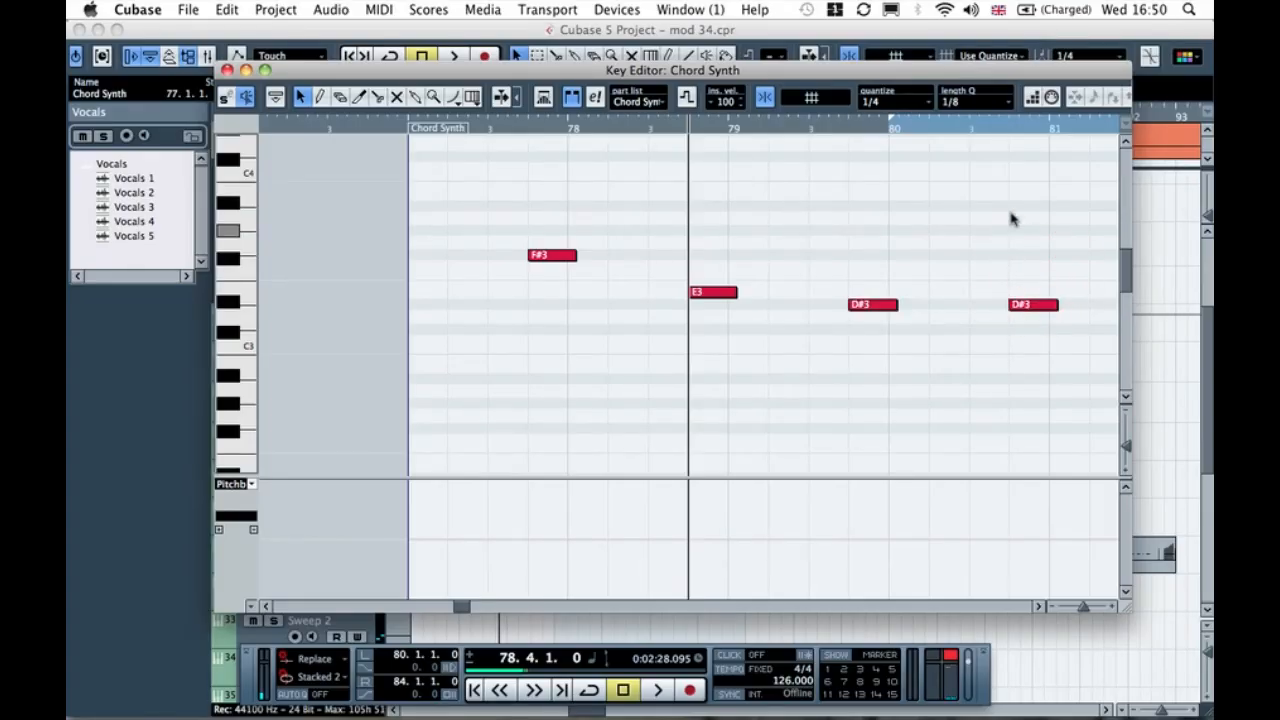
Step: Turn snap off and copy the D#3 note at 80.4.1 up to E3, starting slightly after it
left_click_drag(1010, 125, 765, 210)
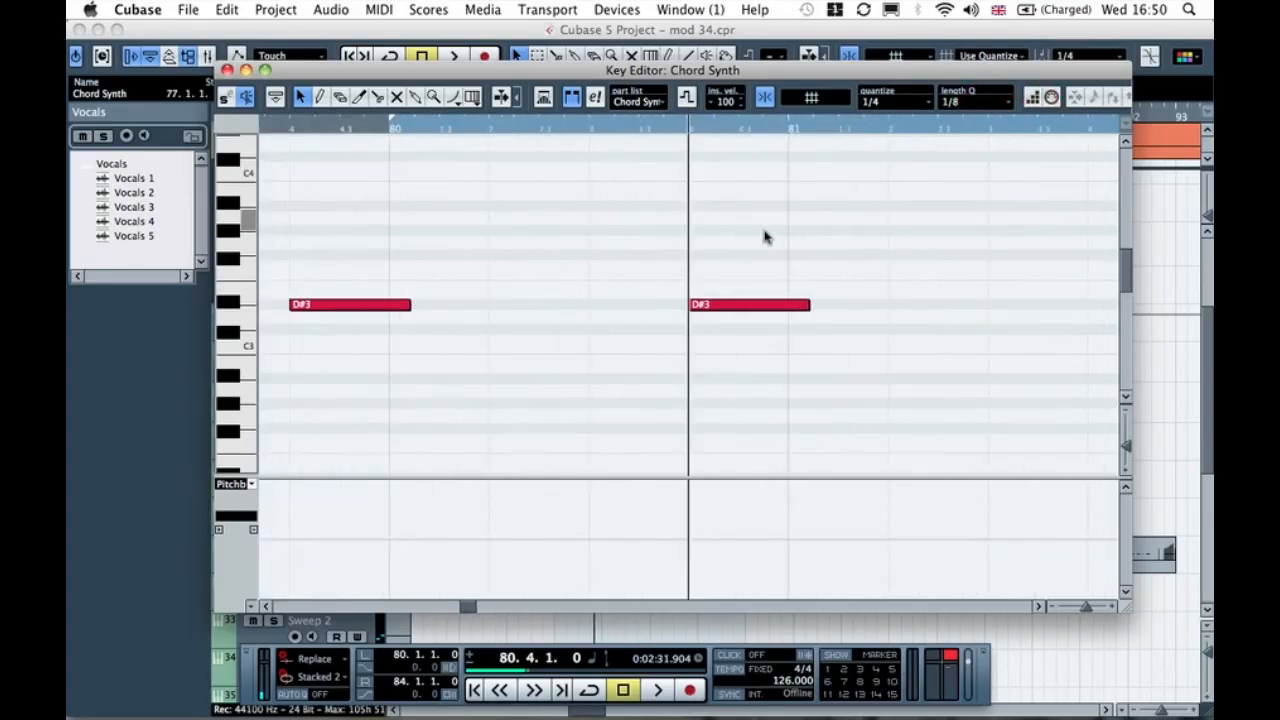
left_click(760, 100)
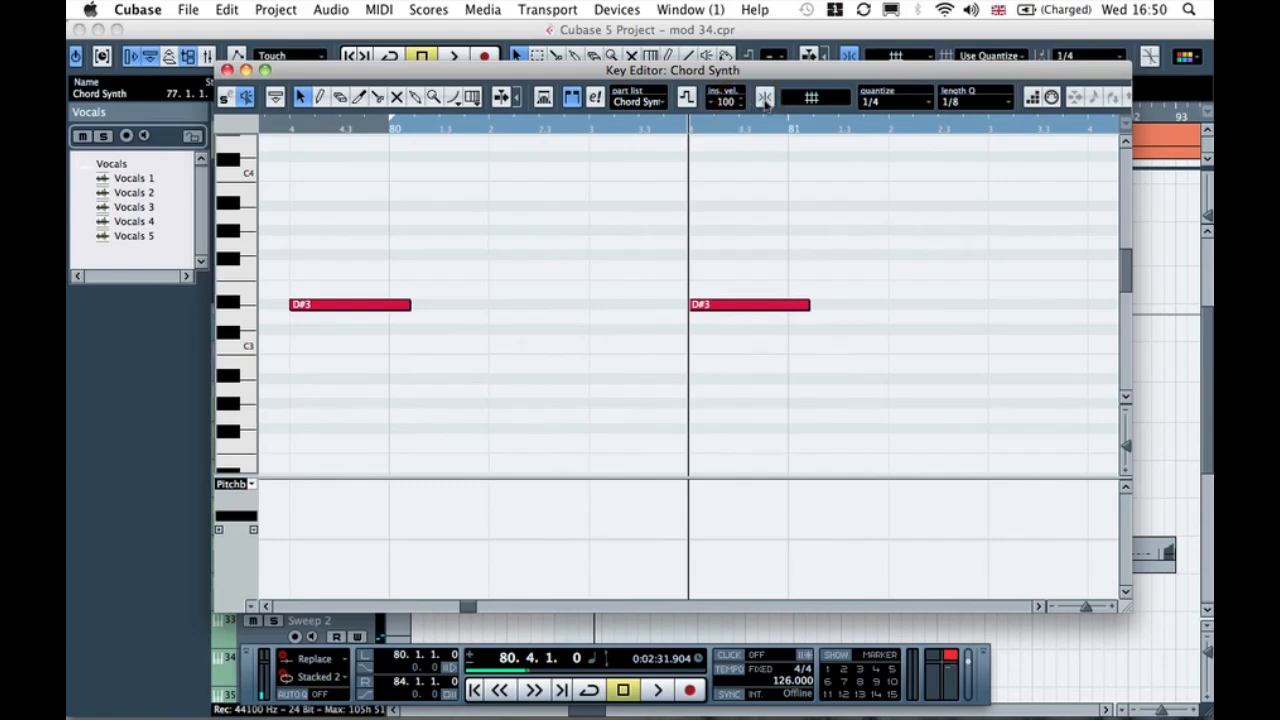
left_click_drag(728, 306, 751, 294)
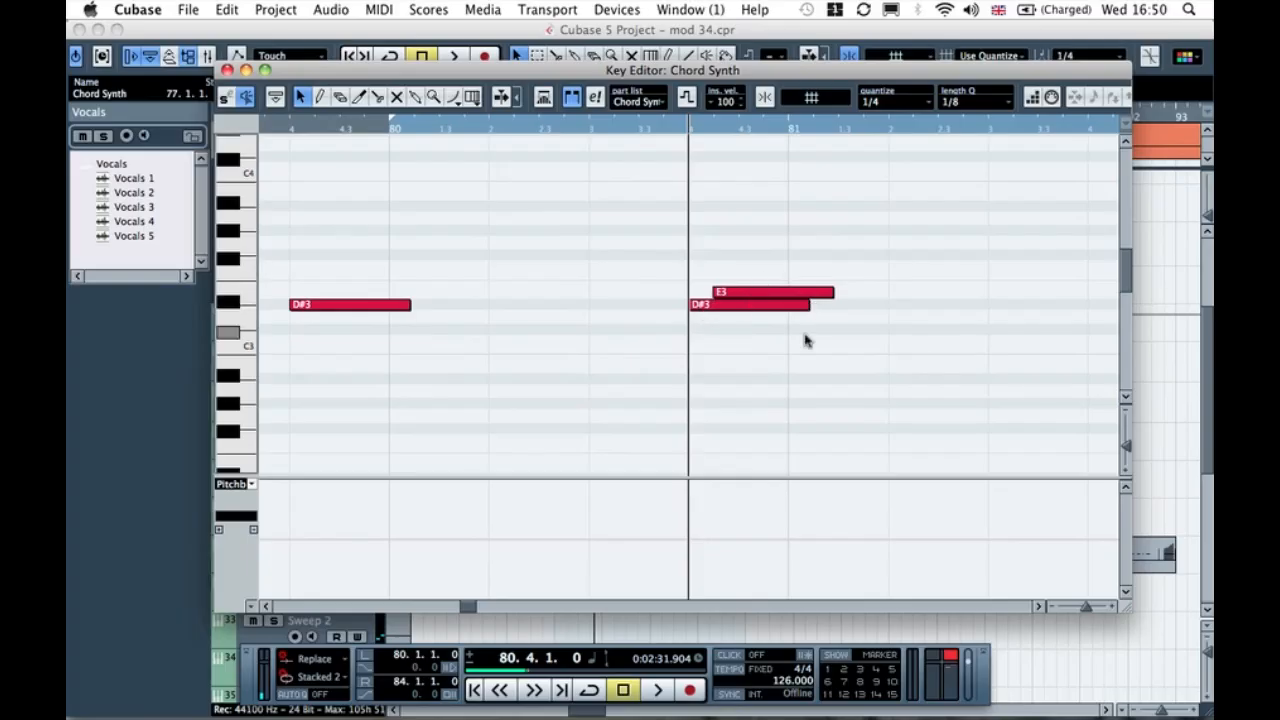
Step: Play the new chord synth notes from about 76.3 through bar 81
key("g")
key("g")
key("g")
key("g")
left_click(367, 132)
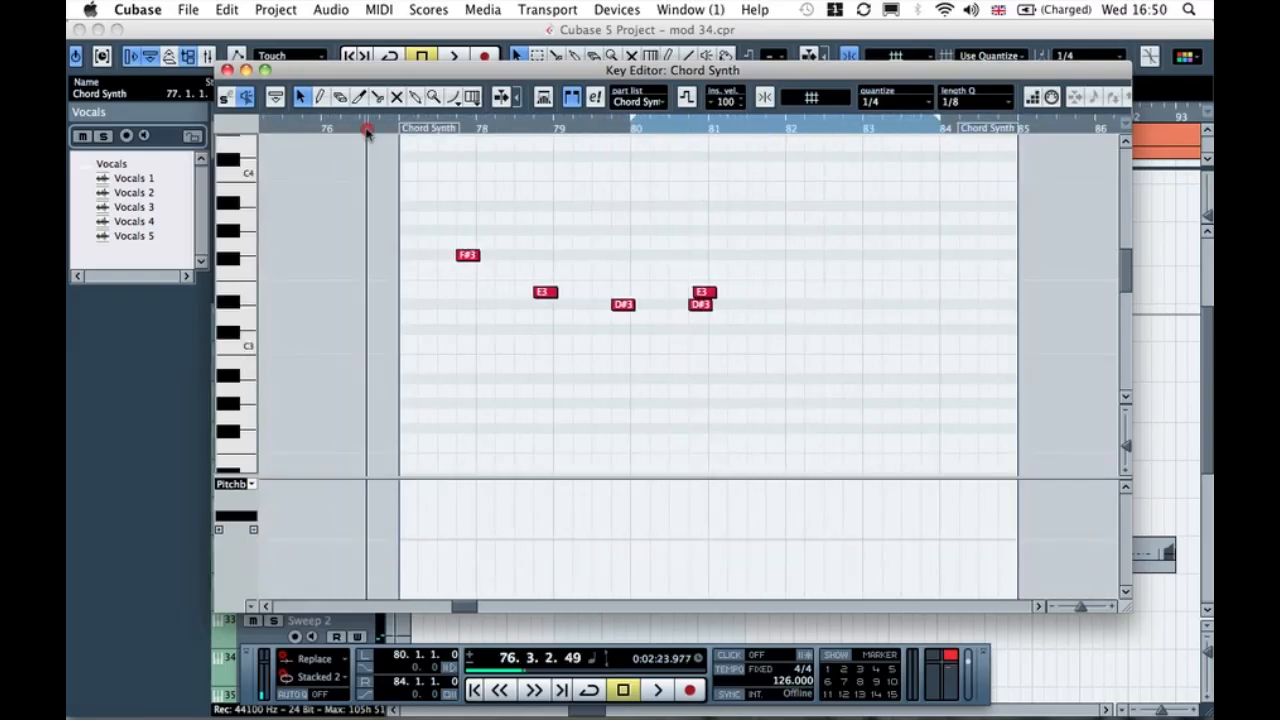
key("space")
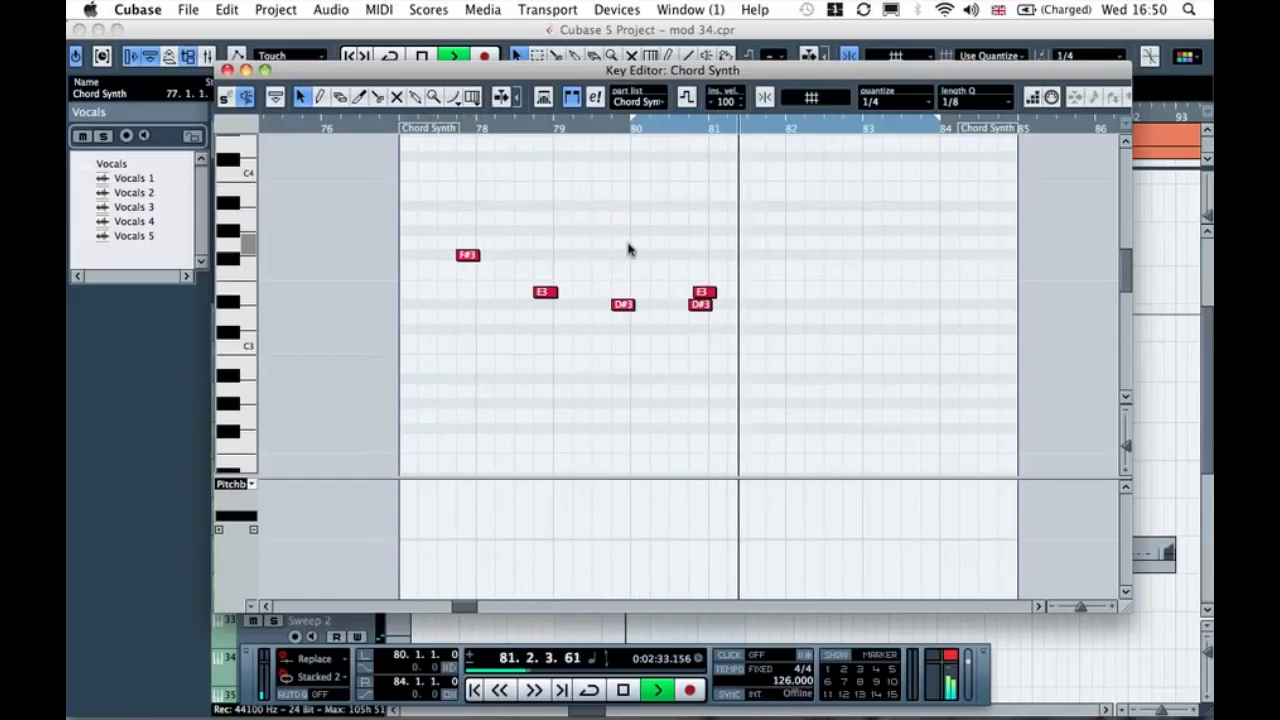
key("space")
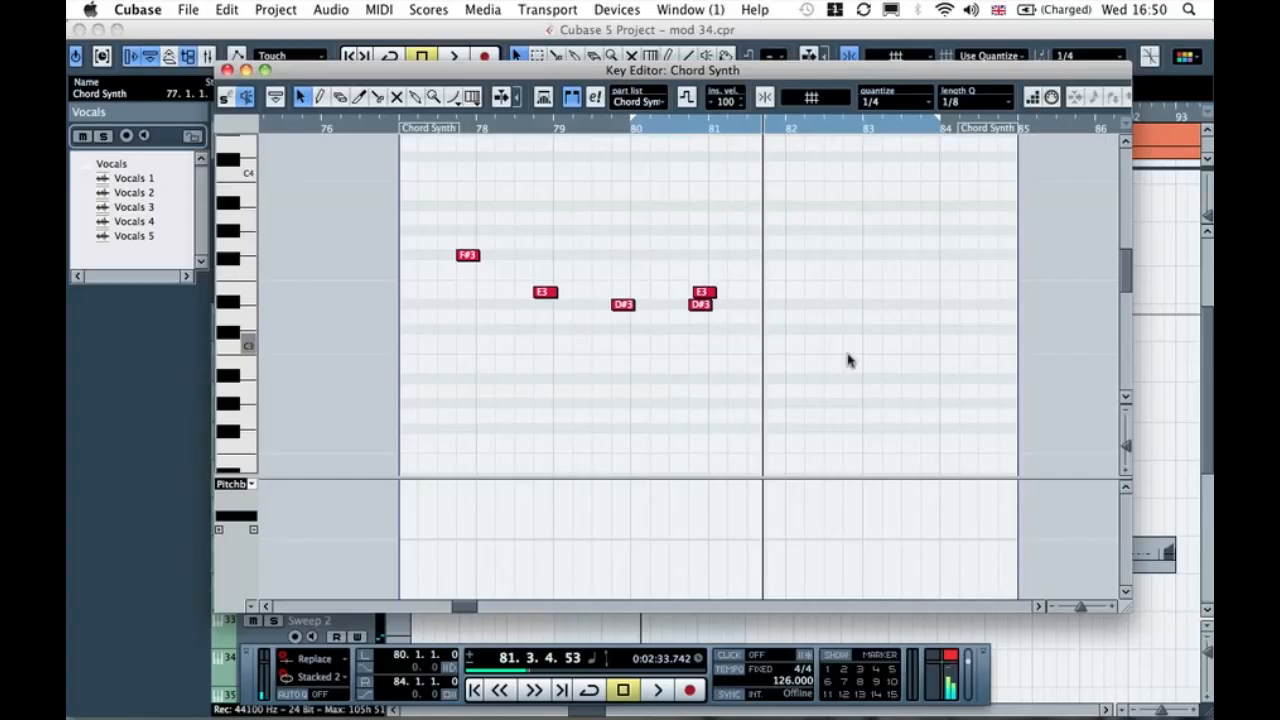
Step: Close the Key Editor and shorten the Chord Synth part to end at bar 81
left_click(226, 70)
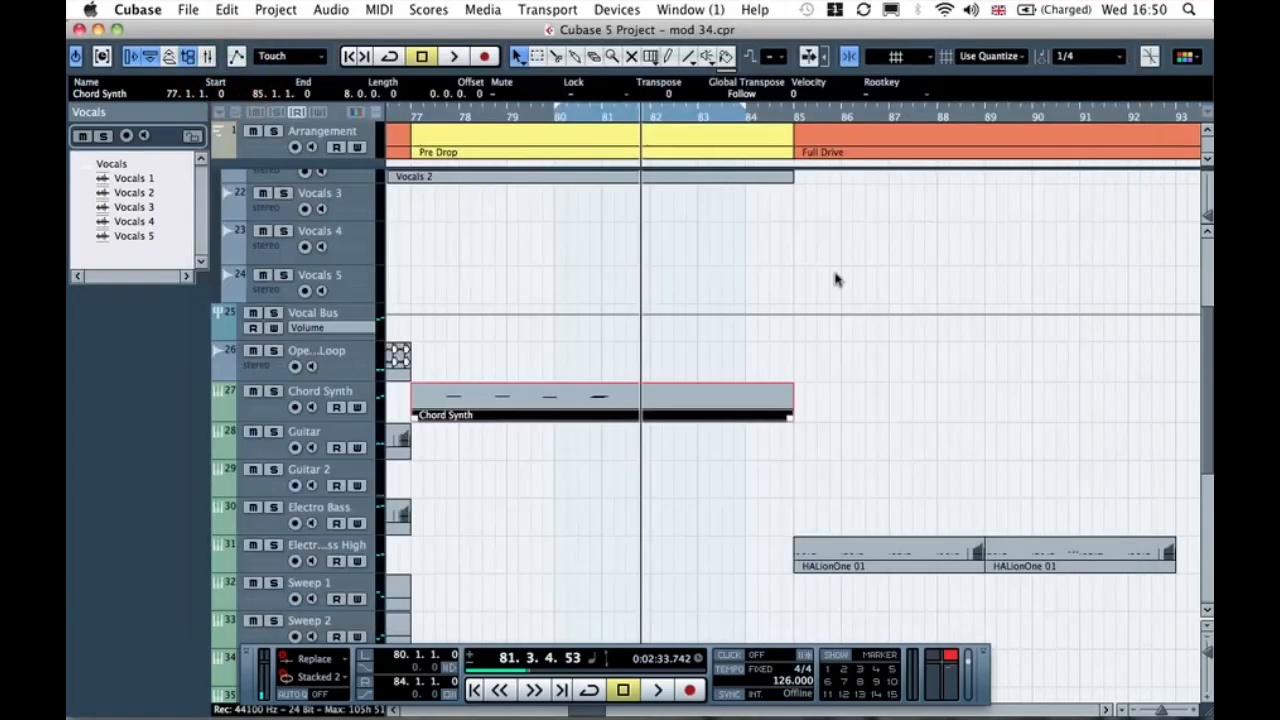
left_click(824, 357)
left_click(779, 390)
left_click_drag(773, 417, 603, 414)
left_click(621, 415)
left_click(566, 402)
left_click(687, 400)
left_click(588, 396)
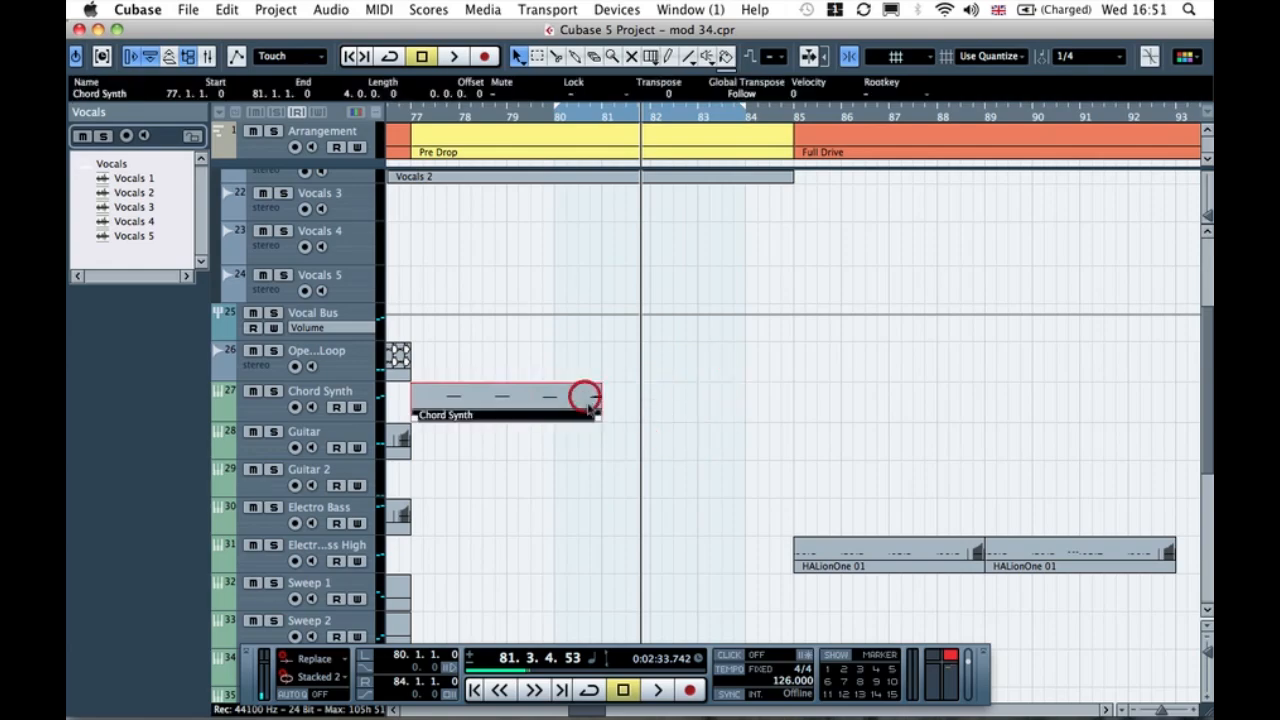
Step: Repeat the four-bar Chord Synth part once so the copy fills bars 81 to 85
left_click_drag(603, 418, 711, 401)
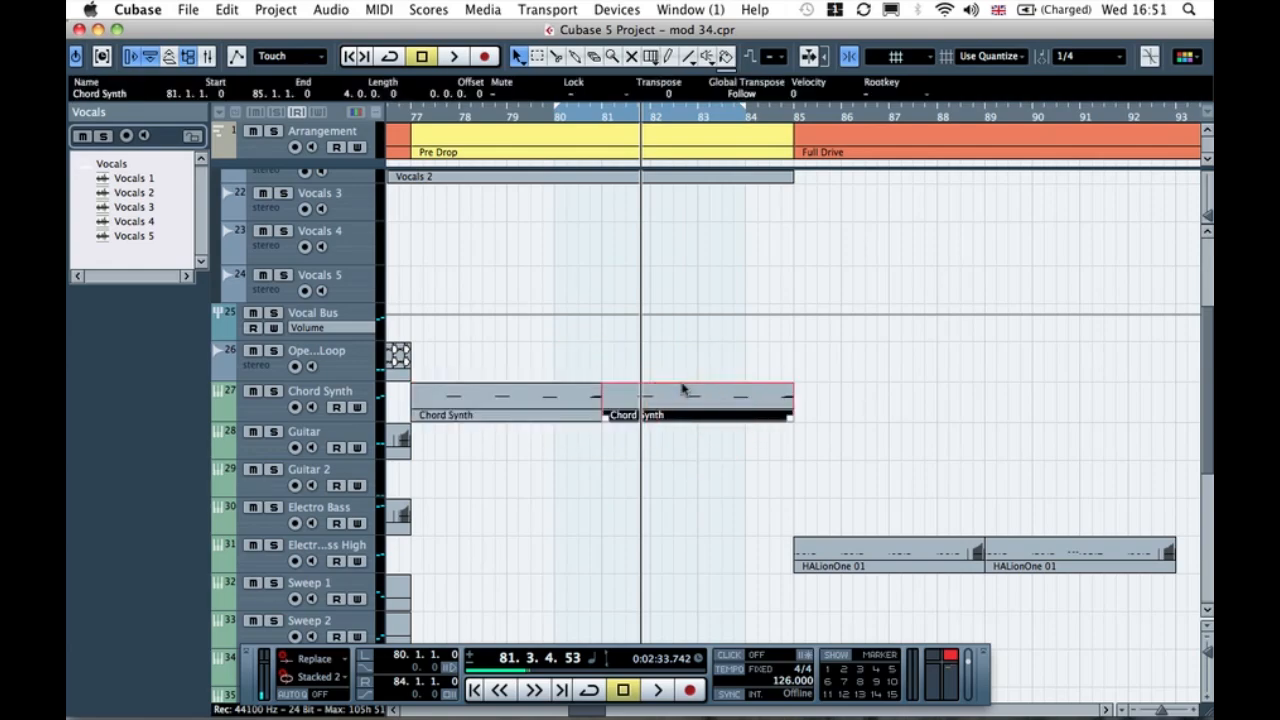
left_click(663, 378)
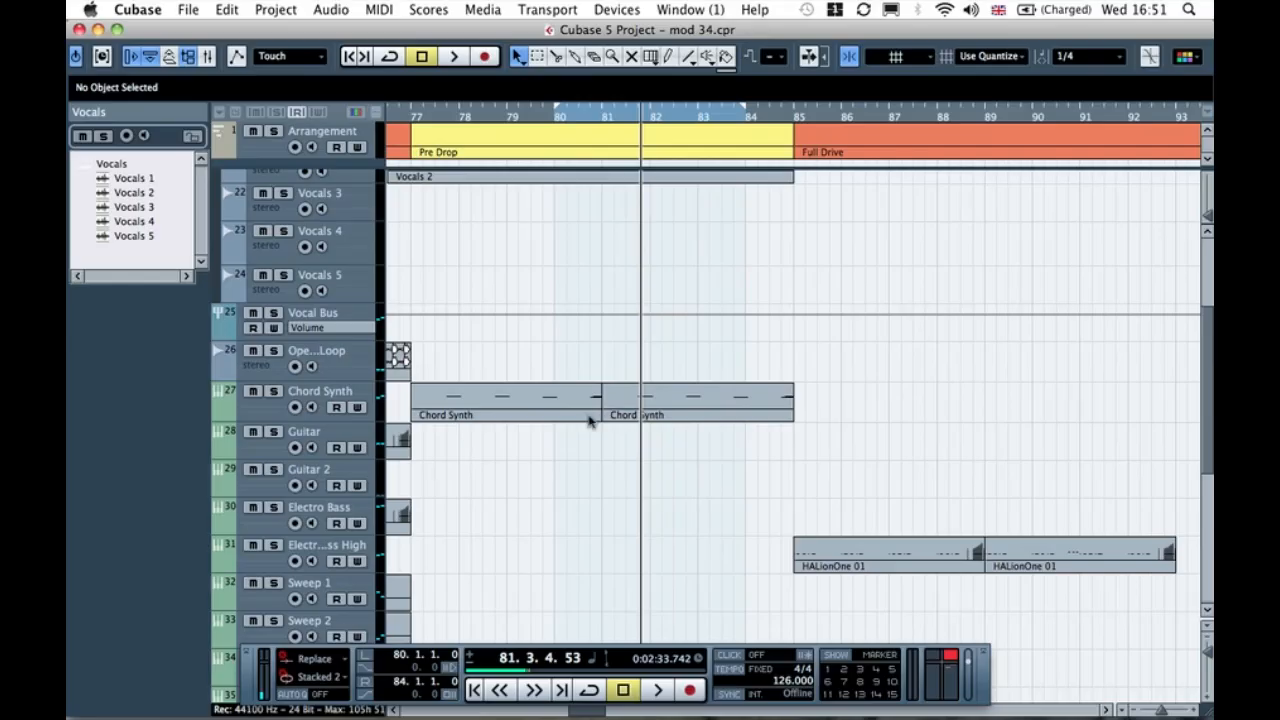
left_click(596, 420)
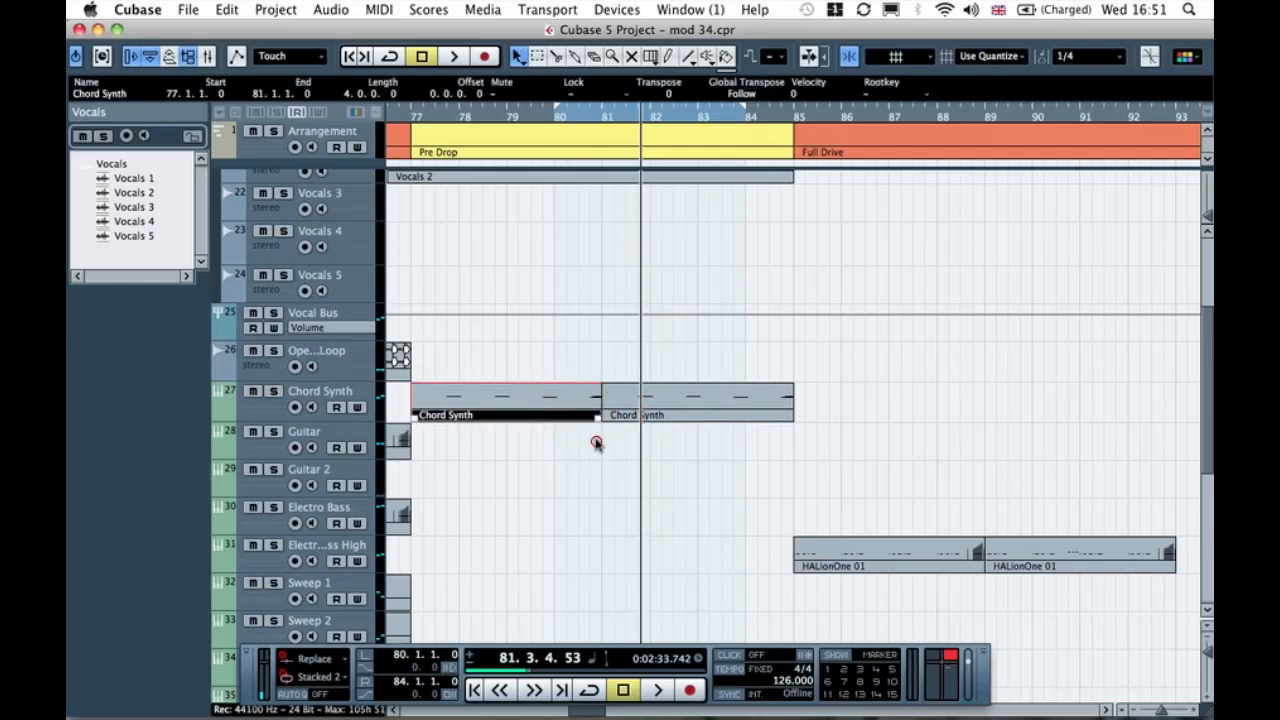
left_click(596, 447)
Step: Play the repeated chord part from about bar 80 into the start of Full Drive
left_click(572, 117)
key("space")
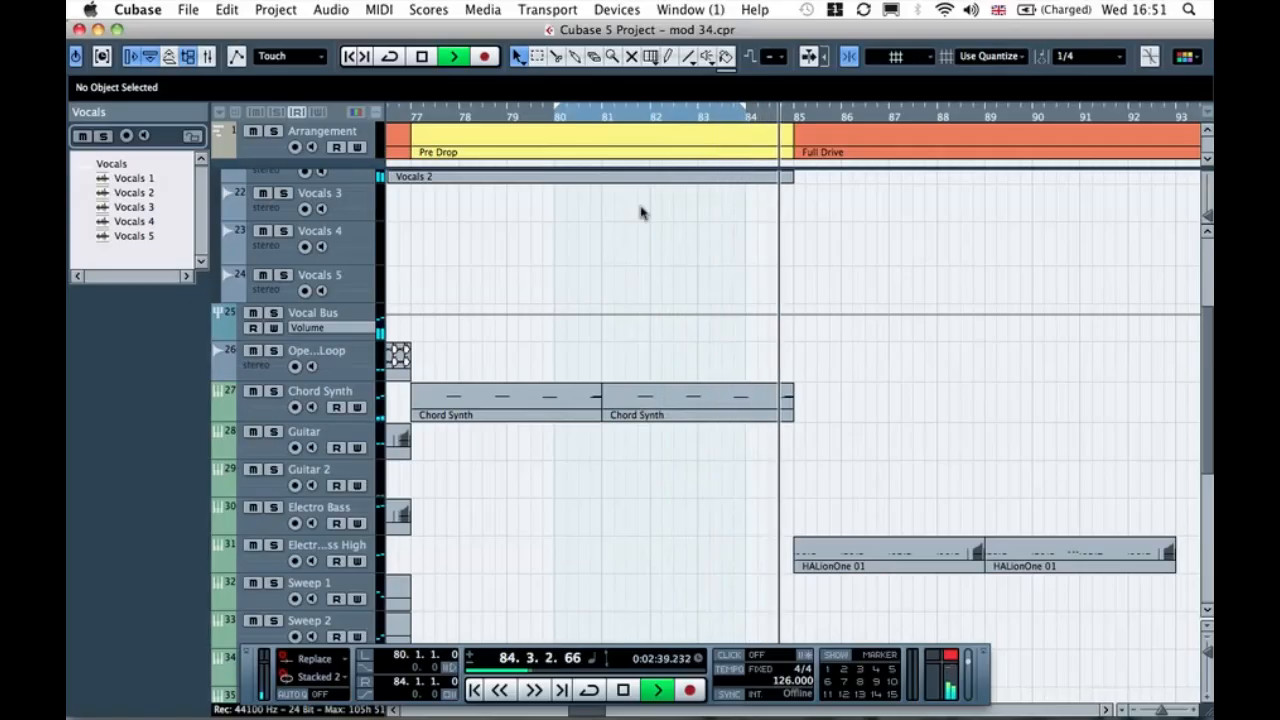
key("space")
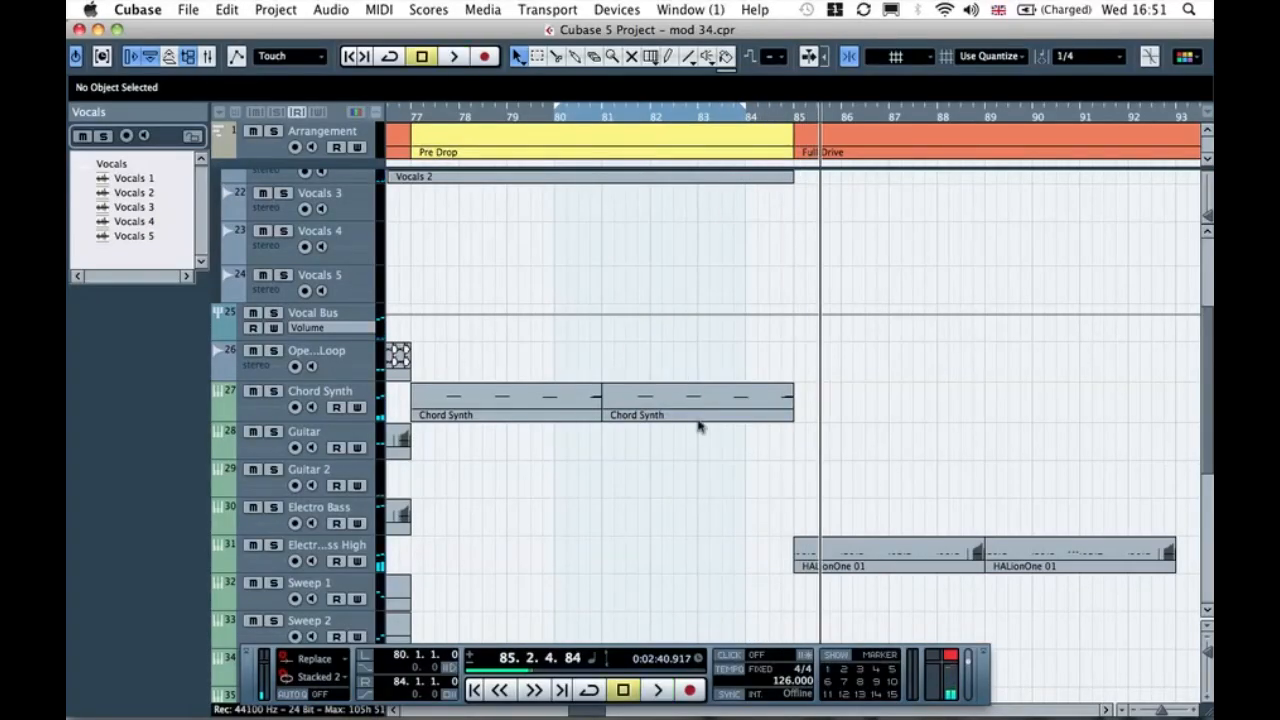
Step: Review which tracks play in the Pre Drop compared with the earlier Main and +Change sections
scroll(610, 383, "left", 4)
key("g")
key("g")
key("g")
key("g")
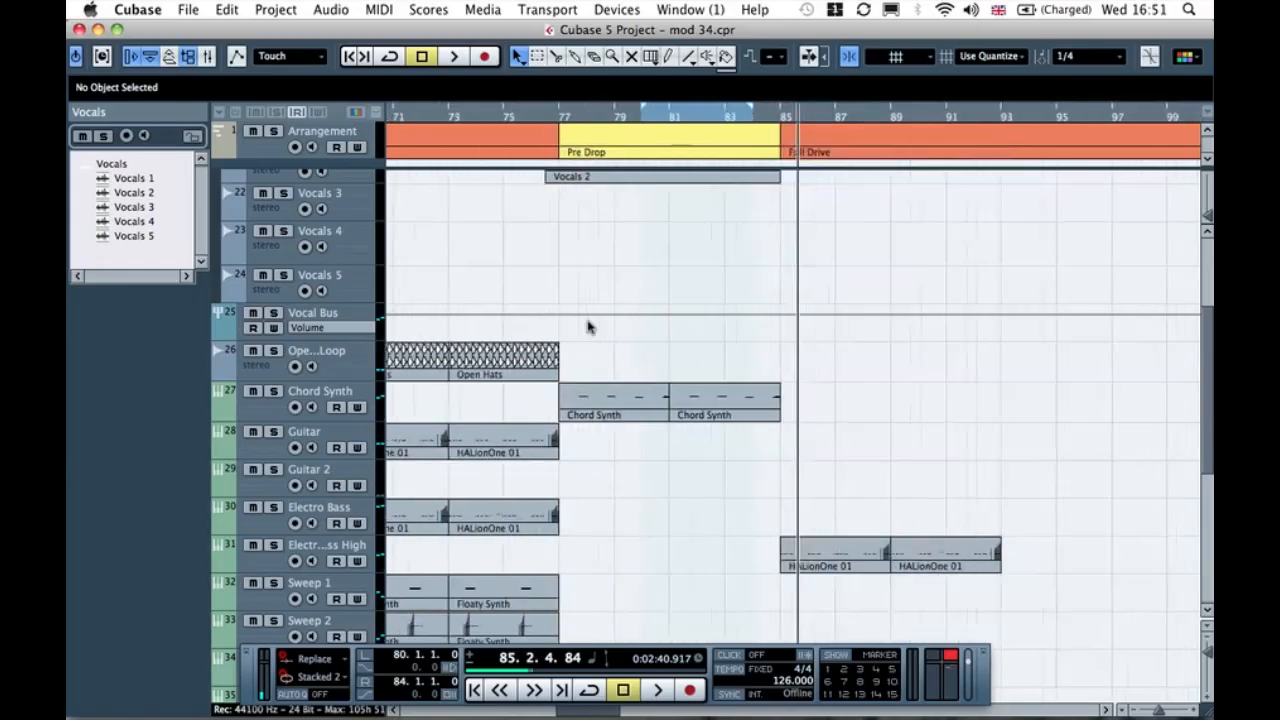
scroll(615, 328, "down", 5)
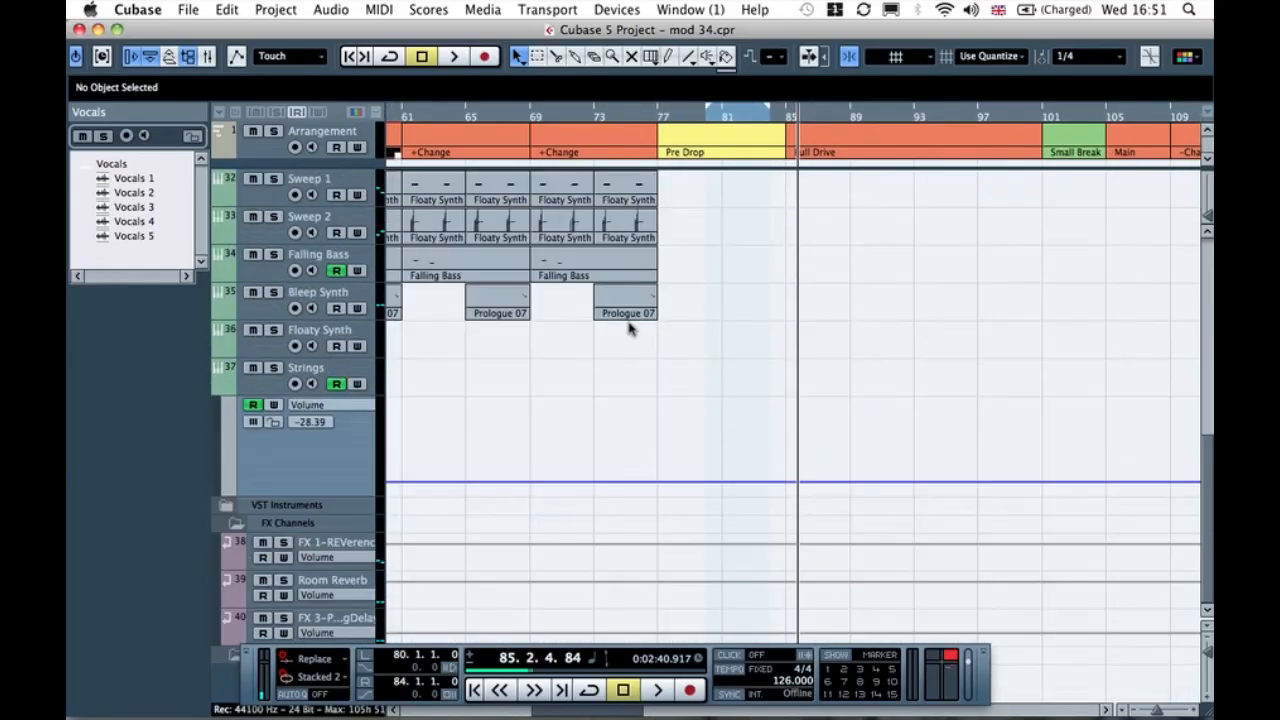
scroll(630, 328, "up", 5)
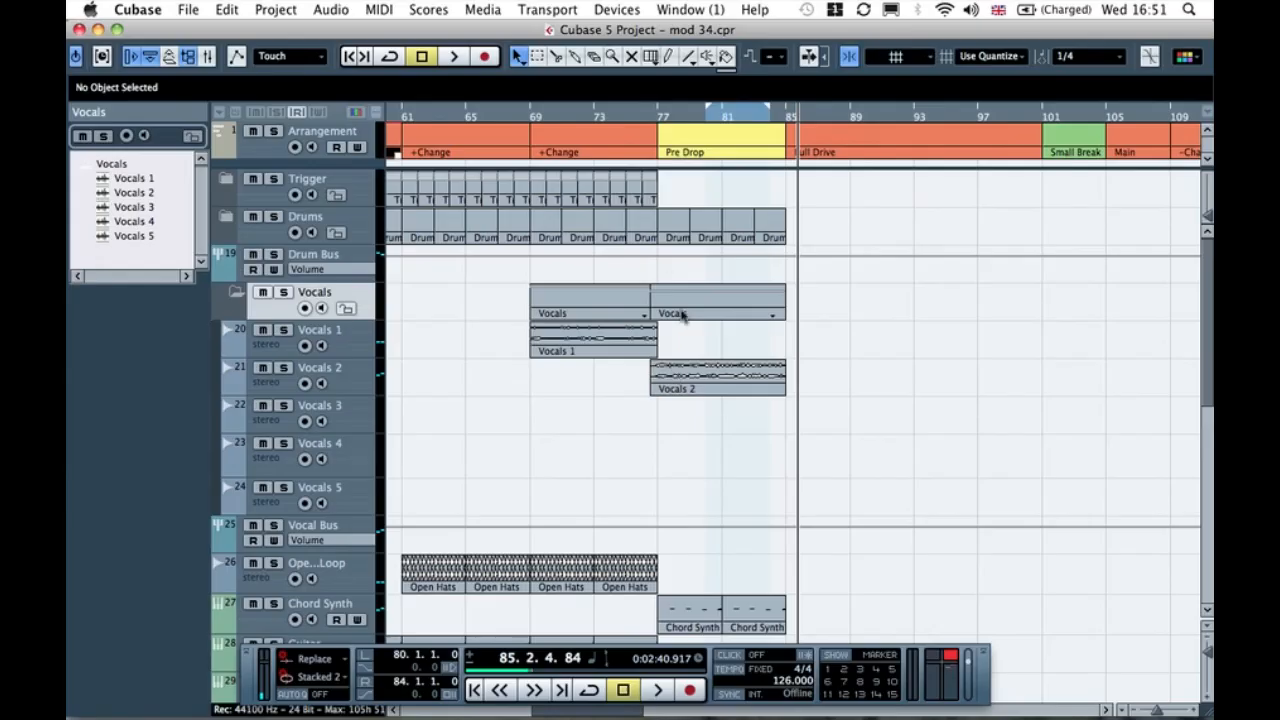
scroll(690, 340, "down", 4)
scroll(697, 363, "down", 2)
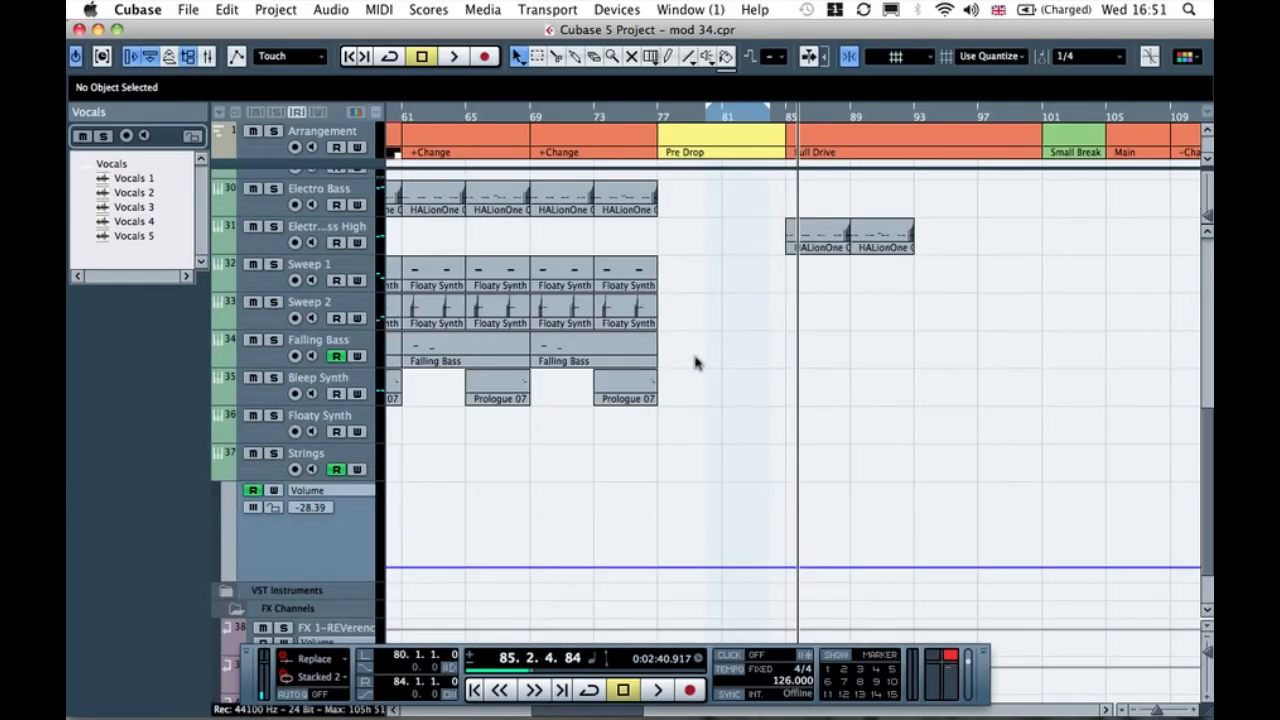
scroll(632, 407, "left", 5)
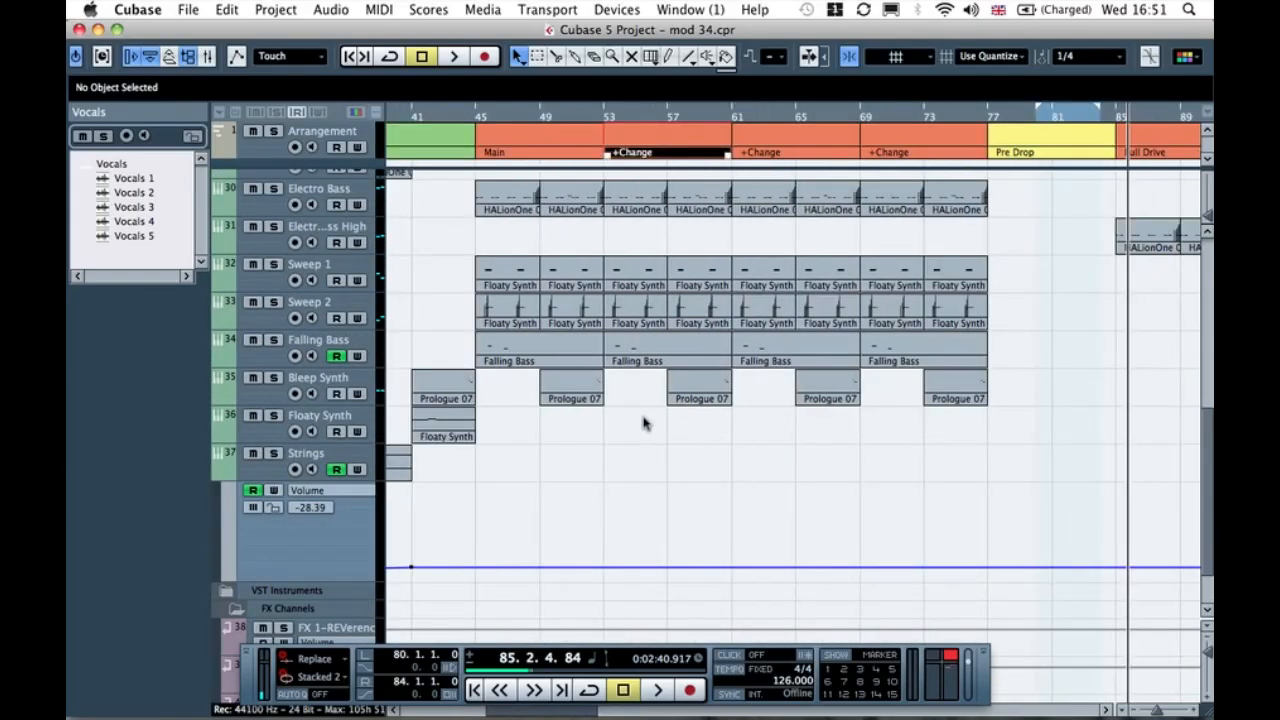
scroll(771, 427, "right", 5)
scroll(771, 427, "up", 6)
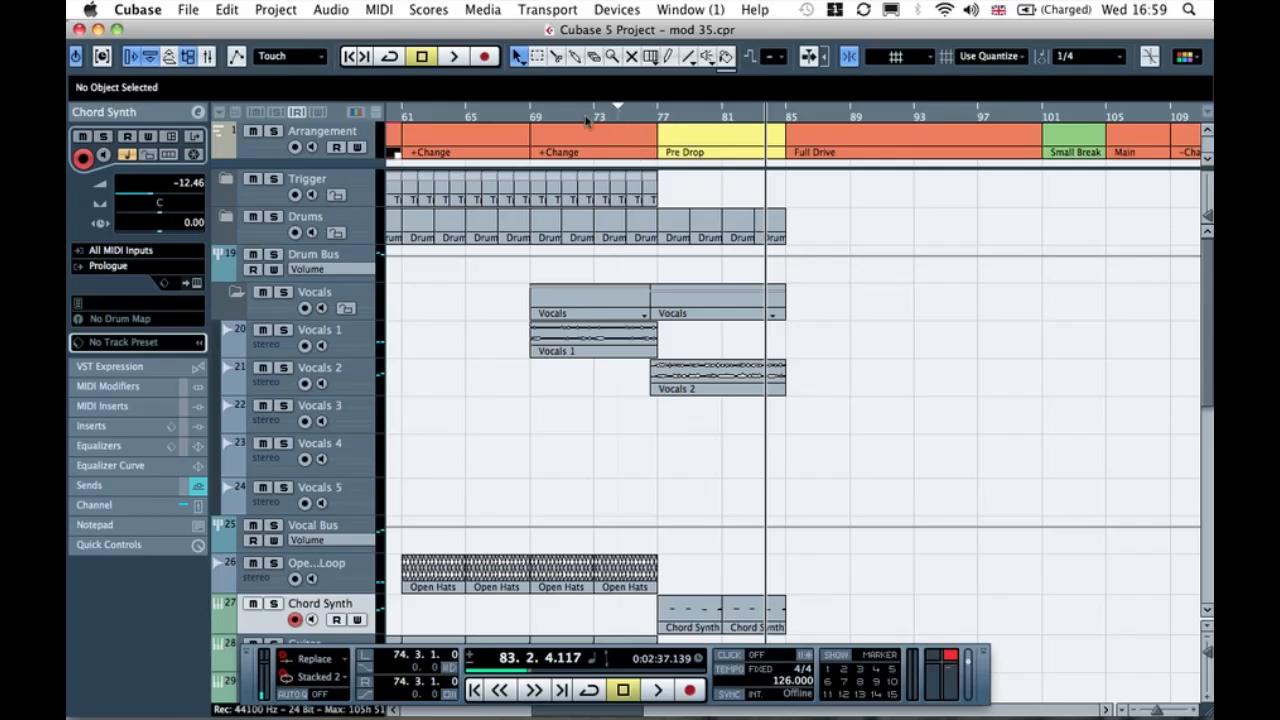
Step: Play the song from just before bar 69 through the vocal section and into the Pre Drop
left_click(522, 118)
key("space")
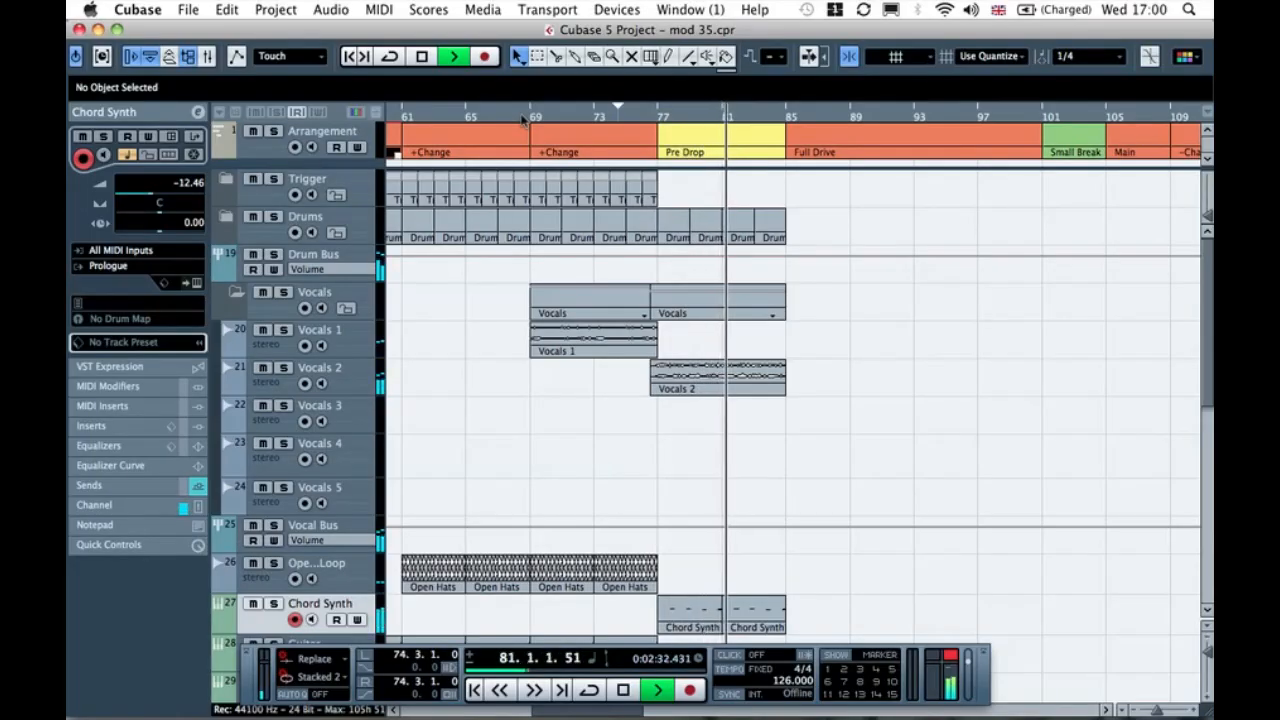
key("space")
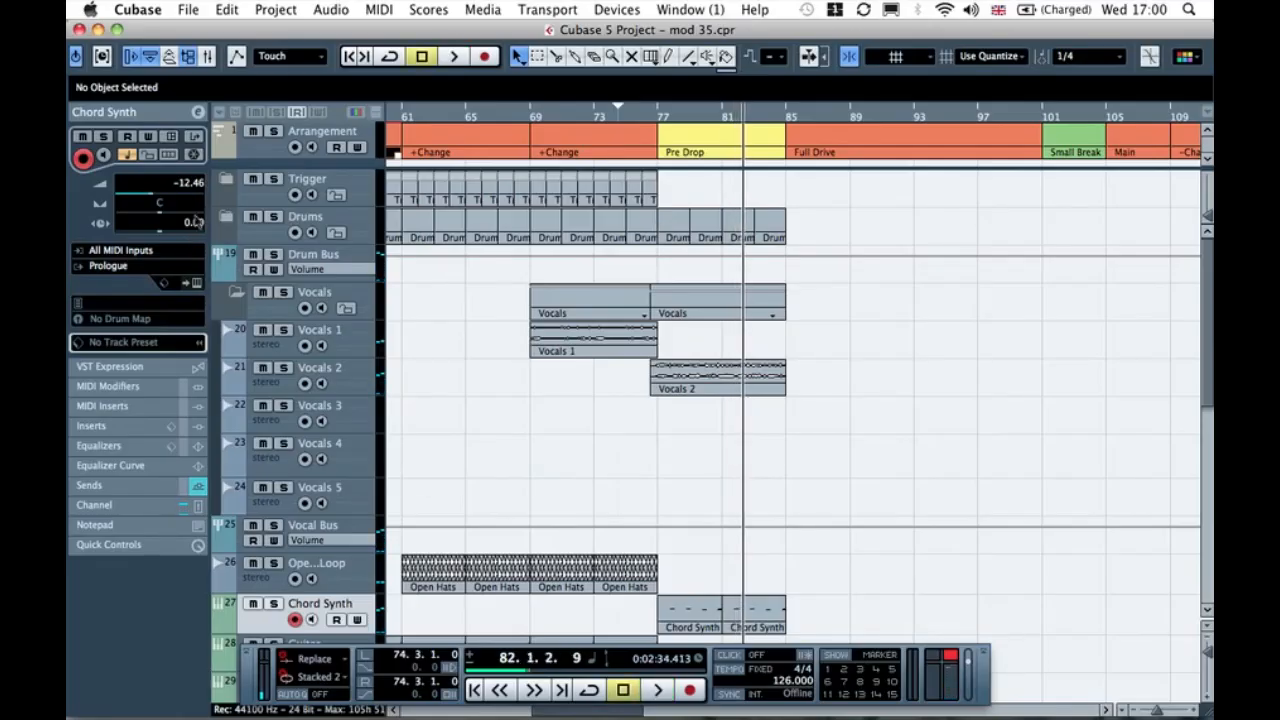
Step: Set the Chord Synth track's volume to -20 and play the Pre Drop from just before bar 77
double_click(186, 187)
type("-20")
key("Return")
left_click(653, 120)
key("space")
left_click(645, 120)
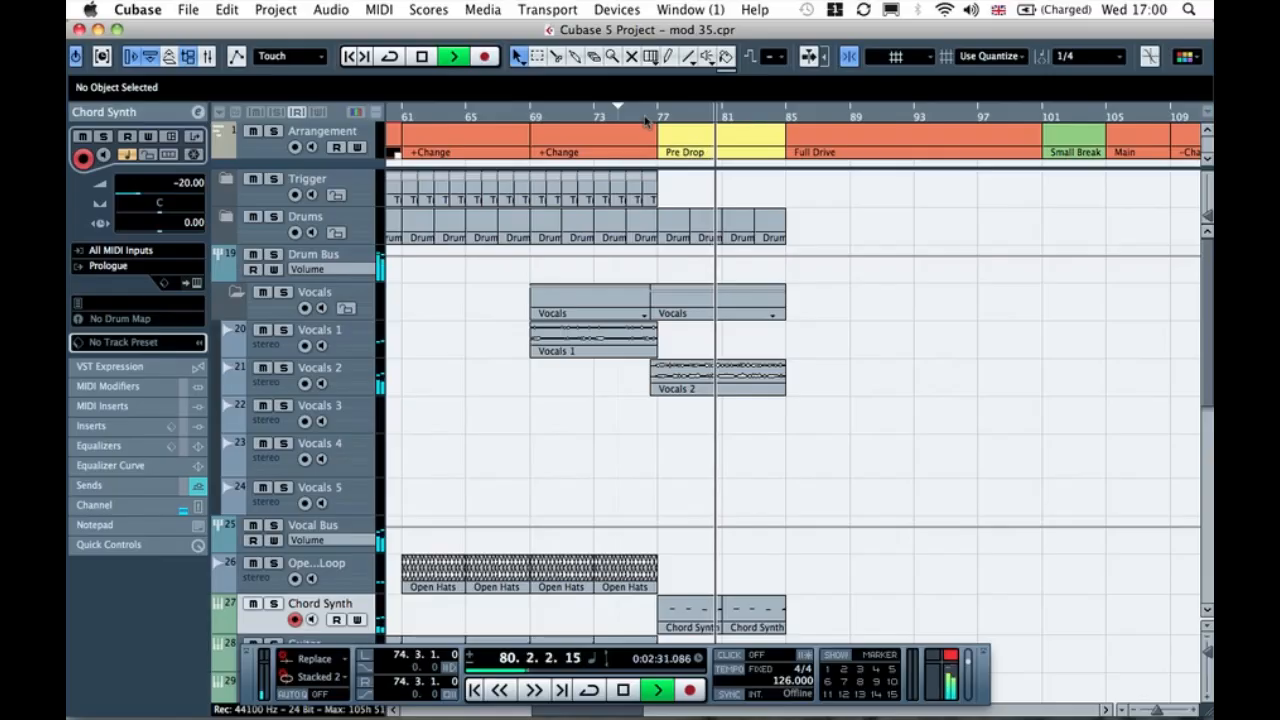
key("space")
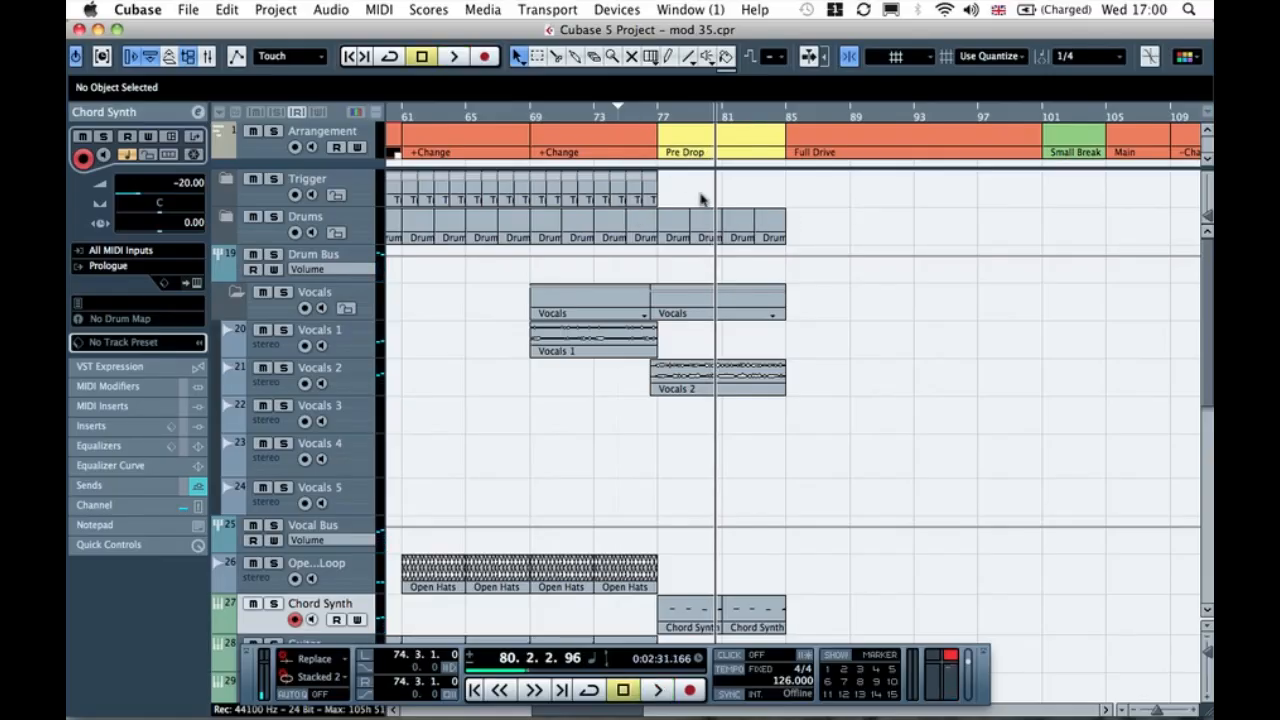
Step: Expand the Drums folder track and delete its four kickless parts in the Pre Drop
left_click(672, 219)
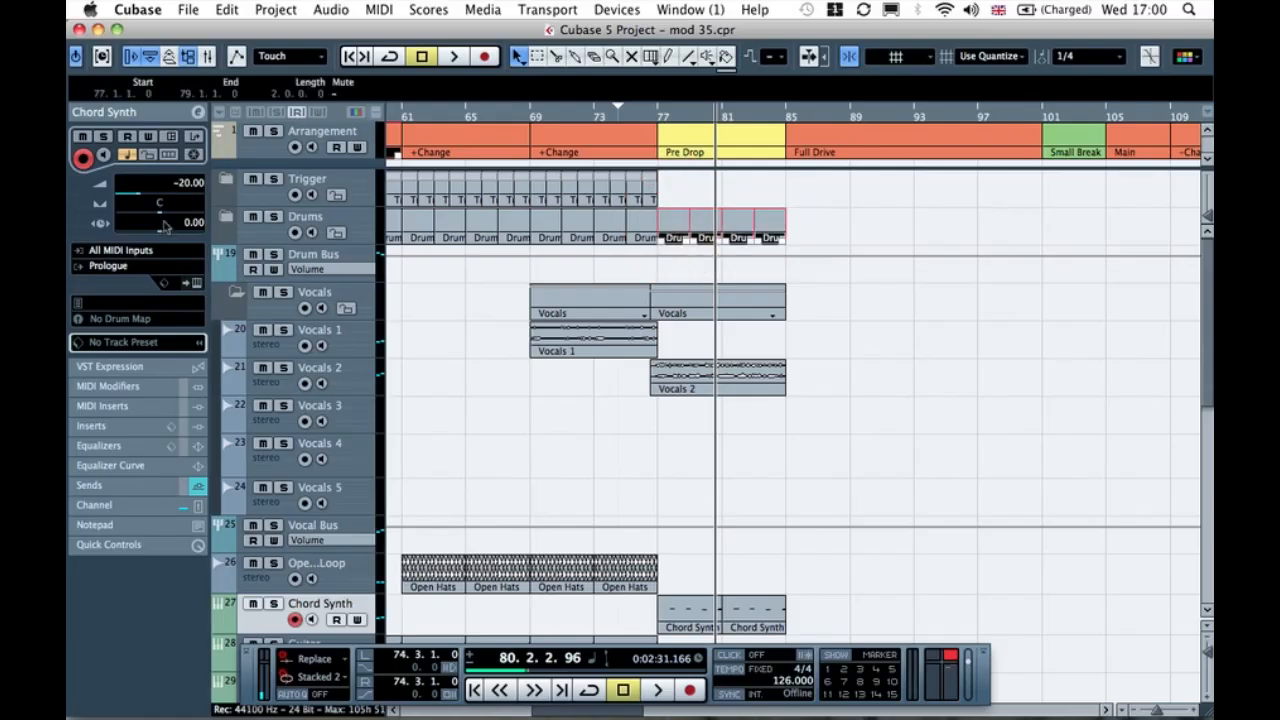
left_click(224, 226)
left_click(224, 224)
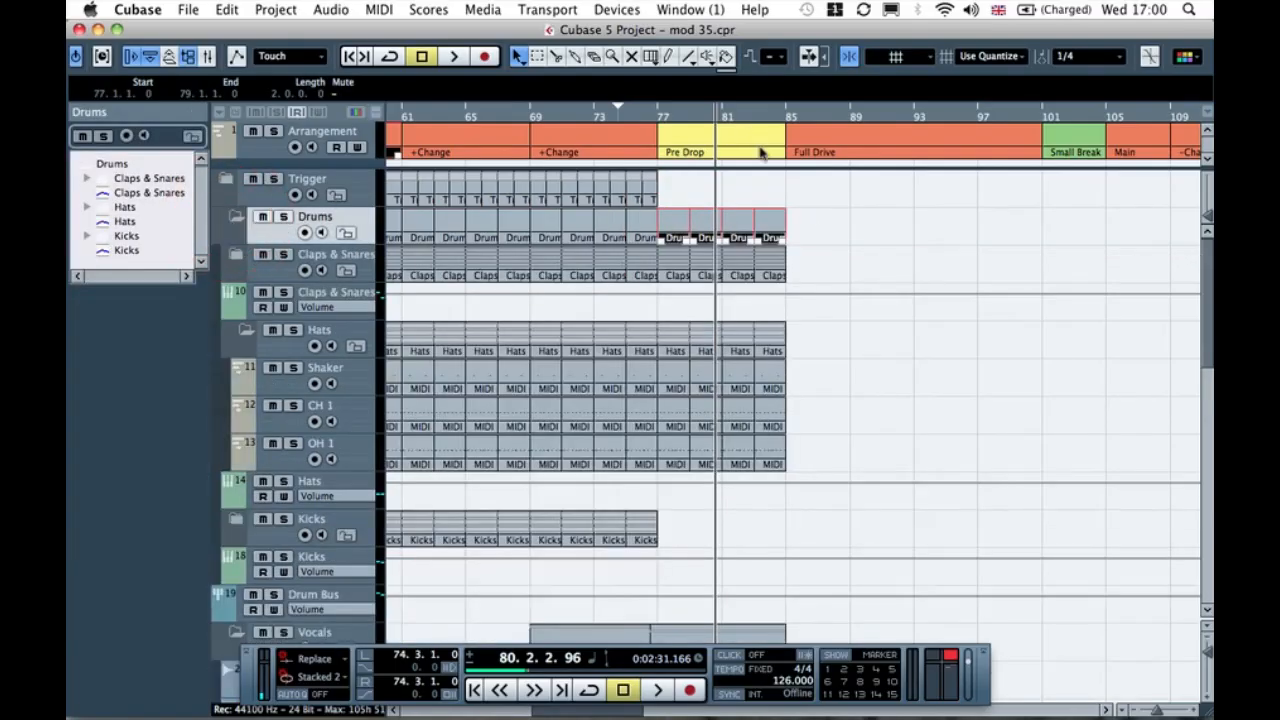
left_click(793, 208)
left_click_drag(682, 219, 685, 229)
key("Delete")
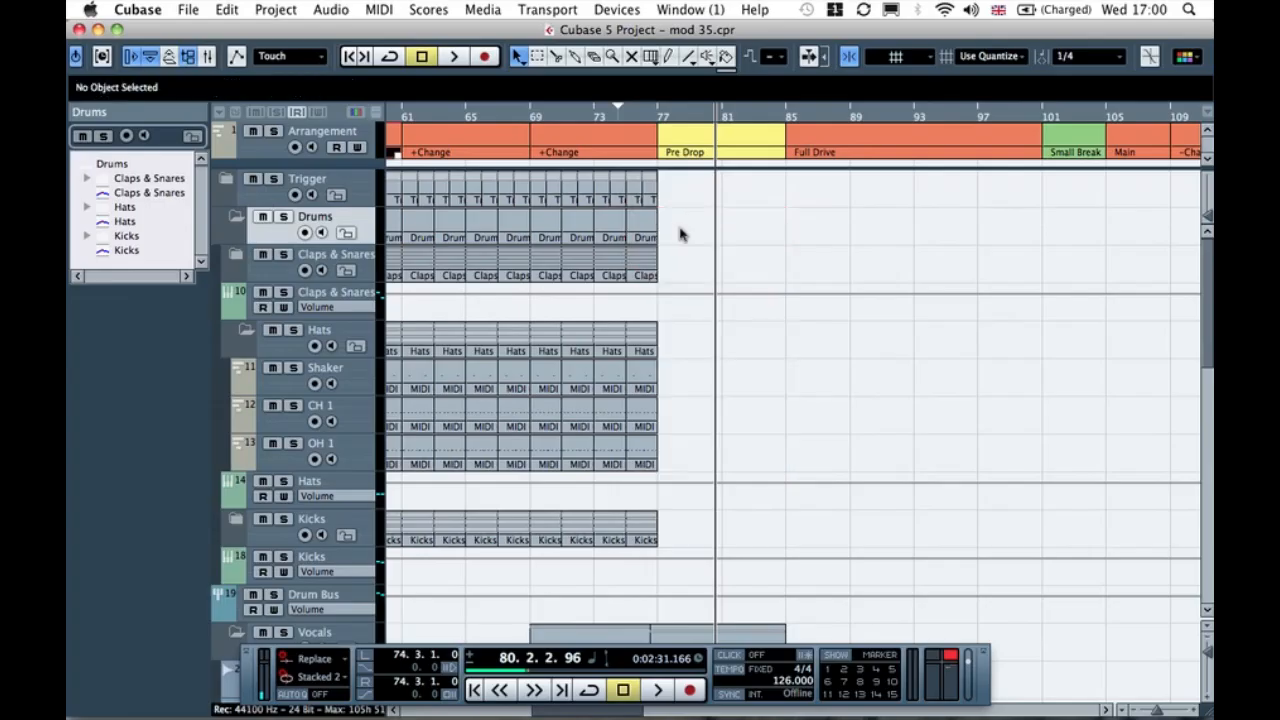
Step: Copy the four Drums folder parts at bars 69 to 77 into the Pre Drop at bar 77 and collapse the Hats folder
left_click_drag(535, 229, 538, 229)
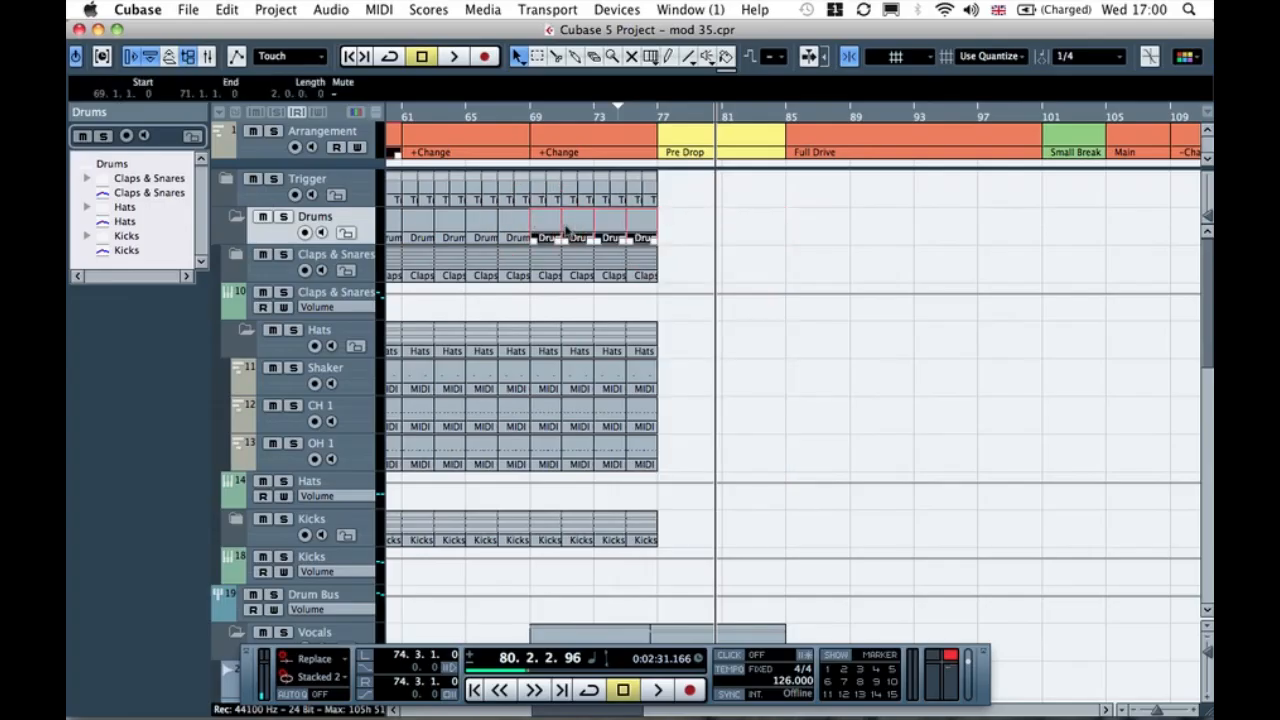
left_click_drag(657, 236, 706, 223)
left_click(806, 223)
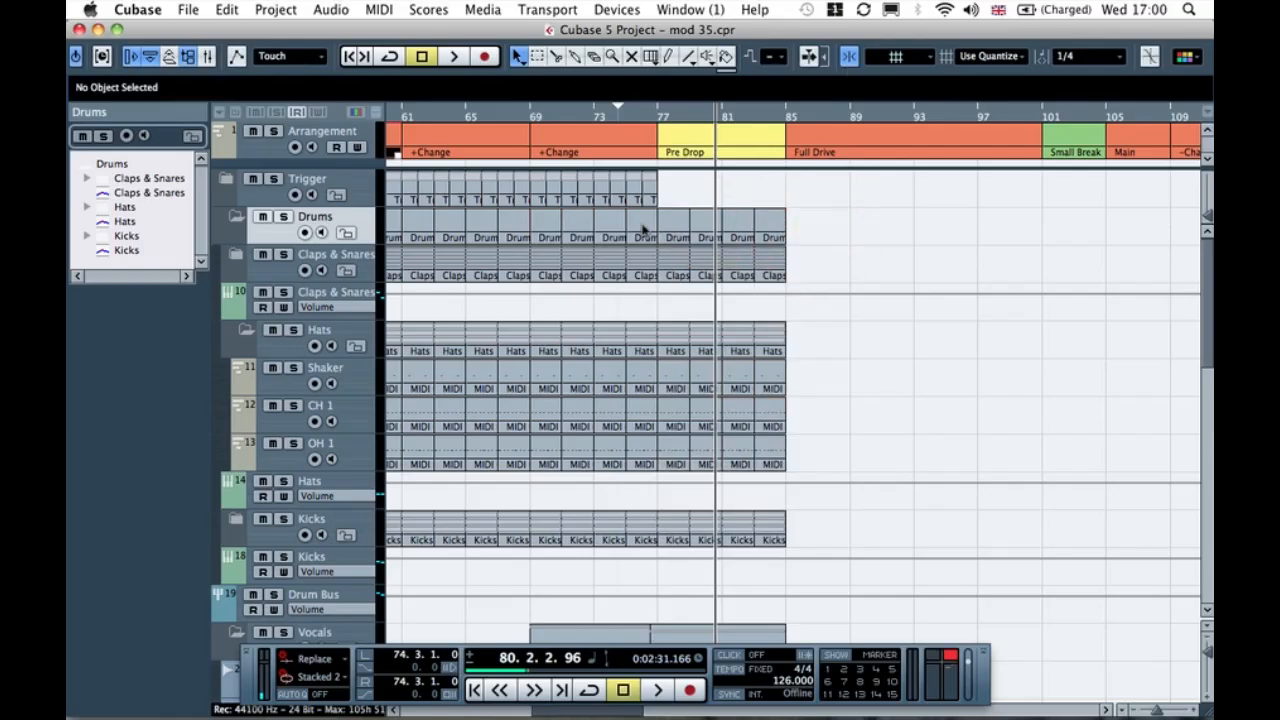
left_click(245, 332)
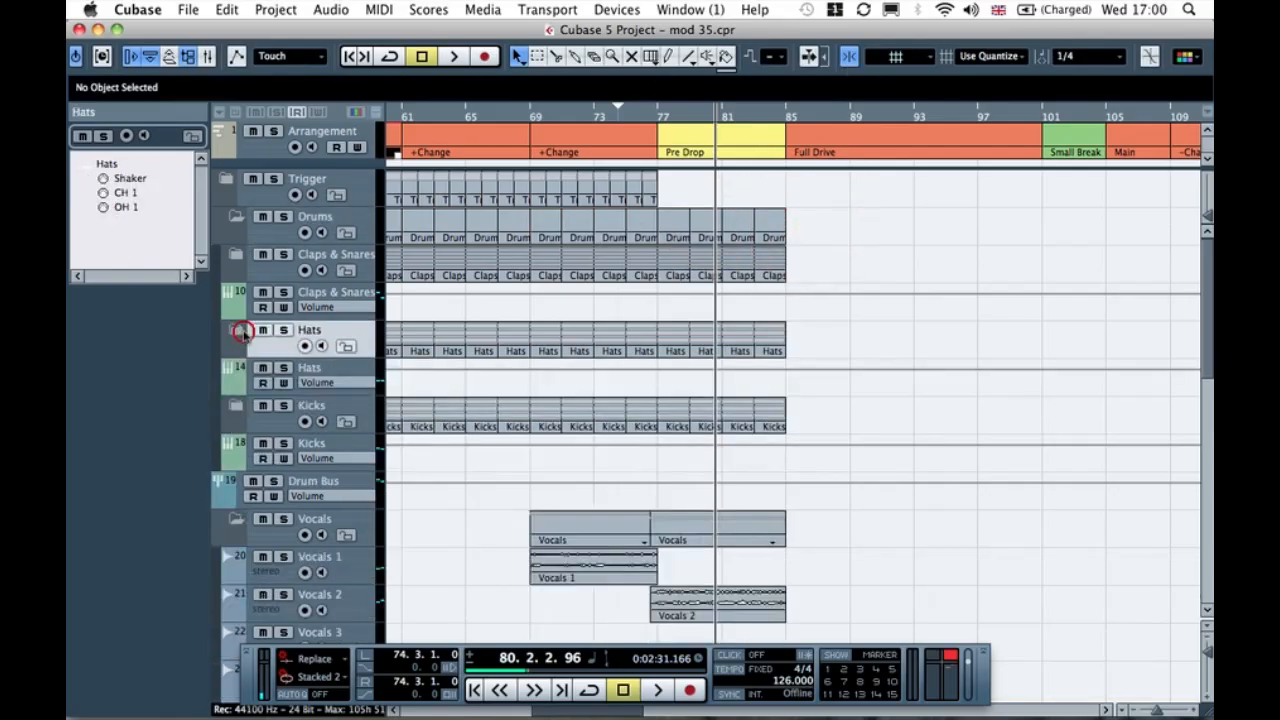
Step: Expand the Kicks folder, delete the four LP Kick parts in the Pre Drop, and collapse the folder
left_click(236, 406)
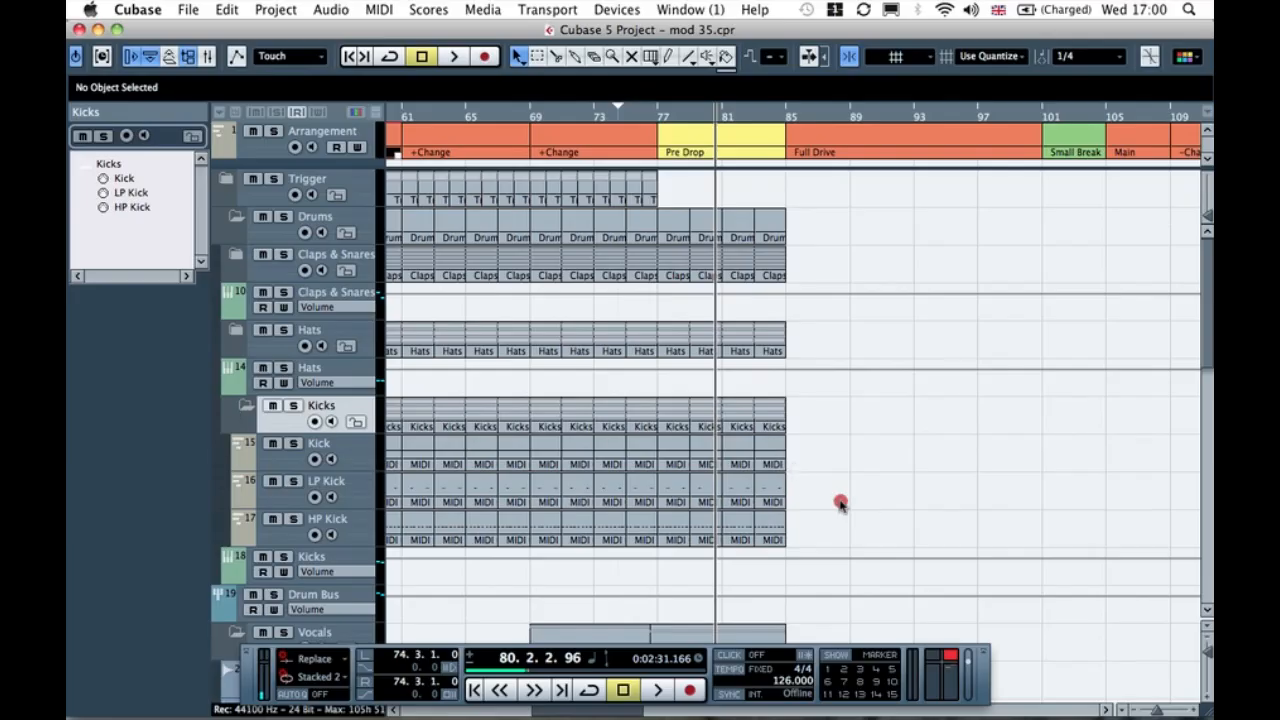
left_click_drag(688, 492, 686, 494)
key("Delete")
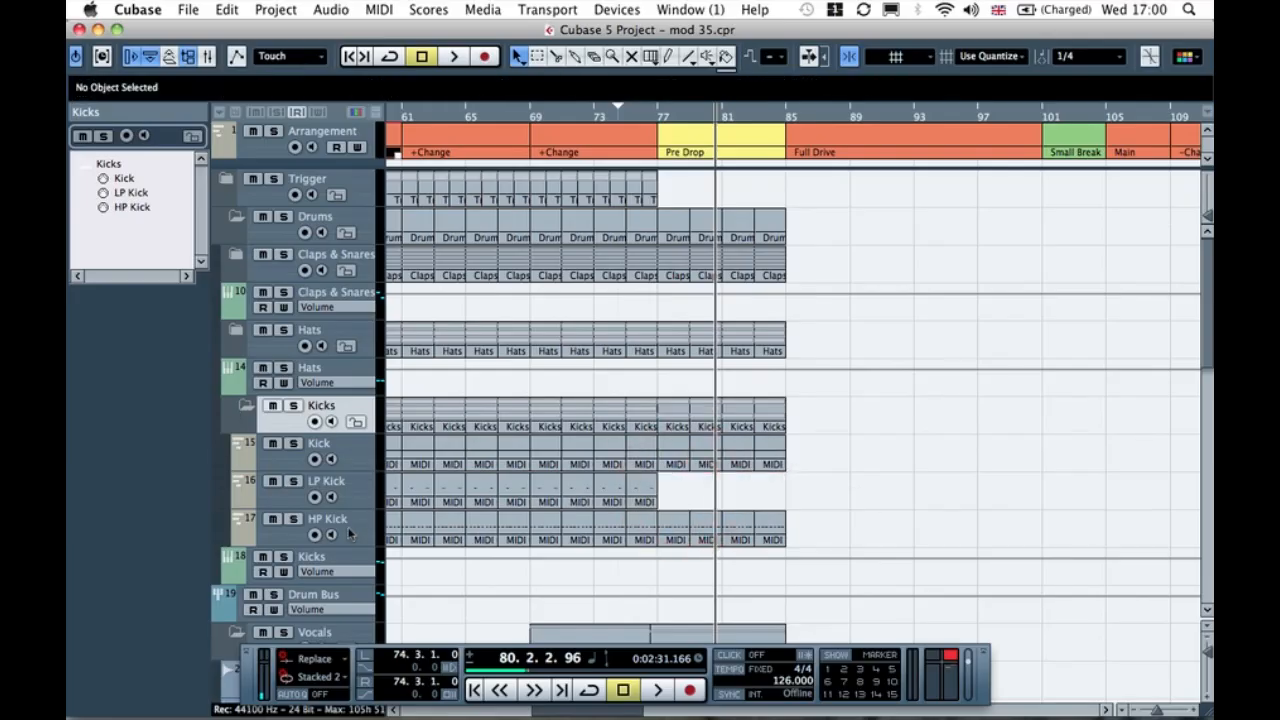
left_click(245, 412)
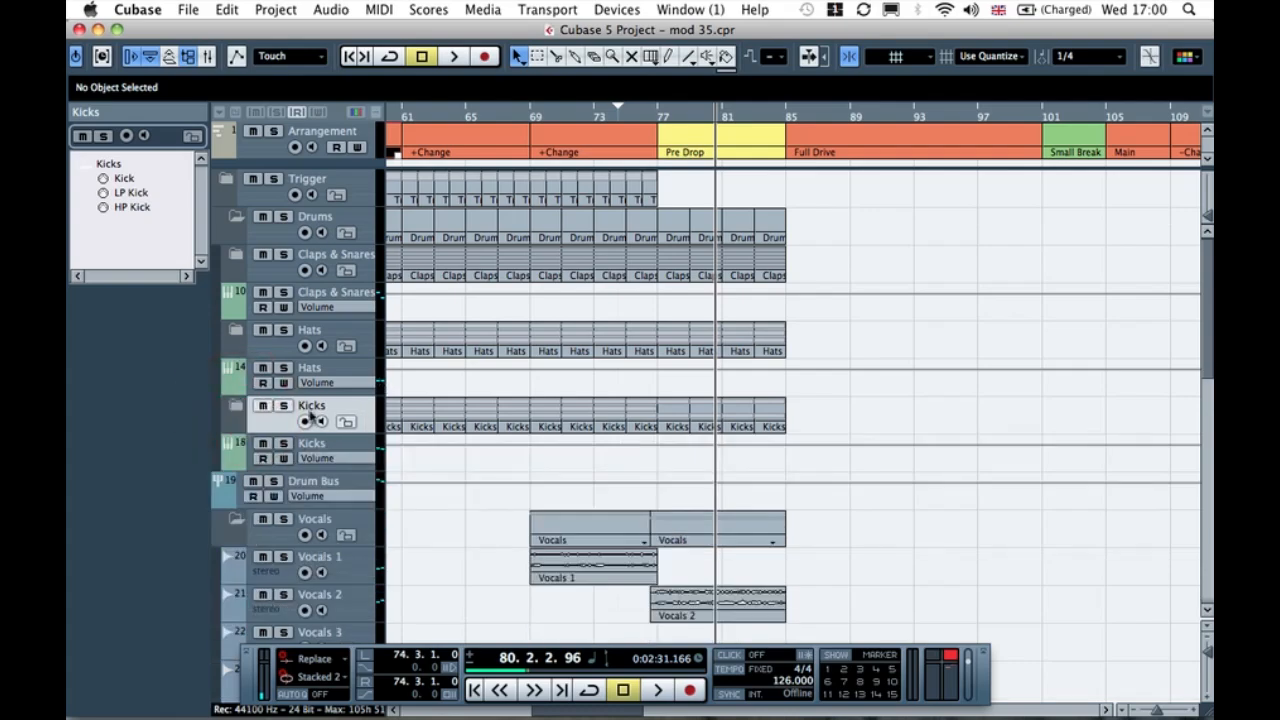
left_click(235, 406)
left_click(235, 406)
Step: Expand the Hats folder, delete the CH 1 and OH 1 parts in the Pre Drop, and collapse the folder
left_click(240, 332)
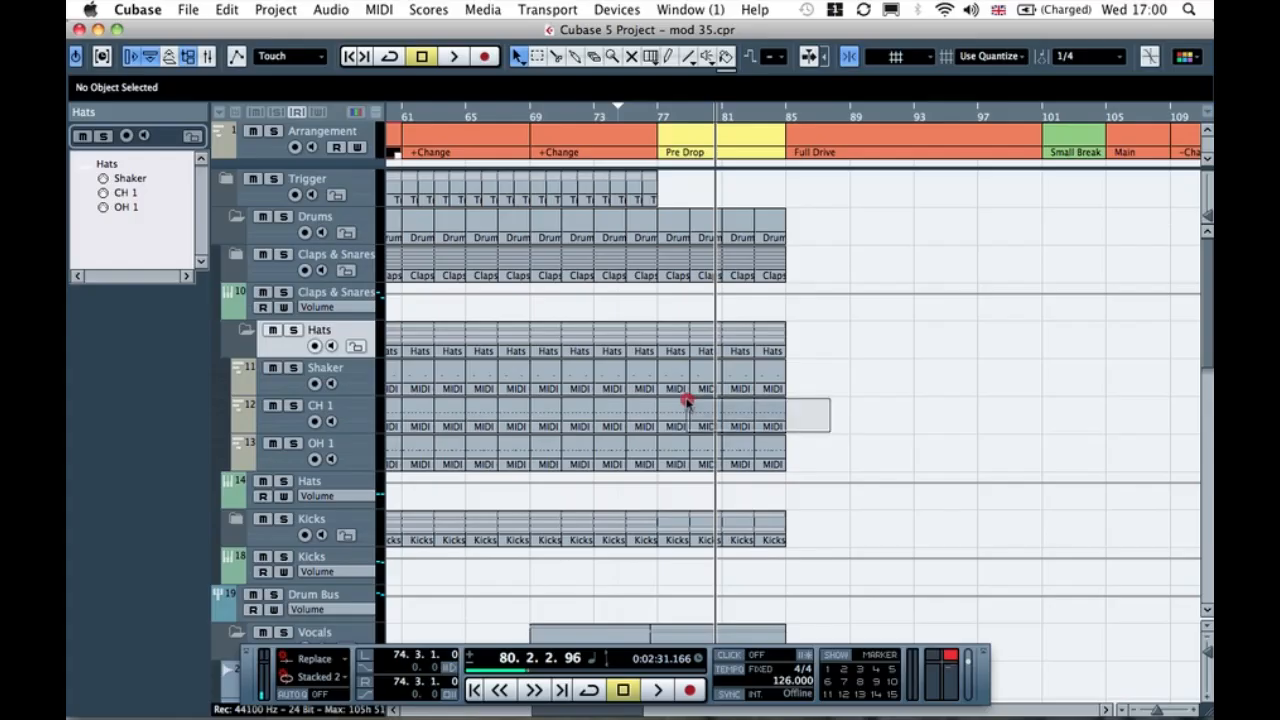
left_click_drag(669, 417, 669, 418)
left_click_drag(835, 419, 680, 460)
key("Delete")
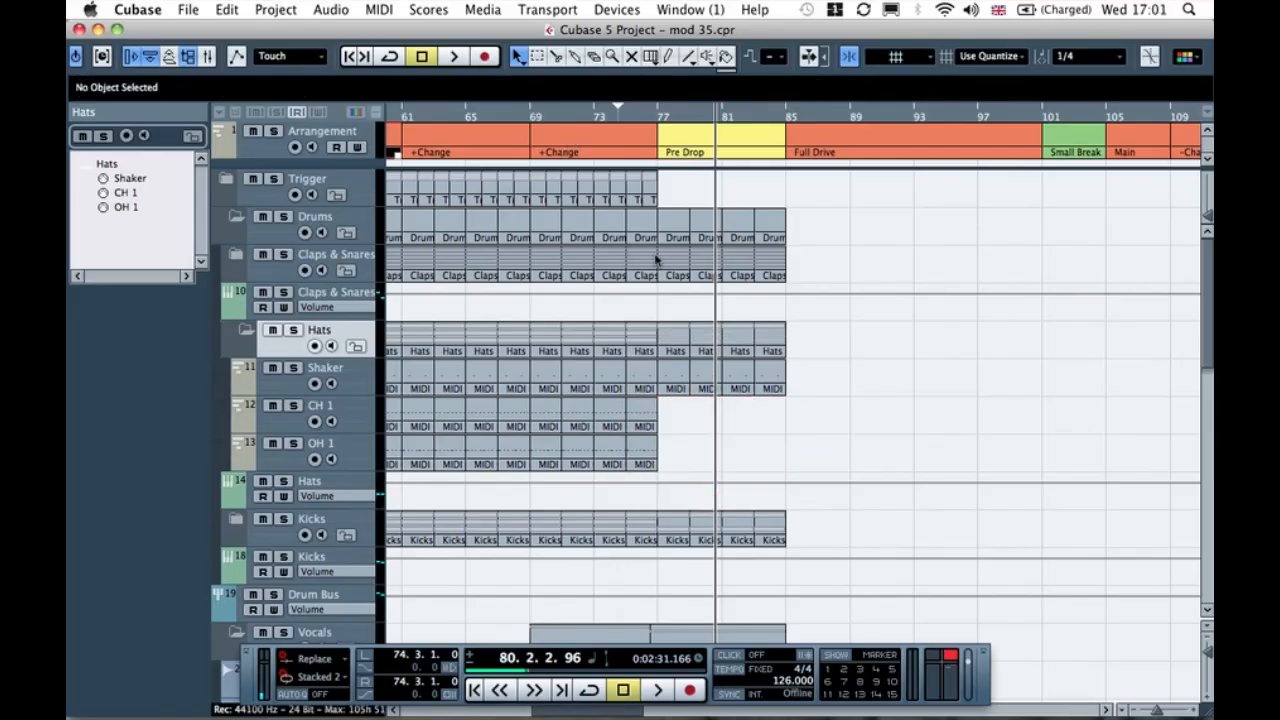
left_click(247, 333)
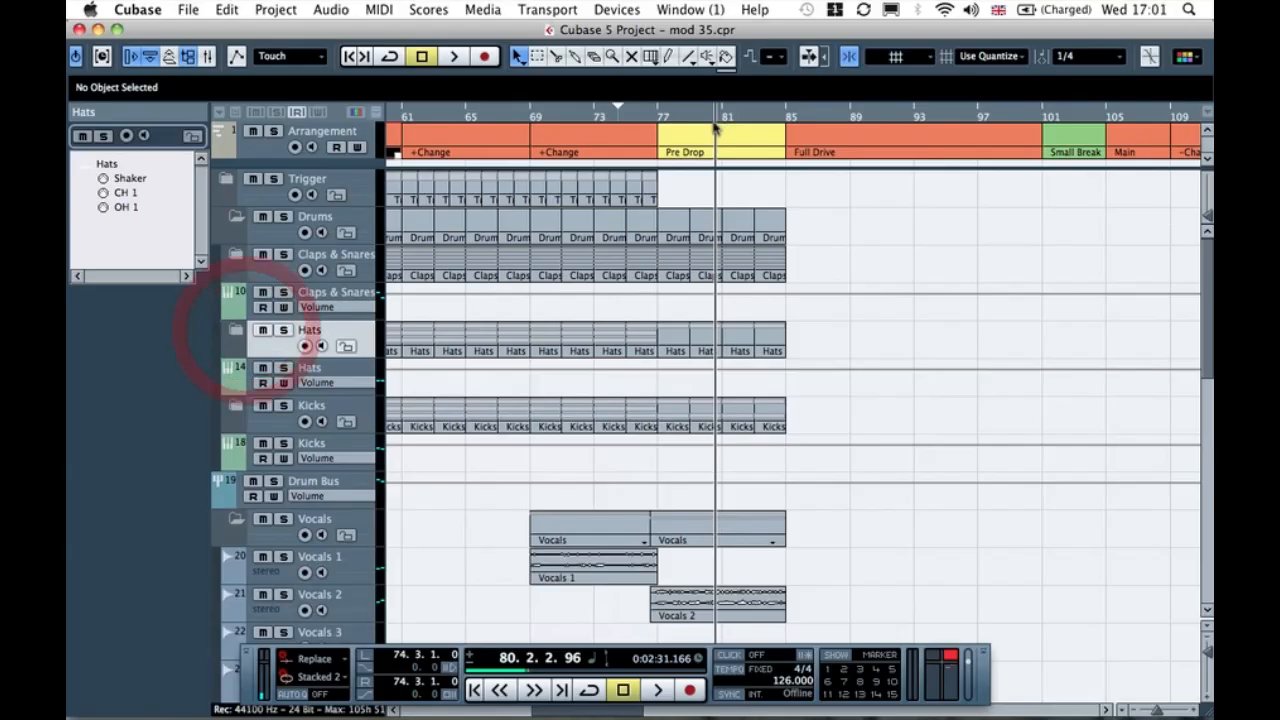
Step: Play the Pre Drop from just before bar 77, expand the Claps & Snares folder, and audition it soloed
left_click(645, 117)
key("space")
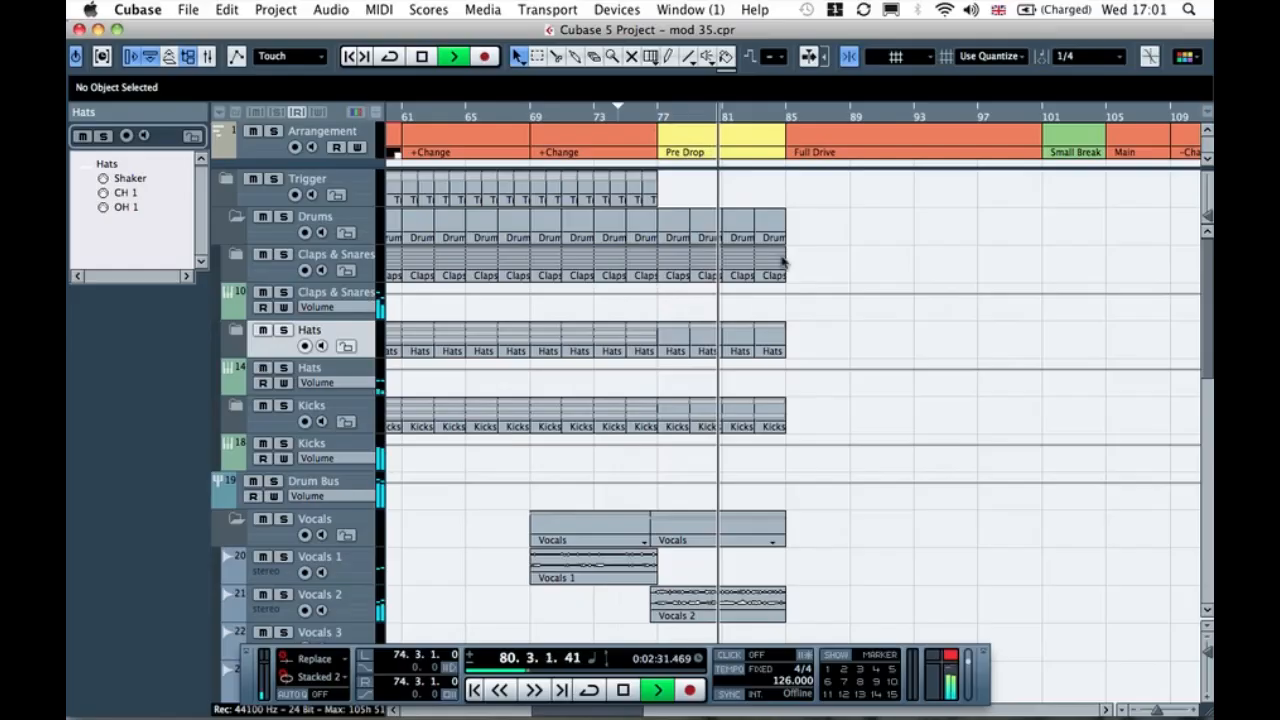
left_click(236, 254)
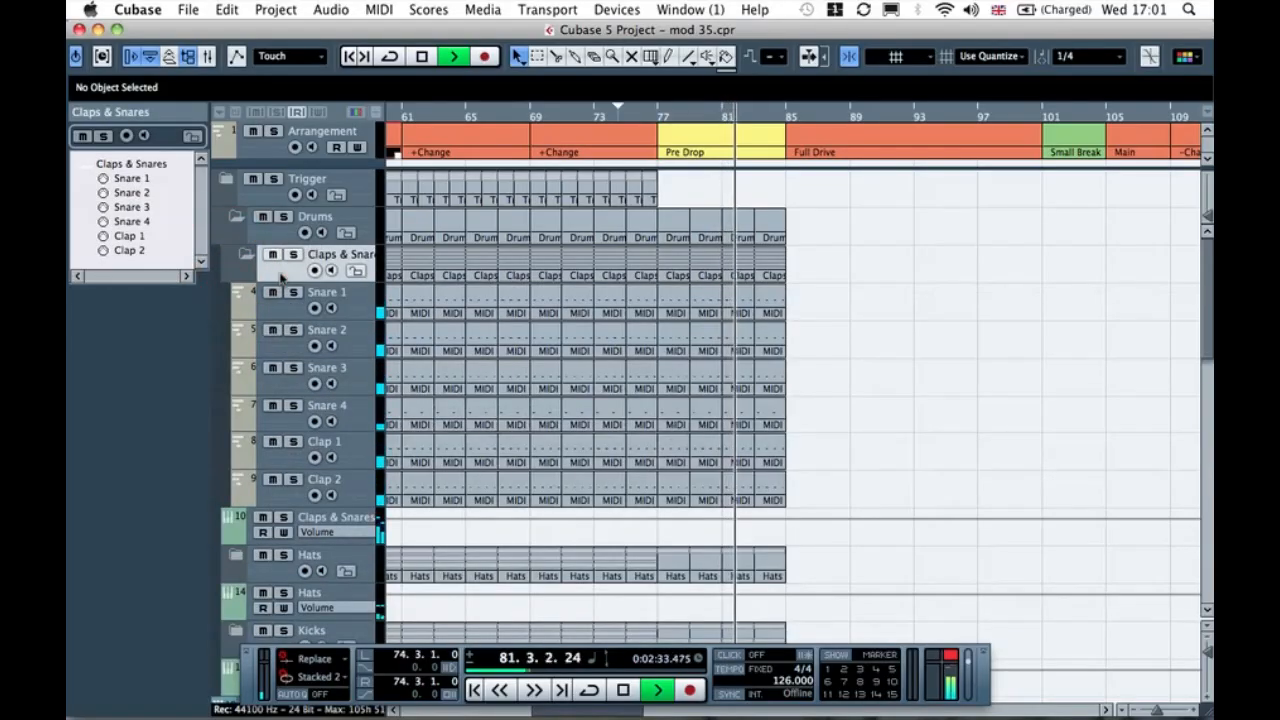
left_click(650, 115)
left_click(290, 256)
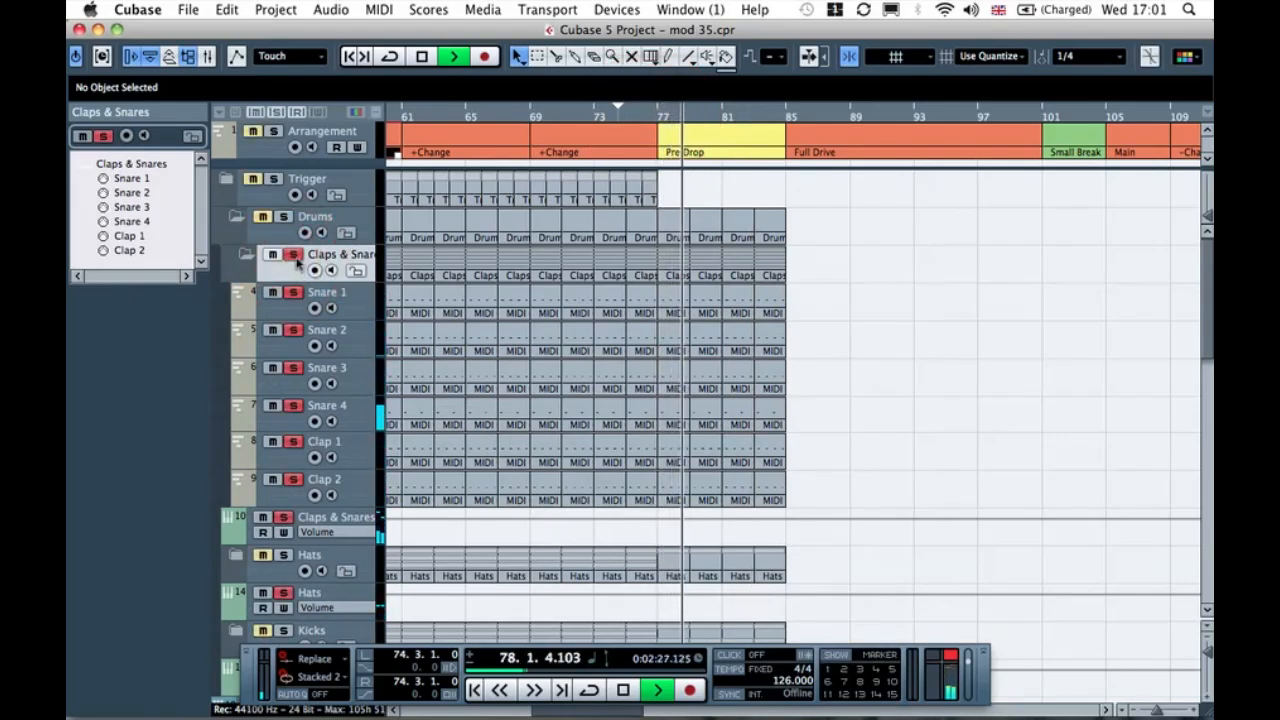
left_click(293, 256)
key("space")
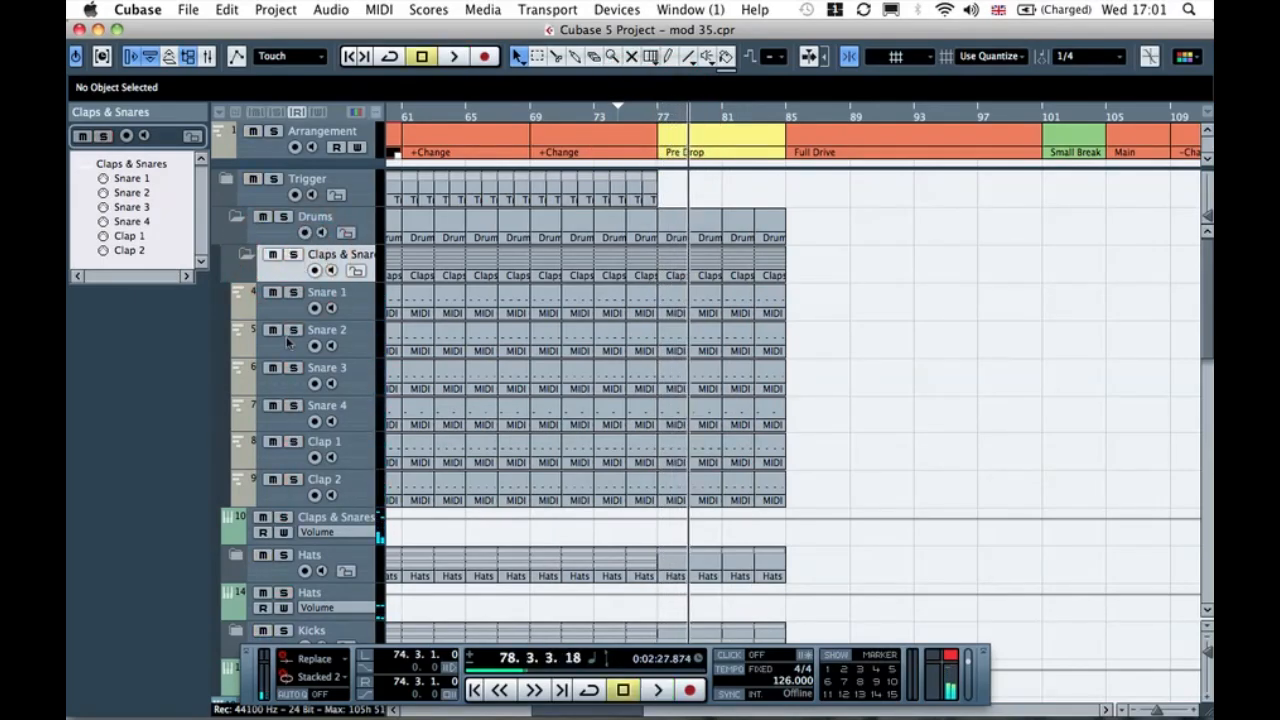
Step: Solo the Snare 4 track, play it briefly from just before bar 77, and turn its solo off
left_click(294, 406)
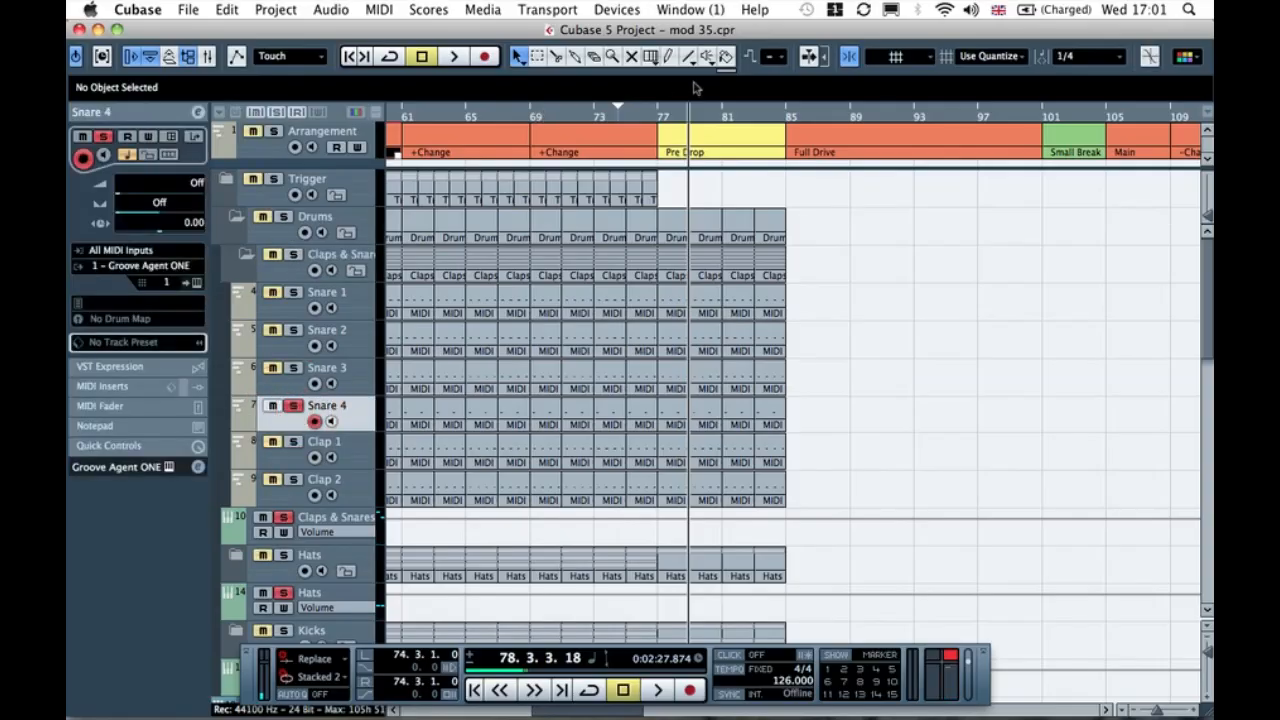
left_click(650, 110)
key("space")
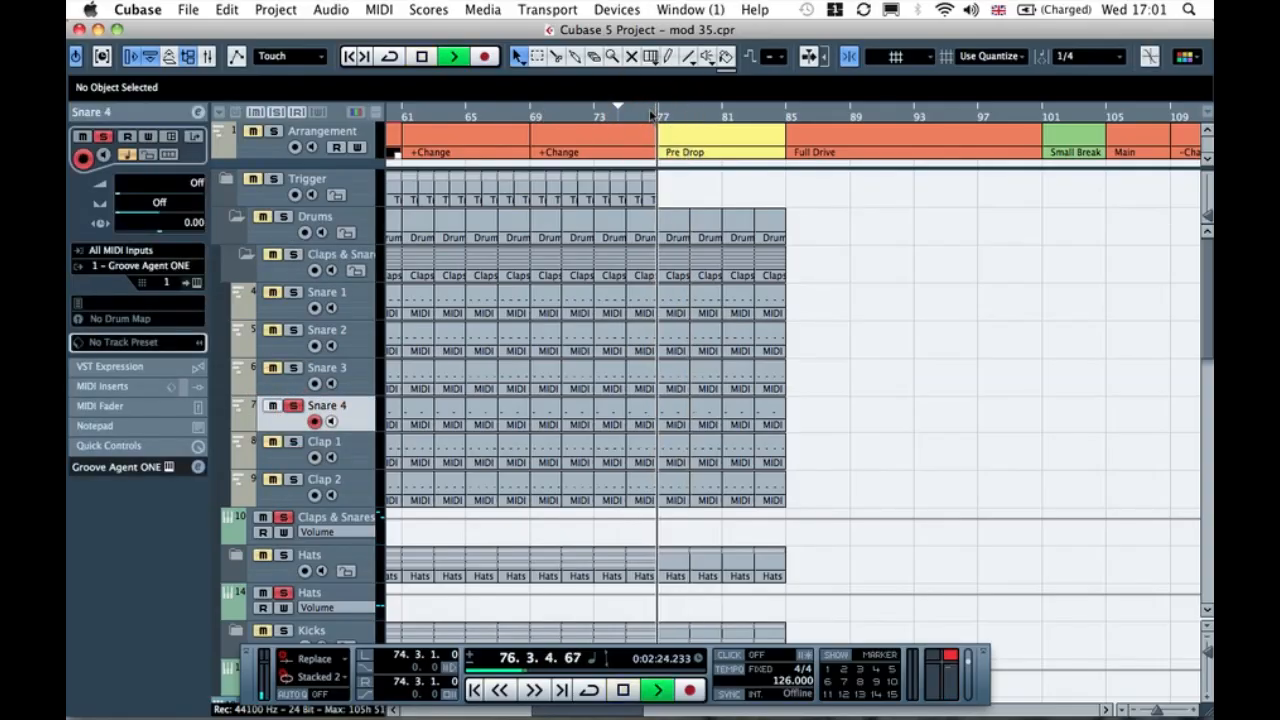
key("space")
scroll(313, 388, "down", 3)
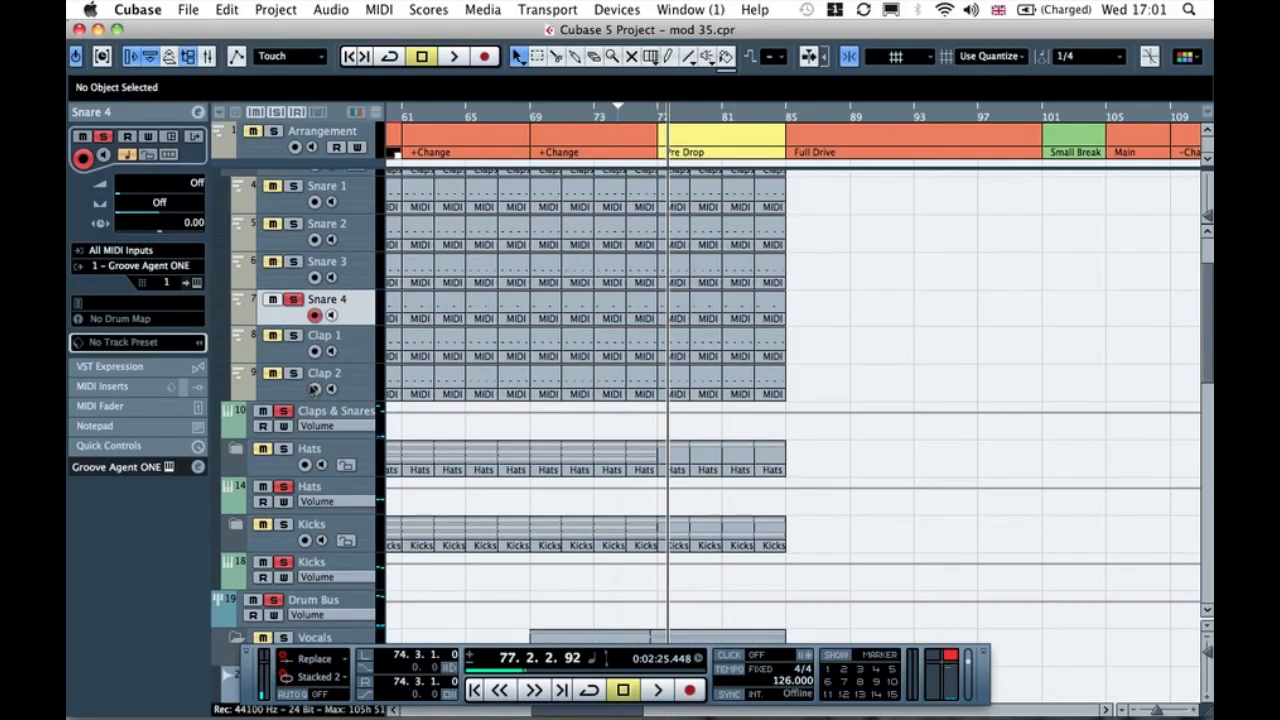
left_click(293, 299)
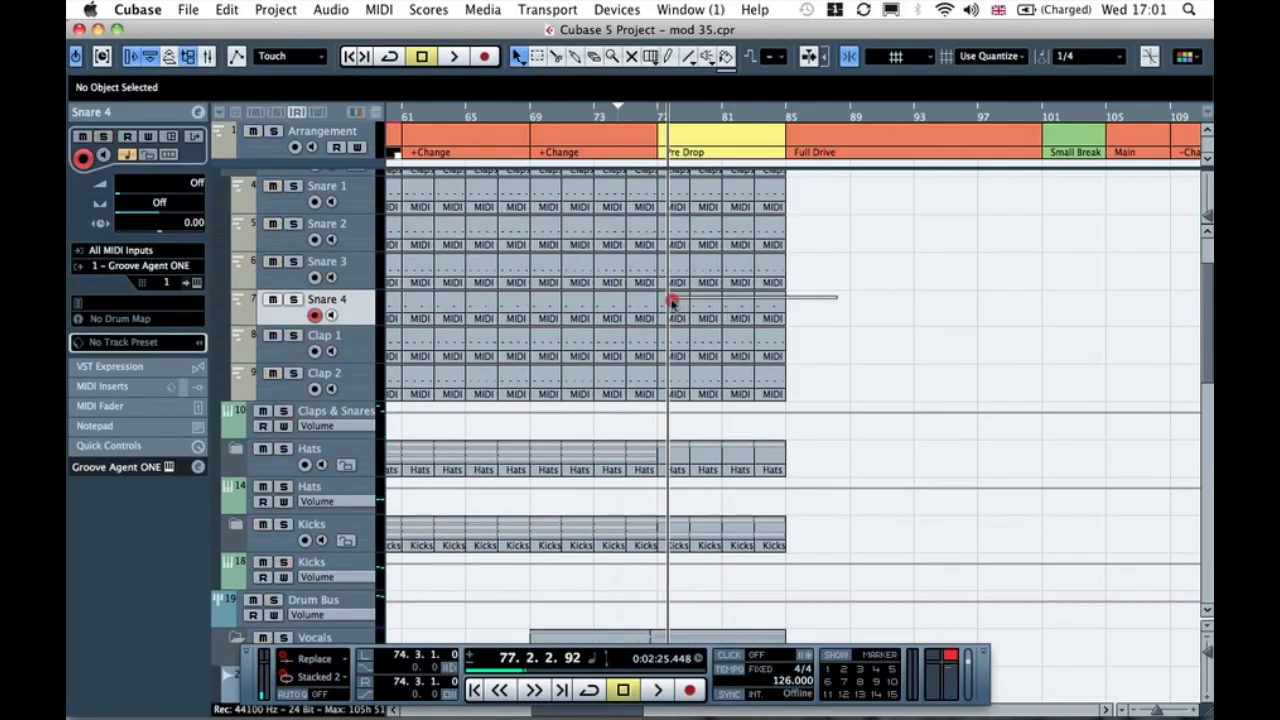
Step: Delete the four Snare 4 parts in the Pre Drop, play the section, and collapse the Claps & Snares folder
left_click_drag(672, 302, 666, 306)
key("Delete")
scroll(497, 295, "up", 3)
key("space")
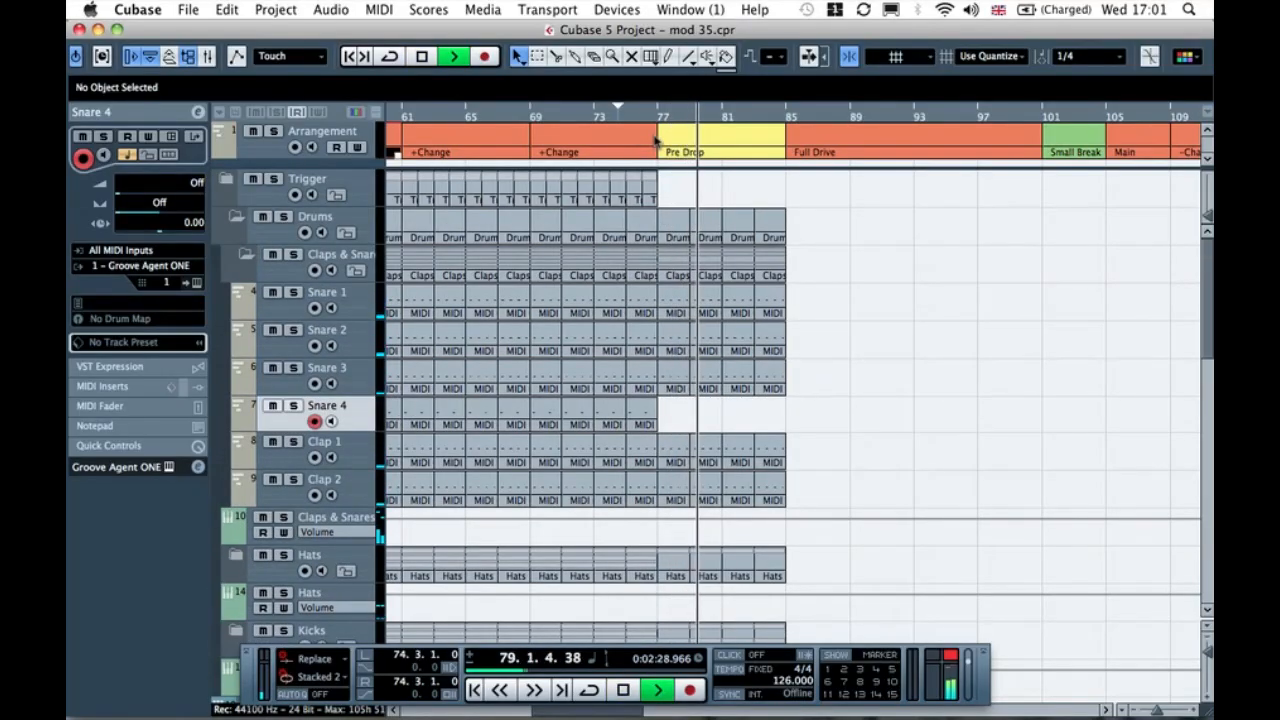
left_click(246, 255)
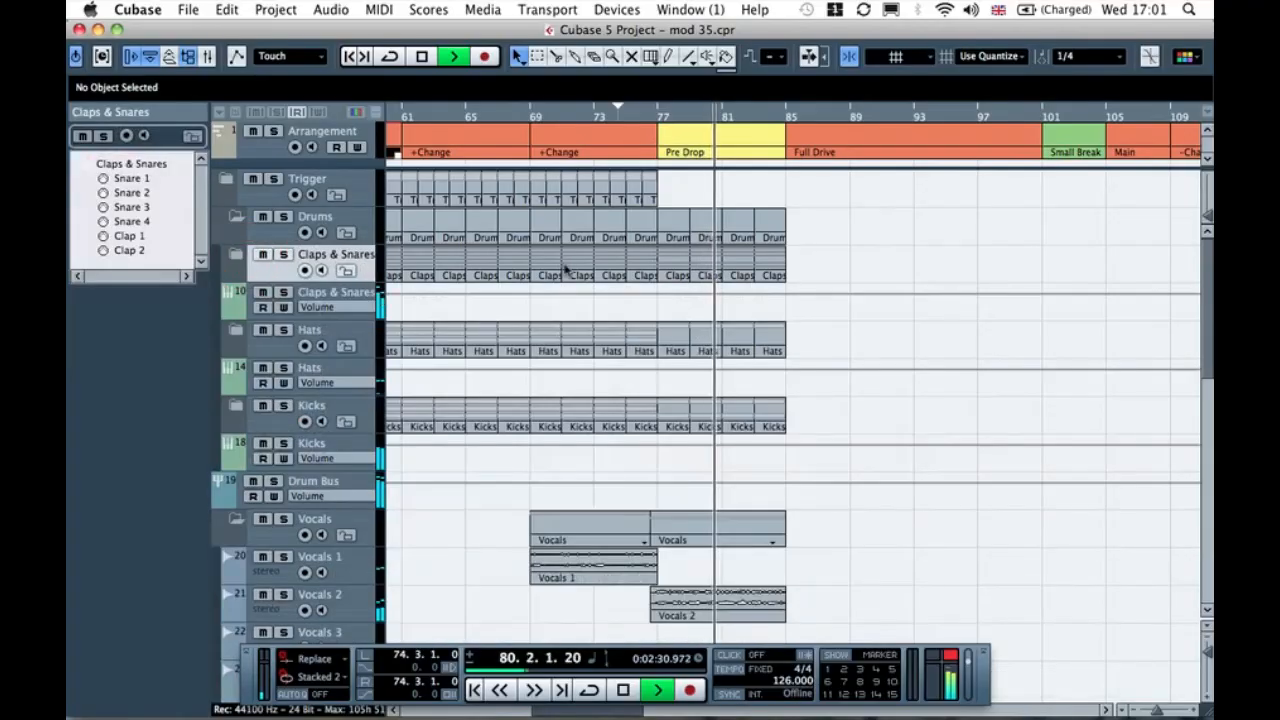
key("space")
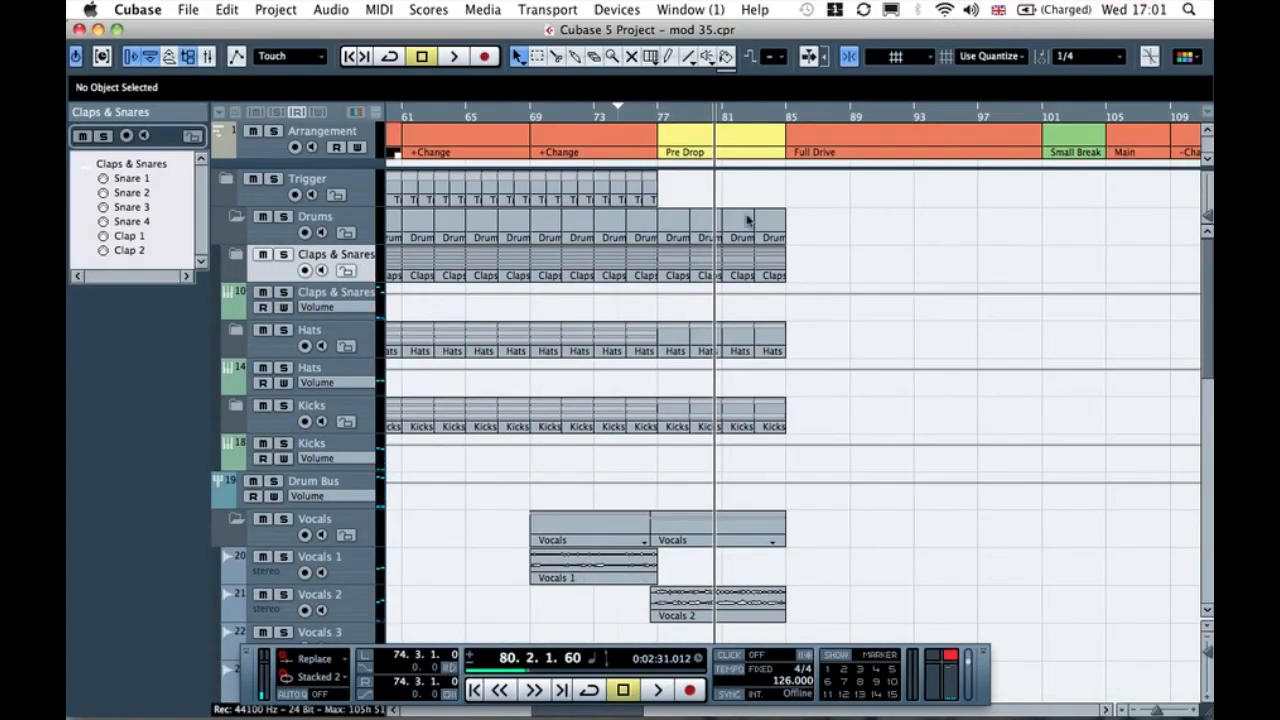
Step: Glue the Trigger parts between bars 69 and 77 into one part and duplicate it into the Pre Drop at bar 77
left_click_drag(534, 187, 695, 218)
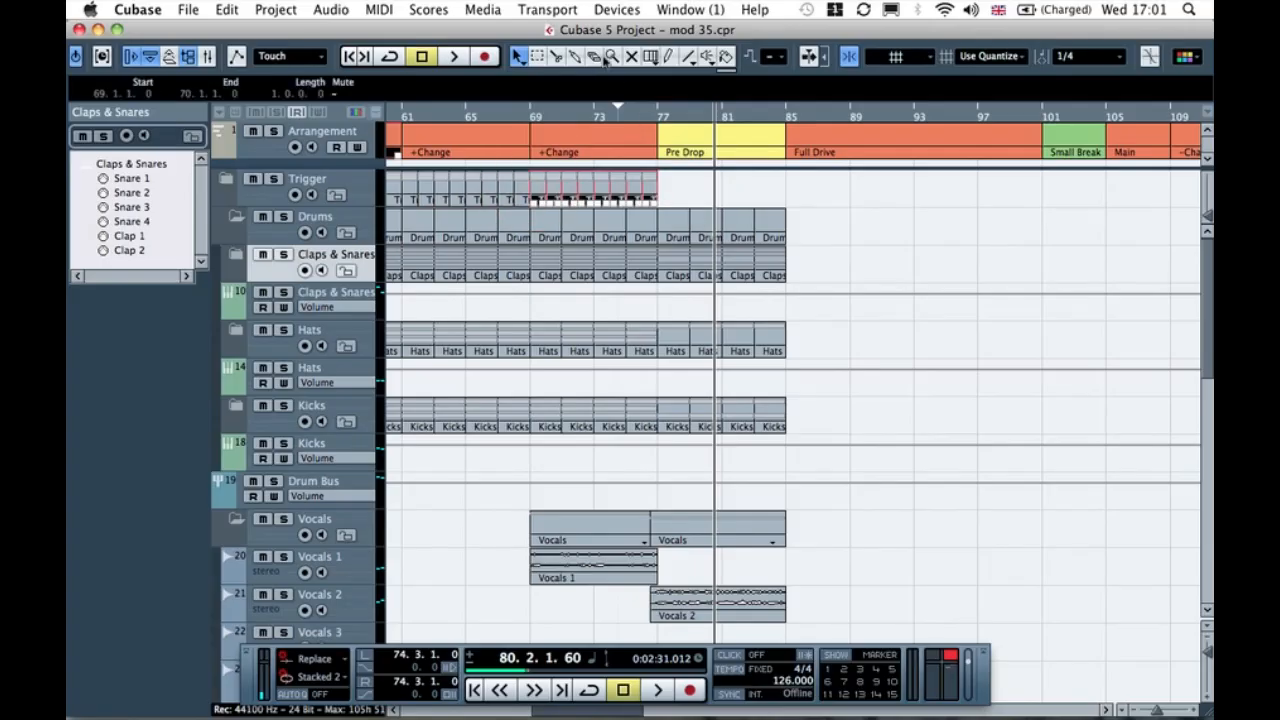
left_click(540, 188)
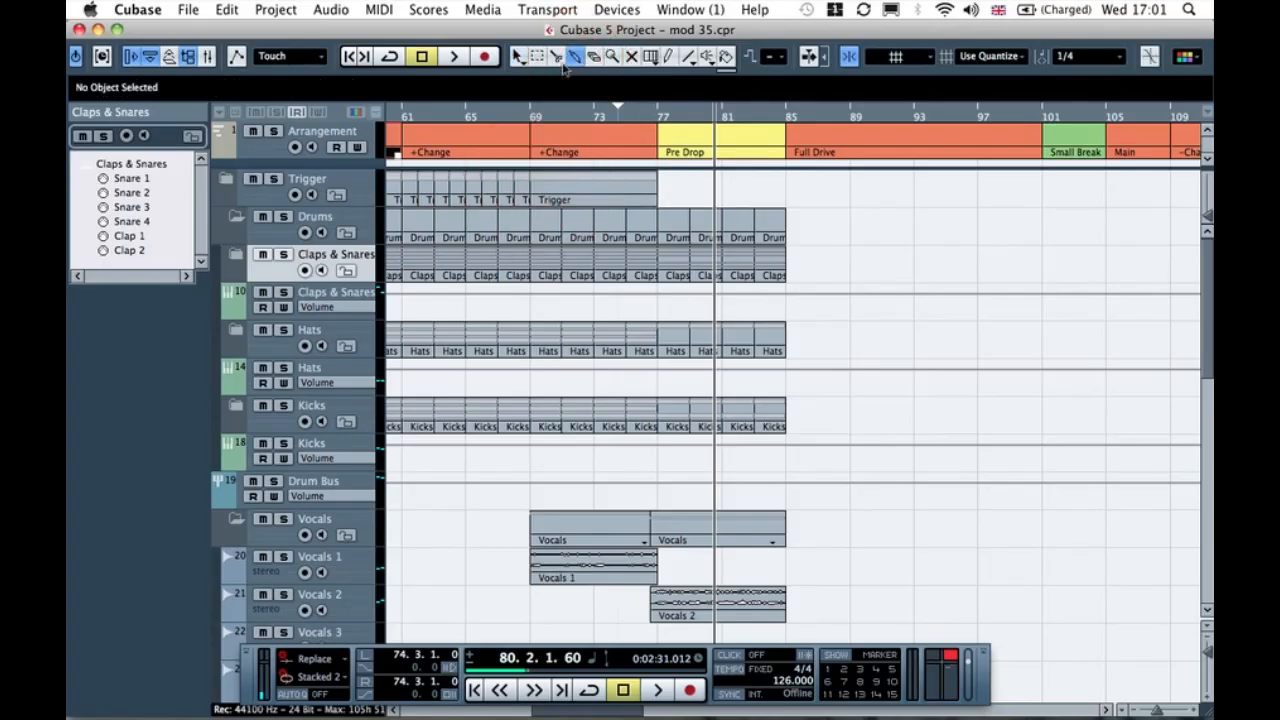
left_click(520, 57)
left_click(651, 188)
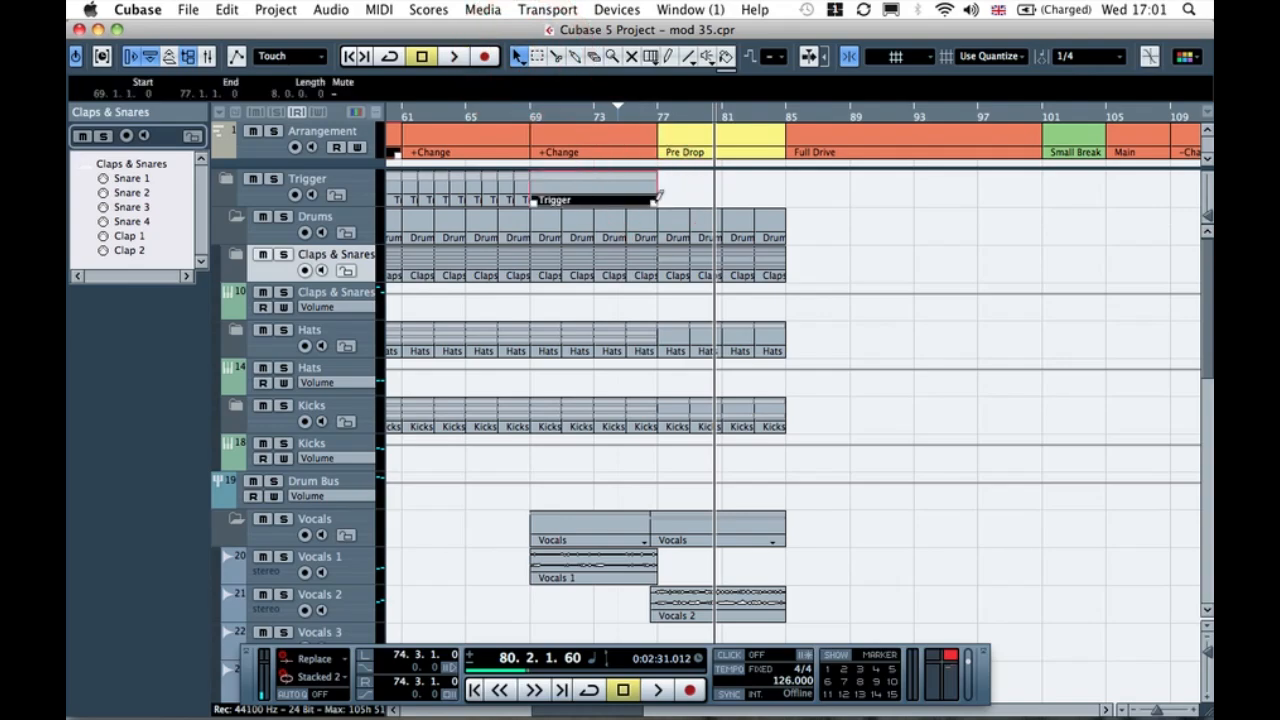
key("super+d")
left_click(806, 190)
Step: Play the Pre Drop from just before bar 77 to hear it with the duplicated Trigger part
double_click(649, 115)
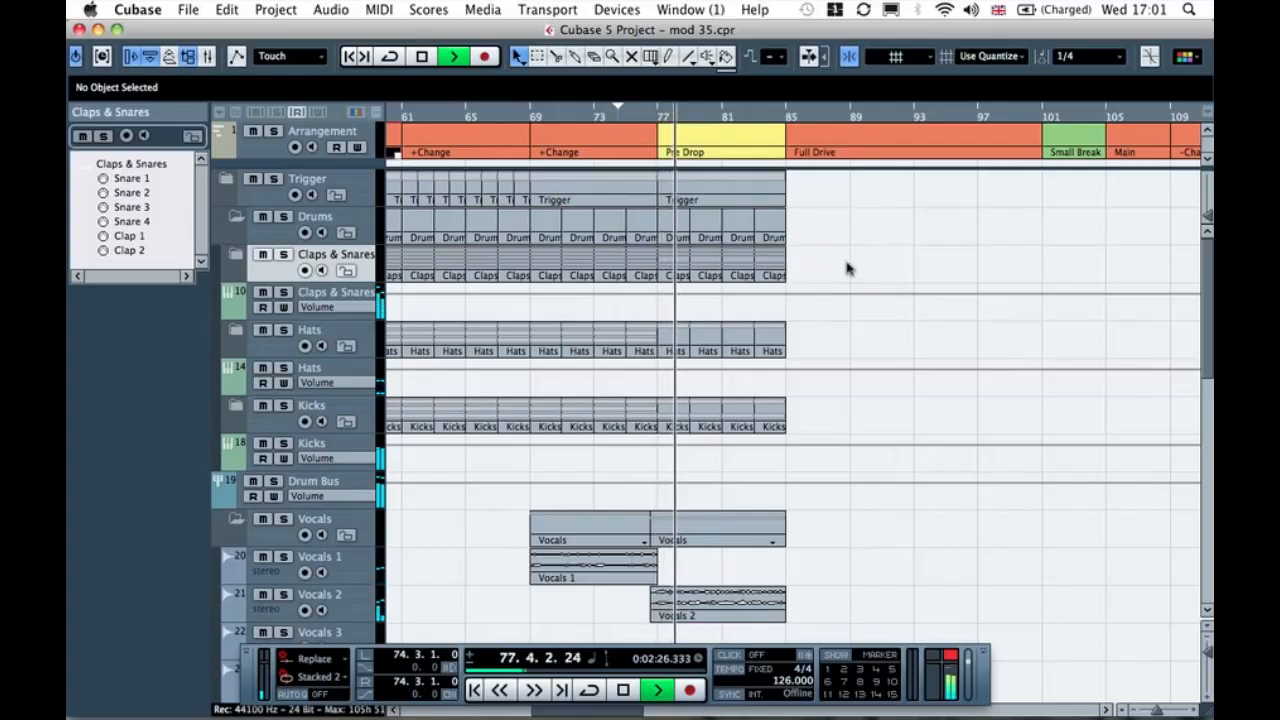
scroll(846, 279, "down", 5)
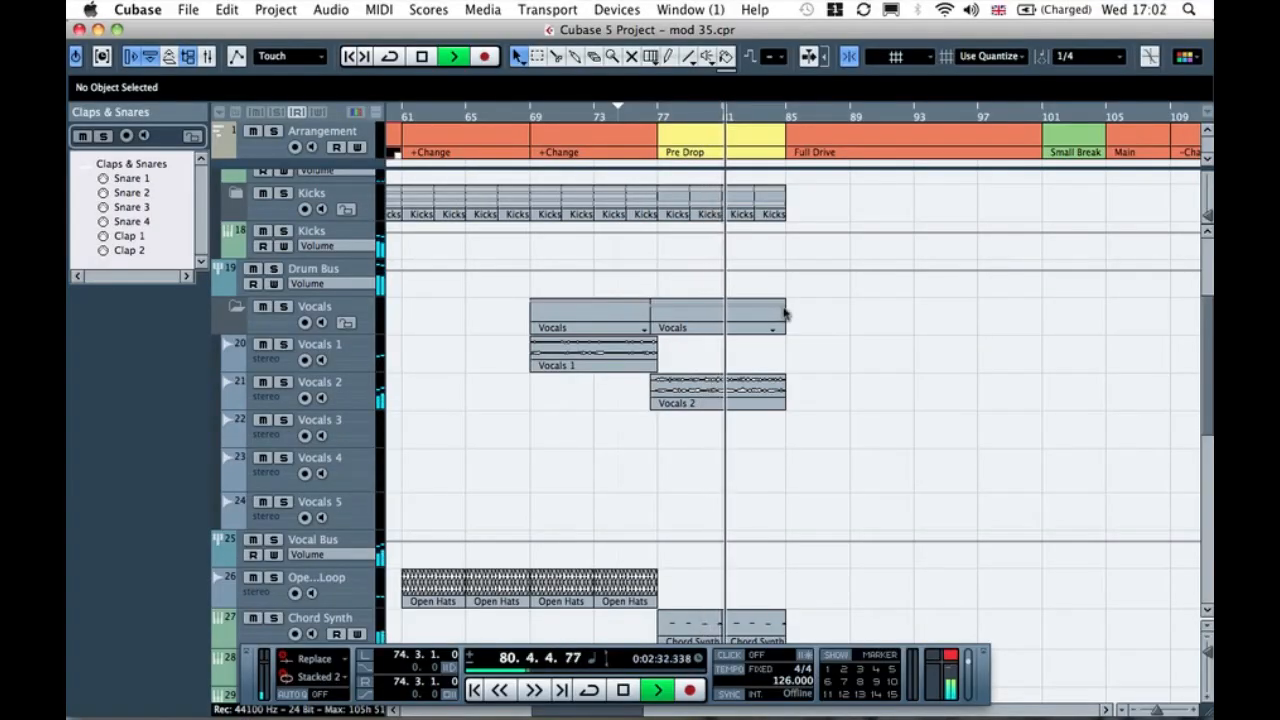
key("space")
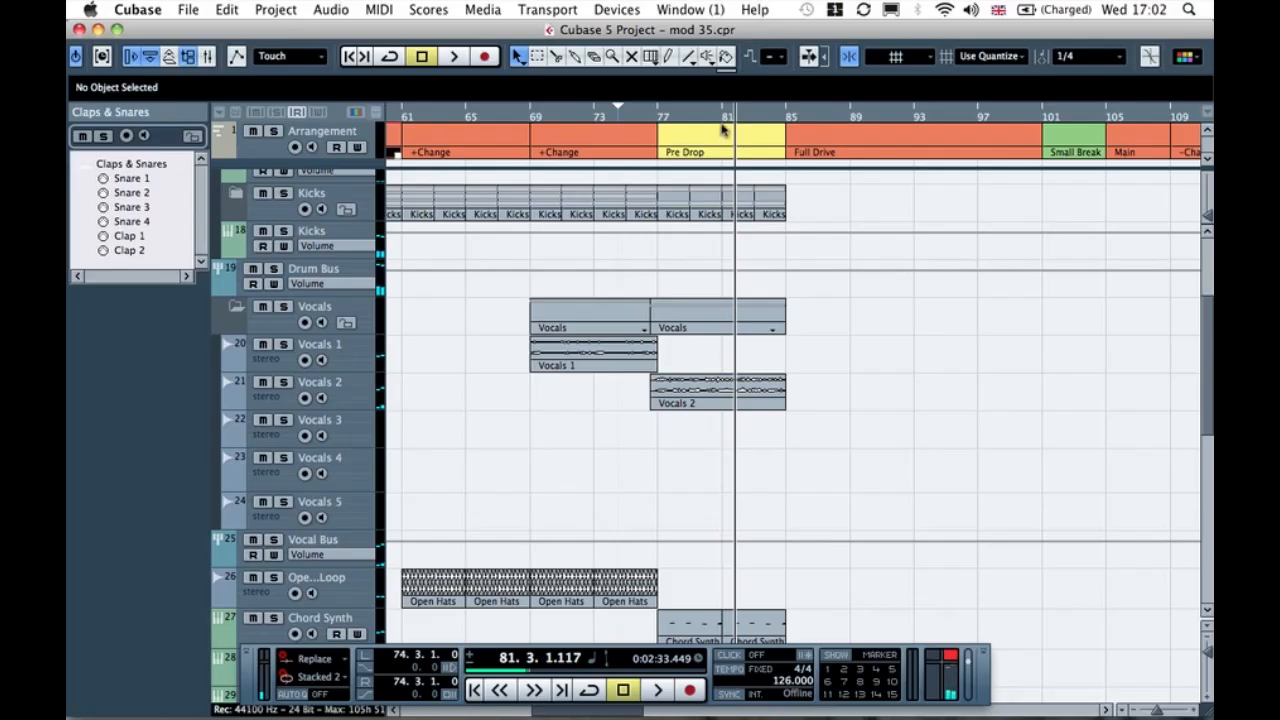
Step: Copy the four-bar Floaty Synth part from the section before the first Breakdown to bar 81 in the Pre Drop
scroll(789, 281, "left", 3)
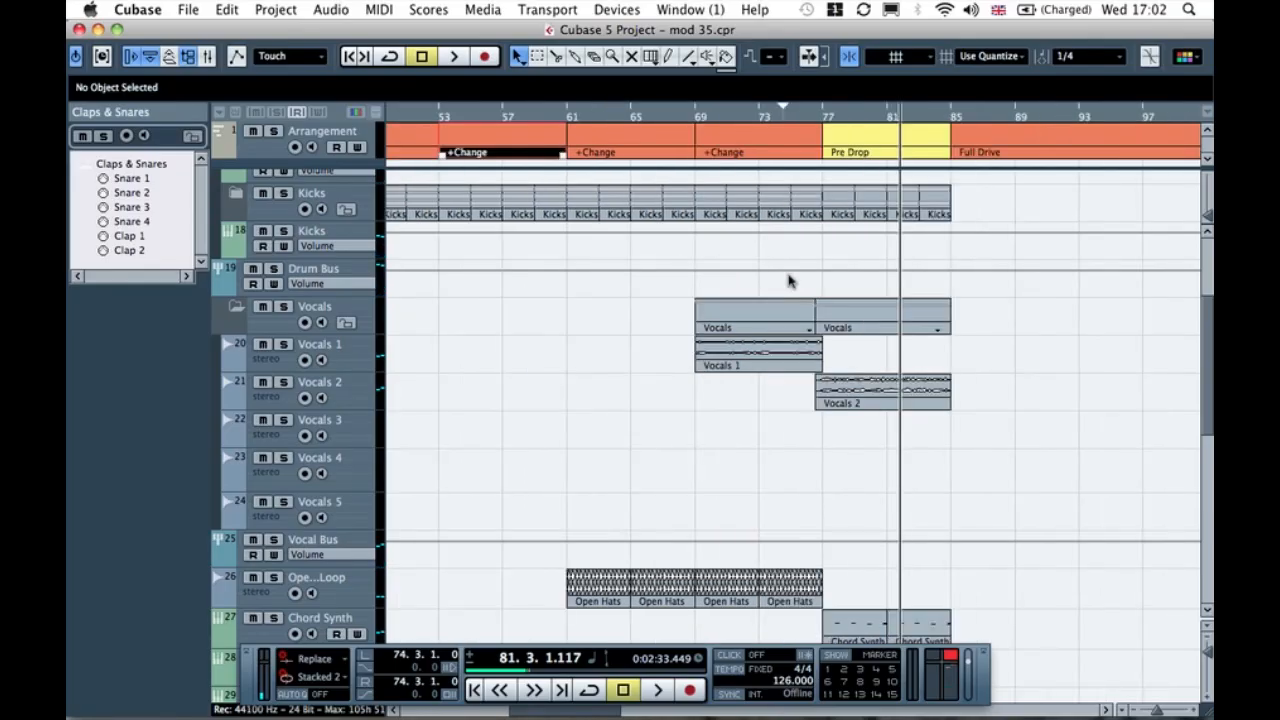
key("g")
key("g")
key("g")
key("g")
key("g")
key("g")
key("h")
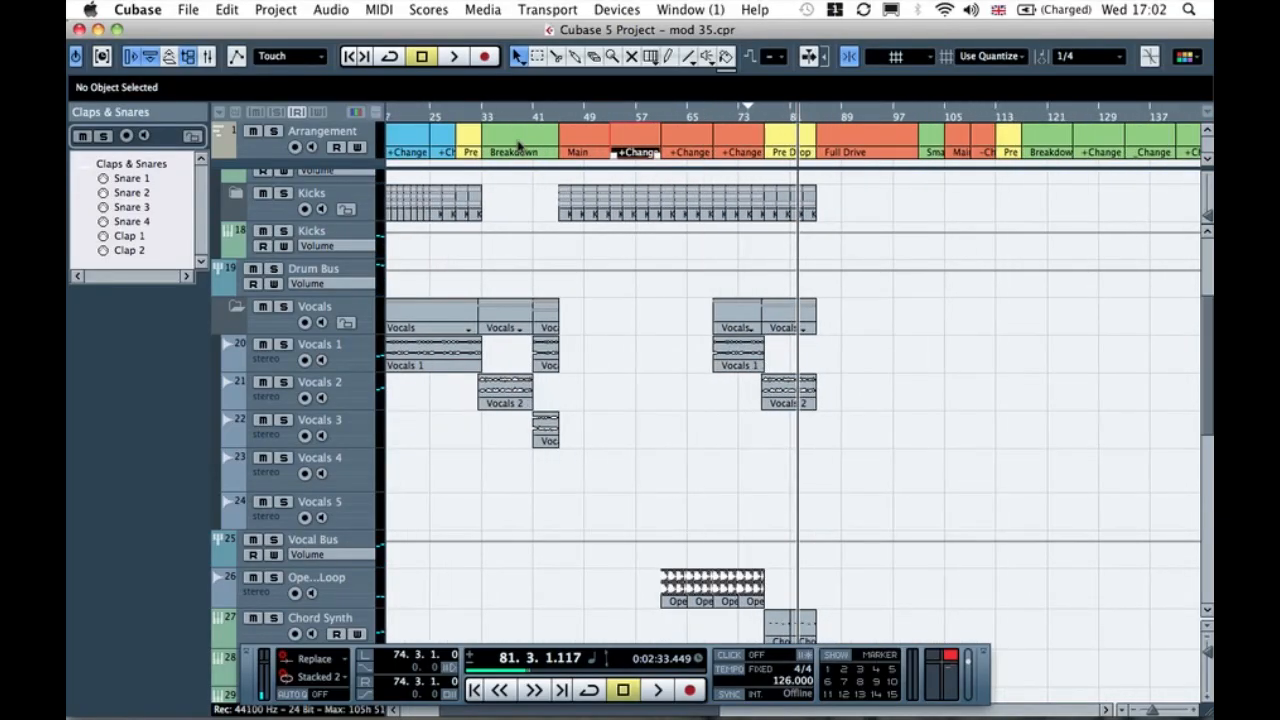
scroll(499, 300, "down", 8)
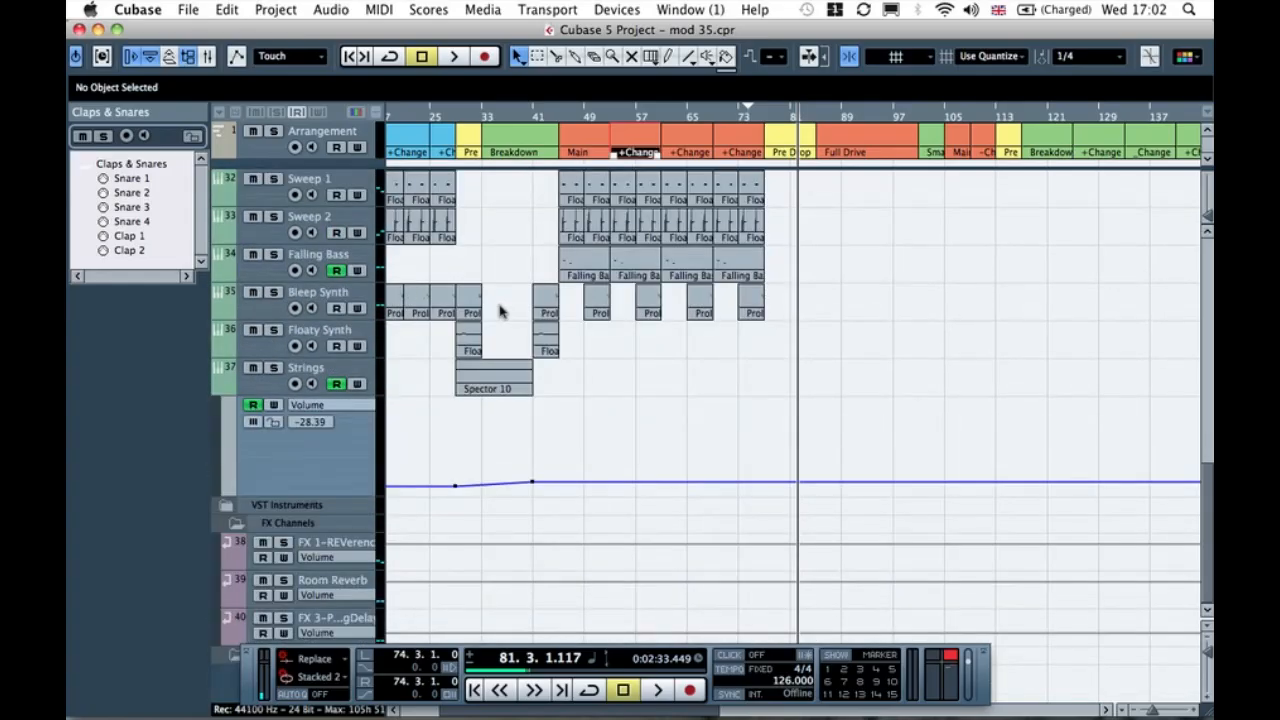
left_click_drag(479, 349, 804, 342)
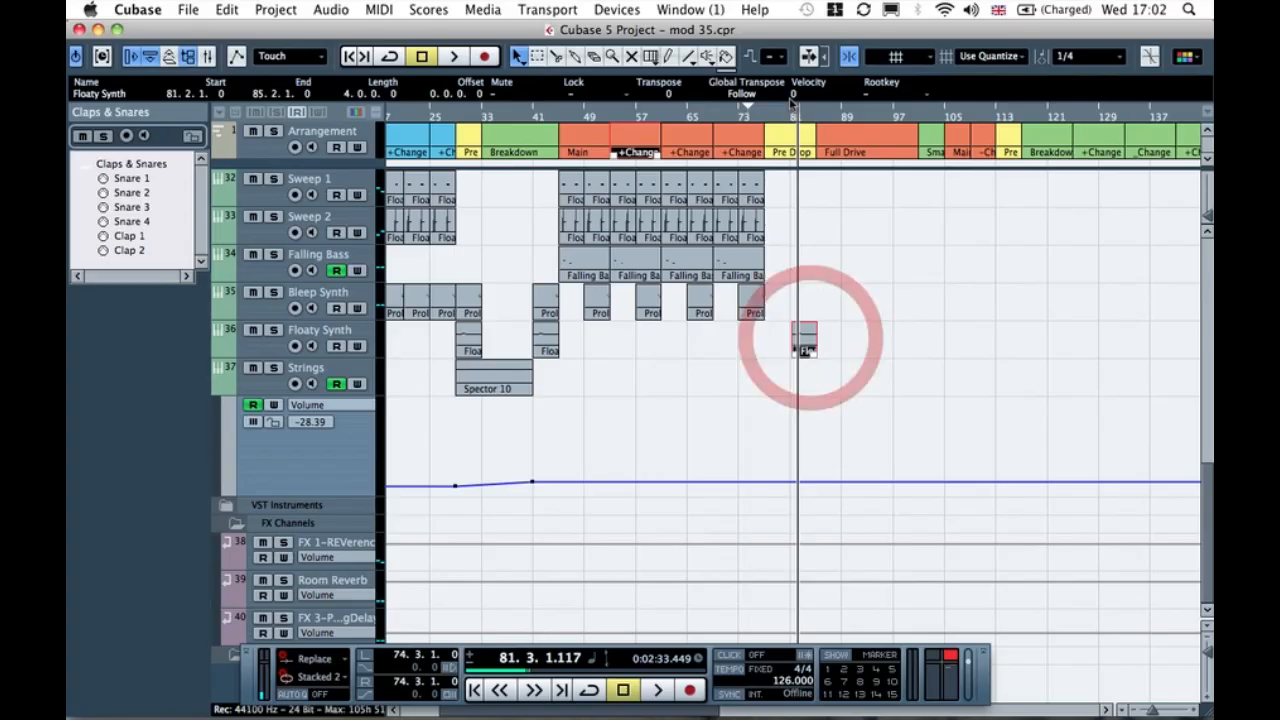
left_click(791, 117)
key("h")
key("h")
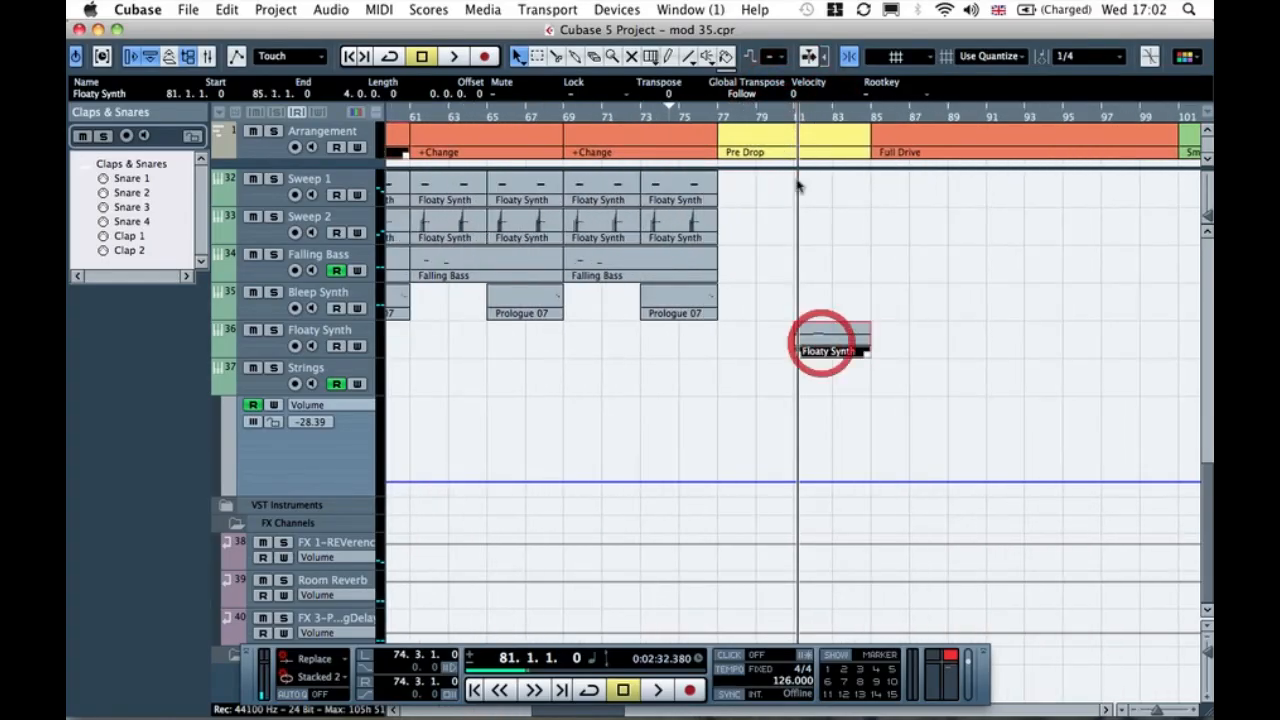
Step: Play the second half of the Pre Drop from just before bar 81 and deselect the Floaty Synth part
left_click(776, 118)
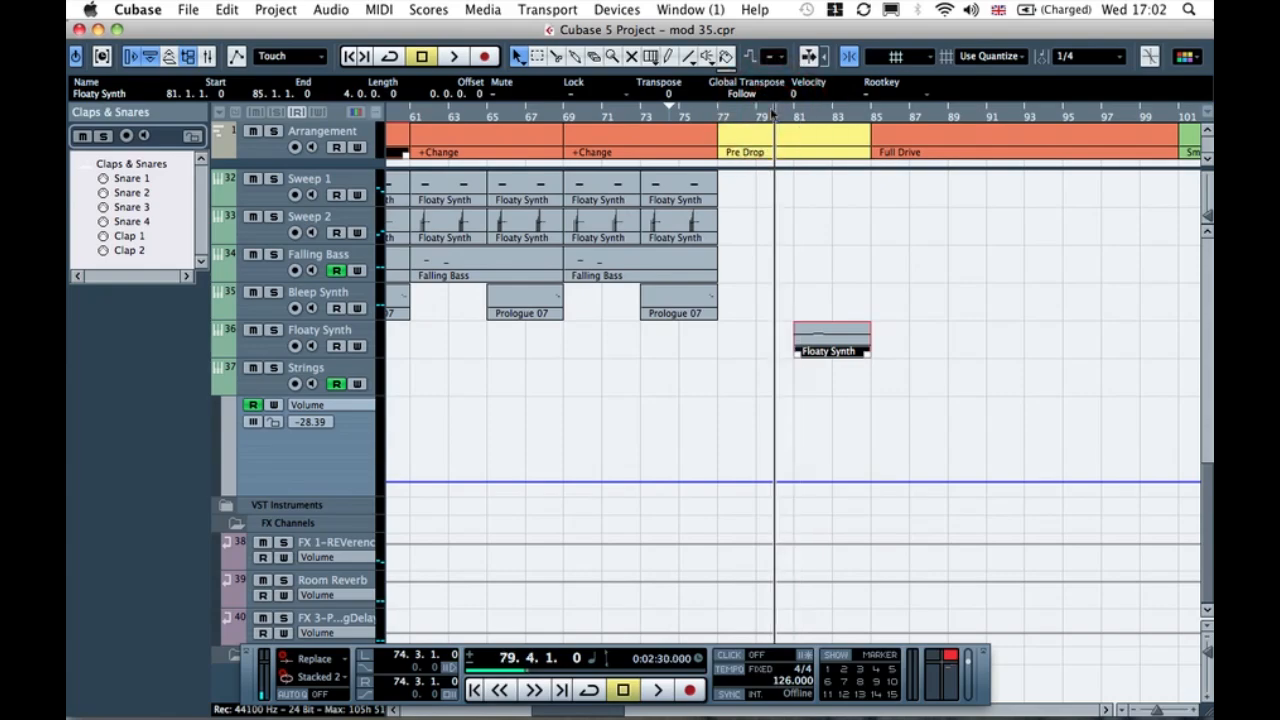
key("space")
left_click(820, 268)
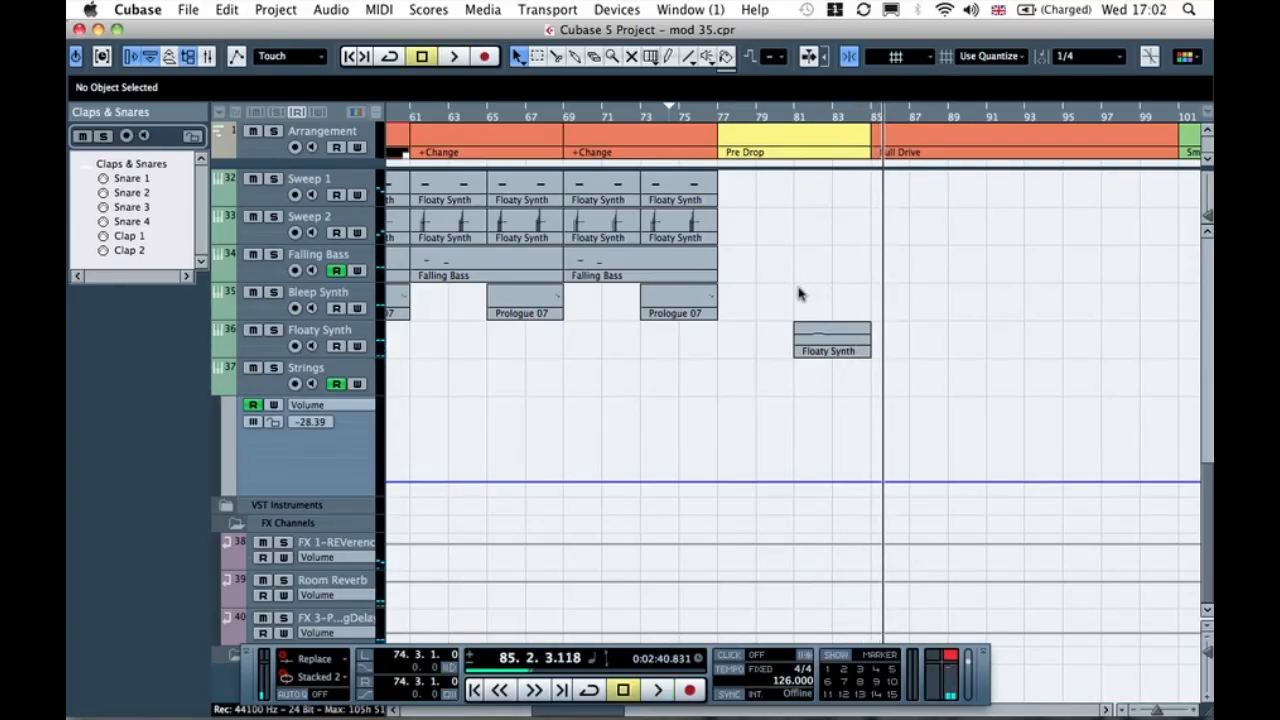
Step: Play the transition from the first Pre Drop into the Breakdown, starting around bar 32
scroll(799, 293, "up", 10)
key("g")
key("g")
key("g")
key("g")
key("g")
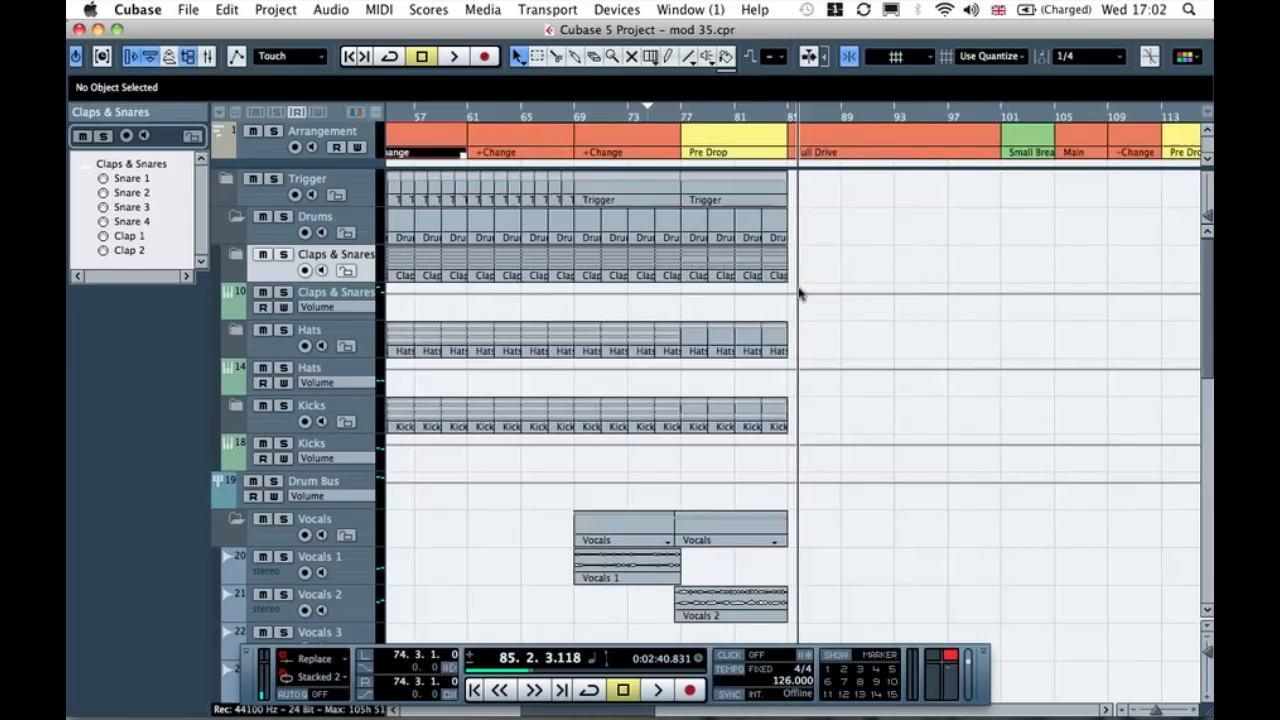
key("h")
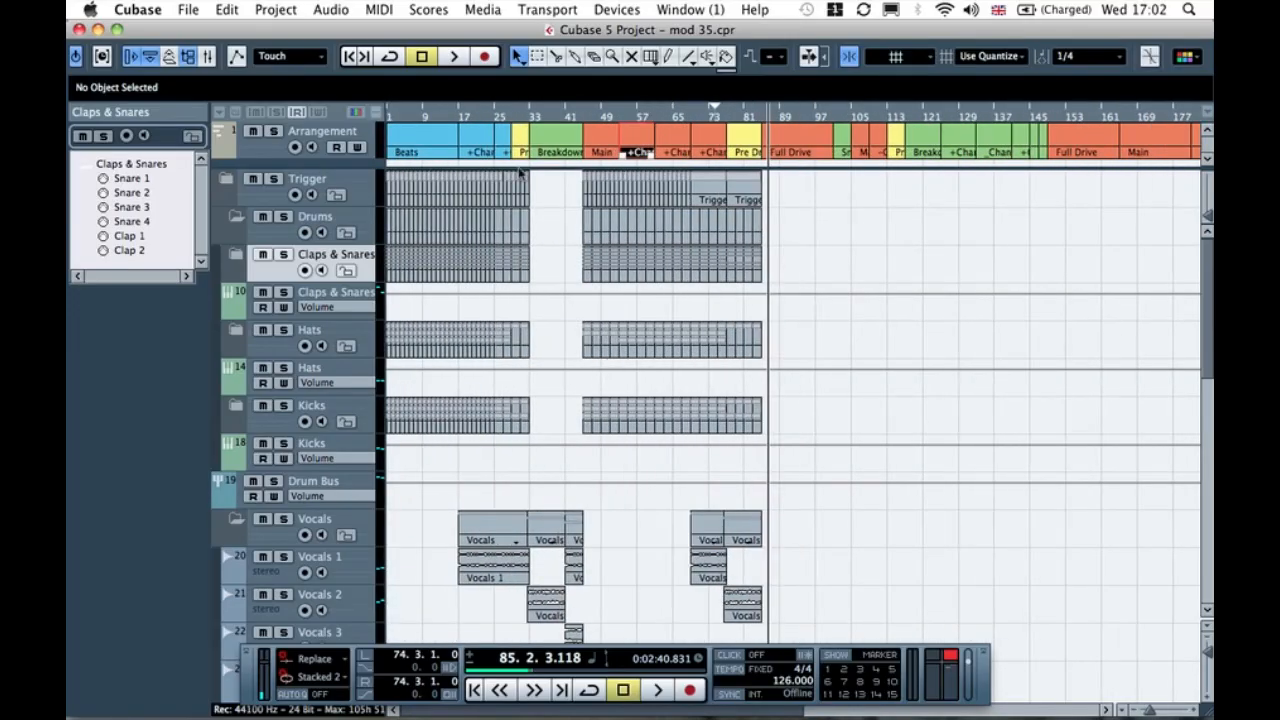
left_click(527, 119)
key("space")
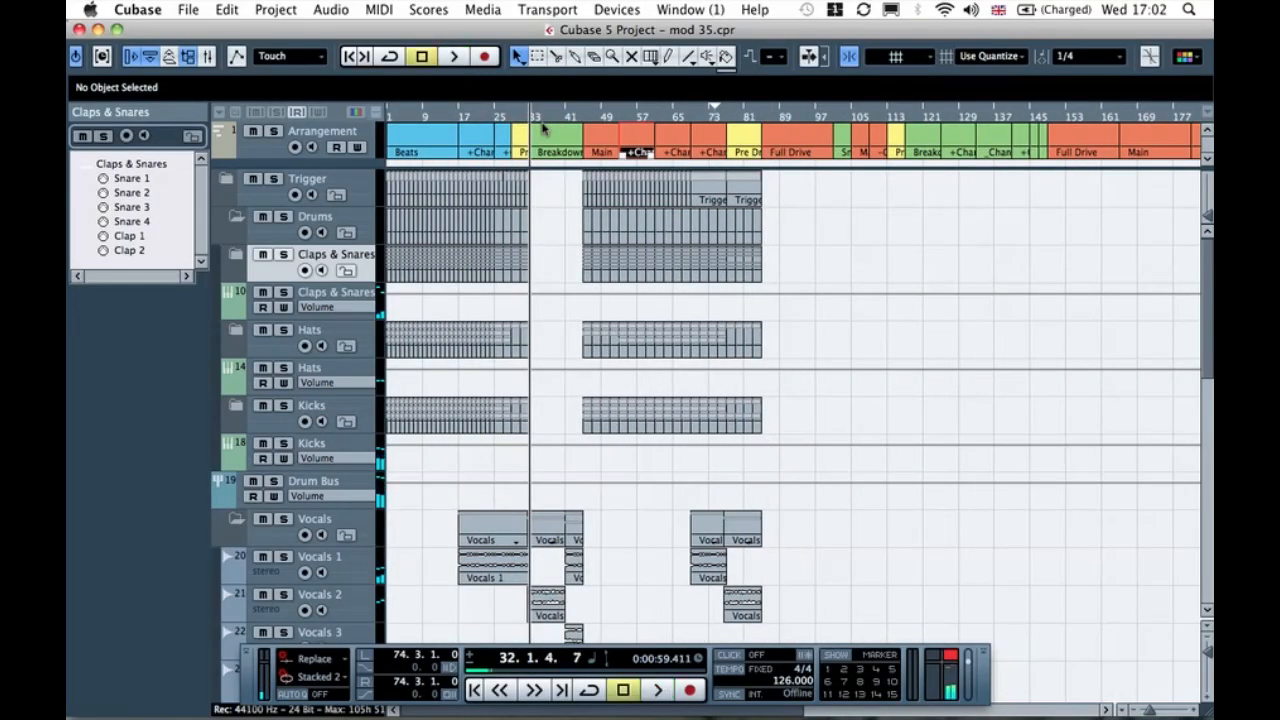
Step: Copy the two Guitar 2 parts from the Breakdown at bar 33 to the Pre Drop section at bar 77
key("h")
key("h")
key("h")
key("h")
key("h")
key("h")
scroll(836, 530, "down", 8)
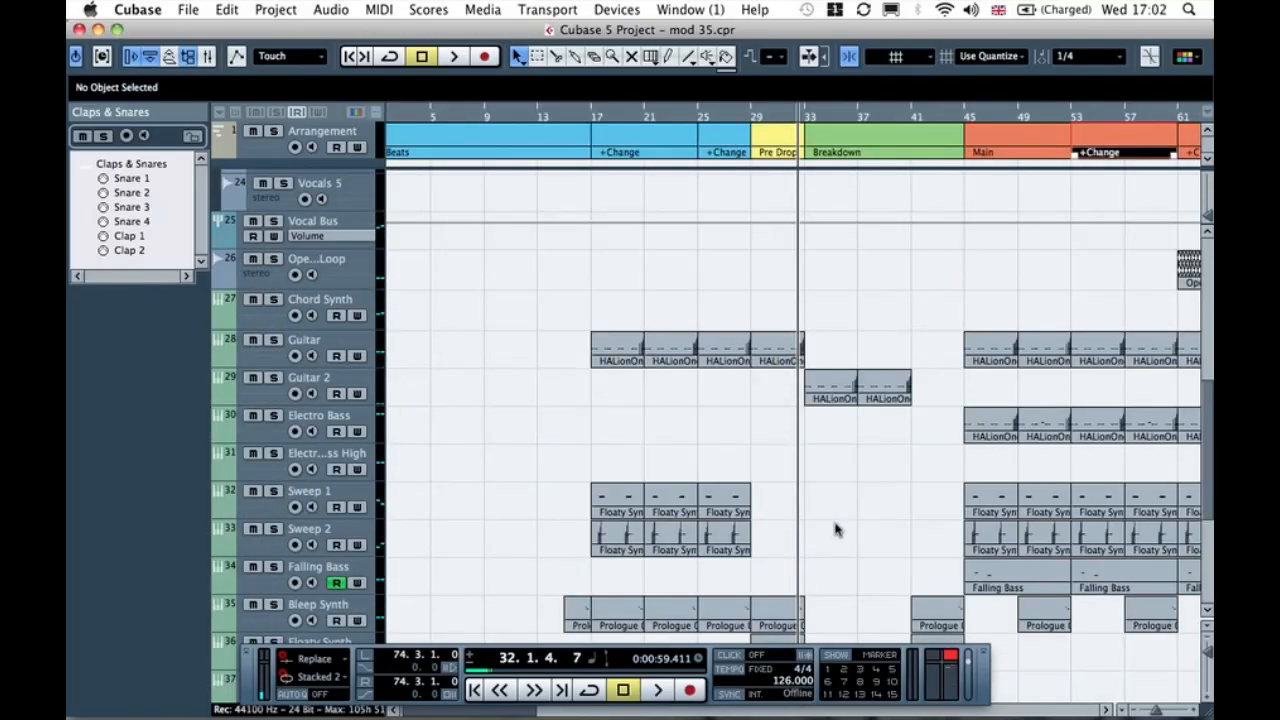
scroll(836, 530, "right", 3)
left_click(668, 397)
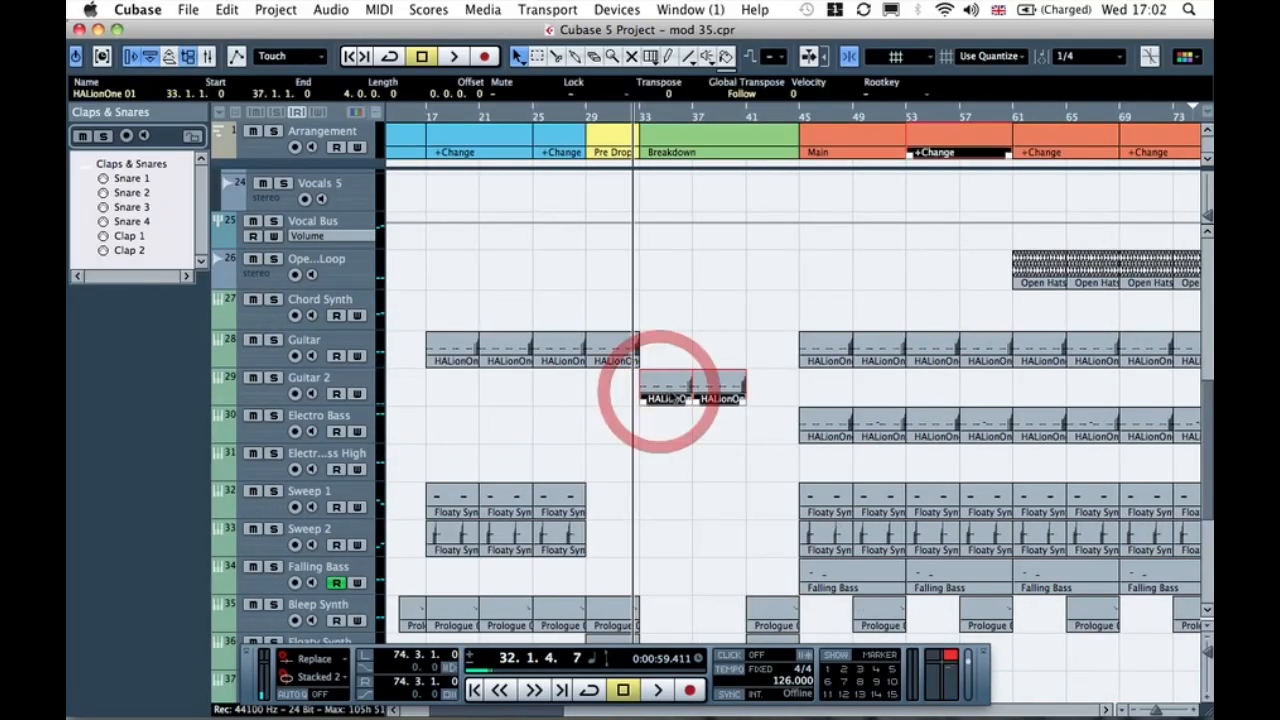
left_click_drag(959, 381, 853, 392)
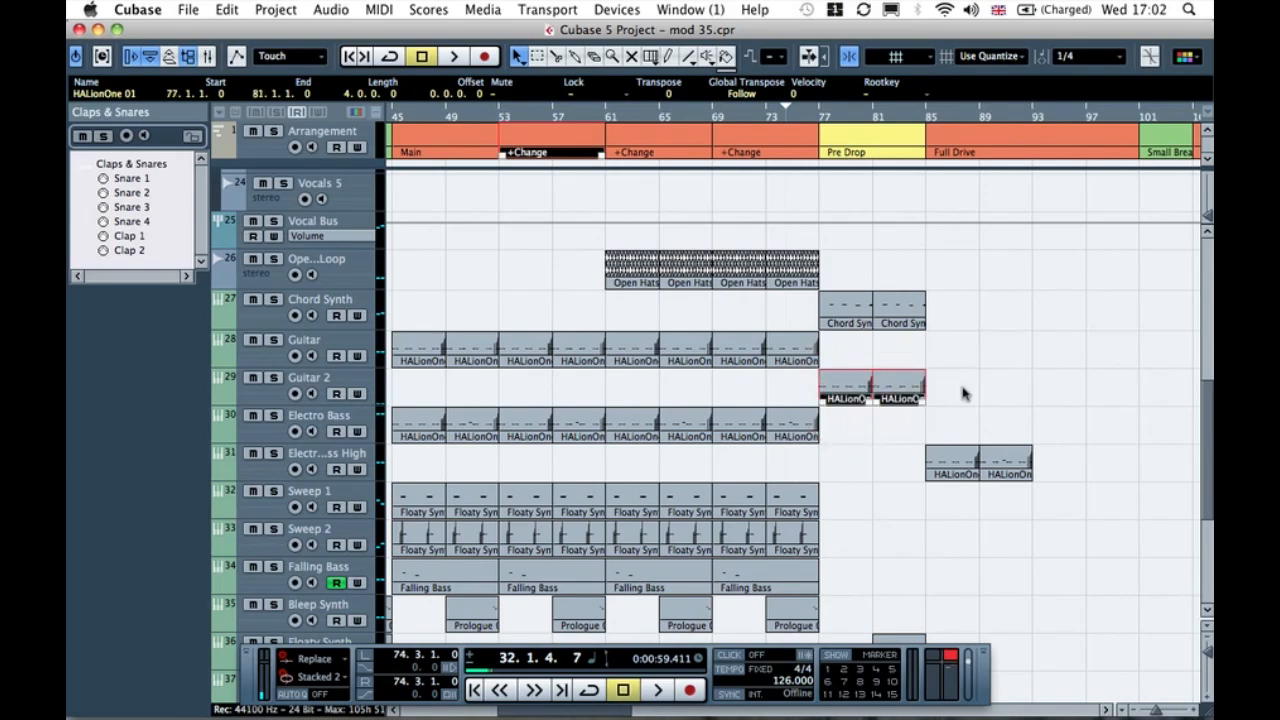
left_click(960, 391)
Step: Copy the Spector 10 part on the Strings track, with its volume automation, from bar 29 to about bar 72
scroll(960, 391, "right", 10)
scroll(962, 393, "left", 8)
scroll(963, 393, "left", 6)
scroll(955, 391, "up", 3)
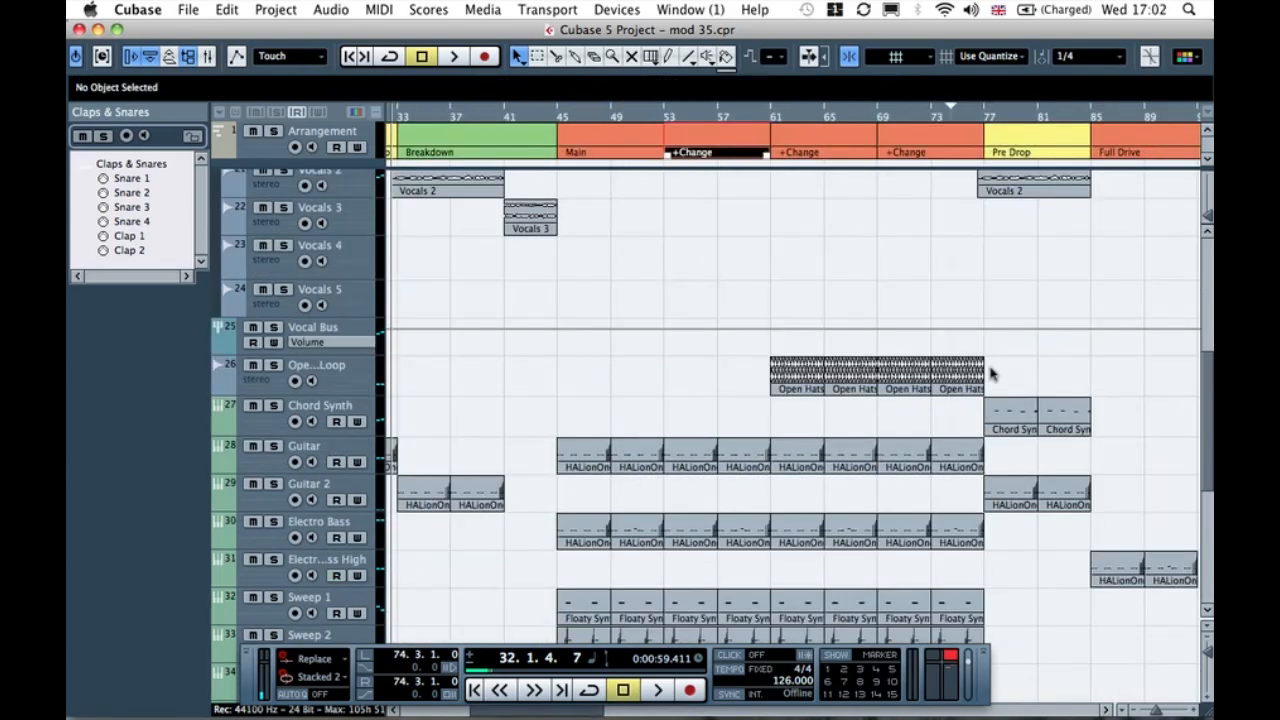
scroll(1033, 388, "right", 3)
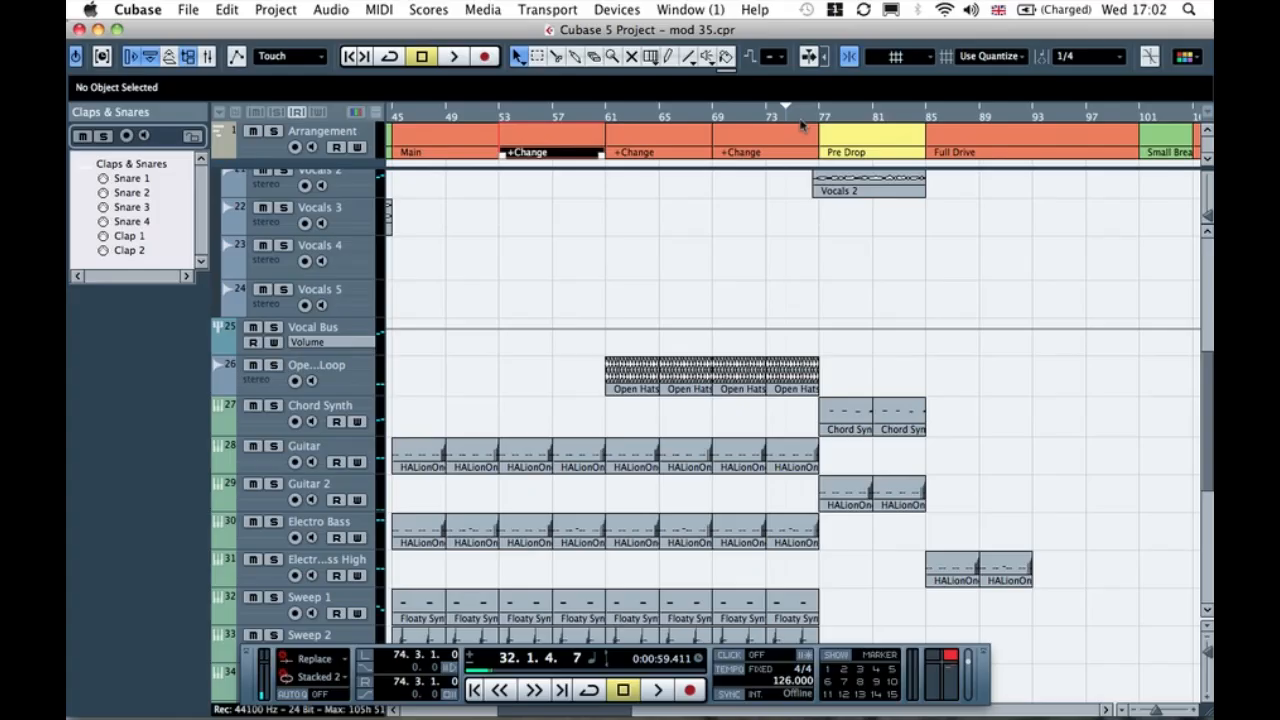
left_click(711, 118)
key("g")
key("g")
key("g")
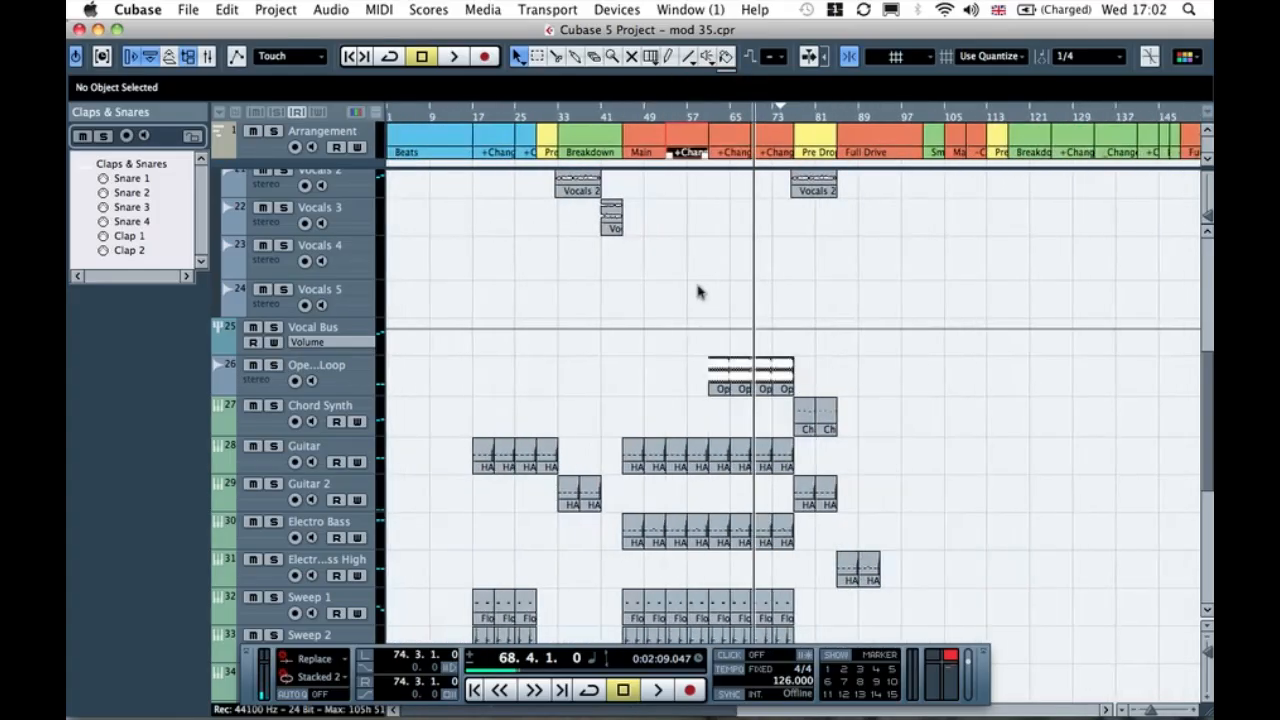
scroll(700, 289, "down", 8)
scroll(700, 289, "down", 3)
left_click_drag(555, 380, 788, 385)
left_click(857, 377)
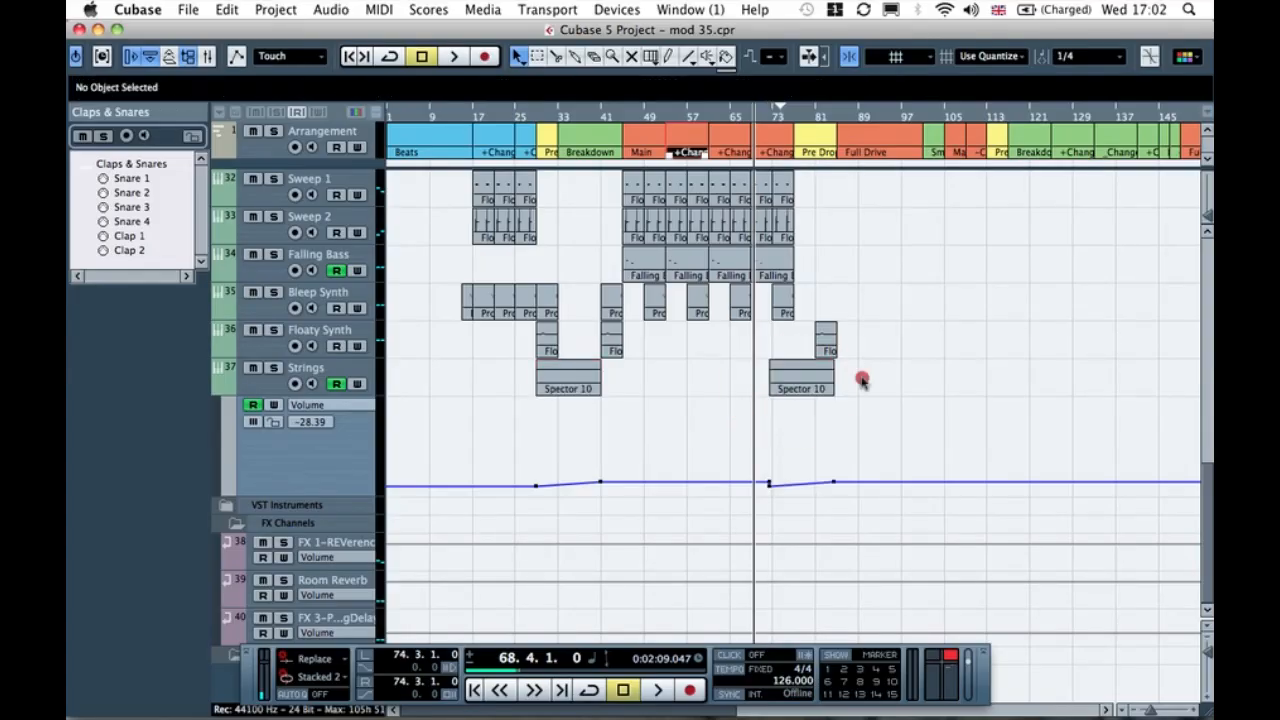
Step: Shift the copied Strings part so it starts exactly at bar 73 and ends at bar 85
left_click(787, 118)
key("h")
key("h")
key("h")
key("h")
key("h")
key("h")
key("h")
key("h")
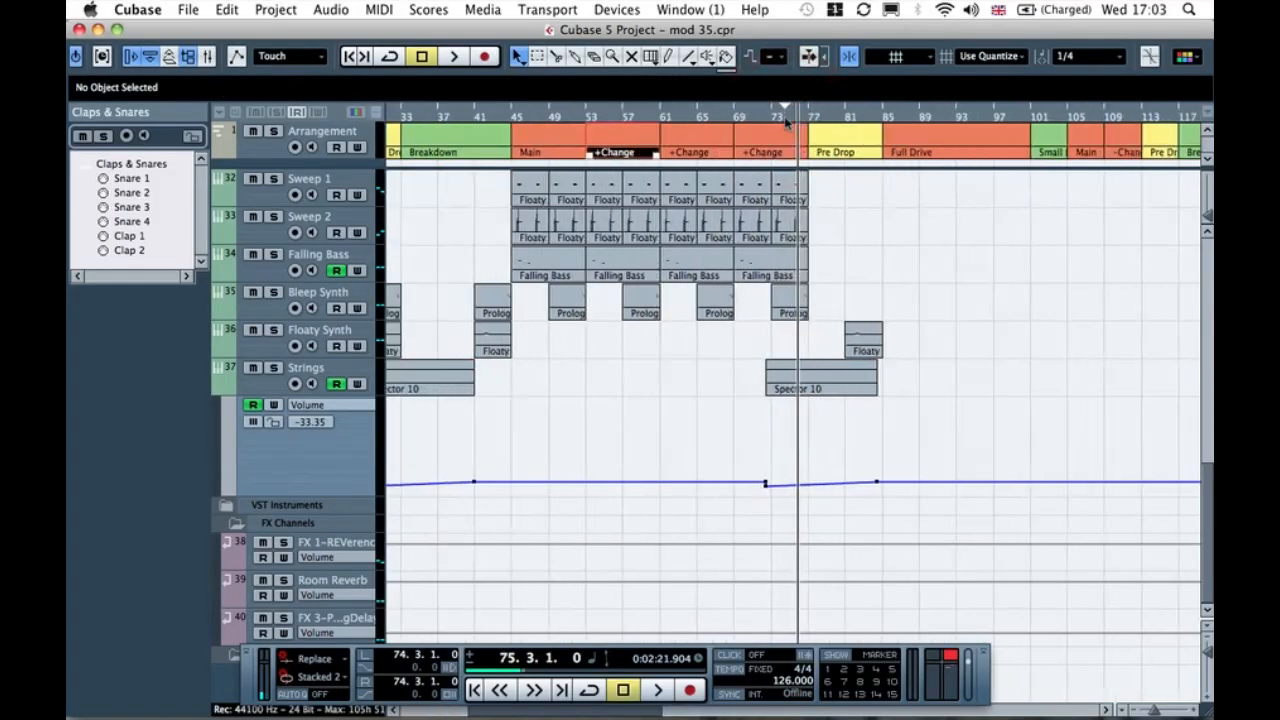
mouse_move(930, 383)
left_mouse_down()
mouse_move(916, 384)
mouse_move(940, 382)
left_mouse_up()
Step: Play the arrangement from about bar 70 through the Pre Drop into the start of Full Drive
left_click(726, 119)
left_click(687, 119)
key("space")
key("space")
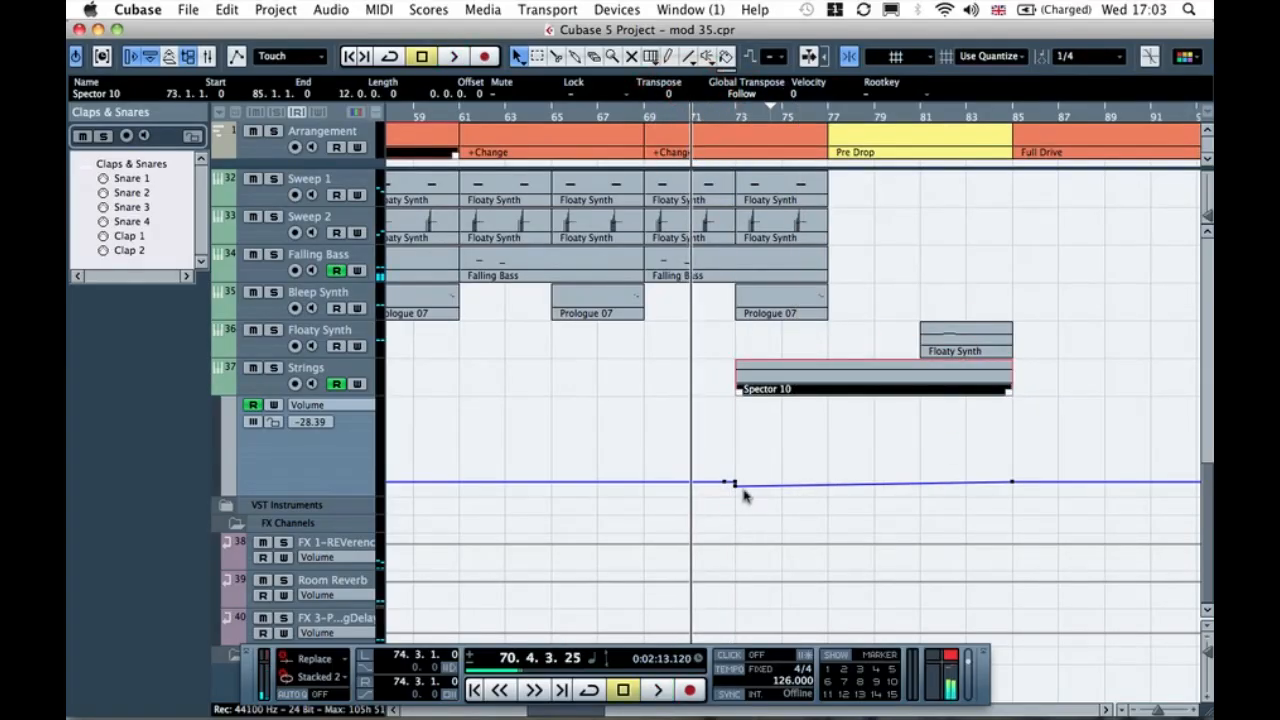
key("space")
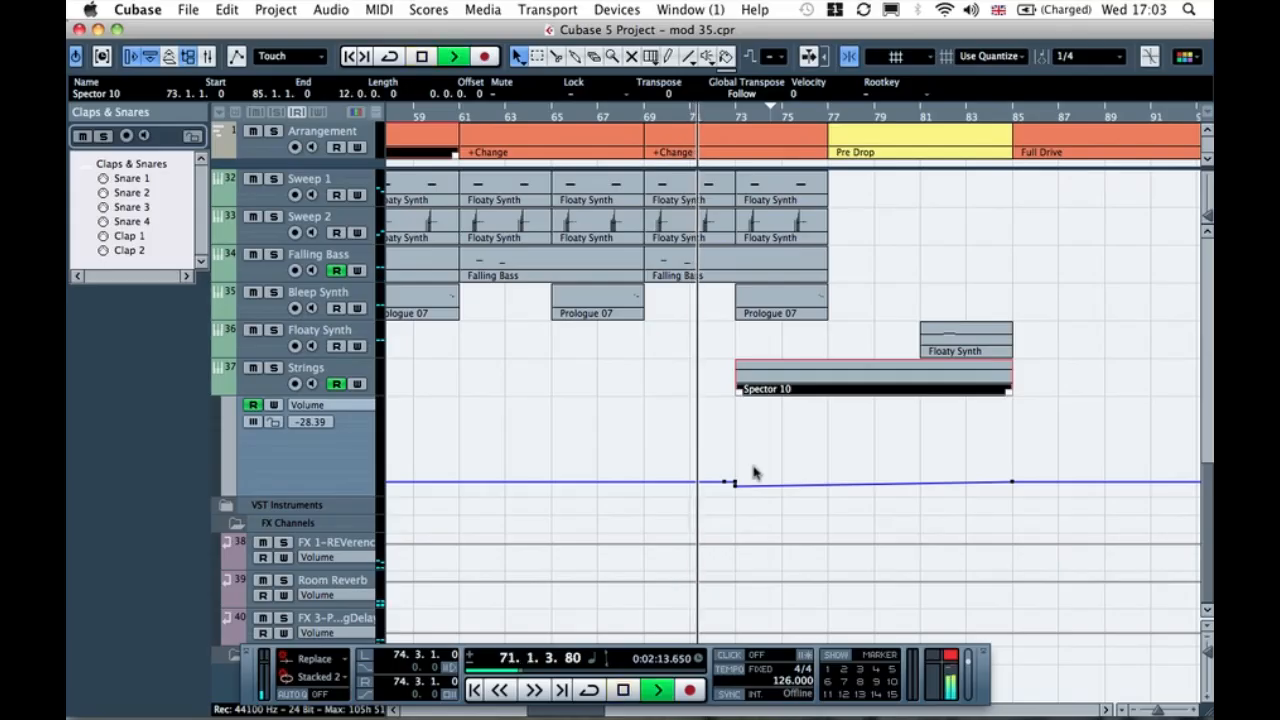
left_click(777, 440)
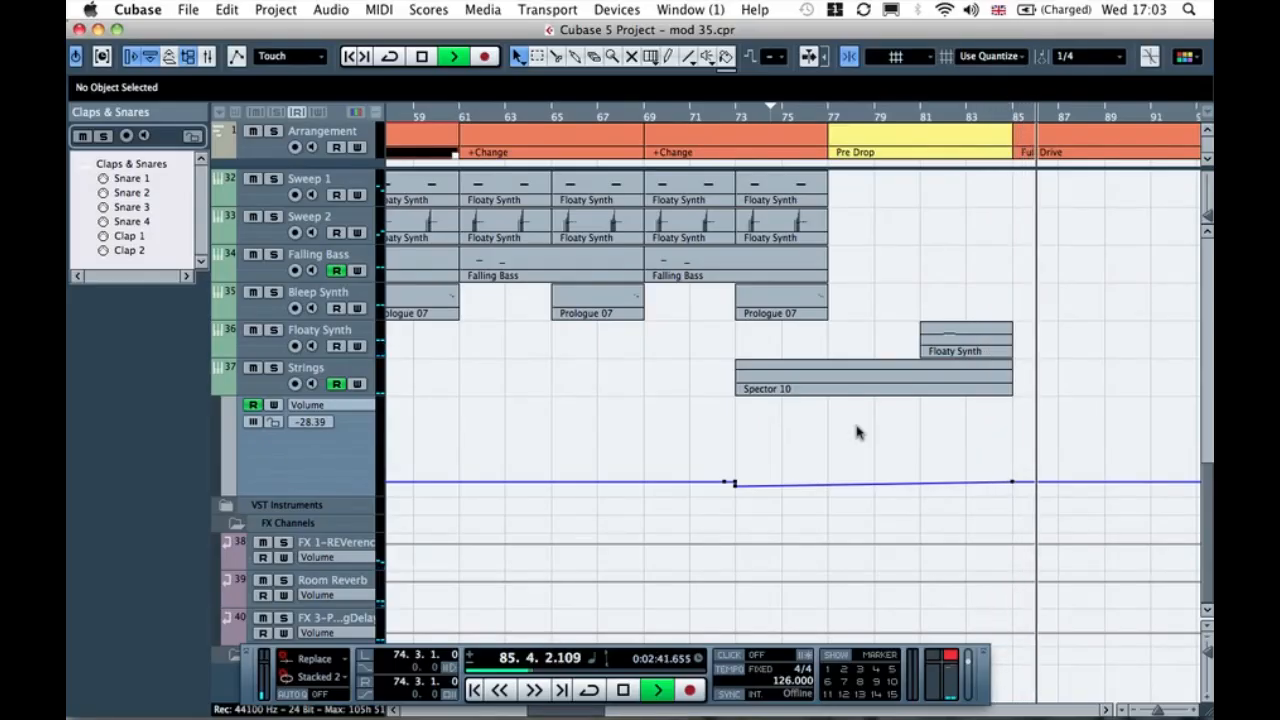
key("space")
Step: Examine the drum, vocal and instrument tracks of earlier sections in preparation for filling Full Drive from bar 85
scroll(1073, 482, "up", 5)
scroll(1073, 482, "up", 6)
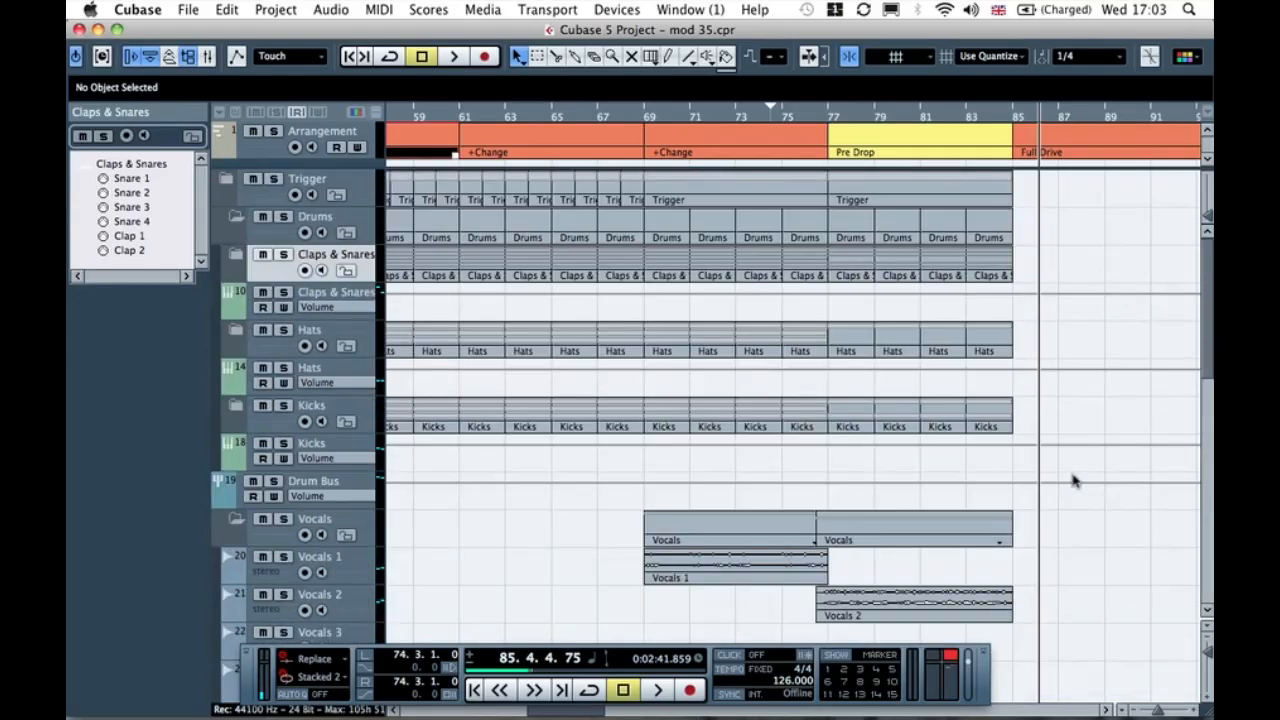
scroll(1073, 482, "down", 3)
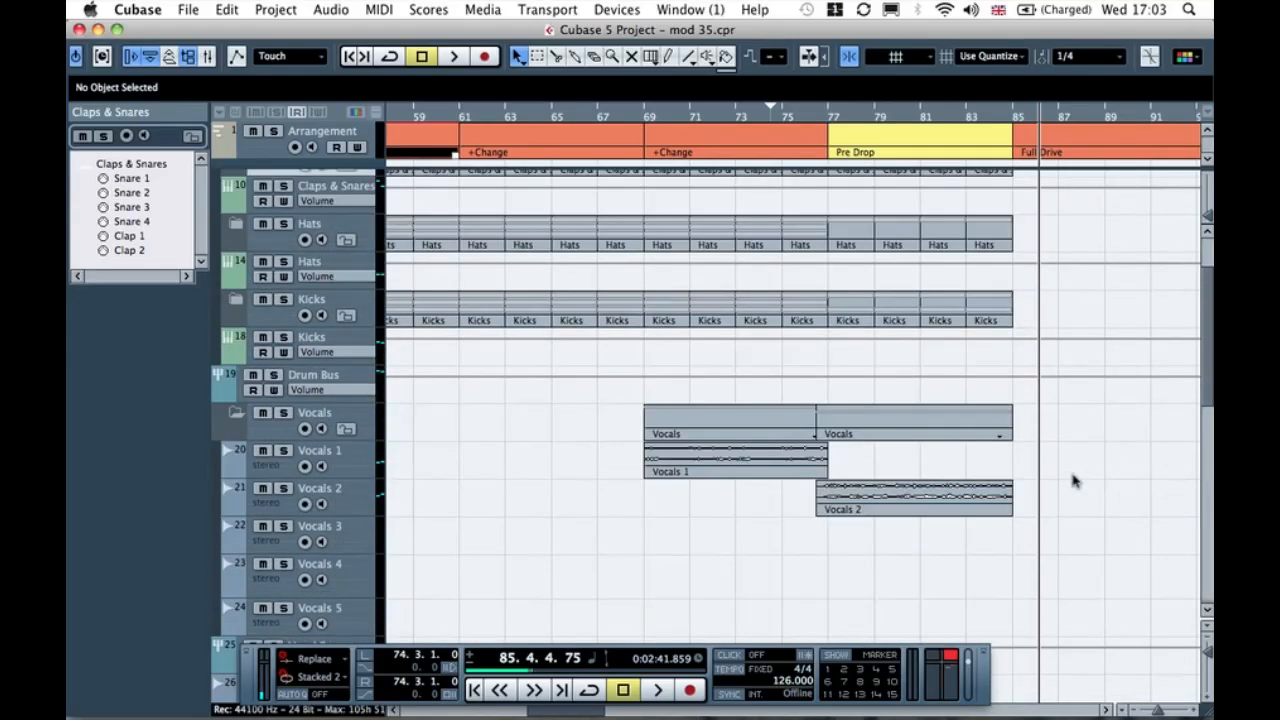
key("g")
key("g")
key("g")
key("g")
key("g")
key("g")
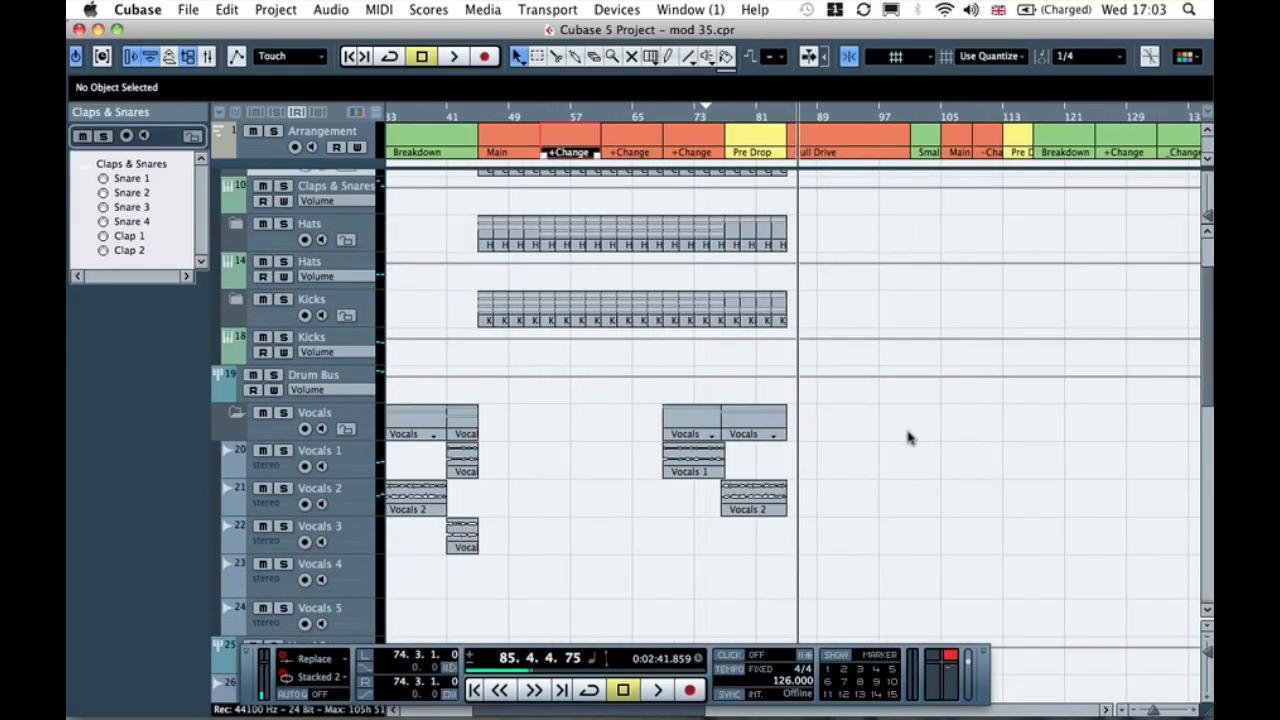
scroll(922, 461, "down", 15)
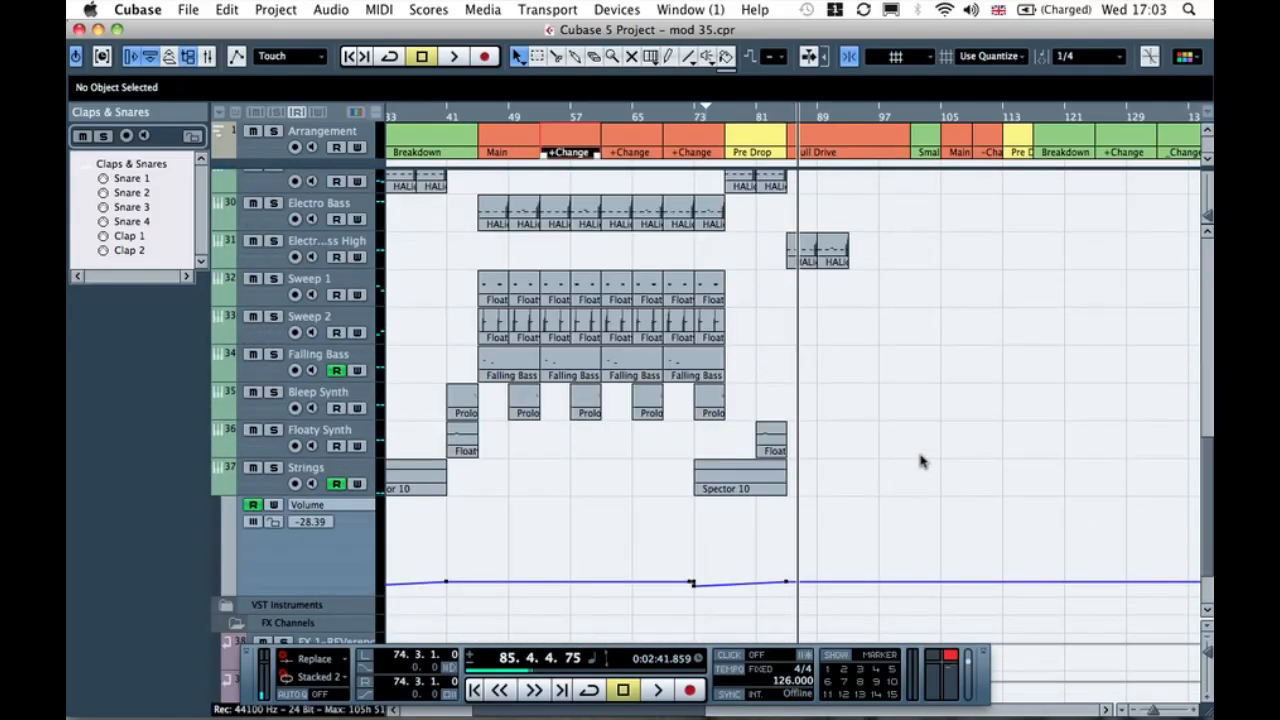
scroll(922, 461, "up", 3)
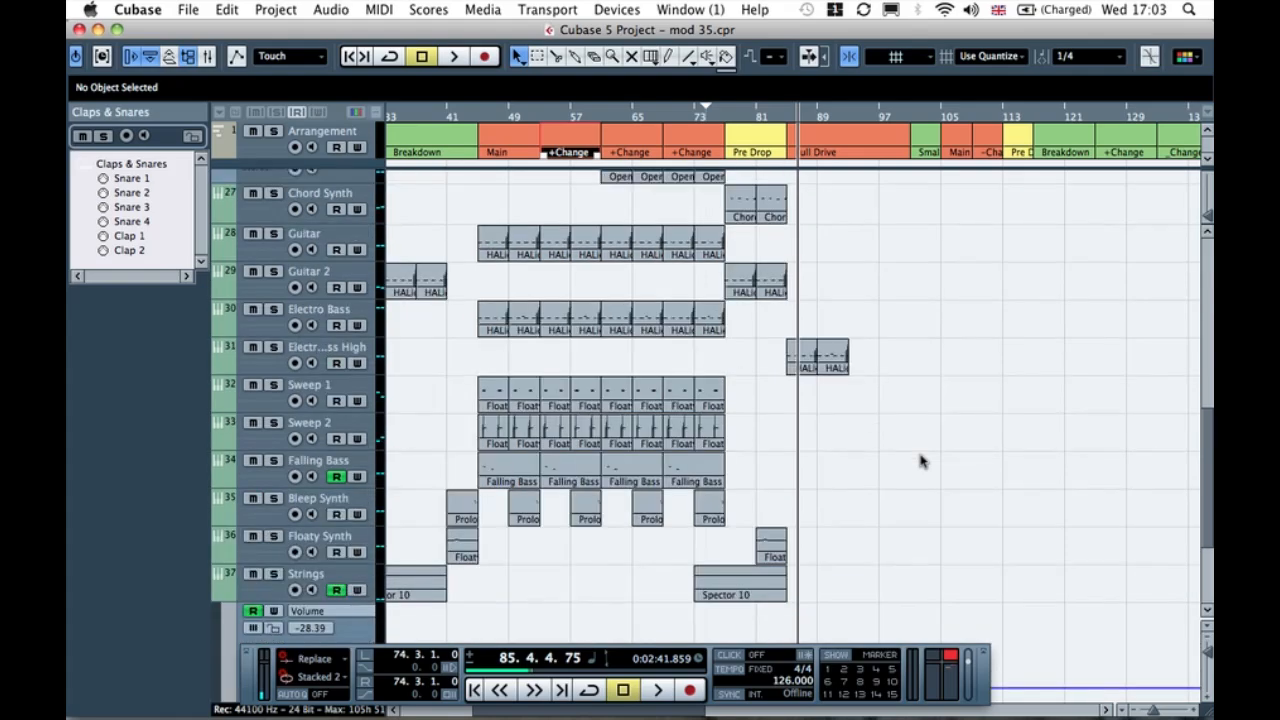
scroll(922, 461, "up", 3)
scroll(922, 461, "right", 3)
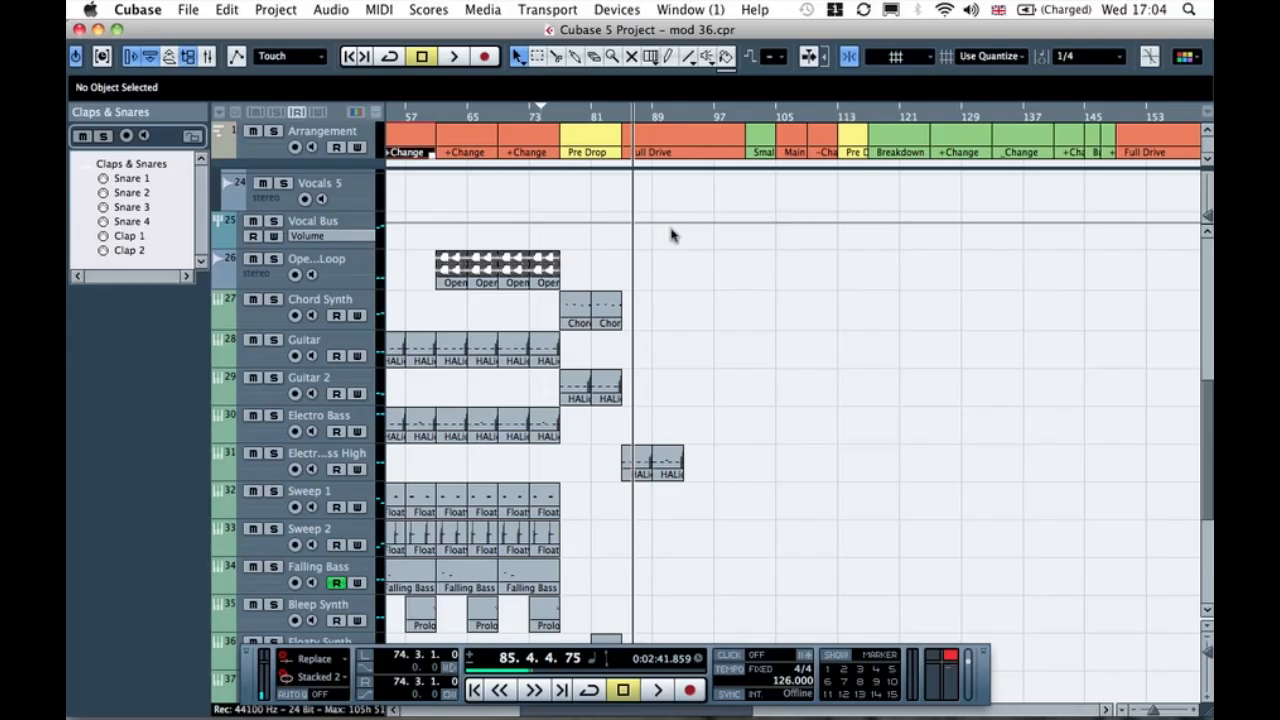
scroll(671, 235, "up", 10)
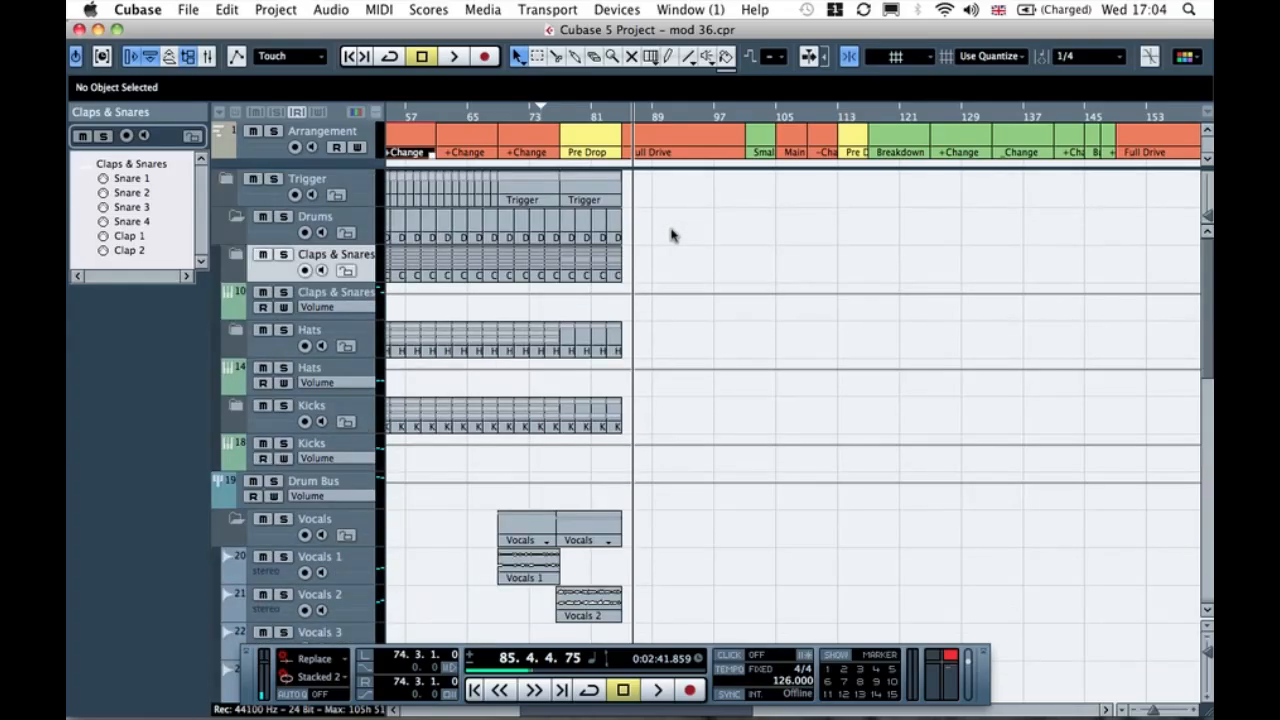
scroll(659, 207, "left", 10)
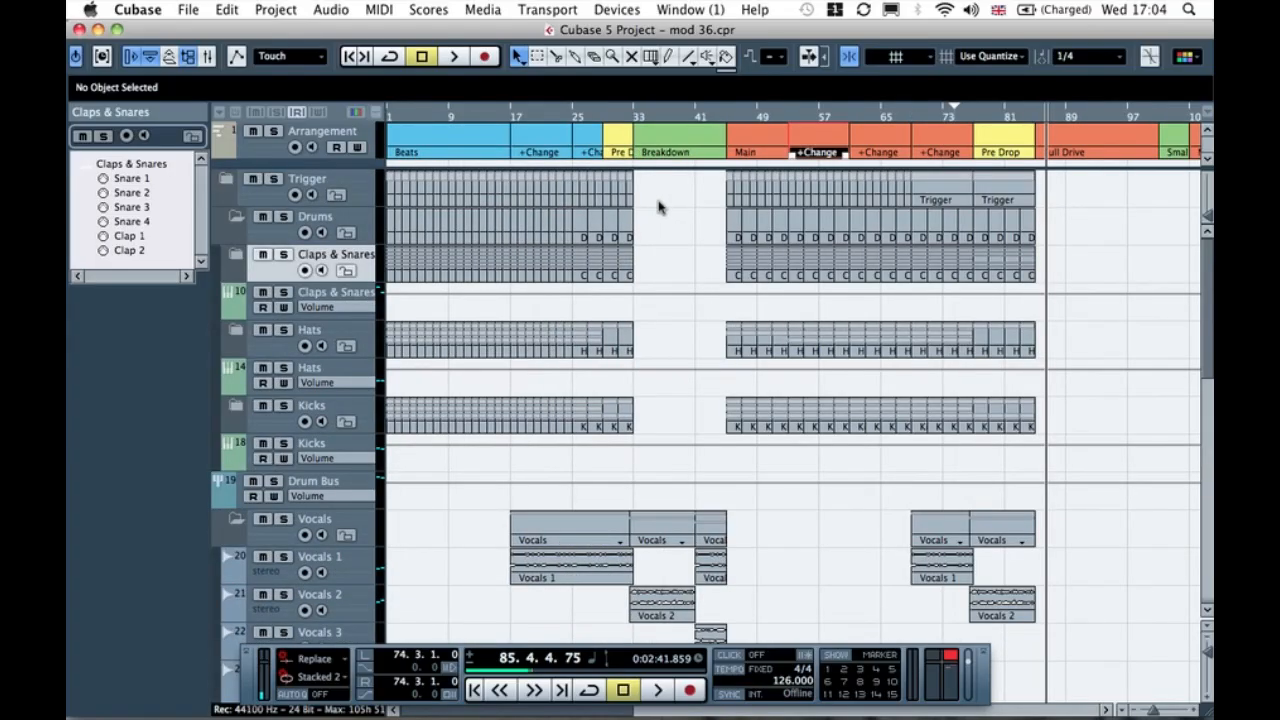
scroll(658, 207, "right", 5)
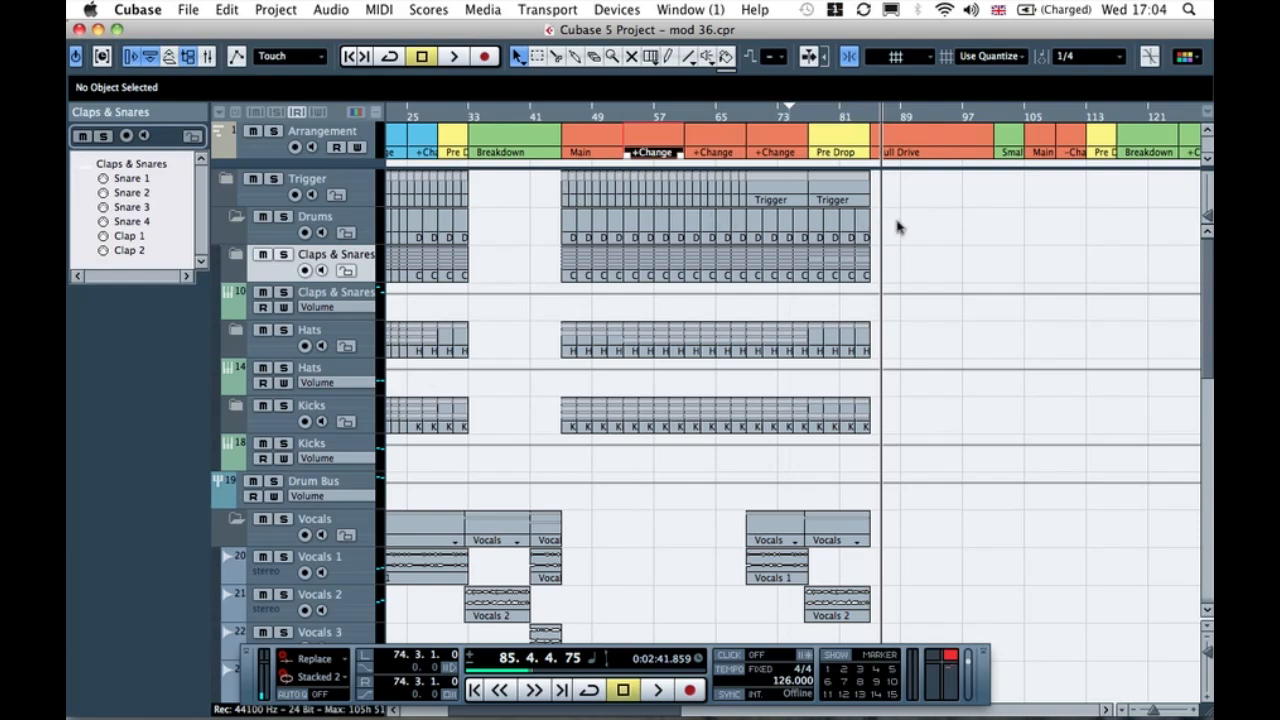
Step: Copy the Trigger part at bar 77 twice so the copies fill Full Drive from bar 85 to 101
left_click(858, 197)
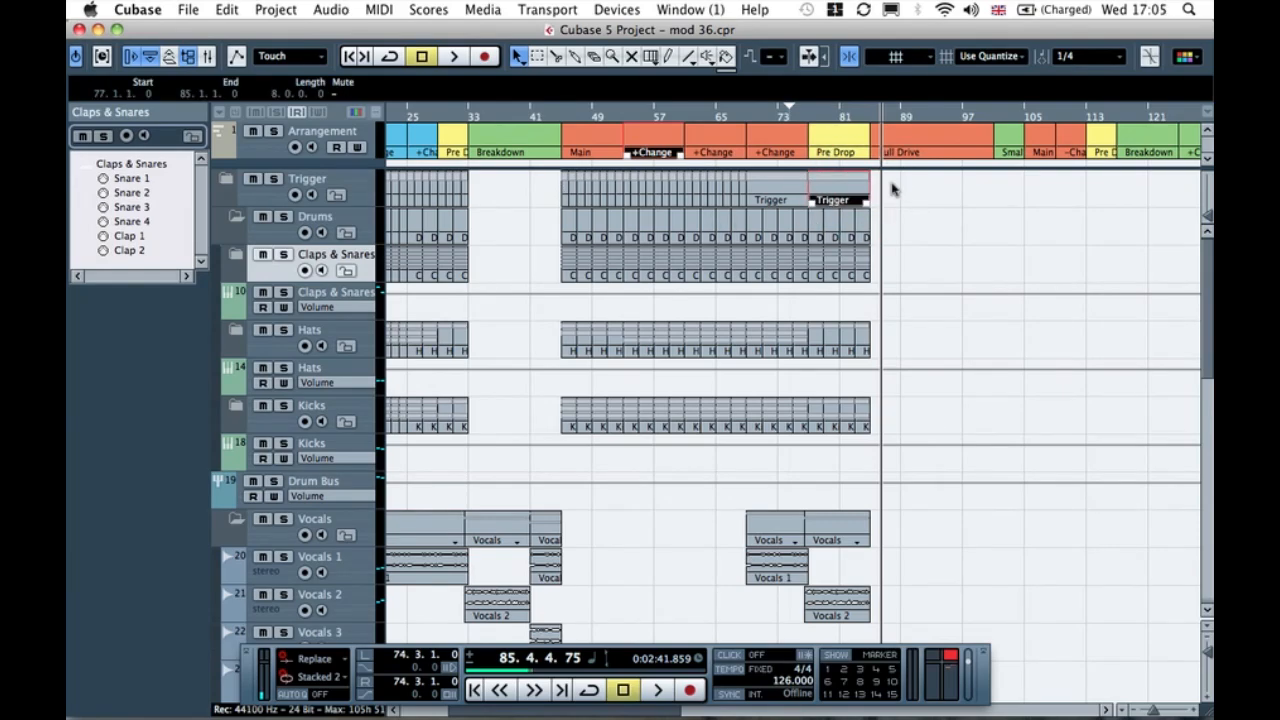
left_click_drag(892, 198, 971, 194)
left_click(1029, 177)
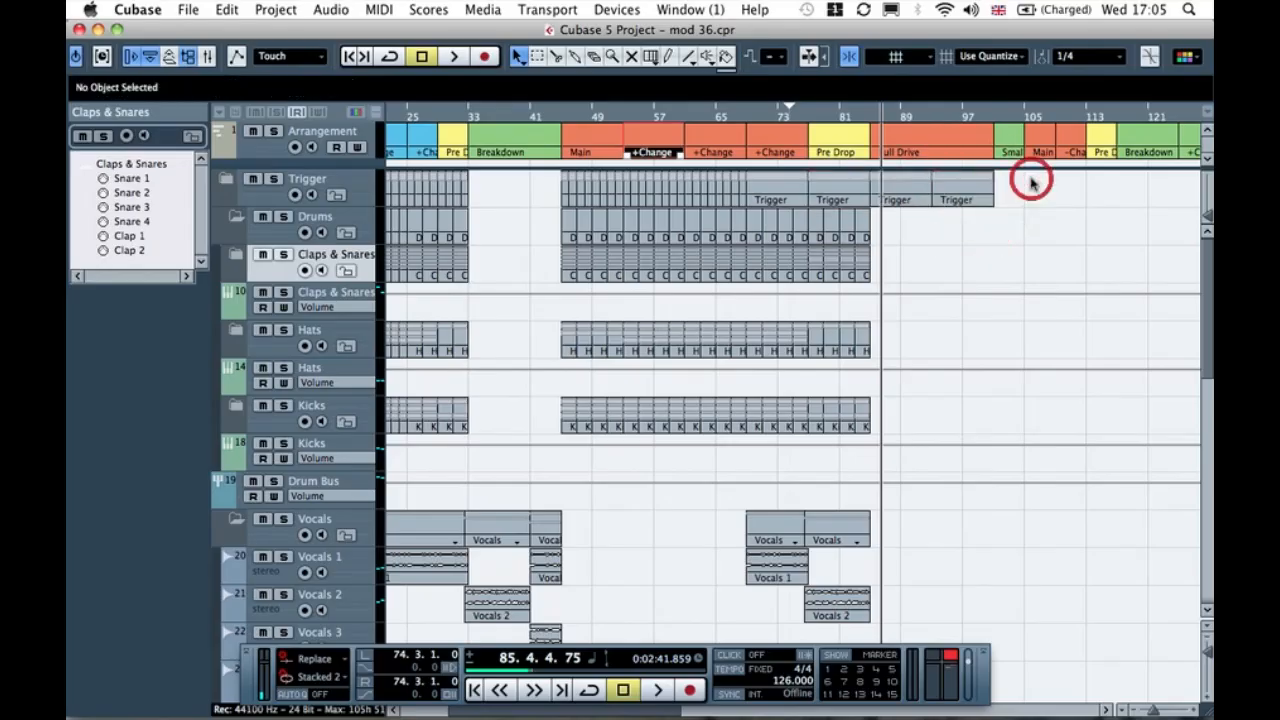
Step: Copy the first nine one-bar Drums folder parts from bar 1 to the start of Full Drive at bar 85
left_click(526, 235)
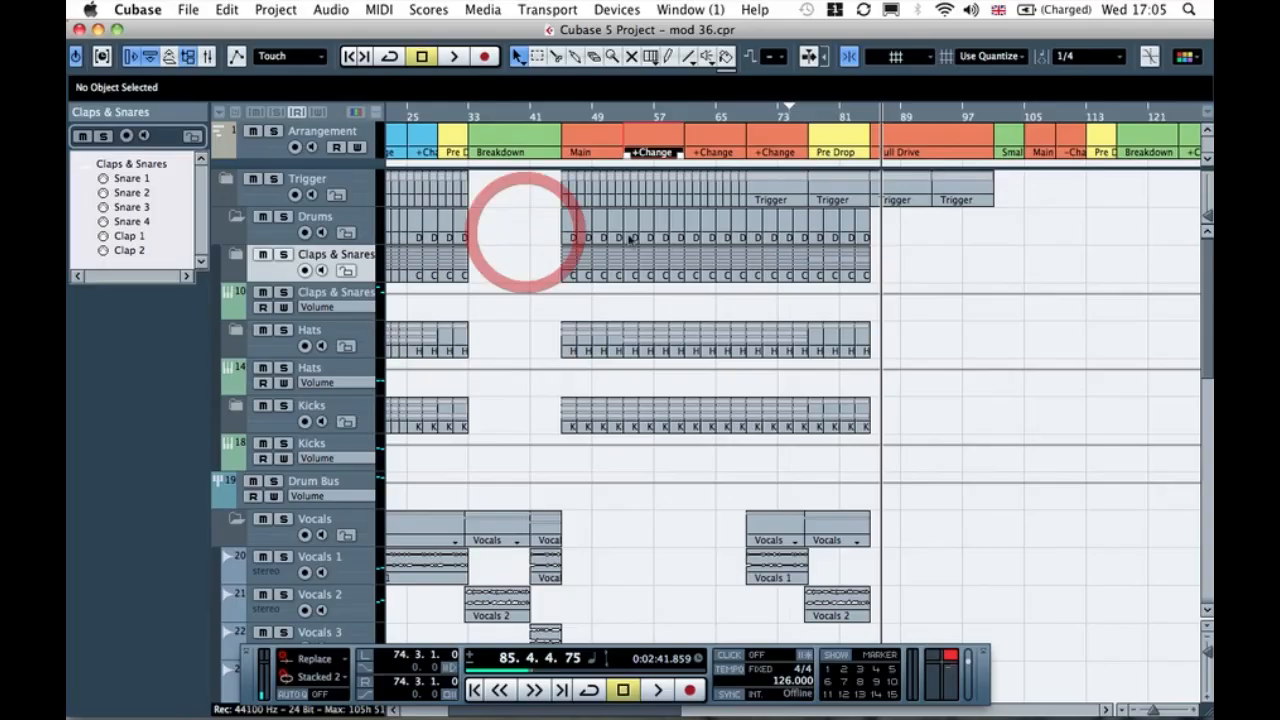
scroll(487, 247, "left", 5)
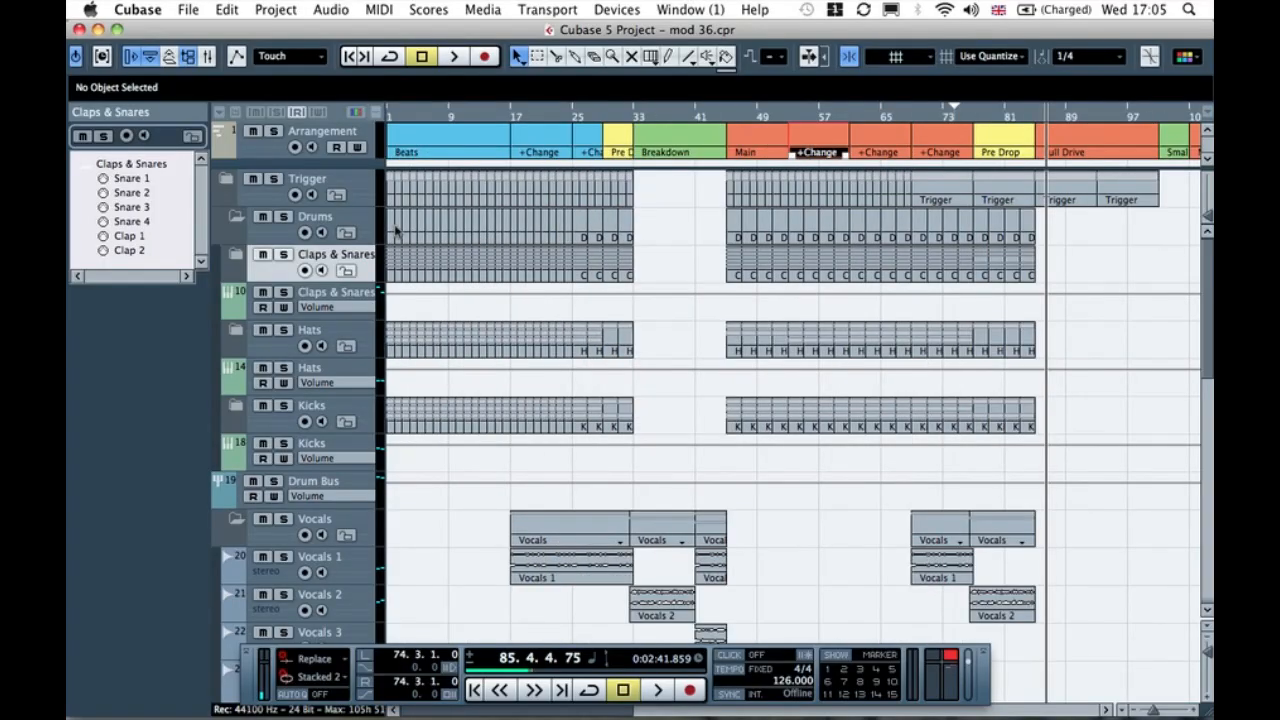
left_click_drag(391, 228, 430, 237)
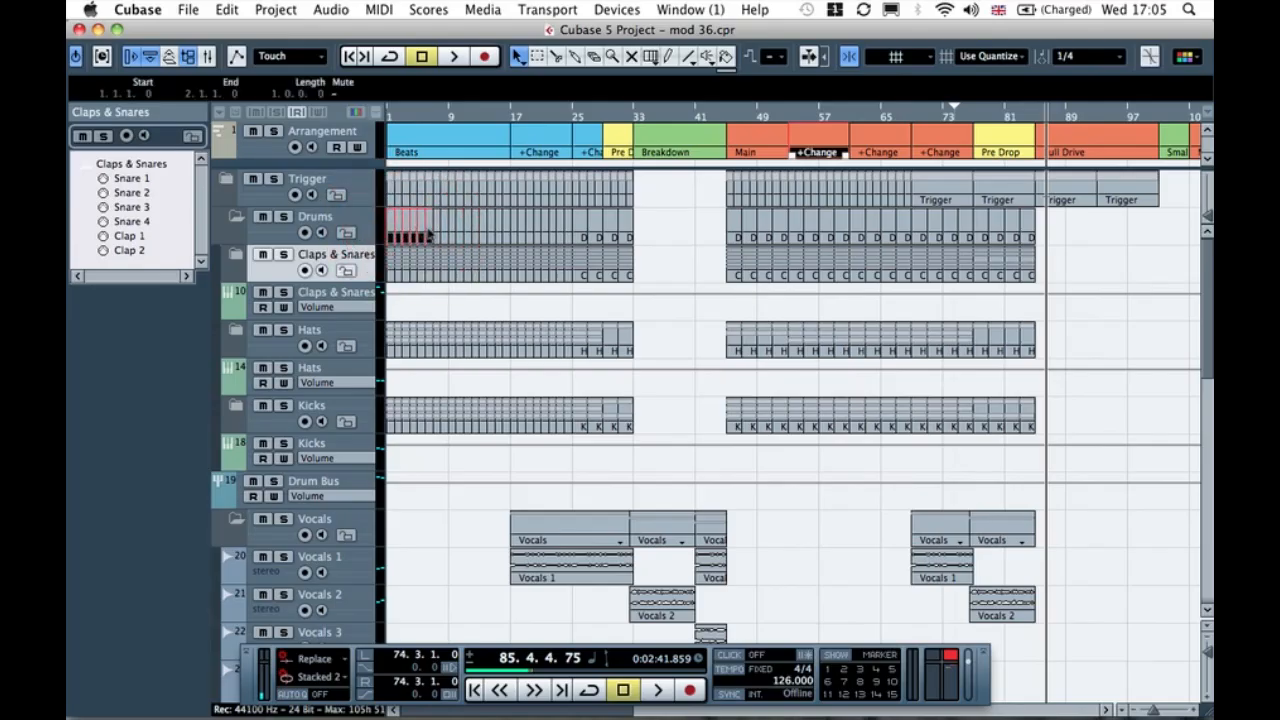
left_click(438, 232, "shift")
left_click(443, 232, "shift")
left_click_drag(520, 218, 1043, 236)
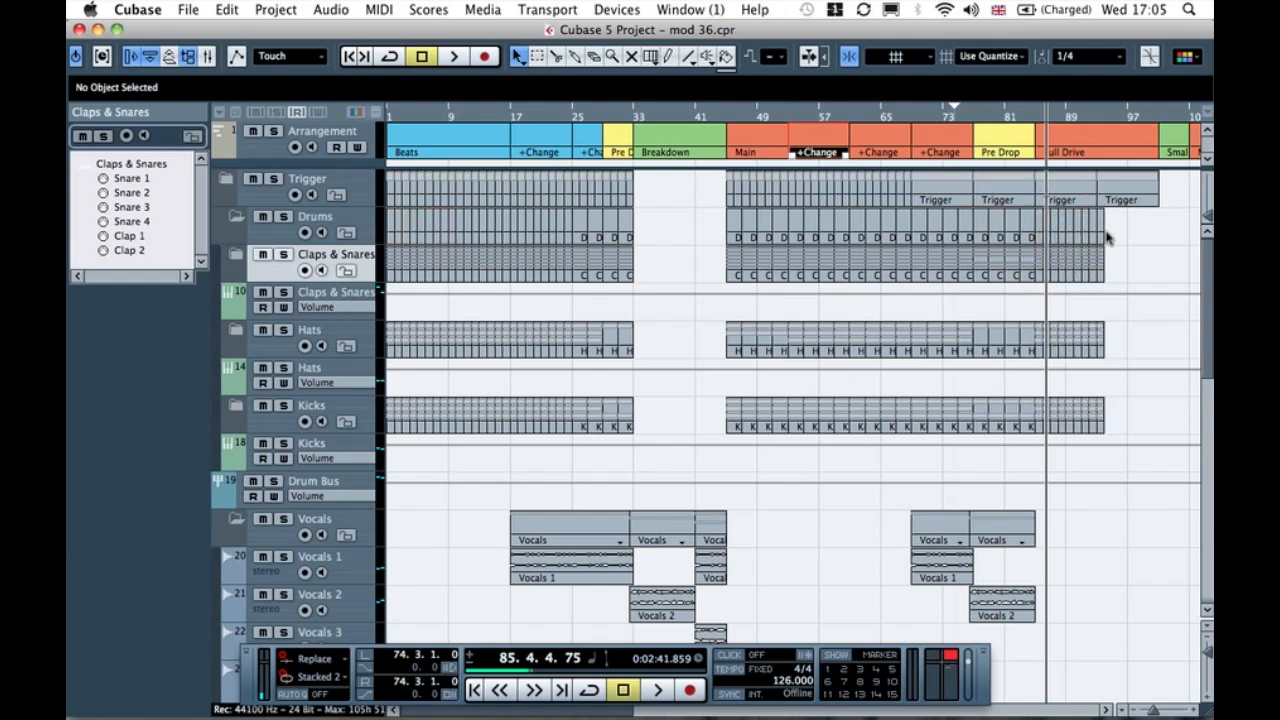
Step: Delete the surplus one-bar Drums part at bar 93
key("h")
key("h")
key("h")
key("h")
key("h")
key("h")
key("h")
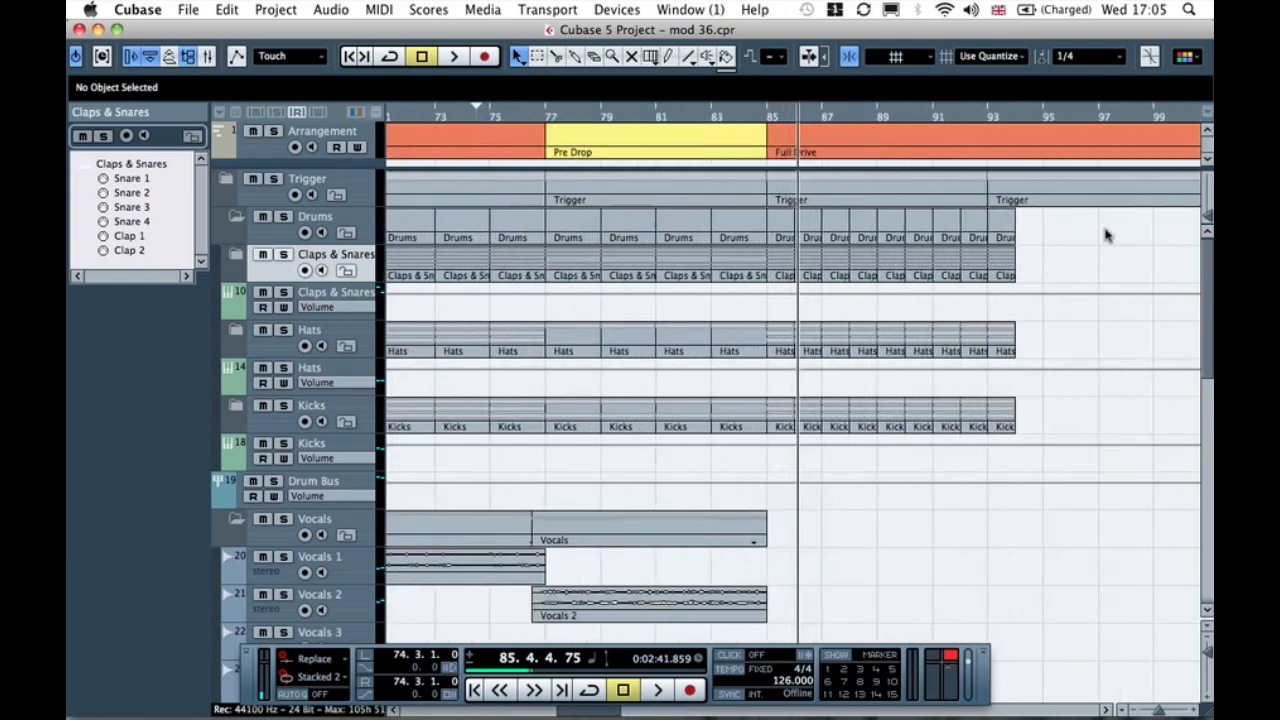
key("g")
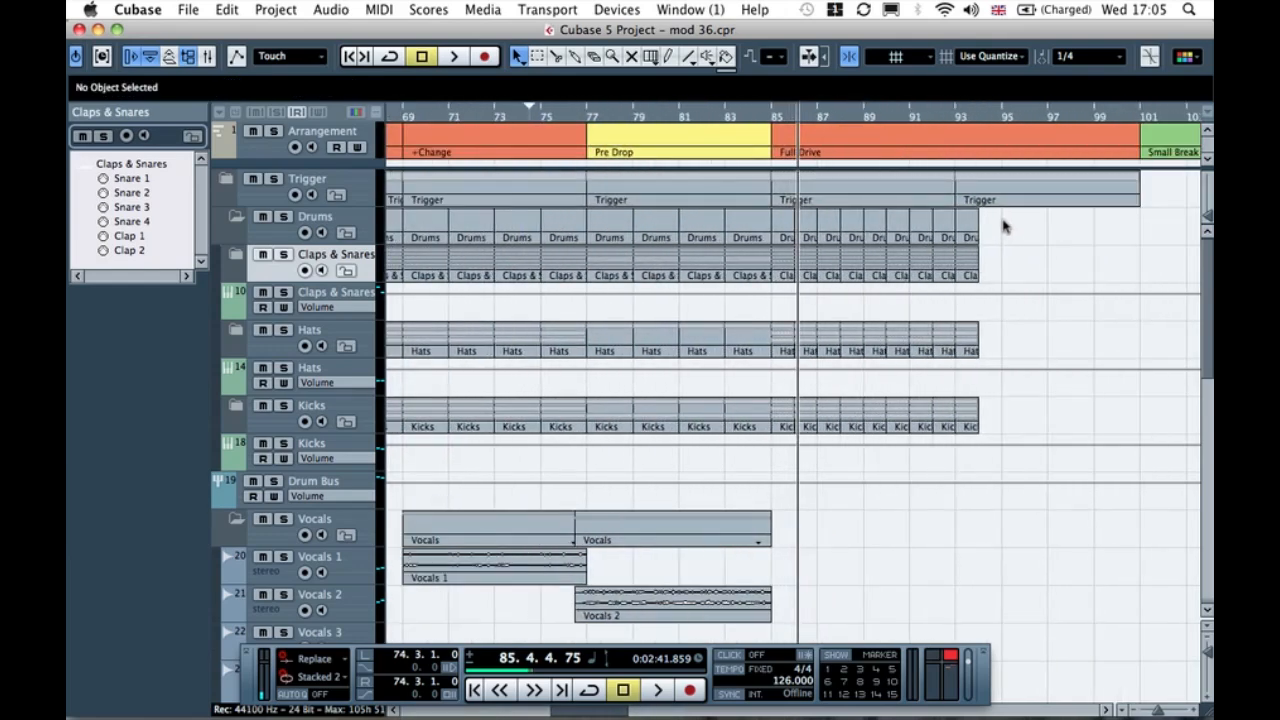
left_click_drag(973, 237, 971, 238)
key("Delete")
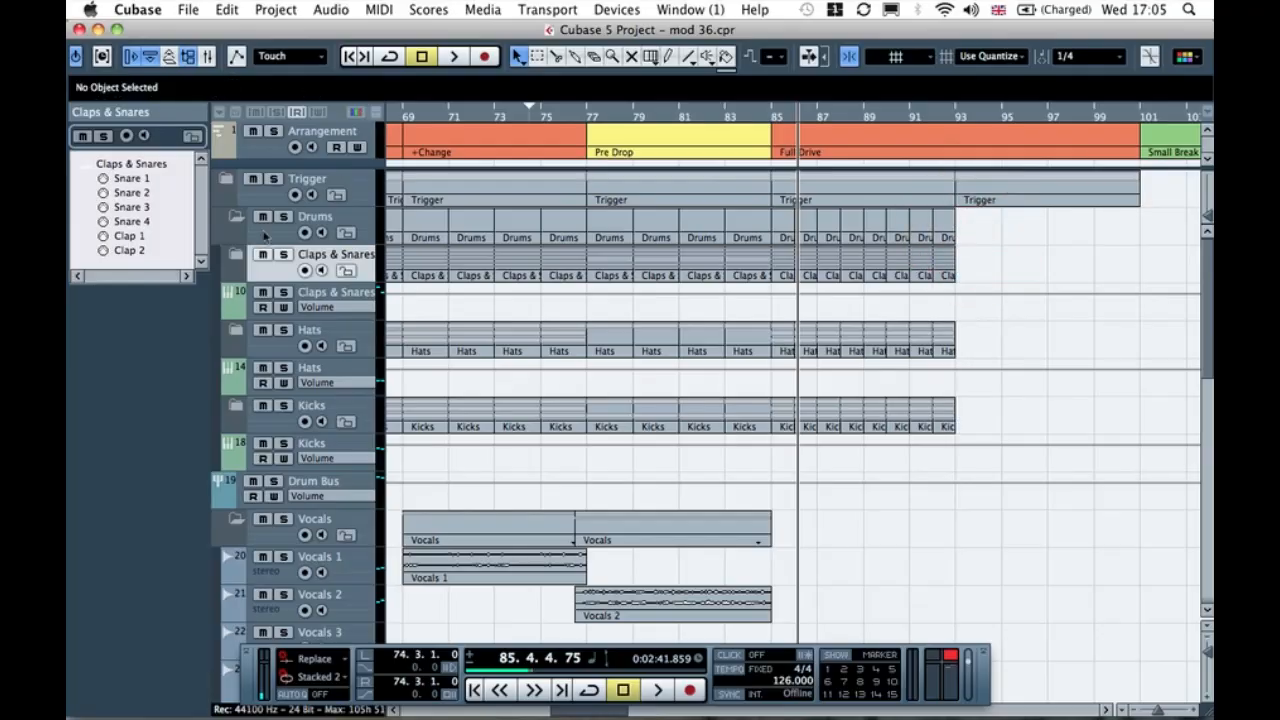
Step: Collapse the Drums folder and copy its eight one-bar parts from bar 85 to bar 93, filling Full Drive
left_click(236, 219)
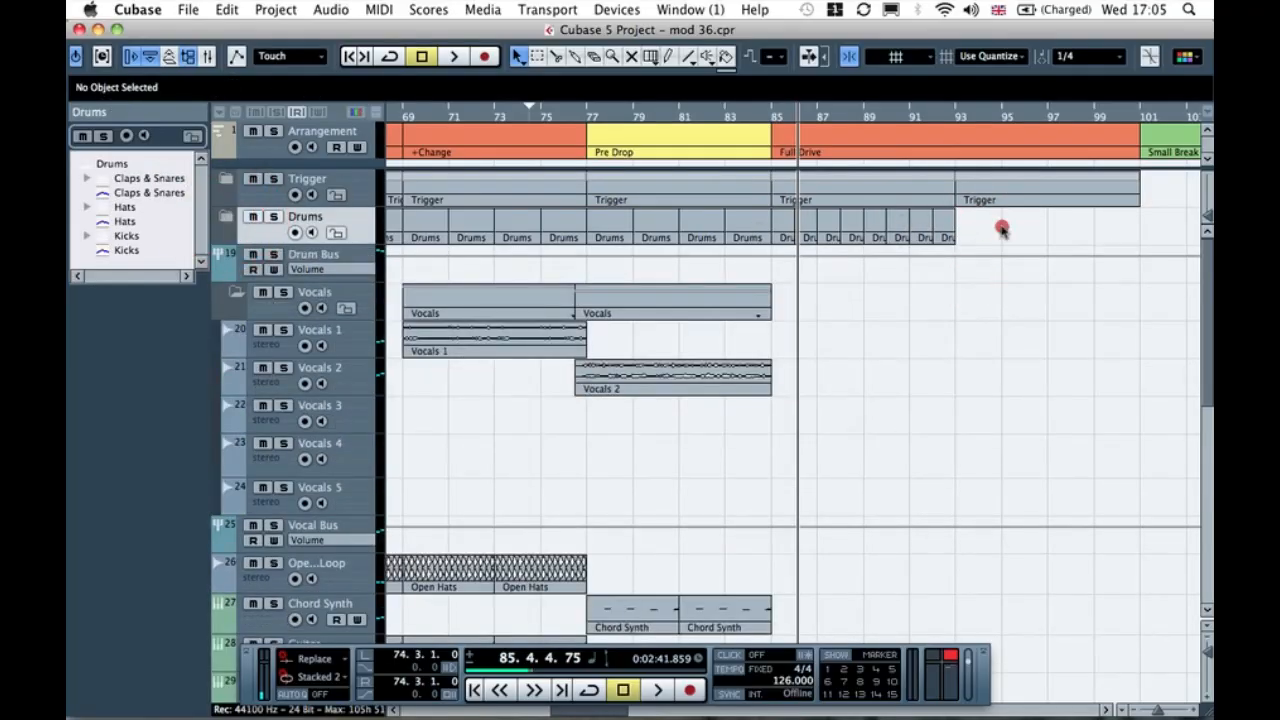
left_click(786, 232)
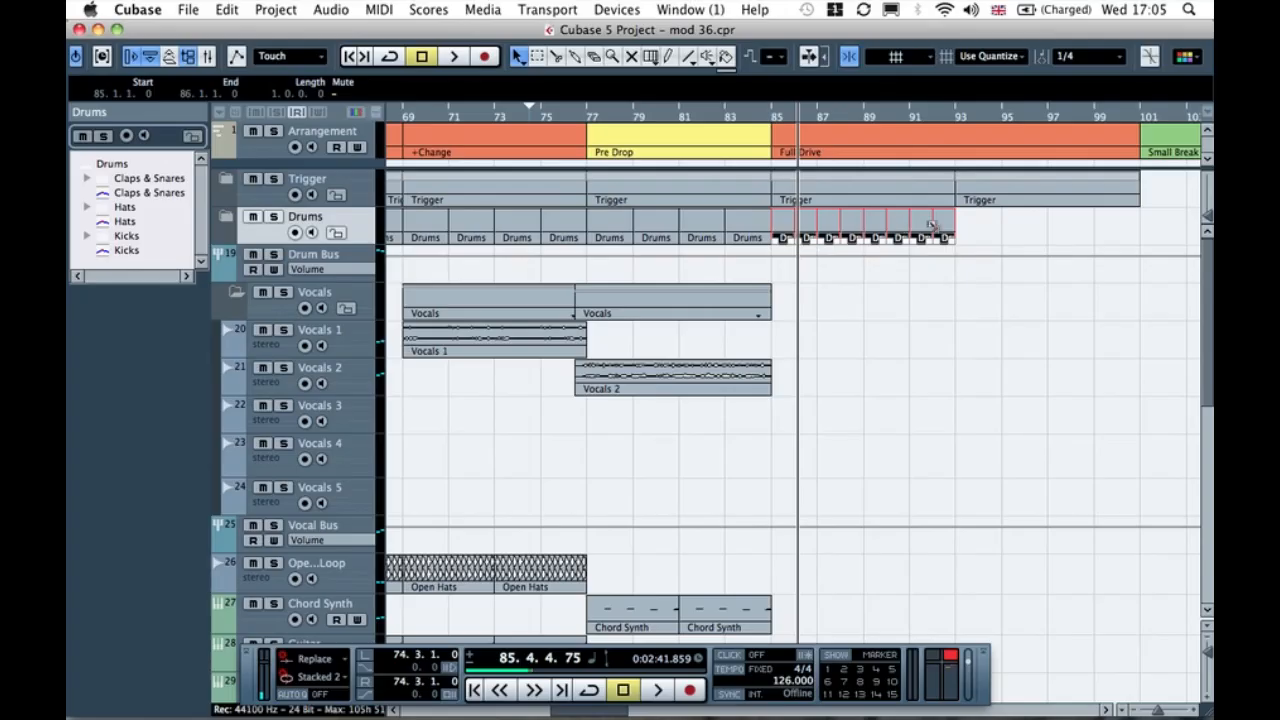
left_click_drag(955, 232, 1060, 223)
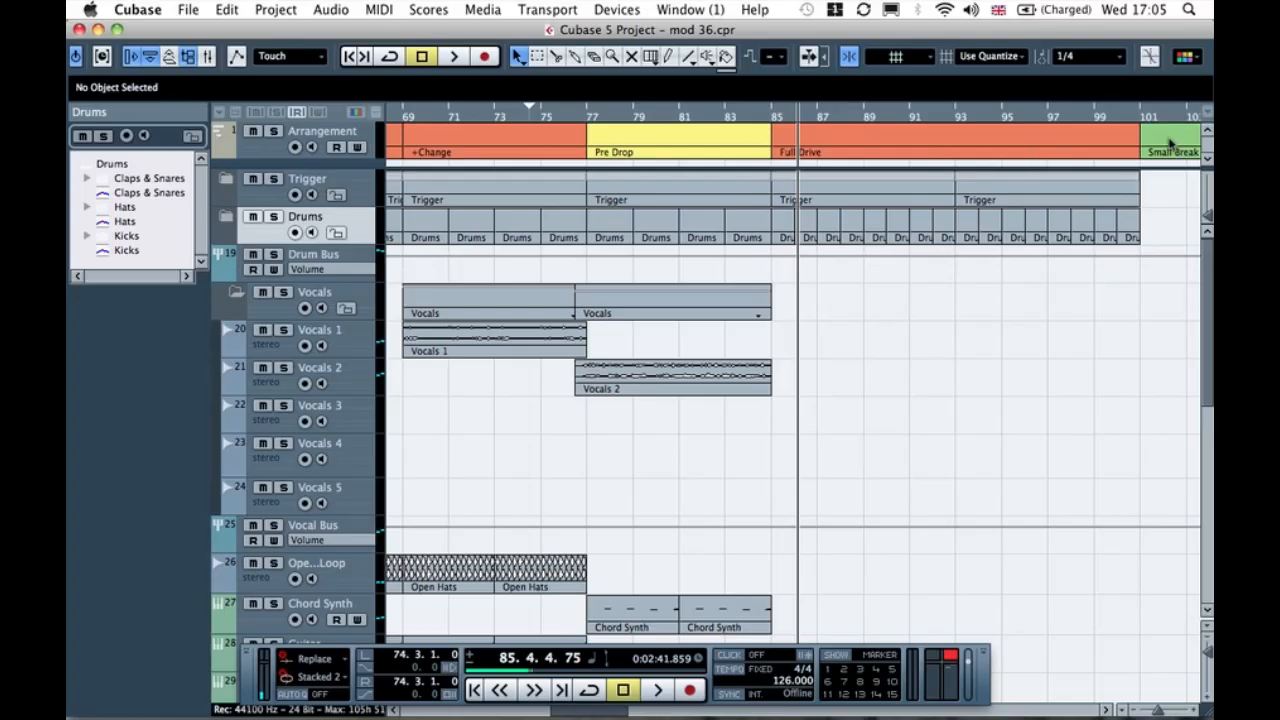
Step: Play back the transition from bar 83 in Pre Drop into the start of Full Drive
key("g")
key("g")
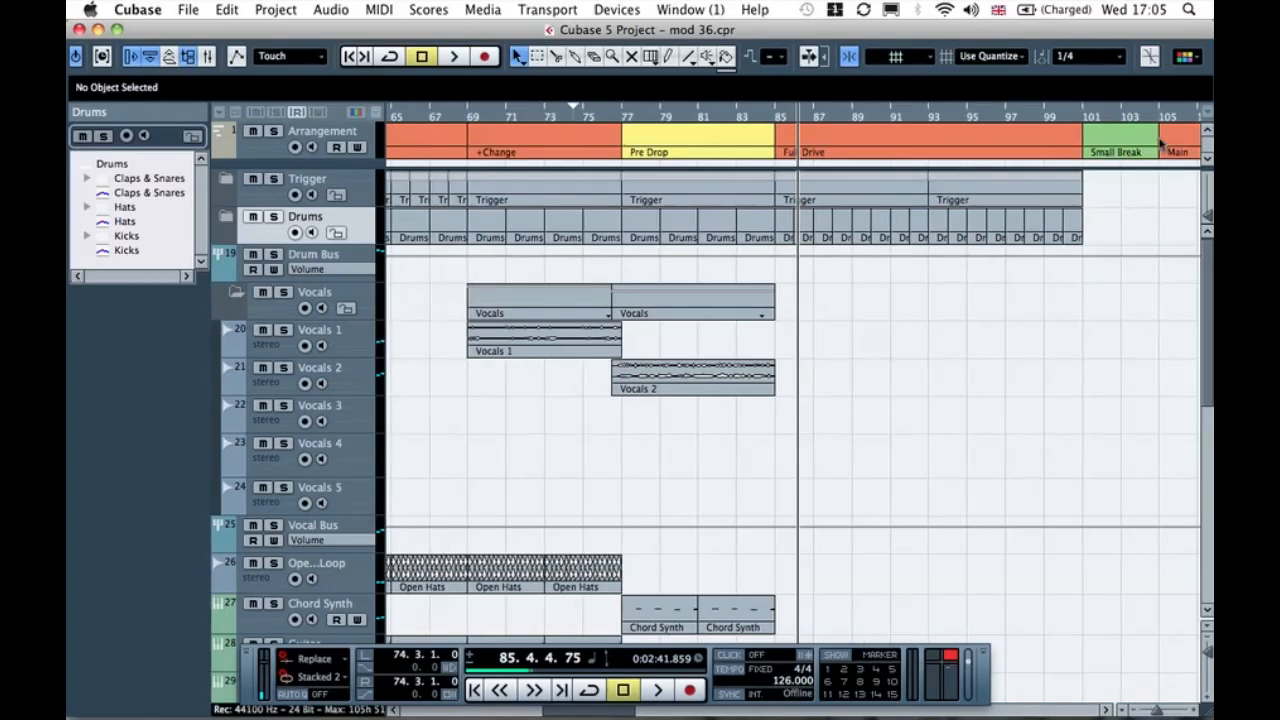
left_click(762, 116)
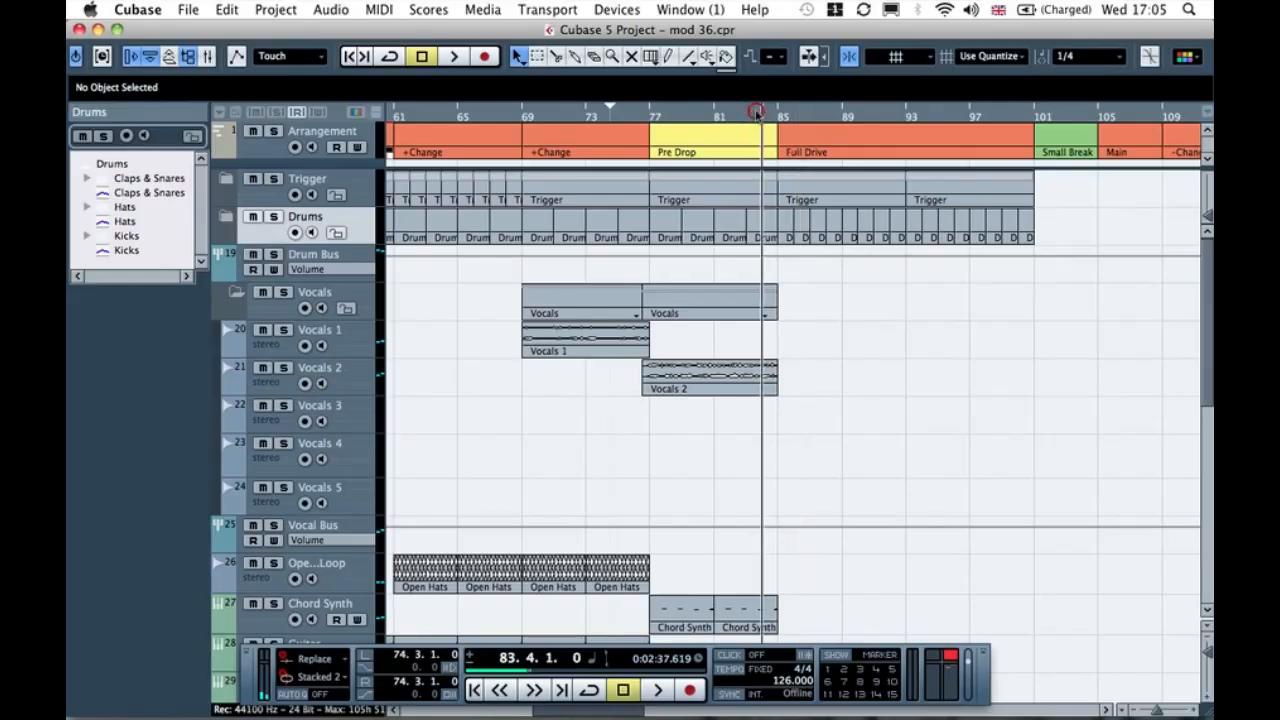
key("space")
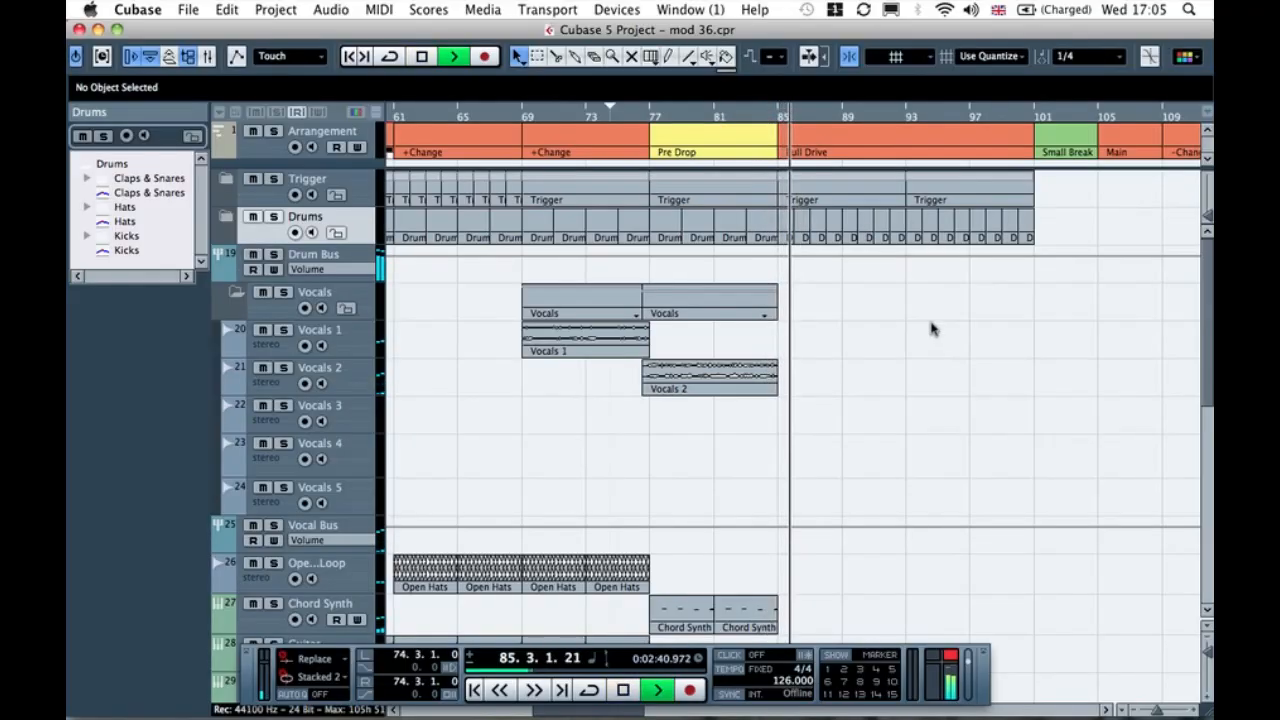
scroll(990, 320, "right", 3)
key("space")
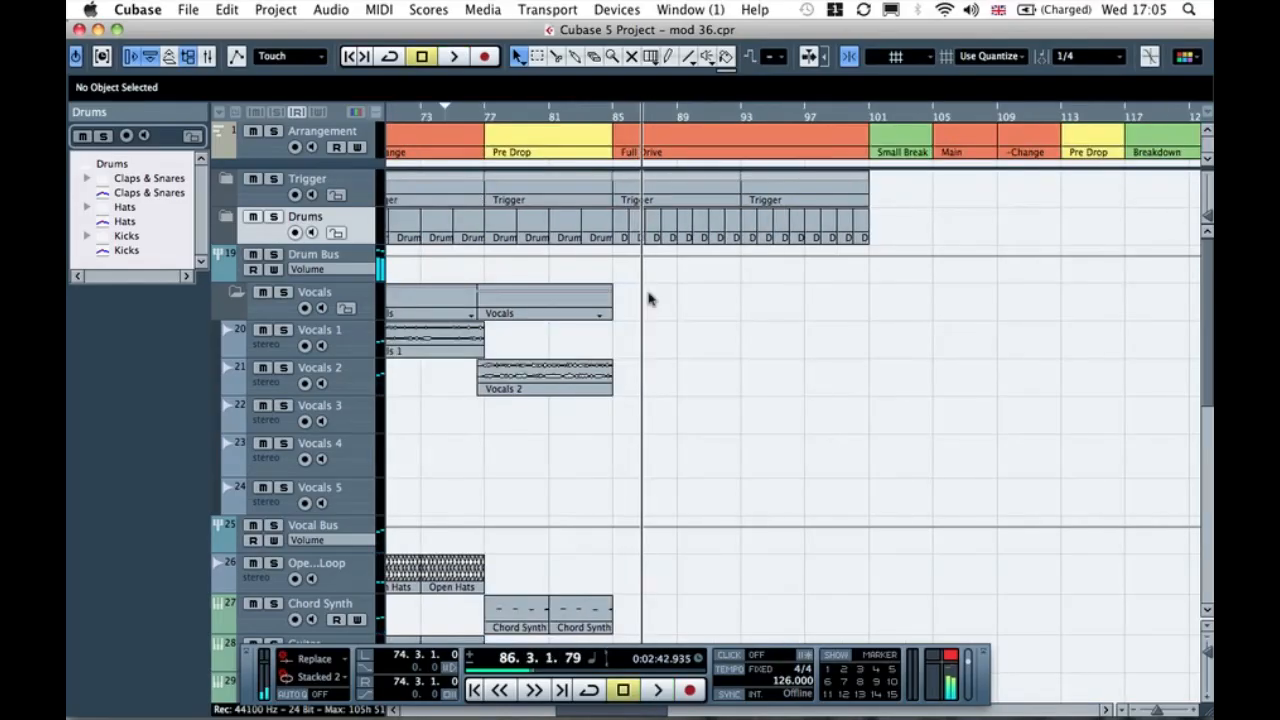
Step: Copy the Vocals 1 event from bar 69 to the start of Full Drive at bar 85
left_click(735, 354)
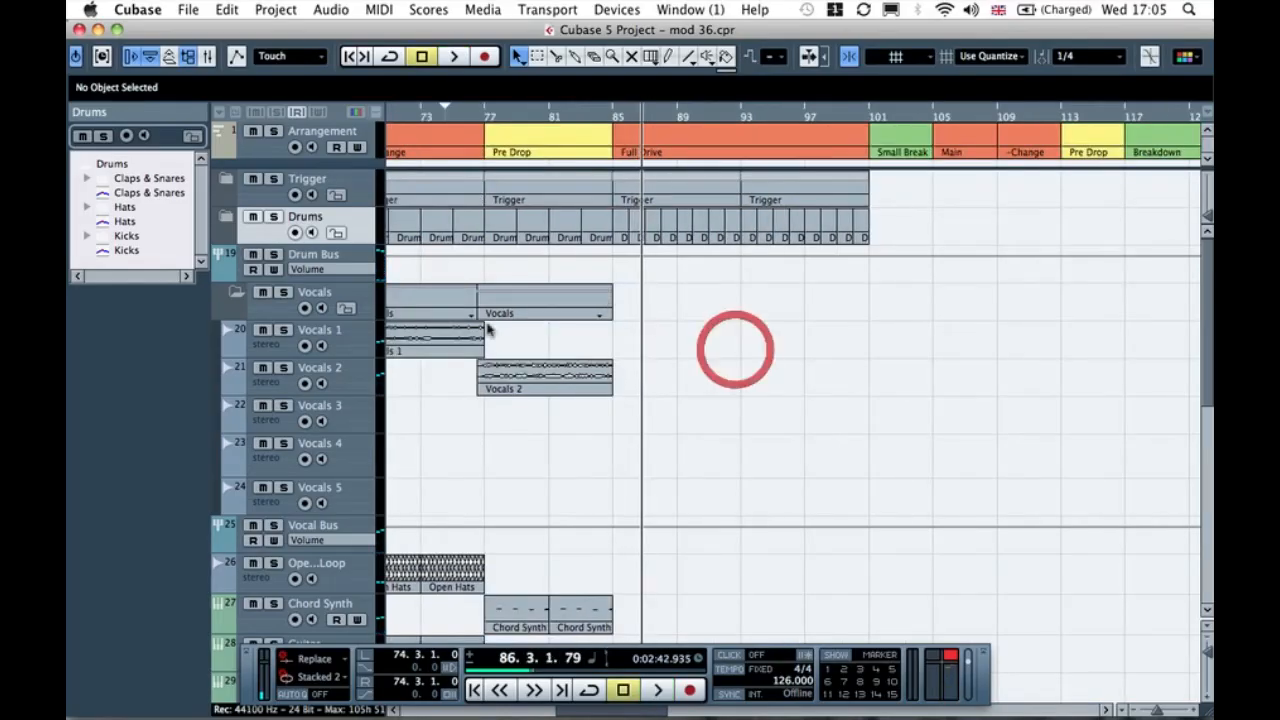
left_click(440, 340)
scroll(700, 330, "left", 6)
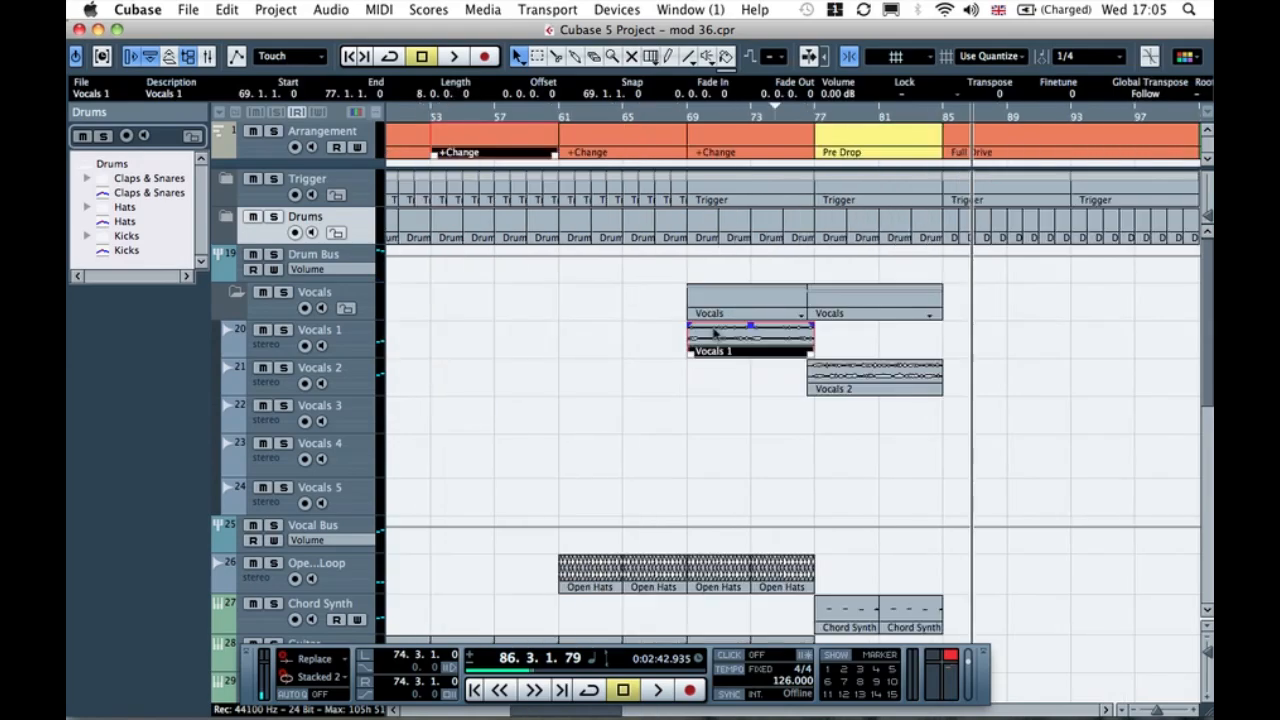
mouse_move(980, 342)
left_mouse_down()
mouse_move(994, 360)
mouse_move(977, 355)
left_mouse_up()
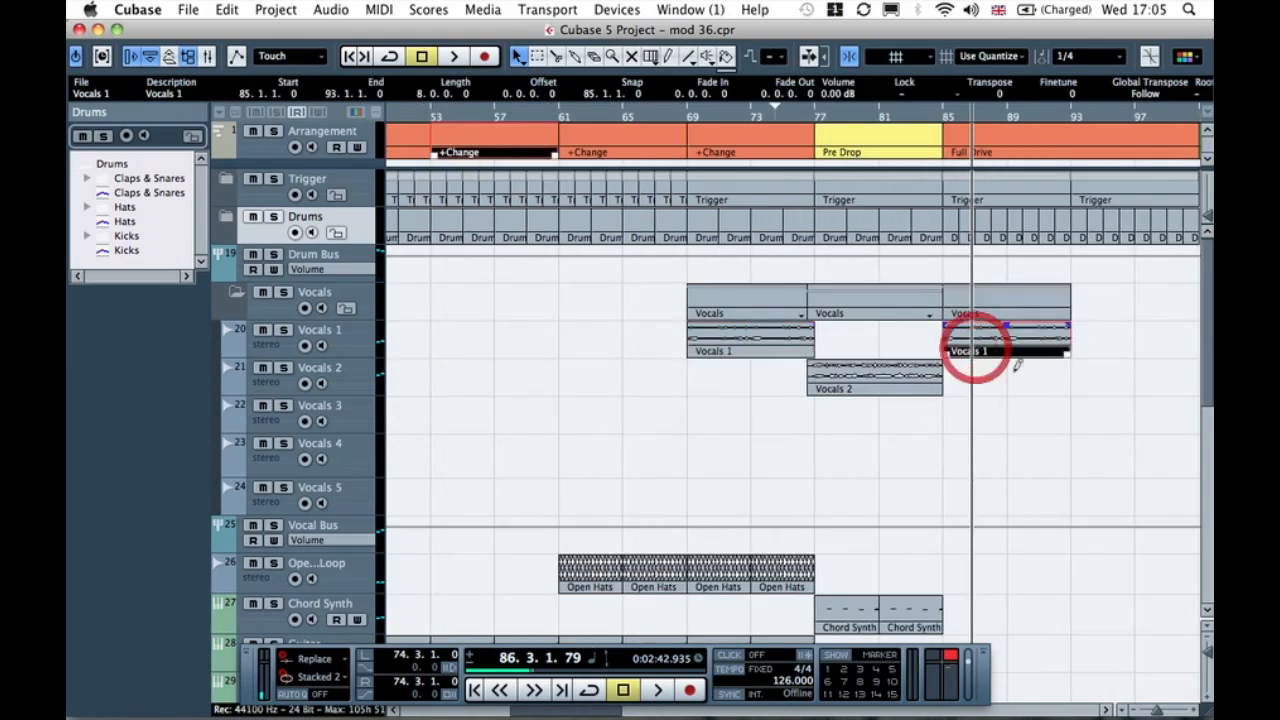
Step: Open the Pool's Vocals folder and place the Vocals 4 clip on the Vocals 4 track at bar 85
scroll(1025, 395, "right", 3)
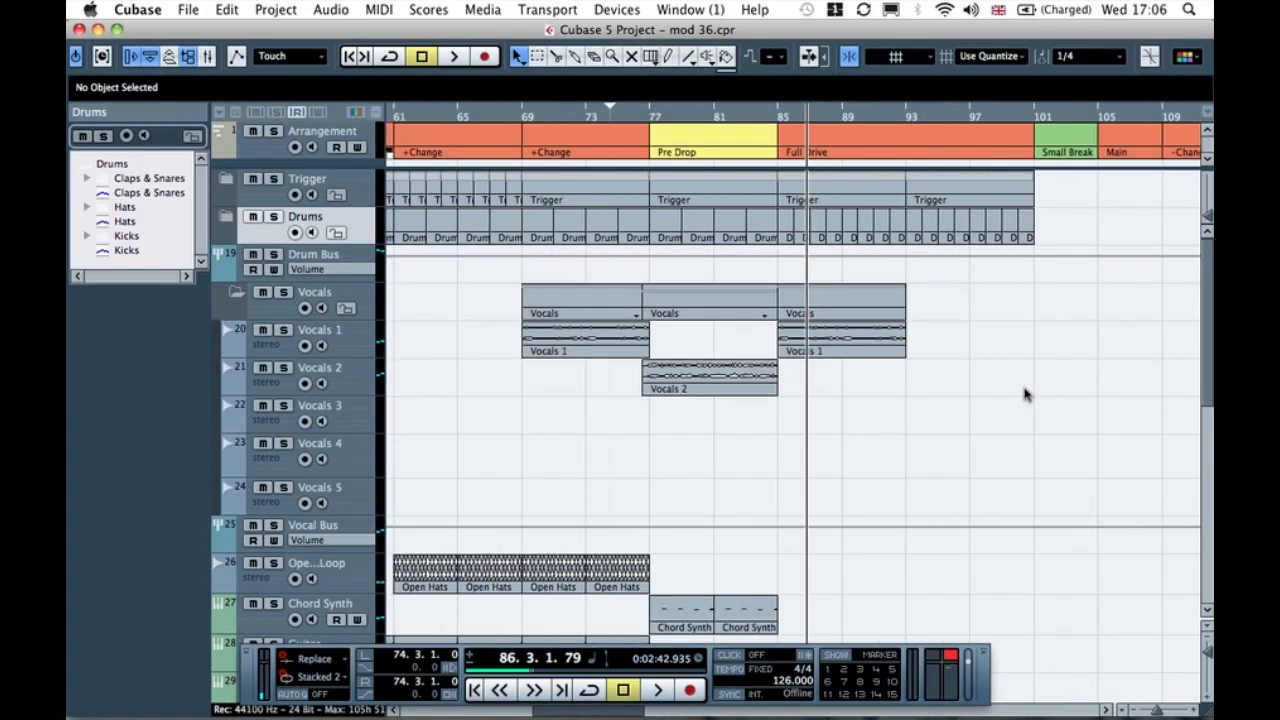
key("super+p")
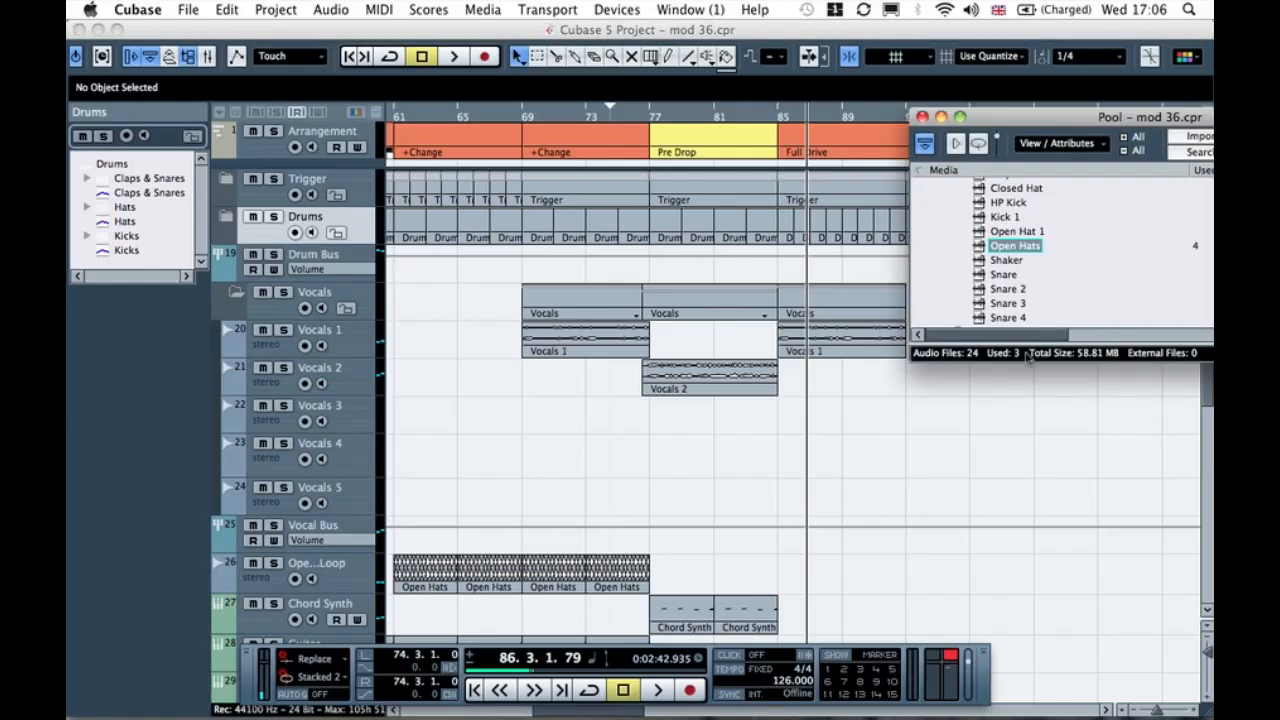
scroll(1004, 248, "up", 2)
left_click(941, 205)
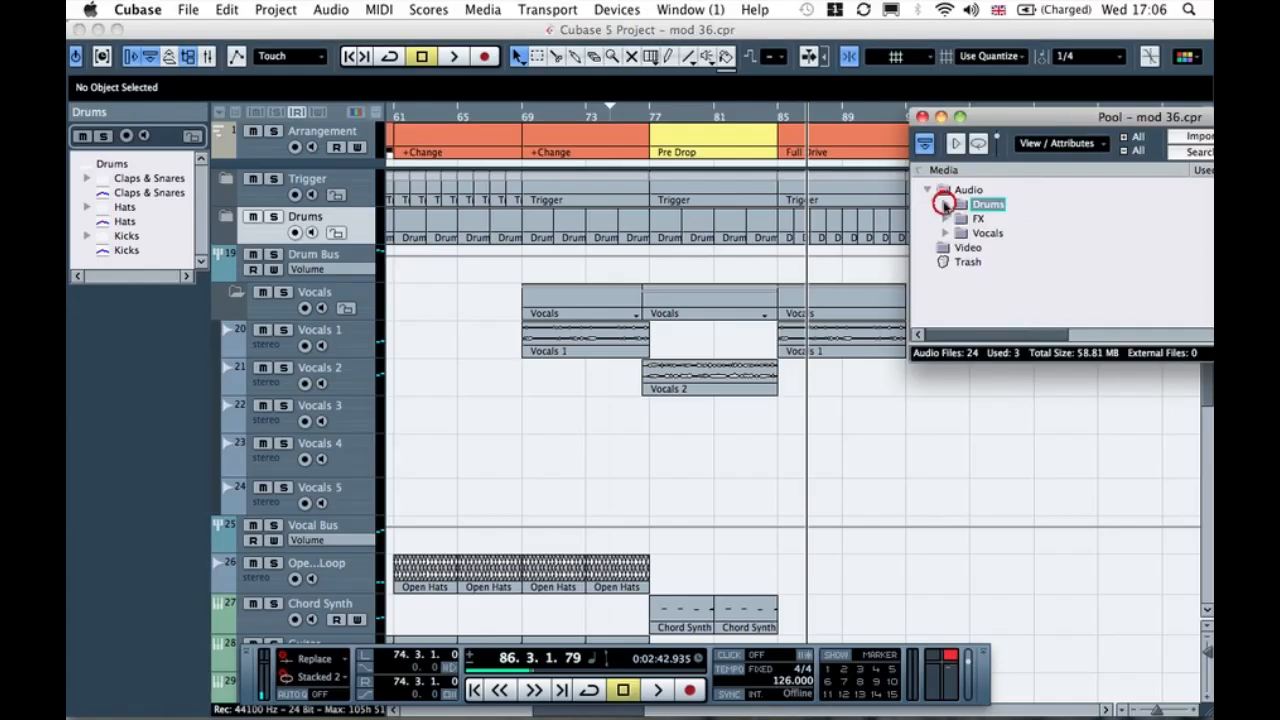
left_click(945, 232)
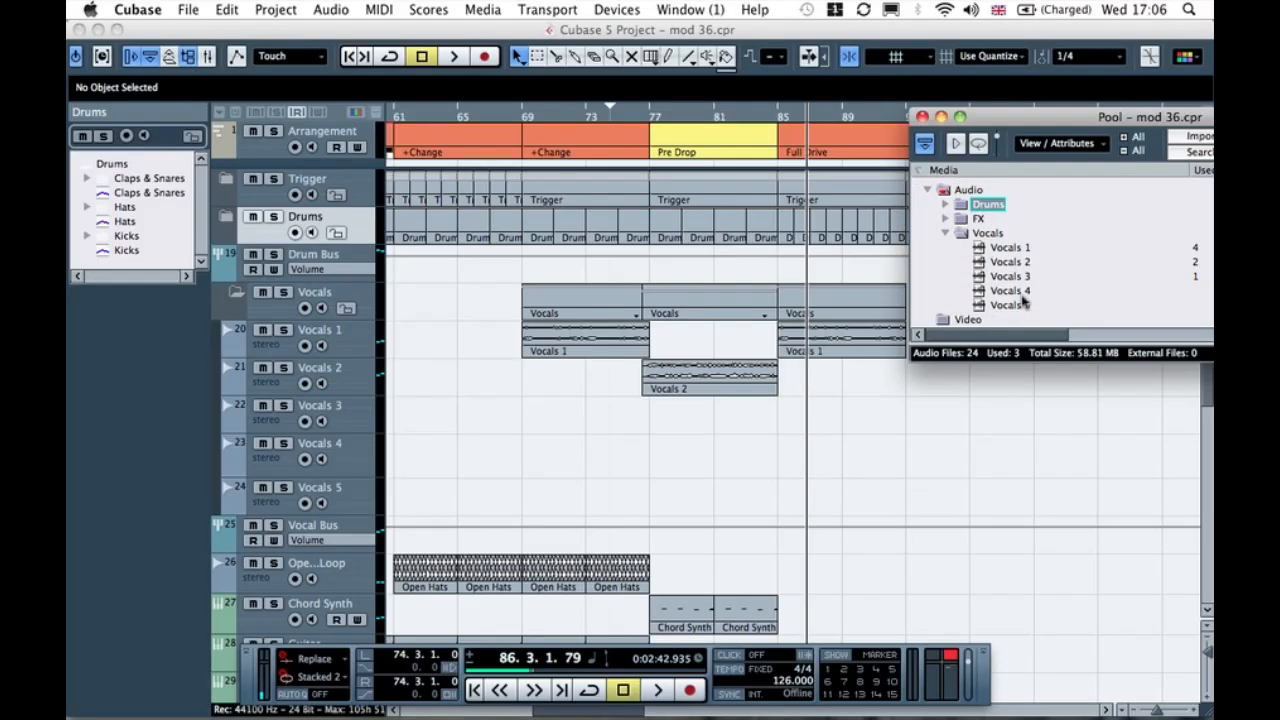
left_click_drag(1023, 291, 778, 467)
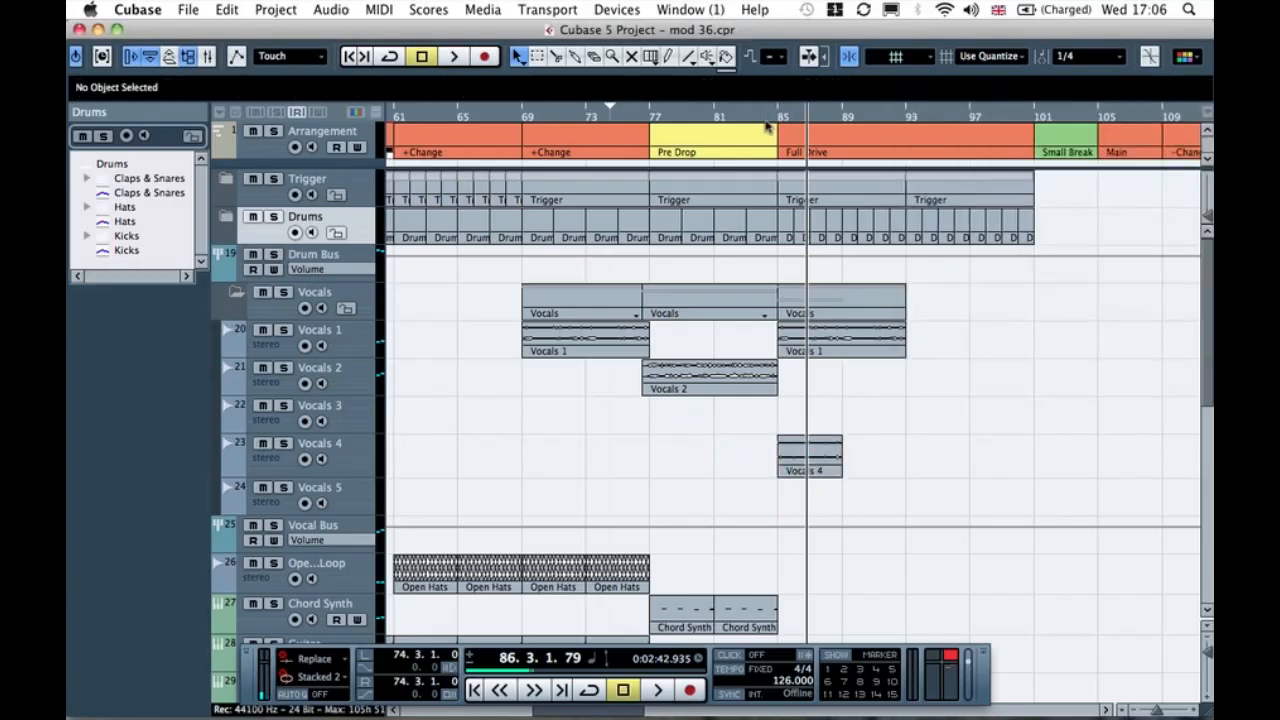
Step: Check the Vocals 4 track's sends and play back from bar 83 into Full Drive
left_click(260, 463)
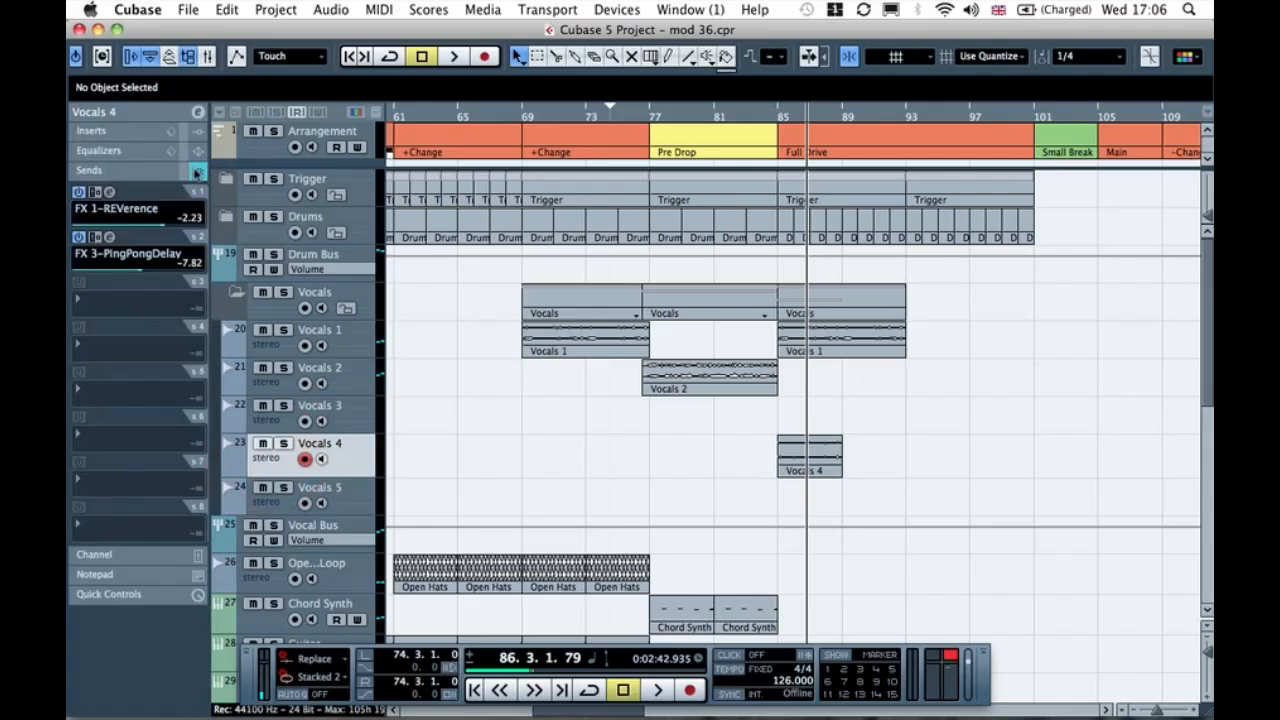
left_click(190, 170)
left_click(748, 113)
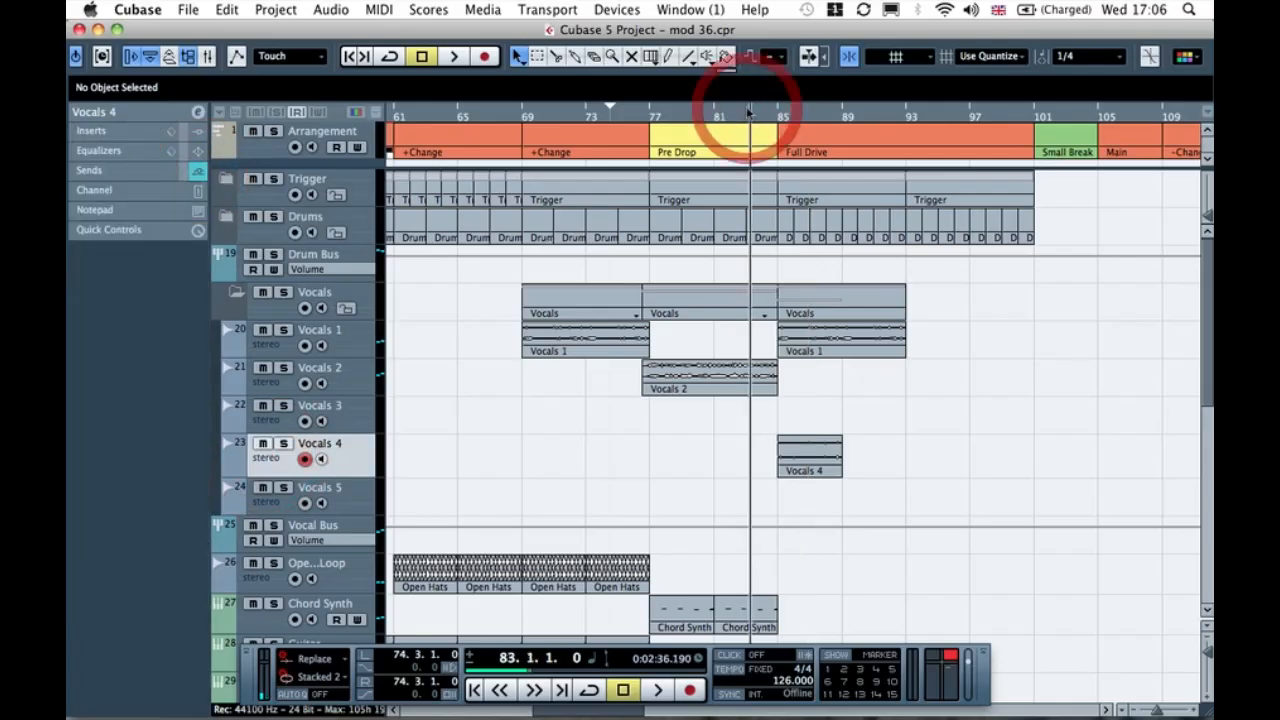
key("space")
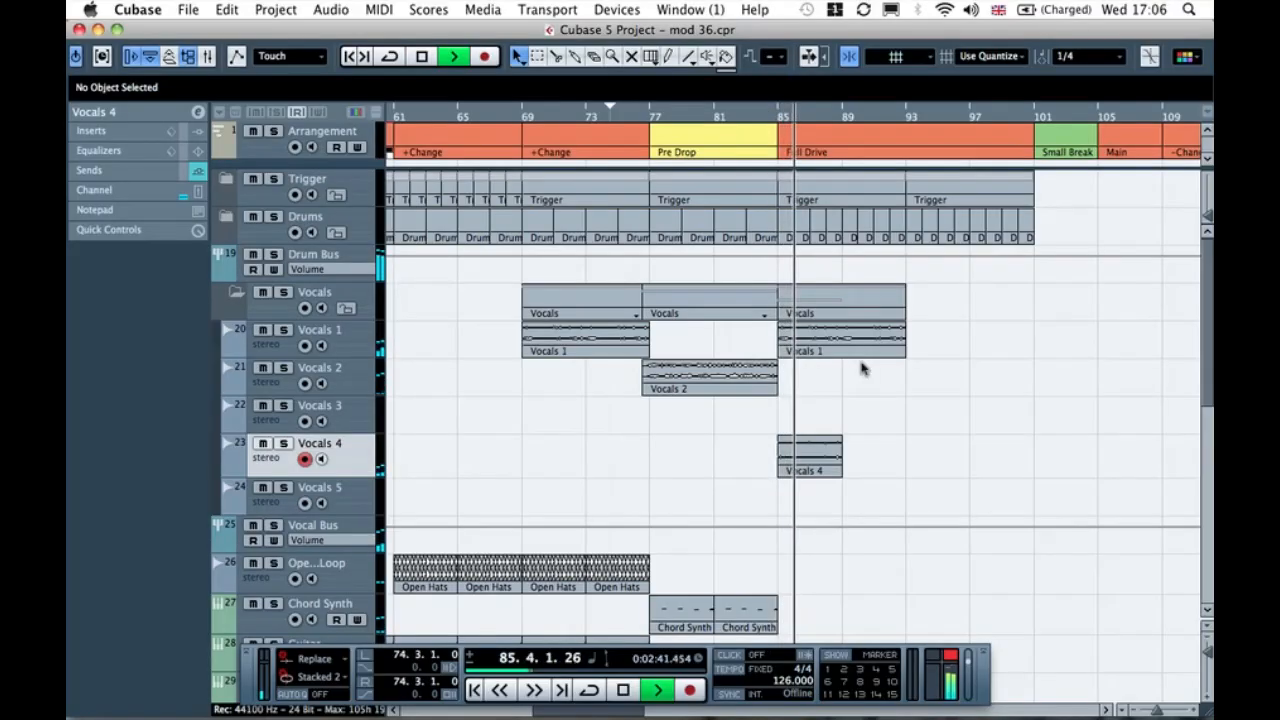
Step: Repeat the Vocals 4 and Vocals 1 events at bar 85 so both fill Full Drive up to bar 101
left_click(823, 457)
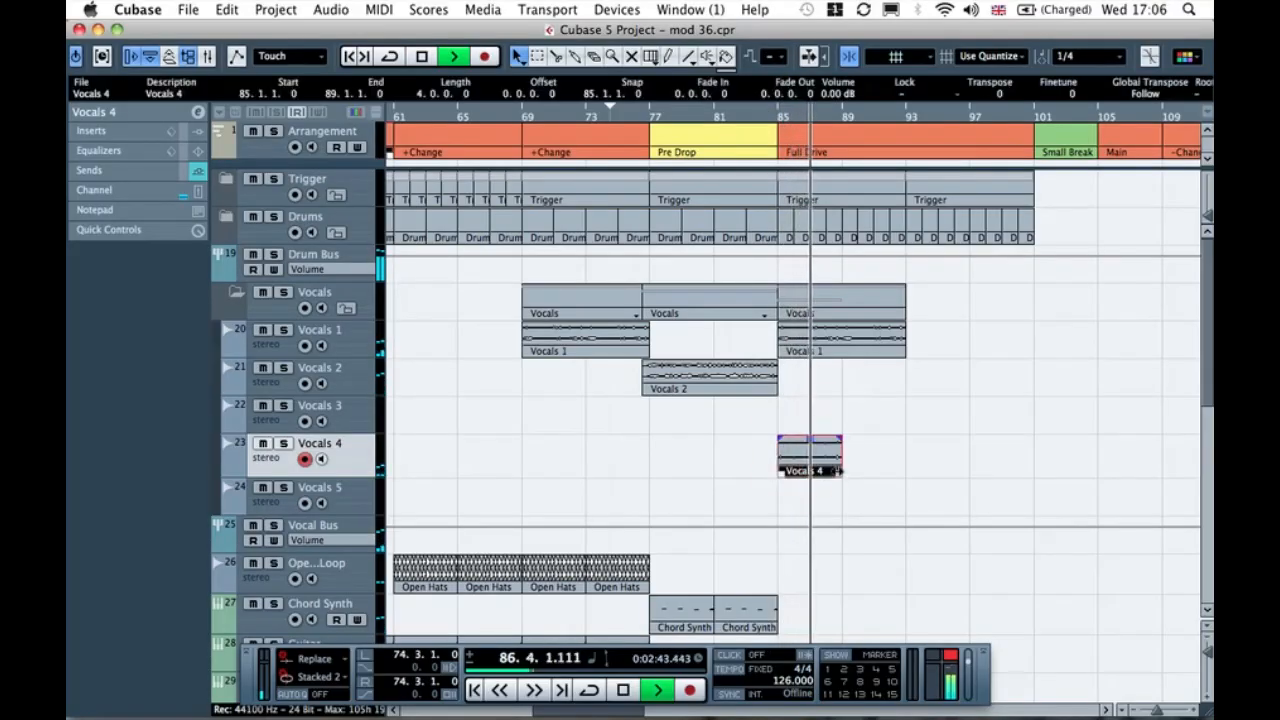
key("space")
left_click_drag(840, 467, 1034, 458)
left_click(900, 356)
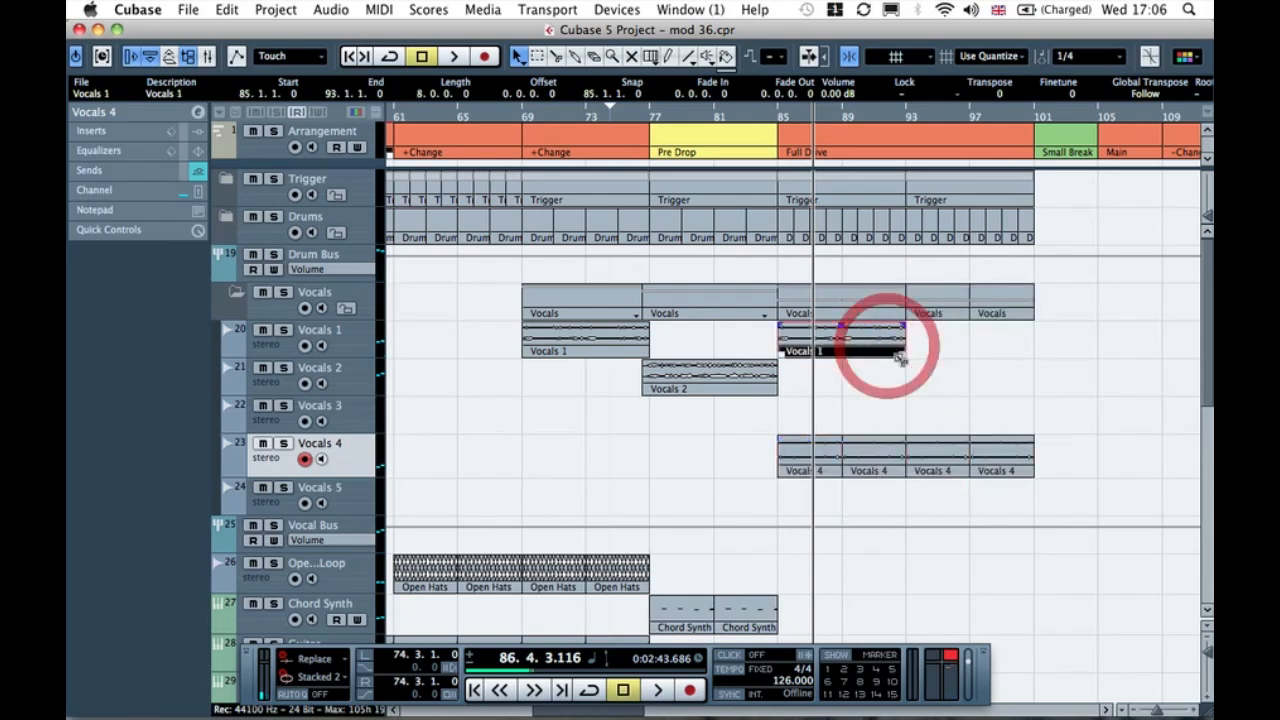
left_click_drag(900, 356, 1008, 352)
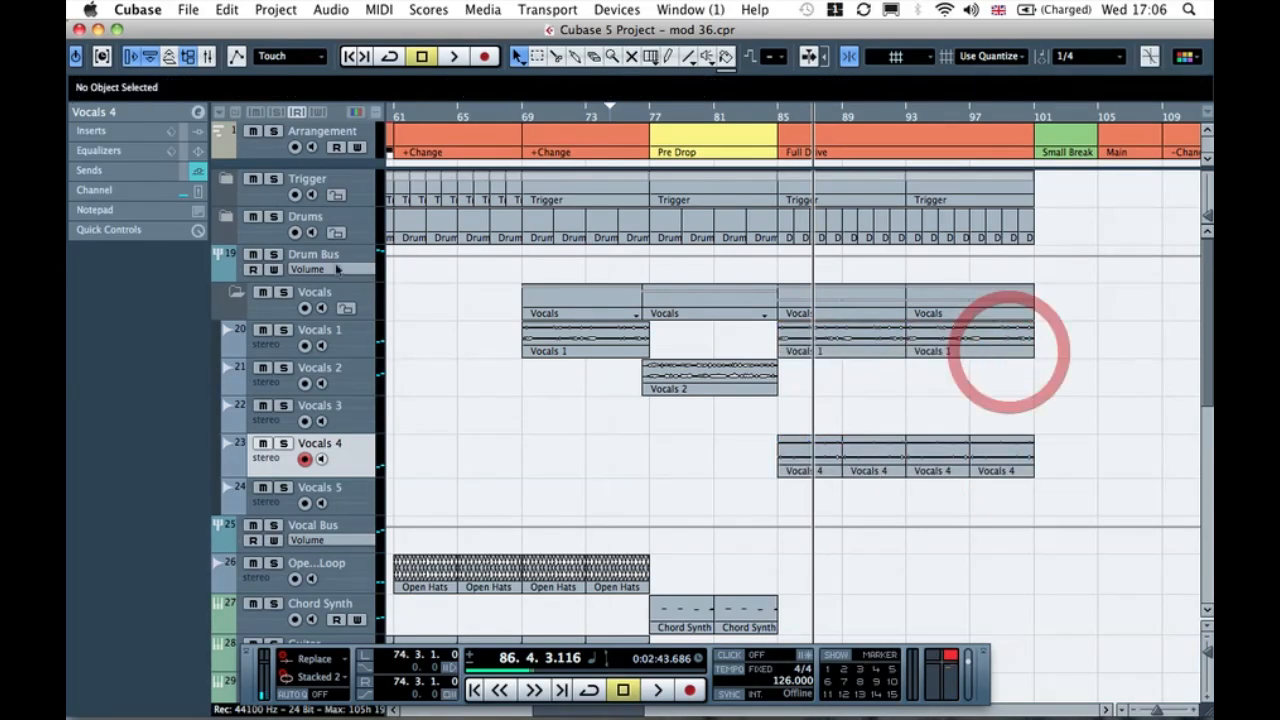
Step: Collapse the Vocals folder and copy the four Open Hats events from bars 61–77 to bar 85
left_click(236, 292)
left_click(860, 368)
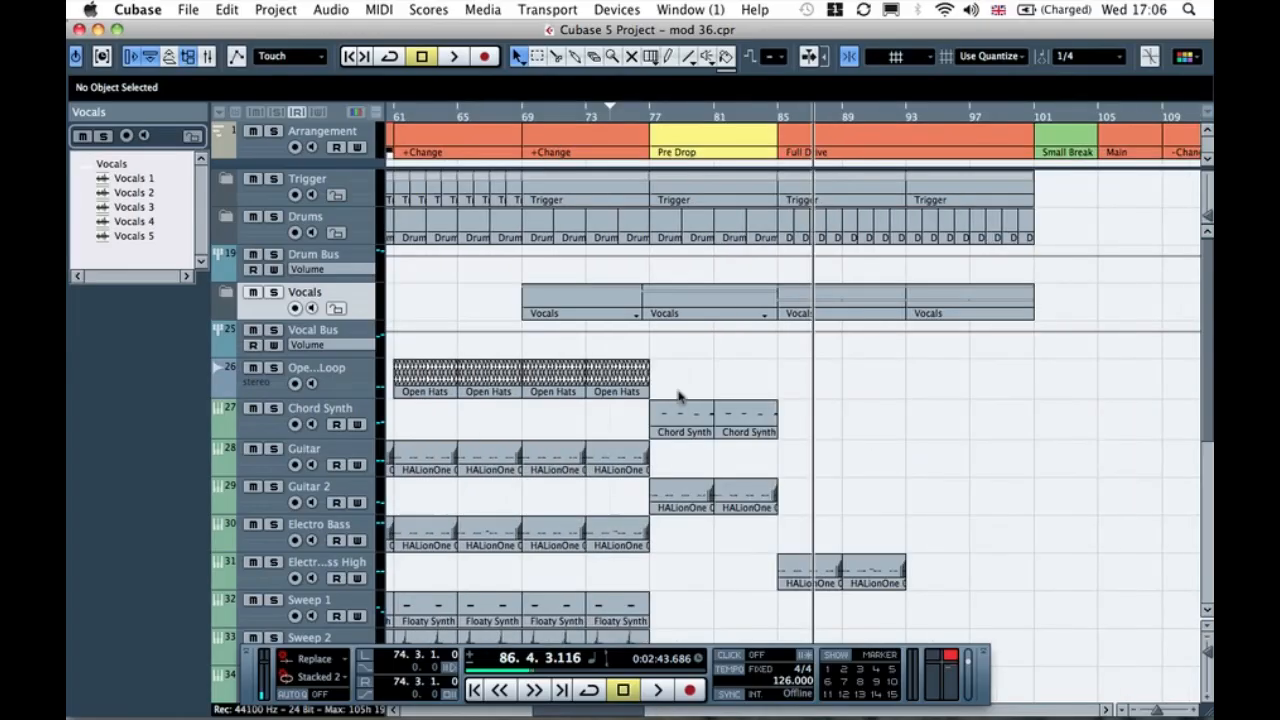
left_click_drag(411, 346, 808, 390)
left_click(728, 368)
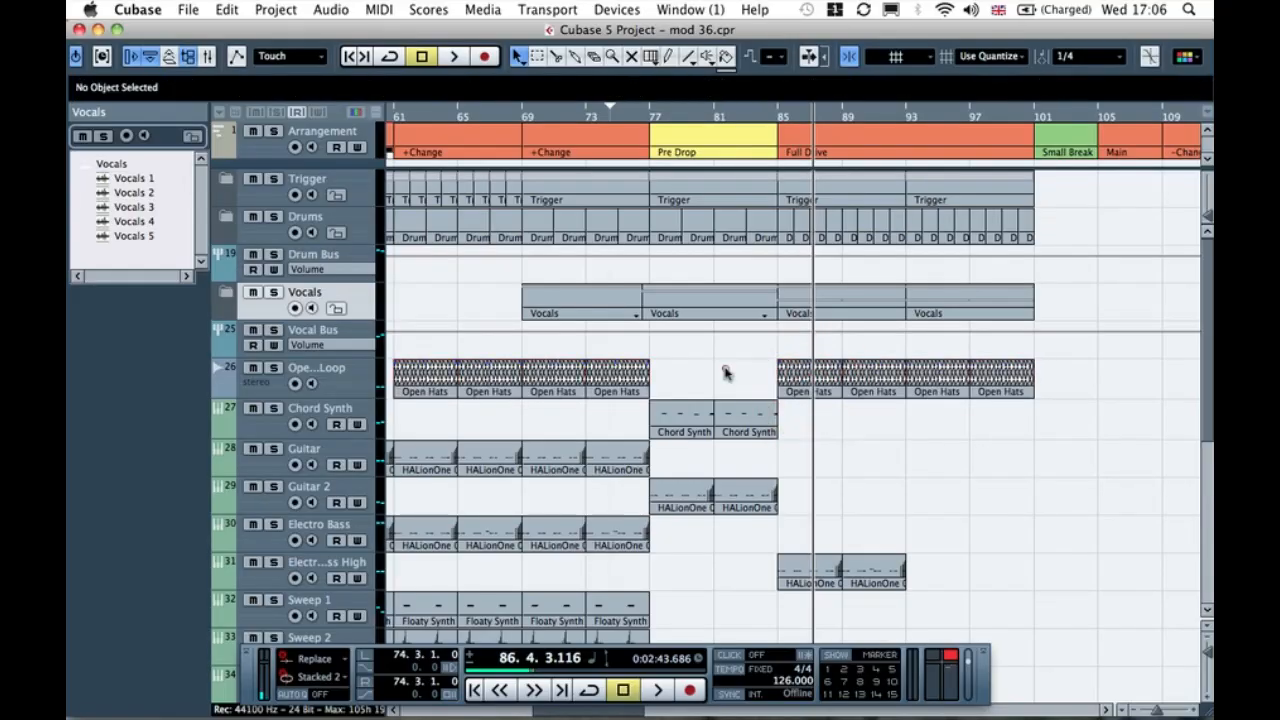
Step: Copy the four Guitar and four Electro Bass parts from bars 61–77 to bar 85, filling Full Drive
left_click_drag(695, 462, 823, 452)
left_click_drag(686, 540, 816, 528)
left_click(714, 539)
Step: Copy the two Electro Bass High parts from bar 85 to bar 93, filling Full Drive up to bar 101
scroll(714, 539, "down", 3)
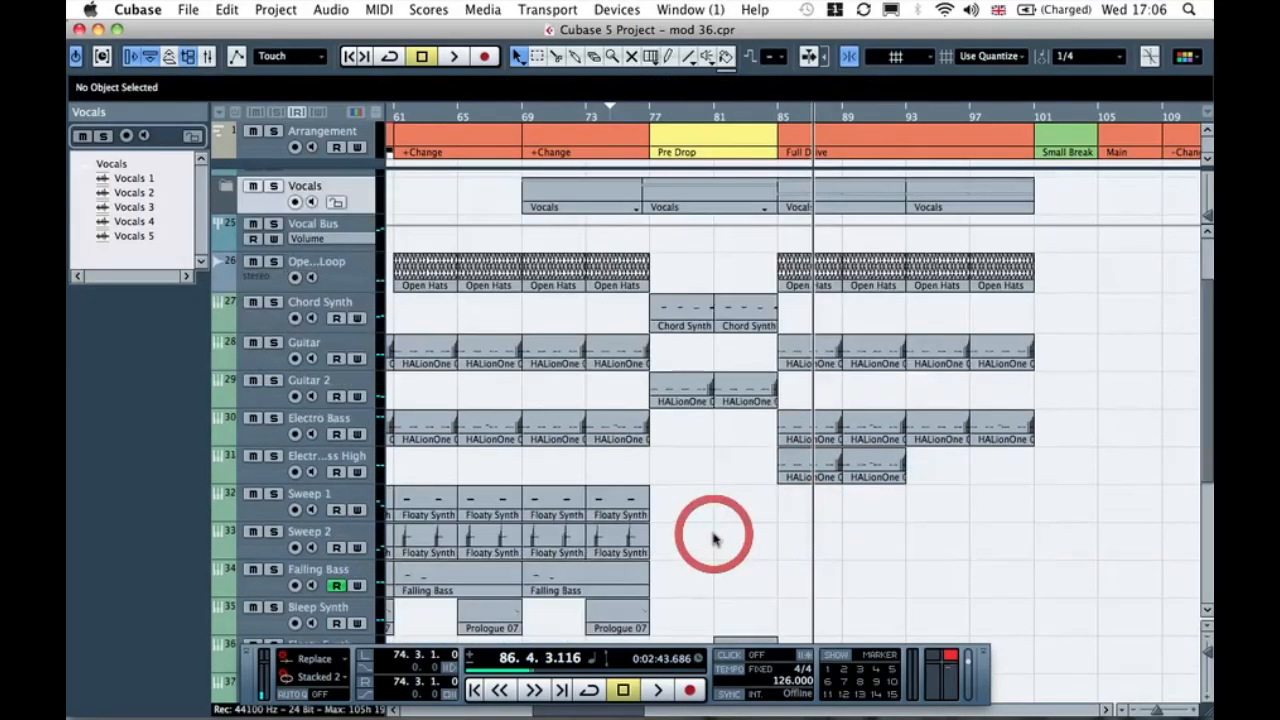
scroll(714, 535, "down", 5)
scroll(716, 530, "up", 3)
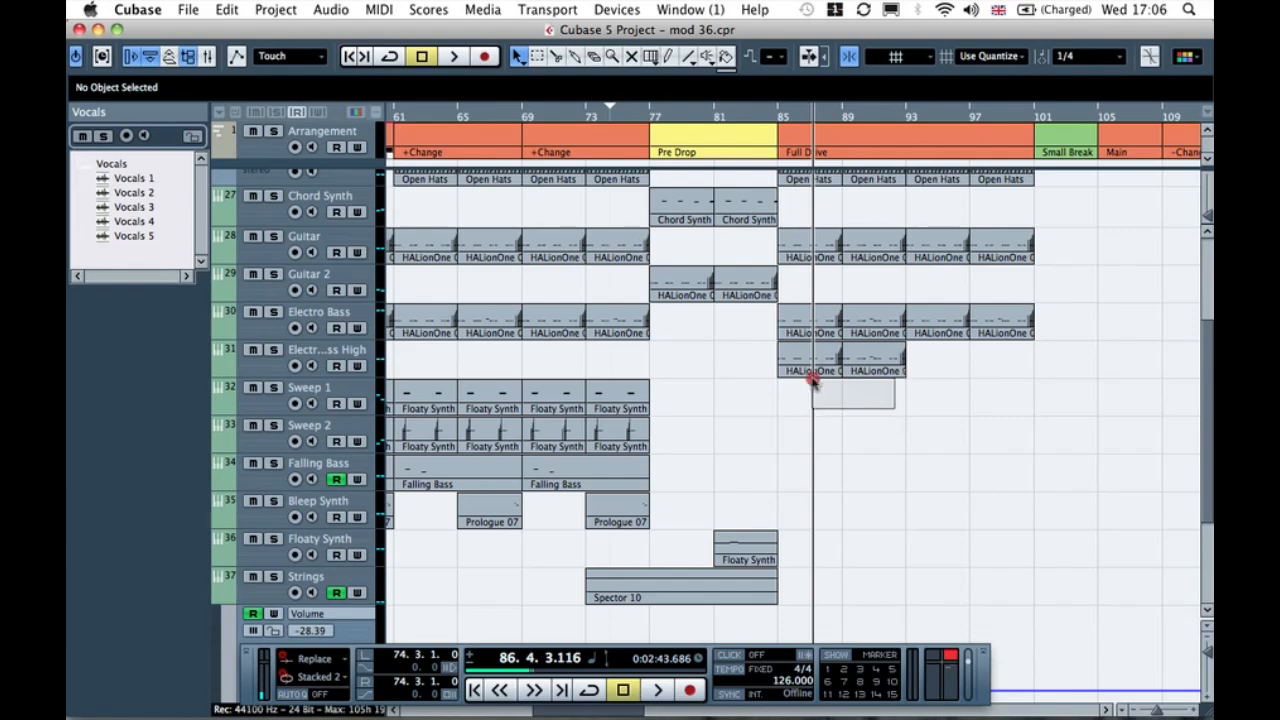
left_click_drag(812, 378, 810, 373)
left_click_drag(908, 368, 971, 372)
left_click(986, 417)
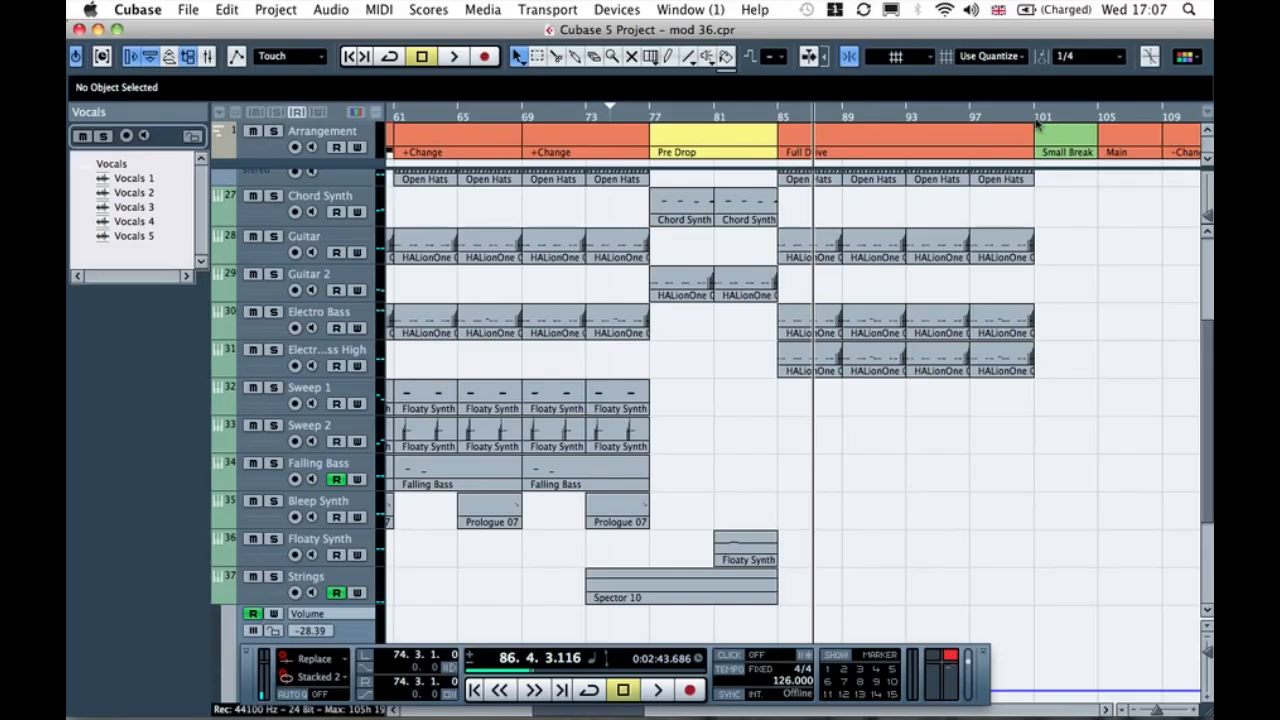
Step: Copy the Sweep 1, Sweep 2, Falling Bass and Bleep Synth parts from bars 61–77 to bar 85, filling Bleep Synth's gaps at bars 85 and 93
left_click_drag(628, 369, 812, 400)
left_click(760, 393)
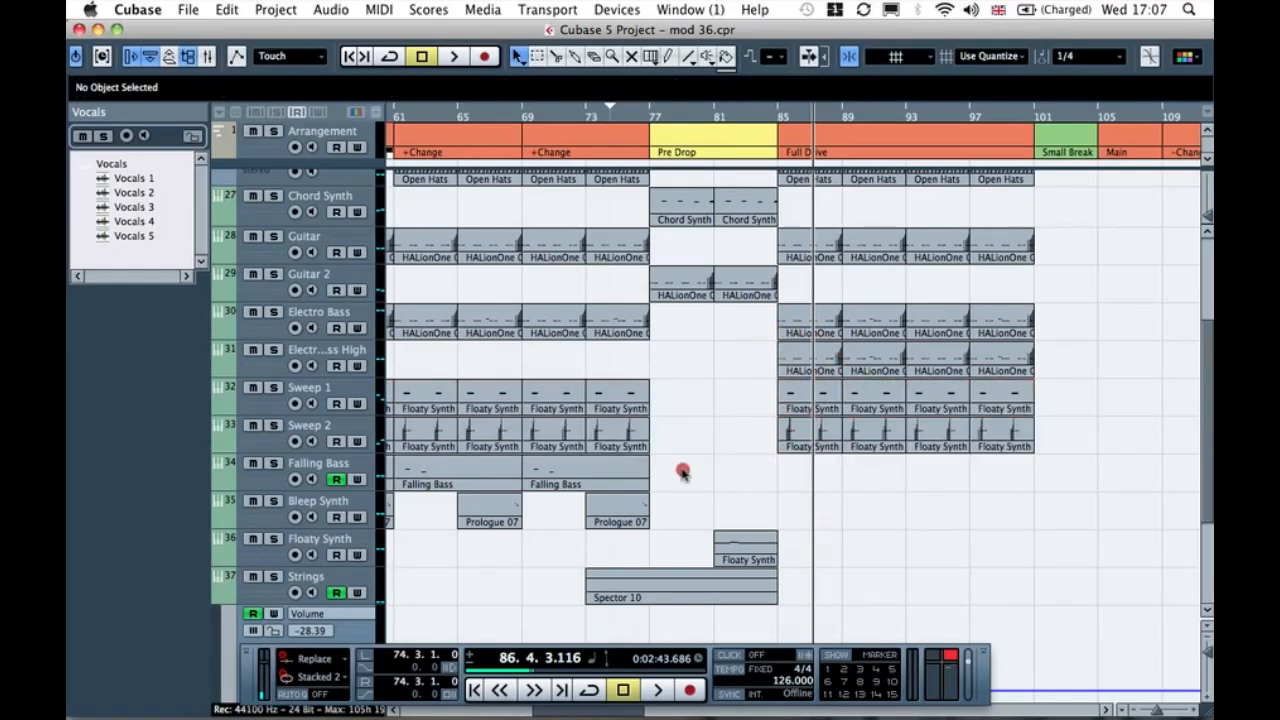
left_click_drag(692, 460, 822, 487)
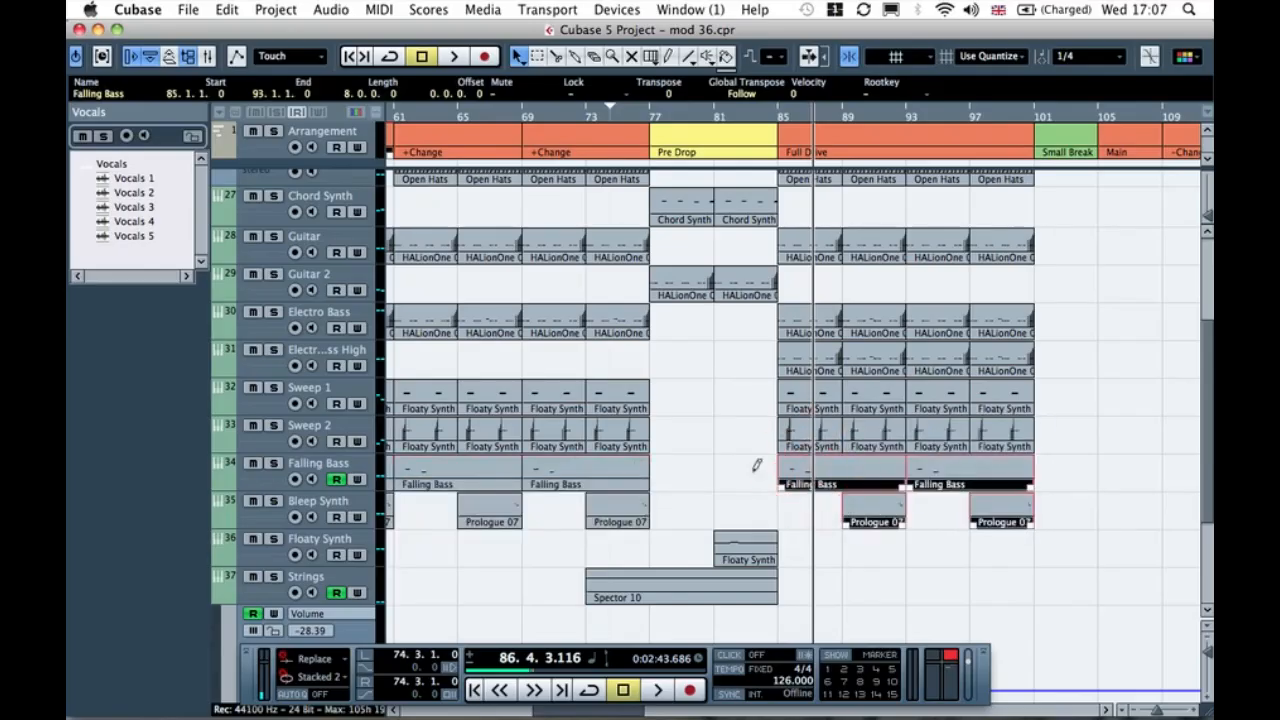
left_click(752, 470)
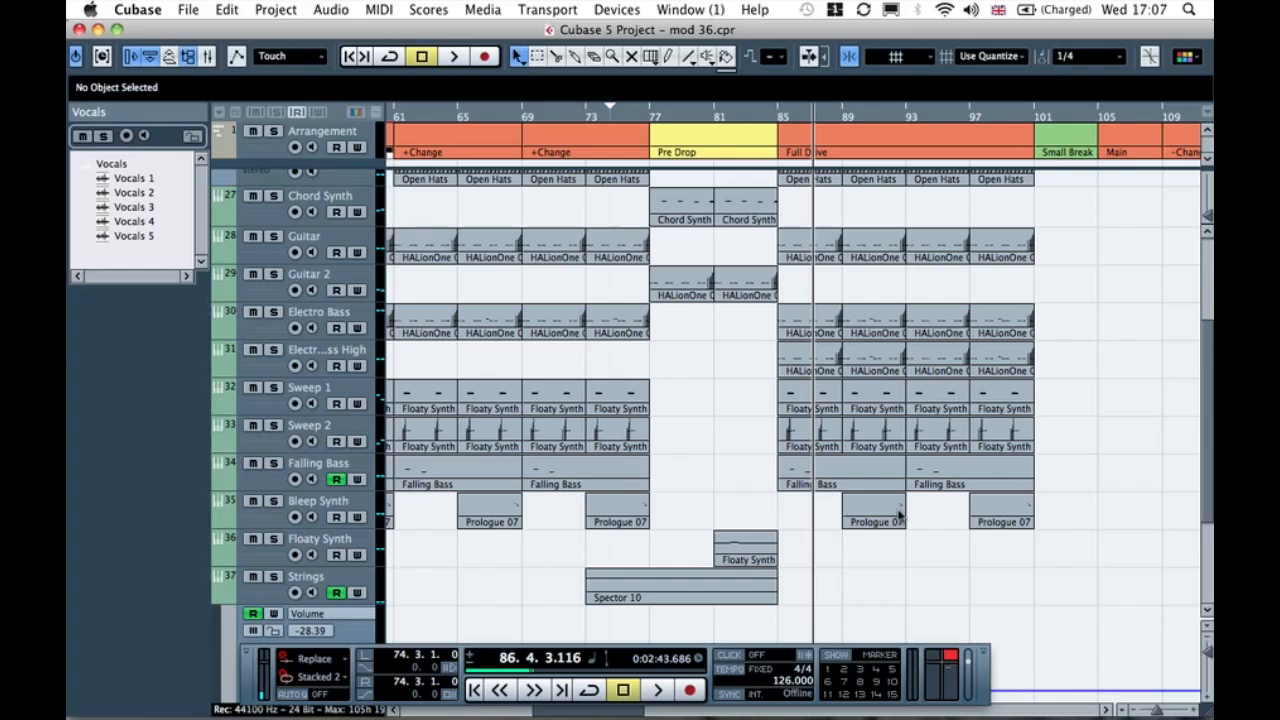
left_click_drag(879, 512, 944, 512)
left_click(938, 556)
Step: Play back the arrangement from the end of Pre Drop through all of Full Drive to bar 101
scroll(940, 560, "down", 6)
scroll(940, 565, "up", 3)
left_click(741, 120)
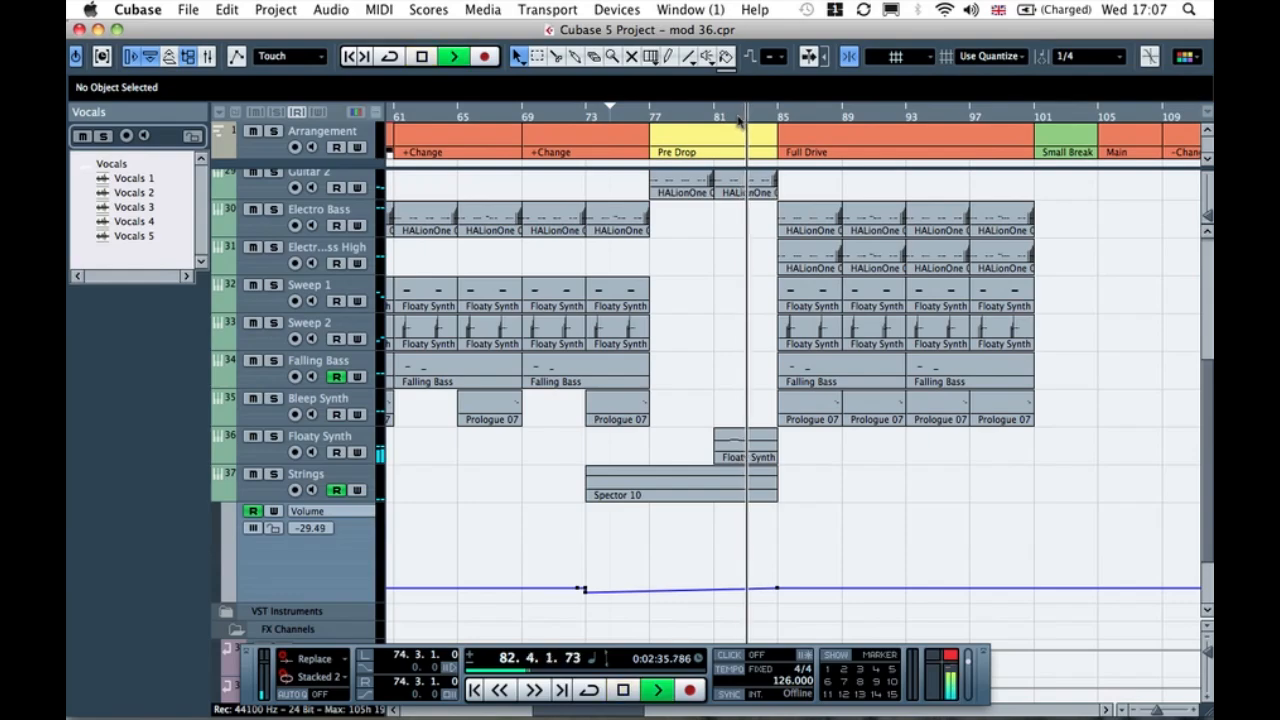
scroll(824, 316, "down", 3)
scroll(824, 316, "up", 6)
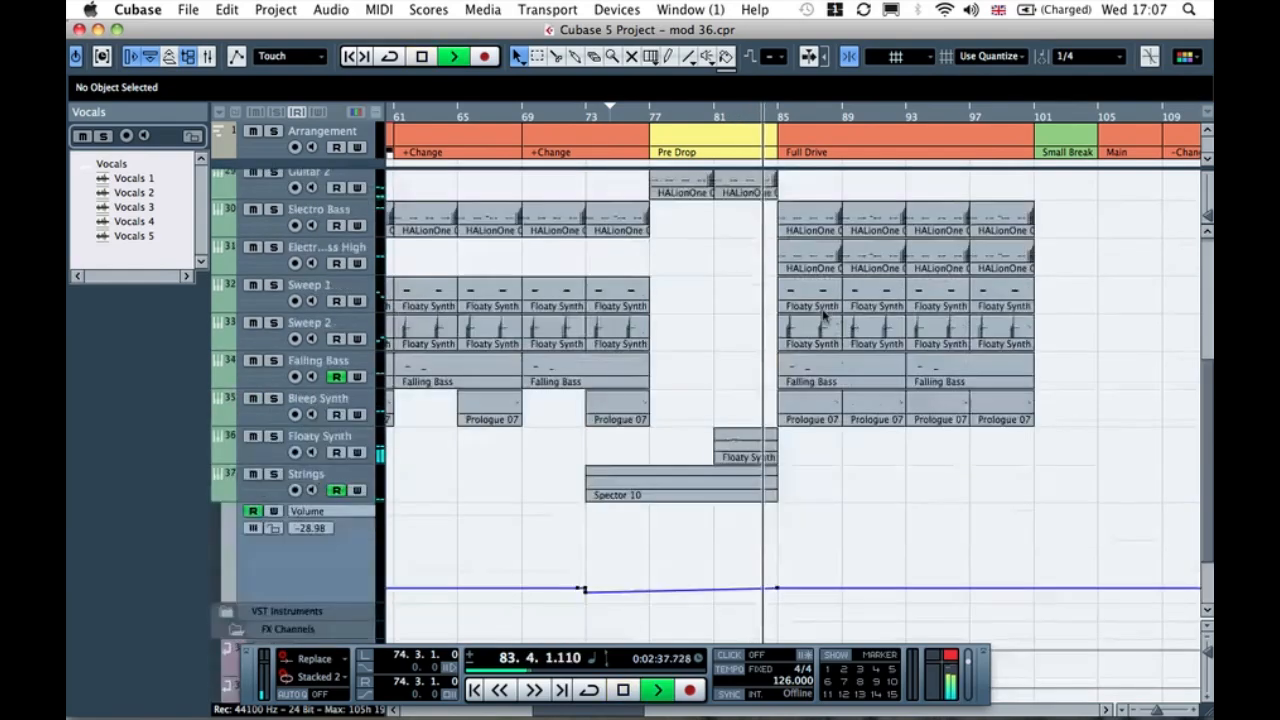
scroll(824, 316, "right", 3)
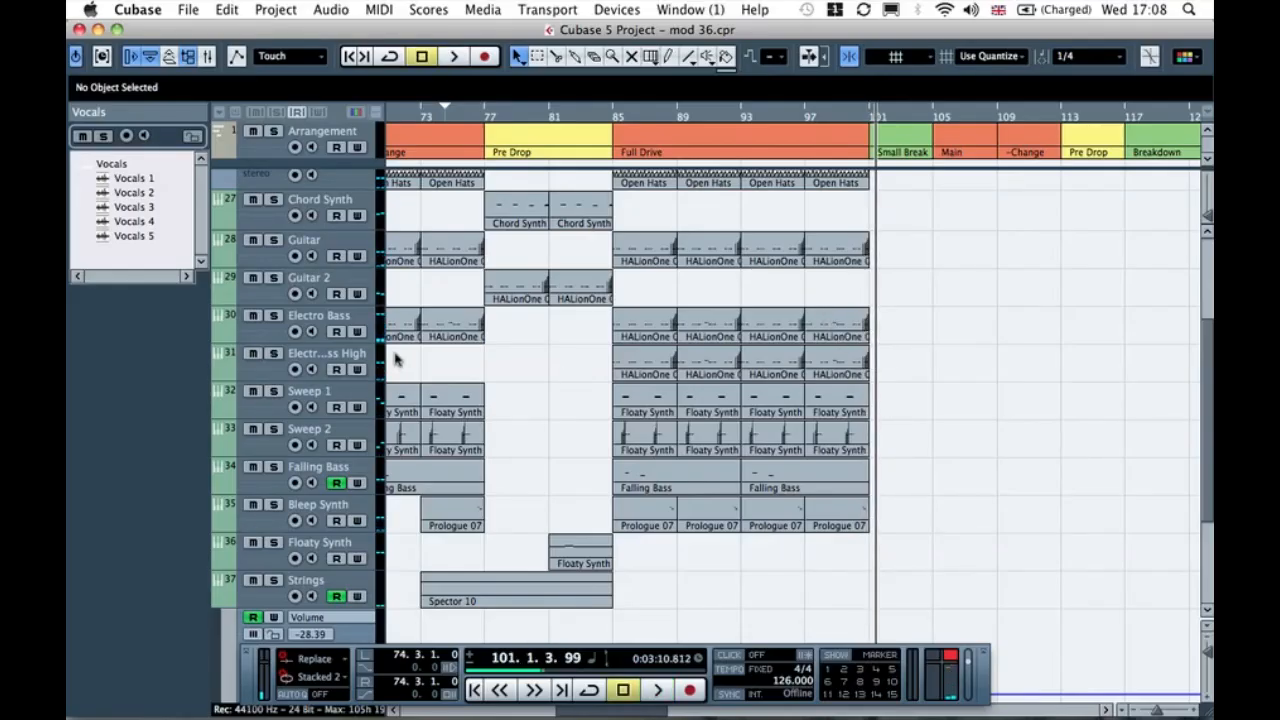
Step: Set the Electro Bass High track's volume to -7 and play back from bar 84 into Full Drive
left_click(249, 373)
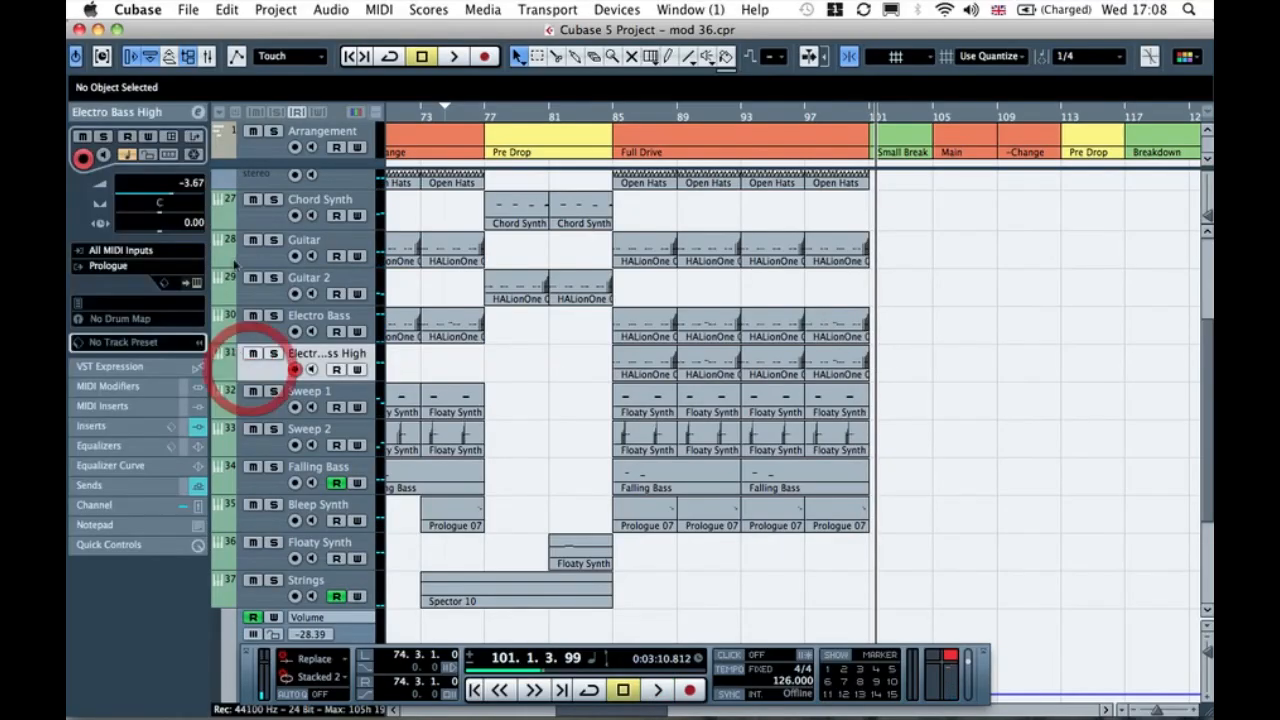
double_click(190, 184)
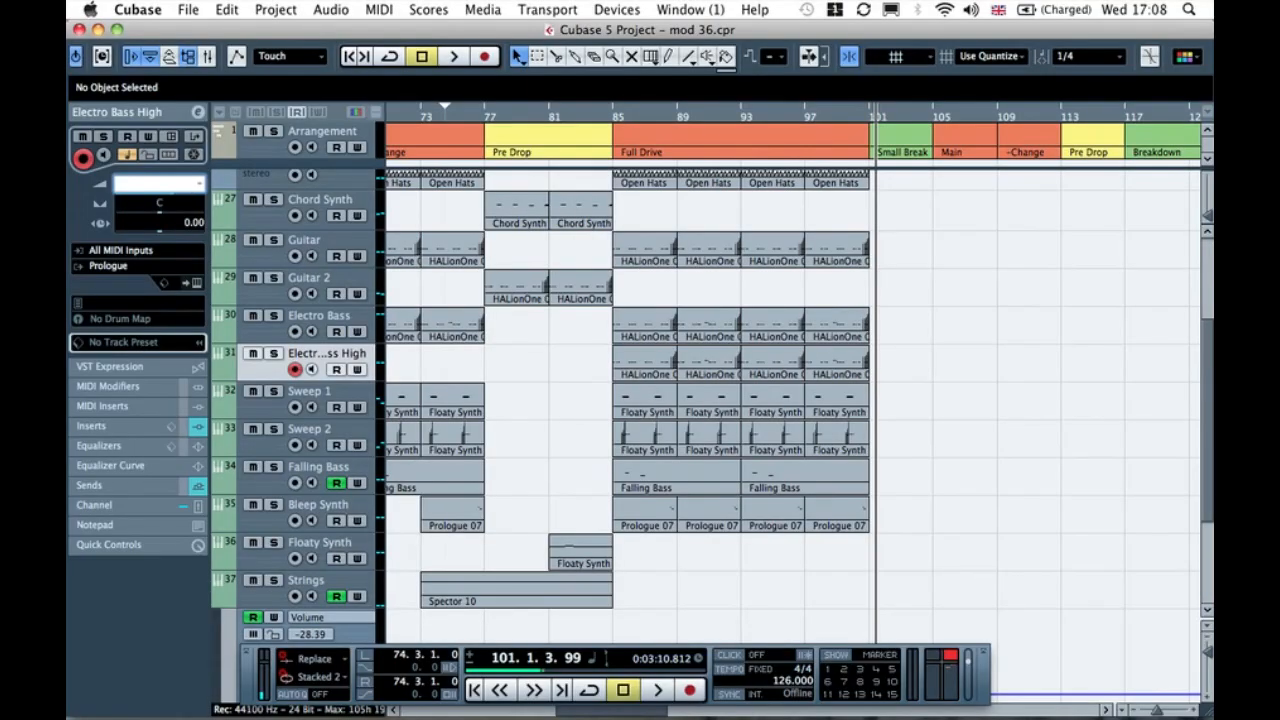
left_click(606, 118)
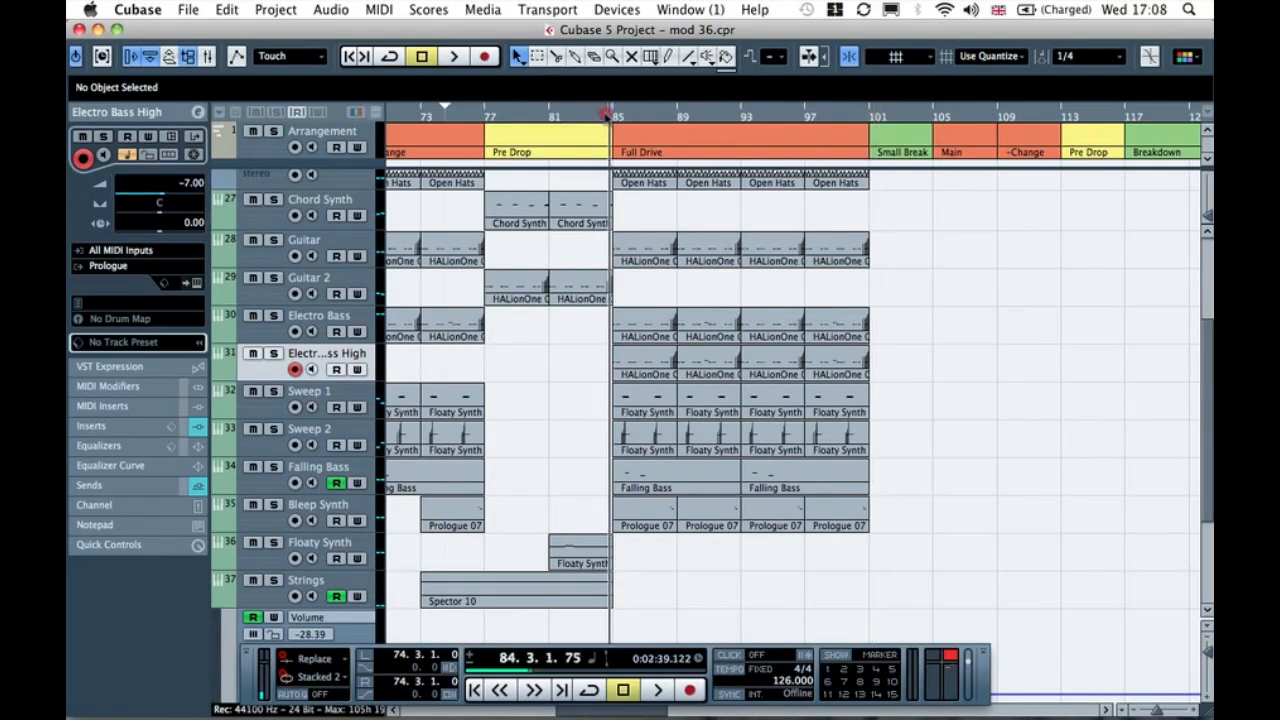
key("space")
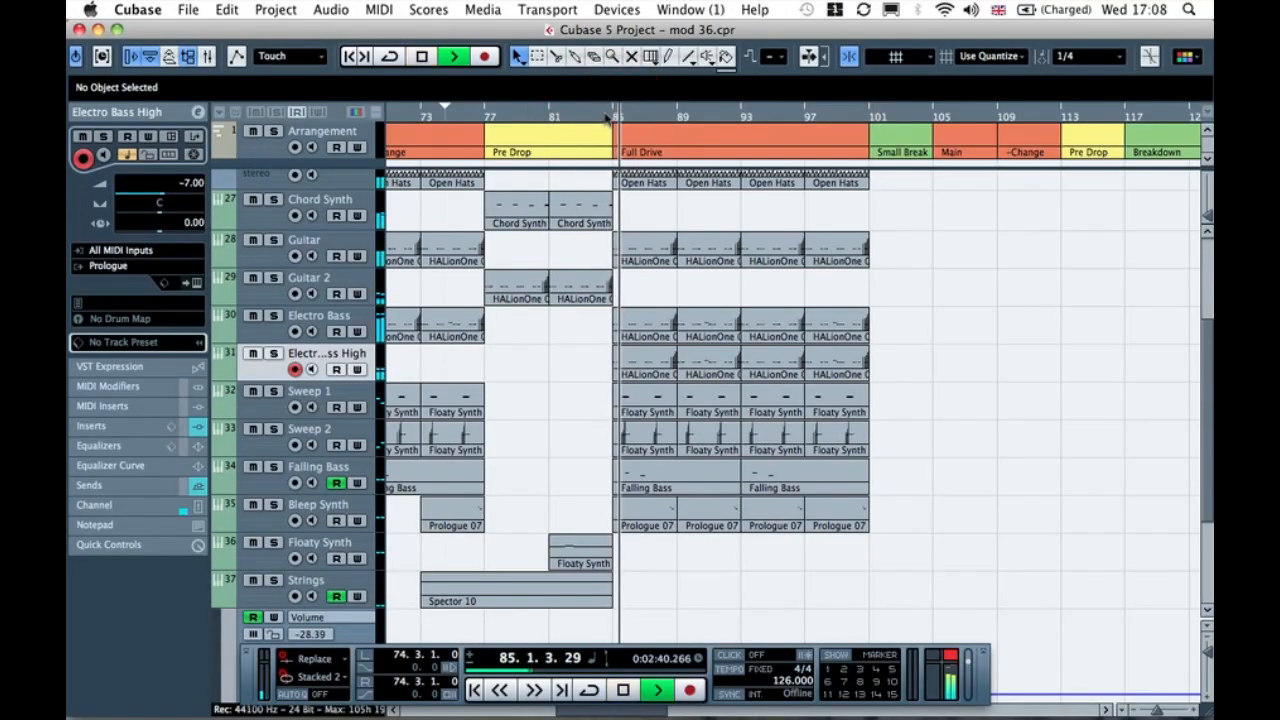
Step: Lower the Electro Bass High track's volume to -10 during playback
double_click(183, 182)
type("-10")
key("Return")
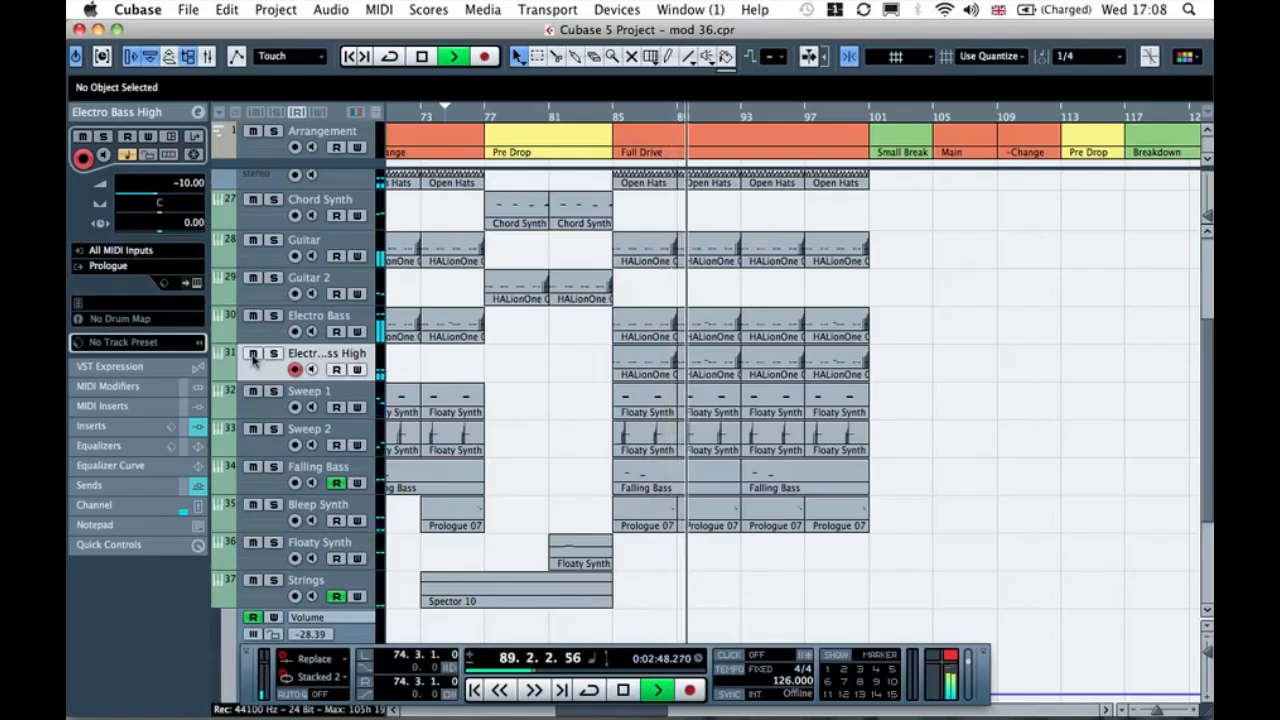
Step: Set the Electro Bass High track's volume to -9 while Full Drive is playing
double_click(183, 182)
type("-9")
key("Return")
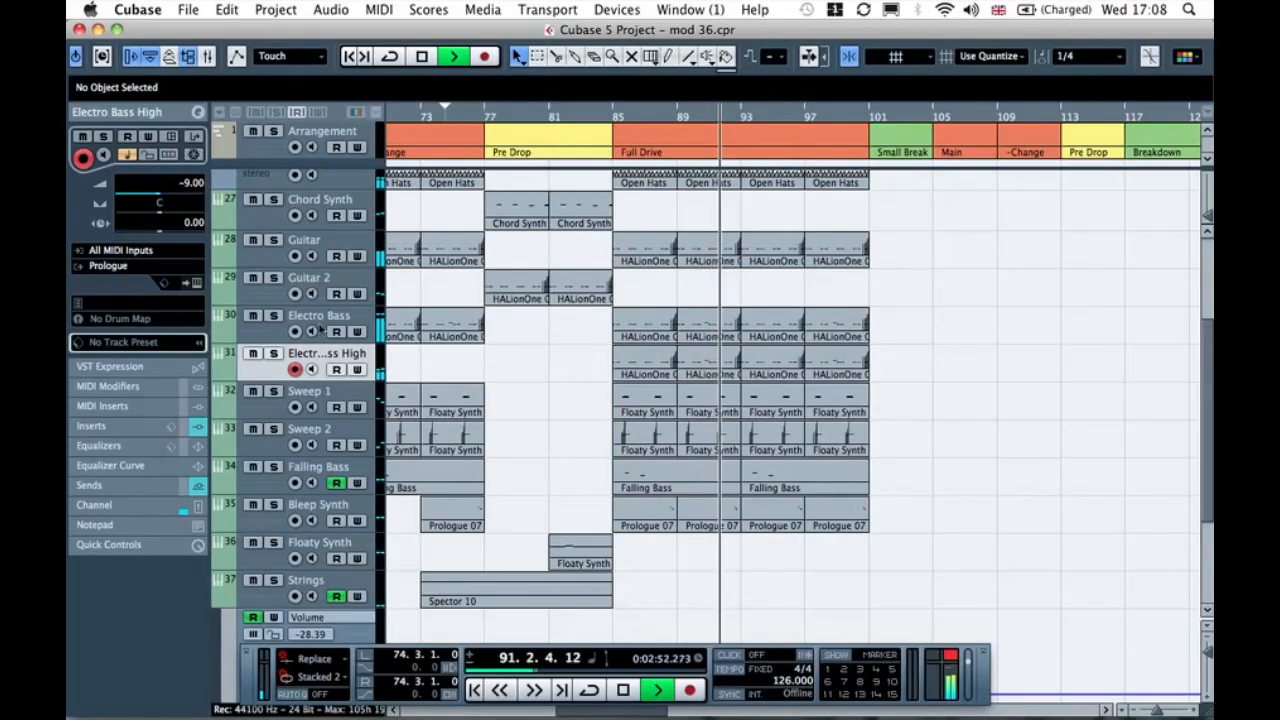
Step: Raise the Electro Bass High track's volume to -8 during playback and stop at the end of Full Drive
left_click(275, 357)
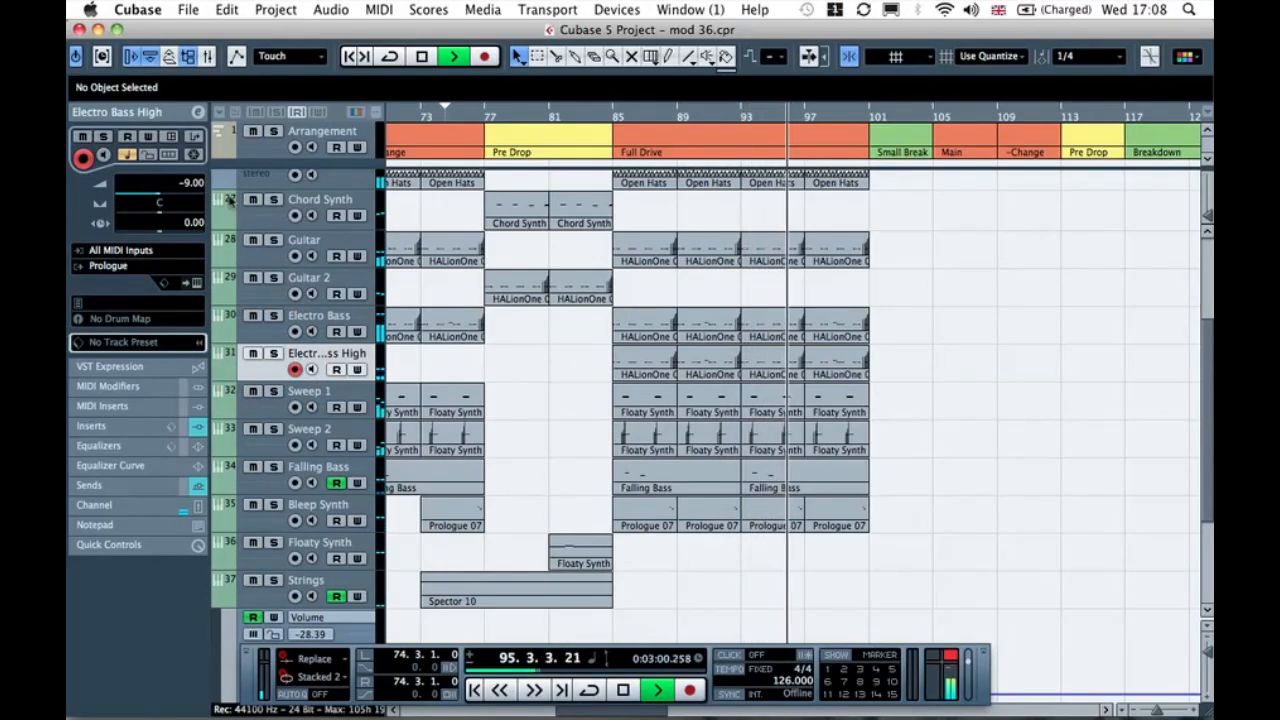
double_click(200, 186)
type("-8")
key("Return")
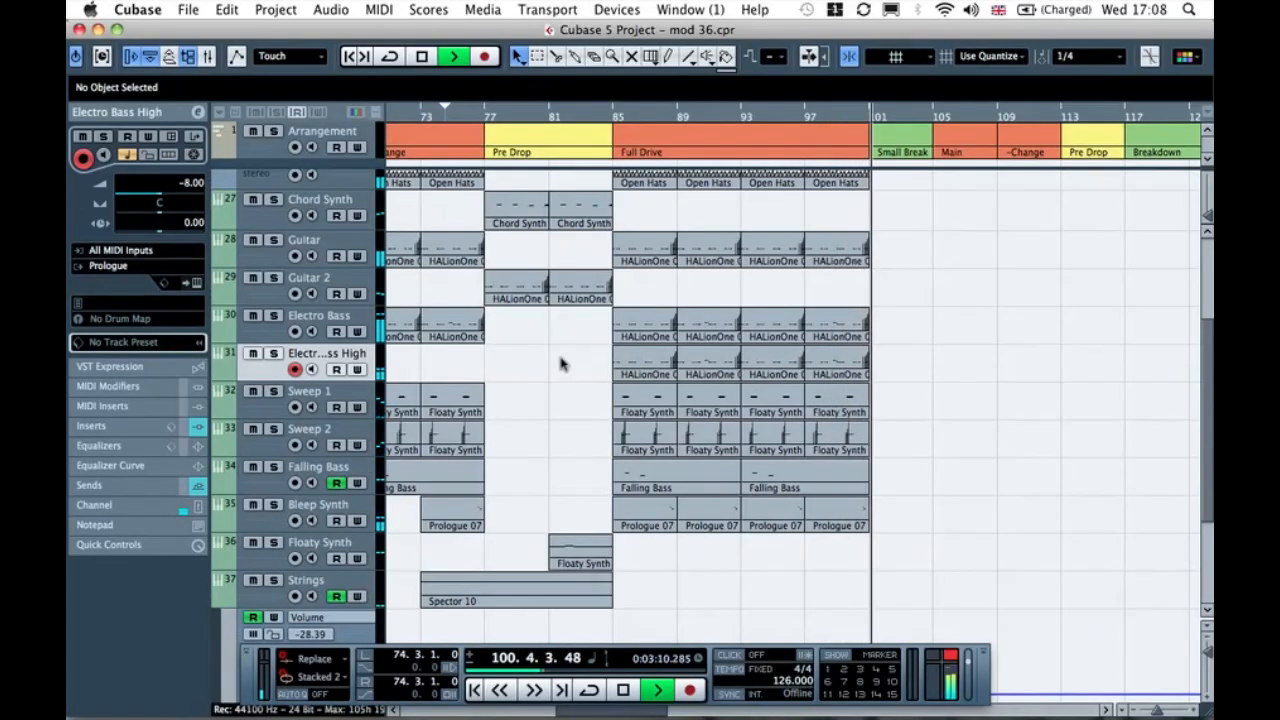
key("space")
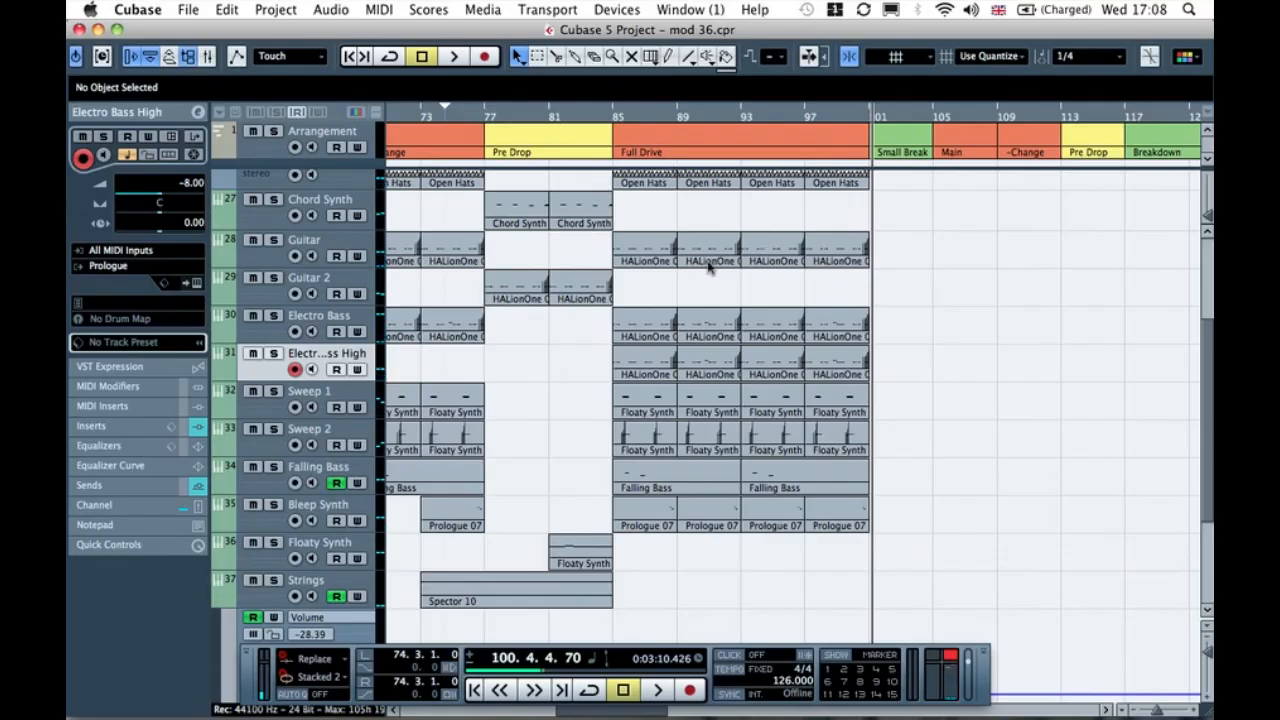
Step: Look over the Drums folder's contents and the empty sections that follow Full Drive
scroll(857, 376, "down", 3)
scroll(857, 376, "up", 7)
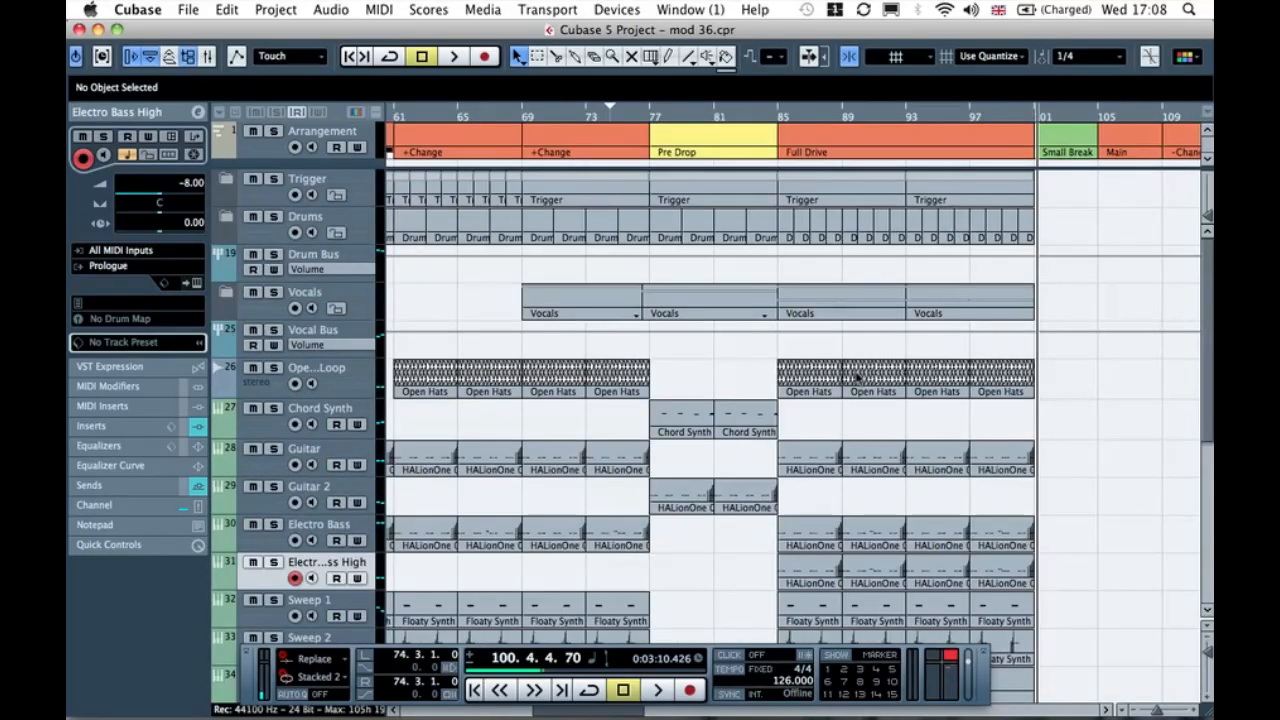
left_click(225, 217)
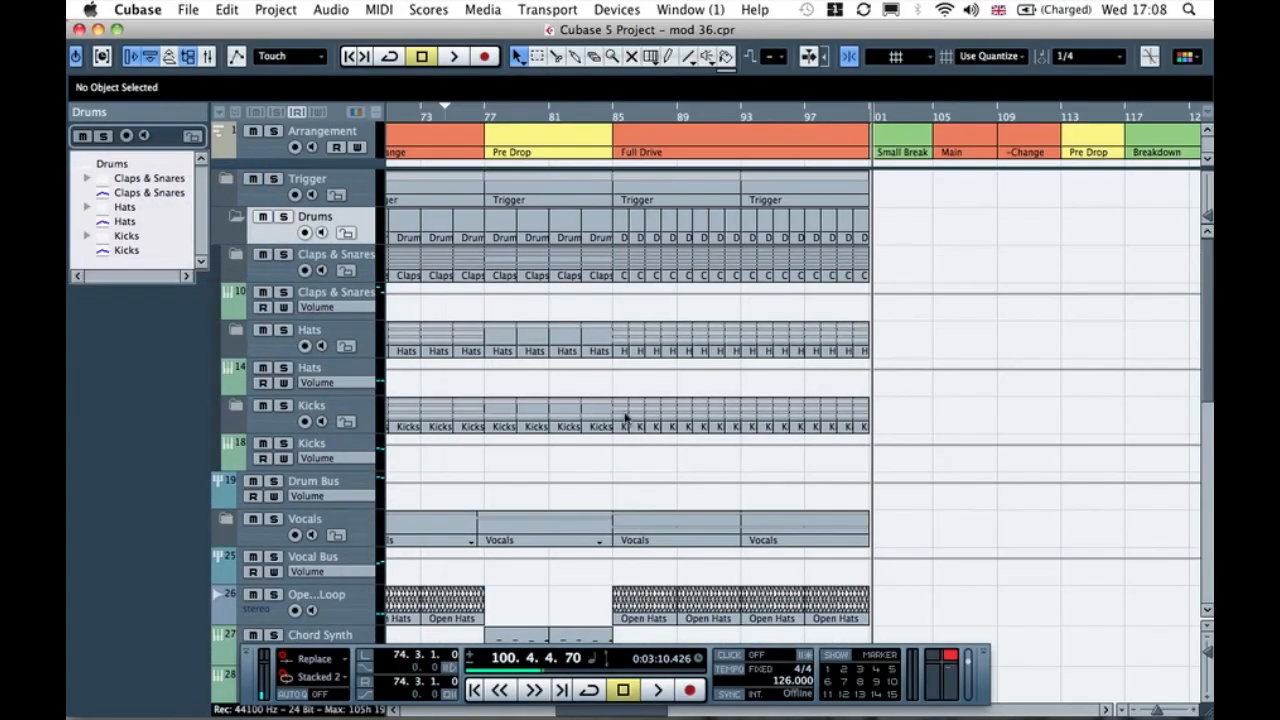
left_click(234, 216)
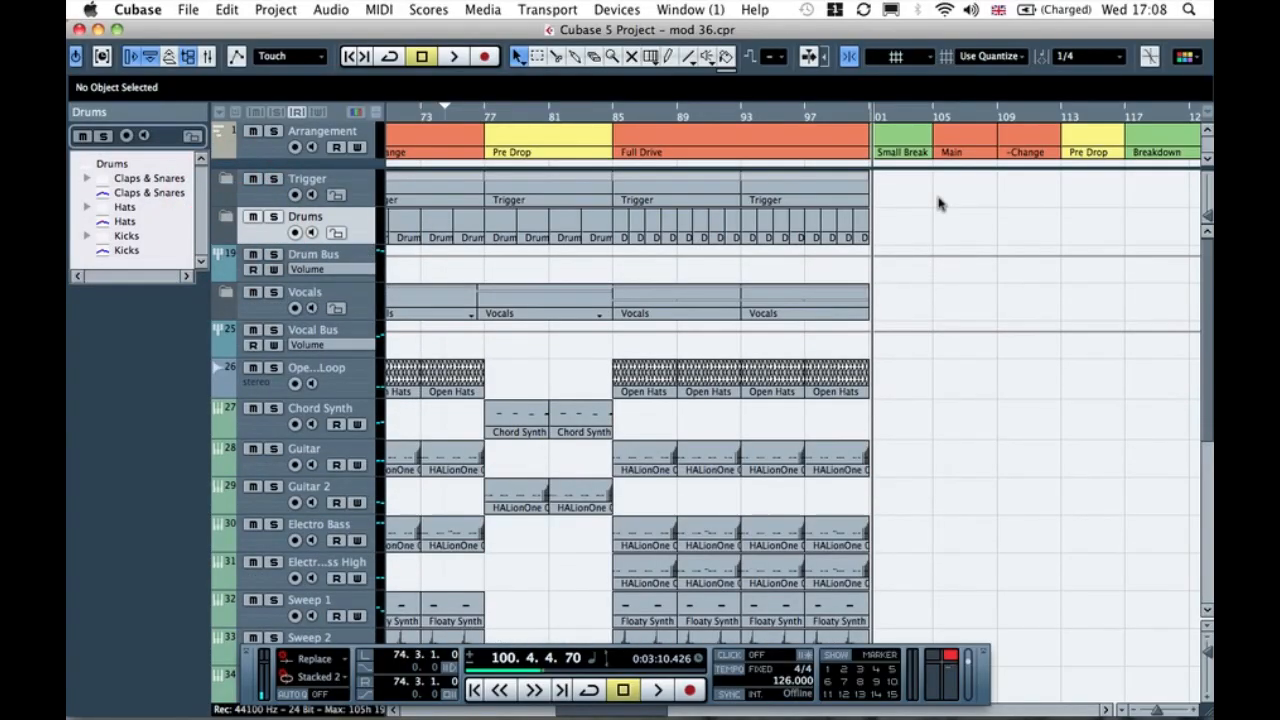
scroll(938, 203, "right", 5)
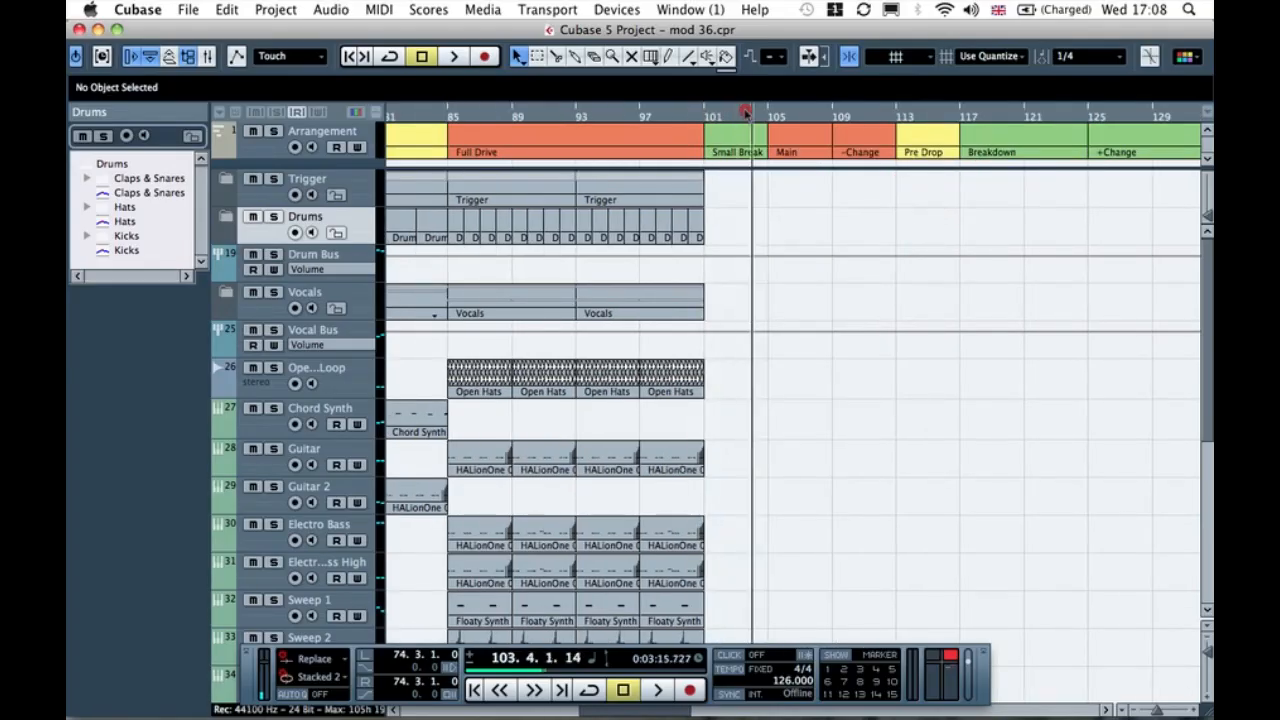
left_click(702, 119)
left_click_drag(702, 119, 877, 131)
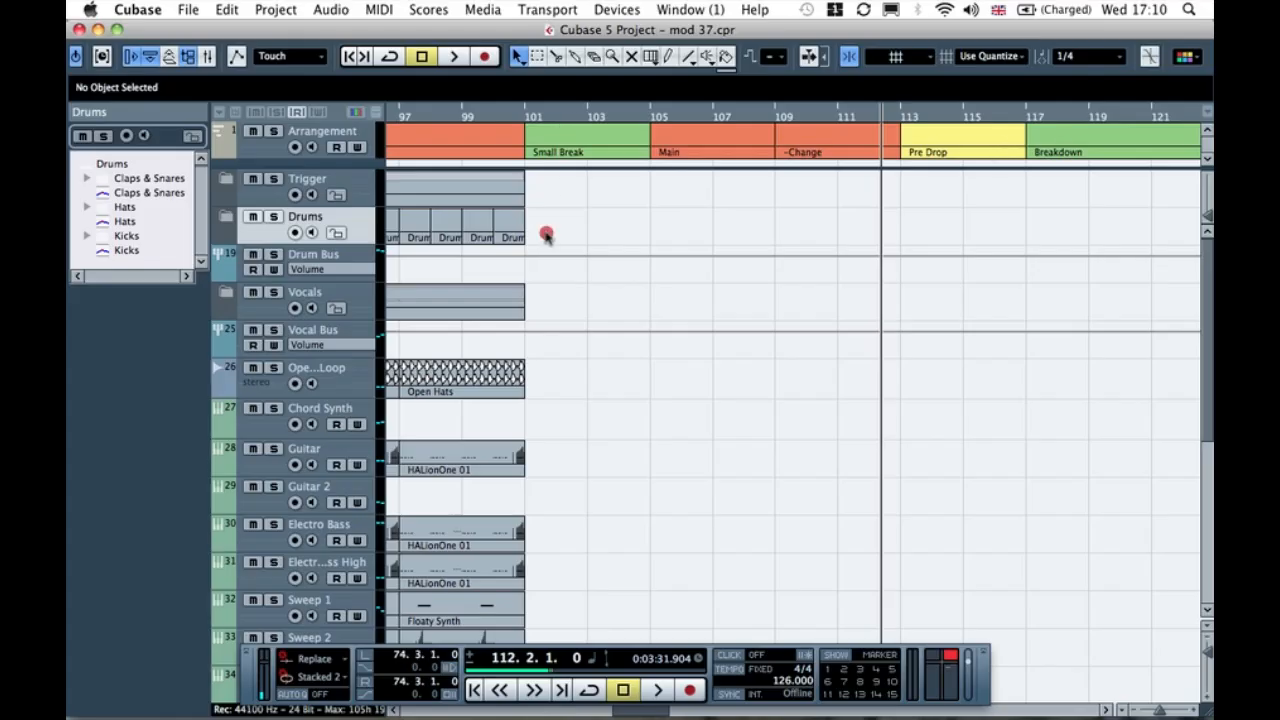
Step: Copy the last four Drums parts of Full Drive into Small Break, covering bars 101 to 105
left_click_drag(404, 228, 606, 240)
left_click(699, 237)
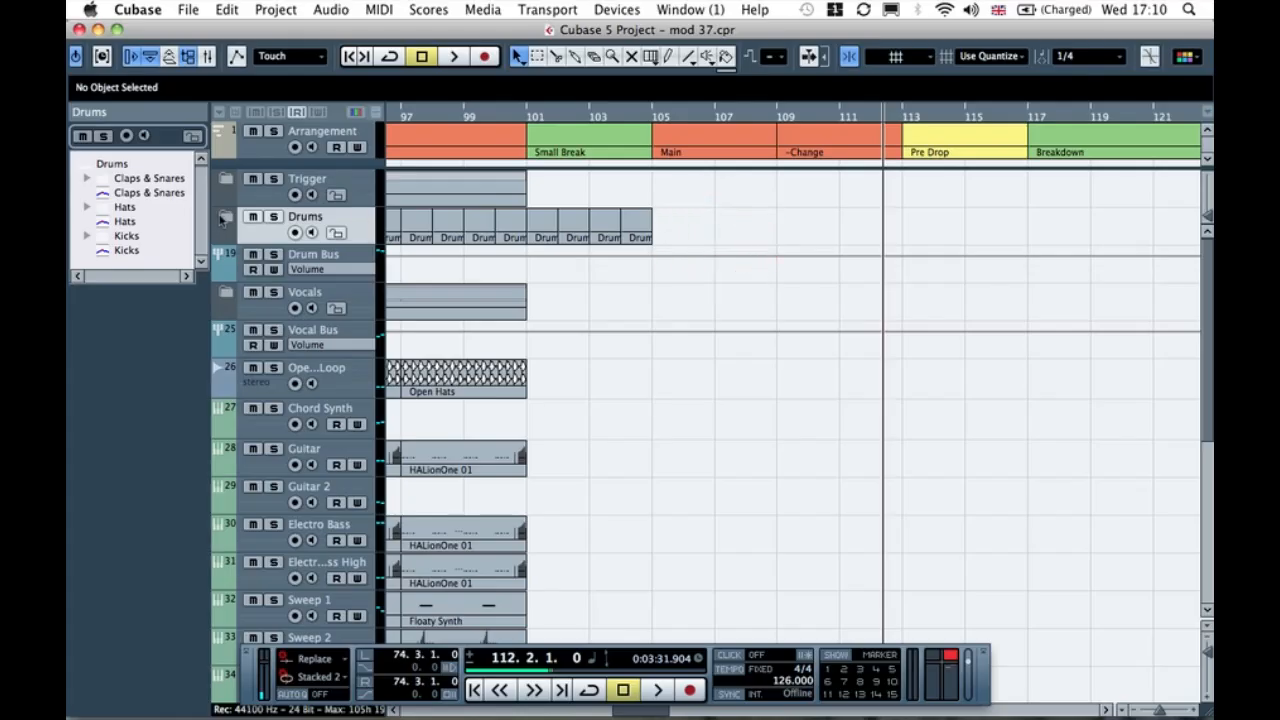
left_click(225, 217)
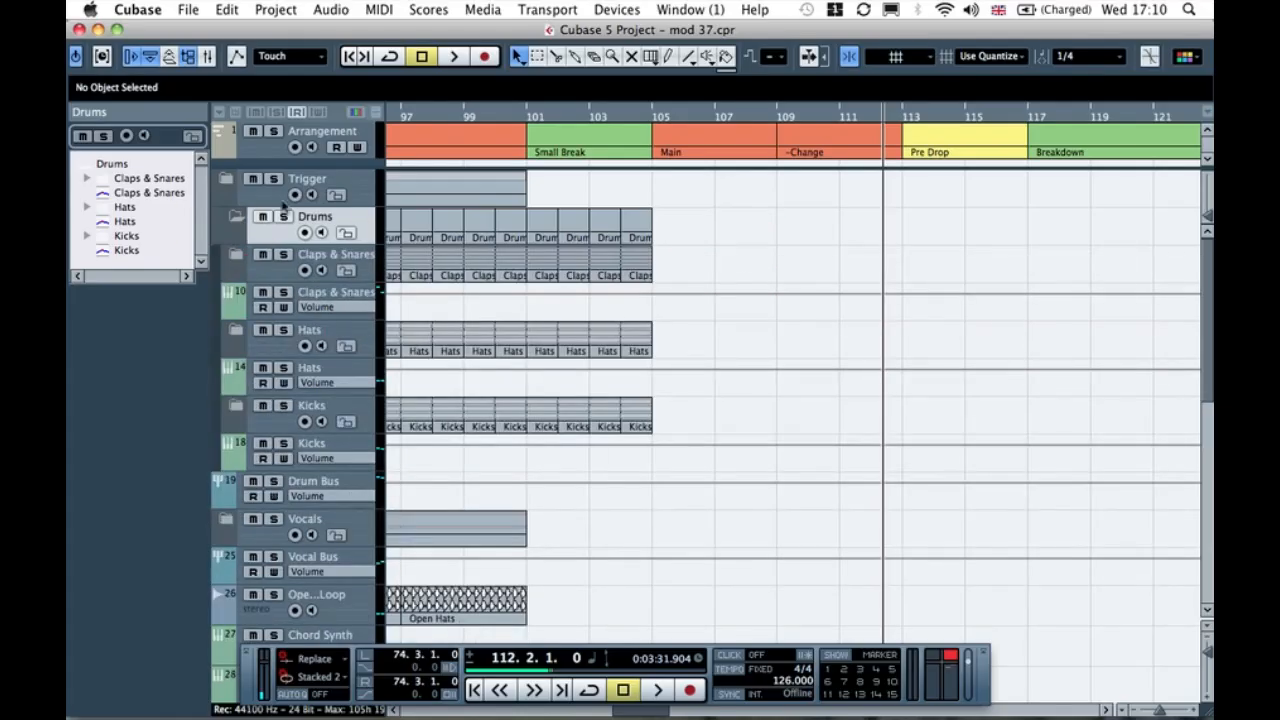
left_click(238, 217)
Step: Copy the Guitar 2 part from Pre Drop into Small Break at bar 101, deleting the surplus copy after it
scroll(714, 316, "down", 3)
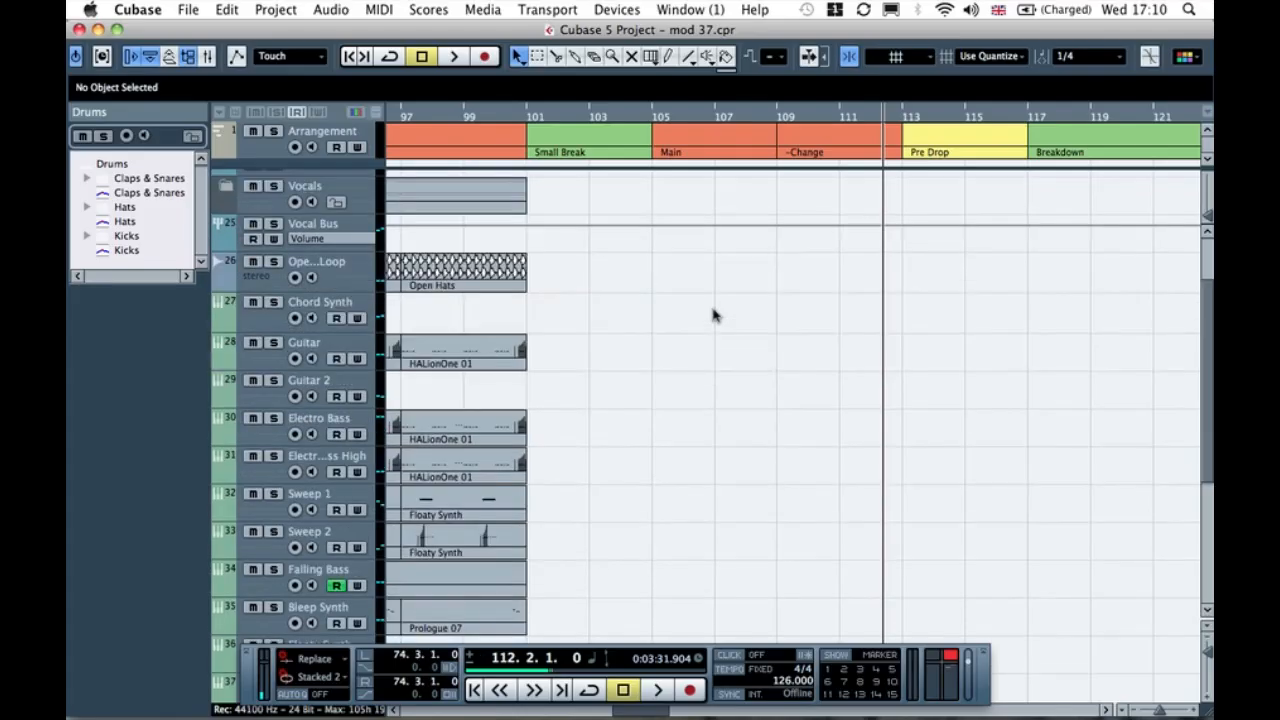
scroll(714, 316, "left", 10)
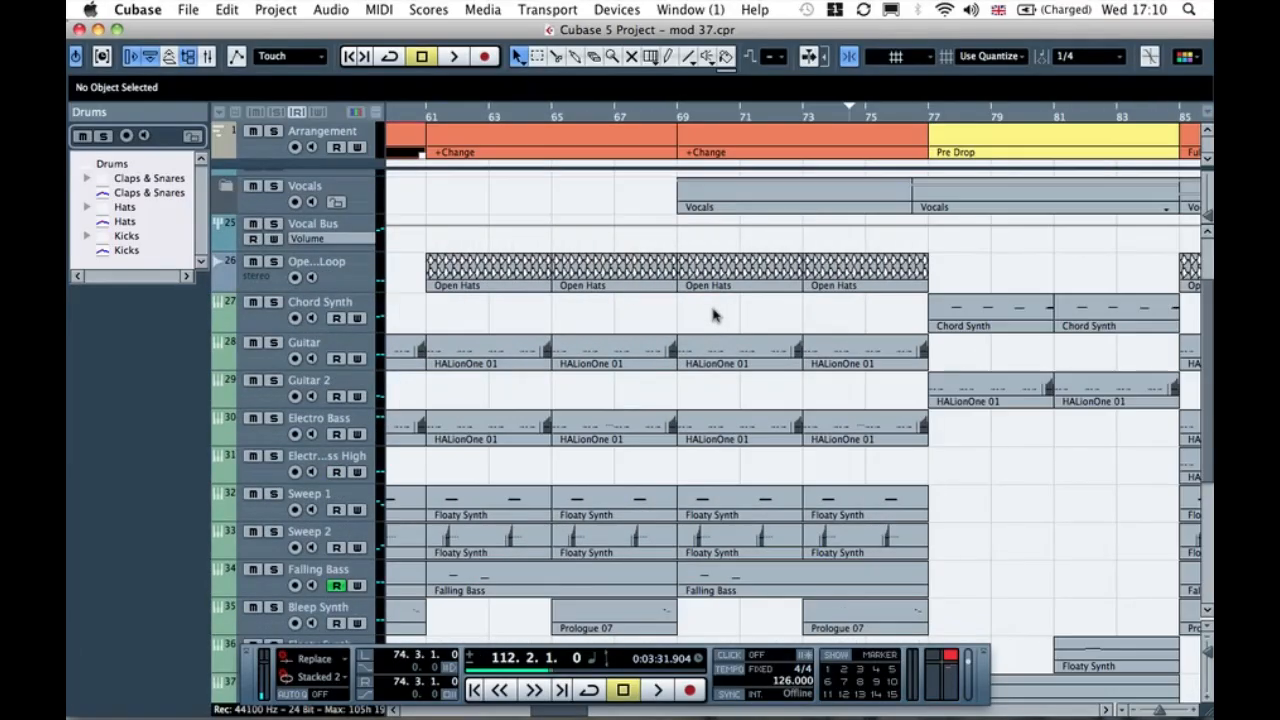
scroll(714, 316, "right", 5)
key("g")
key("g")
key("g")
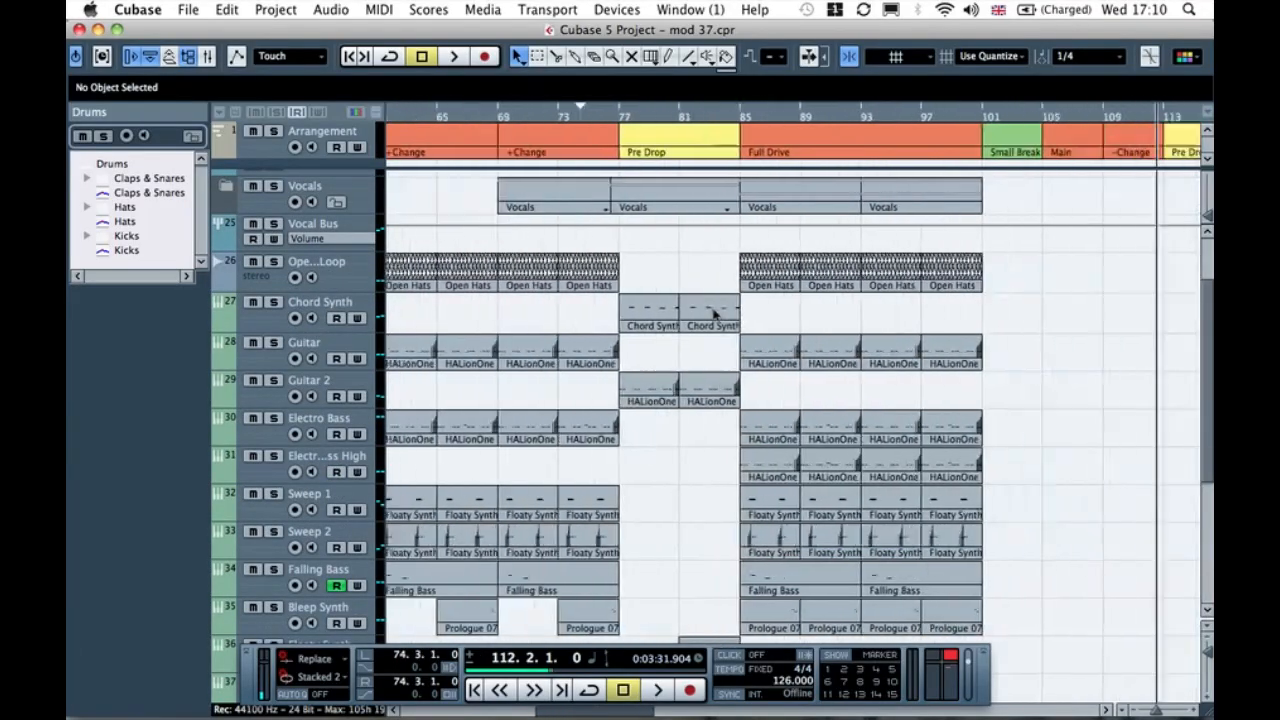
left_click_drag(490, 390, 467, 390)
left_click_drag(561, 383, 446, 383)
left_click_drag(652, 386, 698, 381)
left_click(807, 361)
left_click(750, 391)
key("Delete")
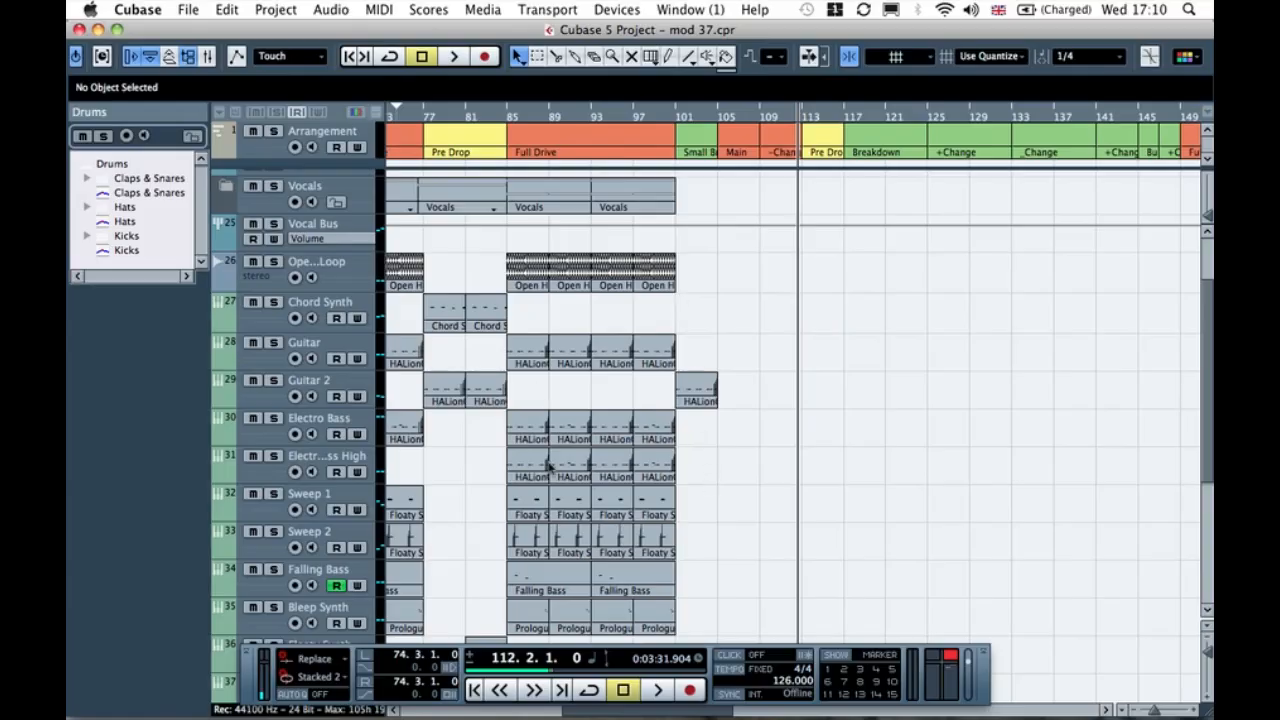
Step: Copy the last Electro Bass part into Small Break at bar 101 and shorten its end to about bar 104.3
left_click_drag(637, 430, 700, 436)
left_click(743, 429)
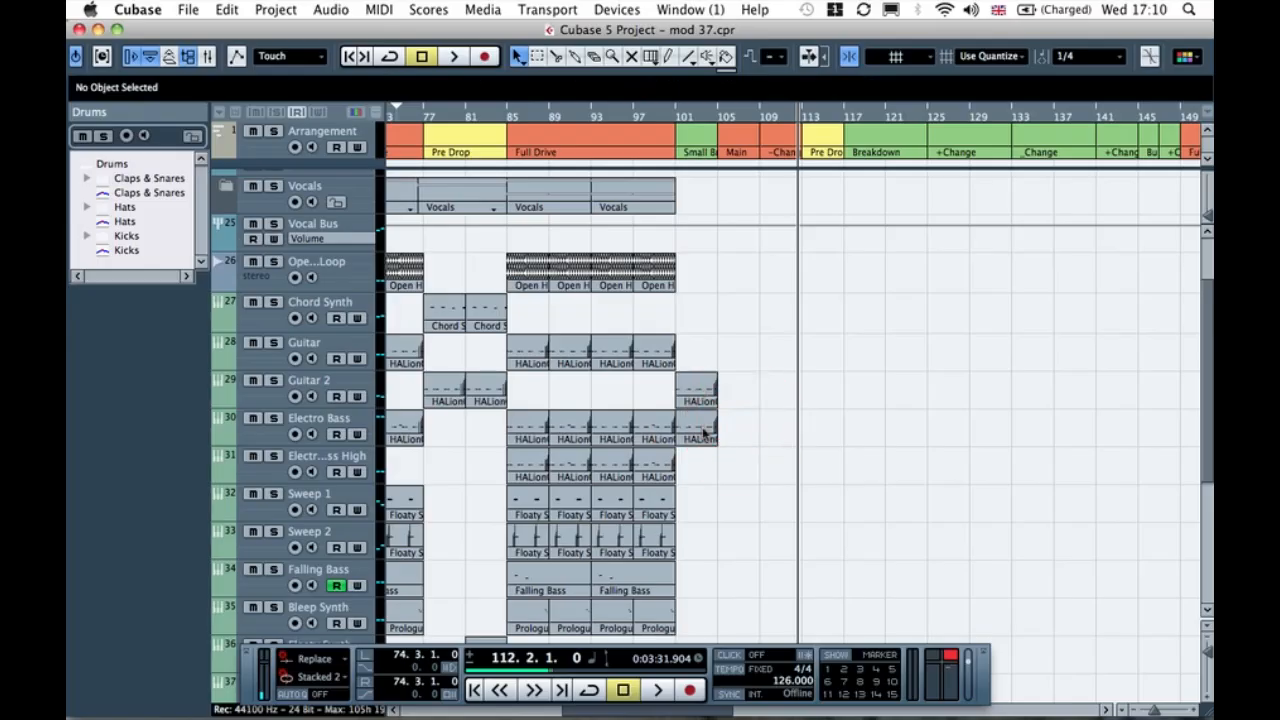
key("h")
left_click_drag(697, 113, 806, 453)
left_click(797, 430)
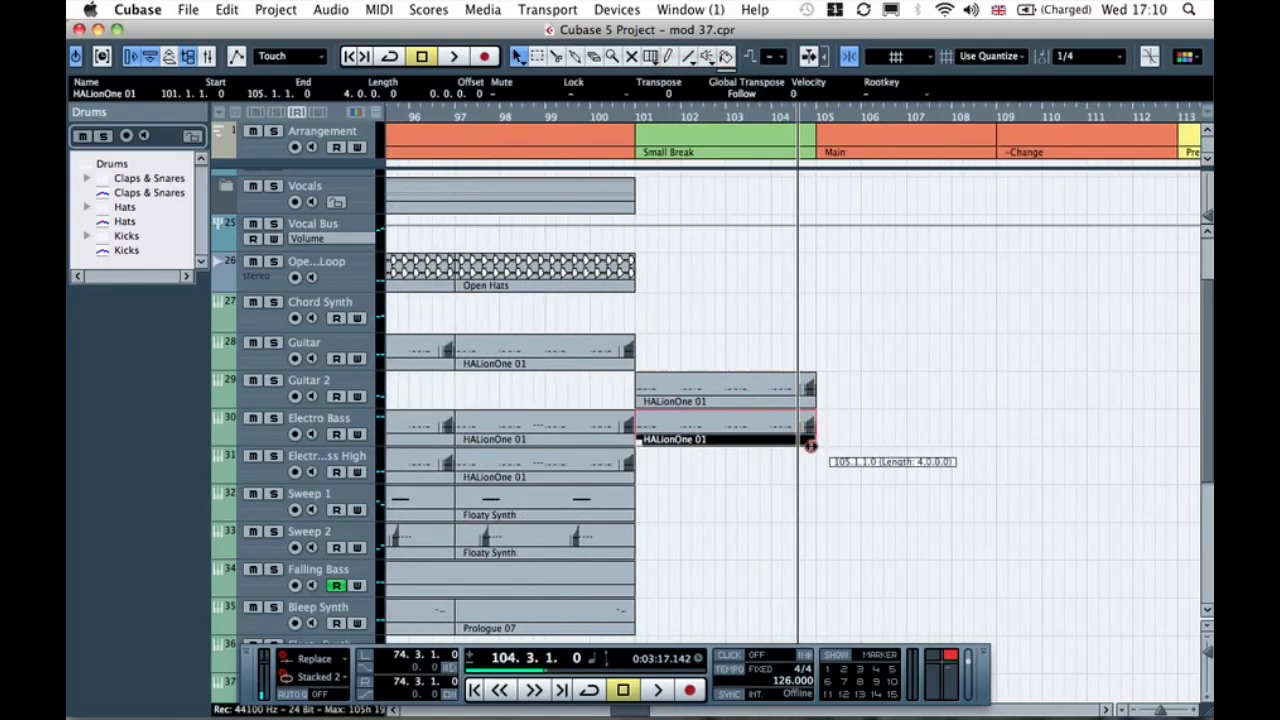
left_click(843, 449)
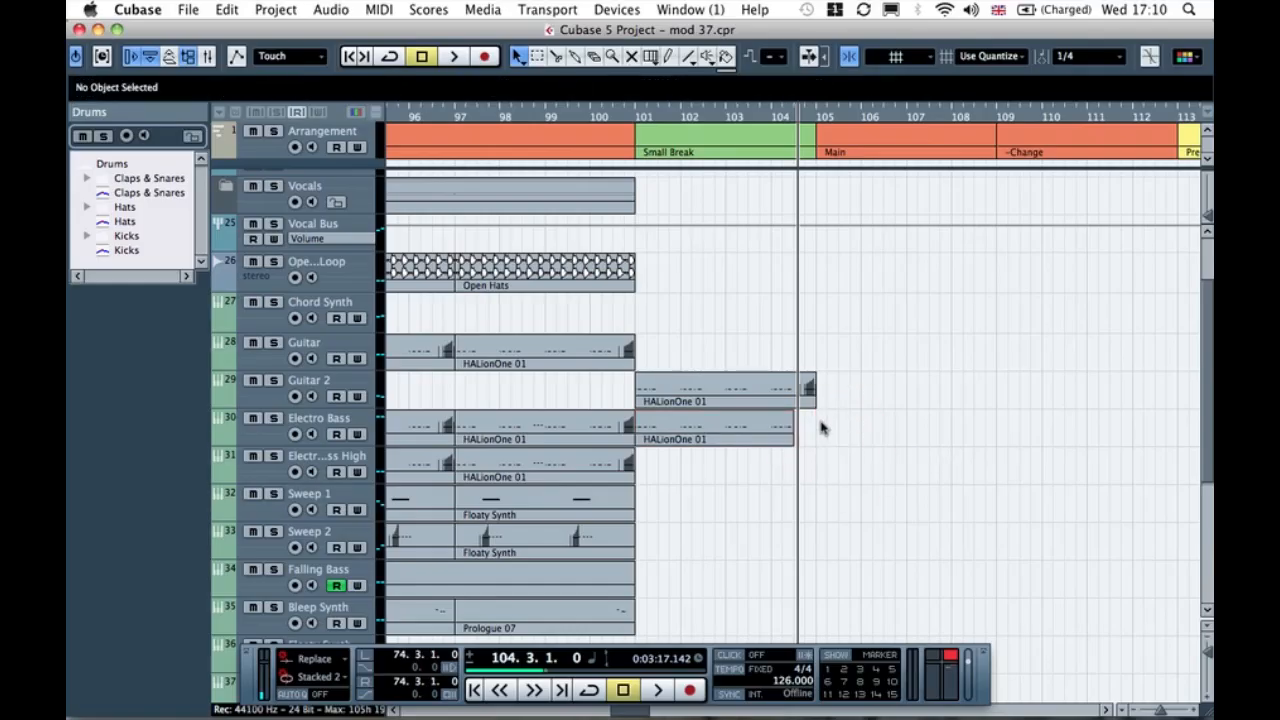
left_click(723, 408)
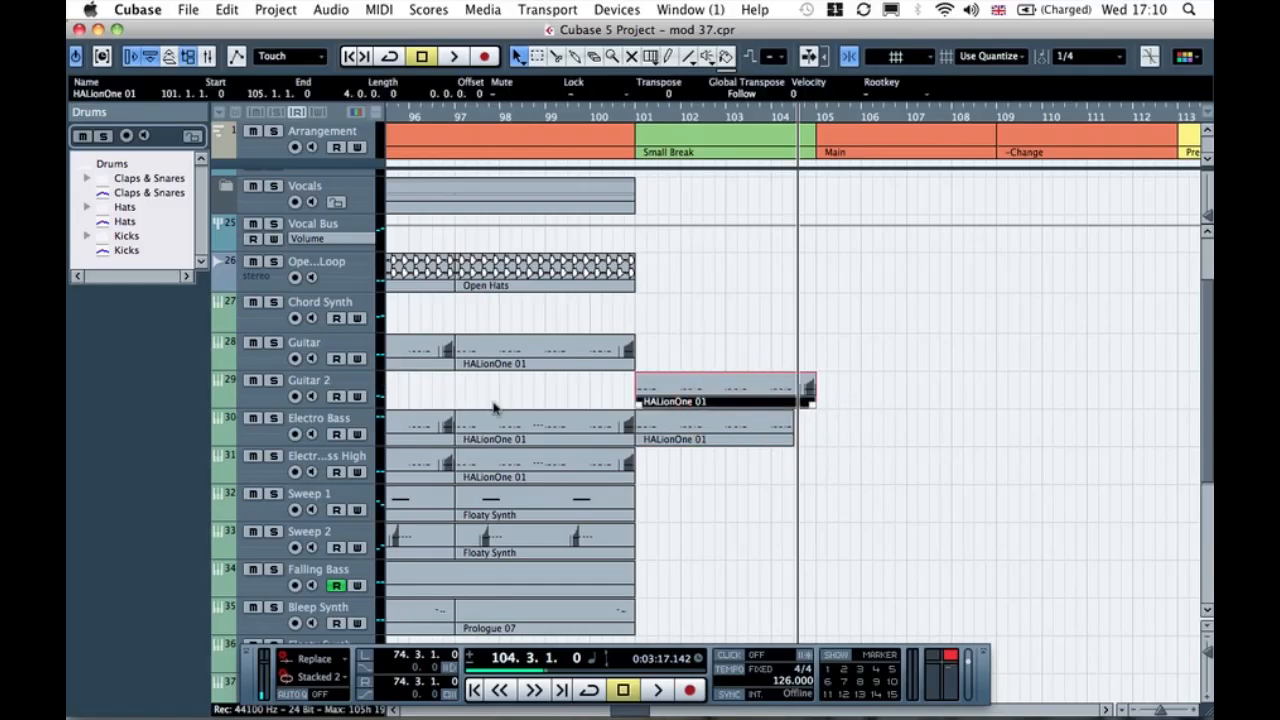
left_click(820, 430)
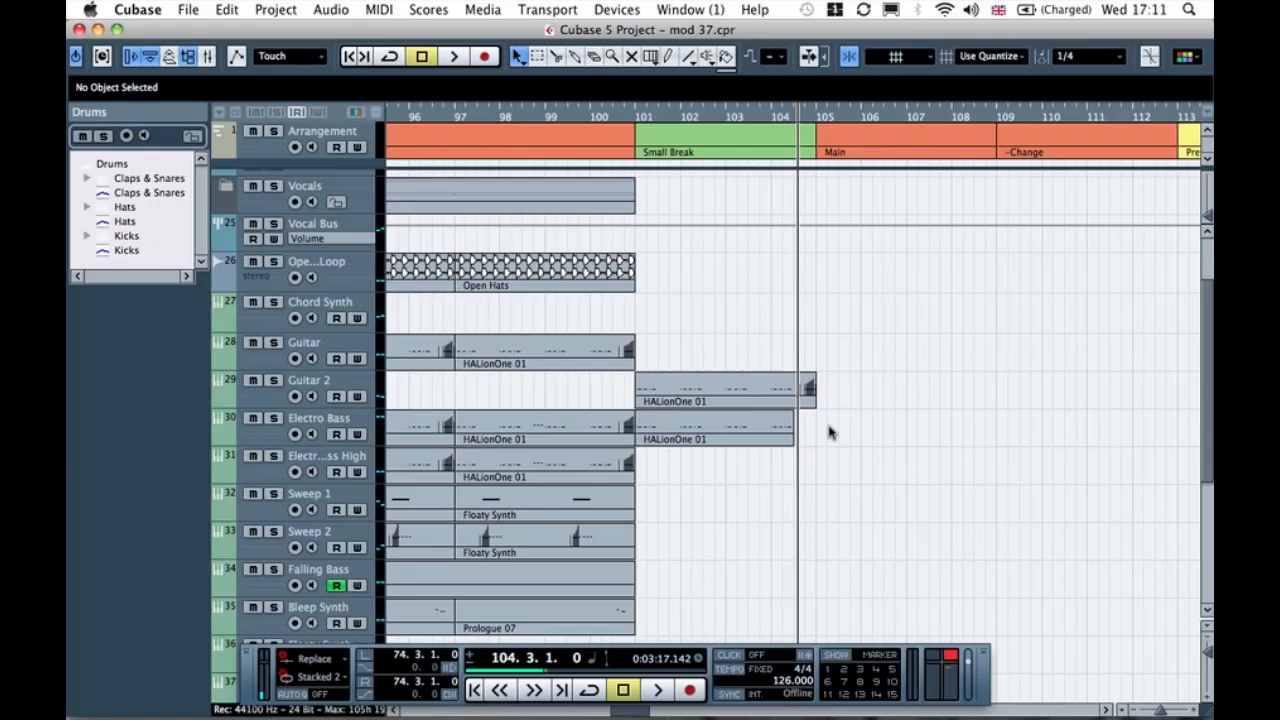
Step: Copy the last Sweep 1 and Sweep 2 parts of Full Drive into Small Break, deleting the copies beyond bar 105
key("g")
key("g")
key("g")
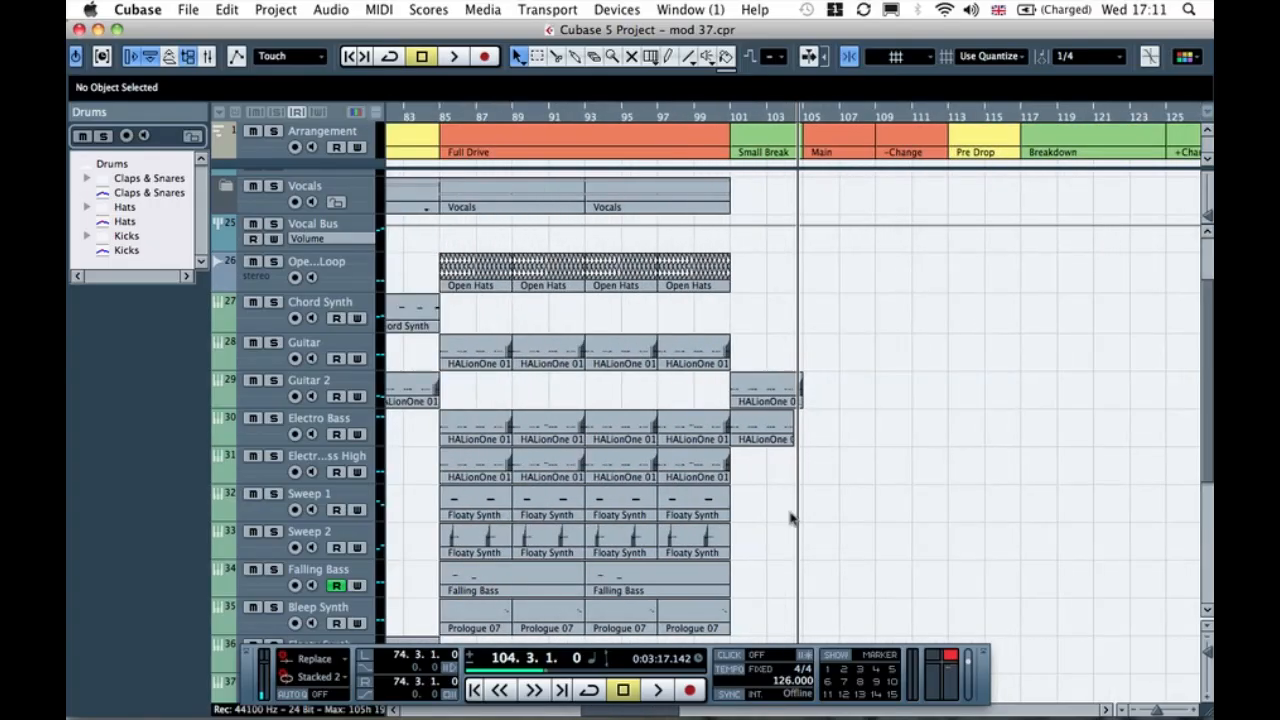
left_click_drag(621, 543, 620, 540)
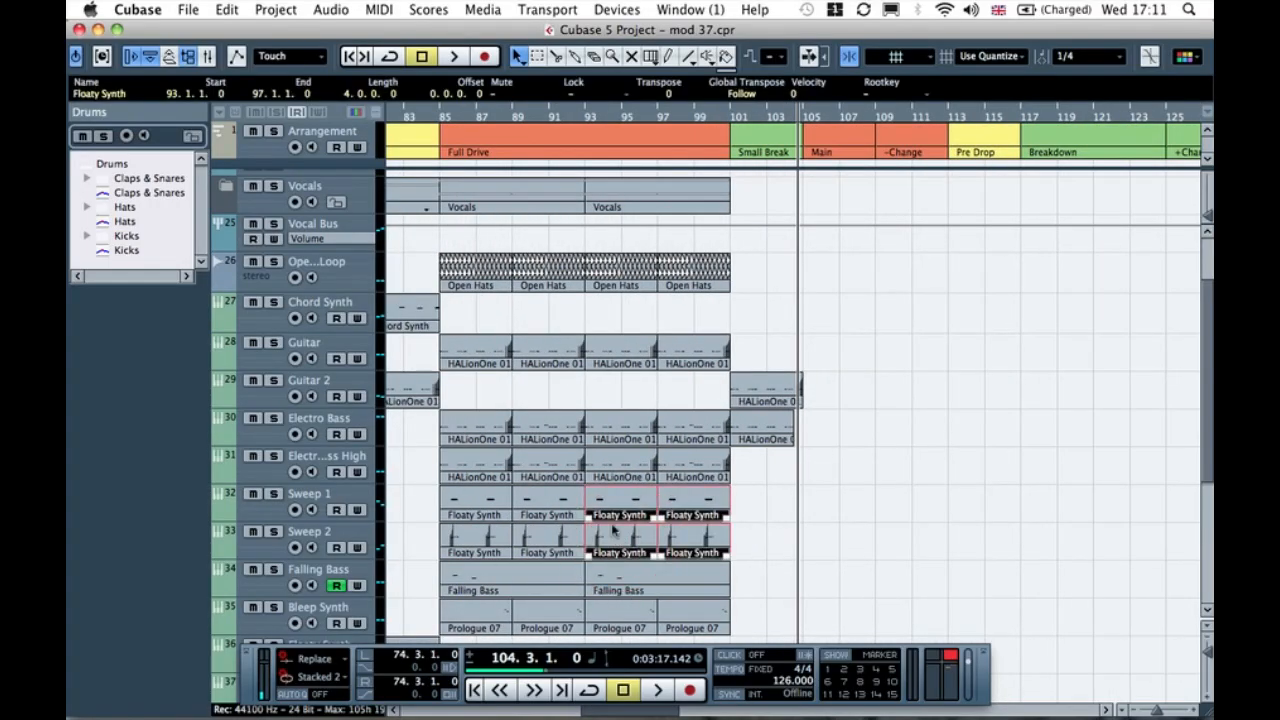
left_click_drag(728, 516, 770, 517)
left_click(914, 428)
left_click_drag(880, 508, 848, 581)
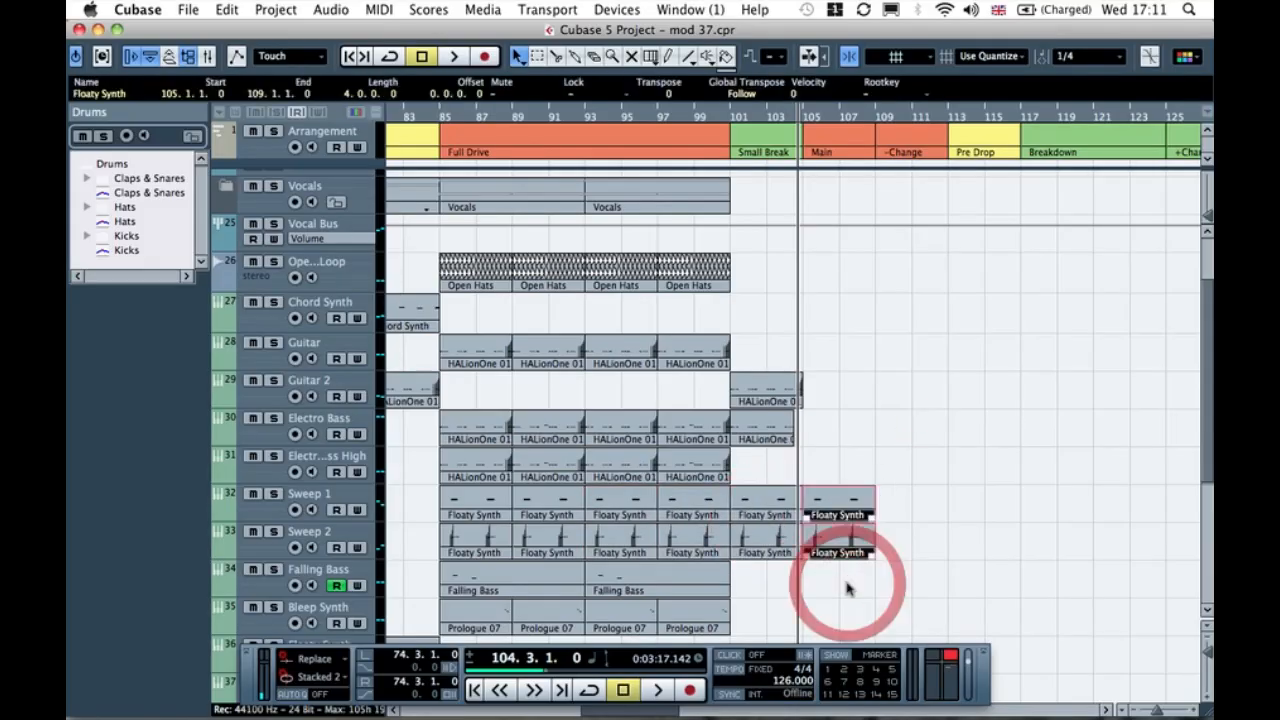
key("Delete")
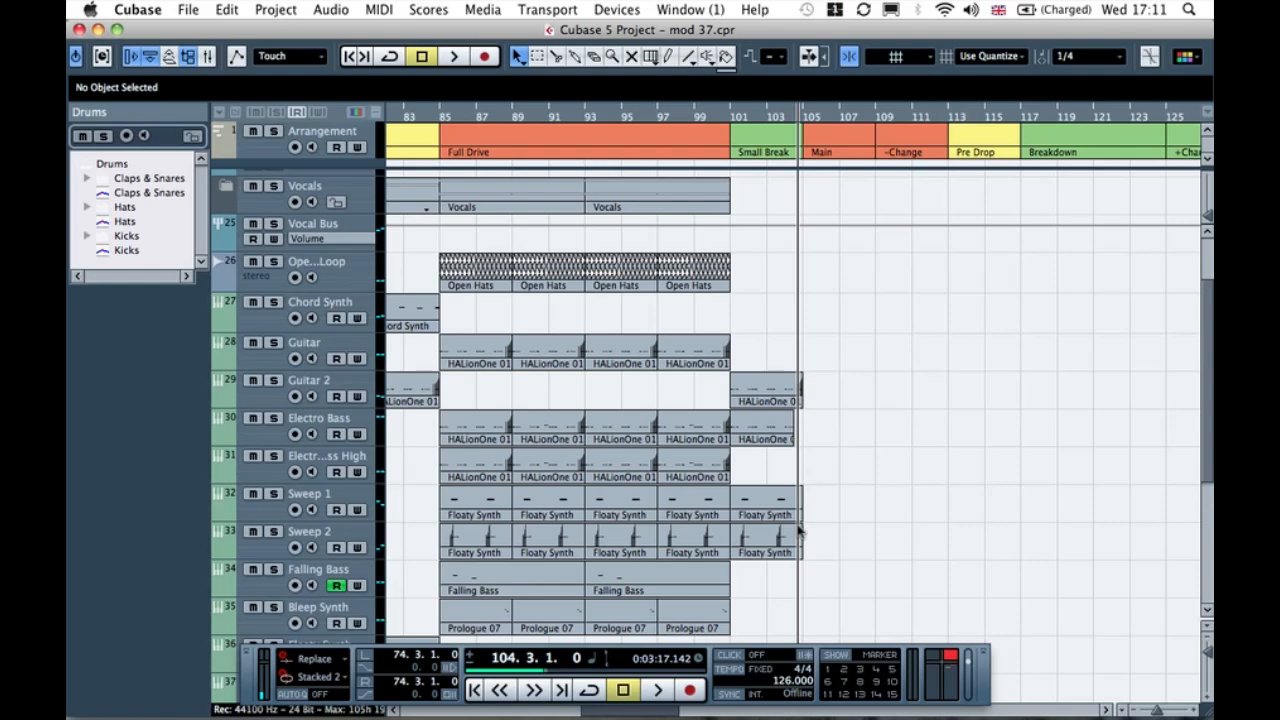
Step: Copy the last Vocals 1 clip to bar 101 and shorten it to four bars so it ends at bar 105
scroll(799, 533, "down", 3)
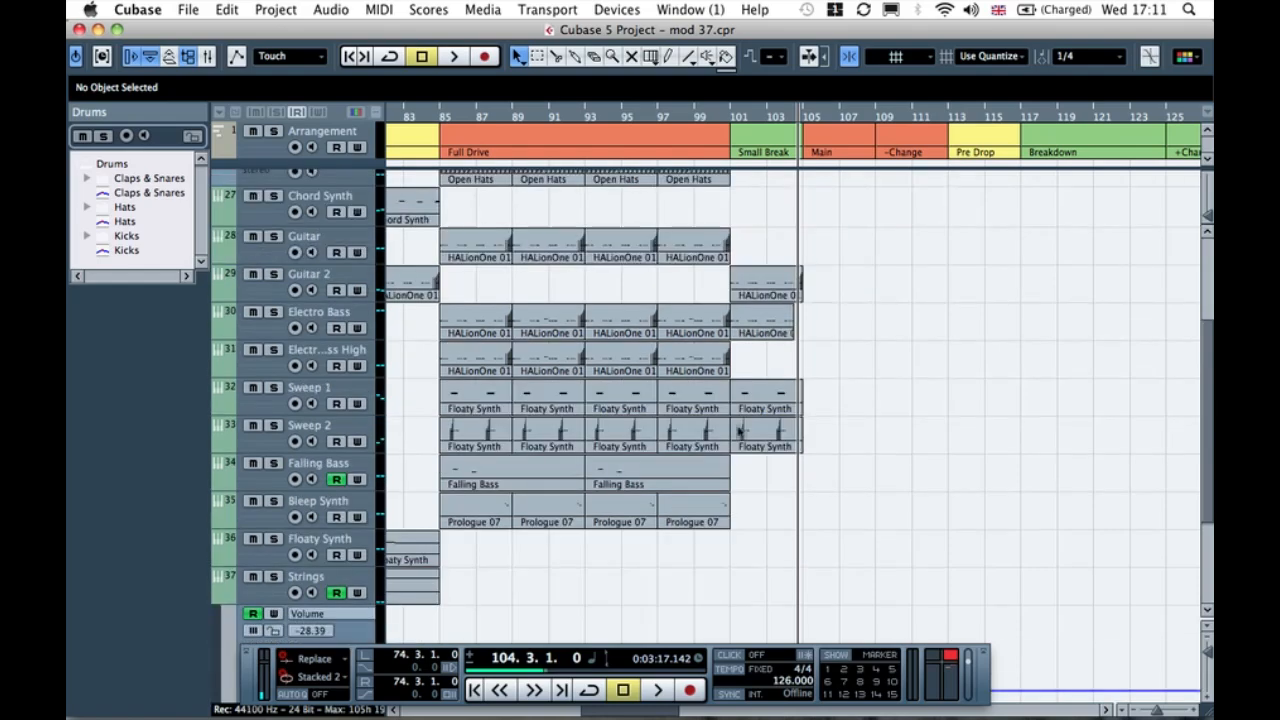
scroll(807, 528, "up", 6)
left_click(225, 293)
left_click(696, 350)
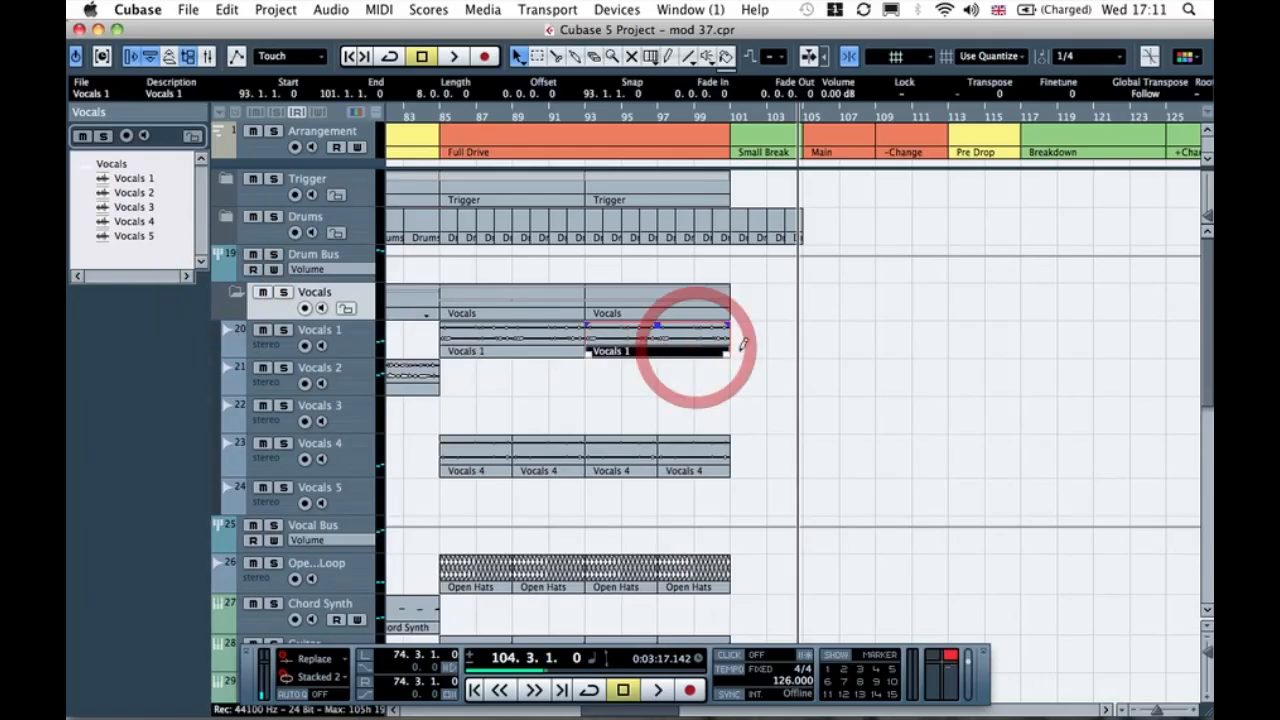
left_click_drag(751, 356, 757, 357)
left_click(977, 305)
left_click(878, 303)
left_click(862, 319)
left_click(858, 338)
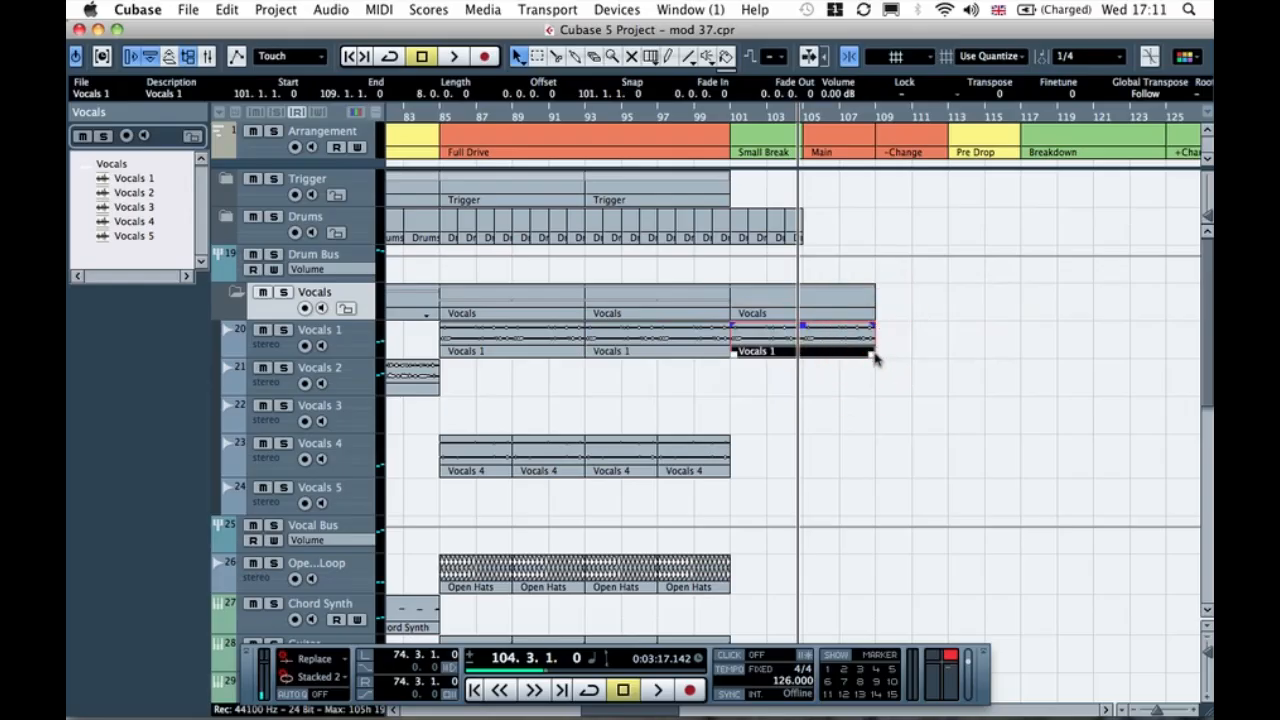
left_click_drag(872, 354, 794, 350)
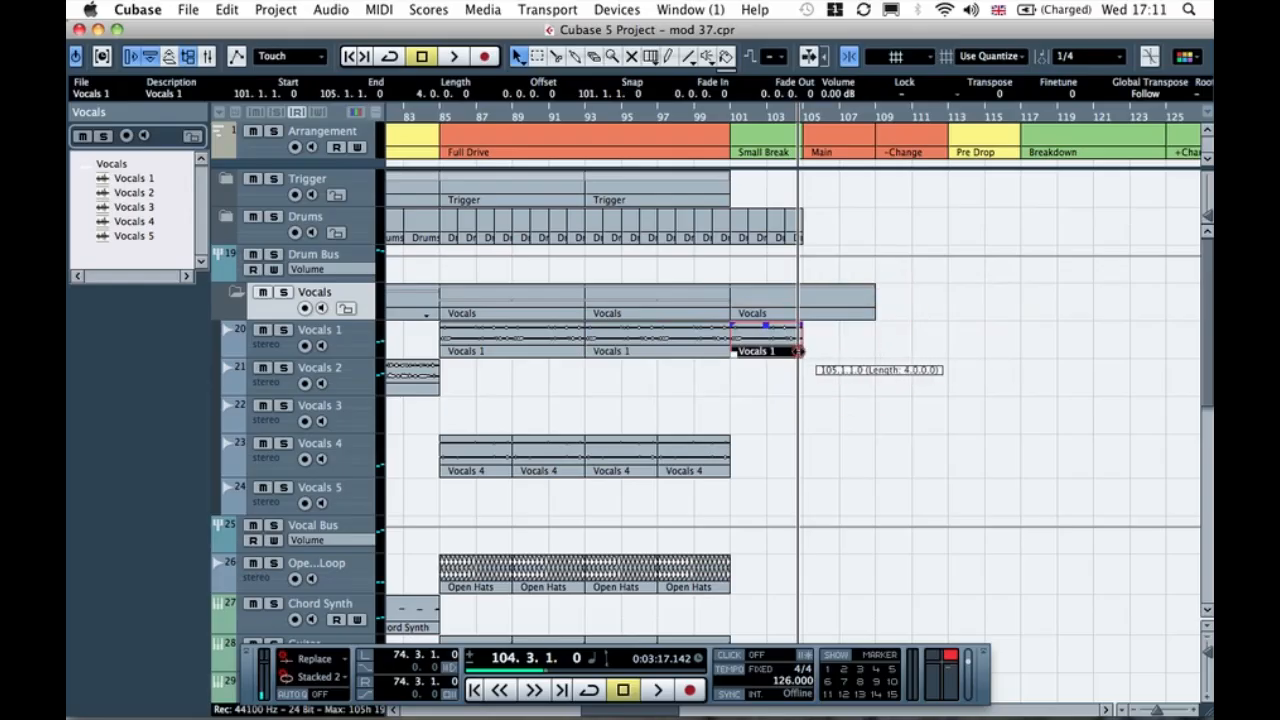
left_click(886, 357)
Step: Play back the transition from bar 99 through the end of Small Break
left_click(702, 116)
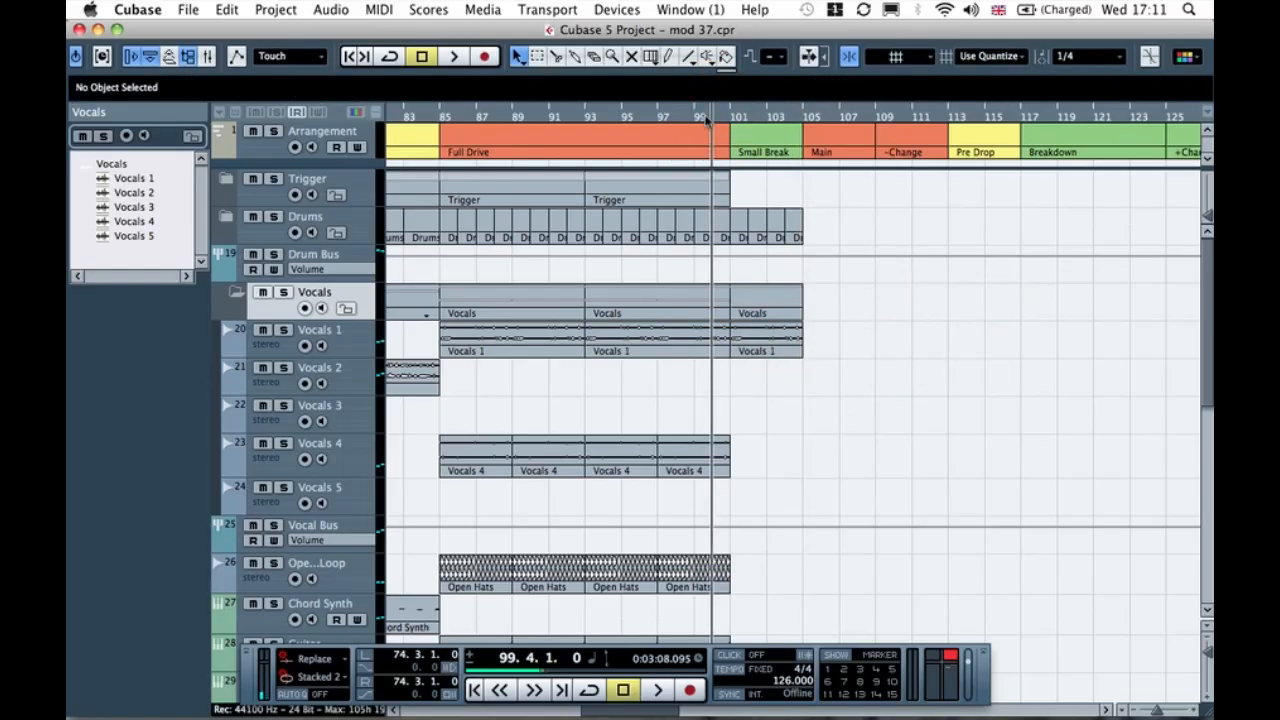
key("space")
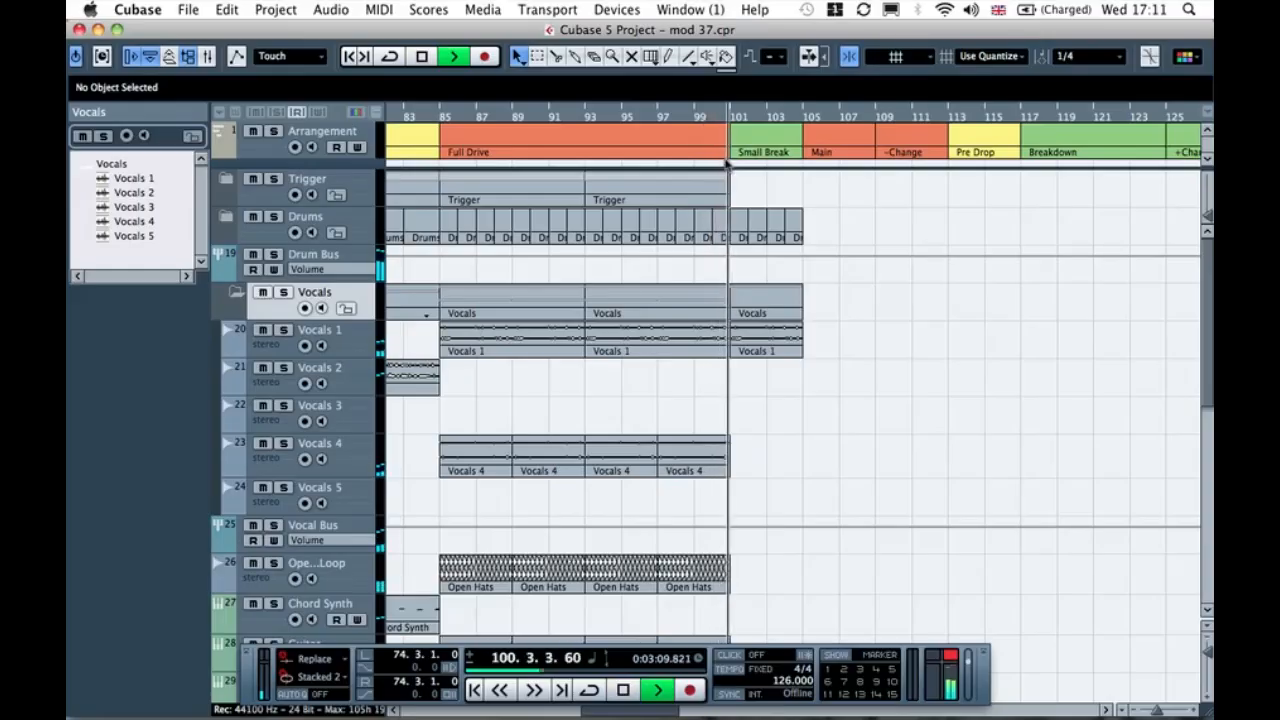
left_click(778, 198)
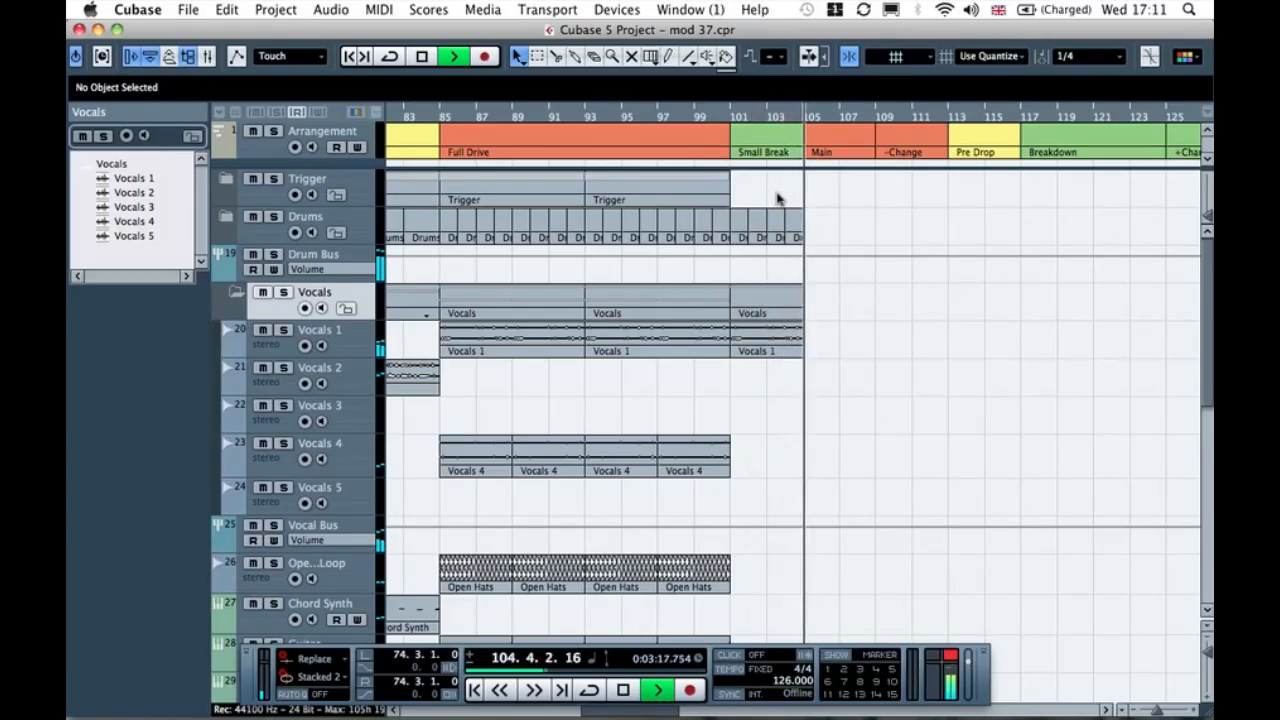
key("space")
Step: Duplicate the last Trigger part of Full Drive twice to cover bars 101 to 117
left_click(717, 198)
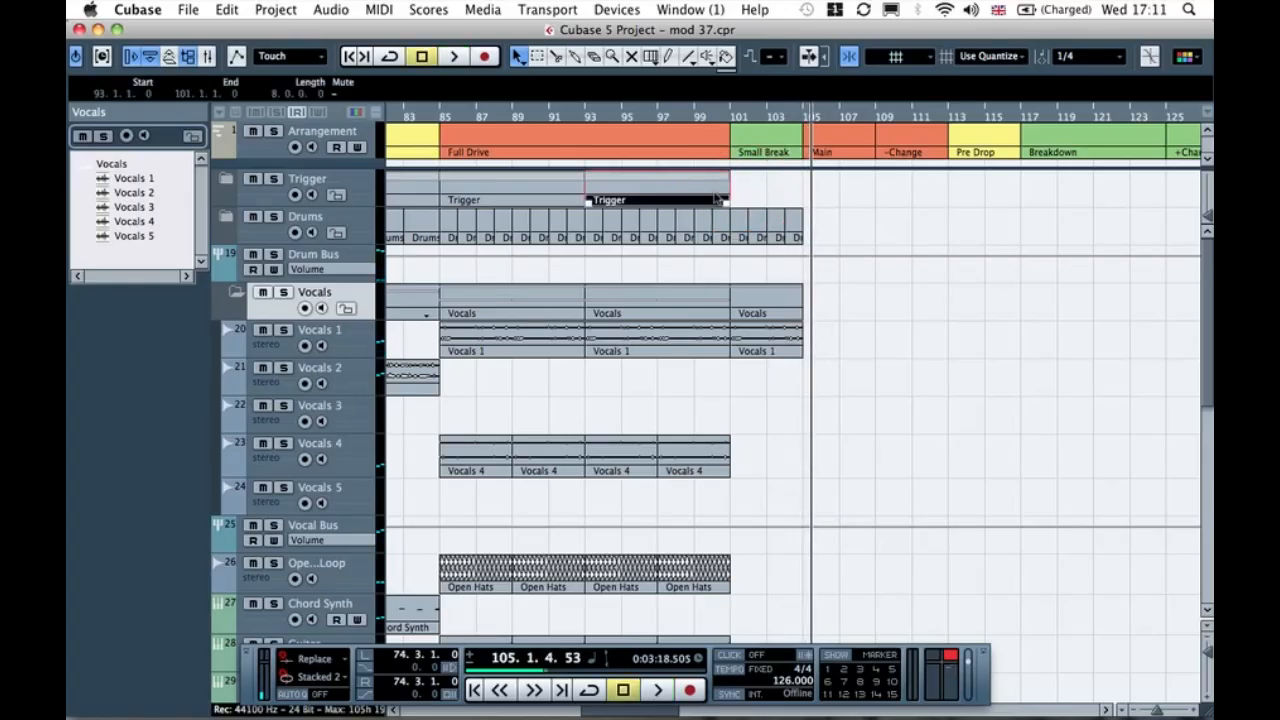
key("super+d")
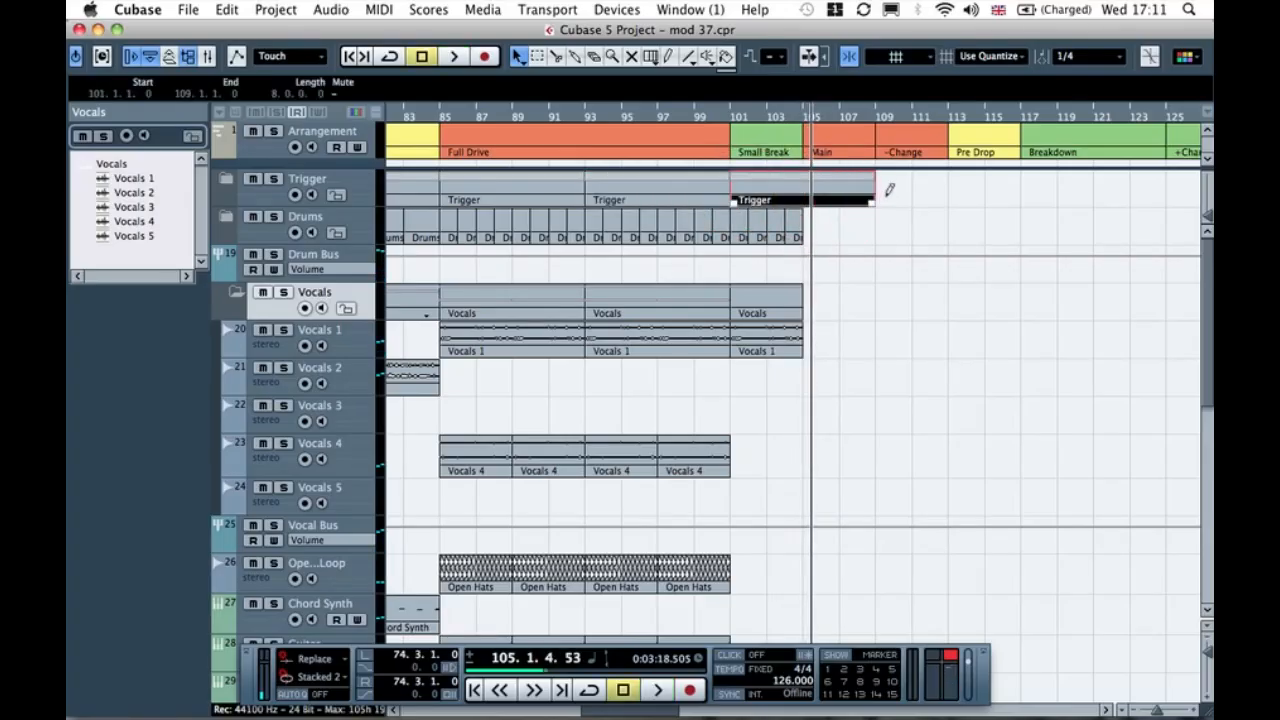
left_click_drag(873, 197, 943, 206)
left_click(1077, 229)
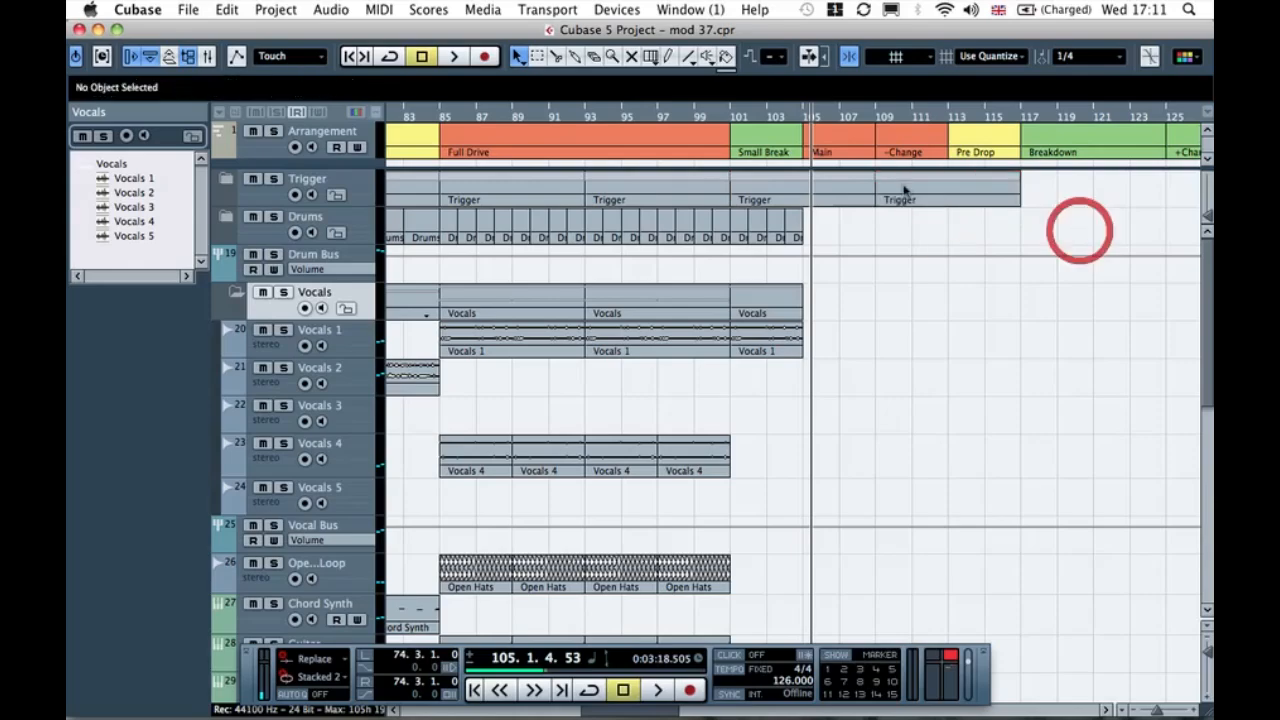
Step: Expand the Drums folder and delete the Kicks parts within Small Break
left_click(237, 217)
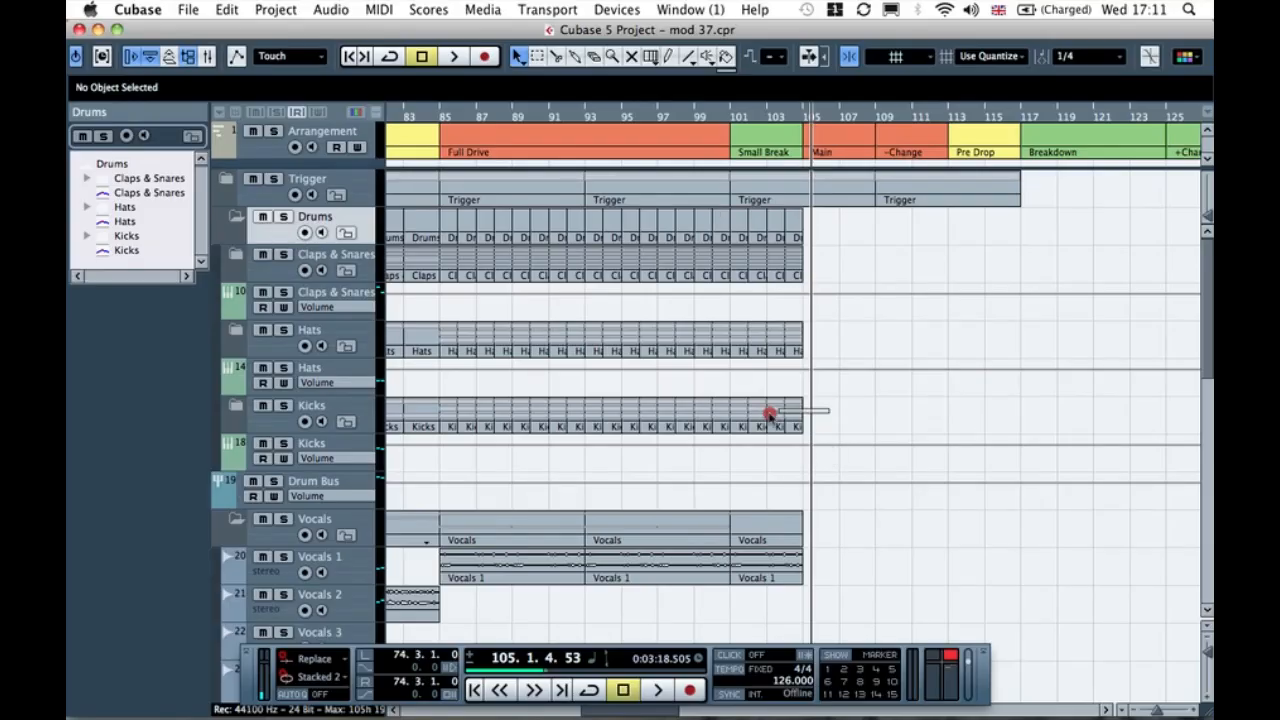
left_click_drag(870, 395, 745, 416)
key("Delete")
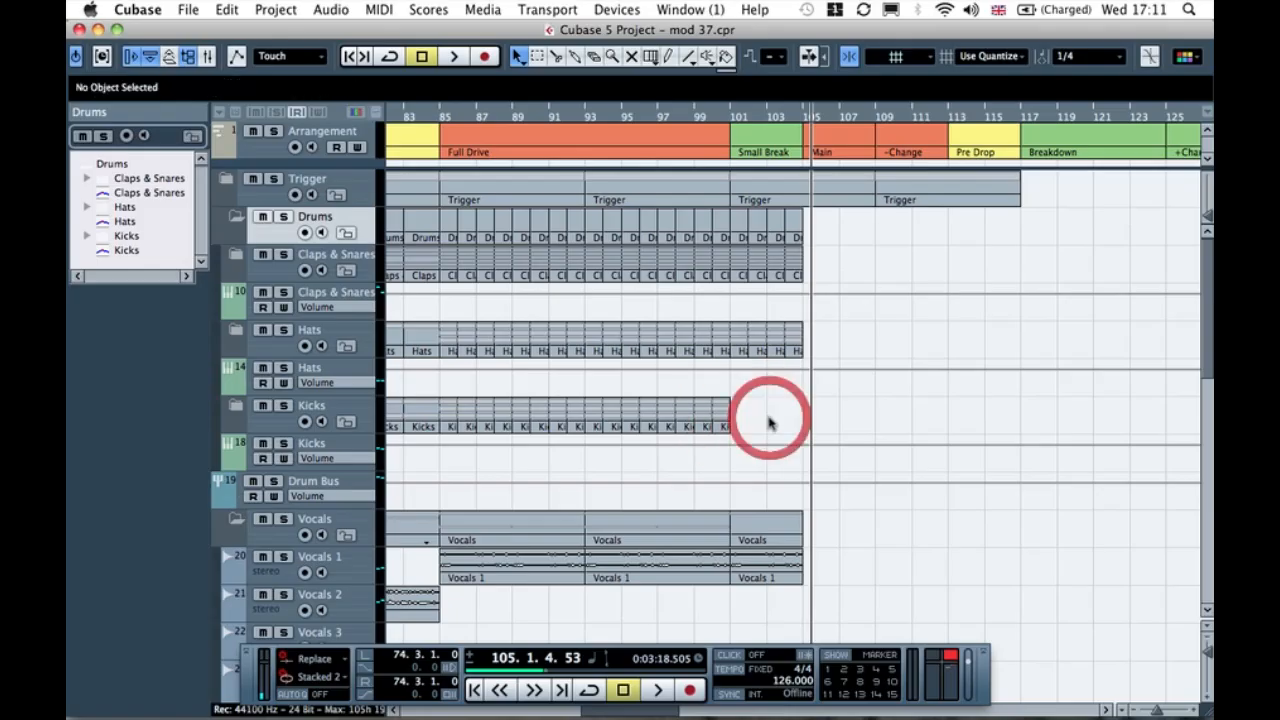
Step: Expand the Hats folder and delete the CH 1 and OH 1 parts within Small Break
left_click(236, 331)
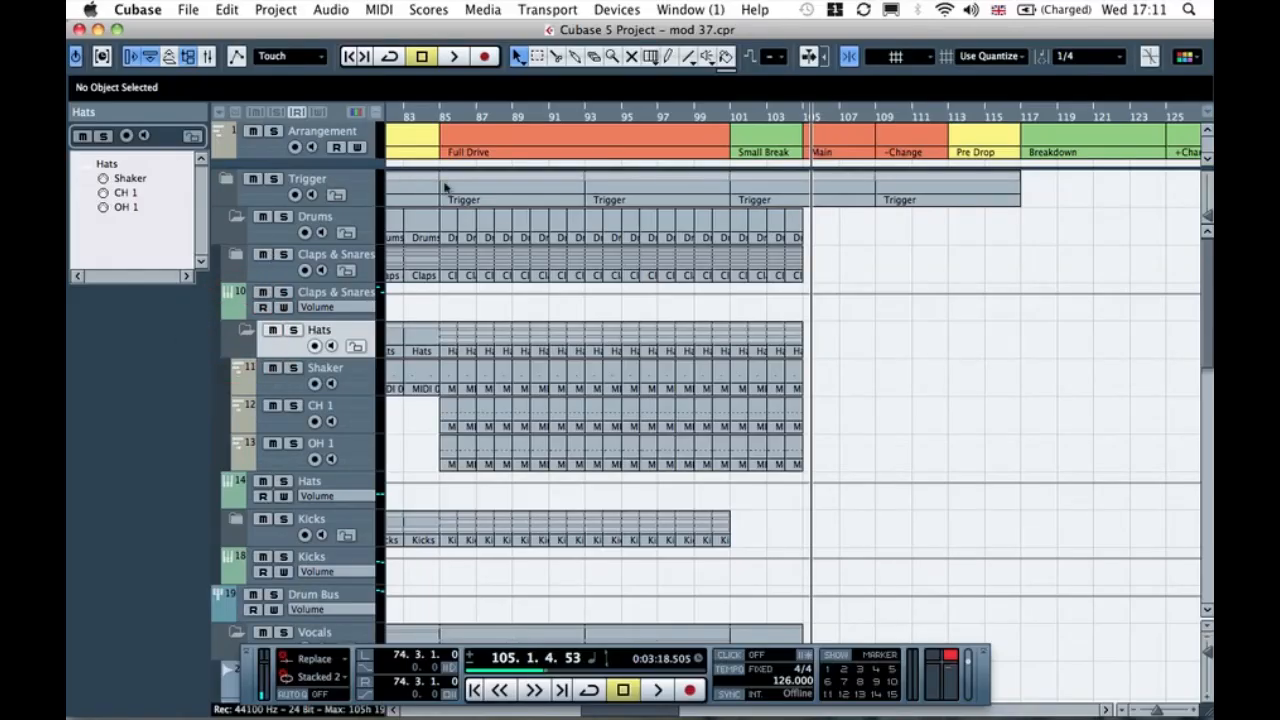
left_click(695, 121)
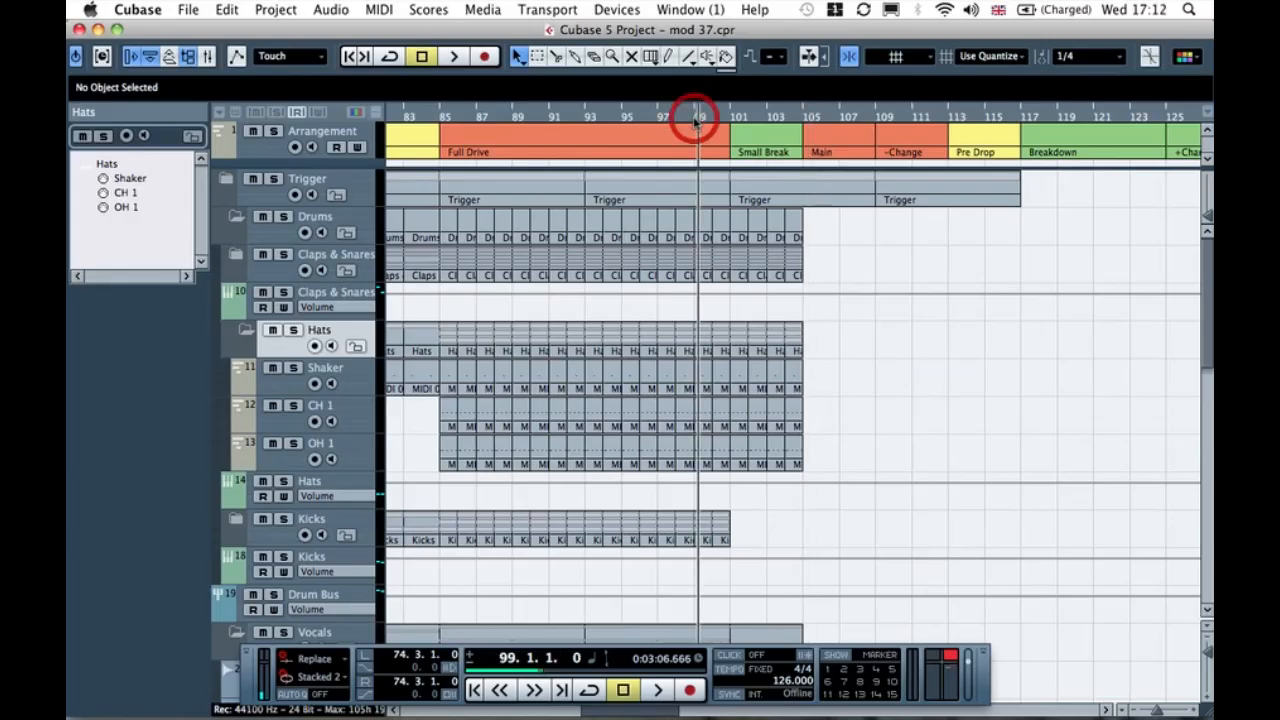
key("space")
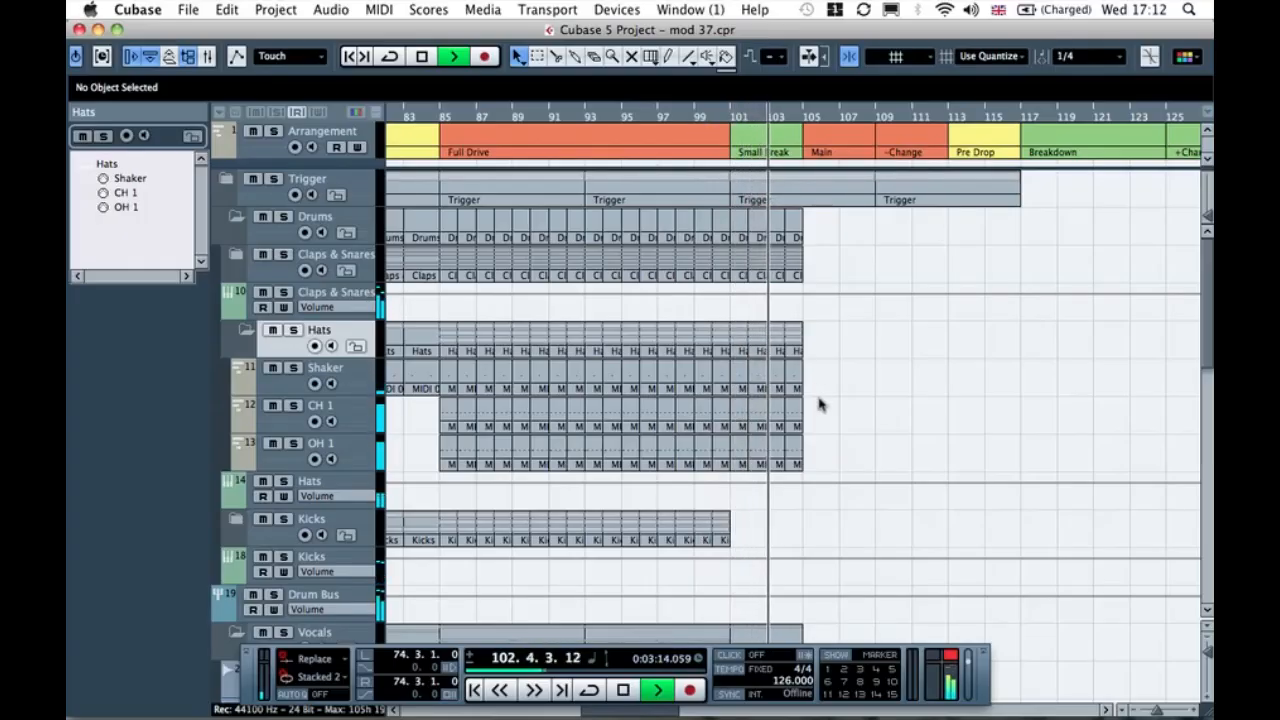
key("space")
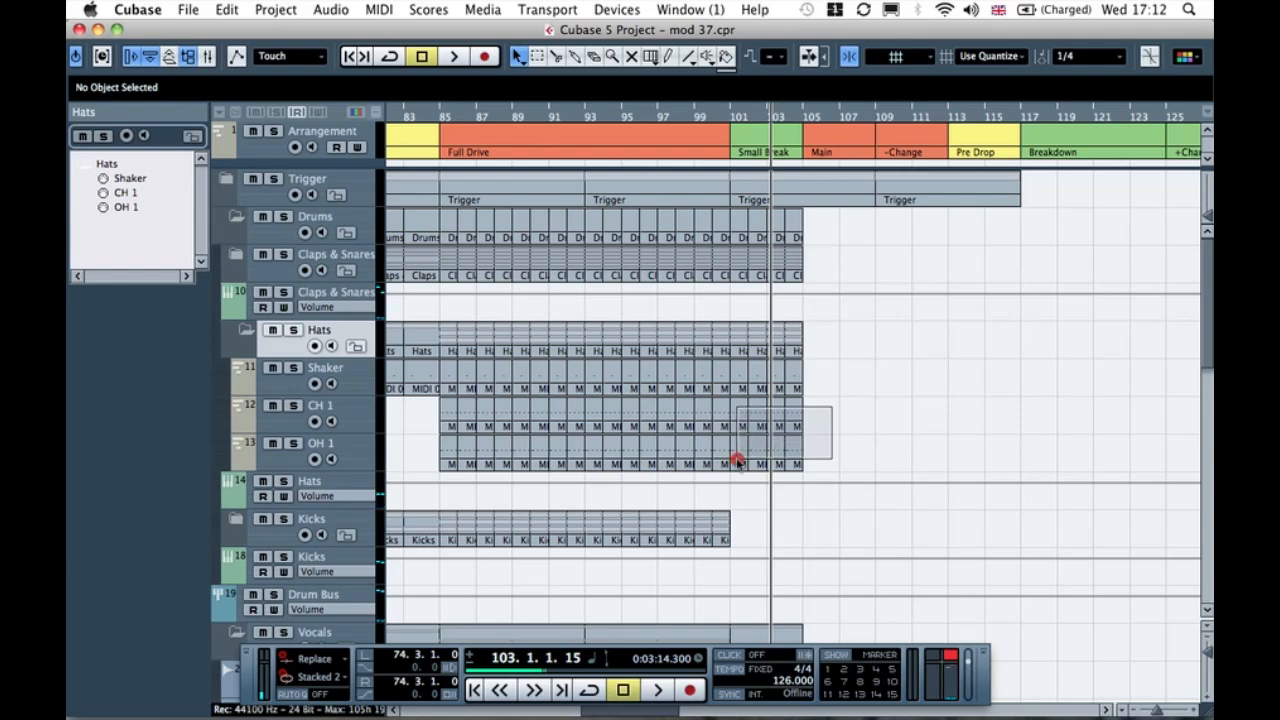
left_click_drag(736, 461, 738, 462)
key("Delete")
Step: Play back the end of Full Drive and Small Break from bar 99 to judge the thinned-out hats
left_click(712, 116)
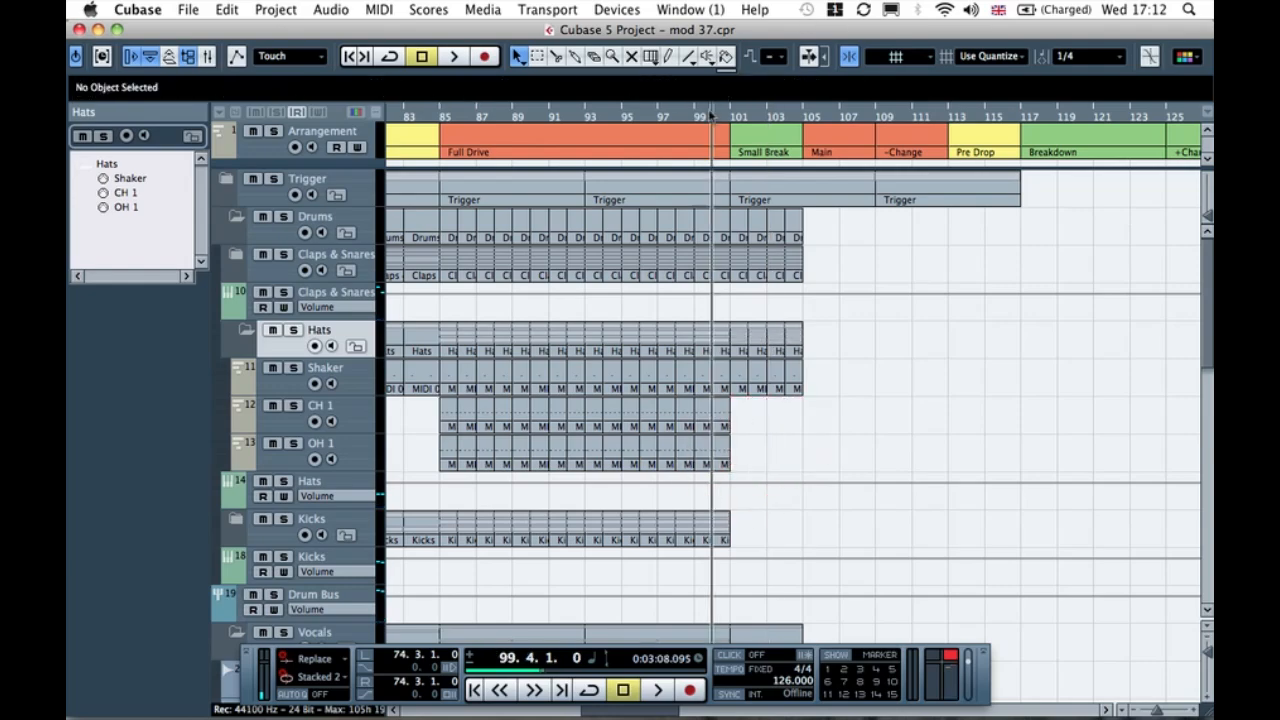
key("space")
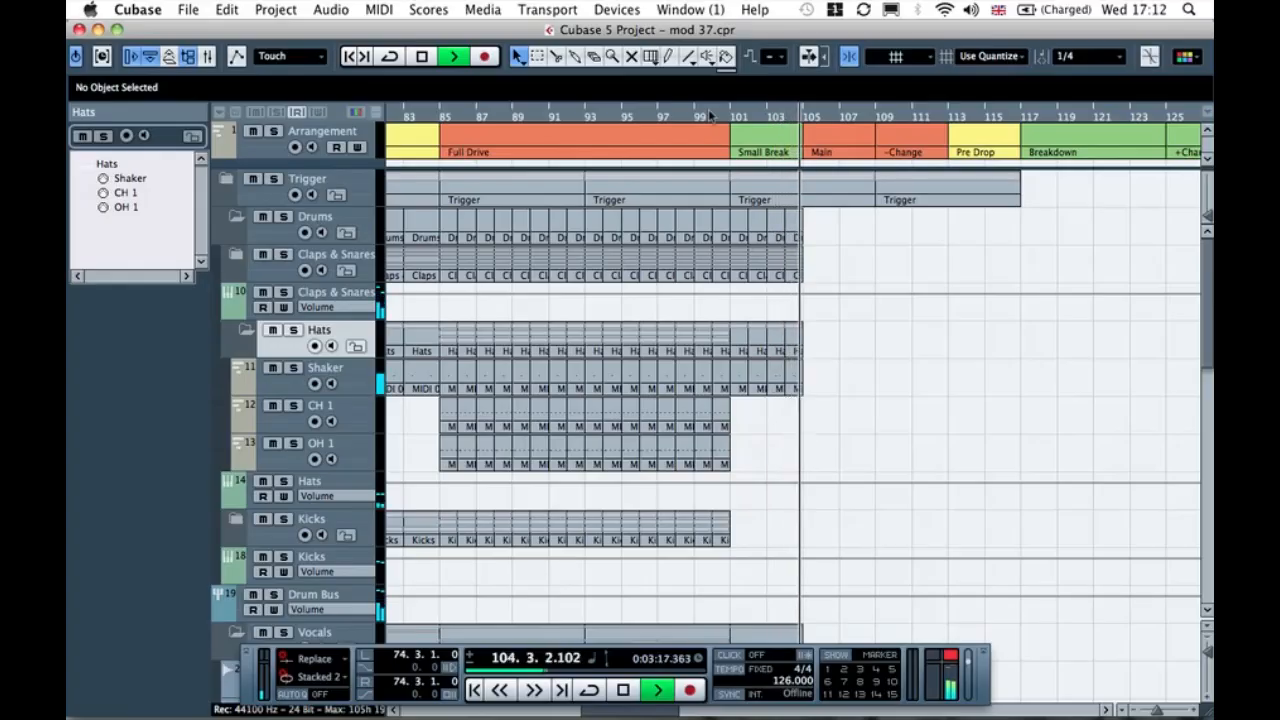
key("space")
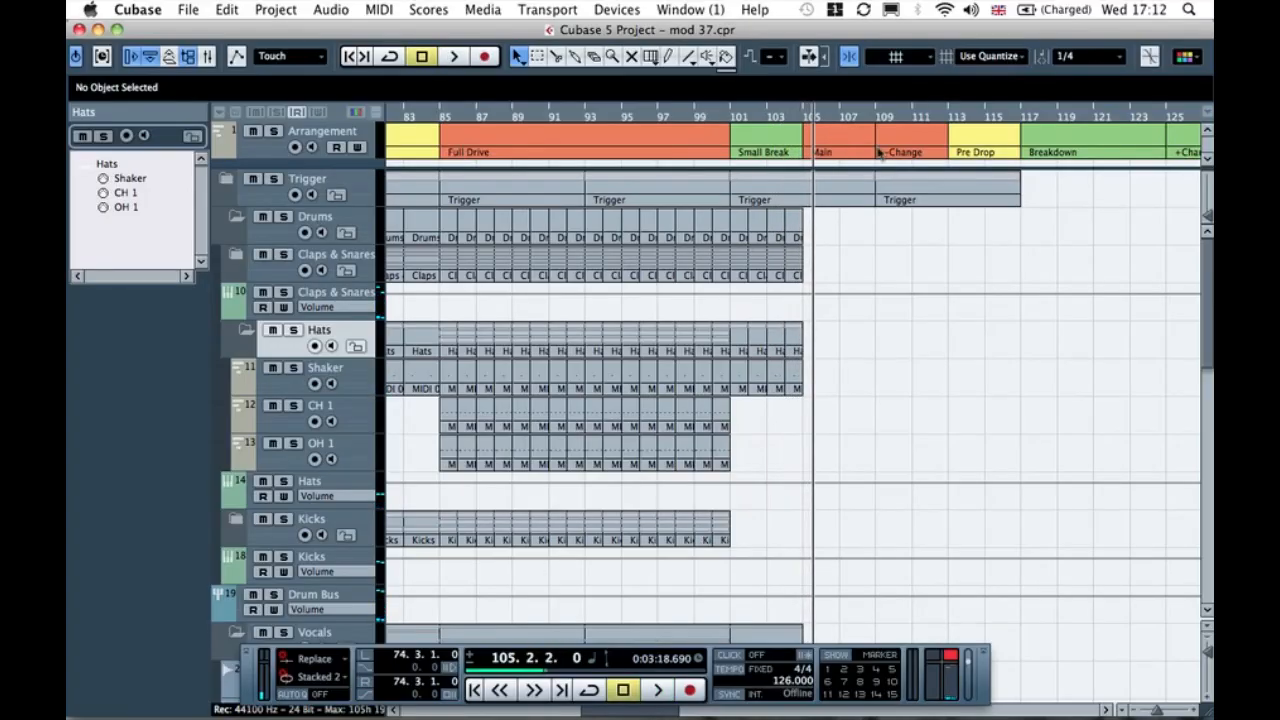
Step: Collapse the Hats folder and fill bars 105 to 117 with copies of a one-bar Drums part from Full Drive
left_click(245, 330)
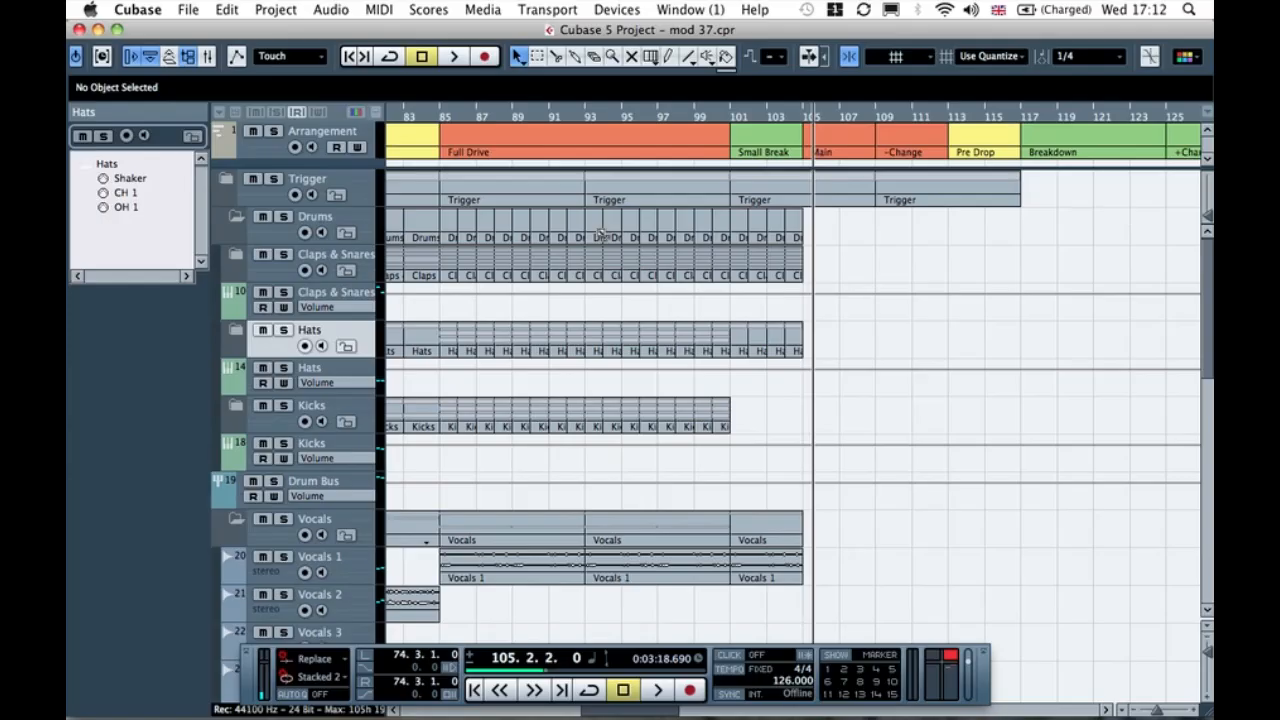
left_click_drag(597, 232, 817, 238)
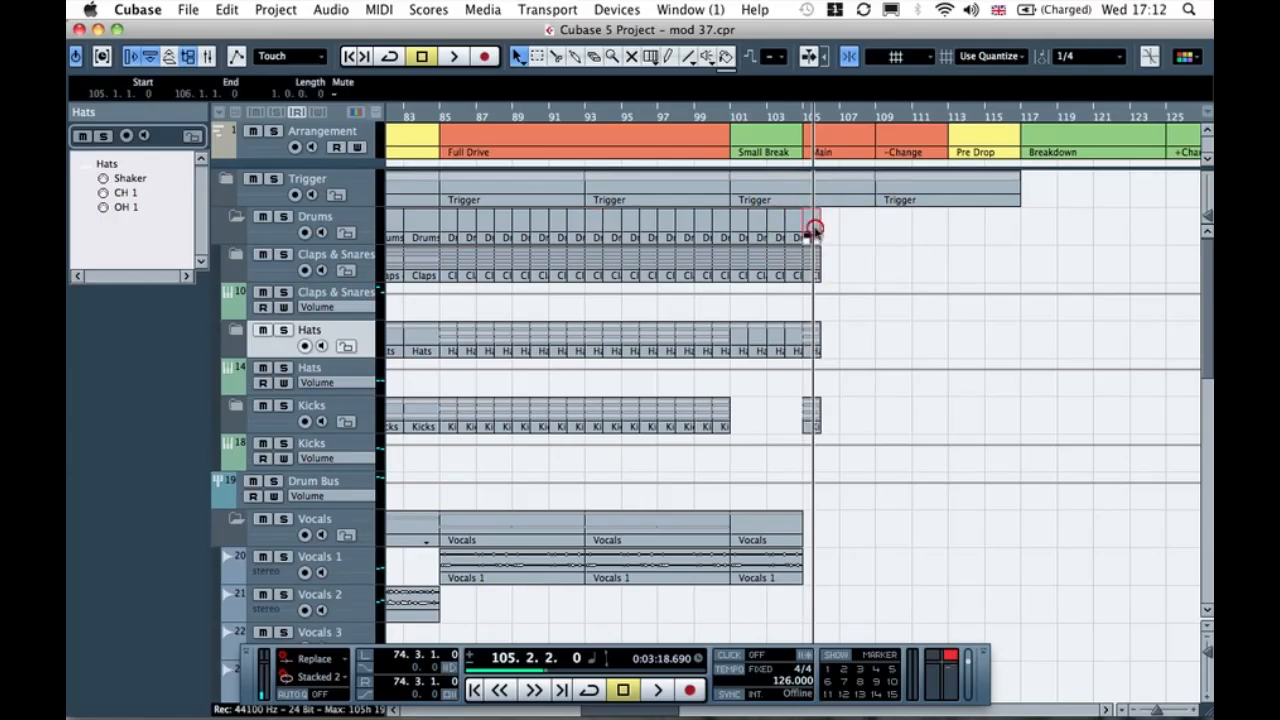
left_click_drag(850, 237, 1012, 232)
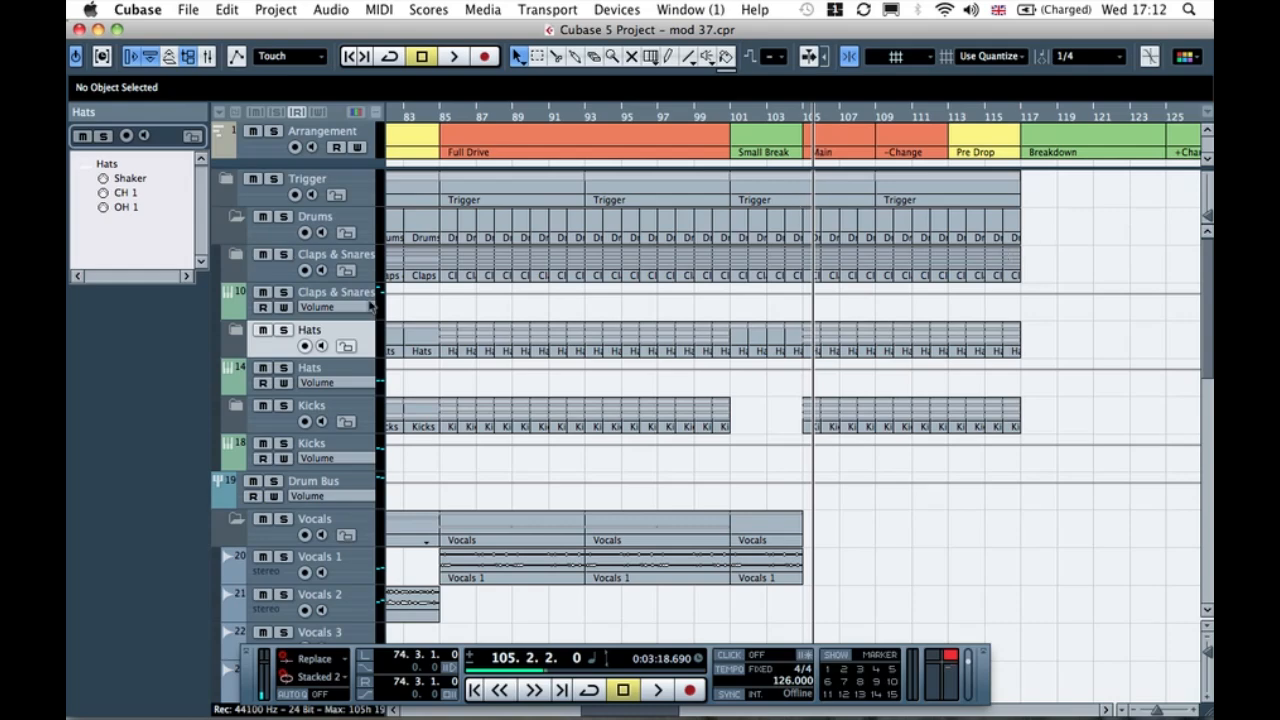
Step: Expand the Hats folder and delete the OH 1 parts between bars 105 and 117
left_click(236, 330)
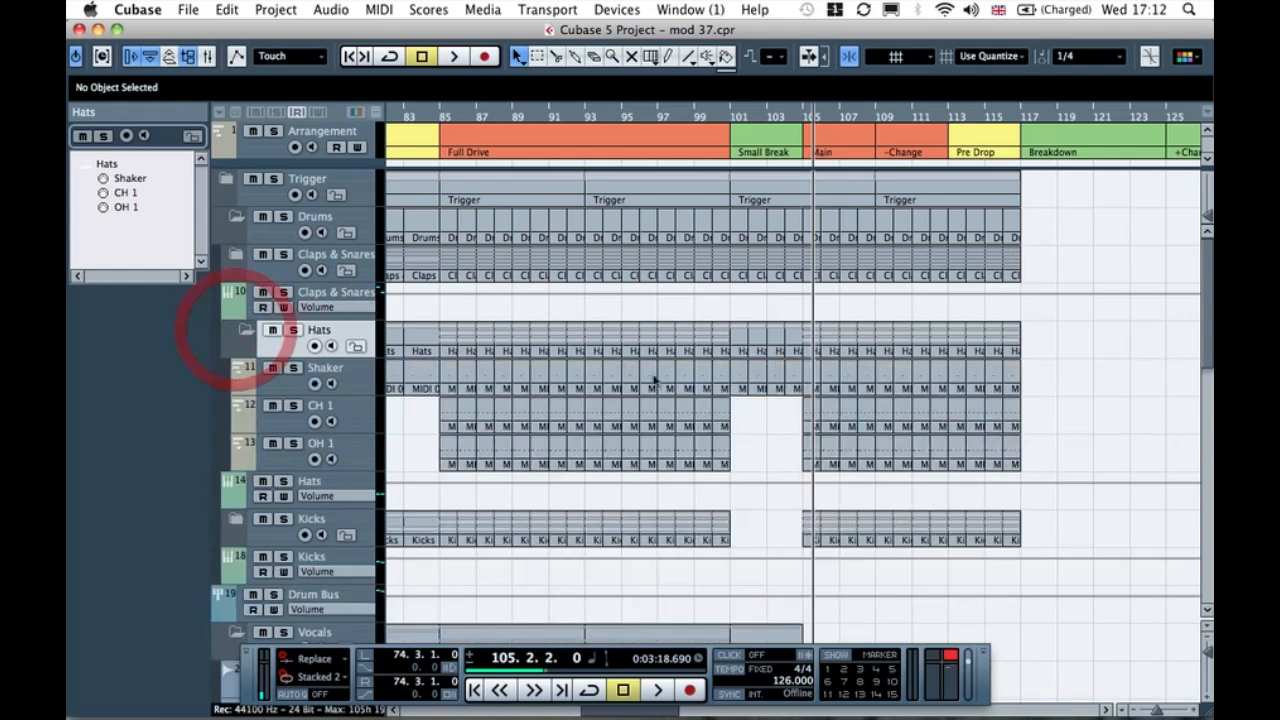
left_click_drag(795, 453, 800, 452)
key("Delete")
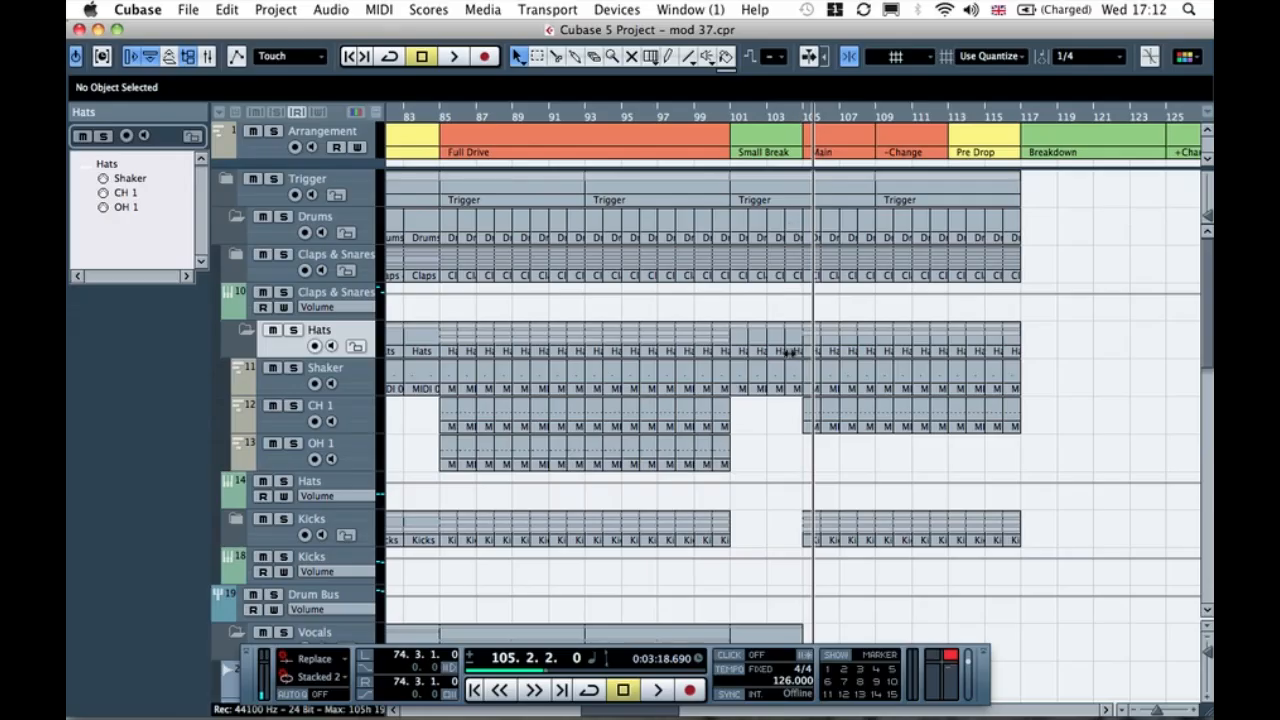
Step: Play back the transition from Small Break into Main to check the drums, starting at bar 103
scroll(788, 355, "down", 10)
scroll(789, 357, "up", 8)
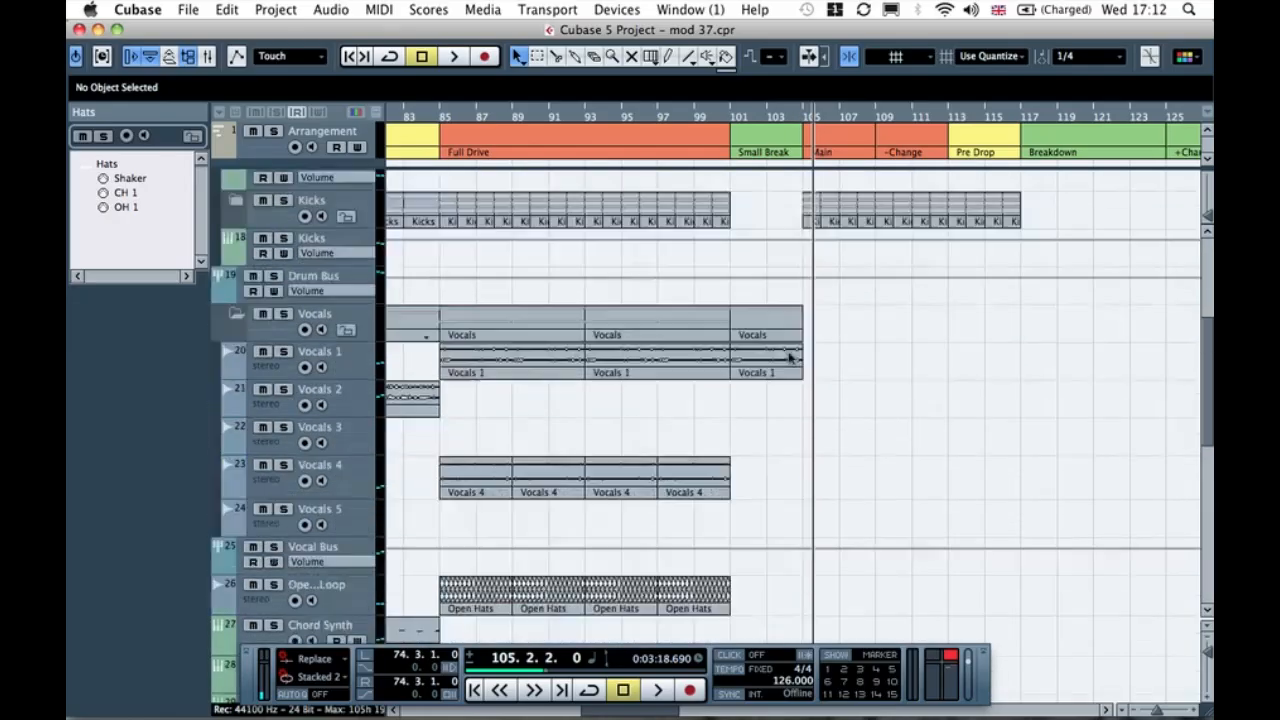
scroll(789, 357, "up", 3)
scroll(764, 455, "down", 3)
scroll(774, 410, "up", 8)
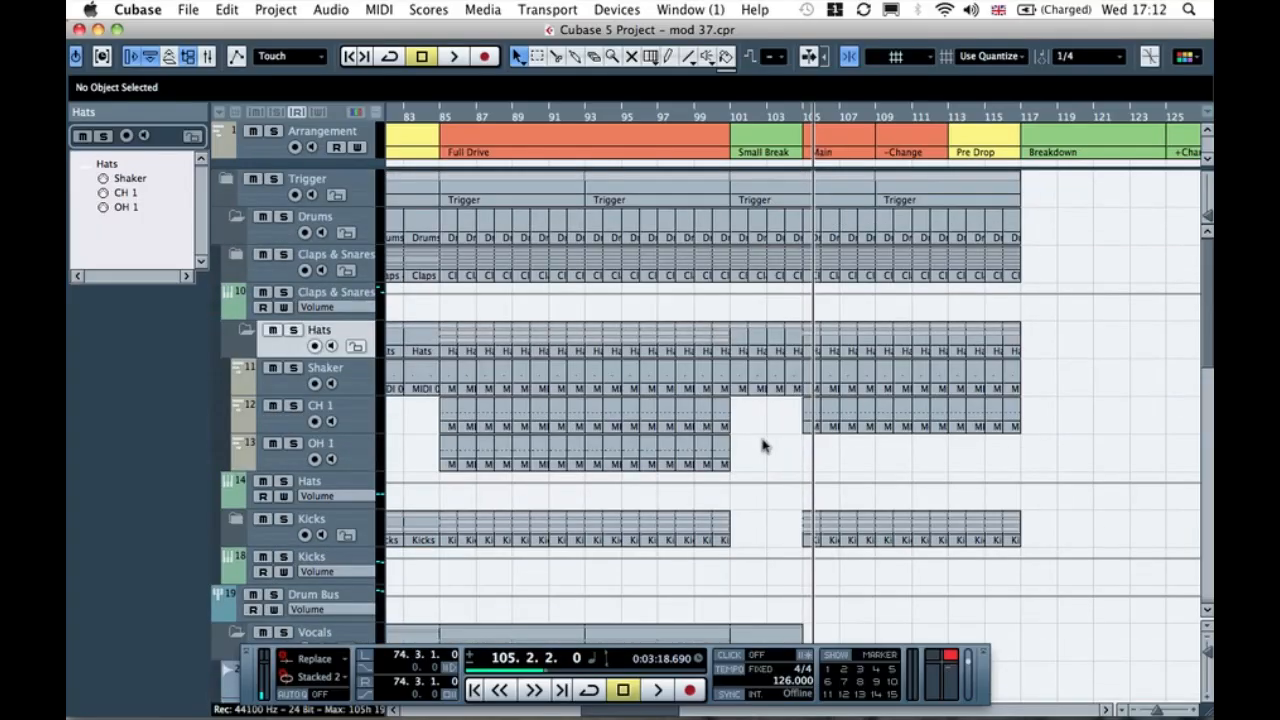
left_click(779, 118)
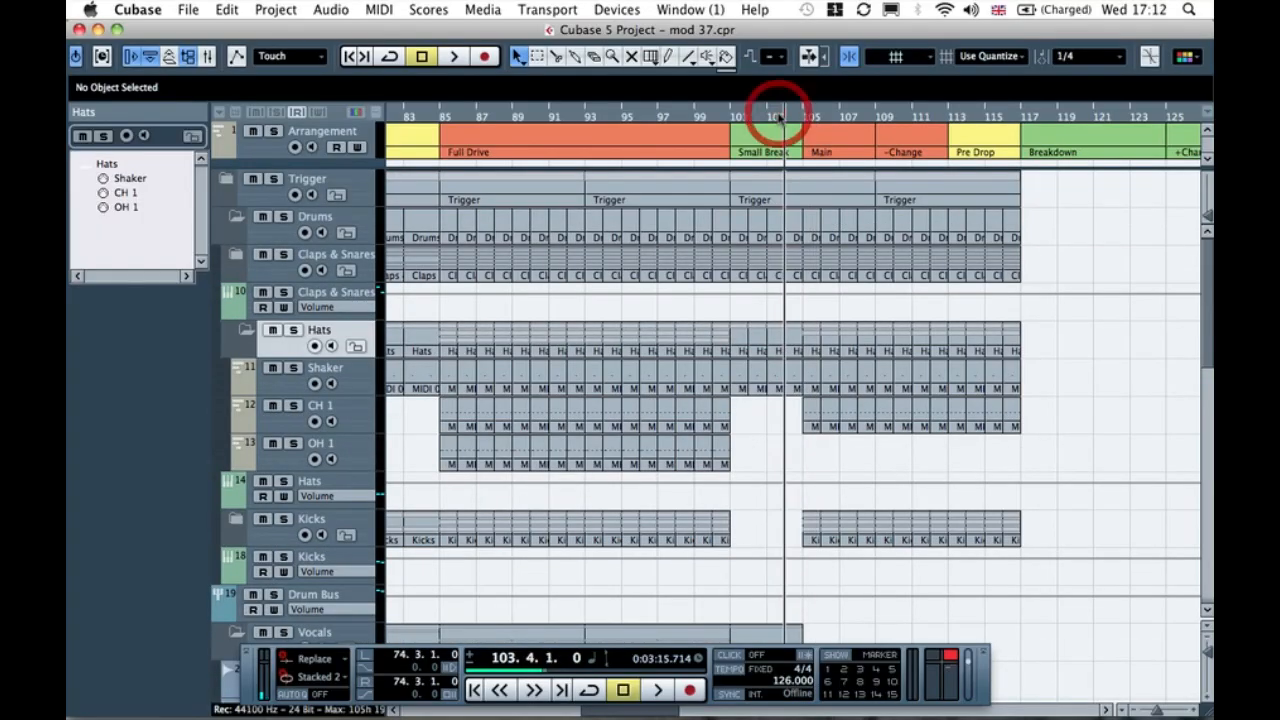
key("space")
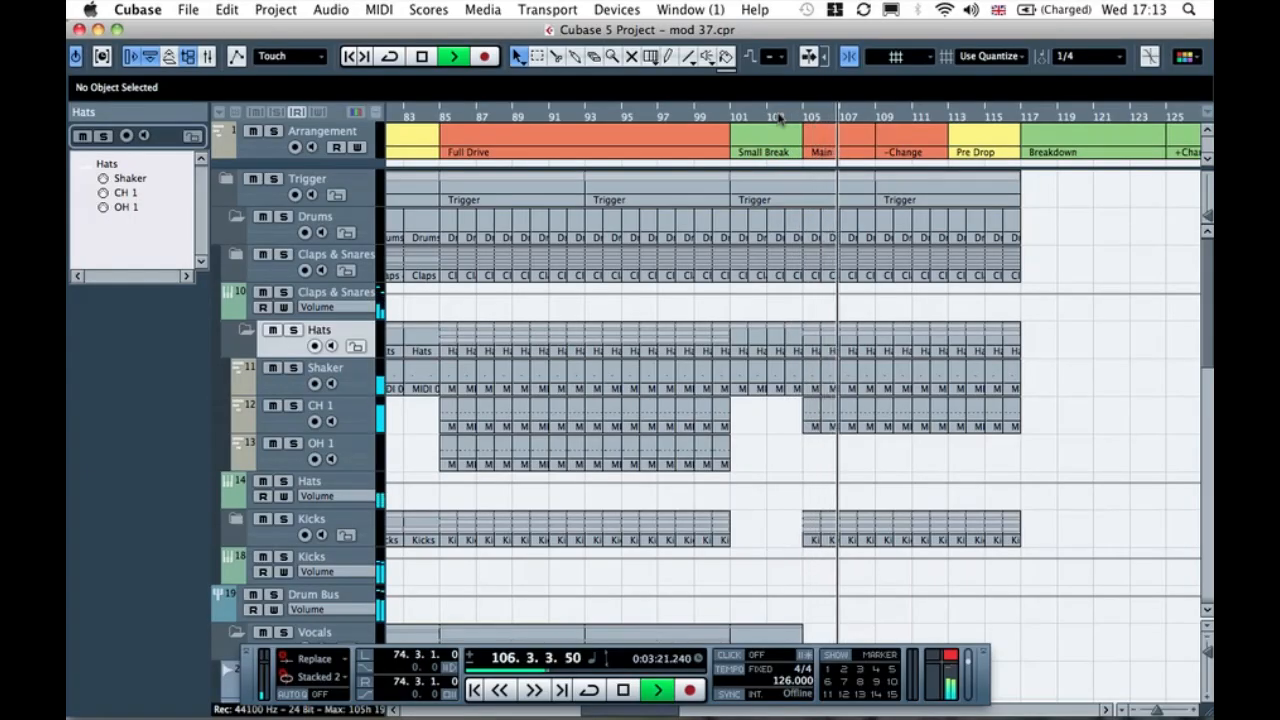
key("space")
Step: Copy a four-bar Electro Bass part from Full Drive to bar 105 and repeat it up to bar 117
scroll(808, 330, "down", 15)
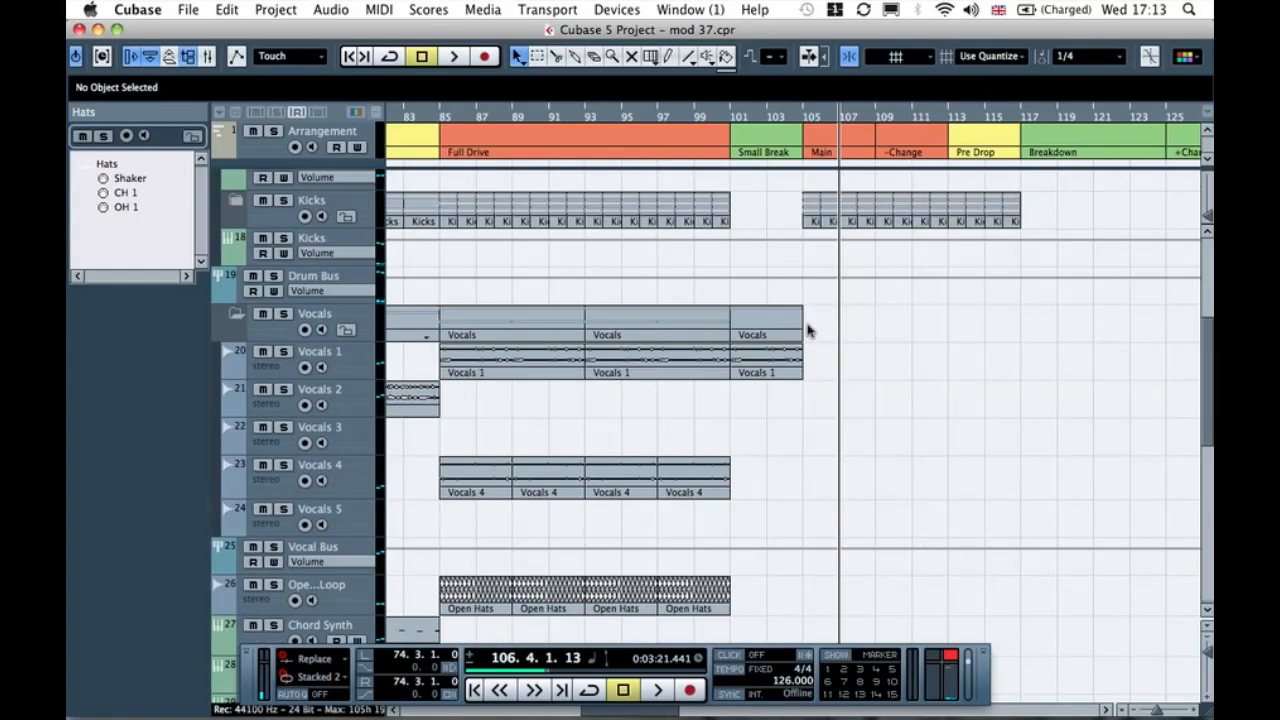
scroll(808, 330, "down", 8)
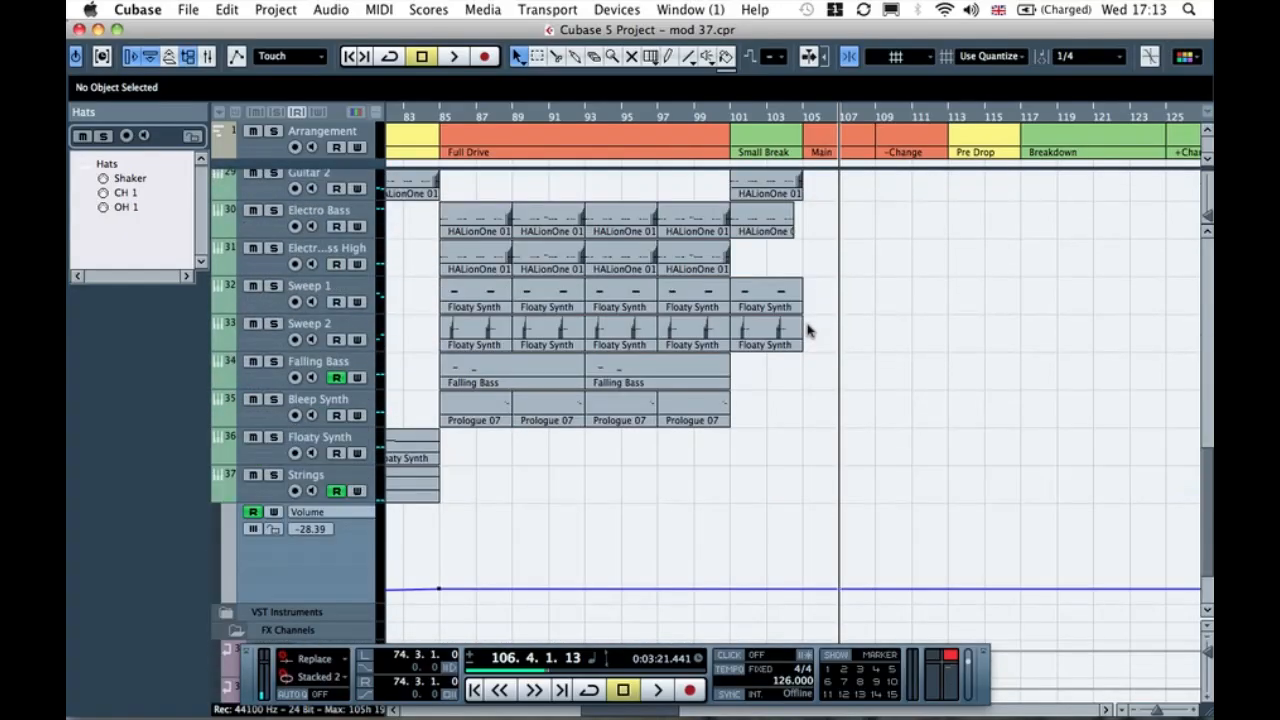
left_click_drag(687, 220, 991, 223)
Step: Play back Main from bar 104 to hear the Electro Bass together with the drums
left_click(790, 118)
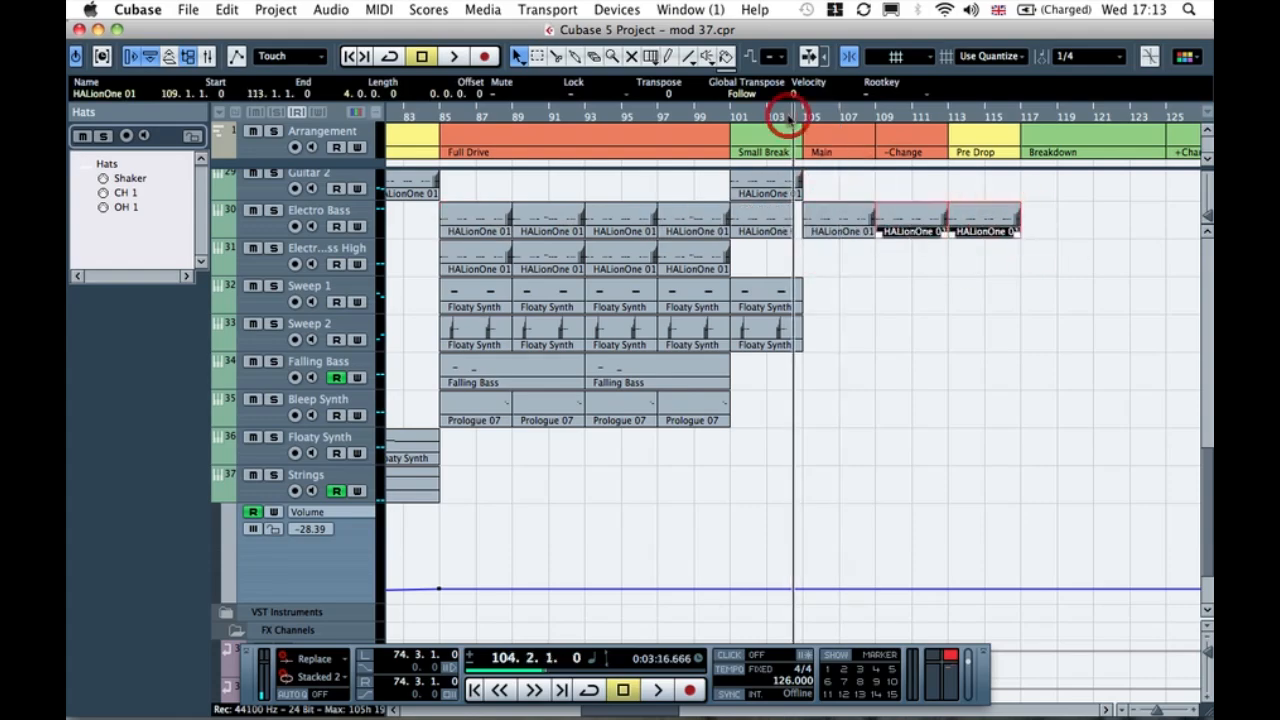
key("space")
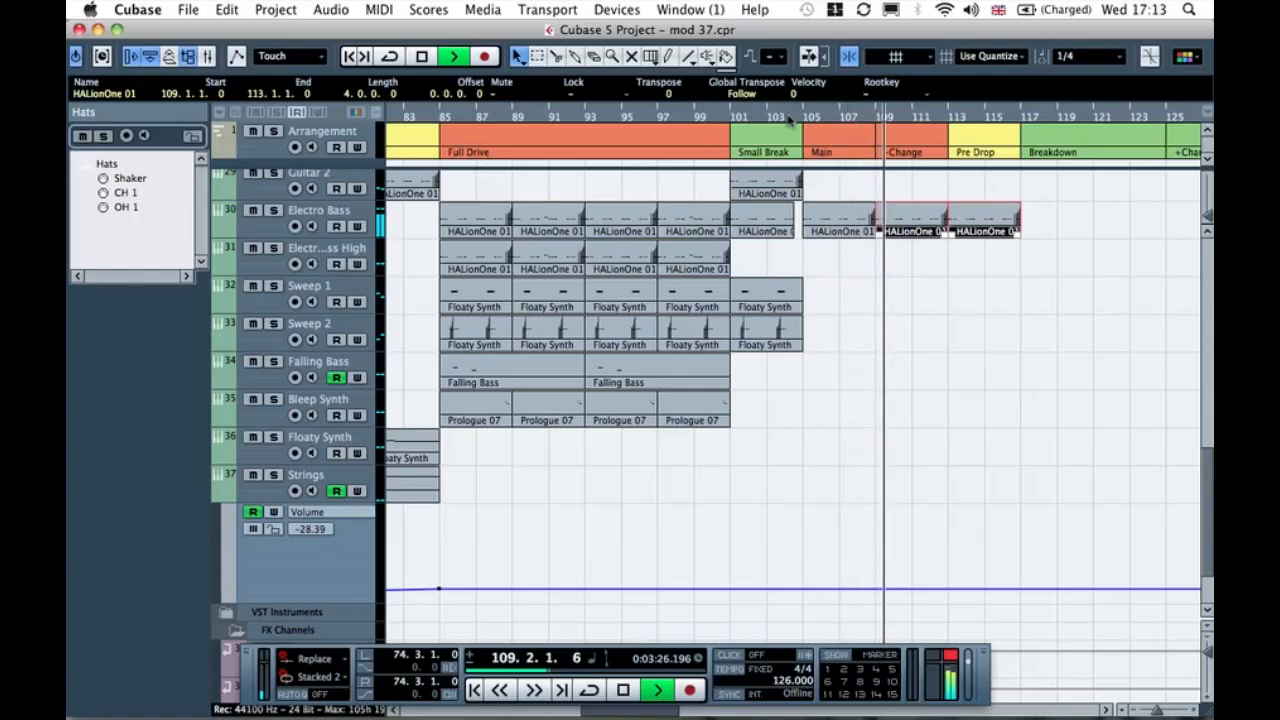
key("space")
Step: Copy the Guitar parts from Full Drive to cover bars 105 to 117 and remove the surplus copy
scroll(880, 373, "up", 6)
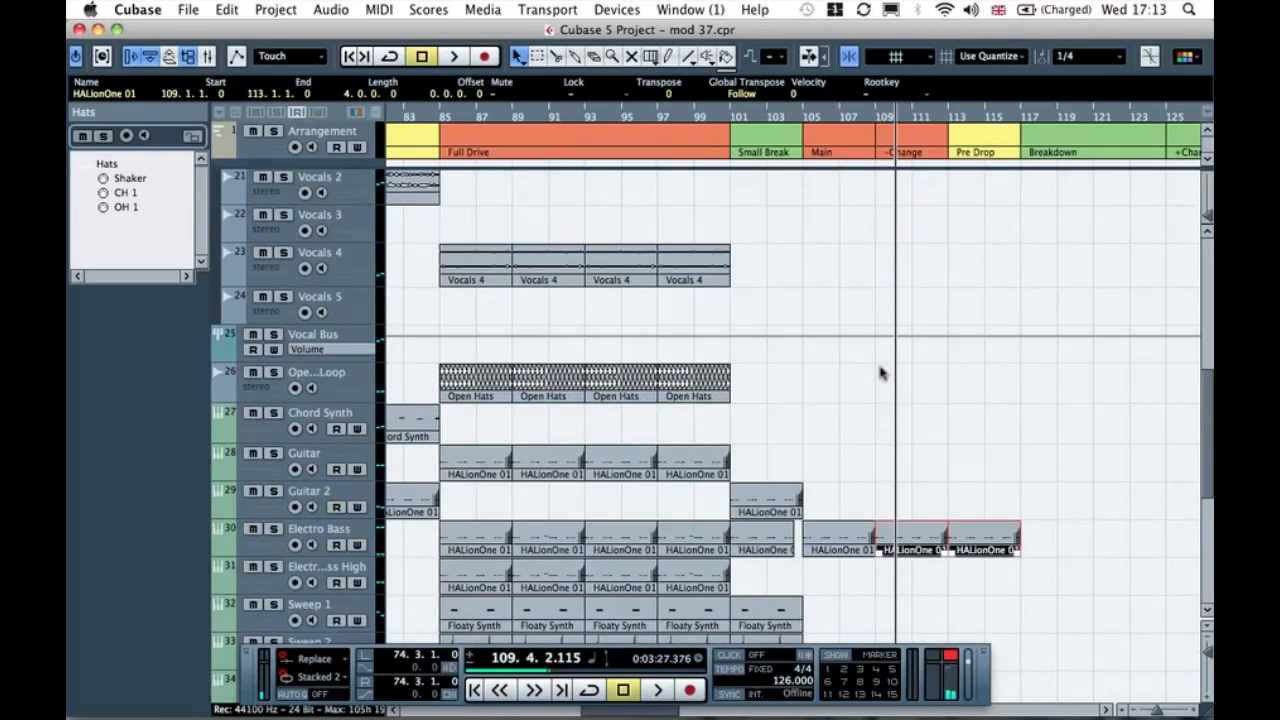
scroll(880, 373, "down", 3)
left_click_drag(477, 313, 688, 356)
left_click_drag(494, 360, 854, 355)
left_click(1084, 300)
left_click(1066, 350)
key("Delete")
Step: Play back from the end of Small Break into Pre Drop to check the Guitar and Electro Bass together
key("space")
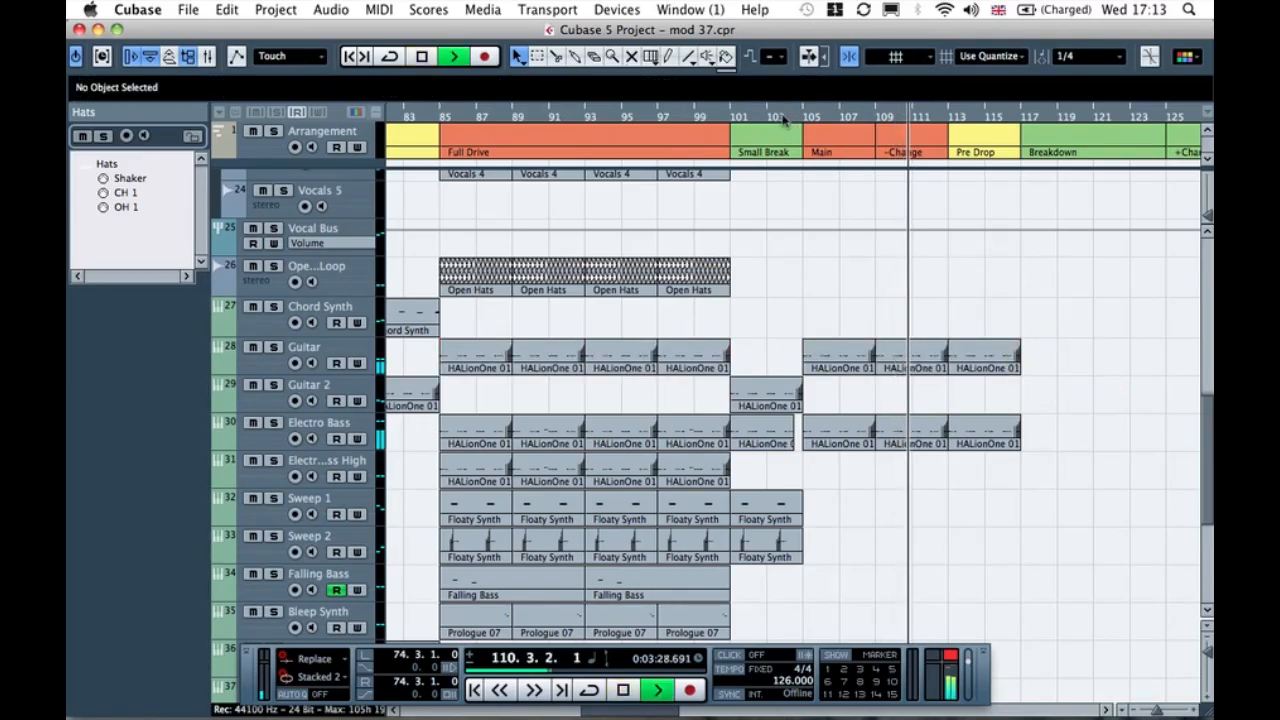
left_click(783, 118)
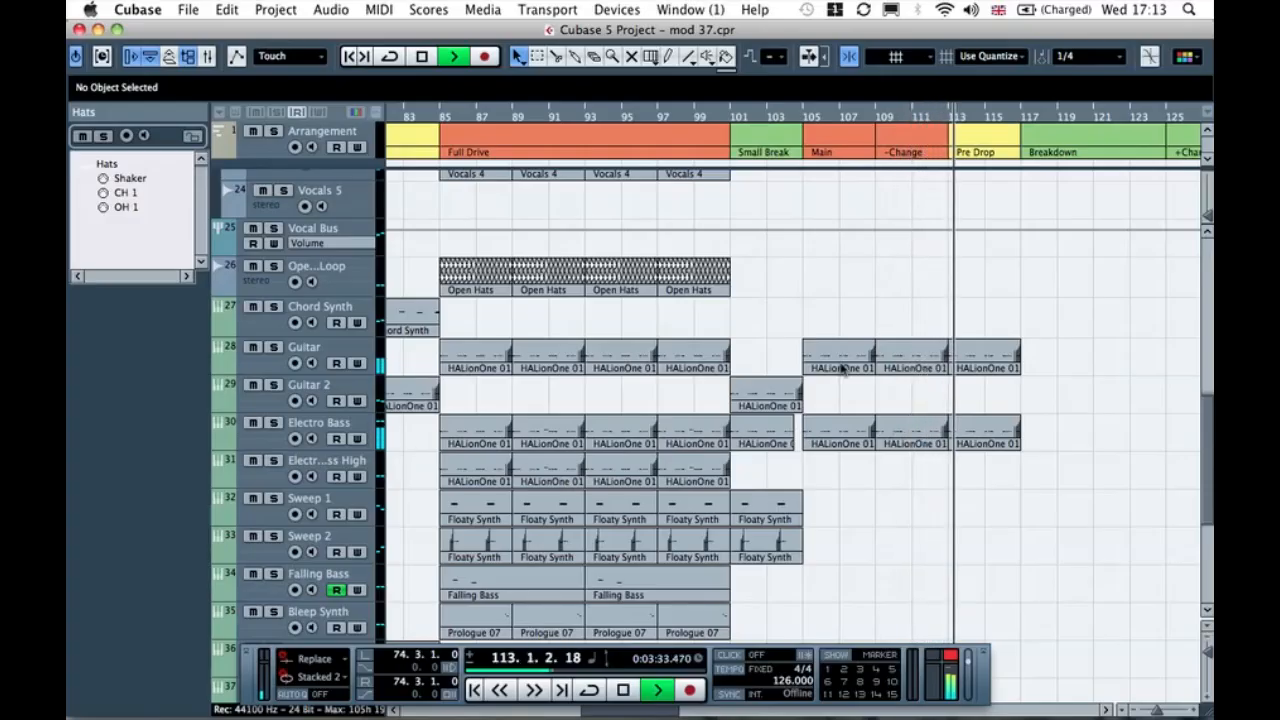
key("space")
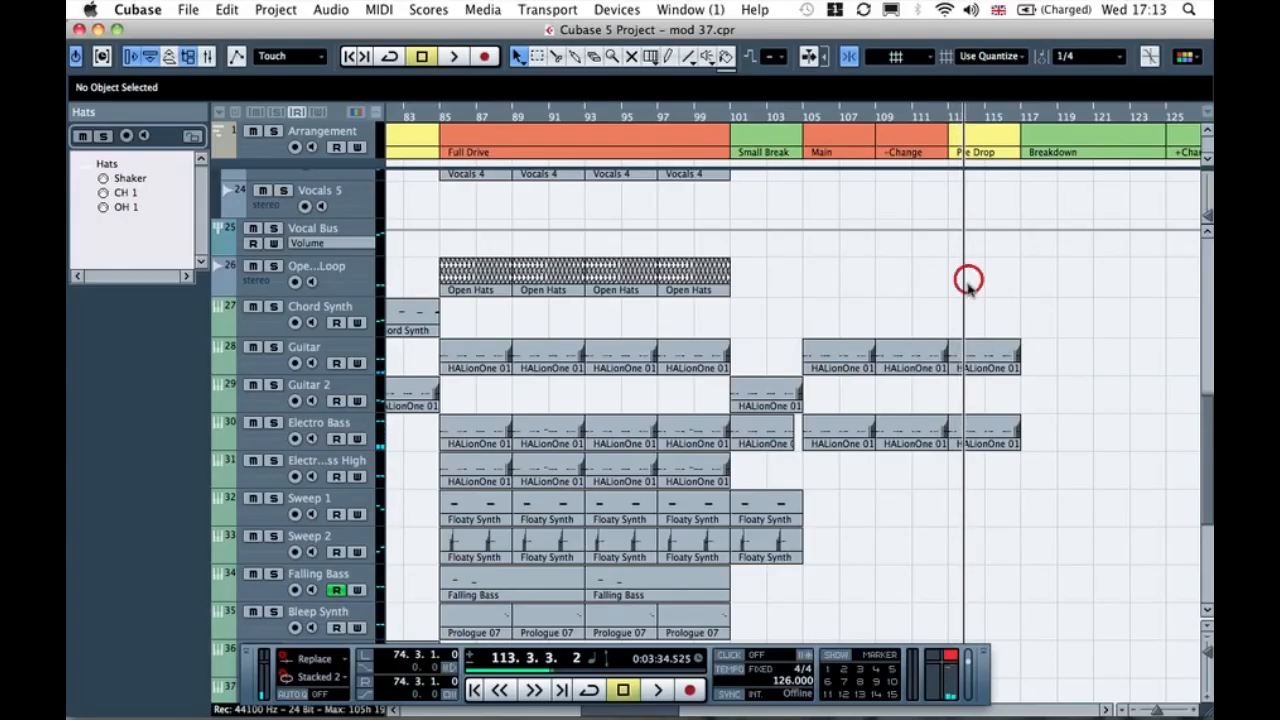
Step: Replace the Electro Bass part at bars 109 to 113 with a copy of the variation from bar 89
left_click_drag(880, 264, 973, 436)
left_click(808, 288)
scroll(808, 288, "right", 1)
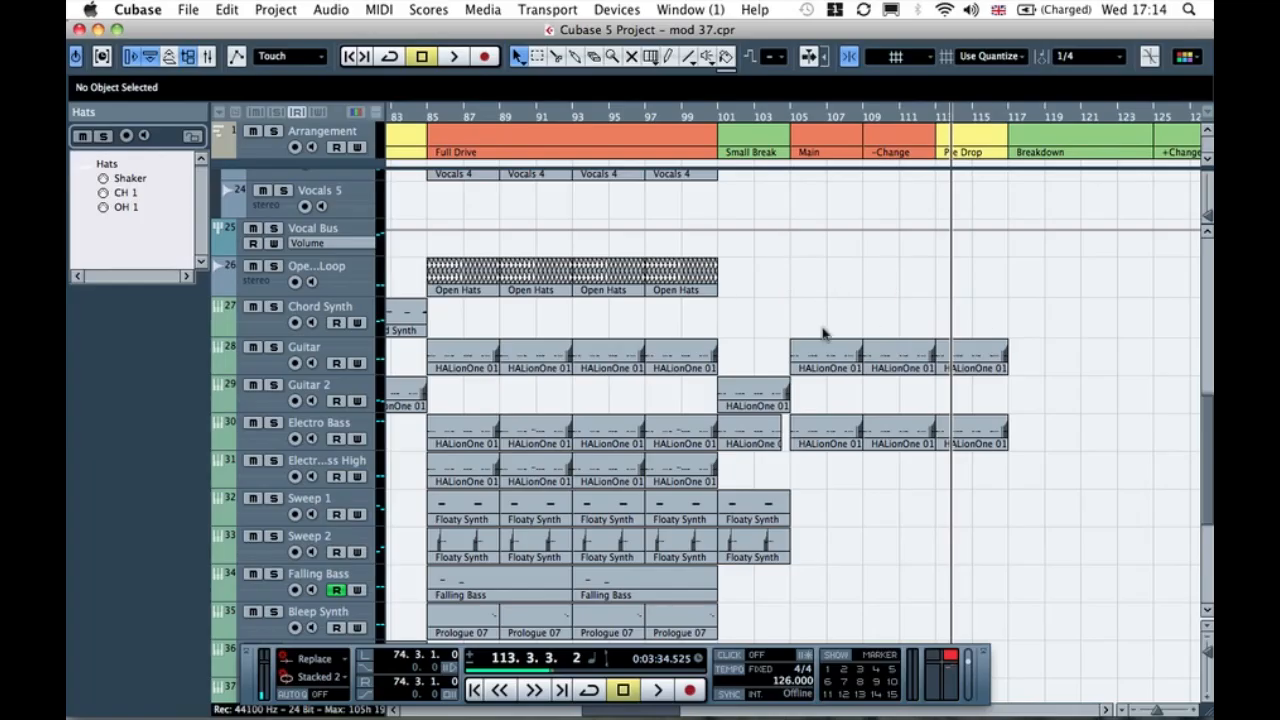
left_click(909, 444)
key("Delete")
left_click(516, 401)
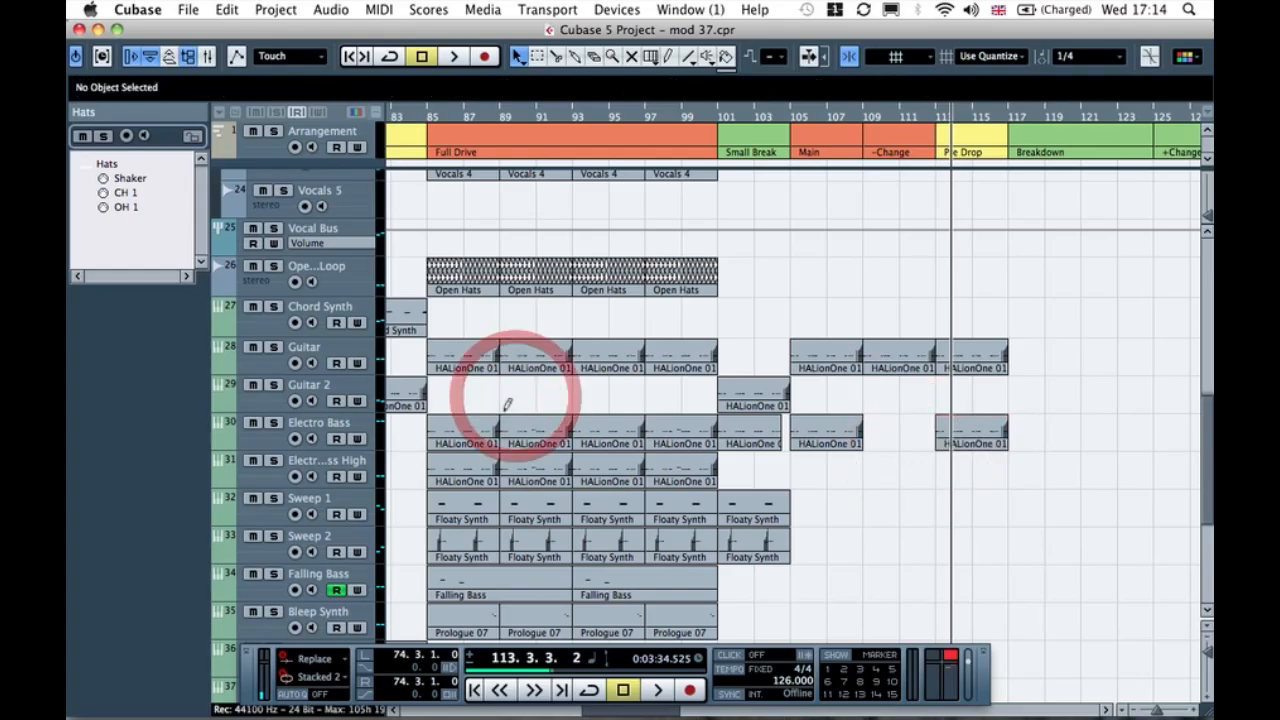
left_click_drag(523, 429, 877, 423)
left_click(877, 400)
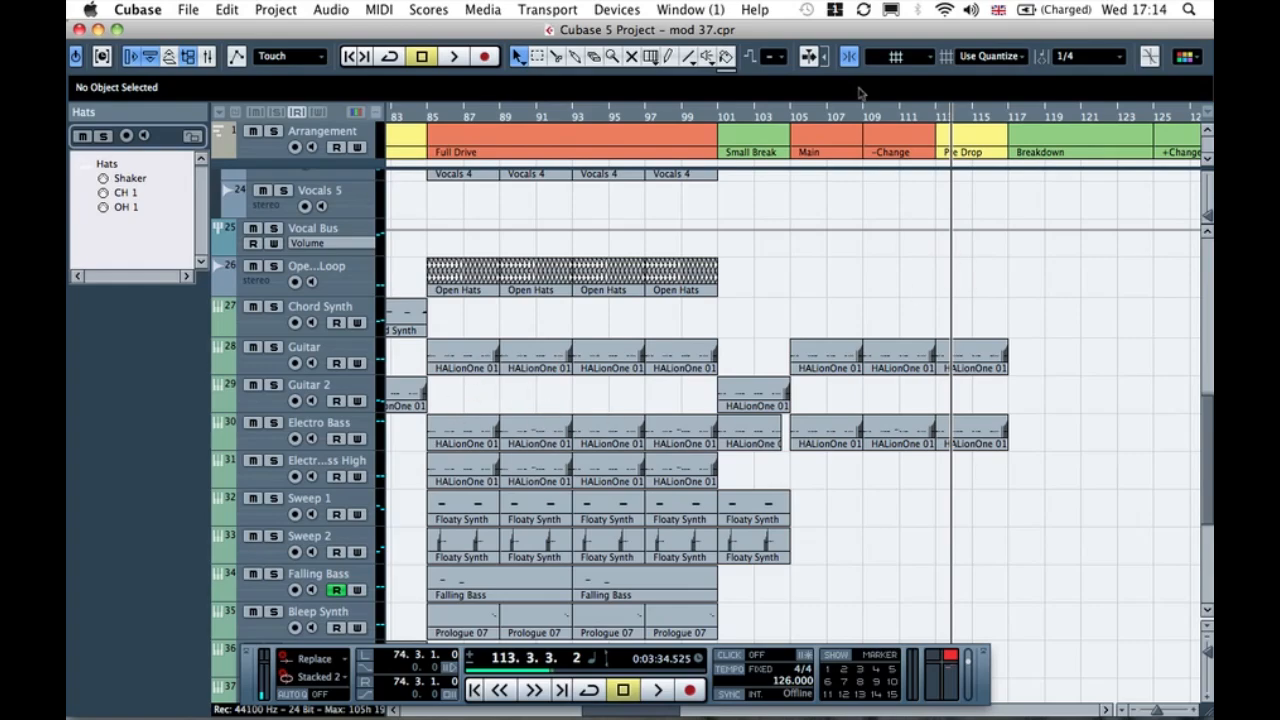
Step: Play back Main and -Change from bar 105 and compare their parts with the earlier sections
double_click(800, 122)
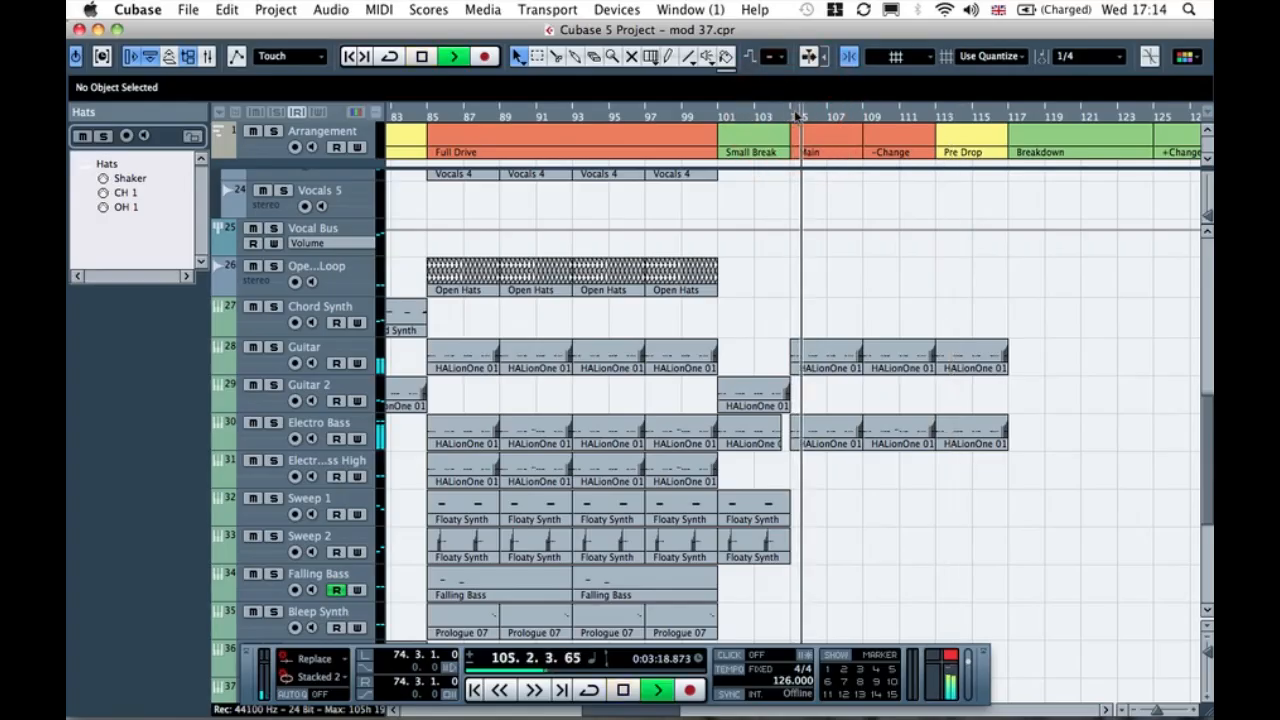
scroll(856, 248, "left", 3)
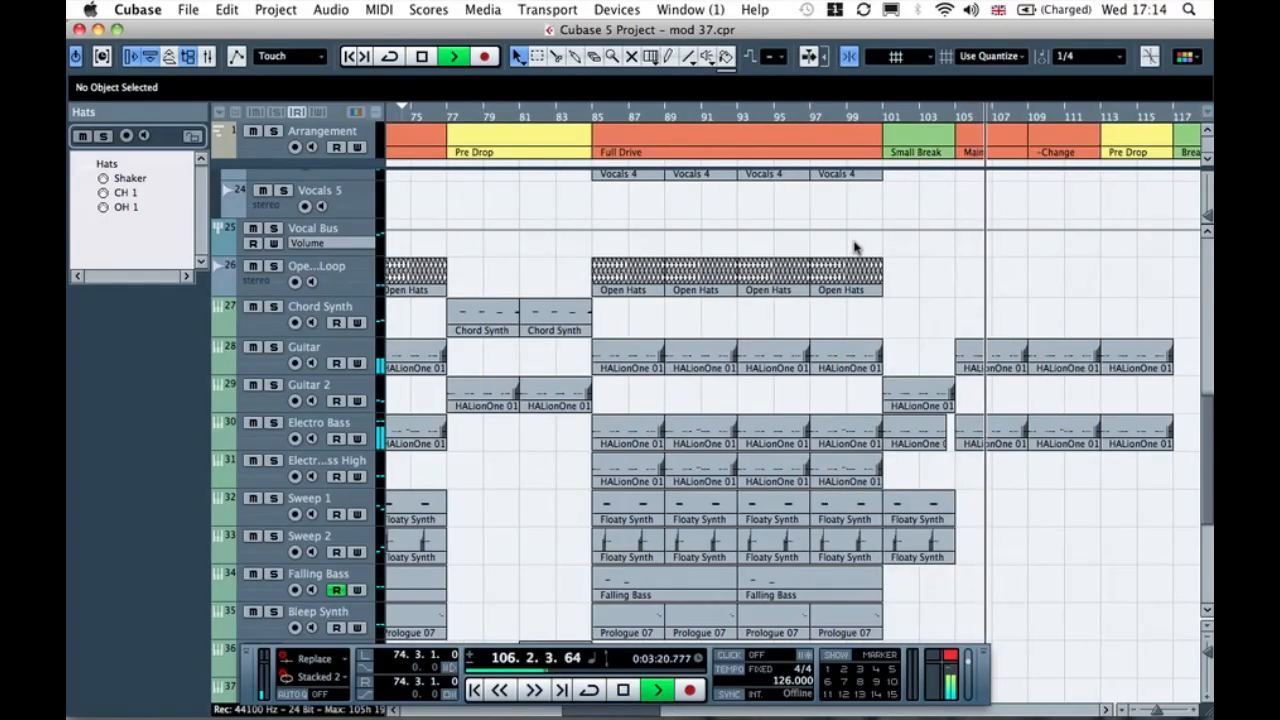
left_click(1045, 114)
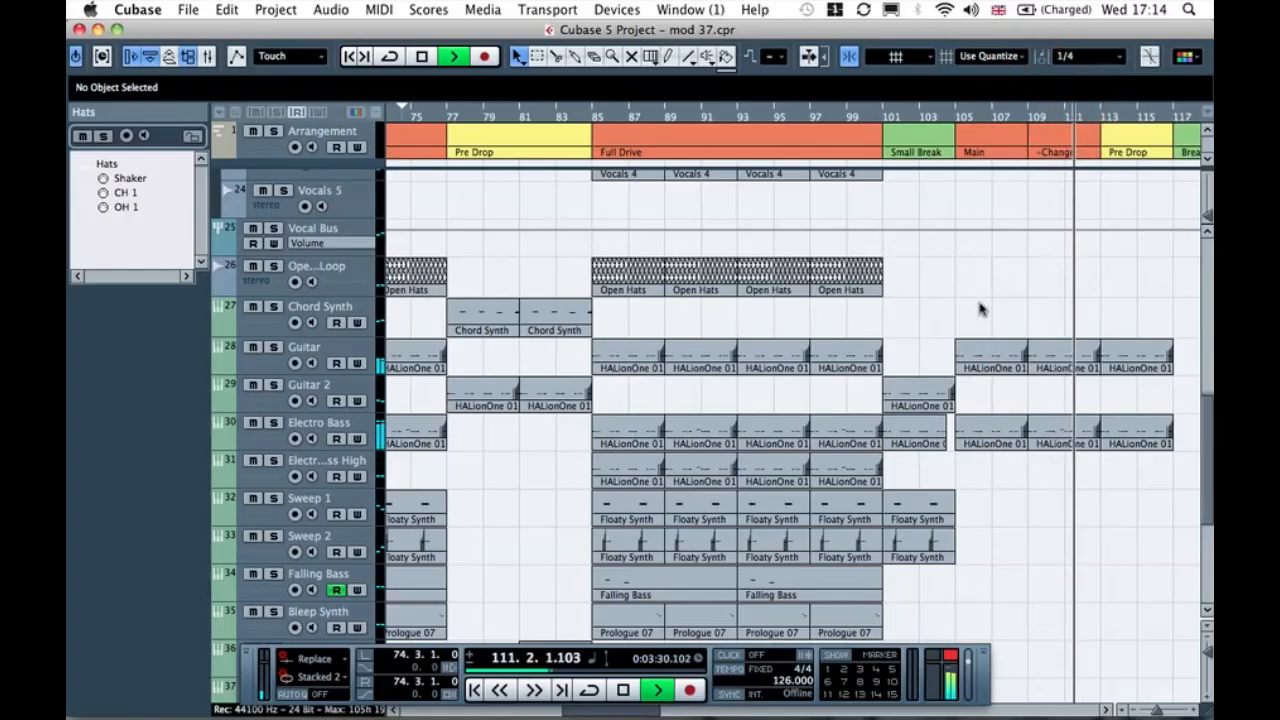
scroll(980, 308, "left", 3)
scroll(980, 308, "left", 3)
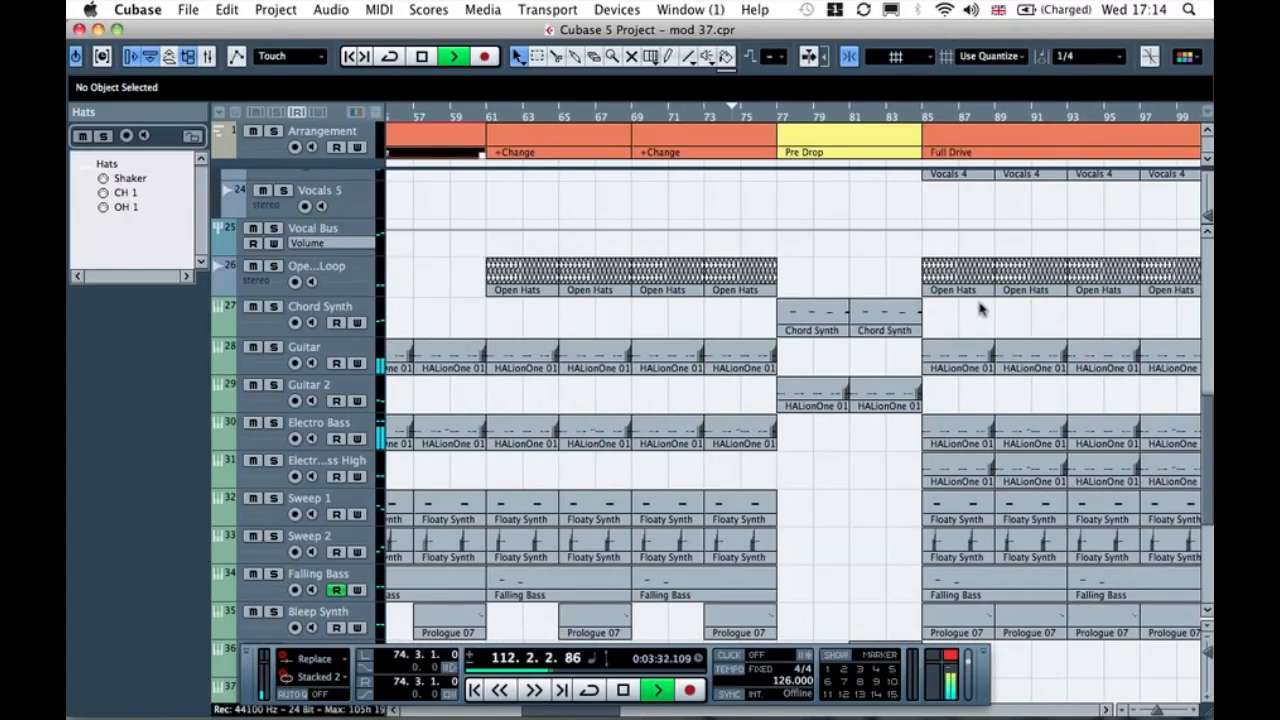
scroll(980, 308, "right", 10)
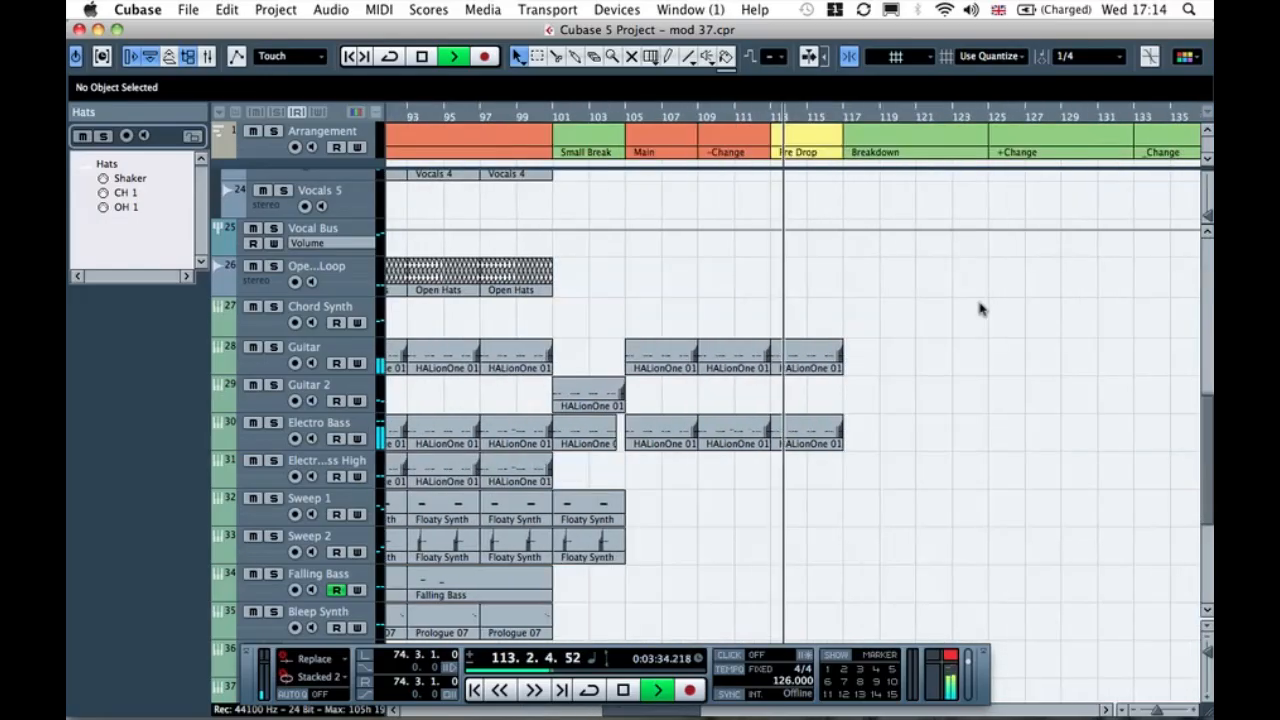
key("space")
Step: Copy the last two Bleep Synth parts of Full Drive to bars 105 to 113
left_click(700, 302)
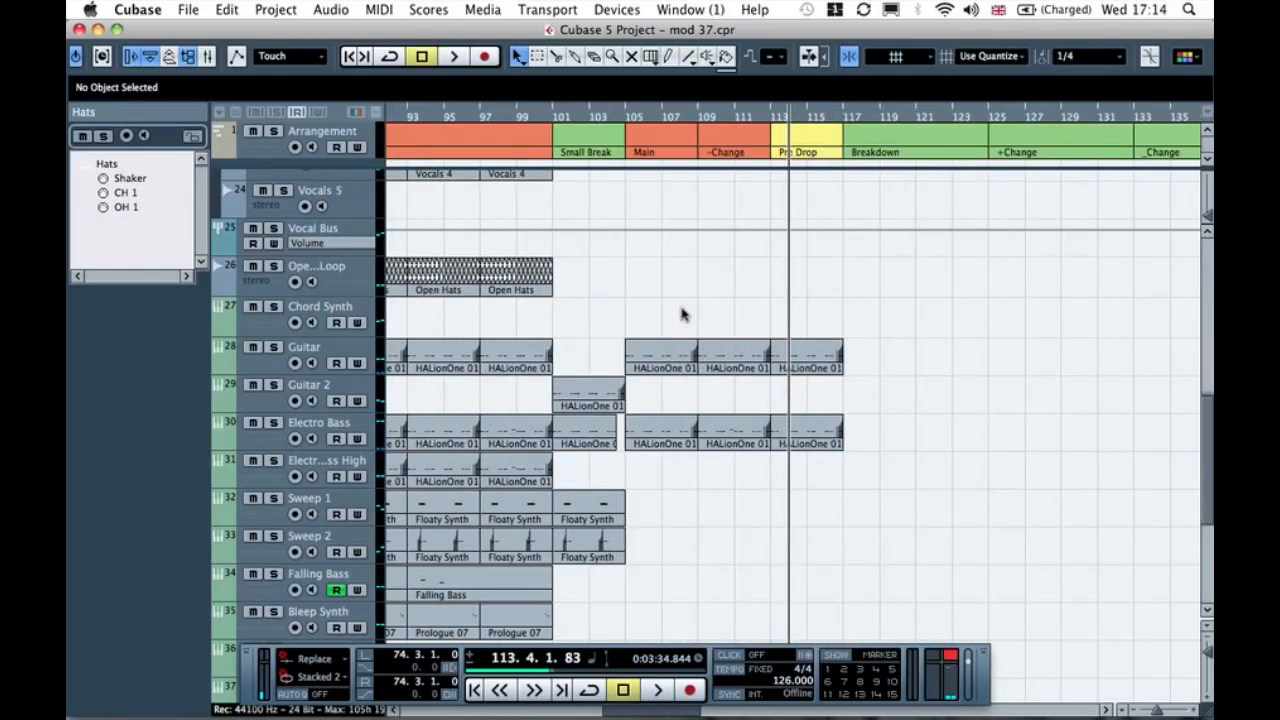
scroll(682, 314, "down", 3)
left_click_drag(605, 517, 668, 508)
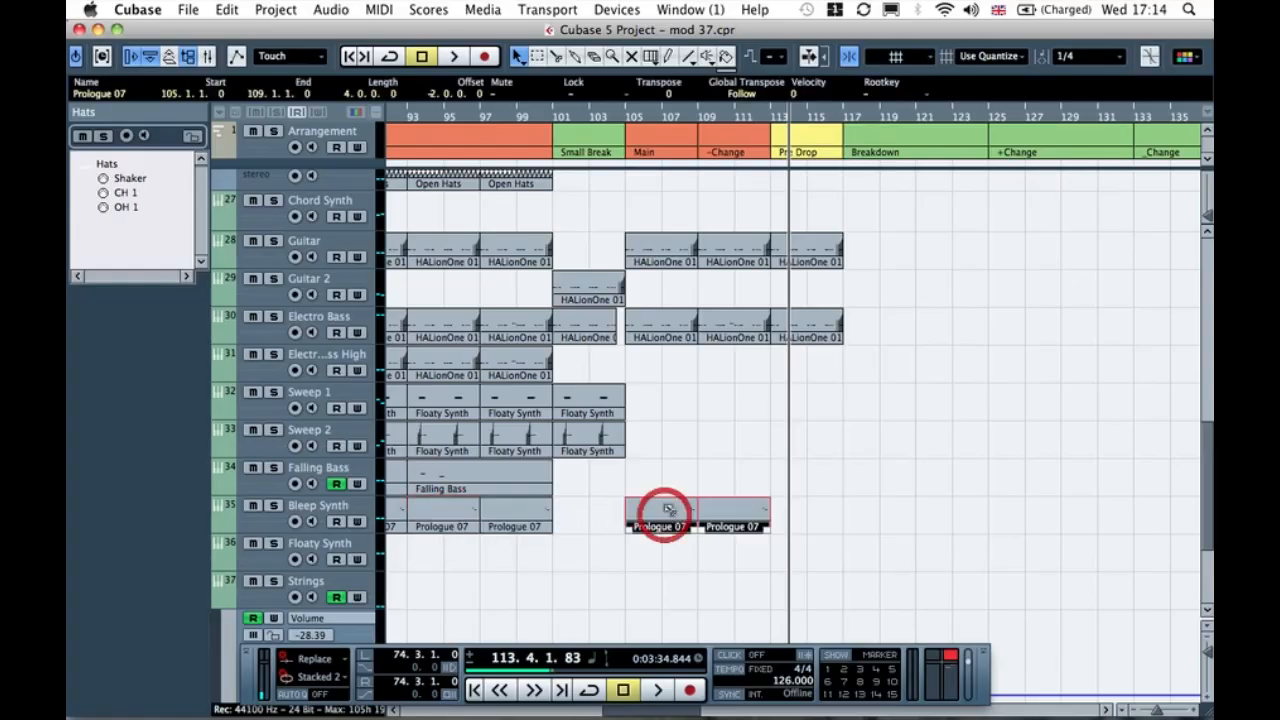
Step: Play back from about bar 107 into -Change to check the copied Bleep Synth parts
left_click(663, 491)
left_click(626, 118)
left_click(671, 118)
key("space")
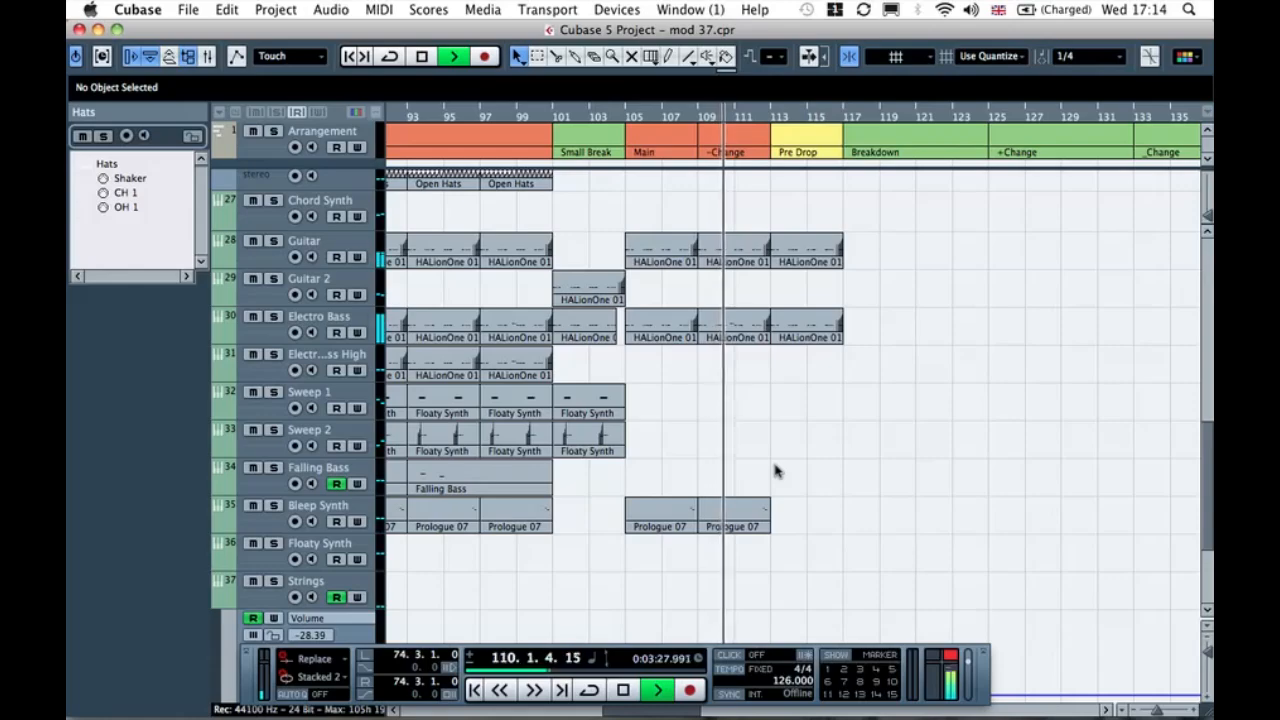
key("space")
Step: Copy a Bleep Synth part from -Change into Pre Drop, bars 113 to 117
left_click_drag(790, 474, 677, 515)
left_click(805, 517)
left_click(755, 521)
left_click_drag(767, 528, 825, 527)
left_click(843, 429)
Step: Shorten the Pre Drop parts of Guitar and Electro Bass to end at 116.3.1, half a bar before Breakdown
left_click_drag(829, 114, 791, 264)
left_click(812, 339)
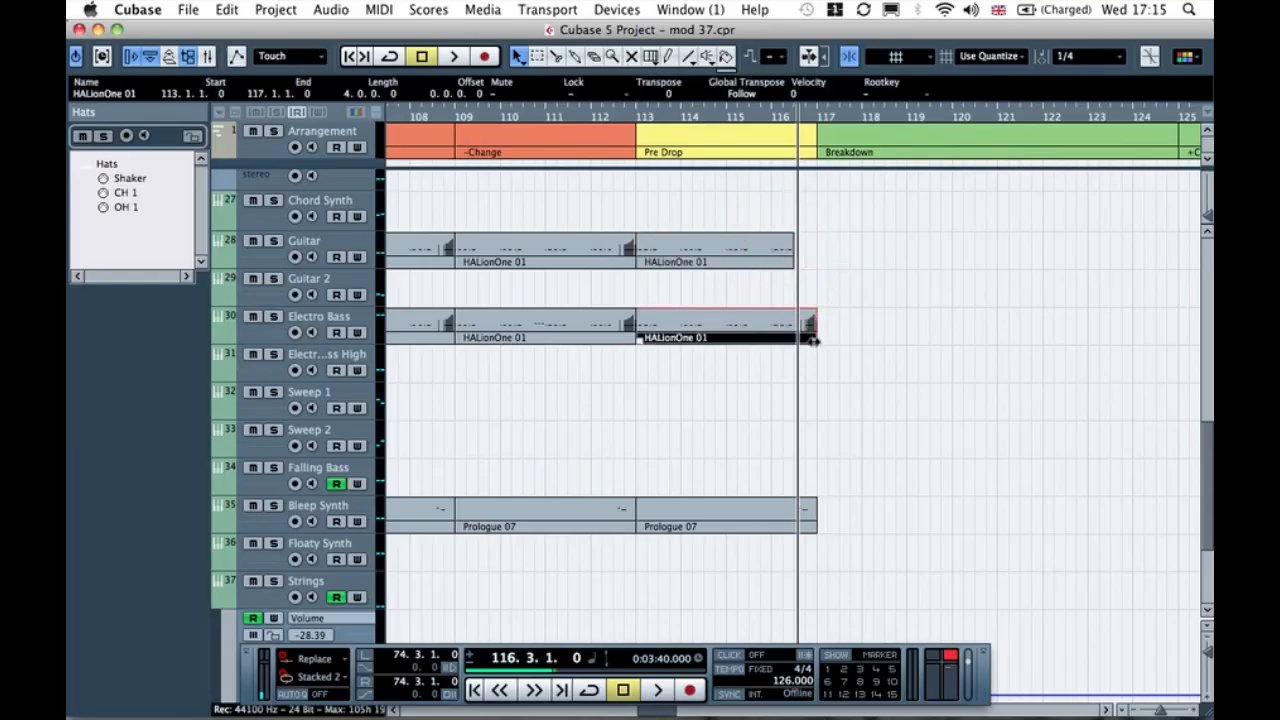
left_click_drag(793, 341, 794, 341)
left_click(820, 348)
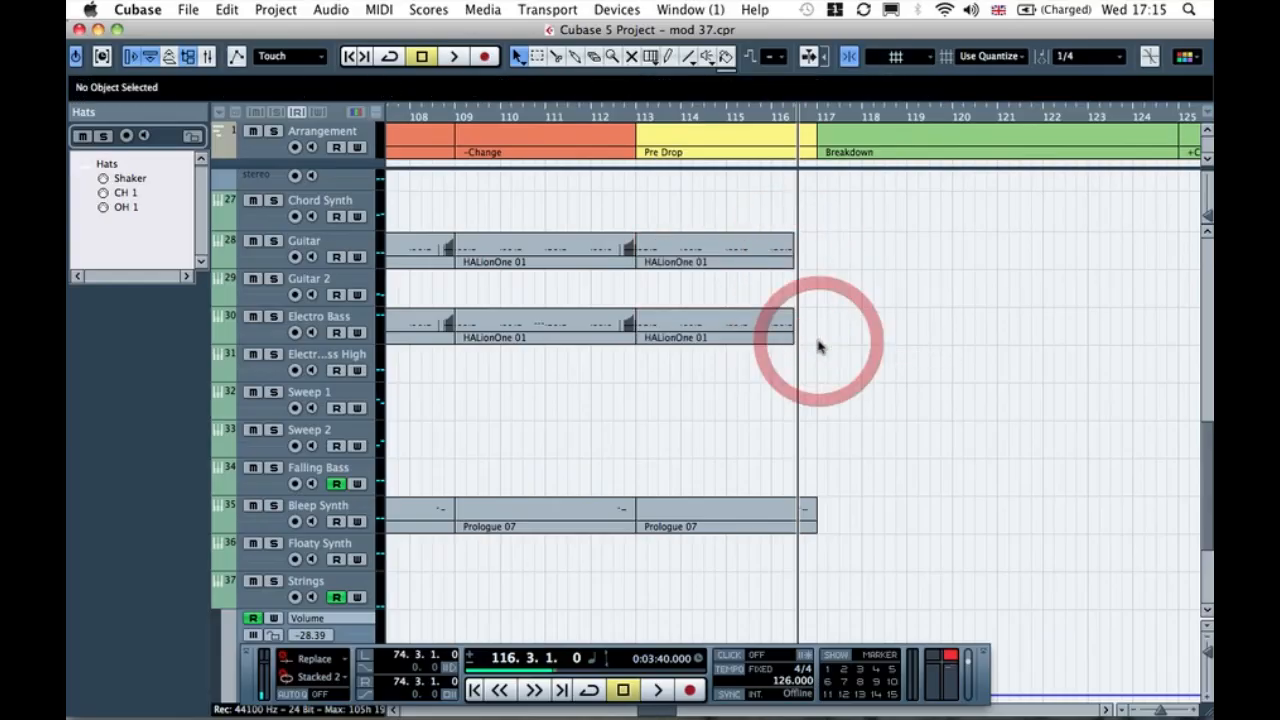
Step: Copy the Sweep 1 and Sweep 2 parts at bars 97 to 105 onward from bar 105
key("g")
key("g")
key("g")
key("g")
key("g")
key("g")
key("g")
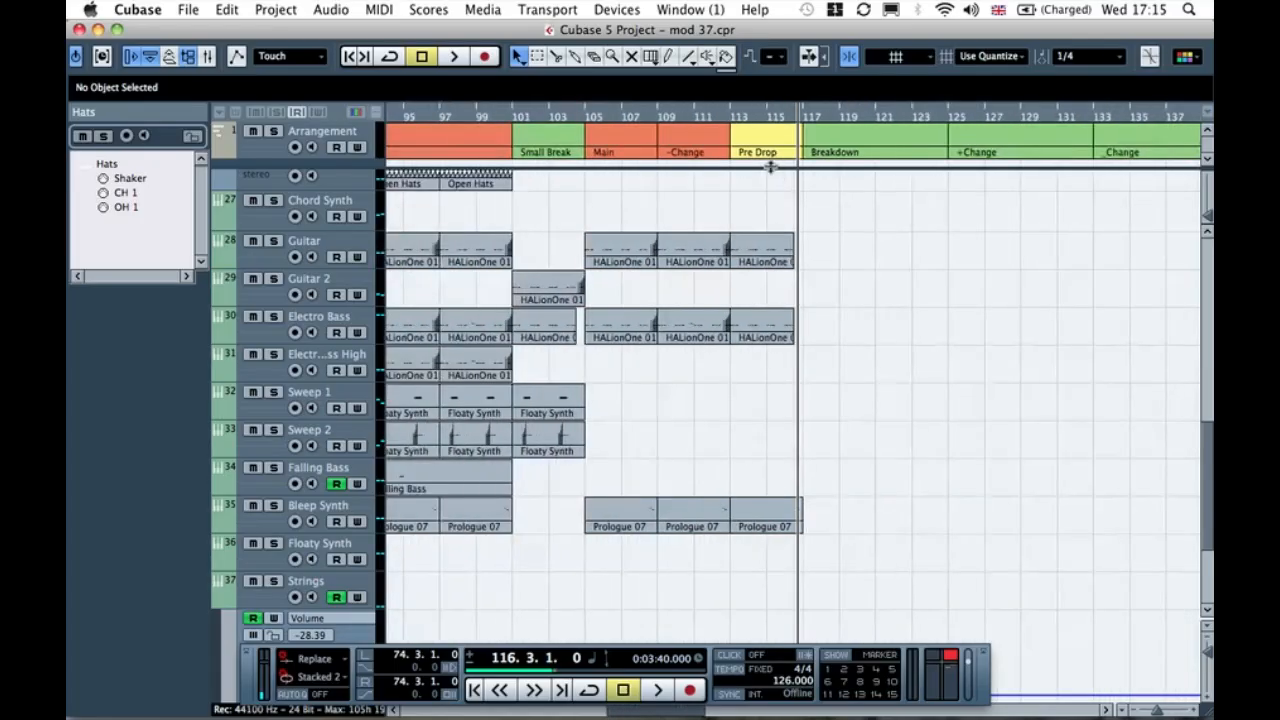
key("h")
key("h")
left_click_drag(643, 398, 472, 437)
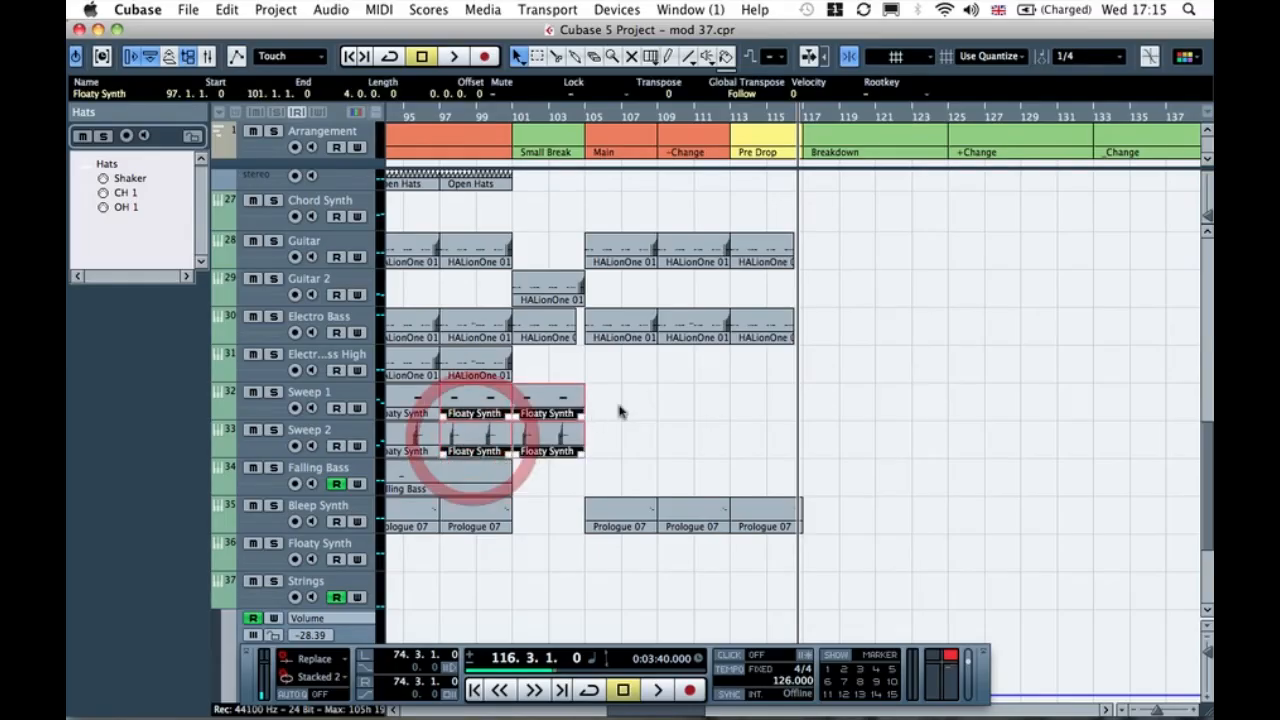
left_click_drag(587, 414, 769, 409)
left_click(923, 345)
Step: Delete the surplus Sweep 1 and Sweep 2 copies from bar 113 onward
left_click(842, 442)
left_click_drag(828, 484, 879, 405)
key("Delete")
left_click(832, 398)
key("Delete")
left_click_drag(826, 369, 766, 430)
key("Delete")
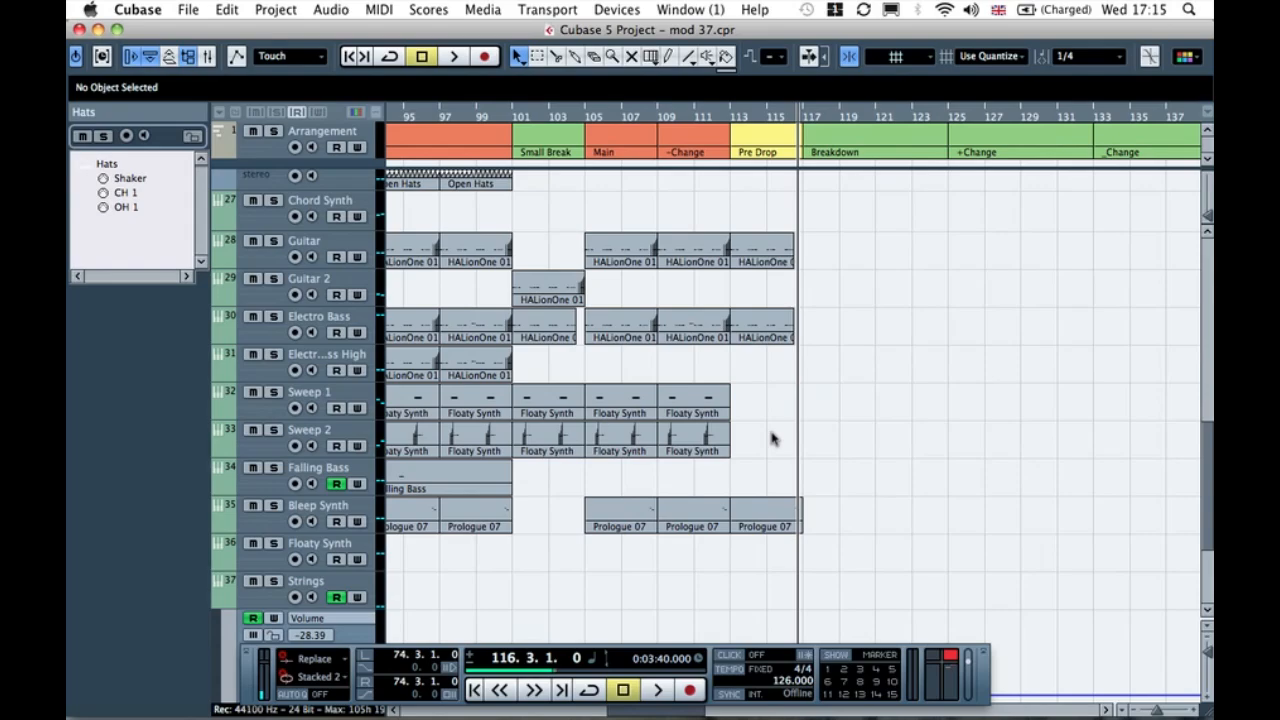
Step: Delete the CH 1 parts in Pre Drop, bars 113 to 117, and collapse the Hats folder
scroll(771, 437, "up", 10)
scroll(771, 437, "left", 5)
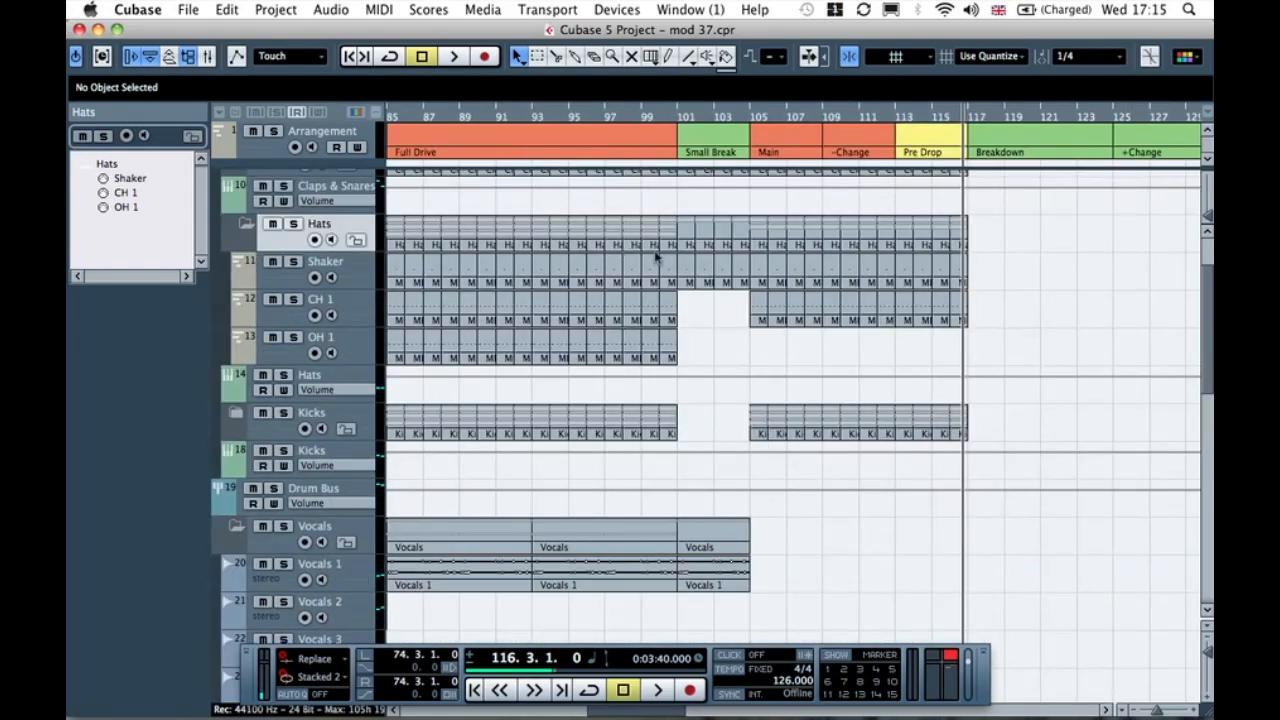
left_click_drag(912, 319, 911, 319)
key("Delete")
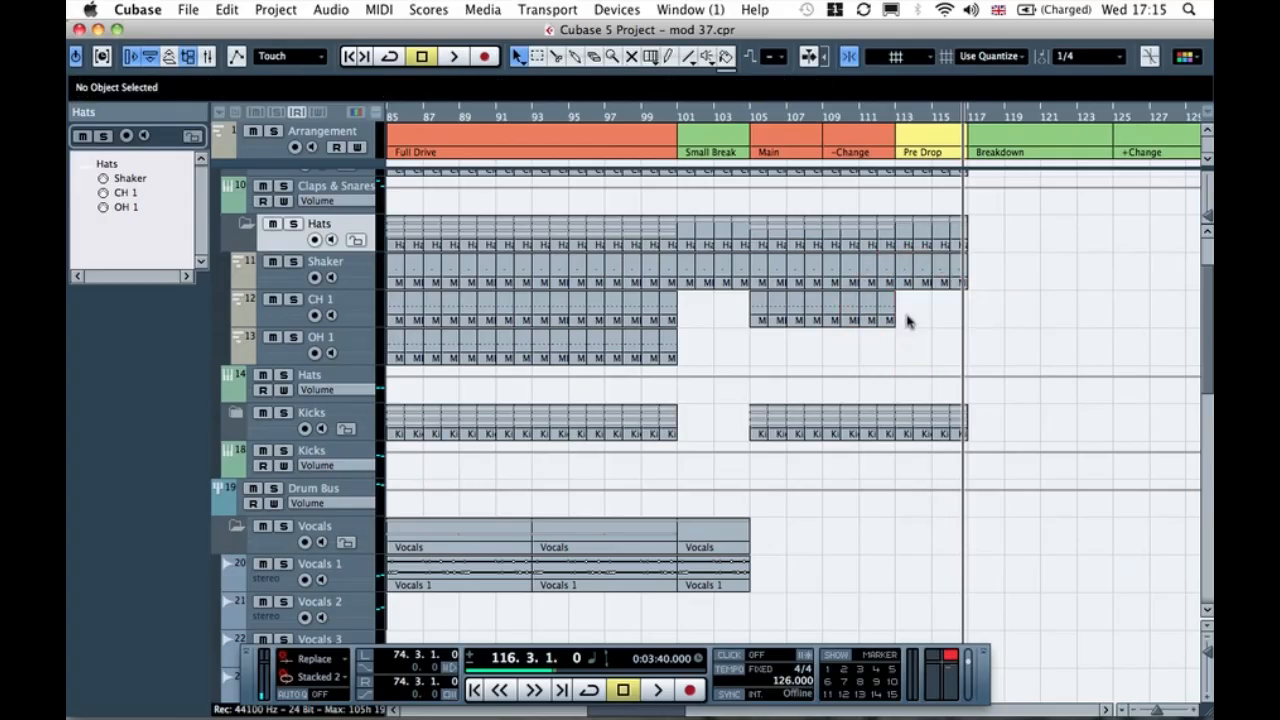
left_click(247, 227)
scroll(660, 333, "up", 3)
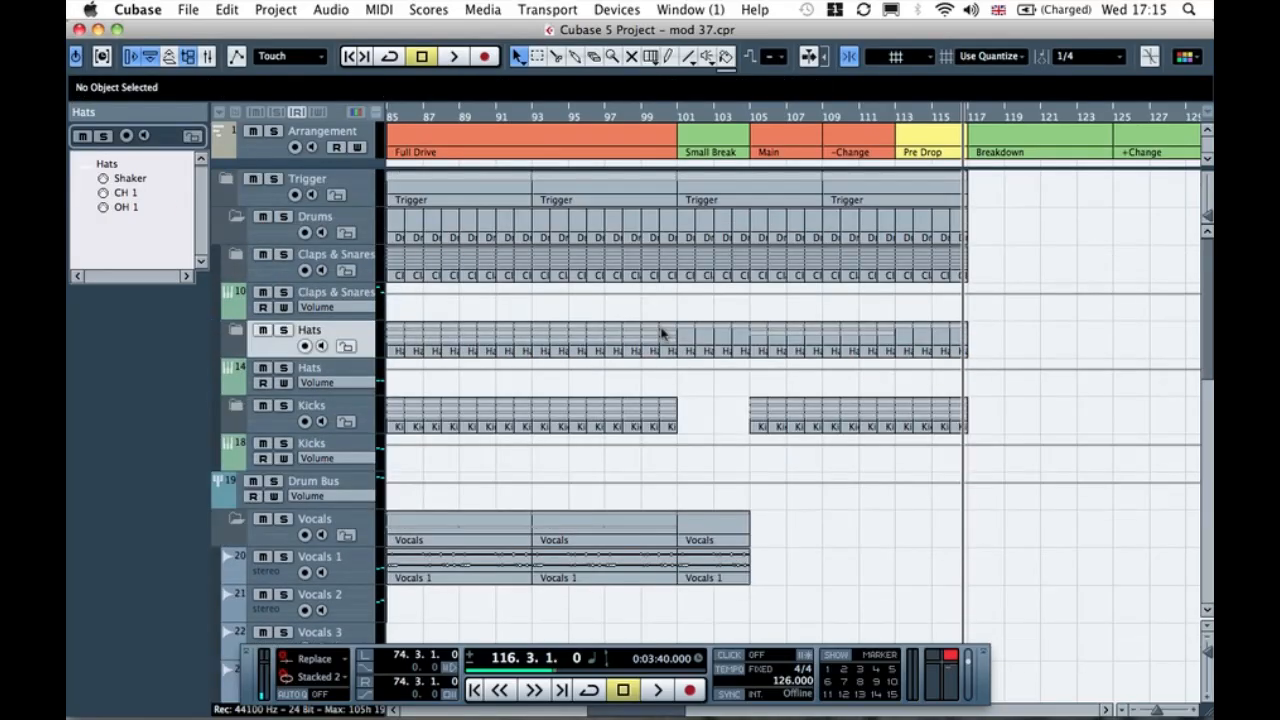
Step: Expand the Kicks folder and delete the LP Kick parts in Pre Drop, bars 113 to 117
left_click(234, 408)
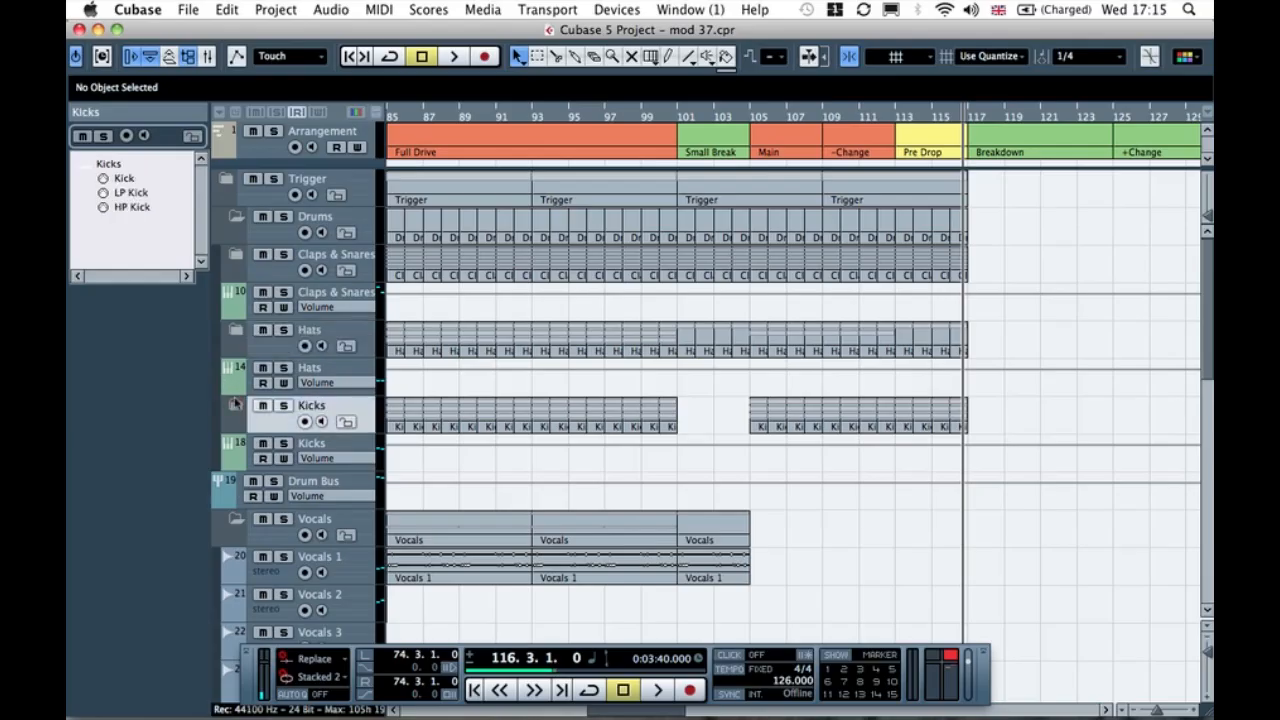
left_click(236, 406)
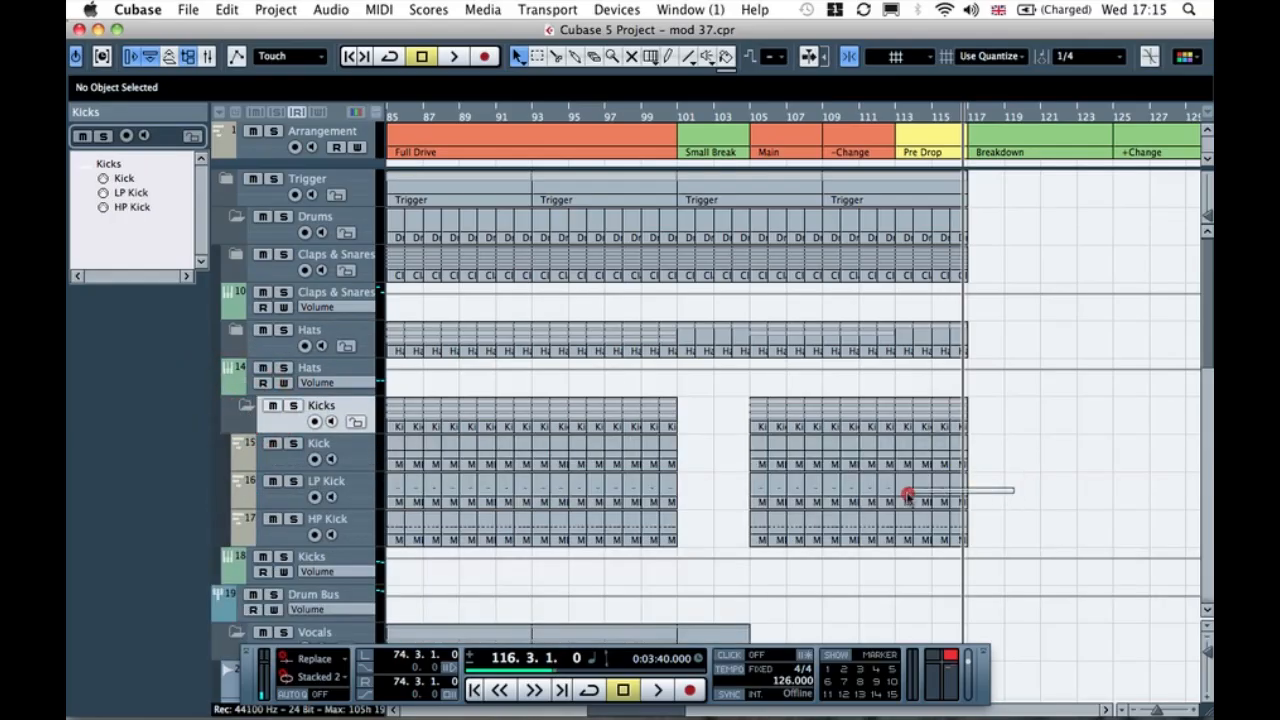
left_click_drag(901, 497, 905, 495)
key("Delete")
Step: Play back from bar 100 through Pre Drop to the start of Breakdown, and collapse the Drums folder
left_click_drag(727, 119, 668, 117)
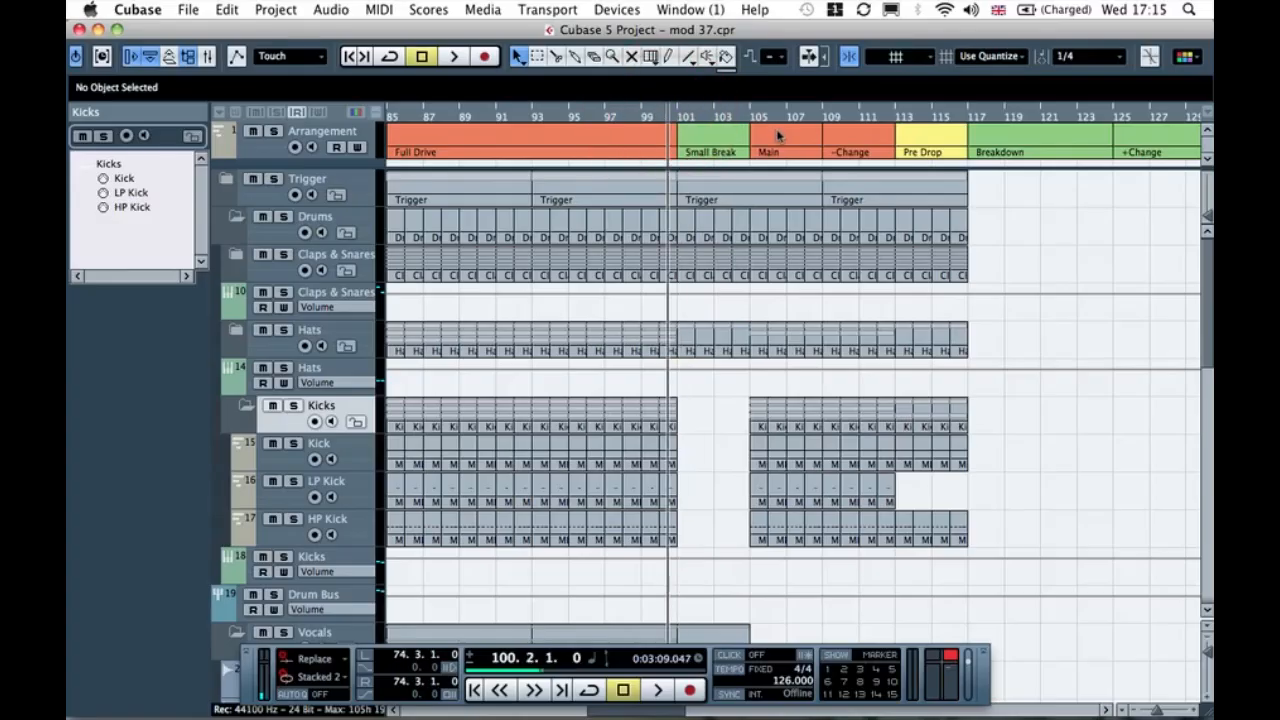
key("space")
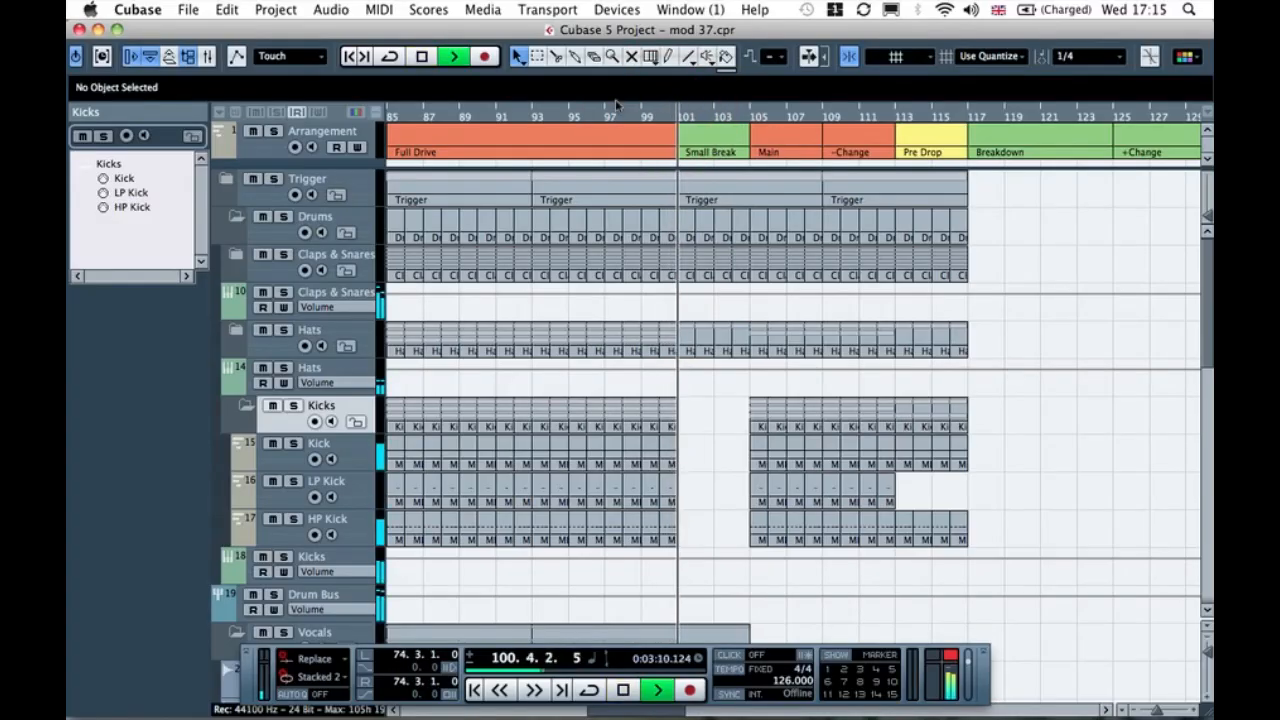
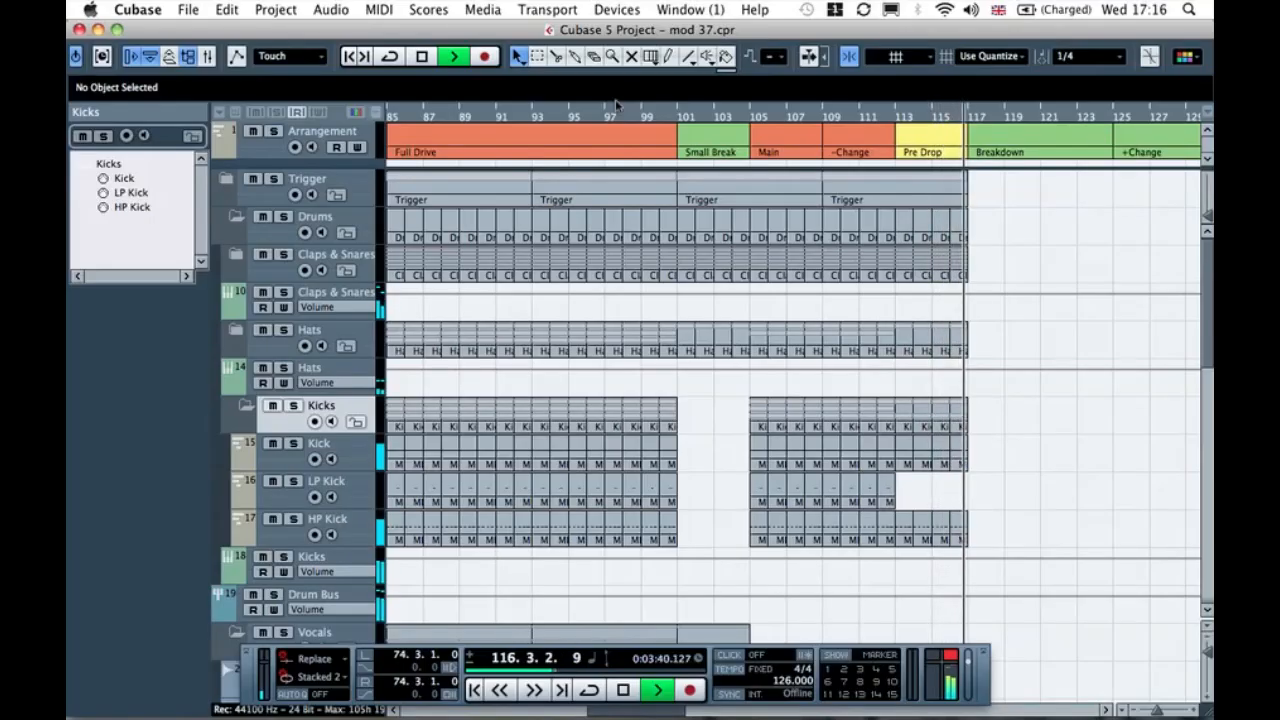
key("space")
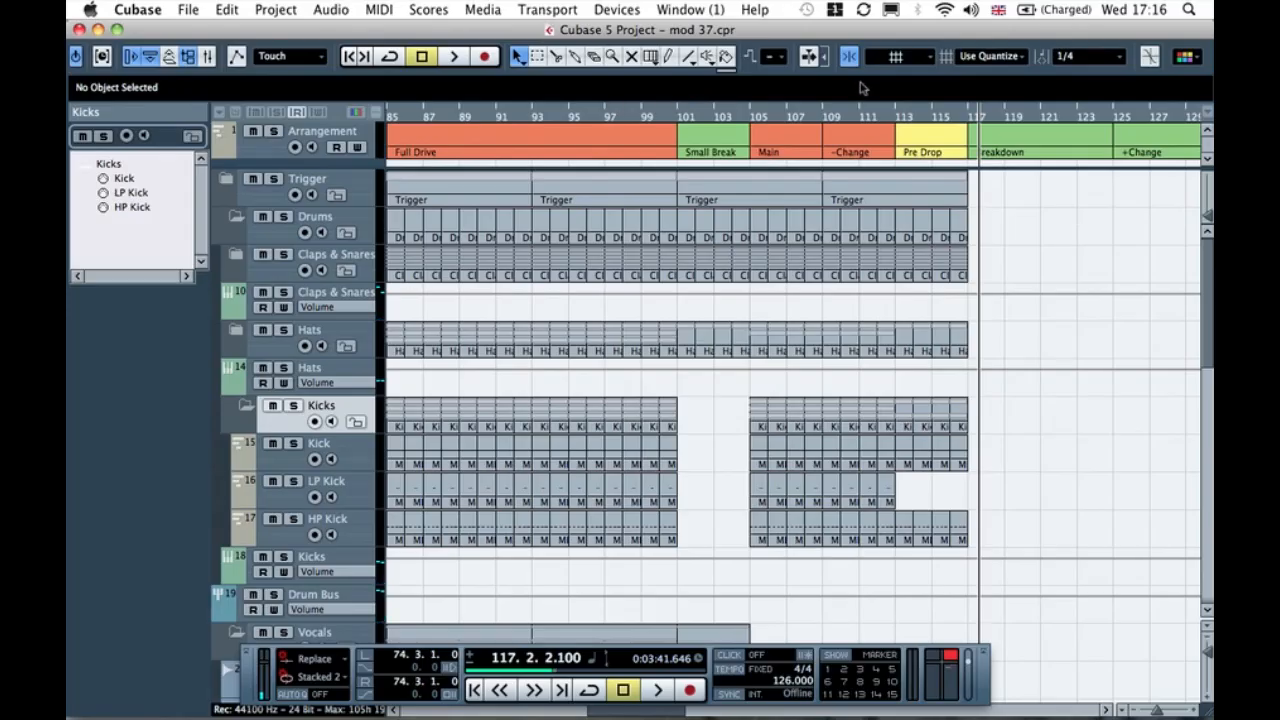
scroll(1033, 241, "right", 10)
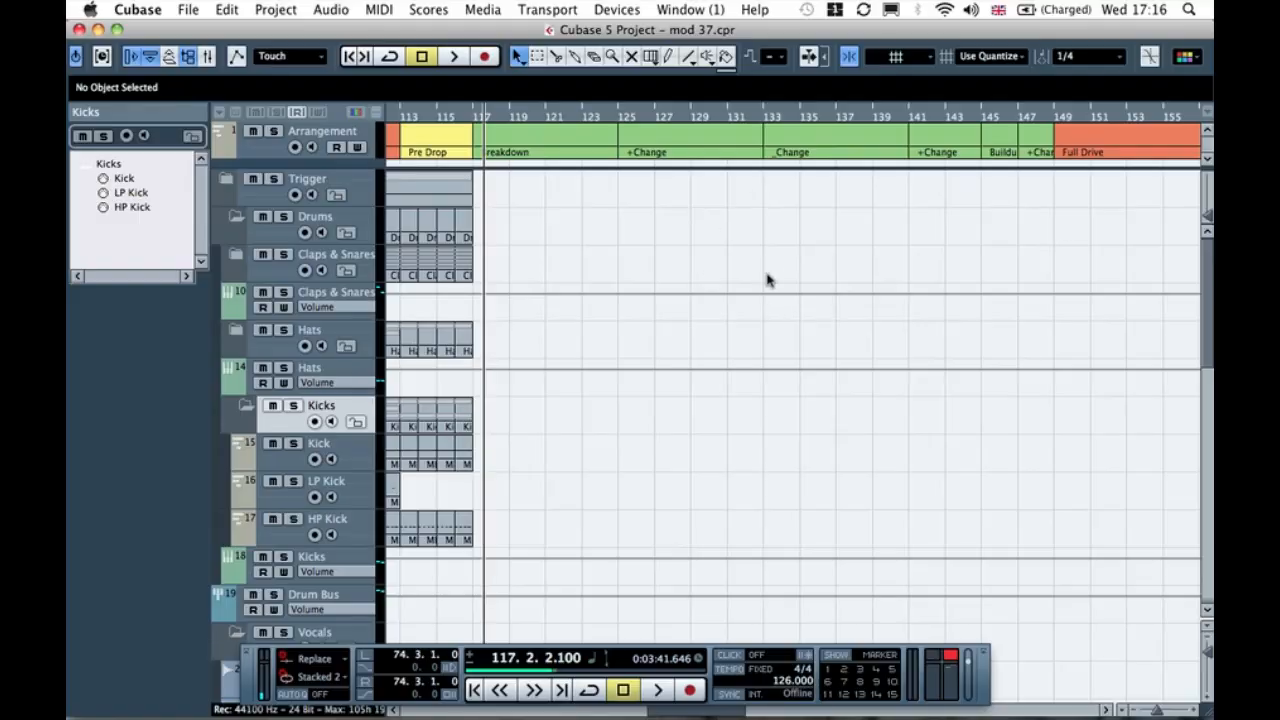
left_click(234, 214)
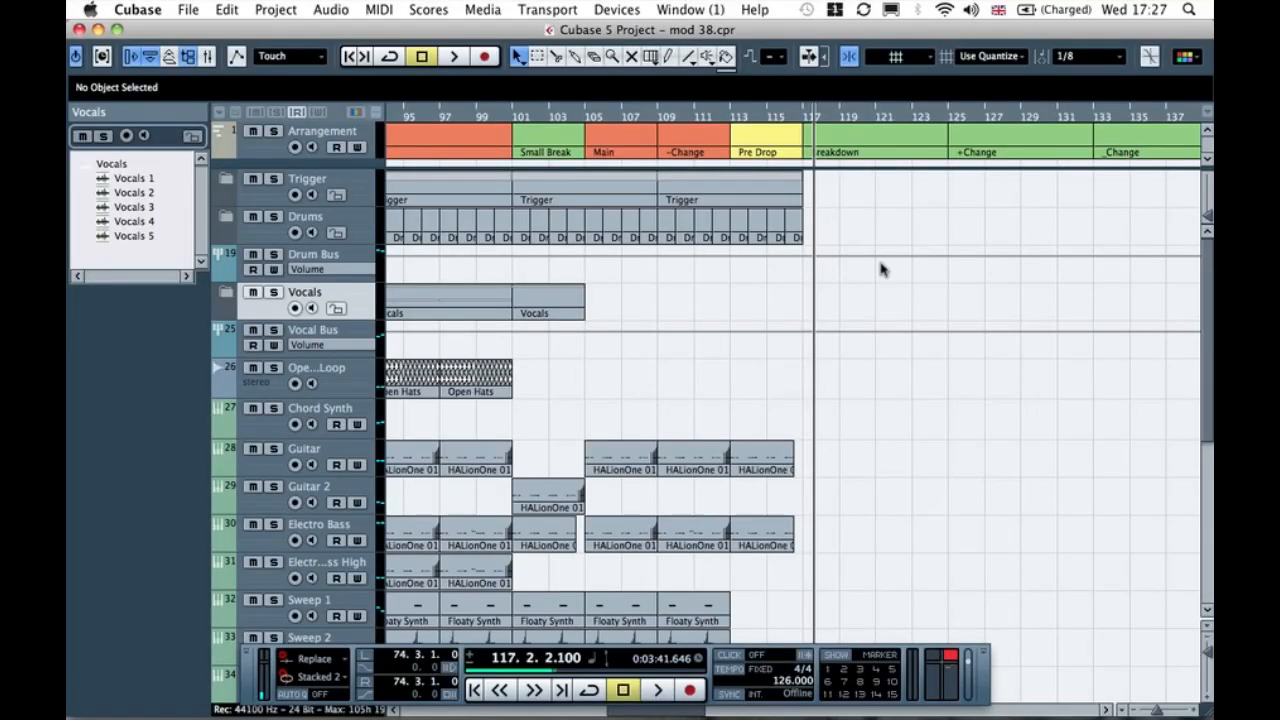
Step: Look over the arrangement and compare the synth parts of the second Pre Drop with those in the earlier sections
key("g")
key("g")
key("g")
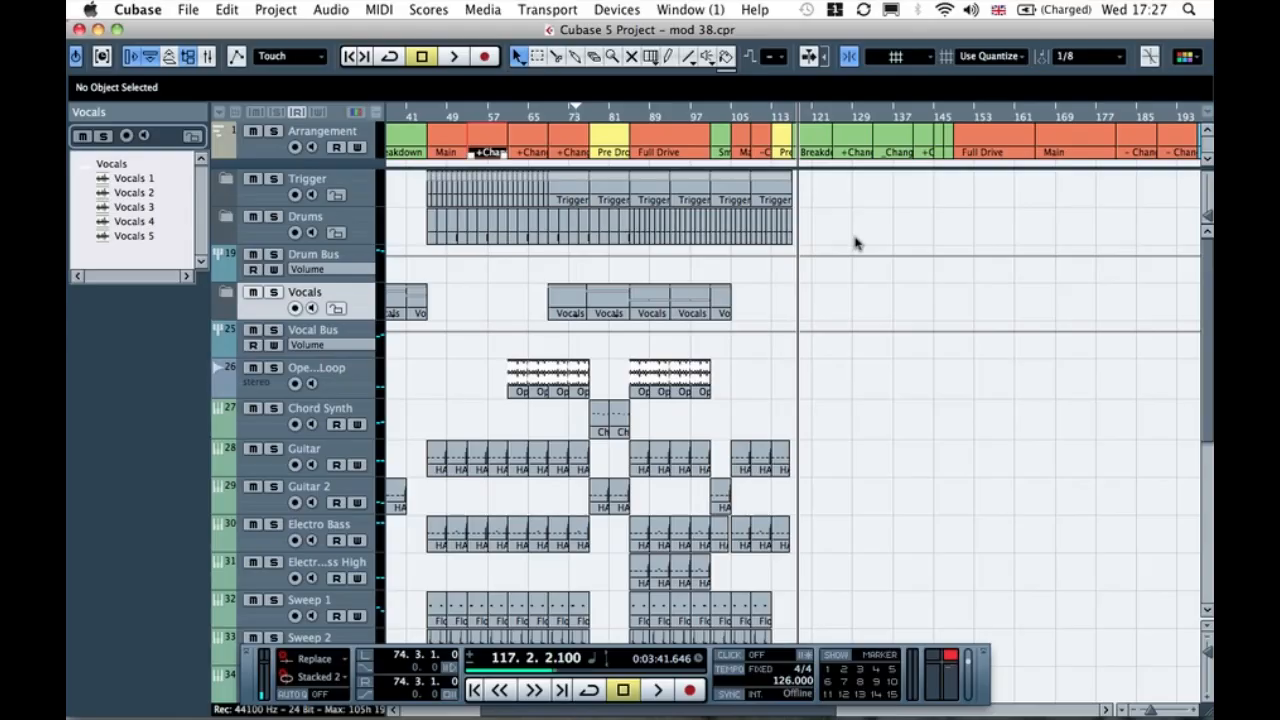
key("h")
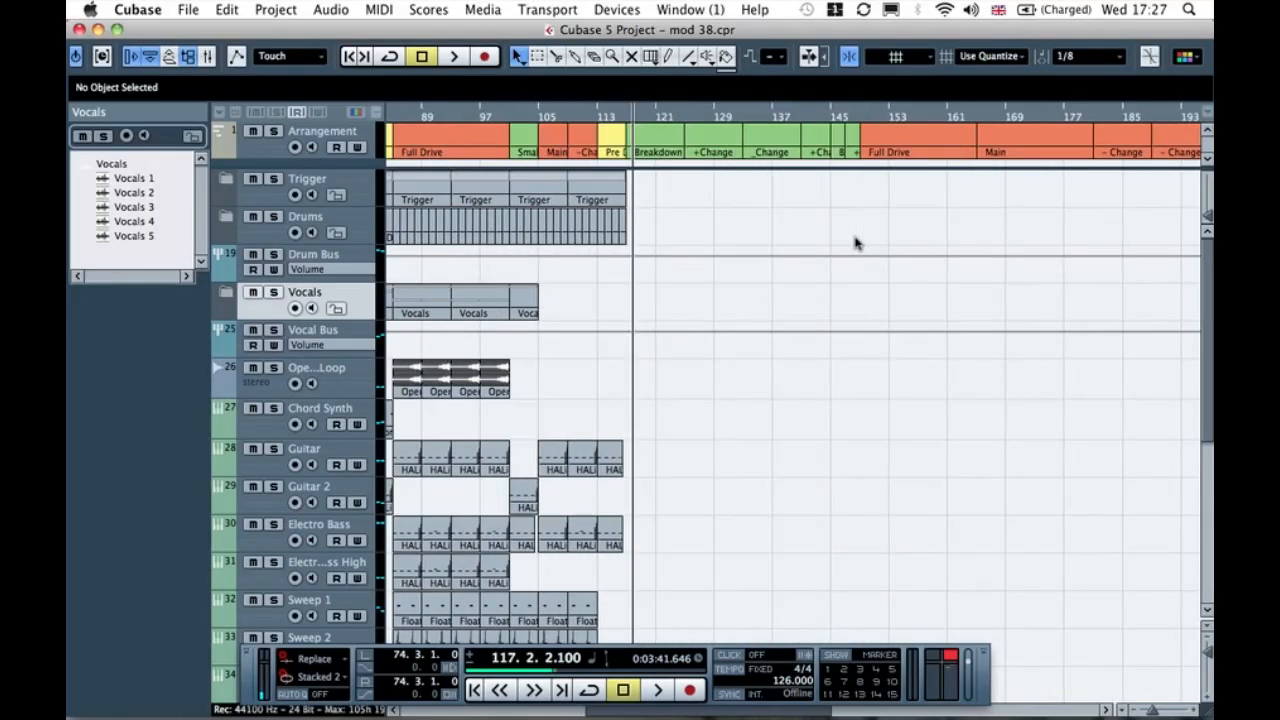
key("h")
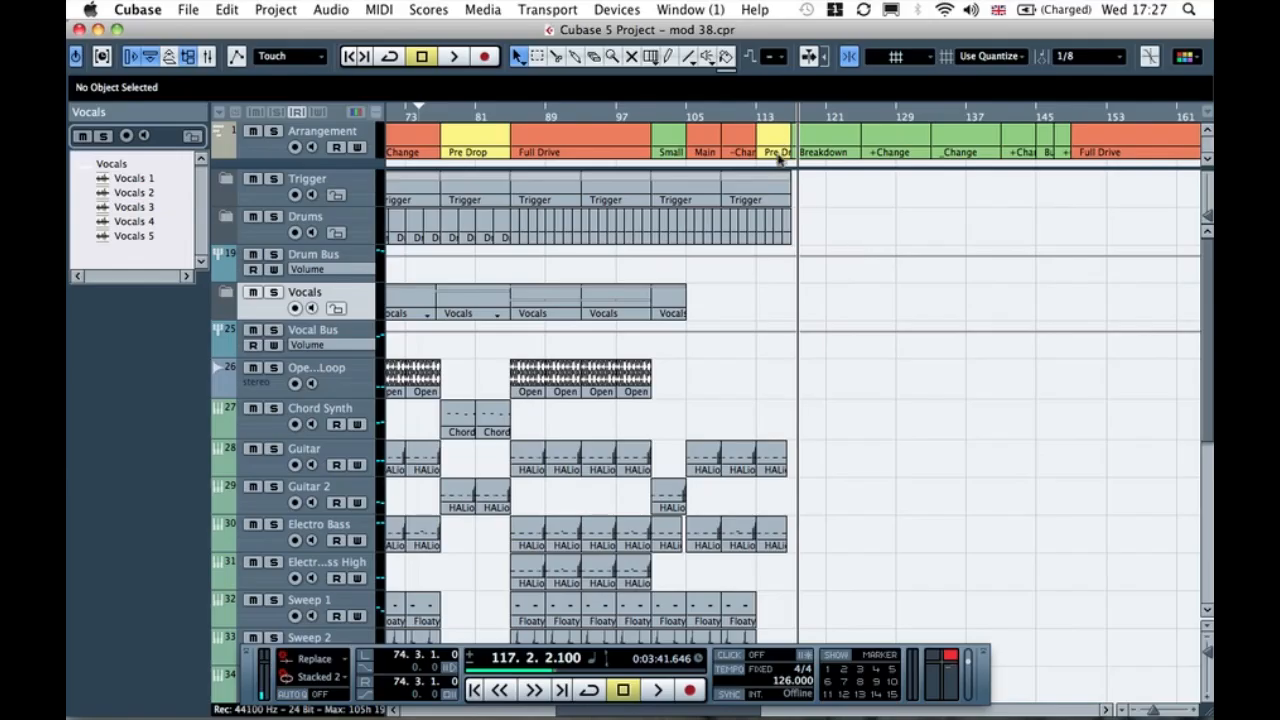
scroll(820, 249, "down", 10)
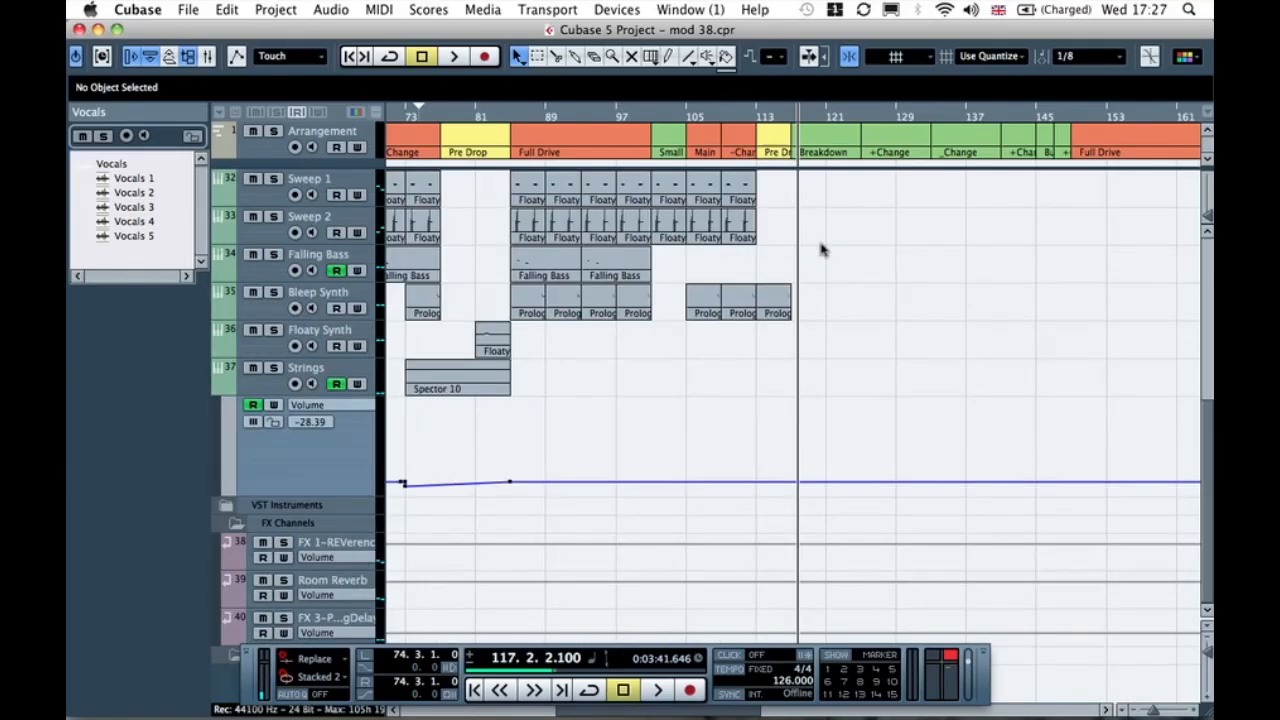
scroll(820, 249, "up", 3)
left_click(757, 124)
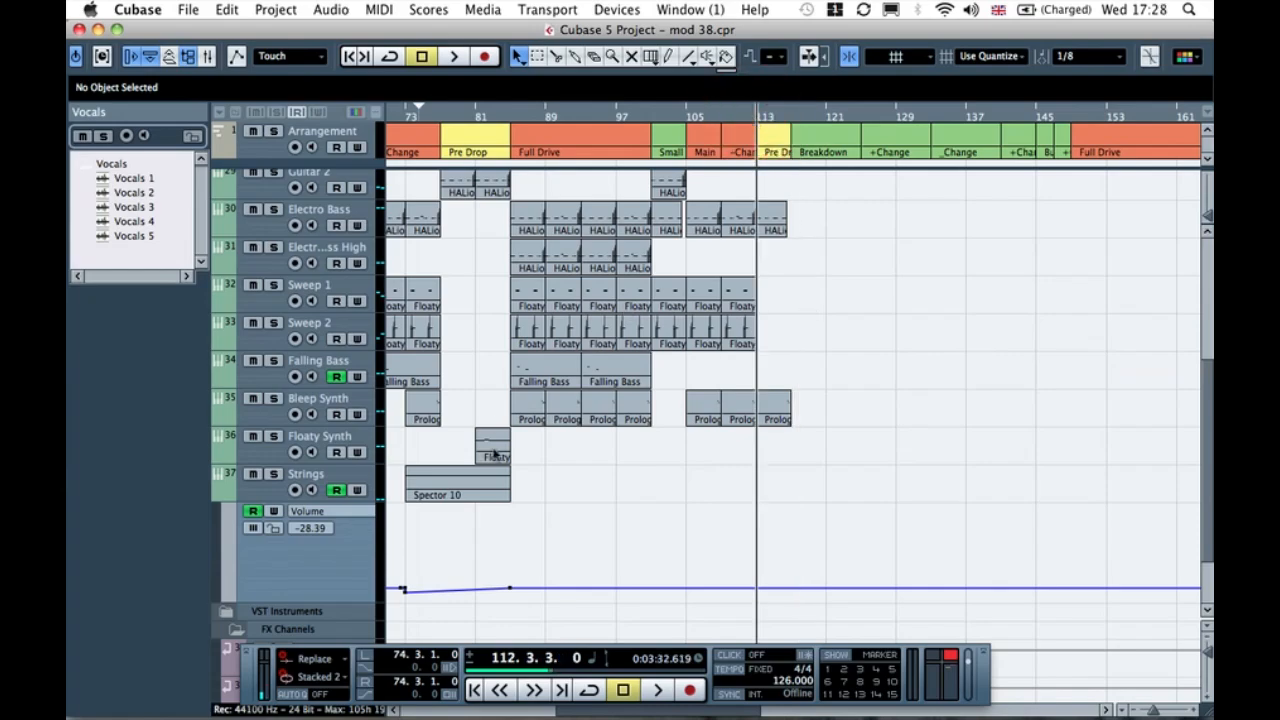
scroll(514, 454, "left", 3)
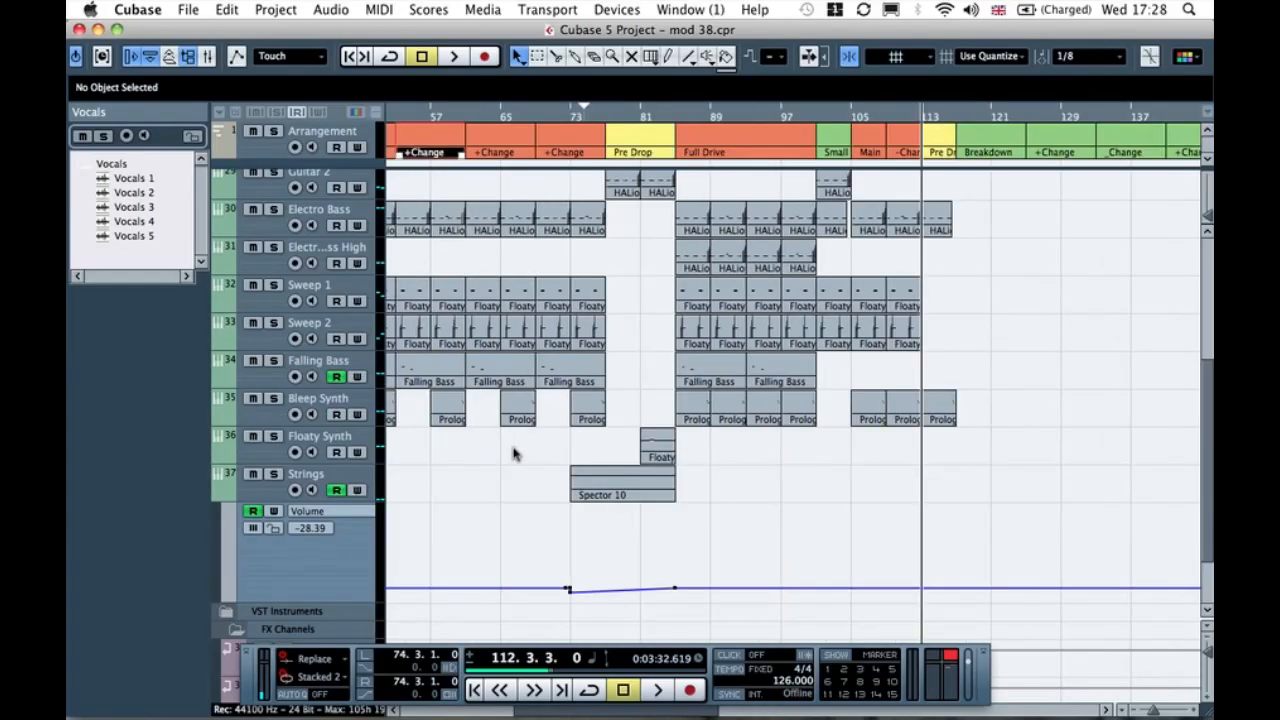
scroll(601, 450, "left", 3)
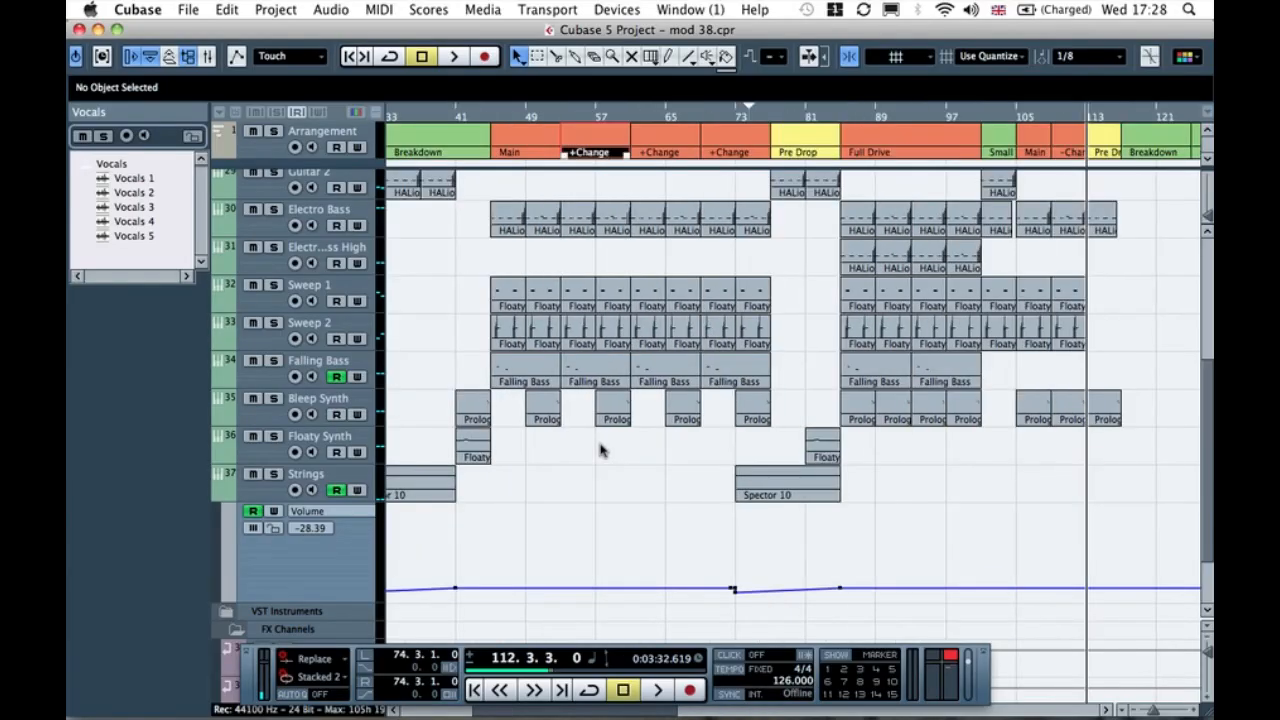
scroll(600, 450, "left", 5)
scroll(600, 450, "right", 12)
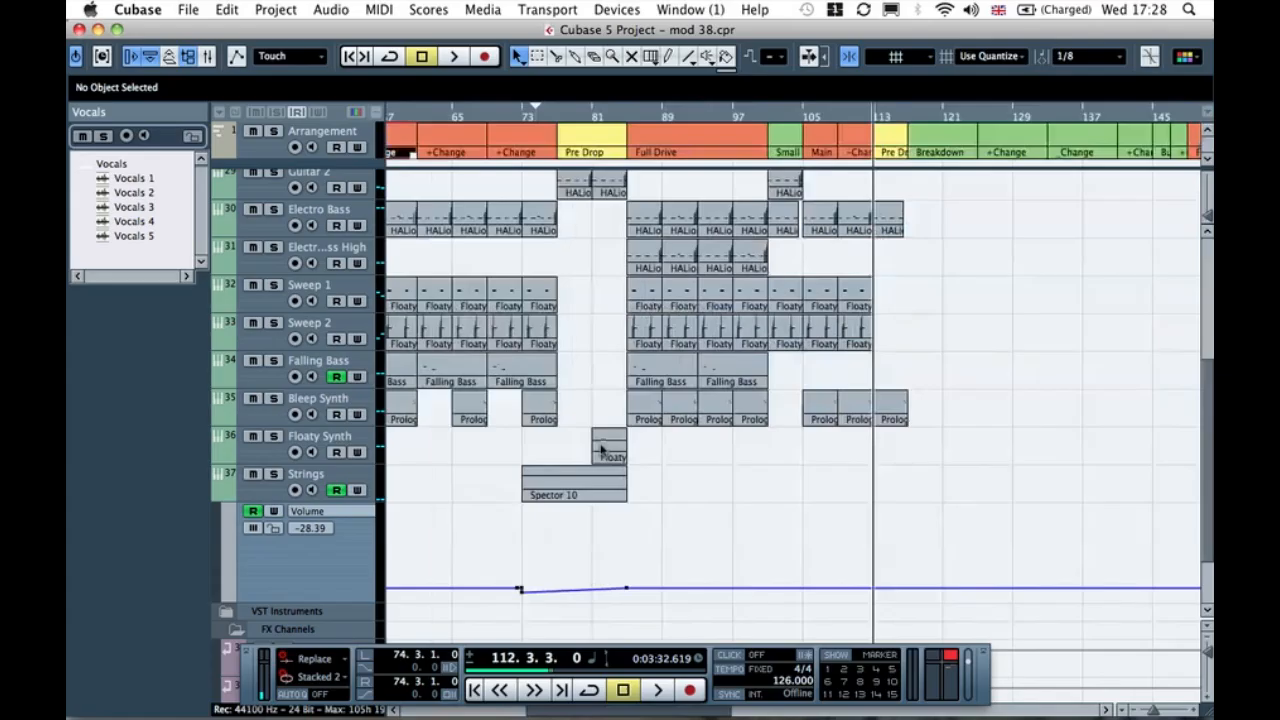
Step: Copy the Floaty Synth part from the end of the first Pre Drop to bars 113 to 117
left_click_drag(441, 447, 722, 456)
key("h")
key("h")
key("h")
key("h")
key("h")
key("h")
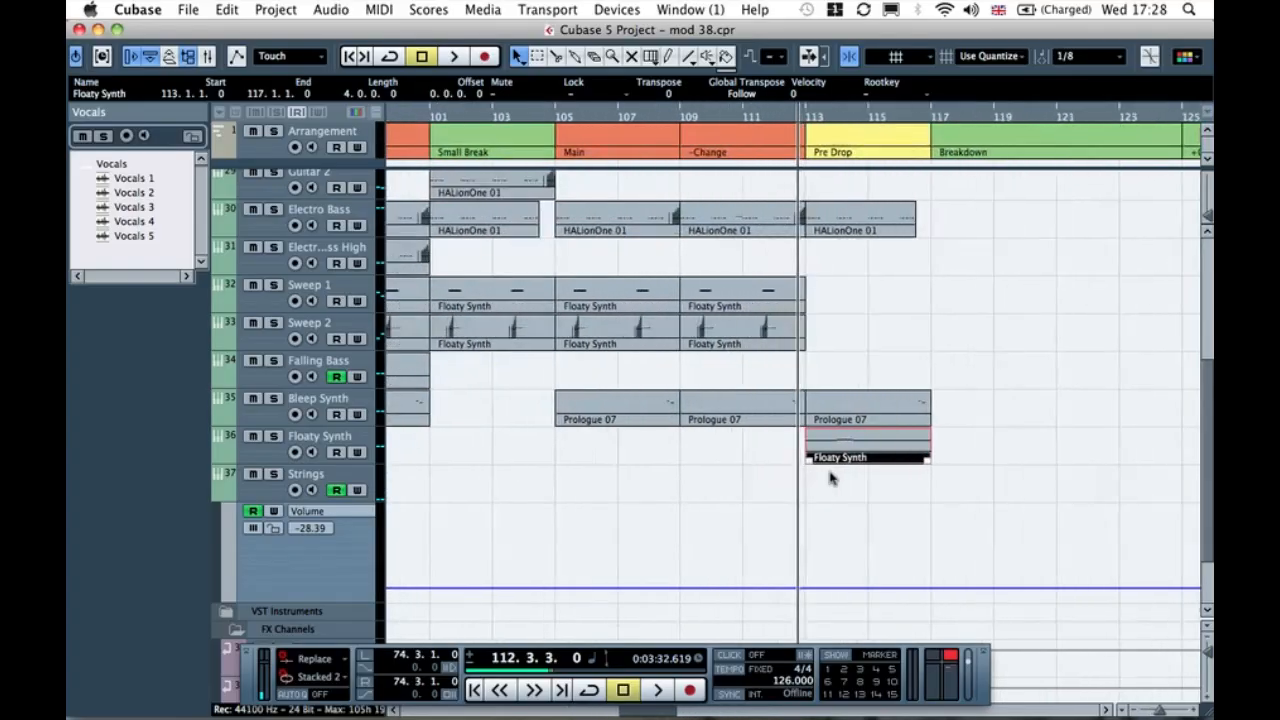
key("g")
key("g")
key("g")
key("g")
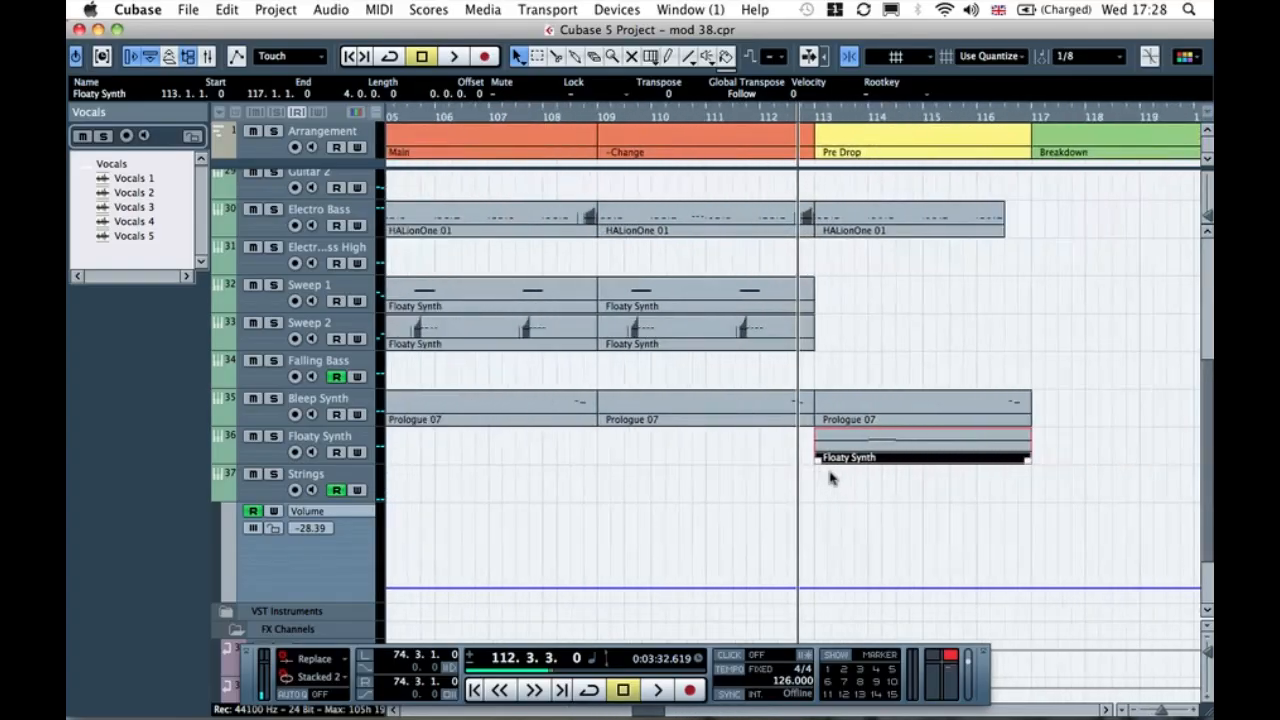
key("g")
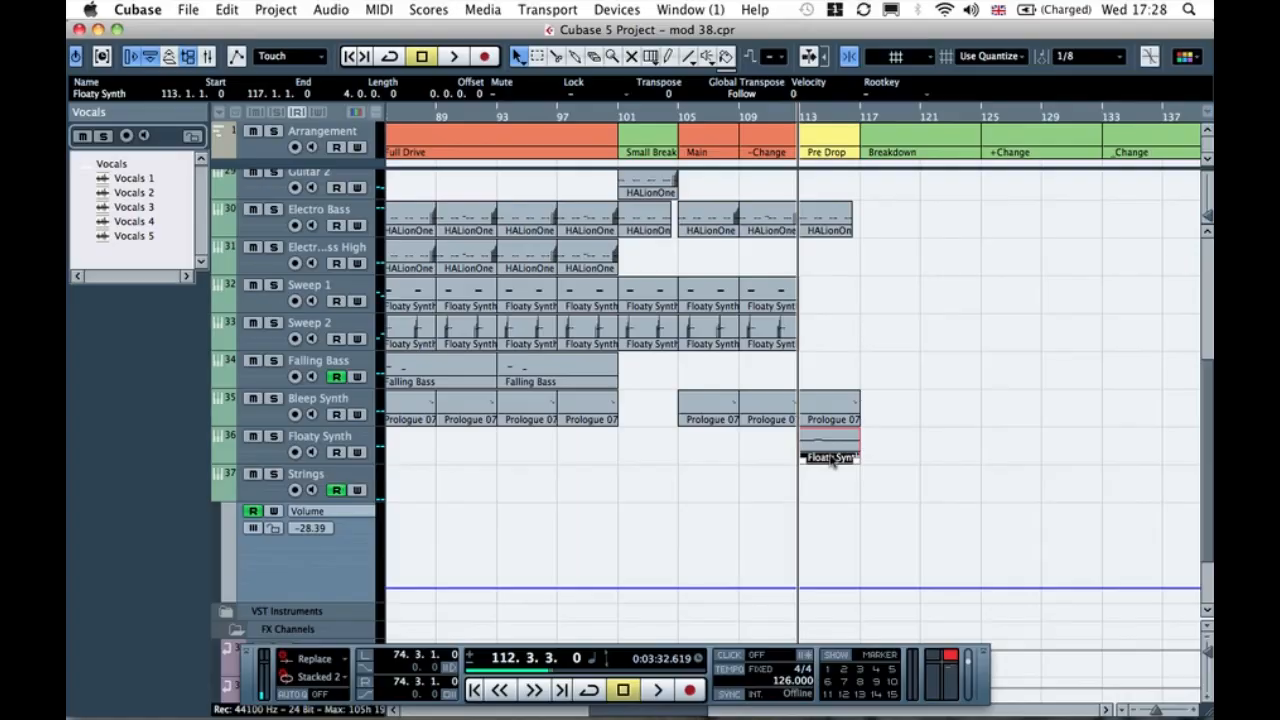
Step: Play back from bar 109 to the start of Breakdown to check the Floaty Synth, resetting the clipping indicator meanwhile
left_click(746, 117)
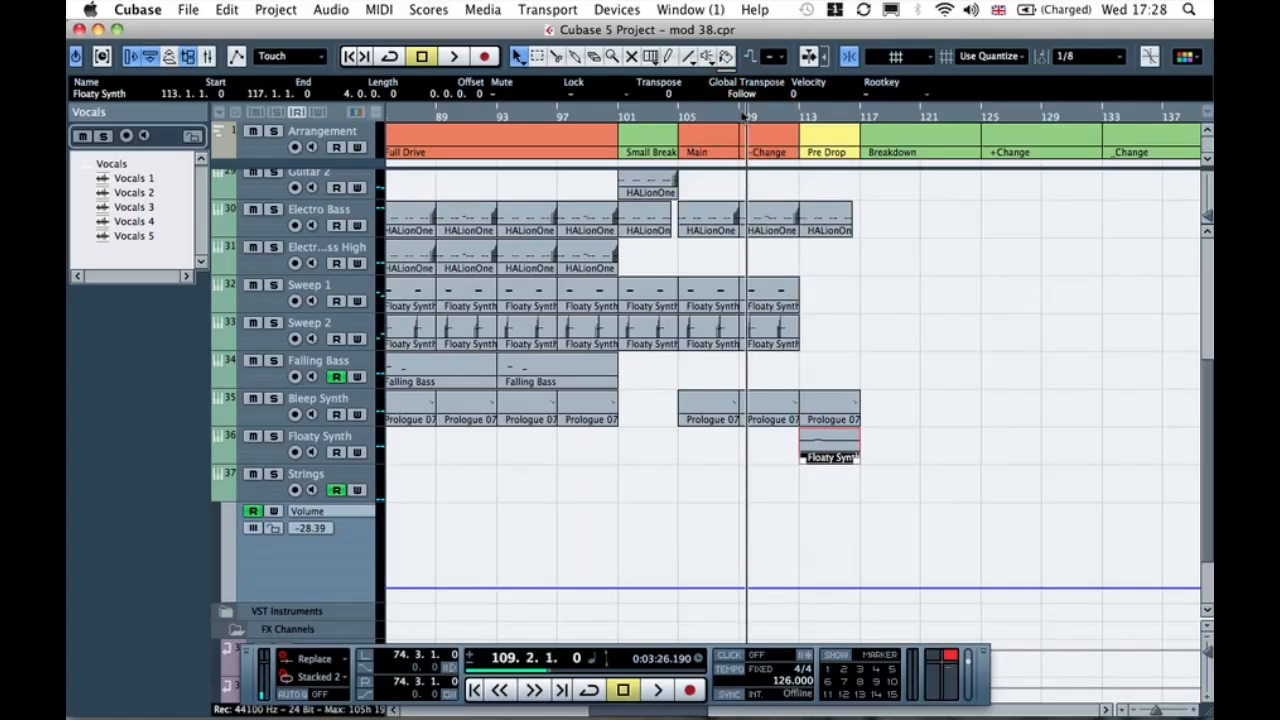
key("space")
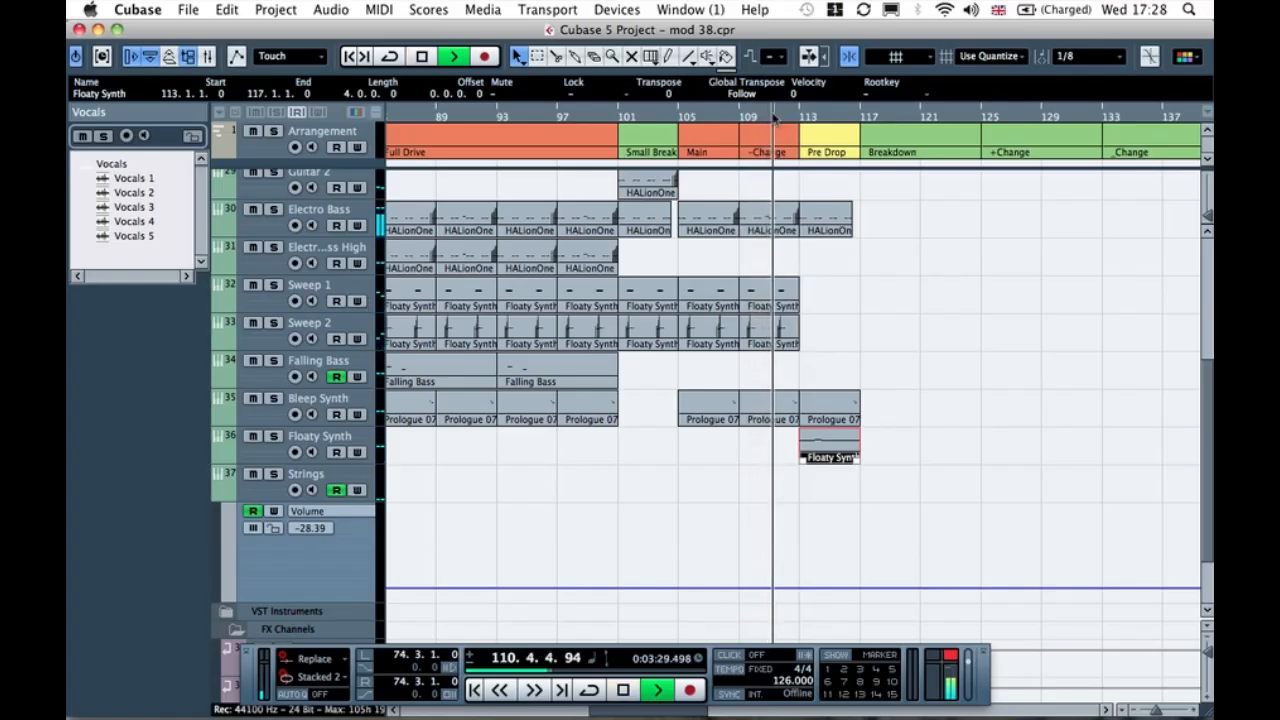
left_click(950, 655)
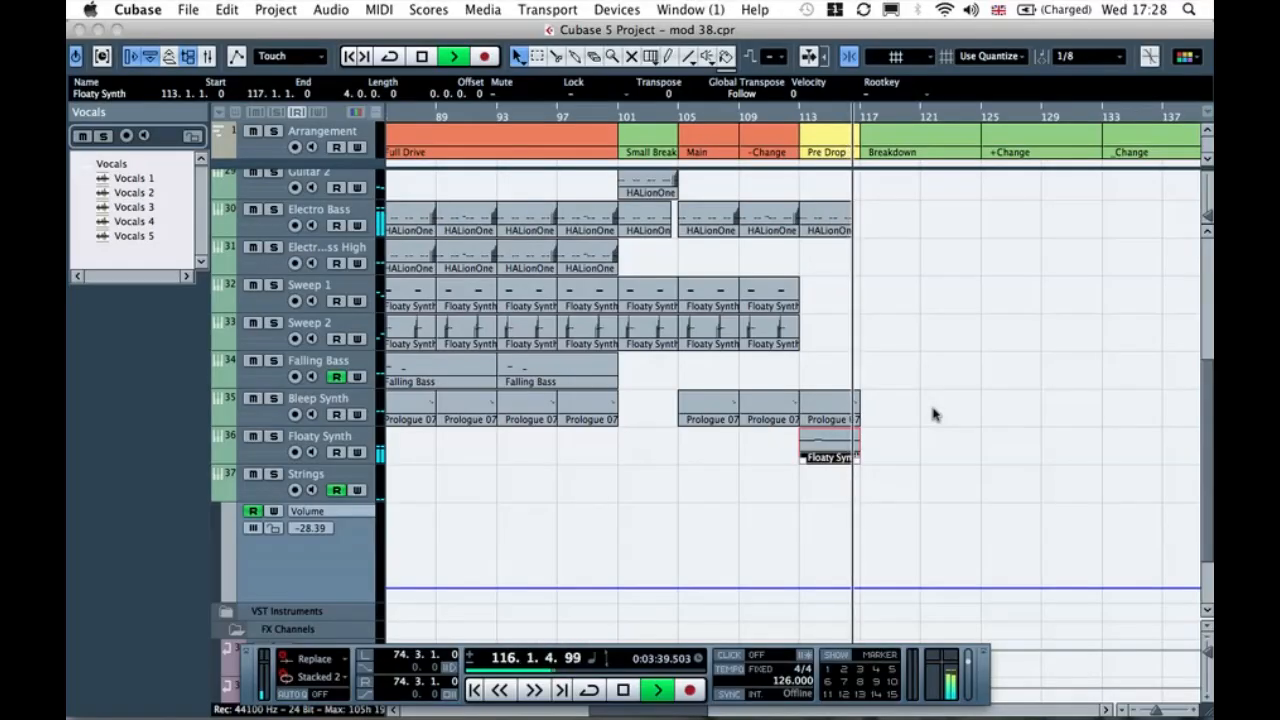
key("space")
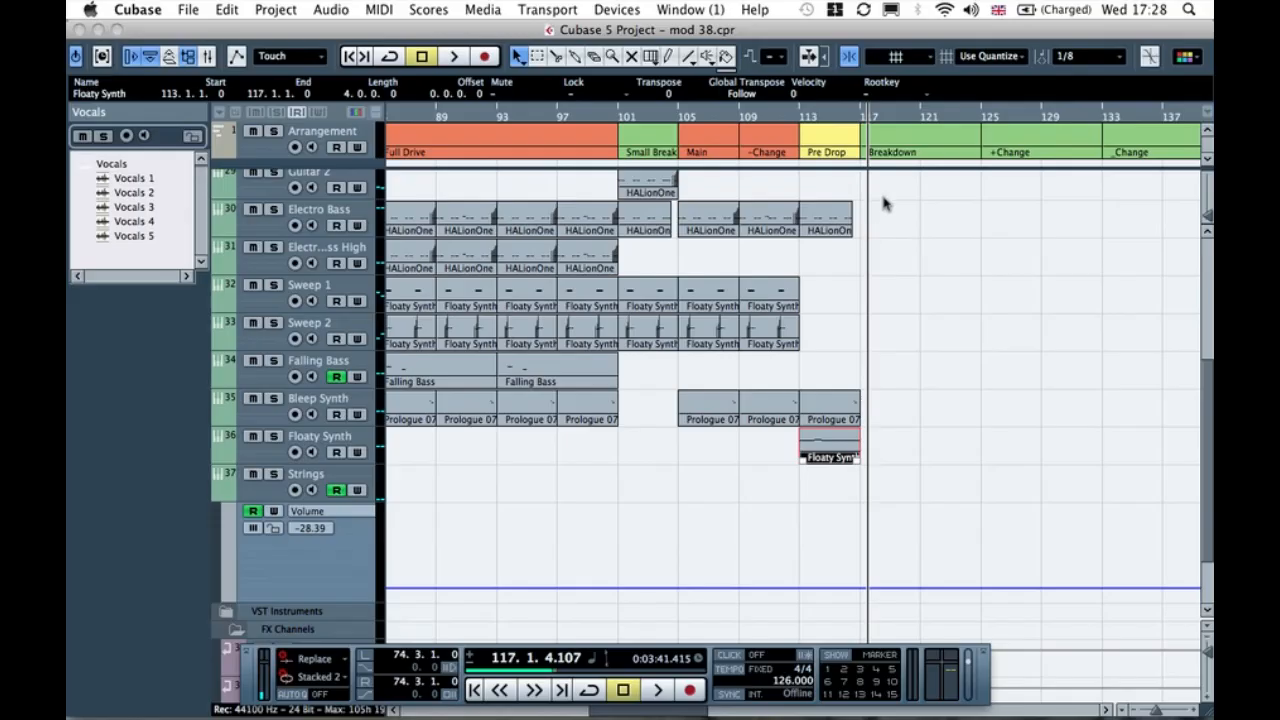
Step: Expand the Vocals folder and copy the Vocals 2 part from the first Pre Drop to start at 116.3.1, leading into Breakdown
scroll(914, 293, "up", 5)
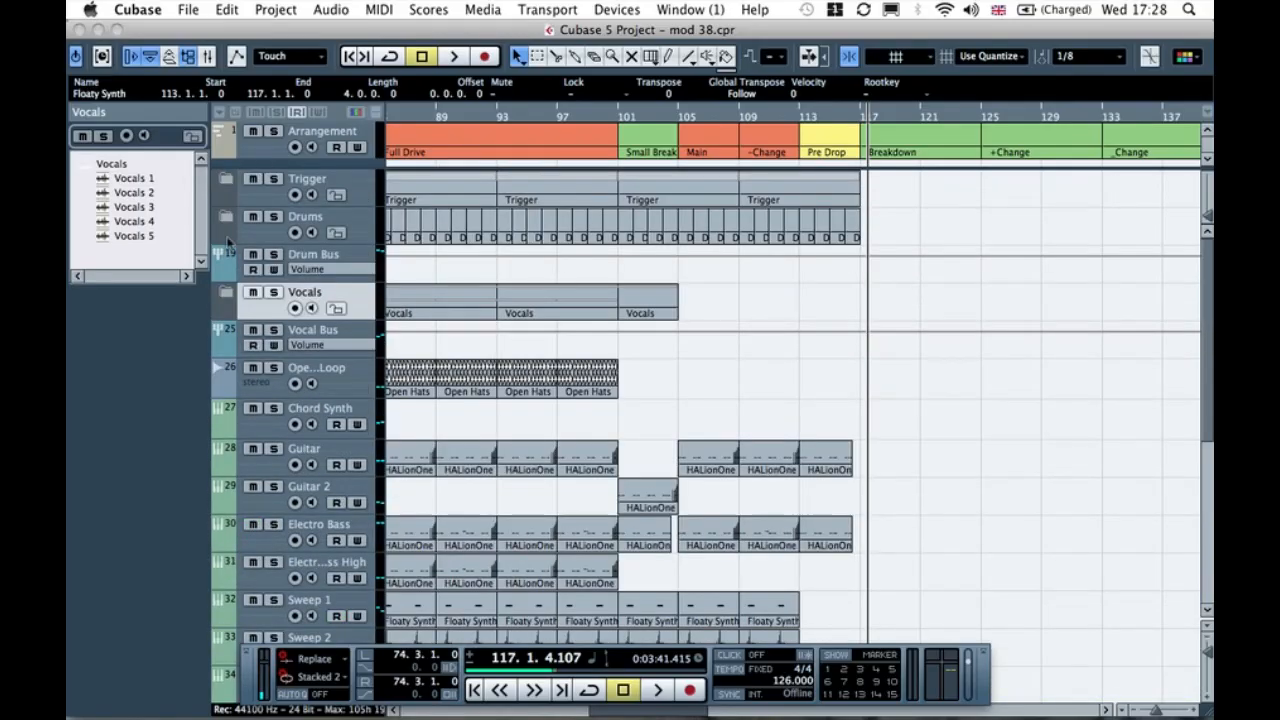
left_click(227, 294)
scroll(650, 390, "left", 3)
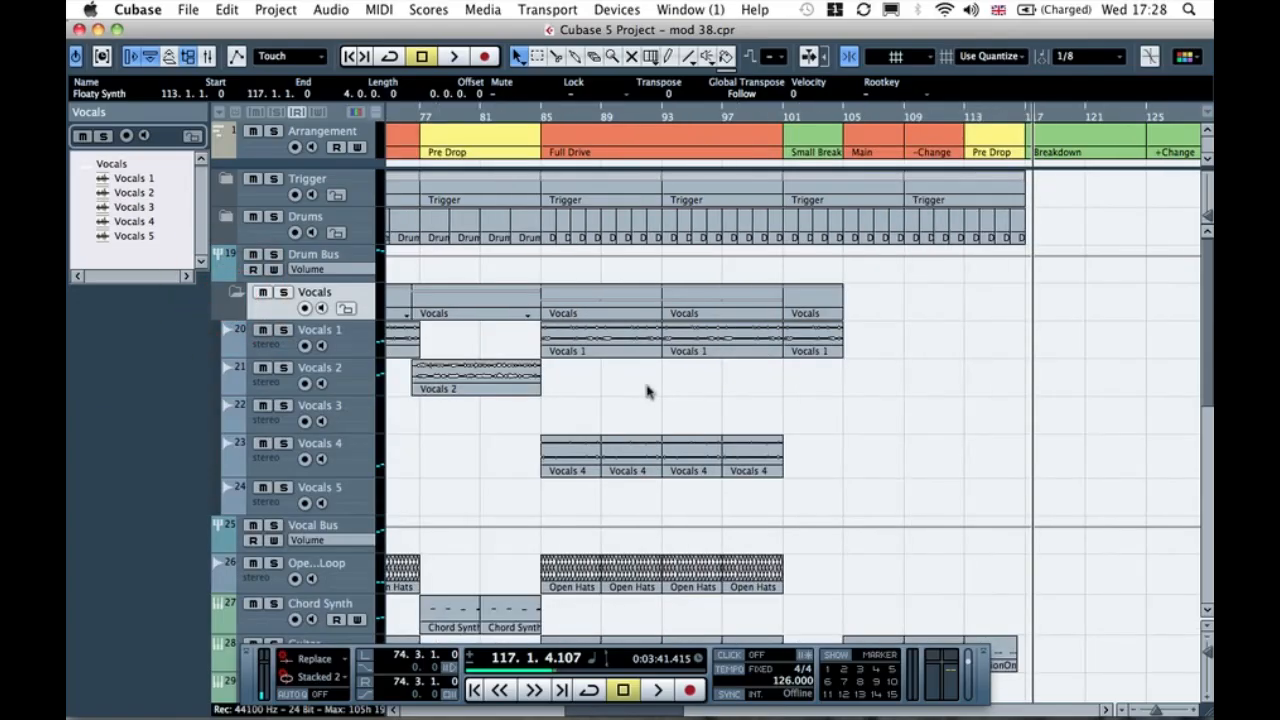
left_click_drag(450, 383, 1041, 367)
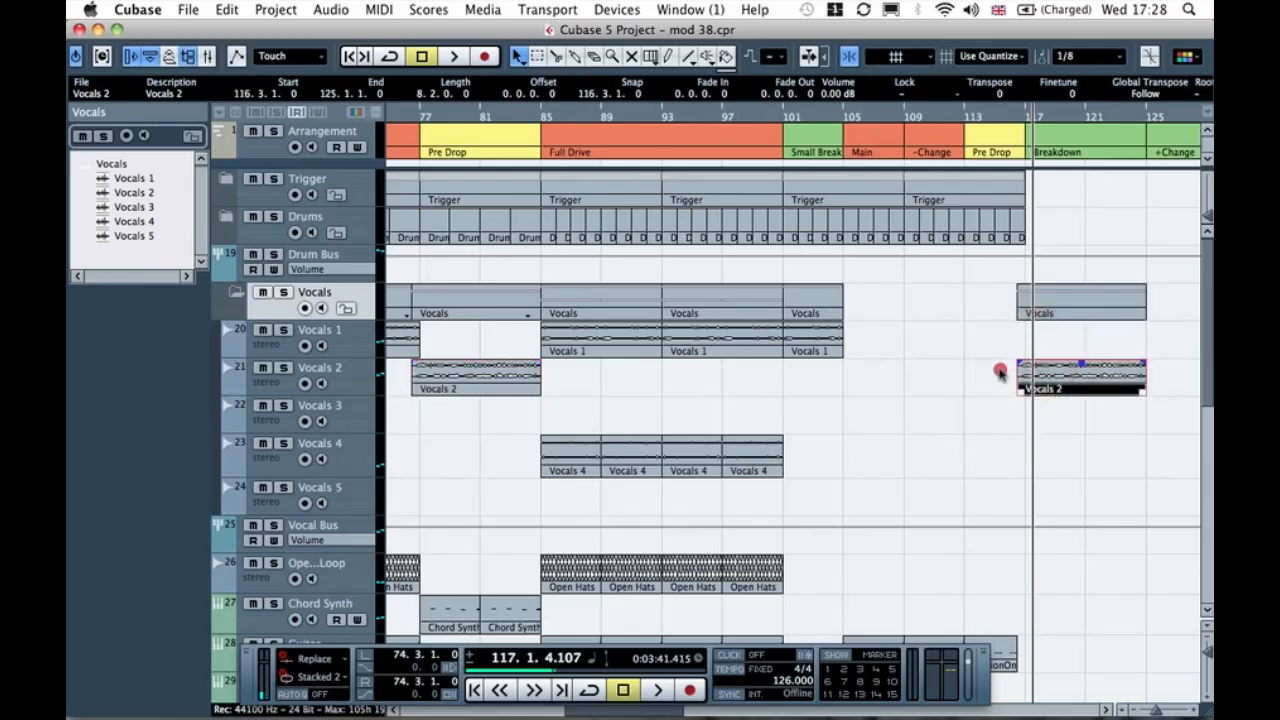
Step: Play back from just before Breakdown at bar 117 to check the copied Vocals 2 part
left_click(998, 370)
left_click(1012, 116)
key("space")
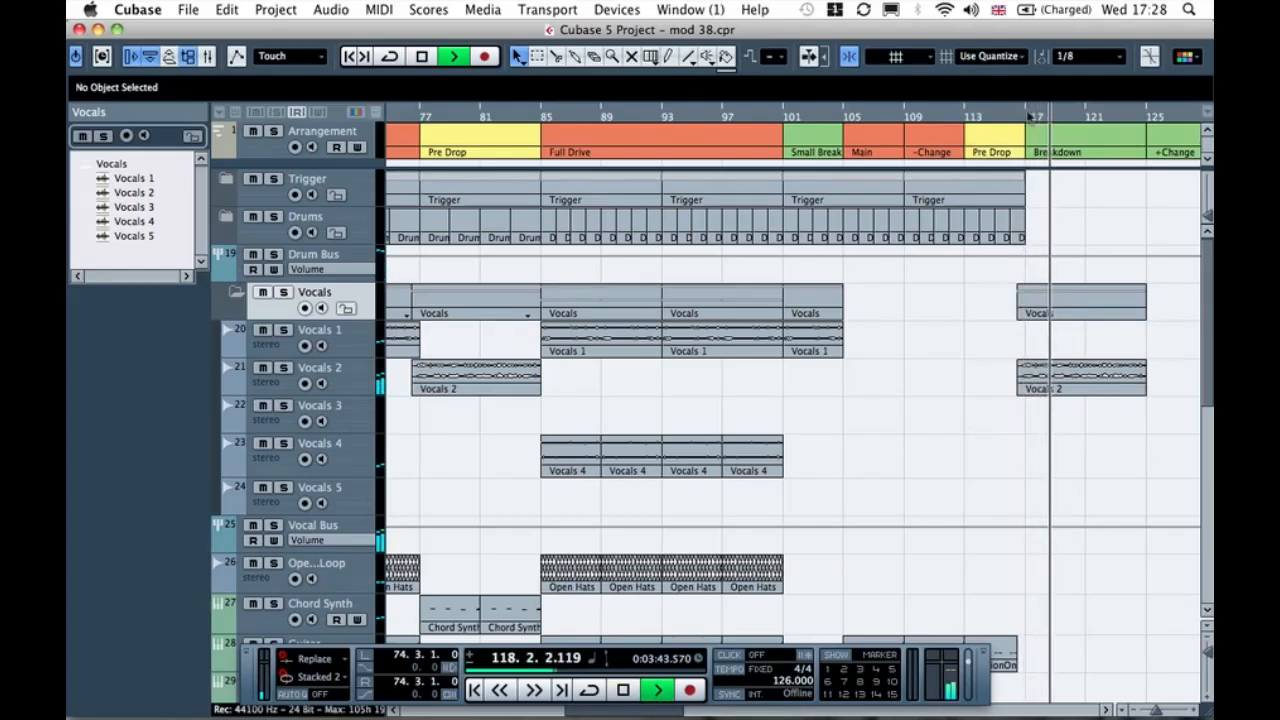
key("space")
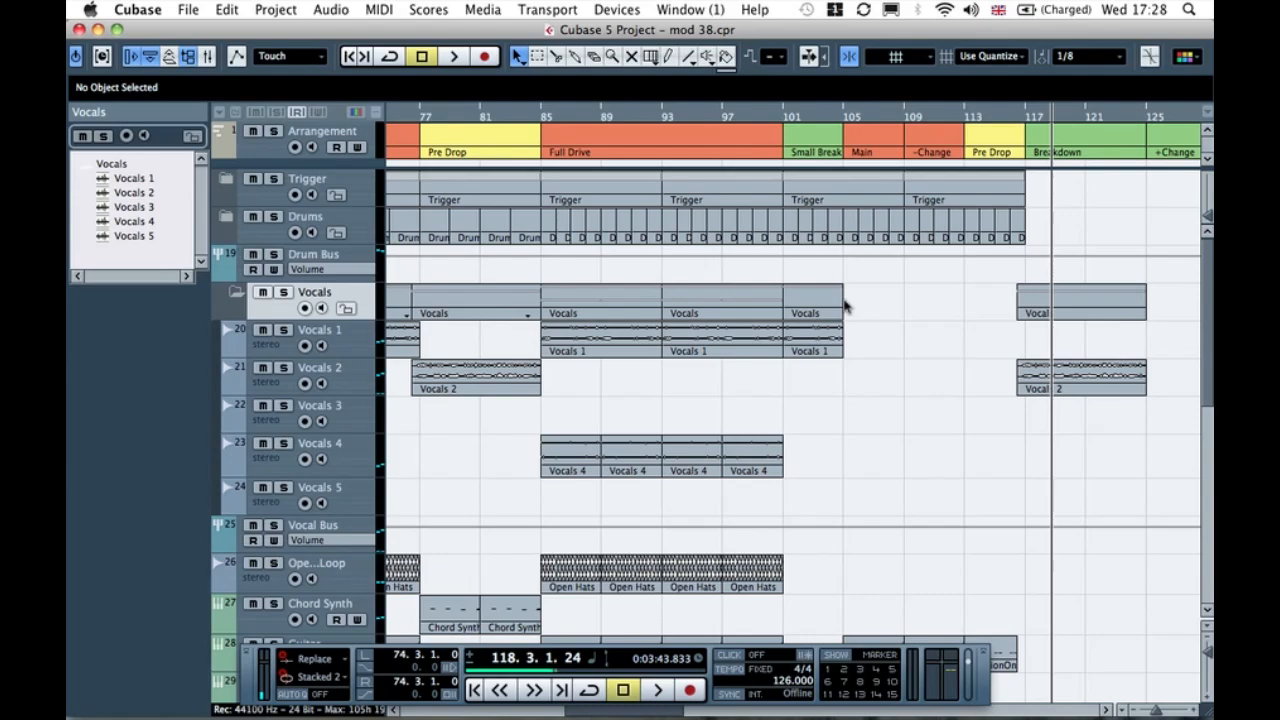
Step: Copy the two Guitar 2 parts from the first Pre Drop at bar 77 to bars 117 to 125 in Breakdown
scroll(843, 306, "down", 3)
scroll(843, 306, "down", 3)
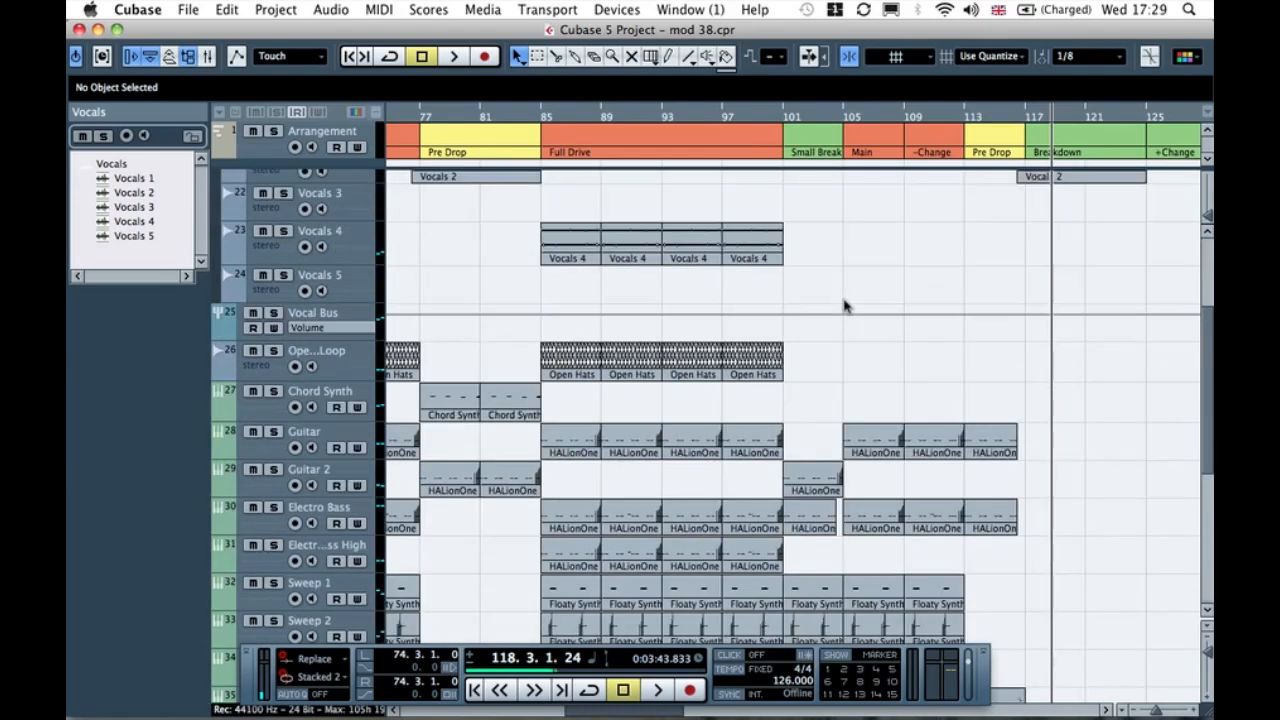
left_click_drag(575, 480, 1075, 490)
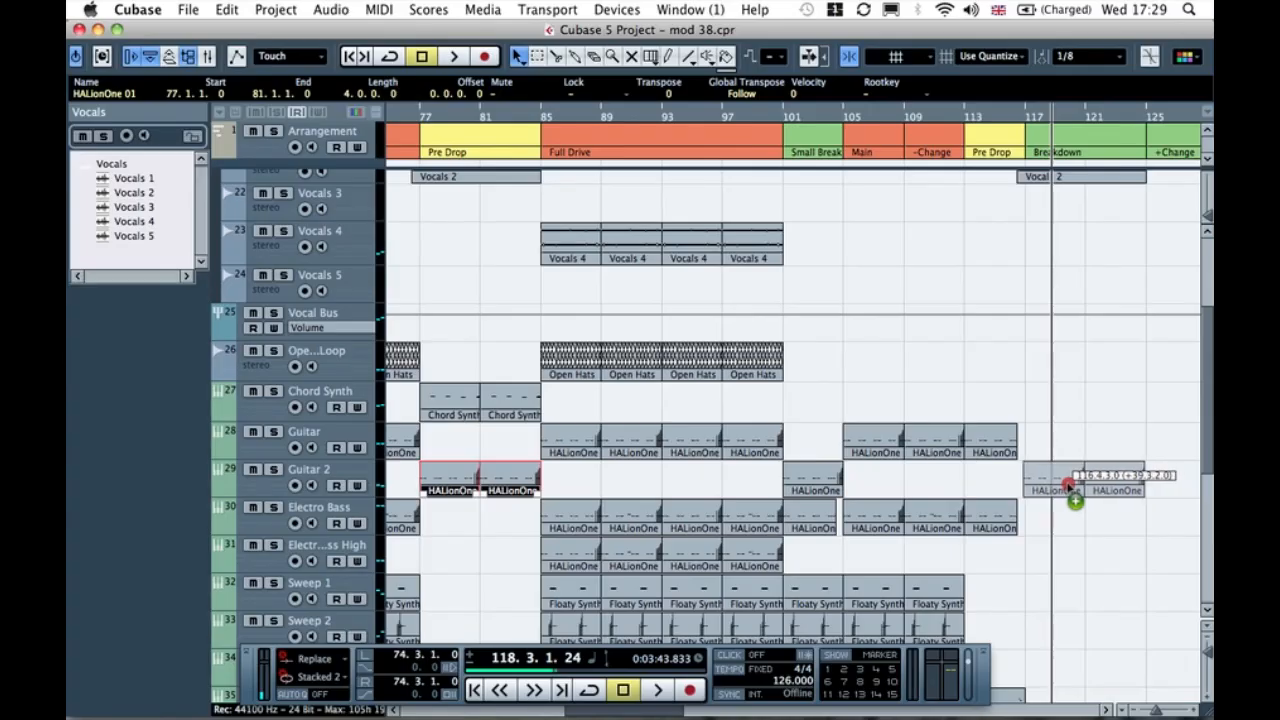
left_click_drag(1069, 487, 1073, 490)
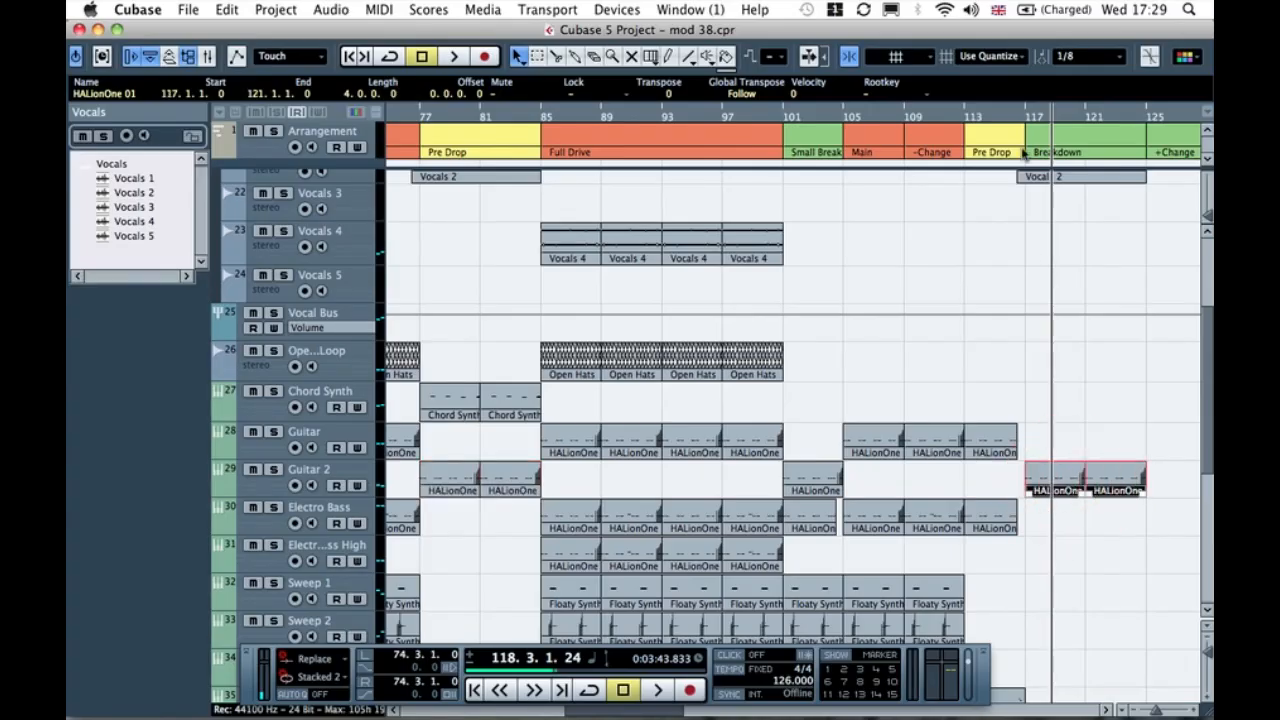
Step: Play back Breakdown from bar 117 to hear Vocals 2 with the copied Guitar 2 parts
left_click(1024, 118)
key("space")
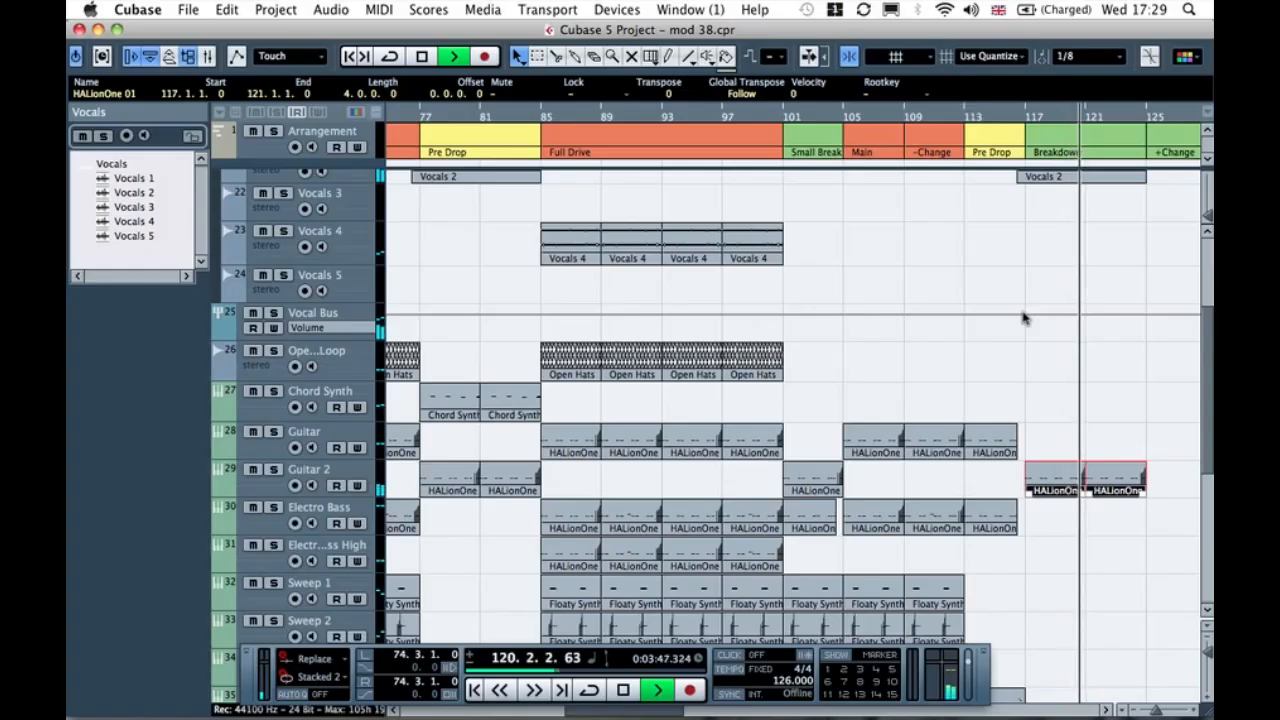
left_click_drag(1104, 394, 969, 420)
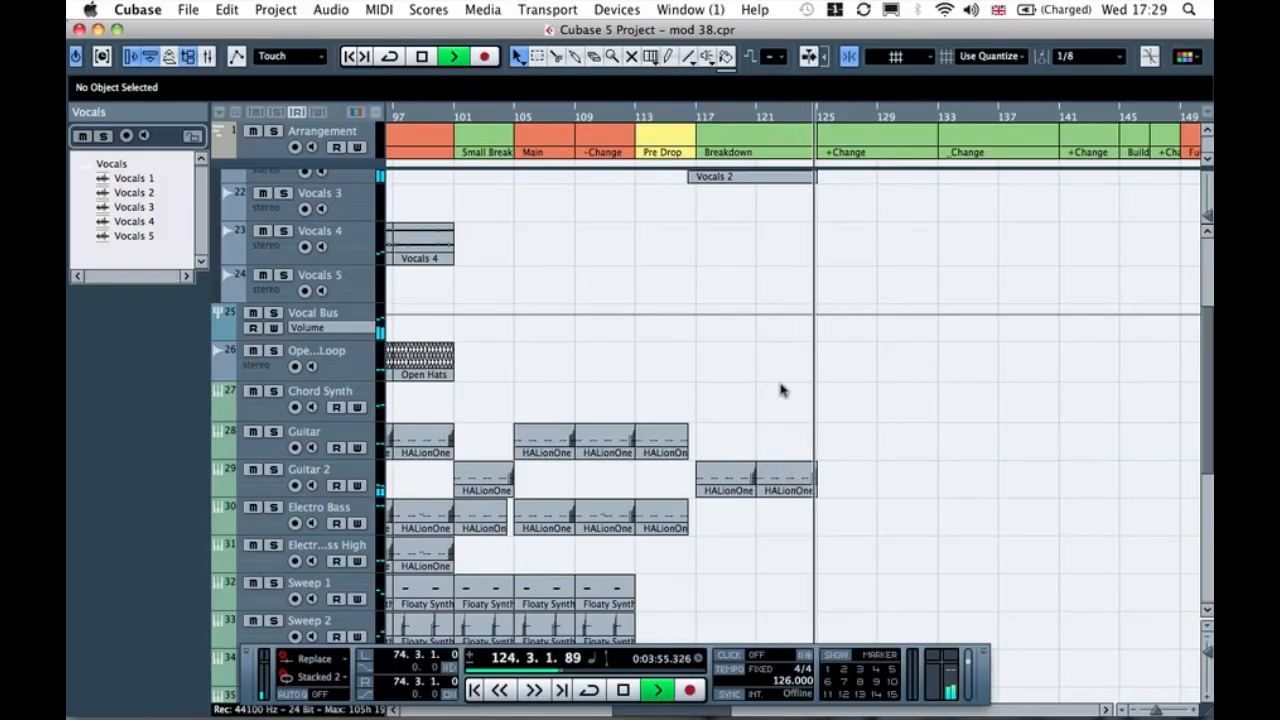
Step: Copy the Vocals 1 and Vocals 3 parts from bar 41 of the first Breakdown to bar 125 at +Change
scroll(820, 336, "up", 3)
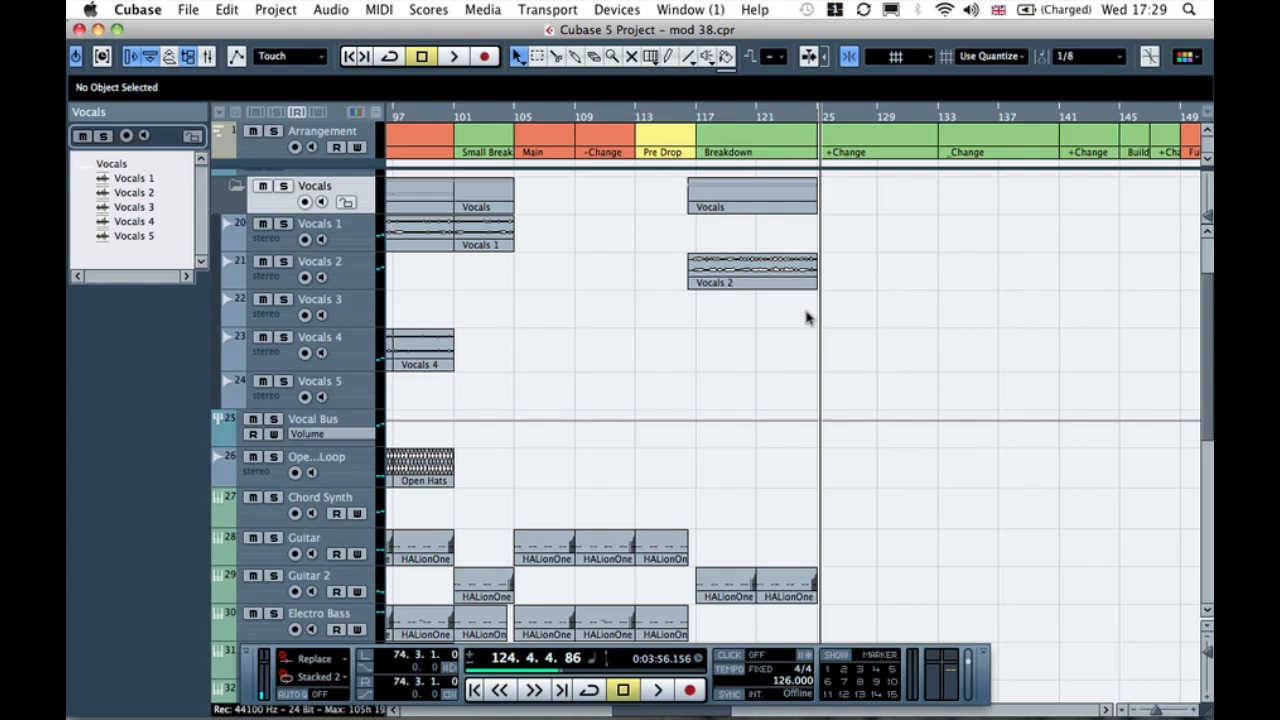
scroll(783, 323, "left", 3)
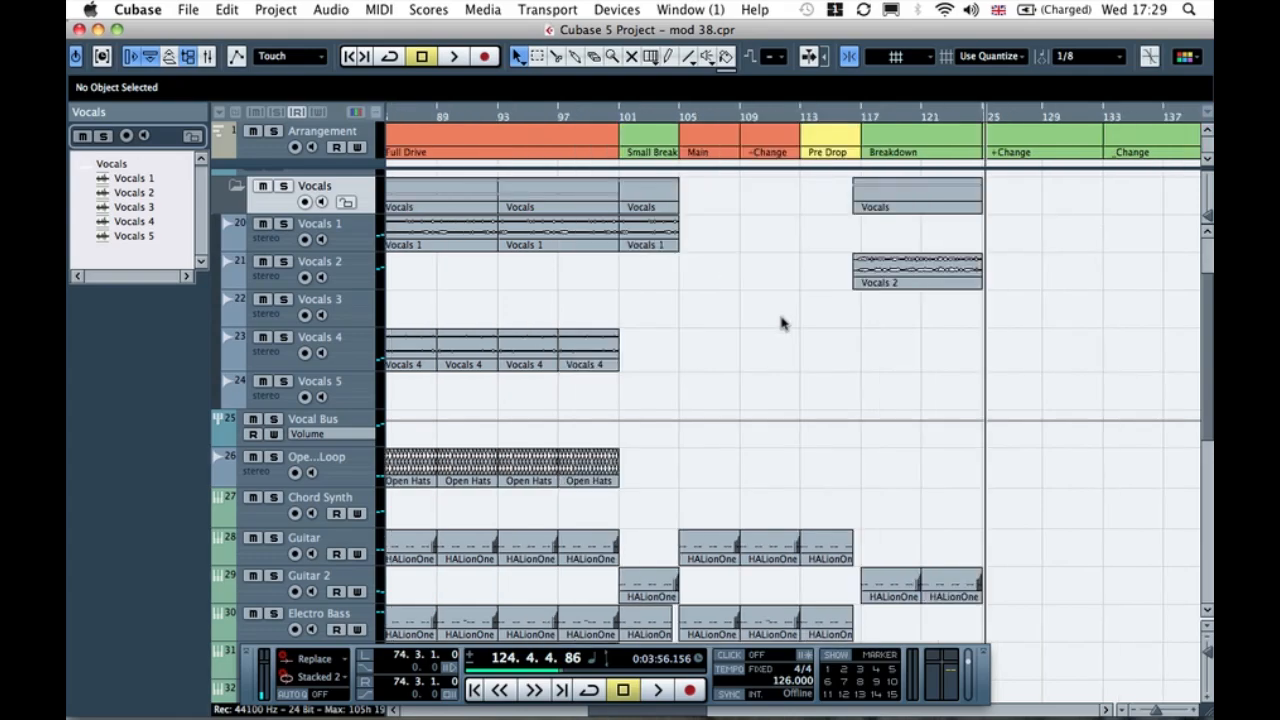
scroll(783, 323, "left", 9)
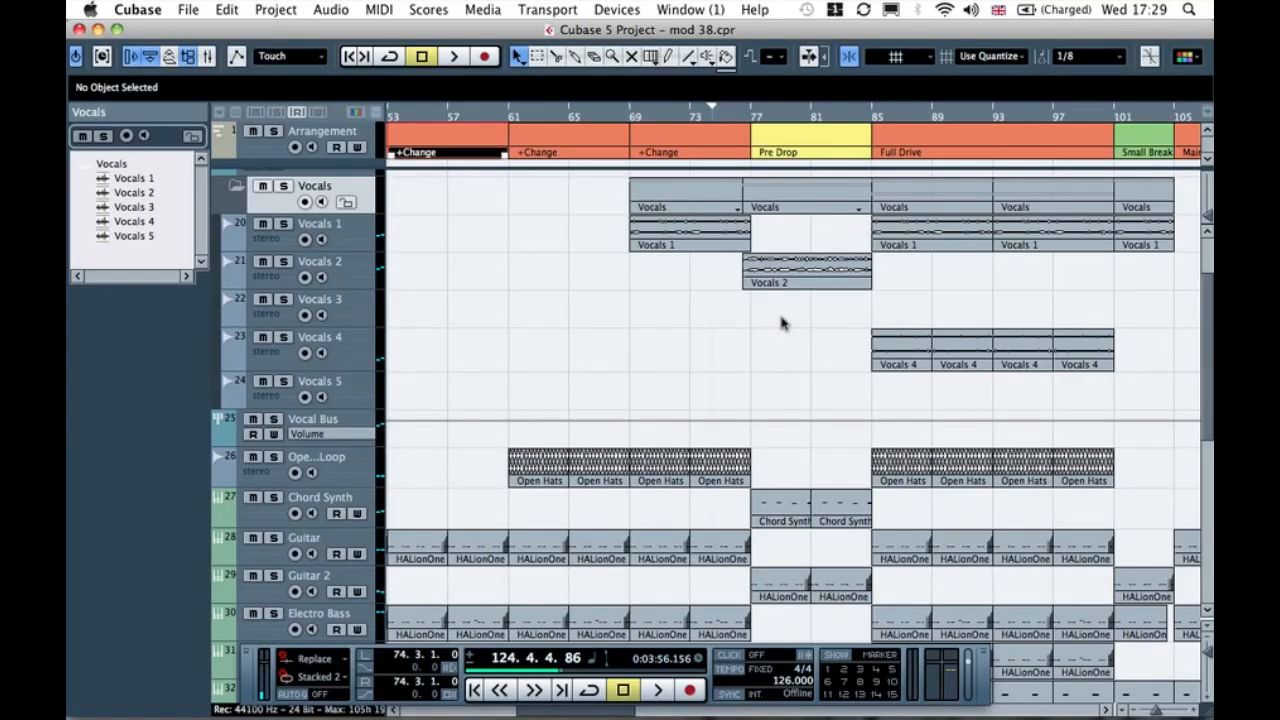
scroll(783, 323, "left", 12)
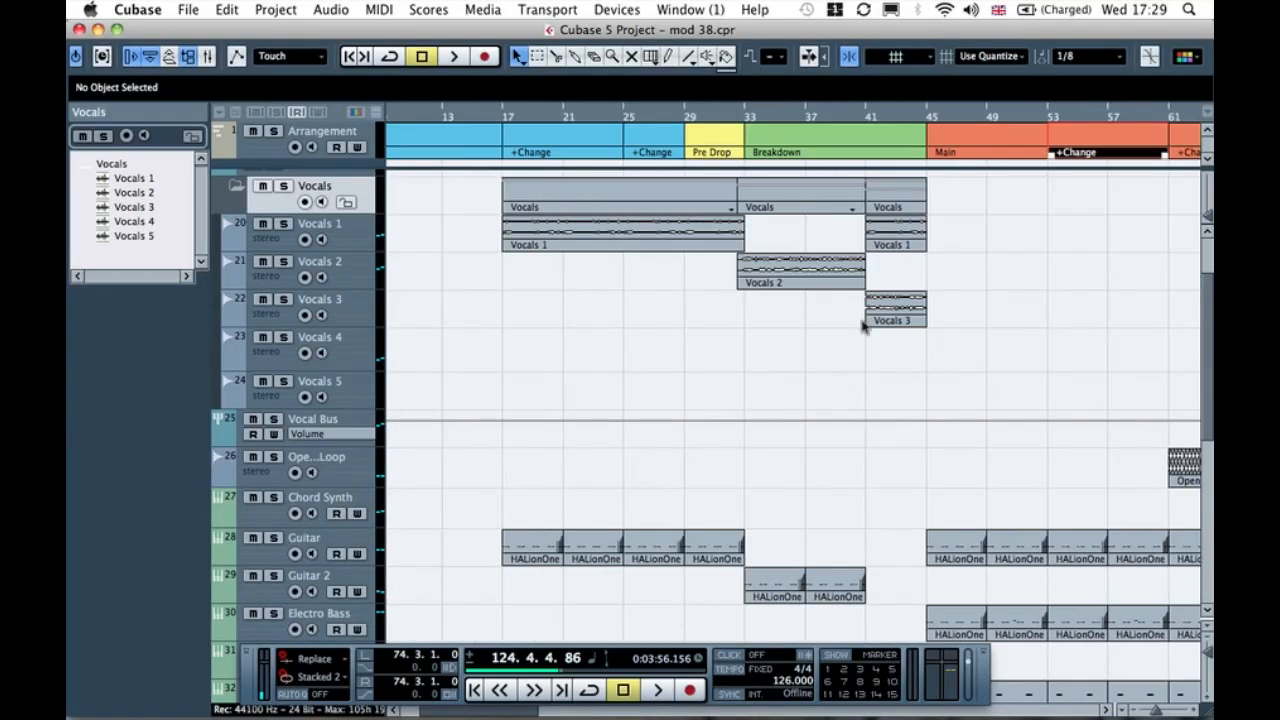
left_click_drag(973, 216, 891, 329)
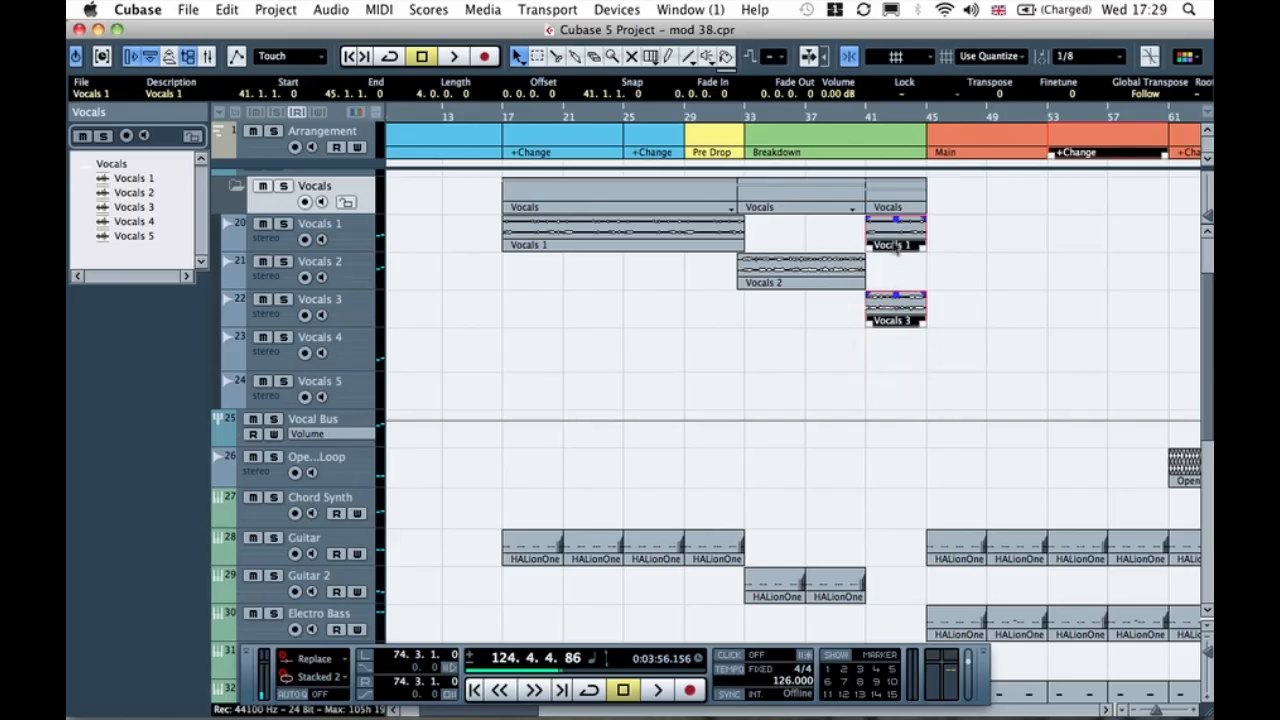
left_click_drag(893, 230, 829, 221)
left_click(902, 230)
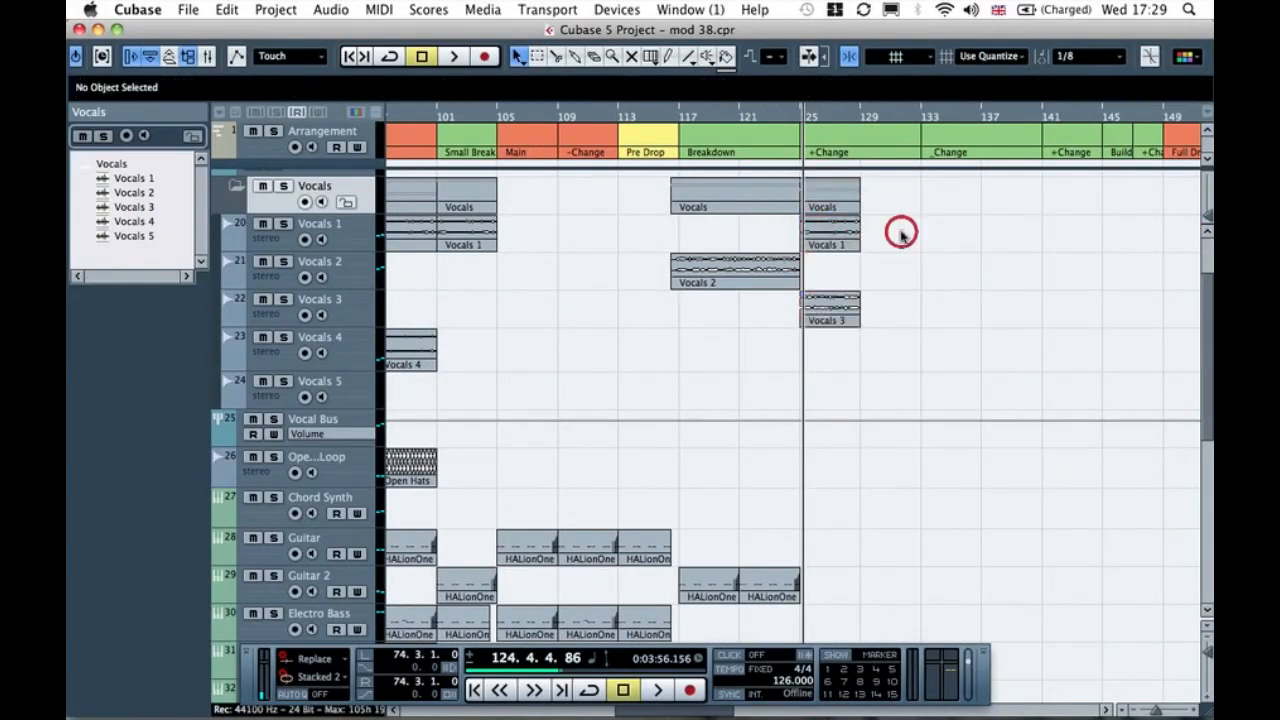
Step: Play back from the start of +Change at bar 125 to check the copied Vocals 1 and Vocals 3 parts
left_click(792, 118)
key("space")
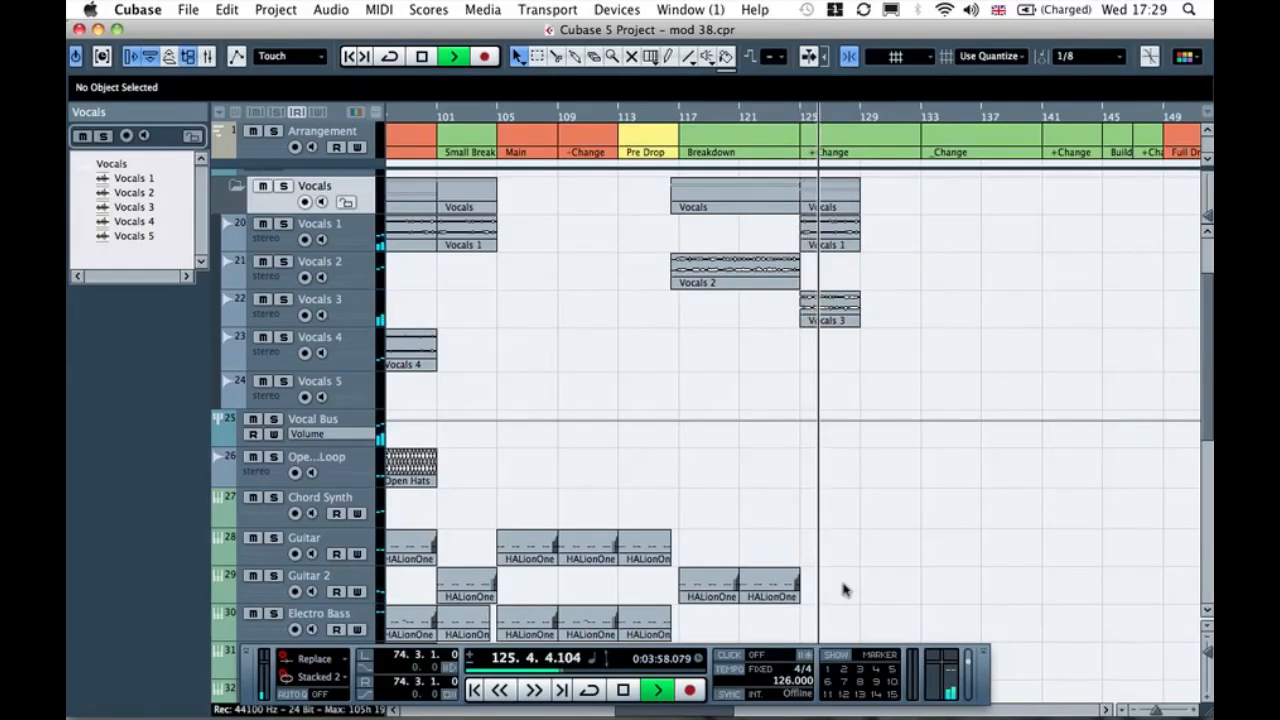
scroll(882, 550, "right", 3)
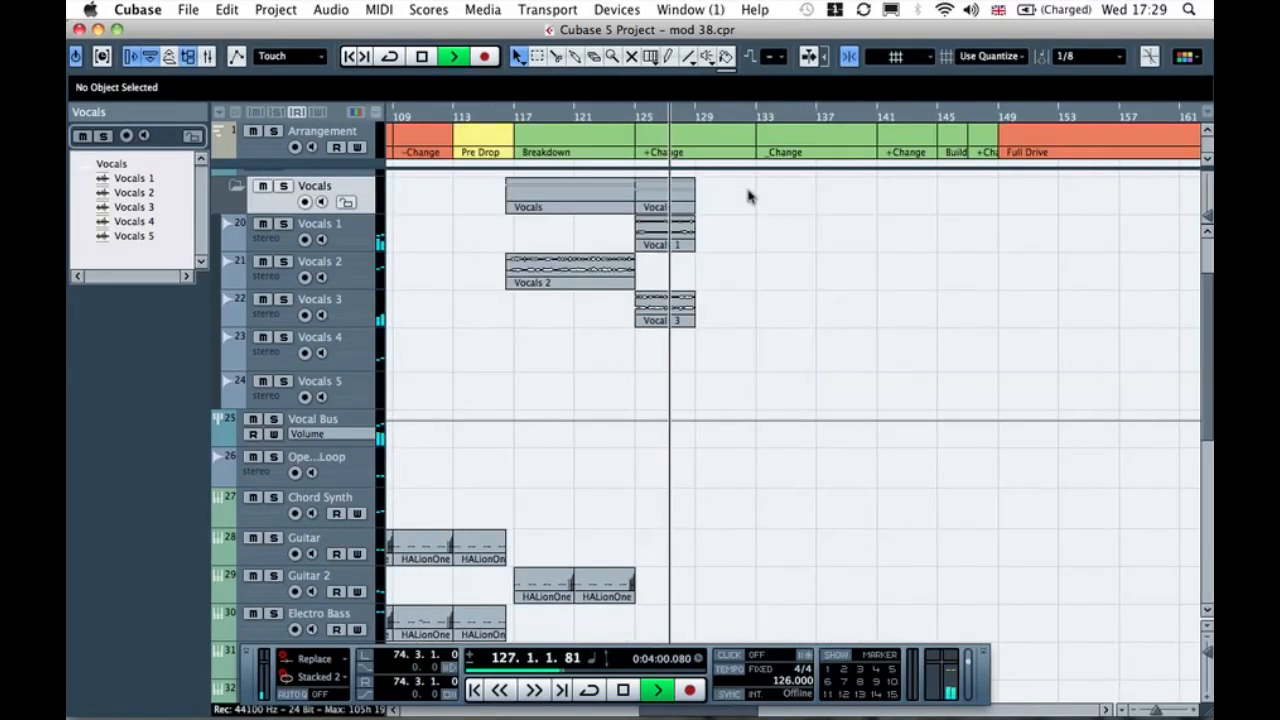
key("space")
Step: Extend the Vocals 1 part at bar 125 to bar 141 and repeat the Vocals 3 part up to the same bar
left_click(679, 242)
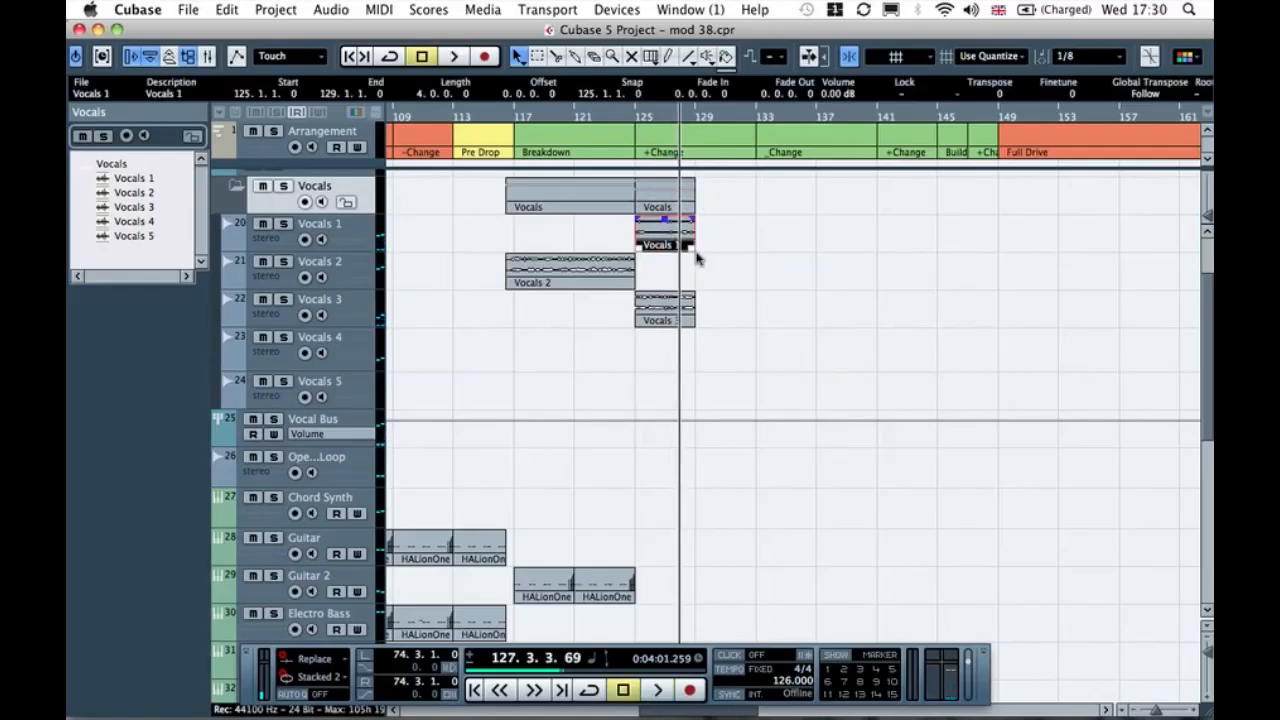
left_click_drag(705, 246, 927, 237)
left_click(664, 306)
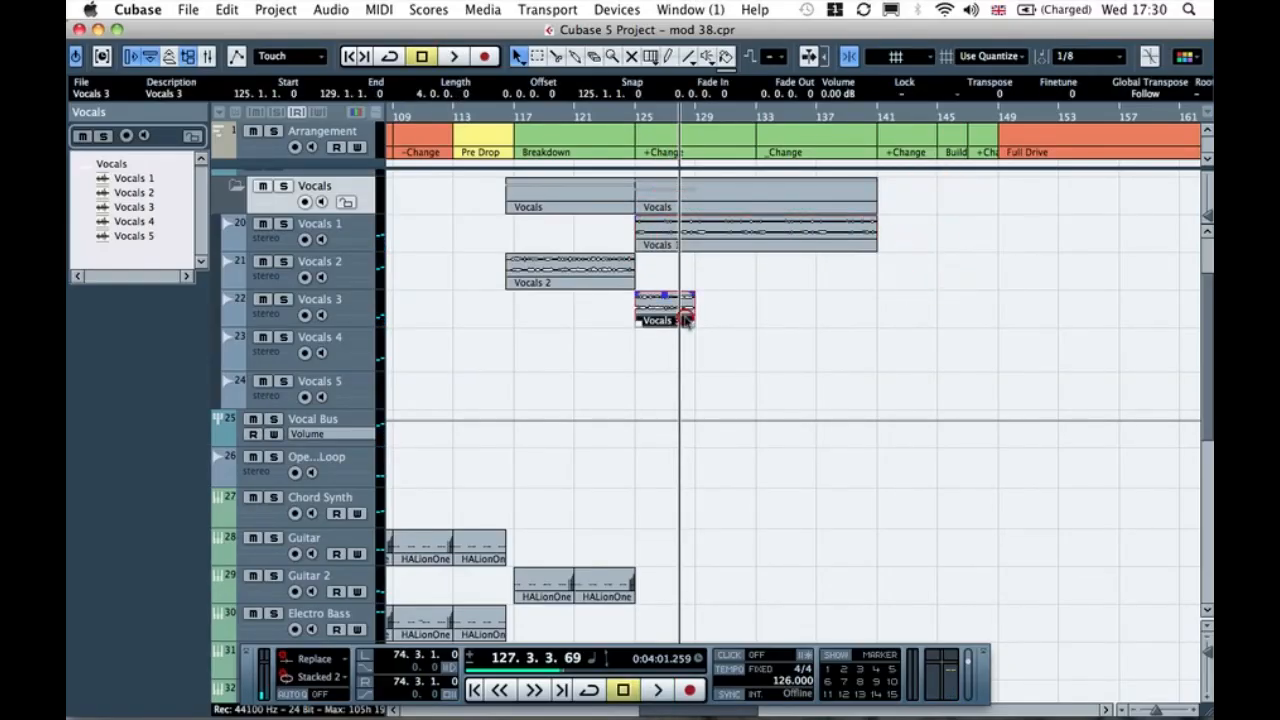
left_click(762, 326)
left_click(676, 304)
left_click_drag(715, 318, 823, 309)
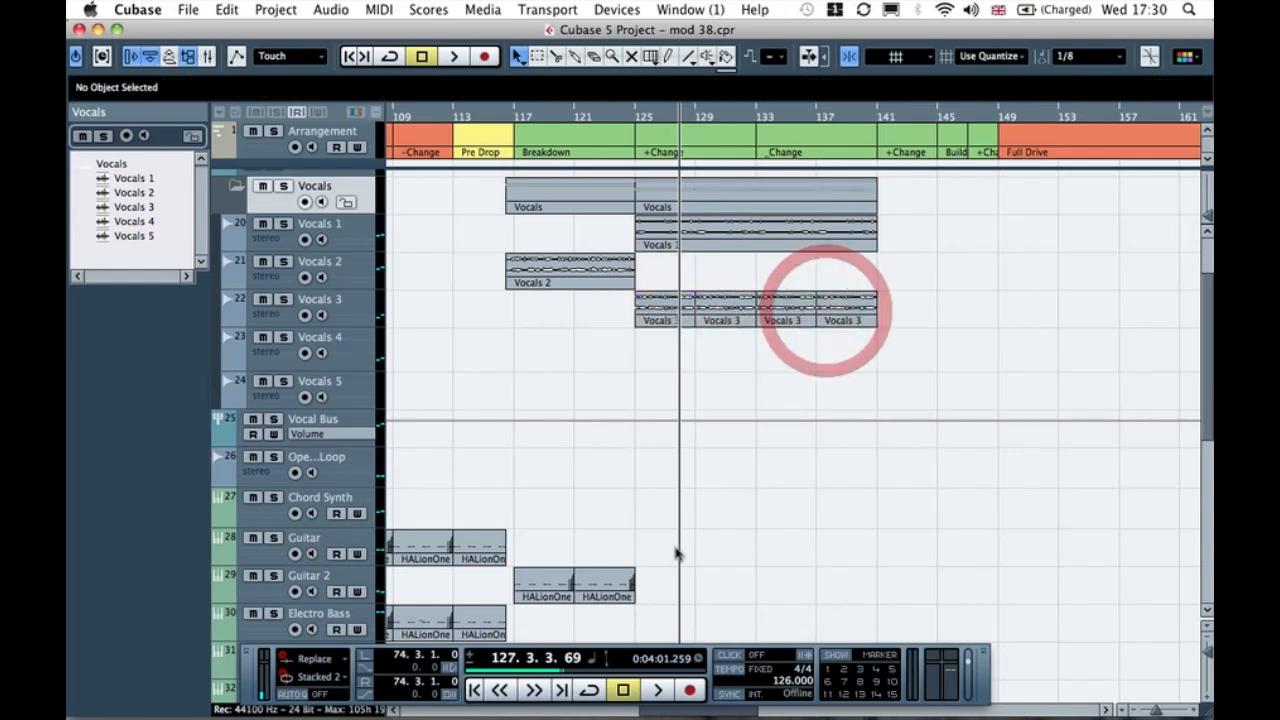
Step: Repeat the two Guitar 2 parts in Breakdown up to bar 133 and play back the +Change section
left_click(550, 590)
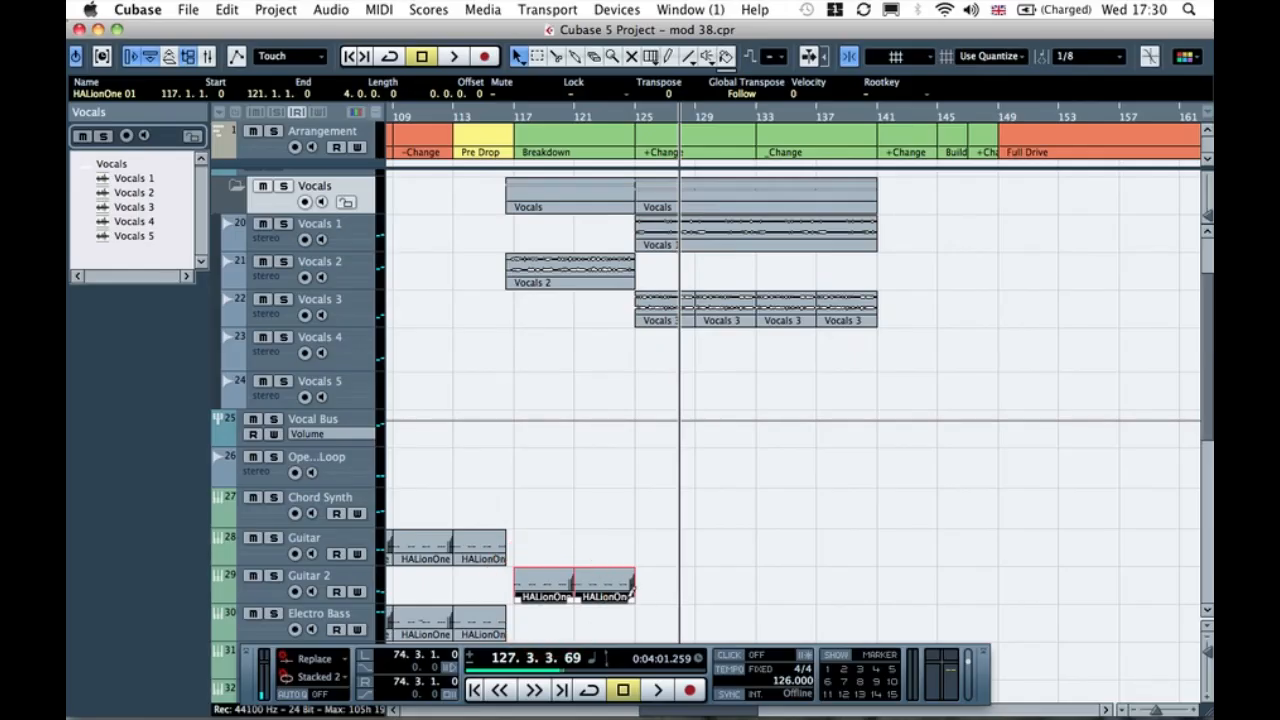
left_click_drag(631, 597, 694, 594)
left_click(791, 566)
key("space")
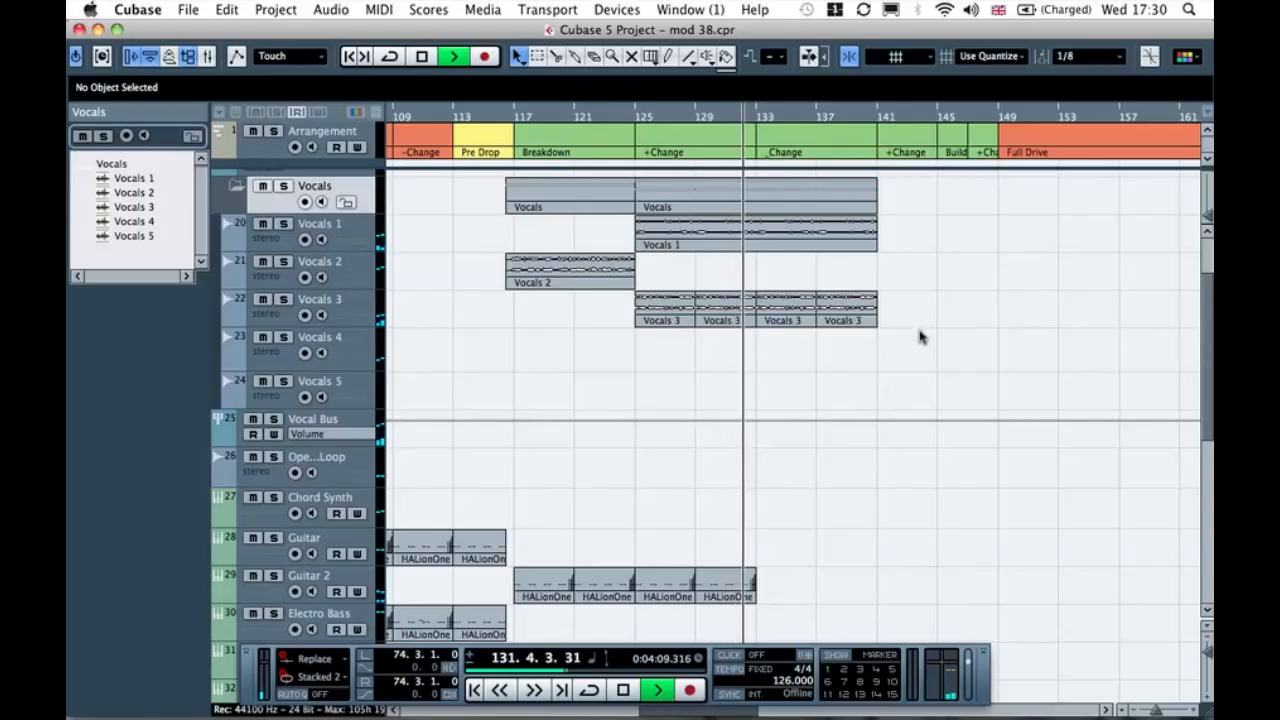
key("space")
left_click(860, 247)
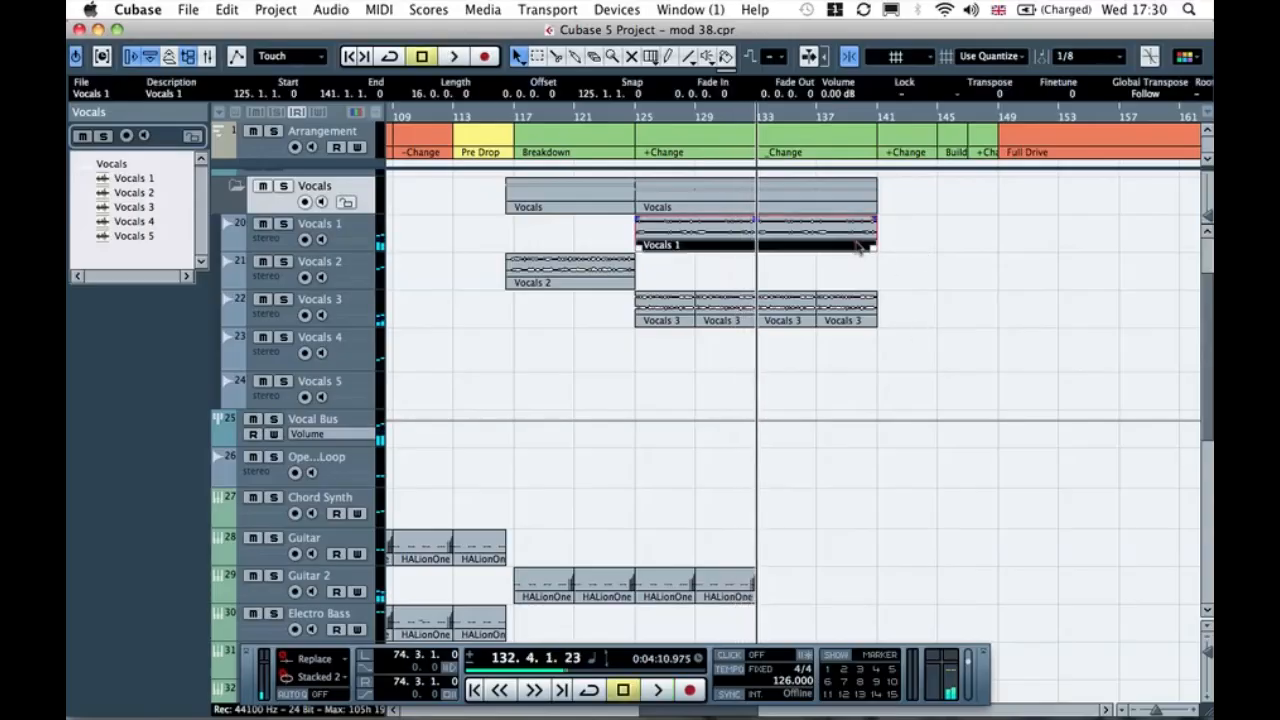
left_click_drag(706, 243, 795, 238)
key("super+z")
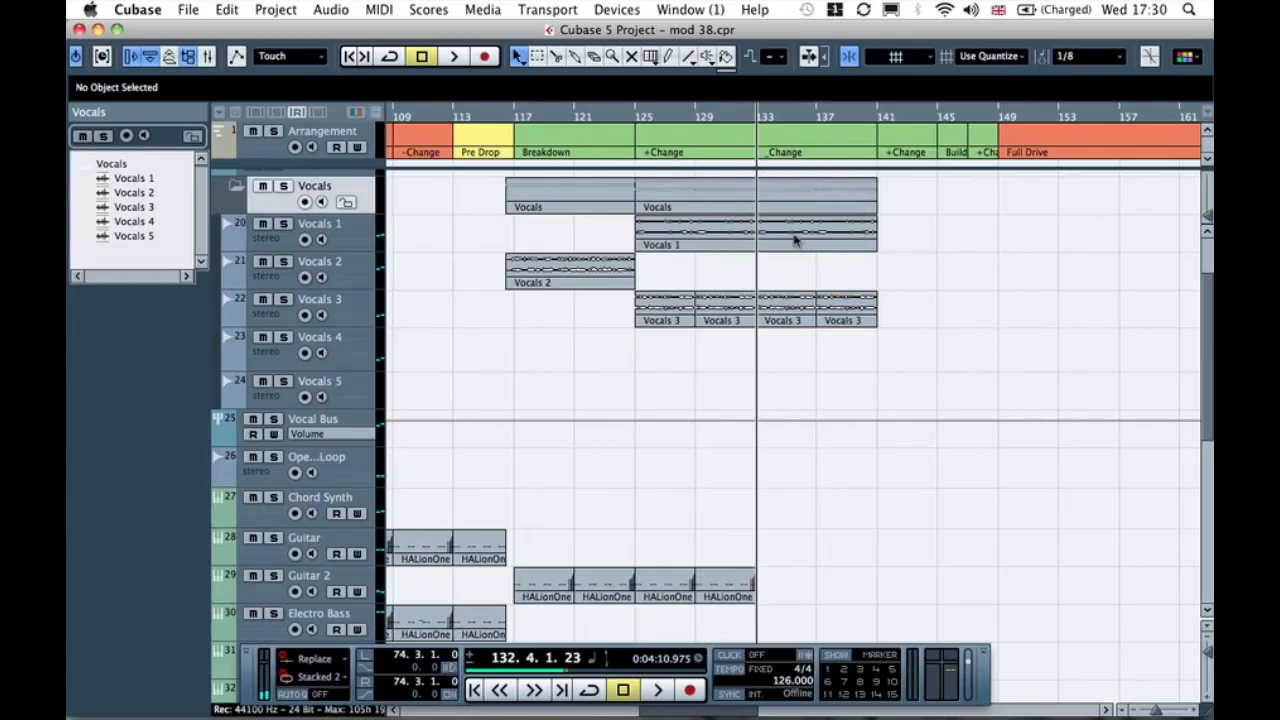
Step: Copy the Vocals 1 part to bar 141 and shorten the copy to end at 145.1.3, around the start of Buildup
left_click(840, 227)
left_click(847, 271)
left_click(870, 234)
left_click_drag(890, 247, 1054, 283)
left_click(1117, 248)
left_click_drag(1117, 248, 937, 245)
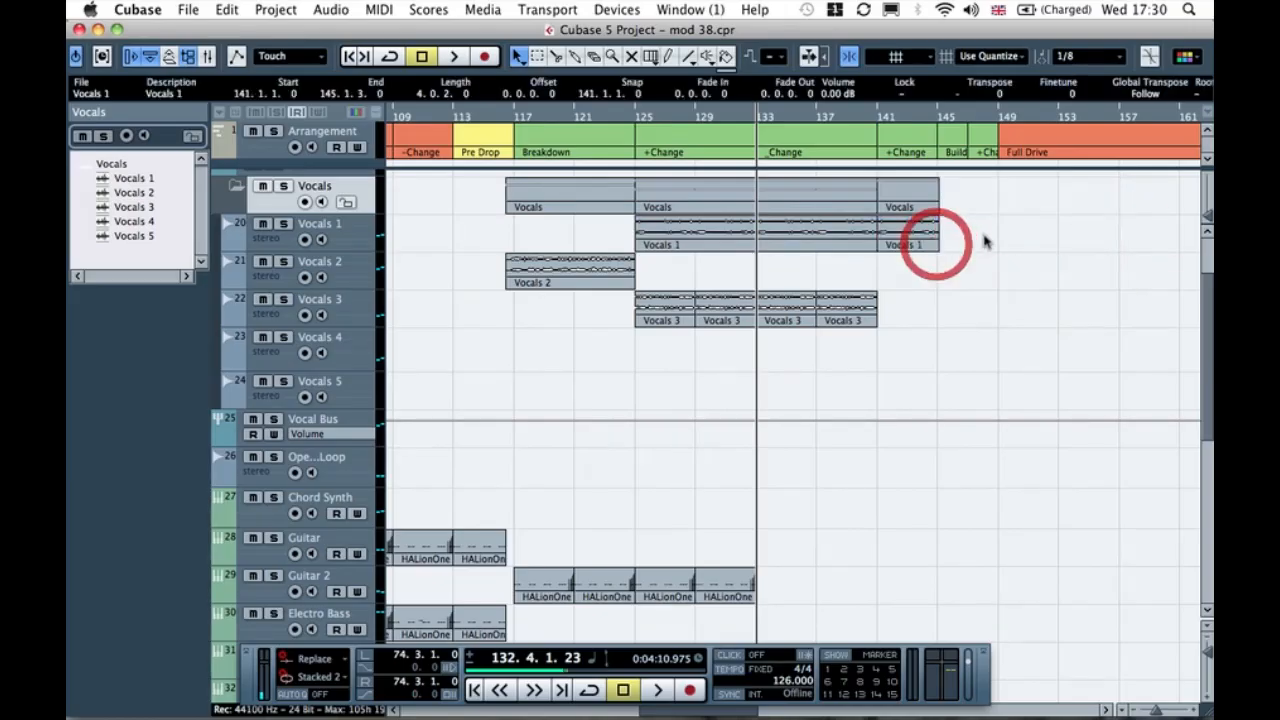
Step: Examine how the end of the copied Vocals 1 part lines up with the start of Buildup at bar 145
key("h")
key("h")
key("h")
key("h")
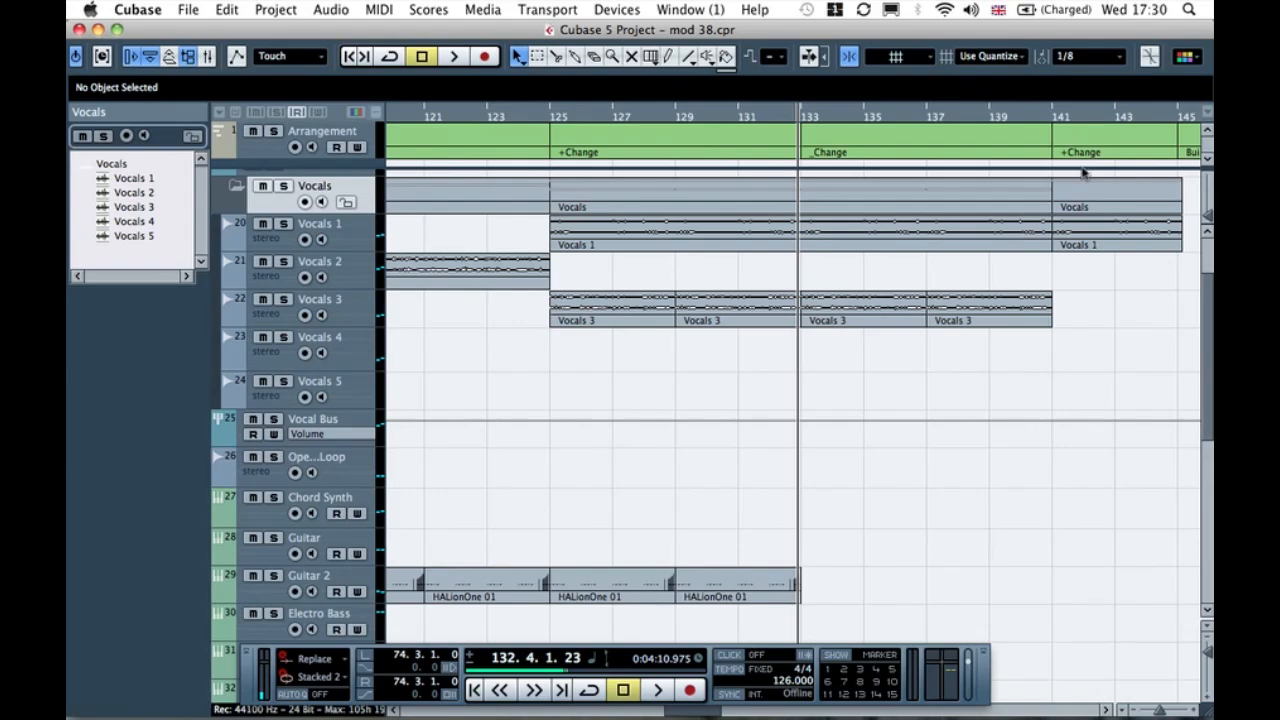
scroll(1062, 247, "right", 5)
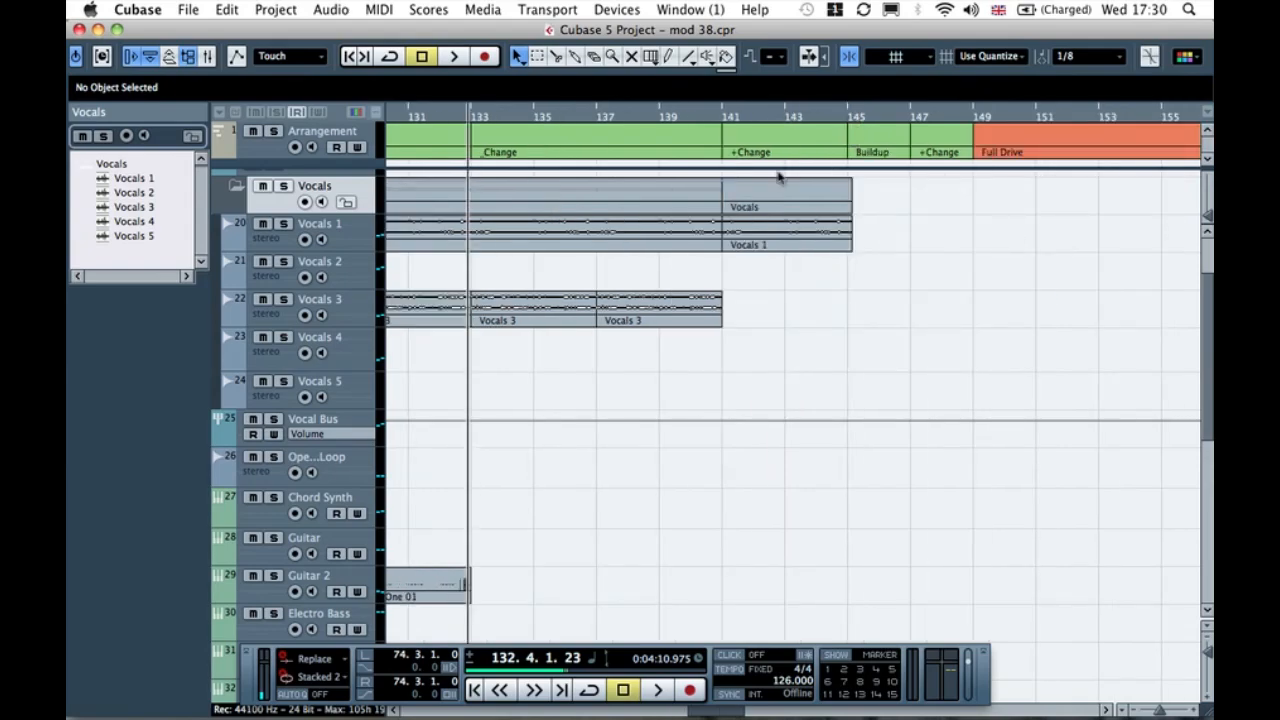
key("g")
key("g")
key("g")
key("g")
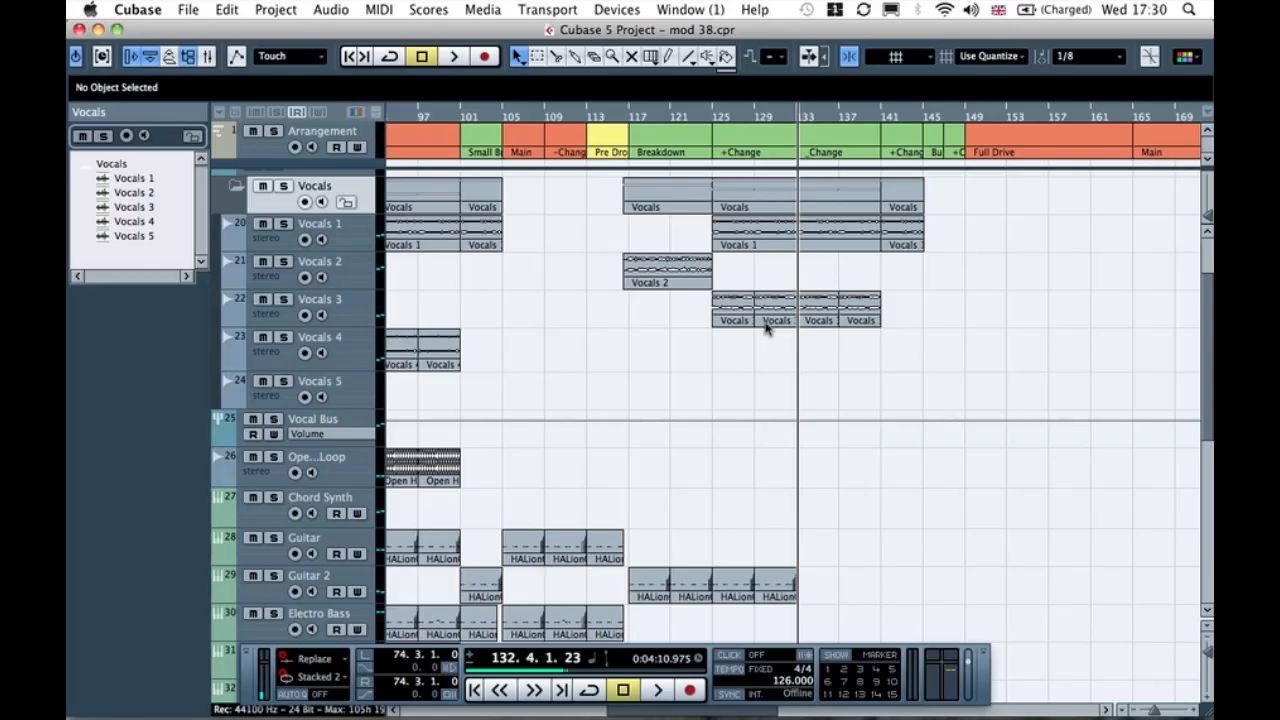
Step: Copy the two Chord Synth parts from the first Pre Drop at bar 77 to bars 117 to 125 in Breakdown
scroll(766, 328, "left", 4)
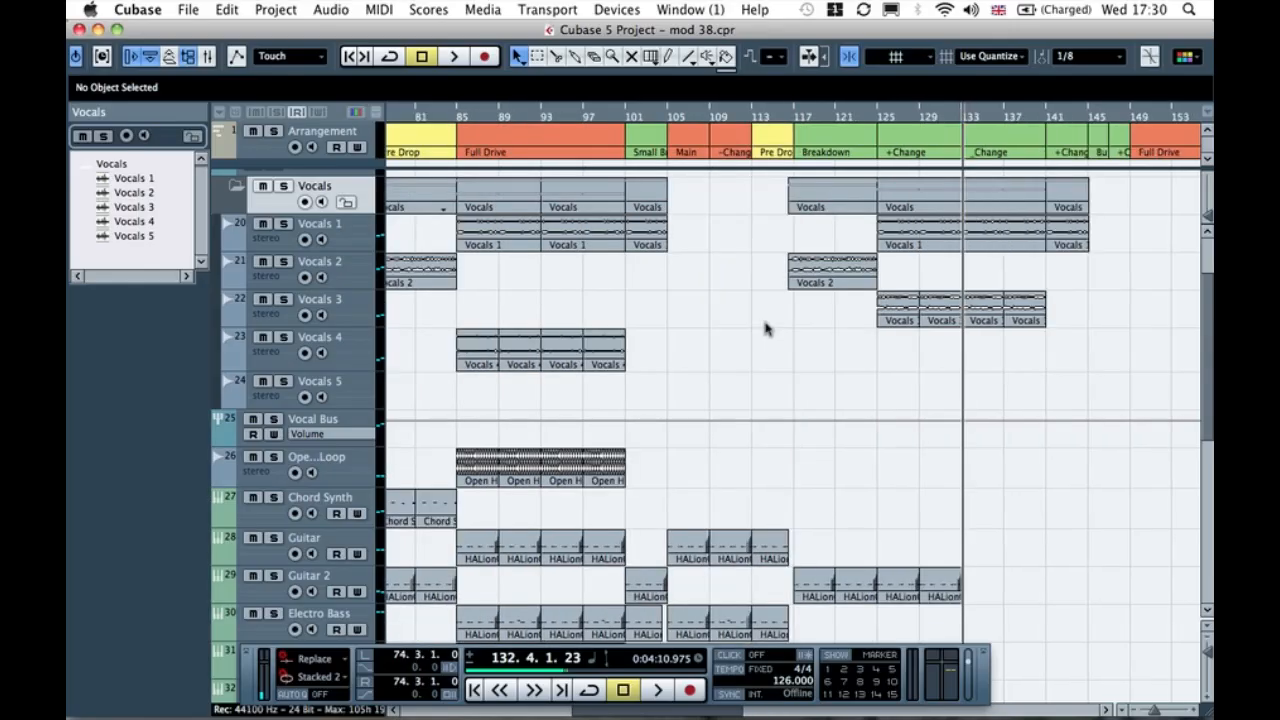
key("g")
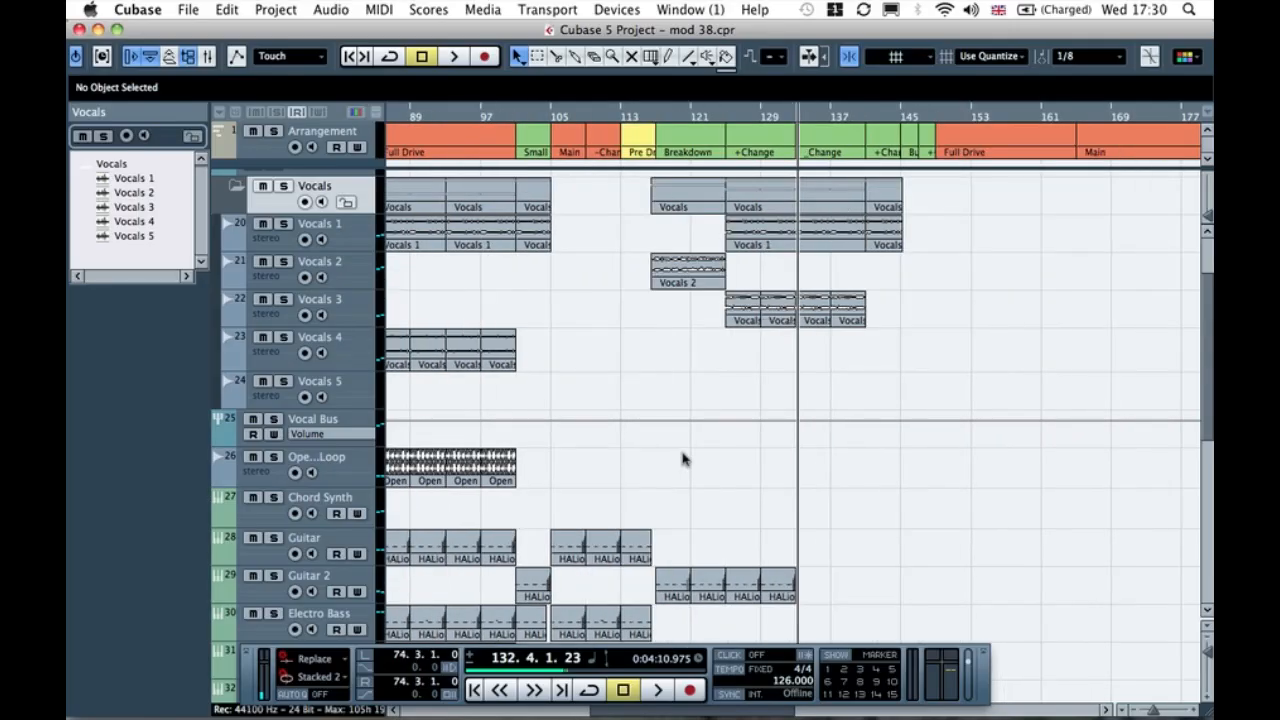
scroll(683, 459, "left", 8)
key("h")
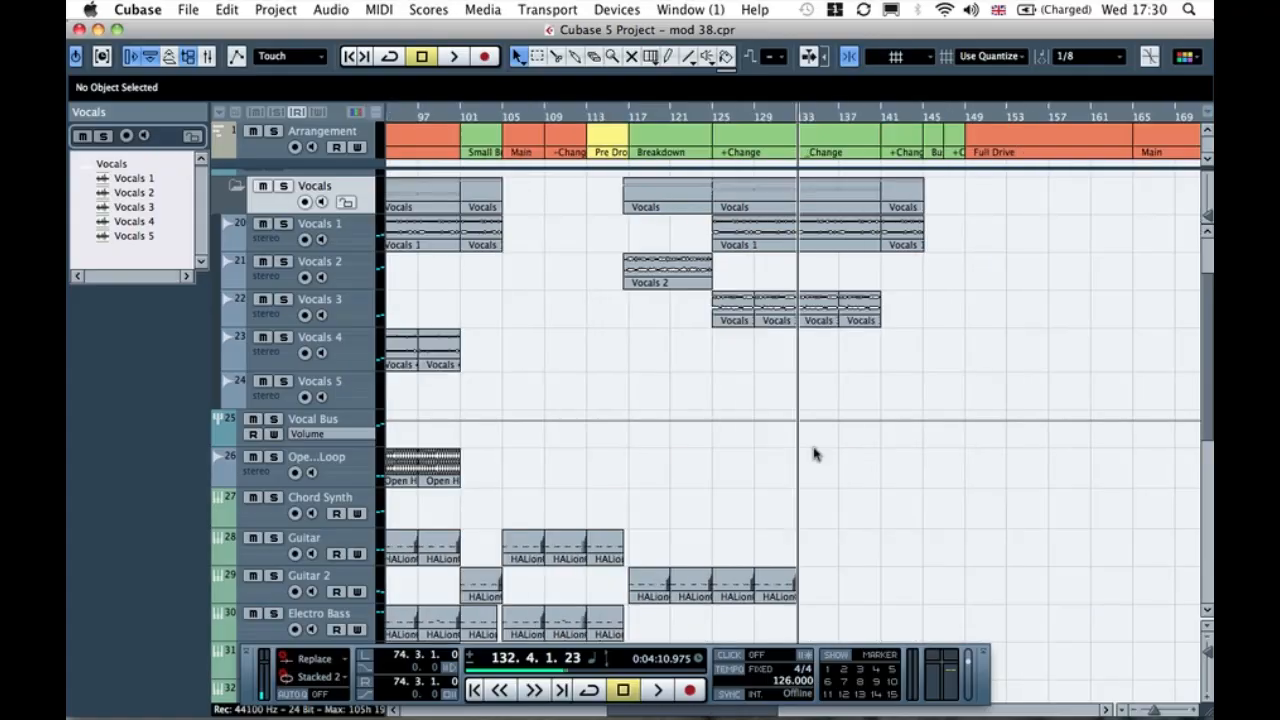
scroll(512, 476, "down", 3)
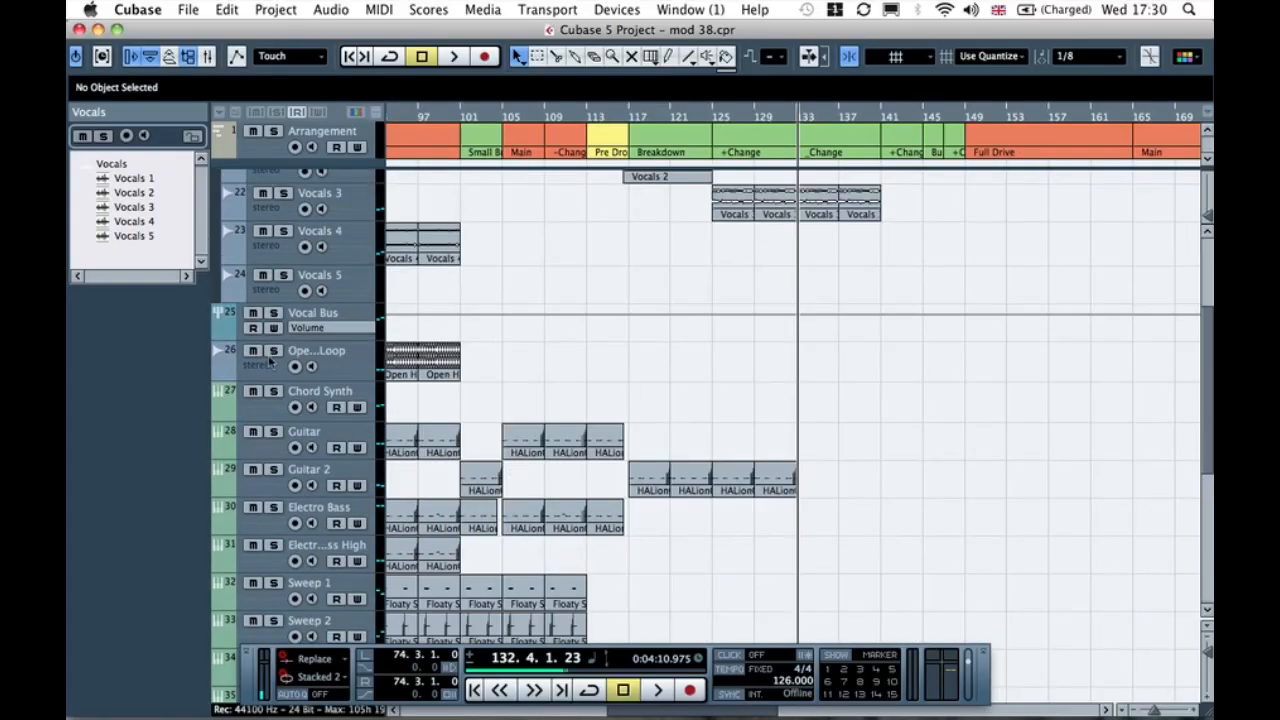
left_click(265, 411)
scroll(400, 421, "left", 4)
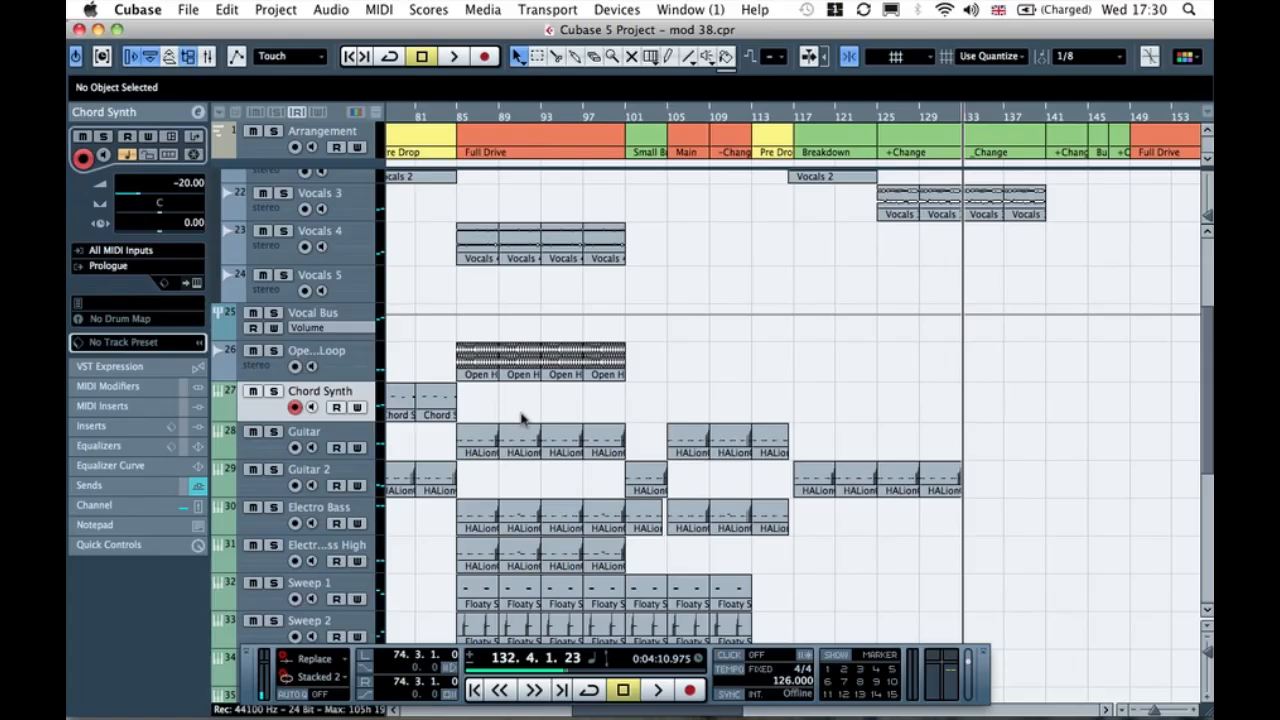
scroll(401, 399, "left", 3)
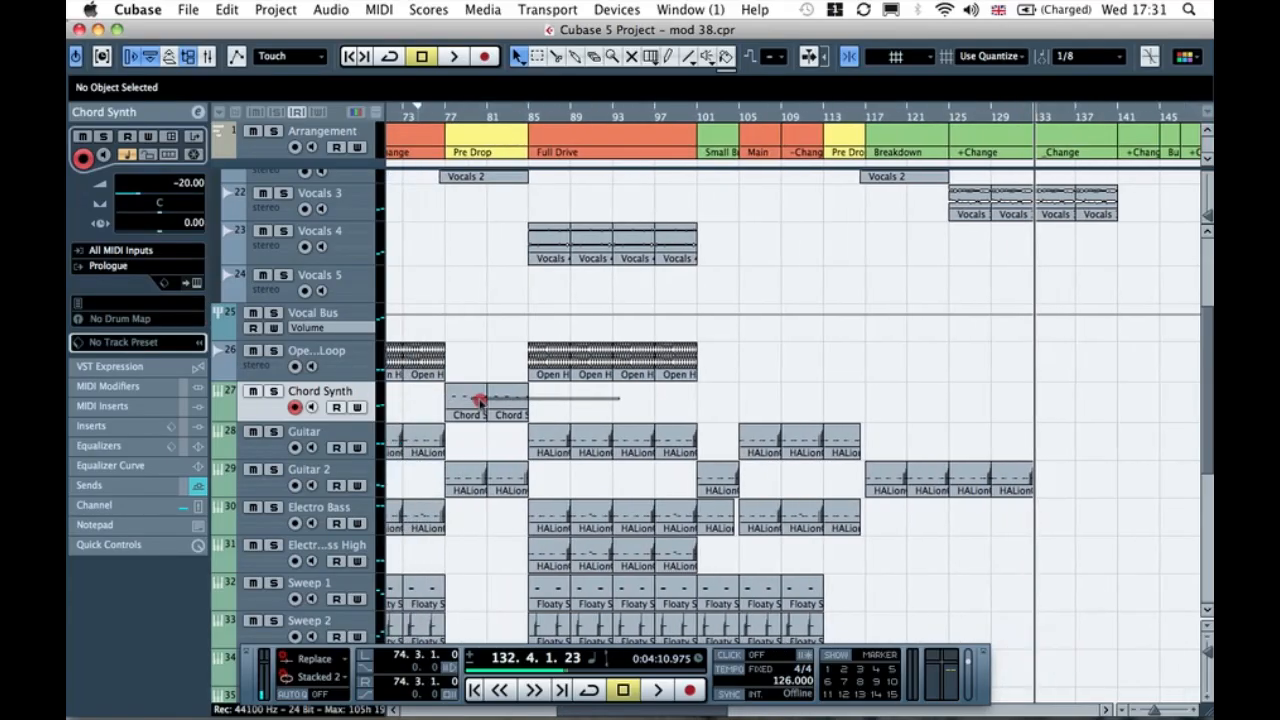
left_click_drag(462, 407, 466, 403)
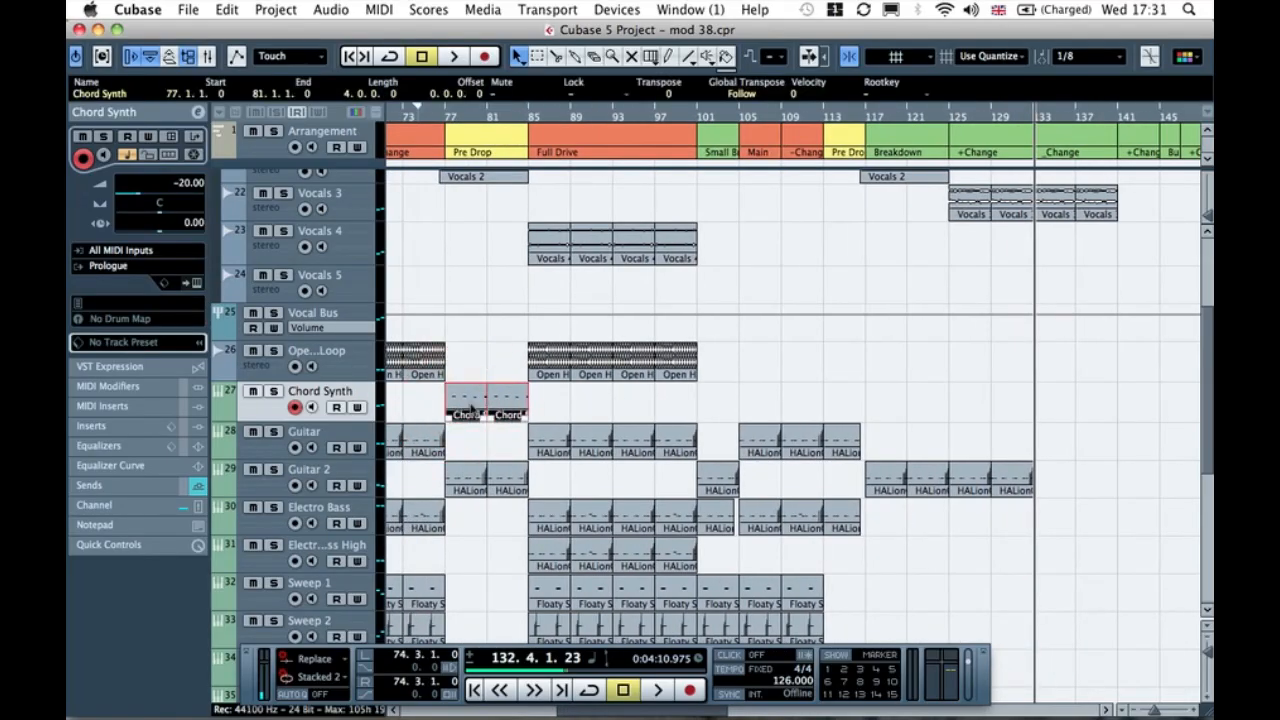
left_click_drag(475, 408, 888, 412)
Step: Repeat the two Chord Synth parts in Breakdown from bar 125 up to bar 141
left_click(864, 114)
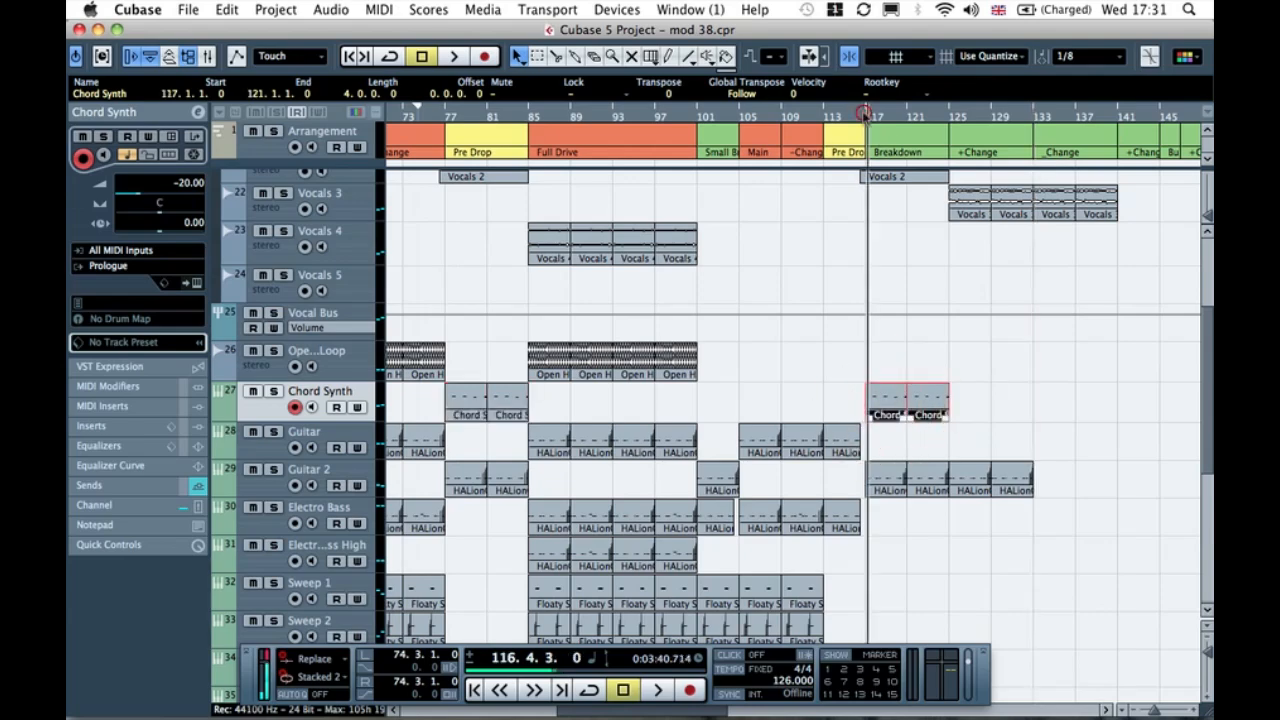
key("h")
key("h")
key("h")
key("h")
key("h")
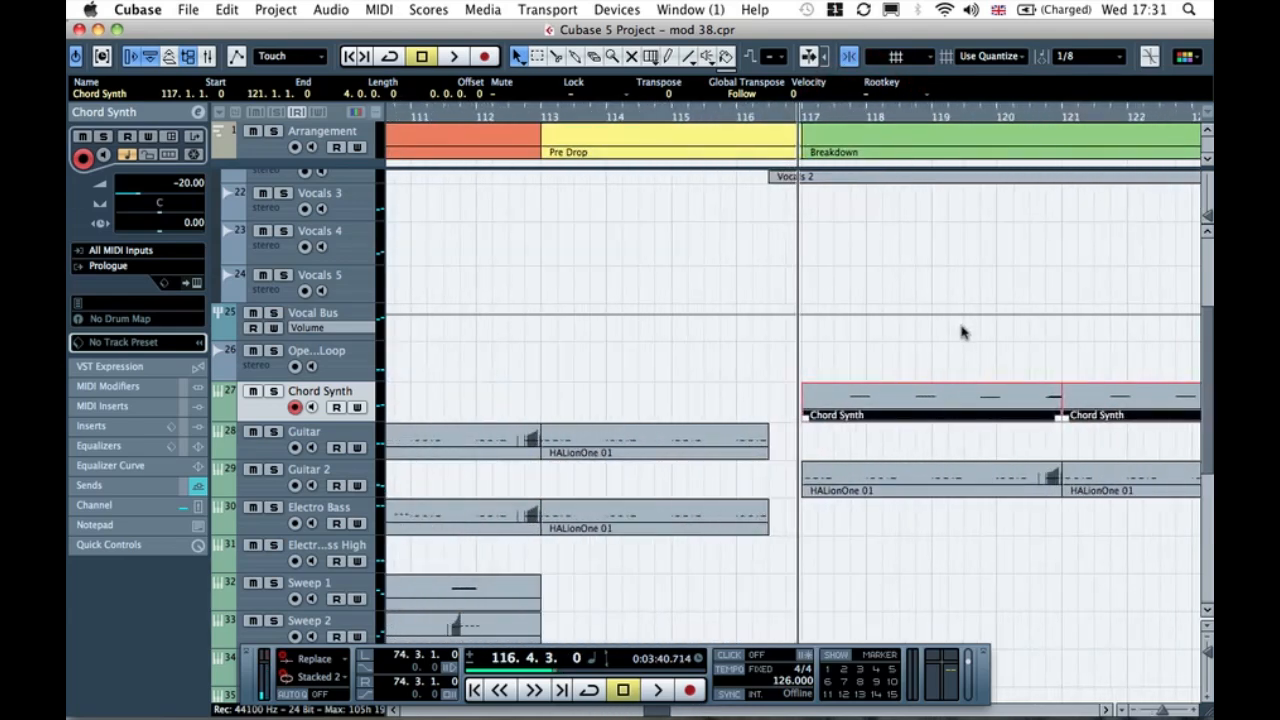
key("g")
key("g")
key("g")
key("g")
key("g")
key("g")
key("g")
left_click_drag(1050, 377, 813, 404)
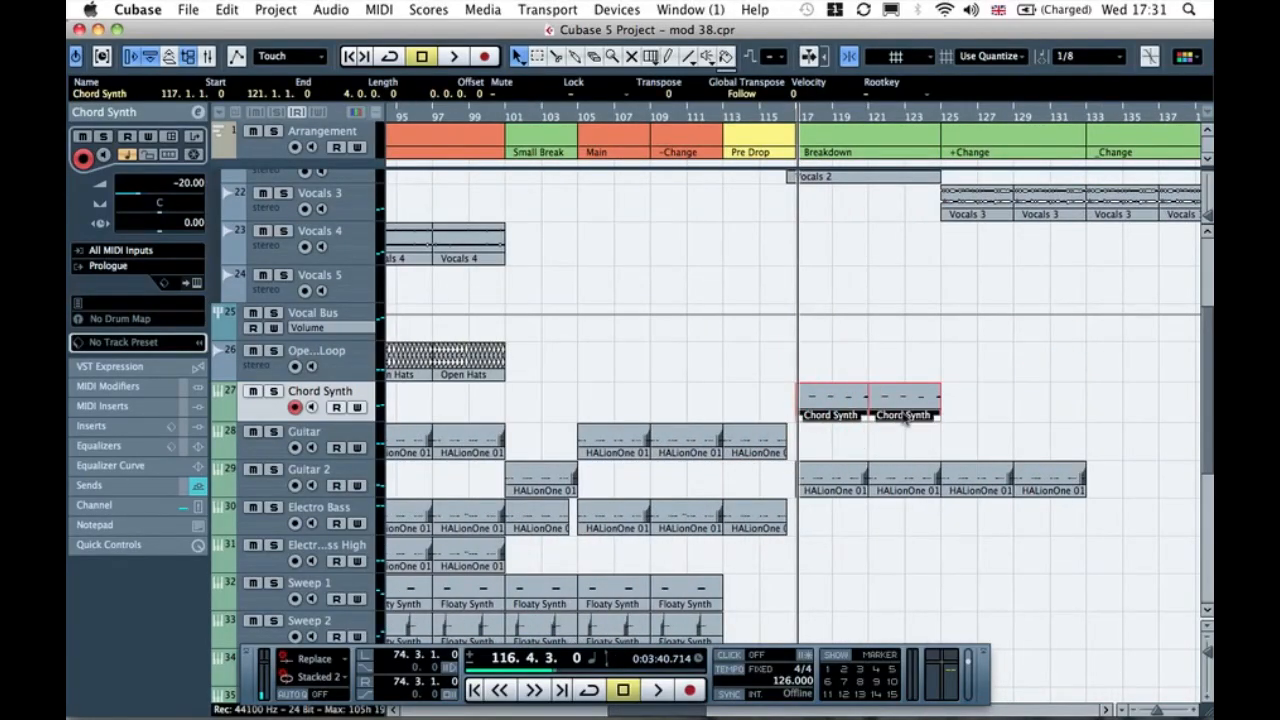
left_click_drag(991, 413, 1030, 415)
left_click(1143, 391)
Step: Play back the repeated Chord Synth parts from the end of Pre Drop through Breakdown into +Change
left_click(628, 117)
key("space")
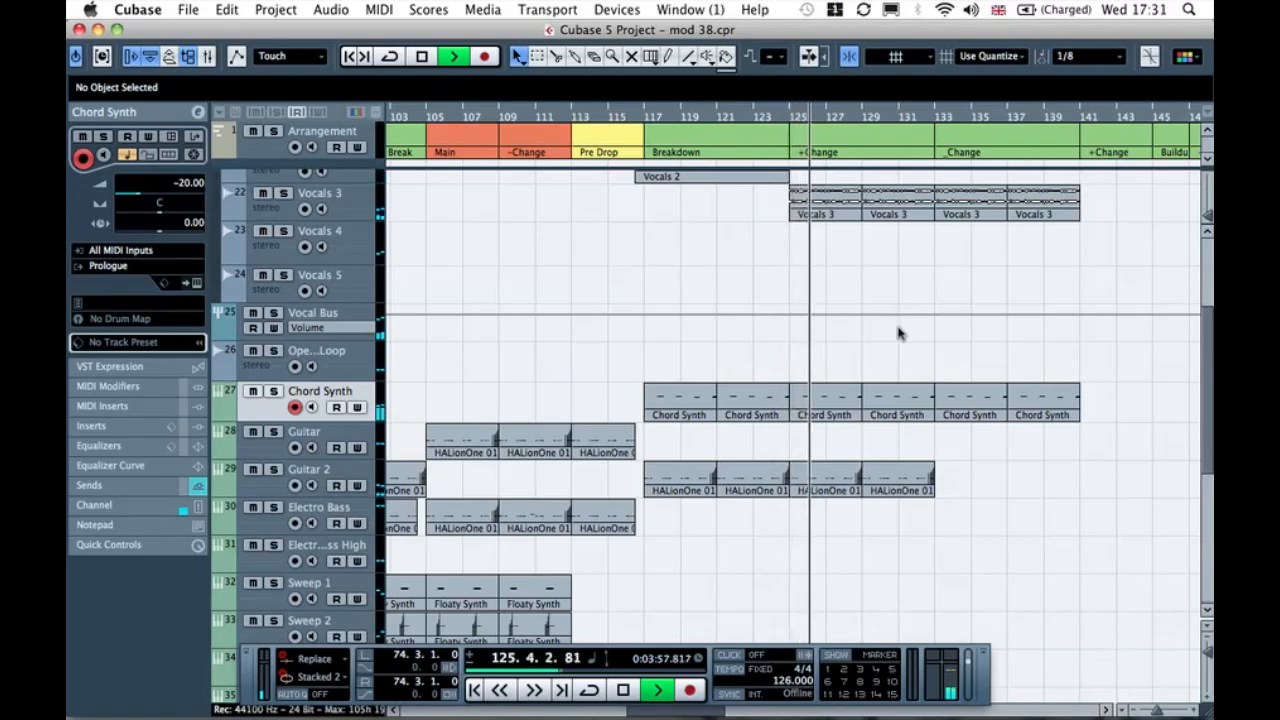
key("space")
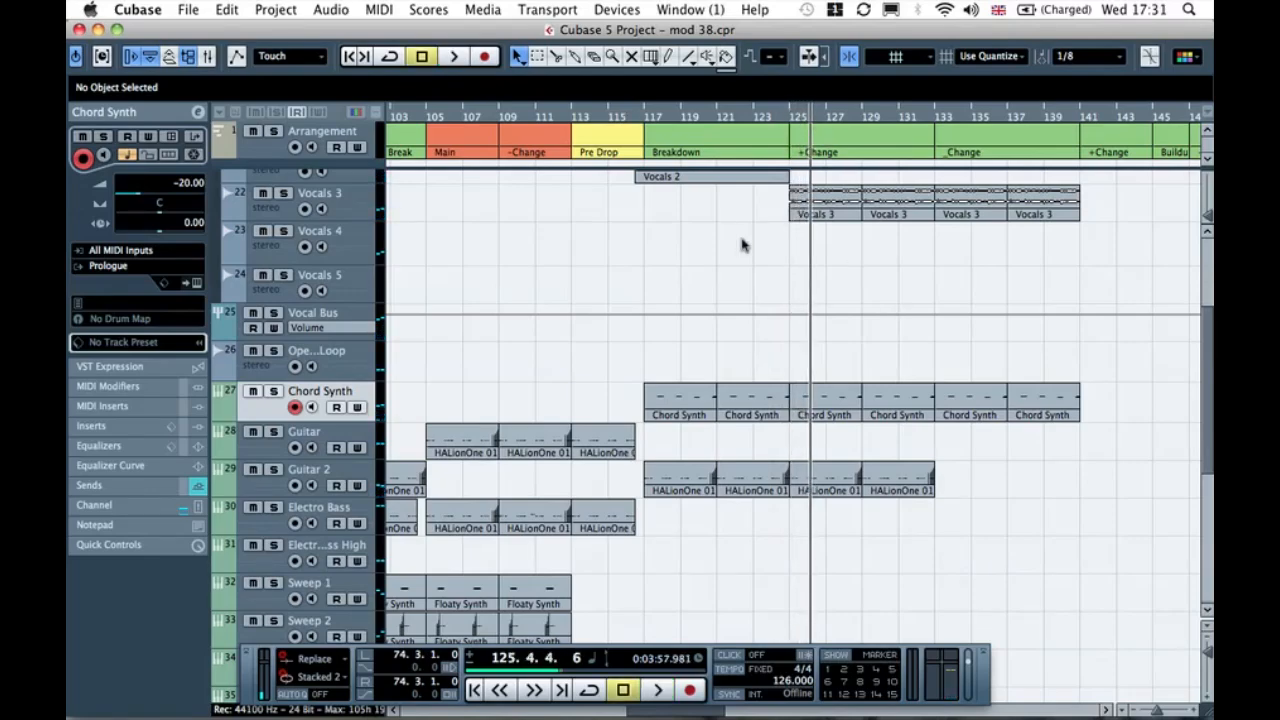
Step: Copy the Strings part that ends with the first Pre Drop at bar 85 to the start of the +Change section
scroll(742, 245, "down", 5)
scroll(742, 245, "left", 3)
scroll(742, 452, "down", 3)
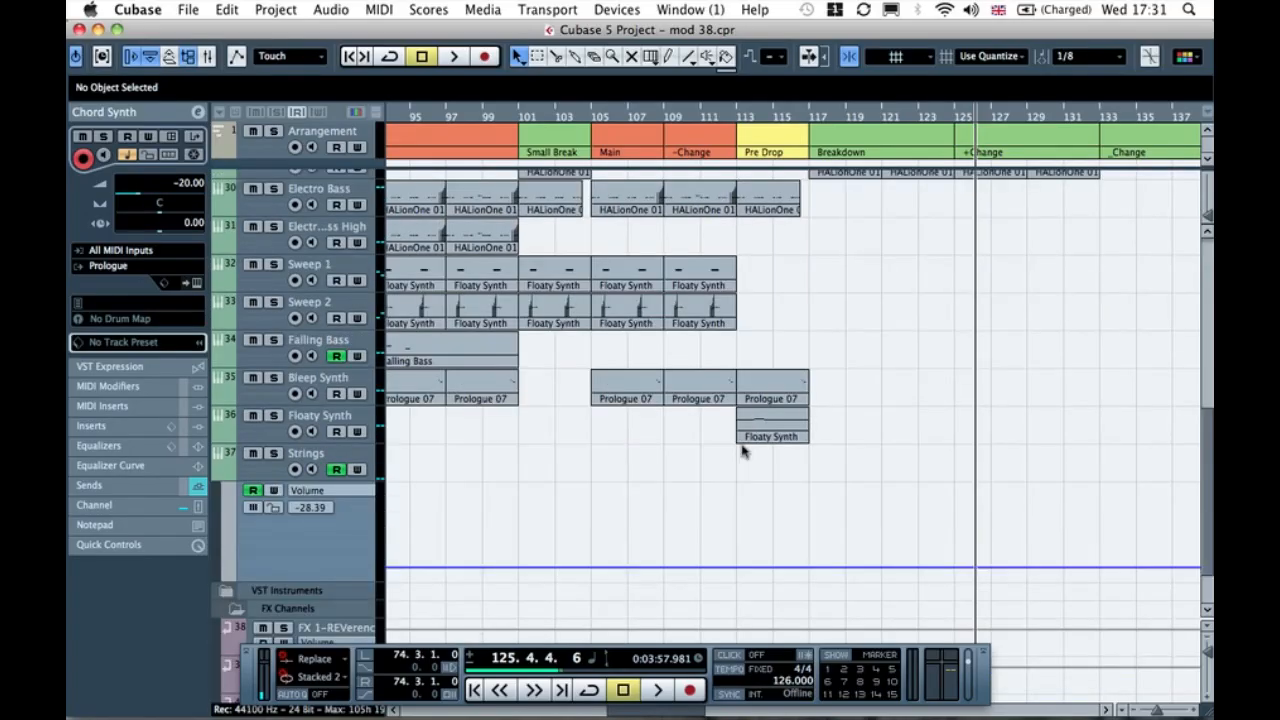
scroll(742, 452, "up", 3)
scroll(742, 452, "left", 6)
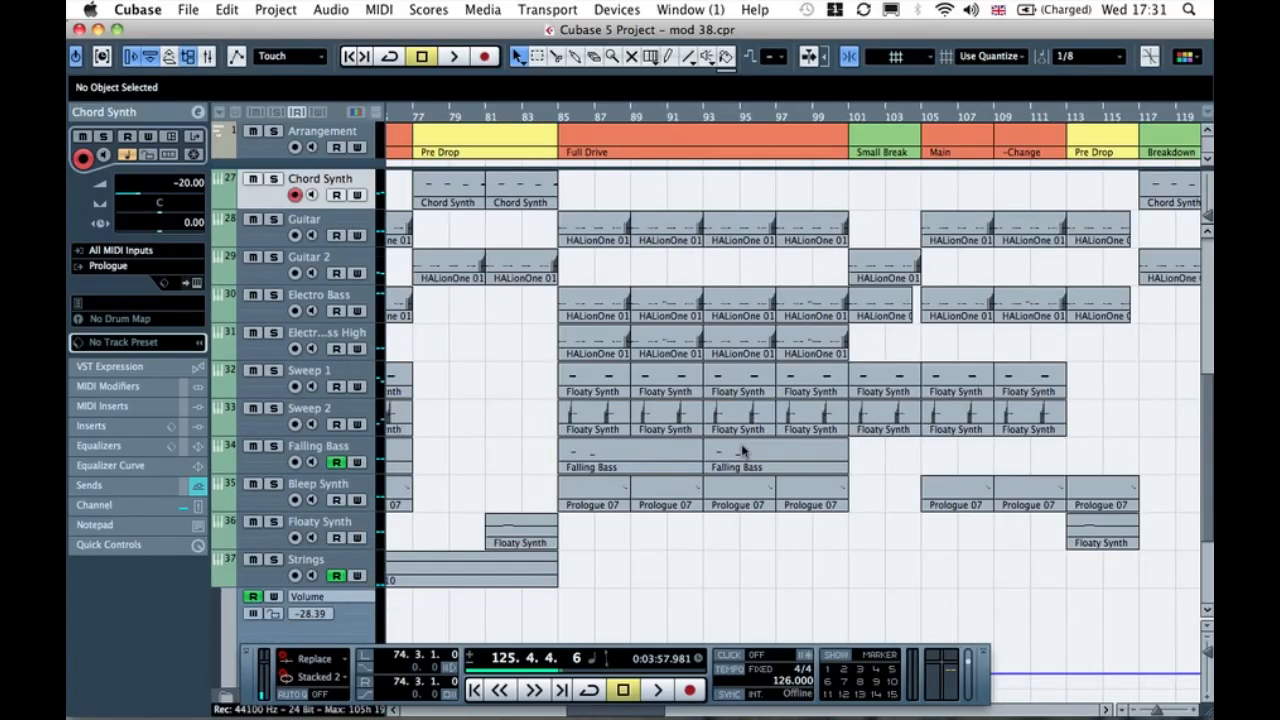
key("g")
key("g")
key("g")
key("g")
key("g")
left_click_drag(456, 581, 829, 564)
Step: Move the copied Strings part so it starts exactly at bar 125
key("h")
key("h")
key("h")
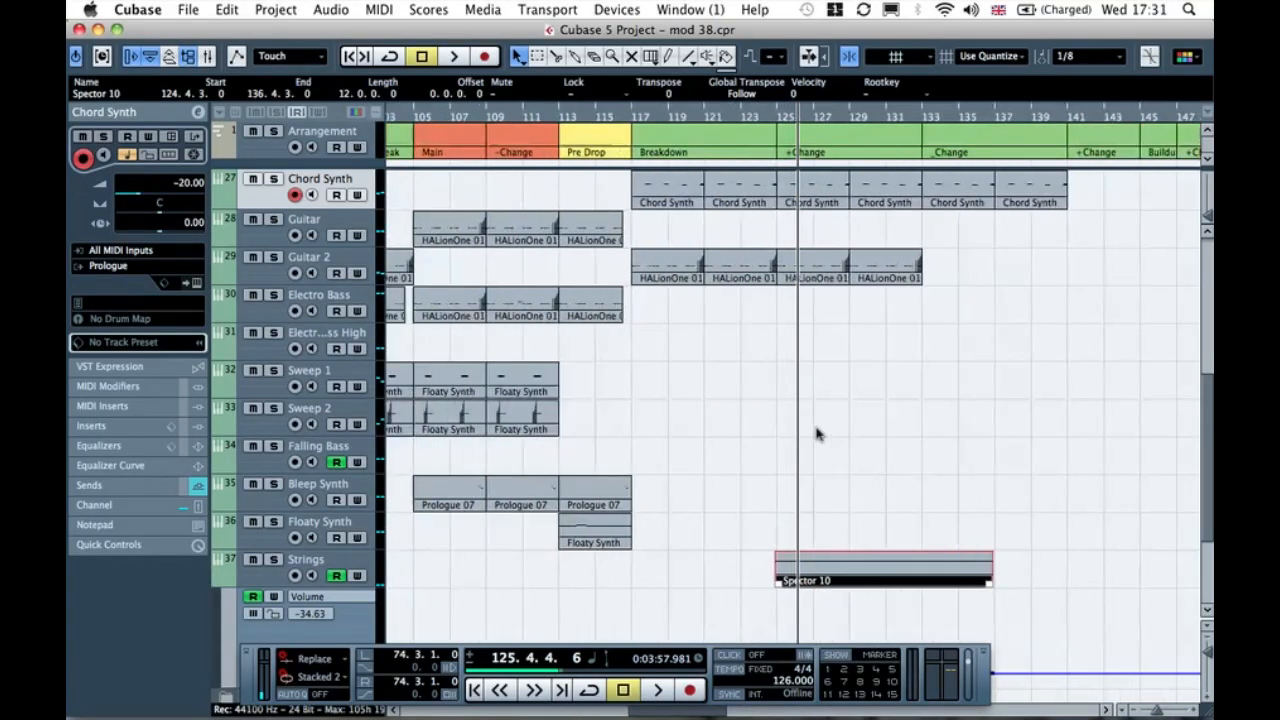
key("h")
key("h")
key("h")
left_click_drag(779, 567, 762, 564)
left_click(760, 525)
Step: Lengthen the copied Strings part so it ends at bar 141, the end of the _Change section
key("g")
key("g")
key("g")
key("g")
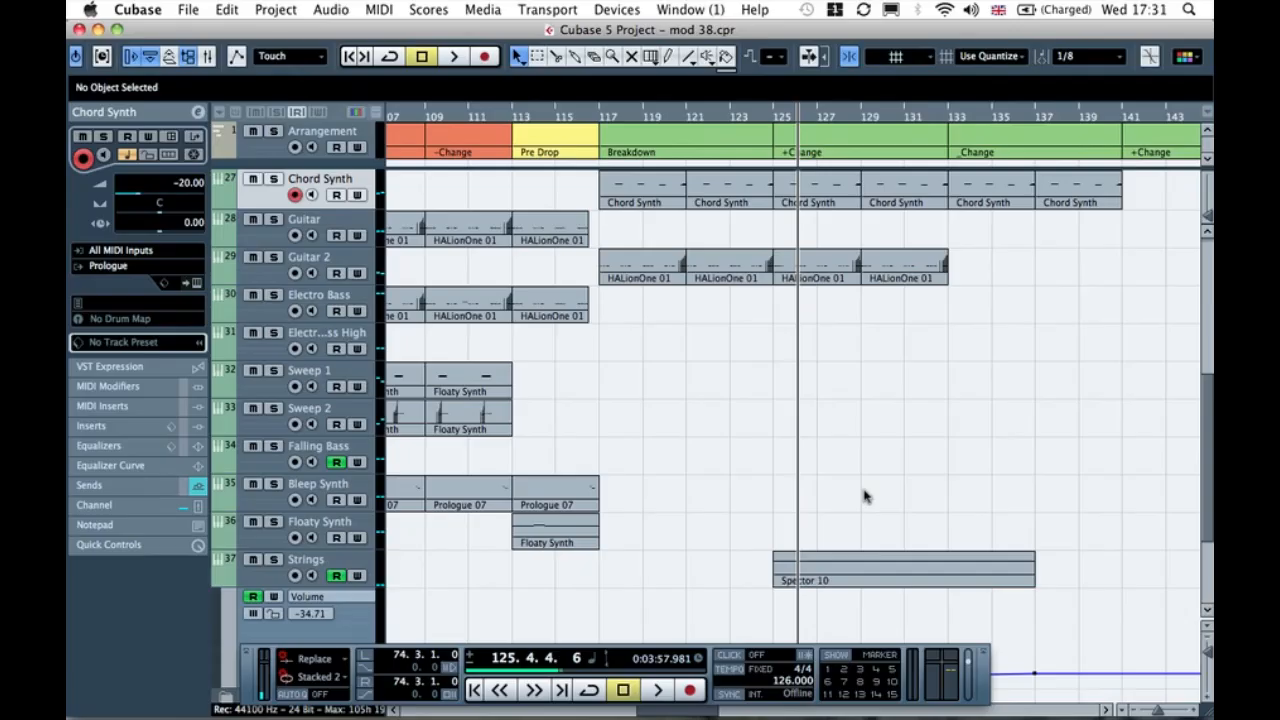
scroll(904, 503, "right", 5)
scroll(904, 503, "left", 5)
scroll(903, 503, "right", 5)
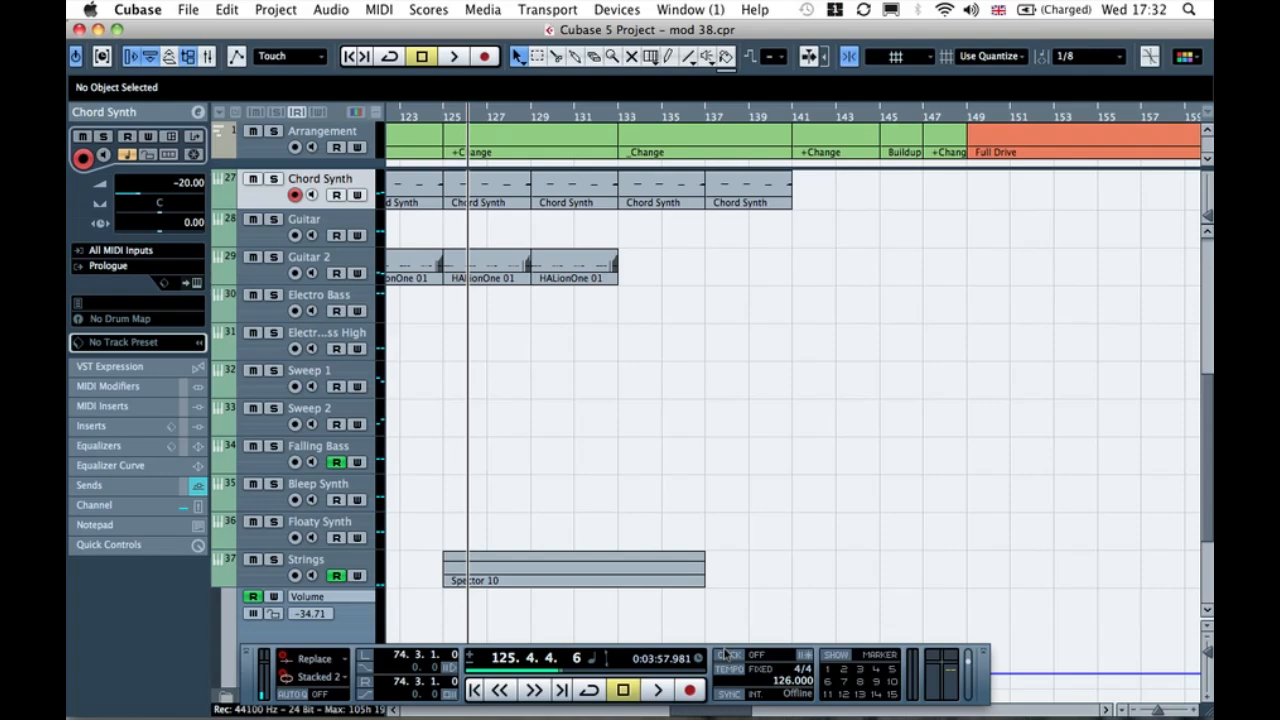
left_click(656, 586)
left_click_drag(705, 584, 808, 585)
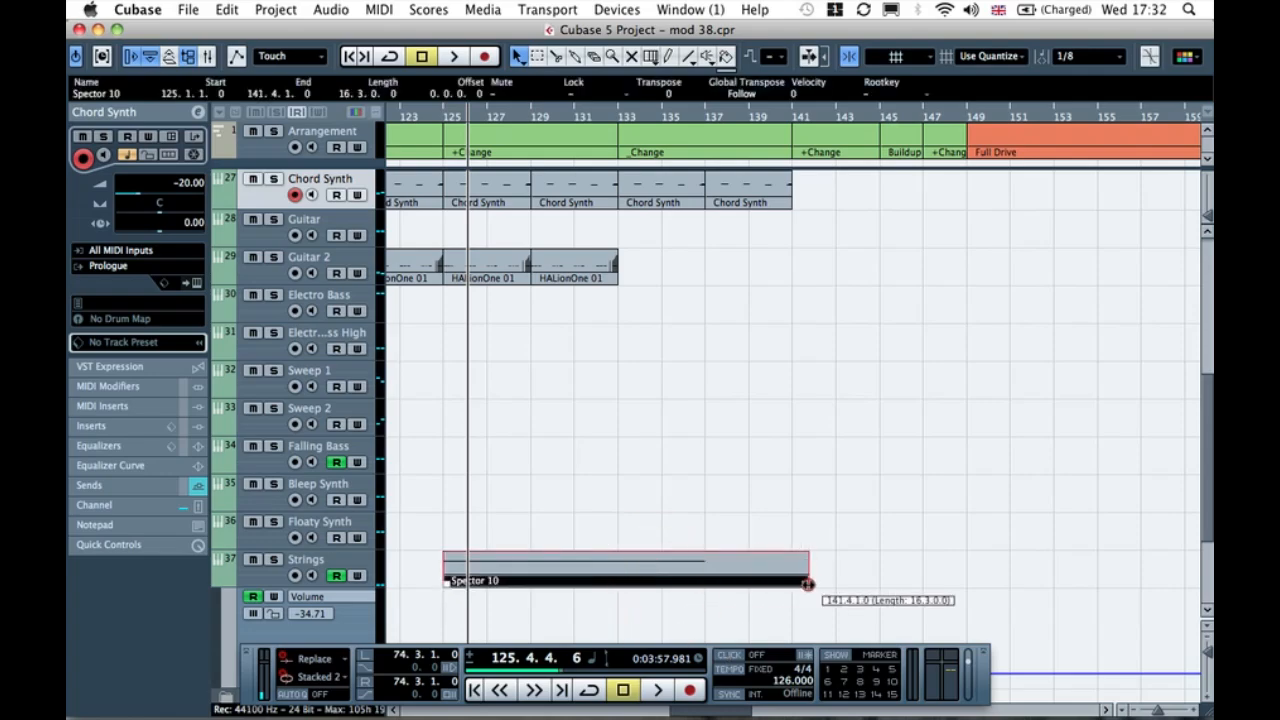
left_click(878, 545)
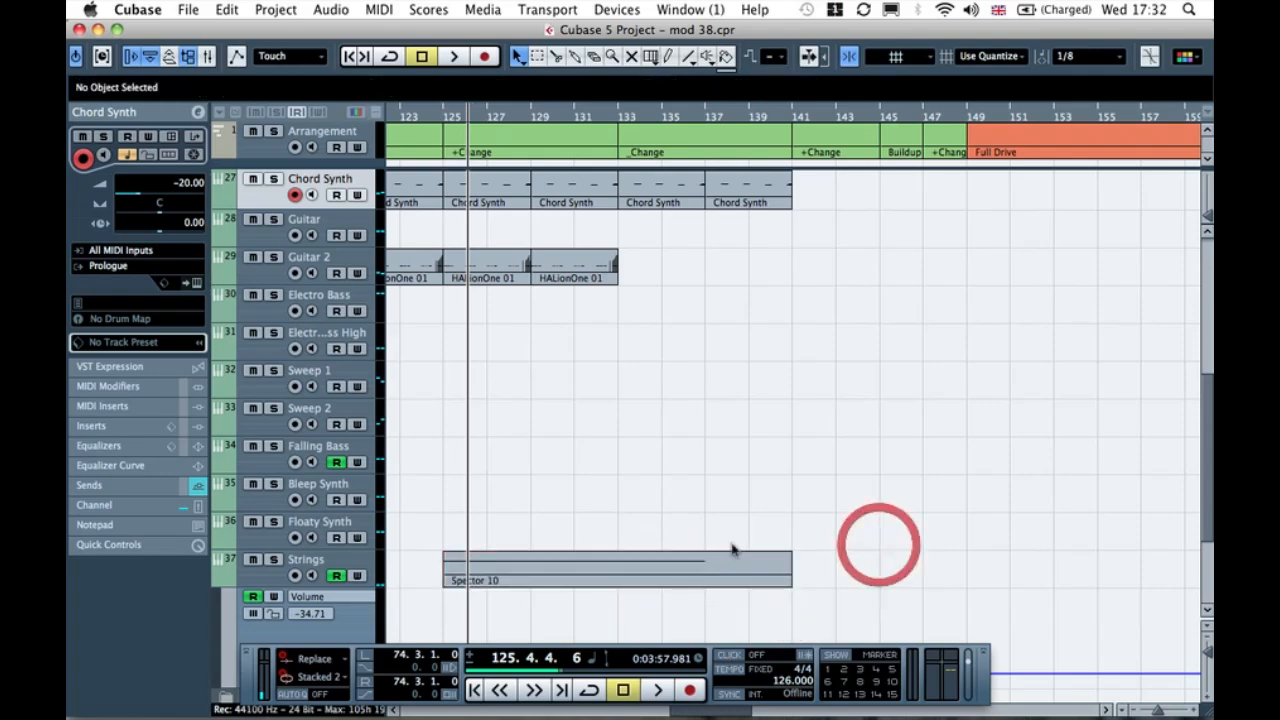
Step: Extend the F#4 note inside the copied Strings part to bar 141 and close the Key Editor
double_click(754, 566)
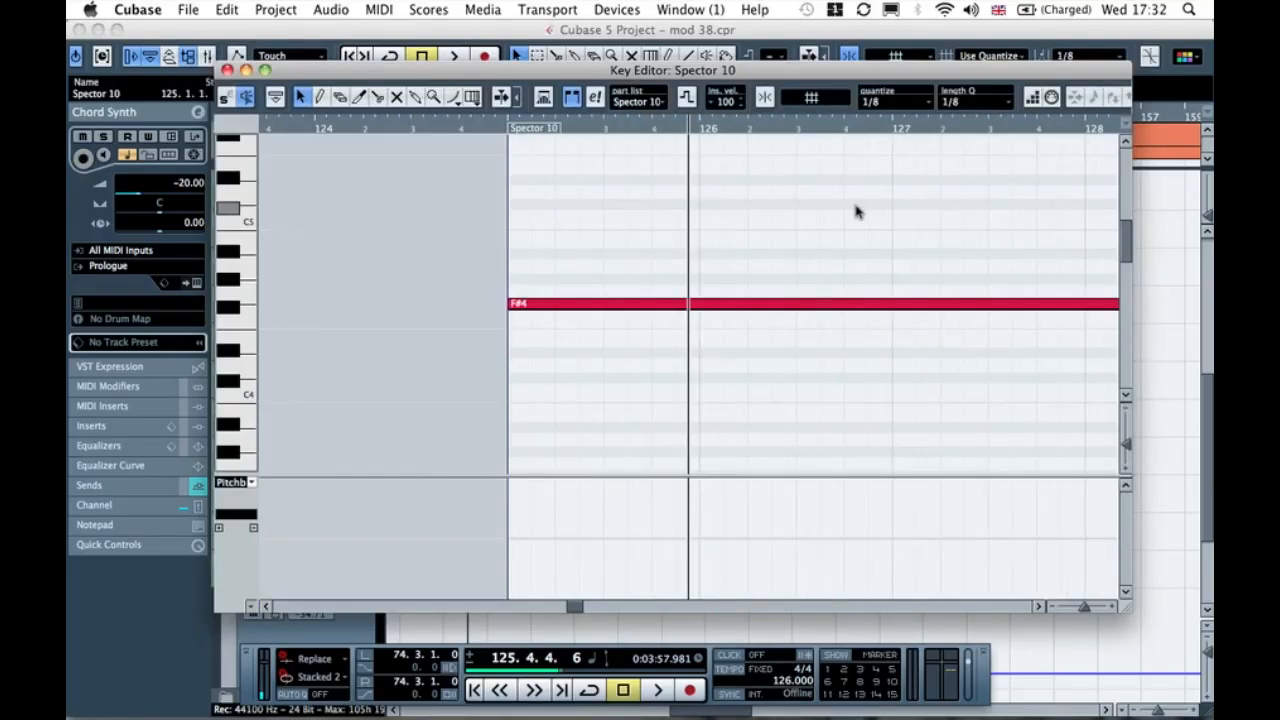
key("g")
key("g")
key("g")
key("g")
key("g")
key("g")
key("g")
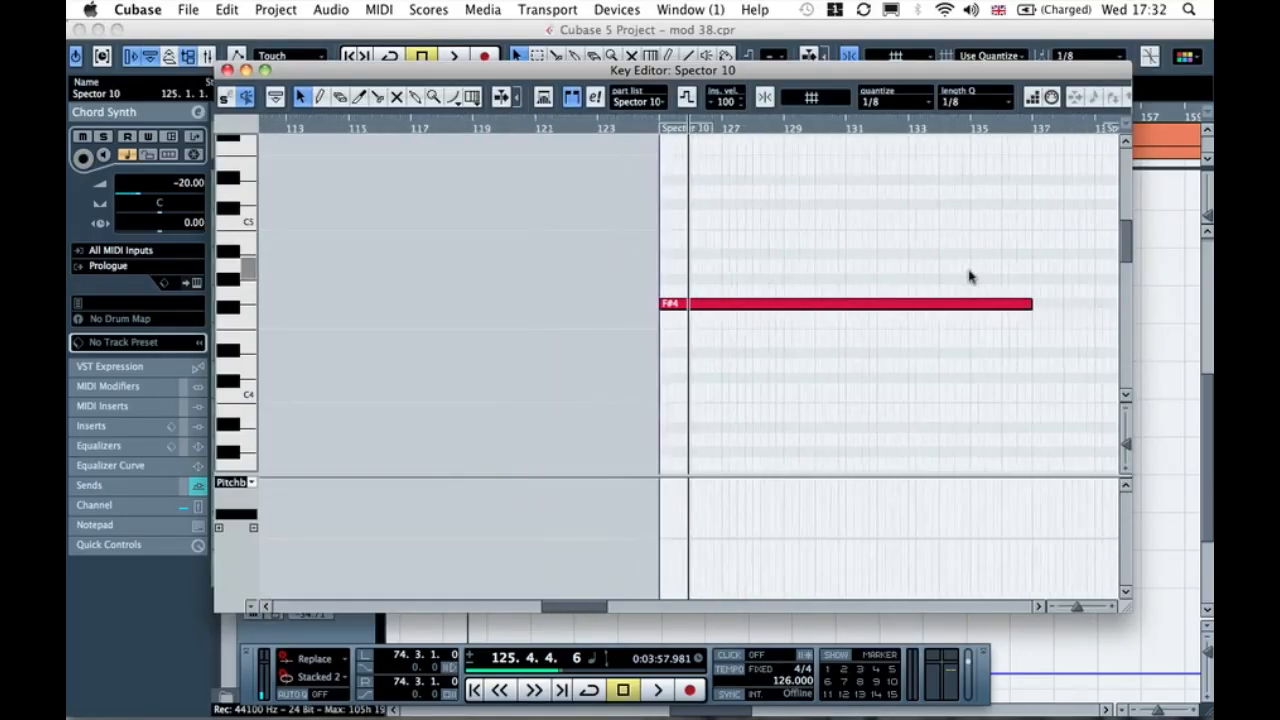
key("h")
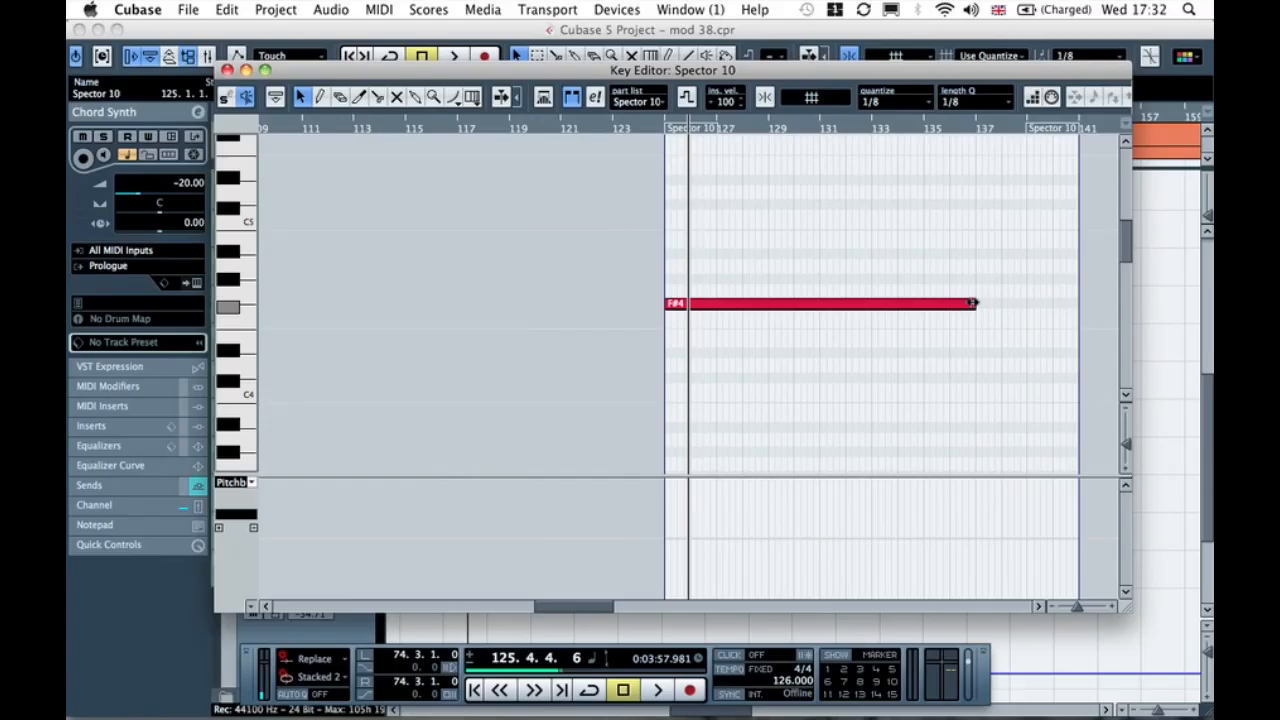
left_click_drag(972, 302, 1058, 308)
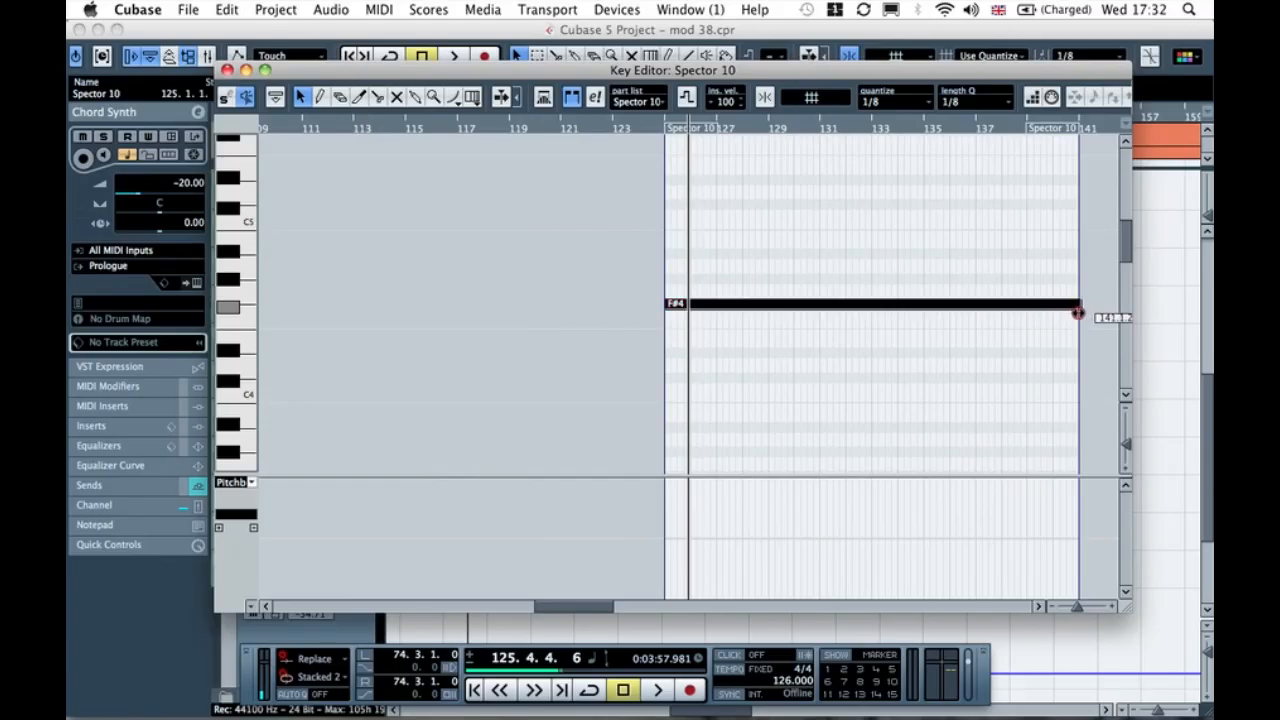
left_click_drag(1075, 313, 1075, 313)
left_click(957, 206)
left_click(227, 70)
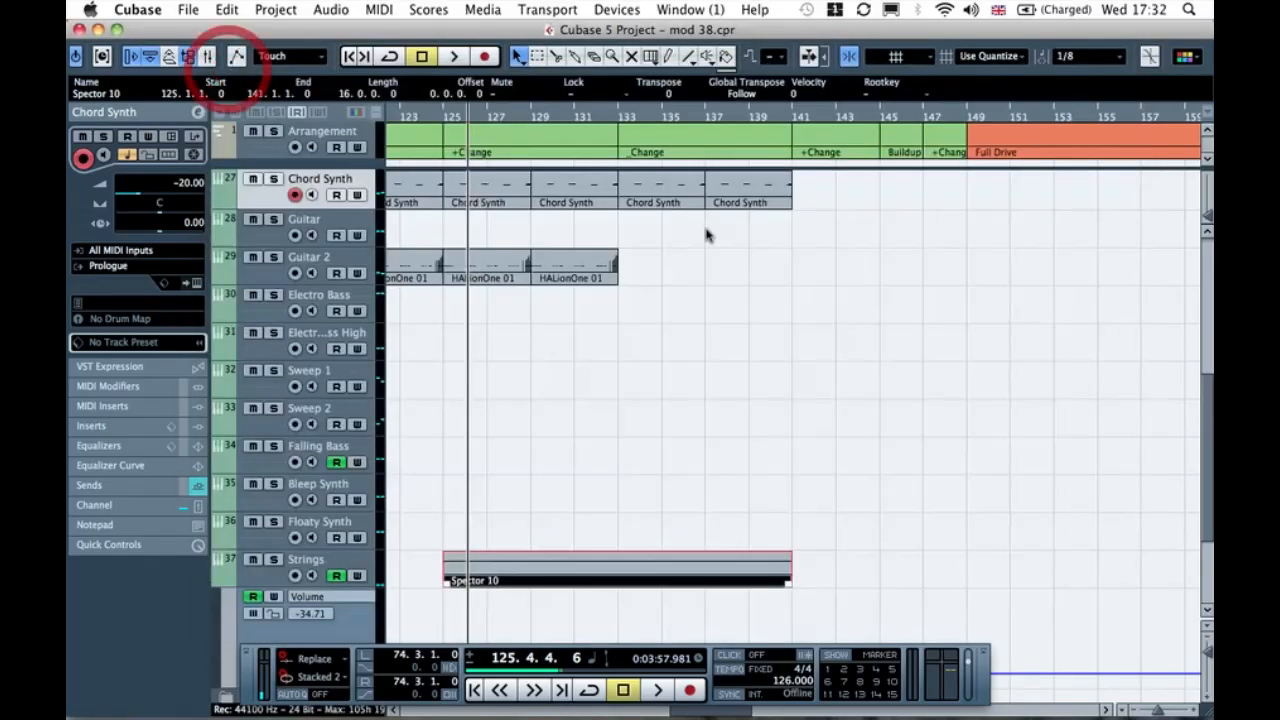
Step: Play back the end of Breakdown through the +Change and _Change sections with the Strings part
left_click_drag(411, 111, 374, 108)
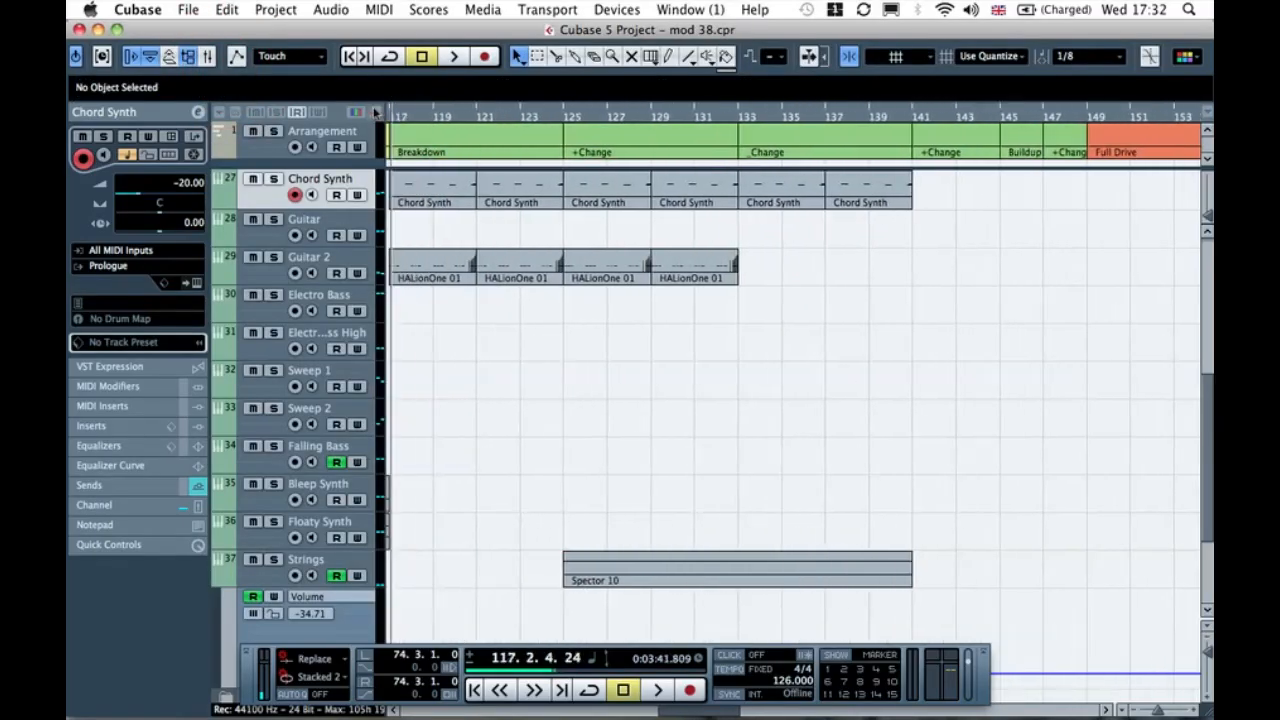
left_click(534, 117)
key("space")
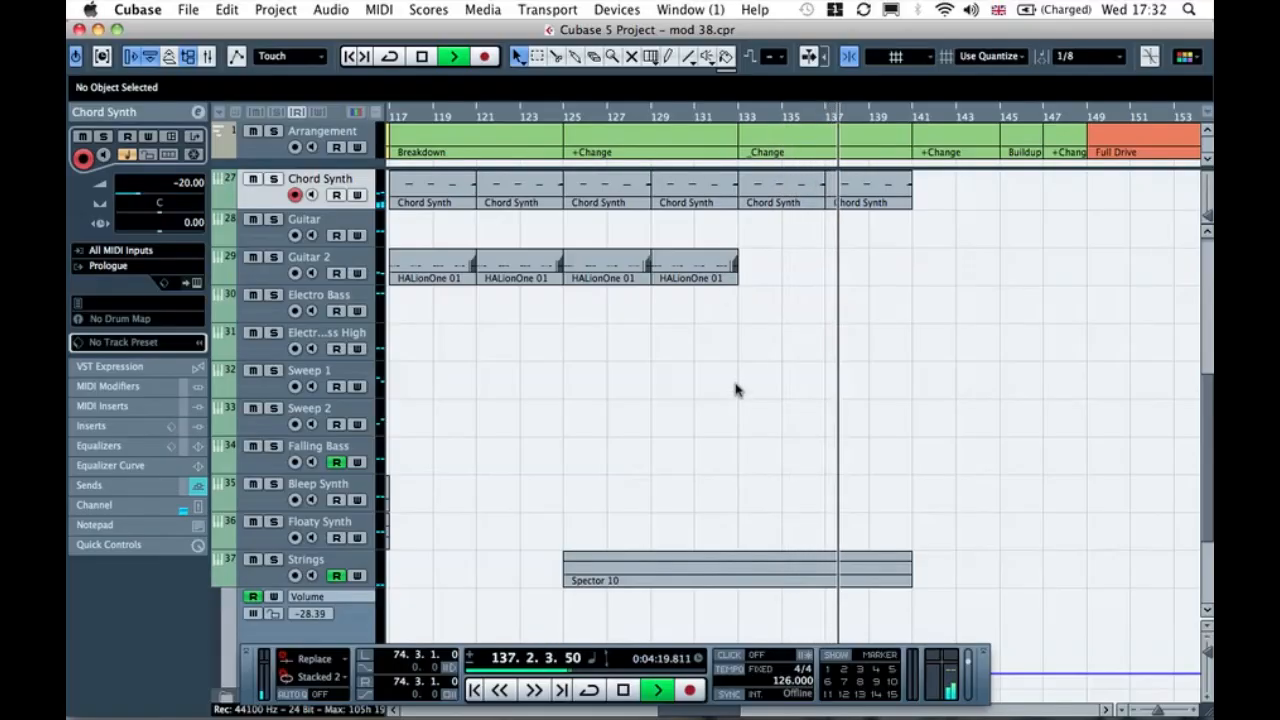
scroll(735, 390, "up", 3)
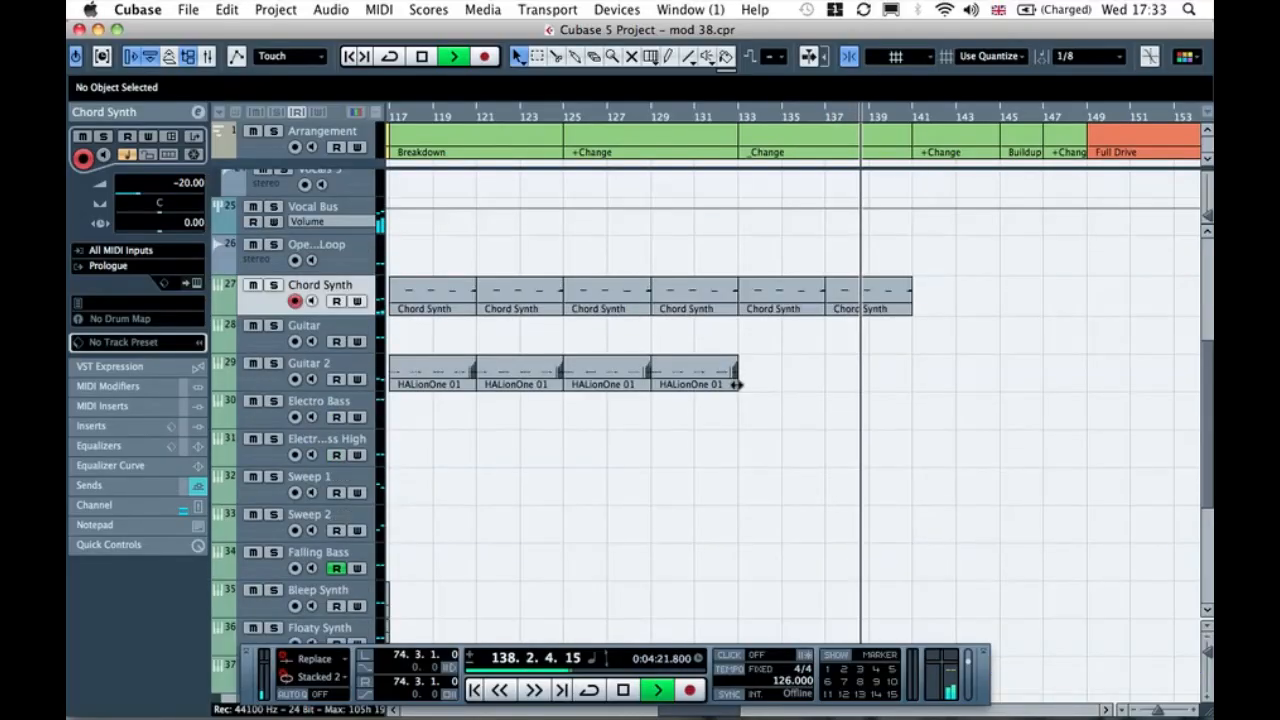
key("g")
key("g")
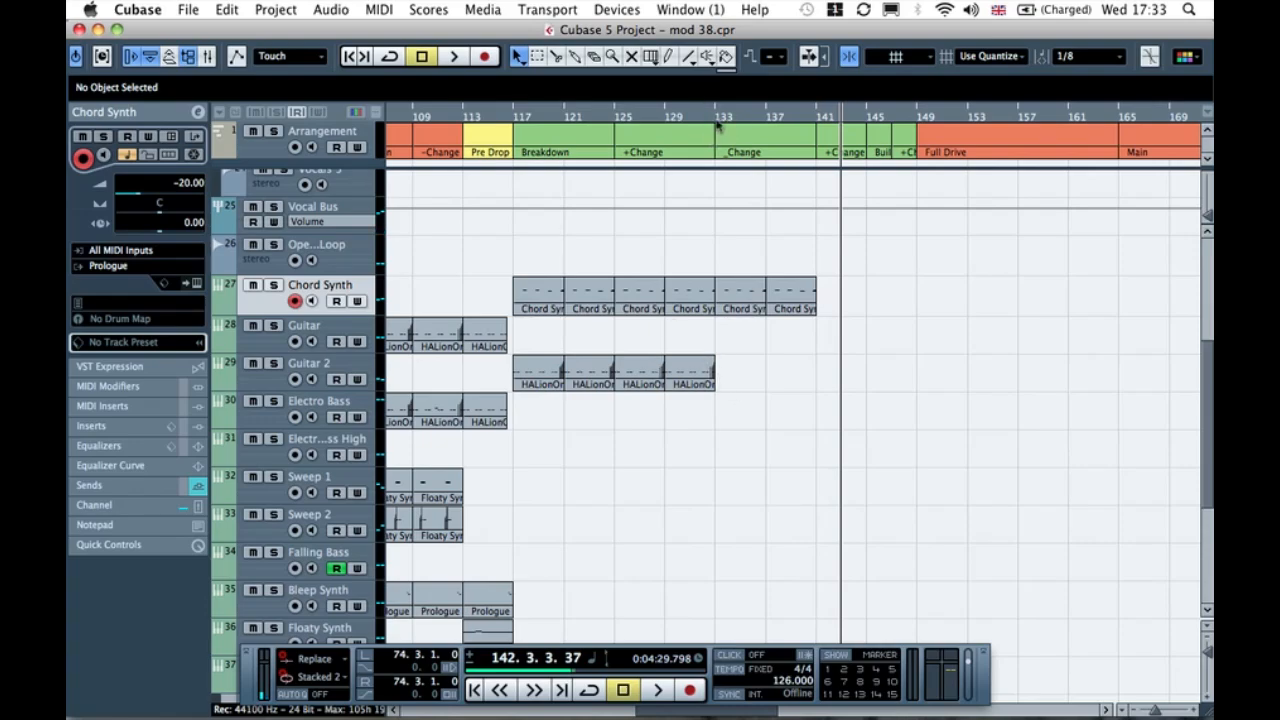
Step: Examine the +Change and _Change sections and look through the earlier sections for parts to reuse
left_click(748, 155)
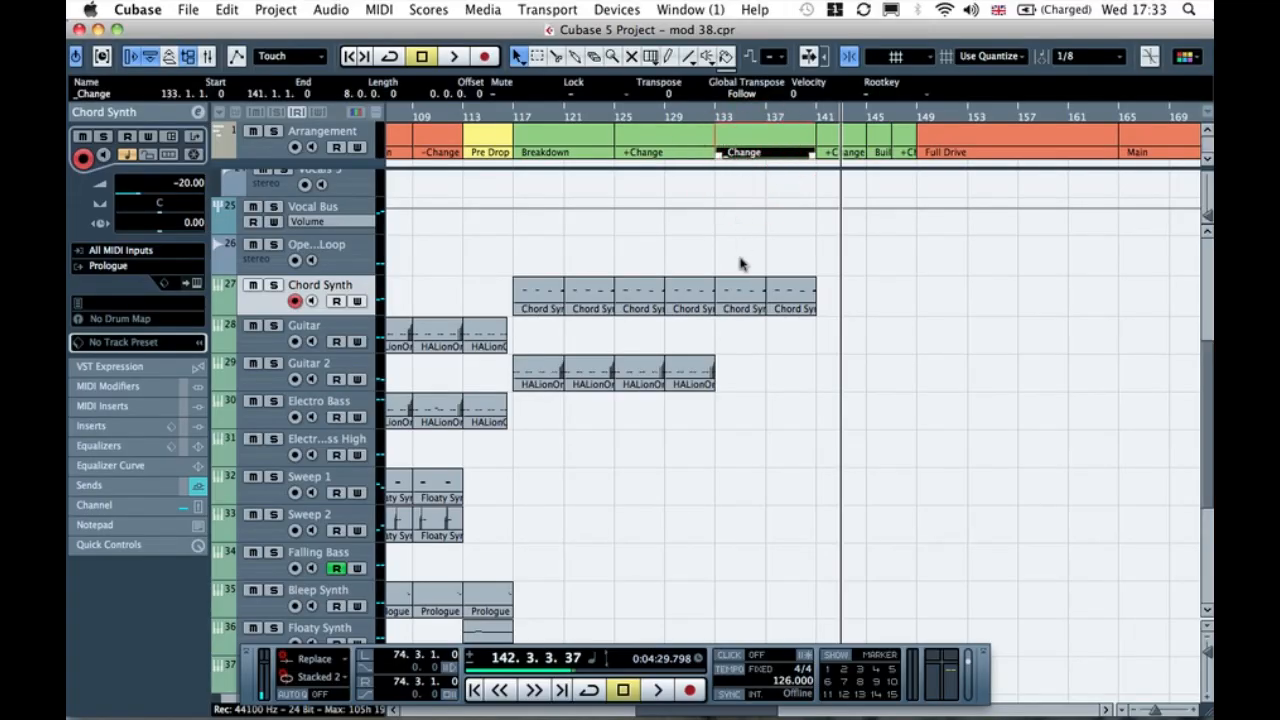
left_click(760, 380)
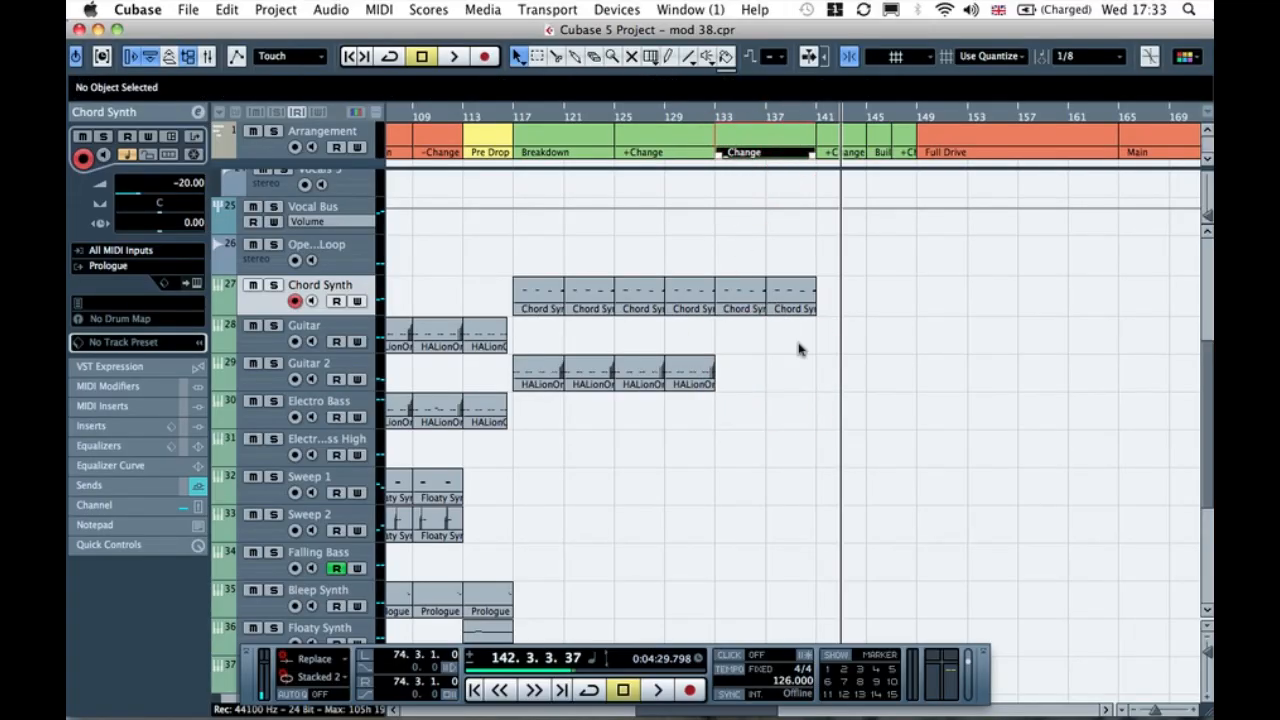
left_click(751, 234)
left_click(688, 138)
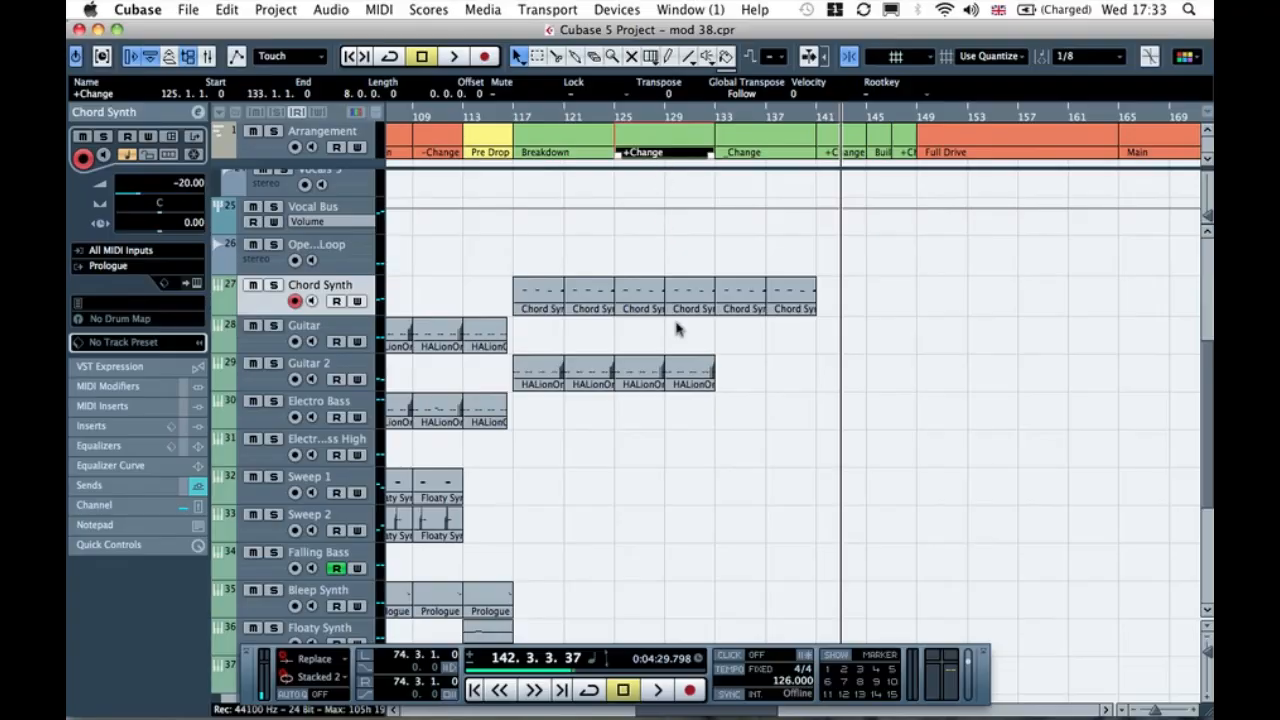
scroll(676, 328, "left", 3)
scroll(676, 328, "down", 3)
scroll(676, 328, "left", 3)
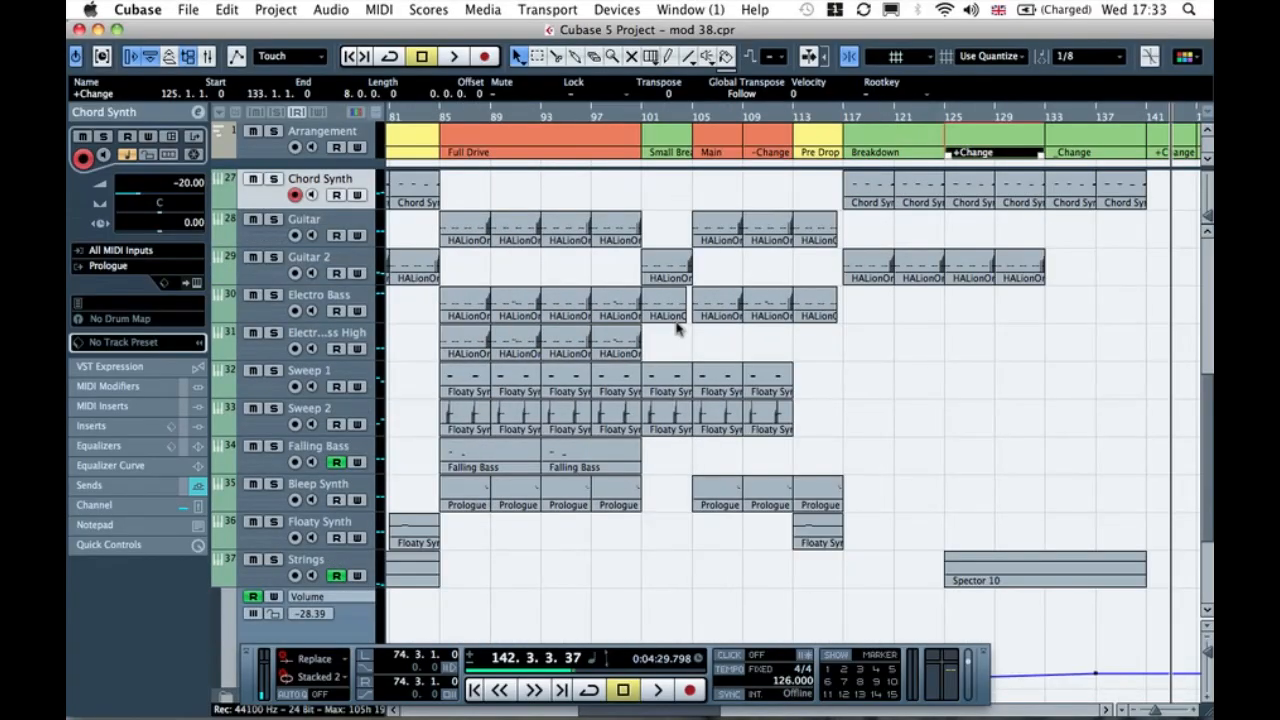
scroll(749, 377, "right", 3)
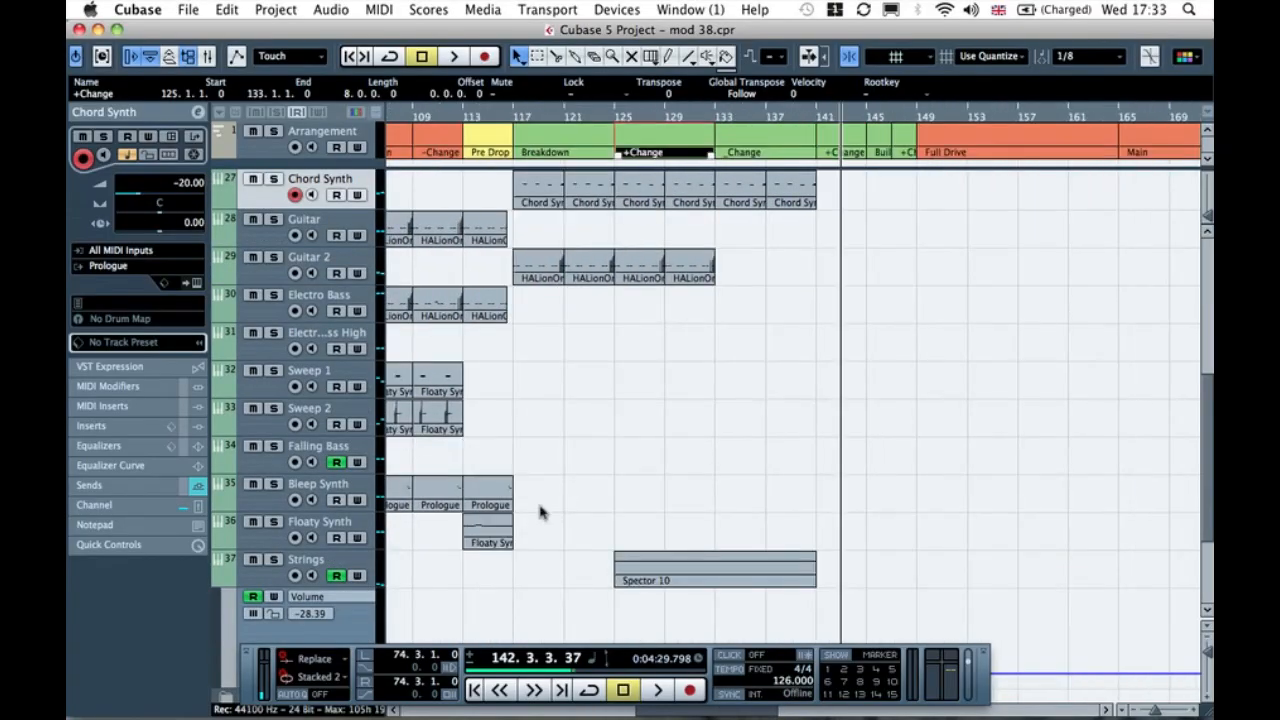
Step: Copy the Floaty Synth part from the second Pre Drop at bar 113 to bar 125
left_click_drag(502, 522, 637, 530)
left_click(637, 530)
left_click(634, 486)
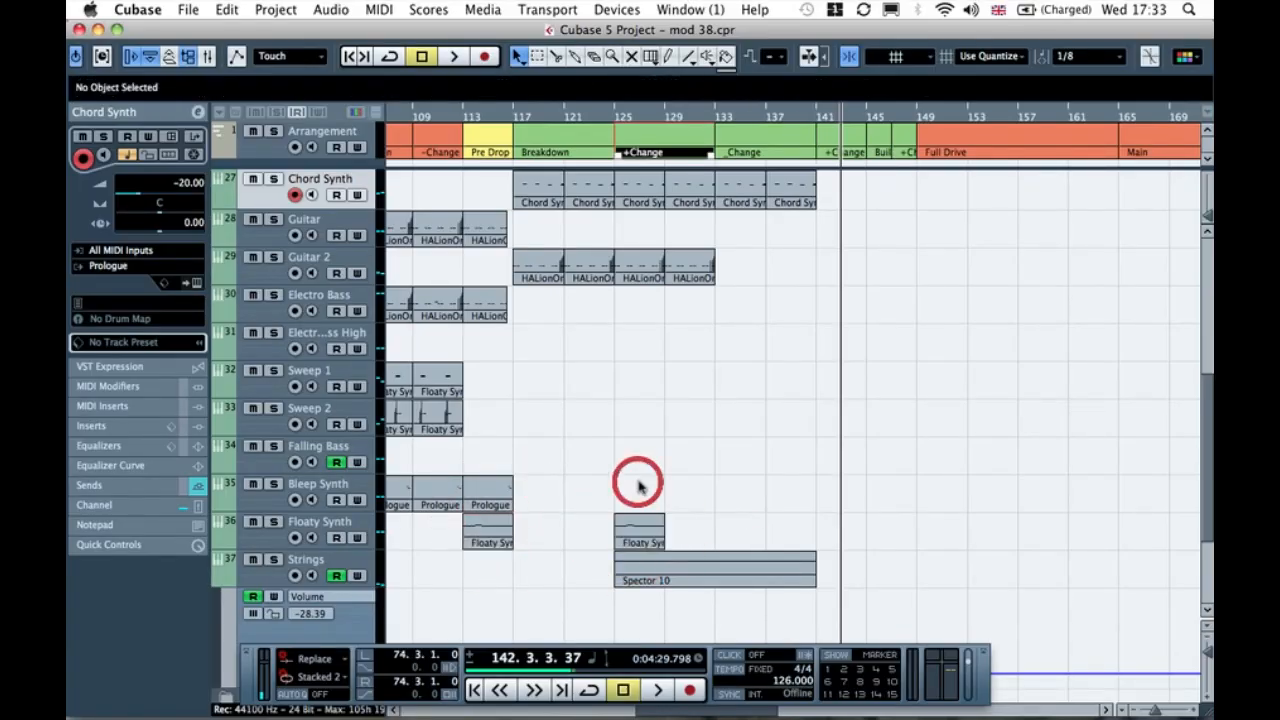
Step: Repeat the copied Floaty Synth part up to bar 133 and play back the +Change section
left_click(646, 535)
left_click_drag(662, 541, 716, 530)
left_click(757, 528)
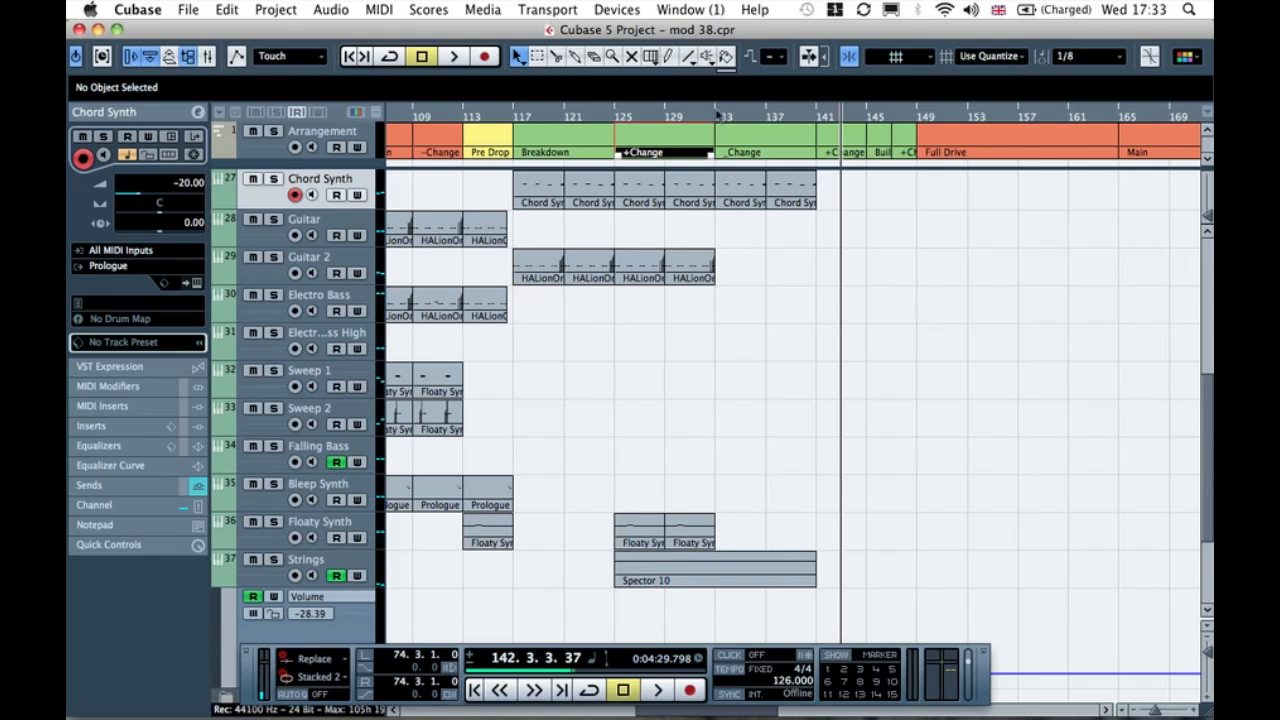
left_click(607, 117)
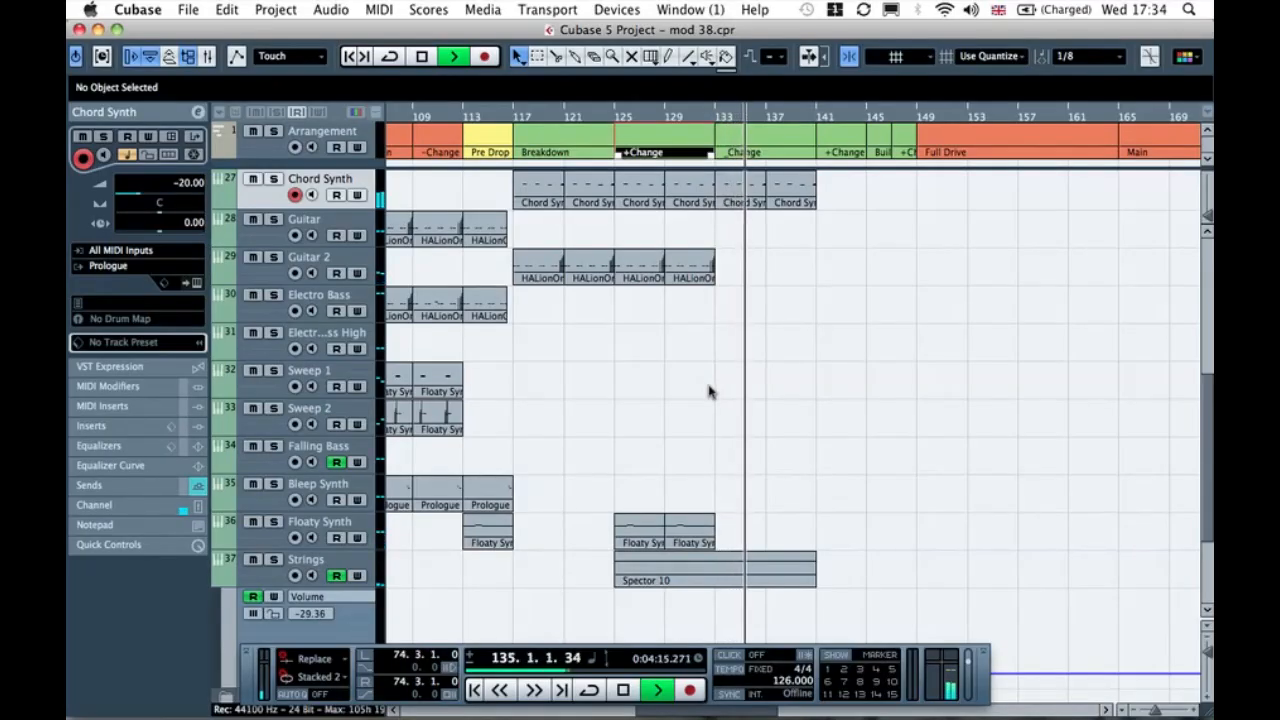
key("space")
Step: Show the Floaty Synth volume automation lane, enable automation reading for it and make the lane taller
left_click(219, 541)
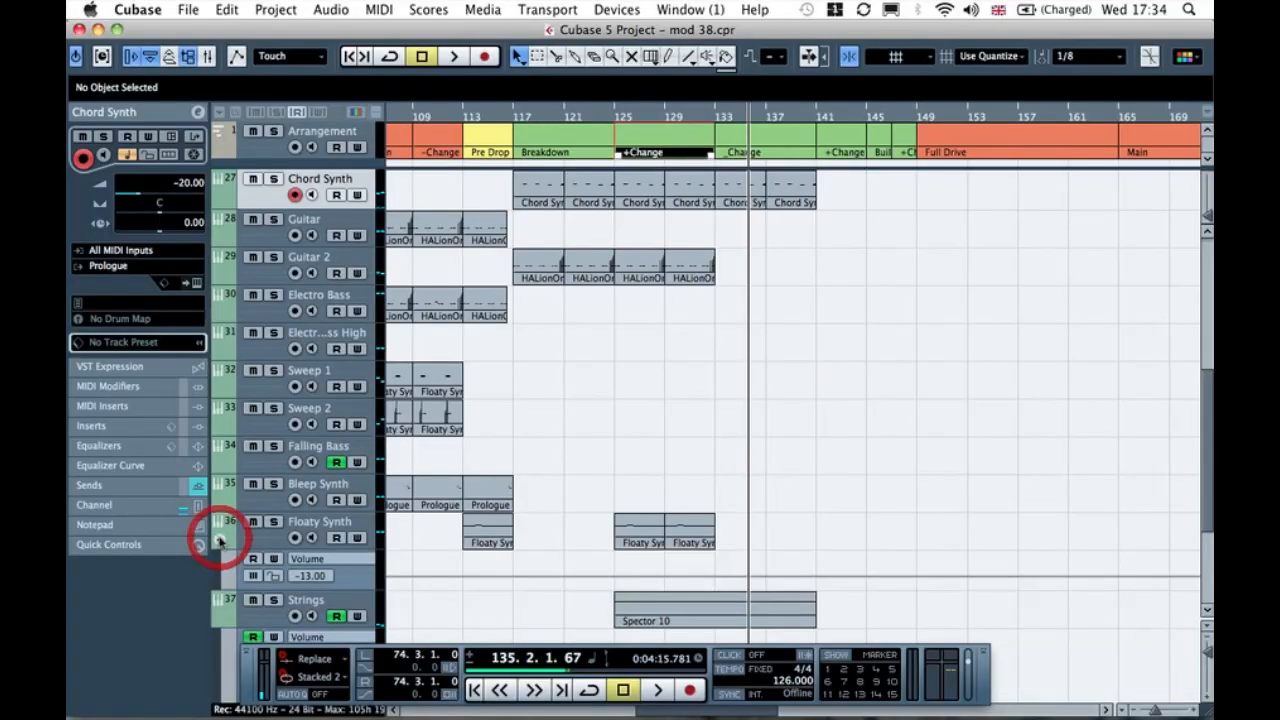
left_click(252, 558)
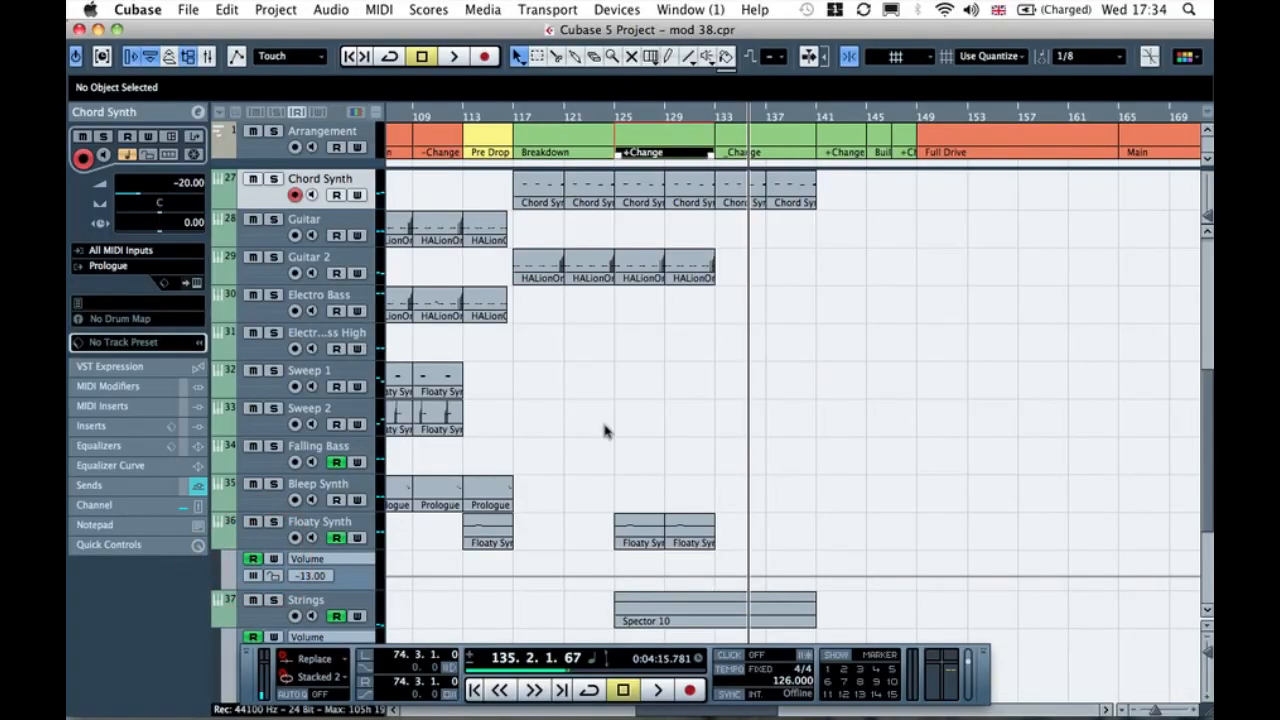
scroll(604, 431, "down", 3)
left_click(316, 487)
left_click_drag(317, 483, 319, 543)
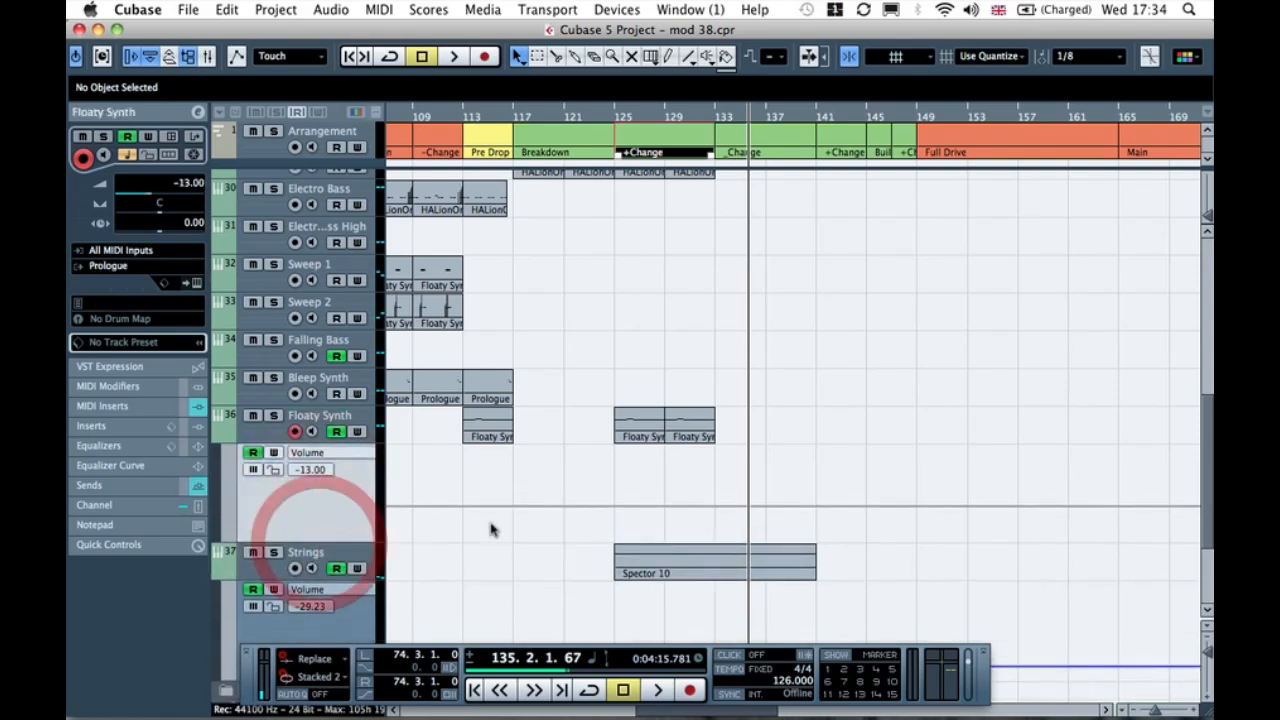
Step: Add Floaty Synth volume points around +Change, lower the one just before bar 125 to about -17.62 and play it back
left_click(577, 506)
left_click(731, 507)
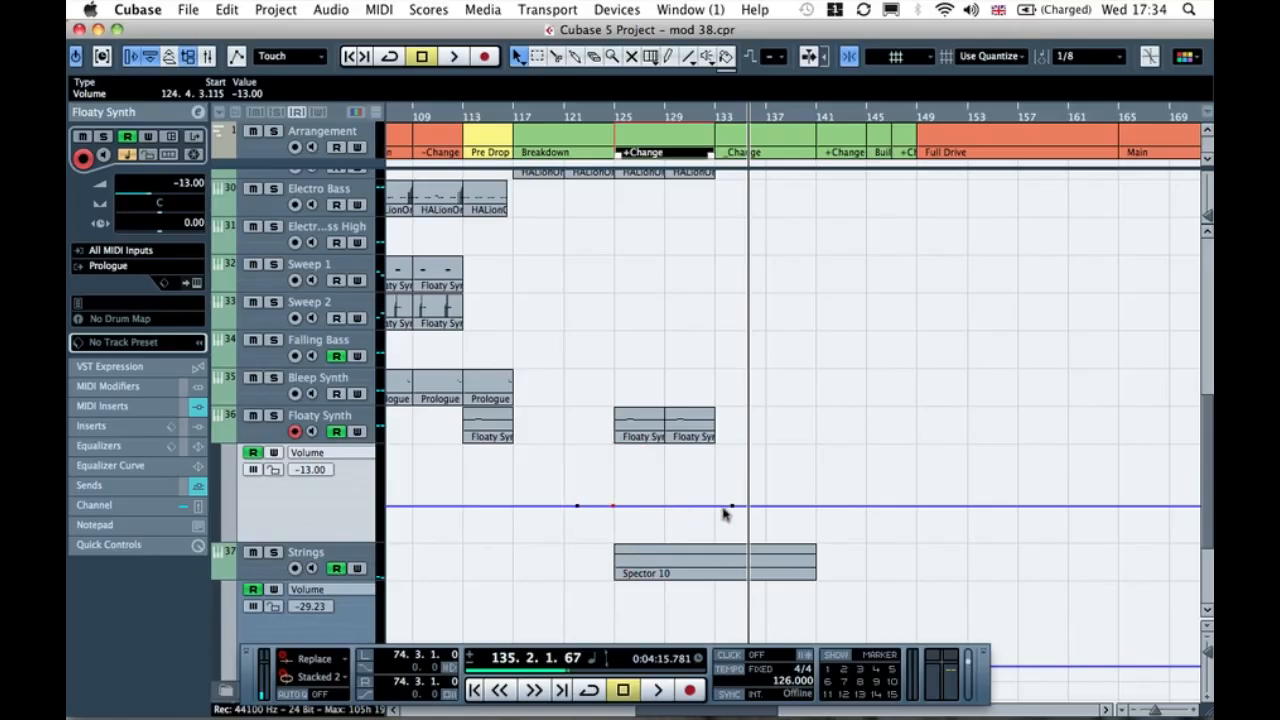
left_click(714, 507)
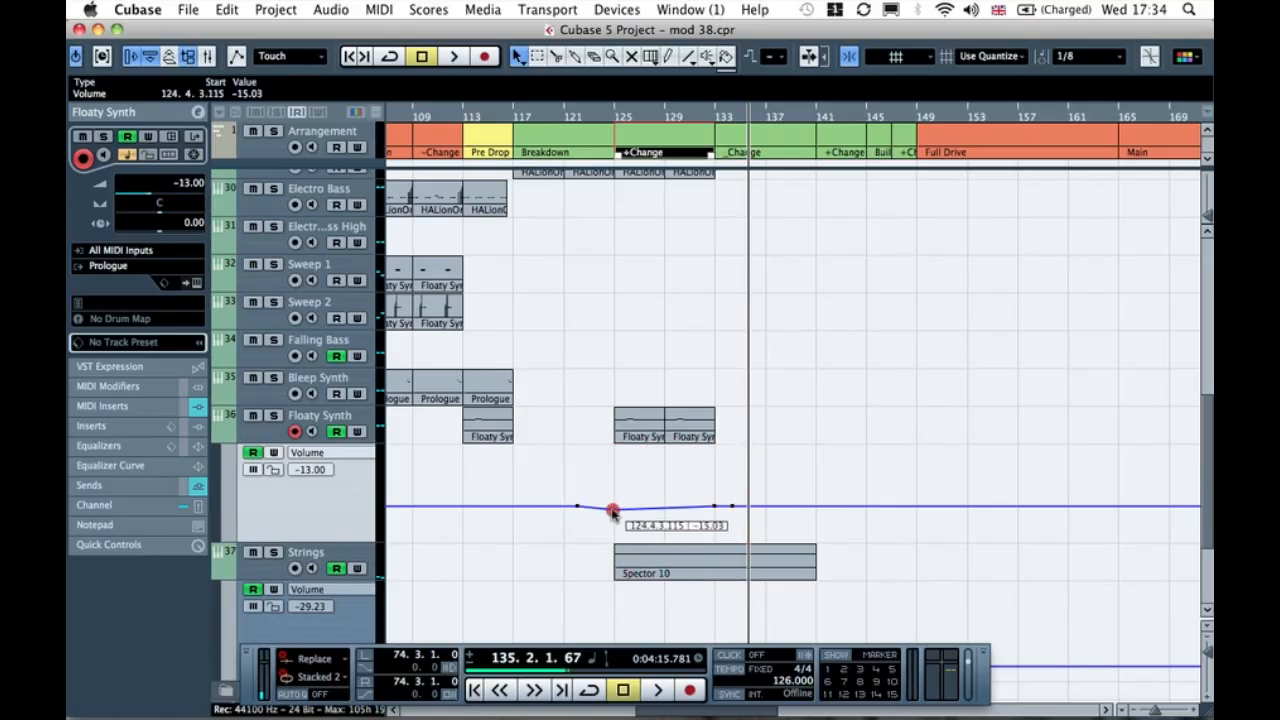
left_click(604, 118)
key("space")
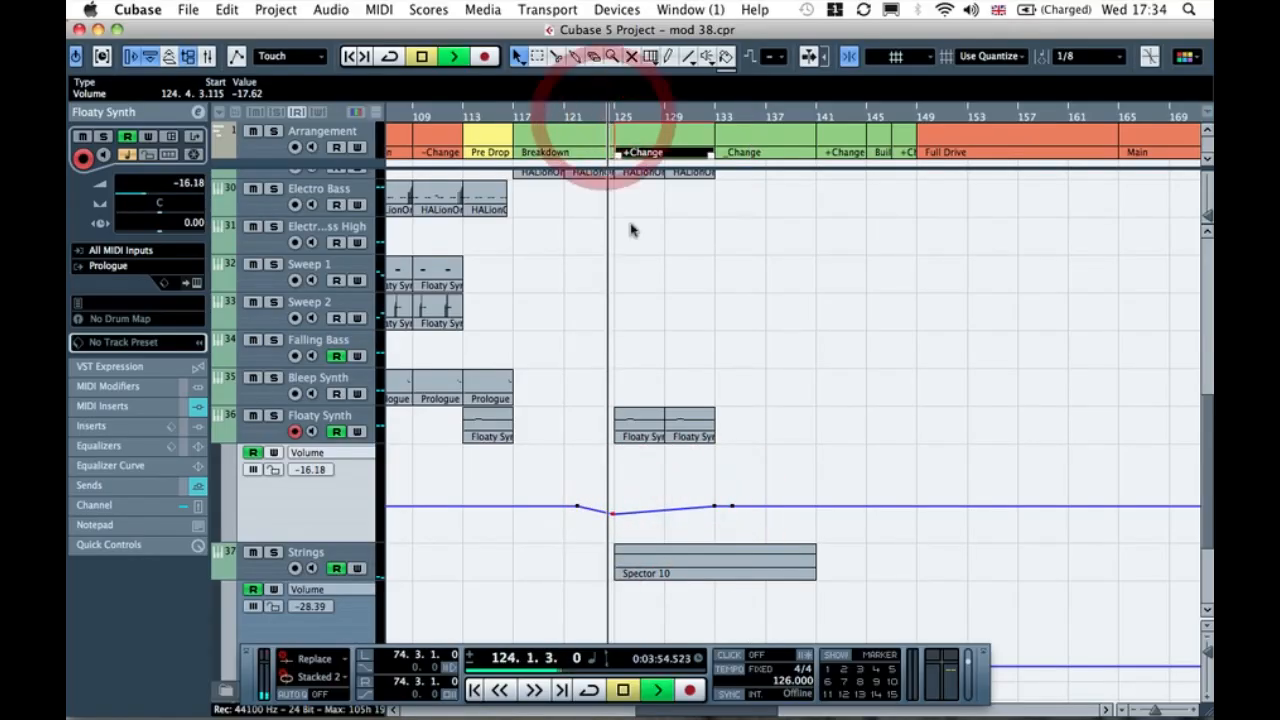
Step: Lower the Floaty Synth volume point at the start of +Change to about -22.07 and play the section back
left_click(632, 255)
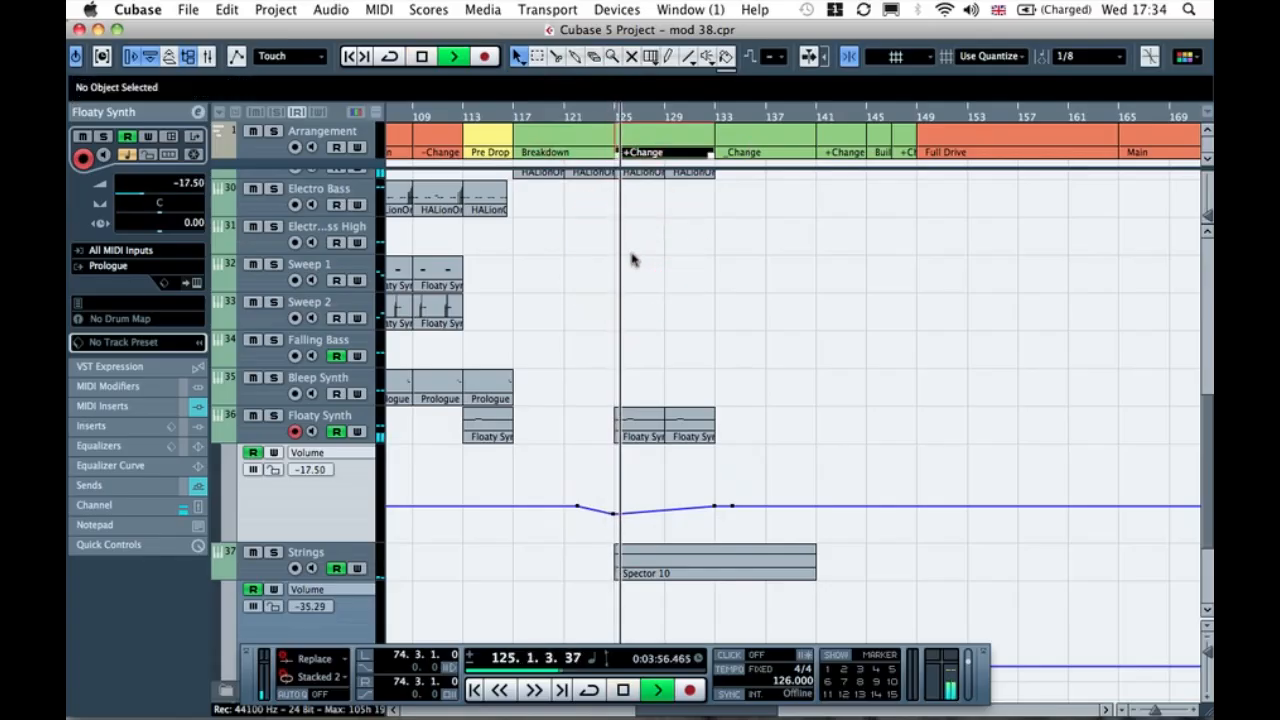
left_click(613, 516)
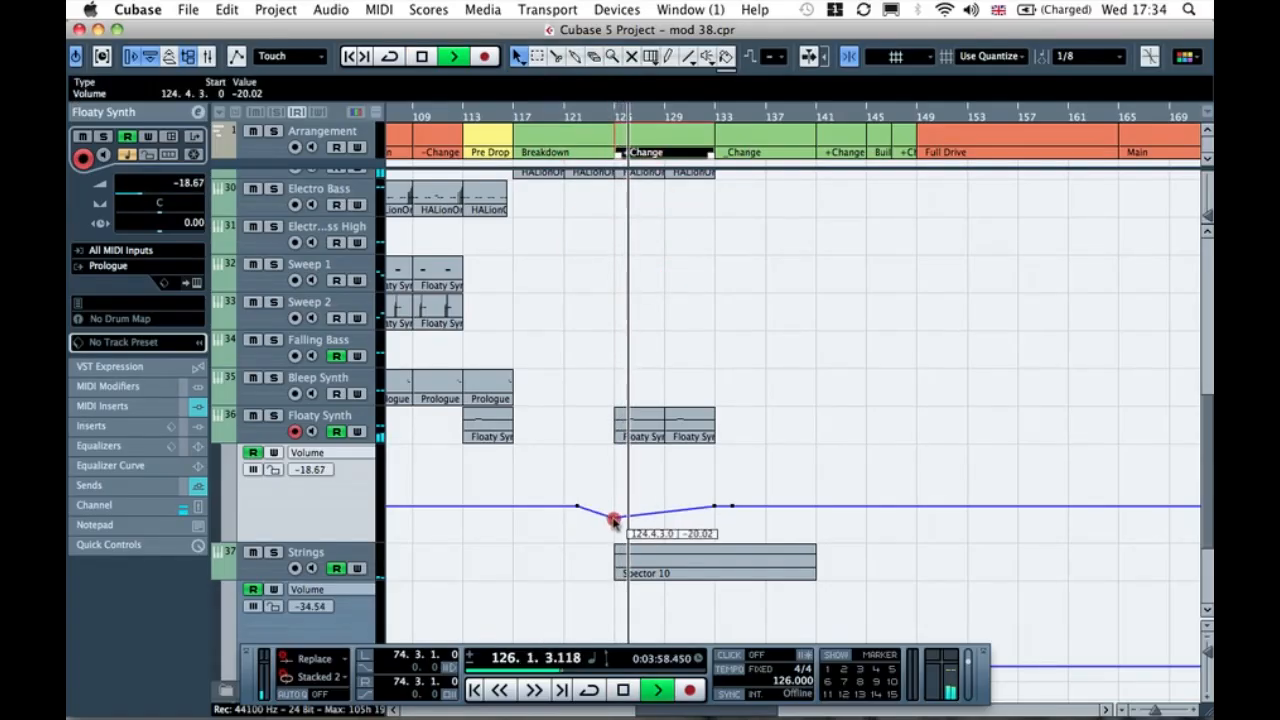
left_click(611, 120)
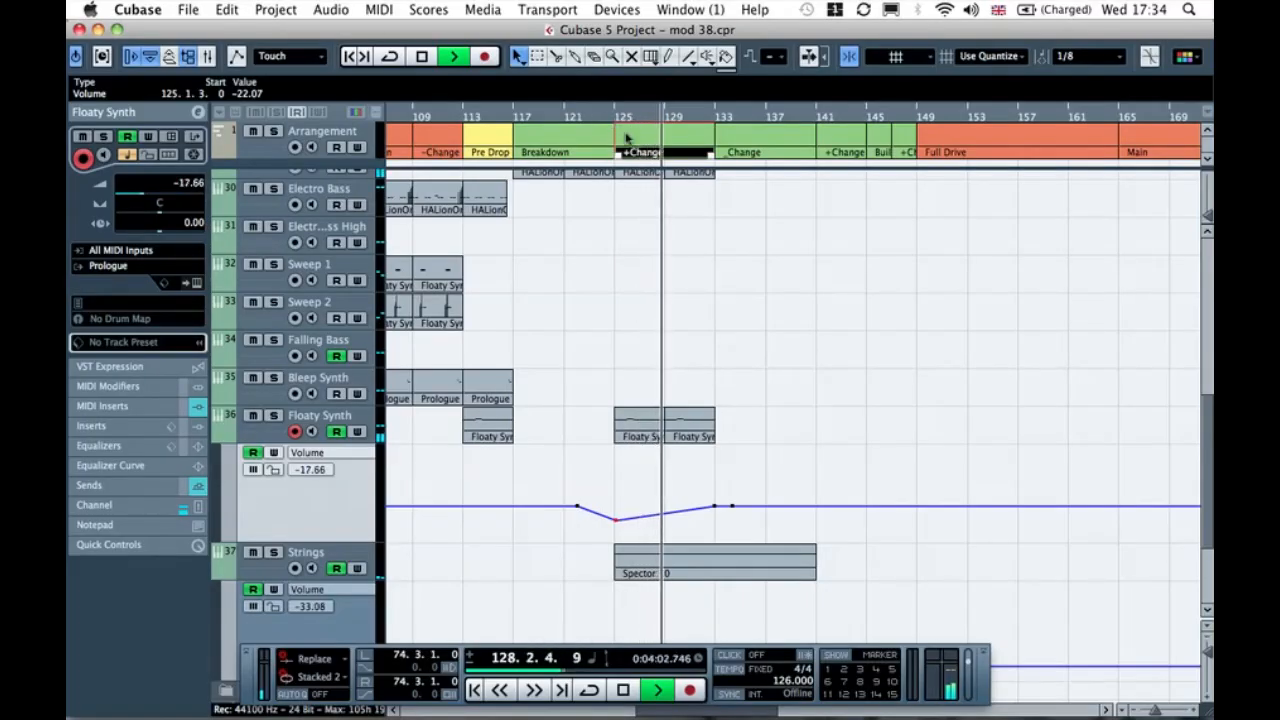
left_click(641, 354)
scroll(641, 354, "up", 5)
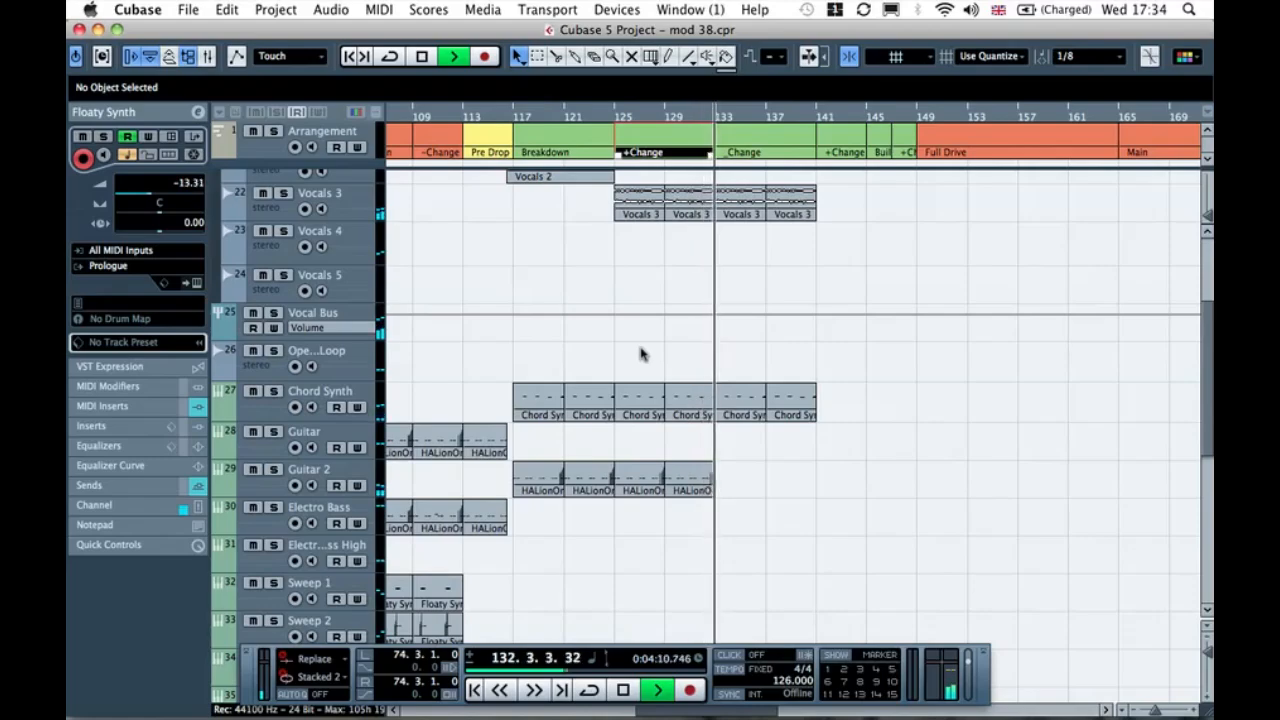
key("space")
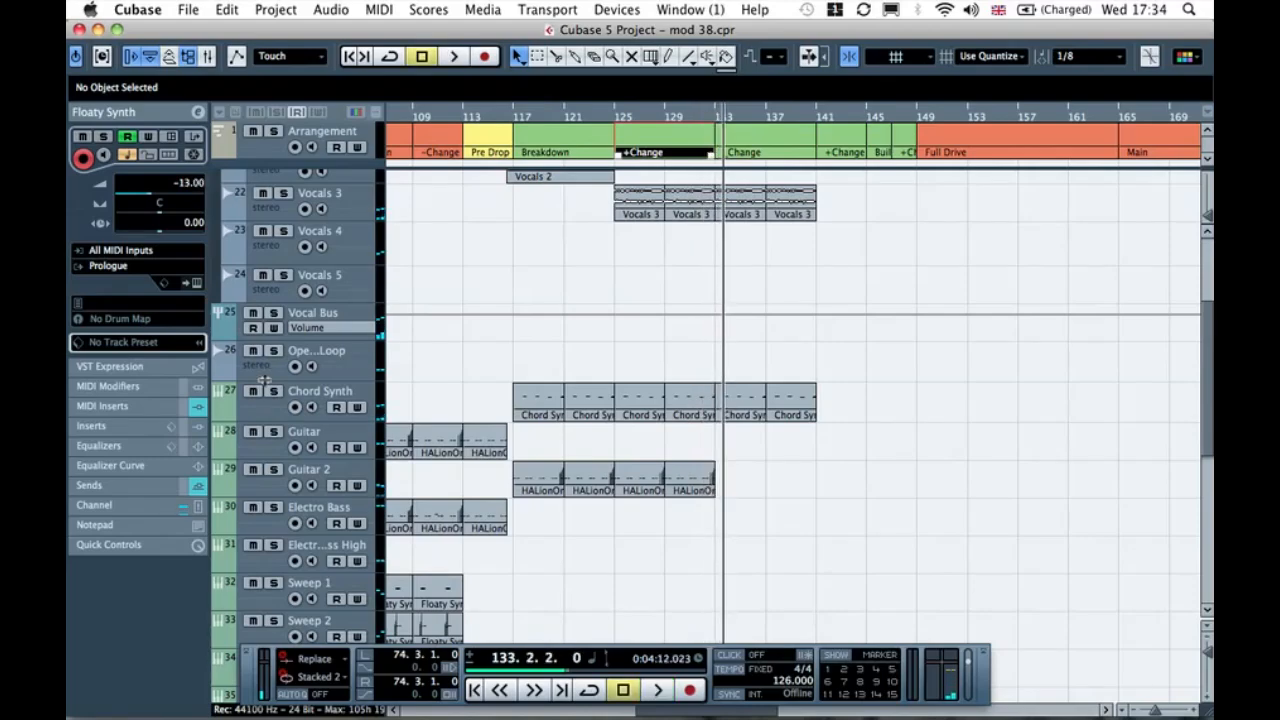
Step: Show Chord Synth volume automation, add points around bars 117 and 141, lower the one just before bar 117 to about -25.48 and play back
left_click(251, 407)
left_click(222, 413)
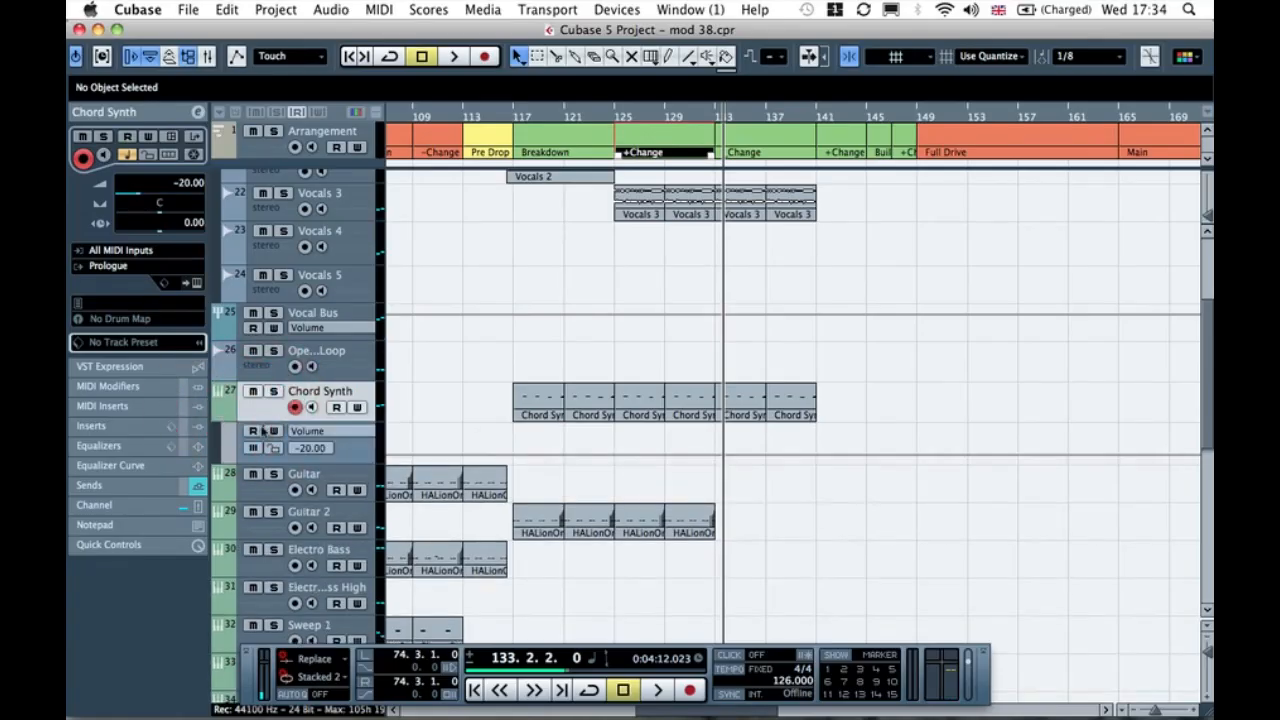
left_click(500, 455)
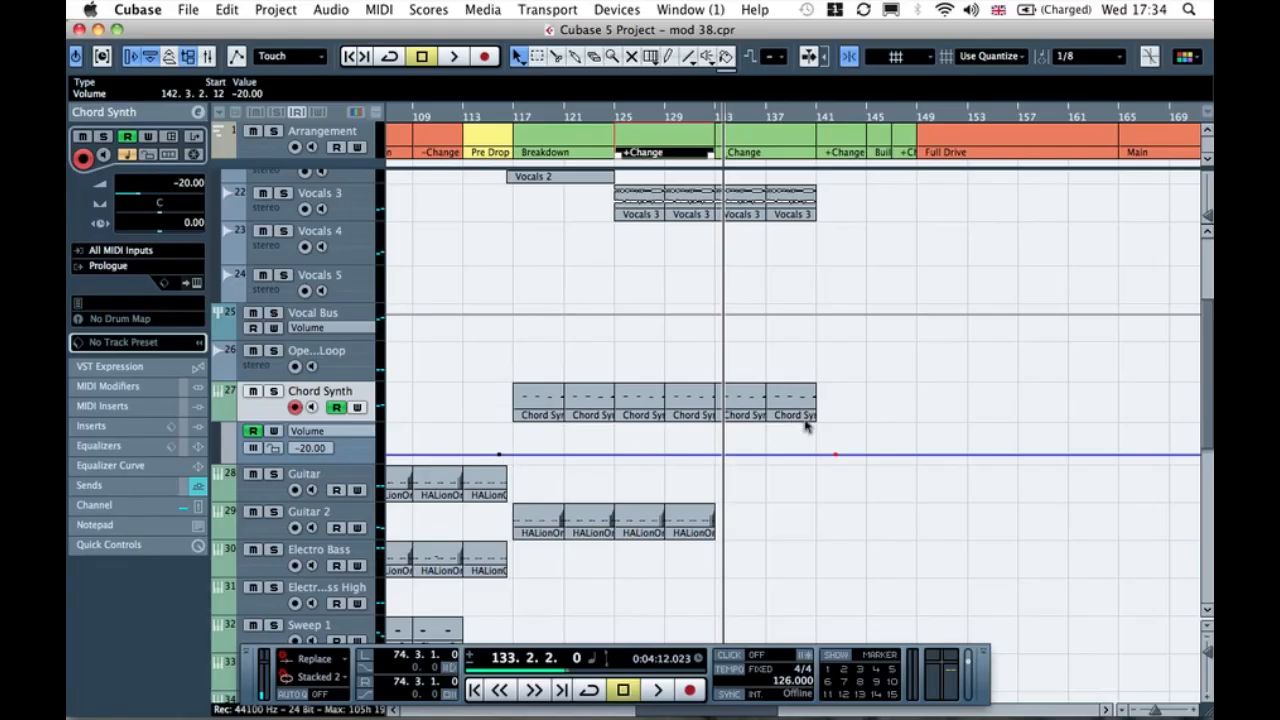
left_click(511, 456)
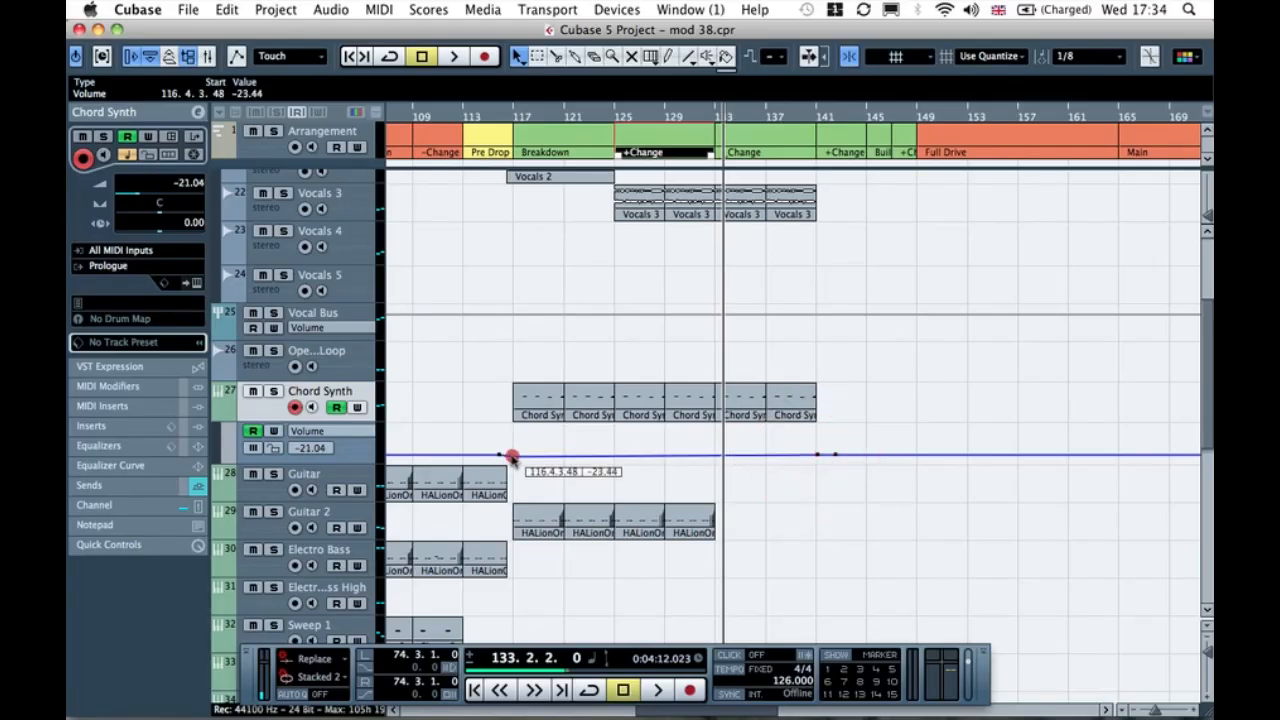
left_click(510, 115)
key("space")
left_click(474, 119)
key("space")
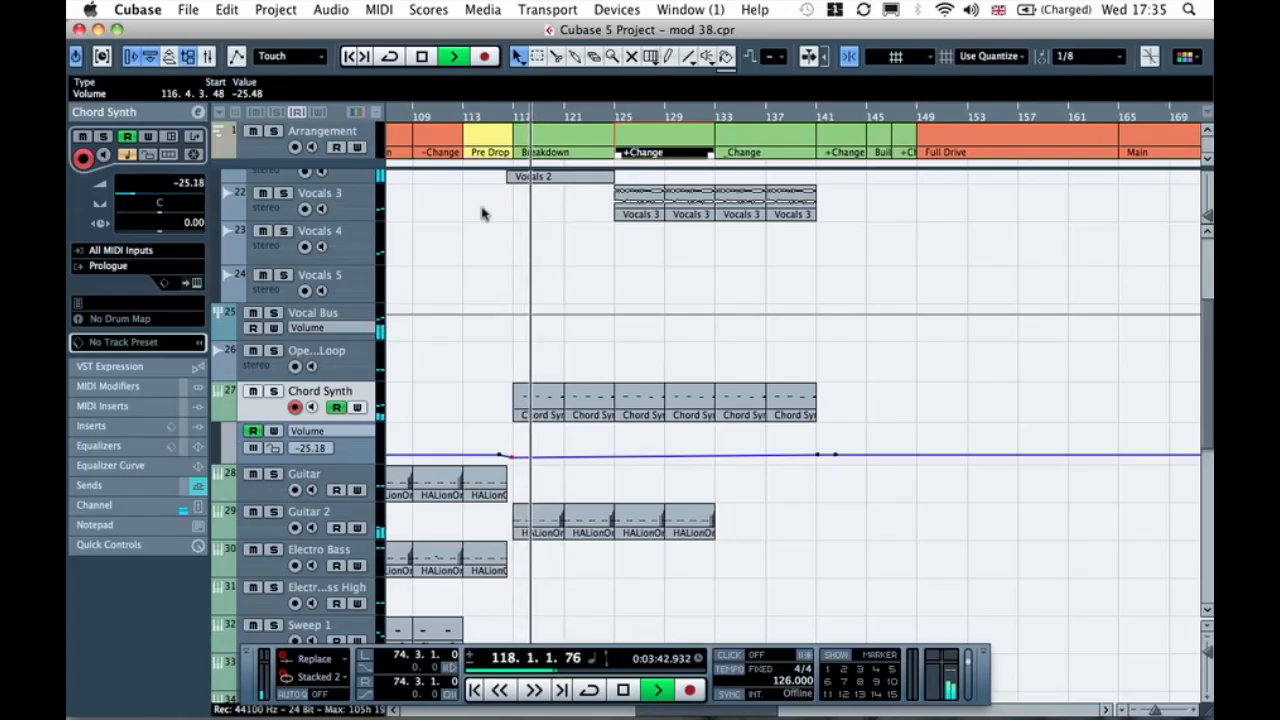
Step: Make the Chord Synth volume lane taller and lower the point just before bar 117 to about -28.18 during playback
left_click_drag(332, 464, 330, 530)
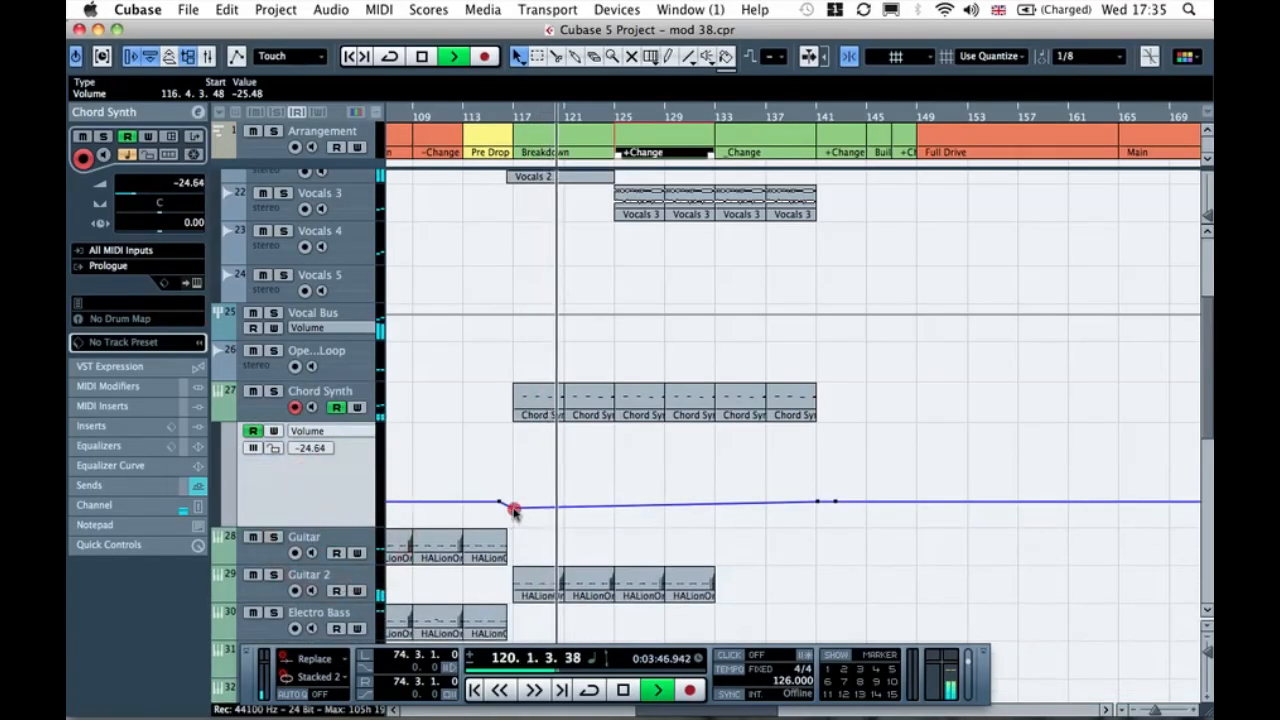
left_click_drag(513, 510, 513, 512)
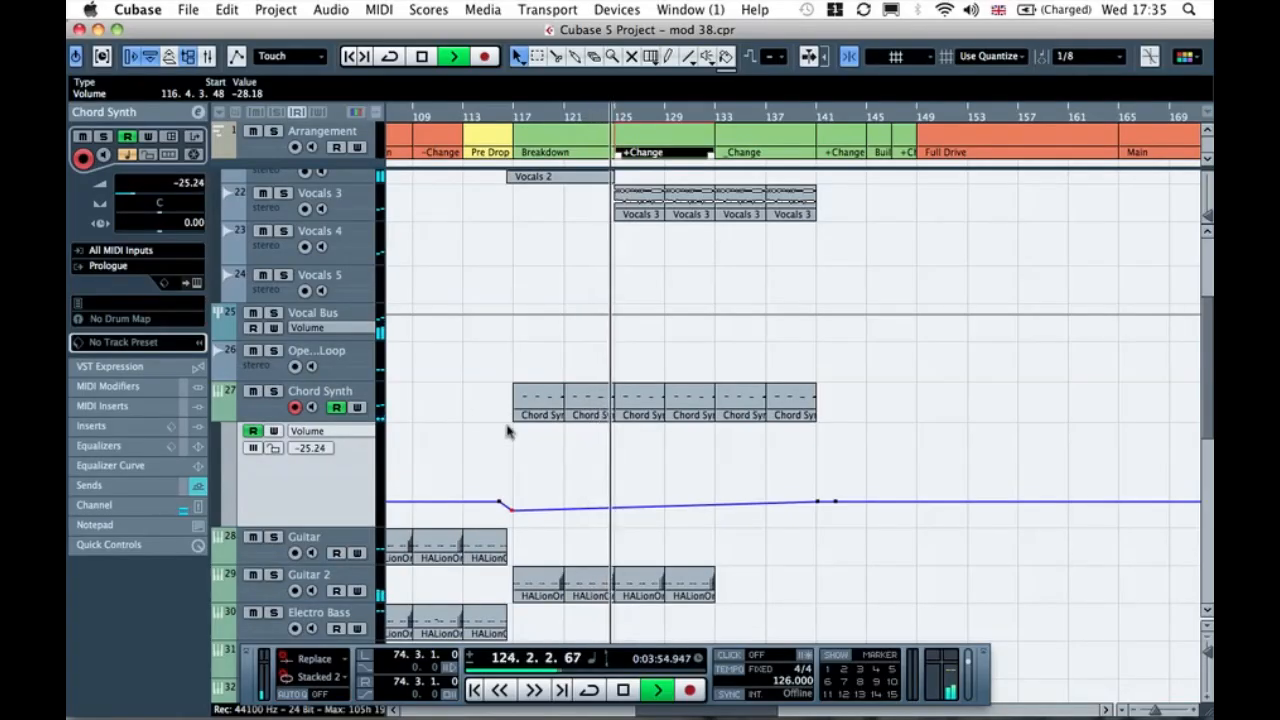
key("space")
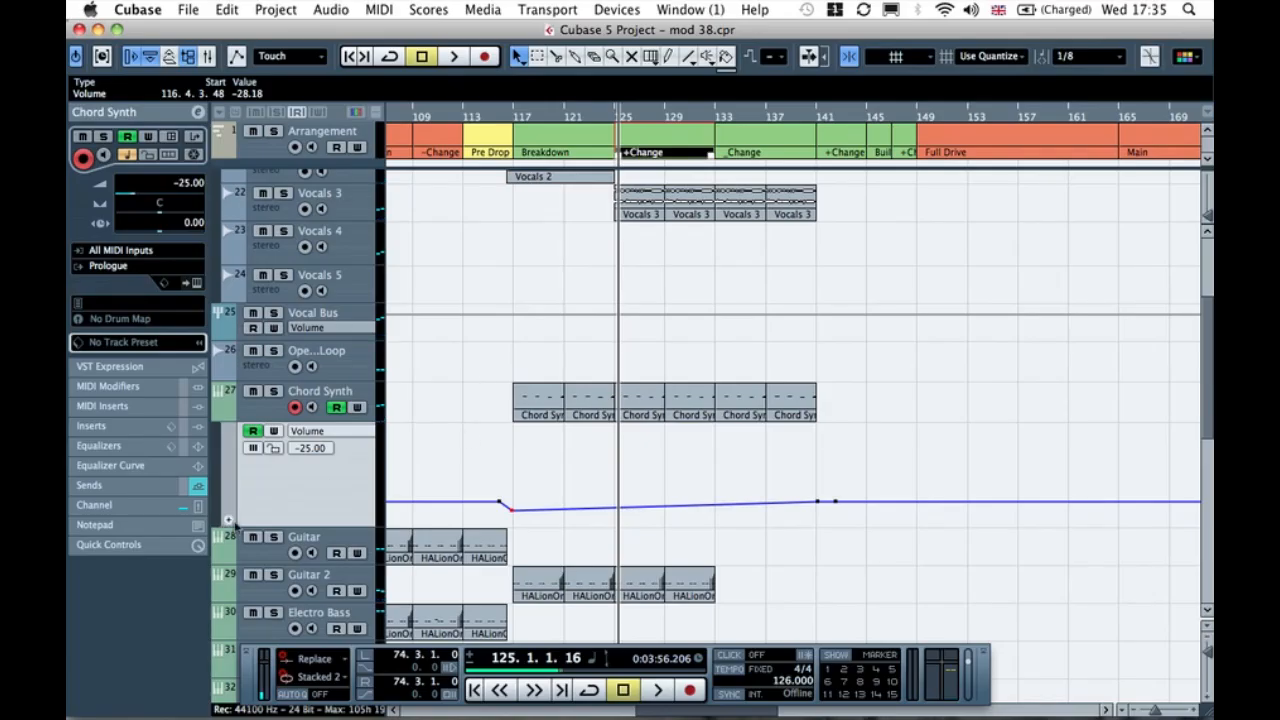
Step: Shrink the Chord Synth volume lane, add a second automation lane beneath it and display the track's sends
left_click_drag(257, 523, 245, 487)
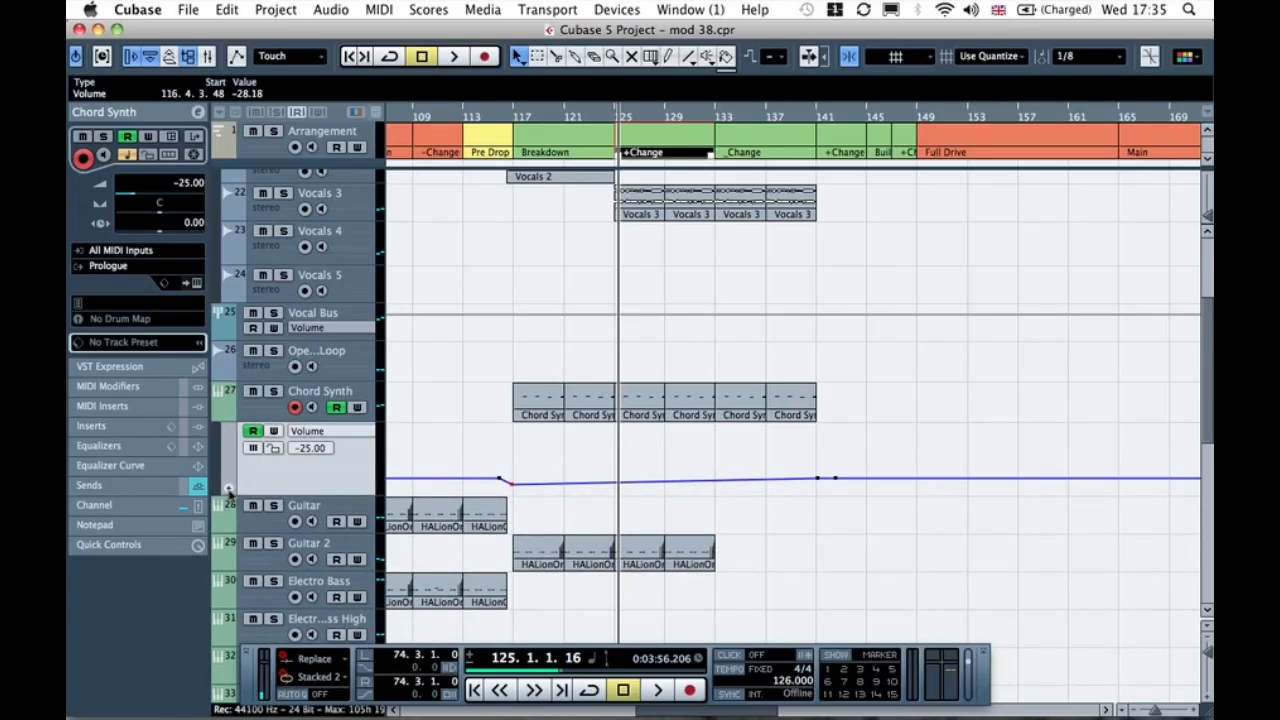
left_click(228, 490)
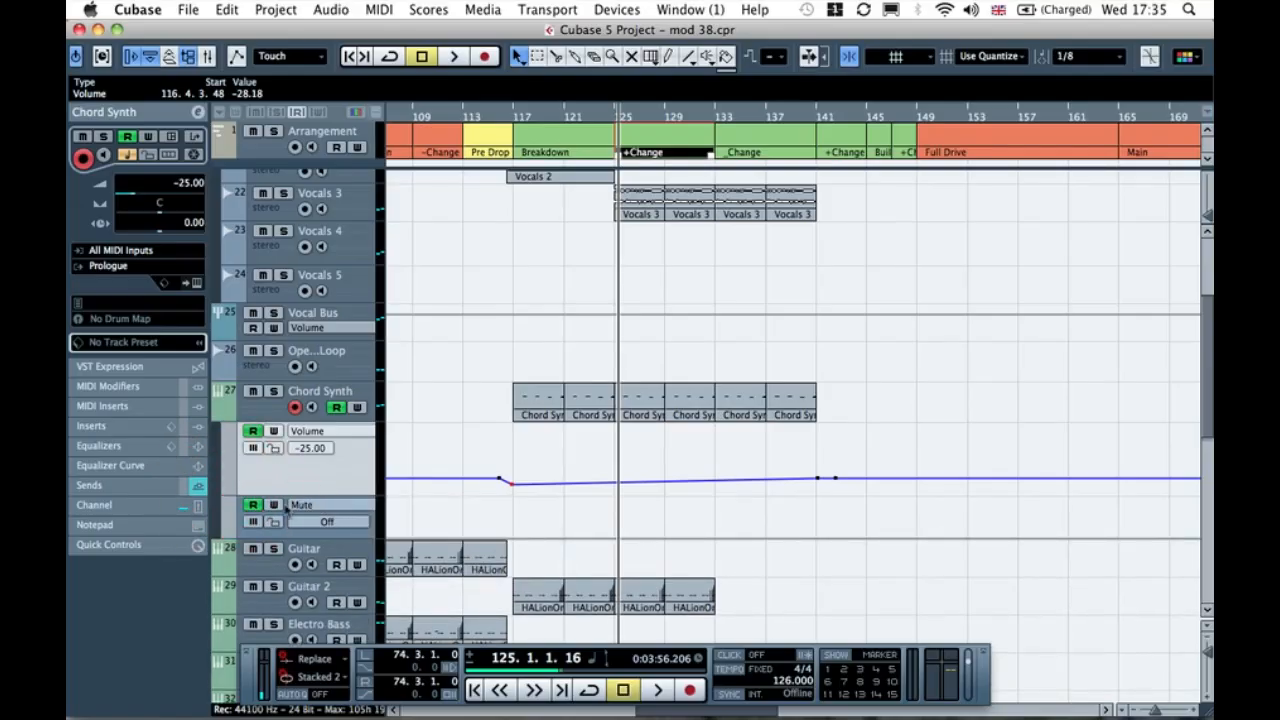
left_click(315, 510)
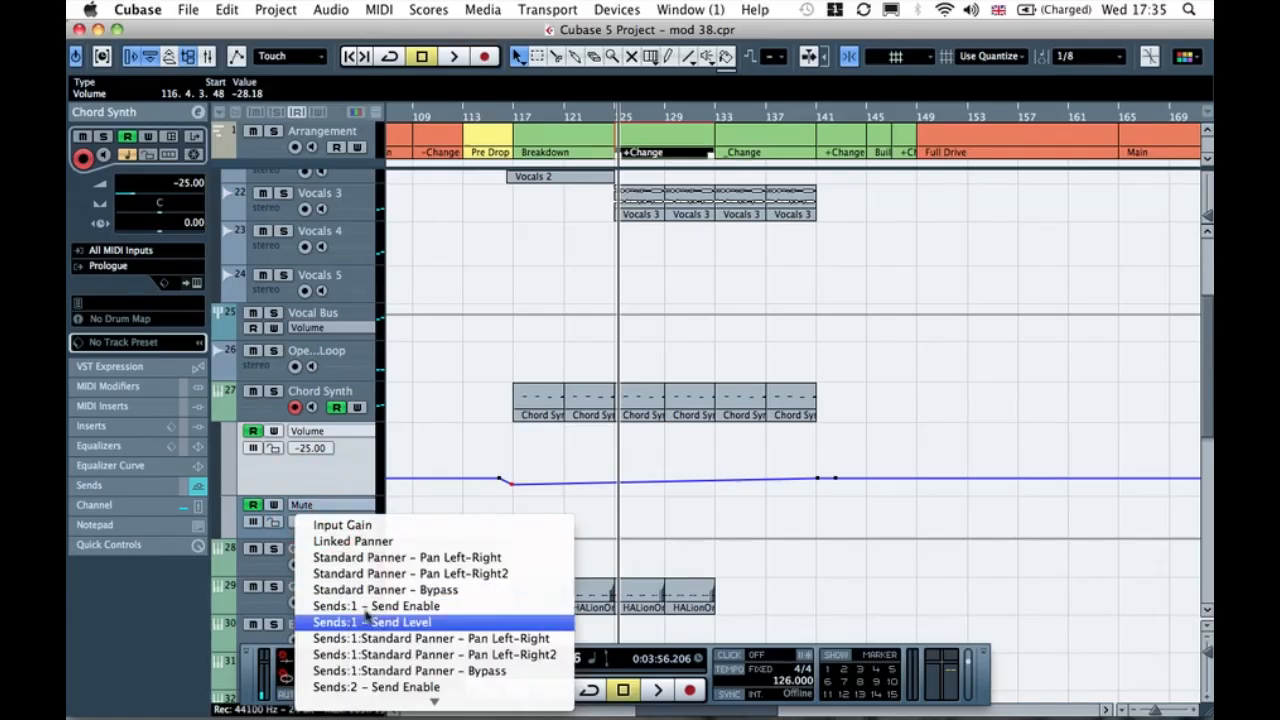
mouse_move(357, 714)
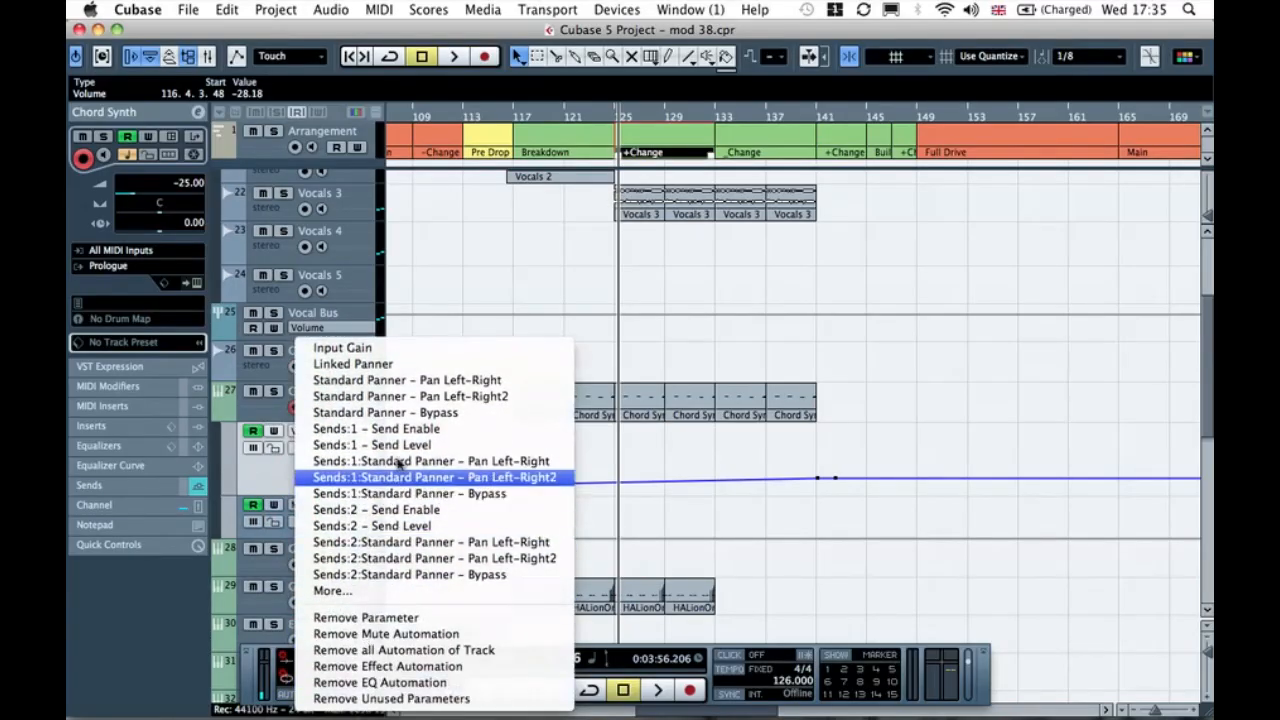
left_click(236, 410)
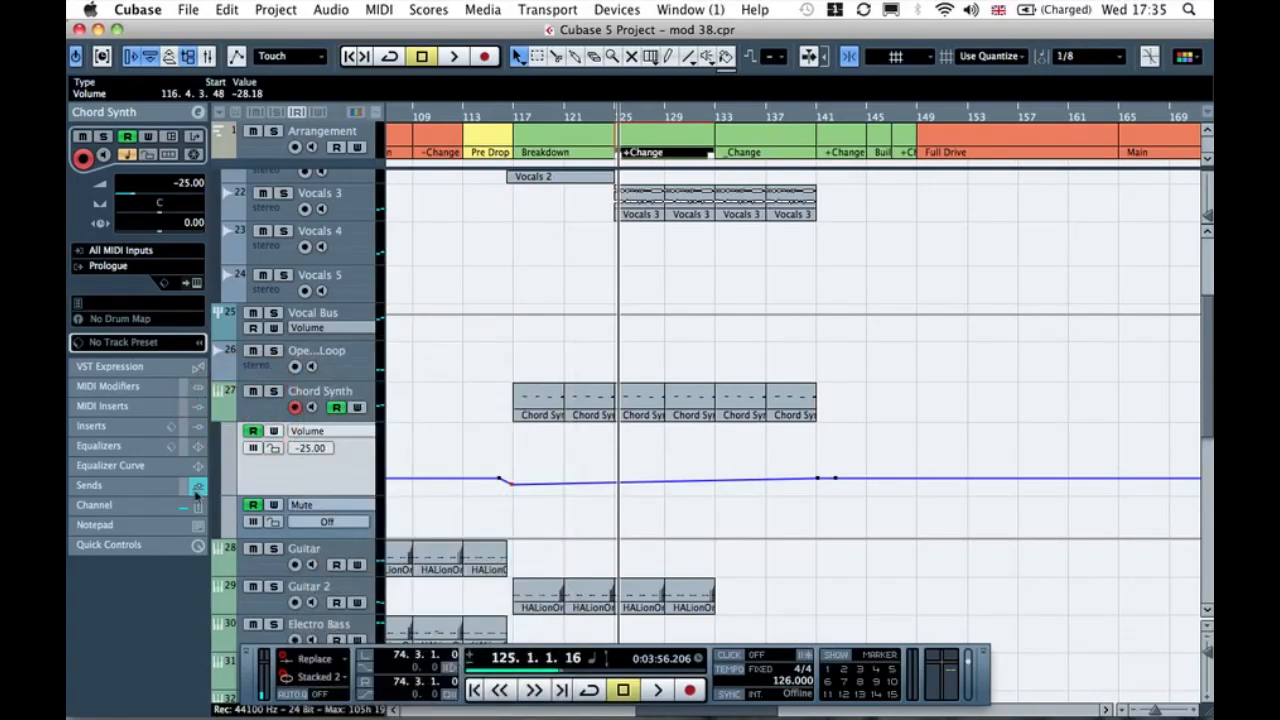
left_click(197, 487)
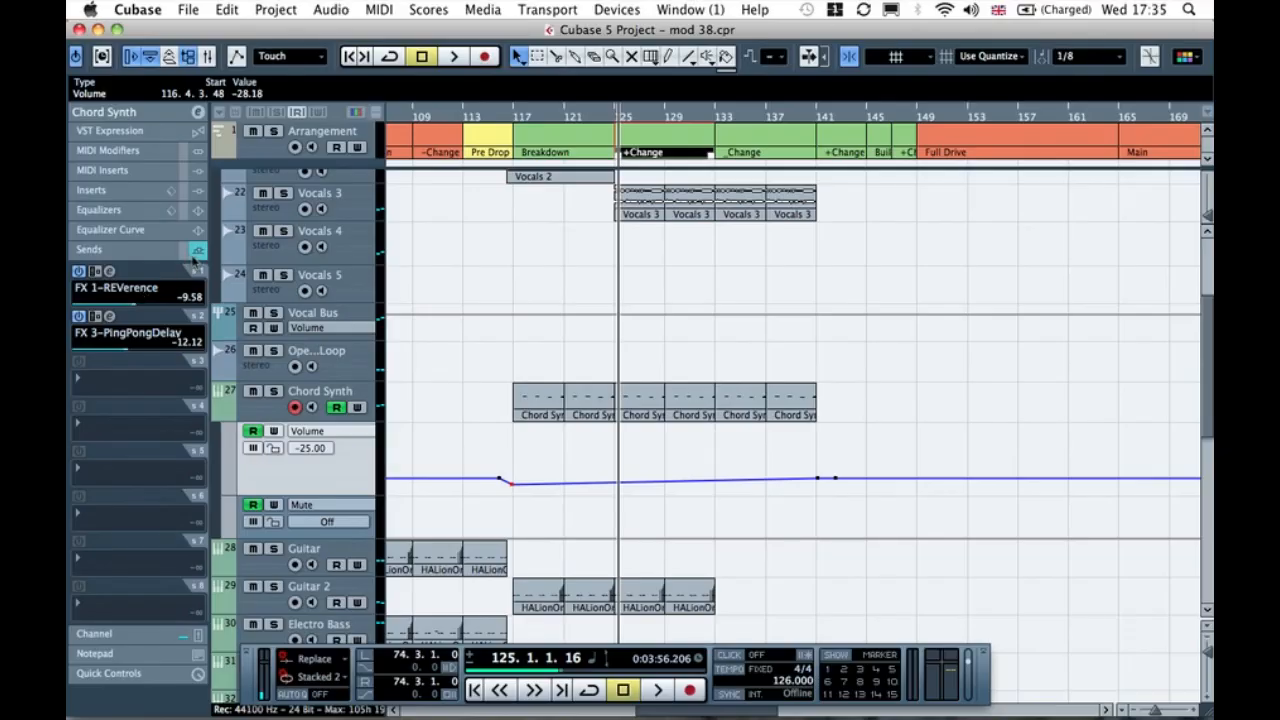
Step: Assign the new Chord Synth lane to Sends:1 – Send Level and add another lane for Sends:2 – Send Level
left_click(324, 505)
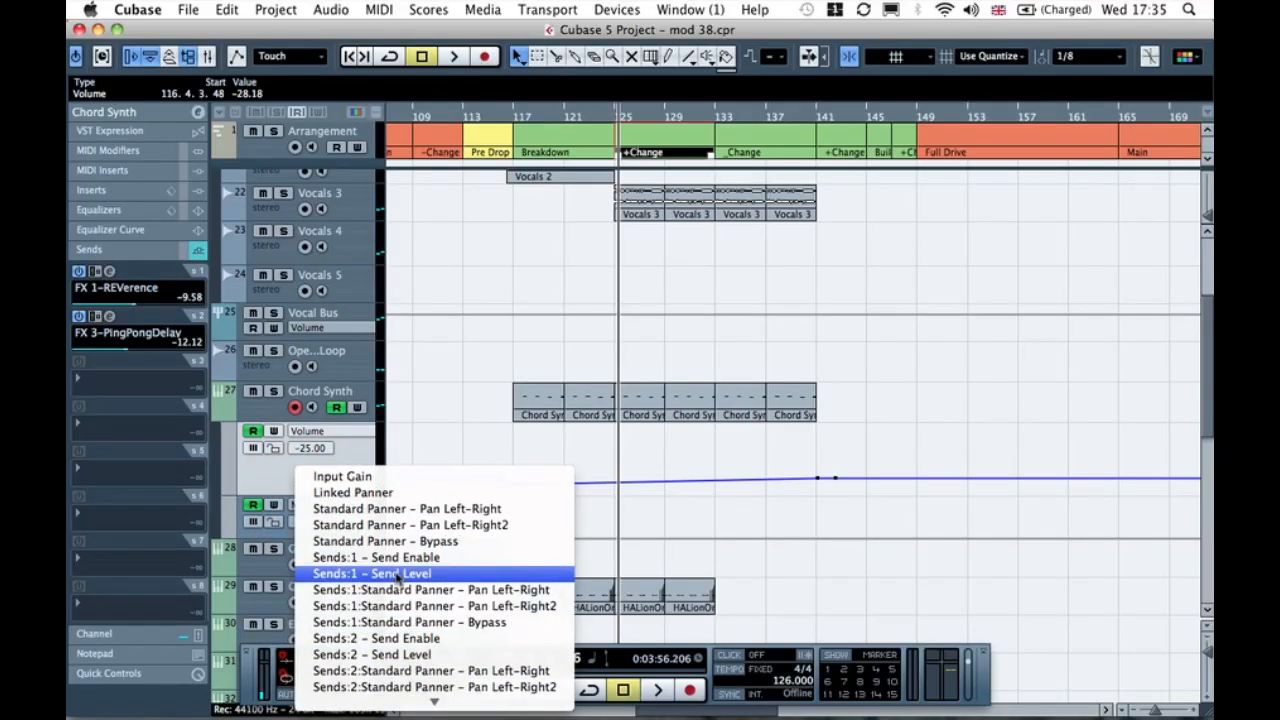
left_click(398, 574)
left_click(229, 533)
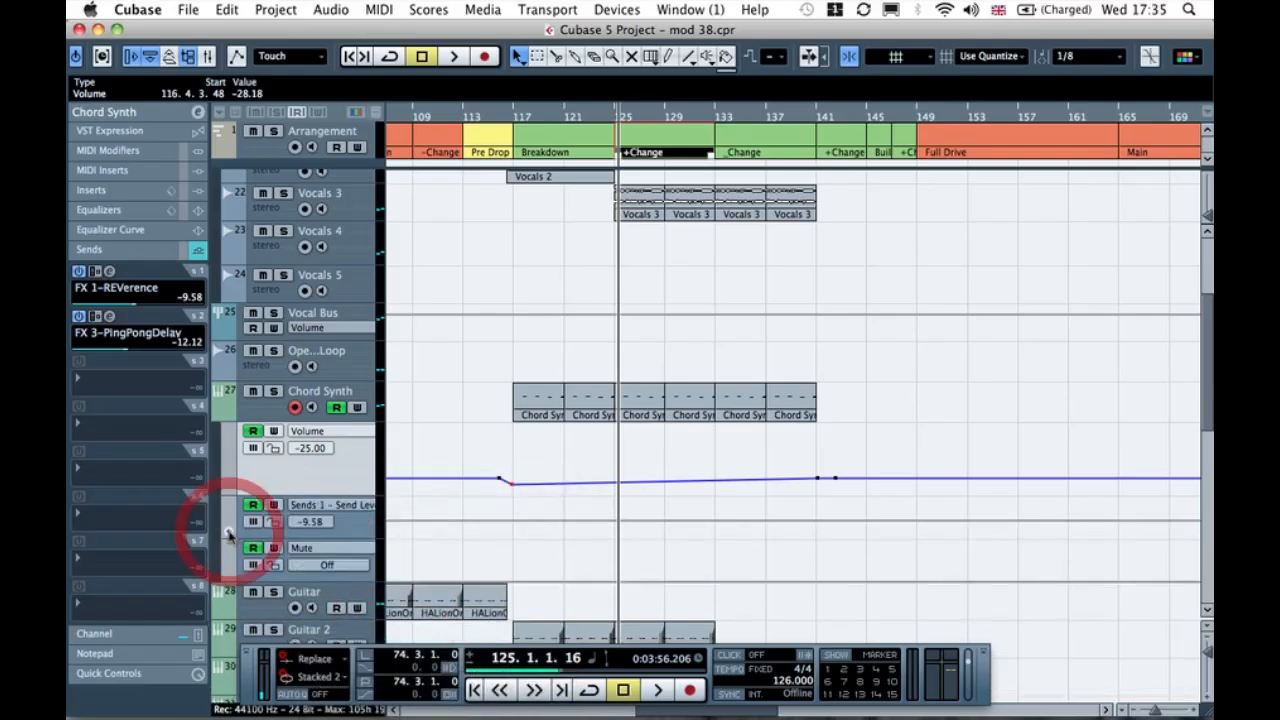
left_click(295, 547)
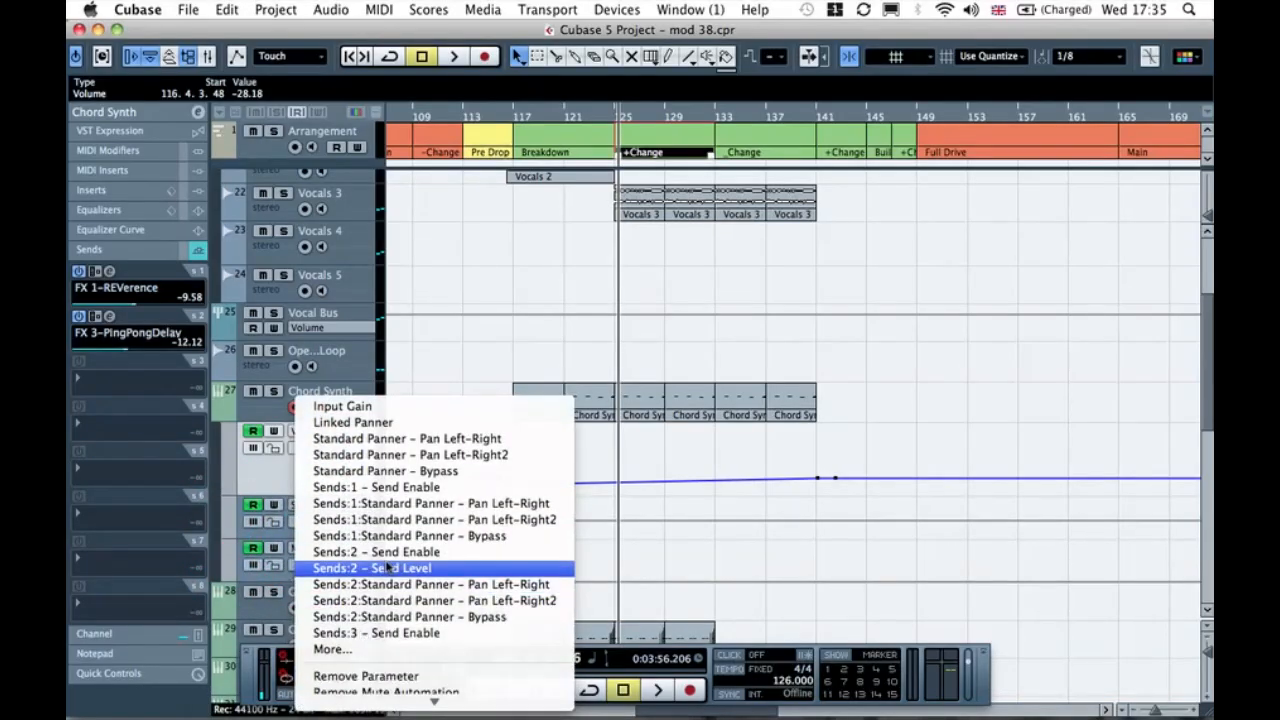
left_click(386, 568)
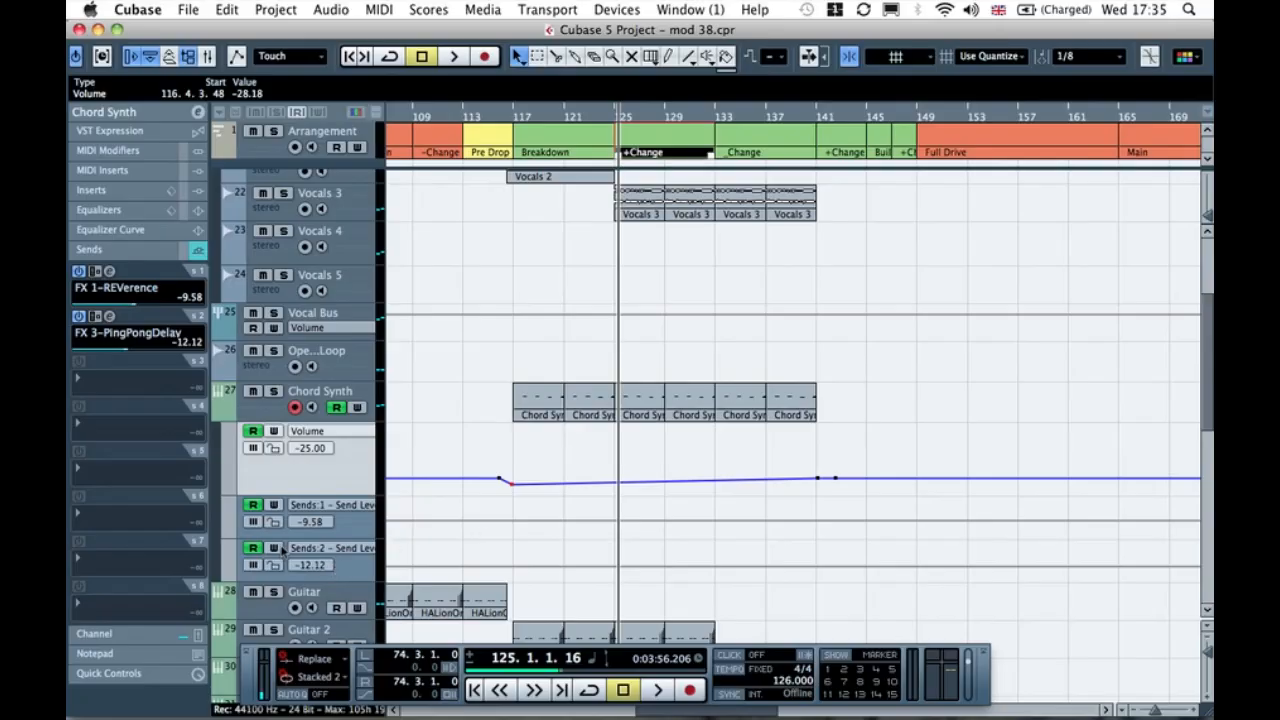
Step: Add anchor points to both Chord Synth send level lanes just before bar 117 and after bar 141
left_click(495, 521)
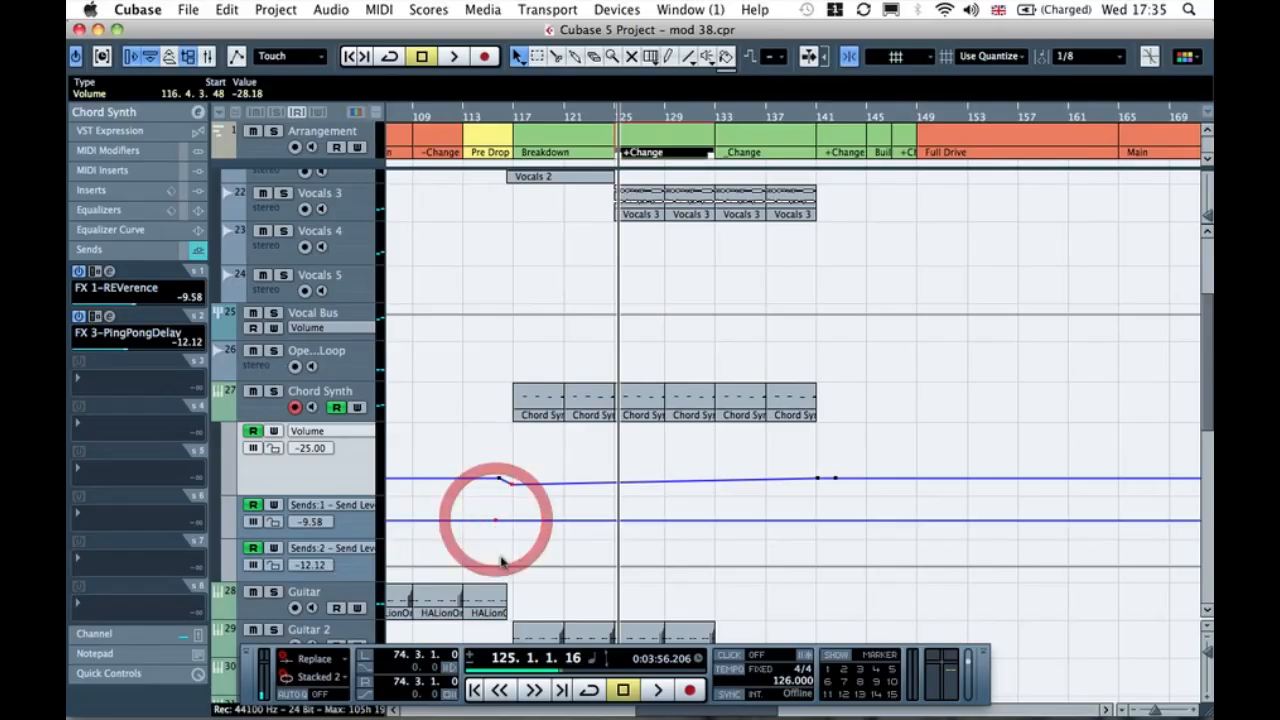
left_click(493, 567)
left_click(847, 521)
left_click(849, 566)
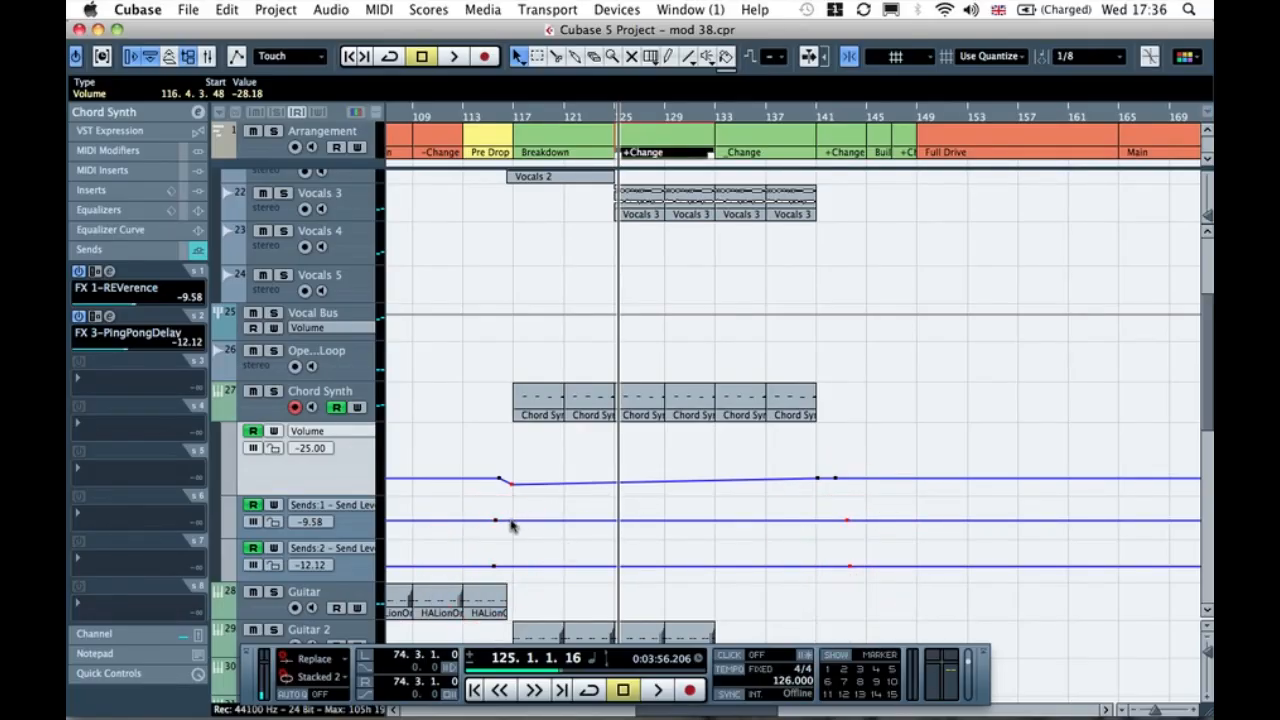
Step: Raise the Chord Synth send 1 level to about -6.35 at bar 117 and about -3.06 at bar 141, enlarging its lane
left_click_drag(509, 522, 512, 512)
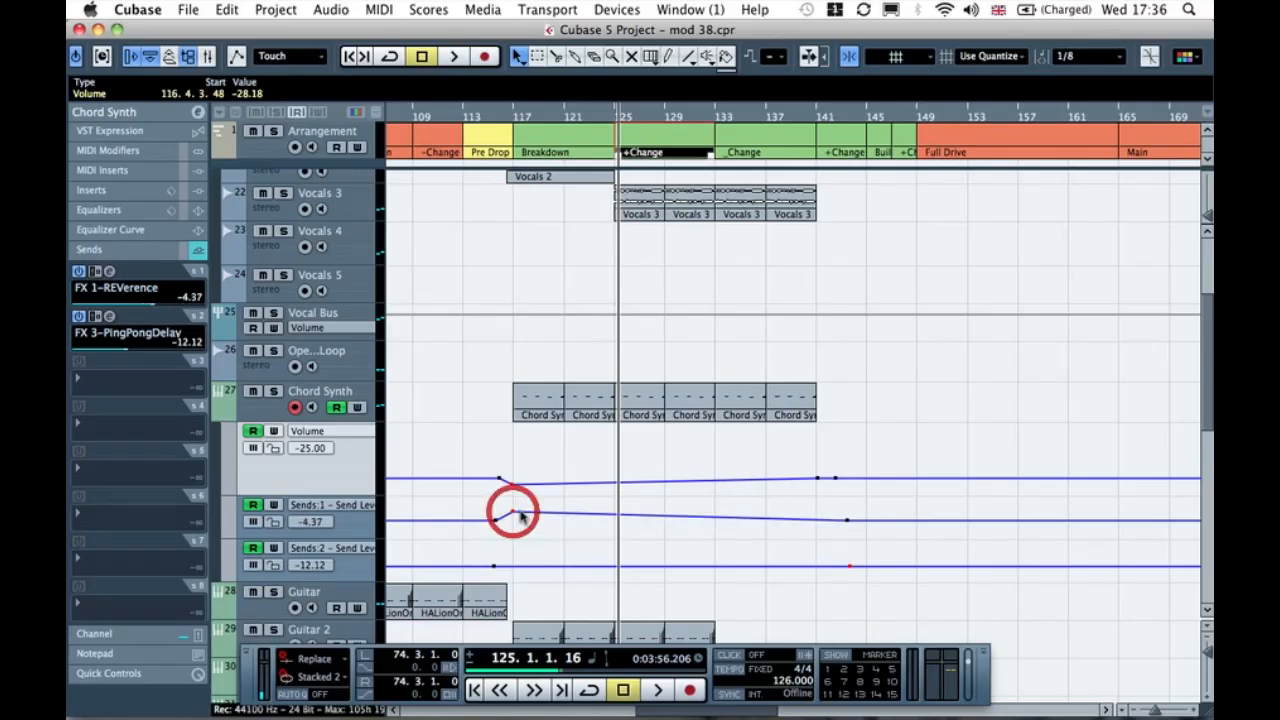
left_click_drag(794, 525, 818, 512)
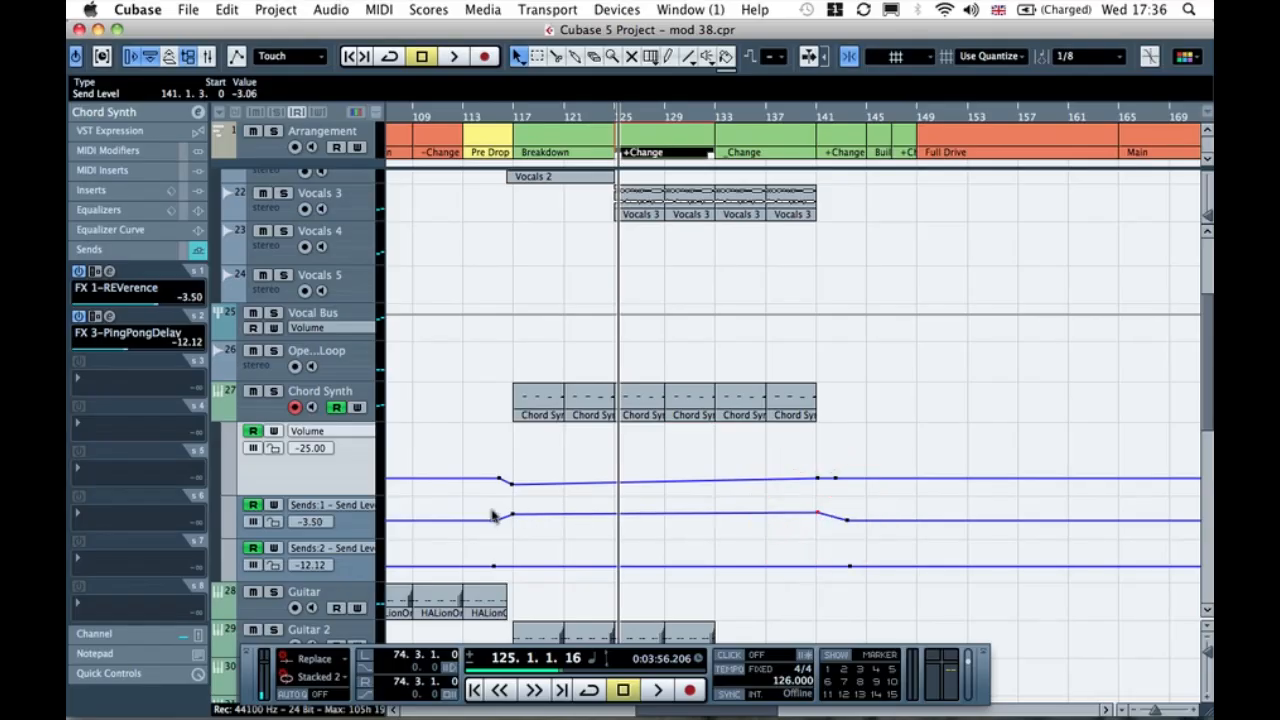
left_click_drag(353, 537, 345, 574)
left_click_drag(511, 529, 511, 536)
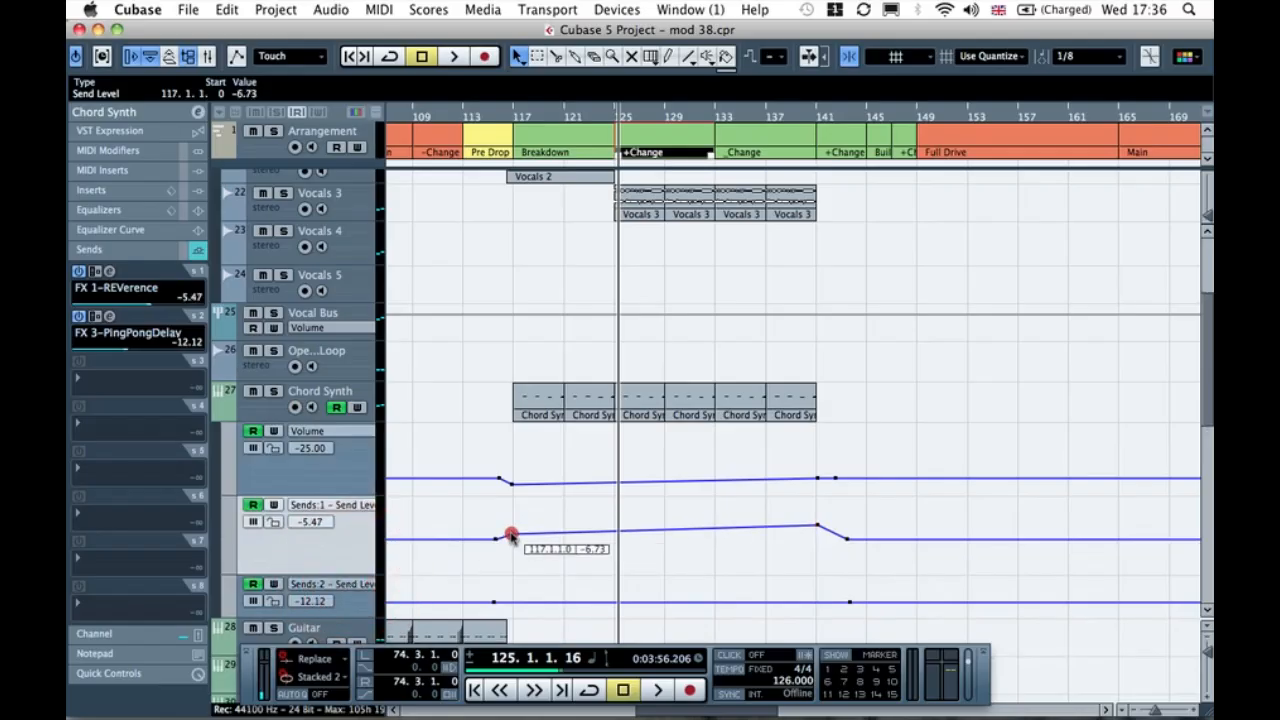
Step: Add raised send 2 level points at bars 117 and 141 on Chord Synth and play back from the second Pre Drop
left_click_drag(509, 604, 511, 595)
left_click_drag(832, 603, 818, 590)
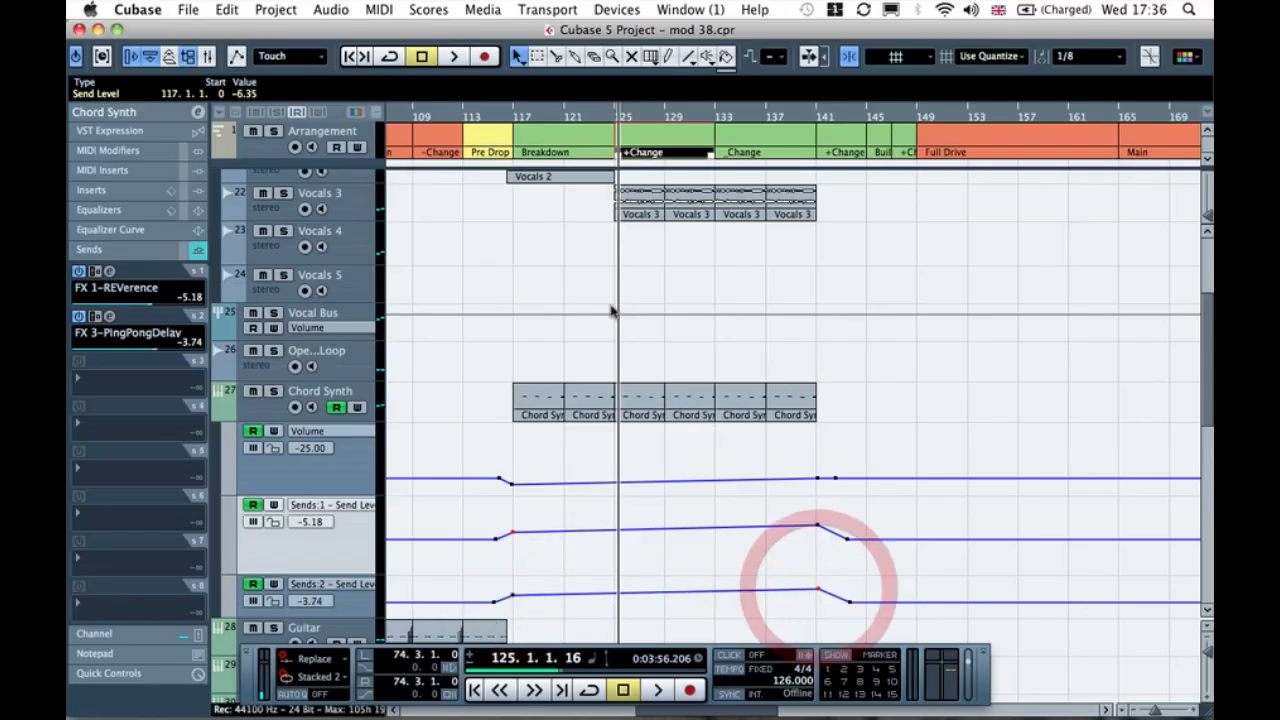
left_click(490, 116)
key("space")
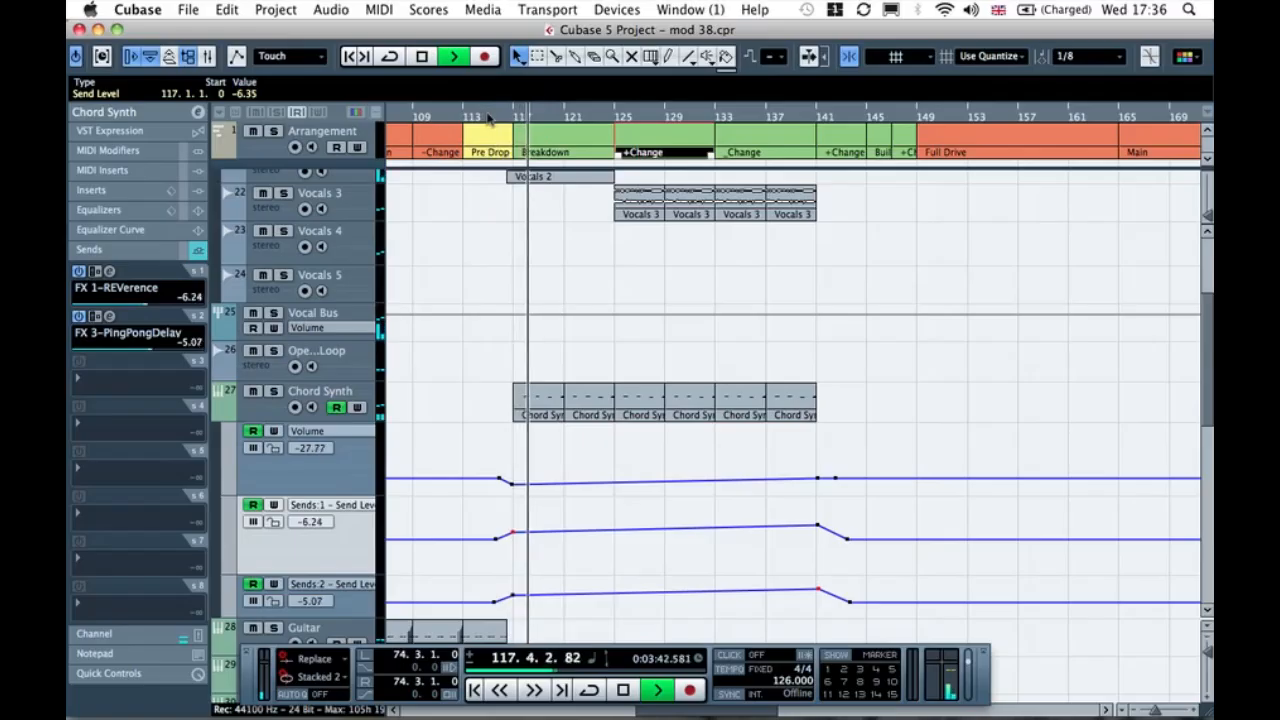
Step: Raise the Chord Synth send 2 level to about 3.91 at bar 117 and about 4.49 at bar 141 while listening
left_click_drag(512, 596, 514, 566)
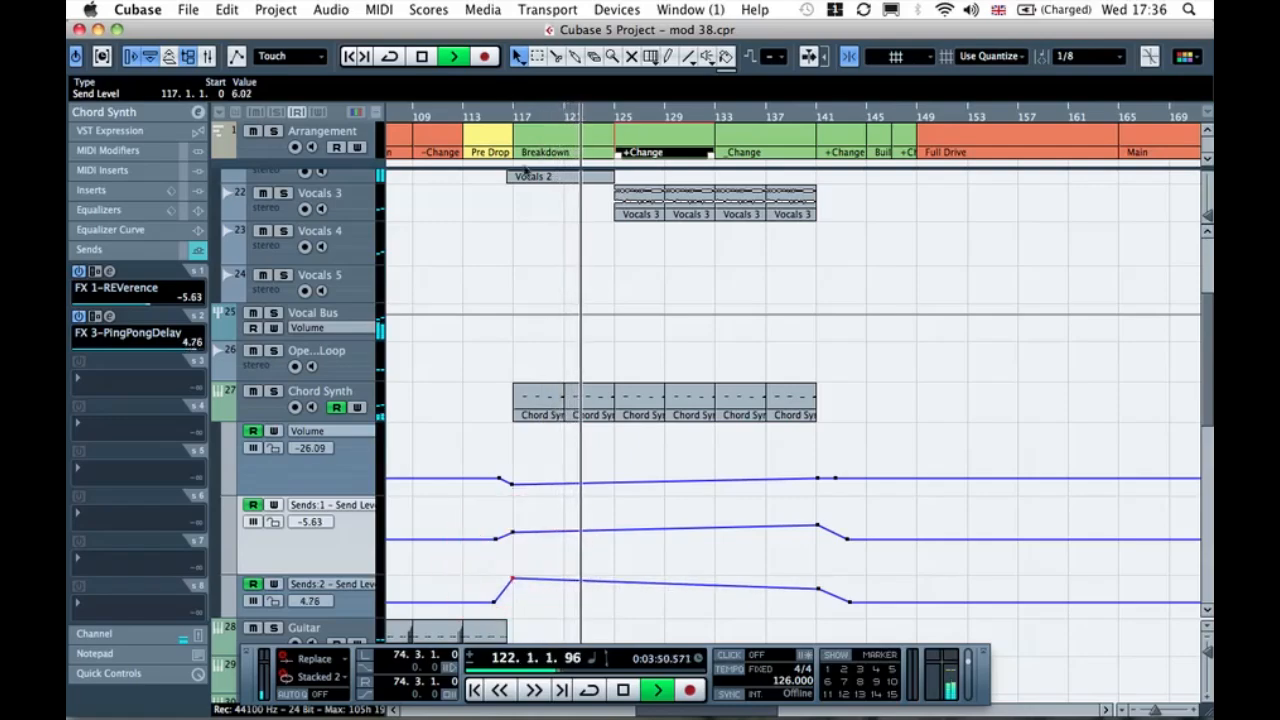
left_click(507, 113)
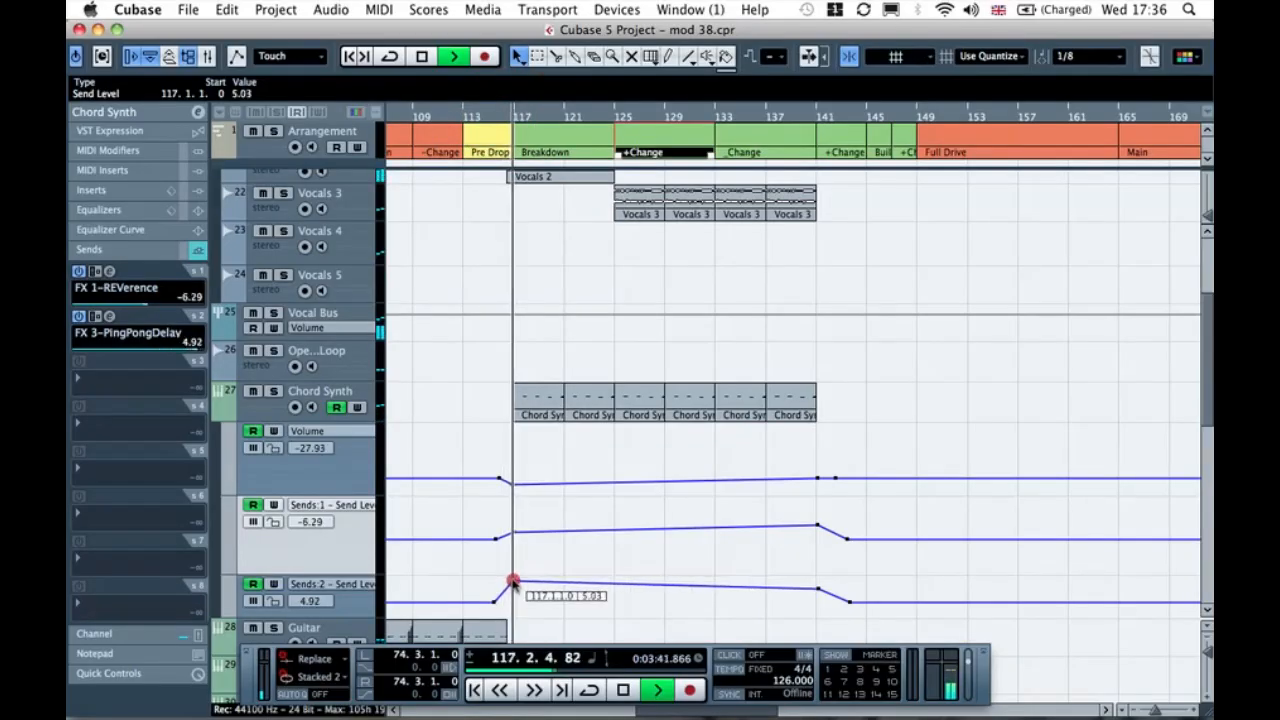
left_click_drag(513, 582, 514, 585)
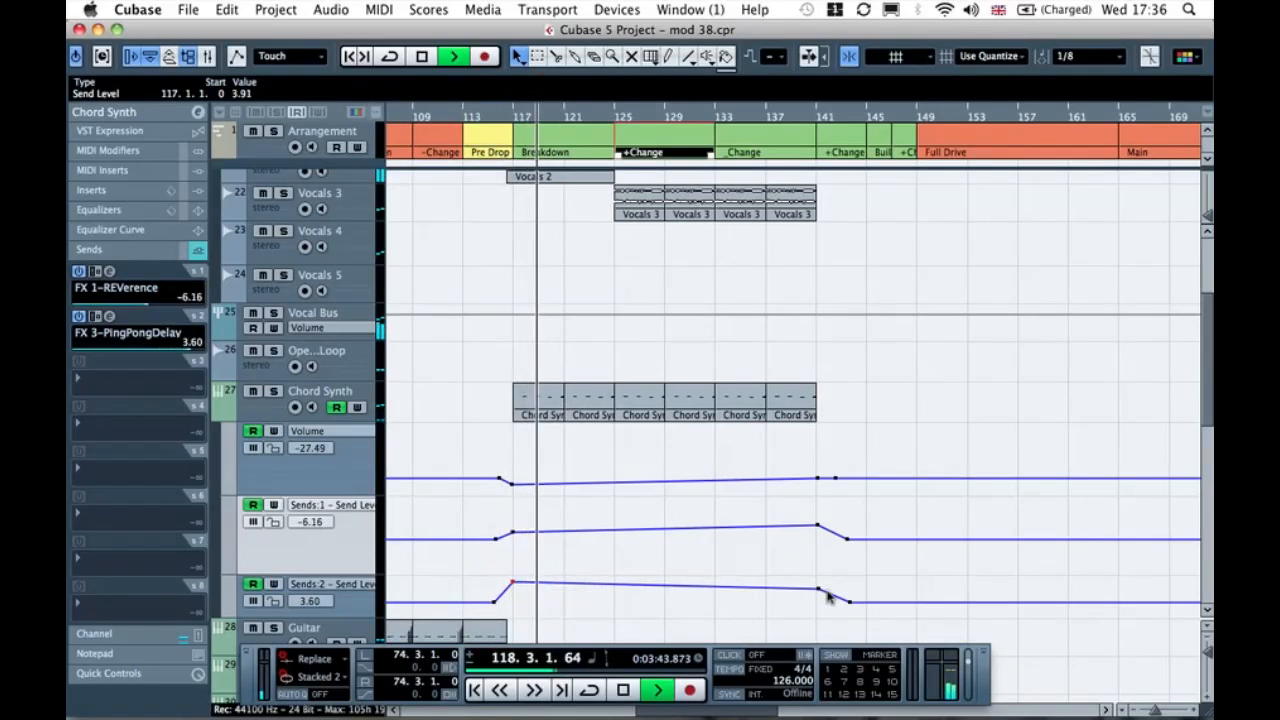
left_click_drag(820, 590, 820, 586)
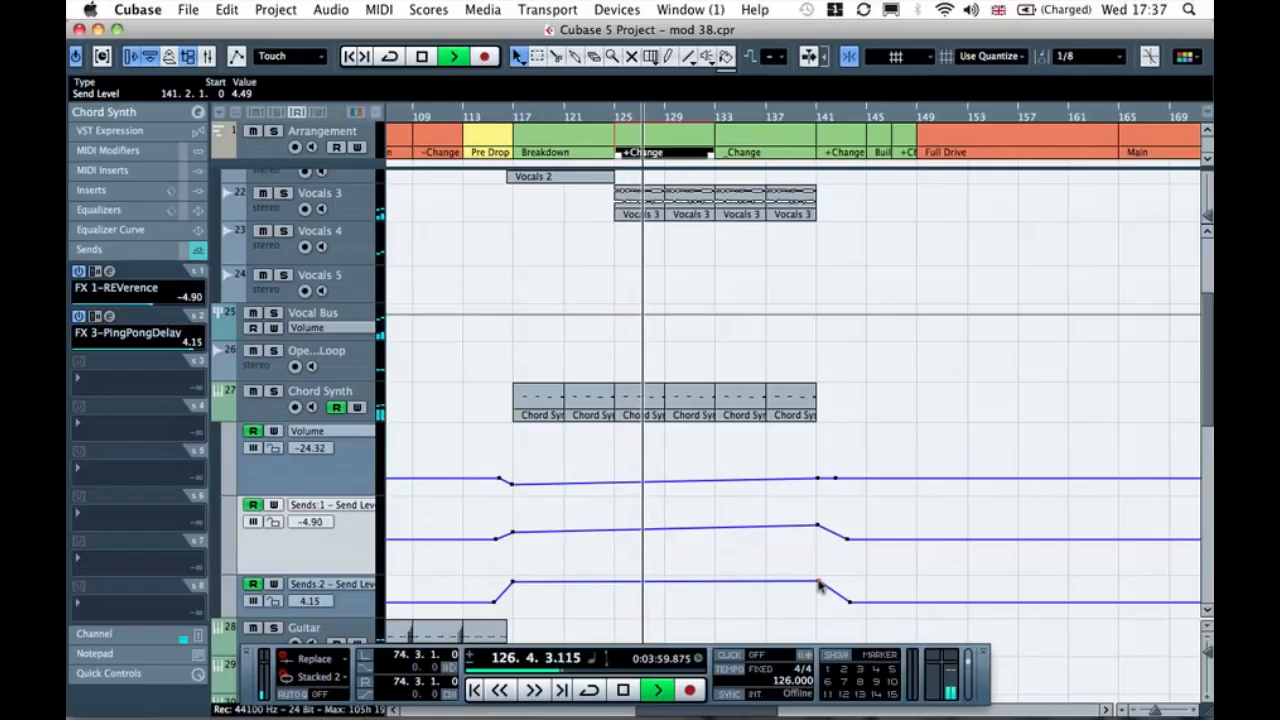
Step: Add a Chord Synth volume point just before bar 125 and raise the one at bar 141 to about -19.06
left_click(613, 481)
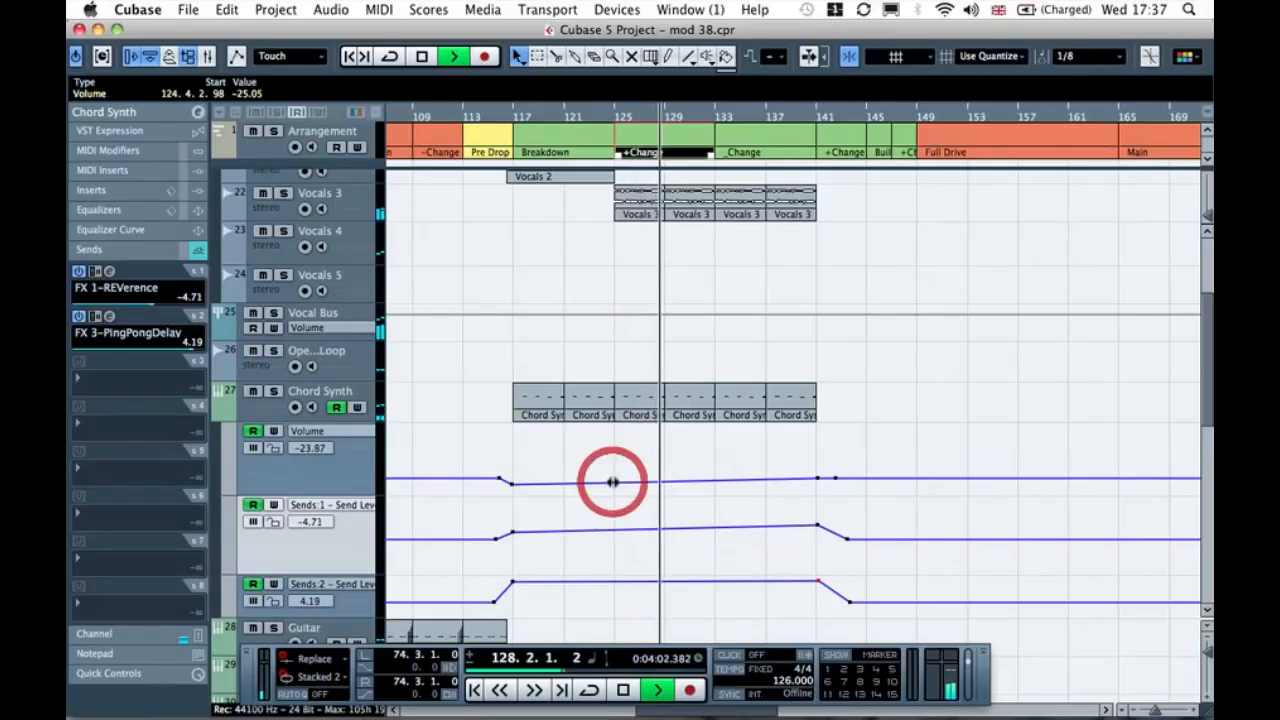
left_click(819, 479)
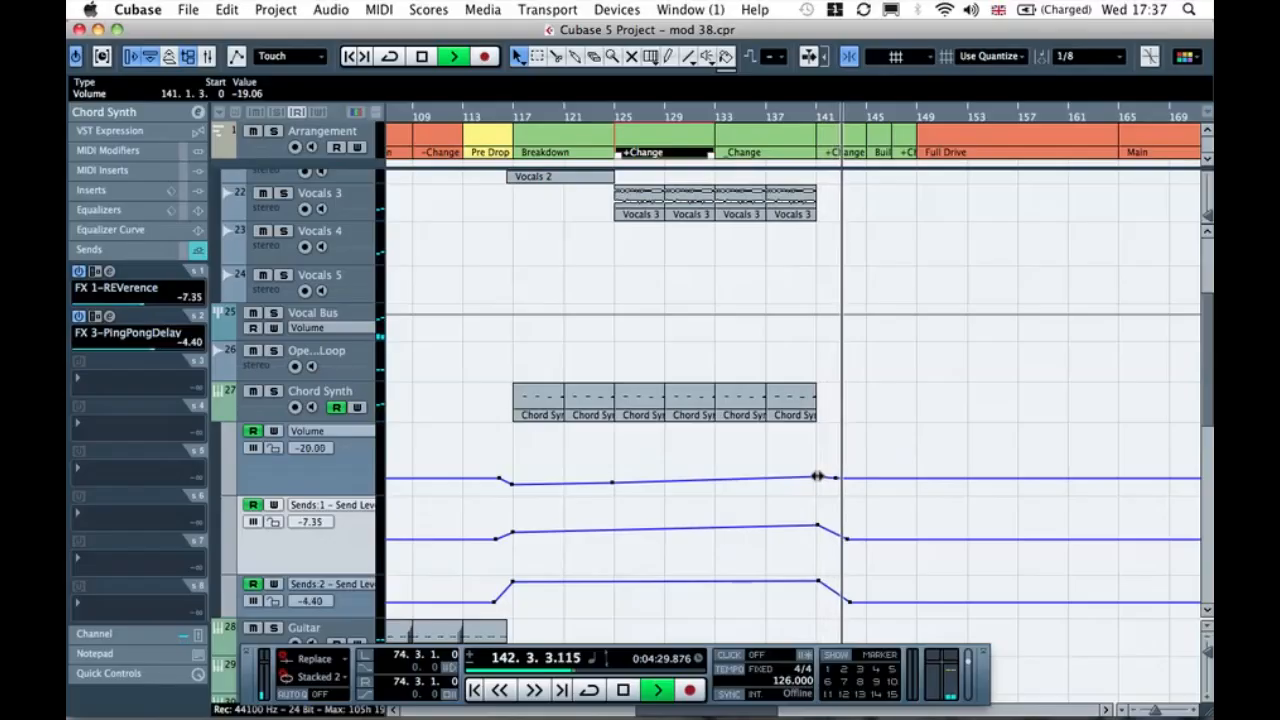
Step: Stop playback and inspect the Vocals 1 part that starts at bar 141 up close
left_click(875, 433)
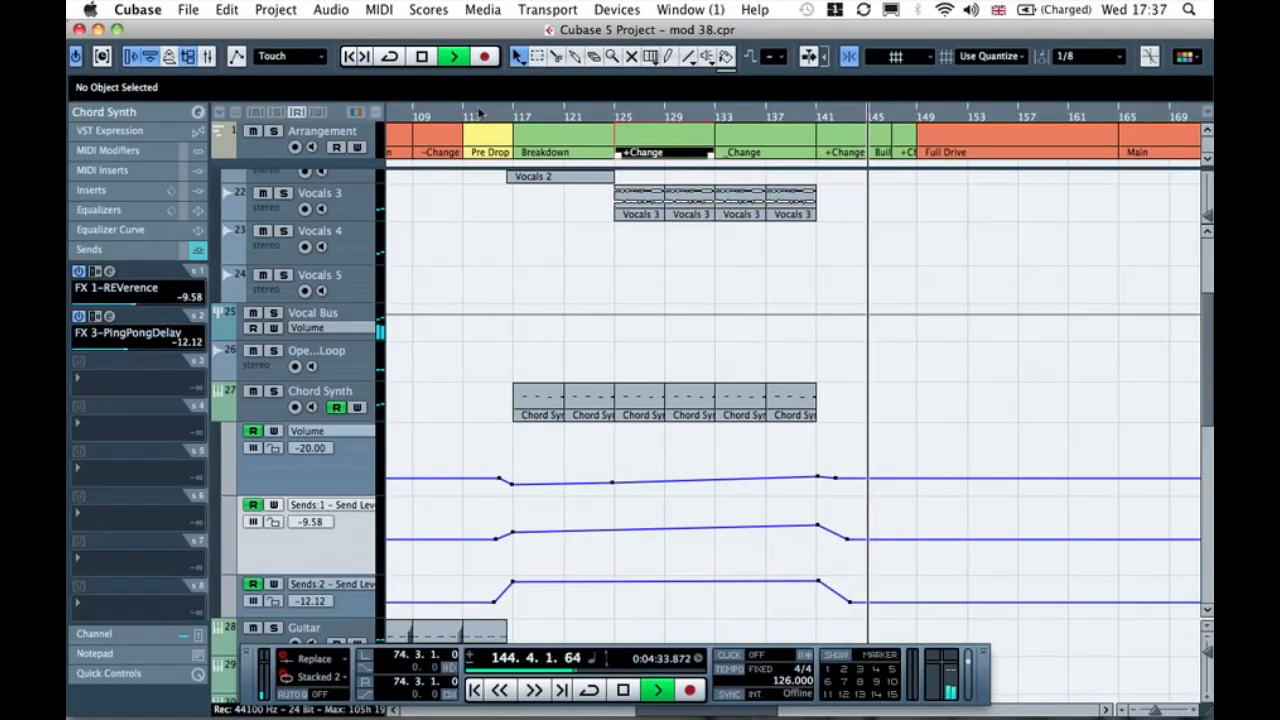
key("space")
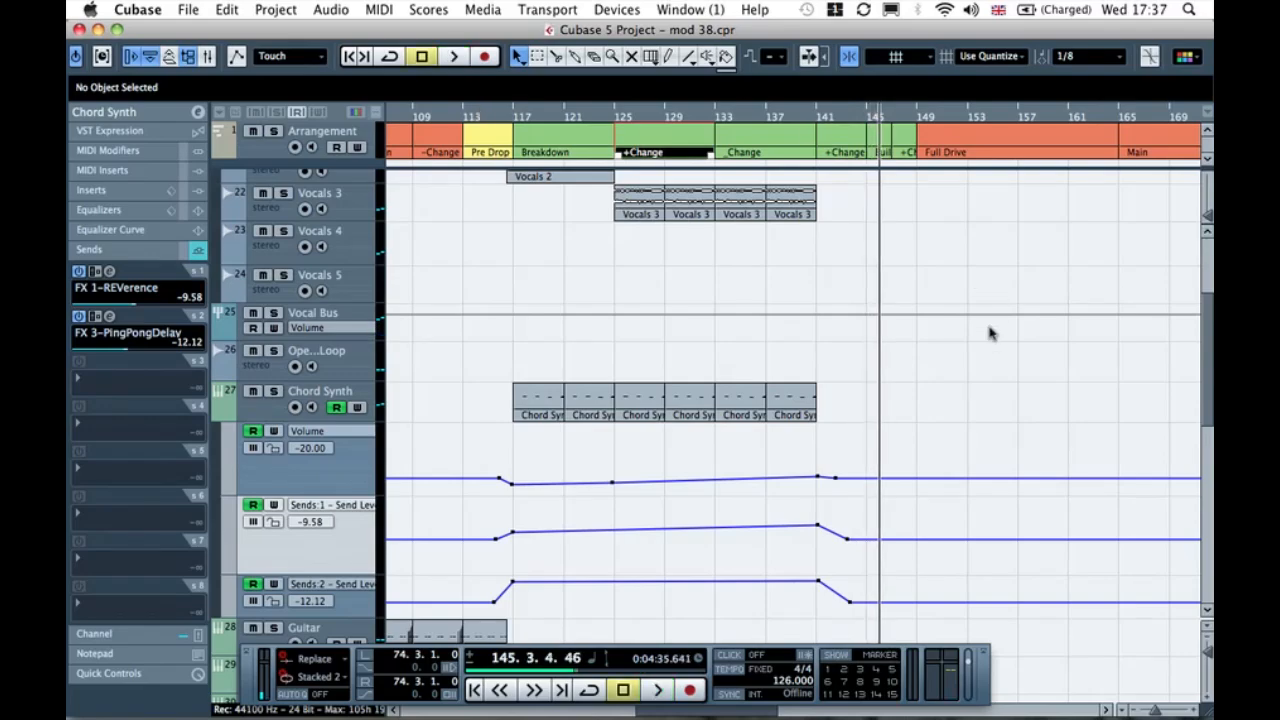
scroll(989, 333, "up", 5)
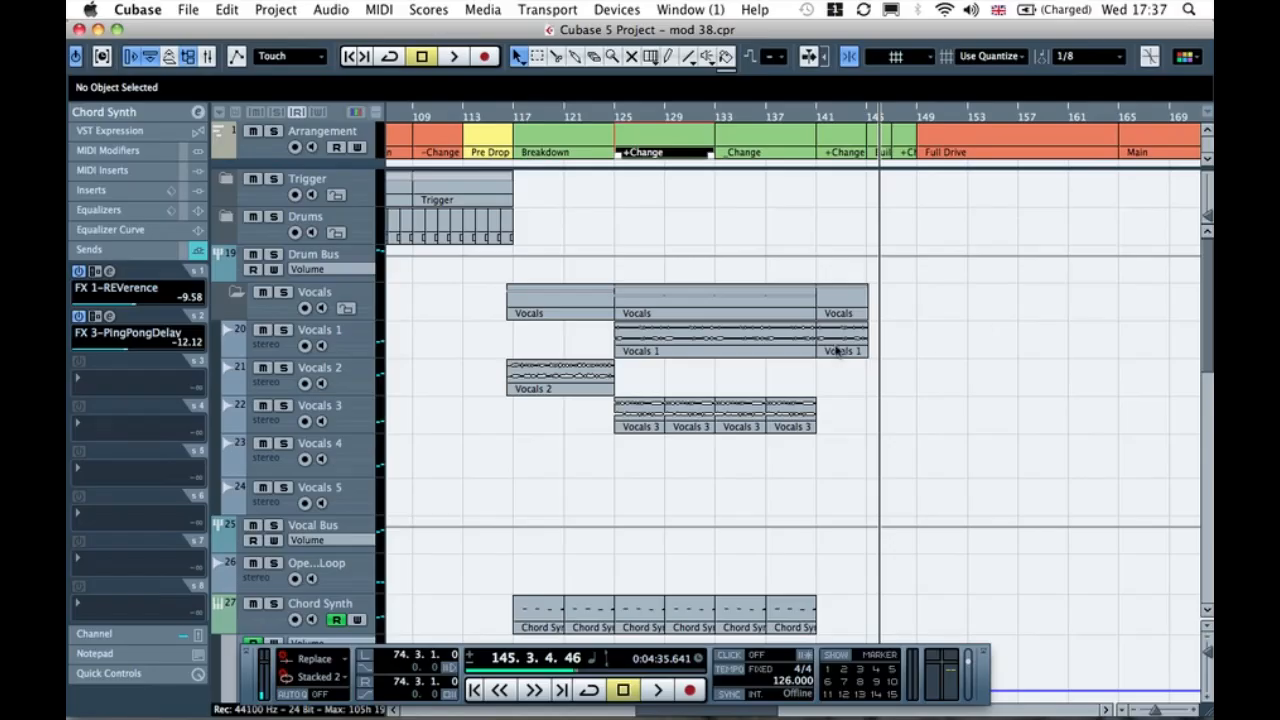
left_click(836, 345)
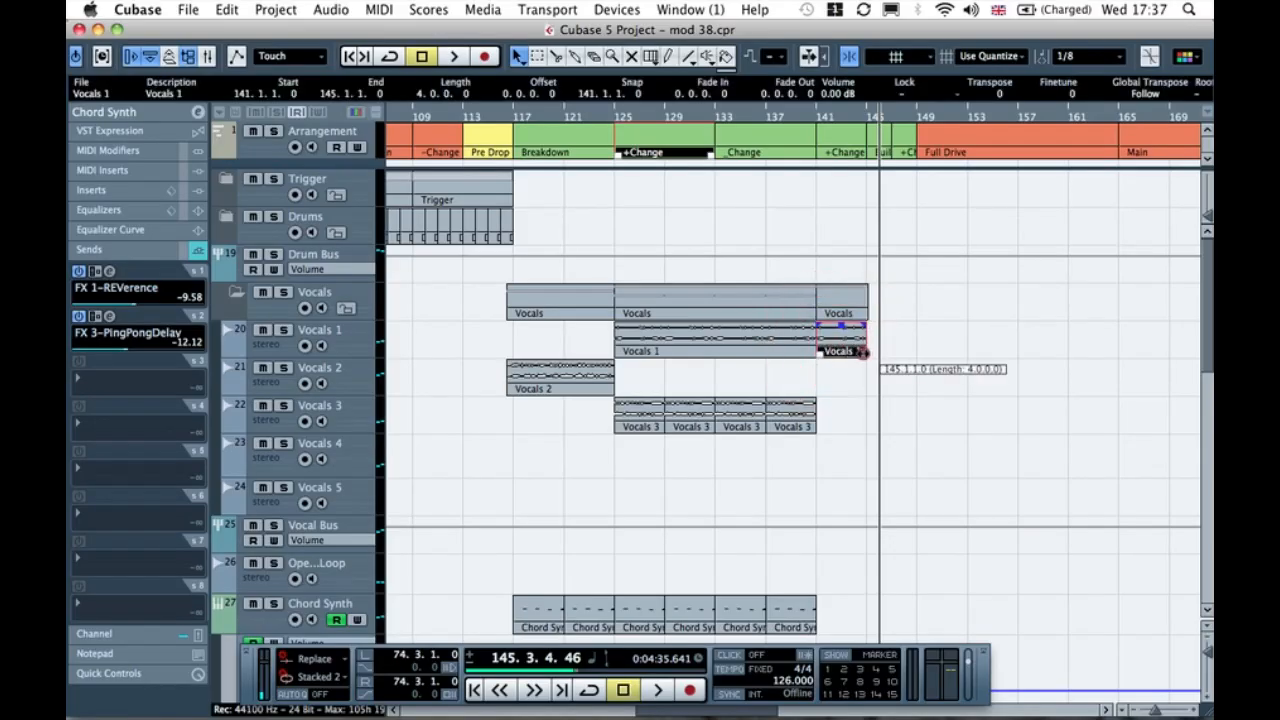
left_click_drag(861, 353, 862, 354)
key("h")
key("h")
key("h")
key("h")
key("h")
key("h")
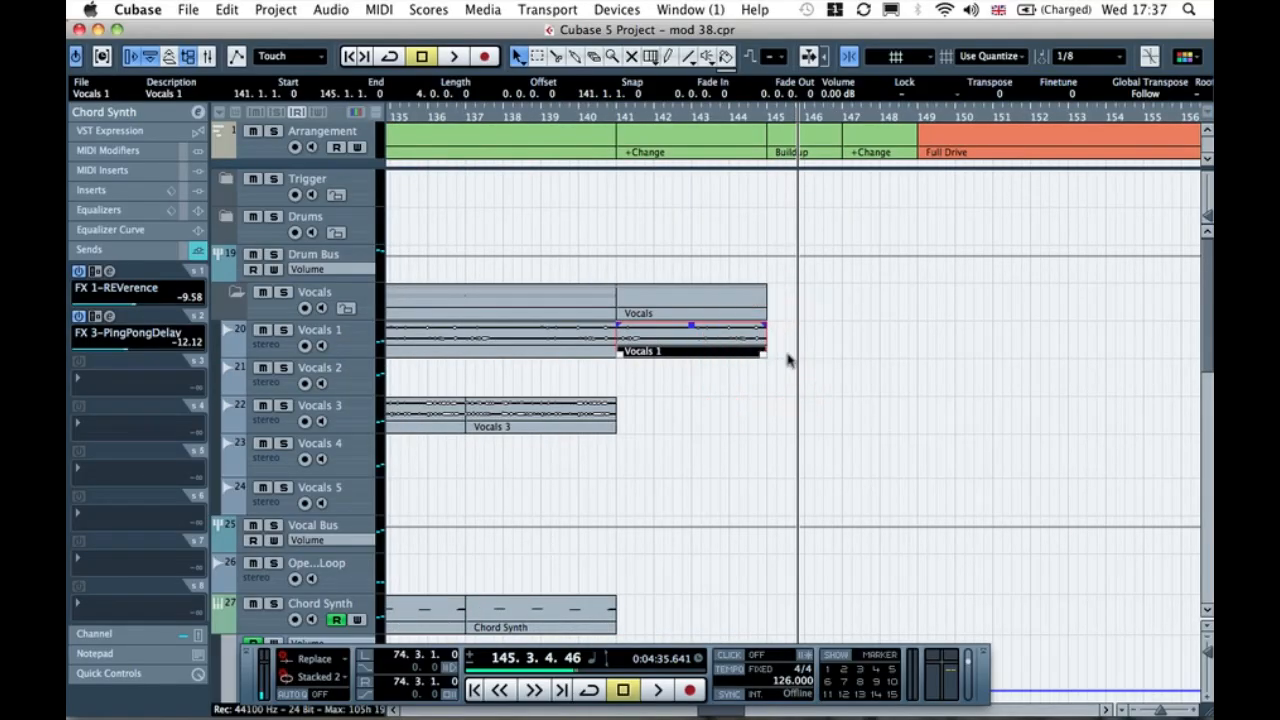
scroll(835, 361, "left", 3)
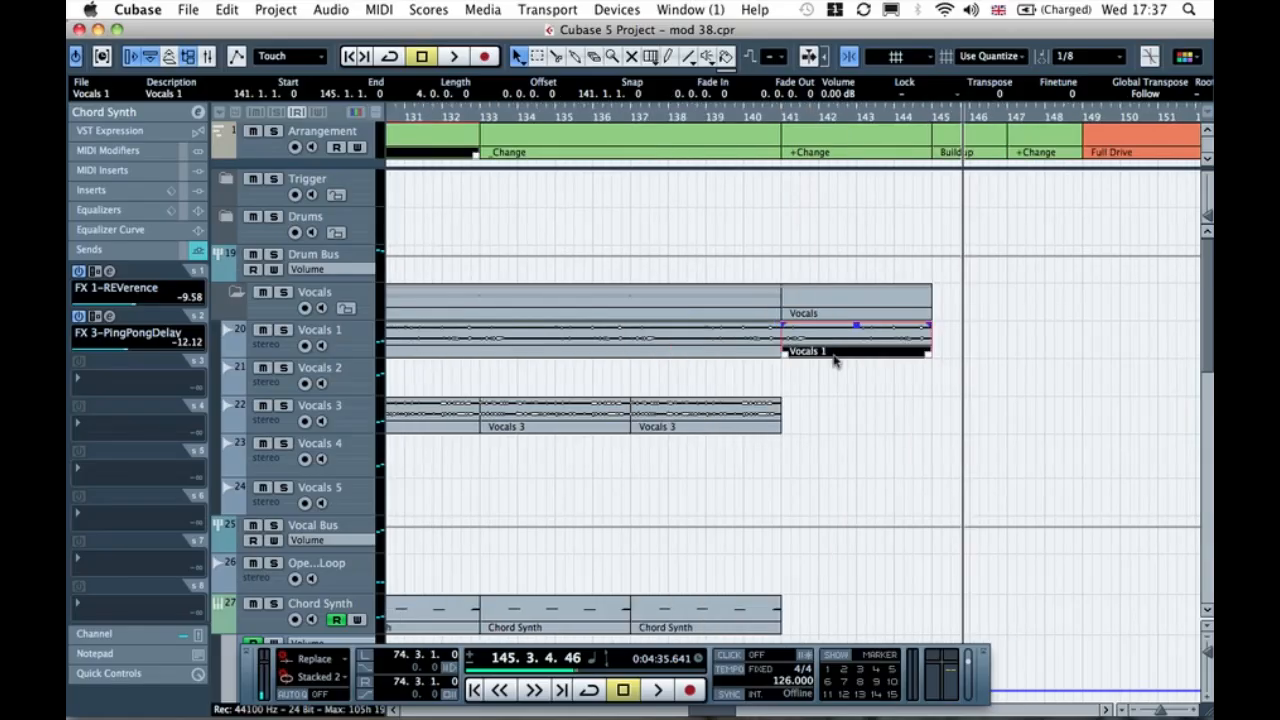
Step: Listen to the +Change section from bar 141, then stop playback
scroll(834, 361, "down", 10)
scroll(834, 361, "up", 10)
left_click(783, 118)
key("space")
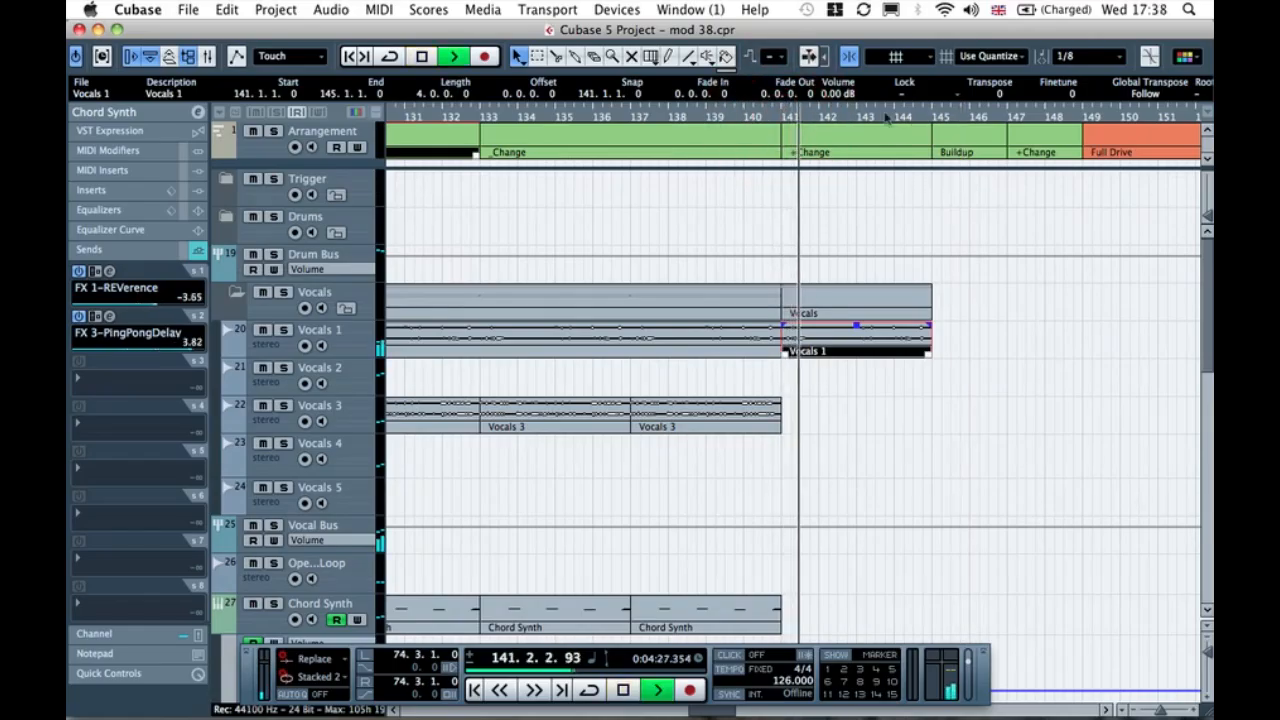
key("space")
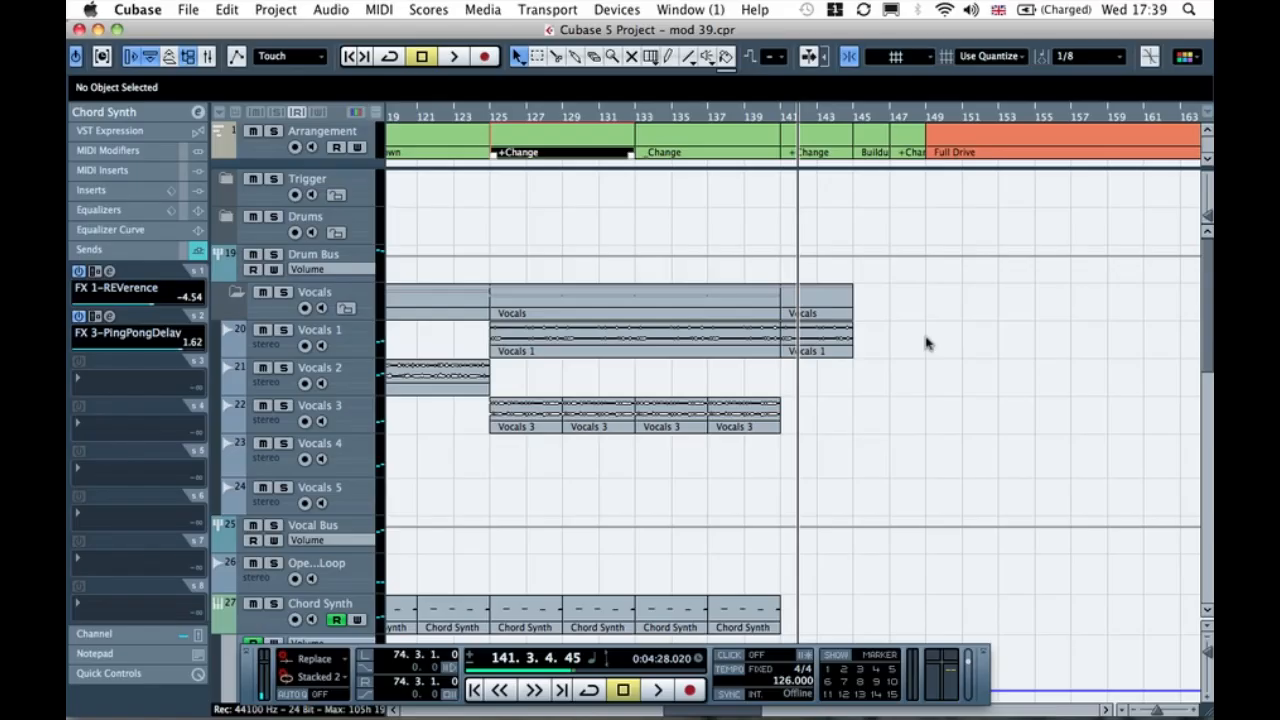
Step: Copy the Prologue 07 part of the Pre Drop on the Bleep Synth track to about bar 138
scroll(925, 343, "down", 5)
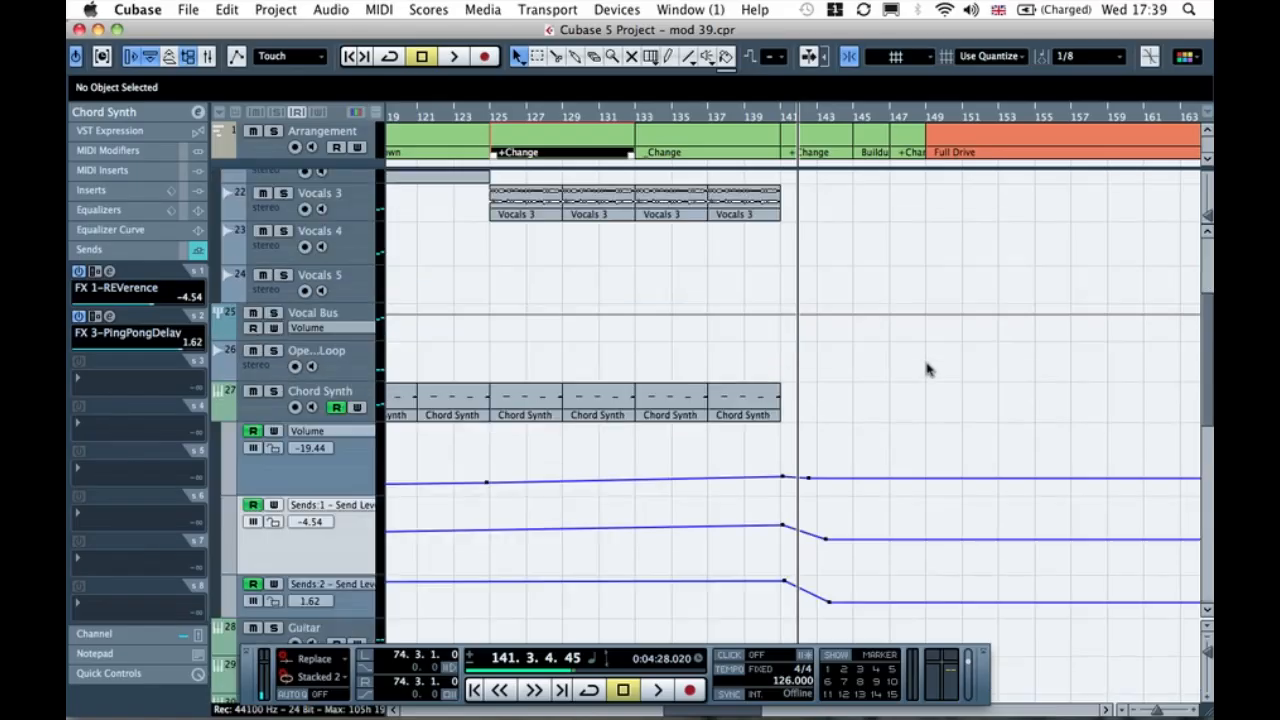
scroll(927, 369, "up", 5)
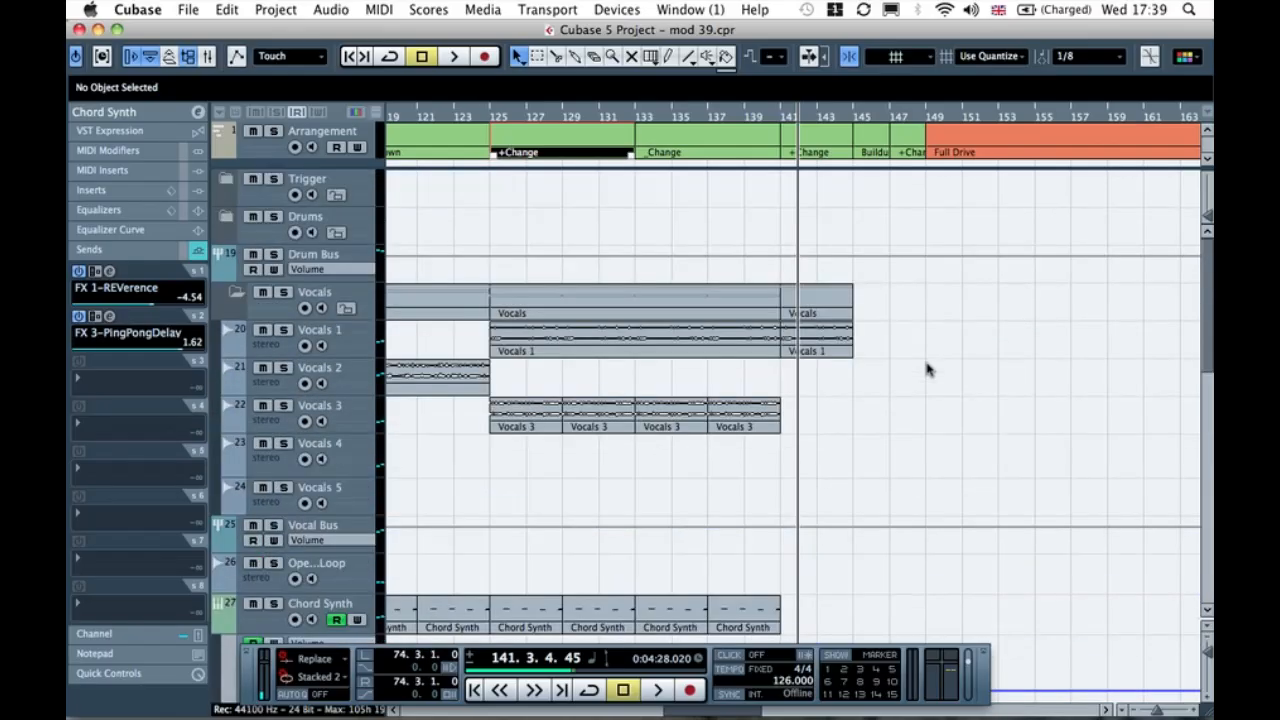
scroll(927, 369, "down", 20)
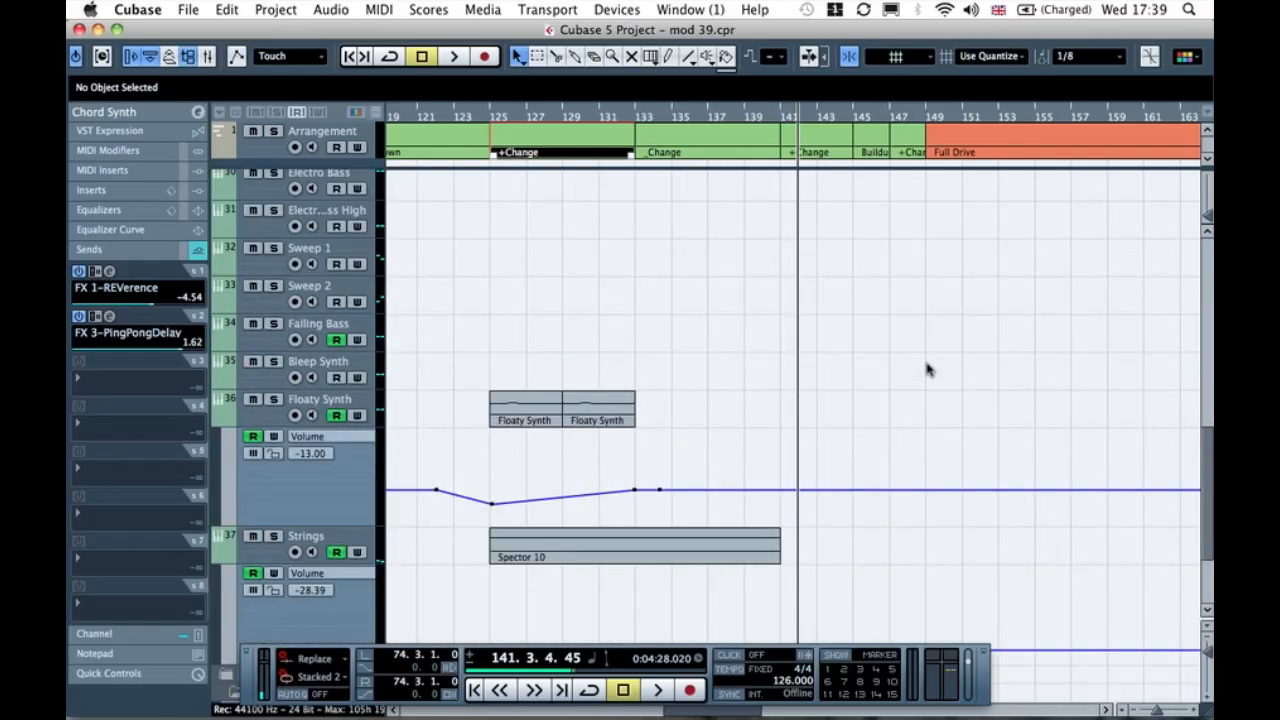
key("g")
key("g")
key("g")
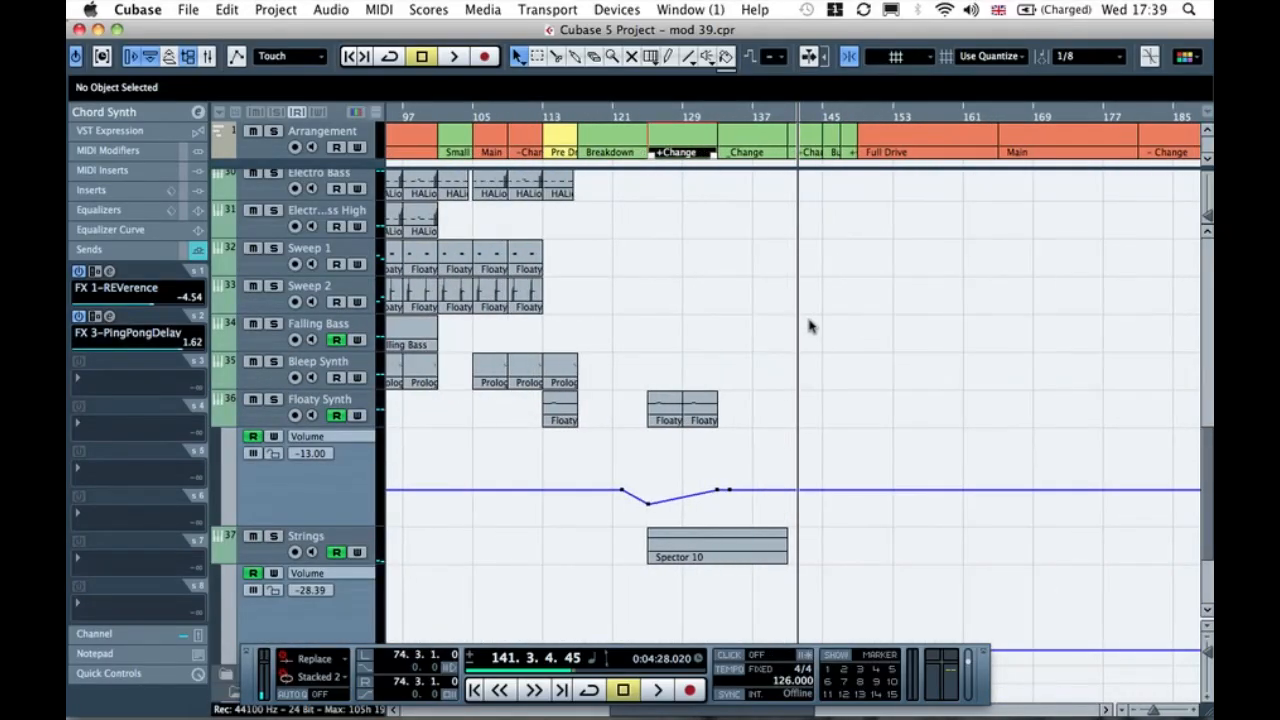
left_click_drag(575, 376, 792, 388)
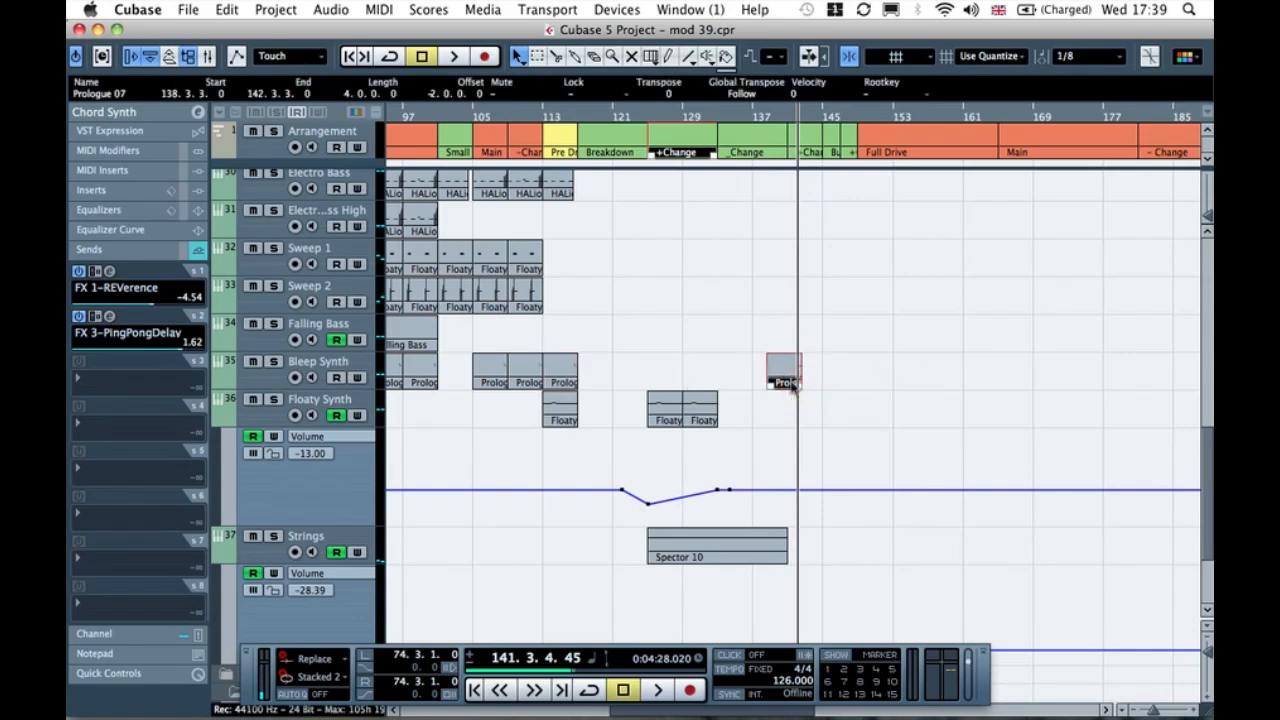
Step: Move the copied Prologue 07 part on Bleep Synth so it starts exactly at bar 141
key("h")
key("h")
key("h")
key("h")
left_click(866, 374)
left_click_drag(774, 377, 824, 371)
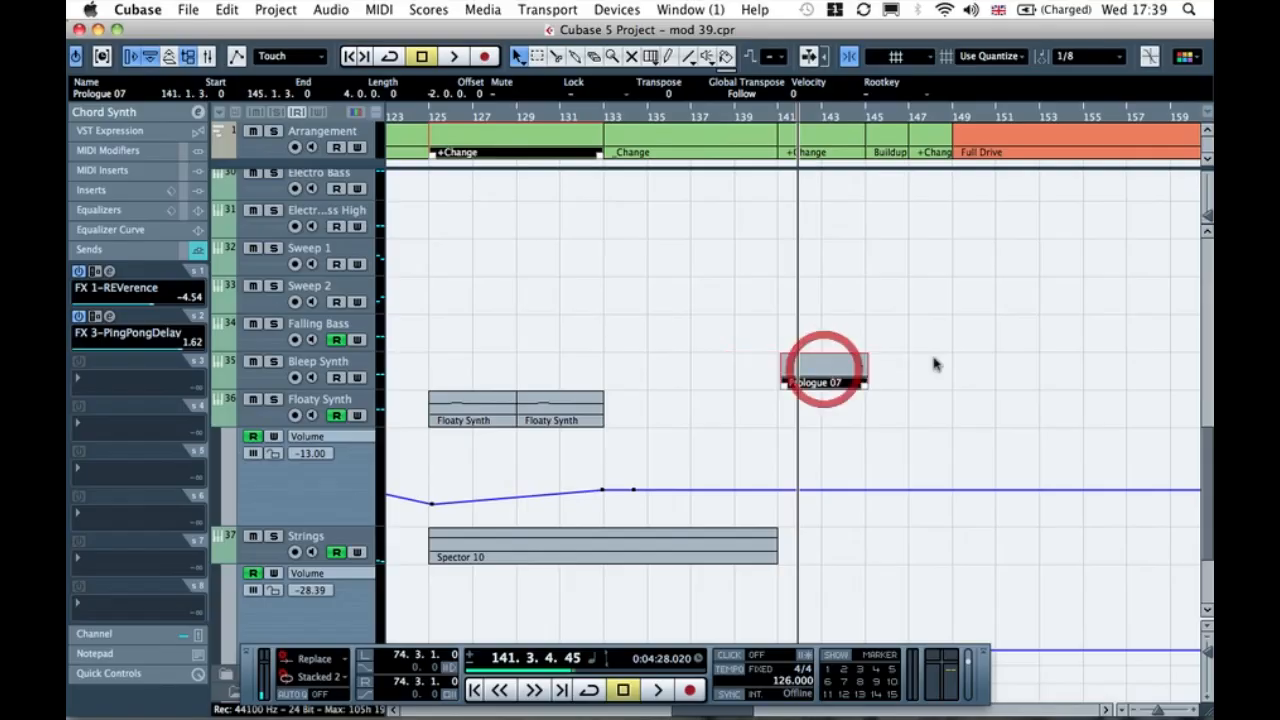
left_click(940, 365)
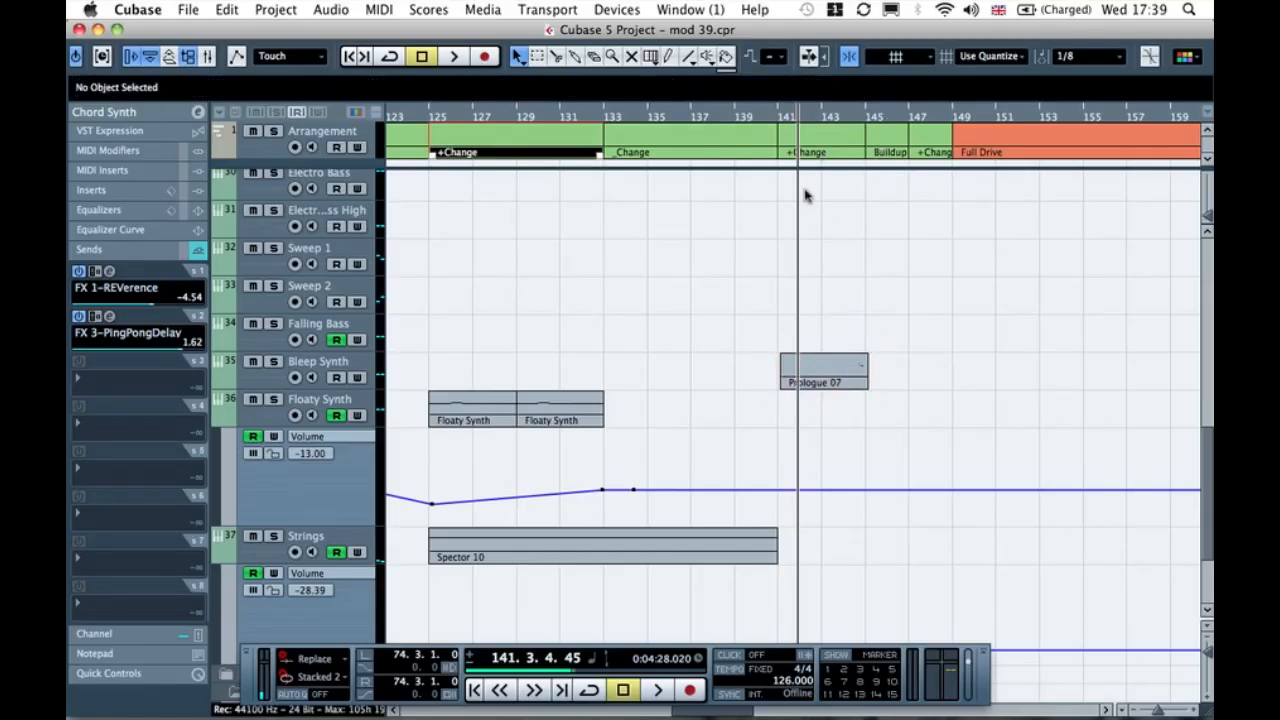
left_click_drag(827, 378, 817, 377)
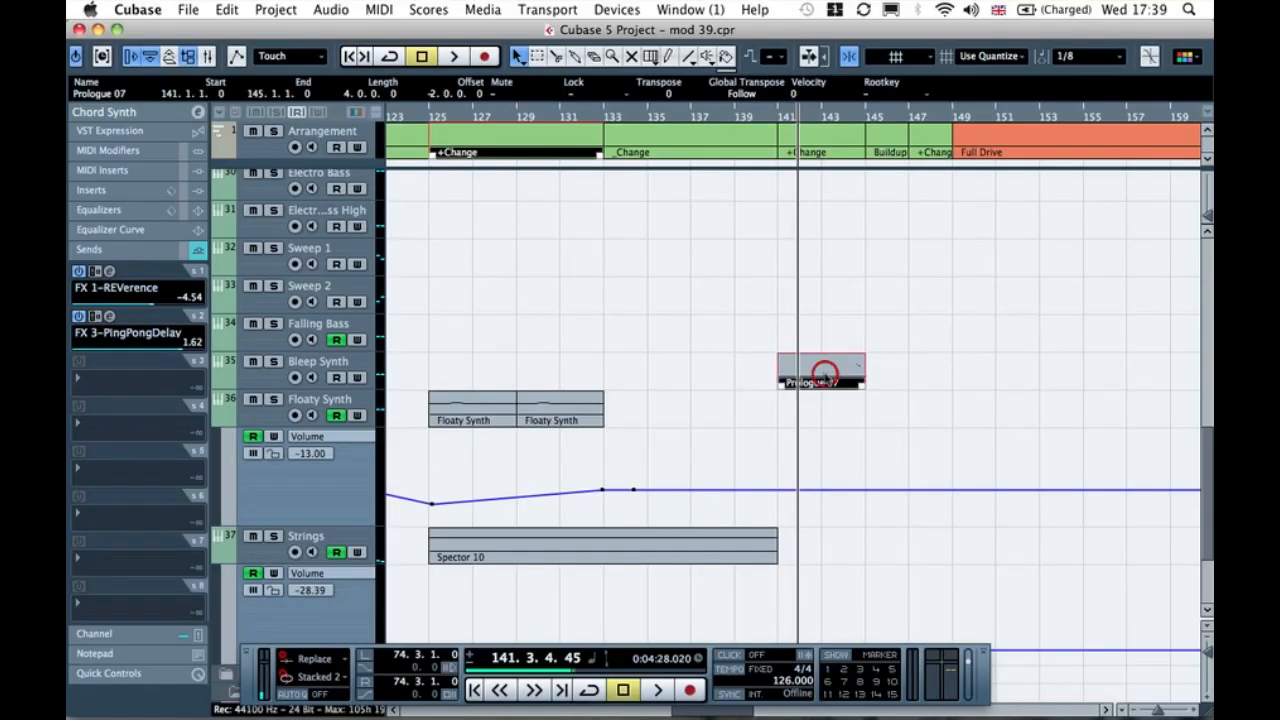
left_click(826, 303)
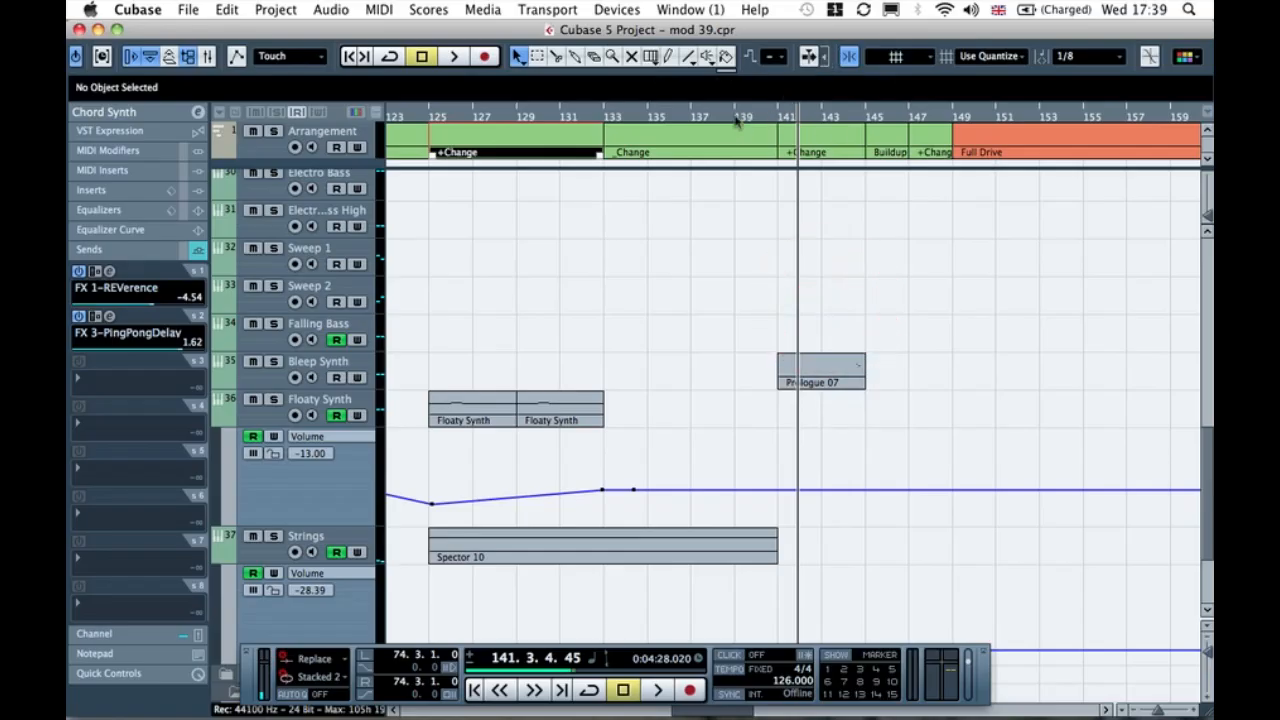
Step: Copy the Floaty Synth part at bar 125 to bar 145 and delete the lowered volume points copied with it
left_click(766, 115)
key("space")
key("space")
left_click(580, 361)
left_click_drag(512, 405, 895, 394)
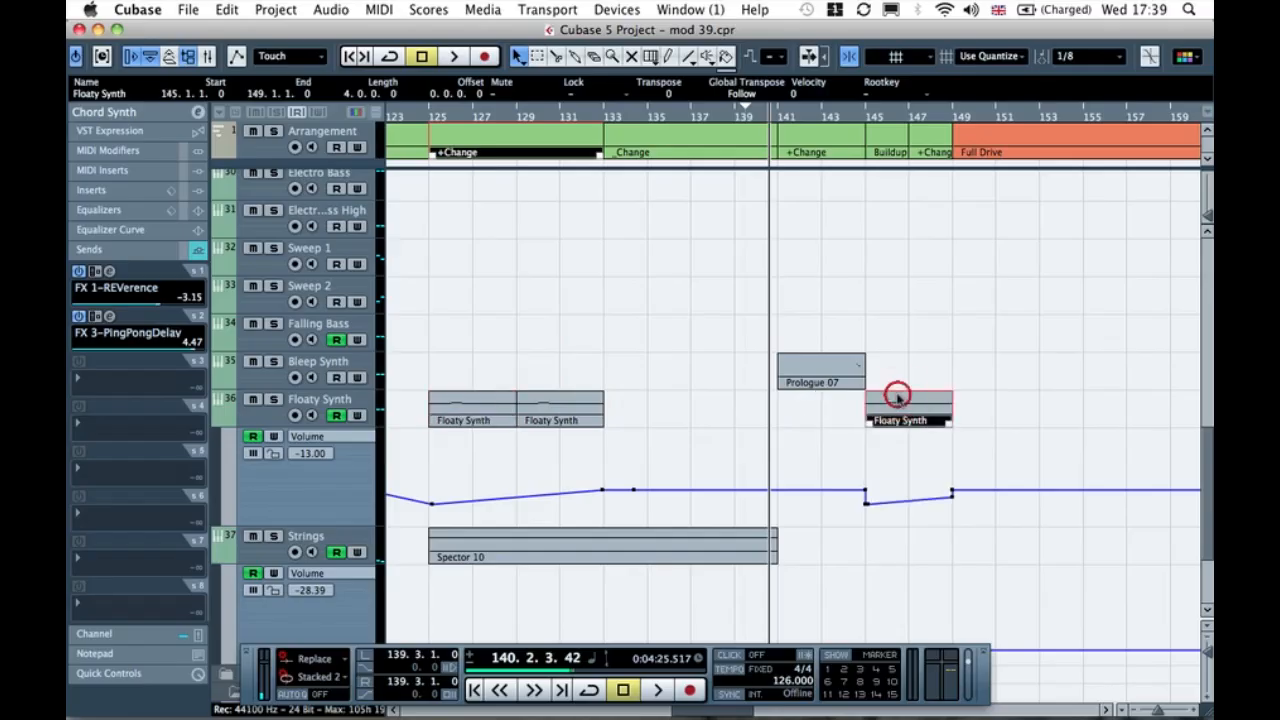
left_click(895, 388)
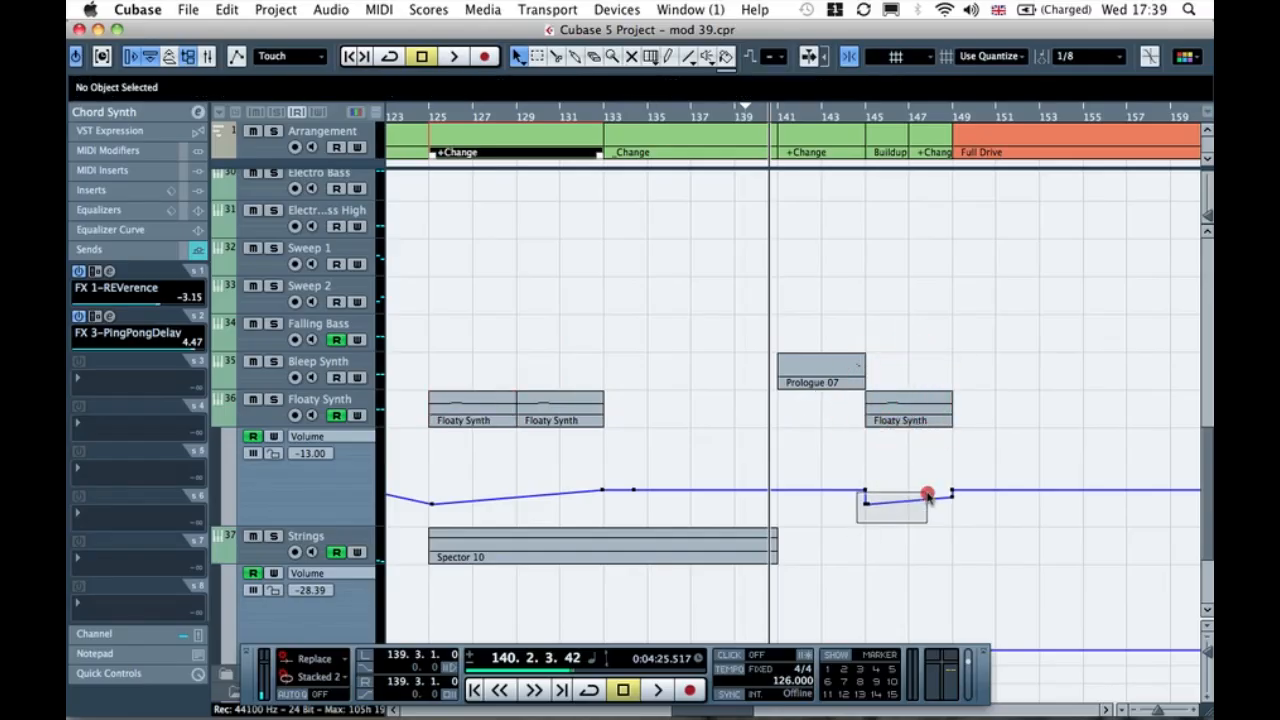
left_click_drag(966, 500, 965, 499)
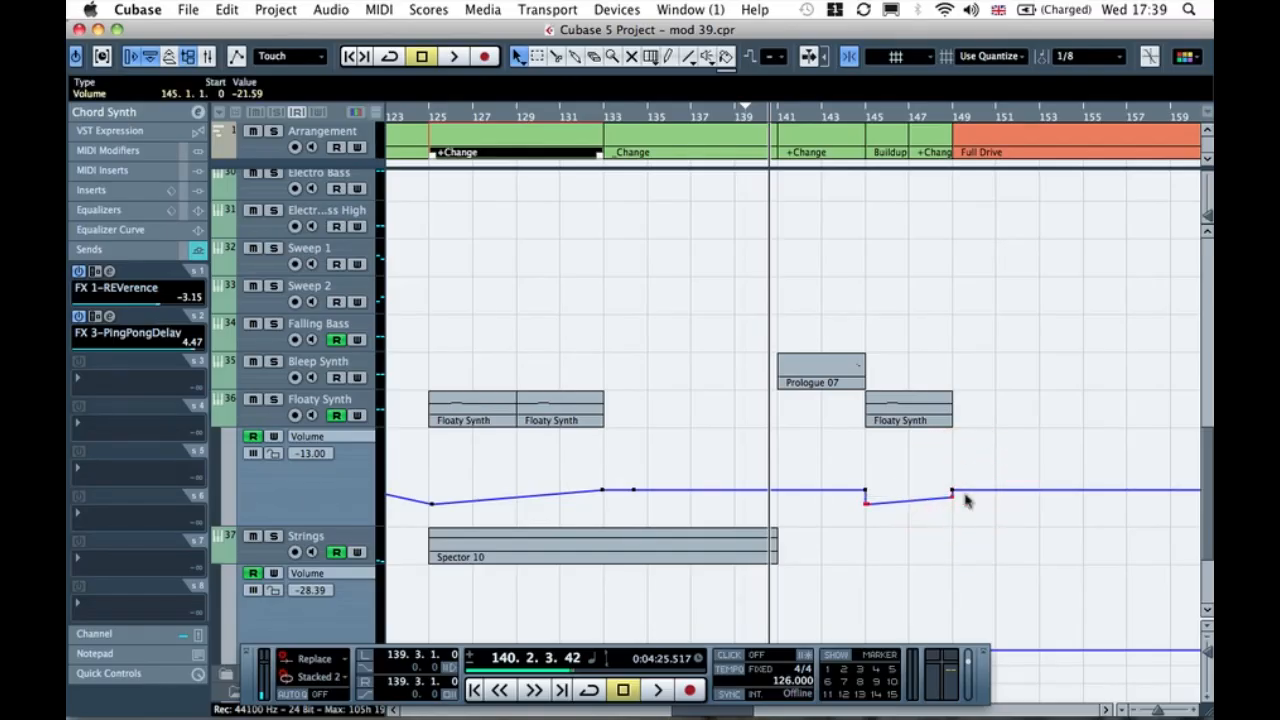
left_click(901, 510)
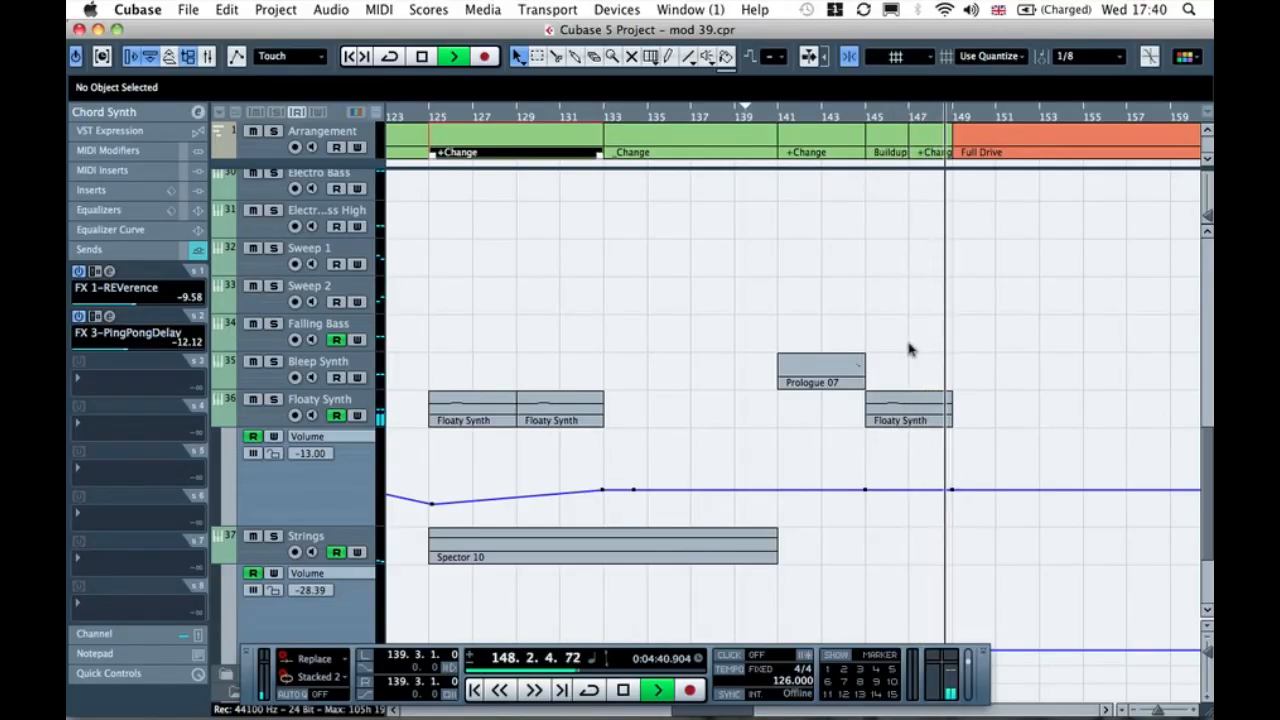
Step: Show an automation lane for Bleep Synth and route its enabled send 1 to FX 3-PingPongDelay
left_click(243, 384)
left_click(219, 381)
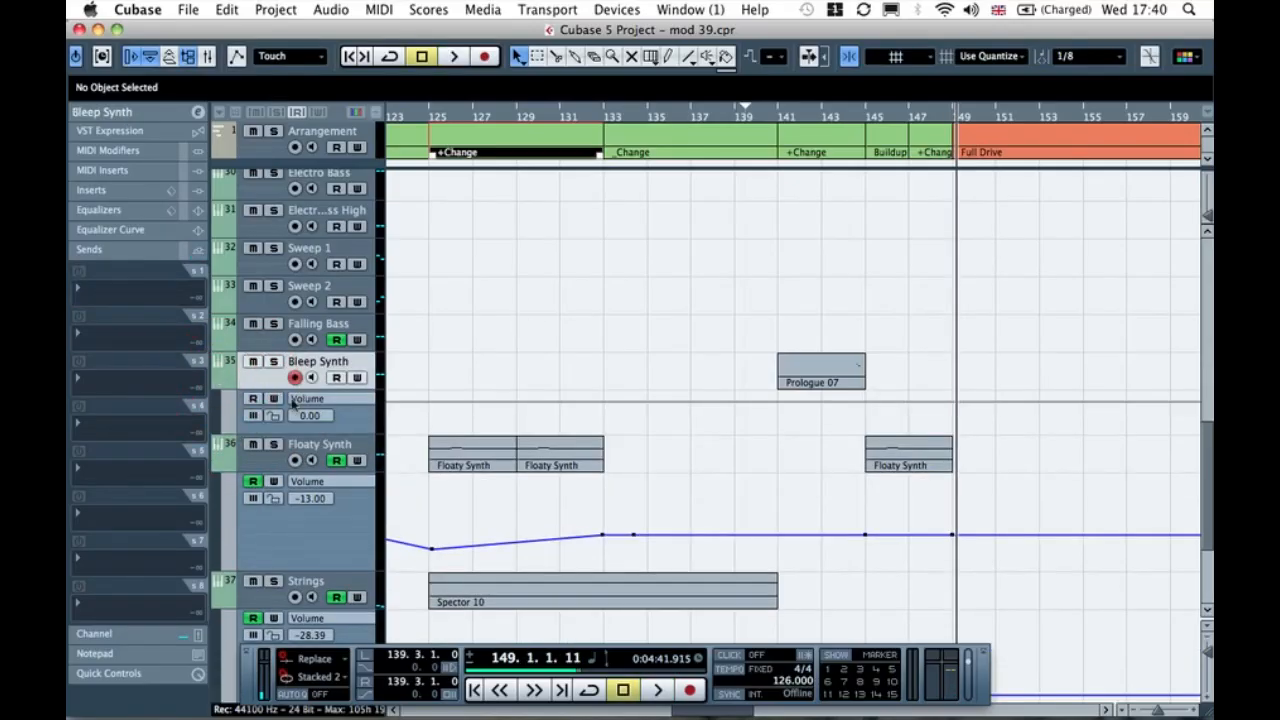
left_click(201, 252)
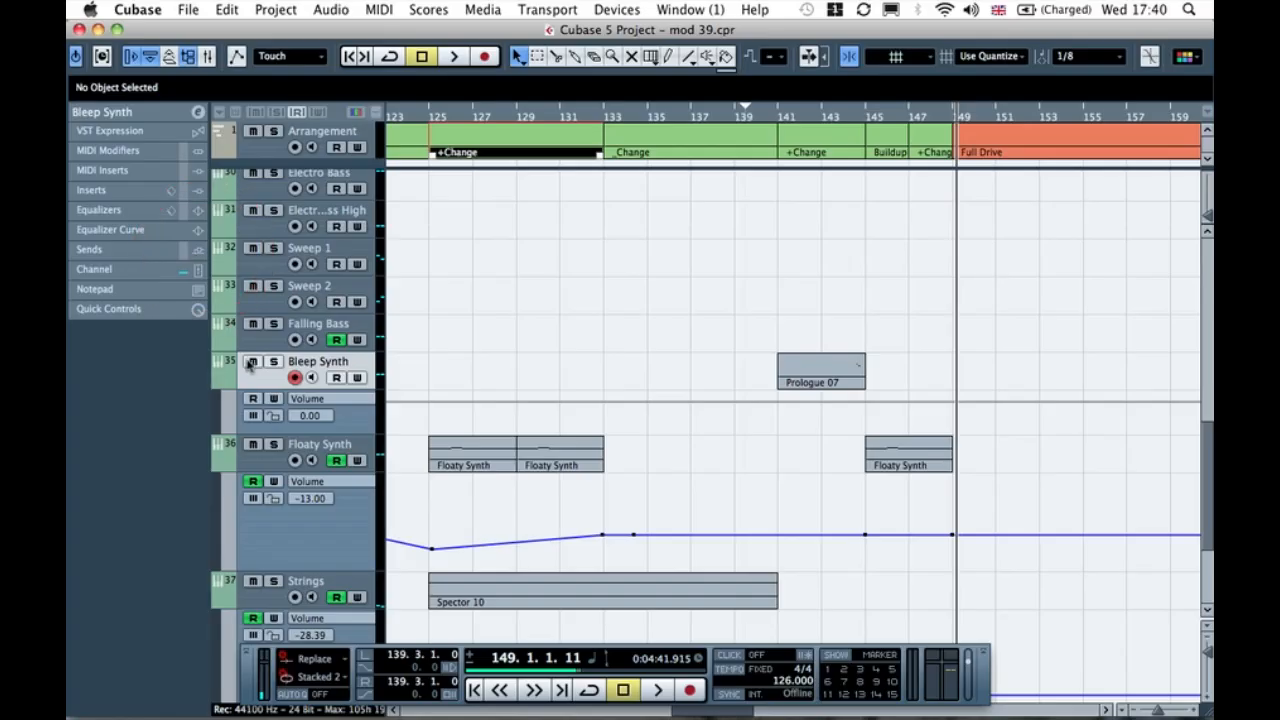
left_click(198, 250)
left_click(196, 172)
left_click(196, 172)
left_click(198, 250)
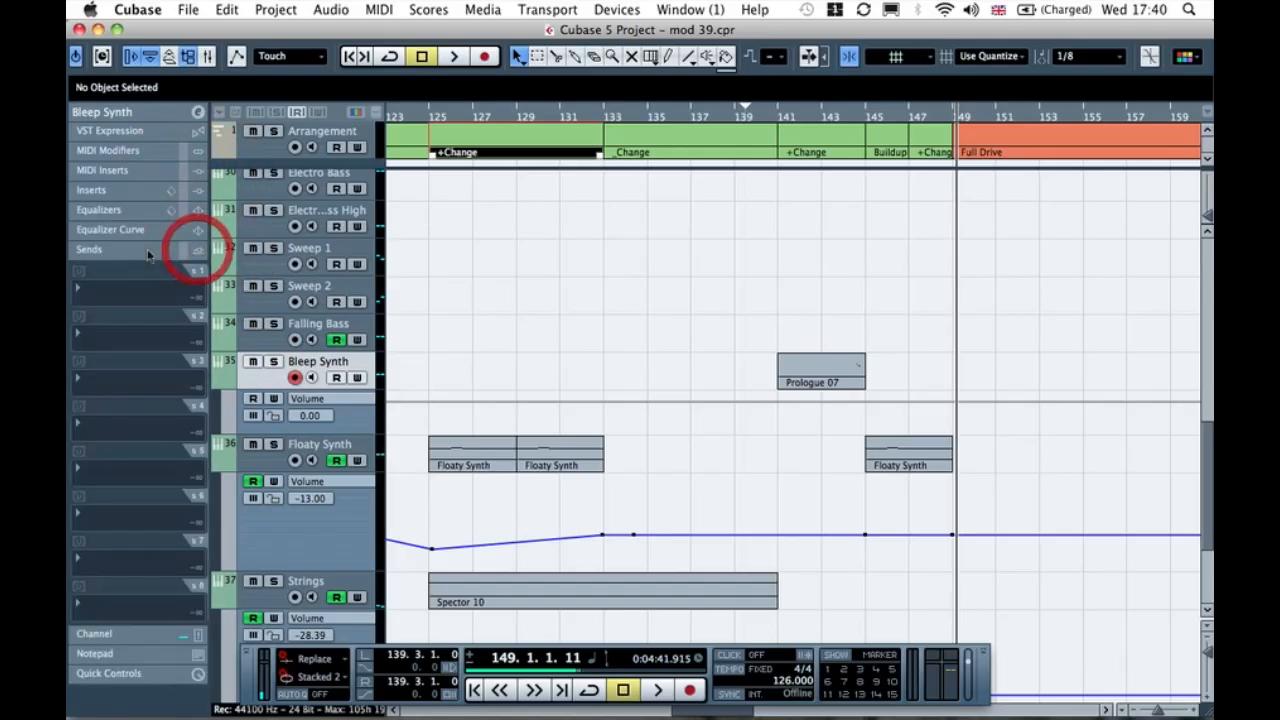
left_click(133, 290)
left_click(145, 356)
left_click(79, 271)
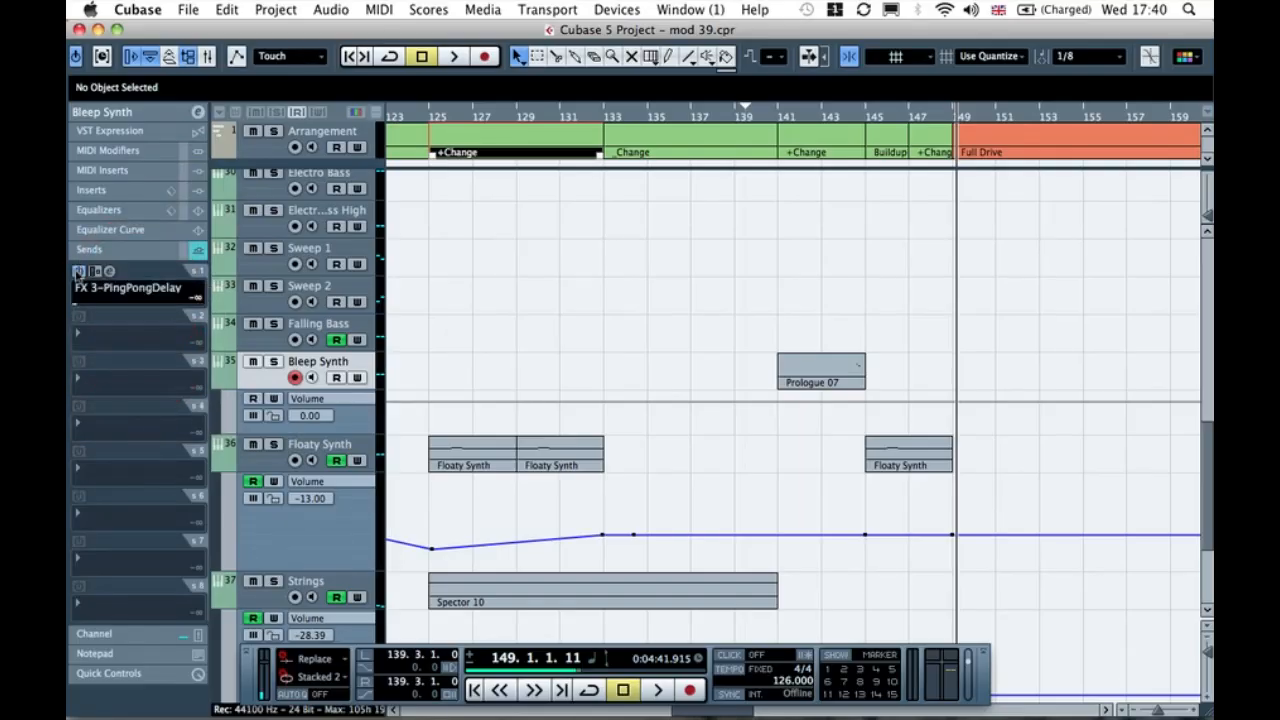
Step: Set the Bleep Synth automation lane to the send 1 level and enable reading its automation
left_click(312, 400)
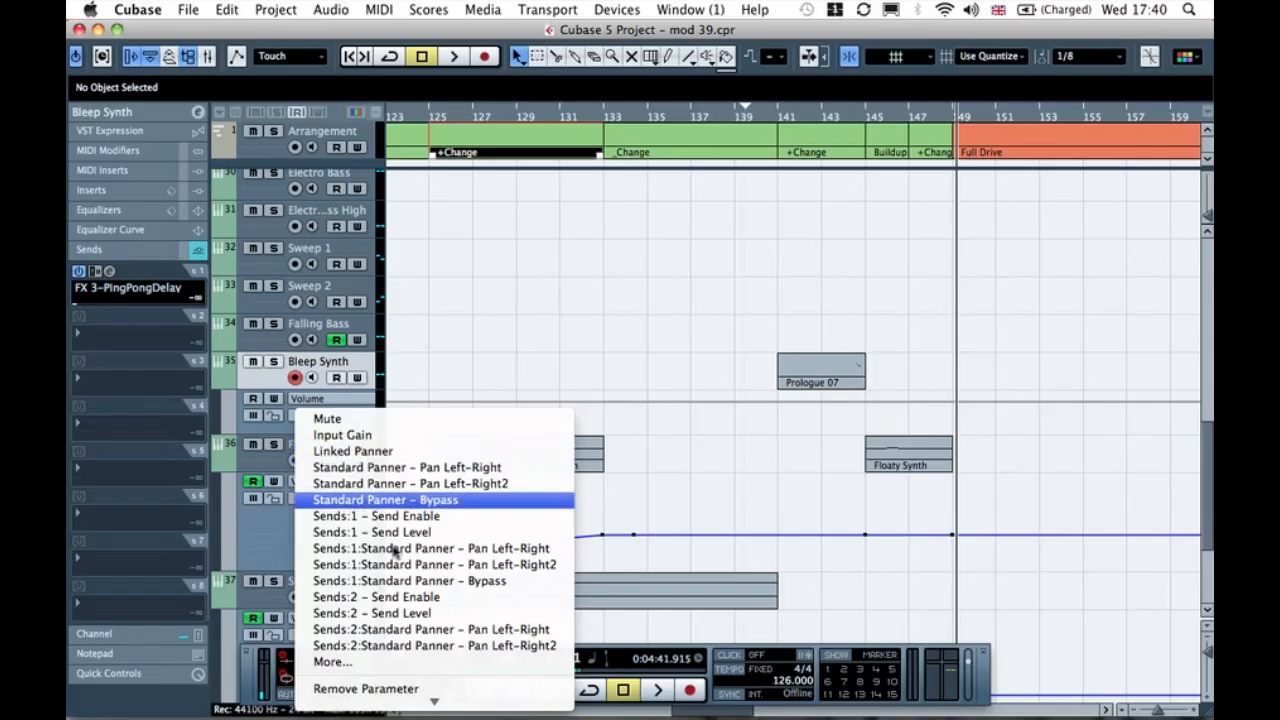
left_click(232, 377)
left_click(224, 380)
left_click(222, 379)
left_click(312, 400)
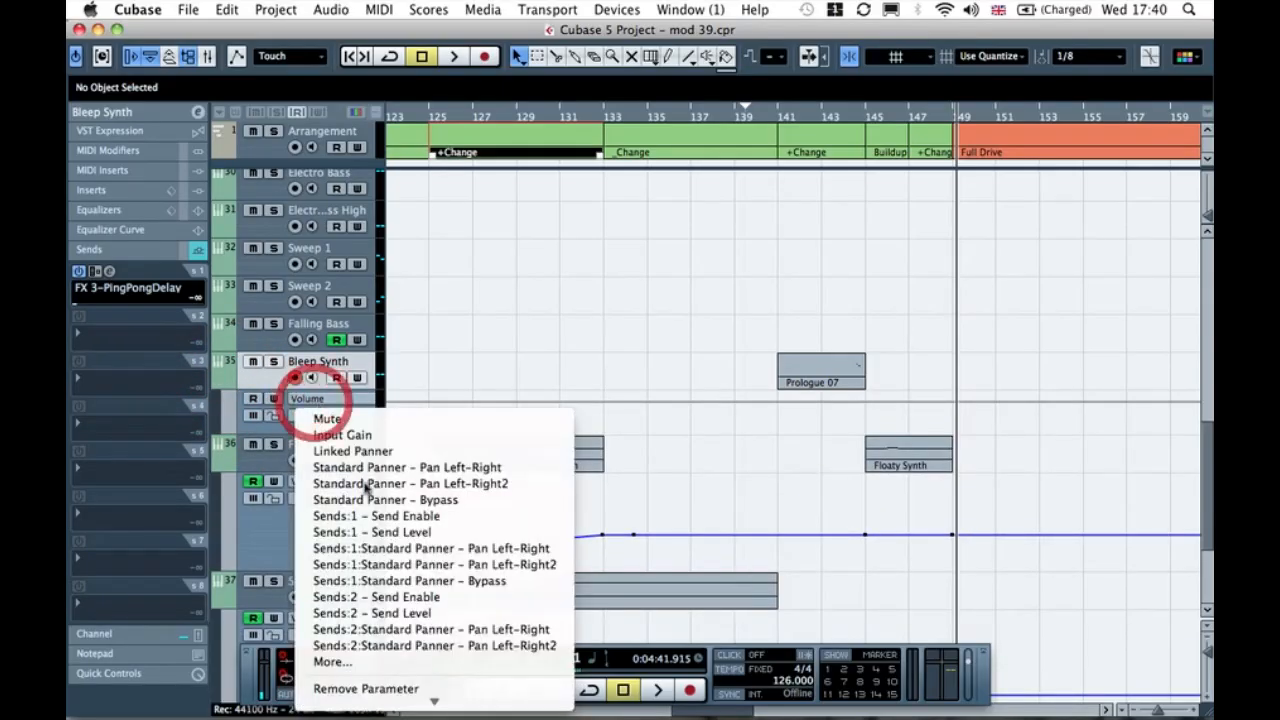
left_click(400, 467)
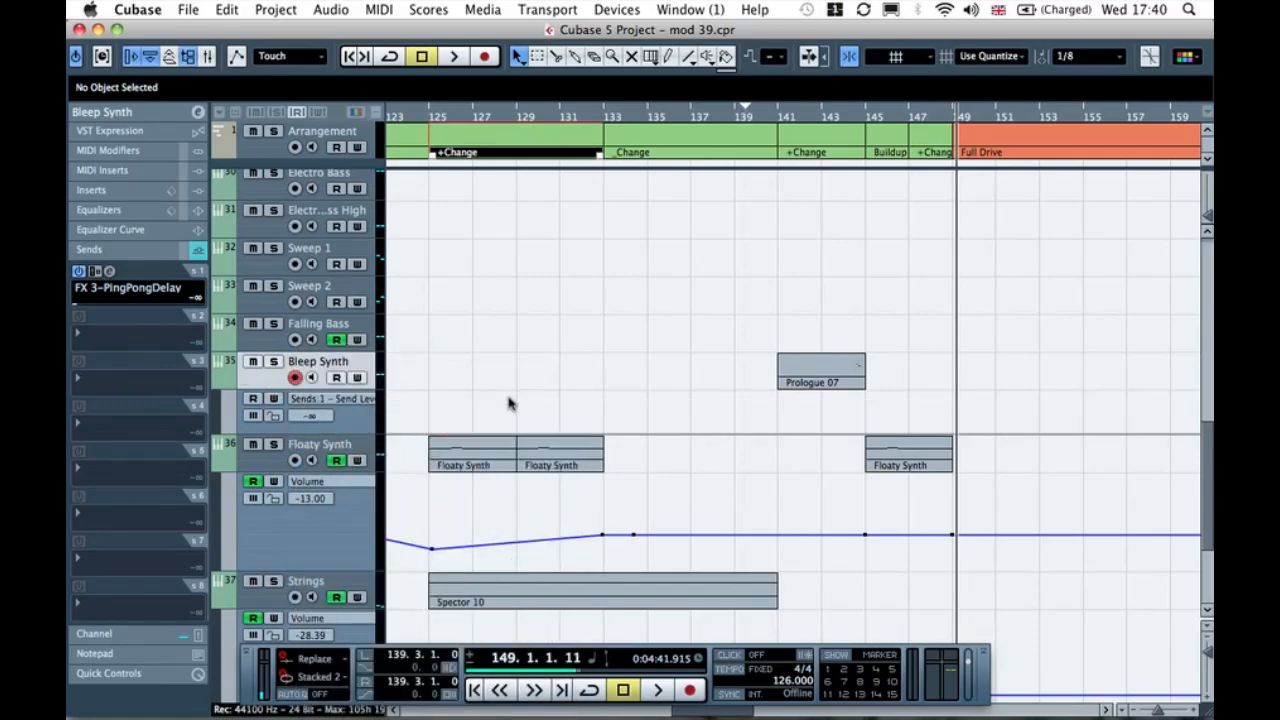
left_click(802, 436)
left_click(815, 438)
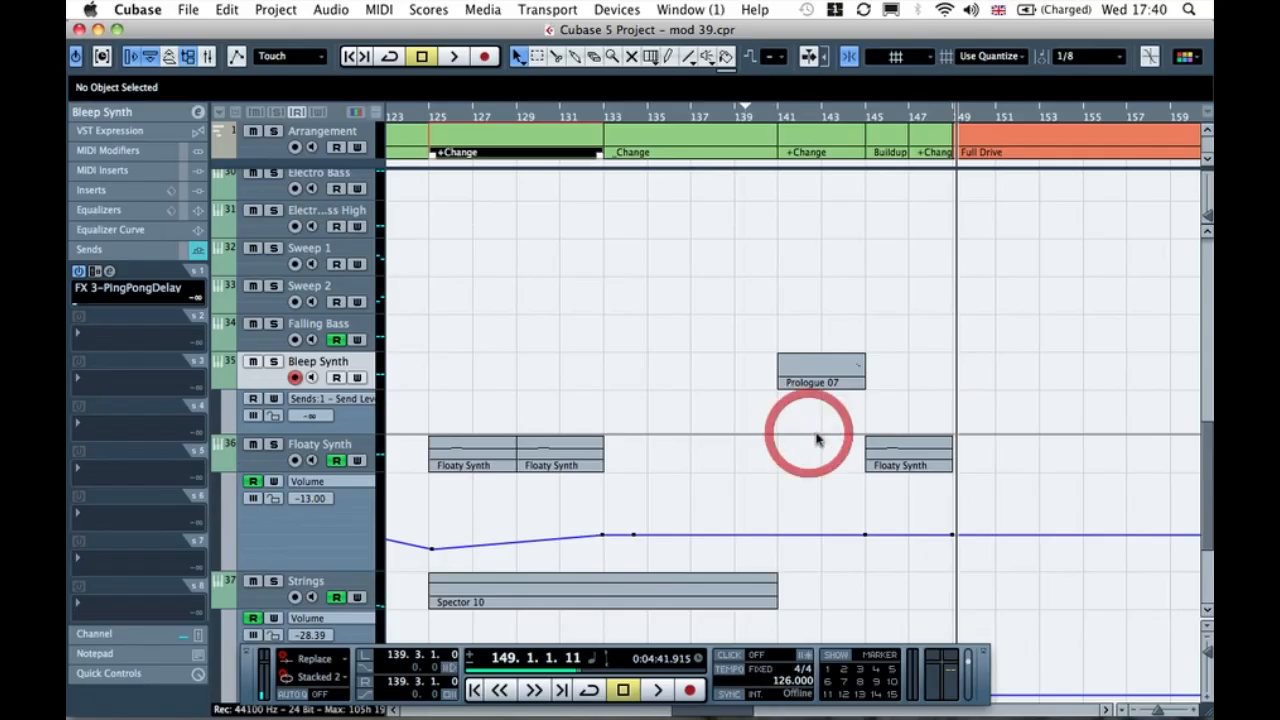
left_click(253, 398)
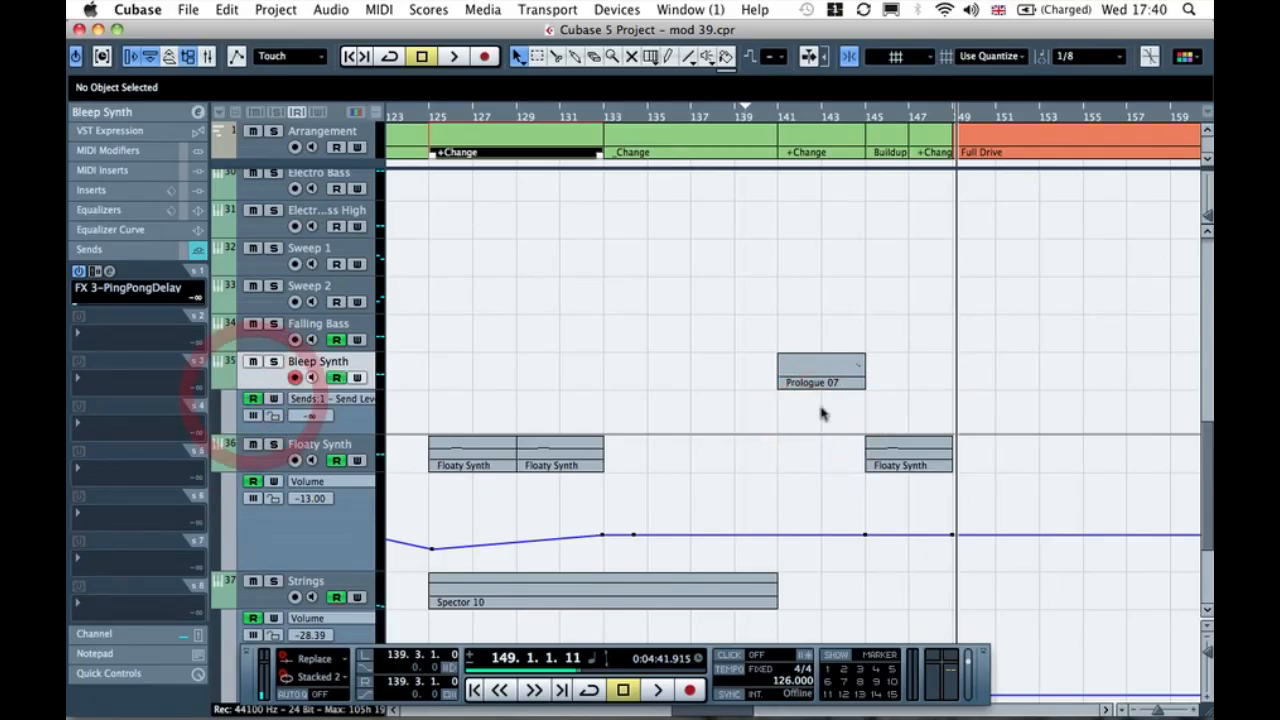
Step: Add Bleep Synth send 1 level points just after bar 141 and at about -0.58 at bar 144, then play back
left_click(782, 437)
left_click_drag(794, 437, 845, 403)
left_click(838, 120)
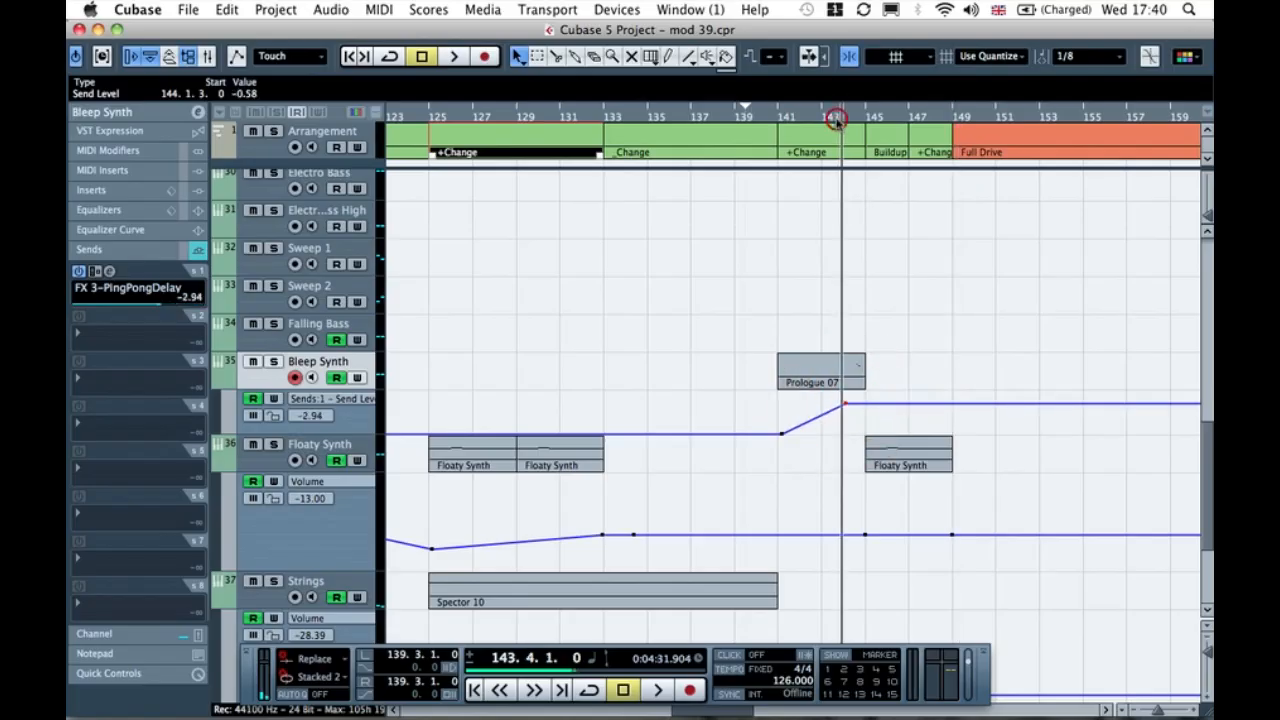
key("space")
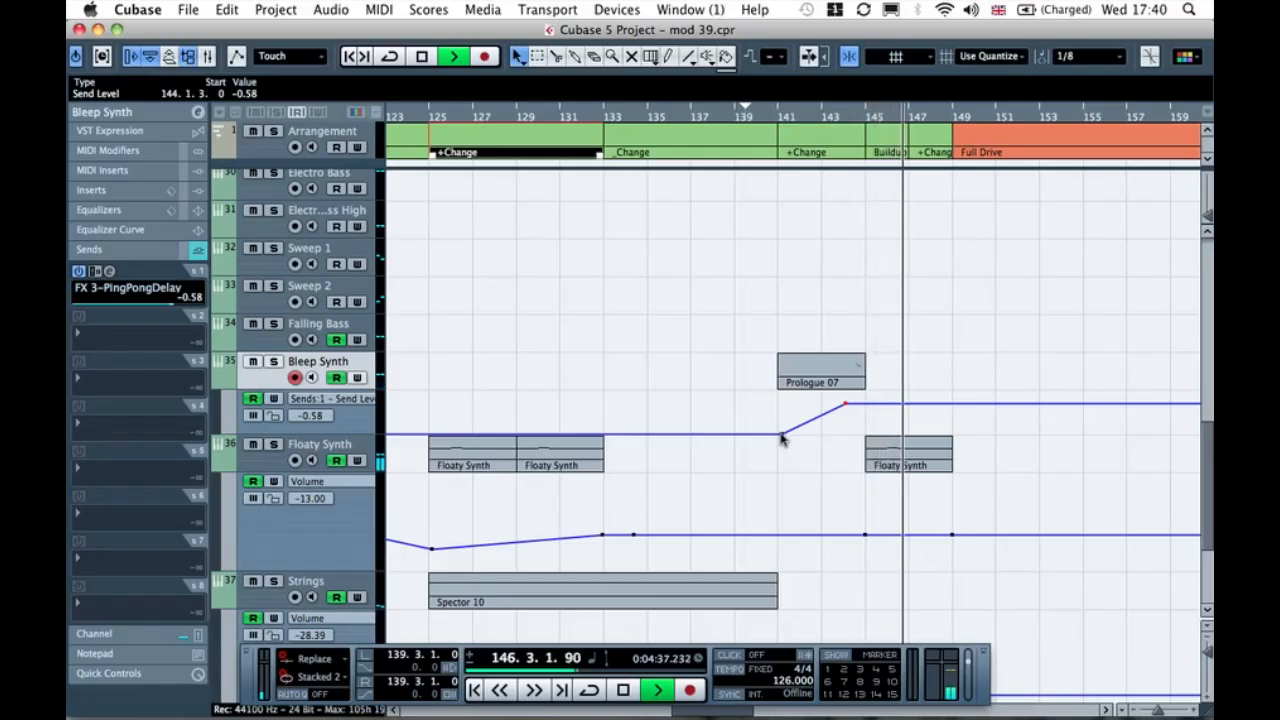
Step: Move the raised Bleep Synth send 1 point to 144.3.1 at about 4.01 and listen to the delay
left_click_drag(847, 404, 853, 397)
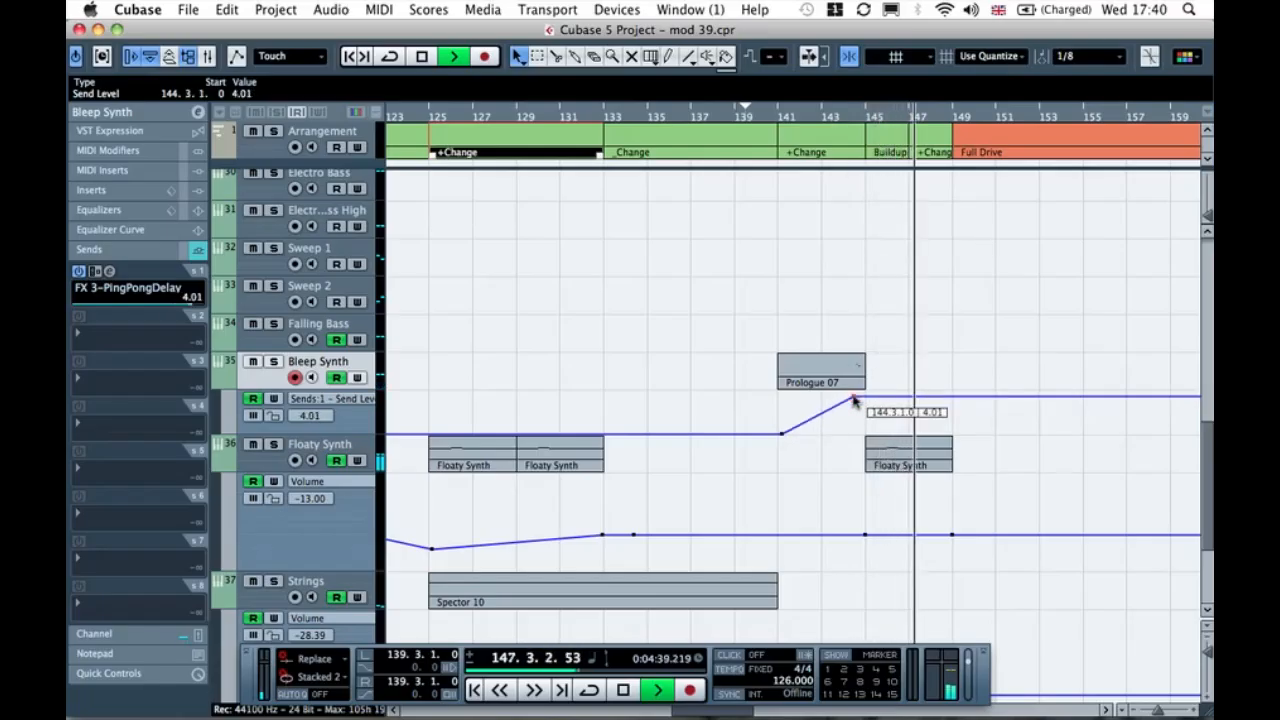
left_click(853, 115)
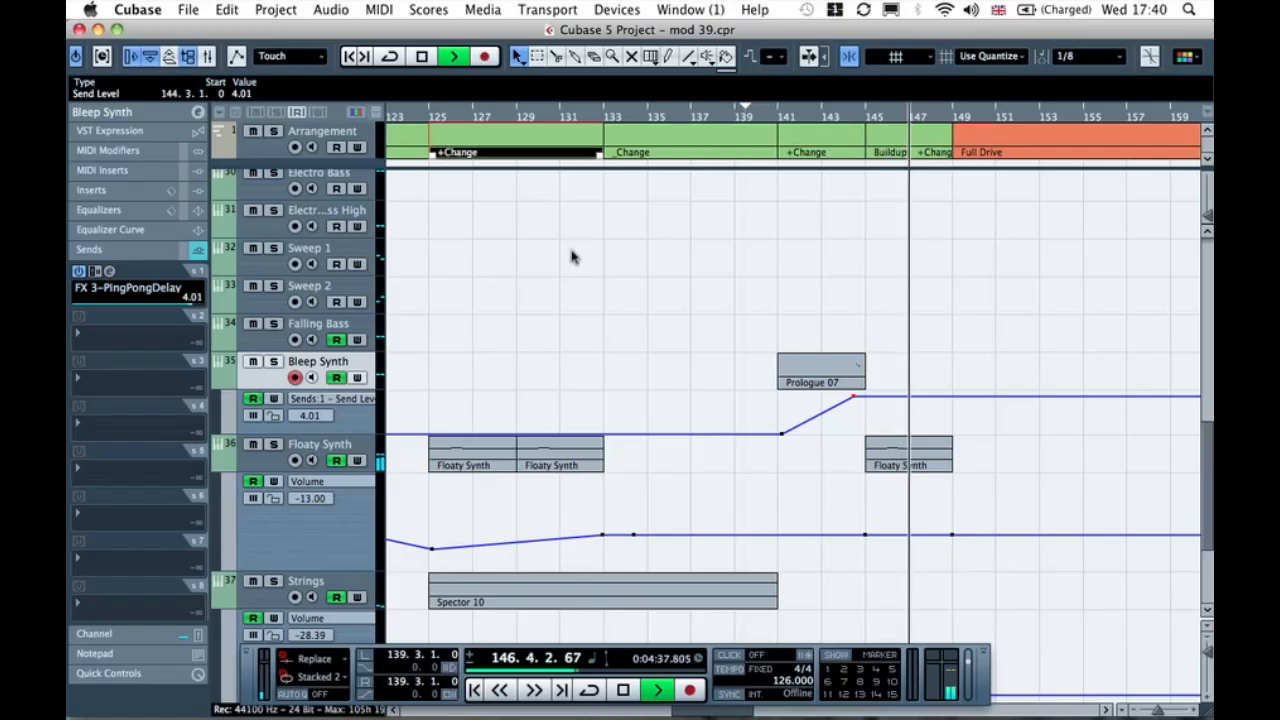
scroll(633, 353, "left", 3)
key("space")
scroll(562, 231, "left", 9)
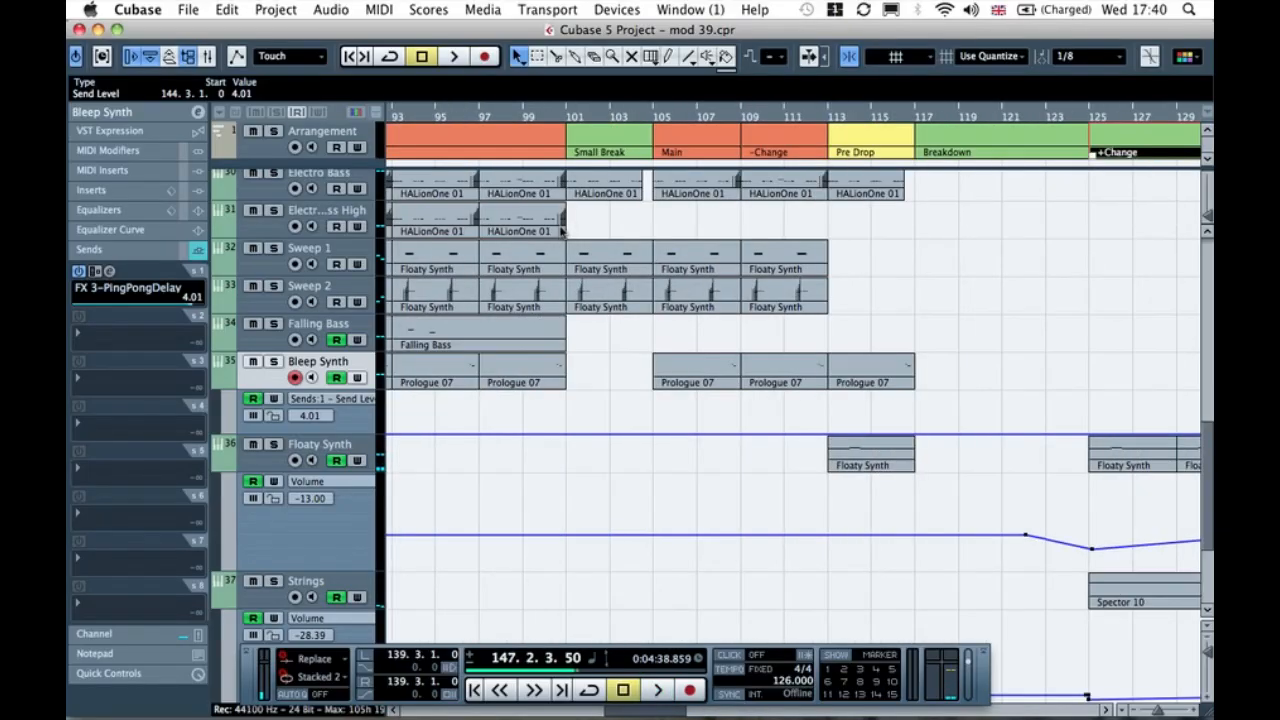
Step: Add a Bleep Synth send 1 spike peaking at 6.02 at 116.4.2 at the end of the Pre Drop and play it back
left_click(888, 434)
left_click(910, 437)
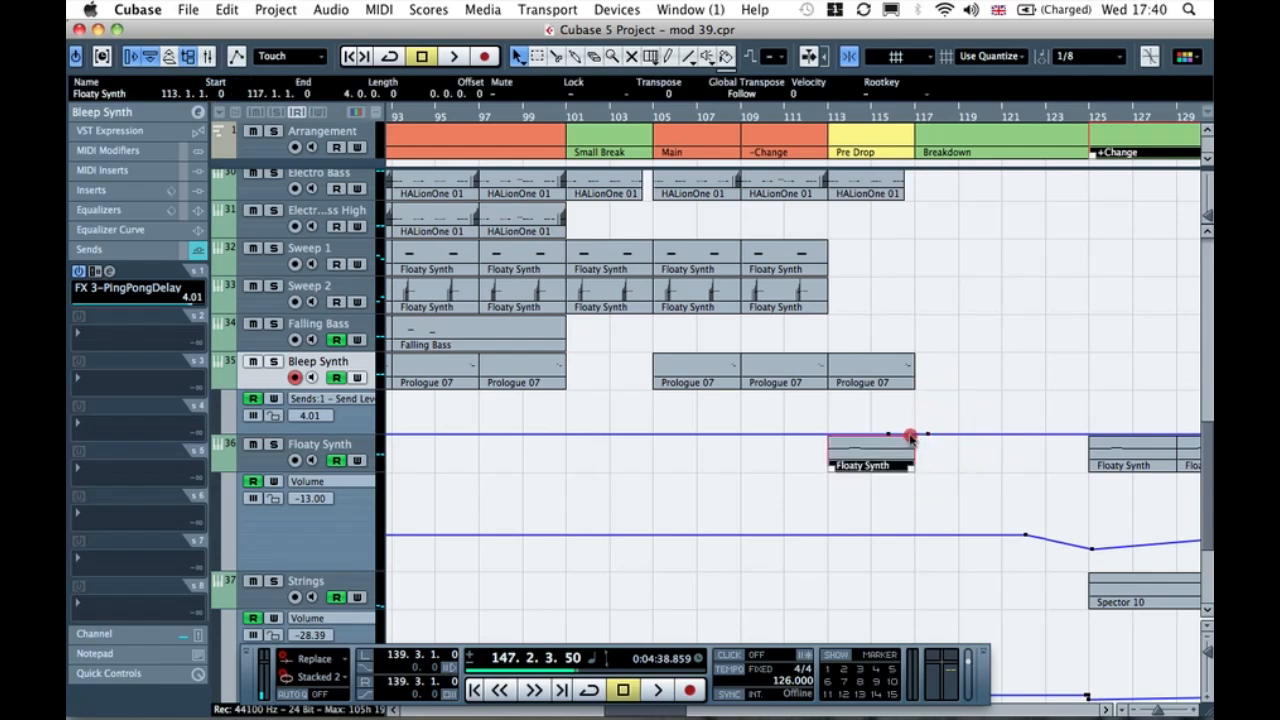
left_click_drag(909, 431, 912, 425)
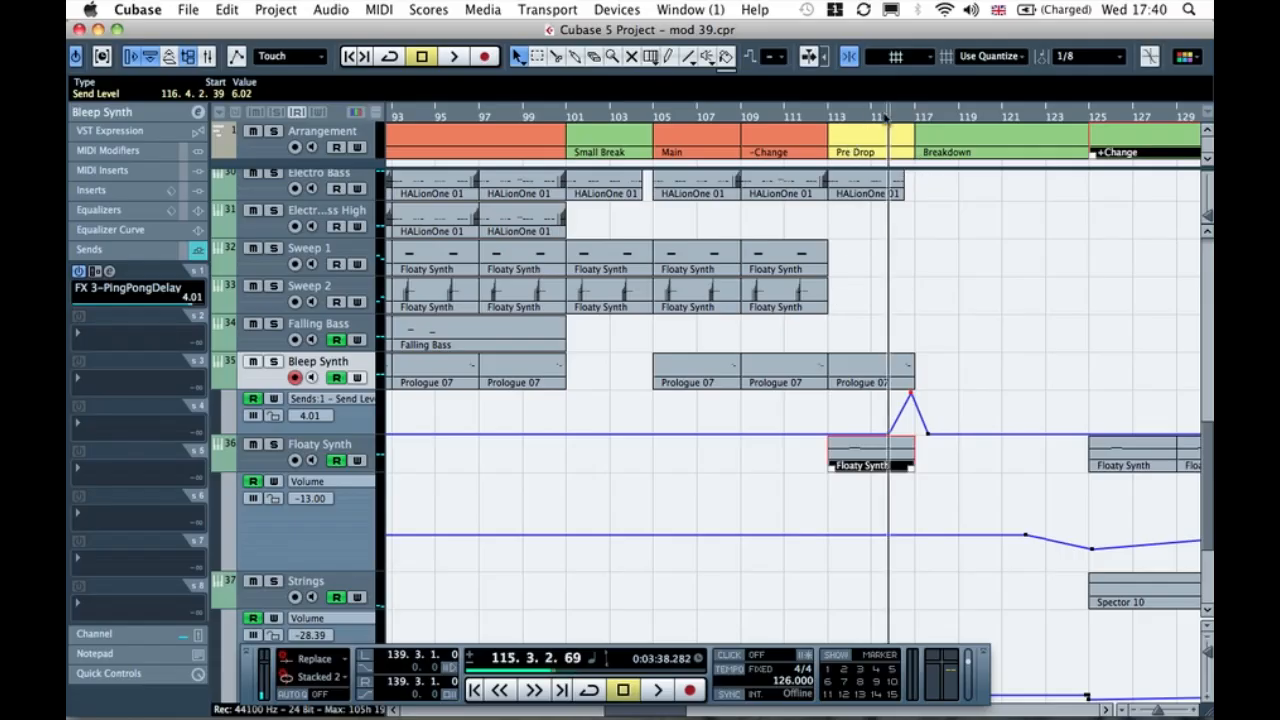
key("space")
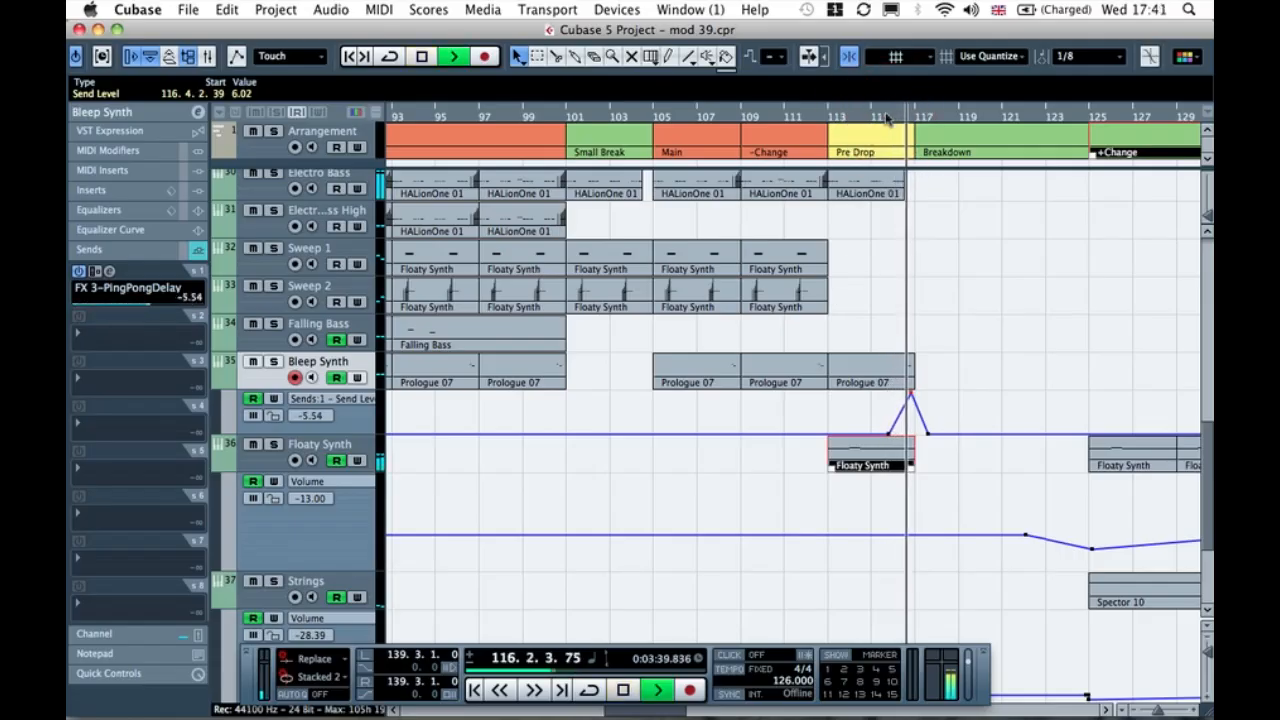
Step: Add a Bleep Synth send 1 spike peaking at 6.02 at 100.4.3, at the end of the Full Drive before the Small Break
scroll(880, 357, "left", 5)
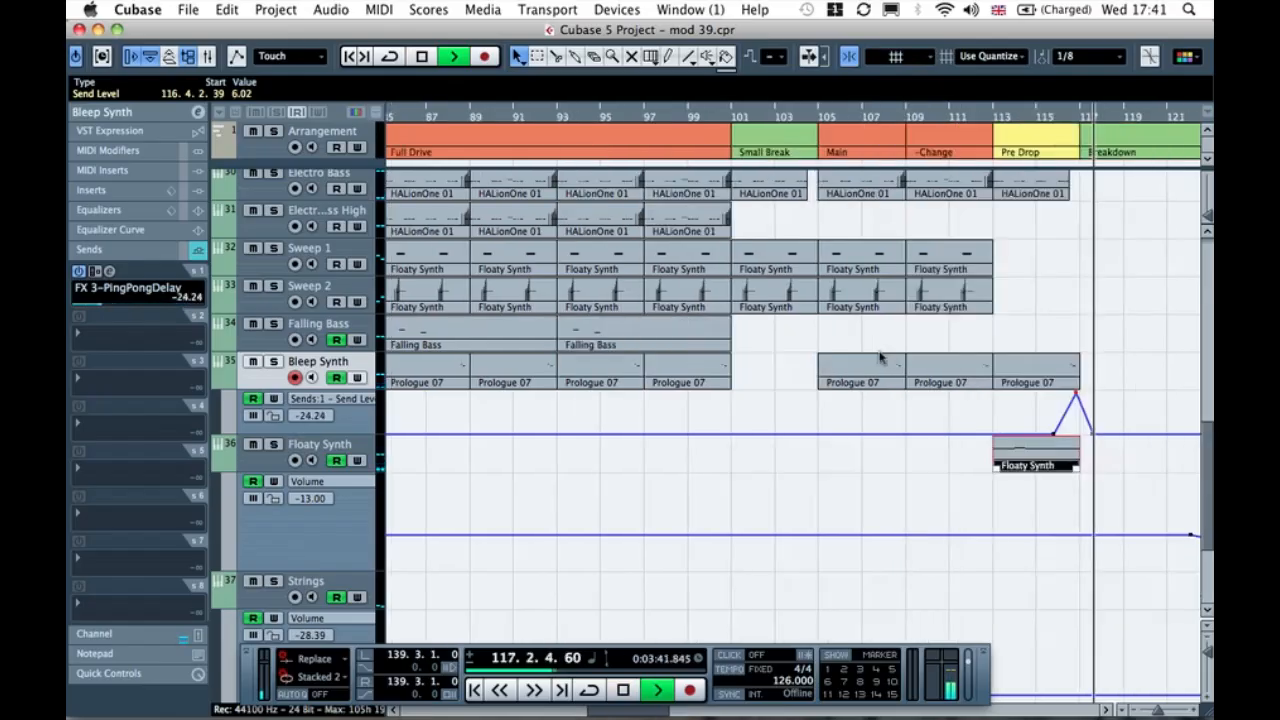
left_click(740, 431)
left_click(745, 434)
left_click_drag(737, 434, 727, 387)
Step: Add a Bleep Synth send 1 spike peaking at about 1.40 at 76.4.3, just before the Pre Drop at bar 77
scroll(697, 443, "left", 10)
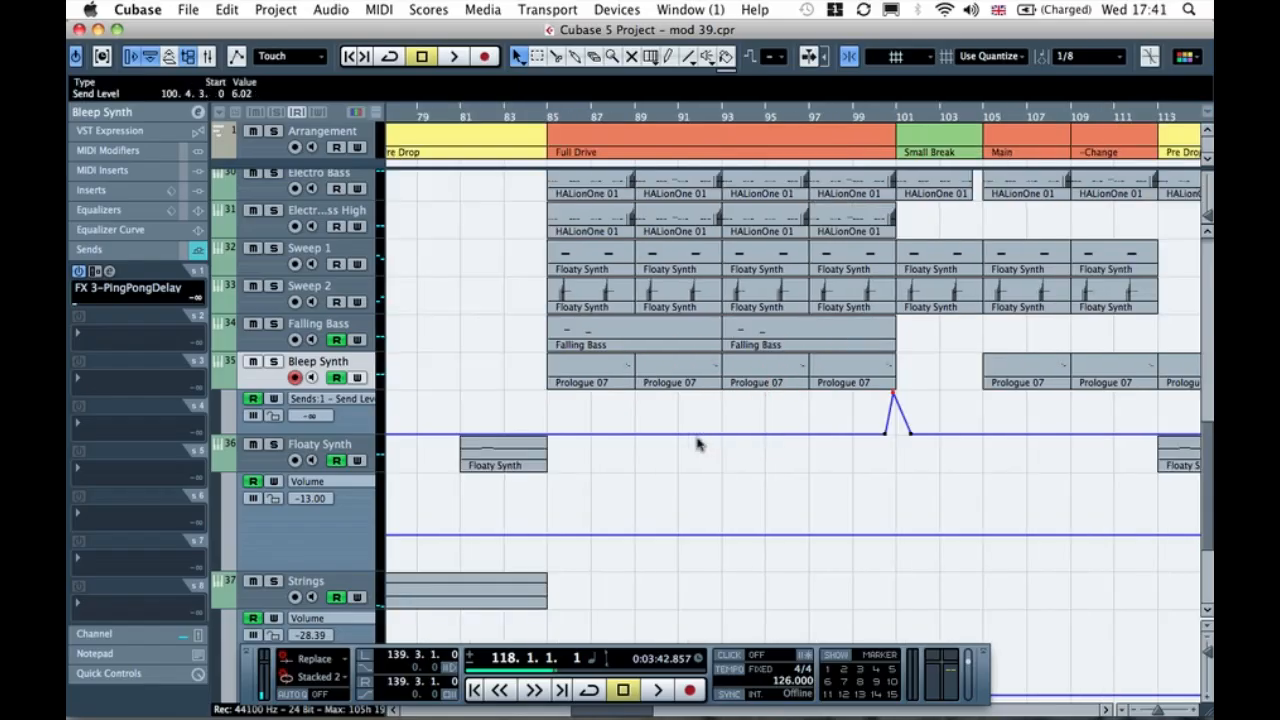
left_click(851, 436)
left_click(871, 437)
left_click_drag(863, 436, 865, 401)
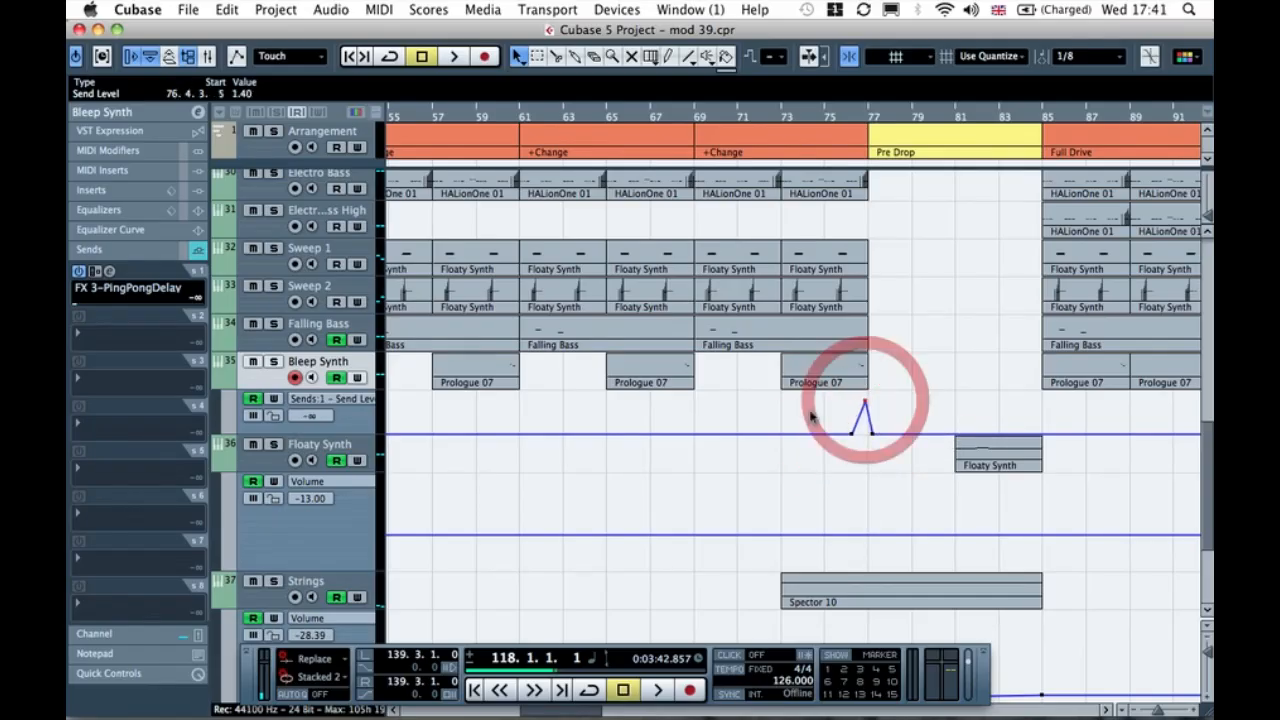
Step: Add a Bleep Synth send 1 spike peaking at 6.02 at 32.4.3, just before the first Breakdown, and play it back
scroll(811, 418, "left", 6)
left_click(646, 118)
key("space")
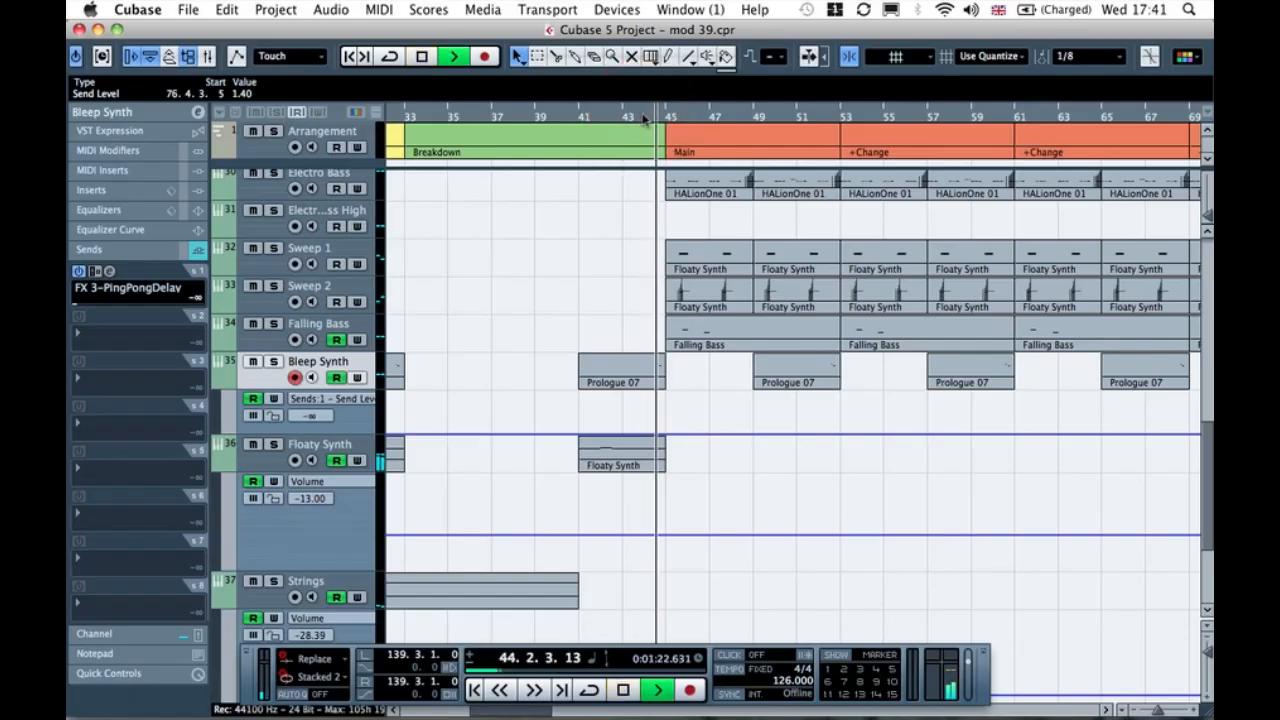
scroll(619, 300, "left", 6)
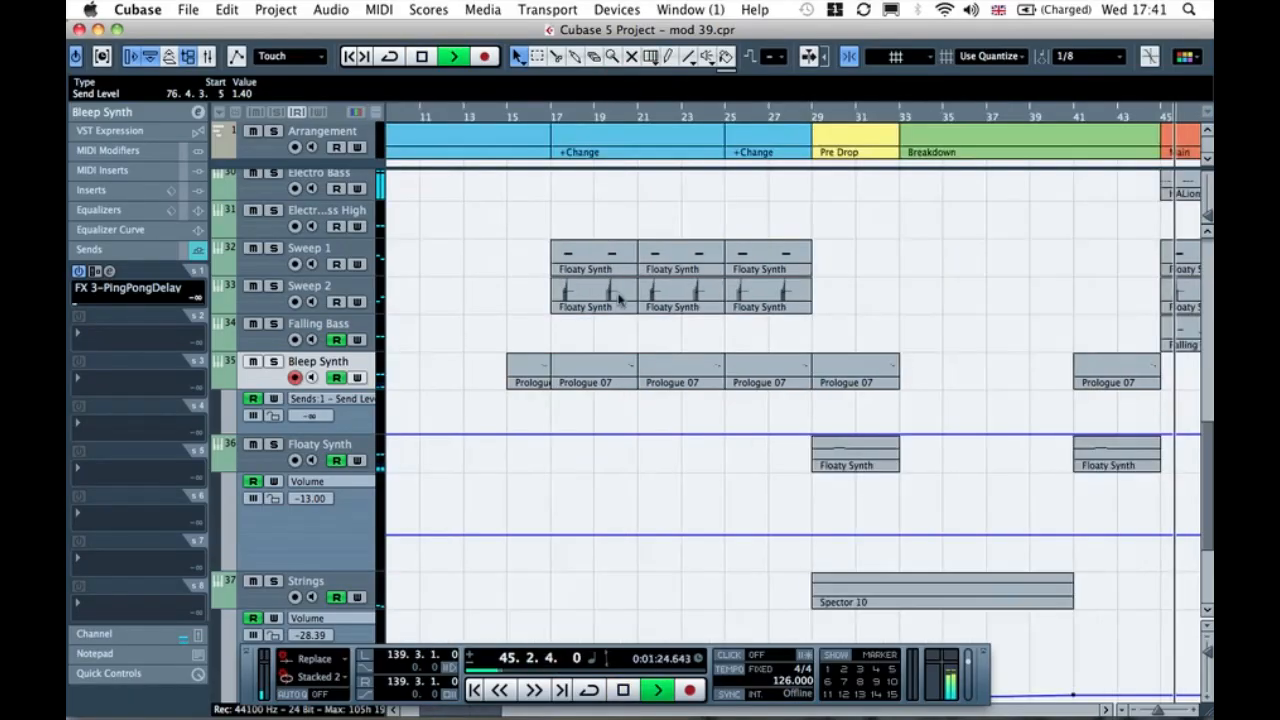
scroll(619, 300, "right", 6)
scroll(617, 297, "left", 2)
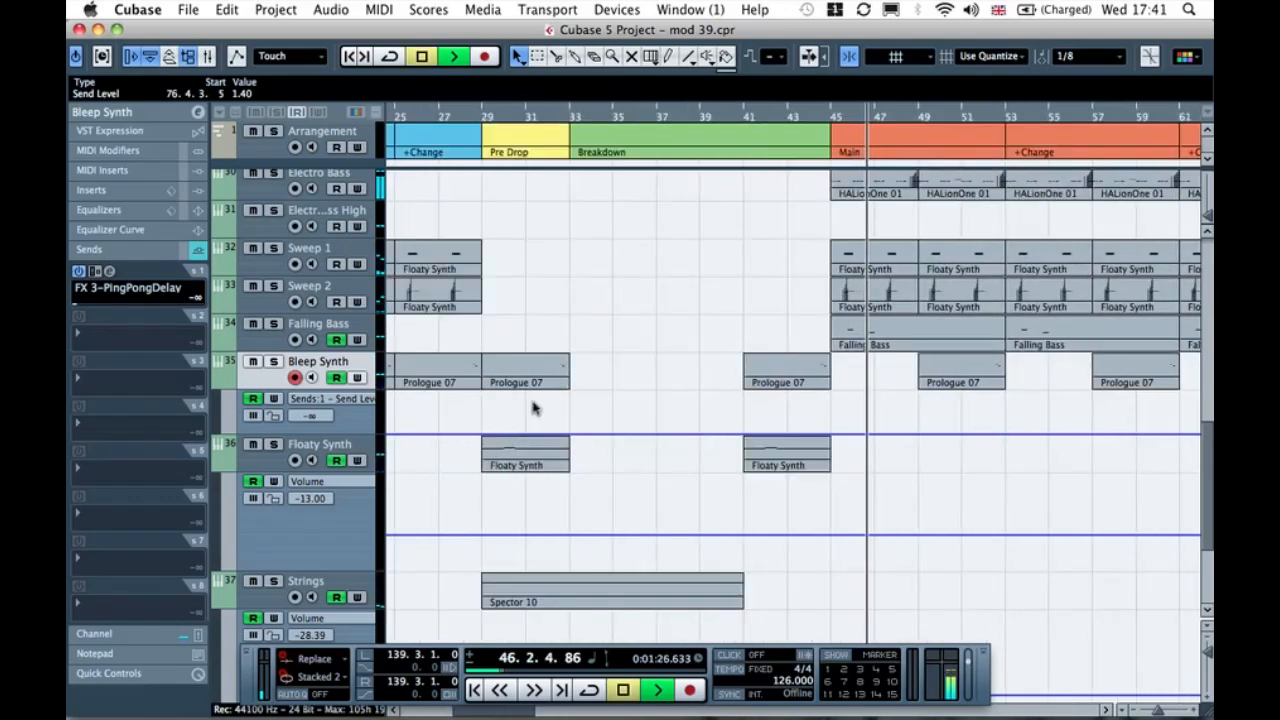
key("space")
left_click_drag(578, 437, 567, 391)
left_click(549, 116)
key("space")
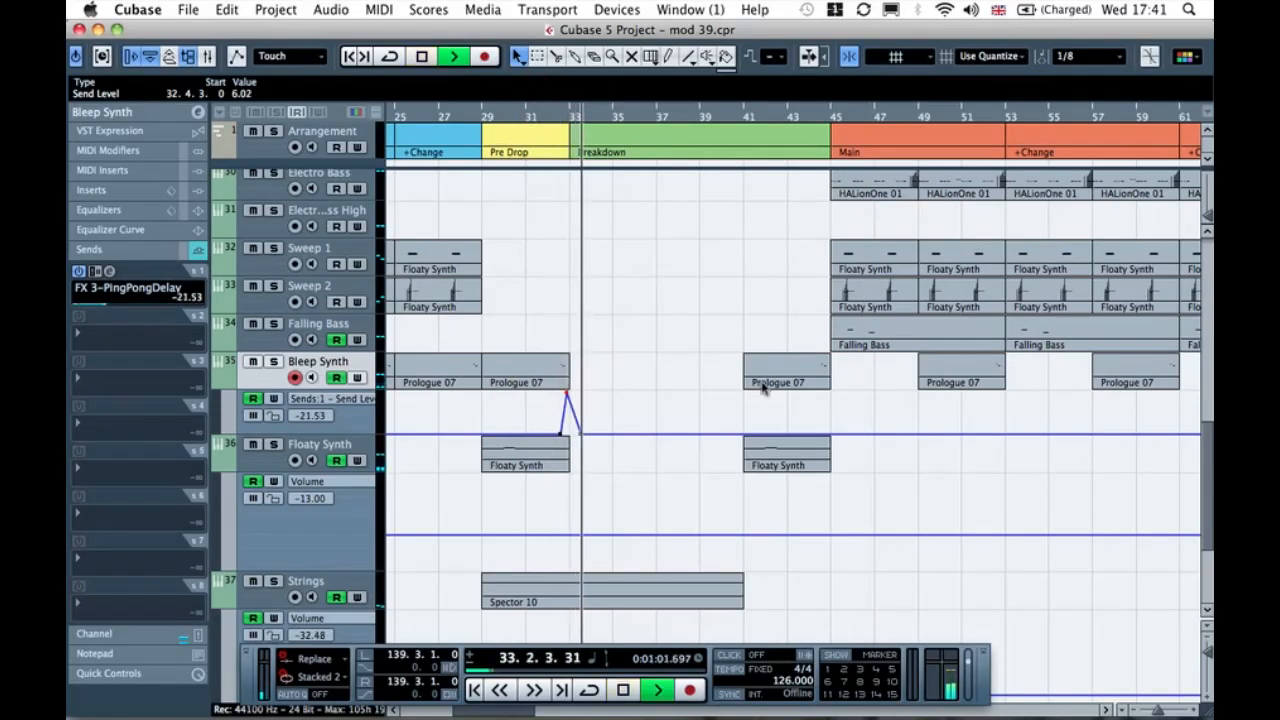
key("space")
Step: Drop the raised Bleep Synth send 1 level back to -∞ just after bar 145, at the start of the Buildup
scroll(786, 396, "right", 10)
scroll(786, 396, "right", 6)
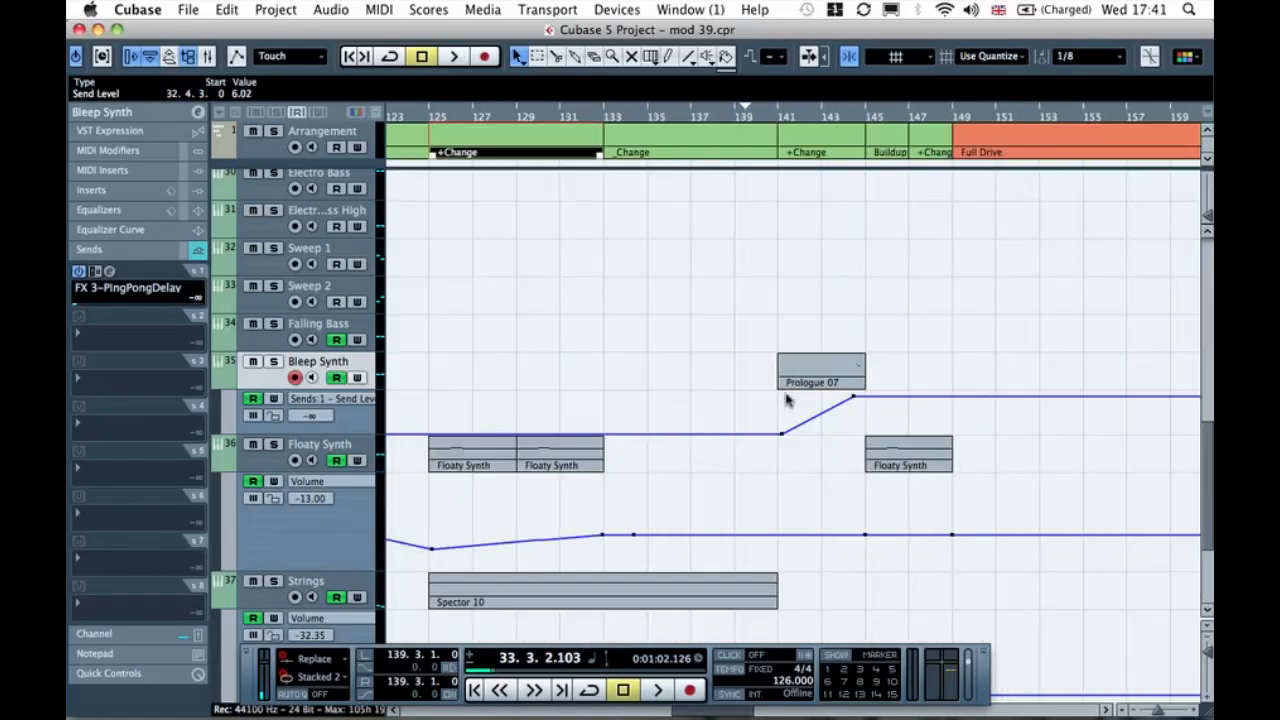
left_click(785, 420)
left_click(786, 368)
left_click_drag(709, 400, 705, 440)
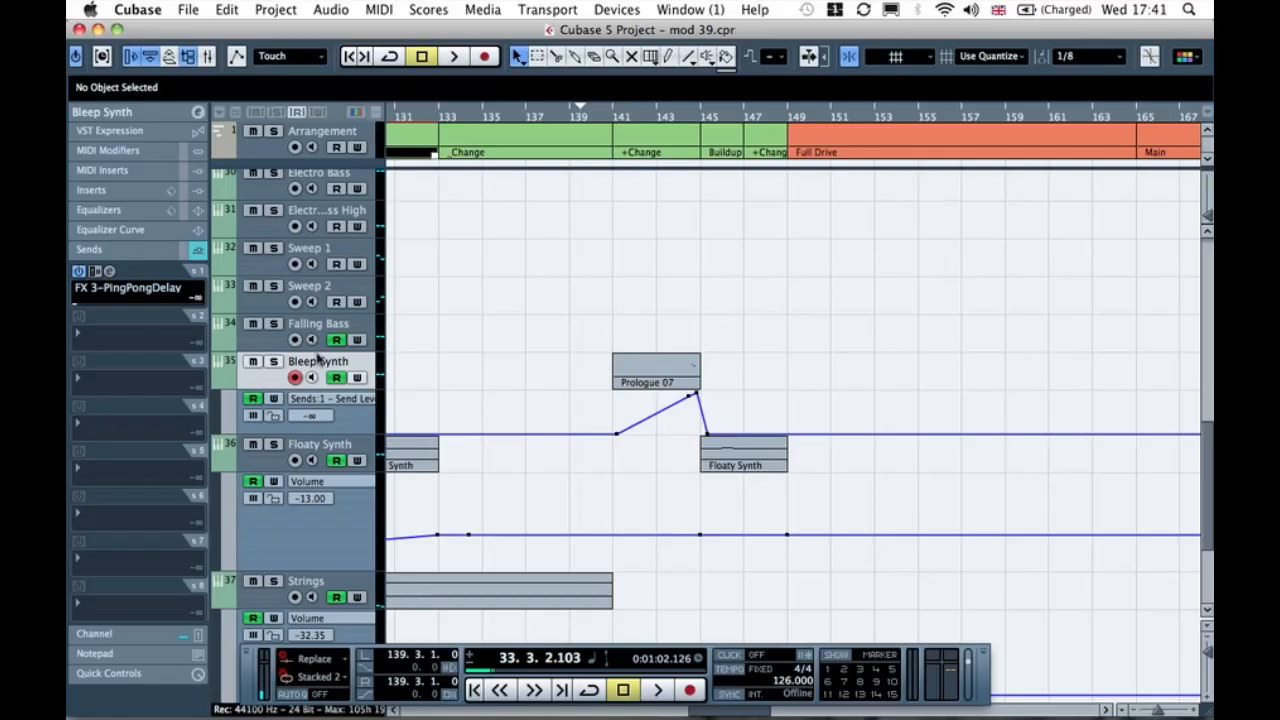
left_click(221, 381)
left_click(221, 381)
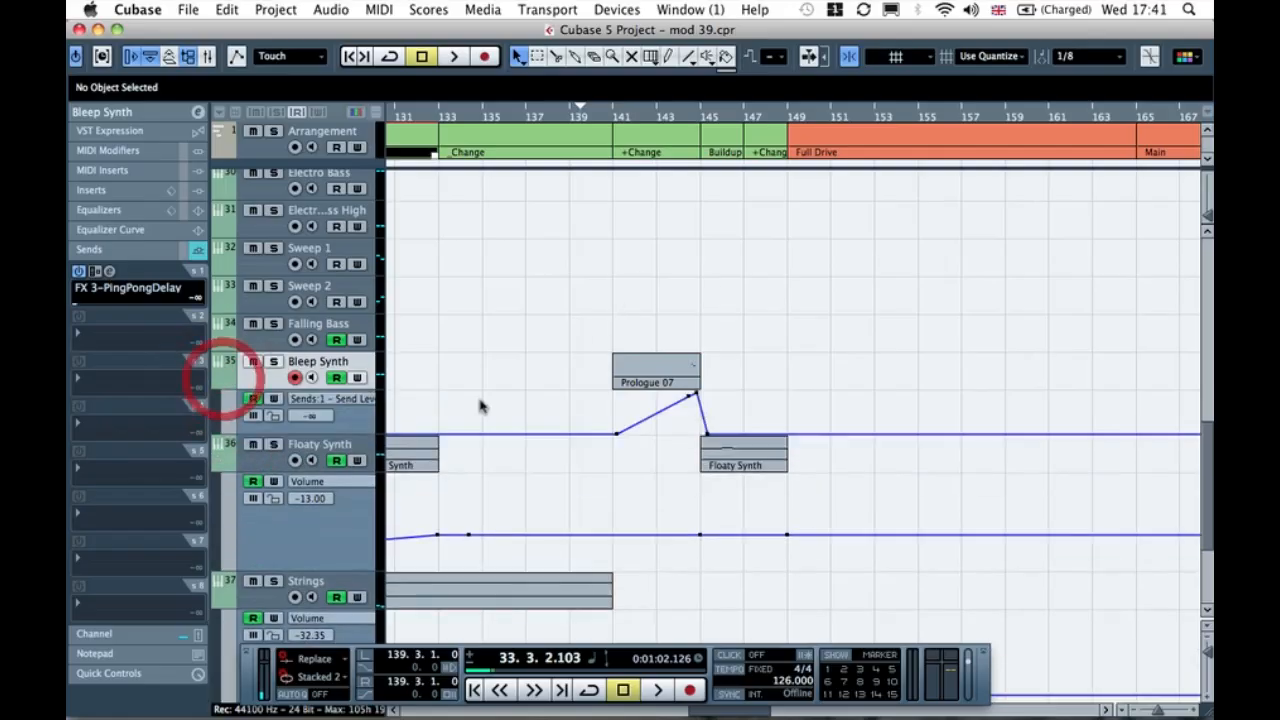
Step: Copy a one-bar Drums folder part to bar 145 and repeat it once to fill the Buildup up to bar 147
scroll(481, 400, "up", 5)
key("g")
key("g")
key("g")
key("g")
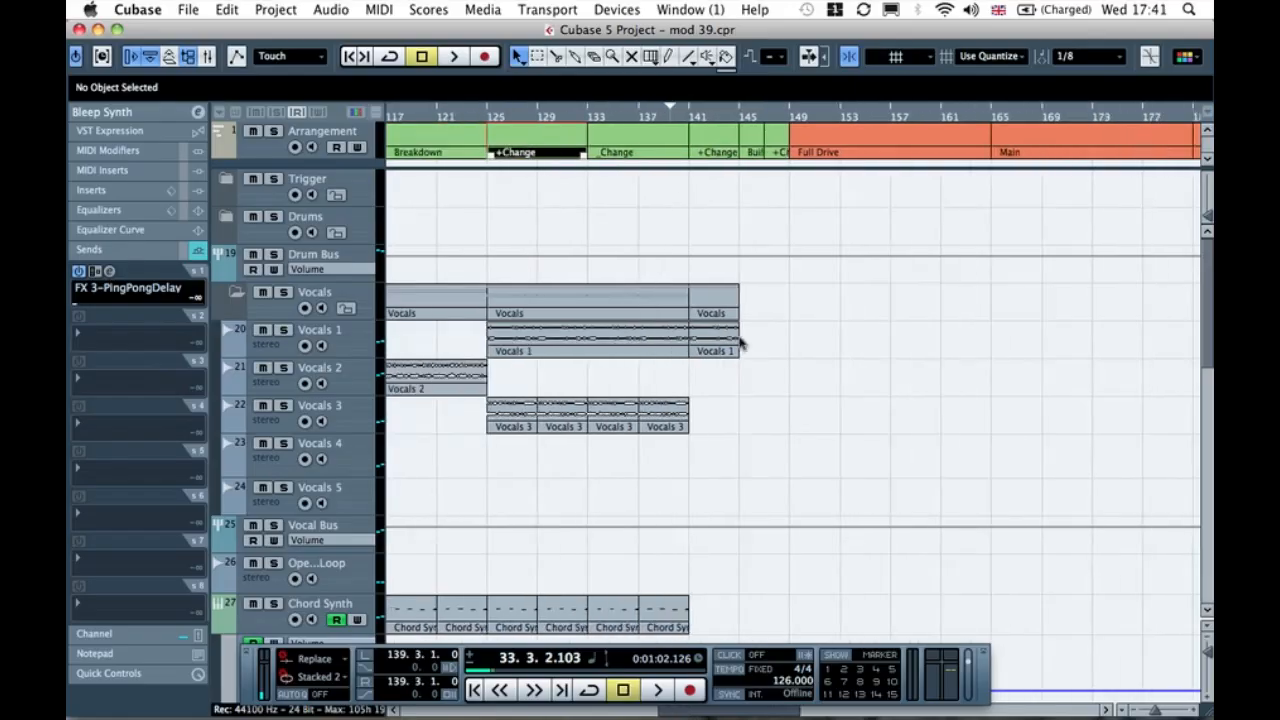
scroll(653, 200, "left", 10)
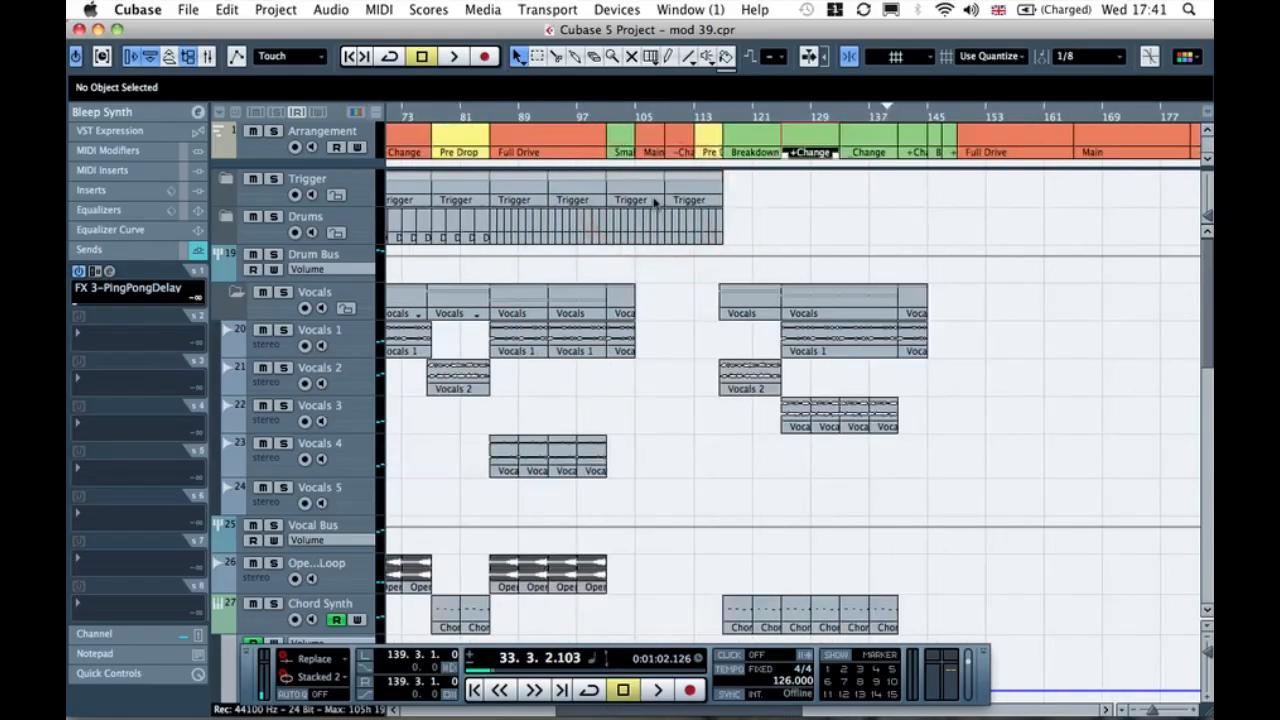
left_click_drag(392, 222, 726, 231)
key("h")
key("h")
key("h")
key("h")
key("h")
key("h")
left_click_drag(551, 208, 737, 197)
left_click_drag(638, 223, 632, 223)
left_click(680, 230)
left_click(618, 224)
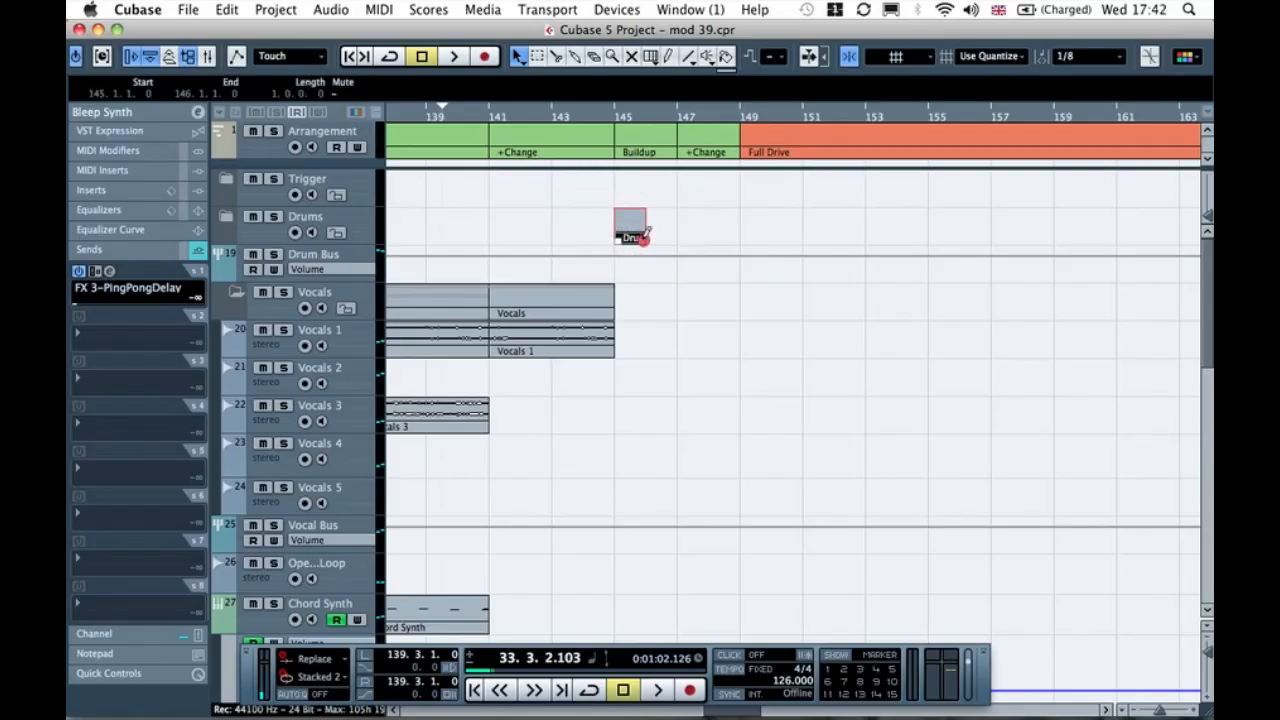
left_click_drag(660, 238, 660, 239)
left_click(740, 211)
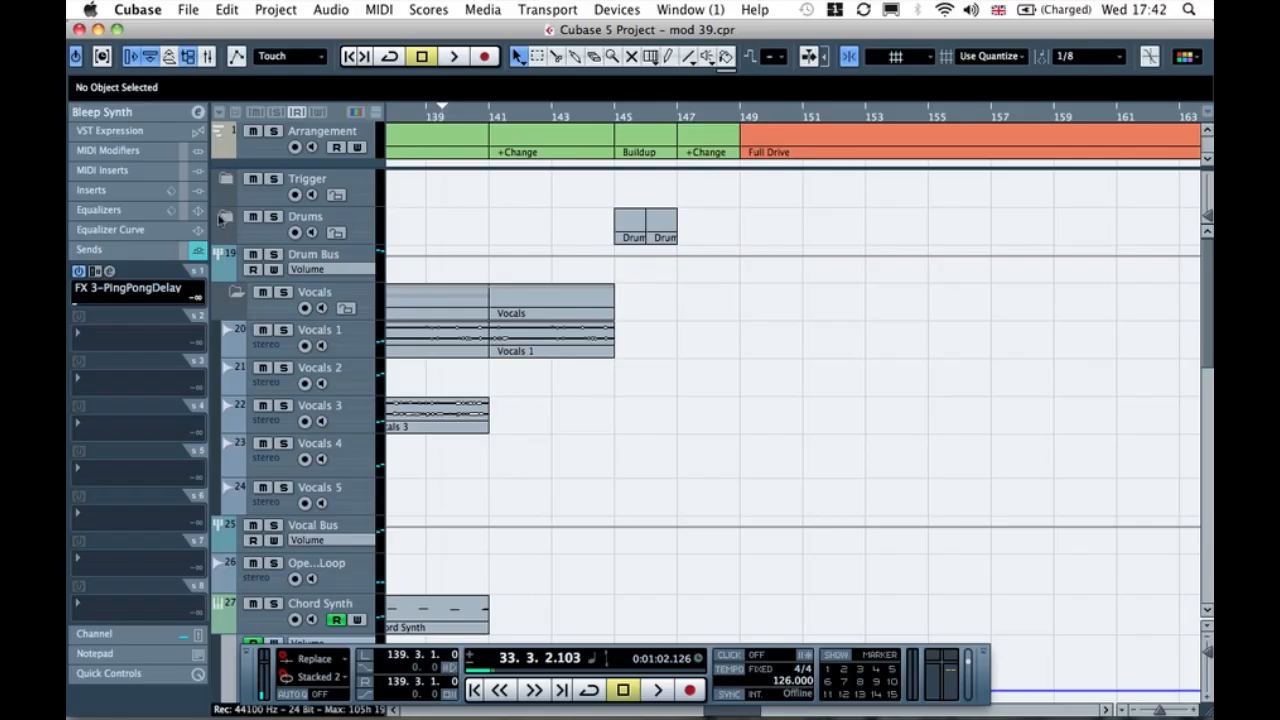
Step: Expand the Drums folder, delete the Kick and LP Kick parts from the Buildup and play the section
left_click(225, 218)
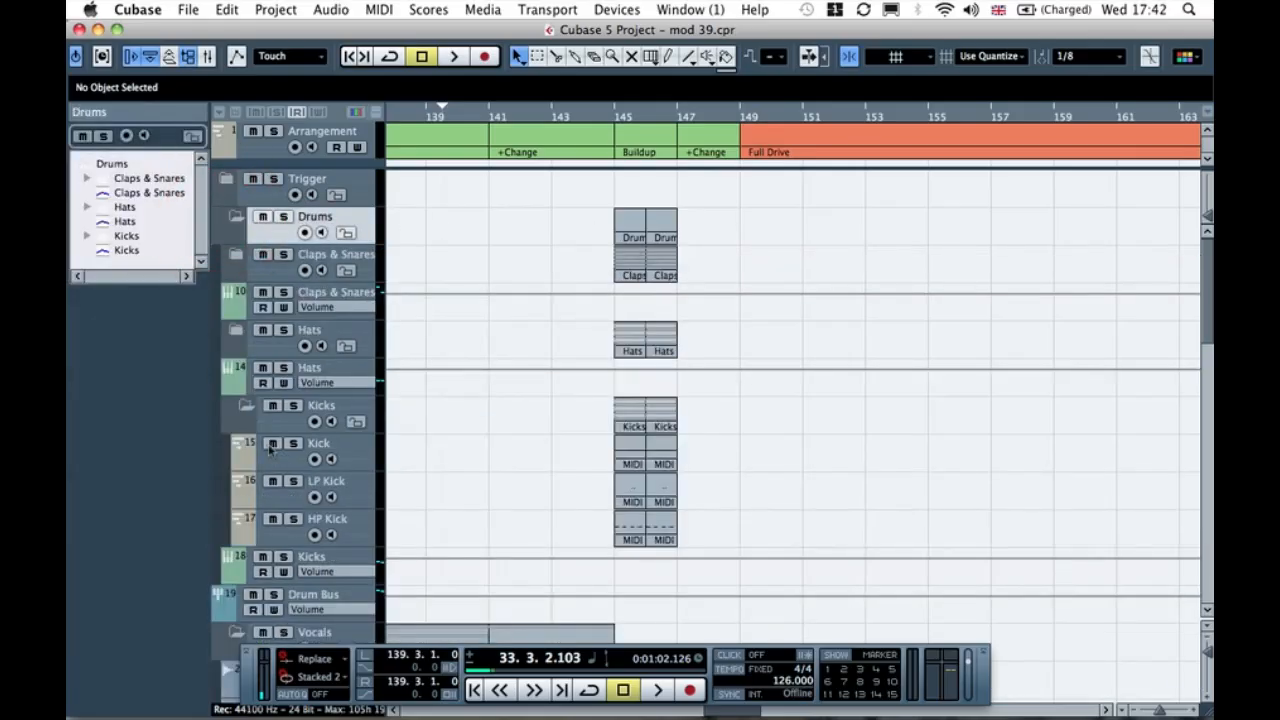
left_click_drag(727, 536, 586, 491)
key("Delete")
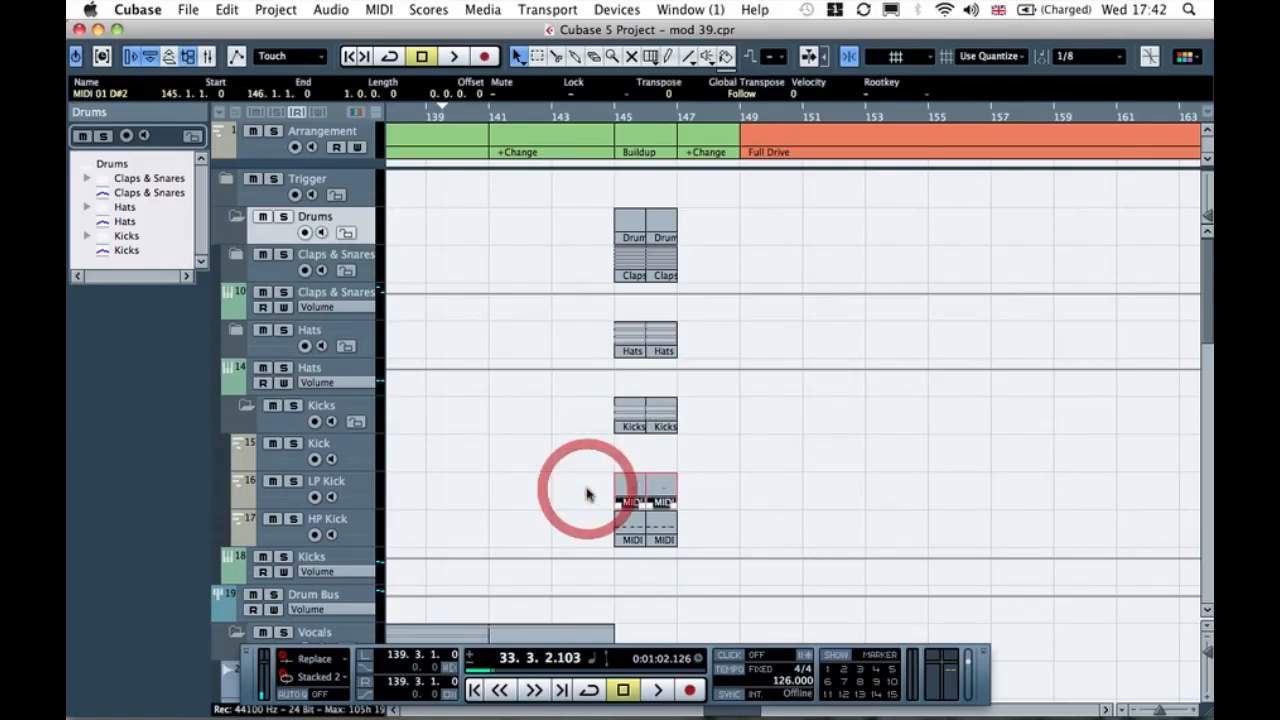
key("Delete")
left_click(605, 118)
key("space")
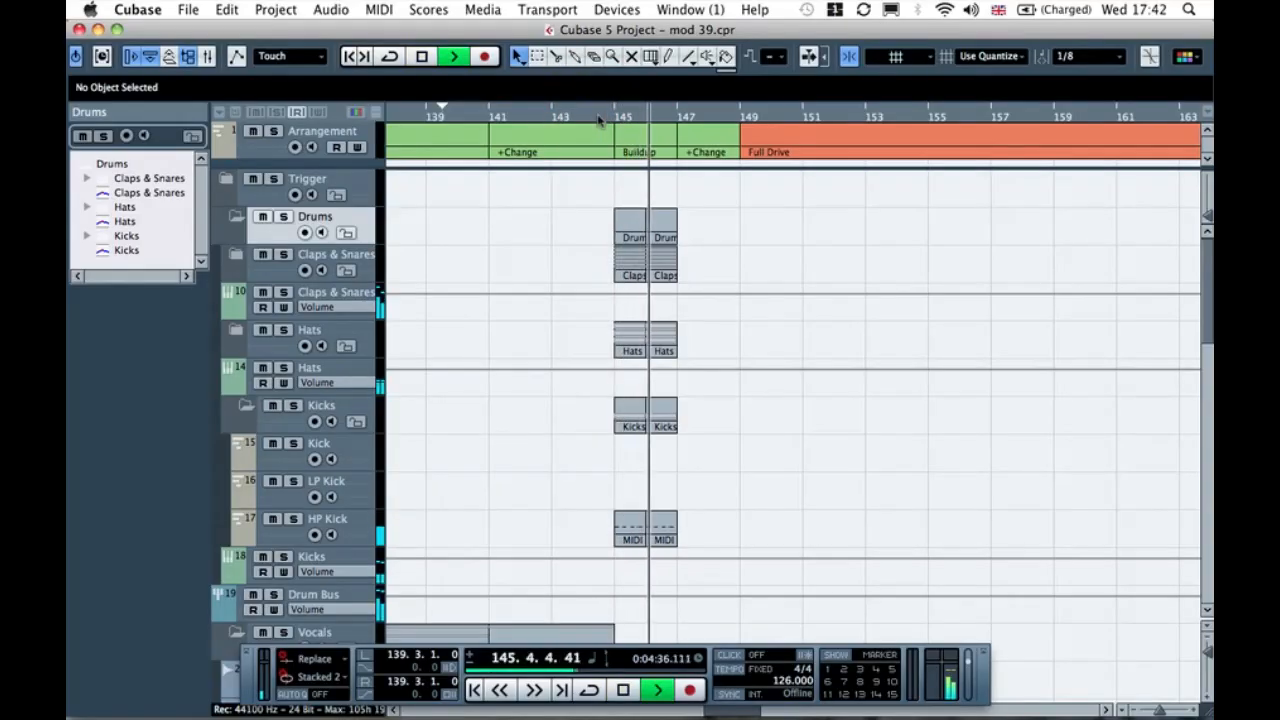
key("space")
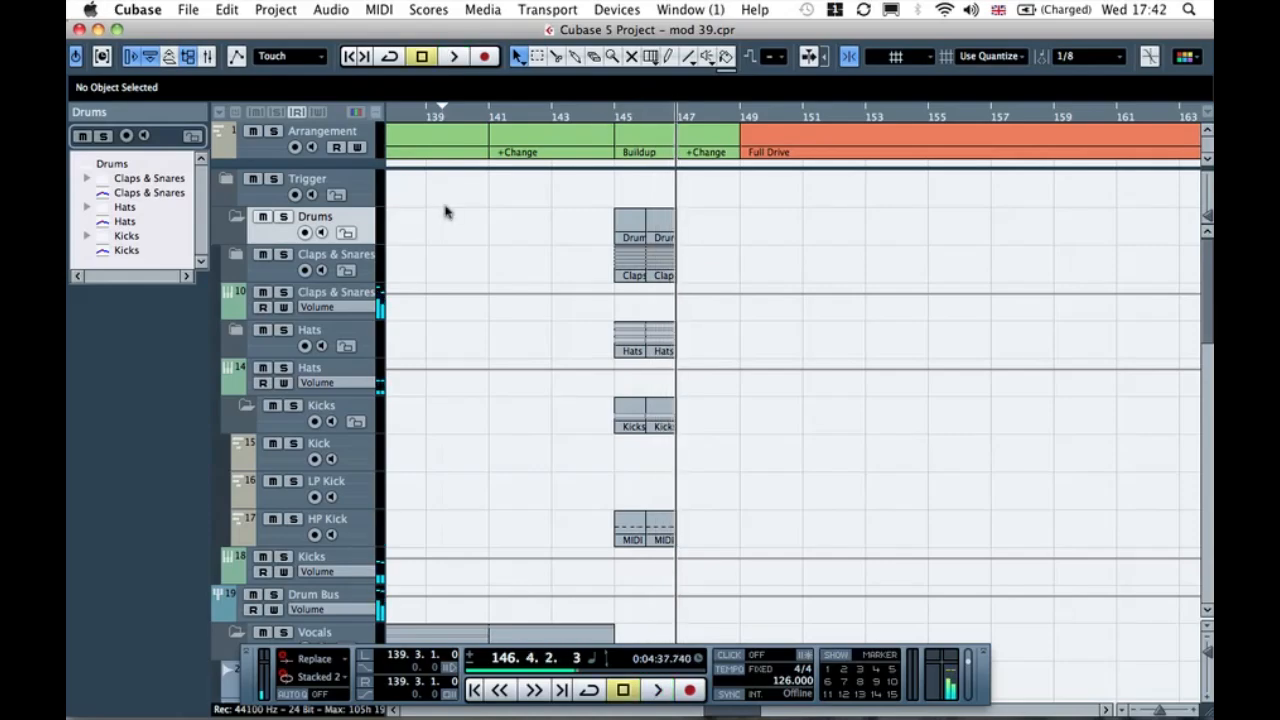
Step: Expand the Hats folder, delete the OH 1 parts from the Buildup and listen to the section
left_click(240, 334)
left_click(568, 455)
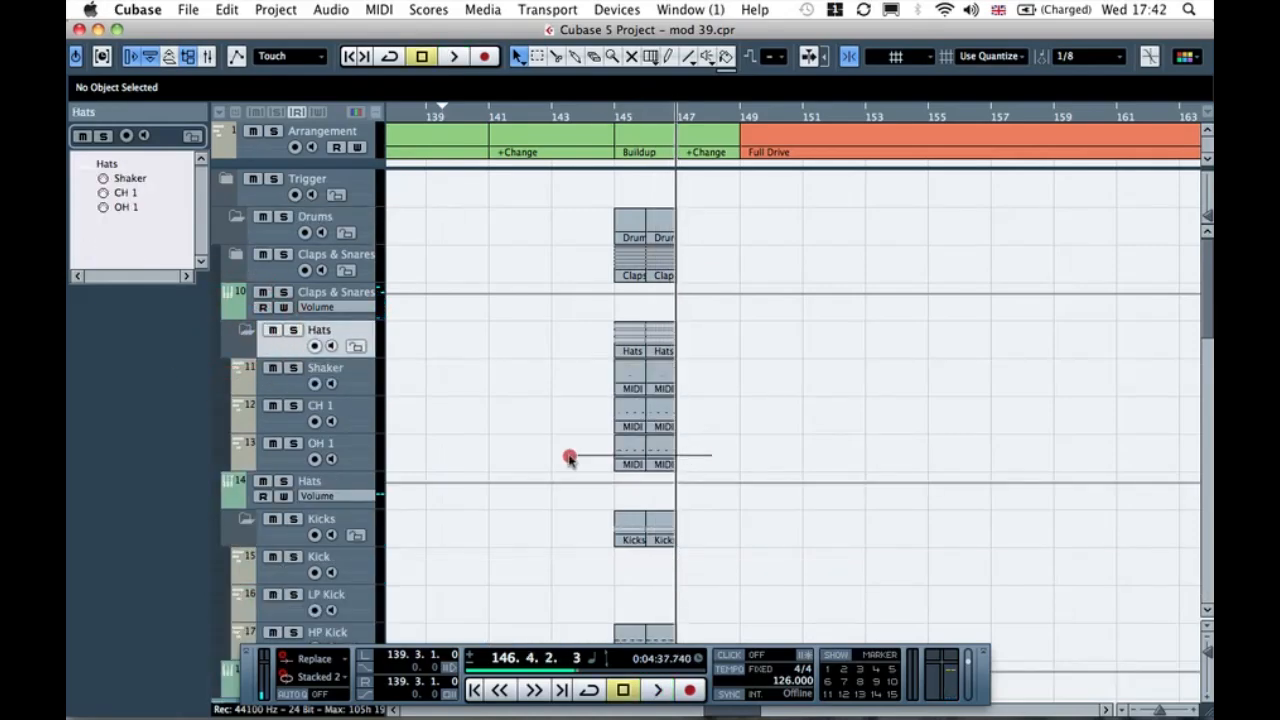
left_click(614, 114)
key("space")
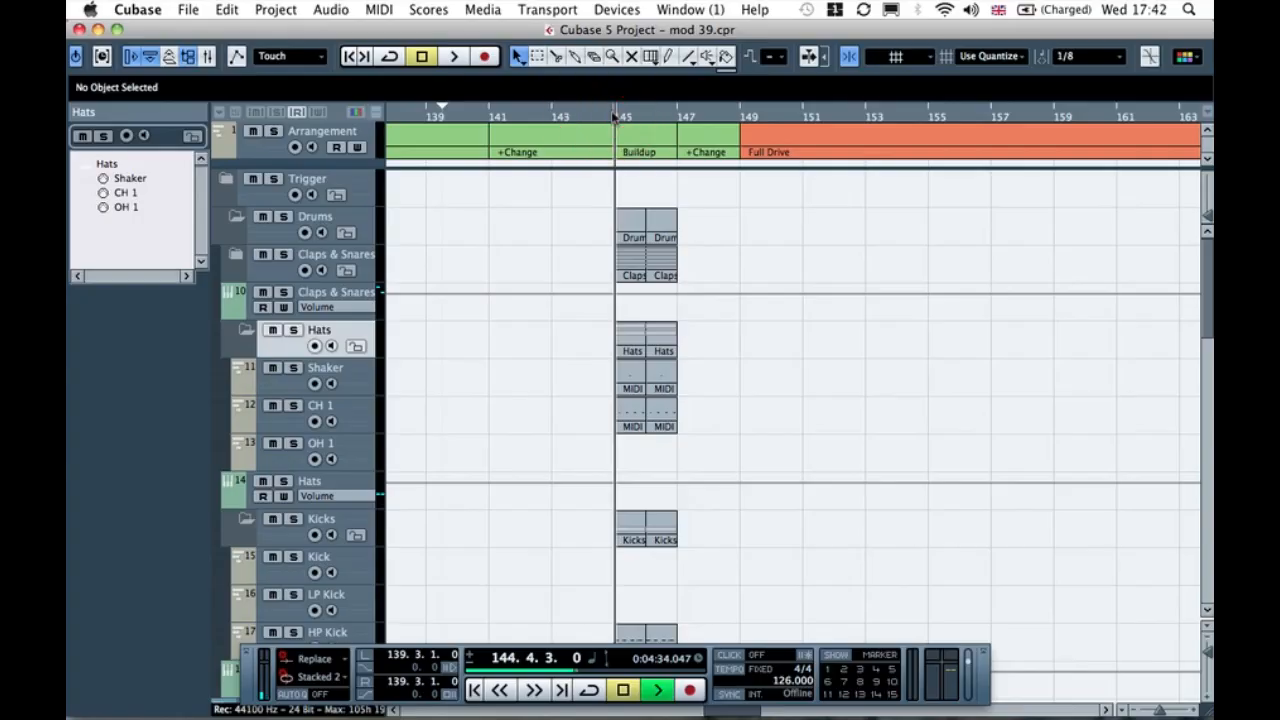
key("space")
left_click(580, 117)
key("space")
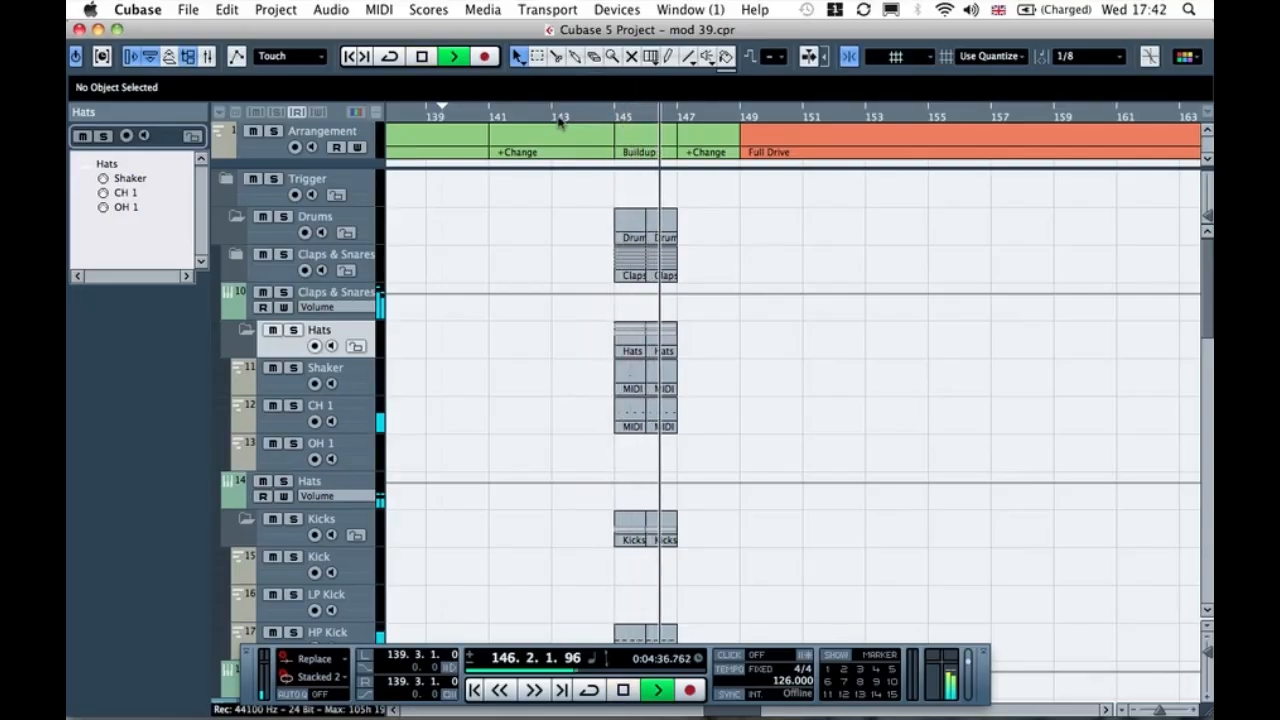
key("space")
Step: Expand the Claps & Snares folder, delete the Snare 4 parts from the Buildup and play from bar 143
left_click(236, 254)
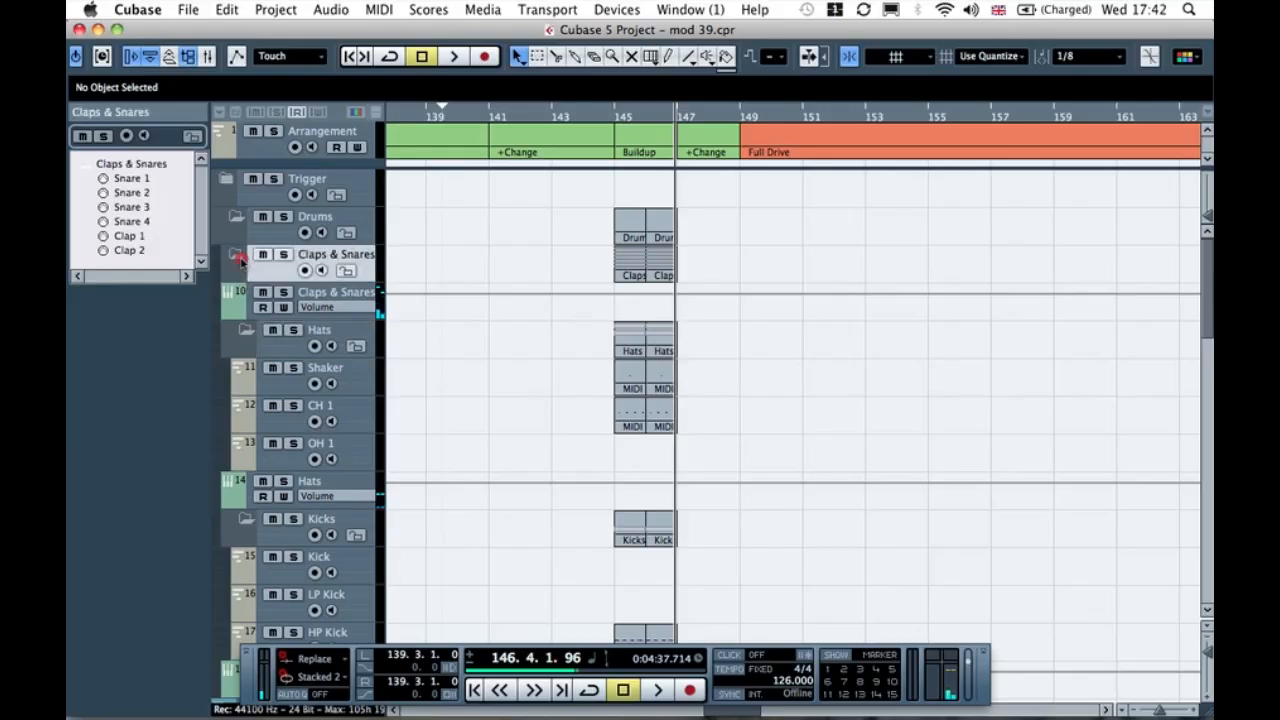
left_click(626, 409)
key("Delete")
left_click(558, 116)
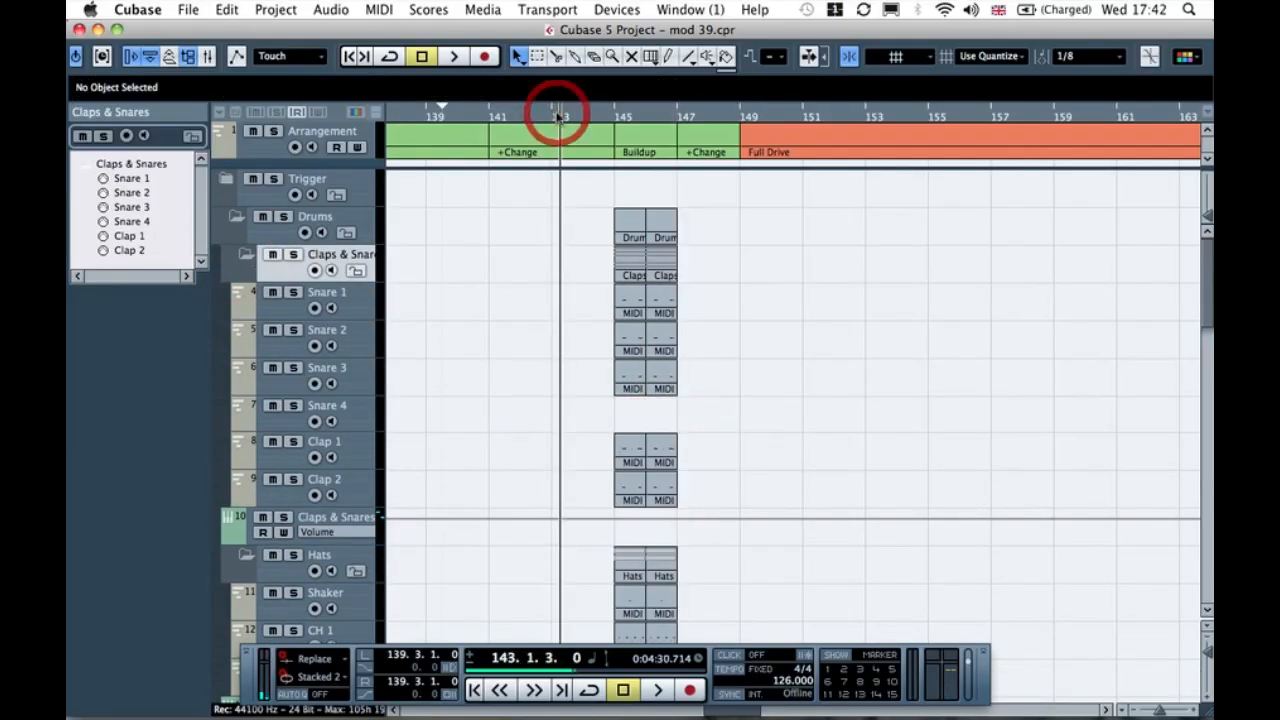
key("space")
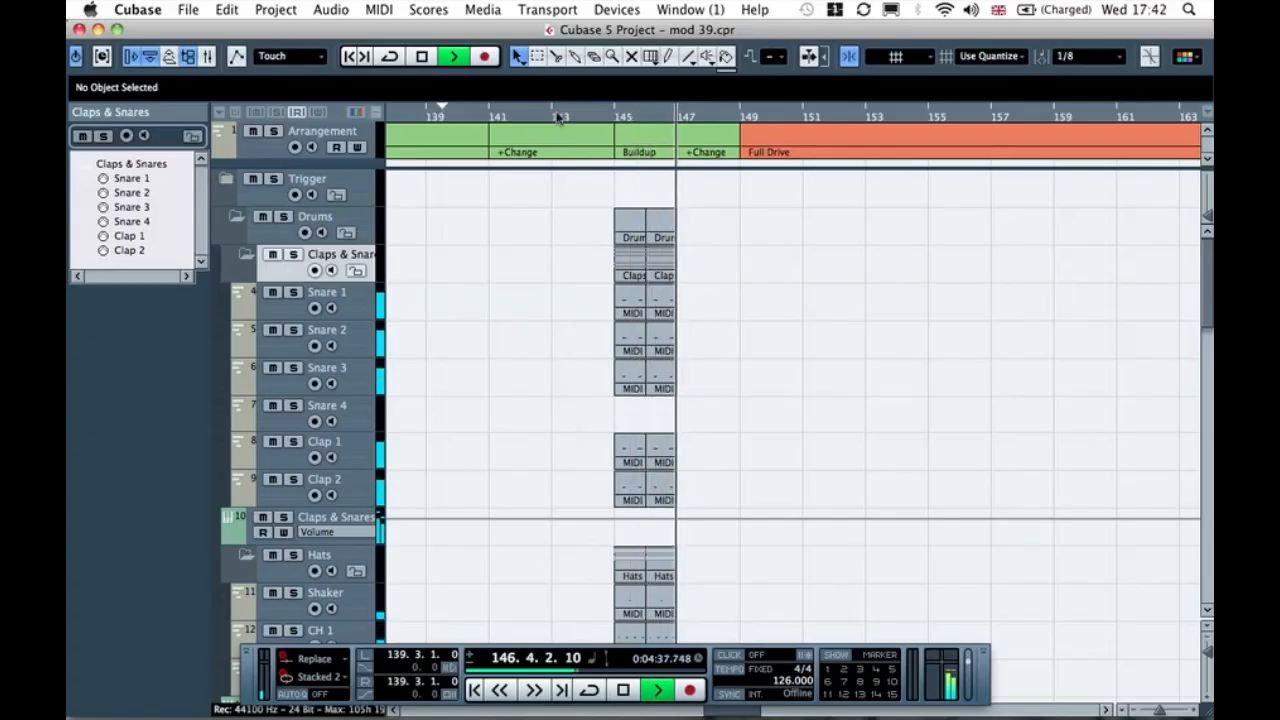
key("space")
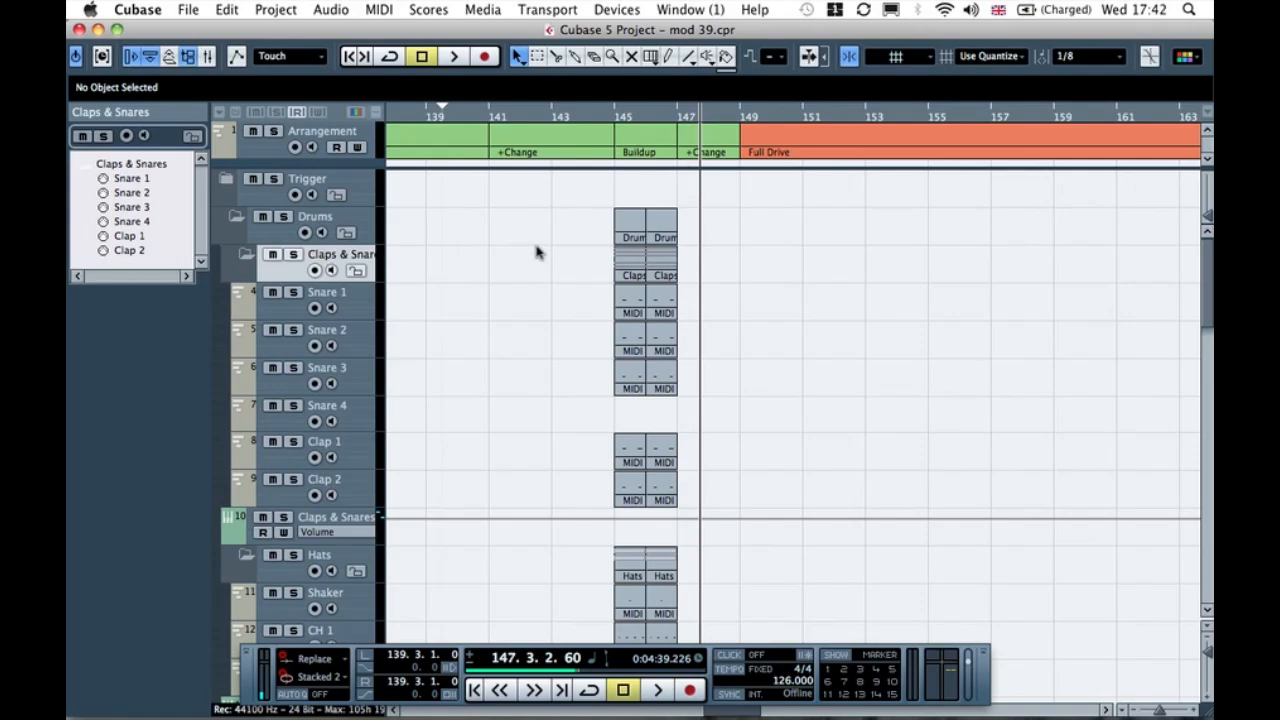
Step: Repeat the two Buildup Drums parts across the +Change section from bar 147 to bar 149
left_click_drag(586, 206, 714, 240)
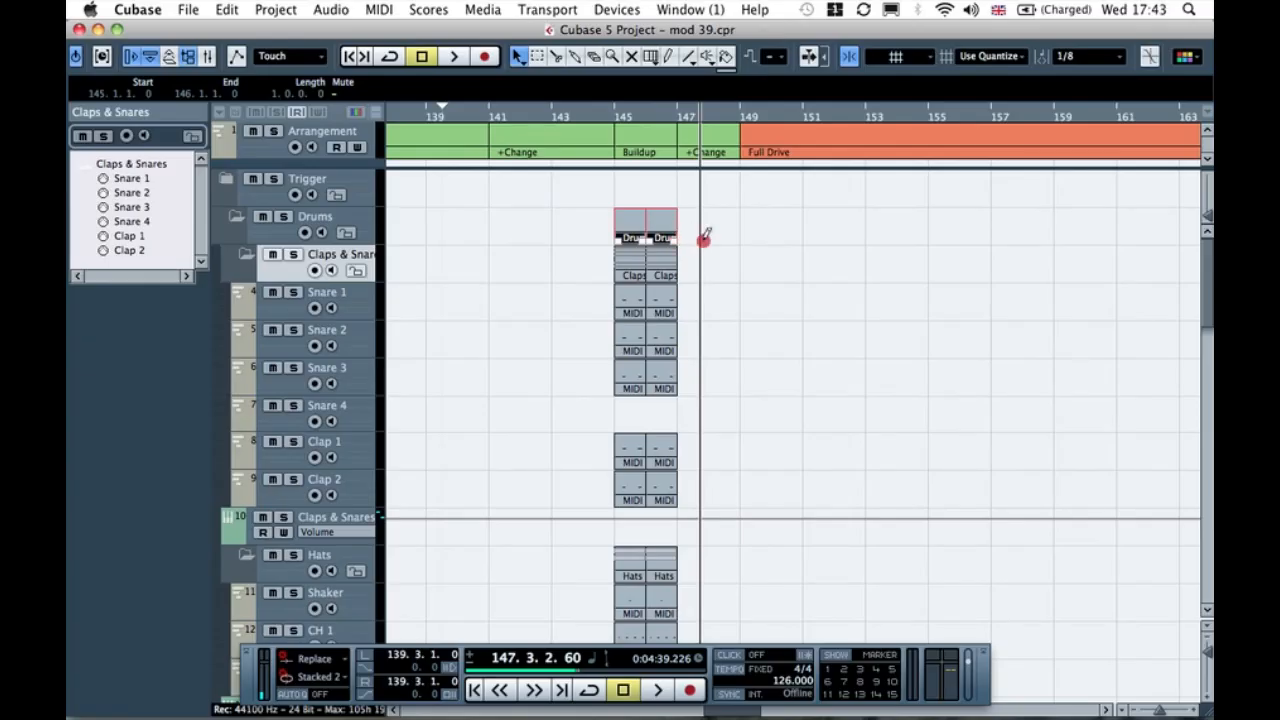
left_click_drag(704, 236, 700, 237)
left_click(809, 223)
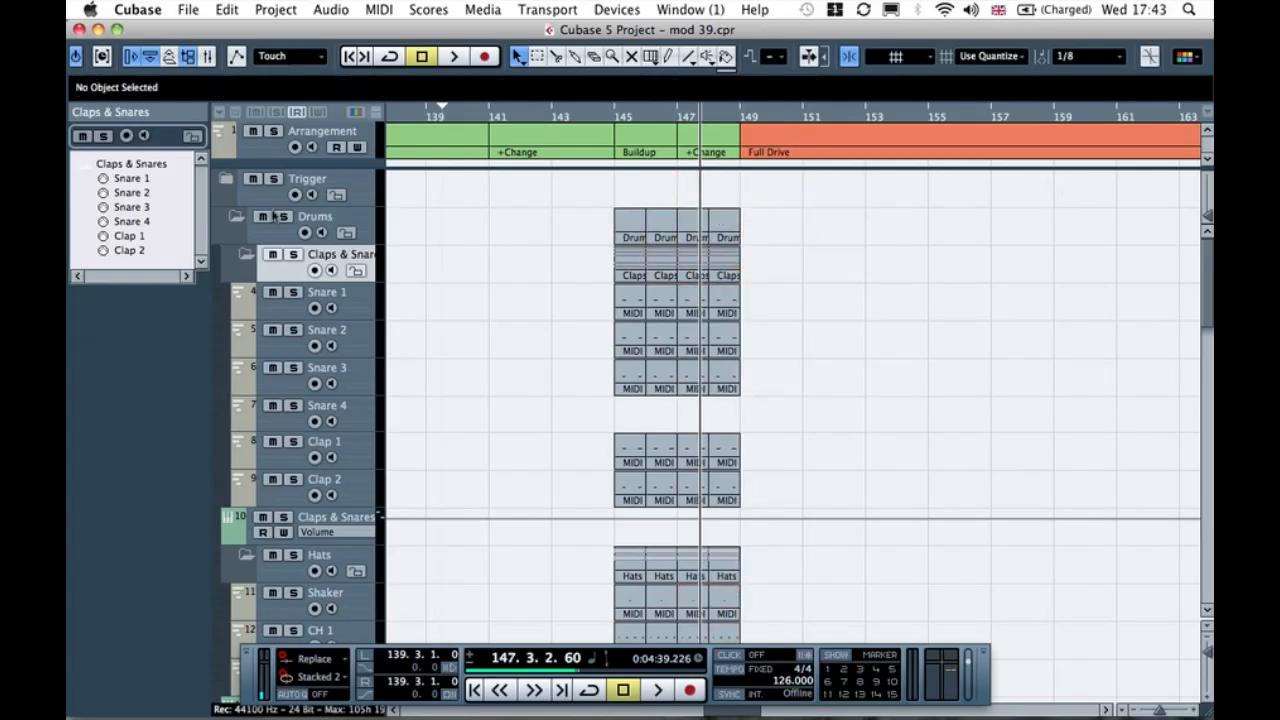
Step: Collapse the Claps & Snares folder and delete the HP Kick parts from the +Change section between bars 147 and 149
left_click(246, 257)
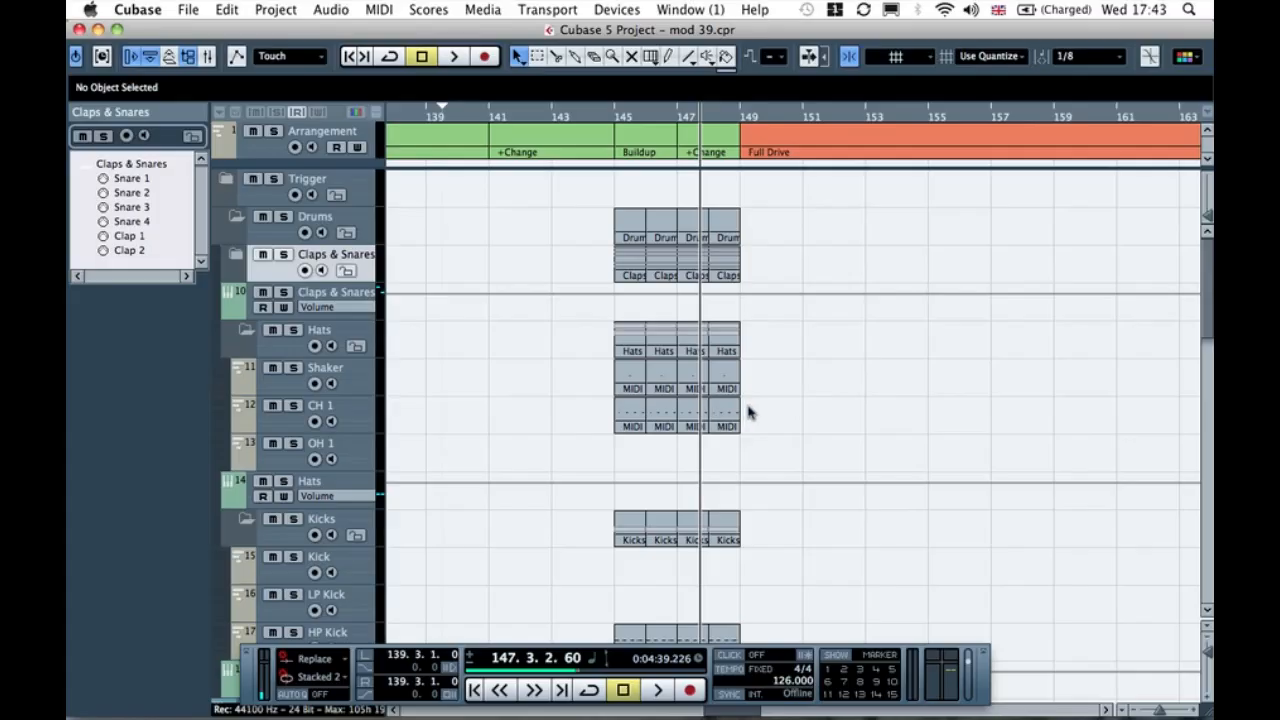
left_click_drag(698, 412, 757, 405)
left_click(841, 398)
scroll(821, 368, "down", 5)
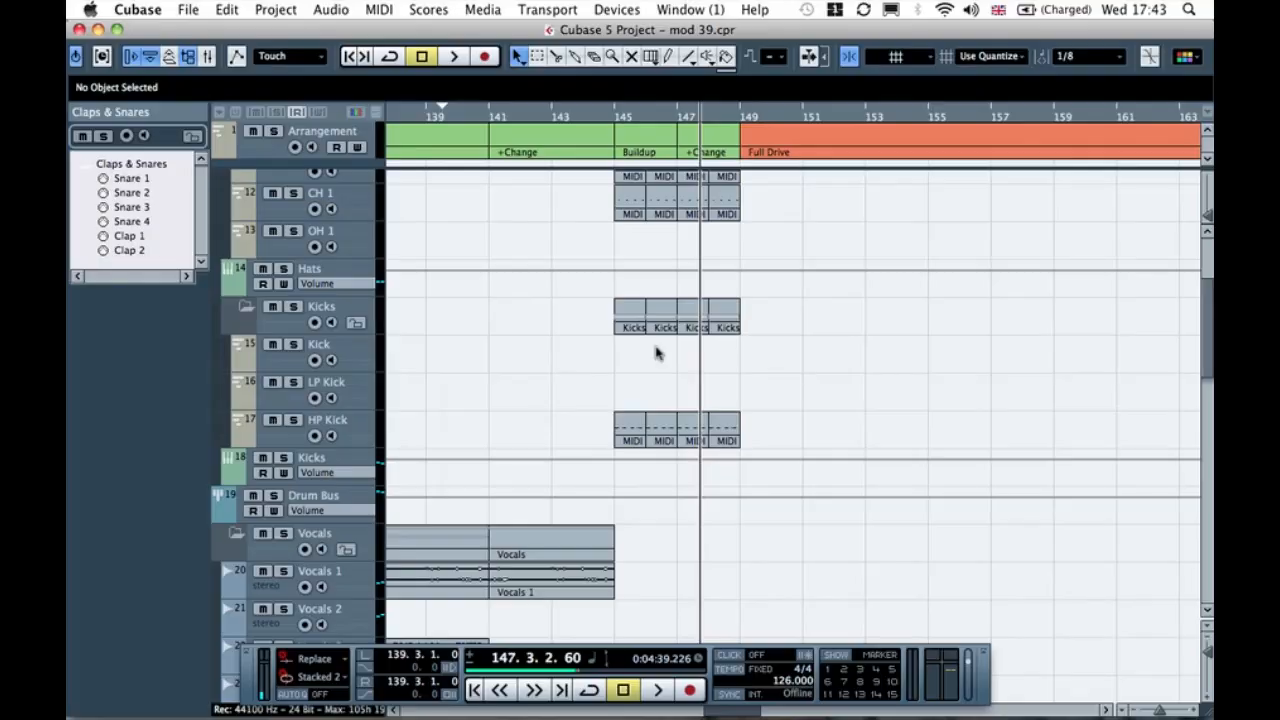
left_click_drag(798, 392, 698, 445)
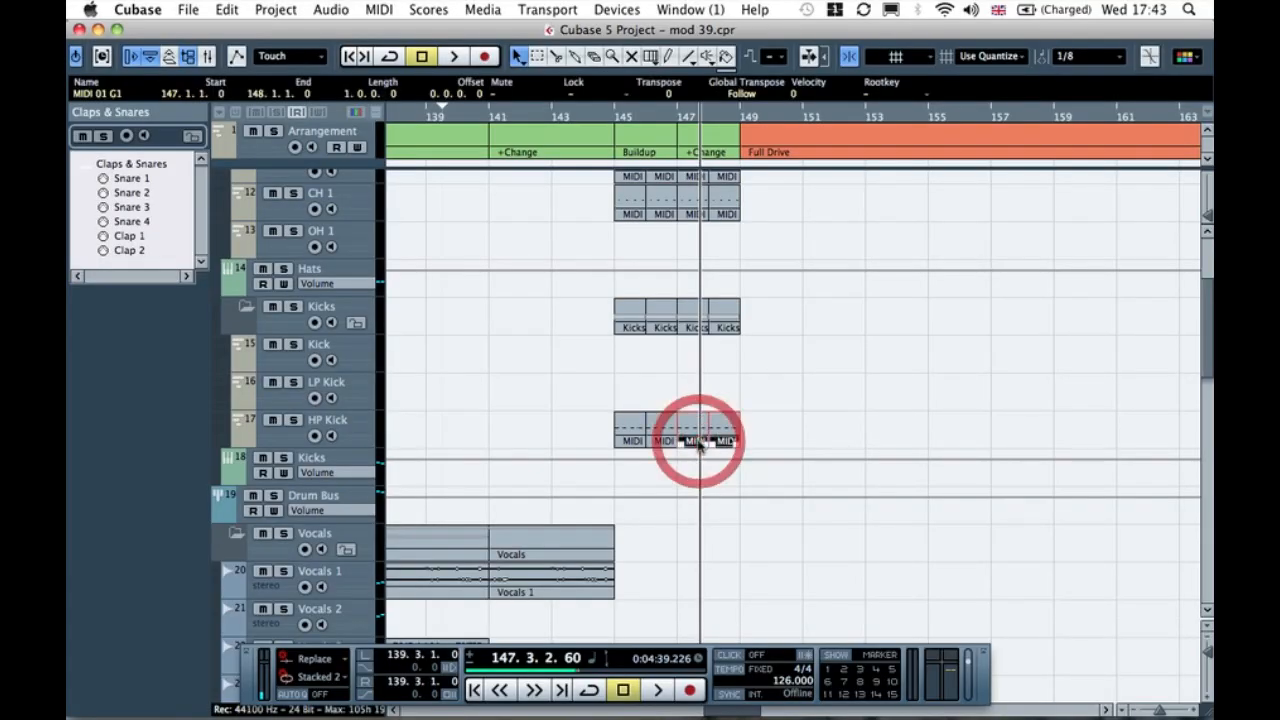
key("Delete")
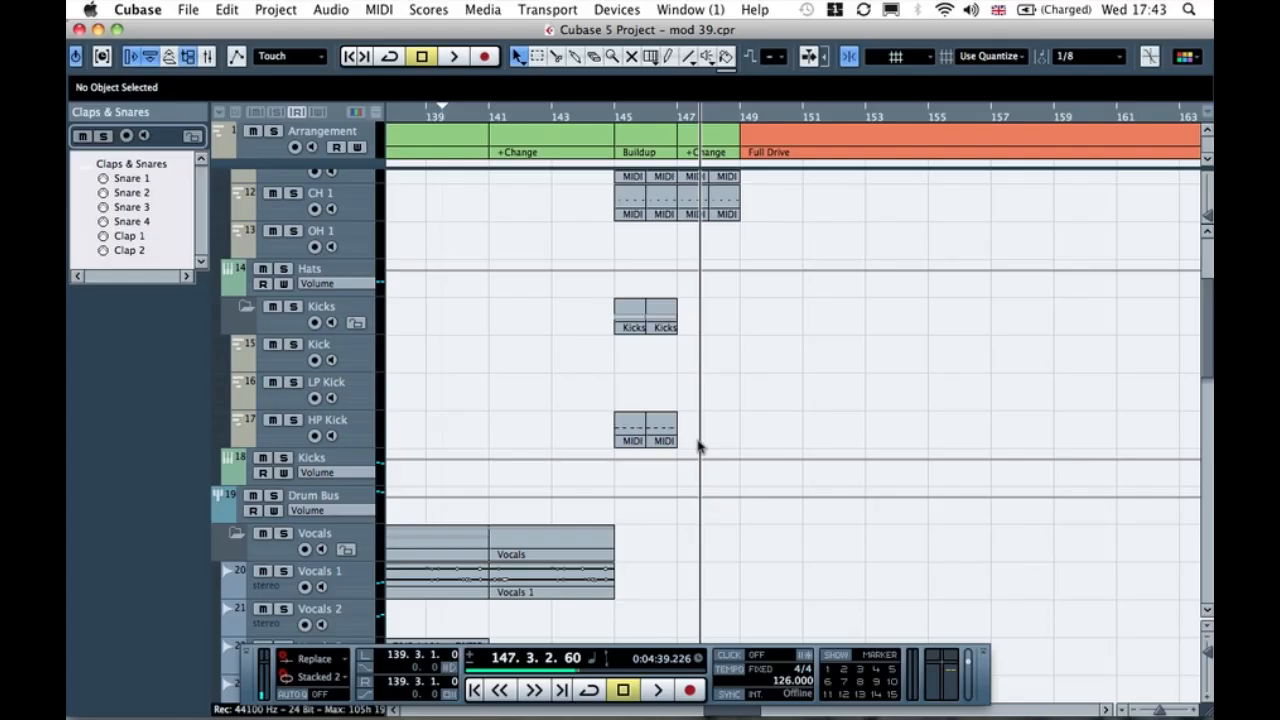
scroll(712, 360, "left", 3)
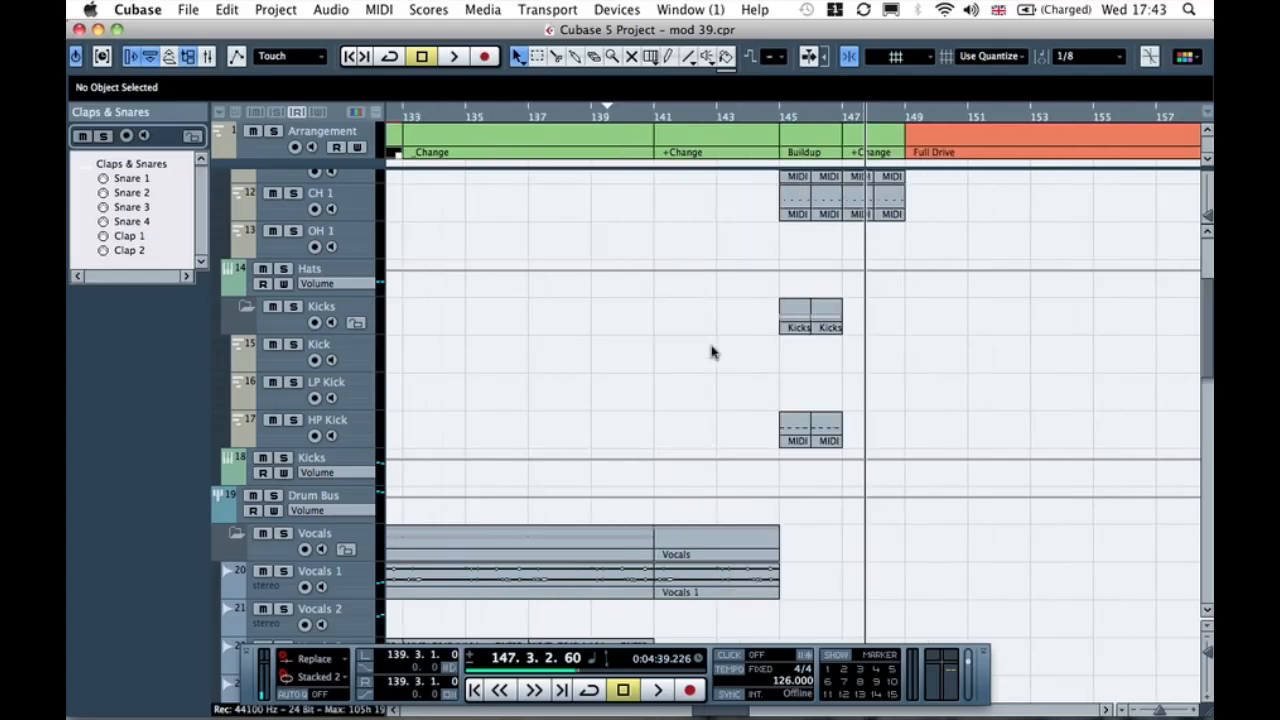
Step: Draw an empty part on the Kick track across the +Change section from bar 147 to bar 149
scroll(712, 352, "right", 9)
scroll(712, 352, "left", 6)
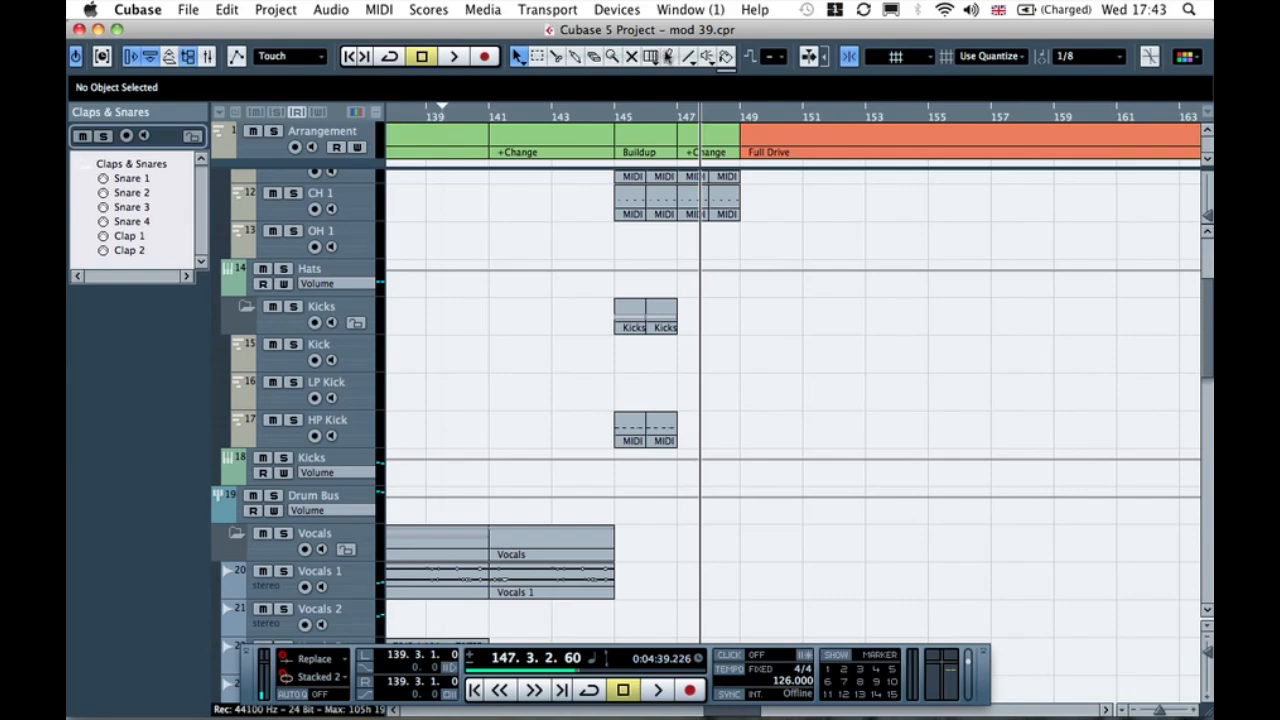
left_click(669, 57)
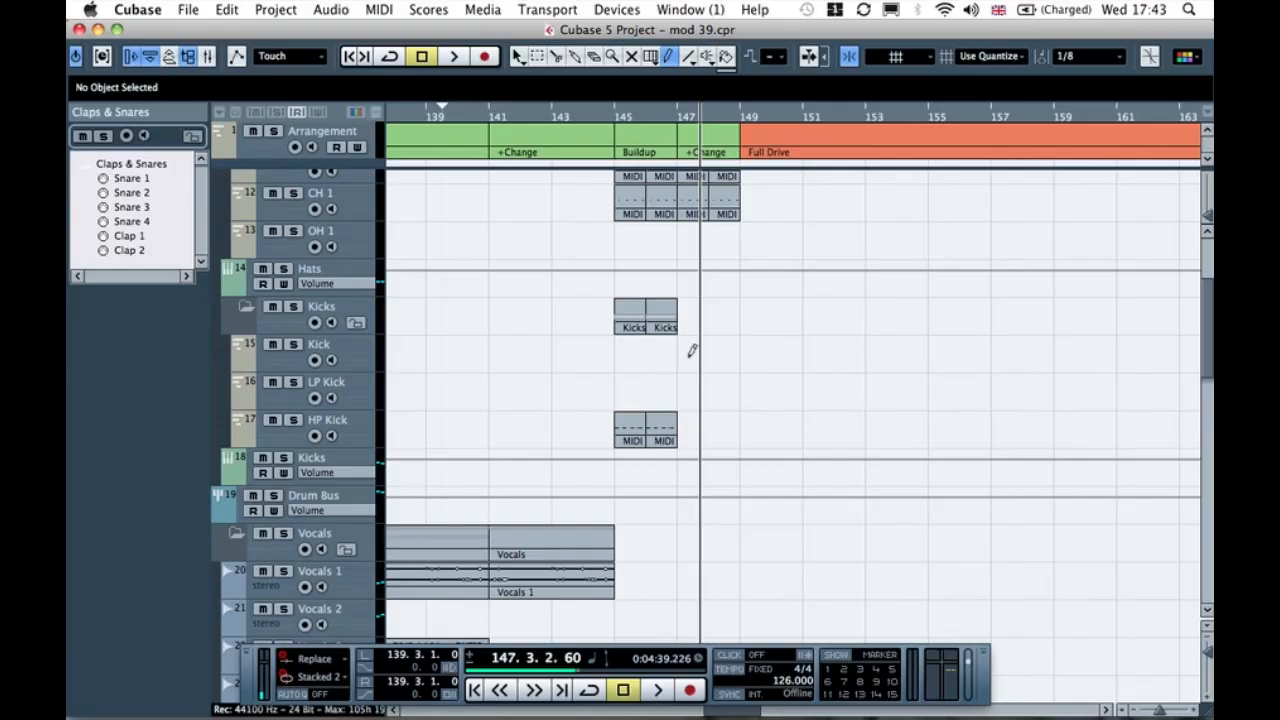
left_click_drag(682, 350, 738, 355)
left_click(519, 57)
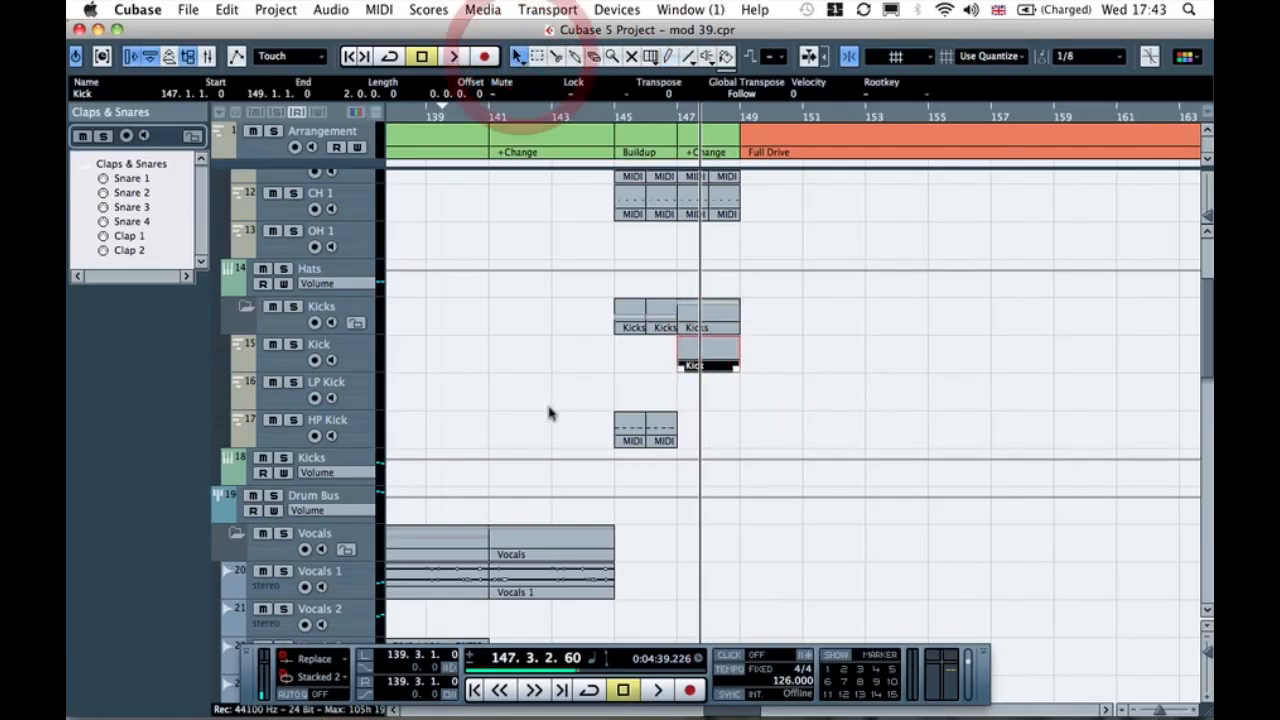
double_click(710, 362)
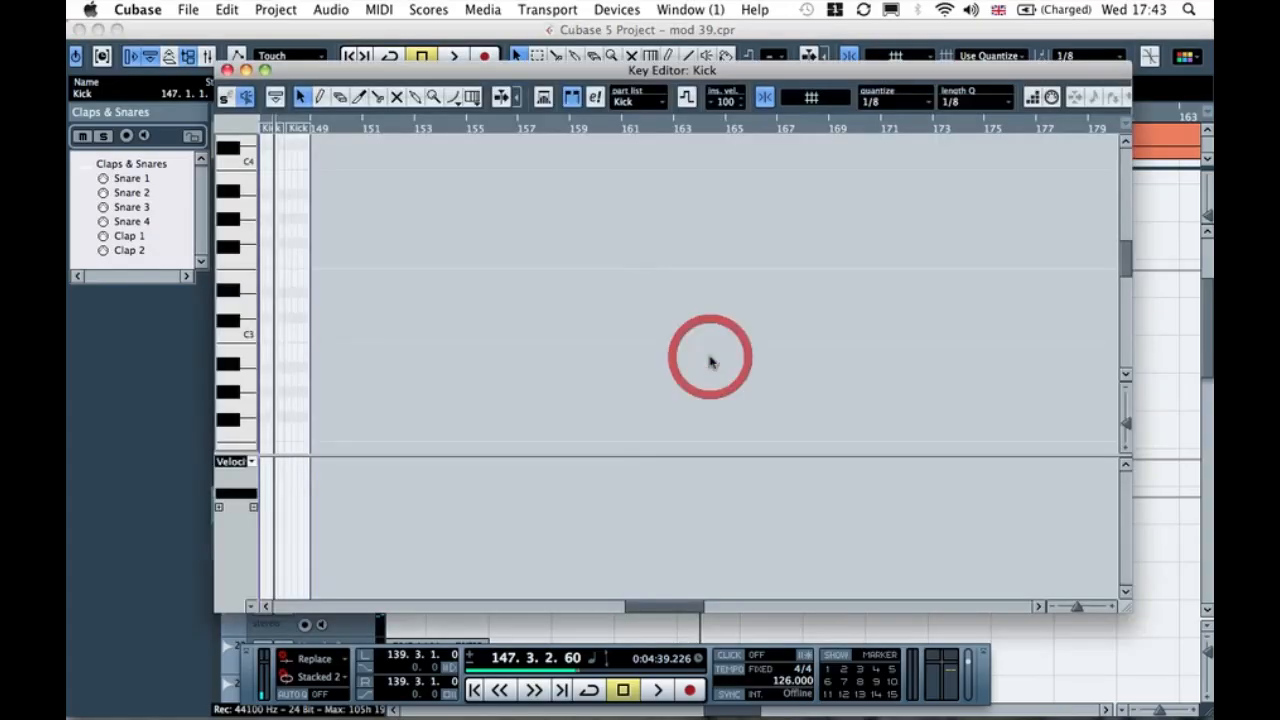
left_click(240, 158)
left_click(227, 70)
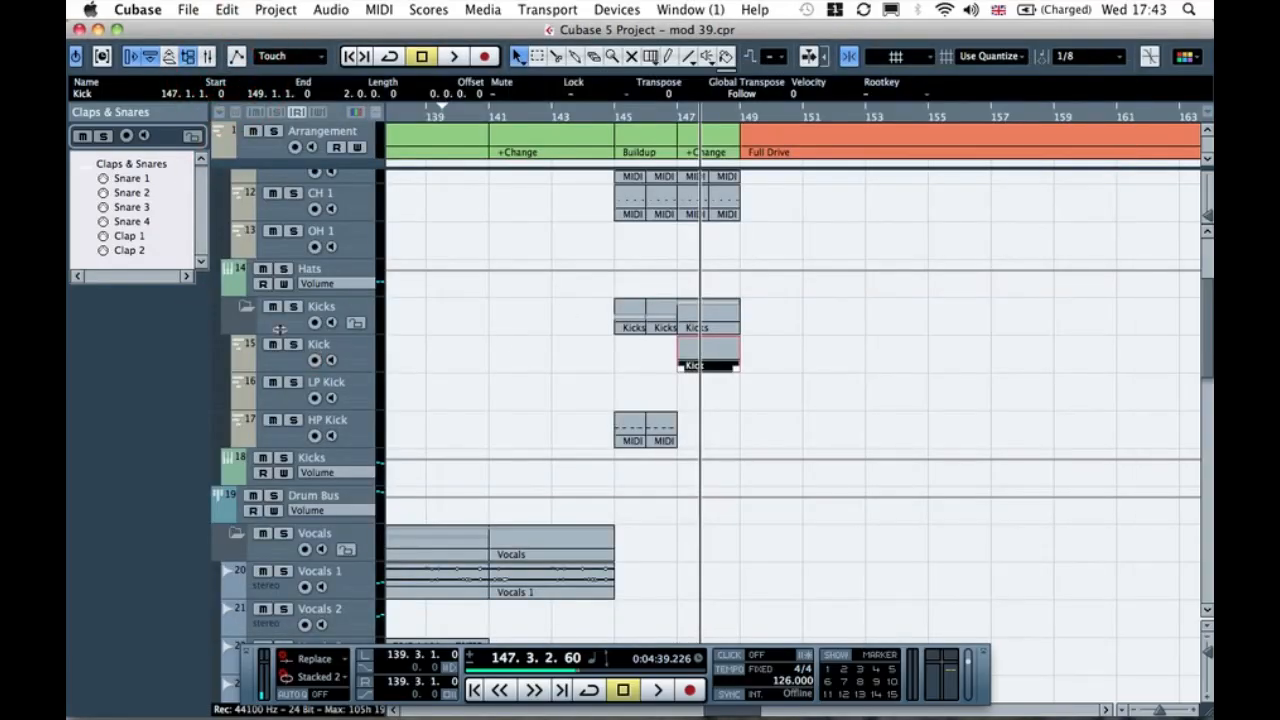
Step: Select the Kick track, open its new part in the Key Editor and audition keys to find the kick sound
left_click(296, 356)
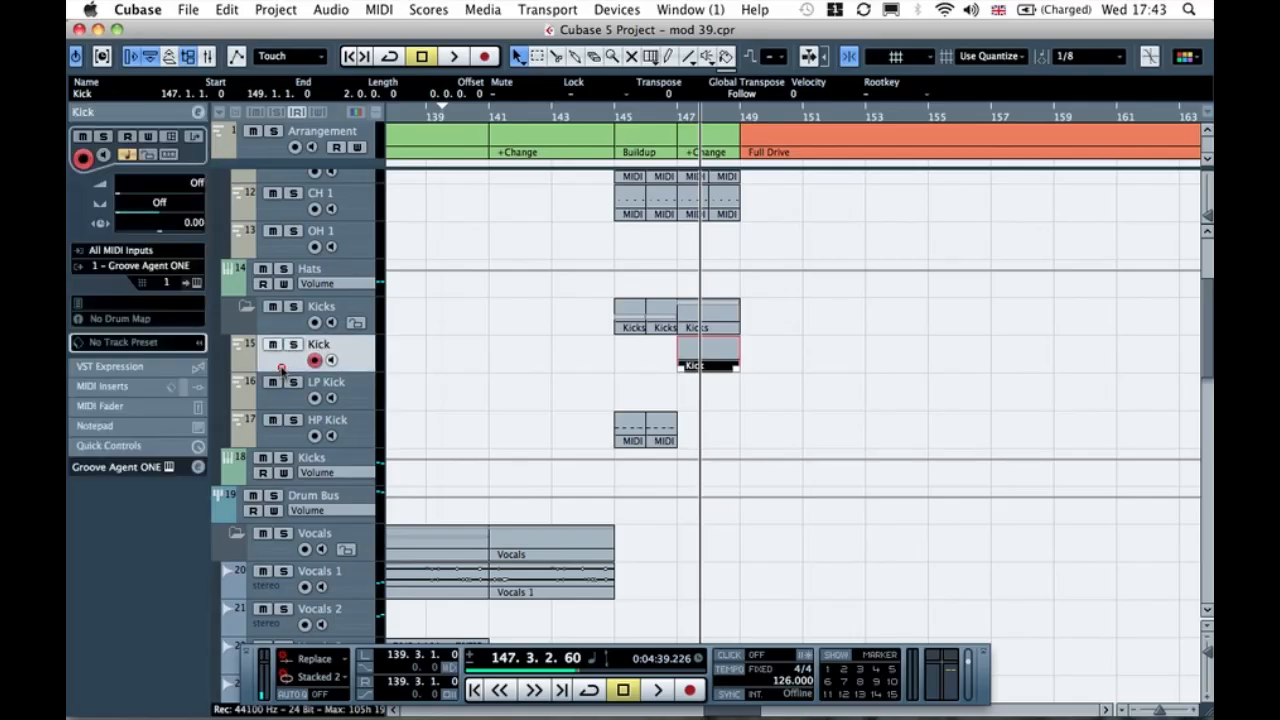
double_click(705, 356)
mouse_move(258, 352)
left_mouse_down()
mouse_move(246, 443)
mouse_move(238, 356)
left_mouse_up()
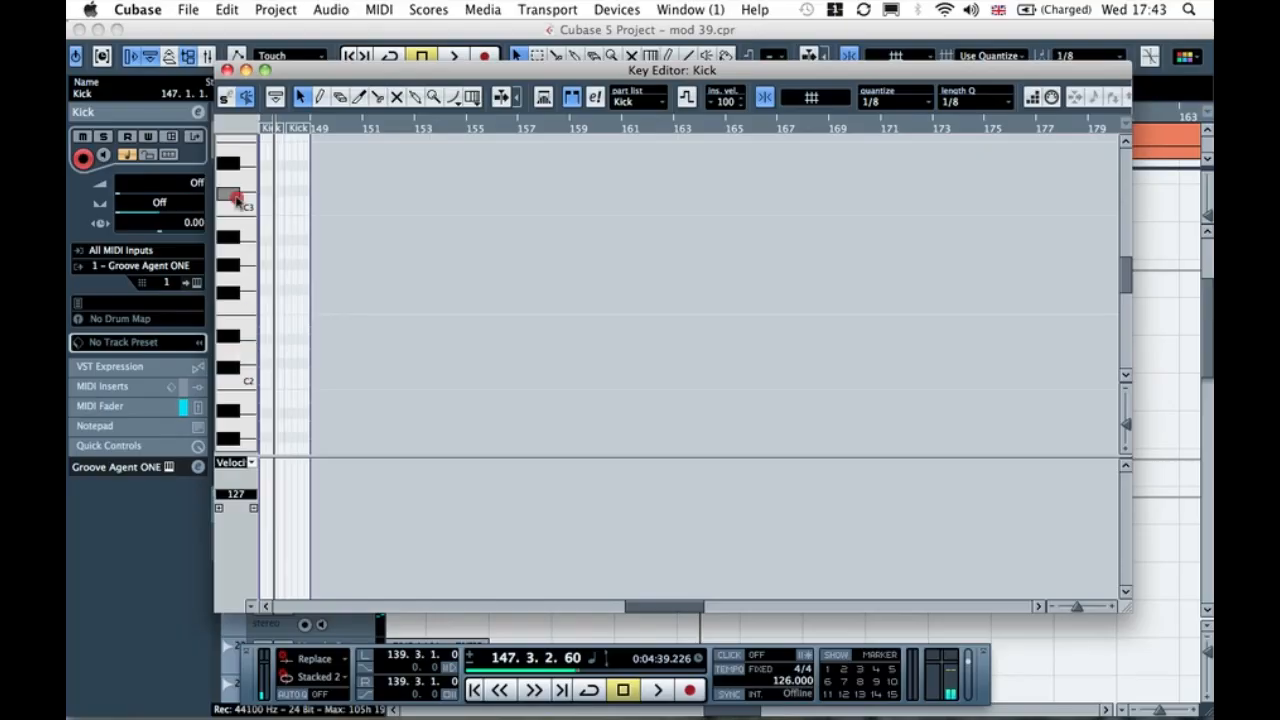
left_click(240, 388)
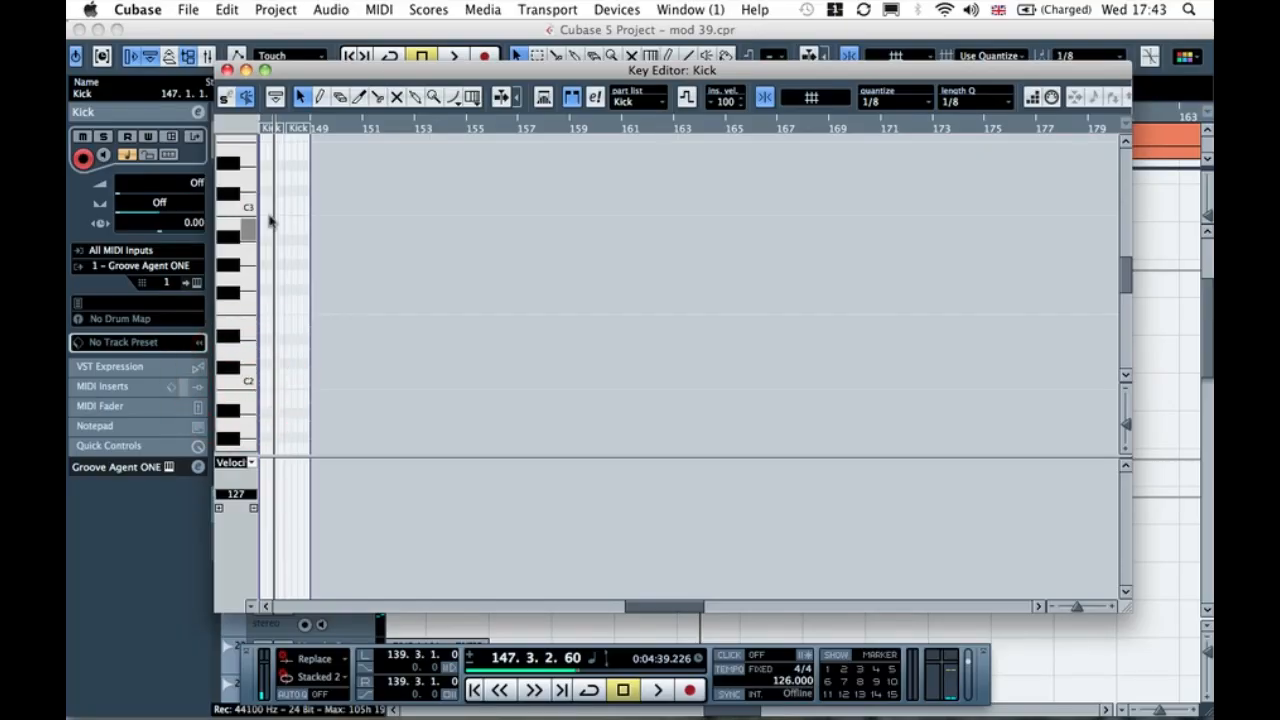
Step: Draw eighth-length C2 kick notes on every beat of bars 147 and 148 in the Kick part
key("h")
key("h")
key("h")
key("h")
key("h")
key("h")
key("h")
key("h")
key("h")
key("h")
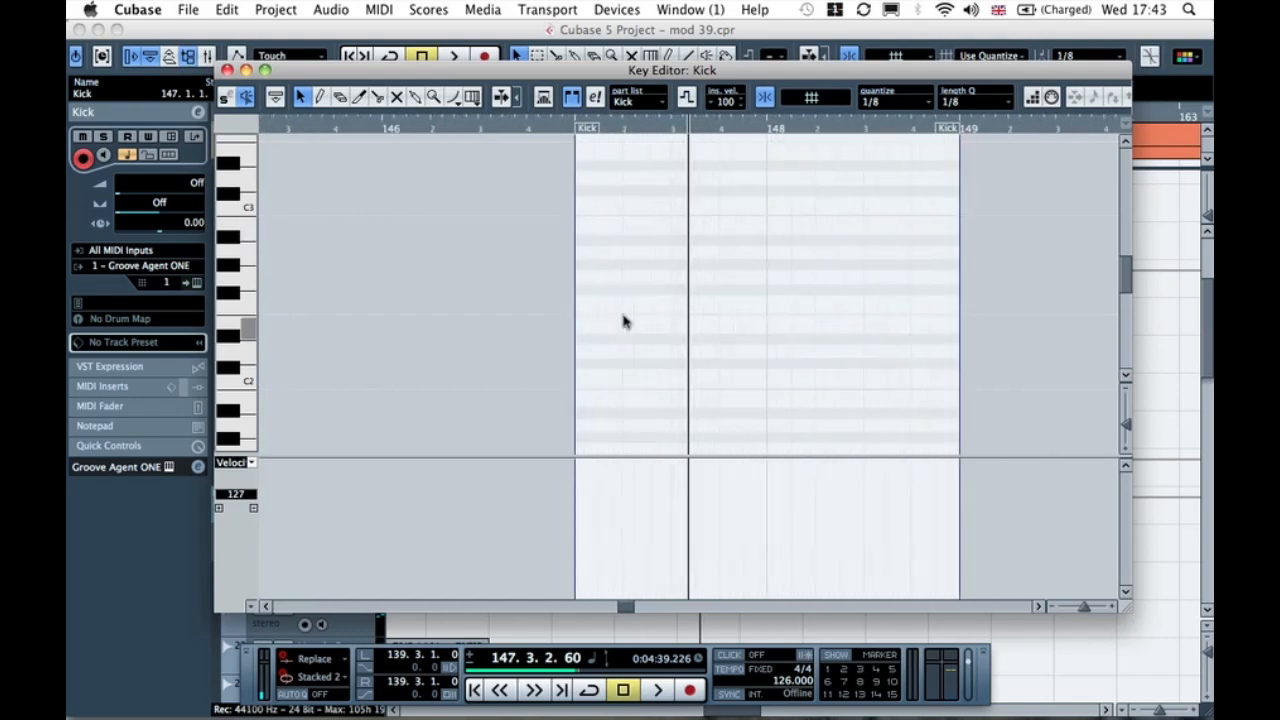
key("h")
key("h")
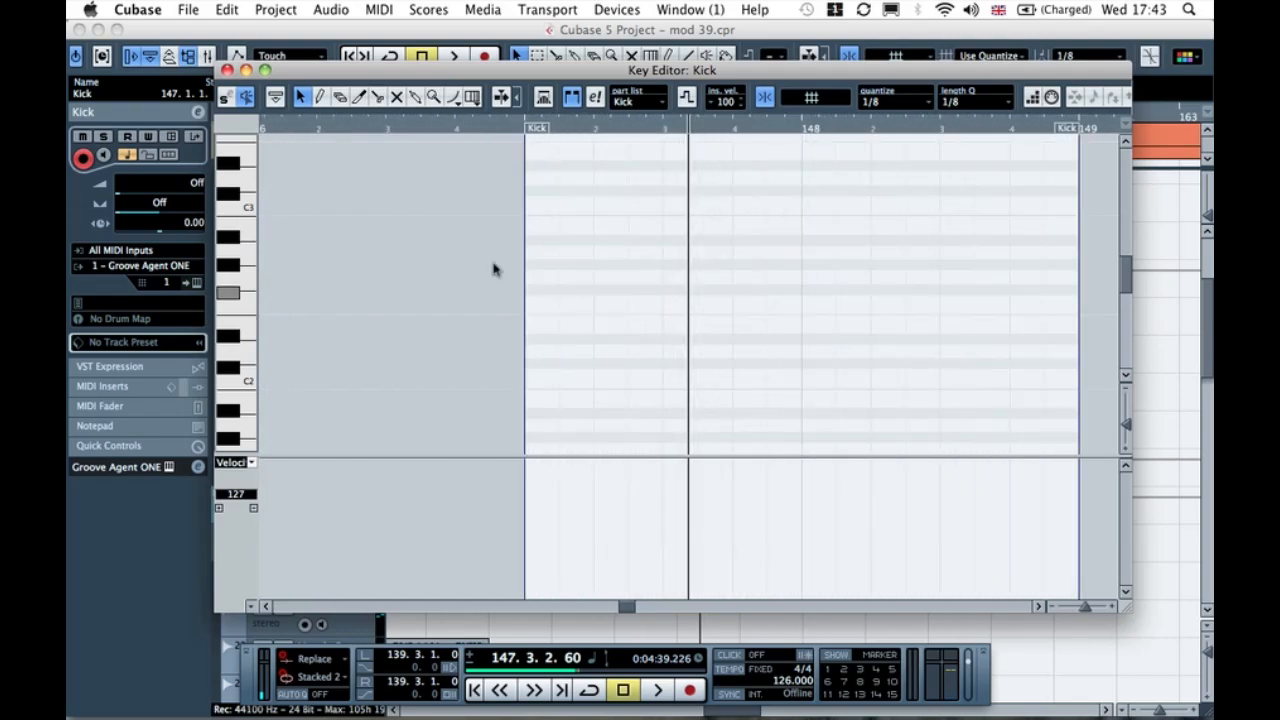
left_click(321, 96)
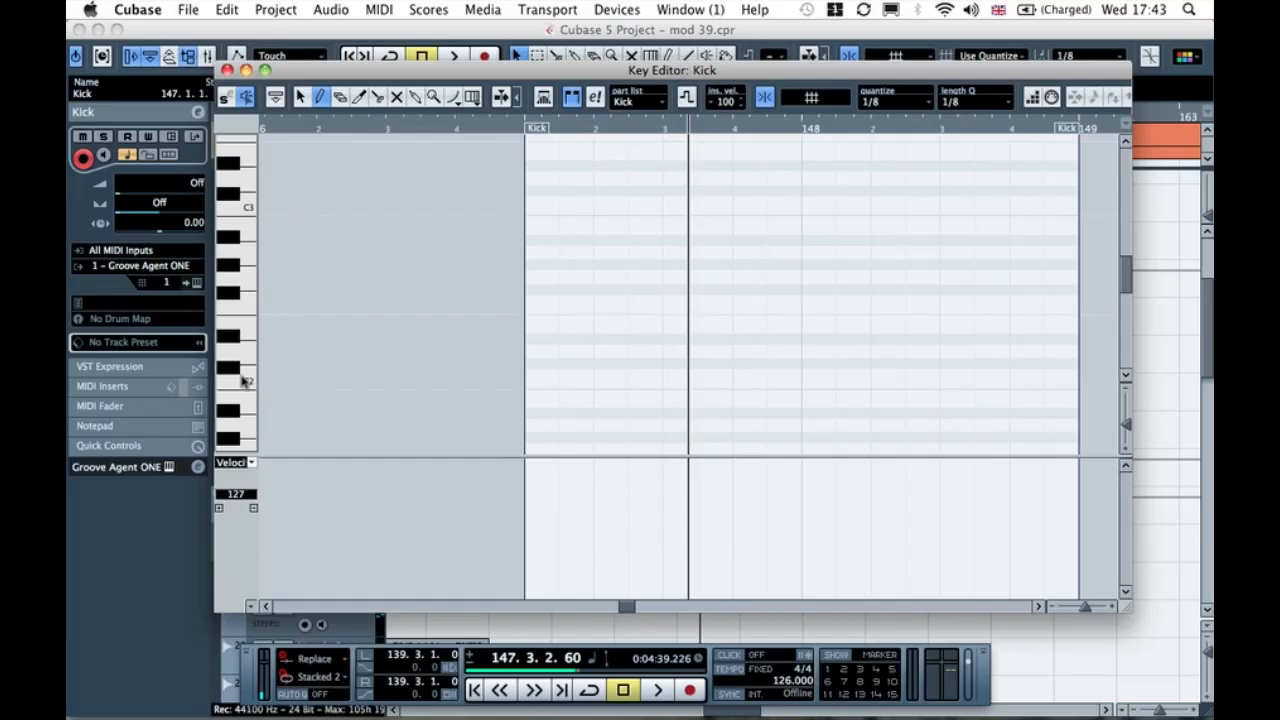
left_click(245, 384)
left_click(598, 378)
left_click(686, 378)
left_click(729, 376)
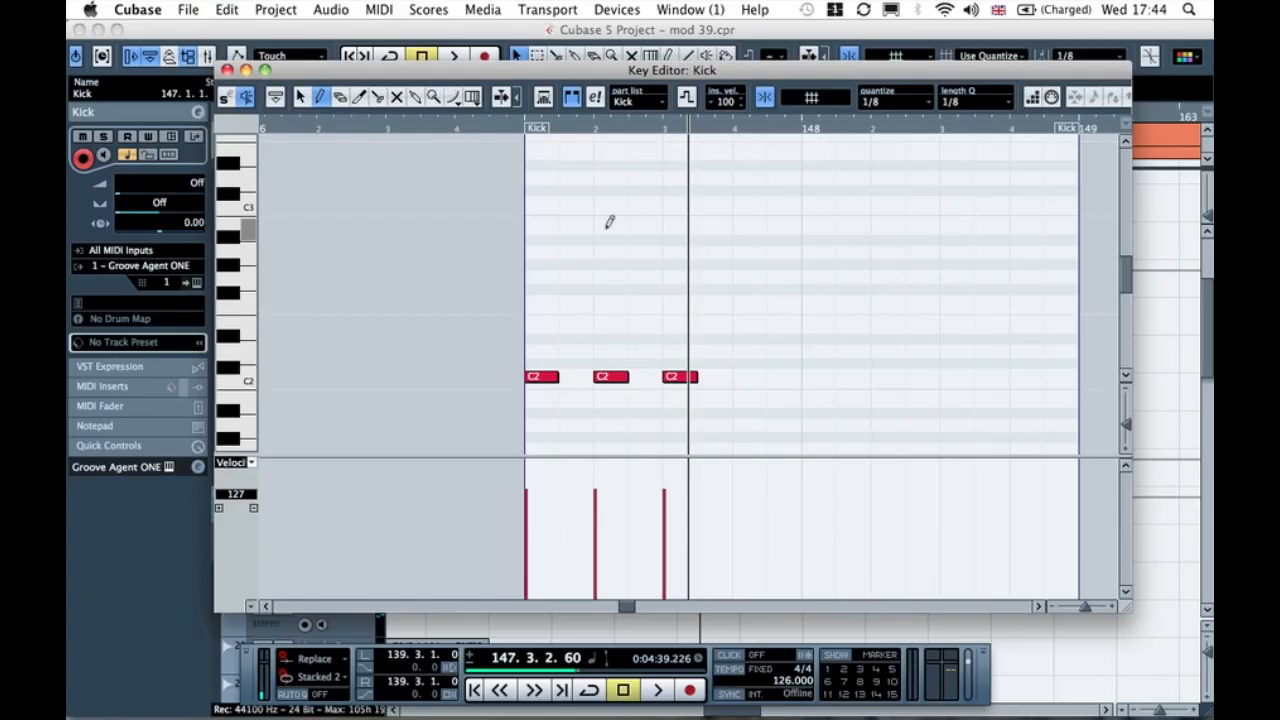
left_click(746, 378)
left_click(815, 378)
left_click(884, 378)
left_click(955, 378)
left_click(1004, 378)
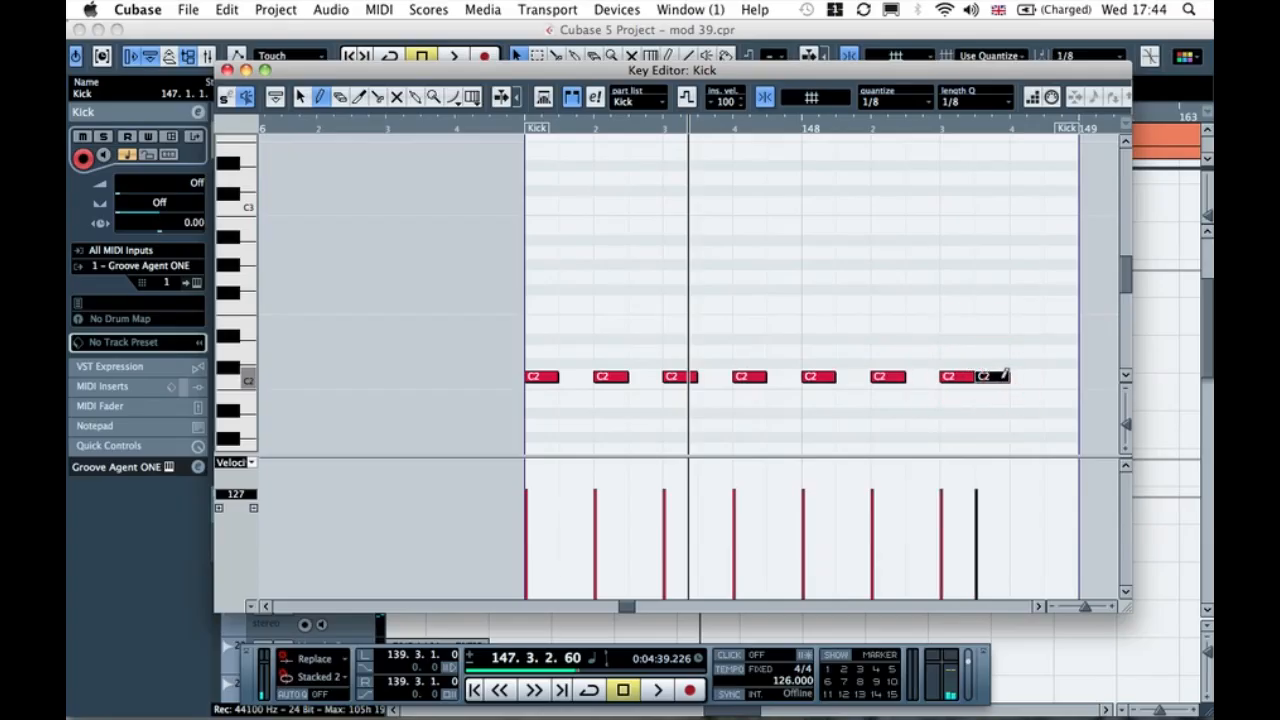
key("super+a")
left_click(1013, 376)
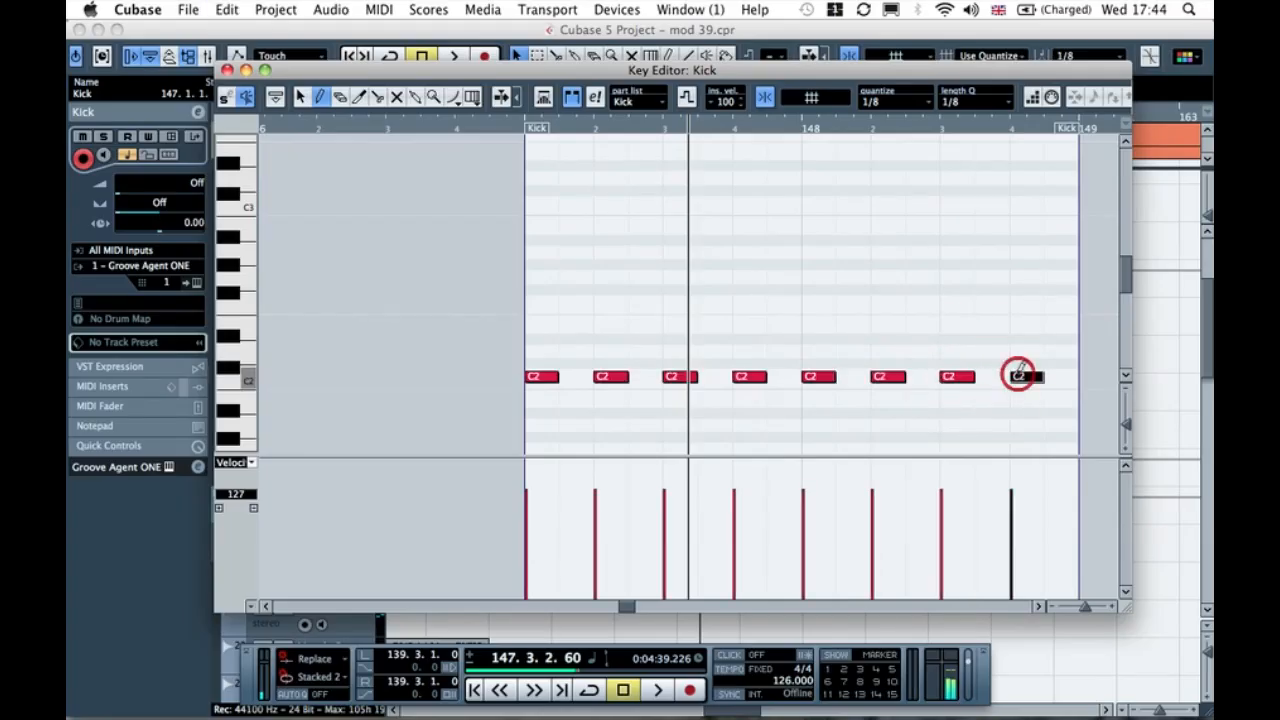
Step: Listen to the on-beat kick pattern from just before bar 147
left_click(507, 124)
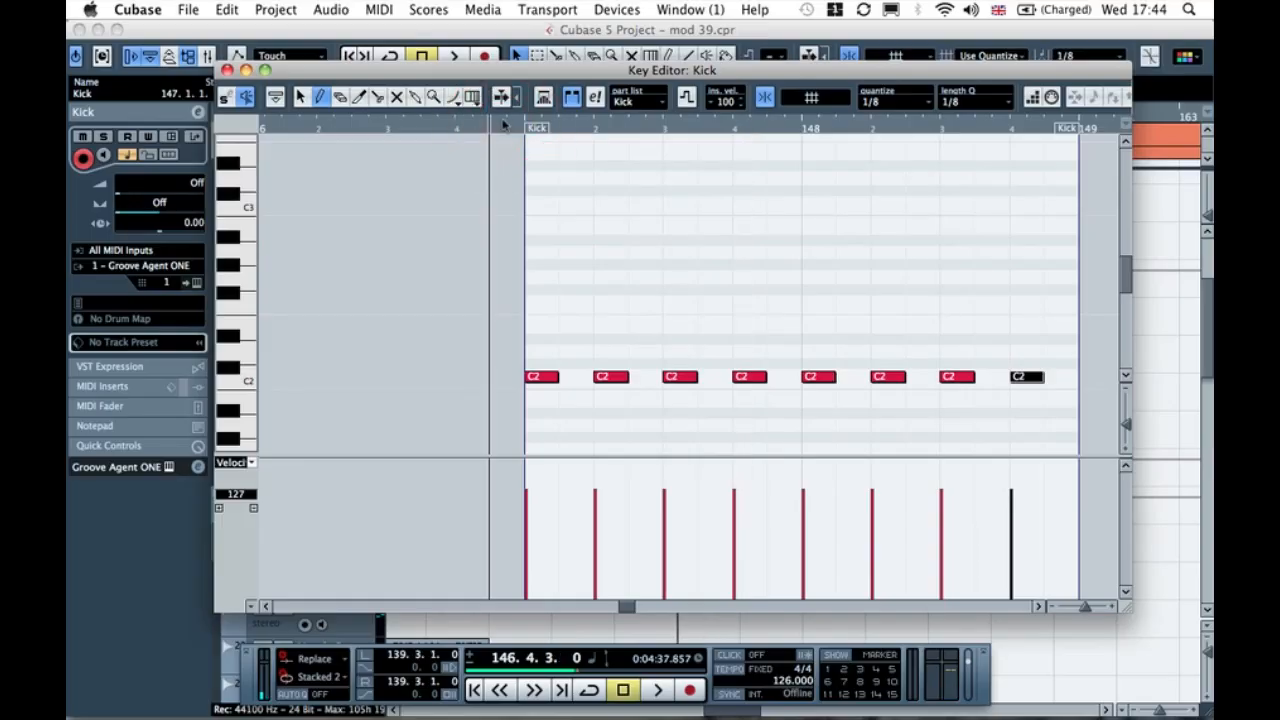
key("space")
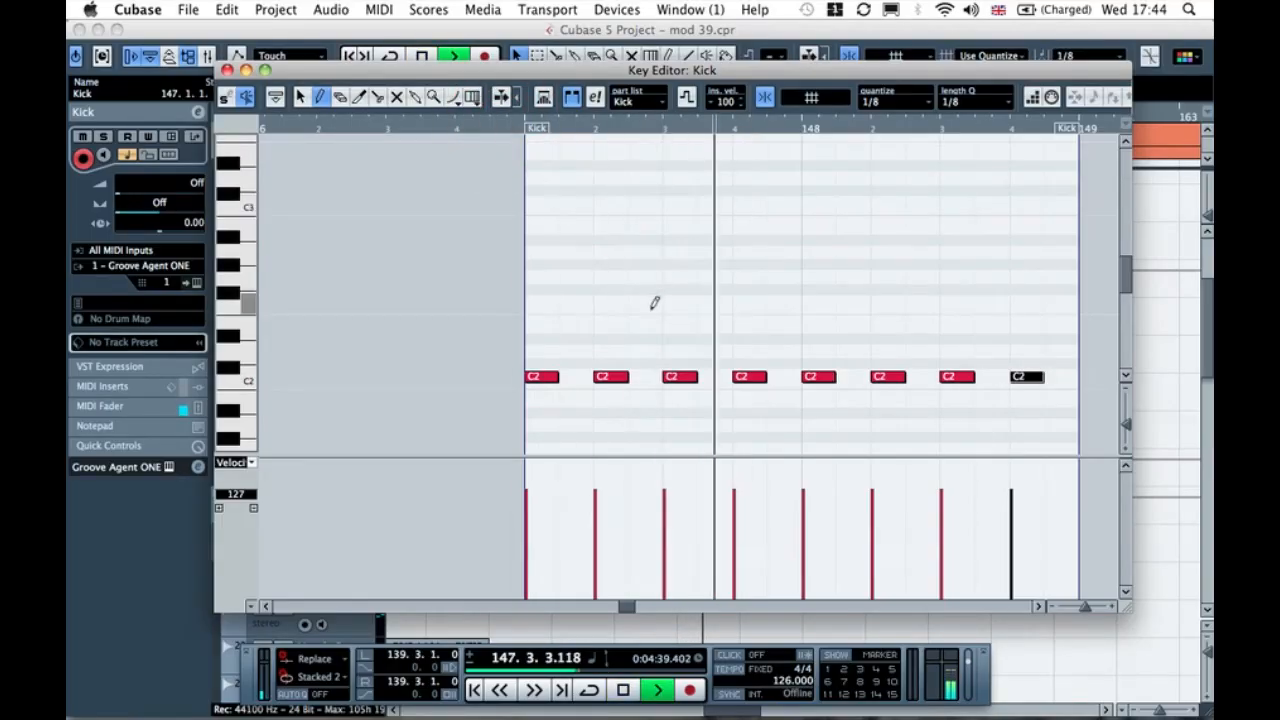
key("space")
Step: Fill the off-beats of bars 147 and 148 with C2 notes and play the eighth-note kick pattern from just before bar 147
left_click(643, 376)
left_click(710, 376)
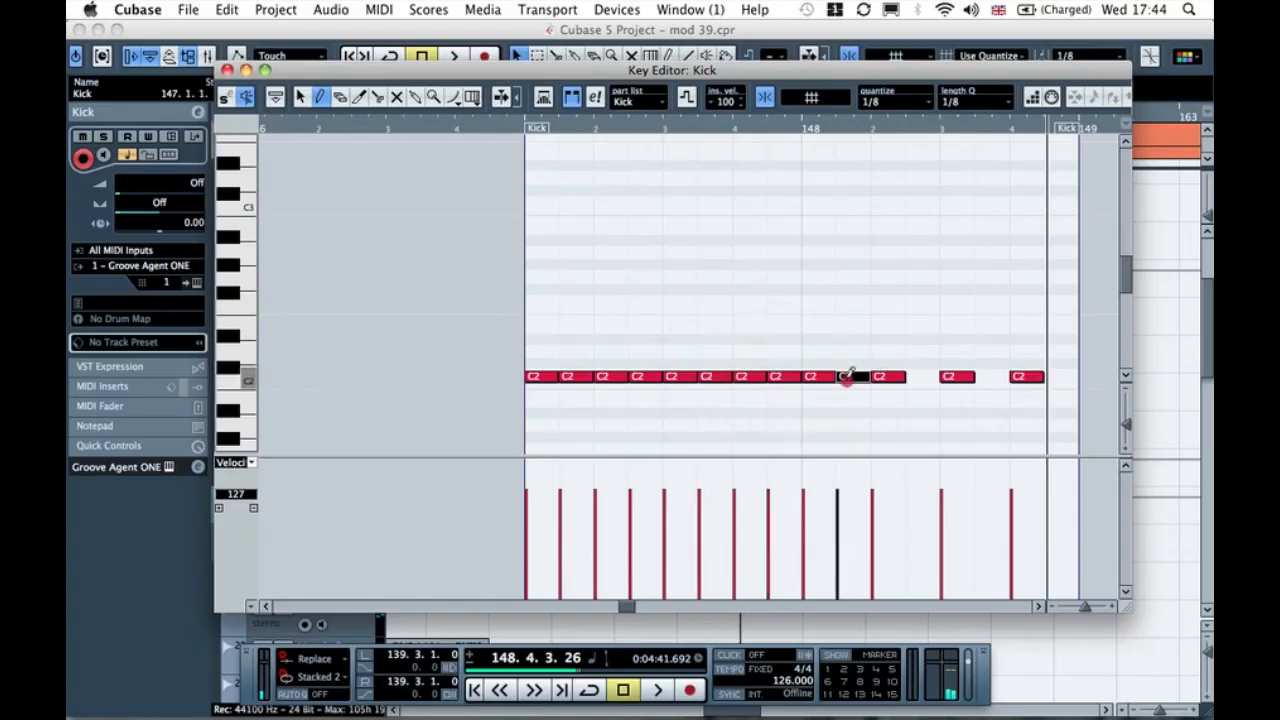
left_click(916, 376)
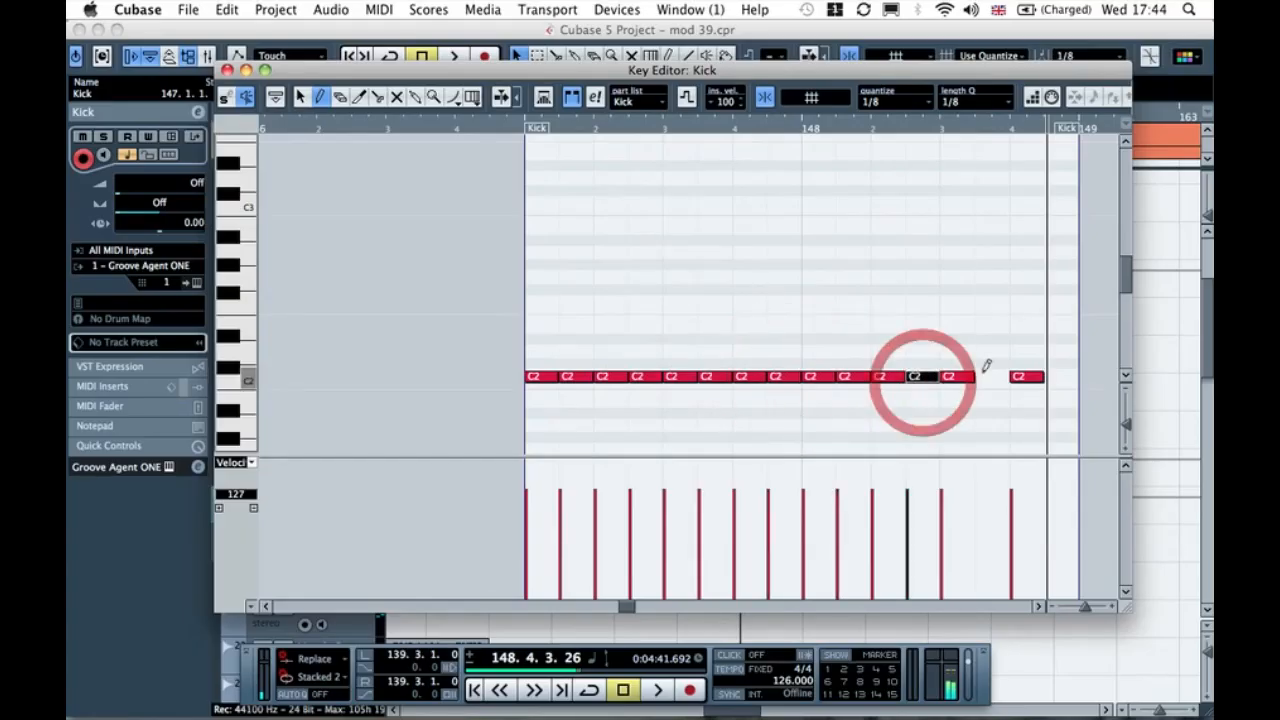
left_click(1052, 376)
left_click(491, 127)
key("space")
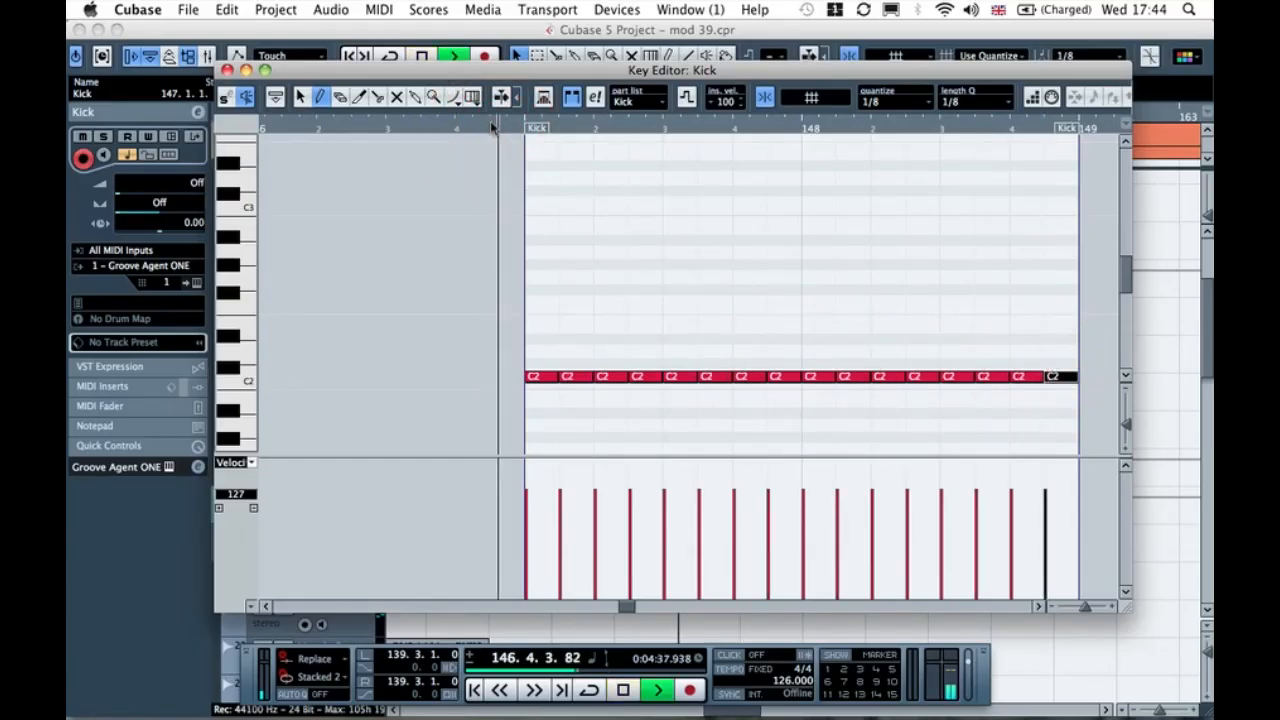
Step: Delete the last C2 note at the end of bar 148 and replay the kick pattern from just before bar 147
left_click(300, 98)
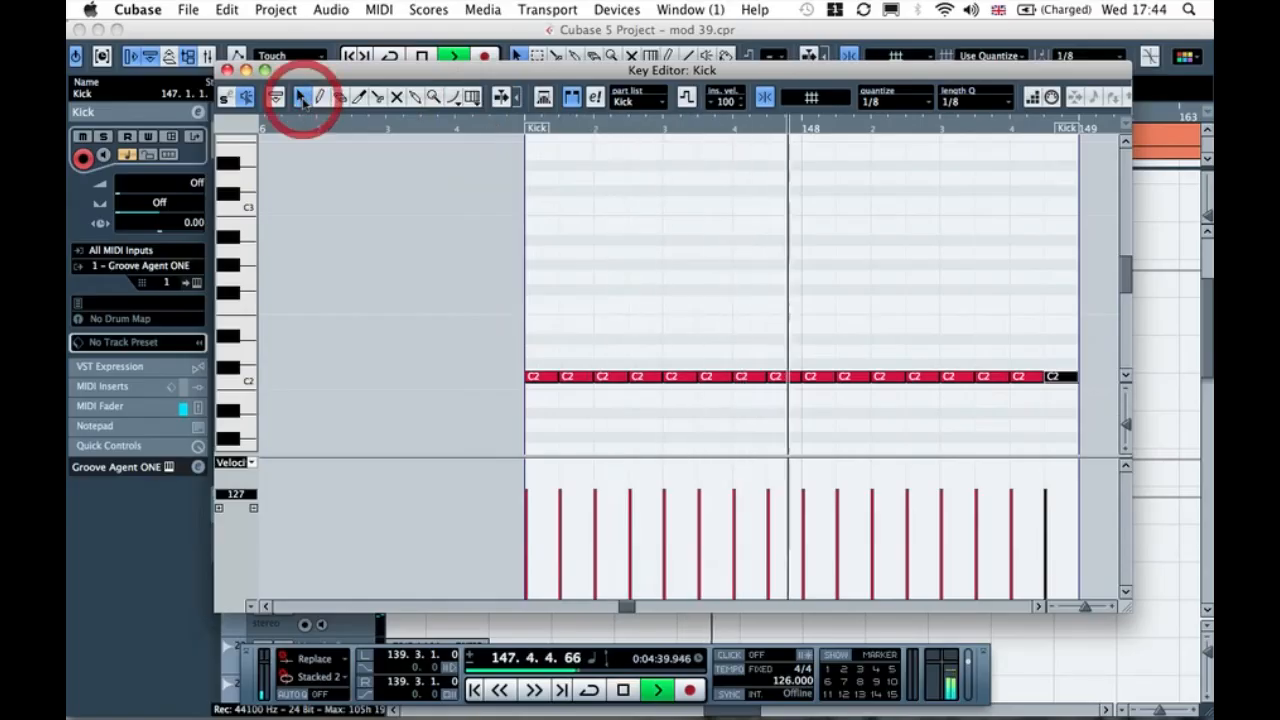
left_click(993, 337)
key("space")
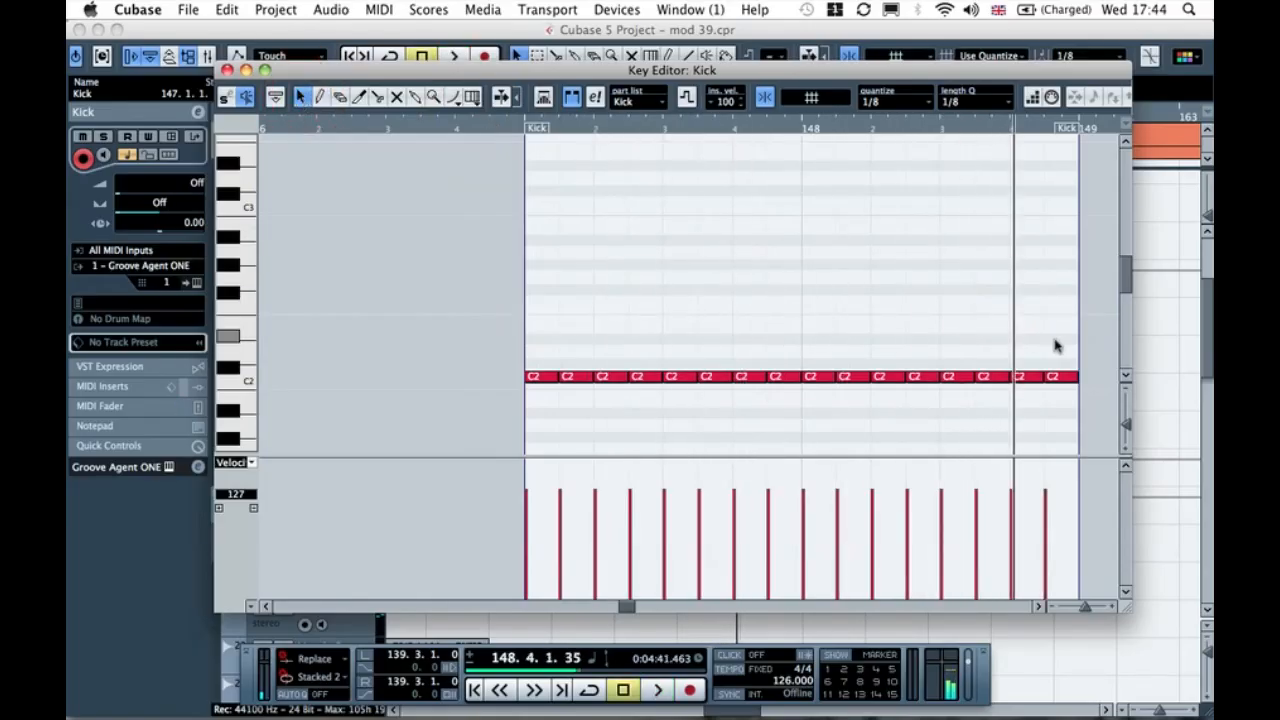
key("Delete")
left_click(490, 138)
key("space")
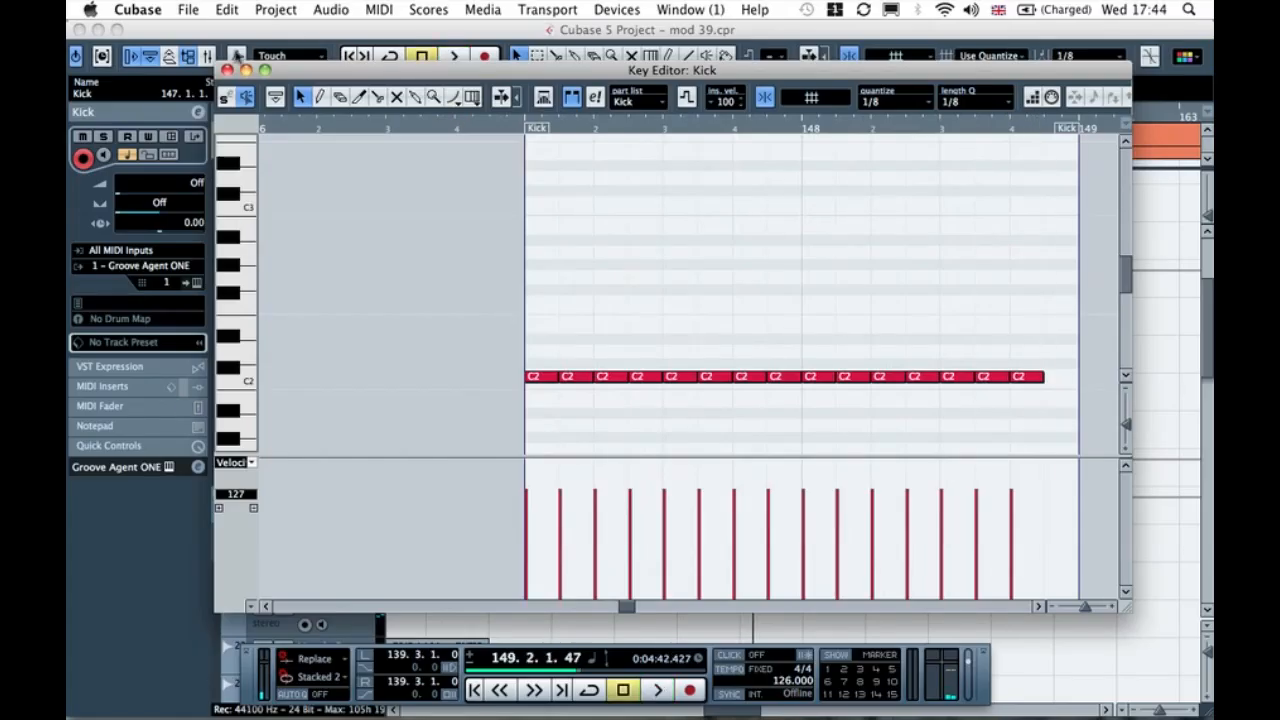
Step: Delete the CH 1 part at bar 148 and lengthen the bar 147 part so it ends at bar 149
left_click(227, 70)
left_click(691, 263)
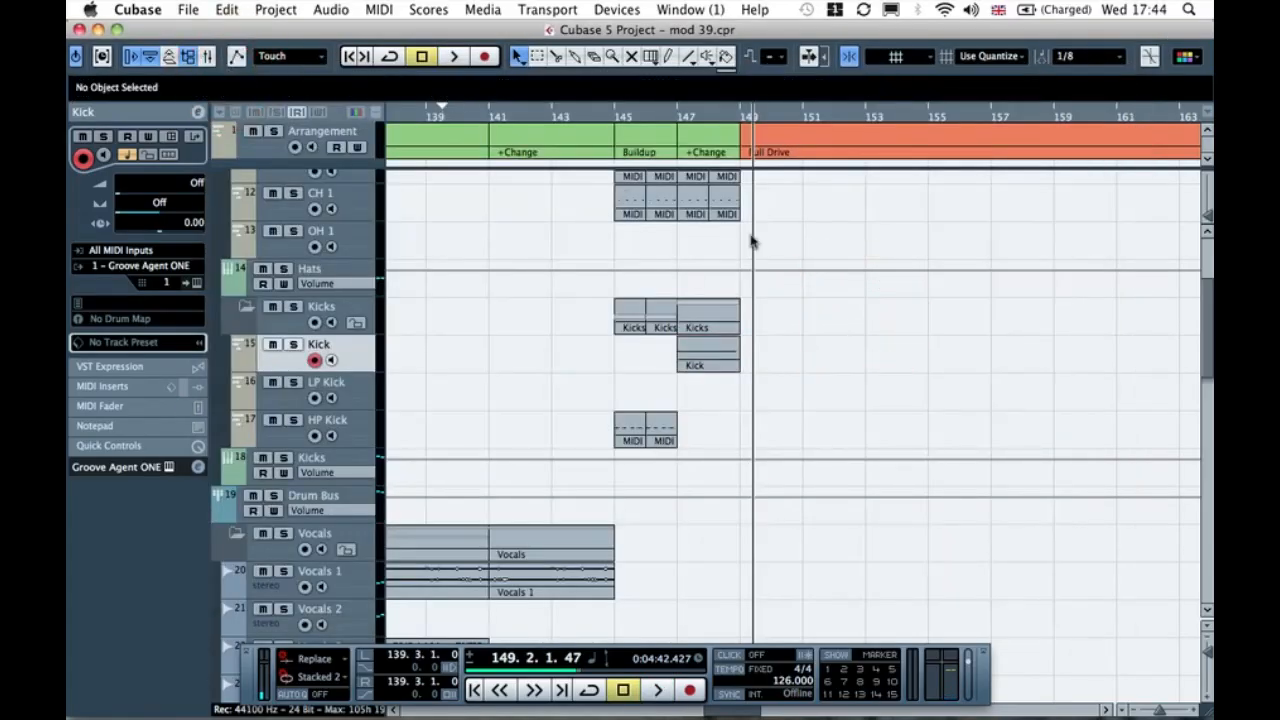
left_click(719, 193)
key("Delete")
left_click(694, 204)
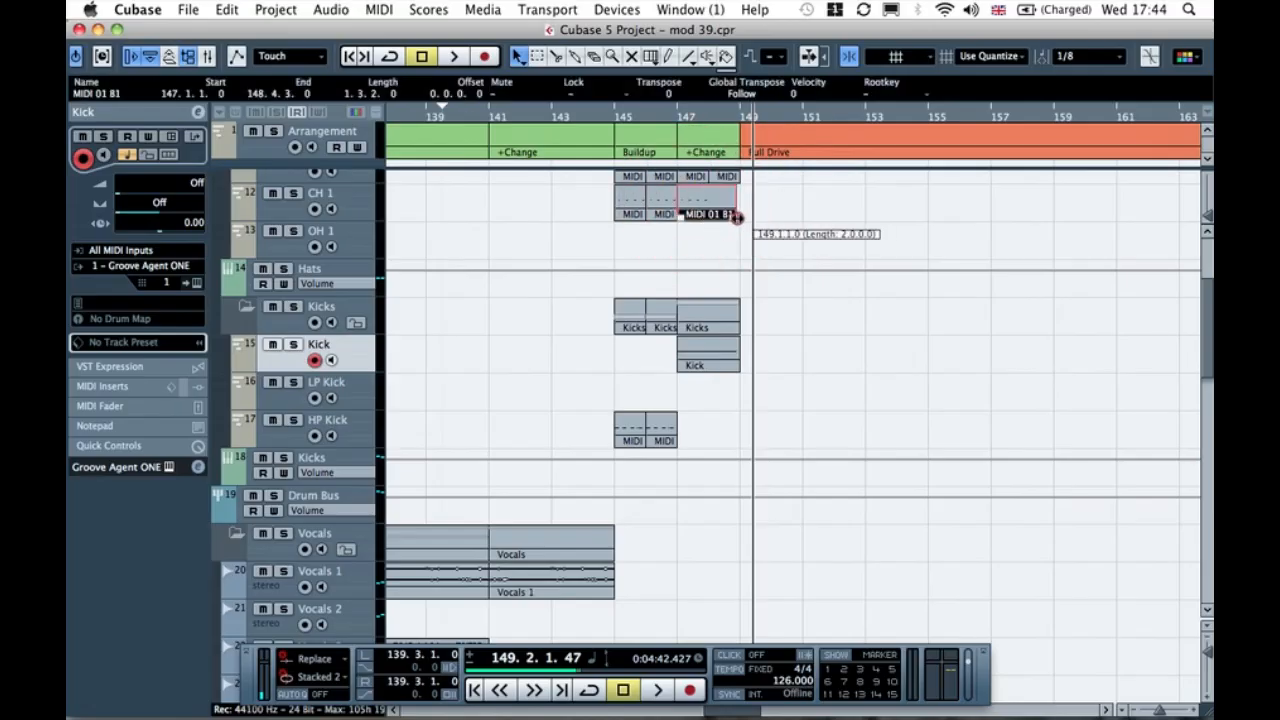
left_click(779, 219)
Step: Fill the lengthened CH 1 part with B1 hits on every eighth note by copying its existing notes across bars 147 and 148
key("h")
key("h")
key("h")
key("h")
key("h")
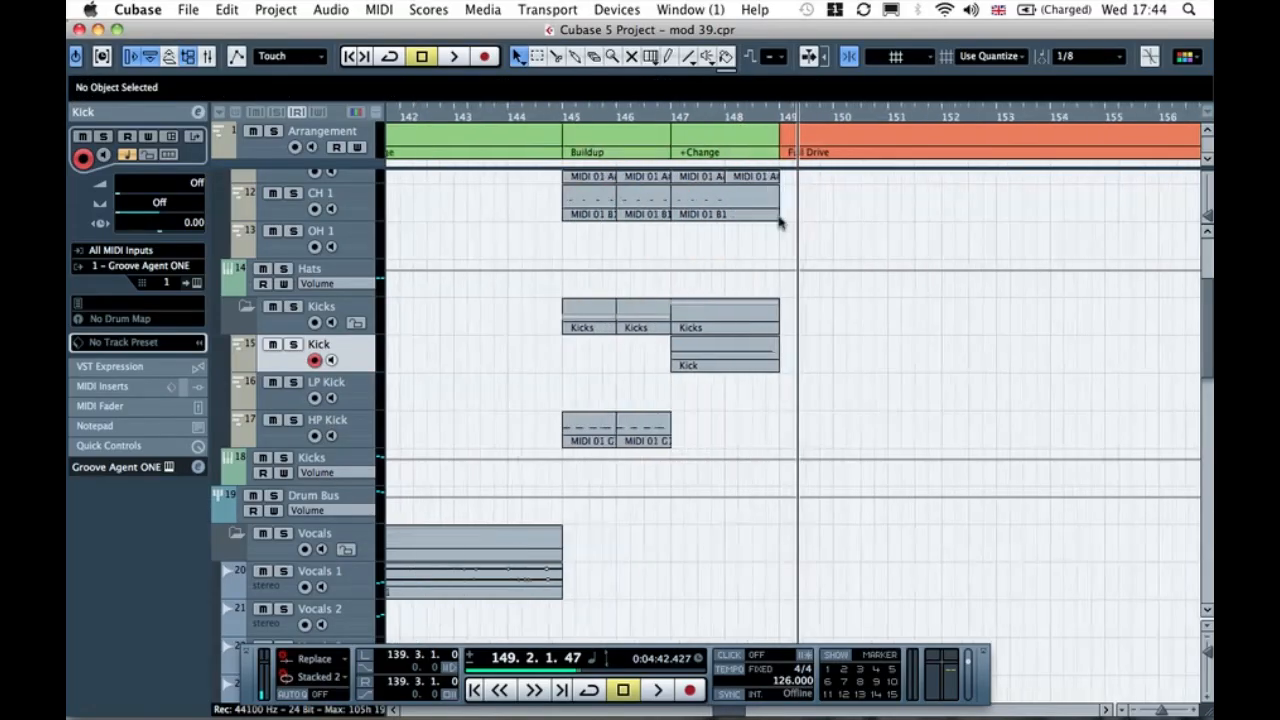
double_click(680, 206)
left_click(496, 298)
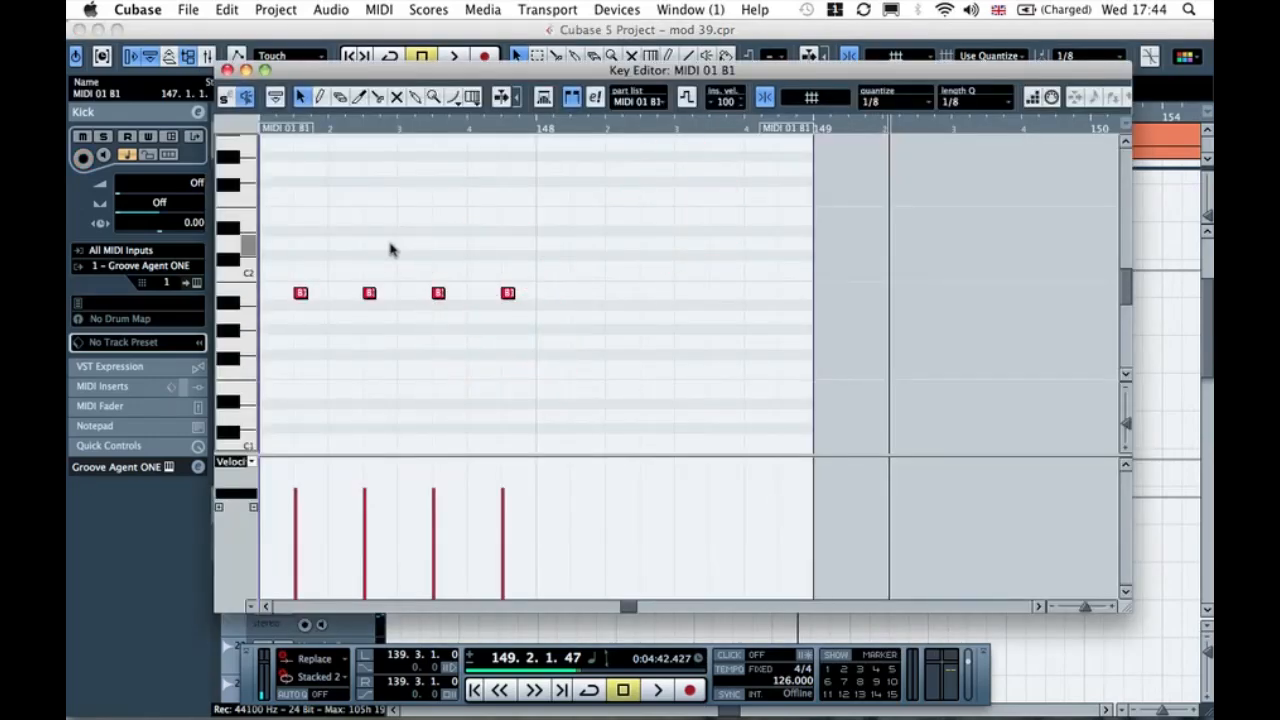
left_click_drag(413, 278, 294, 289)
left_click(331, 274)
left_click_drag(588, 238, 290, 300)
left_click_drag(393, 294, 672, 294)
left_click(577, 266)
Step: Play the CH 1 pattern from just before bar 147 and delete the last B1 note of bar 148
left_click(276, 130)
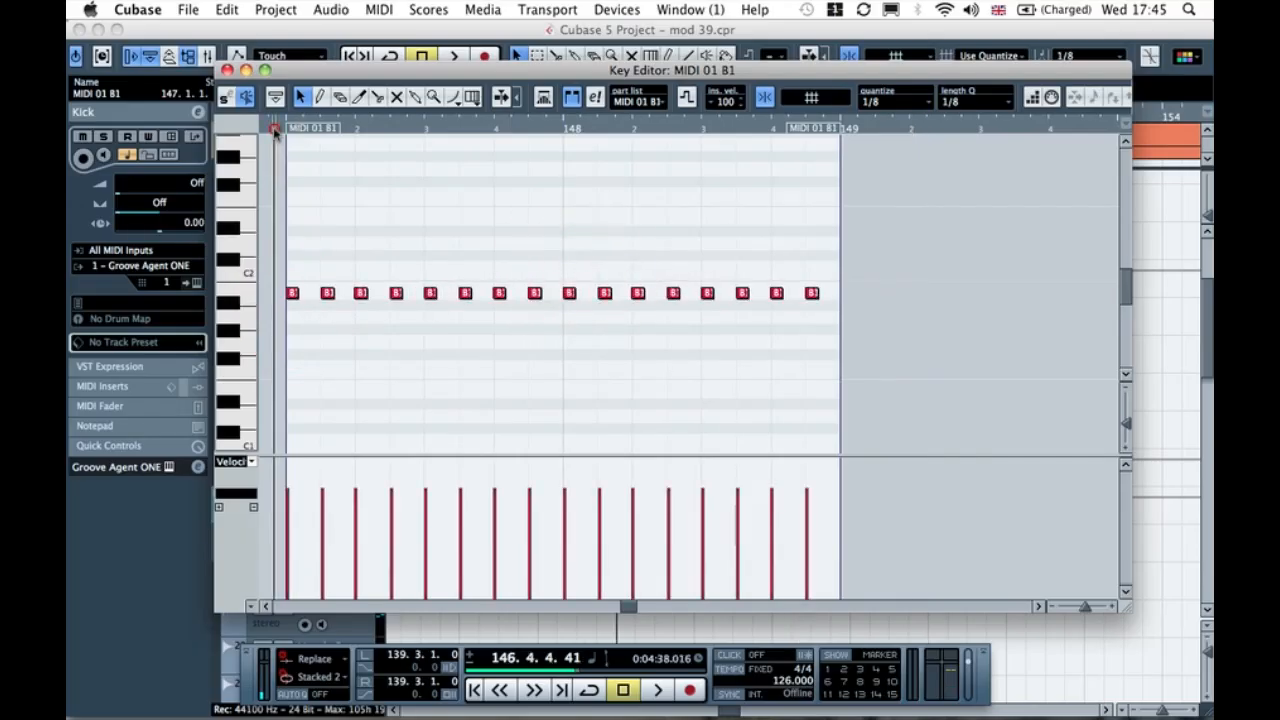
key("space")
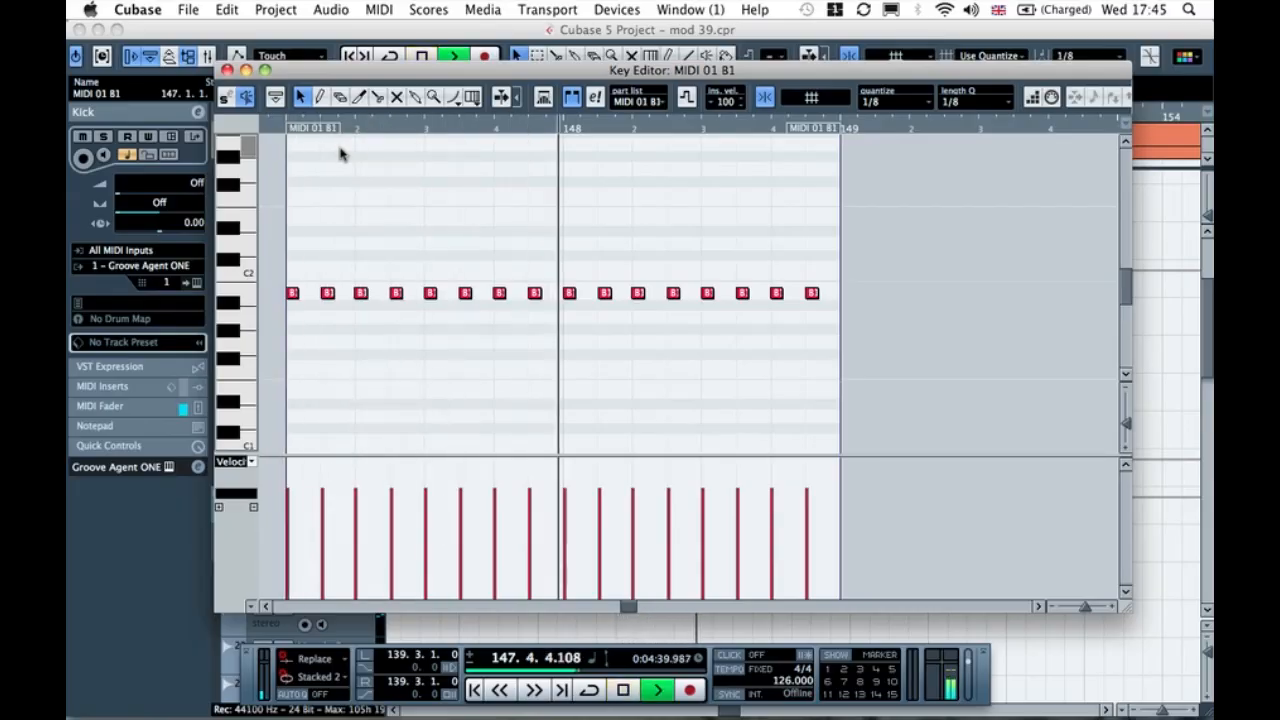
key("space")
left_click(805, 266)
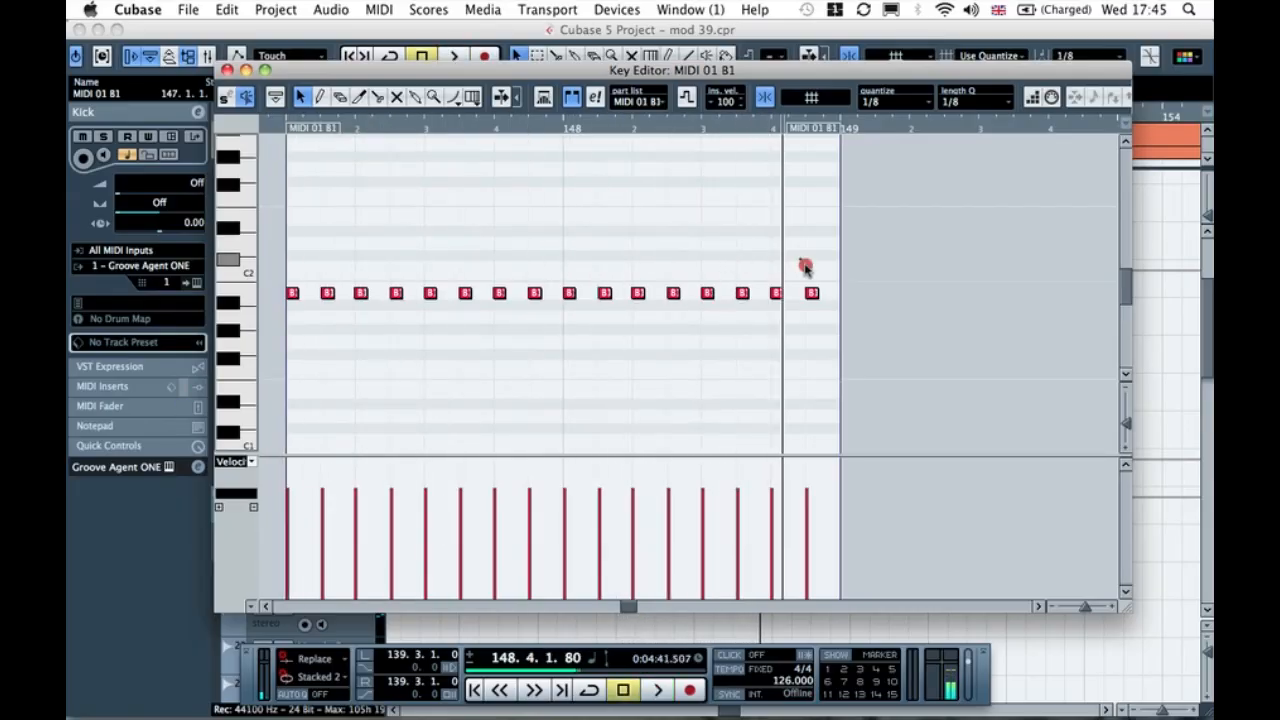
key("Delete")
Step: Play the end of the CH 1 pattern from early in bar 148 and close its key editor
left_click(595, 126)
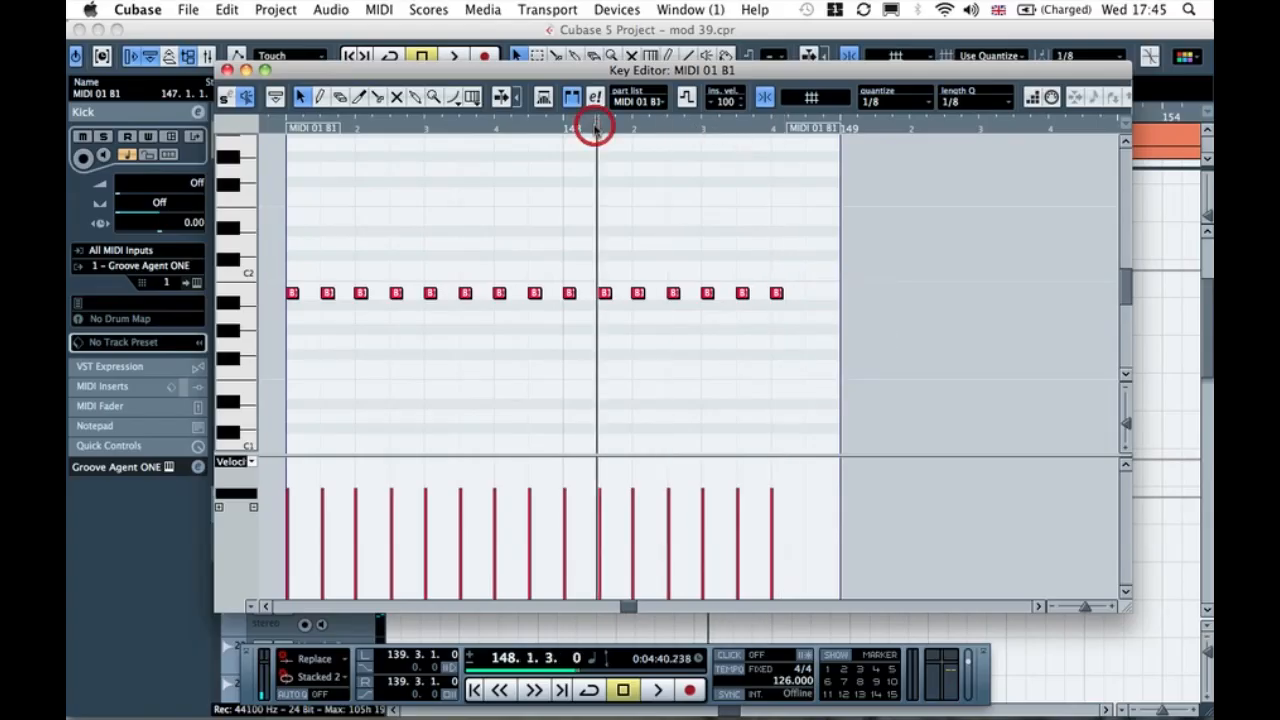
key("space")
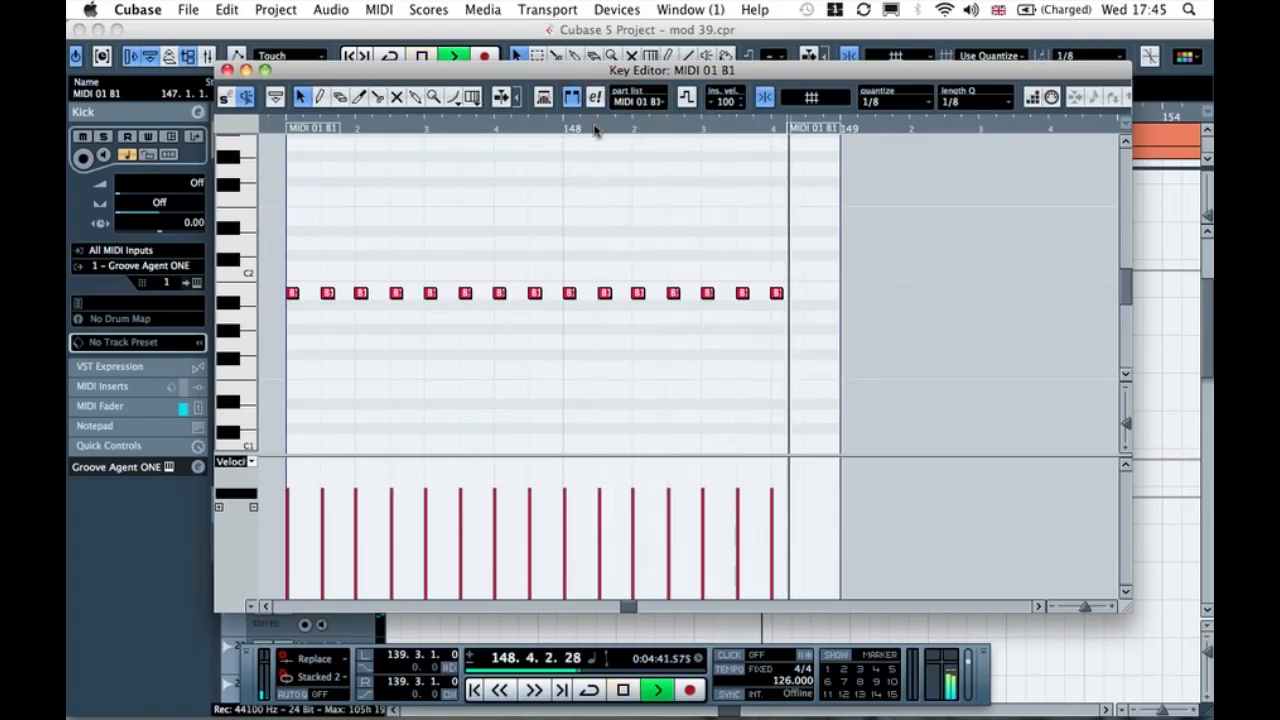
key("space")
left_click(226, 71)
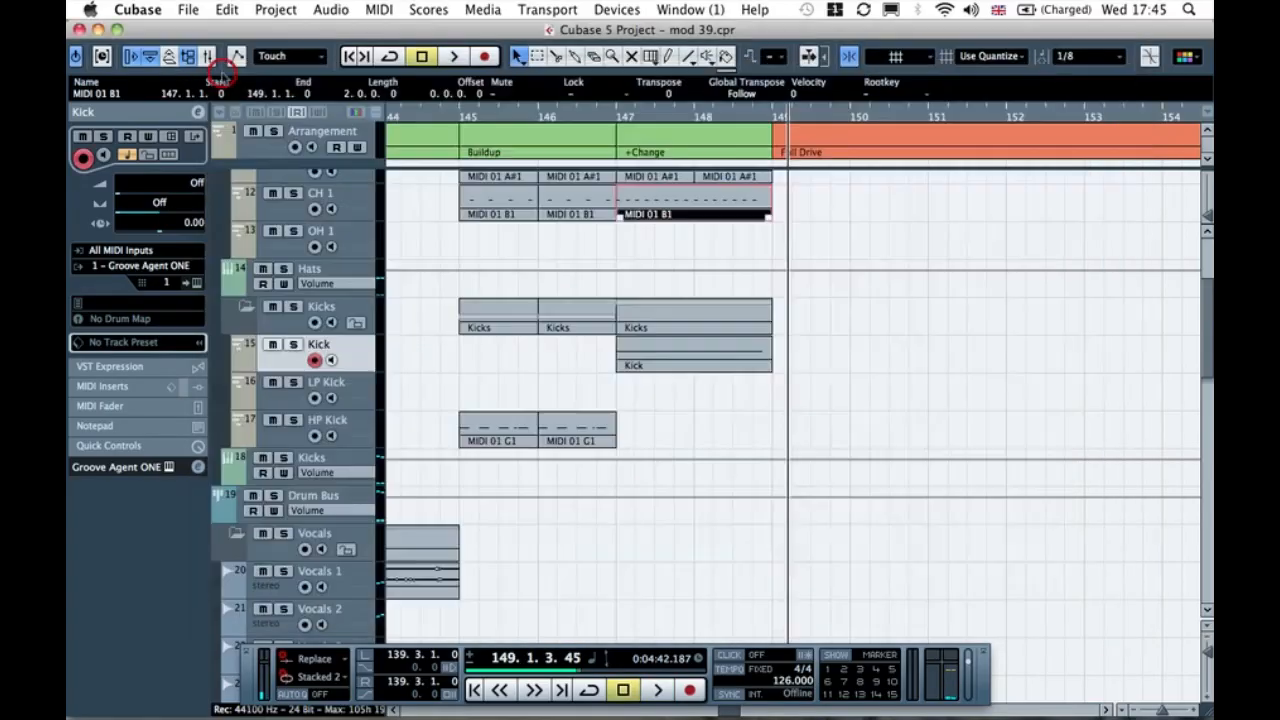
left_click(914, 334)
Step: Collapse the Kicks folder and enlarge the Kicks volume automation track below it
key("g")
key("g")
key("g")
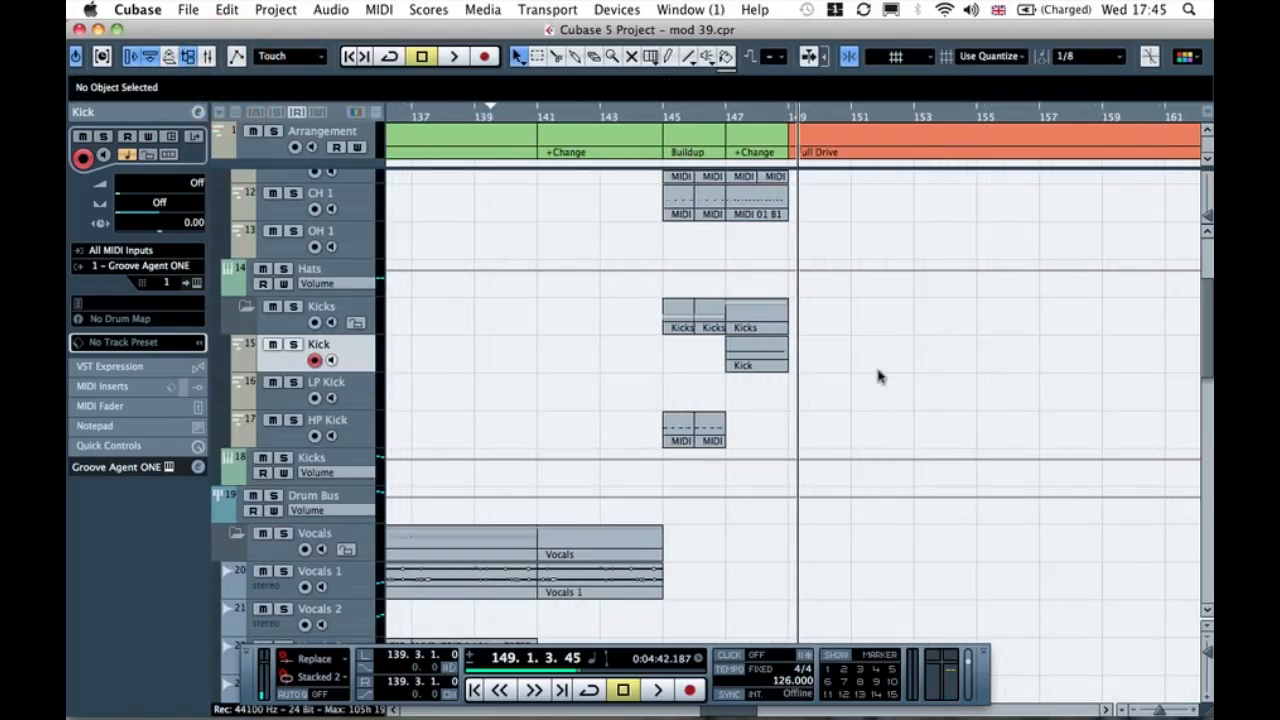
left_click(245, 310)
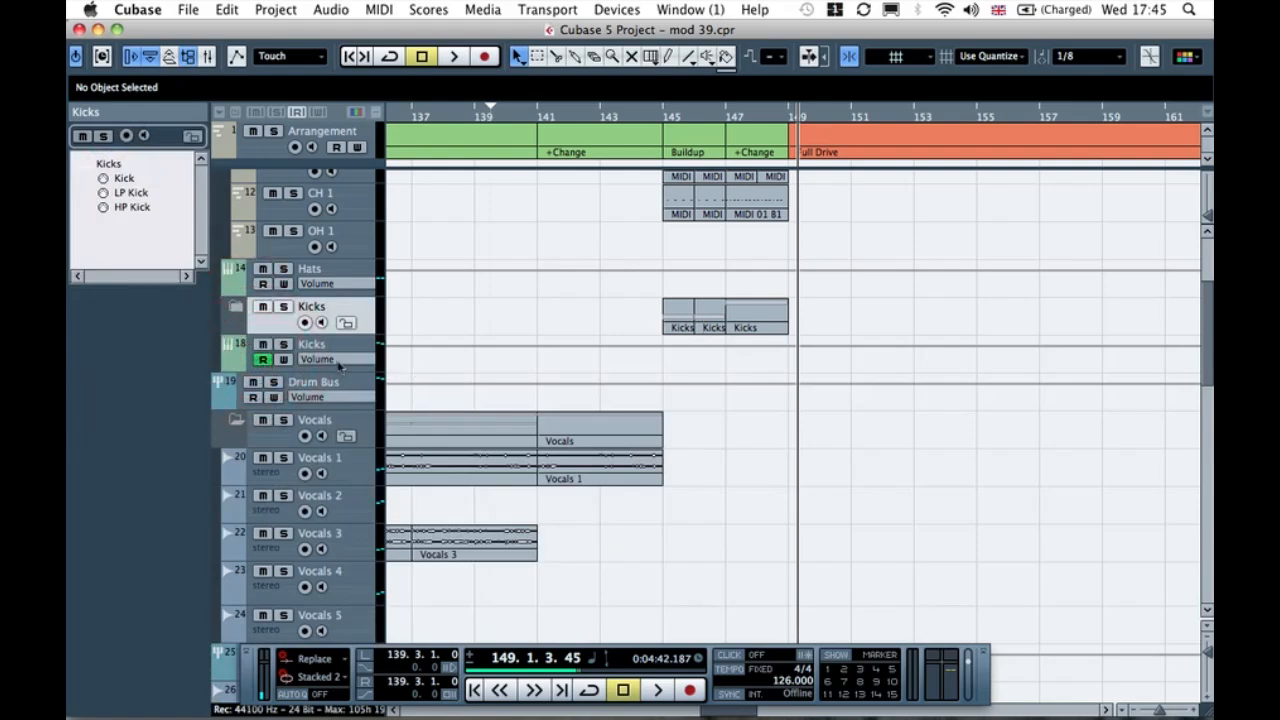
left_click_drag(338, 368, 338, 428)
left_click(690, 408)
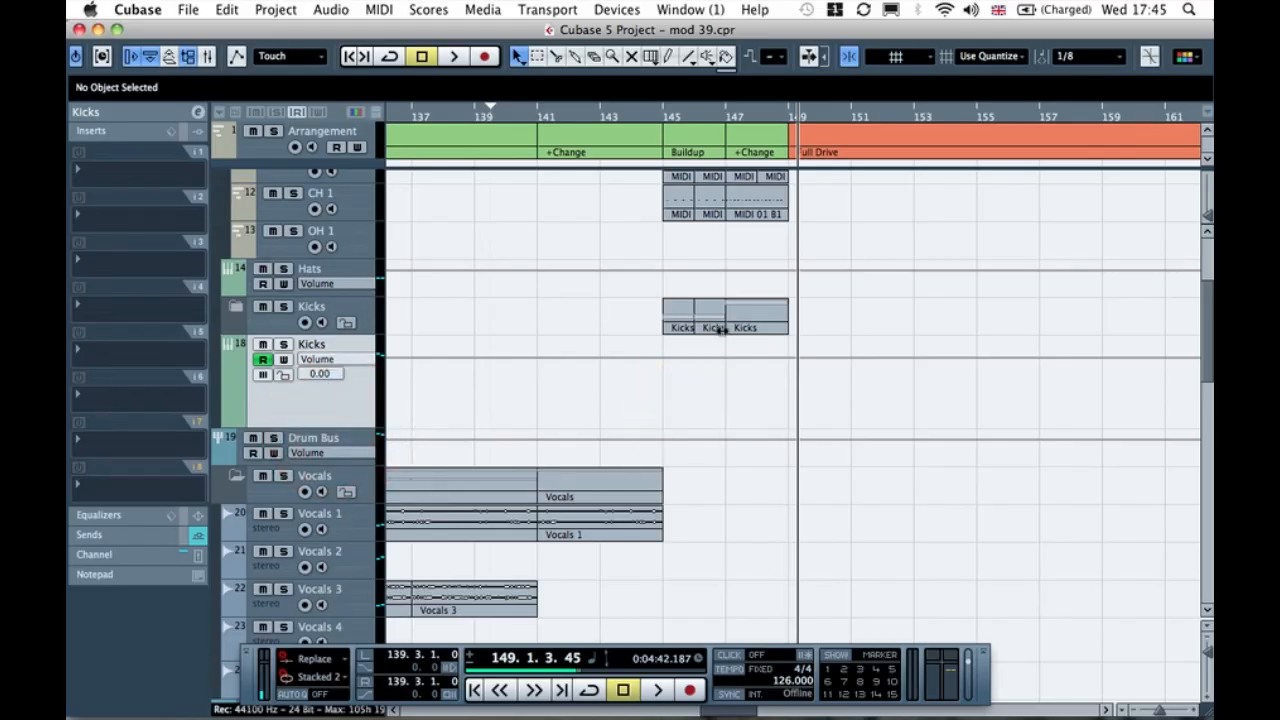
Step: Draw a Kicks volume automation dip at the start of bar 147 that ramps back up to 0.00 at bar 149
left_click(710, 357)
left_click(798, 358)
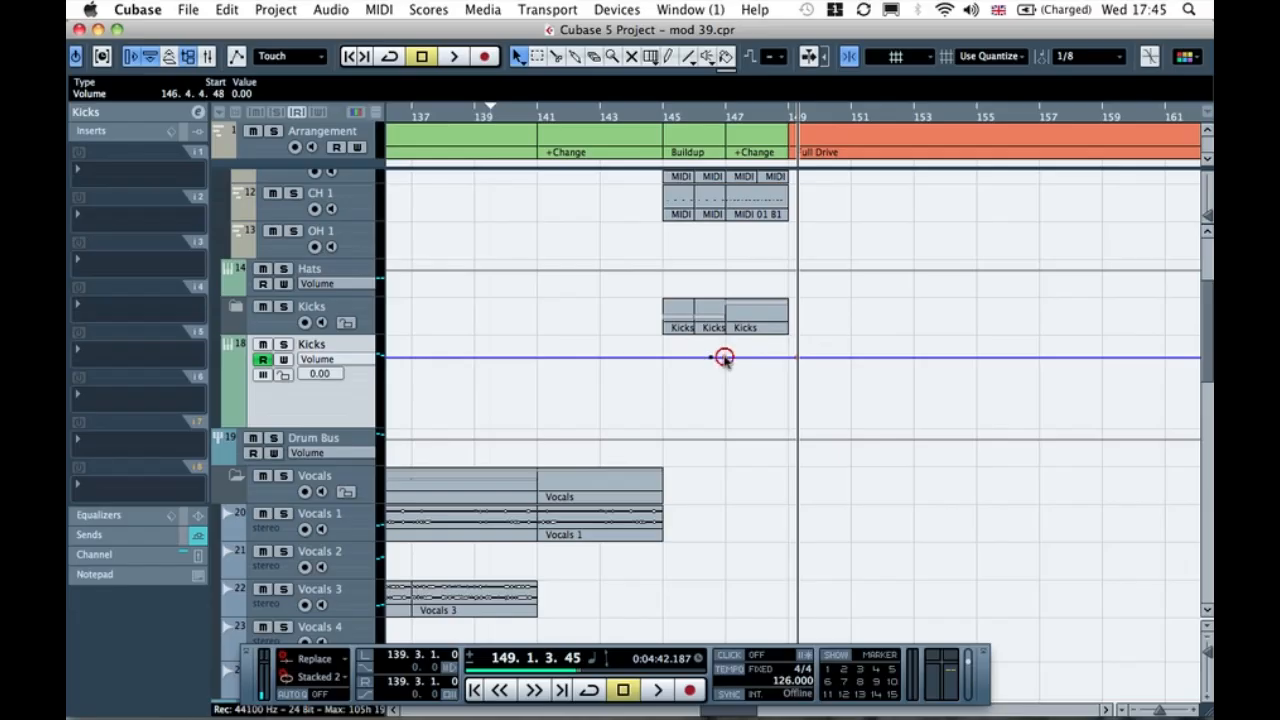
left_click(789, 360)
key("h")
key("h")
key("h")
key("h")
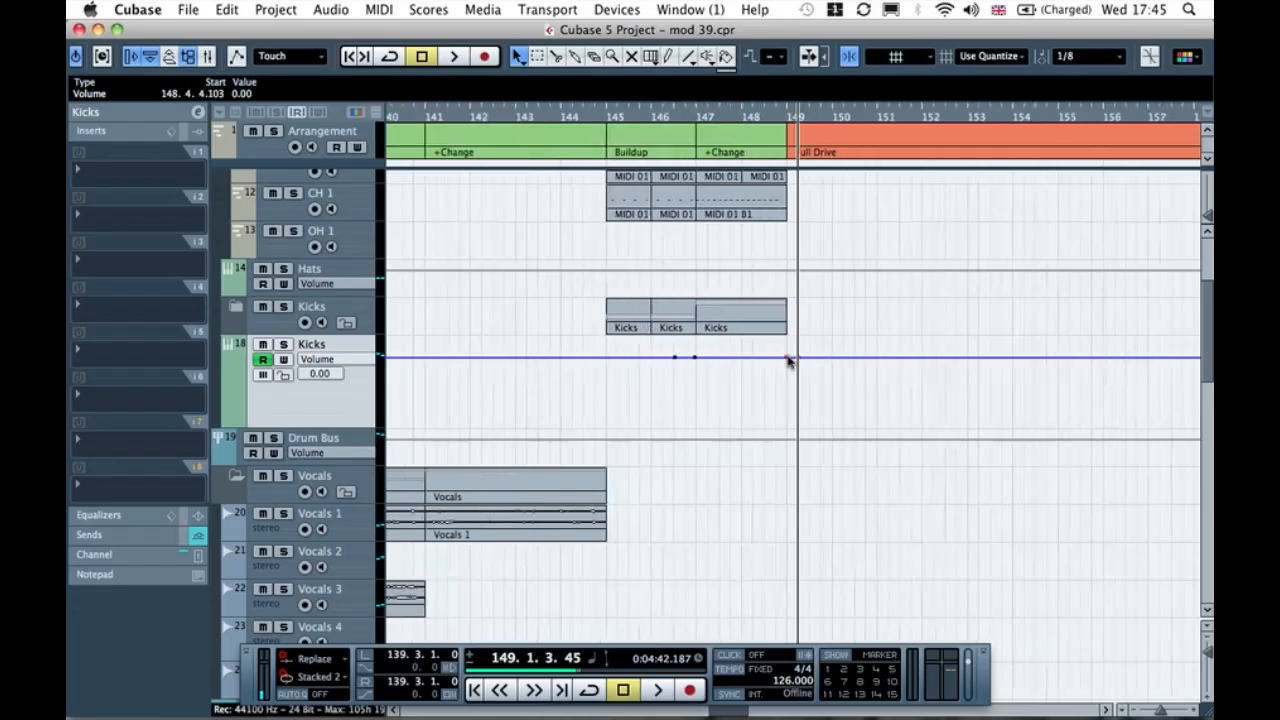
left_click(661, 410)
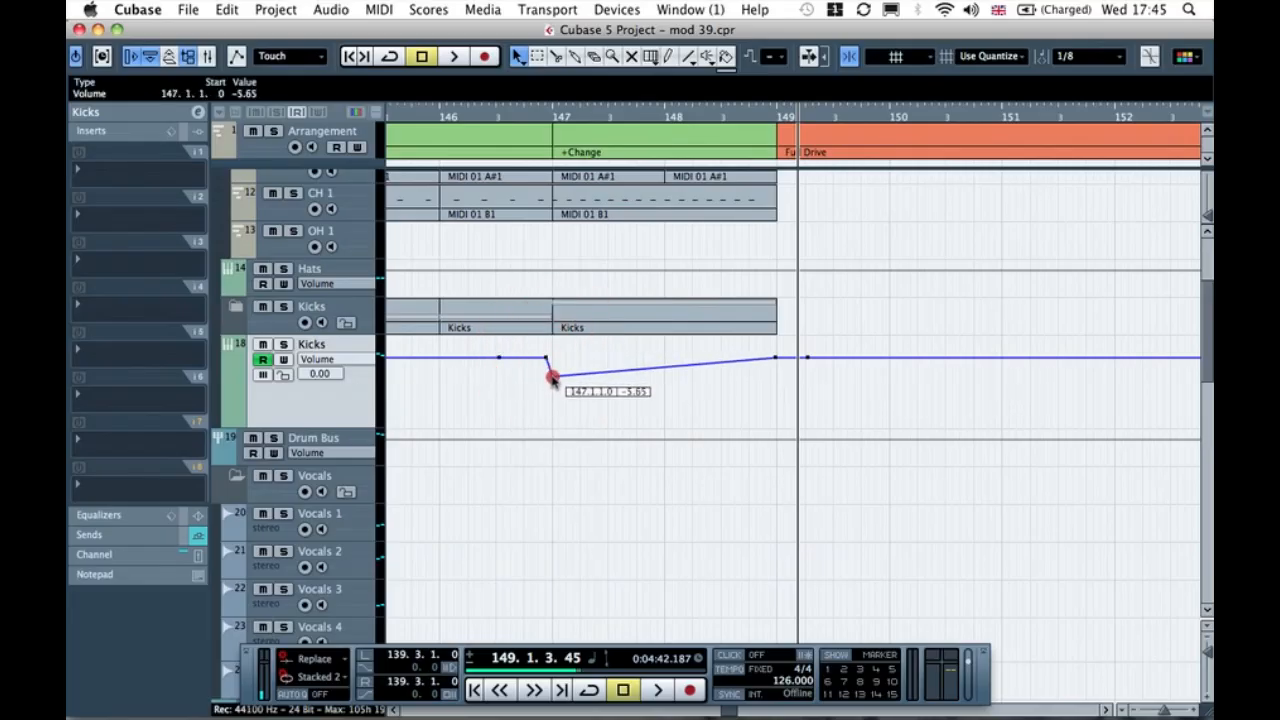
Step: Play the Buildup and +Change sections into Full Drive twice to judge the Kicks volume ramp
left_click(474, 128)
left_click(460, 122)
key("space")
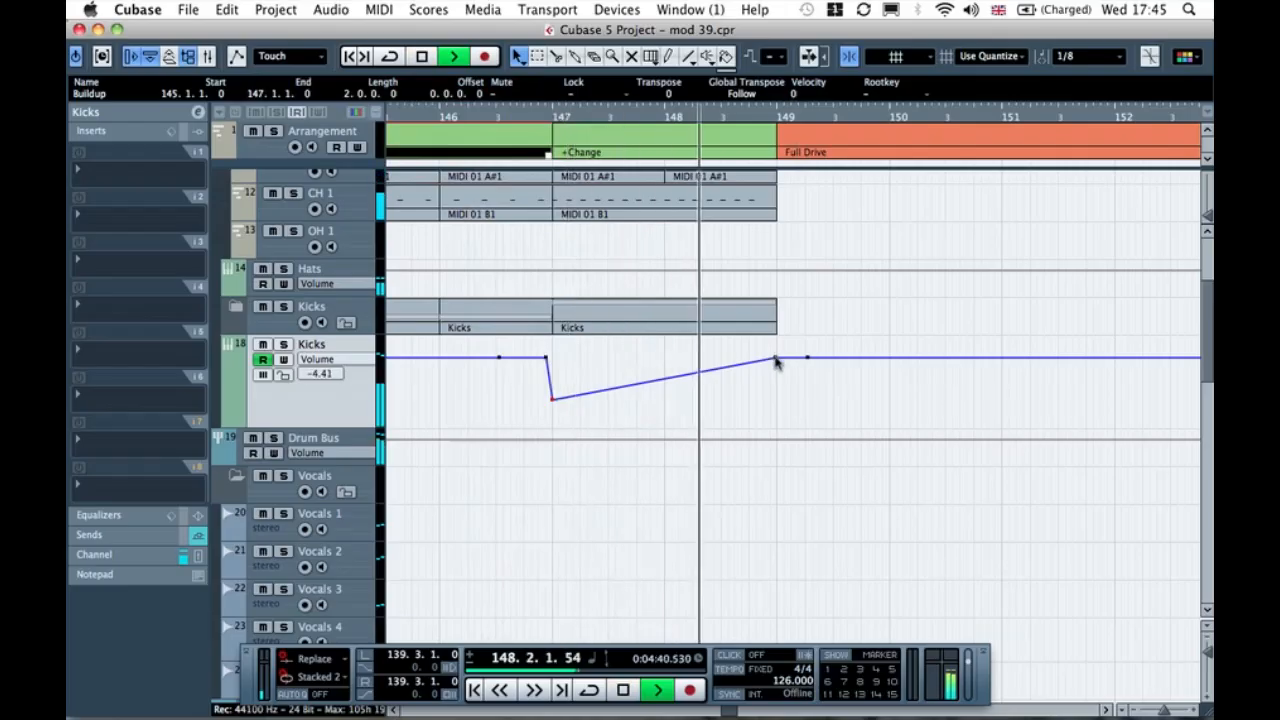
key("space")
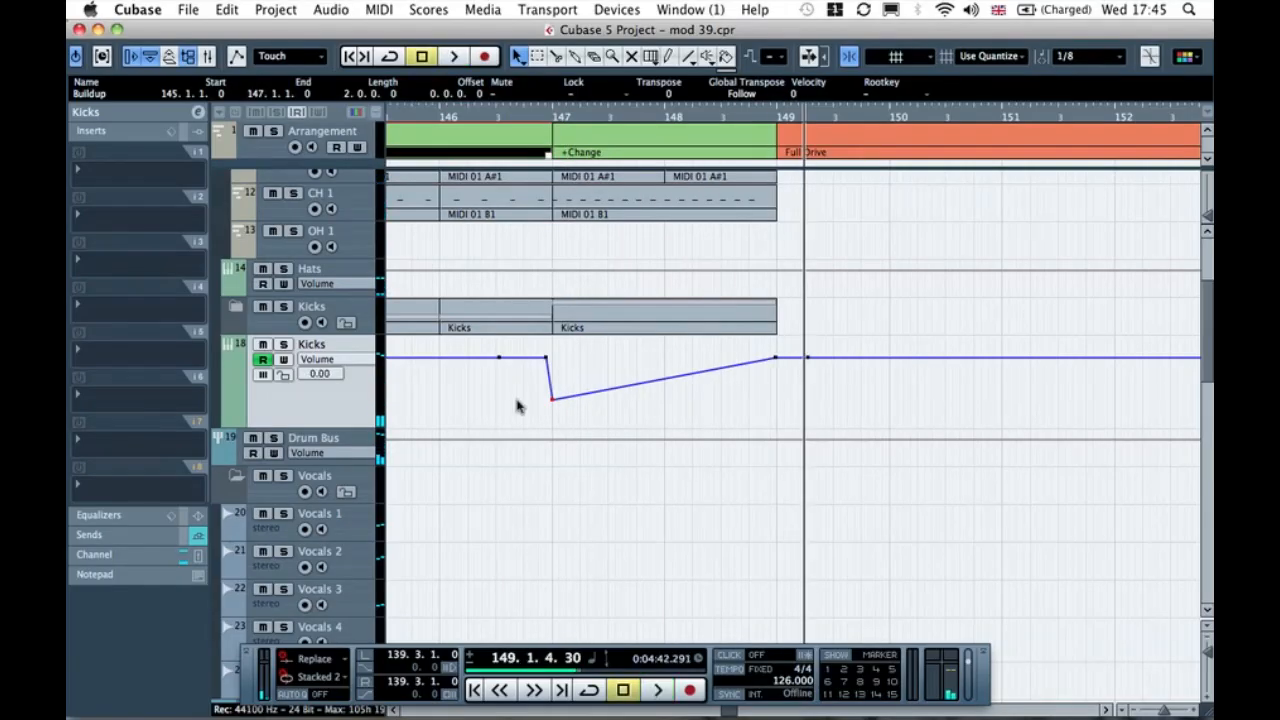
scroll(626, 415, "left", 3)
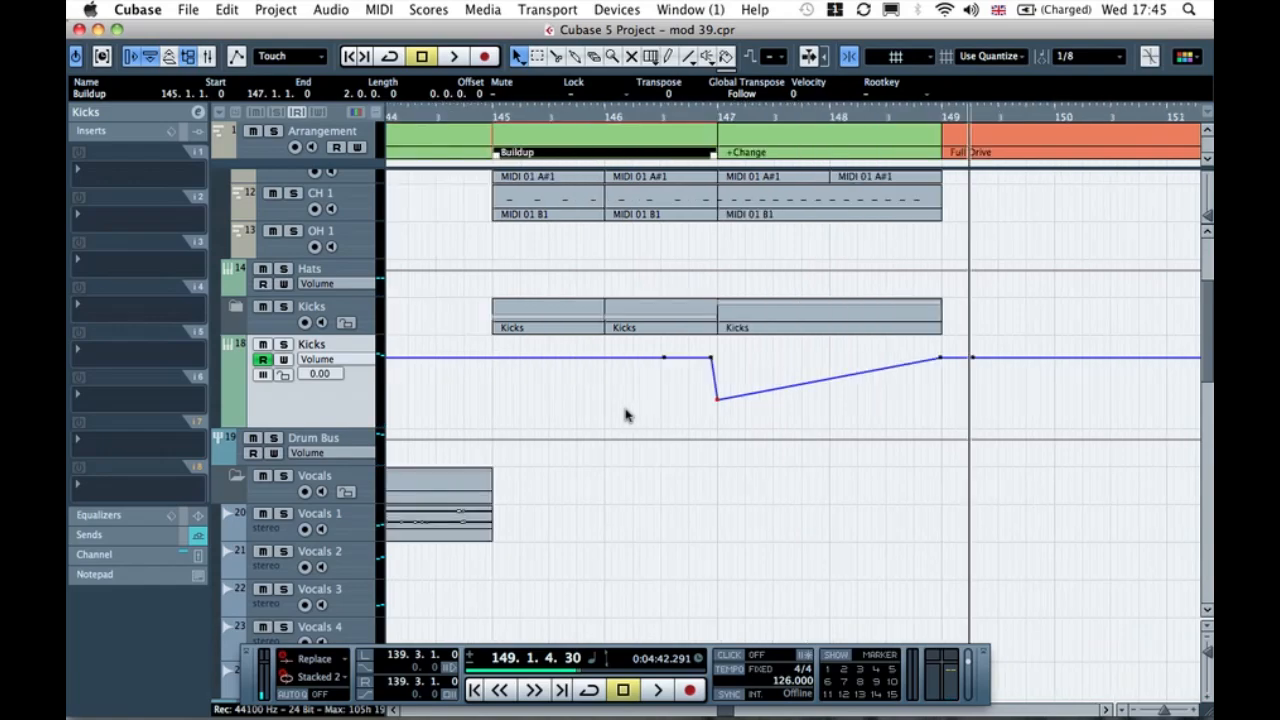
left_click(480, 117)
key("space")
left_click_drag(432, 117, 345, 117)
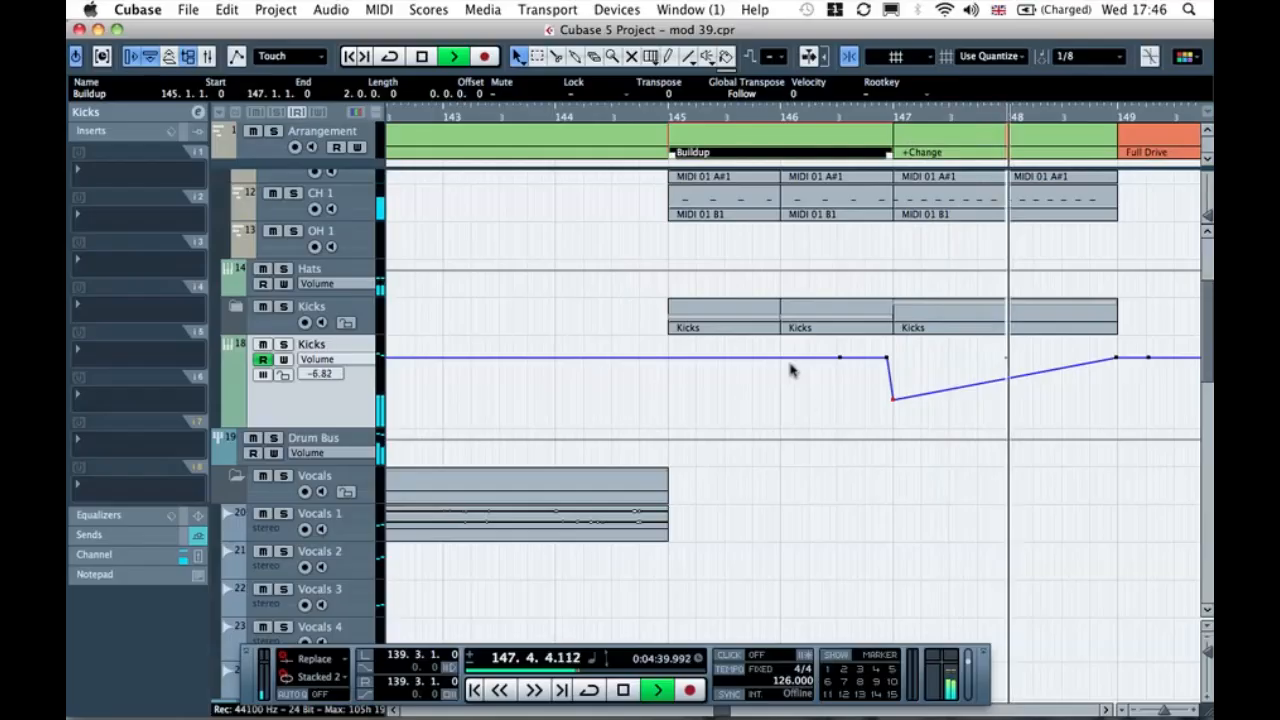
scroll(790, 370, "right", 3)
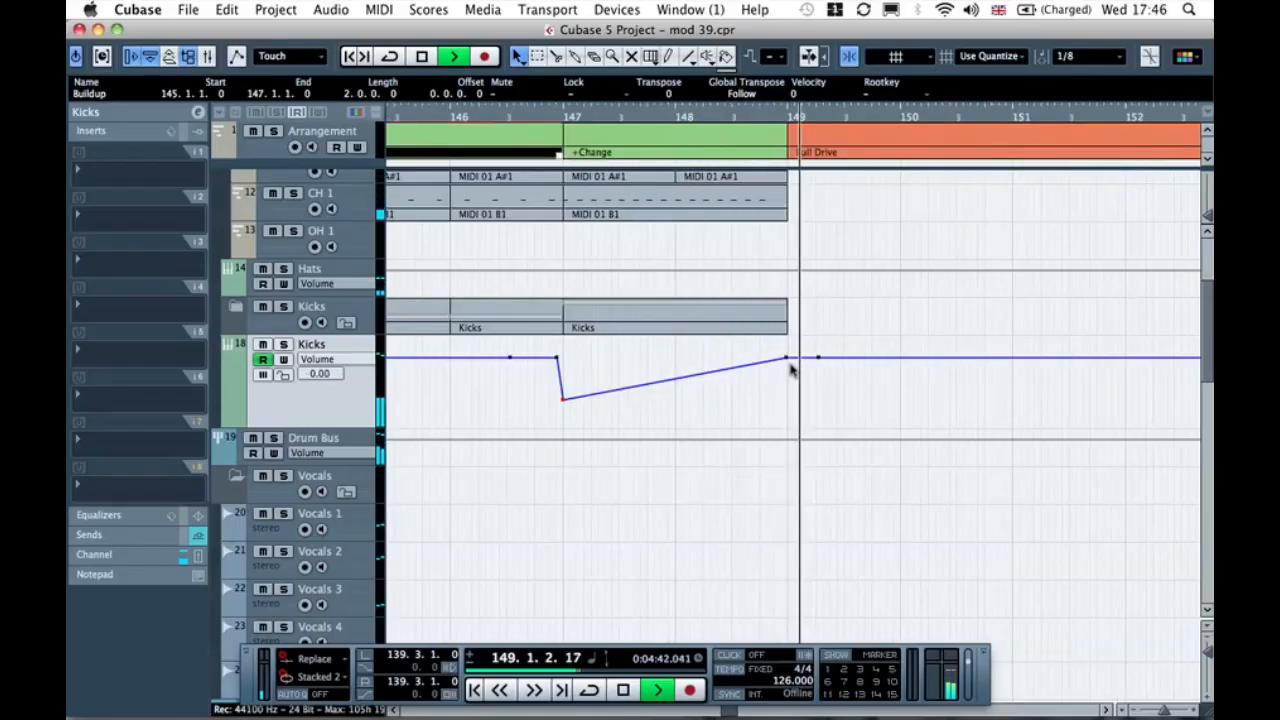
key("space")
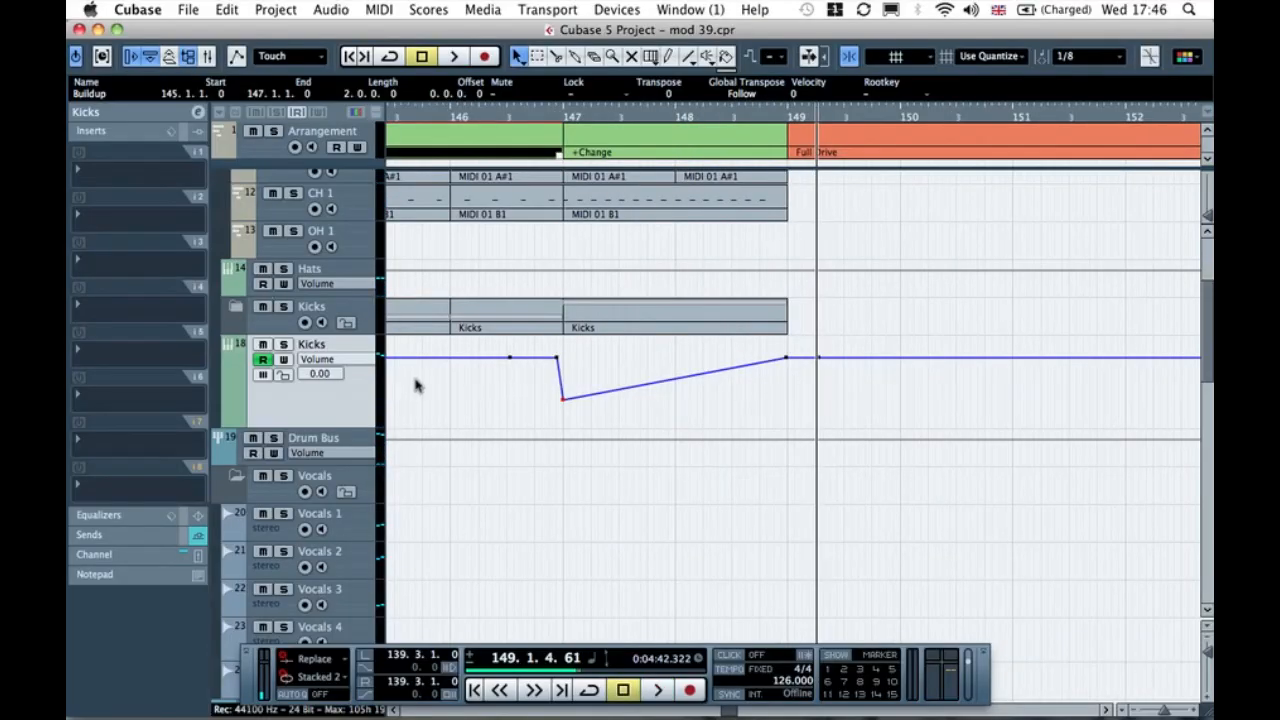
Step: Collapse the Hats folder and the Drums folder in the track list
scroll(416, 380, "up", 5)
left_click(245, 329)
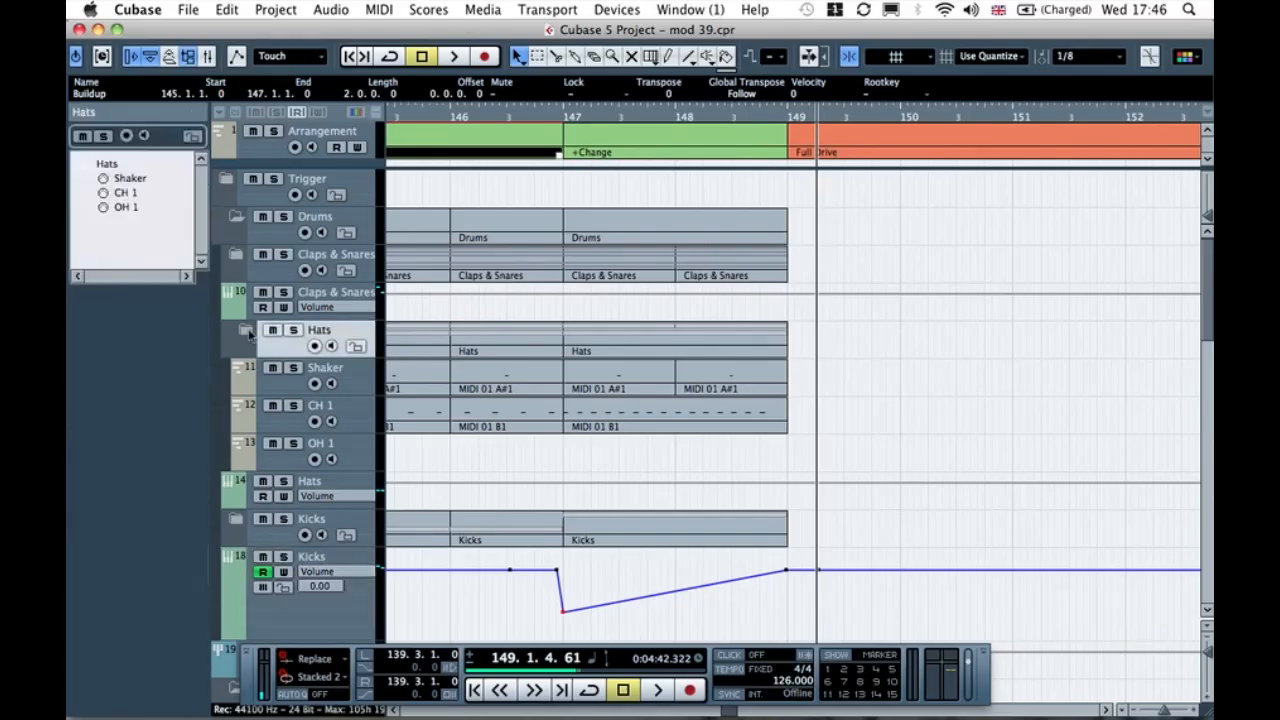
left_click(236, 216)
Step: Collapse the Vocals folder and hide the Chord Synth automation lanes
key("g")
key("g")
key("g")
key("g")
key("g")
key("g")
key("g")
key("g")
key("g")
key("g")
key("g")
key("g")
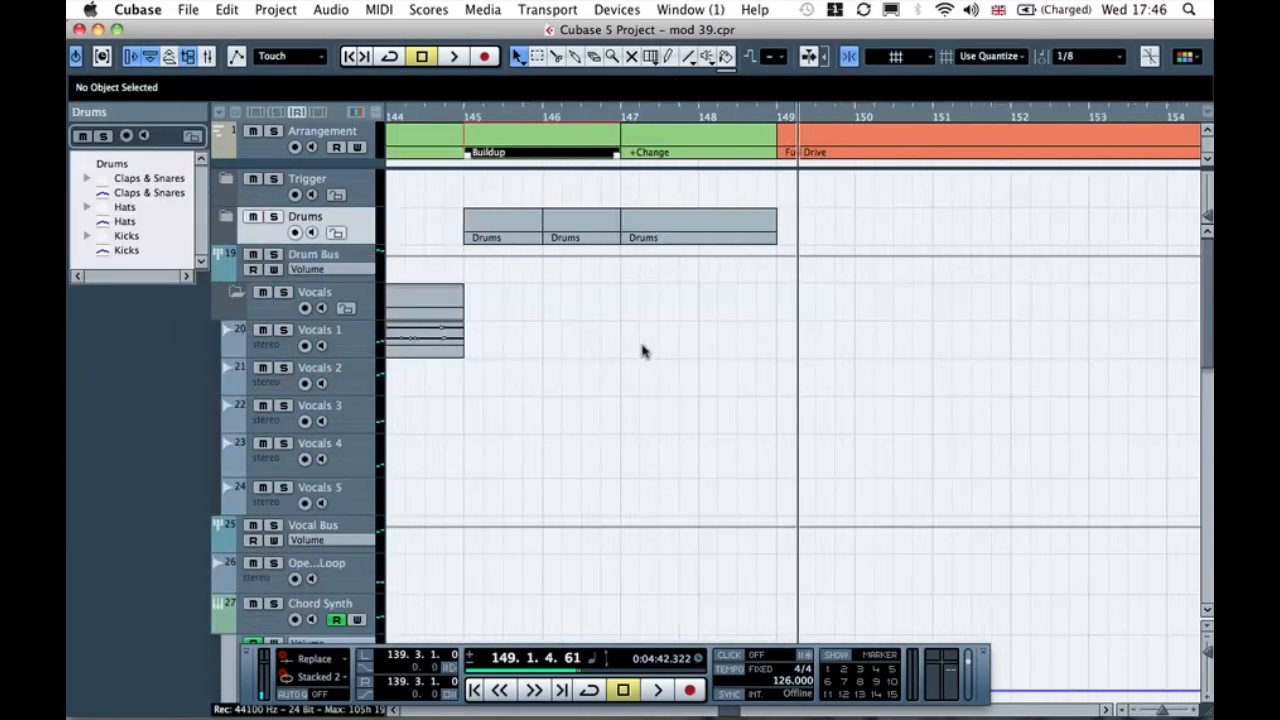
key("g")
key("g")
key("g")
key("g")
key("g")
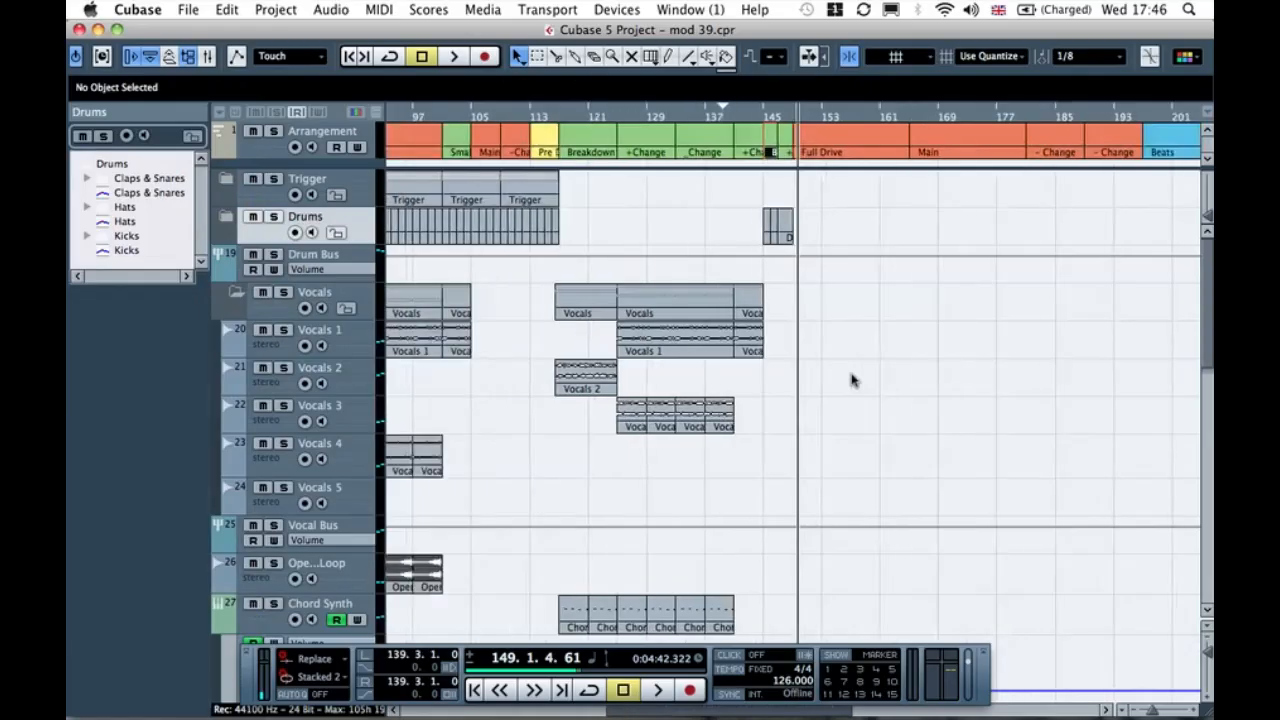
scroll(733, 427, "down", 5)
scroll(726, 434, "up", 5)
left_click(234, 291)
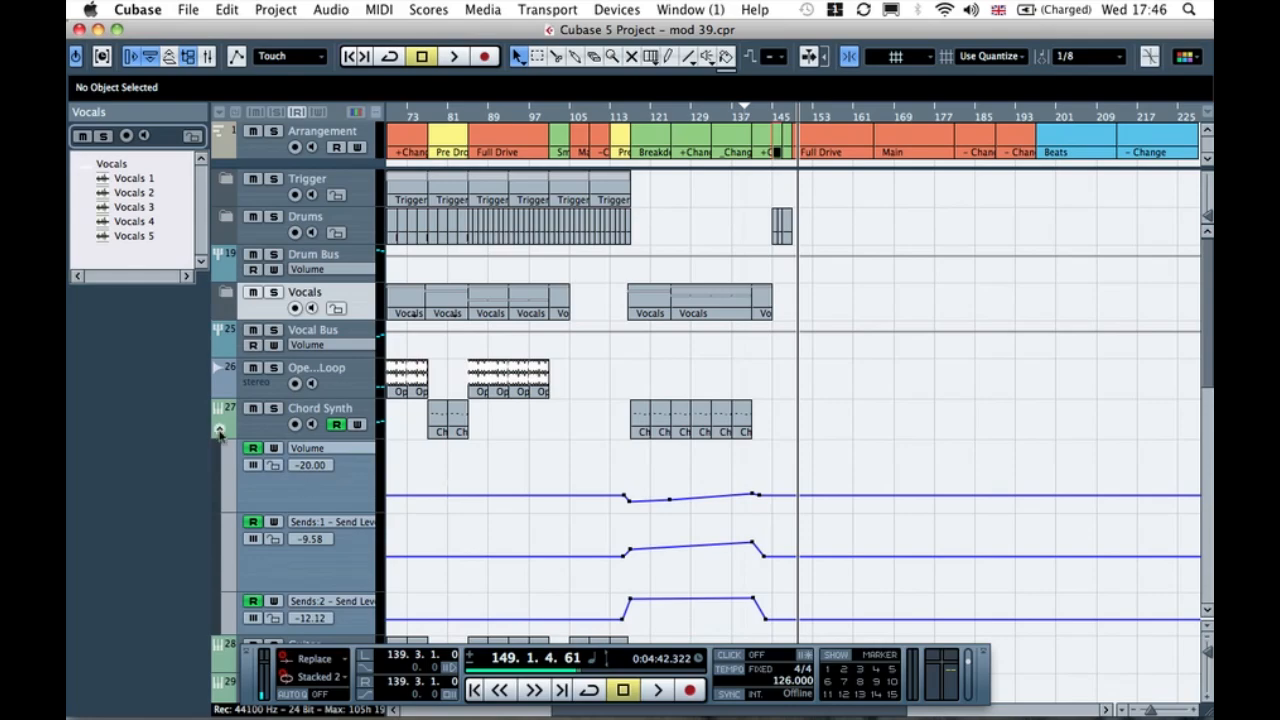
left_click(220, 432)
scroll(410, 422, "down", 2)
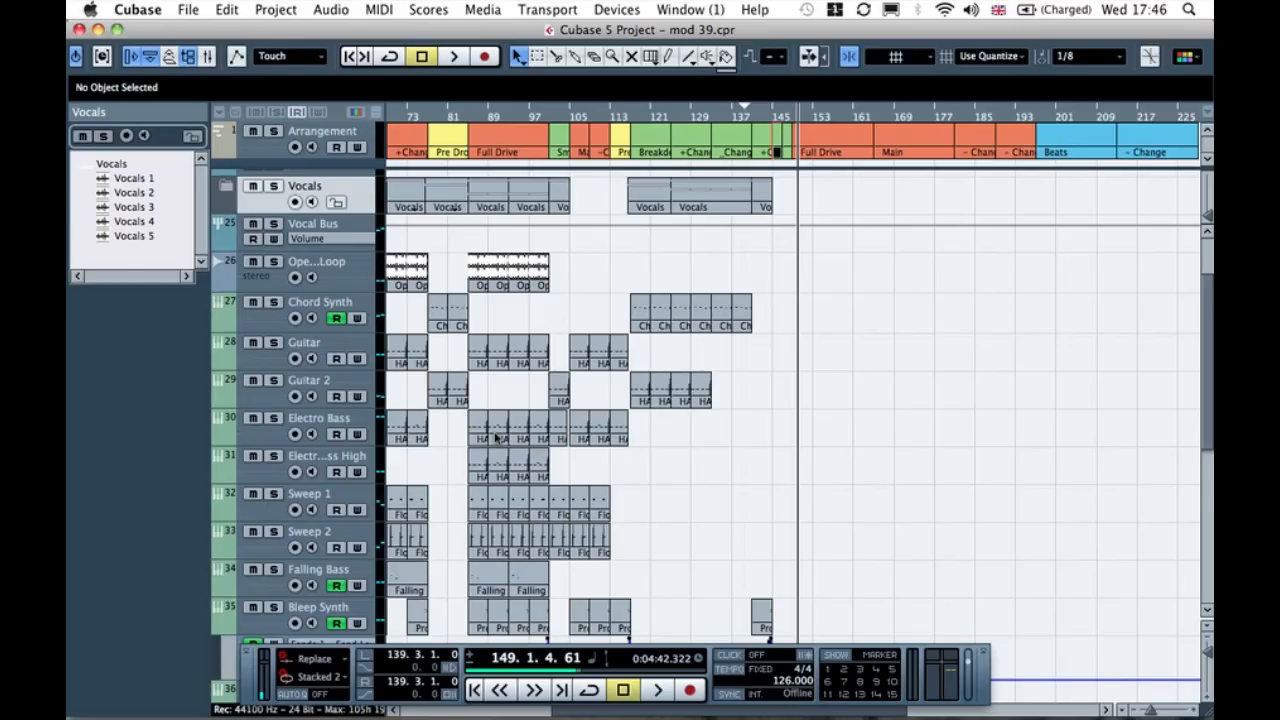
Step: Copy an earlier four-bar Electro Bass part along its track to about bar 146
left_click(497, 117)
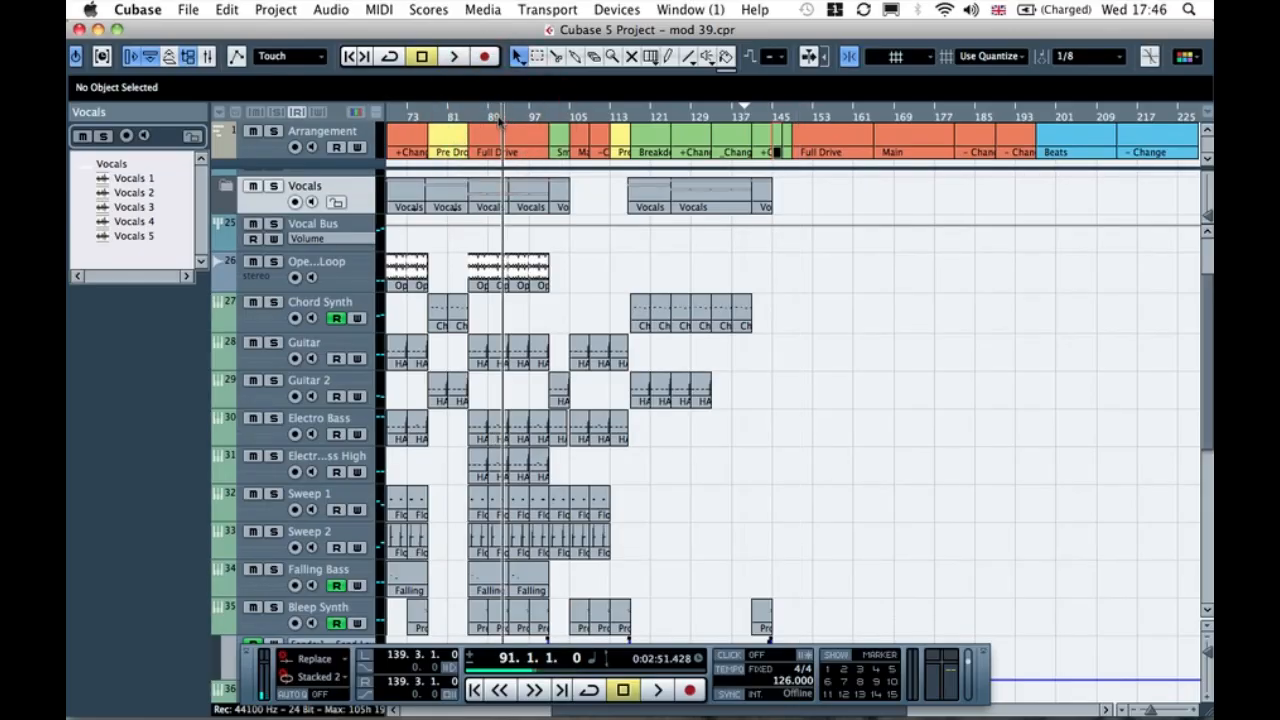
key("h")
key("h")
left_click(786, 437)
left_click_drag(786, 437, 833, 437)
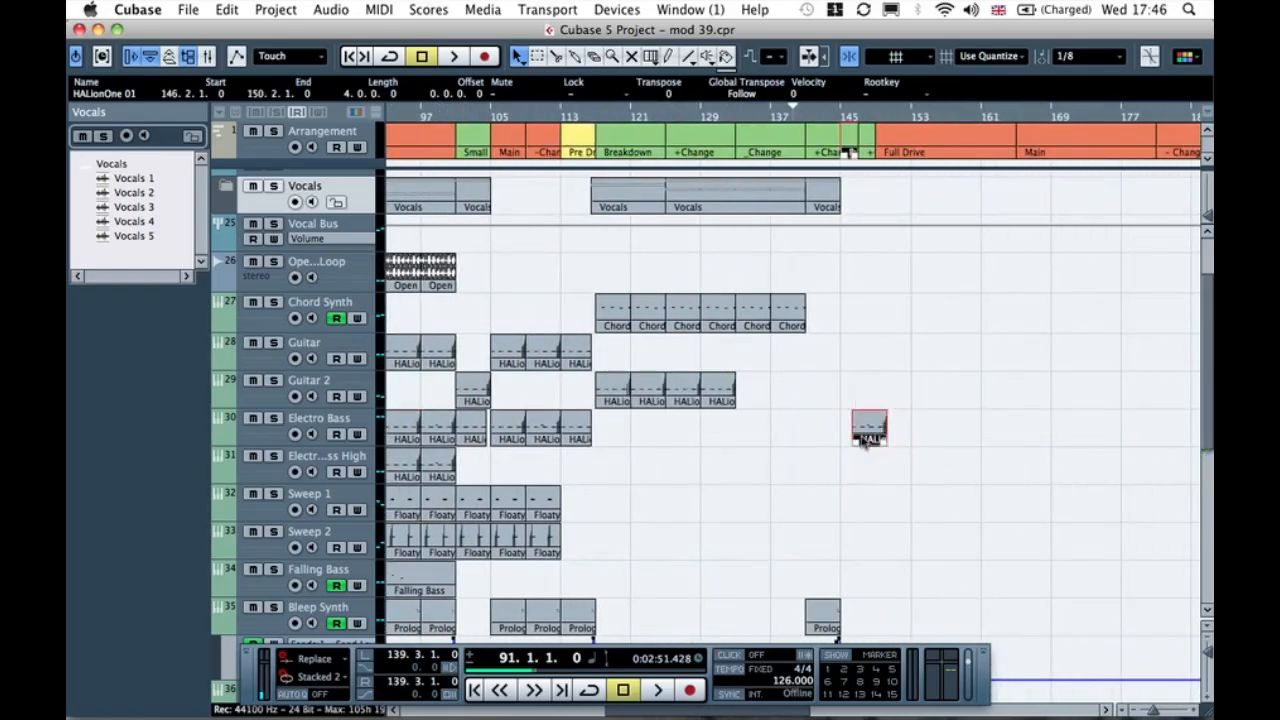
Step: Move the copied Electro Bass part to start at bar 147 and trim its end to bar 149
key("h")
key("h")
left_click(942, 118)
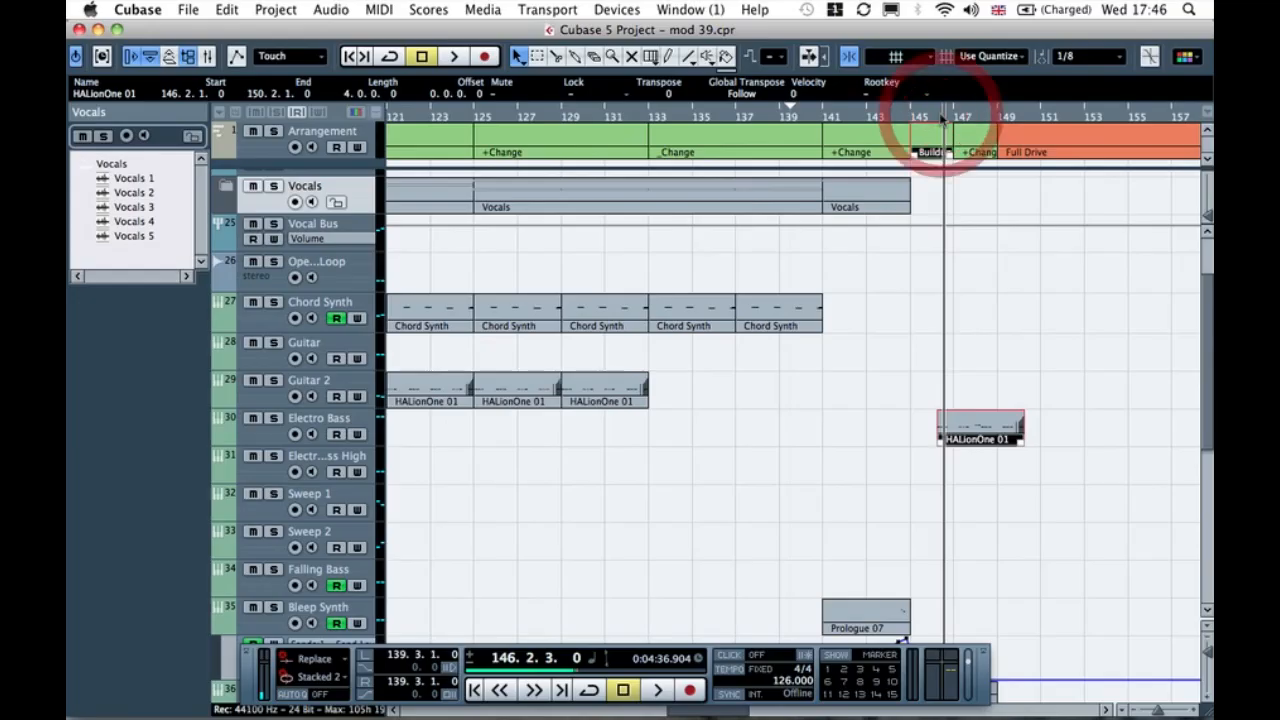
key("h")
key("h")
left_click(851, 323)
left_click(816, 437)
left_click_drag(816, 437, 856, 437)
left_click(877, 326)
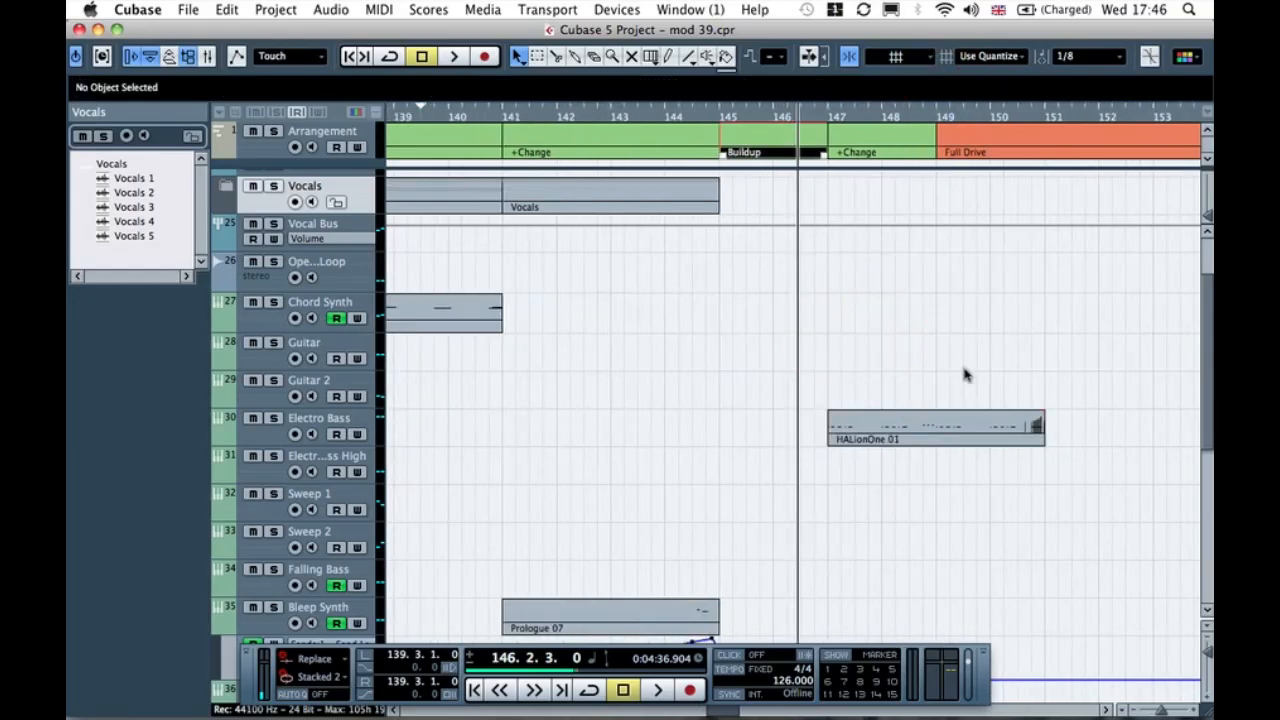
left_click_drag(1040, 440, 929, 442)
left_click(971, 423)
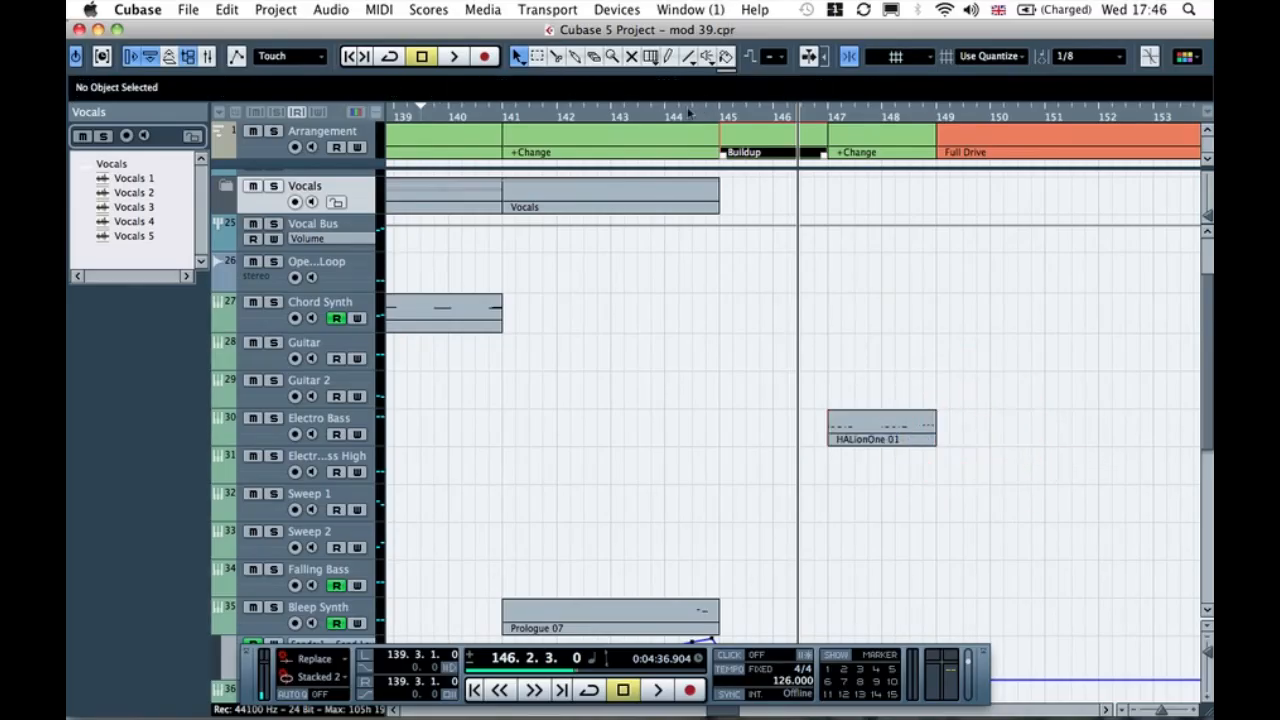
Step: Play the arrangement from about bar 142 up to Full Drive to hear the new Electro Bass part in context
left_click(688, 114)
key("space")
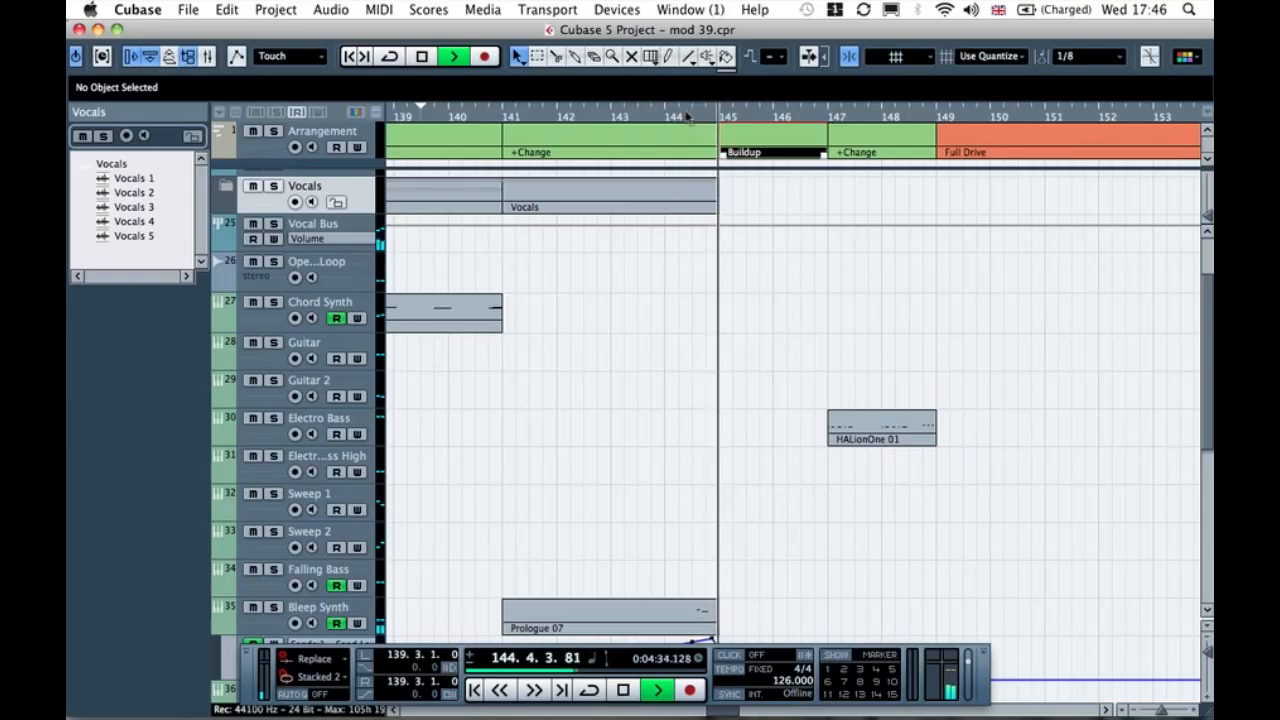
left_click(583, 117)
key("space")
key("space")
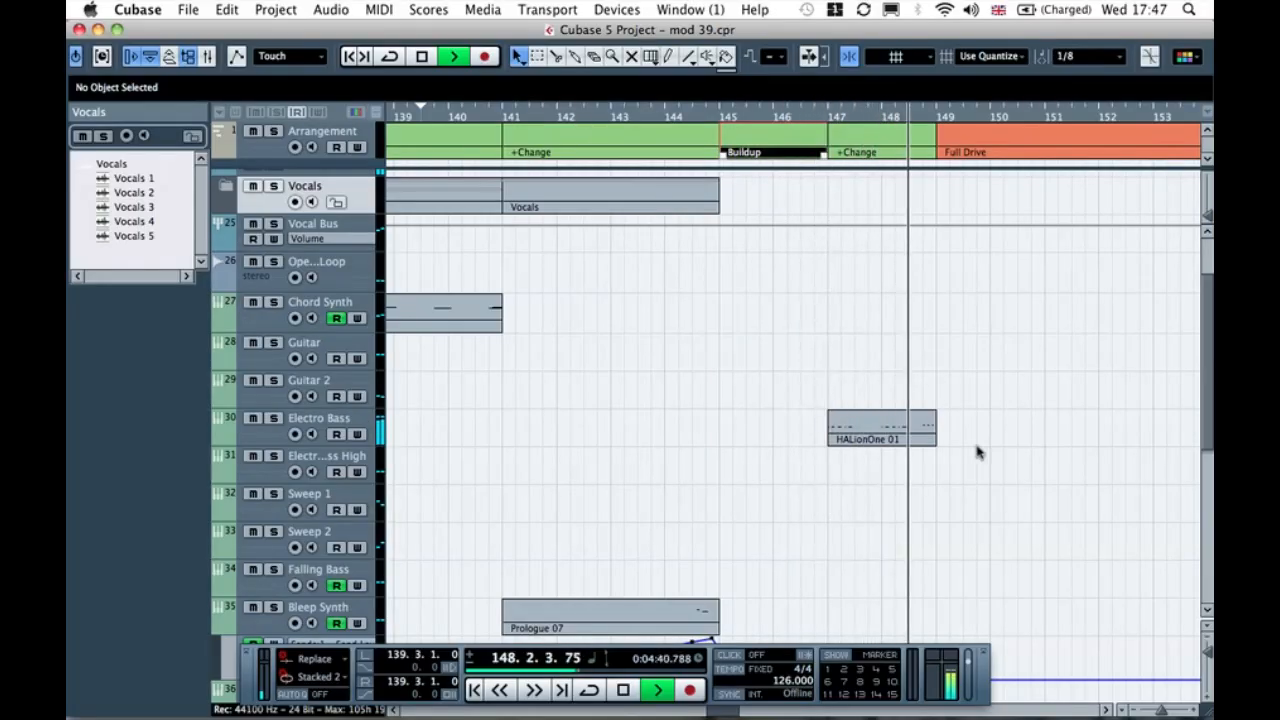
key("space")
scroll(986, 434, "up", 3)
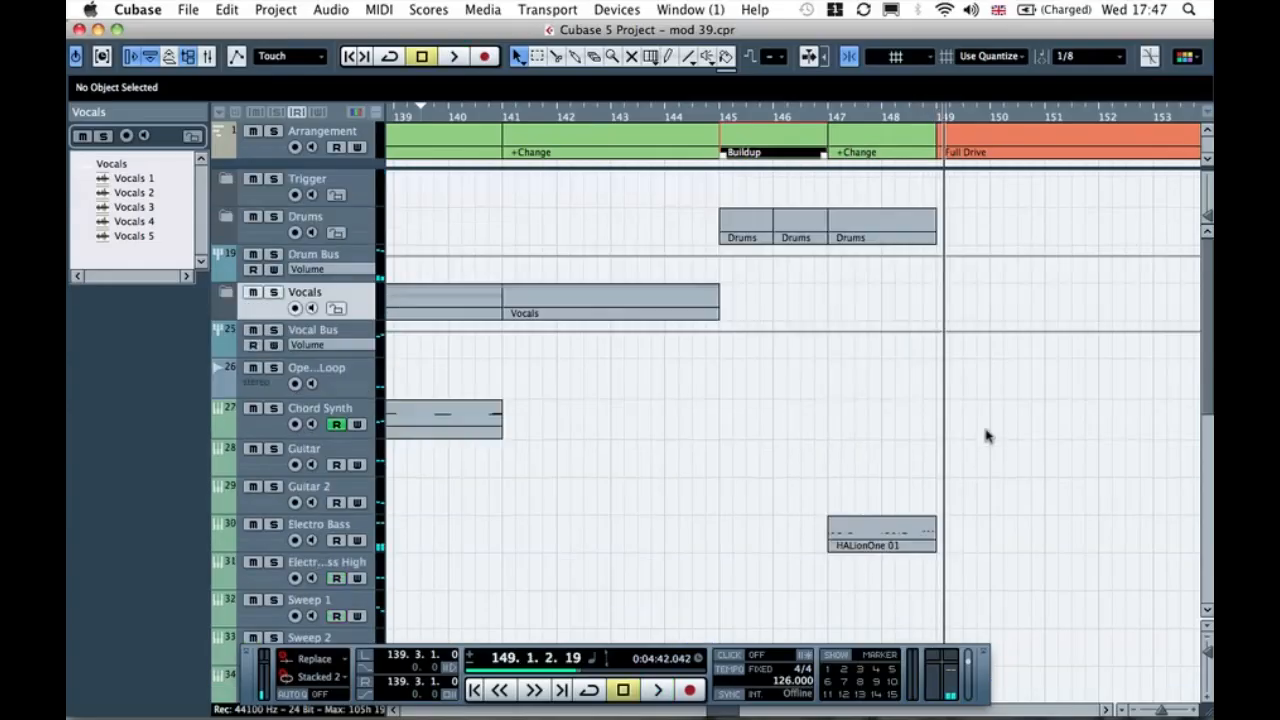
Step: Copy an earlier eight-bar Trigger part along its track so that it starts at bar 145
scroll(986, 436, "left", 3)
key("g")
key("g")
key("g")
key("g")
key("g")
key("g")
key("g")
key("g")
key("g")
key("g")
key("g")
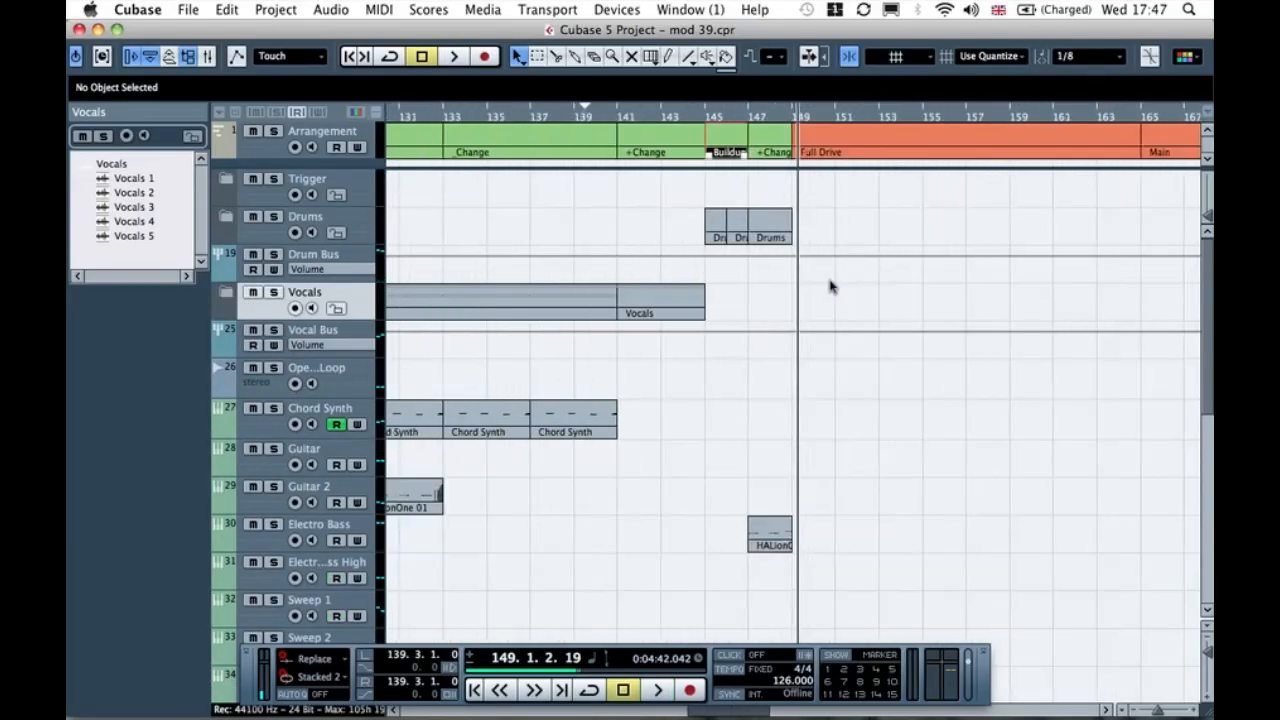
key("h")
left_click_drag(467, 195, 780, 195)
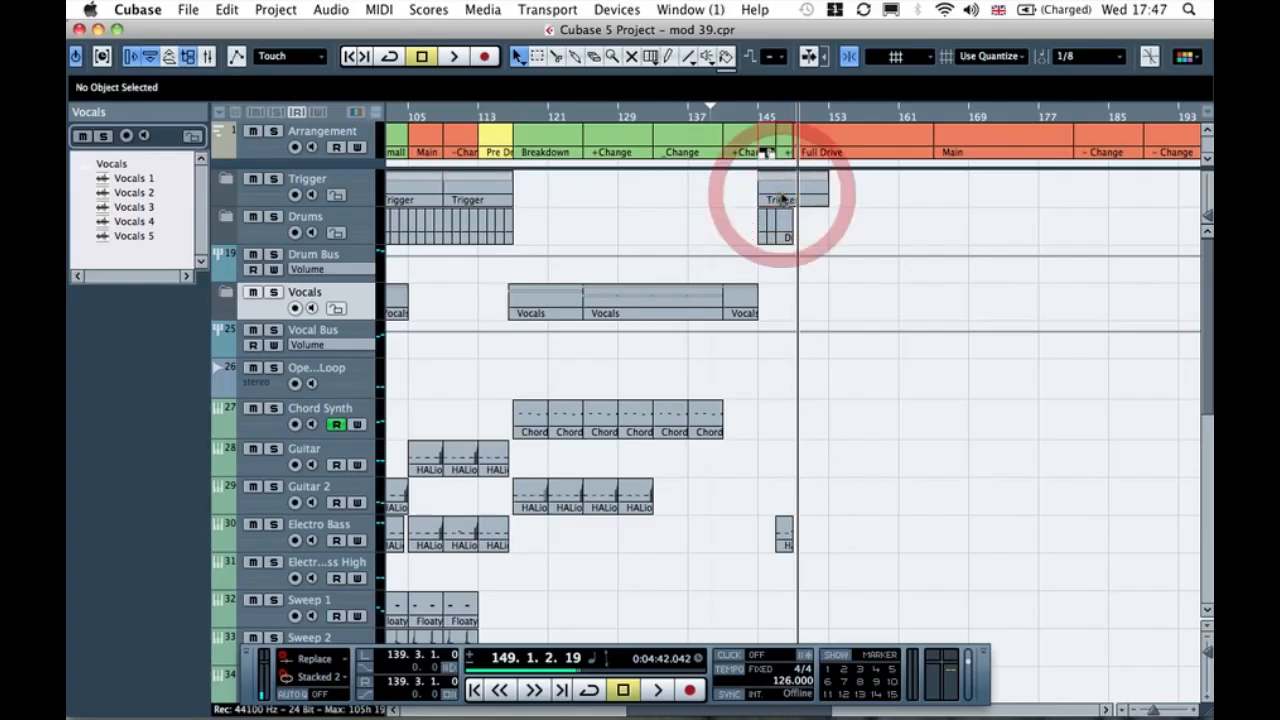
Step: Play the arrangement from about bar 144 into Full Drive to hear the buildup with the copied Trigger part
key("h")
key("h")
key("h")
key("h")
key("h")
key("h")
key("h")
key("h")
left_click(709, 118)
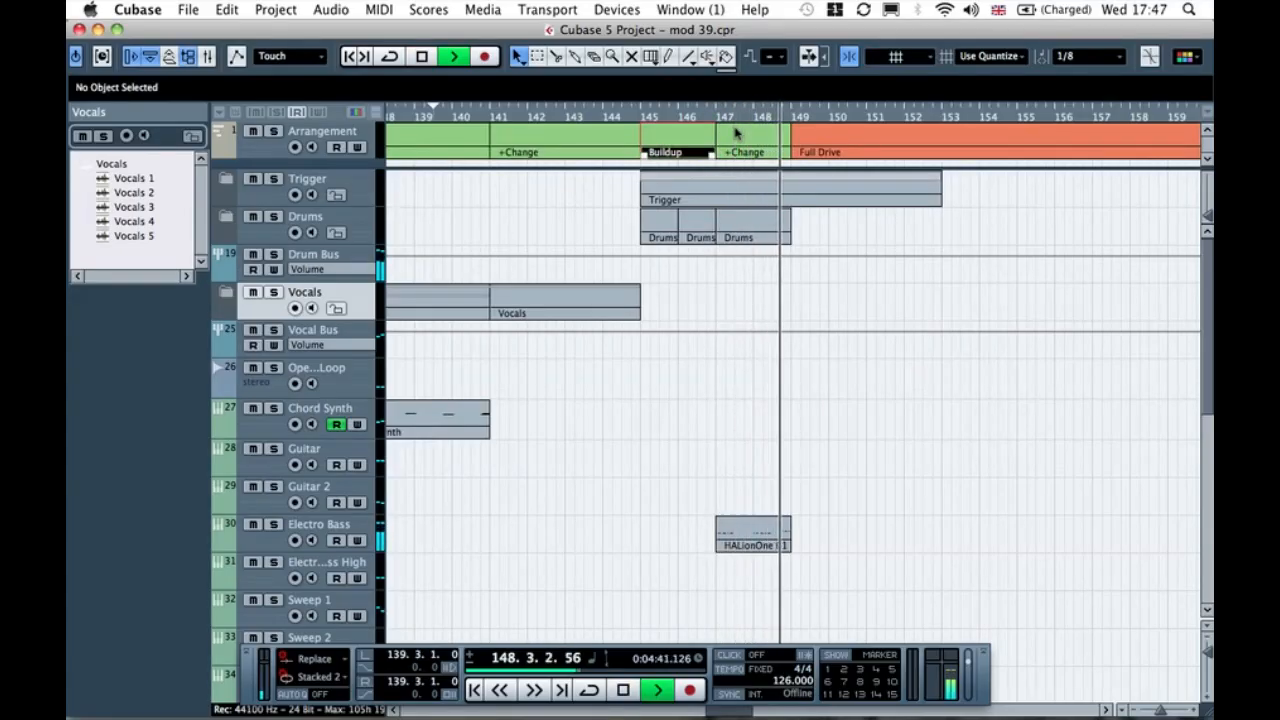
key("space")
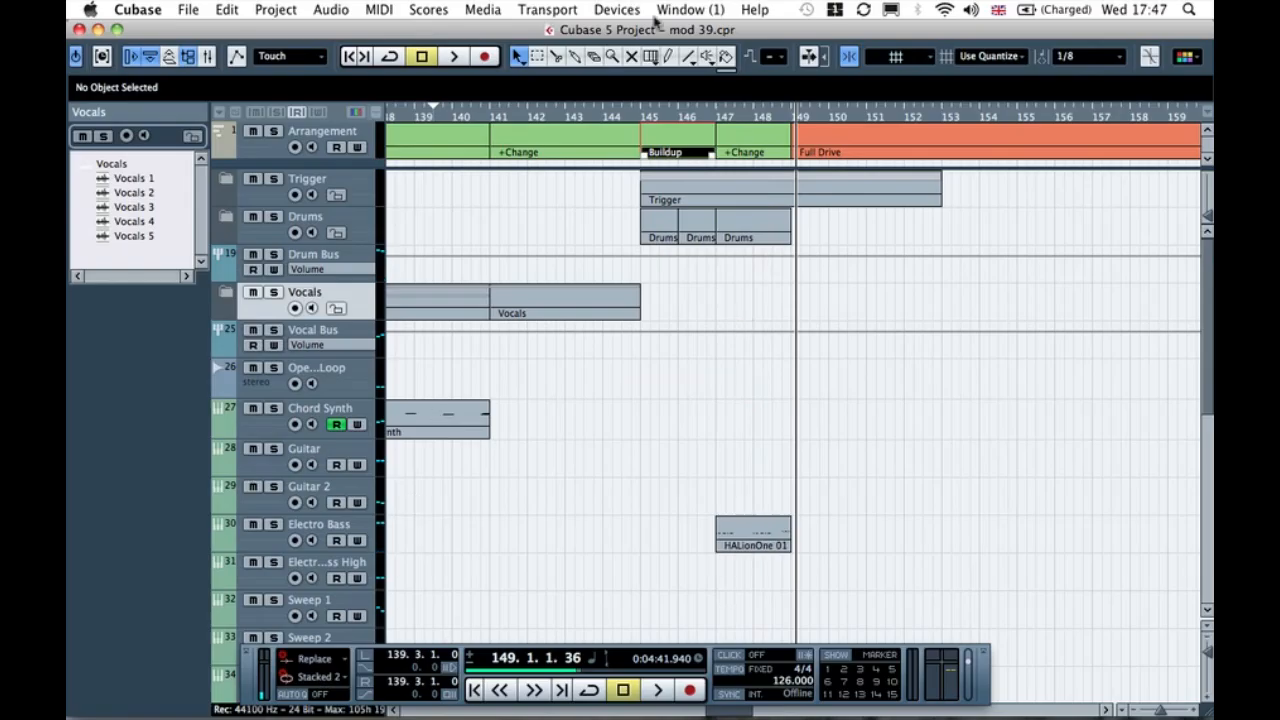
left_click_drag(620, 119, 604, 120)
key("space")
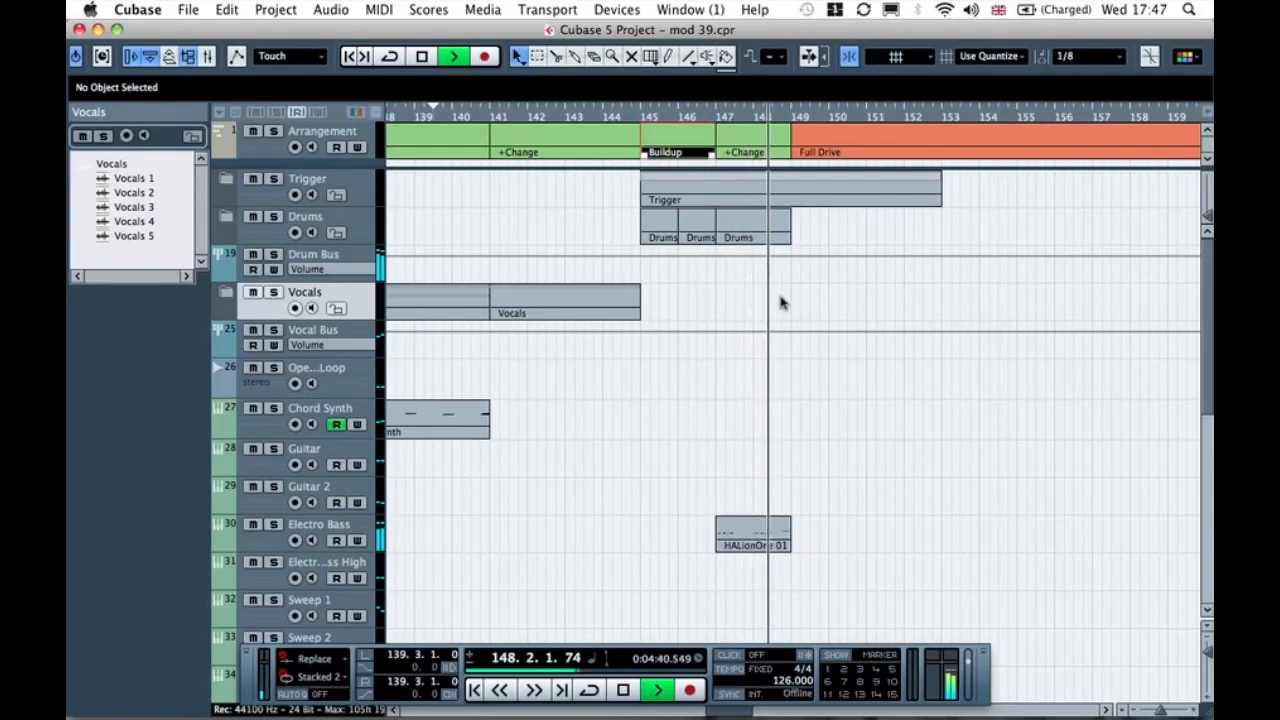
key("space")
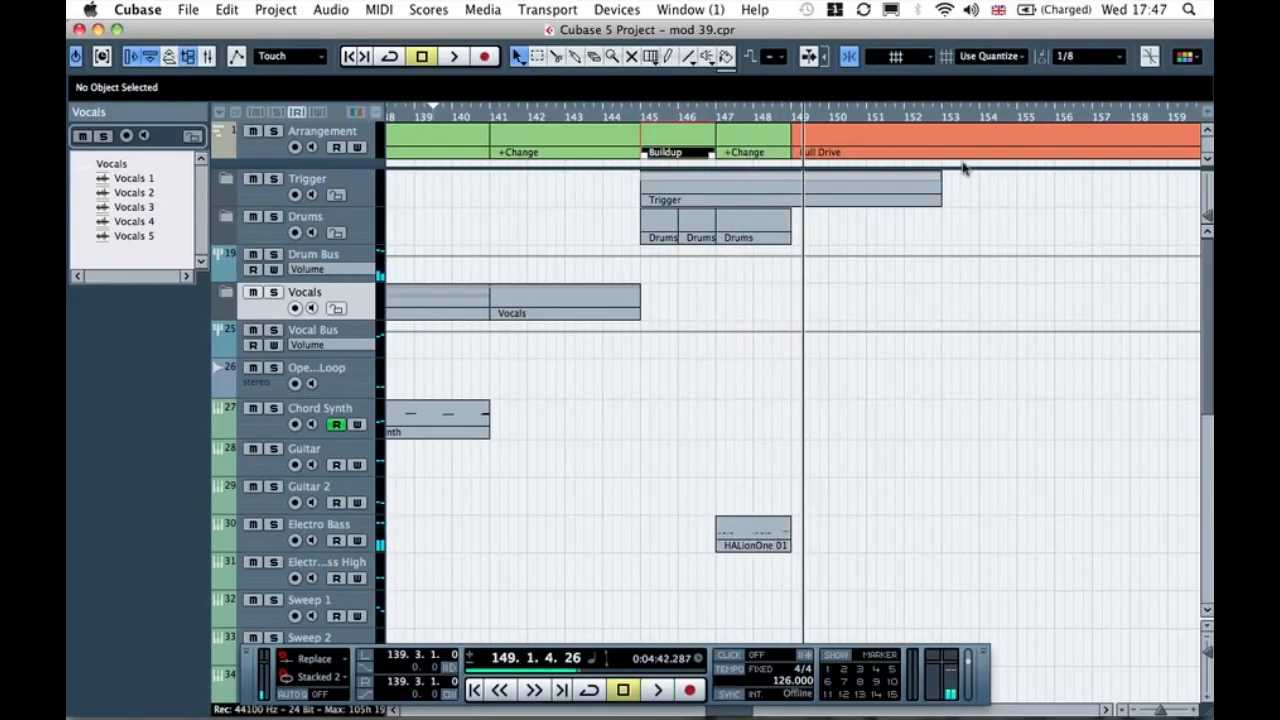
Step: Trim the end of the copied Trigger part back to bar 149, where Full Drive starts
left_click(928, 193)
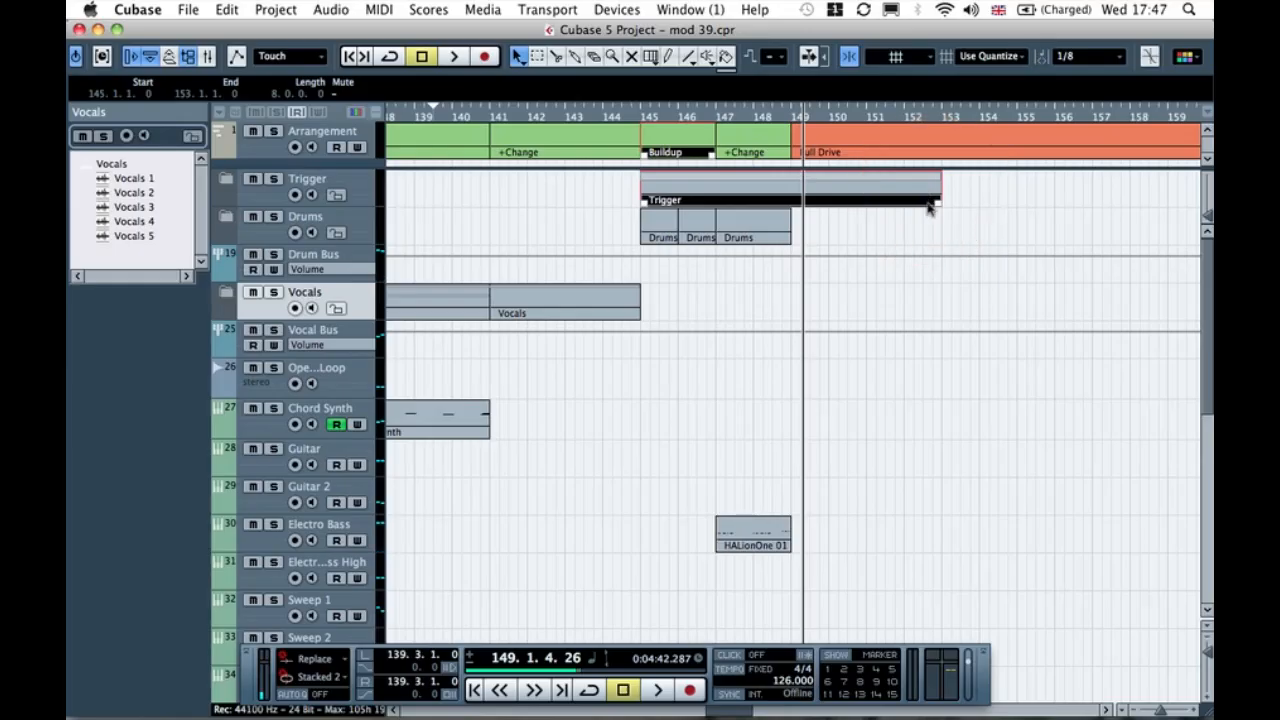
left_click_drag(906, 203, 789, 202)
left_click(846, 197)
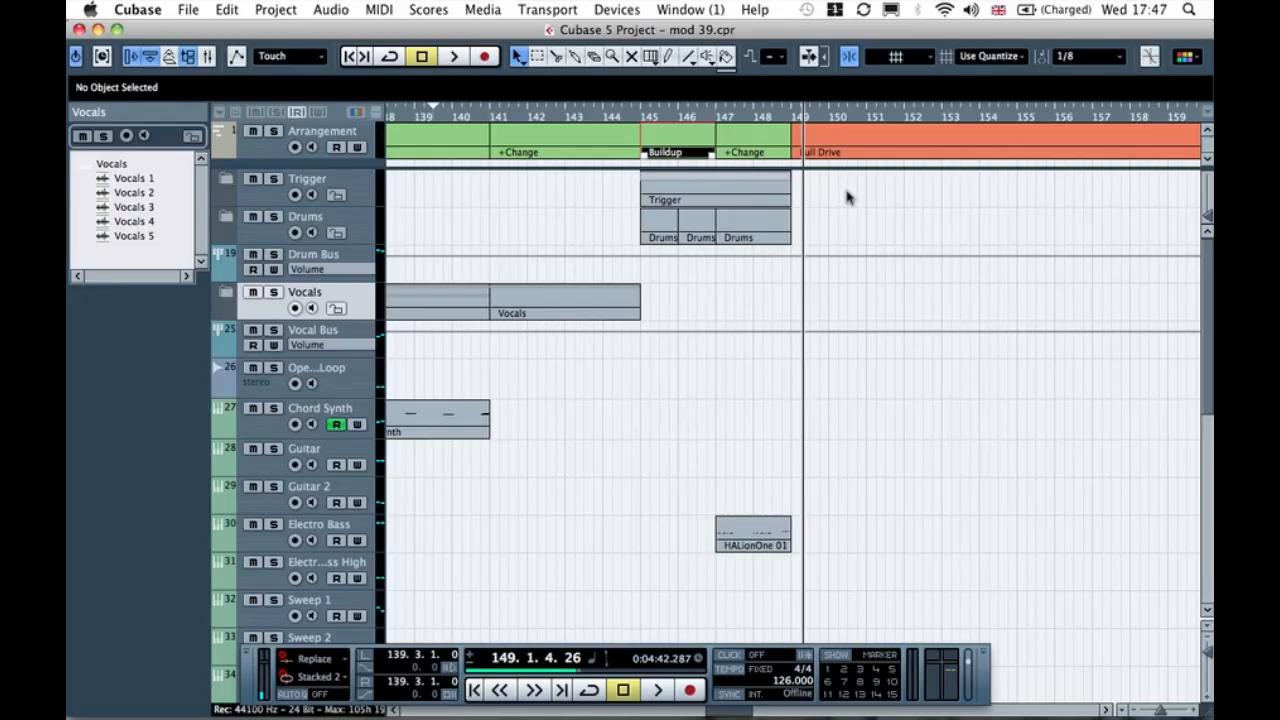
Step: Look over the arrangement before and after the start of Full Drive, through to the closing Beats sections
key("g")
key("g")
key("g")
key("g")
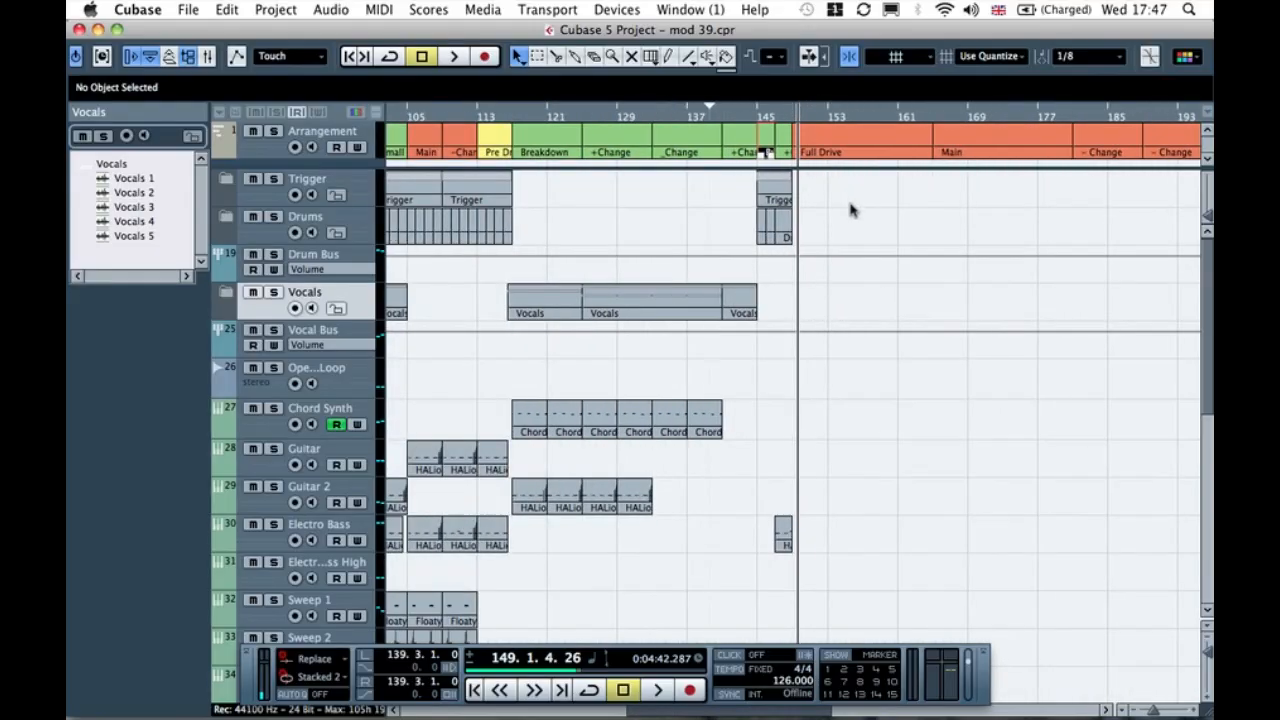
key("g")
key("g")
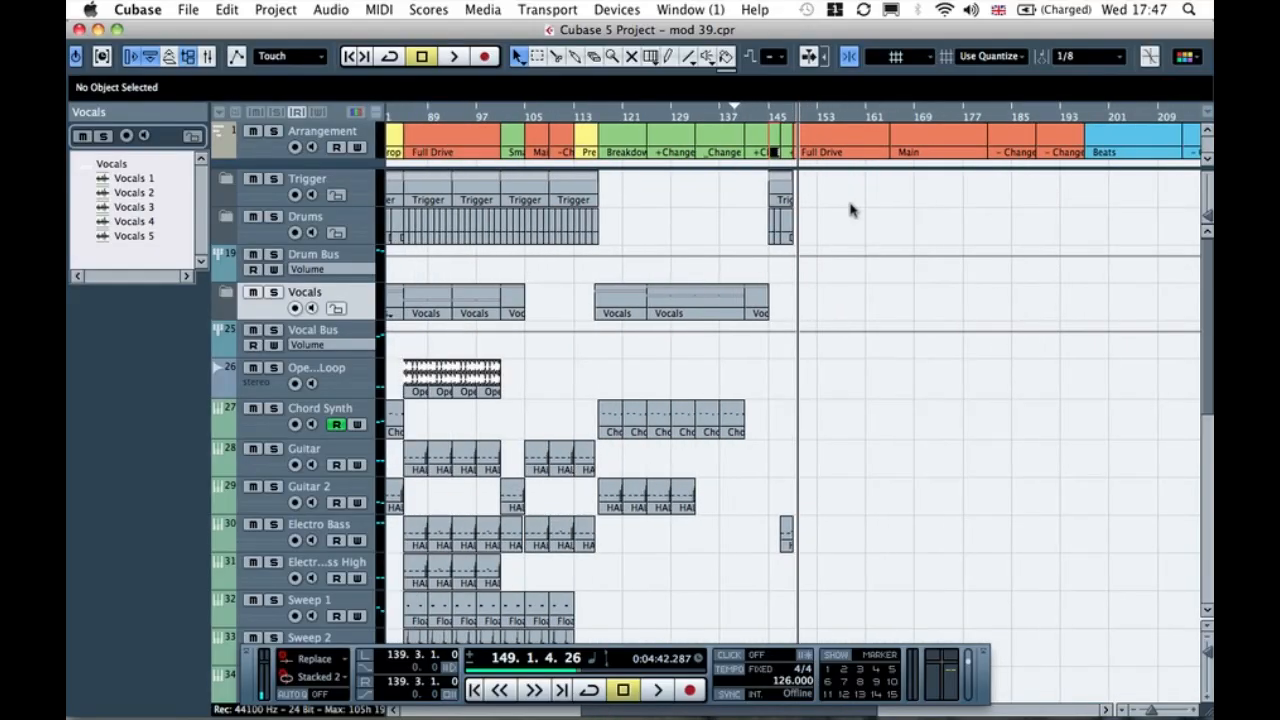
scroll(850, 210, "right", 5)
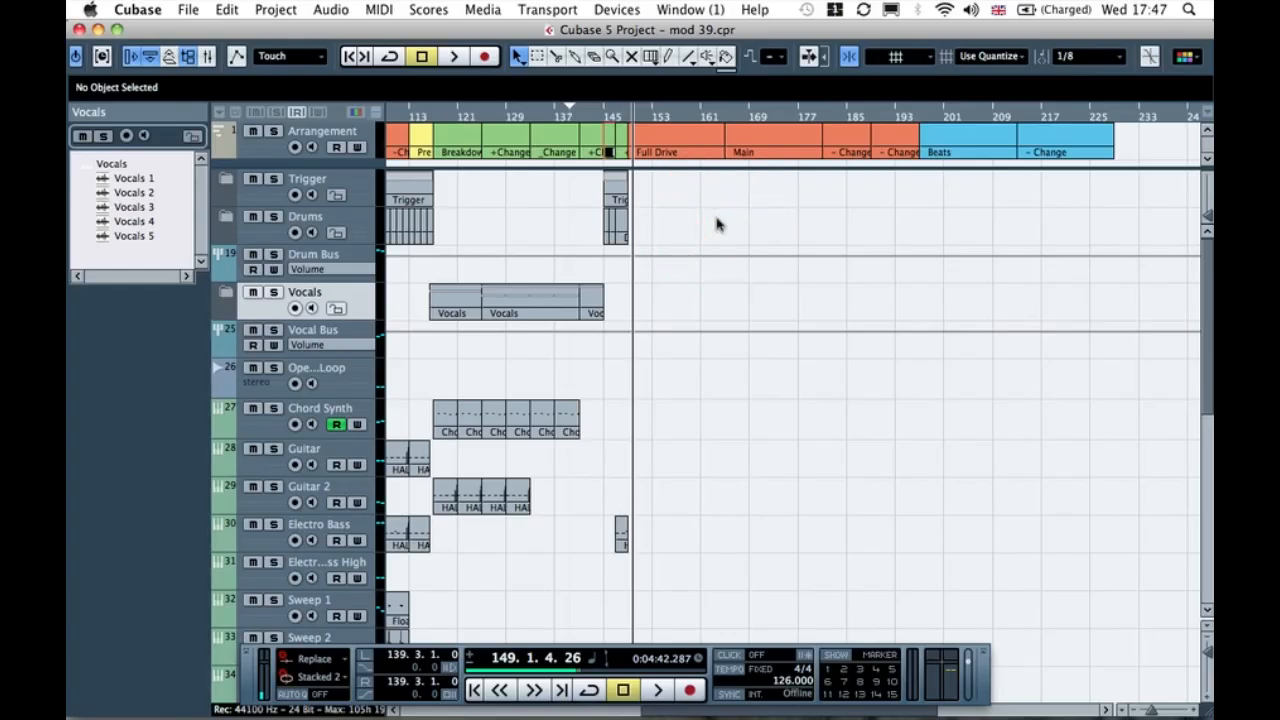
scroll(717, 220, "left", 10)
scroll(717, 222, "right", 10)
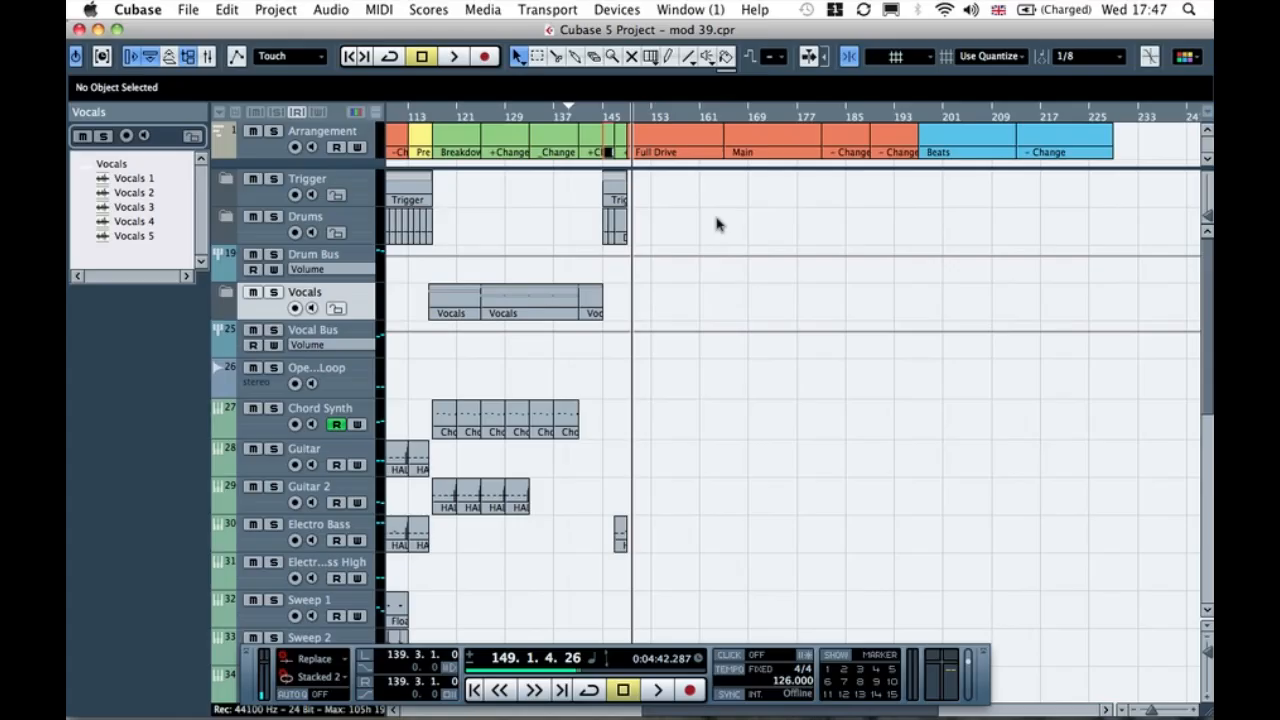
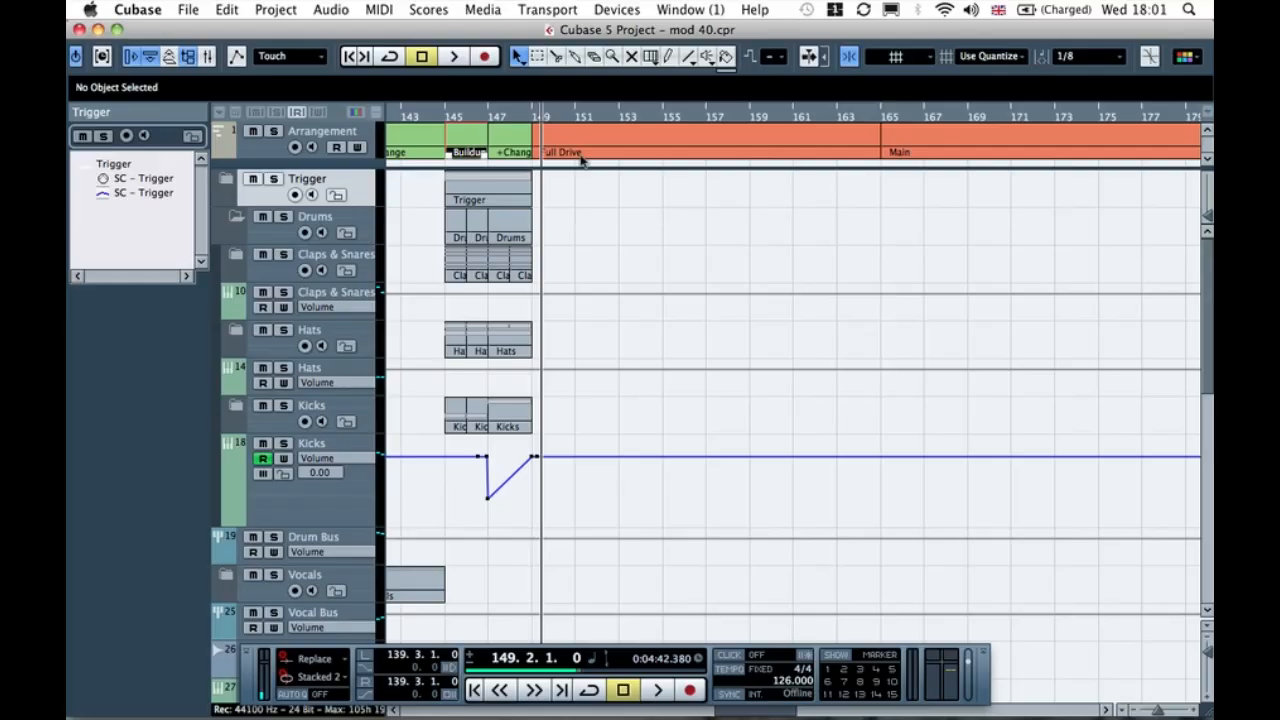
Step: Repeat the four-bar Trigger part back to back from bar 149 to the end of the arrangement at bar 229
left_click(512, 200)
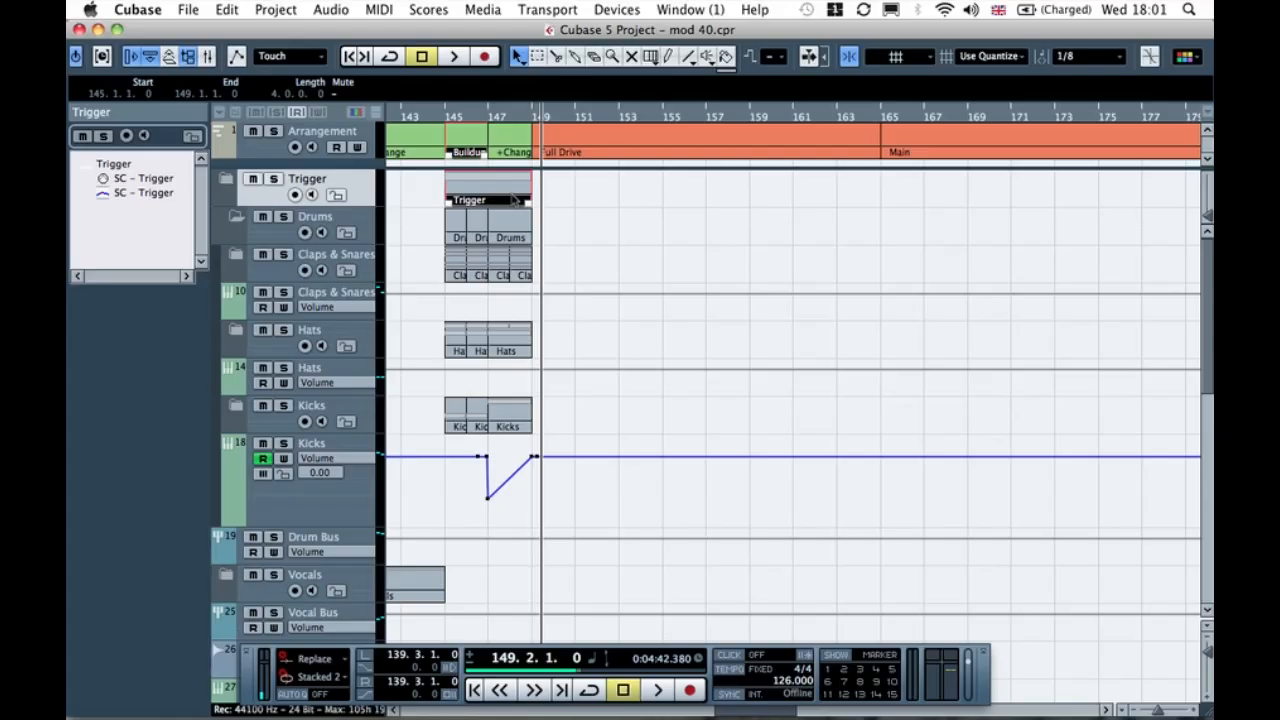
key("g")
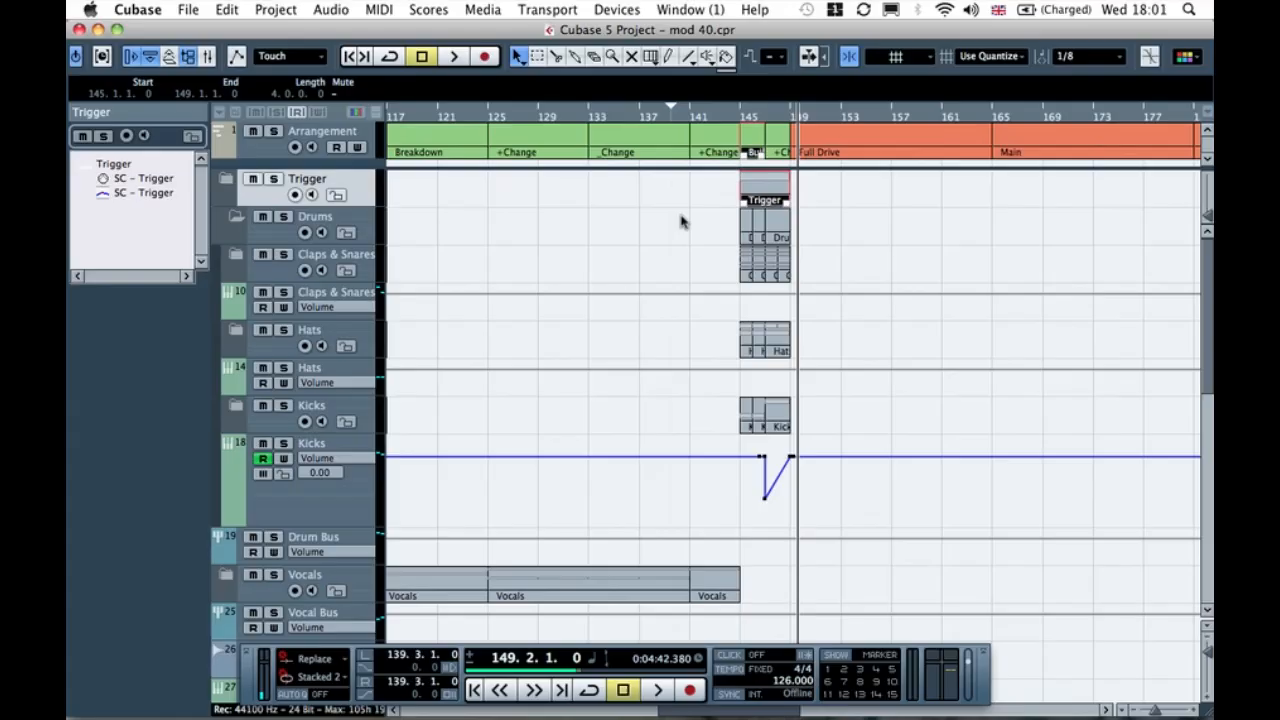
scroll(680, 222, "right", 5)
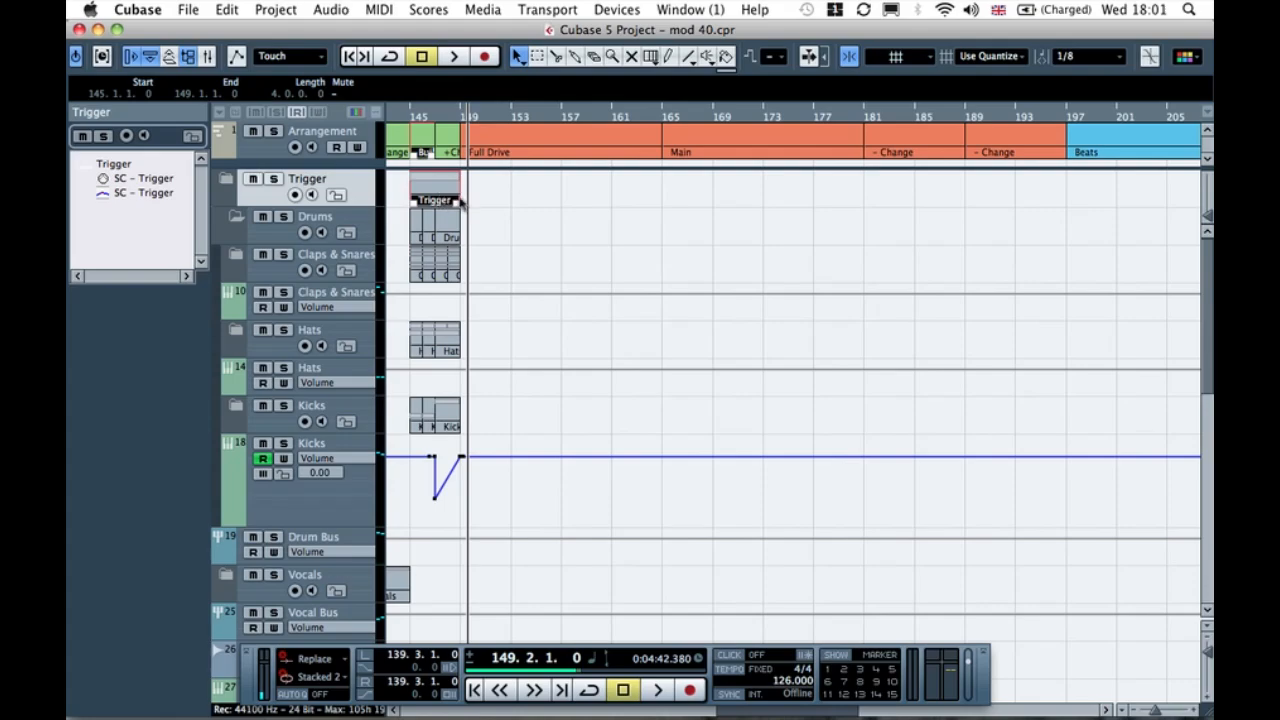
left_click_drag(471, 199, 1080, 177)
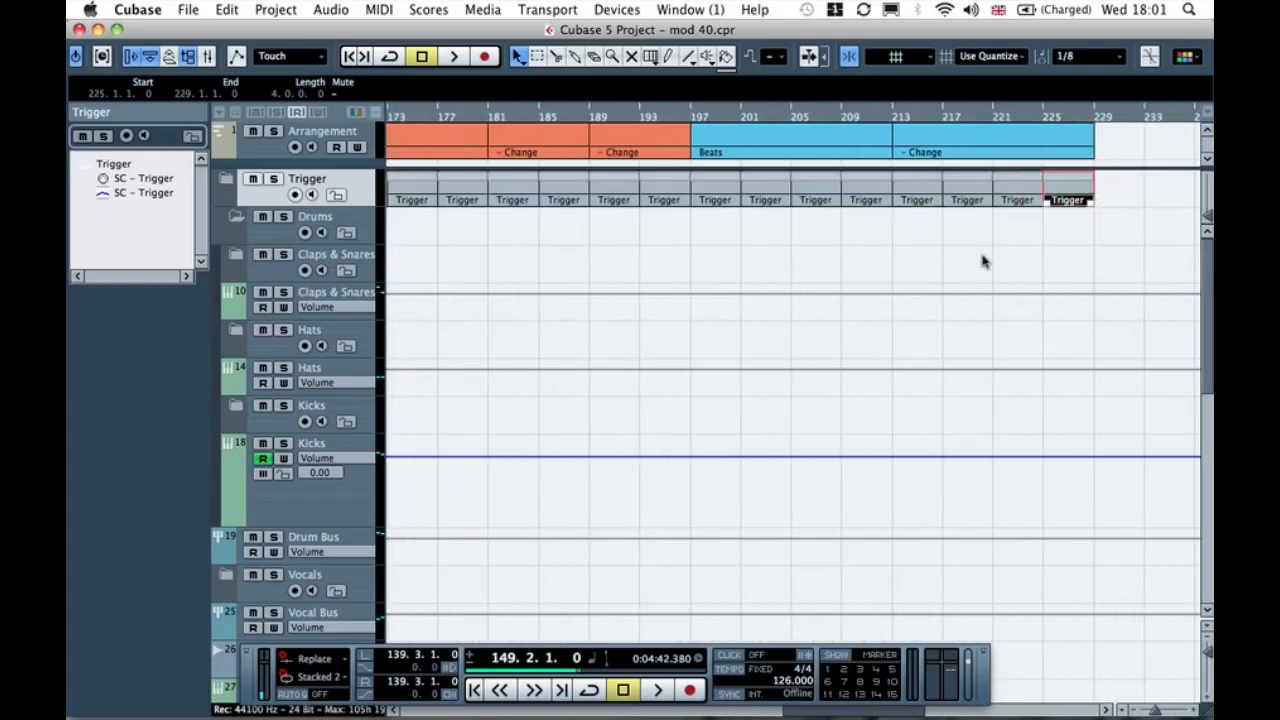
scroll(982, 262, "left", 10)
left_click(557, 192)
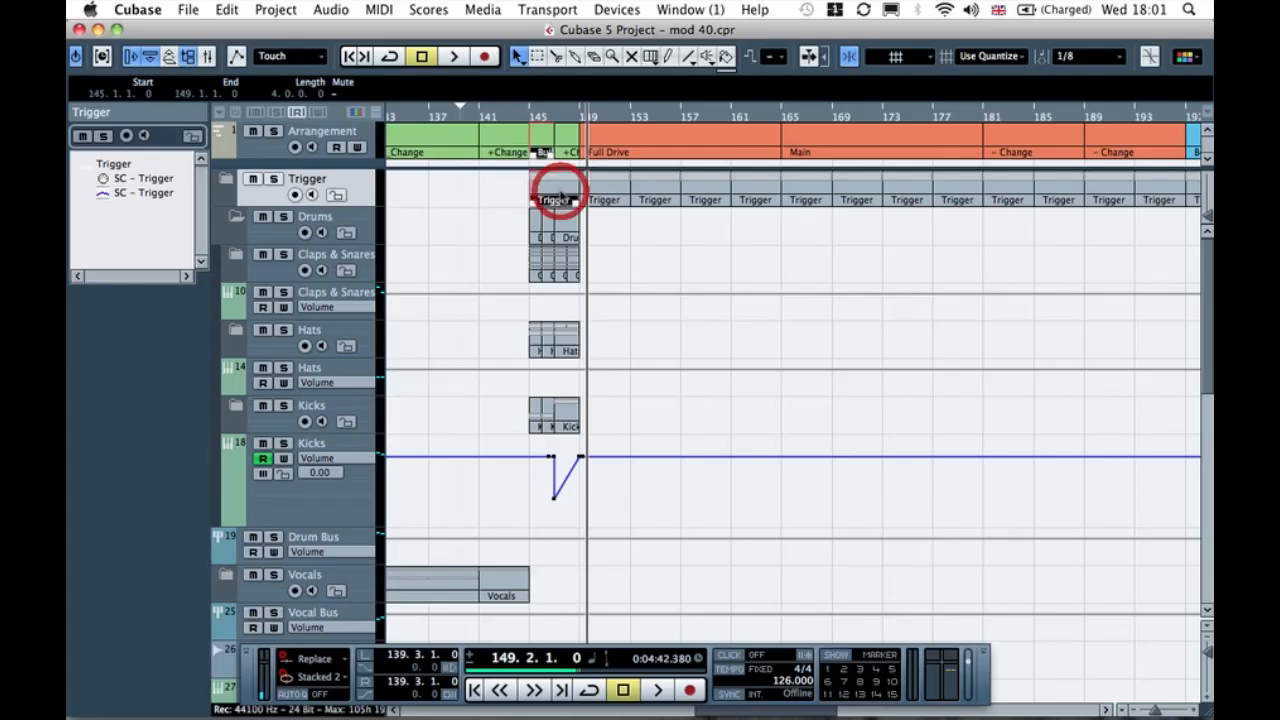
left_click(604, 230)
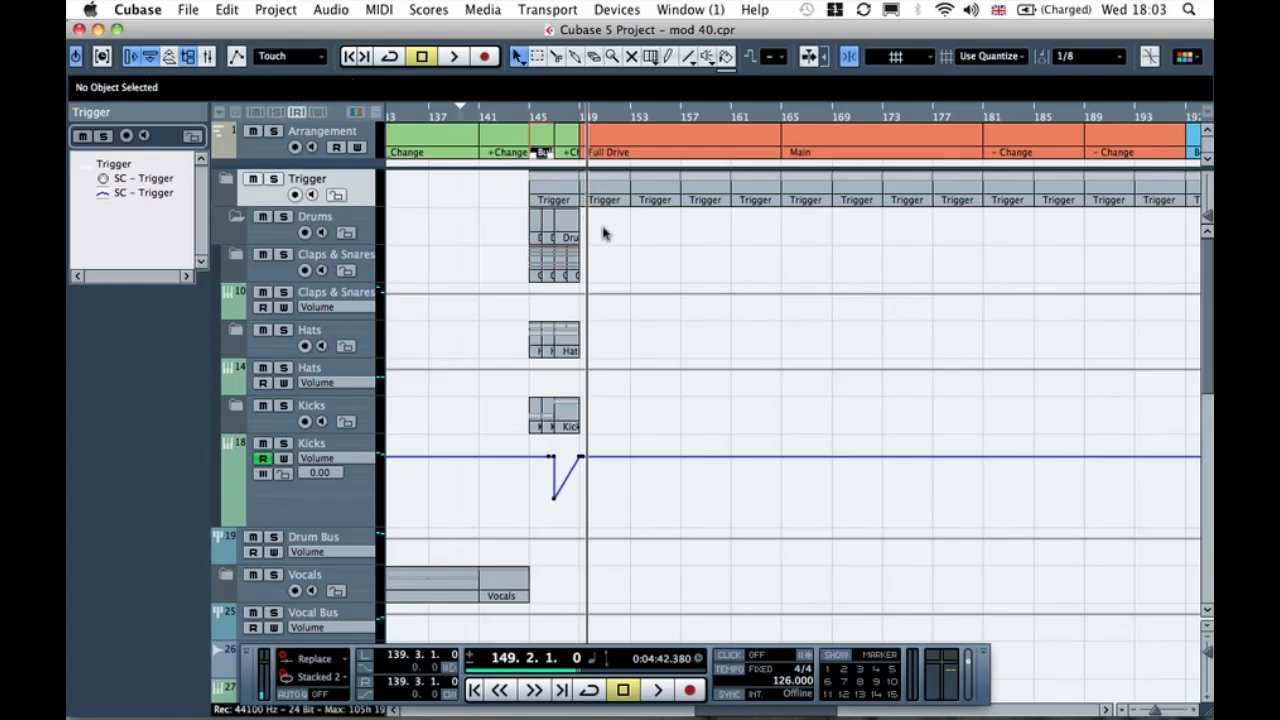
Step: Copy a one-bar Drums part from the opening Beats section to bar 149, at the start of Full Drive
scroll(604, 230, "left", 20)
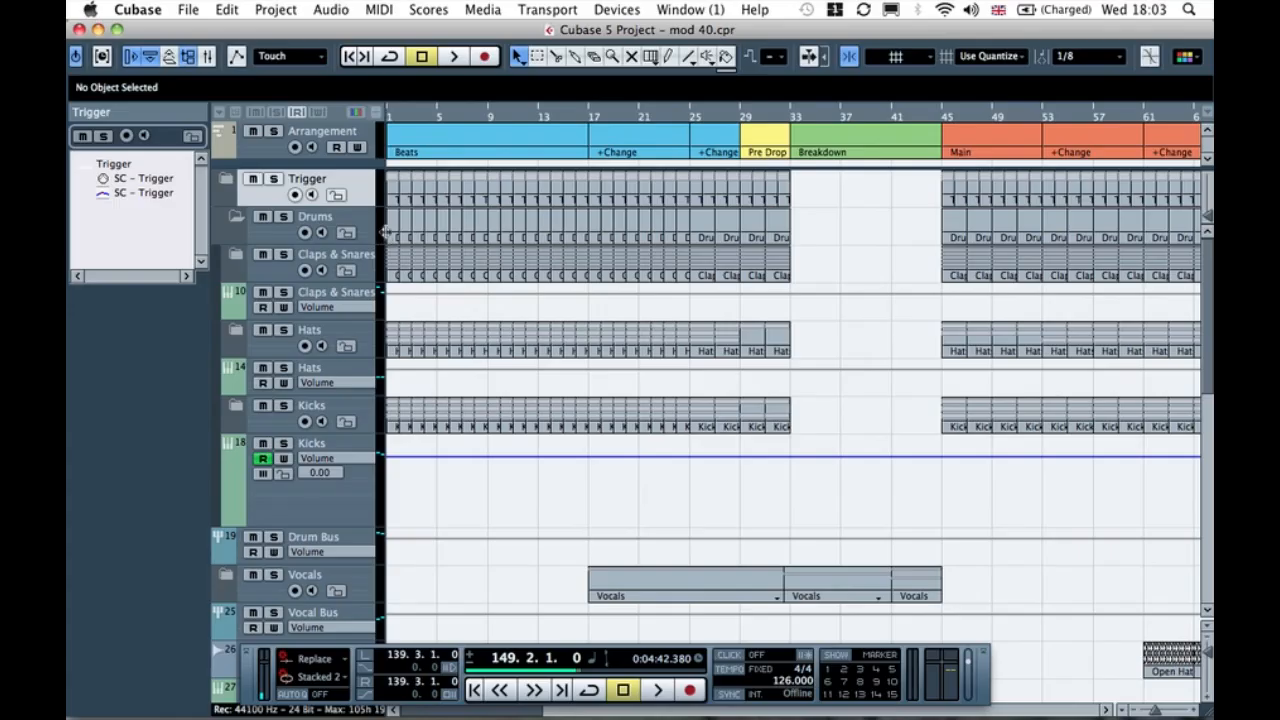
left_click_drag(390, 232, 766, 228)
key("h")
key("h")
key("h")
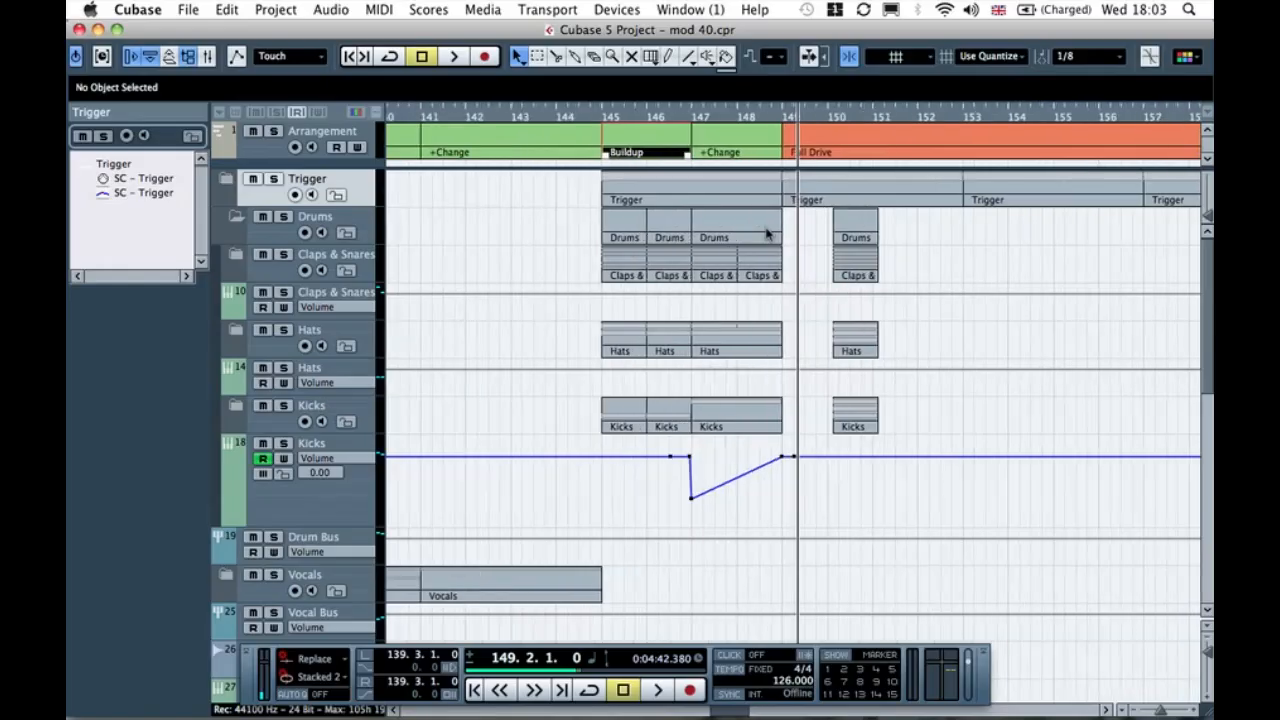
left_click_drag(852, 225, 807, 226)
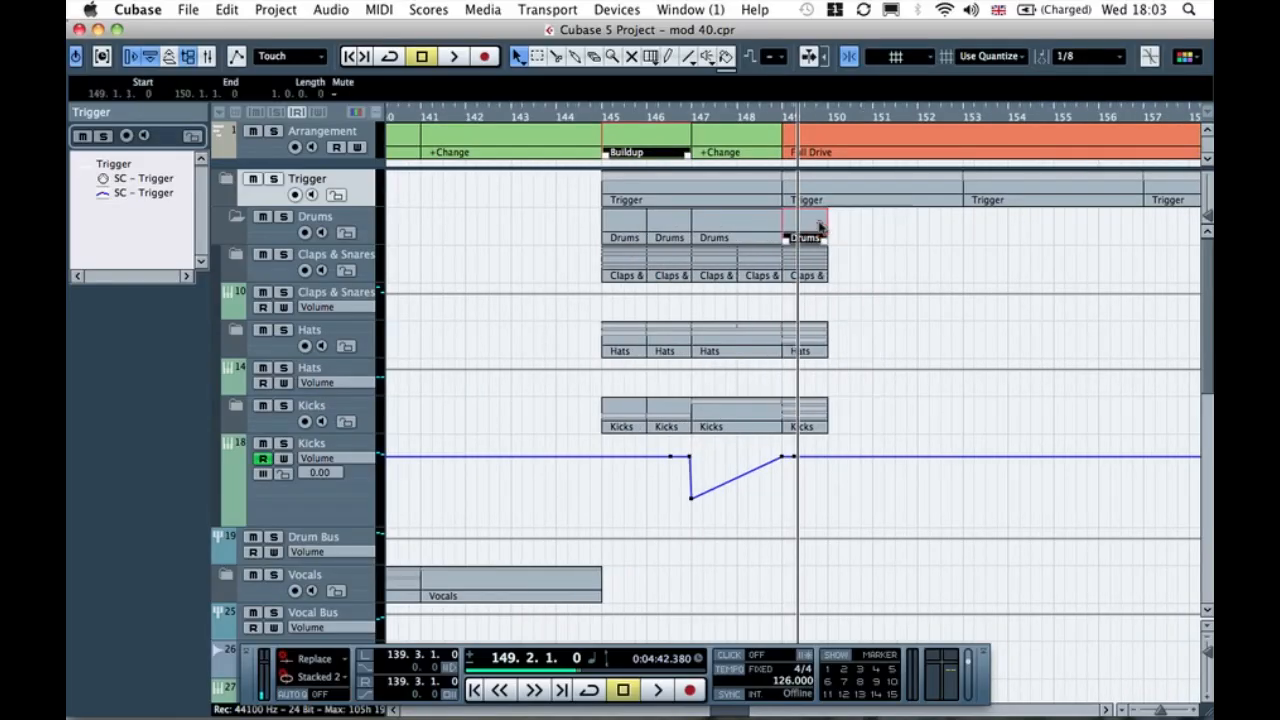
left_click(846, 228)
Step: Play from about the middle of bar 148 into Full Drive to hear the copied Drums part
left_click(770, 120)
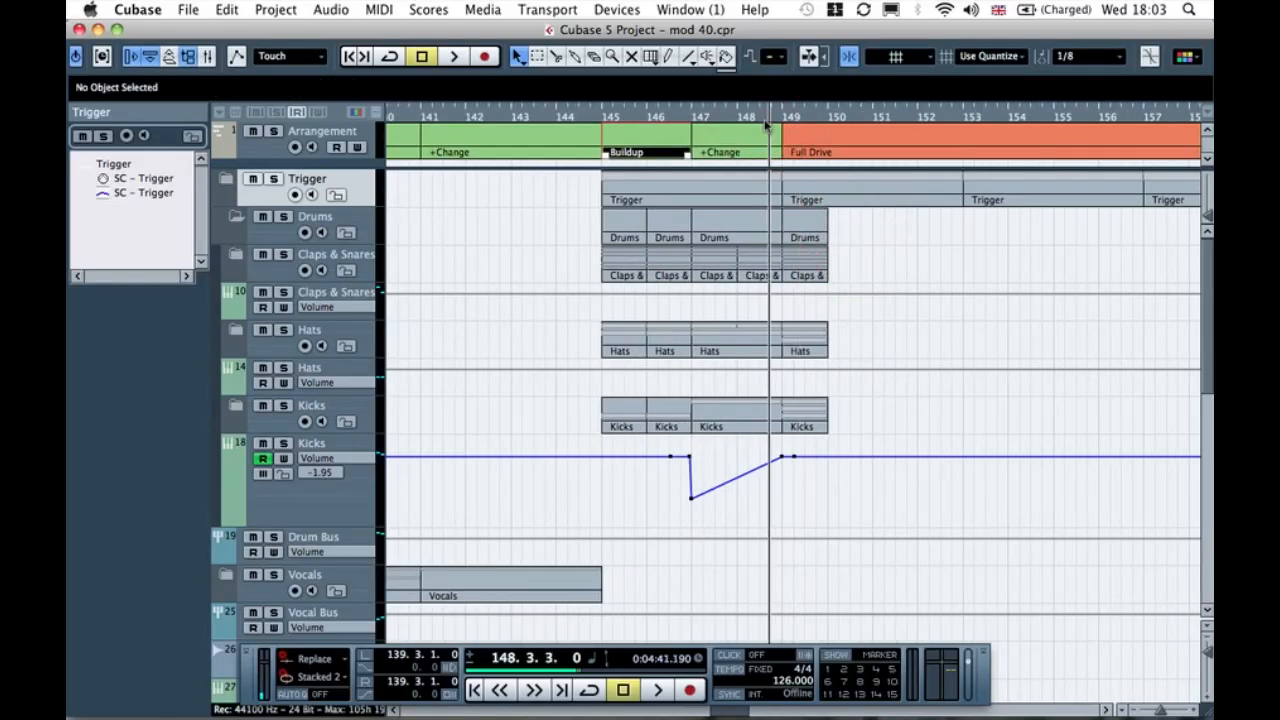
key("space")
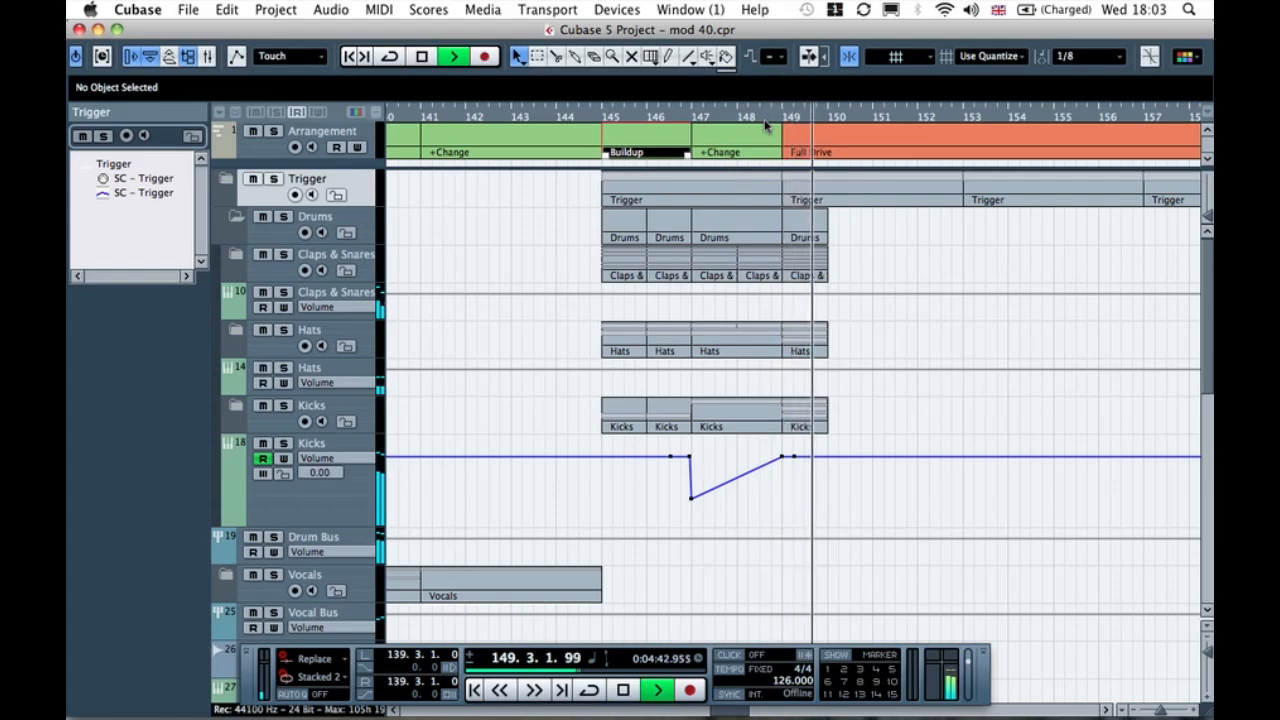
key("space")
Step: Repeat the one-bar Drums part at bar 149 back to back until the arrangement ends at bar 229
key("g")
key("g")
key("g")
key("g")
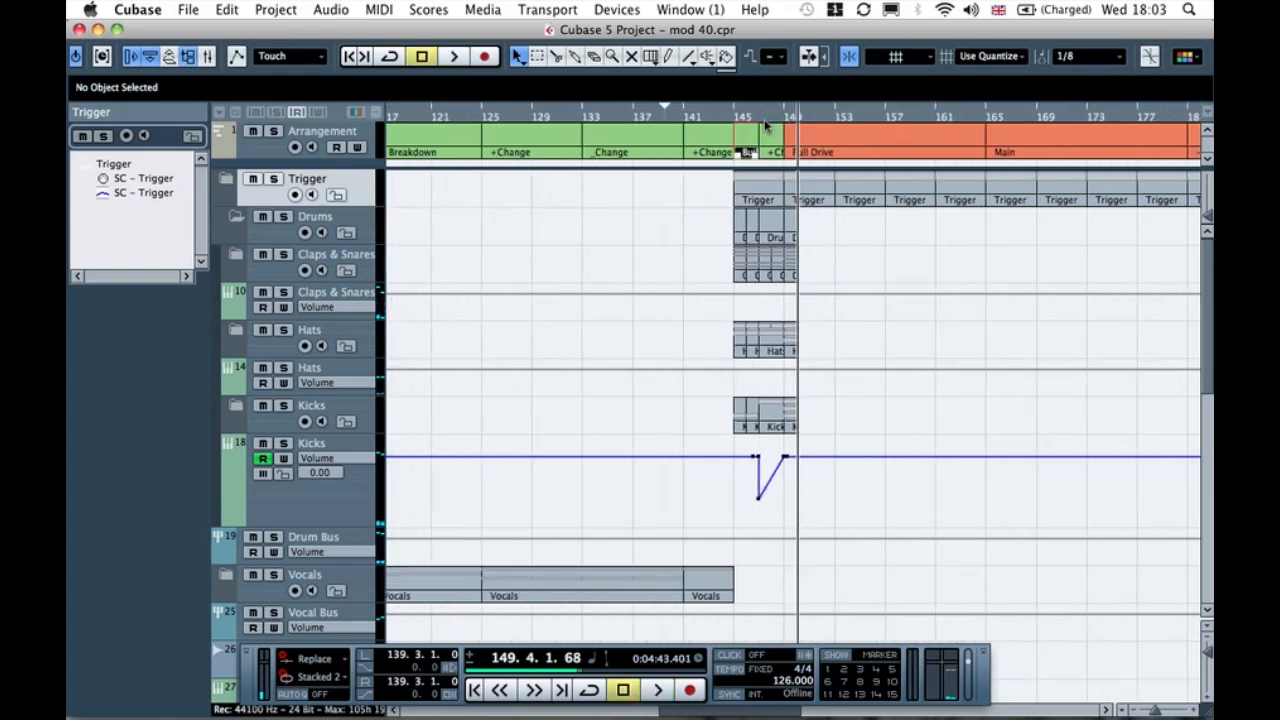
left_click(793, 236)
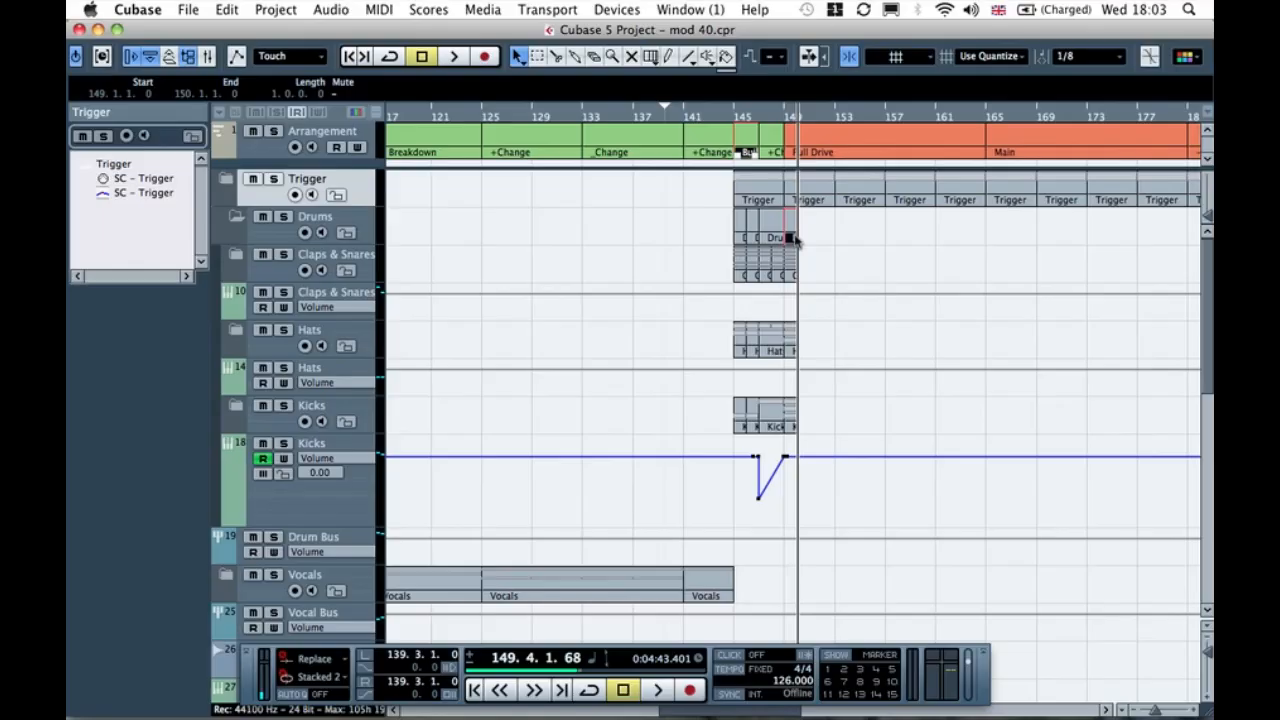
key("h")
key("h")
left_click(833, 225)
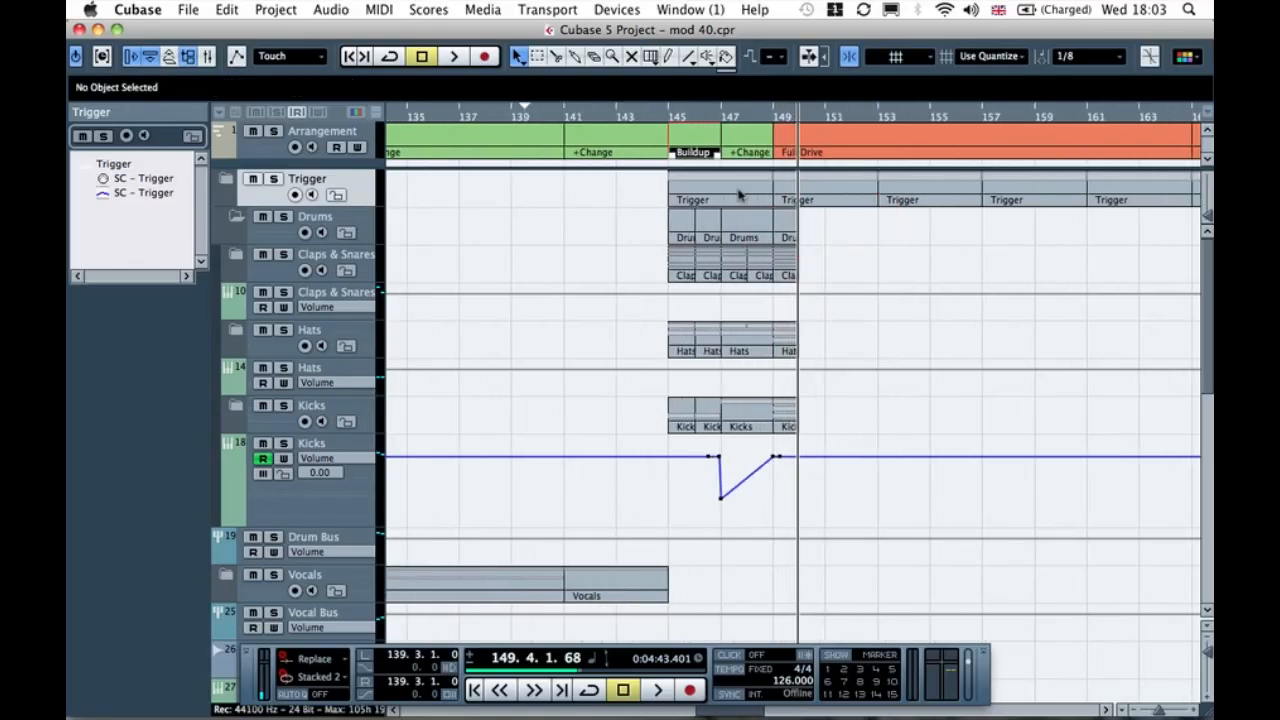
left_click(693, 148)
left_click(785, 232)
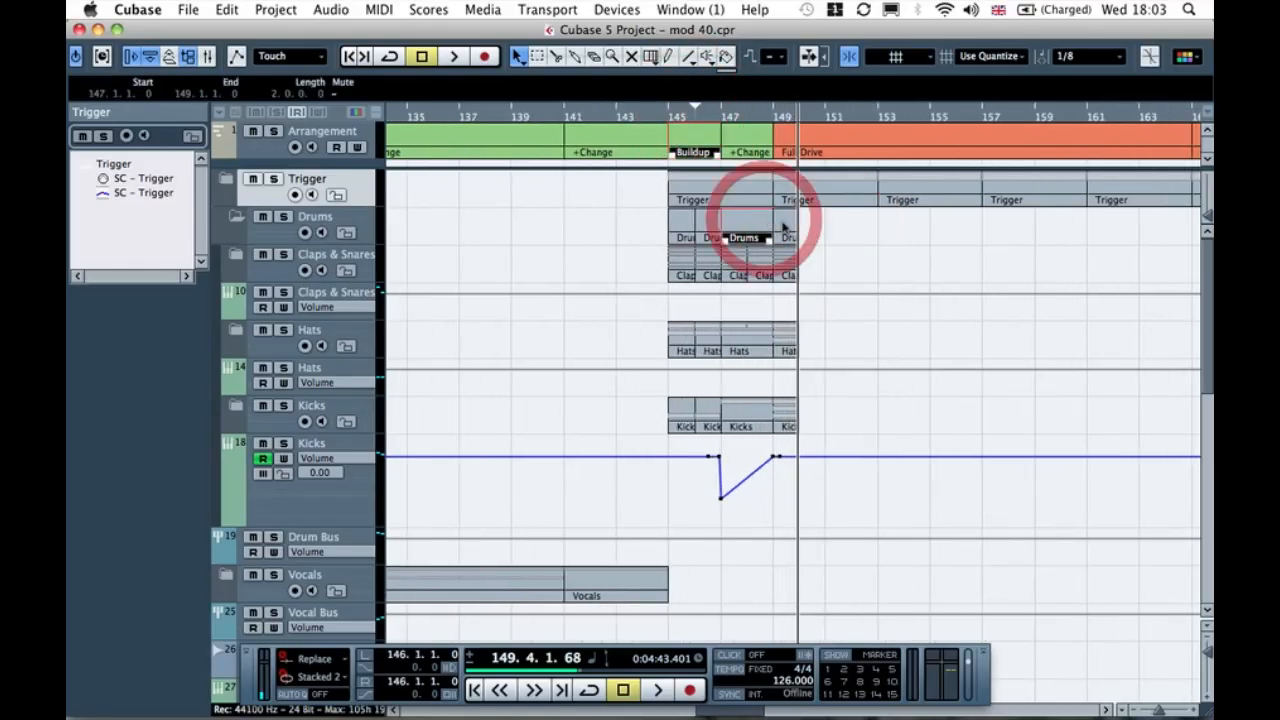
left_click_drag(797, 236, 1208, 260)
left_click_drag(1208, 163, 1020, 234)
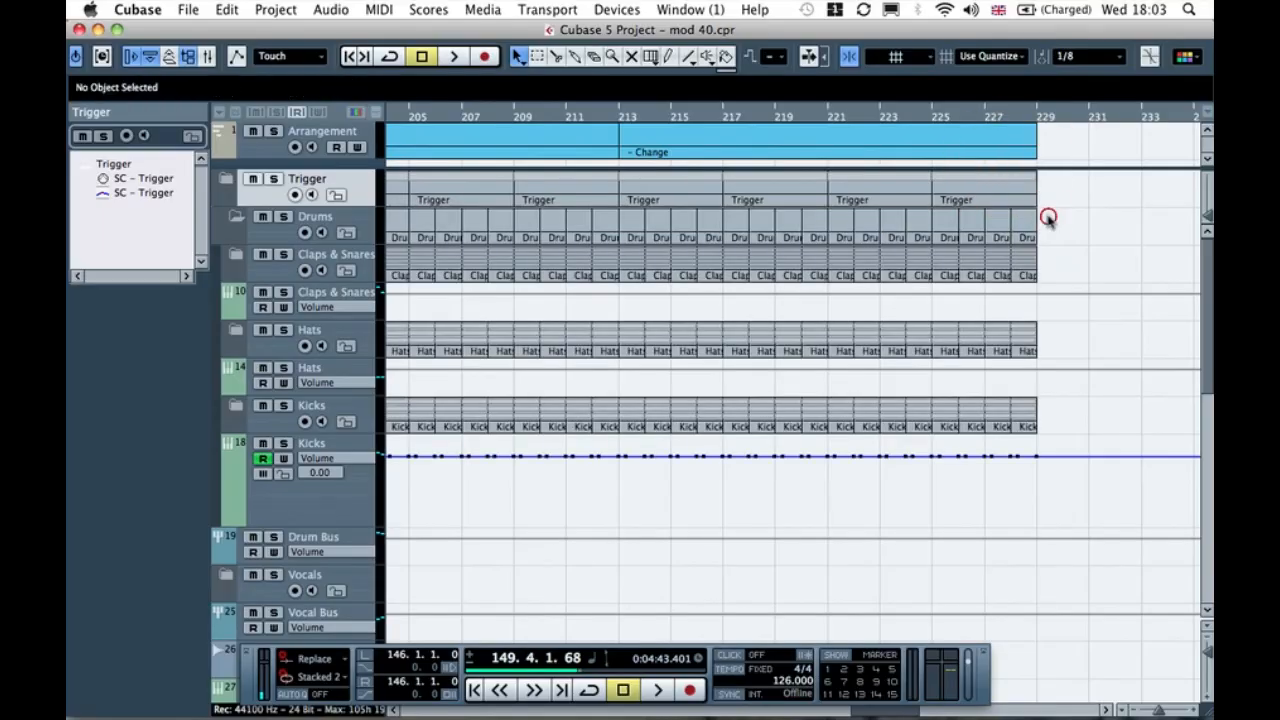
Step: Collapse the Drums folder to hide its Claps & Snares, Hats and Kicks tracks
key("g")
key("g")
key("g")
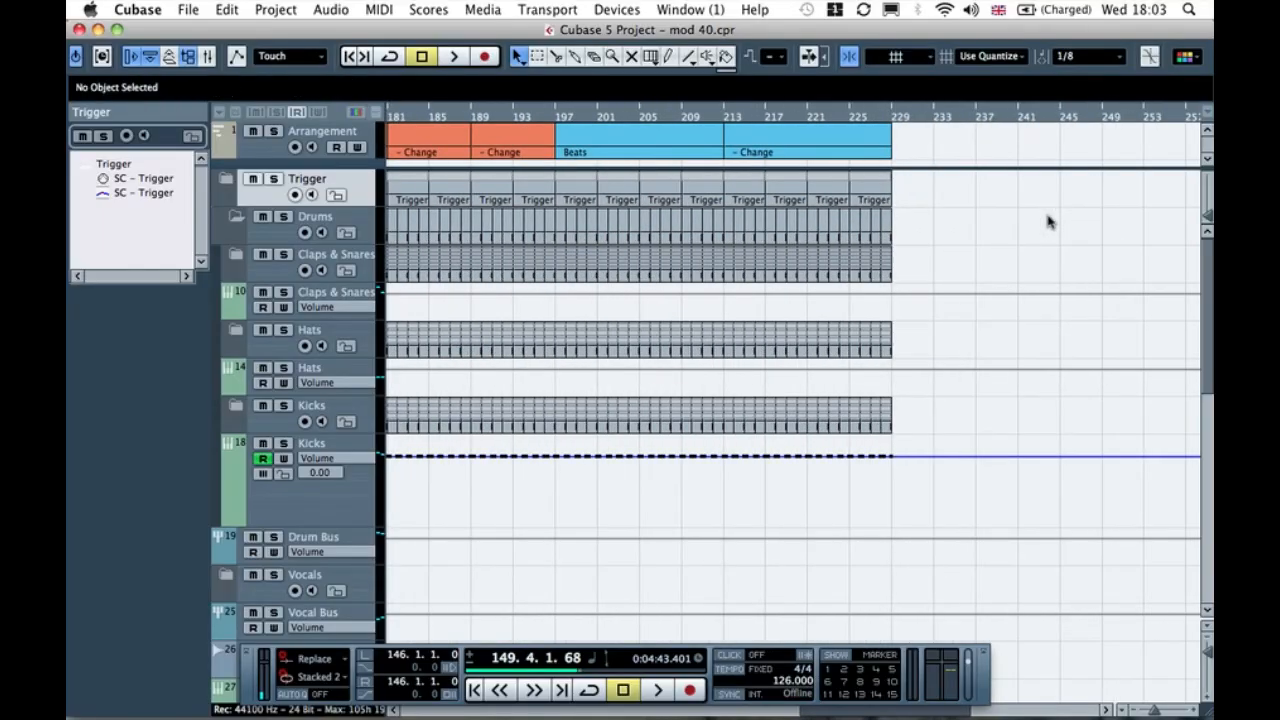
scroll(1048, 222, "left", 5)
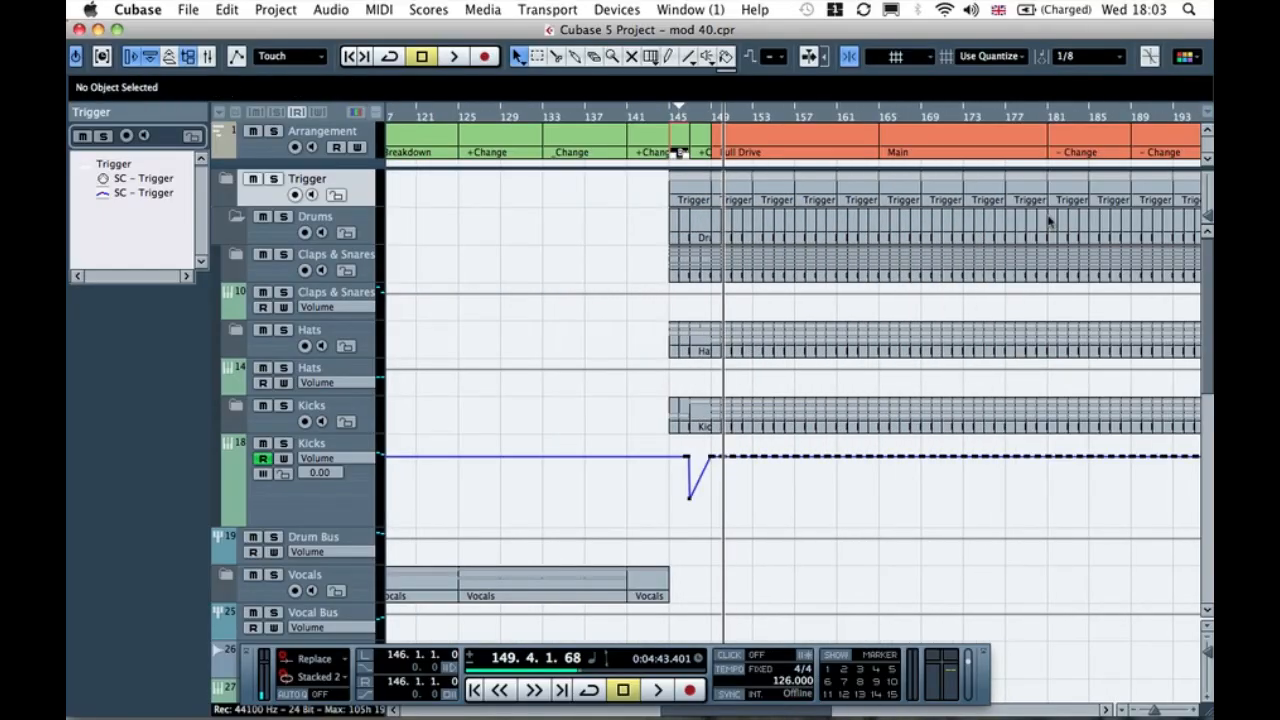
left_click(236, 218)
left_click(810, 381)
Step: Copy the four Open Hats parts from the earlier Full Drive section to bars 149 to 165 of the Open Hat Loop track
scroll(810, 381, "down", 2)
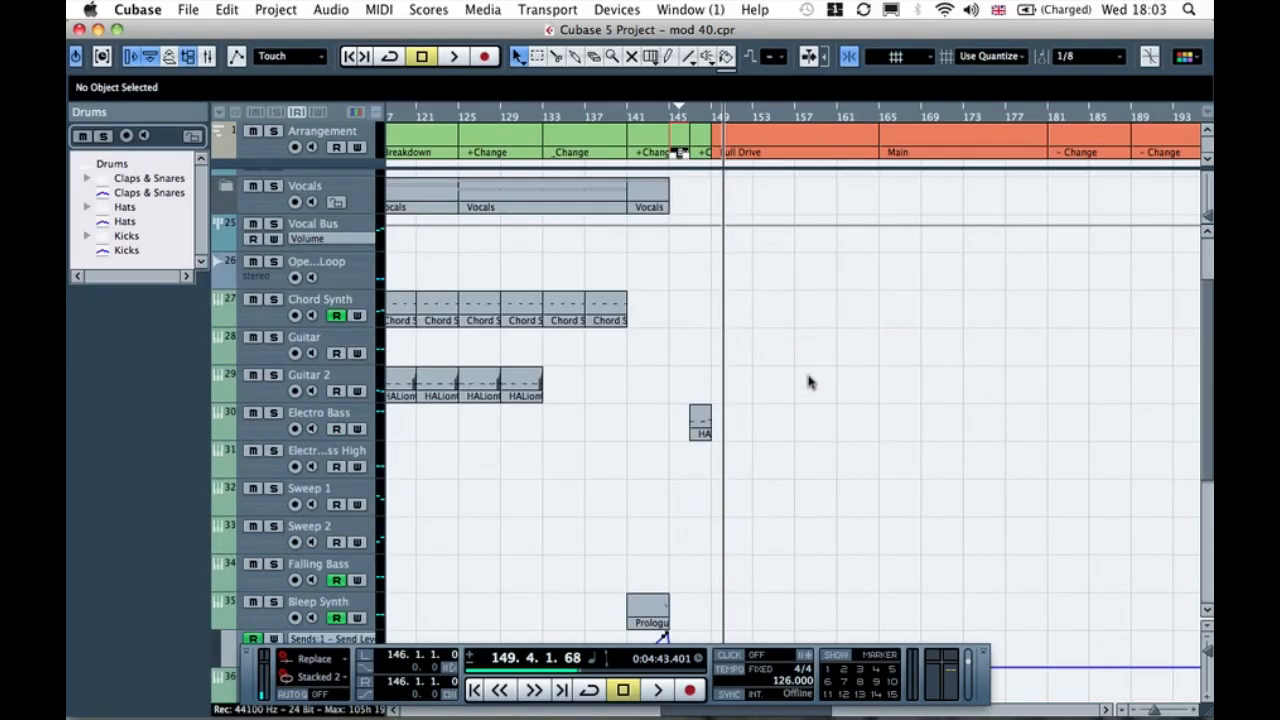
scroll(810, 381, "left", 1)
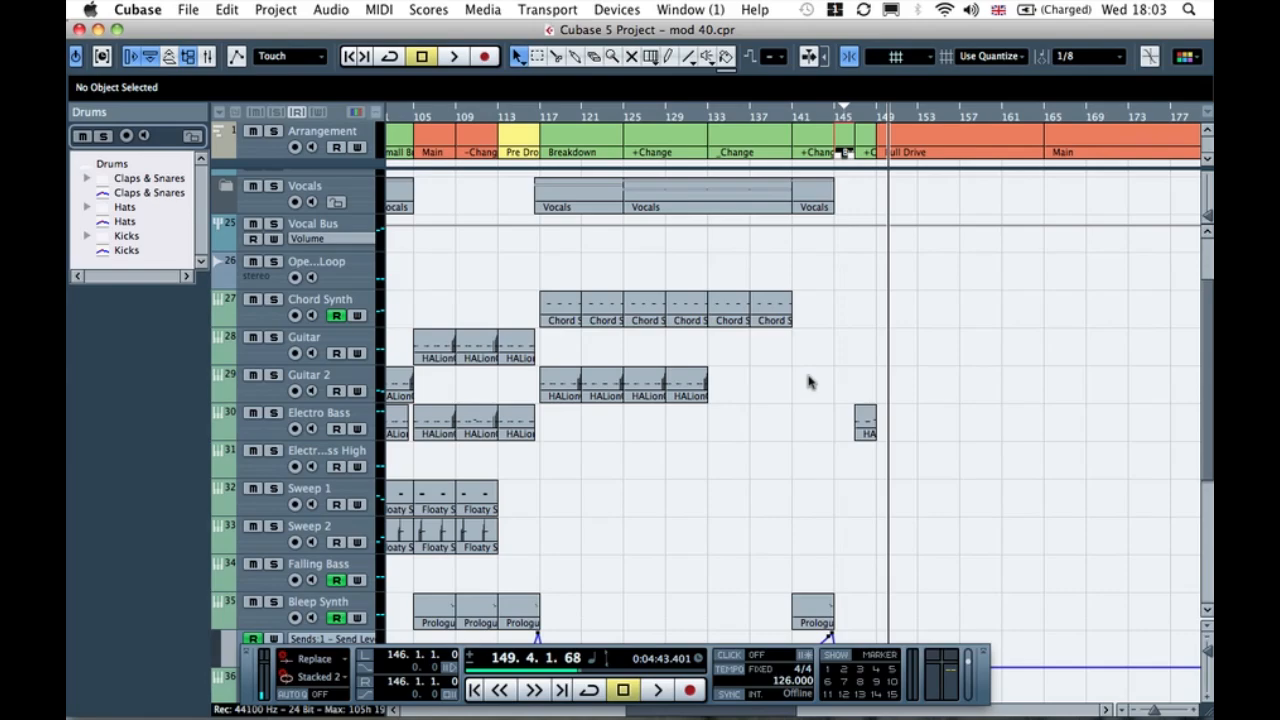
scroll(810, 381, "up", 2)
left_click(260, 383)
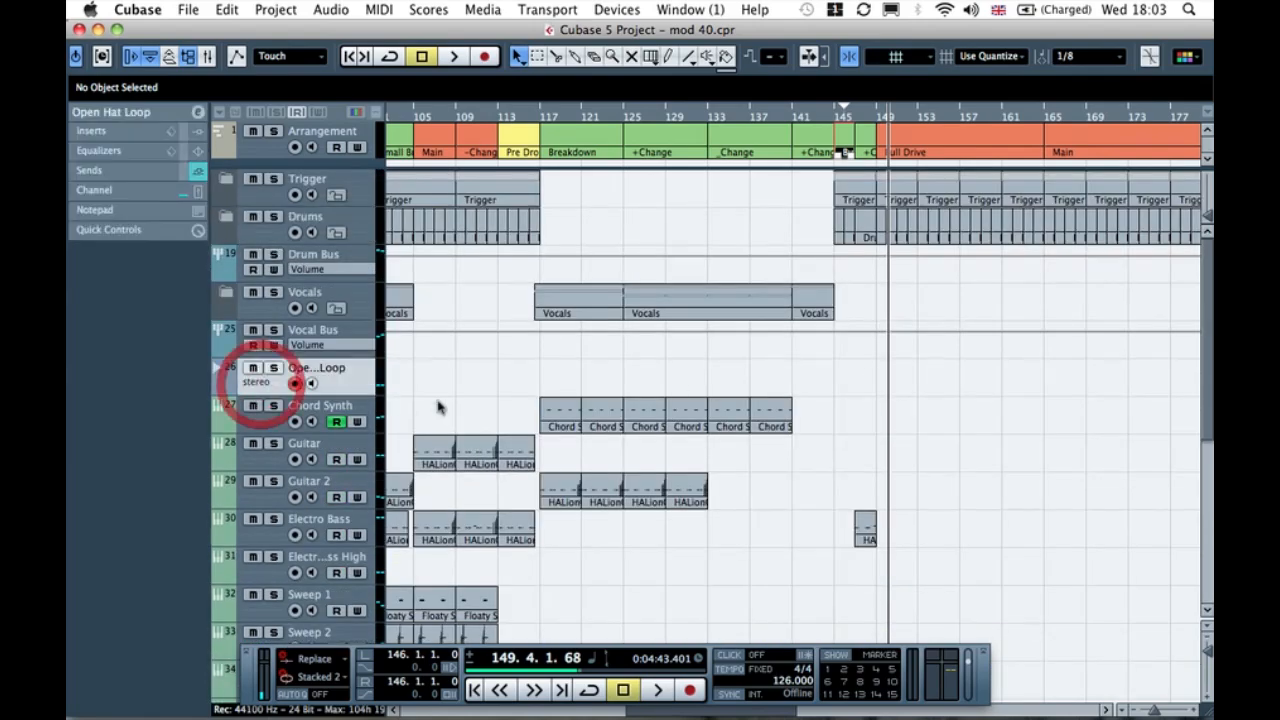
scroll(438, 405, "left", 2)
left_click_drag(597, 377, 876, 370)
left_click(837, 374)
Step: Play from about bar 147 into Full Drive to hear the copied Open Hats parts against the drums
left_click(857, 116)
key("space")
key("h")
key("h")
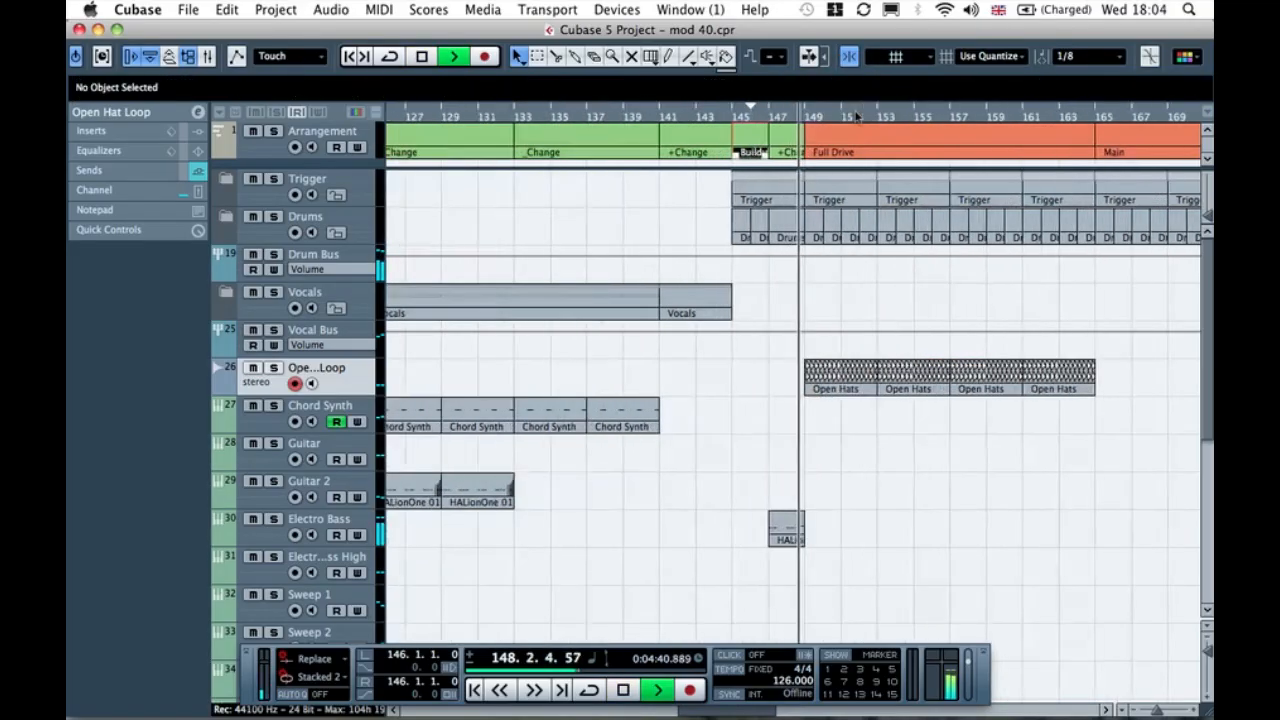
key("h")
key("h")
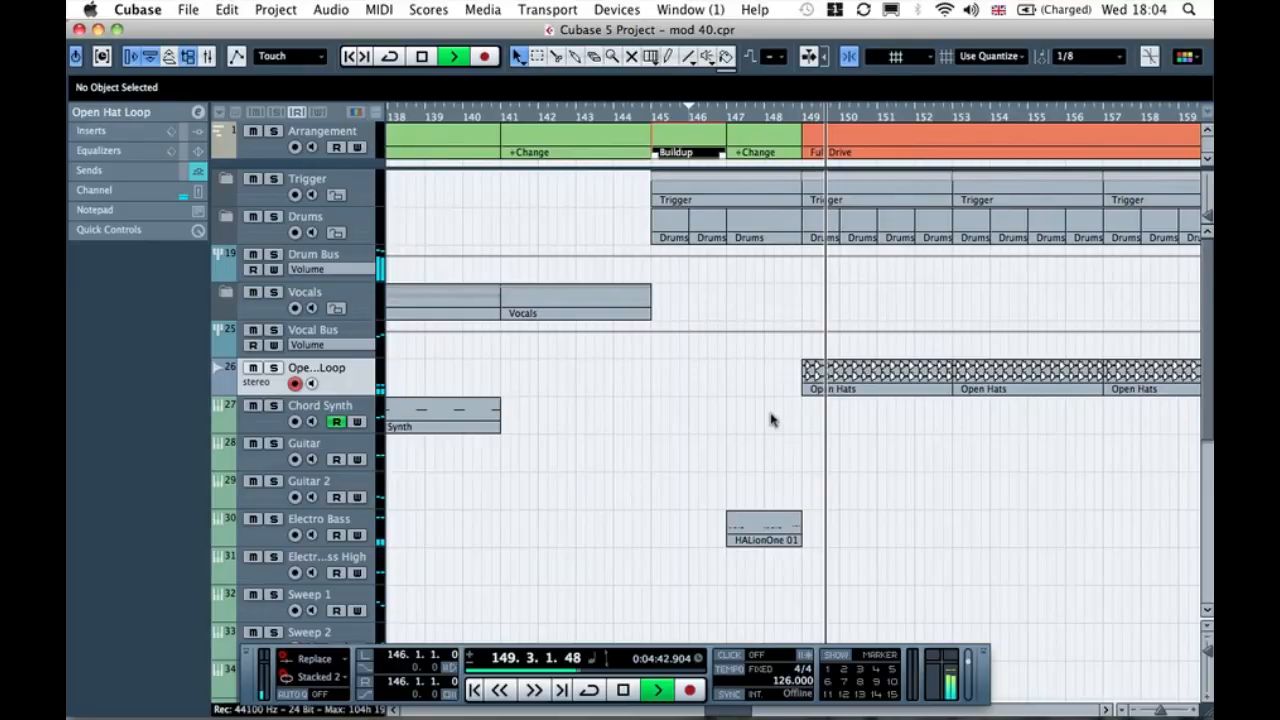
left_click(771, 381)
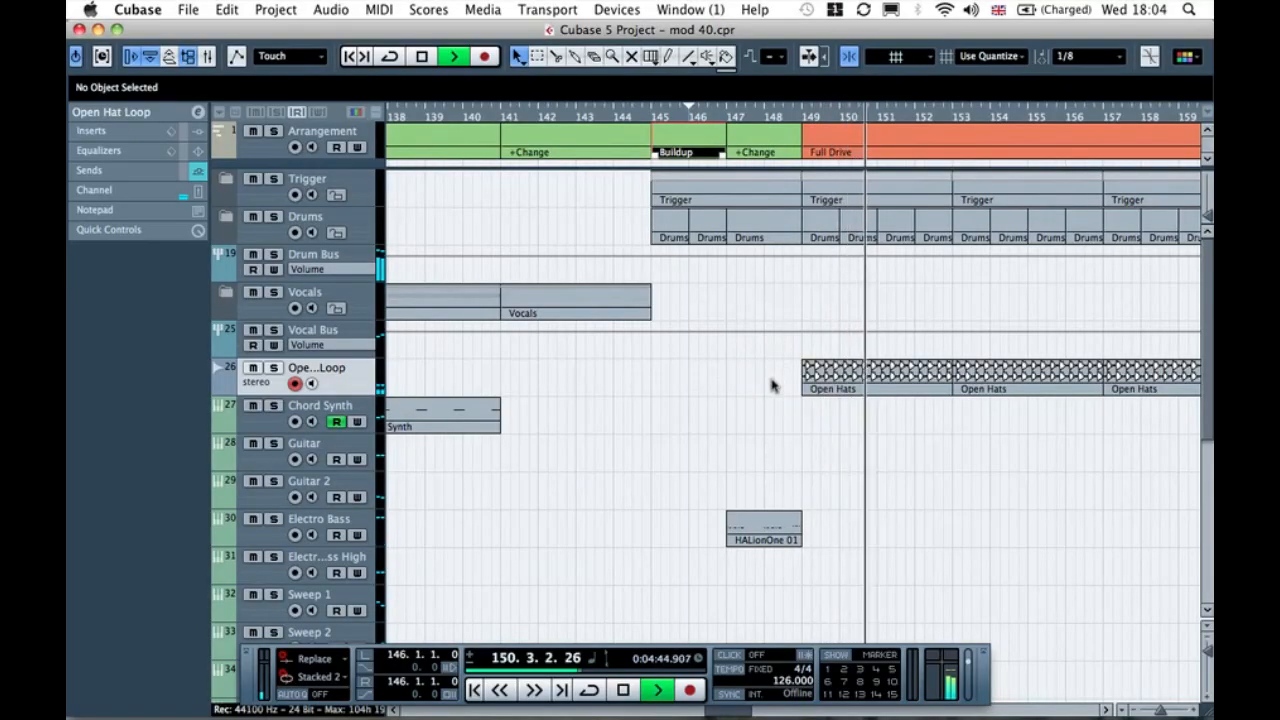
key("g")
key("g")
key("g")
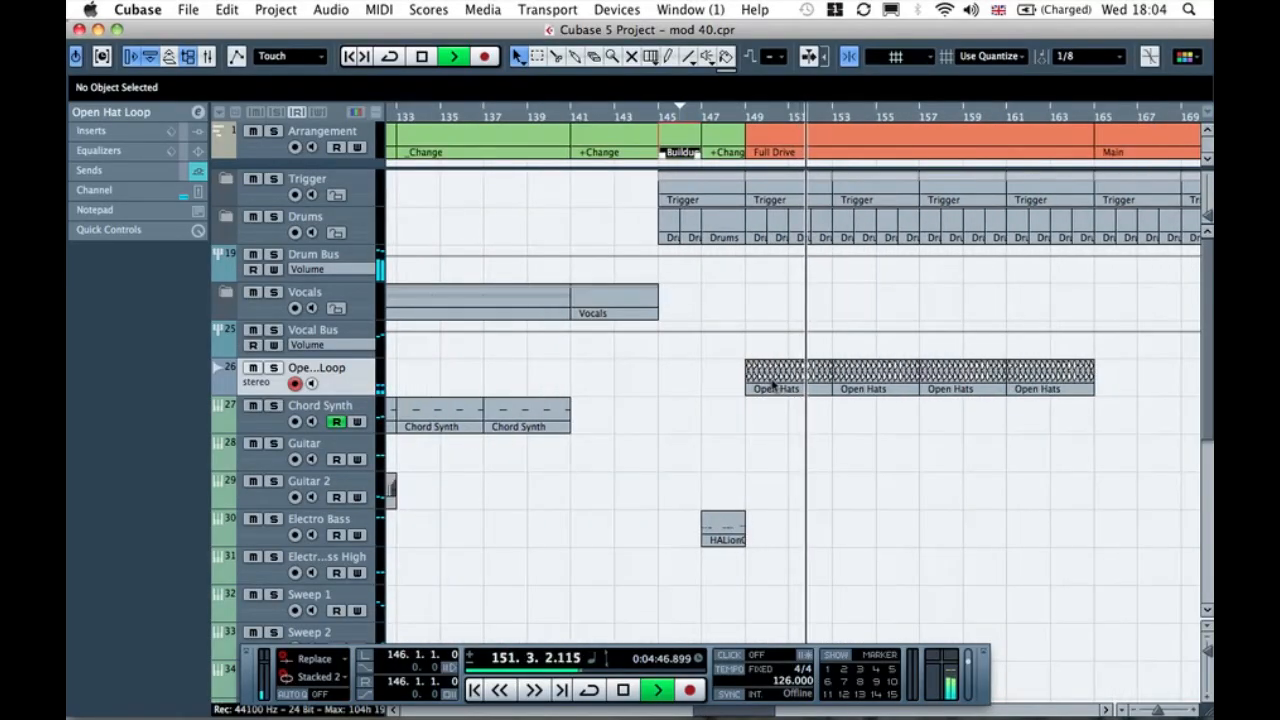
left_click(730, 379)
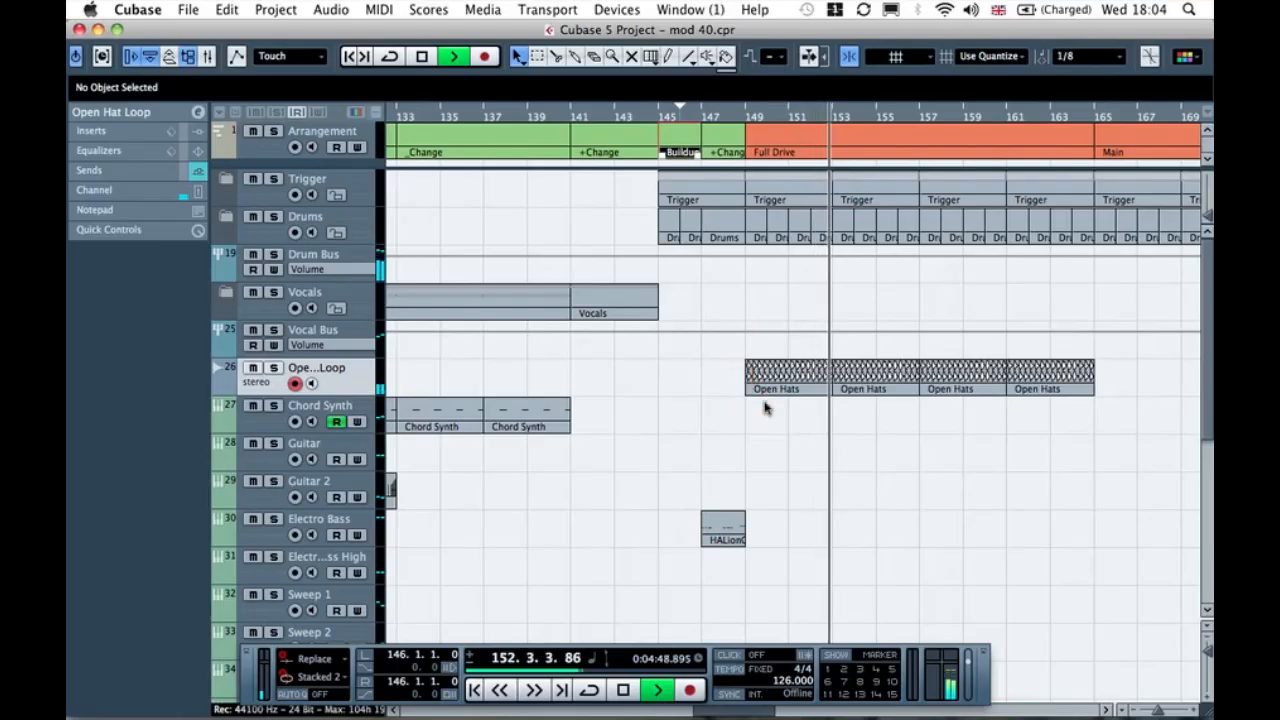
scroll(765, 407, "right", 4)
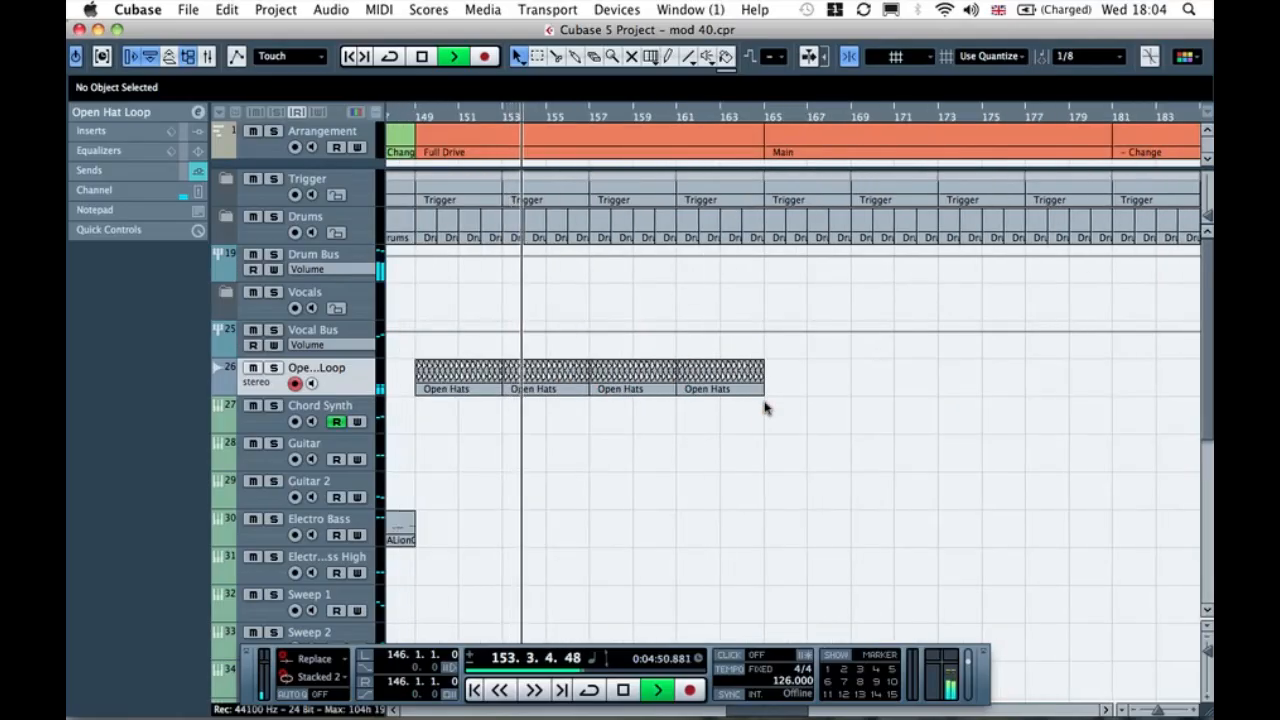
left_click(838, 326)
key("space")
Step: Copy the four Open Hats parts from bars 149 to 165 into the Main section at bars 165 to 181
left_click_drag(873, 420, 486, 371)
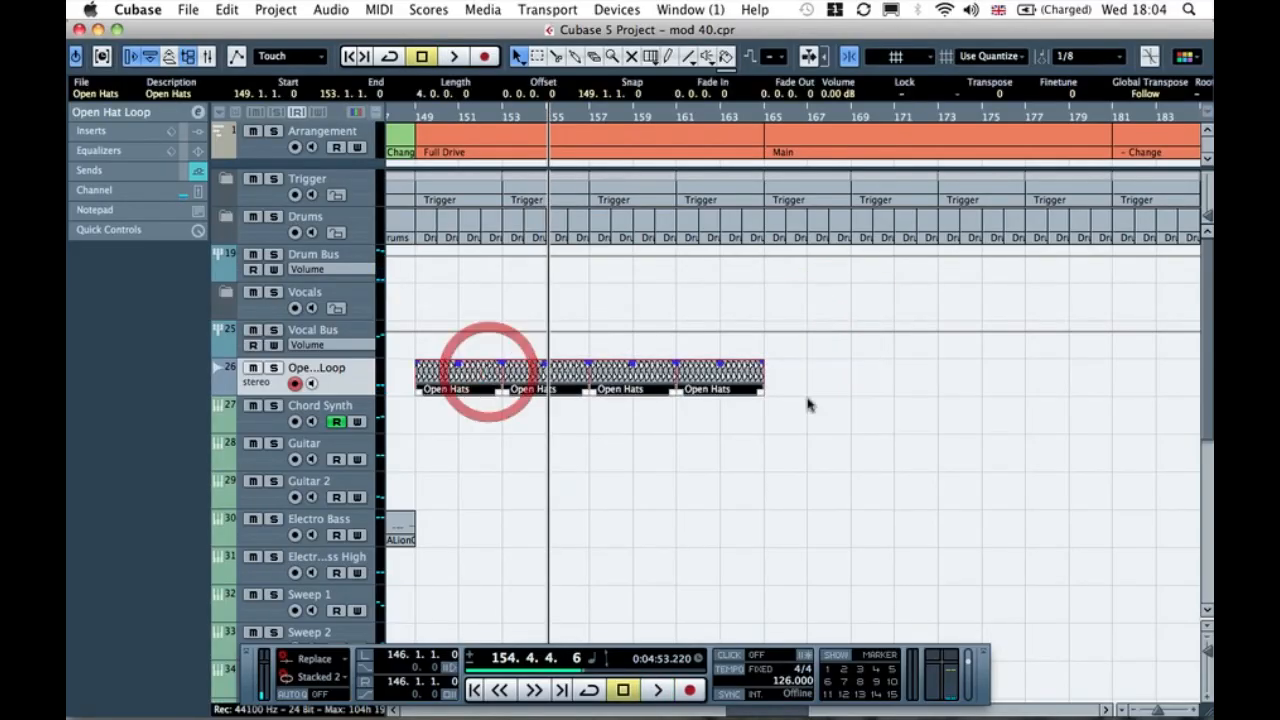
left_click_drag(763, 389, 853, 391)
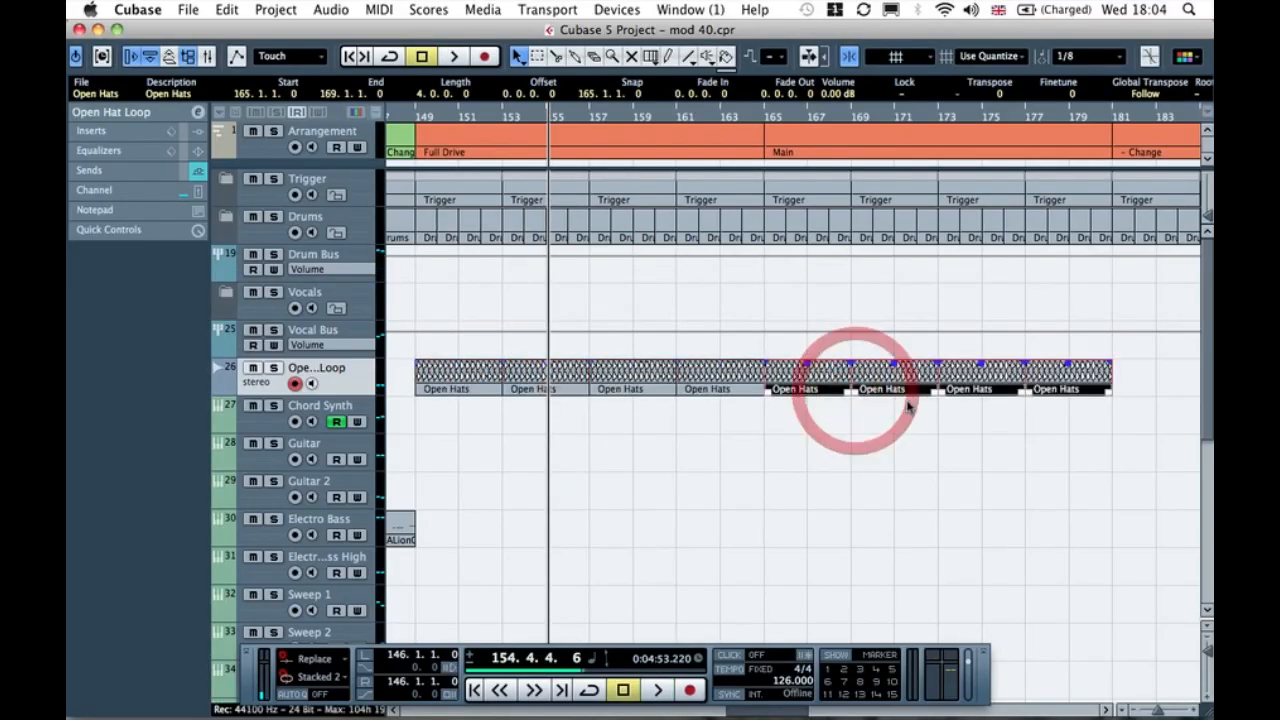
left_click(921, 423)
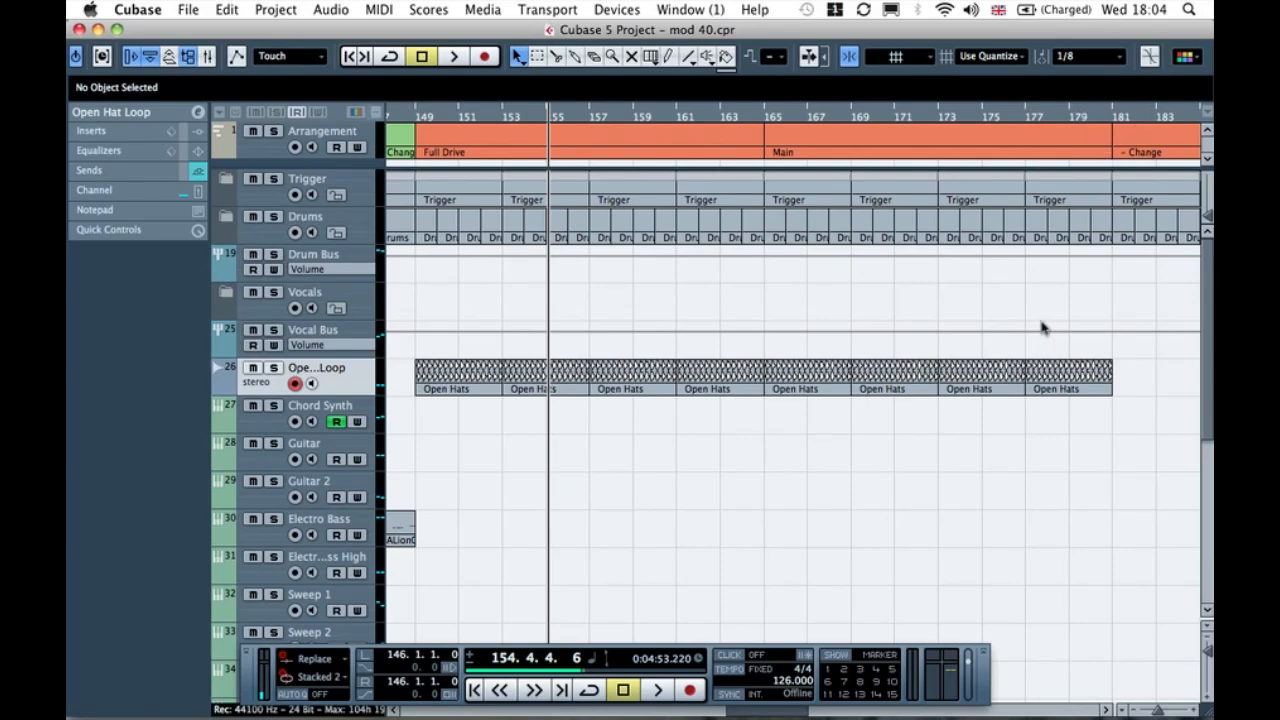
Step: Expand the Drums and Hats folders and delete the OH 1 parts from bar 189 to 197
scroll(1128, 384, "right", 5)
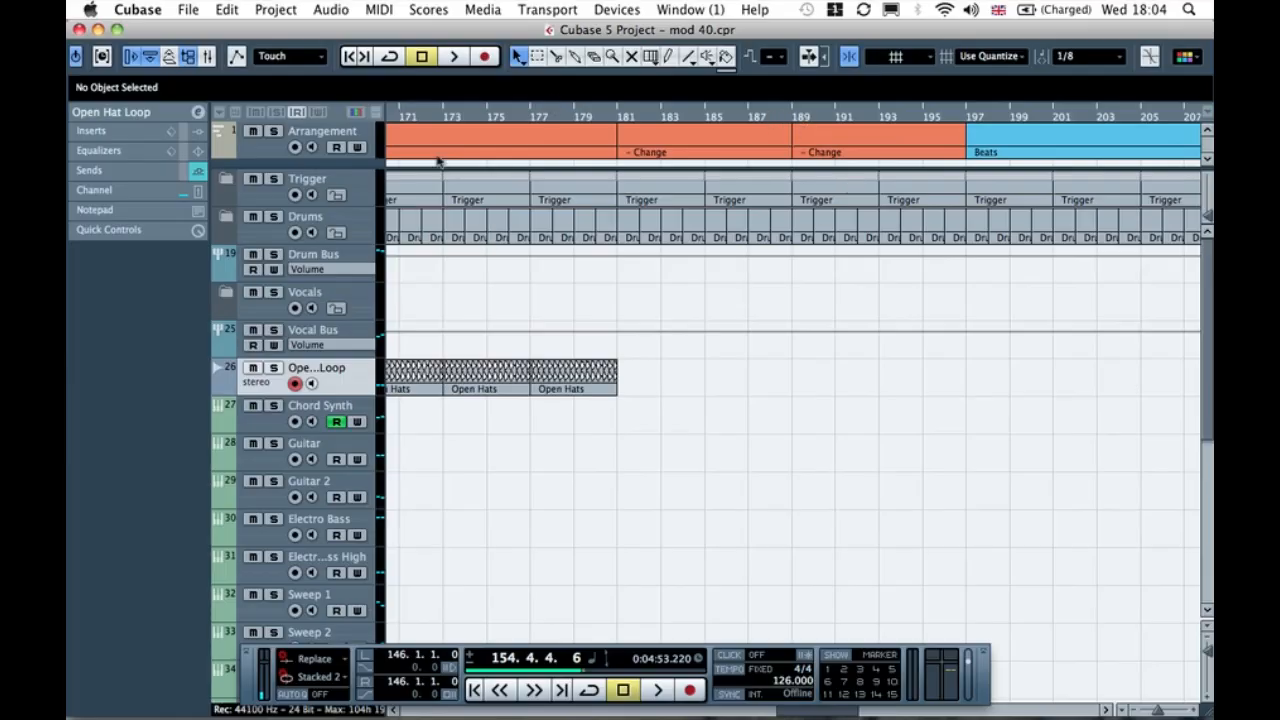
left_click(228, 218)
left_click(236, 332)
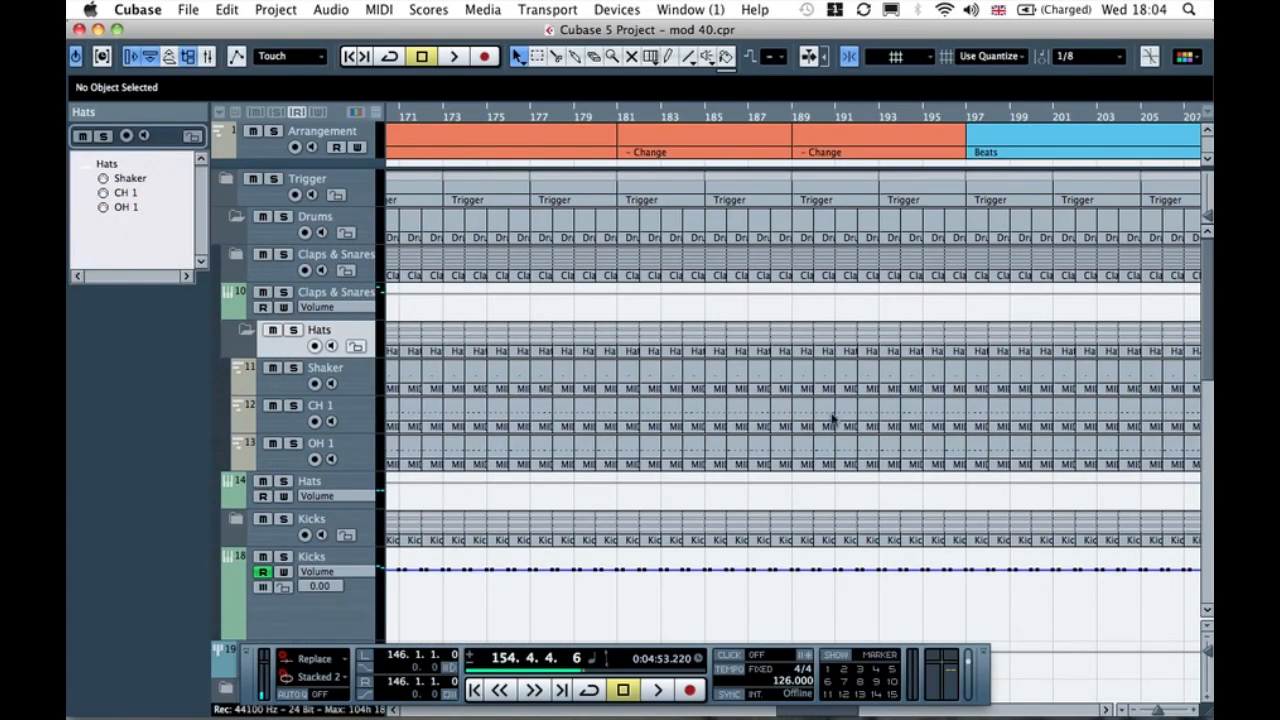
left_click_drag(803, 473, 949, 443)
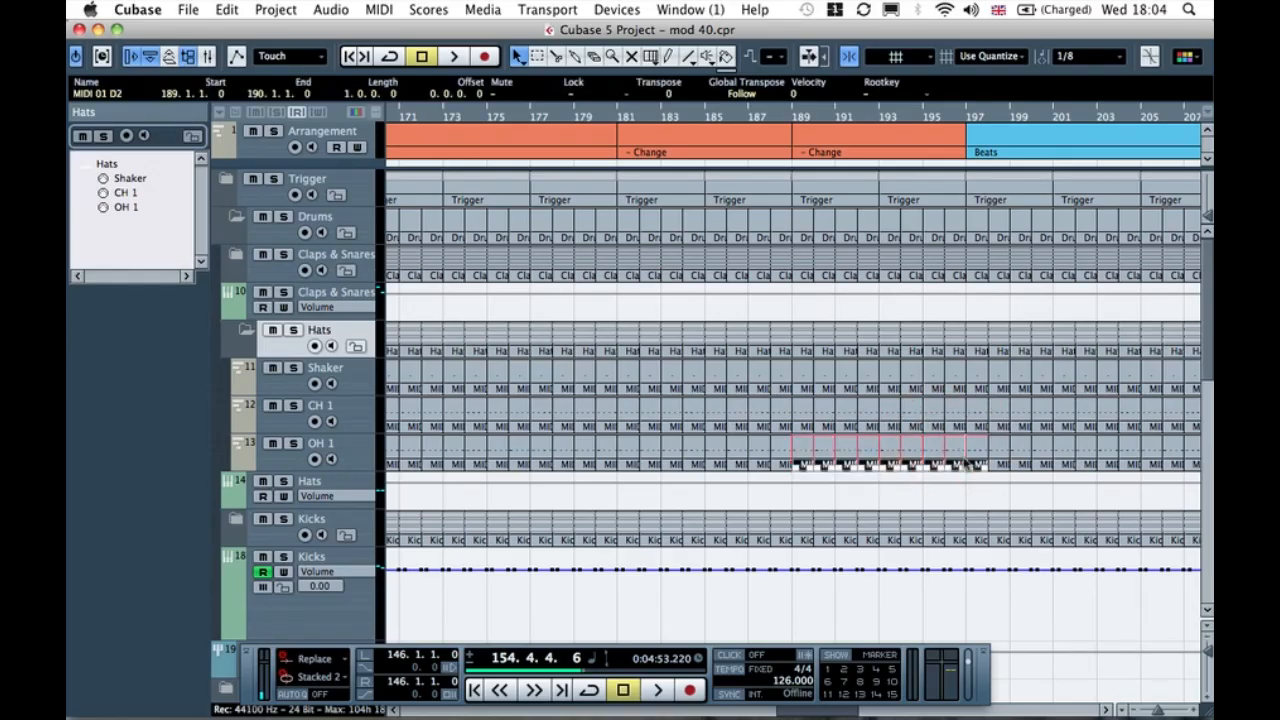
key("Delete")
left_click(883, 477)
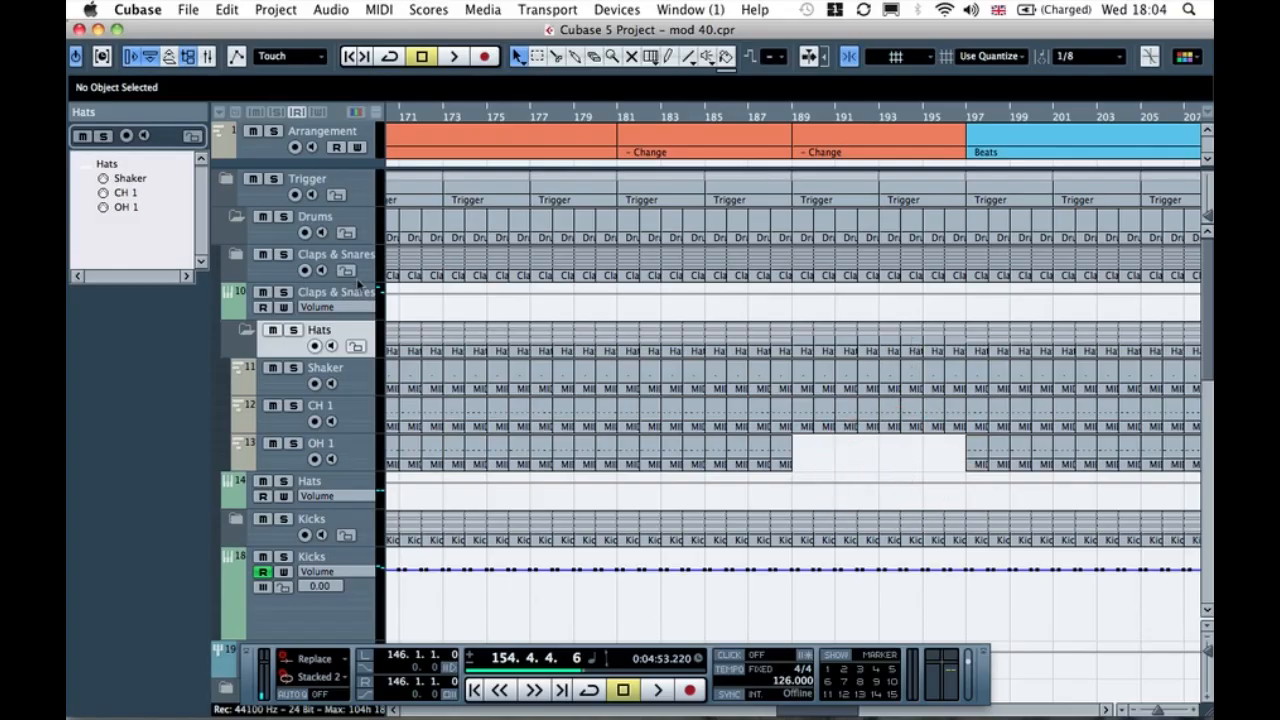
Step: Expand the Claps & Snares folder and delete the Snare 4 parts from bar 189 to 197
left_click(245, 256)
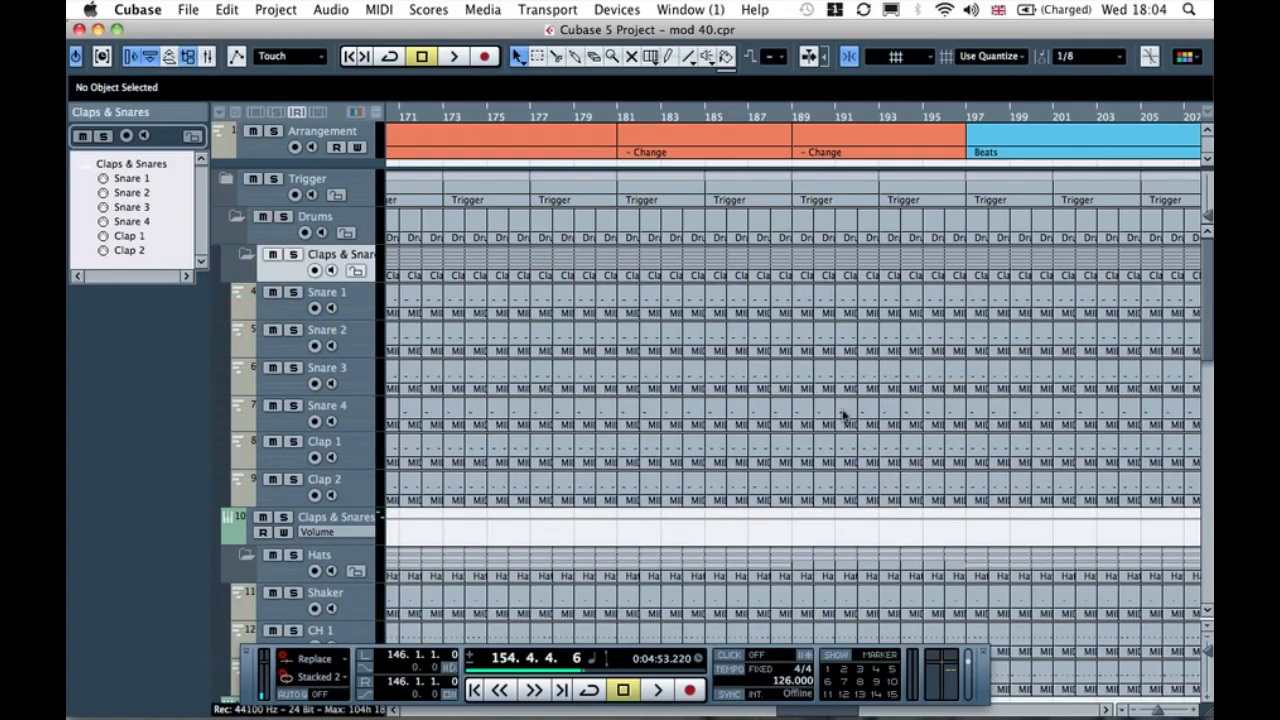
left_click(807, 416)
key("Delete")
left_click(804, 395)
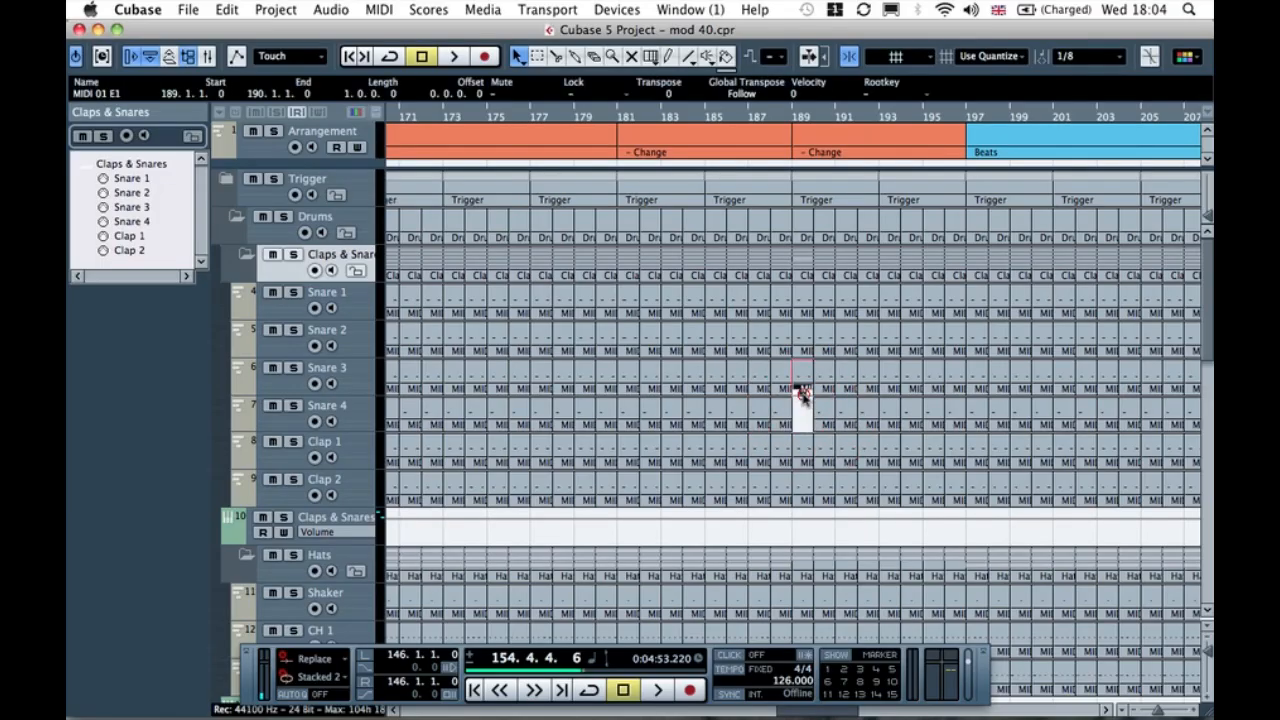
left_click(803, 406)
left_click_drag(803, 408, 962, 424)
key("Delete")
left_click(913, 425)
Step: Delete the Snare 4 parts in the last Change section, from bar 213 to 229
scroll(913, 427, "right", 6)
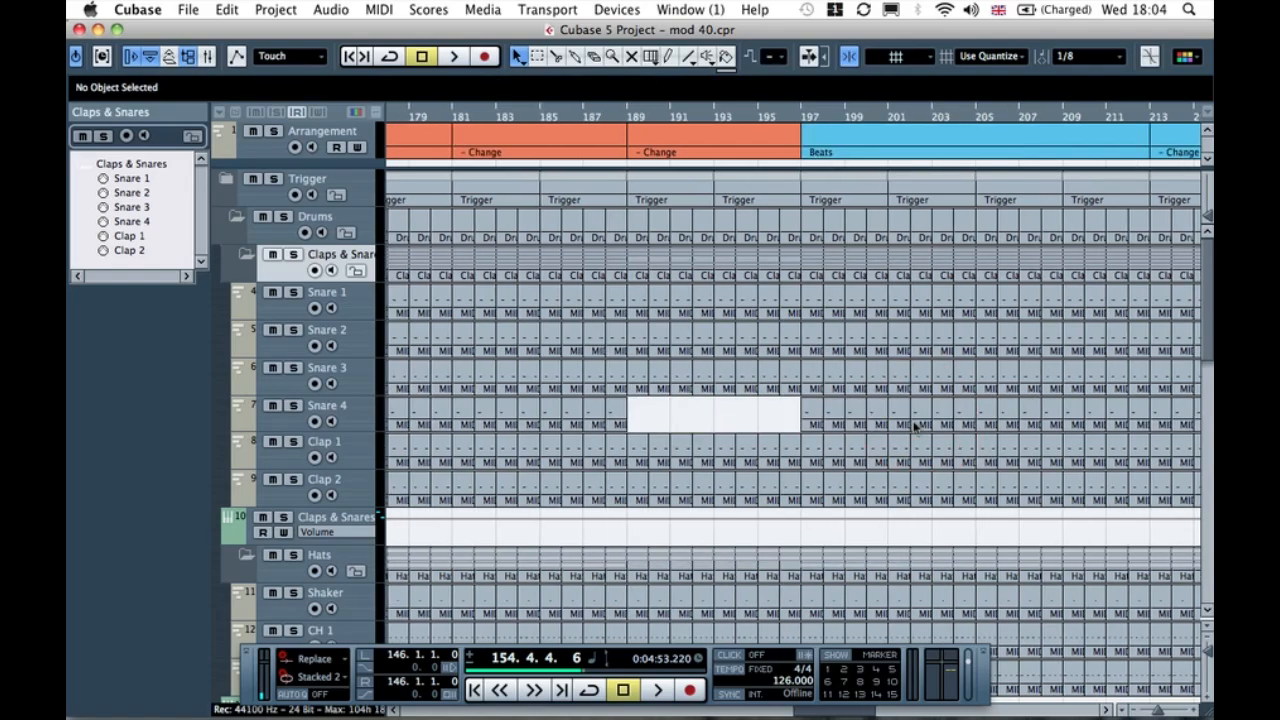
key("g")
key("g")
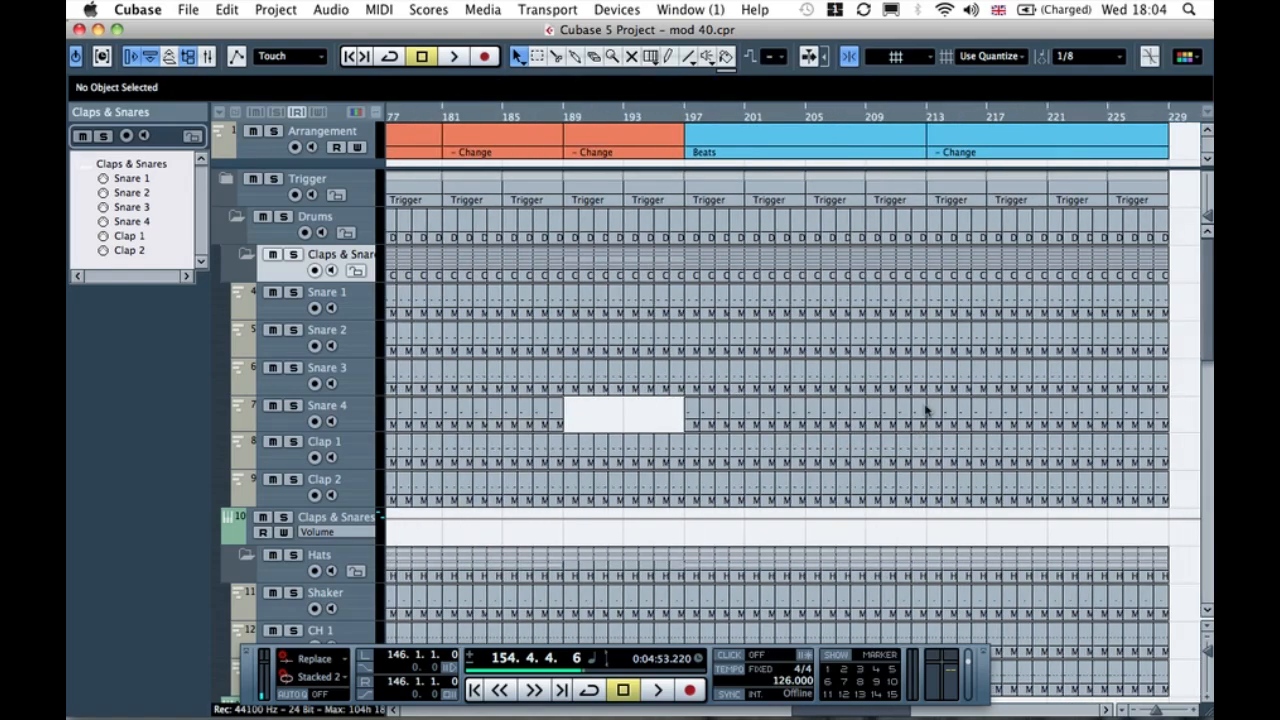
left_click_drag(1176, 420, 929, 418)
key("Delete")
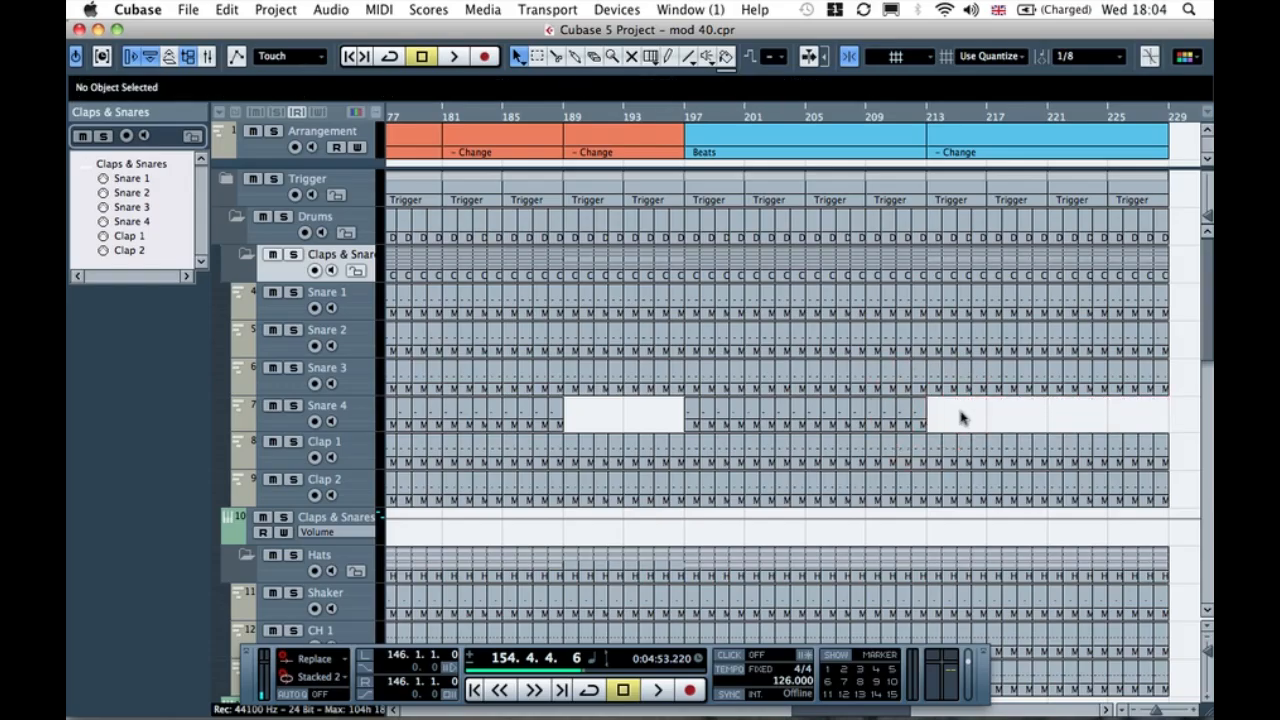
Step: Collapse the Claps & Snares folder and delete the CH 1 and OH 1 parts from bar 213 to 229
scroll(960, 423, "down", 3)
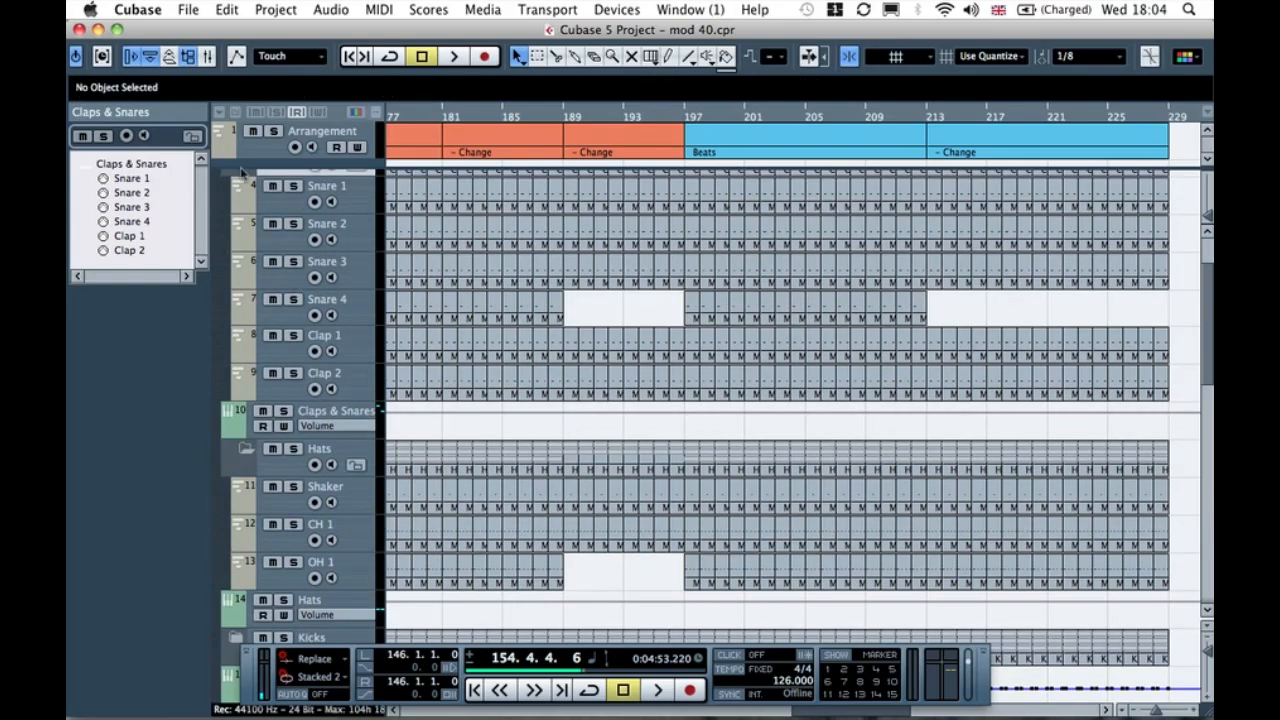
scroll(463, 324, "up", 3)
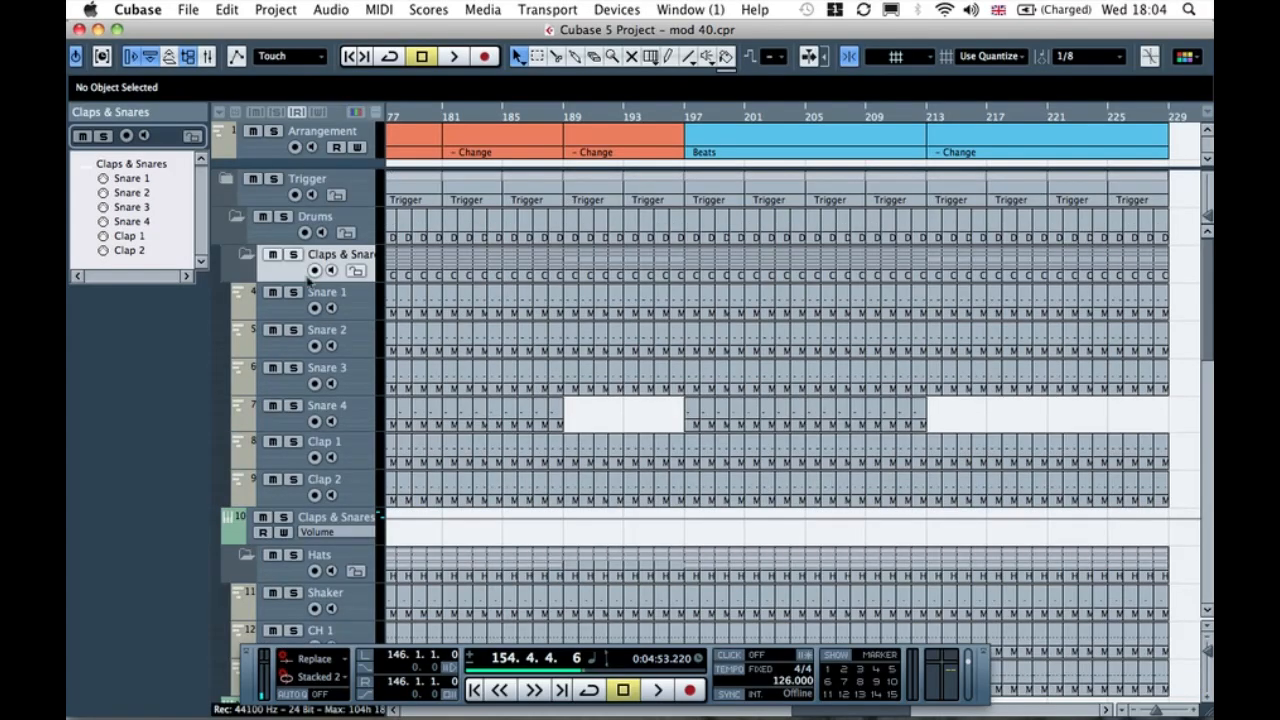
left_click(247, 258)
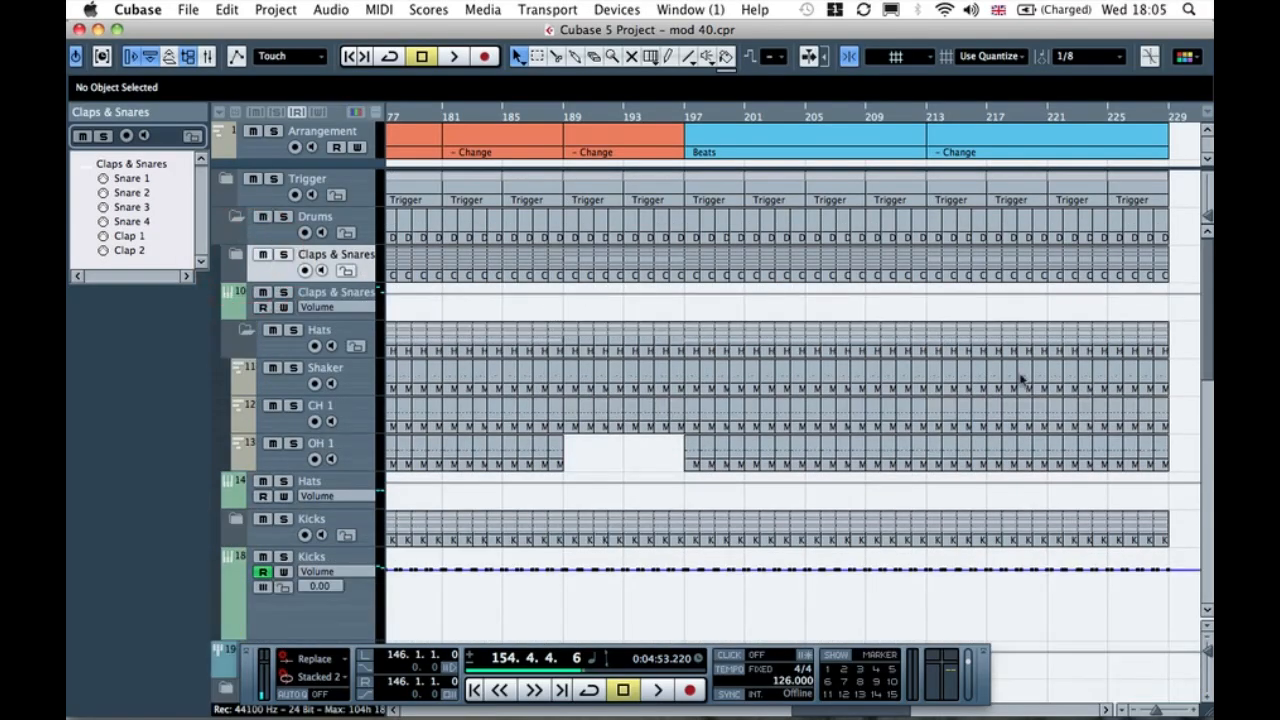
left_click_drag(1013, 413, 935, 451)
key("Delete")
Step: Play from bar 213, about bar 180 and around bar 189 to compare the thinned-out drum sections
left_click(927, 120)
key("space")
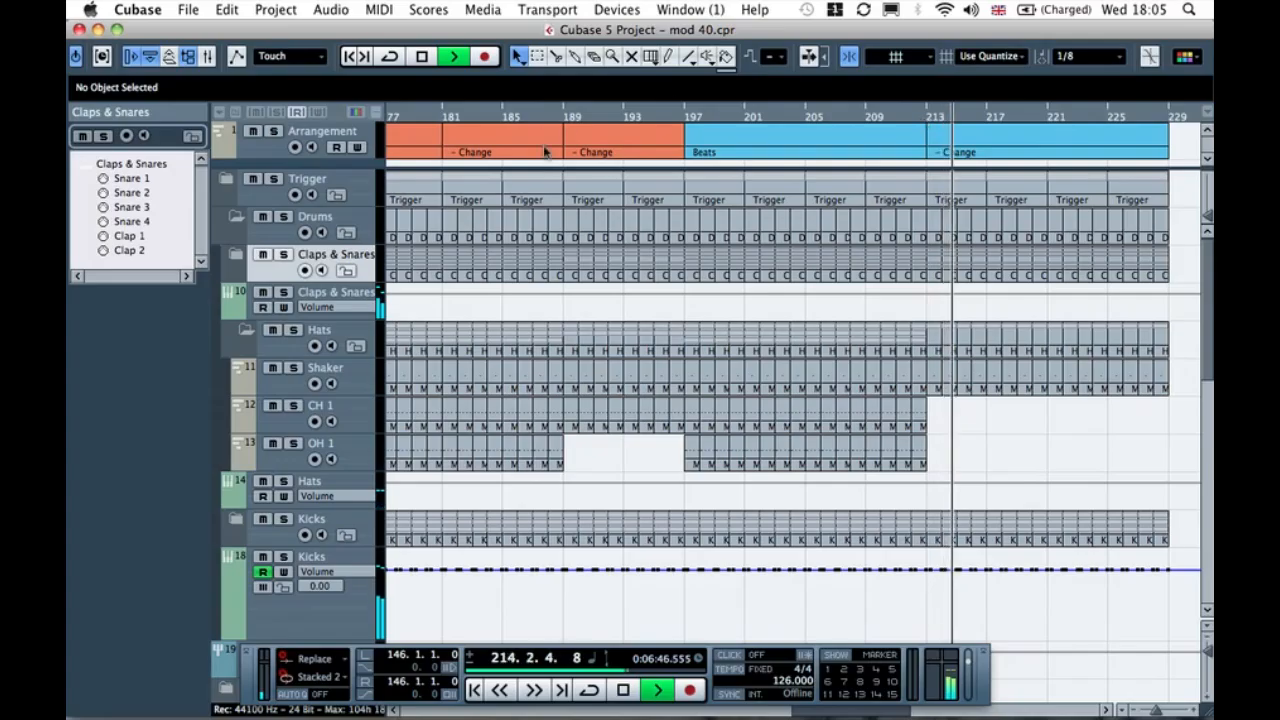
left_click(550, 112)
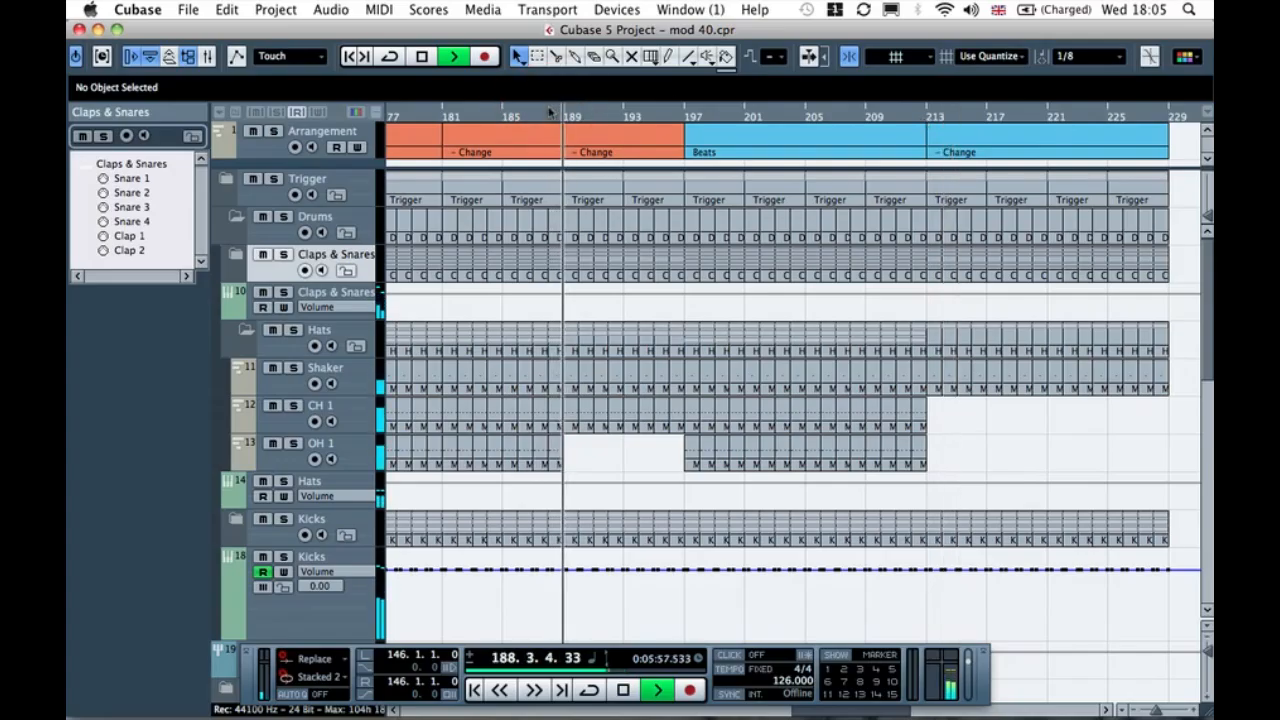
left_click(425, 113)
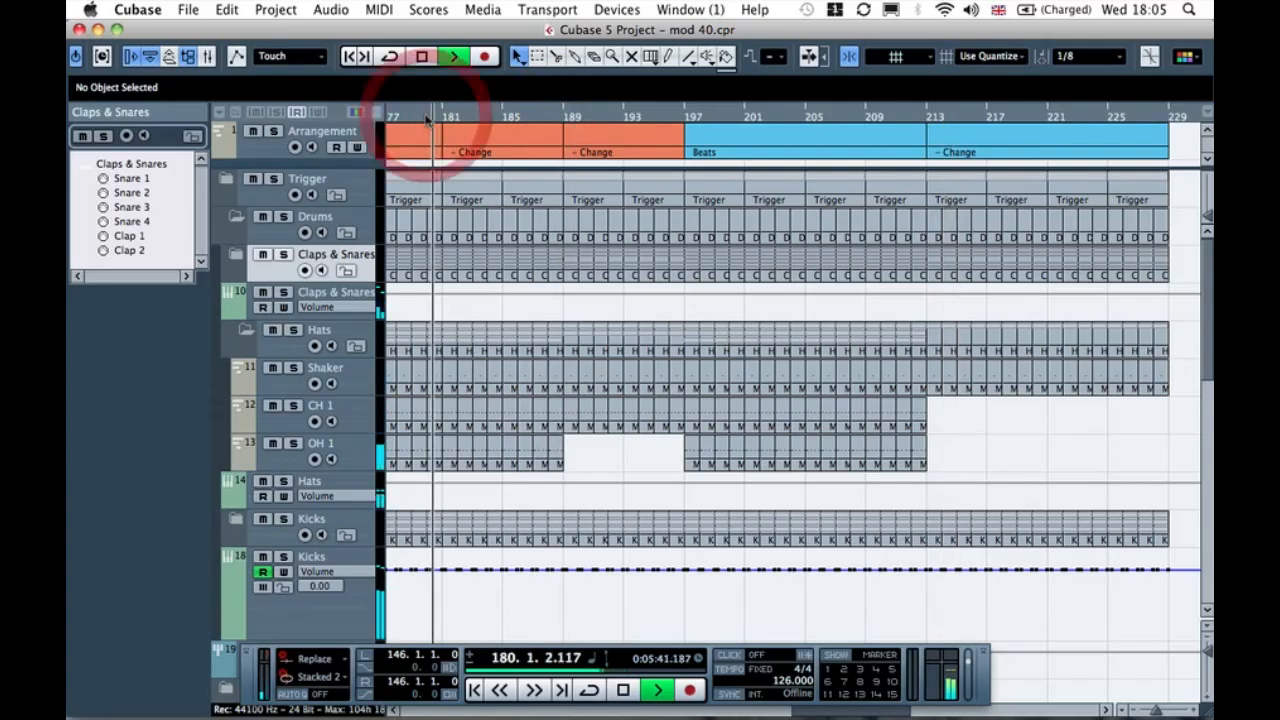
left_click(562, 117)
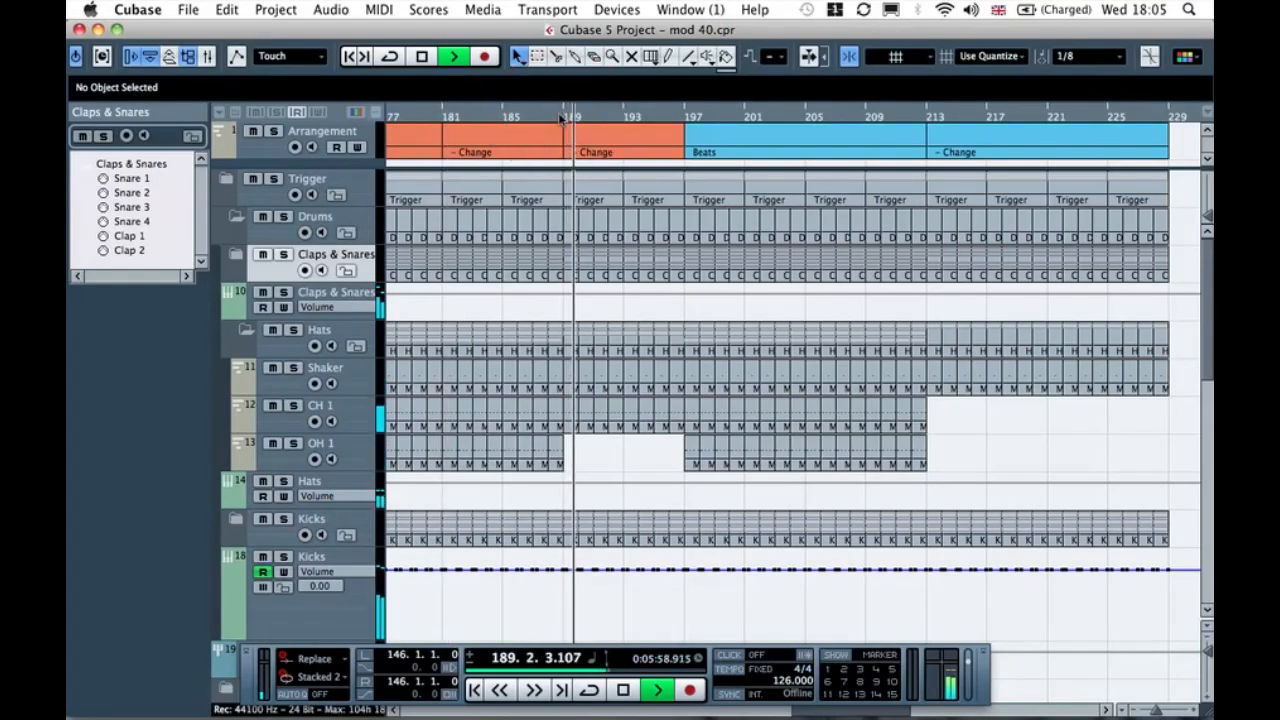
key("space")
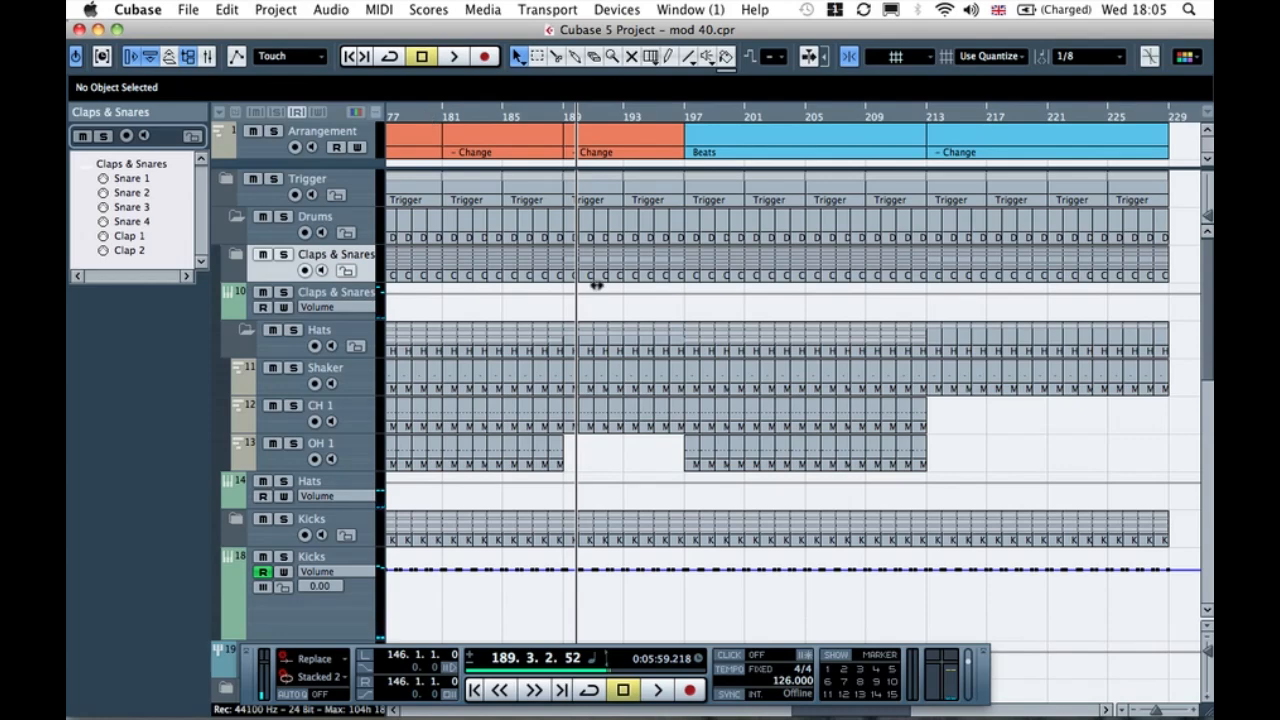
Step: Collapse the Drums folder to hide its percussion tracks
scroll(596, 286, "left", 3)
left_click(236, 217)
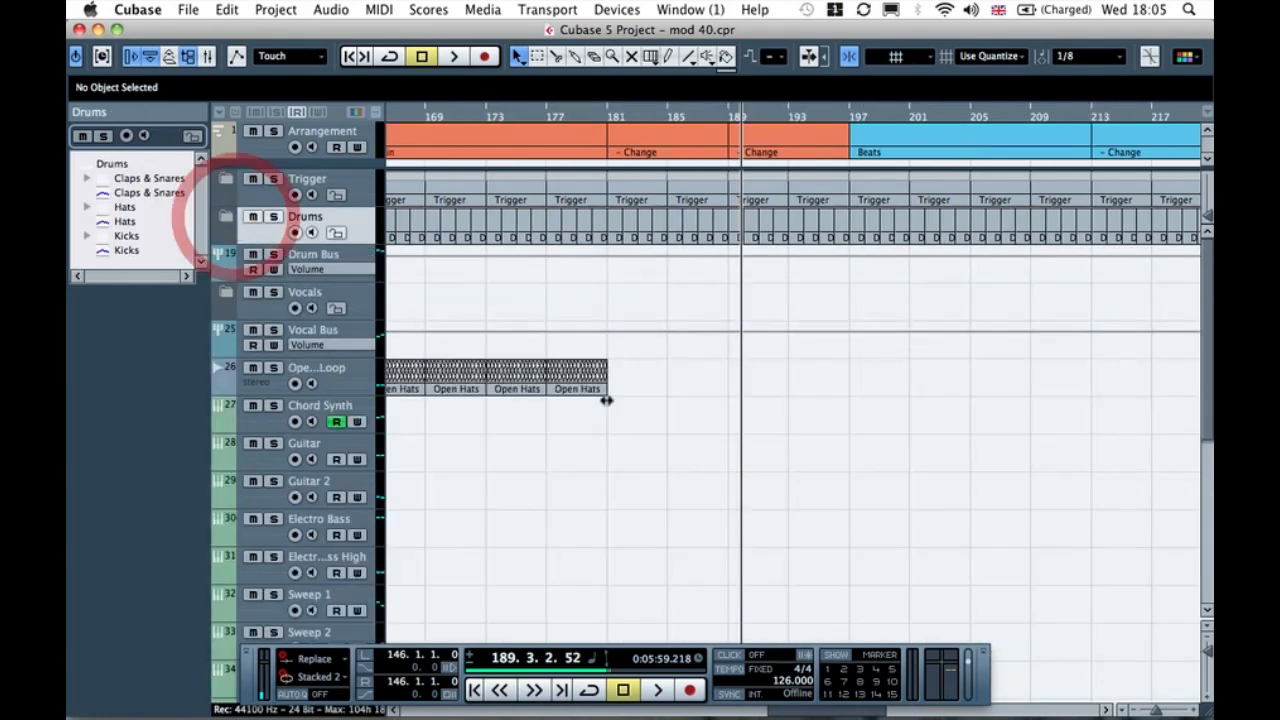
left_click(632, 465)
Step: Set the quantize value to 1/1 and copy the four Guitar parts from the earlier Full Drive section to bar 149
scroll(632, 465, "left", 9)
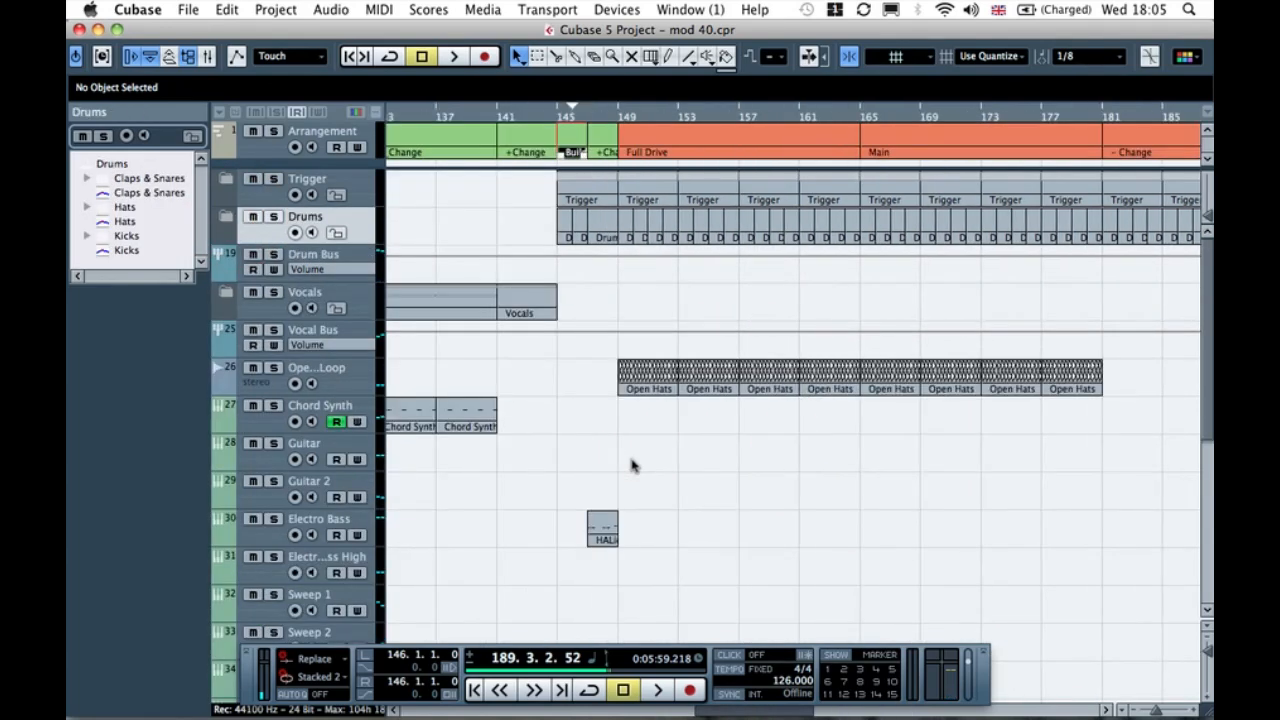
scroll(632, 465, "down", 3)
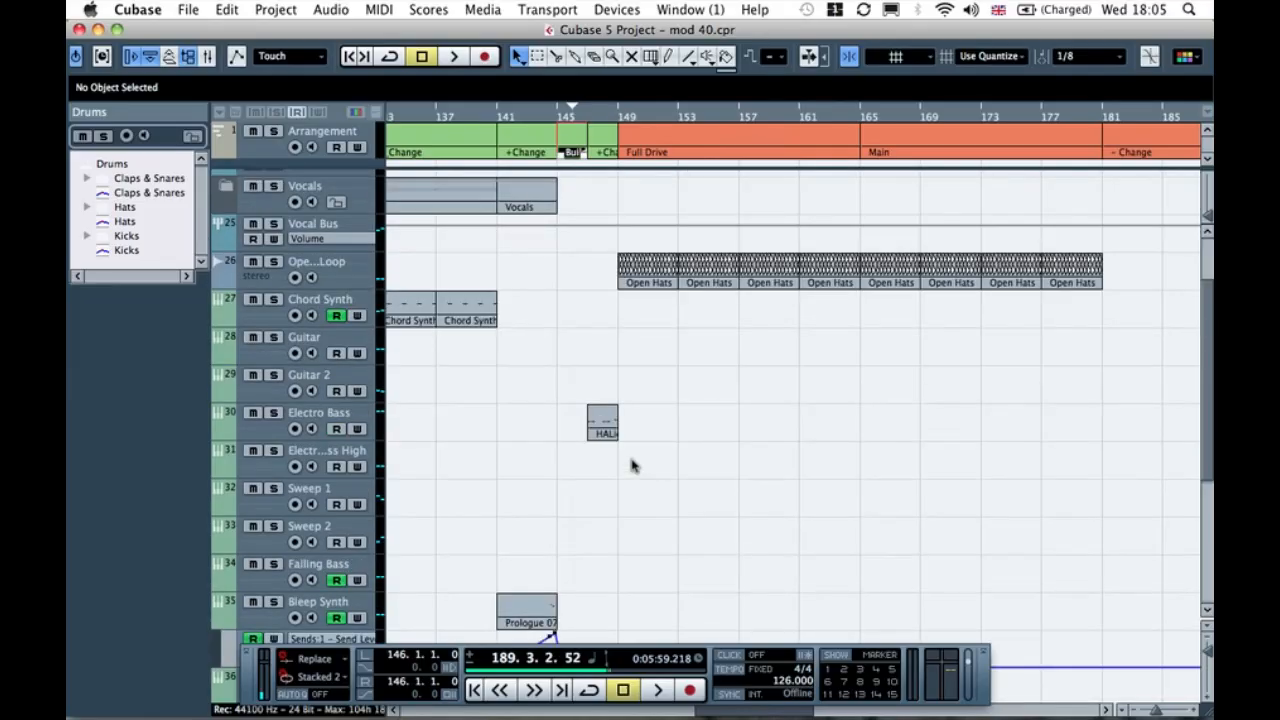
key("g")
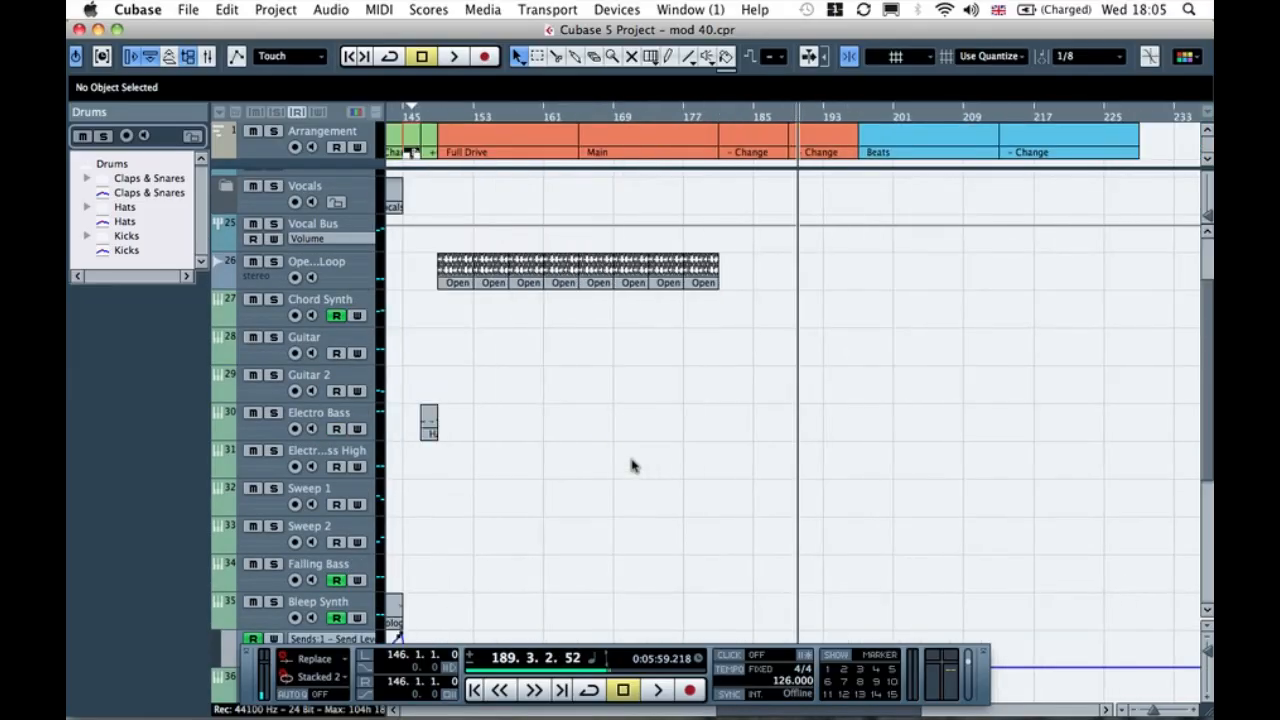
scroll(625, 474, "left", 10)
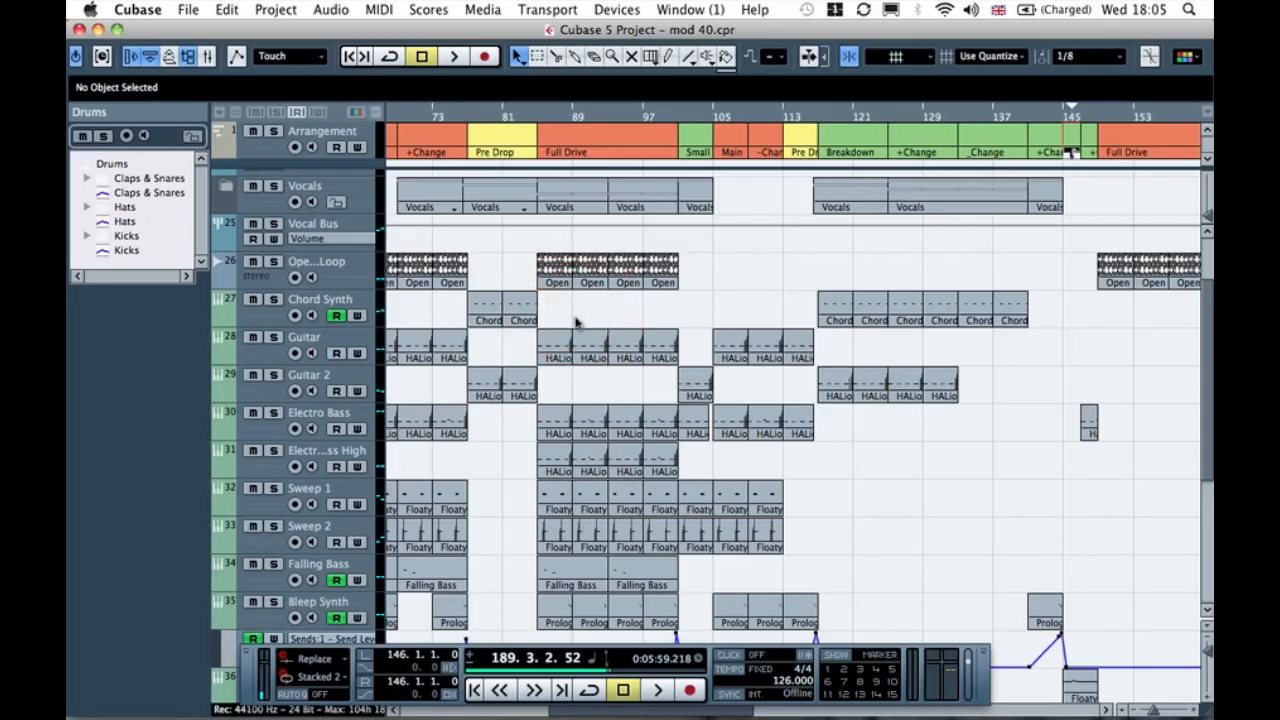
left_click_drag(558, 309, 651, 337)
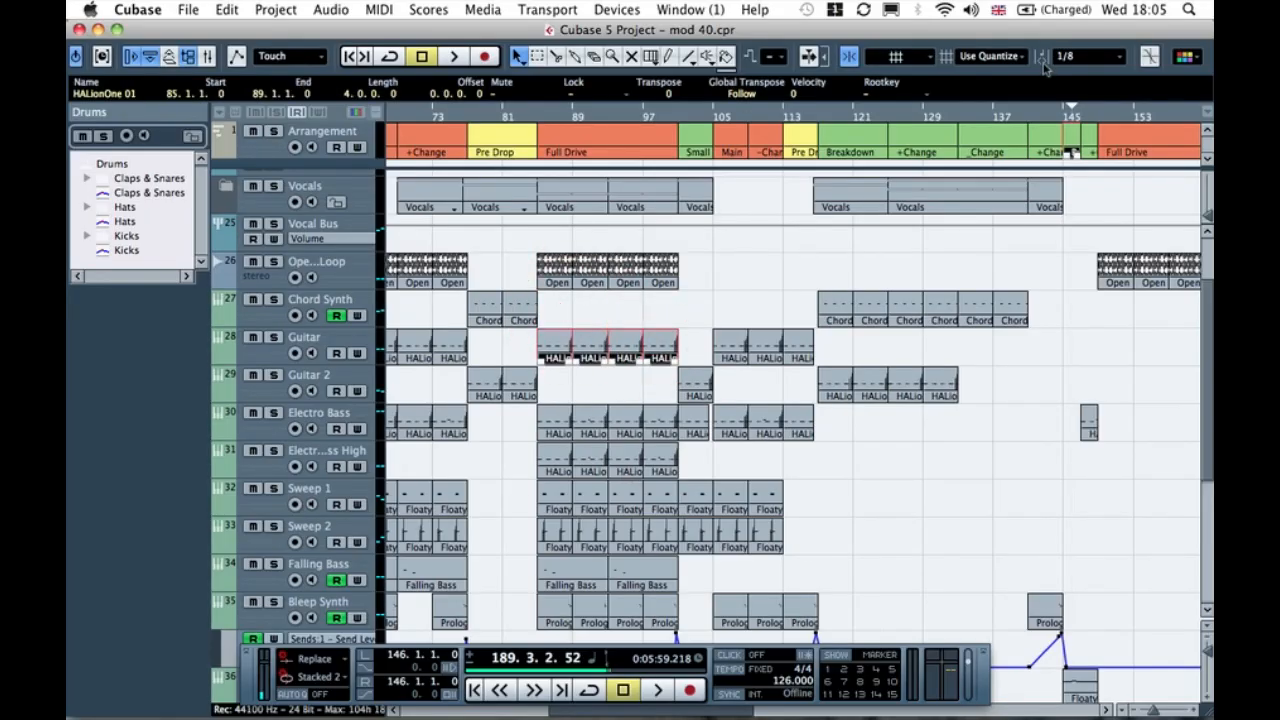
left_click(1107, 57)
left_click(1086, 63)
left_click_drag(560, 342, 1115, 337)
Step: Copy one four-bar Electro Bass part from the earlier Full Drive section to bar 149, and place the playhead at bar 87
left_click_drag(557, 388, 670, 433)
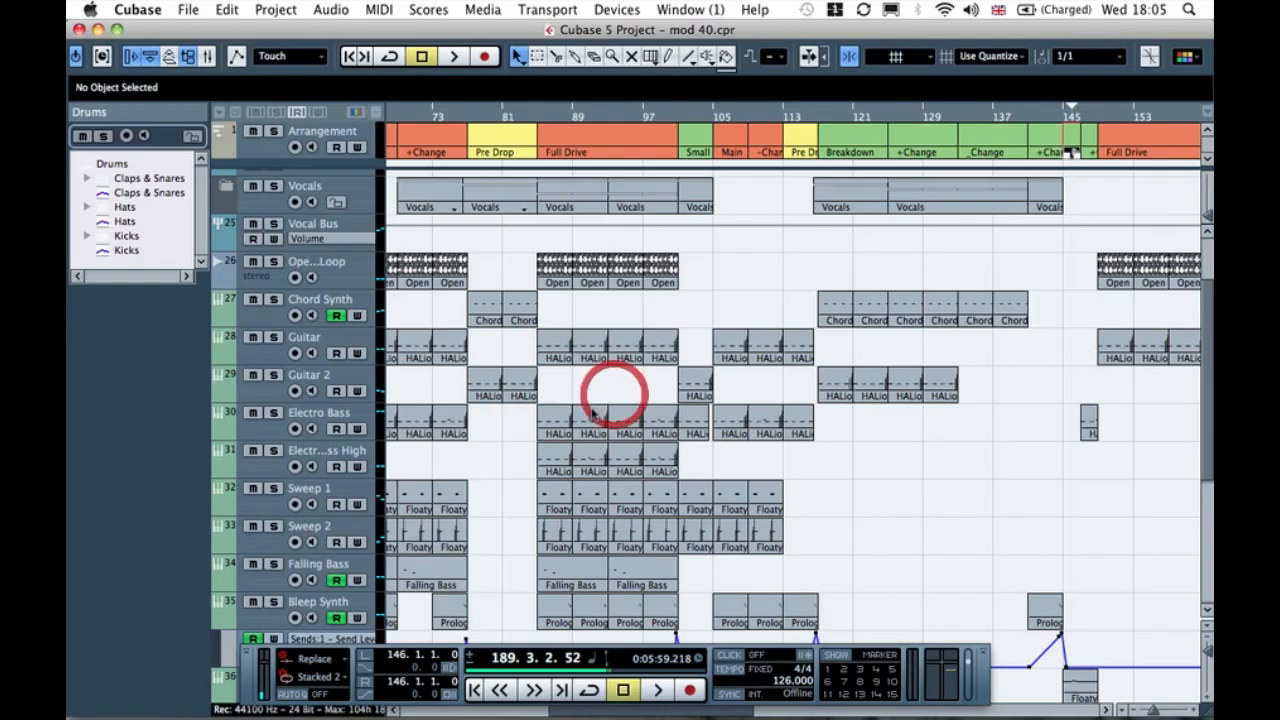
left_click_drag(593, 425, 1110, 421)
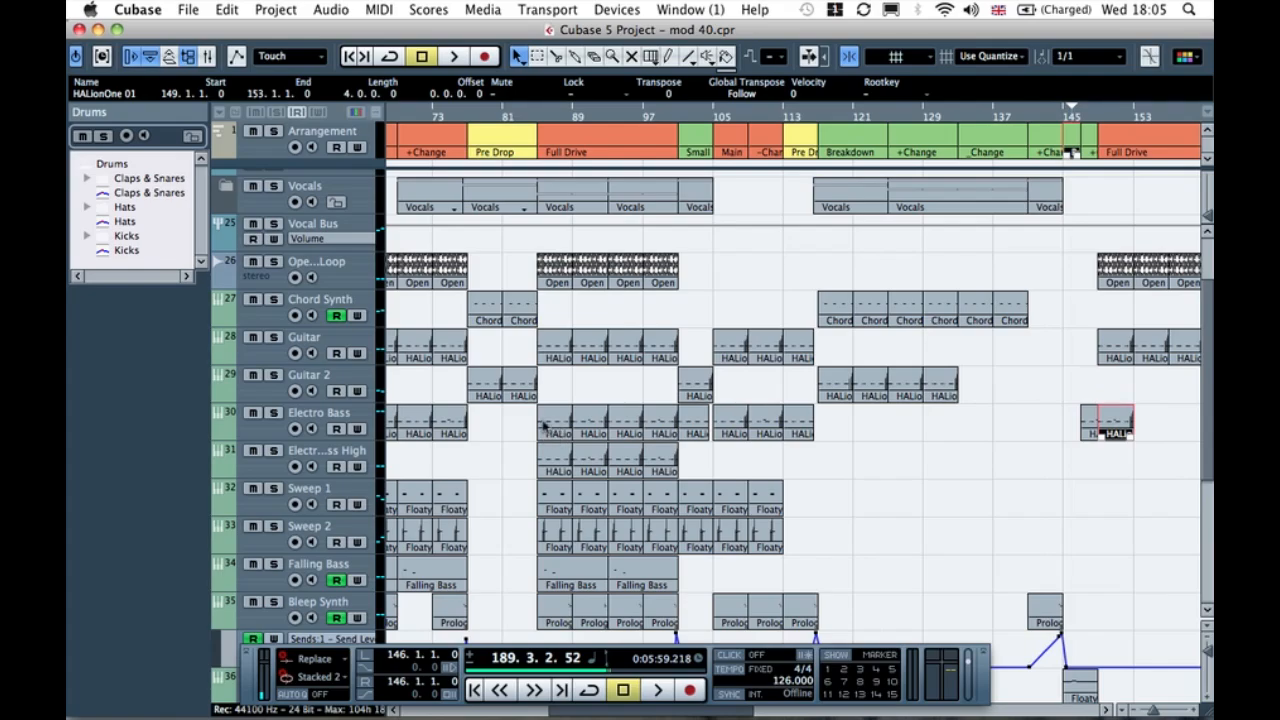
left_click(555, 117)
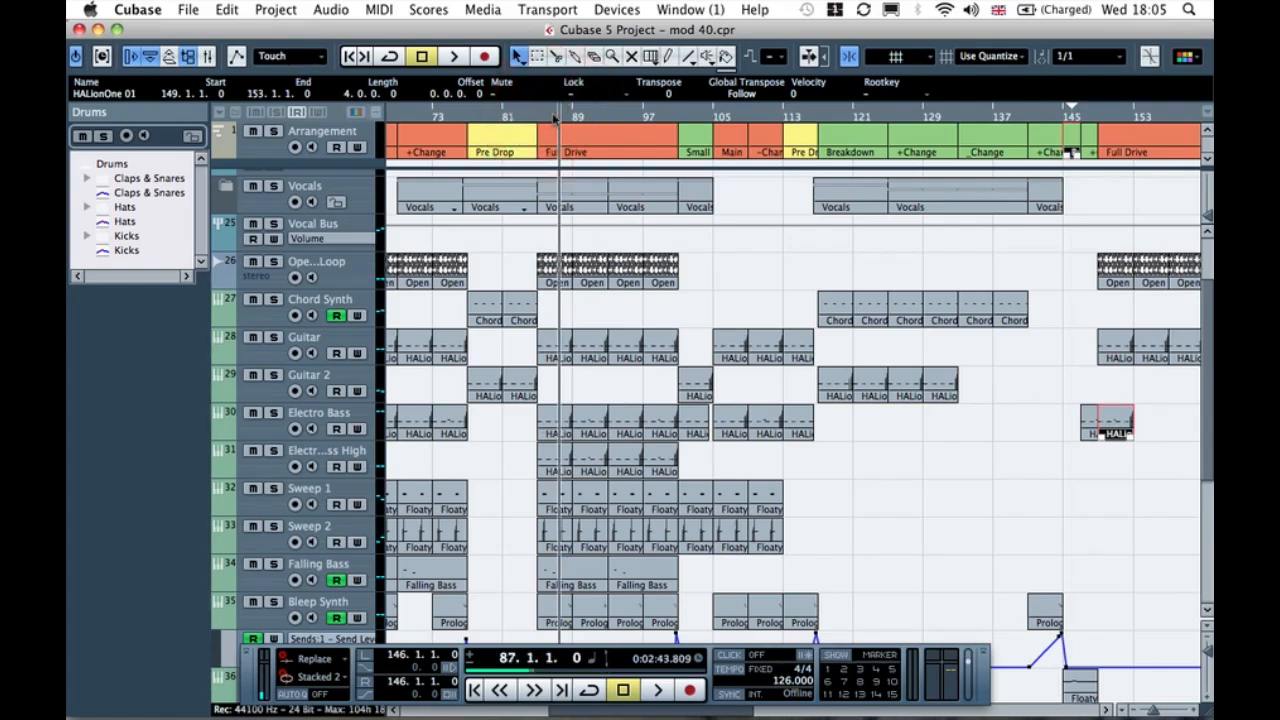
Step: Repeat the four-bar Electro Bass part at bar 149 three times so the part fills the section up to bar 165
key("h")
key("h")
key("h")
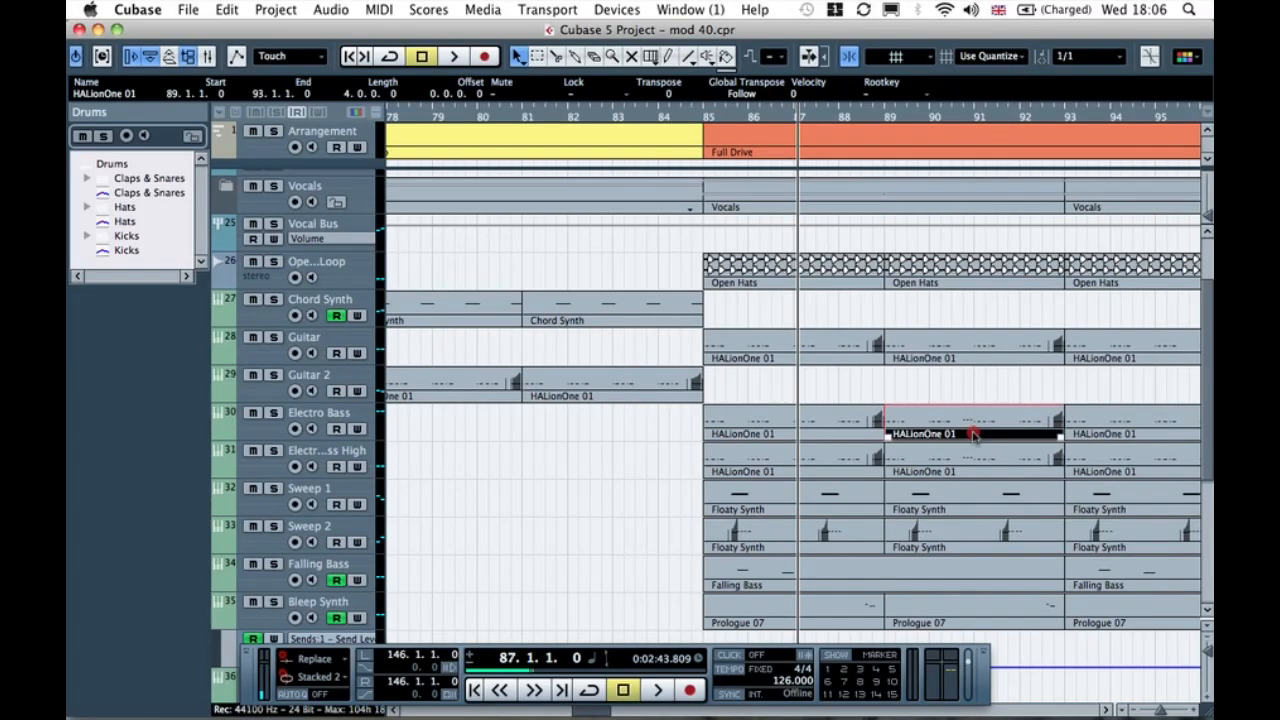
key("g")
key("g")
key("g")
key("g")
key("g")
key("g")
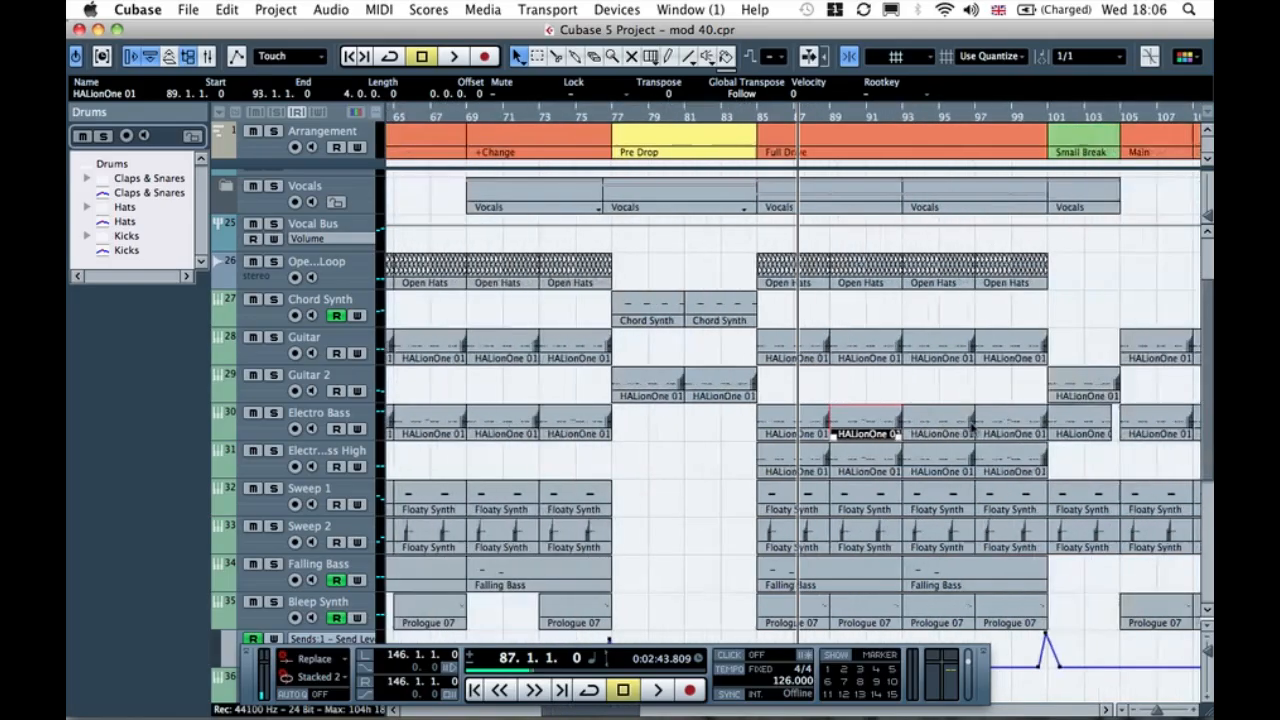
scroll(972, 428, "right", 5)
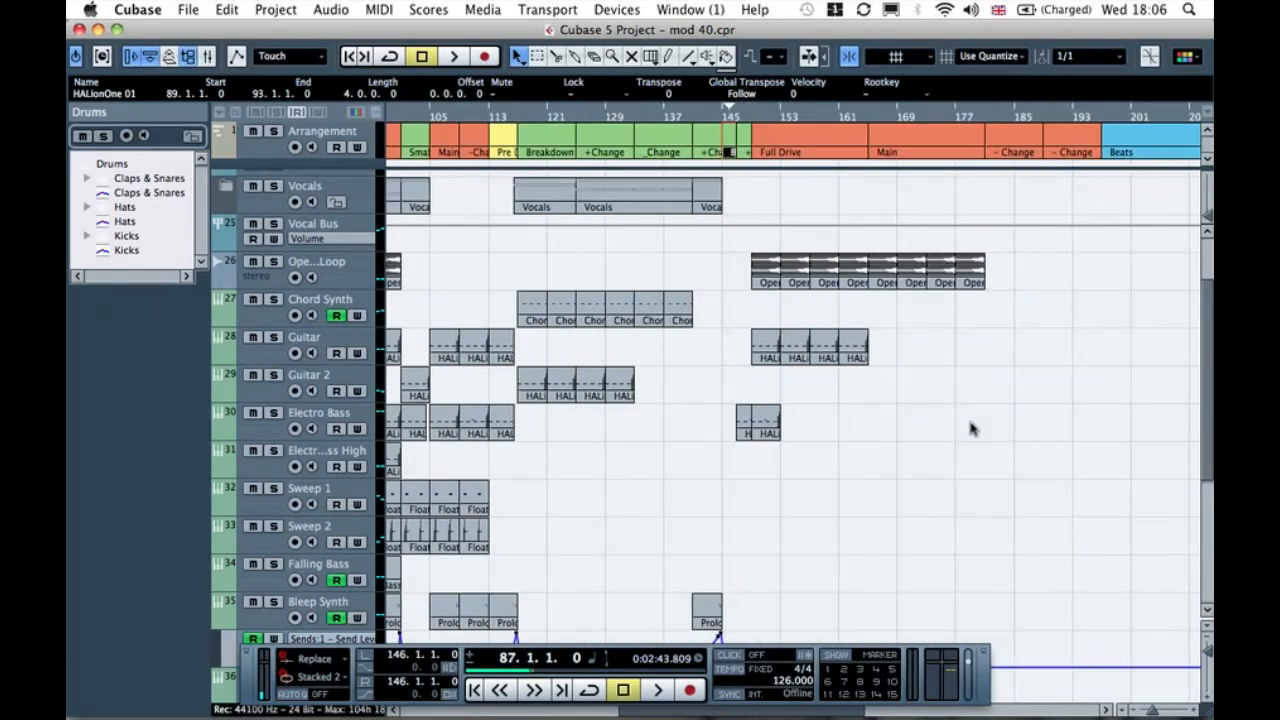
left_click(760, 427)
left_click_drag(873, 424, 868, 423)
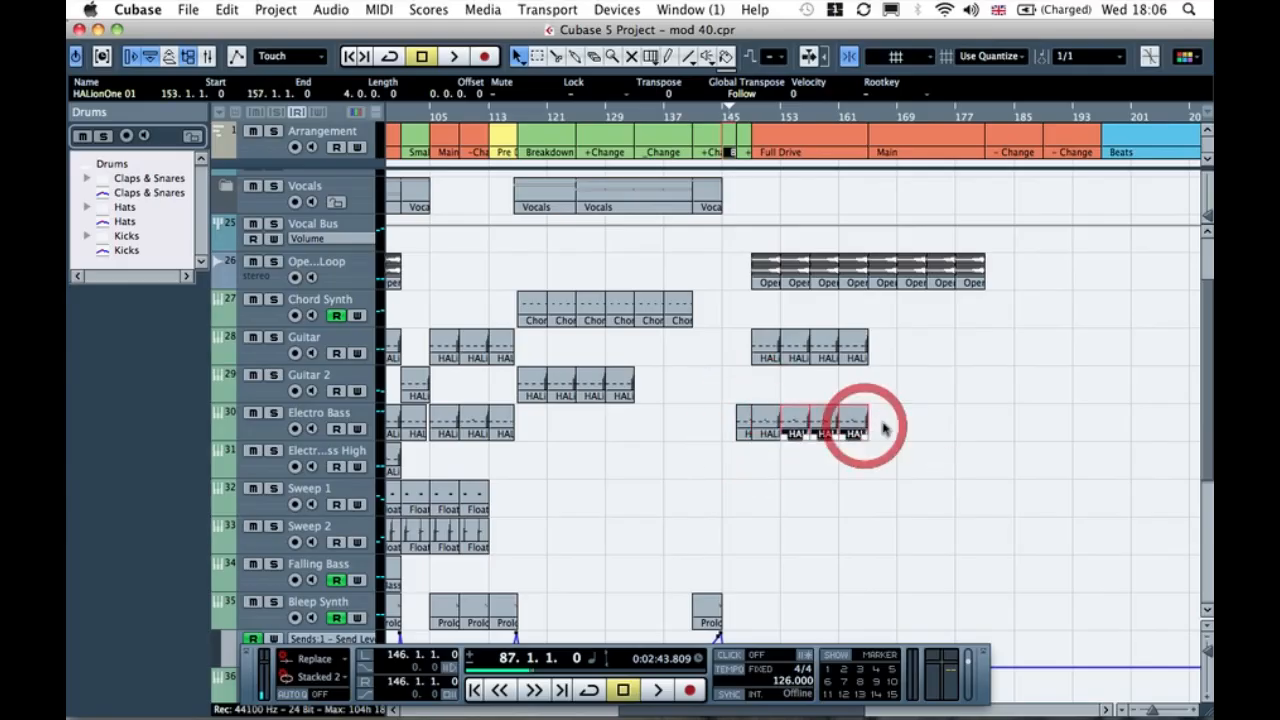
left_click(909, 429)
Step: Copy the four high Electro Bass parts from the earlier Full Drive section to bar 149
scroll(909, 429, "left", 5)
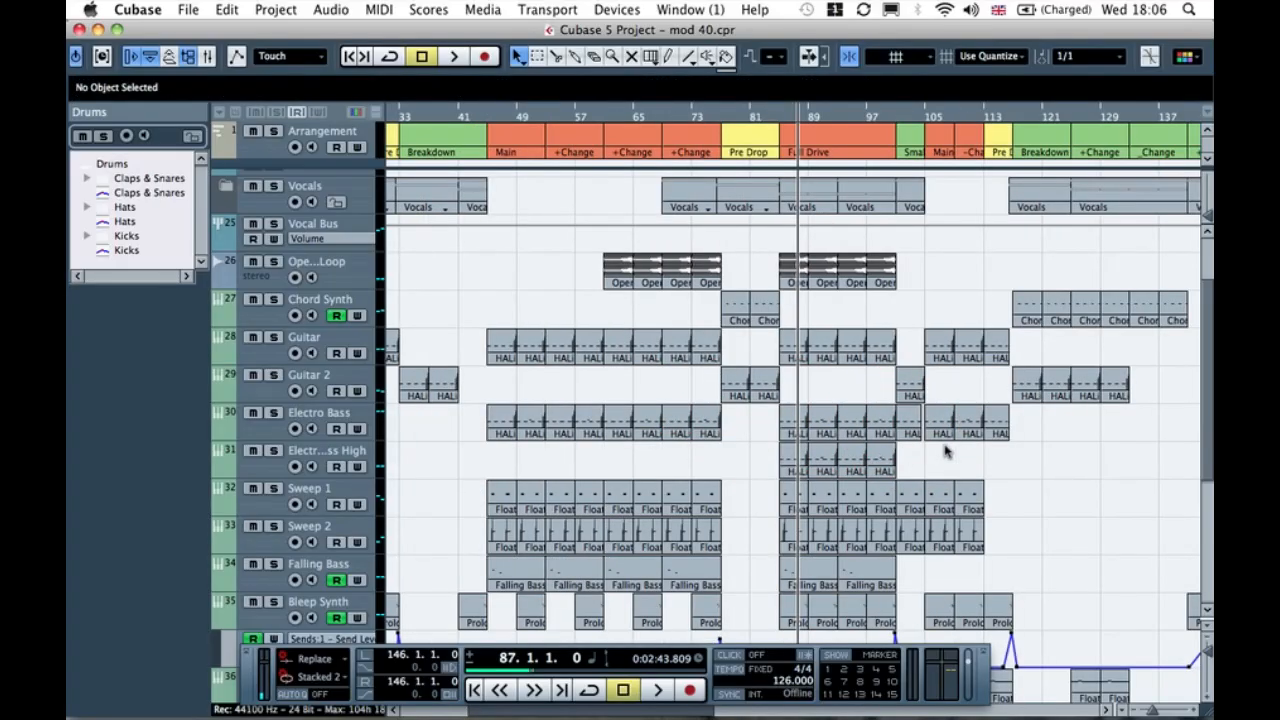
left_click_drag(810, 457, 799, 459)
left_click(893, 455)
left_click(950, 446)
scroll(1045, 487, "right", 5)
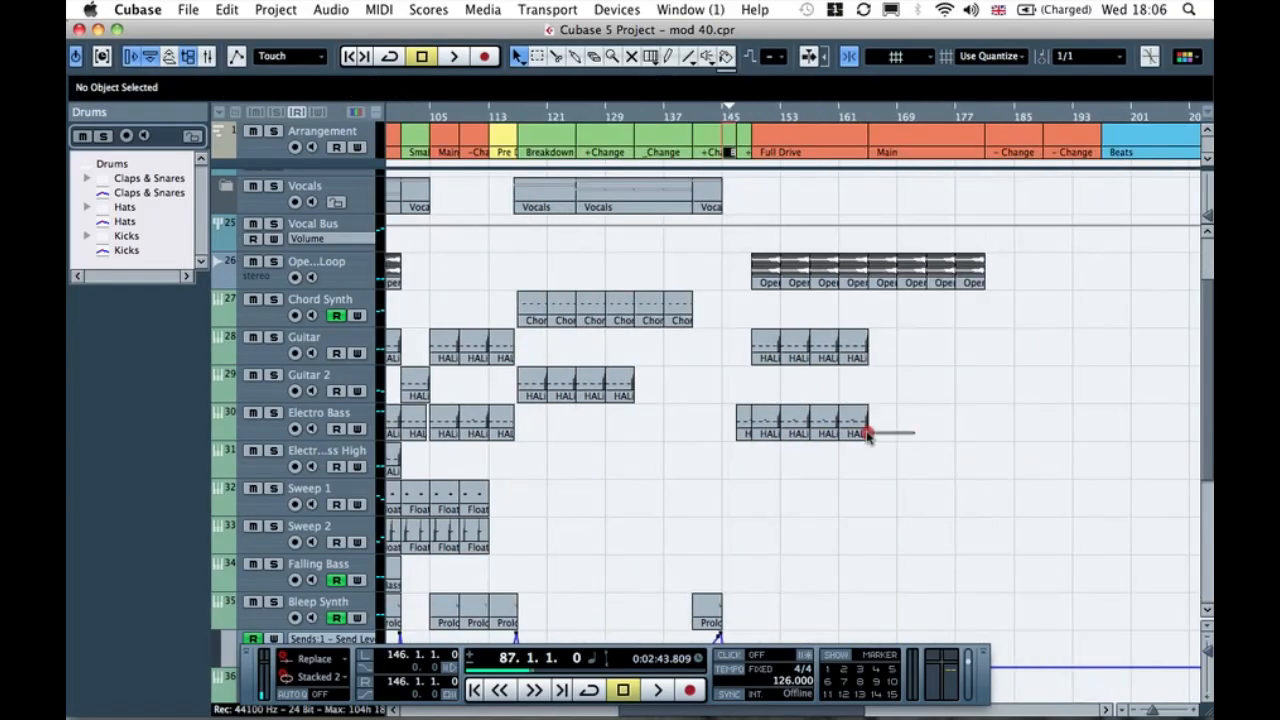
left_click_drag(750, 426, 766, 452)
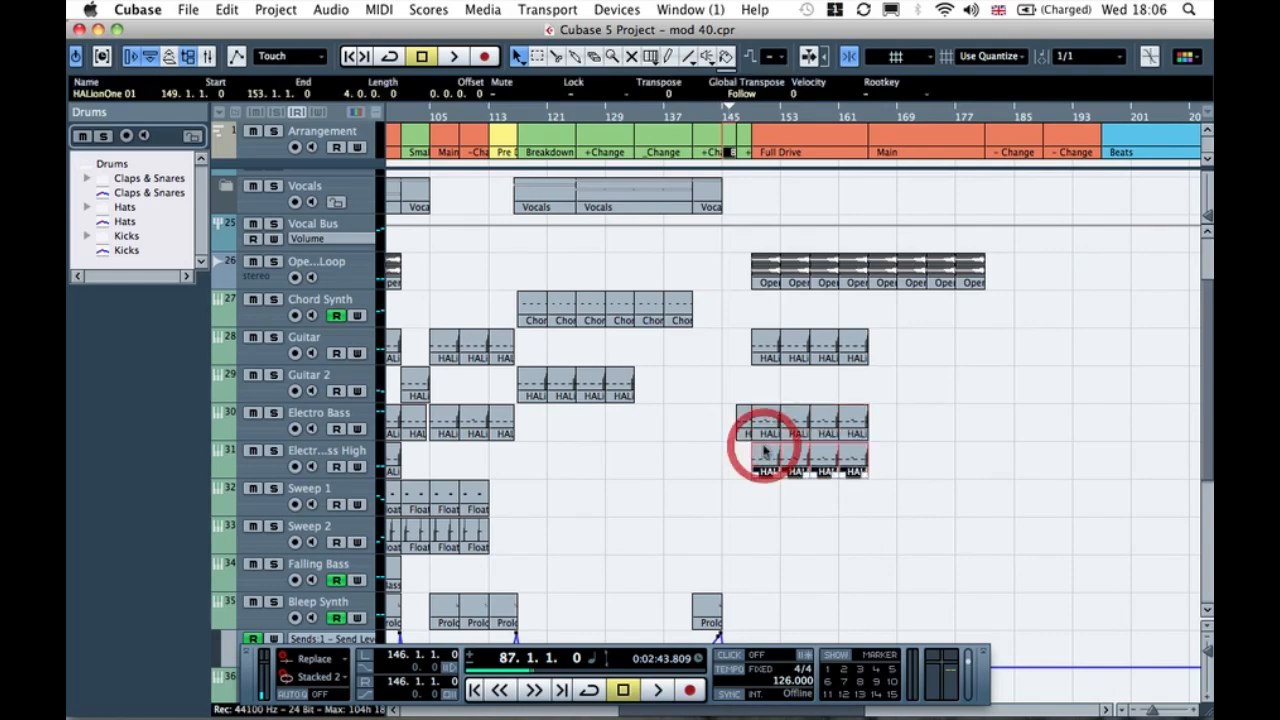
left_click(725, 467)
Step: Copy the three Sweep 1 and three Sweep 2 parts between bars 101 and 113 to bar 149
scroll(725, 470, "left", 2)
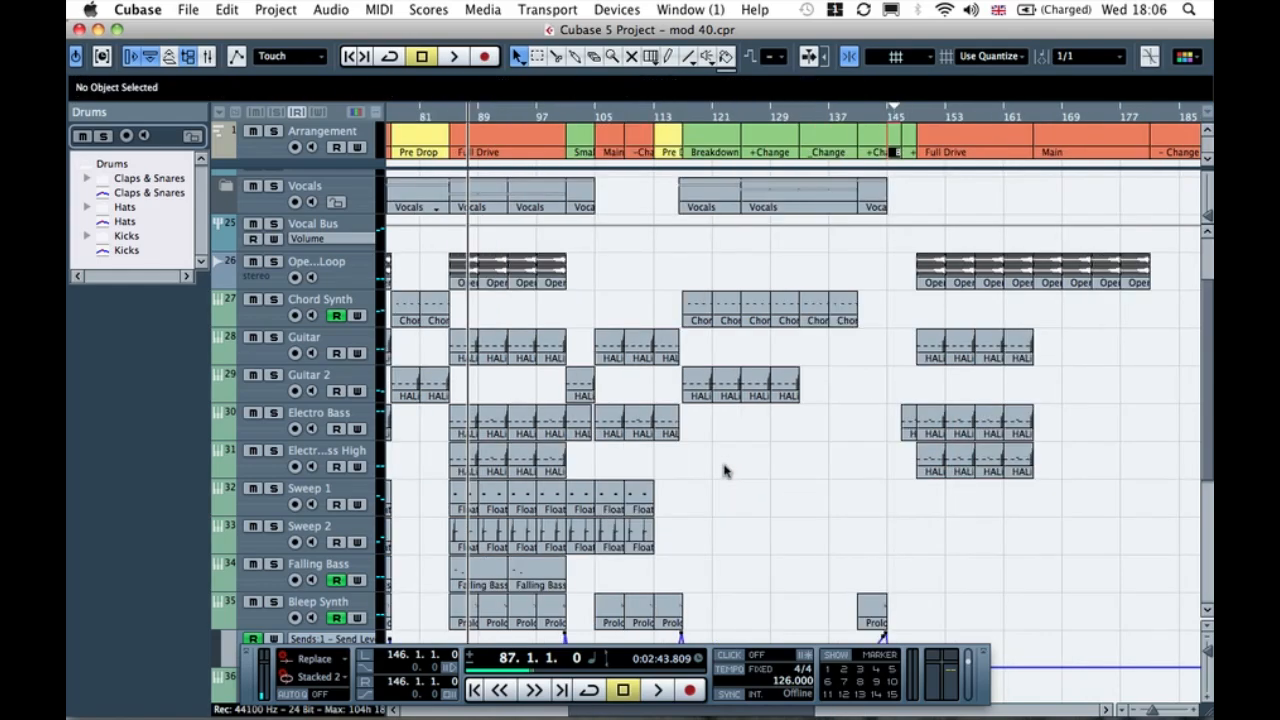
left_click_drag(610, 547, 568, 548)
left_click_drag(602, 508, 930, 497)
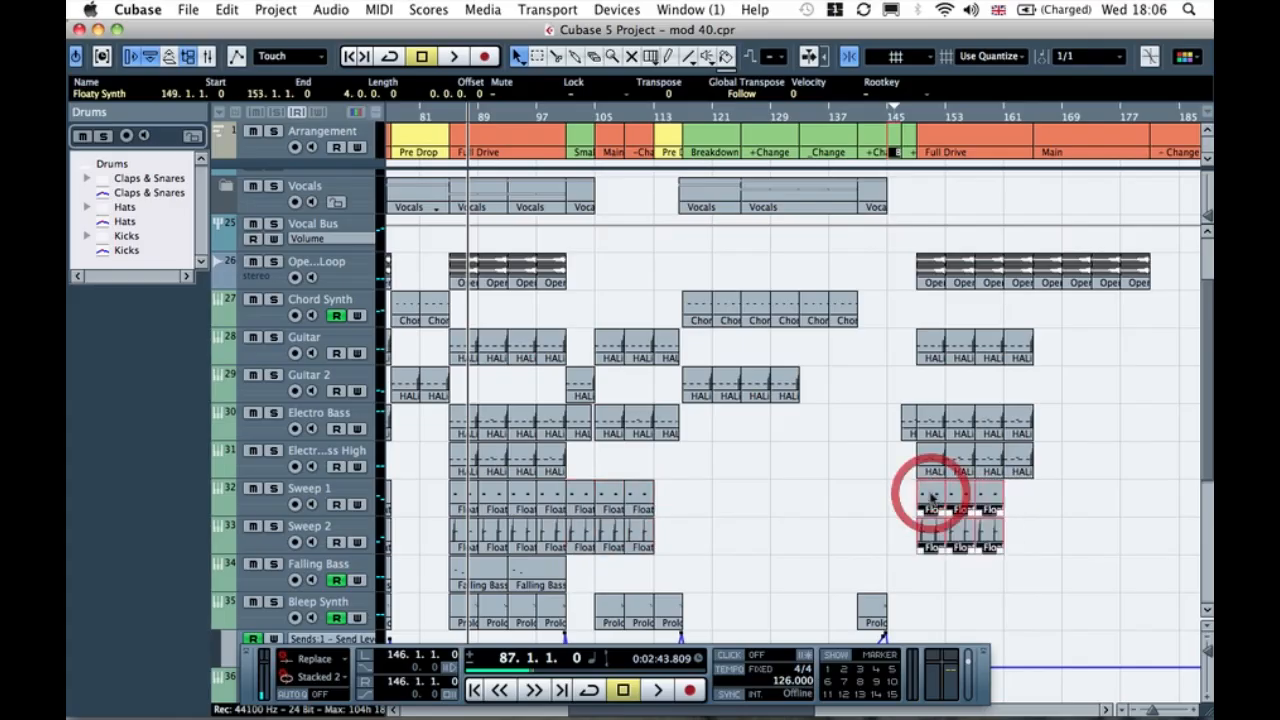
left_click(866, 492)
Step: Copy the first Falling Bass part and the four Bleep Synth parts from the earlier Full Drive section to bar 149
scroll(868, 494, "down", 3)
left_click_drag(470, 465, 937, 467)
left_click(800, 454)
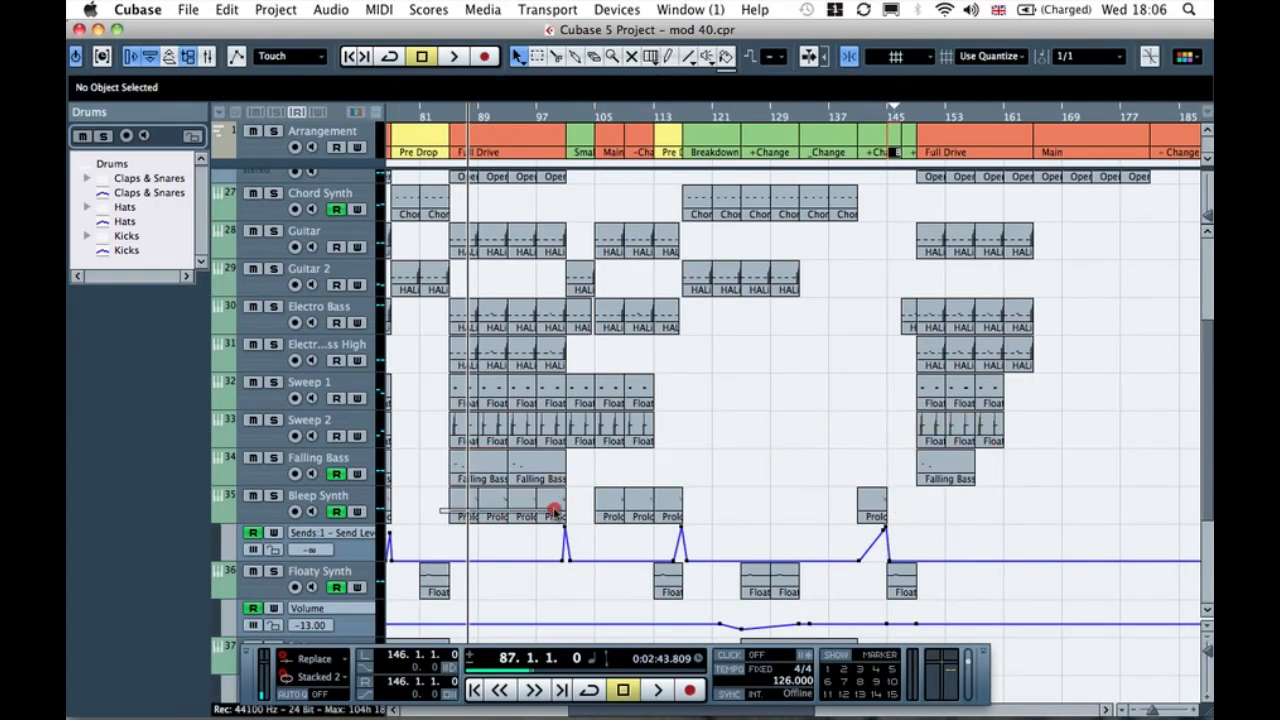
left_click_drag(553, 512, 562, 492)
left_click_drag(460, 505, 933, 494)
left_click(871, 443)
Step: Repeat the Falling Bass part at bar 149 three times, extending it to bar 181
scroll(874, 448, "down", 3)
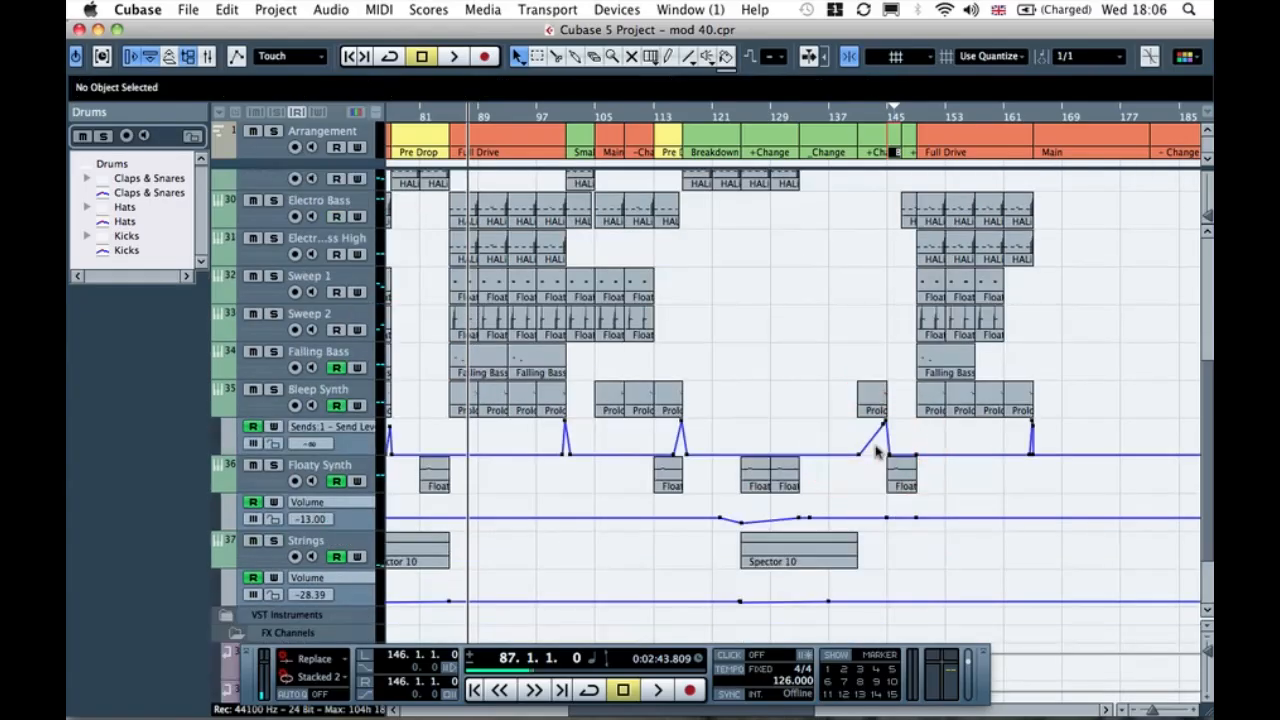
scroll(876, 452, "down", 3)
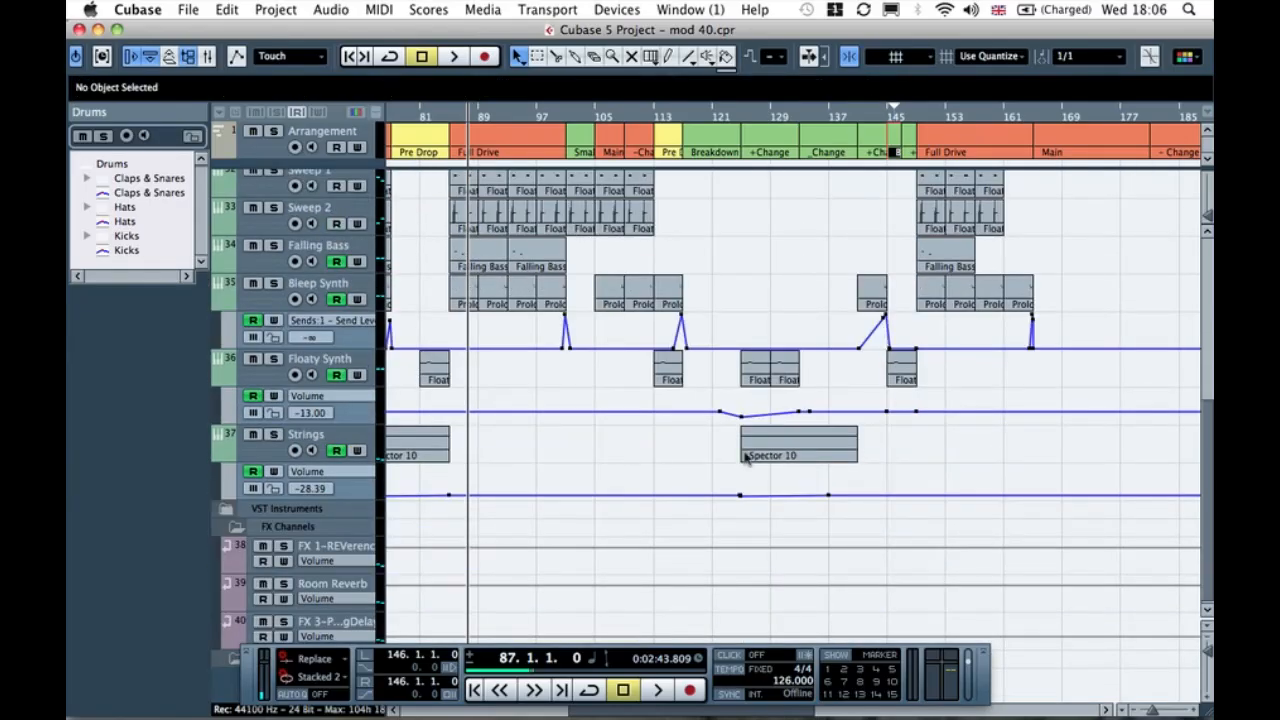
scroll(795, 455, "right", 3)
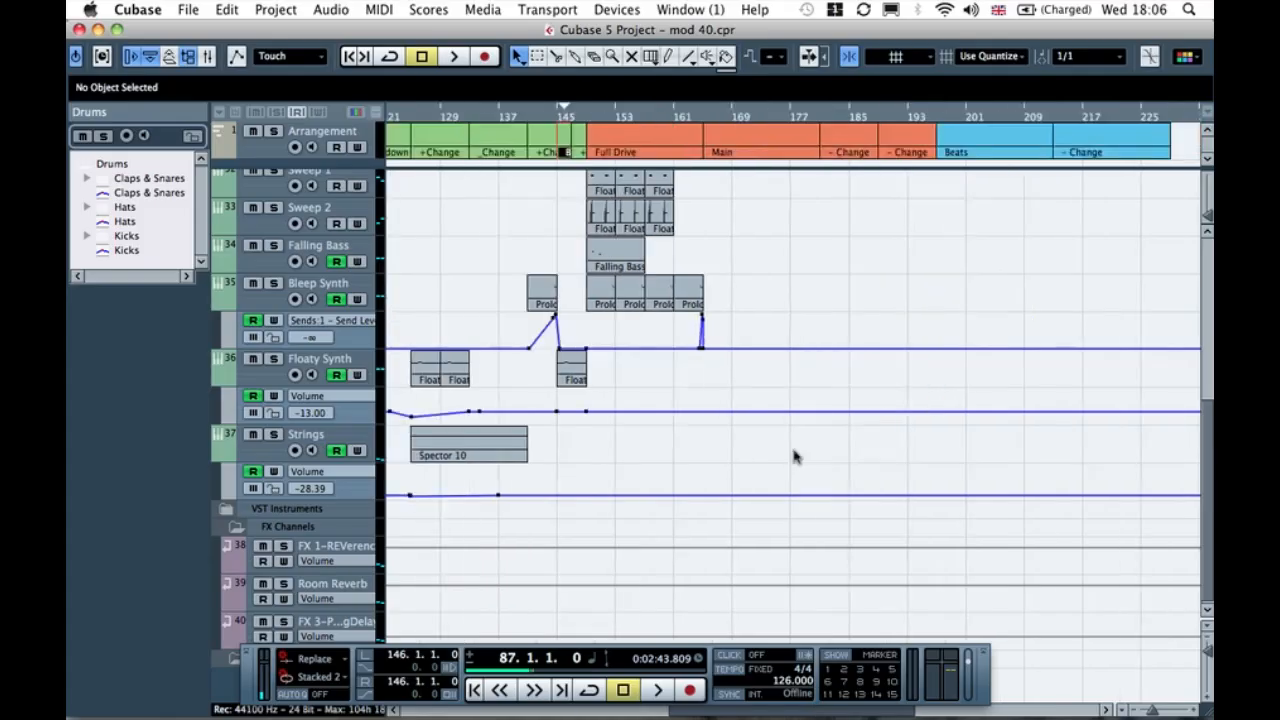
scroll(795, 456, "up", 3)
left_click(597, 370)
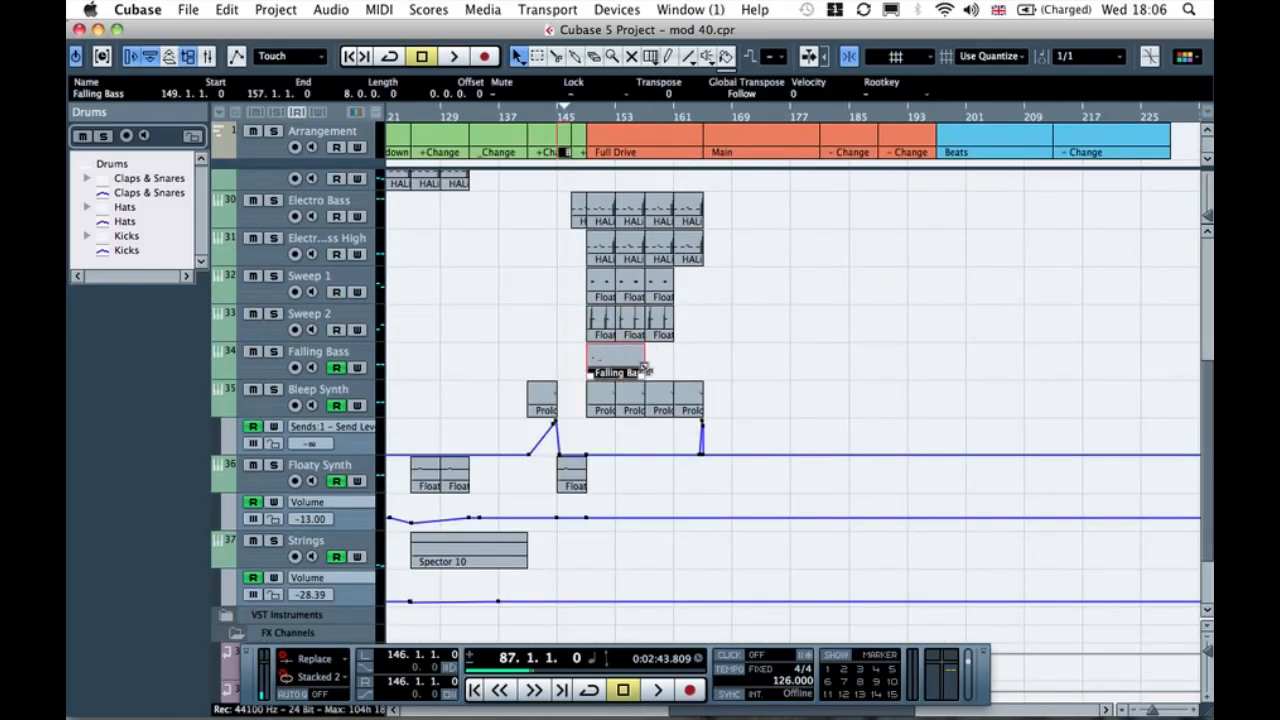
left_click_drag(748, 366, 800, 371)
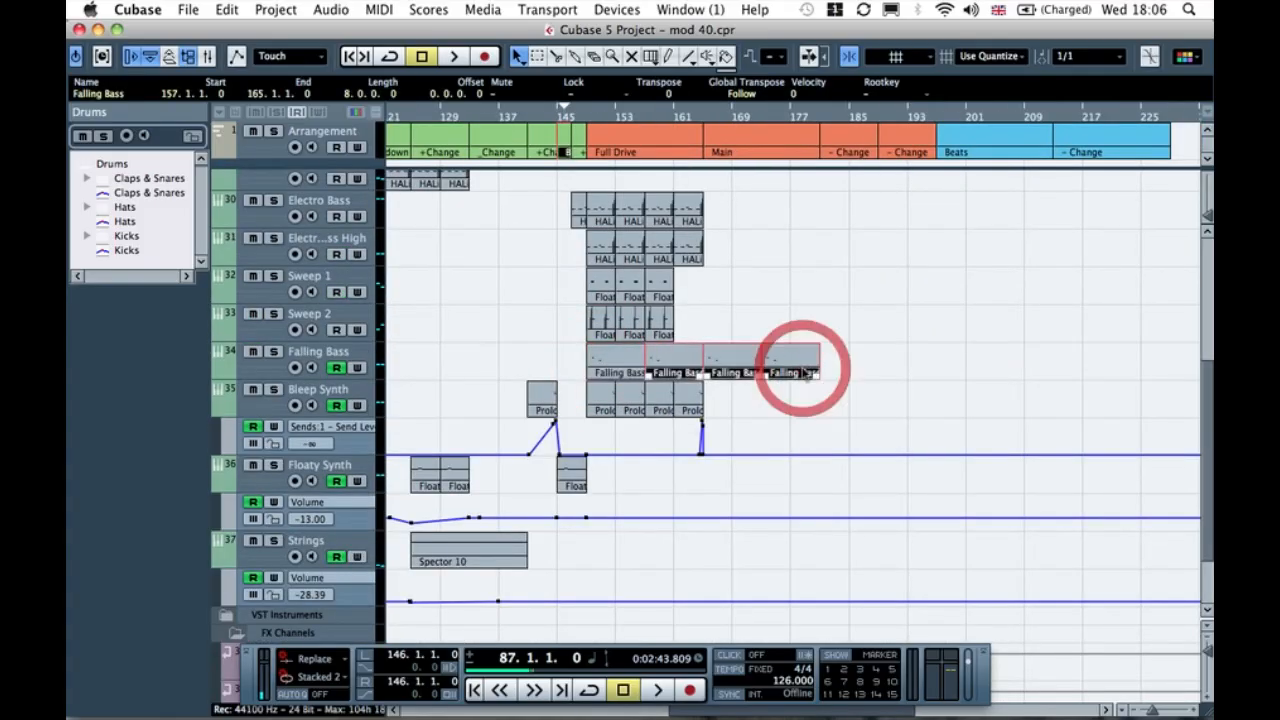
Step: Play the new Full Drive section from about bar 148 to check the copied parts together
left_click(580, 120)
key("space")
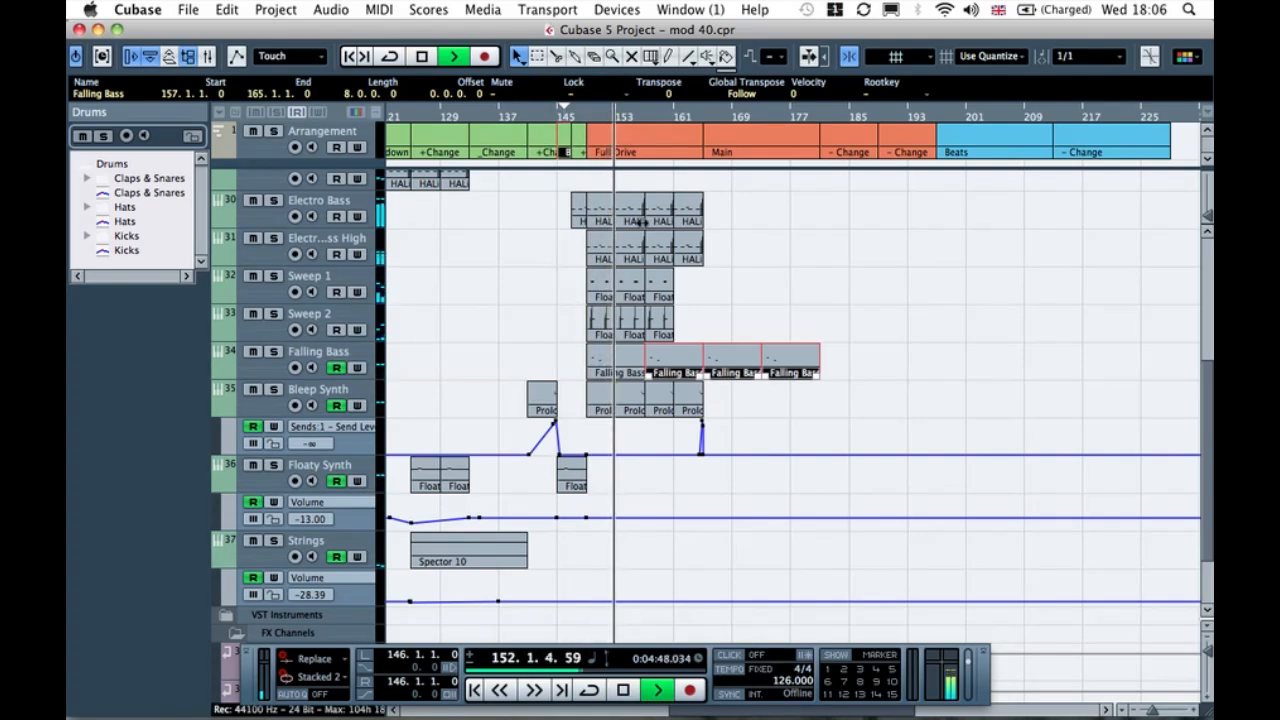
left_click(560, 346)
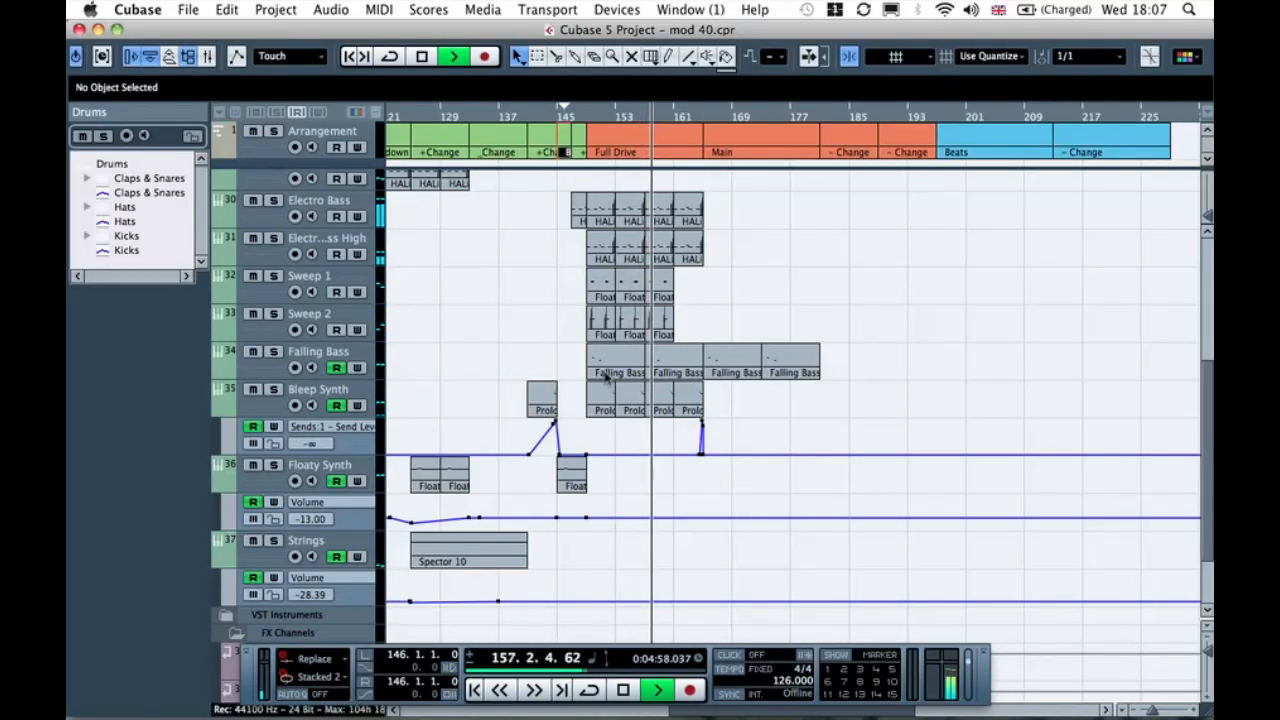
scroll(845, 360, "up", 3)
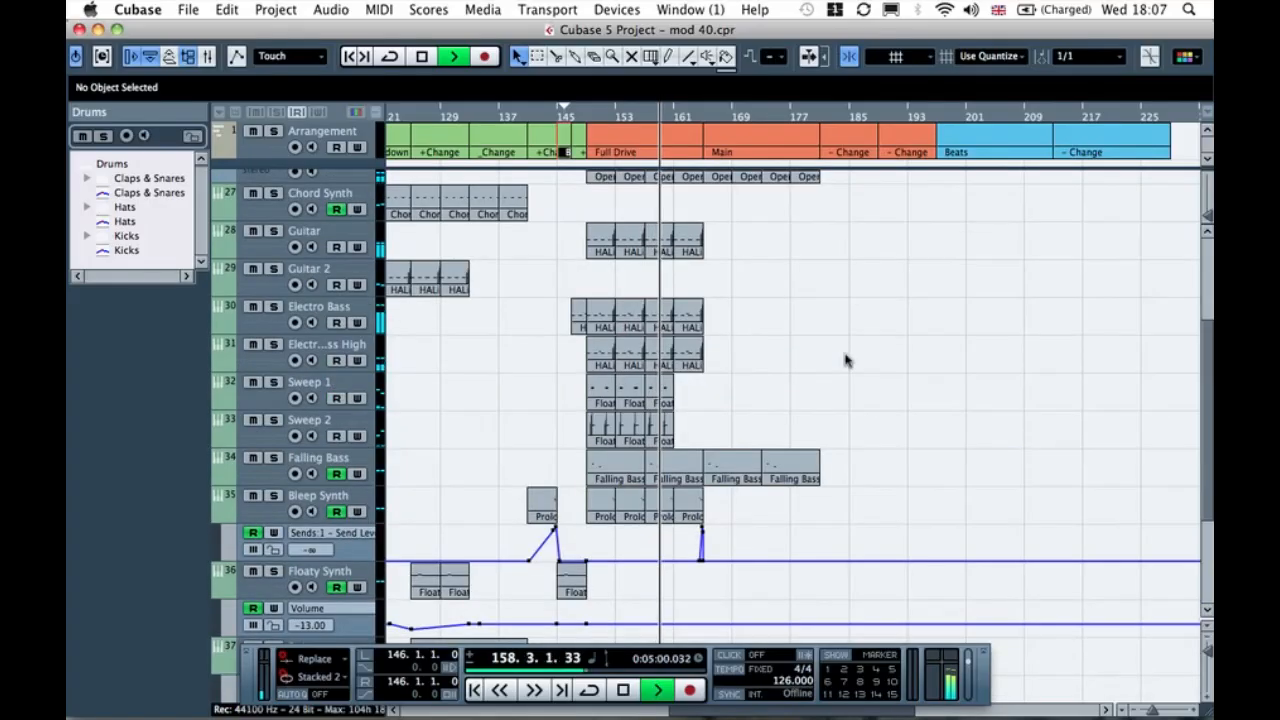
key("space")
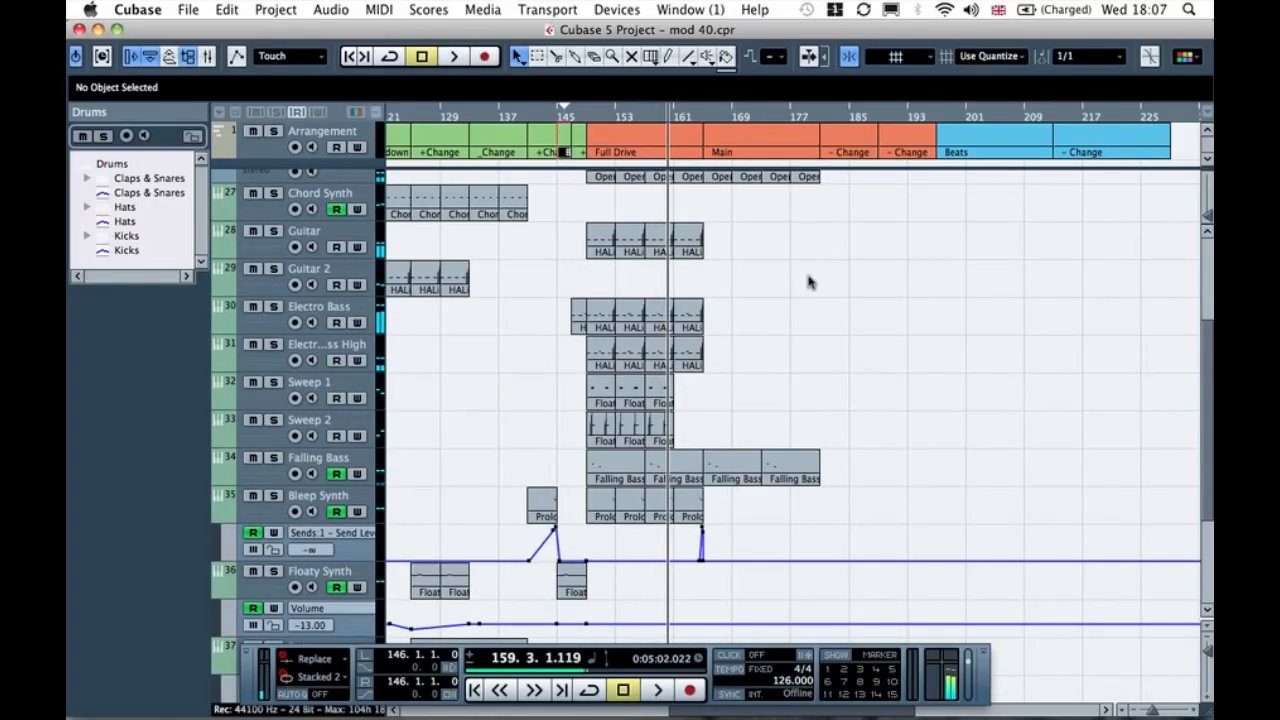
Step: Repeat the four Guitar parts up to bar 213 and audition the end of the Beats section from about bar 208
left_click_drag(763, 242, 599, 243)
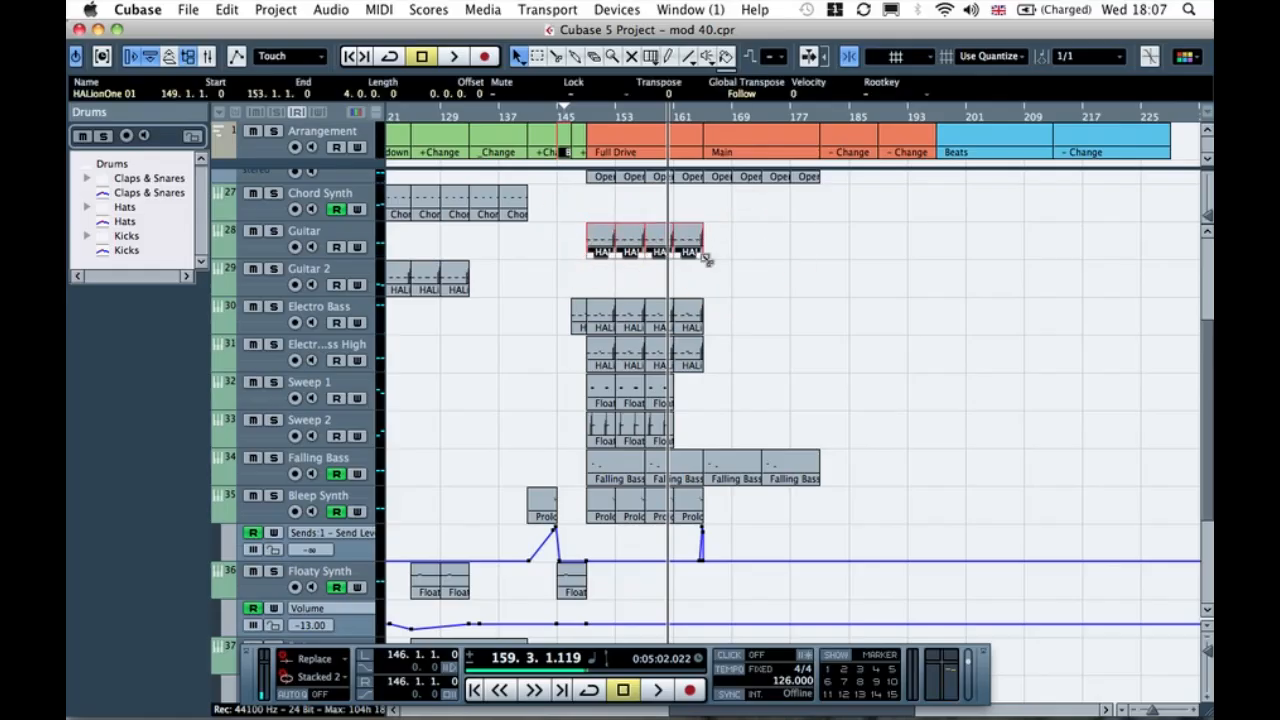
left_click_drag(722, 248, 1070, 233)
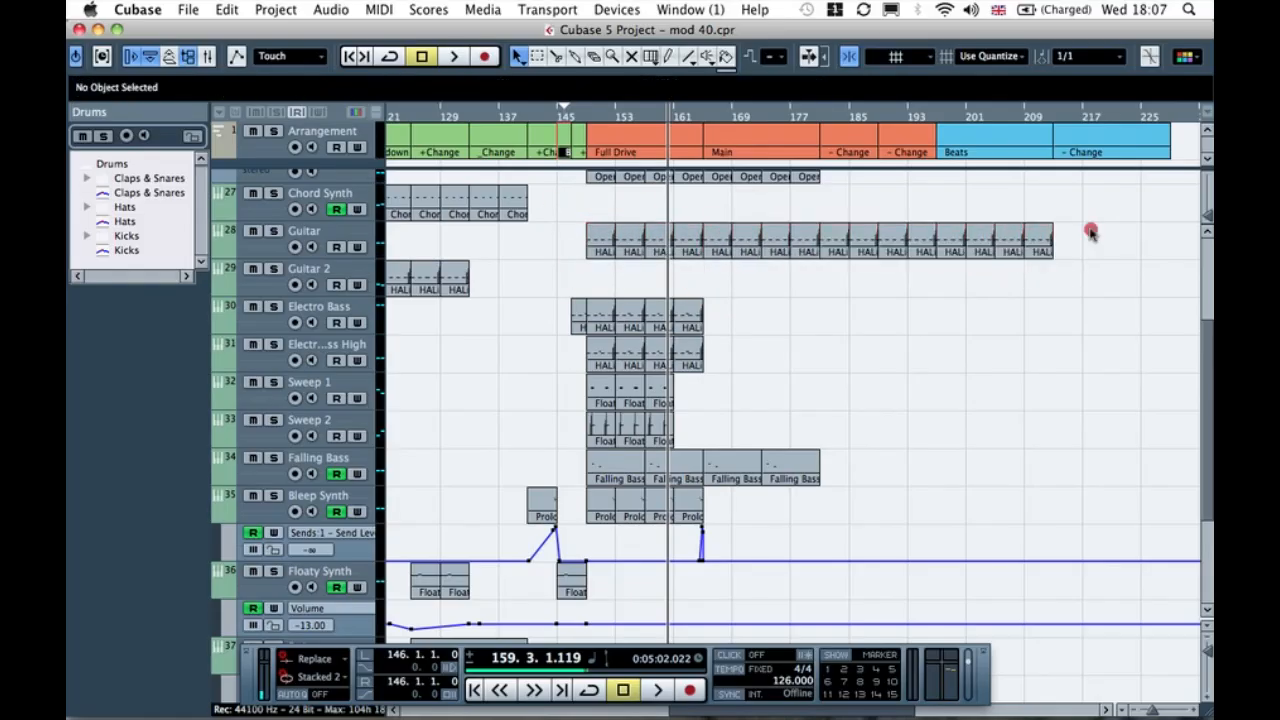
left_click(1020, 118)
key("space")
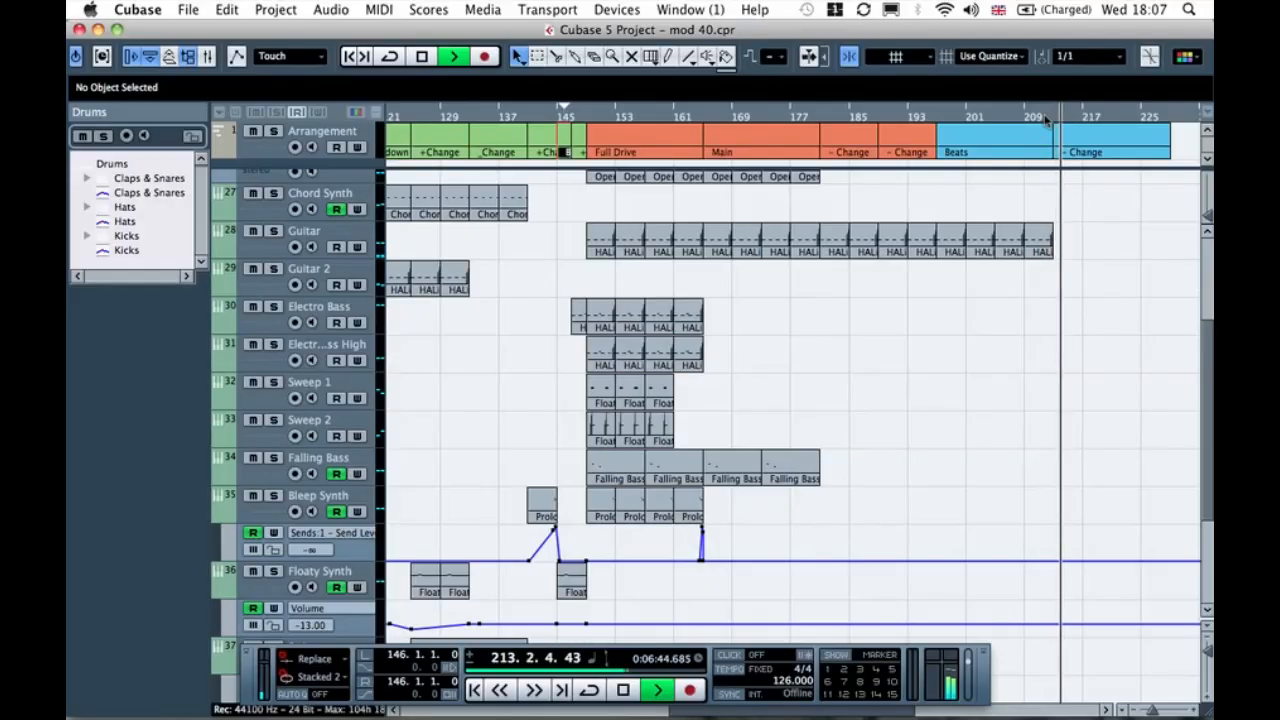
key("space")
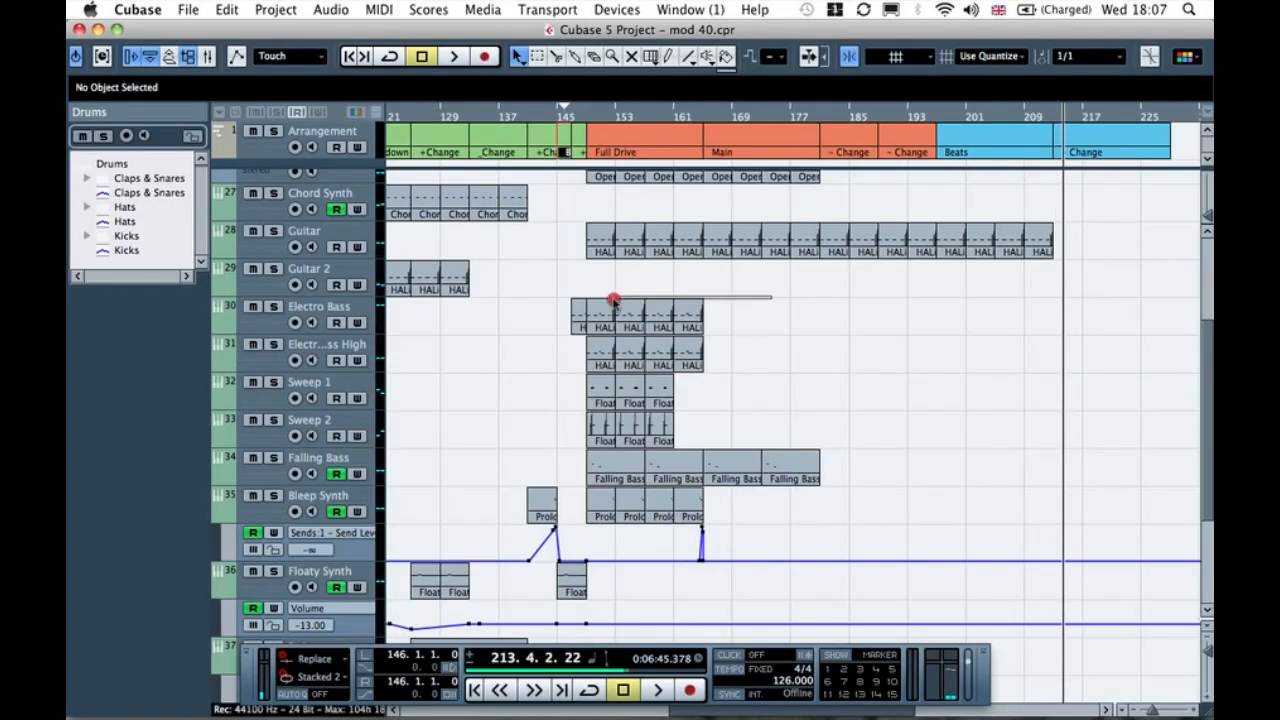
Step: Repeat the four Electro Bass parts up to bar 197 and play the change into Beats from about bar 194
left_click_drag(613, 300, 600, 323)
left_click_drag(703, 322, 958, 322)
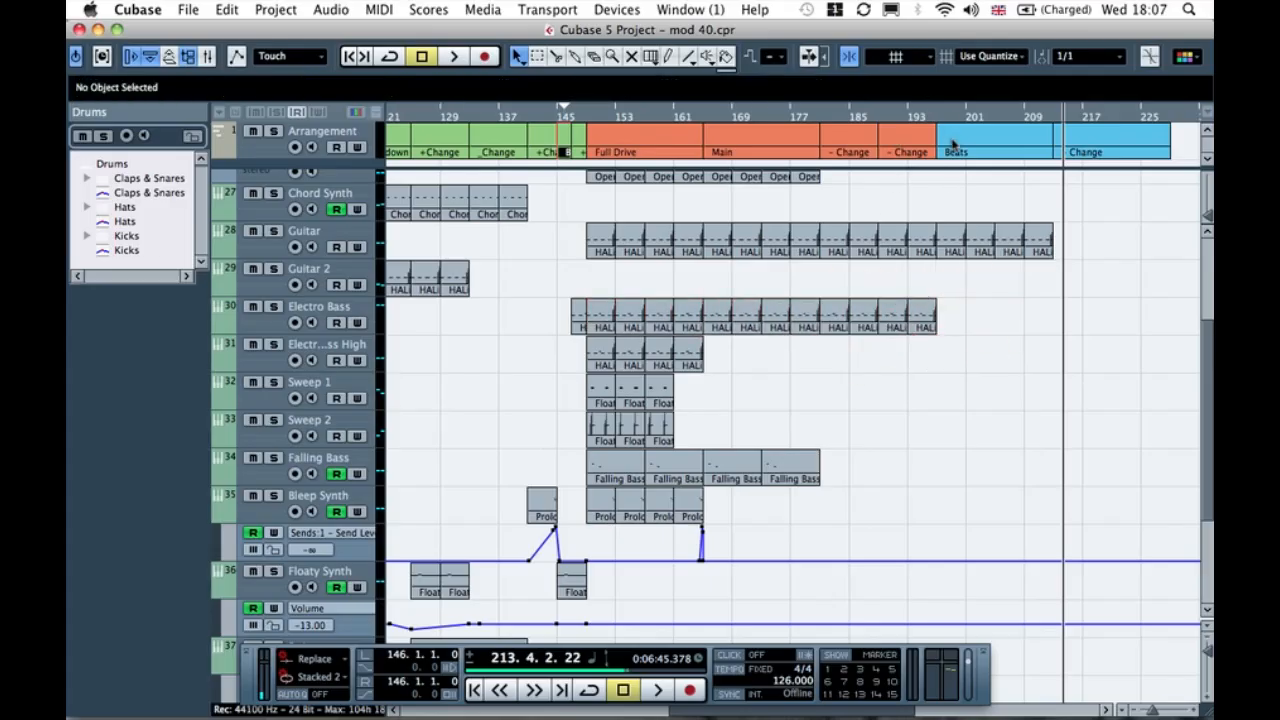
left_click(917, 118)
key("space")
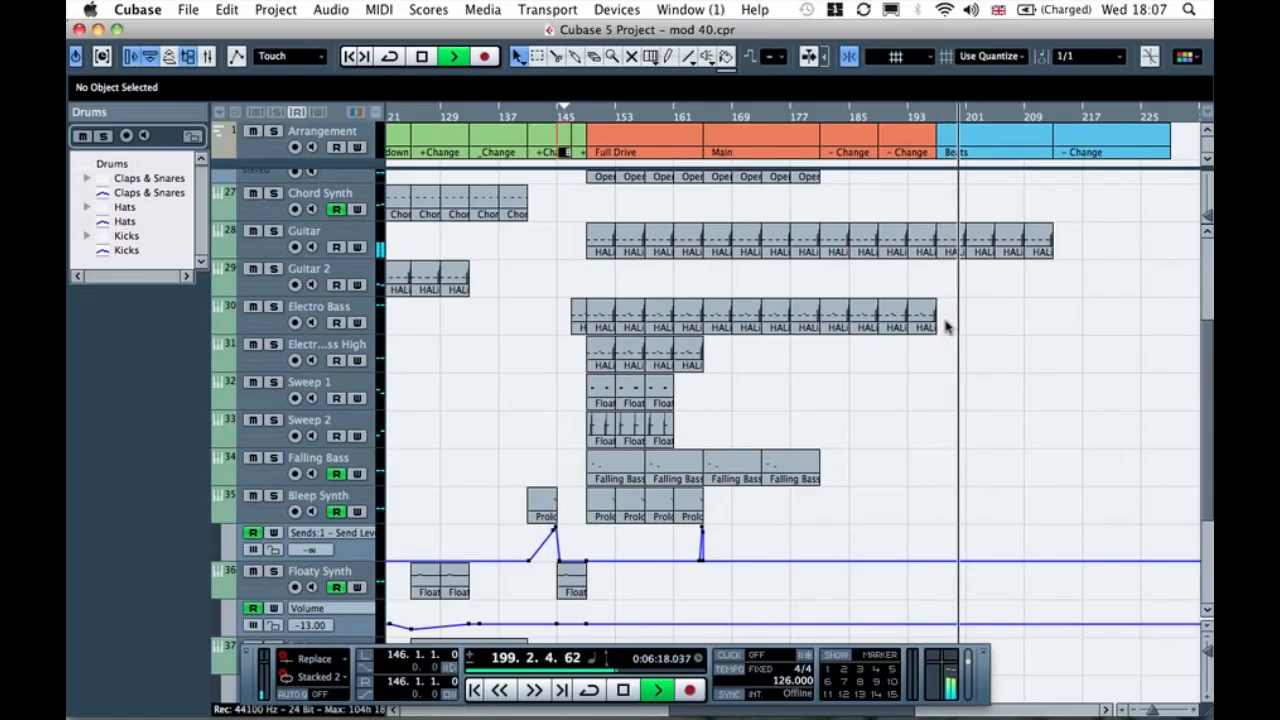
Step: Repeat the high Electro Bass, Sweep 1 and Sweep 2 parts up to bar 197
left_click(592, 350)
left_click_drag(706, 360, 914, 366)
left_click(808, 409)
left_click_drag(688, 392, 602, 423)
left_click_drag(704, 437, 900, 423)
left_click(957, 423)
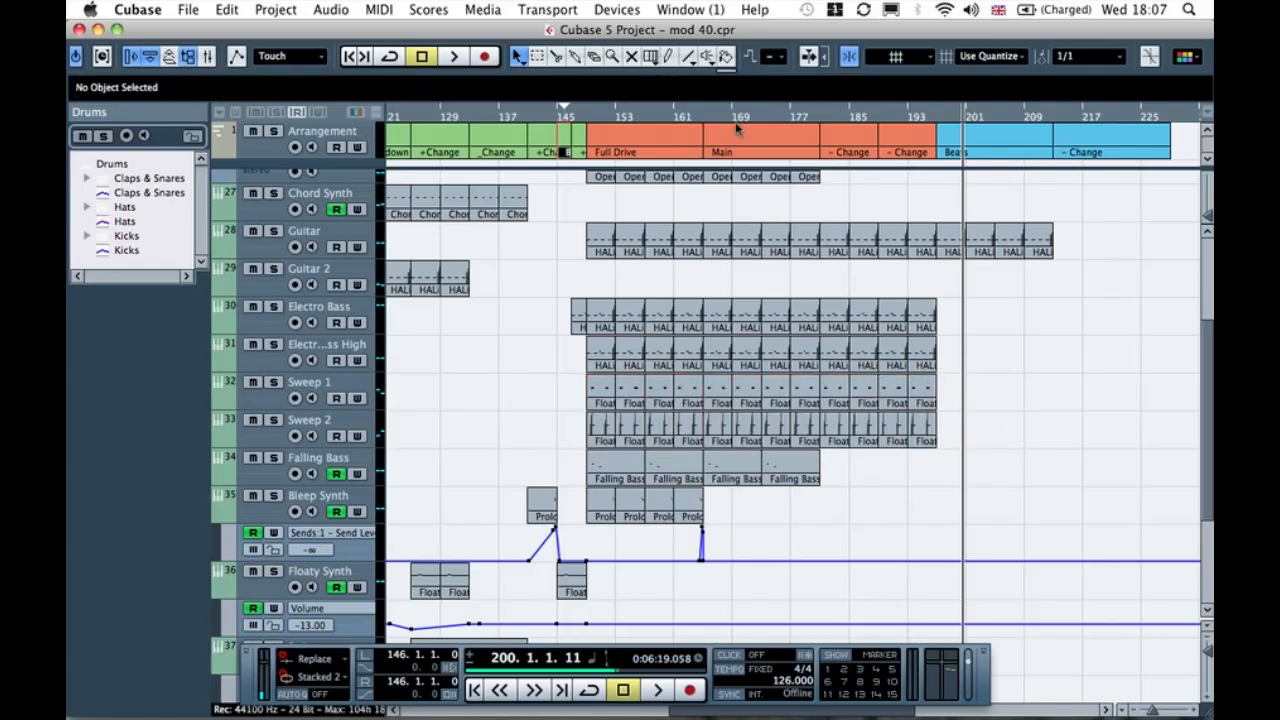
Step: Play from about bar 192 to check the transition into the Beats section
left_click(904, 112)
key("space")
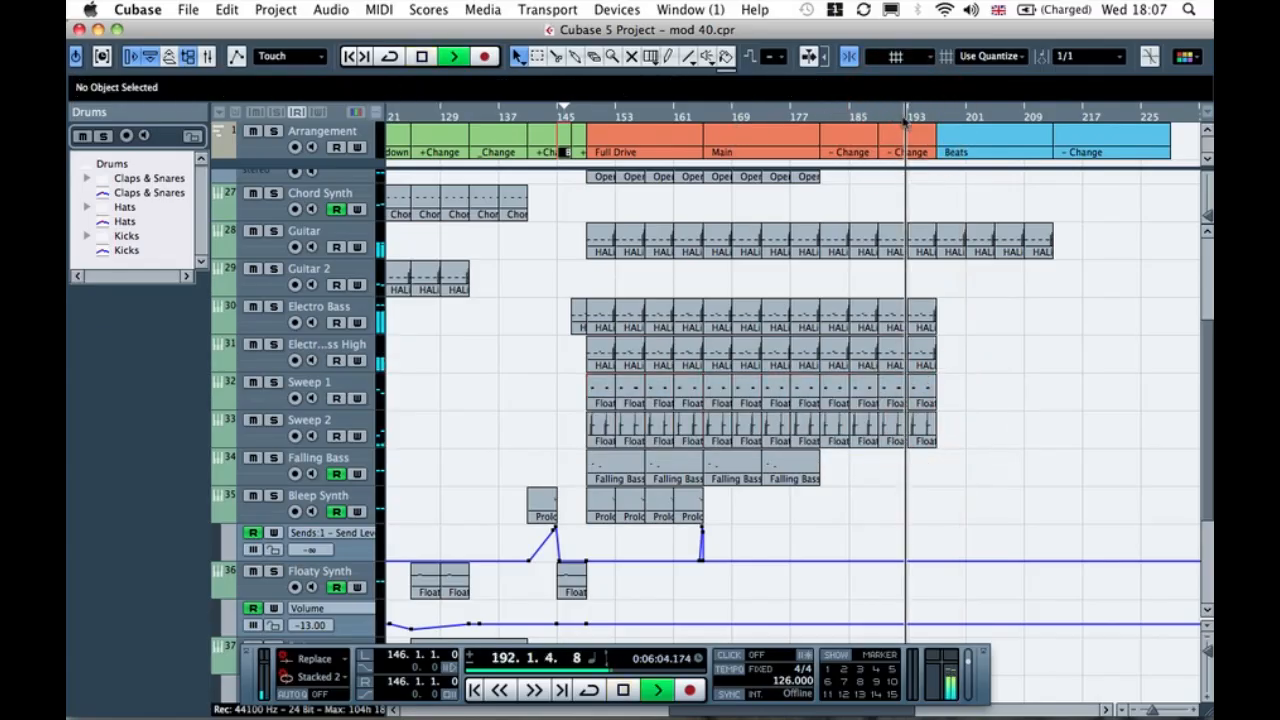
left_click(986, 398)
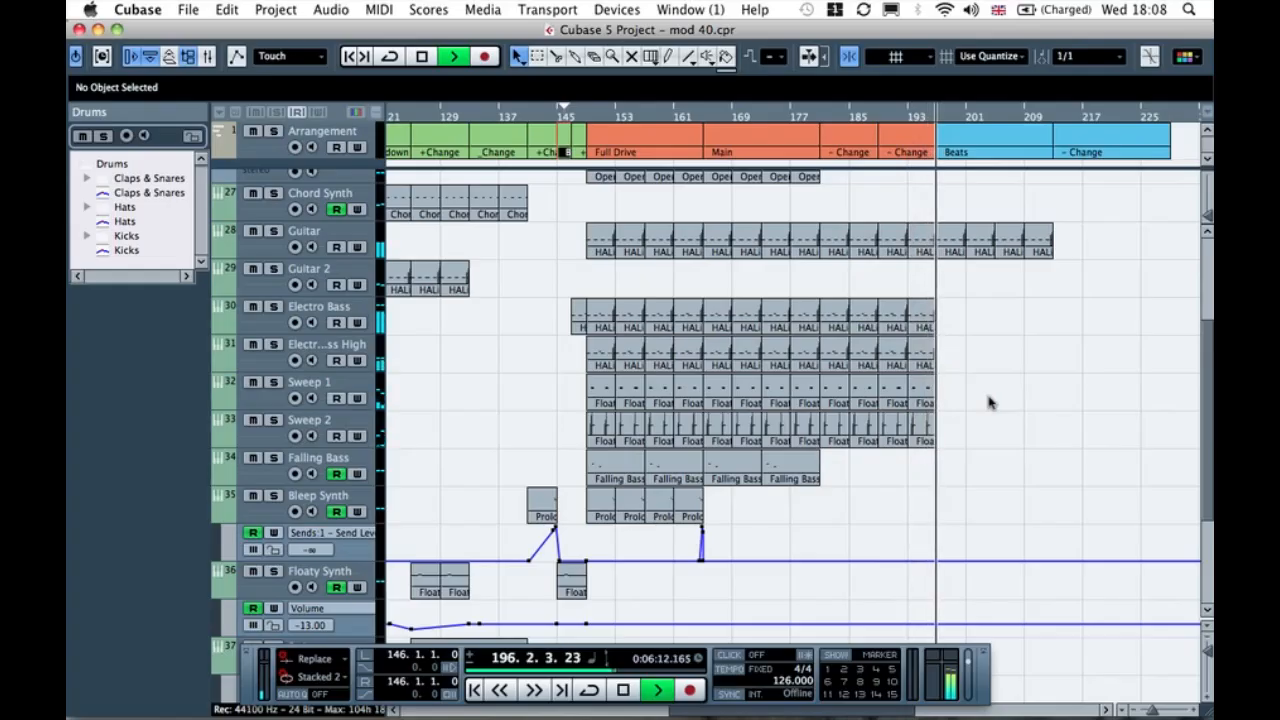
key("space")
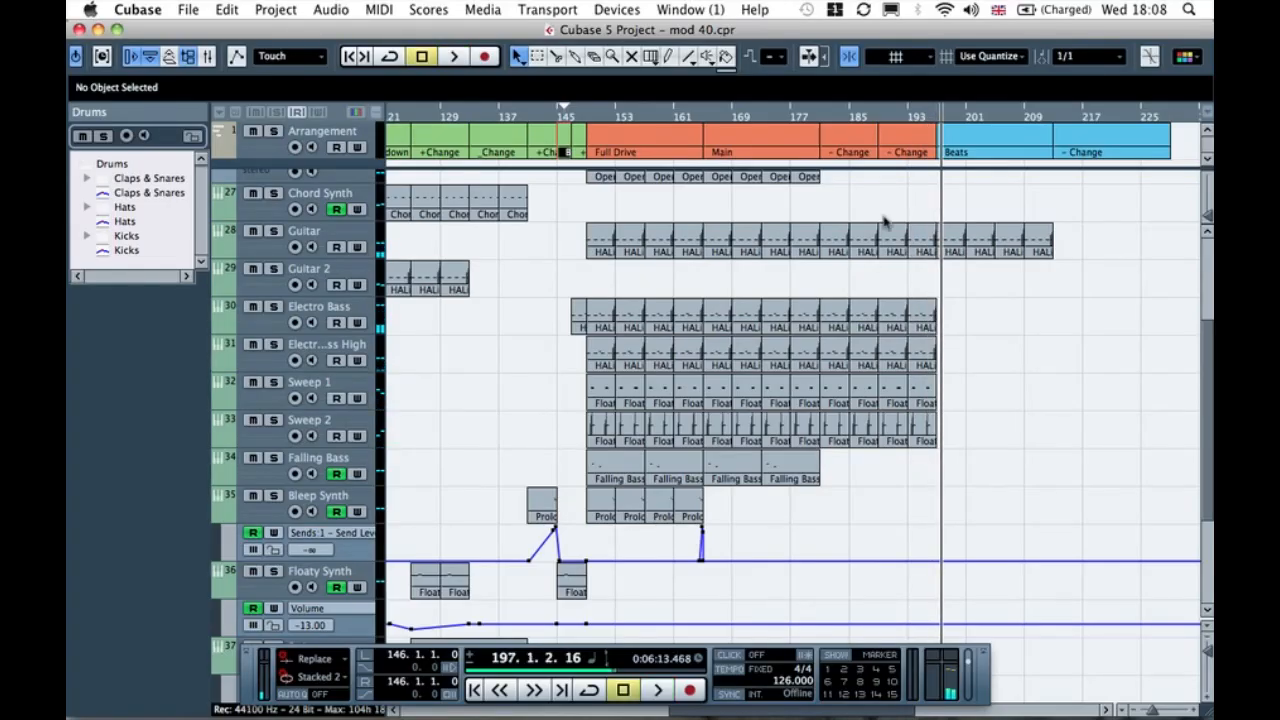
Step: Delete the four Sweep 2 parts between bars 181 and 197
left_click(814, 112)
key("h")
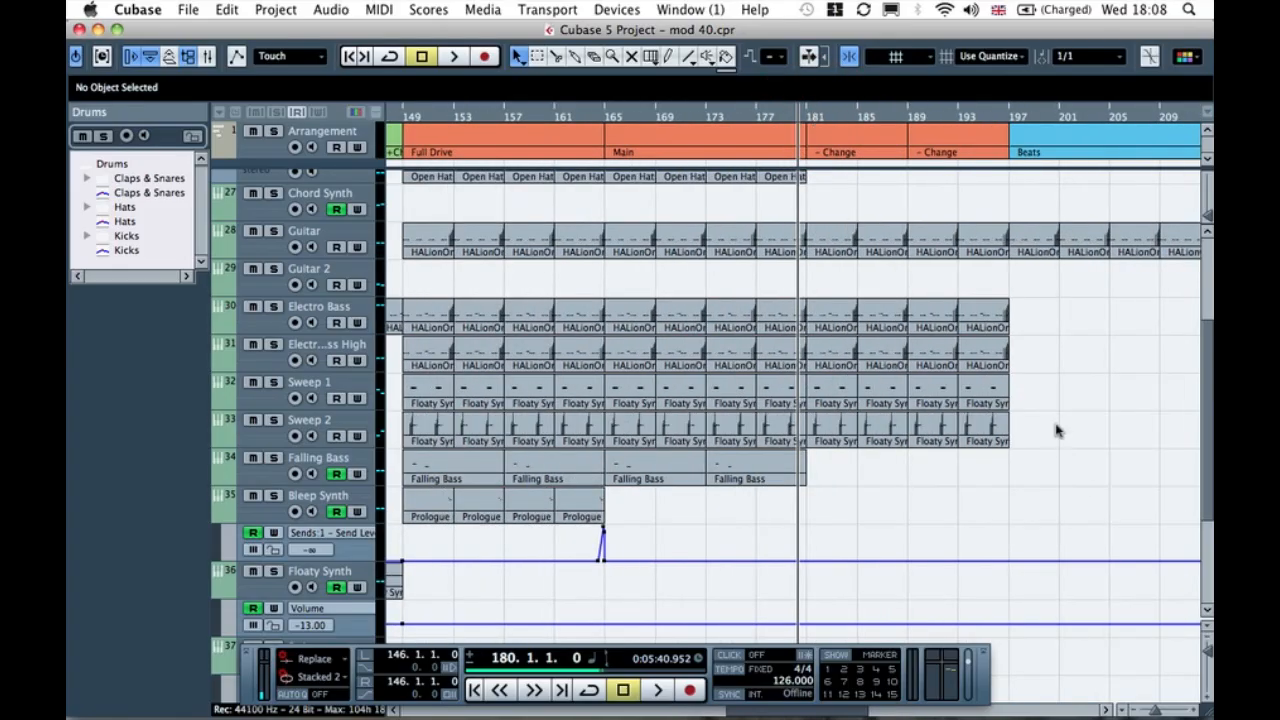
left_click(849, 423)
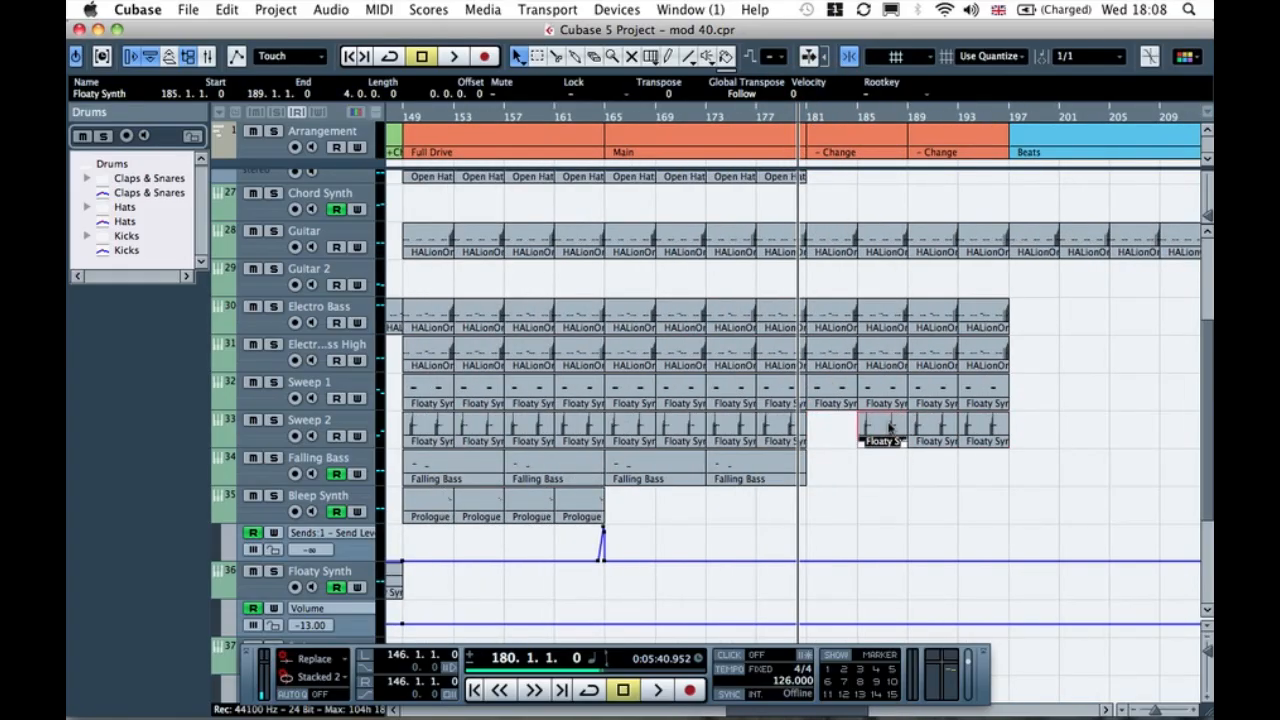
left_click(840, 443)
left_click_drag(1010, 431, 1010, 432)
key("Delete")
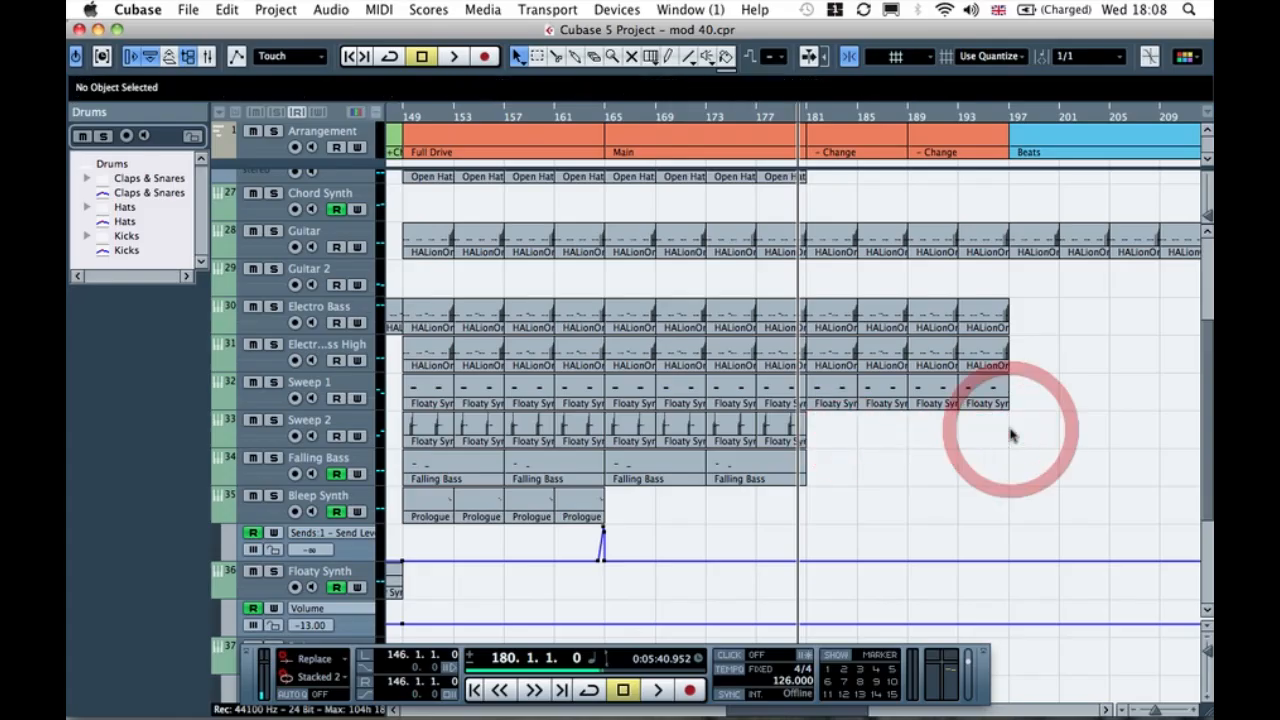
Step: Play the start of Full Drive from about bar 148 and the first -Change section from about bar 180
left_click(399, 112)
left_click_drag(398, 110, 389, 109)
key("space")
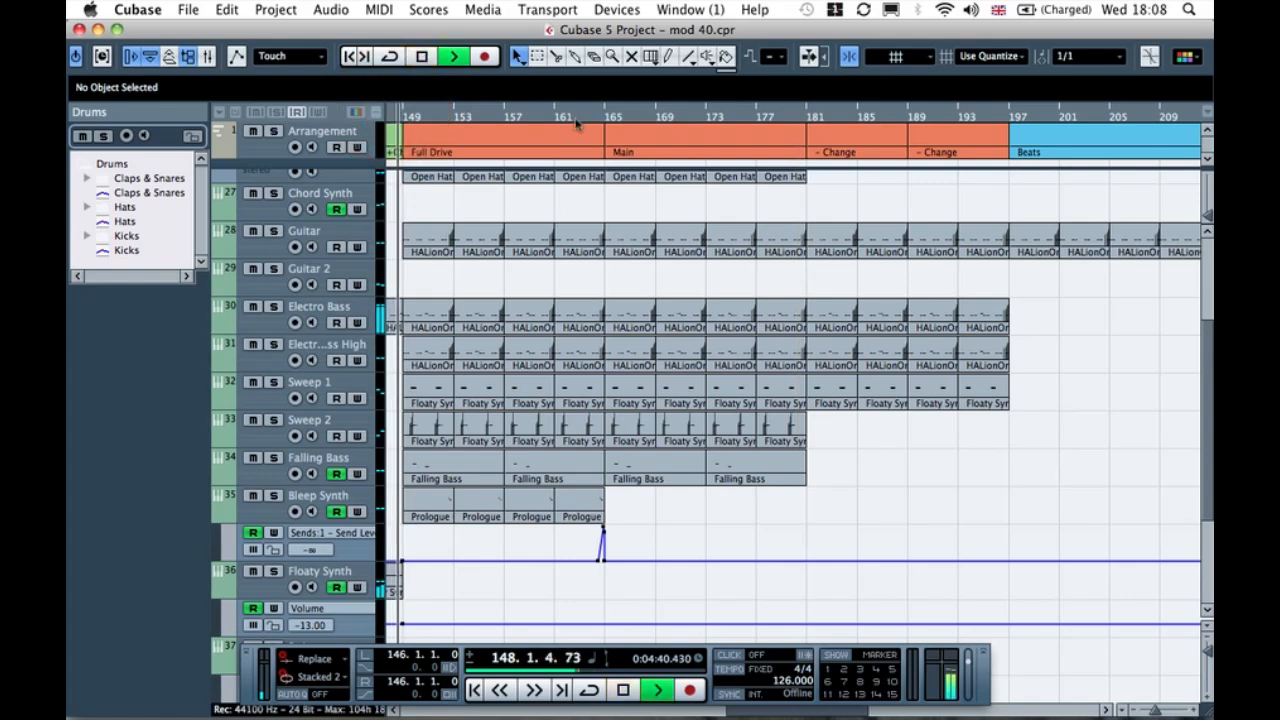
left_click(797, 112)
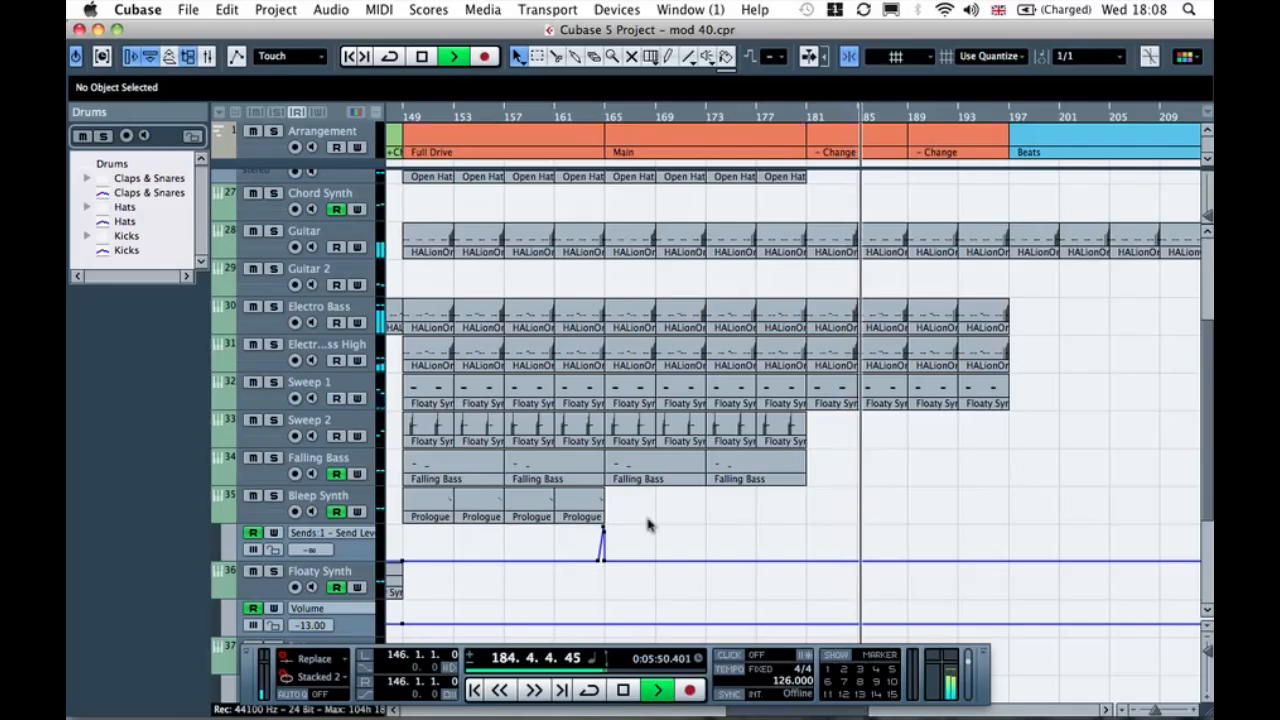
Step: Repeat the four Bleep Synth parts from bars 149 to 165 up to bar 229 and play on from about bar 185
left_click_drag(454, 513, 430, 507)
key("space")
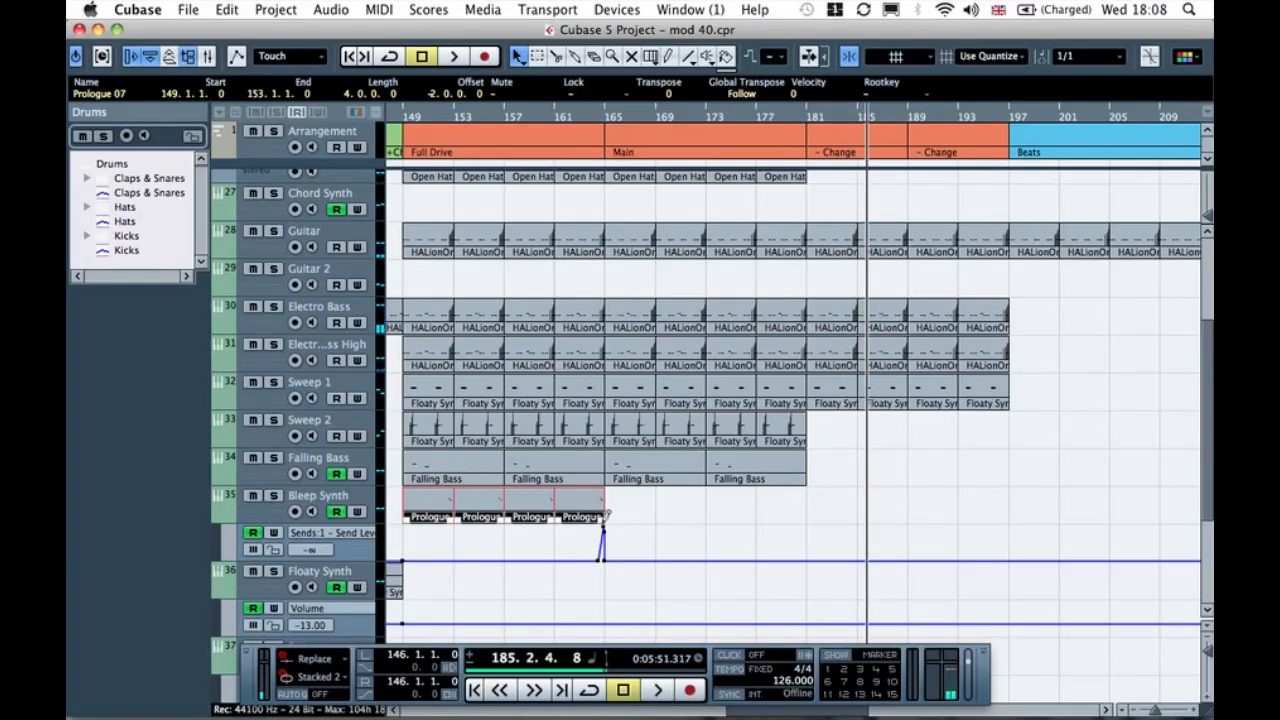
left_click_drag(779, 497, 1028, 484)
left_click(1026, 480)
key("space")
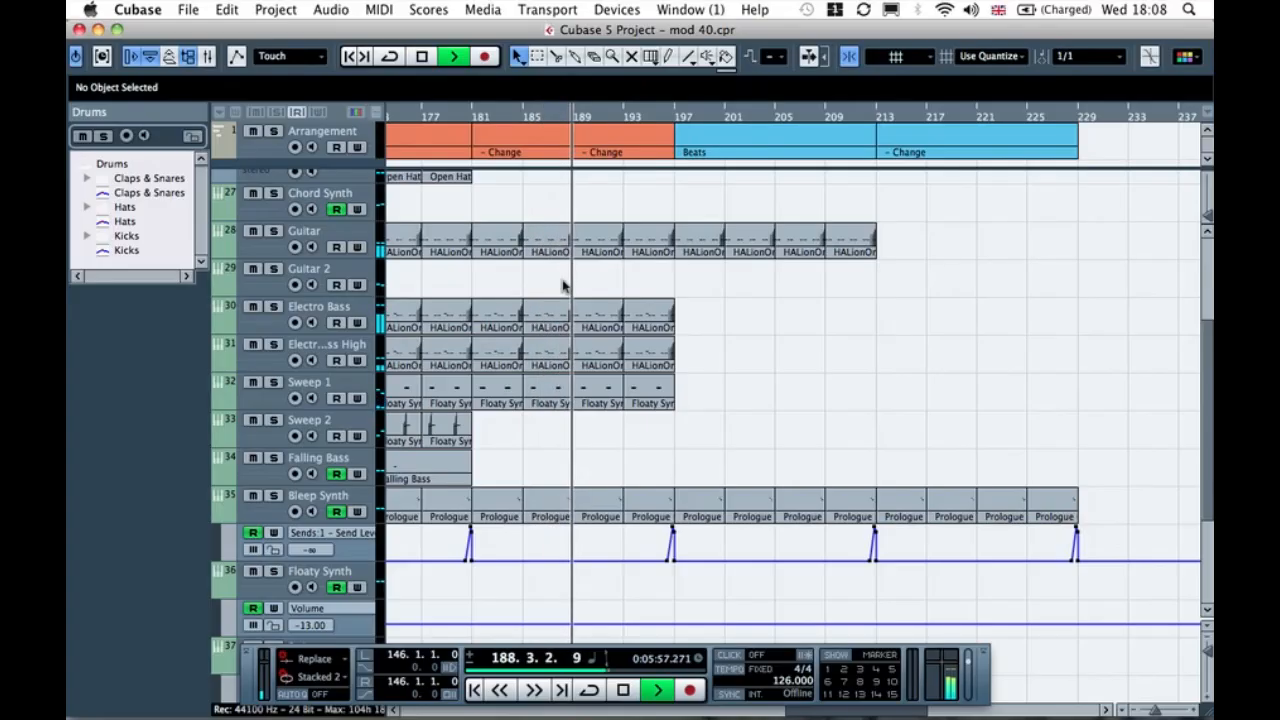
Step: Copy the Floaty Synth part from bar 145 to bar 165, repeating it up to bar 181 and playing the Main section
scroll(600, 288, "left", 10)
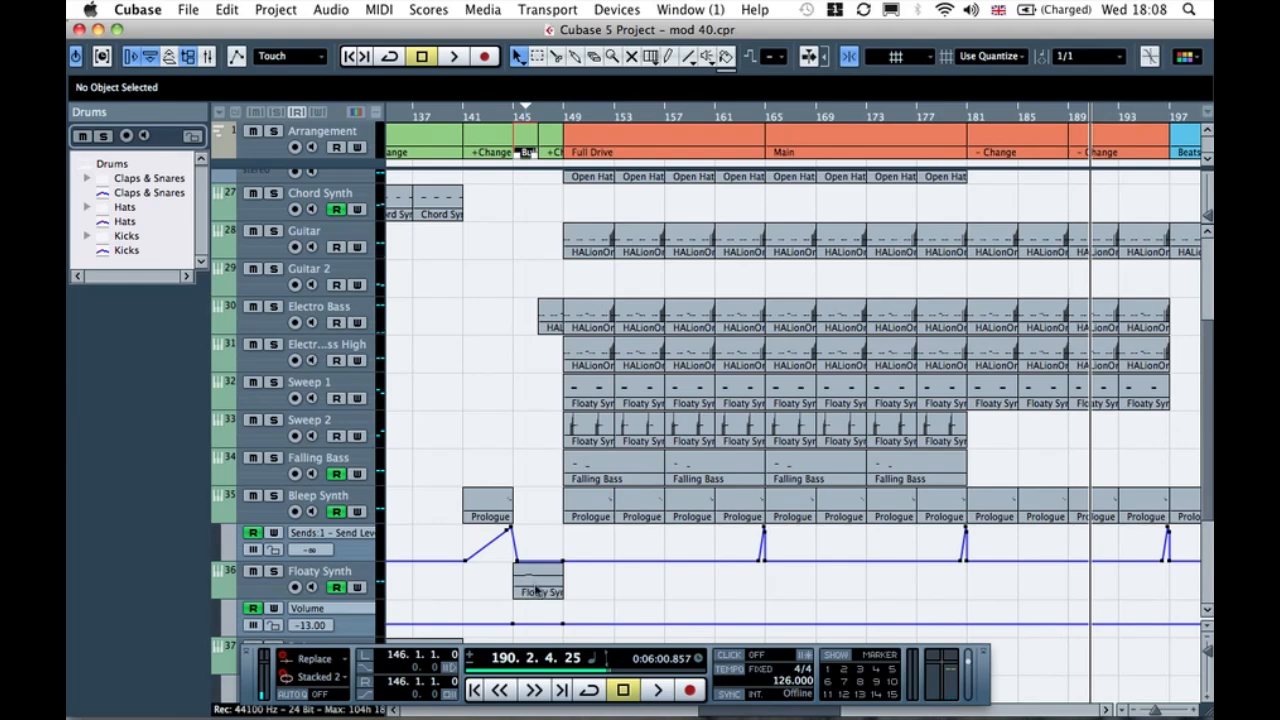
left_click_drag(667, 571, 787, 586)
left_click(744, 119)
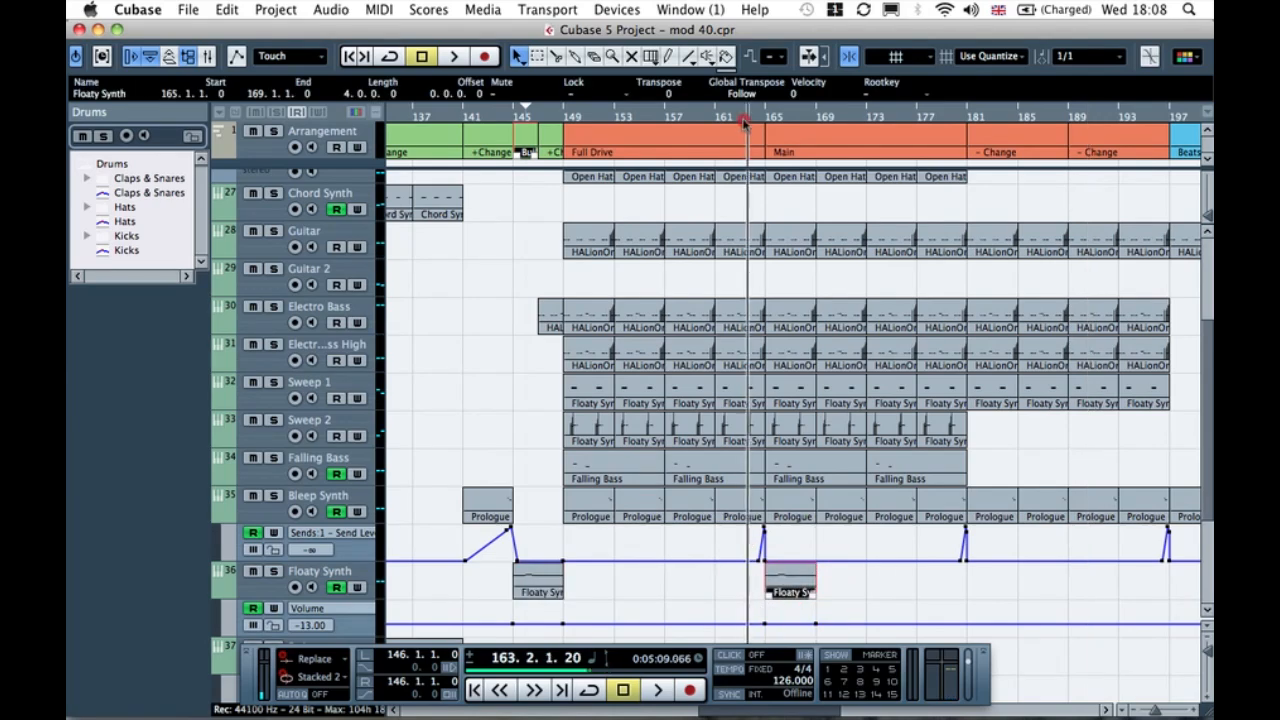
key("space")
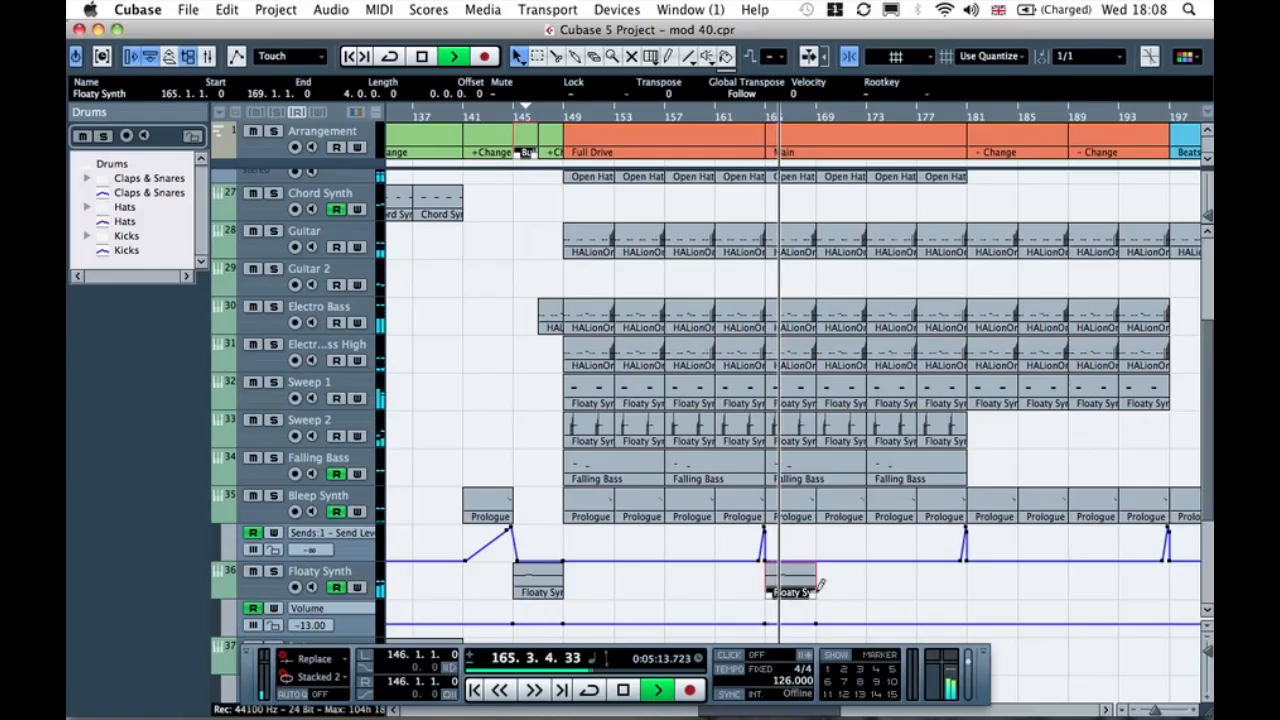
left_click_drag(813, 595, 945, 603)
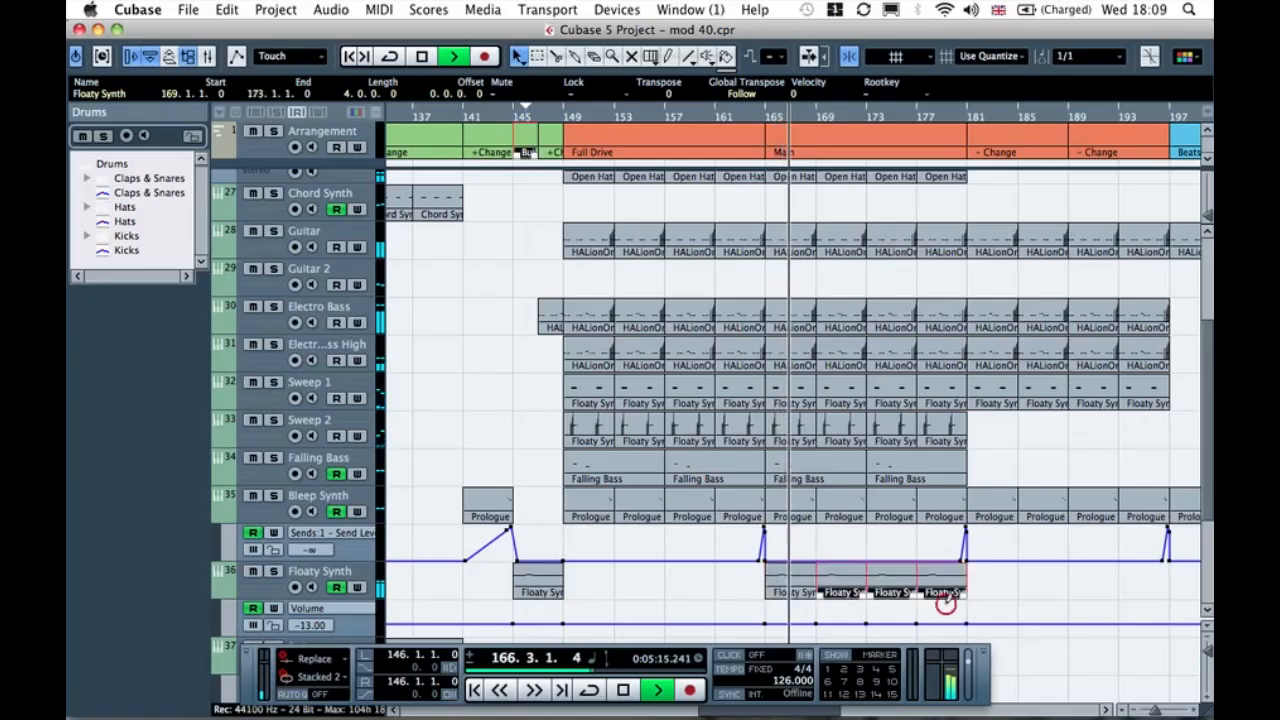
left_click(1014, 600)
Step: Lower the Floaty Synth volume at bar 165 so it rises steadily to -13.00 at bar 181, and play the Main section
scroll(994, 466, "down", 2)
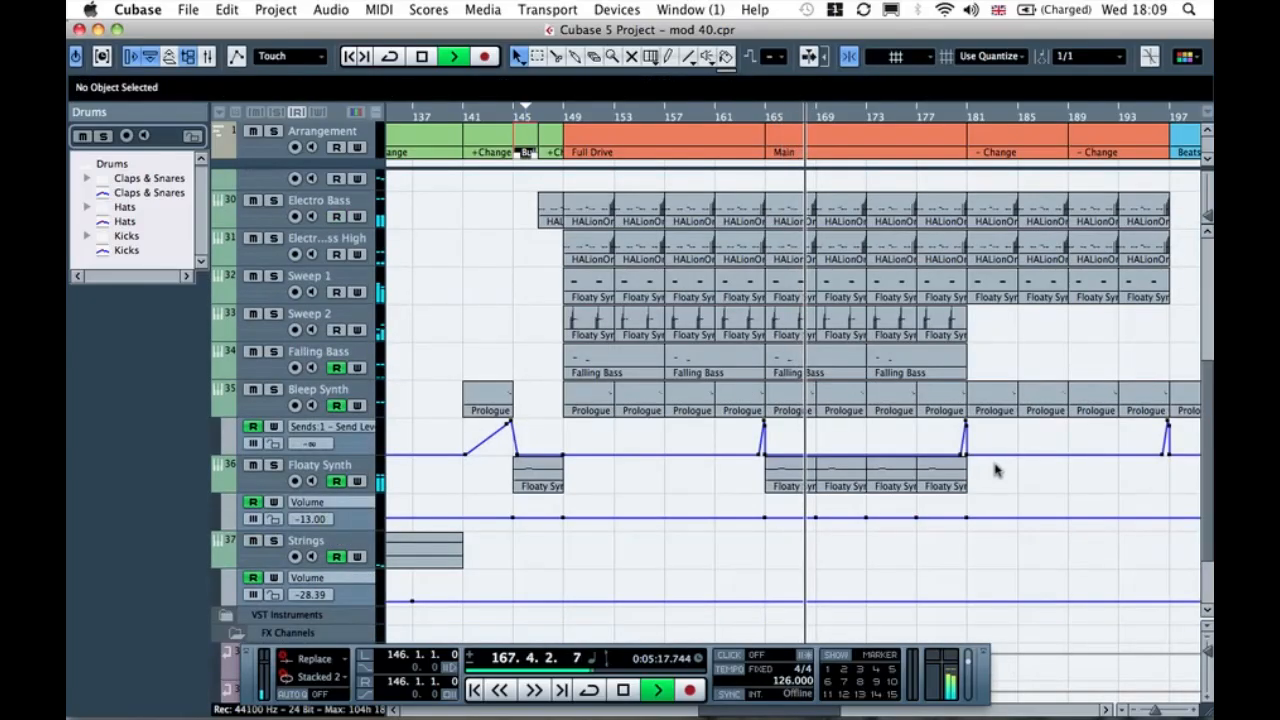
key("space")
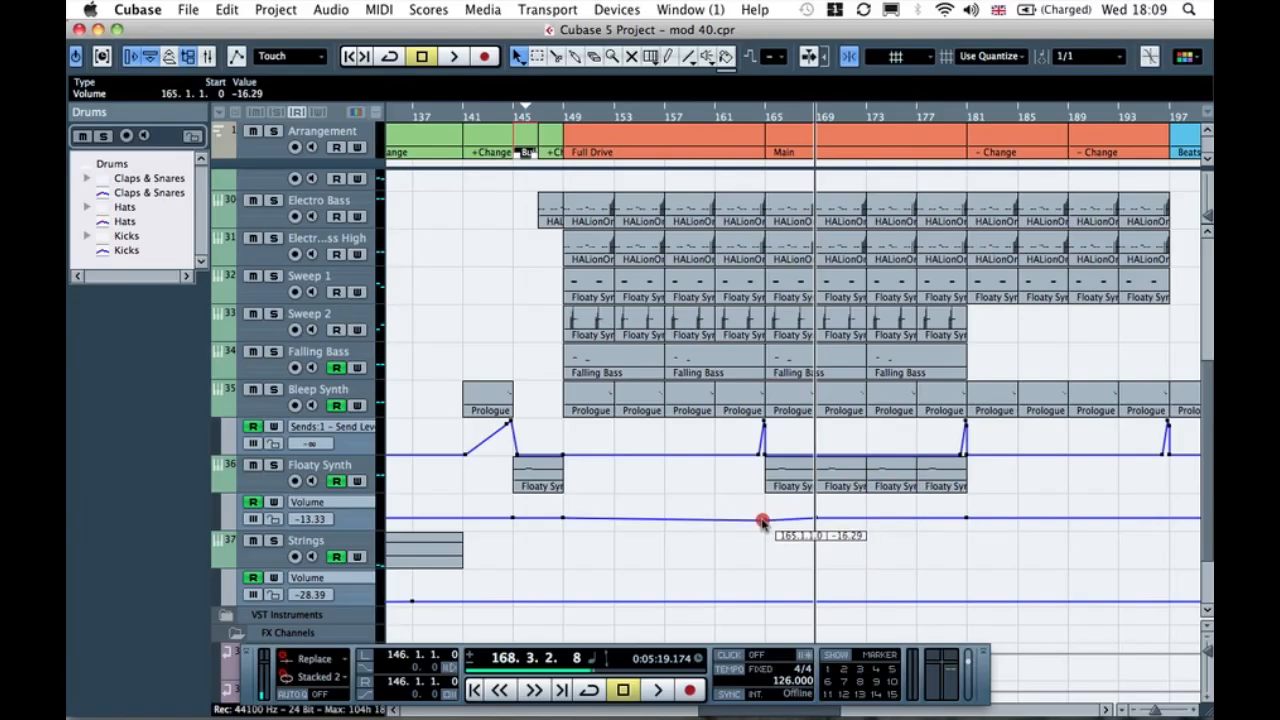
left_click(817, 522)
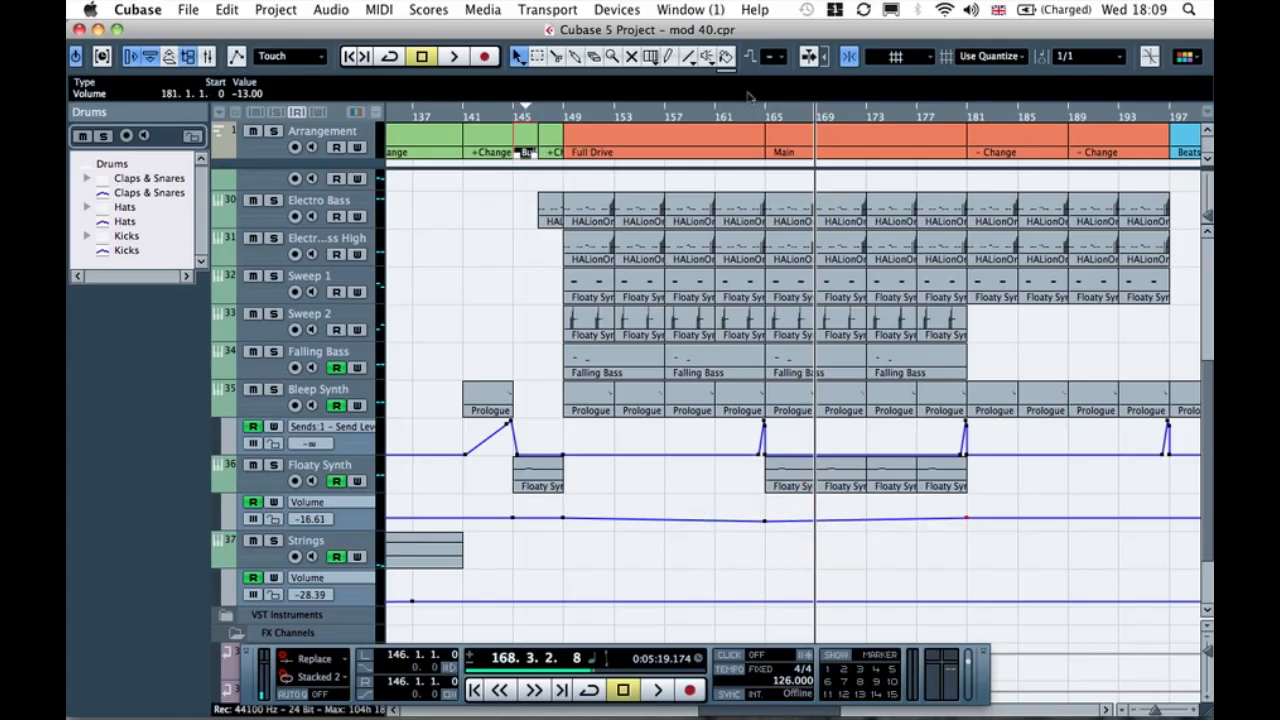
left_click(752, 110)
key("space")
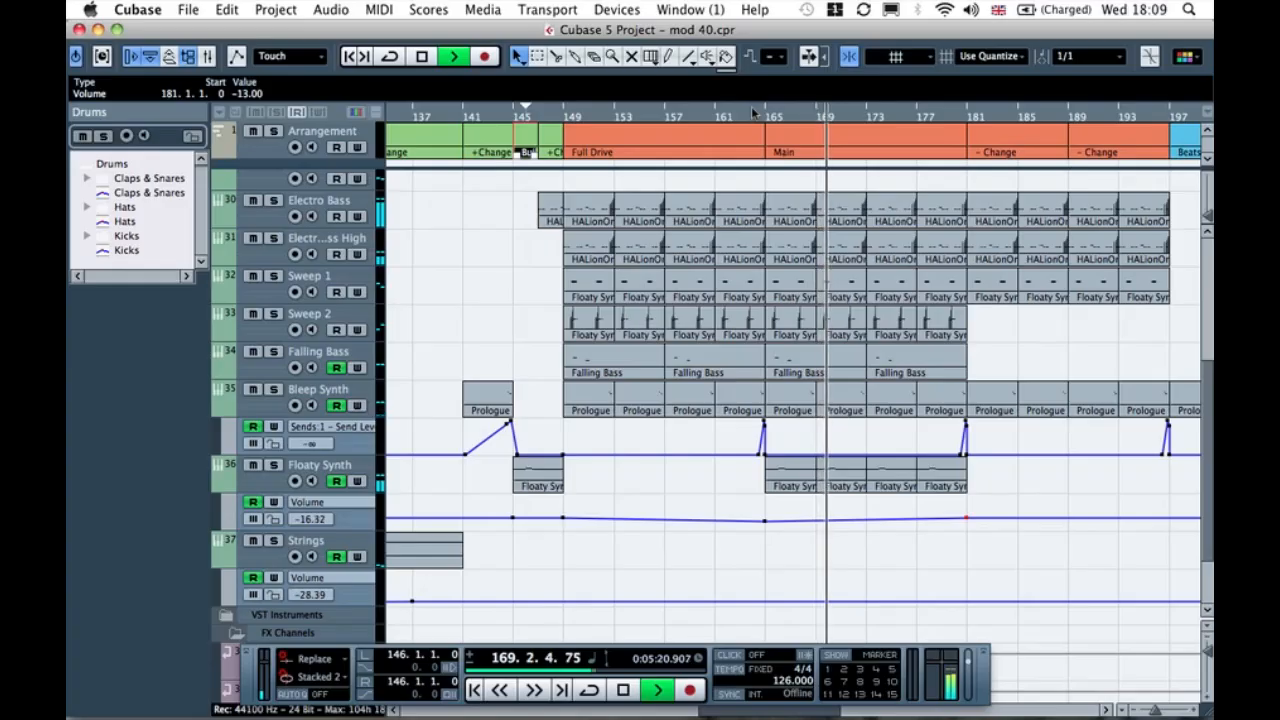
key("space")
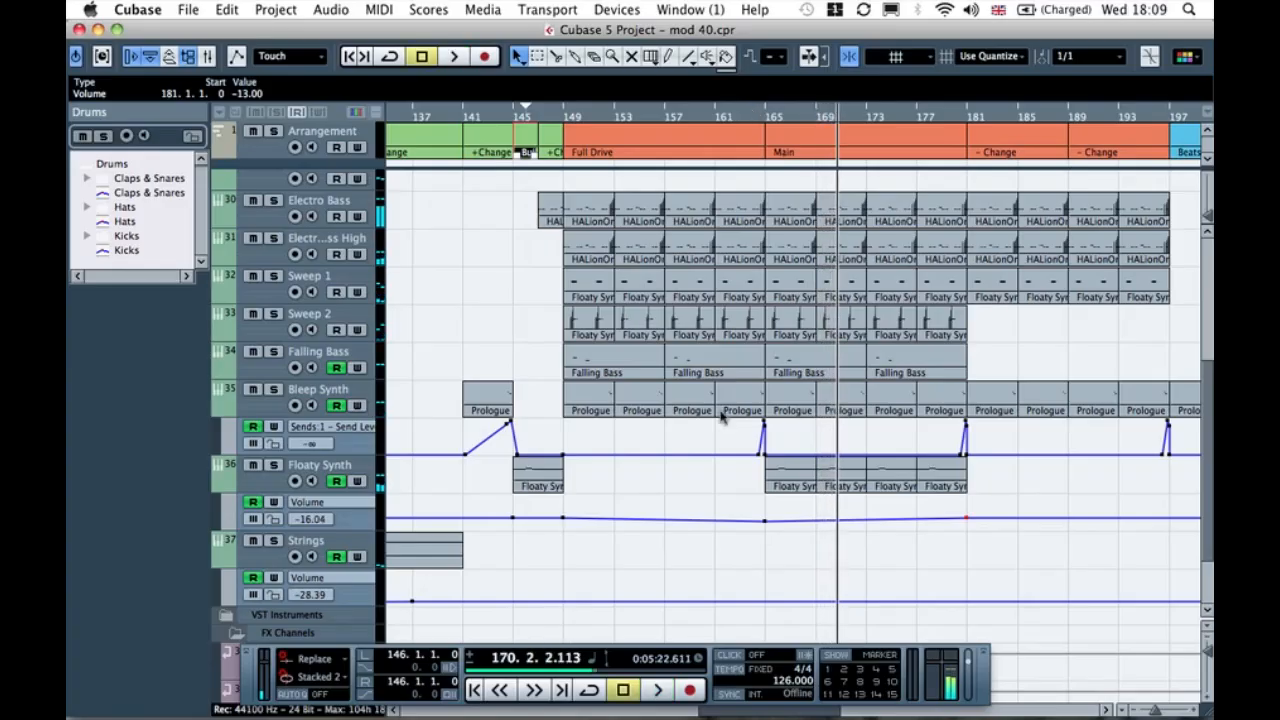
Step: Copy the first Chord Synth part of the Pre Drop section at bar 77 to bar 157
scroll(710, 434, "left", 5)
key("g")
key("g")
key("g")
key("g")
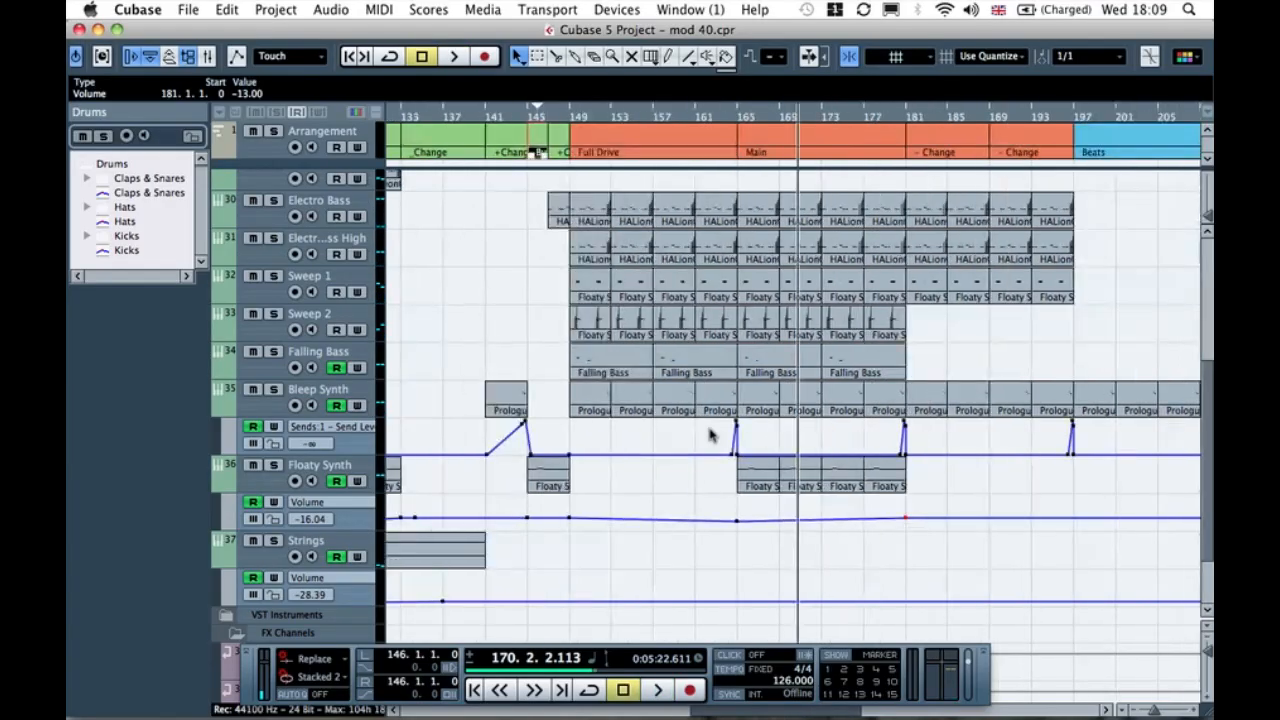
scroll(510, 348, "up", 3)
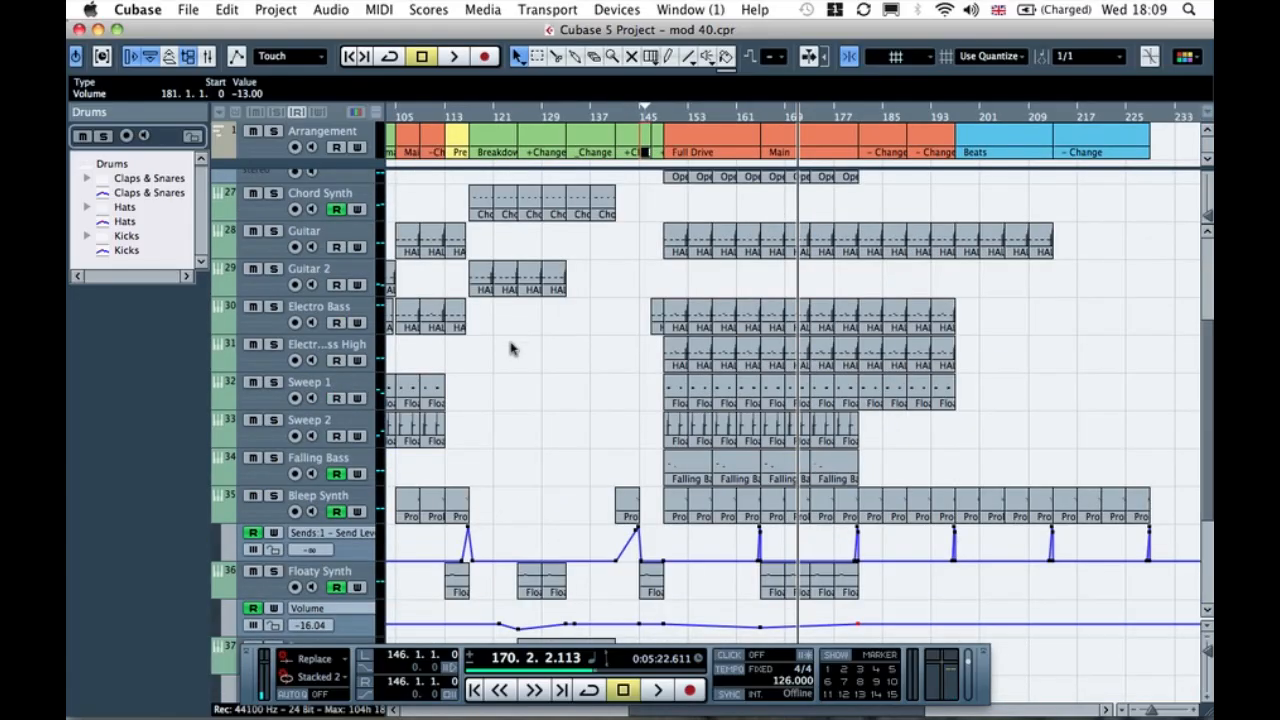
left_click(262, 215)
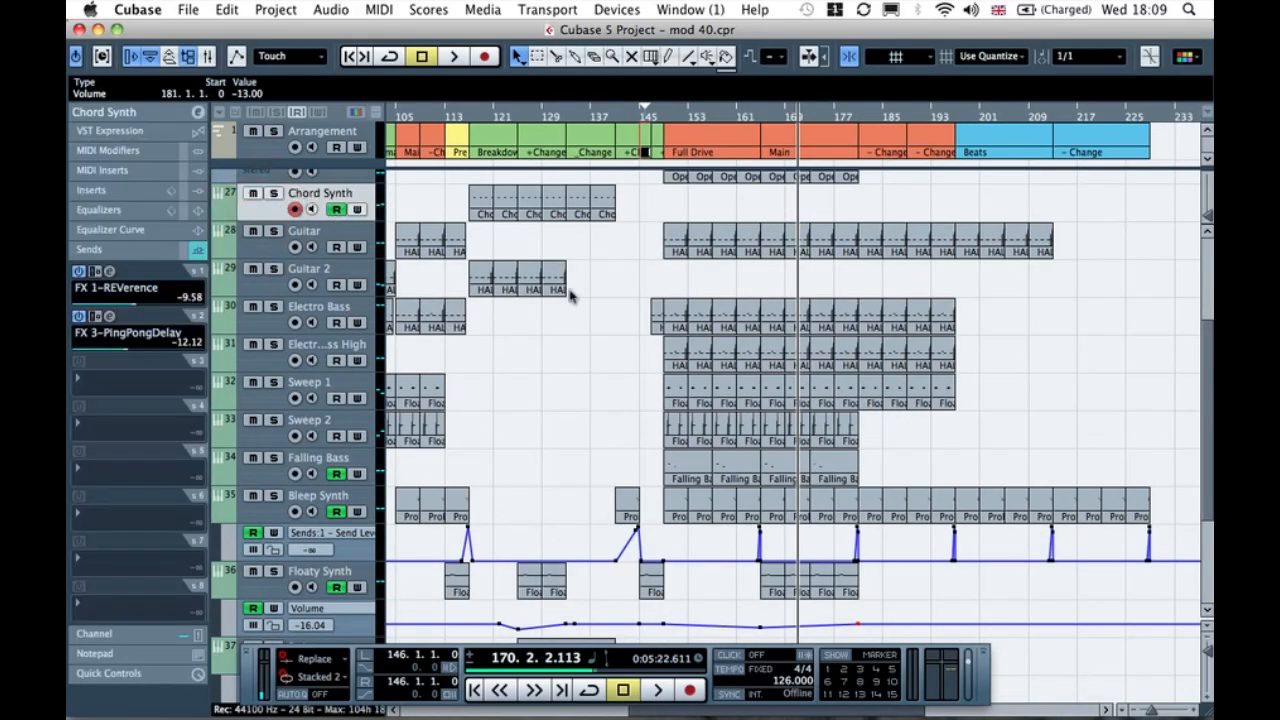
scroll(570, 293, "left", 5)
left_click_drag(567, 214, 1040, 210)
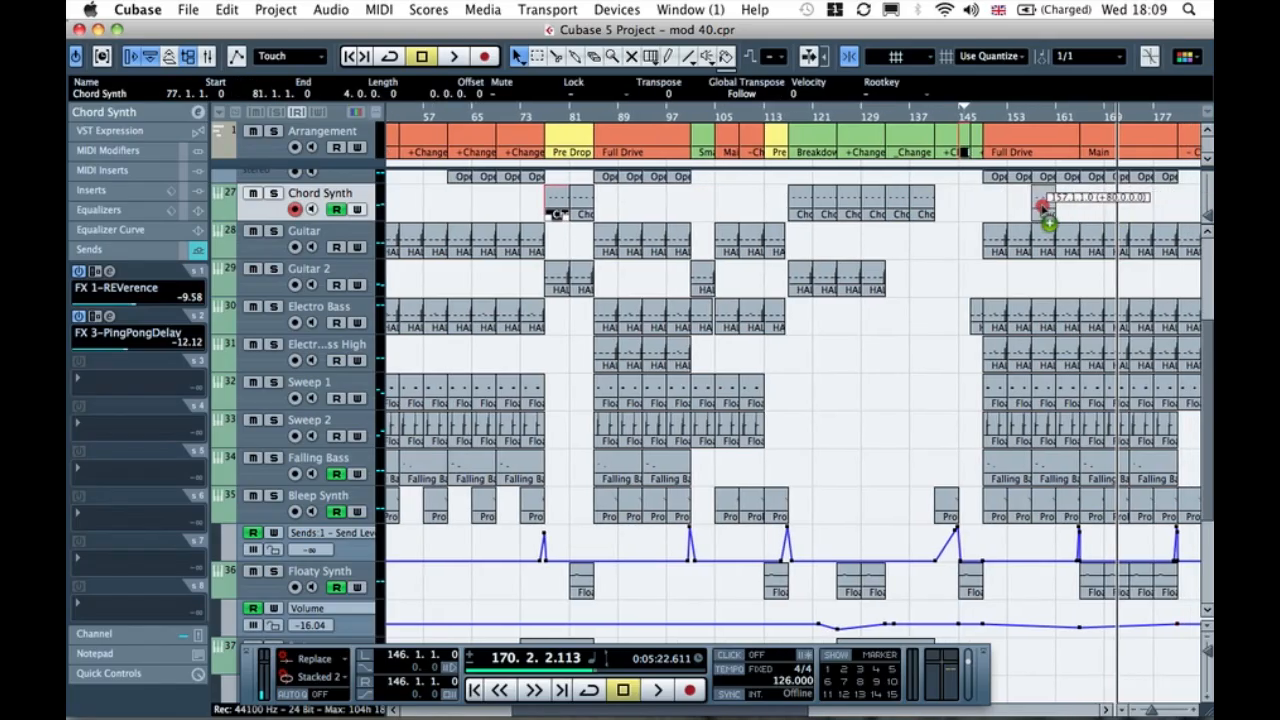
Step: Repeat the Chord Synth part at bar 157 up to bar 181 during playback and show the track's automation lanes
left_click(1006, 117)
key("h")
key("h")
key("h")
key("h")
key("h")
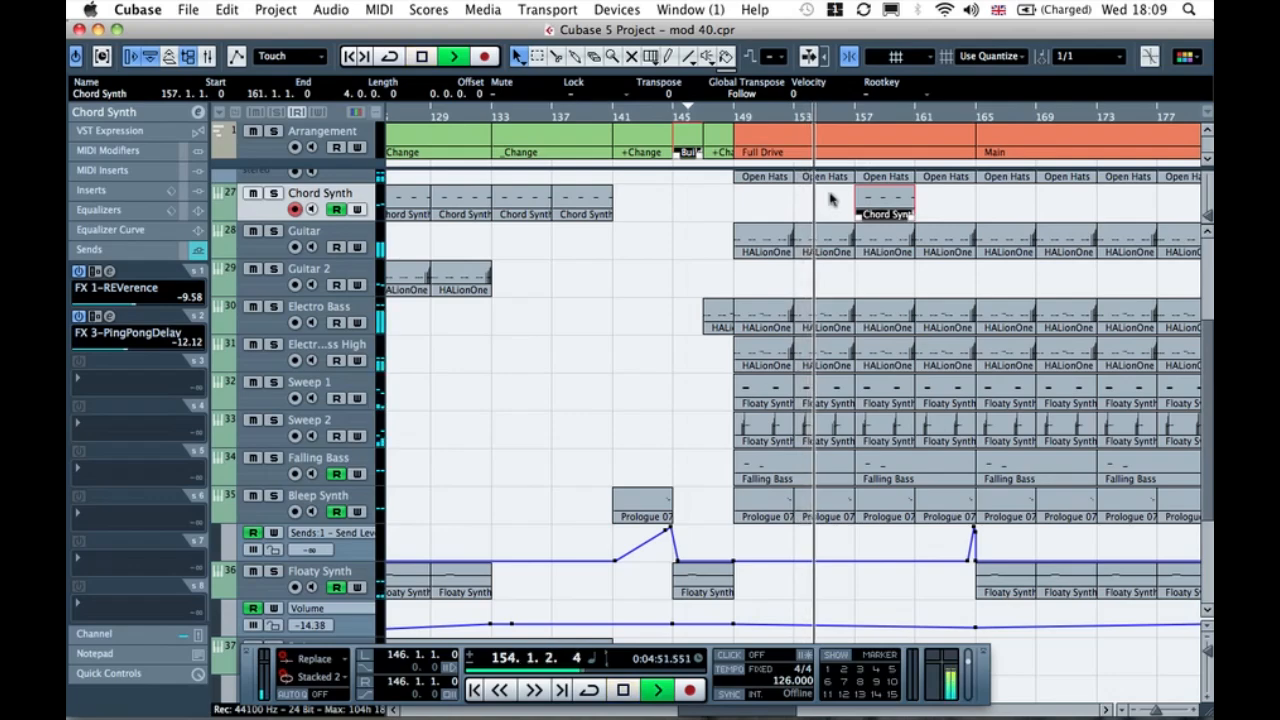
left_click_drag(912, 216, 1078, 213)
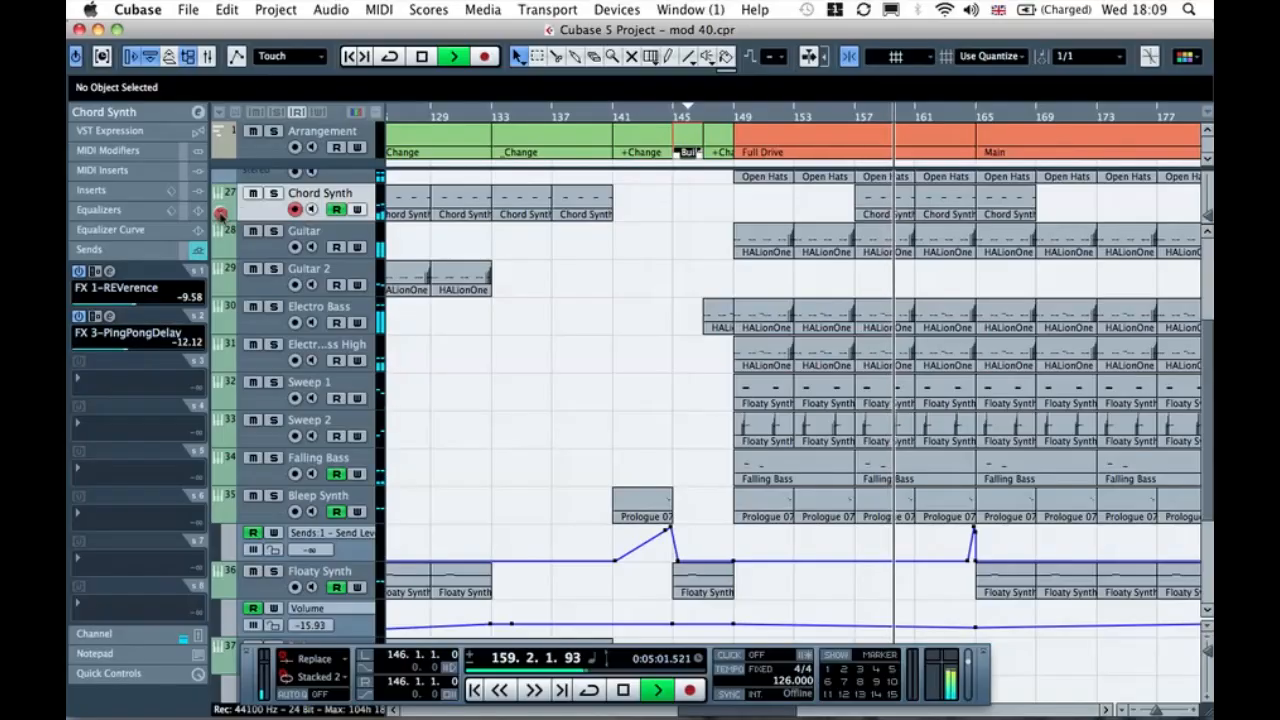
left_click(220, 213)
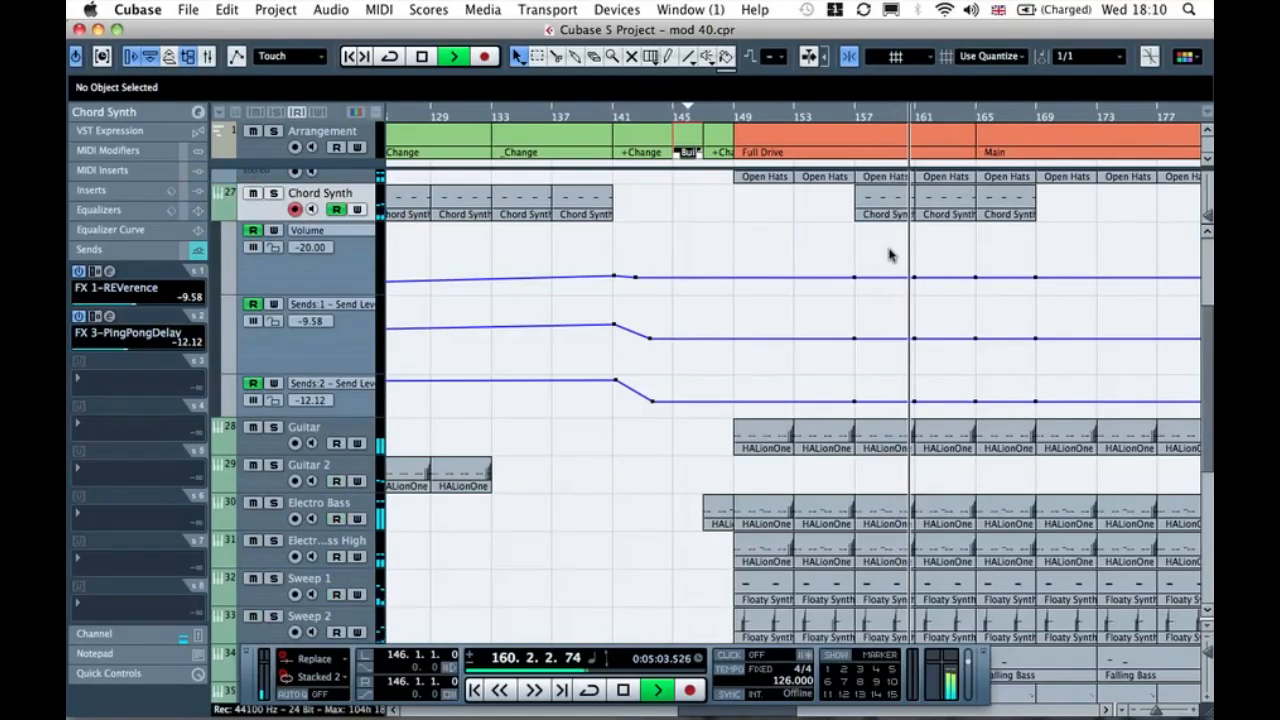
left_click(661, 205)
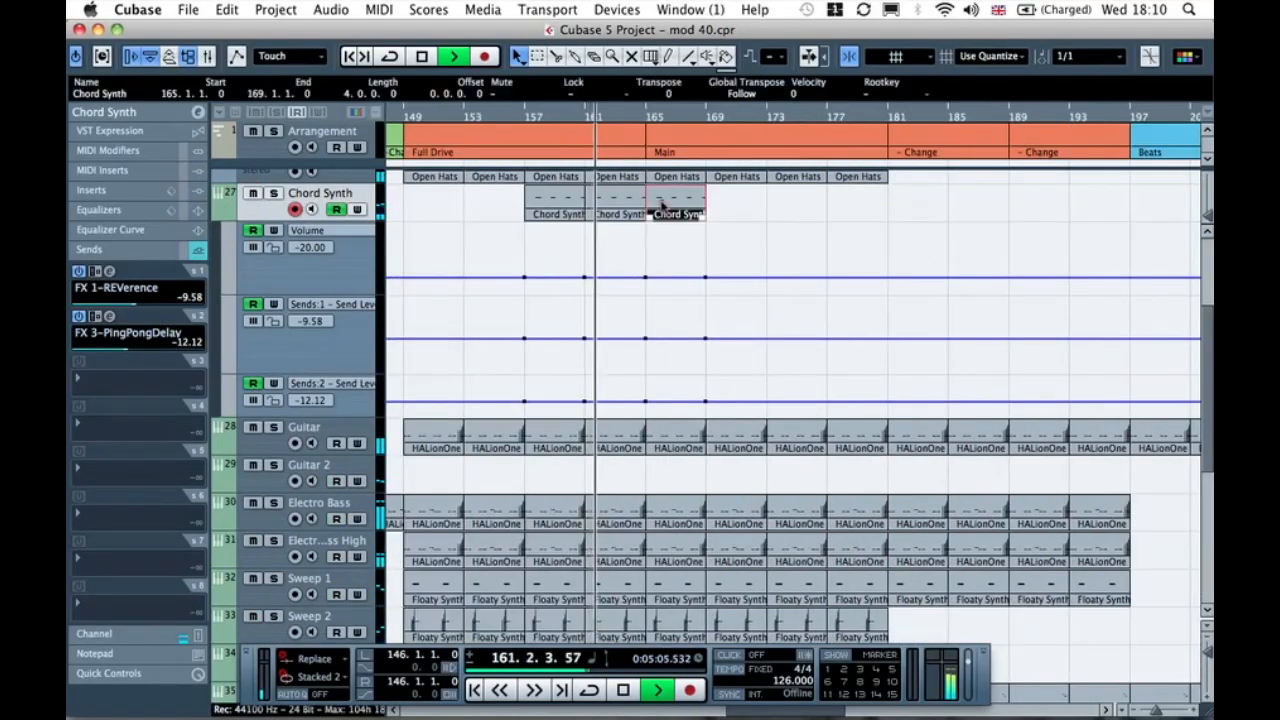
left_click_drag(704, 215, 866, 215)
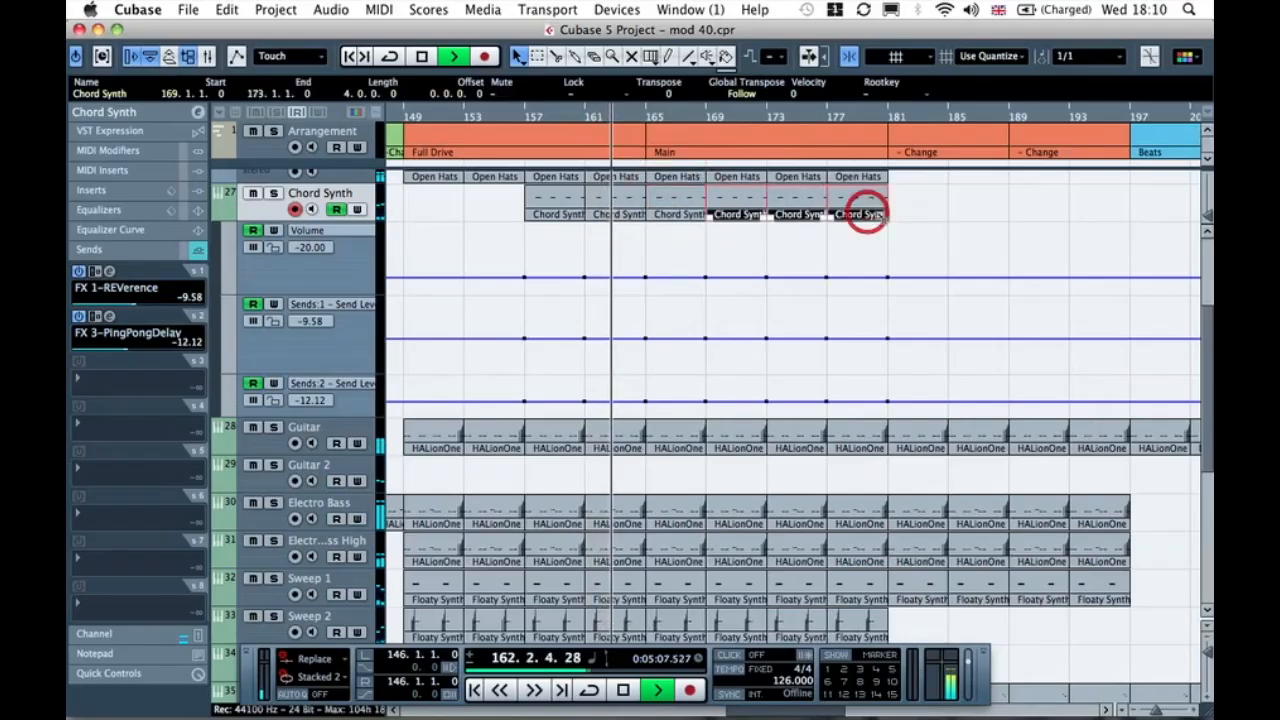
Step: Delete the Chord Synth volume automation points between bars 161 and 181
left_click(731, 246)
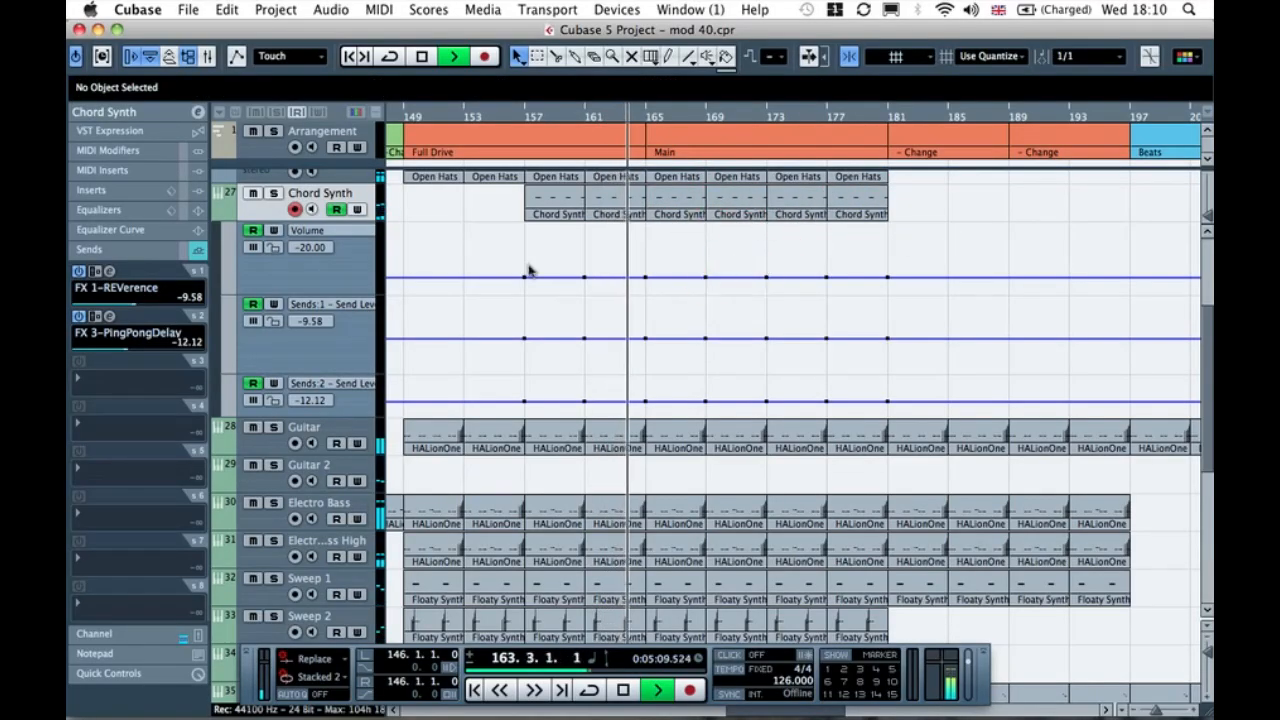
left_click_drag(562, 268, 923, 289)
key("Delete")
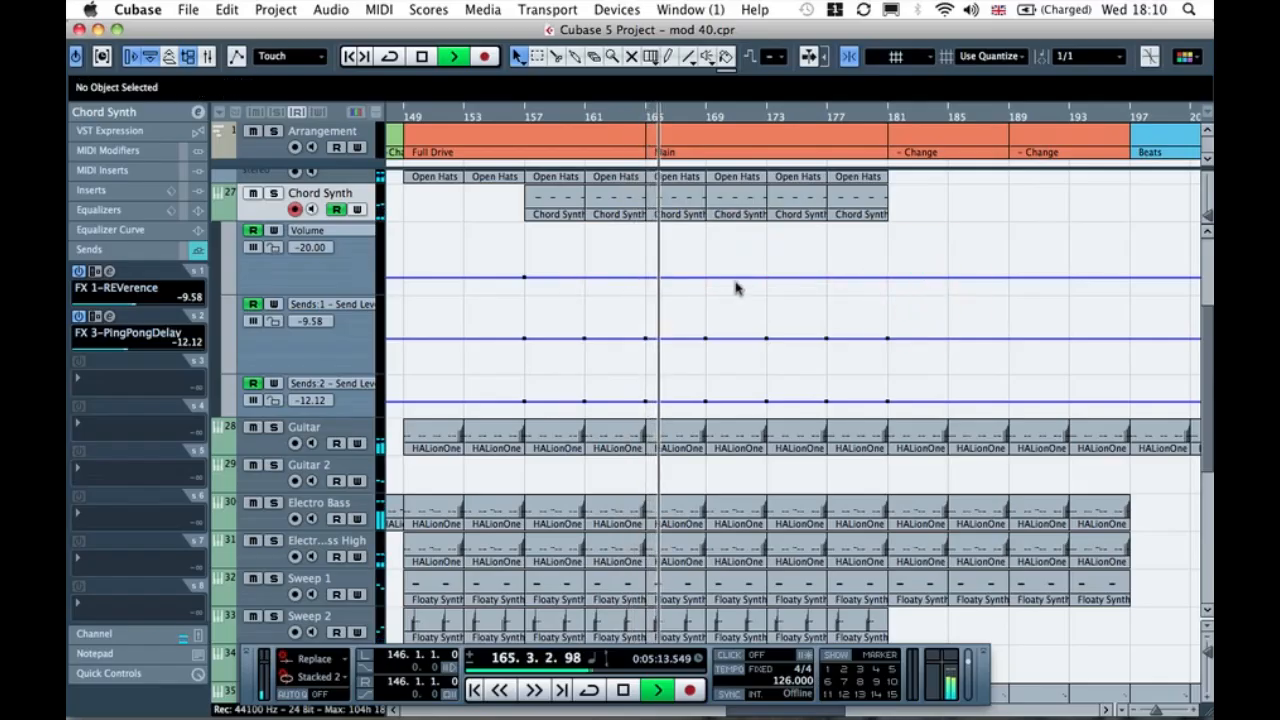
Step: Dip the Chord Synth volume to -33.78 at bar 157, rising to -20.00 at bar 165, and play the swell
left_click(647, 278)
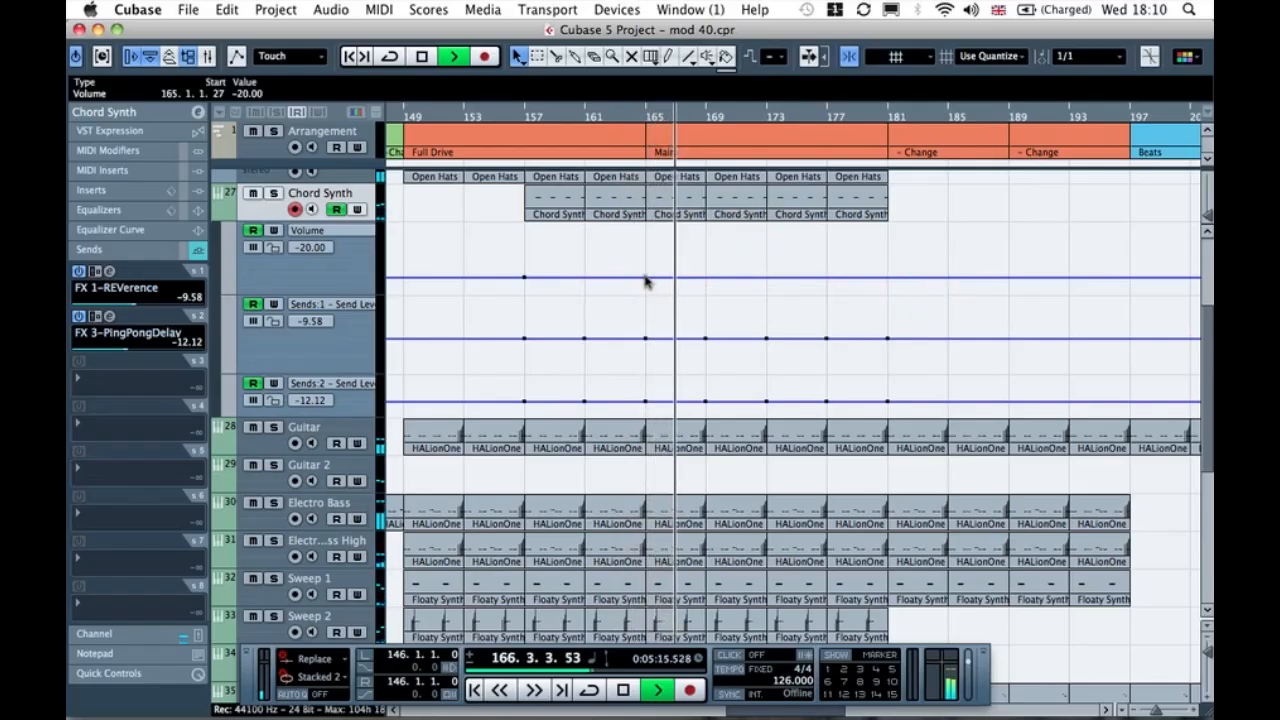
key("space")
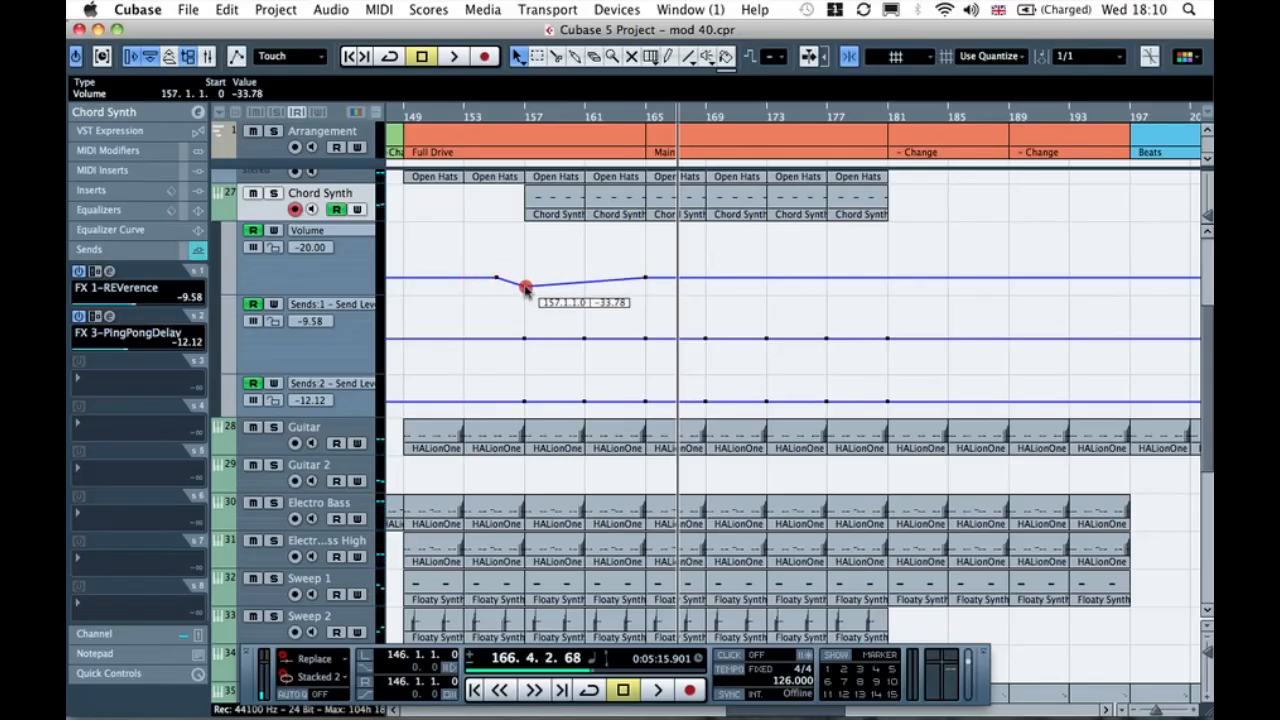
left_click(518, 124)
key("space")
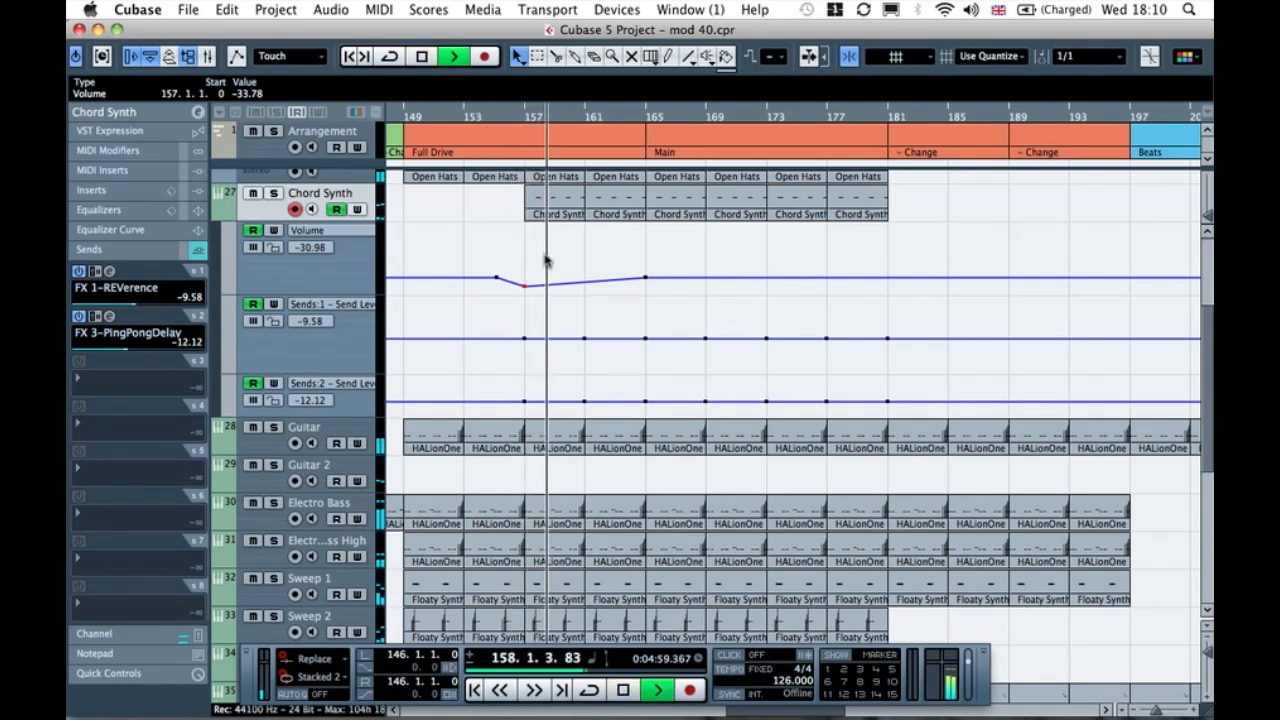
key("space")
left_click(512, 124)
key("space")
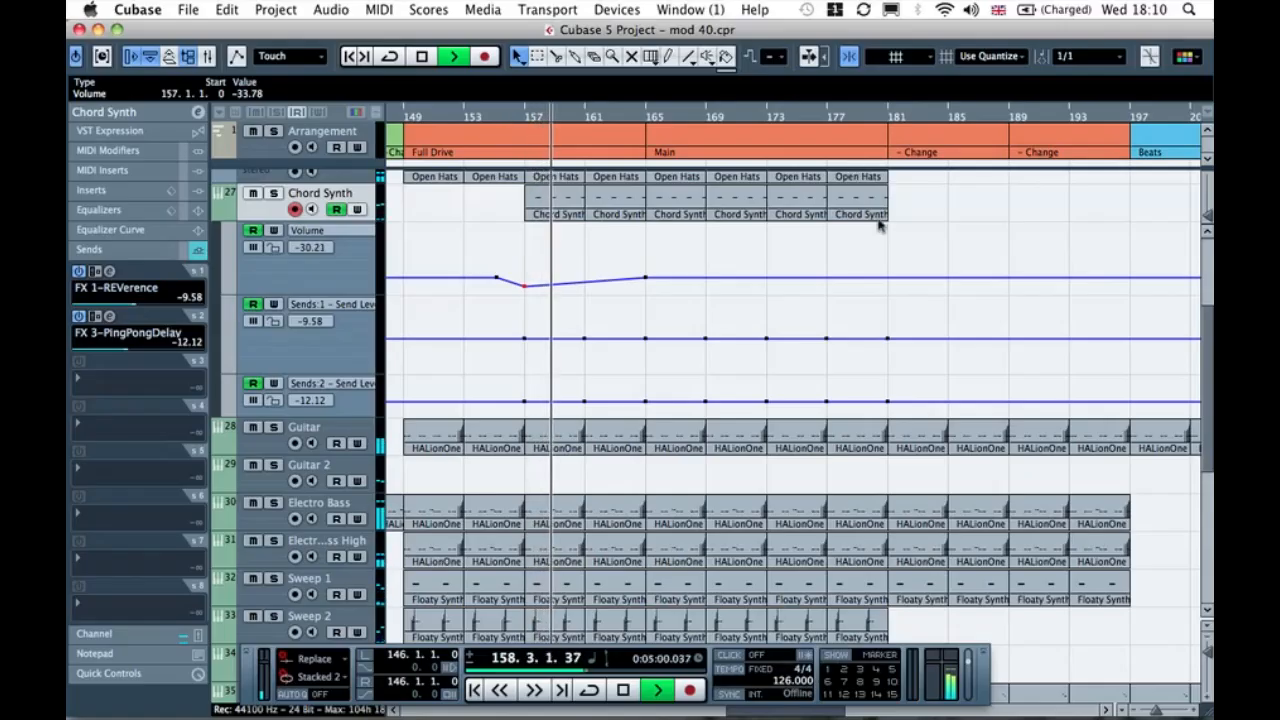
Step: Stretch the Chord Synth volume rise with points at -21.98 near bar 167 and -20.80 near bar 178, removing the one at bar 169
left_click(650, 278)
left_click(704, 280)
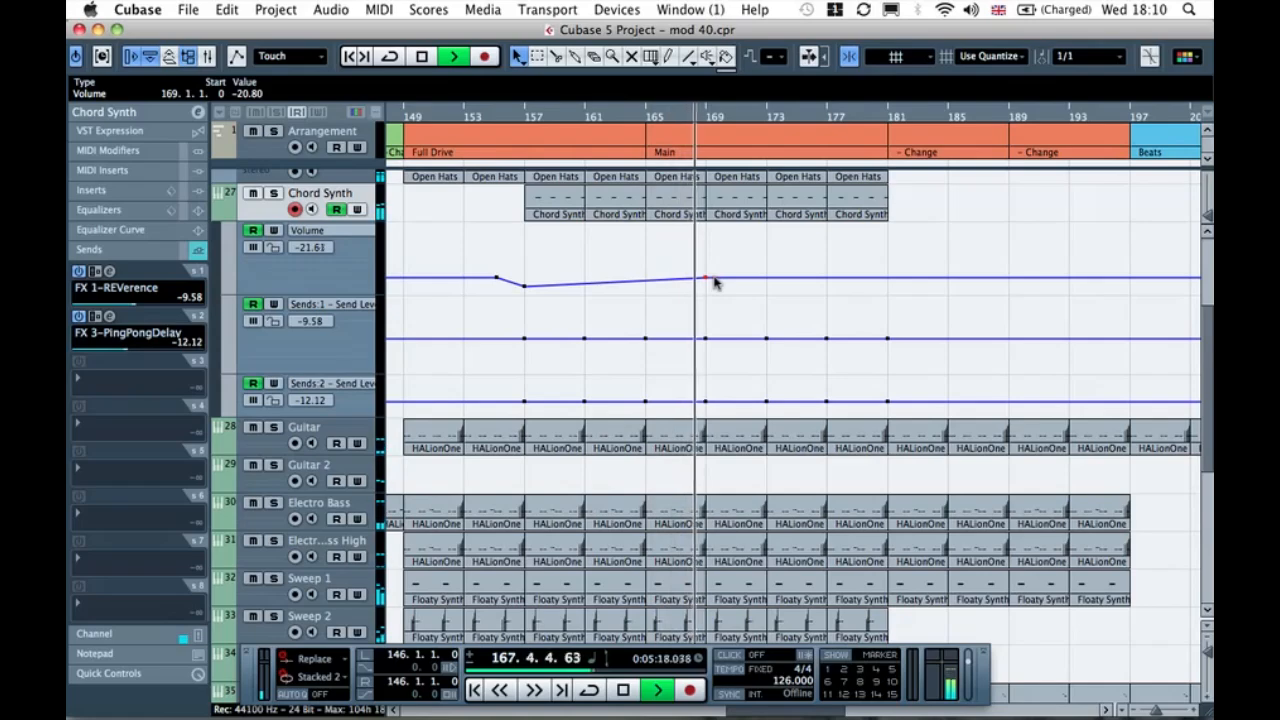
left_click(681, 282)
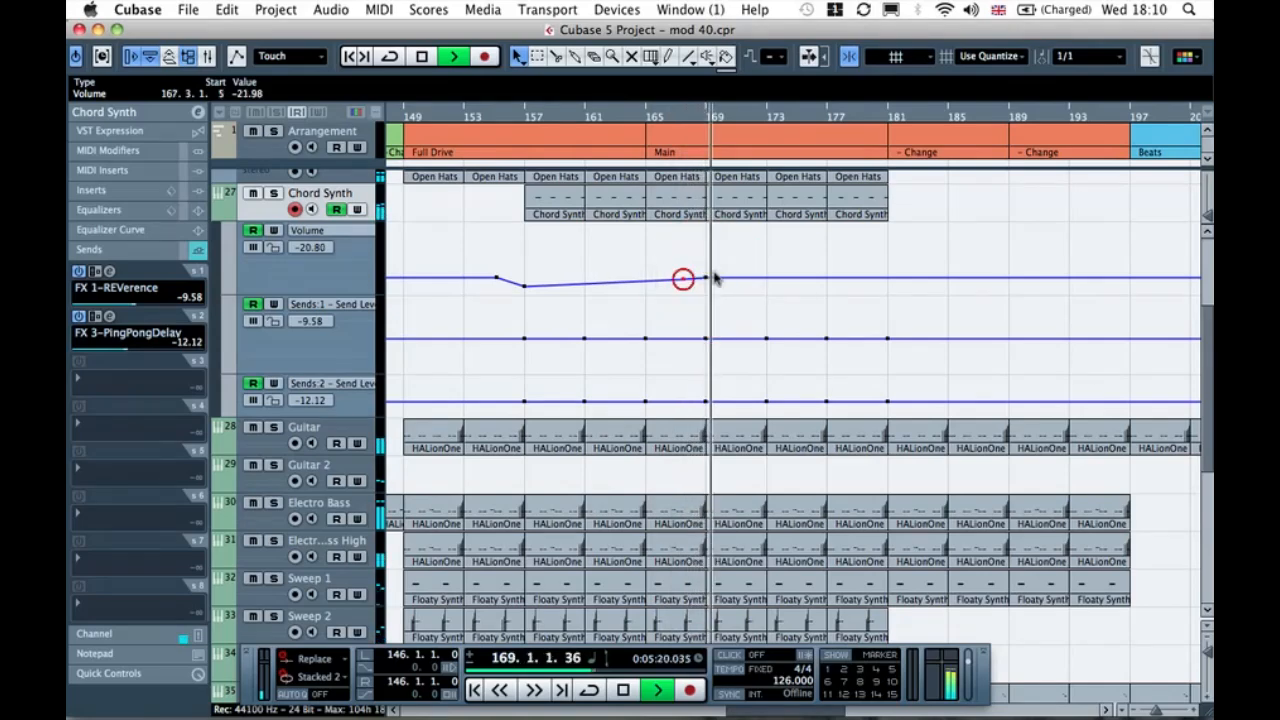
left_click(837, 277)
left_click(710, 276)
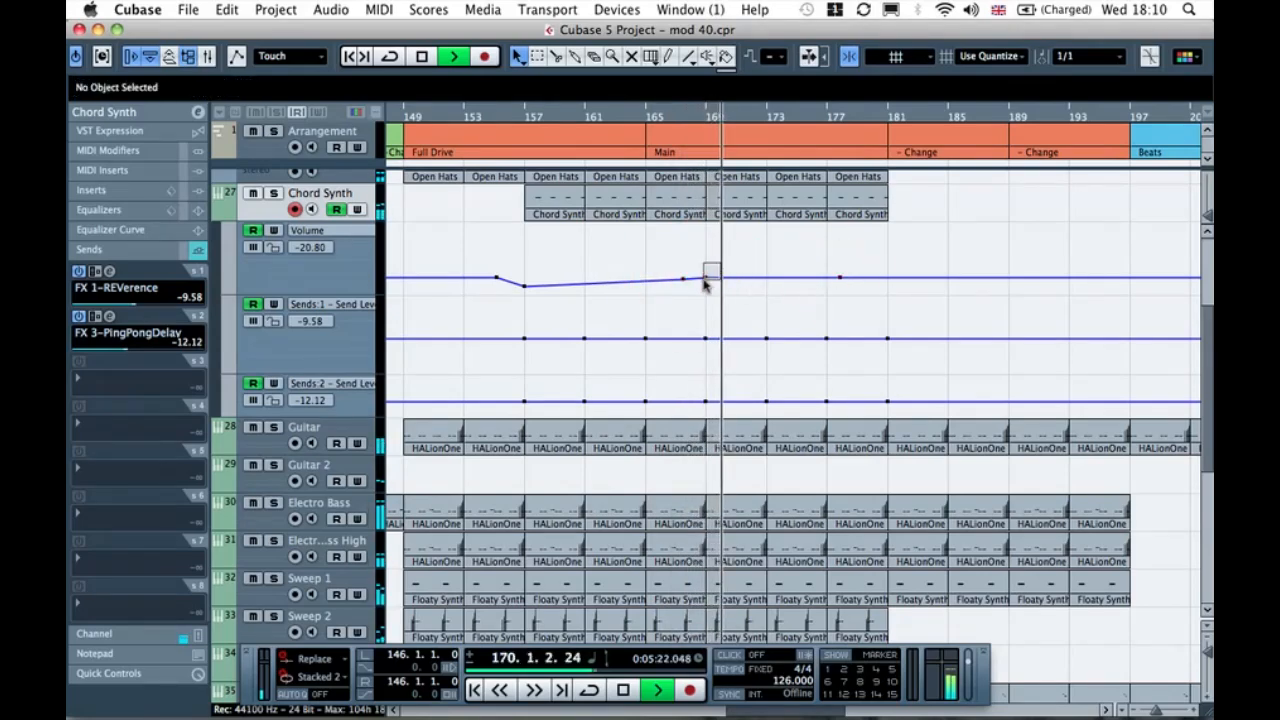
left_click(839, 277)
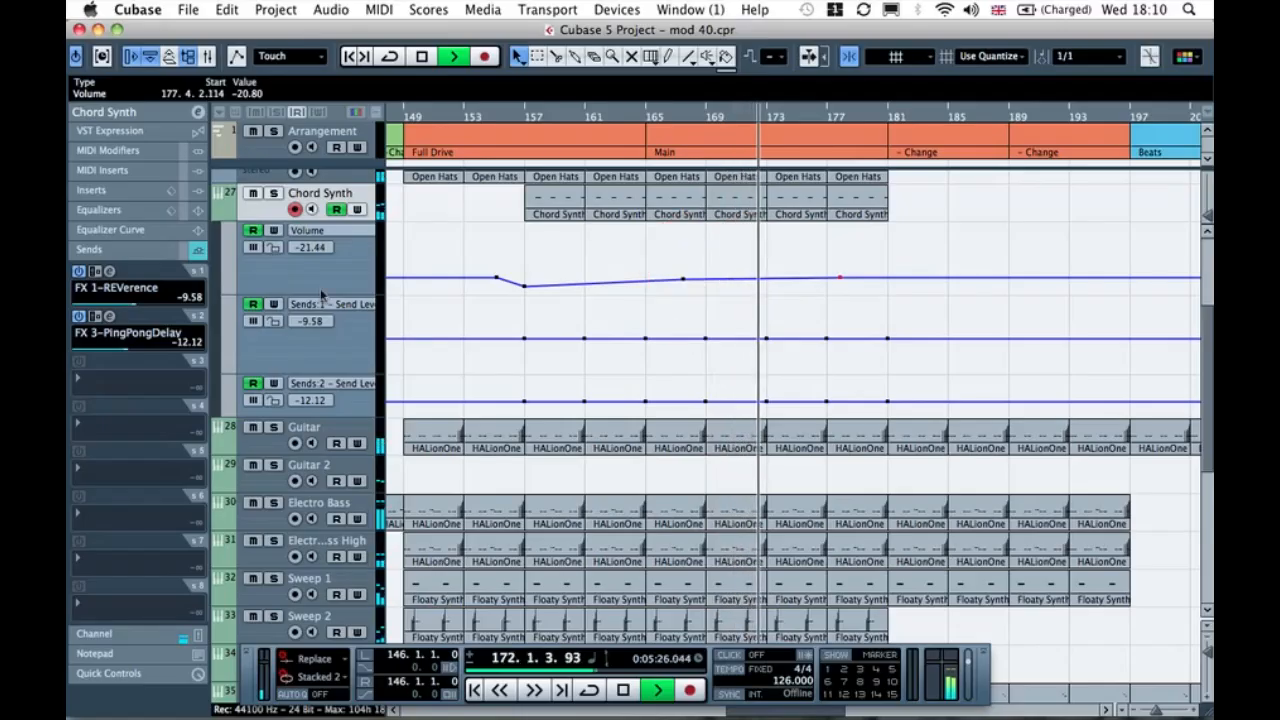
Step: Enlarge the Chord Synth volume lane and refine the rise to -22.31 at bar 169 and -20.80 just before bar 181
left_click_drag(323, 296, 322, 319)
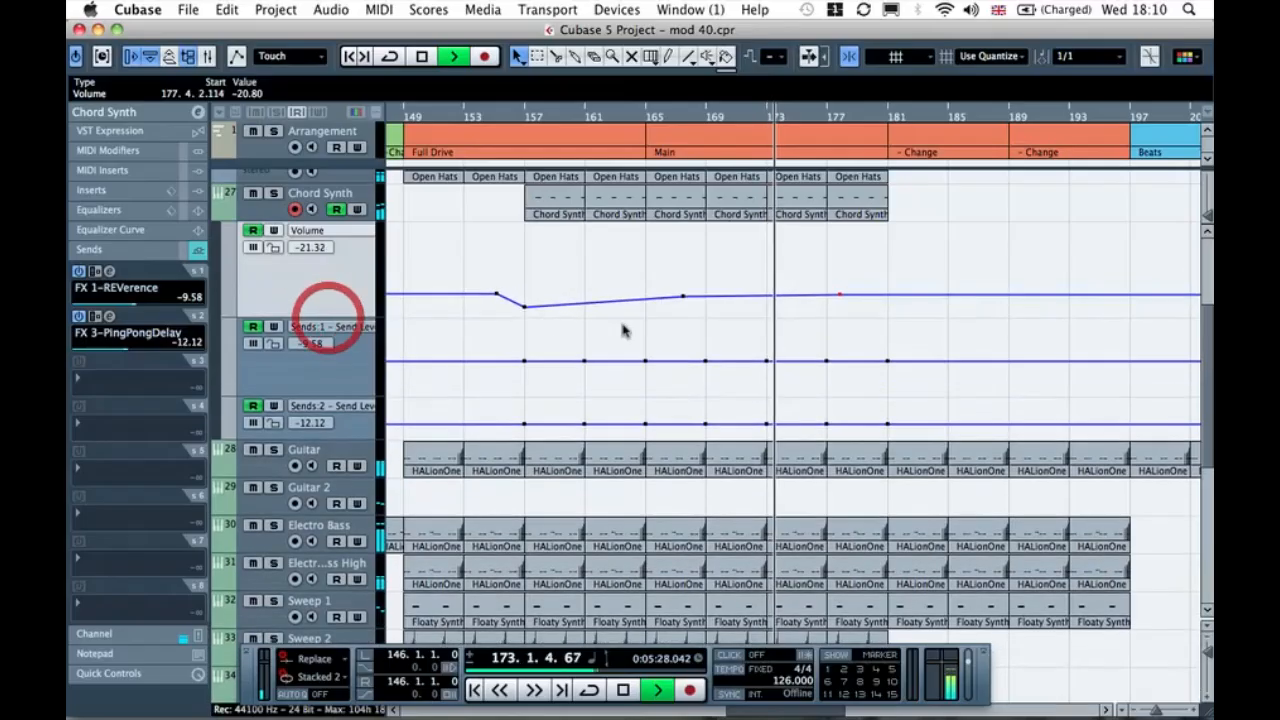
left_click(683, 297)
left_click_drag(683, 297, 686, 296)
left_click(887, 295)
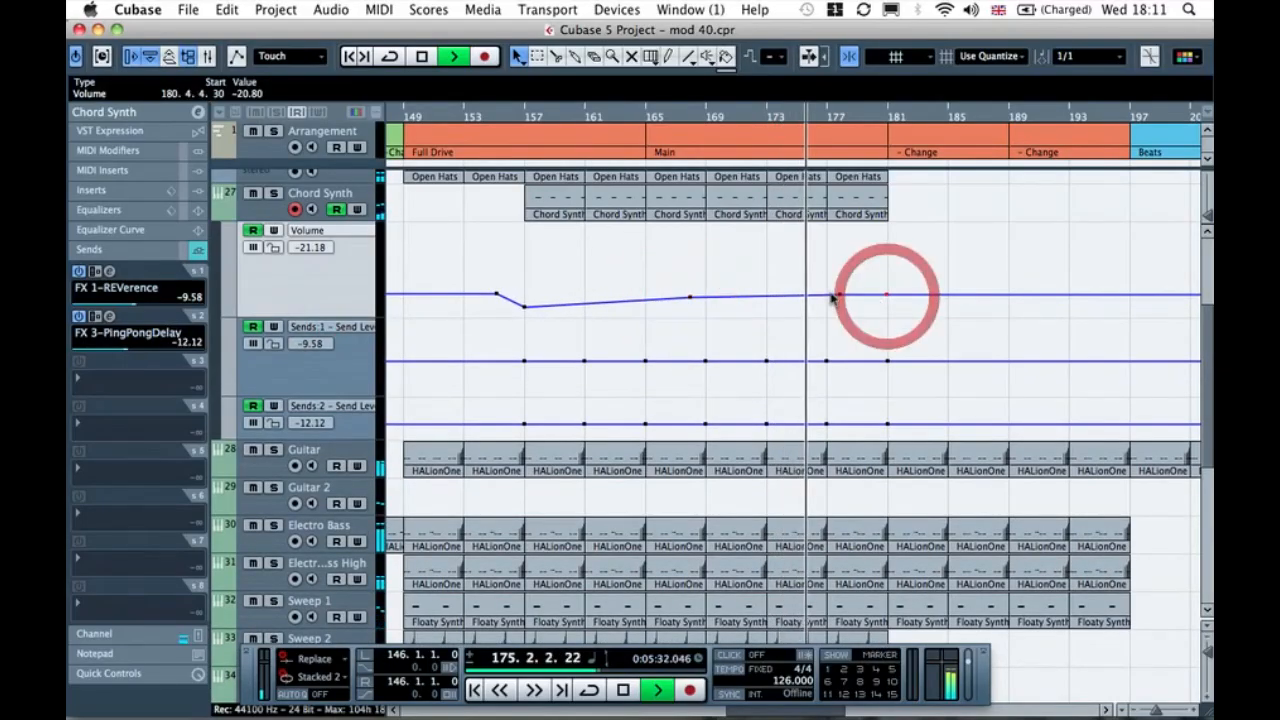
left_click(840, 294)
left_click(693, 299)
left_click_drag(702, 298, 703, 299)
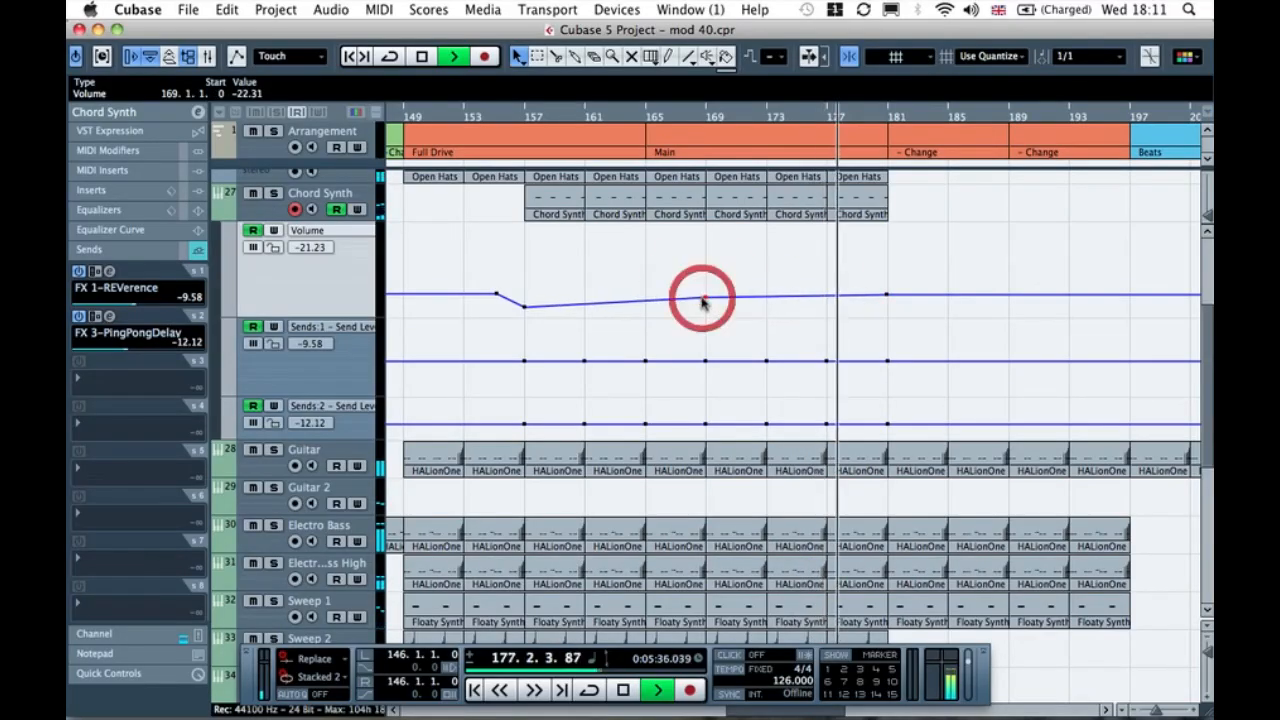
left_click(705, 298)
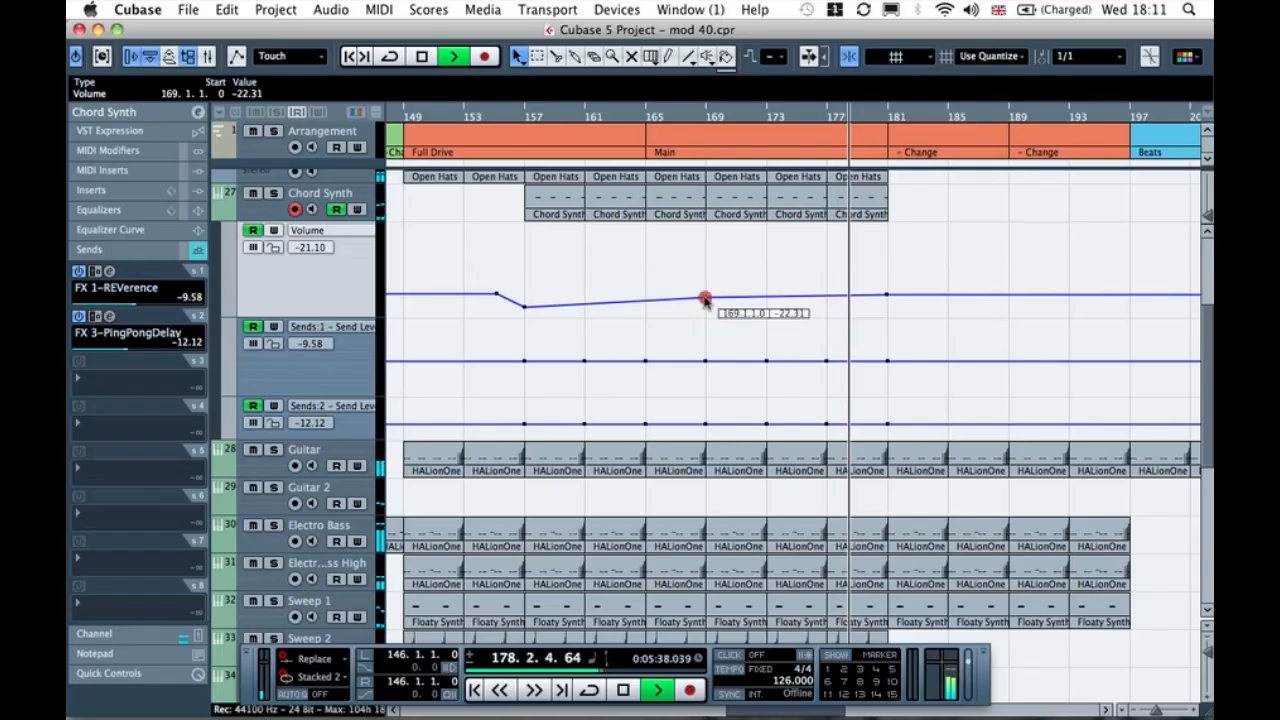
left_click(723, 272)
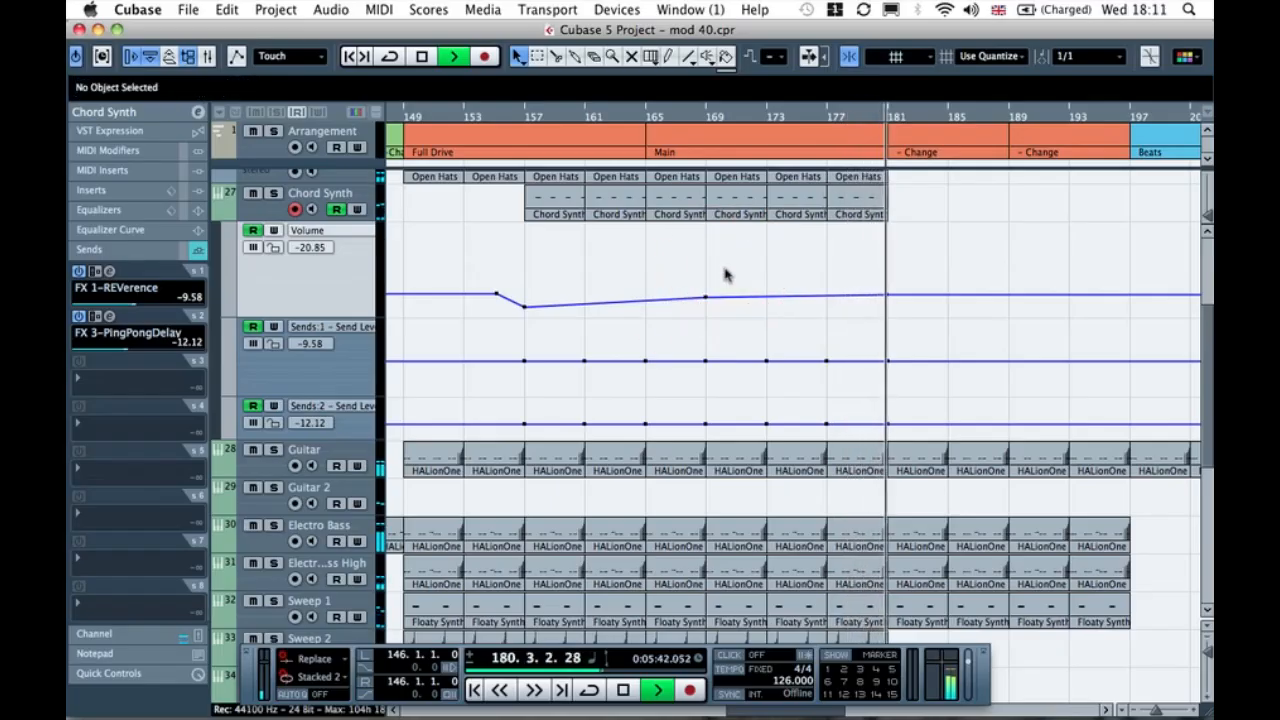
Step: Collapse the Chord Synth automation lanes and copy the 16-bar Strings part from bar 125 to bar 157
key("space")
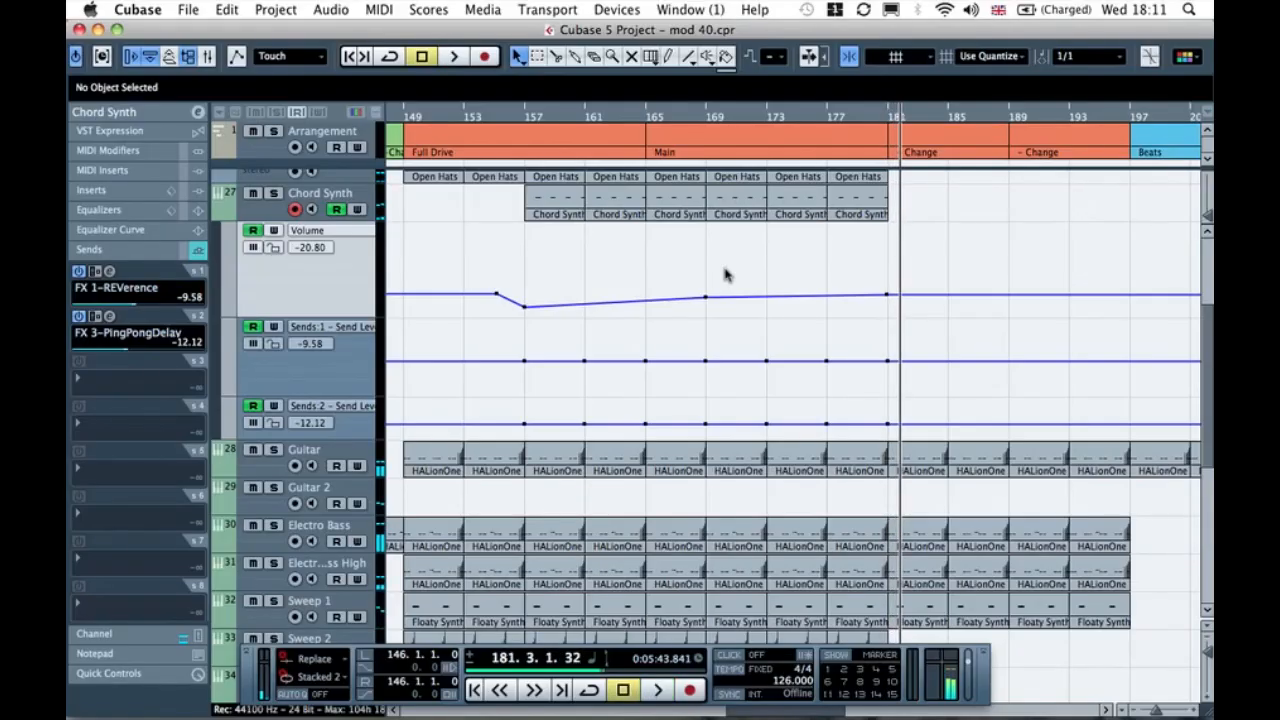
left_click(222, 212)
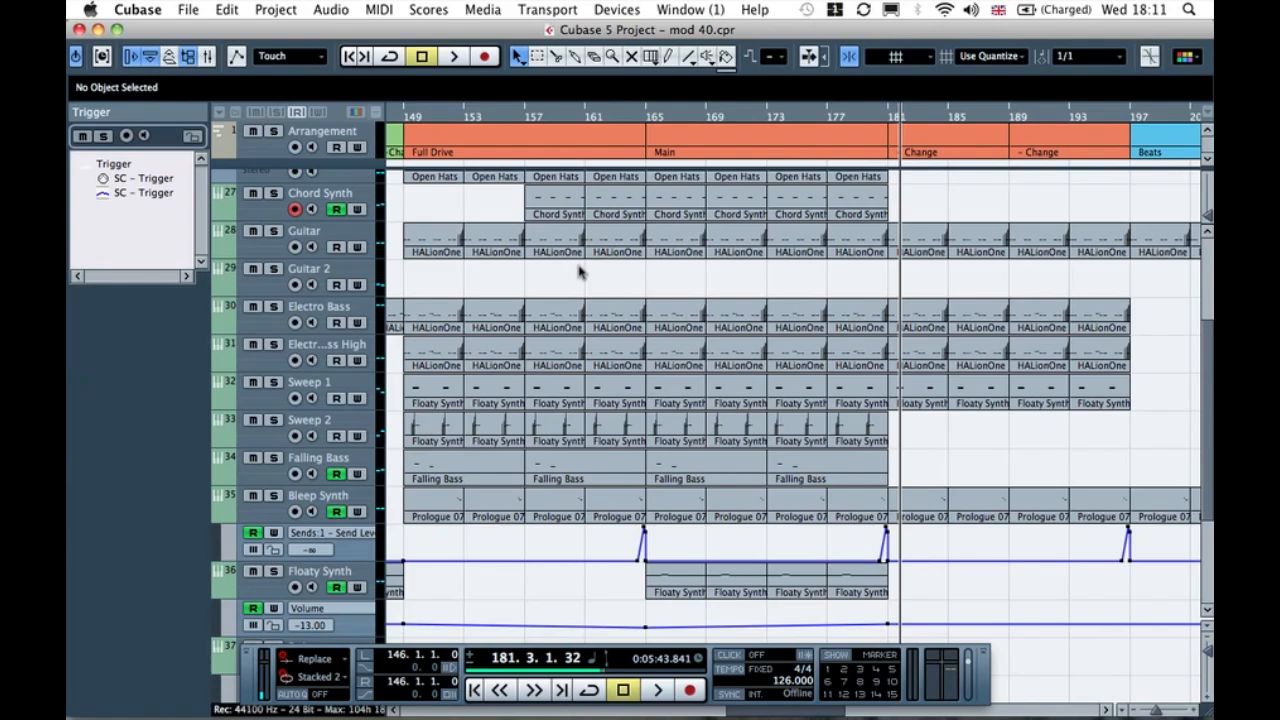
key("g")
key("g")
key("g")
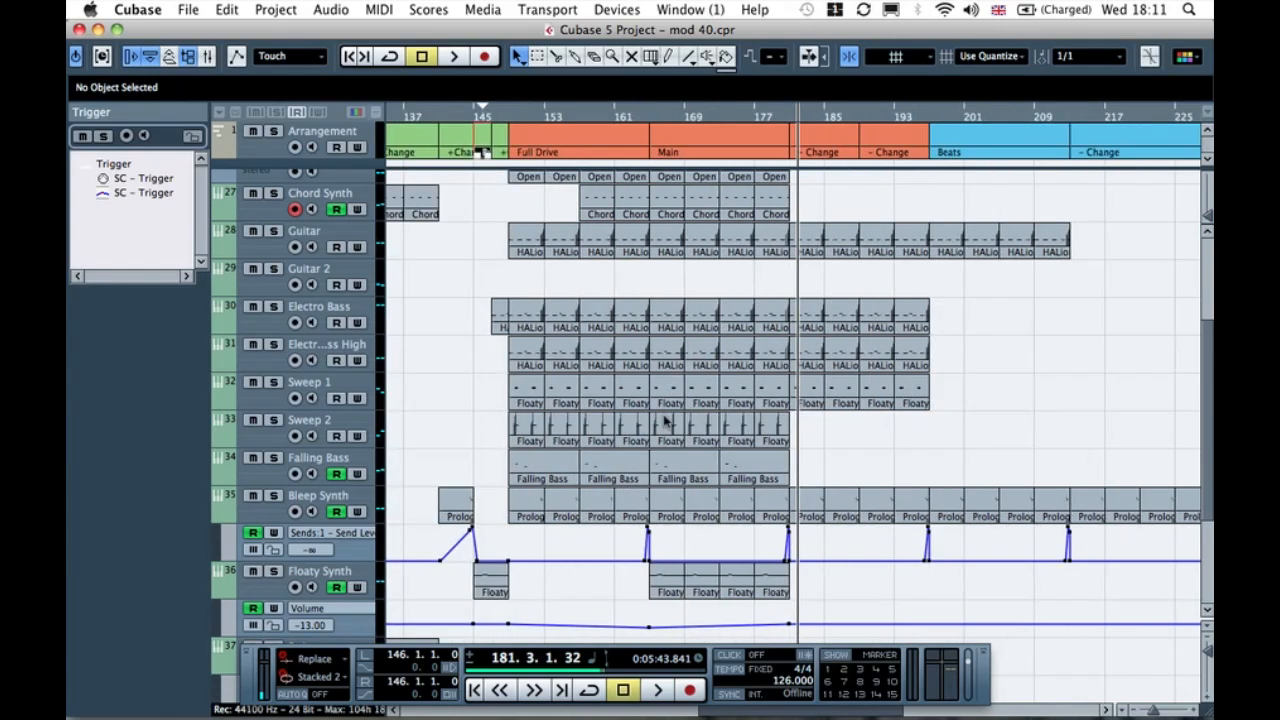
scroll(585, 424, "left", 10)
scroll(585, 424, "down", 5)
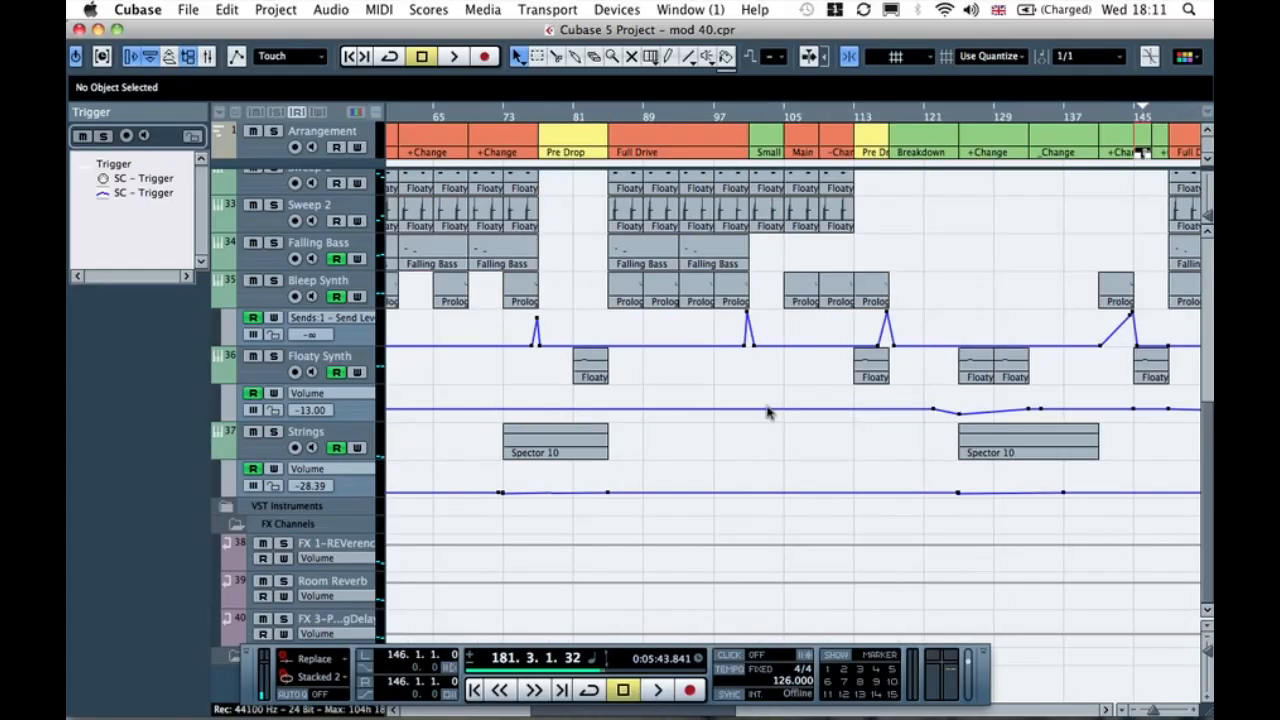
scroll(797, 445, "right", 10)
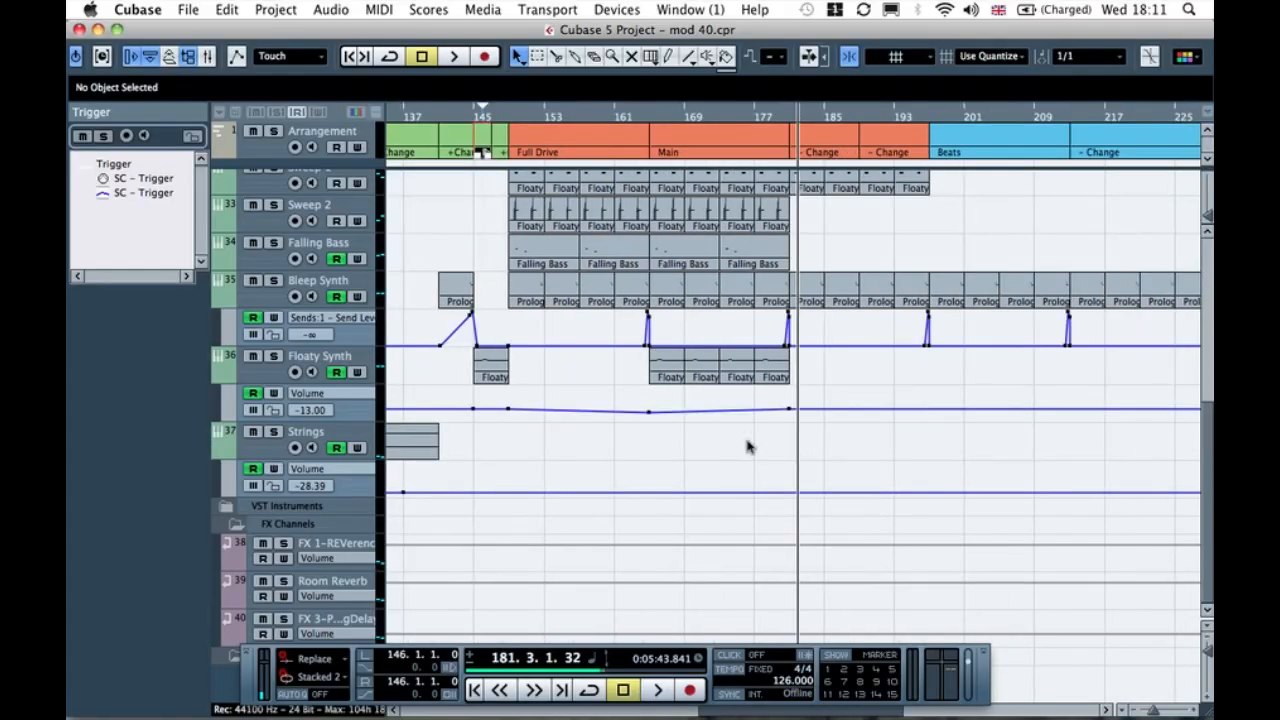
left_click_drag(437, 452, 646, 443)
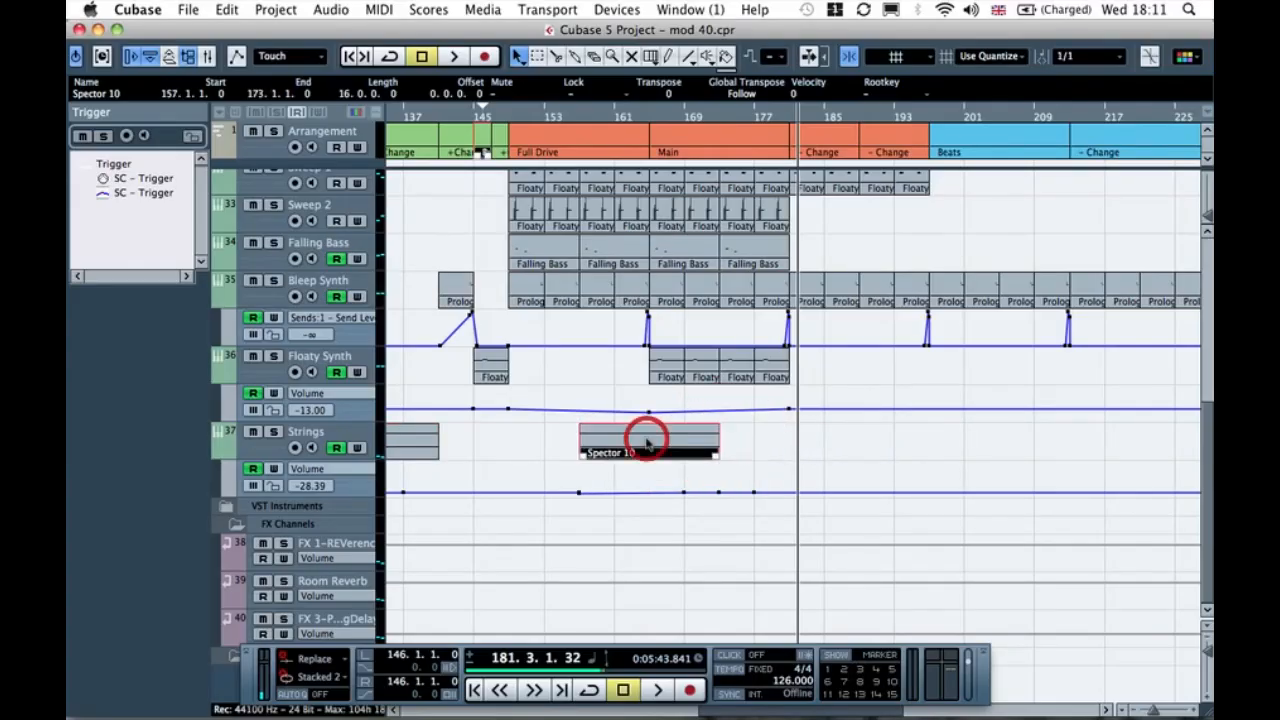
Step: Play the lead-in to the copied Strings part, and lengthen the part so that it ends at bar 189
key("h")
scroll(518, 463, "left", 3)
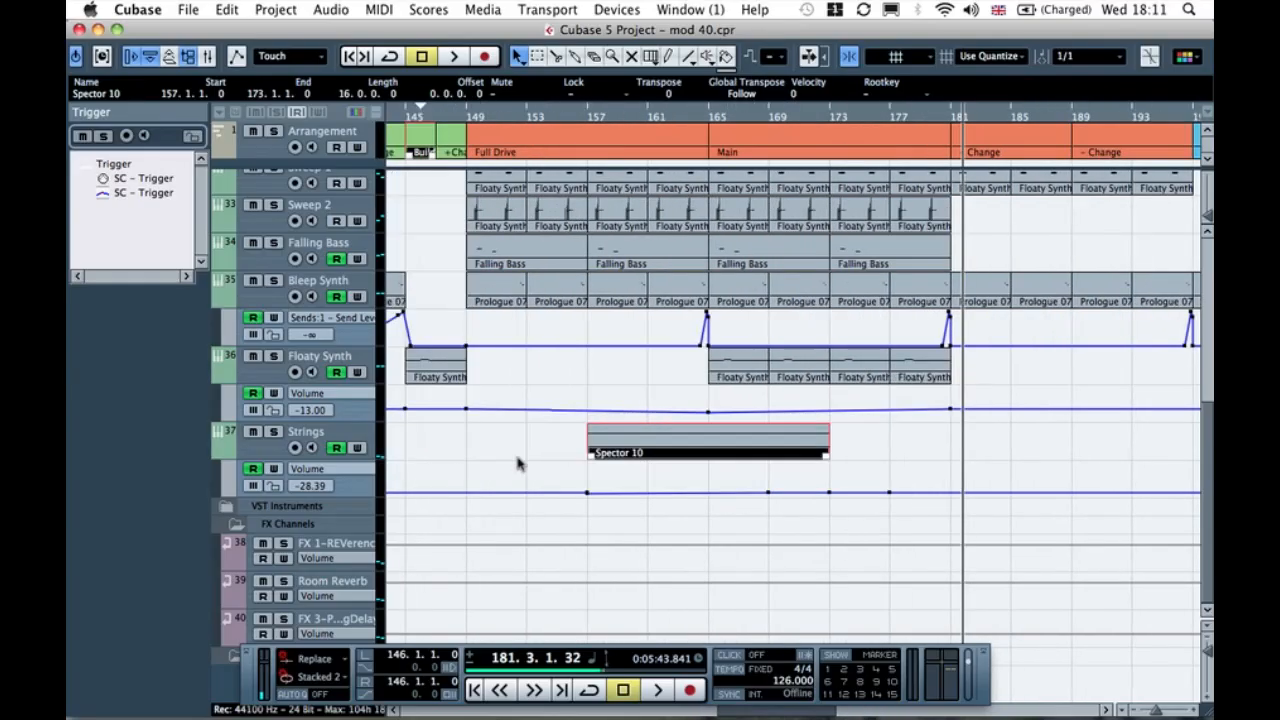
mouse_move(618, 444)
left_mouse_down()
mouse_move(633, 449)
mouse_move(623, 456)
left_mouse_up()
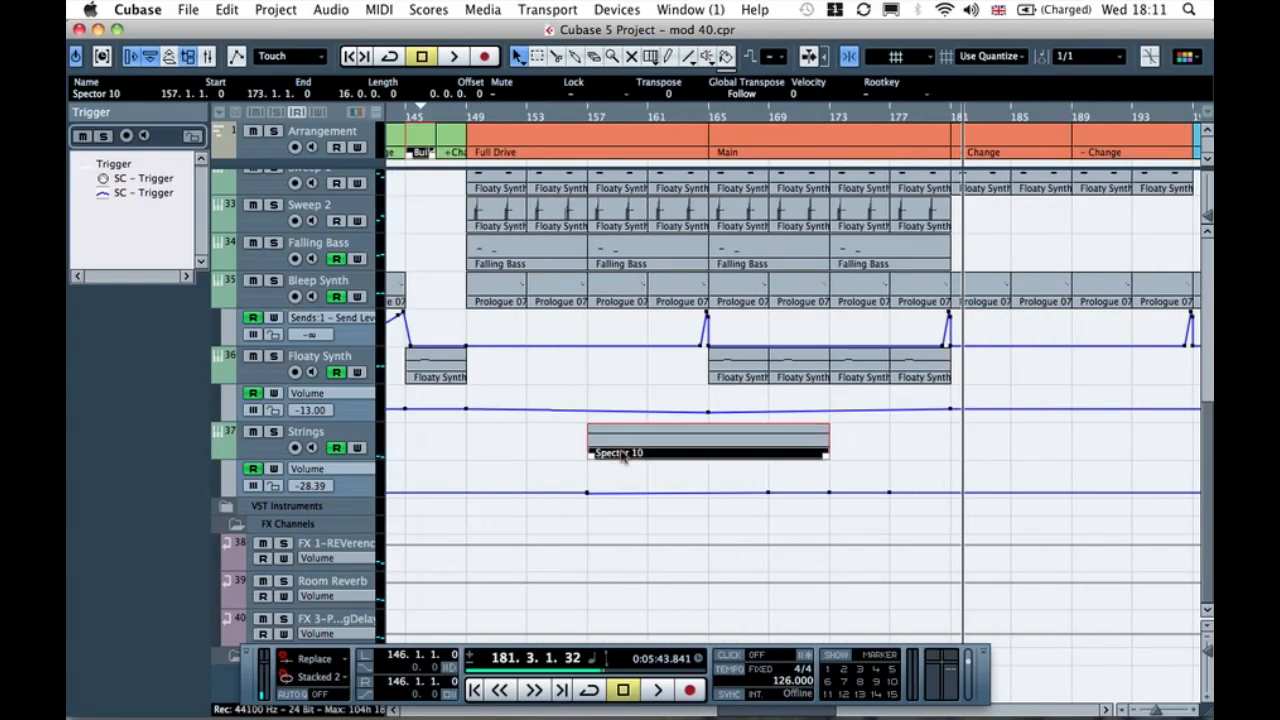
left_click(555, 118)
key("space")
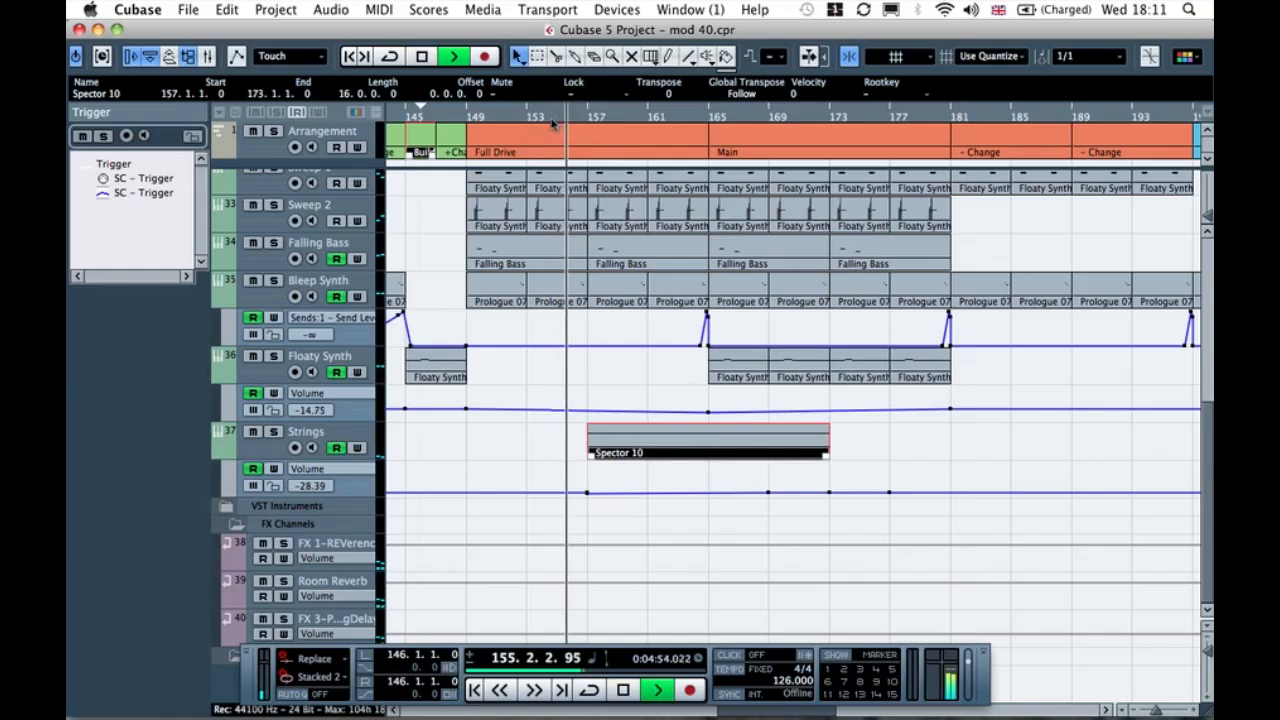
key("space")
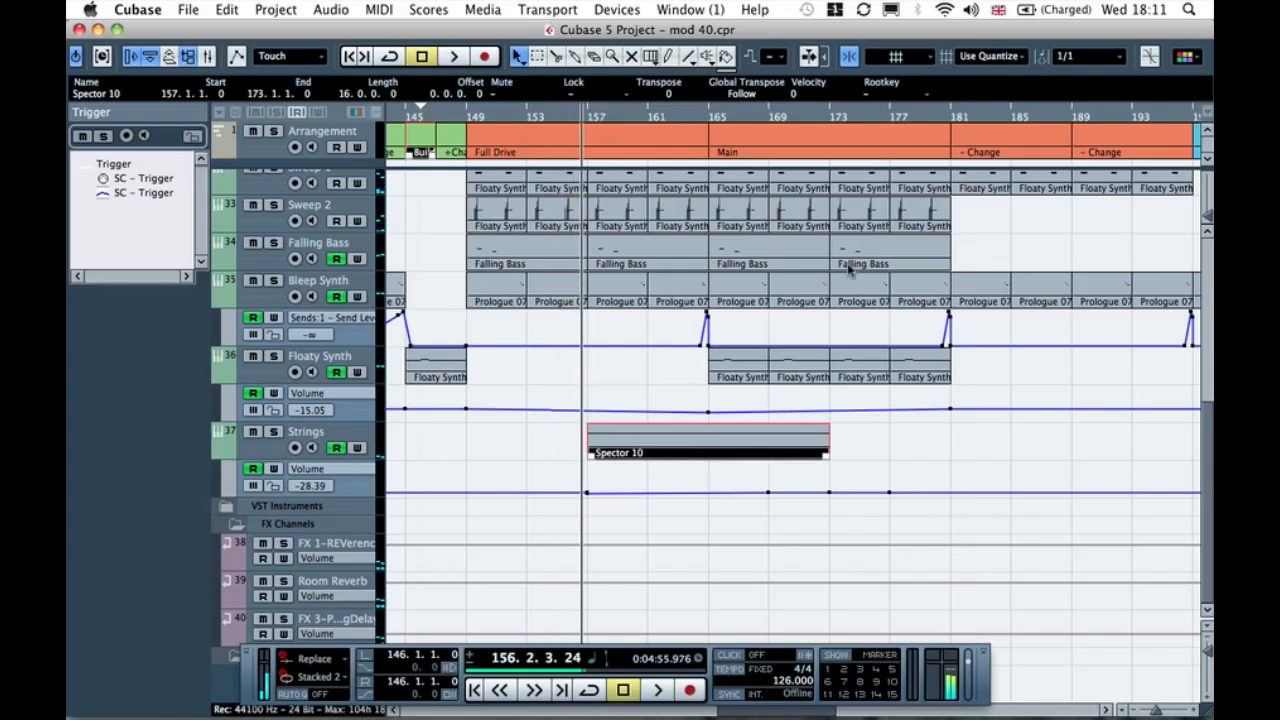
left_click(837, 454)
left_click(811, 451)
left_click_drag(824, 457, 1076, 451)
left_click(1130, 449)
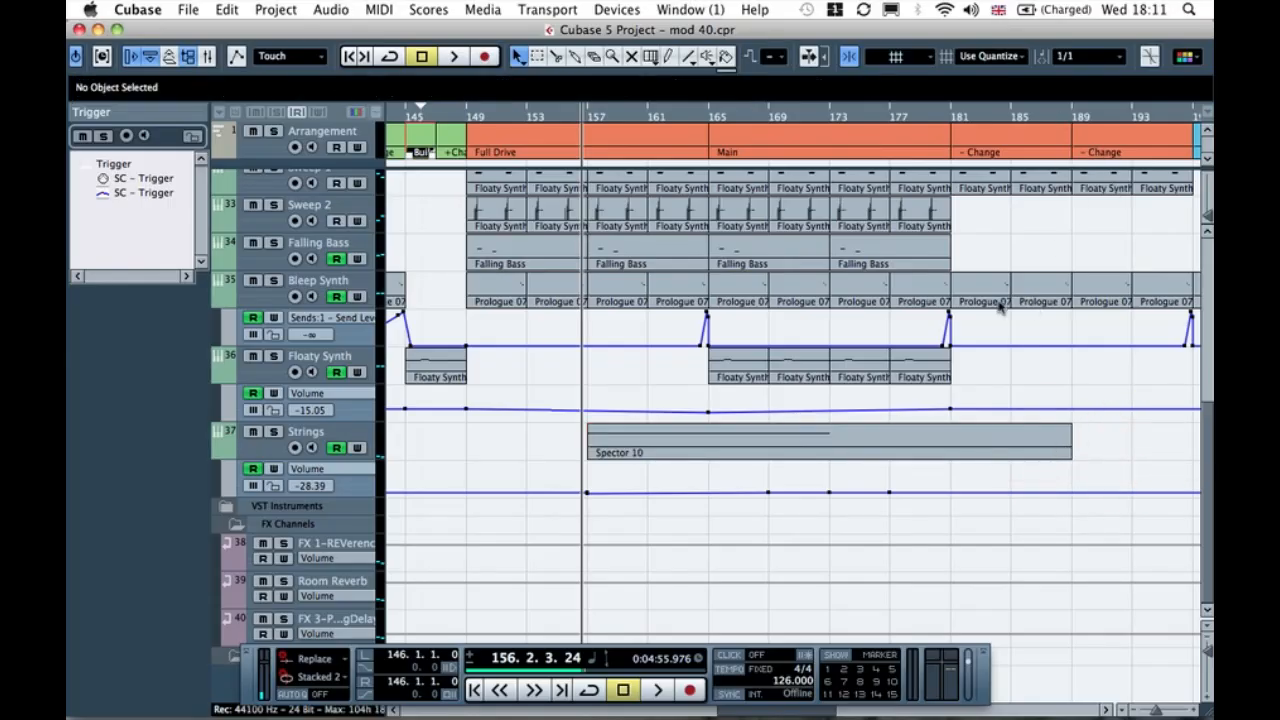
Step: Open the copied Strings part for note editing, extend its F#4 note to bar 189, and close the editor
scroll(1024, 316, "right", 5)
scroll(931, 251, "up", 10)
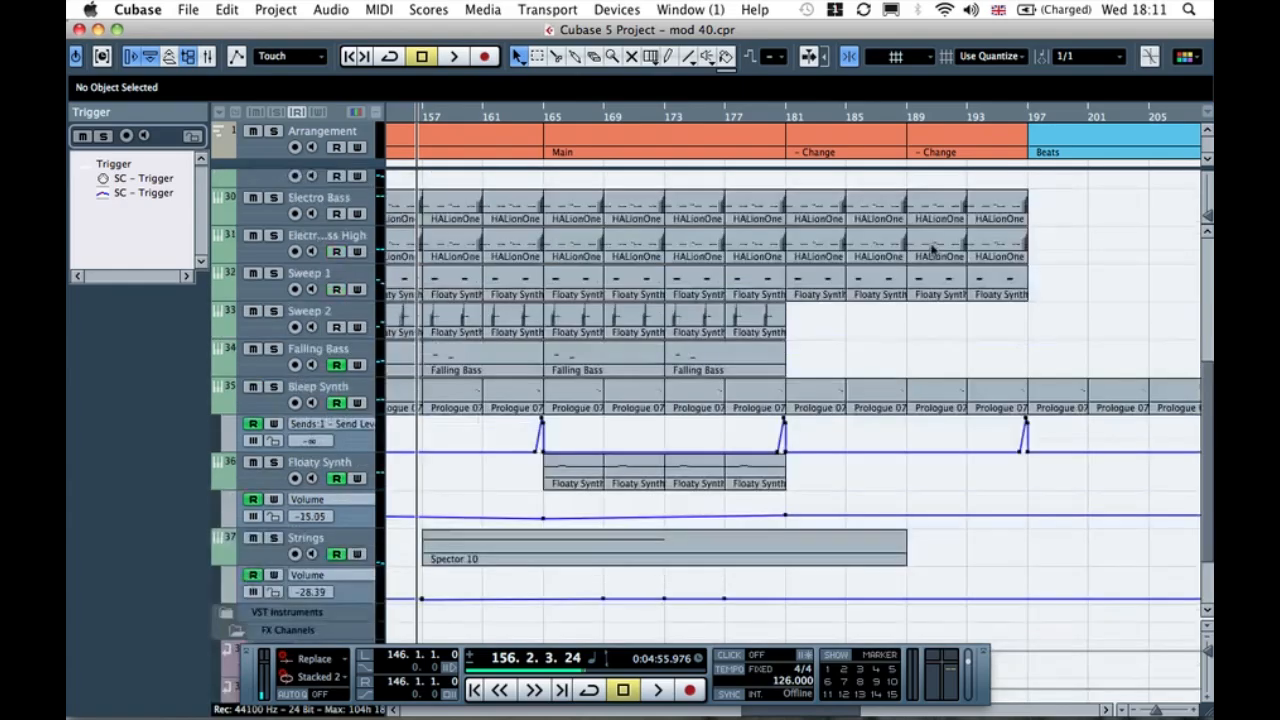
scroll(931, 251, "down", 5)
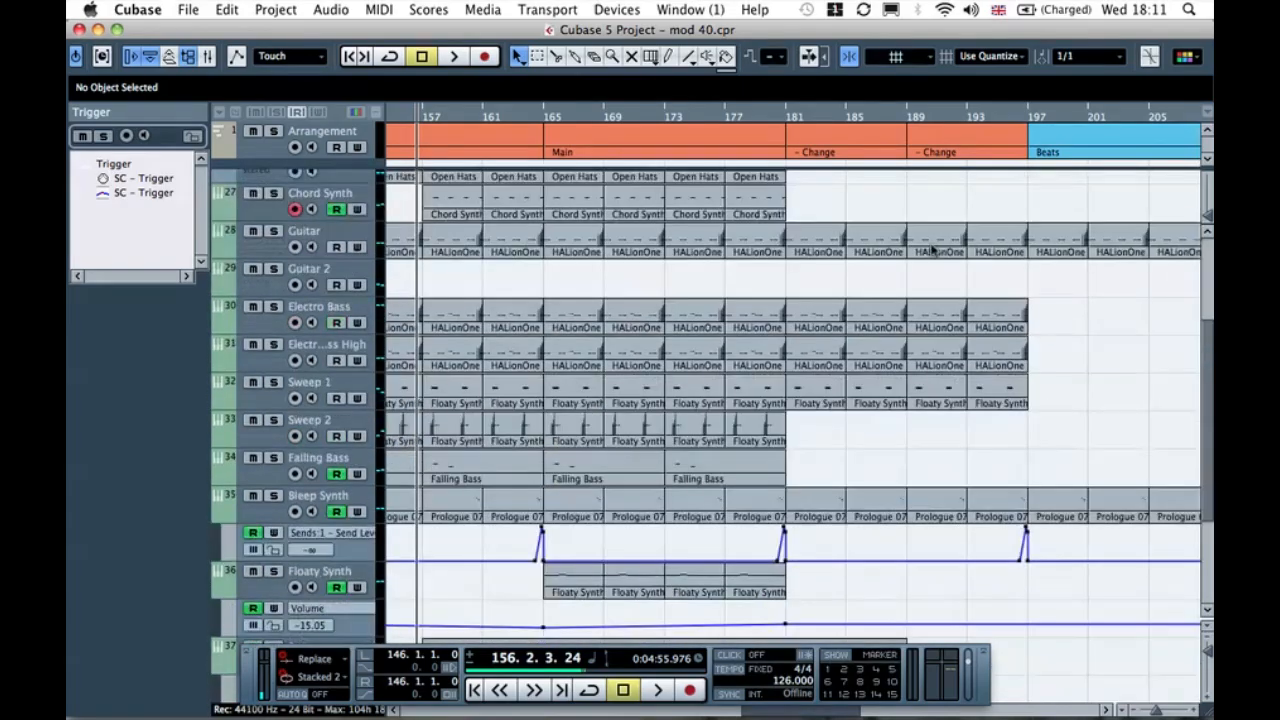
double_click(790, 548)
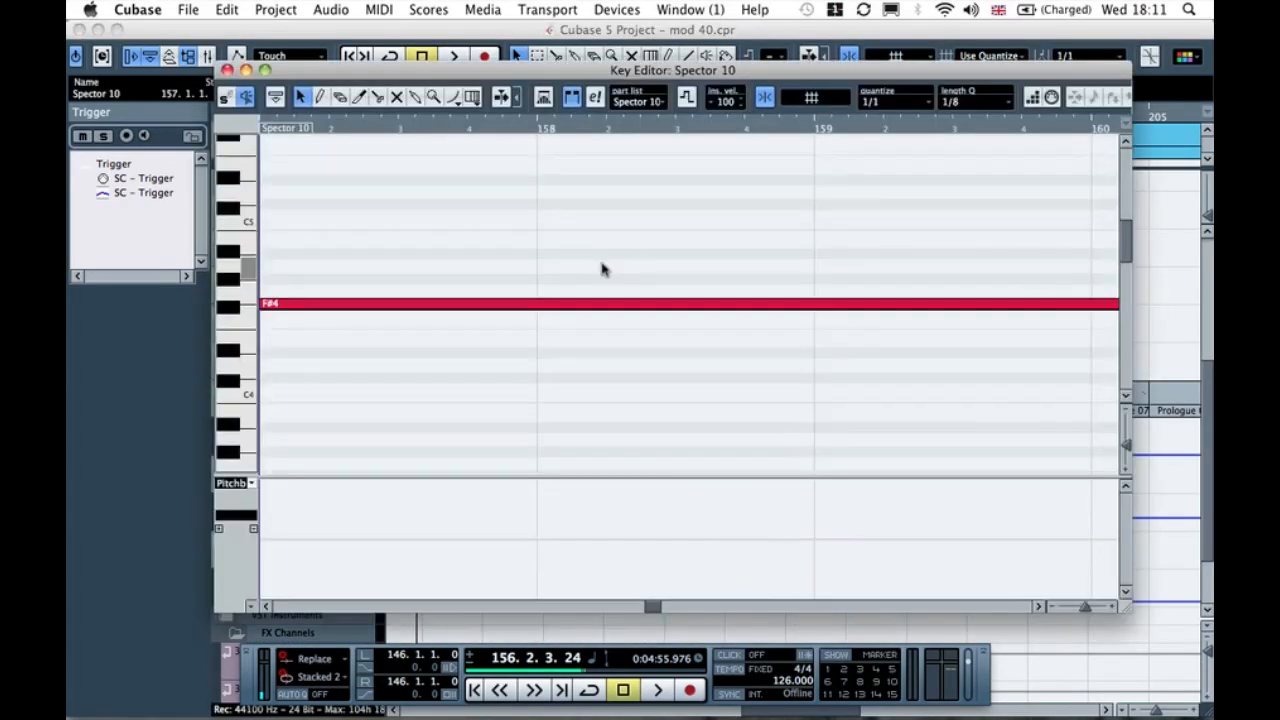
key("g")
key("g")
key("g")
key("g")
key("g")
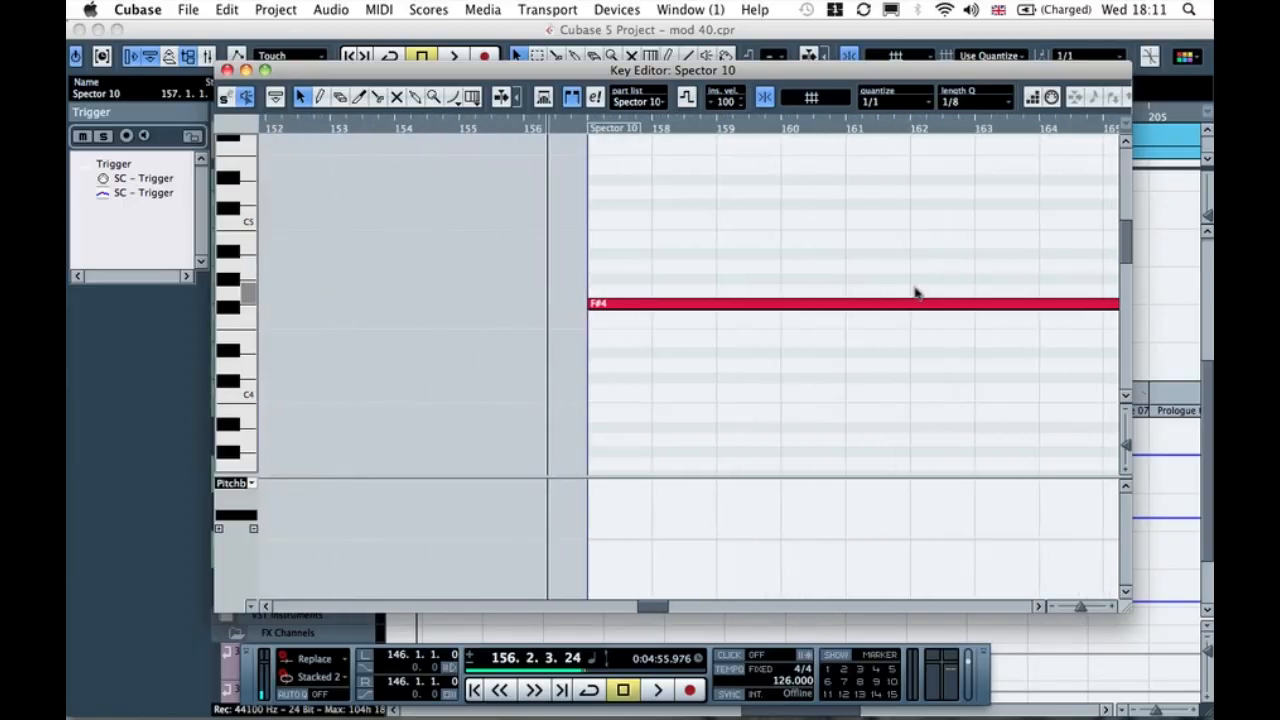
key("g")
key("g")
scroll(908, 278, "right", 5)
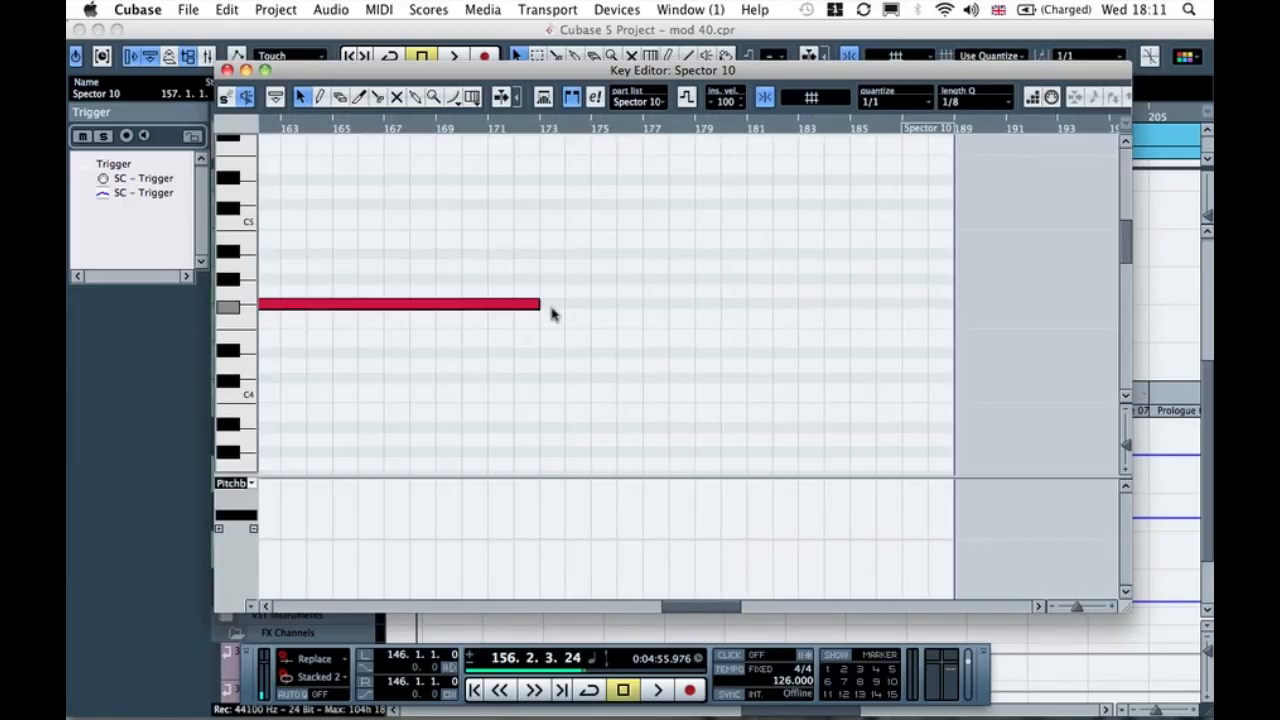
left_click_drag(538, 307, 890, 300)
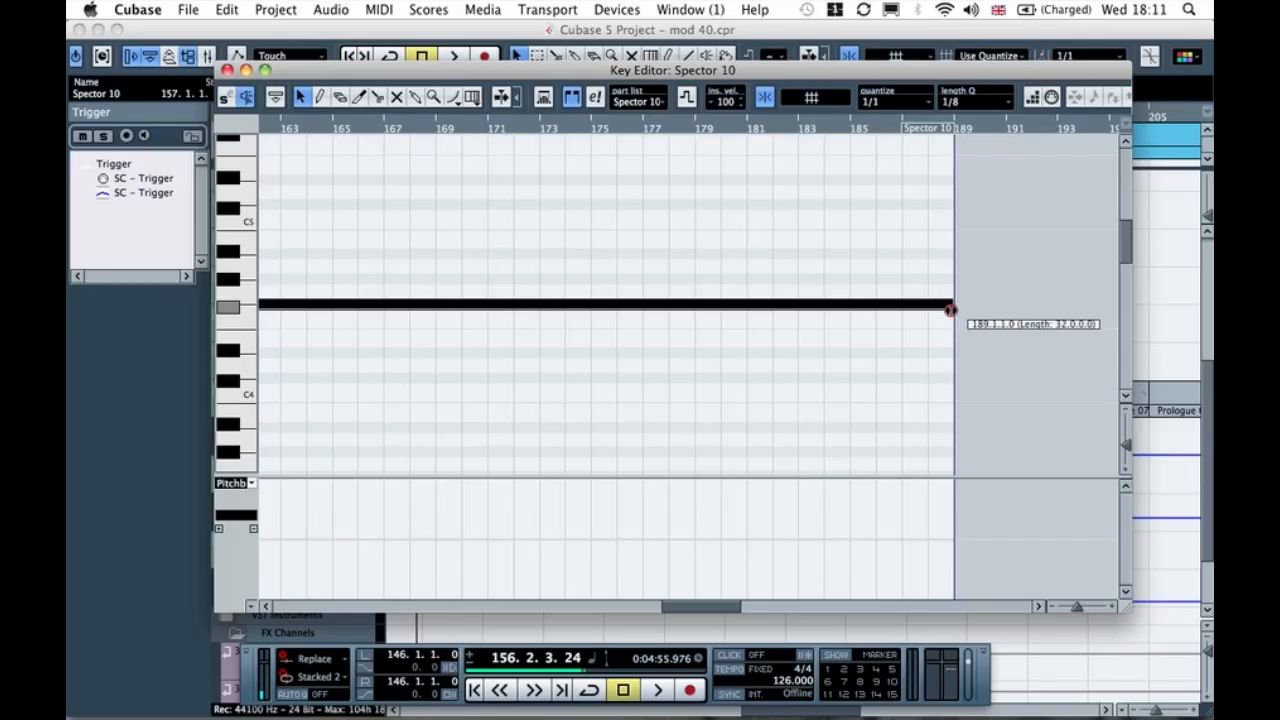
left_click(227, 70)
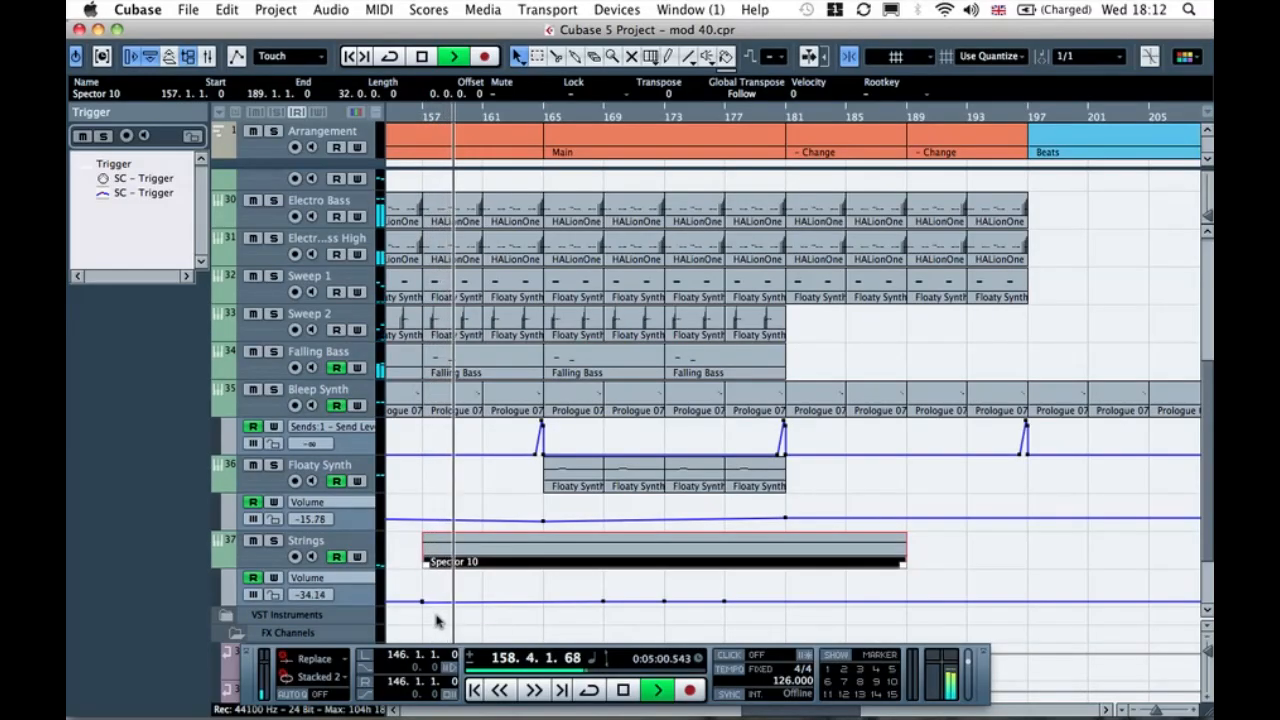
Step: Enlarge the Strings volume lane during playback and add a downward ramp between bars 181 and 189
left_click_drag(338, 606, 340, 686)
scroll(508, 545, "down", 3)
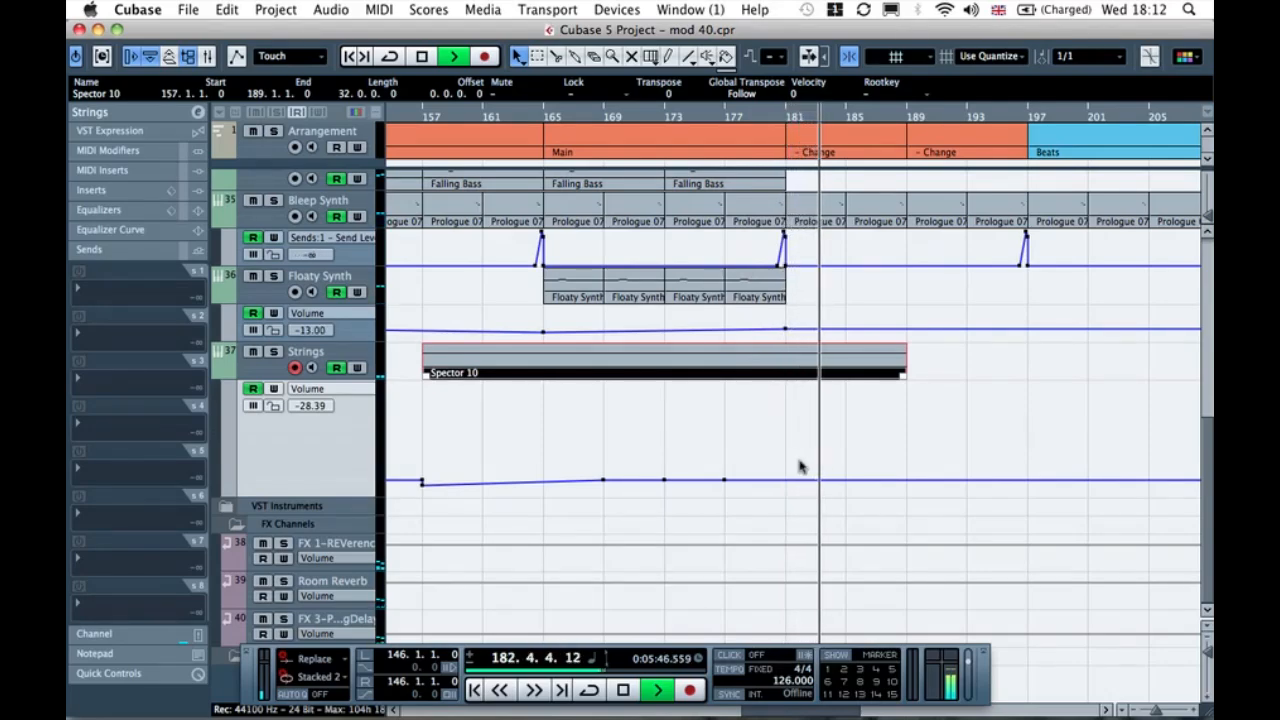
left_click_drag(886, 483, 908, 486)
key("space")
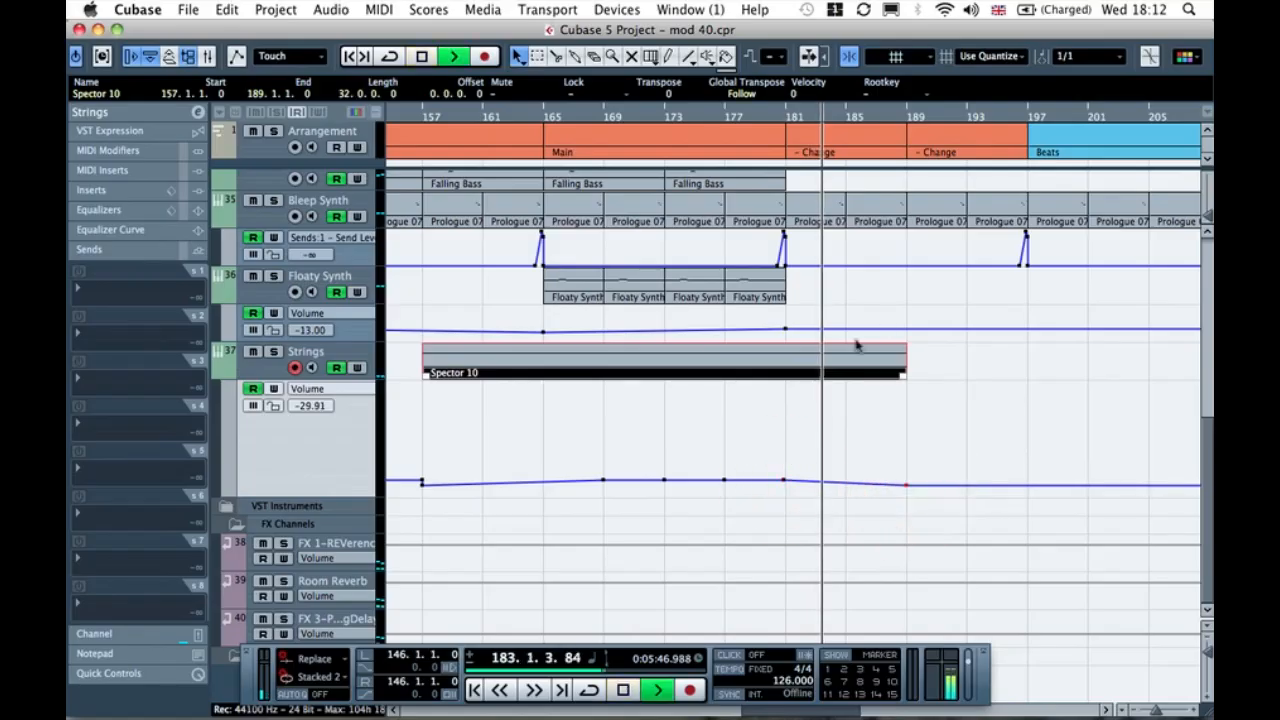
key("space")
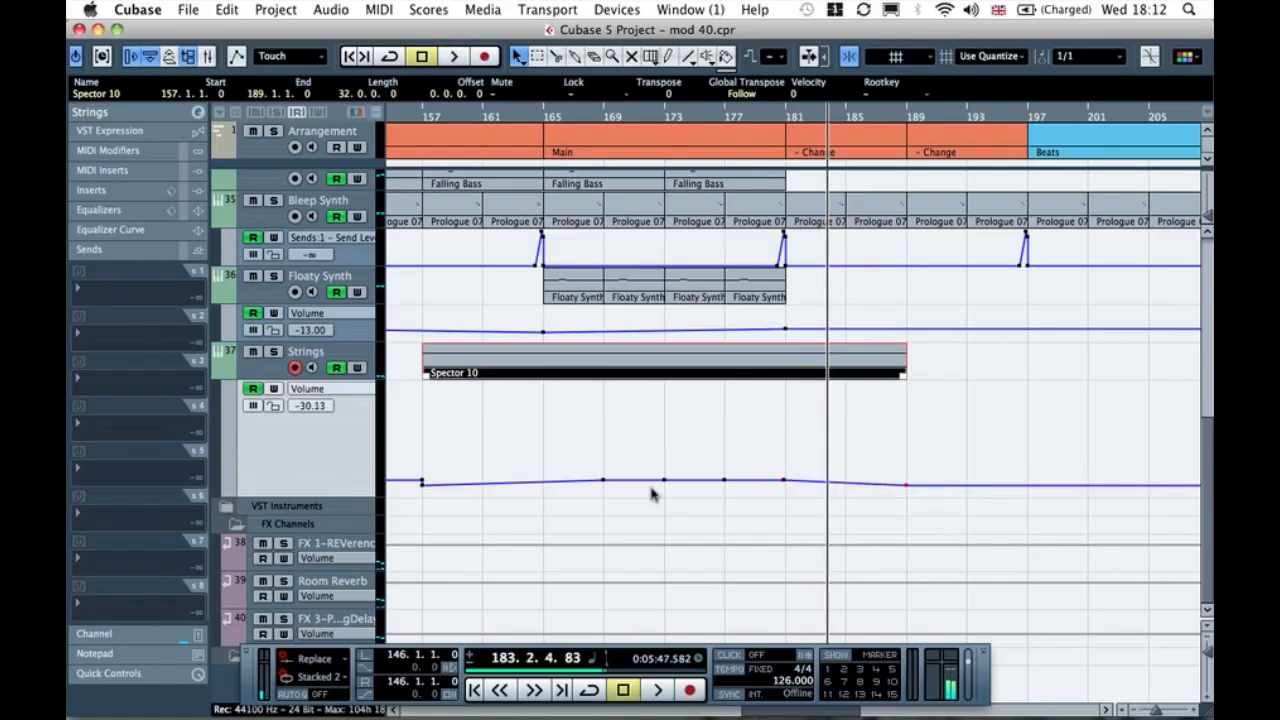
Step: Raise the Strings volume point at bar 189 to -31.20 and collapse the automation lane
left_click(422, 484)
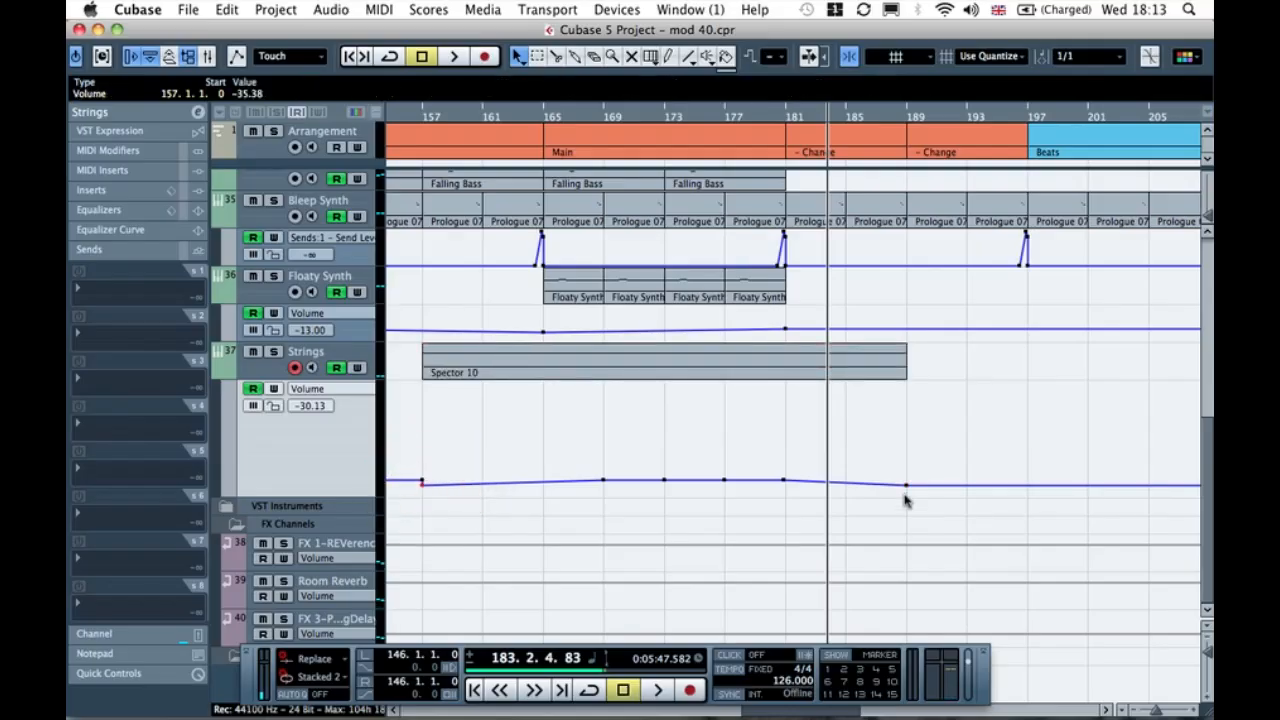
left_click_drag(905, 487, 905, 483)
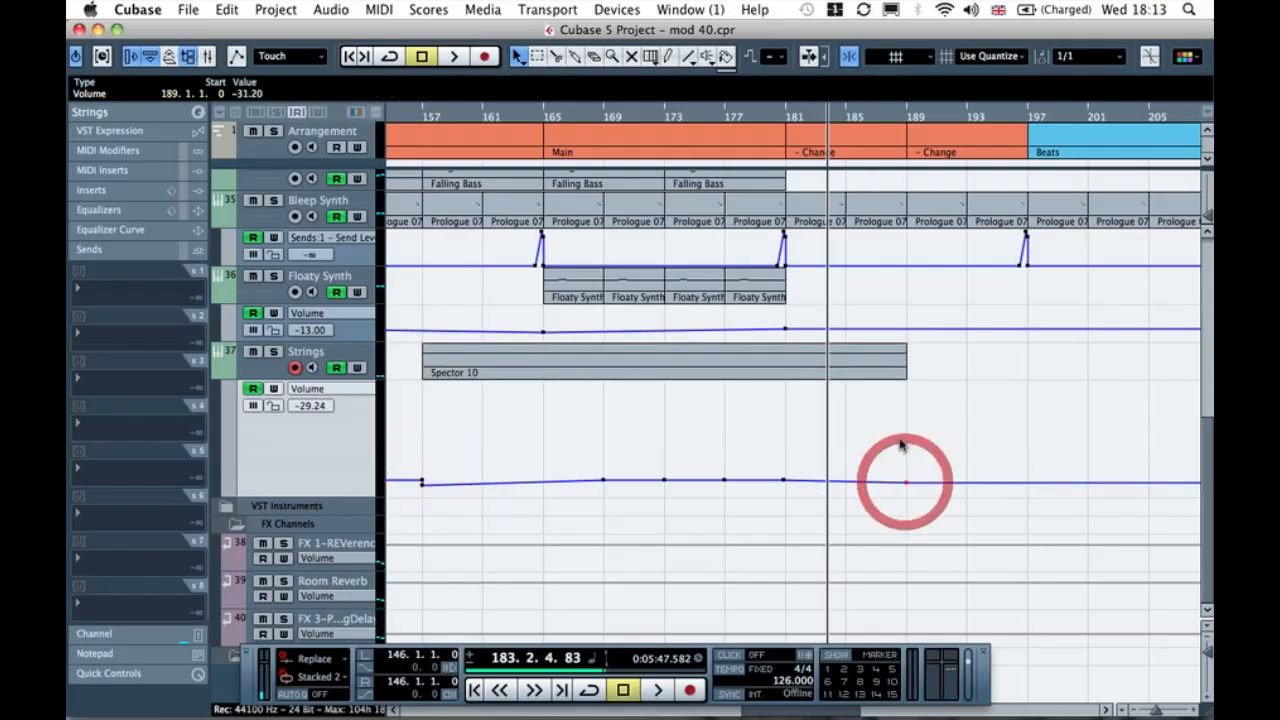
left_click(900, 440)
left_click(221, 371)
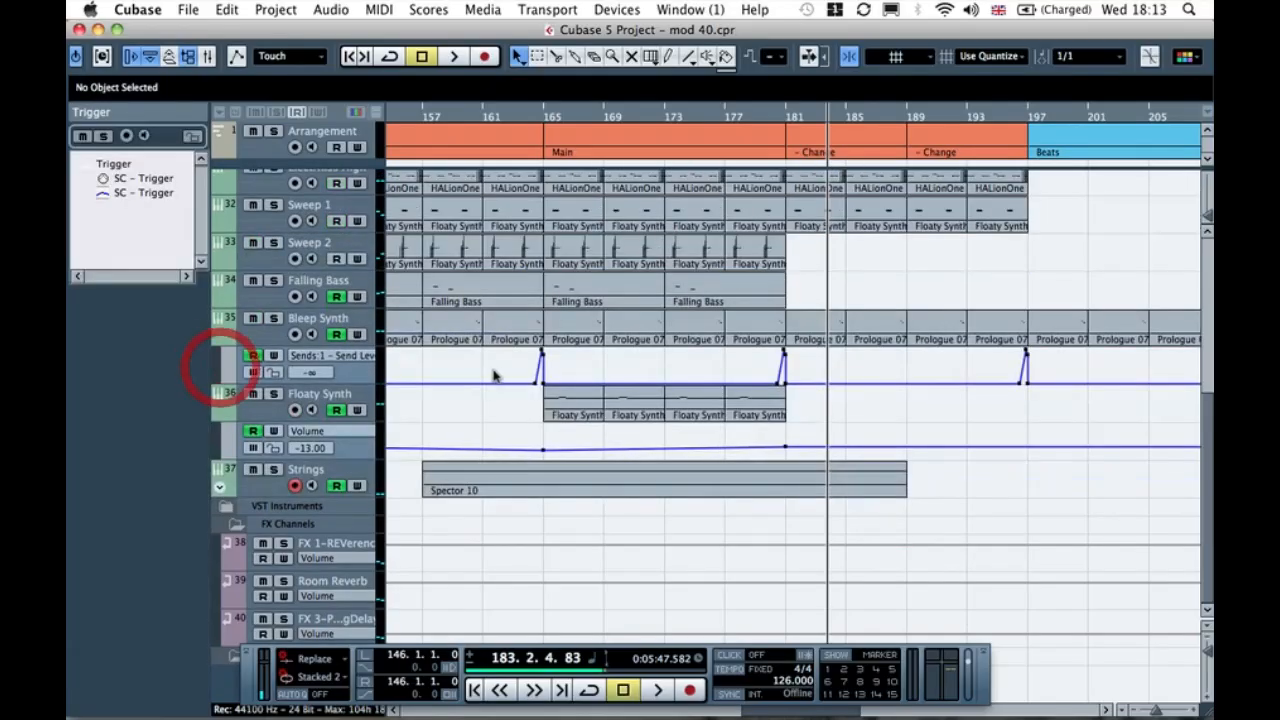
Step: Expand the Vocals folder and copy the 16-bar Vocals 1 part from bar 125 to Full Drive at bar 149
scroll(646, 416, "left", 5)
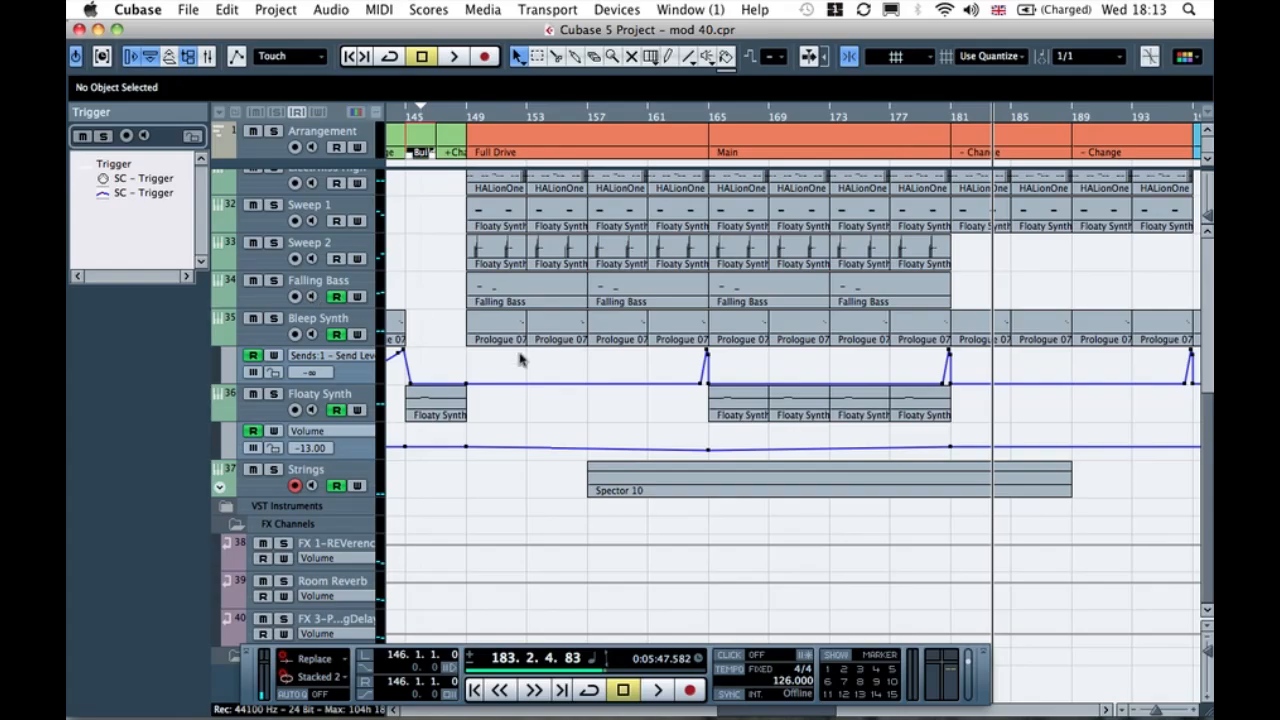
scroll(519, 359, "up", 8)
scroll(519, 359, "up", 2)
scroll(519, 359, "down", 3)
scroll(519, 359, "up", 3)
left_click(222, 291)
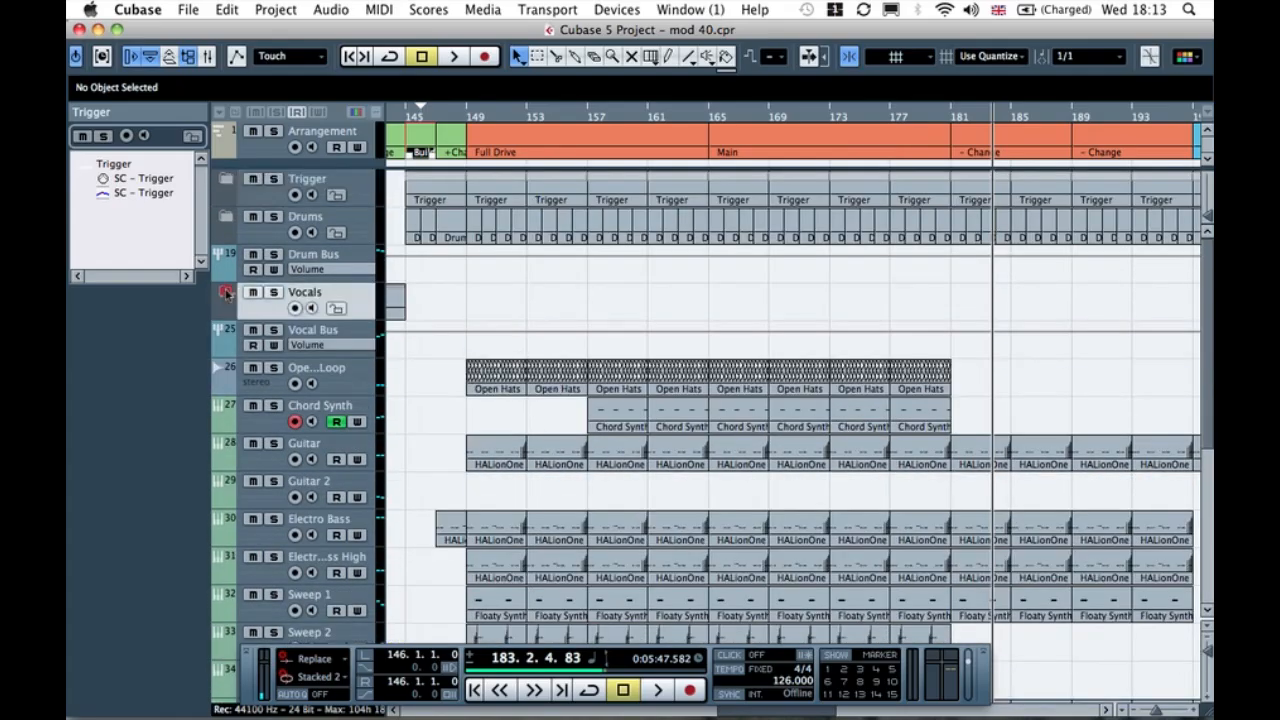
scroll(573, 355, "left", 5)
left_click(471, 336)
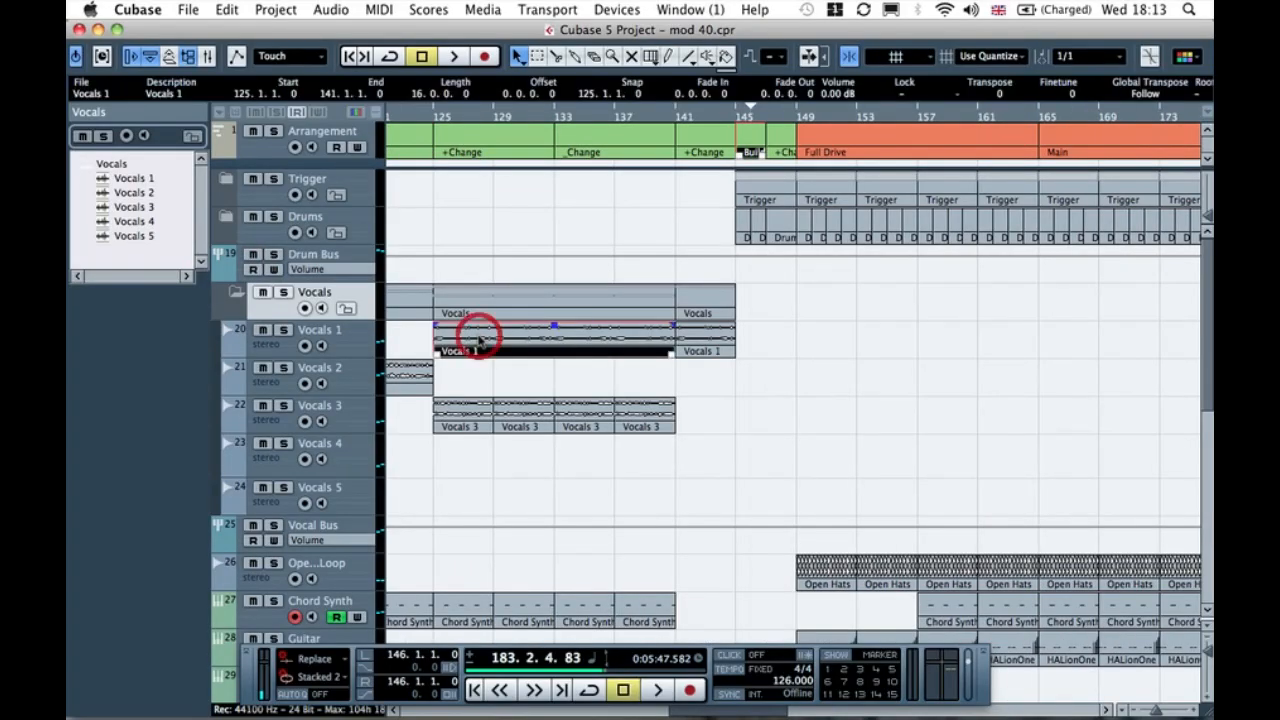
left_click_drag(466, 342, 837, 352)
left_click(810, 398)
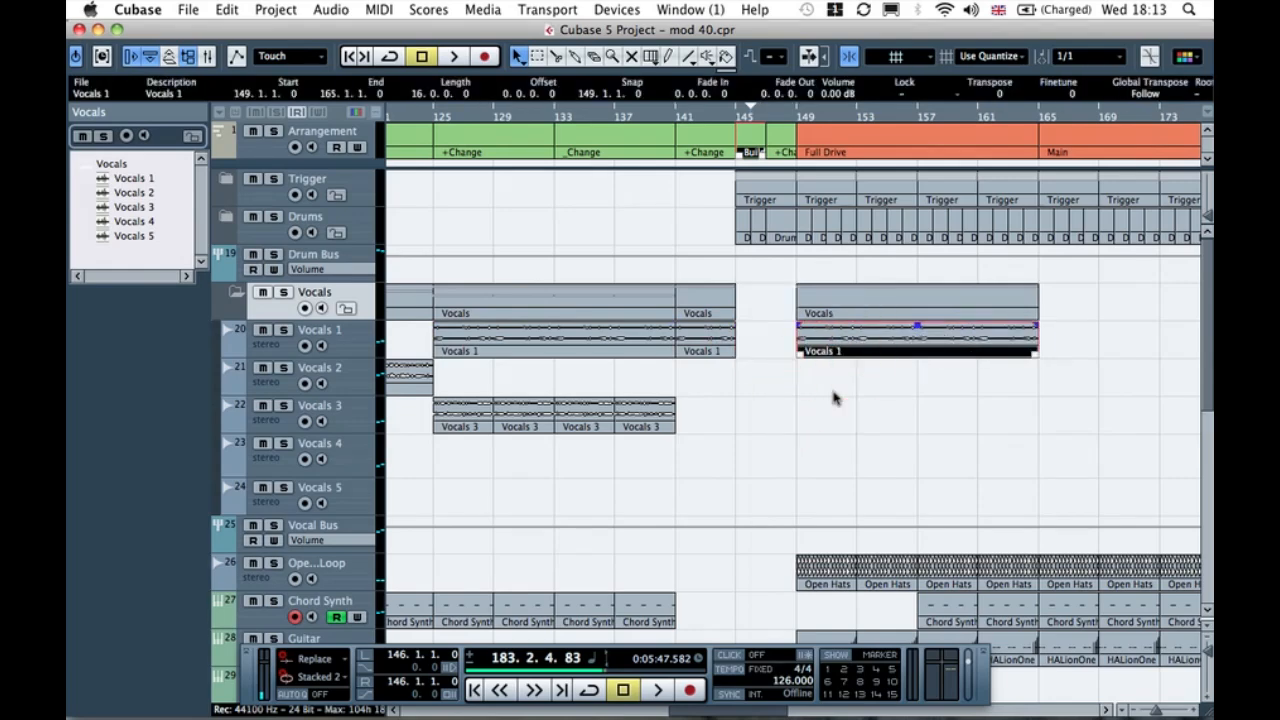
left_click(834, 392)
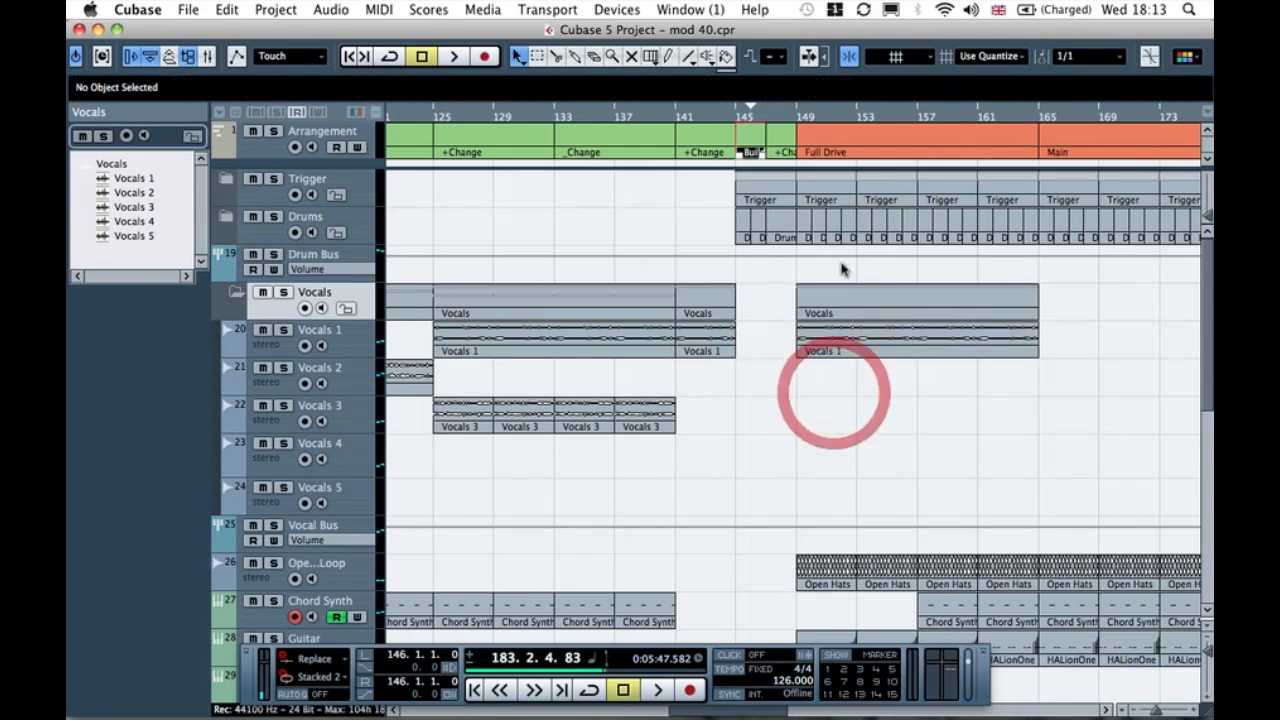
Step: Repeat the Vocals 1 part from bar 149 twice more up to bar 197 and play the transition into Beats
left_click(862, 340)
key("g")
key("g")
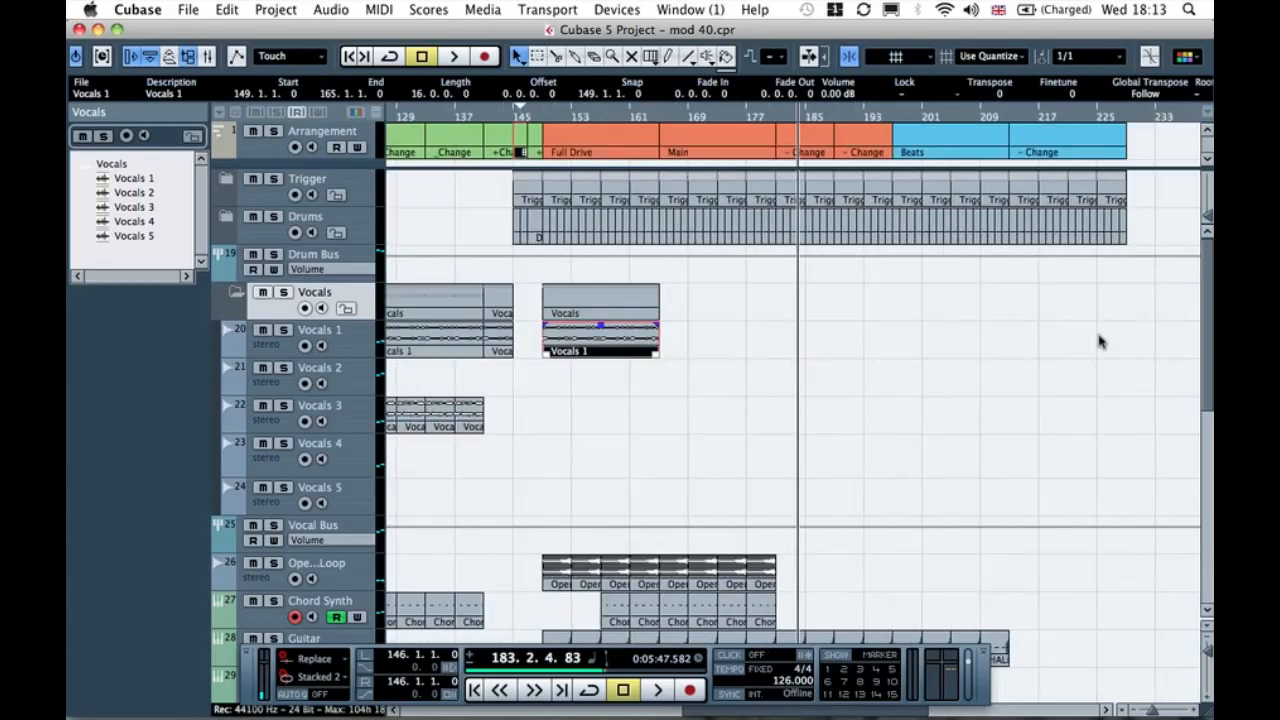
left_click(660, 345)
left_click(650, 350)
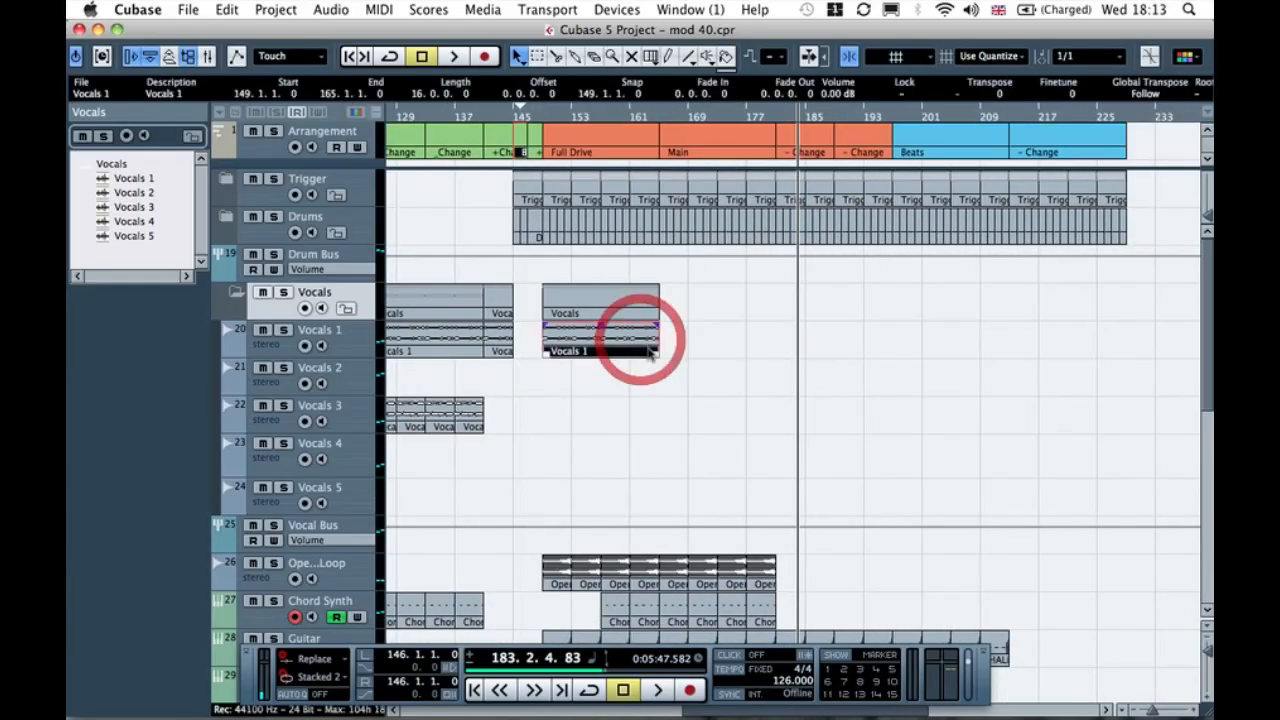
left_click_drag(655, 350, 875, 350)
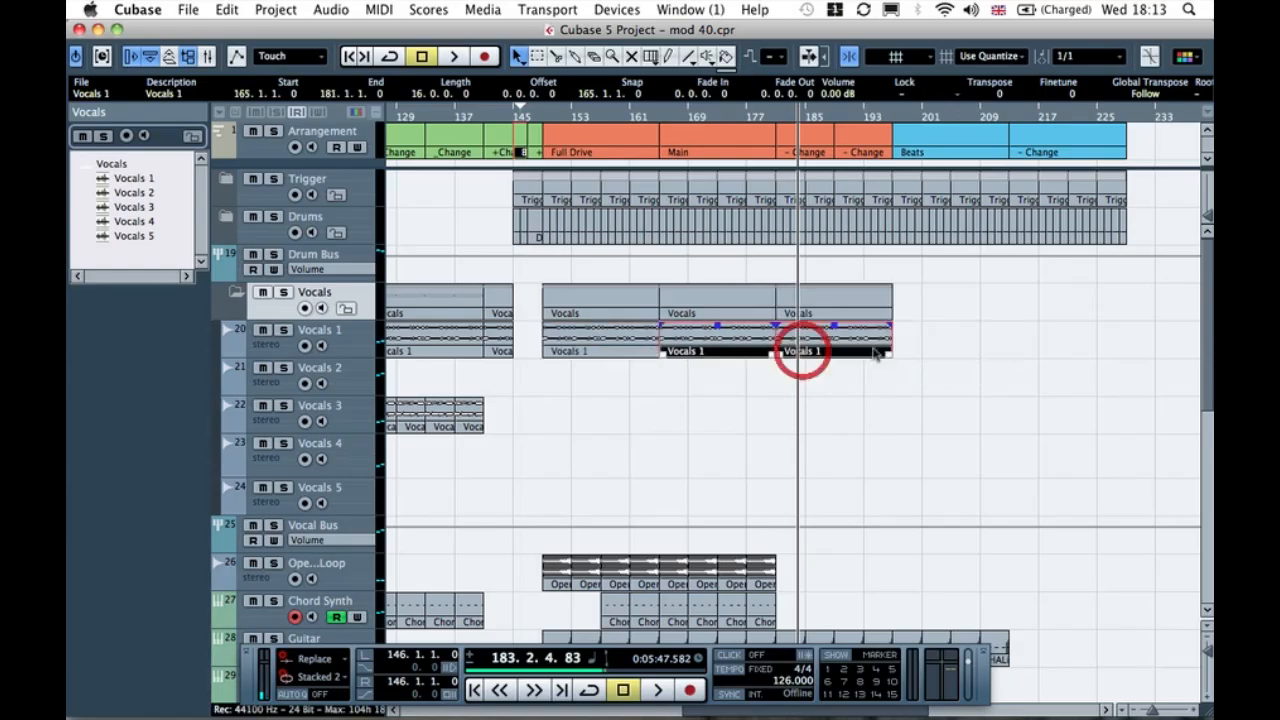
left_click(955, 332)
double_click(880, 115)
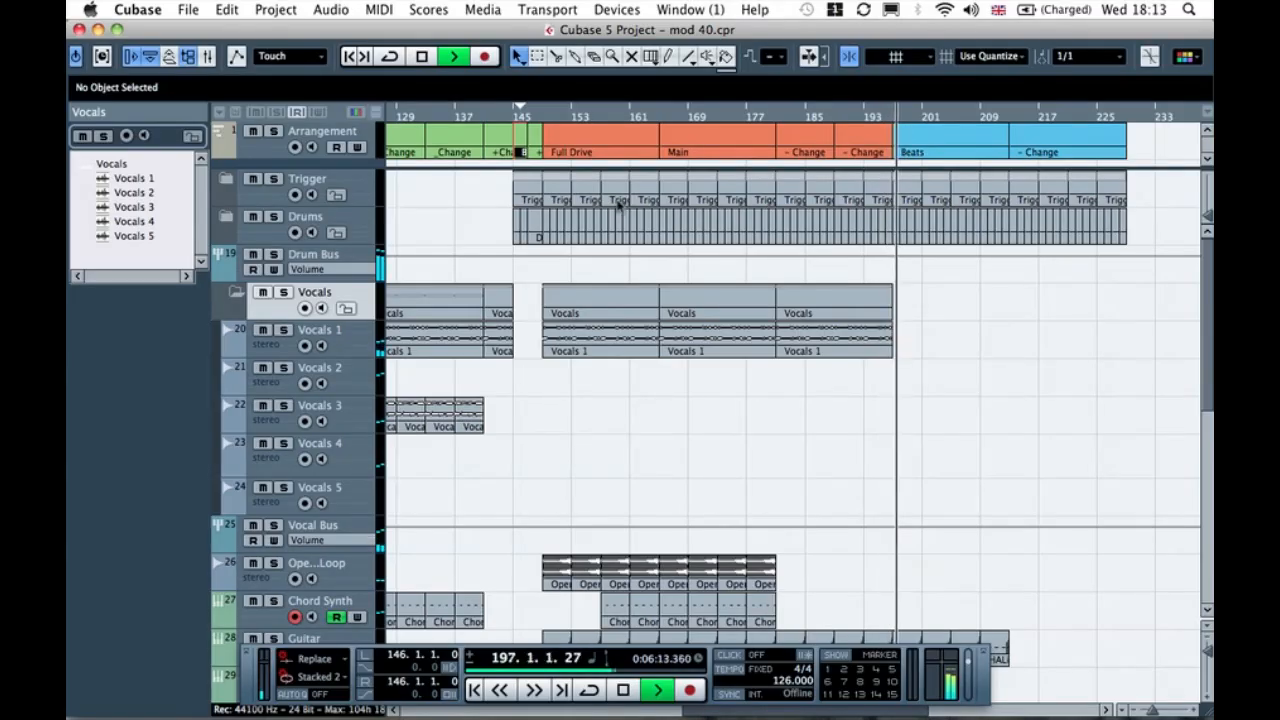
Step: Copy the four Vocals 4 parts from Full Drive at bar 85 to bar 149 and play the section
left_click(516, 451)
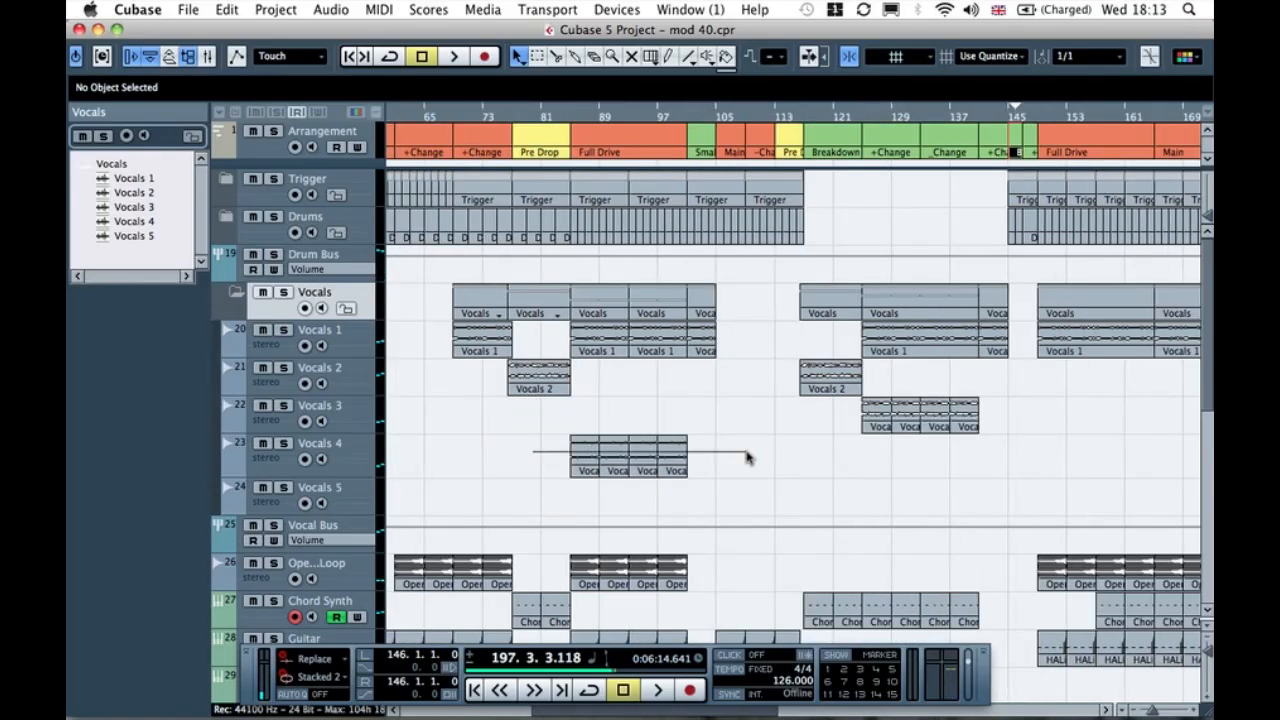
left_click_drag(750, 458, 748, 458)
scroll(1180, 455, "right", 3)
left_click(1204, 466)
left_click_drag(1204, 466, 694, 457)
left_click(706, 409)
left_click(663, 116)
key("space")
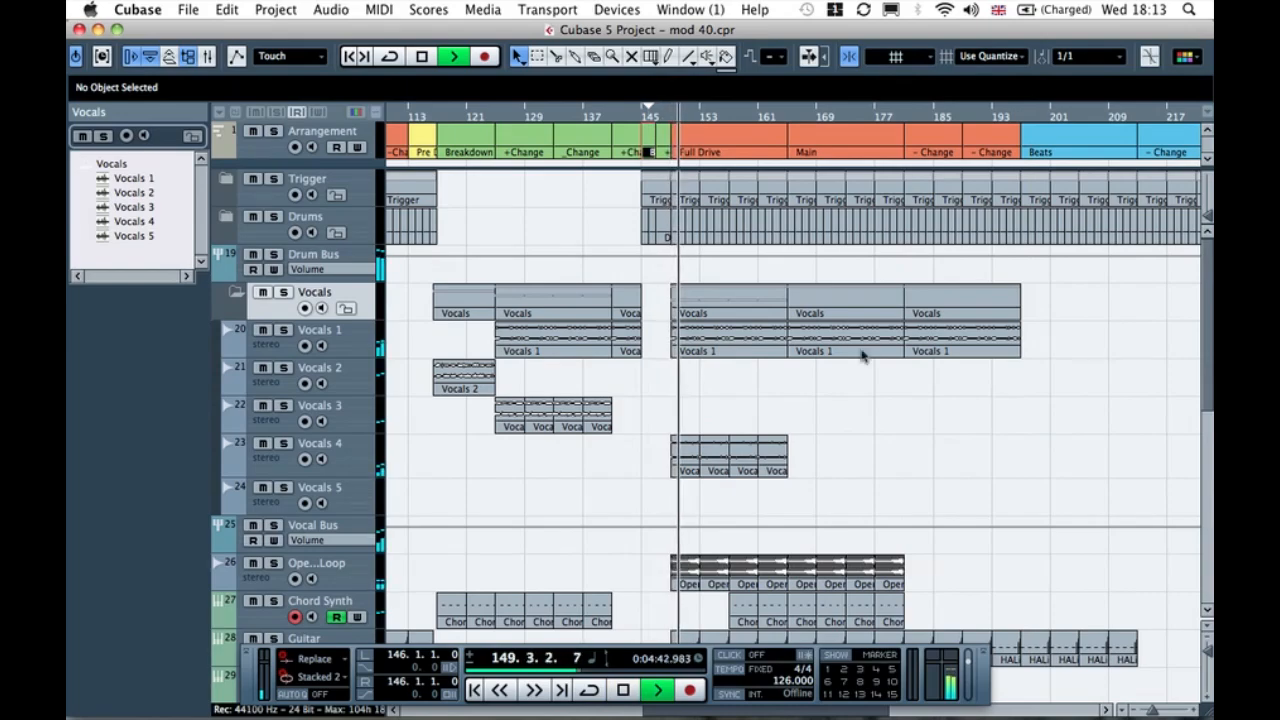
Step: Stop playback and copy the four Vocals 3 parts from bar 125 to Main at bar 165
key("h")
key("h")
key("h")
key("h")
key("h")
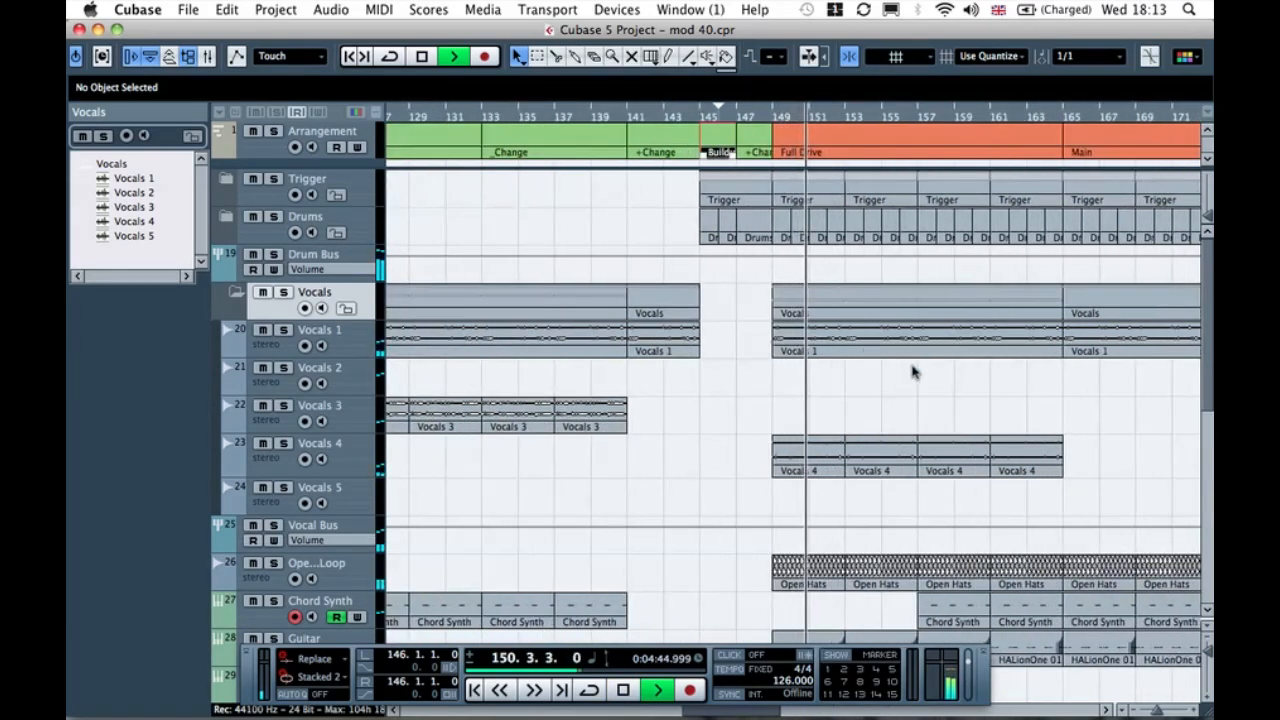
key("space")
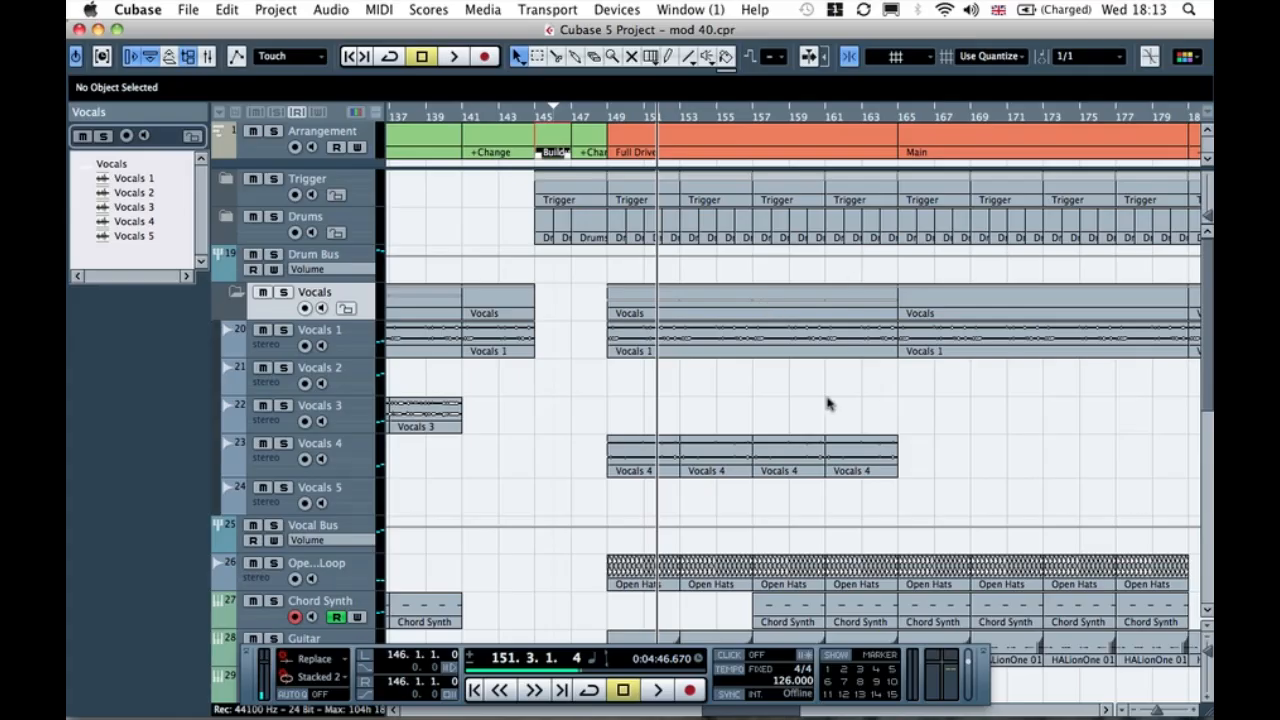
scroll(838, 424, "left", 10)
scroll(837, 423, "right", 6)
left_click_drag(691, 402, 1129, 402)
left_click(1037, 406)
scroll(1040, 405, "right", 5)
scroll(1038, 406, "right", 5)
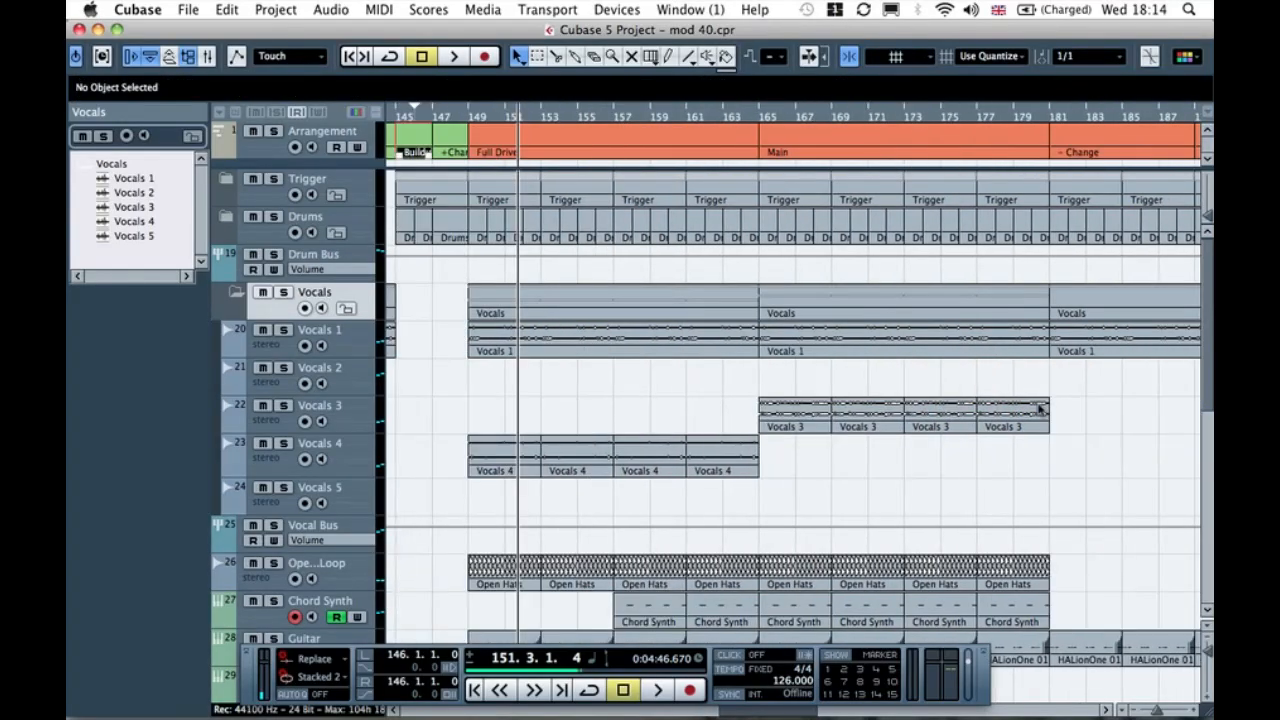
Step: Play the section into Main and copy two Vocals 3 parts from bar 165 back to bar 157
left_click(737, 120)
key("space")
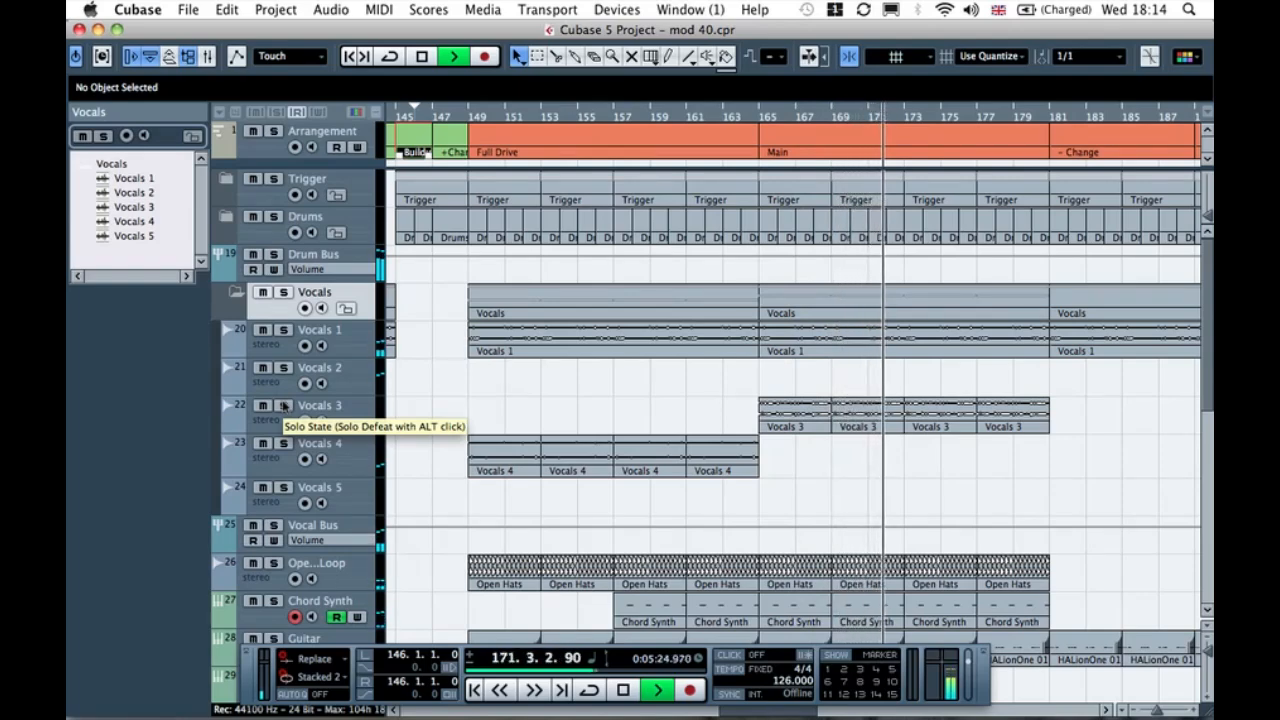
key("space")
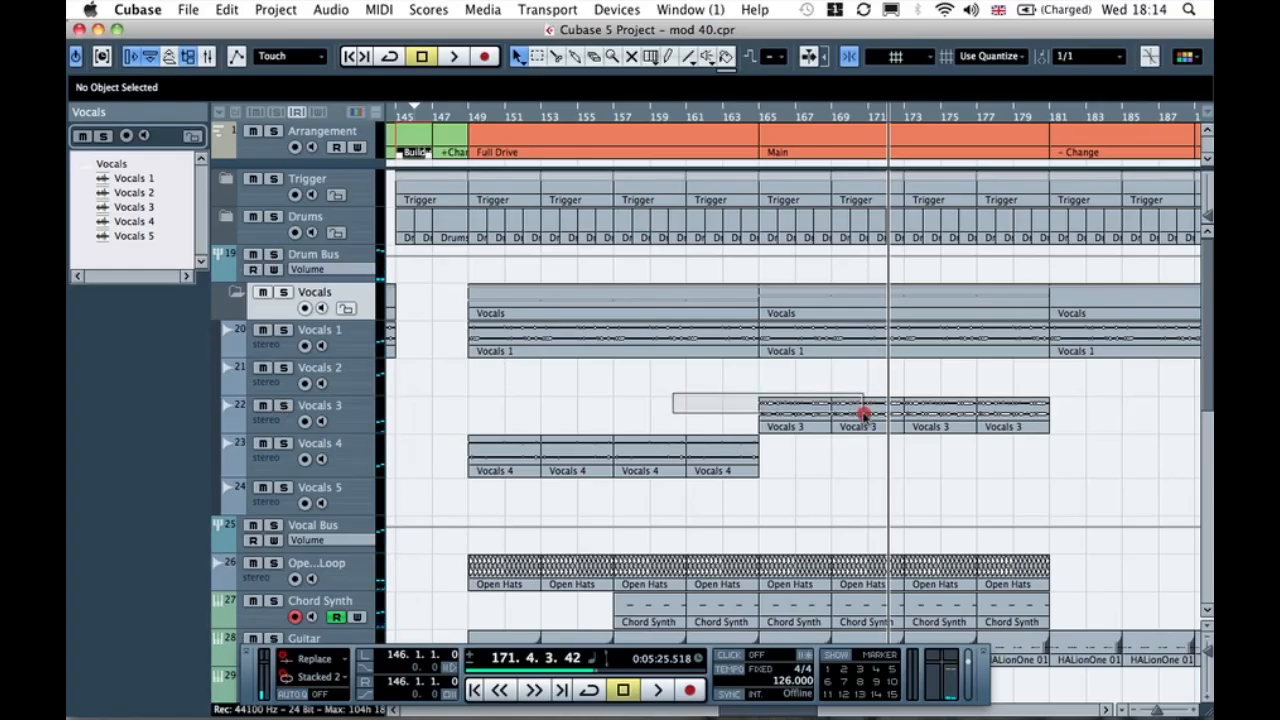
left_click_drag(863, 414, 864, 414)
left_click_drag(785, 415, 642, 414)
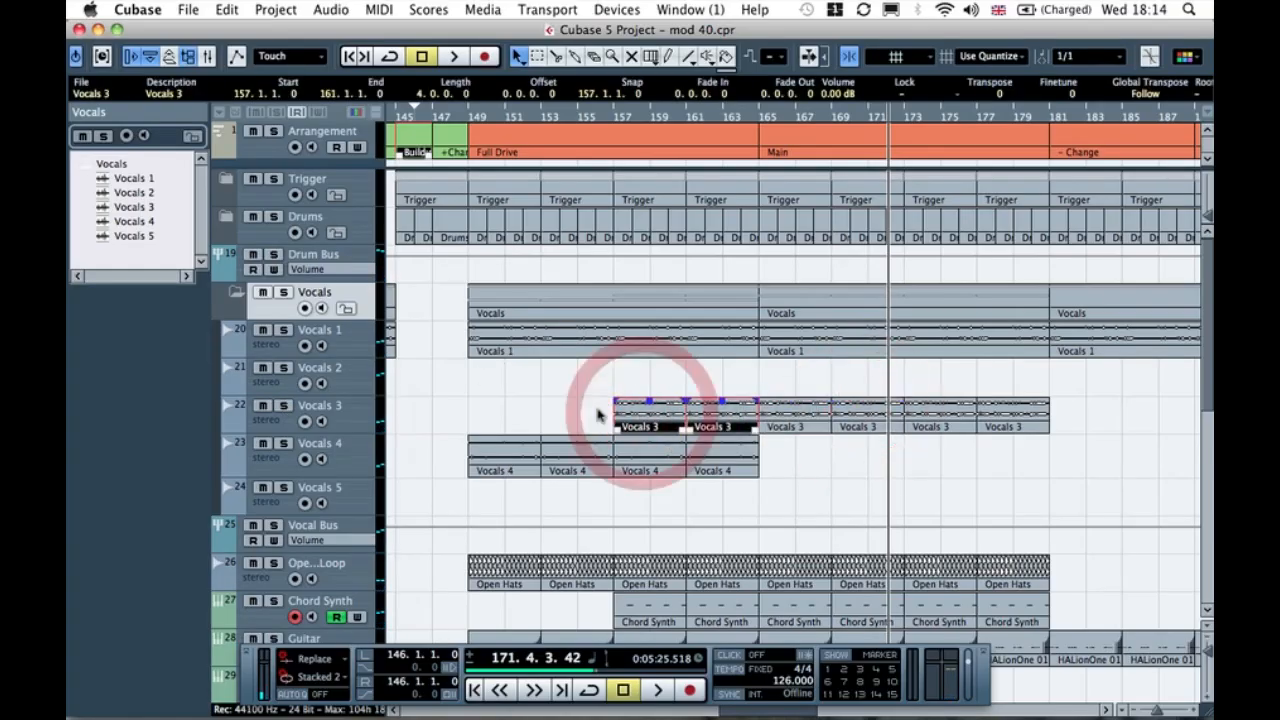
left_click(598, 414)
Step: Show the Vocals 3 volume automation in a taller lane and add points just before bar 157, at bar 157 and at bar 165
left_click(230, 424)
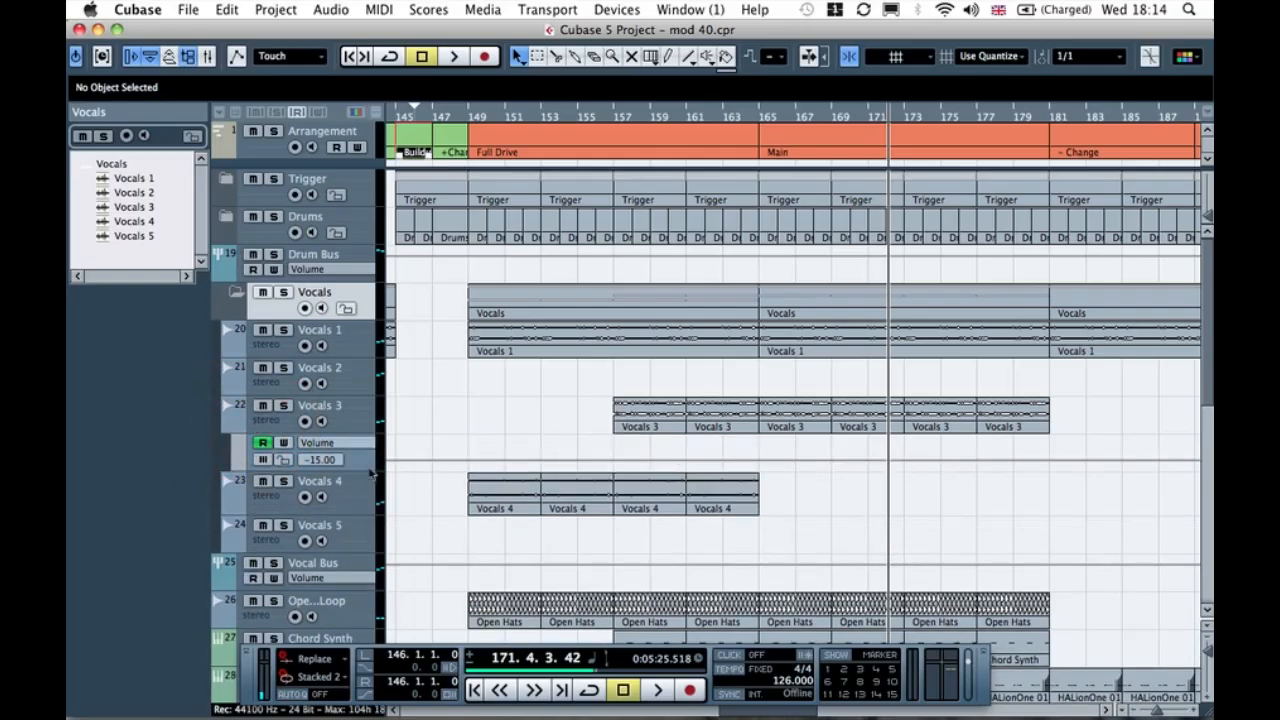
left_click_drag(345, 468, 344, 524)
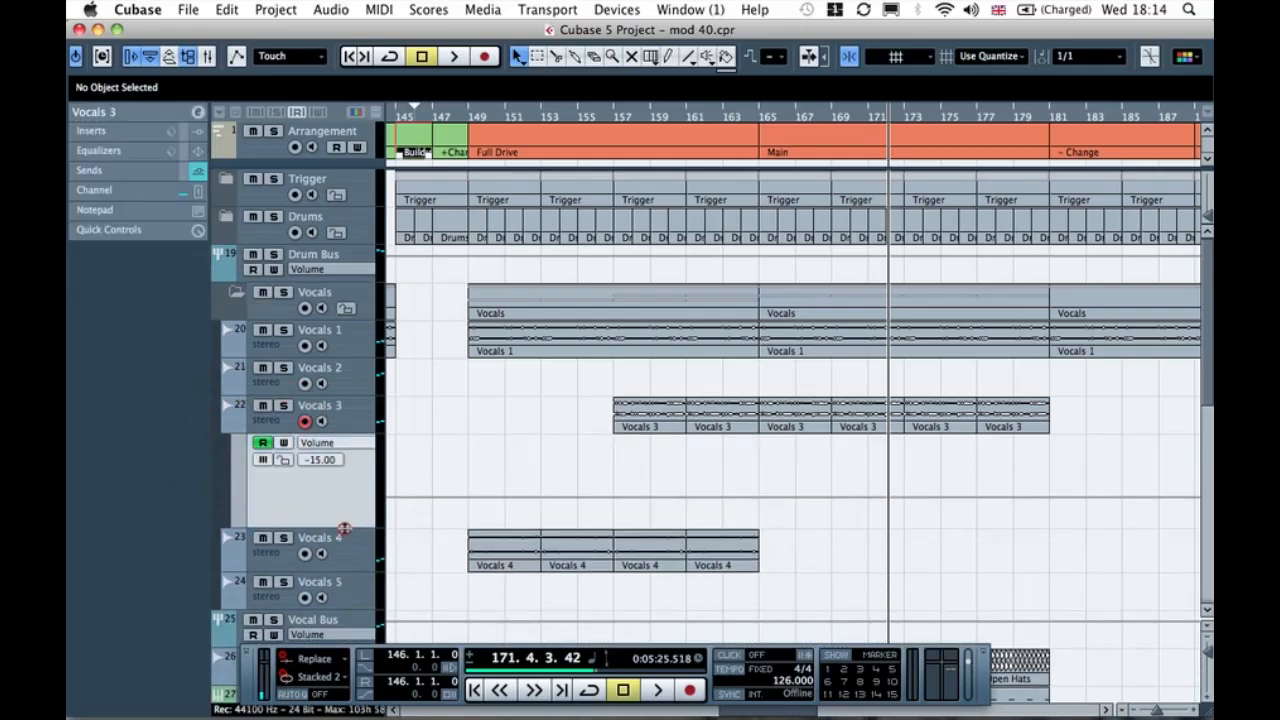
left_click(754, 496)
left_click(604, 497)
left_click(614, 499)
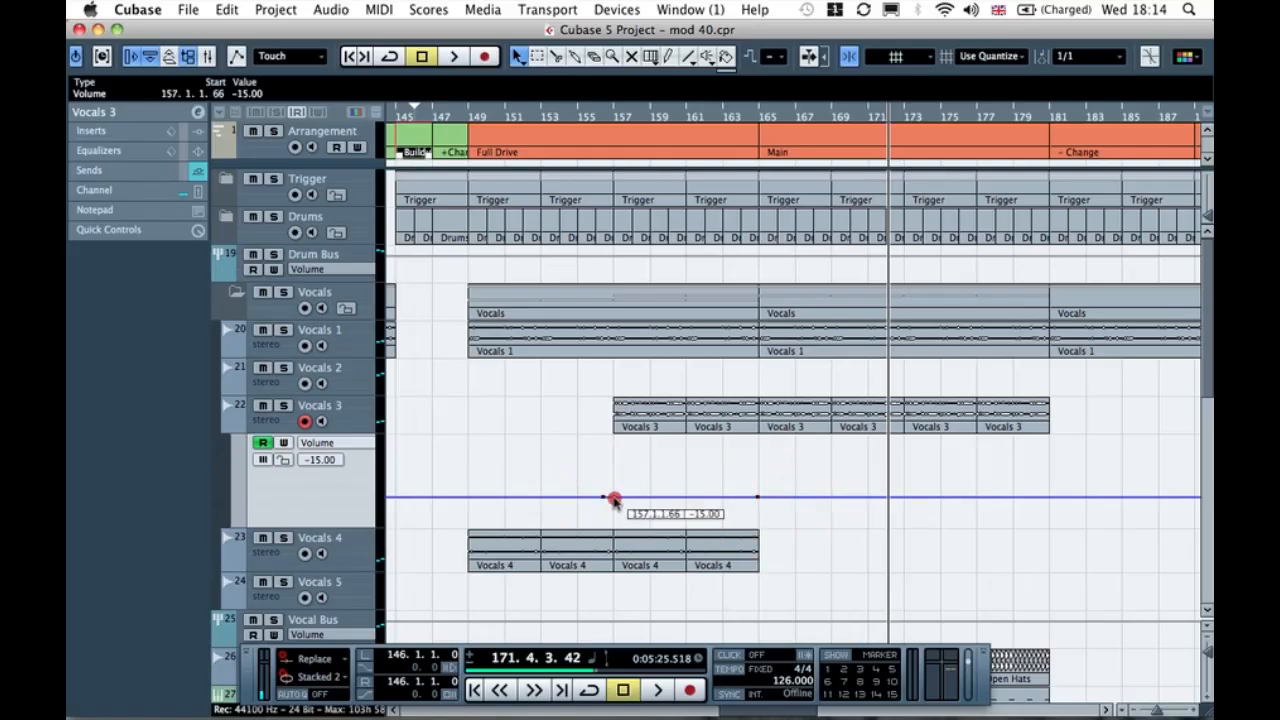
Step: During playback, lower the Vocals 3 volume point at bar 157 to -30.60 and add one at bar 164 at -19.18
double_click(600, 115)
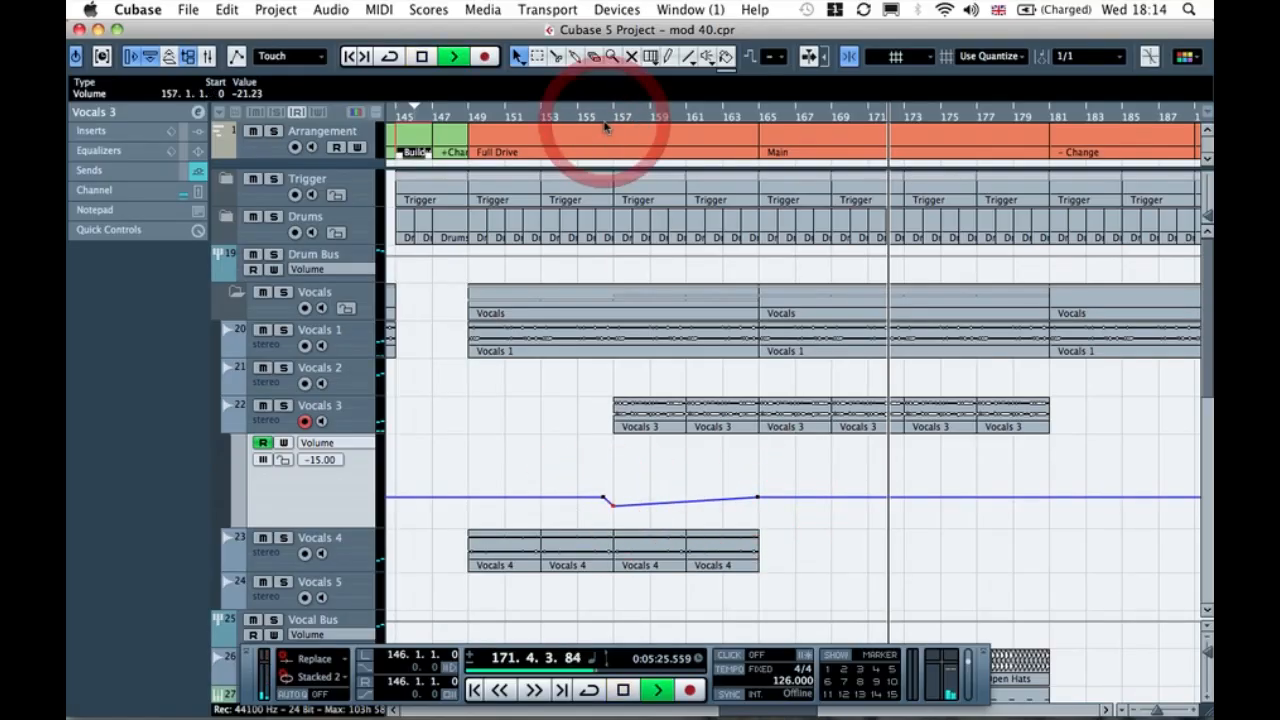
left_click_drag(612, 506, 612, 513)
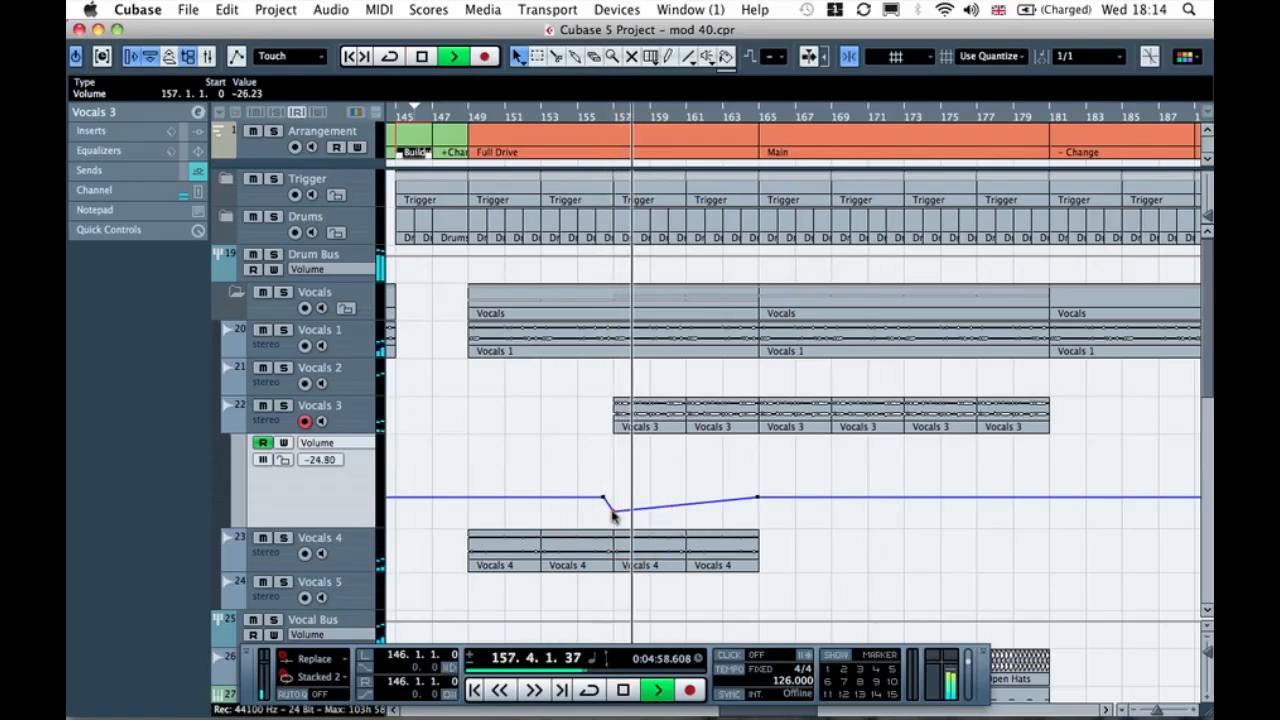
left_click(734, 501)
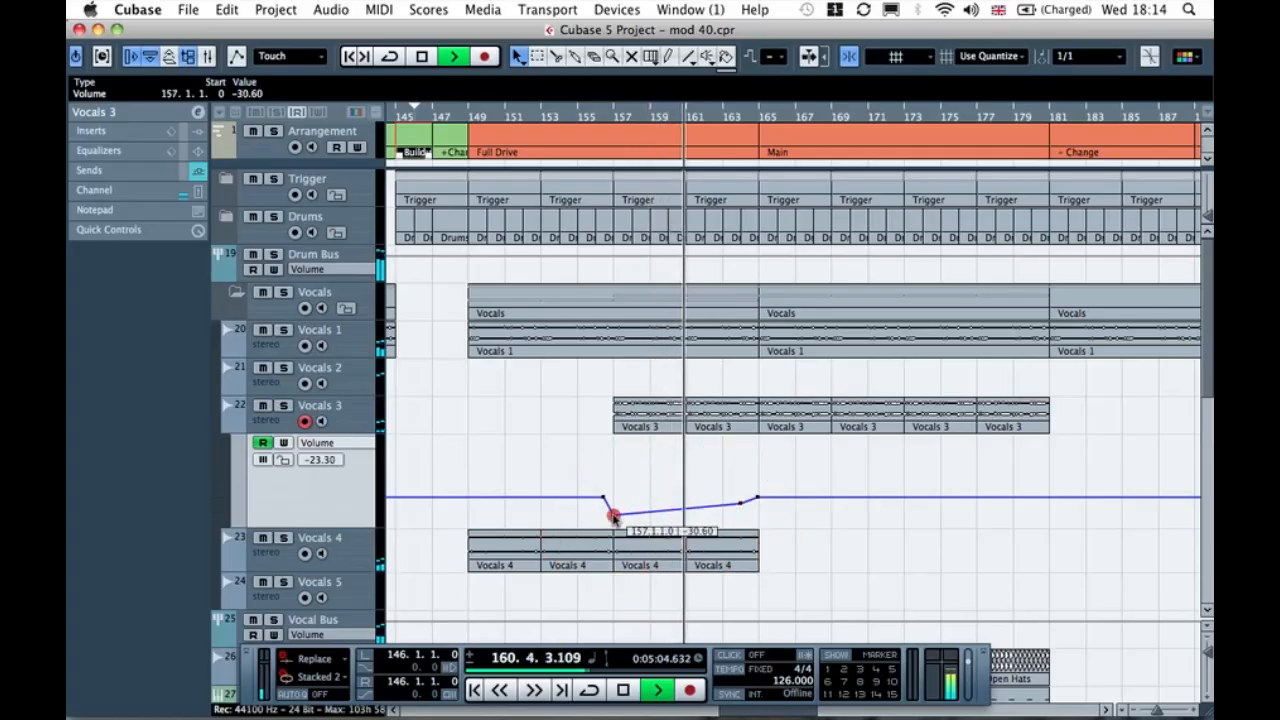
left_click(741, 503)
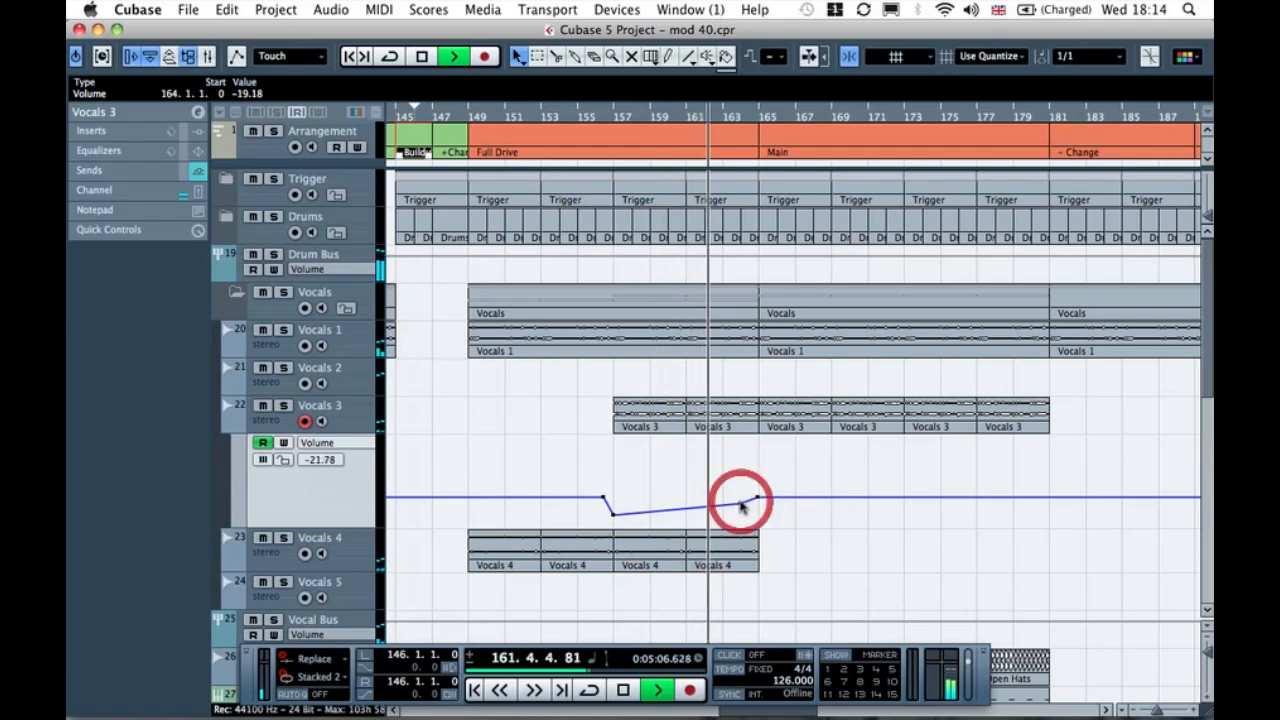
Step: Replace the Vocals 3 volume point at bar 165 with one at 172.4.3 at -15.00 and collapse the automation lane
left_click(901, 505)
left_click(757, 501)
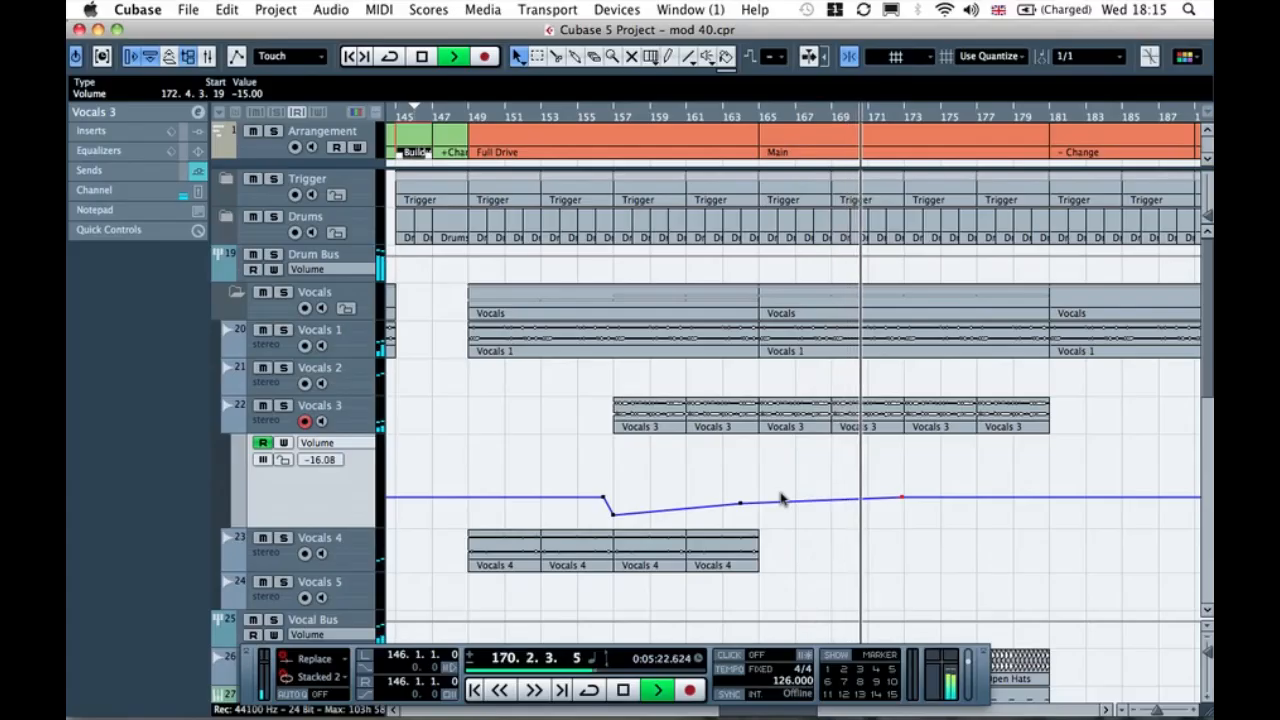
key("space")
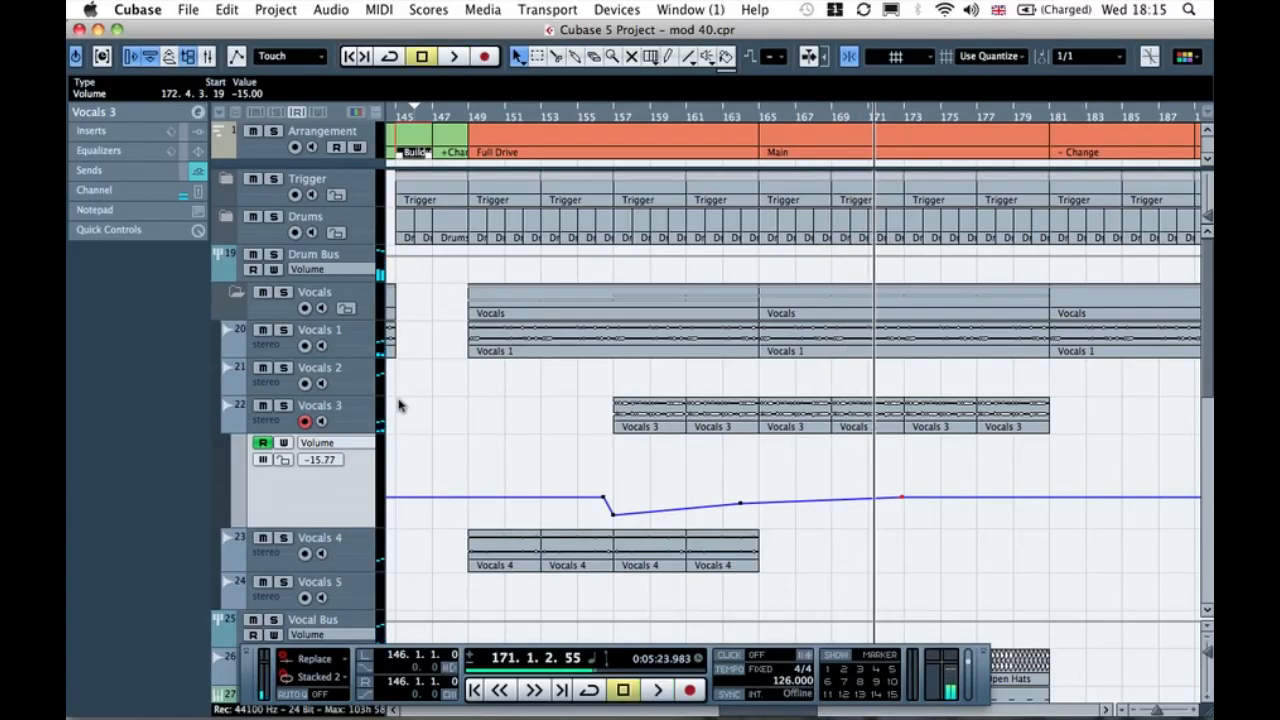
left_click(229, 424)
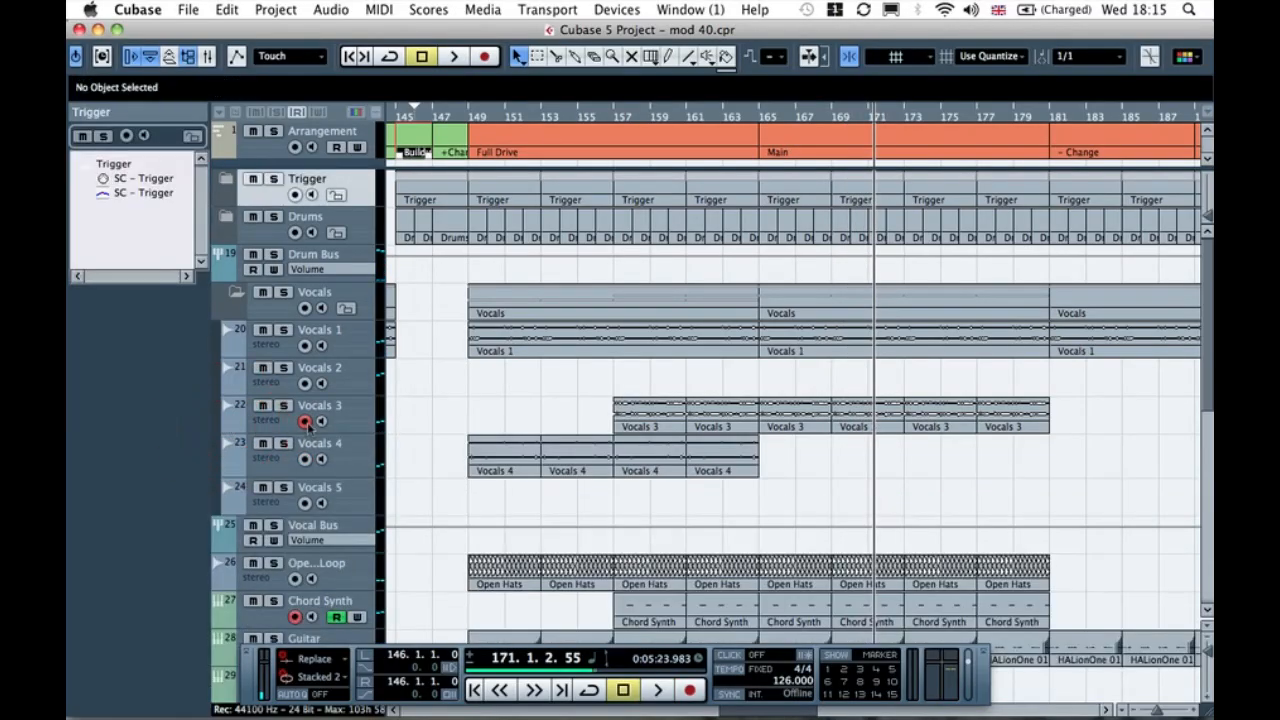
Step: Place the Vocals 5 clip from the Pool on the Vocals 5 track at bar 149 and play the section
left_click(268, 510)
key("g")
key("g")
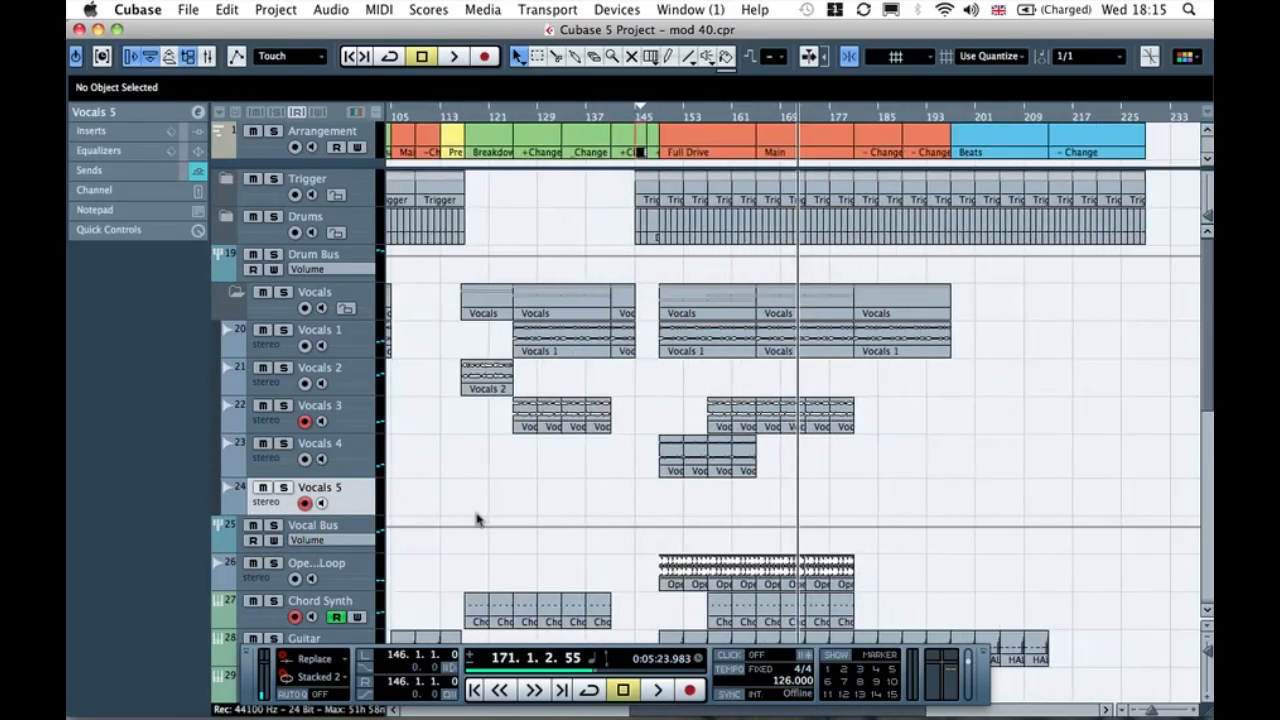
key("super+p")
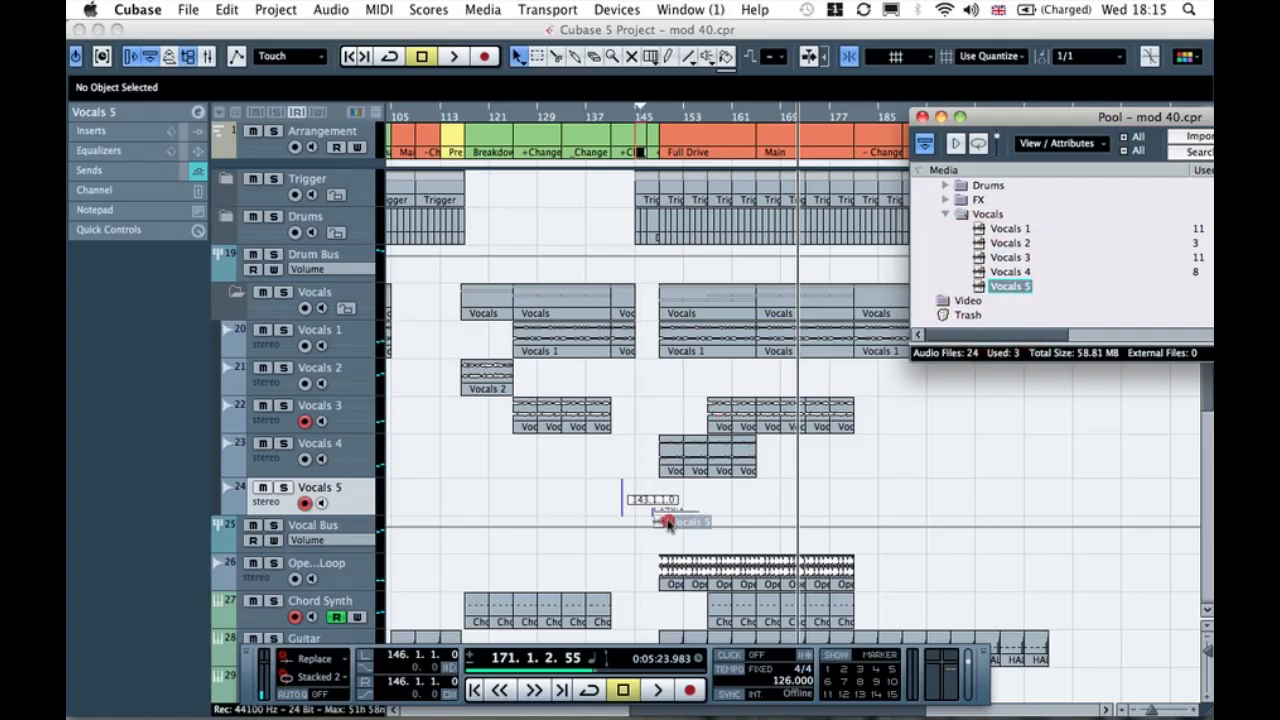
left_click_drag(652, 495, 654, 495)
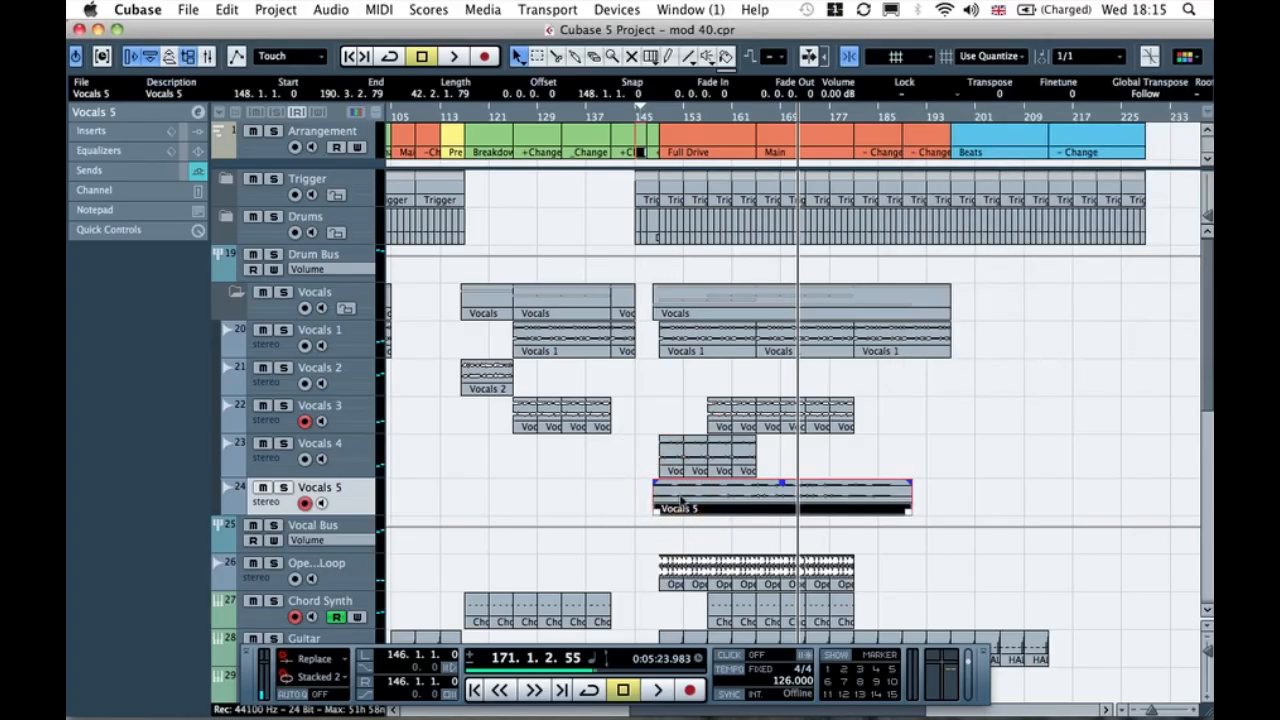
key("h")
key("h")
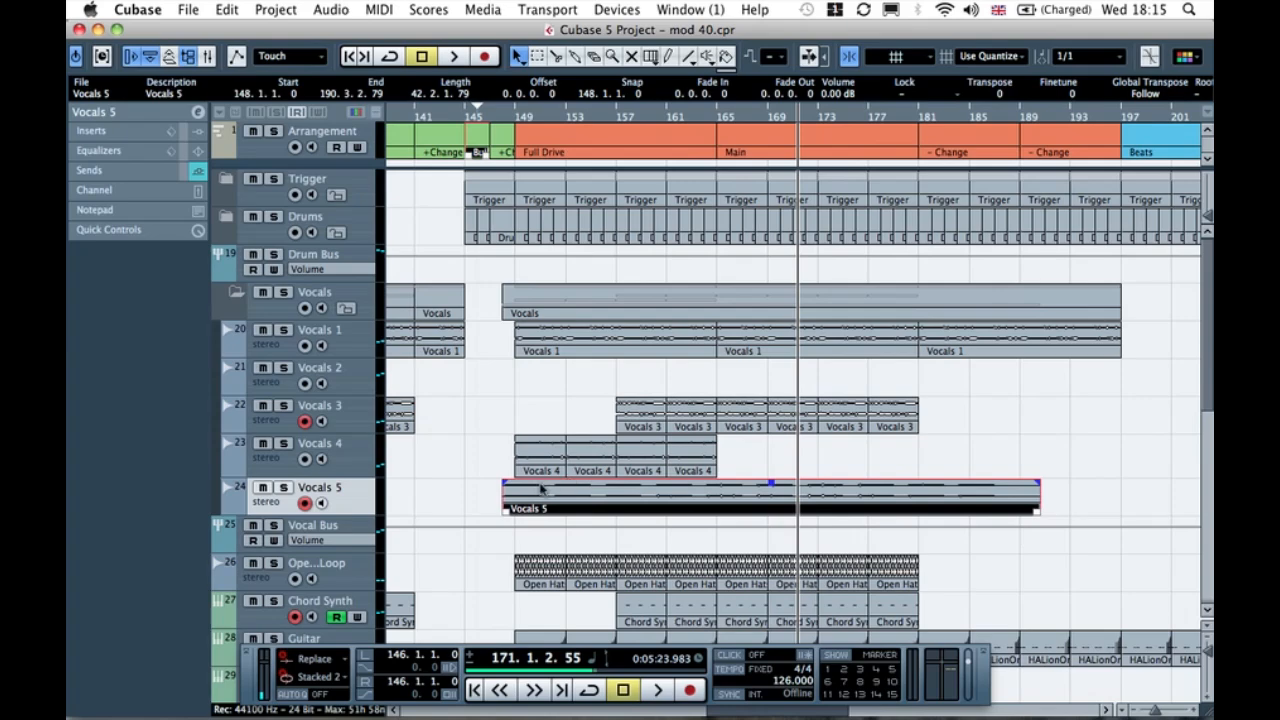
left_click_drag(565, 495, 577, 495)
left_click(505, 113)
key("space")
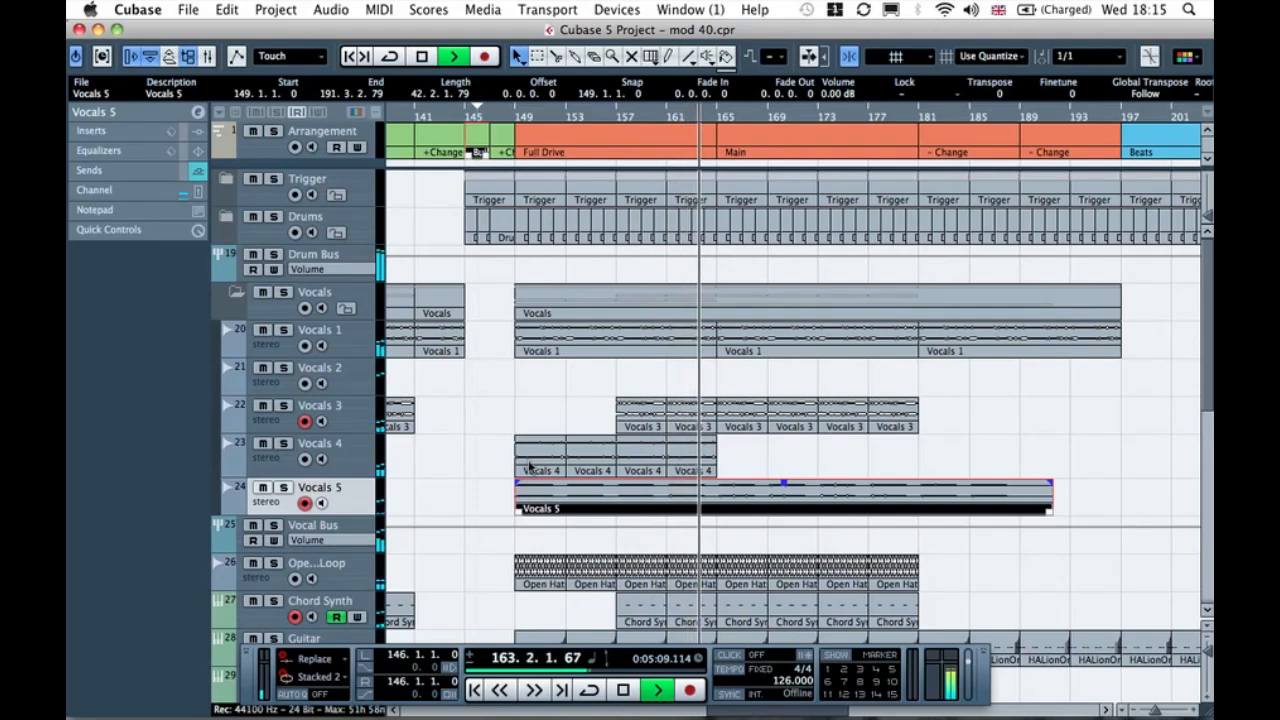
key("space")
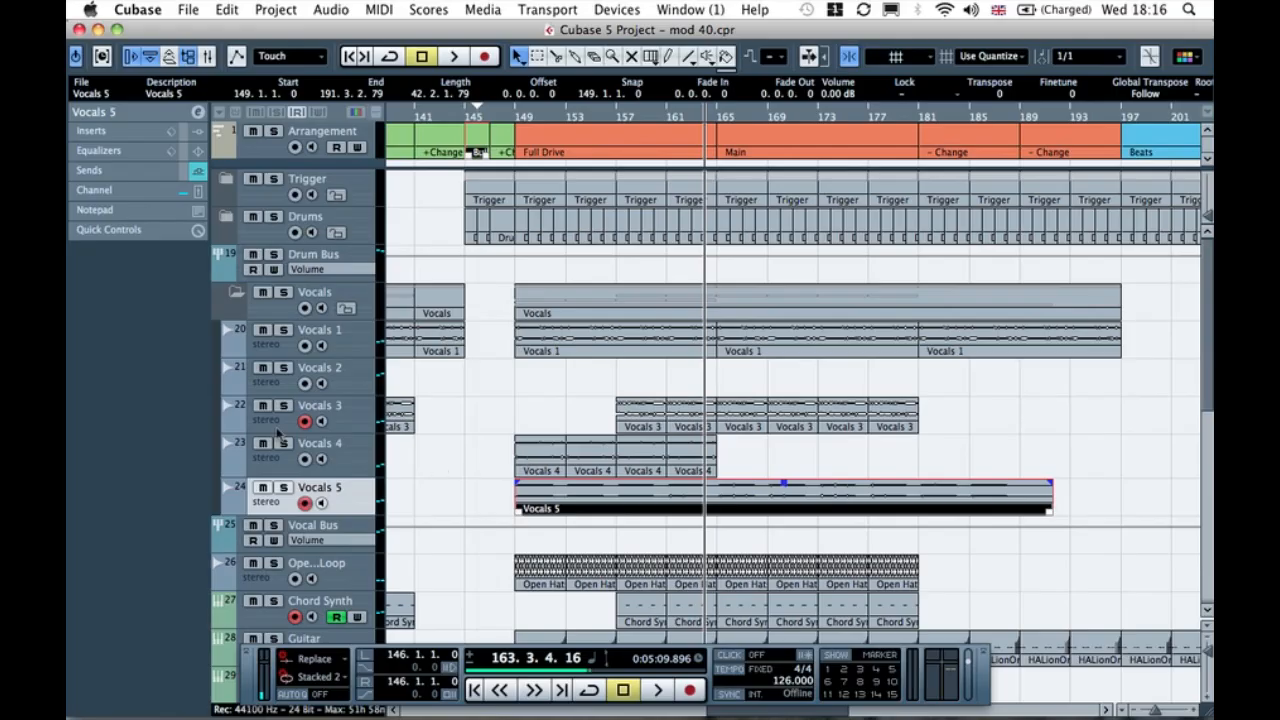
Step: Enable reading of the Vocals 5 volume automation and draw a rise from -17.80 at the start of Full Drive to a point near bar 188
left_click(230, 506)
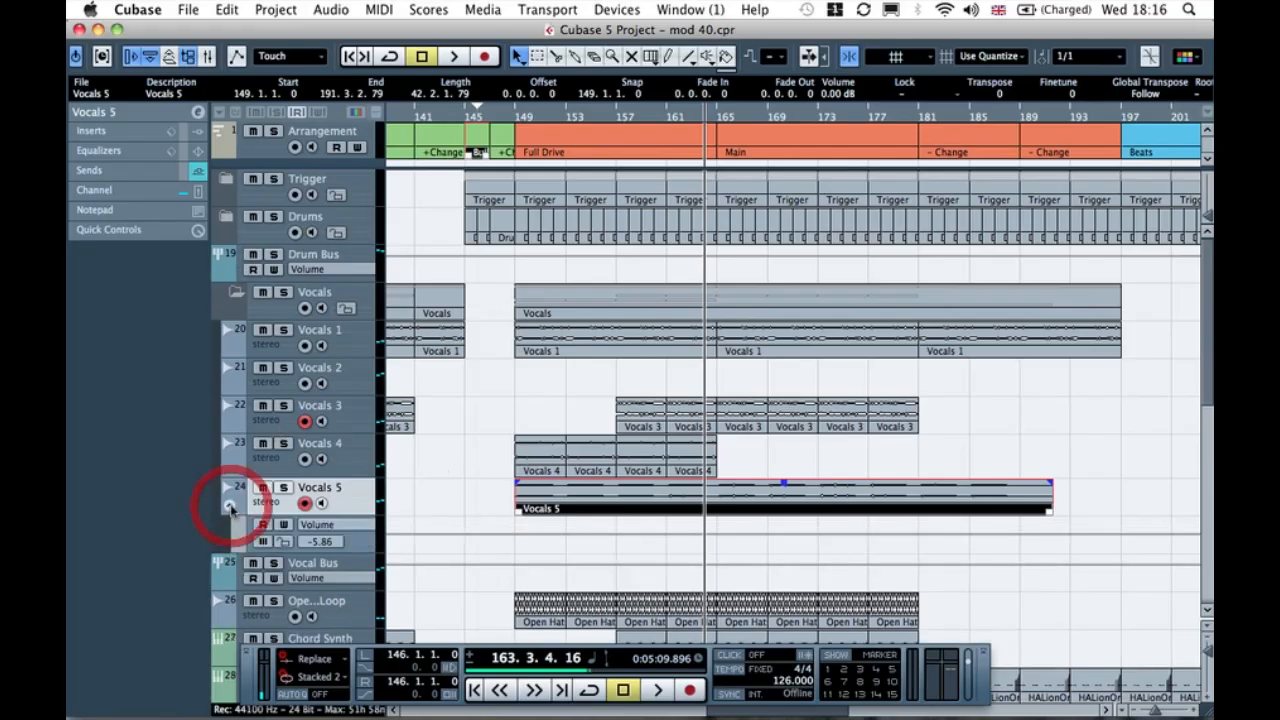
left_click(263, 525)
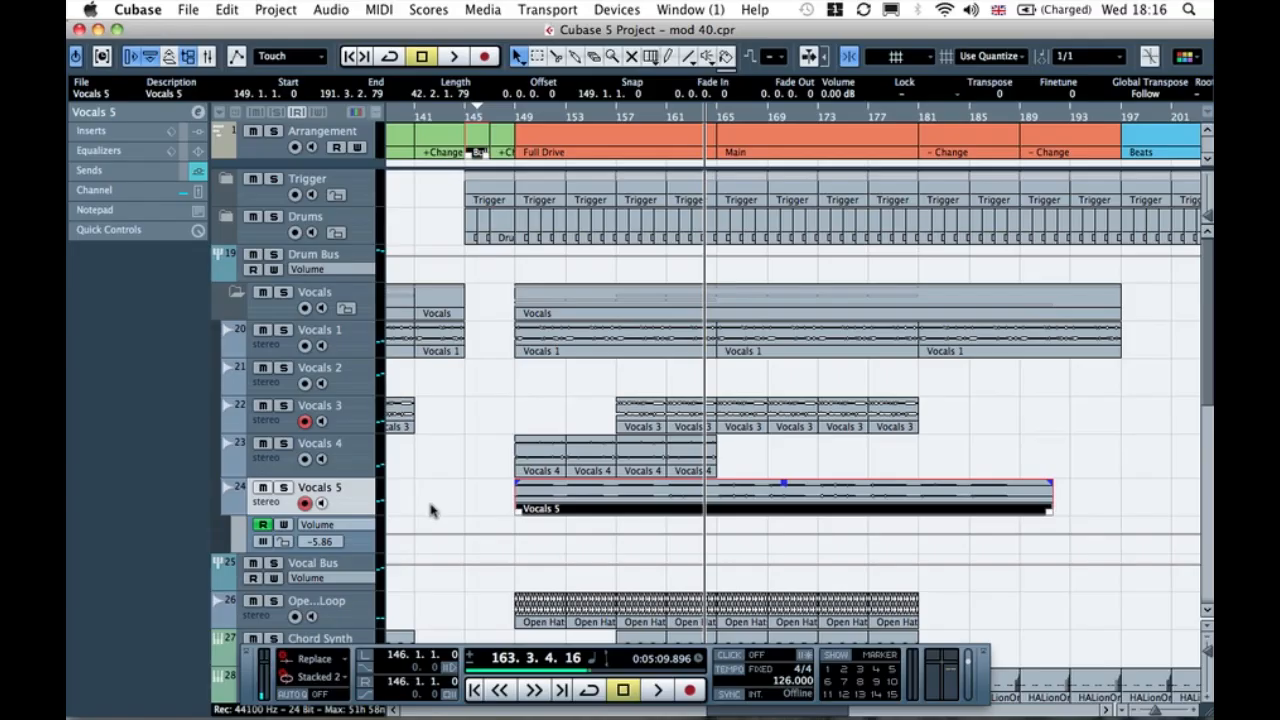
left_click(512, 533)
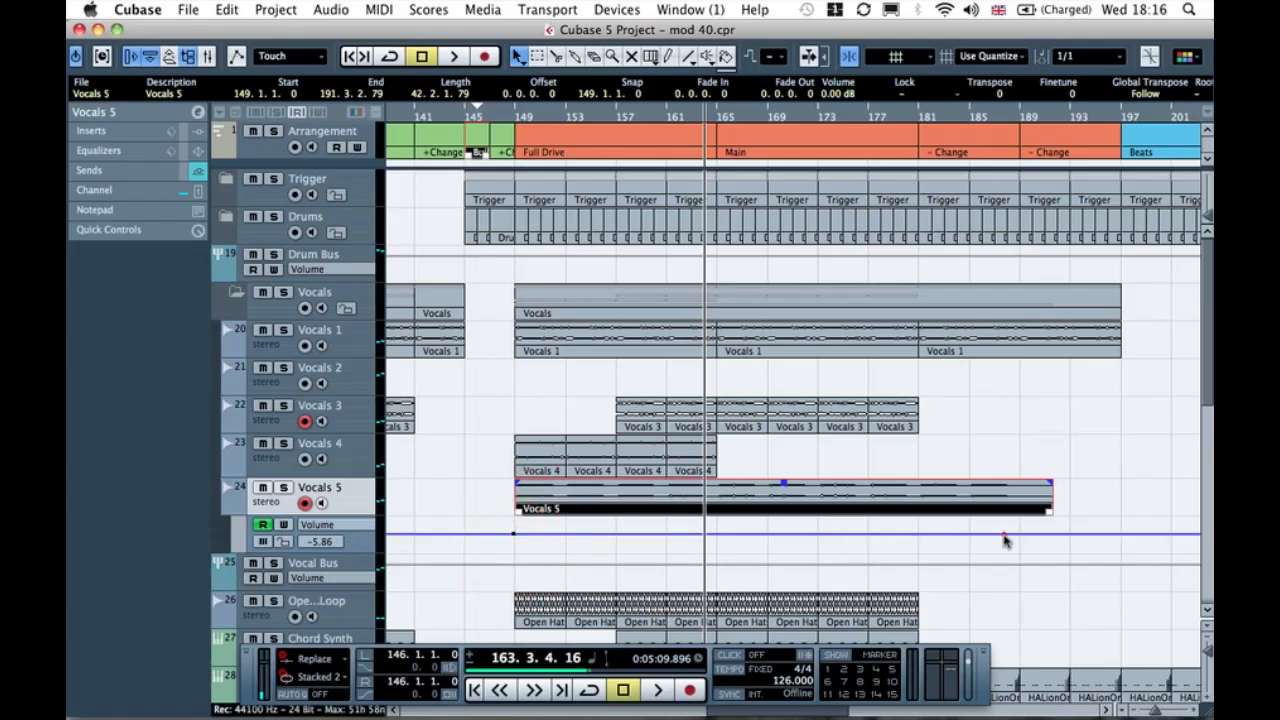
left_click_drag(508, 538, 515, 542)
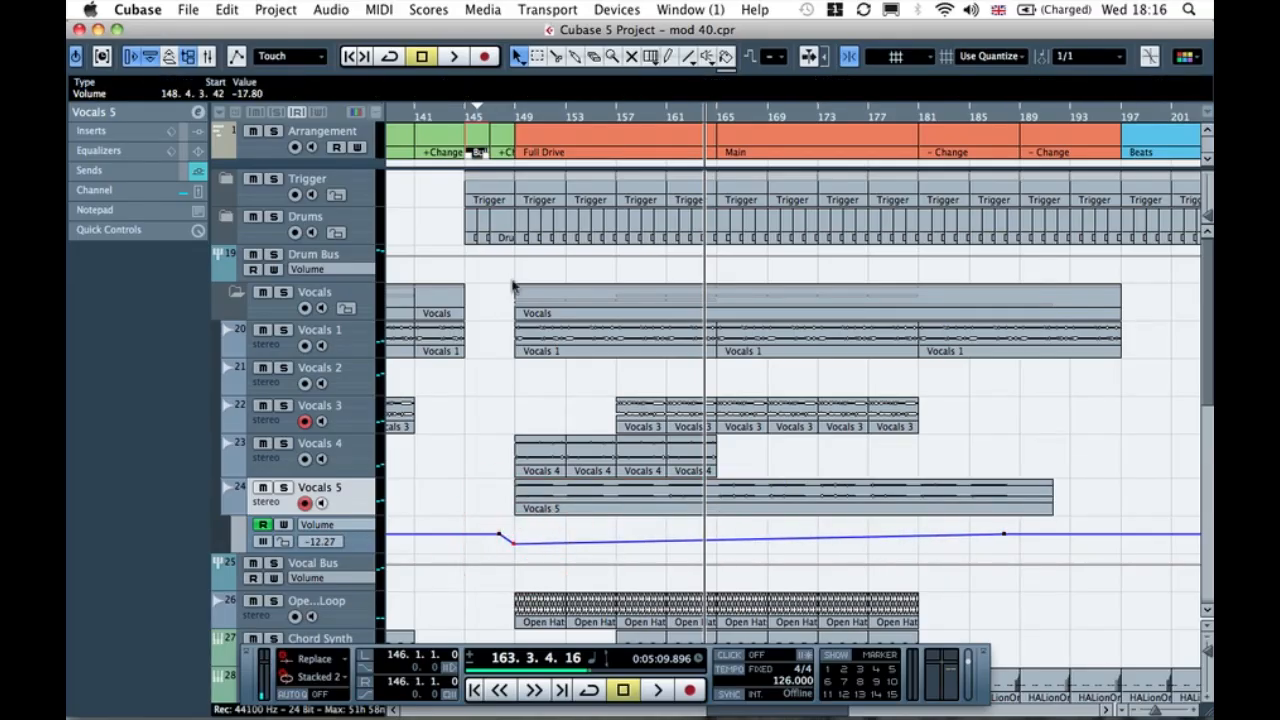
Step: During playback, lower the Vocals 5 volume points to -19.46 at the start of Full Drive and -8.31 near bar 188
left_click(509, 119)
key("space")
left_click(512, 543)
left_click_drag(512, 543, 512, 543)
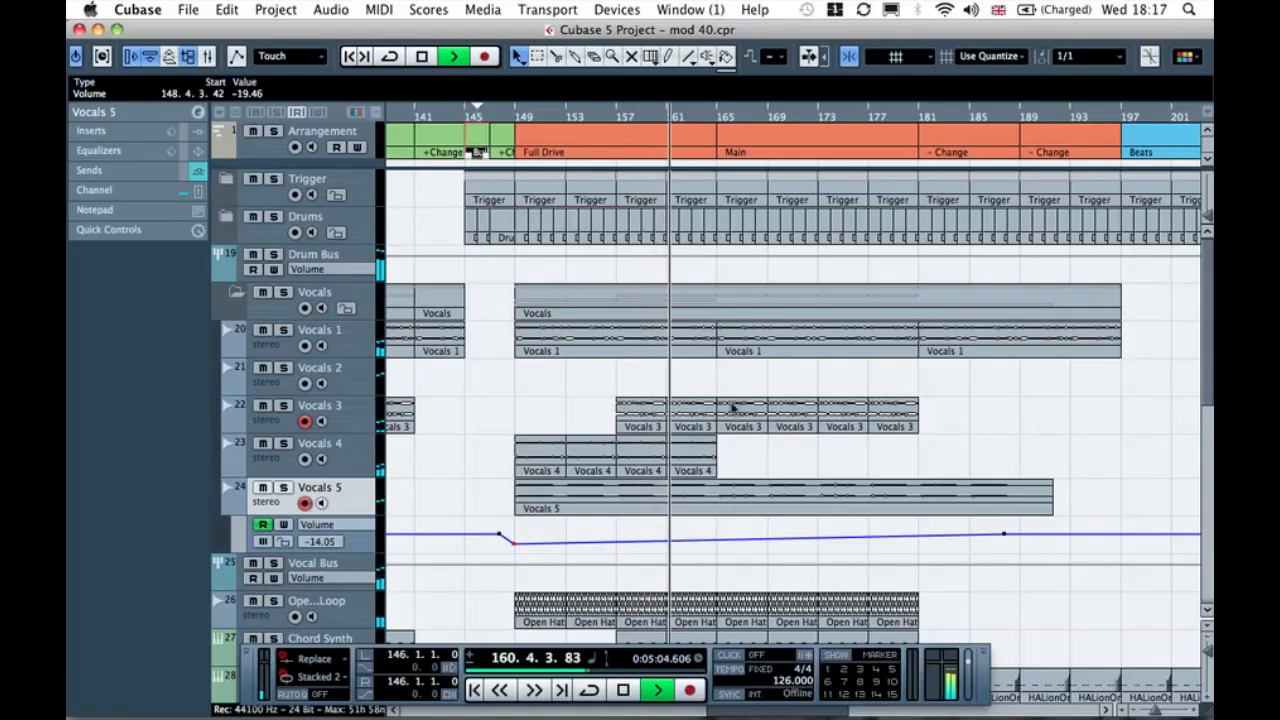
scroll(732, 408, "down", 3)
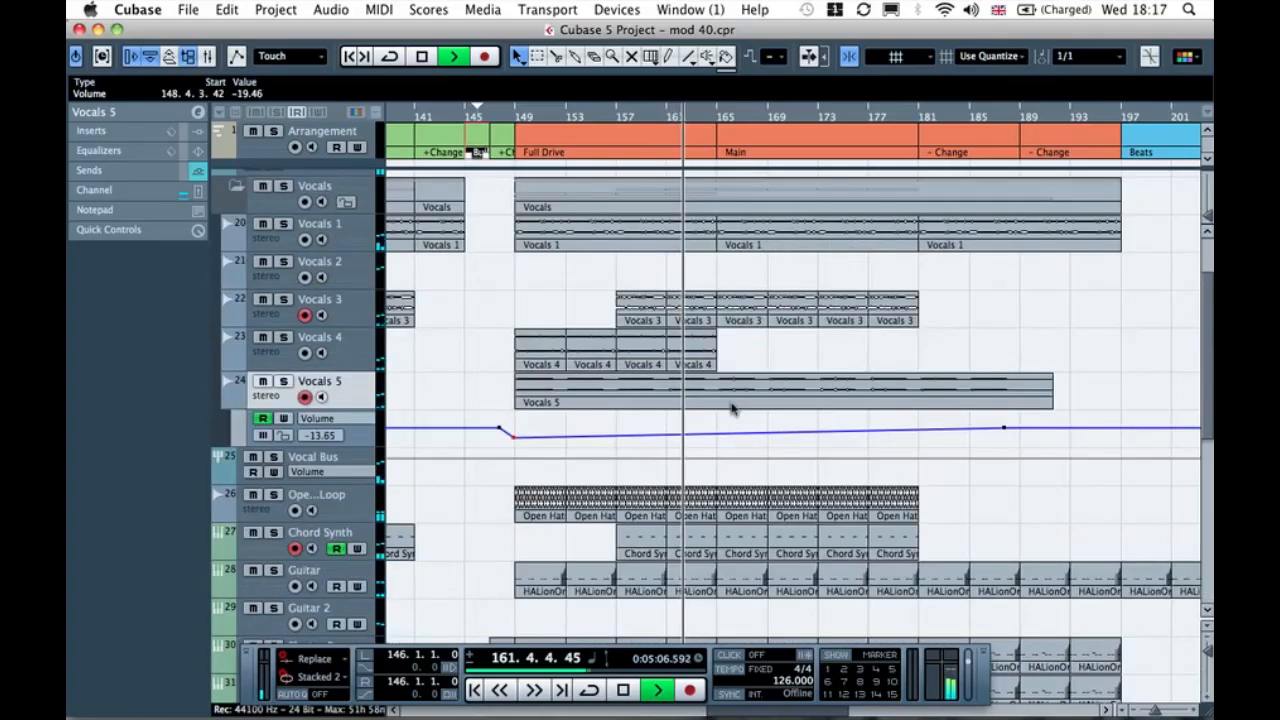
left_click(1004, 430)
left_click_drag(1005, 432, 1005, 434)
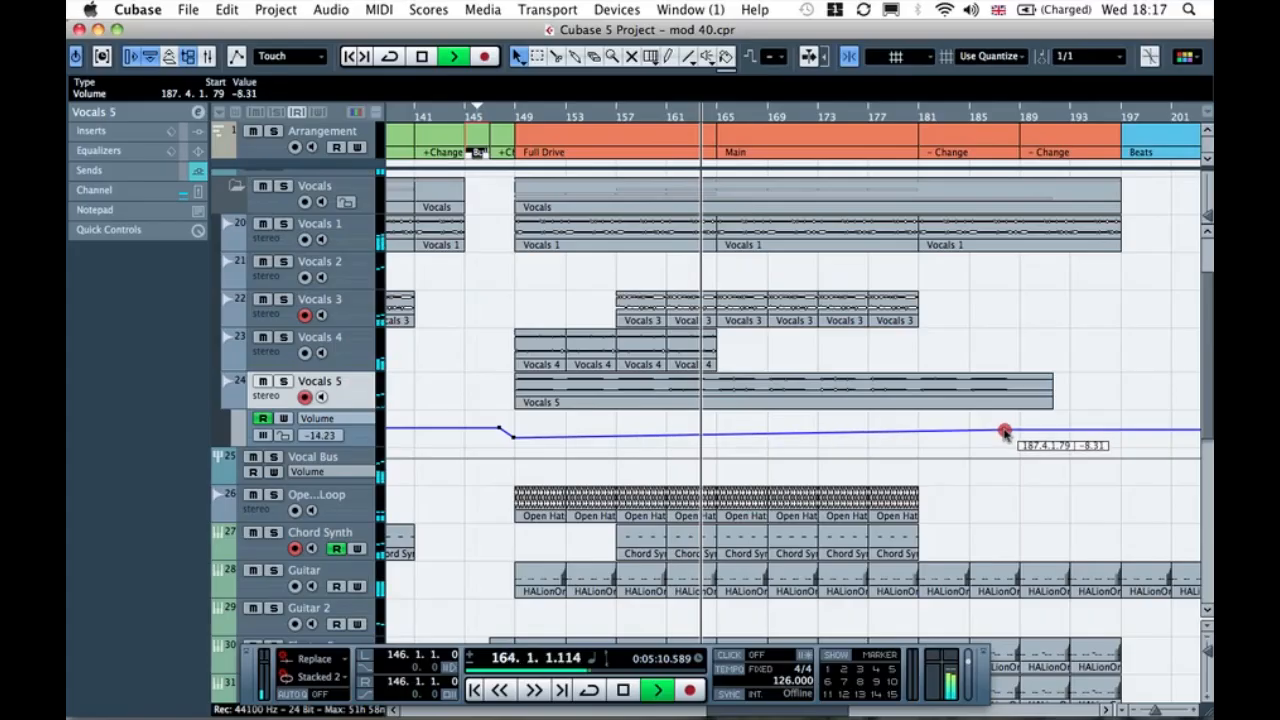
left_click(1005, 431)
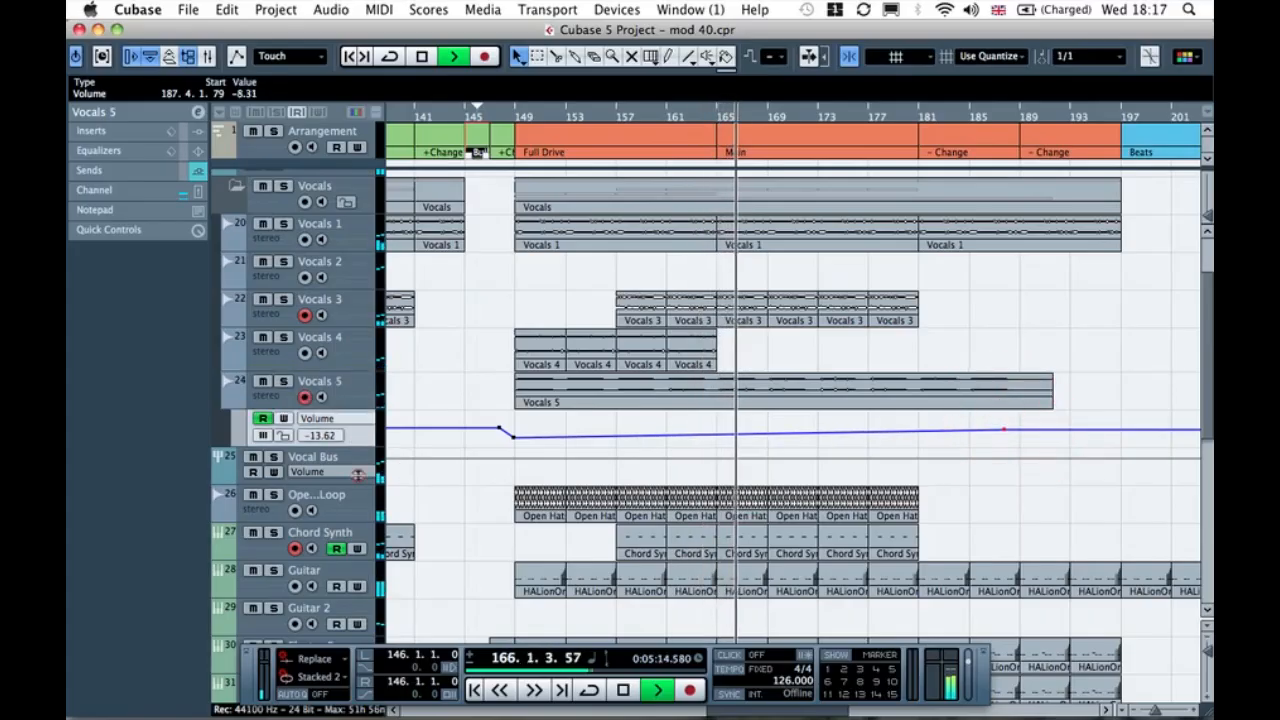
Step: Replace the Vocals 5 volume point near bar 188 with one at about bar 181 at -11.43 and collapse the automation lane
left_click_drag(360, 449, 360, 509)
left_click_drag(1005, 461, 1008, 470)
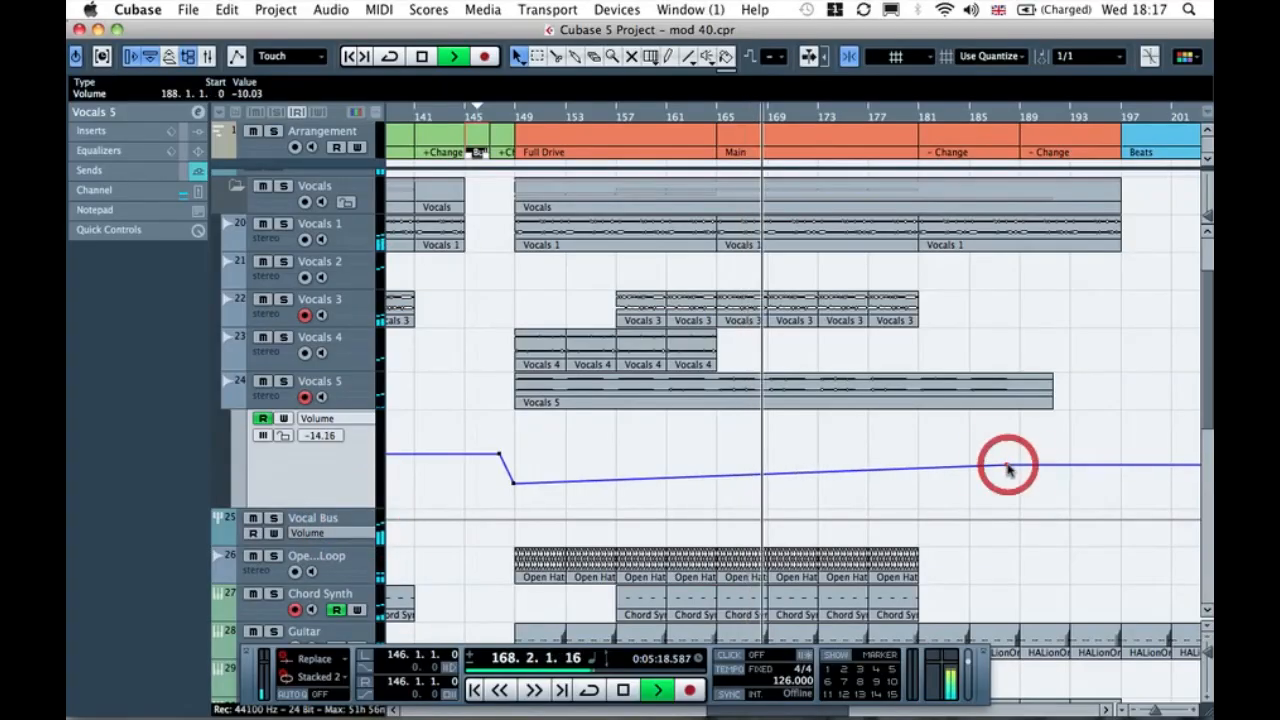
left_click(914, 468)
left_click(1004, 468)
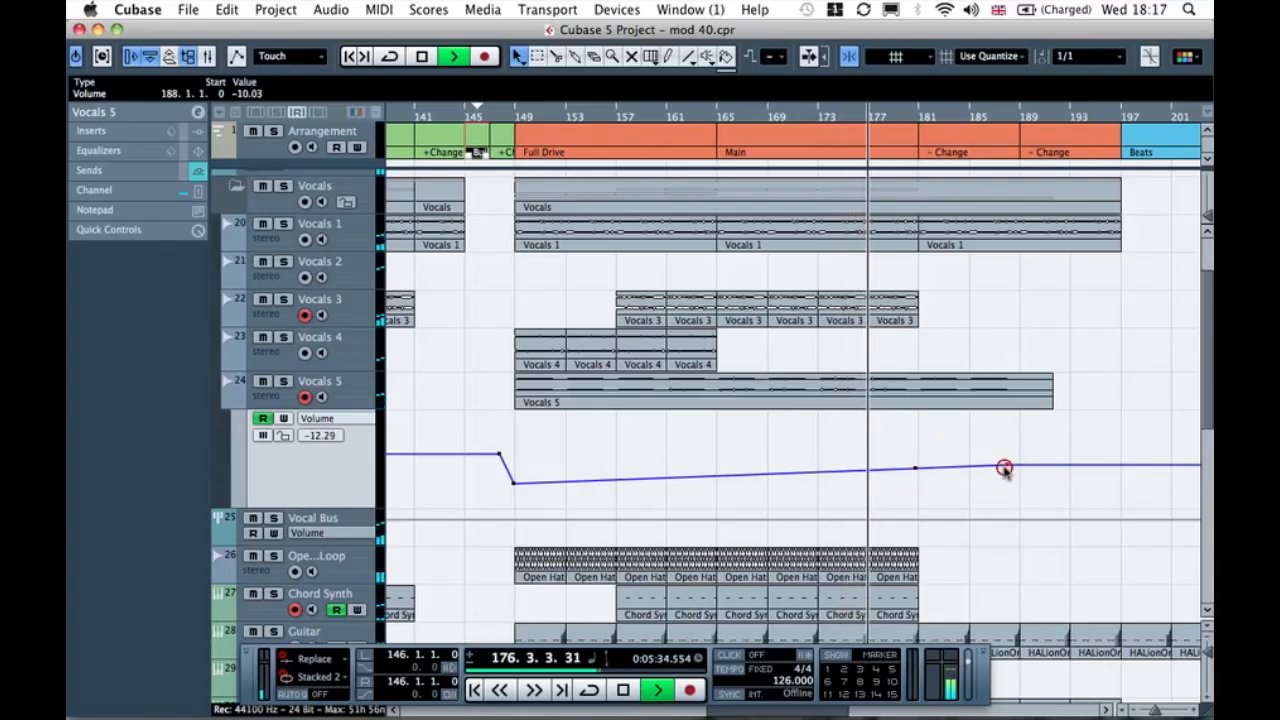
key("Delete")
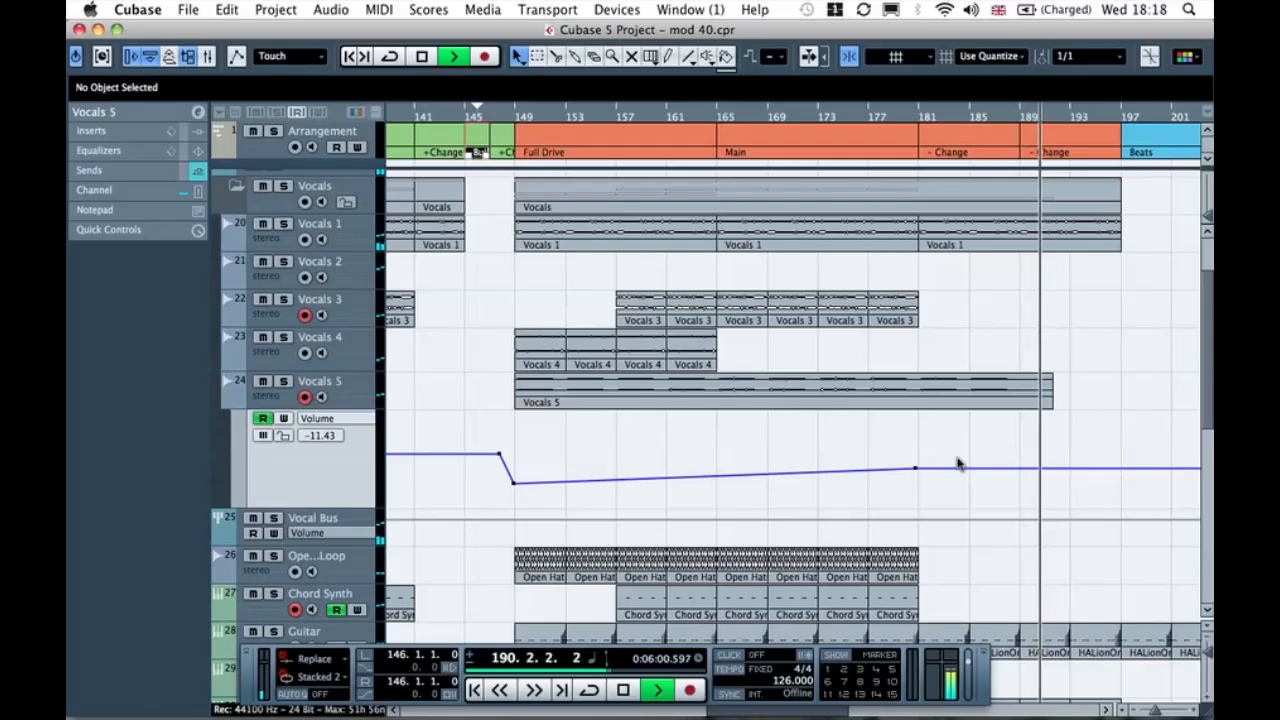
key("space")
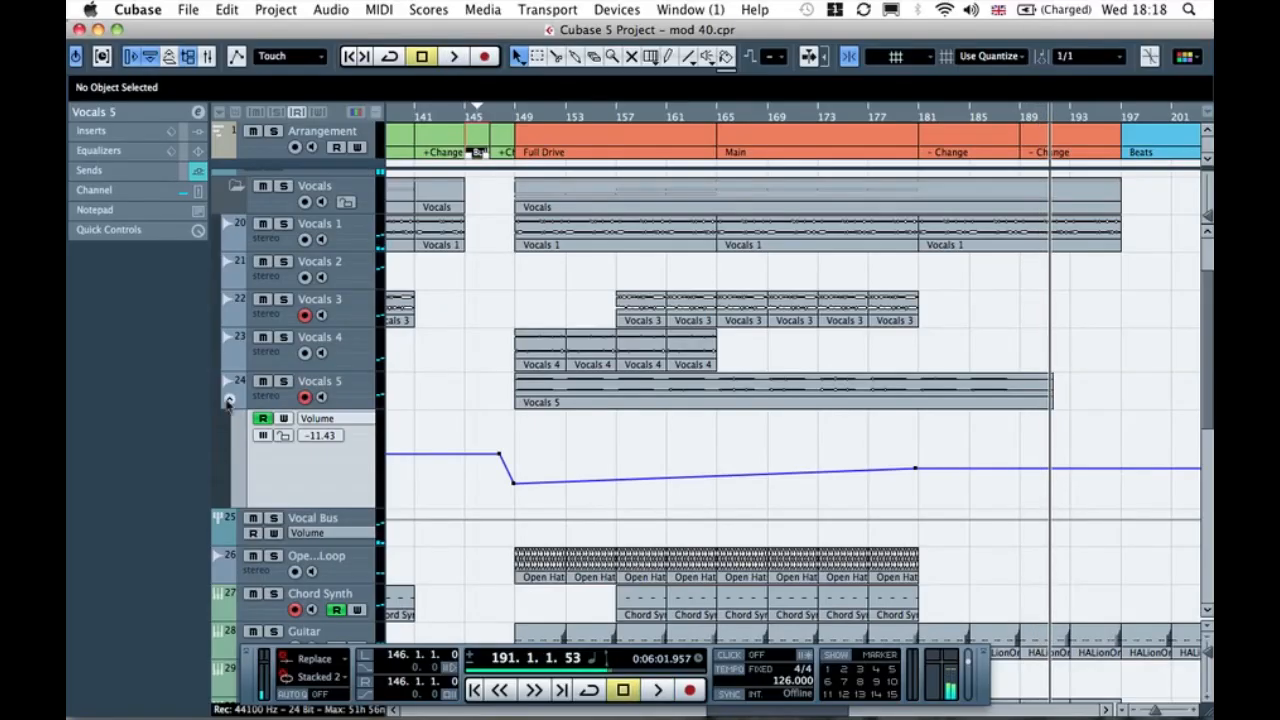
left_click(229, 396)
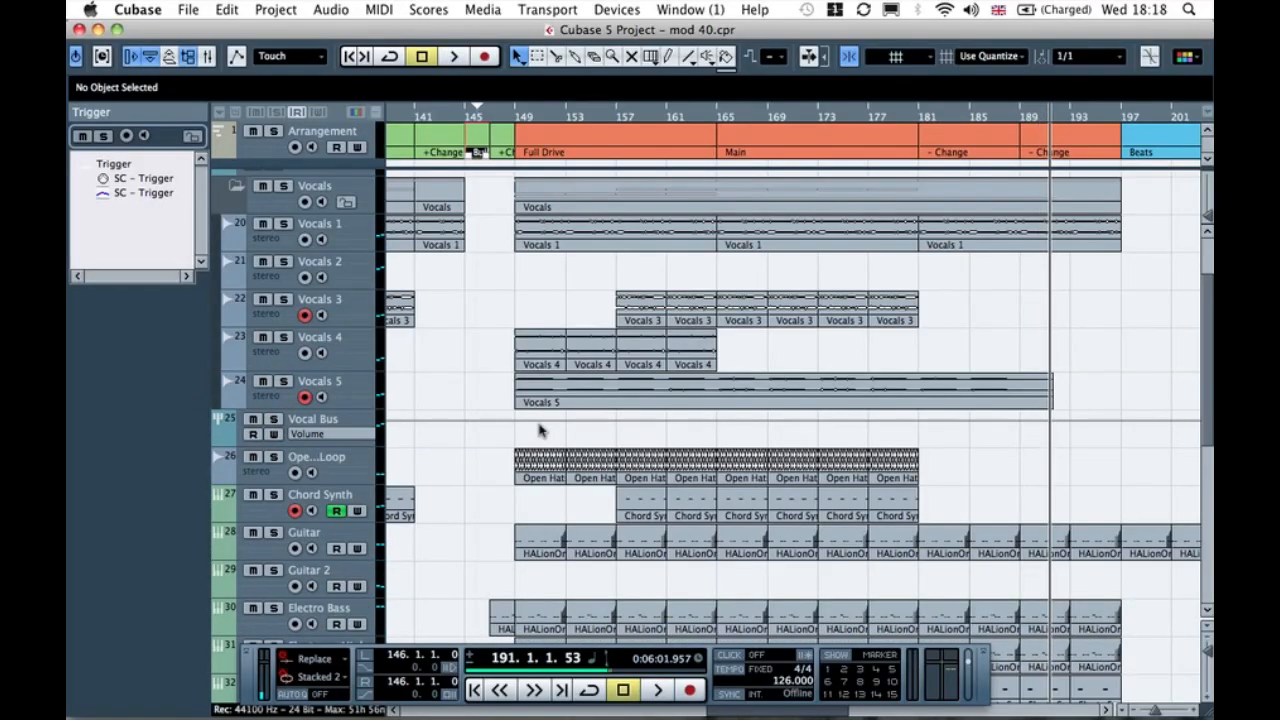
Step: Show the Chord Synth automation, lower its volume point at bar 157 to -43.0 and play from about bar 156
left_click(217, 511)
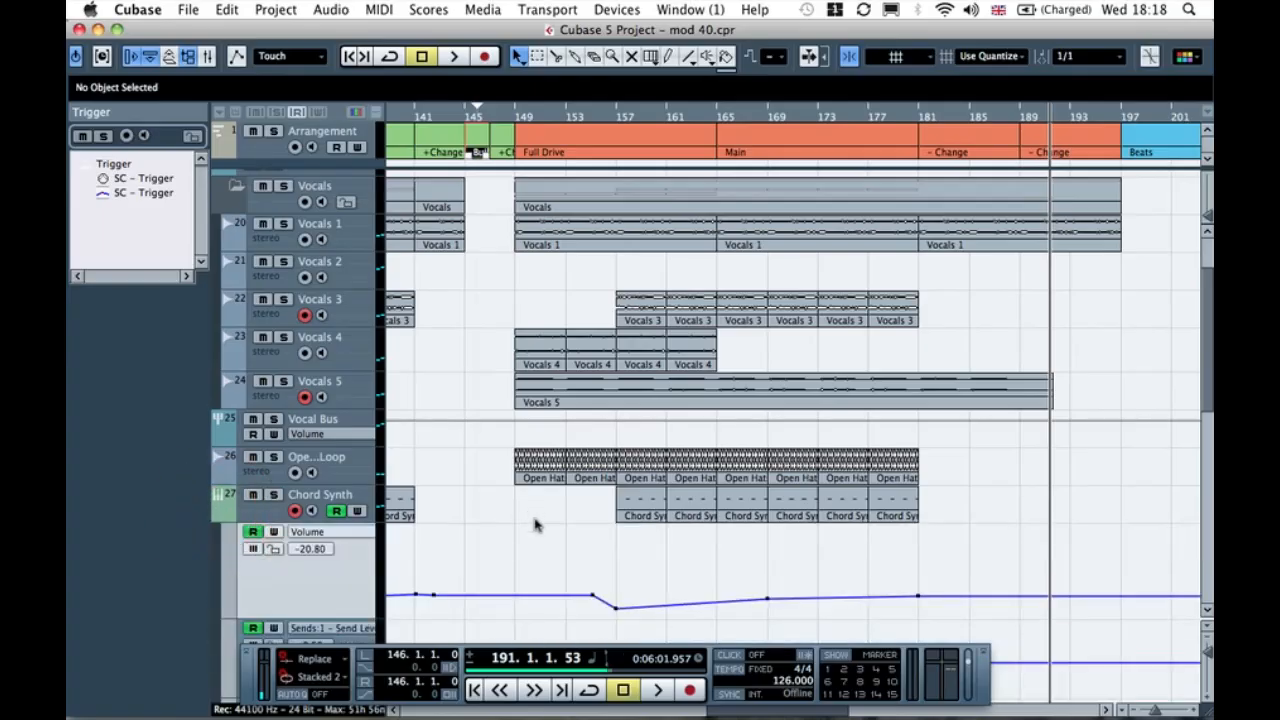
scroll(551, 537, "down", 3)
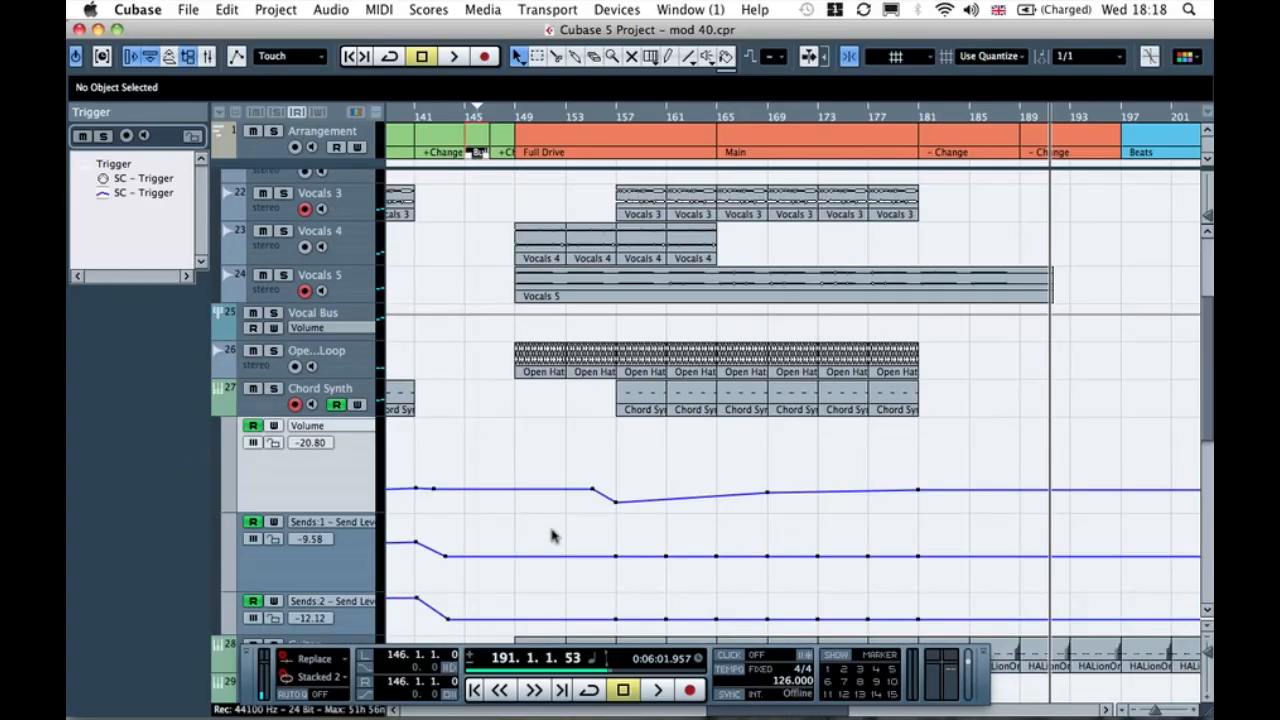
left_click(615, 508)
left_click(603, 117)
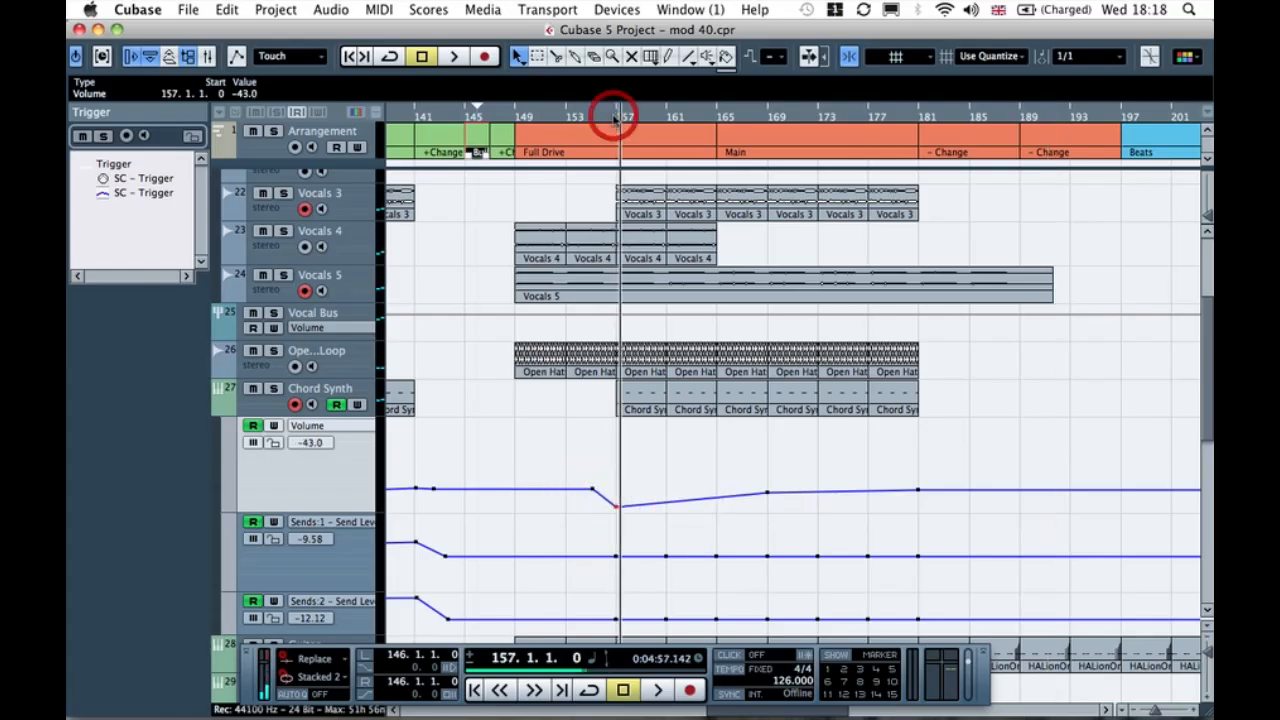
left_click(605, 117)
key("space")
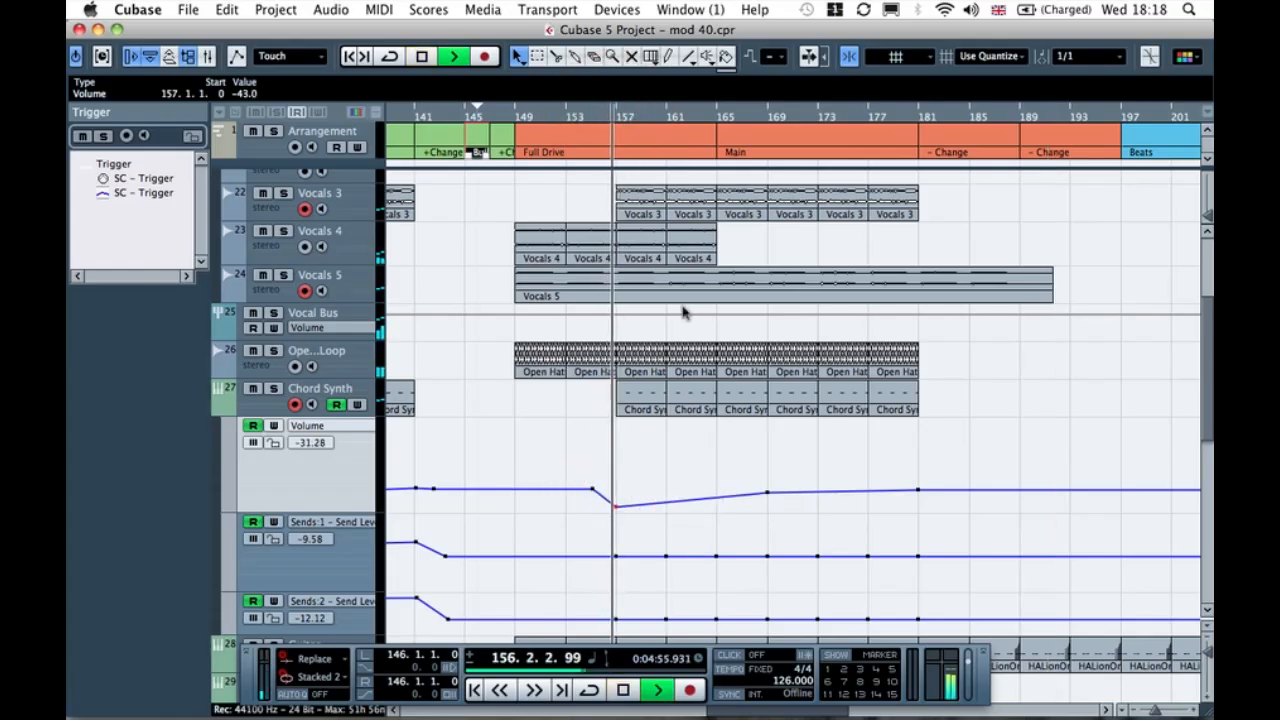
Step: During playback, add a Chord Synth volume point near bar 164 and lower the one at bar 169 to -29.74
left_click(768, 495)
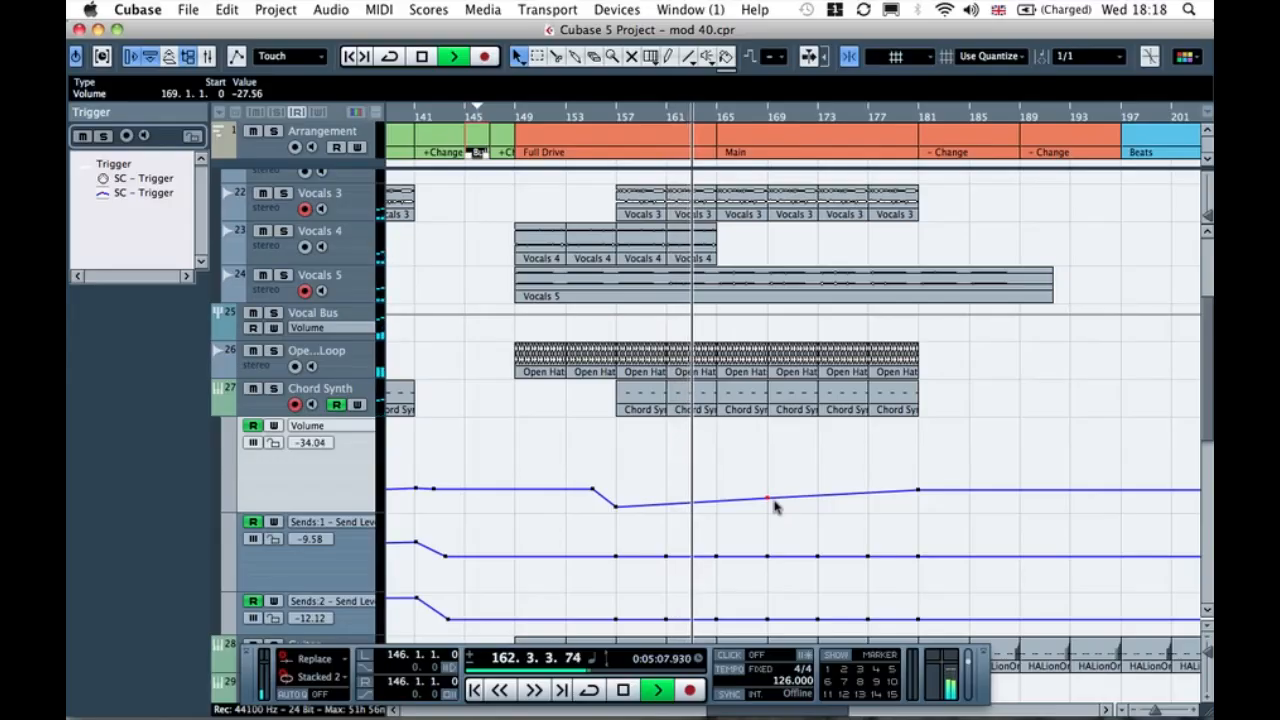
left_click(709, 498)
left_click(767, 499)
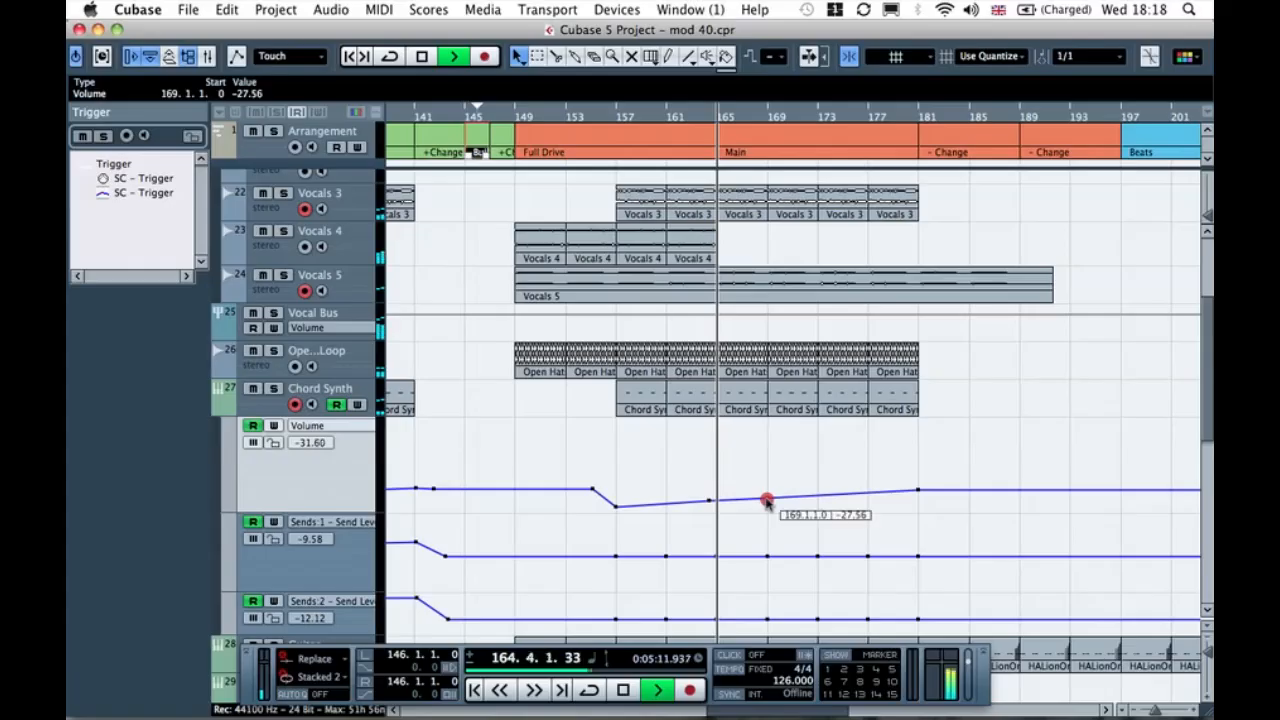
left_click_drag(766, 501, 767, 500)
left_click(770, 503)
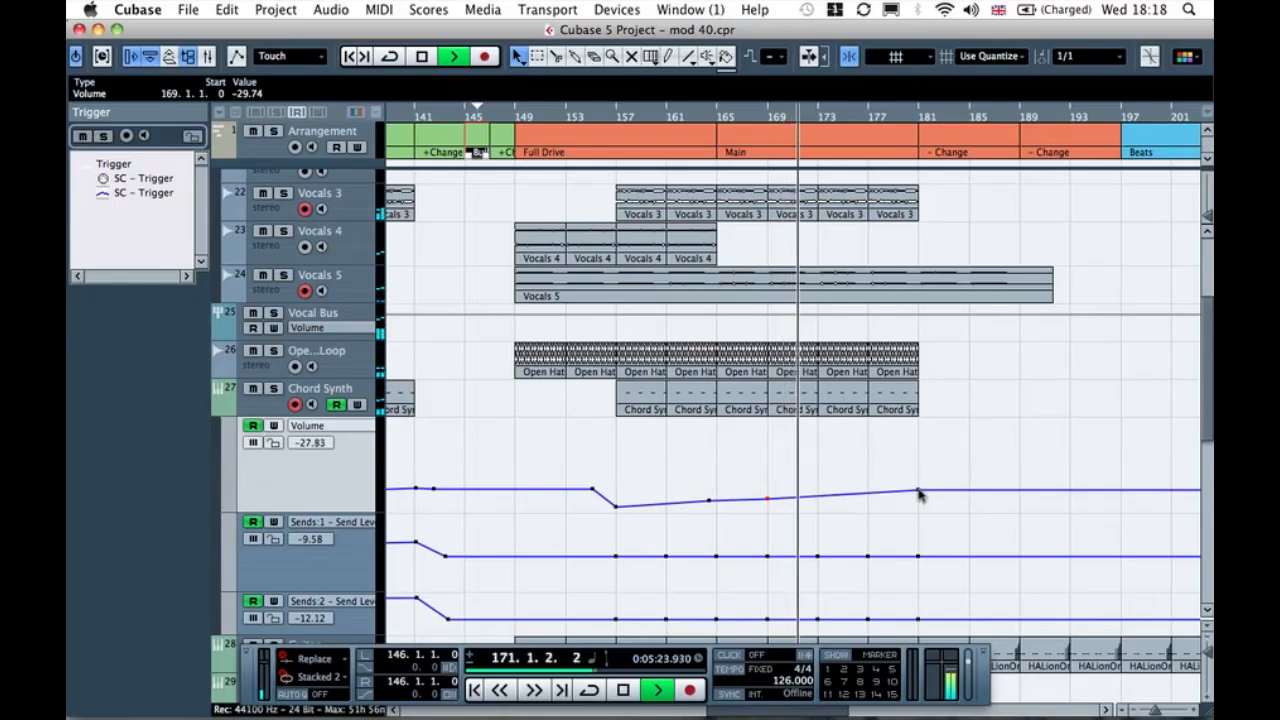
Step: Lower the Chord Synth volume point at the end of its parts, just before bar 181, to -26.57 and stop playback
left_click_drag(919, 491, 919, 496)
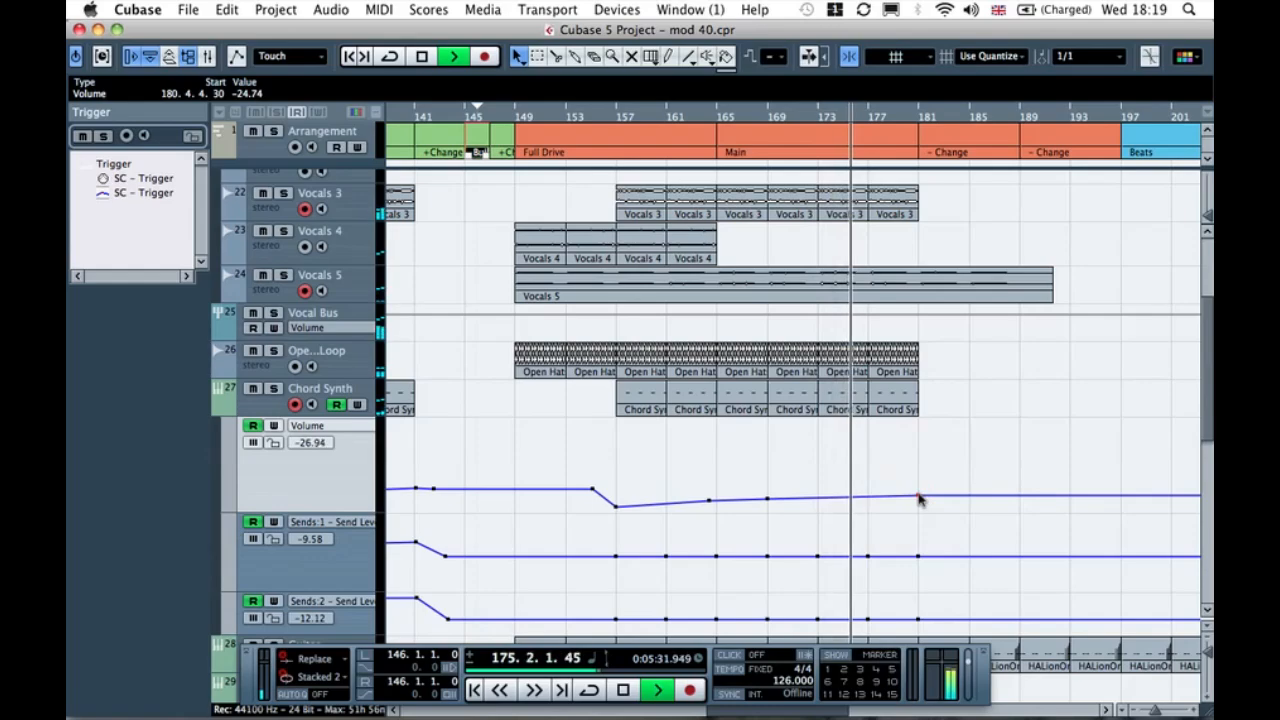
left_click_drag(919, 497, 919, 498)
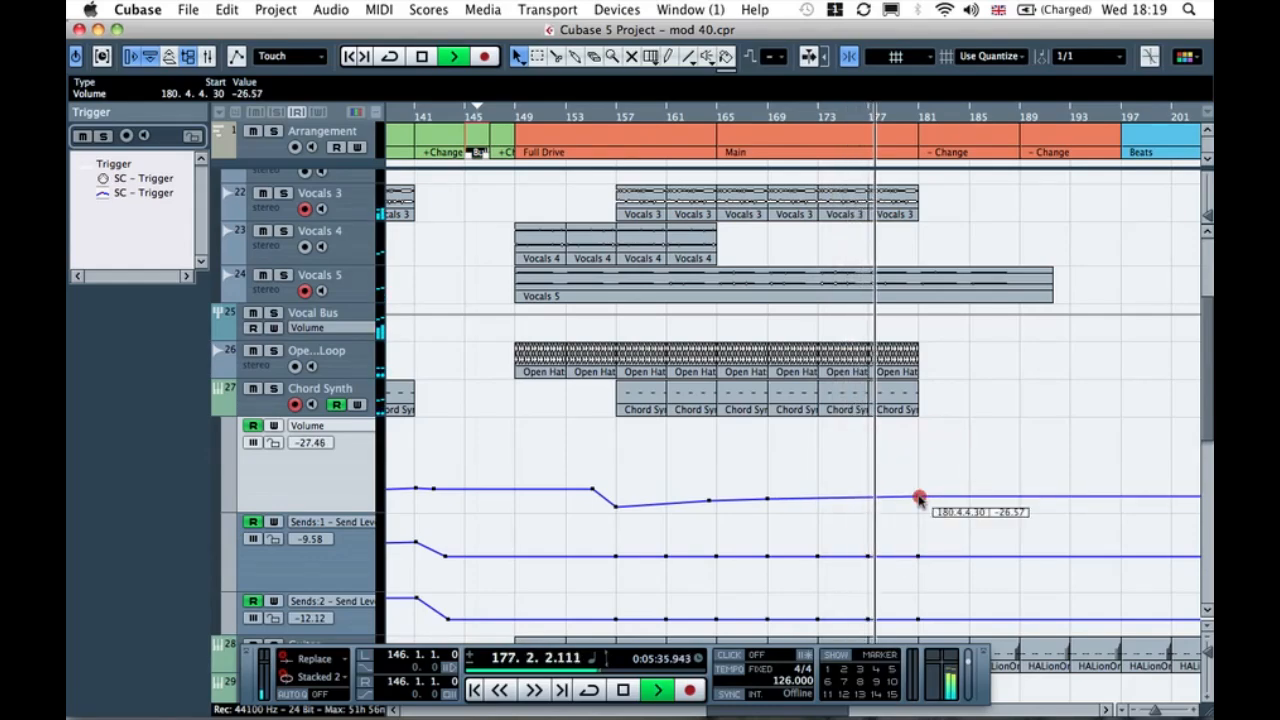
left_click_drag(919, 498, 920, 500)
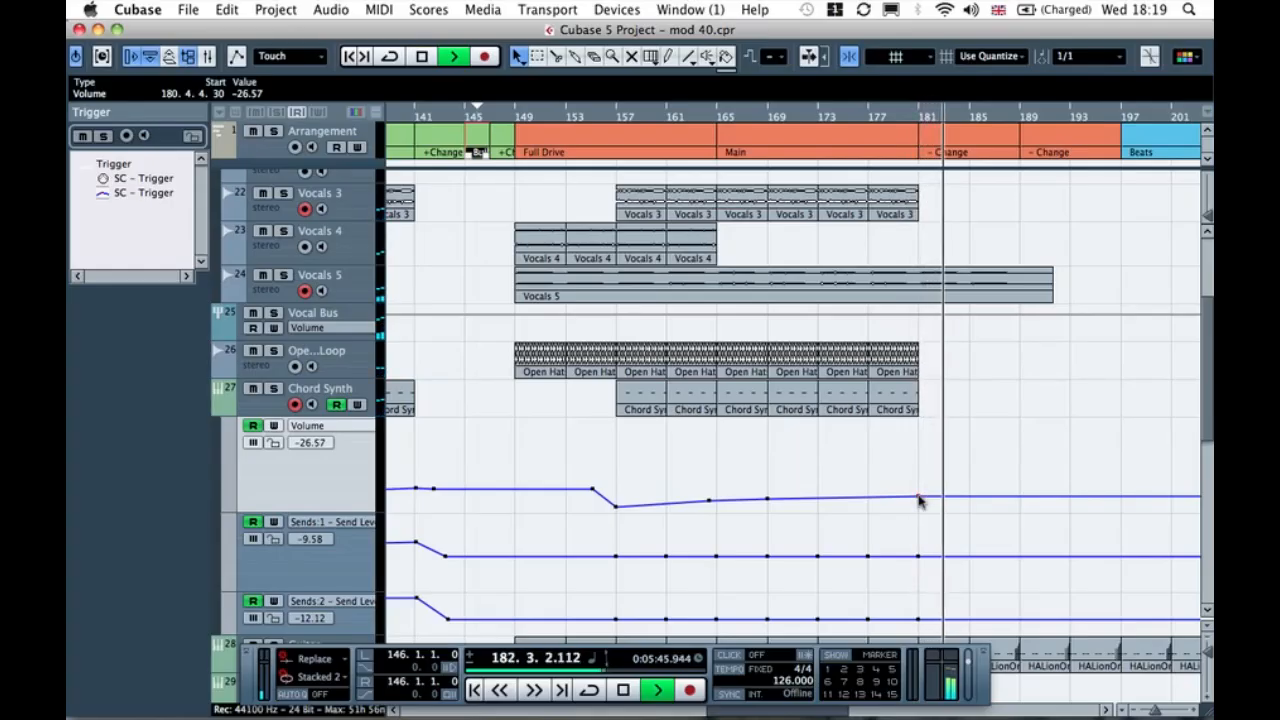
key("space")
Step: Play the closing Beats and - Change sections from bar 197, skipping ahead to check the transitions up to bar 229
key("g")
key("g")
key("g")
key("g")
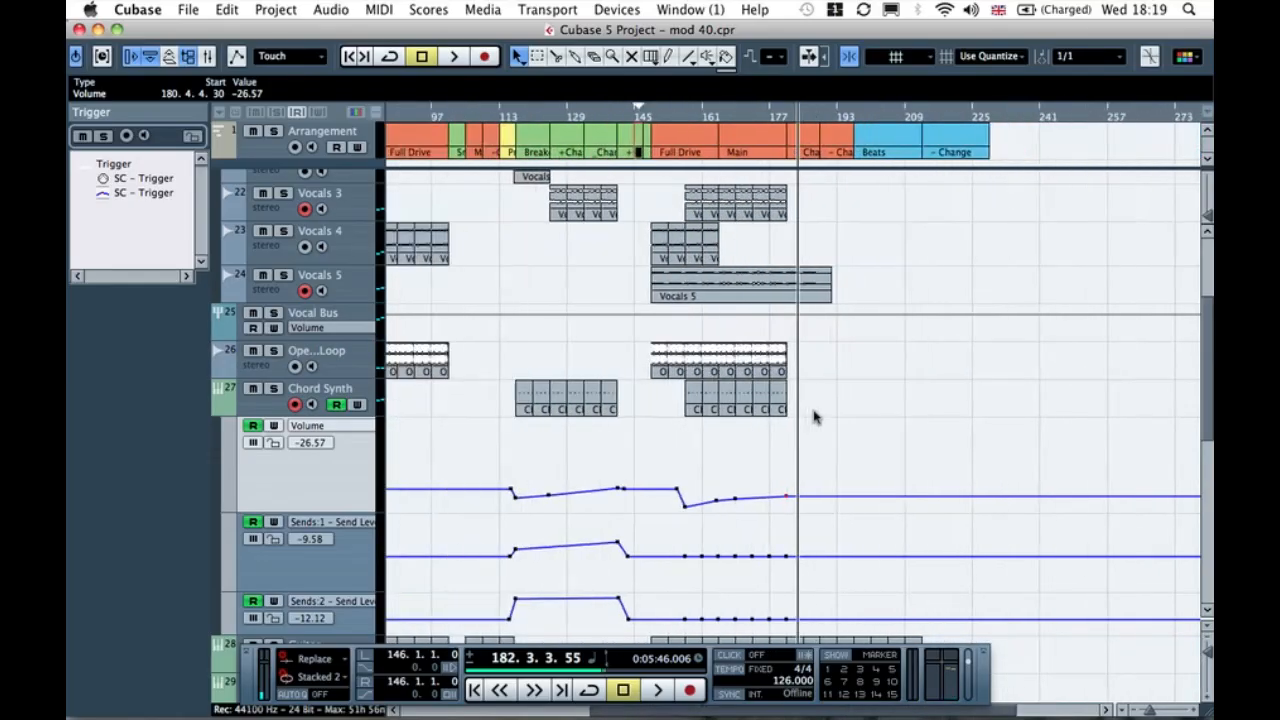
left_click(821, 117)
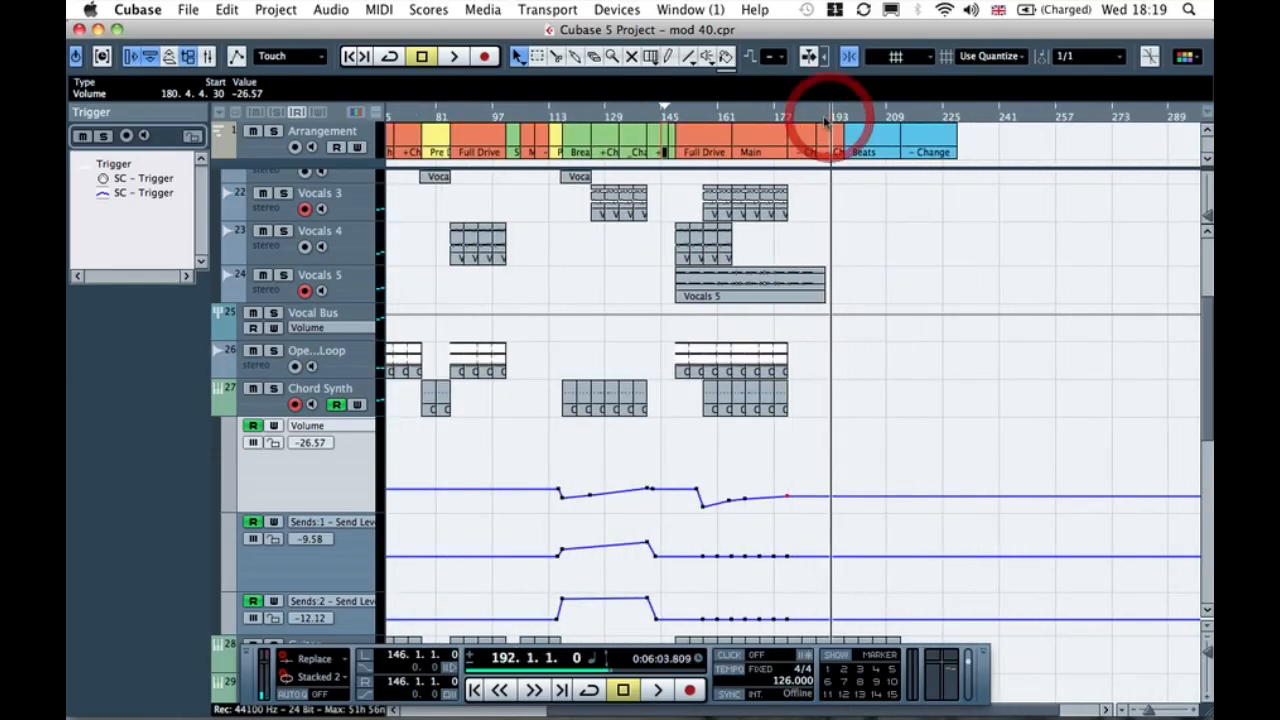
left_click(849, 118)
key("space")
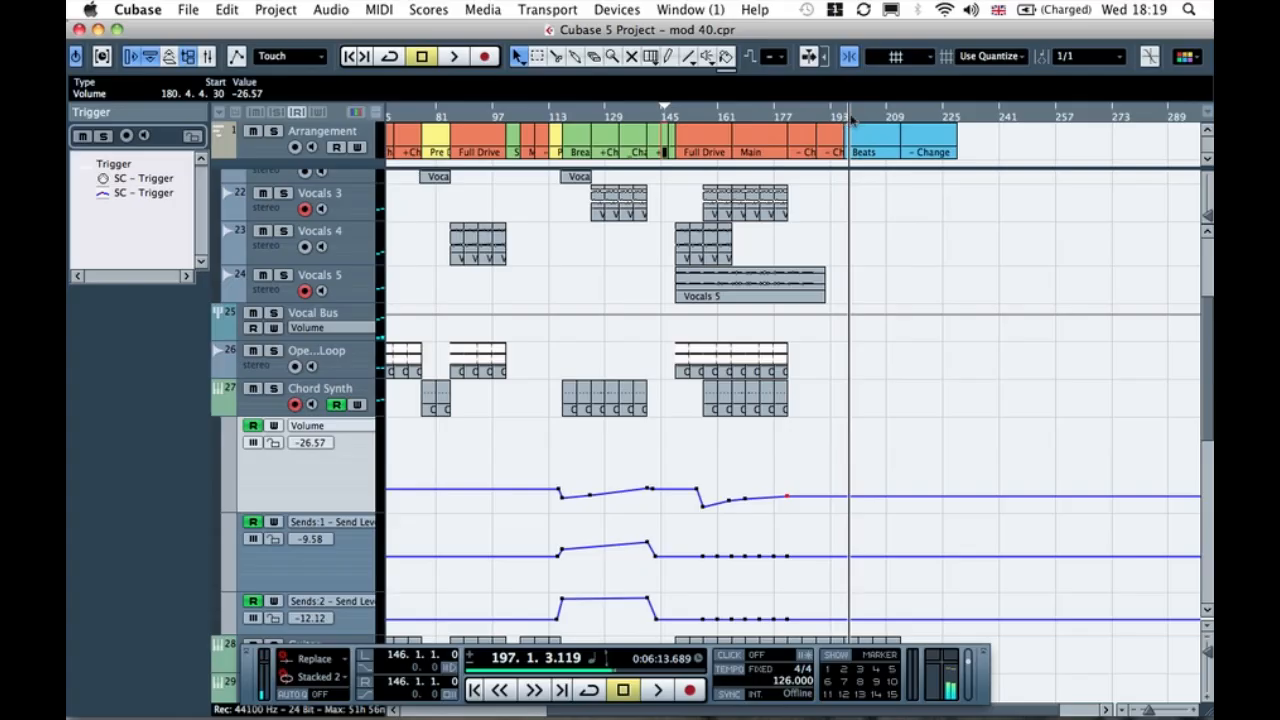
left_click(897, 117)
scroll(943, 273, "up", 4)
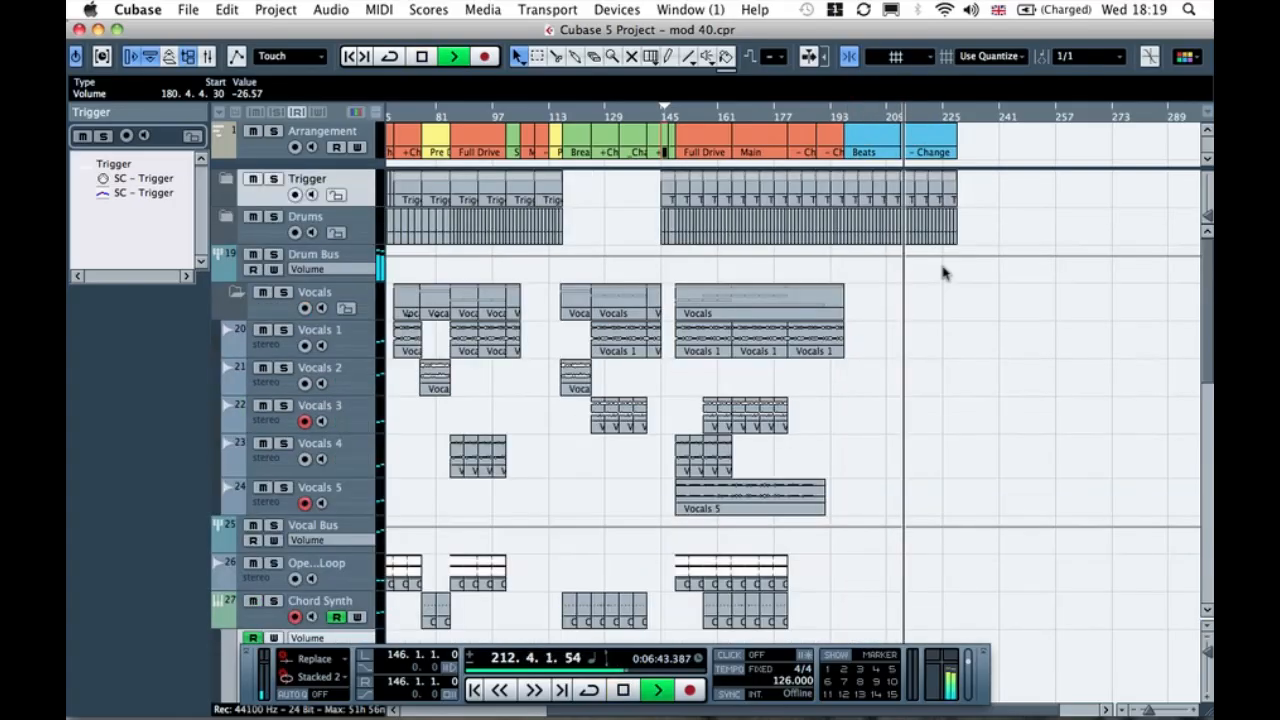
left_click(947, 116)
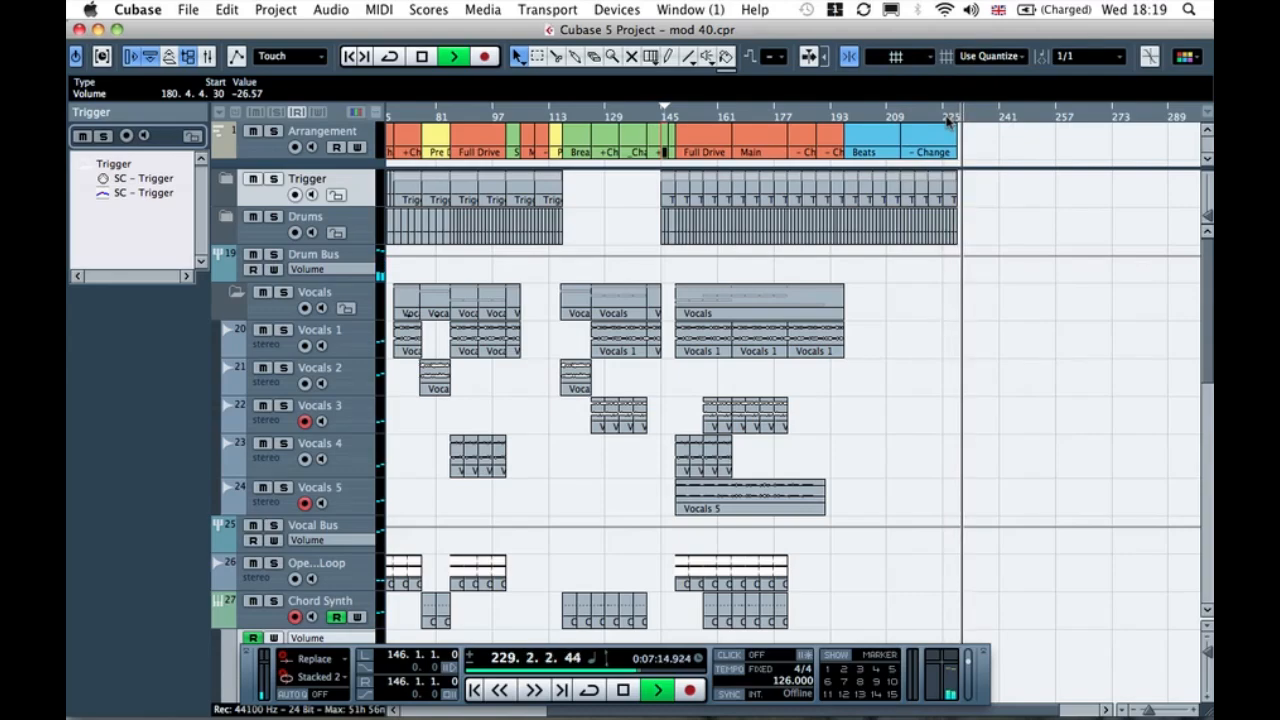
key("space")
Step: Collapse the Vocals folder and hide the Chord Synth automation lanes
left_click(918, 349)
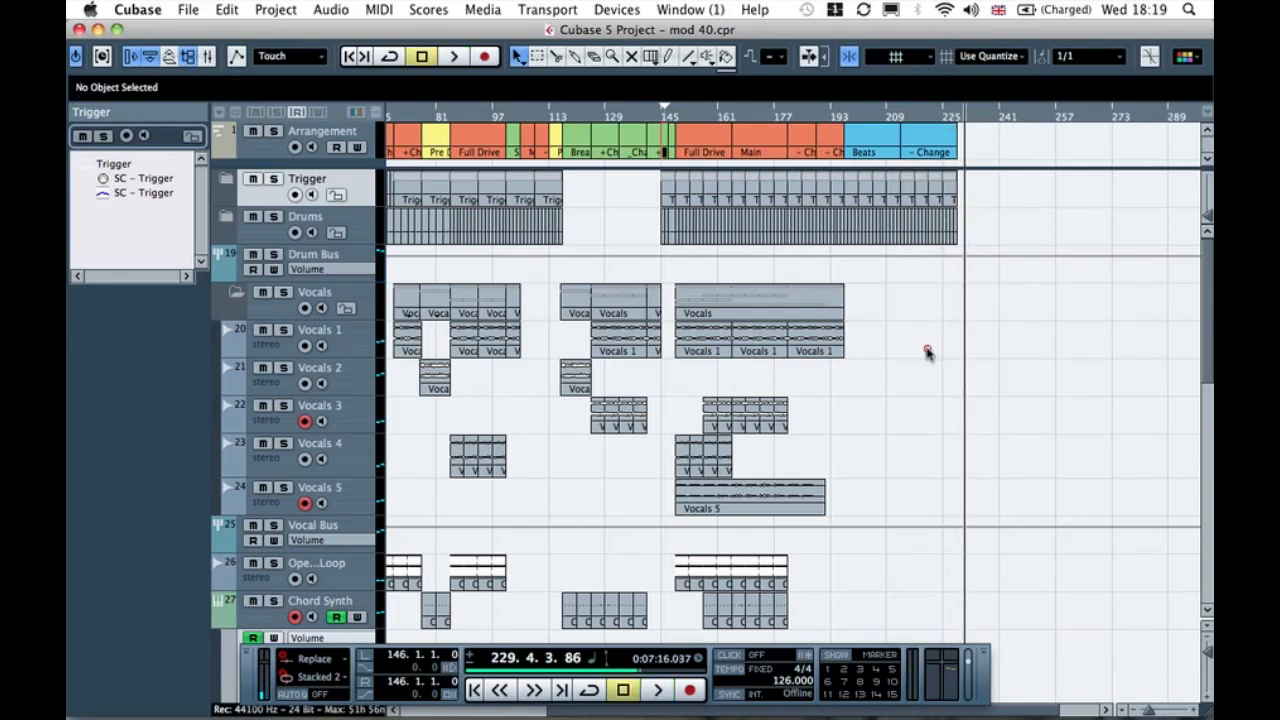
left_click(237, 294)
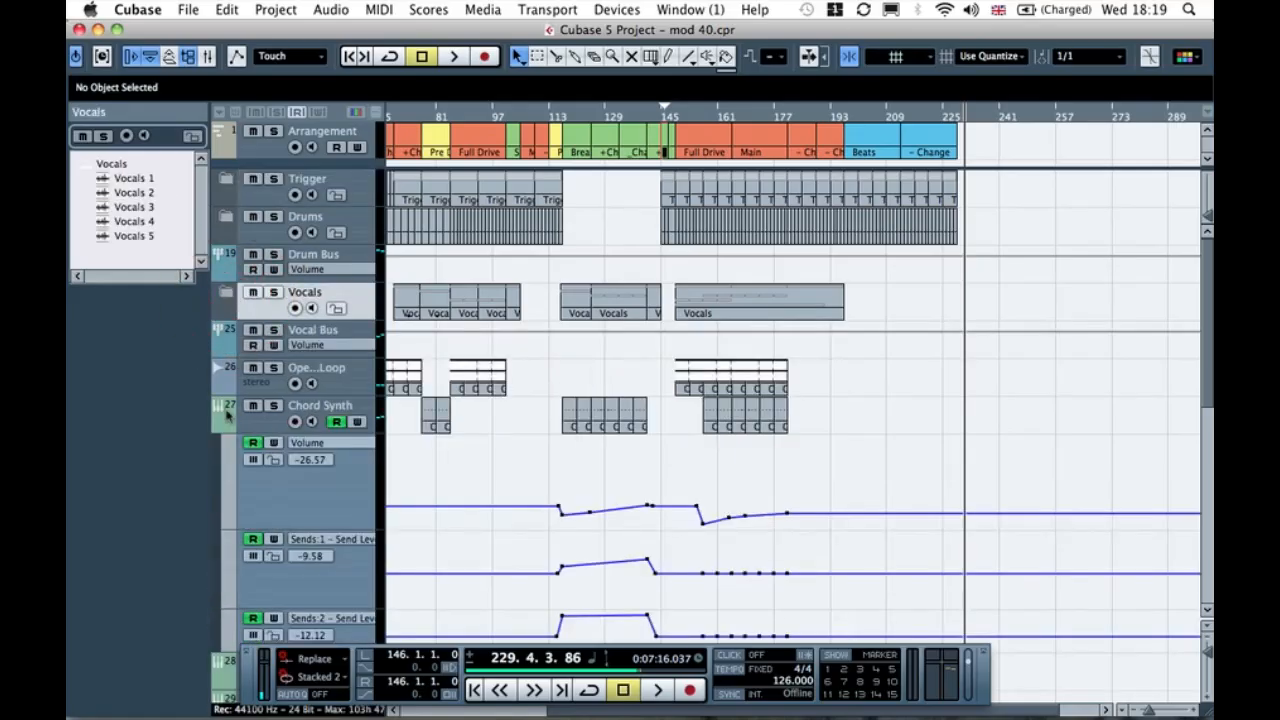
left_click(224, 424)
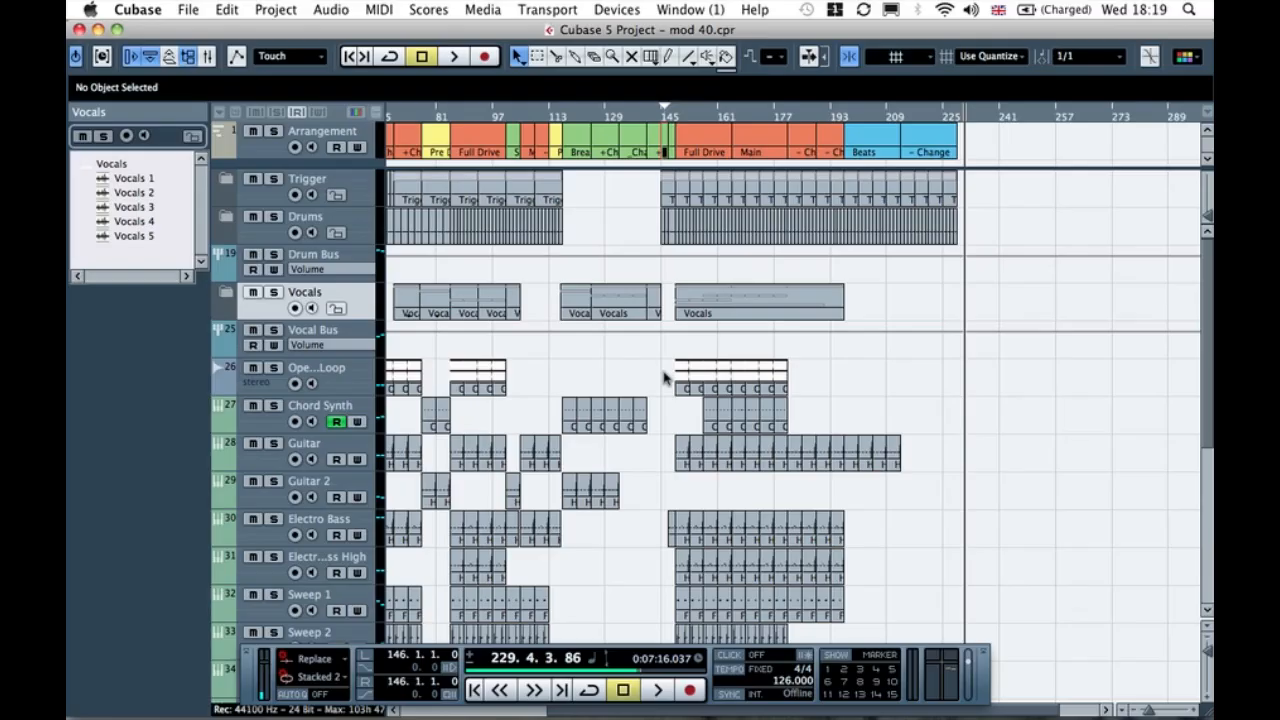
Step: Return to the opening Beats section and place the playback position at bar 9
scroll(665, 378, "left", 5)
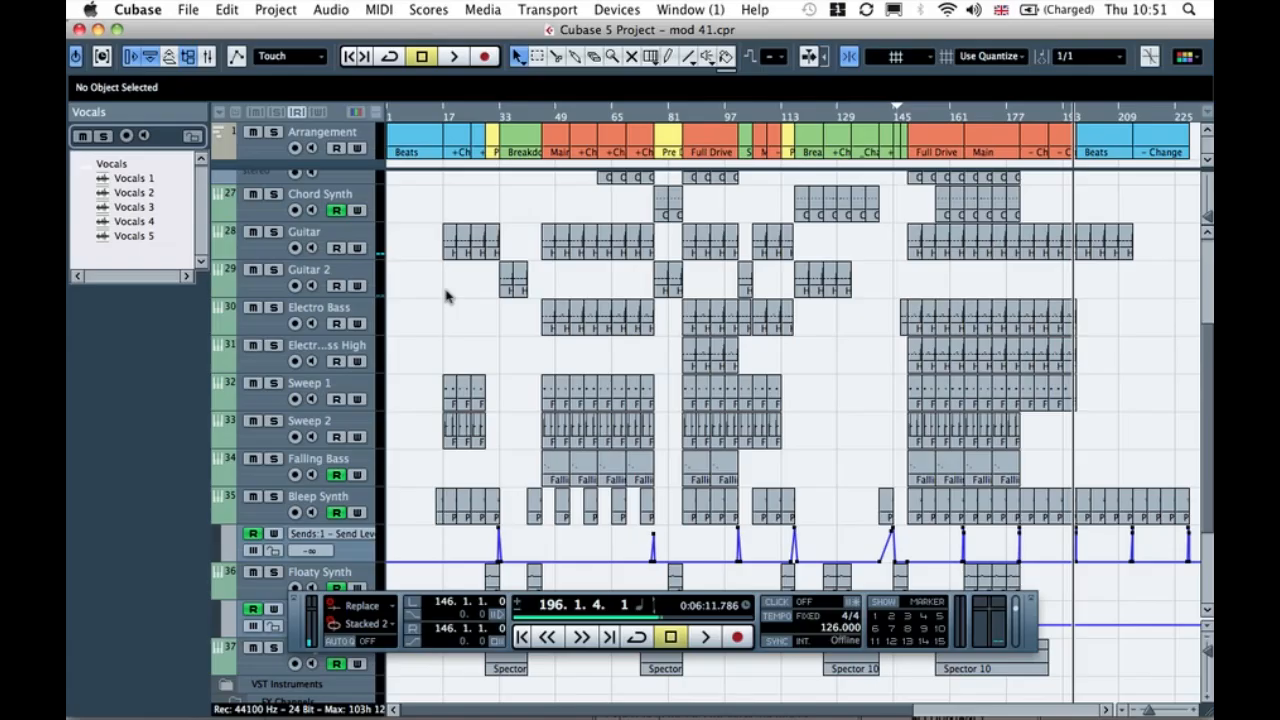
left_click(435, 116)
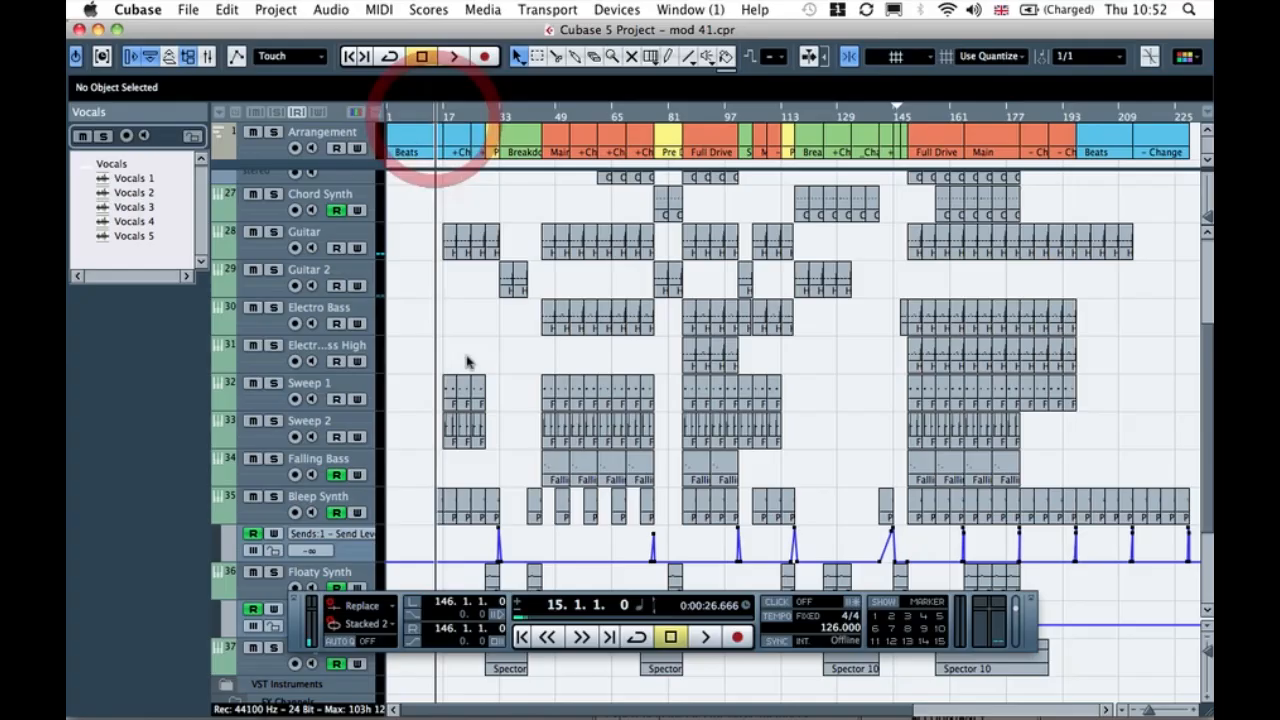
scroll(466, 363, "up", 5)
key("h")
key("h")
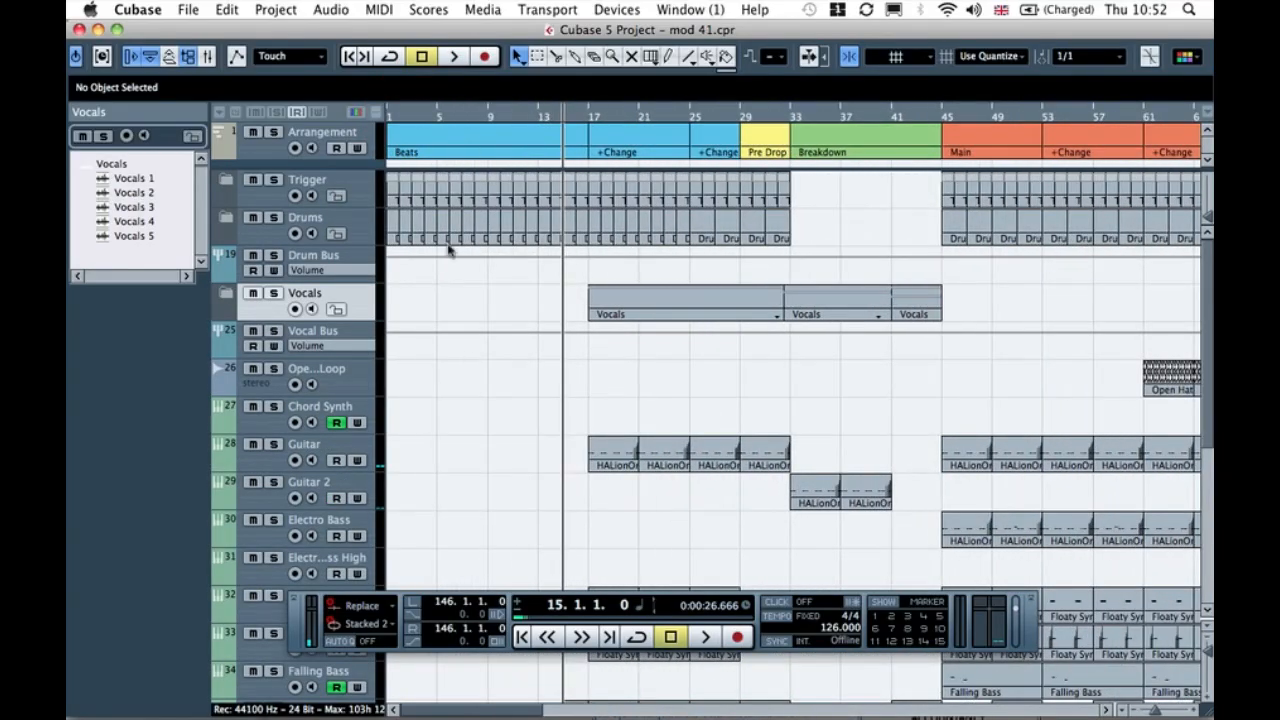
left_click_drag(478, 121, 484, 122)
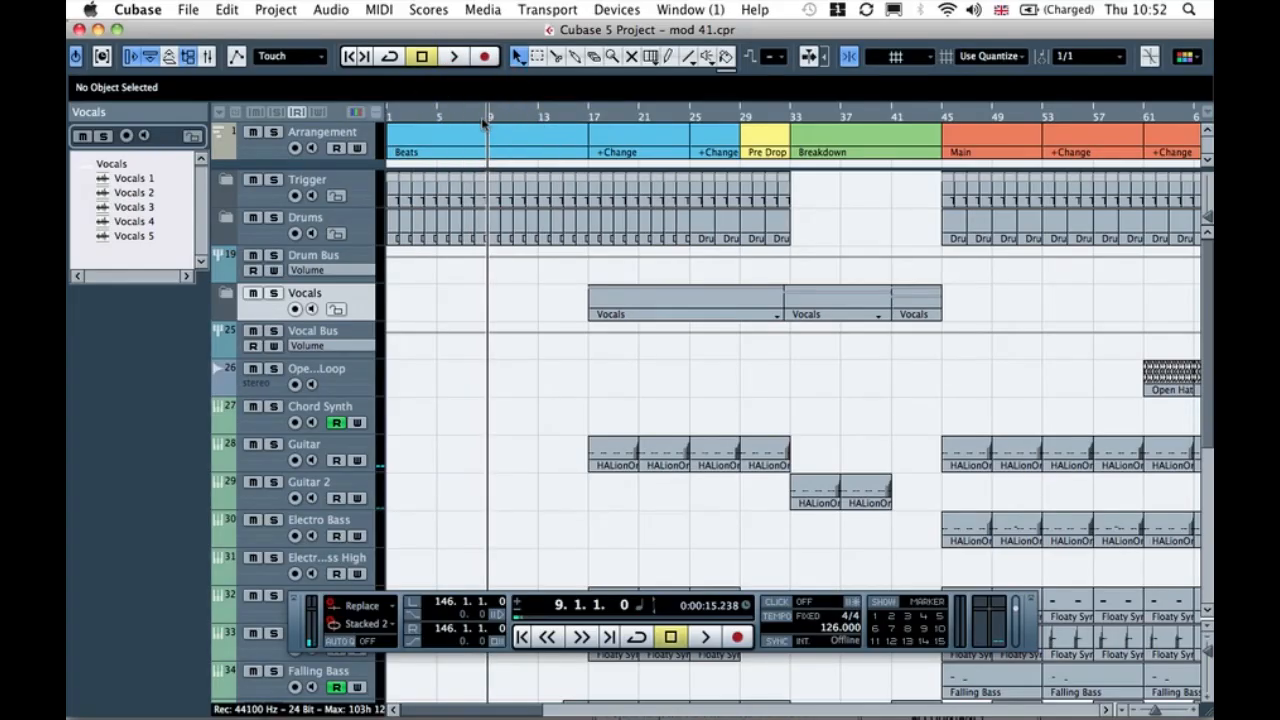
Step: Expand the Drums folder and move the playback position to bar 8
left_click(226, 218)
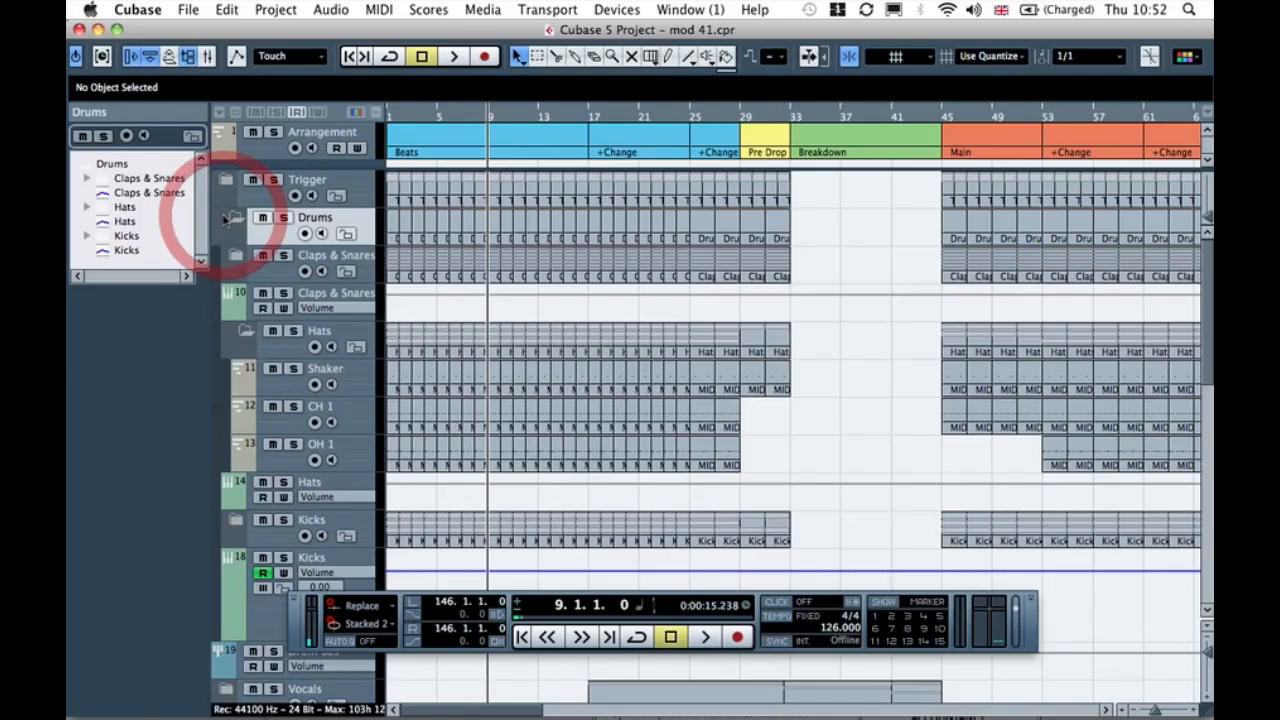
key("h")
key("h")
key("h")
key("h")
key("h")
key("h")
key("h")
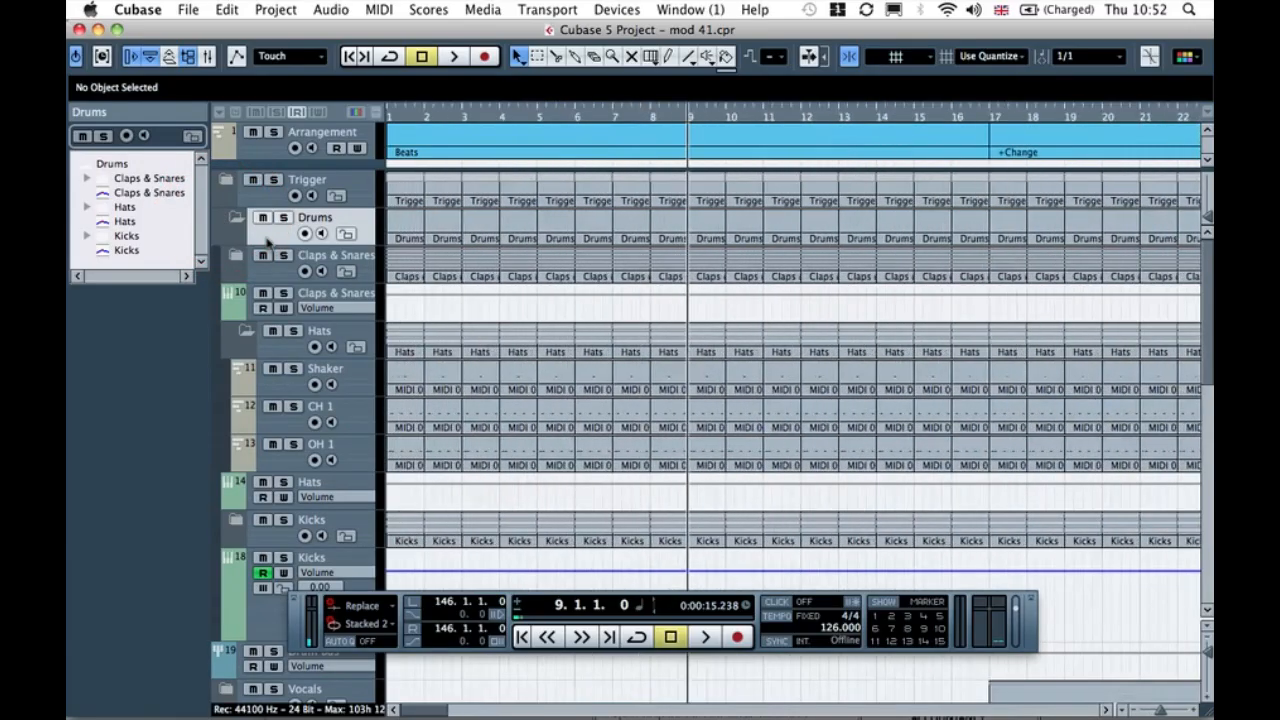
scroll(530, 260, "right", 4)
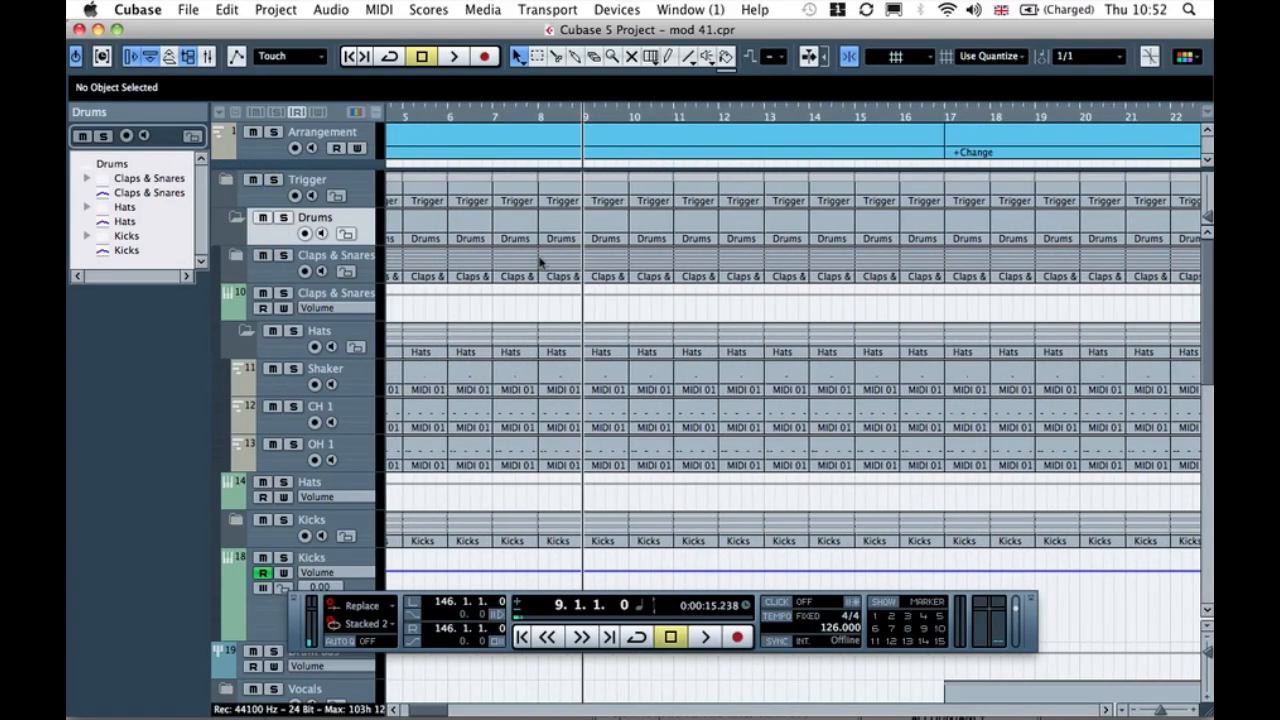
left_click(533, 119)
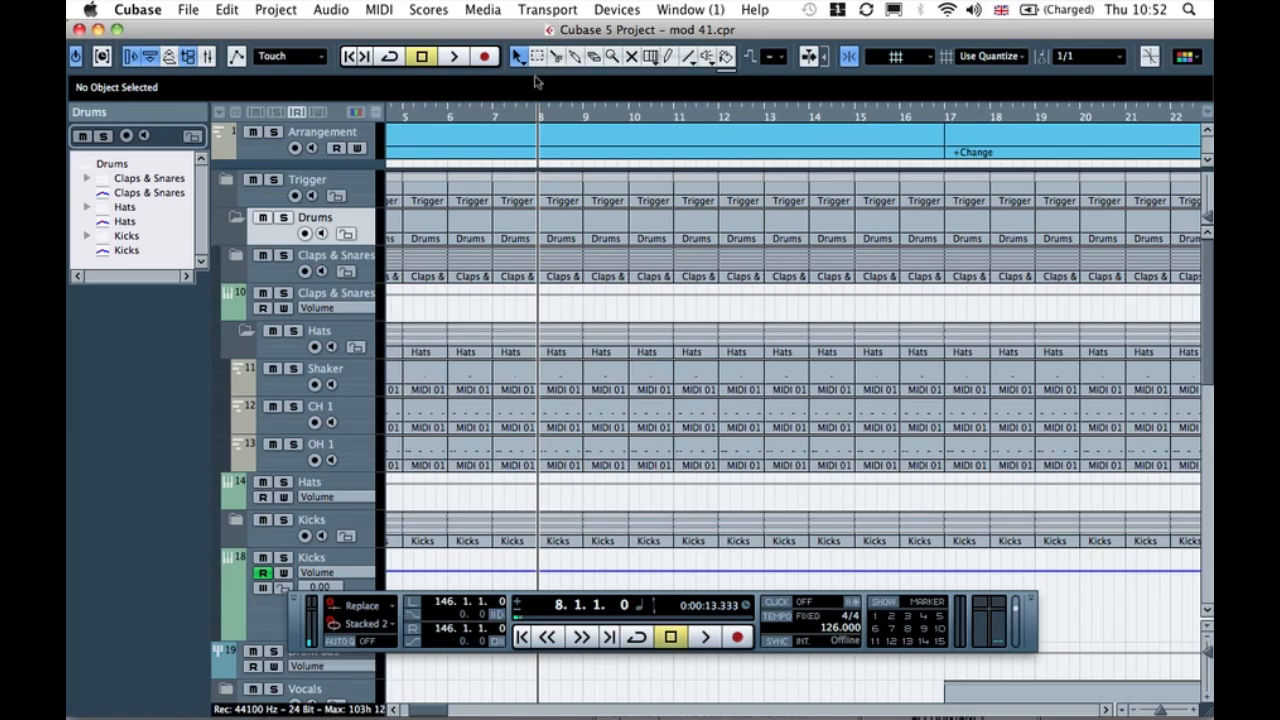
Step: Switch to the Split tool and set the quantize value to 1/4
key("3")
left_click(1098, 58)
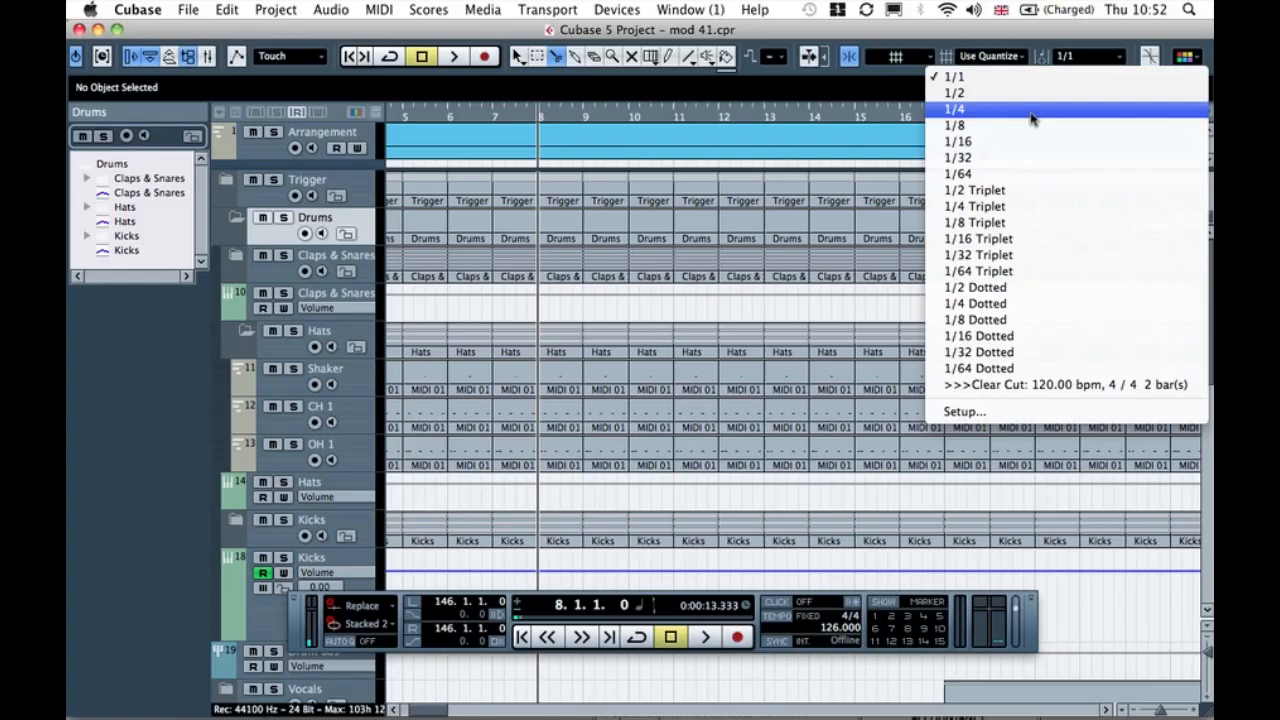
left_click(1037, 110)
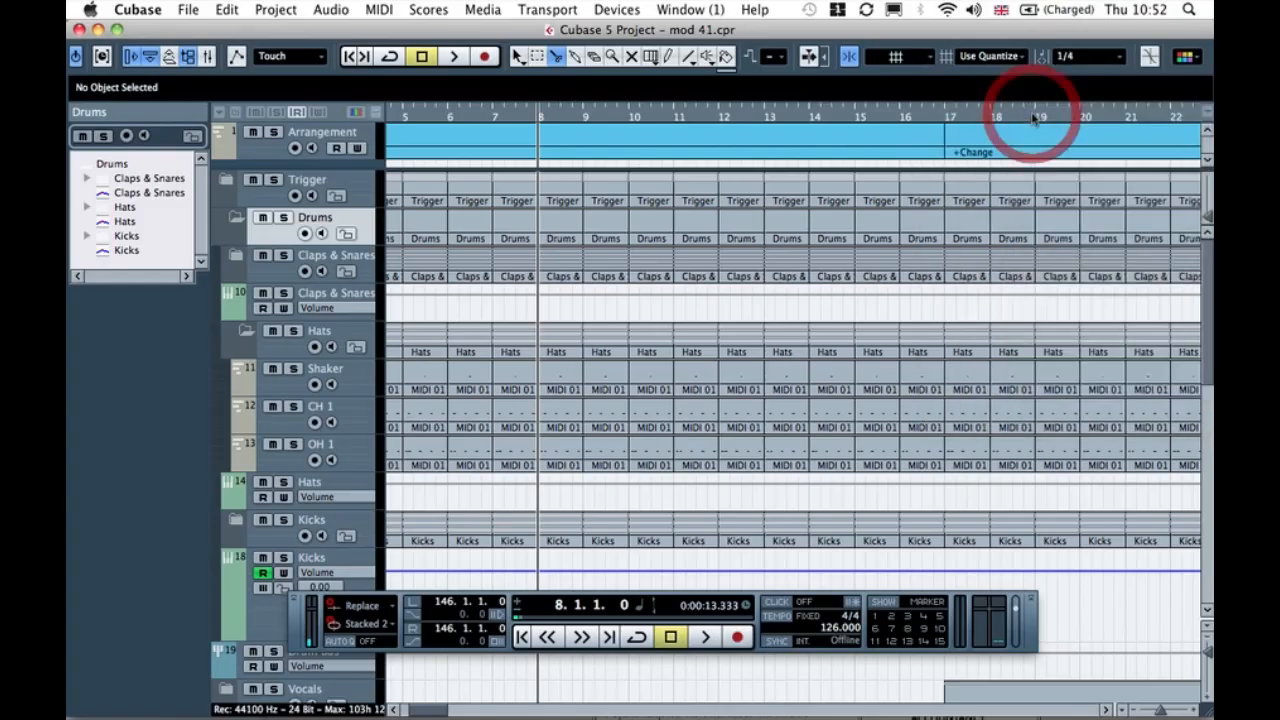
Step: Try splitting the Drums folder part in bar 8 at beat 3, and undo the split
left_click(541, 233)
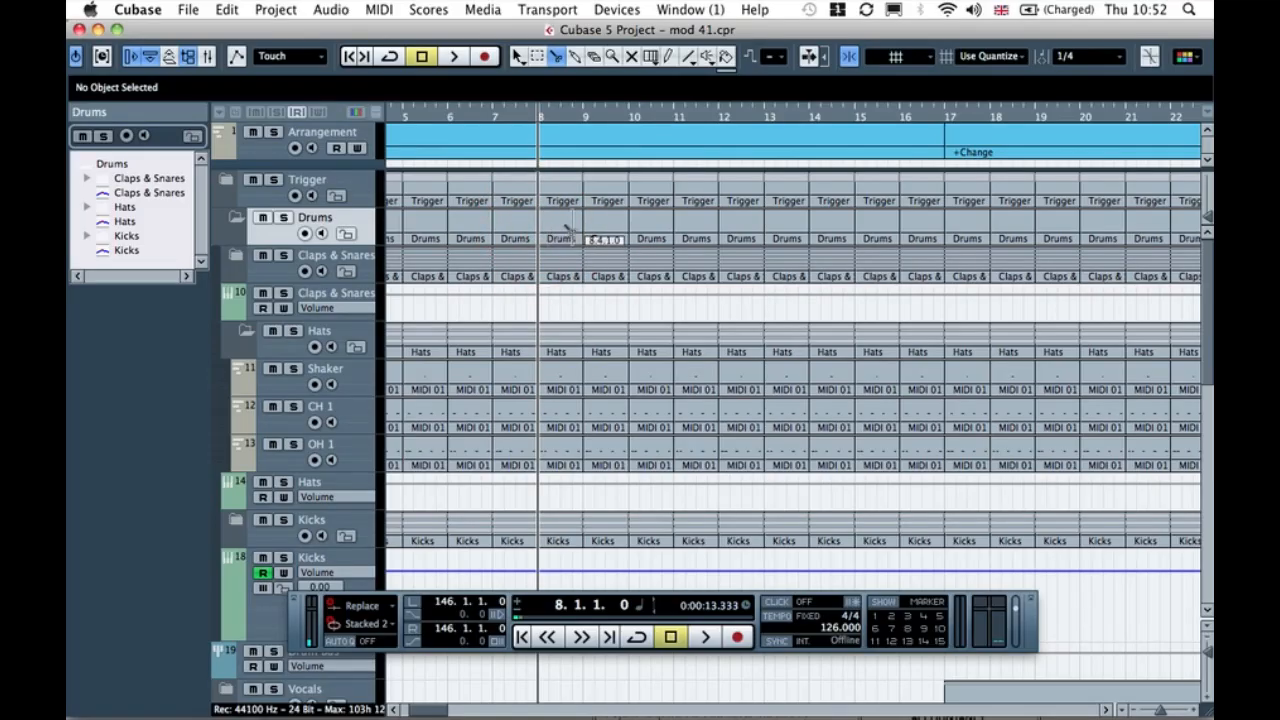
left_click(560, 236)
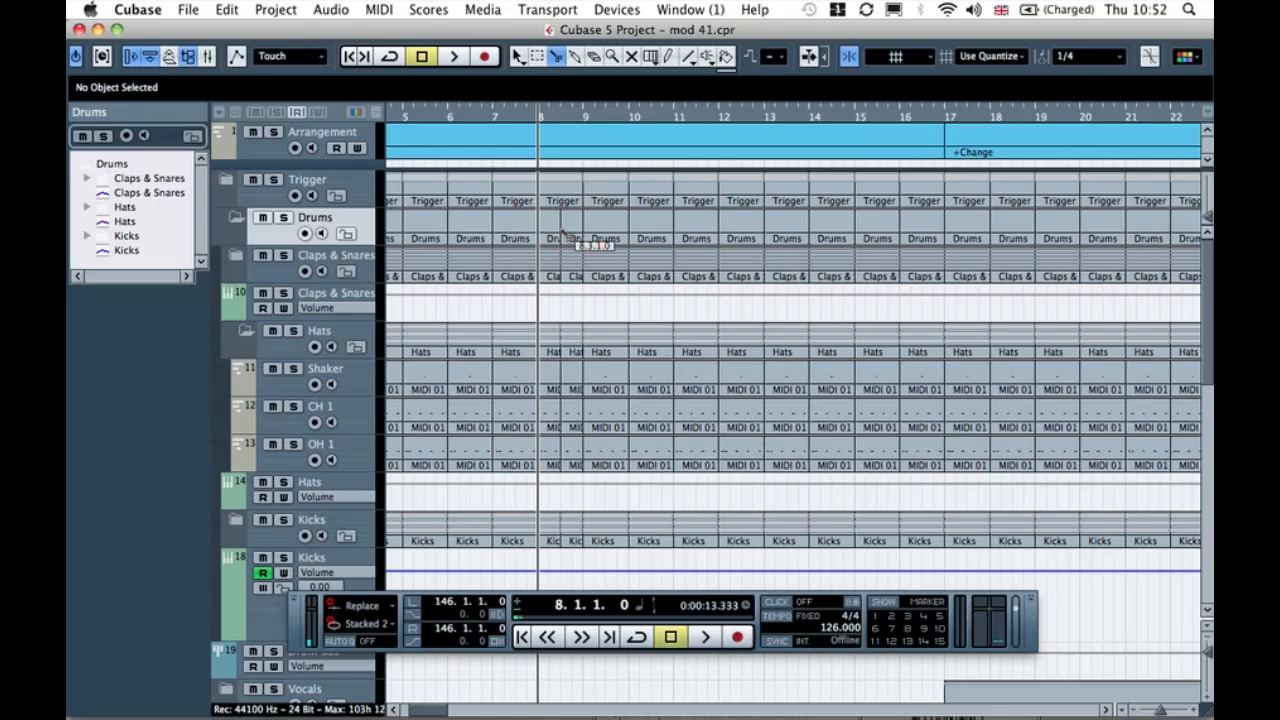
key("super+z")
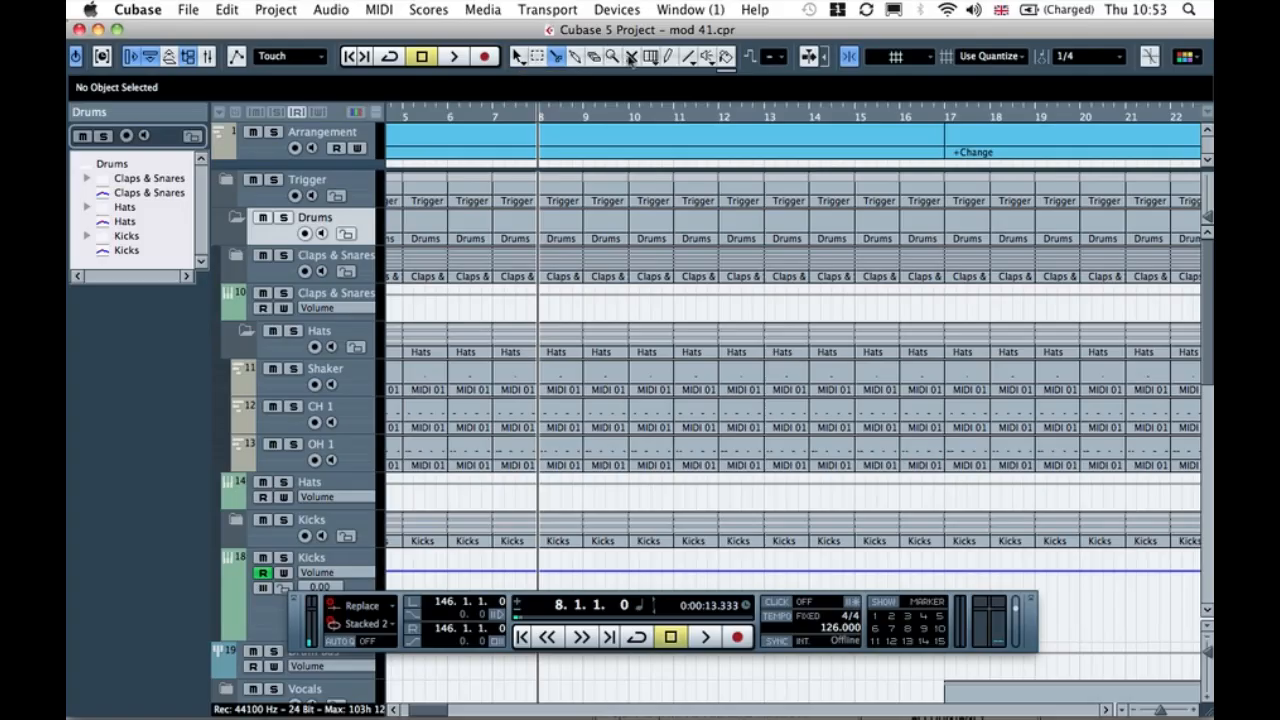
Step: Mute the Drums folder part in bar 8 and play across the resulting drum break
left_click(632, 57)
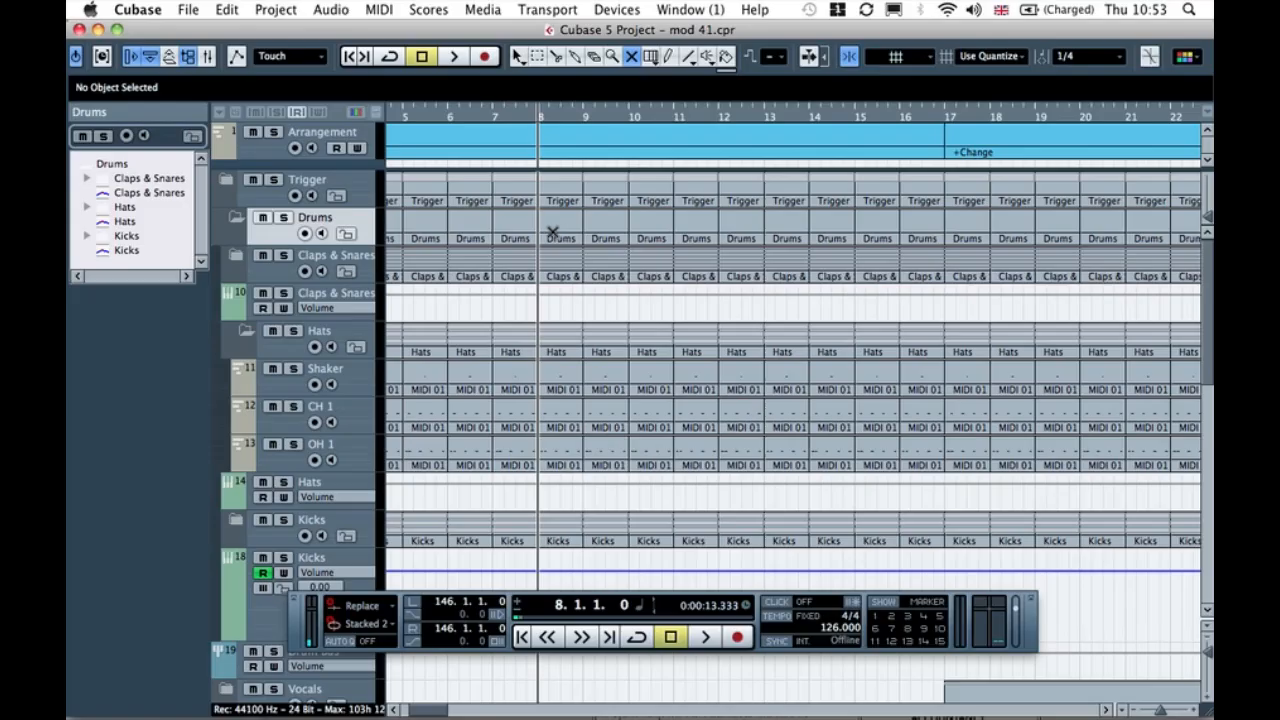
left_click(561, 222)
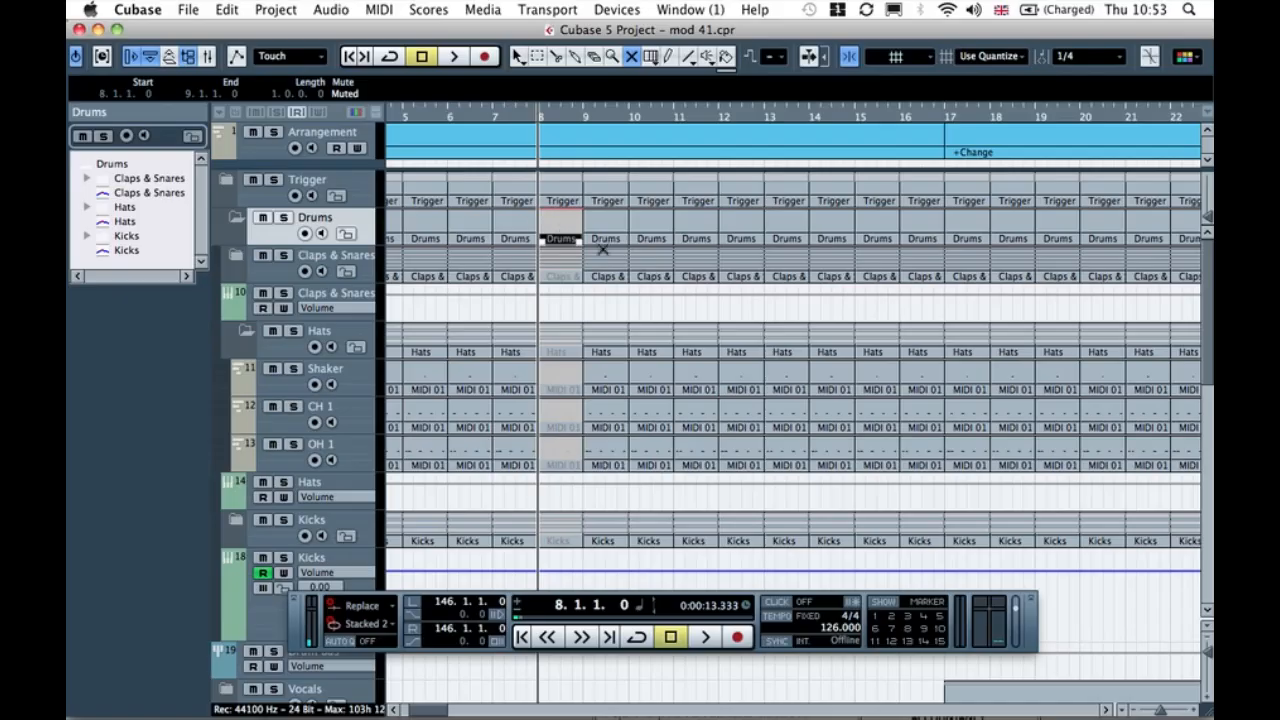
key("space")
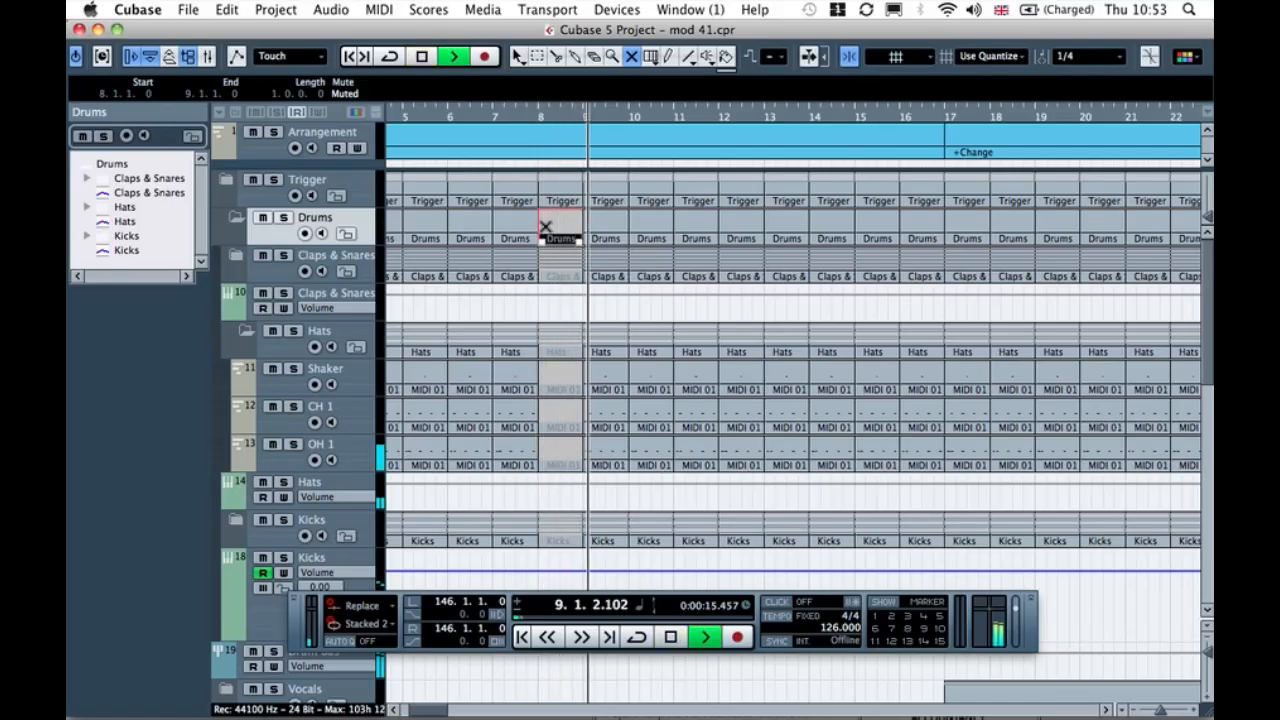
key("space")
left_click(517, 116)
key("space")
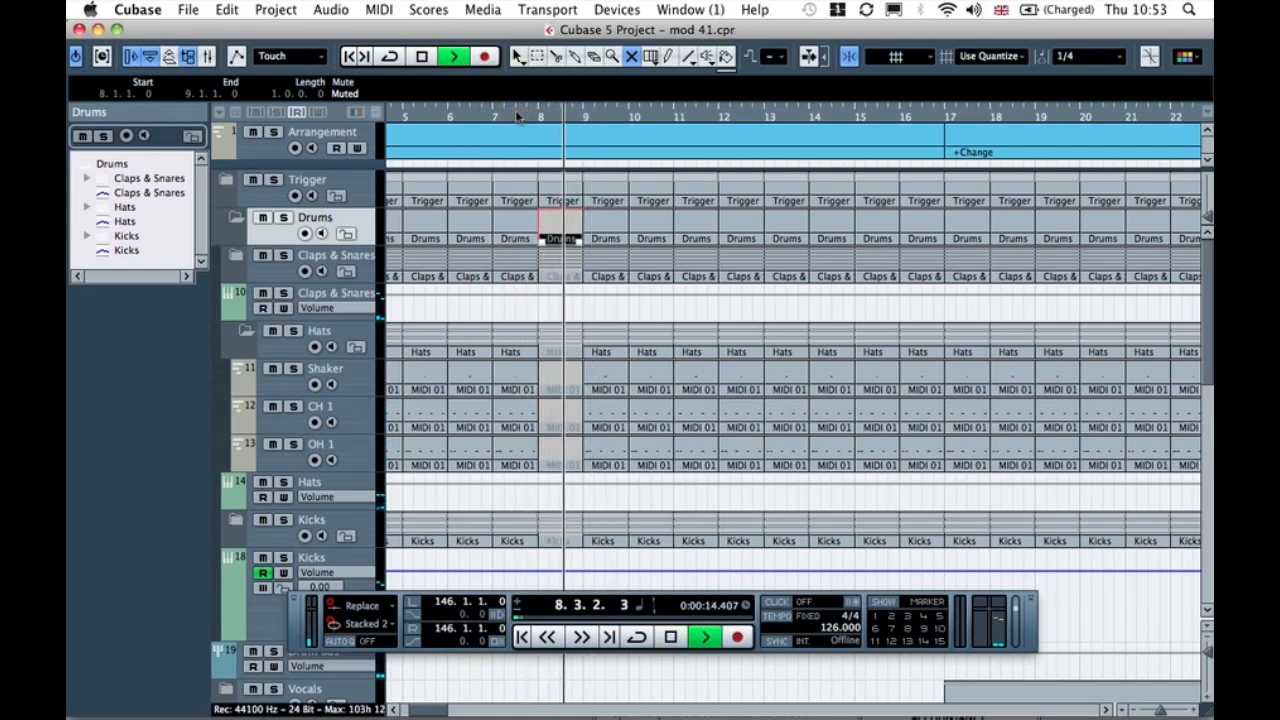
Step: Unmute the Drums folder part in bar 8, mute only the Kicks folder part there, and play from bar 8
key("space")
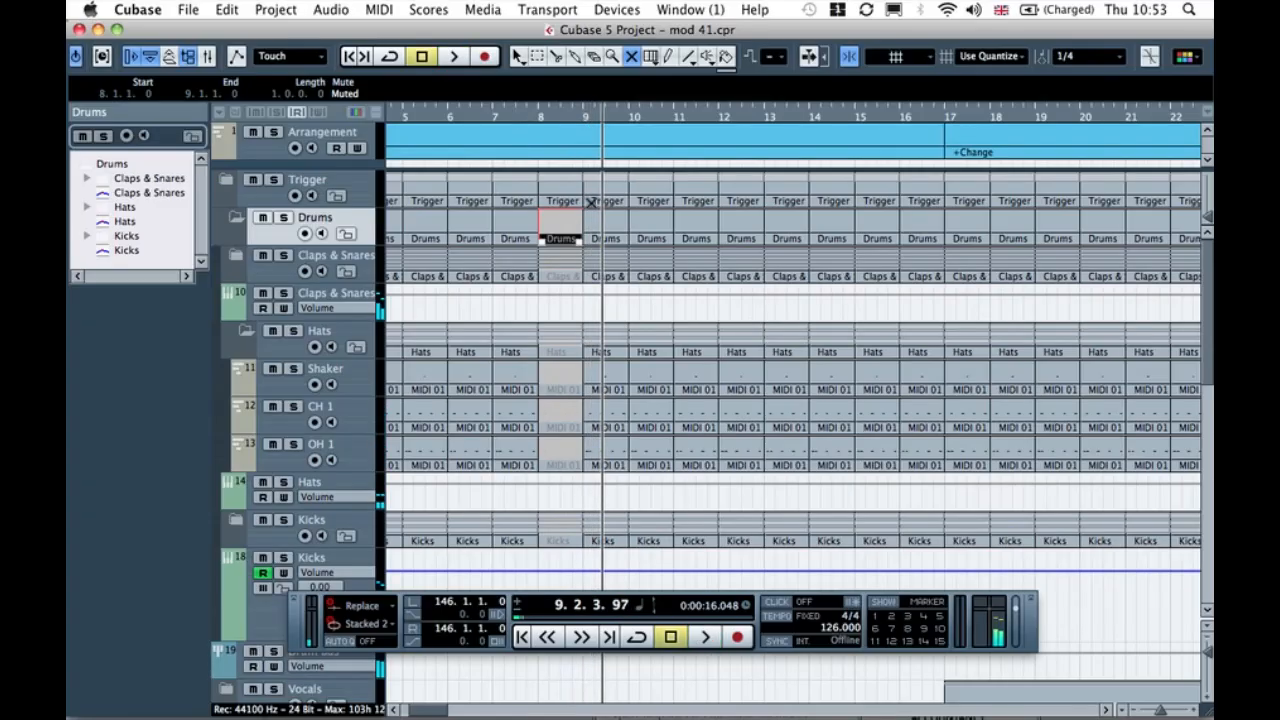
left_click(558, 221)
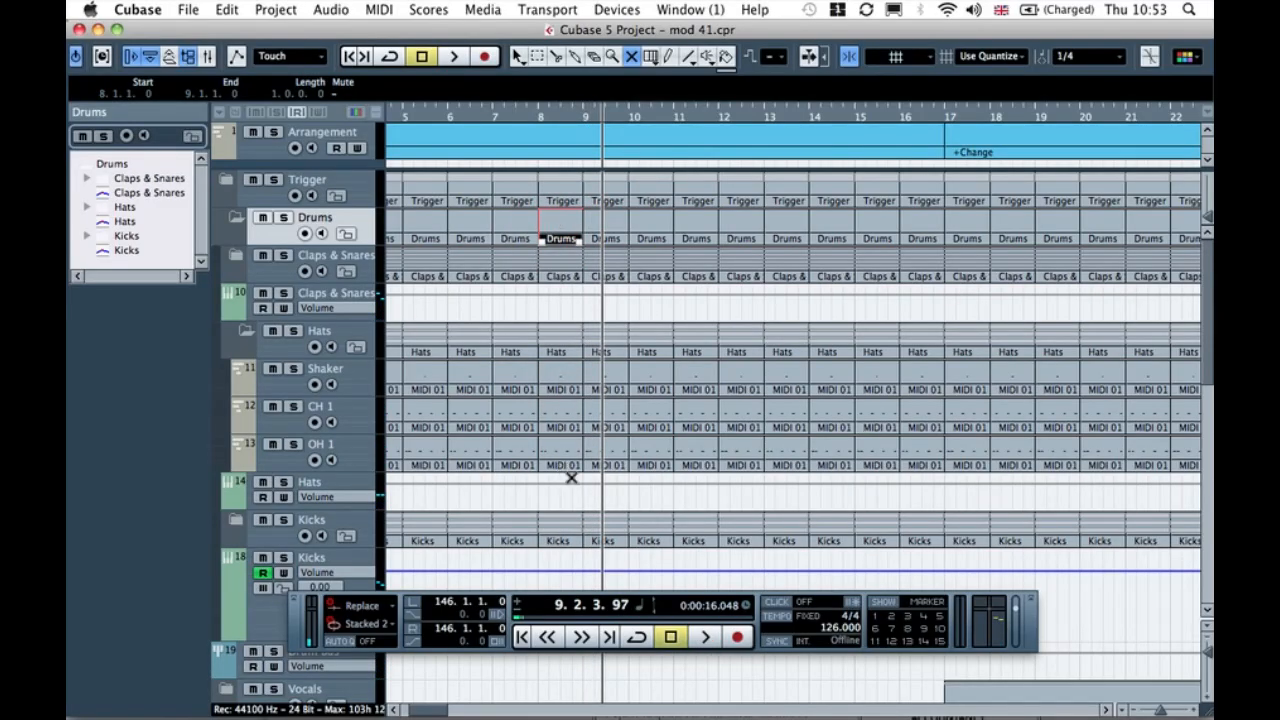
left_click(548, 524)
left_click(534, 114)
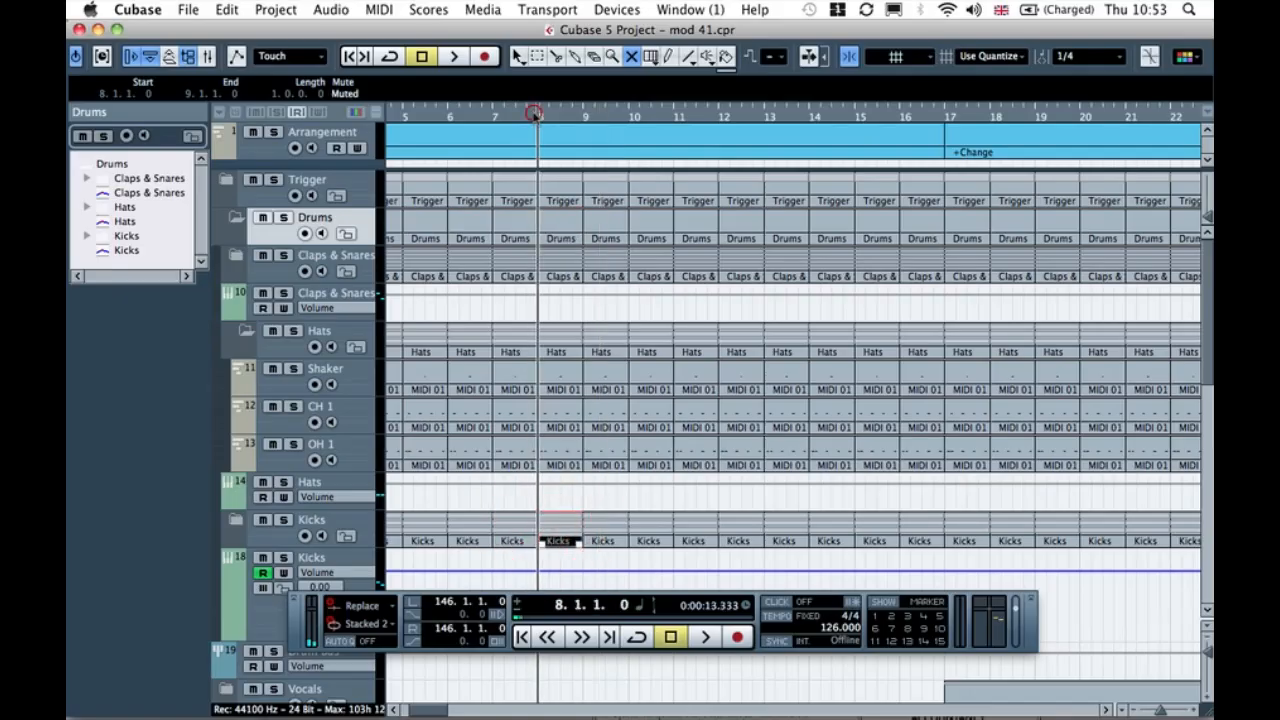
key("space")
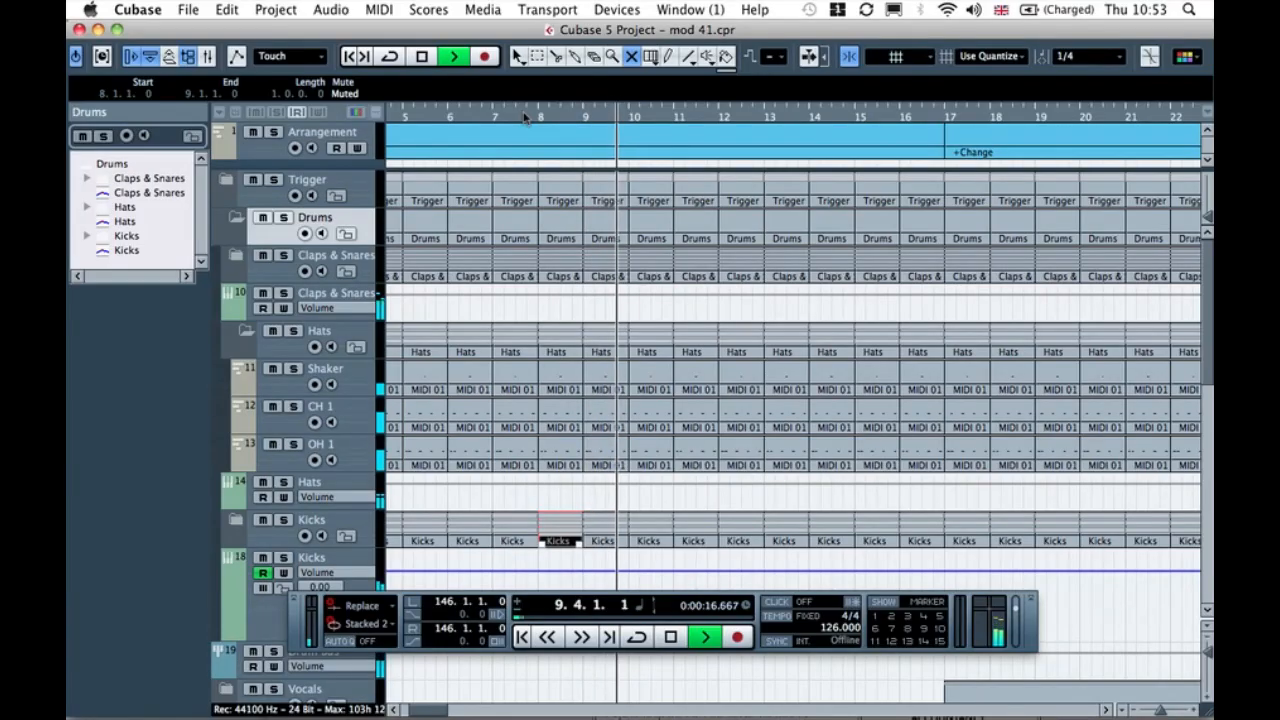
key("space")
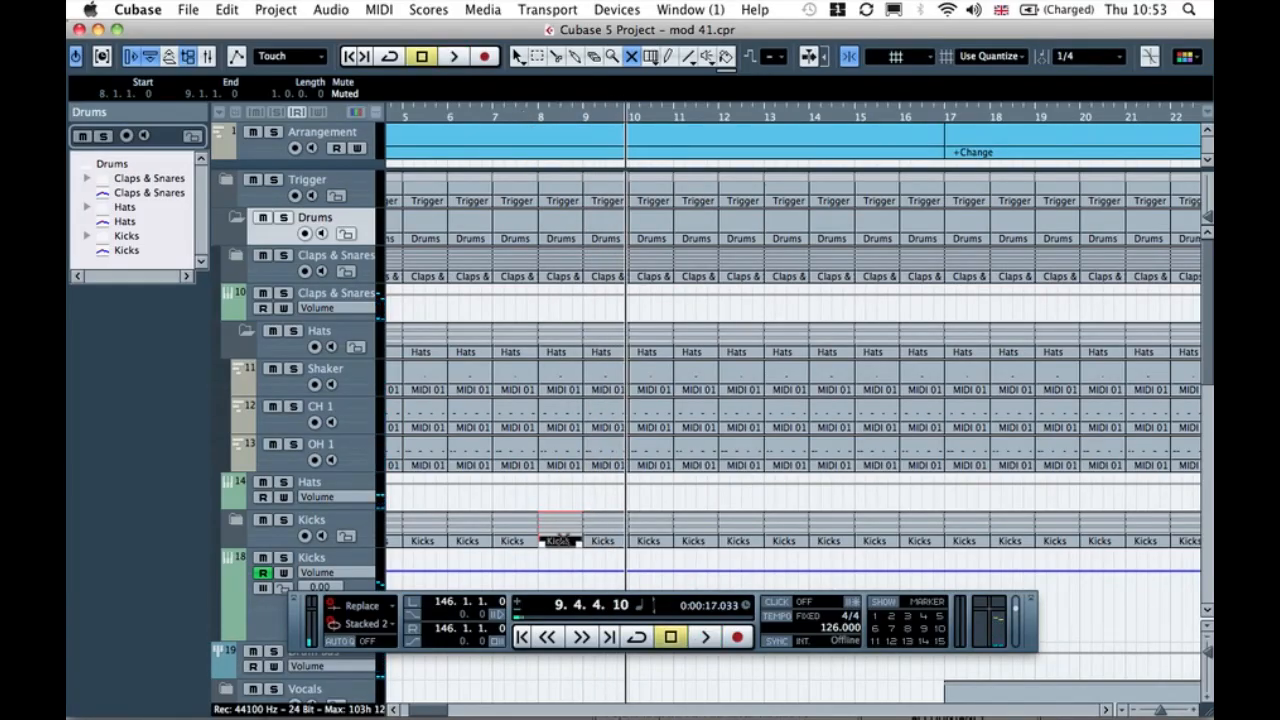
Step: Try muting the OH 1 and CH 1 parts in bar 8 as well, and play across the break
left_click(560, 457)
left_click(560, 425)
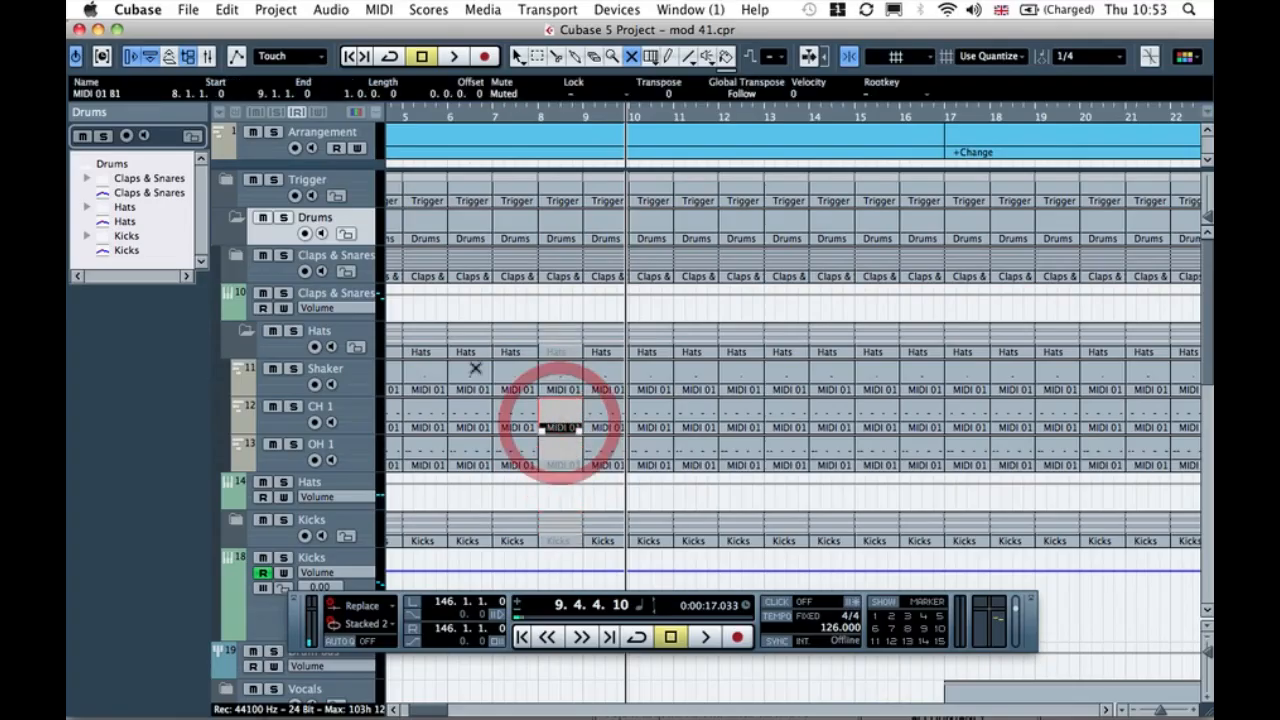
left_click(532, 118)
key("space")
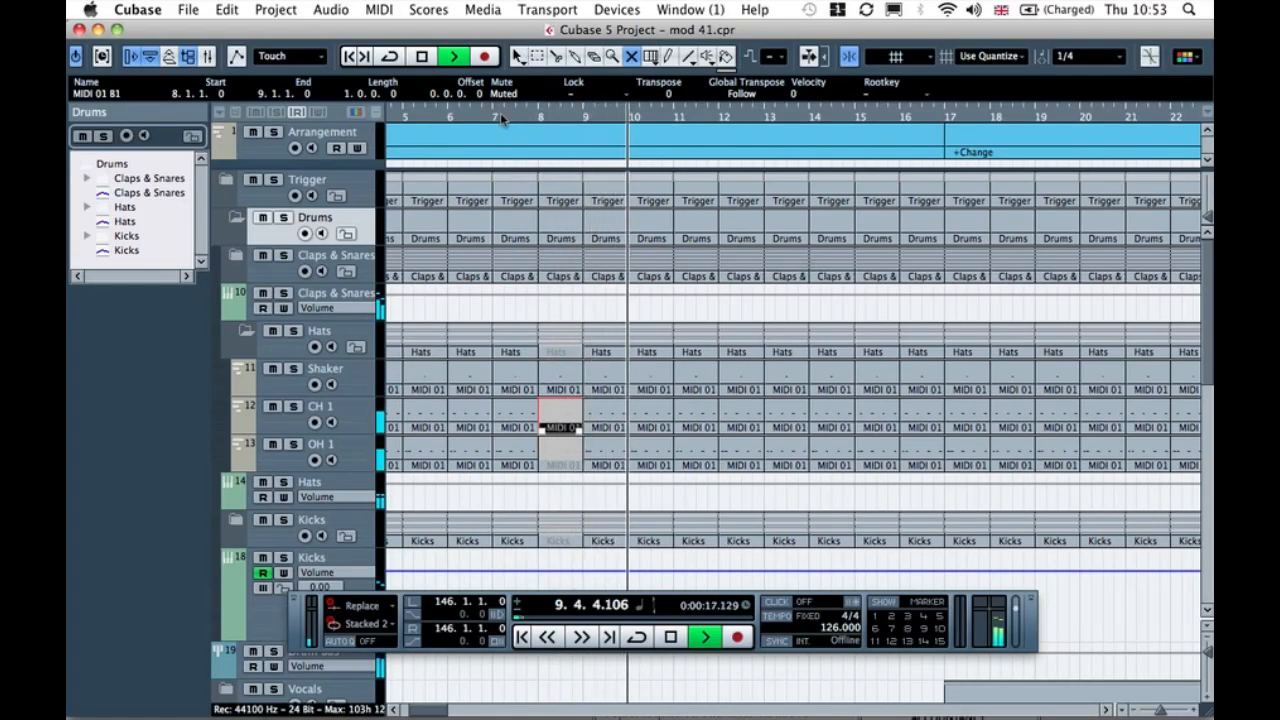
key("space")
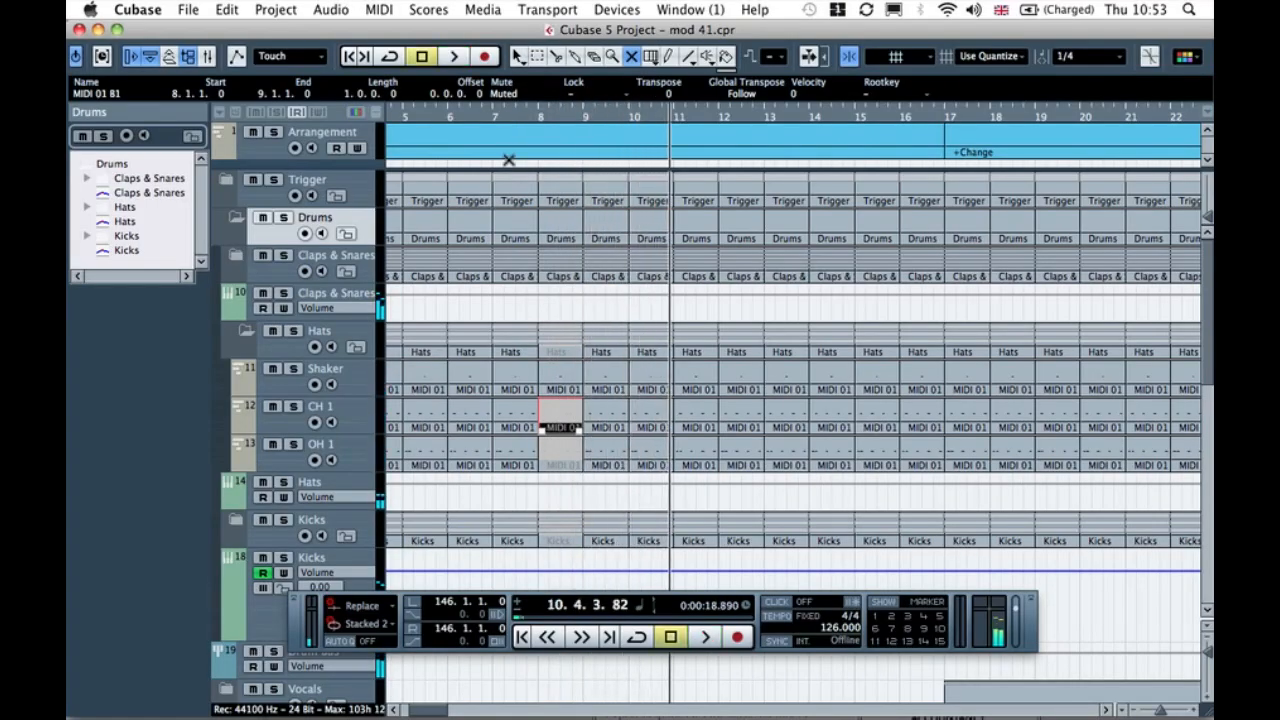
Step: Unmute the CH 1 and OH 1 parts in bar 8 and play from beat 3 of bar 7
left_click(553, 405)
left_click(557, 457)
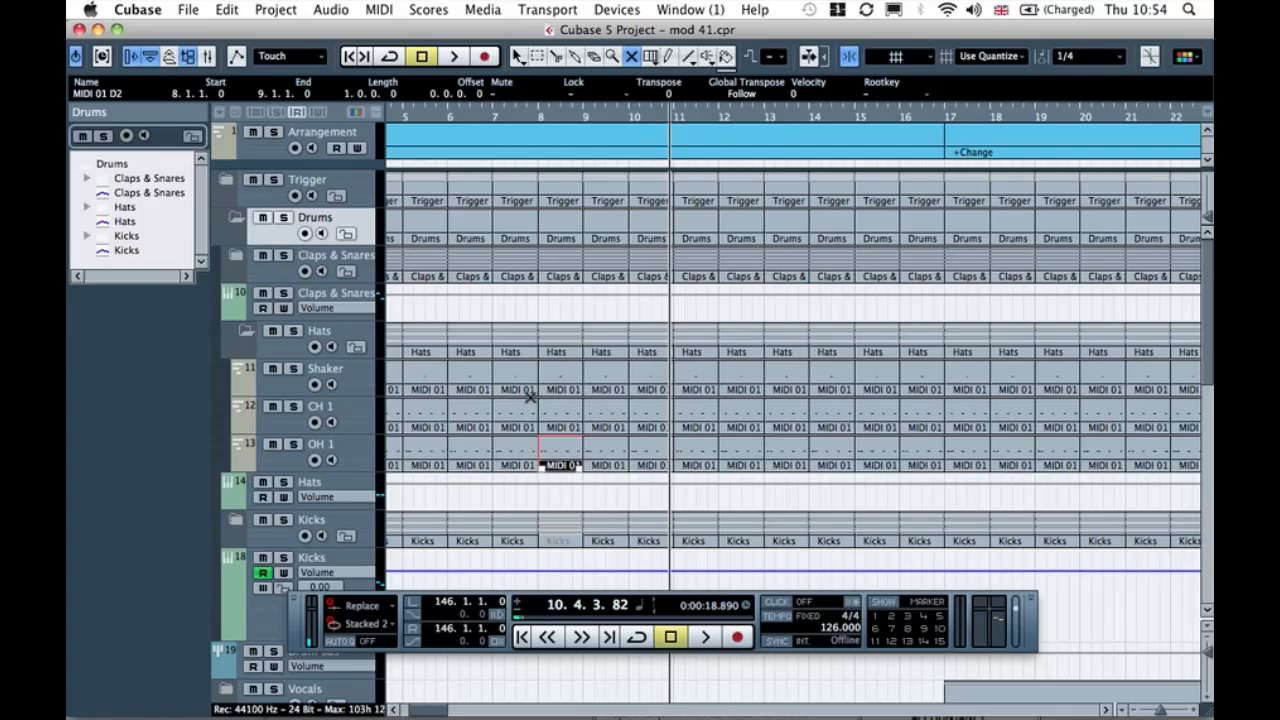
left_click(515, 122)
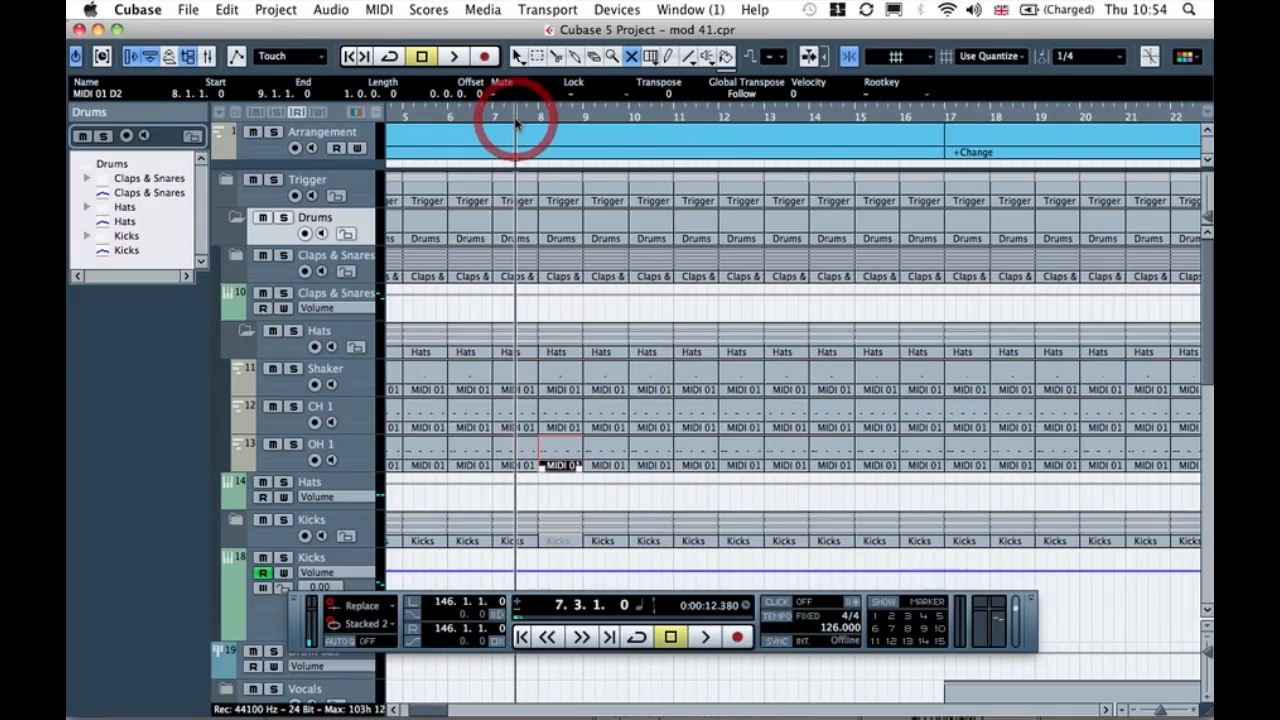
key("space")
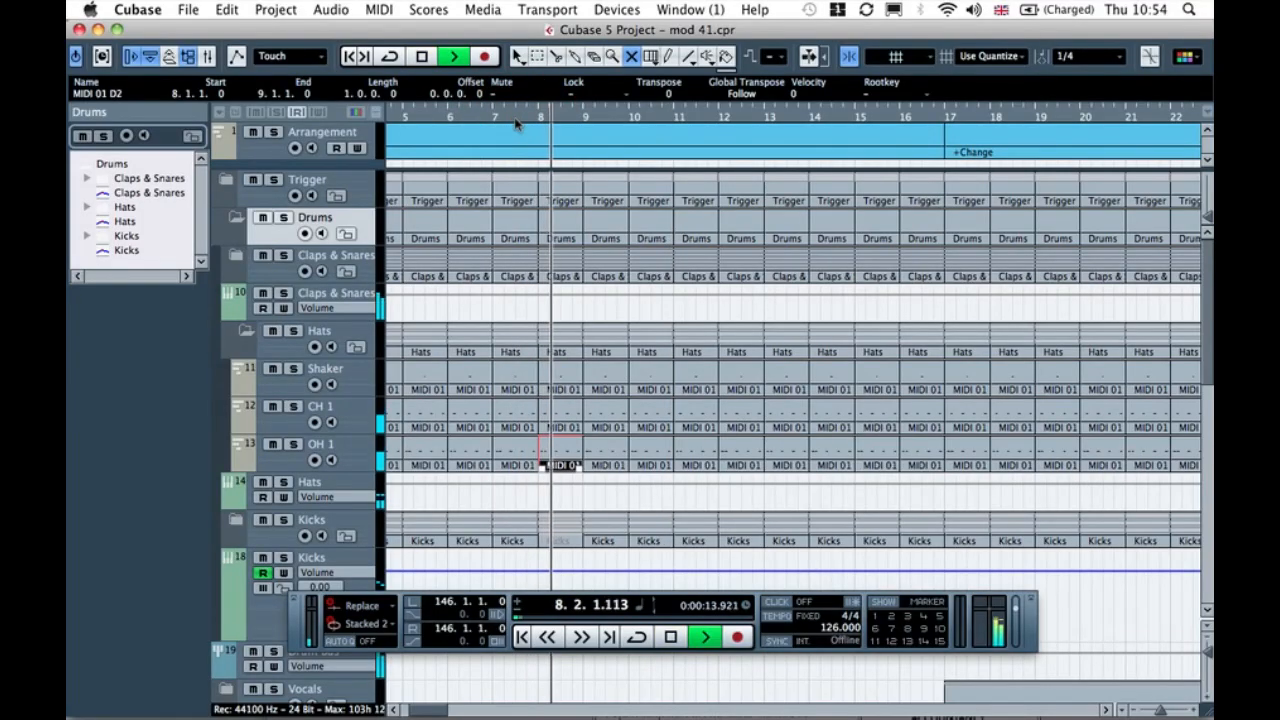
key("space")
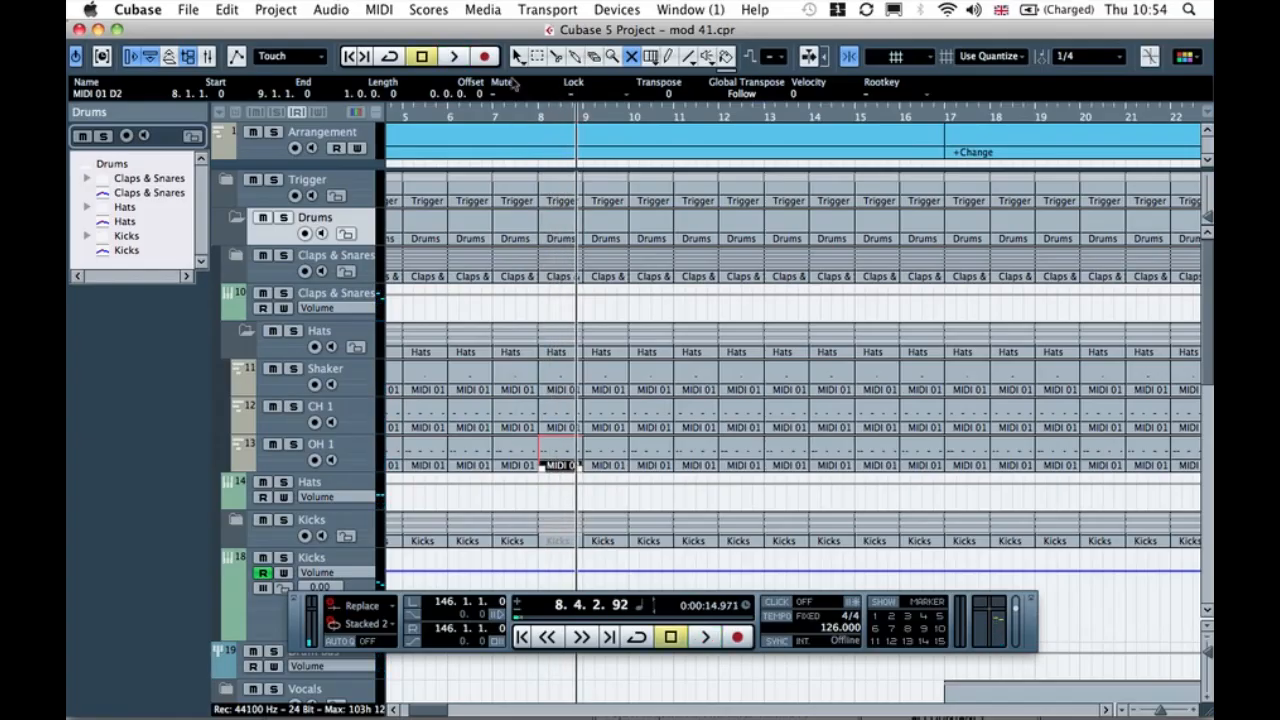
Step: Split the CH 1 and OH 1 parts in bar 8 at beat 4
key("h")
left_click(557, 63)
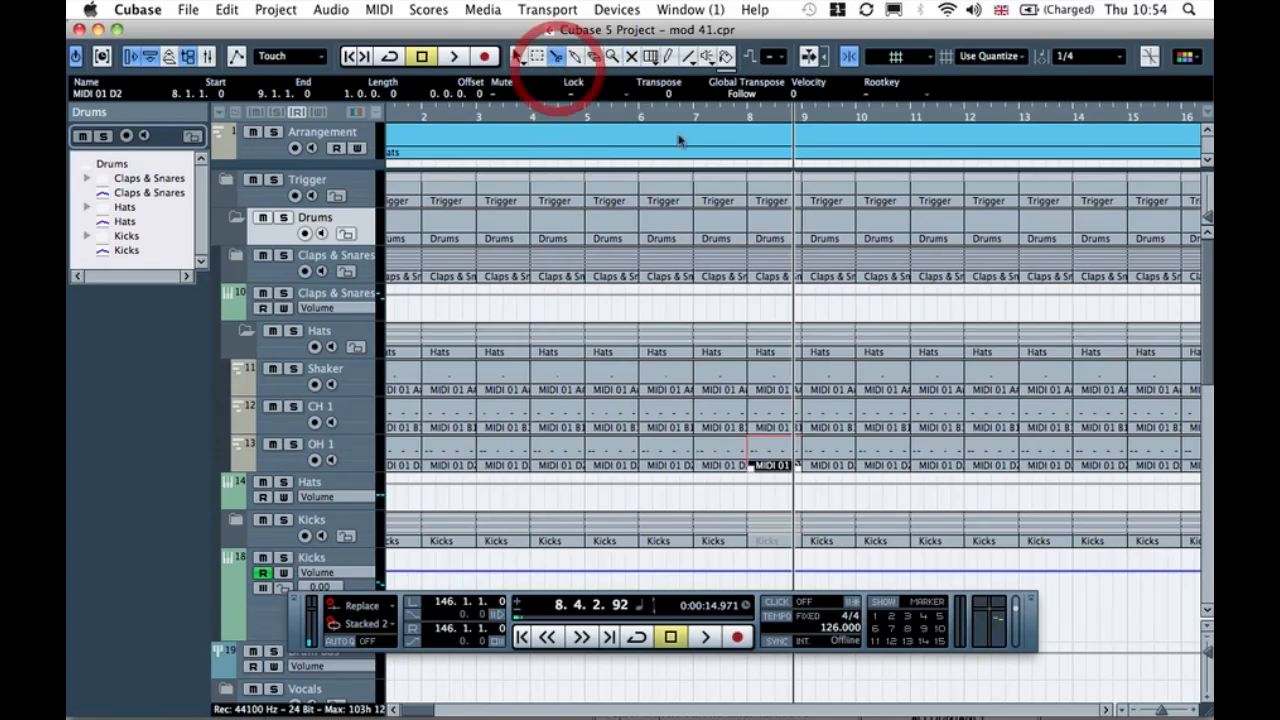
key("h")
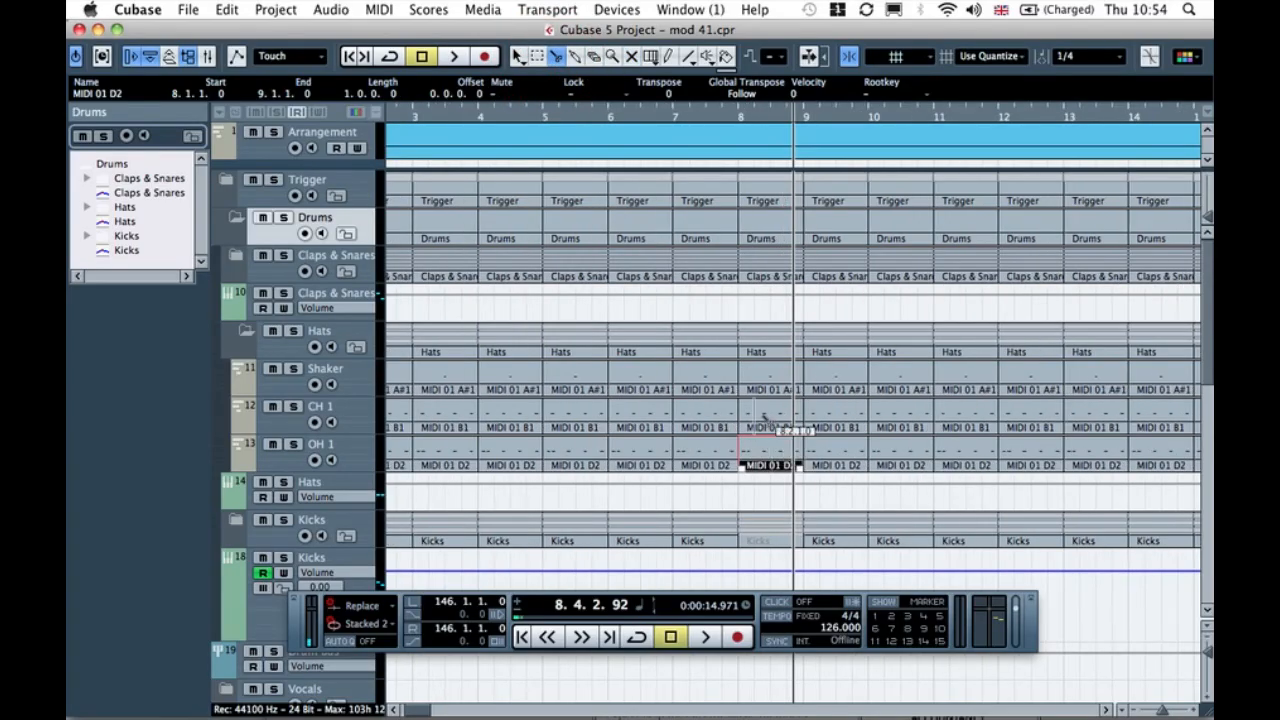
left_click(790, 420)
left_click(790, 462)
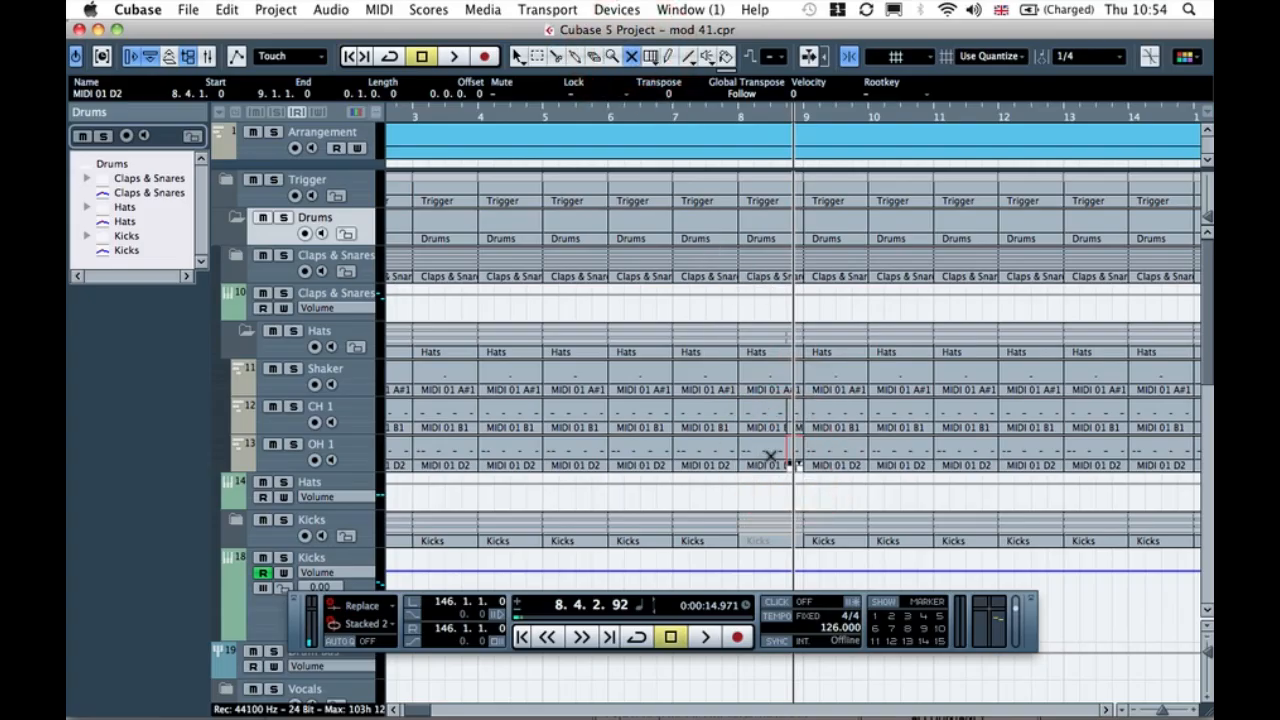
Step: Mute the beat 4 pieces of CH 1 and OH 1 in bar 8, and play across them from bar 7
left_click(794, 449)
left_click(710, 118)
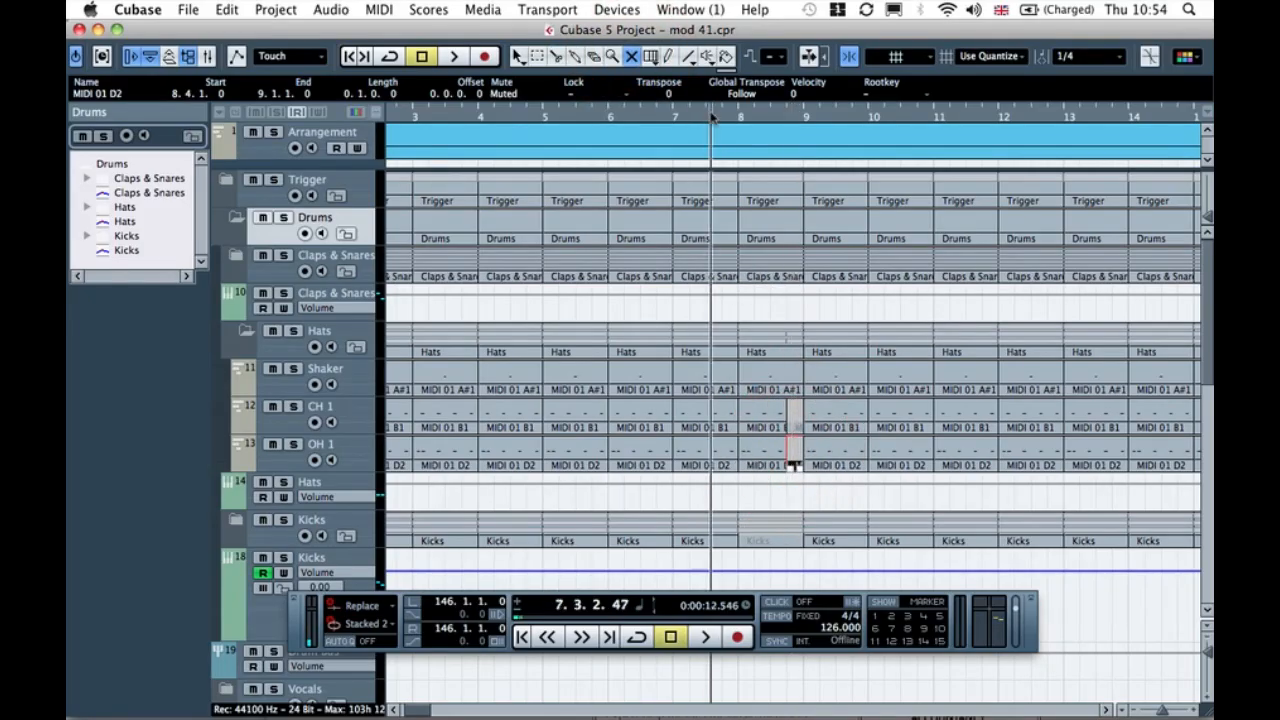
key("space")
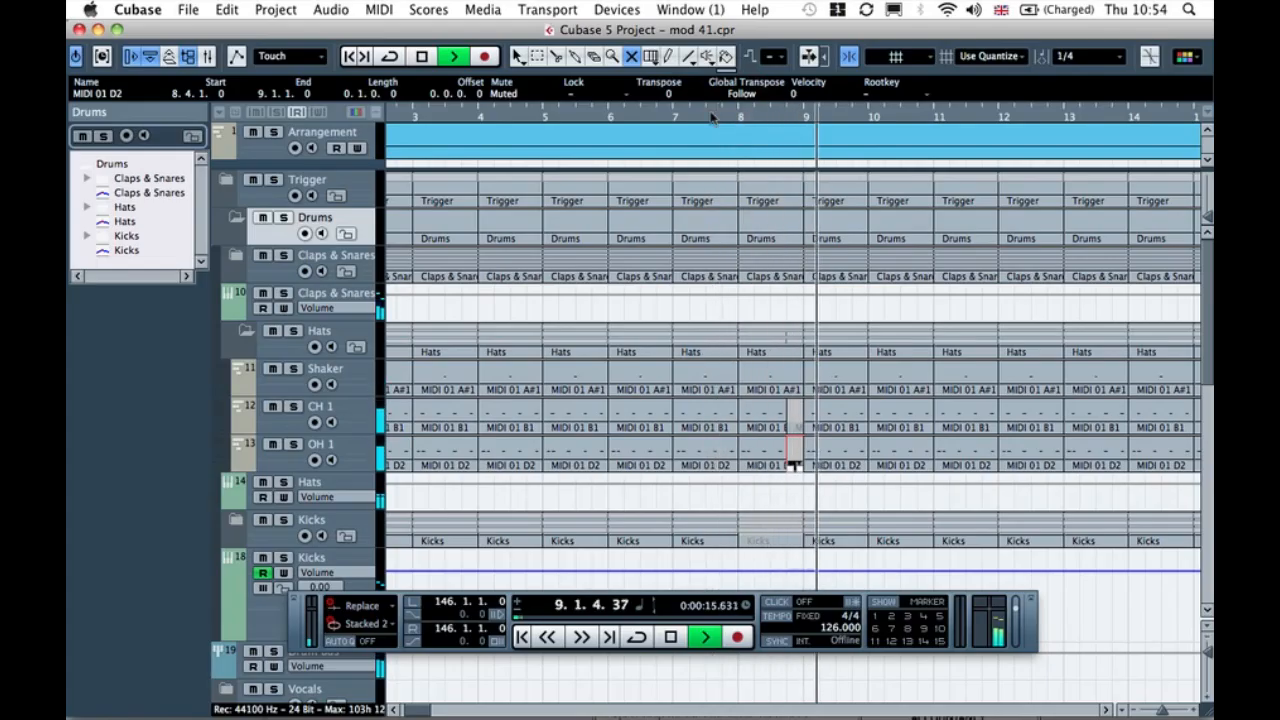
key("space")
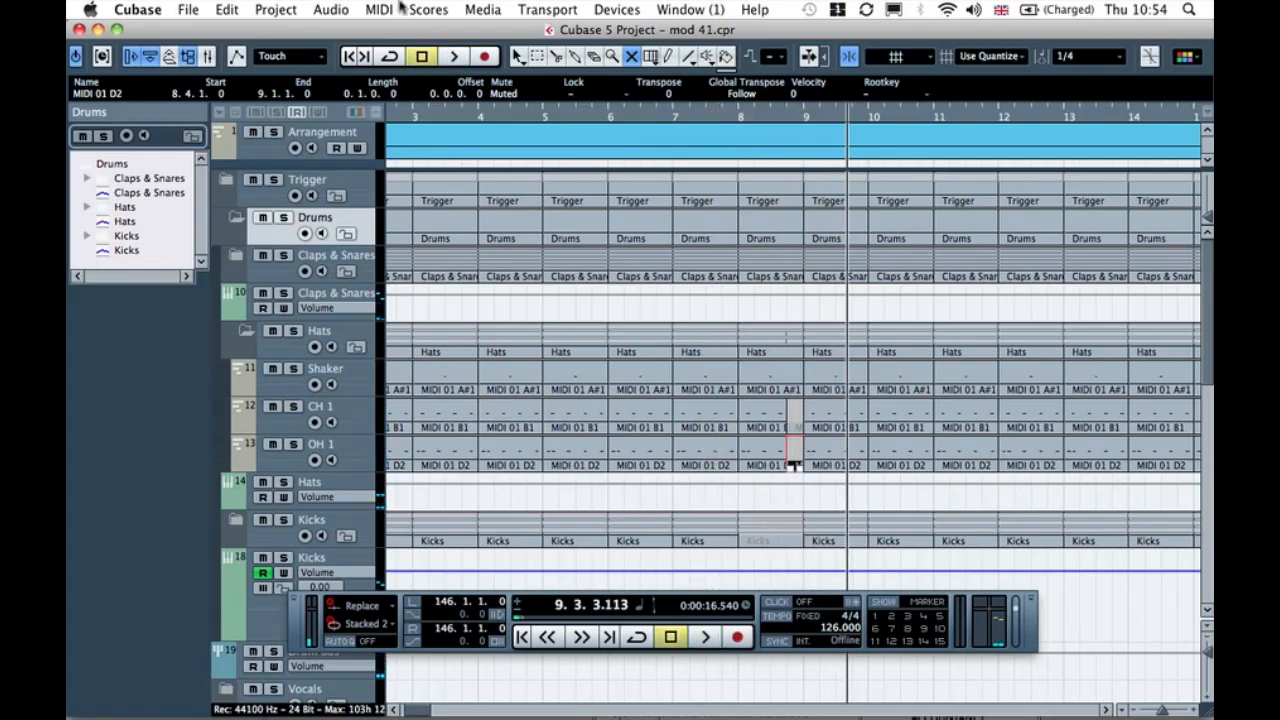
Step: Try deleting the muted beat 4 pieces of CH 1 and OH 1 in bar 8, and undo the deletion
left_click(516, 56)
left_click(791, 407)
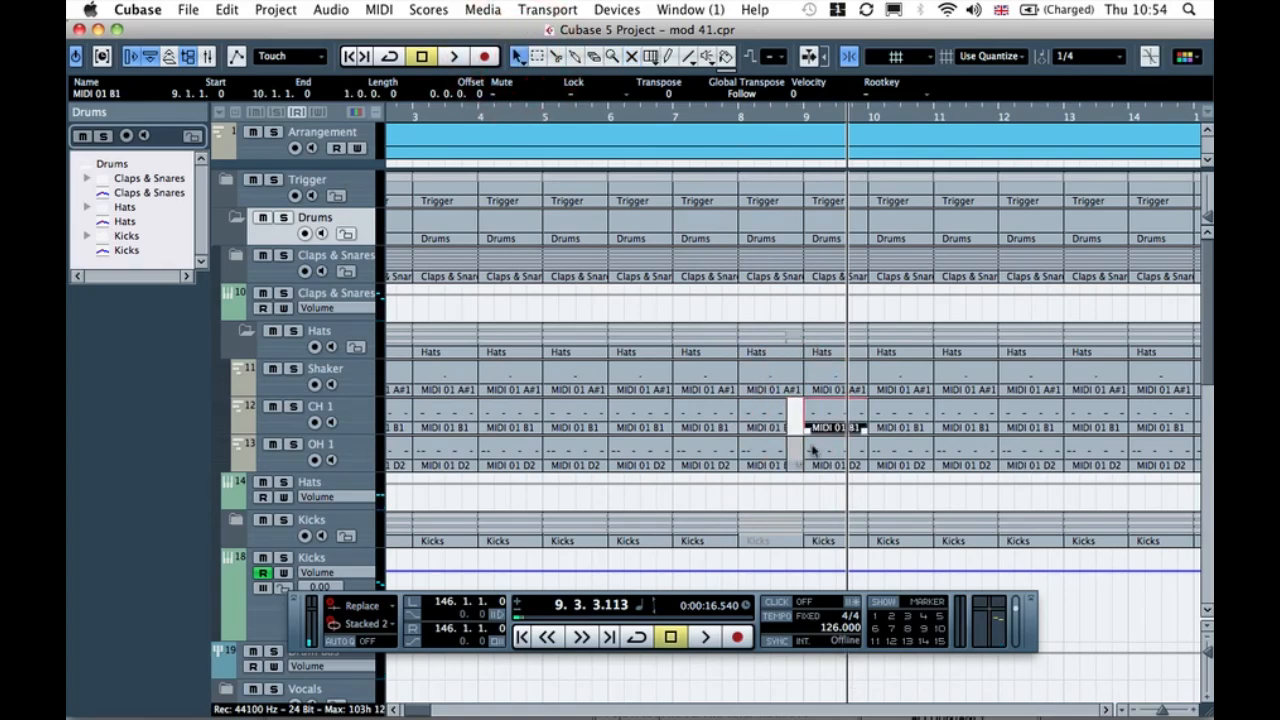
left_click(810, 453)
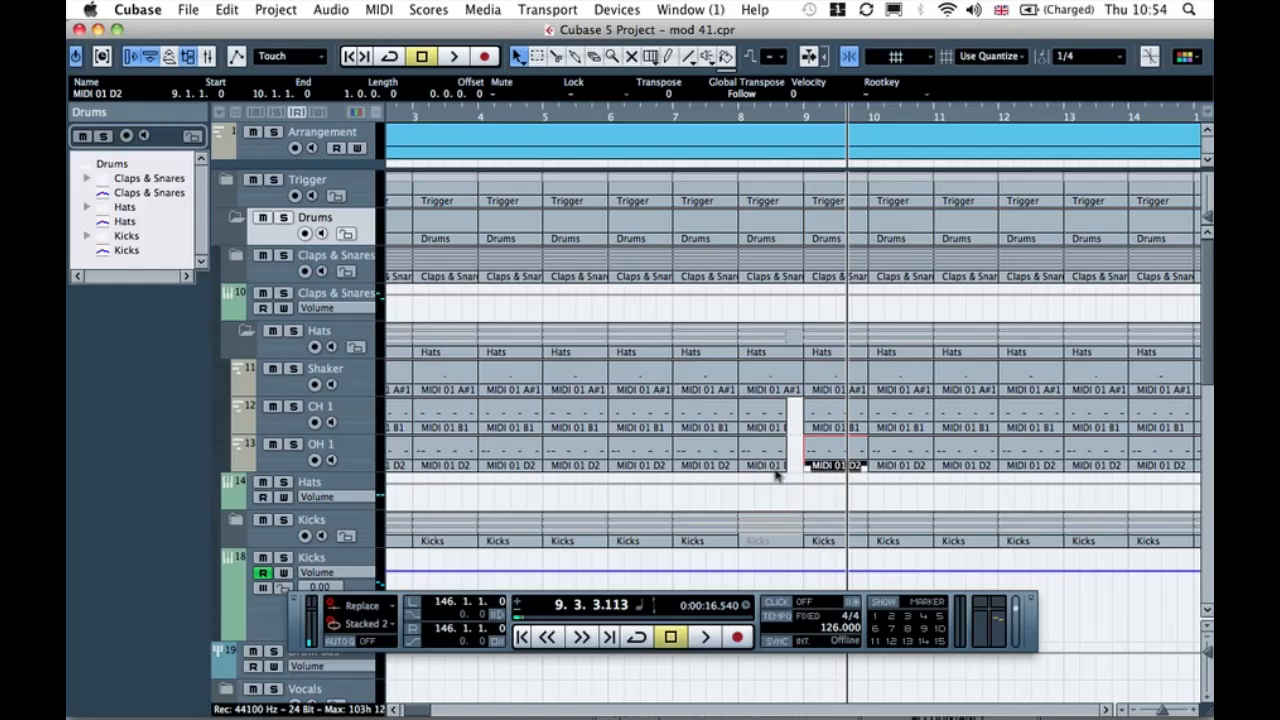
key("super+z")
Step: Split the CH 1 and OH 1 parts in bar 16 at beat 4
scroll(716, 300, "right", 3)
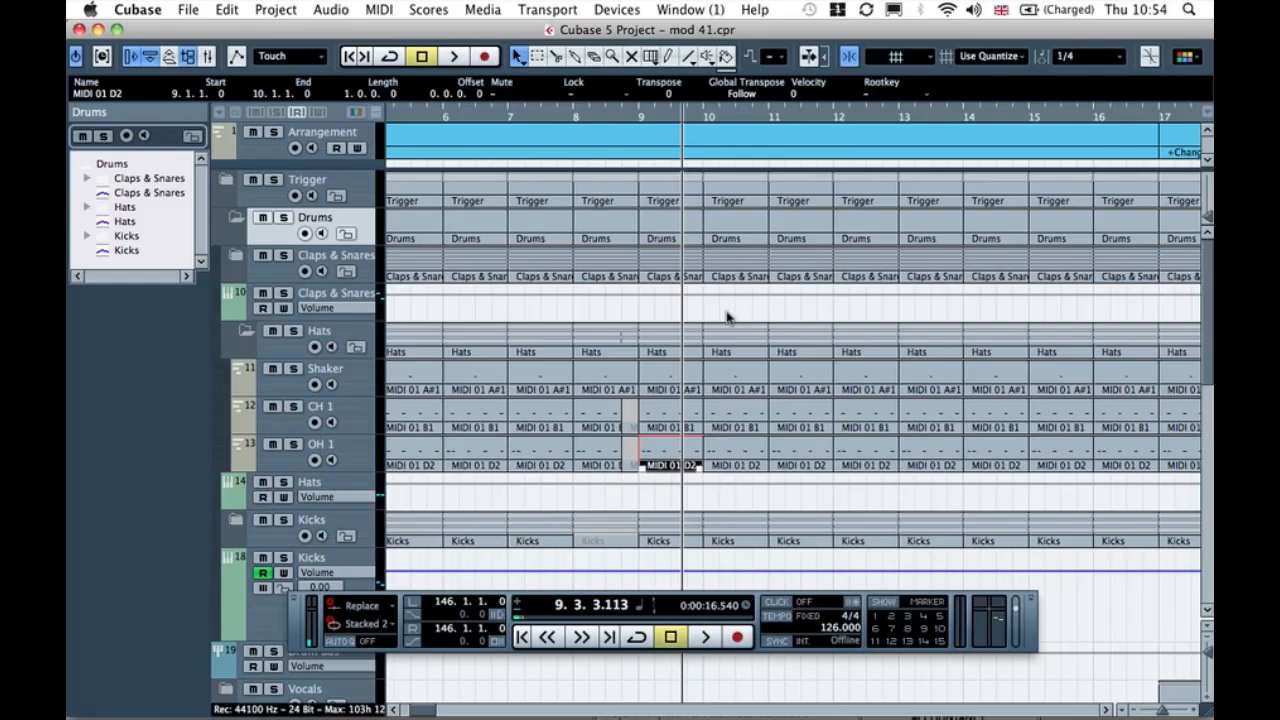
scroll(727, 318, "right", 6)
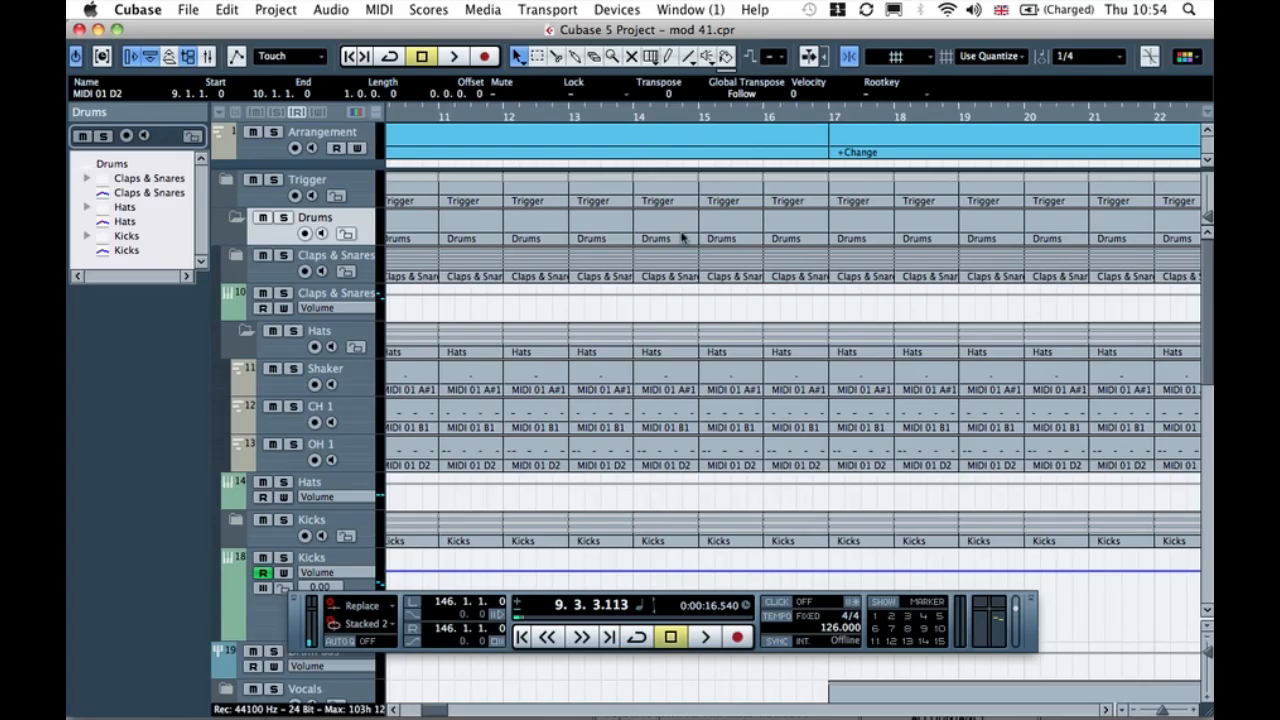
left_click(562, 60)
left_click(812, 458)
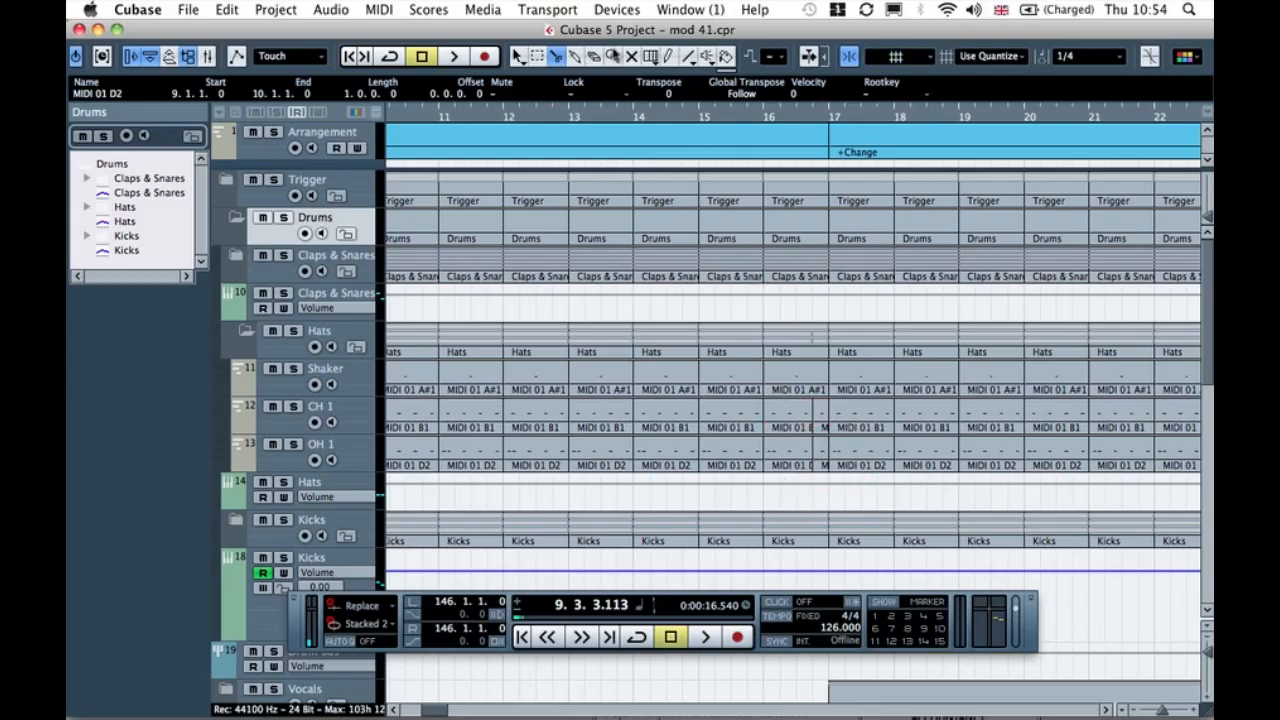
Step: Mute the beat 4 pieces of CH 1 and OH 1 in bar 16, along with that bar's Kicks folder part
left_click(630, 55)
left_click(816, 421)
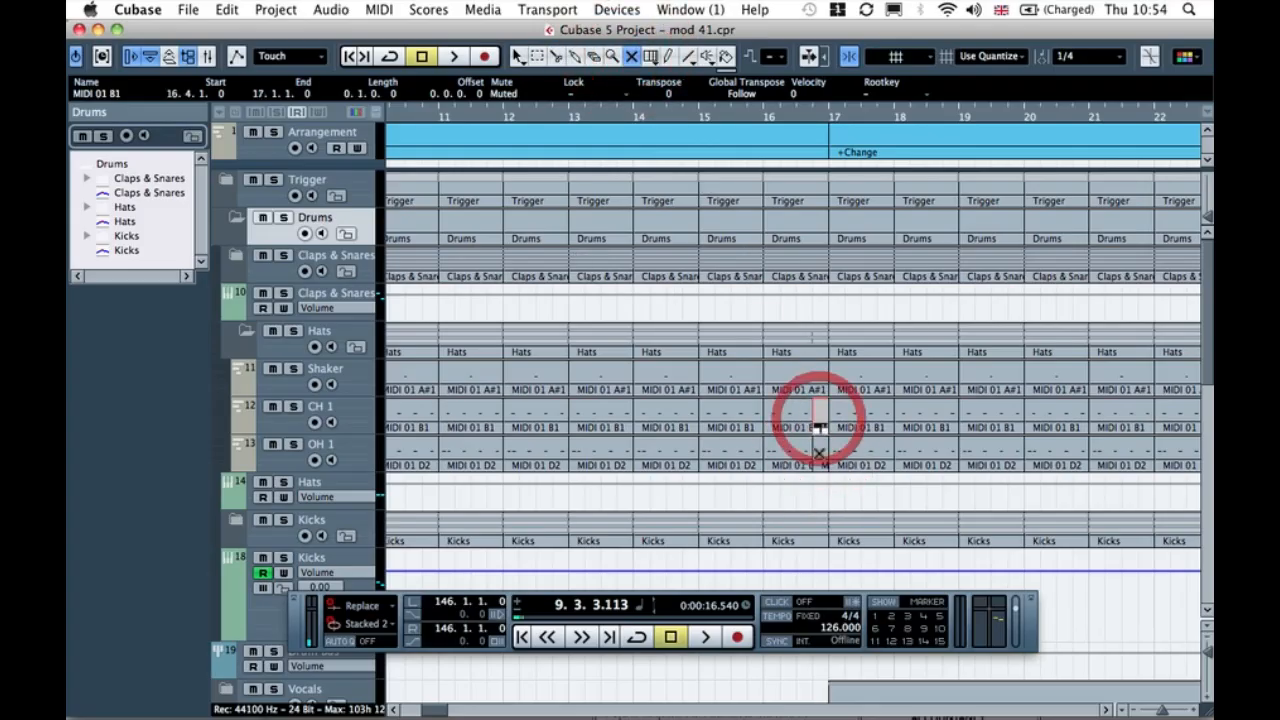
left_click(789, 529)
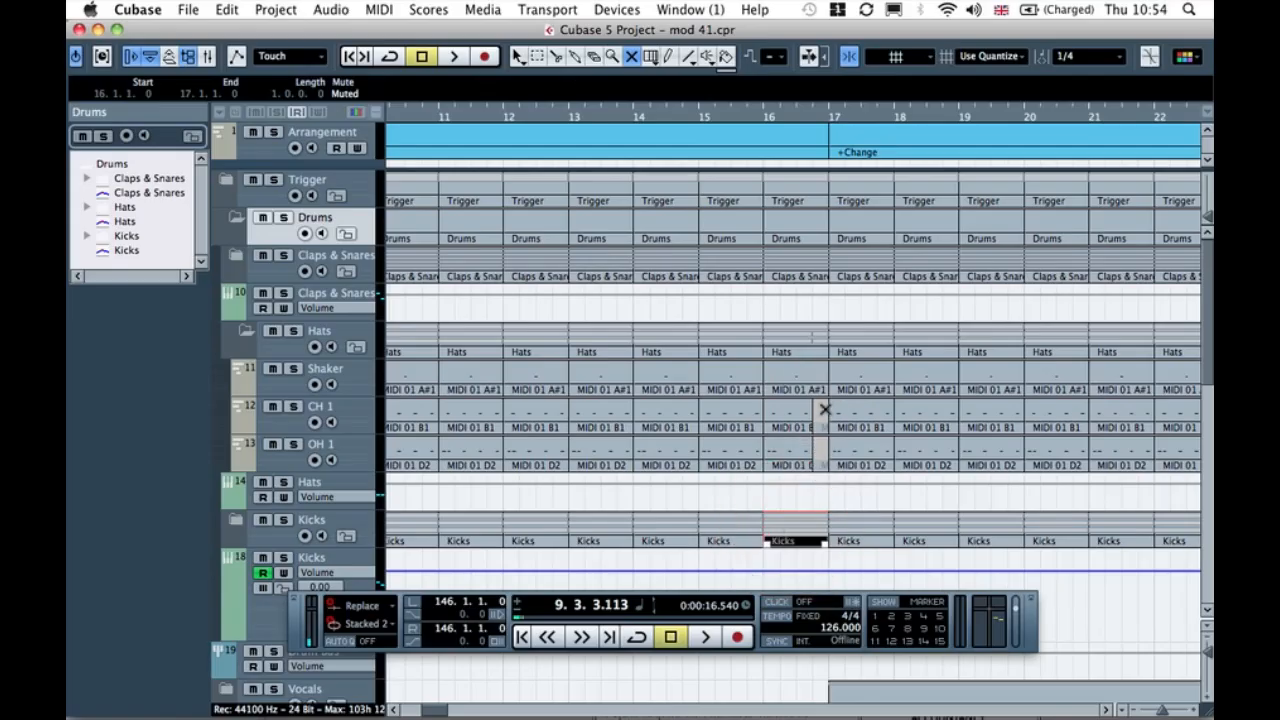
Step: Play across the bar 16 drum break twice, letting the second playback run on into the Pre Drop section
left_click(739, 114)
key("space")
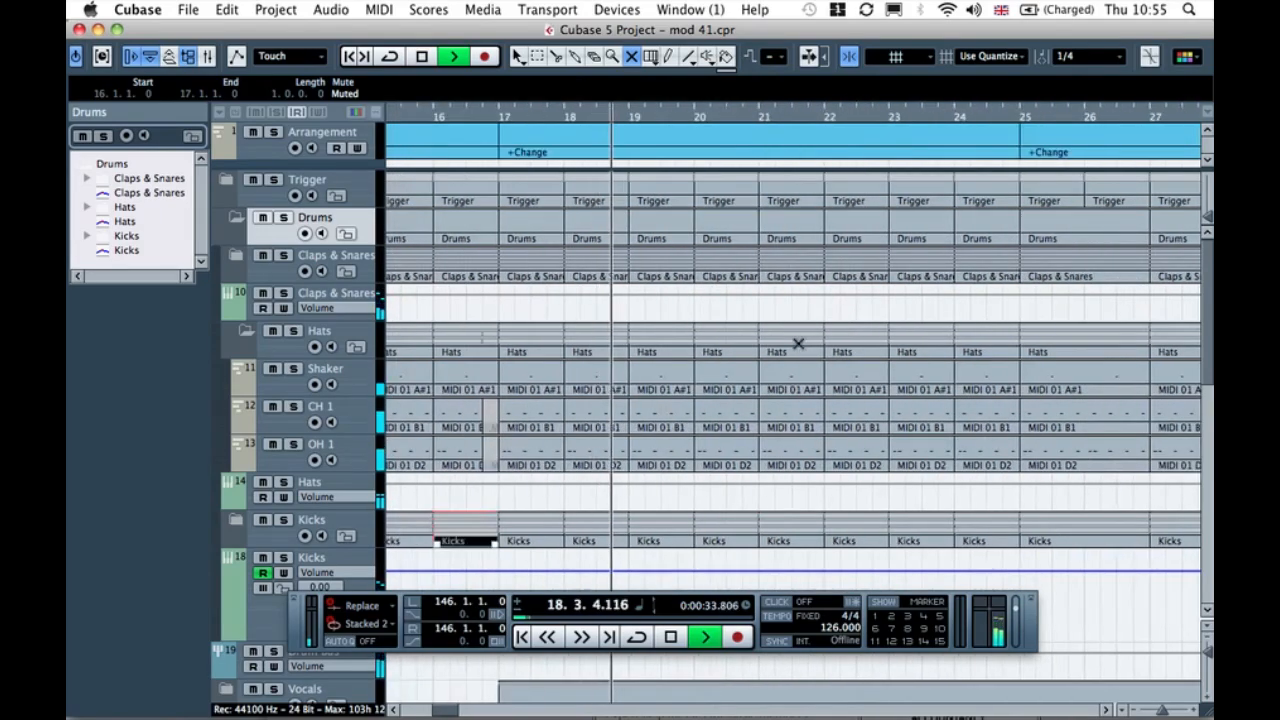
key("space")
left_click(434, 119)
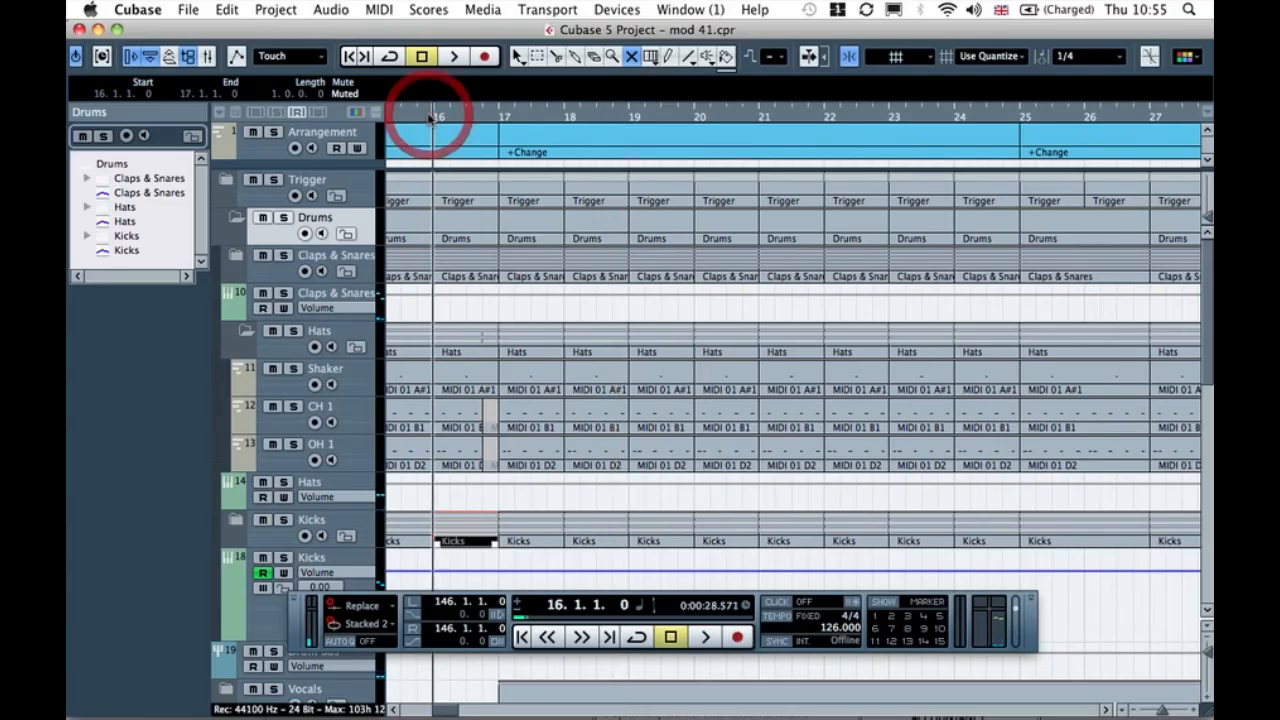
key("space")
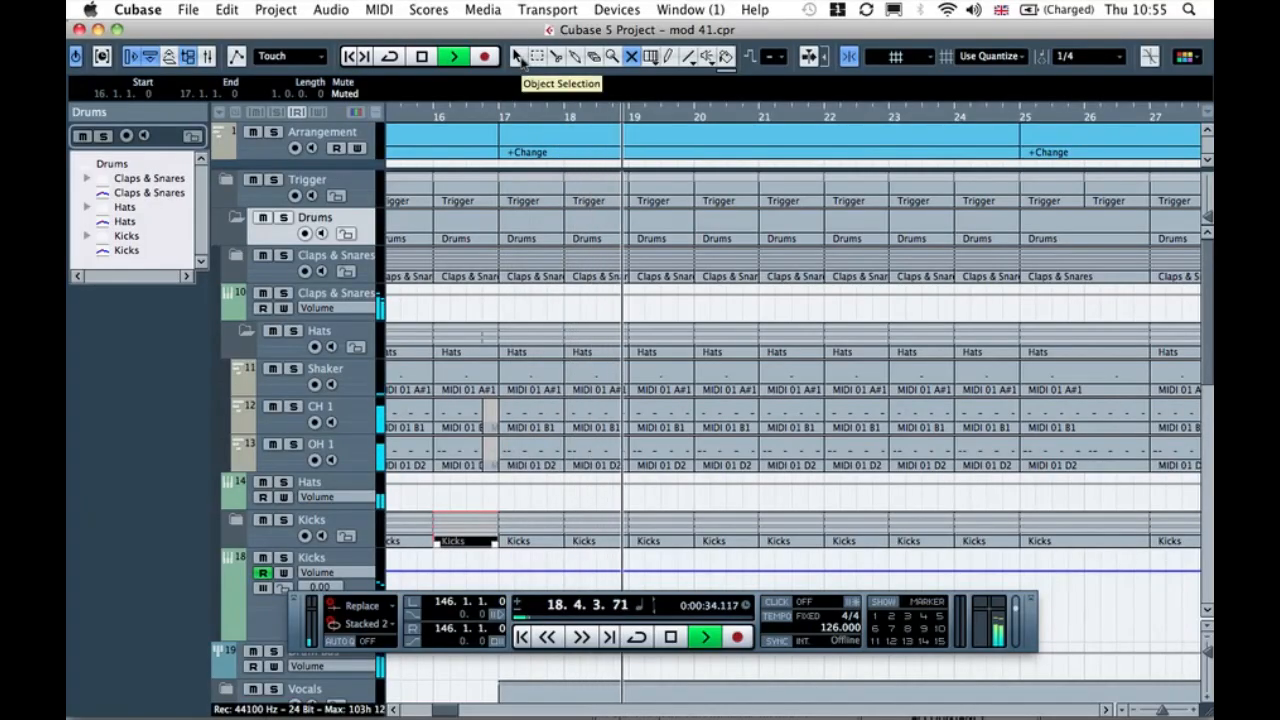
scroll(605, 161, "right", 3)
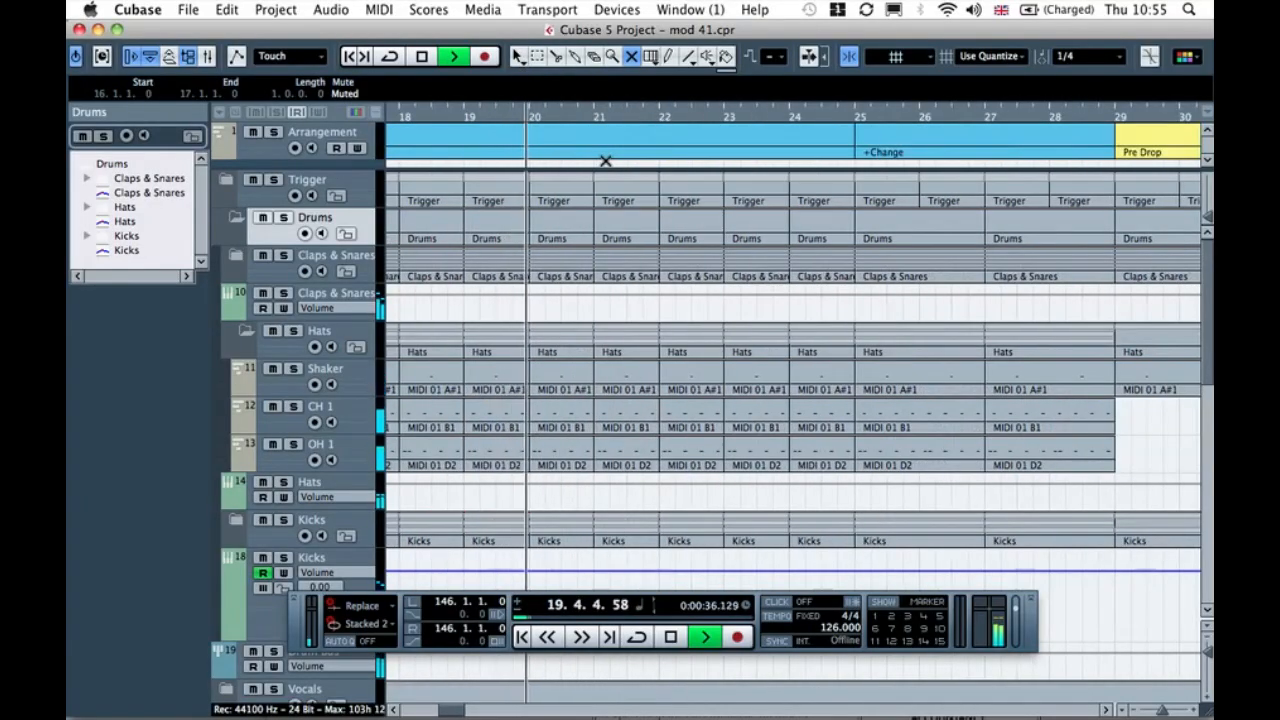
scroll(605, 161, "right", 3)
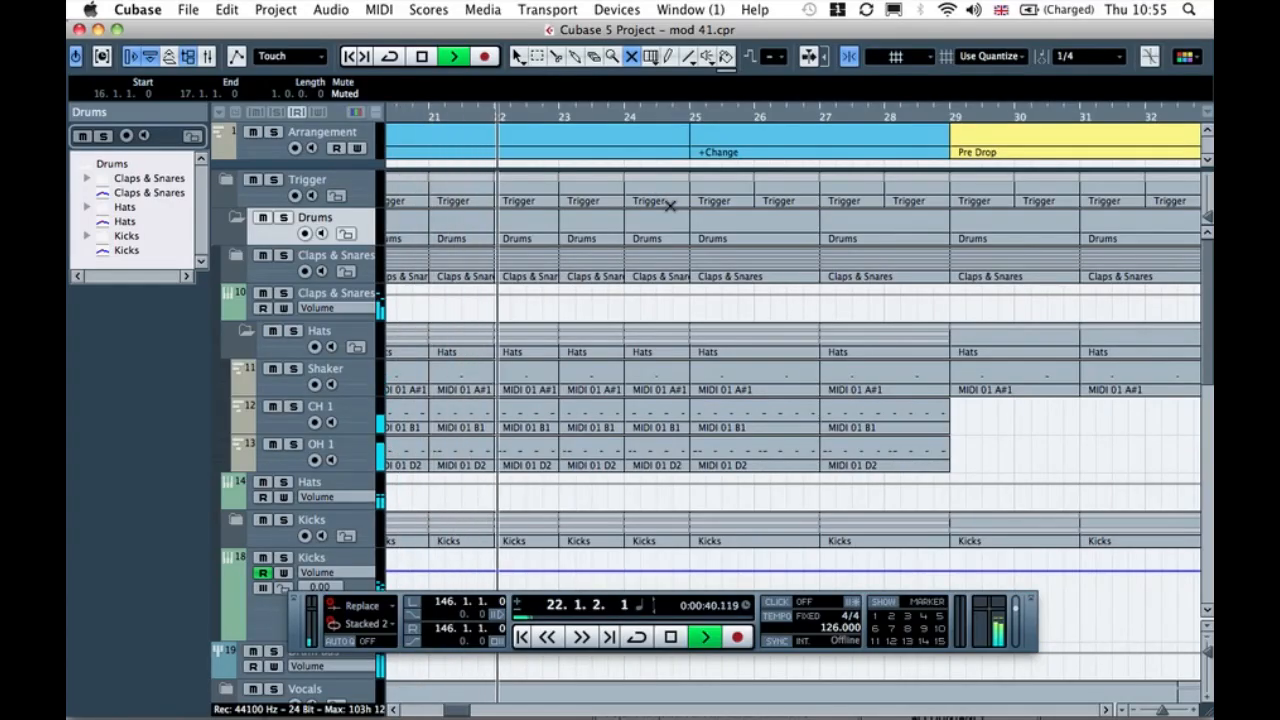
left_click(517, 57)
scroll(711, 388, "right", 3)
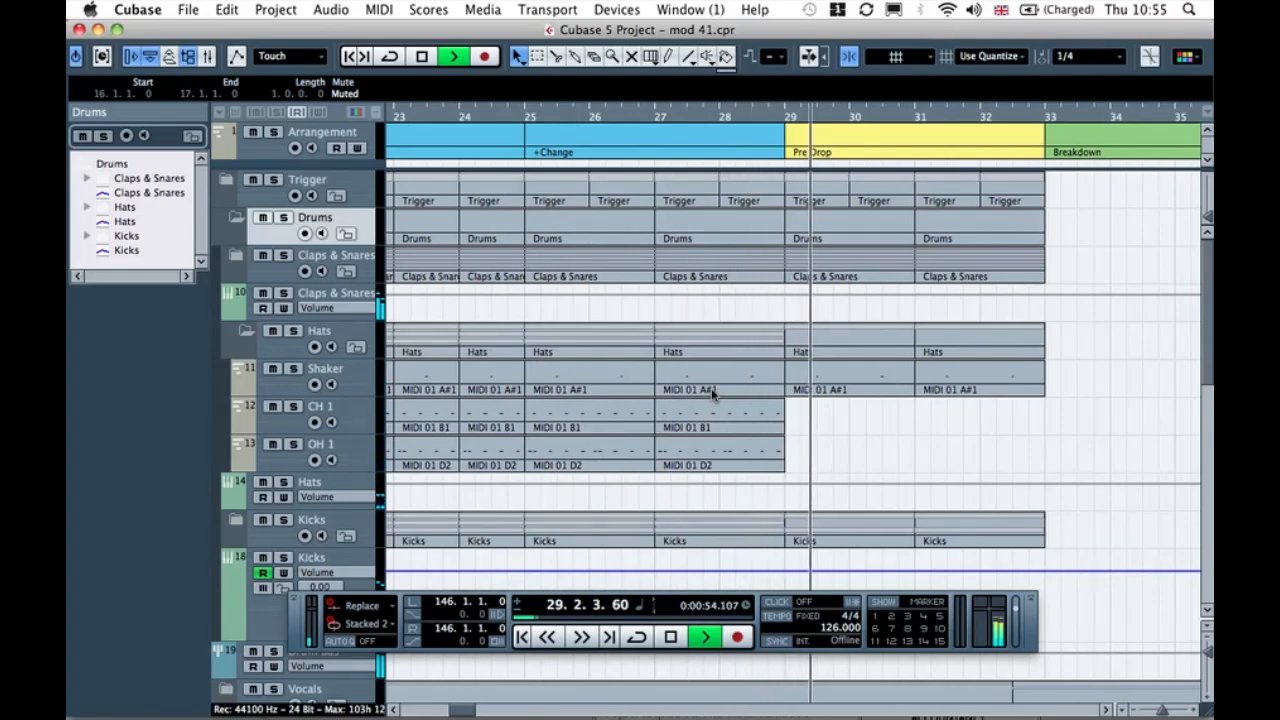
key("space")
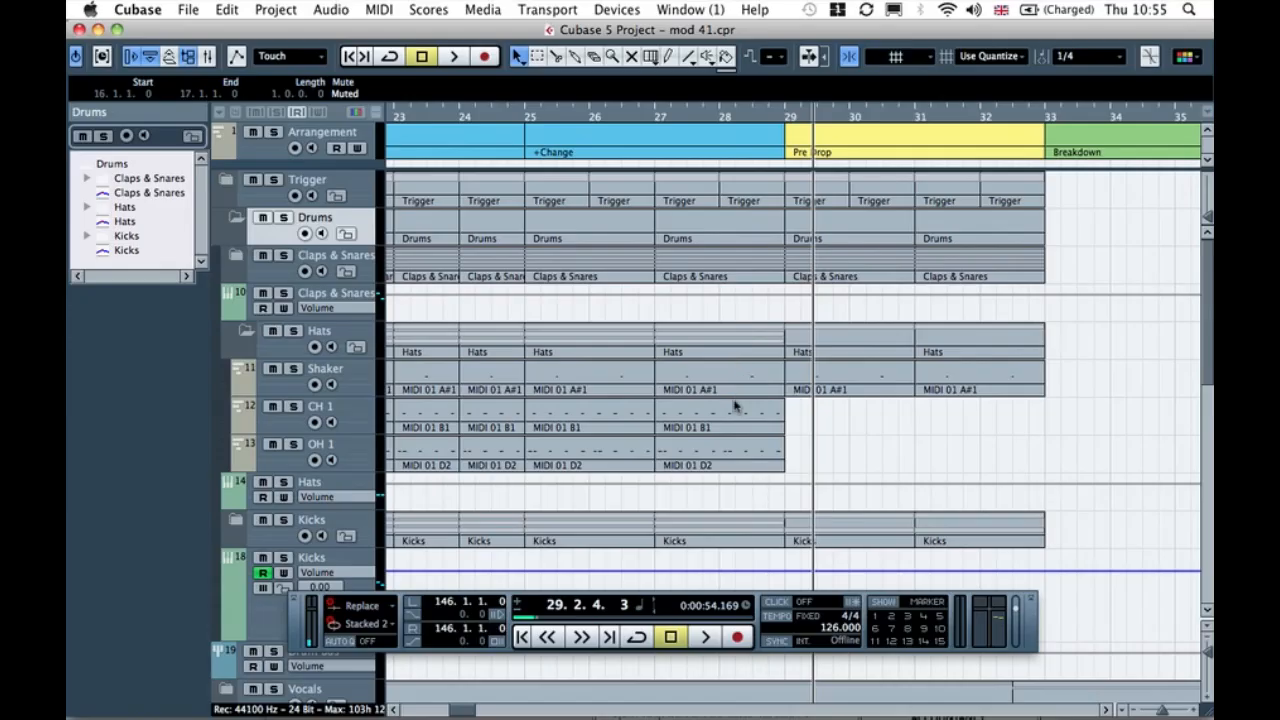
Step: Split the Kicks, OH 1 and CH 1 parts before the Pre Drop section at bar 28 beat 4, and switch to the Mute tool
left_click(630, 58)
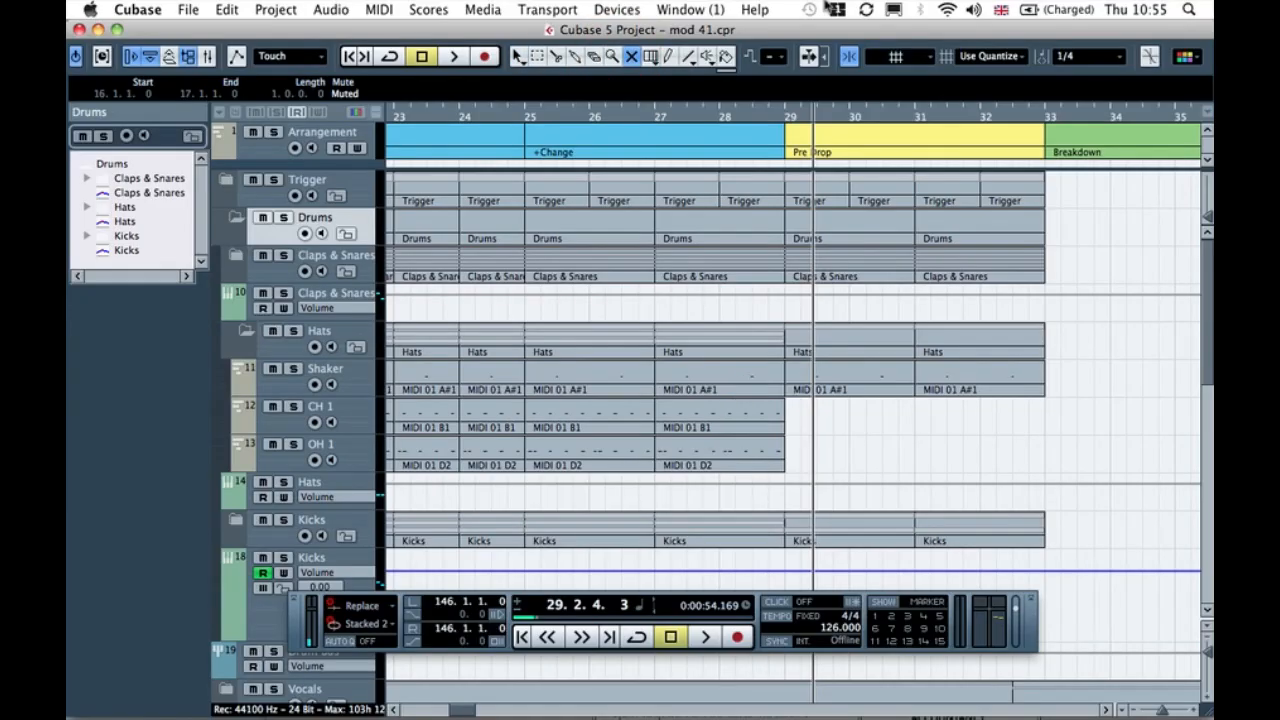
left_click(771, 535)
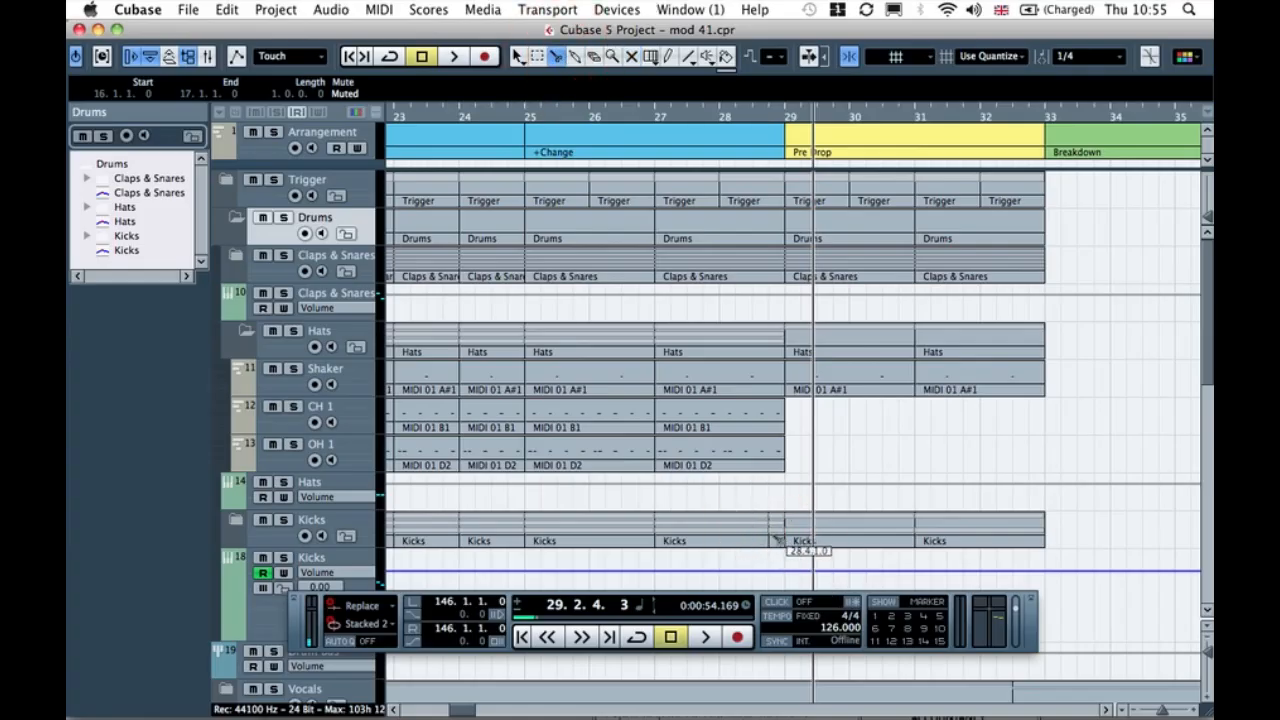
left_click(769, 455)
left_click(769, 427)
left_click(631, 56)
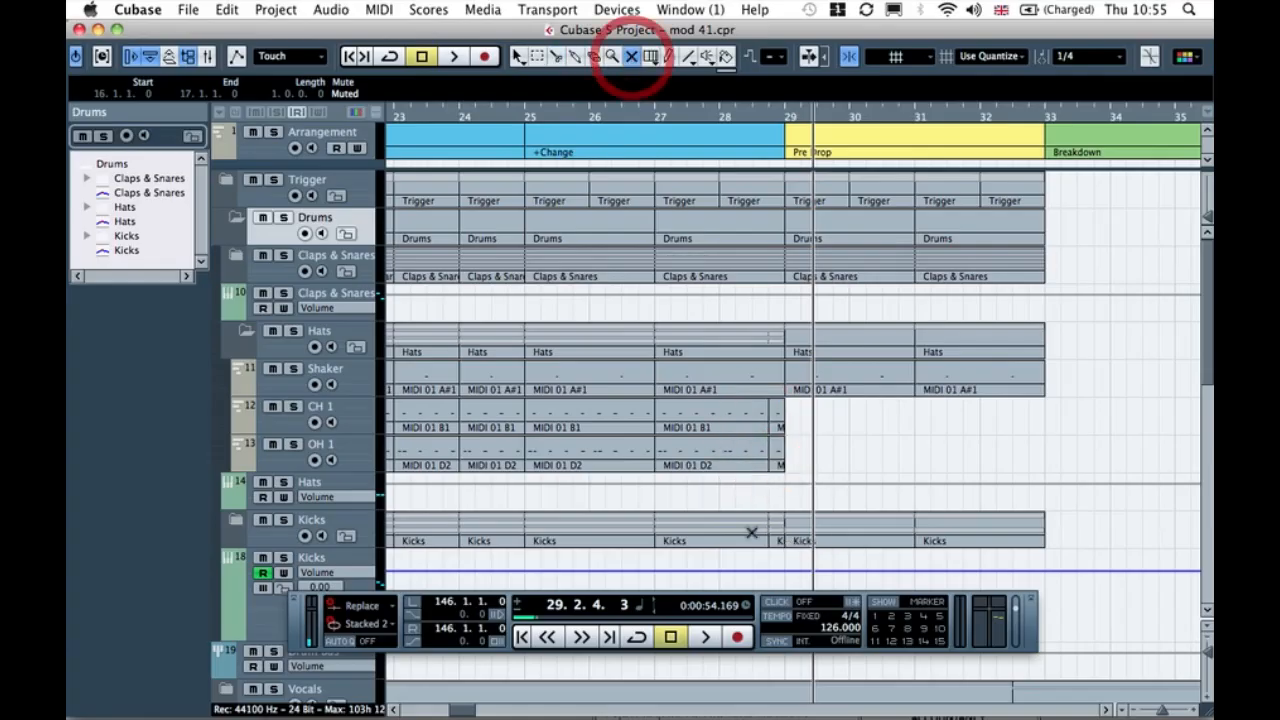
Step: Mute the CH 1, OH 1 and Kicks pieces at bar 28 beat 4, just before the Pre Drop section
left_click(776, 410)
left_click(778, 452)
left_click(777, 516)
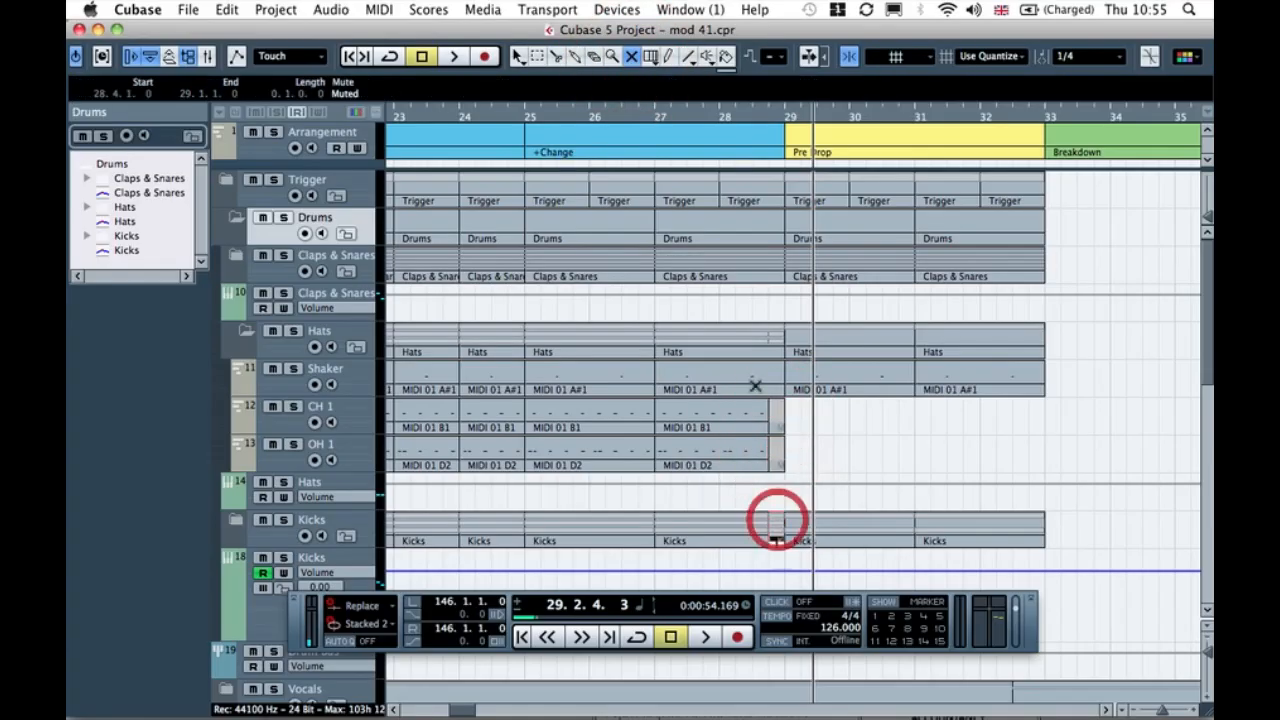
Step: Play from around bar 27 across the muted drum break and on through the Pre Drop section
left_click(645, 112)
key("space")
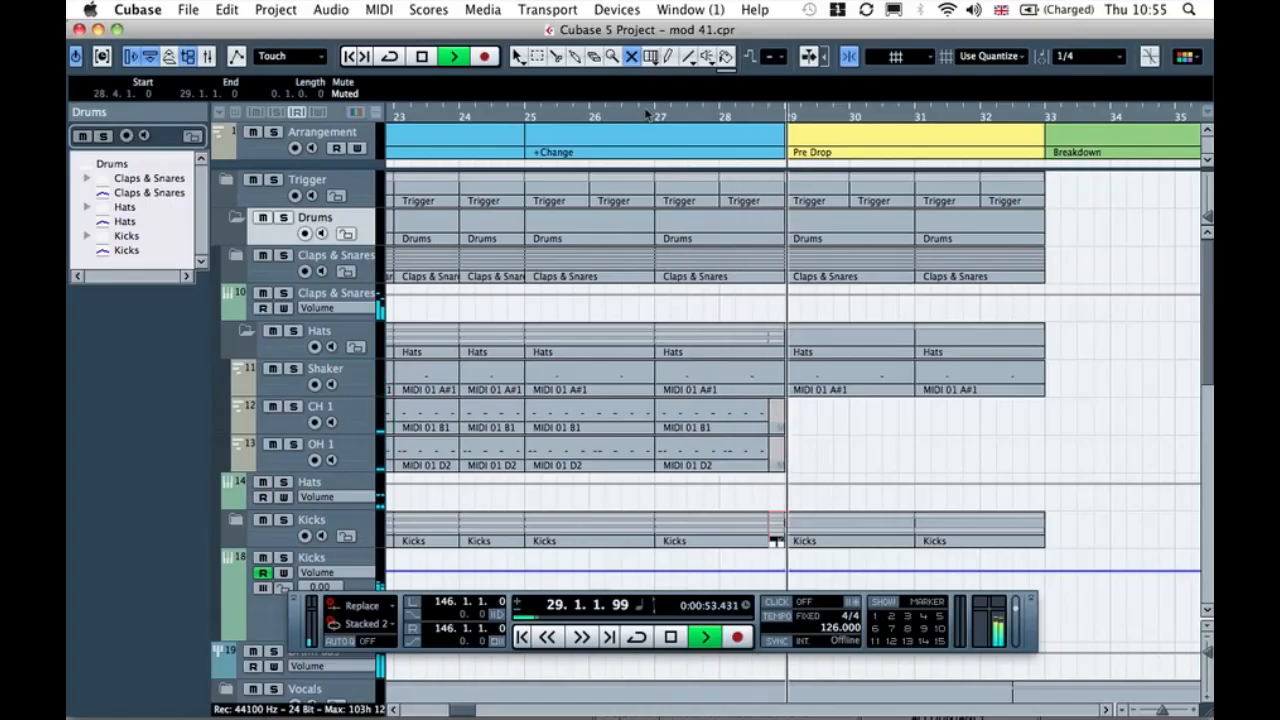
key("space")
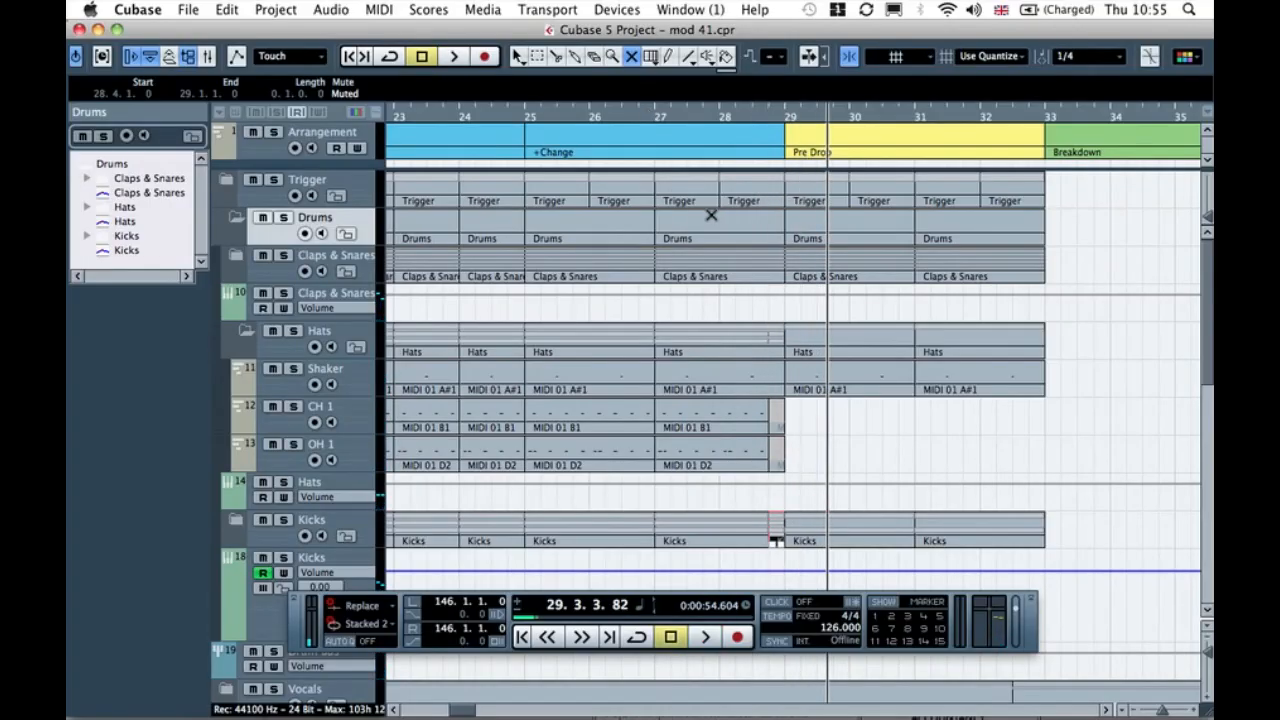
key("space")
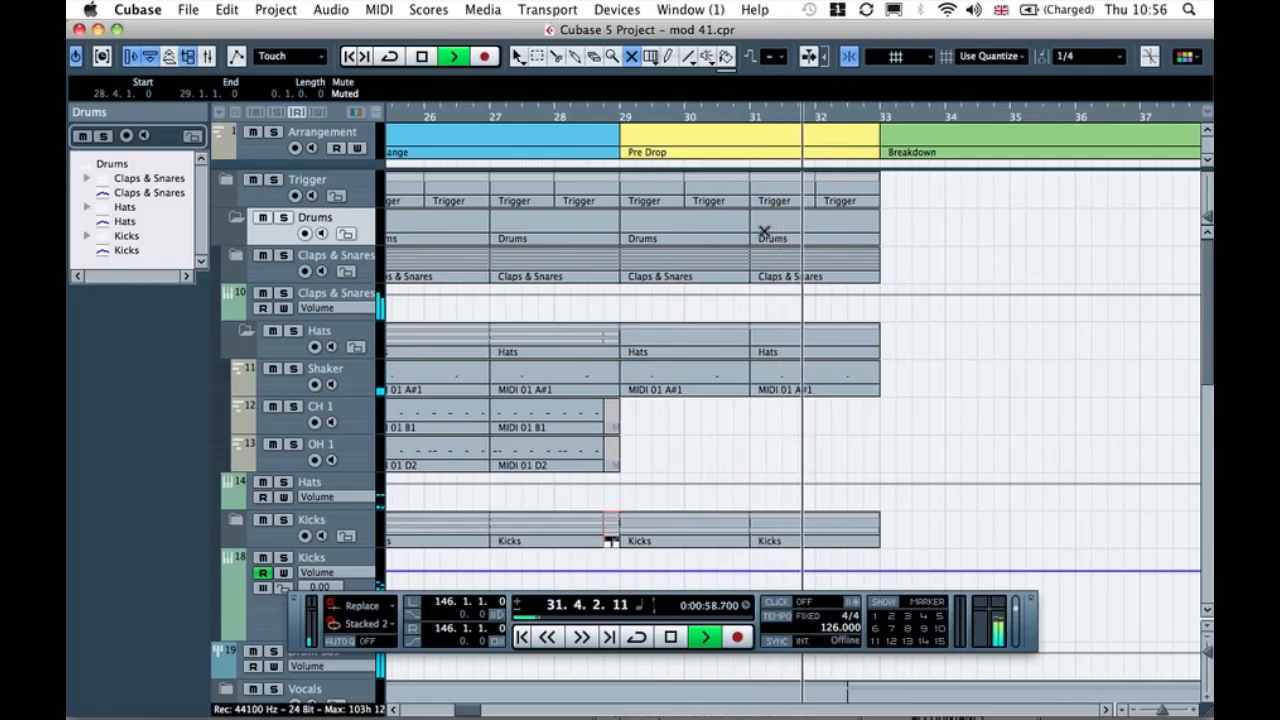
key("space")
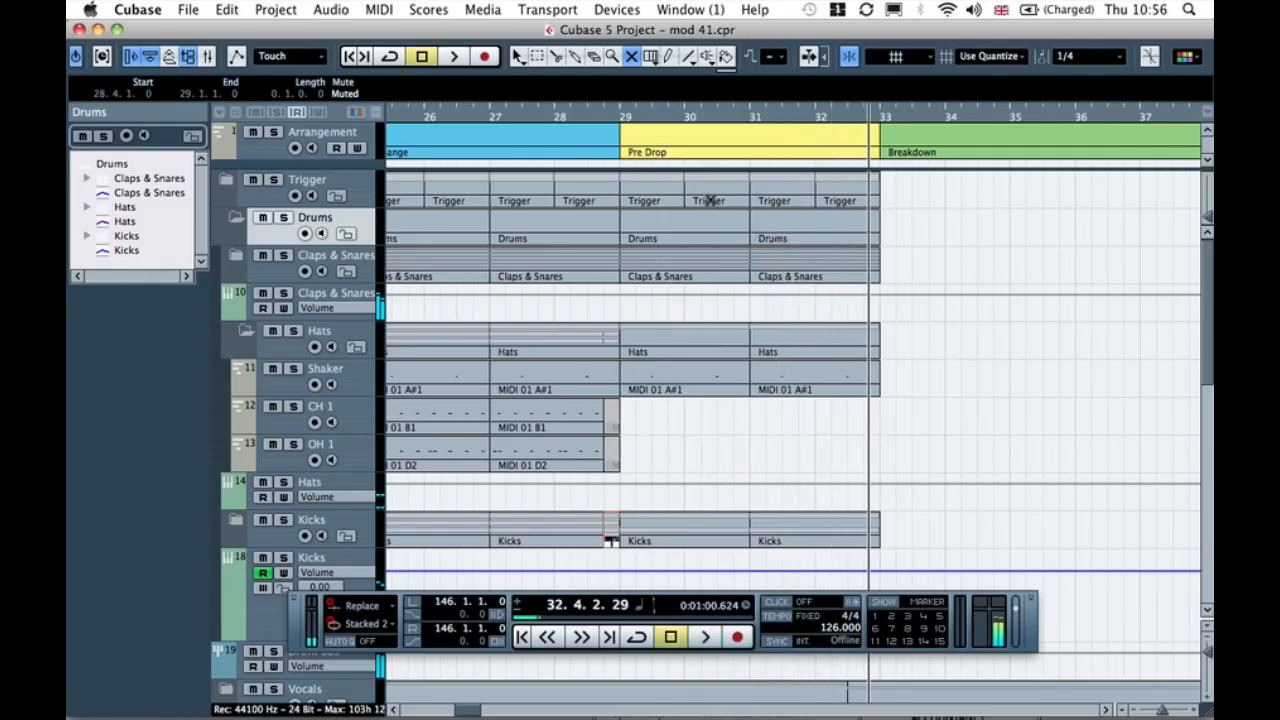
Step: Split the Drums folder part at bar 32, in the last two bars of the Pre Drop section
left_click(519, 55)
left_click(917, 223)
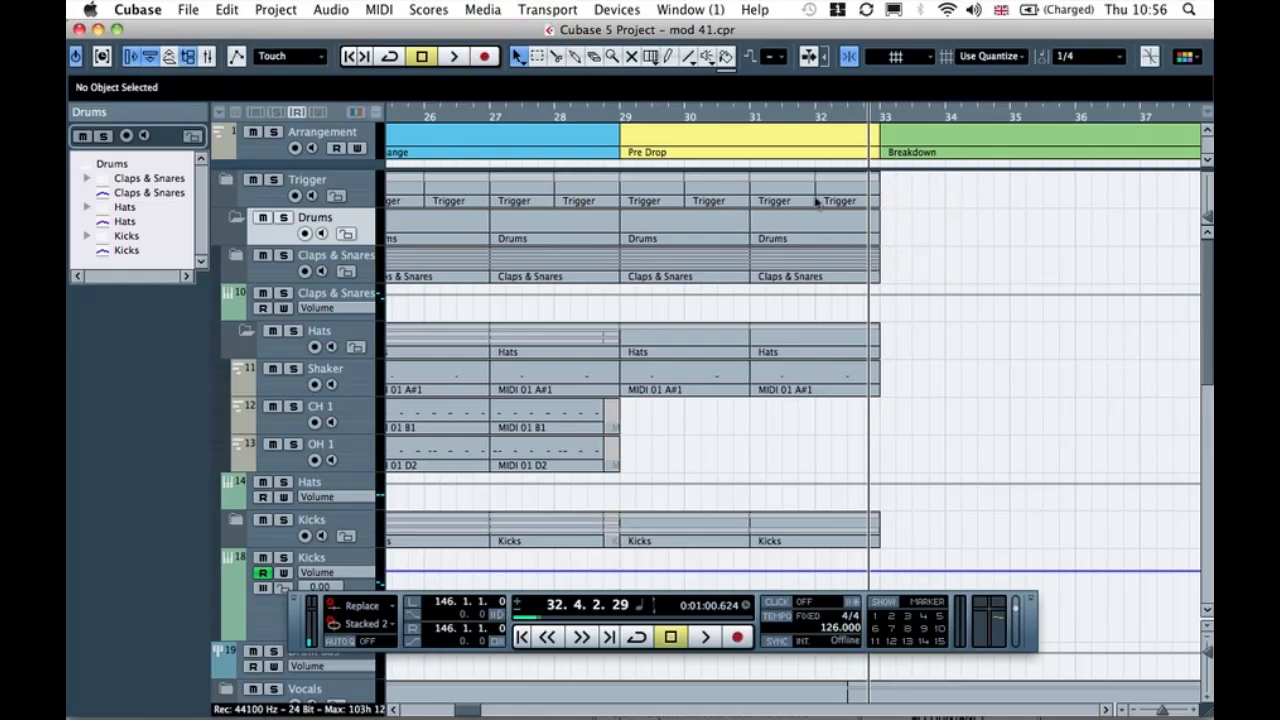
mouse_move(802, 122)
left_mouse_down()
mouse_move(876, 118)
mouse_move(810, 120)
left_mouse_up()
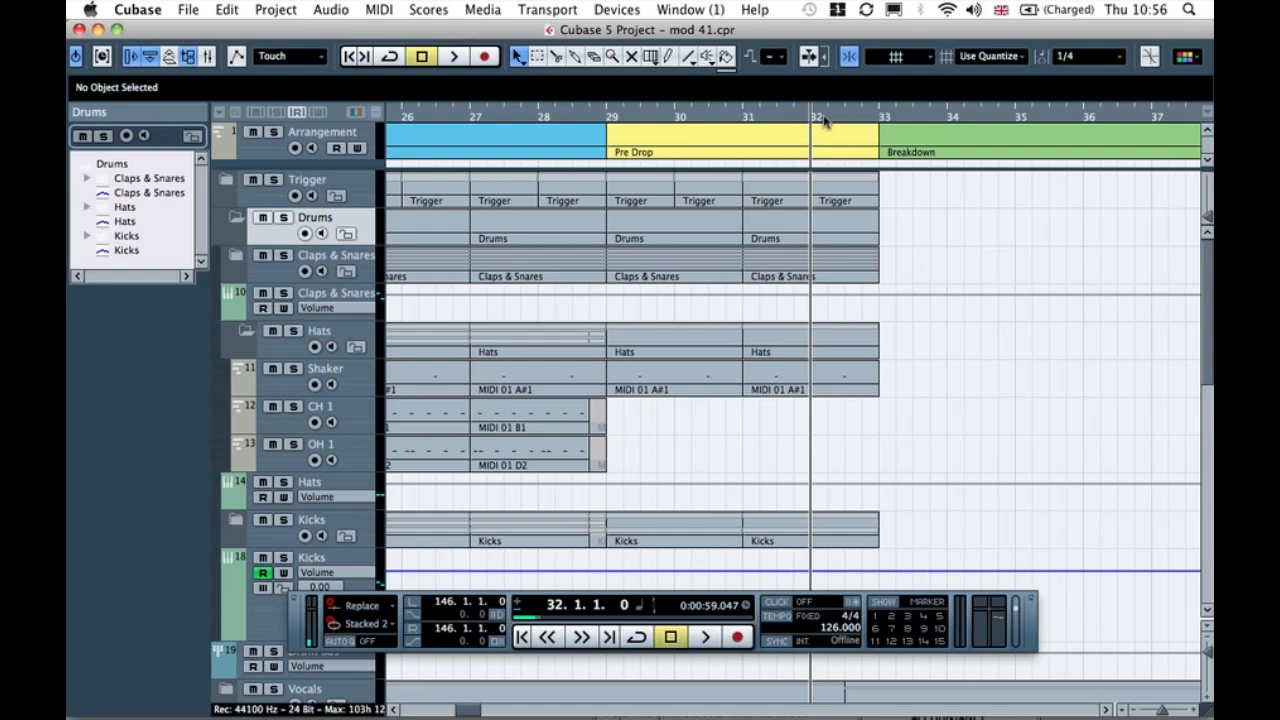
key("3")
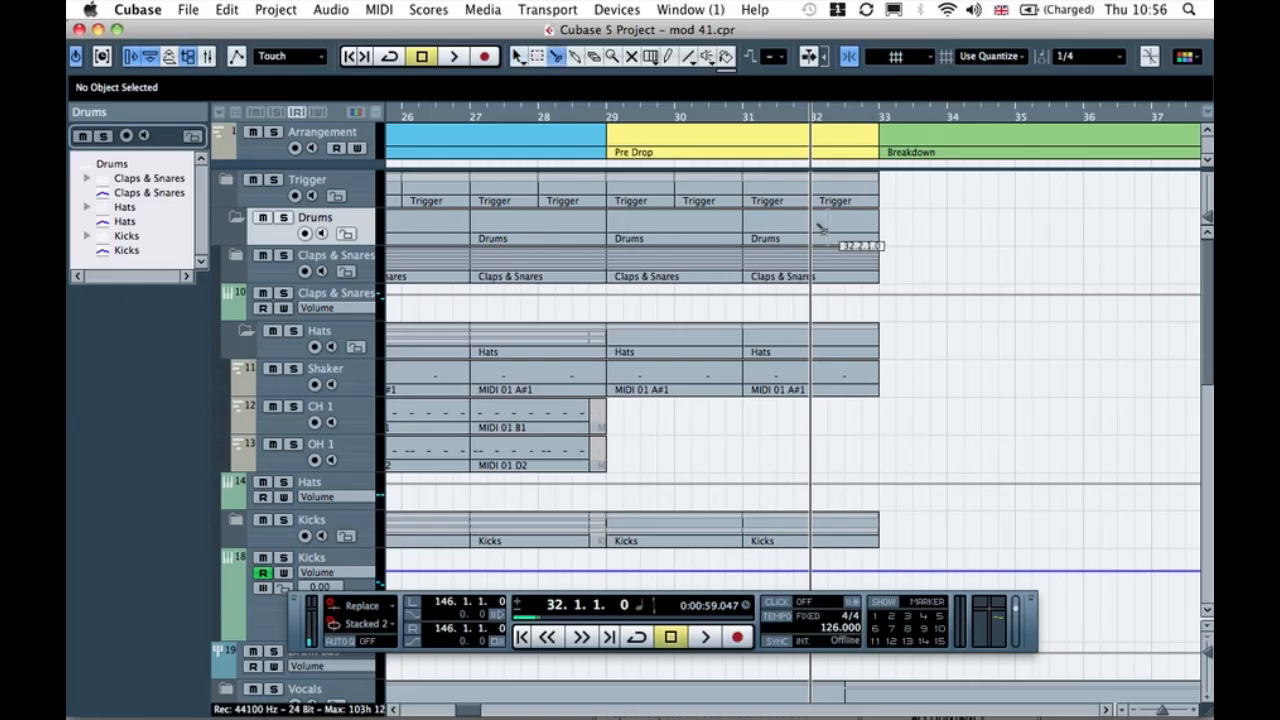
left_click(812, 228)
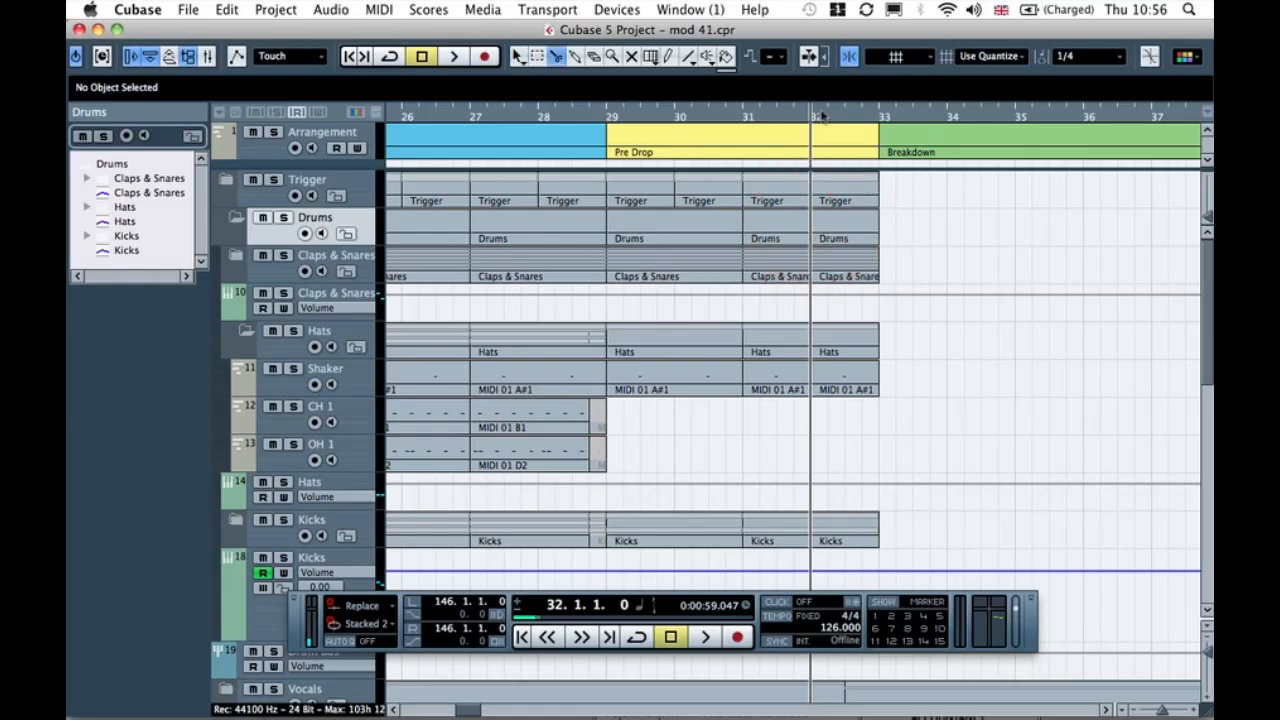
Step: Try splitting the bar 32 Drums folder part into single beats at beats 2, 3 and 4
left_click(828, 236)
left_click(845, 236)
left_click(863, 237)
left_click(518, 57)
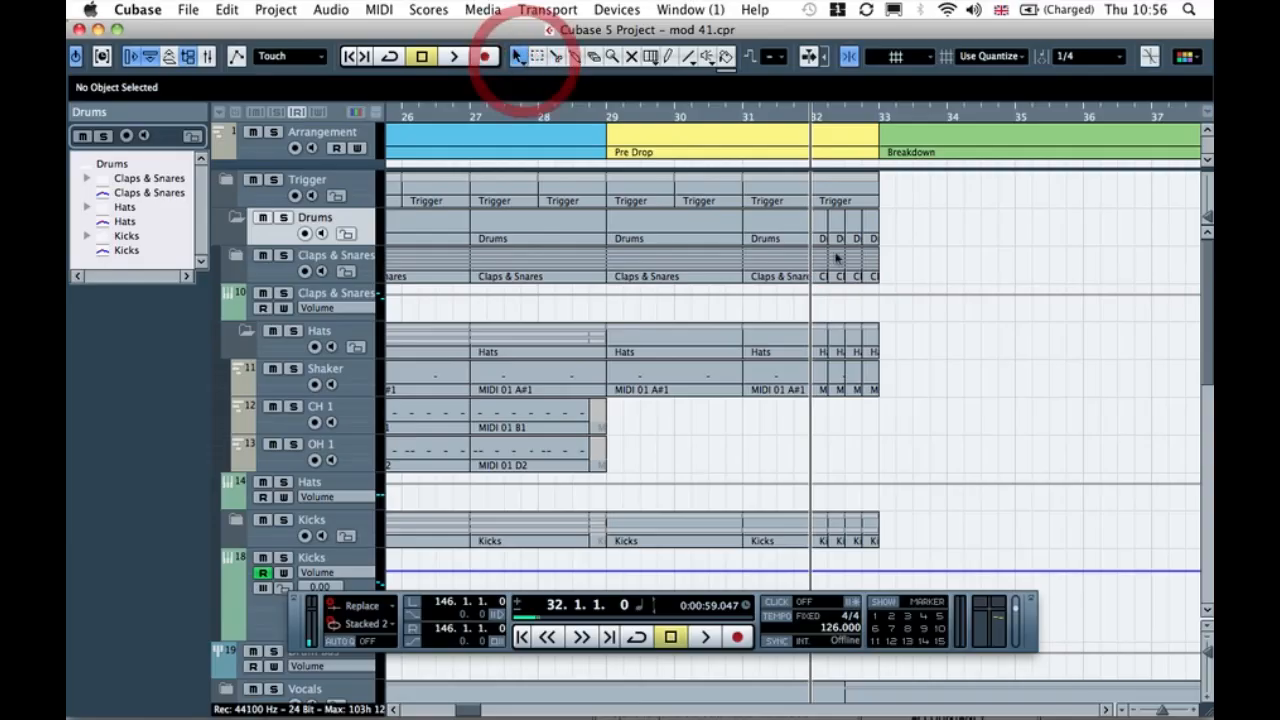
key("h")
key("h")
scroll(836, 258, "down", 3)
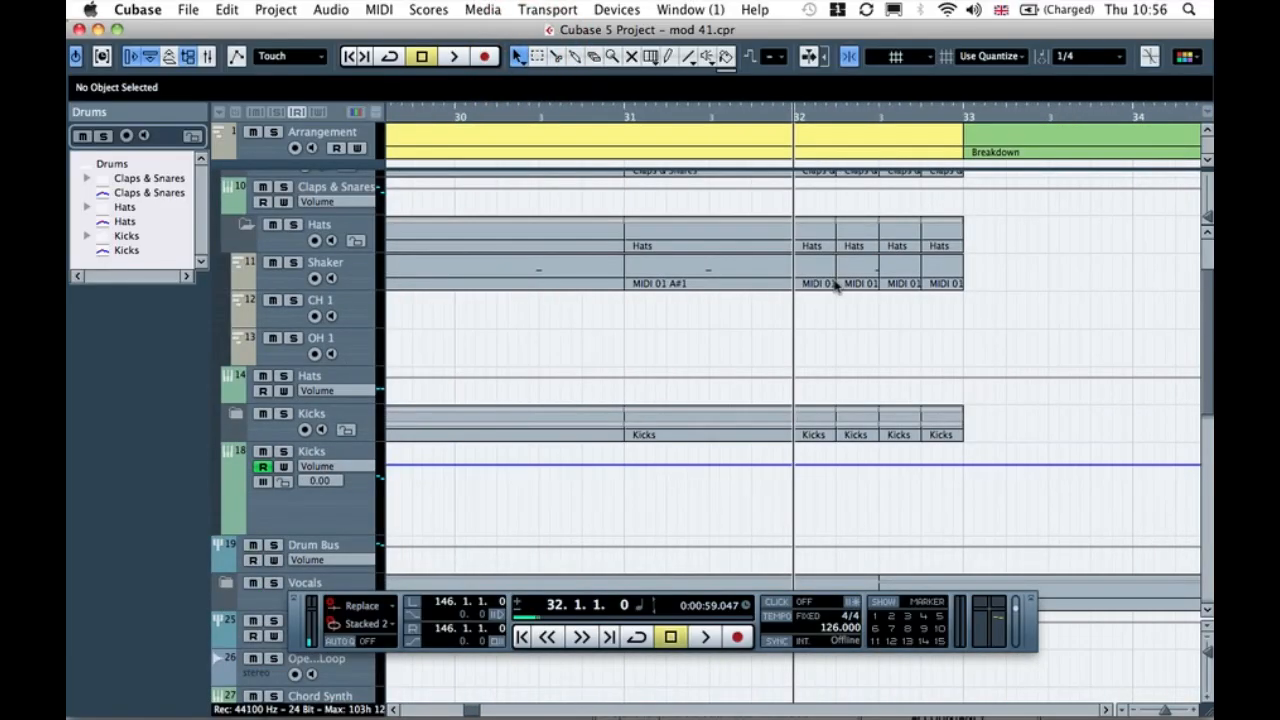
scroll(836, 285, "up", 3)
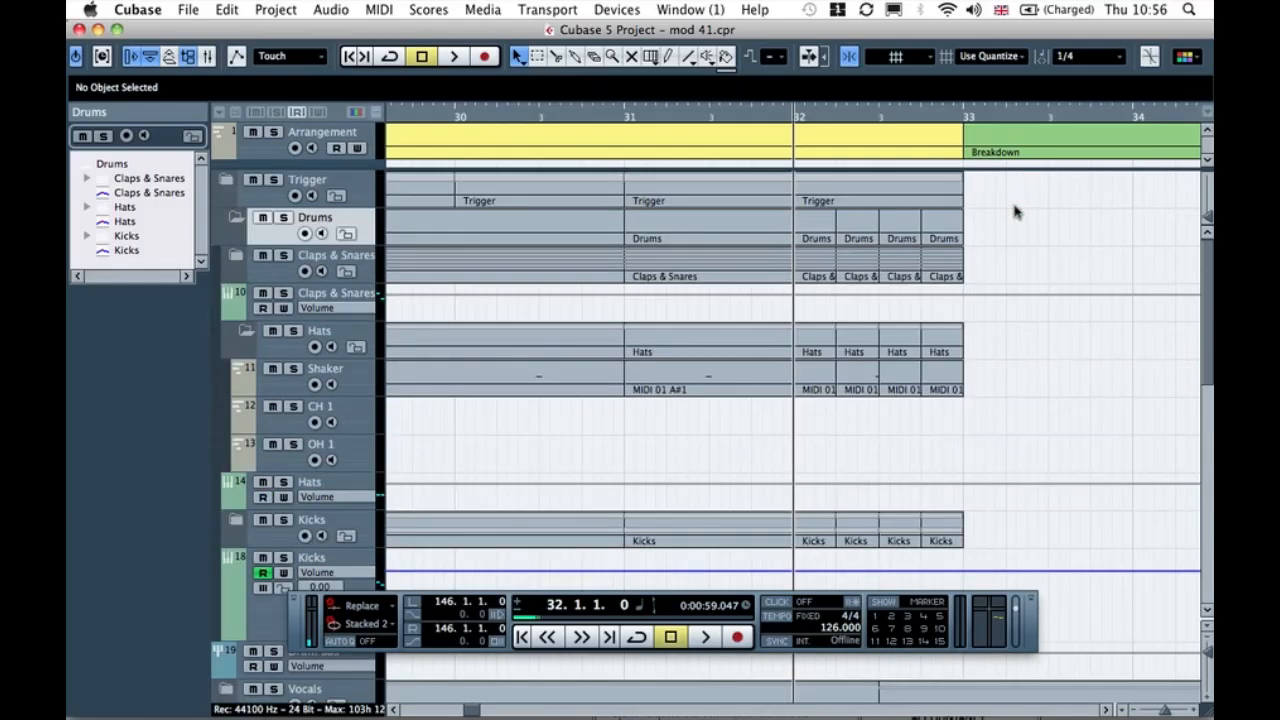
Step: Try deleting the bar 32 beat 3 Drums piece and filling its place with the beat 4 piece's copy
left_click(900, 232)
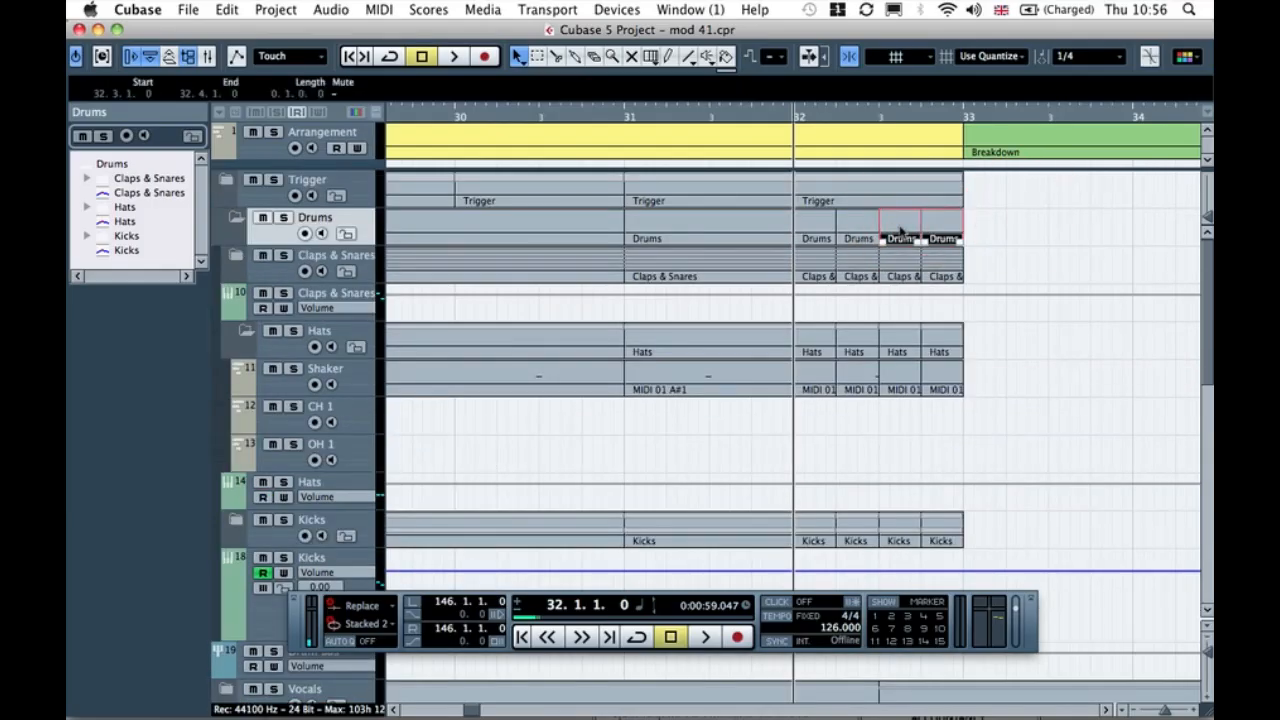
key("Delete")
left_click_drag(926, 232, 901, 240)
left_click(1000, 232)
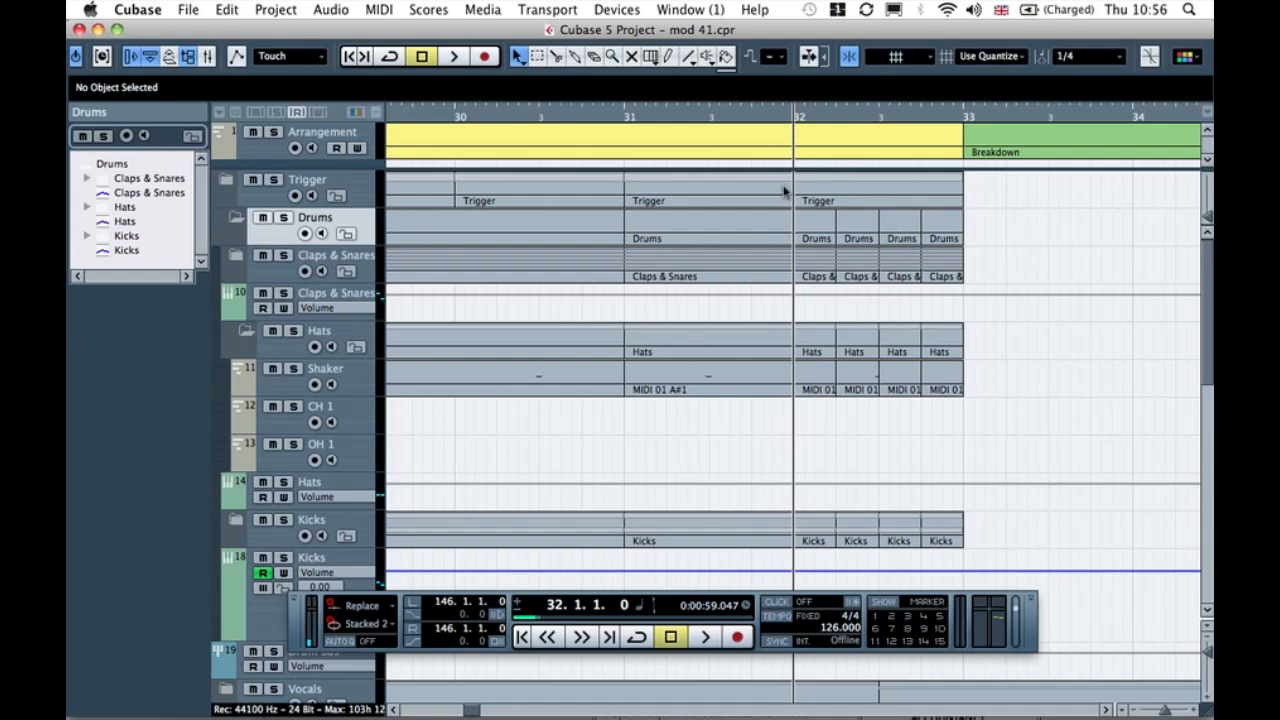
Step: Play the edited drum fill in bar 32 up to the start of the Breakdown section
key("space")
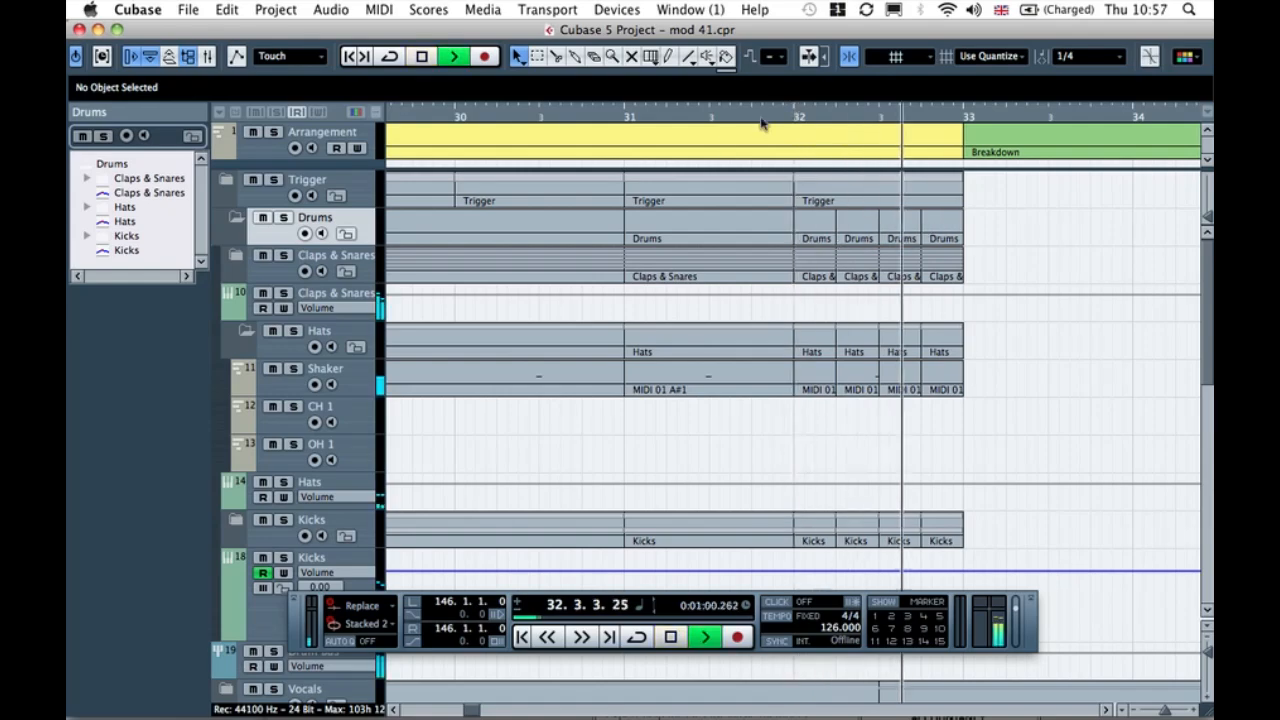
left_click(585, 115)
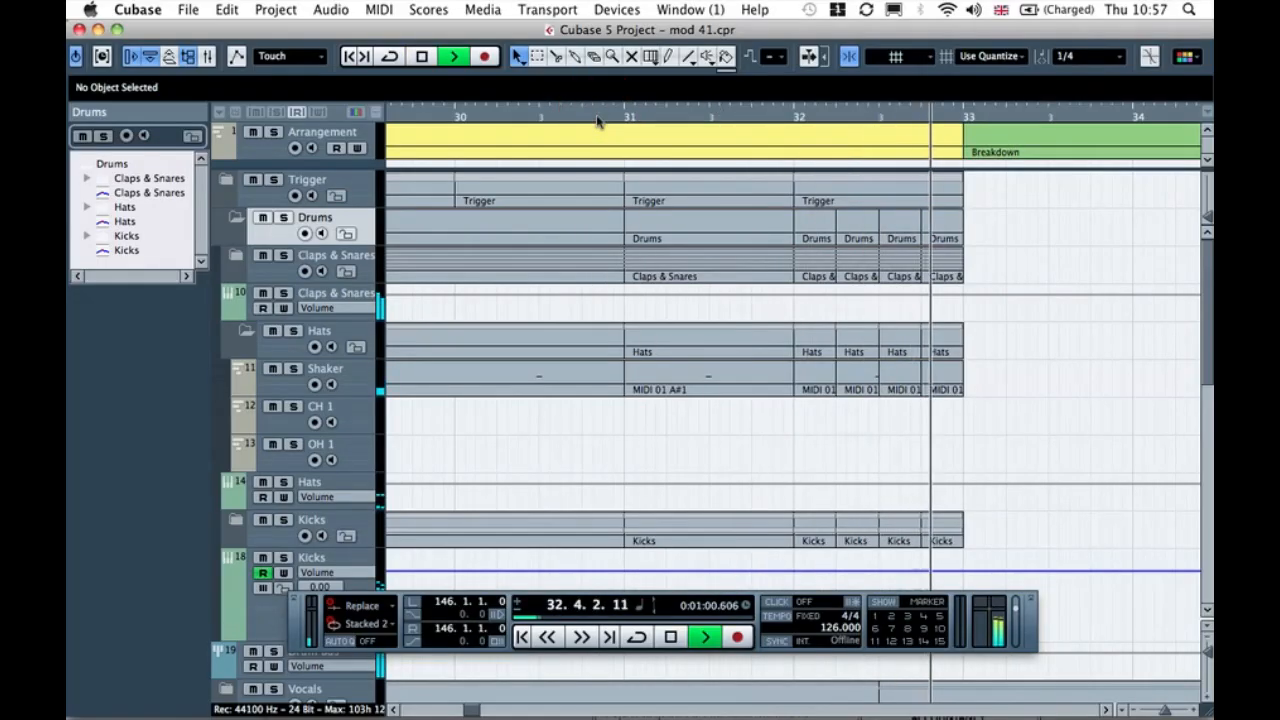
key("space")
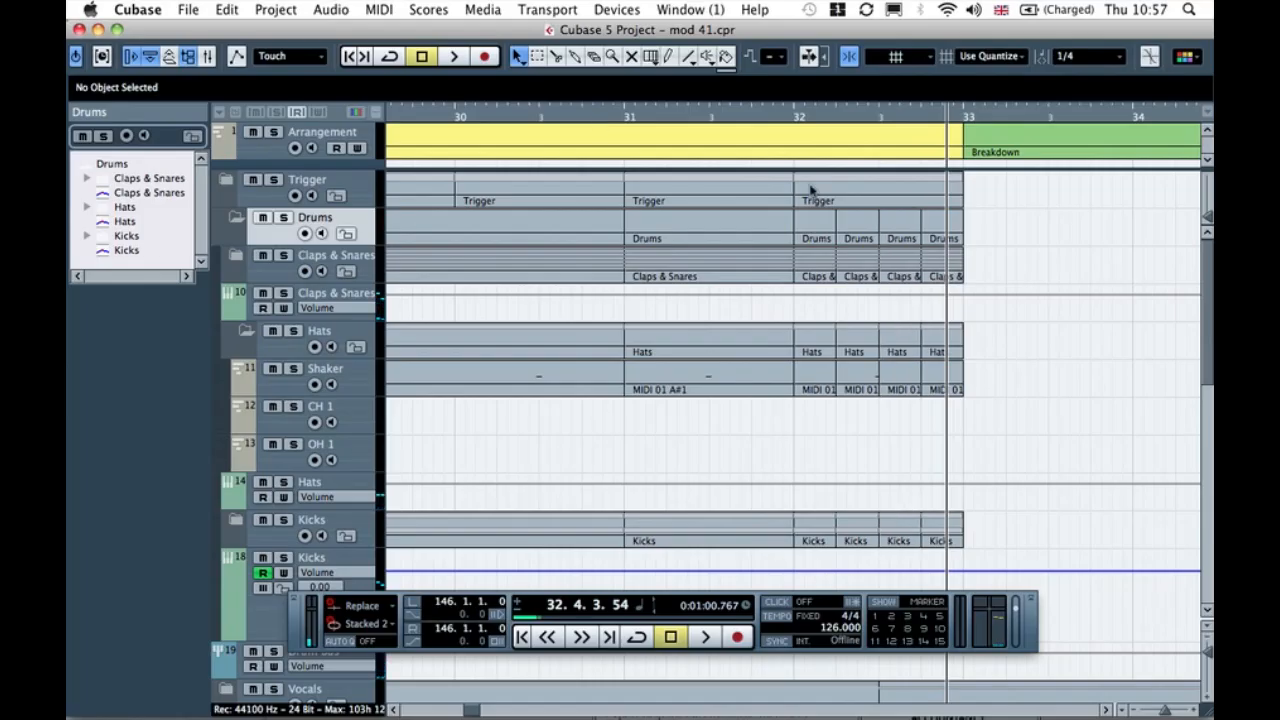
Step: Undo the beat 3 replacement and the beat splits in bar 32, leaving one whole-bar Drums part
key("super+z")
key("super+z")
key("super+z")
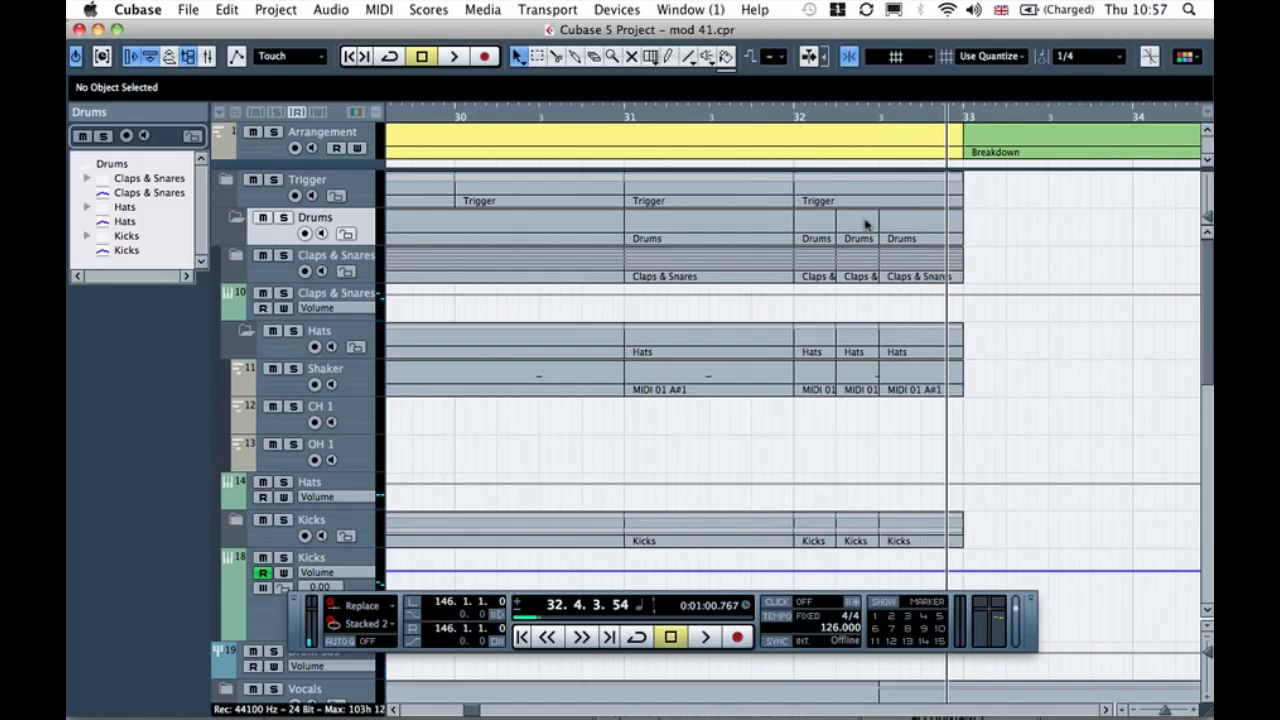
left_click(857, 234)
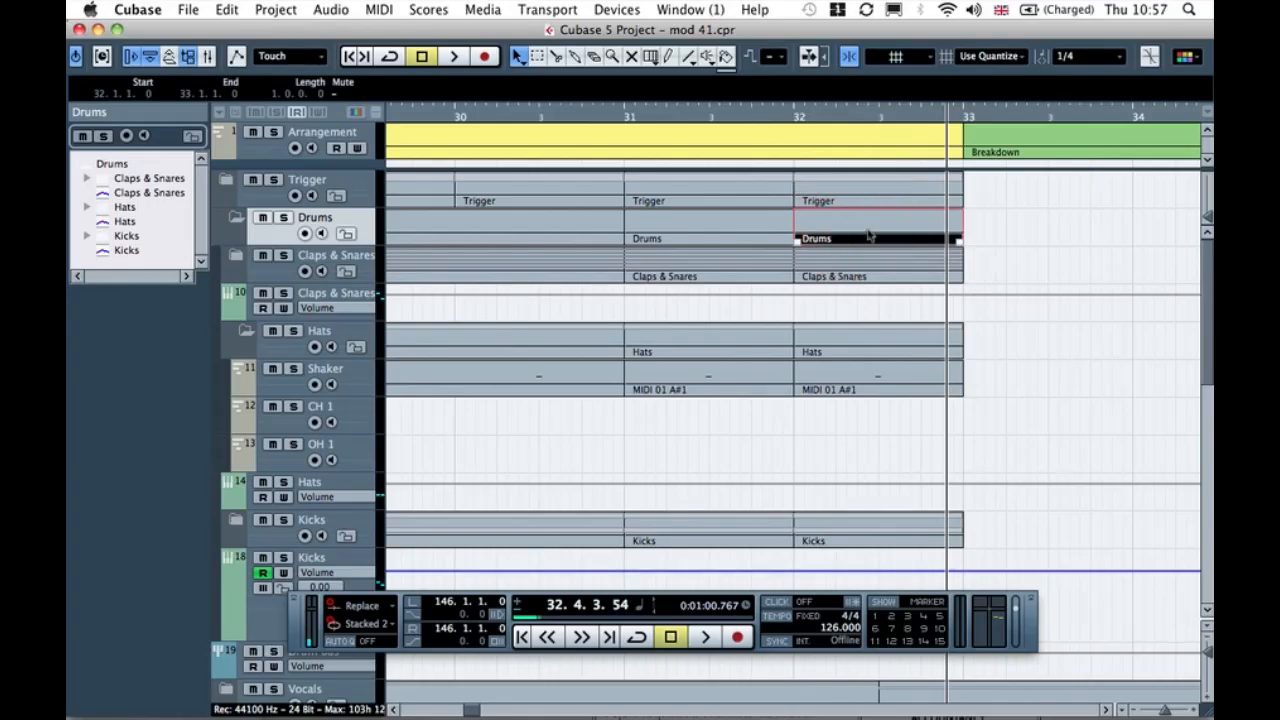
Step: Split the bar 32 Drums folder part at beat 3 and beat 4
left_click(554, 56)
left_click(880, 219)
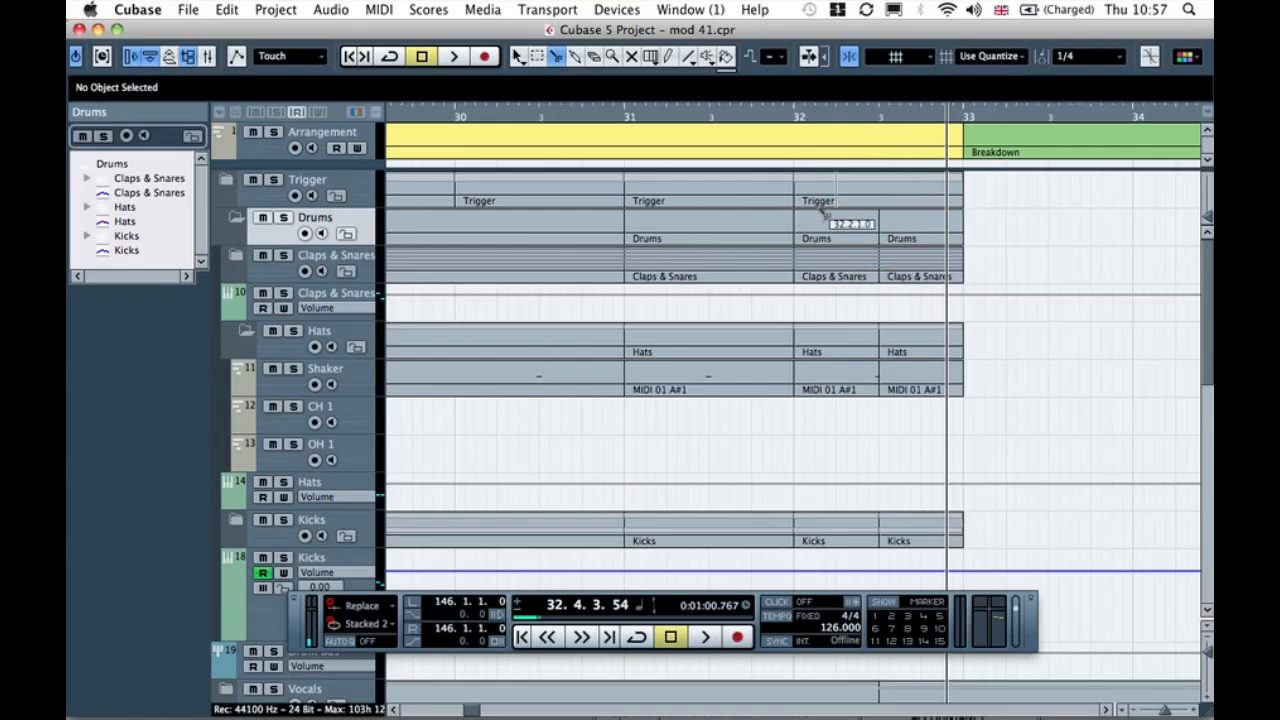
left_click(921, 220)
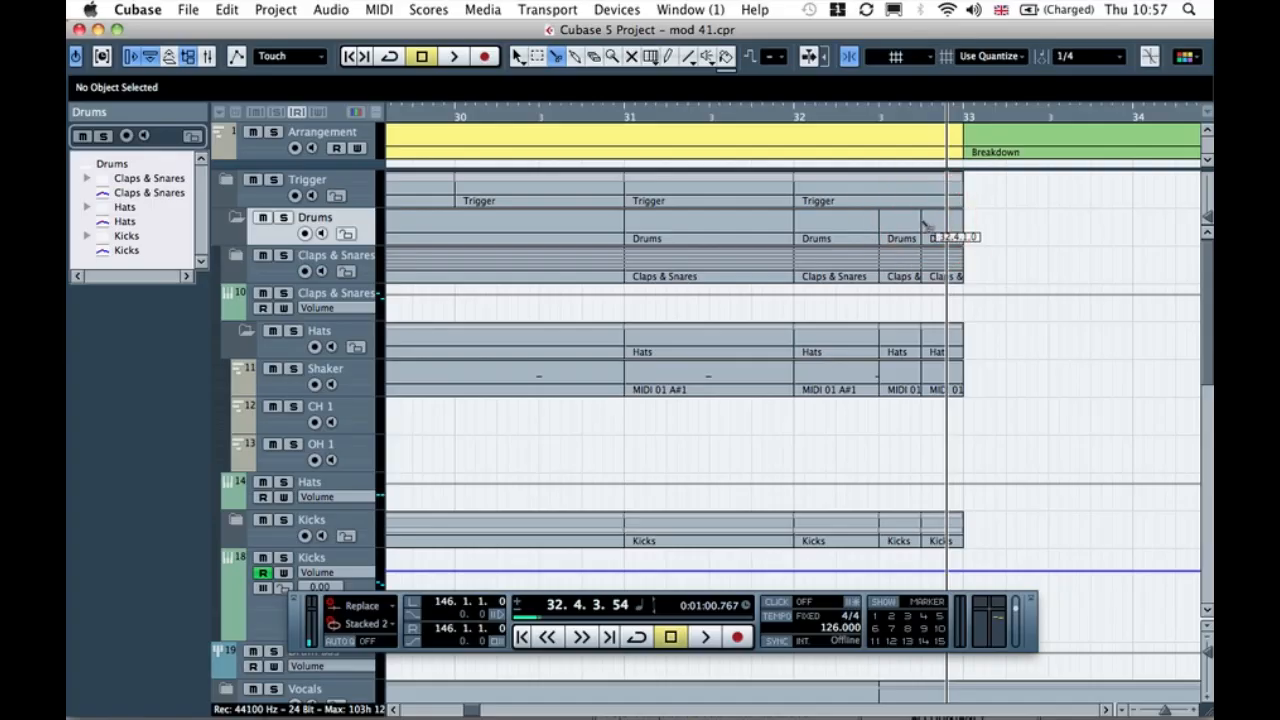
Step: Replace the bar 32 beat 3 Drums piece with a copy of the beat 4 piece
left_click(518, 57)
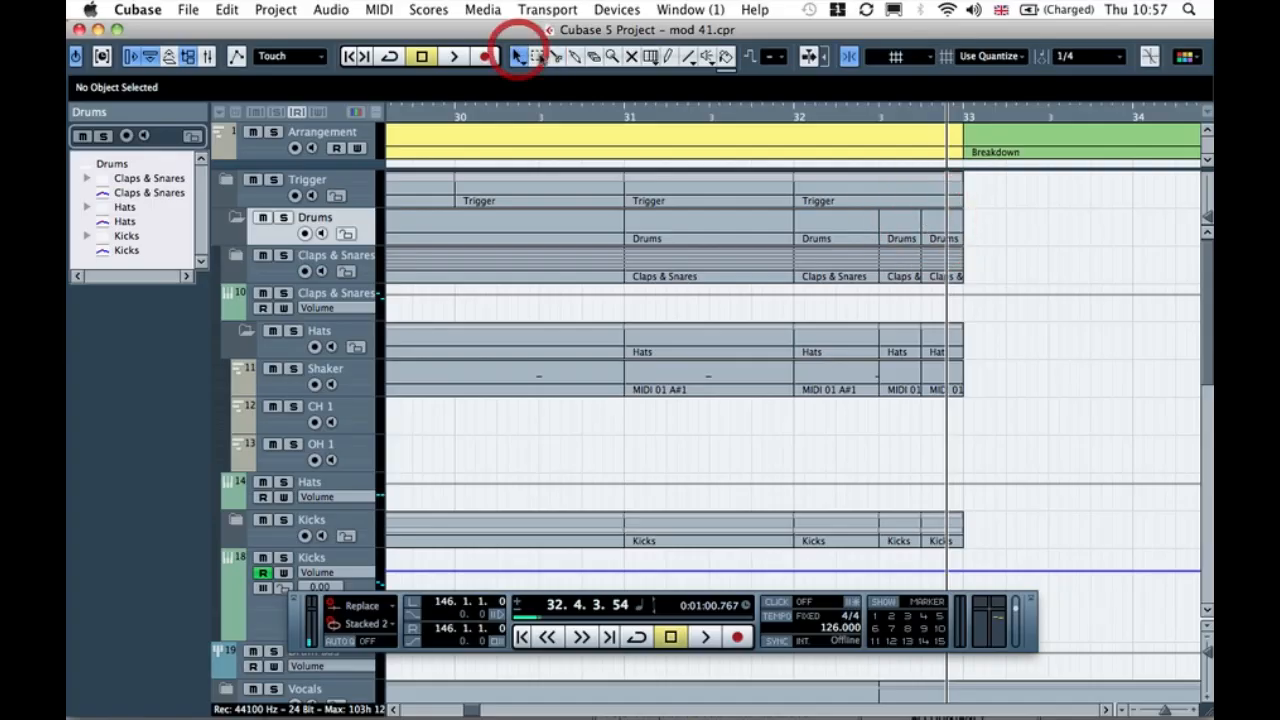
left_click(910, 222)
key("Delete")
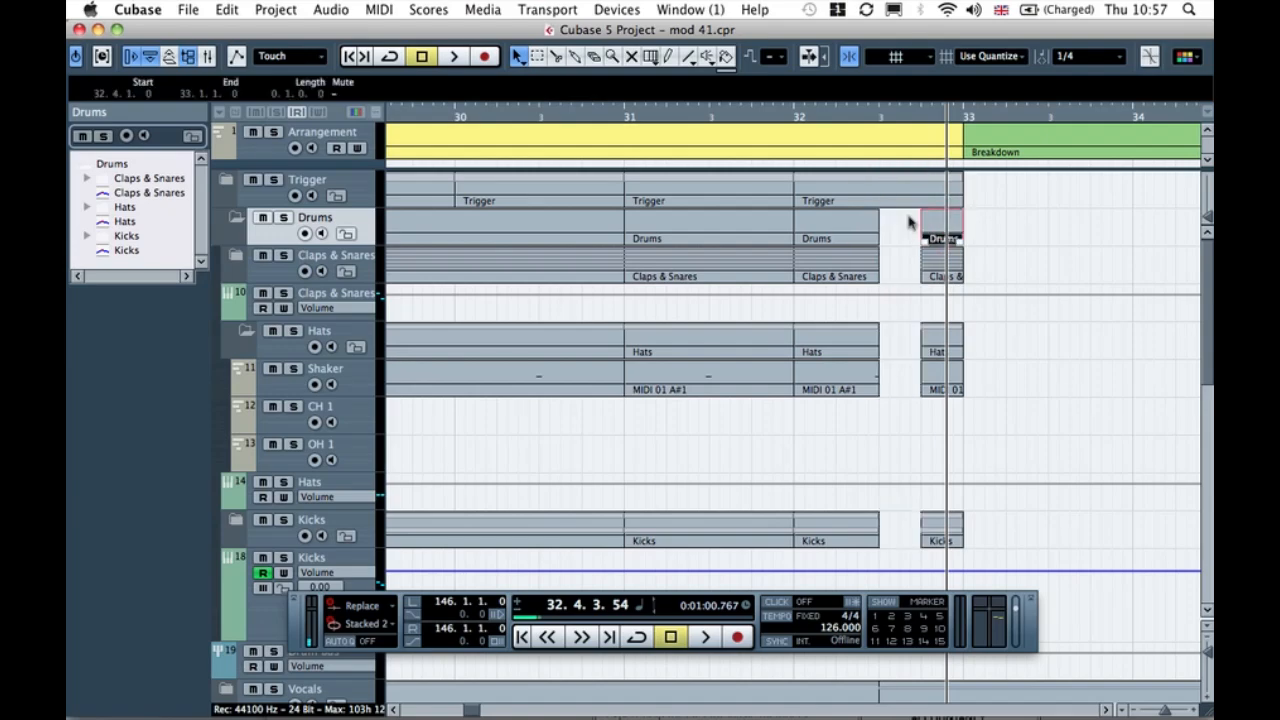
left_click(896, 231)
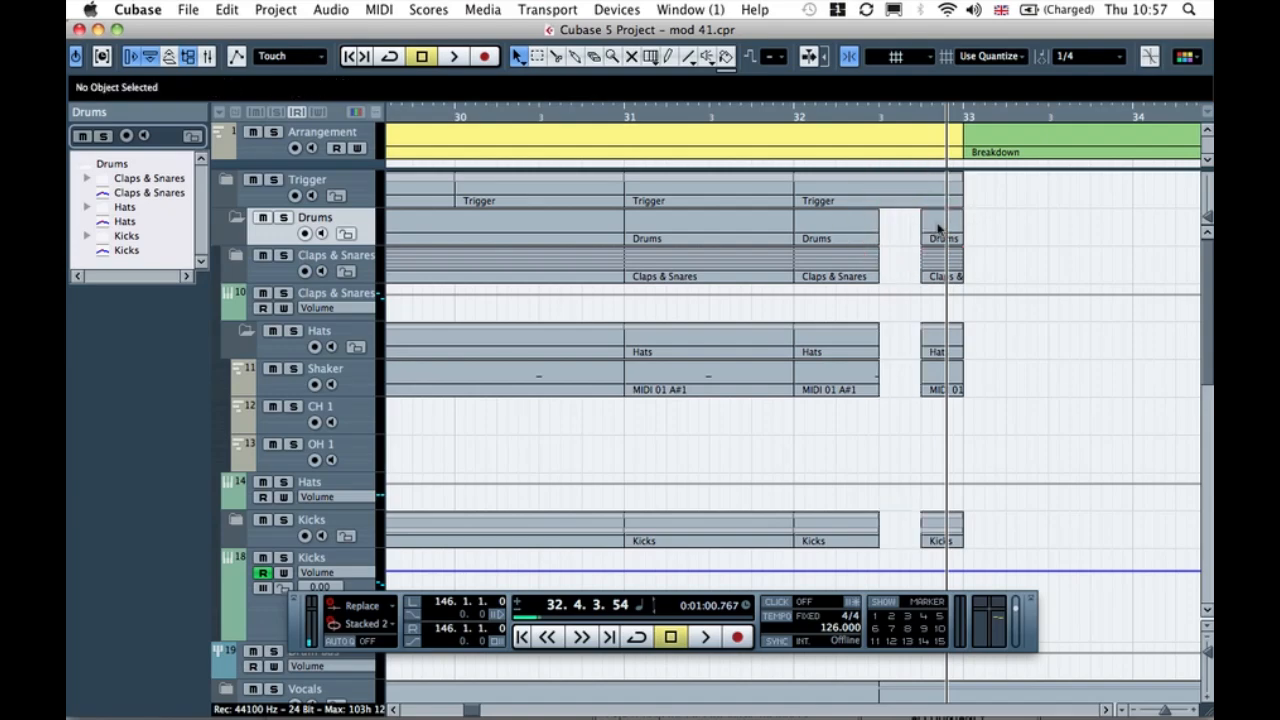
left_click_drag(935, 226, 899, 228)
left_click(995, 229)
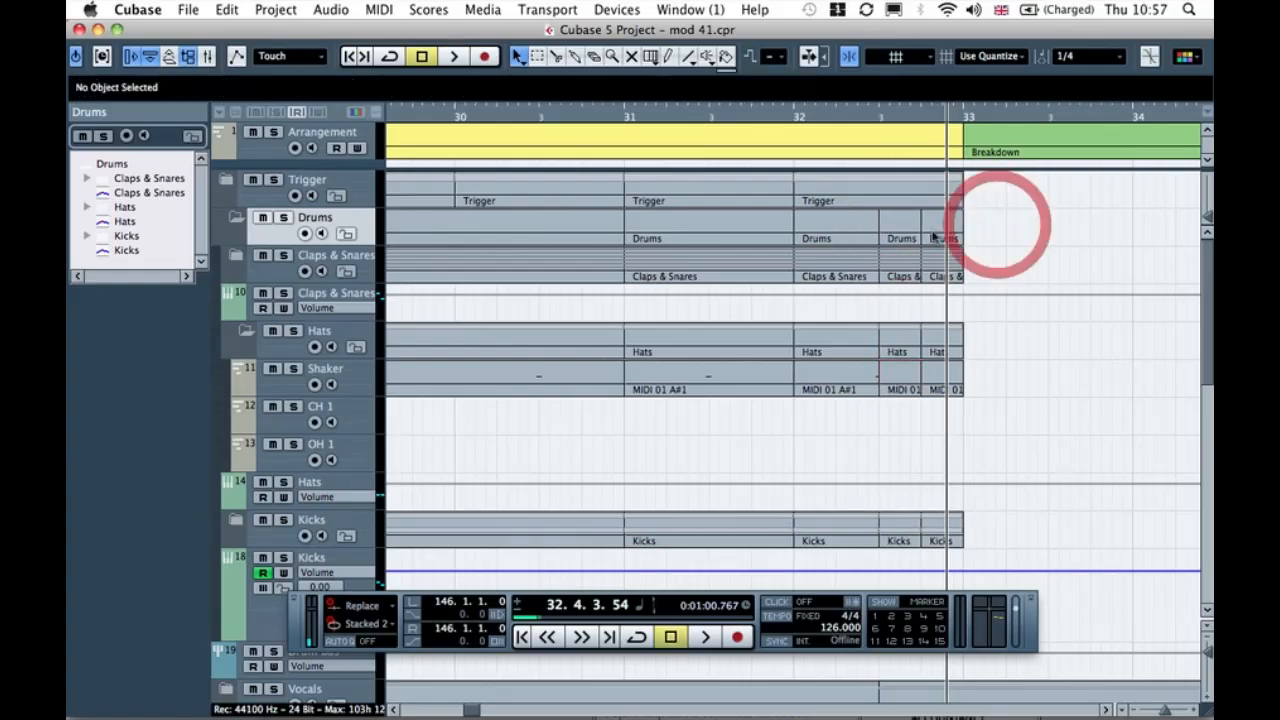
left_click(234, 219)
scroll(907, 262, "down", 4)
scroll(907, 262, "up", 4)
left_click(995, 220)
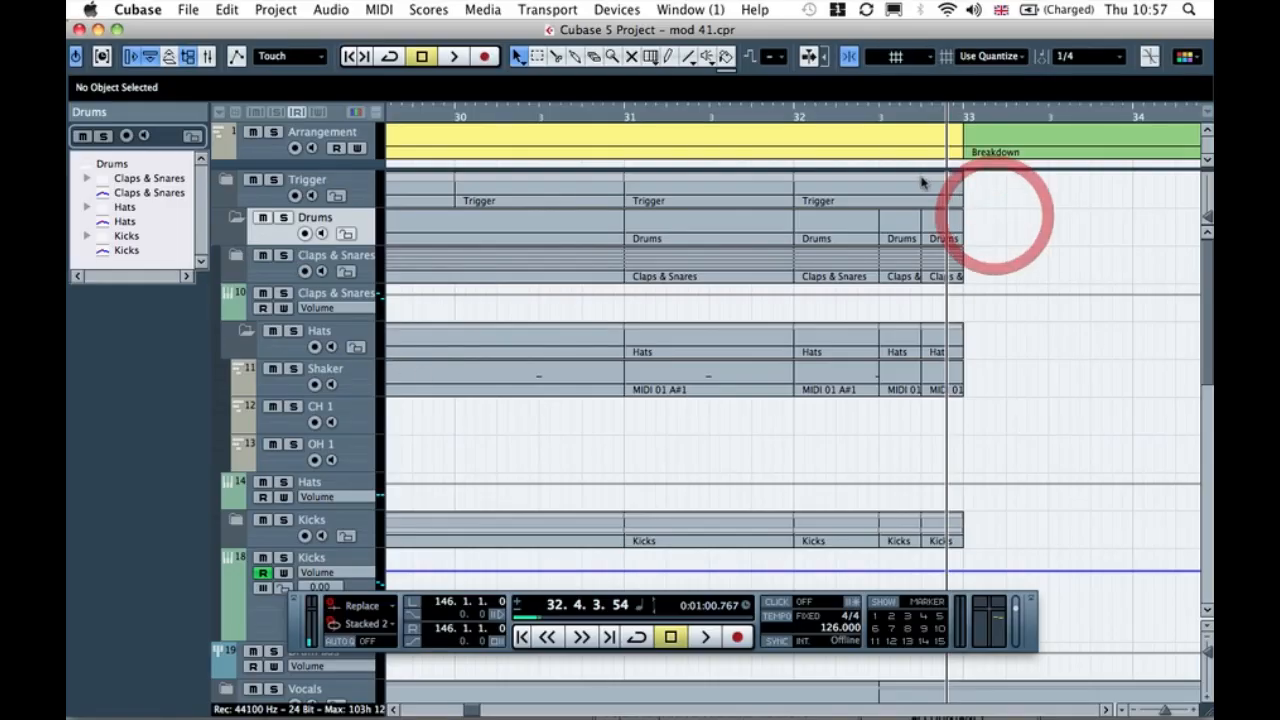
Step: Play from late in bar 31 across the bar 32 drum fill and on into the Breakdown section
double_click(785, 129)
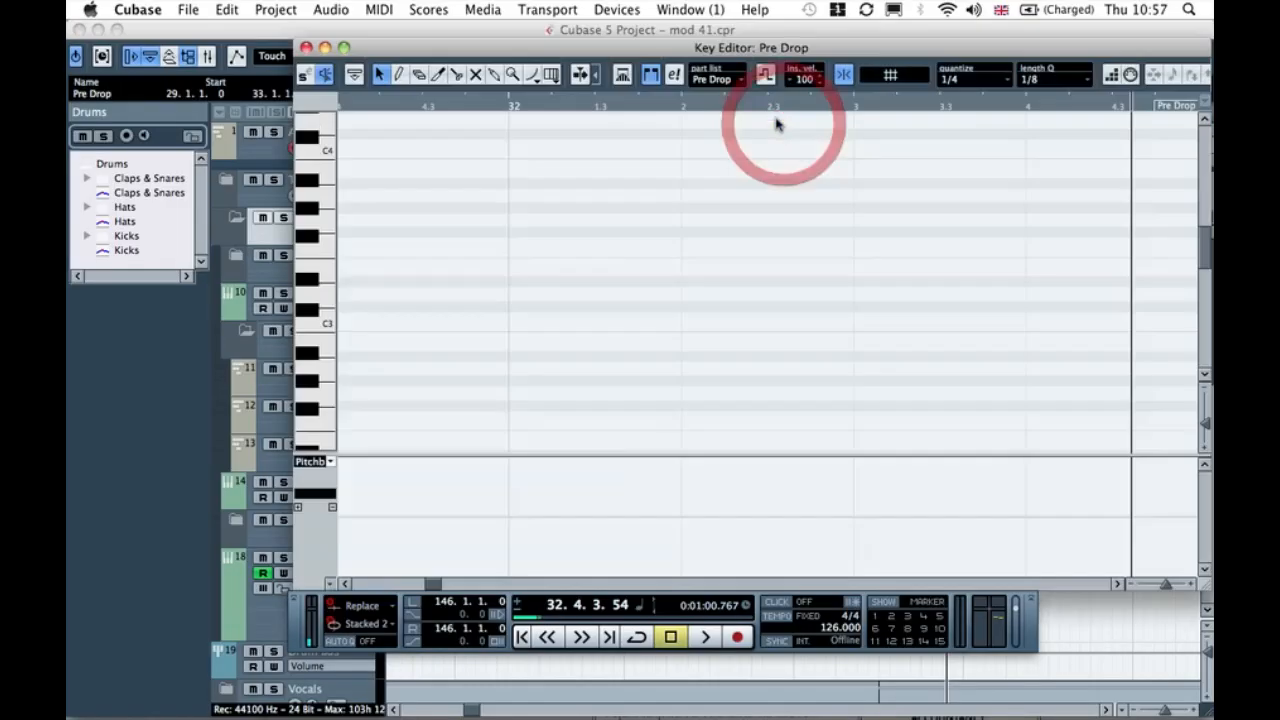
left_click(306, 47)
left_click(768, 120)
key("space")
left_click(1015, 222)
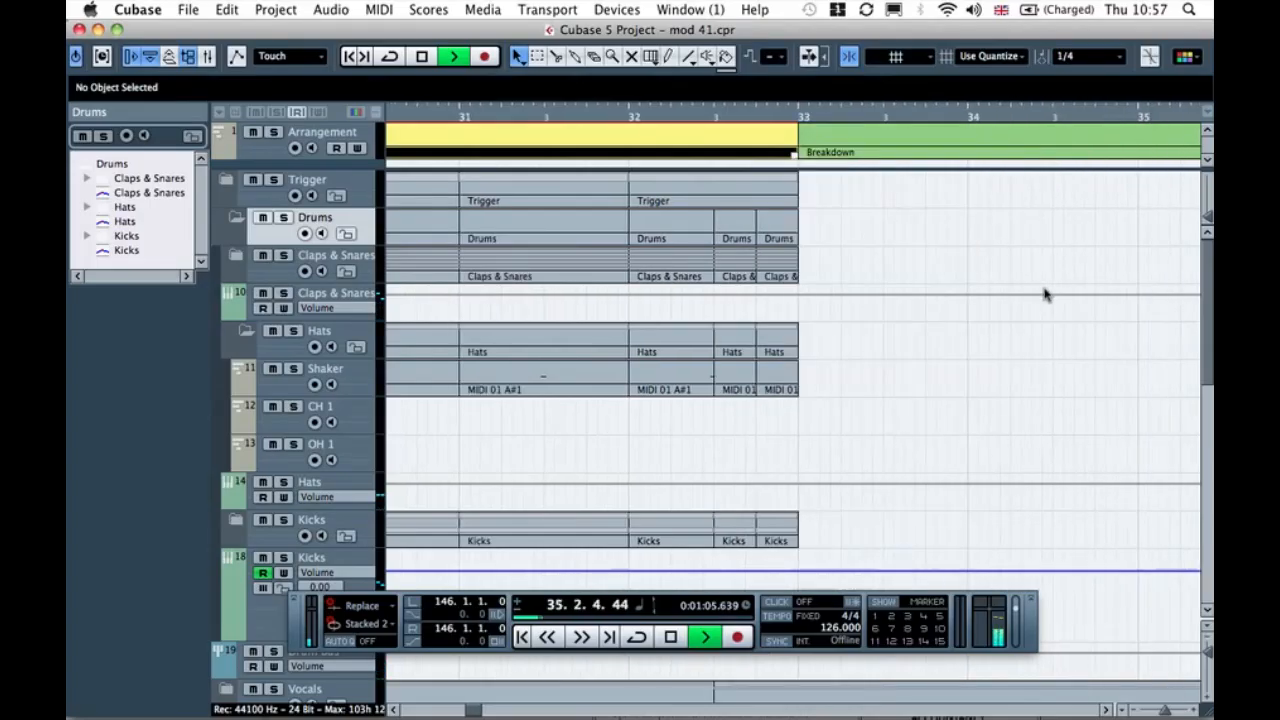
key("g")
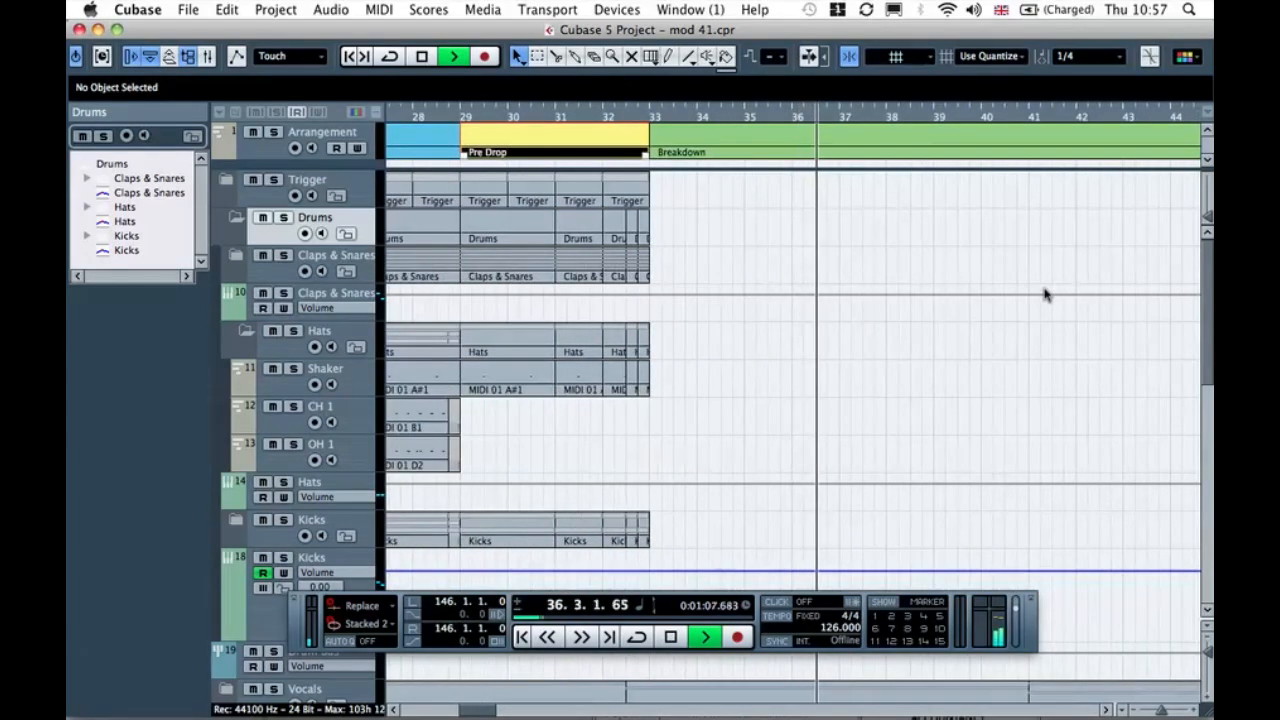
key("g")
scroll(1034, 330, "left", 4)
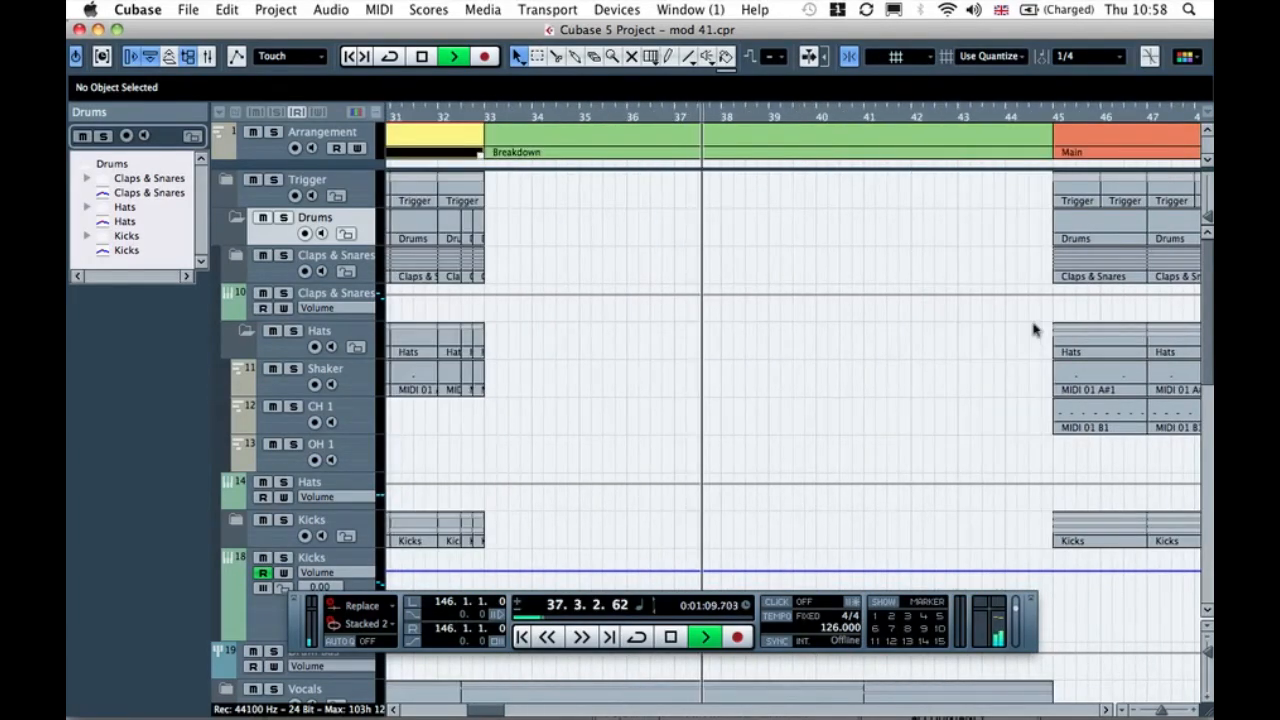
key("space")
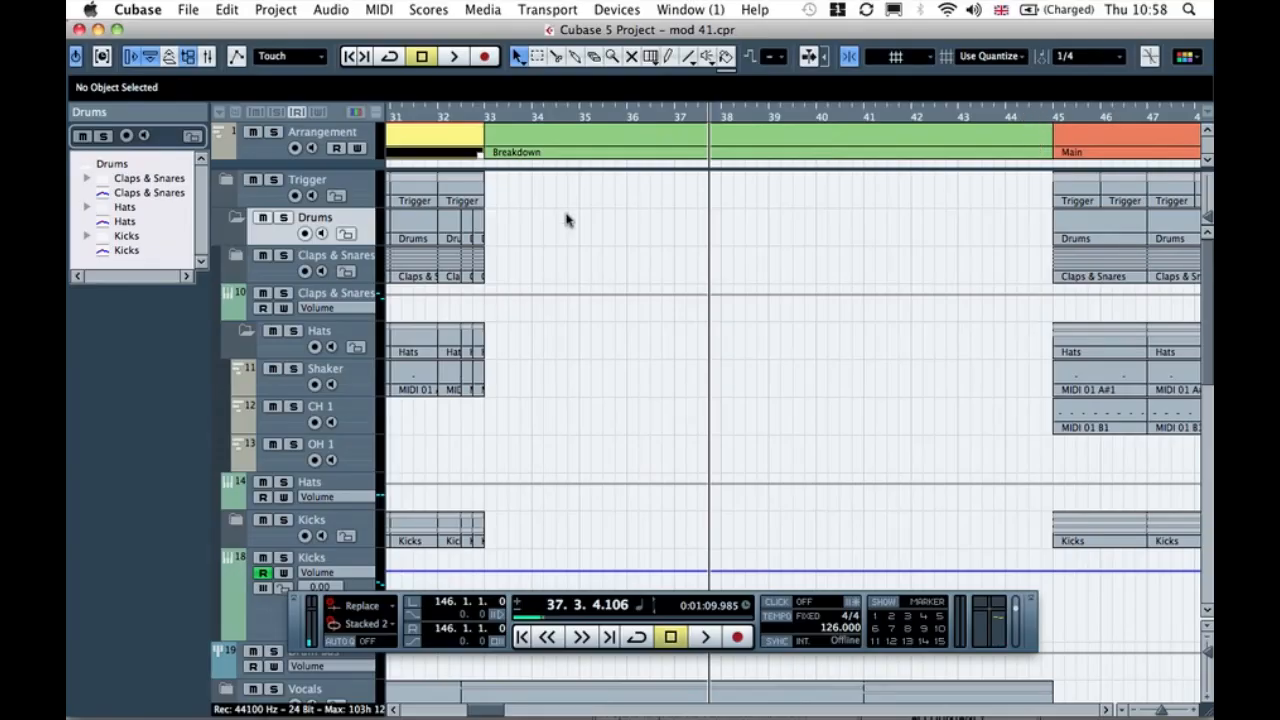
Step: Copy the bar 32 beat 4 Drums piece to bar 44 beat 4 before the Main section, and play from bar 43 beat 3 into Main
left_click_drag(480, 226, 1045, 222)
left_click(1021, 233)
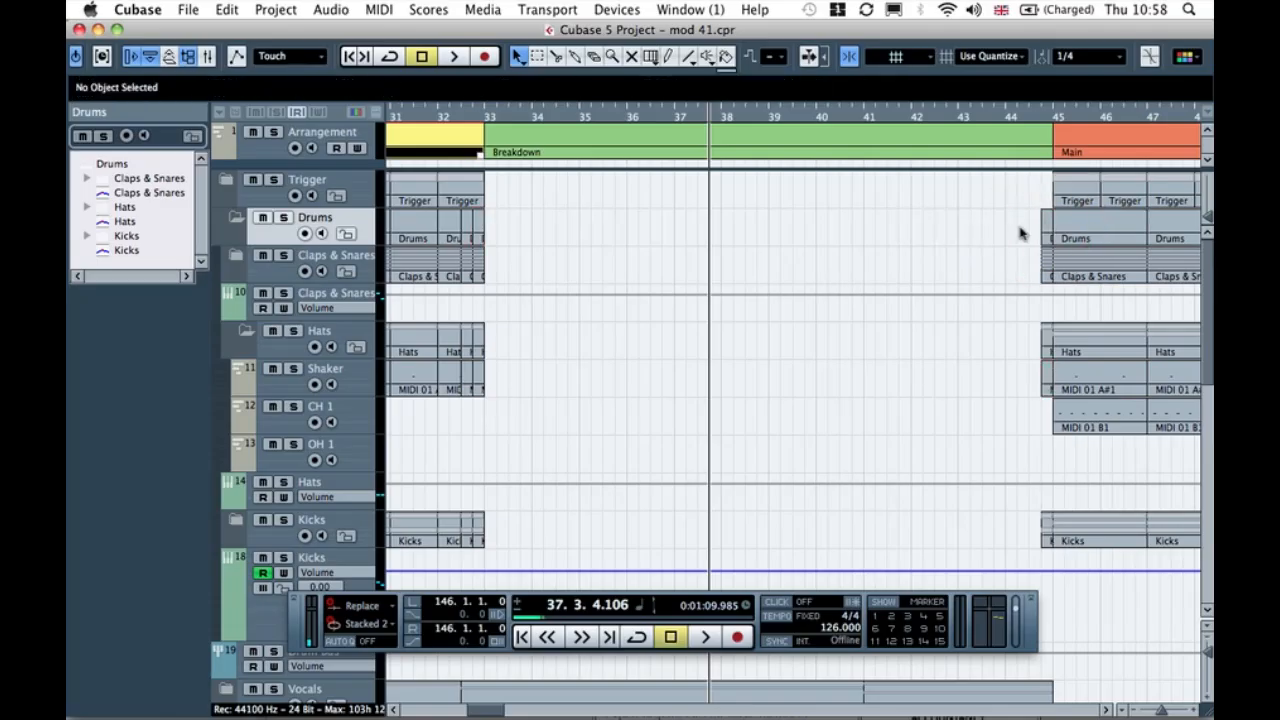
left_click(982, 126)
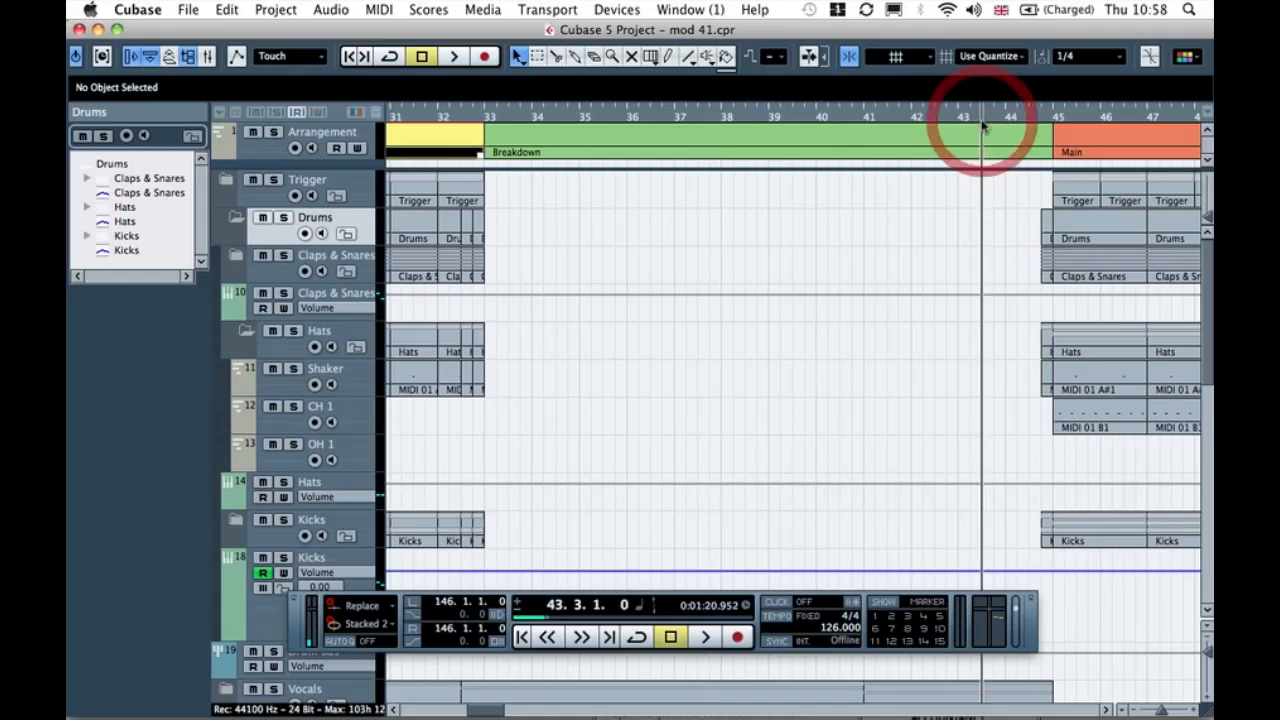
key("space")
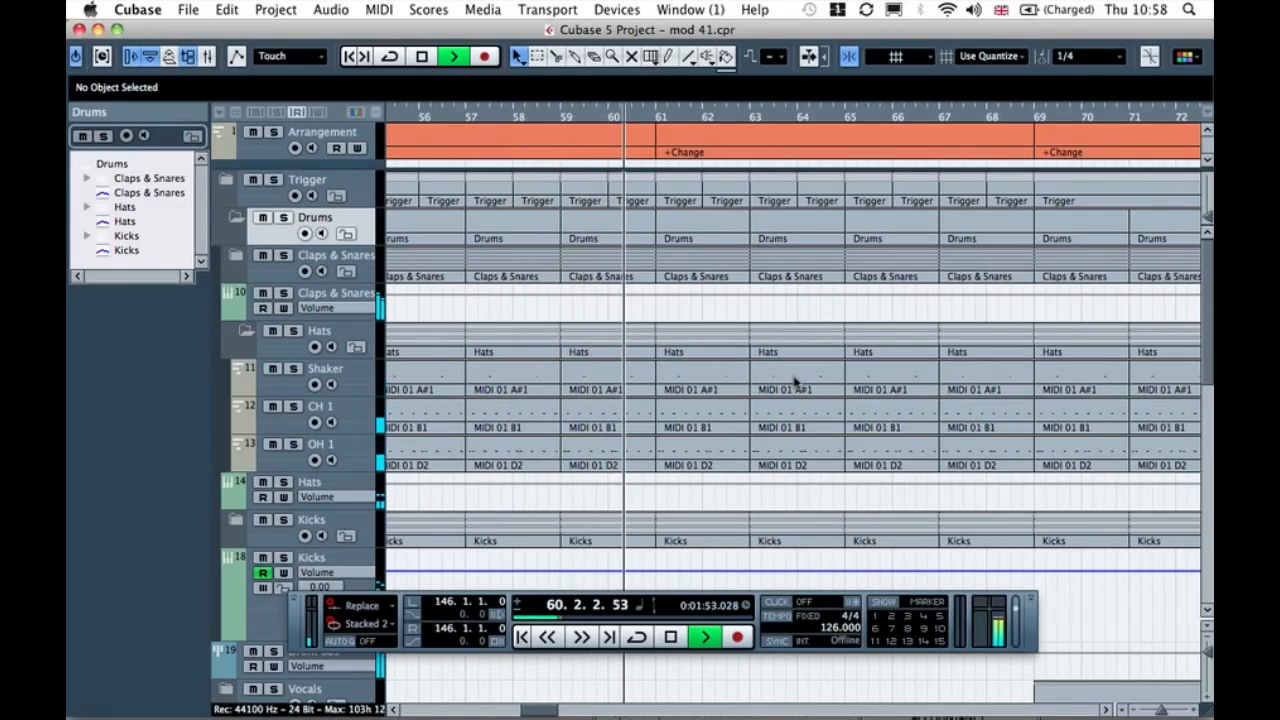
key("space")
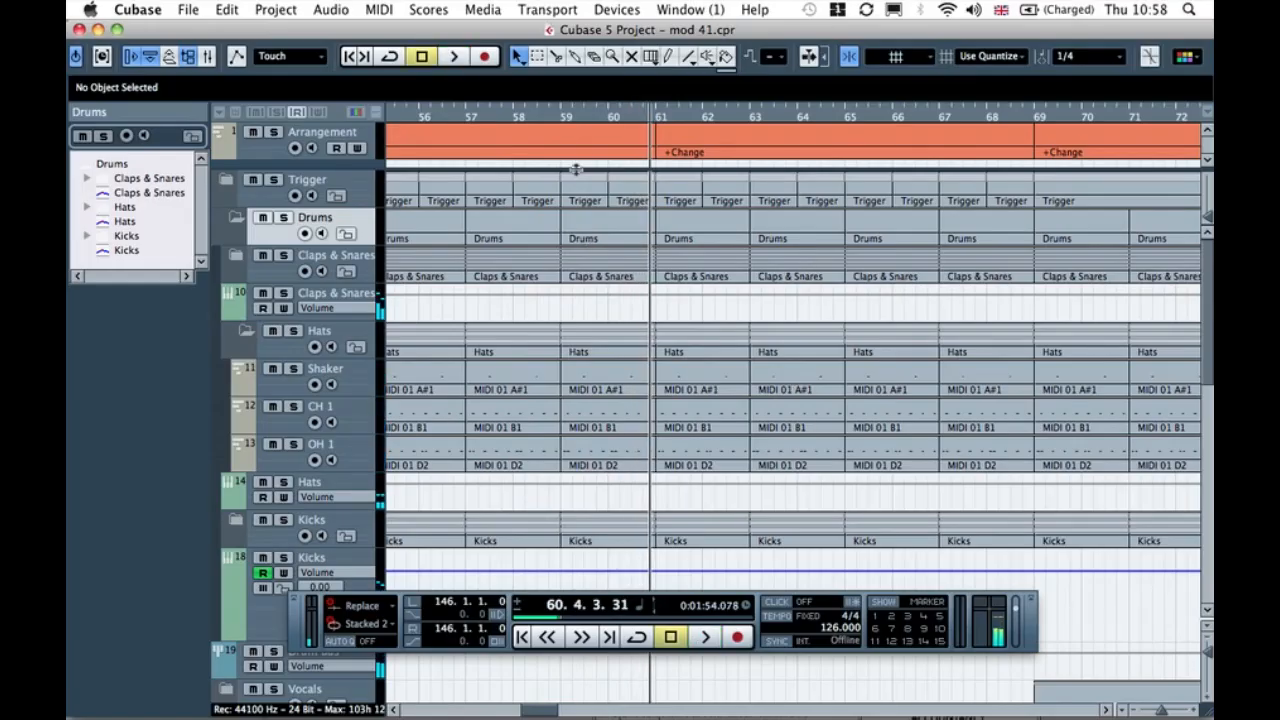
Step: Split the Drums folder part at the start of bar 60, one bar before the +Change section
left_click(612, 120)
left_click(608, 116)
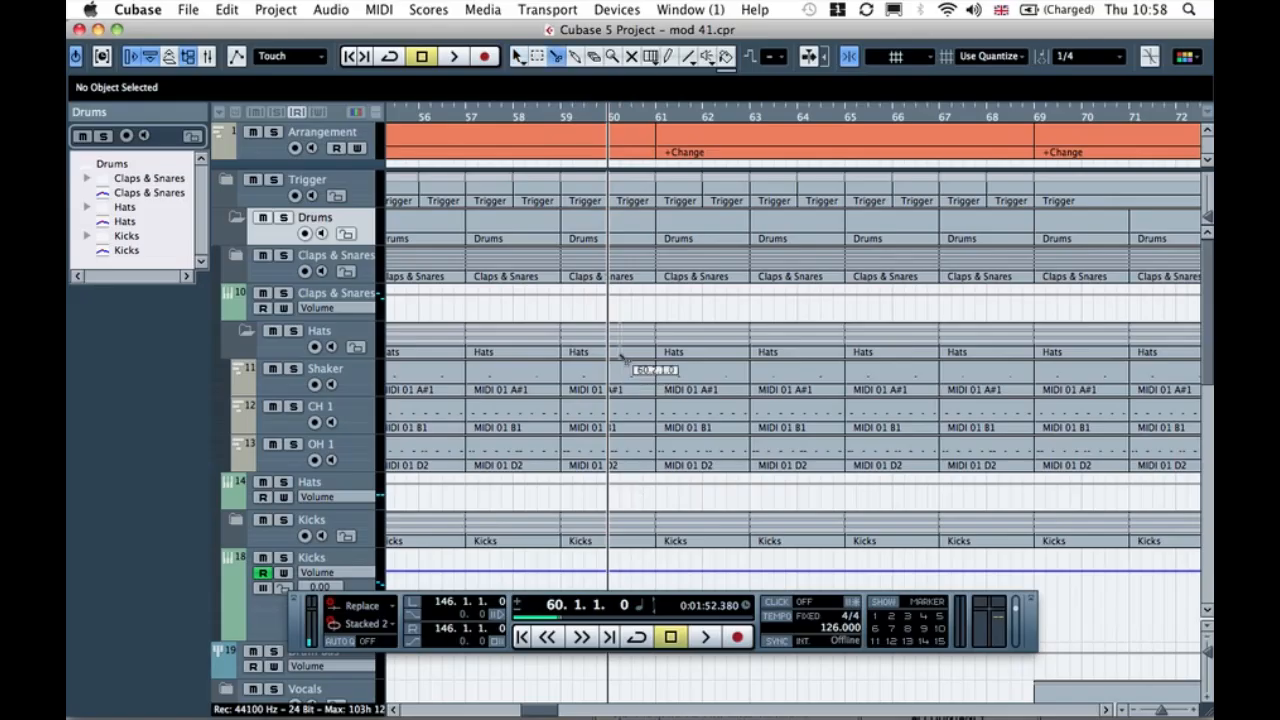
left_click(607, 243)
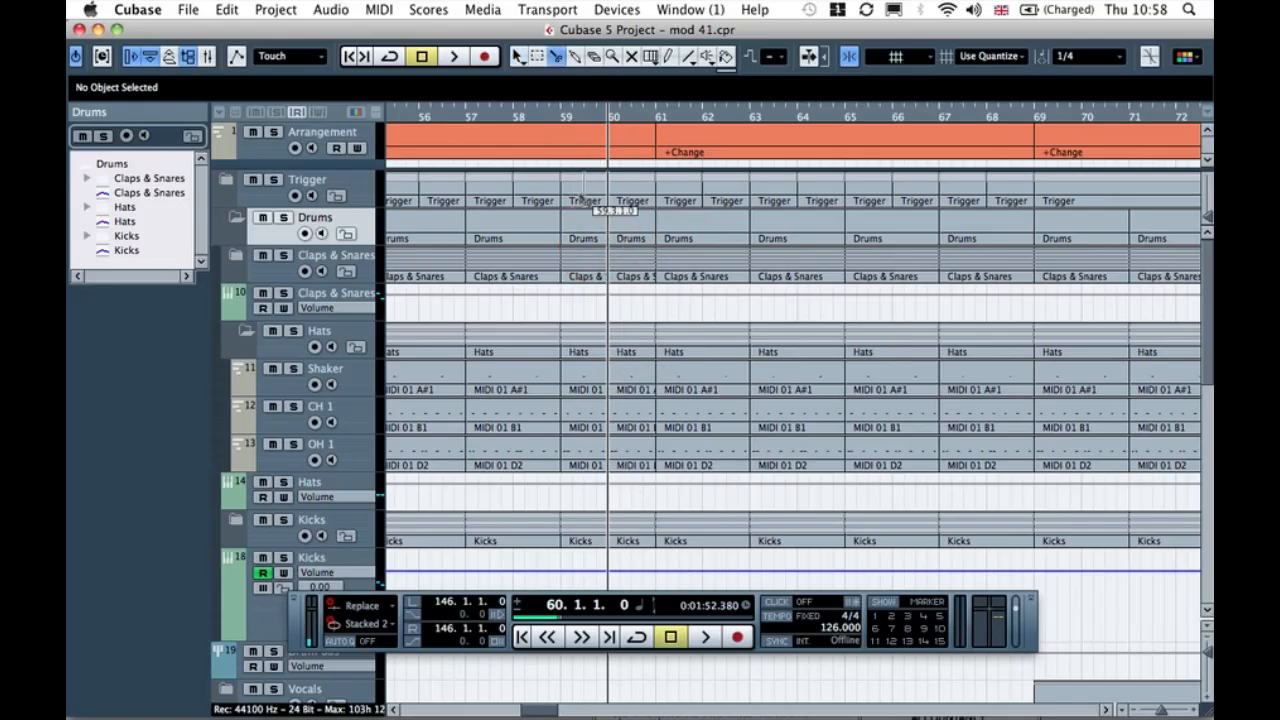
Step: Mute the bar 60 Kicks part and play from just before bar 59 into the +Change section at bar 61
key("h")
key("h")
key("h")
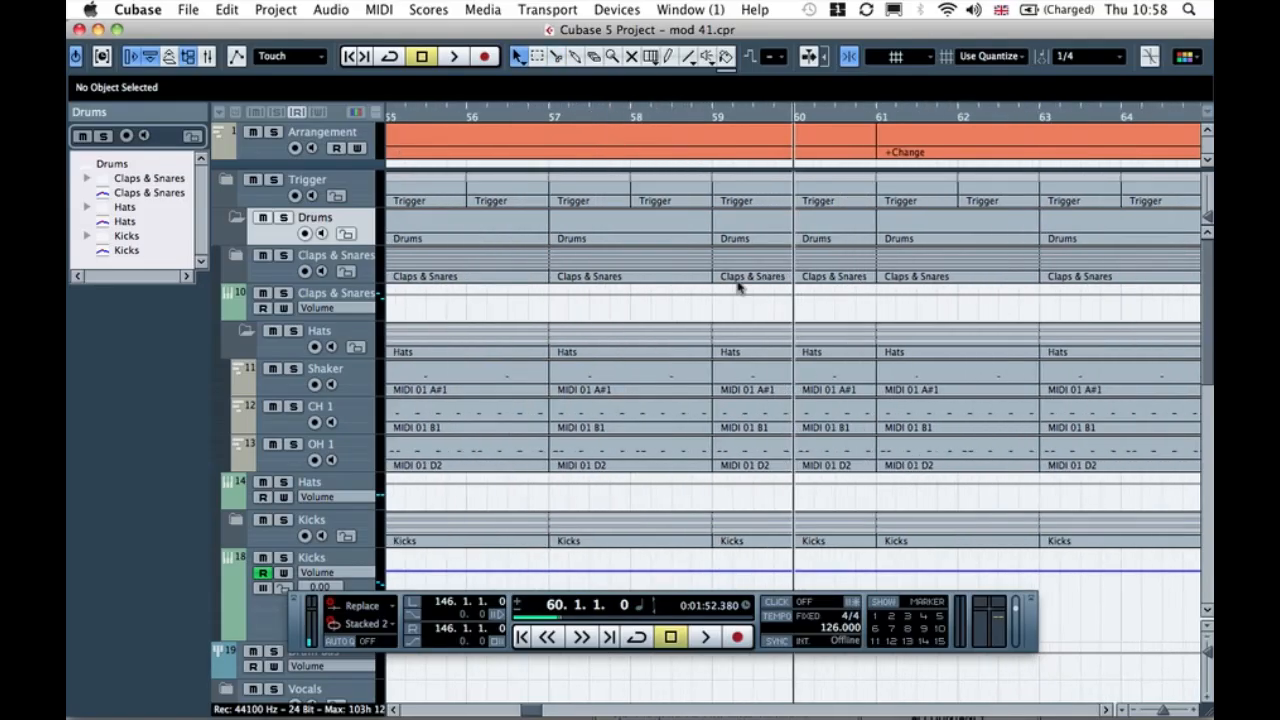
scroll(738, 287, "right", 3)
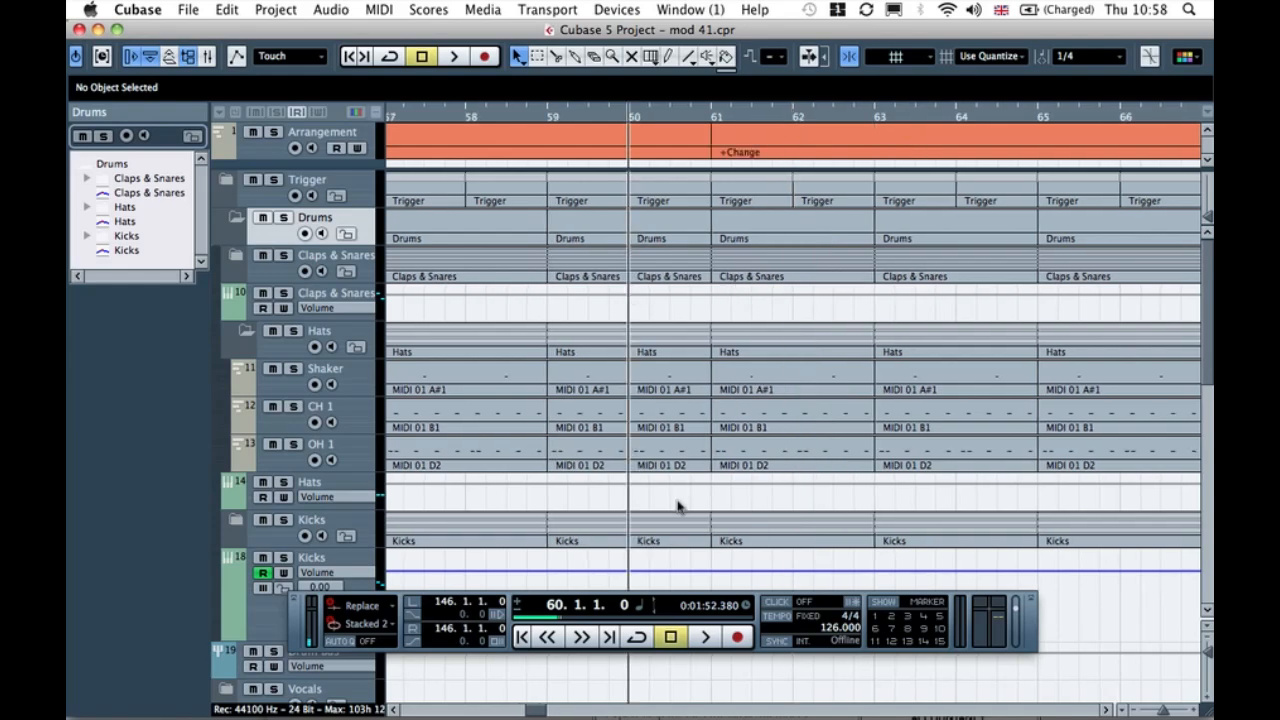
left_click(660, 525)
left_click(631, 56)
left_click(656, 536)
left_click(536, 116)
key("space")
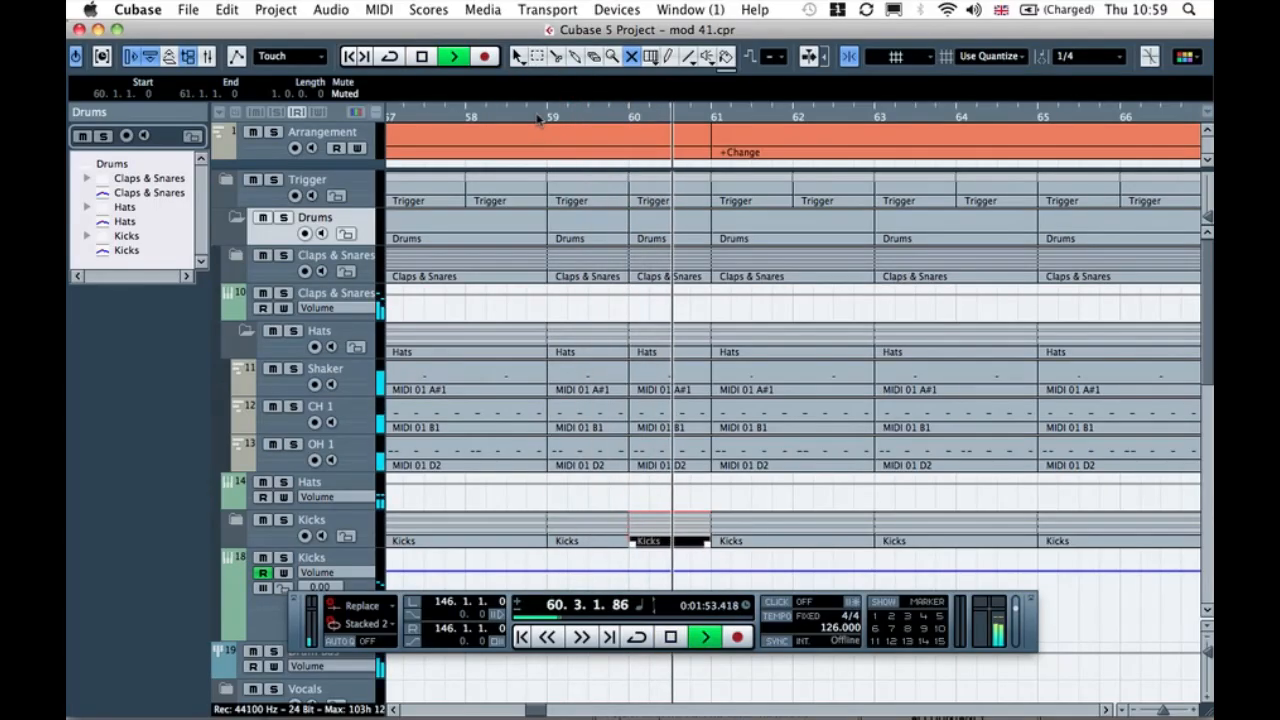
key("space")
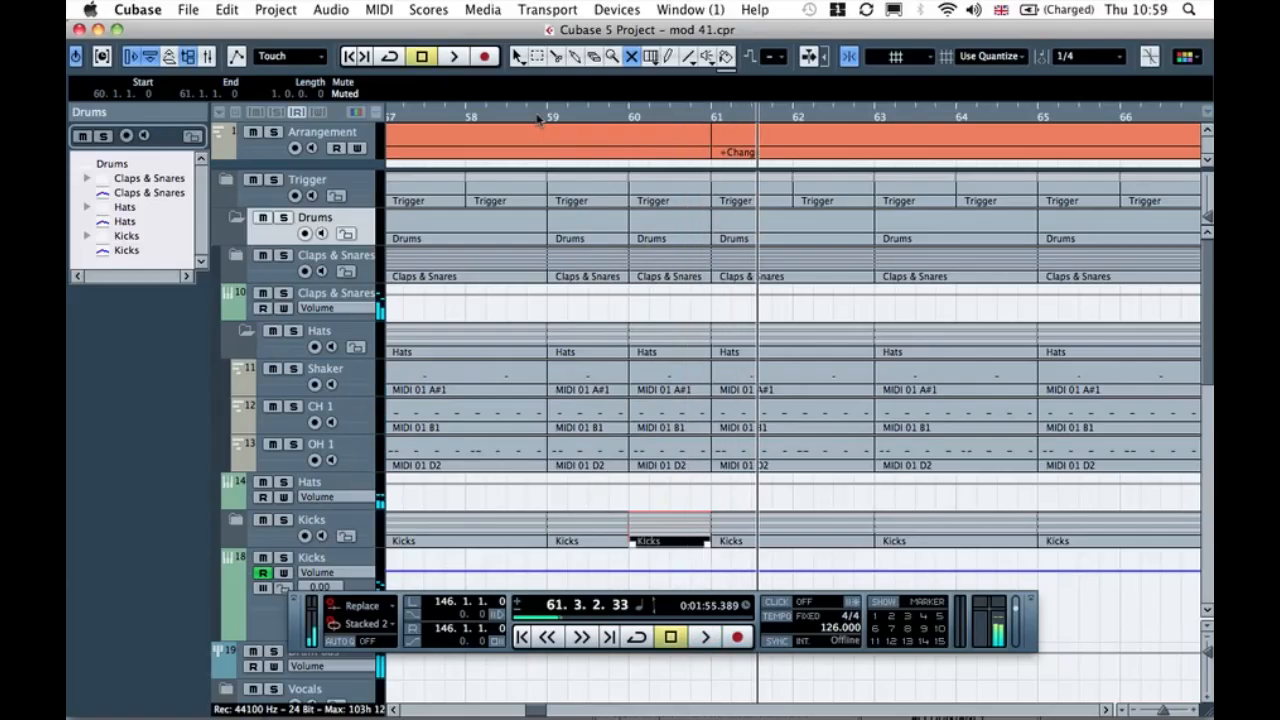
Step: Split the bar 60 Drums part at beat 3, mute its second half, and play from bar 59 beat 3 into bar 61
left_click(670, 232)
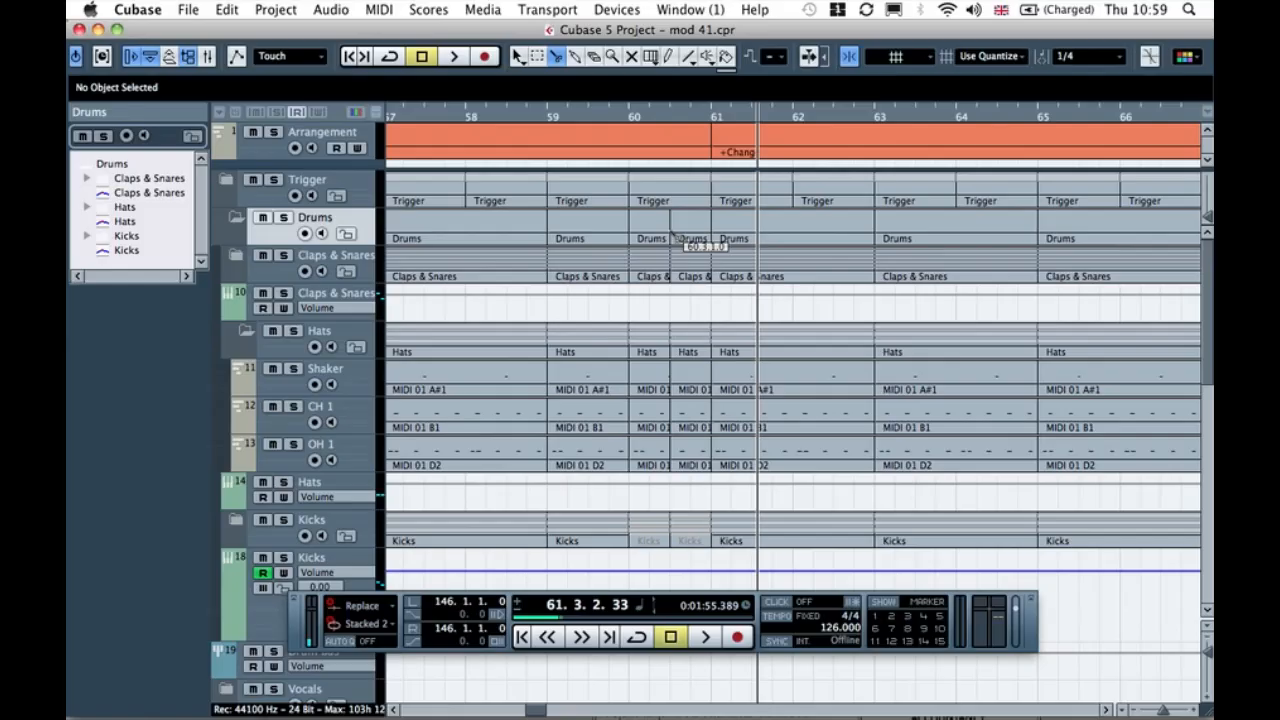
left_click(631, 55)
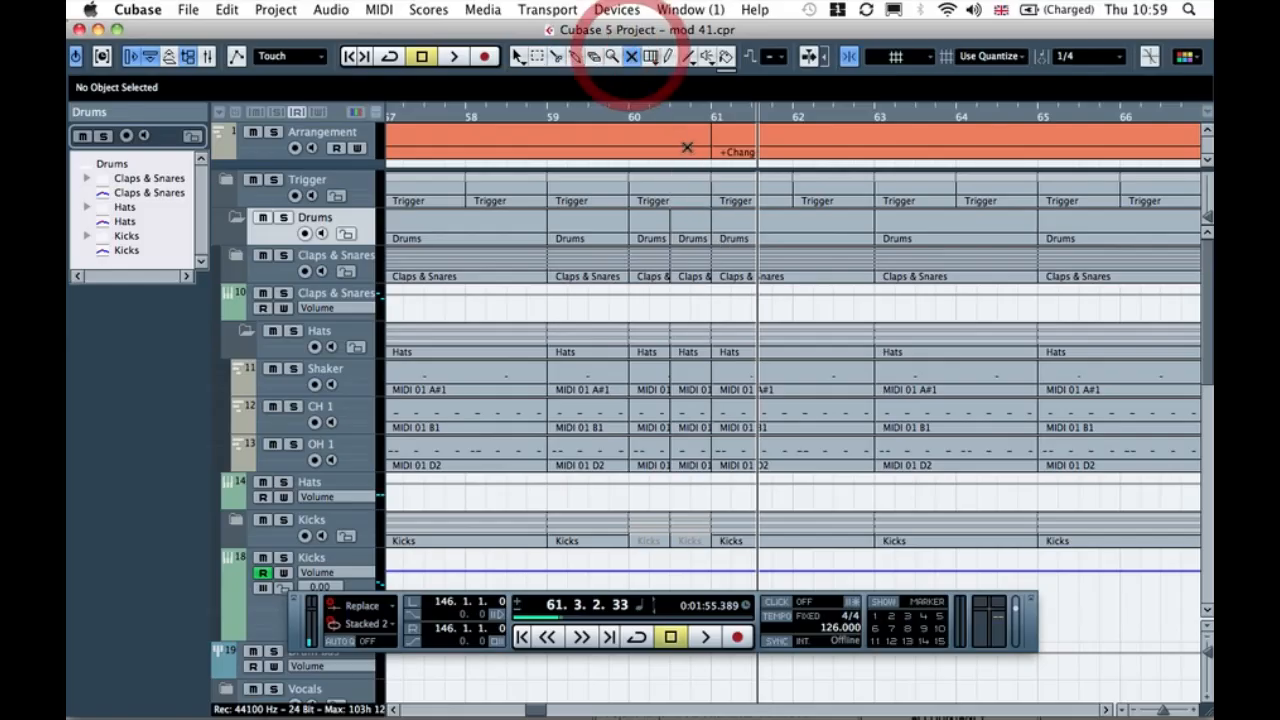
left_click(690, 227)
left_click(590, 116)
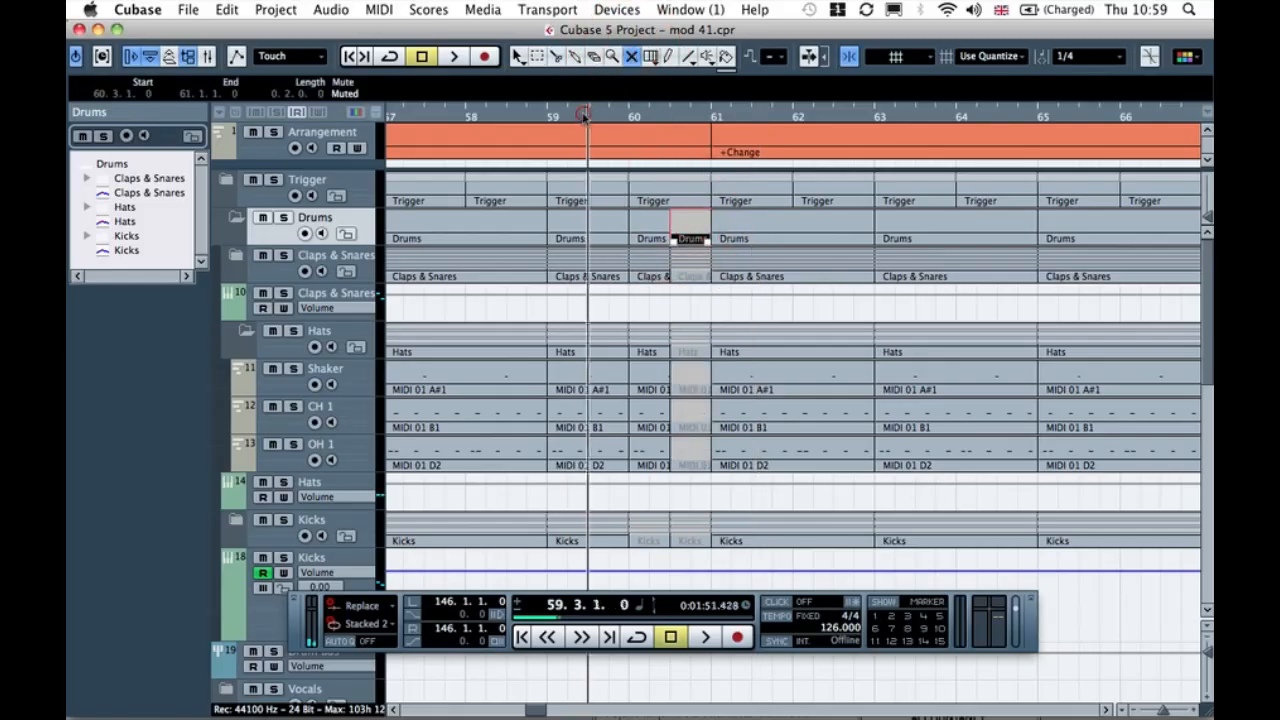
key("space")
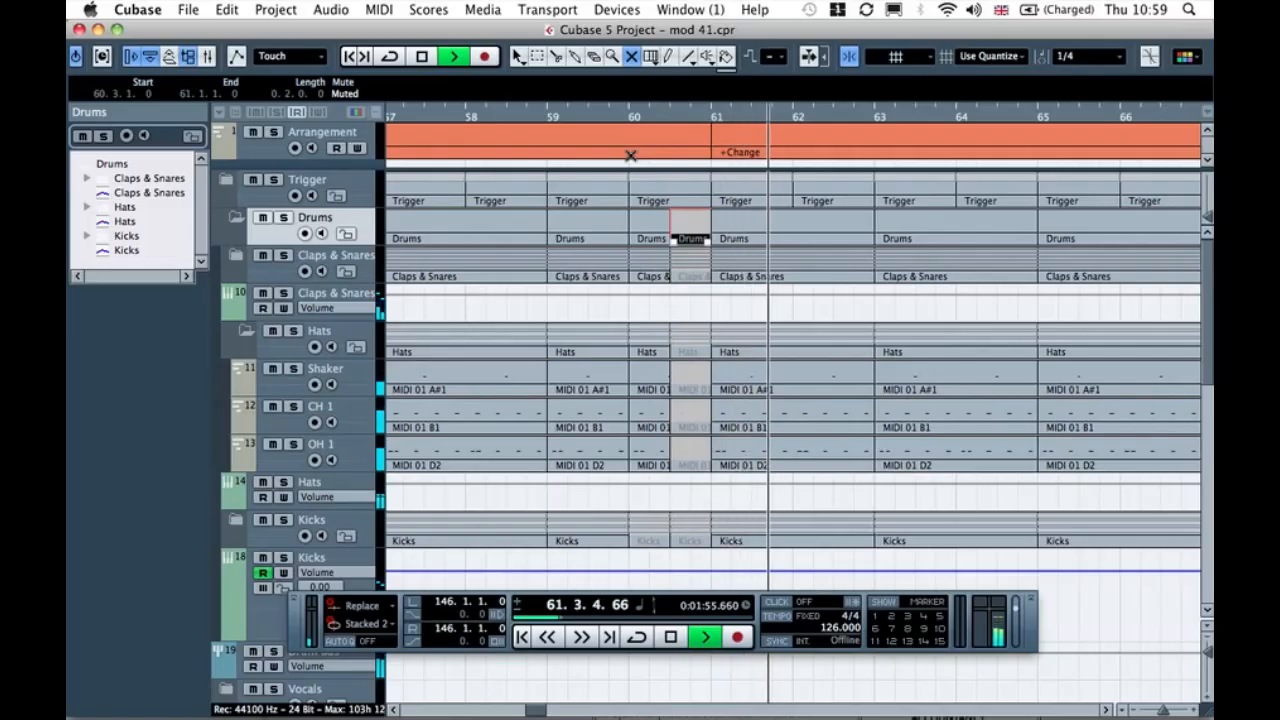
key("space")
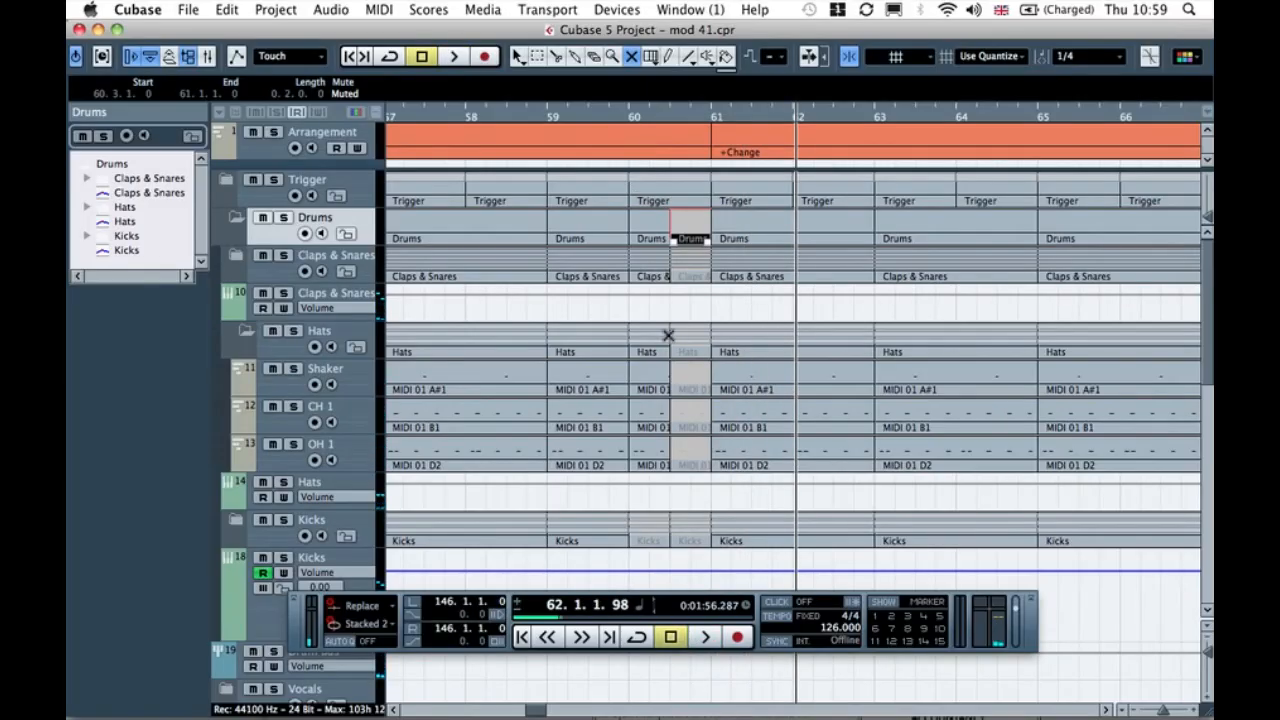
Step: Split the Electro Bass part at bar 60 beat 3, delete the piece up to bar 61, and play the transition from bar 59
scroll(695, 405, "down", 5)
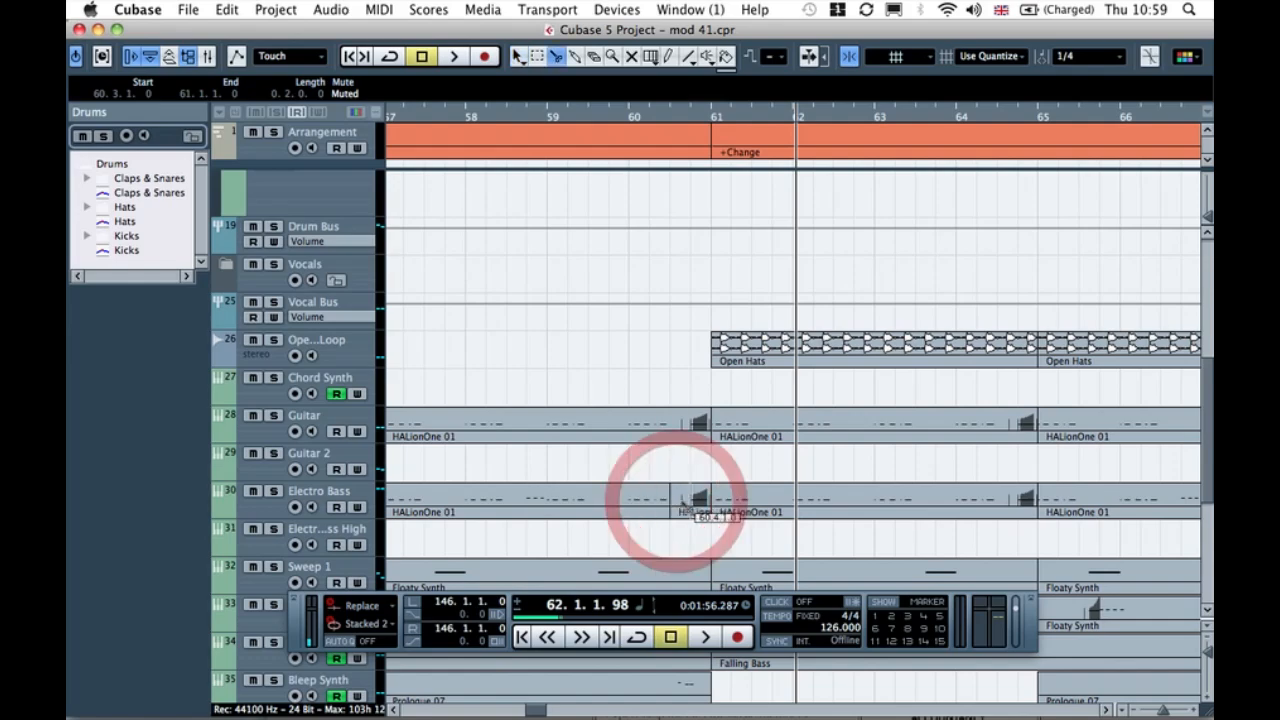
key("1")
left_click(682, 503)
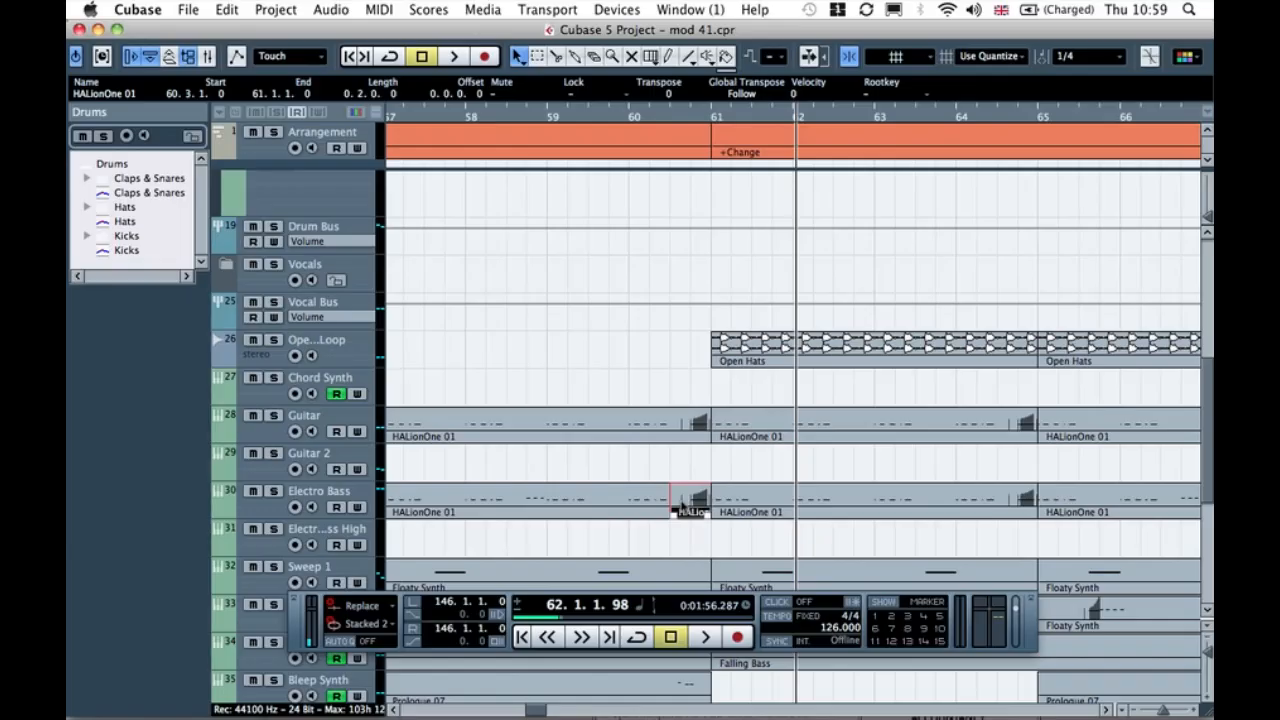
key("Delete")
left_click(549, 113)
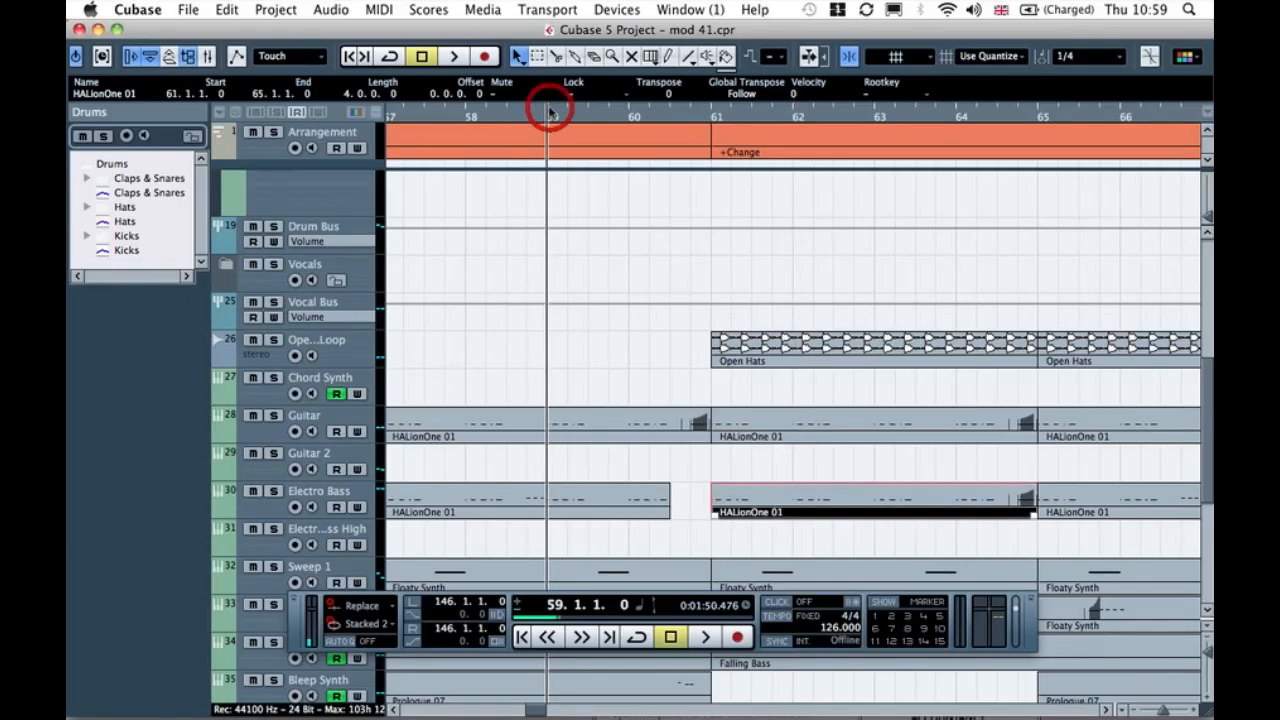
key("space")
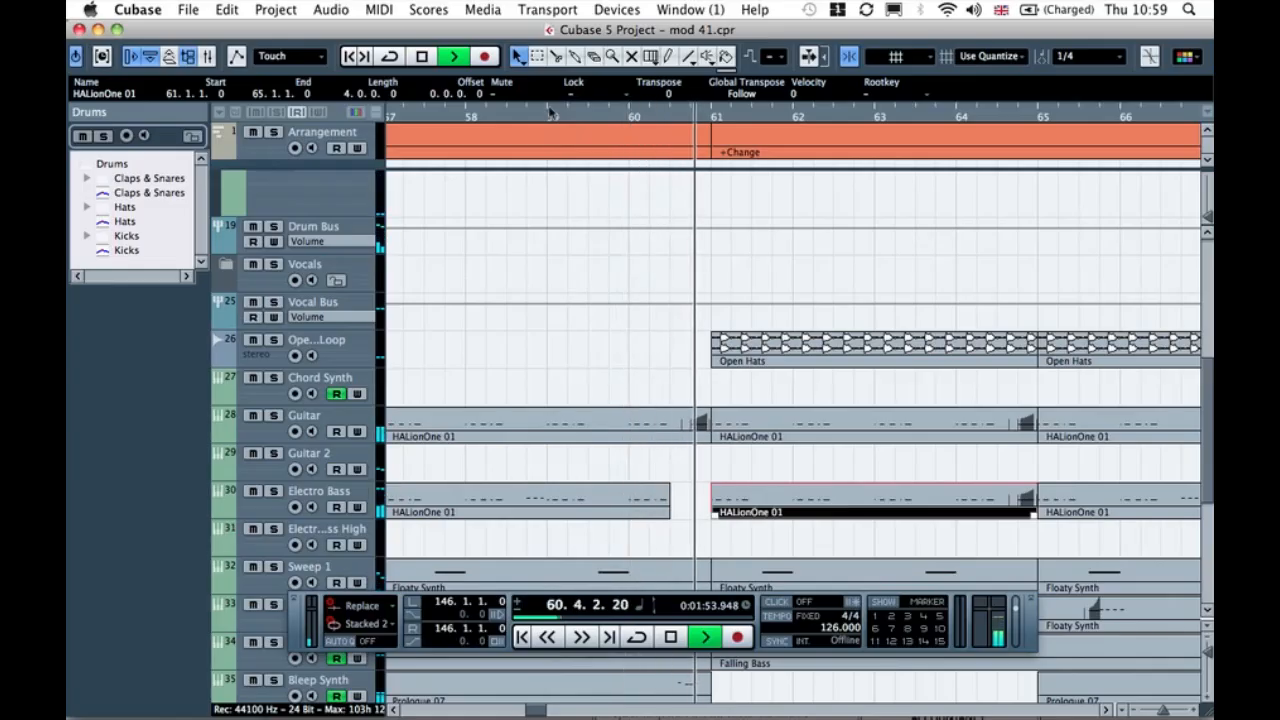
scroll(620, 190, "down", 5)
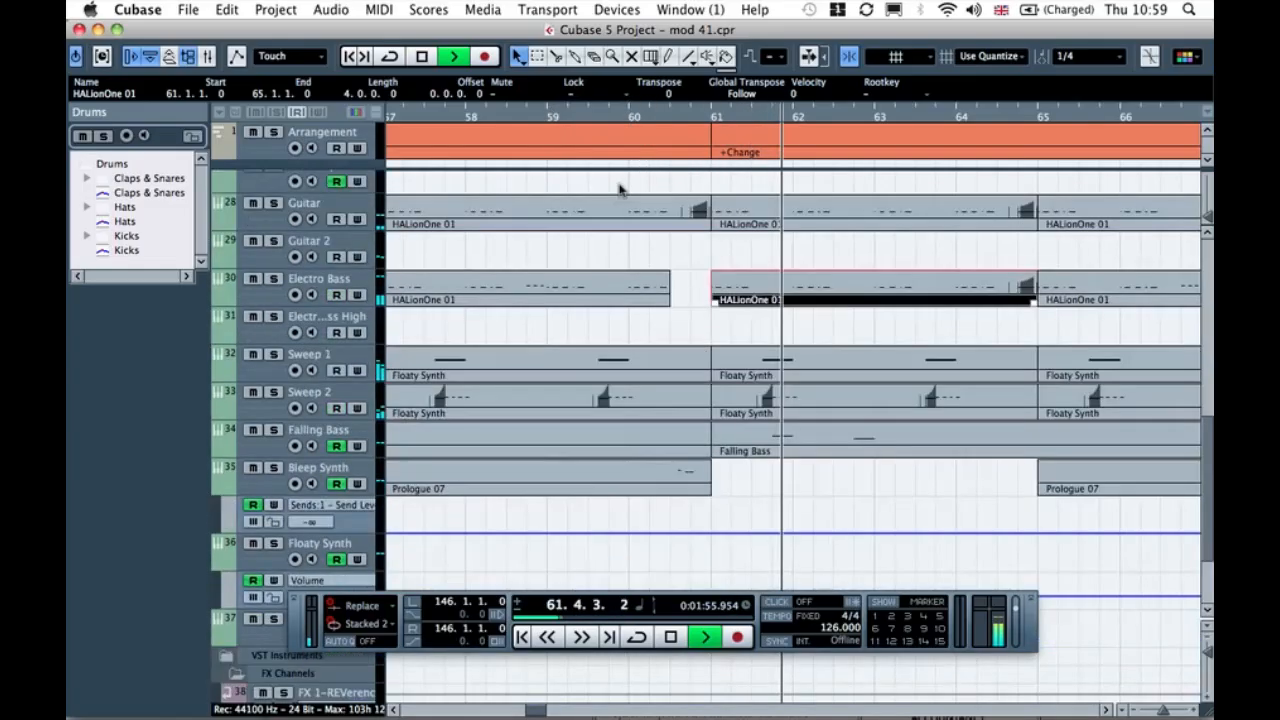
key("space")
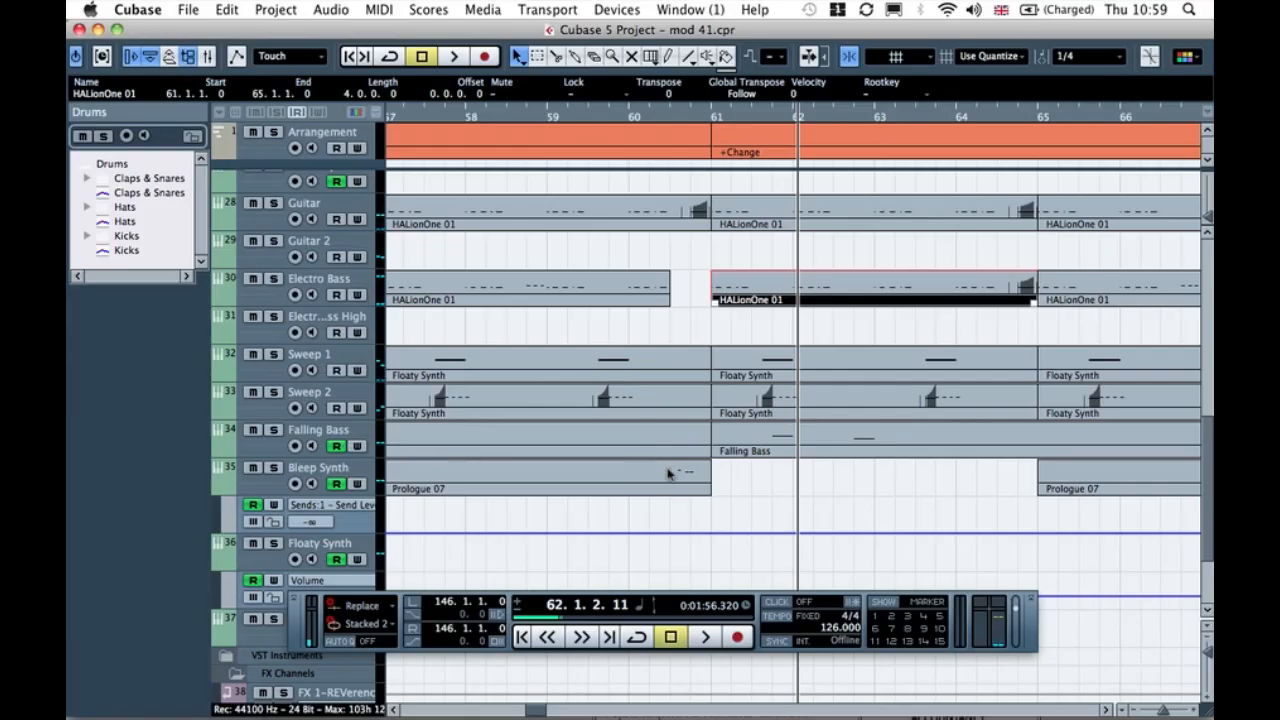
Step: Split the Bleep Synth part at bar 60 beat 2, delete the piece up to bar 61, and play from bar 59 beat 3
left_click(668, 470)
left_click(651, 478, "alt")
left_click(682, 483)
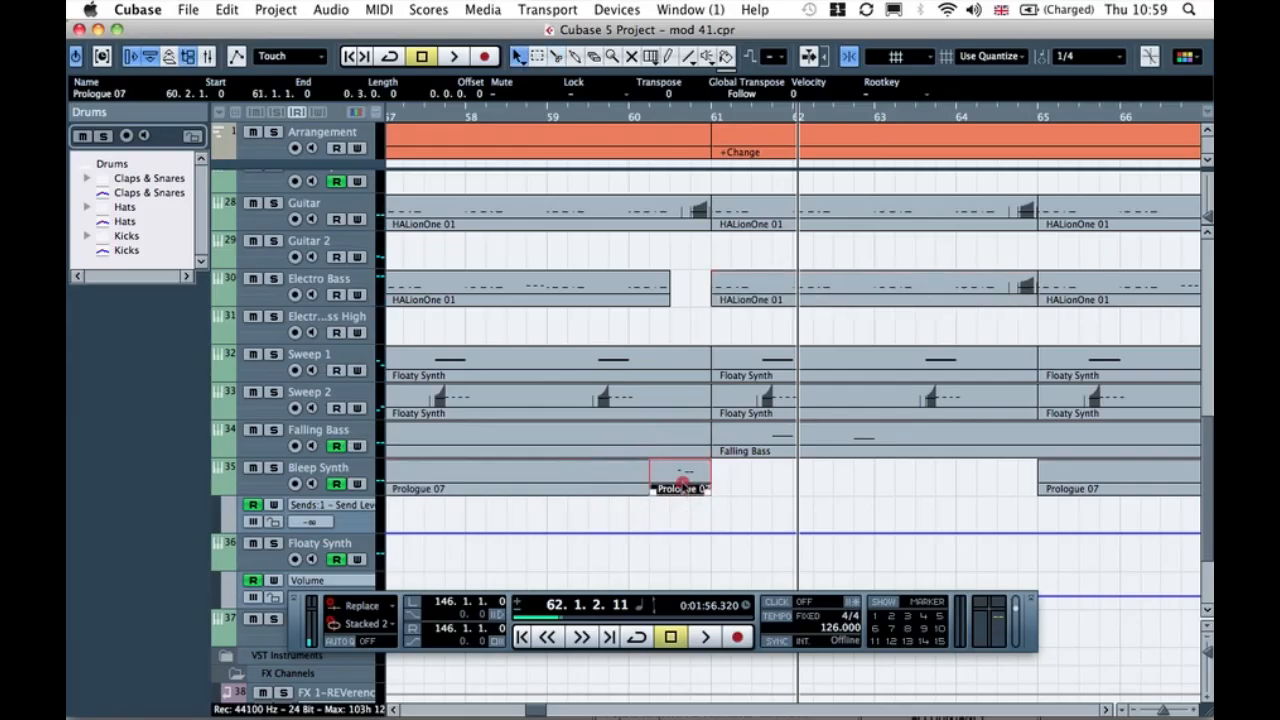
key("Delete")
left_click(586, 128)
left_click(585, 115)
key("space")
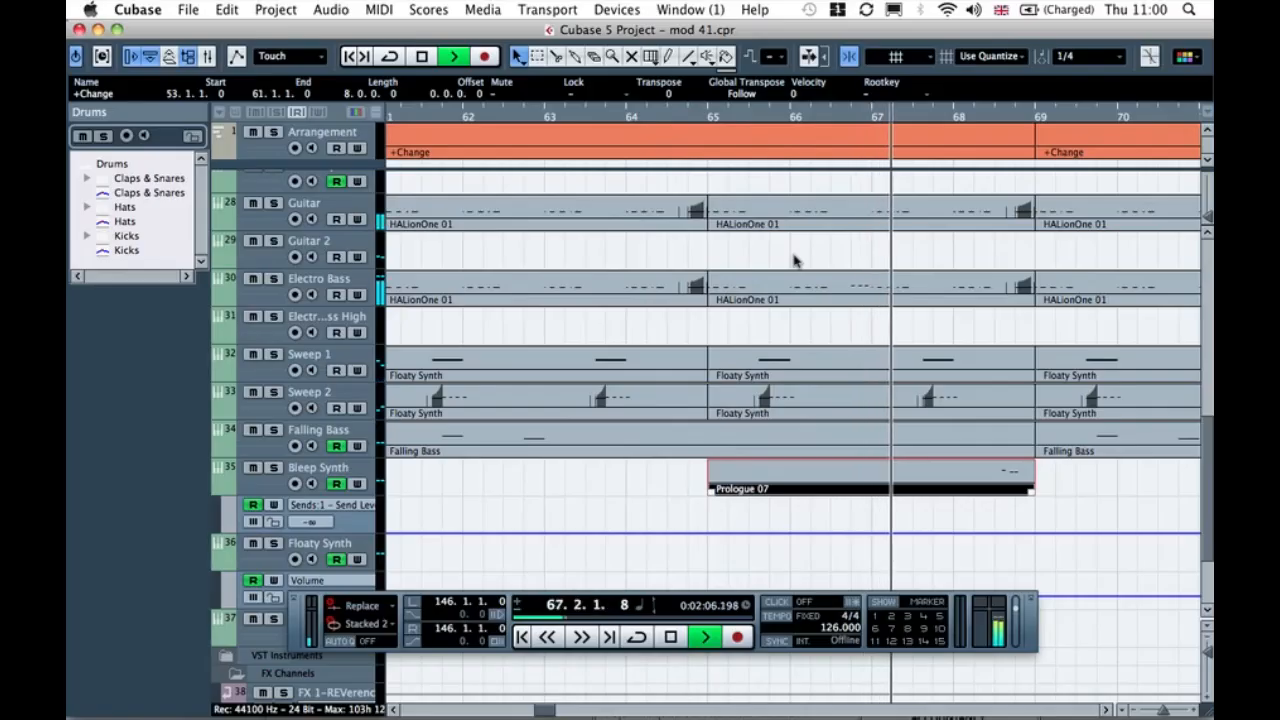
Step: Stop playback late in bar 68 and split the Drums folder part at bar 68 beat 4, before the bar 69 +Change section
scroll(795, 260, "right", 2)
scroll(795, 260, "up", 10)
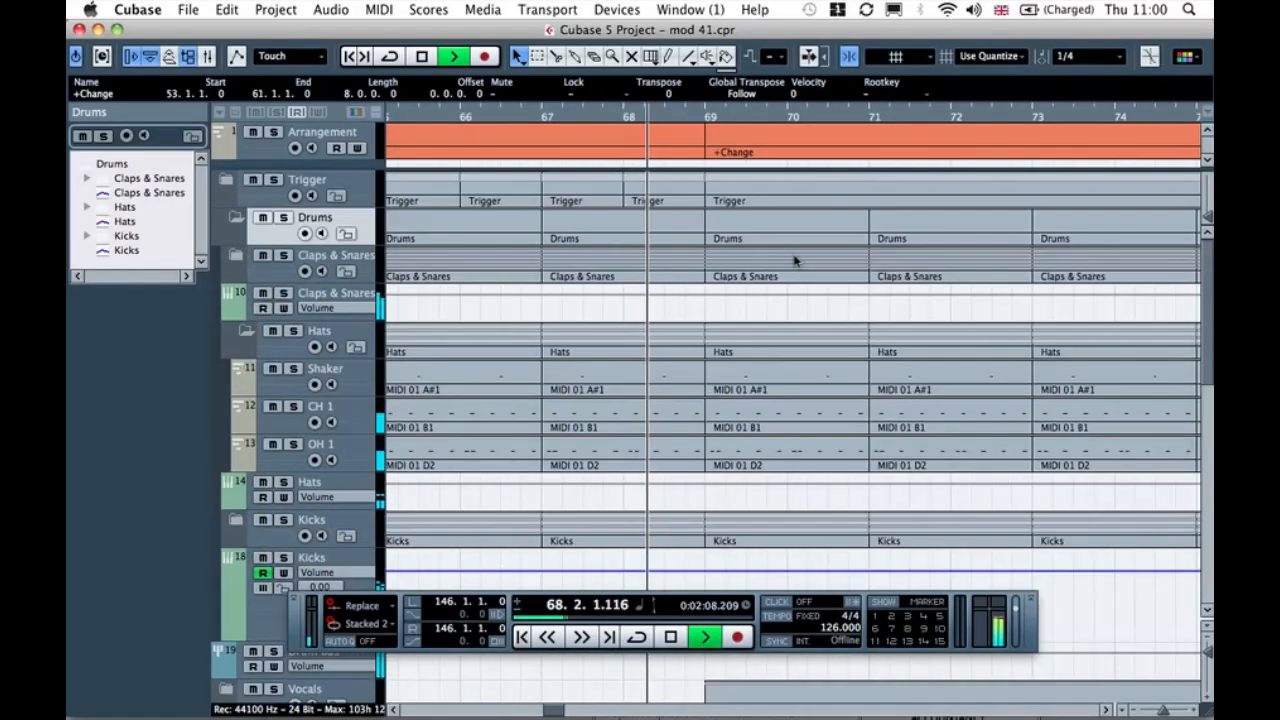
key("space")
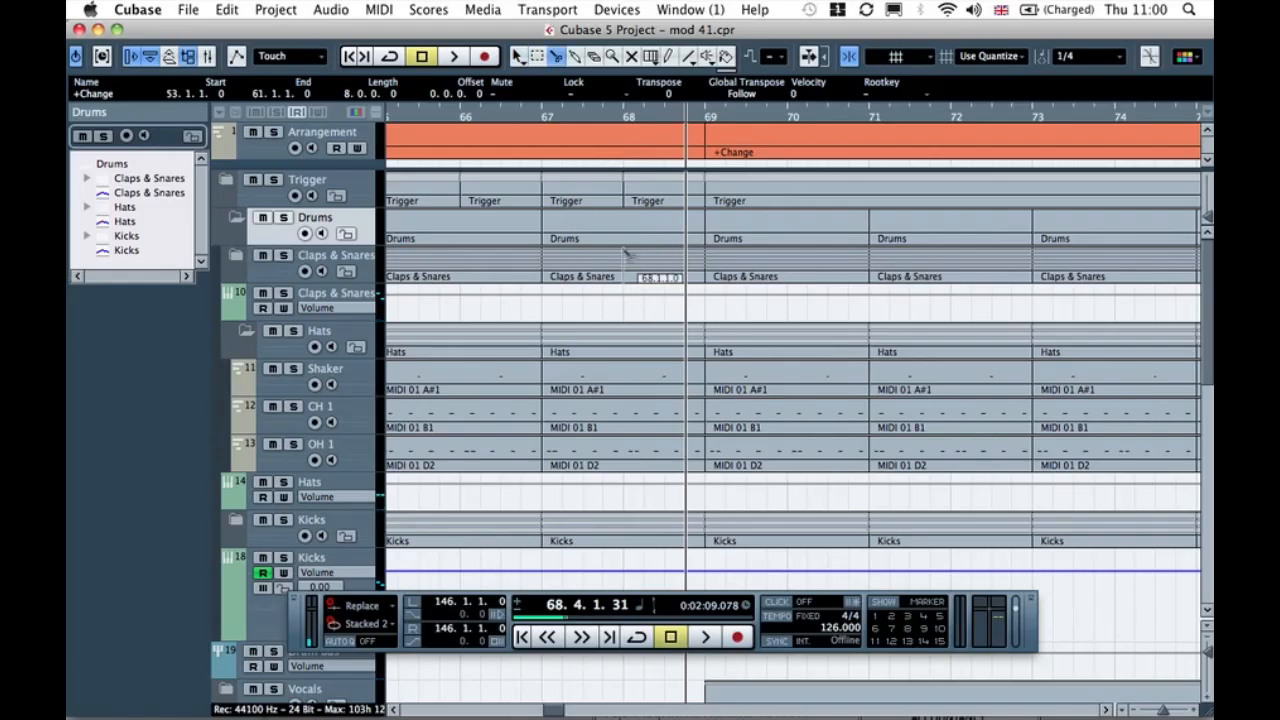
left_click(682, 218)
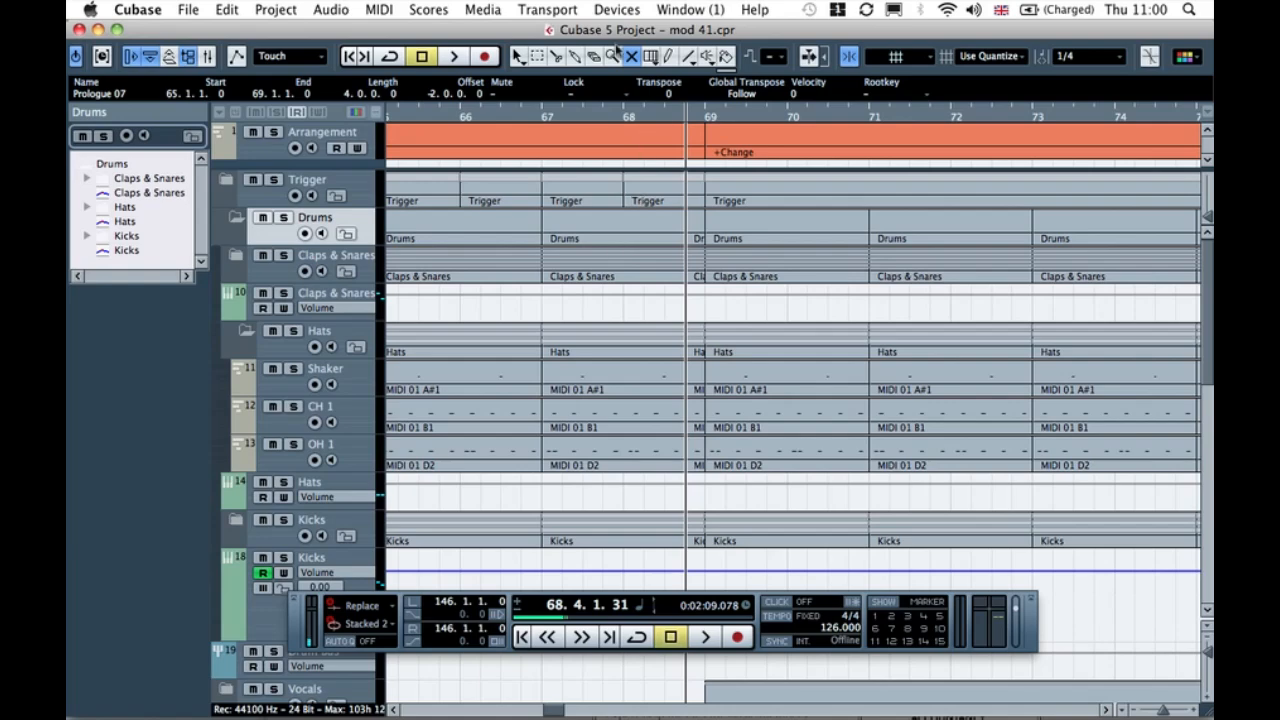
Step: Mute the short Kicks and Hats parts at 68.4, just before the Change section at bar 69
left_click(631, 56)
left_click(695, 525)
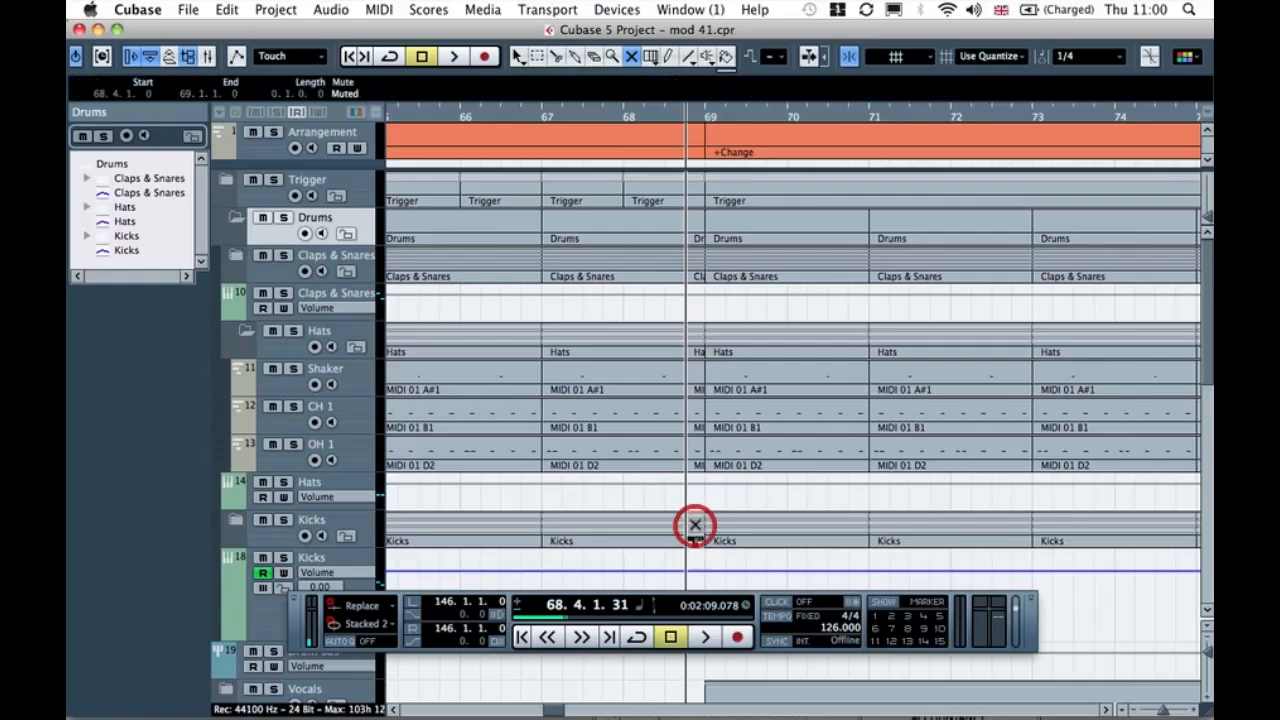
left_click(695, 462)
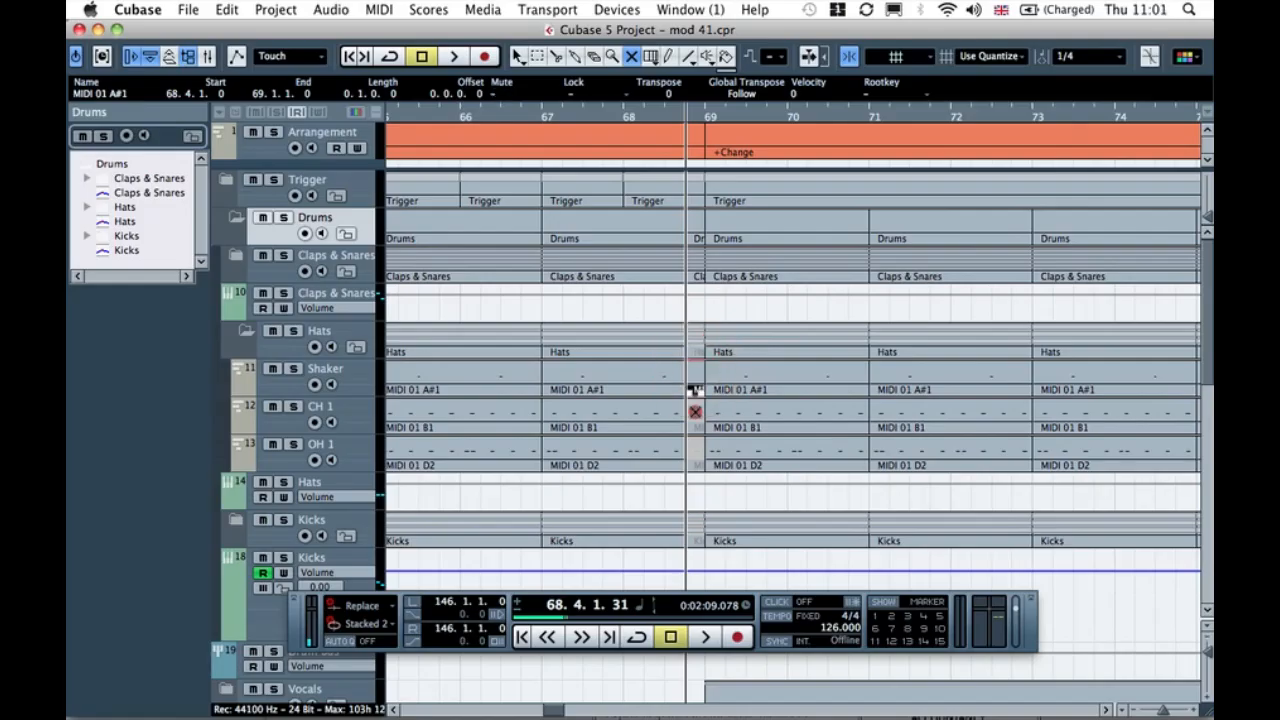
left_click(697, 453)
left_click(695, 347)
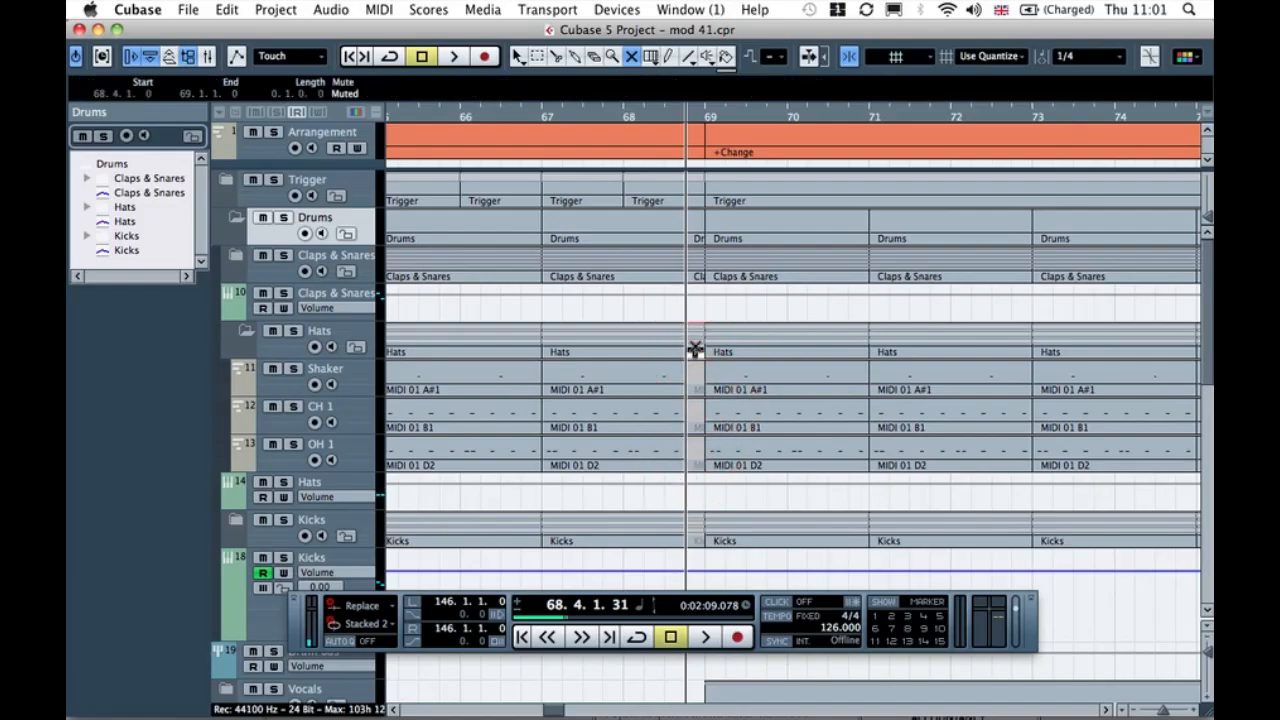
Step: Collapse the Hats folder, expand Claps & Snares, and mute its Snare 2, 3, 4 and Clap 2 parts at 68.4
left_click(244, 337)
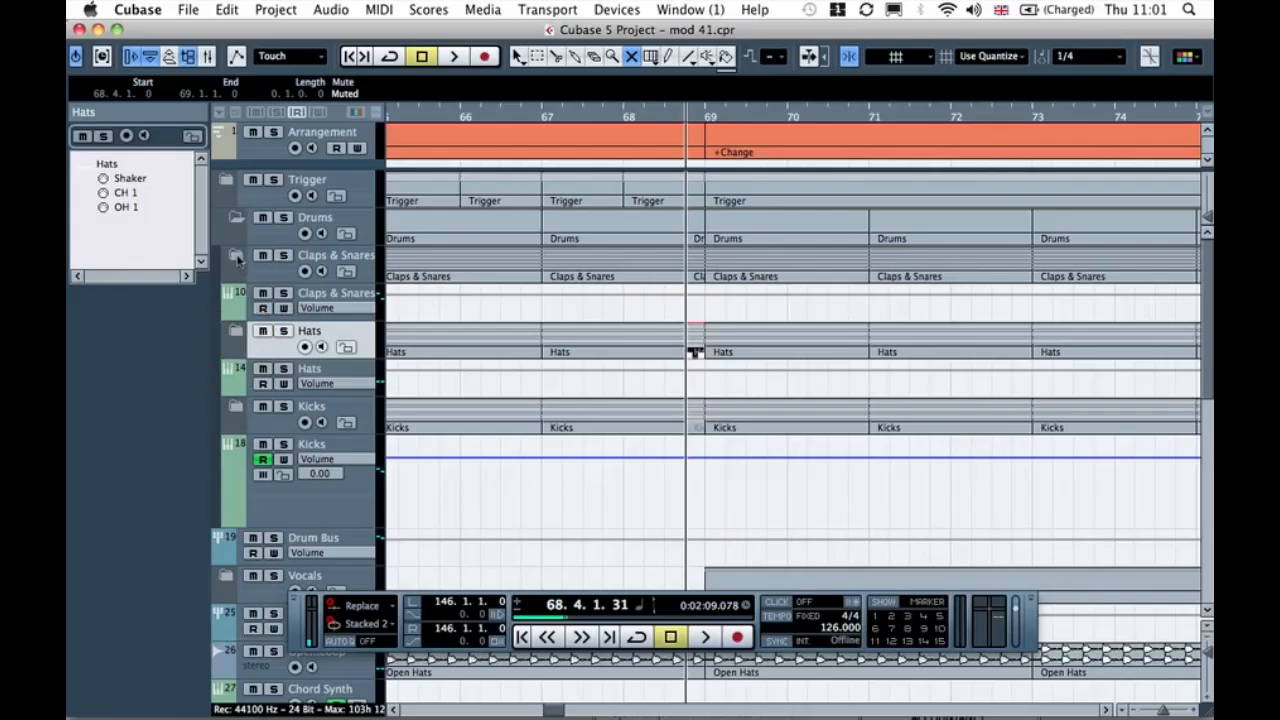
left_click(236, 257)
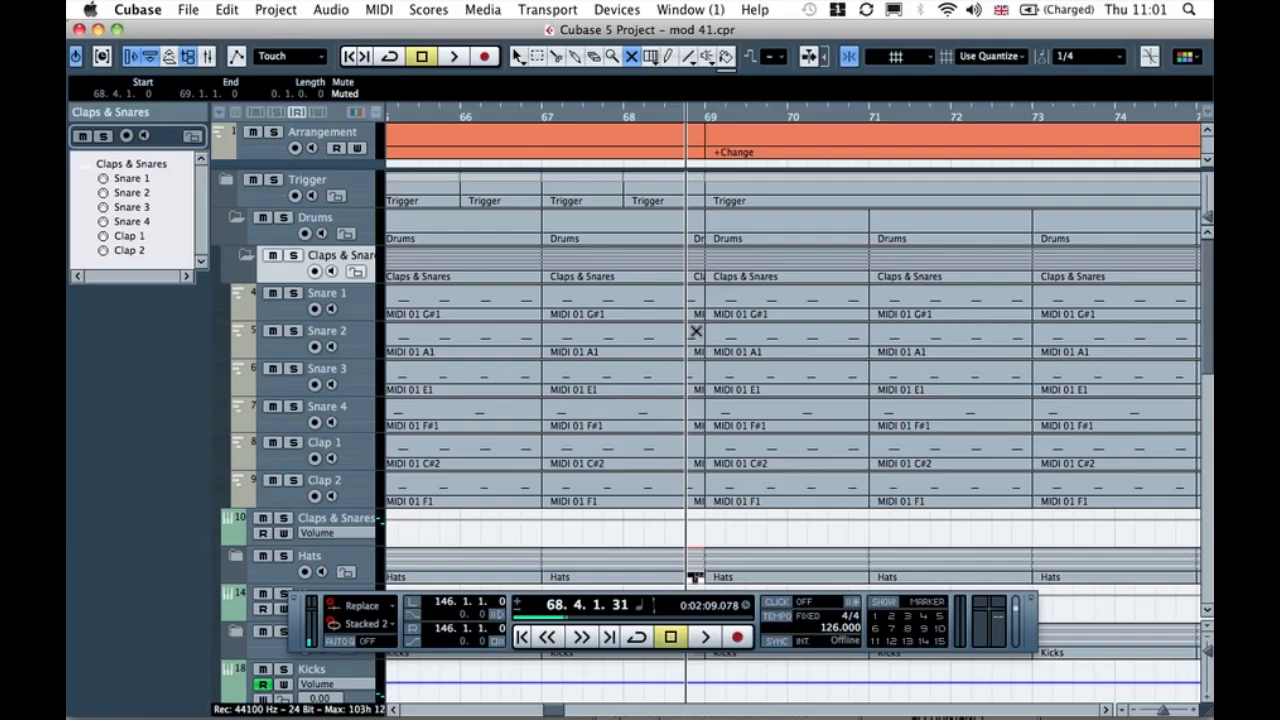
left_click(695, 336)
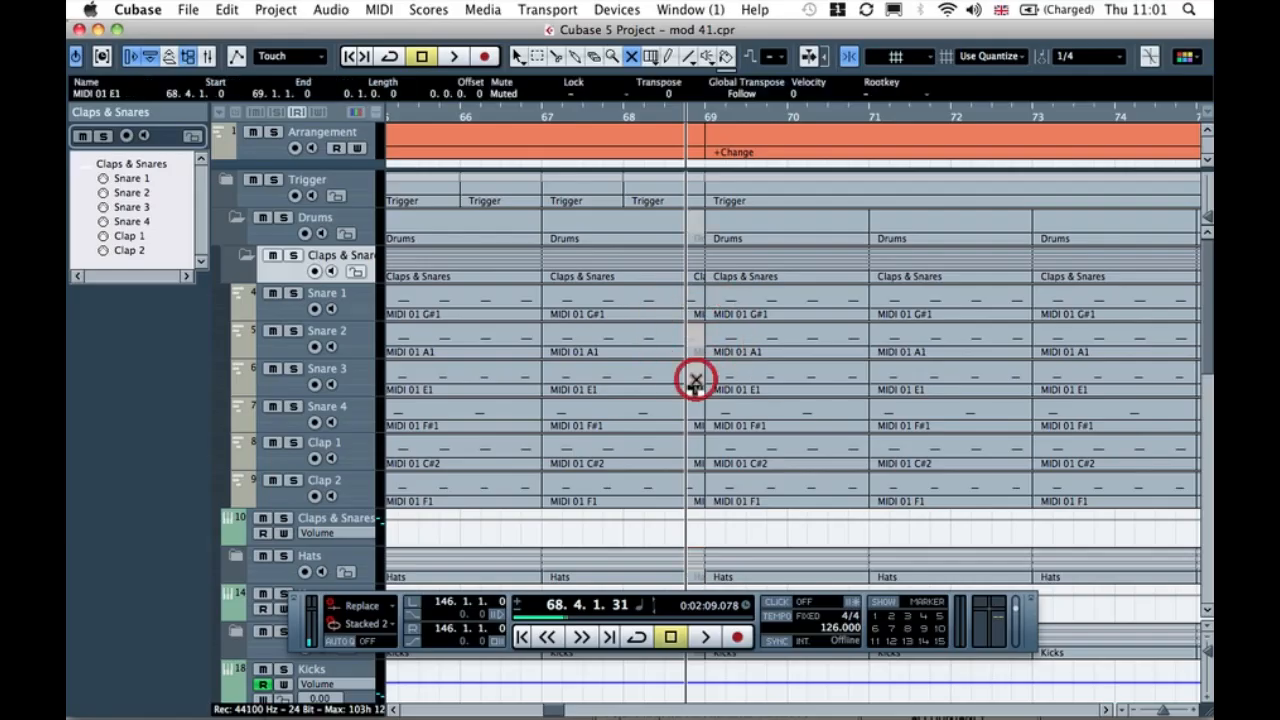
left_click(693, 484)
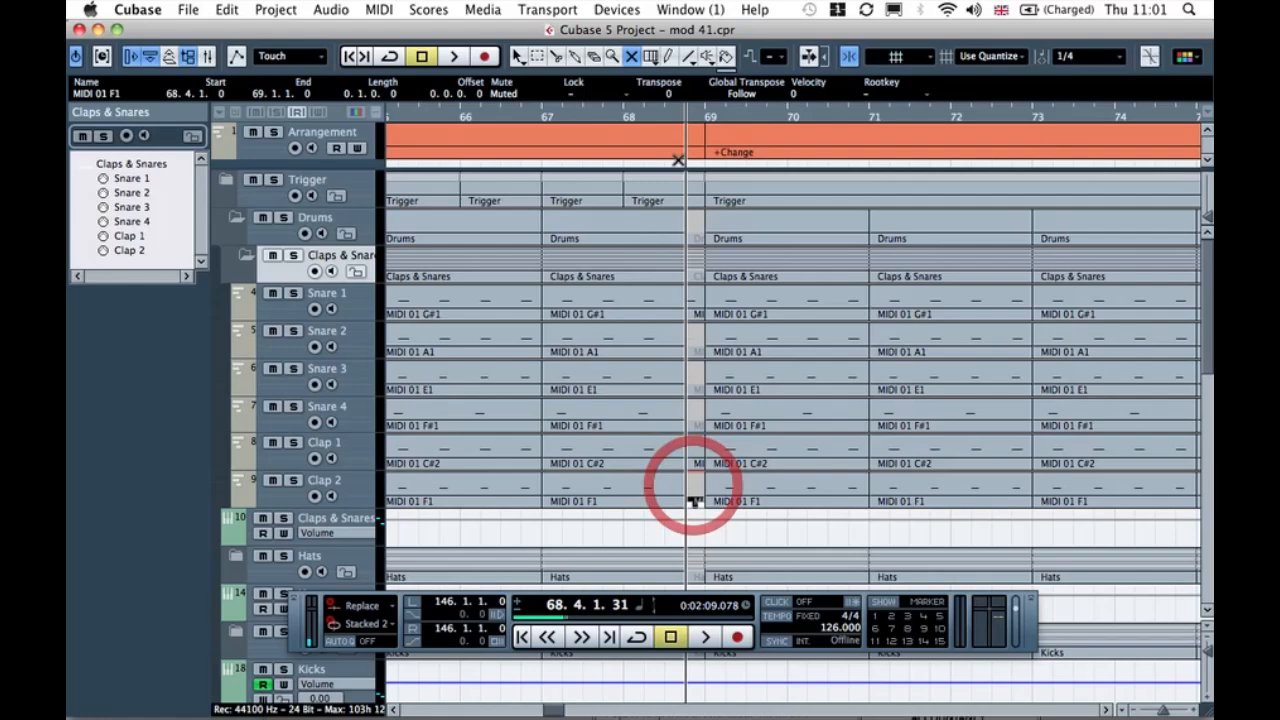
Step: Play back the transition into bar 69, starting just before bar 68
left_click(608, 119)
key("space")
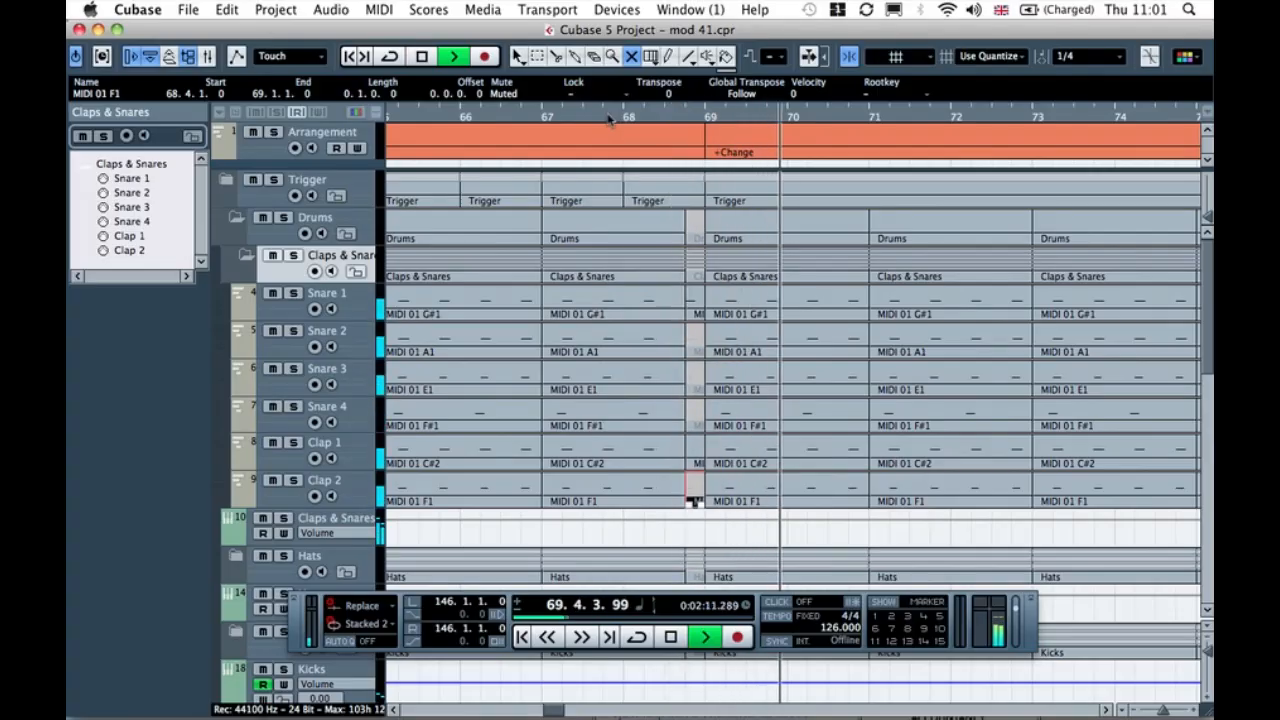
left_click(608, 117)
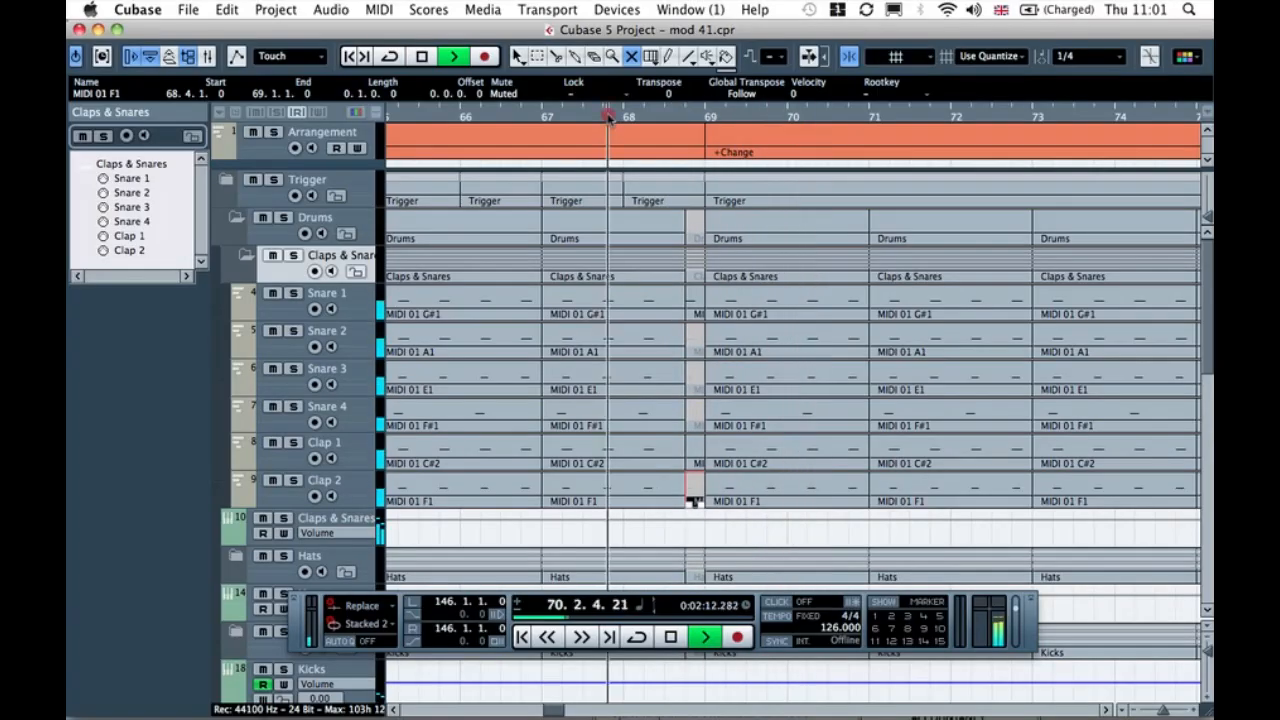
Step: Try muting the whole short Drums part at 68.4 while playing back from bar 67
left_click(690, 218)
key("super+z")
left_click(548, 117)
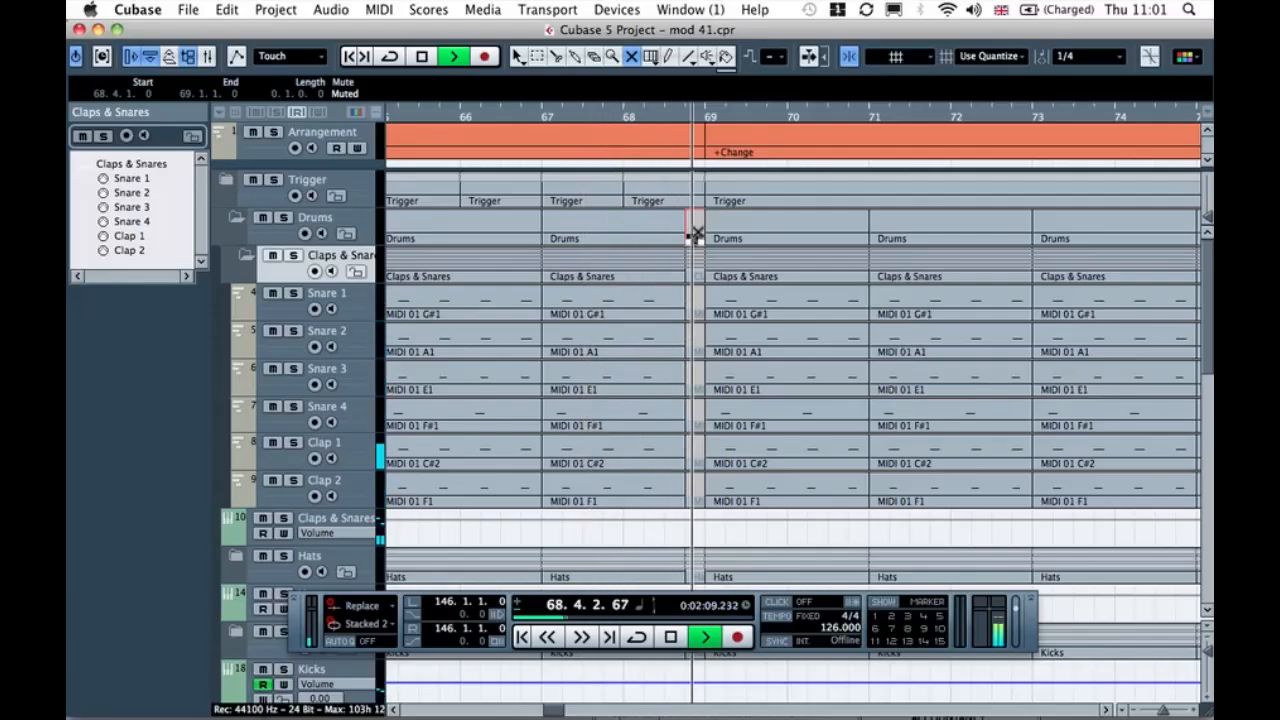
key("space")
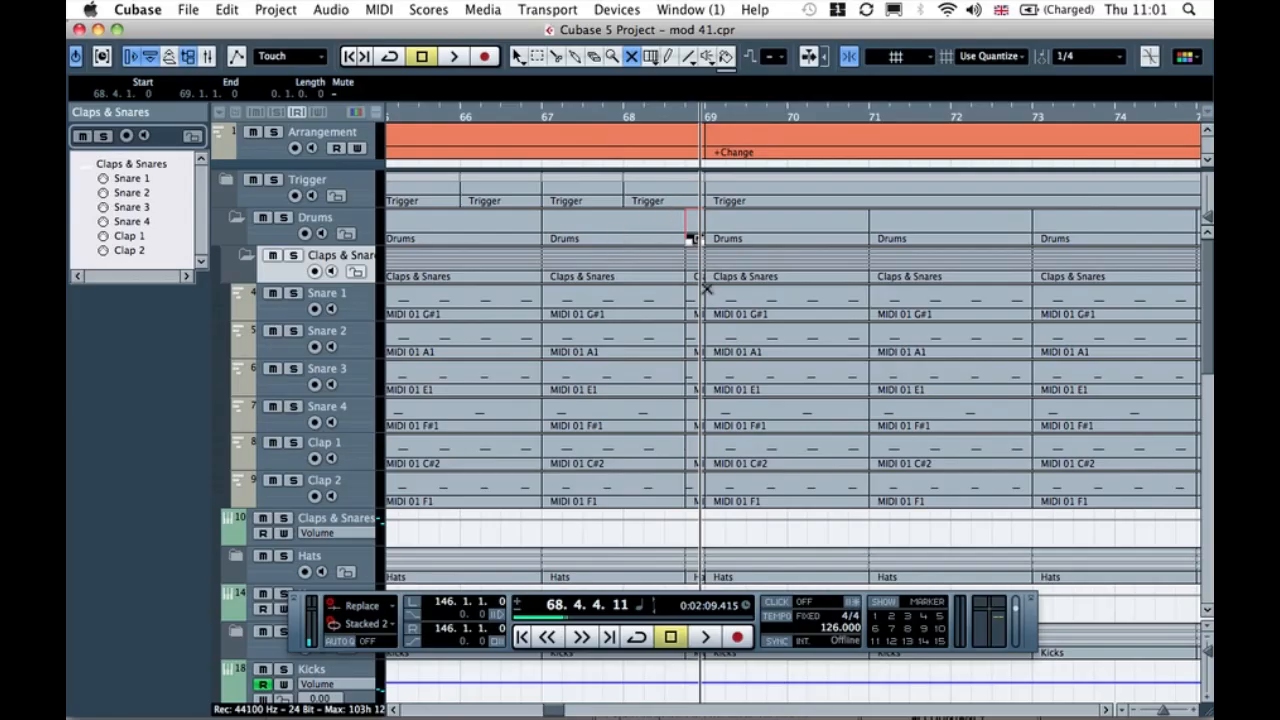
Step: Mute the short Snare 2, 3, 4 and Clap 2 parts at 68.4, leaving Snare 1 and Clap 1 active
left_click(688, 300)
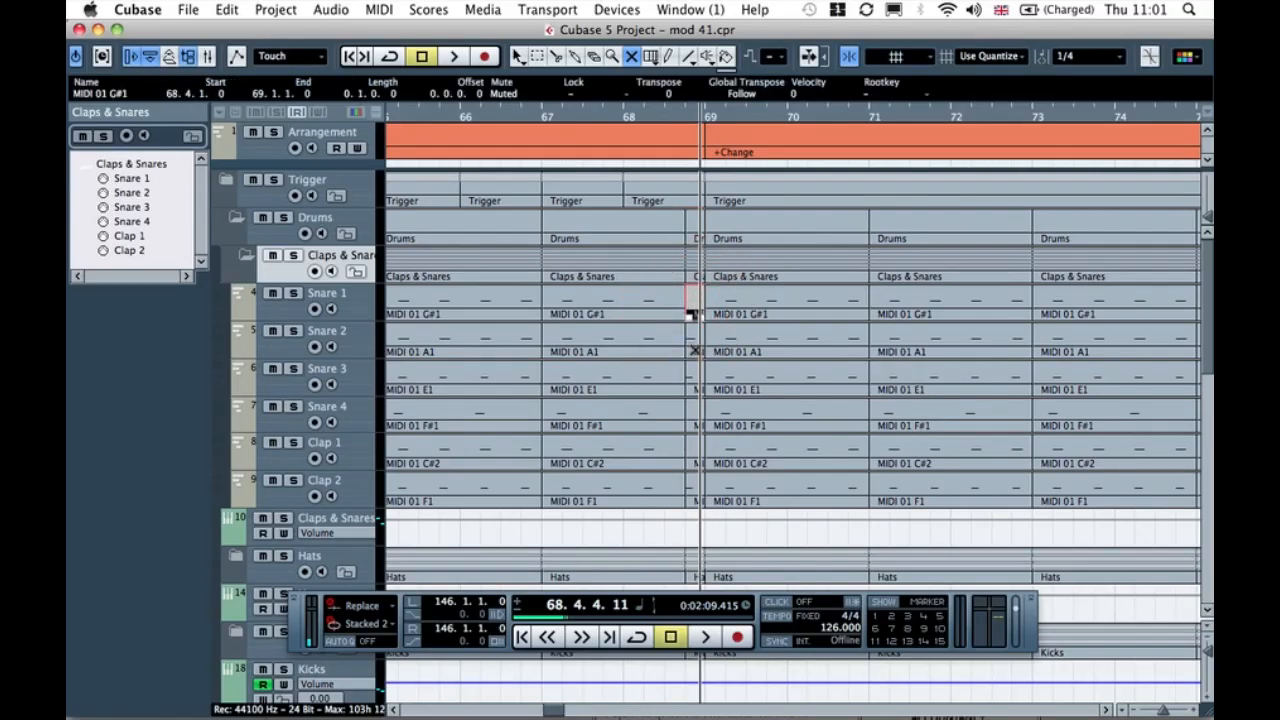
left_click_drag(690, 308, 691, 392)
left_click(691, 488)
Step: Mute the short Hats and Kicks folder parts at 68.4, just before bar 69
scroll(694, 414, "down", 5)
scroll(694, 414, "up", 5)
scroll(697, 413, "left", 3)
scroll(697, 413, "down", 3)
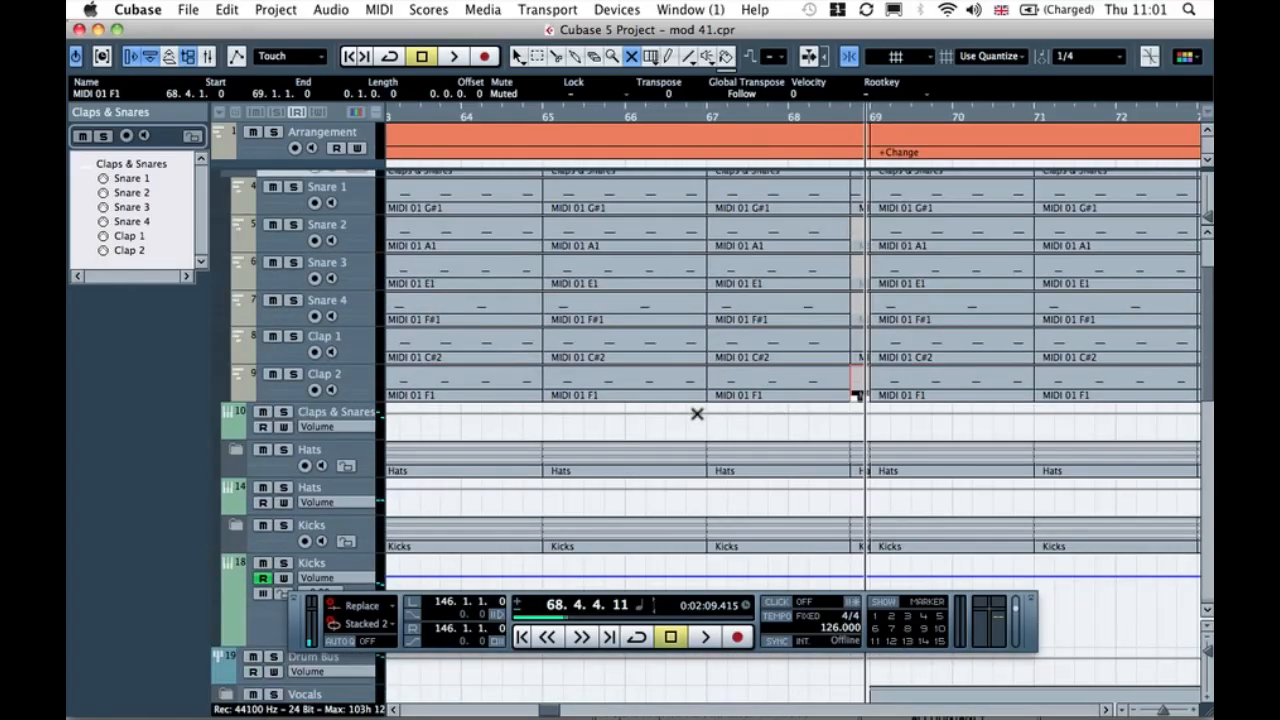
left_click(861, 449)
left_click(857, 531)
scroll(833, 305, "up", 3)
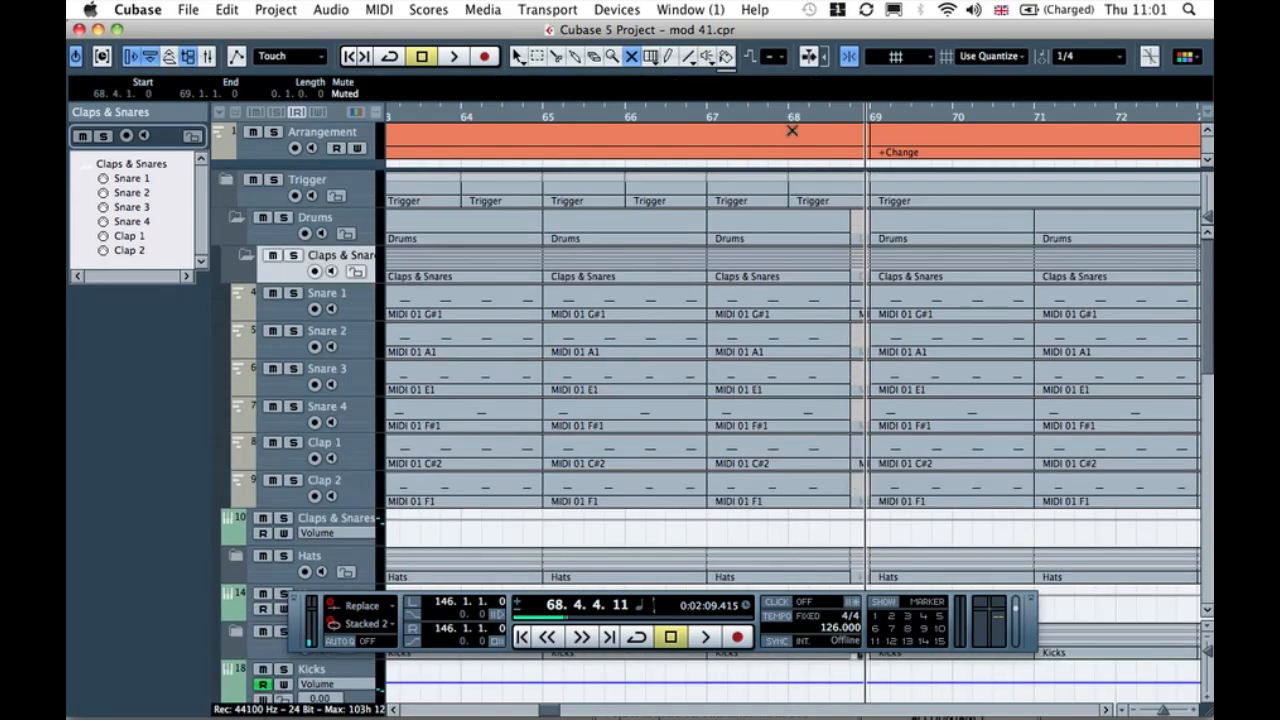
Step: Play back the transition into bar 69 from about bar 68, soloing the Drums folder temporarily to check the break
left_click(789, 114)
key("space")
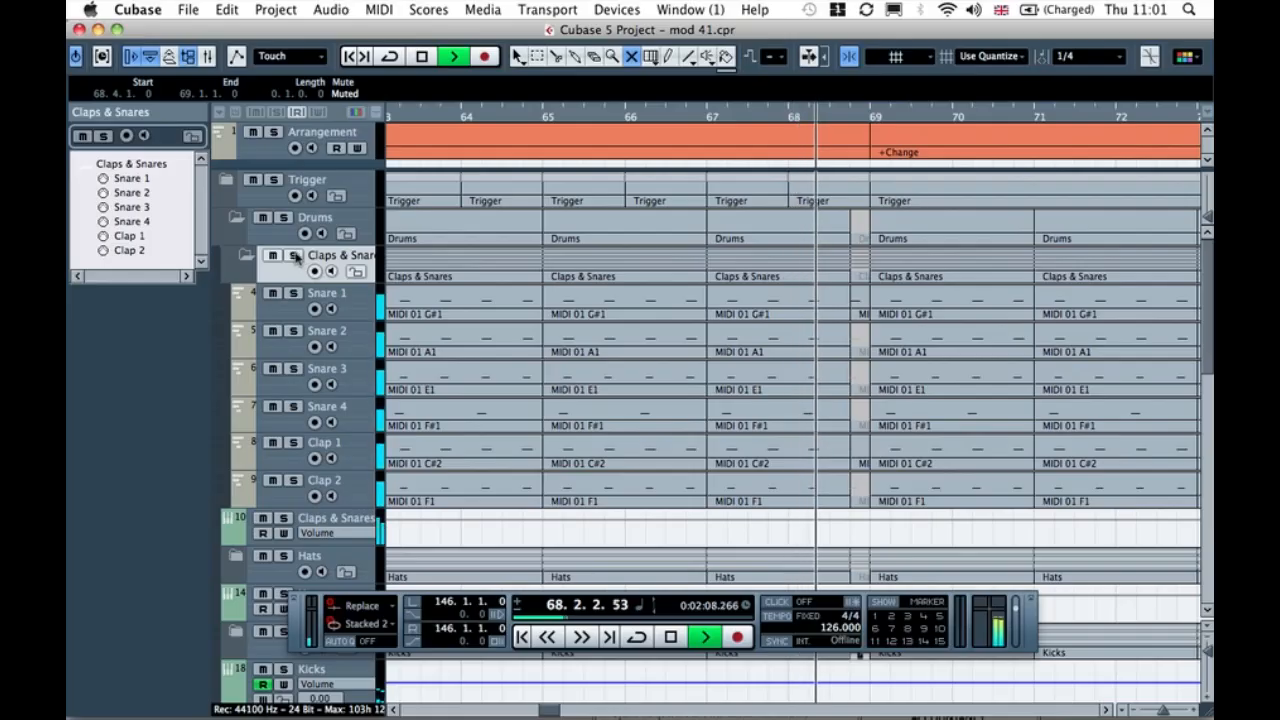
left_click(283, 217)
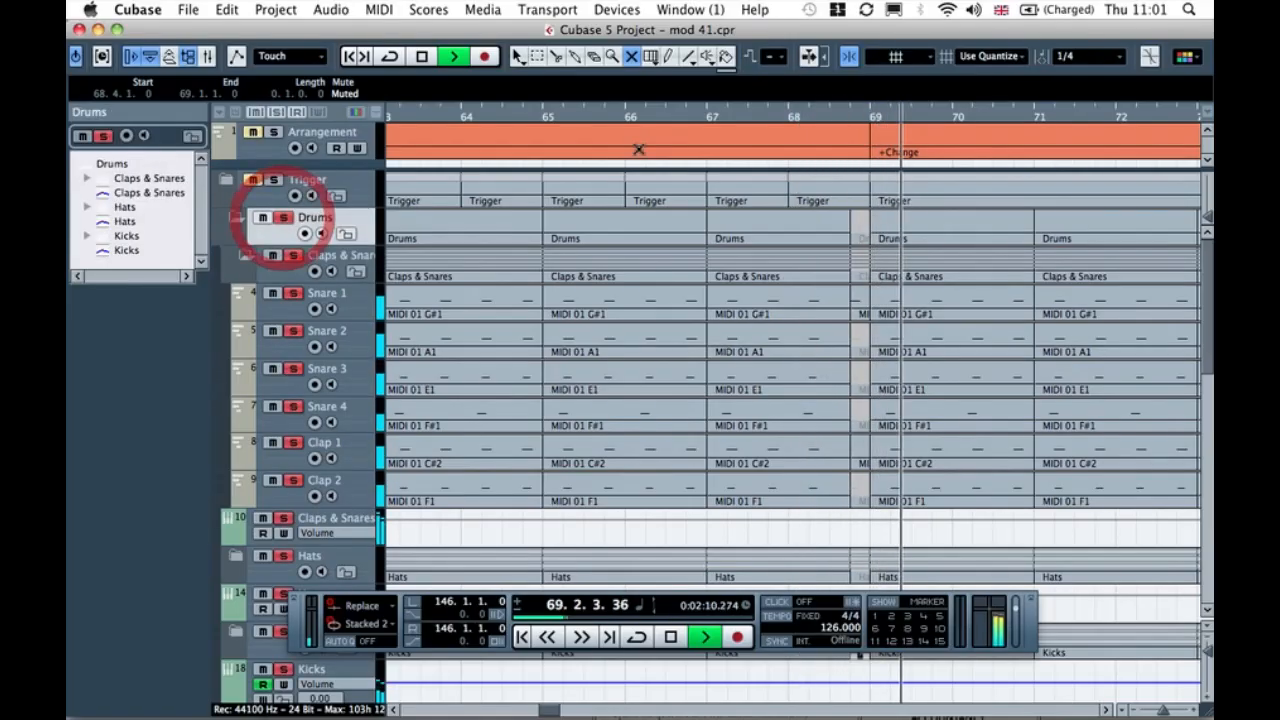
left_click(776, 115)
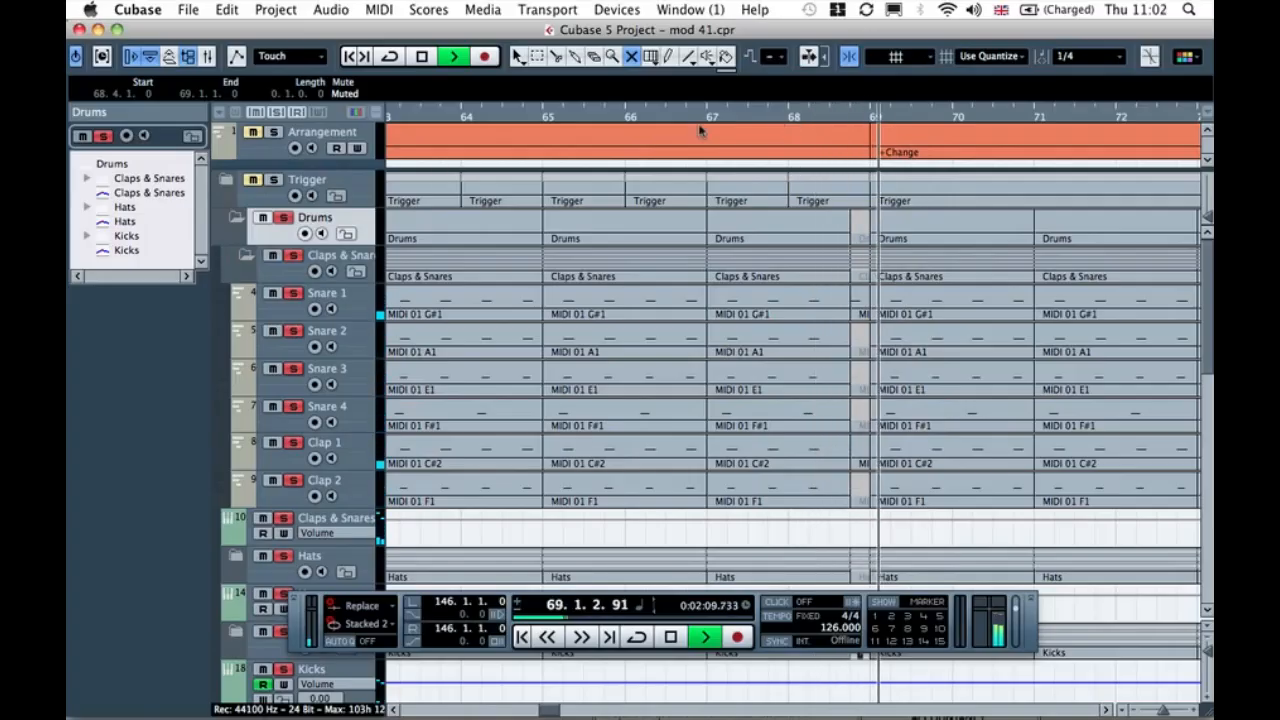
left_click(283, 217)
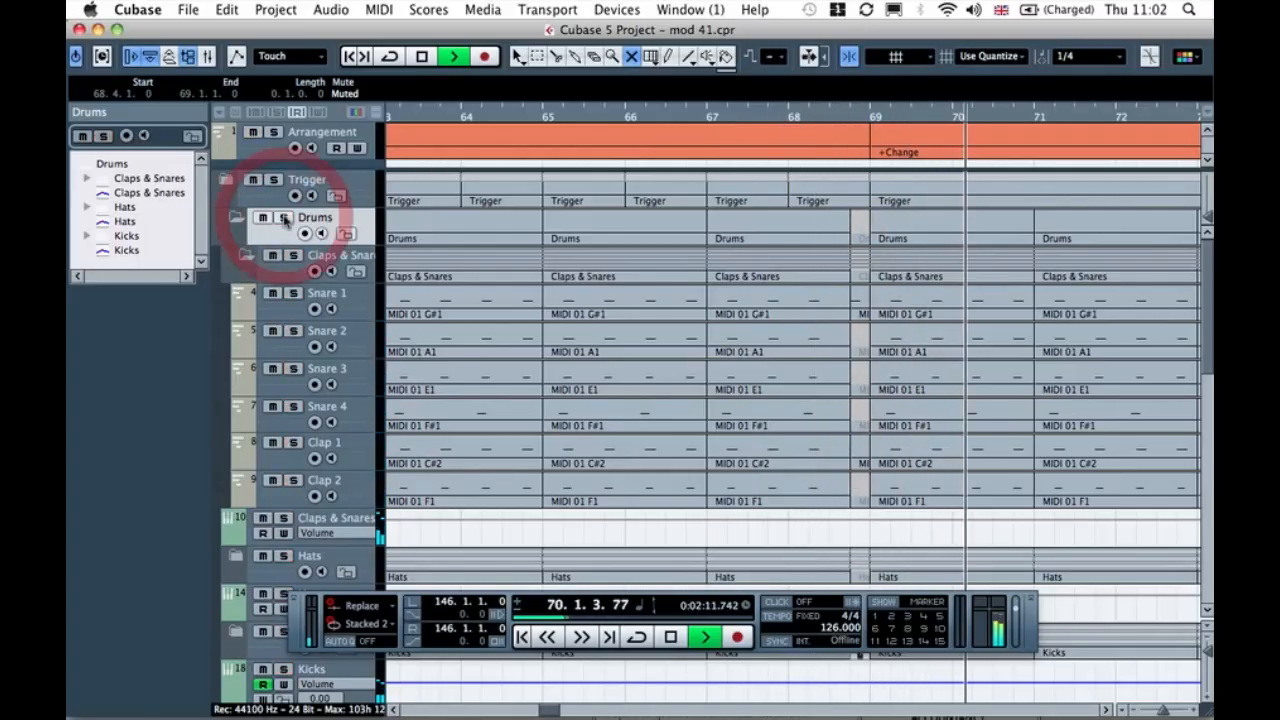
key("space")
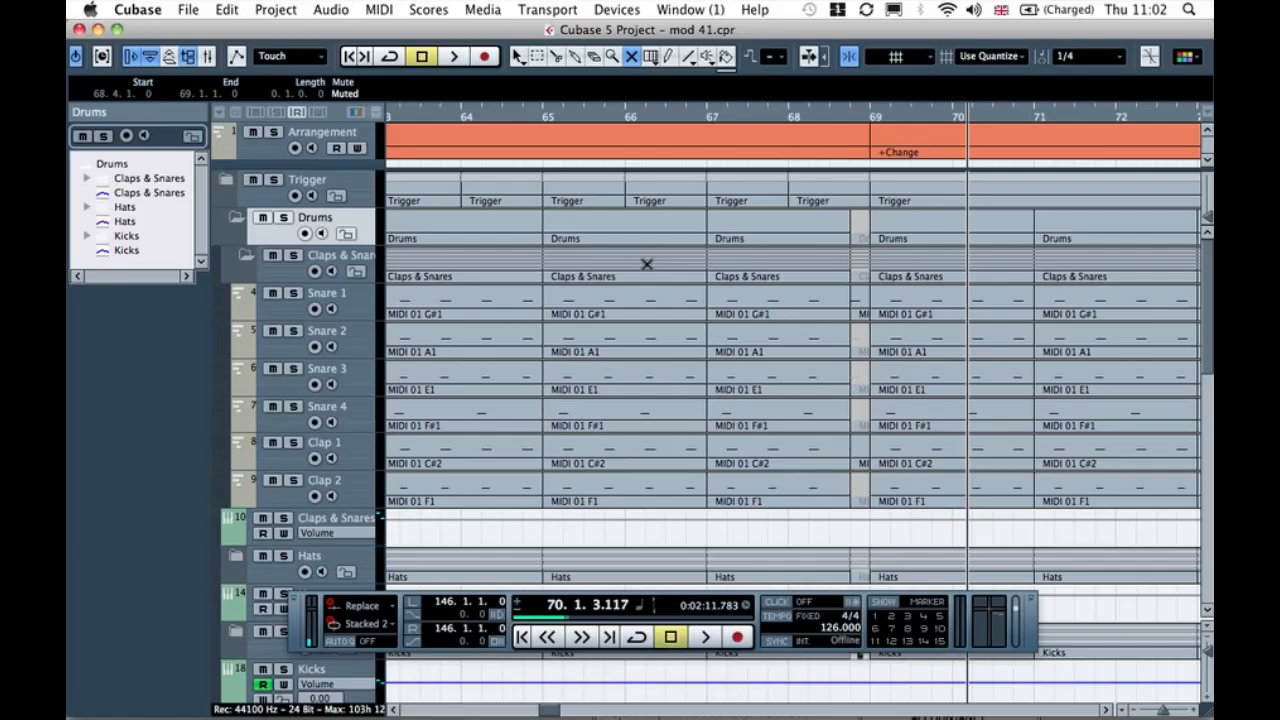
Step: Split the Open Hats loop at 68.3 and mute the piece leading up to bar 69
scroll(848, 237, "down", 8)
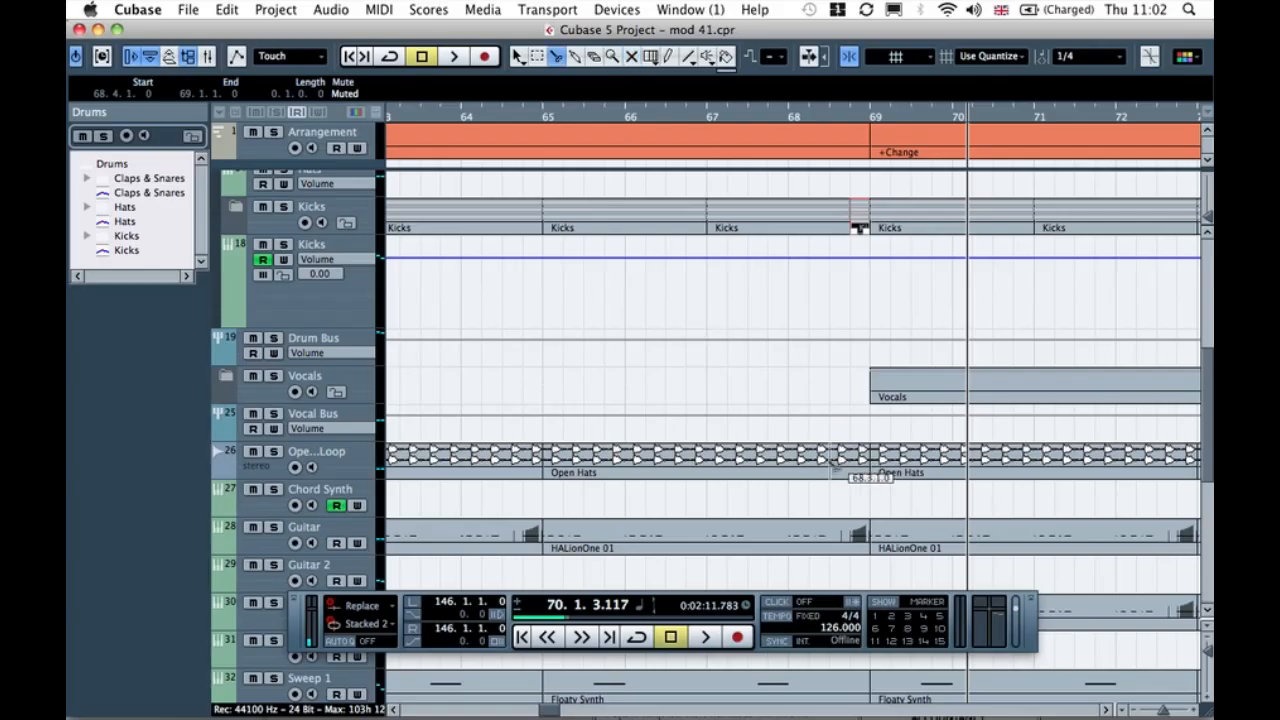
left_click(820, 460)
key("7")
left_click(848, 461)
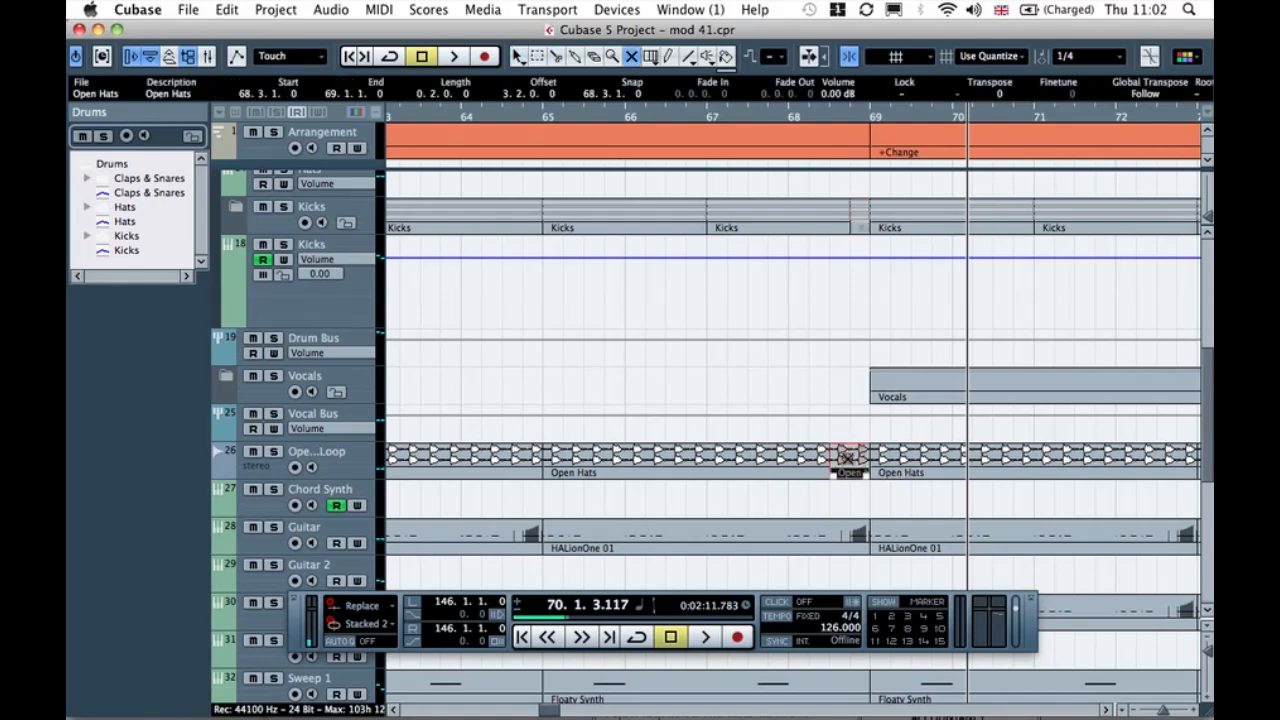
Step: Split the Guitar and Electro Bass parts at 68.3 and mute the pieces leading up to bar 69
scroll(853, 475, "down", 3)
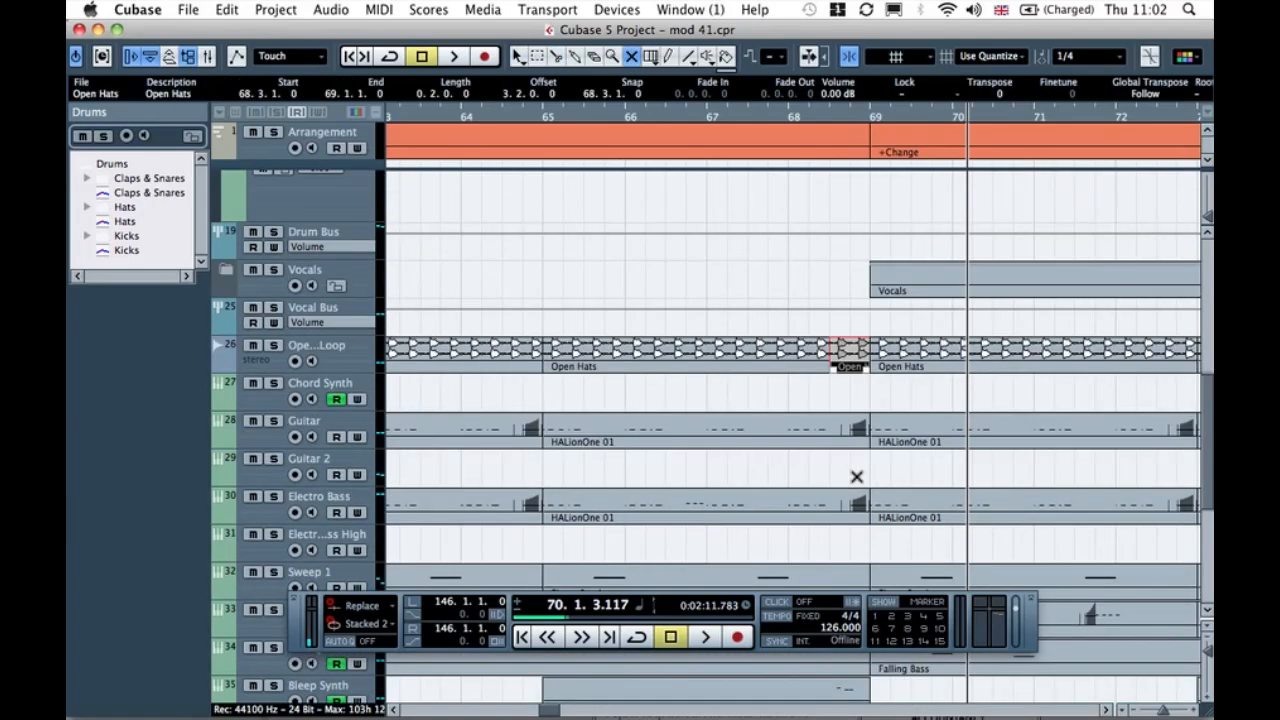
left_click(836, 502)
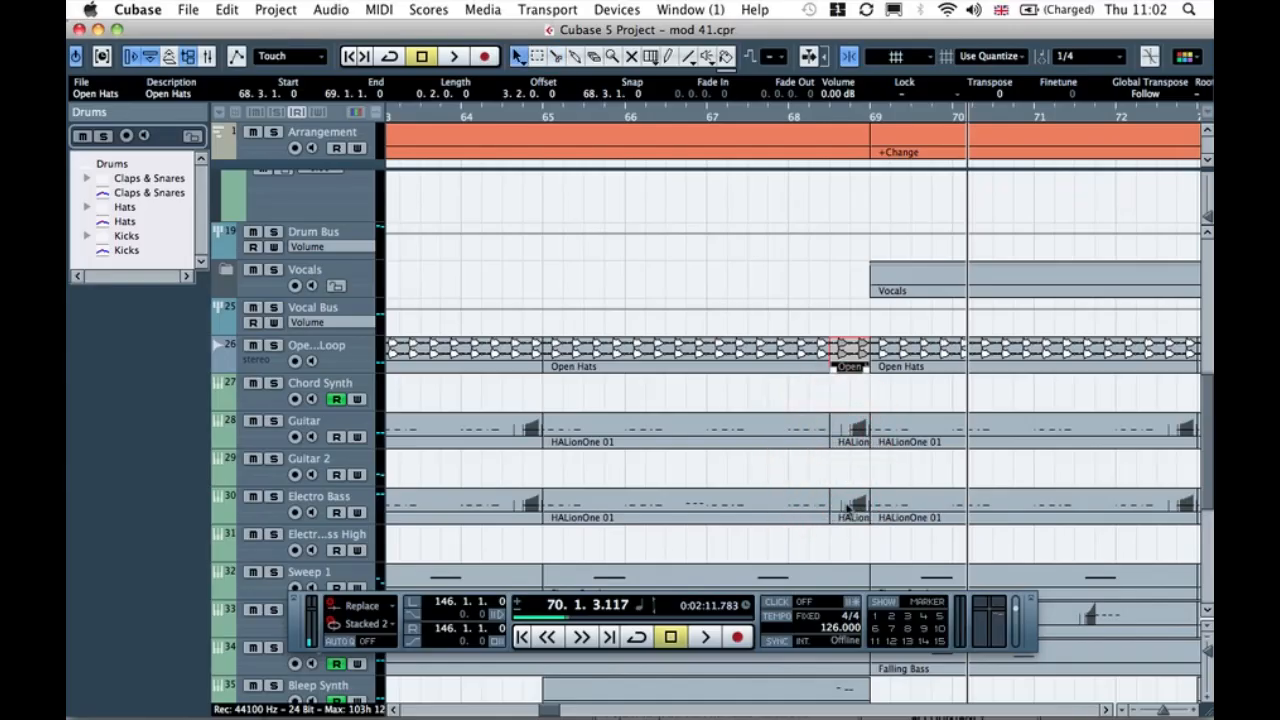
left_click(846, 503)
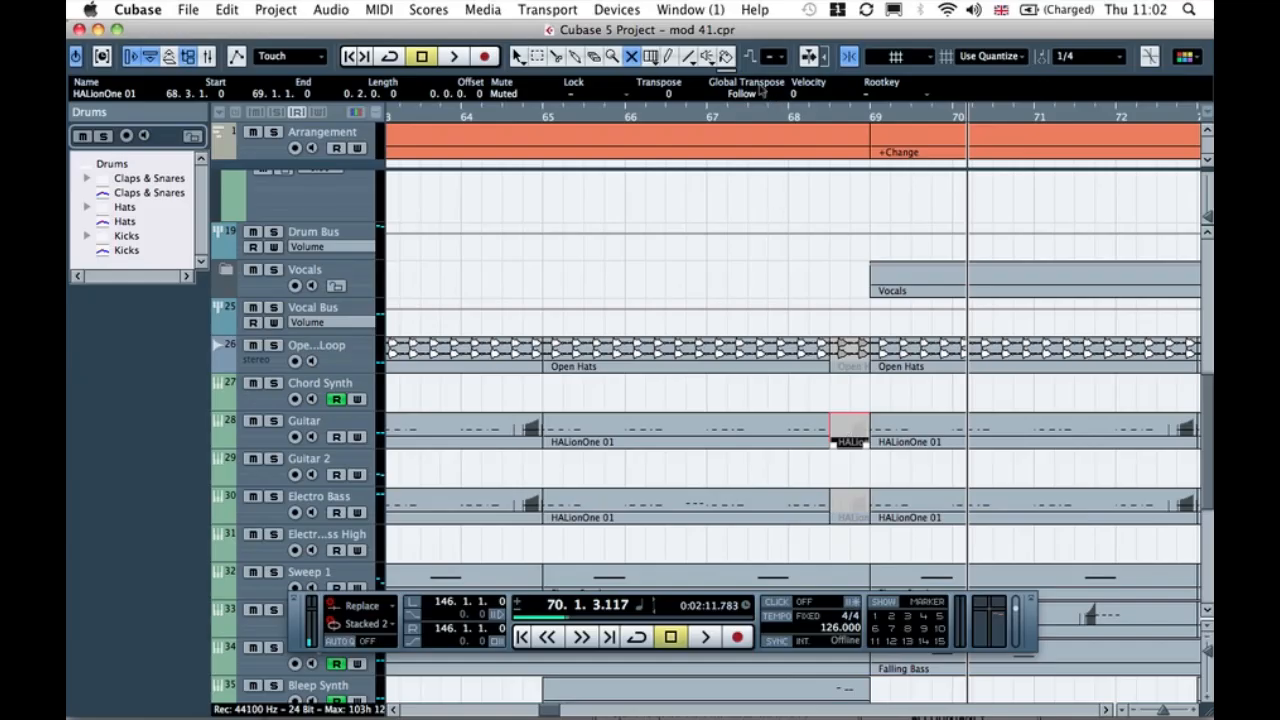
Step: Play back the arrangement from about bar 67 past bar 69 to check the muted break
left_click(705, 116)
key("space")
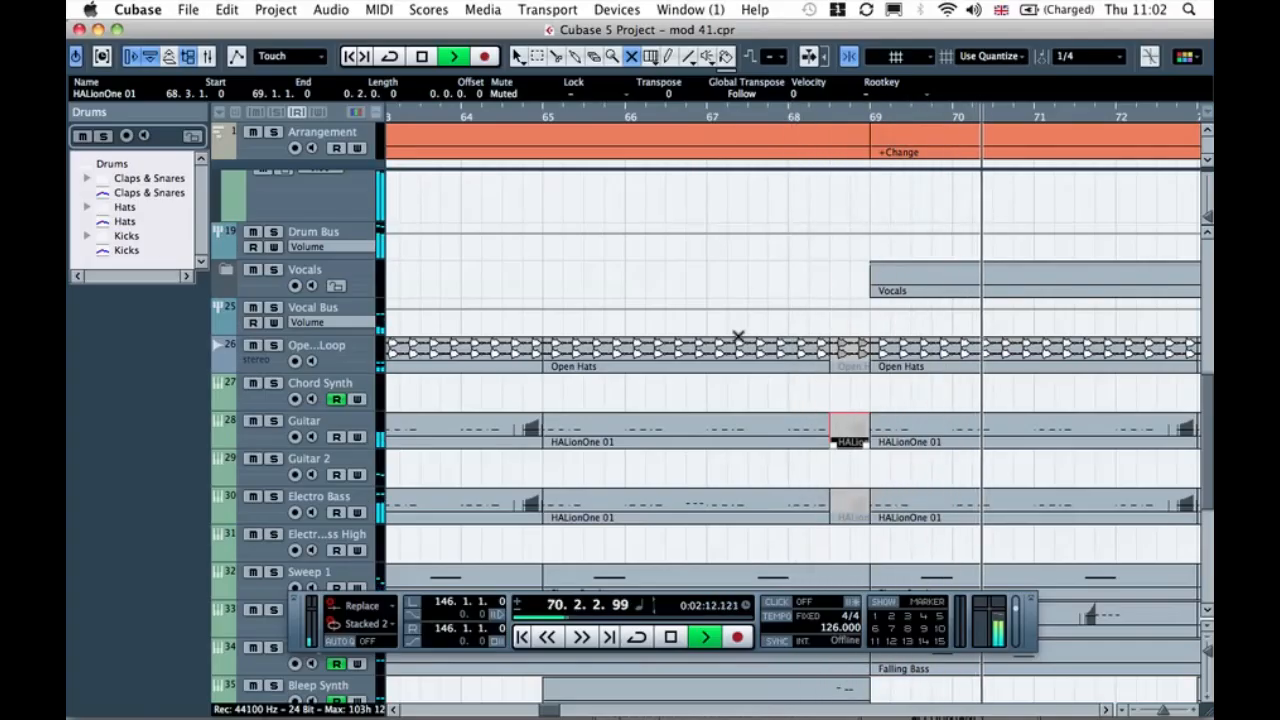
key("space")
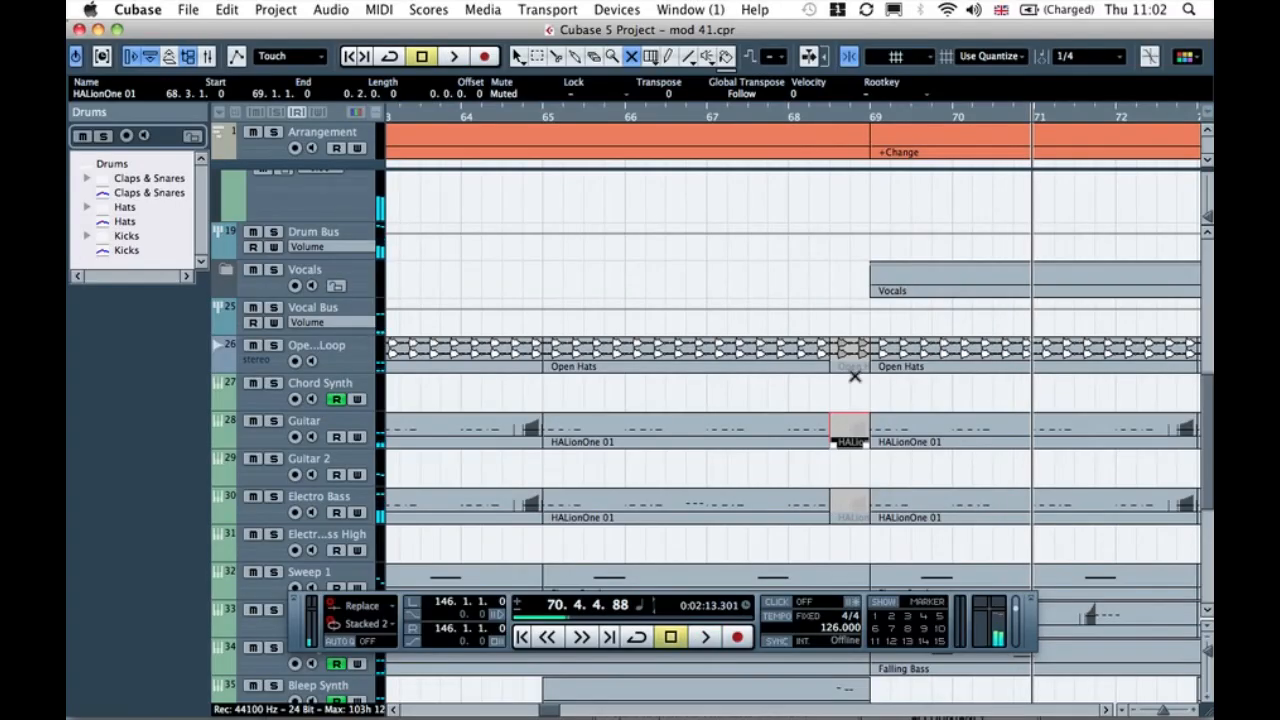
Step: Try the transition from bar 67 with the Electro Bass piece at 68.3 unmuted, and mute it again
left_click(845, 505)
left_click(726, 119)
key("space")
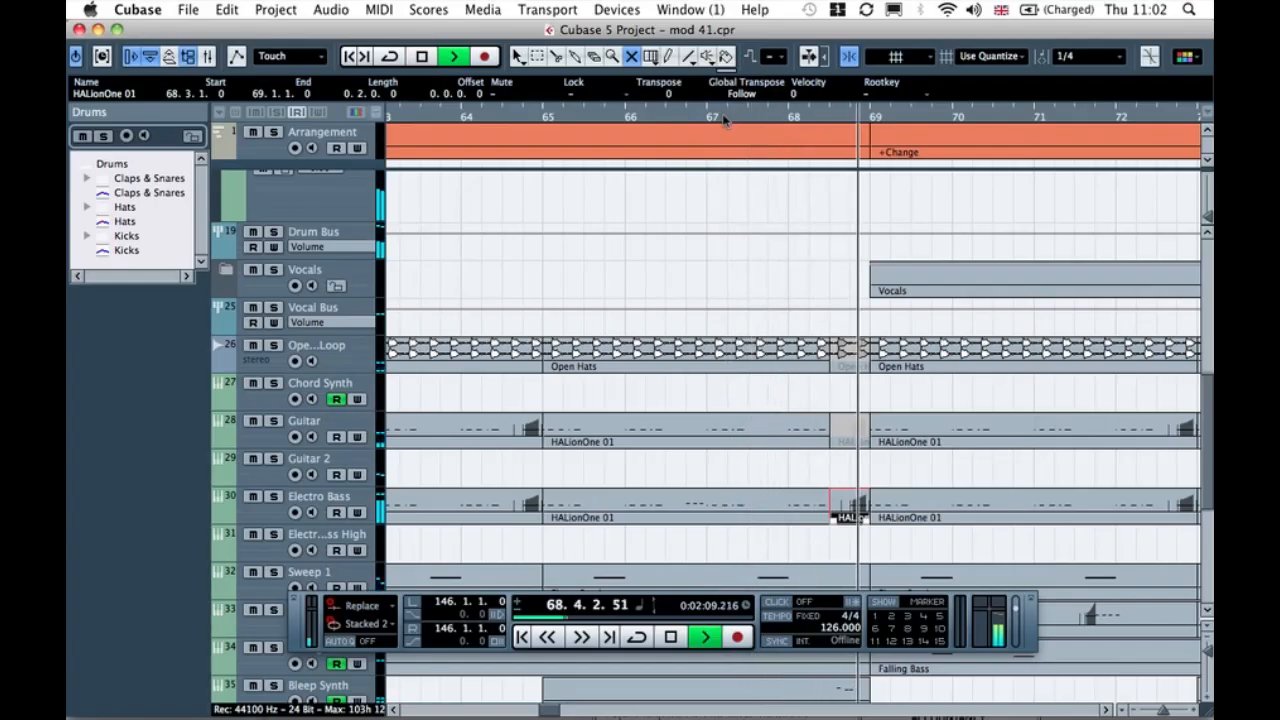
key("space")
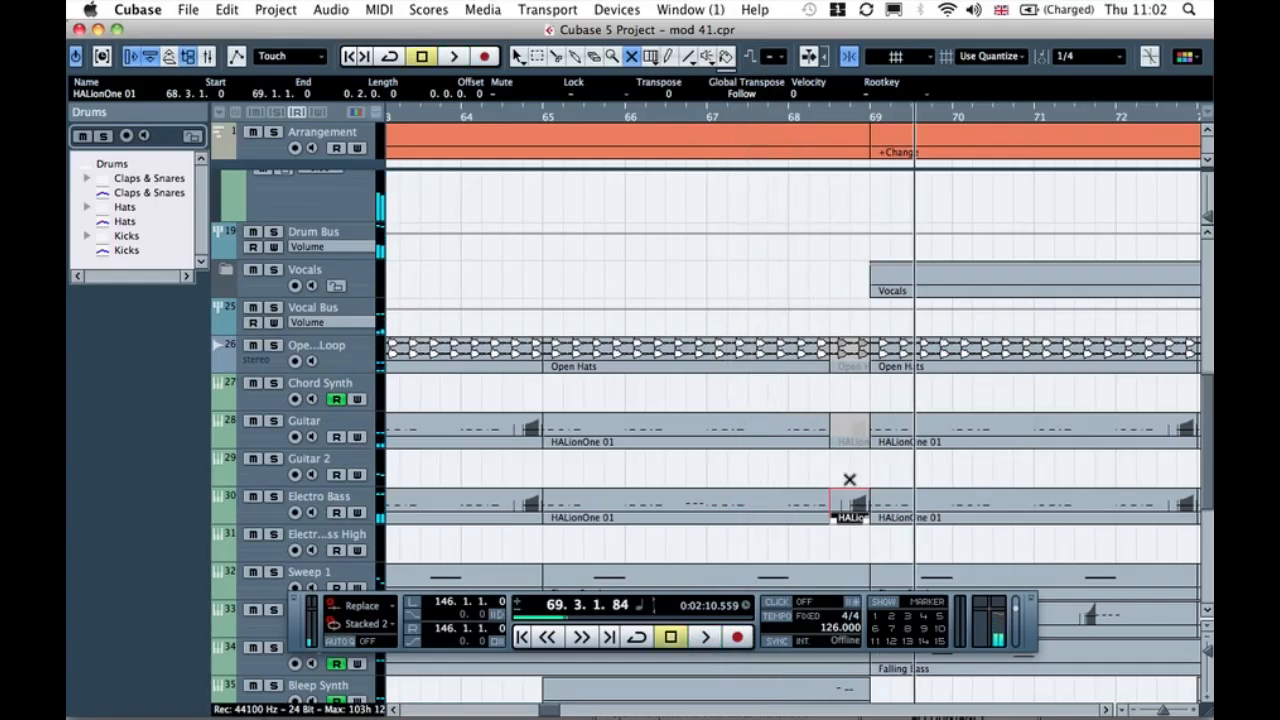
left_click(845, 503)
Step: Play back from bar 67 through the Change section into the Pre Drop, examining the track parts around bar 77
left_click(733, 117)
key("space")
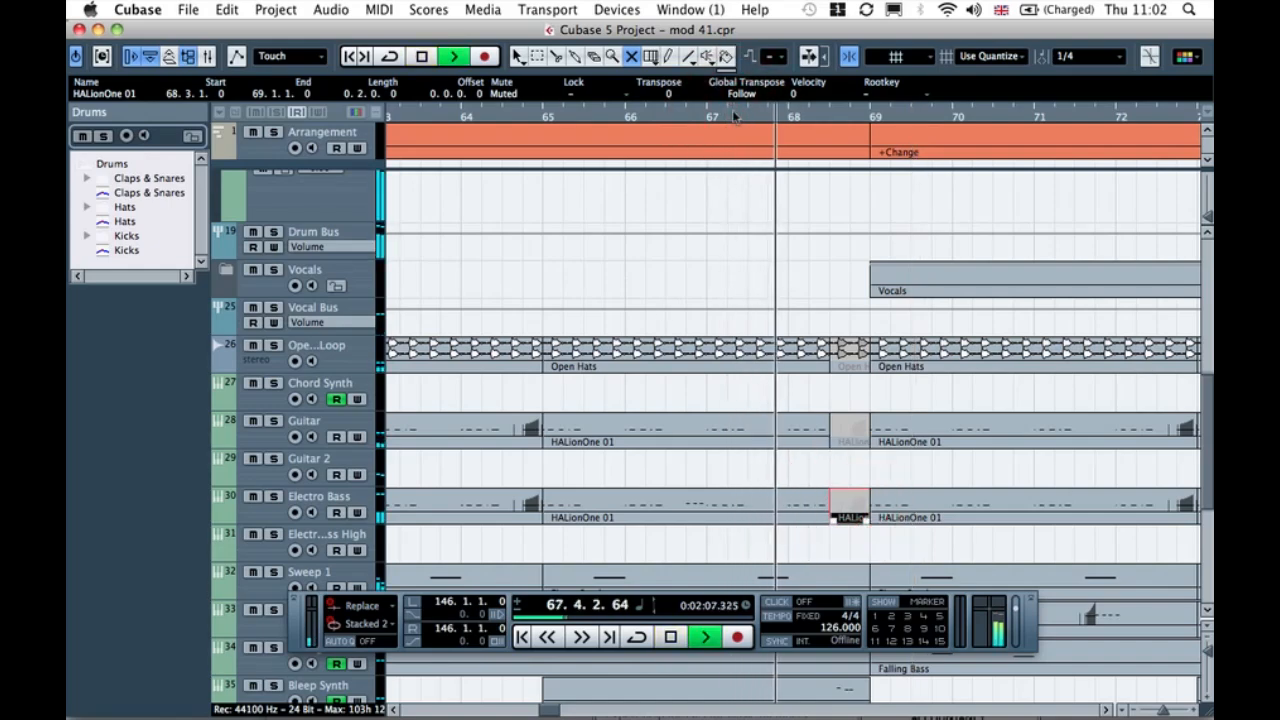
scroll(806, 162, "right", 5)
scroll(806, 161, "left", 3)
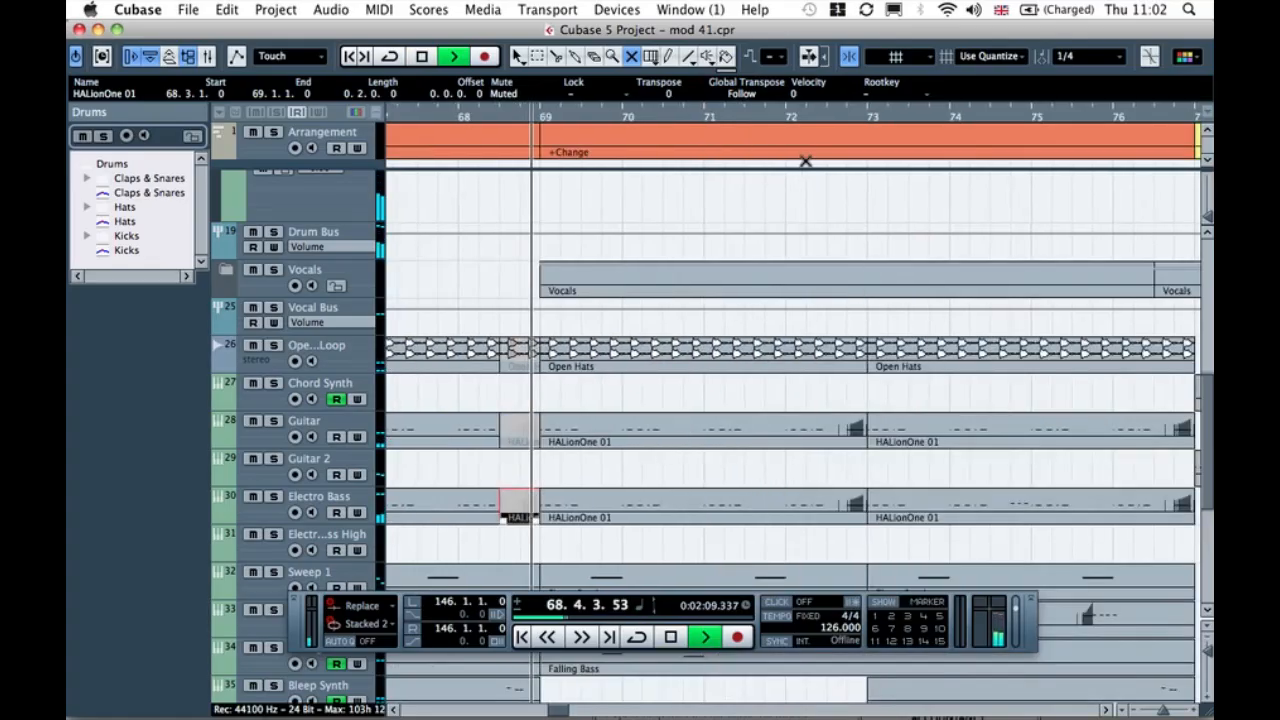
scroll(757, 171, "right", 2)
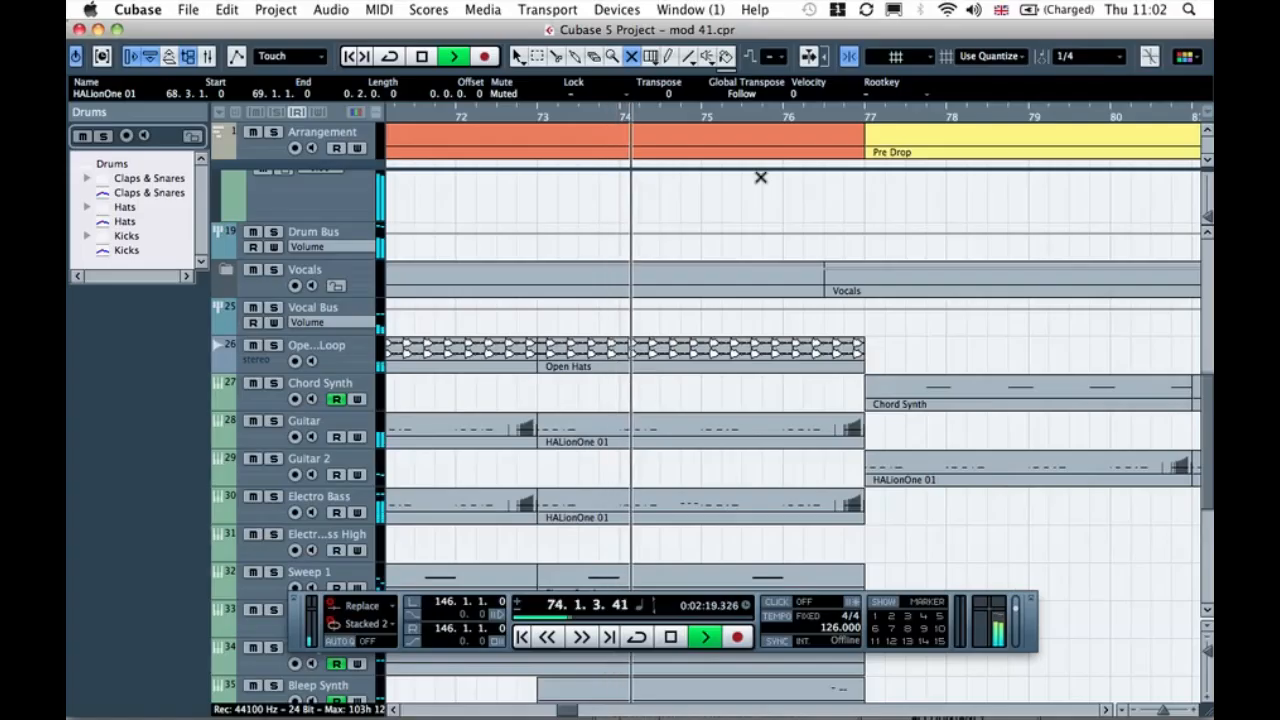
scroll(761, 179, "right", 3)
scroll(761, 180, "left", 1)
scroll(761, 180, "up", 2)
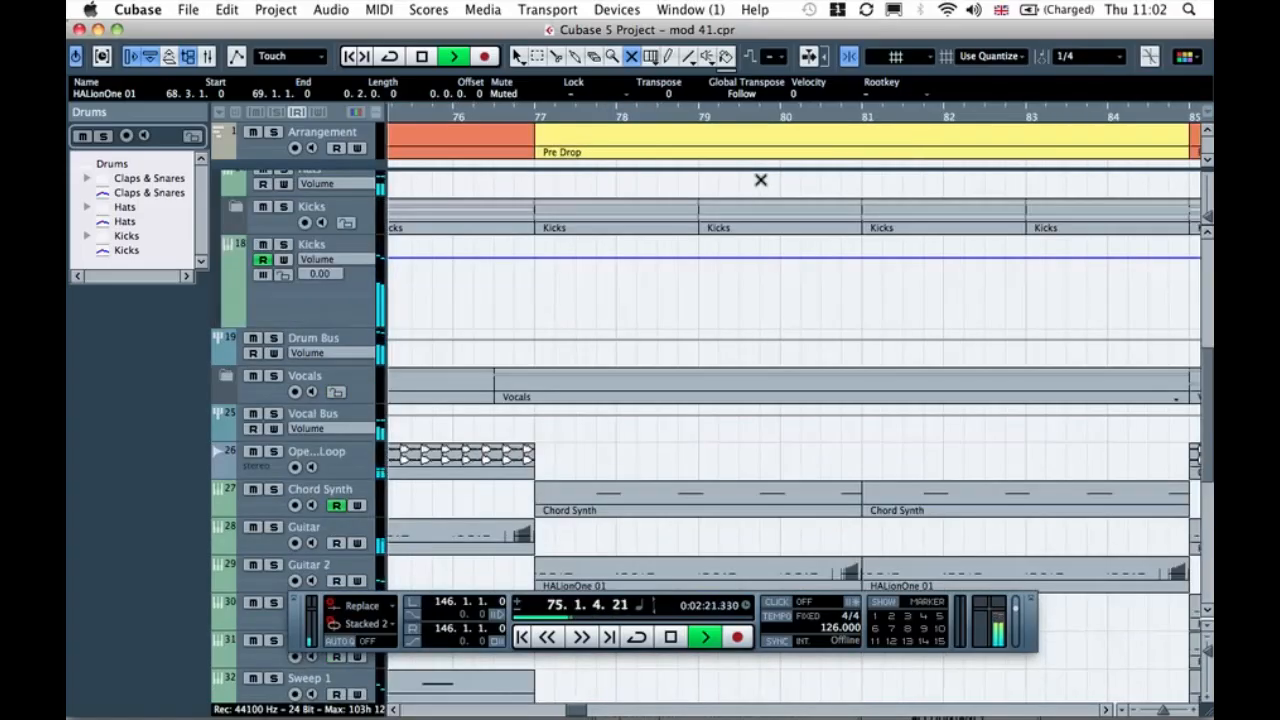
scroll(761, 180, "down", 5)
scroll(761, 180, "left", 3)
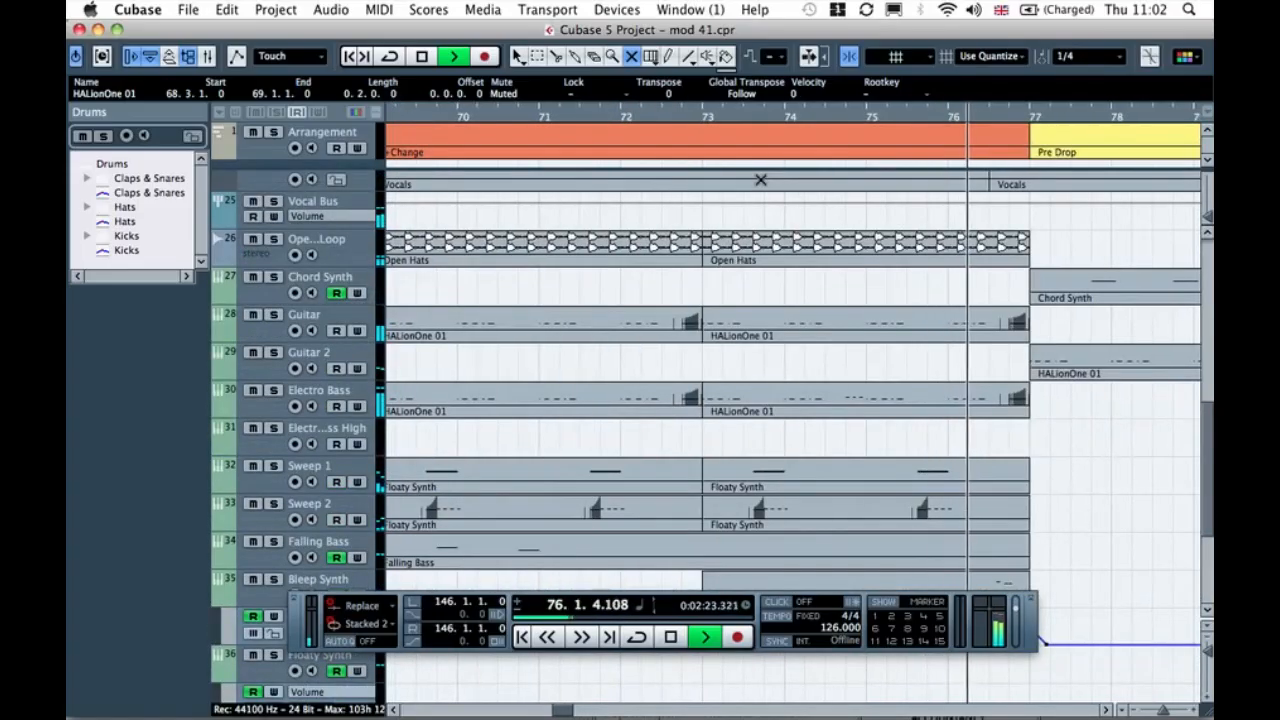
scroll(761, 179, "right", 1)
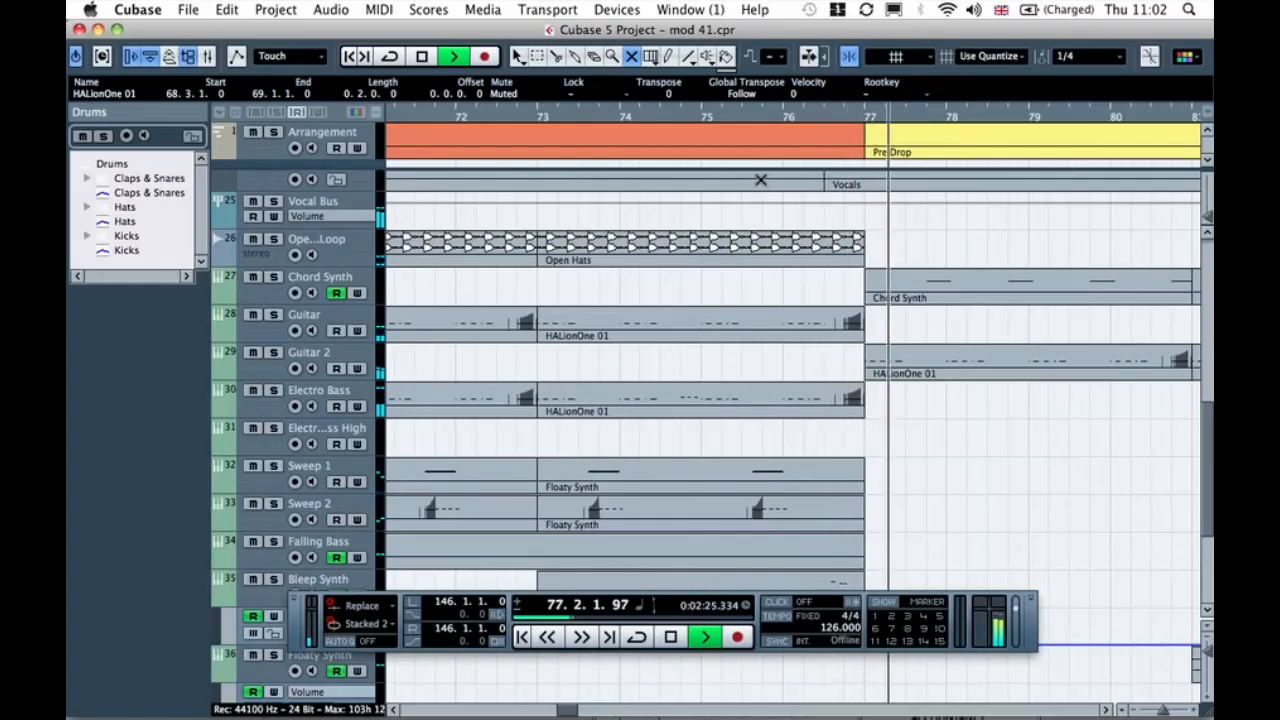
key("space")
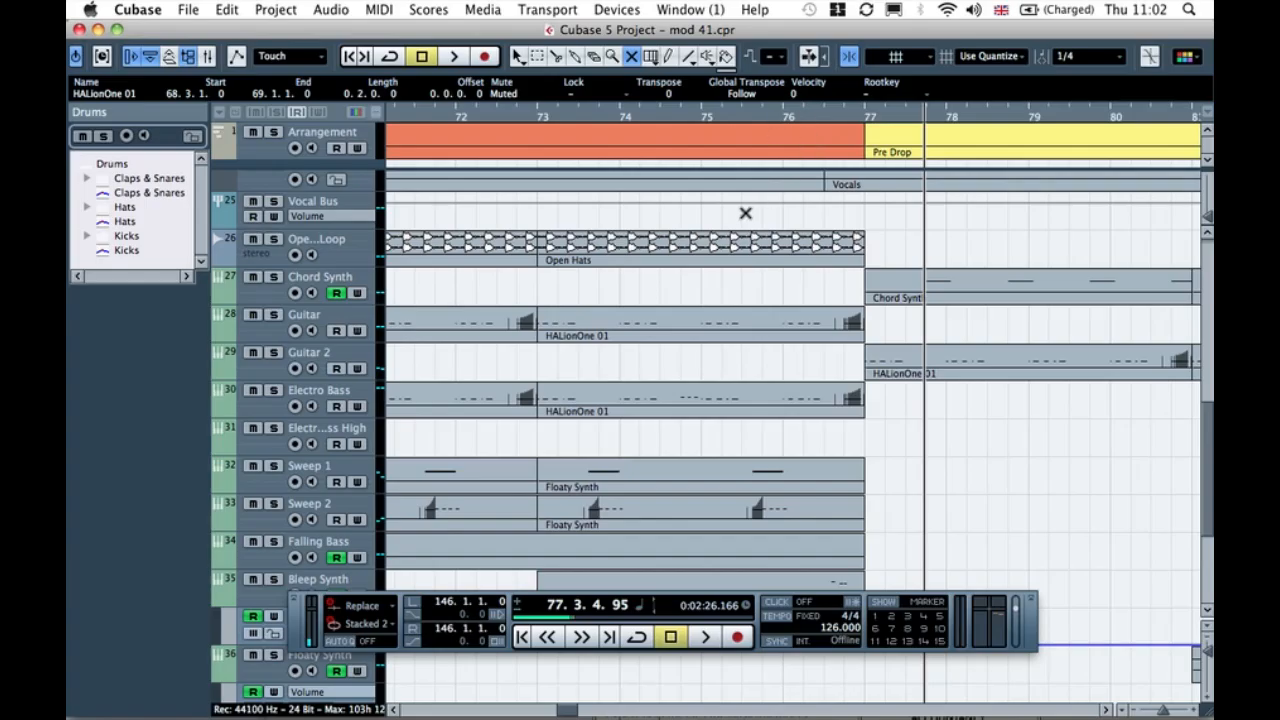
Step: Split the drum parts at 76.4 and mute the Snare 2, Snare 3, Snare 4, Clap 2, Hats and Kicks pieces before bar 77
scroll(745, 213, "left", 2)
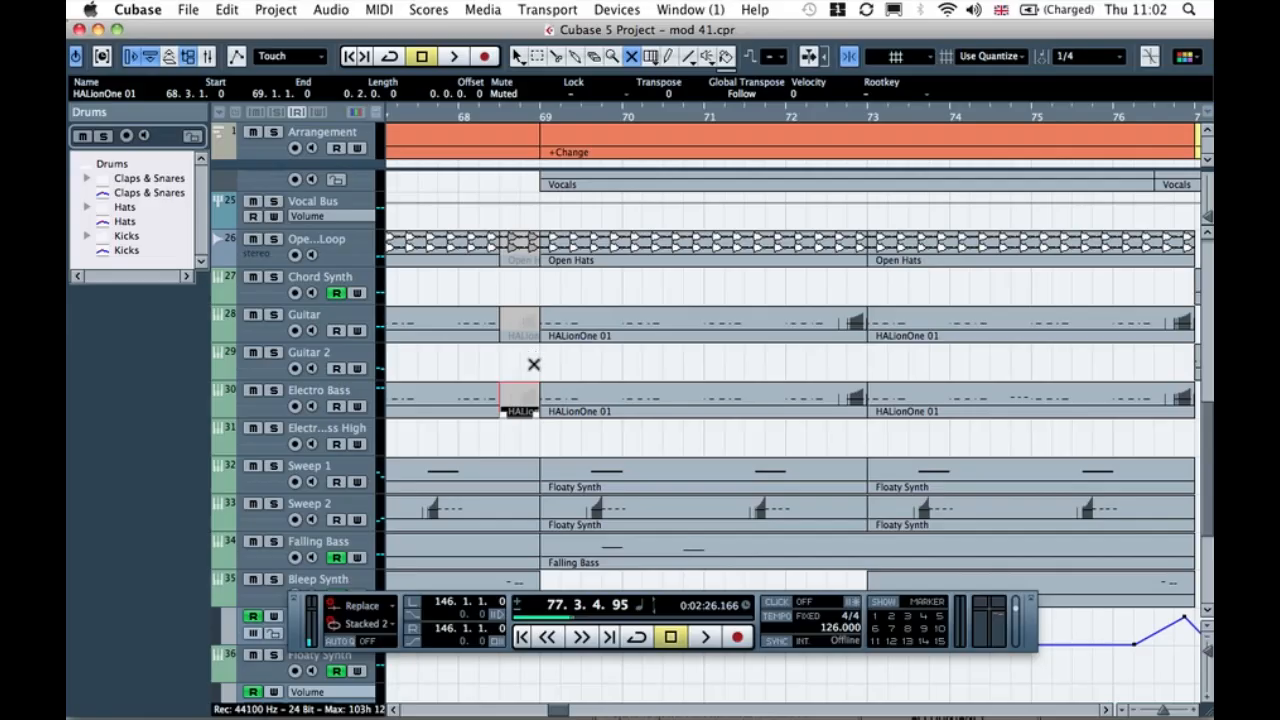
scroll(533, 364, "up", 10)
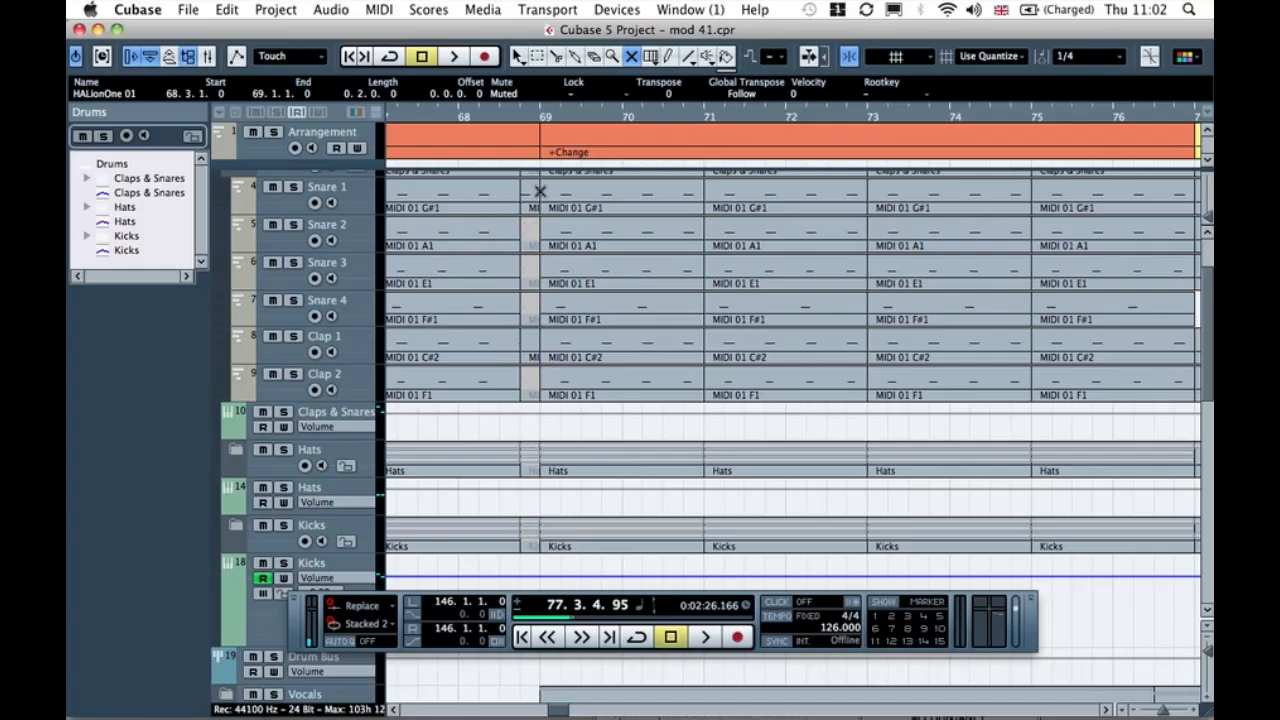
scroll(583, 406, "right", 4)
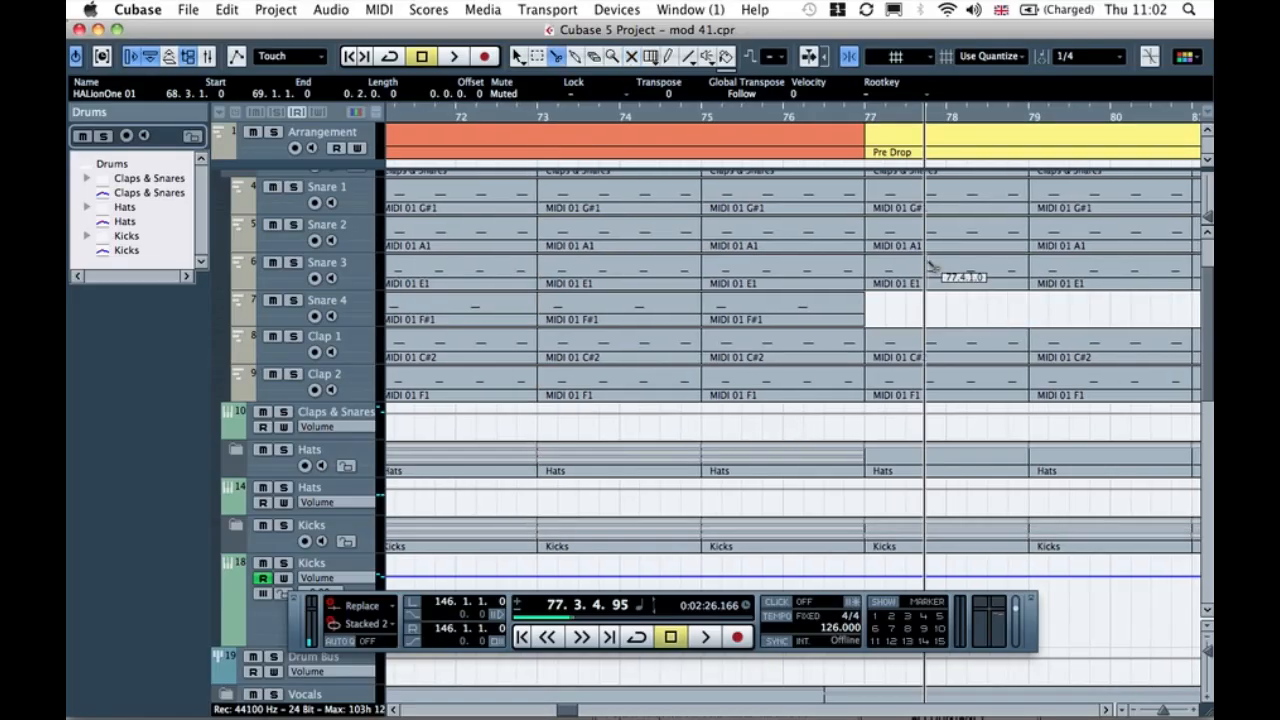
scroll(930, 266, "up", 3)
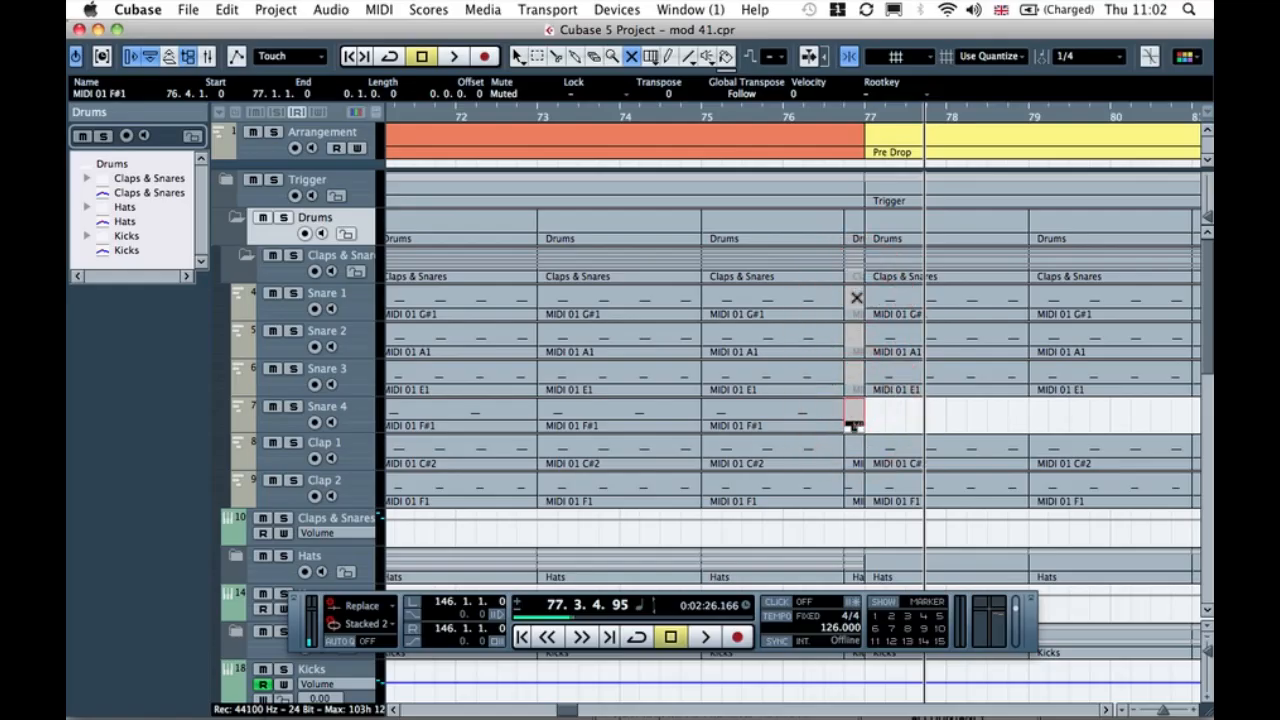
left_click(853, 314)
left_click(853, 484)
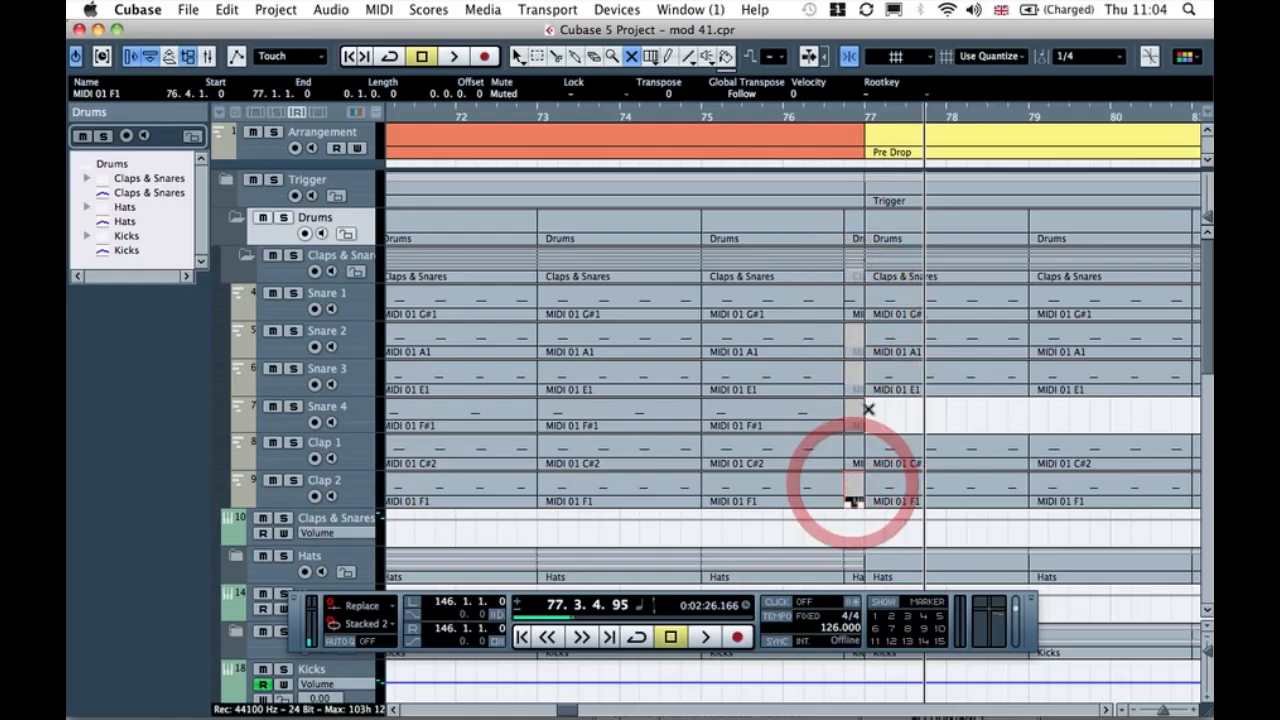
scroll(866, 409, "down", 4)
left_click(851, 362)
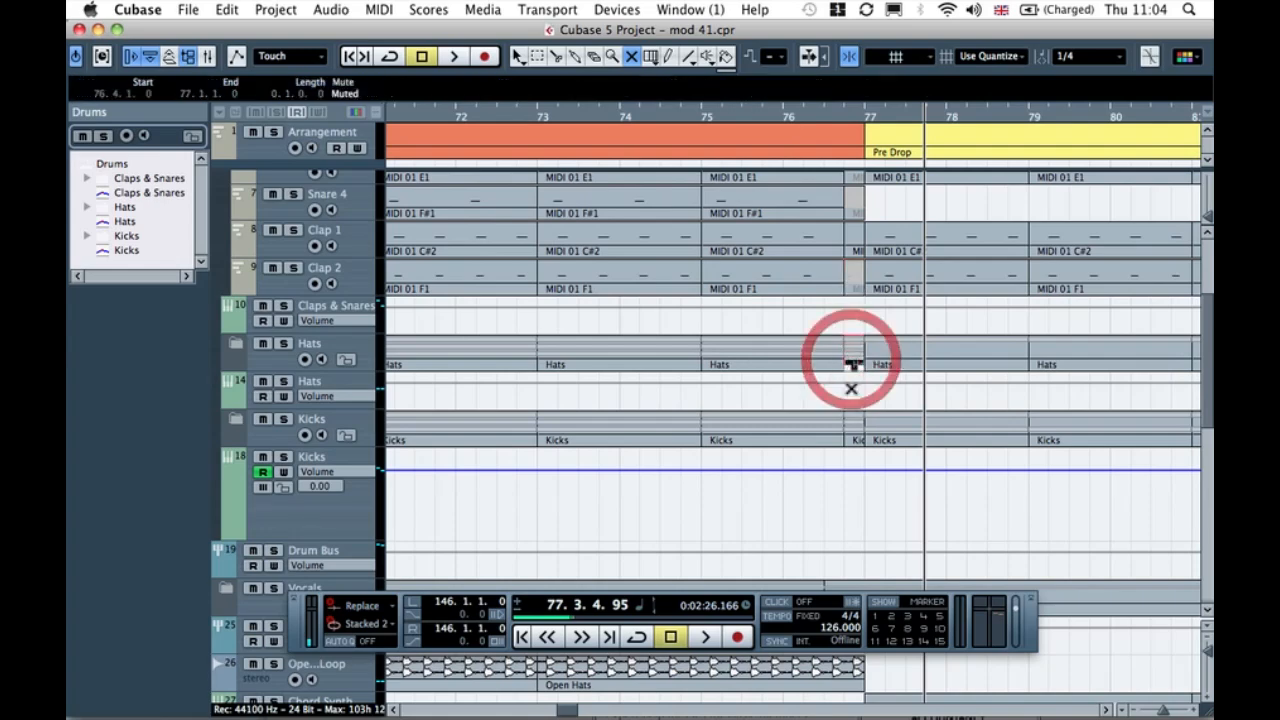
left_click(850, 415)
Step: Split the Open Hats loop, Guitar and Electro Bass parts at 76.3 and mute the pieces leading up to bar 77
scroll(851, 420, "down", 10)
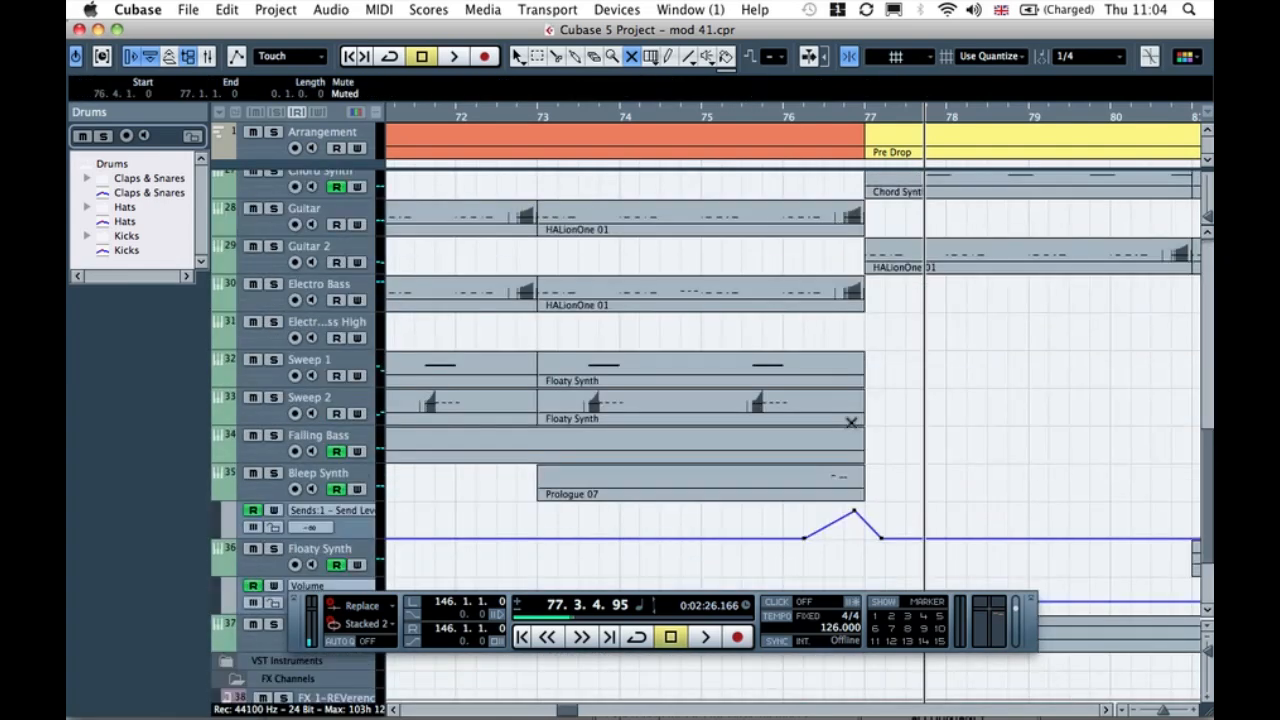
left_click(826, 219)
scroll(840, 315, "up", 6)
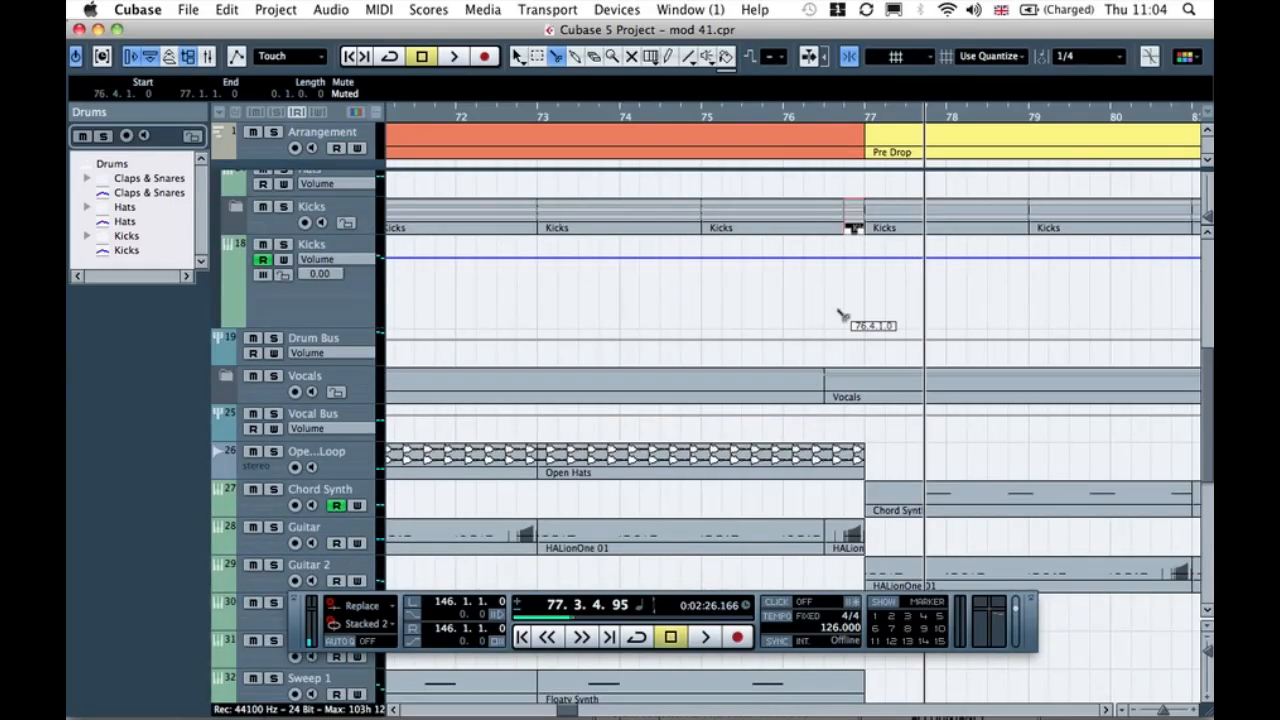
left_click(855, 458)
left_click(843, 532)
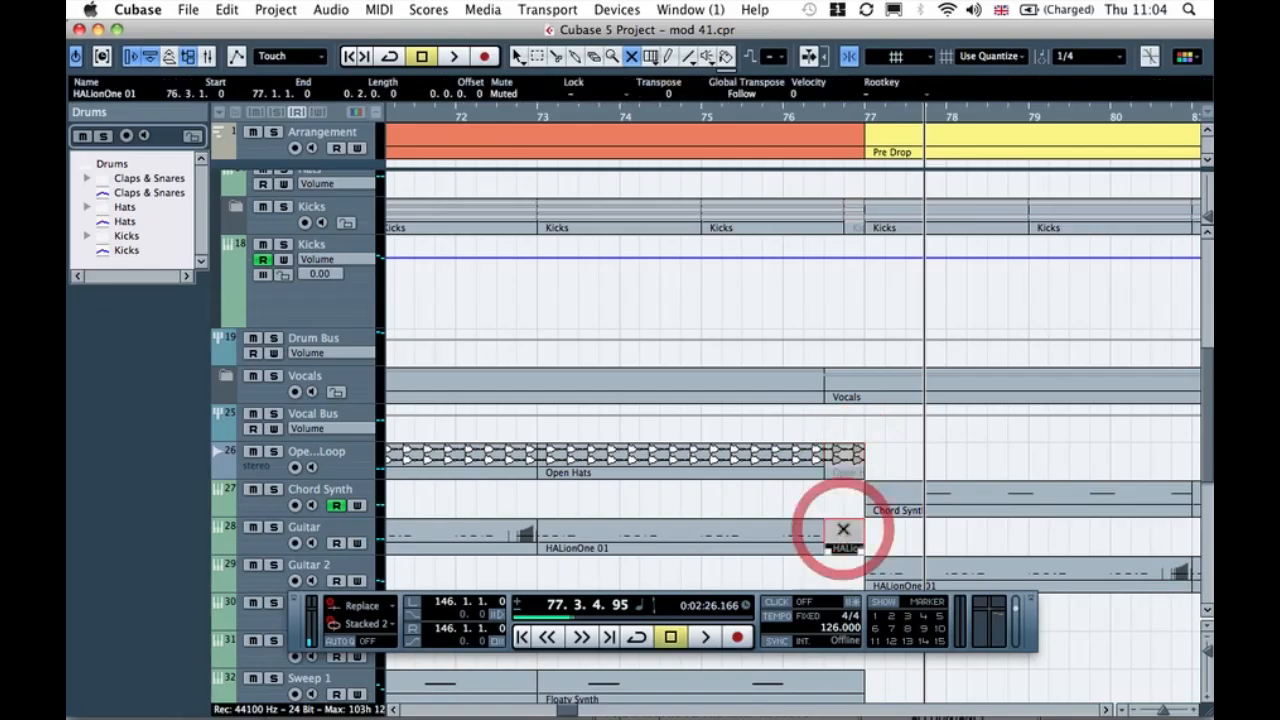
scroll(840, 515, "down", 2)
Step: Play back from around bar 76 through the Pre Drop into the Full Drive section, examining the parts before bar 85
left_click(789, 118)
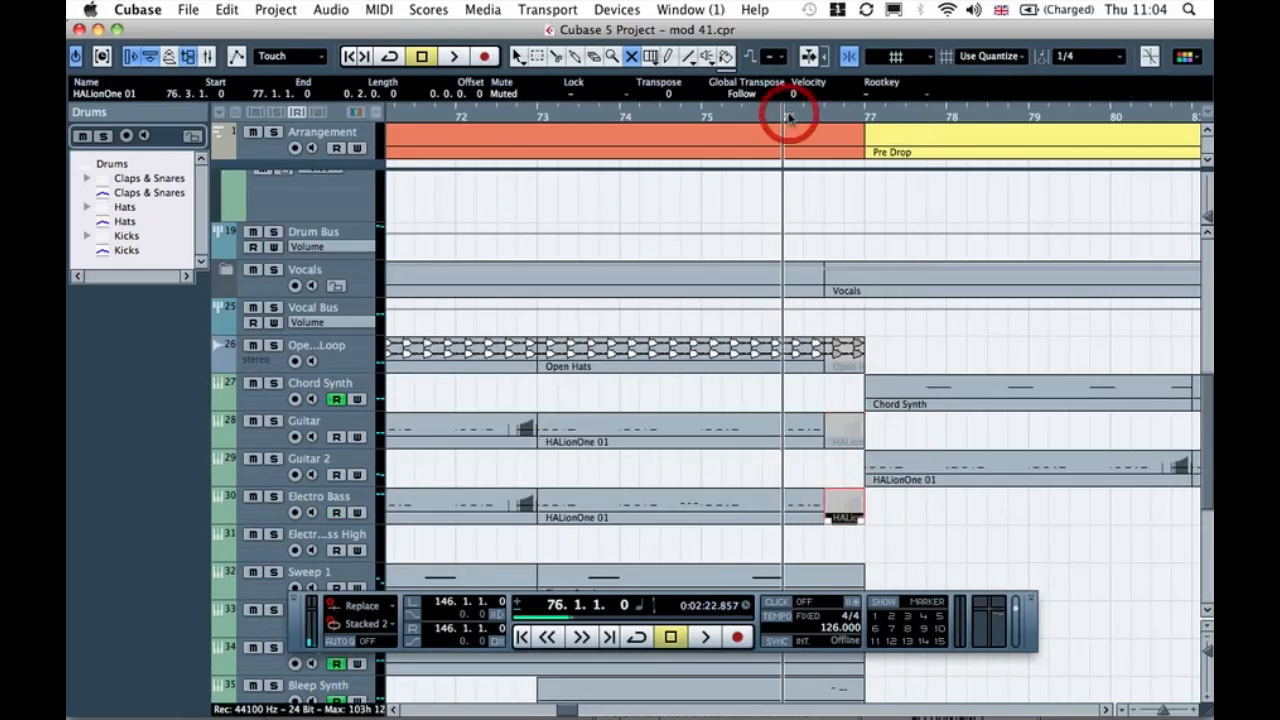
key("space")
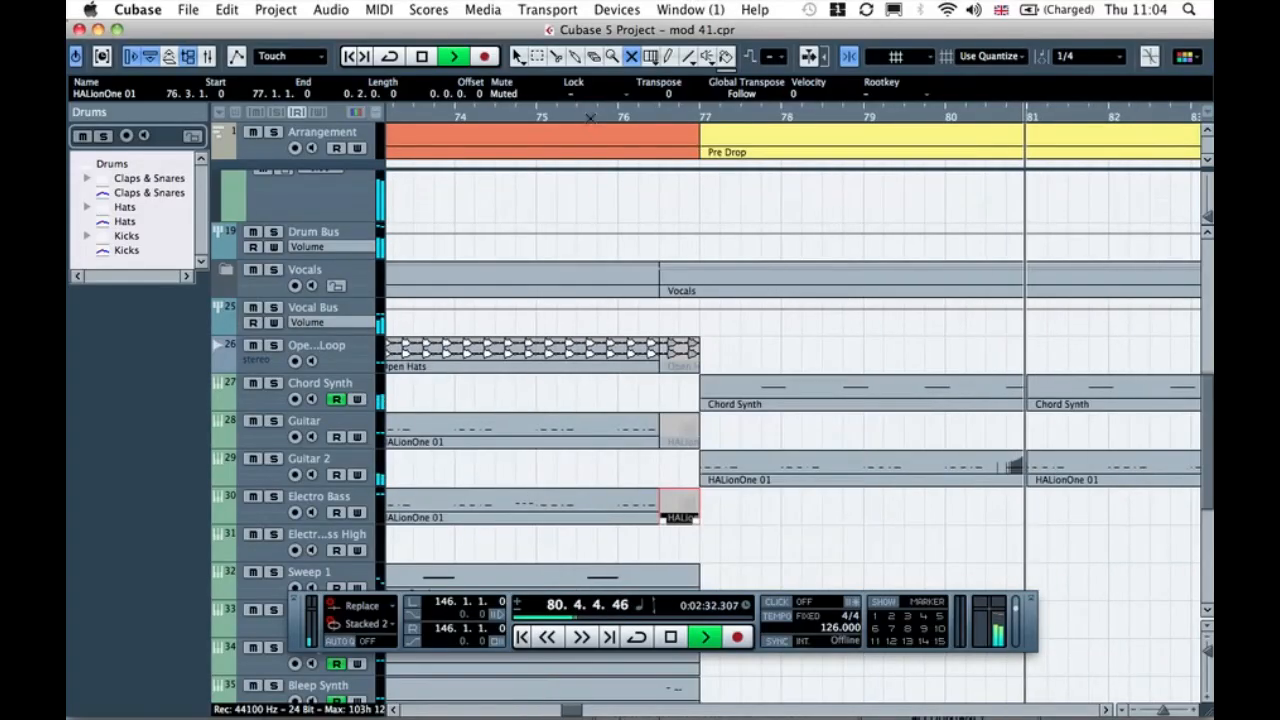
left_click(576, 119)
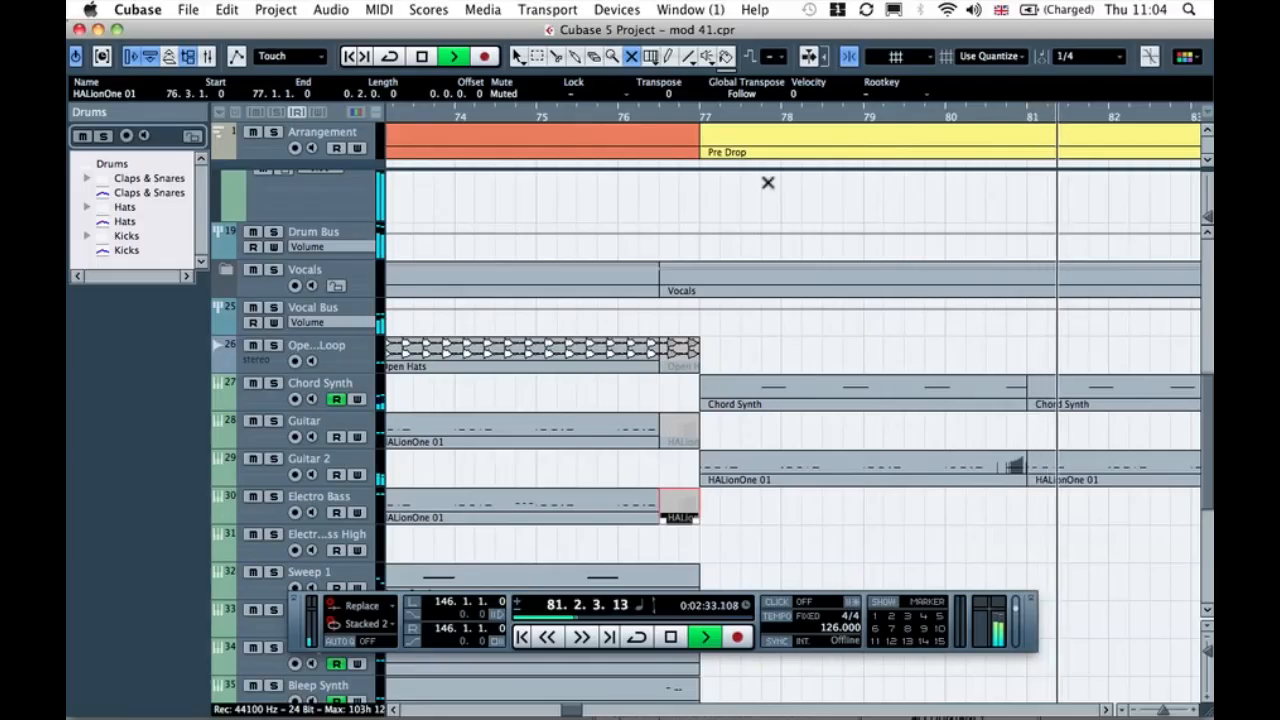
scroll(768, 182, "right", 4)
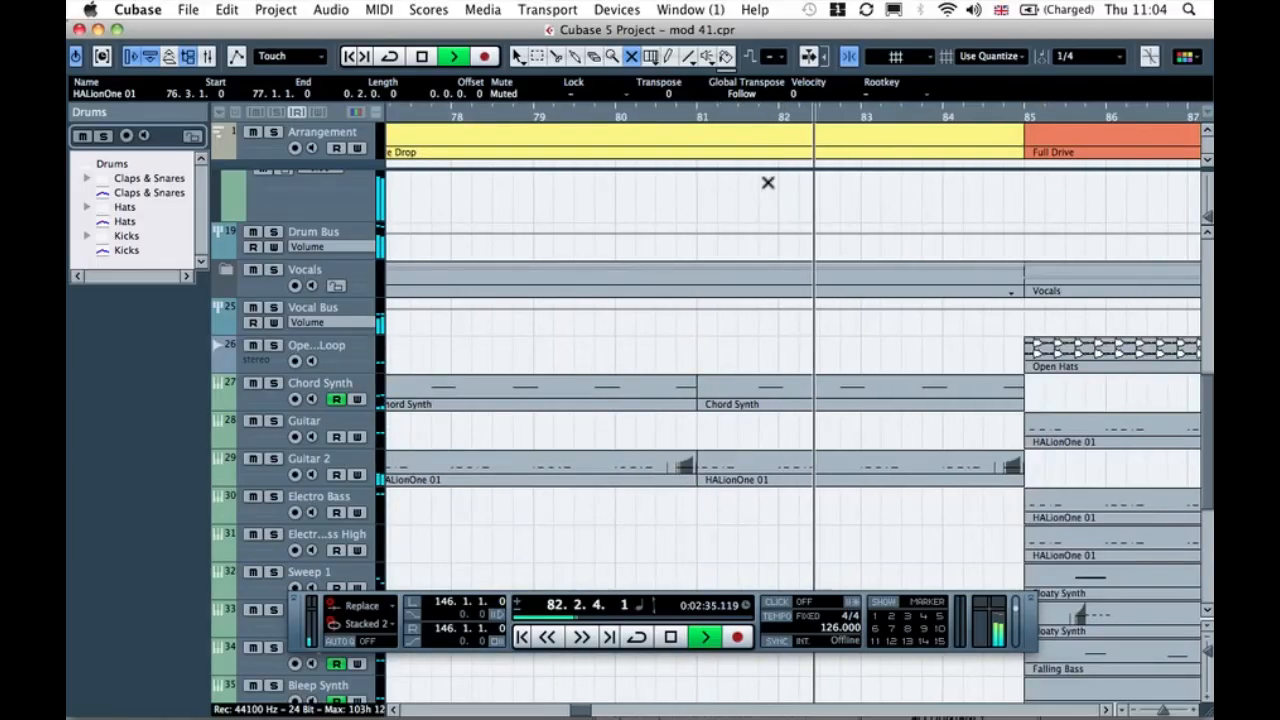
scroll(948, 278, "up", 5)
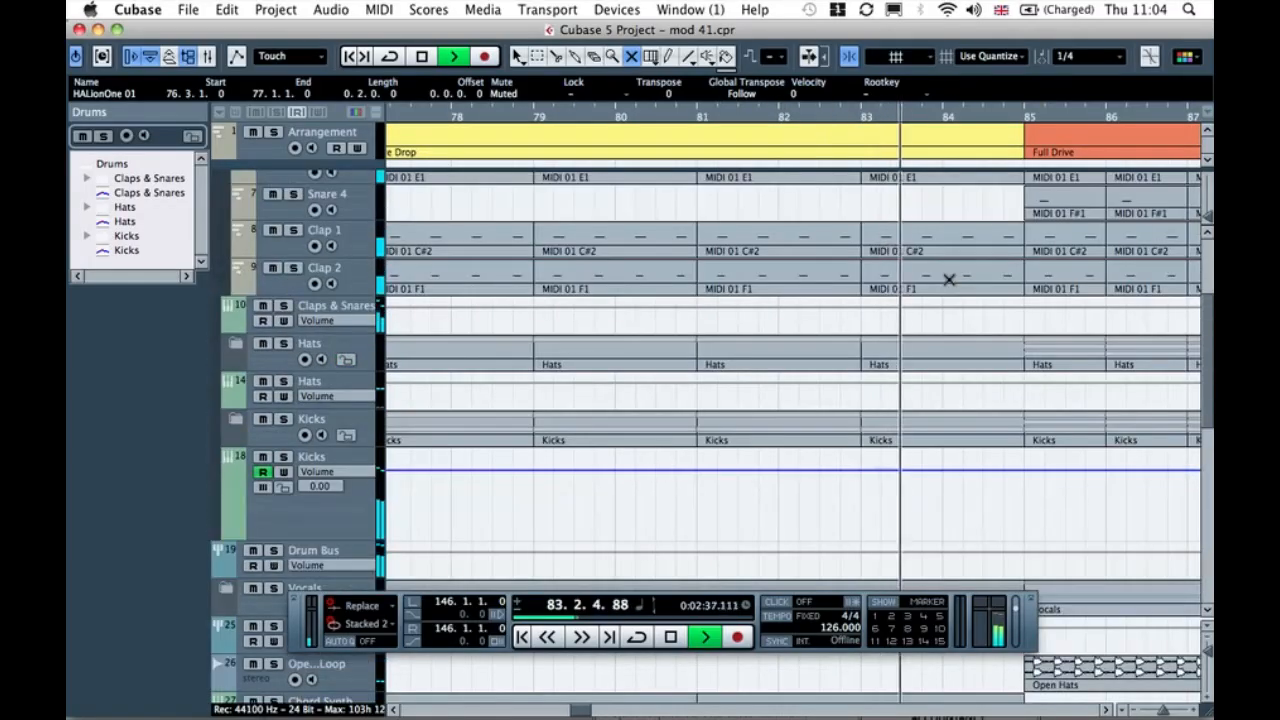
scroll(948, 278, "left", 2)
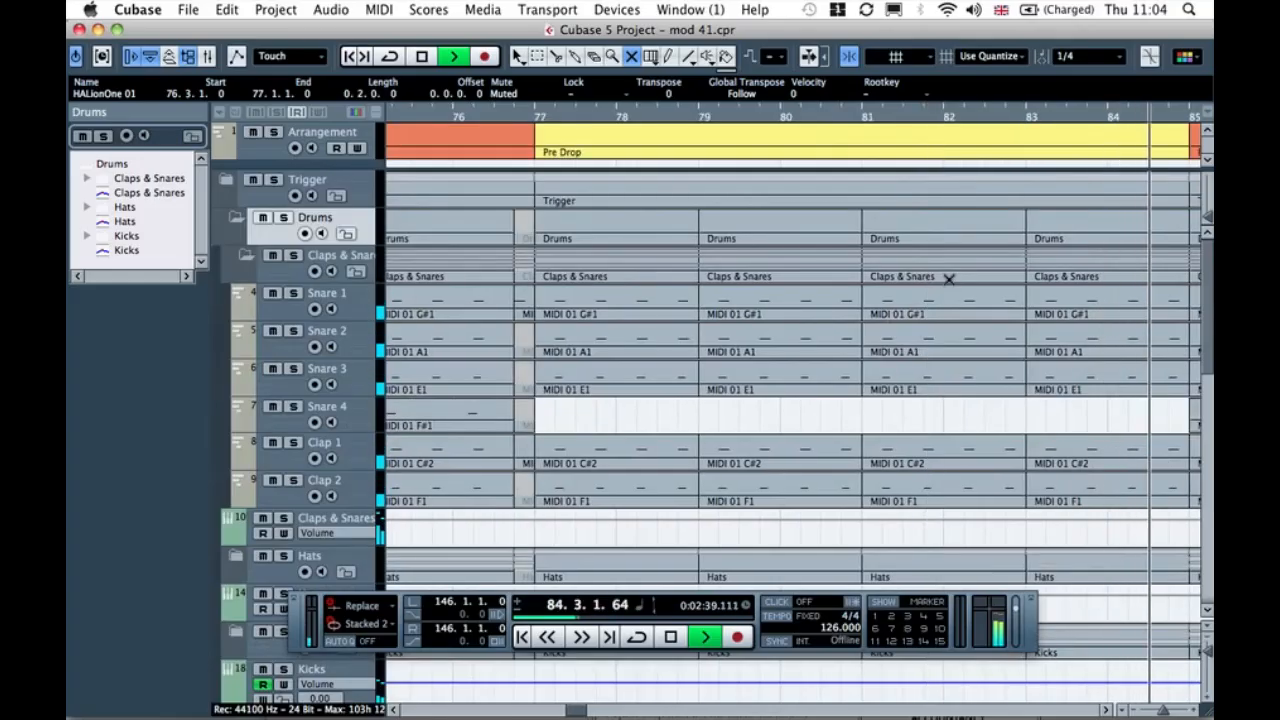
key("g")
key("g")
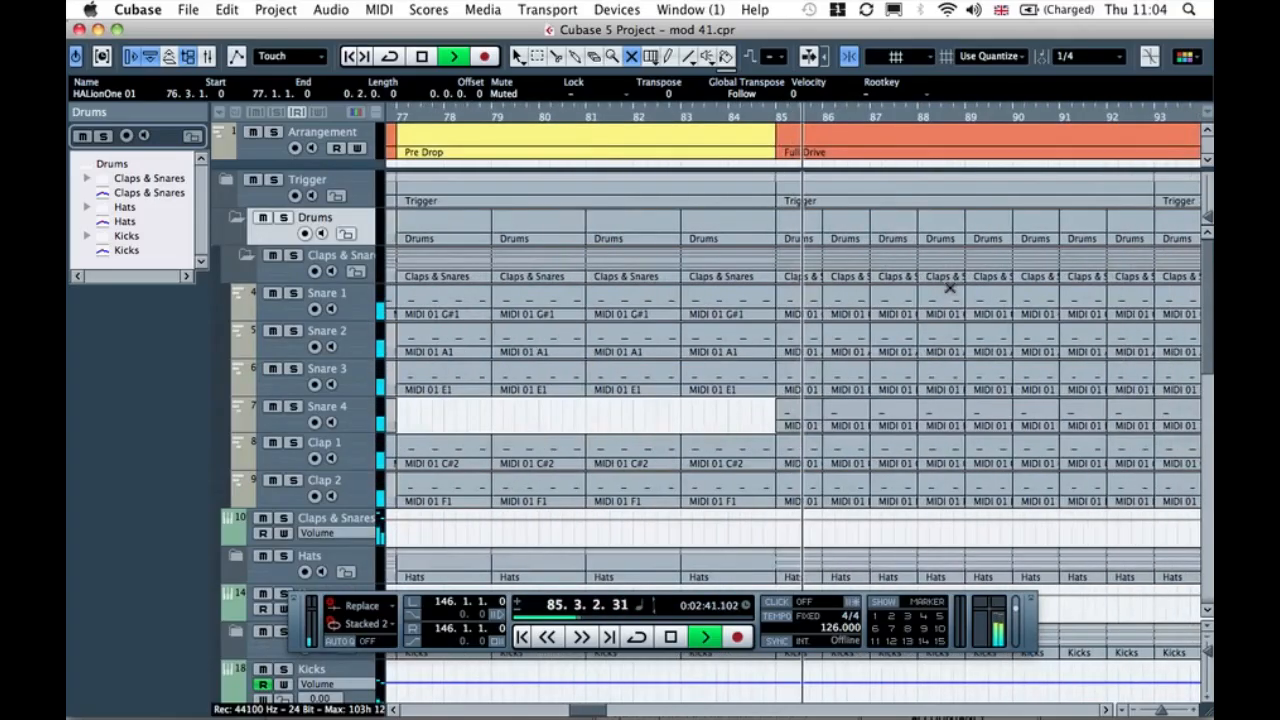
key("space")
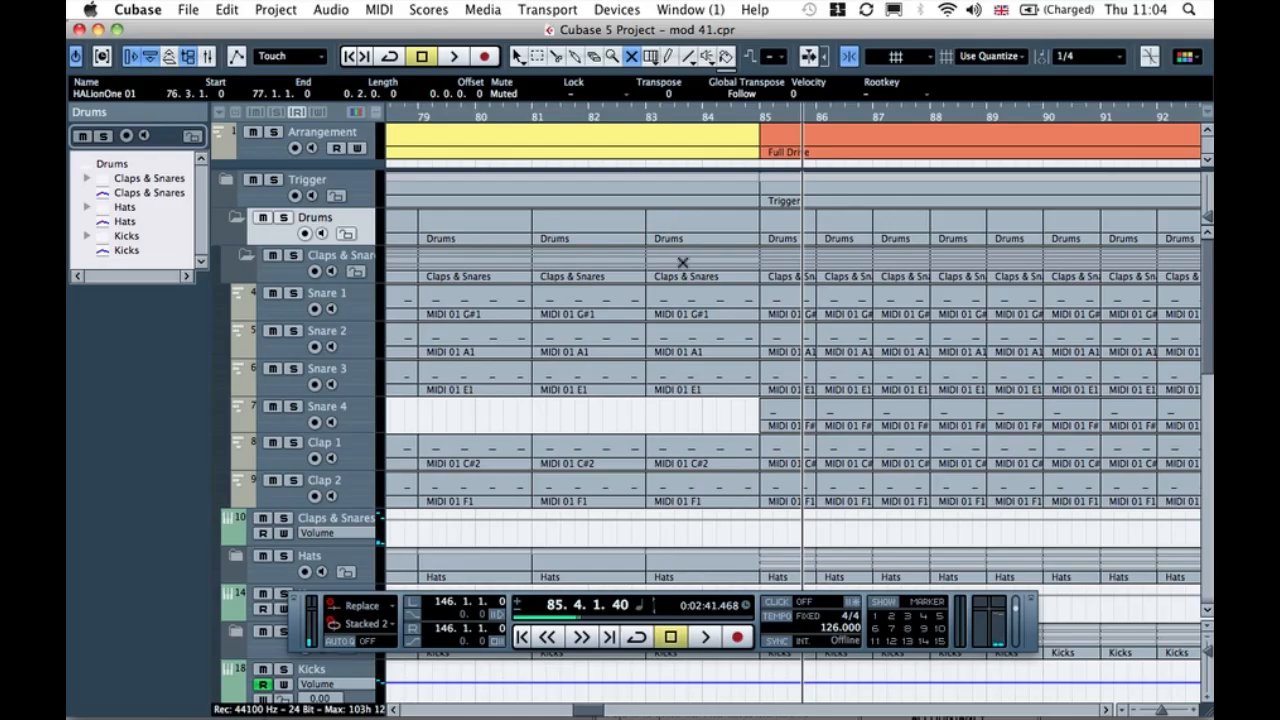
Step: Mute the Drums part from bar 83 to bar 85 and play back from bar 82 into Full Drive
left_click(682, 227)
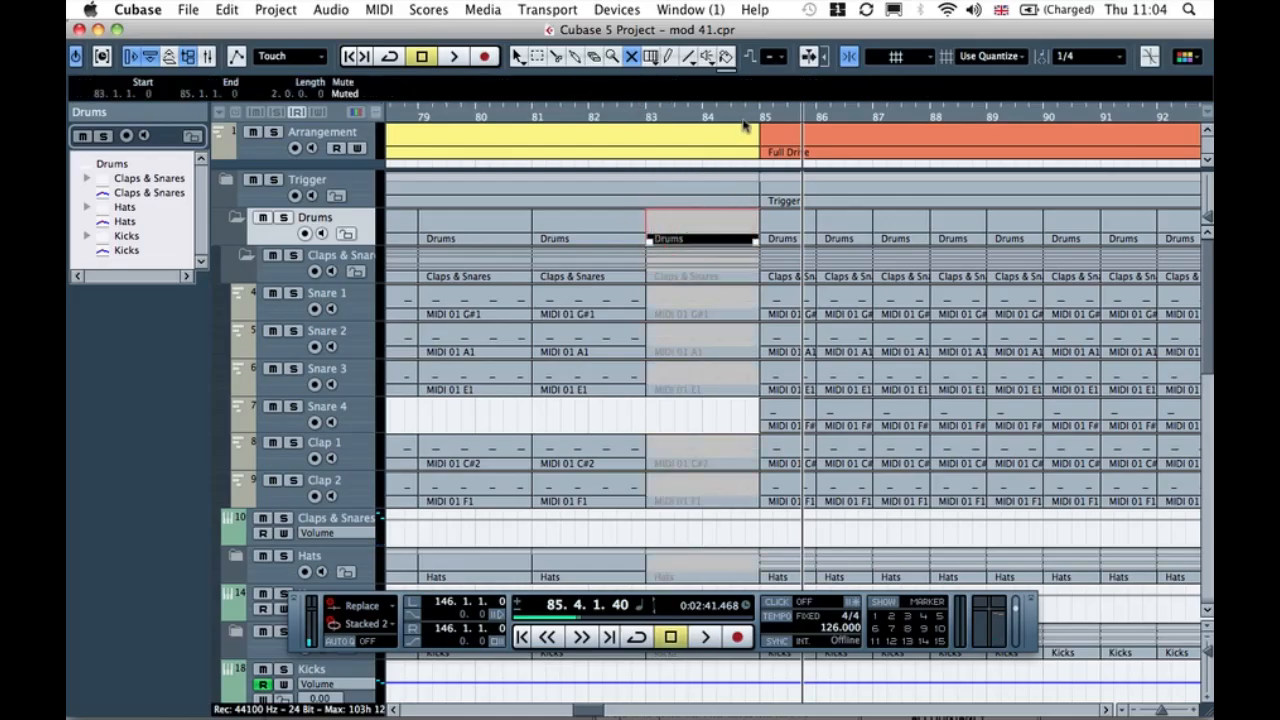
left_click(597, 118)
key("space")
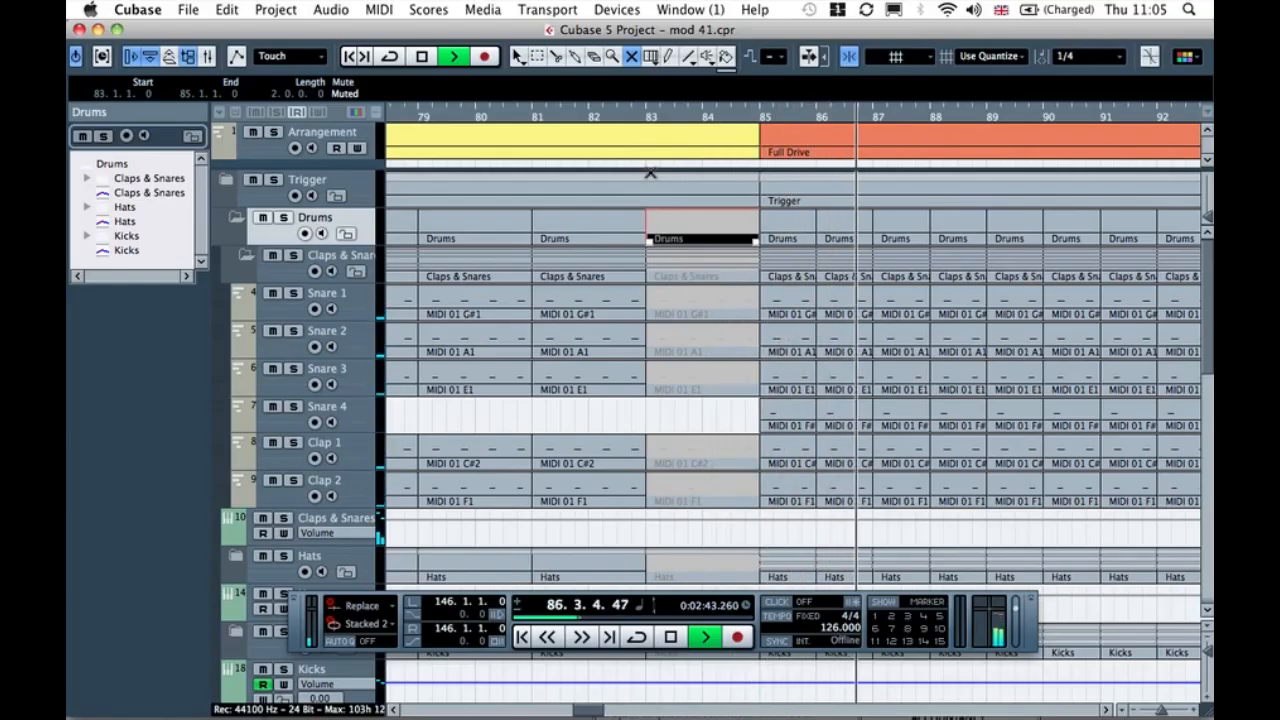
Step: Bring the later sections into a wider overview and play back from just before the Small Break into Main
scroll(767, 253, "right", 10)
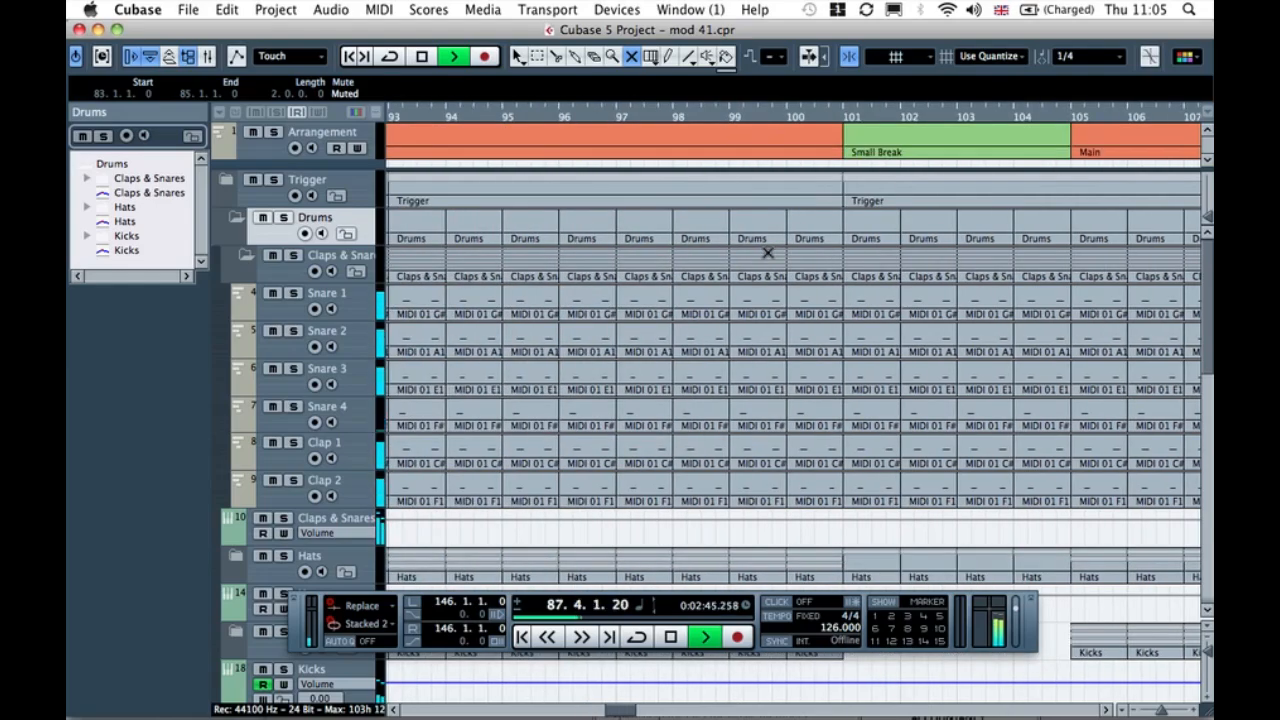
key("g")
key("g")
key("g")
key("g")
key("g")
key("g")
key("g")
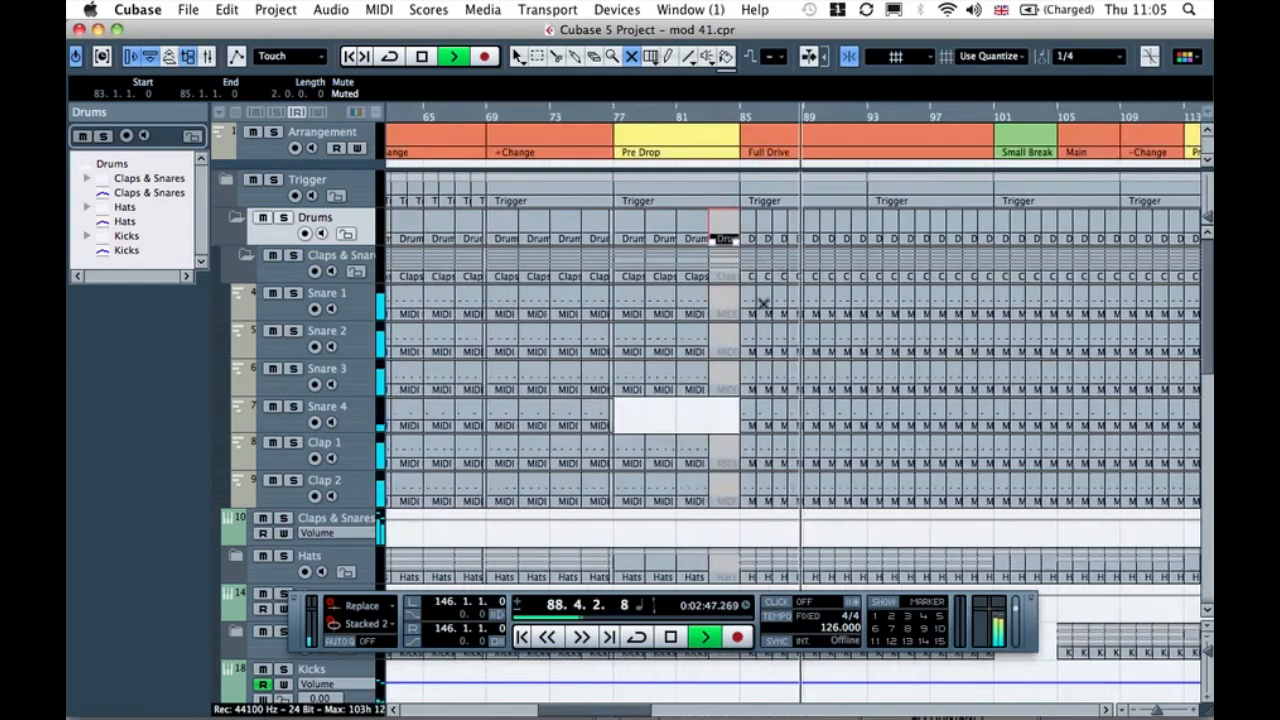
scroll(785, 270, "right", 5)
left_click(794, 112)
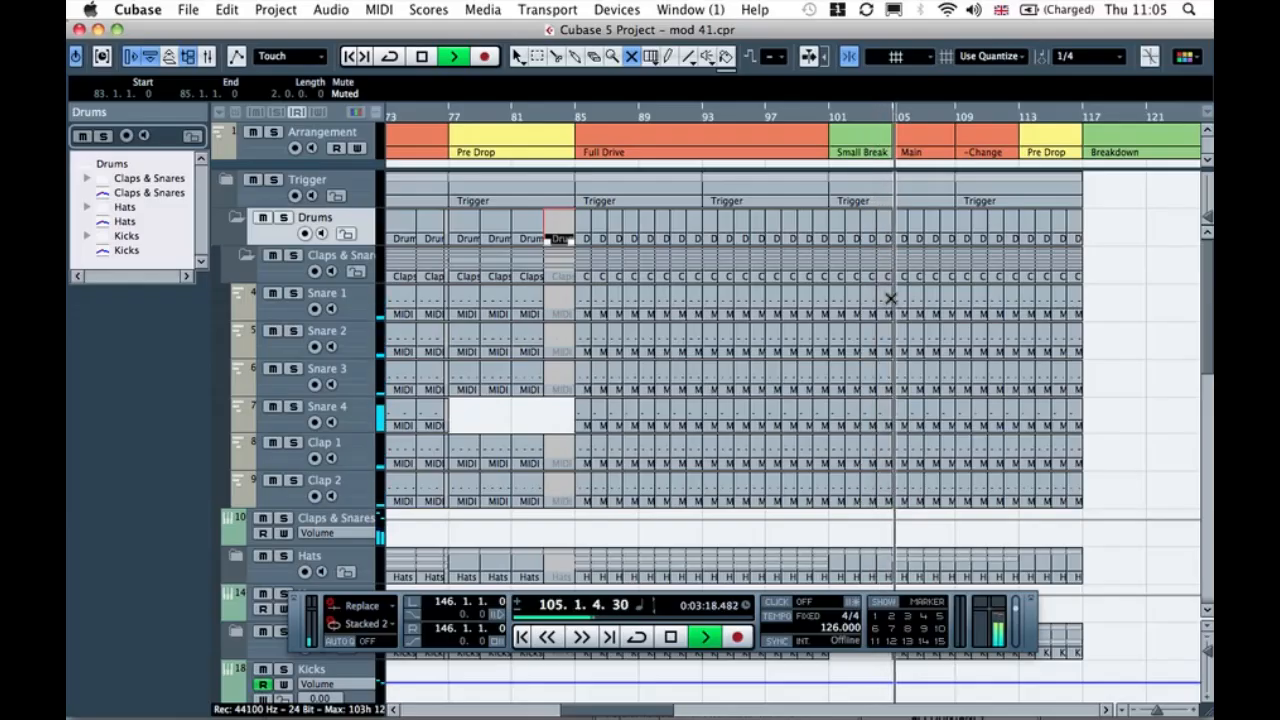
Step: Play back from the start of the Pre Drop around bar 113 into the Breakdown section
scroll(926, 310, "right", 3)
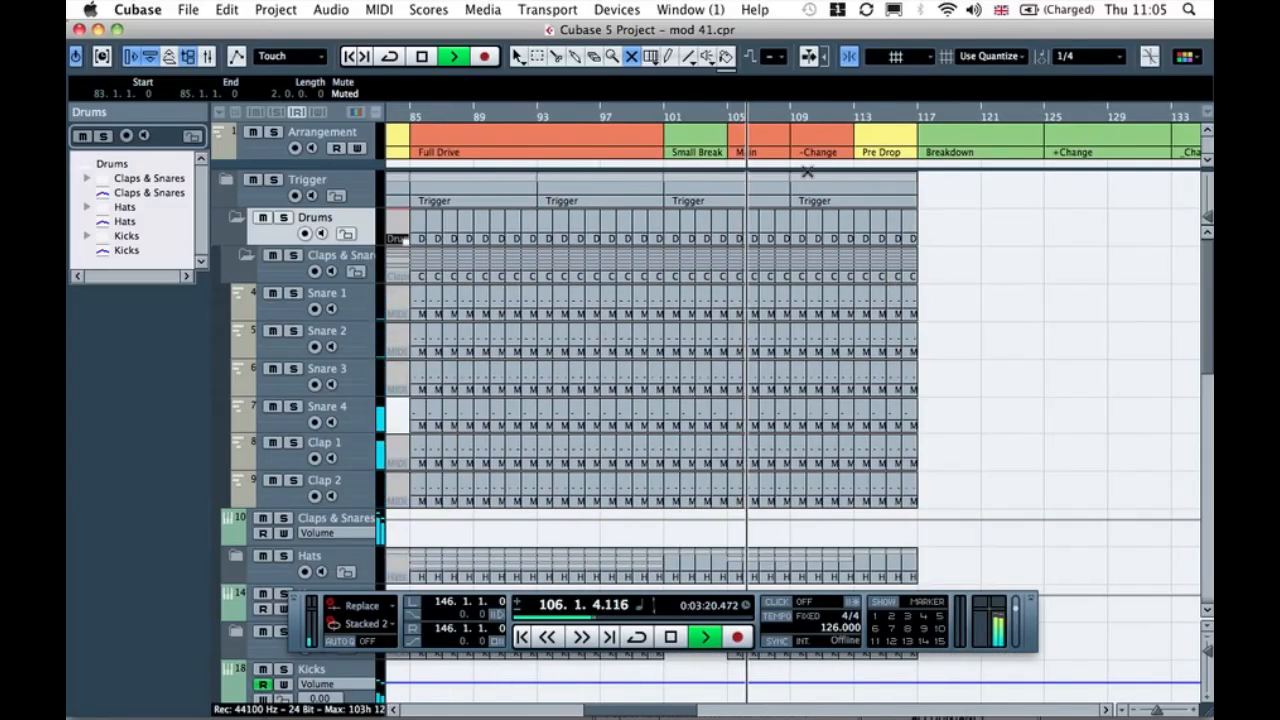
left_click(850, 118)
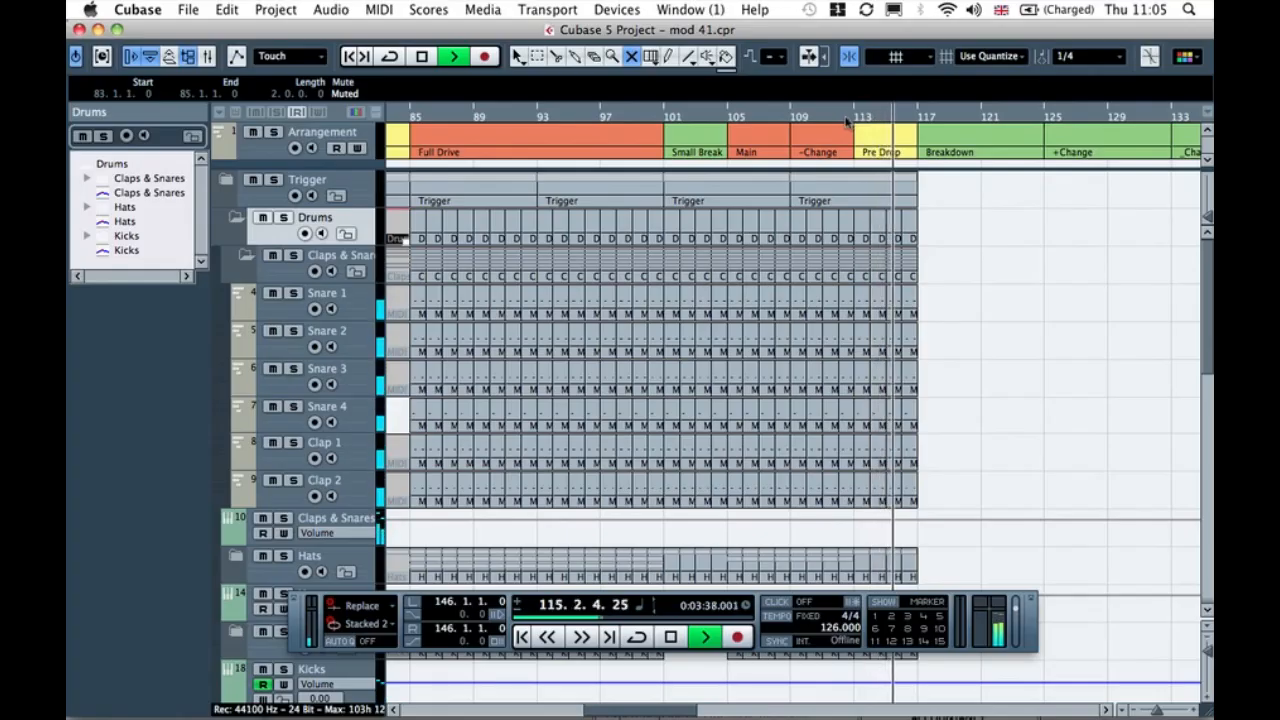
scroll(880, 271, "right", 6)
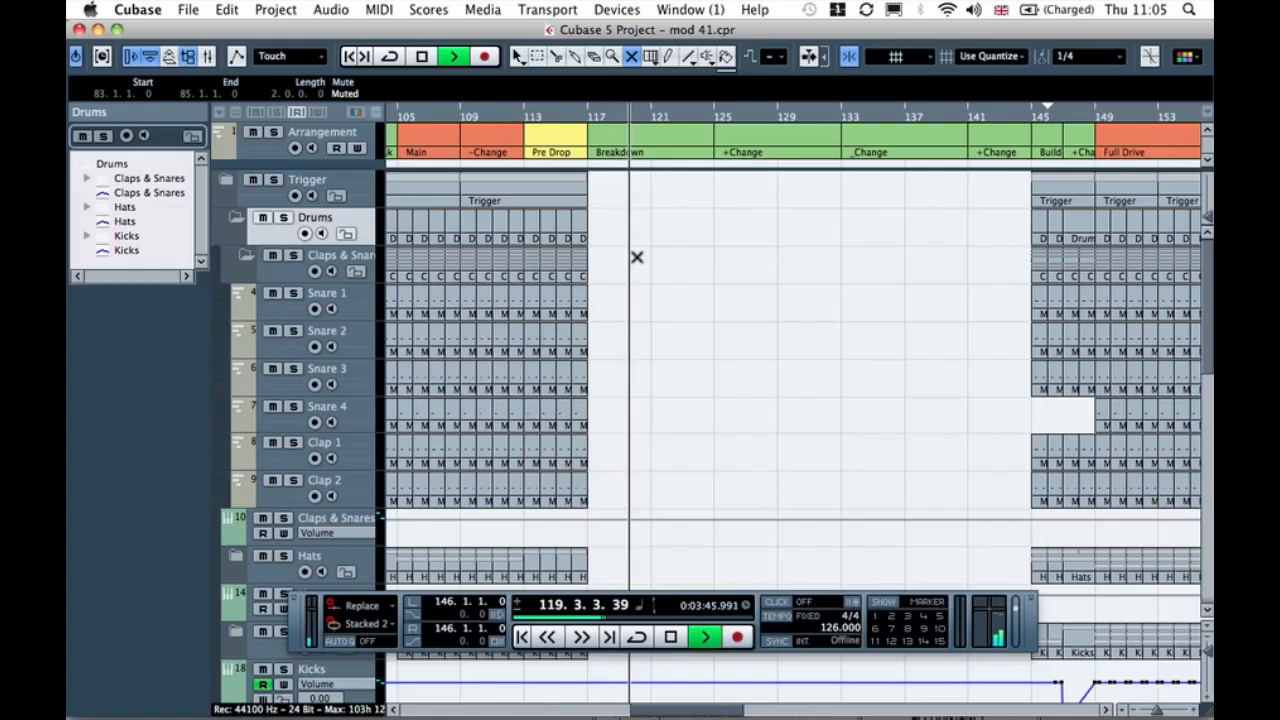
scroll(636, 256, "left", 3)
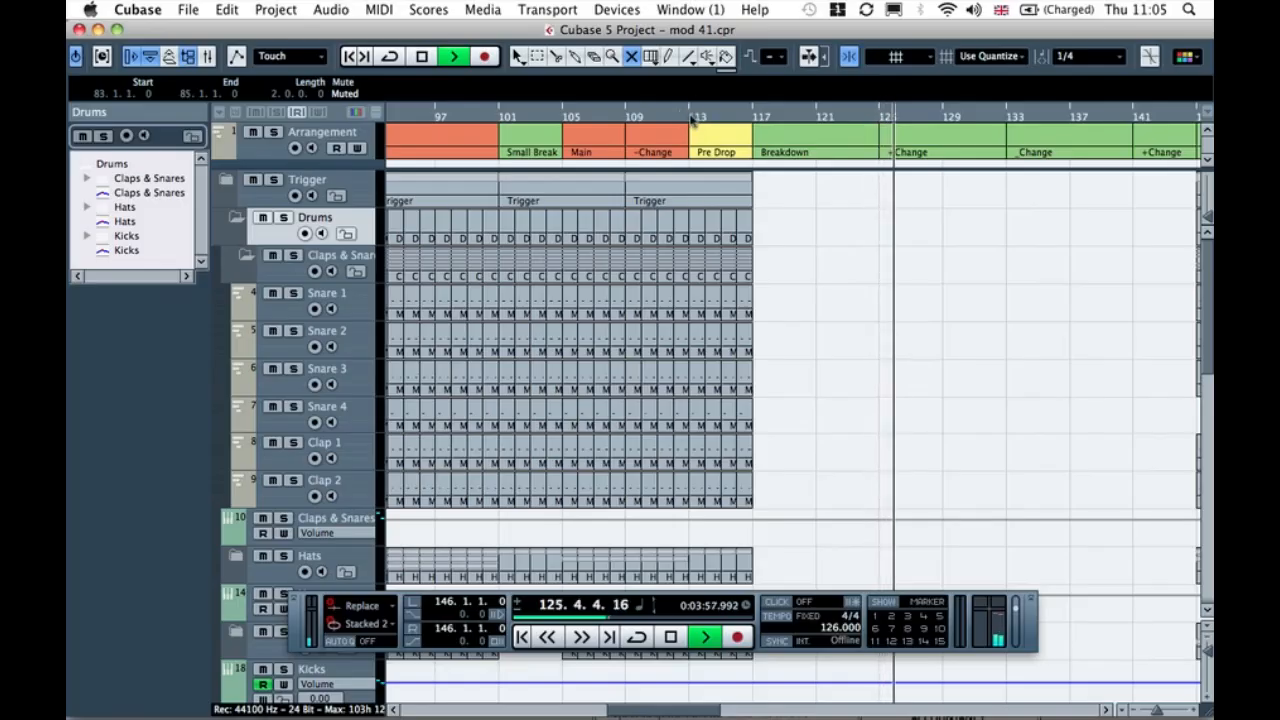
Step: Play back from the Build around bar 145, and audition the transition from Main into the Change section at bar 181
scroll(694, 197, "right", 10)
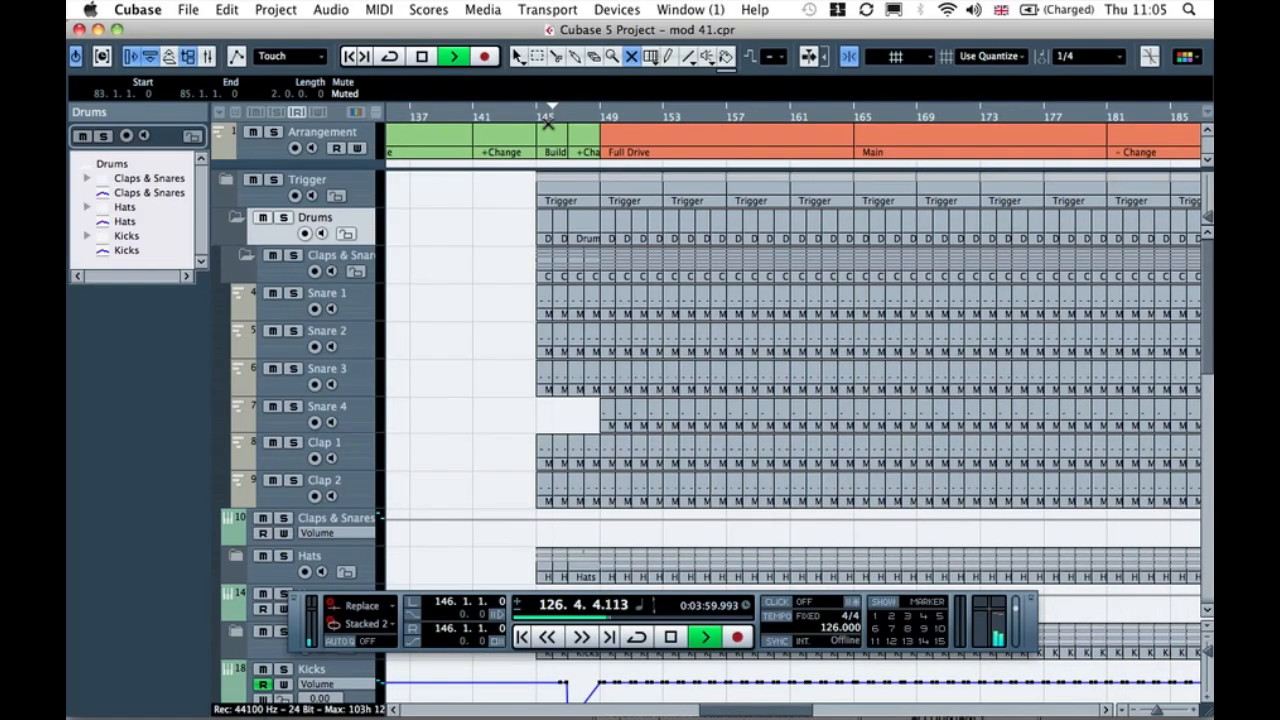
left_click(532, 117)
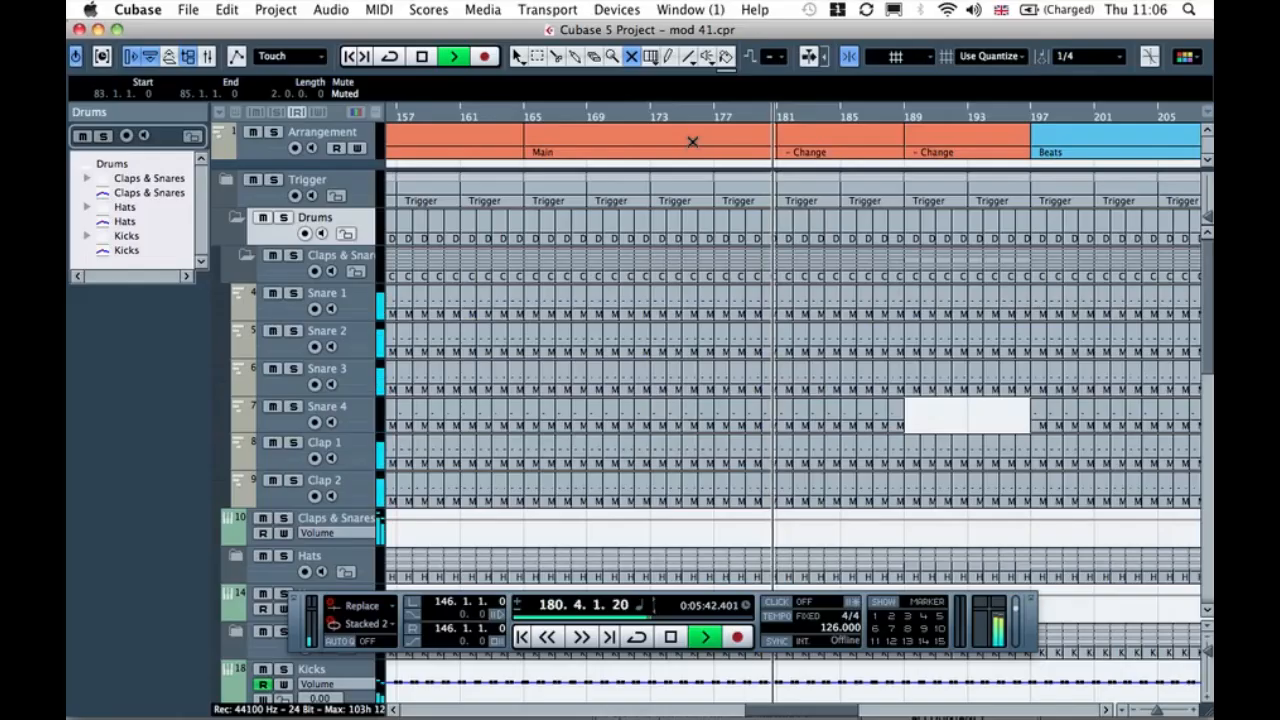
key("space")
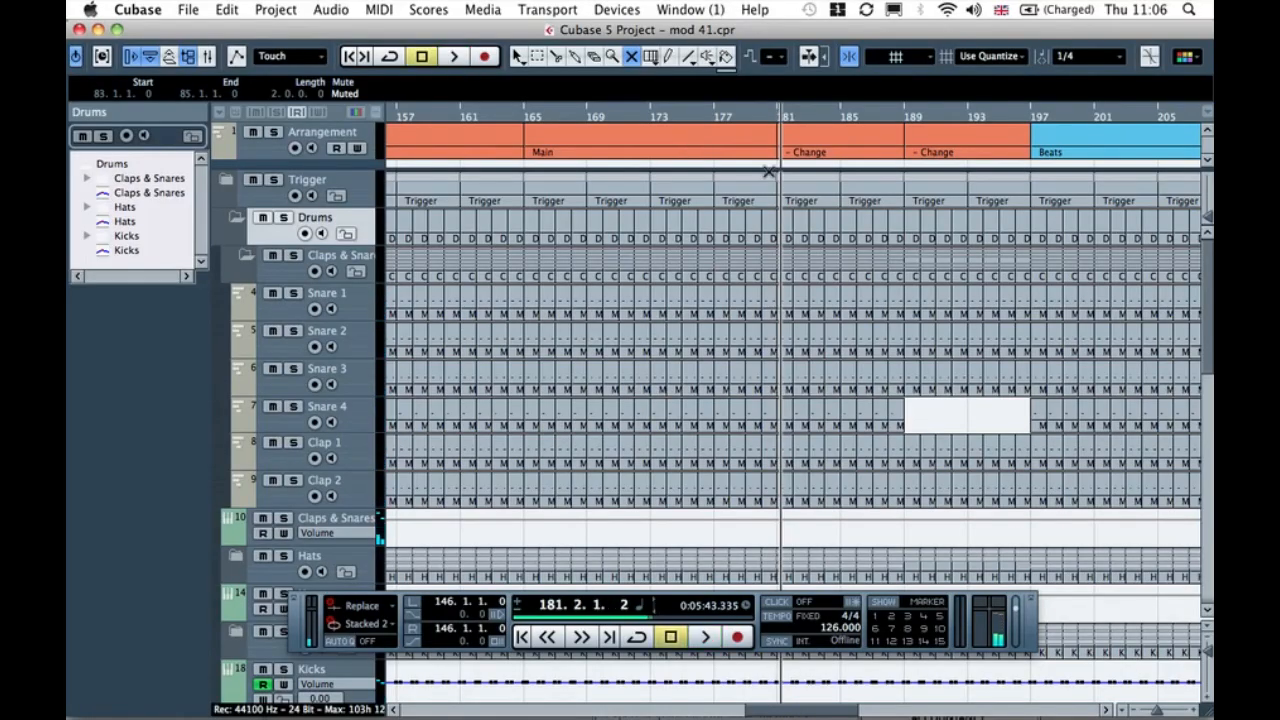
left_click(765, 117)
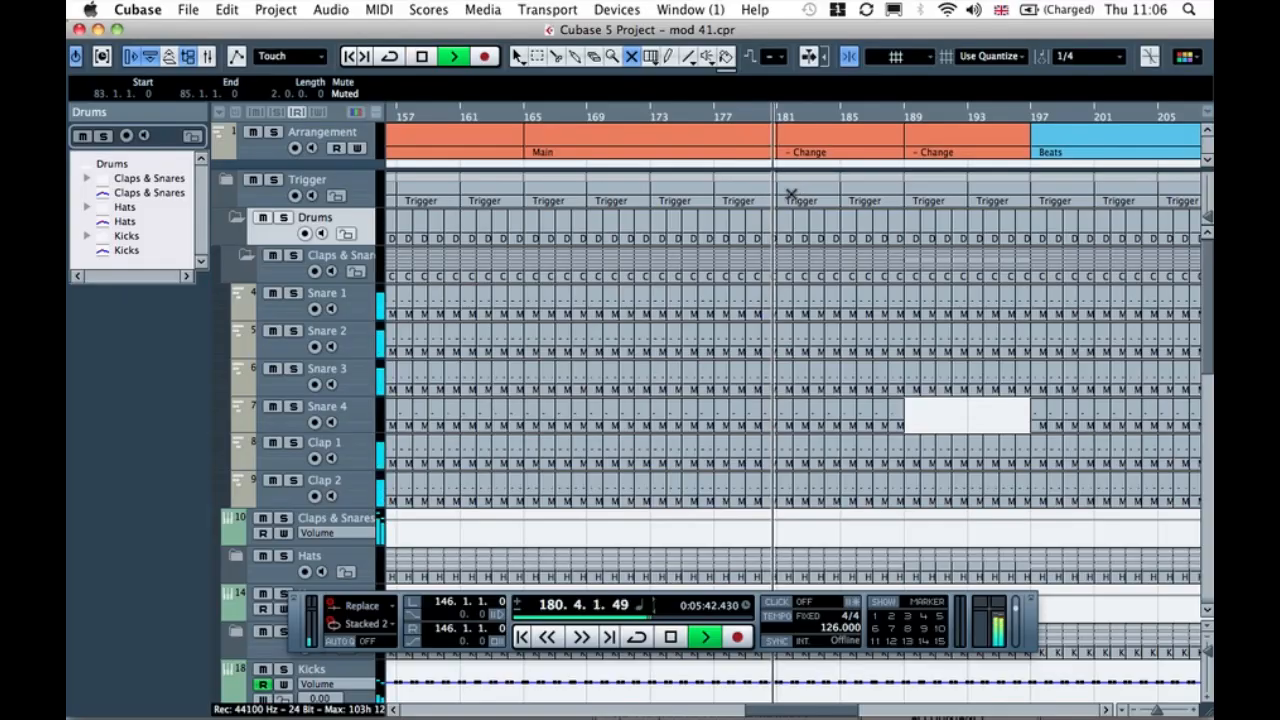
key("space")
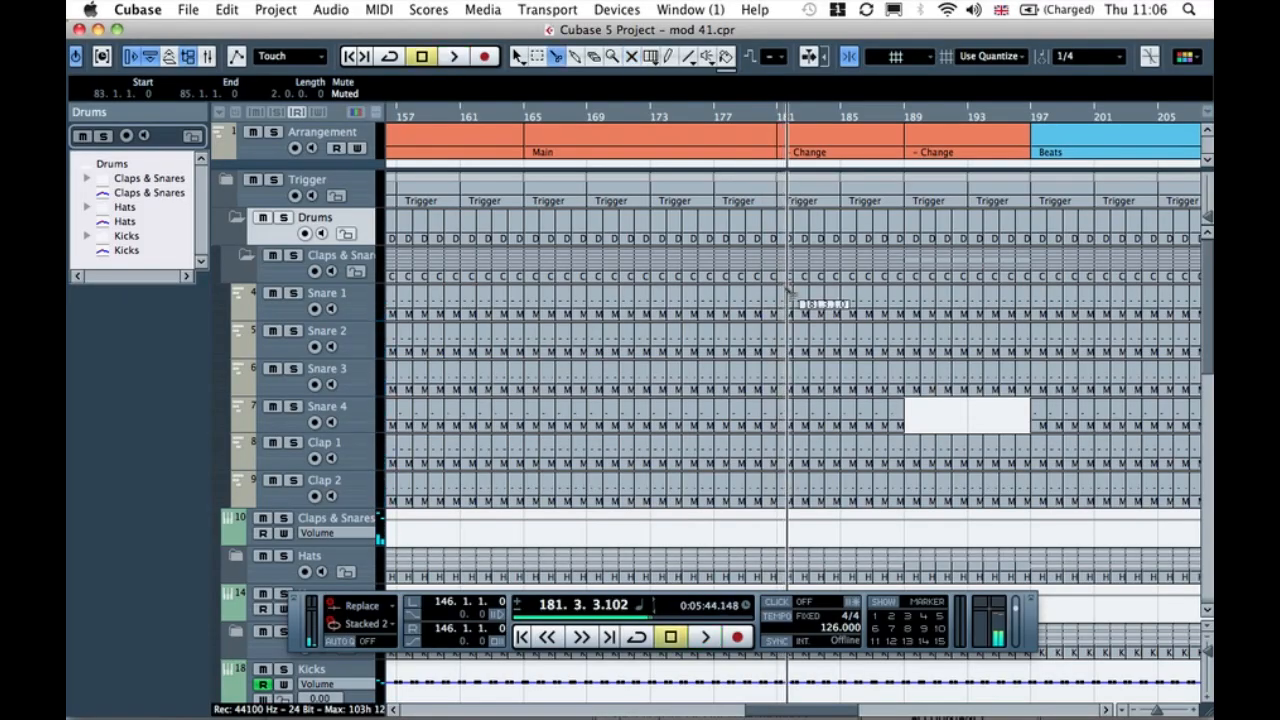
Step: Split the Drums part at 180.4, mute the Kicks piece leading up to bar 181, and start playback from 179.3
key("h")
key("h")
key("h")
key("h")
key("h")
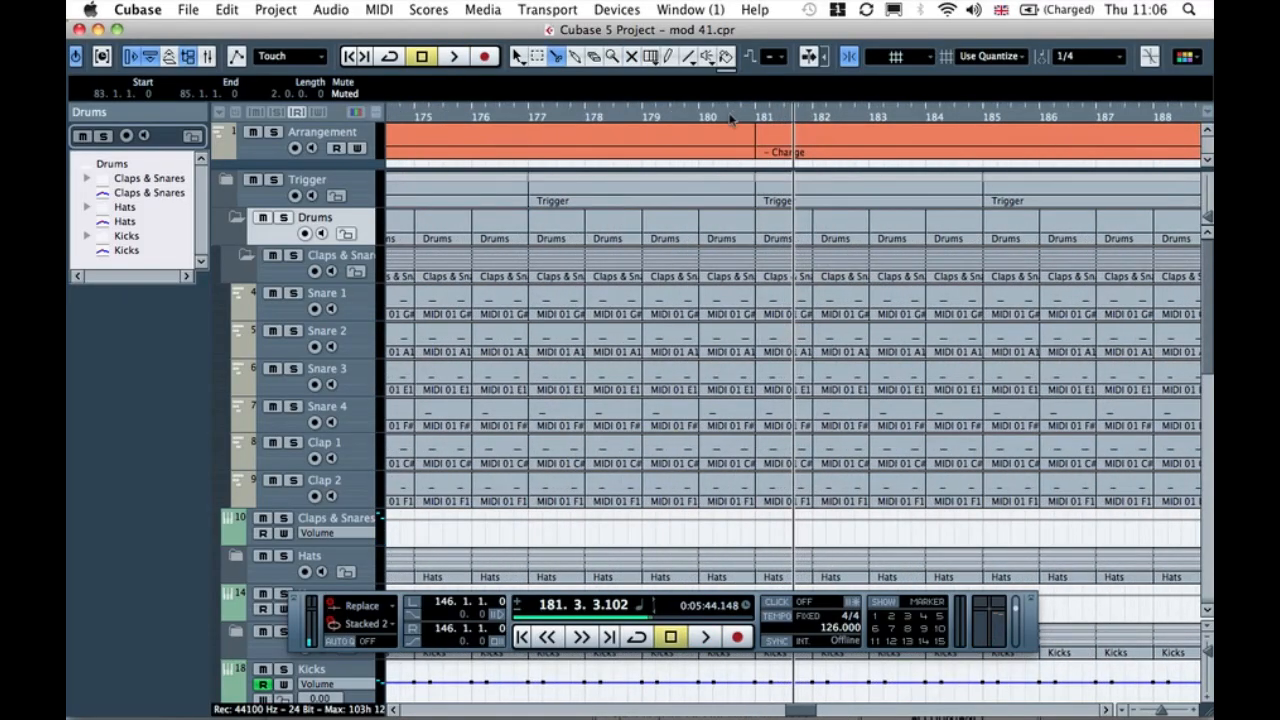
left_click(740, 214)
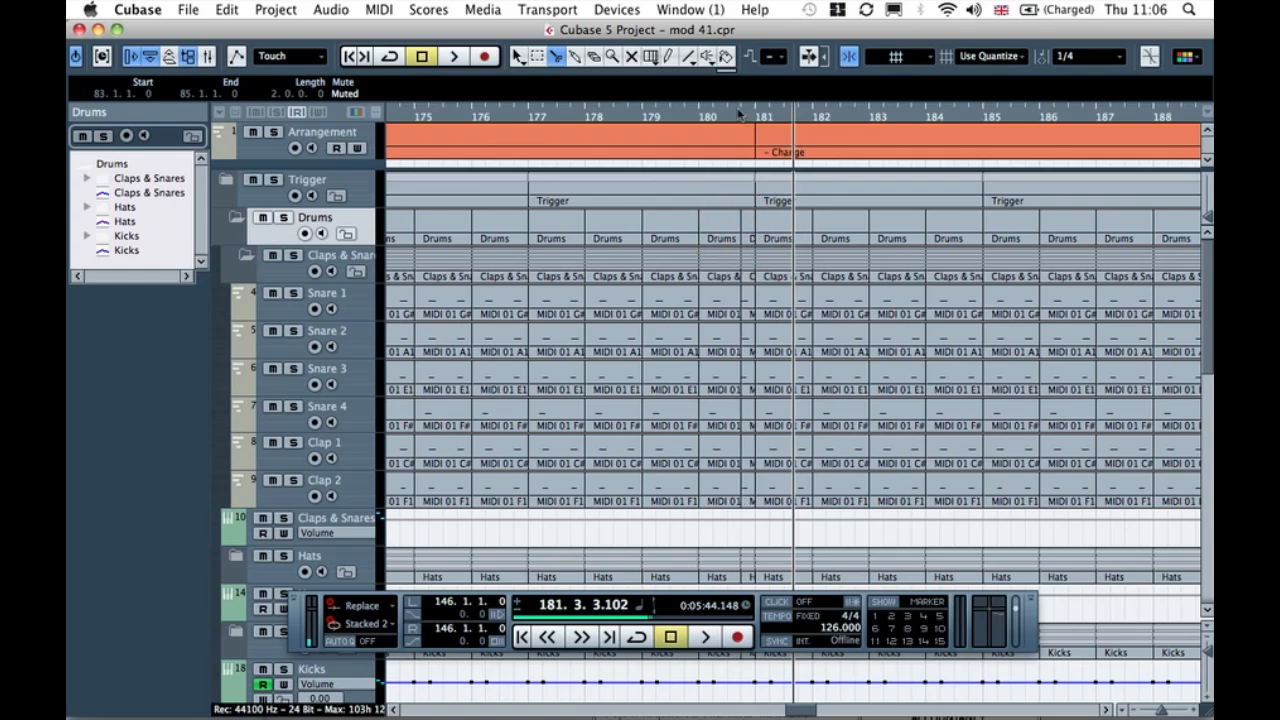
scroll(765, 260, "down", 5)
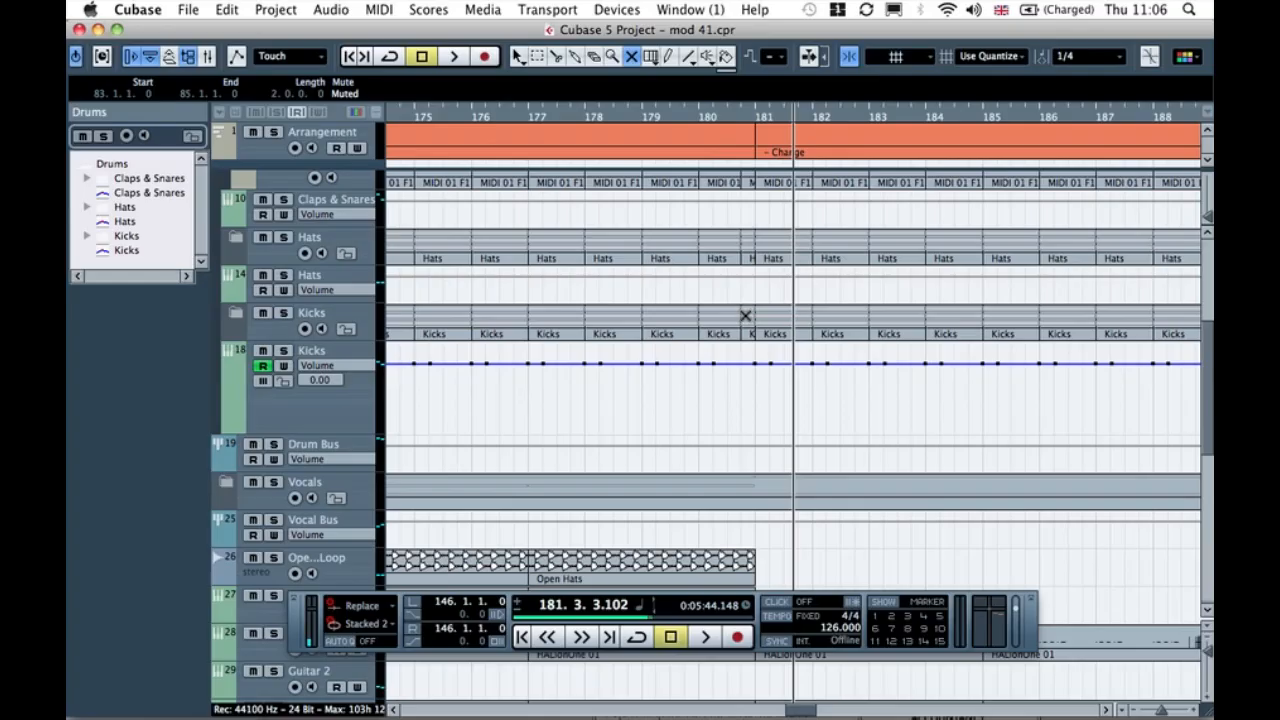
left_click(673, 117)
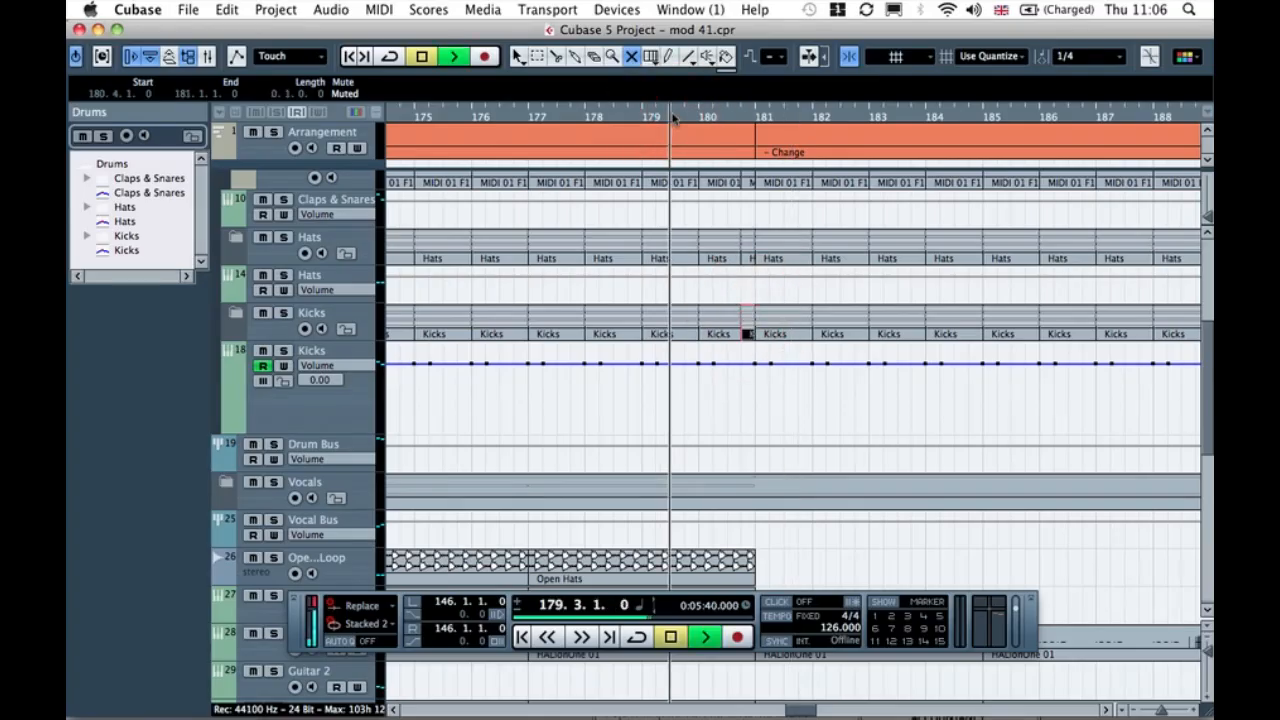
Step: Audition the transition into the Change section at bar 181, and play back the end of the second Change into Beats at bar 197
key("space")
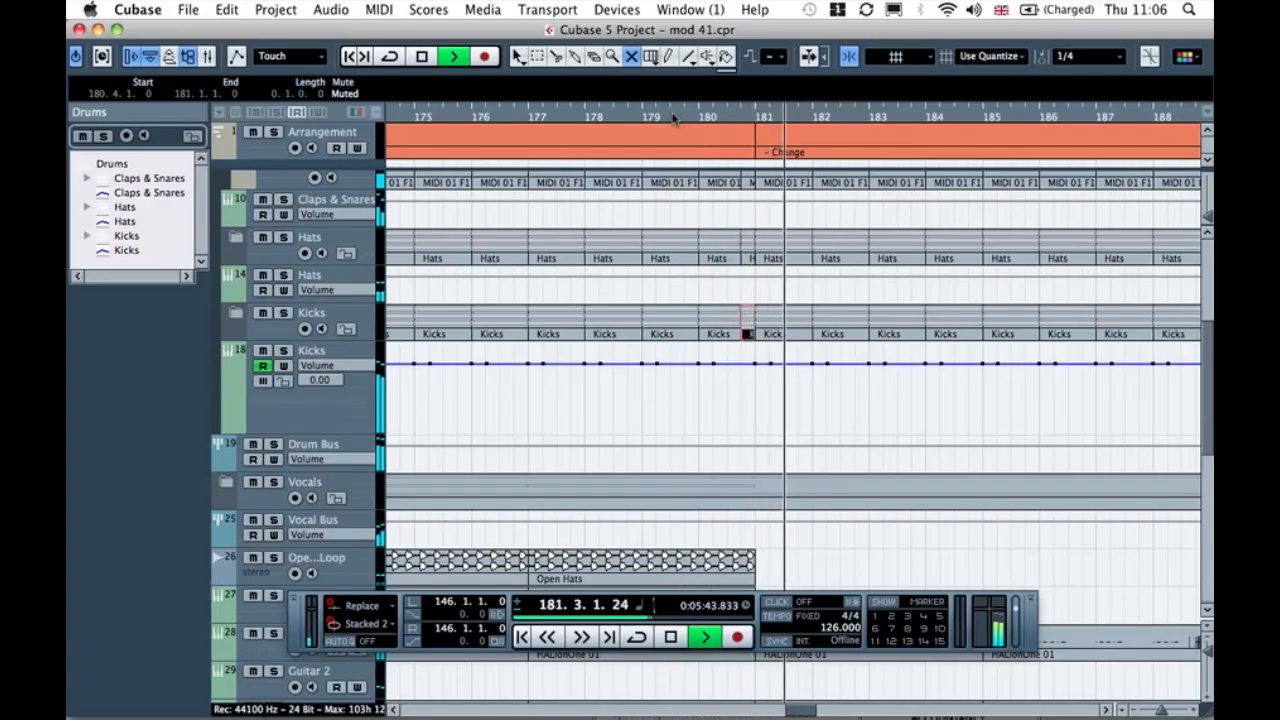
left_click(646, 117)
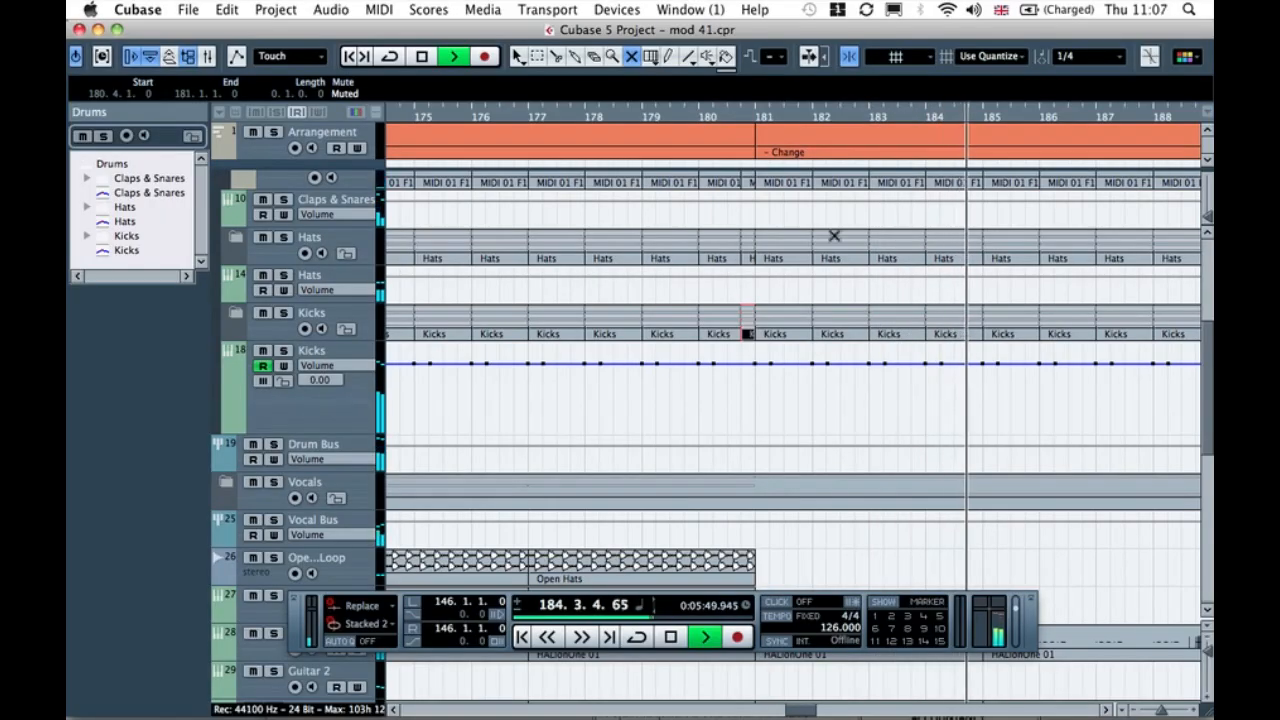
scroll(834, 236, "right", 5)
scroll(834, 236, "right", 5)
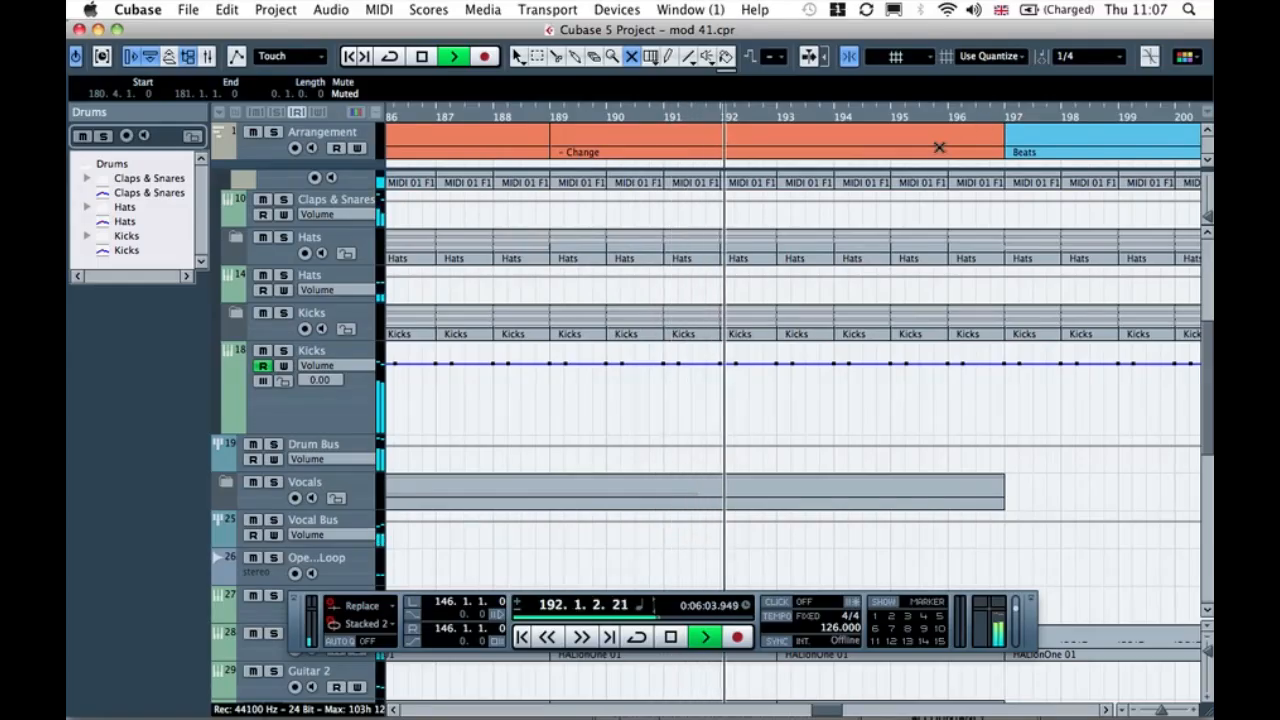
scroll(960, 288, "up", 5)
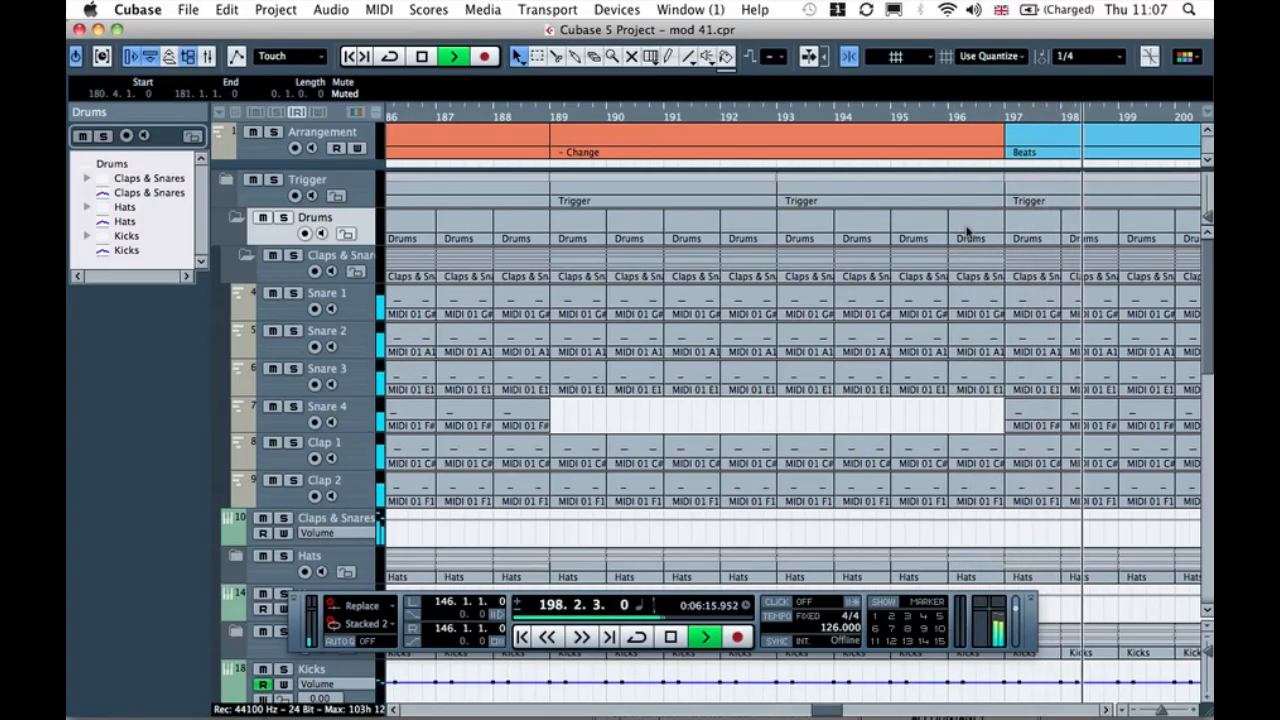
left_click(917, 117)
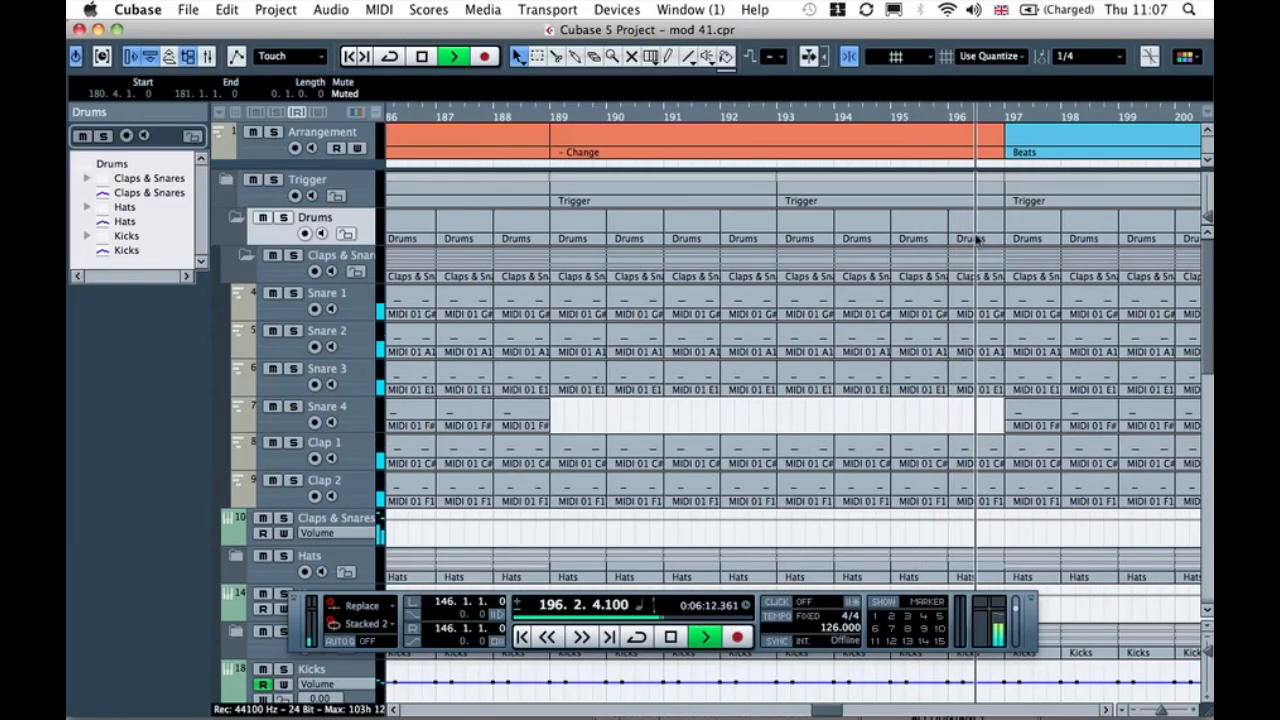
Step: Mute the one-bar Drums part at bar 196 and play back the transition into the Beats section
key("7")
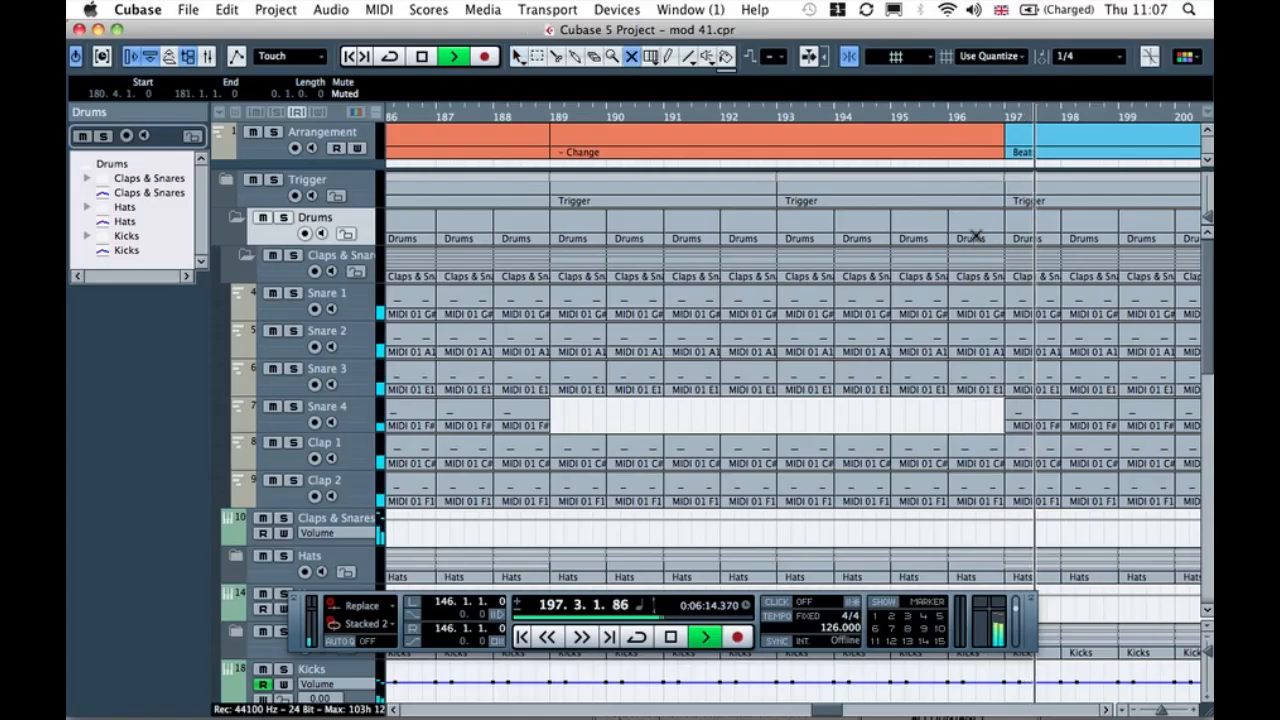
left_click(973, 237)
left_click(909, 116)
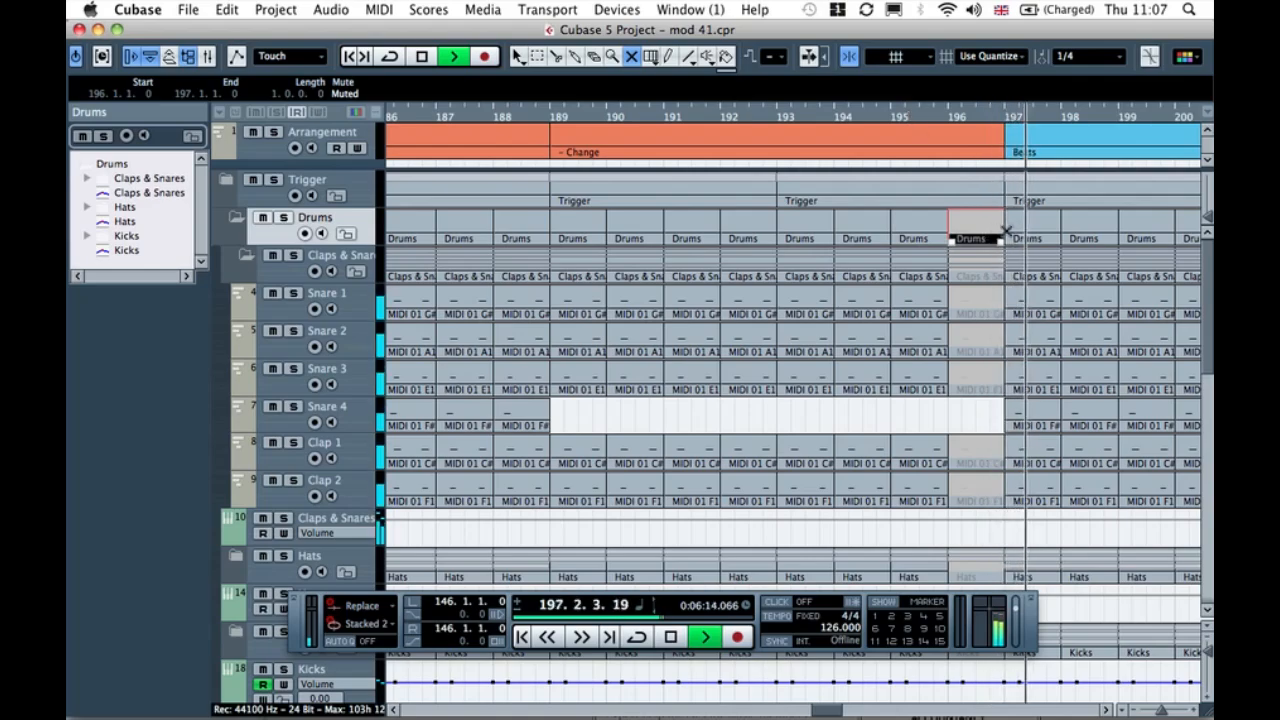
key("1")
left_click(926, 116)
Step: Split the Guitar part and both electro bass parts at 196.3, and start playback from about 194.4
scroll(1030, 275, "down", 5)
scroll(1031, 277, "down", 5)
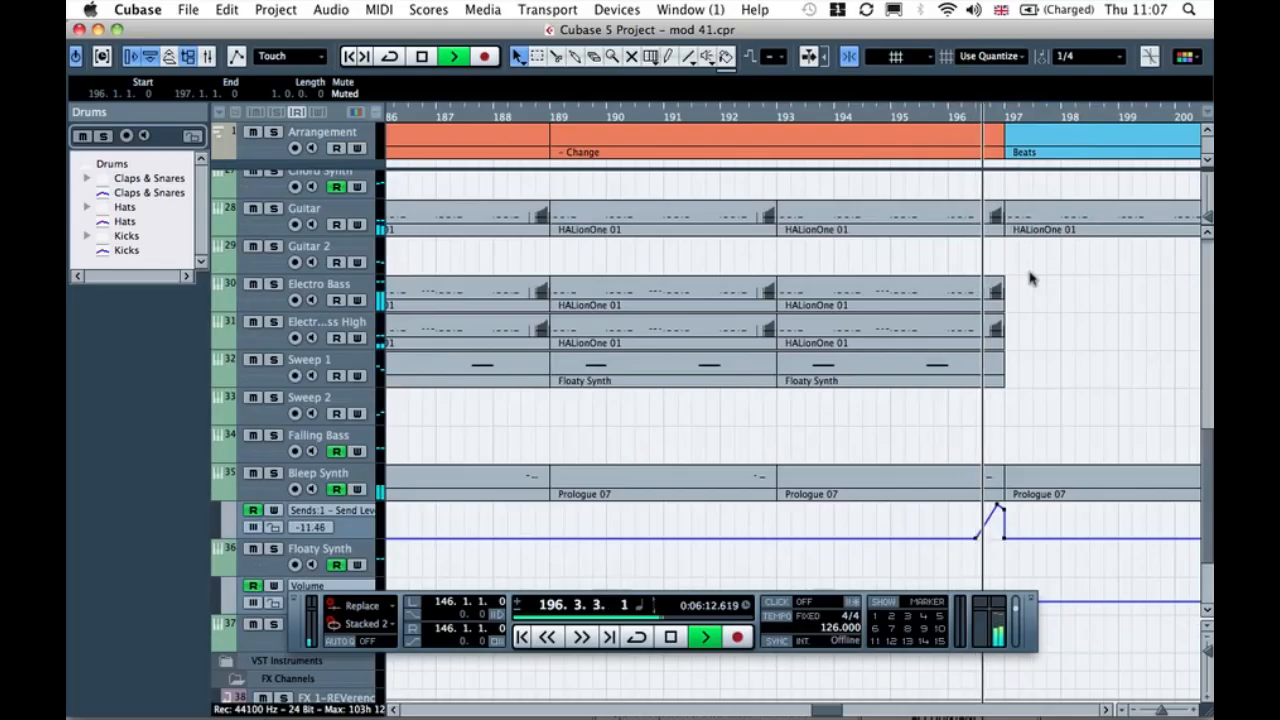
key("space")
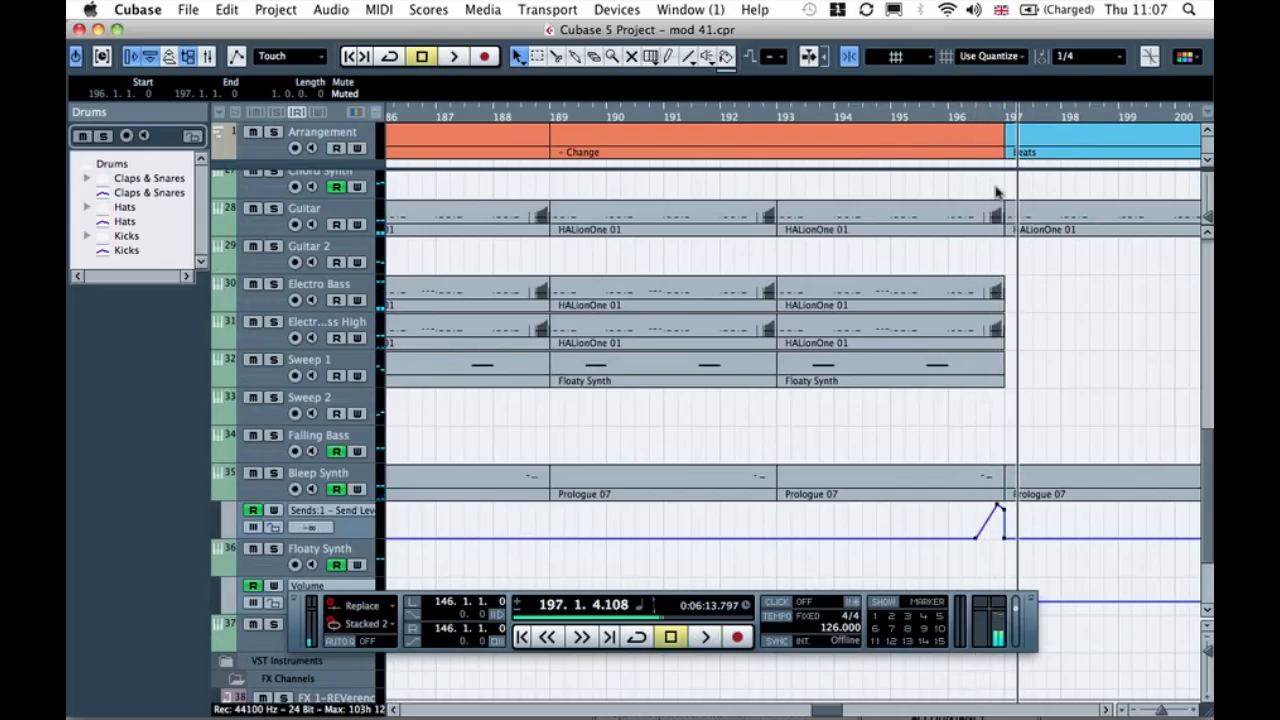
mouse_move(931, 117)
left_mouse_down()
mouse_move(917, 117)
mouse_move(934, 121)
left_mouse_up()
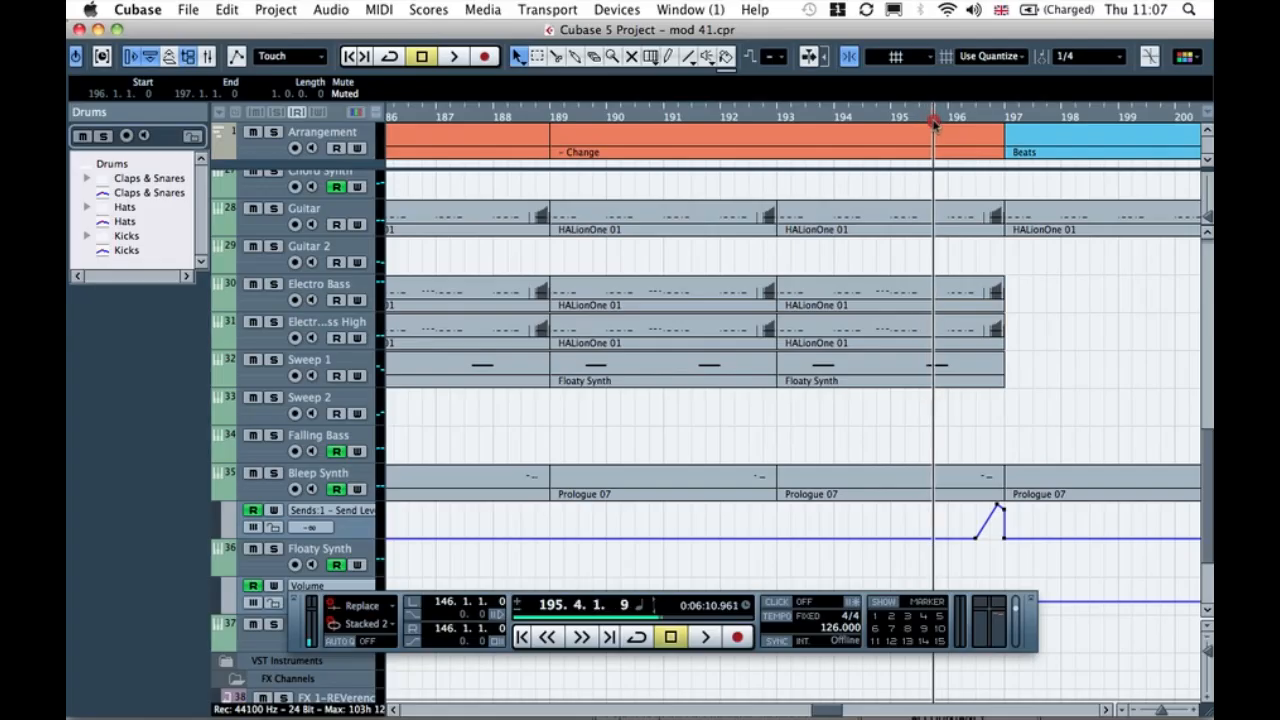
left_click(979, 226)
left_click(978, 294)
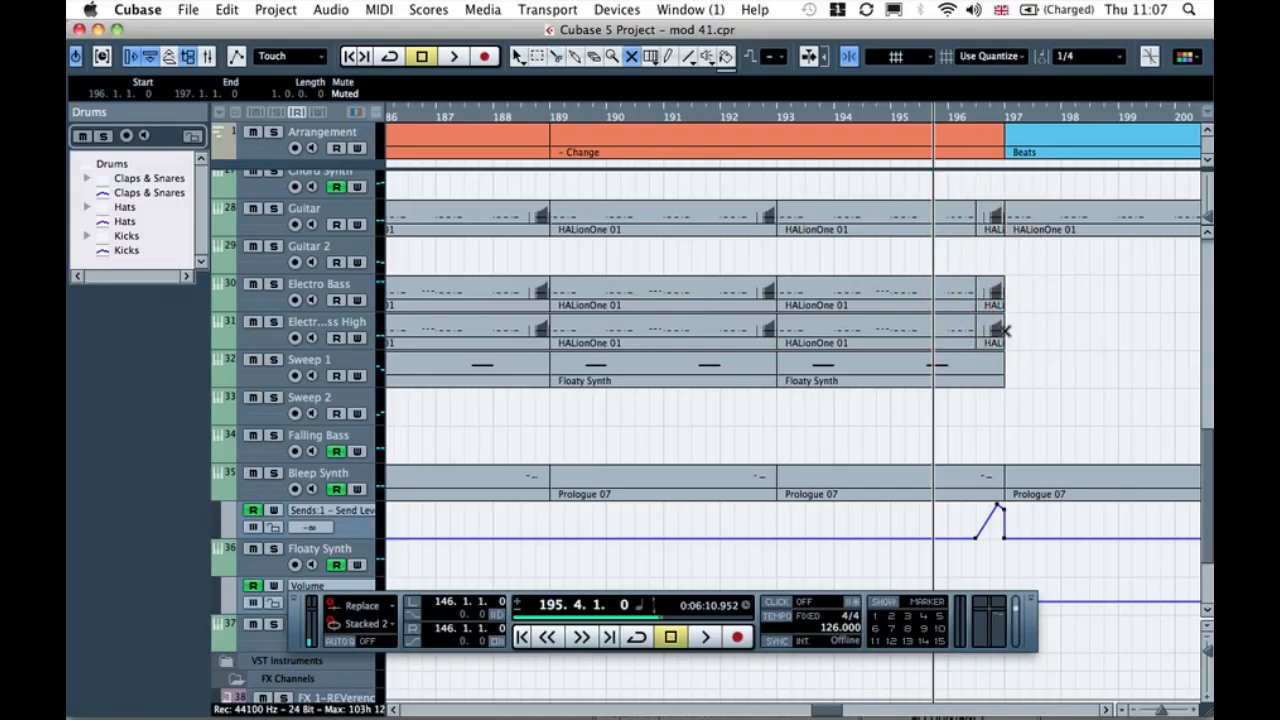
left_click(876, 117)
key("space")
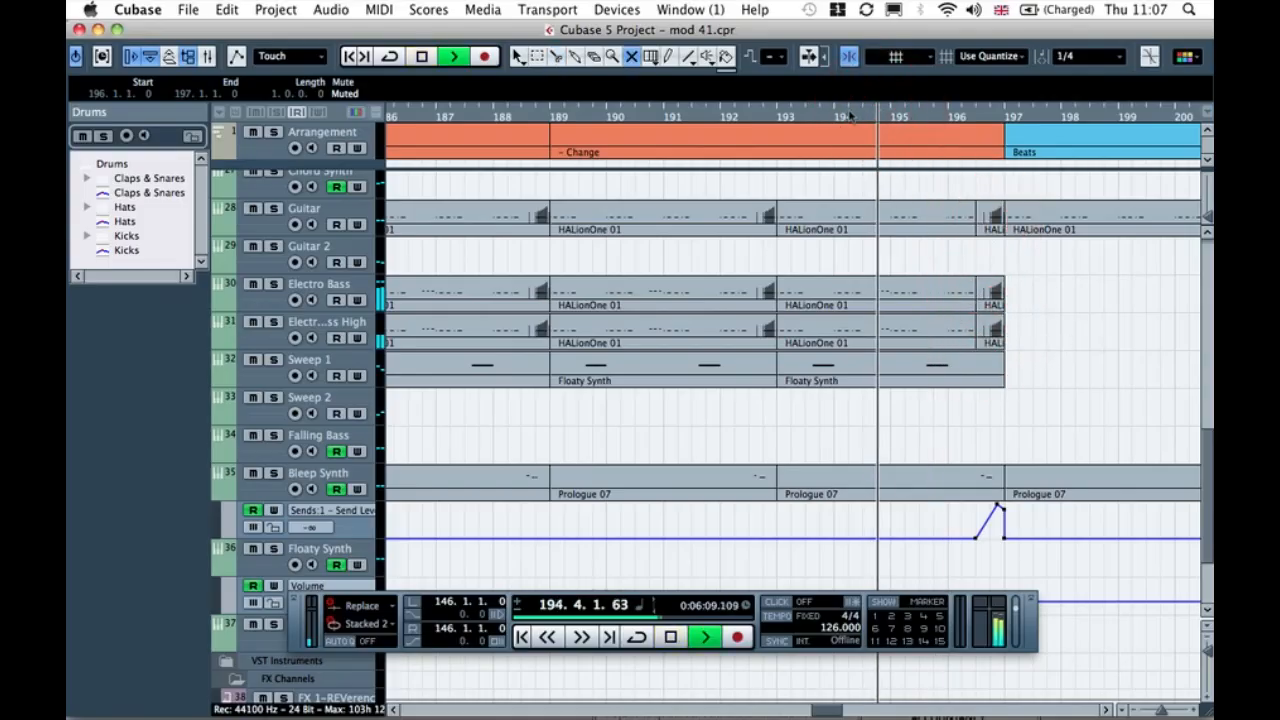
Step: Mute the Guitar and both electro bass pieces from 196.3 to bar 197 while auditioning the lead-in to Beats
left_click(766, 116)
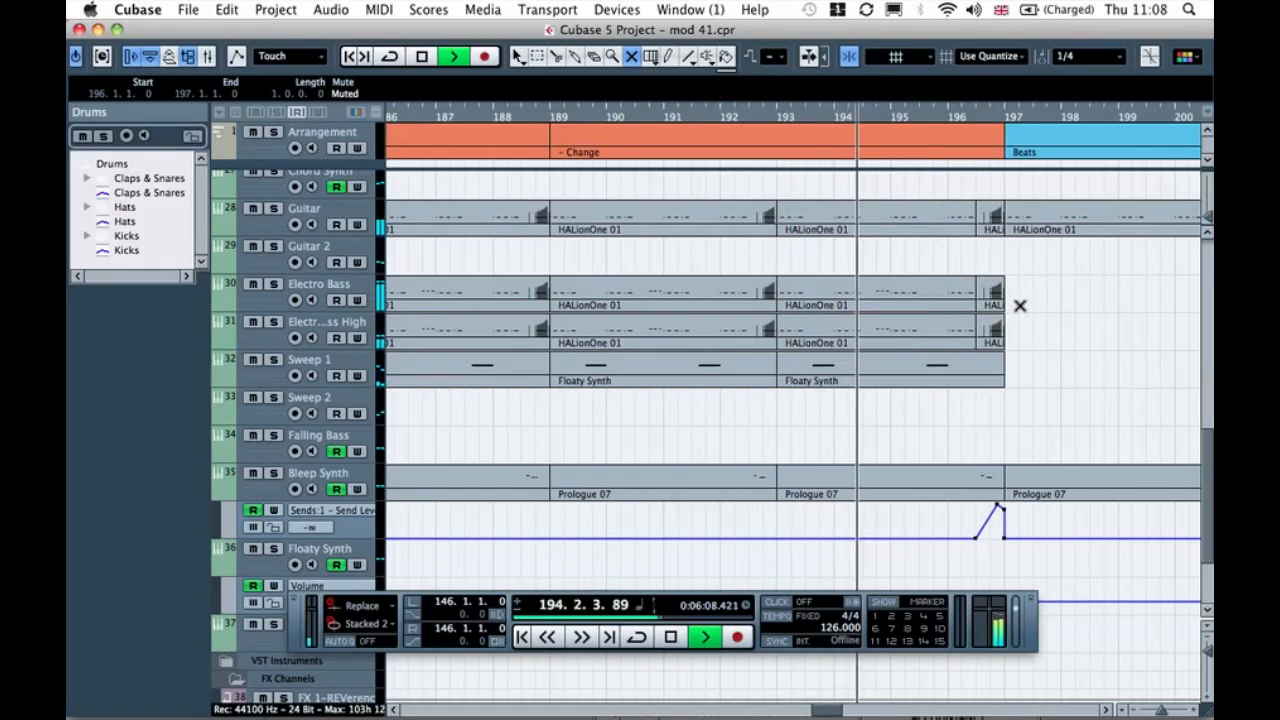
left_click(988, 222)
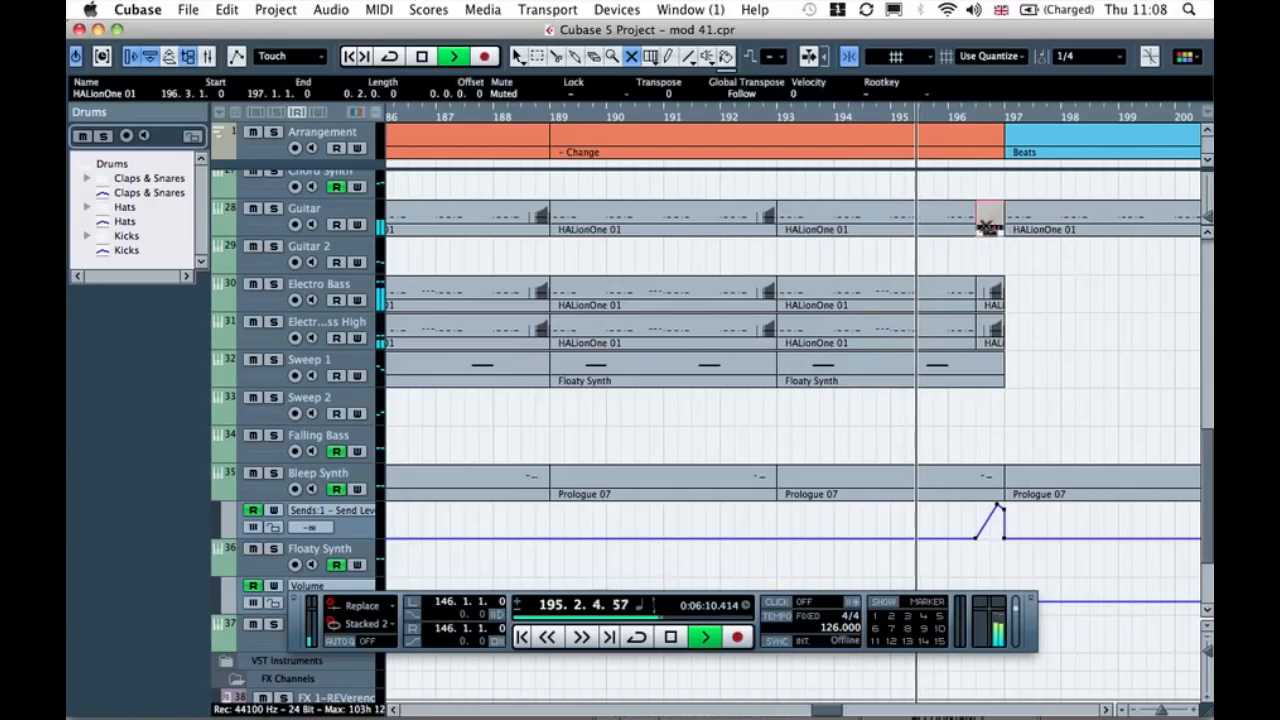
left_click(987, 290)
left_click(986, 323)
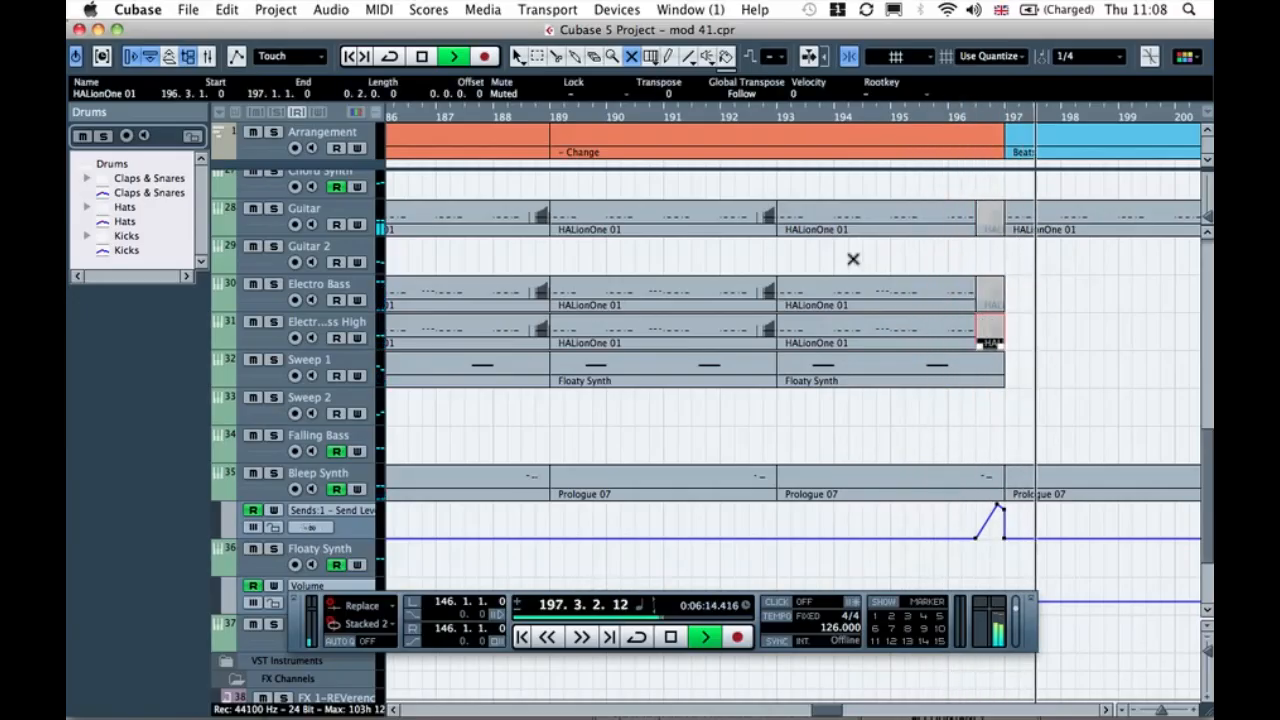
key("1")
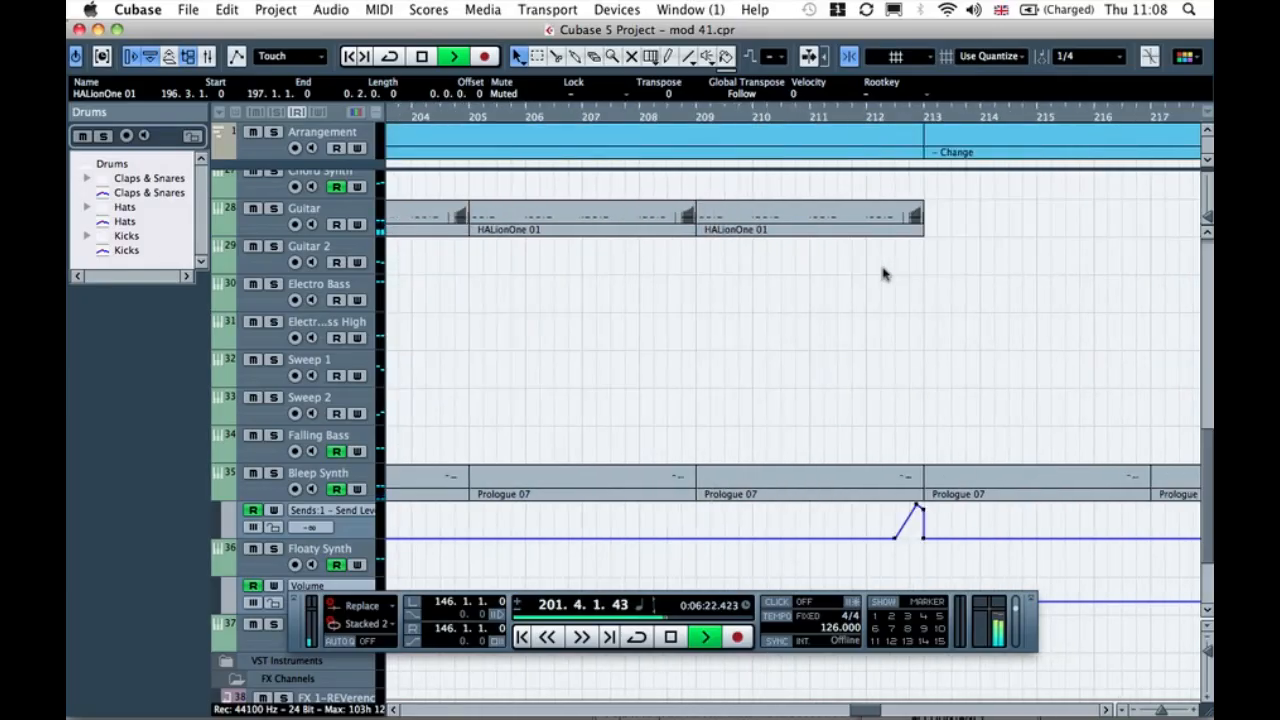
Step: Play back the end of the Beats section into the Change section at bar 213
left_click(880, 118)
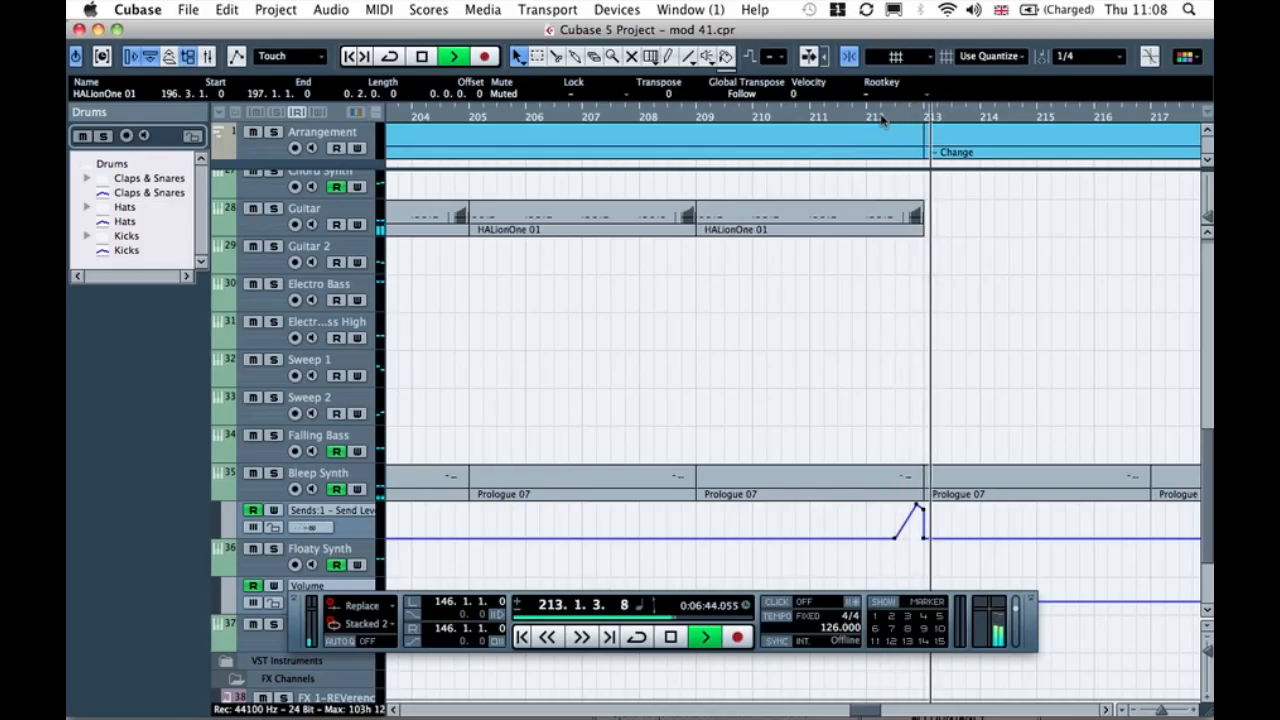
left_click(853, 116)
scroll(917, 286, "up", 10)
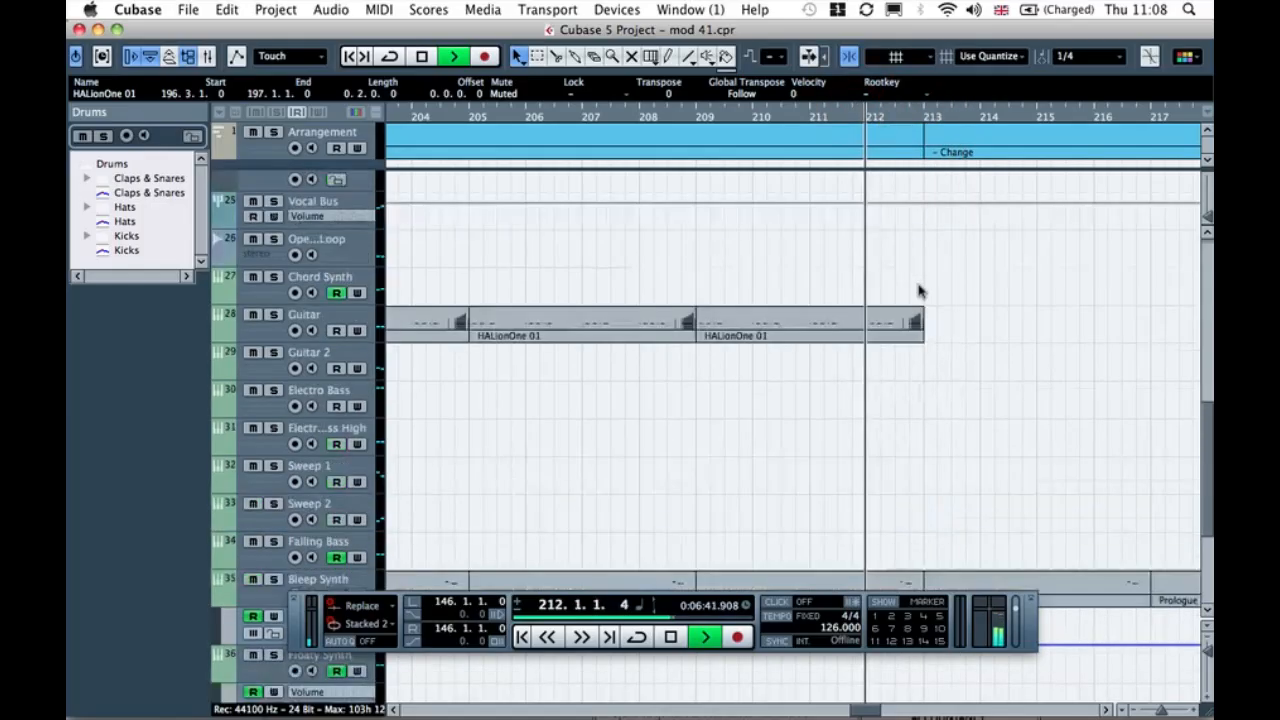
scroll(918, 287, "down", 5)
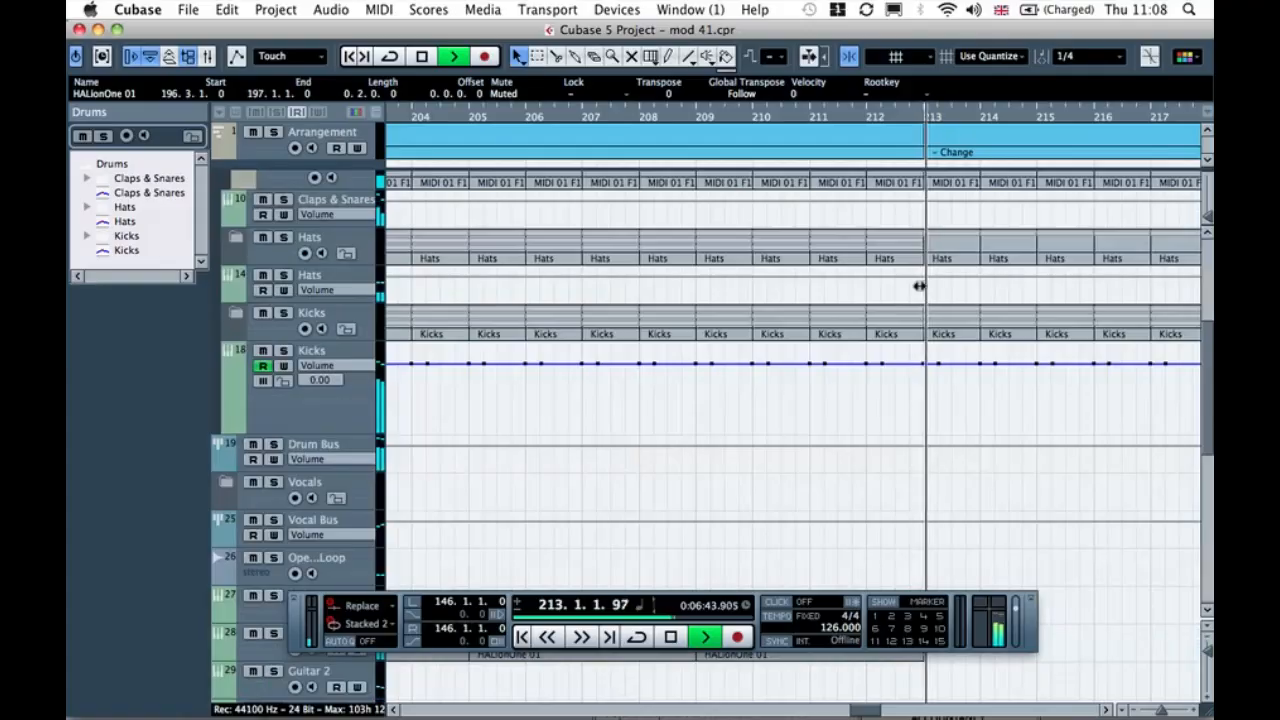
key("space")
Step: Split the Drums part at 212.4 while playing back the lead-in to bar 213
scroll(908, 297, "up", 8)
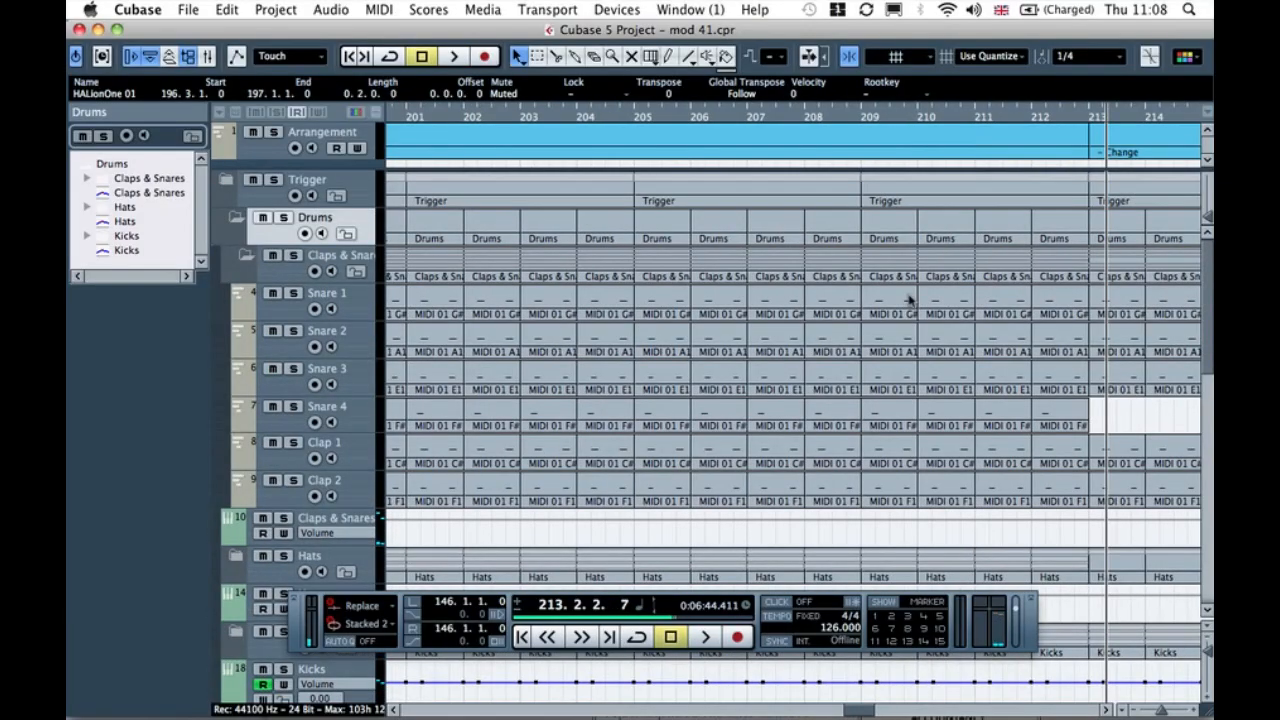
scroll(908, 297, "right", 3)
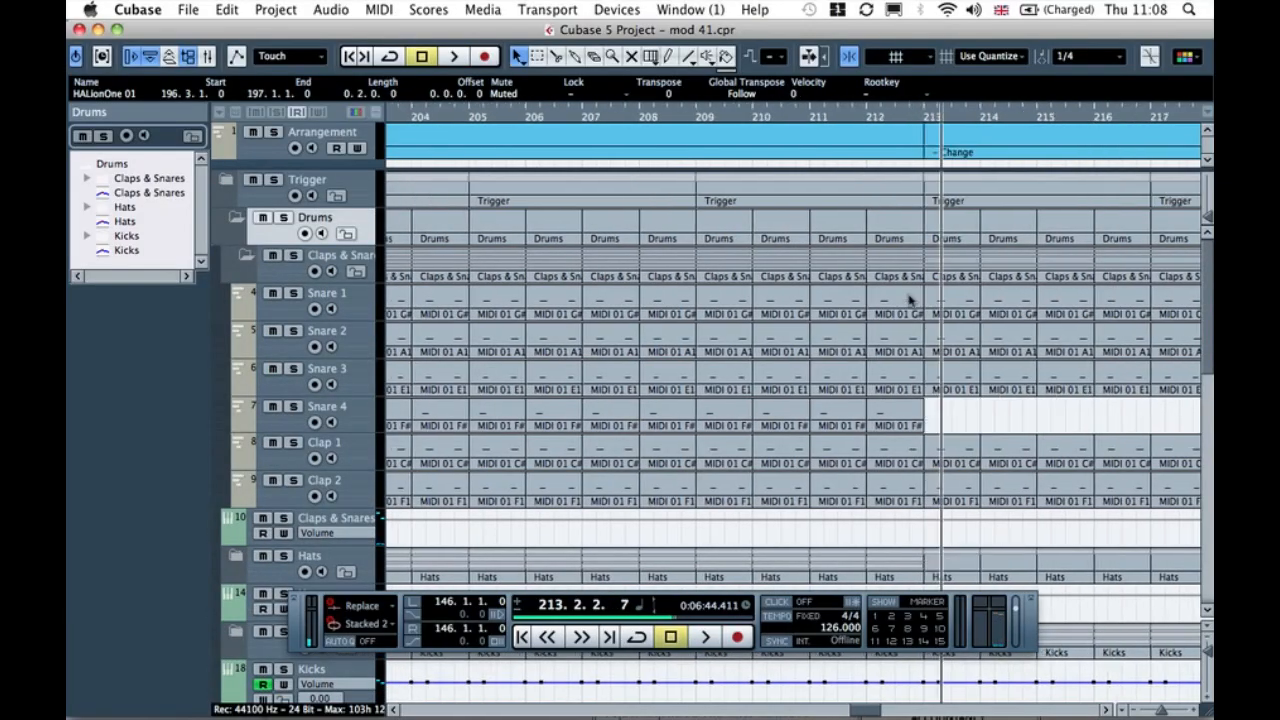
left_click(853, 120)
key("space")
left_click(908, 235)
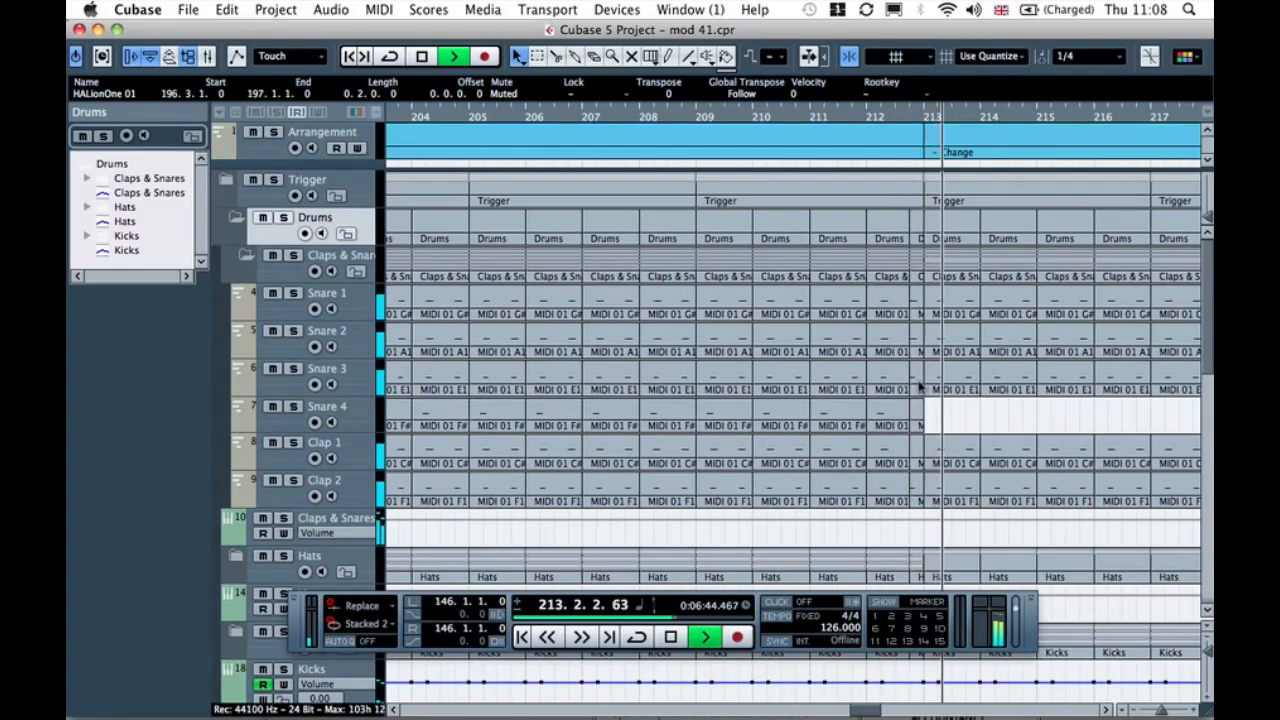
Step: Try muting the whole Drums piece from 212.4 to bar 213 and audition the transition into the Change section
key("space")
key("7")
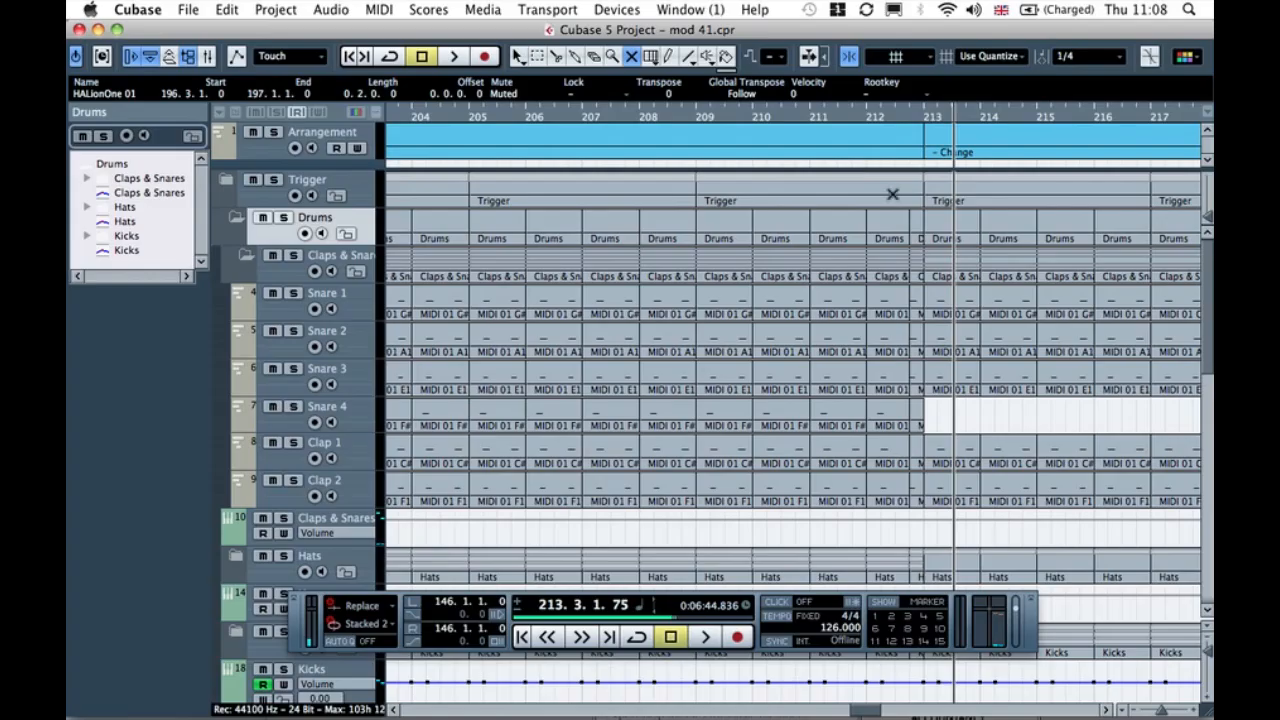
left_click(917, 240)
left_click(859, 114)
key("space")
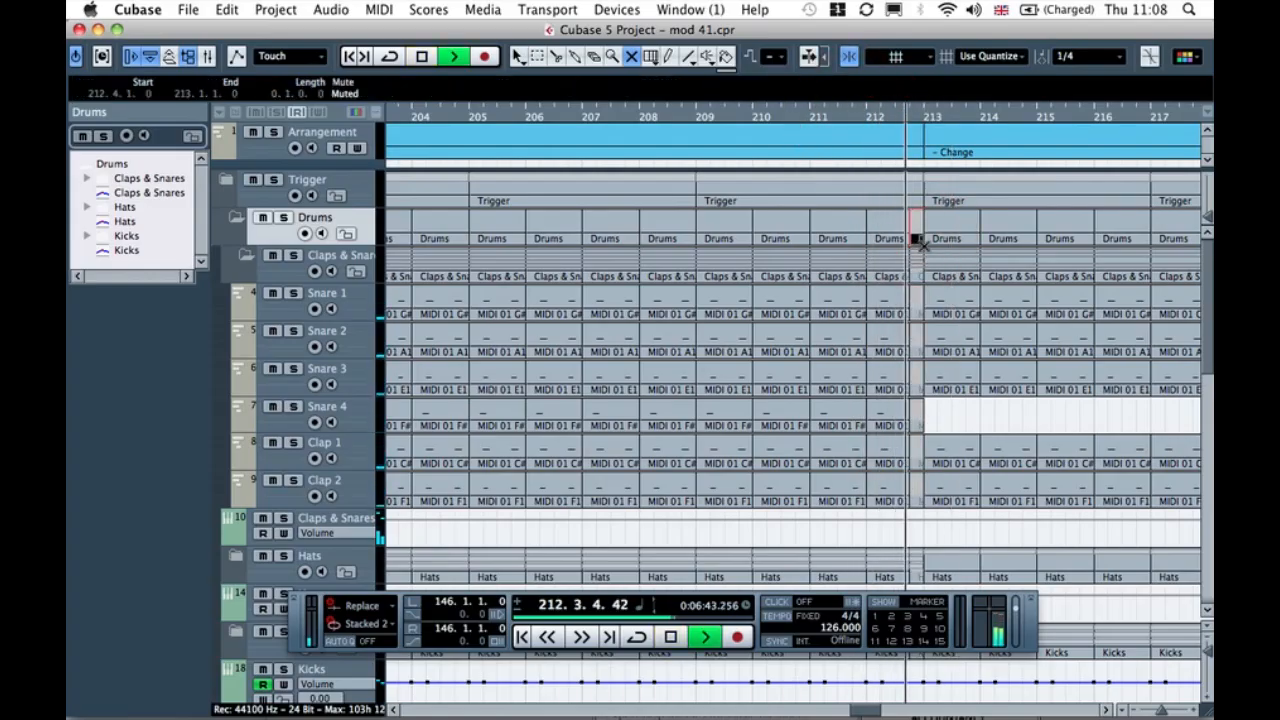
left_click(914, 223)
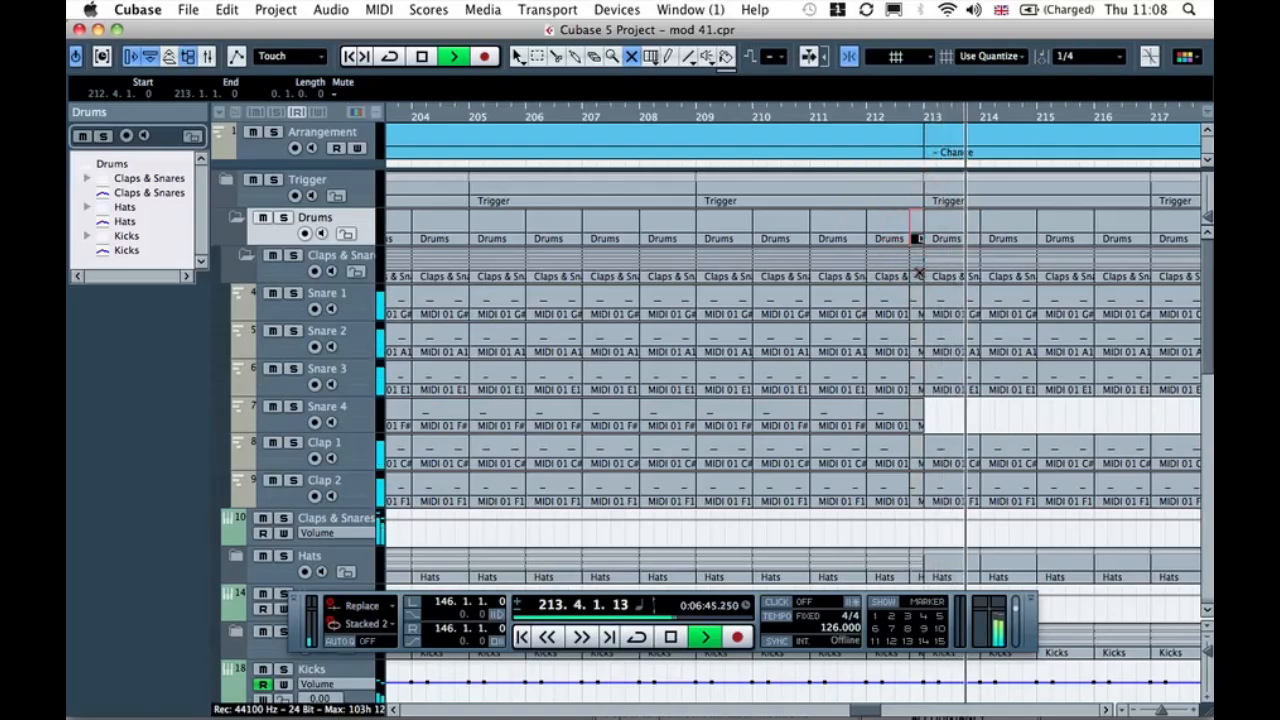
Step: Mute only the Claps & Snares piece from 212.4 to bar 213 and play back the transition
left_click(919, 272)
left_click(889, 116)
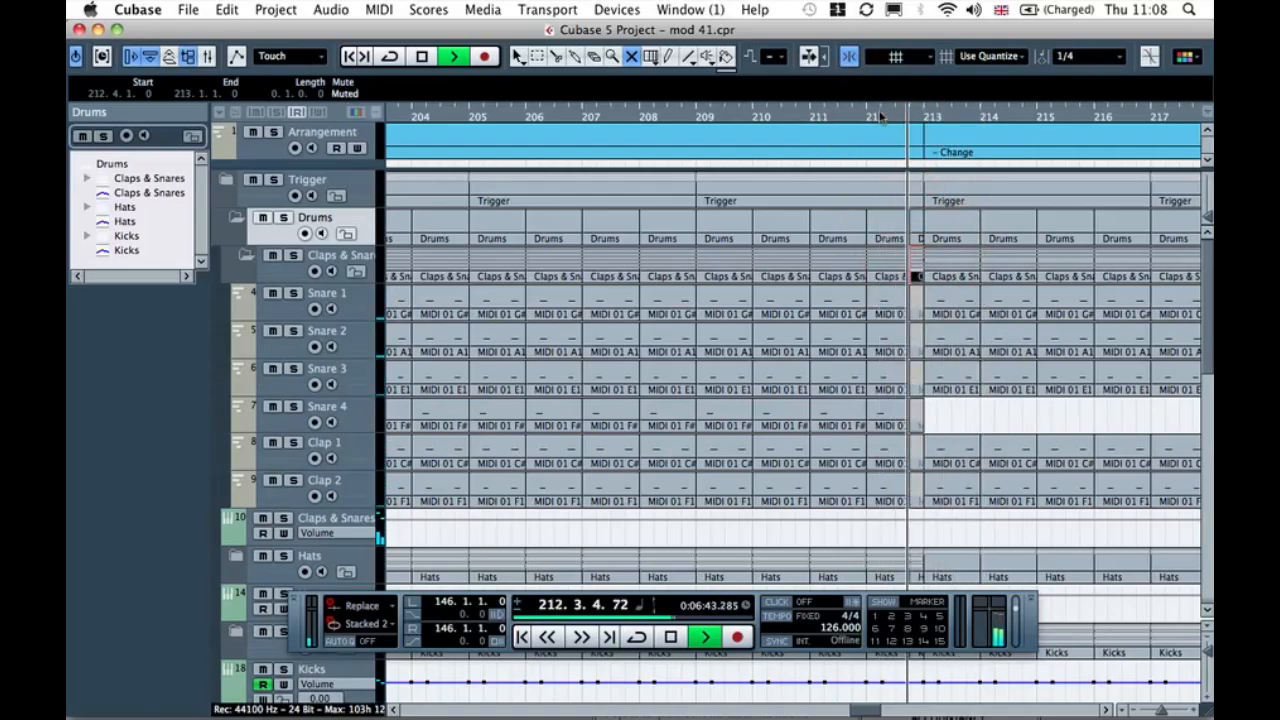
left_click(915, 272)
scroll(915, 271, "down", 5)
scroll(915, 263, "up", 4)
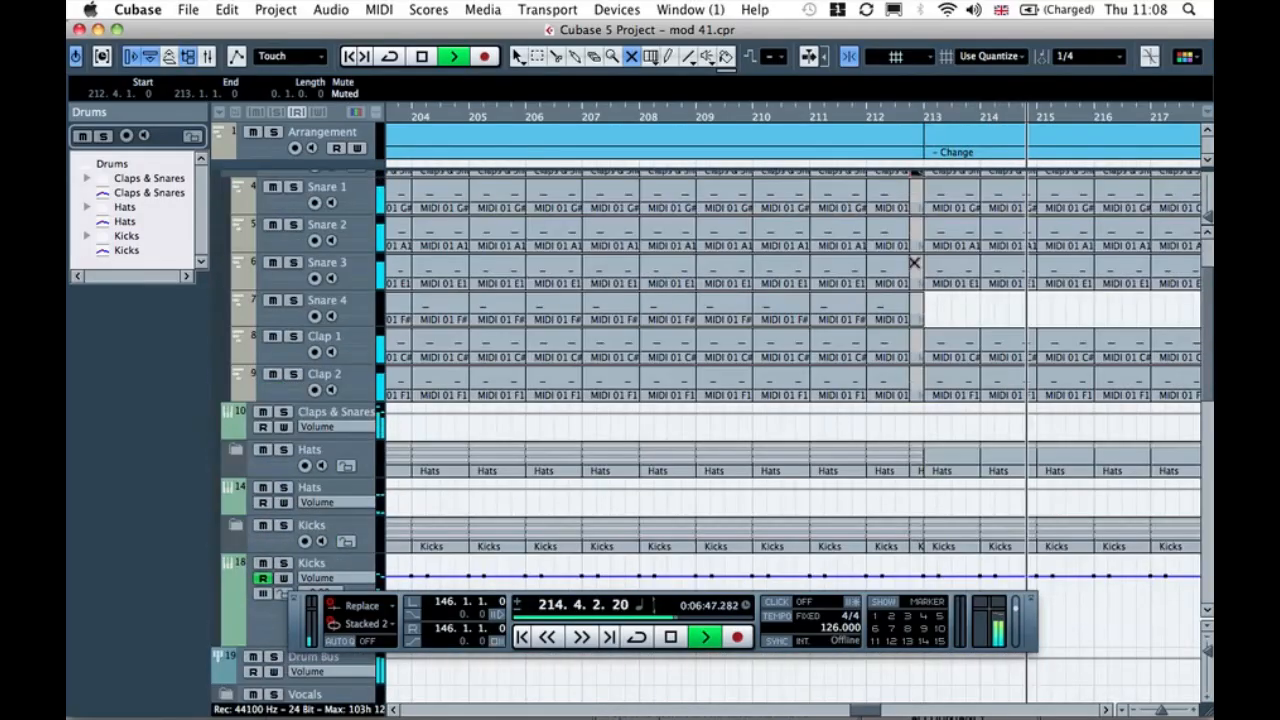
Step: Mute the Kicks and Hats pieces from 212.4 to bar 213, auditioning the transition after each mute
left_click(915, 524)
left_click(870, 118)
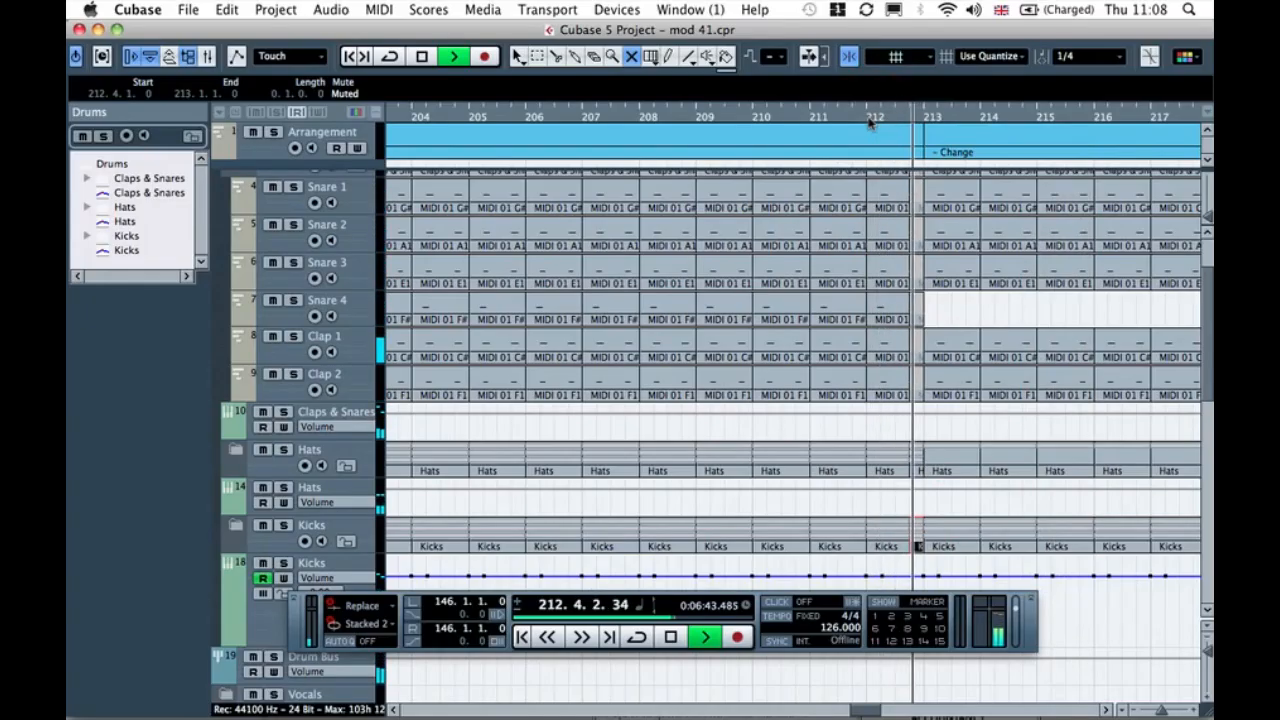
left_click(915, 460)
left_click(857, 118)
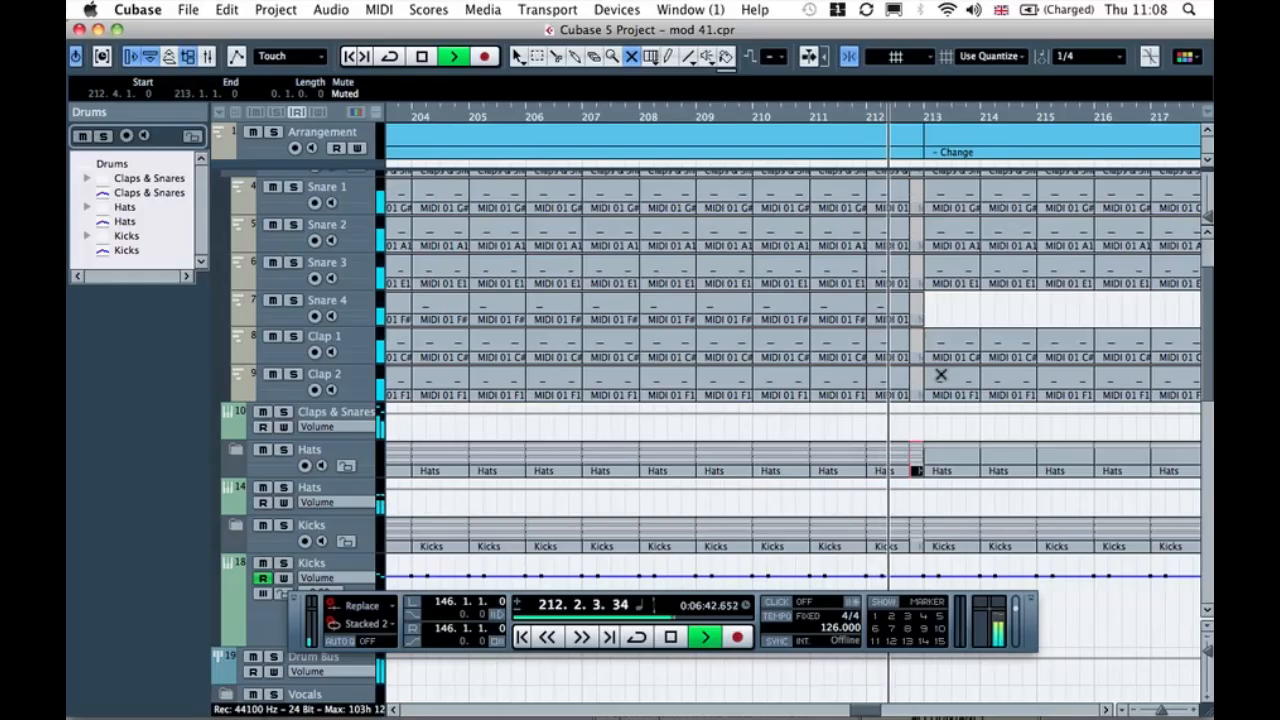
key("space")
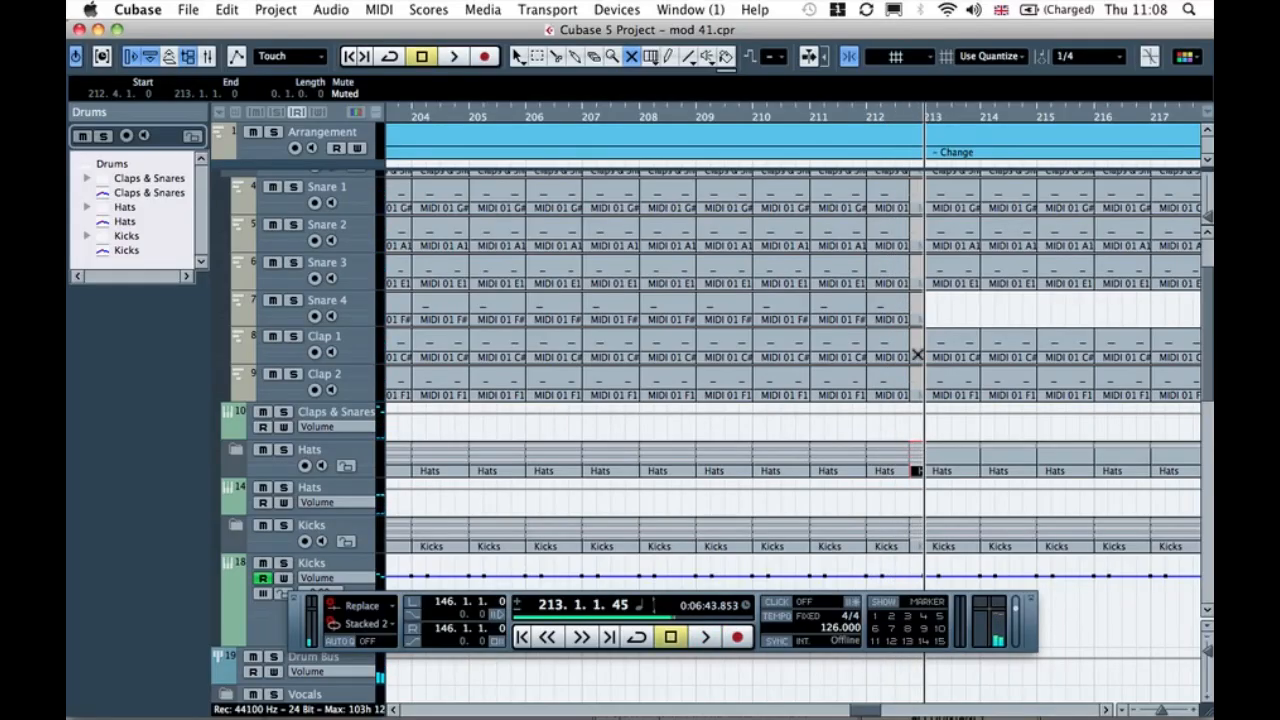
Step: Unmute the Clap 1 and Snare 1 pieces from 212.4 to bar 213, and play back into the Change section
left_click(915, 348)
scroll(915, 348, "up", 3)
left_click(915, 312)
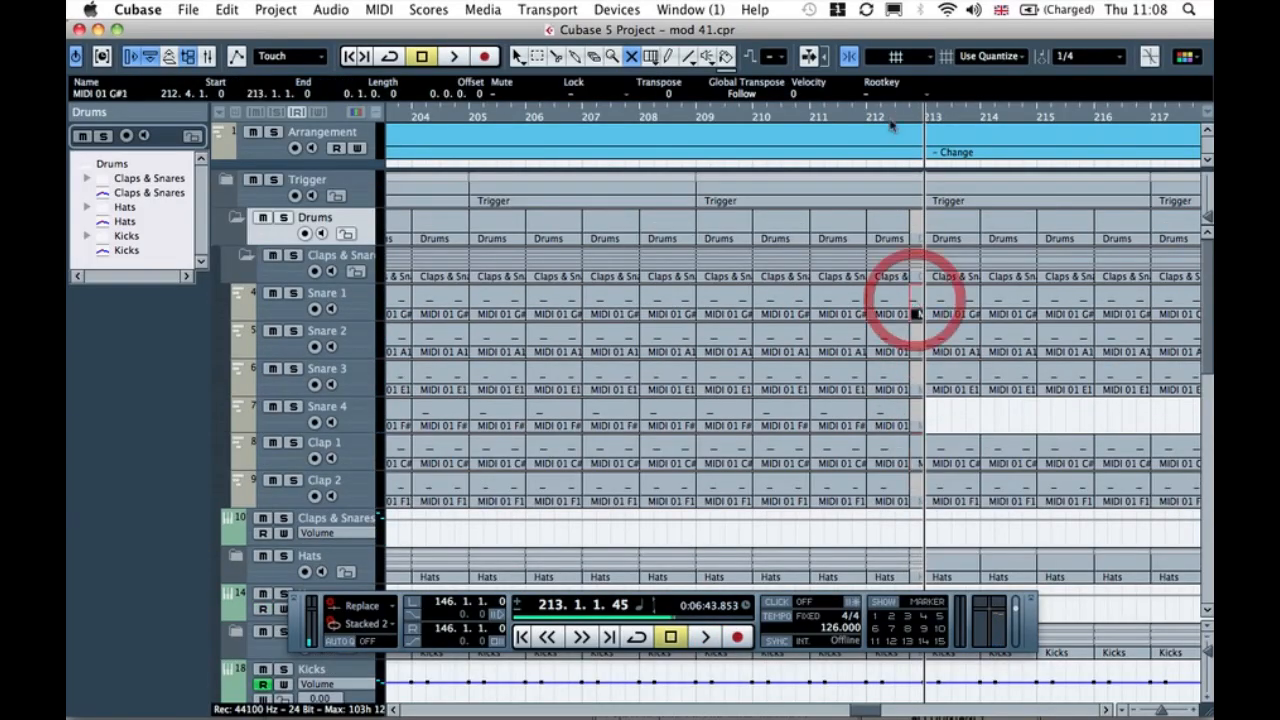
left_click(862, 117)
key("space")
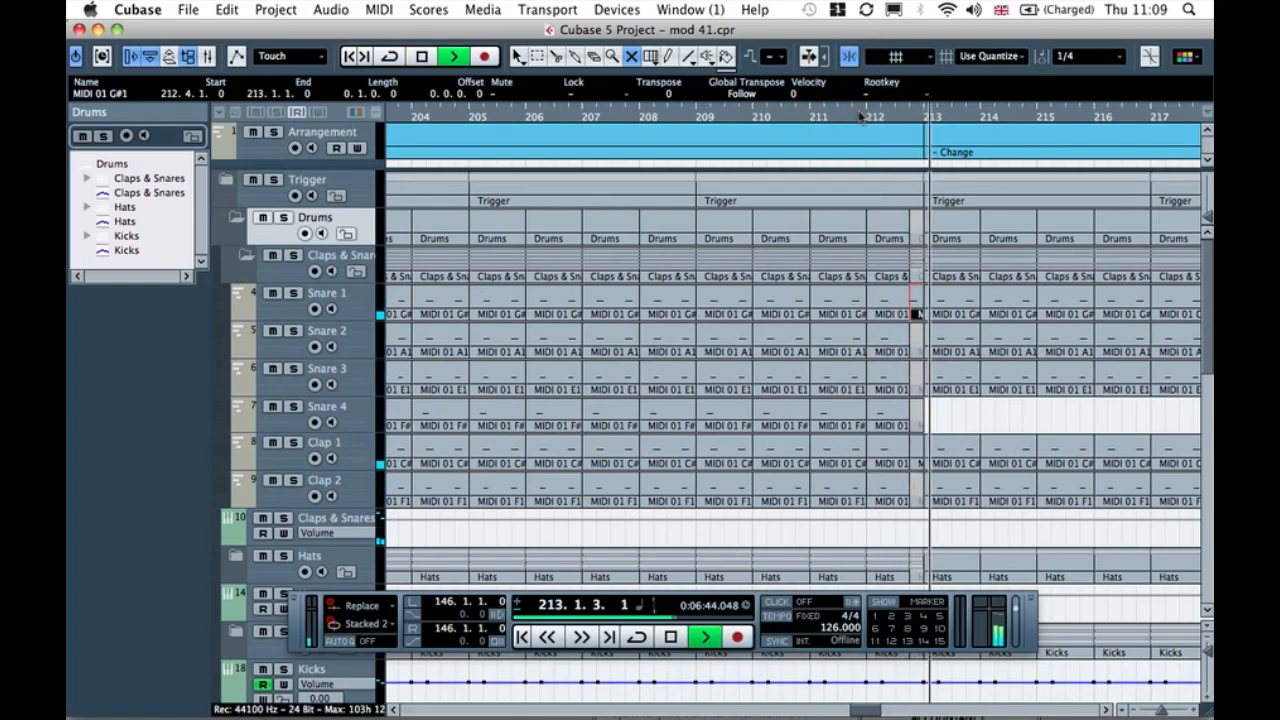
key("1")
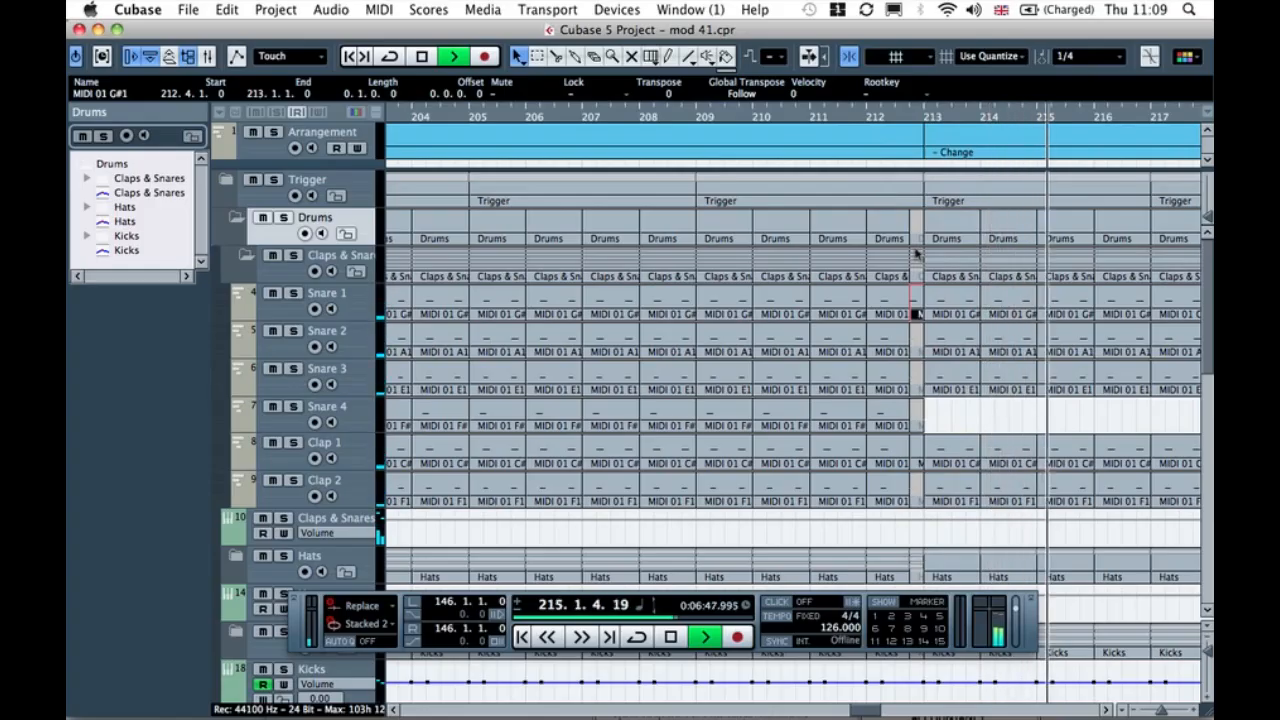
Step: Stop playback and bring the final sections, from Main to the end of the arrangement, into a wider overview
key("g")
key("g")
key("g")
key("space")
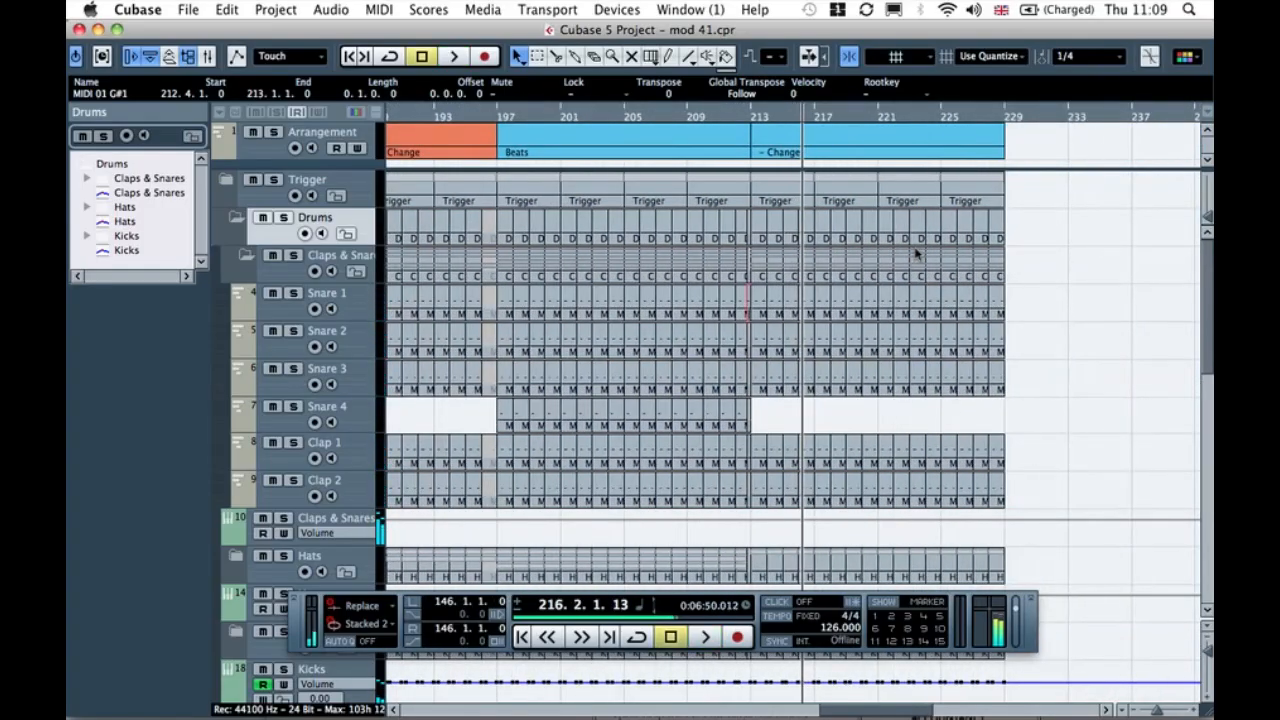
key("g")
key("g")
key("g")
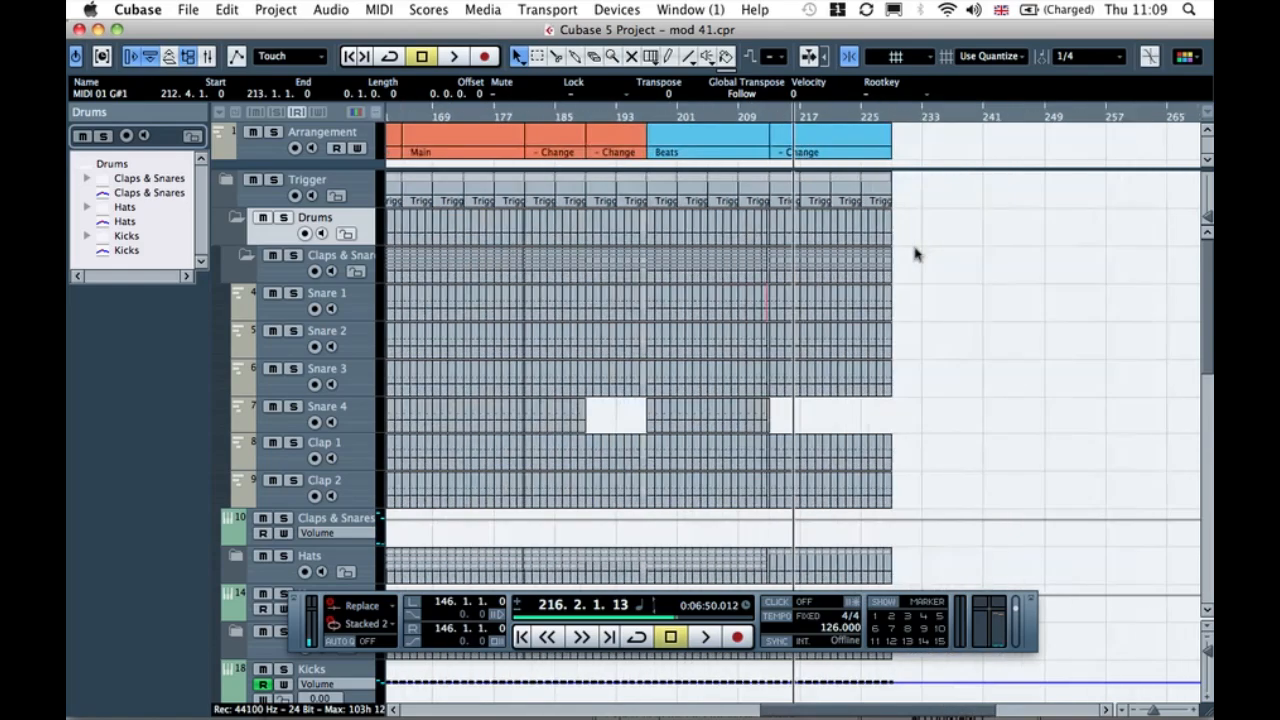
Step: Collapse the Drums folder track and fit the arrangement from bar 1 to about bar 180 in view
key("g")
key("g")
key("g")
key("g")
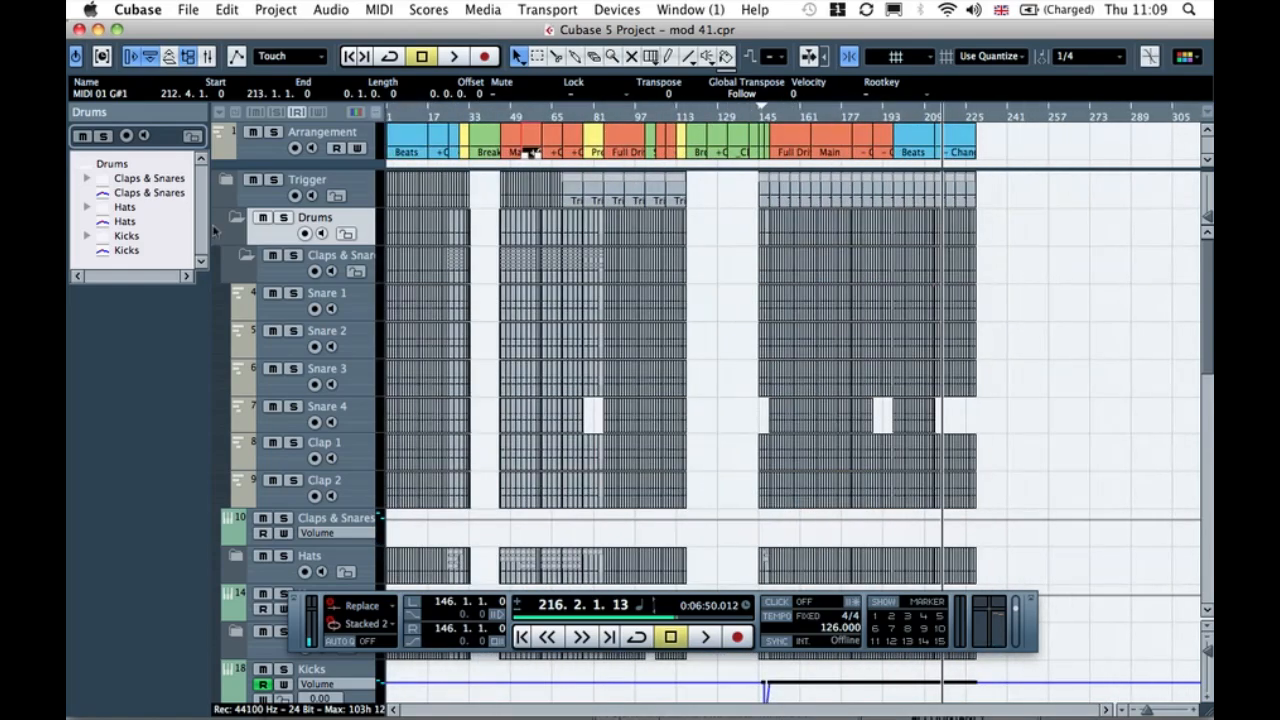
left_click(236, 218)
key("h")
key("h")
key("h")
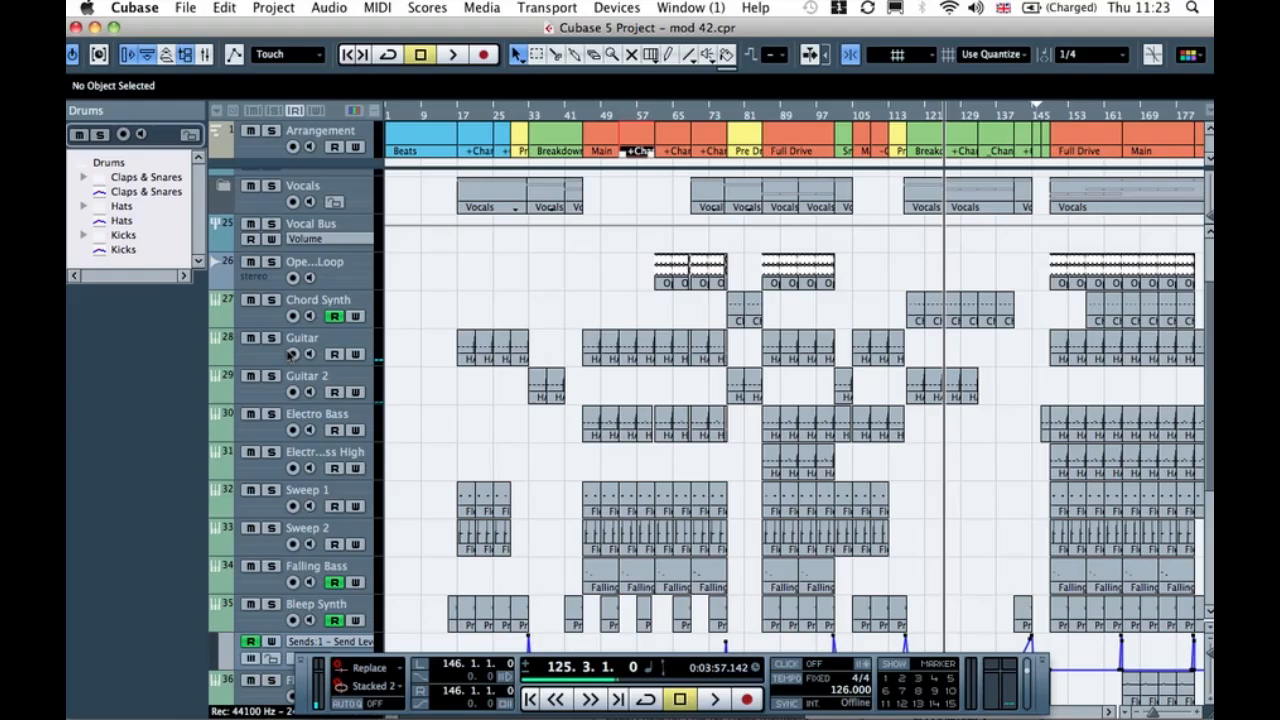
Step: Add a folder track below Chord Synth and name it Bass
right_click(292, 318)
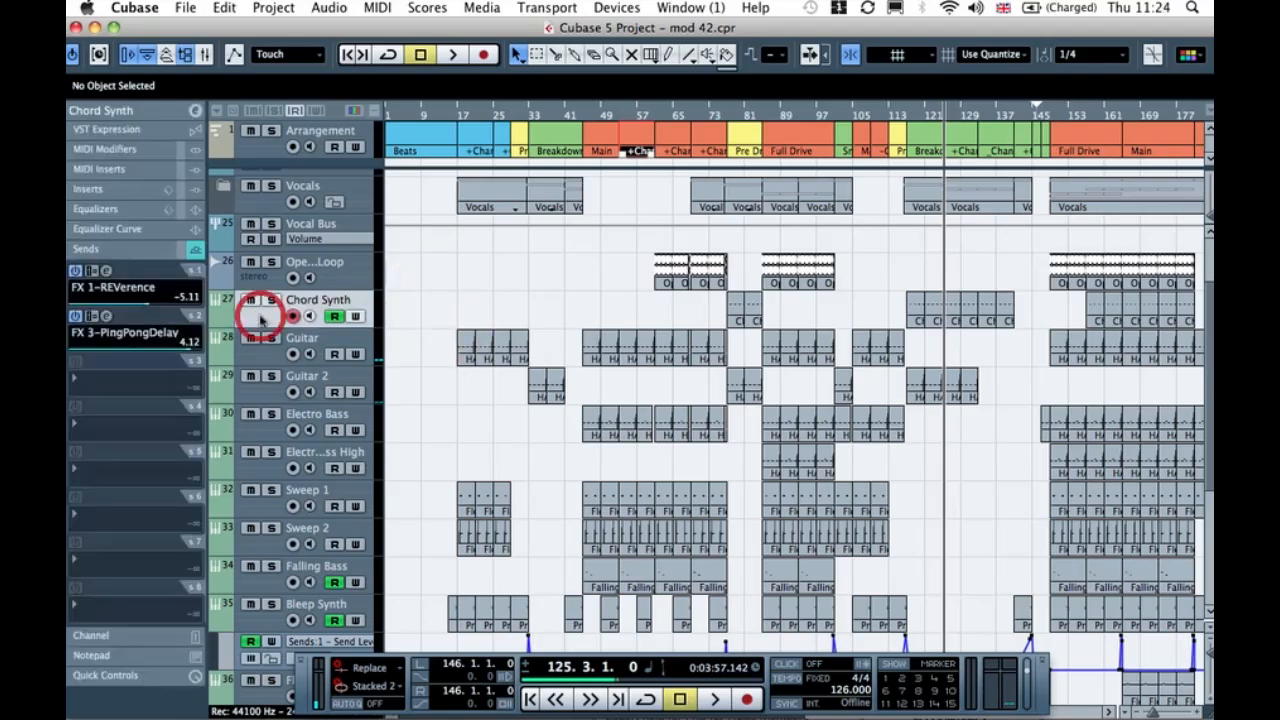
mouse_move(293, 320)
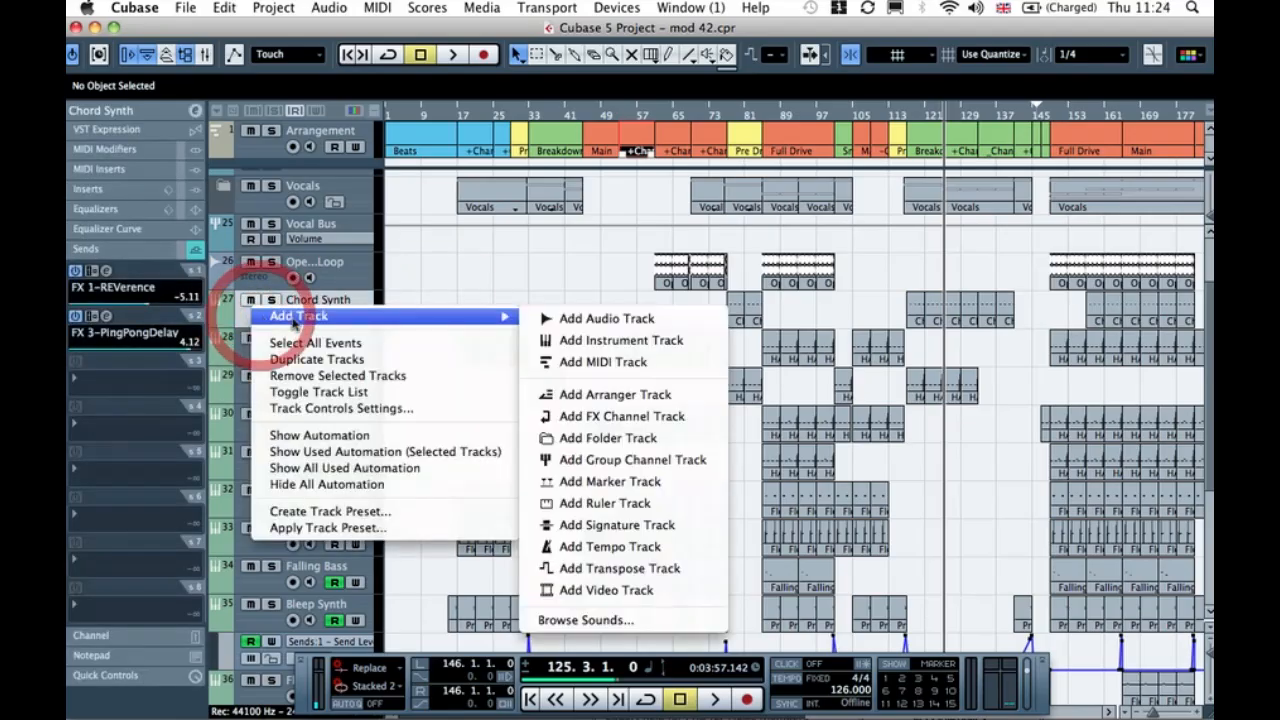
left_click(606, 437)
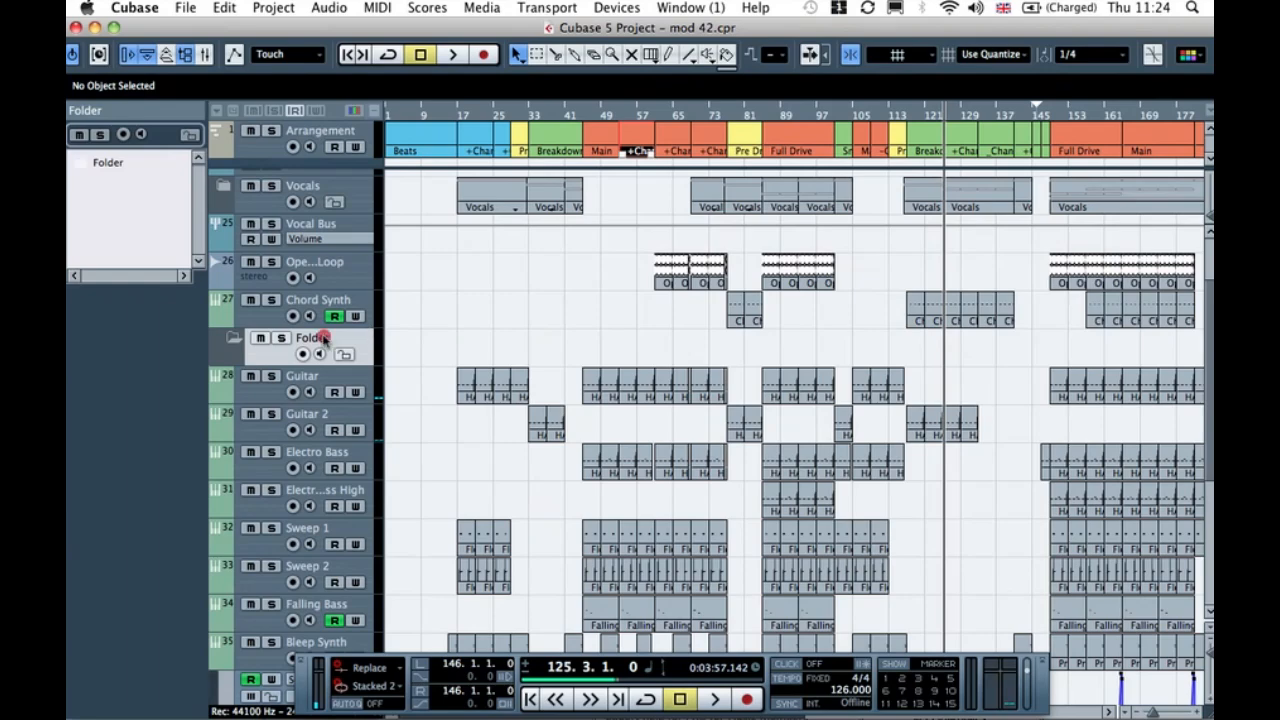
double_click(323, 340)
type("Bass")
key("Return")
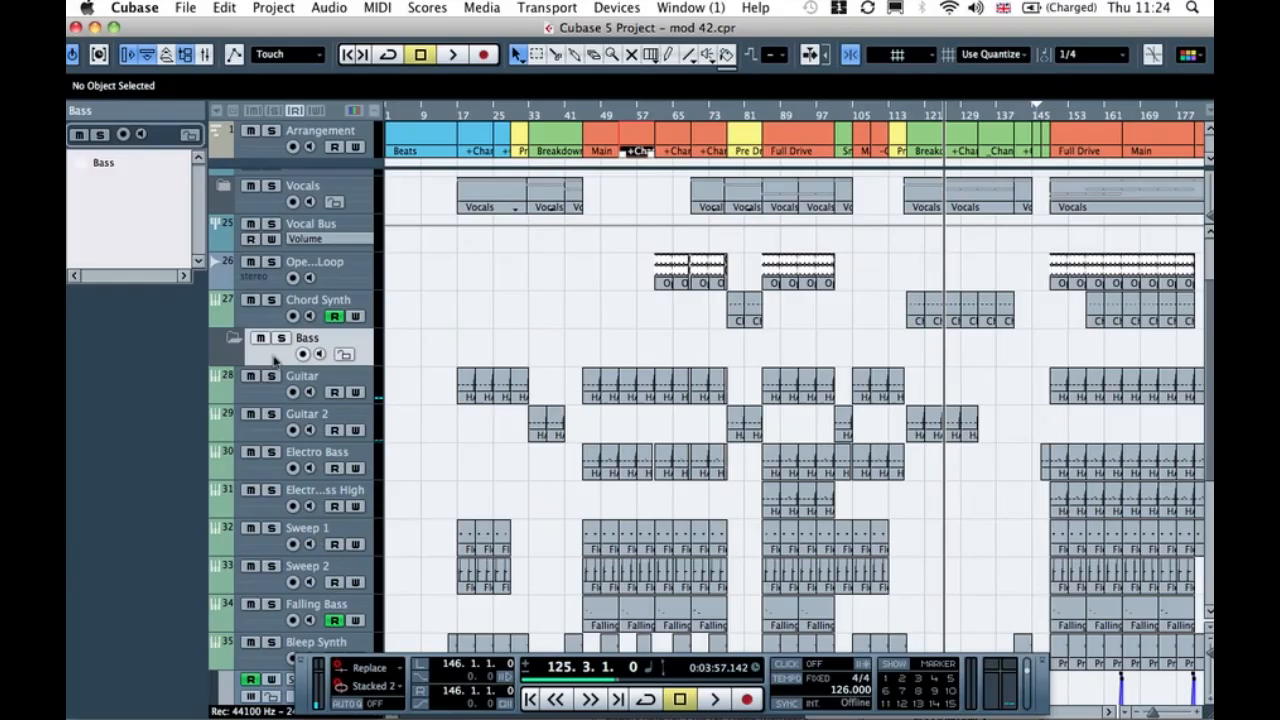
Step: Move the Electro Bass, Electro Bass High and Falling Bass tracks into the Bass folder
left_click(256, 470)
left_click_drag(256, 470, 262, 362)
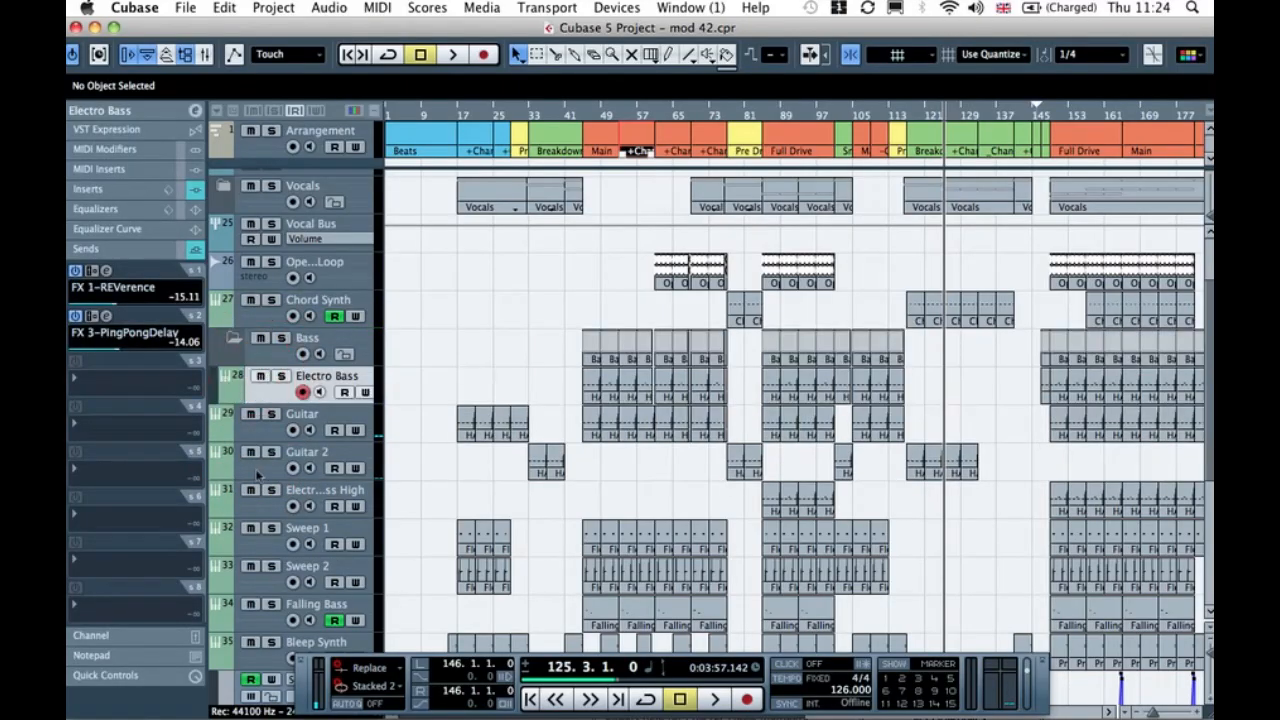
left_click(256, 512)
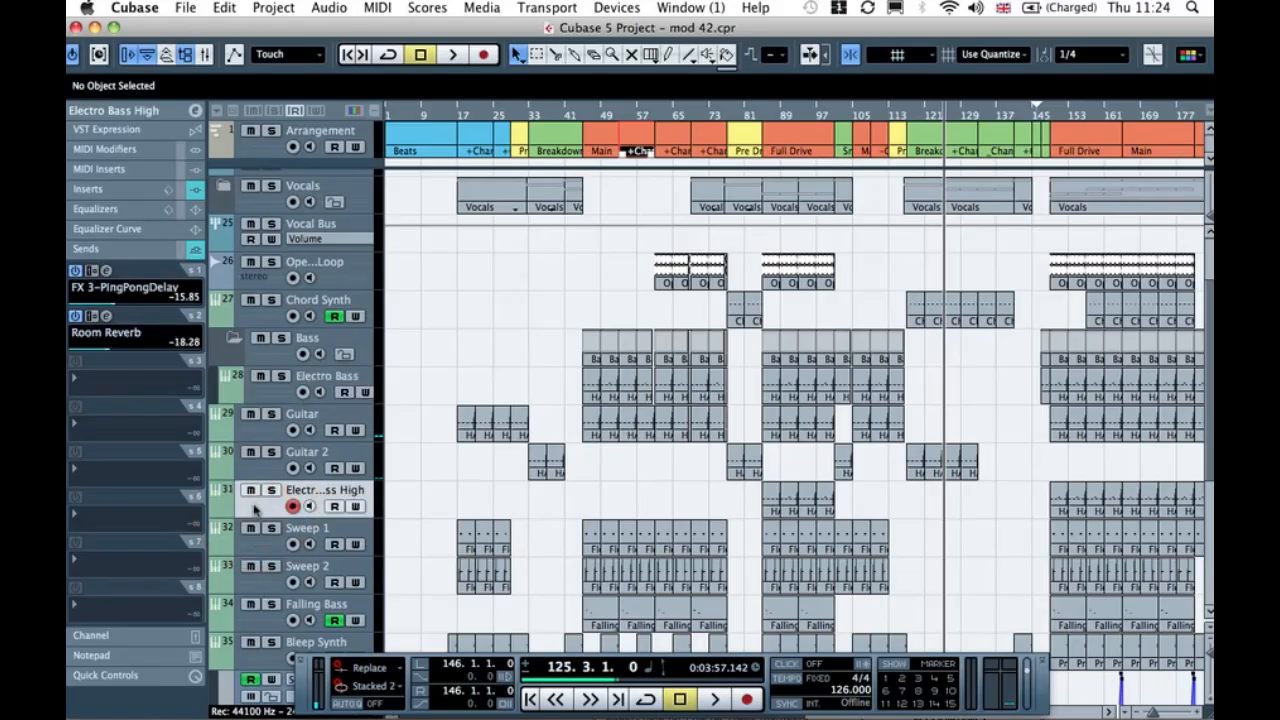
left_click_drag(256, 510, 270, 436)
left_click_drag(266, 623, 262, 354)
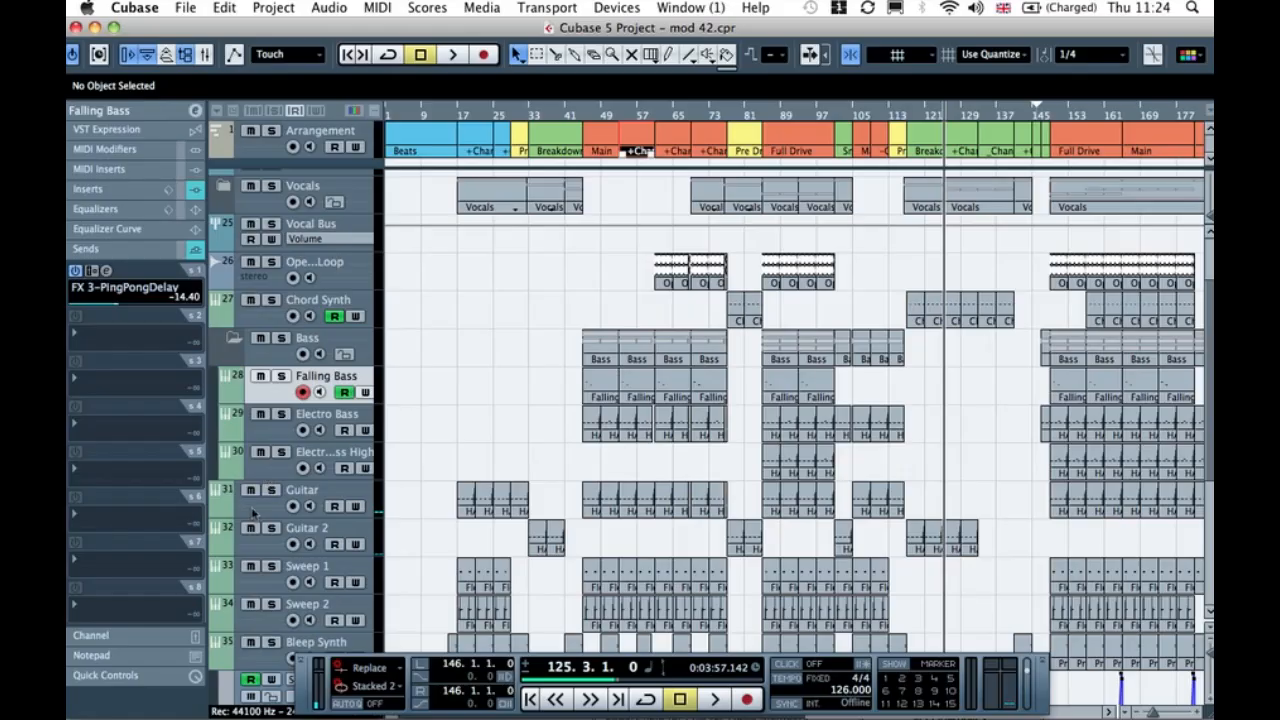
Step: Place the Guitar track below Guitar 2, outside the Bass folder, and collapse the Bass folder
left_click_drag(253, 512, 257, 343)
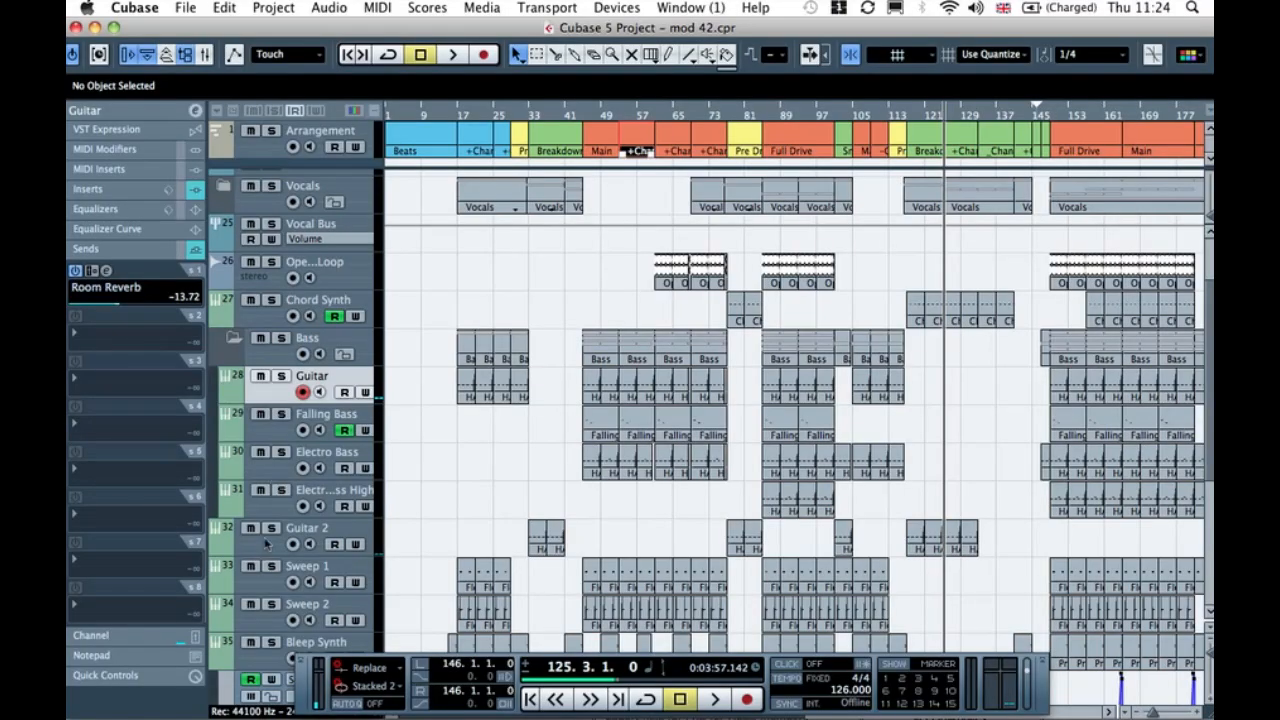
left_click_drag(274, 398, 268, 546)
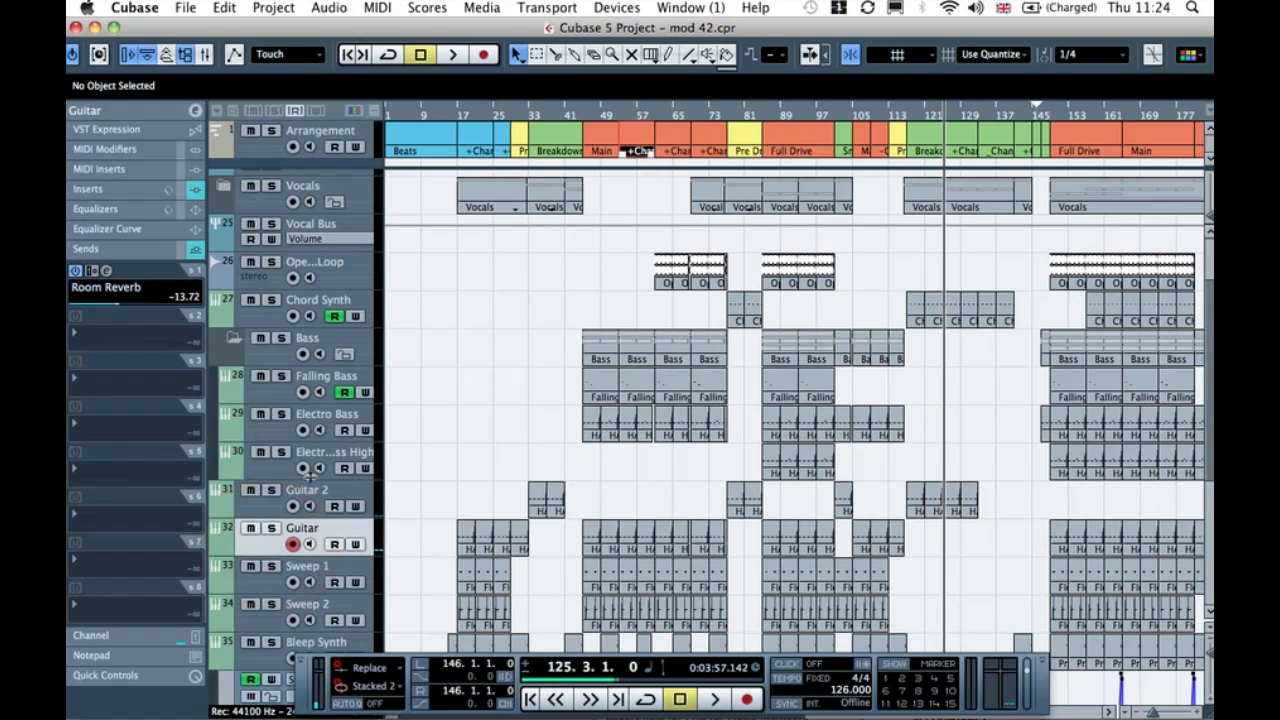
scroll(310, 480, "down", 5)
scroll(310, 483, "up", 2)
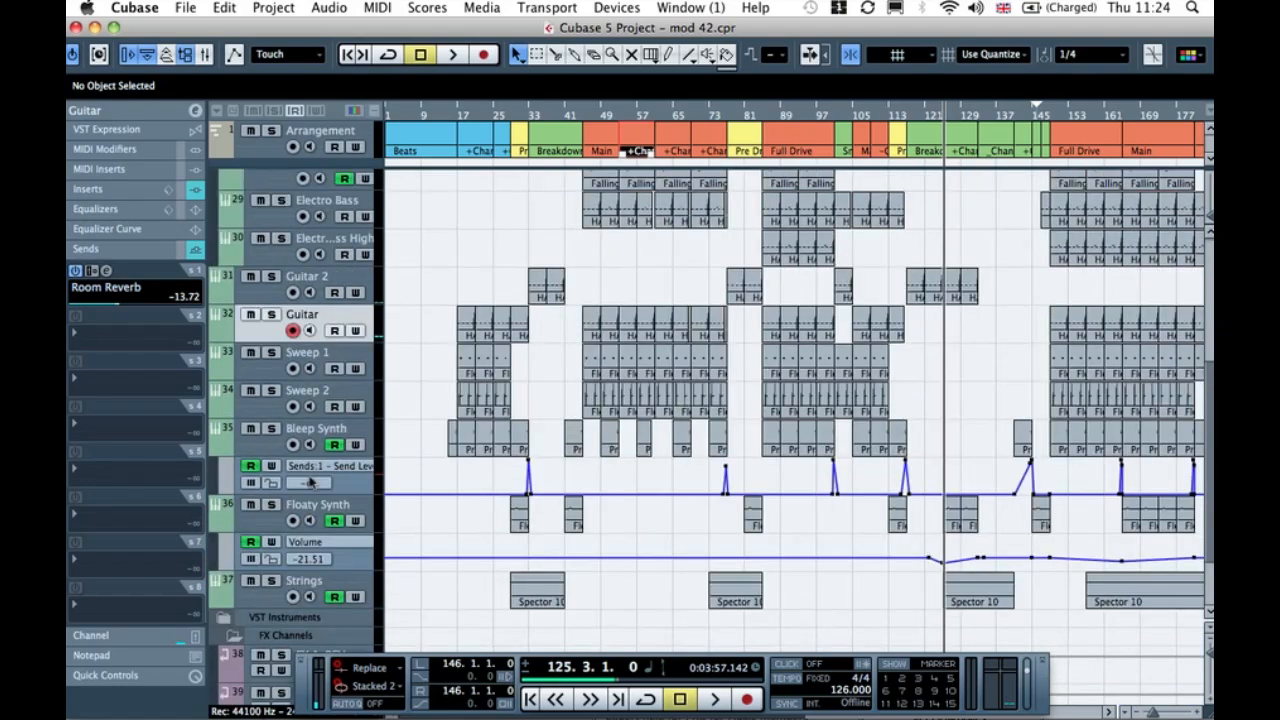
scroll(411, 386, "up", 6)
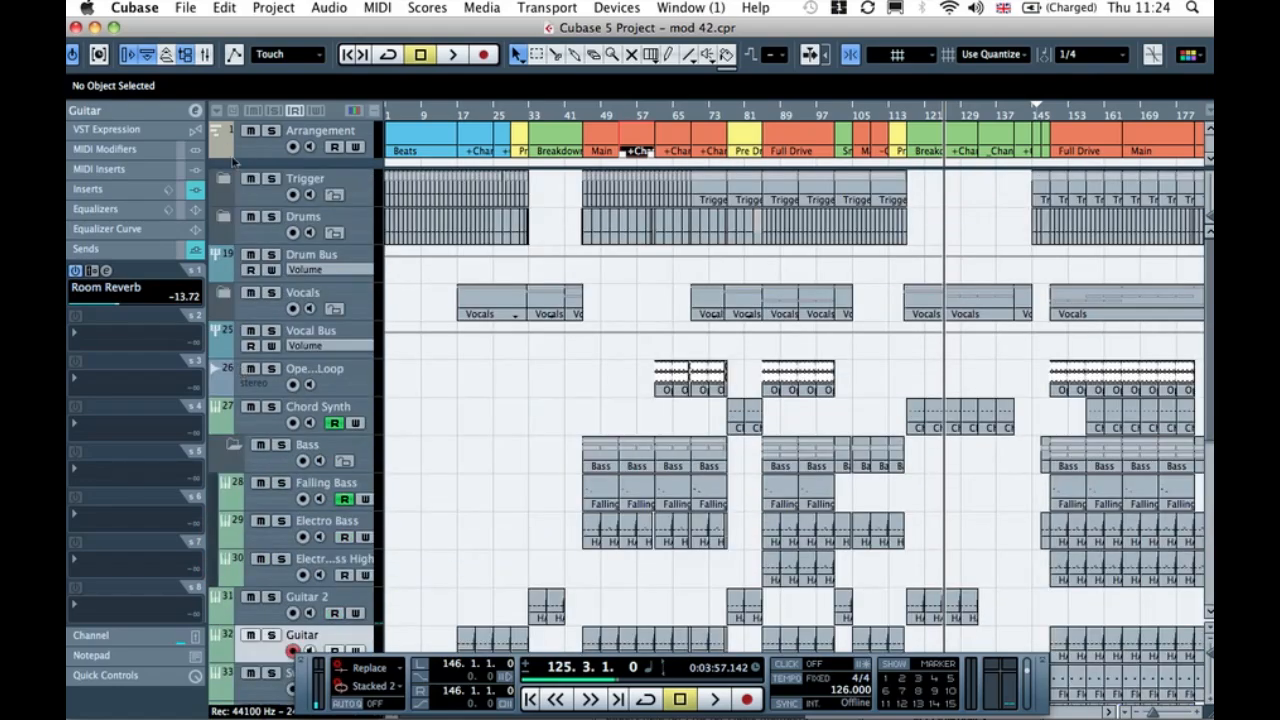
left_click(236, 450)
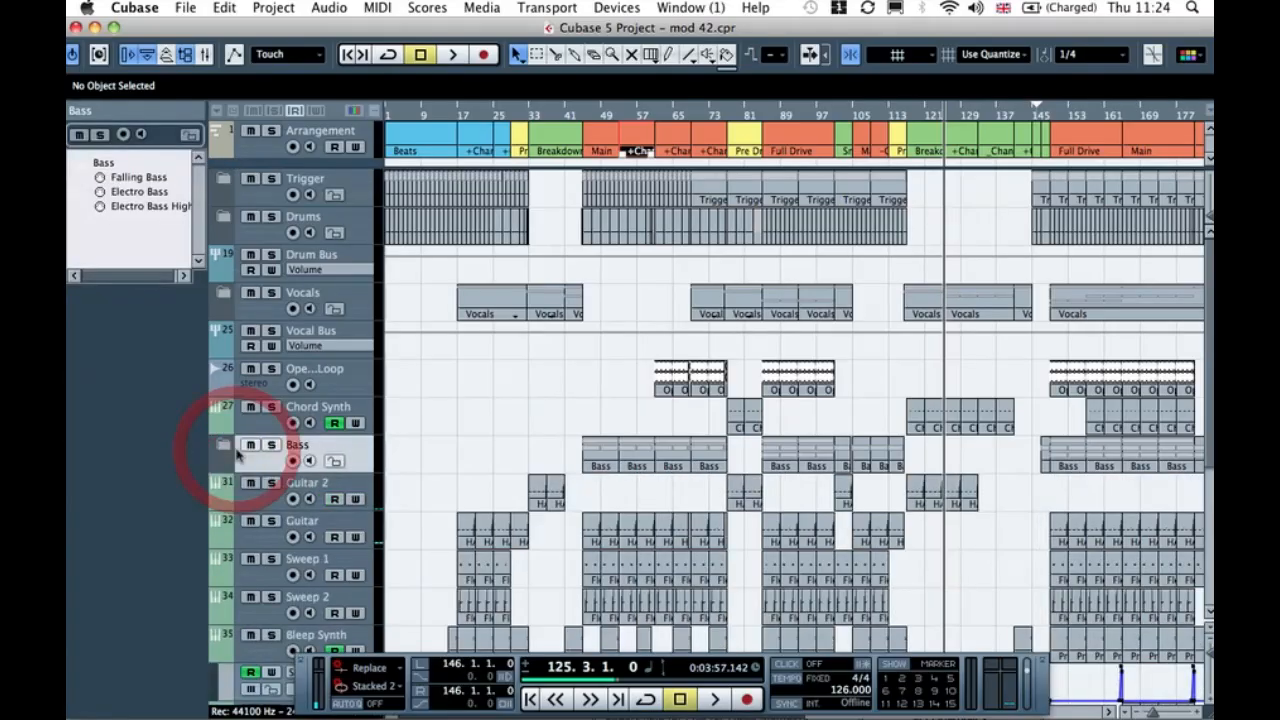
Step: Add another folder track below Chord Synth and name it Guitar
left_click(243, 418)
right_click(257, 422)
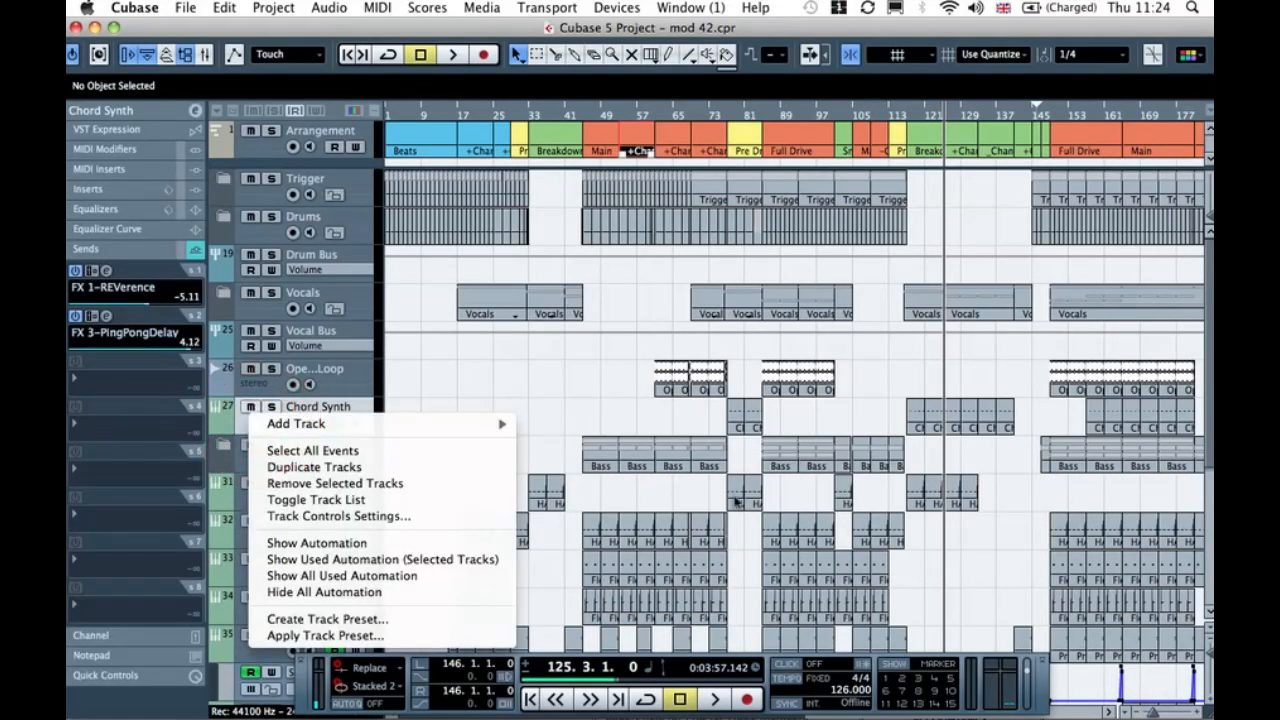
mouse_move(484, 430)
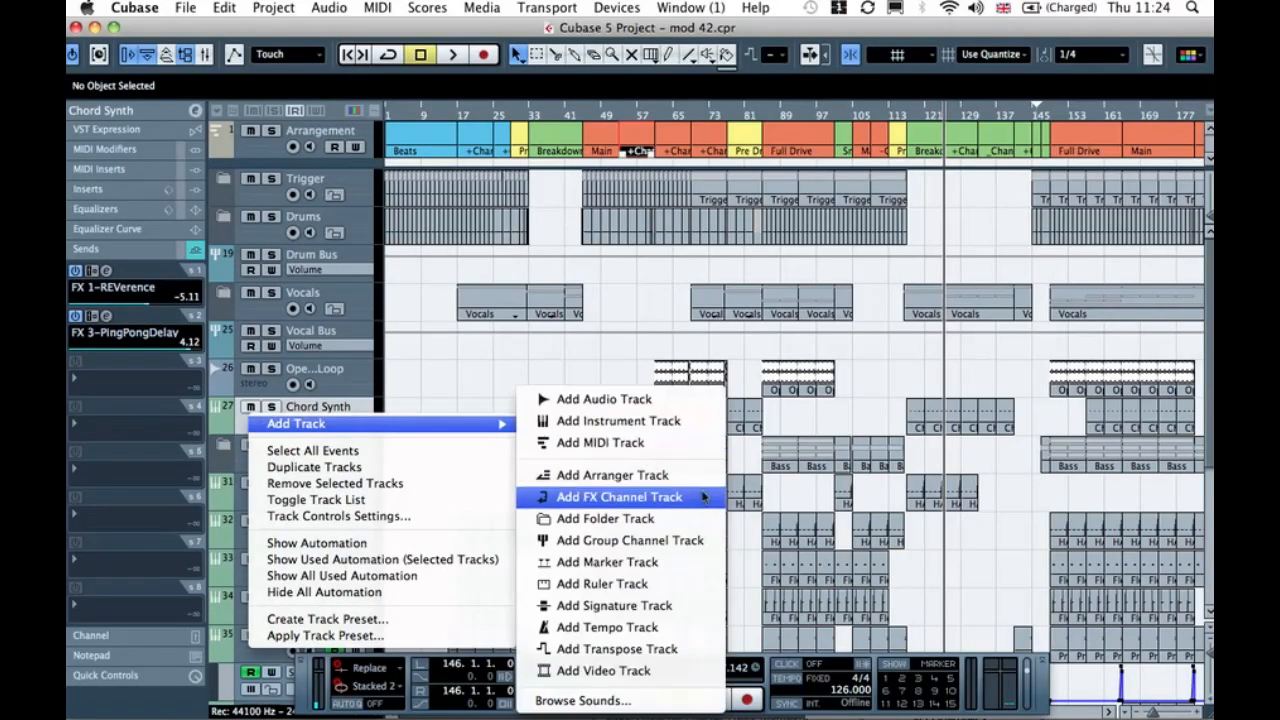
left_click(670, 511)
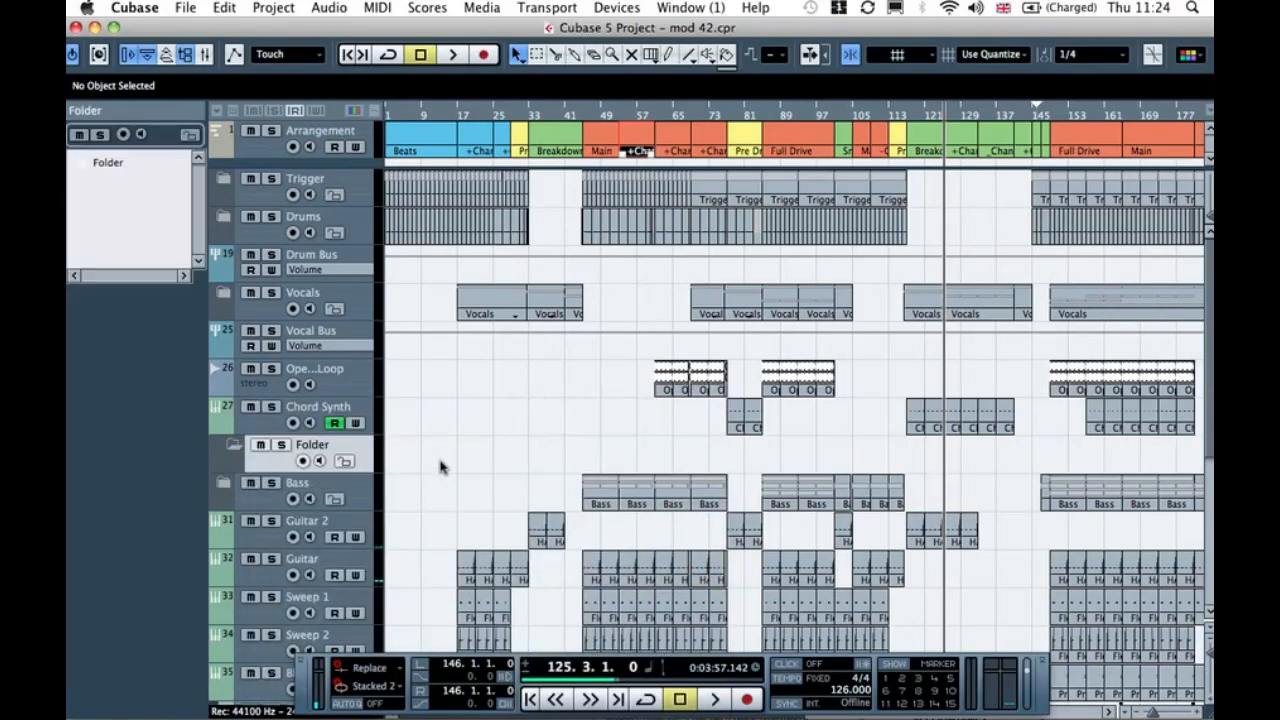
double_click(318, 444)
type("Guitar")
key("Return")
Step: Move the Guitar 2 and Guitar tracks into the Guitar folder and collapse it
left_click_drag(262, 540, 268, 465)
left_click_drag(270, 565, 260, 460)
left_click(233, 447)
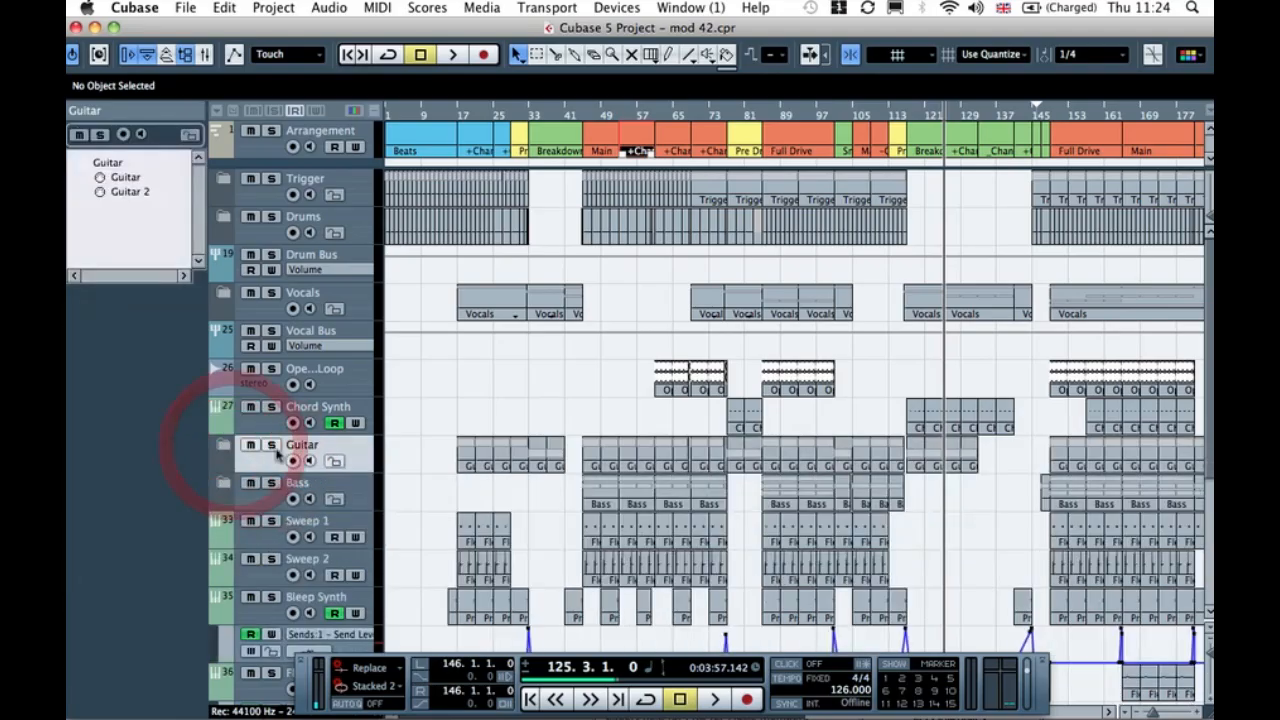
Step: Add a folder track below the Guitar folder and name it Synths
right_click(240, 449)
mouse_move(285, 466)
left_click(594, 520)
double_click(312, 484)
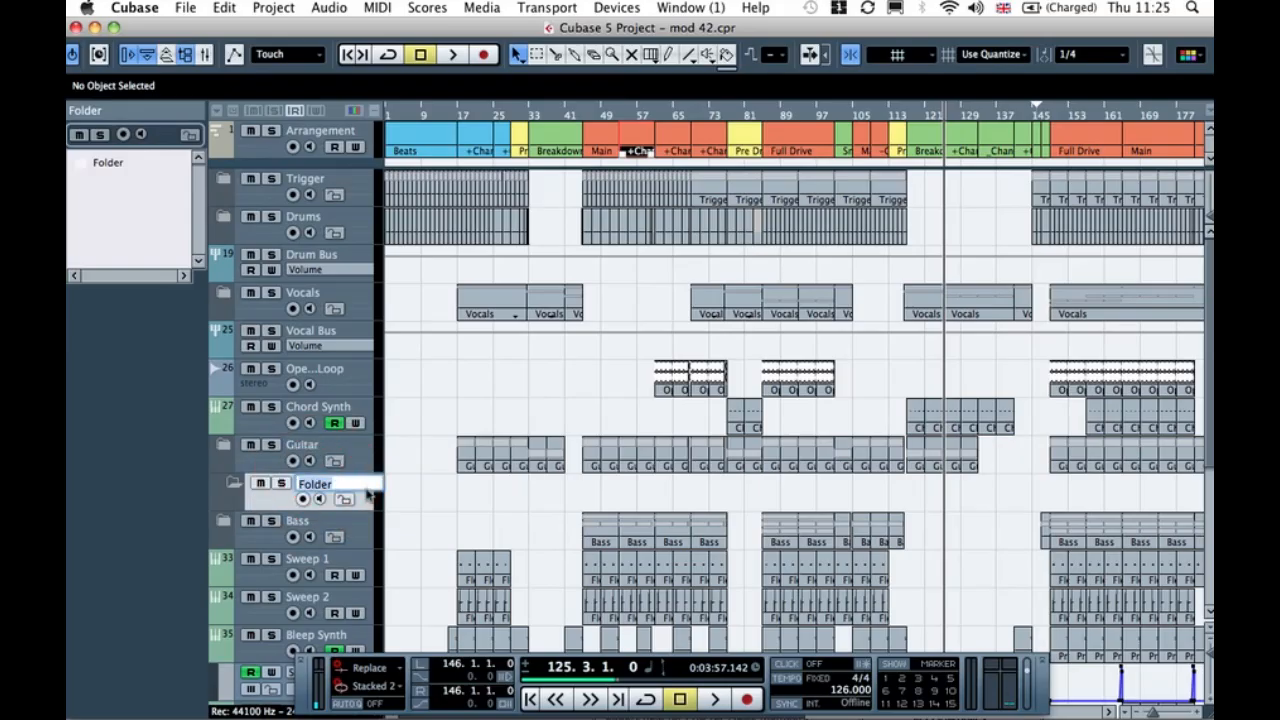
type("Svnths")
key("Return")
Step: Move the Chord Synth, Sweep 1, Sweep 2 and Bleep Synth tracks into the Synths folder and collapse it
left_click_drag(266, 428, 330, 515)
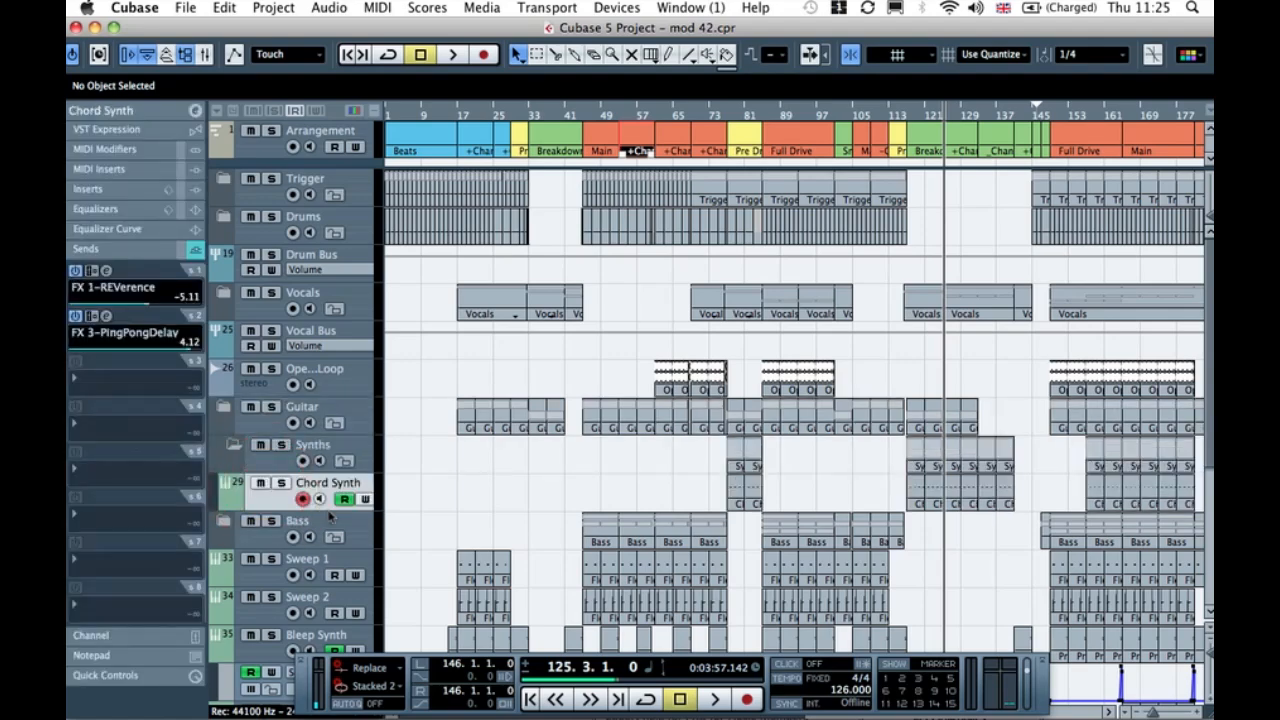
left_click_drag(258, 572, 265, 458)
left_click_drag(268, 618, 272, 460)
left_click_drag(266, 660, 276, 450)
left_click(233, 444)
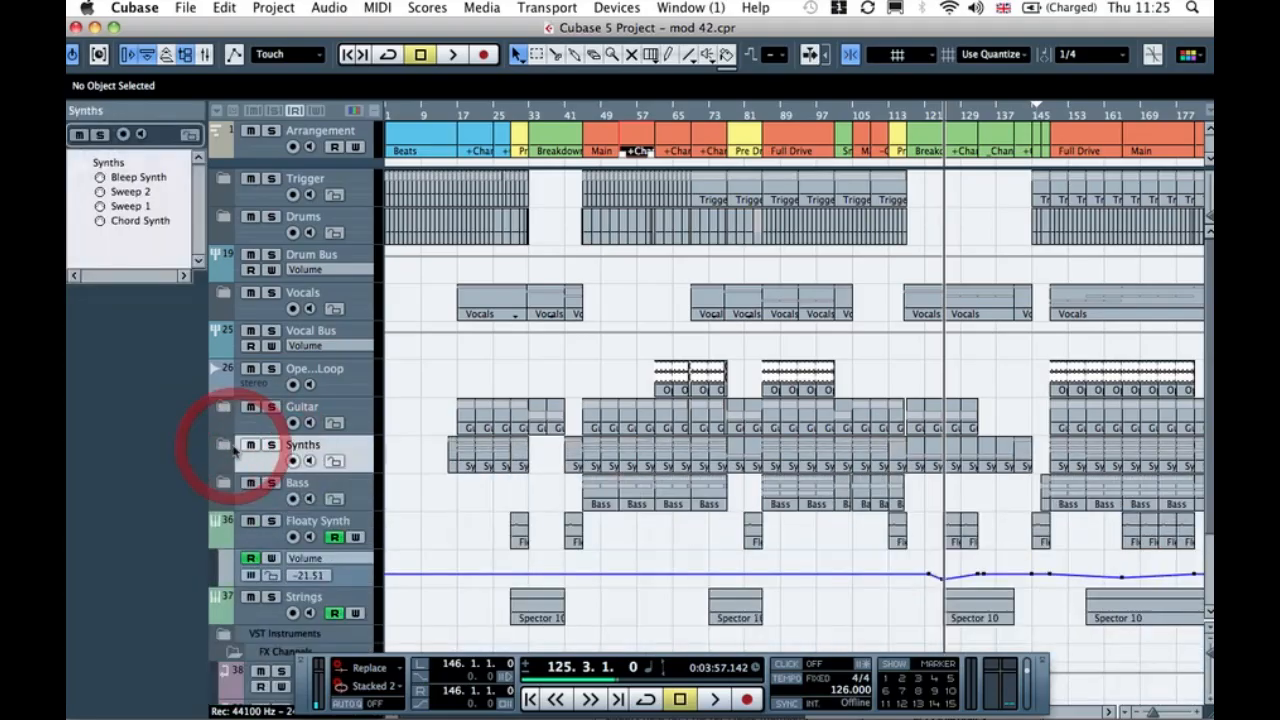
Step: Move the Floaty Synth and Strings tracks into the collapsed Synths folder
left_click_drag(260, 543, 259, 468)
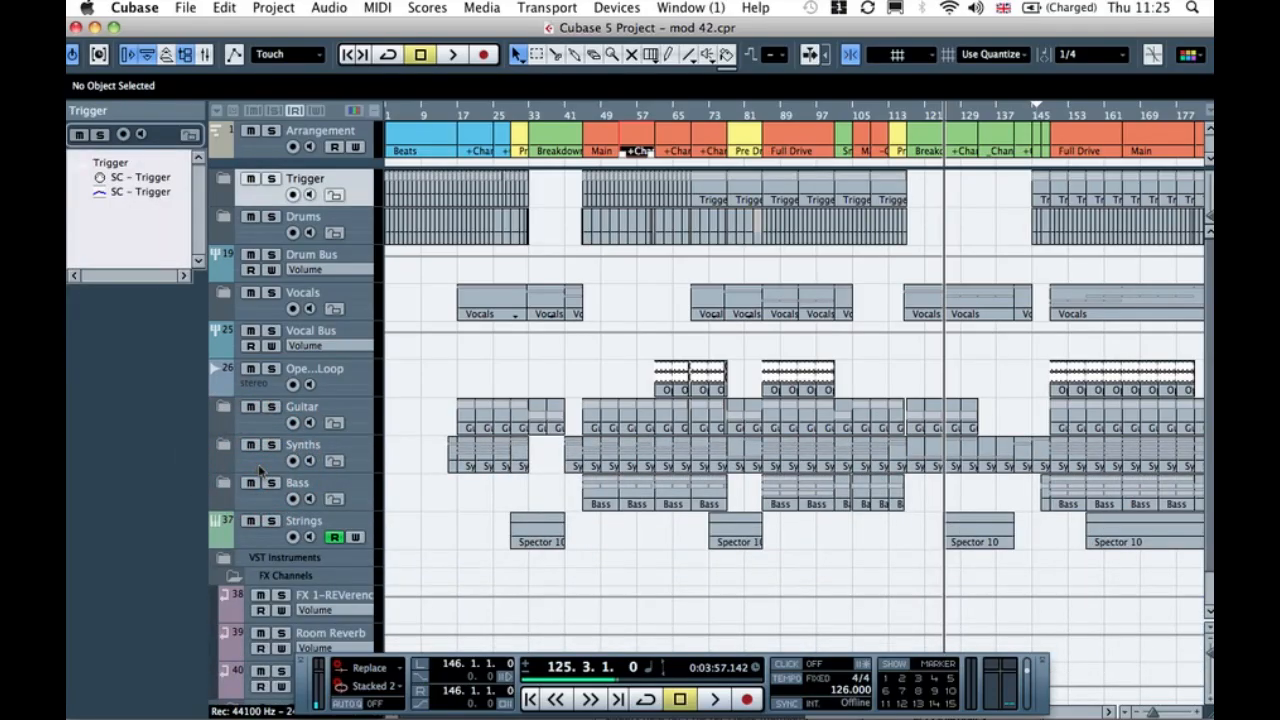
left_click(262, 538)
left_click_drag(259, 540, 259, 464)
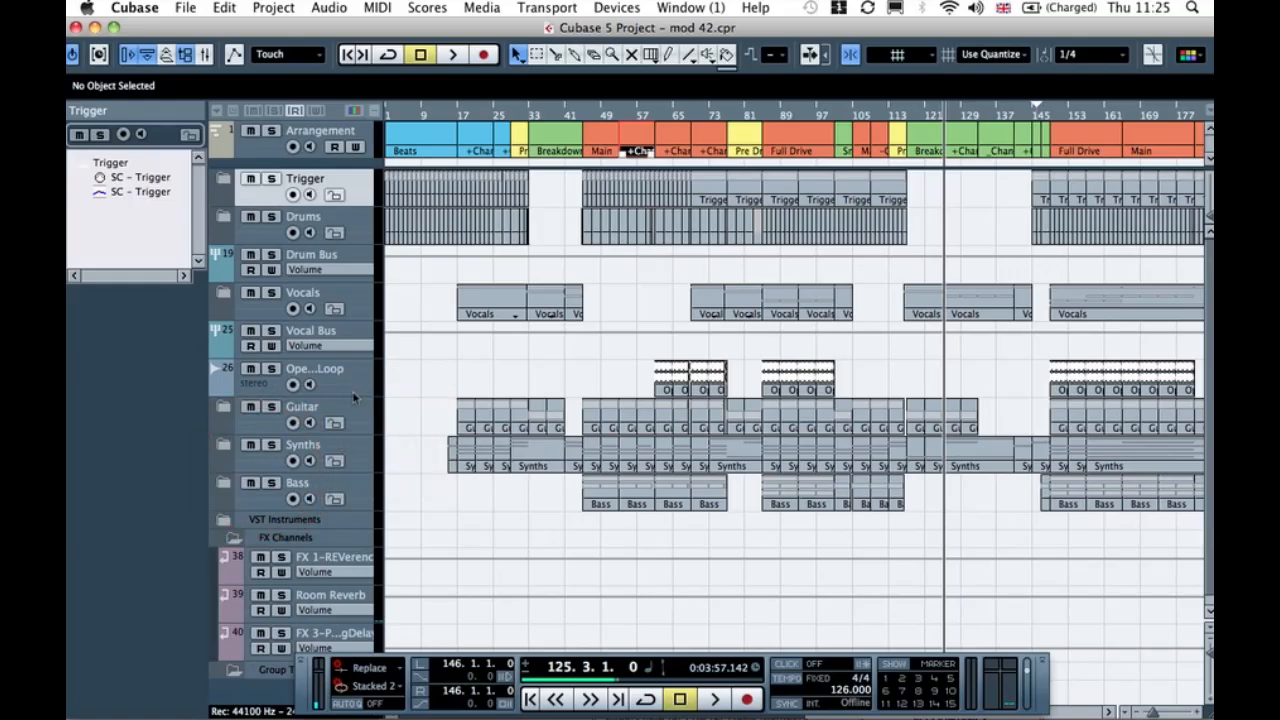
Step: Move the Open Hat Loop track into the Drums folder and check the folder's contents
left_click(273, 392)
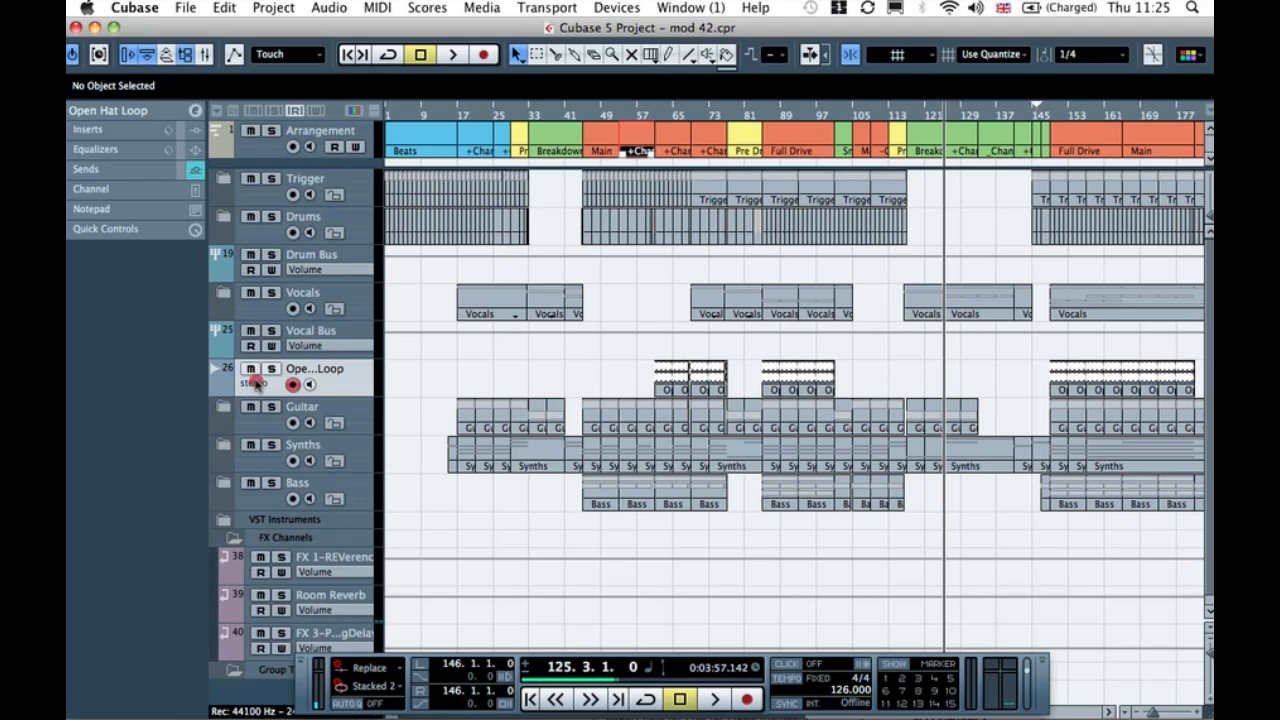
key("Delete")
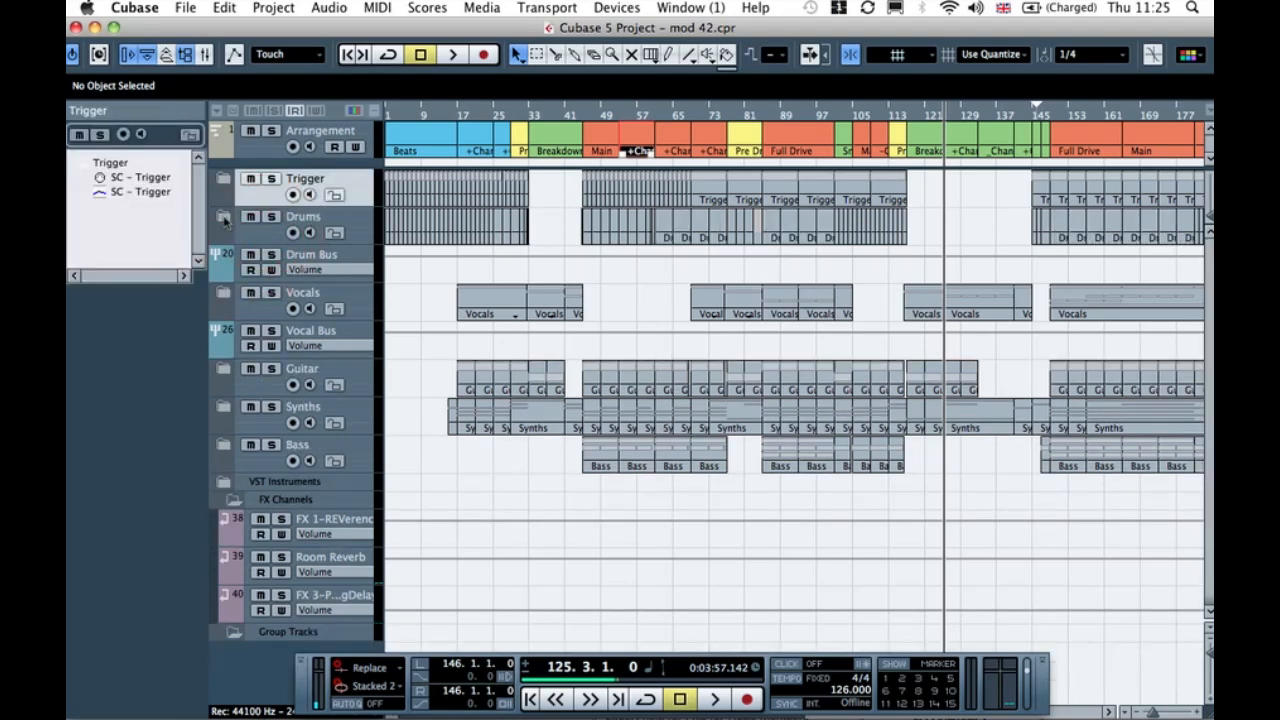
left_click(224, 218)
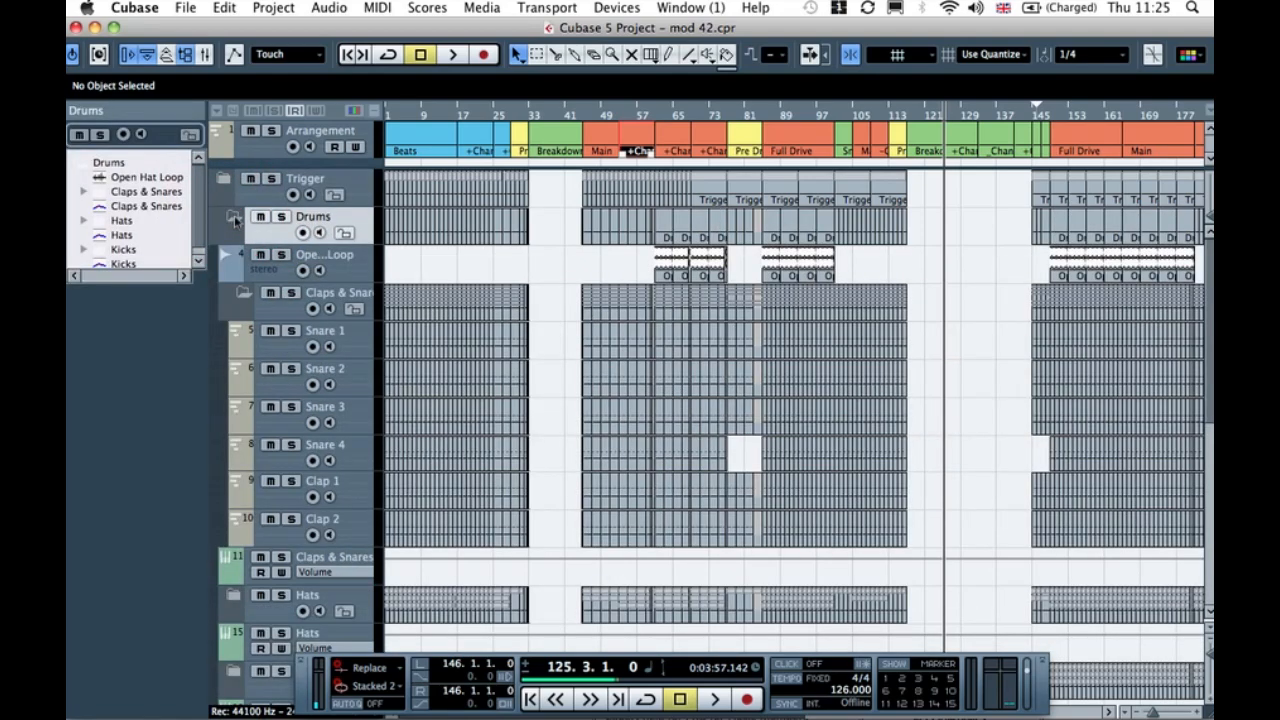
left_click(232, 218)
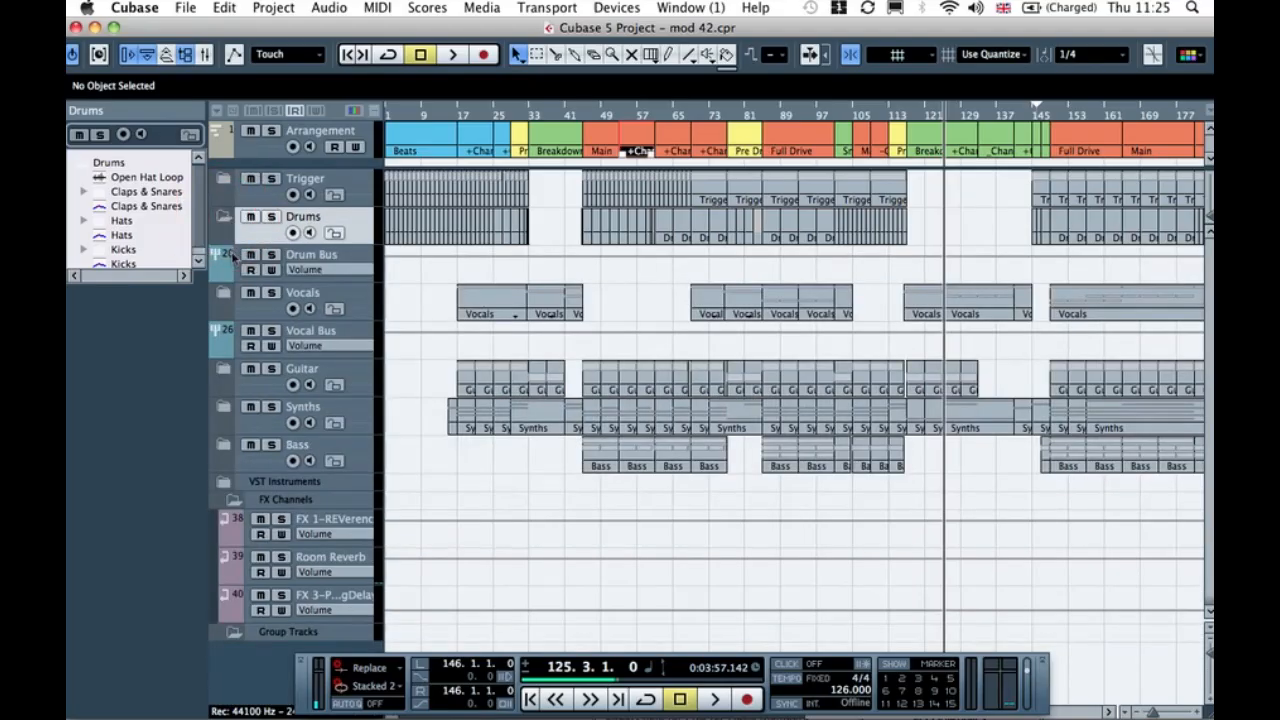
Step: Collapse the Claps & Snares subfolder, the Drums folder and the FX Channels folder
left_click(240, 294)
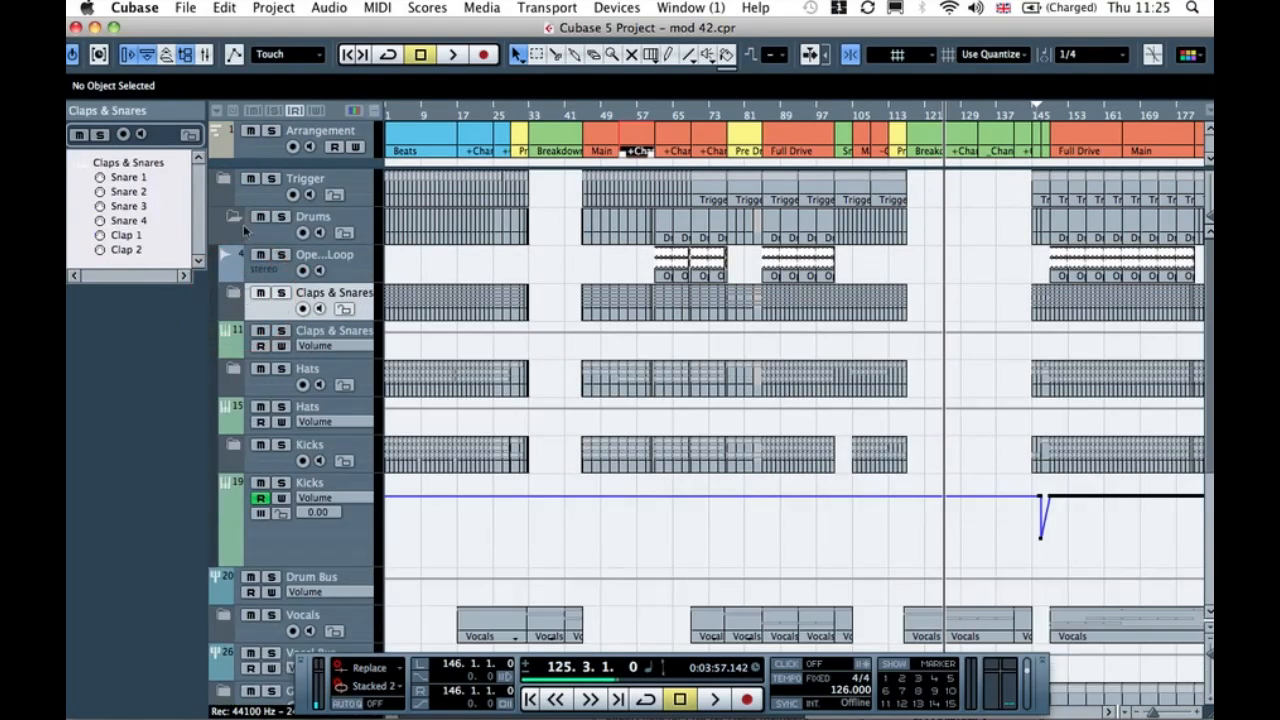
left_click_drag(275, 565, 278, 520)
left_click(234, 218)
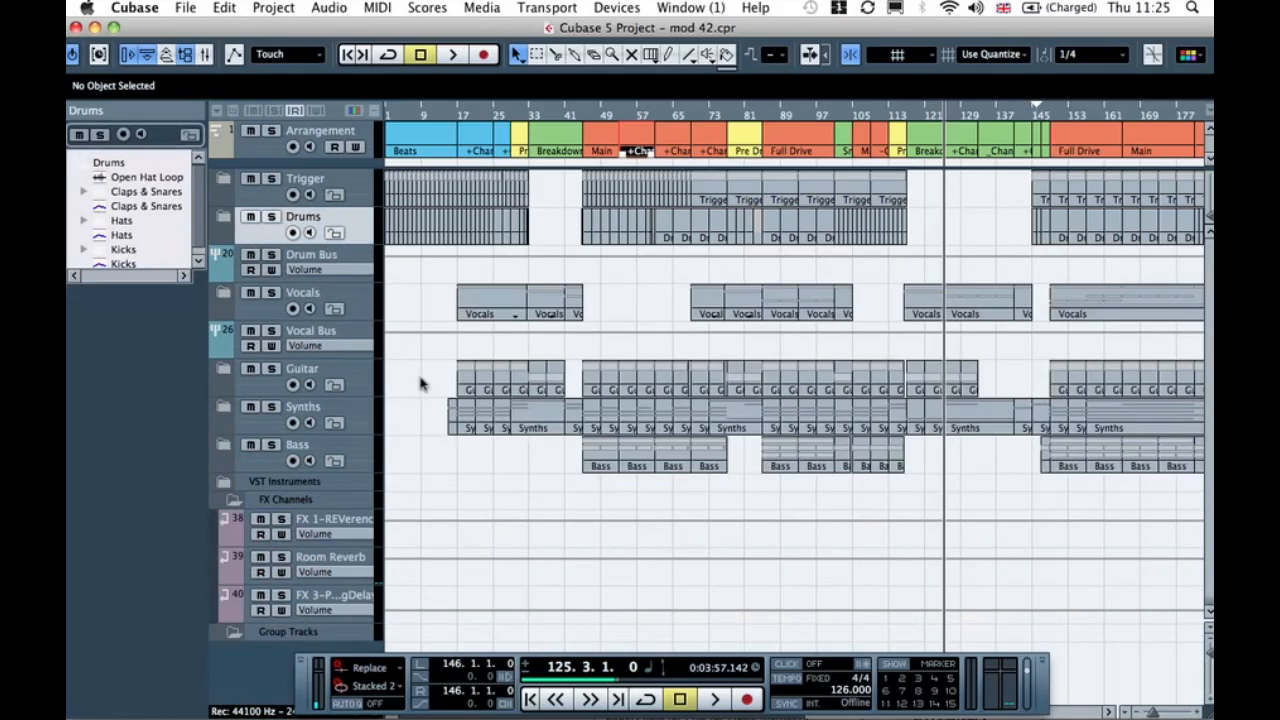
left_click(233, 500)
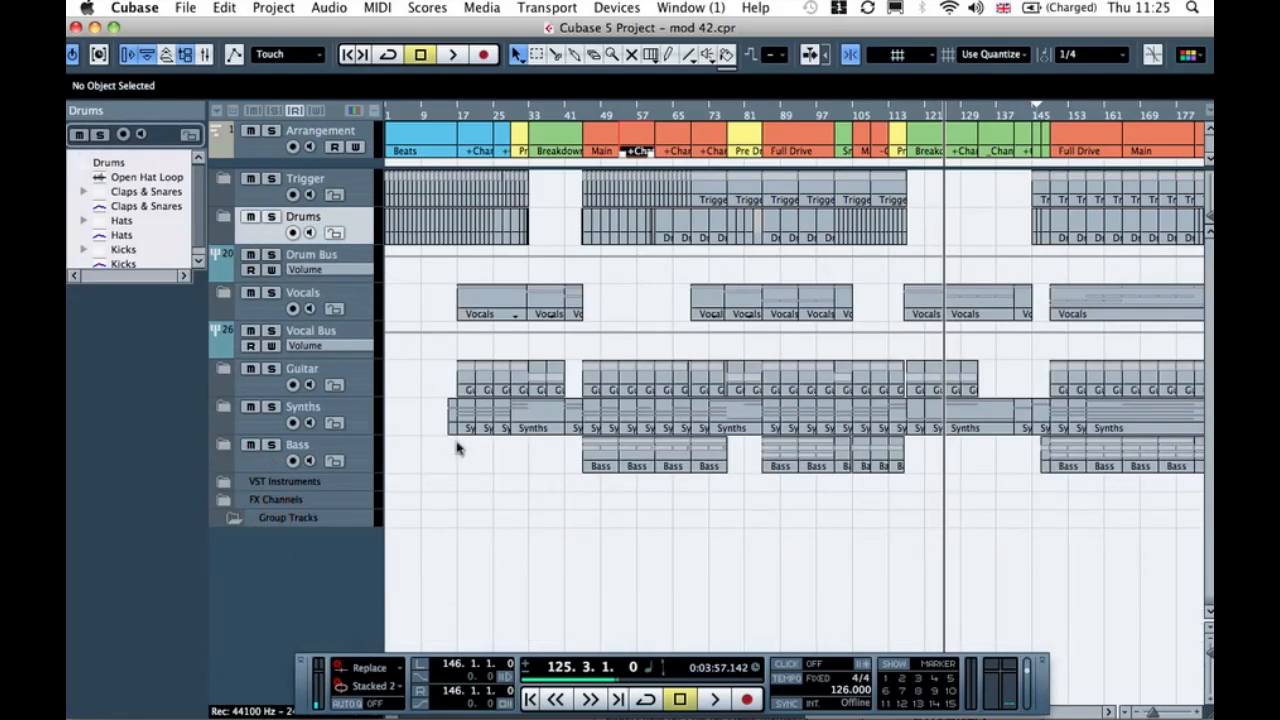
Step: Add a folder track below the Drums folder and name it FX
right_click(414, 453)
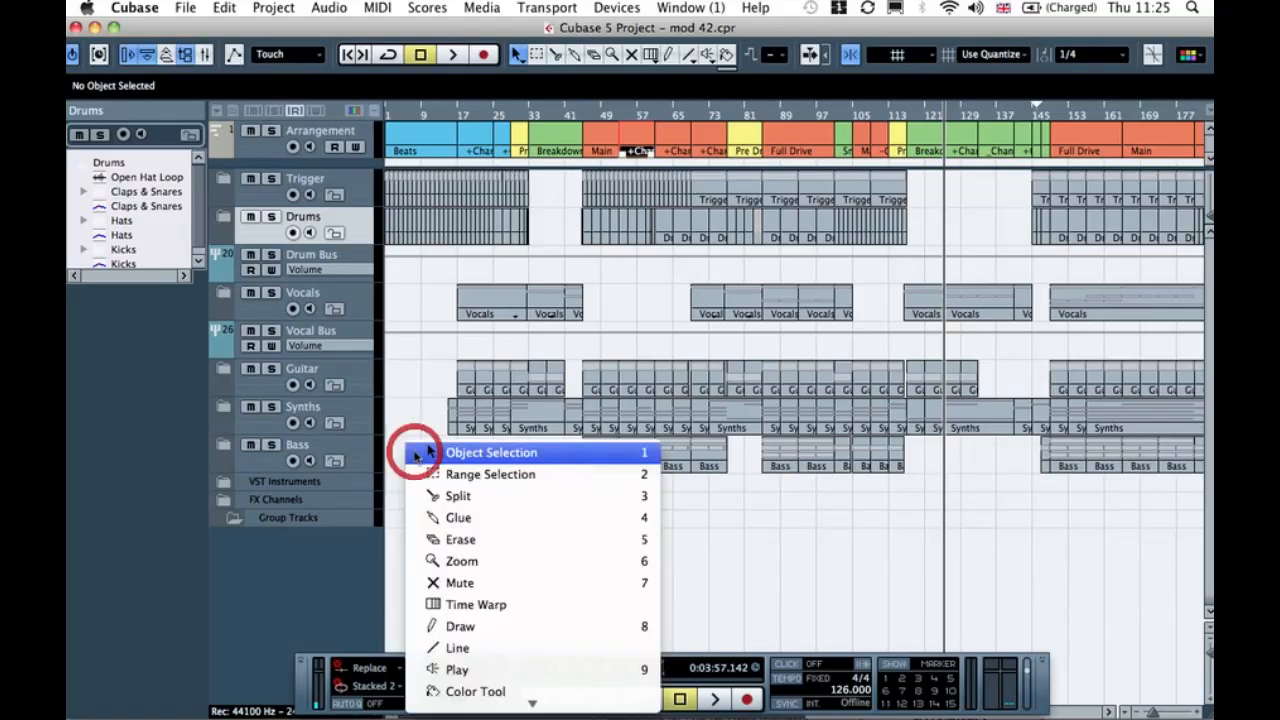
left_click(268, 592)
right_click(270, 588)
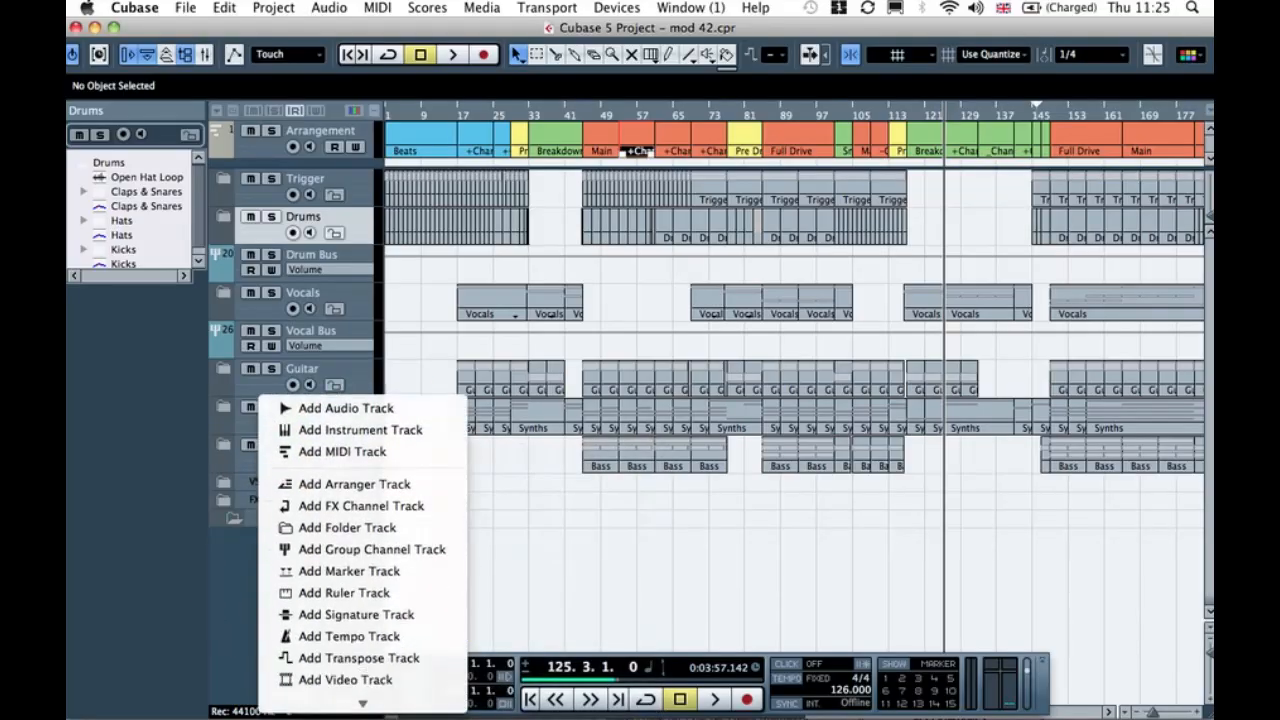
left_click(350, 492)
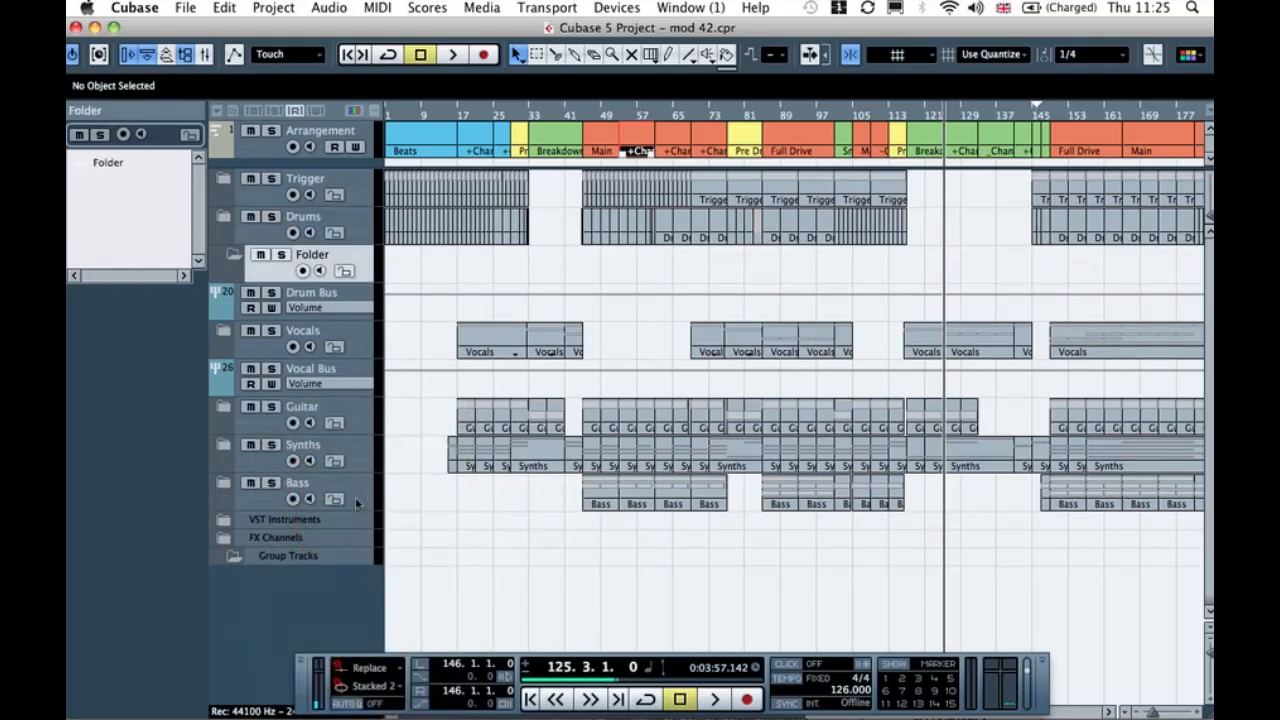
double_click(311, 254)
type("FX")
key("Return")
Step: Add four stereo audio tracks below the FX folder and move them into that folder
right_click(272, 274)
mouse_move(400, 268)
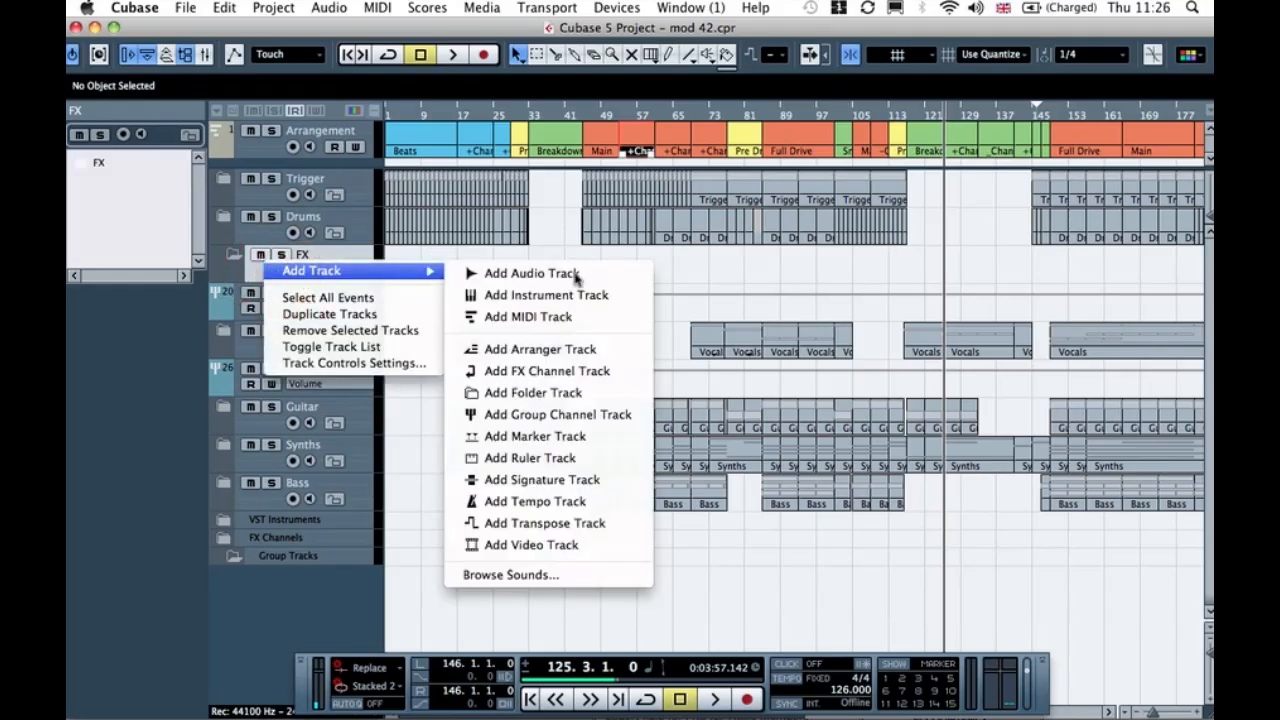
left_click(580, 274)
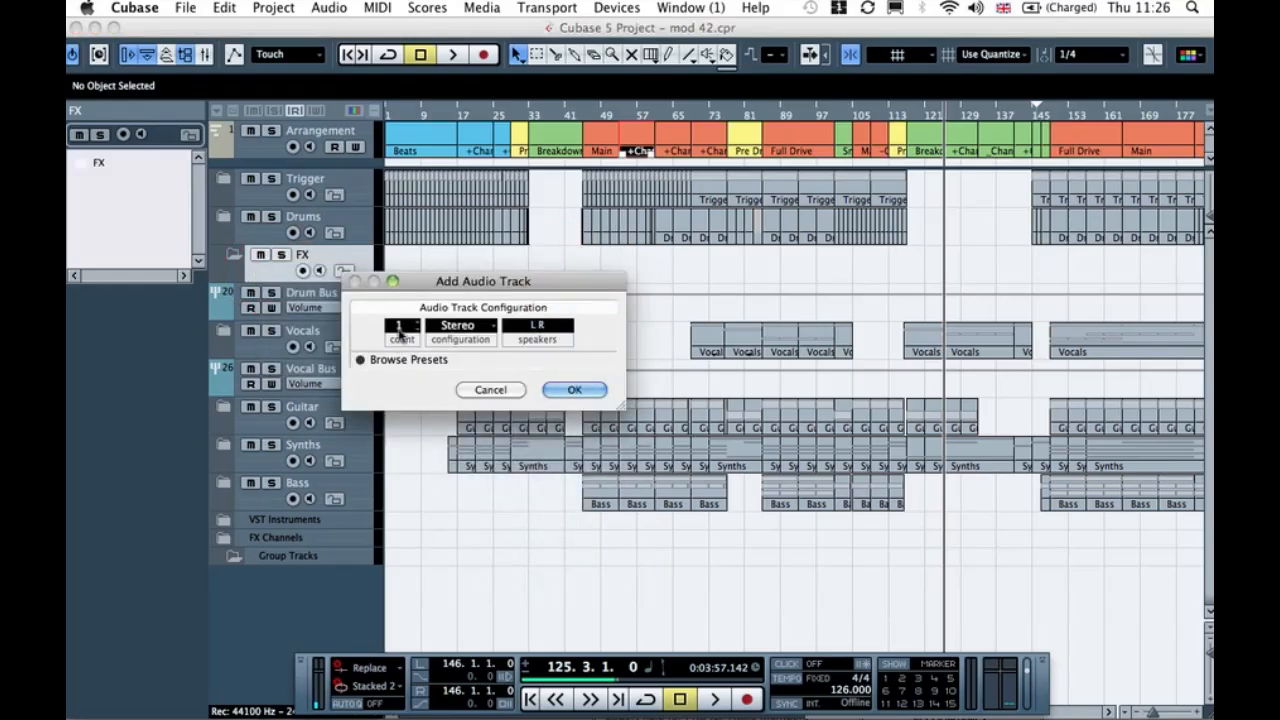
left_click(400, 330)
type("4")
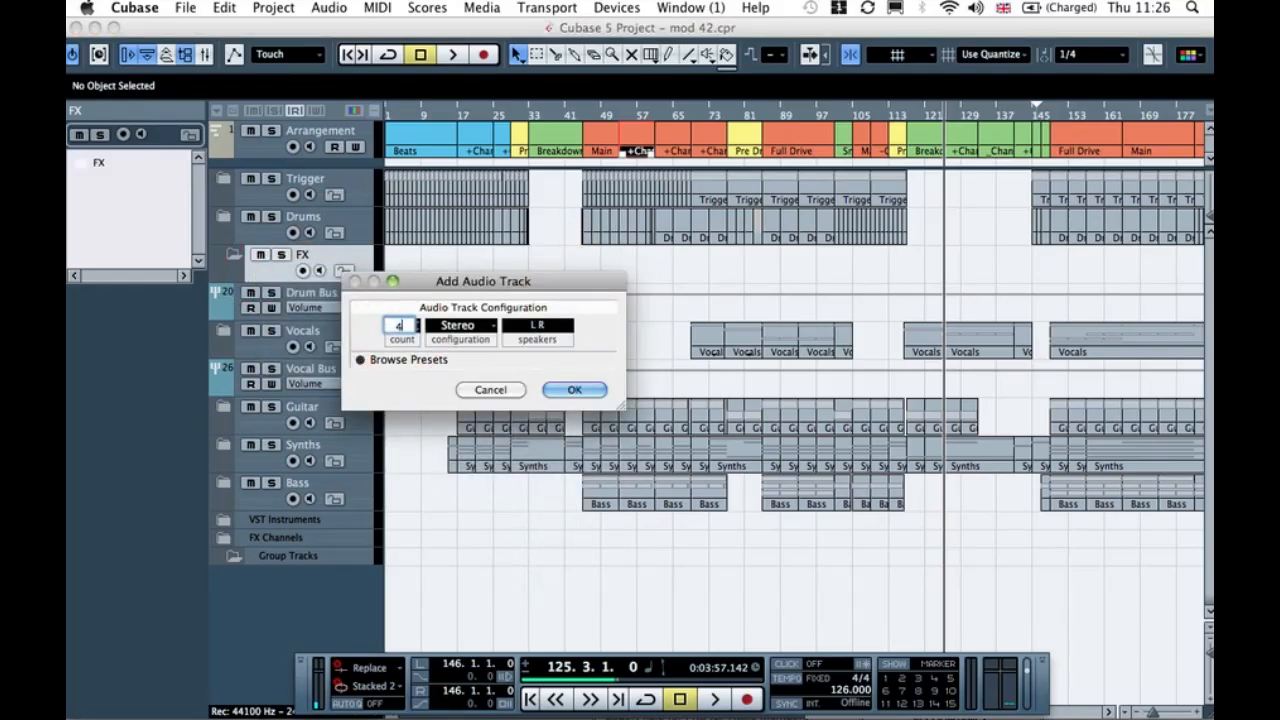
left_click(572, 390)
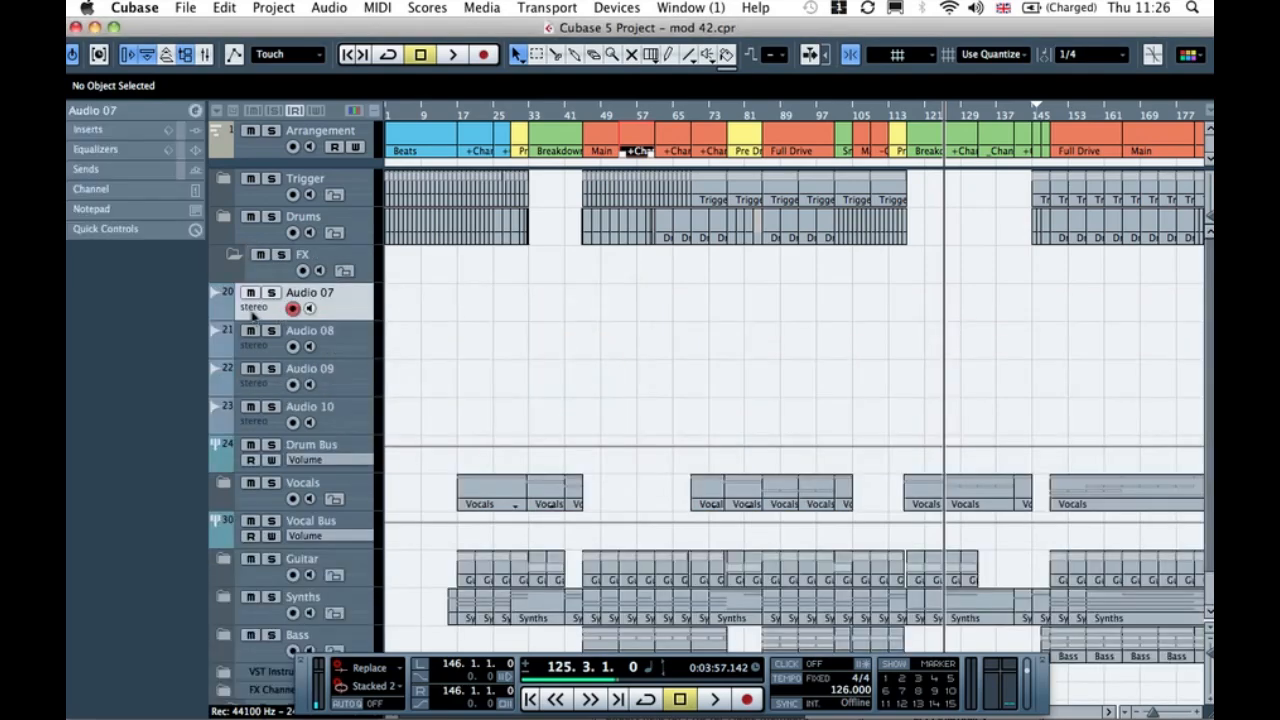
left_click(252, 427, "shift")
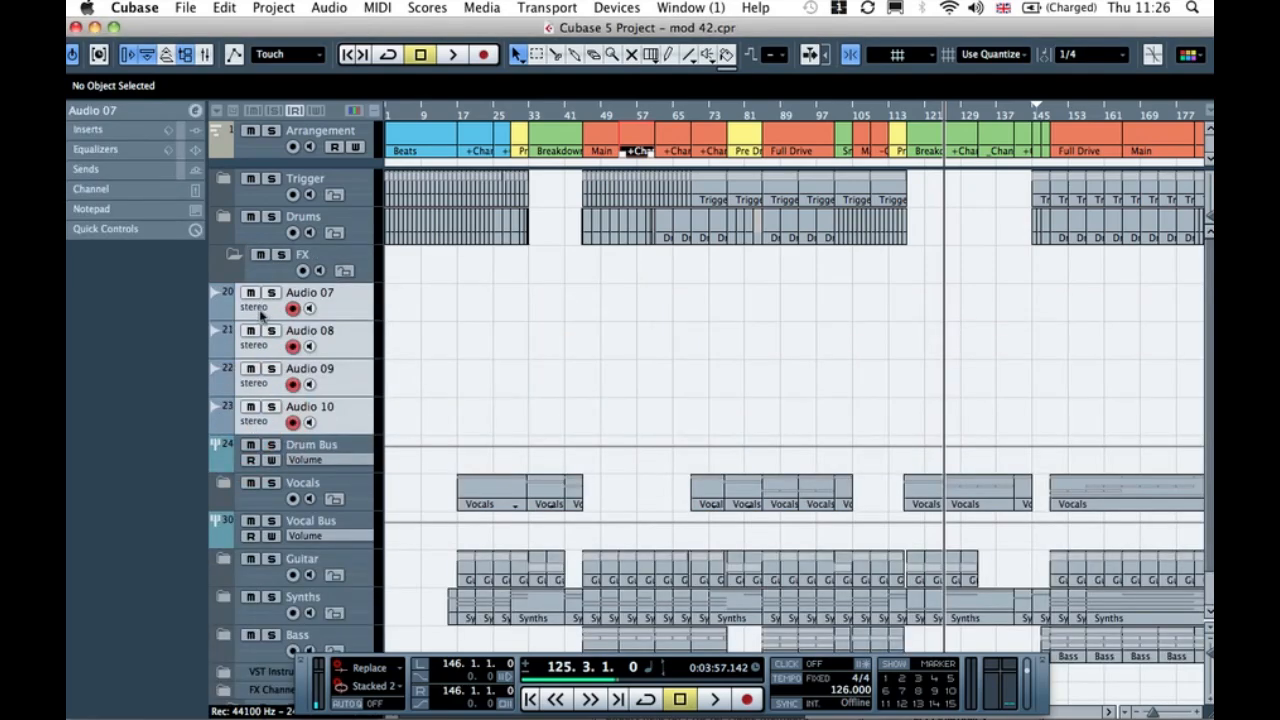
left_click_drag(264, 270, 265, 270)
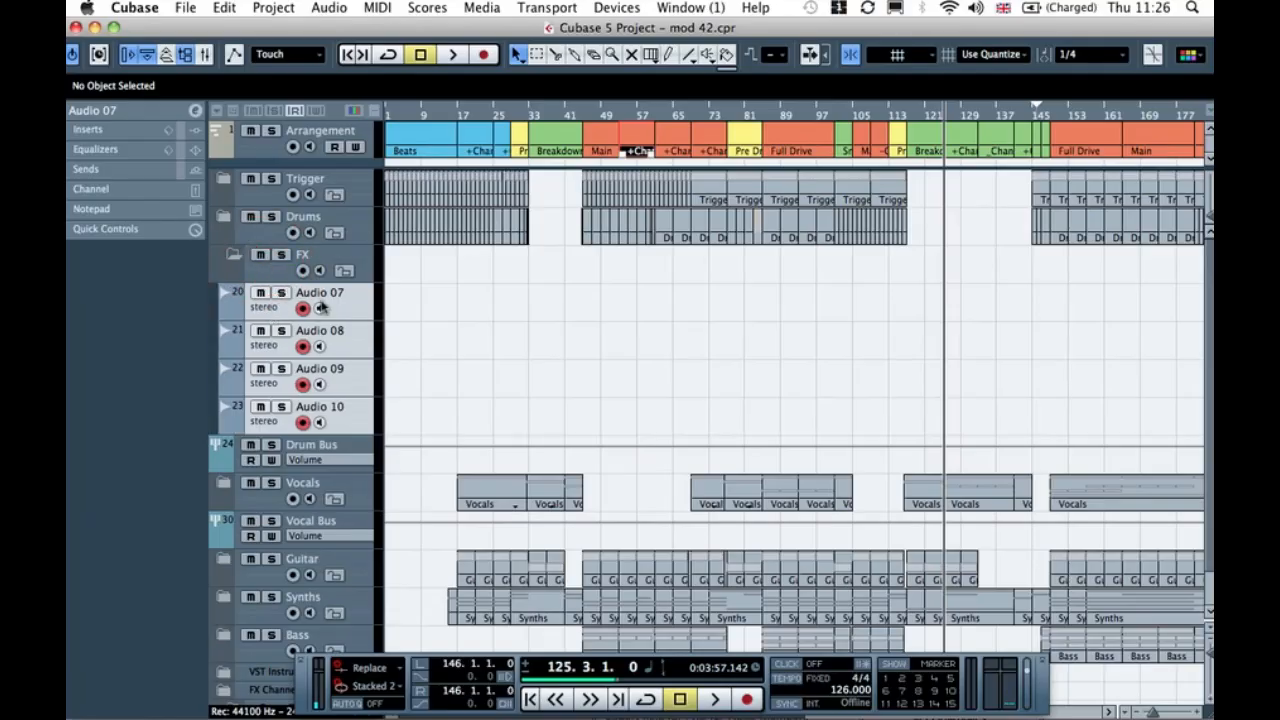
Step: Rename the four new audio tracks FX1, FX2, FX3 and Sweeps
type("FX1")
key("Return")
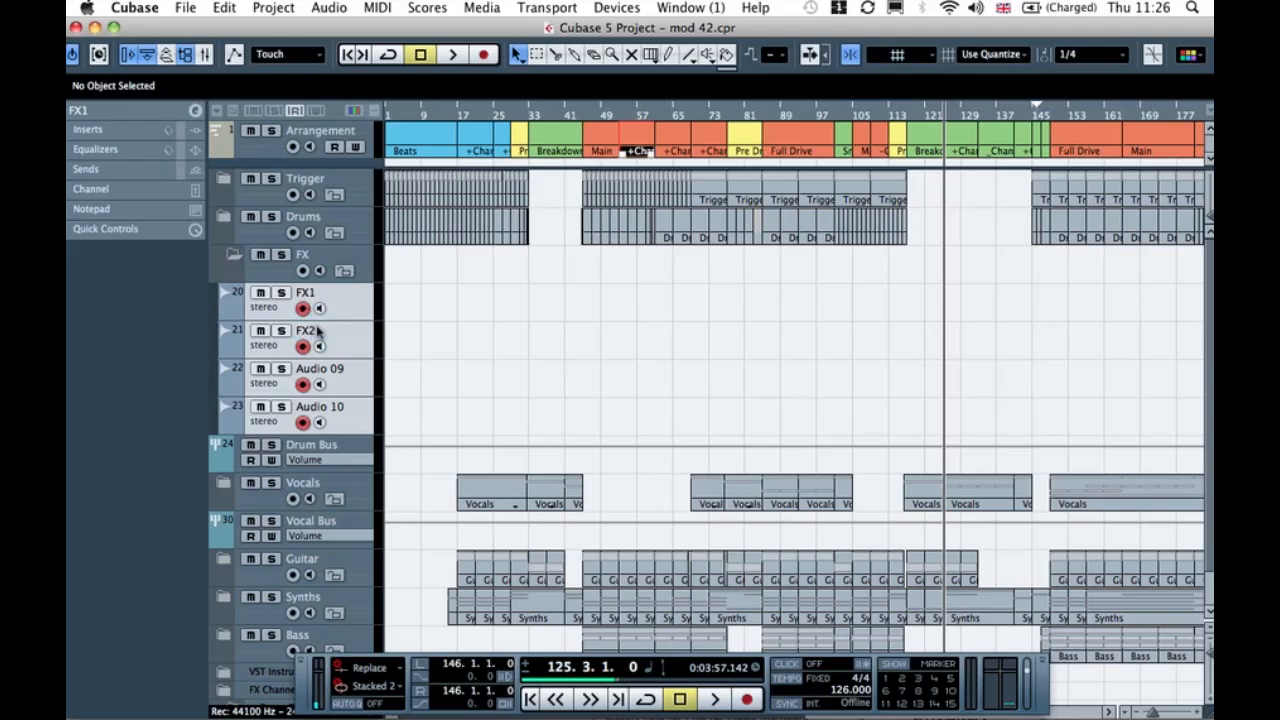
type("FX")
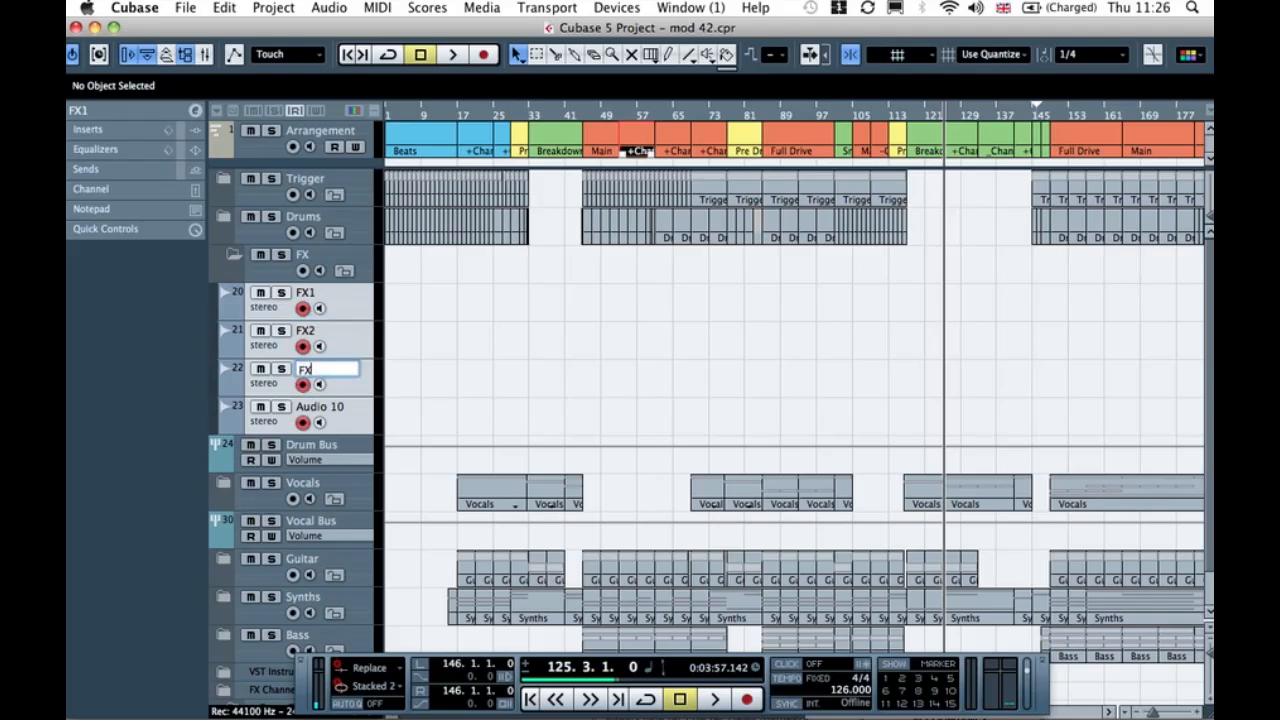
type("3")
key("Return")
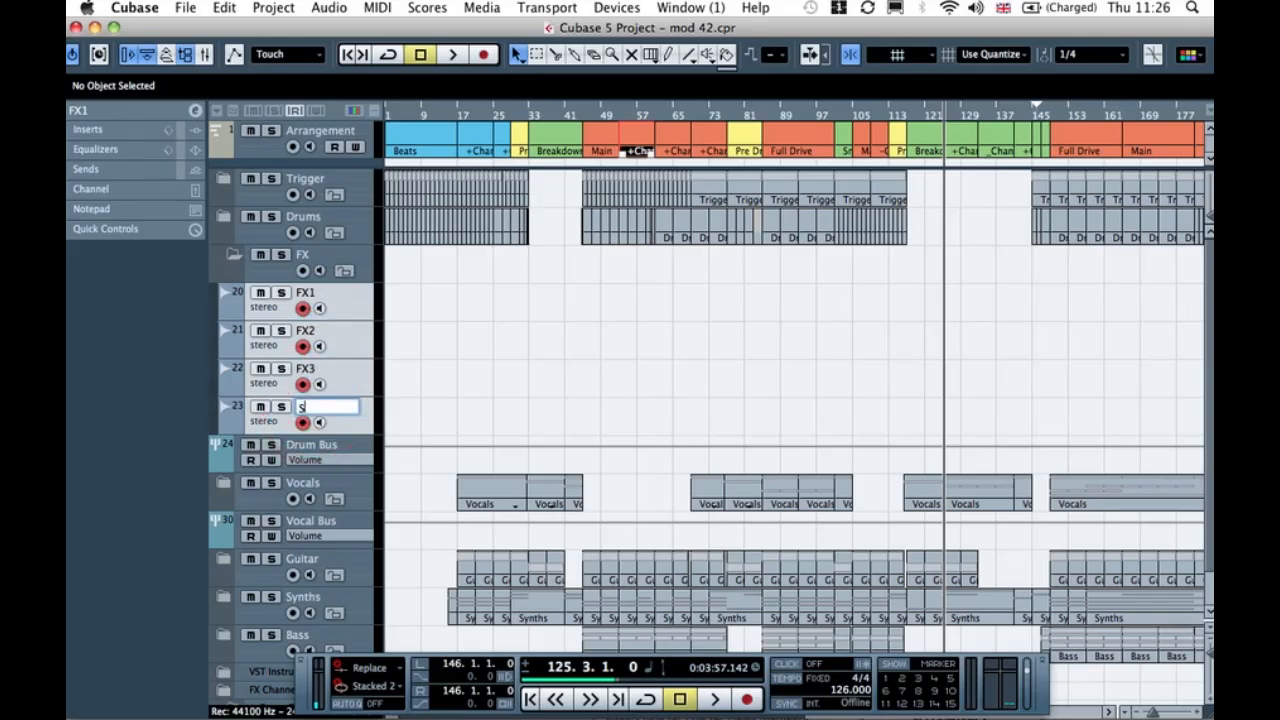
key("Return")
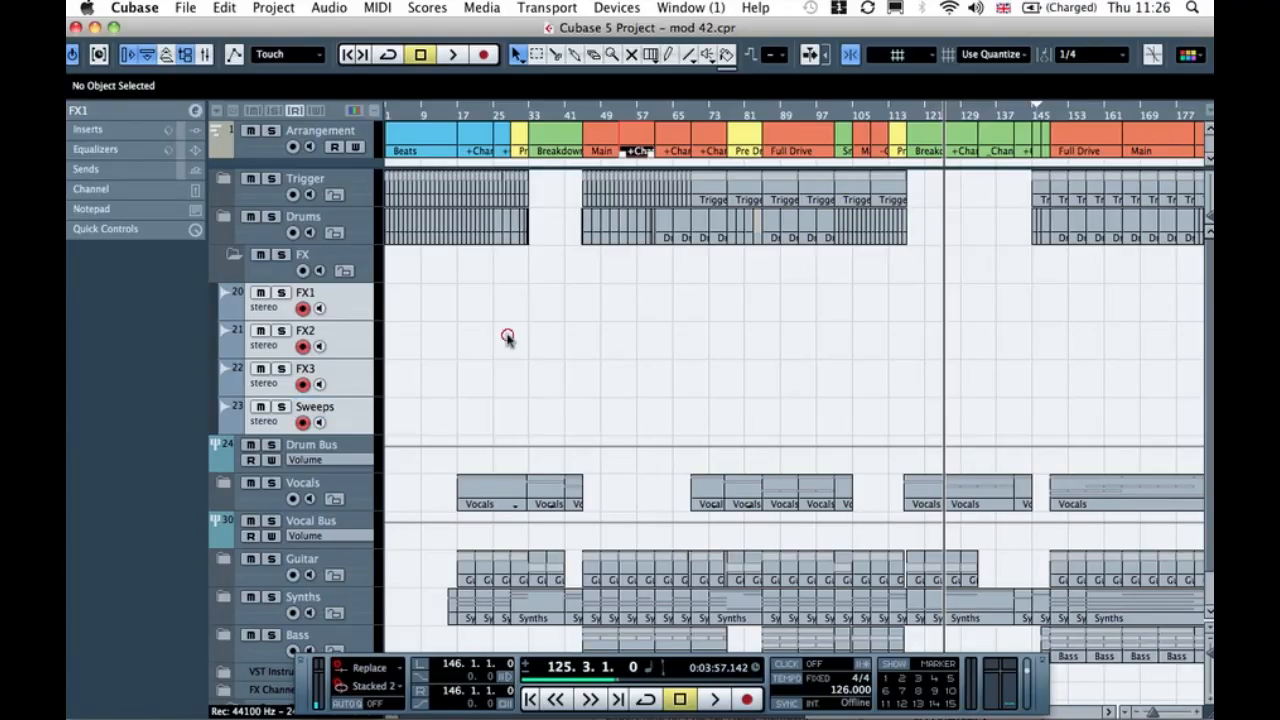
Step: Open the Pool, collapse its Vocals folder and expand the FX folder to show the effect samples
key("super+p")
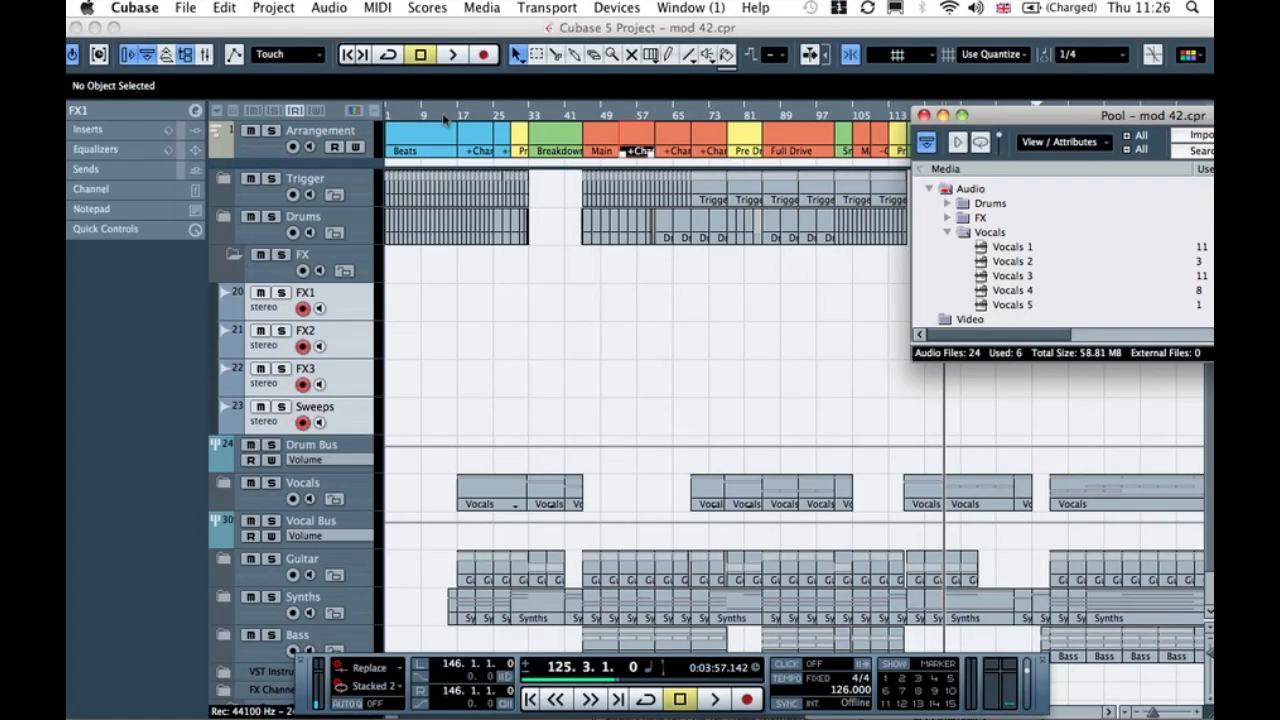
left_click(185, 55)
left_click(185, 55)
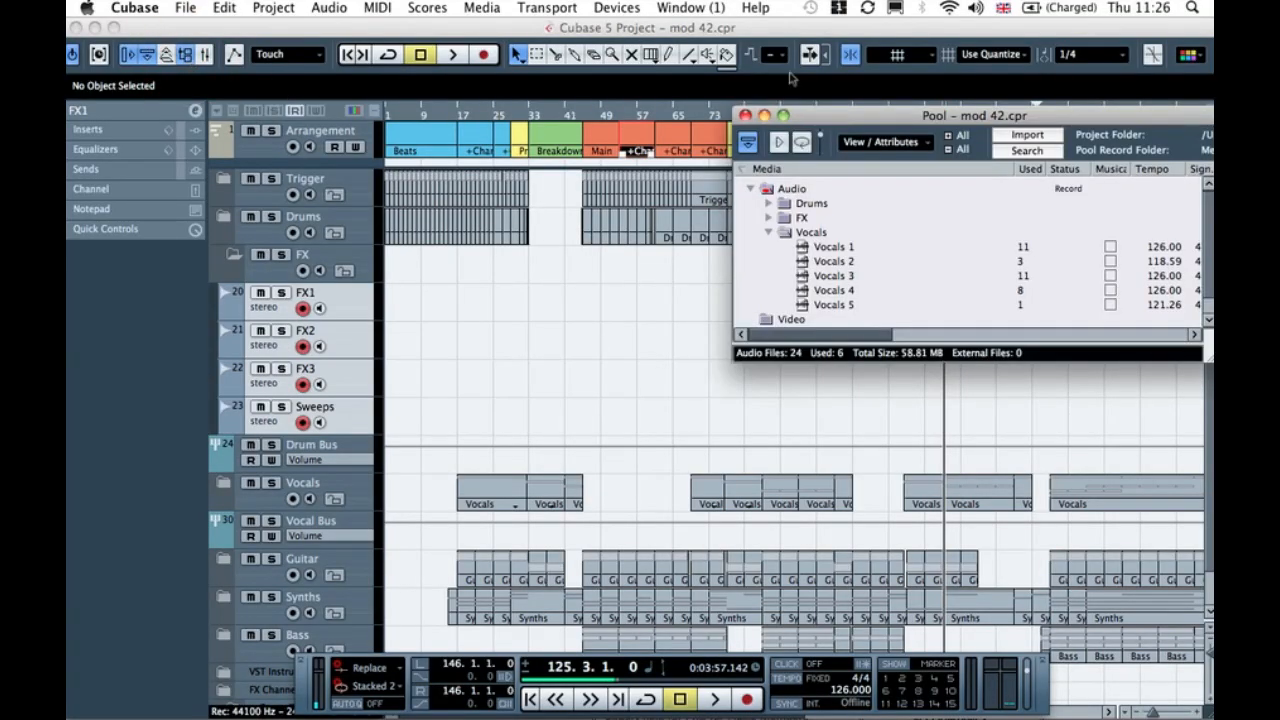
left_click_drag(895, 112, 786, 112)
left_click(663, 232)
left_click(663, 218)
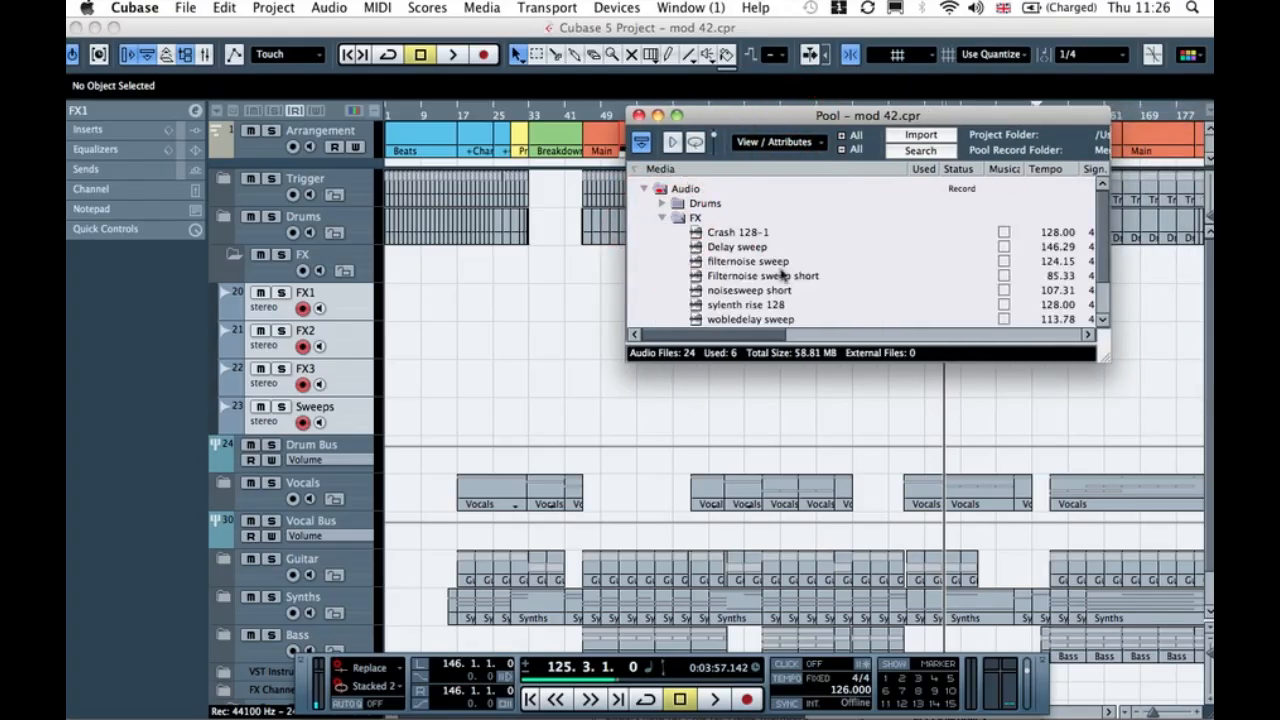
scroll(783, 275, "down", 2)
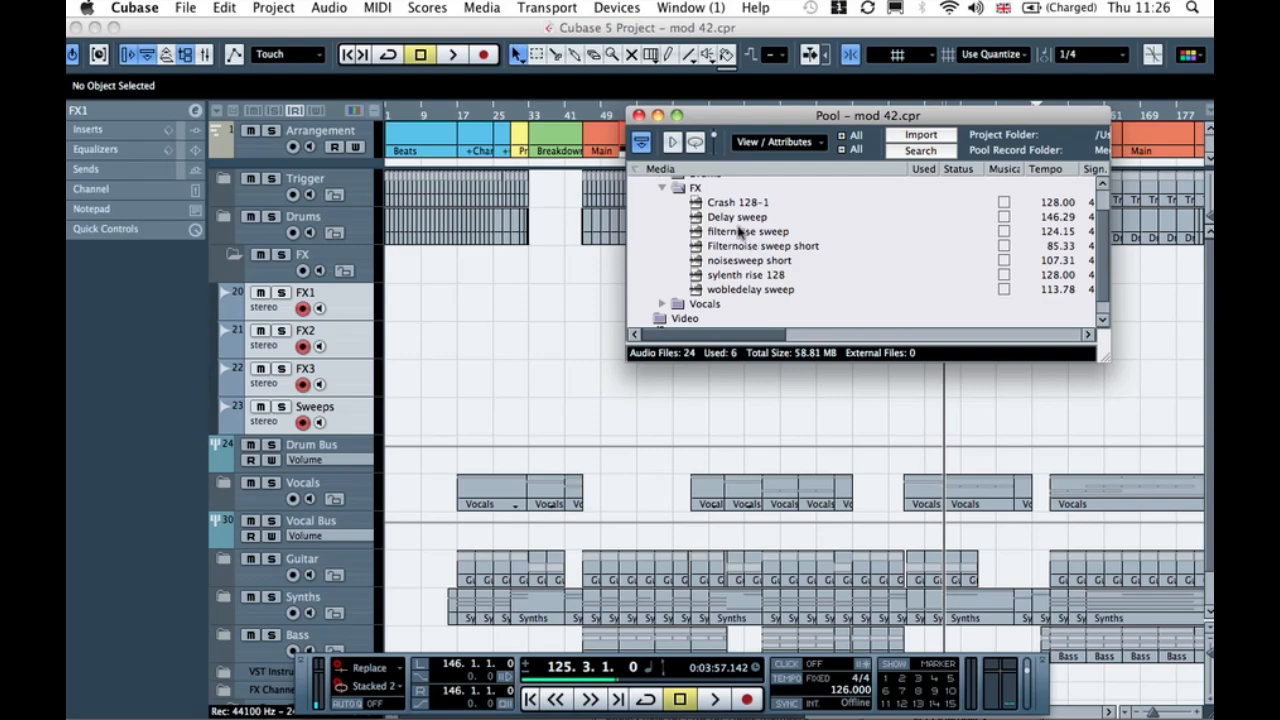
Step: Place the Crash 128-1 sample on the FX2 track and align its start to bar 1
left_click_drag(735, 203, 390, 343)
left_click(423, 340)
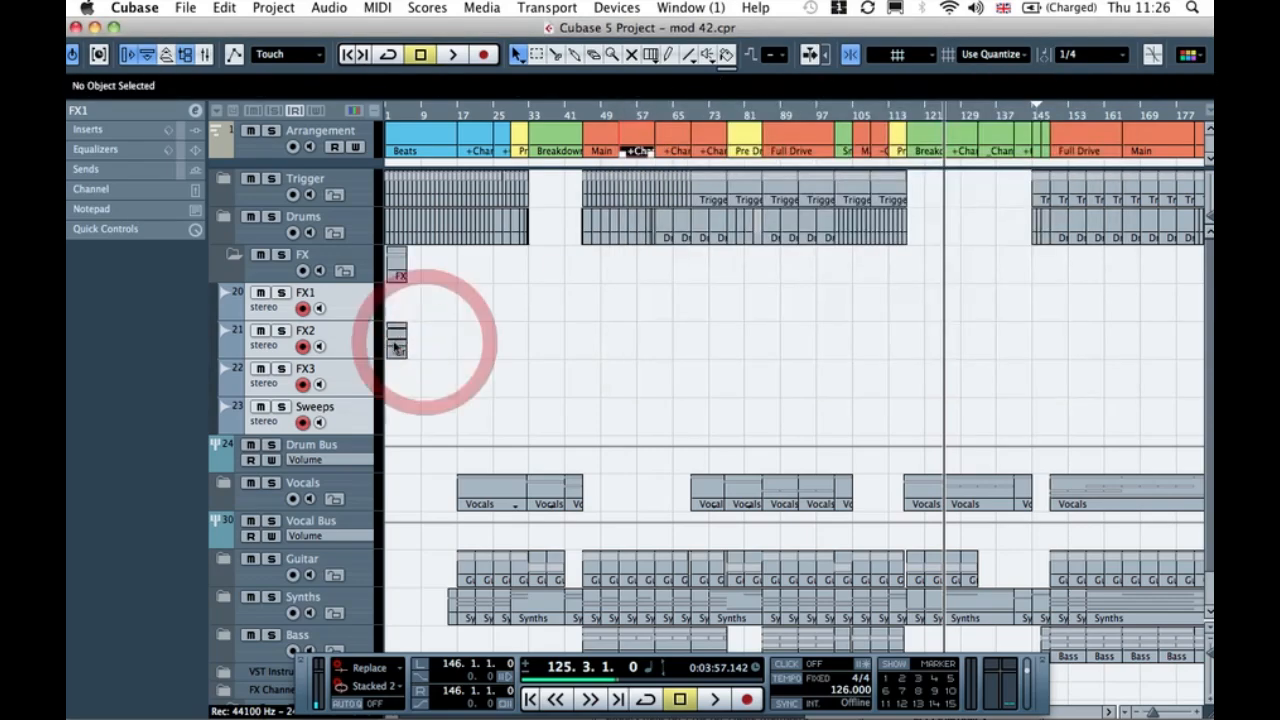
left_click(390, 343)
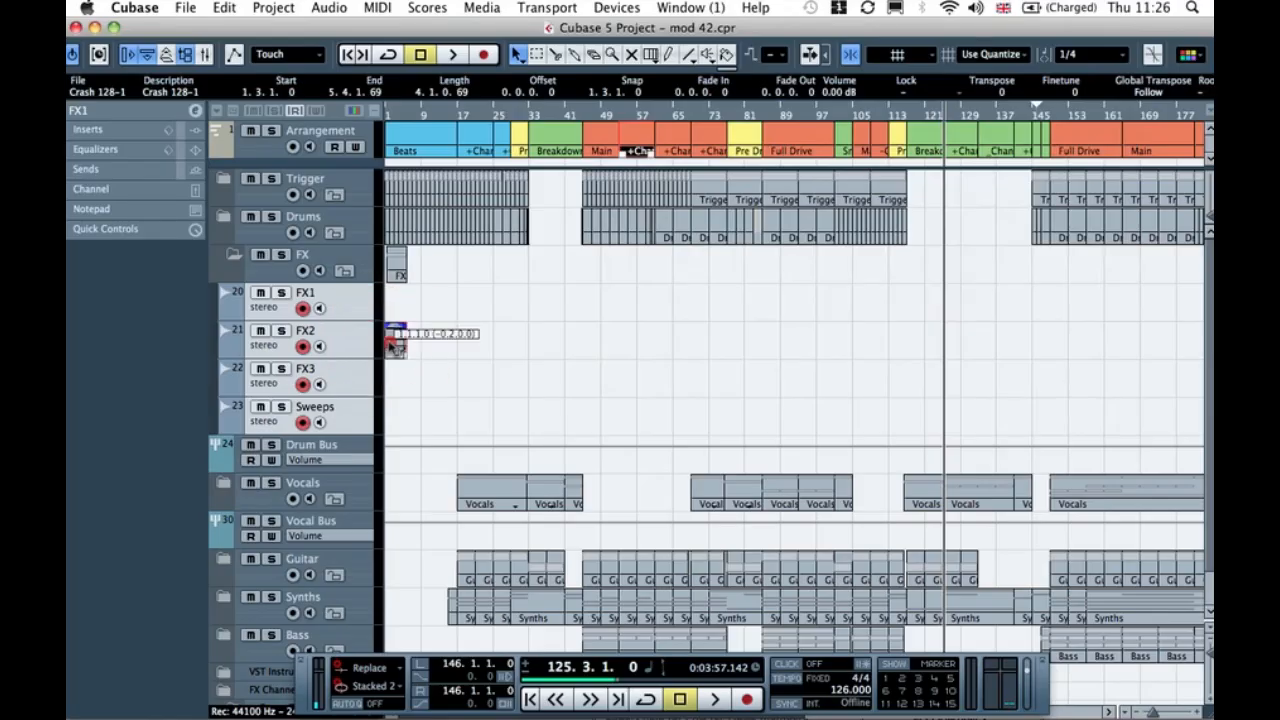
left_click(455, 340)
Step: Route the FX2 track's first send to FX 3-PingPongDelay, switch it on and set its level to -4
left_click(283, 345)
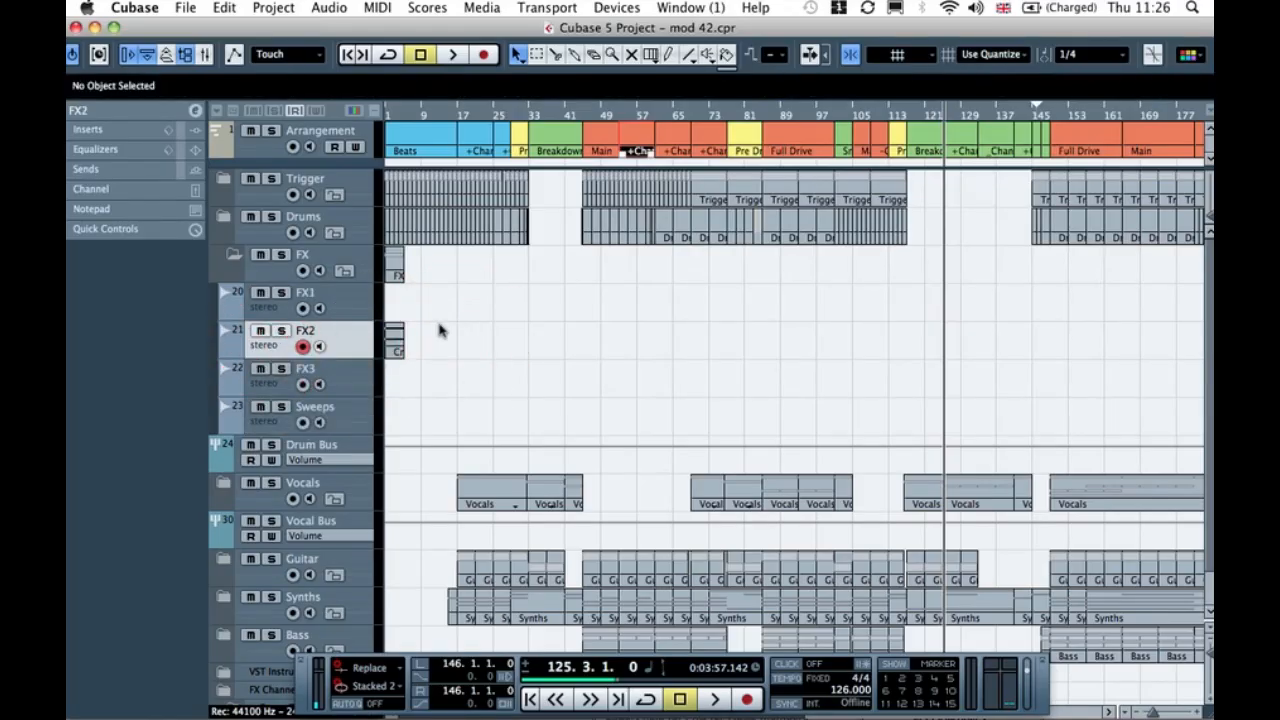
left_click(186, 170)
left_click(120, 192)
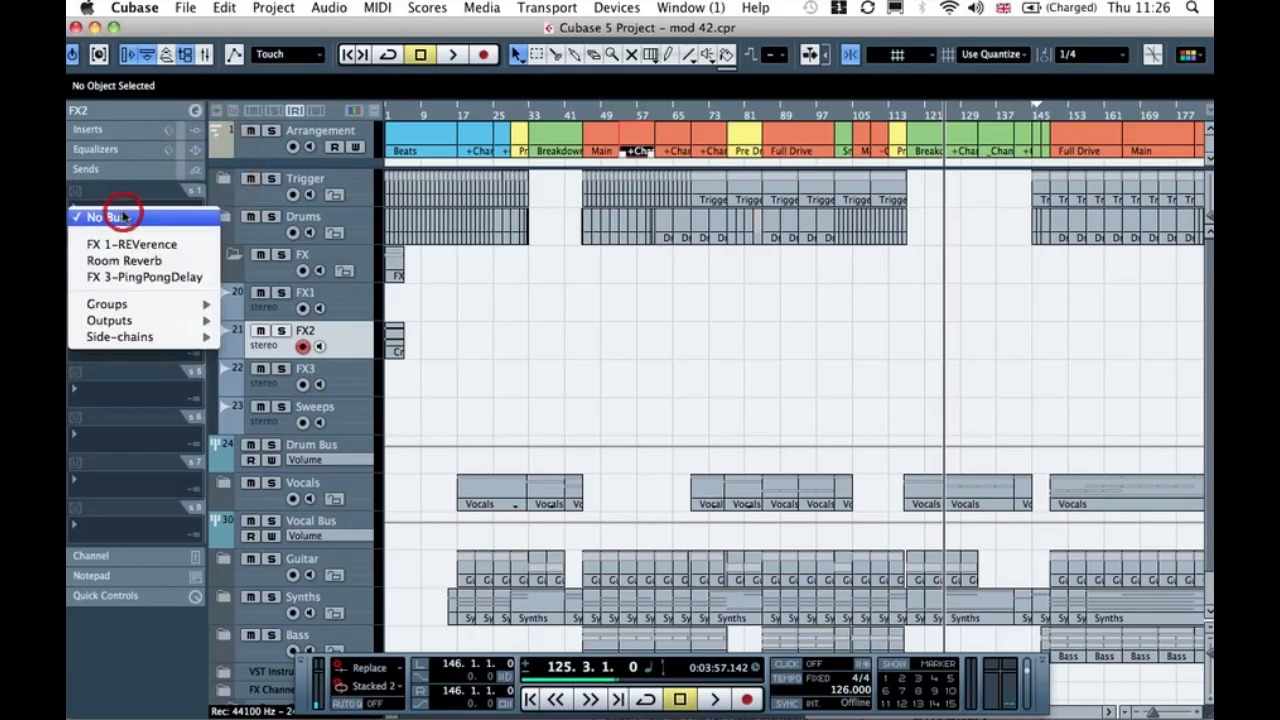
left_click(141, 282)
left_click(75, 190)
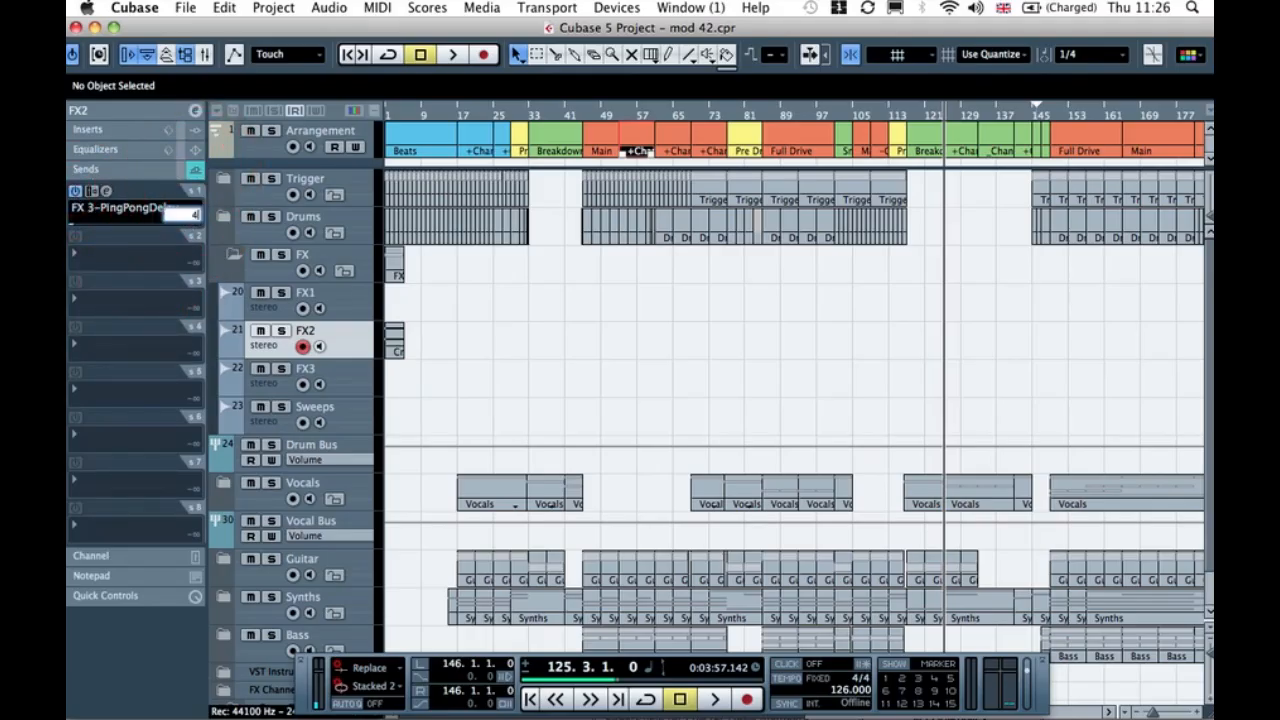
type("-4")
key("Return")
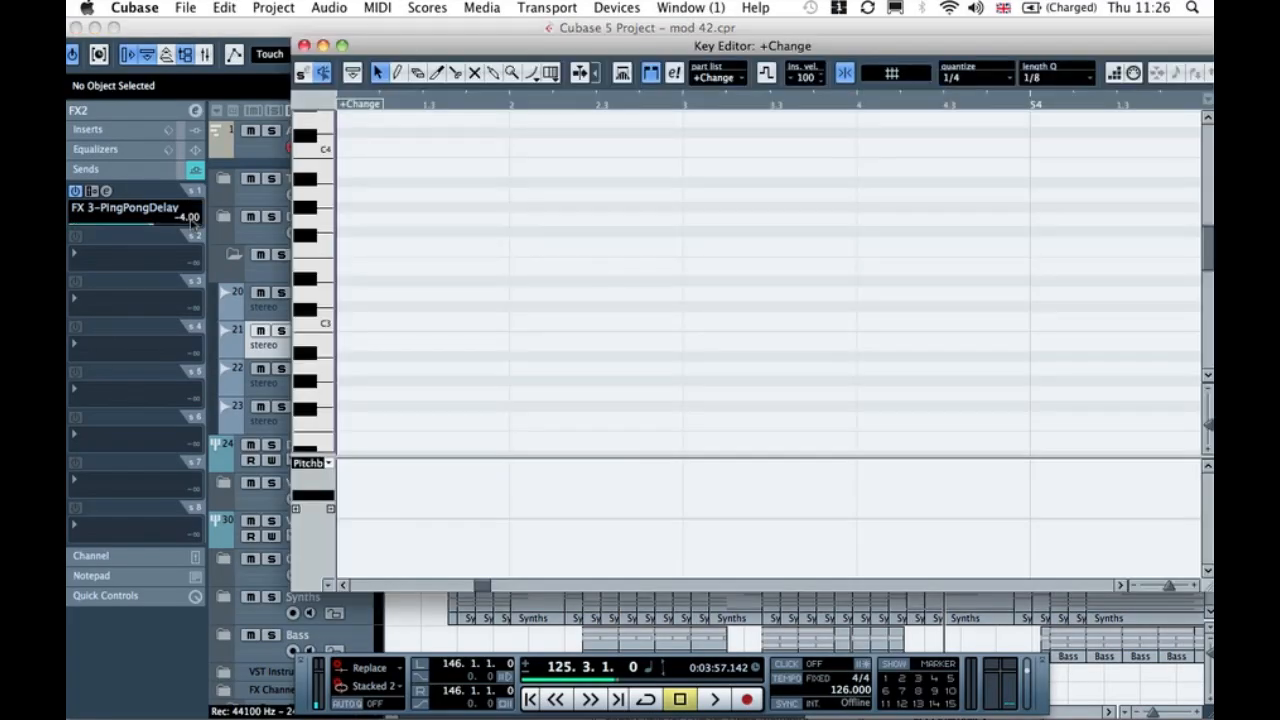
Step: Close the Key Editor and audition the crash from the start of the song
left_click(304, 46)
left_click(460, 263)
left_click_drag(418, 113, 346, 110)
key("space")
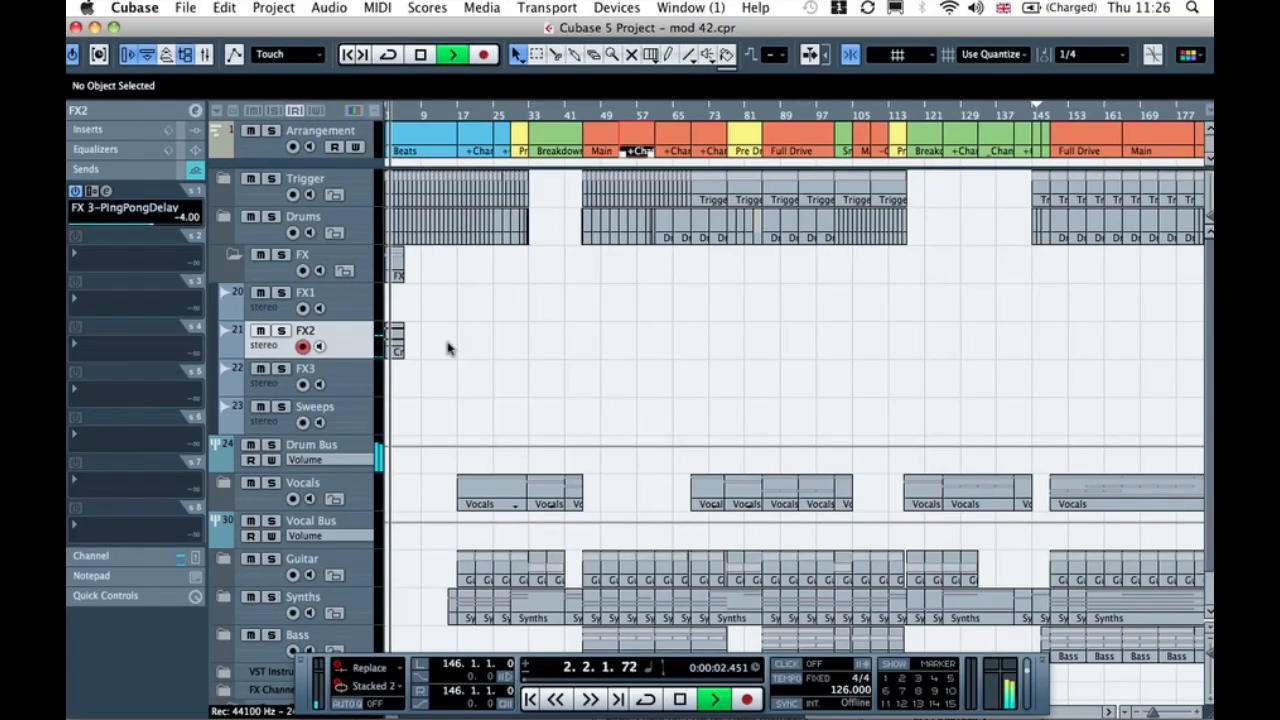
key("space")
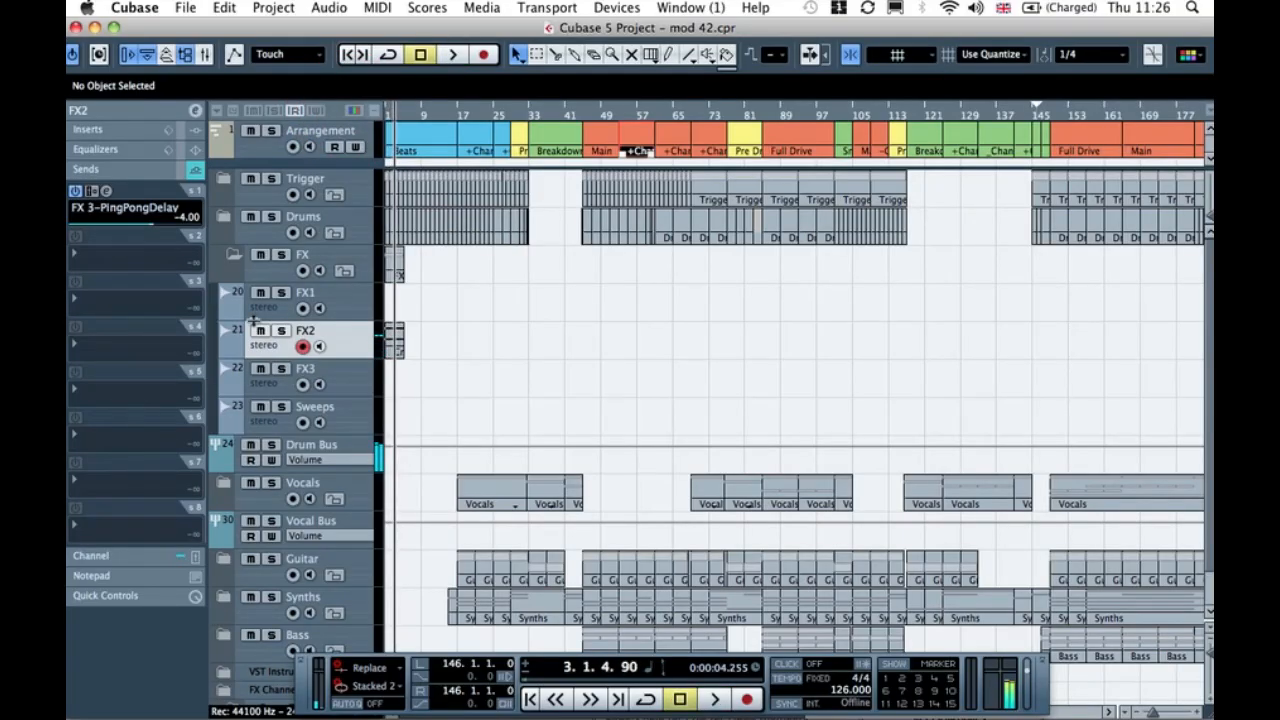
Step: Lower the FX2 track's volume to -14.45 and audition the crash again from bar 1
left_click(262, 348)
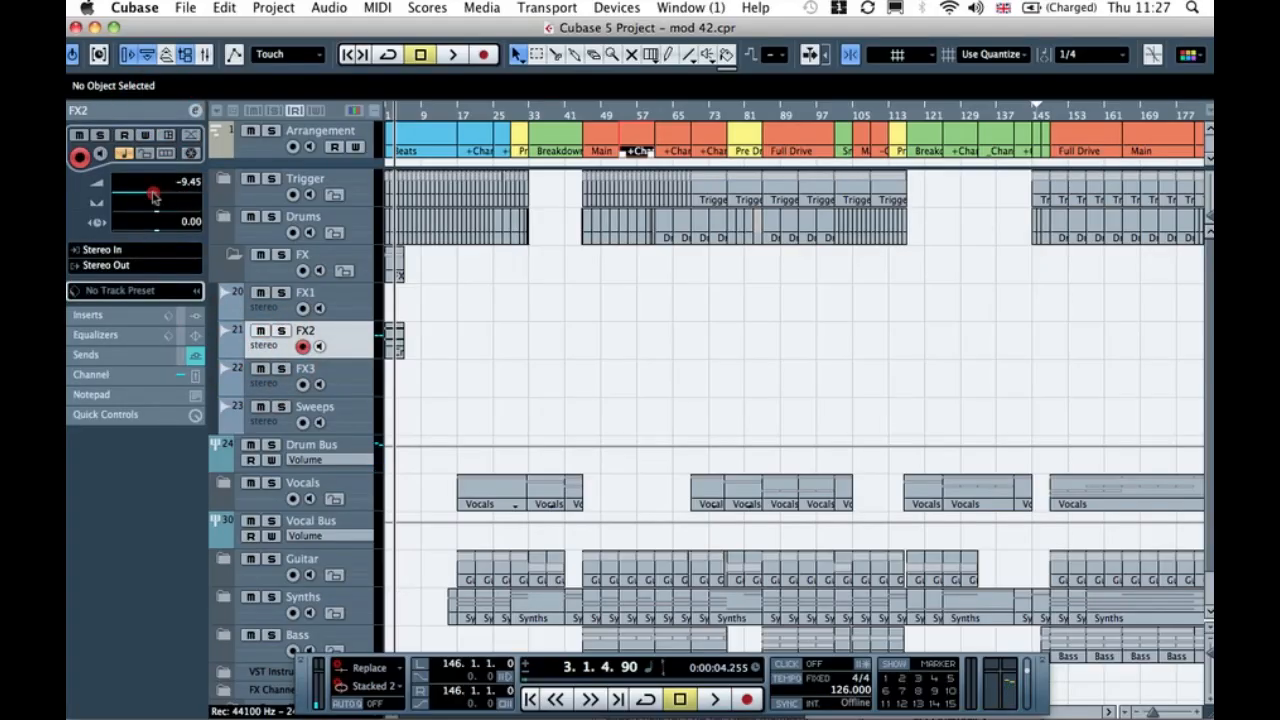
left_click_drag(150, 197, 151, 196)
left_click_drag(401, 115, 330, 110)
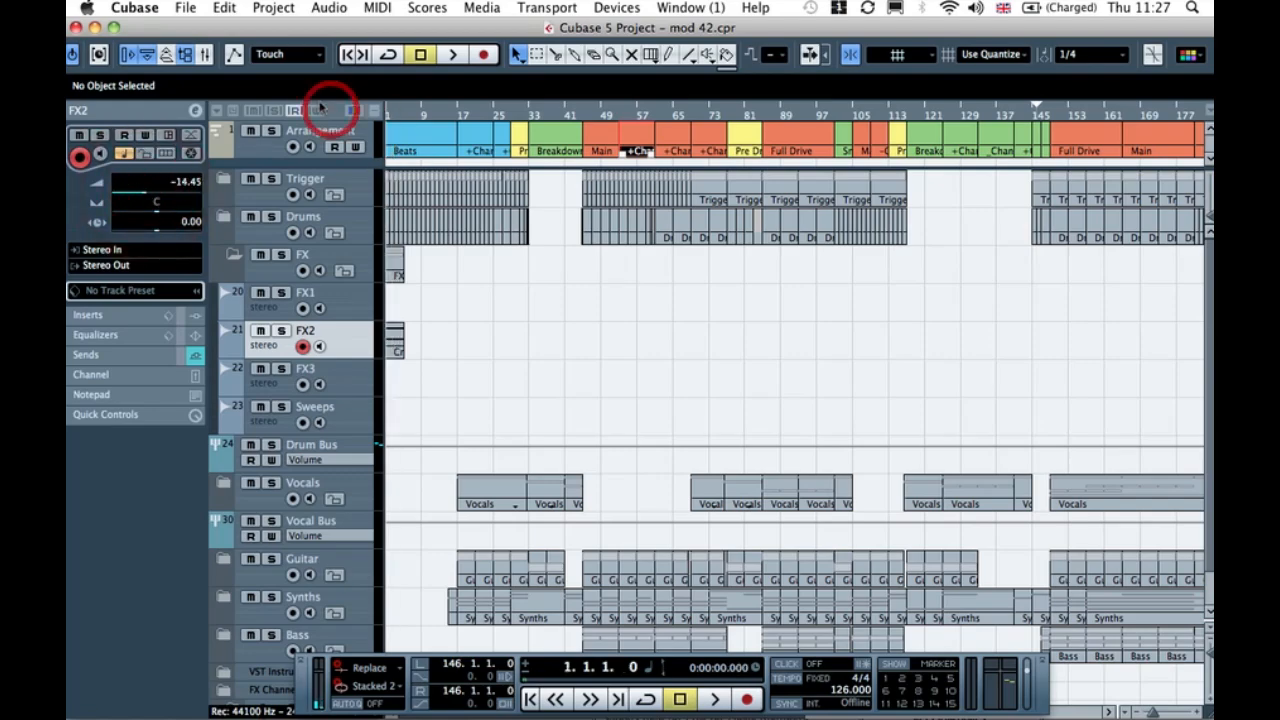
key("space")
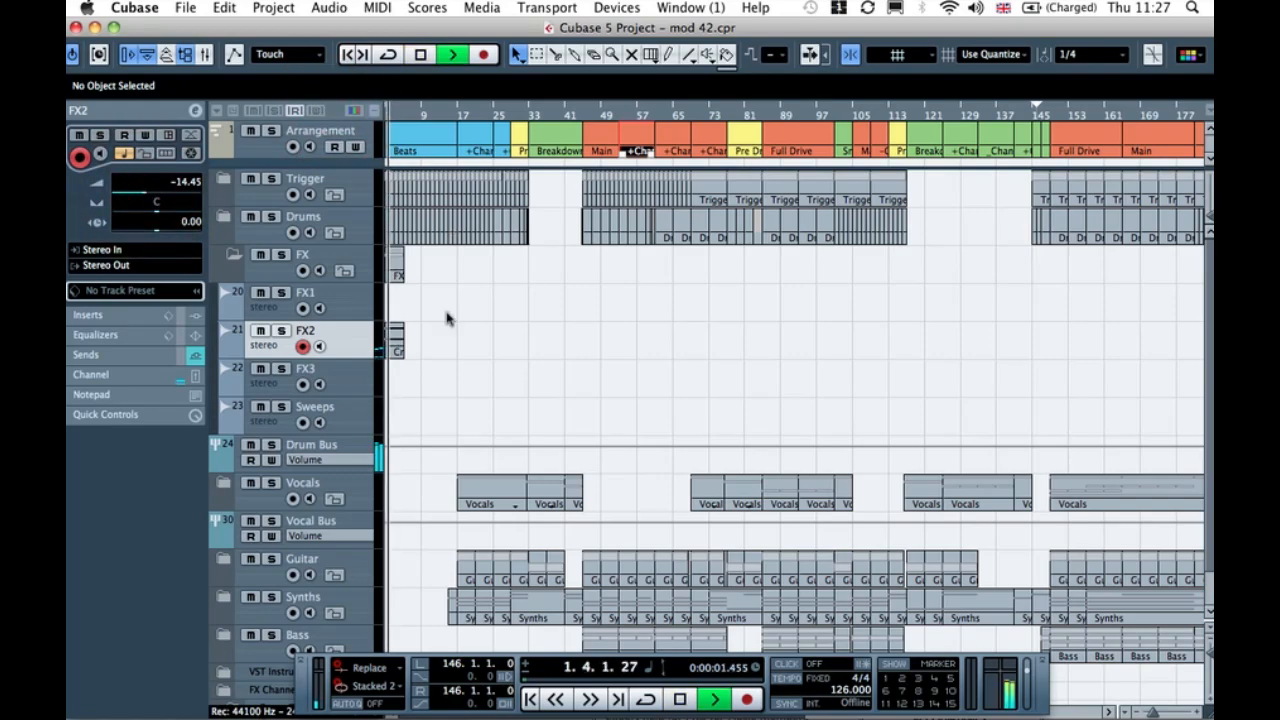
left_click(471, 304)
key("space")
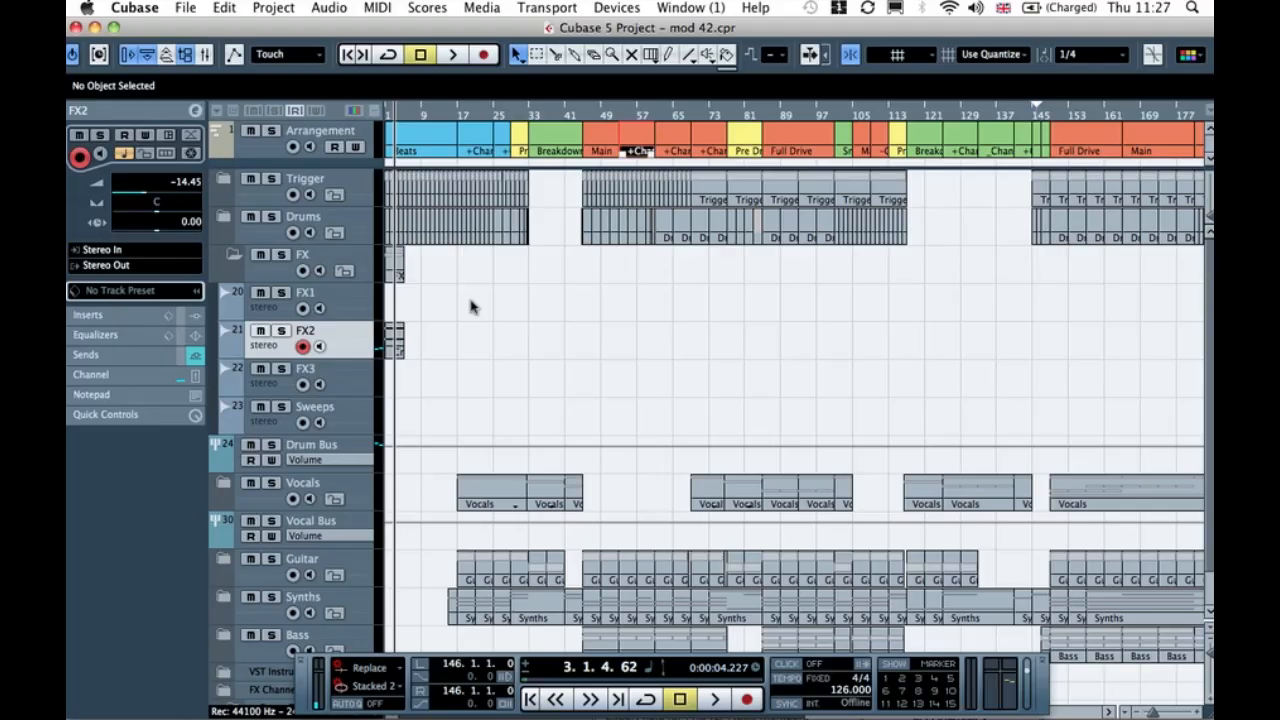
Step: Copy the crash on FX2 to bar 33 at the start of the Breakdown and play the transition from bar 30
left_click(476, 308)
left_click_drag(399, 351, 538, 343)
left_click(586, 337)
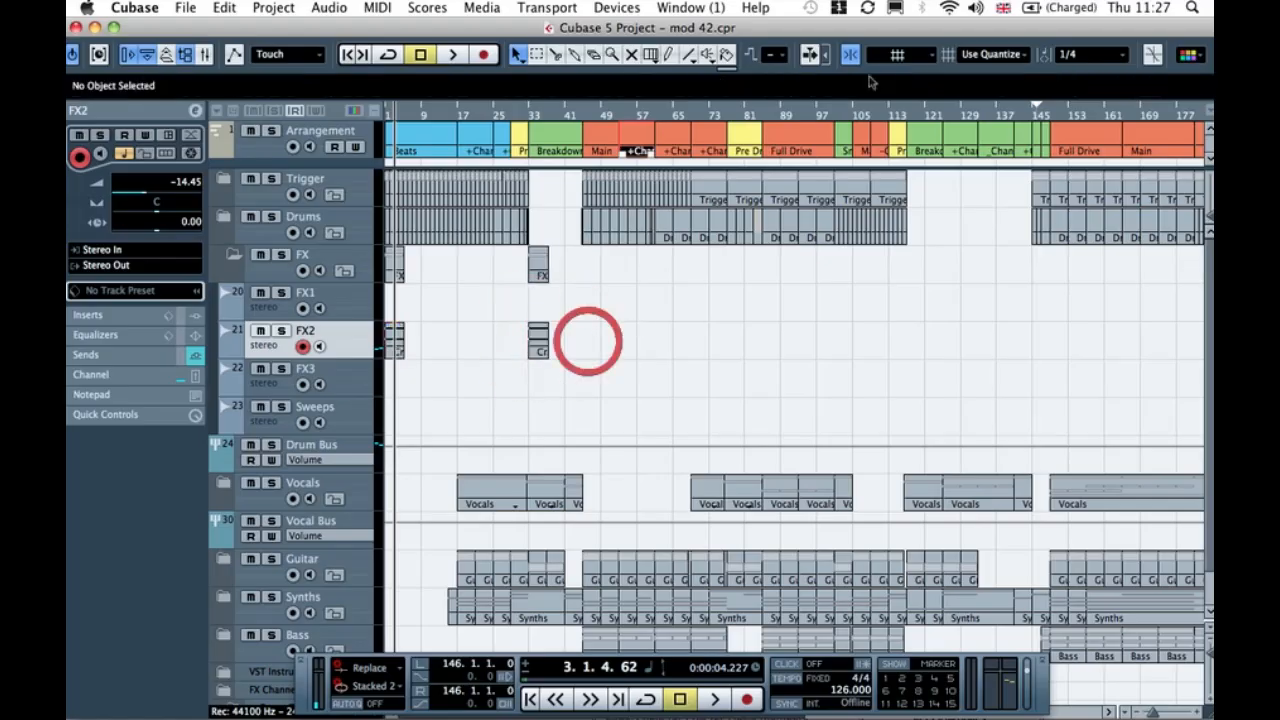
key("h")
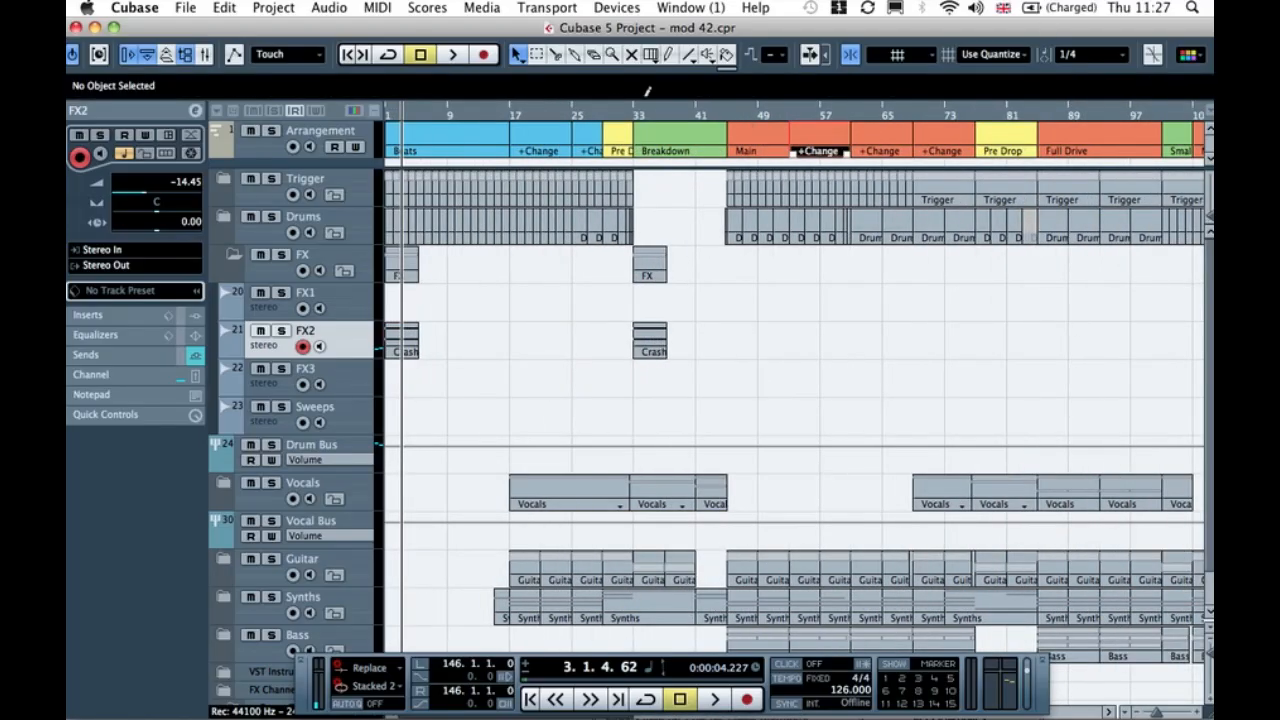
left_click(612, 129)
left_click(611, 111)
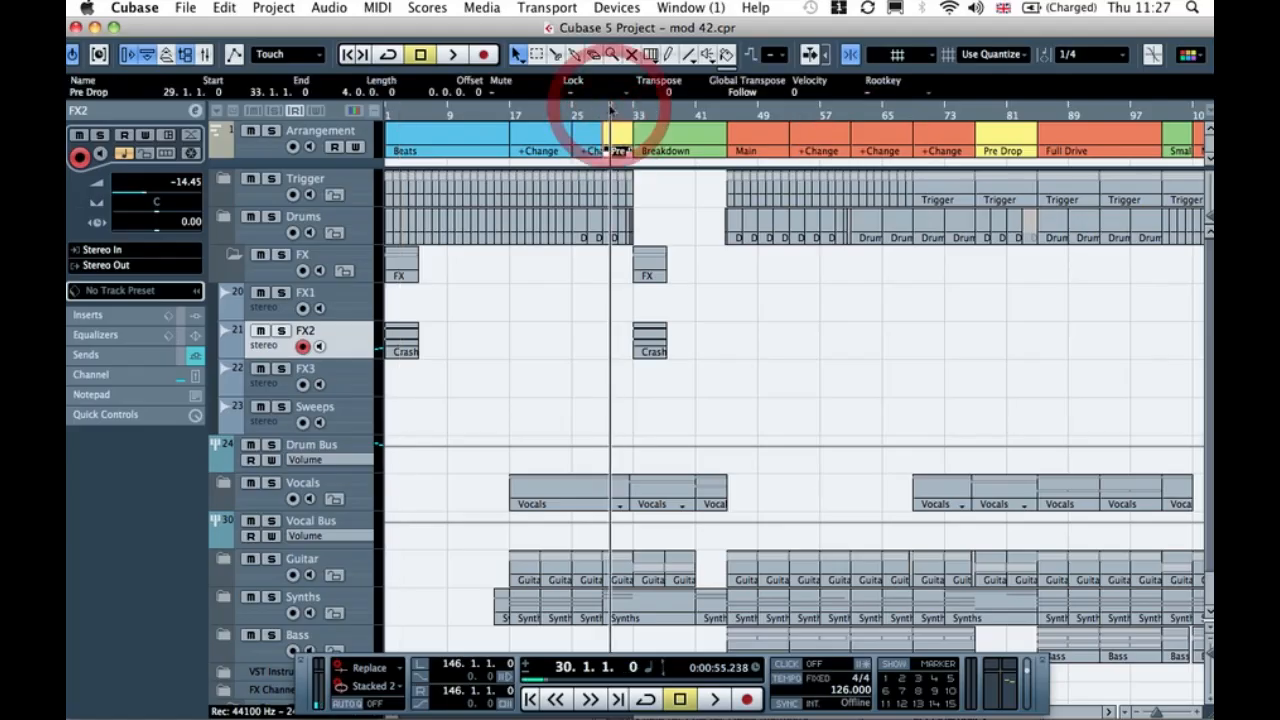
key("space")
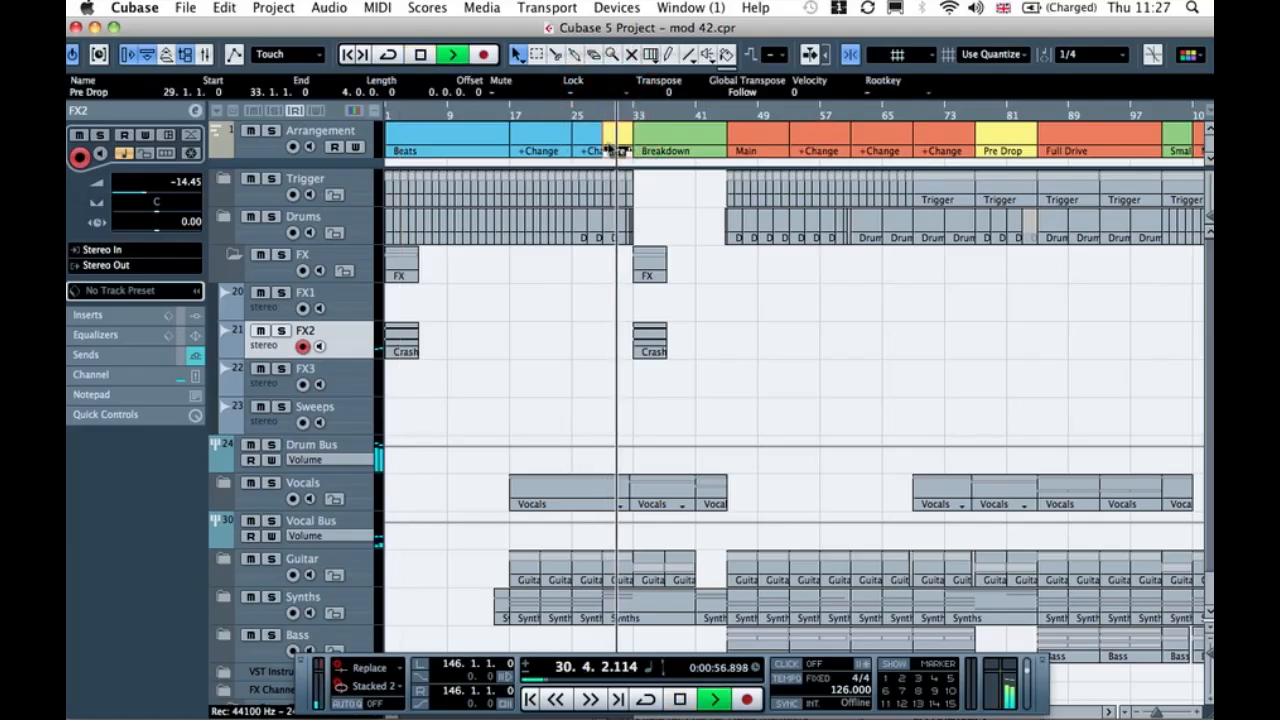
left_click(677, 298)
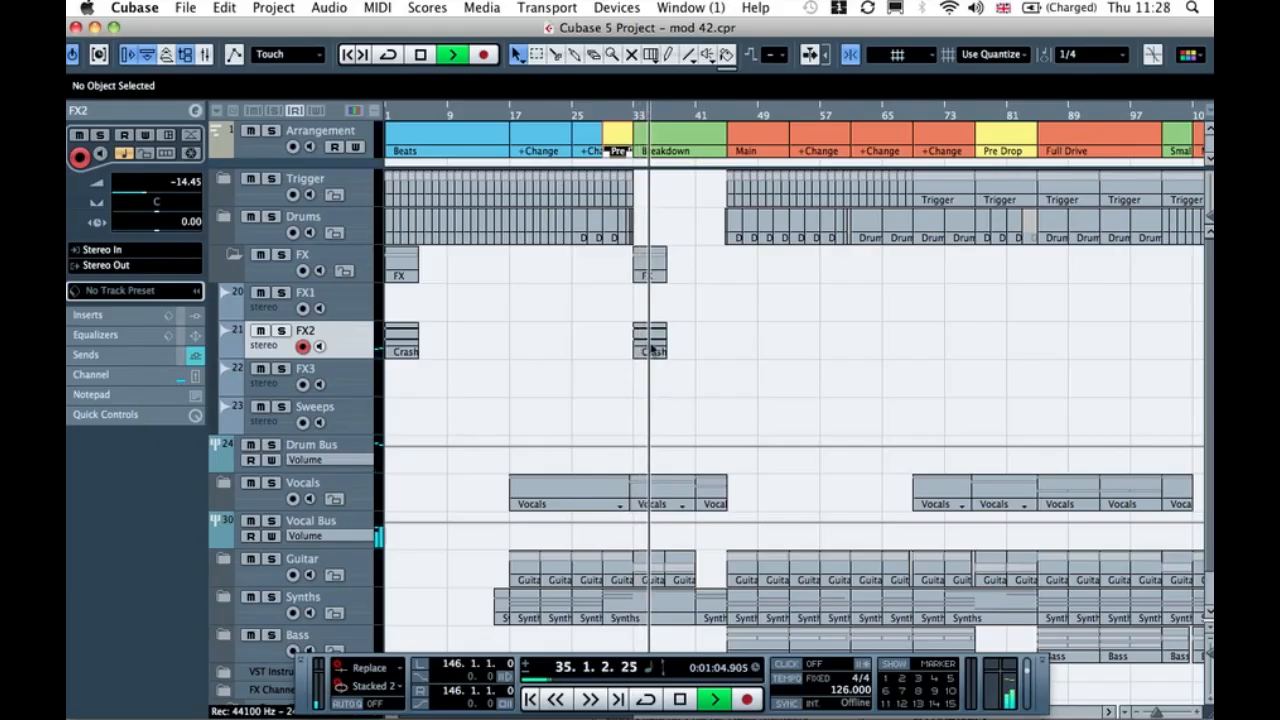
Step: Copy the crash along the FX2 track to bars 41, 45 and 53
key("h")
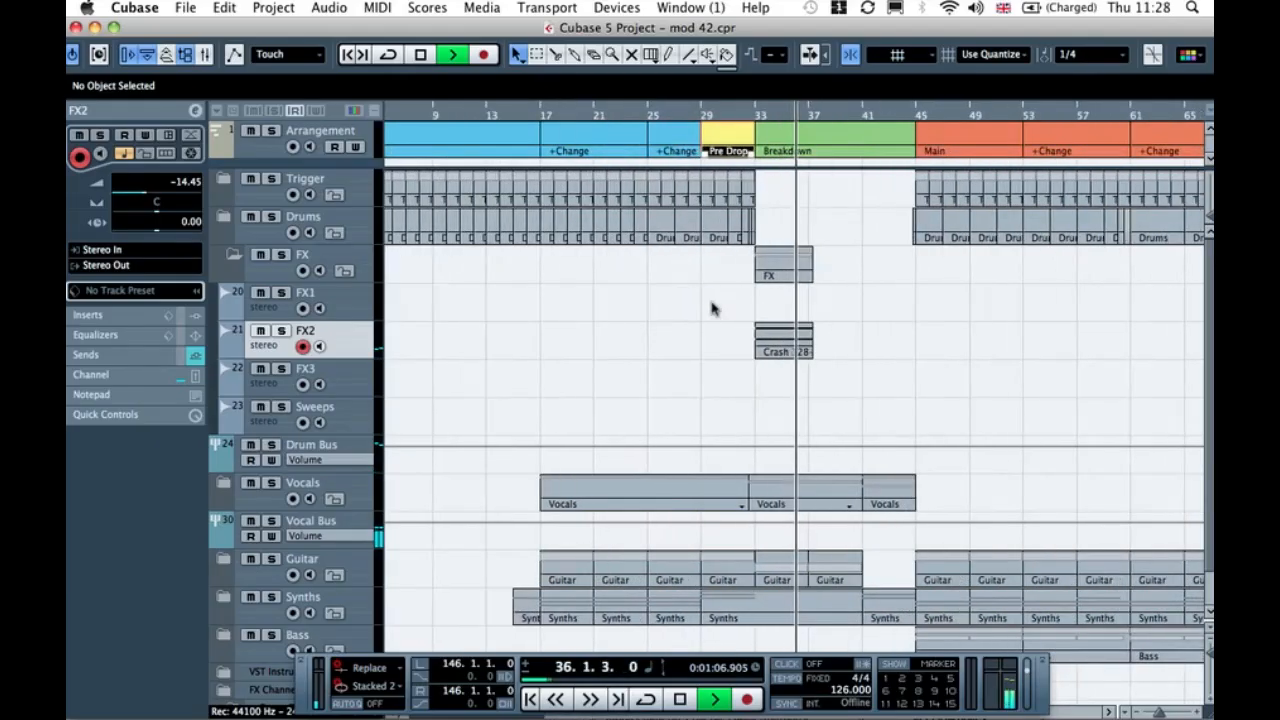
left_click_drag(450, 345, 558, 348)
left_click(614, 353)
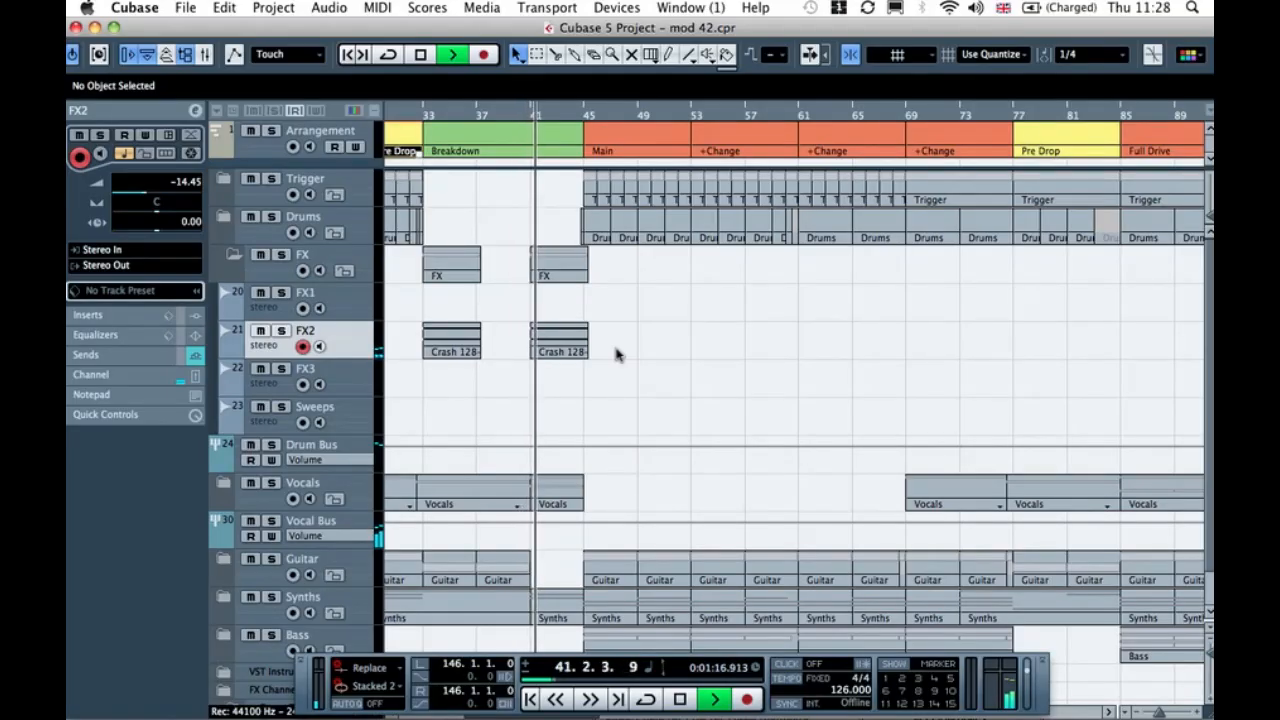
left_click_drag(558, 342, 612, 346)
left_click(667, 336)
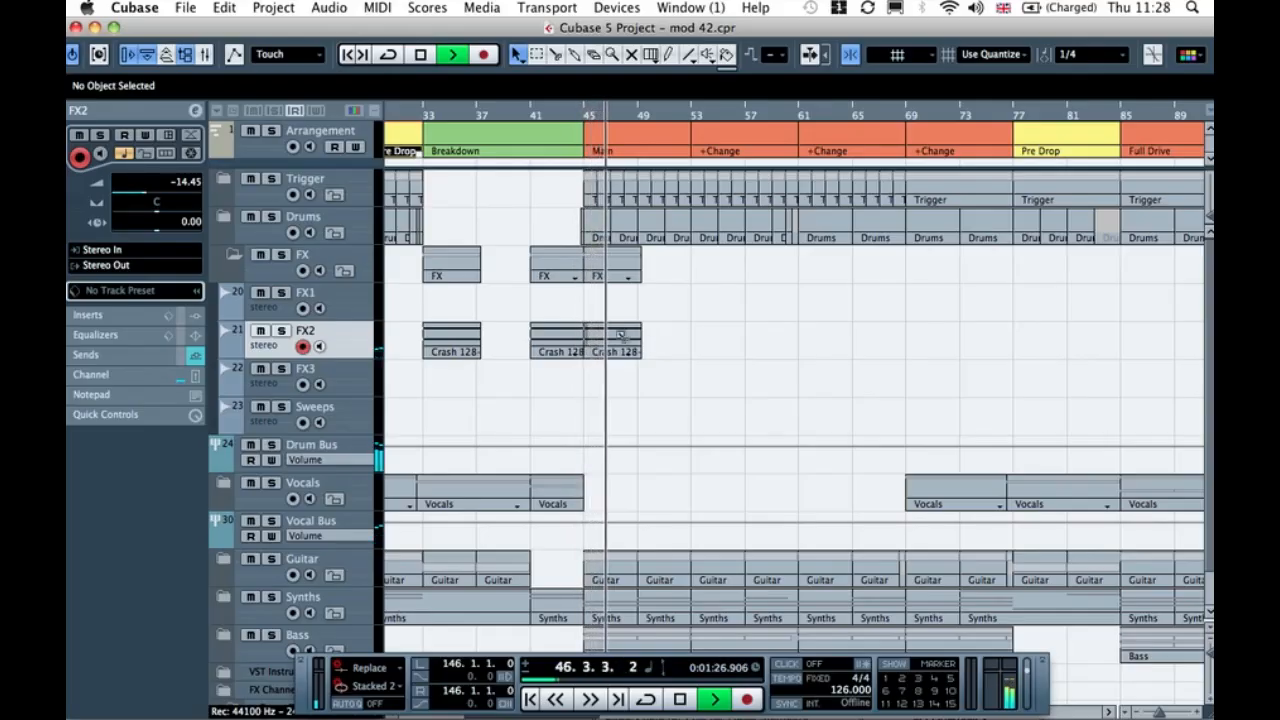
left_click_drag(612, 344, 720, 342)
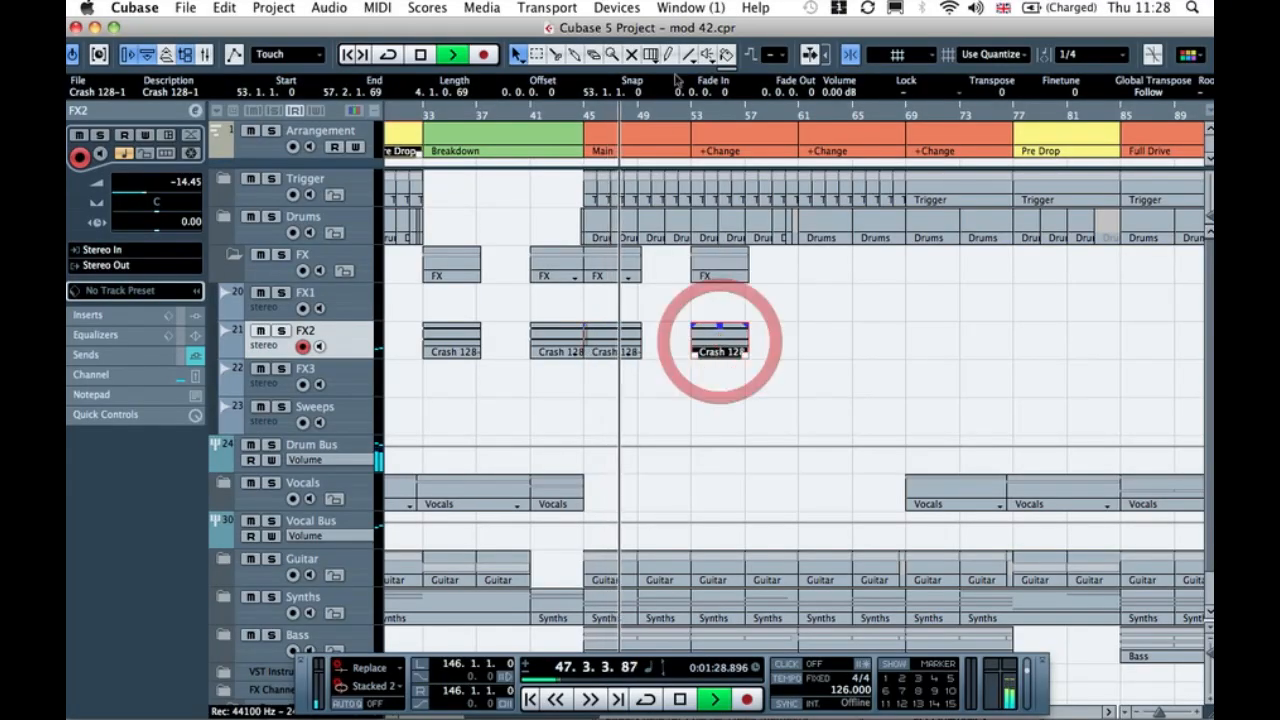
Step: Copy the crash along the FX2 track to bars 61 and 69 and play the transitions into bars 53, 61 and 69
left_click(678, 108)
left_click(780, 346)
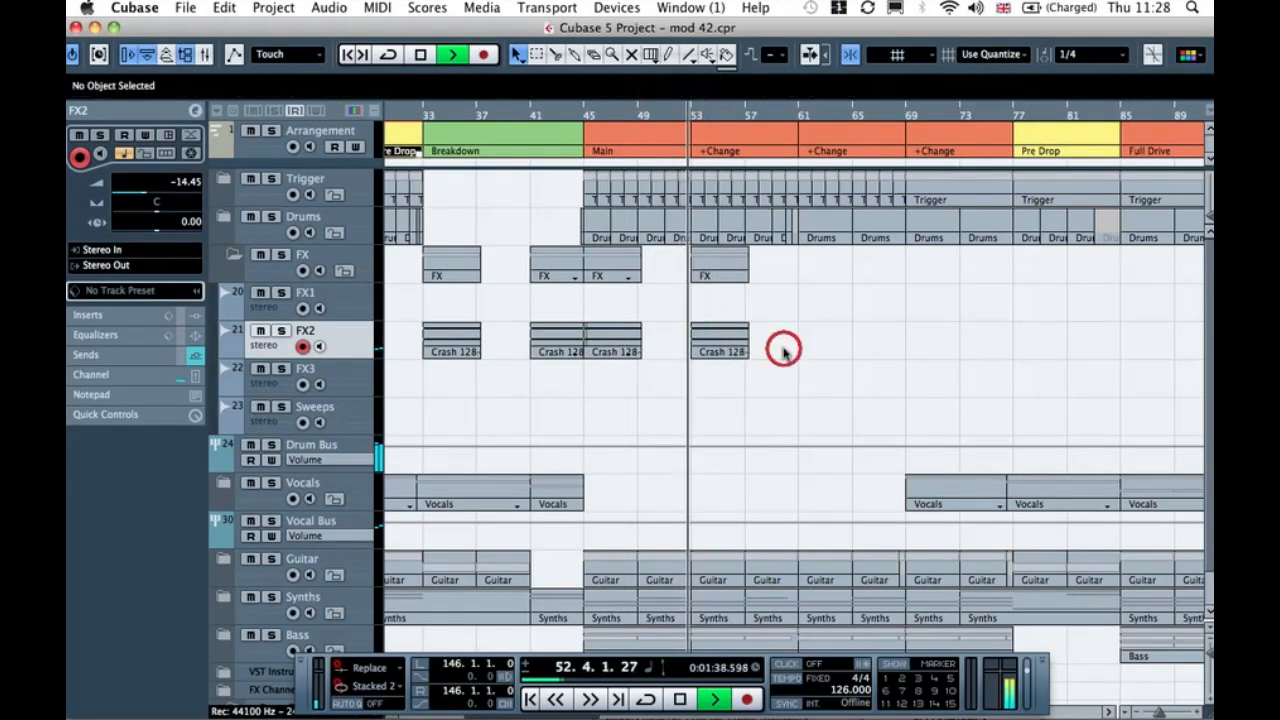
left_click_drag(725, 340, 827, 344)
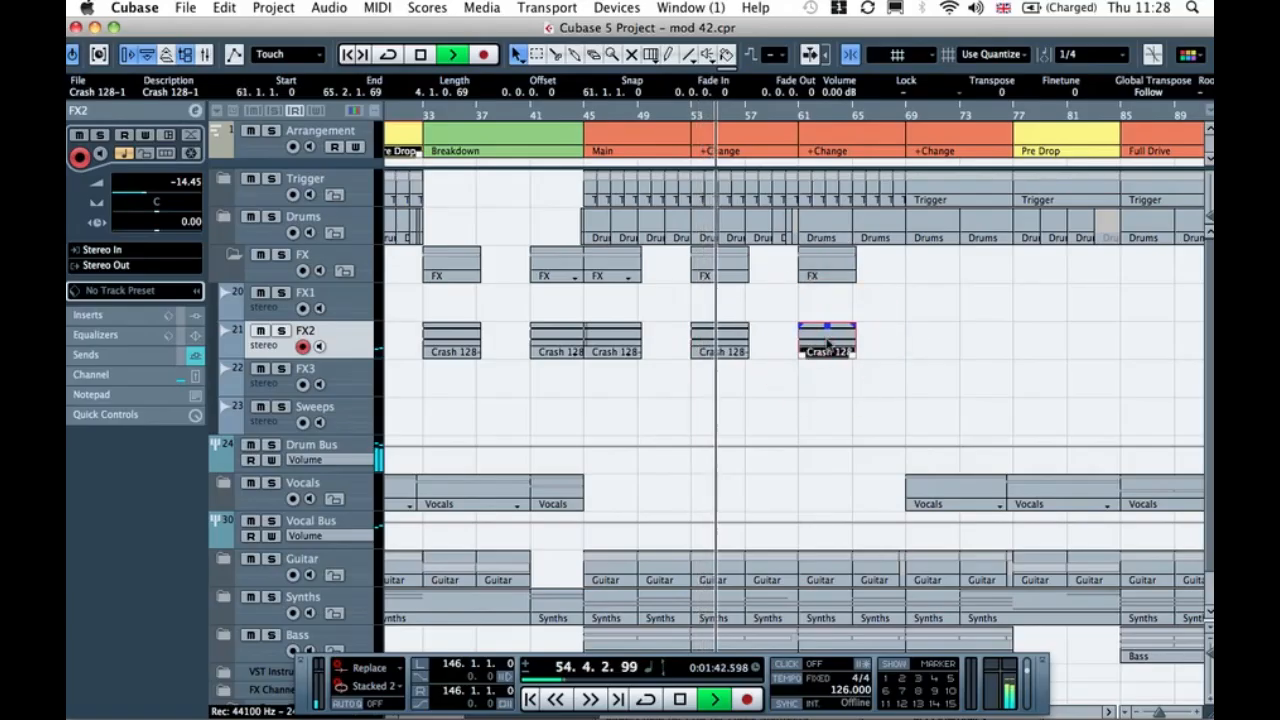
left_click(787, 114)
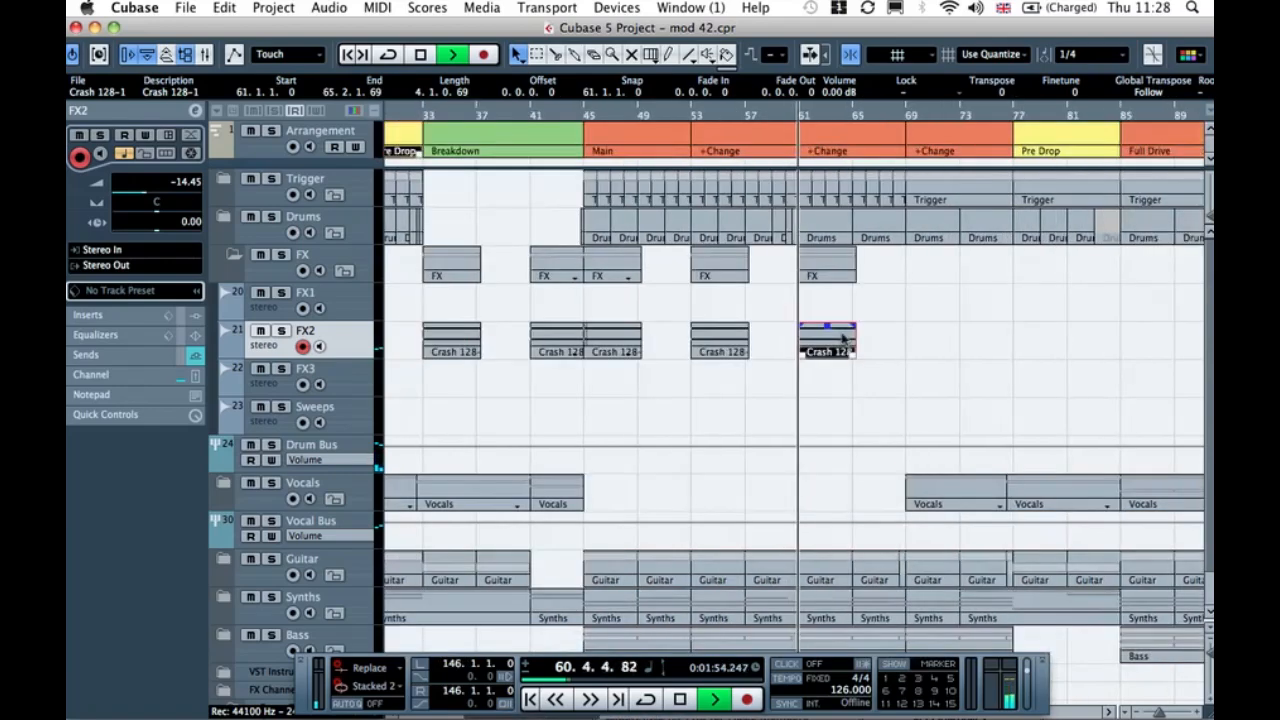
left_click_drag(671, 348, 770, 346)
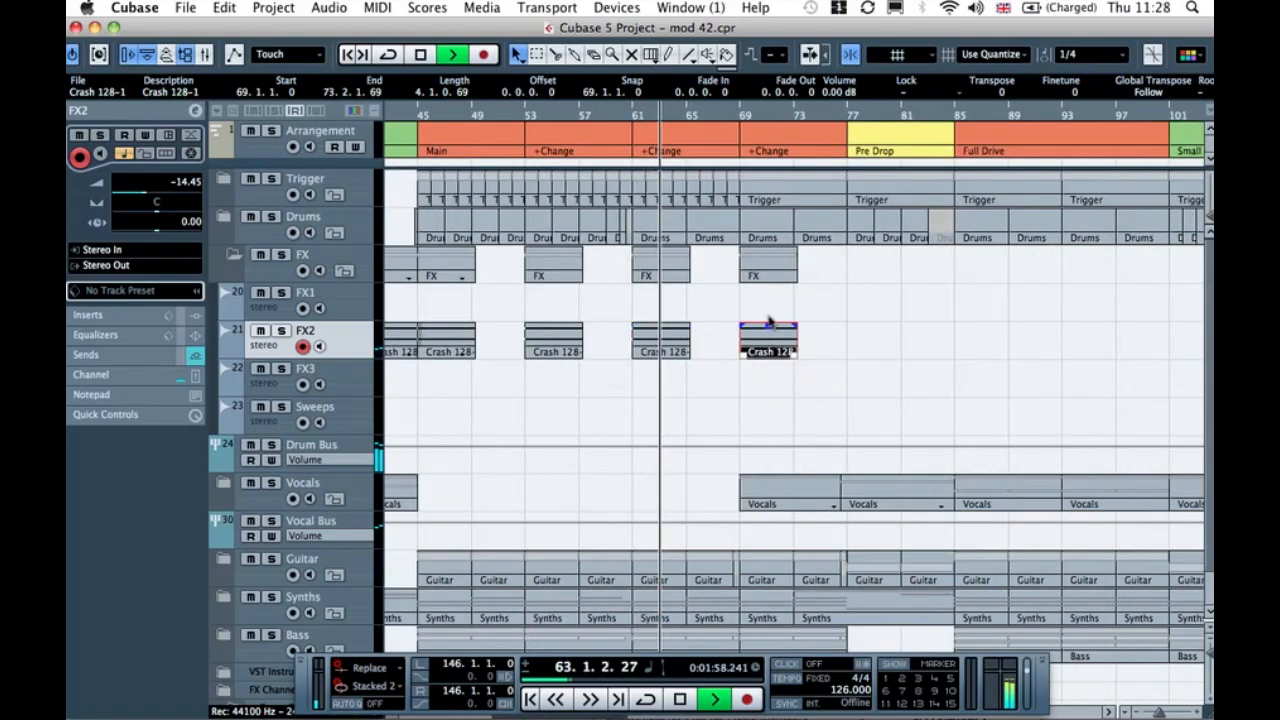
left_click(727, 108)
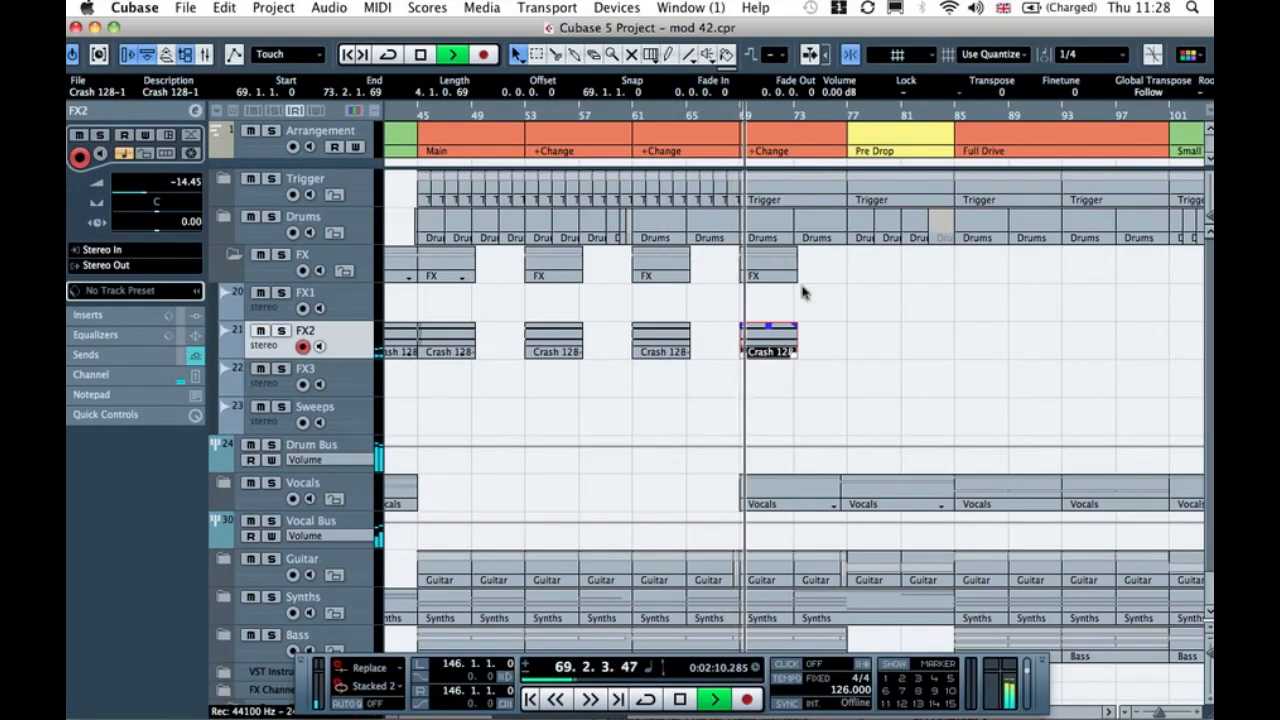
Step: Copy the crash to bar 77 at the Pre Drop and bar 85 at the Full Drive, auditioning both transitions before stopping playback
left_click_drag(766, 337, 873, 340)
left_click(836, 110)
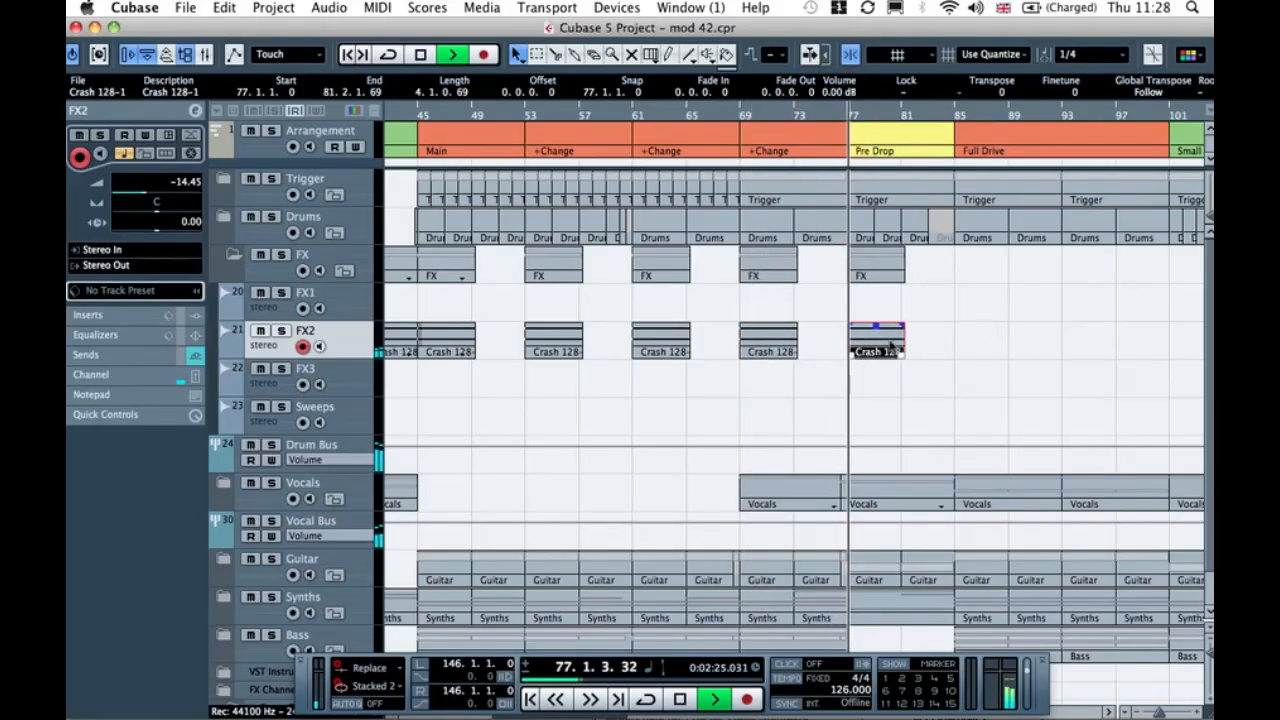
left_click_drag(947, 345, 980, 343)
left_click(940, 118)
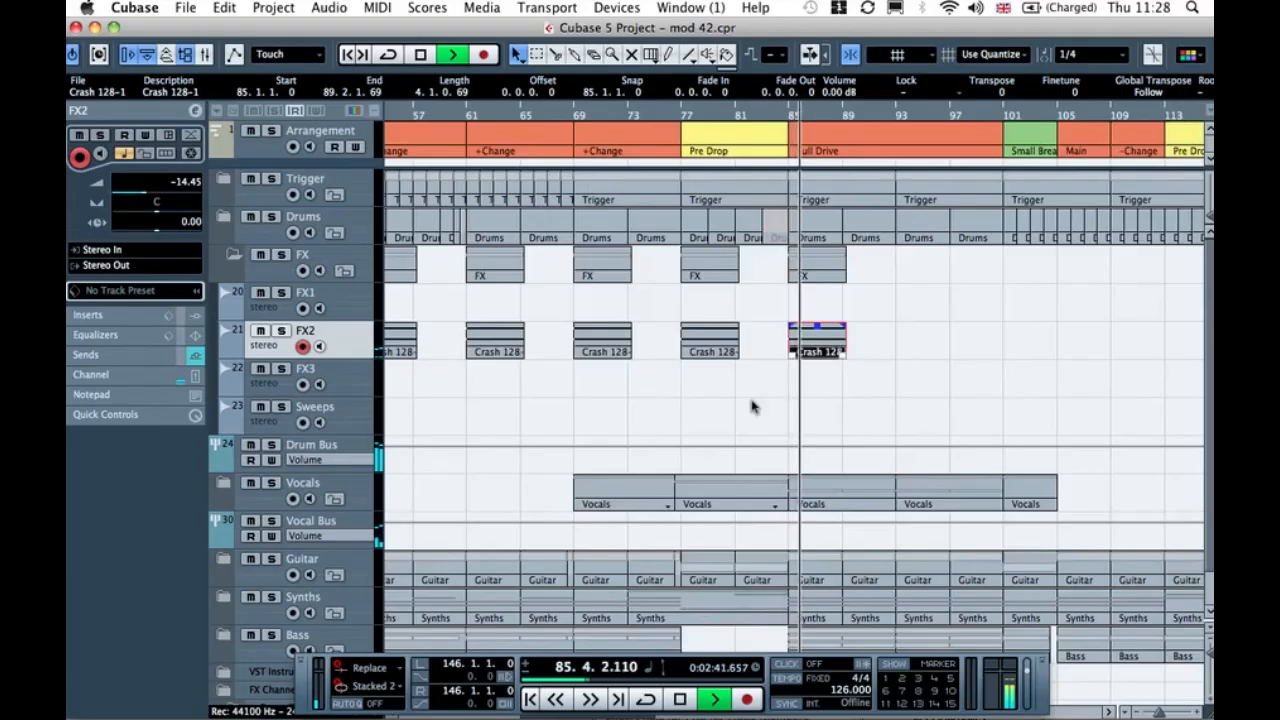
key("space")
Step: Collapse the FX folder, expand the Synths folder and show the Chord Synth track's automation lanes
left_click(231, 255)
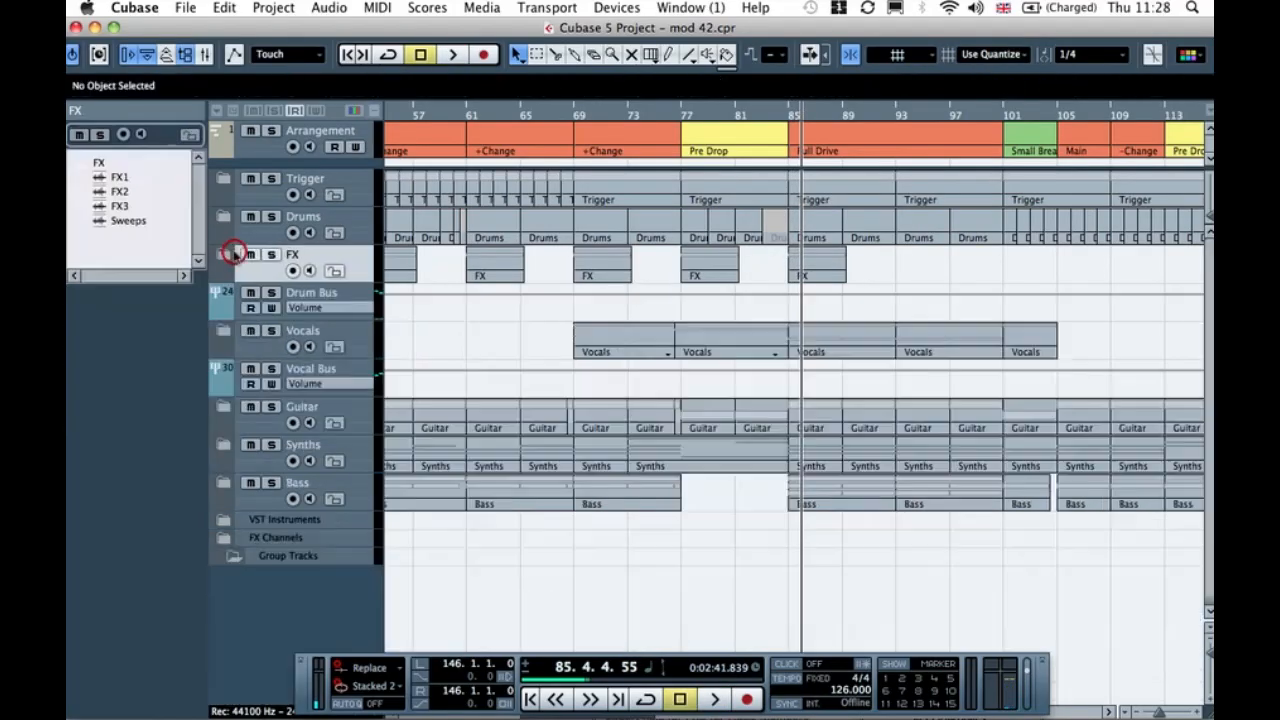
left_click(224, 445)
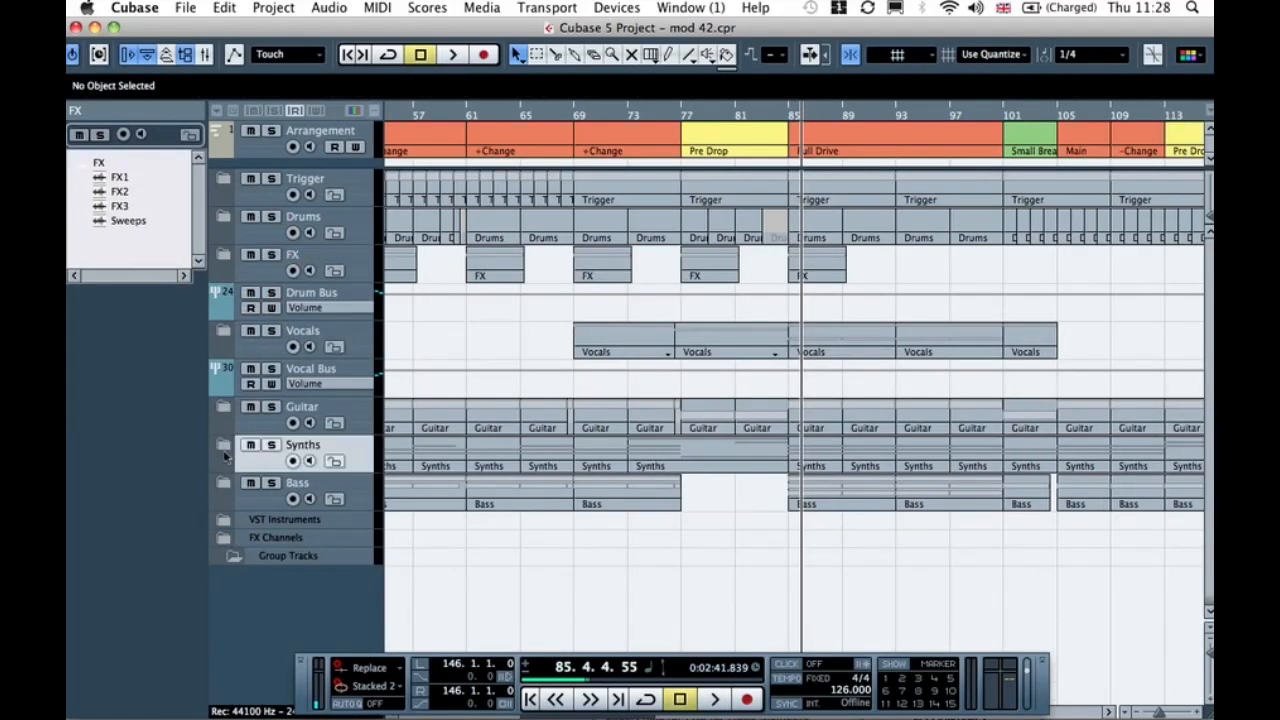
left_click(224, 445)
scroll(525, 522, "down", 4)
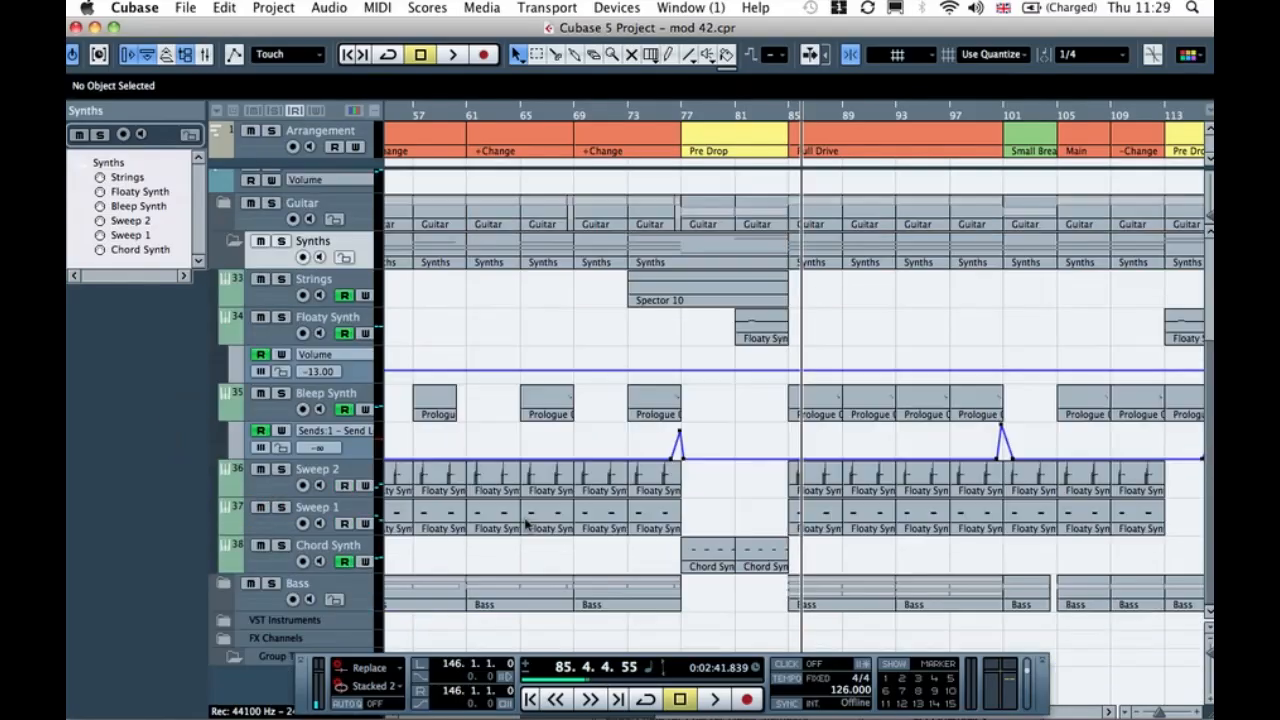
left_click(292, 563)
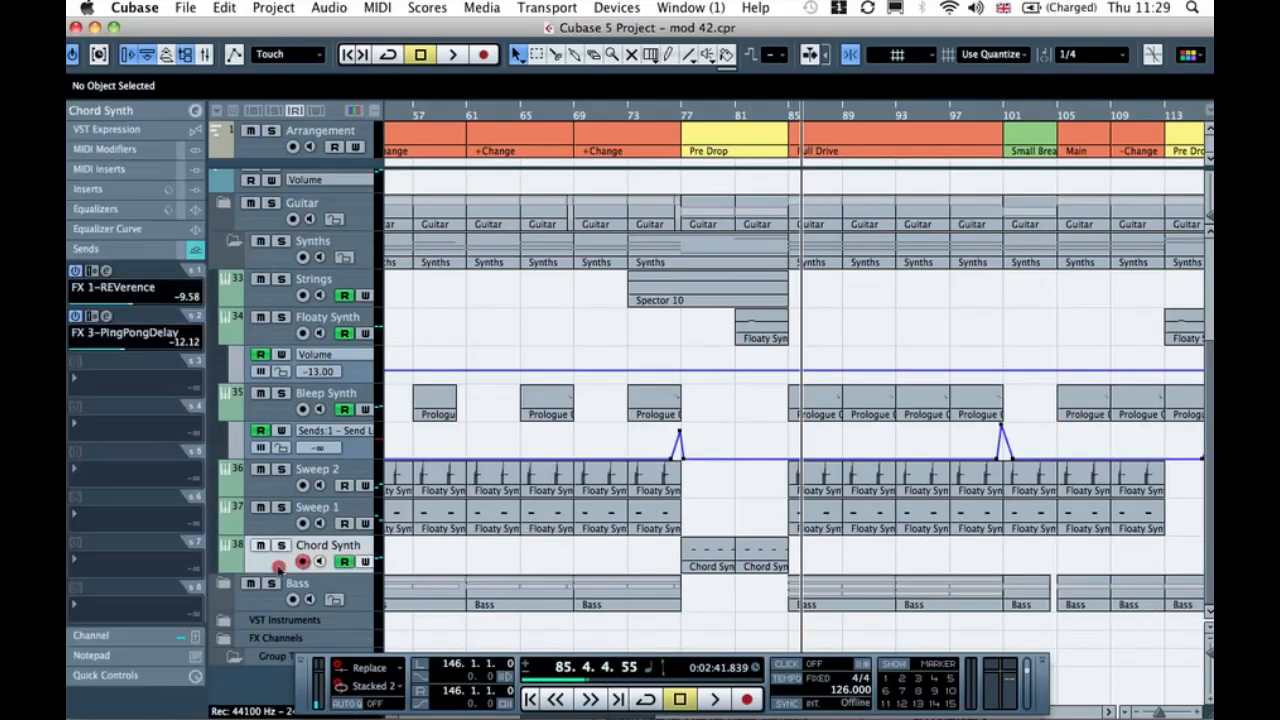
left_click(228, 570)
scroll(603, 588, "down", 4)
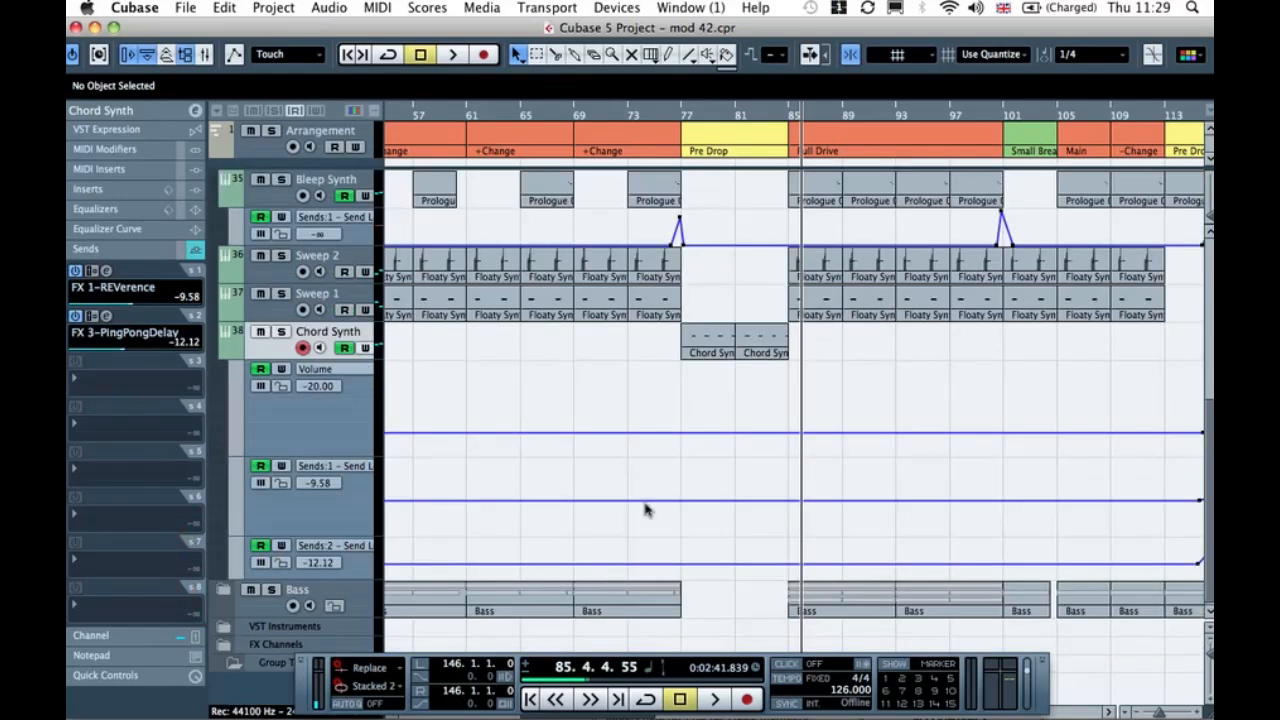
Step: Dip the Chord Synth's volume automation to about -23.89 across the Pre Drop, bars 77 to 85, and play from bar 76
left_click(718, 340)
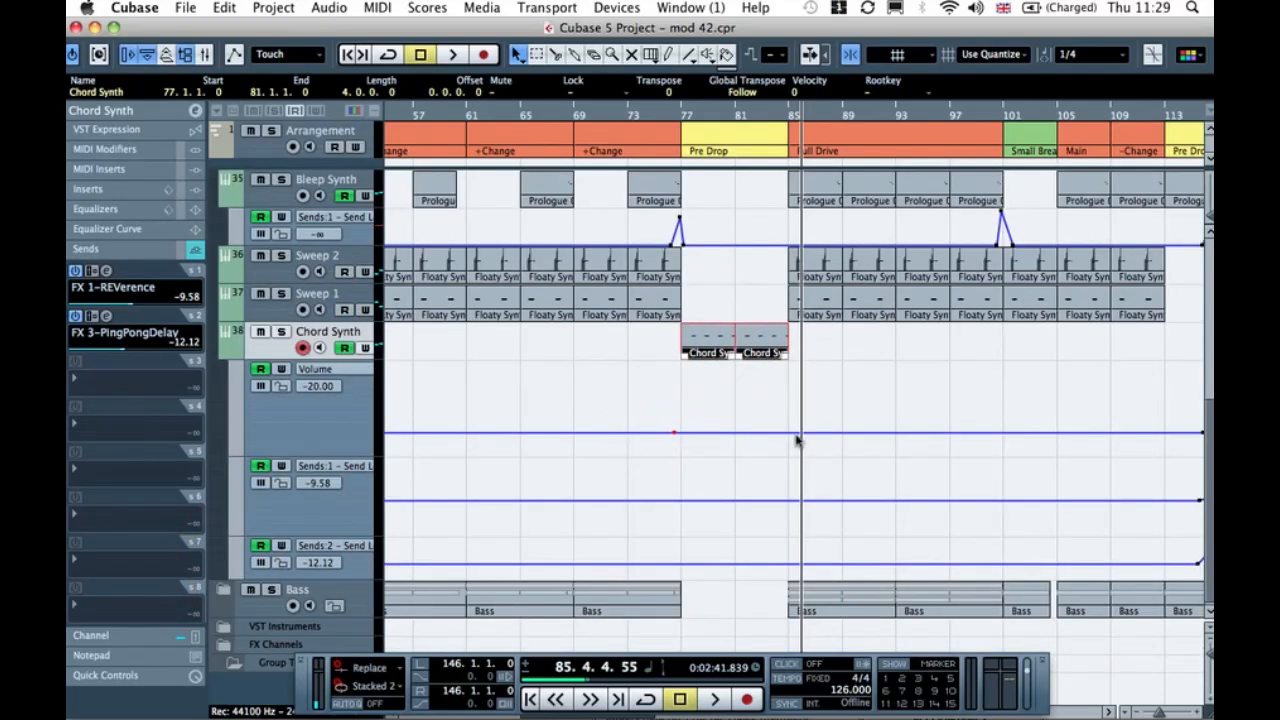
left_click(796, 437)
left_click(679, 437)
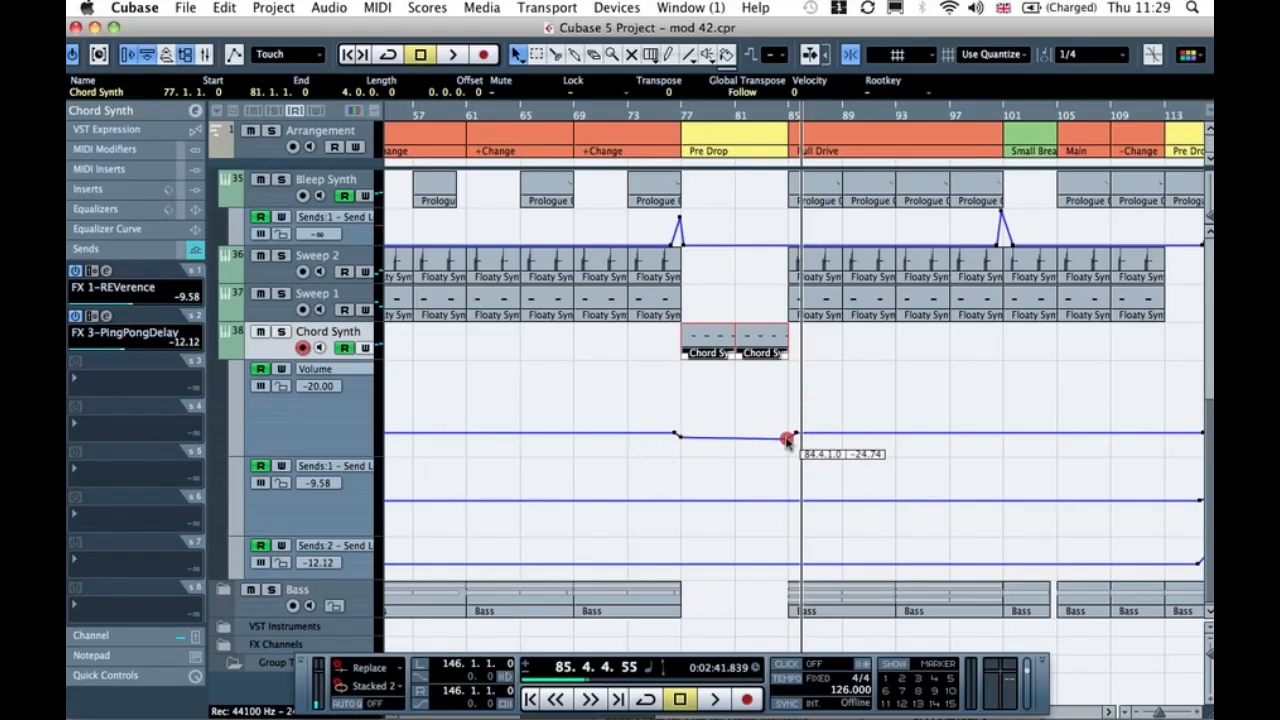
left_click(663, 140)
left_click(666, 114)
key("space")
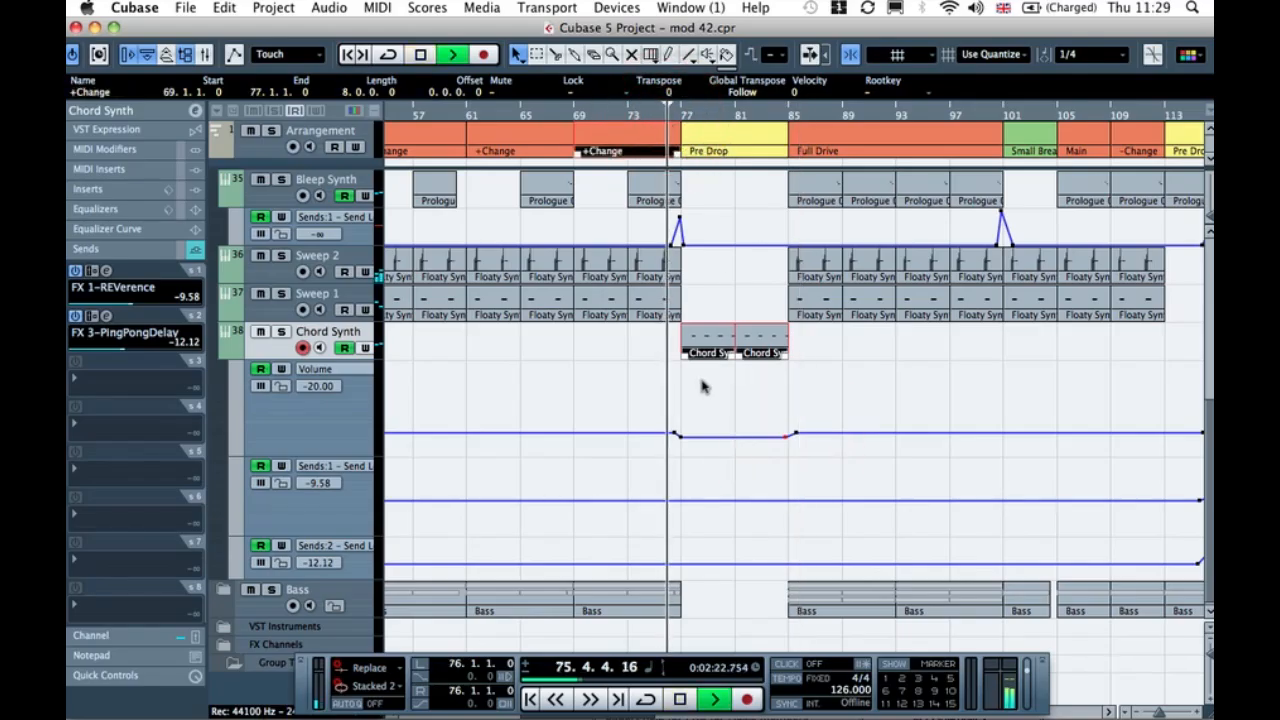
Step: Lower the Chord Synth's Pre Drop volume automation to -25.63 and audition it again from bar 76
left_click(700, 395)
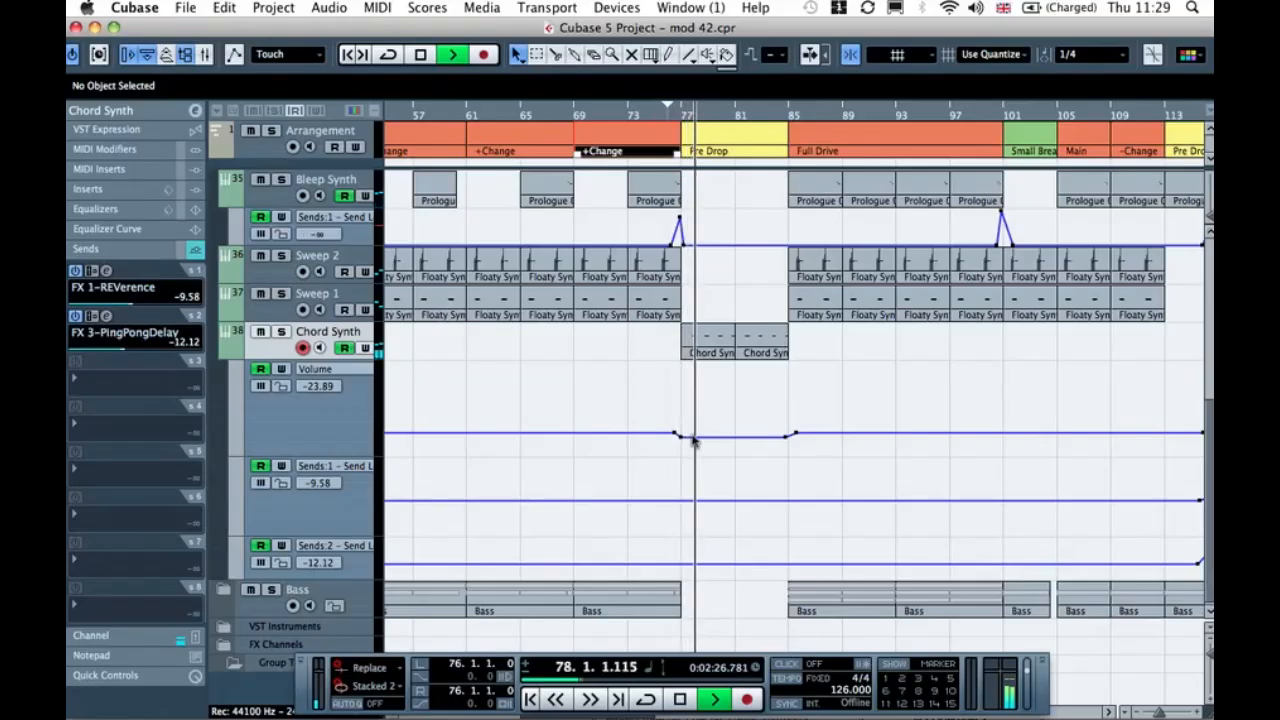
left_click(677, 438)
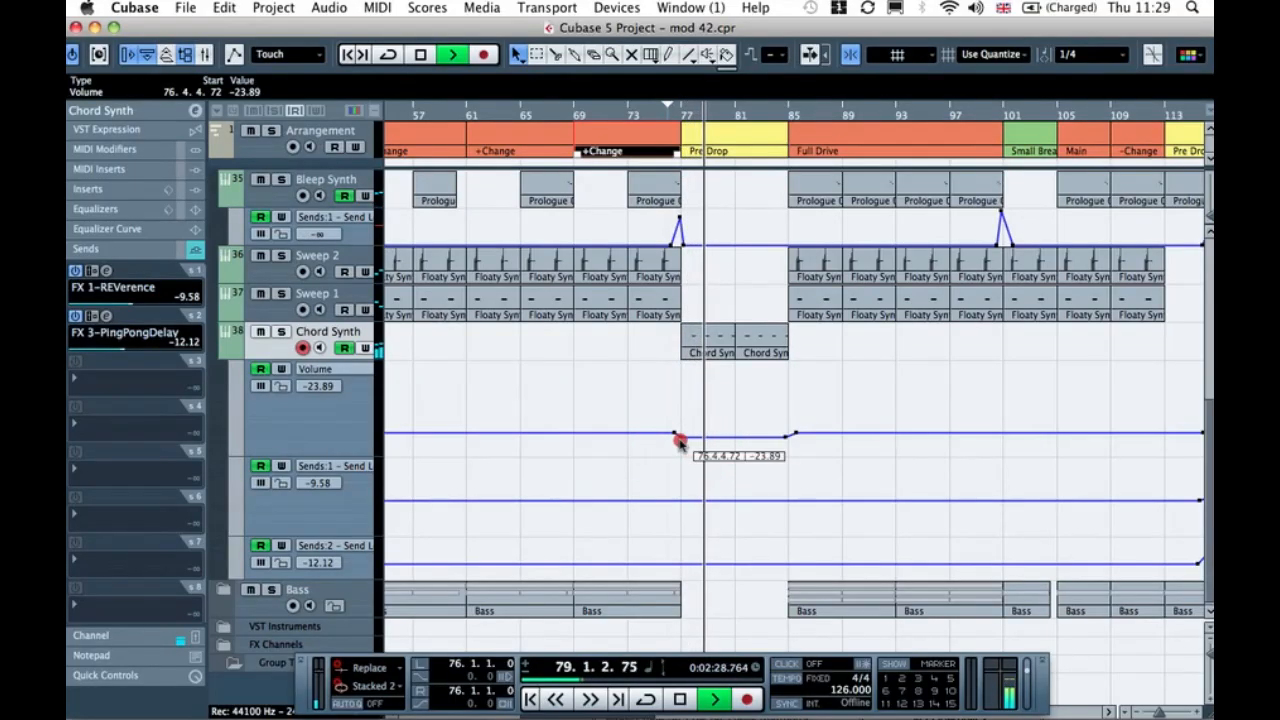
left_click_drag(680, 443, 680, 440)
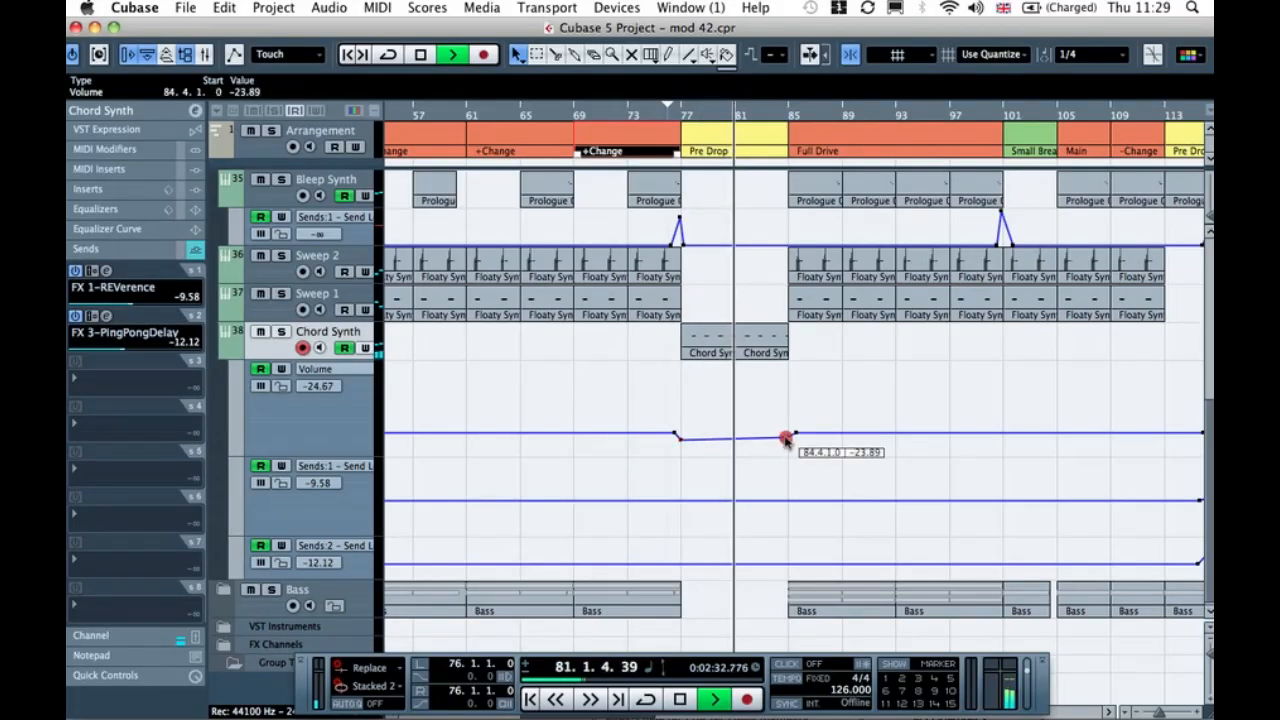
left_click(668, 115)
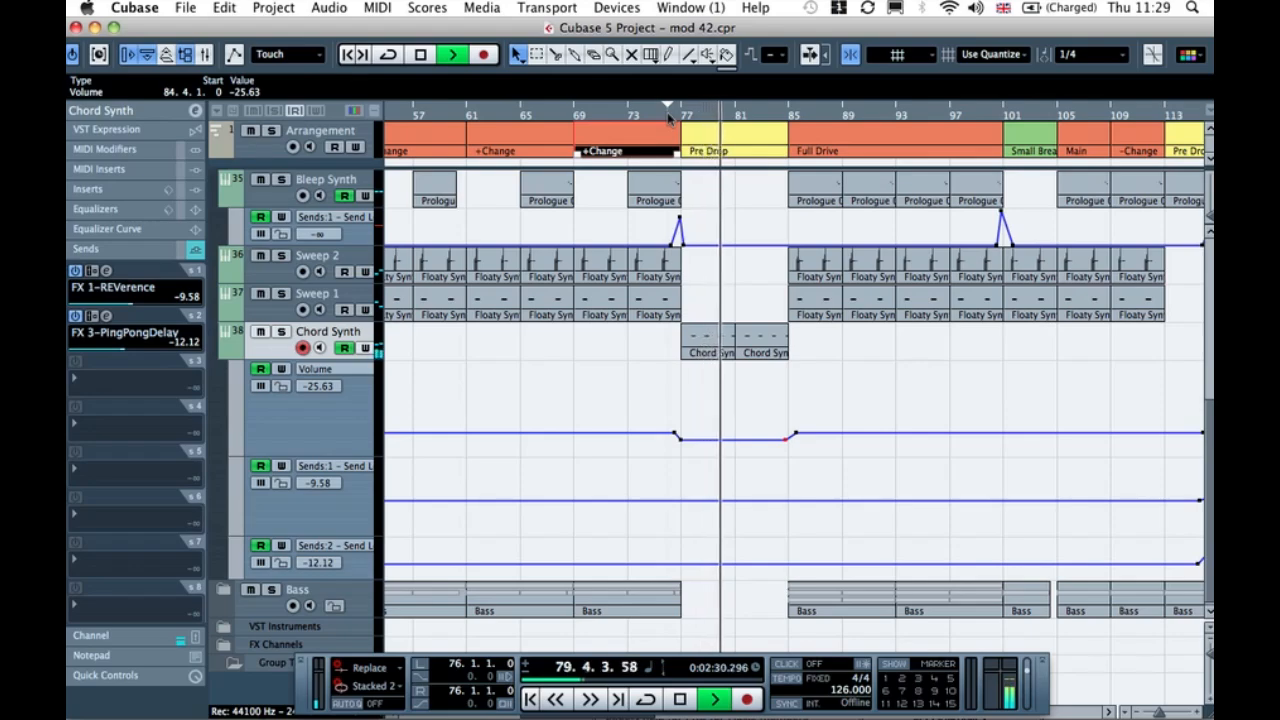
key("space")
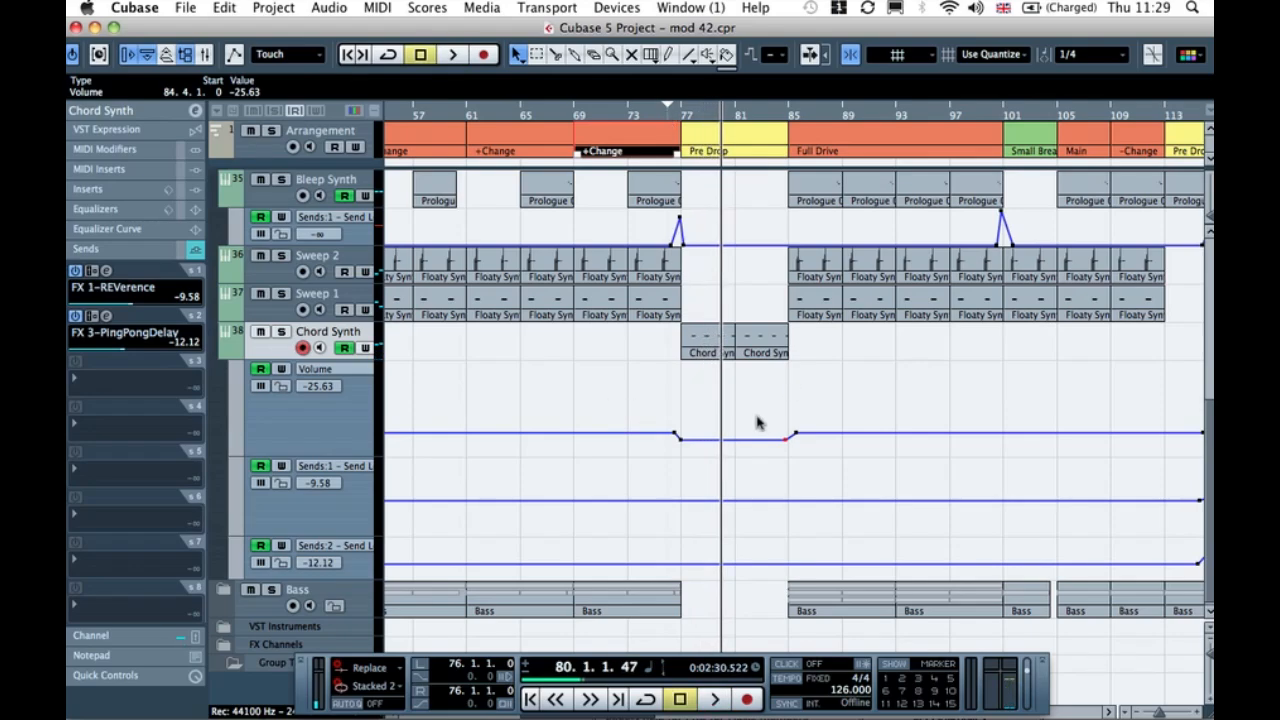
Step: Collapse the Synths folder and expand the FX folder again
scroll(815, 393, "up", 10)
scroll(815, 393, "left", 3)
scroll(810, 395, "down", 6)
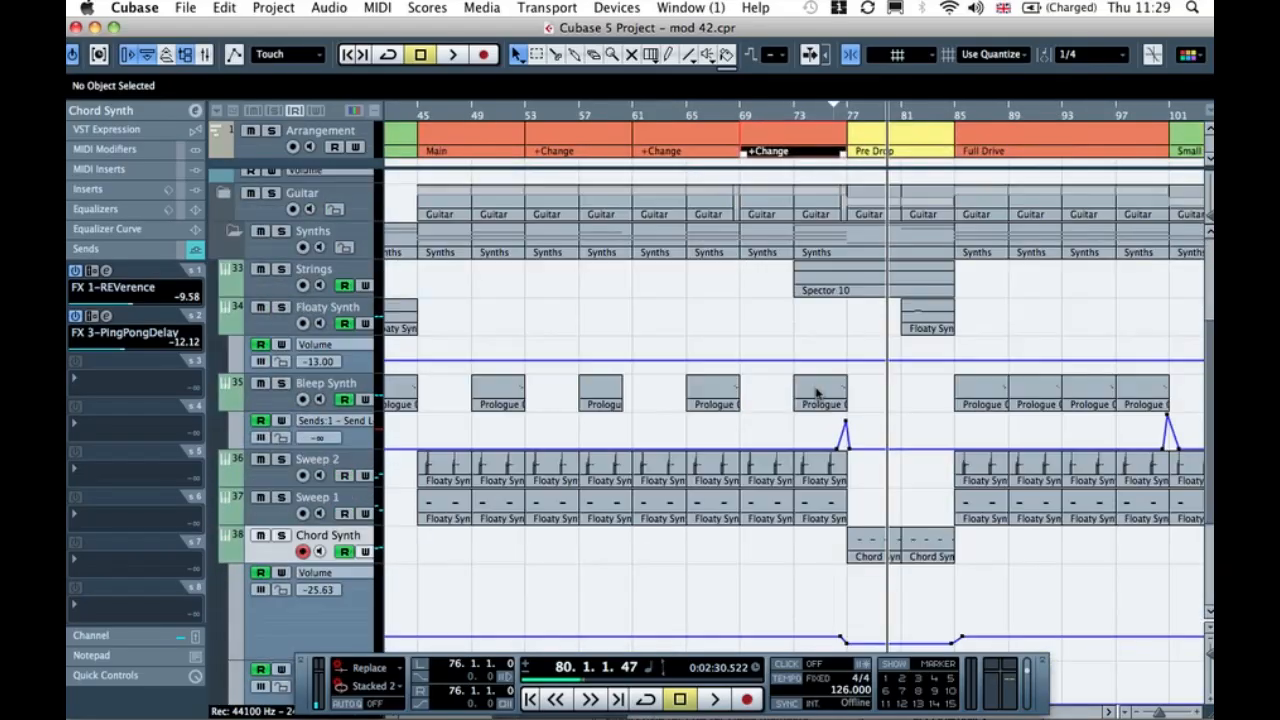
left_click(233, 232)
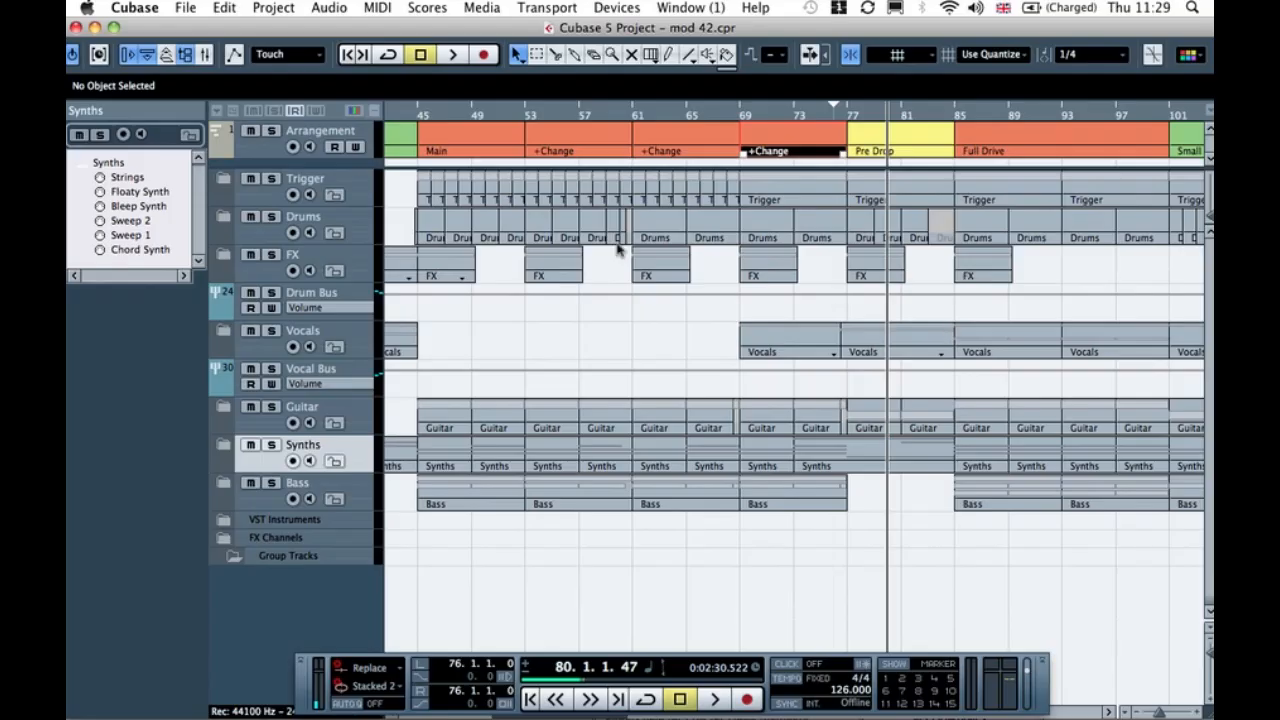
left_click(222, 256)
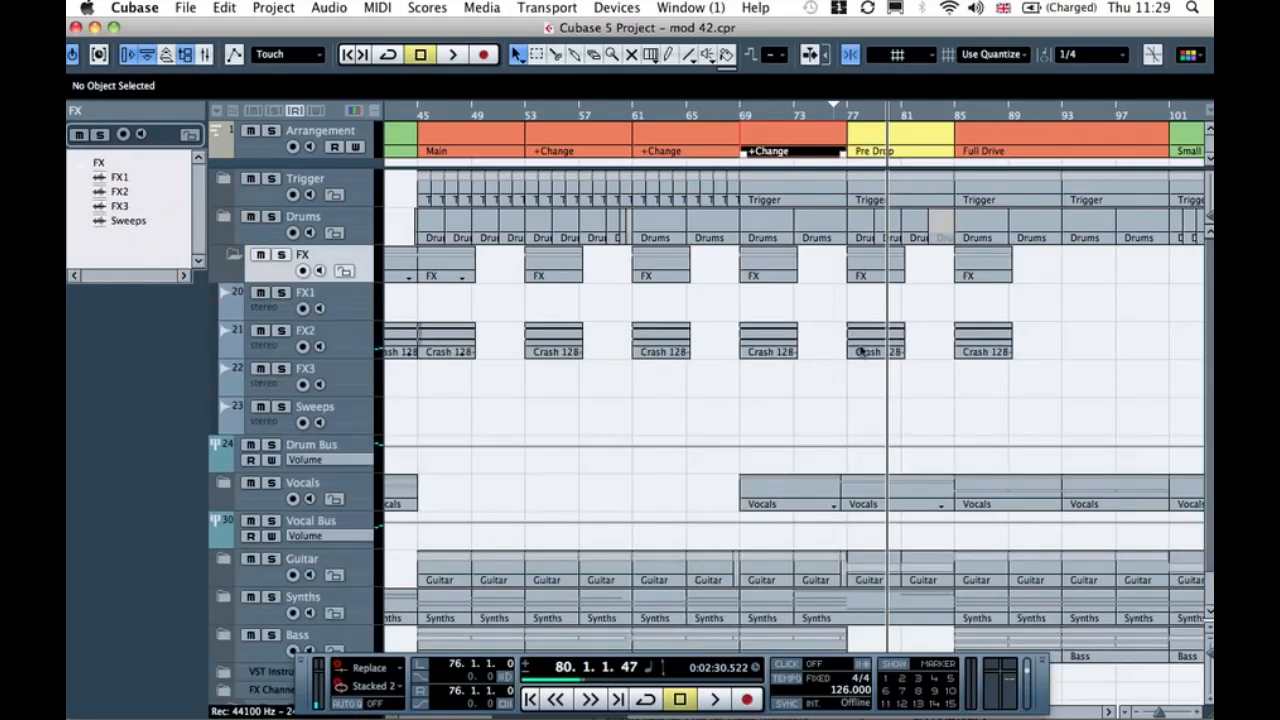
Step: Play from bar 84 and copy the crash on FX2 to bars 93 and 101, auditioning the change into the Small Break
scroll(920, 352, "right", 8)
scroll(734, 291, "left", 8)
scroll(697, 381, "right", 5)
left_click(612, 112)
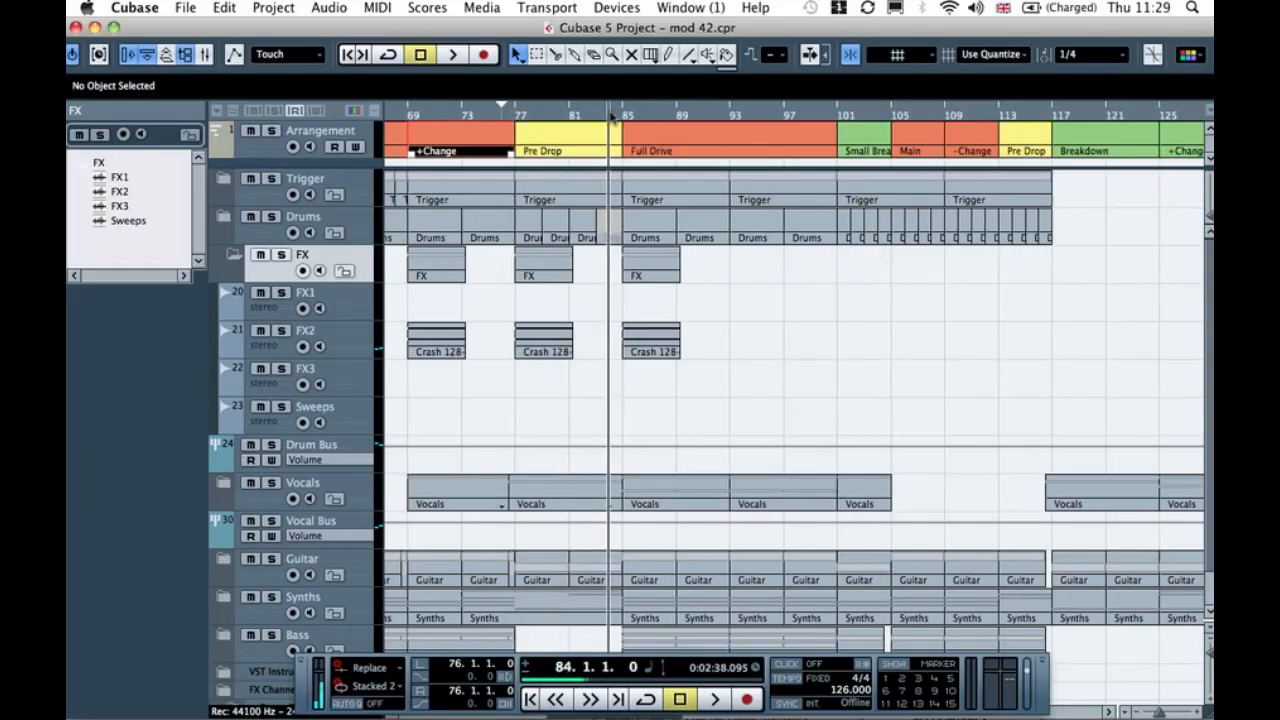
key("space")
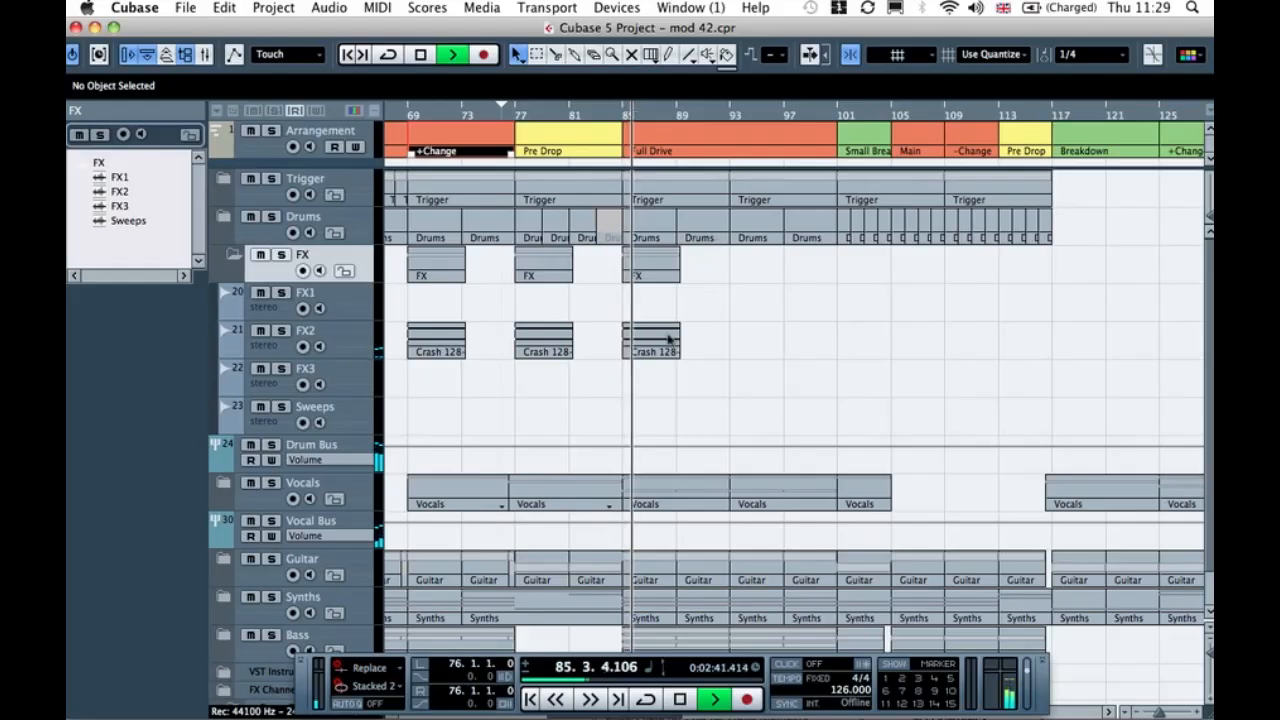
left_click_drag(664, 340, 766, 345)
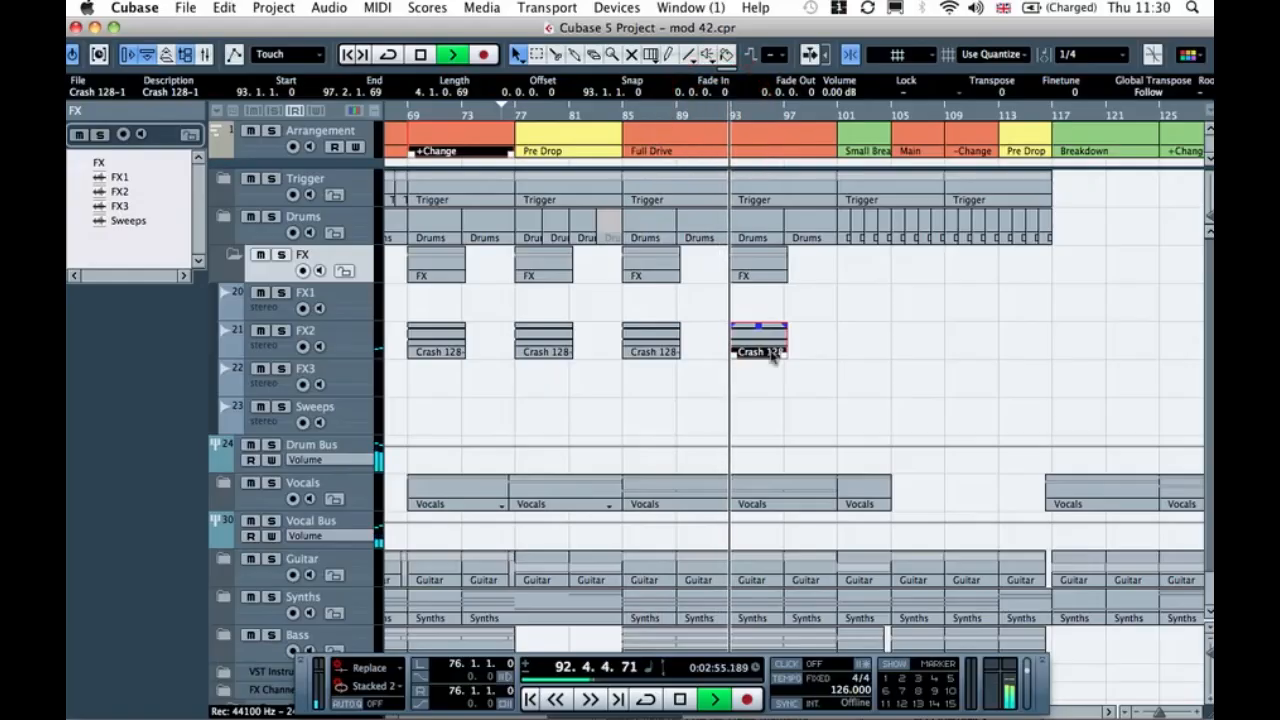
left_click_drag(758, 344, 866, 336)
left_click(829, 116)
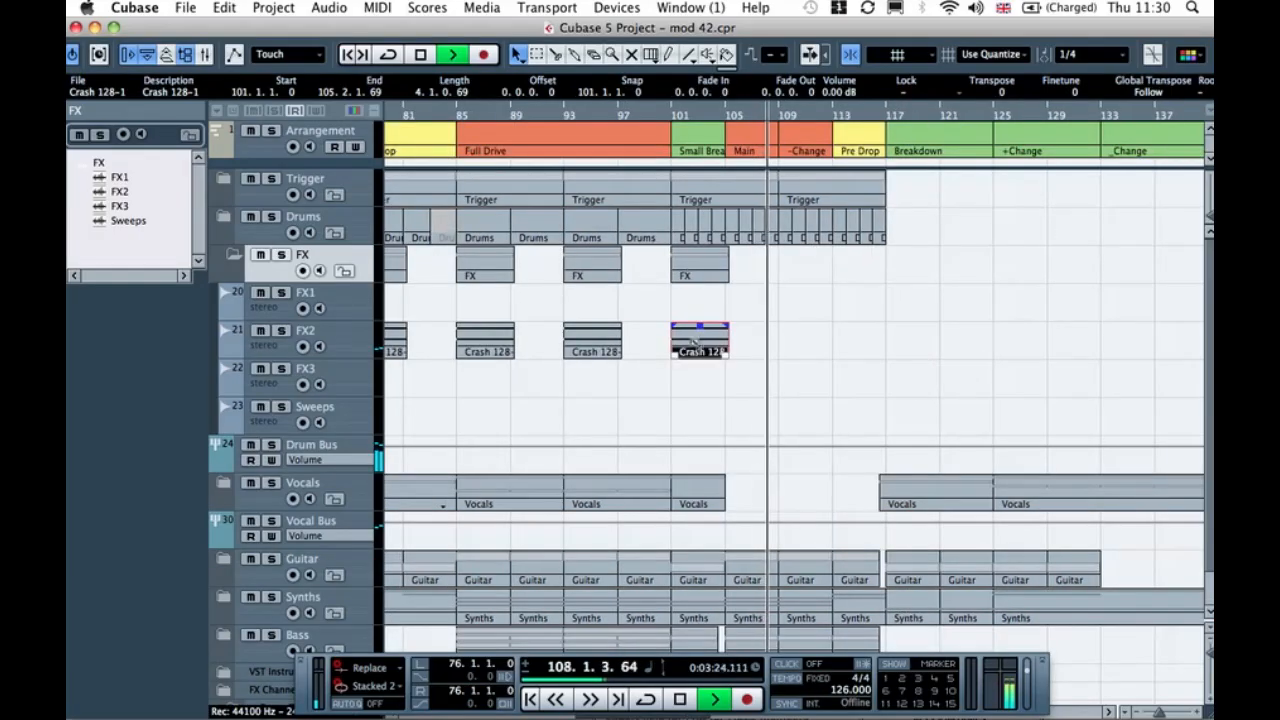
Step: Copy the crash on FX2 to bar 113 at the second Pre Drop and bar 117 at the following Breakdown
left_click_drag(693, 341, 855, 346)
left_click(806, 322)
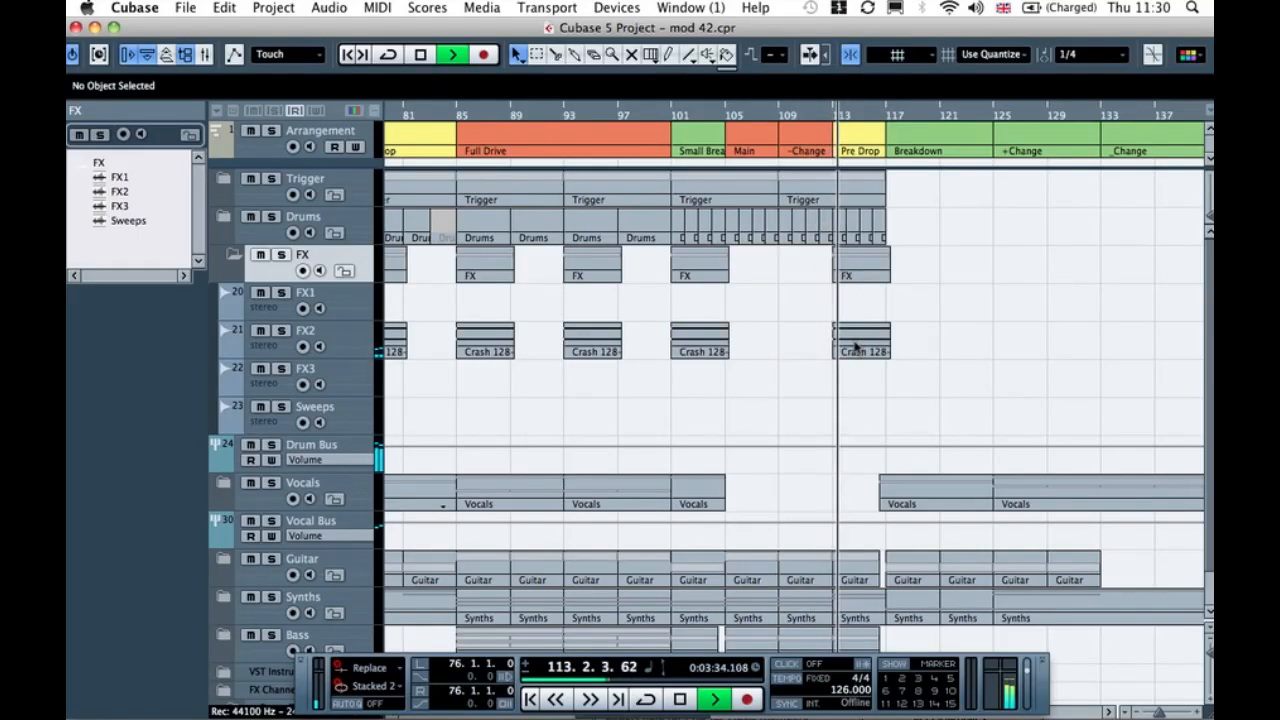
left_click_drag(855, 346, 907, 340)
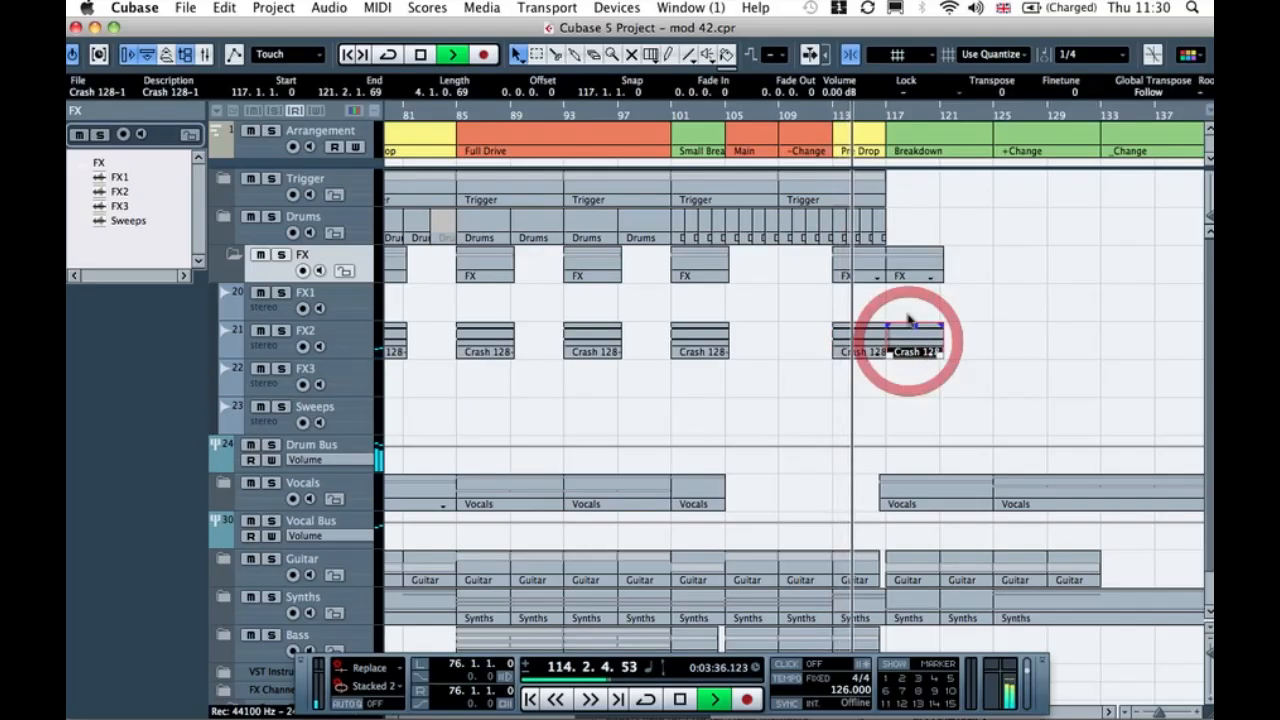
left_click(906, 310)
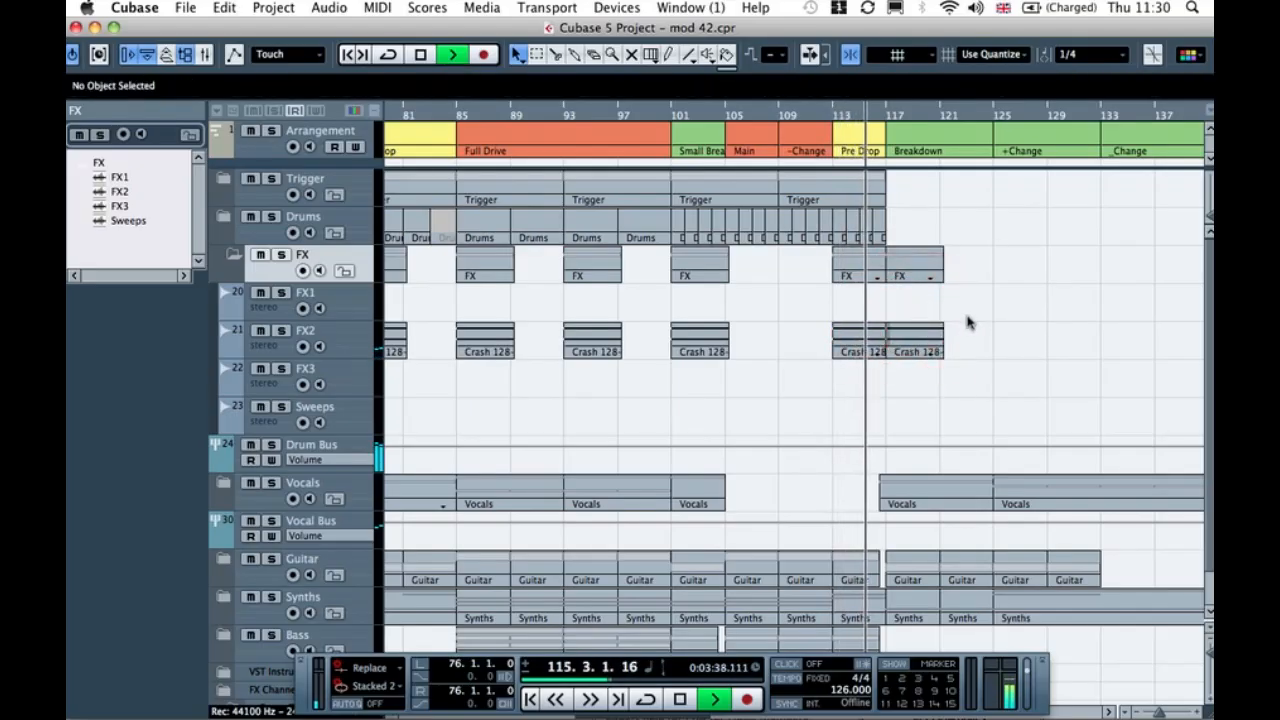
Step: Copy the crash on FX2 to bars 125, 133 and 141 at the change points within the Breakdown
scroll(985, 325, "right", 3)
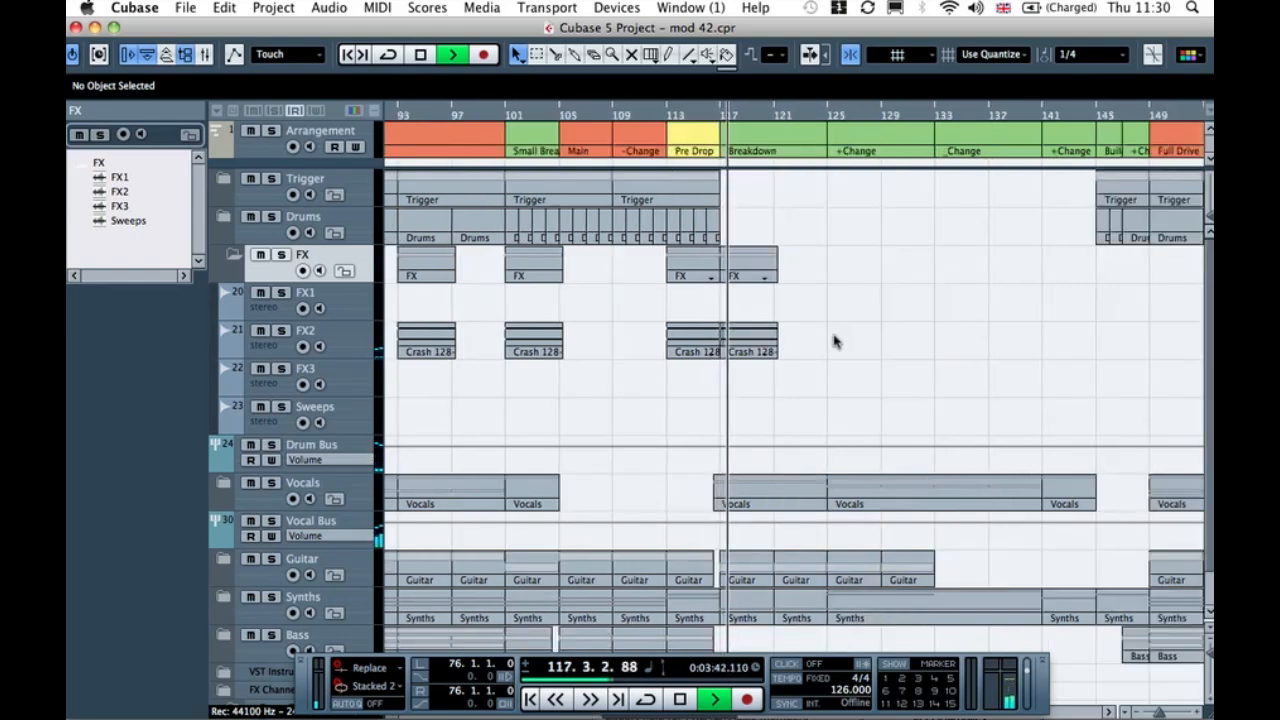
left_click_drag(766, 338, 857, 345)
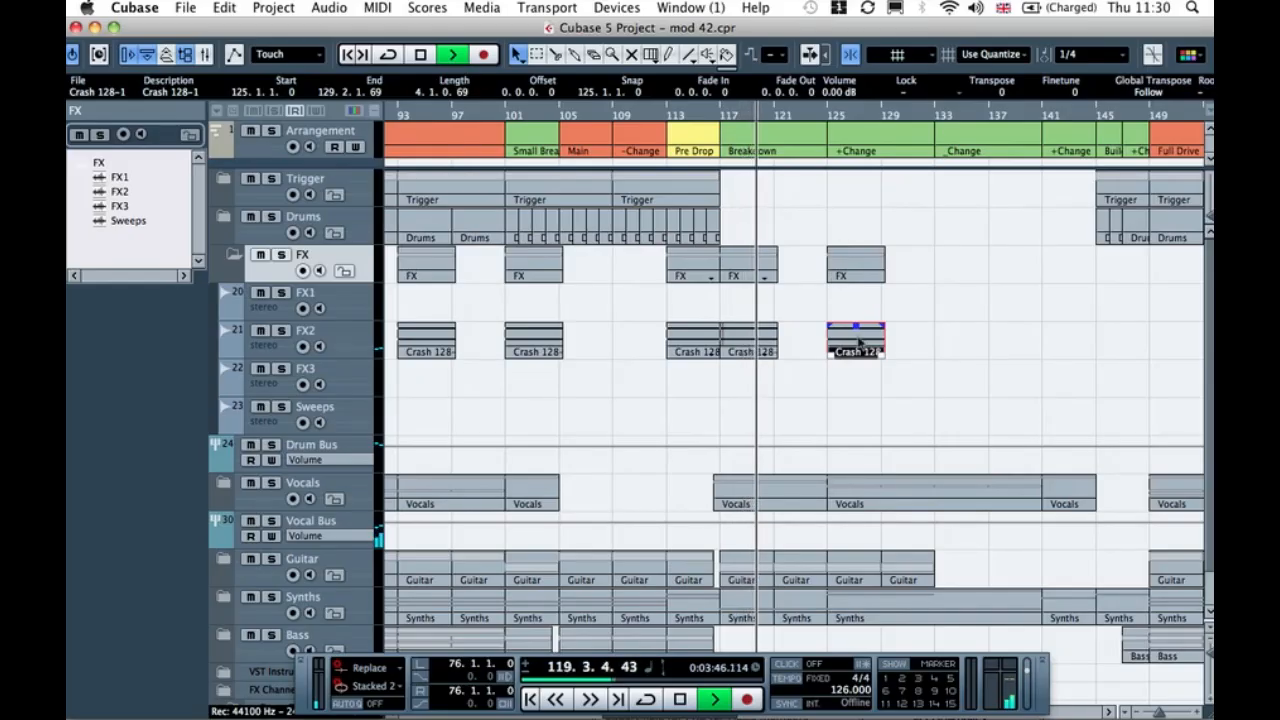
left_click_drag(858, 343, 1073, 330)
left_click(1031, 308)
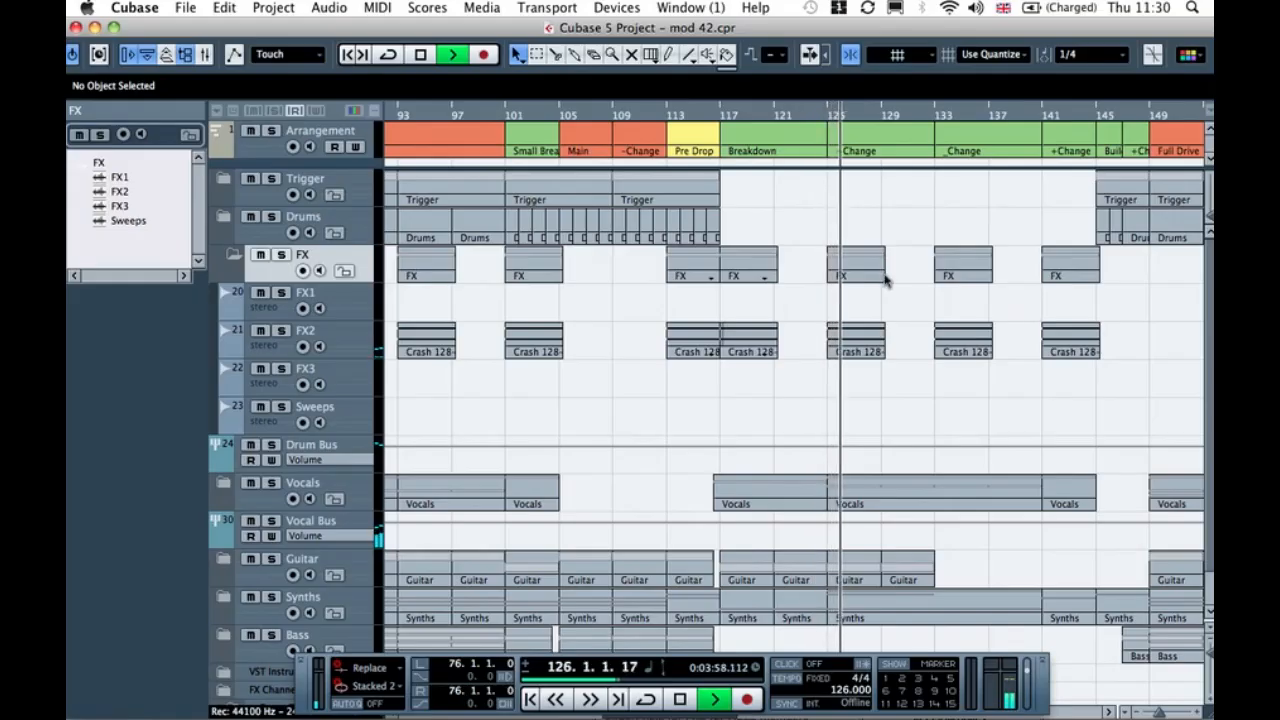
scroll(871, 428, "right", 2)
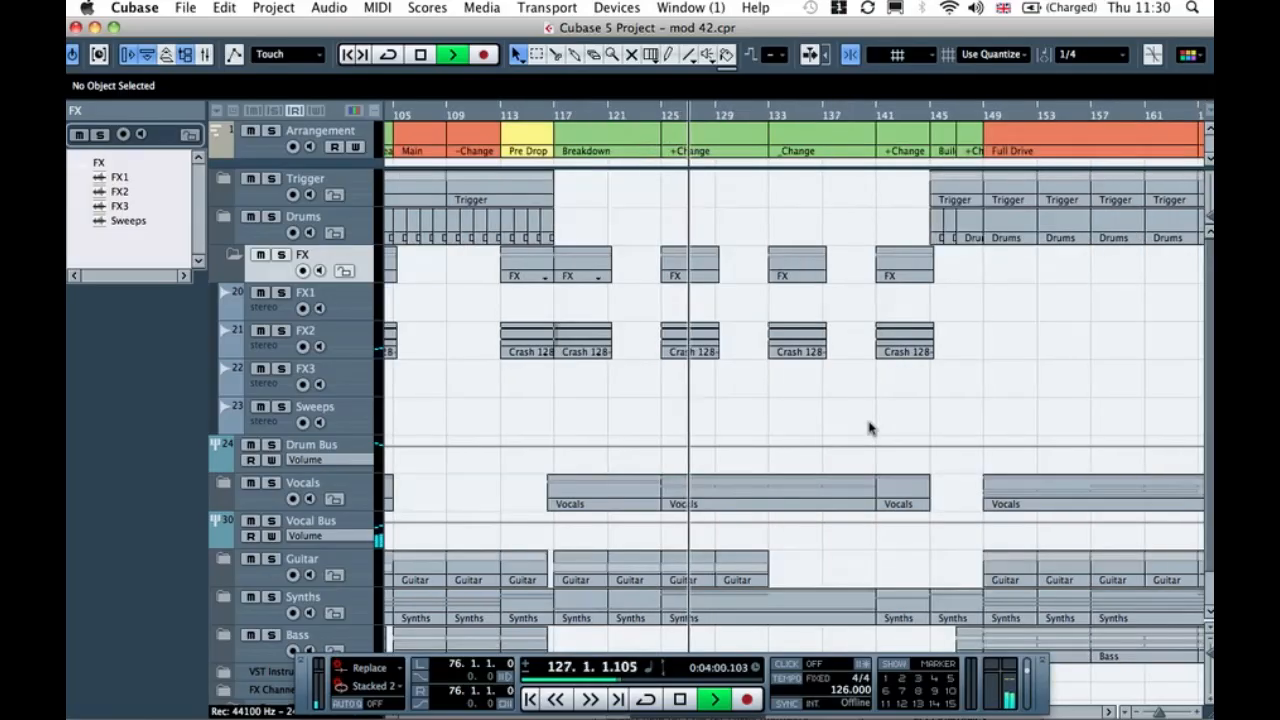
scroll(871, 428, "right", 2)
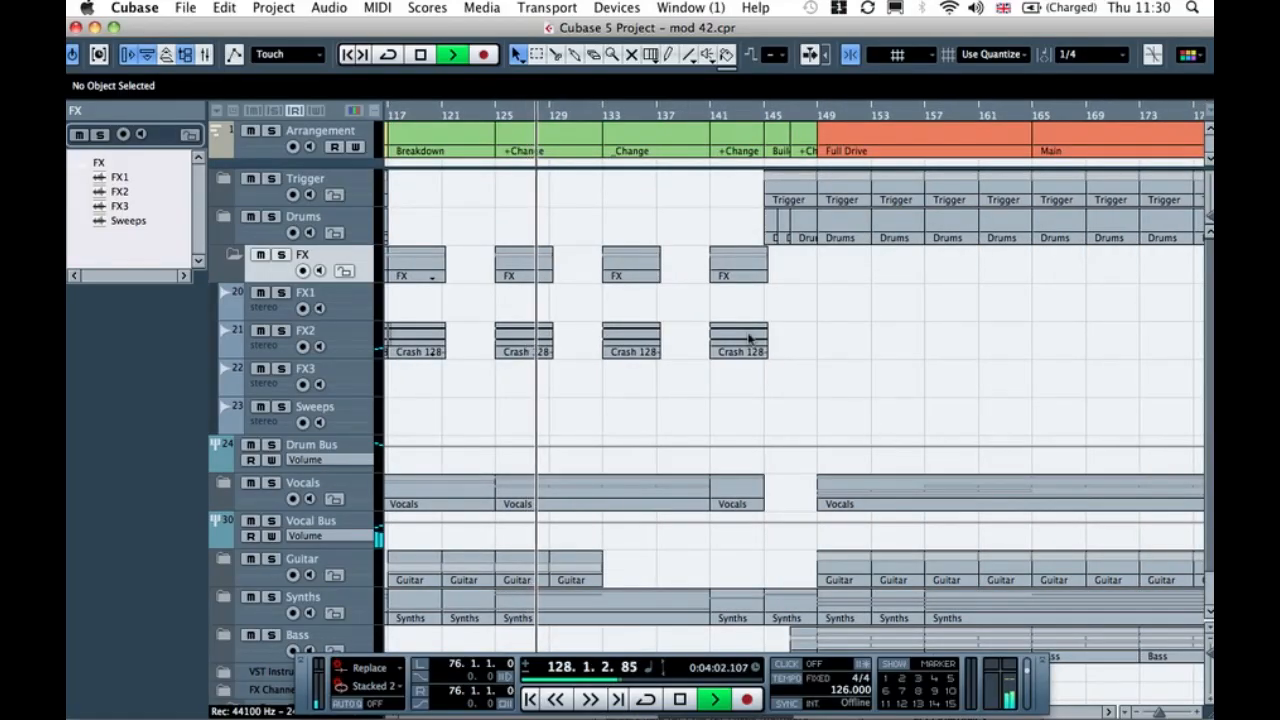
Step: Copy the crash on FX2 to bars 149 and 157 in the second Full Drive, auditioning the changes
left_click(703, 117)
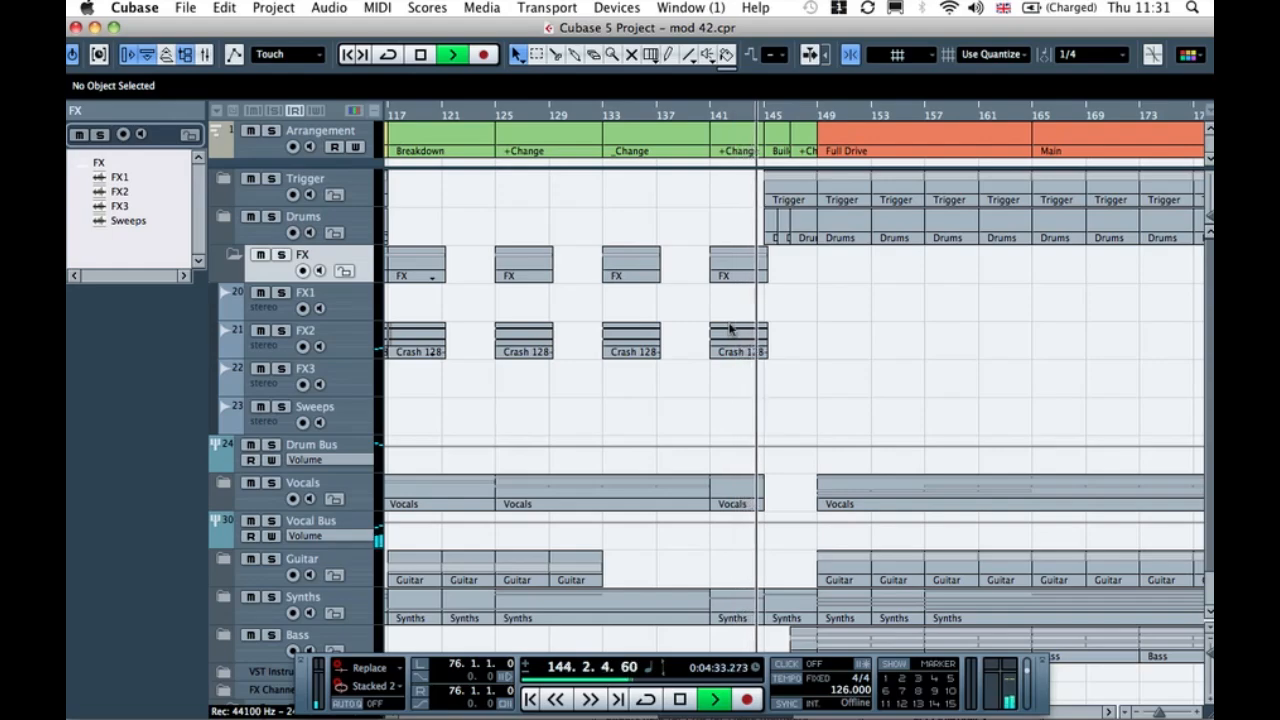
left_click_drag(737, 353, 844, 351)
left_click(841, 316)
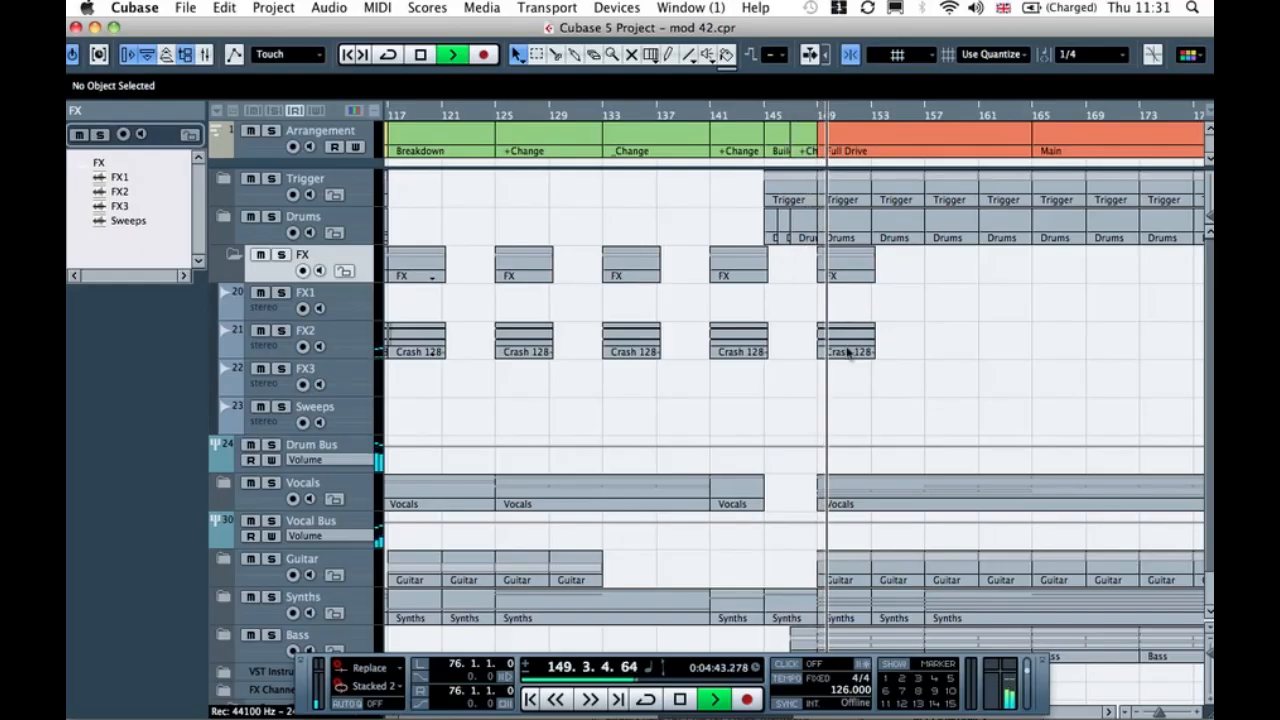
left_click_drag(843, 351, 951, 348)
left_click(920, 114)
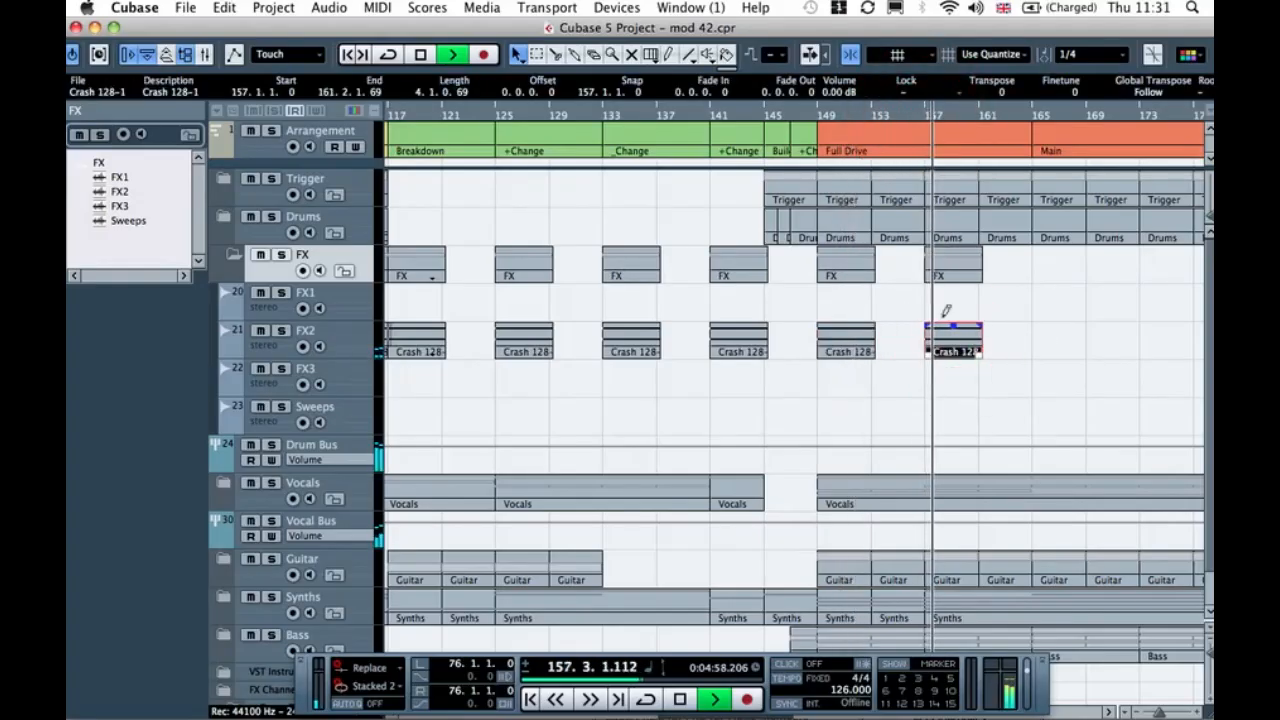
Step: Copy the crash on FX2 to bar 165 at the start of Main and to bar 173, auditioning the latter
left_click_drag(1061, 350, 1056, 354)
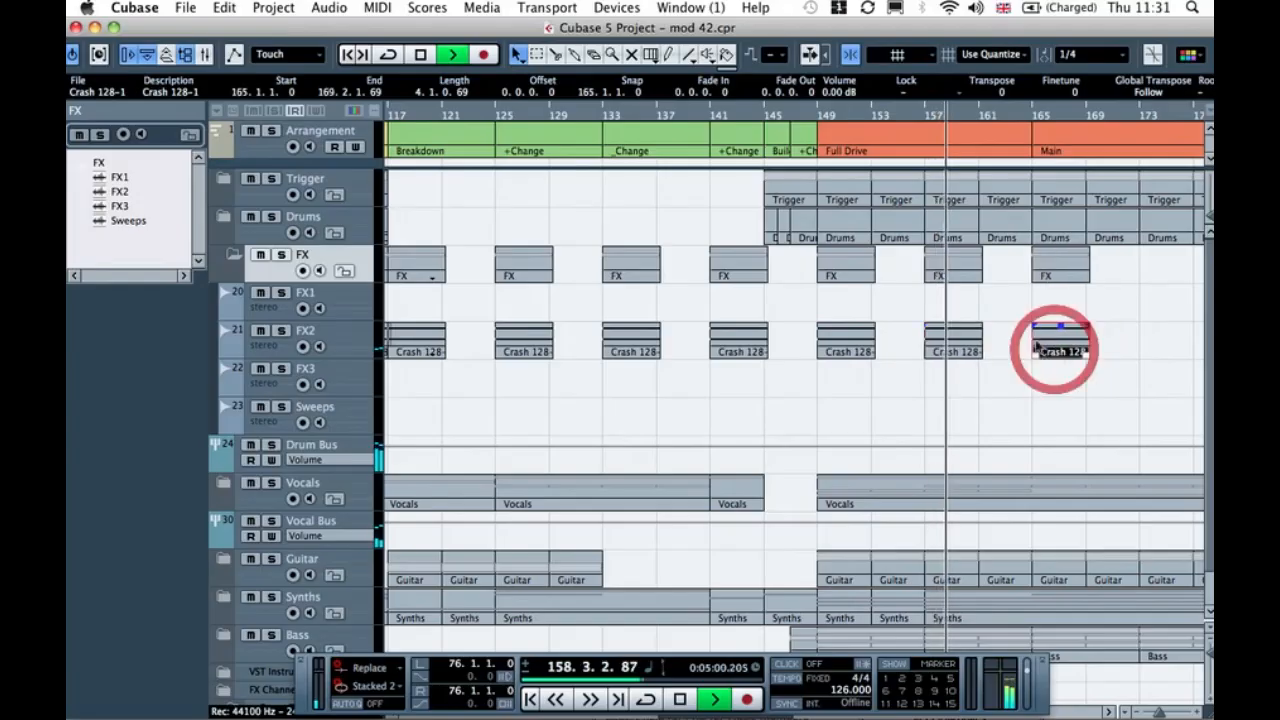
scroll(1036, 346, "right", 3)
left_click_drag(903, 347, 1004, 345)
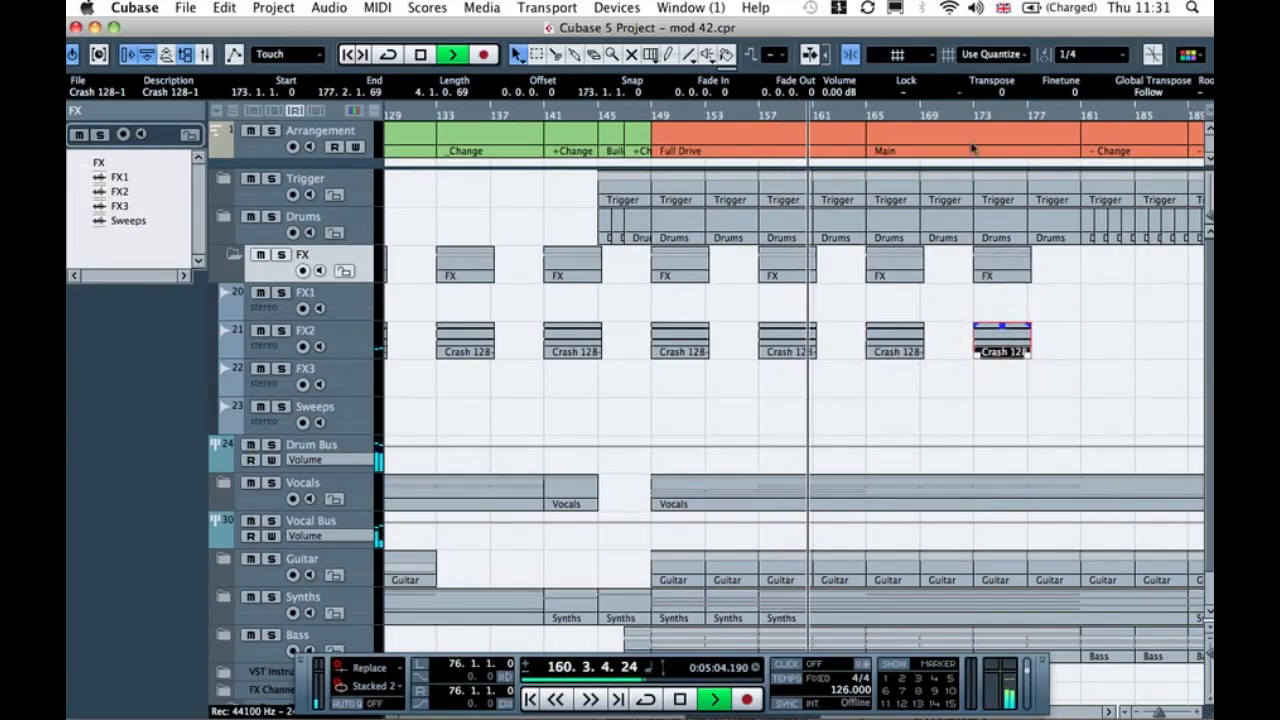
left_click(963, 113)
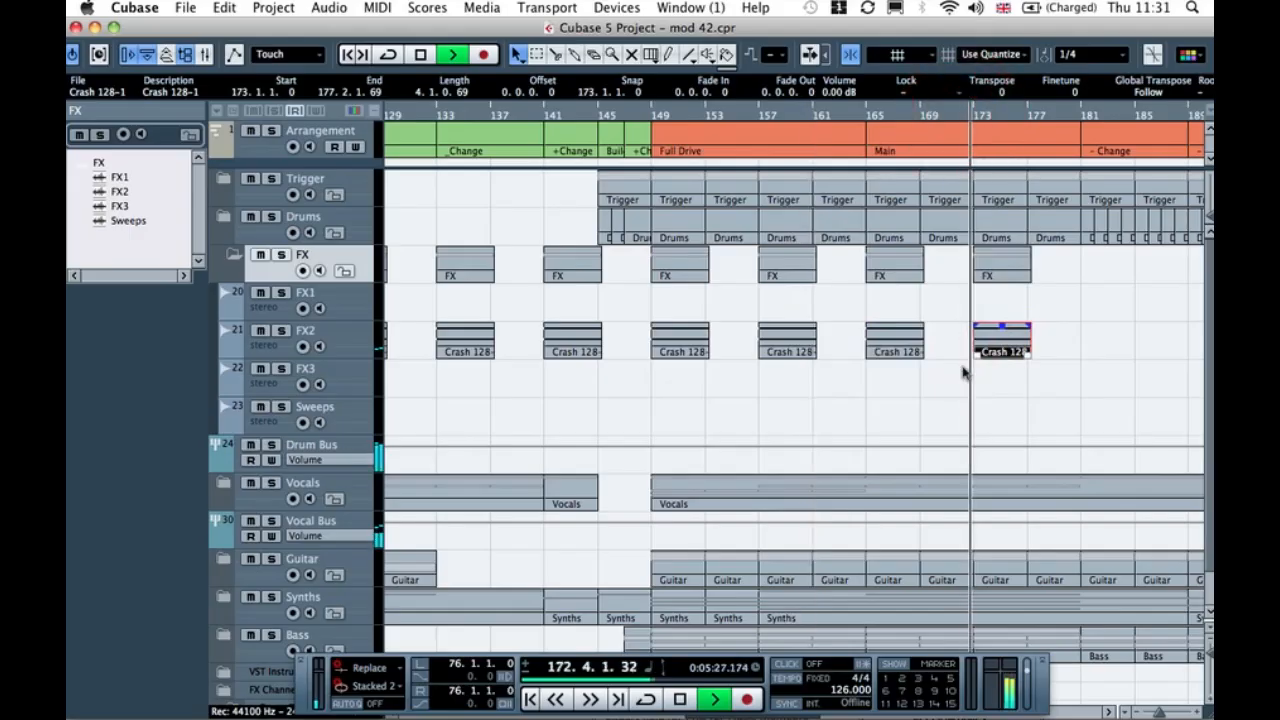
Step: Copy the crash on FX2 to the - Change points at bars 181 and 189, and audition the lead into Beats
left_click_drag(974, 348, 1090, 346)
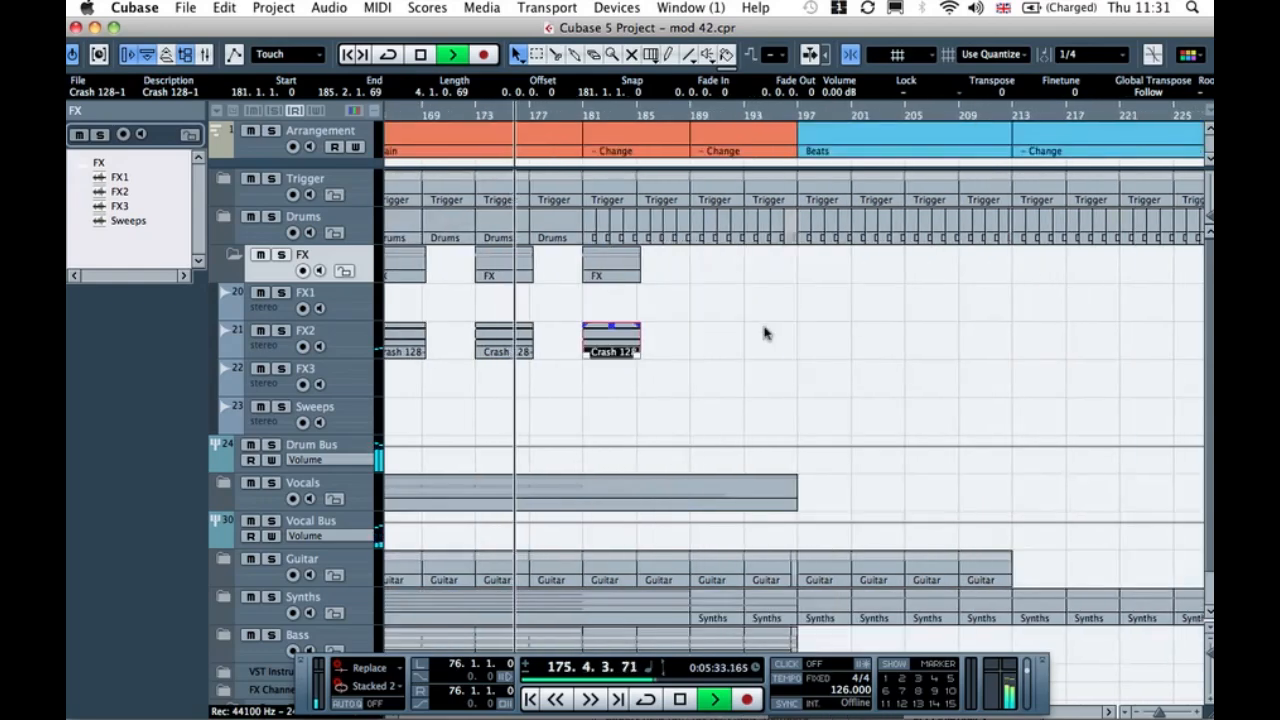
left_click_drag(612, 345, 714, 336)
left_click(687, 117)
left_click(768, 117)
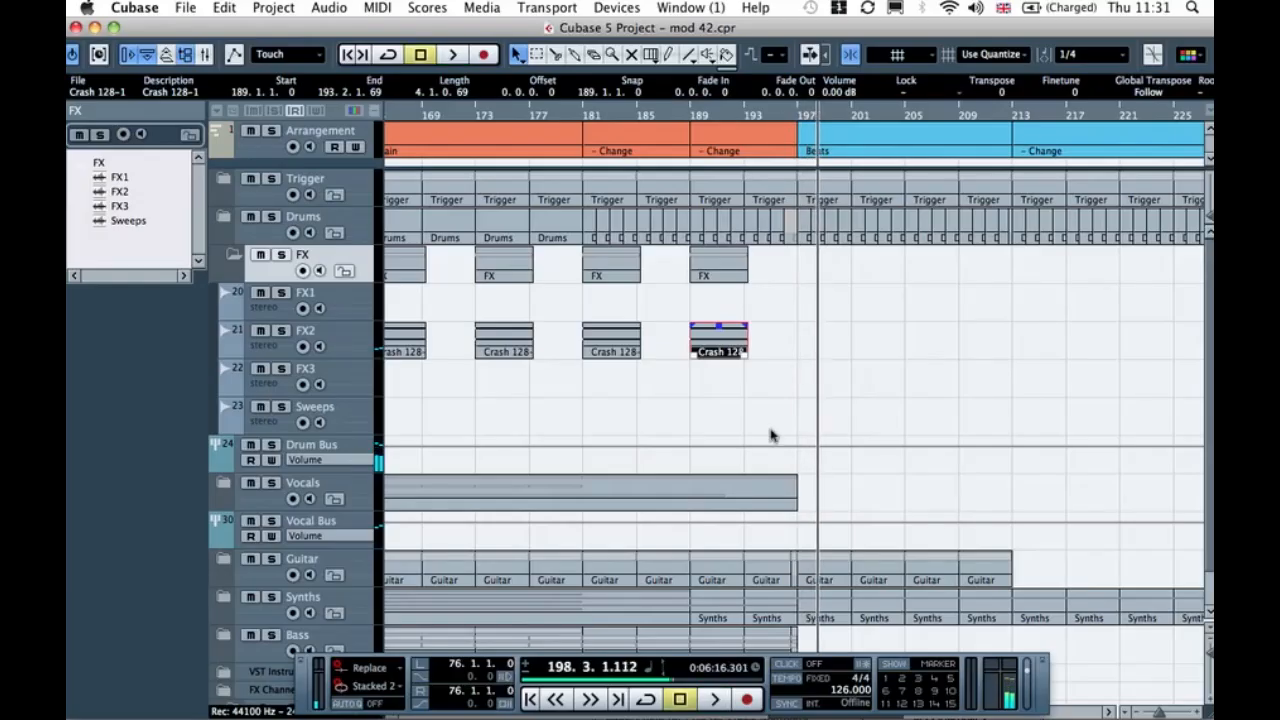
Step: Place the noisesweep short sample from the Pool's FX folder on FX1 at bar 5
scroll(771, 435, "left", 20)
left_click(636, 393)
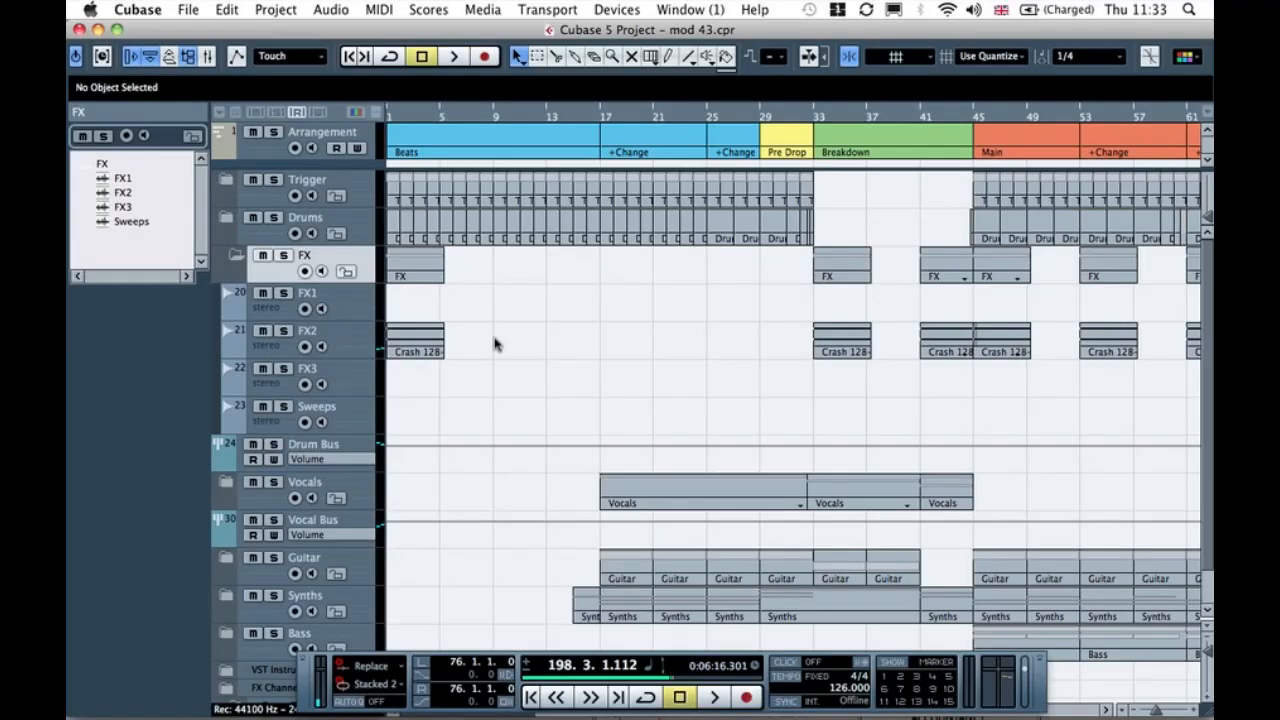
key("super+p")
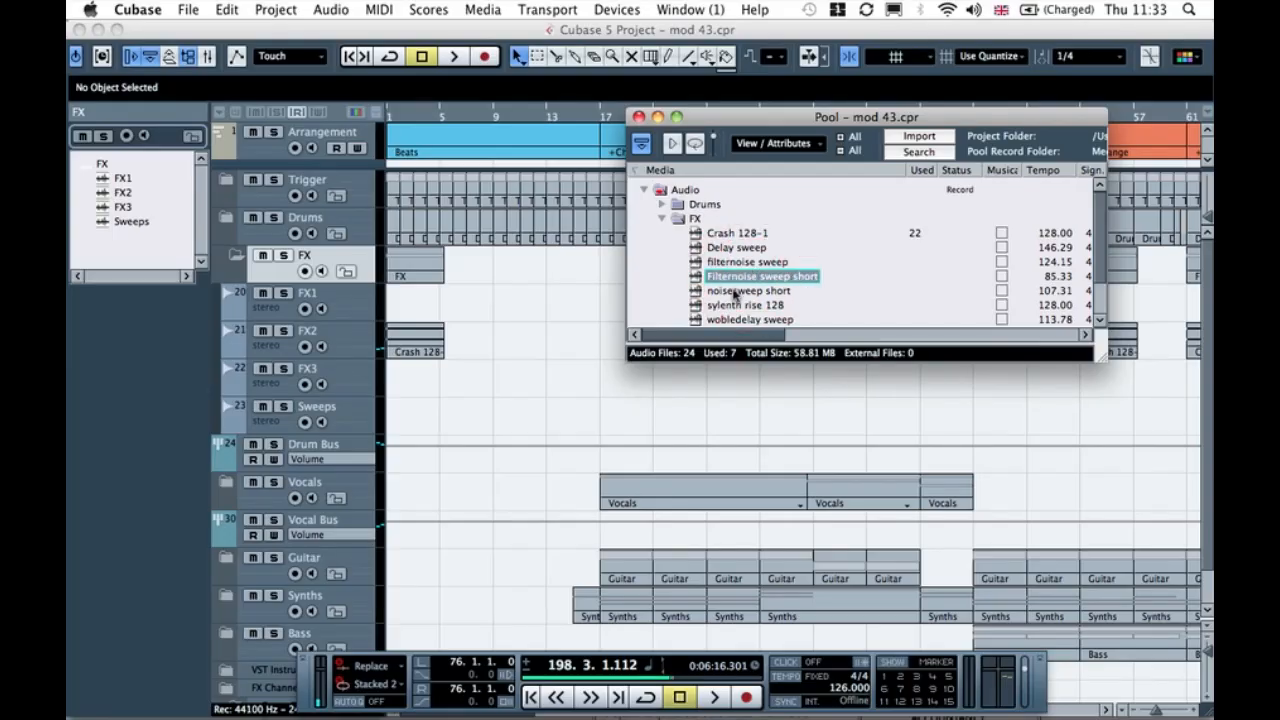
left_click(735, 292)
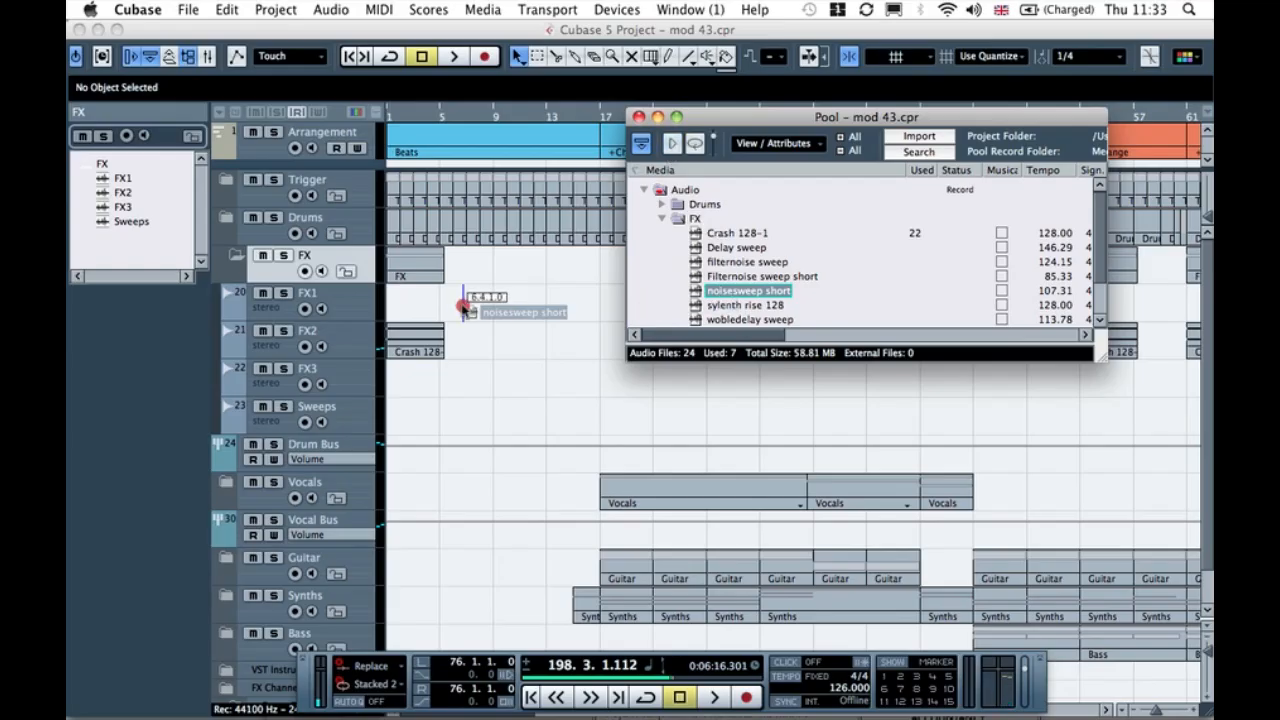
left_click_drag(437, 312, 439, 313)
left_click(500, 309)
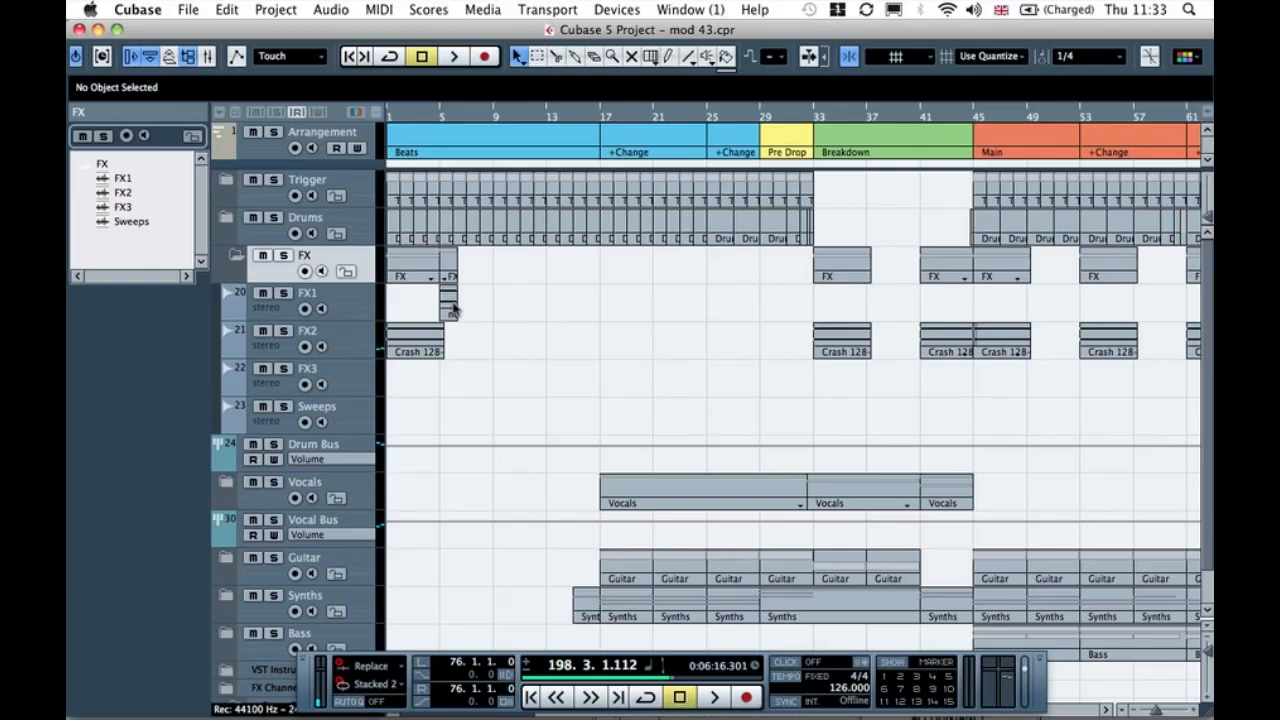
Step: Move the noisesweep short event on FX1 to bar 17 at the first +Change
left_click(453, 311)
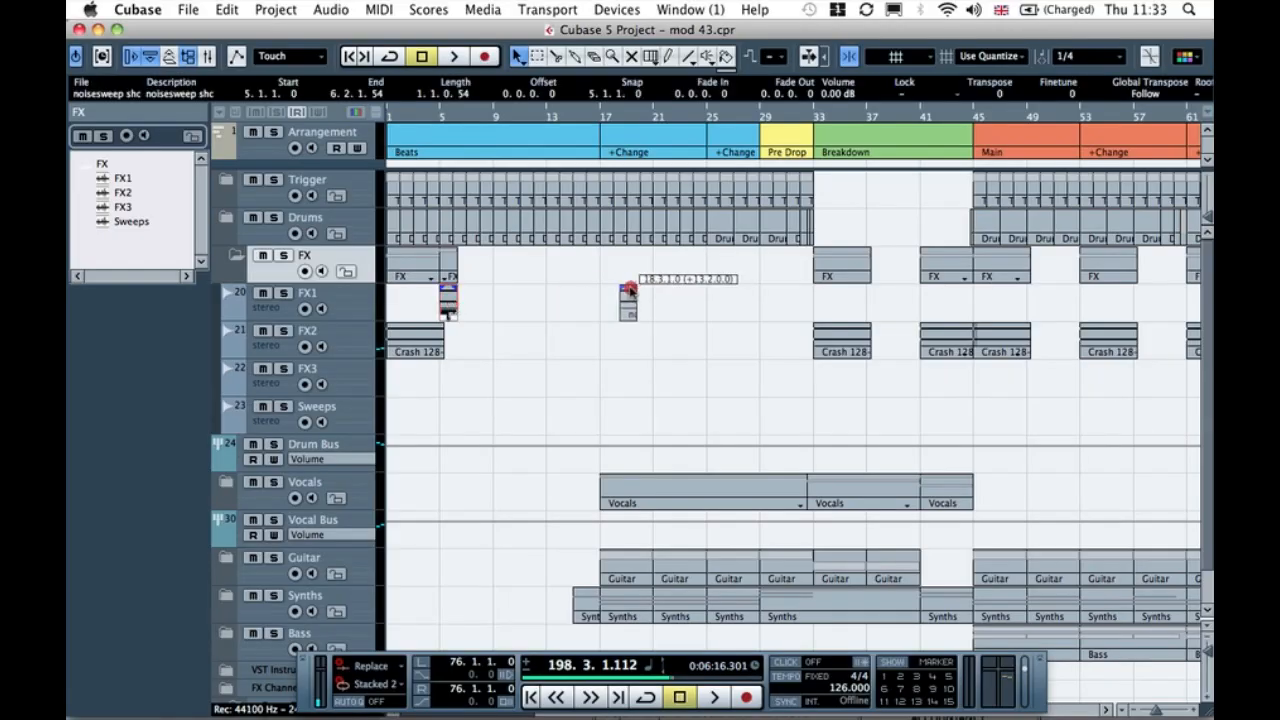
left_click_drag(613, 291, 613, 291)
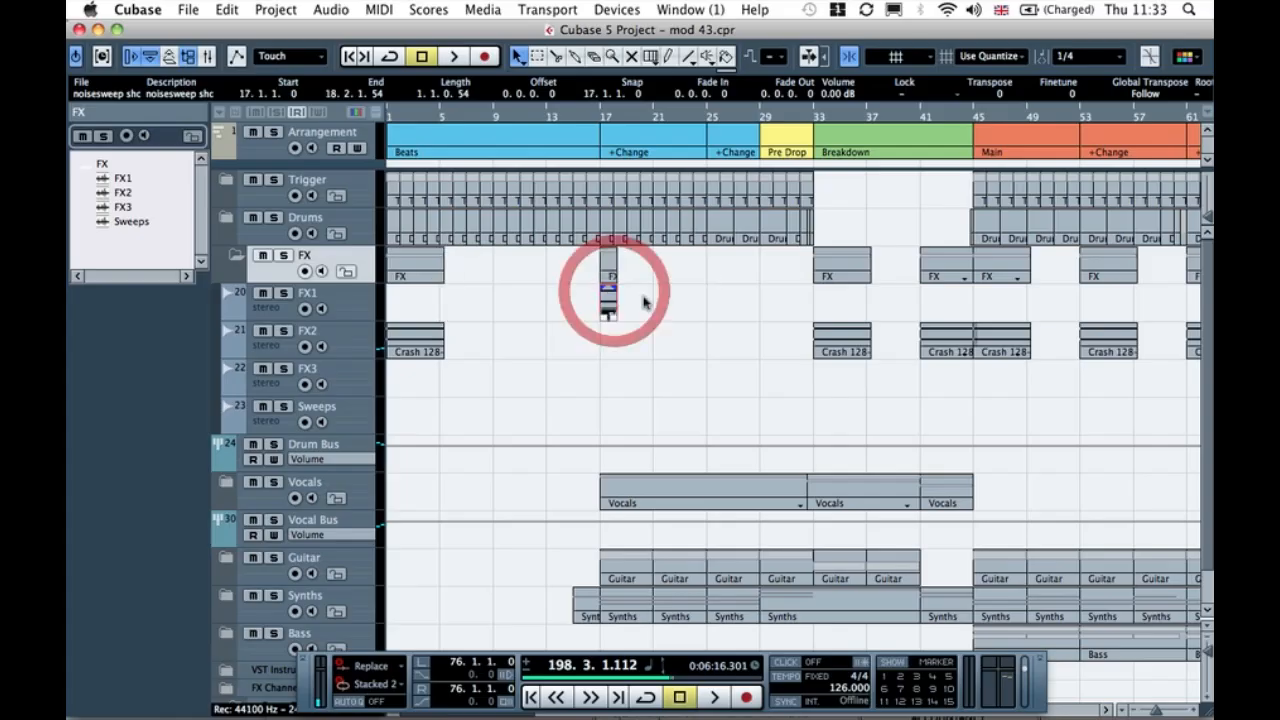
left_click(650, 296)
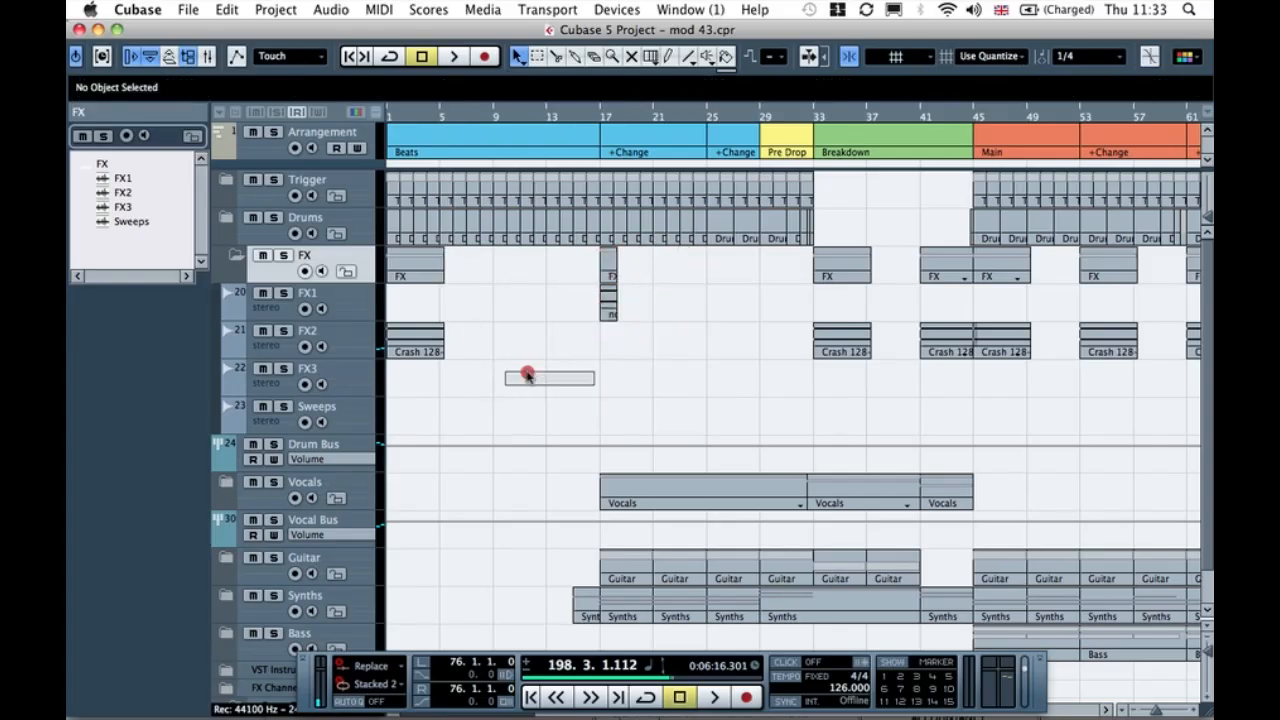
Step: Play the transition into bar 17 to audition the noise sweep against the mix
left_click(577, 118)
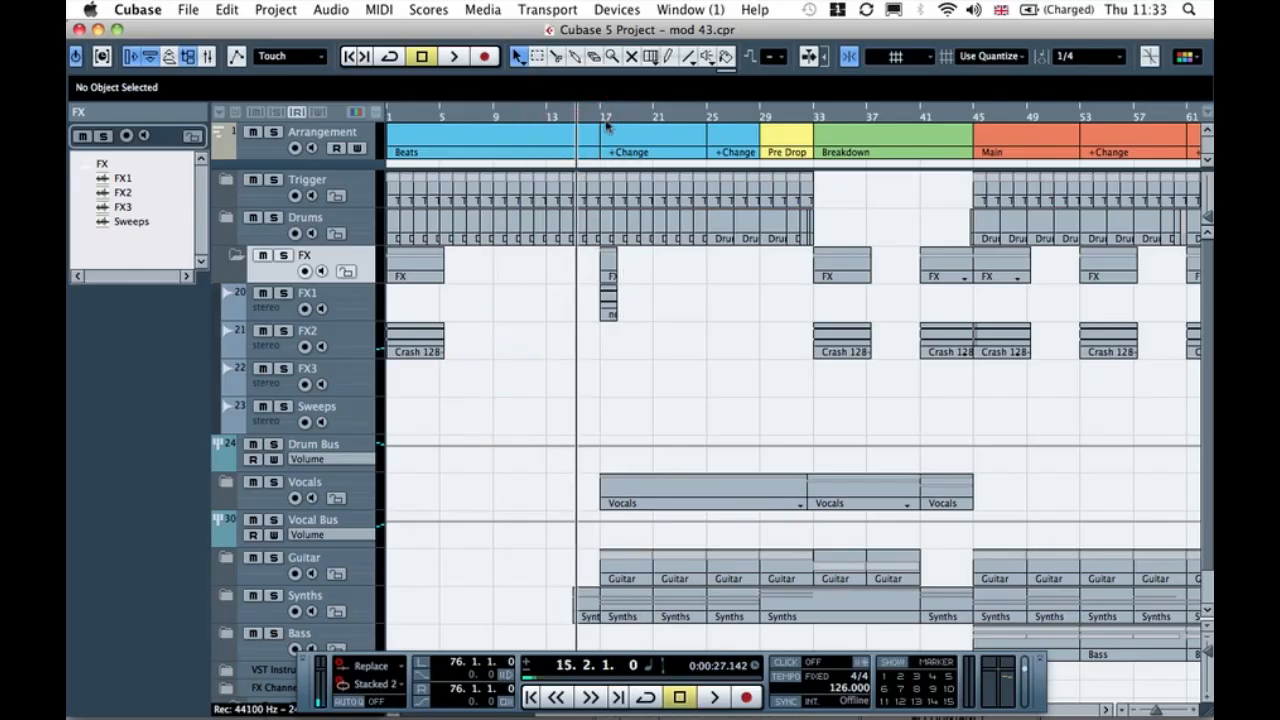
left_click(599, 120)
key("space")
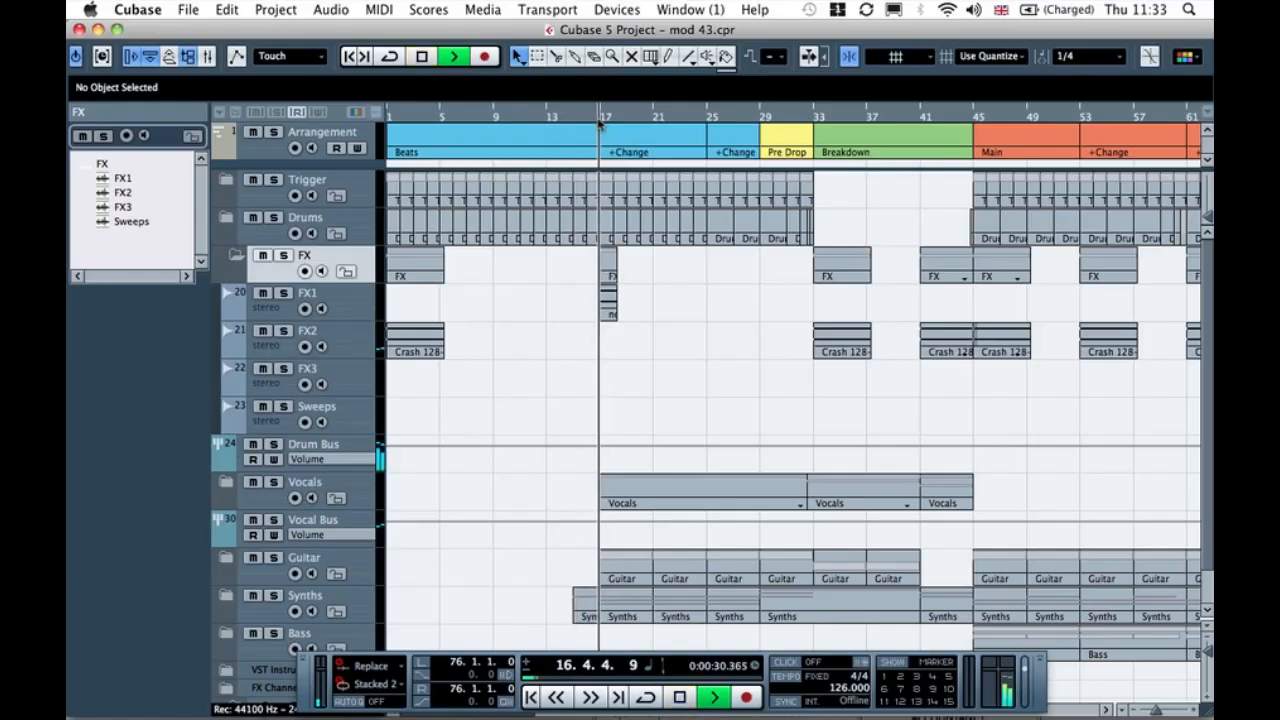
key("space")
Step: Lower the FX1 track's volume to -24 dB and replay the change at bar 17 to check the sweep's level
left_click(258, 308)
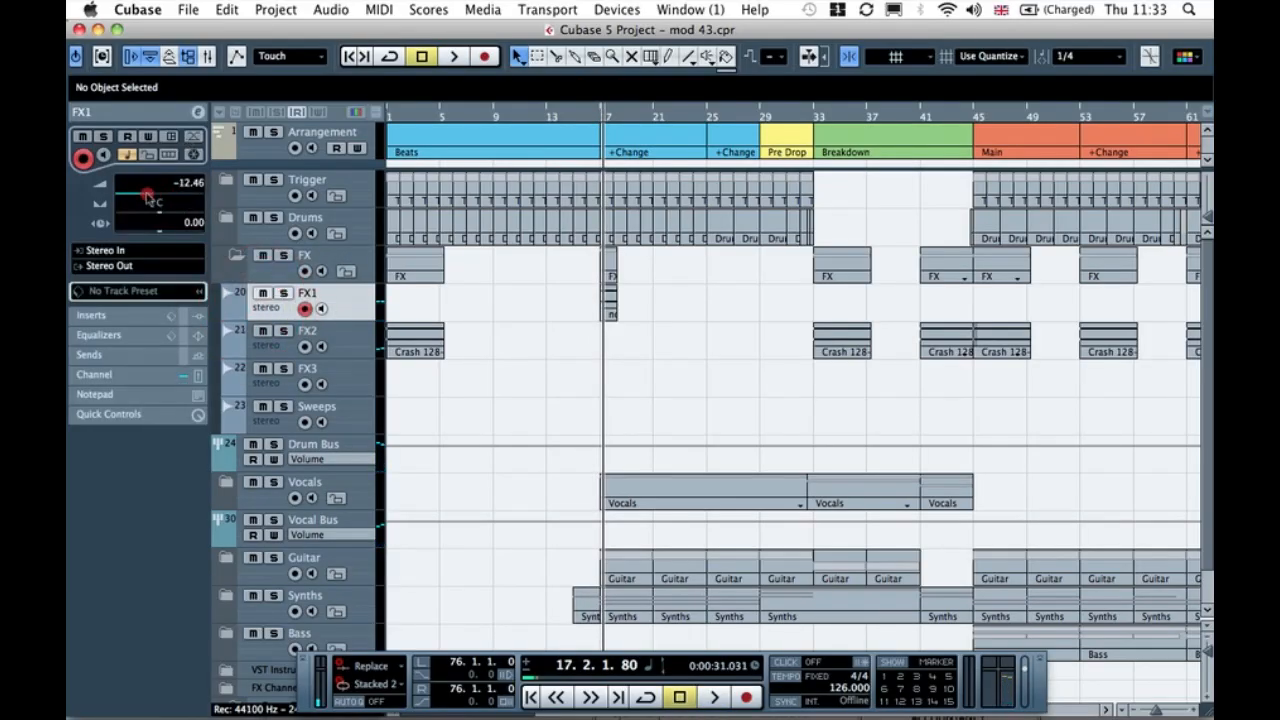
left_click(585, 120)
key("space")
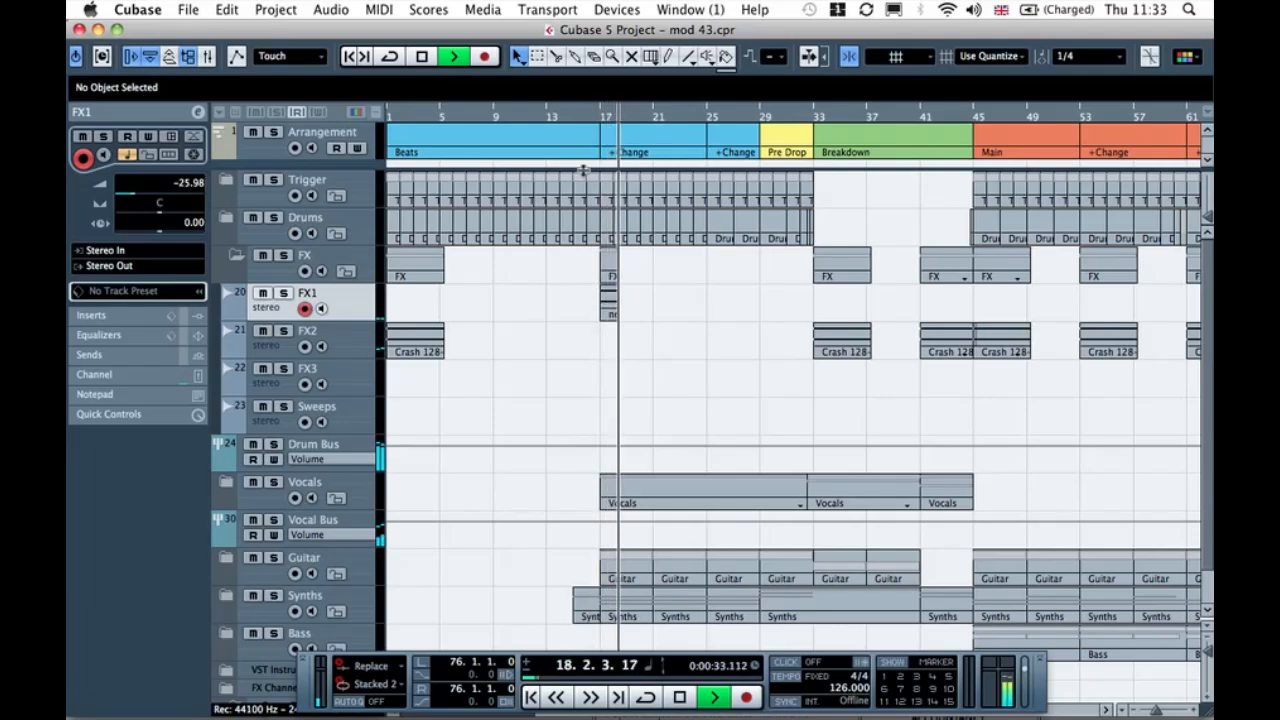
double_click(191, 184)
type("-24")
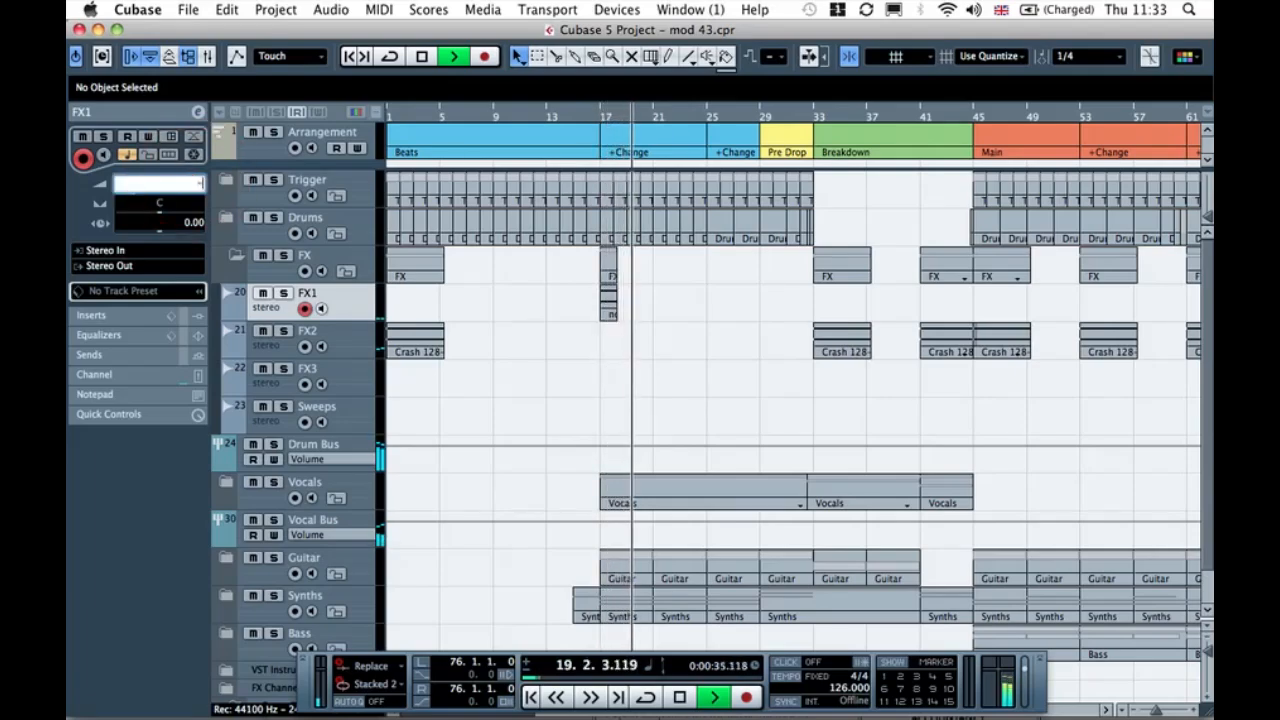
key("Return")
left_click(590, 115)
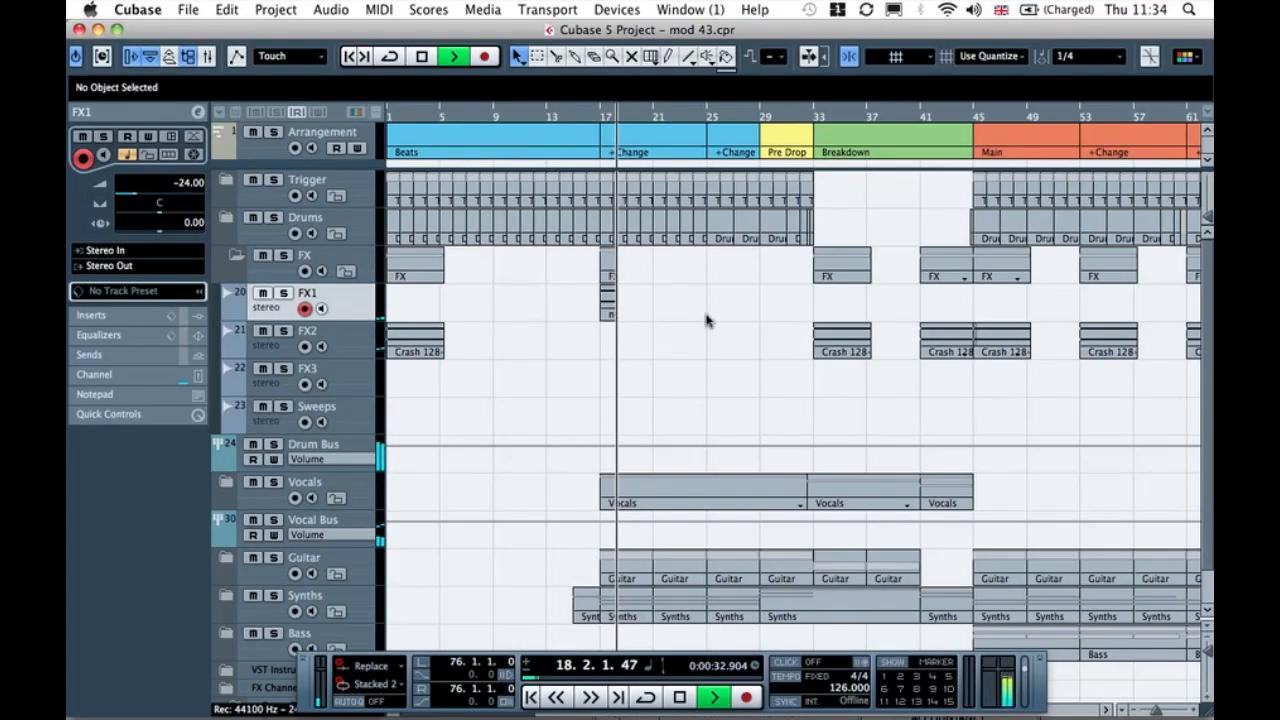
left_click(744, 289)
key("space")
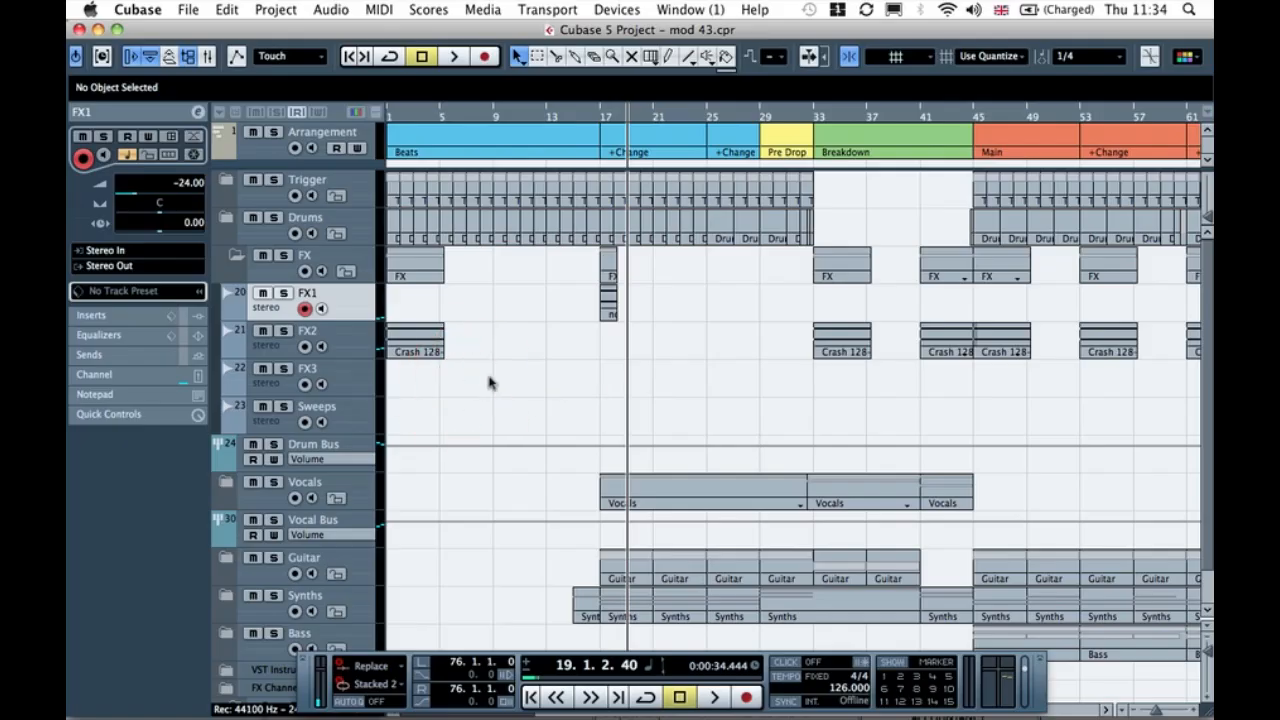
Step: Audition the transition from the first Pre Drop into the Breakdown at bar 33
left_click_drag(585, 376, 589, 373)
left_click(795, 119)
left_click(806, 112)
key("space")
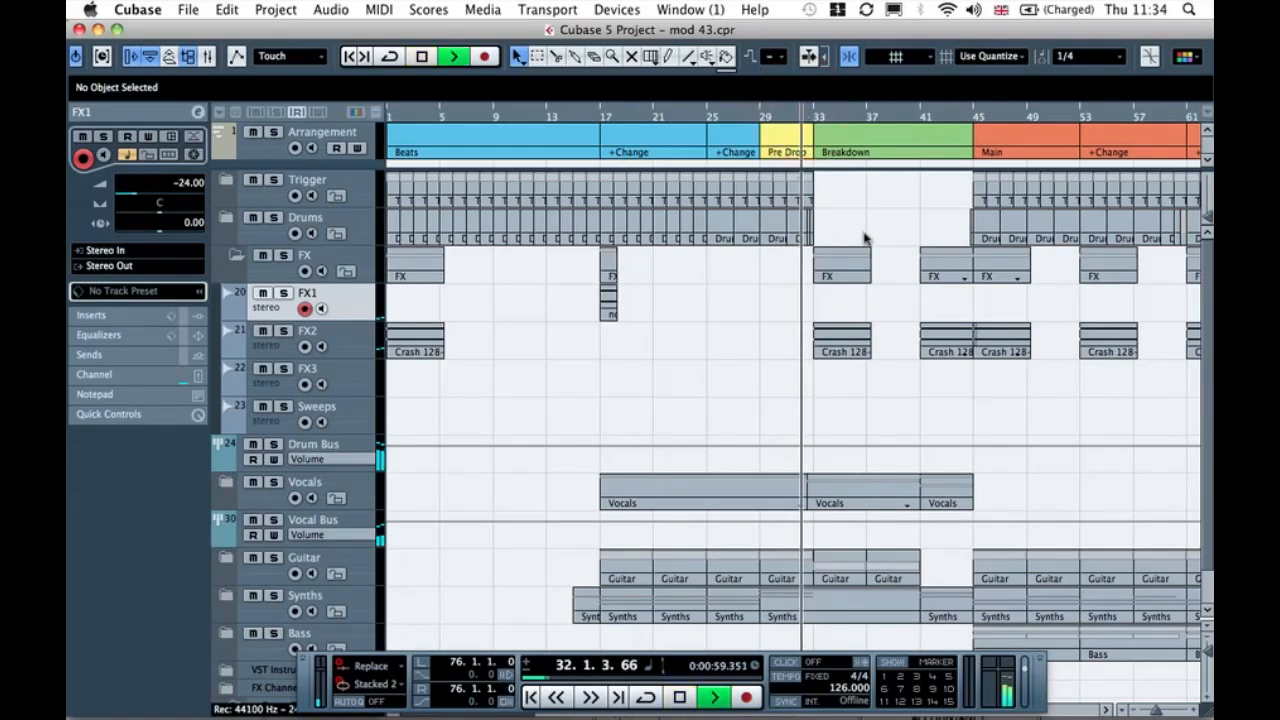
key("space")
key("space")
scroll(882, 168, "right", 3)
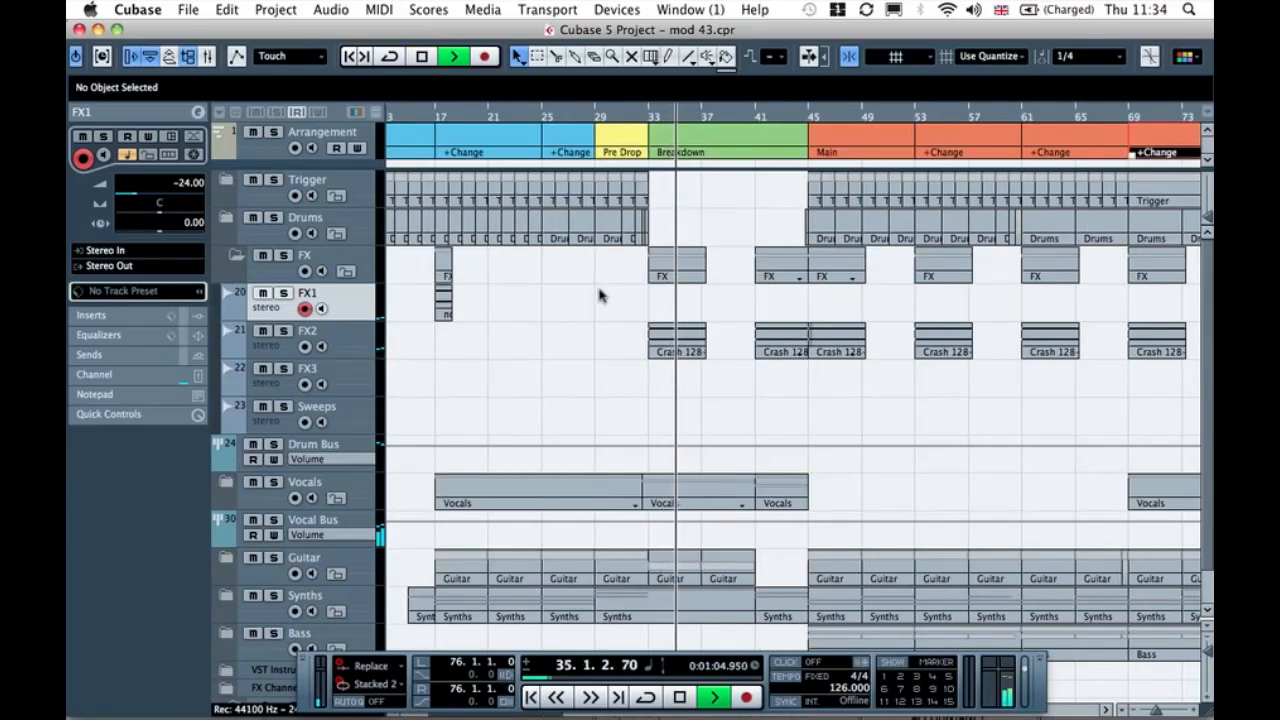
Step: Play the end of the first Breakdown and copy the noise sweep on FX1 to bar 45 at the start of Main
left_click(748, 118)
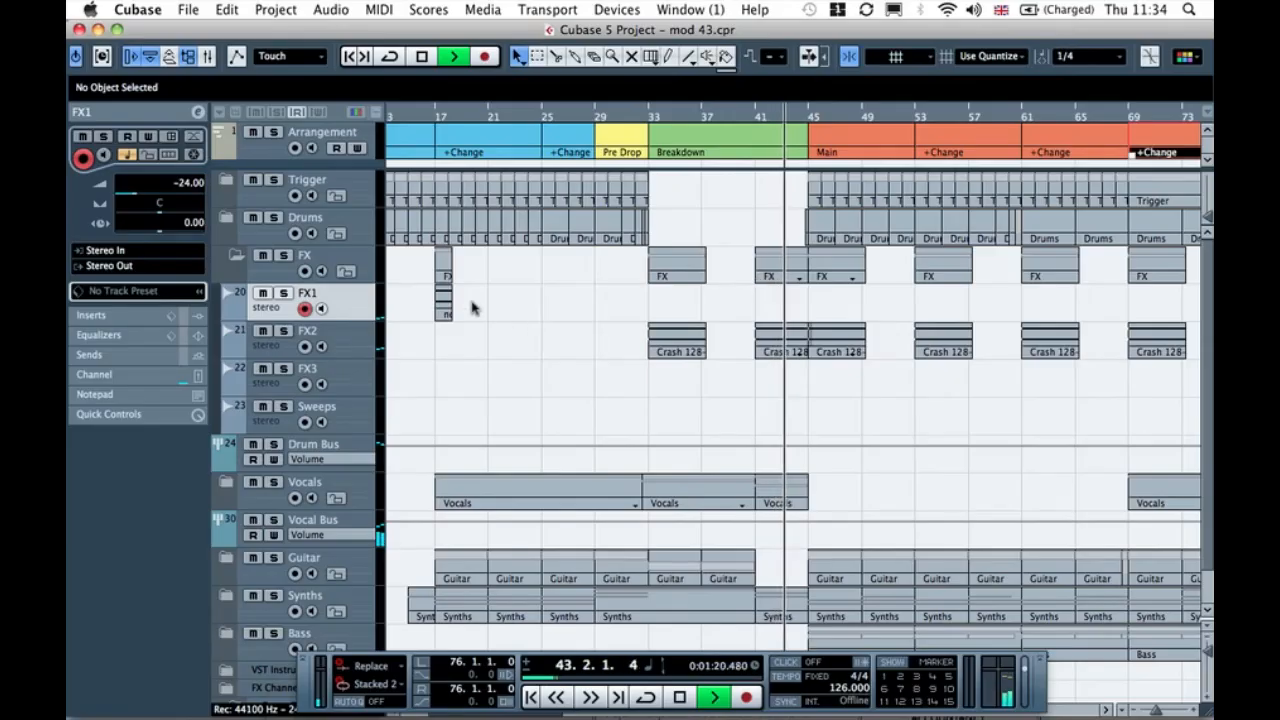
left_click_drag(445, 295, 812, 295)
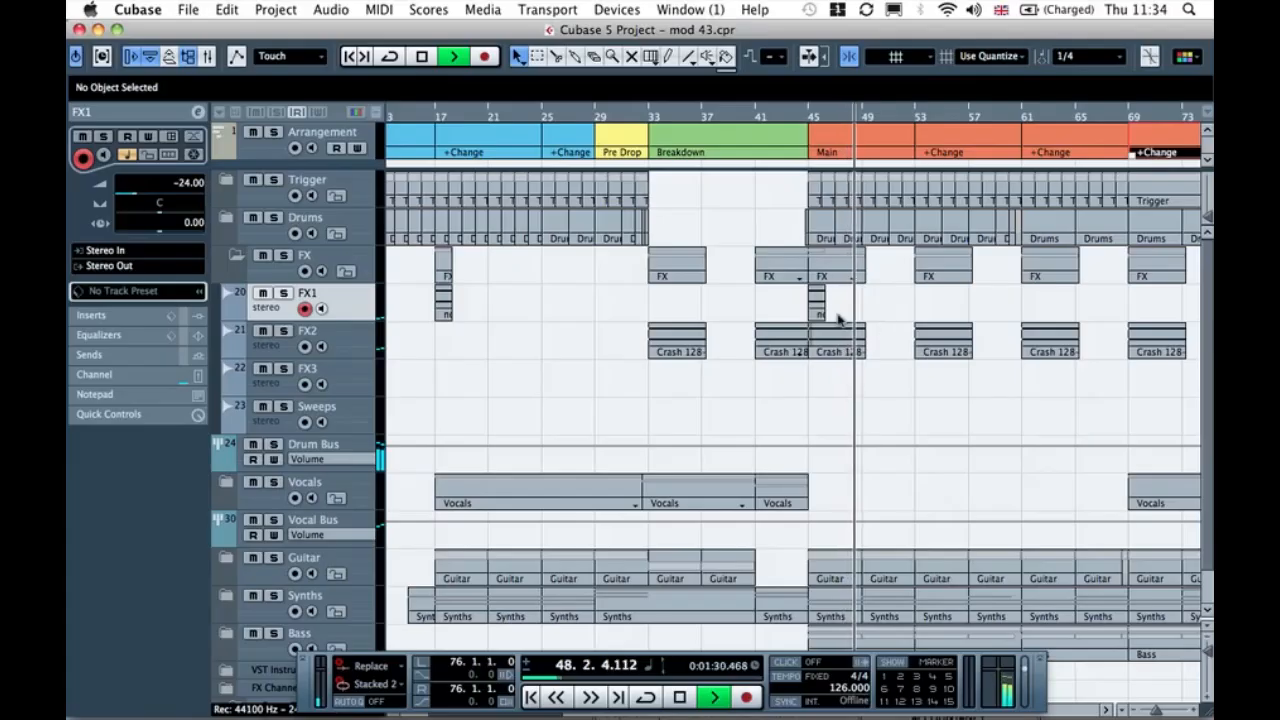
key("space")
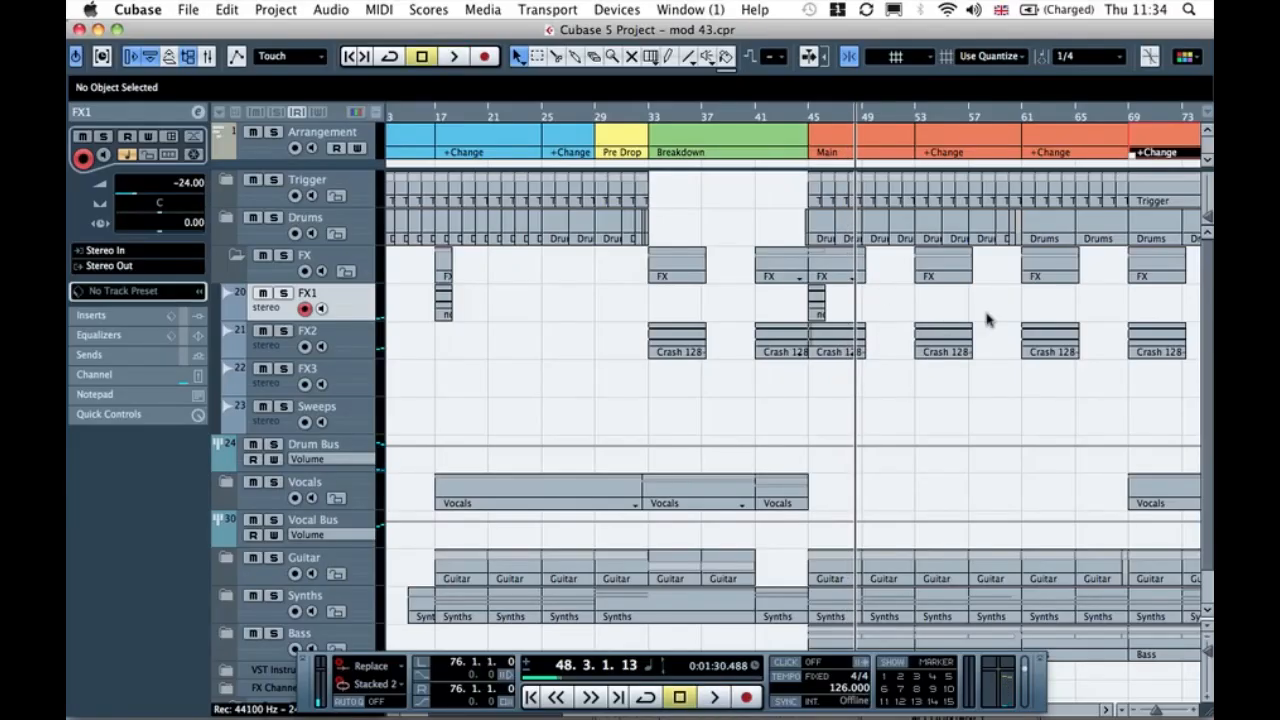
Step: Copy the noise sweep on FX1 to the +Change points at bars 53, 61 and 69, and audition the change at bar 53
left_click_drag(826, 312, 1030, 308)
left_click(932, 308)
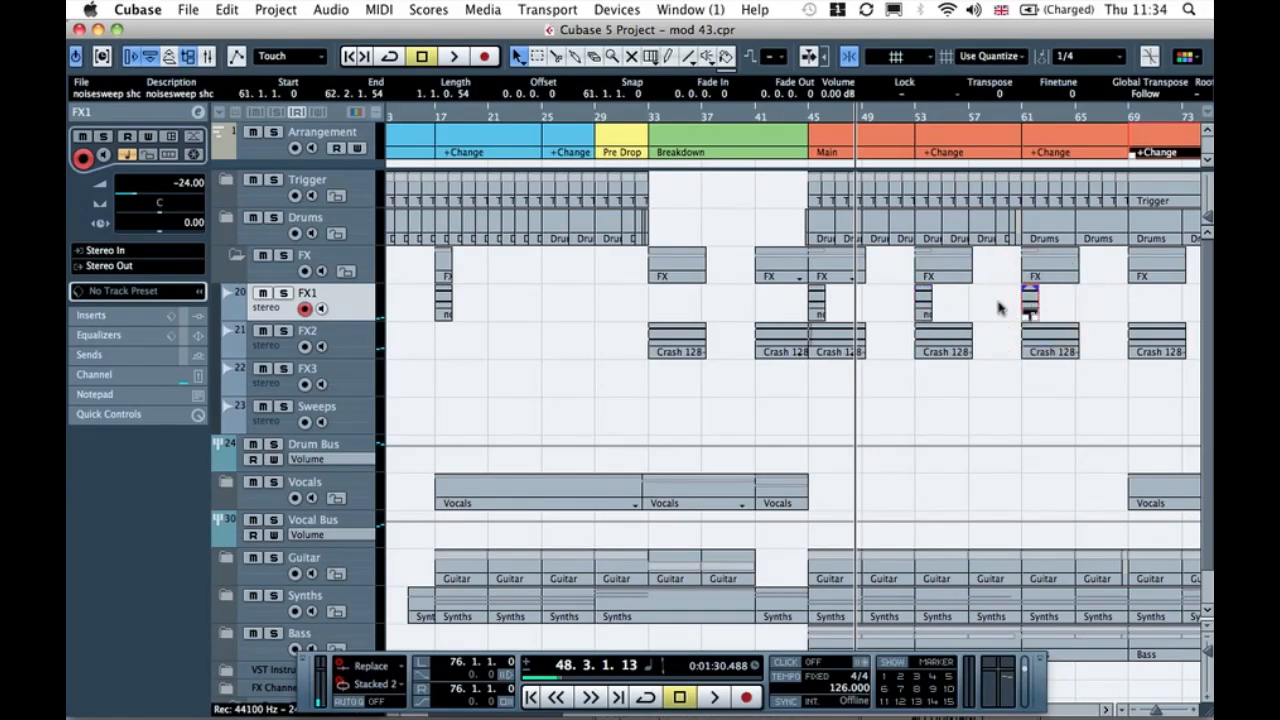
scroll(990, 308, "right", 3)
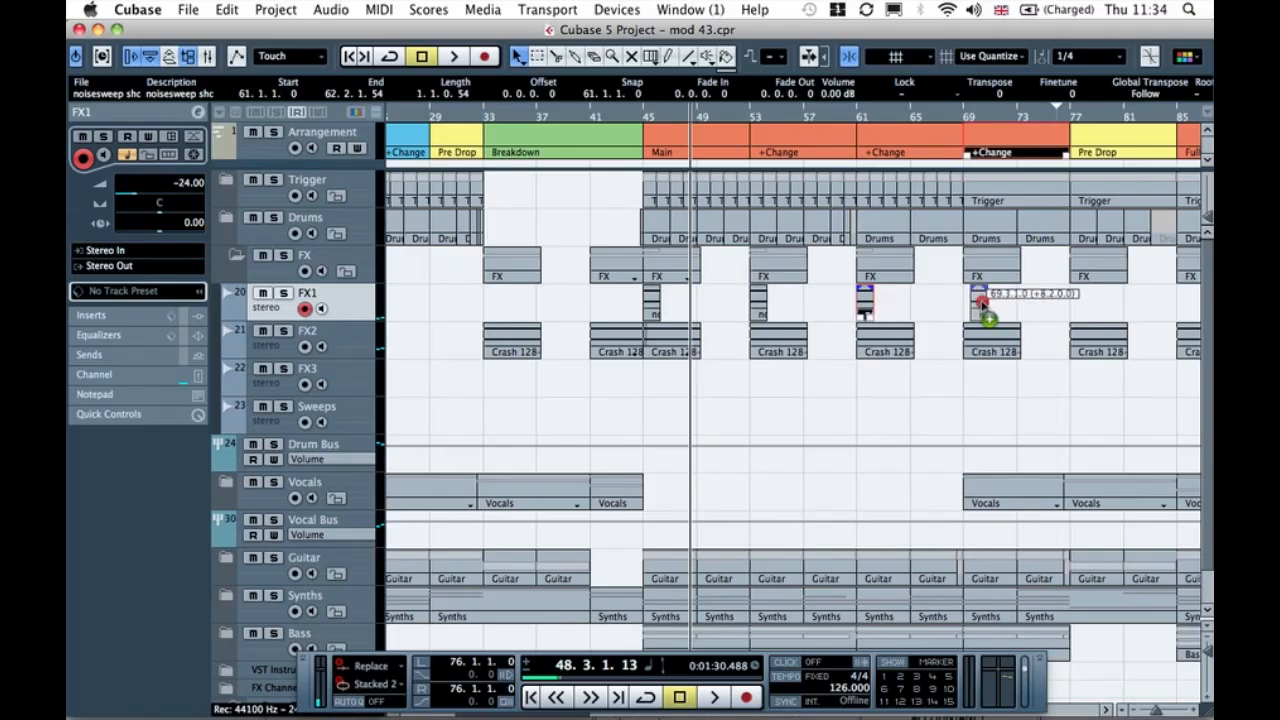
left_click_drag(981, 306, 975, 300)
left_click(735, 115)
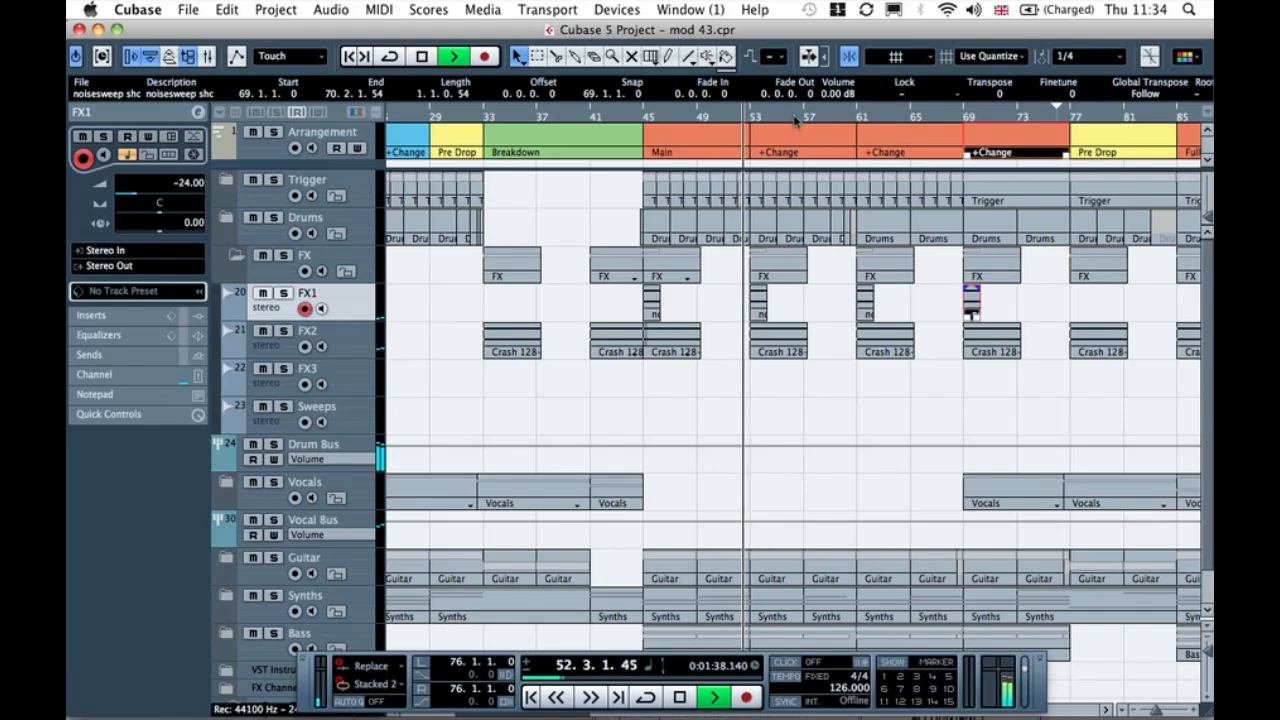
Step: Copy the noise sweep on FX1 to bar 77 at the Pre Drop and bar 85 at the start of Full Drive
scroll(820, 230, "right", 10)
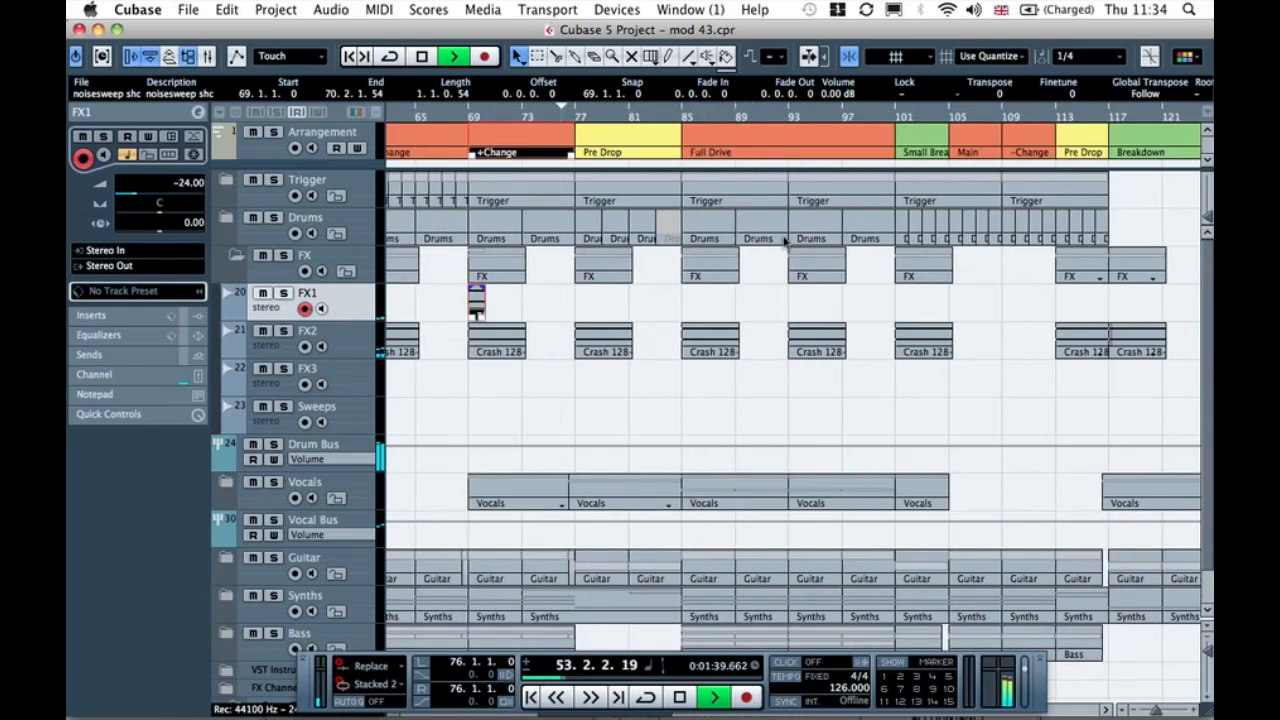
left_click(512, 307)
left_click_drag(485, 308, 598, 322)
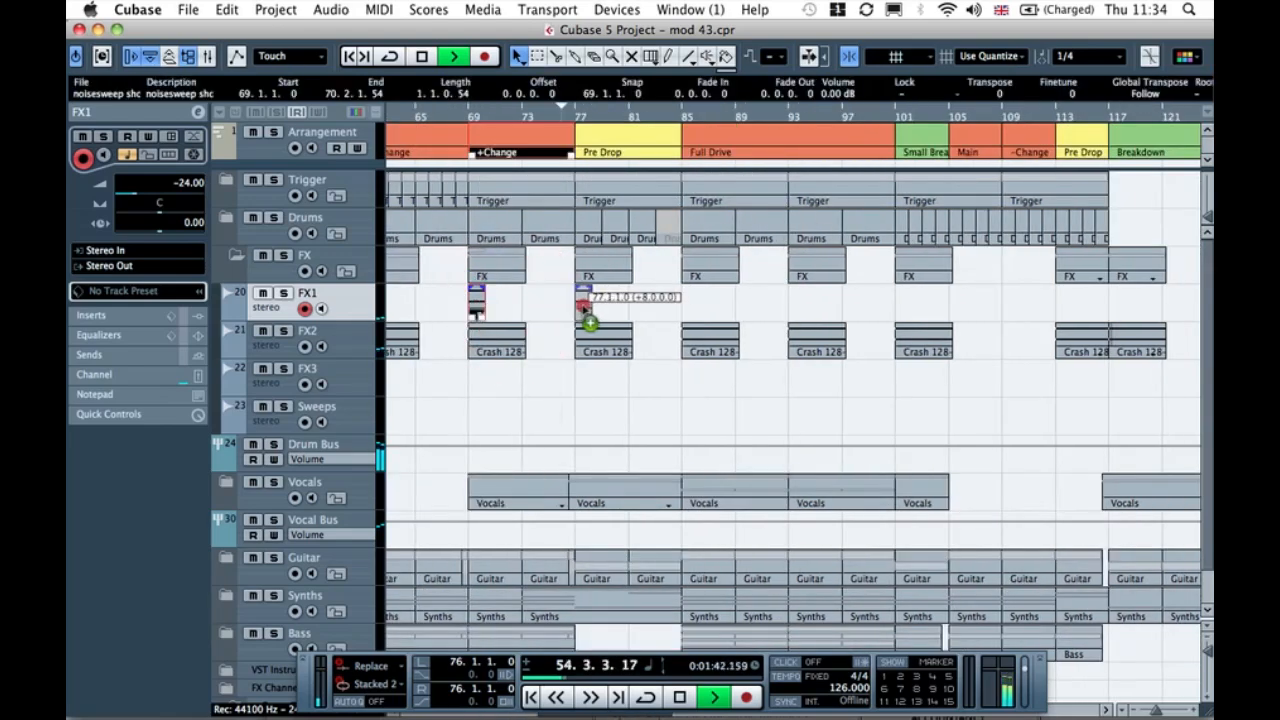
left_click_drag(697, 322, 700, 318)
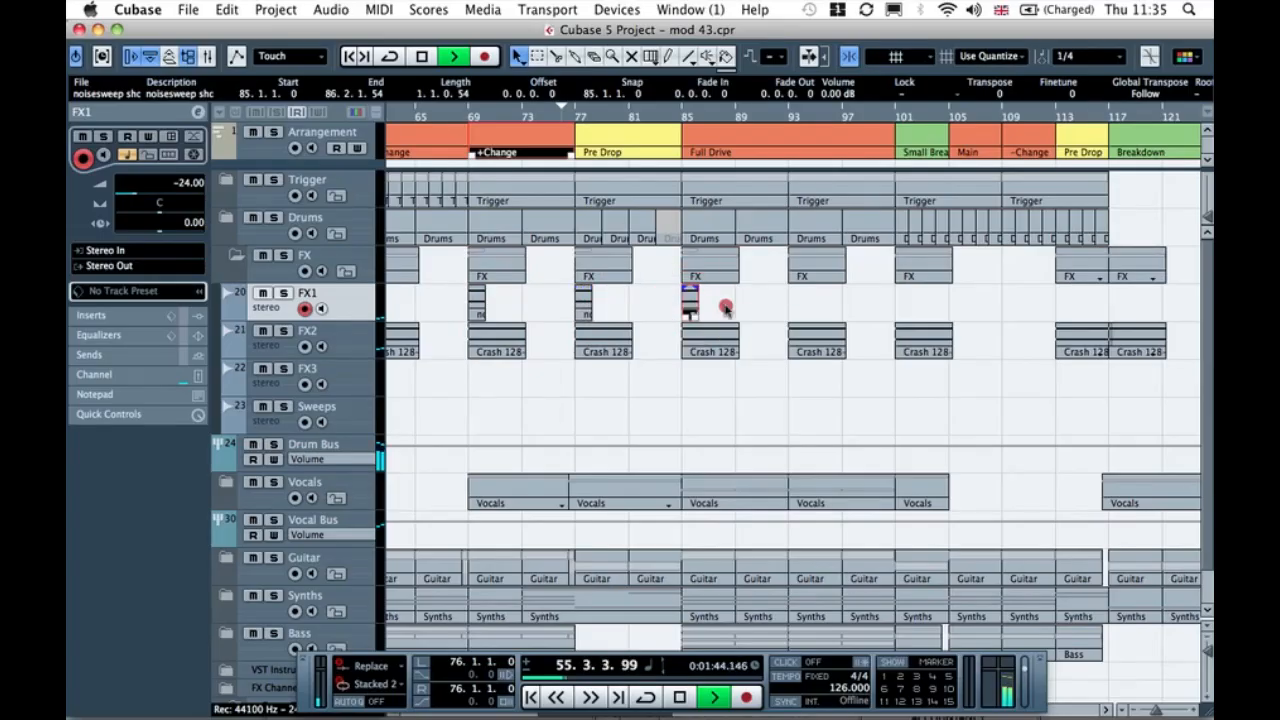
Step: Copy the noise sweep on FX1 to bars 93 and 101, and audition the change into the Small Break
left_click_drag(797, 306, 797, 312)
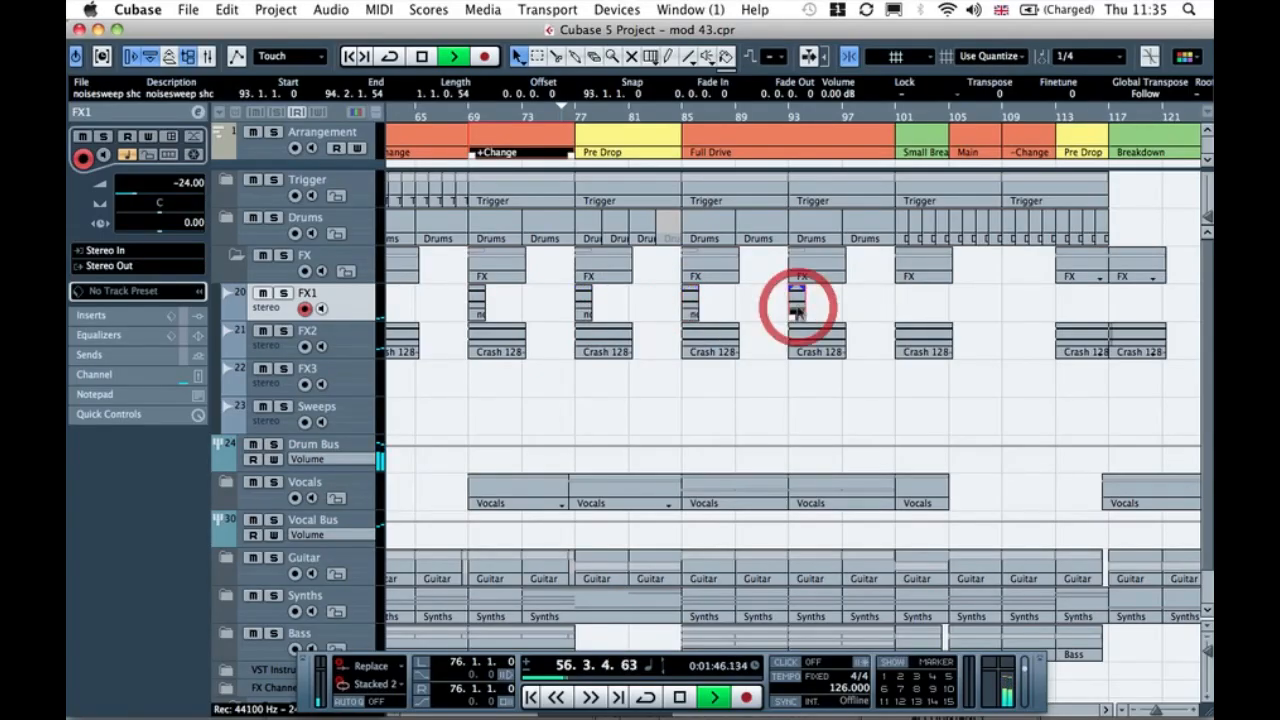
left_click_drag(905, 303, 905, 303)
left_click(892, 112)
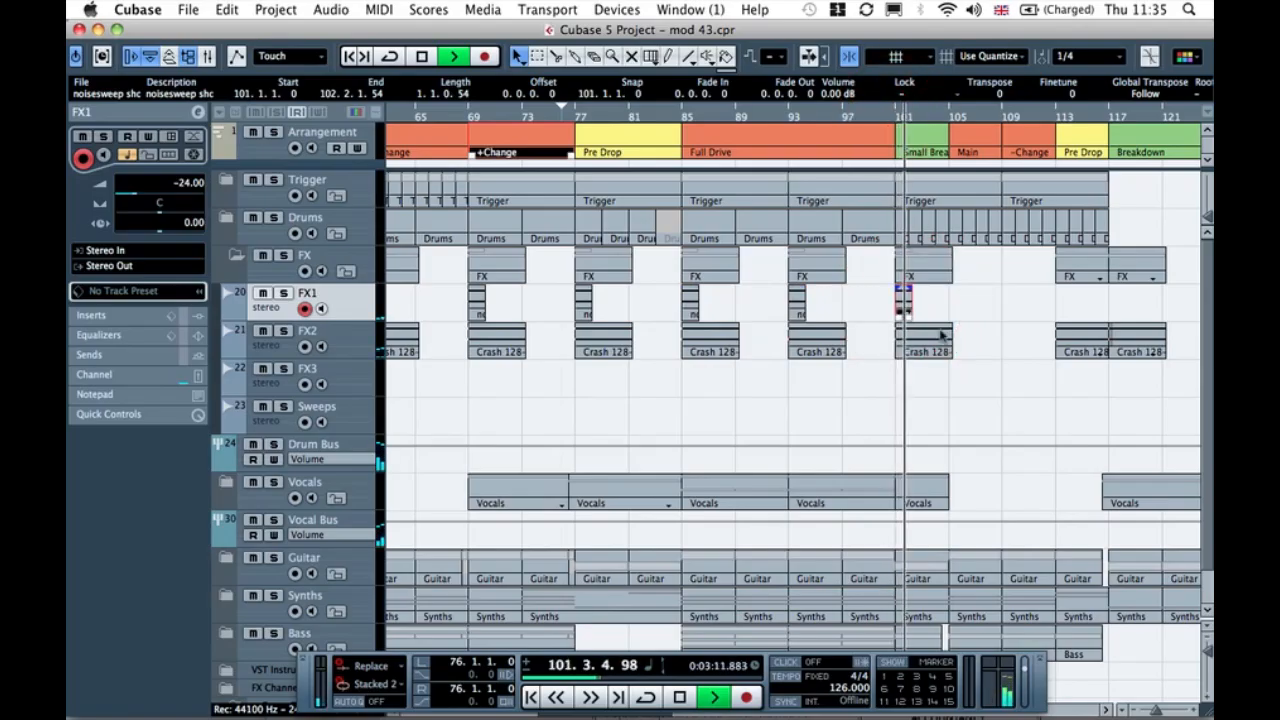
Step: Copy the noise sweep on FX1 to bar 113 at the Pre Drop and bar 117 at the Breakdown, and audition the Breakdown's start
scroll(943, 335, "right", 3)
scroll(943, 335, "right", 3)
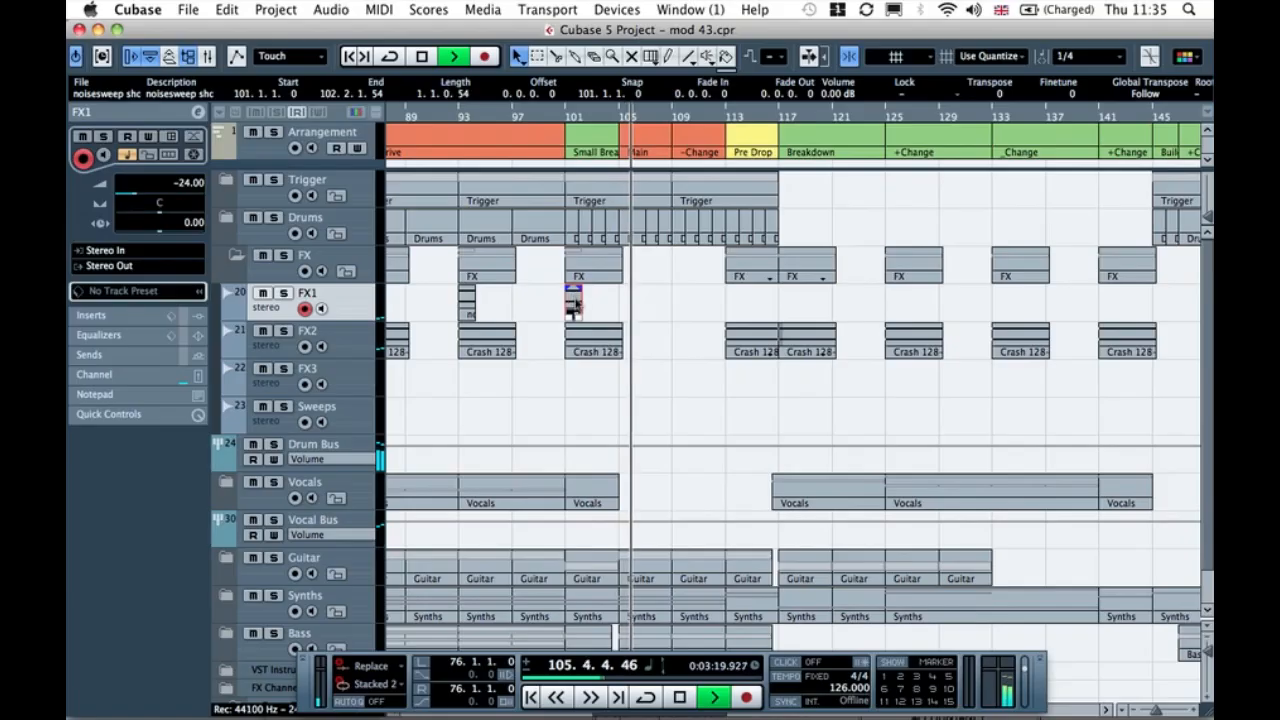
left_click_drag(730, 300, 787, 302)
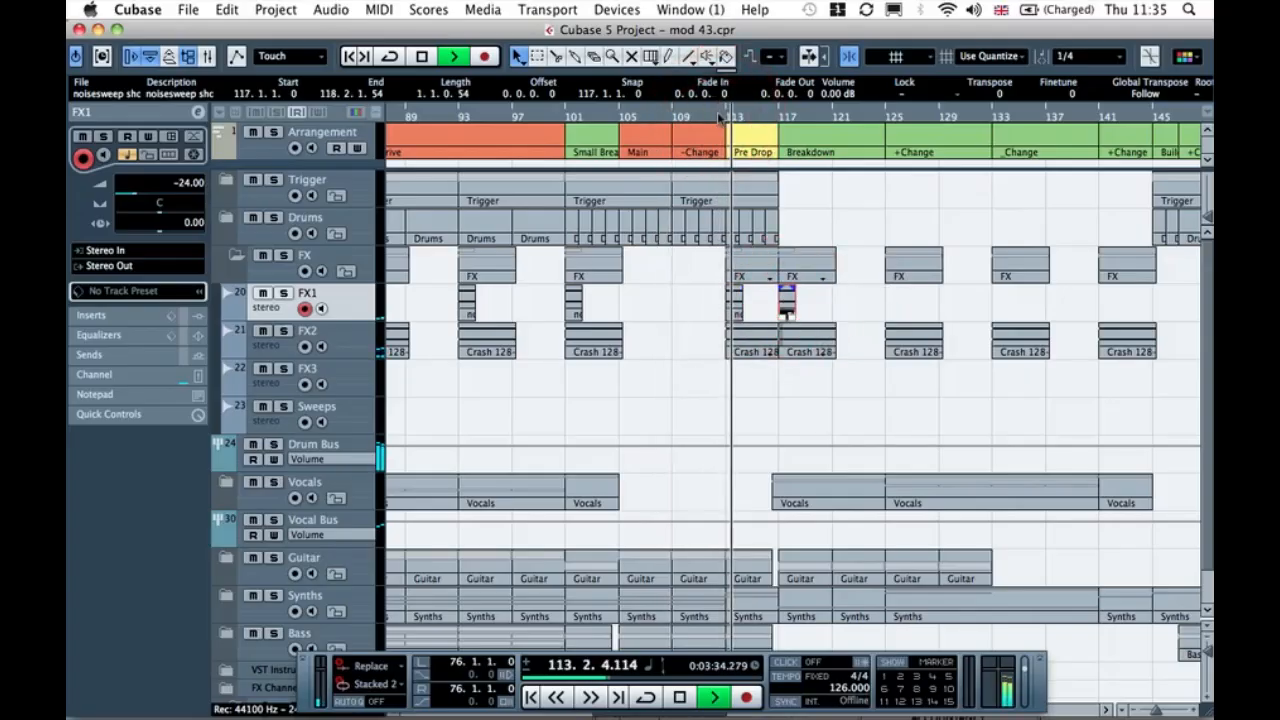
left_click(776, 116)
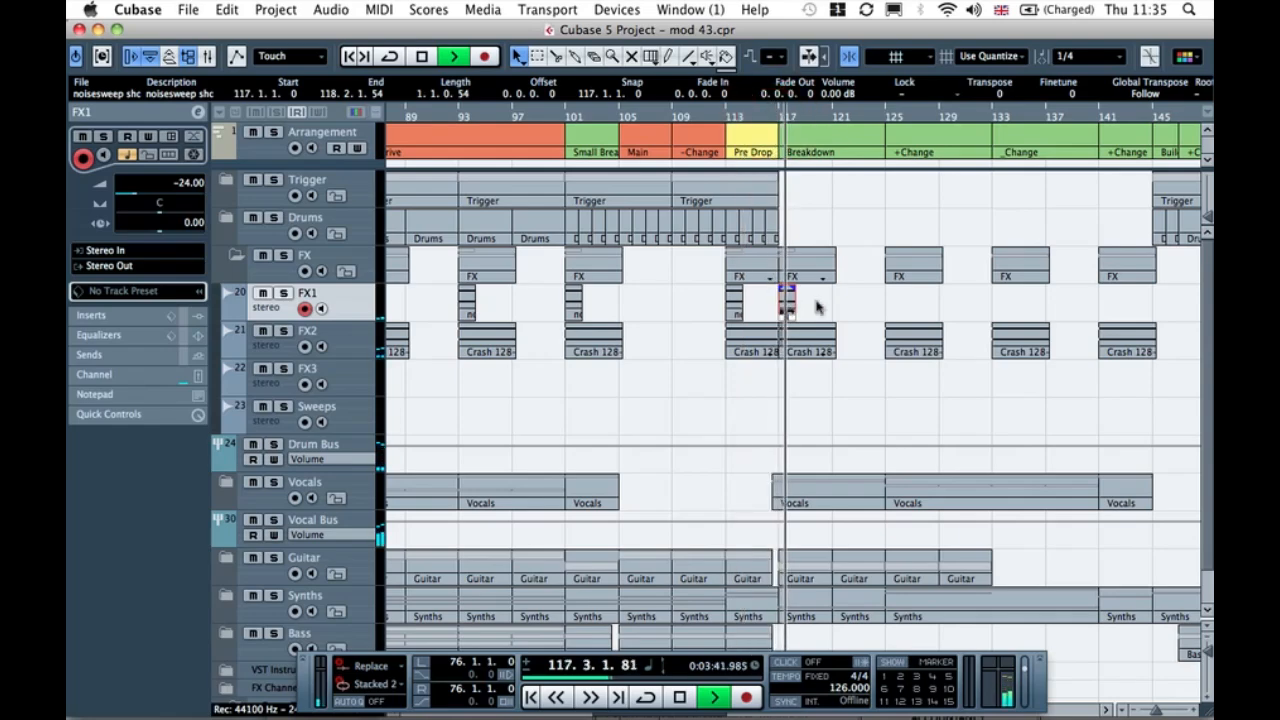
key("space")
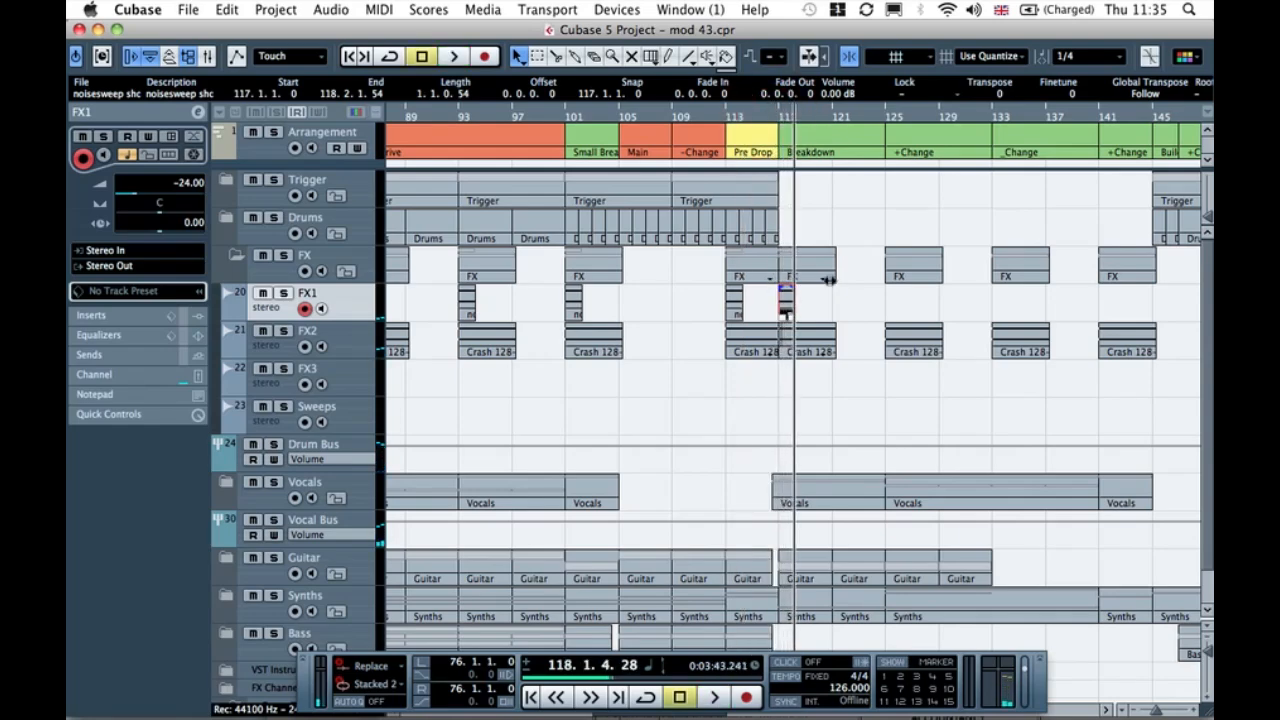
Step: Delete the noise sweep at bar 117 on FX1 and audition the Pre Drop and the change into the Breakdown
left_click(815, 300)
left_click(790, 303)
key("Delete")
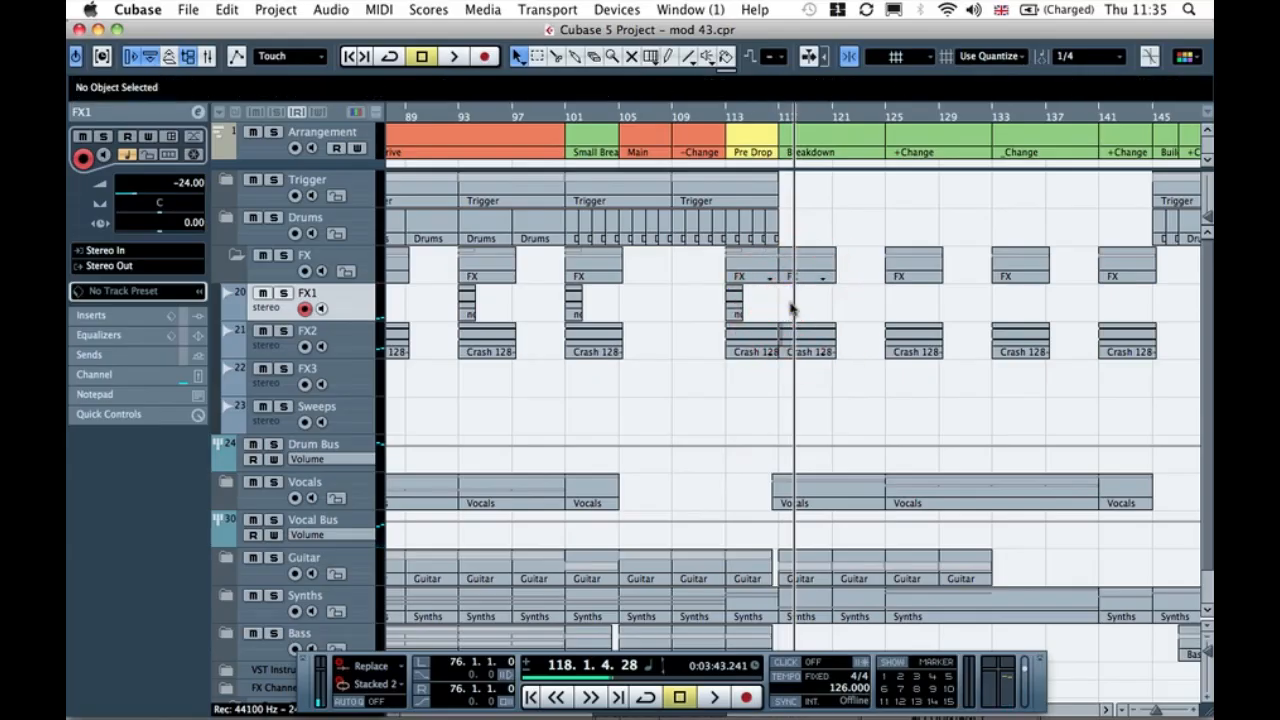
left_click(719, 106)
key("space")
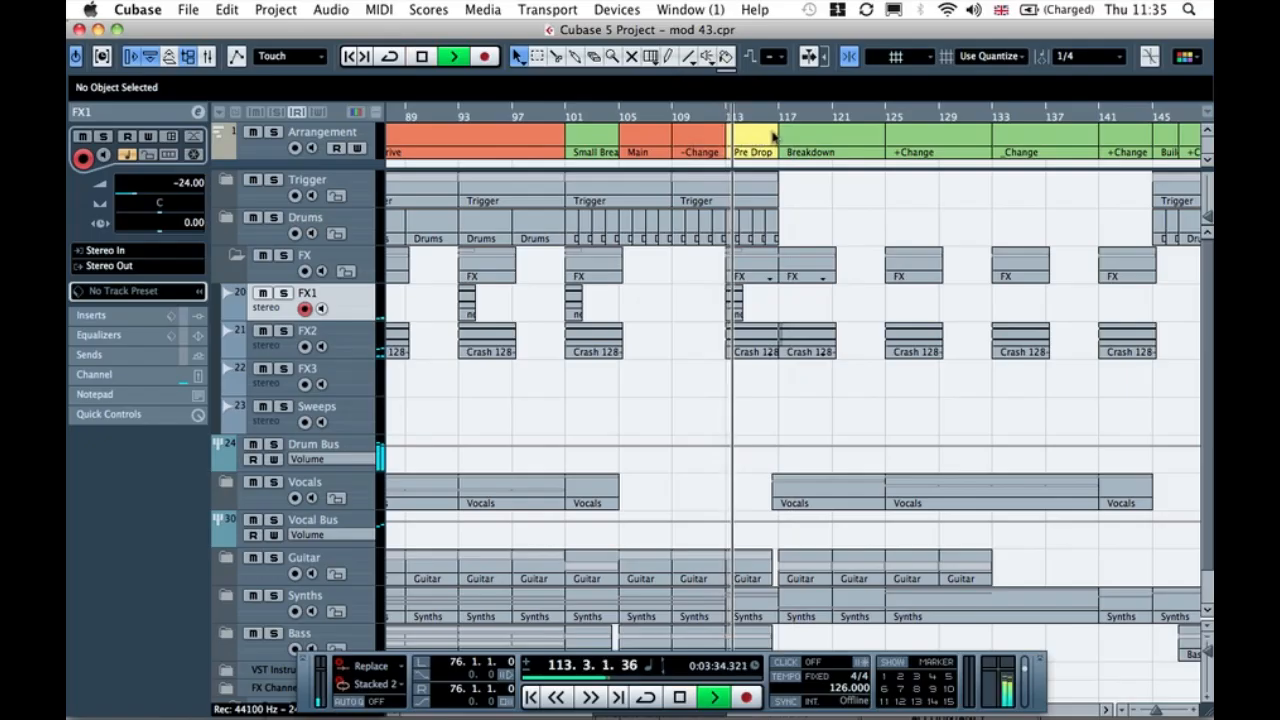
left_click(772, 114)
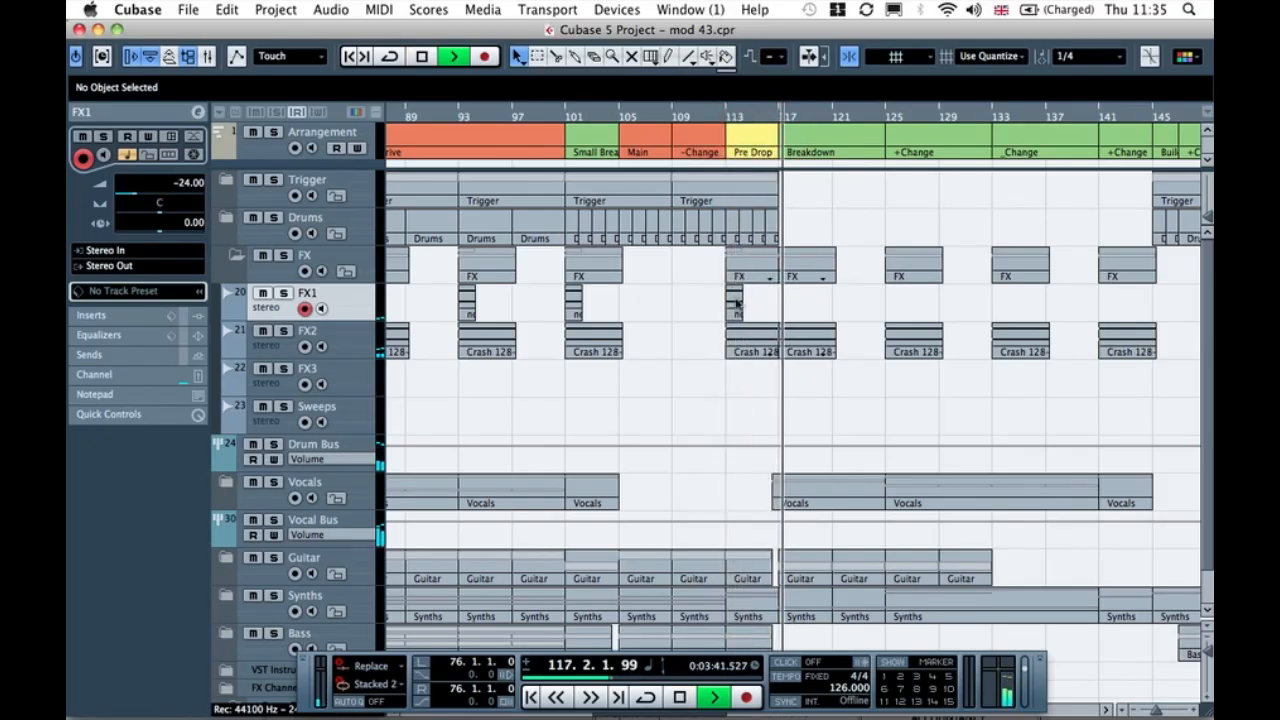
Step: Copy the noise sweep on FX1 to every eighth bar from bar 125 through bar 189
left_click_drag(742, 307, 1106, 300)
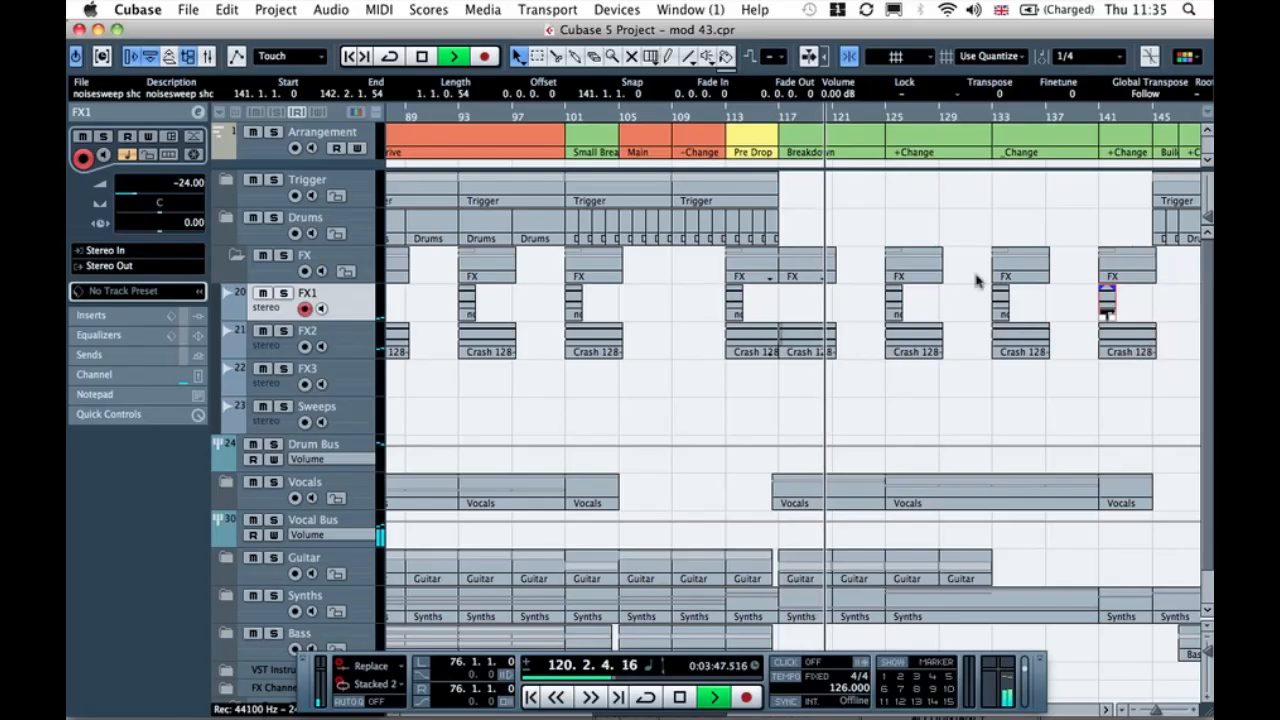
scroll(980, 280, "right", 6)
left_click_drag(777, 305, 997, 306)
left_click_drag(1110, 317, 1103, 305)
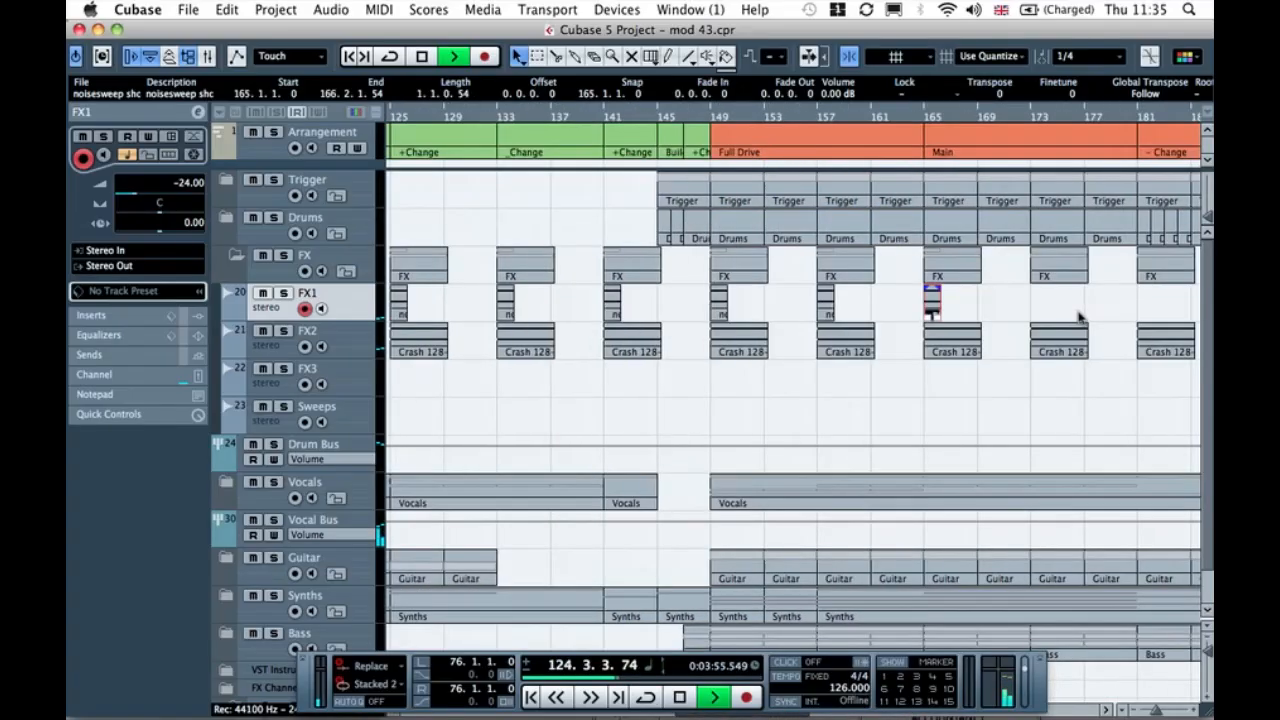
left_click_drag(1001, 289, 1038, 296)
left_click(822, 302)
left_click_drag(923, 302, 921, 303)
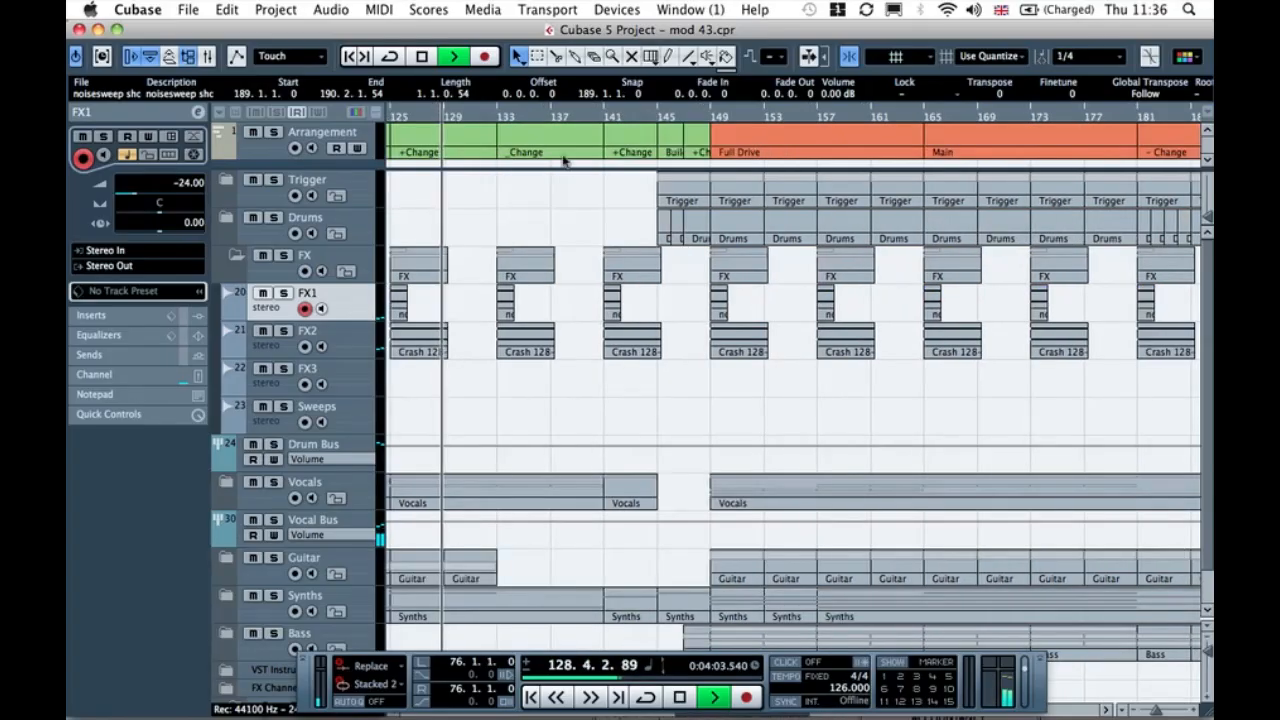
Step: Audition the noise sweeps at the section changes around bars 133, 141, 149 and 189
left_click(489, 115)
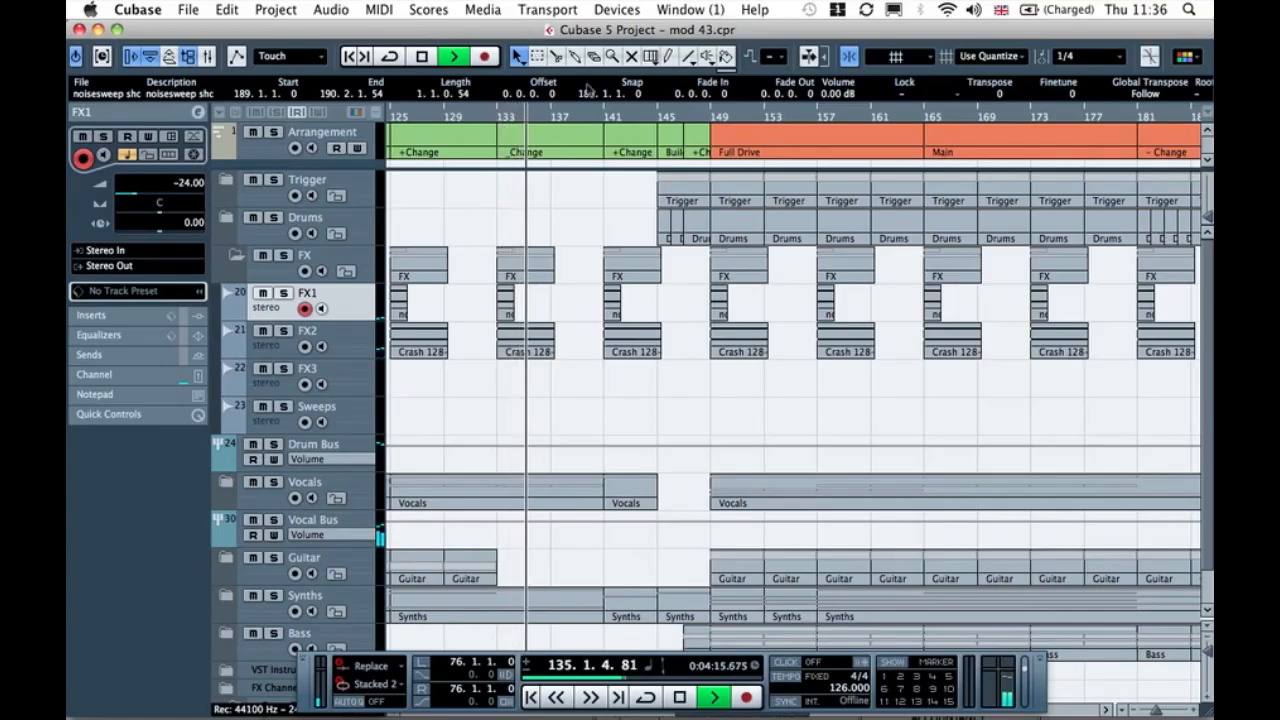
left_click(603, 117)
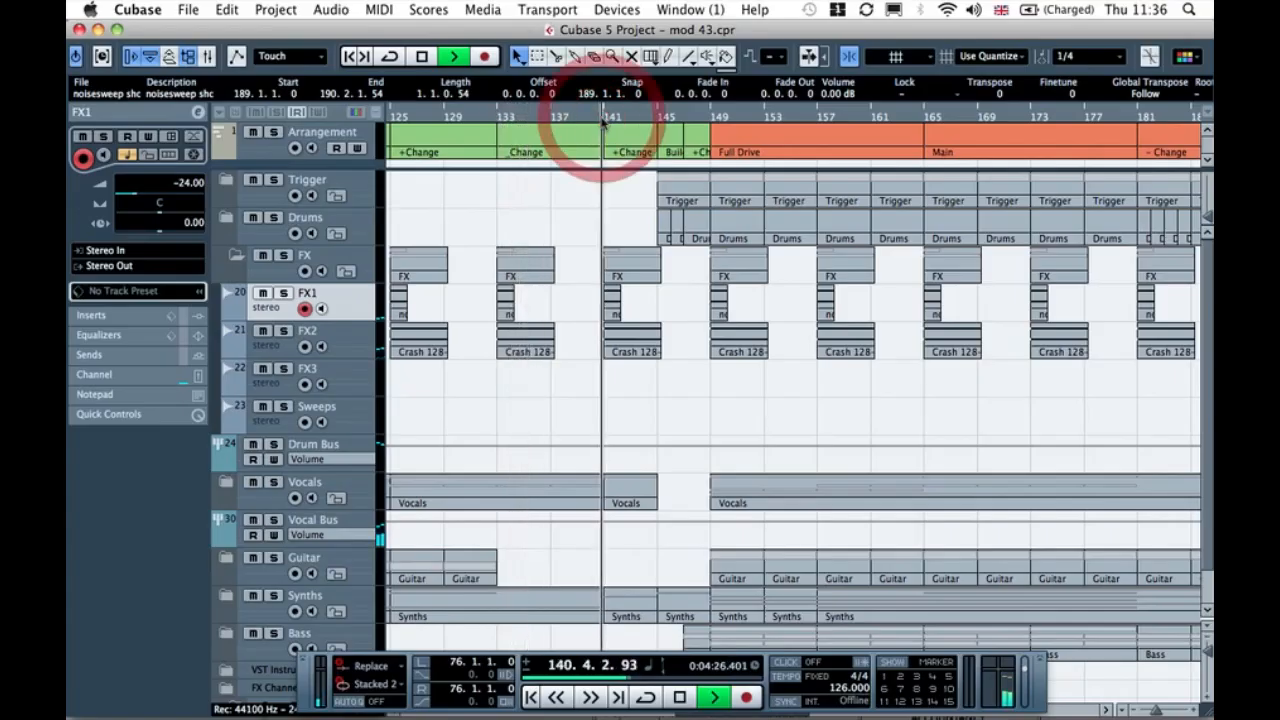
left_click(656, 117)
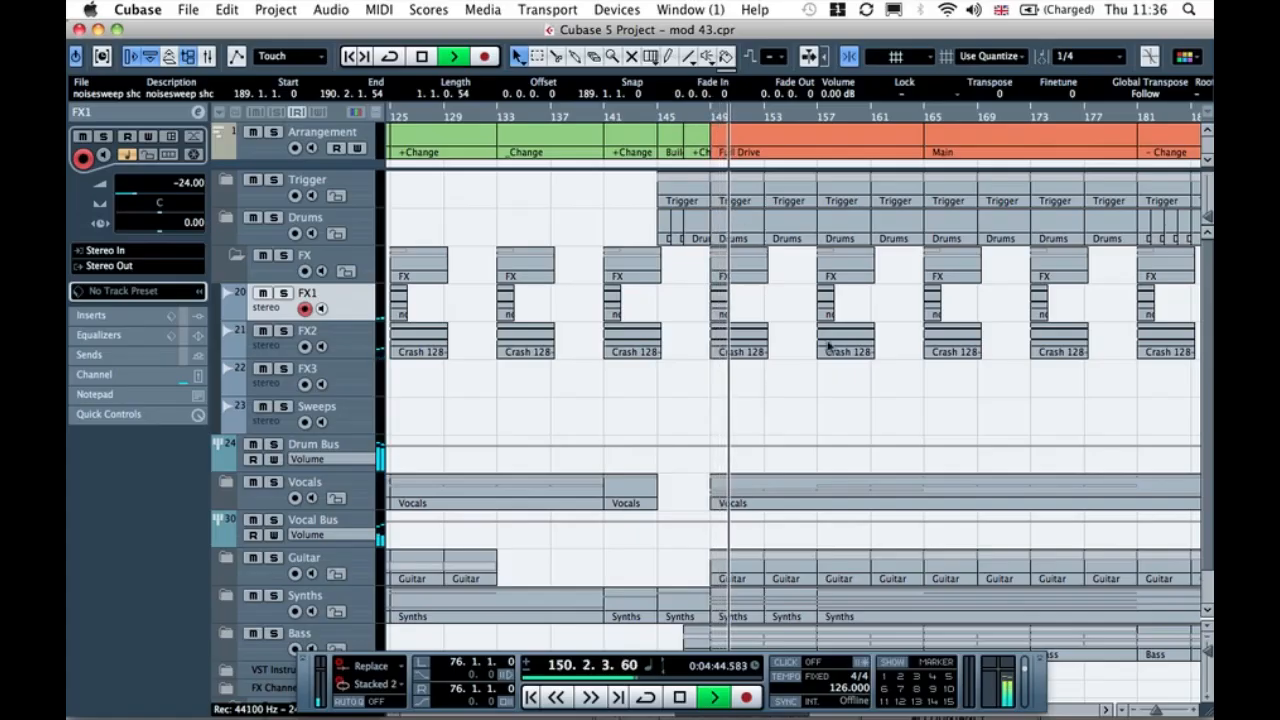
scroll(828, 346, "right", 3)
left_click(758, 394)
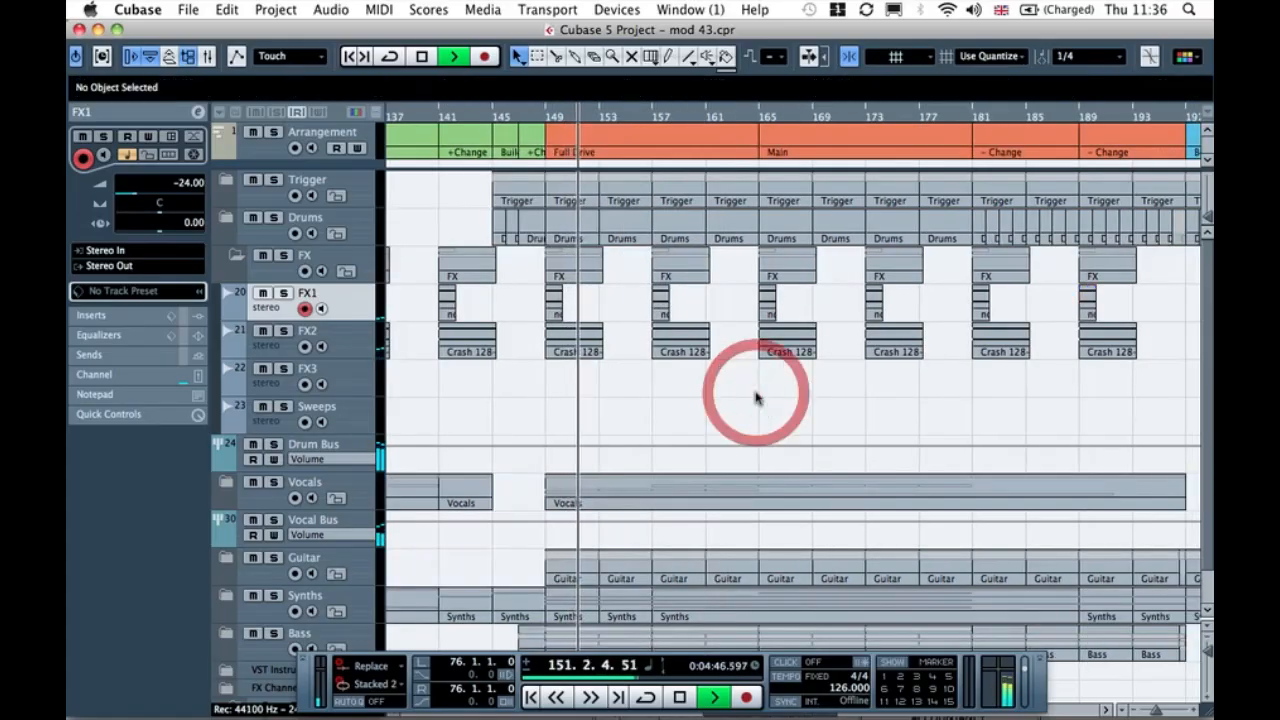
left_click(1077, 119)
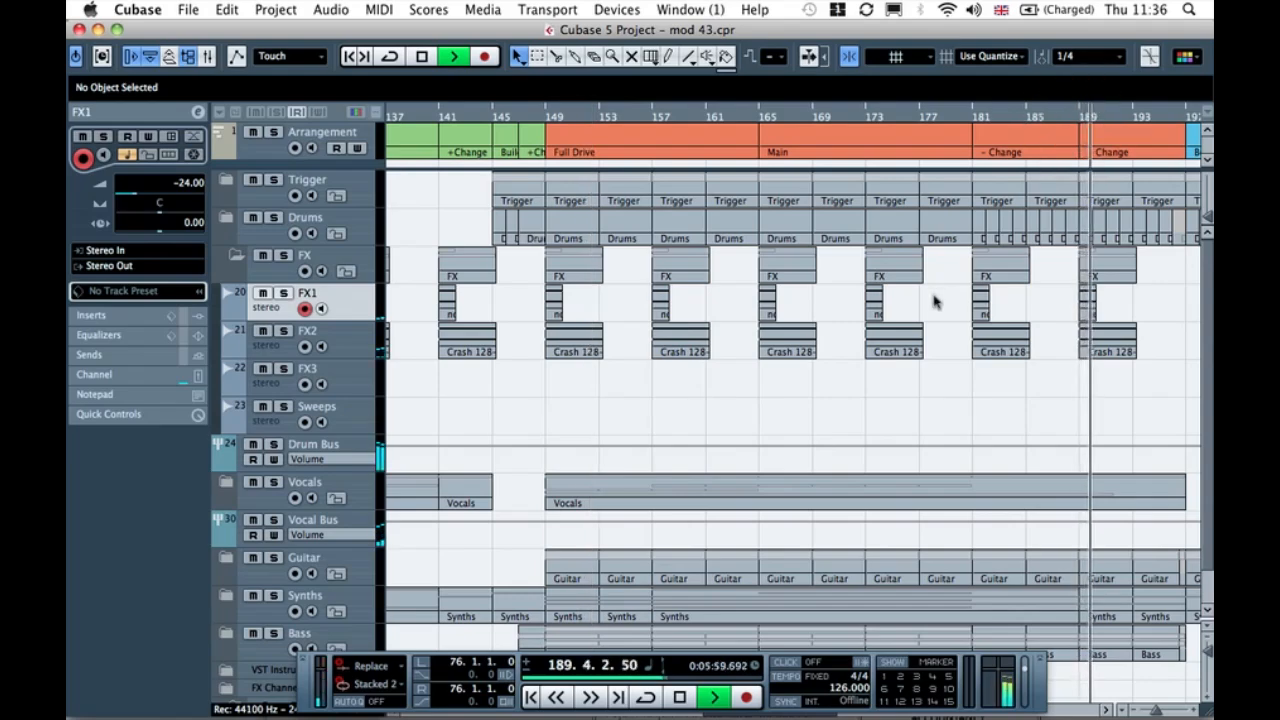
scroll(973, 413, "right", 5)
scroll(975, 413, "left", 20)
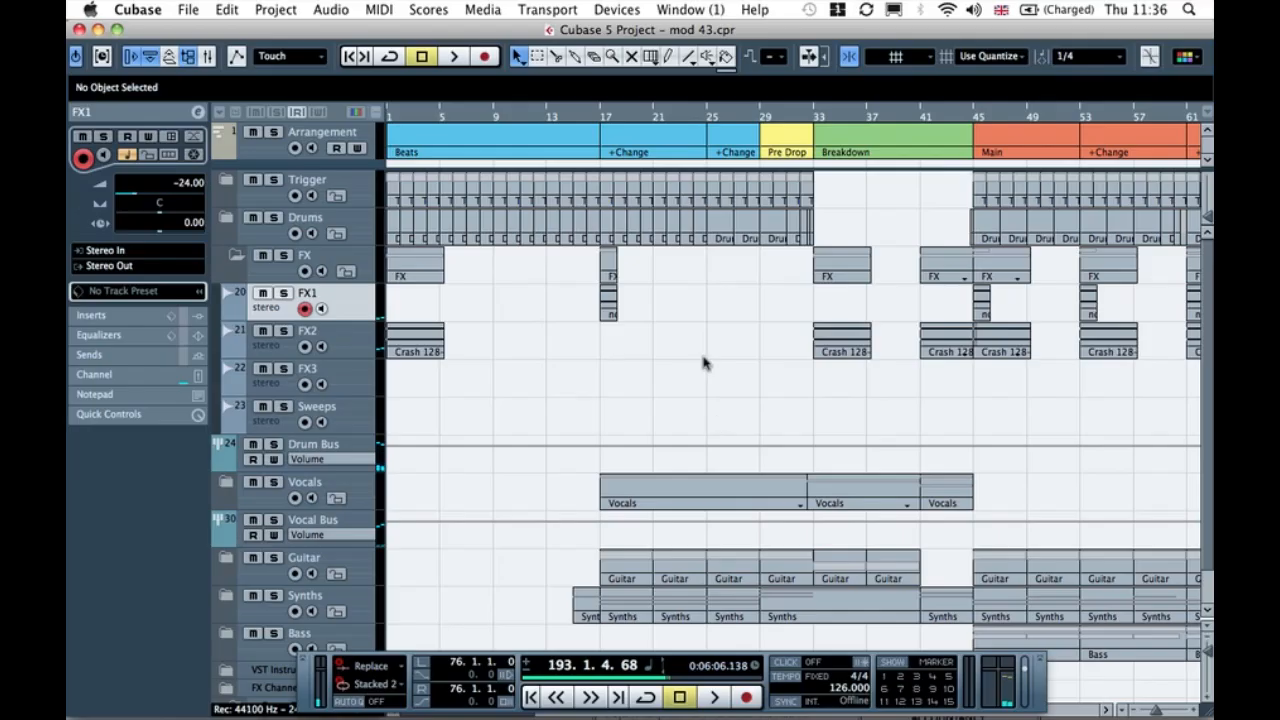
Step: Solo FX1, play the noise sweep at bar 17 on its own, and switch the solo off again
left_click(607, 305)
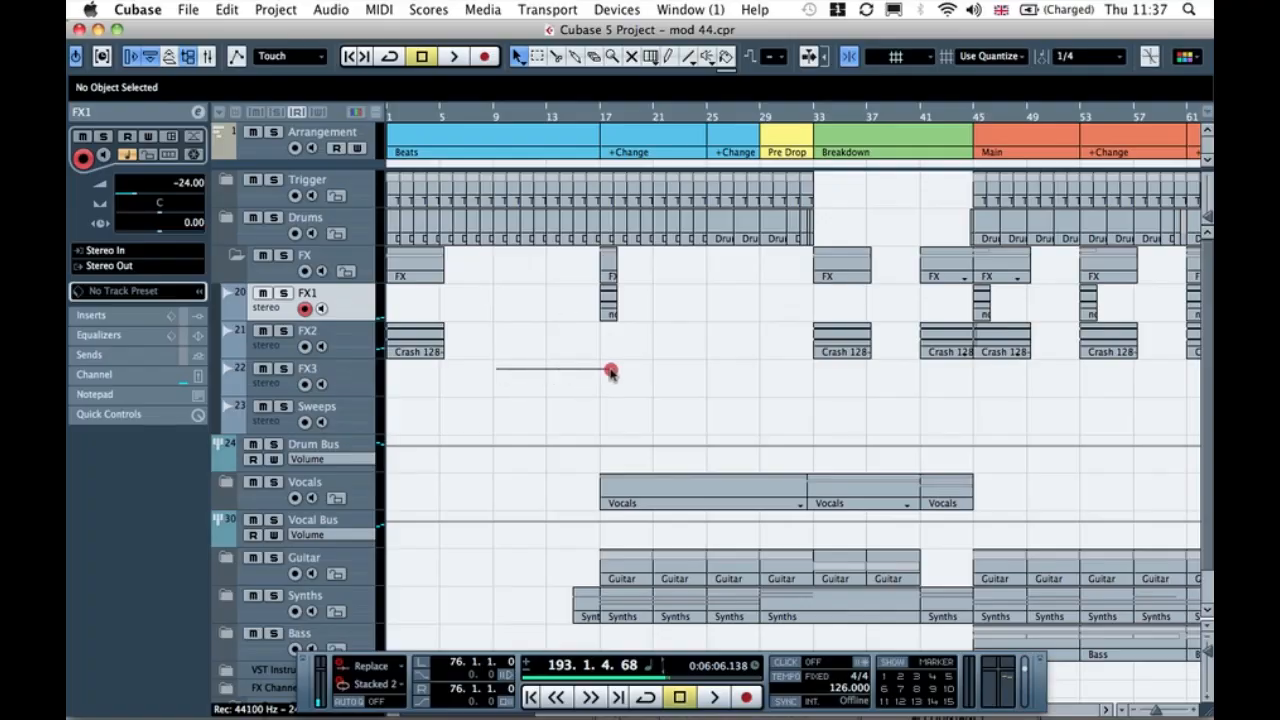
left_click(608, 305)
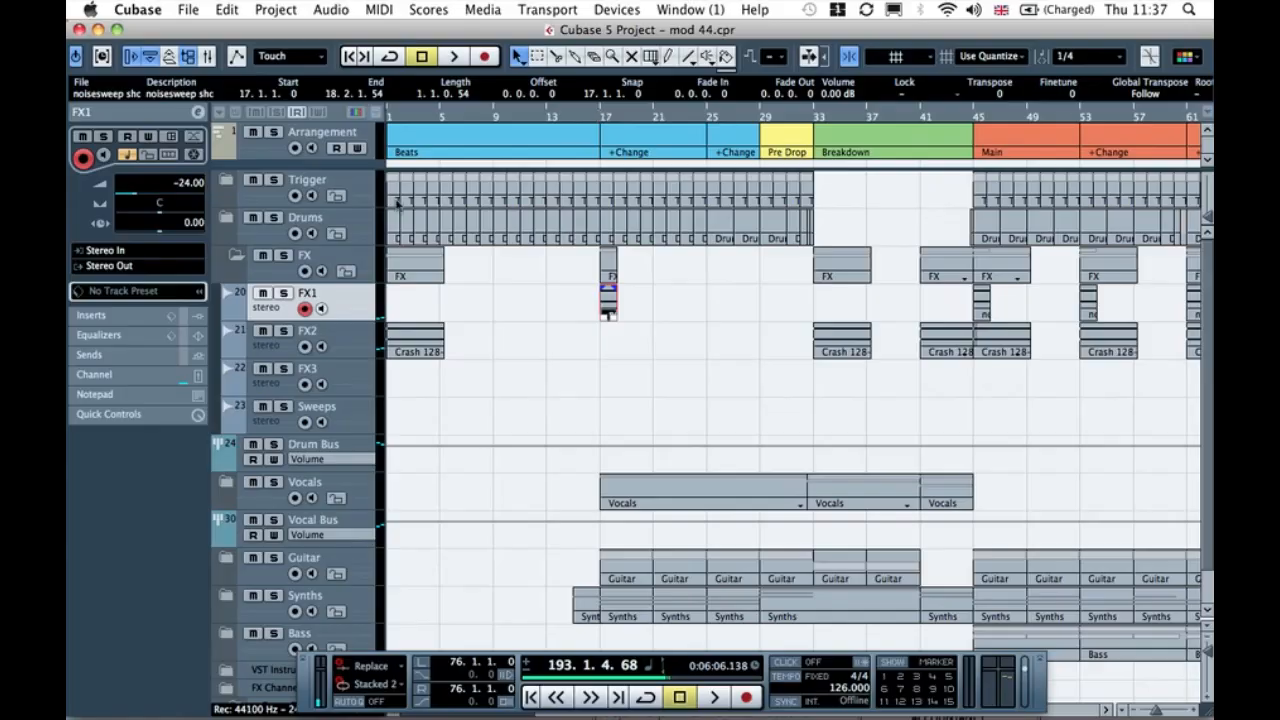
left_click(283, 293)
left_click(591, 117)
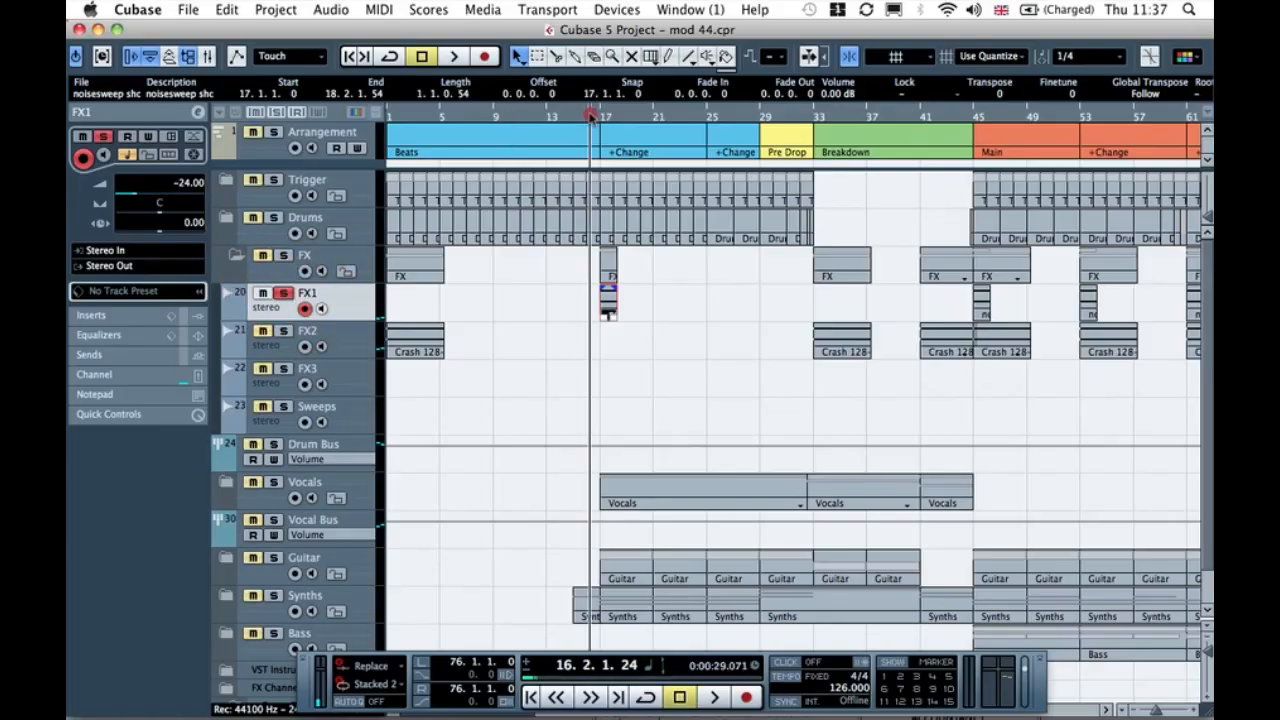
key("space")
left_click(598, 118)
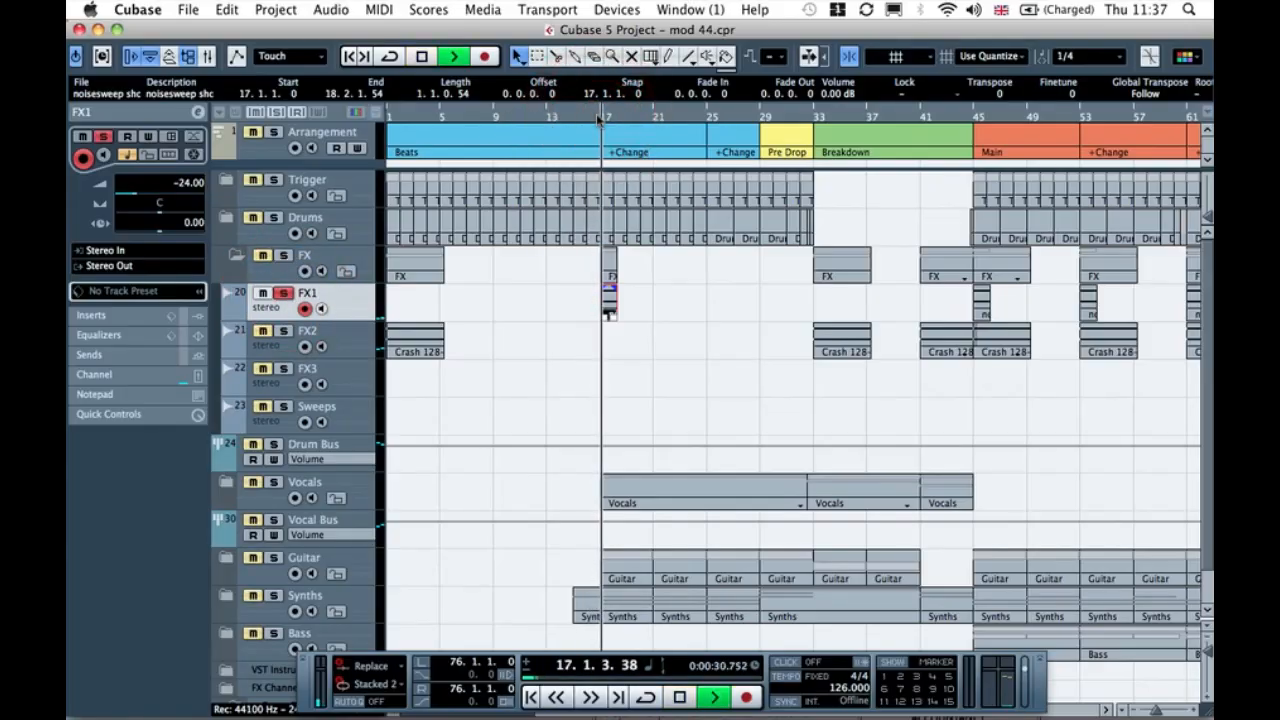
key("space")
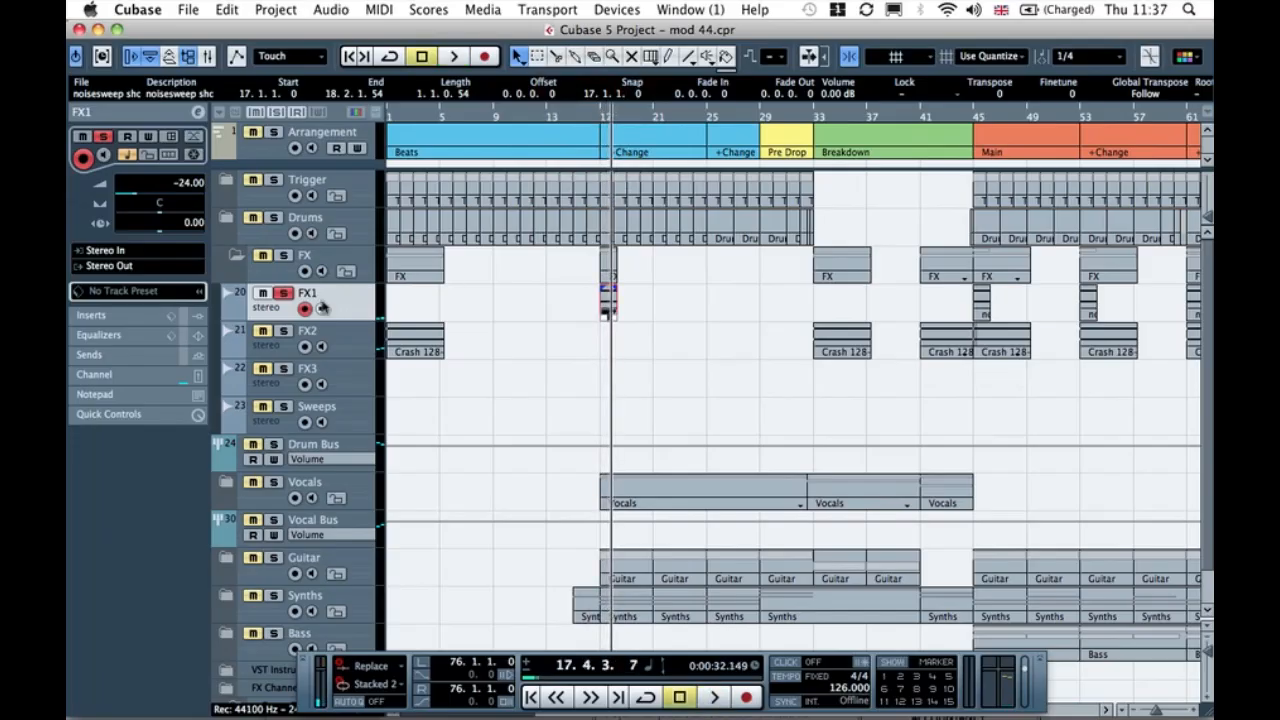
left_click(282, 295)
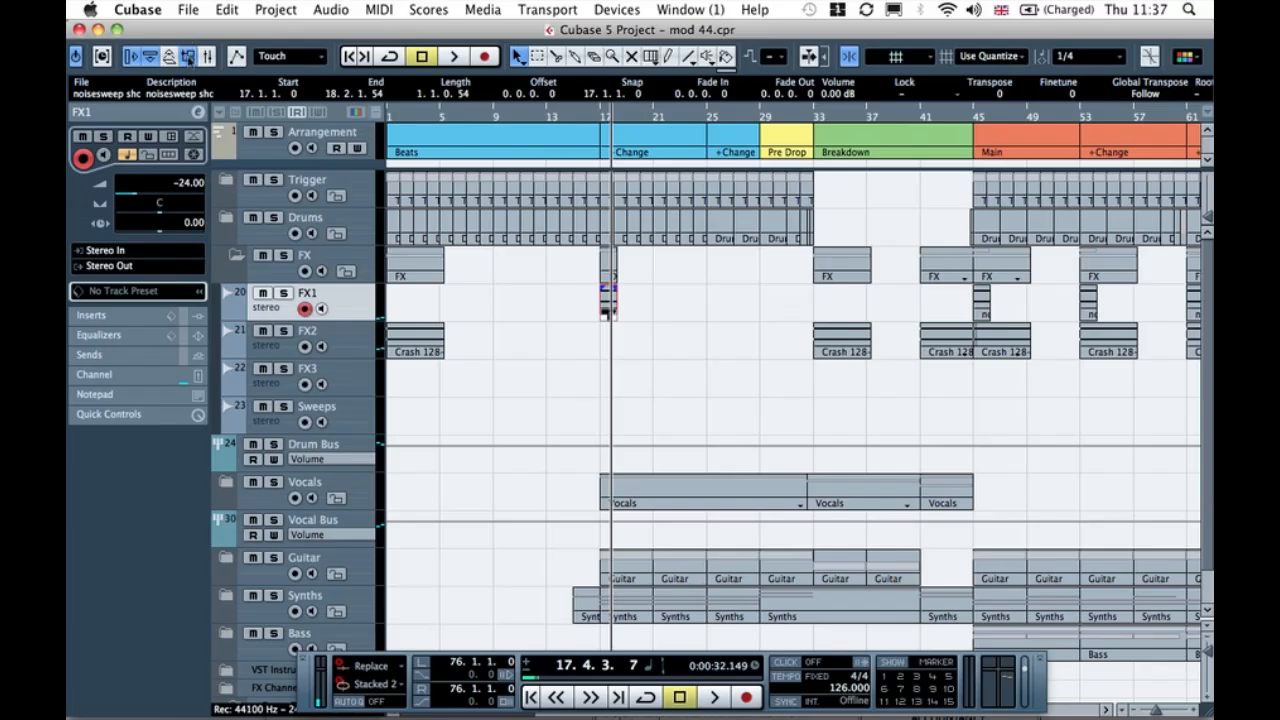
Step: Place the filternoise sweep from the Pool's FX folder on FX3, starting at 8.4.1 and leading into the +Change at bar 17
left_click(190, 56)
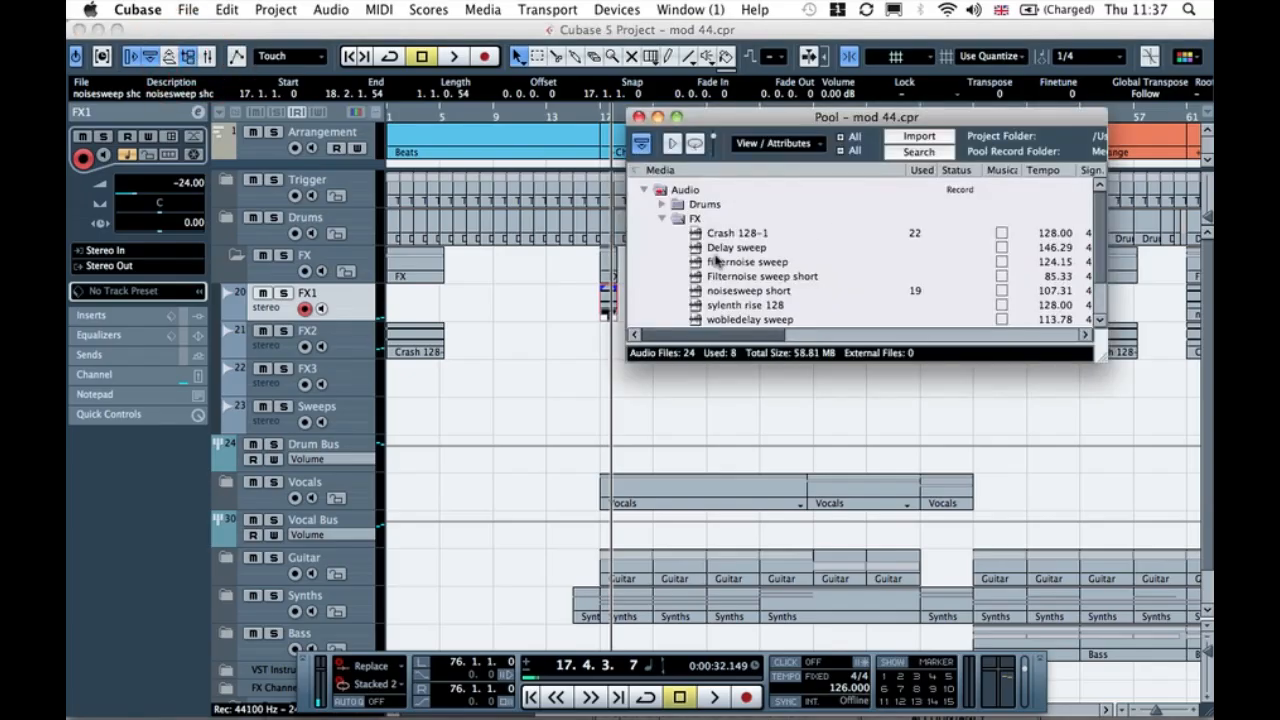
scroll(717, 261, "down", 2)
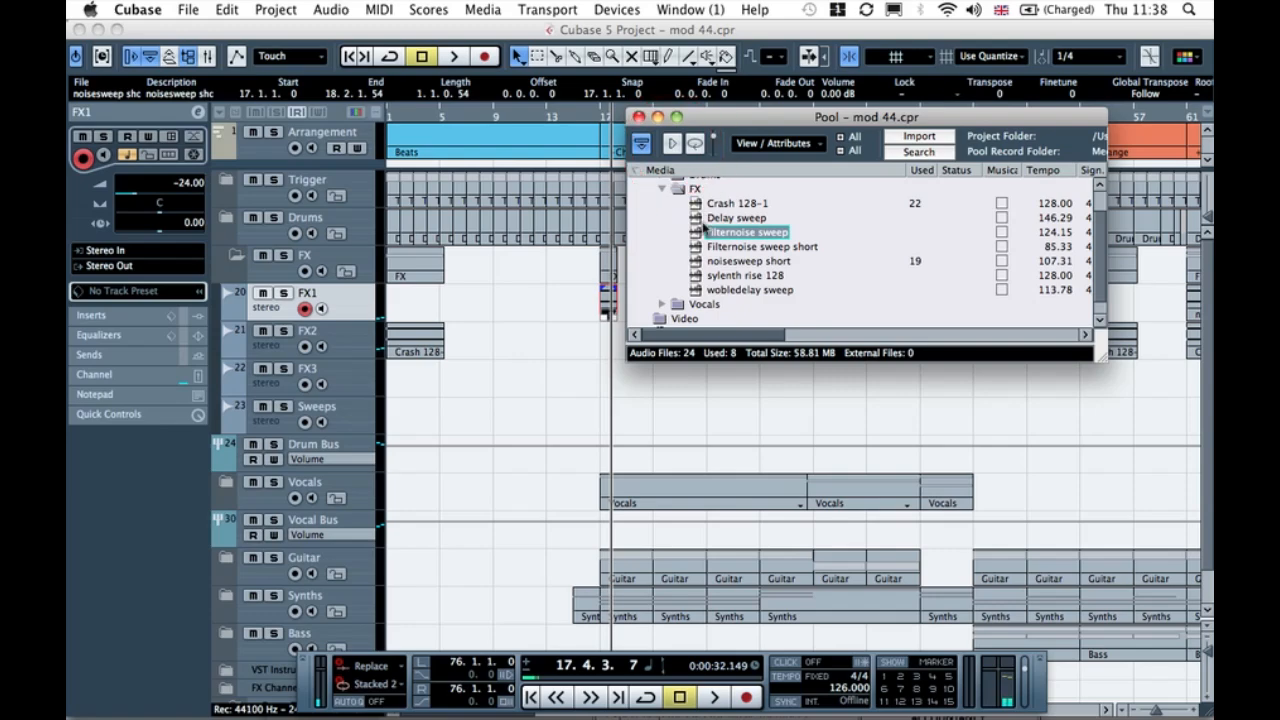
left_click_drag(699, 232, 498, 383)
left_click(573, 379)
left_click(676, 379)
left_click_drag(604, 381, 592, 378)
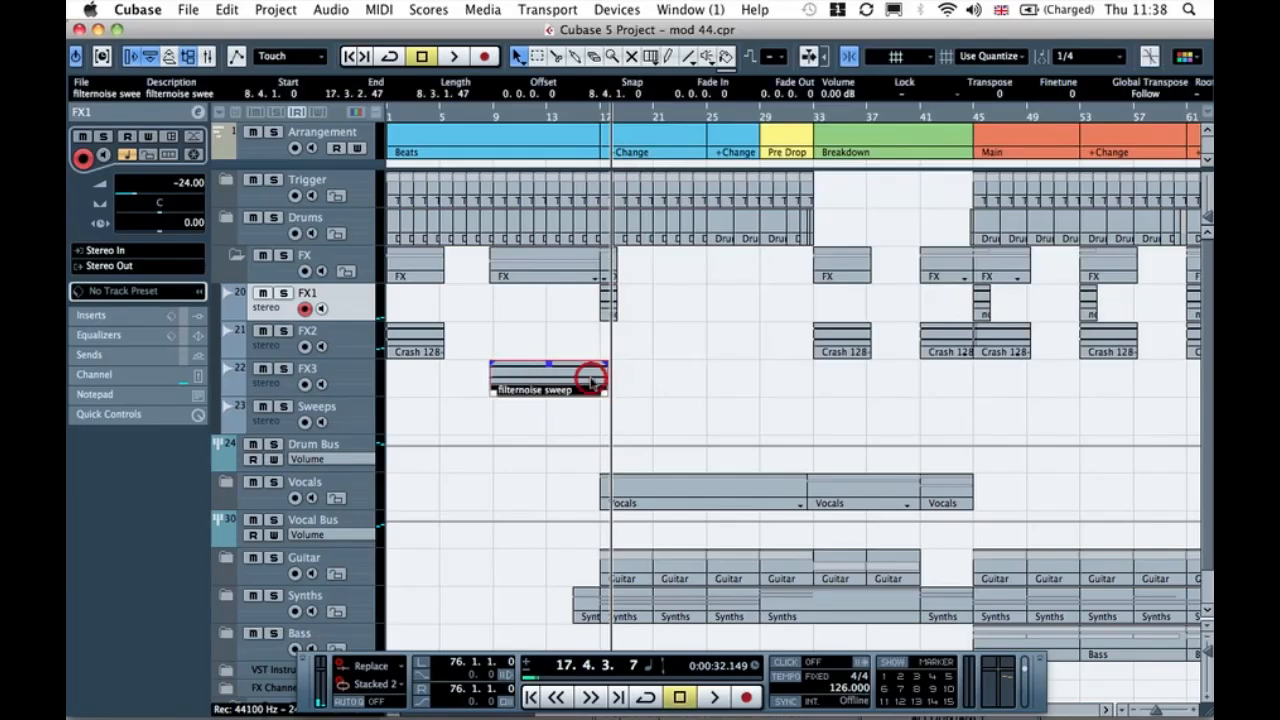
Step: Set the FX3 track volume to -25 and play the filternoise sweep through the change at bar 17
left_click(280, 382)
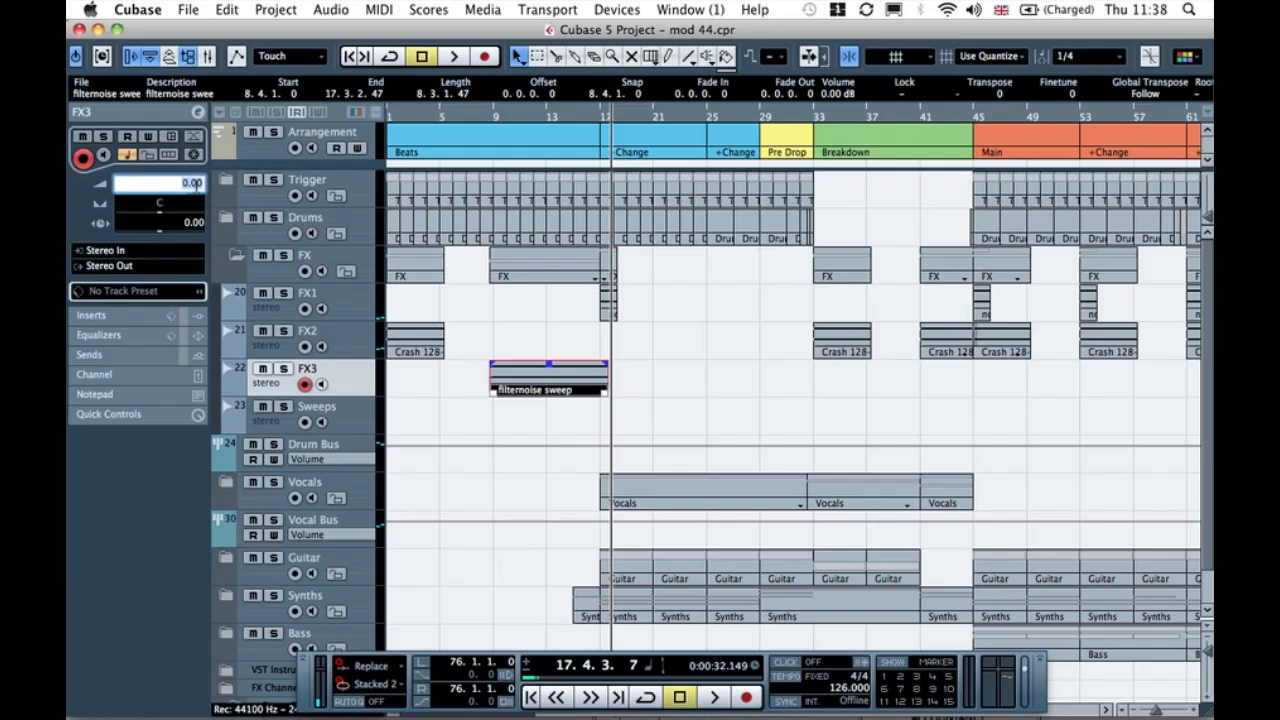
left_click(486, 118)
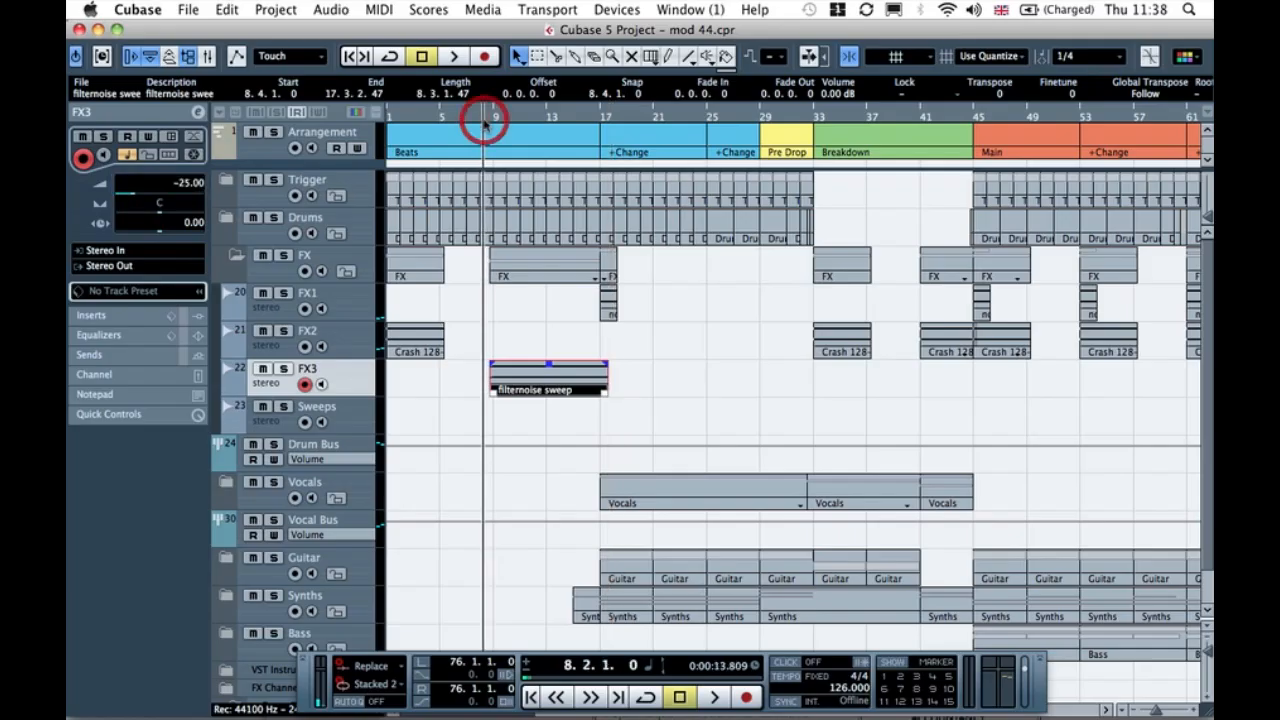
key("space")
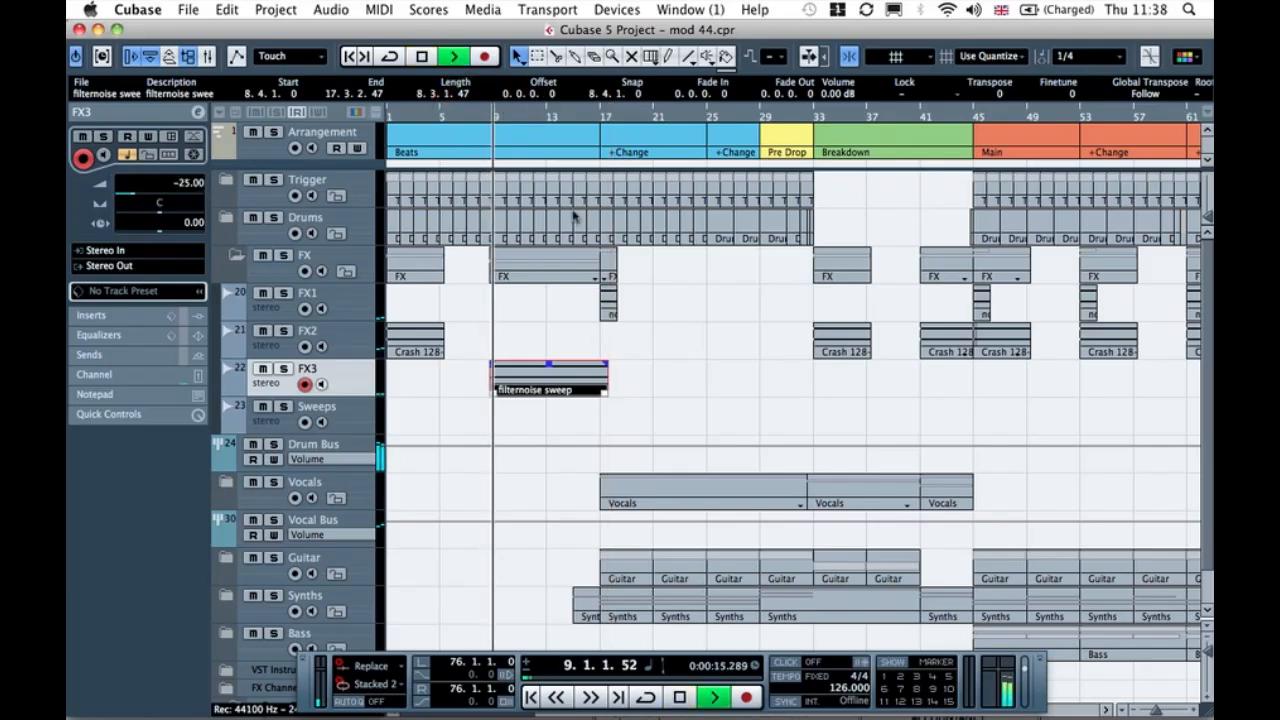
left_click(629, 389)
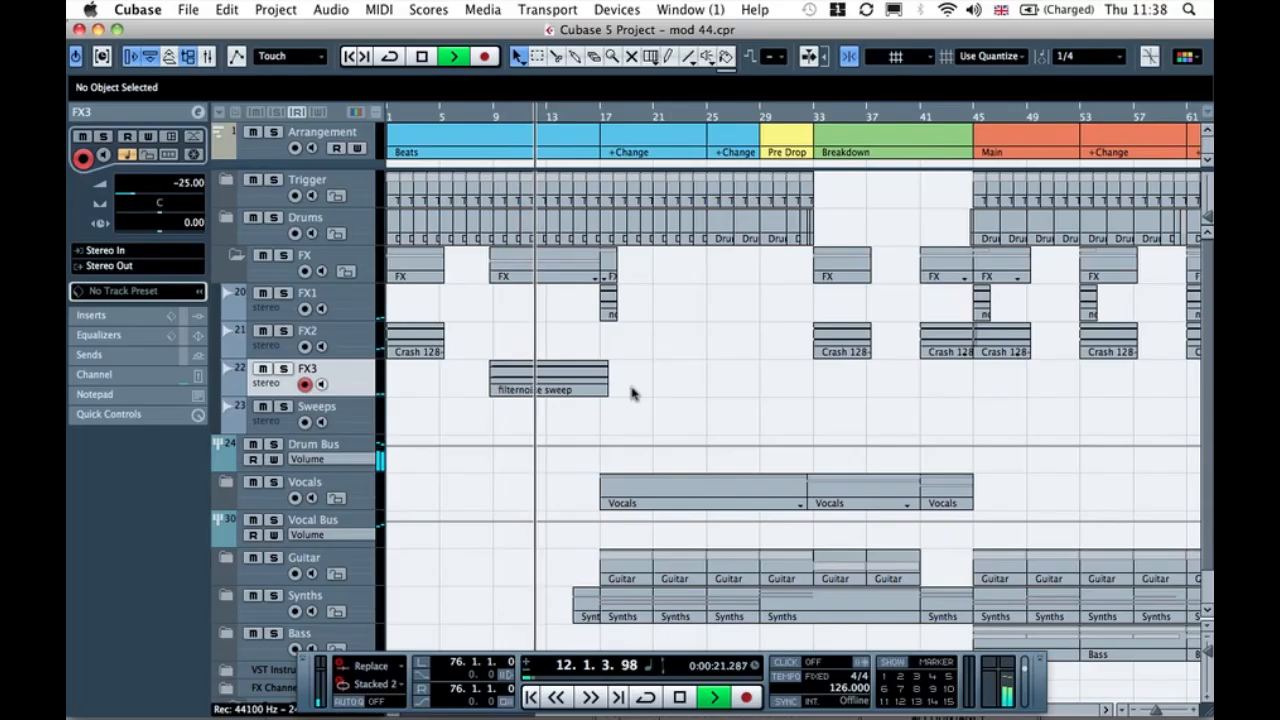
left_click(648, 383)
left_click(571, 376)
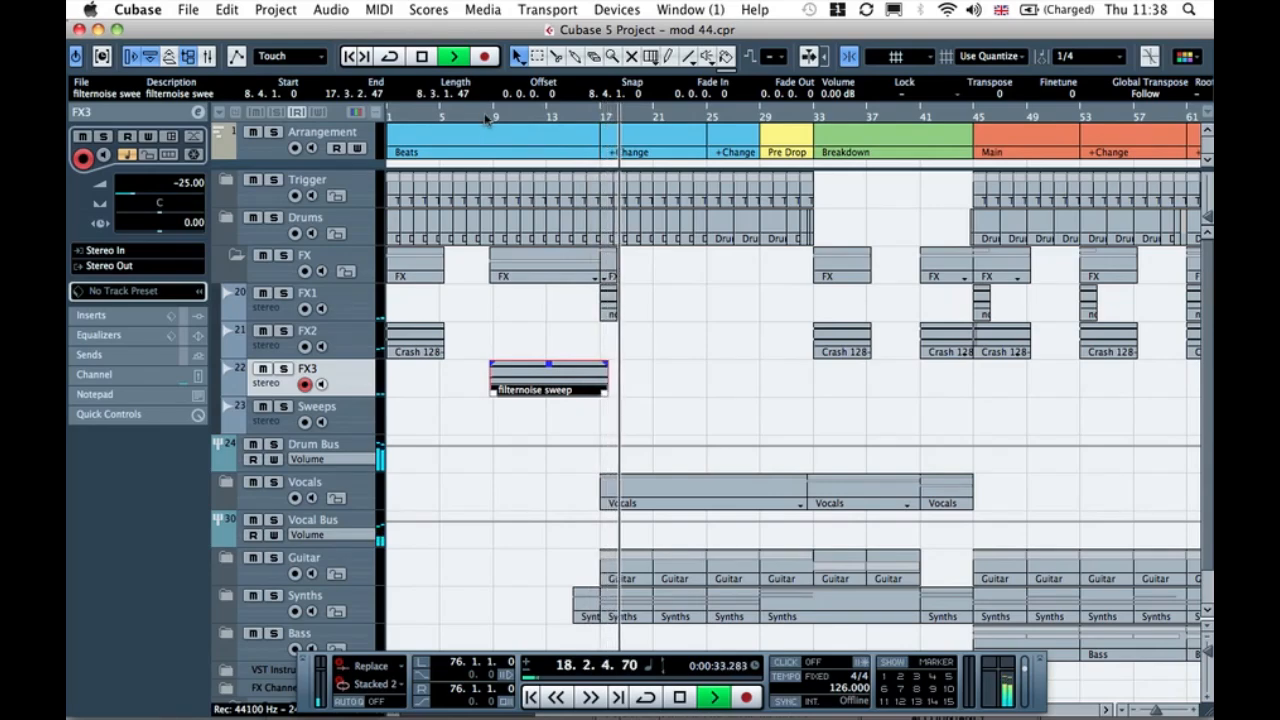
key("space")
Step: Trim the start of the filternoise sweep on FX3 to bar 9 and play it from just before that bar
key("h")
key("h")
key("h")
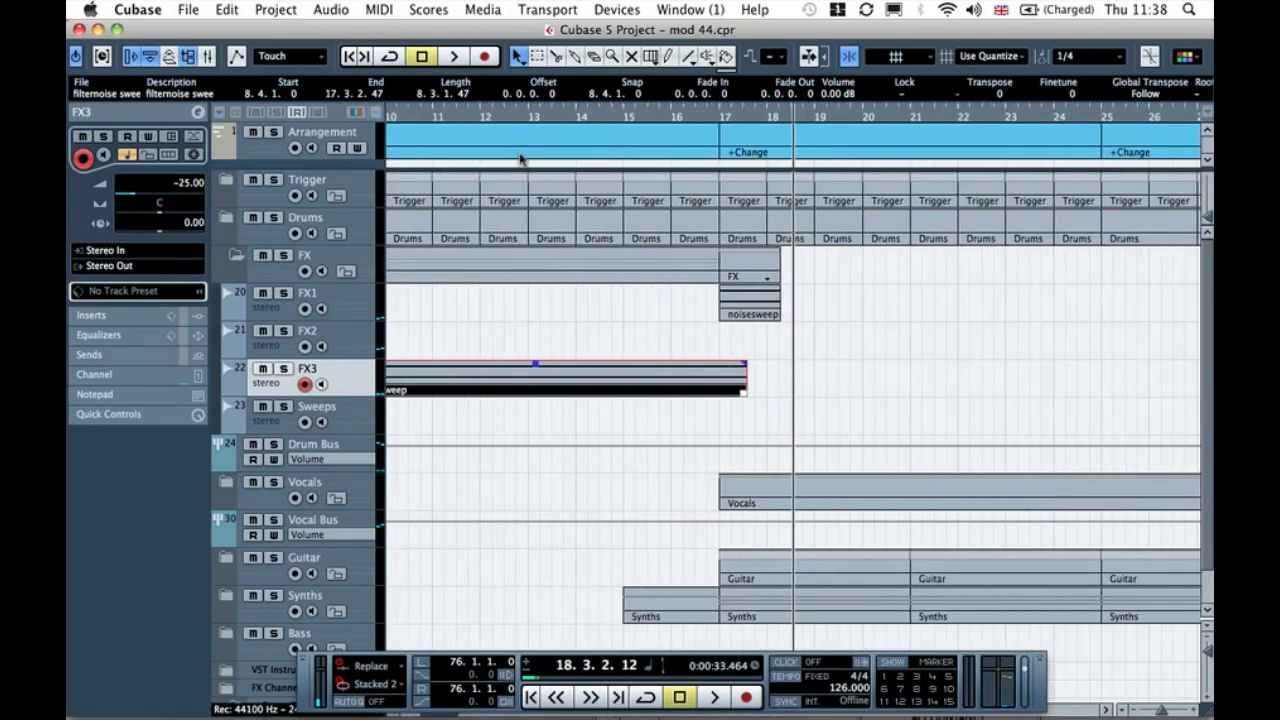
scroll(586, 382, "left", 5)
left_click(643, 117)
key("h")
key("h")
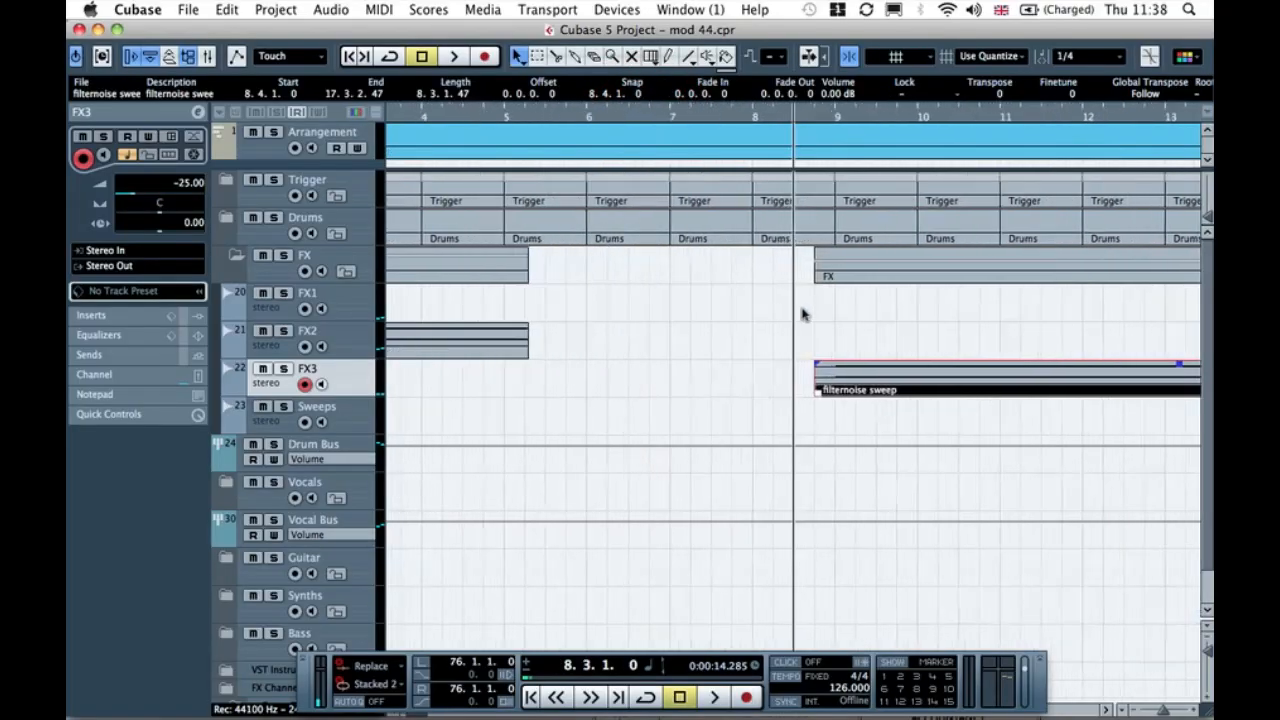
left_click(843, 424)
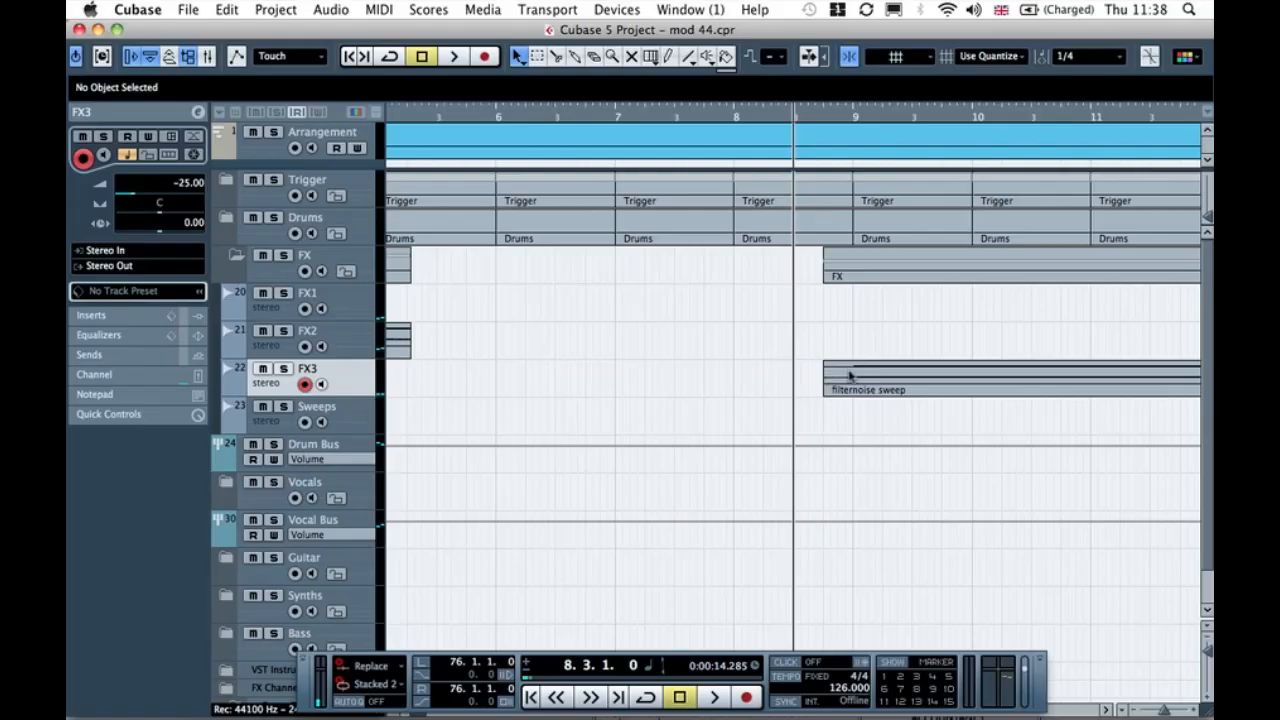
left_click(847, 374)
left_click_drag(828, 393, 853, 395)
left_click(843, 420)
left_click(856, 408)
left_click(805, 117)
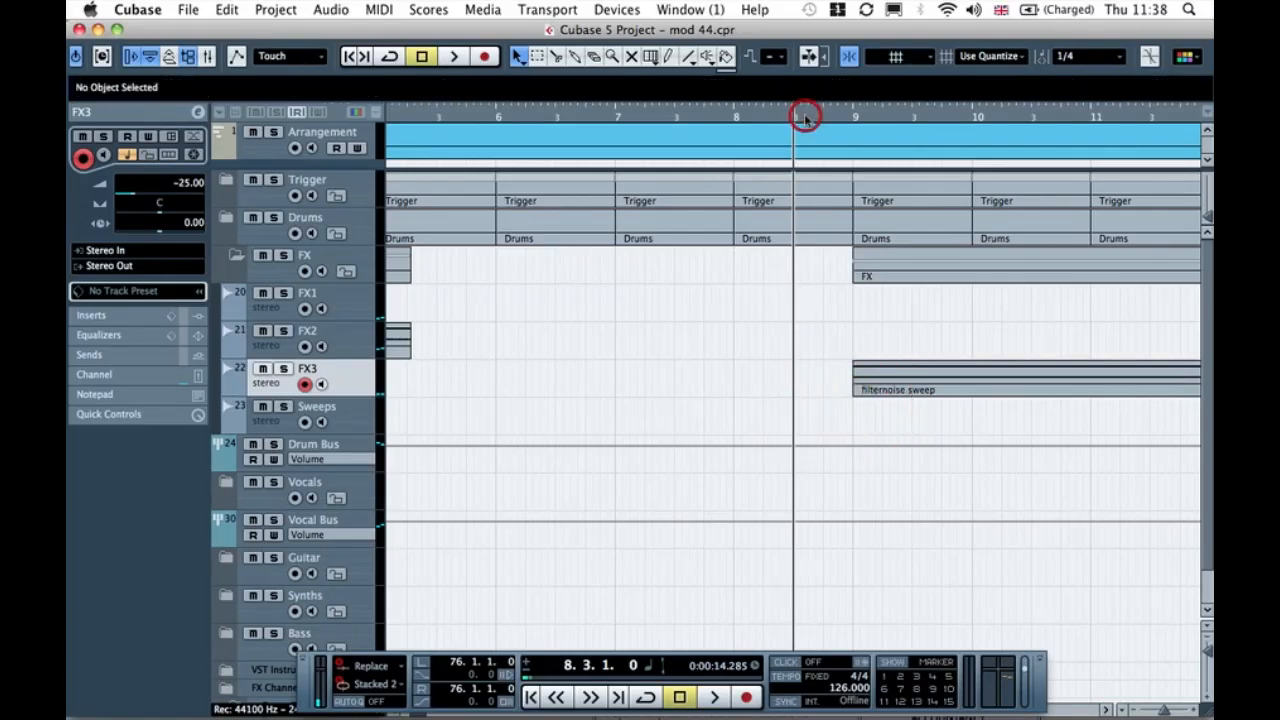
key("space")
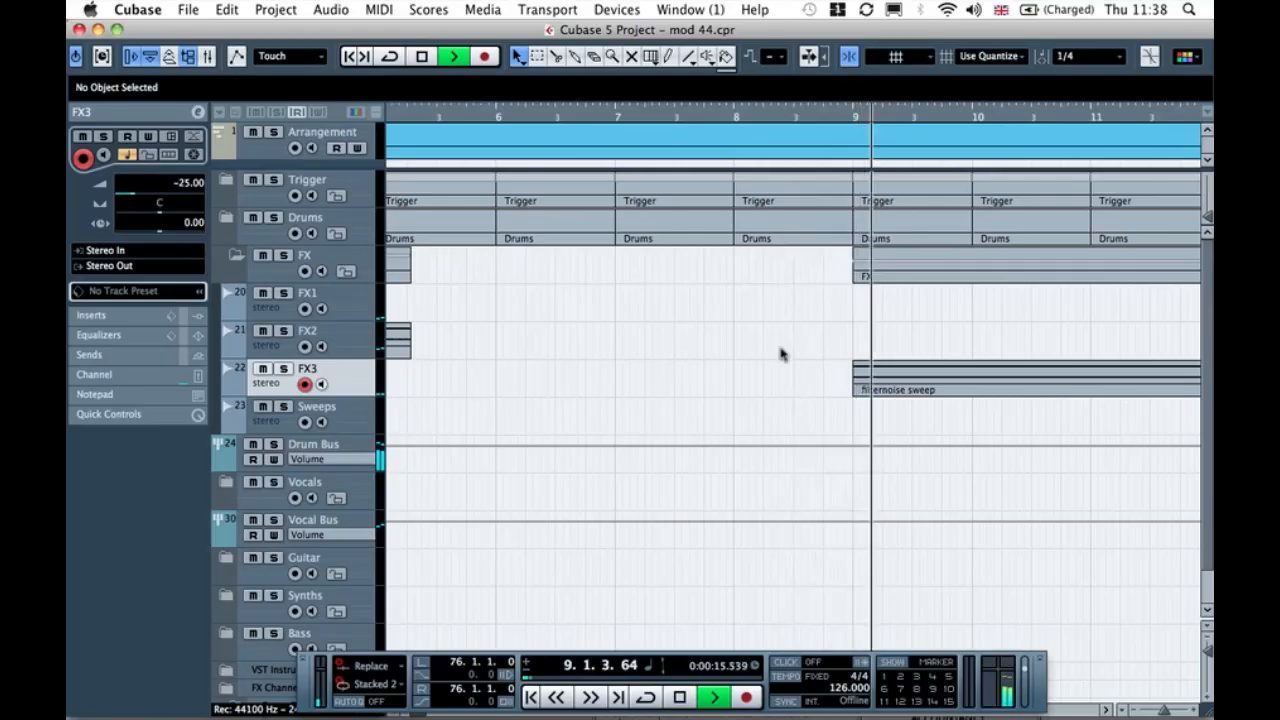
Step: Trim the end of the filternoise sweep on FX3 back to 16.4.1, just before the +Change at bar 17
scroll(782, 353, "right", 10)
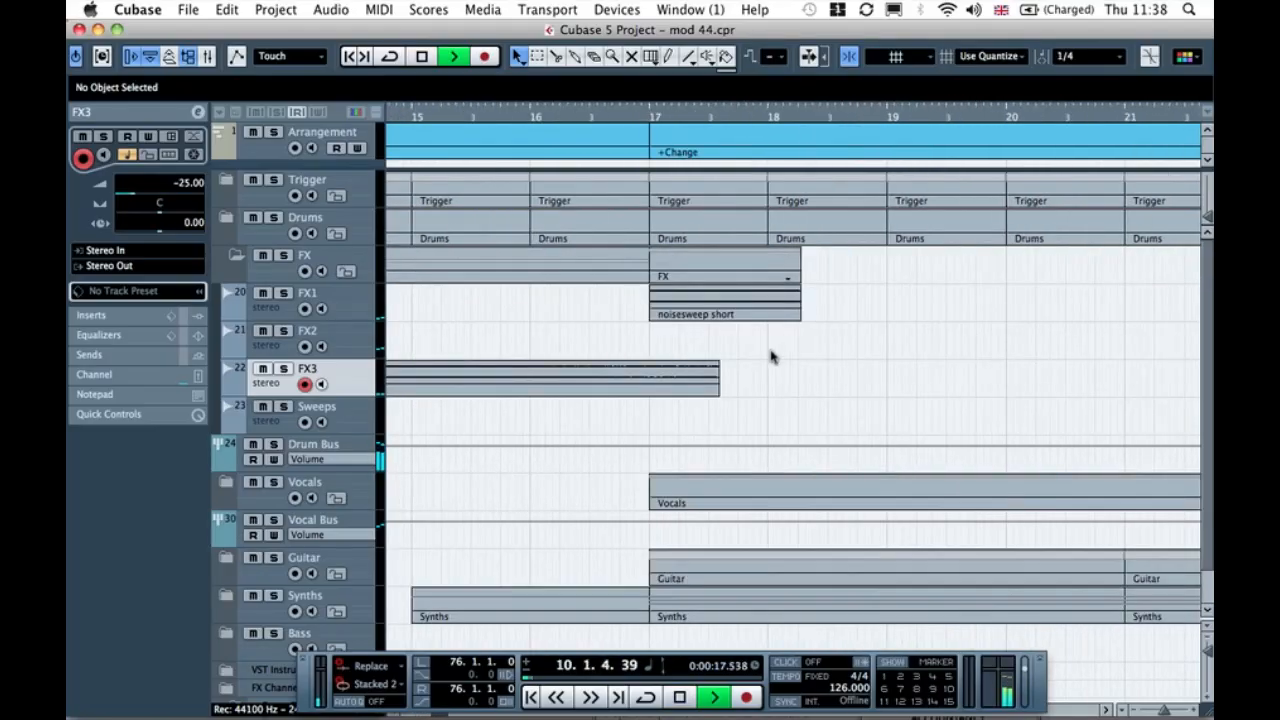
left_click(711, 378)
left_click_drag(718, 396, 617, 390)
scroll(643, 413, "down", 1)
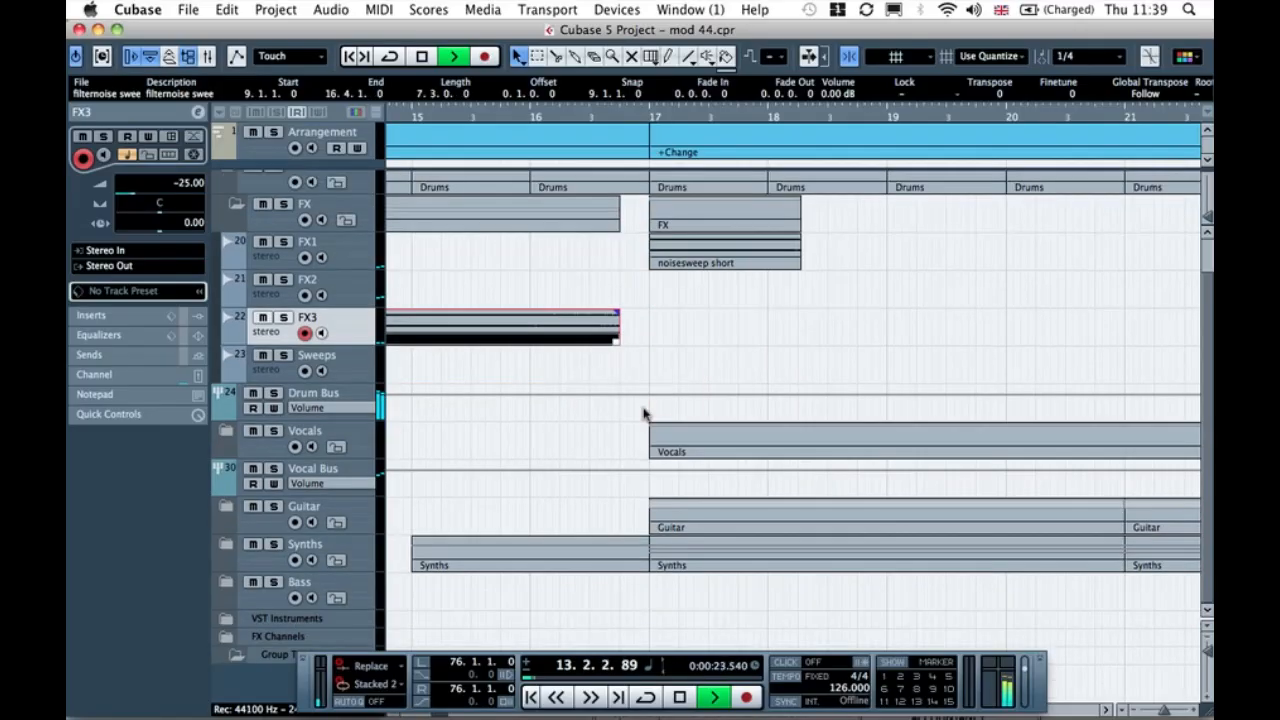
left_click(612, 343)
scroll(612, 345, "up", 1)
scroll(612, 346, "down", 1)
scroll(613, 347, "up", 1)
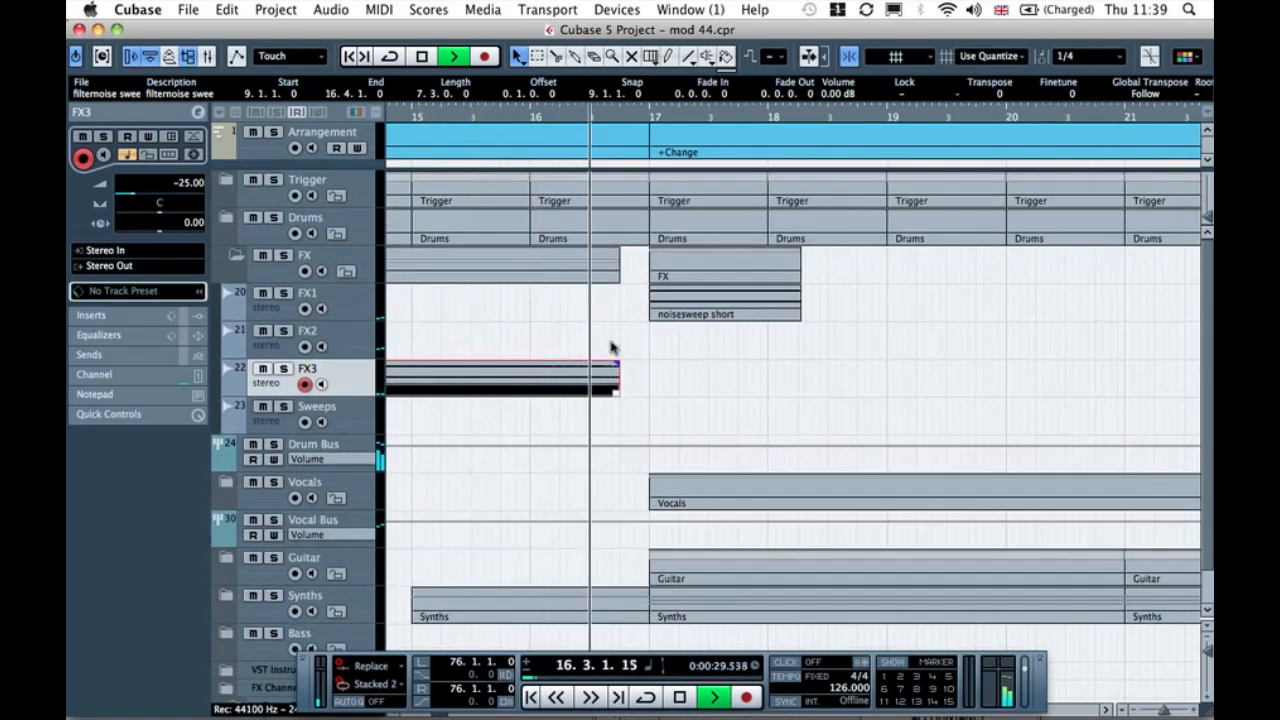
Step: Try ending the filternoise sweep at 16.3.1, play it from about bar 16, and return its end to 16.4.1
left_click_drag(618, 389, 590, 389)
left_click(527, 116)
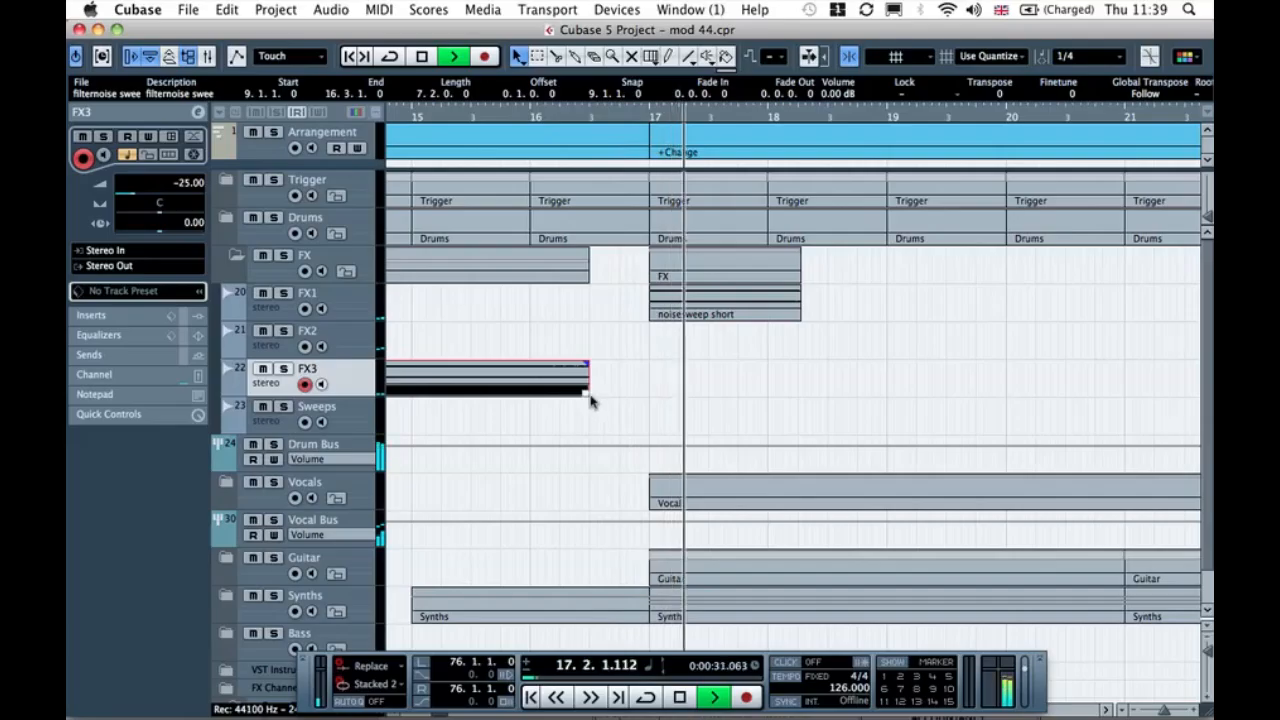
left_click_drag(589, 391, 615, 396)
left_click(691, 380)
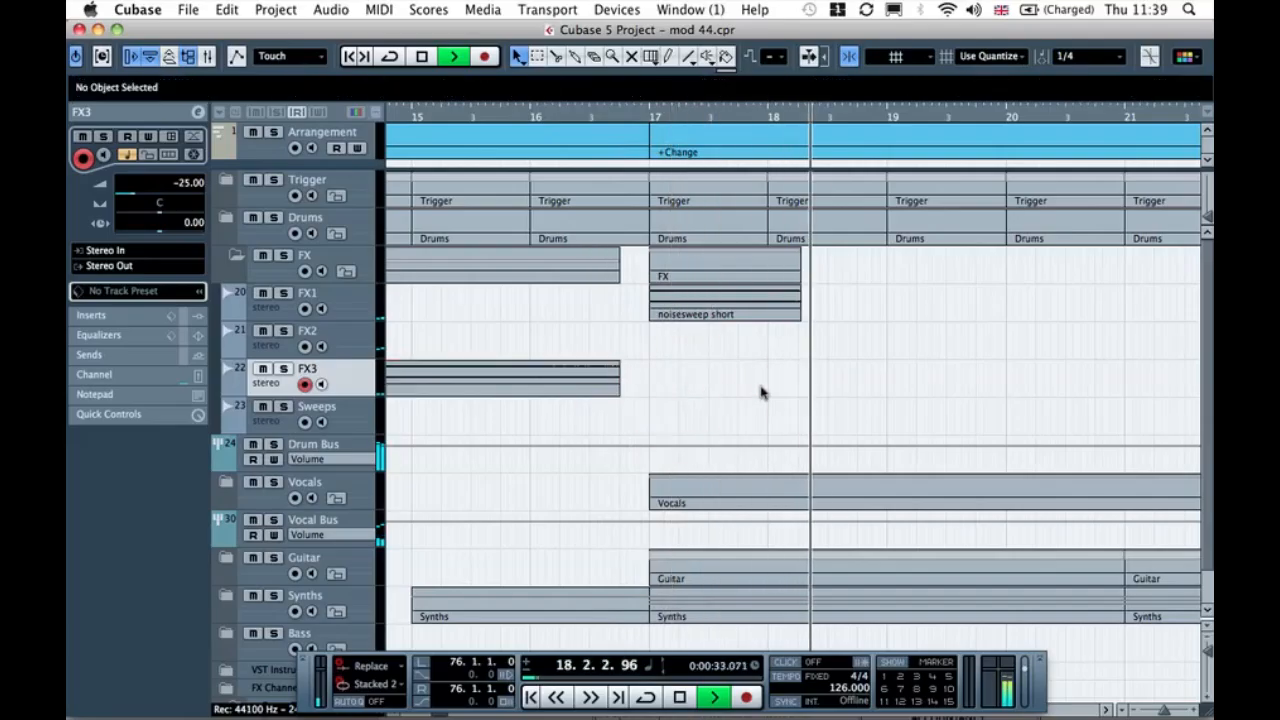
Step: Copy the filternoise sweep along FX3 to 109.2.1, ending at the Breakdown at bar 117, and start playback ahead of it
key("g")
key("g")
key("g")
key("g")
key("g")
key("g")
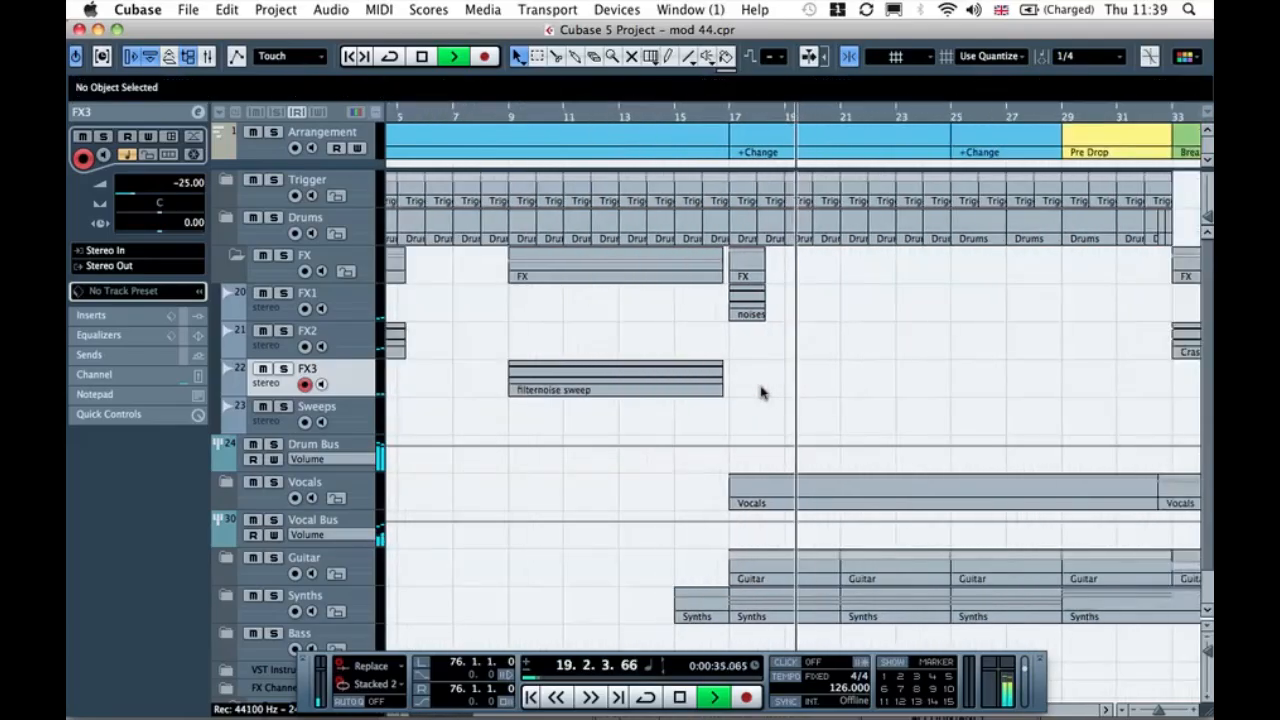
key("g")
key("g")
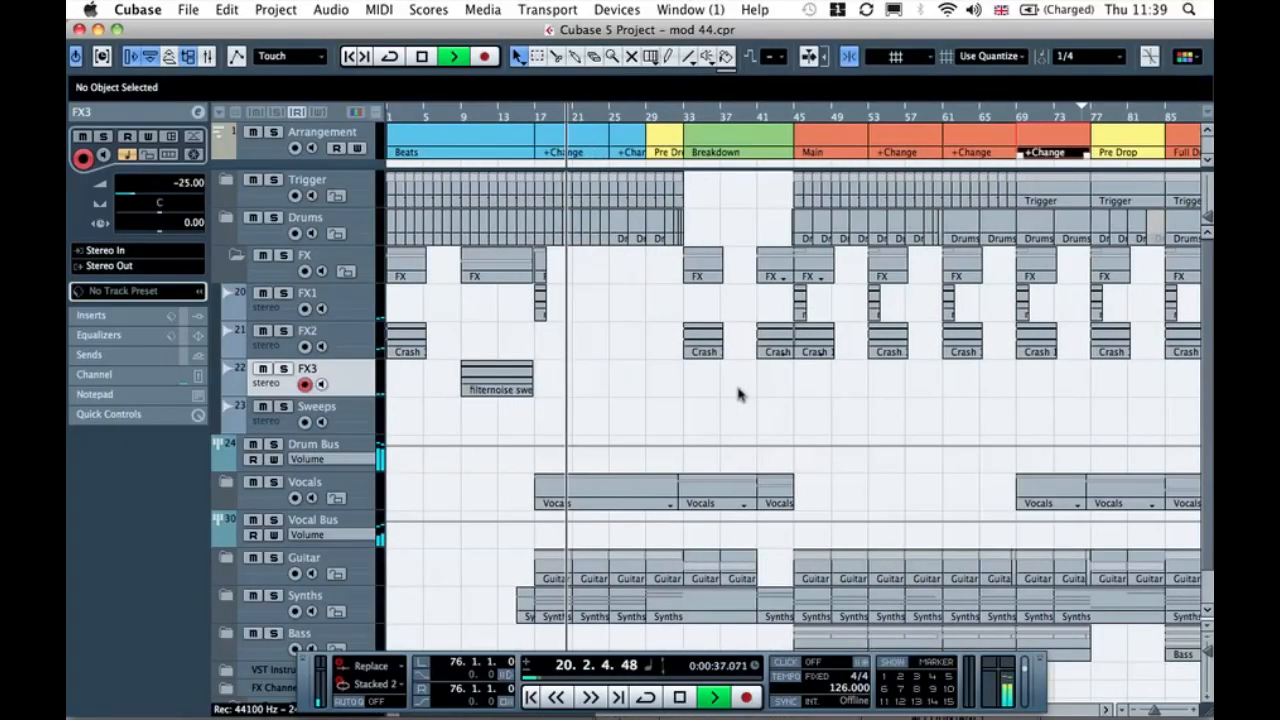
left_click(481, 392)
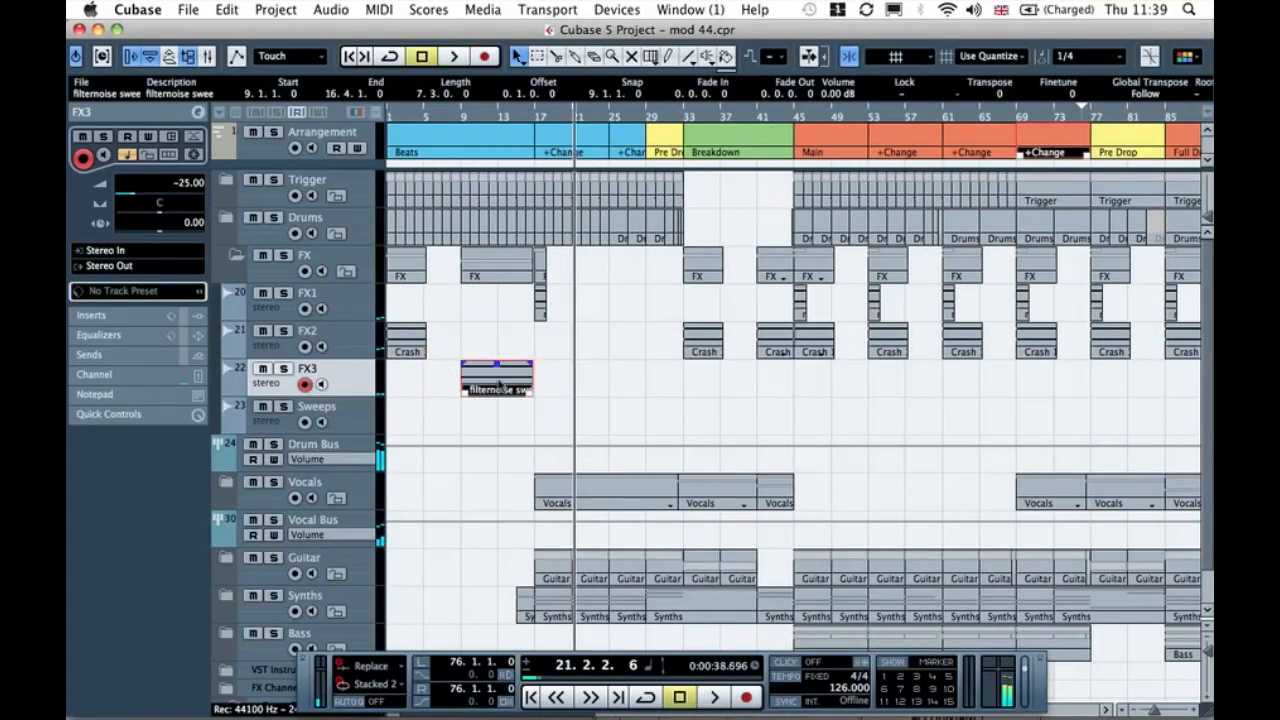
left_click_drag(562, 379, 909, 380)
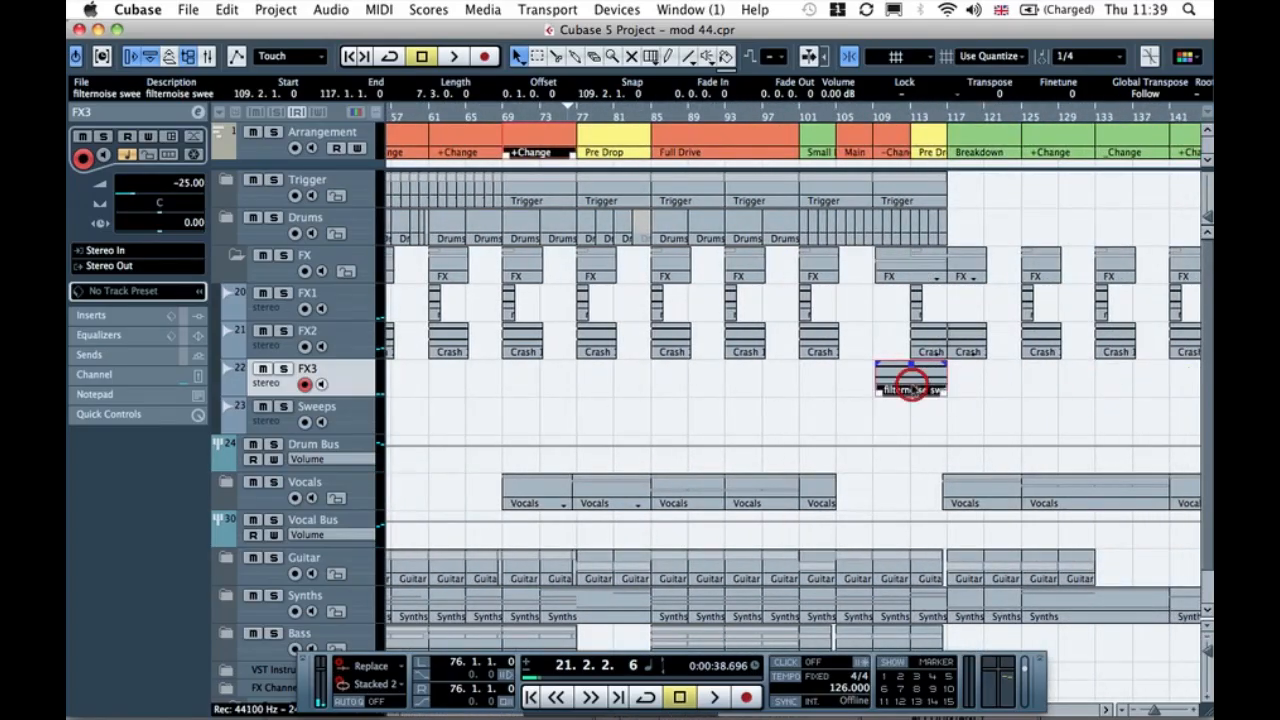
key("space")
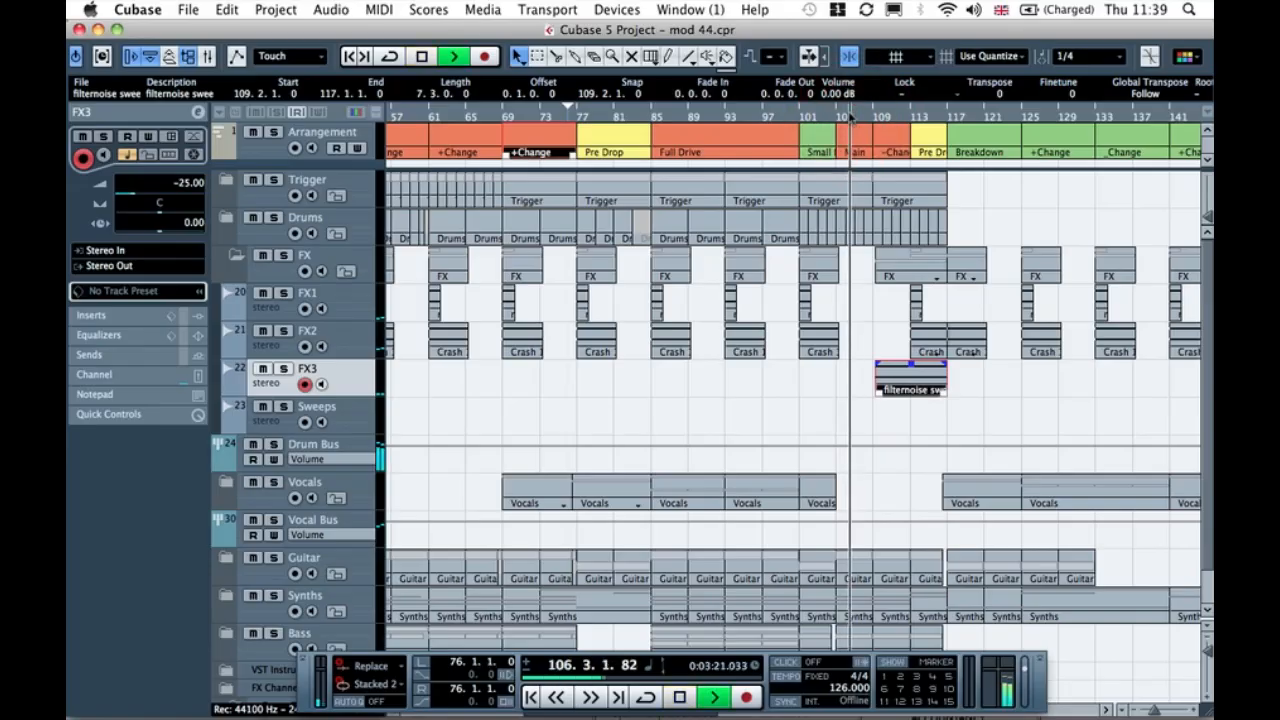
Step: Move the copied filternoise sweep on FX3 to start with the Pre Drop at 113.1.1
key("h")
key("h")
key("h")
key("h")
key("h")
key("h")
key("h")
key("h")
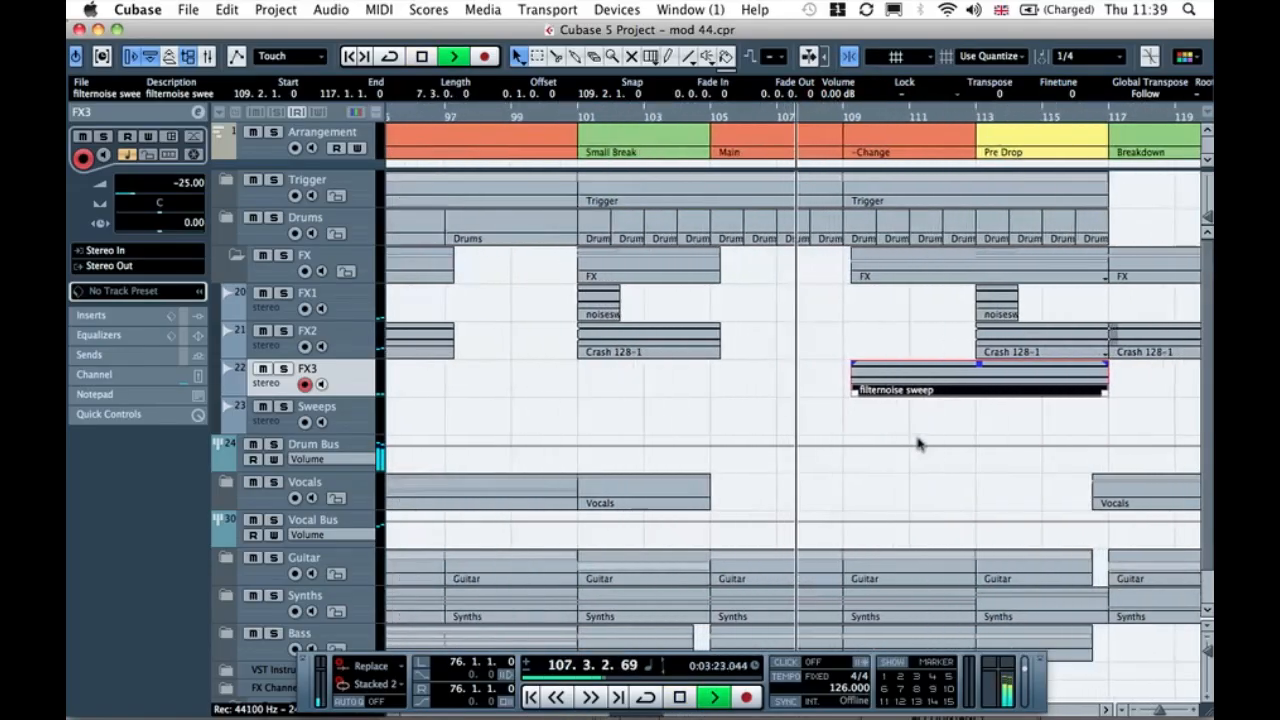
scroll(925, 451, "right", 3)
left_click_drag(751, 388, 900, 386)
left_click(863, 429)
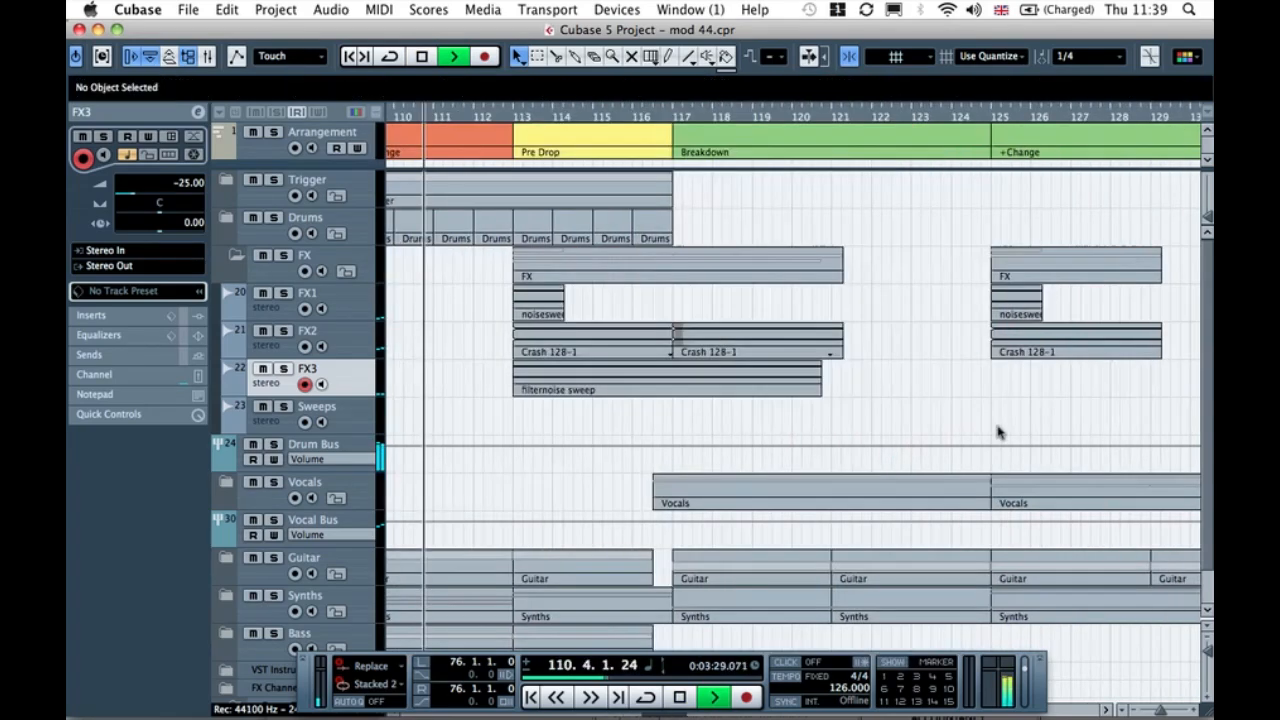
Step: Trim the end of the copied filternoise sweep to bar 117 and play the transition into the Breakdown
left_click(790, 388)
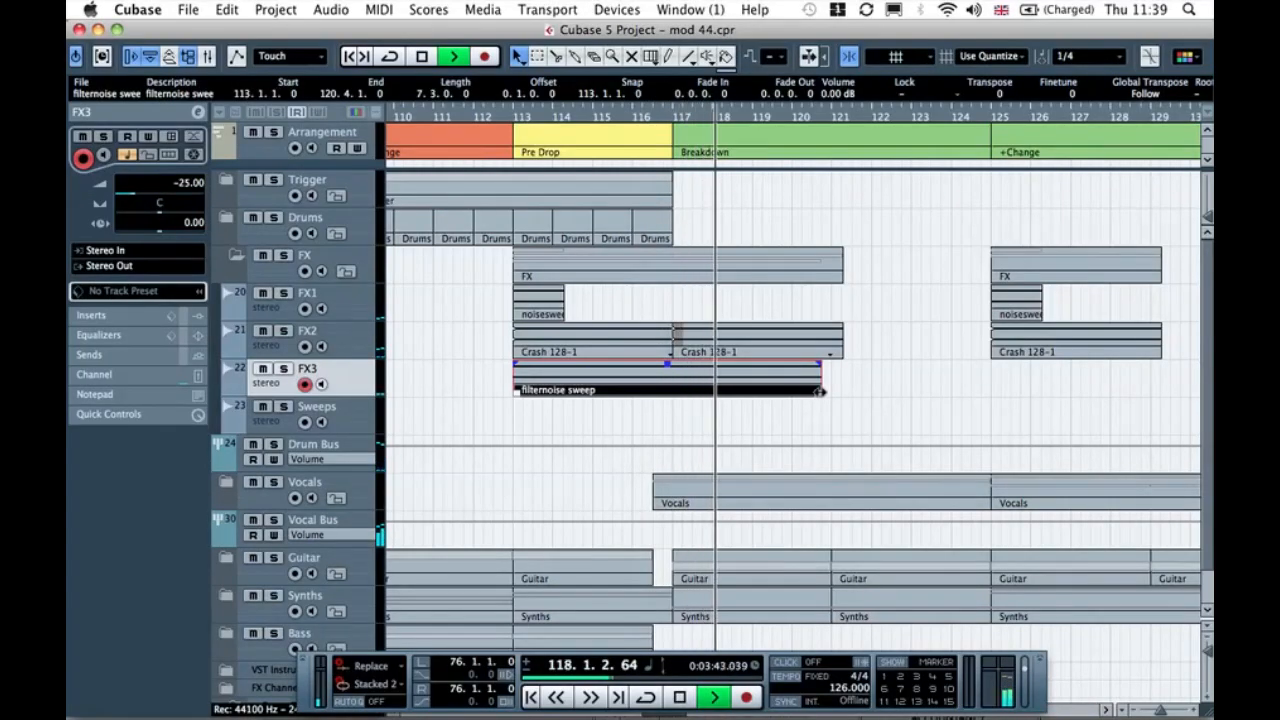
key("space")
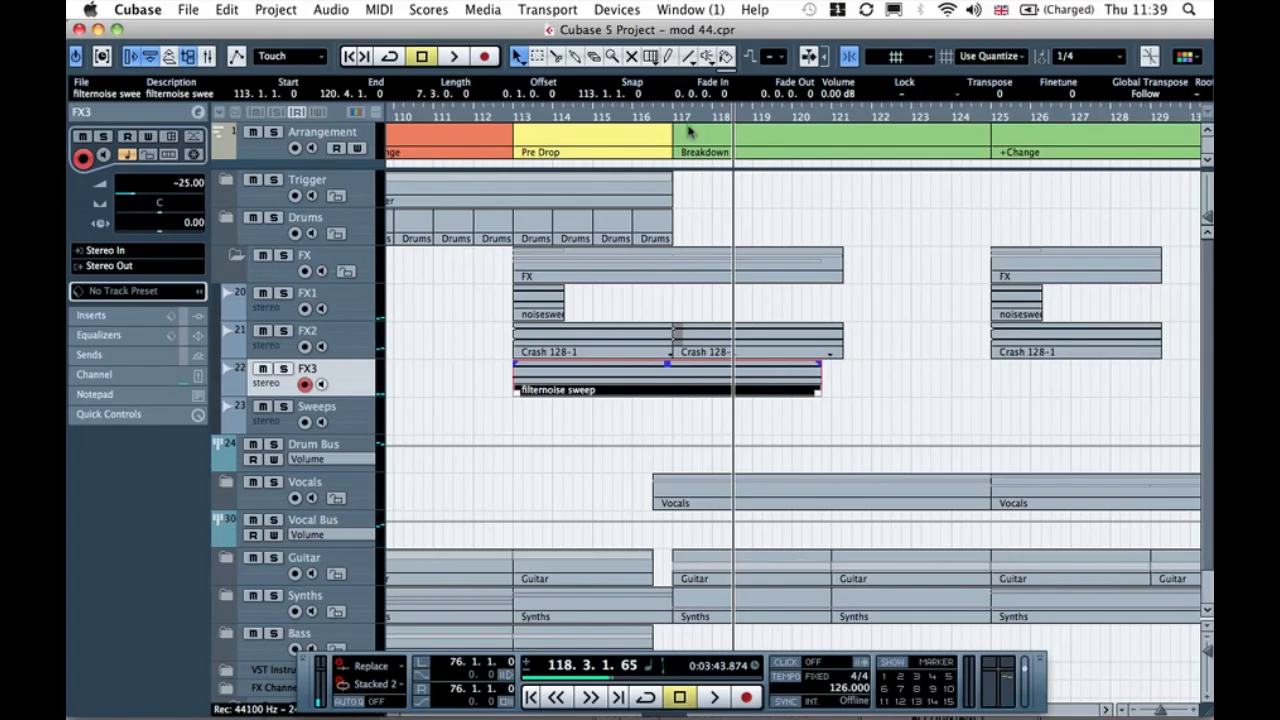
left_click_drag(820, 391, 670, 396)
left_click(703, 380)
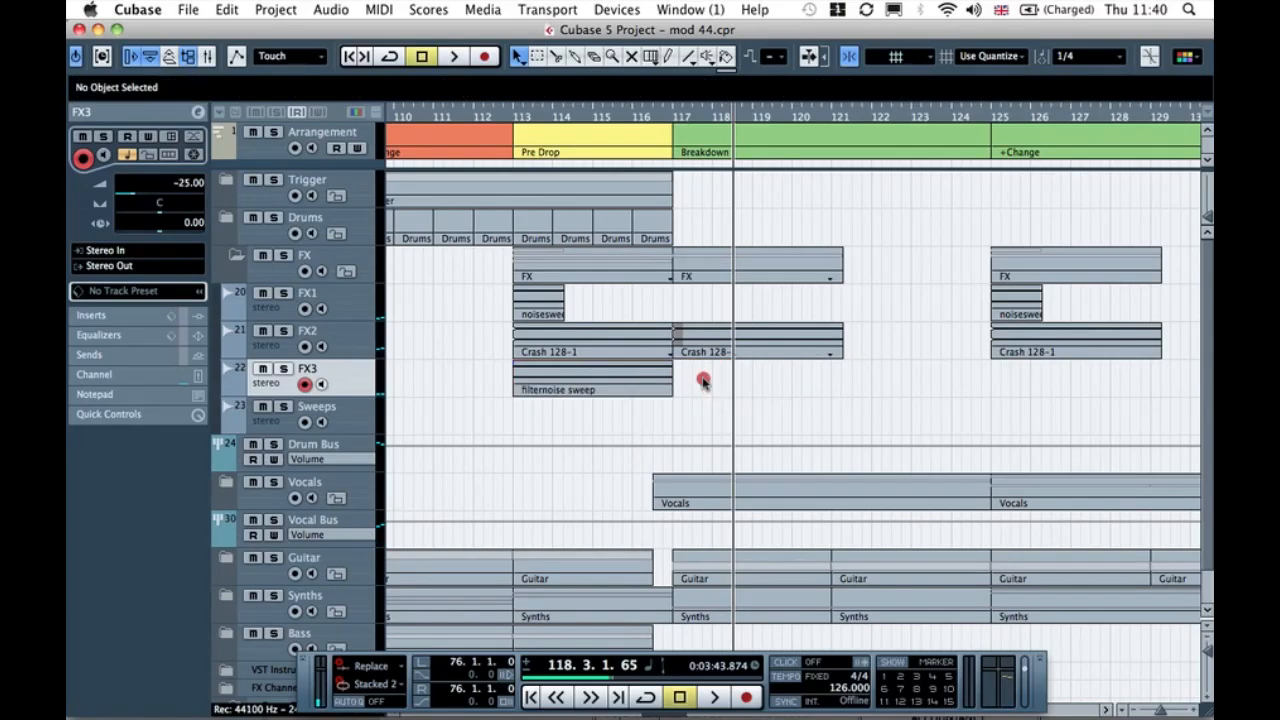
left_click(641, 120)
key("space")
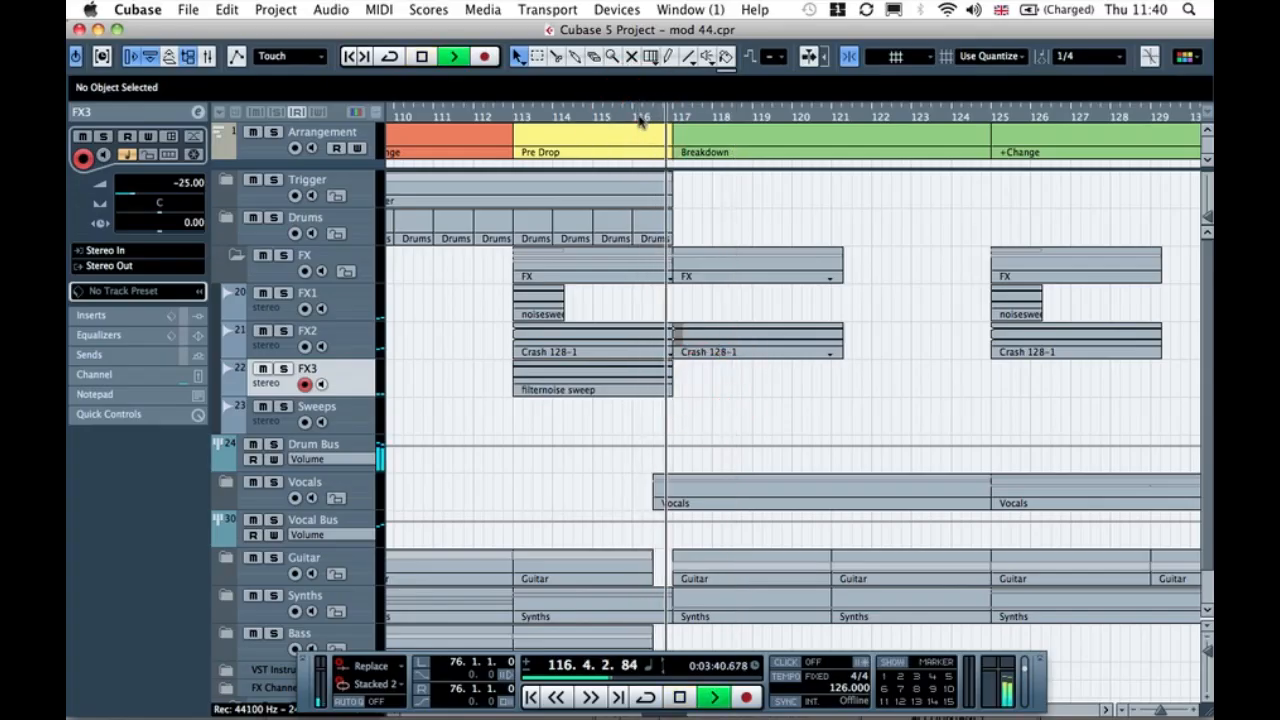
left_click(595, 300)
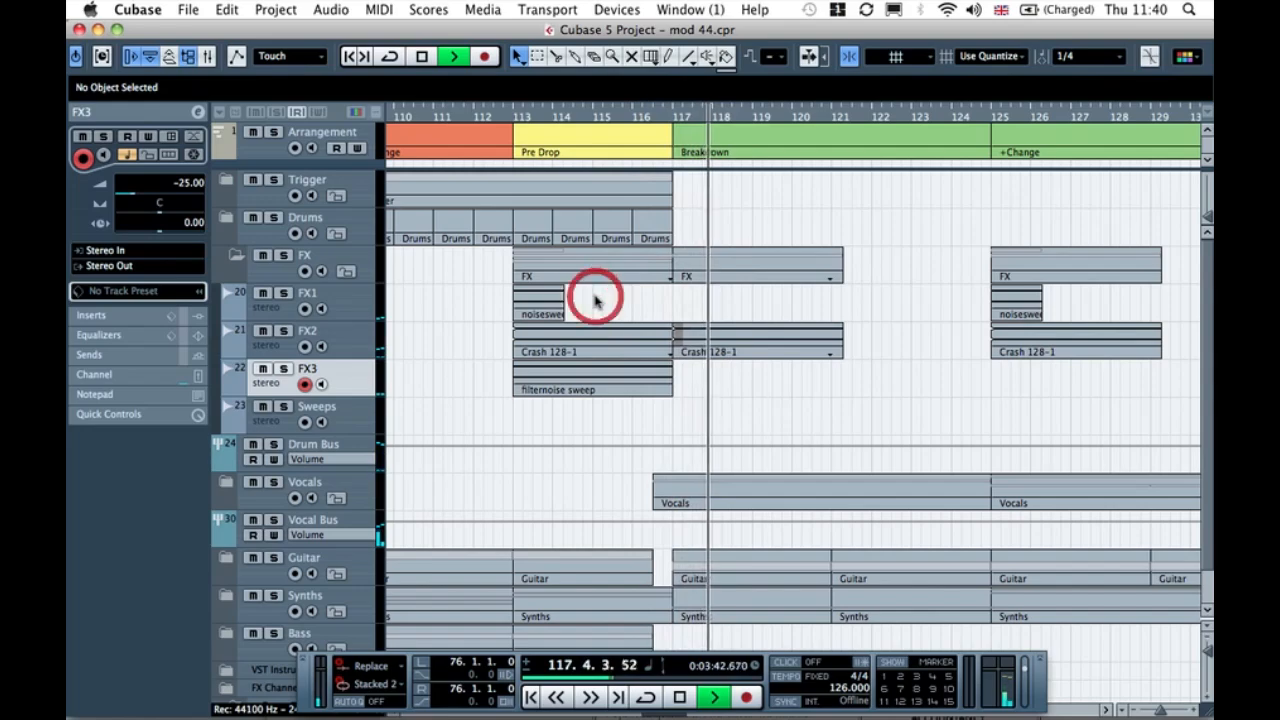
key("space")
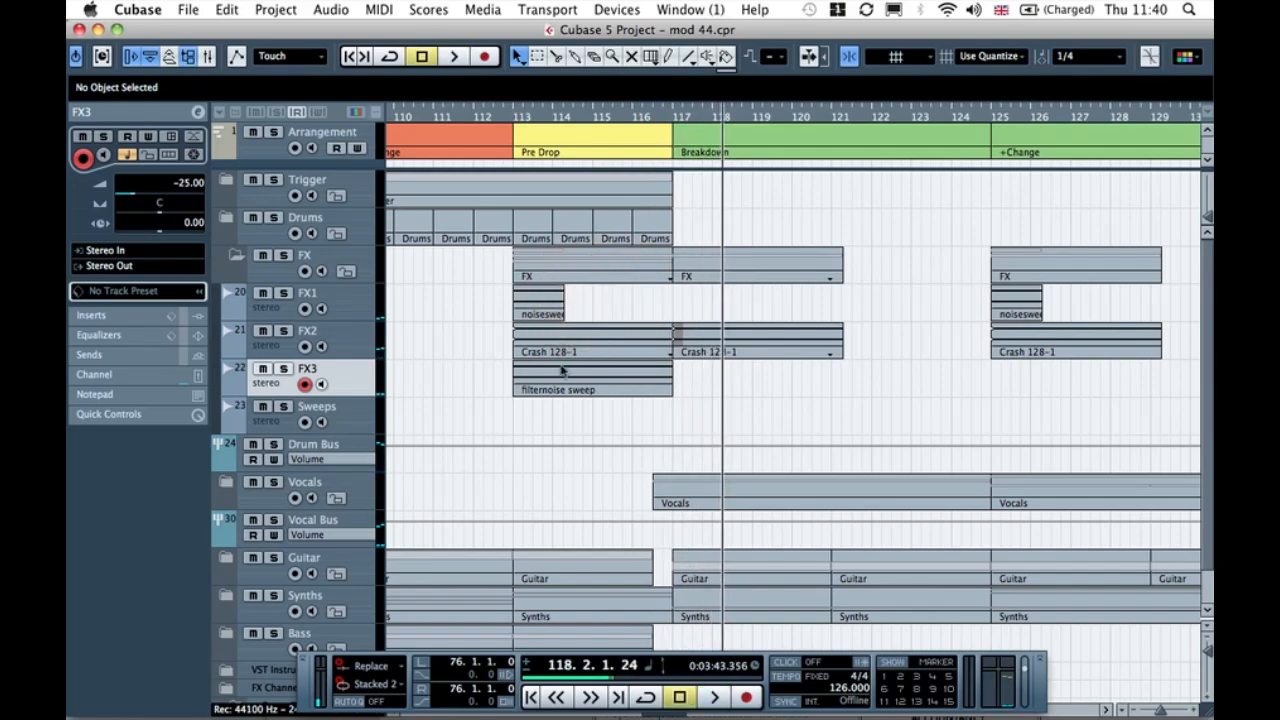
Step: Delete the noise sweep at bar 113 on FX1 and play the Pre Drop from 112.2.1
left_click(540, 304)
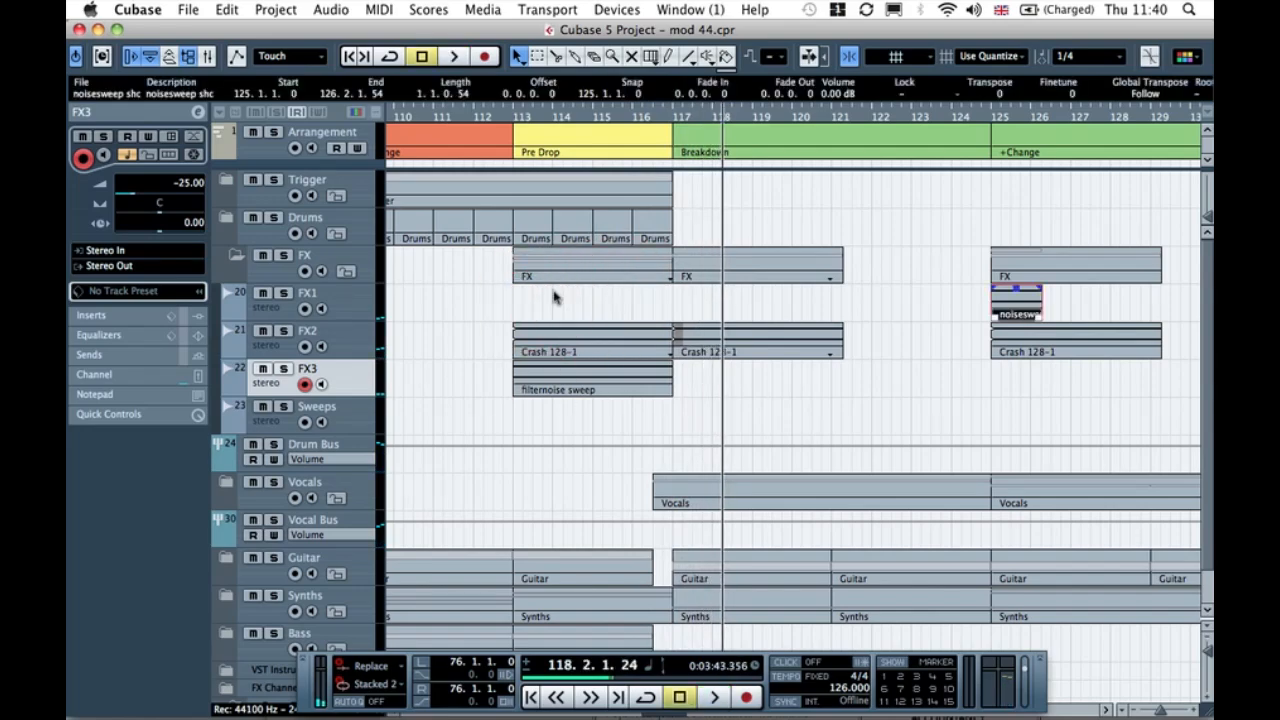
left_click(486, 116)
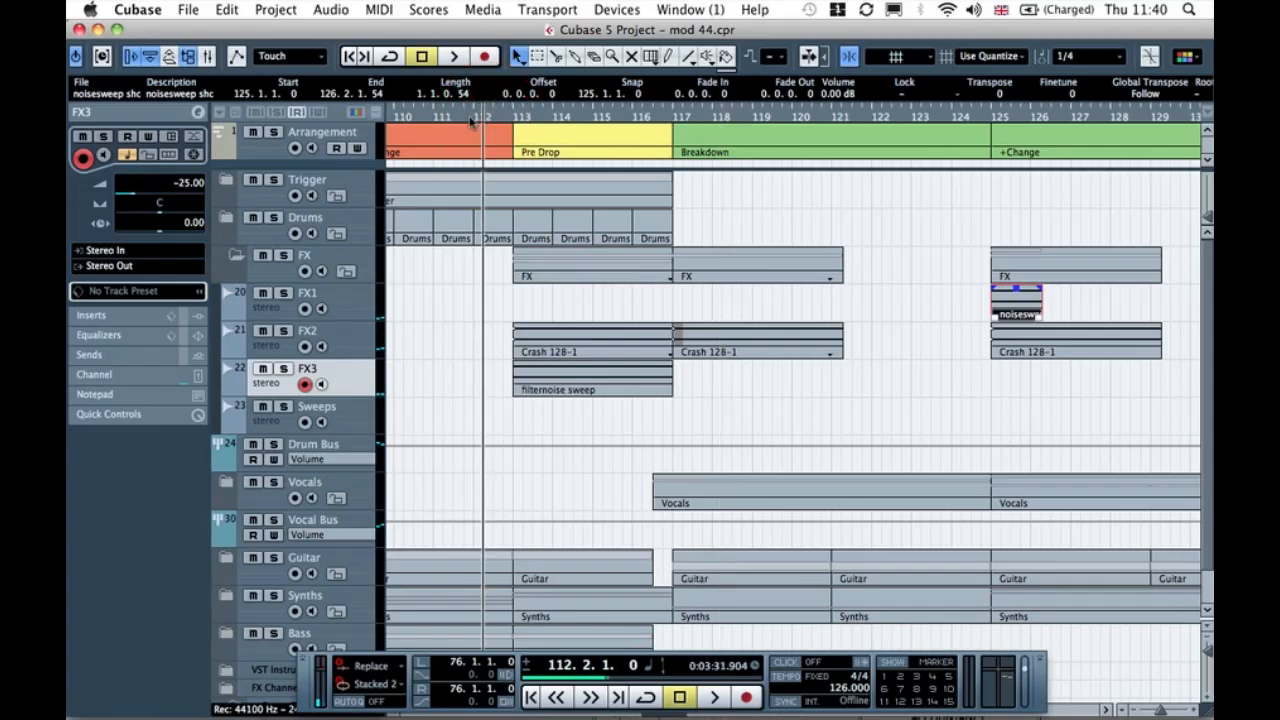
key("space")
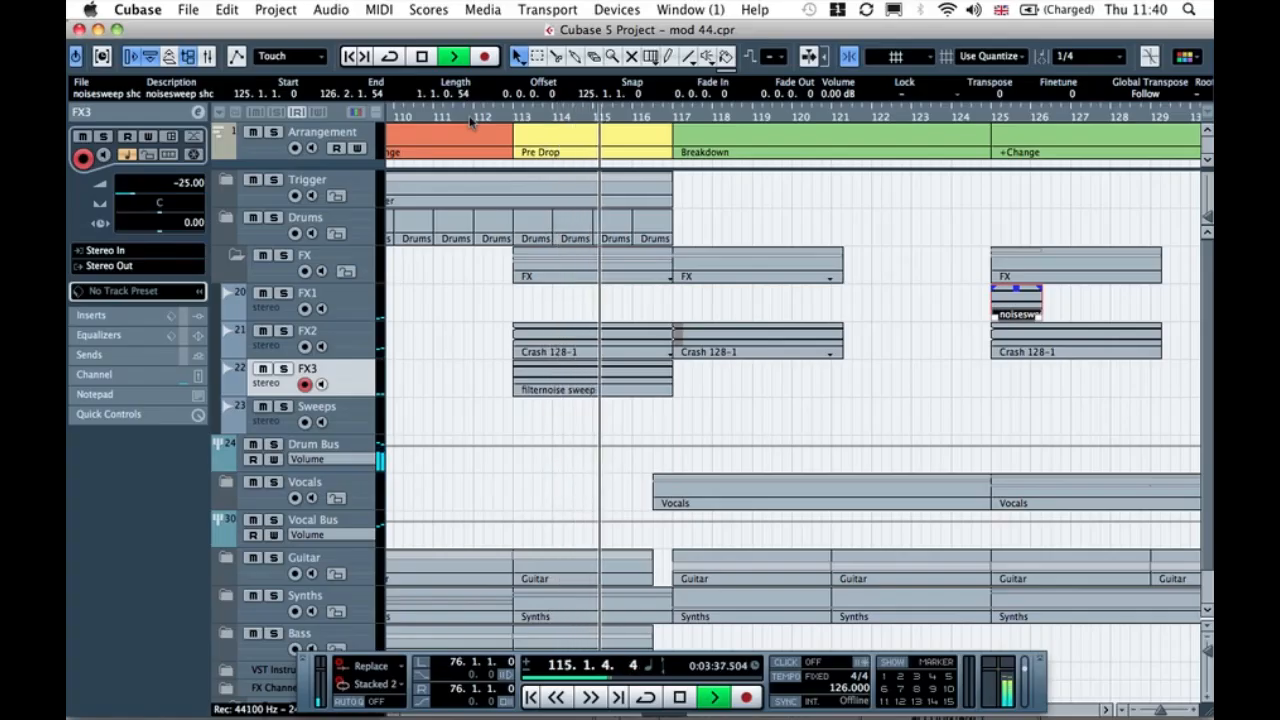
Step: Copy the trimmed filternoise sweep from bar 113 to 143.1.1 on FX3 and start playback from 138.2.1
scroll(537, 121, "right", 5)
key("g")
key("g")
key("g")
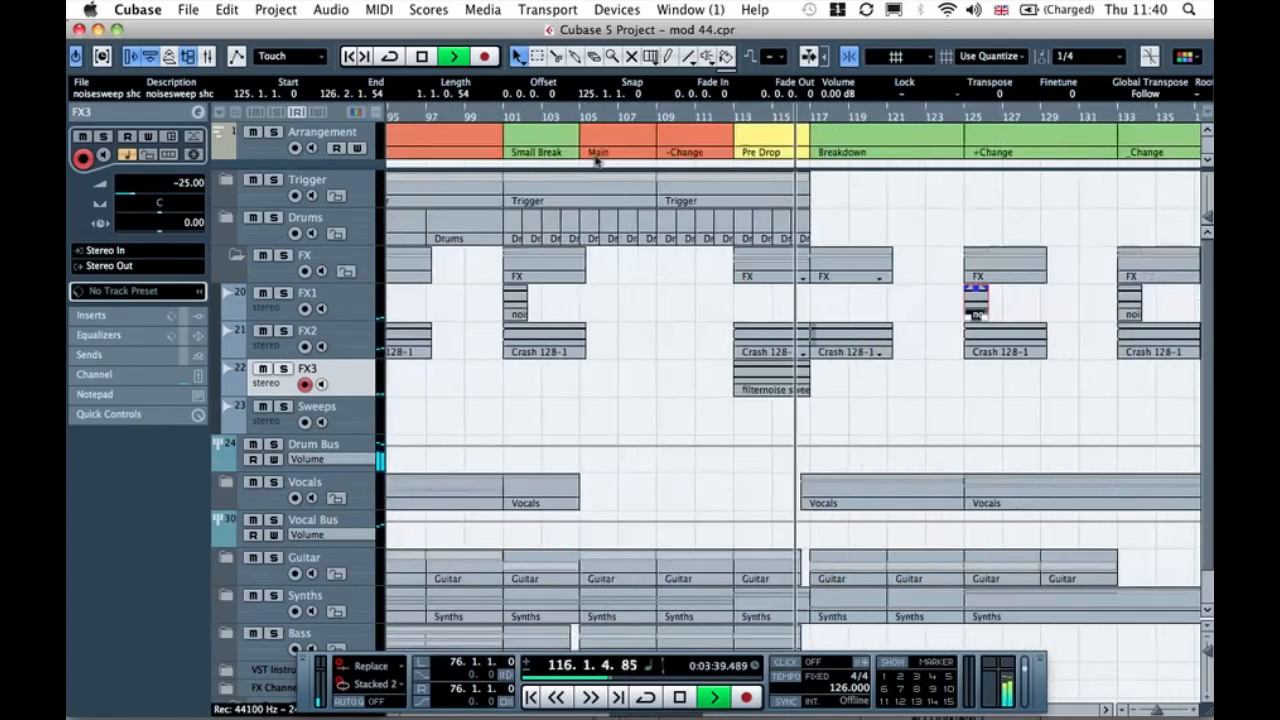
left_click(877, 354)
left_click(903, 391)
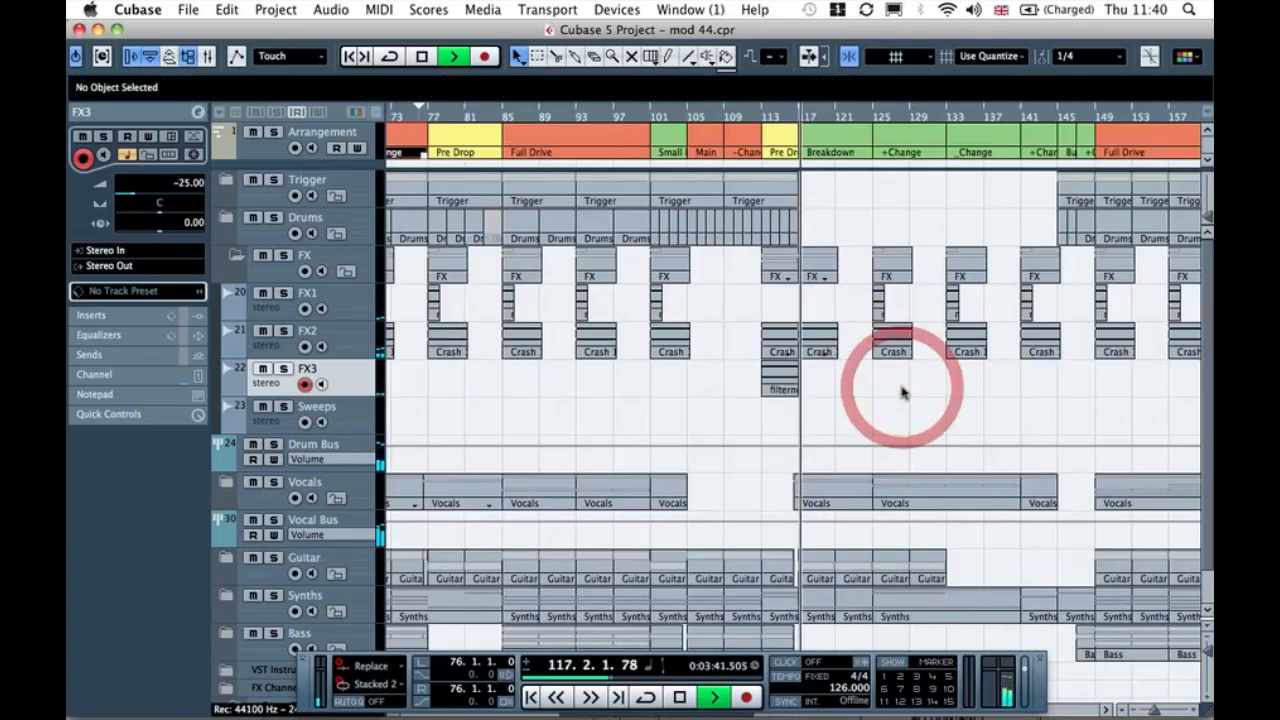
left_click_drag(792, 382, 1035, 374)
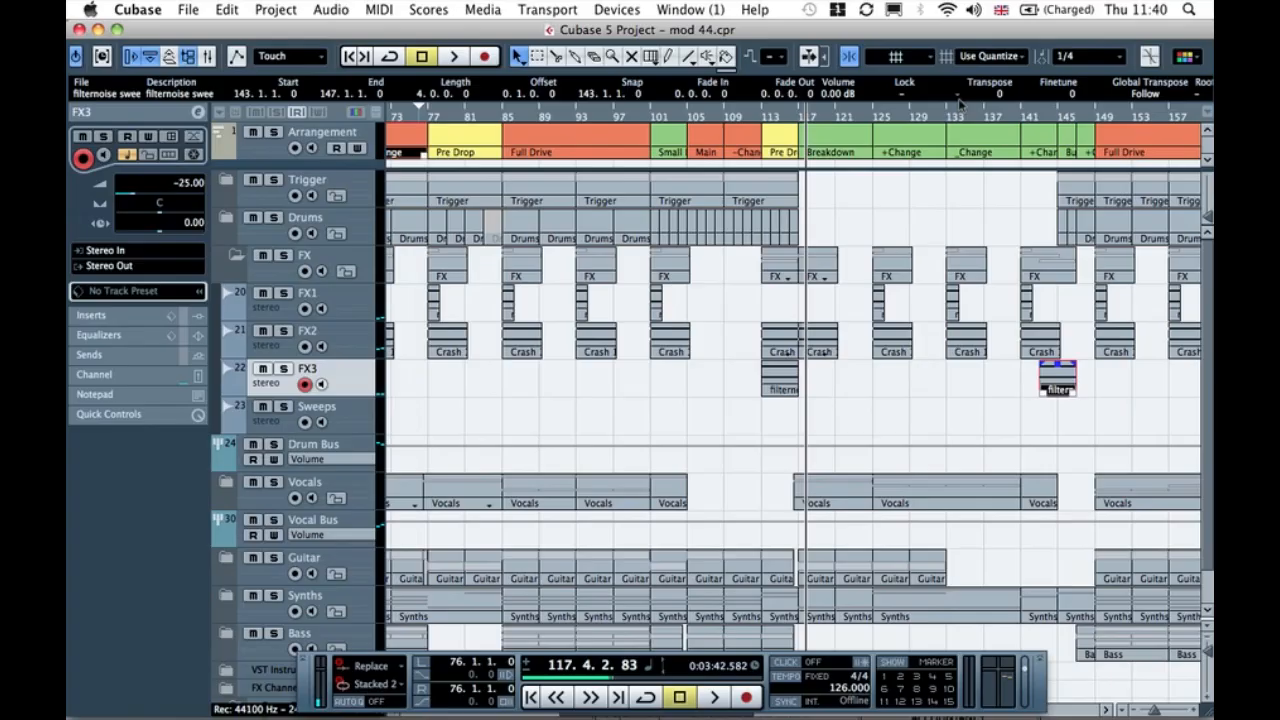
left_click(995, 118)
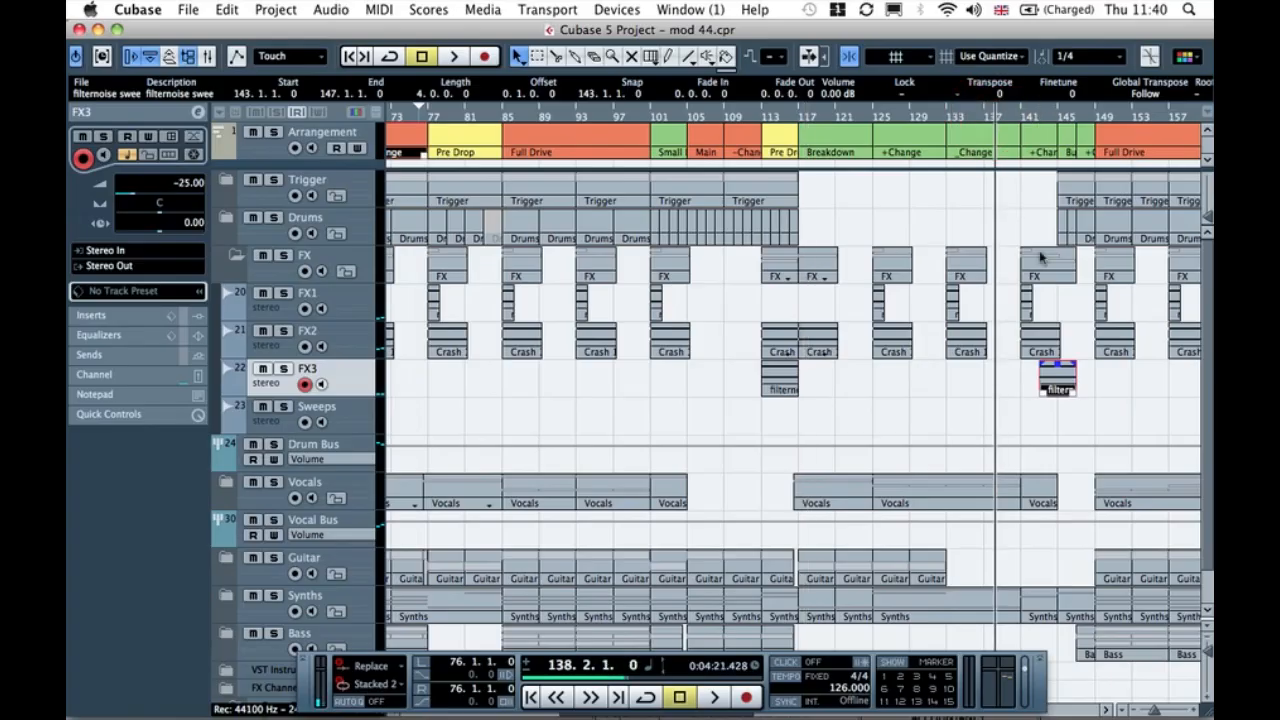
key("space")
Step: Move the new filternoise sweep copy to the Buildup at bar 145 and play it through into the Full Drive at bar 149
key("h")
key("h")
key("h")
key("h")
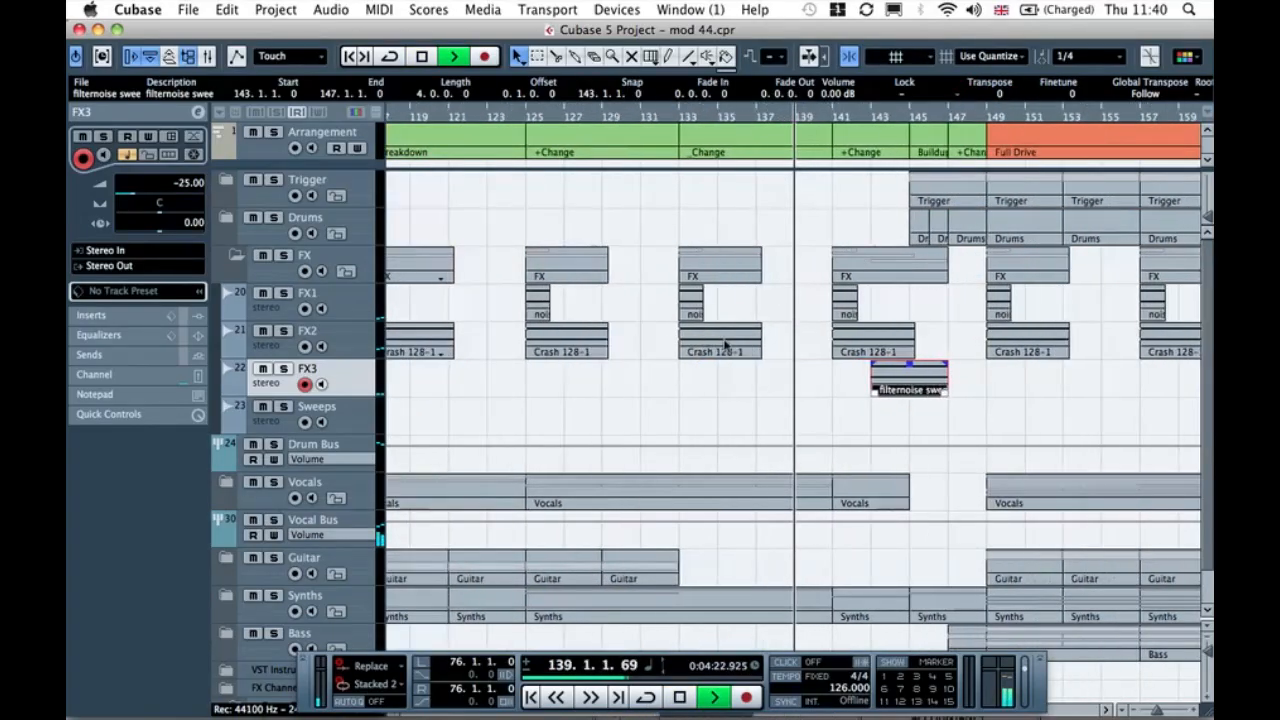
key("h")
scroll(709, 391, "right", 5)
scroll(709, 391, "left", 5)
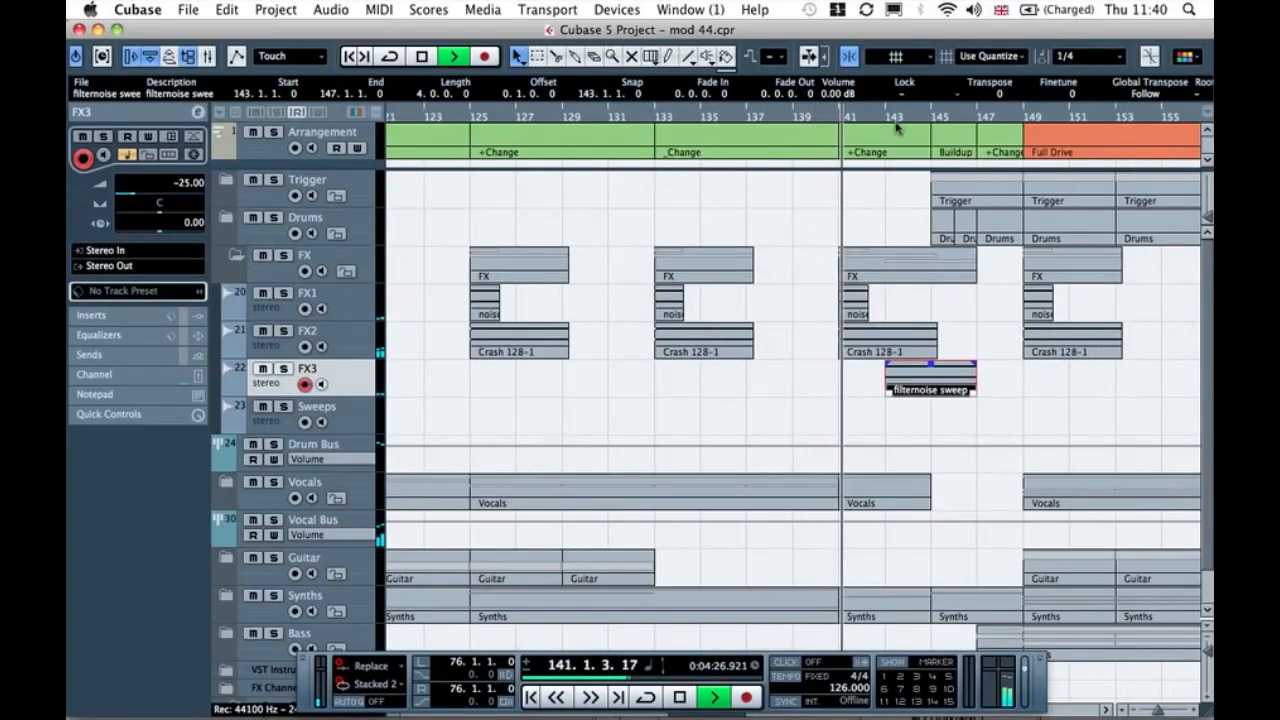
left_click_drag(924, 379, 963, 380)
left_click(923, 423)
key("h")
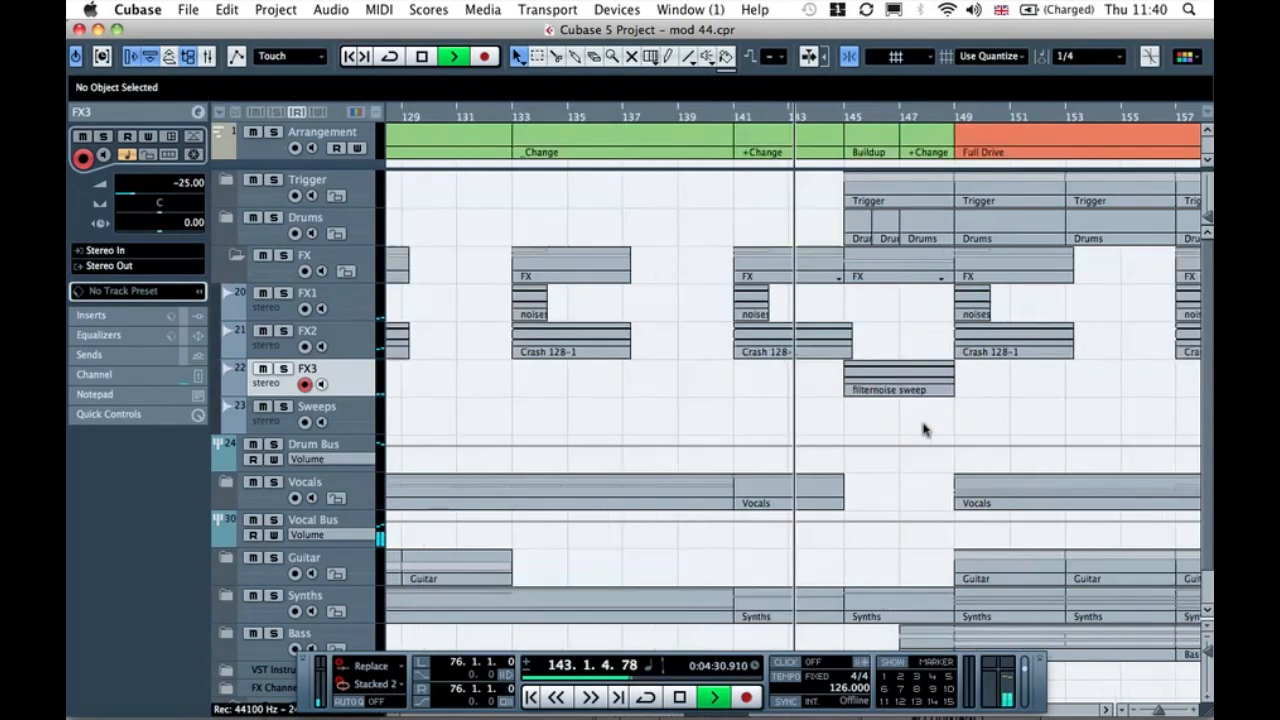
key("h")
key("h")
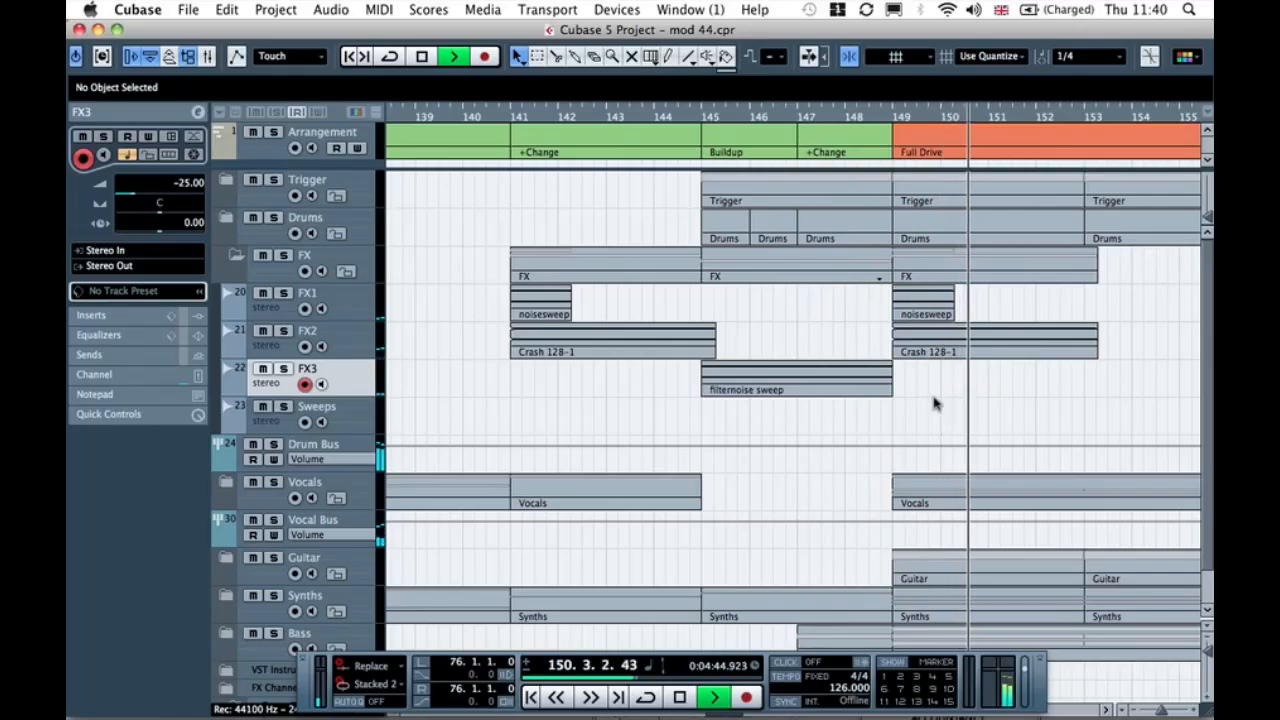
key("space")
left_click(885, 392)
mouse_move(888, 393)
left_mouse_down()
mouse_move(960, 405)
mouse_move(890, 402)
left_mouse_up()
left_click(949, 393)
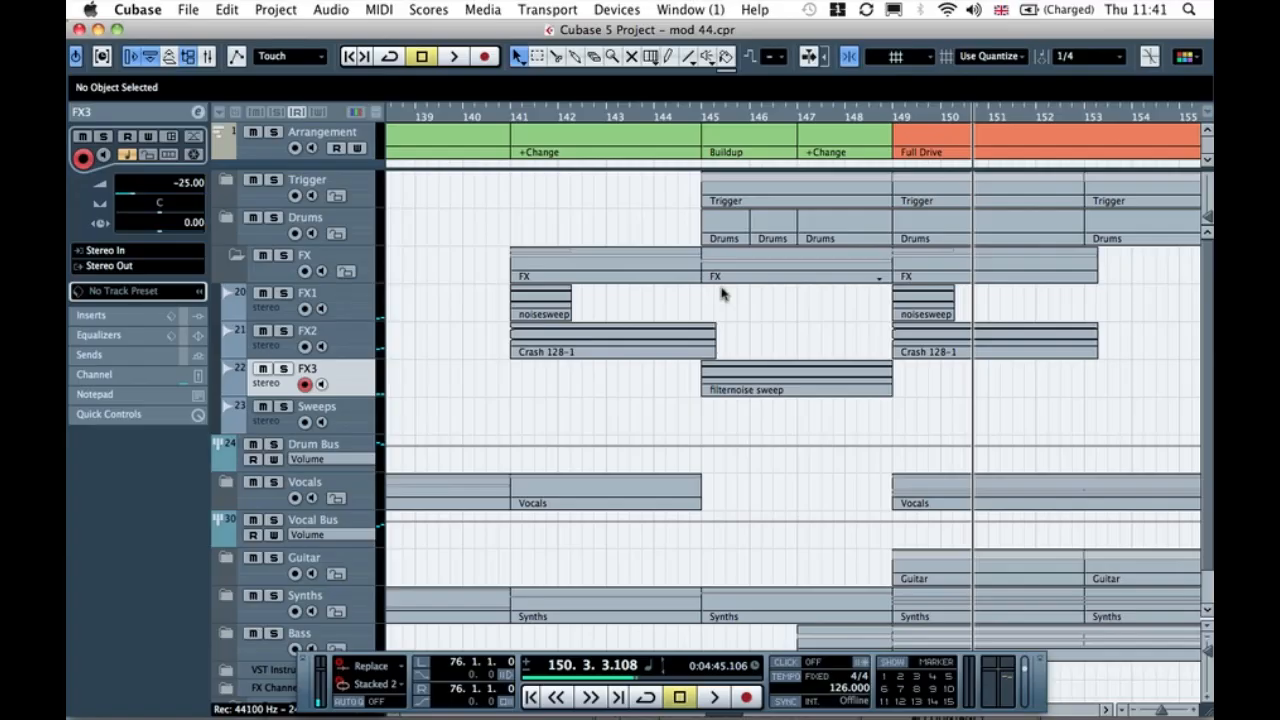
Step: Place sylenth rise 128 from the Pool's FX folder in the arrangement and fit it on FX1 from bar 145 to bar 149
key("super+p")
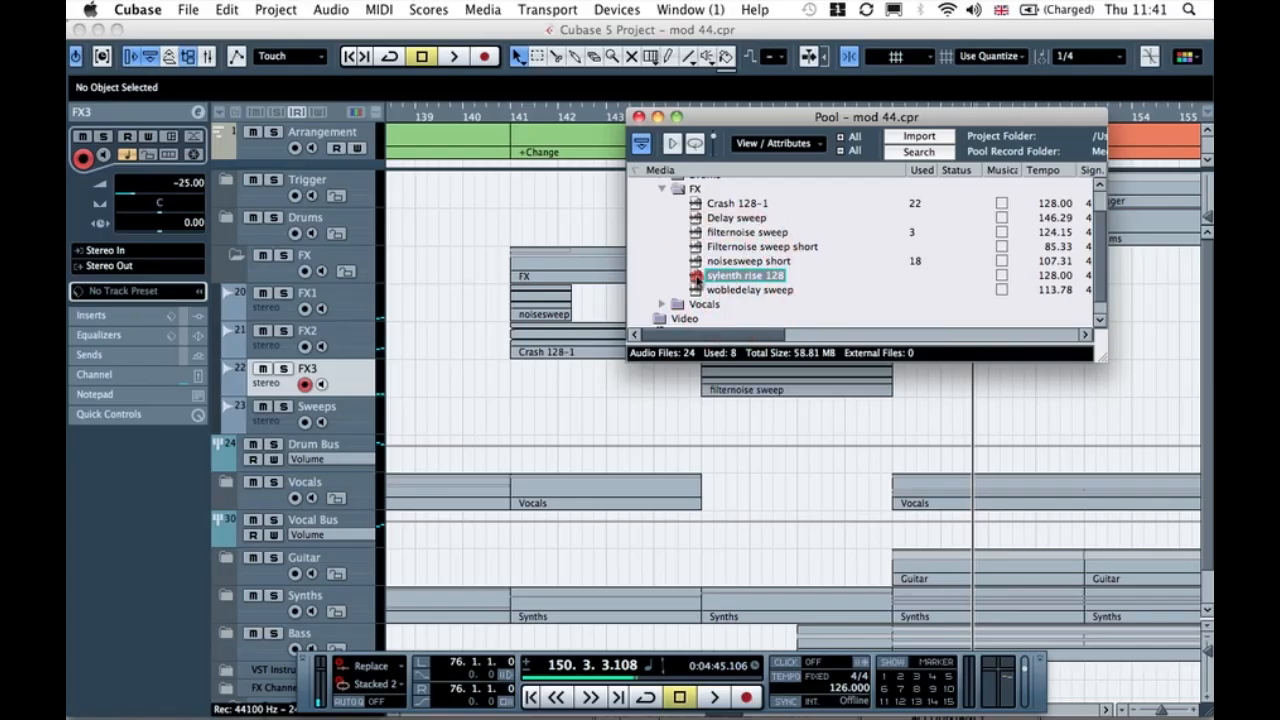
left_click_drag(518, 288, 434, 392)
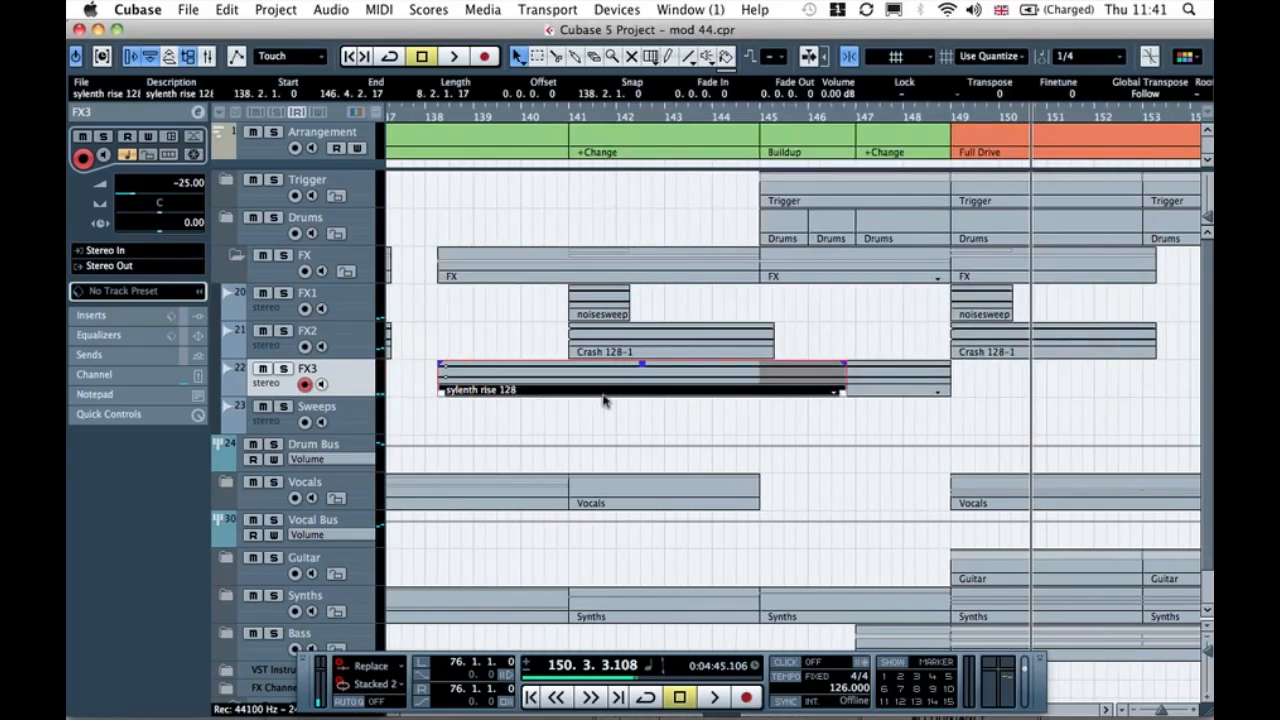
left_click(656, 421)
left_click(652, 378)
left_click_drag(840, 393, 792, 293)
left_click(520, 408)
left_click(514, 386)
left_click(808, 343)
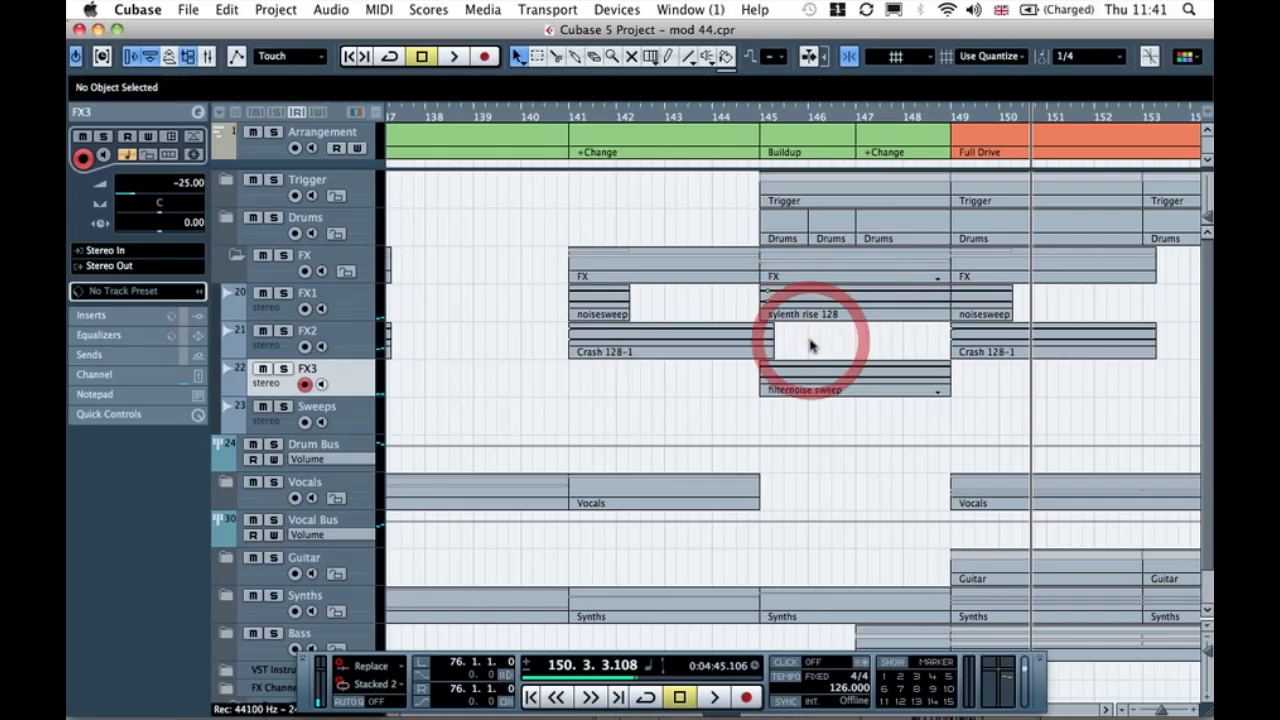
Step: Play the sylenth rise with the filternoise sweep from just before the Buildup at bar 145
key("h")
scroll(590, 305, "left", 5)
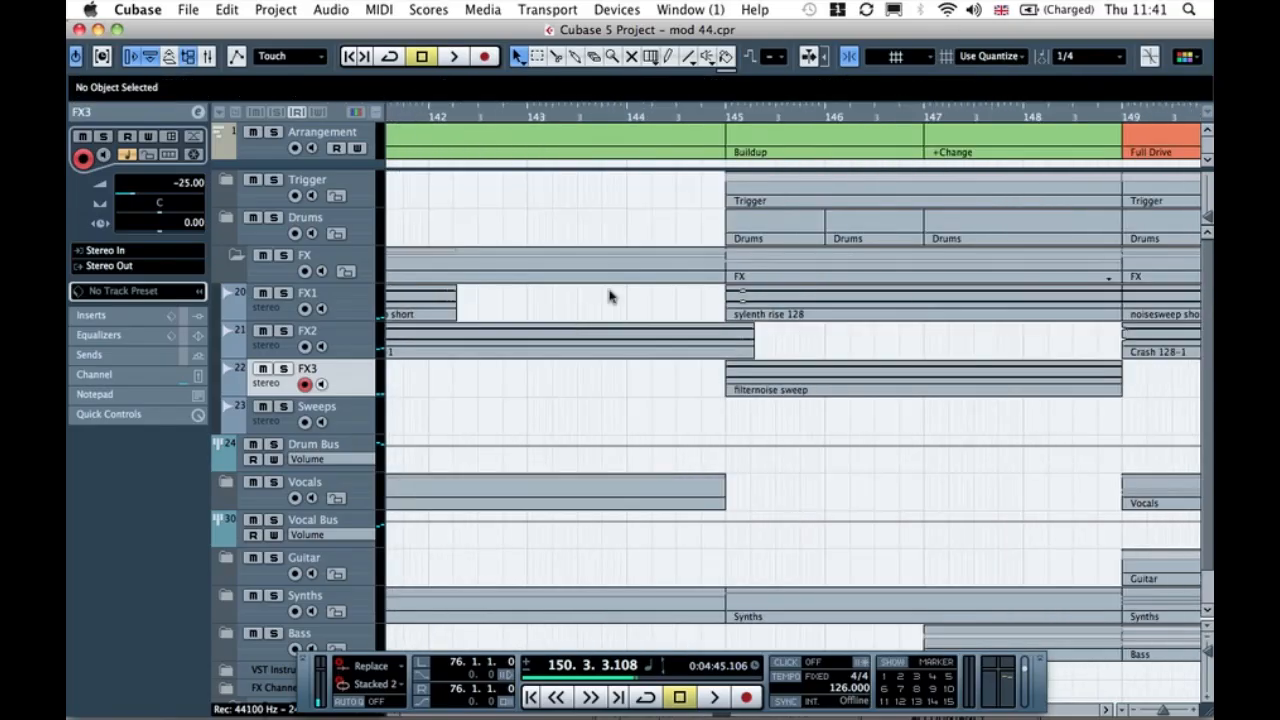
double_click(669, 116)
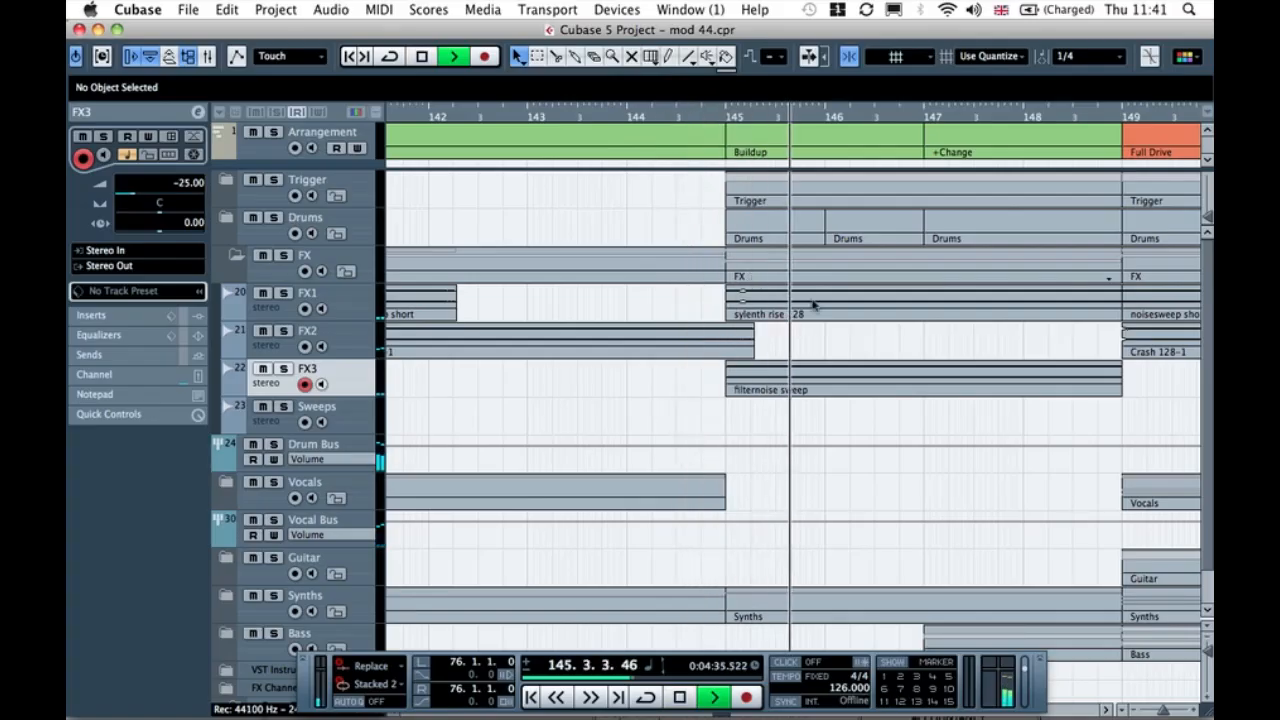
Step: Solo FX1 briefly to check the sylenth rise and noisesweep around bar 149, and stop playback
scroll(845, 323, "right", 3)
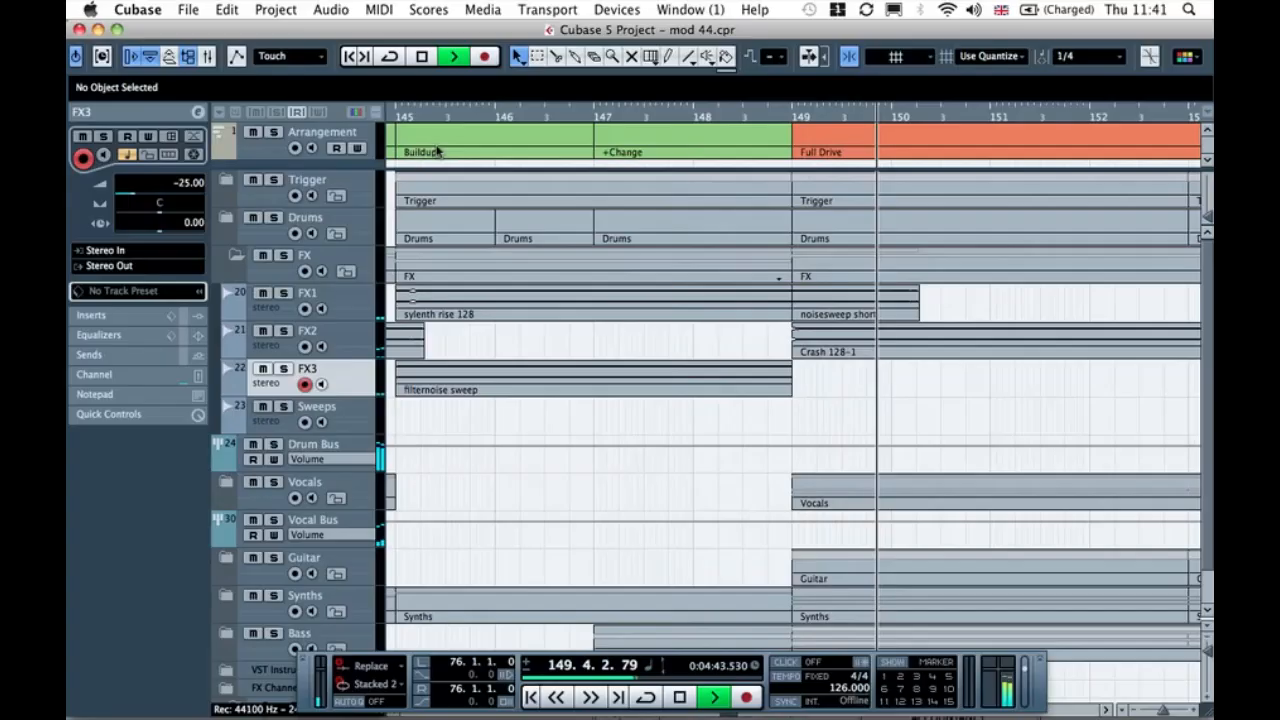
left_click(283, 292)
left_click(400, 112)
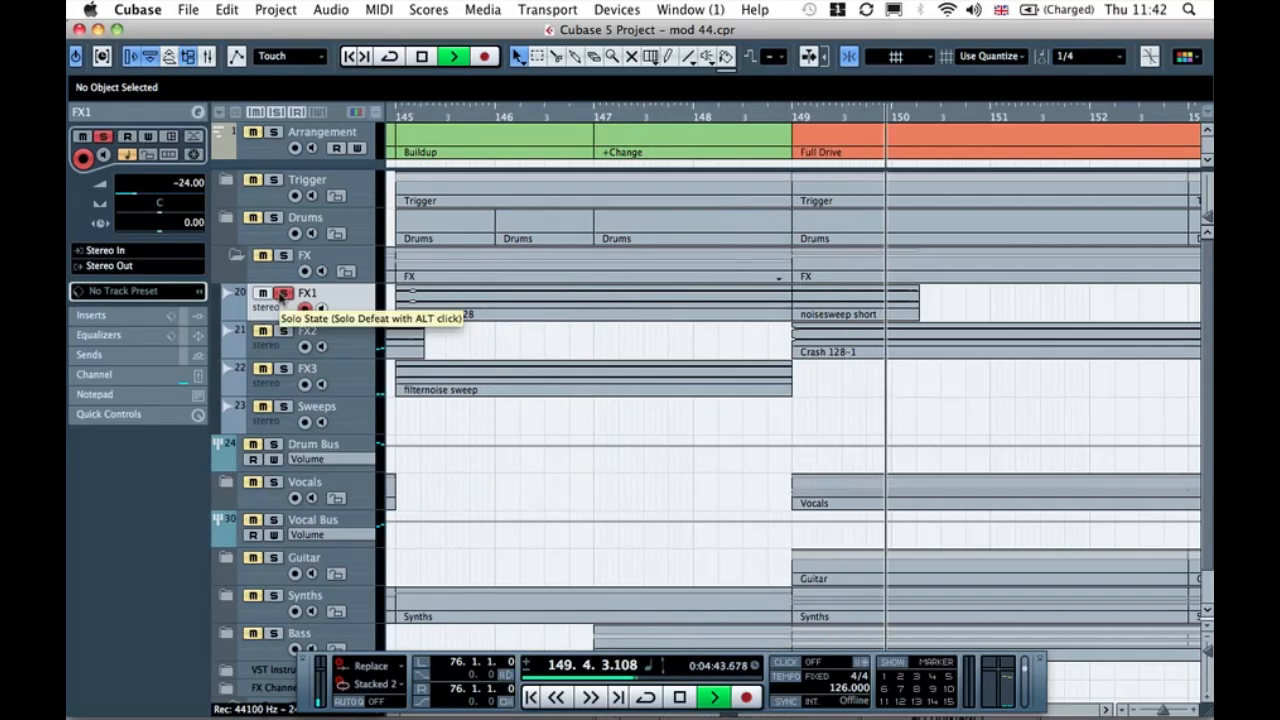
key("space")
left_click(283, 295)
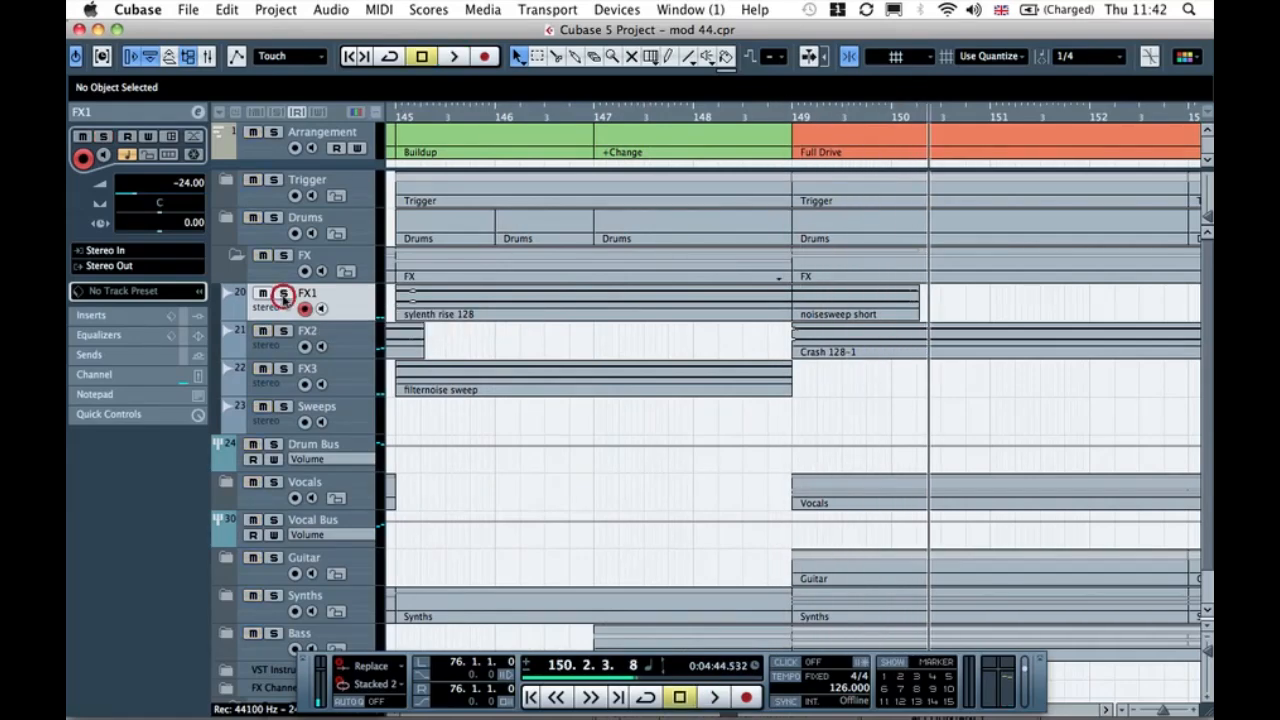
Step: Assign FX1's first send to FX 3-PingPongDelay and activate it
left_click(272, 312)
left_click(258, 312)
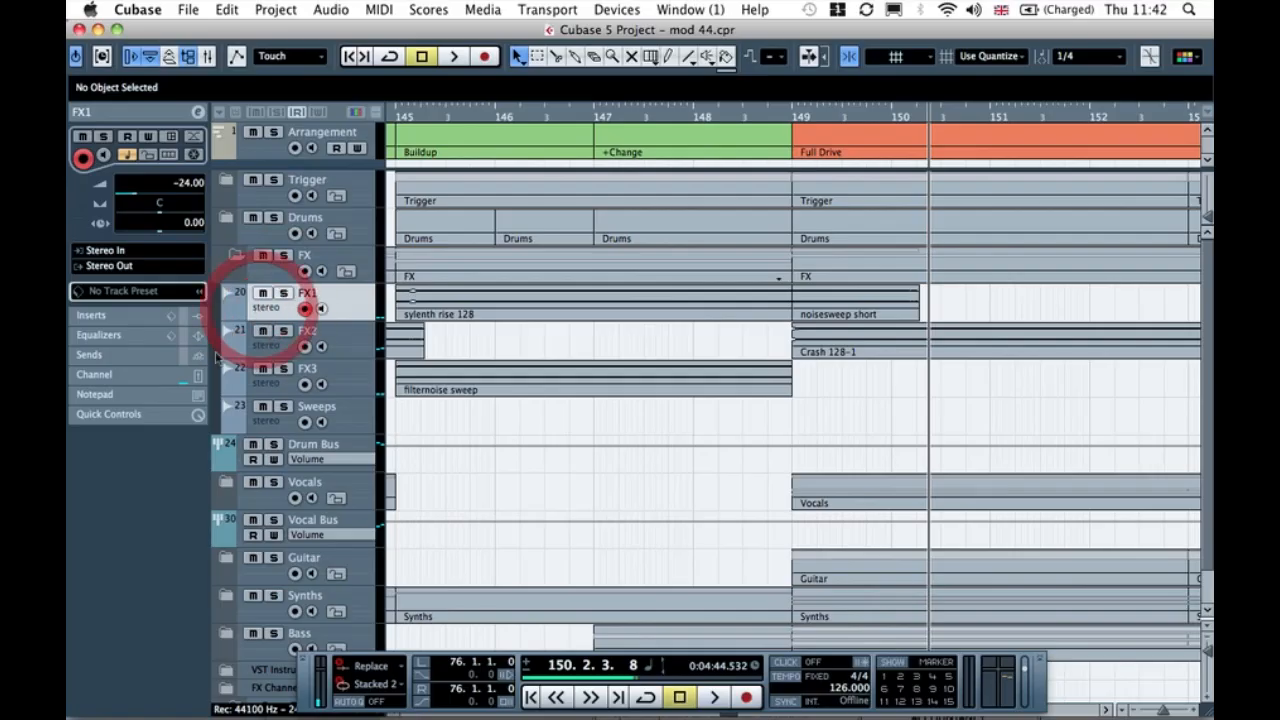
left_click(200, 357)
left_click(100, 204)
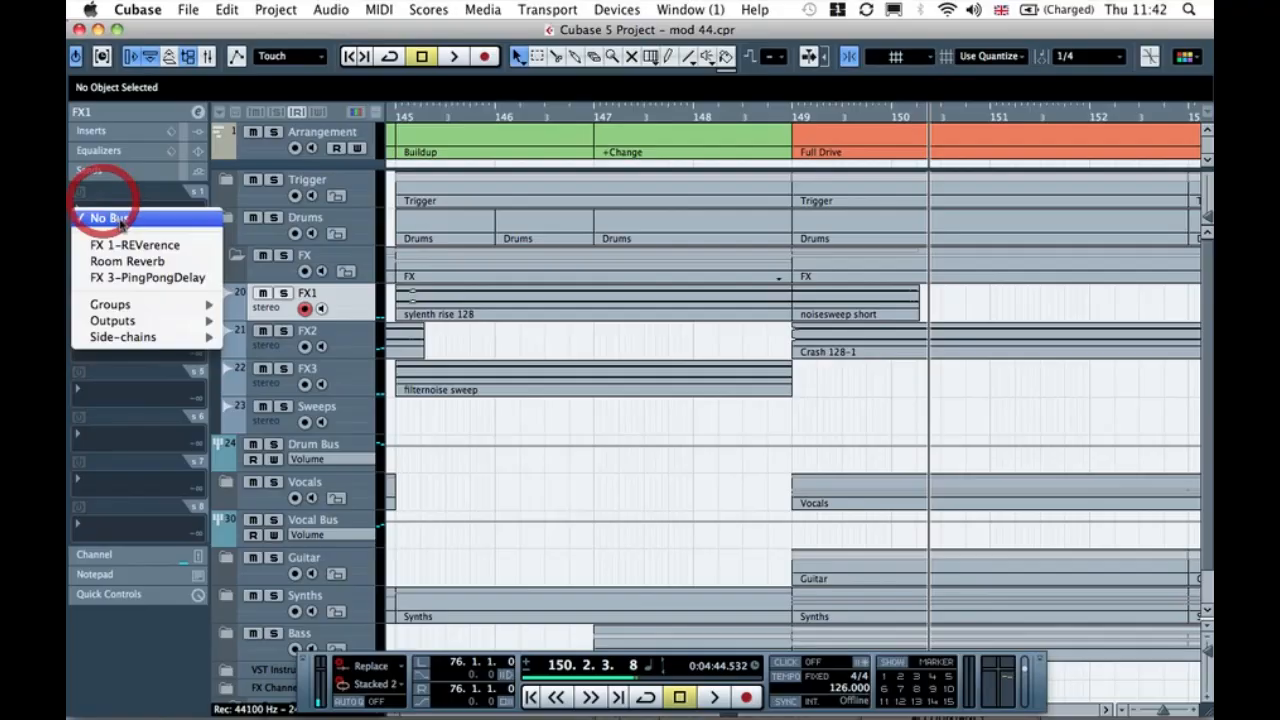
left_click(123, 273)
left_click(79, 192)
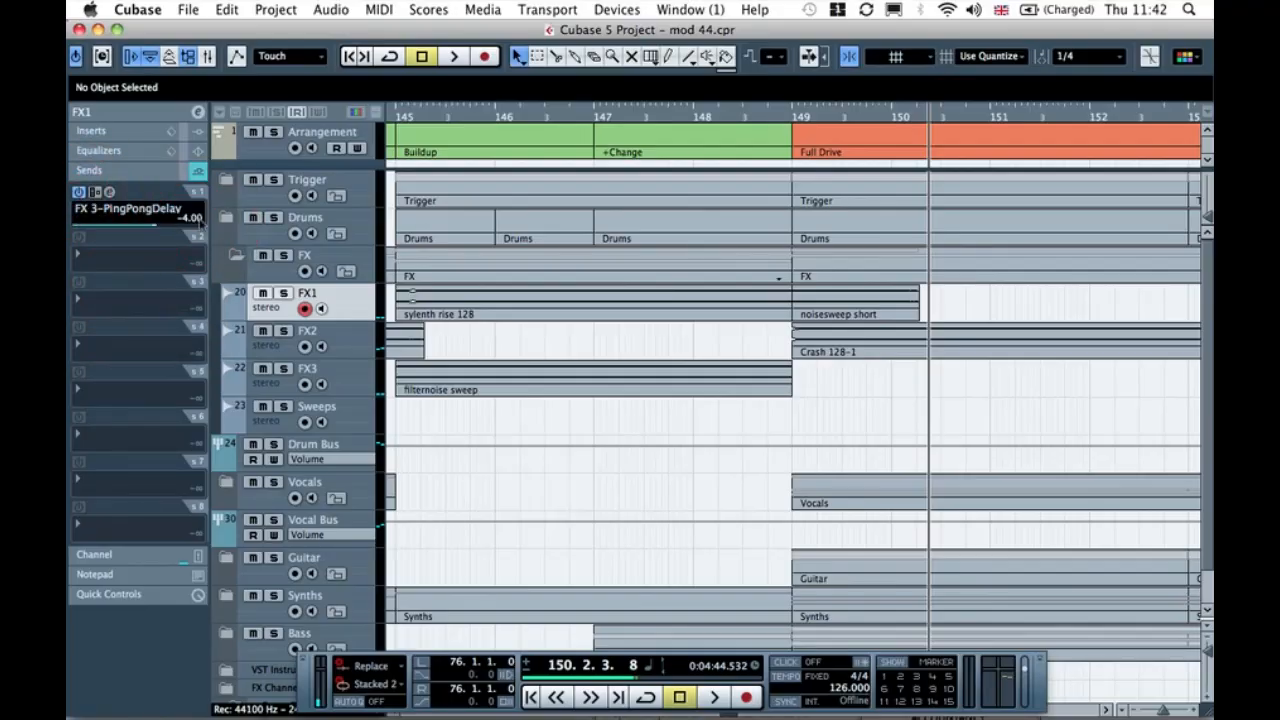
Step: Play the Buildup from bar 145 into the Full Drive with the delay send active, briefly soloing FX1
left_click(404, 116)
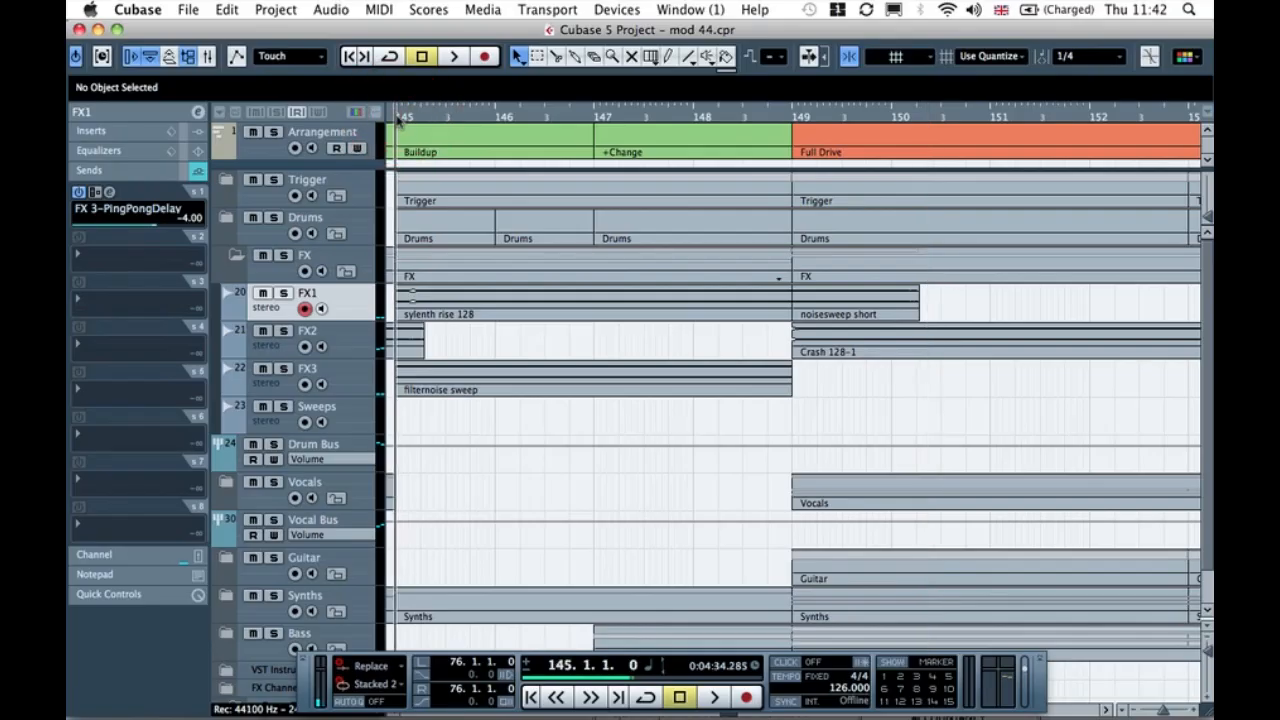
key("space")
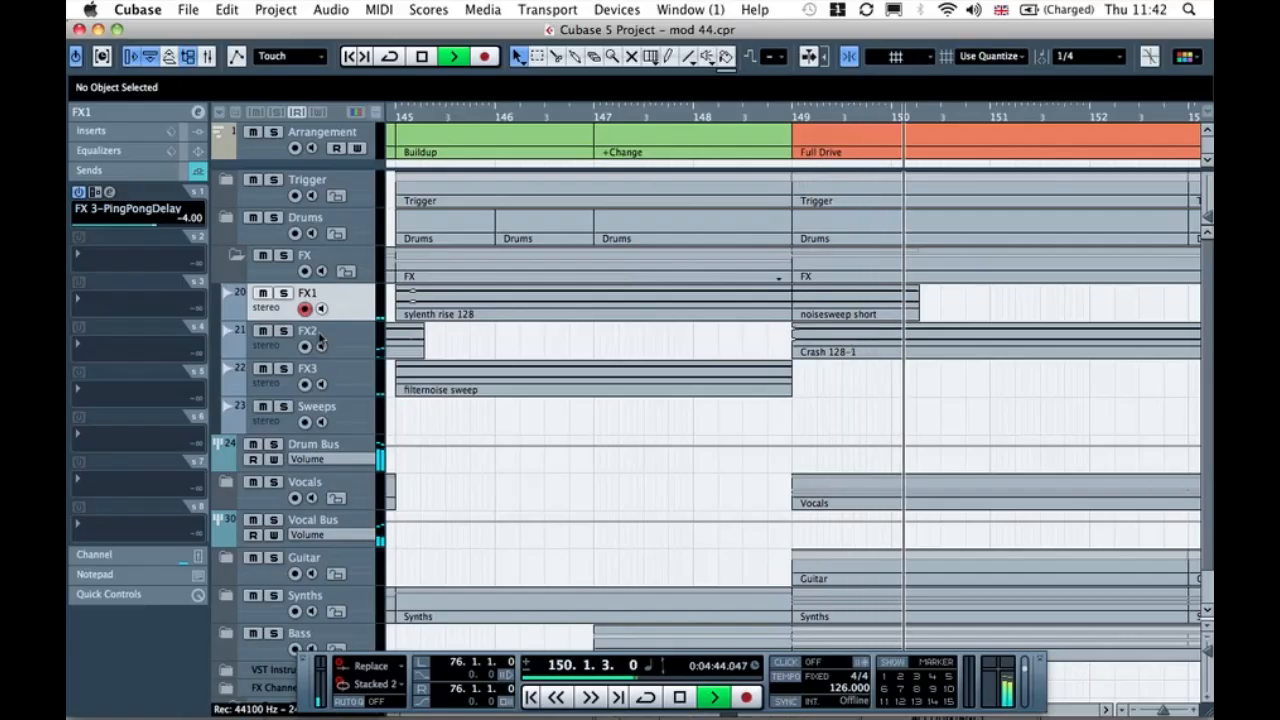
left_click(284, 293)
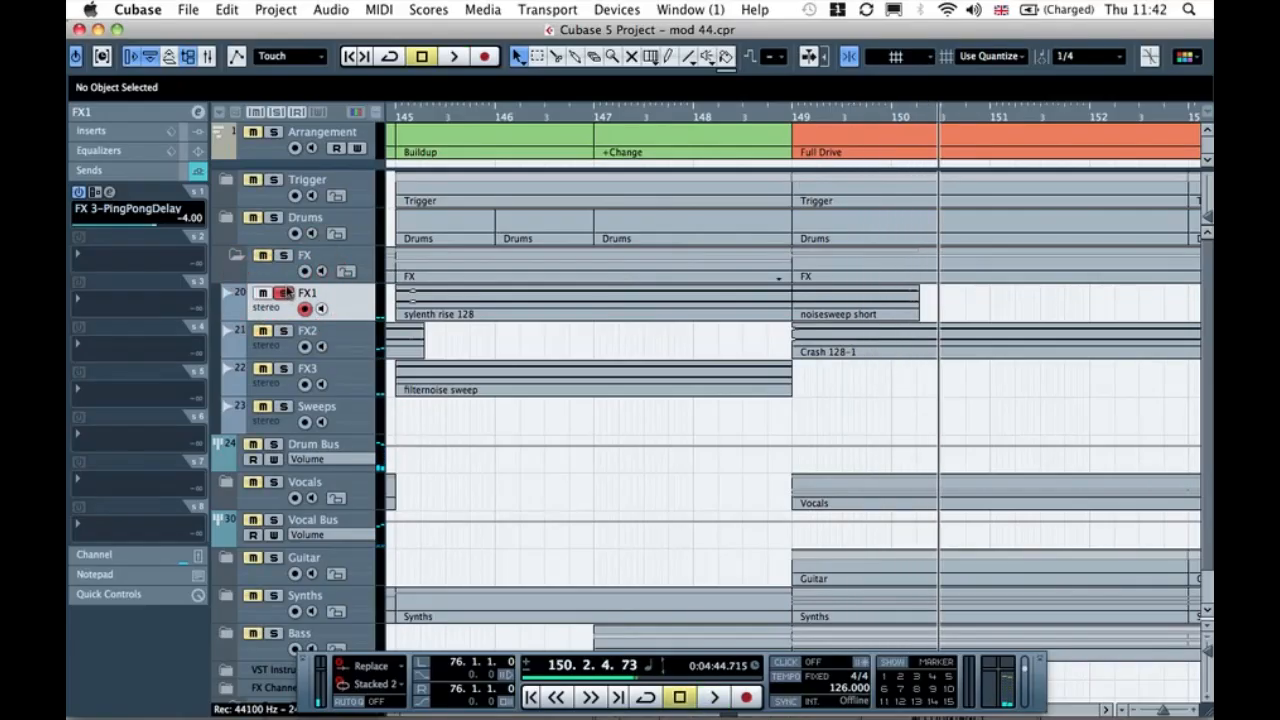
left_click(285, 293)
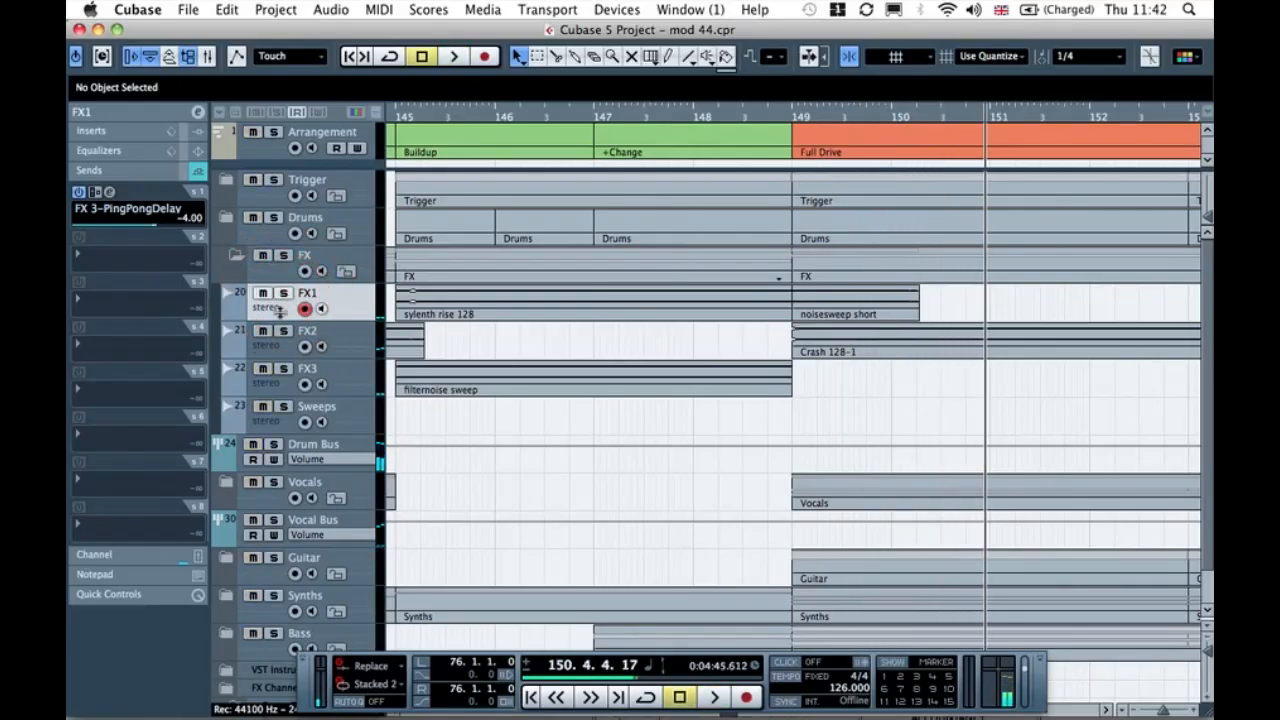
Step: Show FX1's automation lane and set it to the Sends:1 - Send Level parameter
left_click(230, 313)
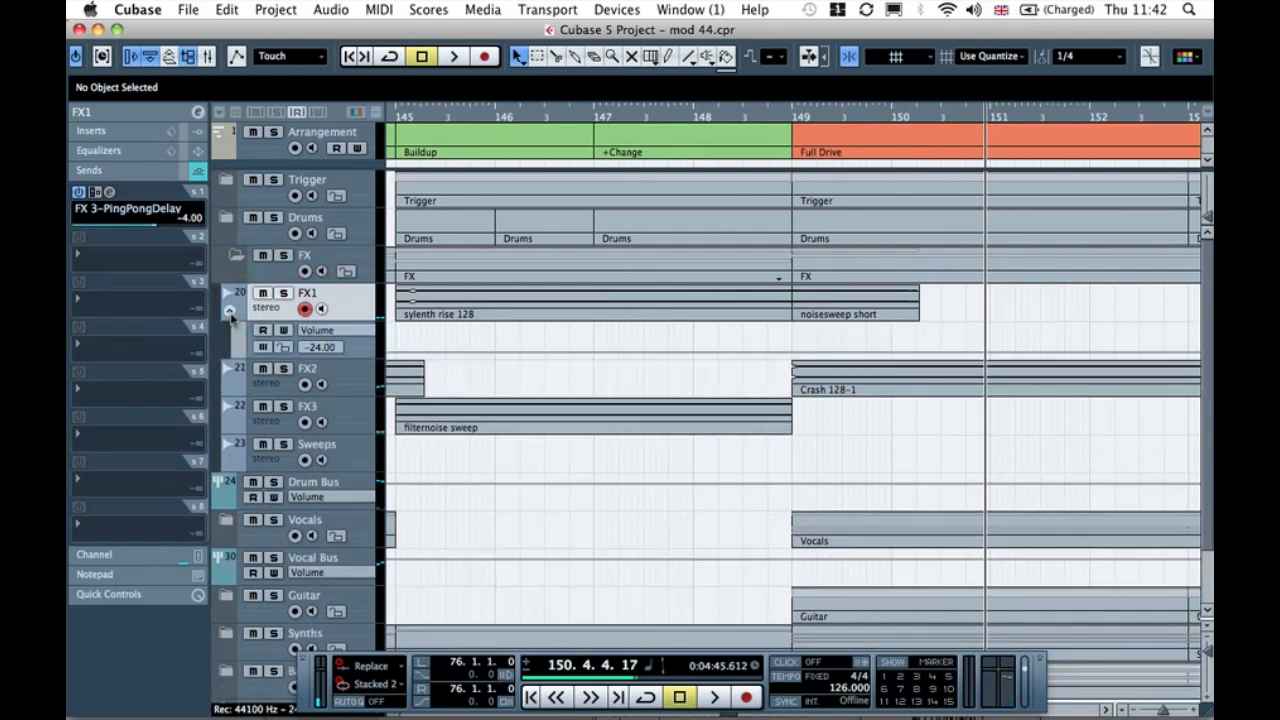
left_click(318, 331)
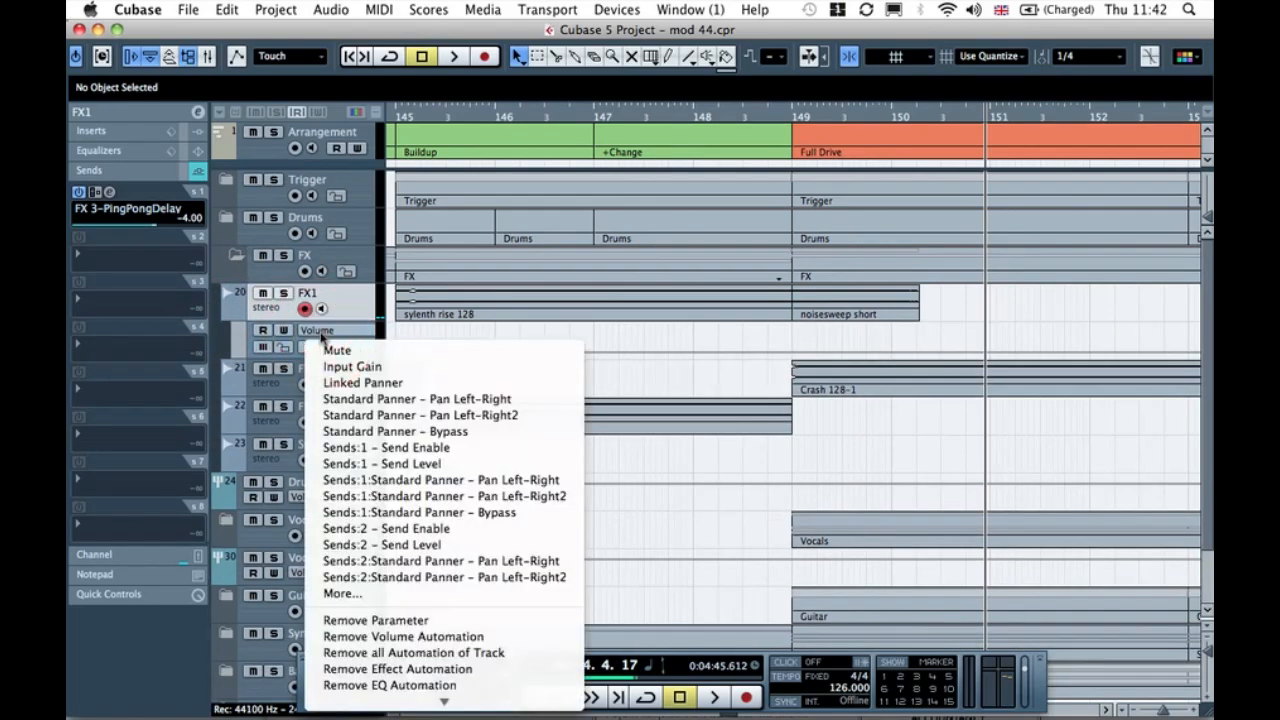
left_click(312, 330)
left_click(312, 330)
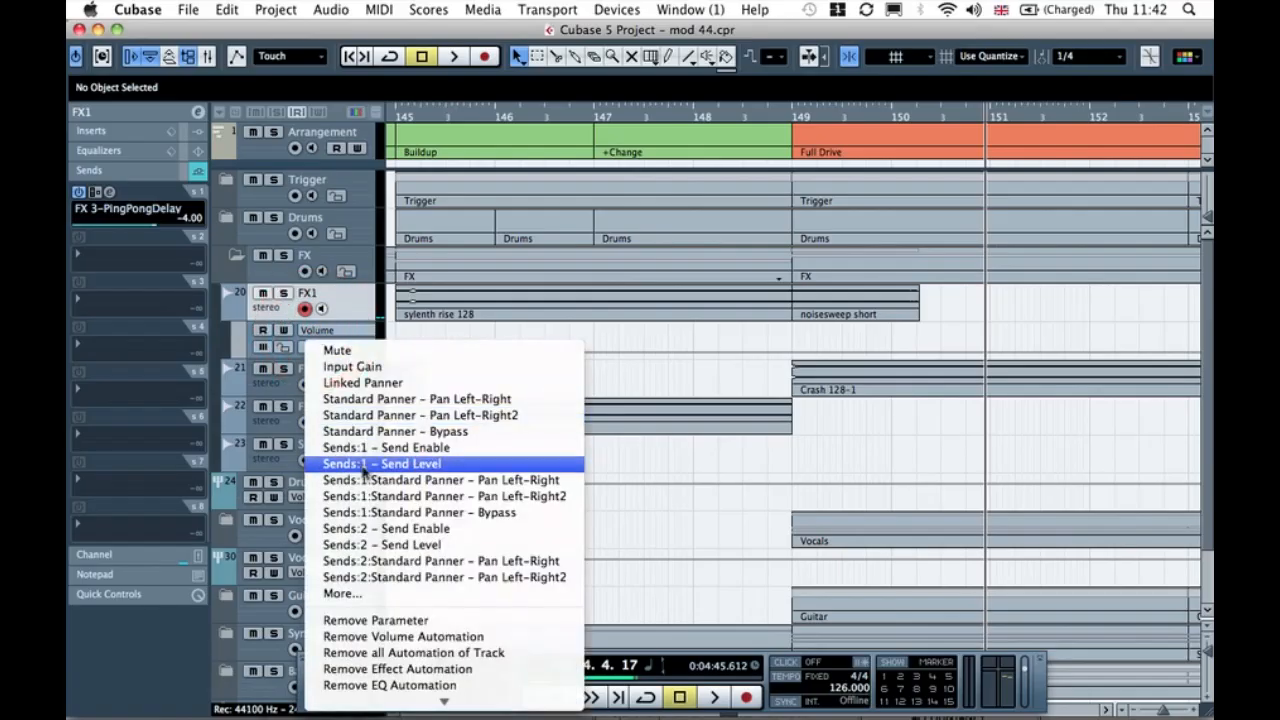
left_click(378, 465)
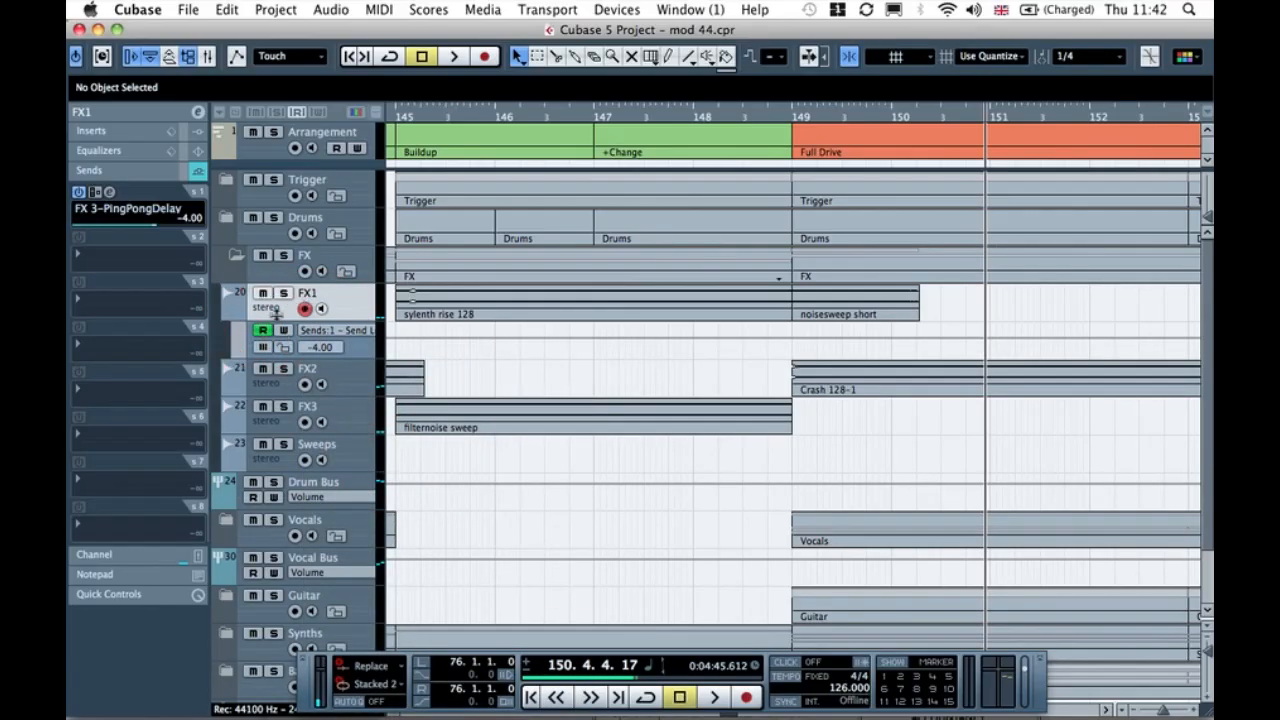
Step: Automate FX1's send level at 6.02 from bar 145 to 149, with -4.00 outside the Buildup, and play it back
left_click(390, 341)
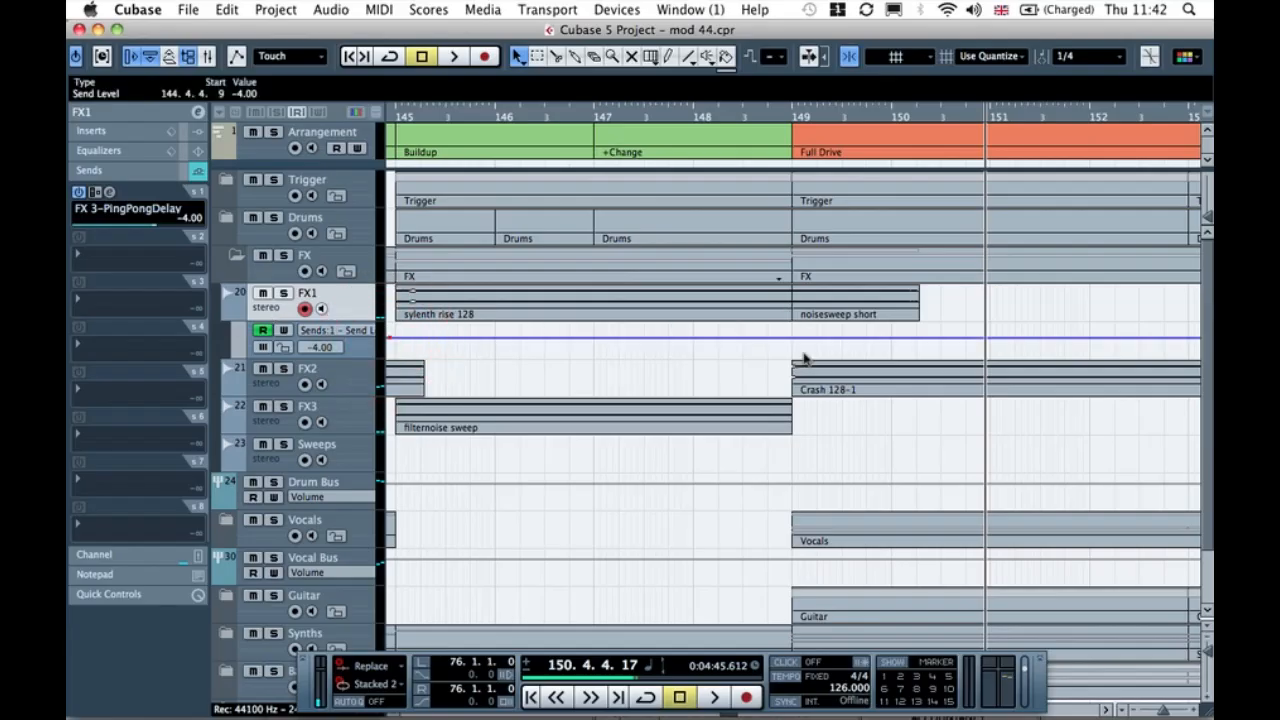
left_click(402, 318)
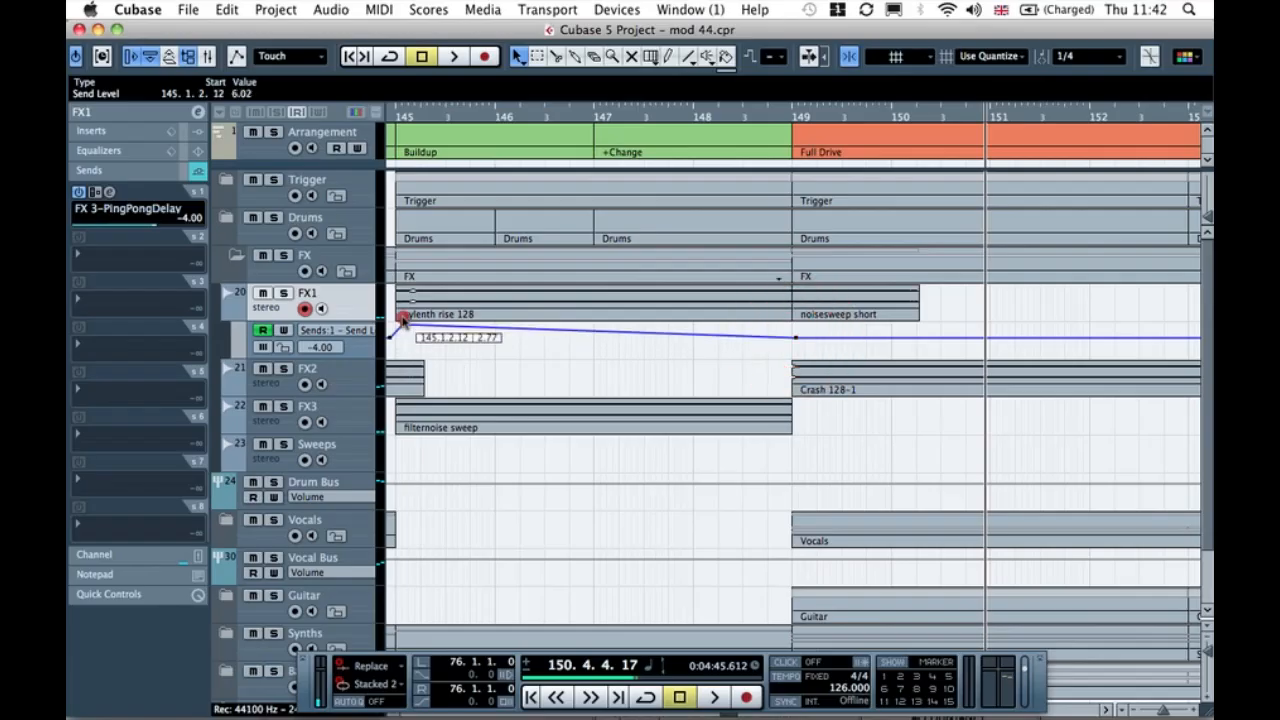
left_click_drag(647, 334, 788, 286)
left_click(389, 118)
key("space")
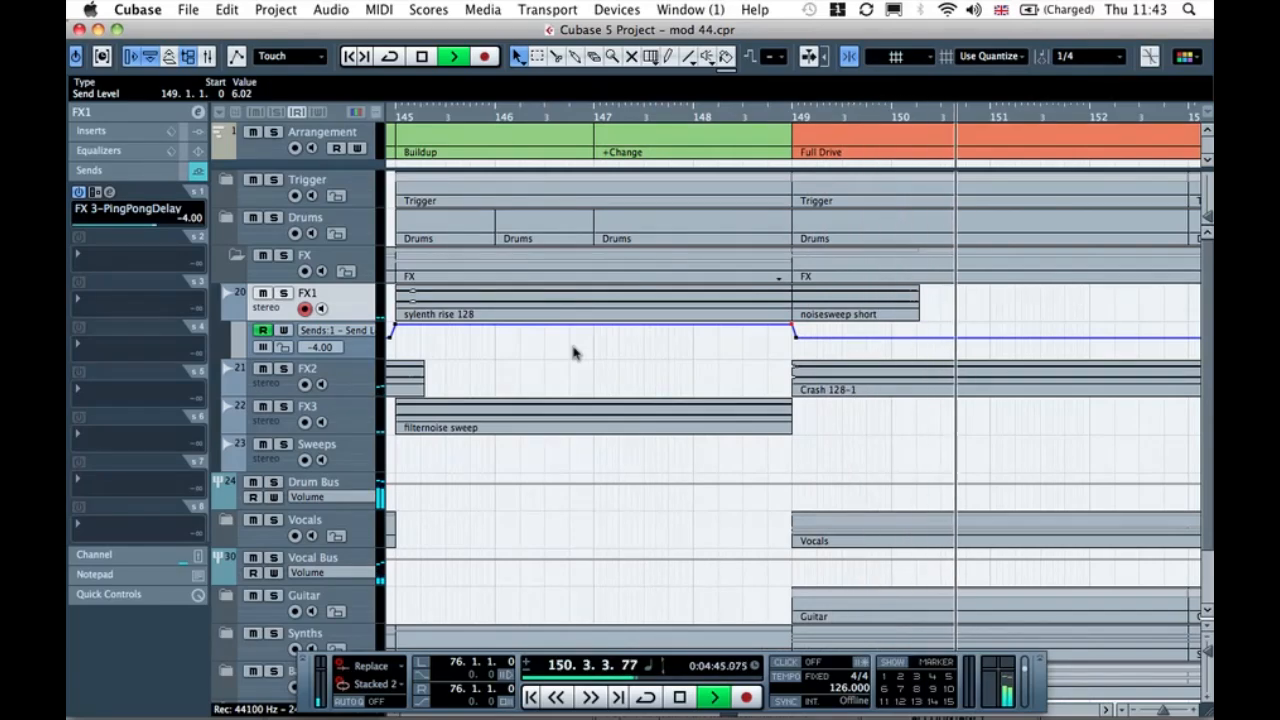
key("space")
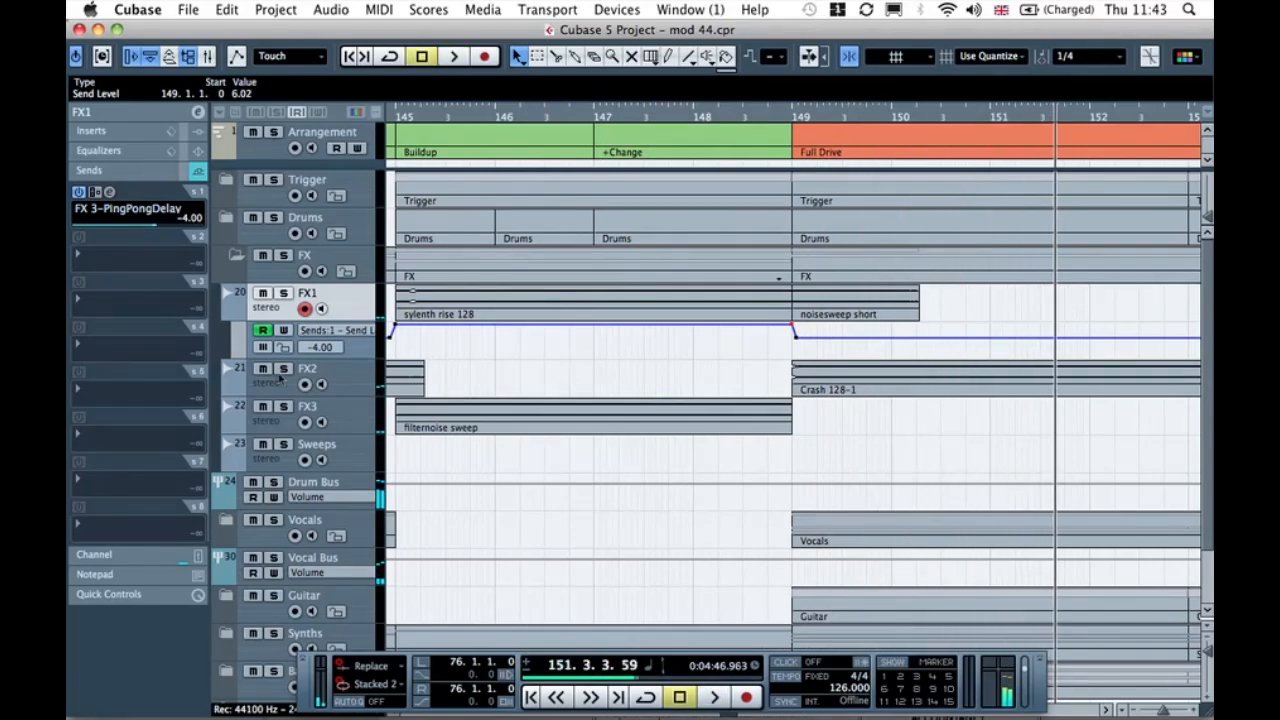
Step: Assign FX3's first send to FX 3-PingPongDelay and activate it
left_click(259, 384)
left_click(264, 417)
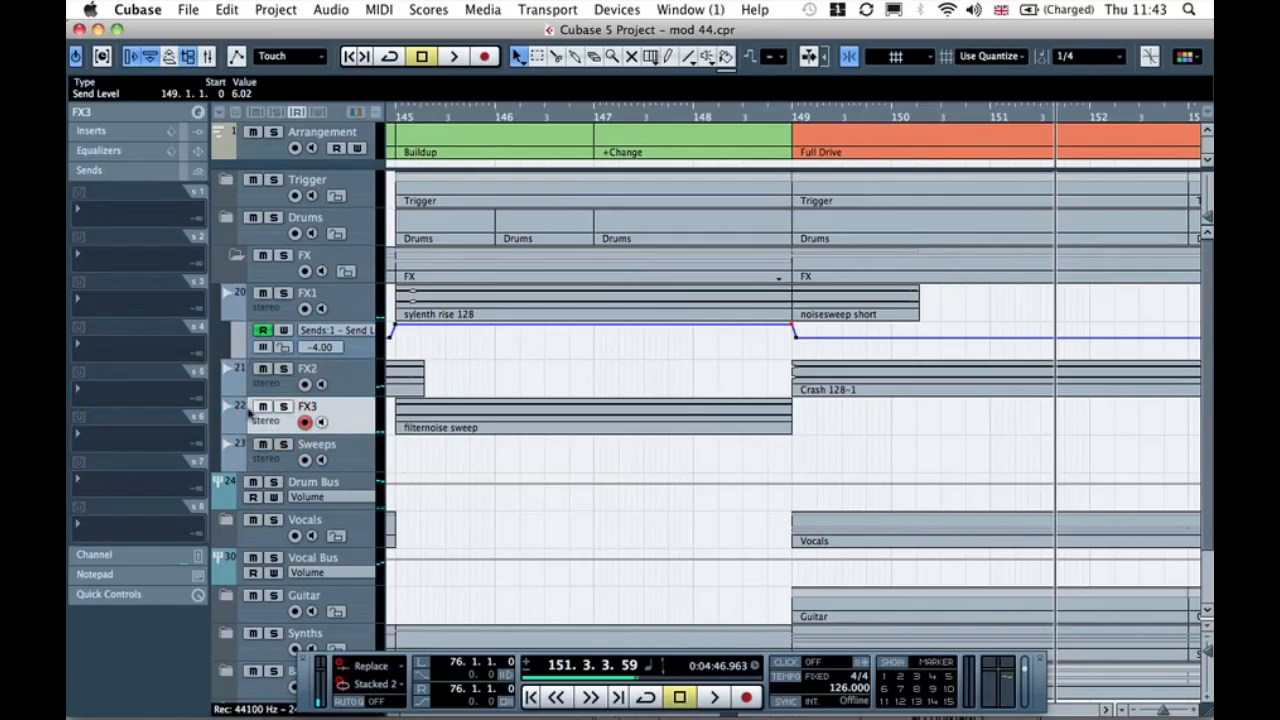
left_click(123, 205)
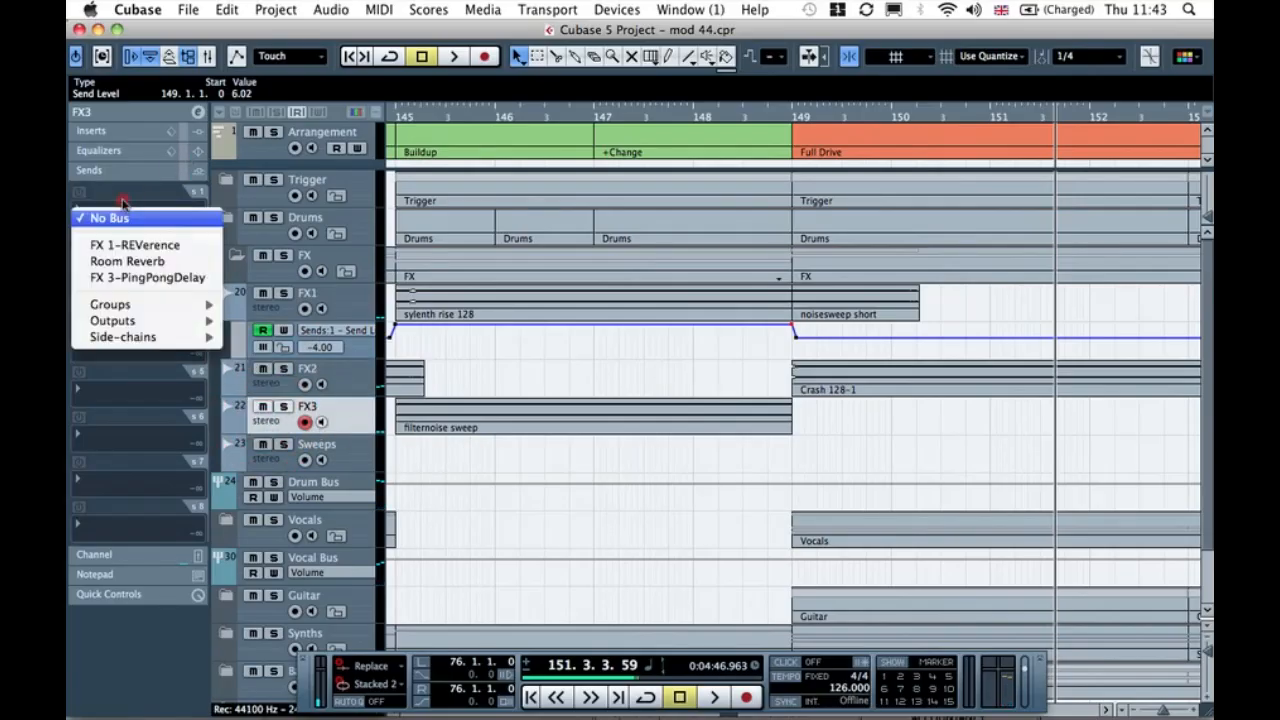
left_click(125, 277)
left_click(79, 192)
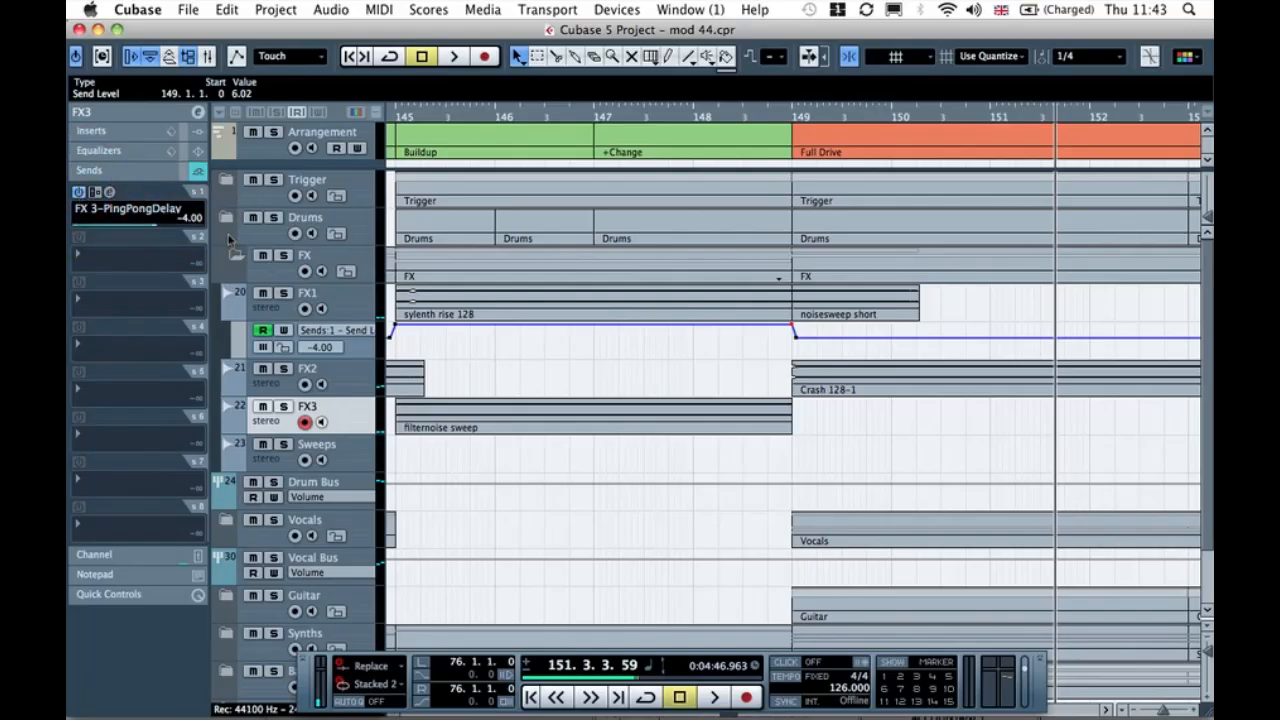
Step: Examine the placement of crashes, sweeps and rises on the FX tracks across the whole arrangement
scroll(552, 380, "left", 5)
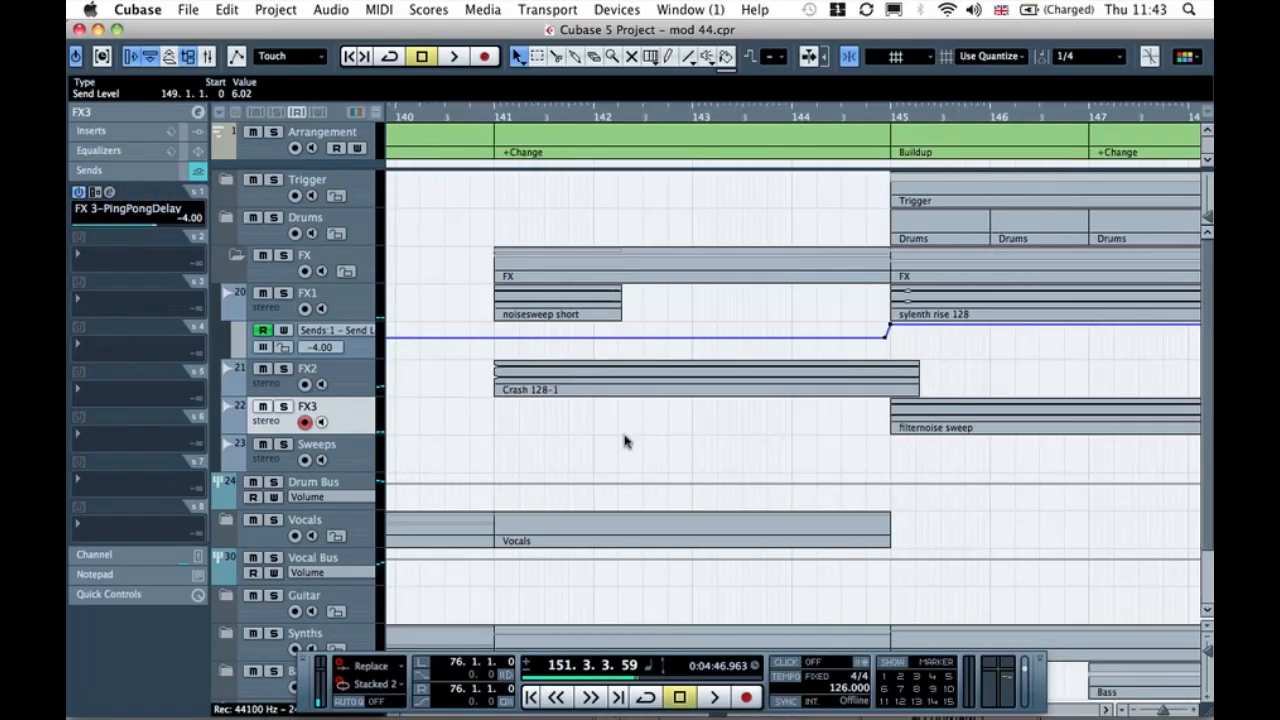
key("g")
key("g")
key("g")
key("g")
key("g")
key("g")
key("g")
key("g")
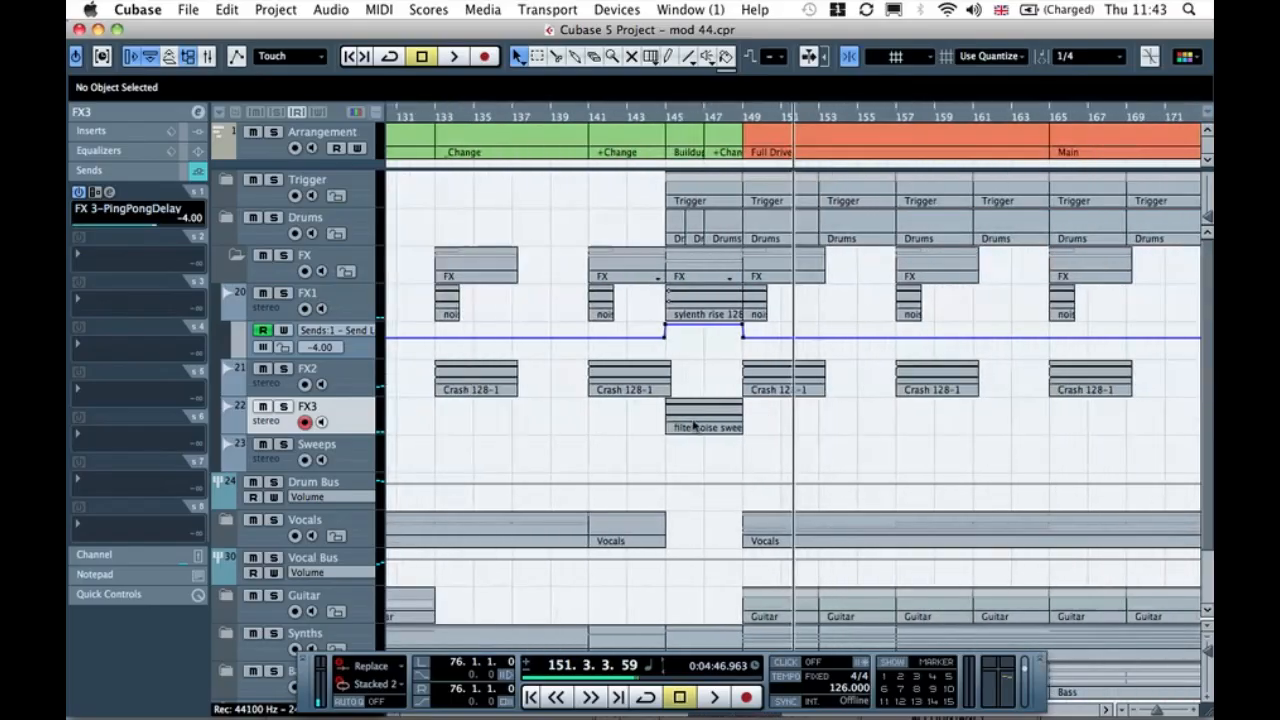
key("g")
key("g")
key("g")
key("g")
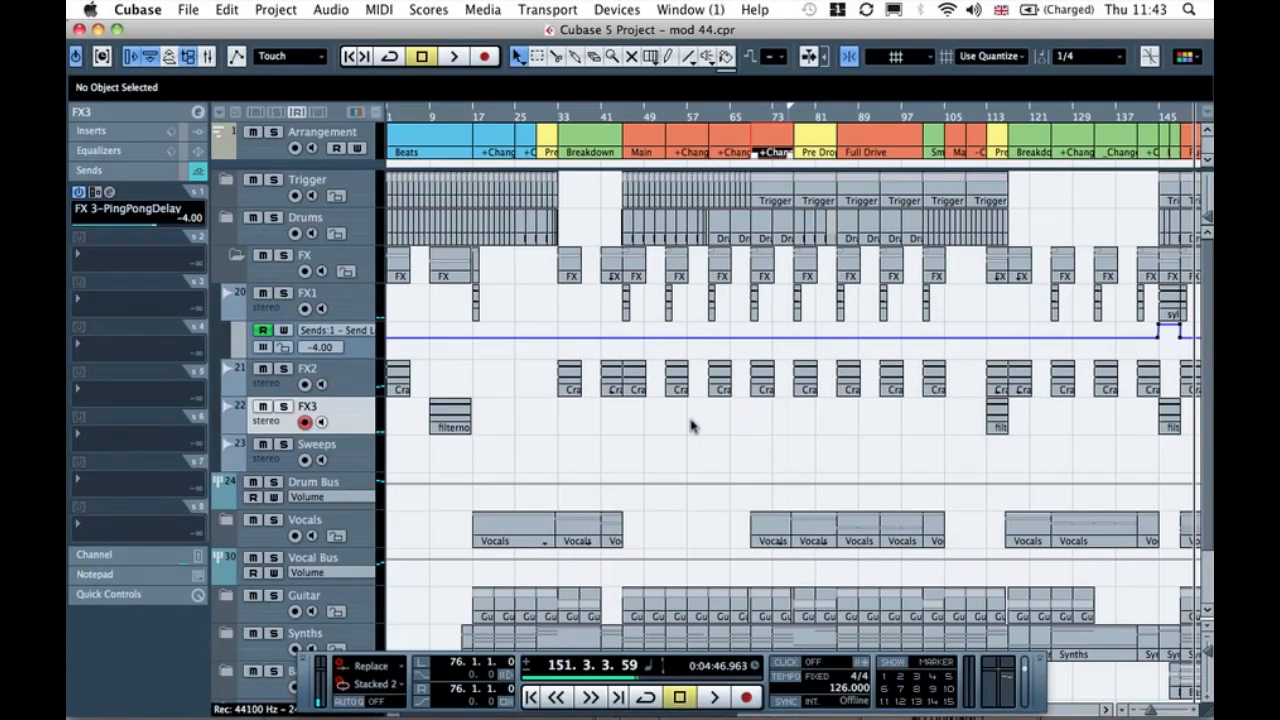
key("g")
key("g")
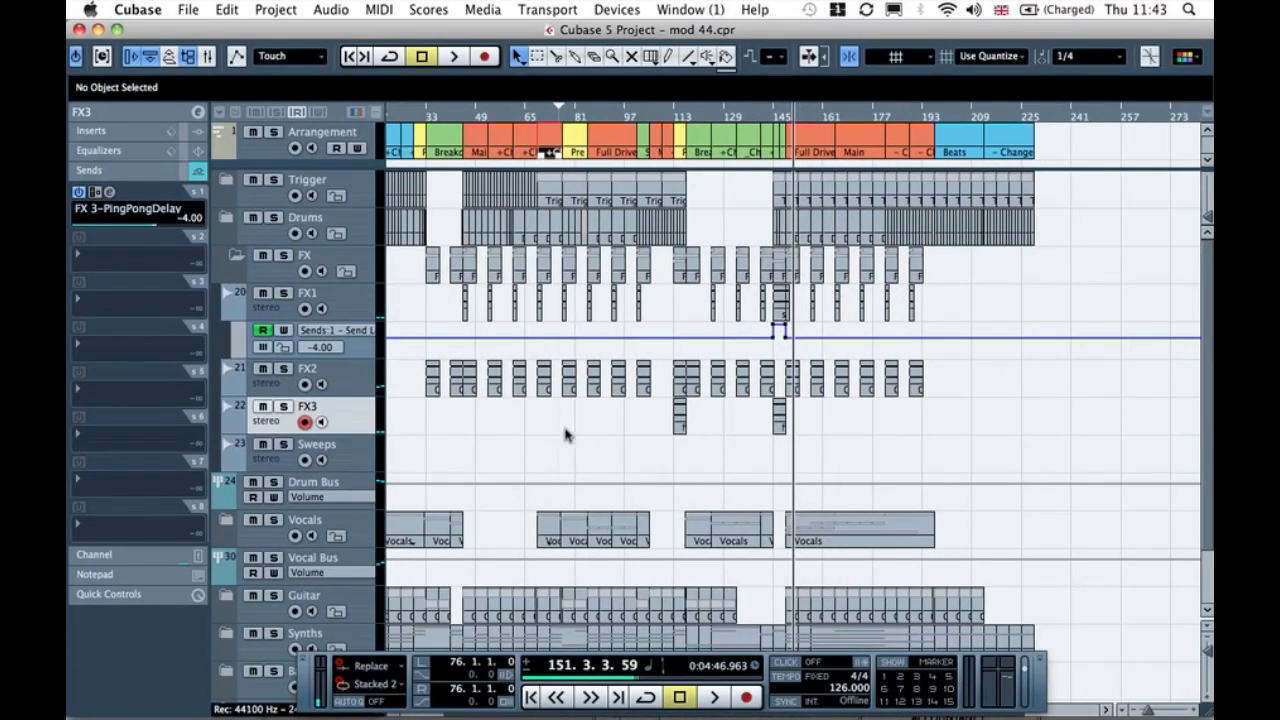
key("h")
key("h")
key("h")
key("h")
key("h")
key("h")
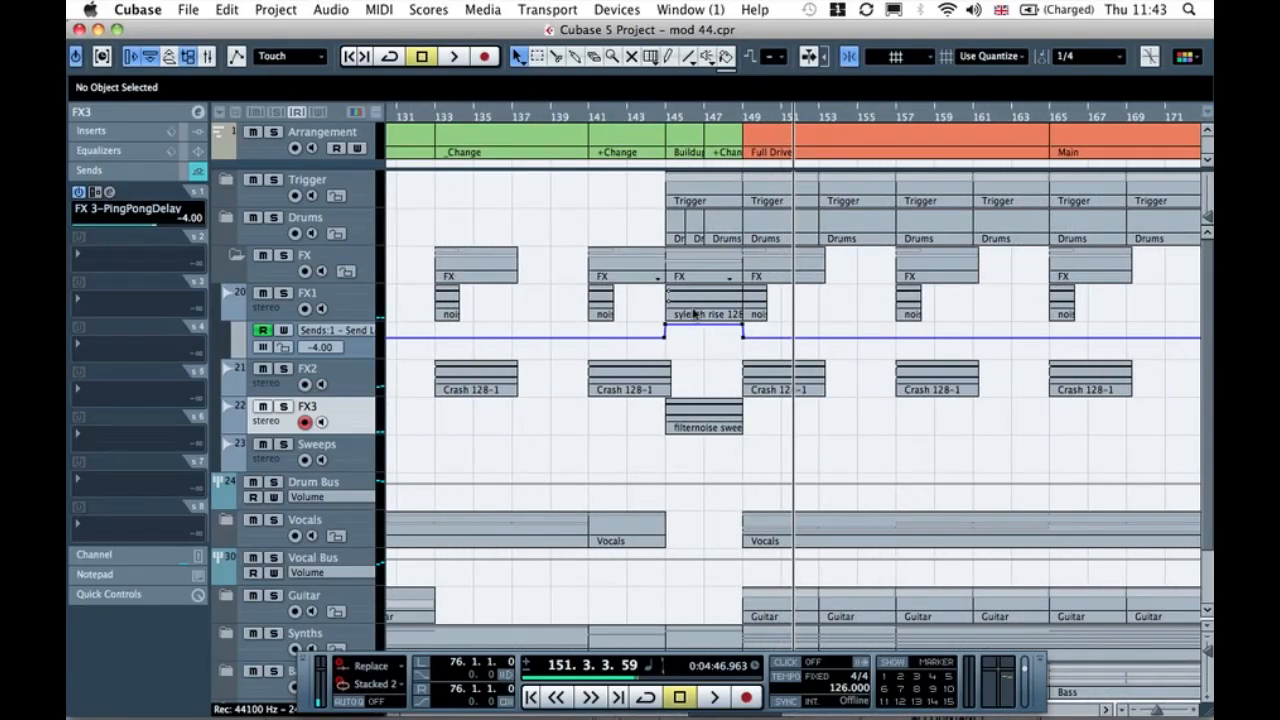
Step: Place Delay sweep from the Pool's FX folder on the Sweeps track at 9.3.1 in the opening Beats section
scroll(694, 314, "left", 20)
key("g")
key("g")
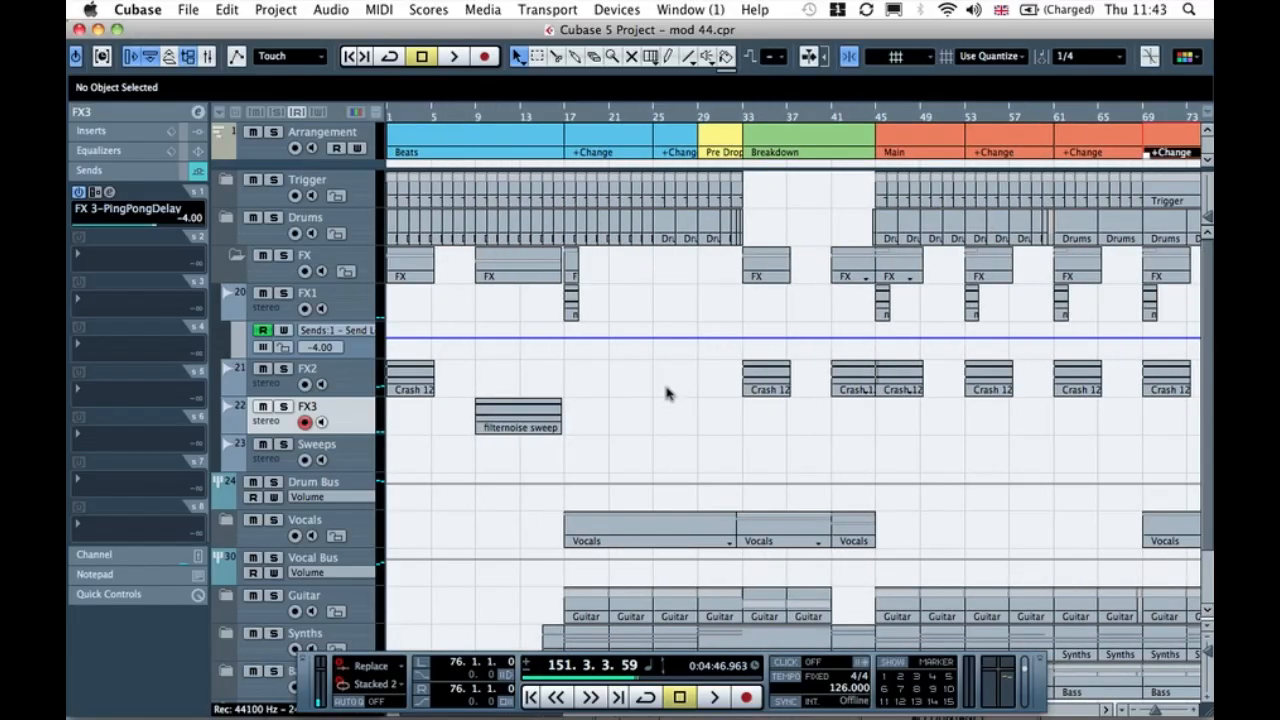
left_click_drag(554, 462, 553, 461)
left_click(421, 459)
left_click(198, 55)
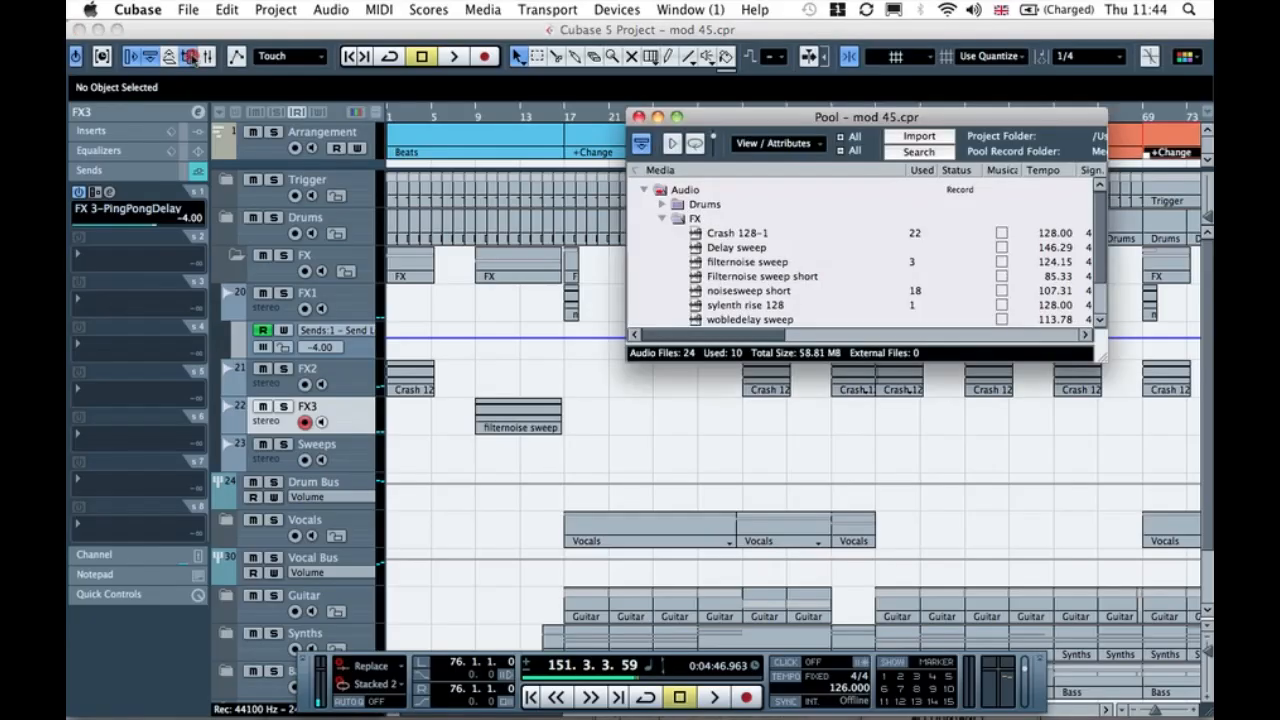
scroll(797, 213, "down", 1)
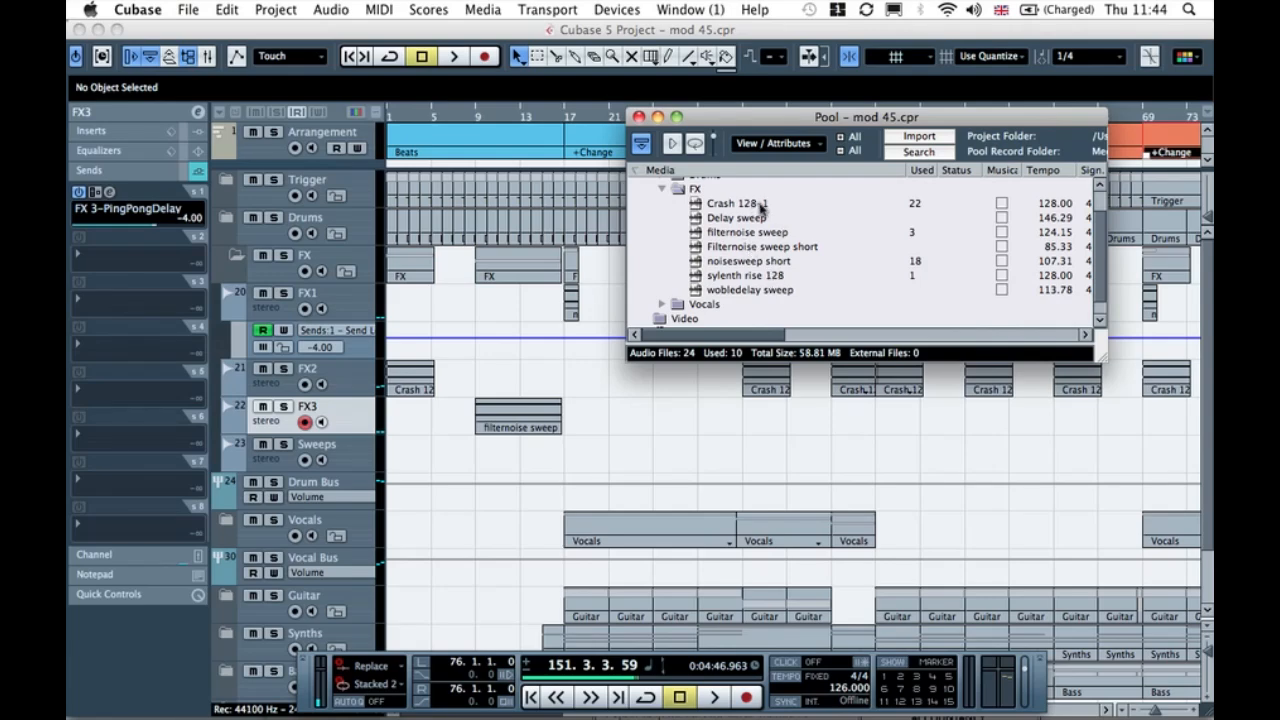
left_click(750, 217)
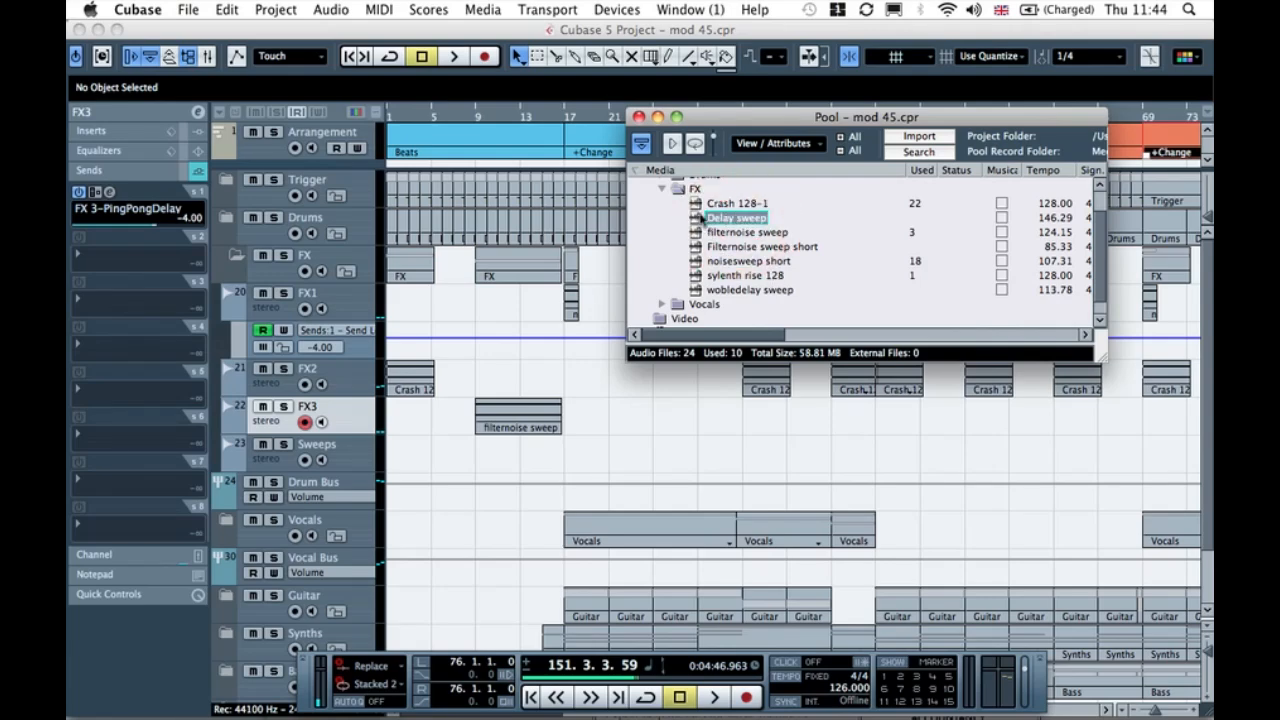
left_click_drag(700, 219, 481, 453)
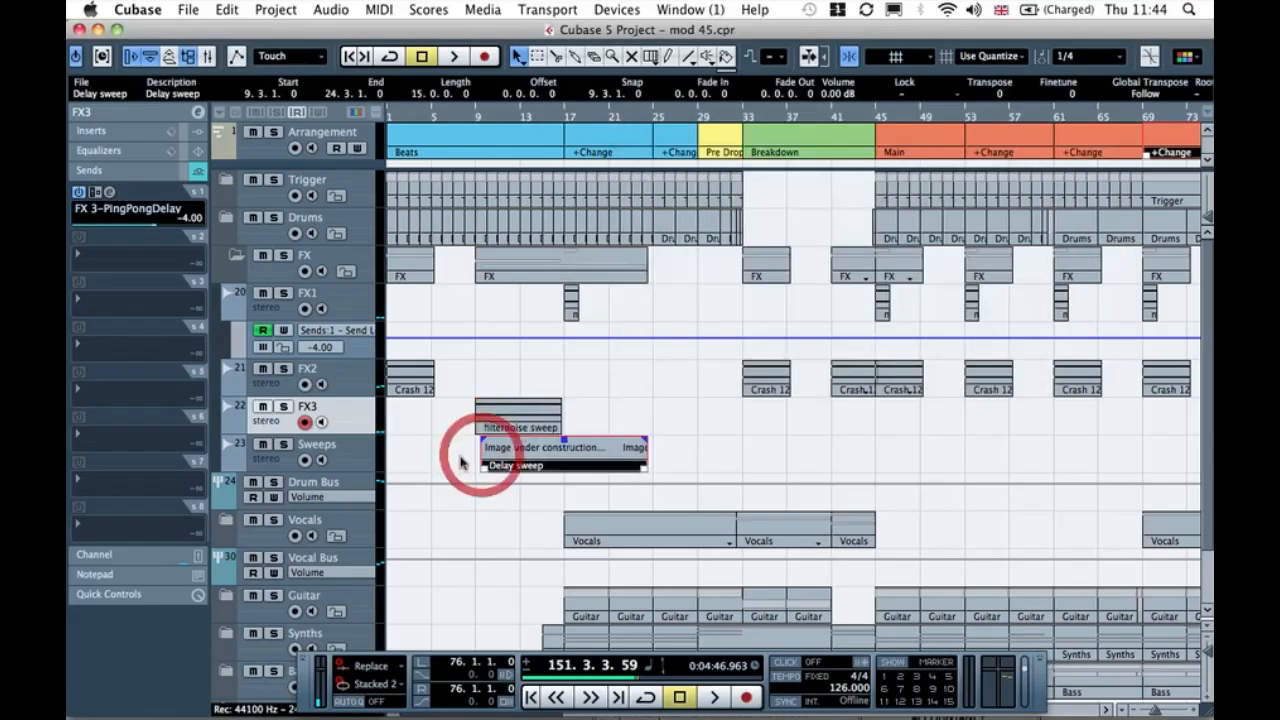
Step: Show the Sweeps track's channel settings and play the Delay sweep in the Beats section up to bar 15
left_click(277, 460)
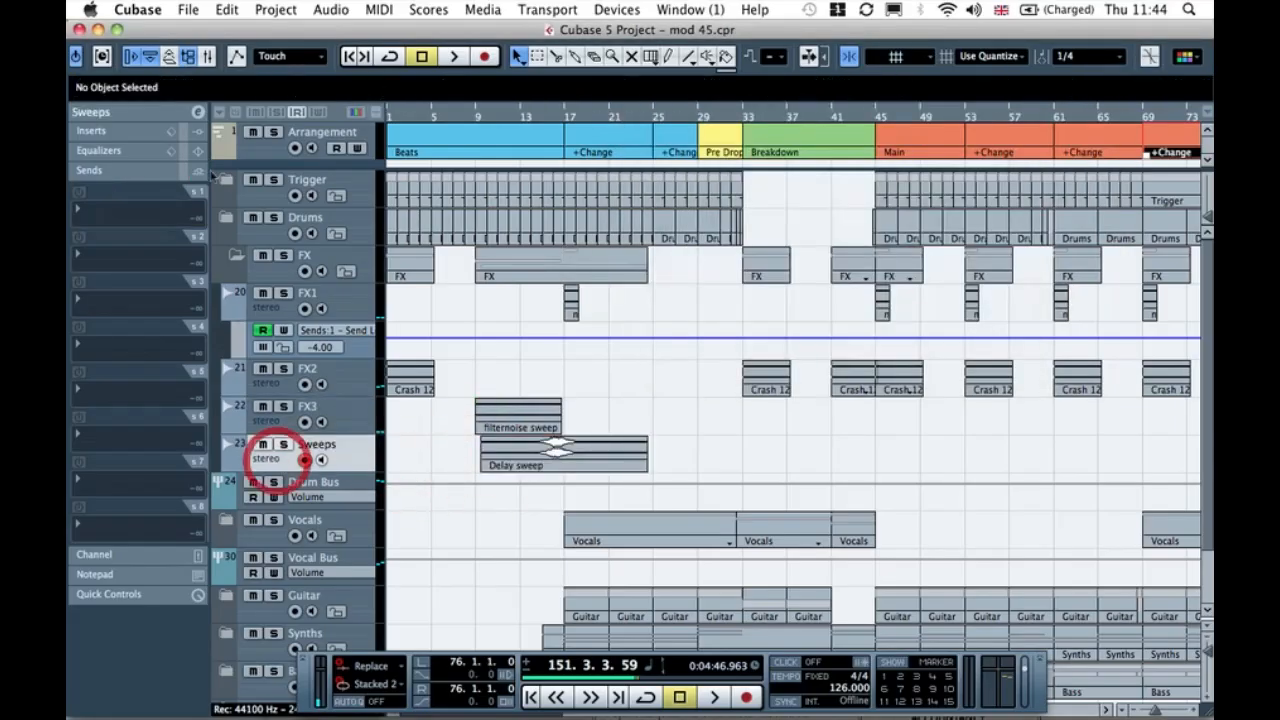
left_click(140, 113)
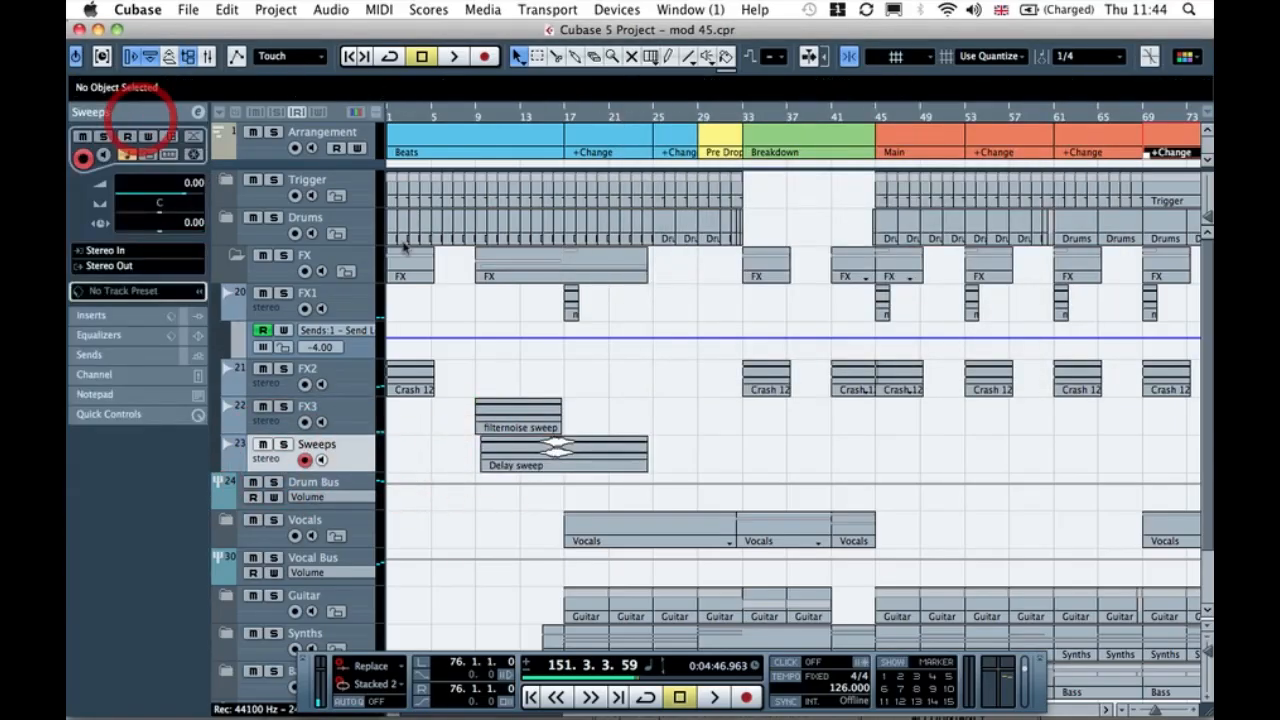
left_click(488, 123)
left_click(495, 114)
key("space")
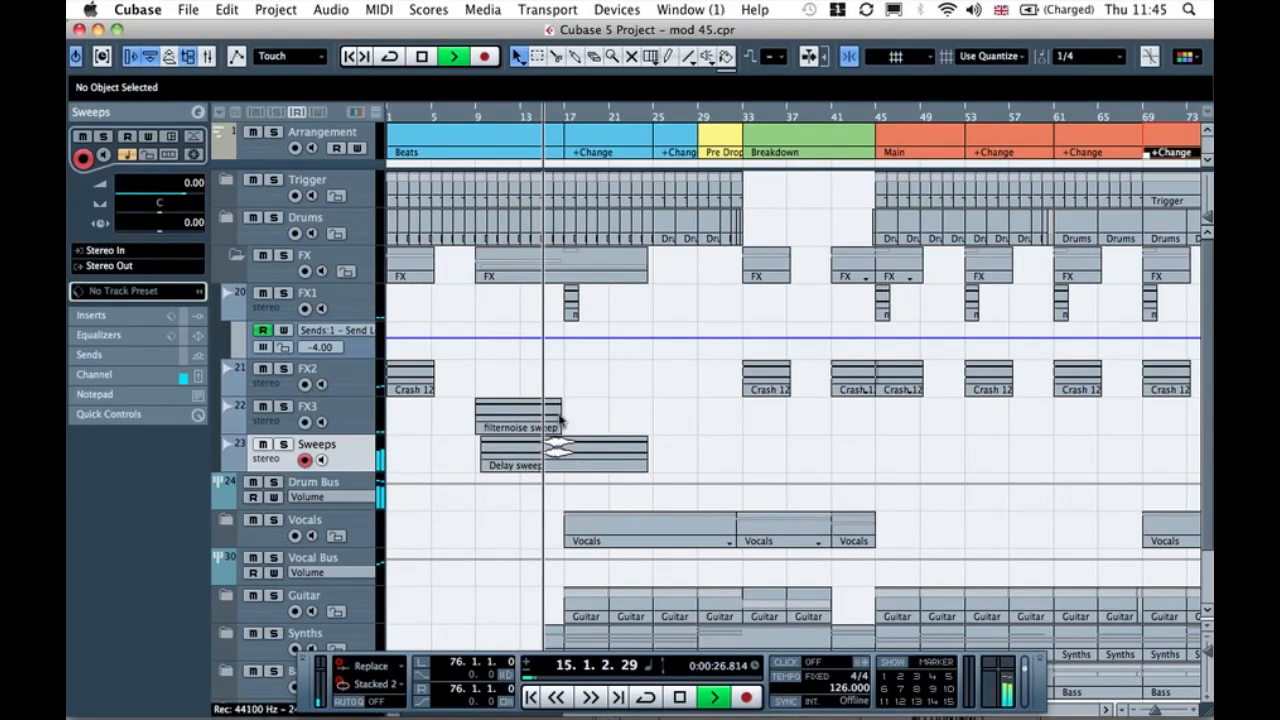
key("space")
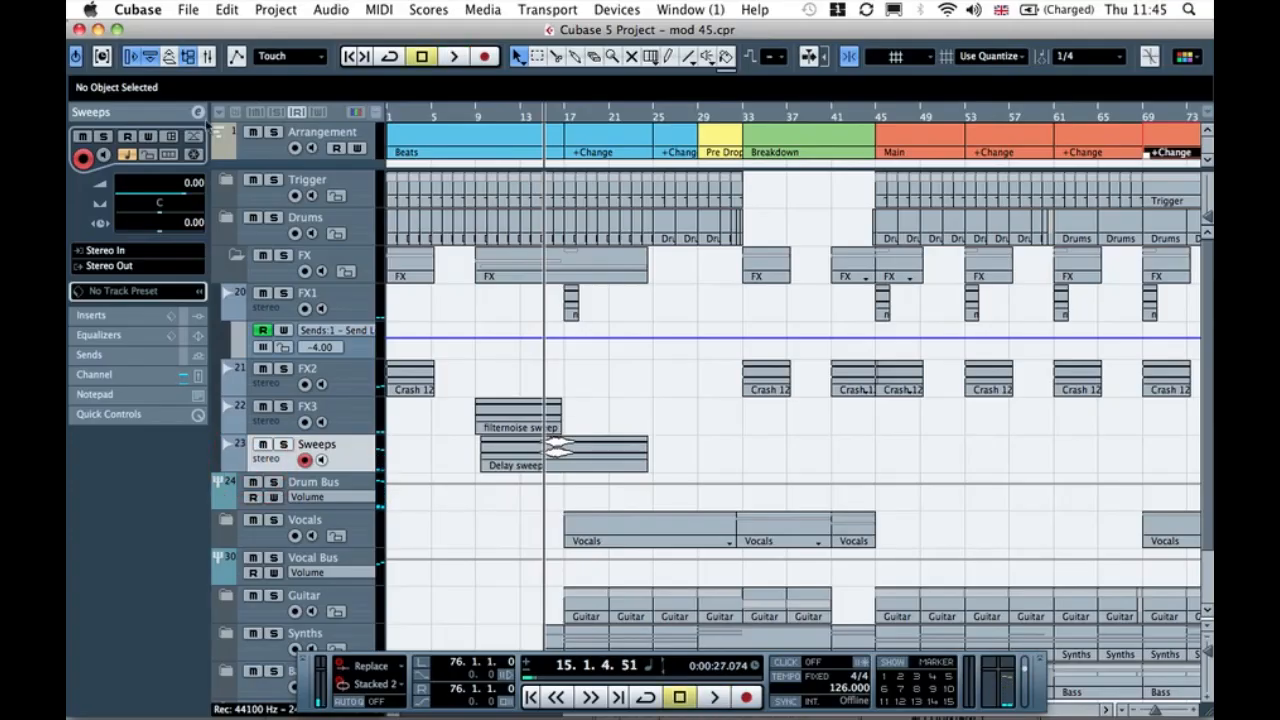
Step: Set the Sweeps track's volume to -30
left_click(190, 182)
type("-30")
key("Return")
Step: Play the arrangement from about bar 13 through the first +Change to hear the Delay sweep at its new level
left_click(494, 114)
left_click(511, 112)
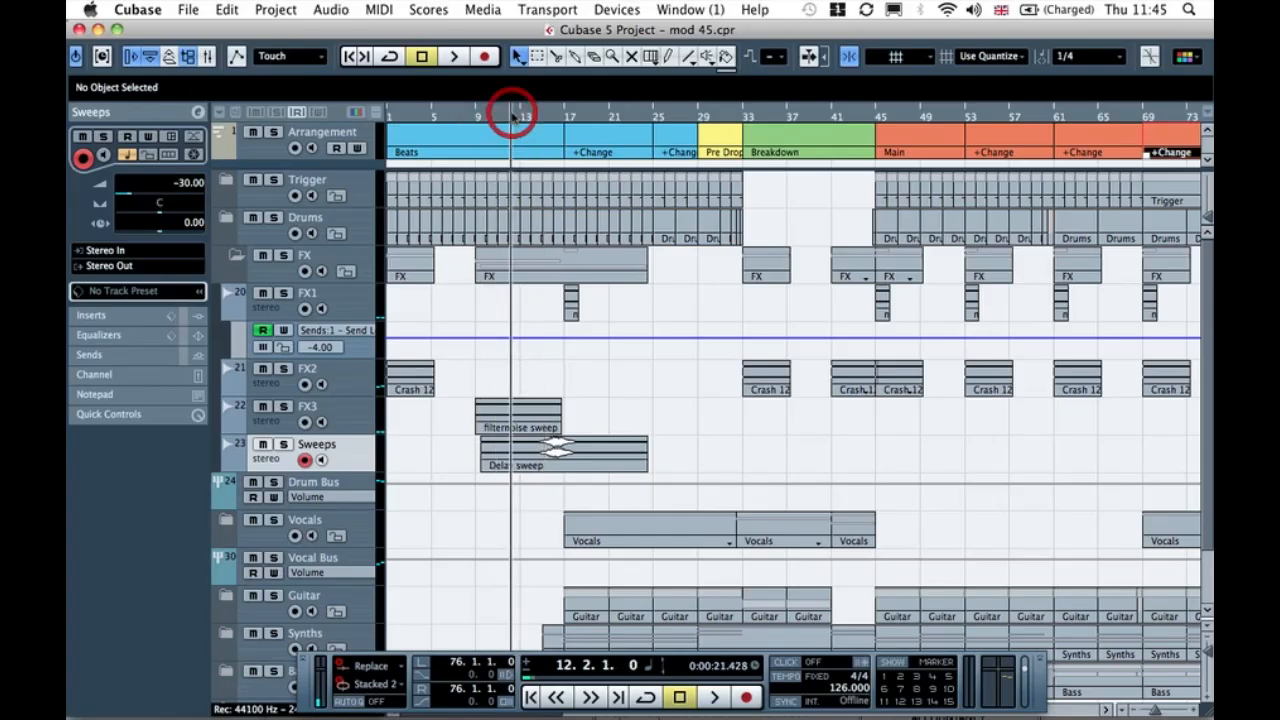
left_click(530, 109)
key("space")
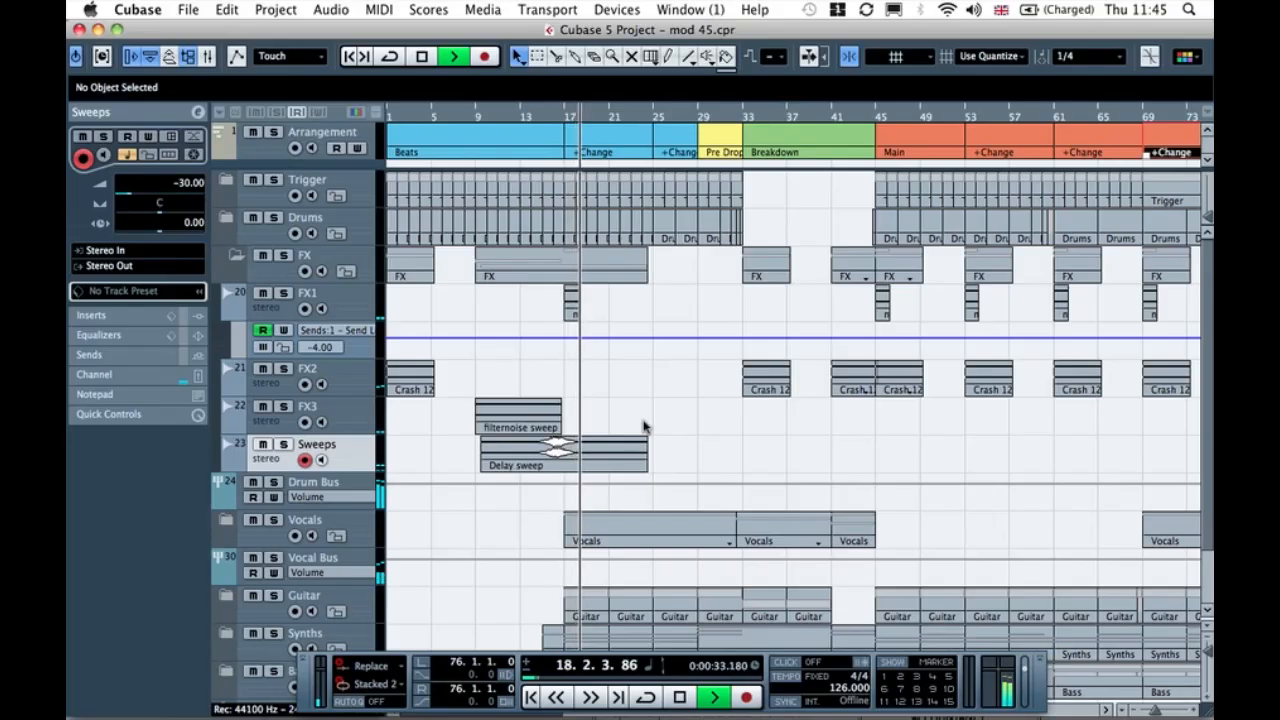
key("h")
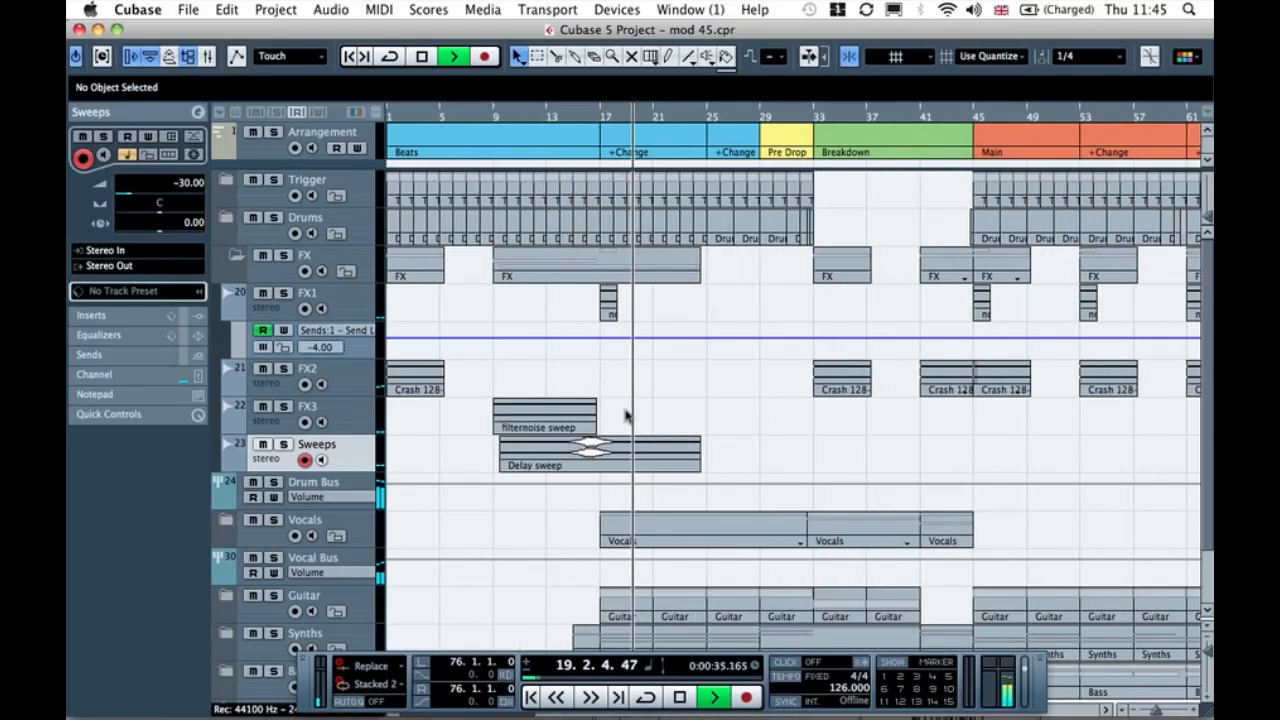
key("space")
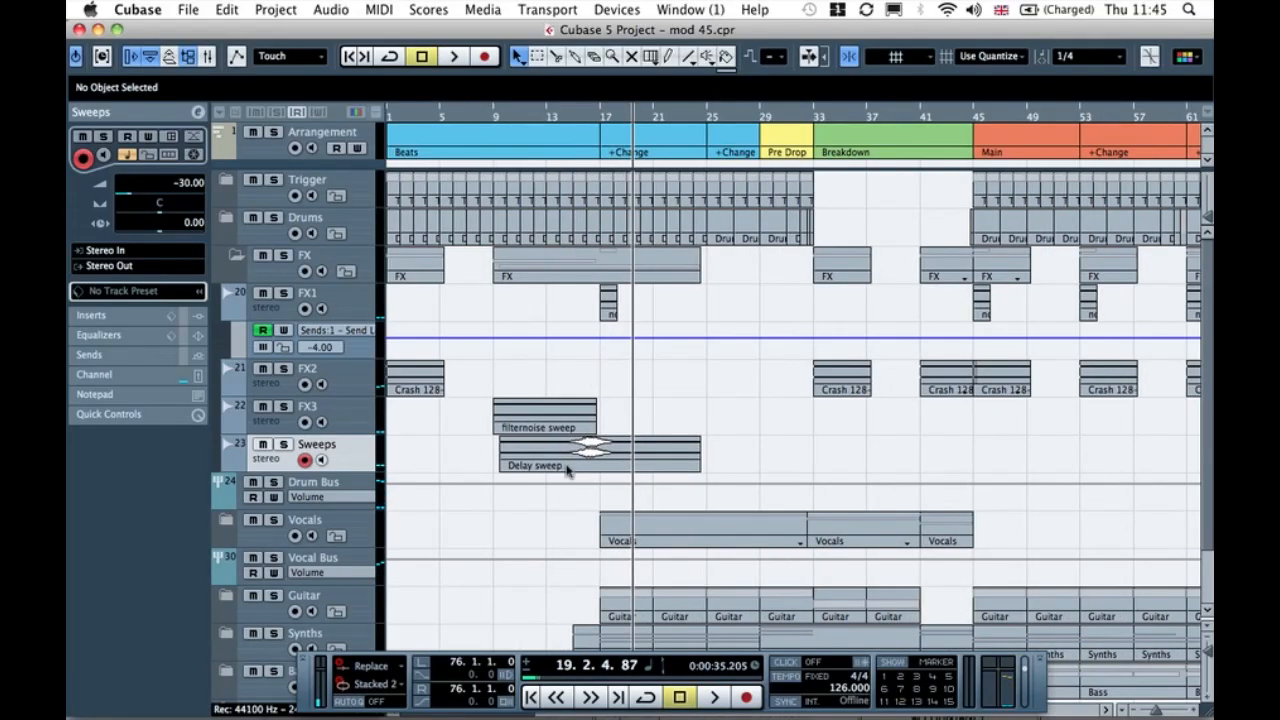
Step: Enlarge the Sweeps track to show the Delay sweep's waveform and put the playhead at its peak, at 16.2.1
key("h")
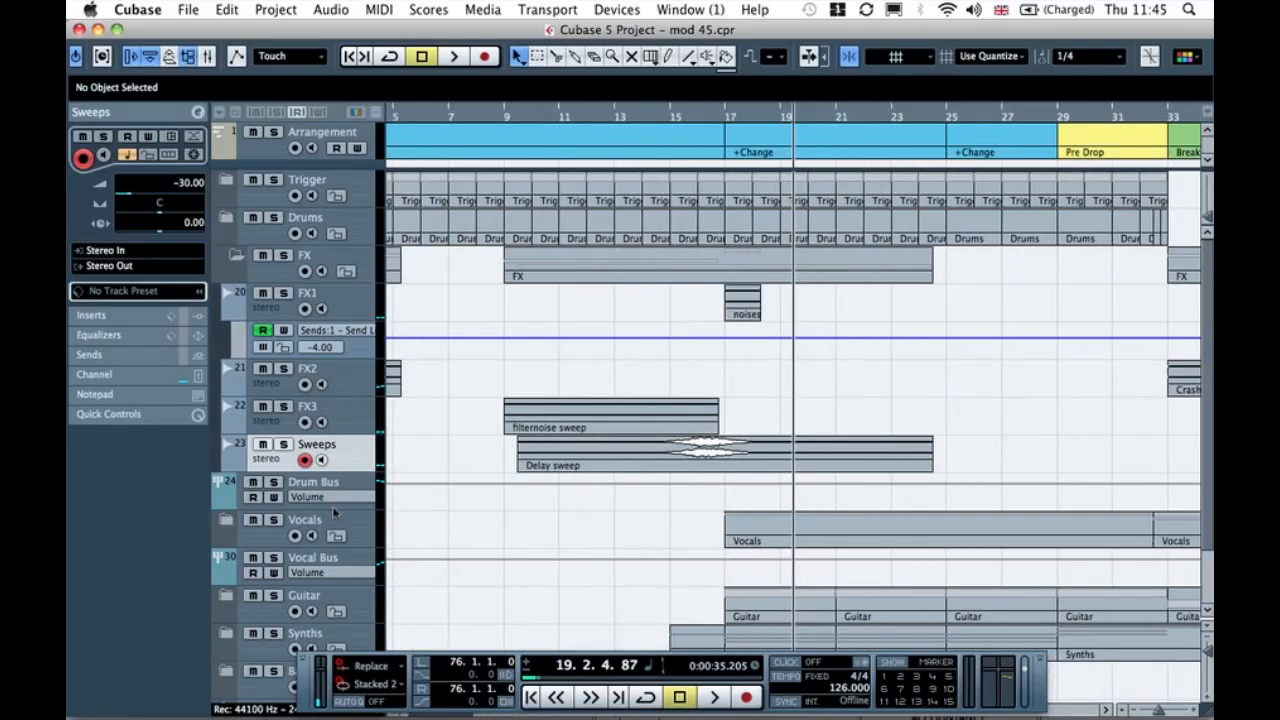
left_click_drag(278, 477, 286, 560)
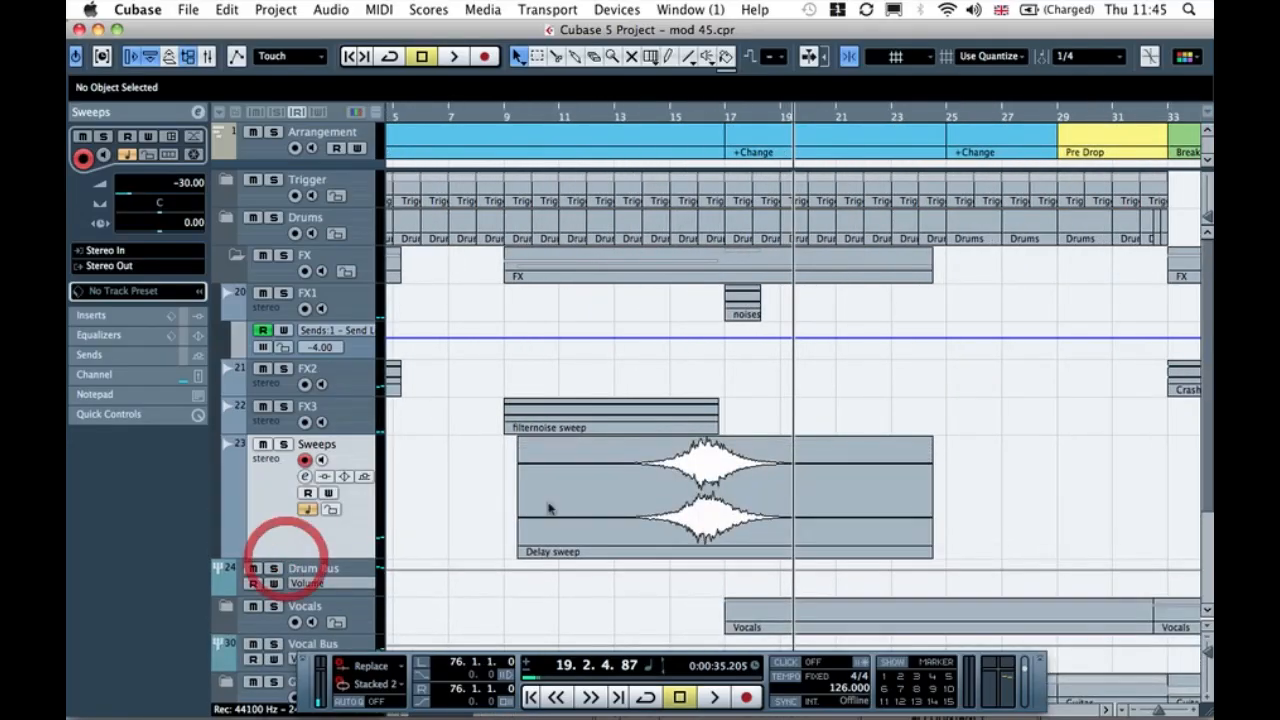
left_click(739, 479)
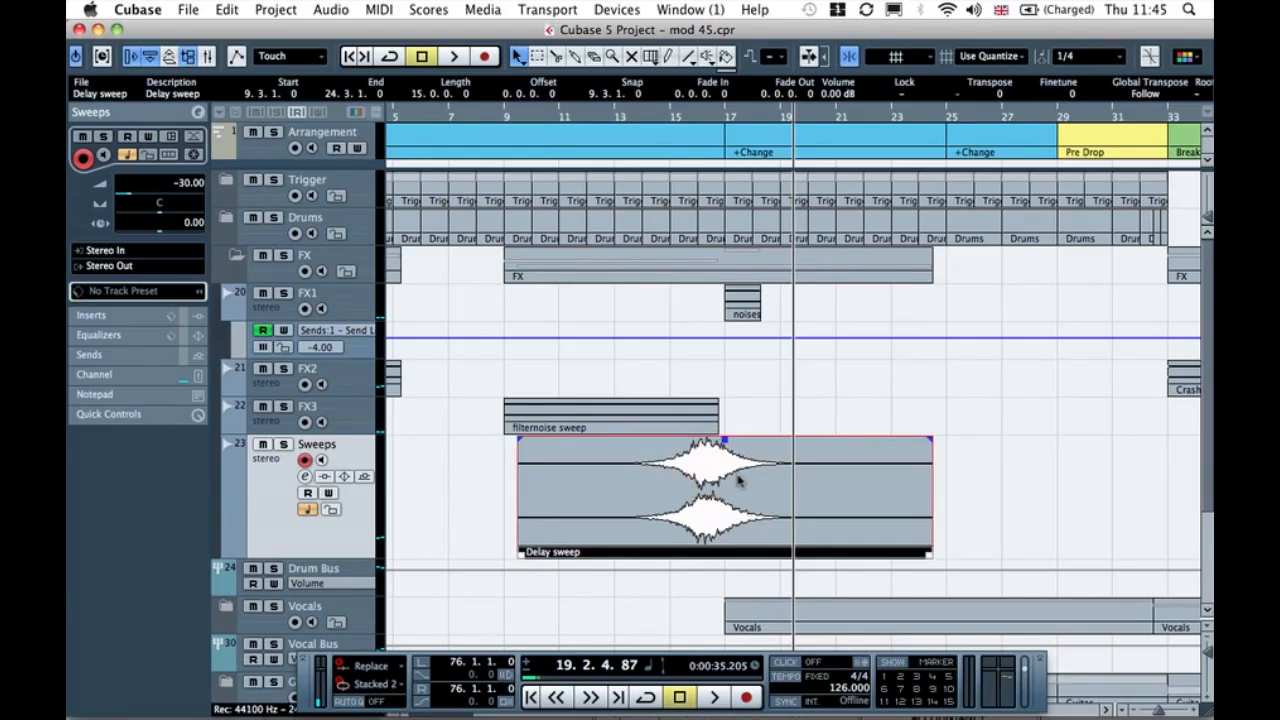
left_click(803, 400)
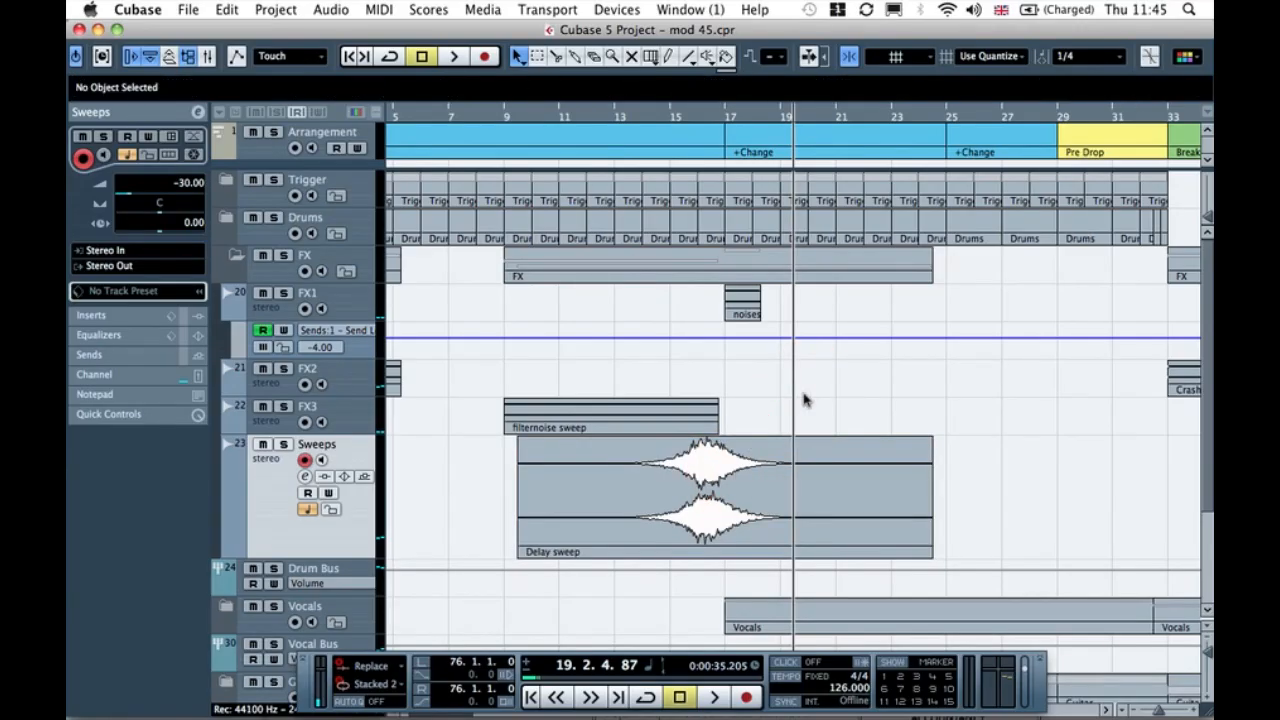
left_click(697, 134)
left_click(704, 126)
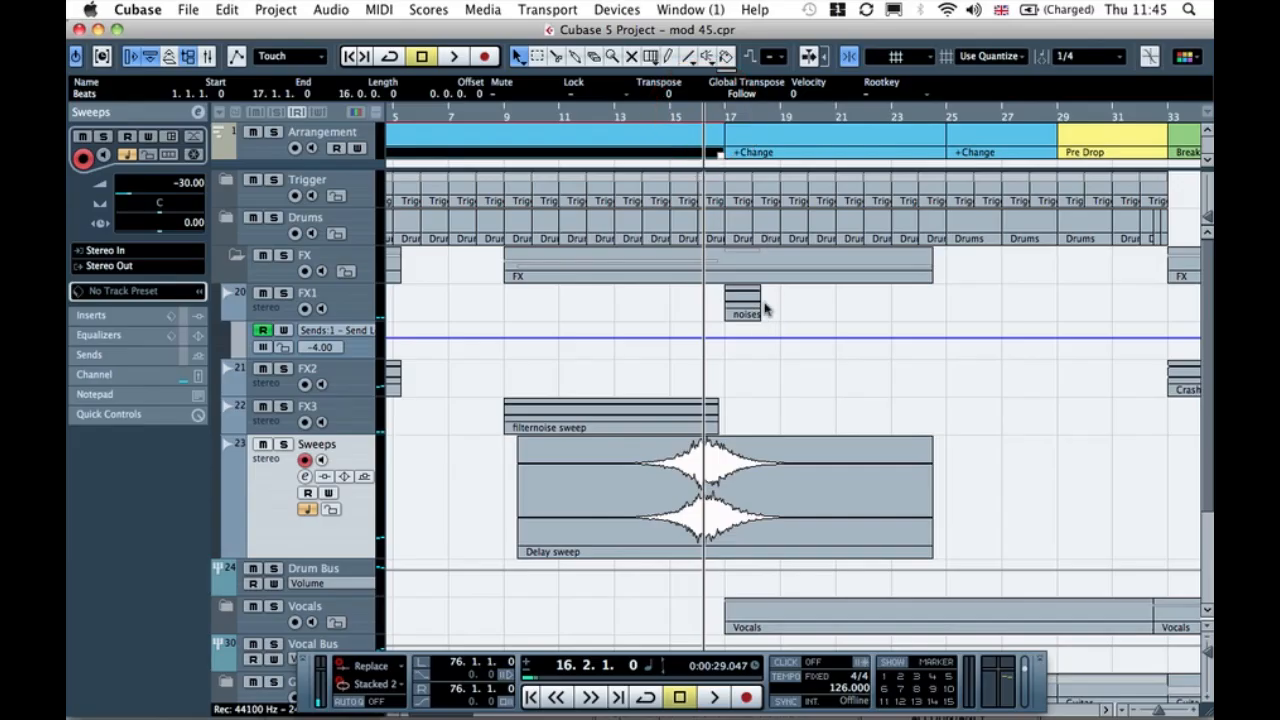
Step: Cut off the Delay sweep's fading half and shift the 7-bar event to end with the filternoise sweep, just before bar 17
left_click(869, 477)
left_click_drag(931, 555, 707, 552)
left_click(766, 497)
left_click_drag(691, 489, 703, 491)
key("h")
key("h")
left_click(973, 497)
left_click_drag(828, 498, 808, 498)
left_click(872, 498)
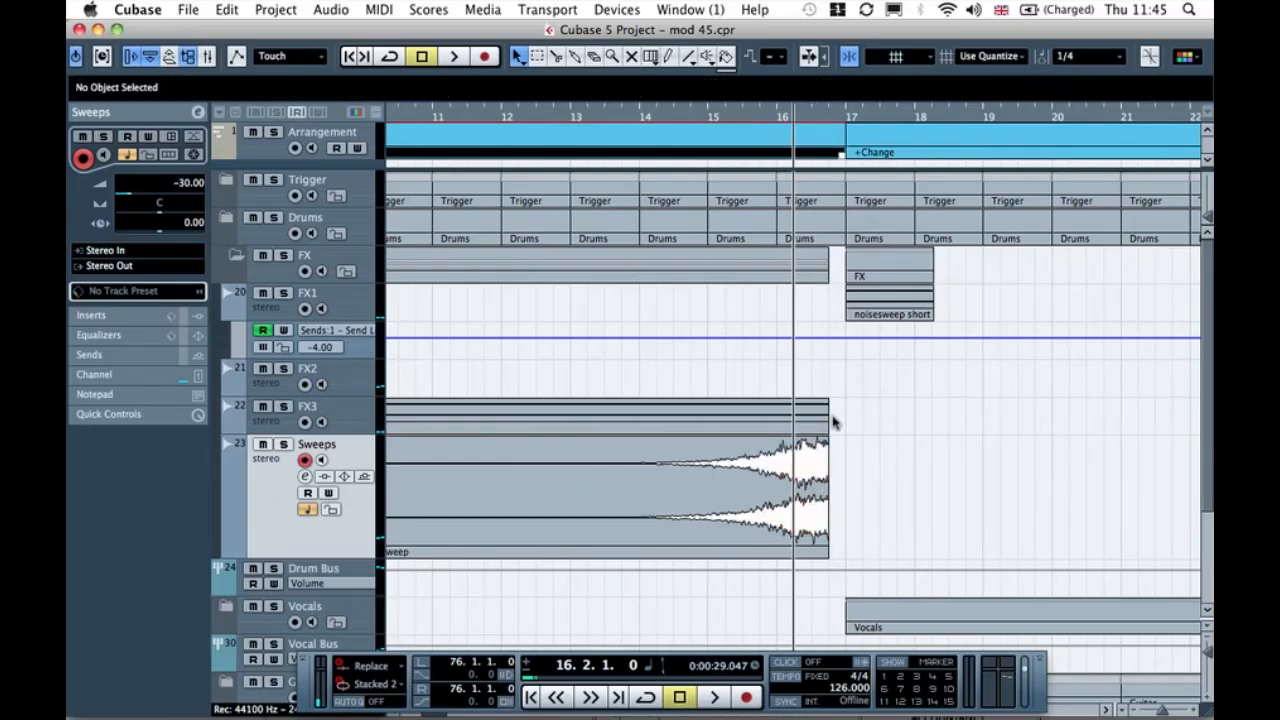
Step: Play the trimmed Delay sweep from about bar 13 into the first +Change section
key("g")
key("g")
left_click(722, 119)
key("space")
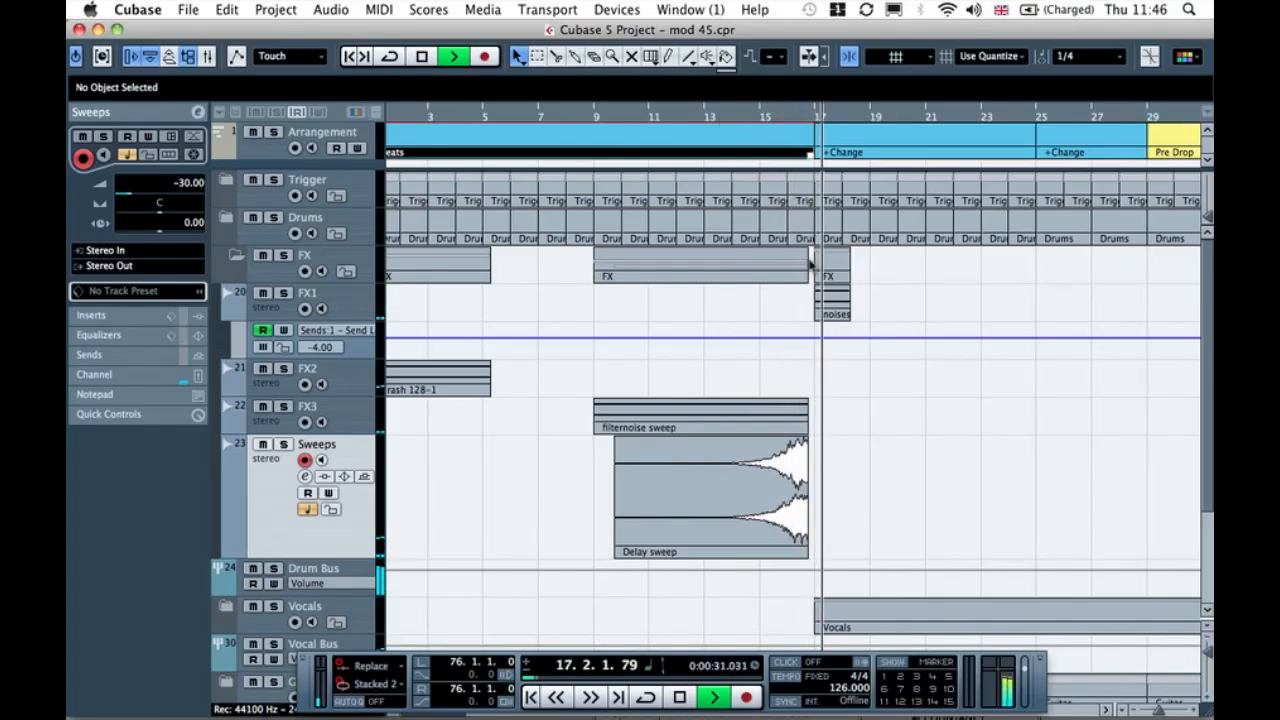
left_click(820, 422)
key("space")
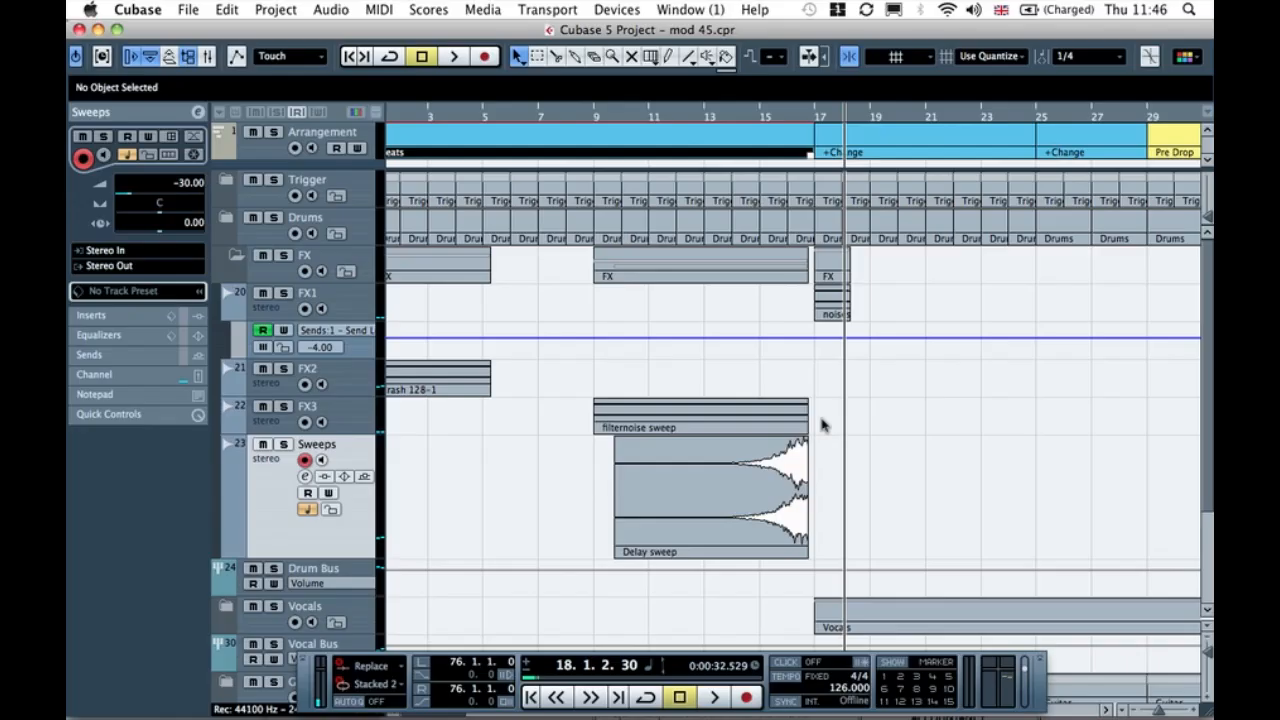
Step: Copy the trimmed Delay sweep along the Sweeps track to about bar 25, so it rises through the Pre Drop toward the Breakdown
key("g")
key("g")
key("g")
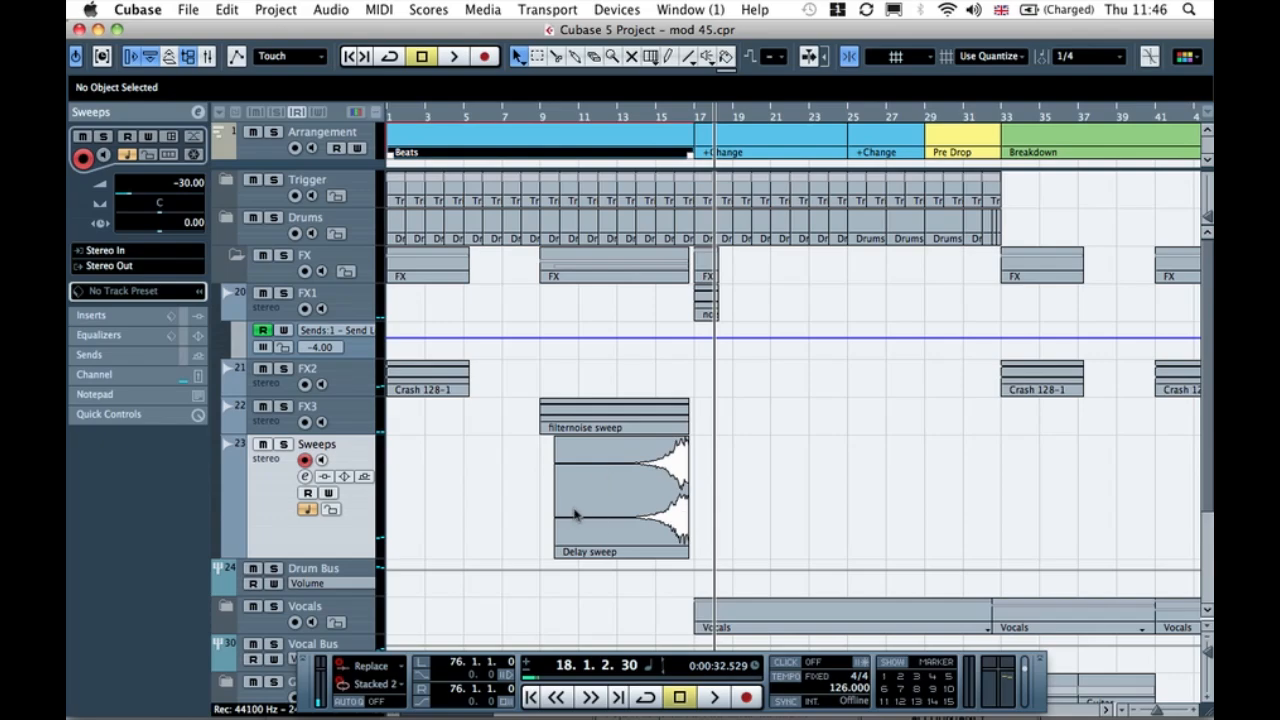
left_click_drag(632, 507, 894, 504)
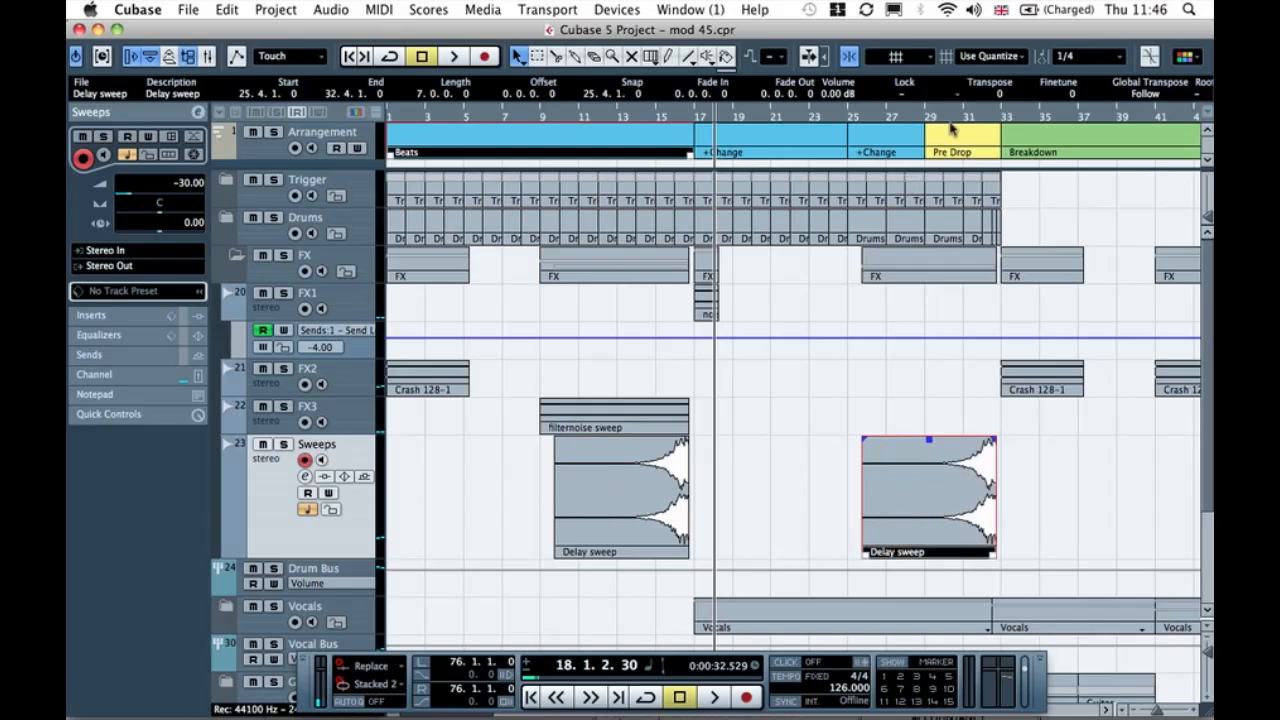
mouse_move(943, 502)
left_mouse_down()
mouse_move(909, 494)
mouse_move(933, 494)
left_mouse_up()
left_click(1040, 513)
Step: Extend the copied Delay sweep's end to a length of 14.1.0 and position the event at 25.3.1
left_click(938, 498)
left_click_drag(986, 555, 1123, 553)
left_click(1151, 511)
left_click(1001, 493)
mouse_move(1001, 493)
left_mouse_down()
mouse_move(980, 491)
mouse_move(987, 503)
left_mouse_up()
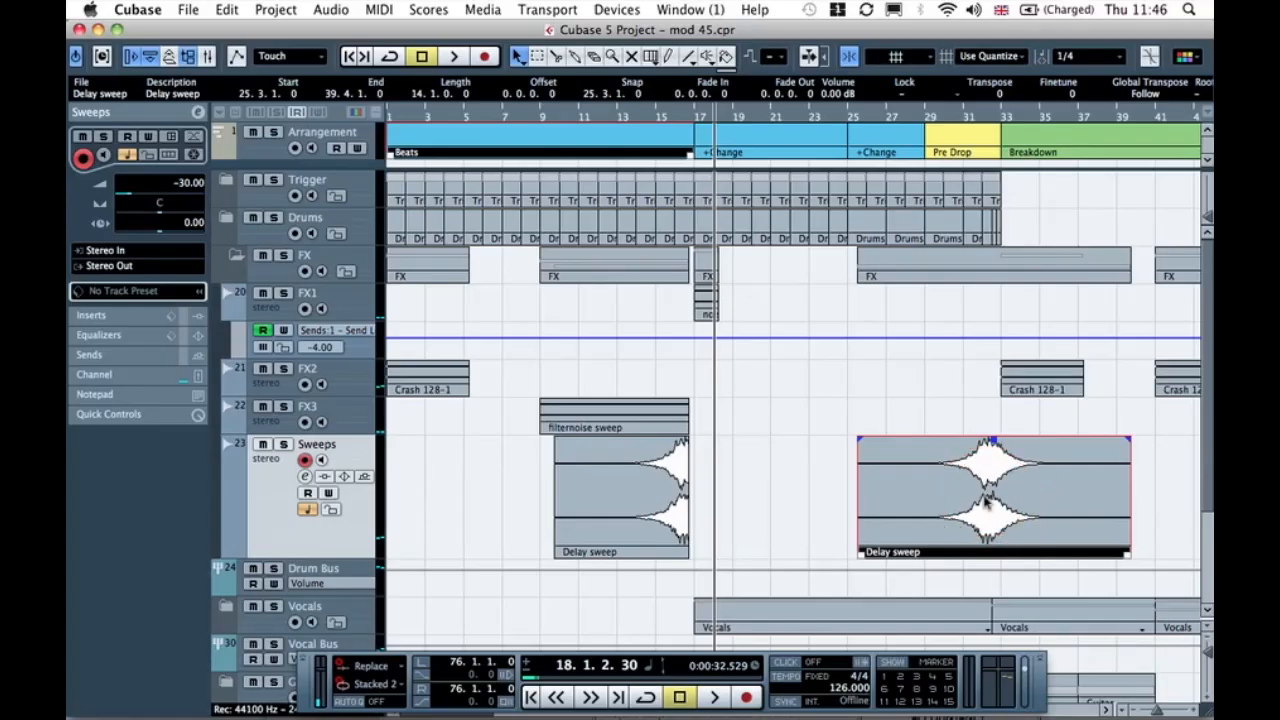
Step: Move the extended Delay sweep earlier to start at 24.4.1, with its peak around 31.3.1 in the Pre Drop
key("h")
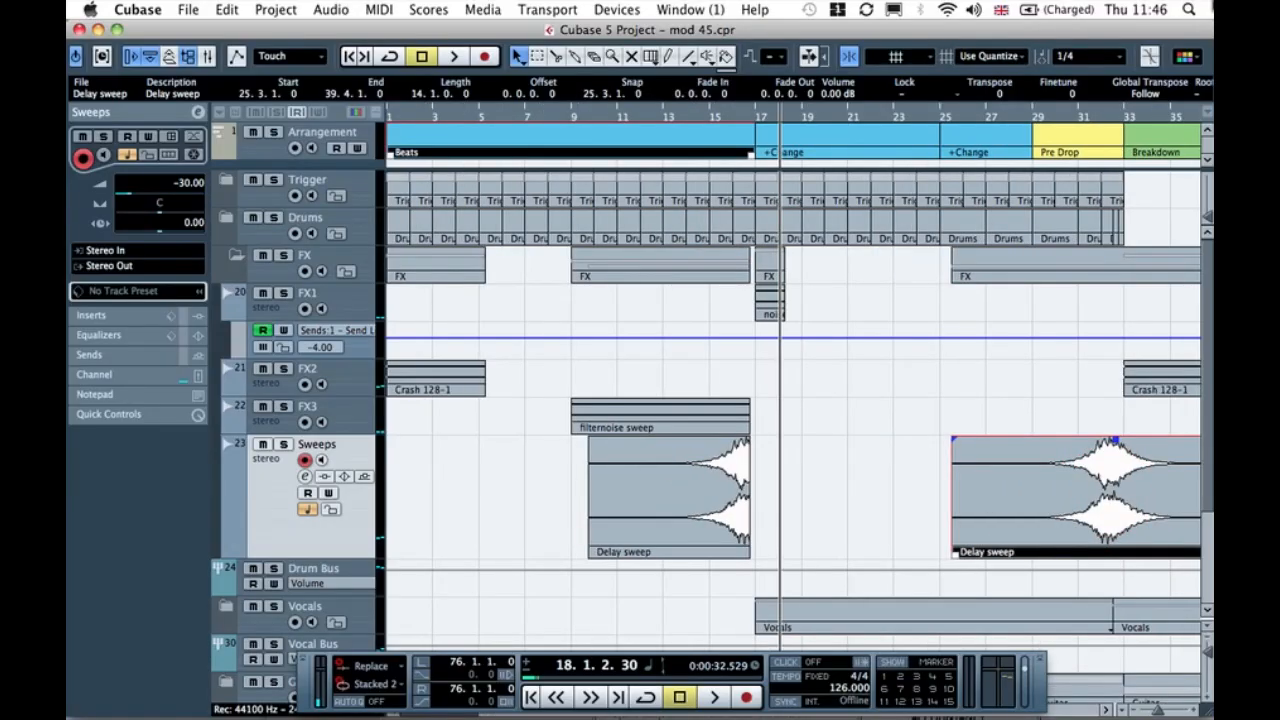
left_click(1090, 117)
key("h")
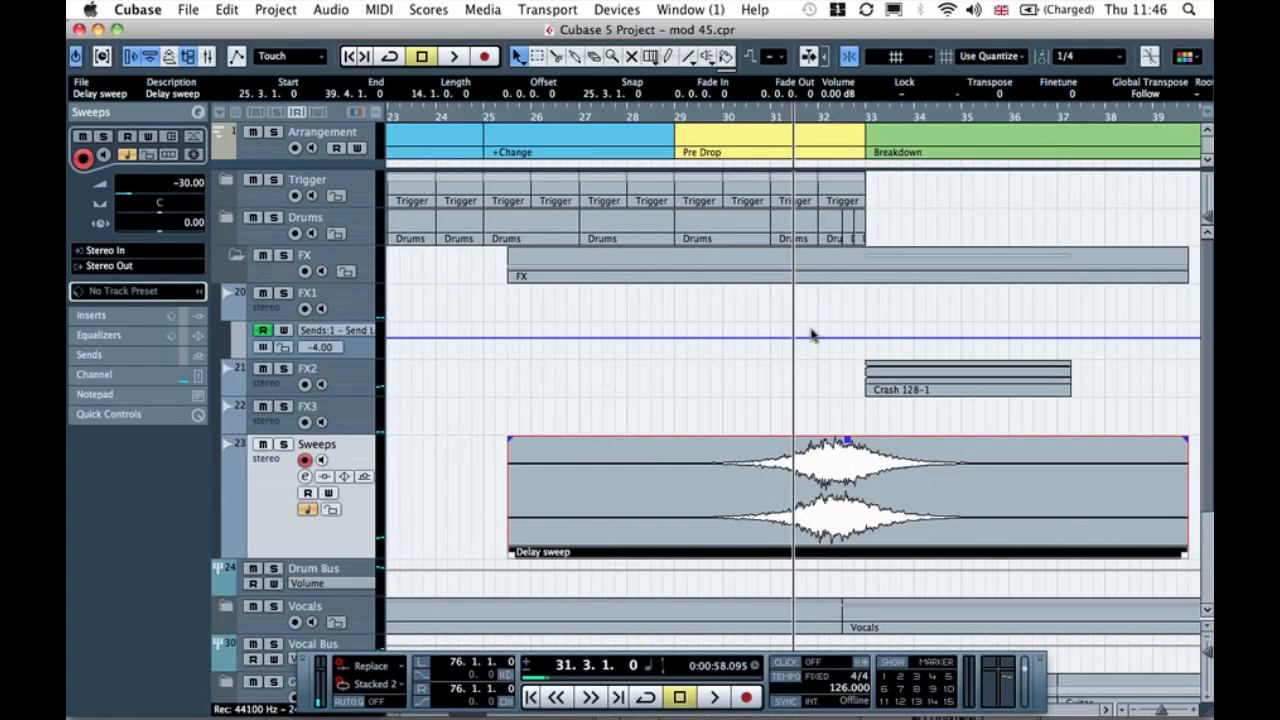
left_click_drag(858, 470, 820, 464)
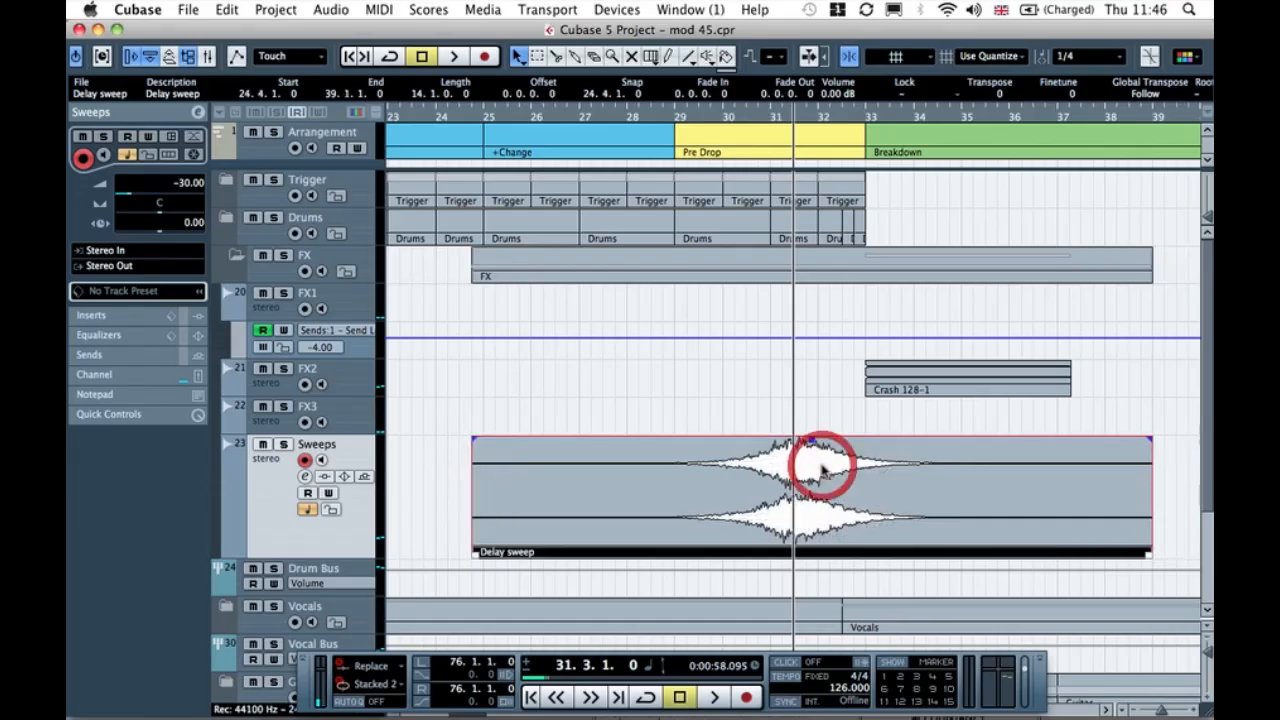
Step: Play from 30.1.1 through the Pre Drop into the Breakdown to hear the moved Delay sweep
left_click(725, 118)
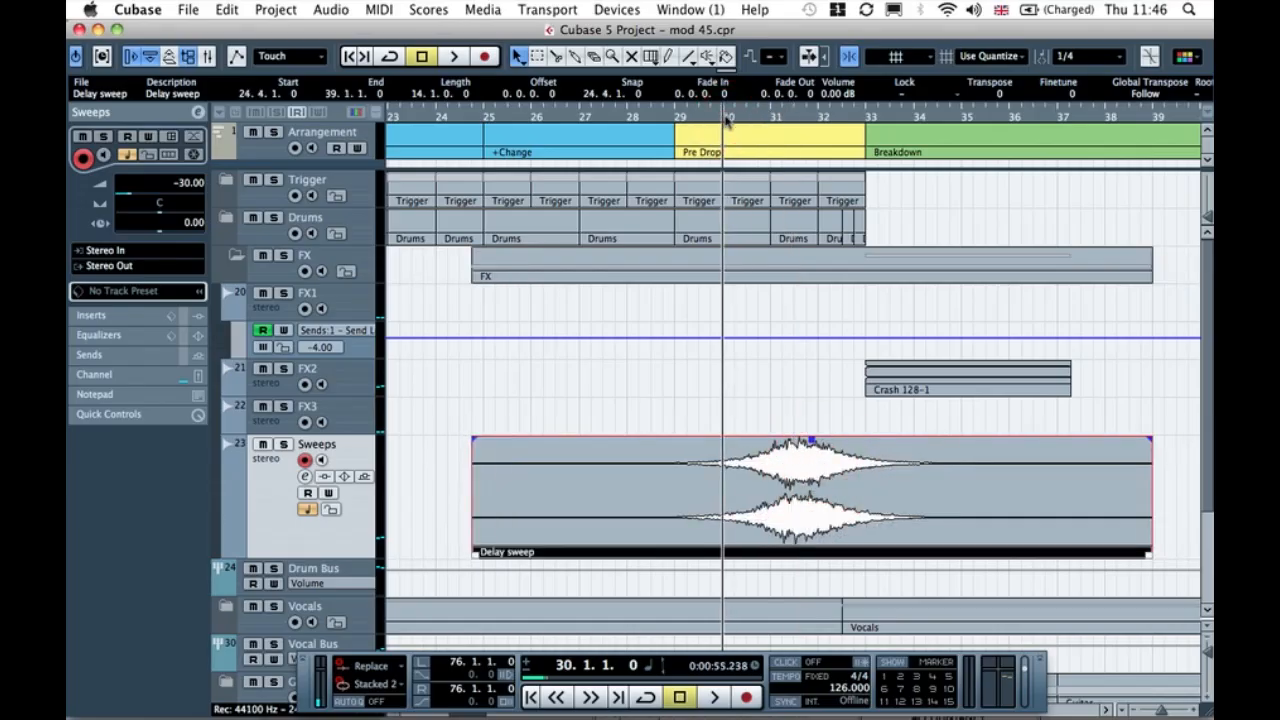
key("space")
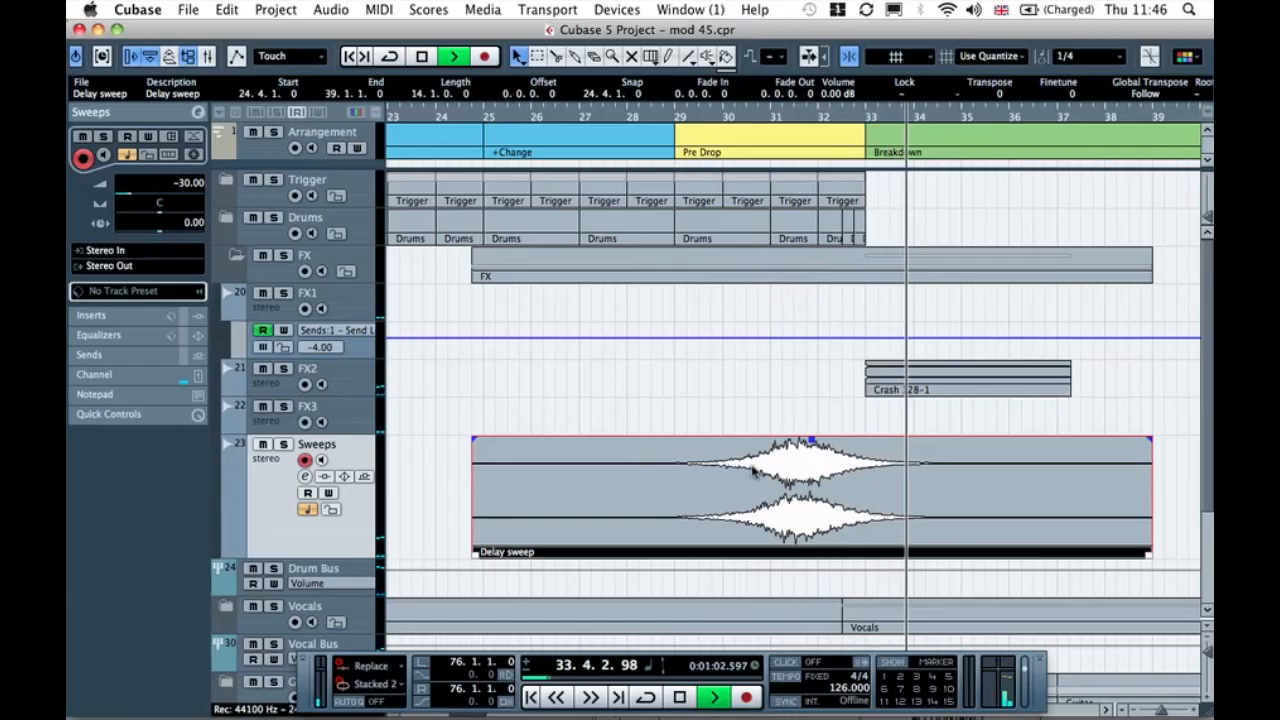
key("space")
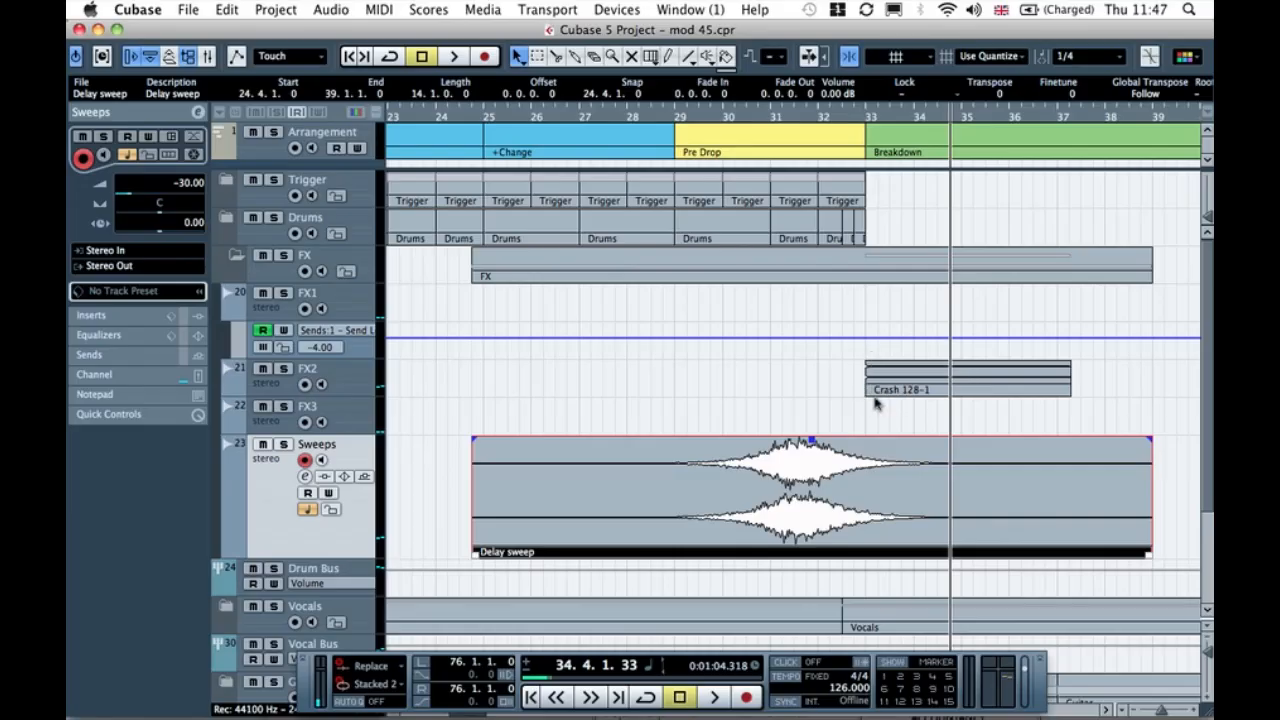
Step: Copy the Delay sweep event along the Sweeps track so that the copy starts at 33.2.1 in the Breakdown
key("g")
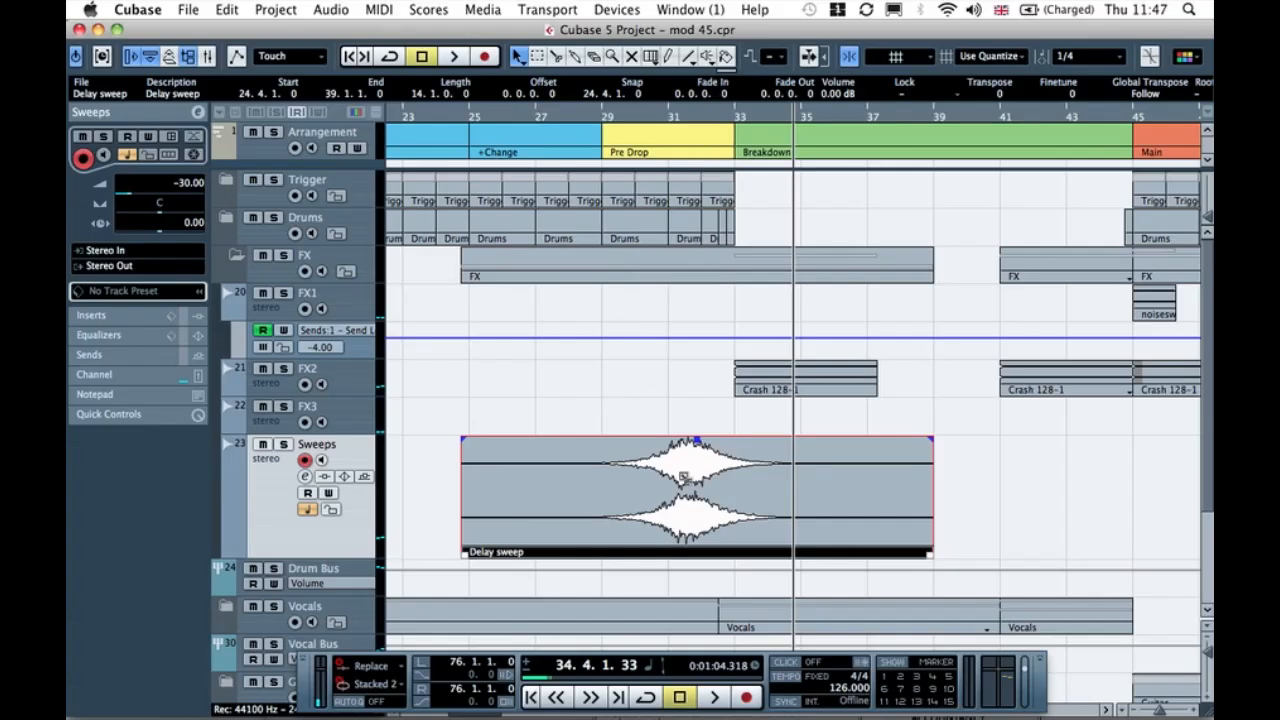
left_click_drag(655, 497, 934, 491)
scroll(990, 410, "right", 3)
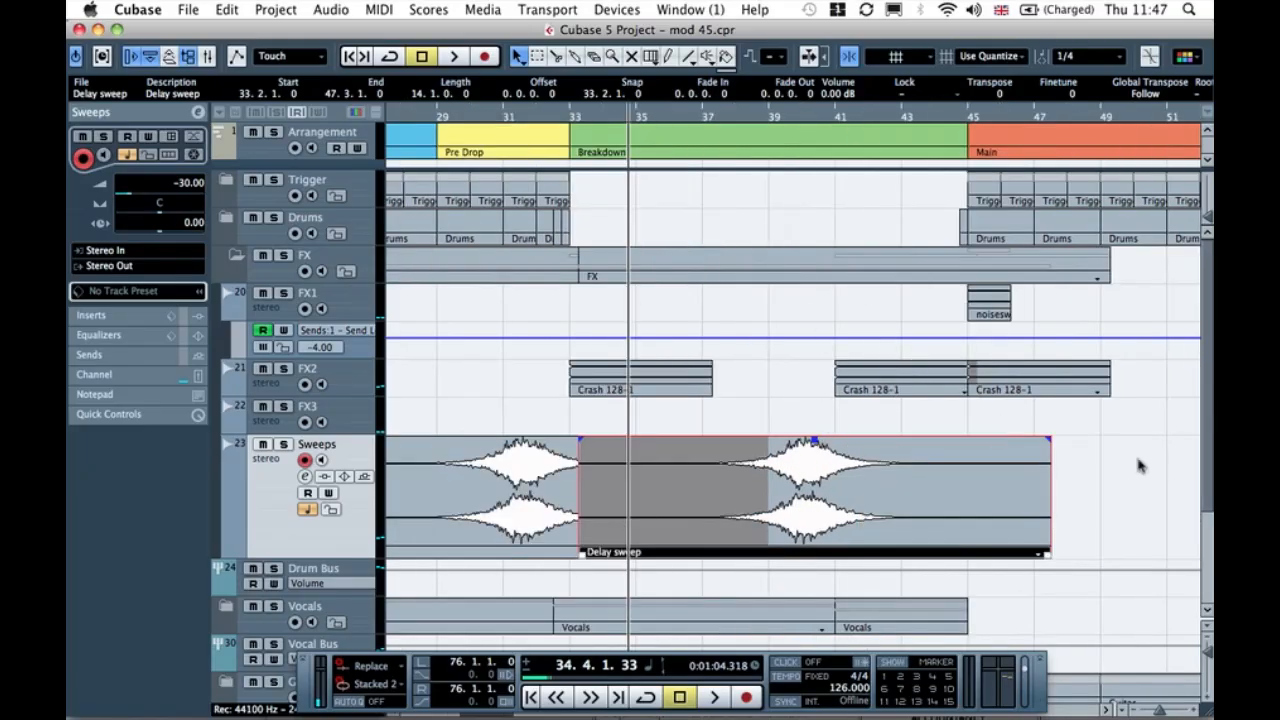
left_click(1178, 490)
Step: Trim the copied sweep's start to 36.2.1 and the original sweep's end to 37.1.1, leaving a short overlap
left_click(602, 495)
left_click(541, 497)
left_click(645, 500)
left_click_drag(583, 555, 697, 526)
left_click(737, 523)
left_click(780, 526)
left_click(674, 517)
left_click(771, 523)
left_click(828, 525)
left_click_drag(803, 553, 678, 556)
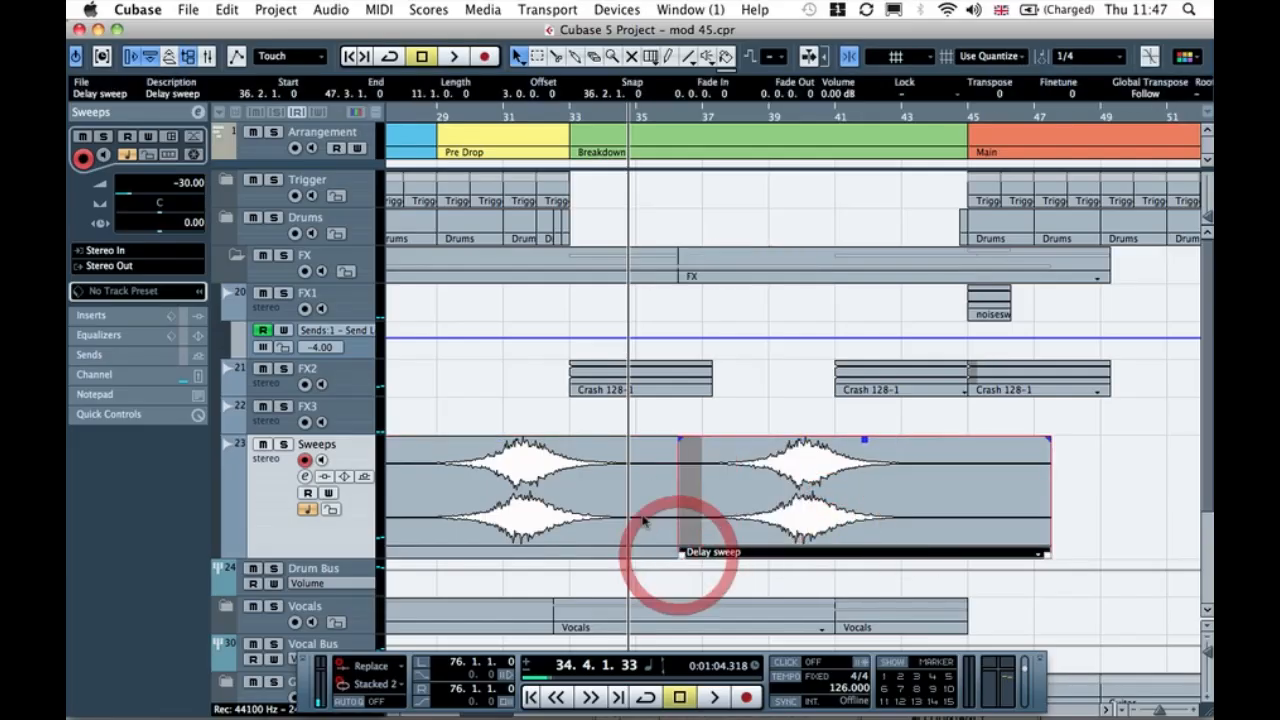
Step: Crossfade the overlap between the first two Delay sweep events on the Sweeps track
left_click(640, 514)
left_click(757, 500, "shift")
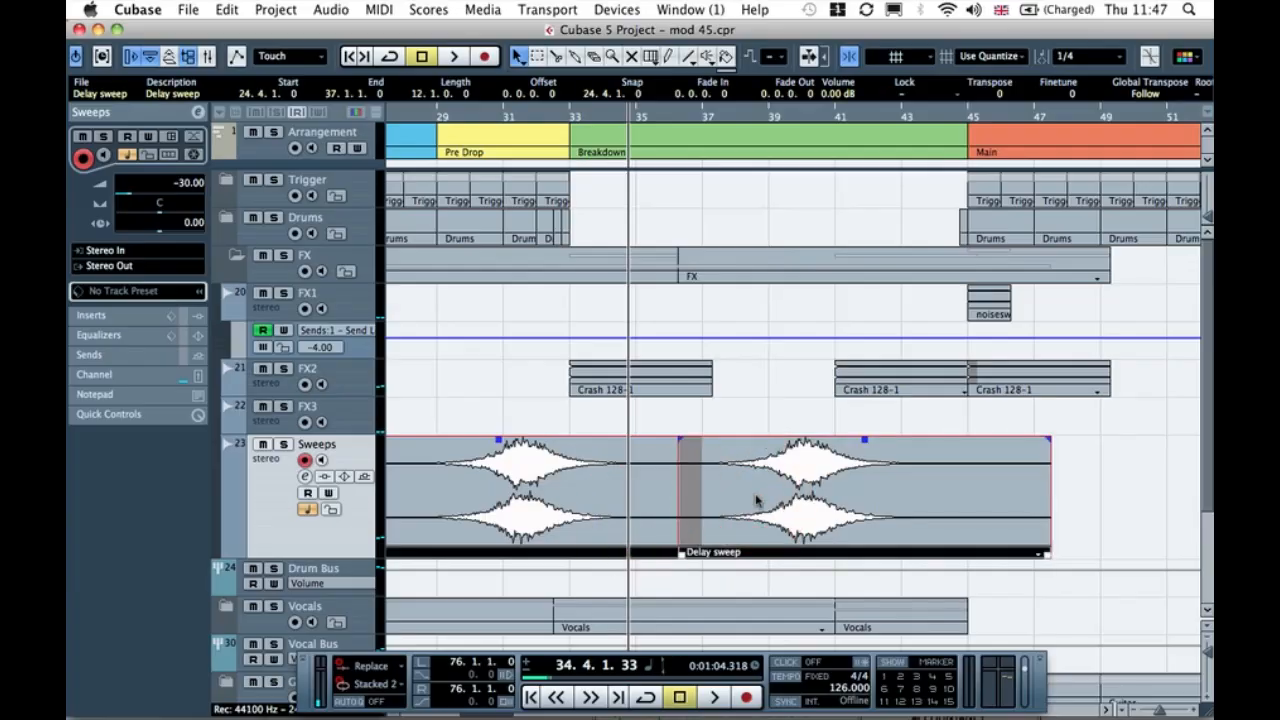
left_click(652, 427)
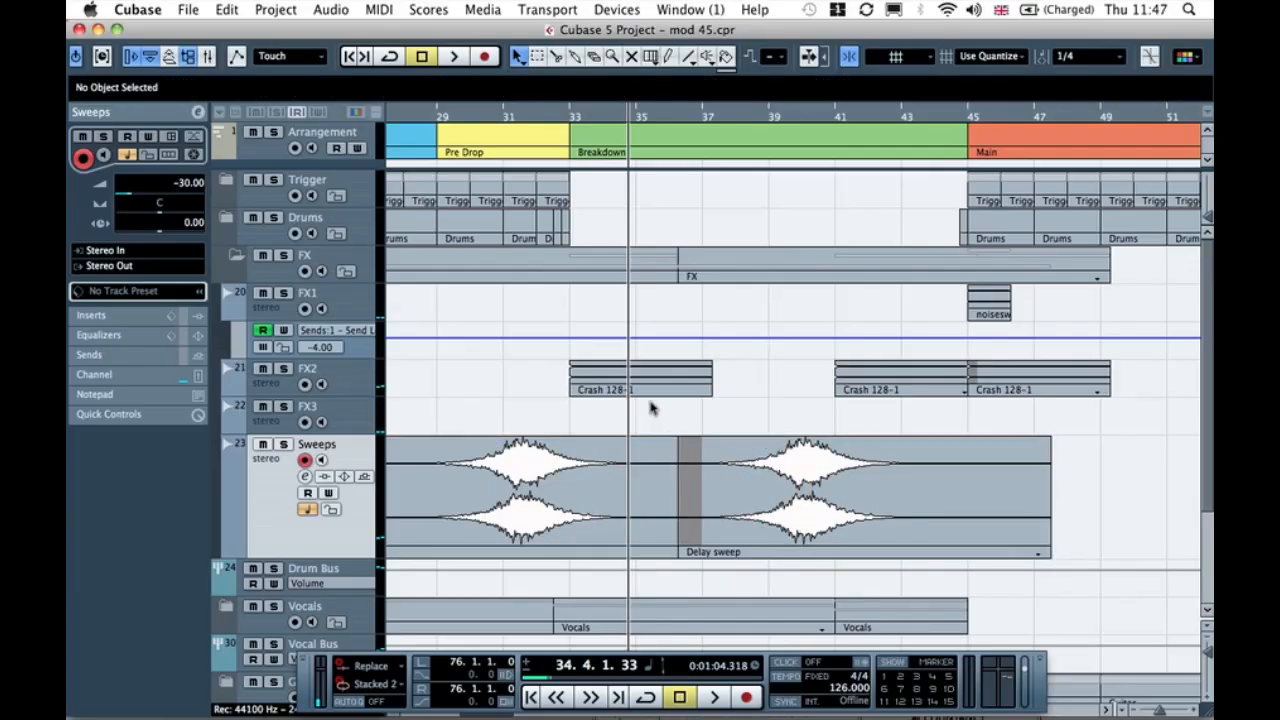
left_click(643, 457)
left_click(729, 463, "shift")
left_click(740, 412)
left_click(580, 453)
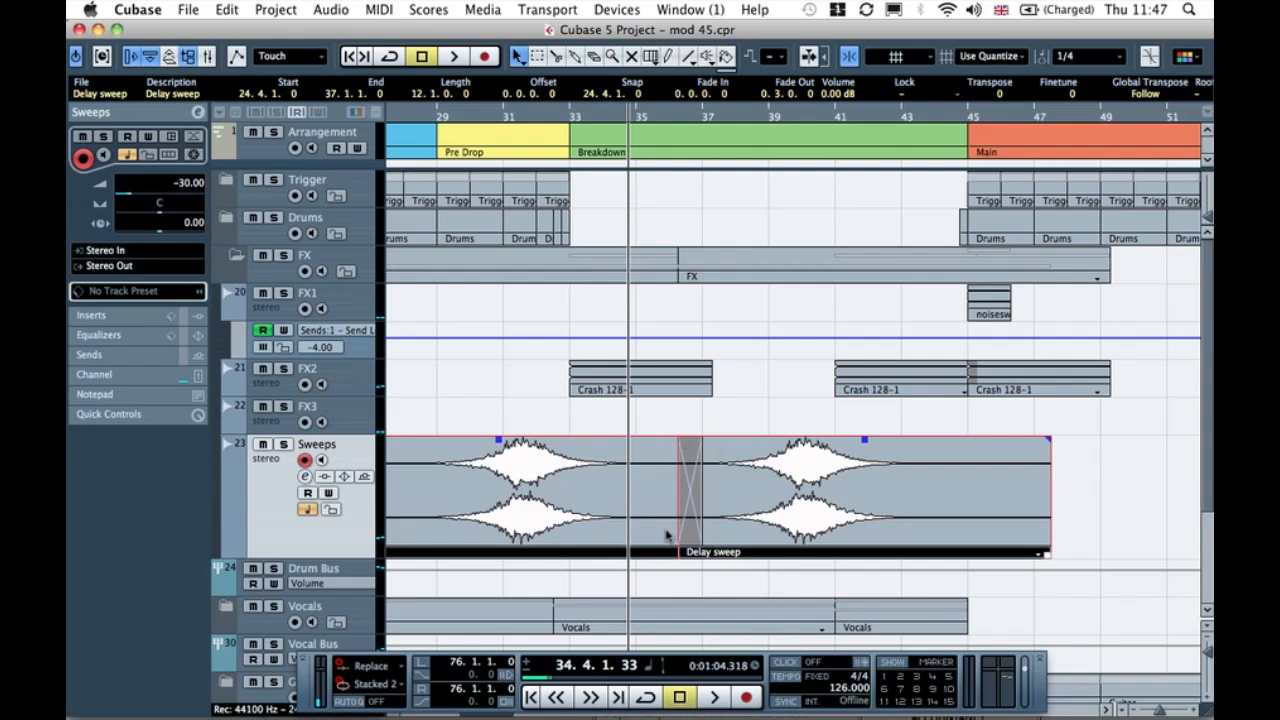
left_click(700, 421)
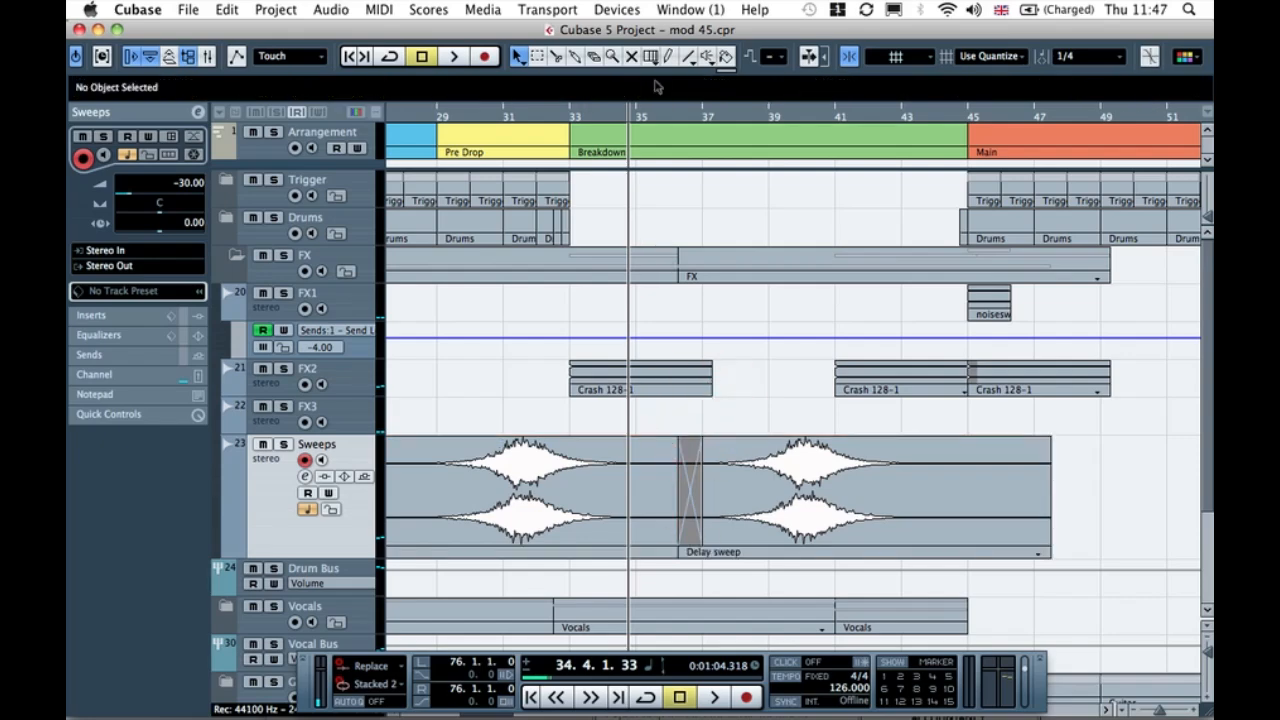
Step: Play through the Breakdown and shorten the second Delay sweep so that it ends at 44.1.1
key("space")
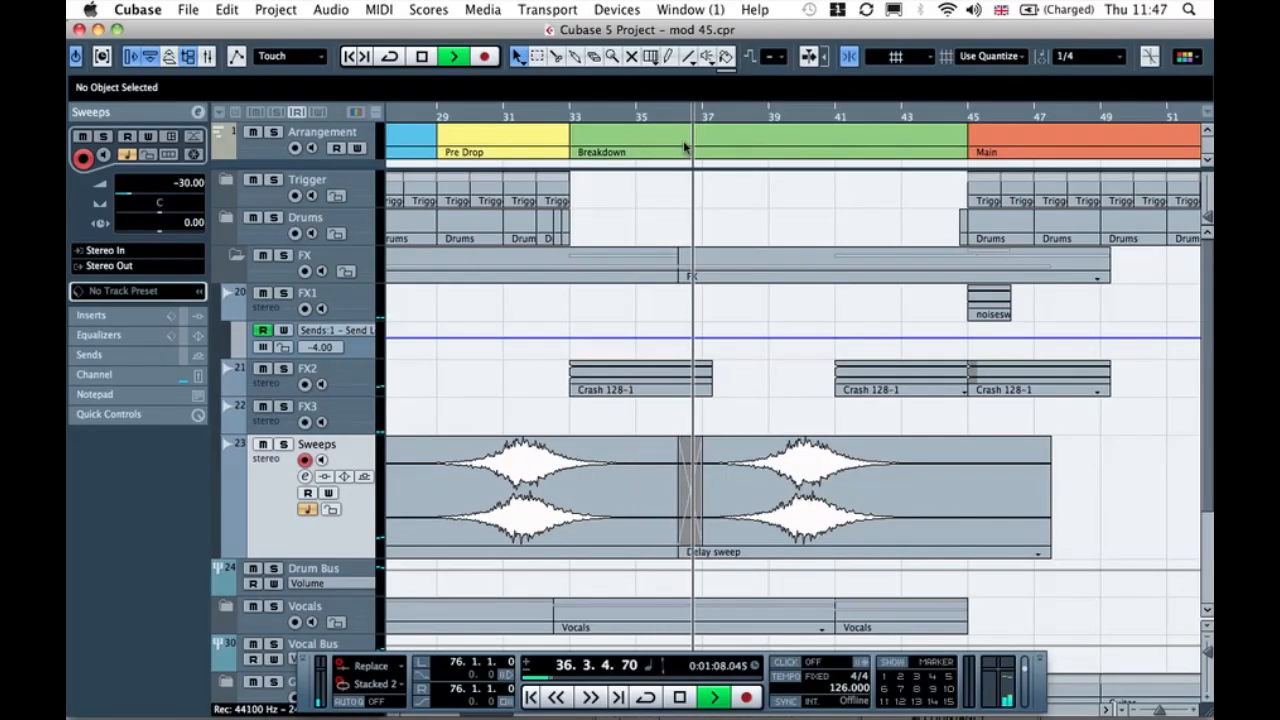
key("space")
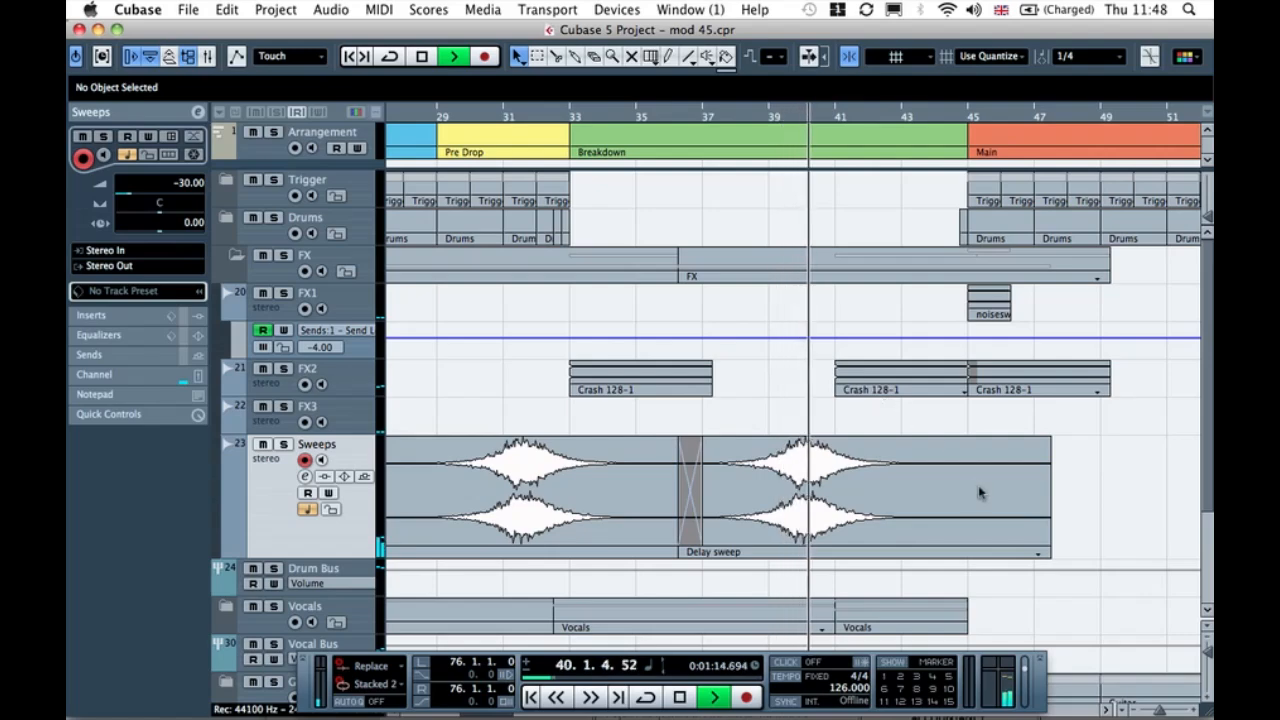
left_click(1044, 551)
left_click_drag(1044, 551, 934, 551)
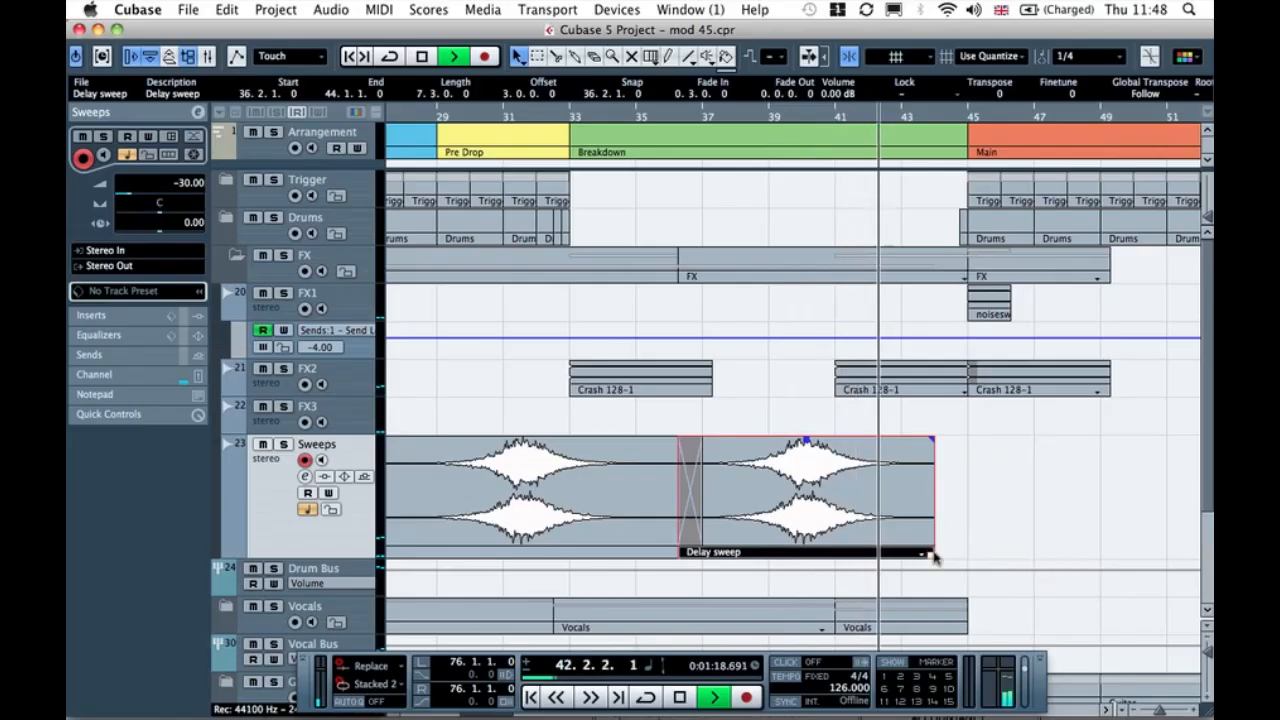
left_click(1022, 513)
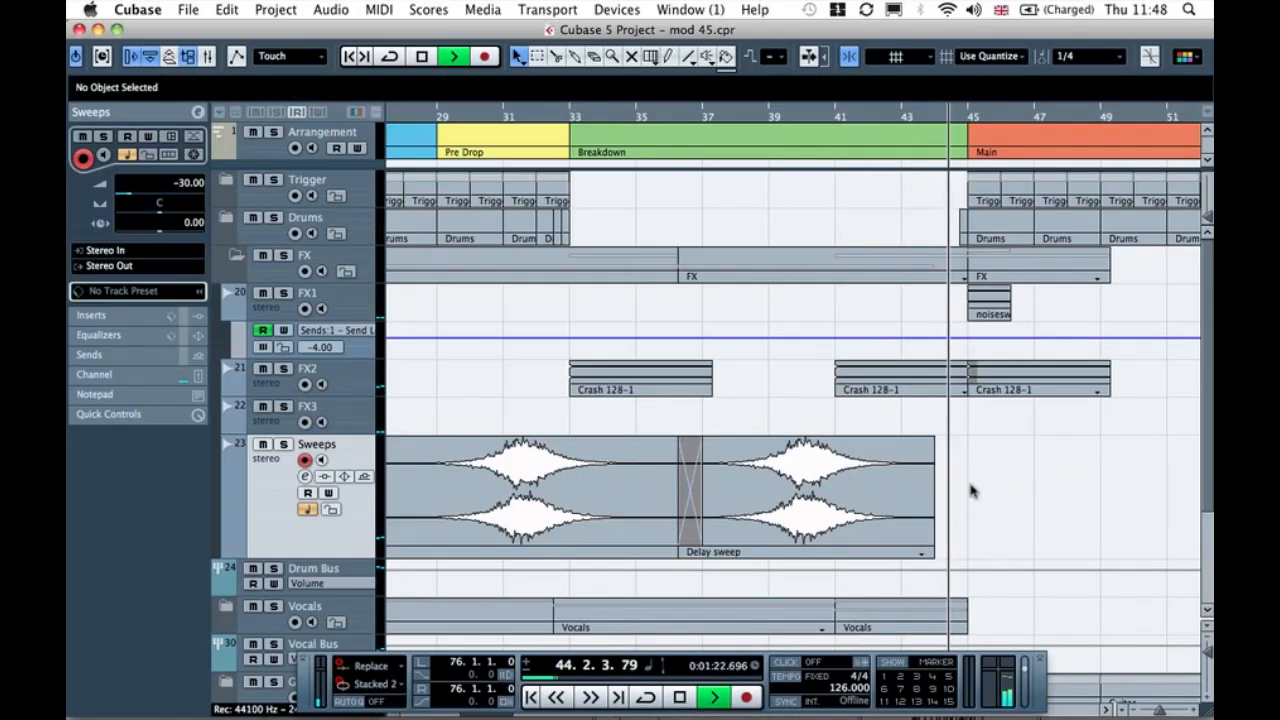
key("space")
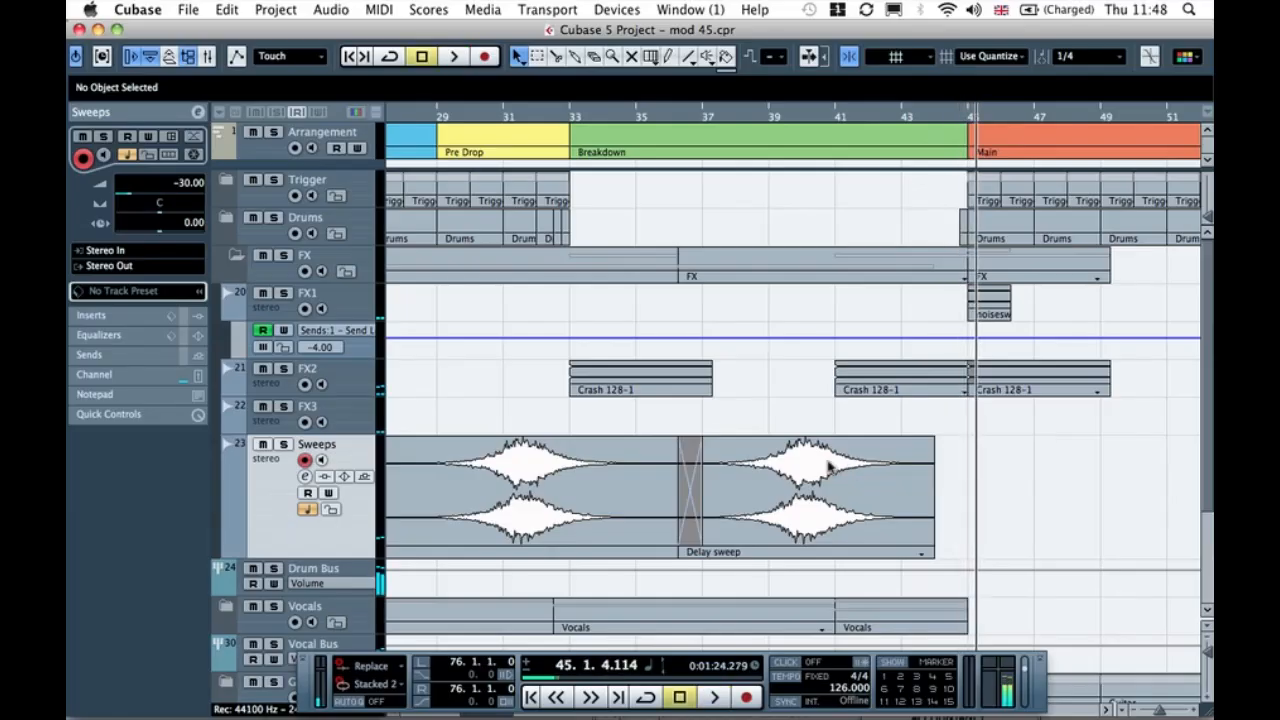
Step: Copy the second Delay sweep so its peak falls around bar 45, and trim the copy's start to 43.2.1
left_click_drag(824, 477, 978, 473)
left_click(893, 568)
left_click(863, 546)
left_click_drag(852, 556, 902, 557)
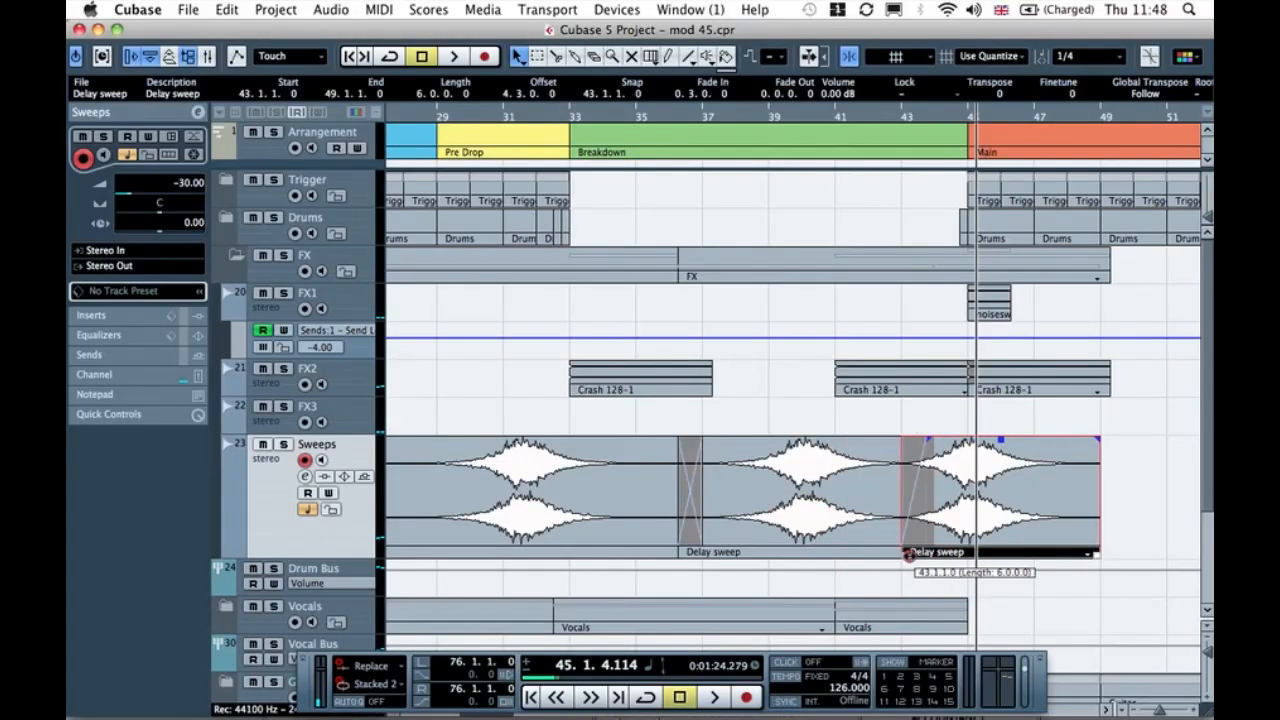
left_click(1108, 499)
Step: Trim the end of the third Delay sweep to 45.1.1, where the Main section starts
left_click_drag(1097, 553, 997, 553)
key("h")
key("h")
key("h")
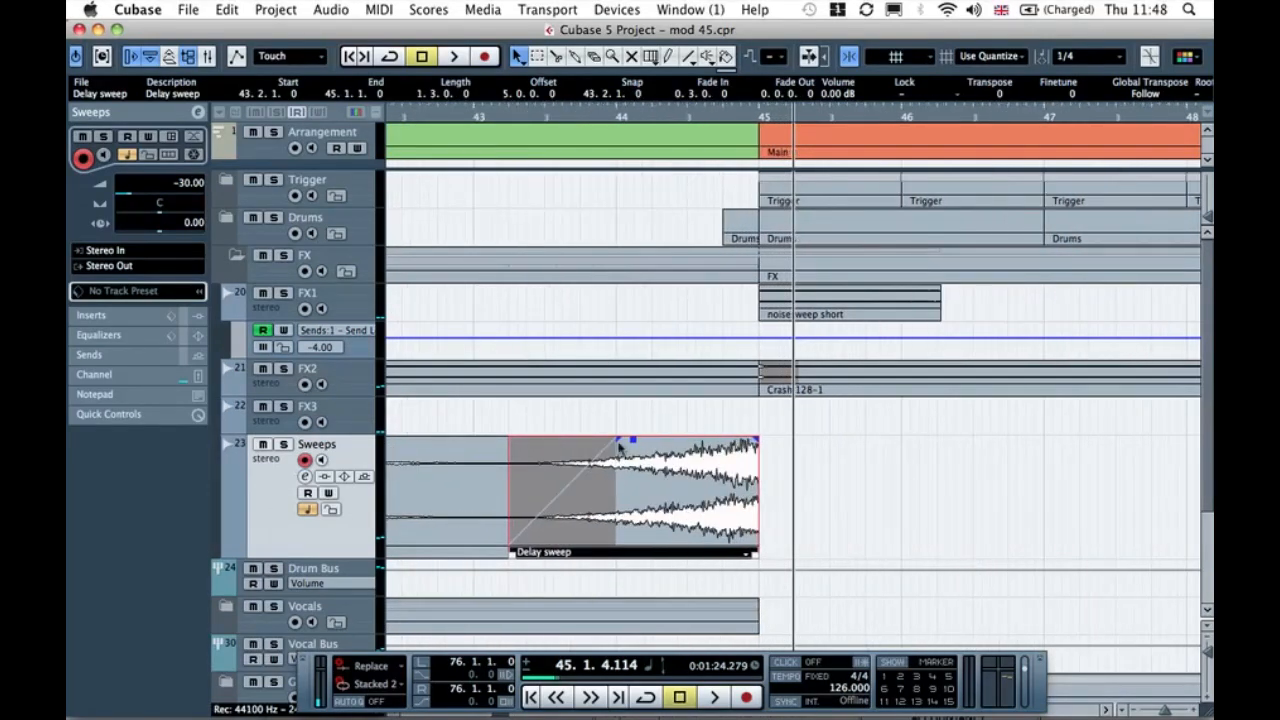
left_click(900, 467)
key("g")
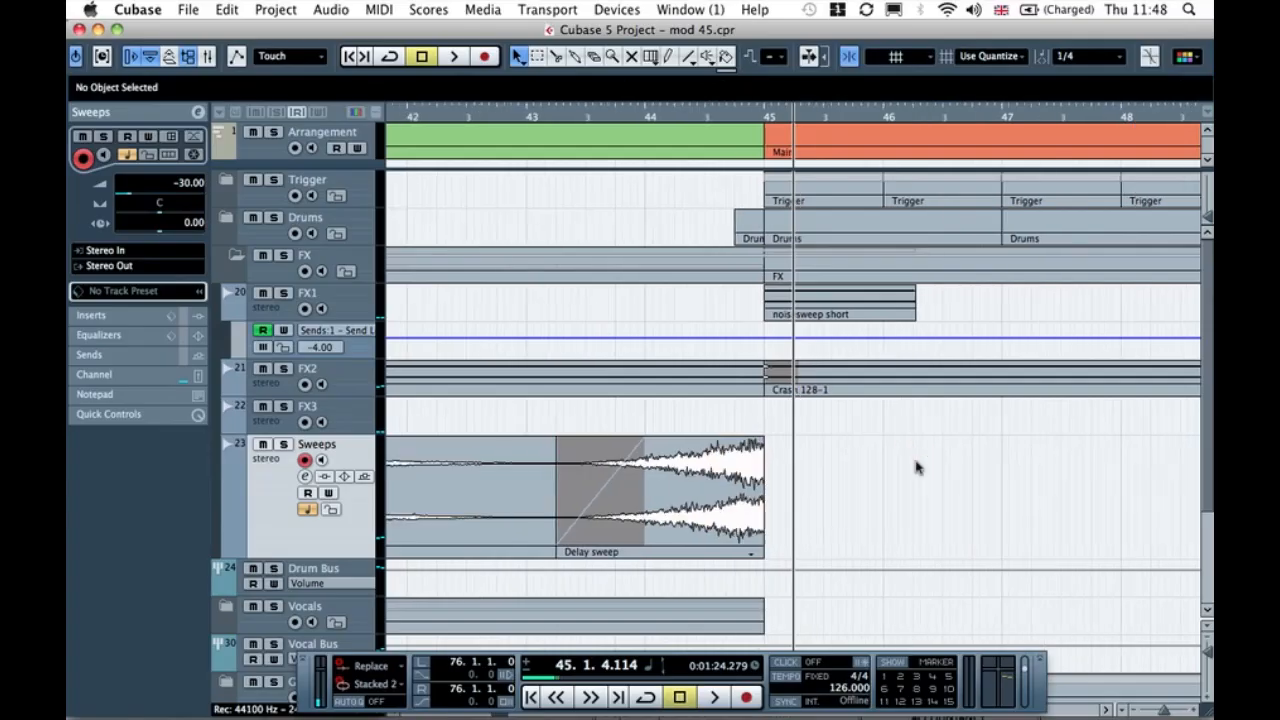
left_click(916, 463)
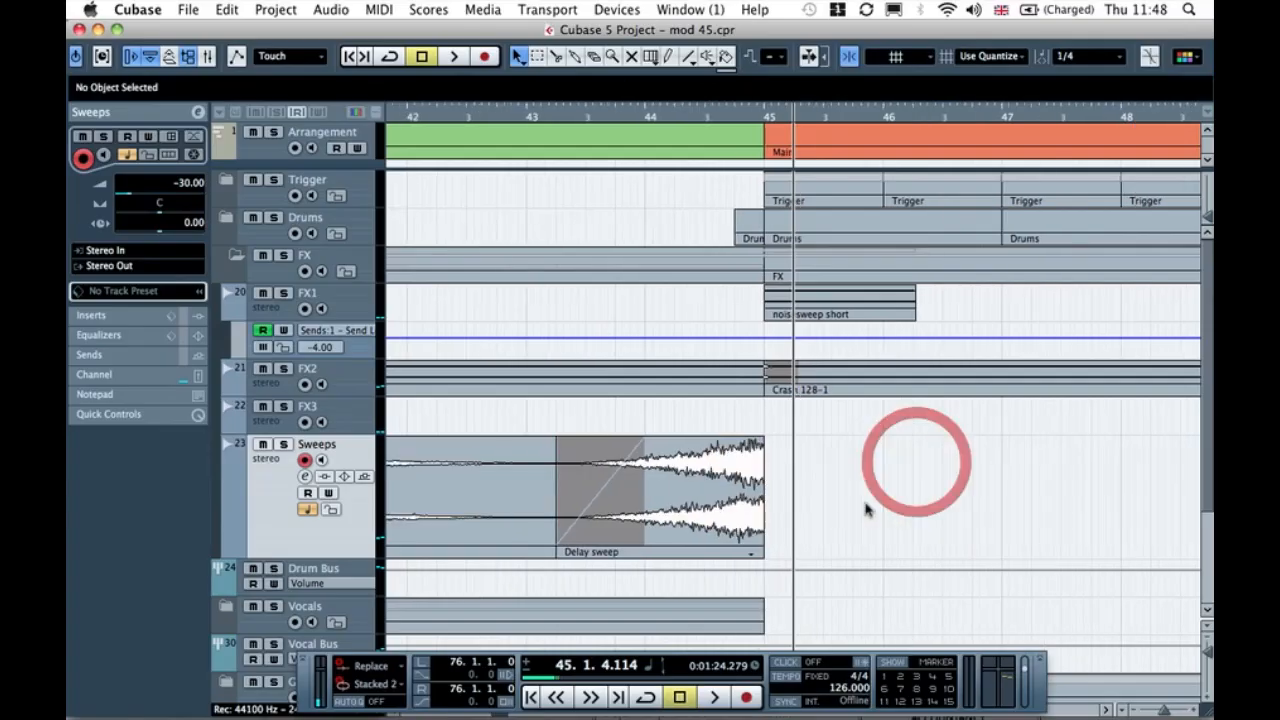
Step: Remove the fade-in from the third Delay sweep and leave it without any fades
left_click(612, 488)
left_click_drag(650, 441, 478, 422)
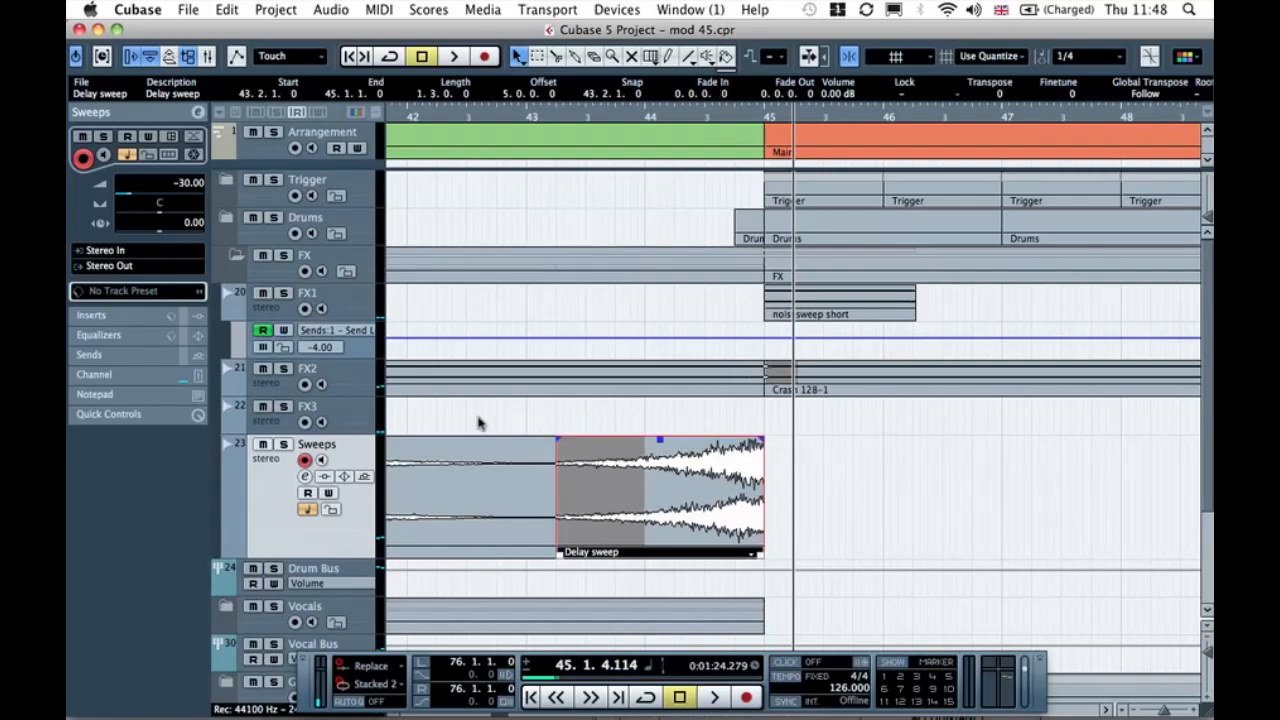
left_click(792, 451)
left_click(727, 460)
mouse_move(760, 440)
left_mouse_down()
mouse_move(593, 431)
mouse_move(782, 425)
mouse_move(640, 440)
mouse_move(700, 420)
mouse_move(686, 410)
mouse_move(761, 415)
left_mouse_up()
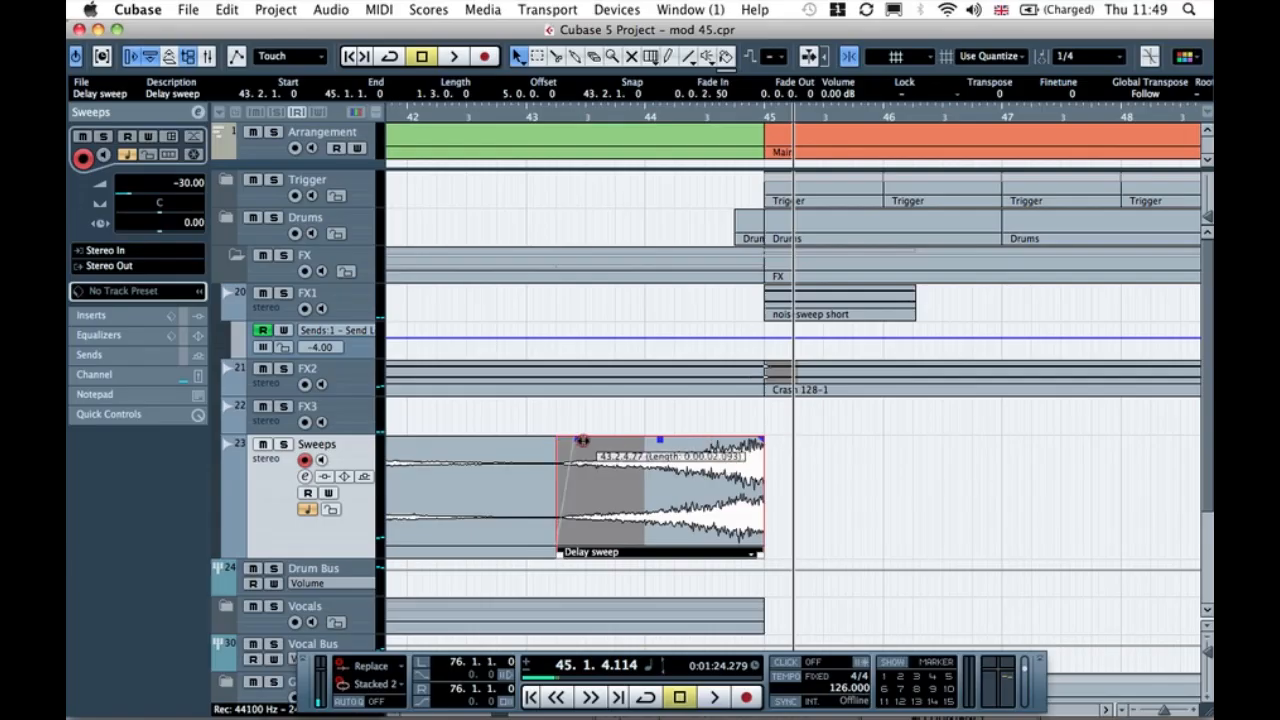
left_click_drag(645, 440, 477, 434)
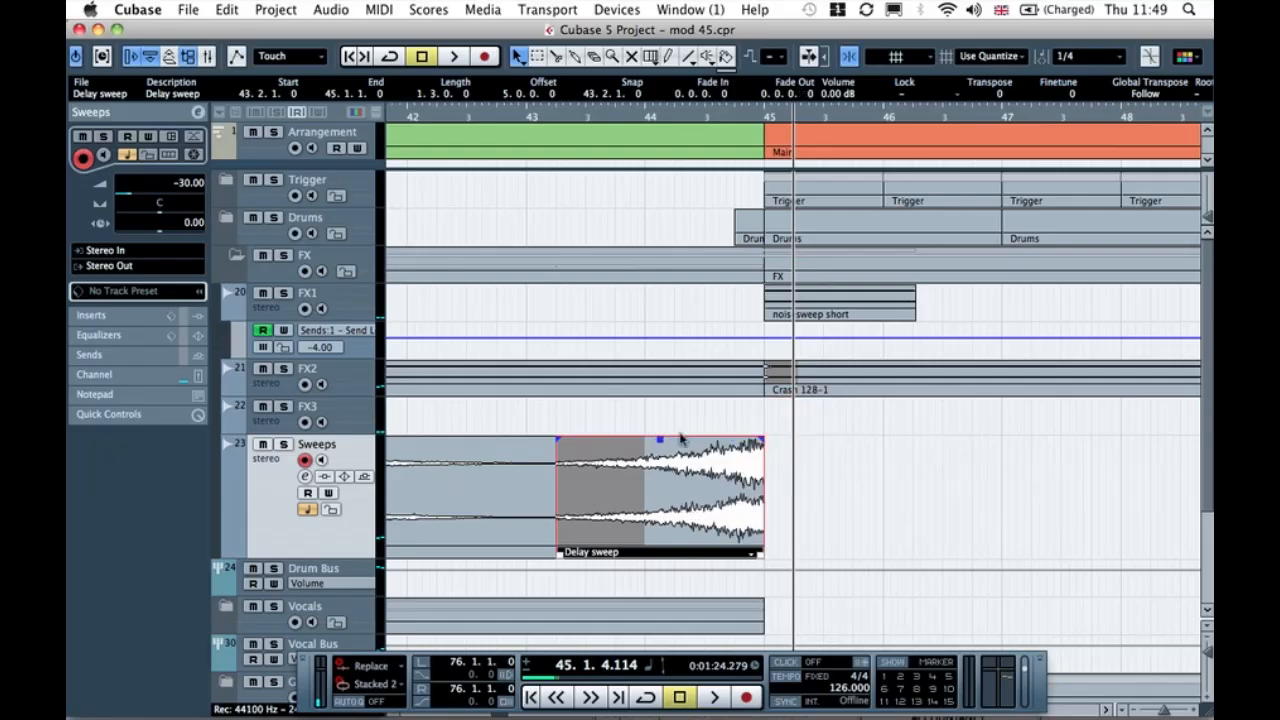
mouse_move(658, 442)
left_mouse_down()
mouse_move(648, 565)
mouse_move(660, 446)
left_mouse_up()
left_click(846, 460)
Step: Extend the third Delay sweep's start back to 43.1.1 and crossfade its overlap with the preceding sweep
left_click(568, 468)
left_click(420, 429)
left_click(520, 487)
left_click(597, 528)
left_click_drag(560, 555, 524, 553)
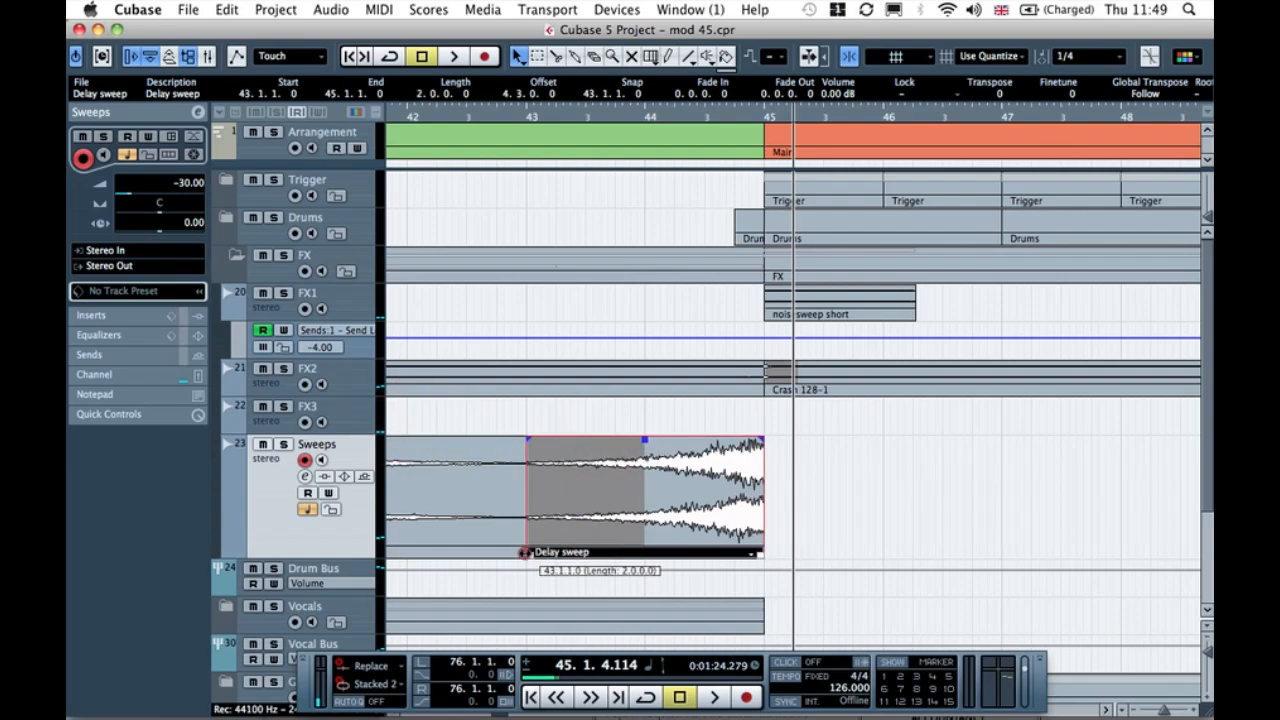
left_click(498, 508)
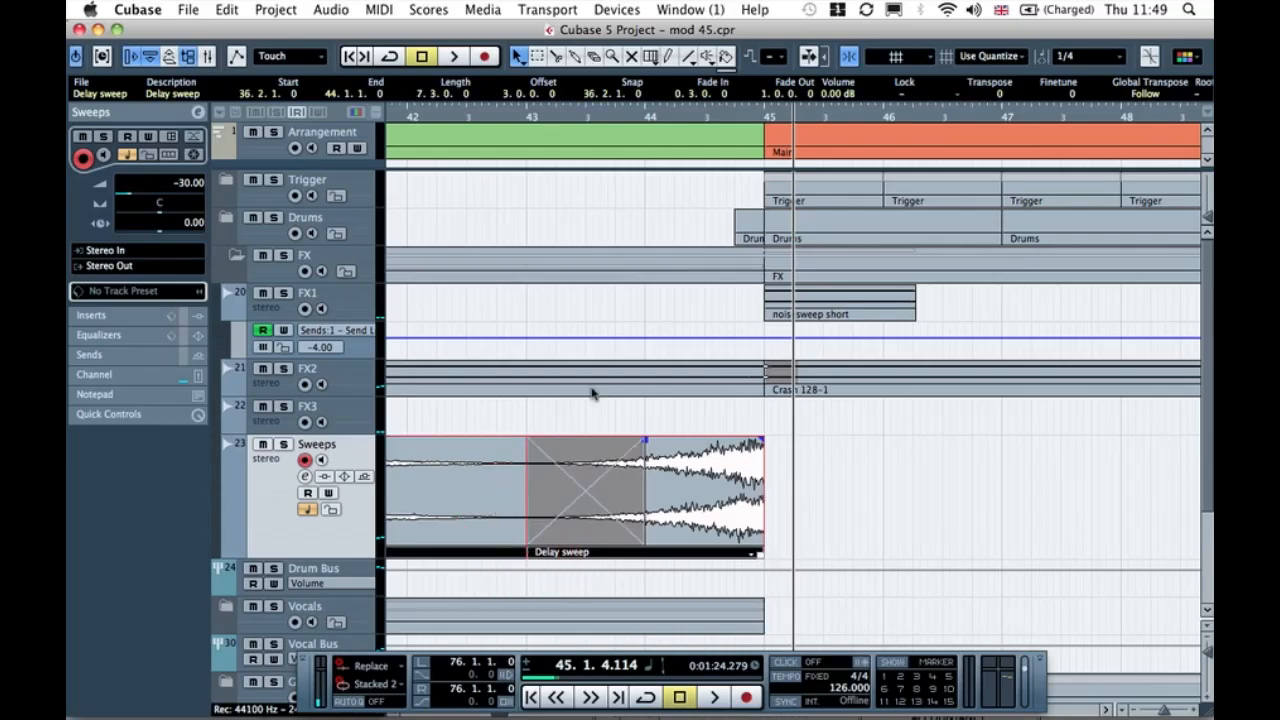
left_click(575, 423)
Step: Play the transition from about bar 42 into the Main section to check the crossfaded sweep
scroll(575, 425, "left", 3)
left_click(588, 122)
key("space")
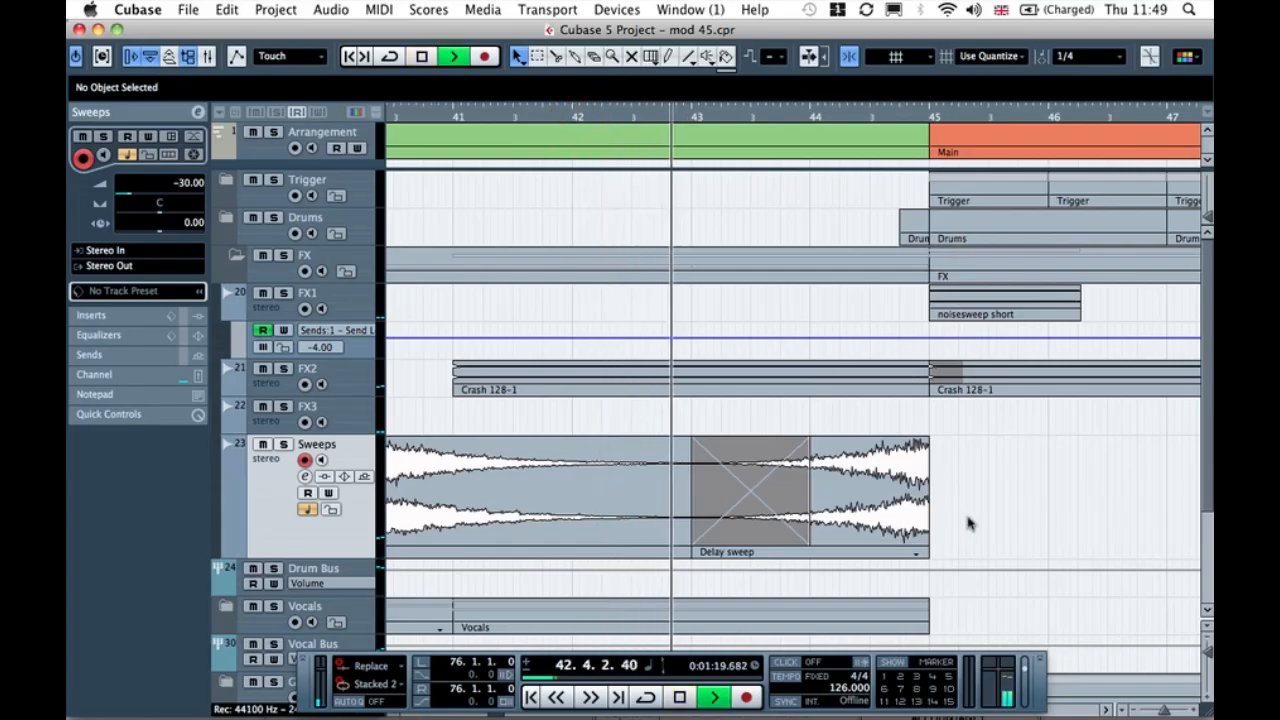
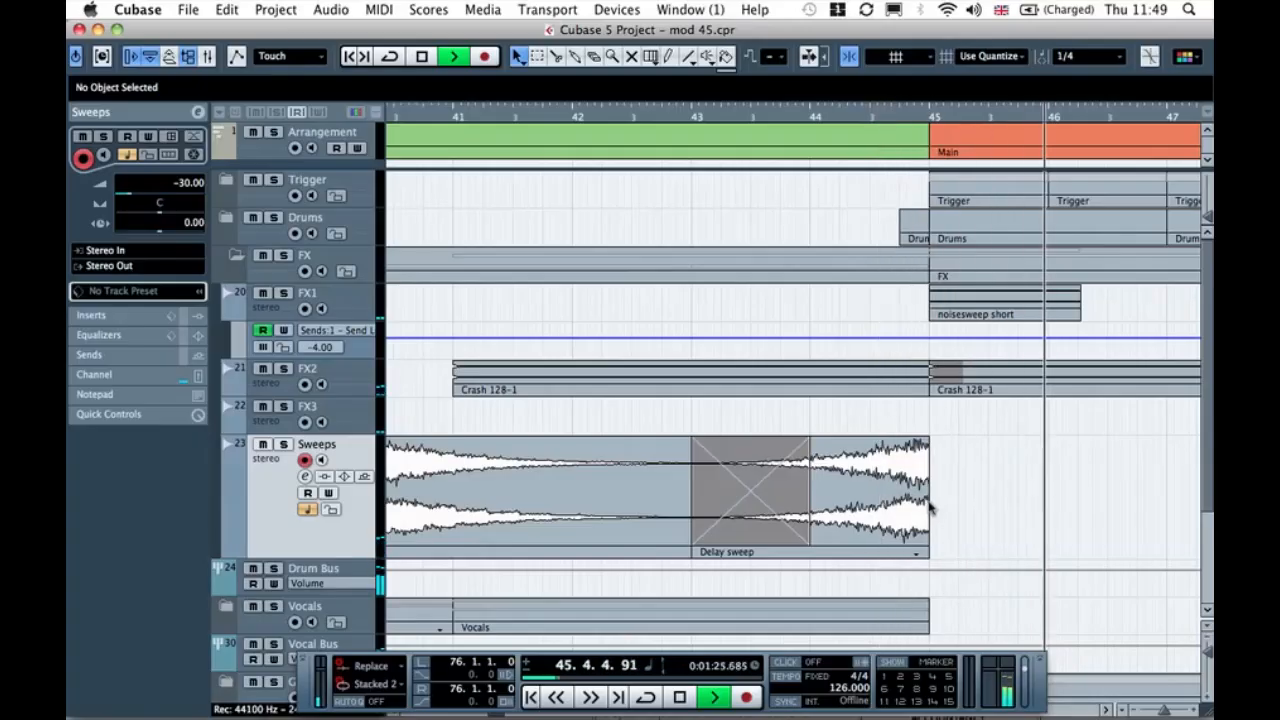
key("space")
Step: Try ending the third Delay sweep at 44.4.1 and play the transition into the Main section
left_click(900, 470)
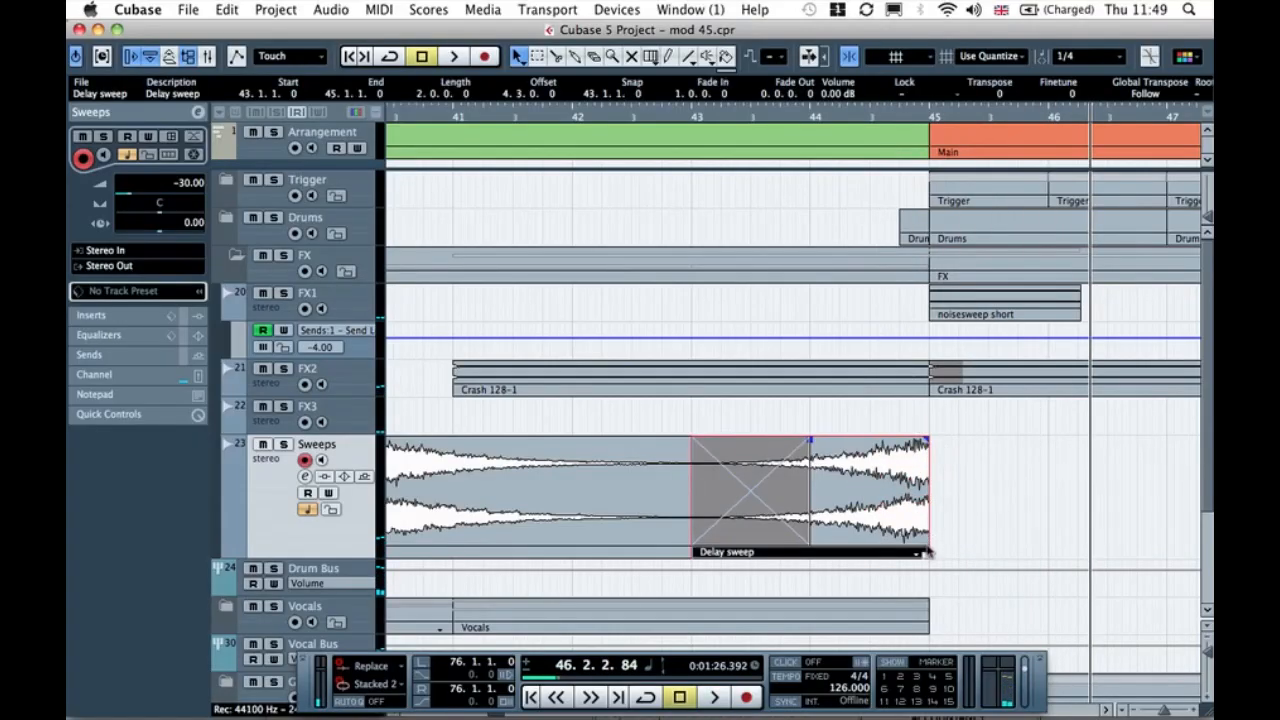
left_click_drag(921, 554, 902, 554)
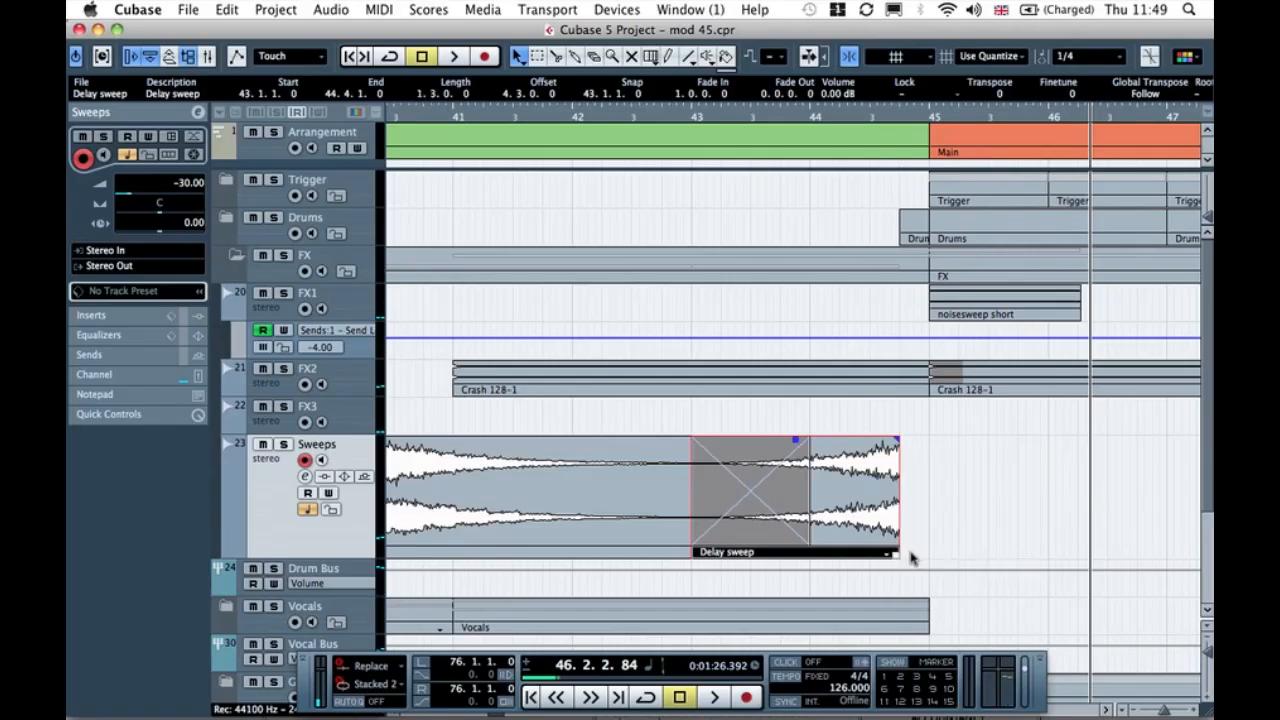
left_click(984, 512)
left_click(745, 120)
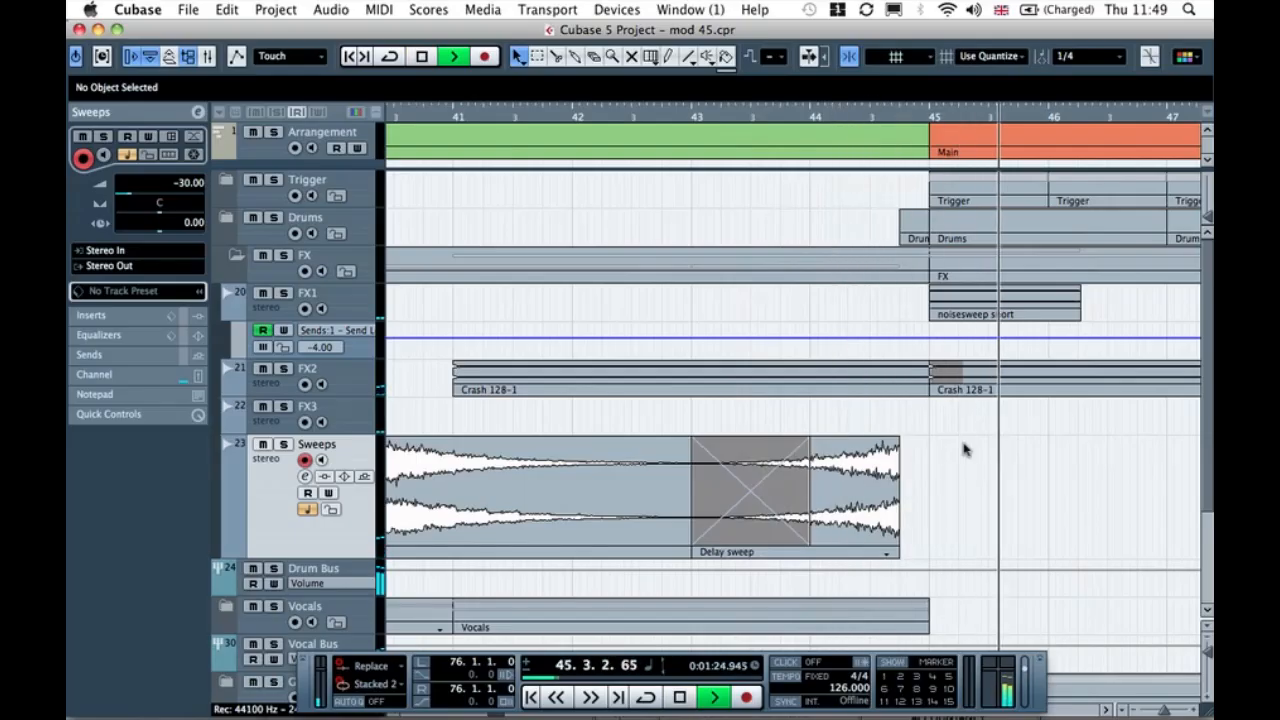
left_click(849, 471)
key("space")
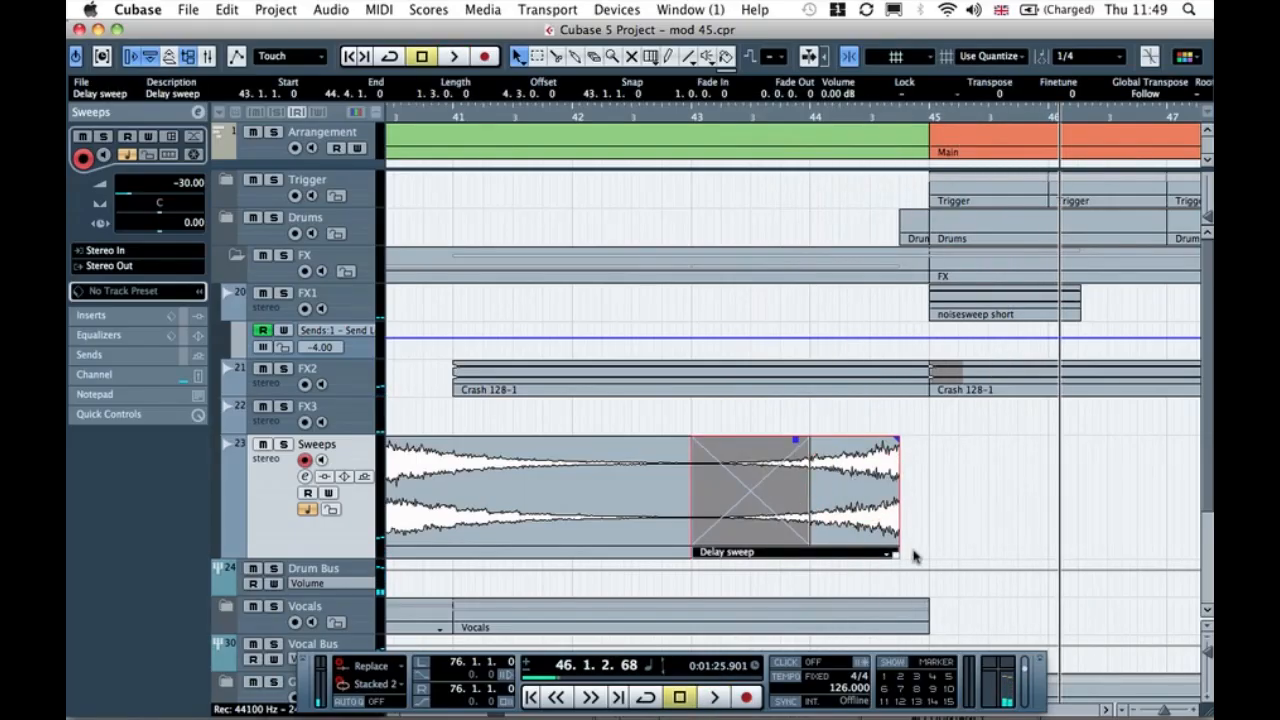
Step: Slip the audio inside the third Delay sweep to an offset of 5.0.0.104 and set its end at 45.1.1
left_click_drag(895, 551, 947, 551)
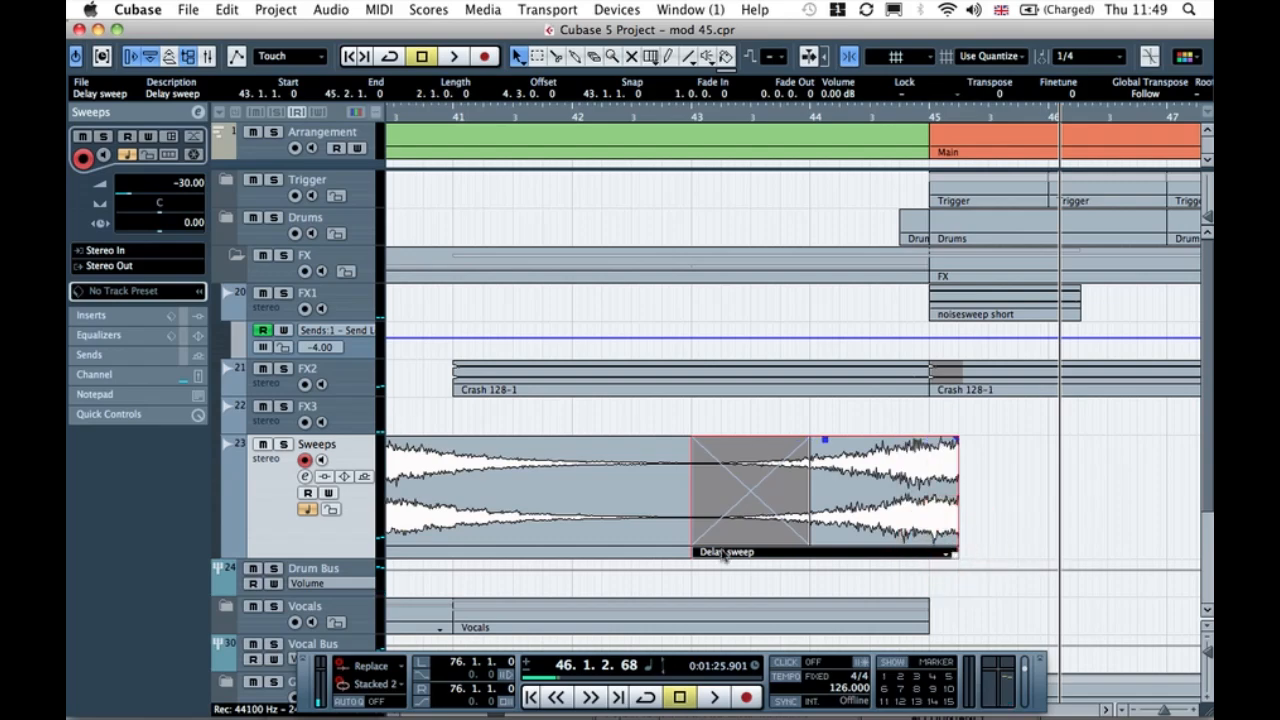
left_click_drag(692, 556, 728, 553)
left_click_drag(895, 508, 860, 505)
left_click(986, 477)
left_click(920, 550)
left_click_drag(920, 551, 928, 553)
Step: Play from 44.1.1 into the Main section to check the adjusted sweep
left_click(812, 118)
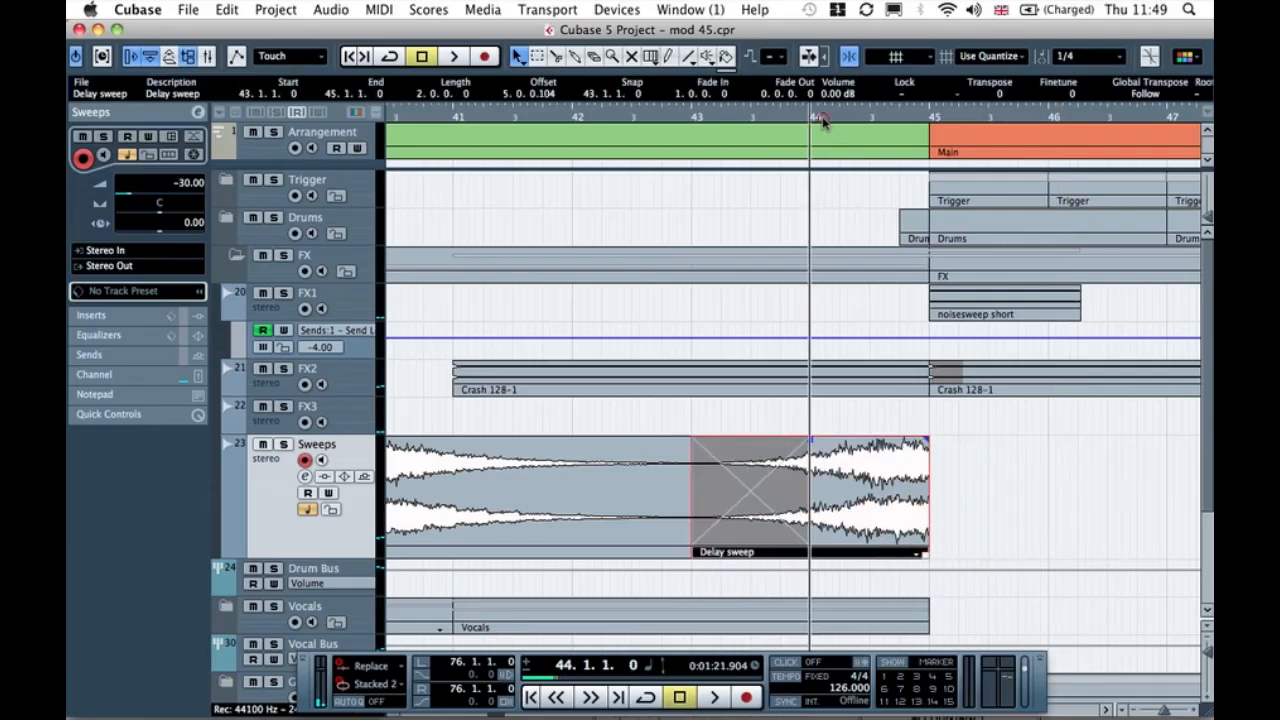
key("space")
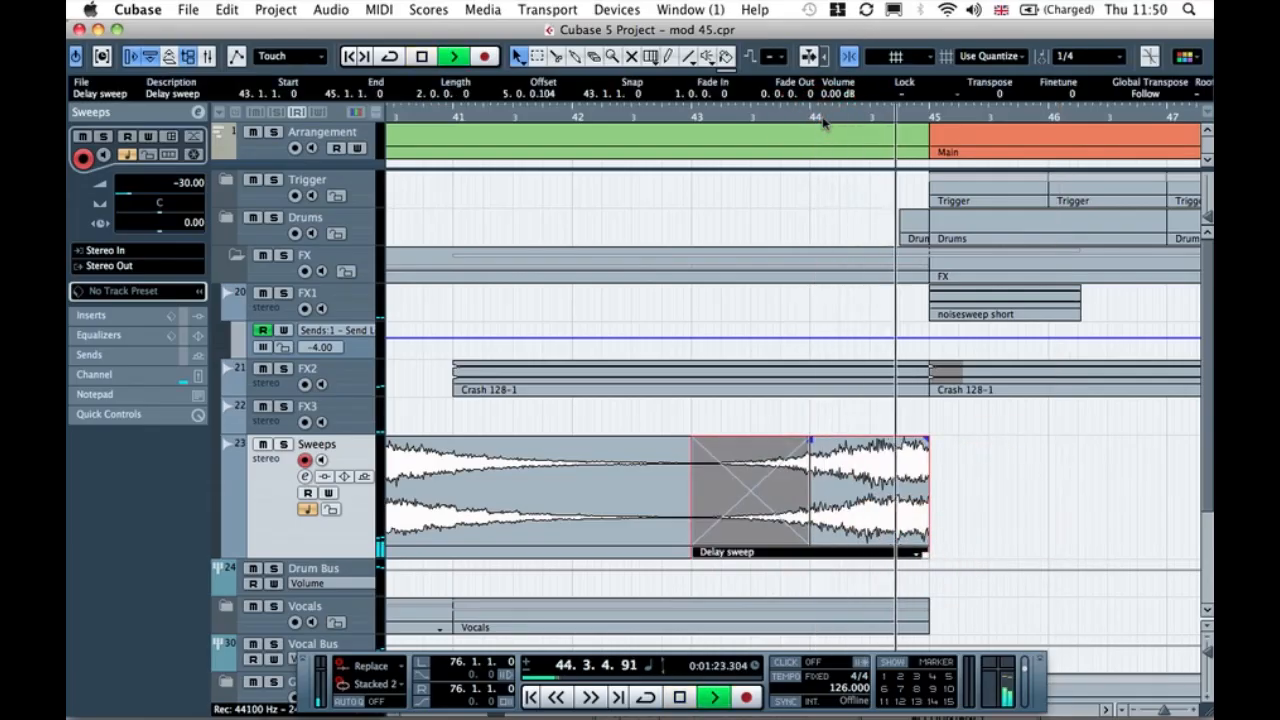
left_click(1029, 560)
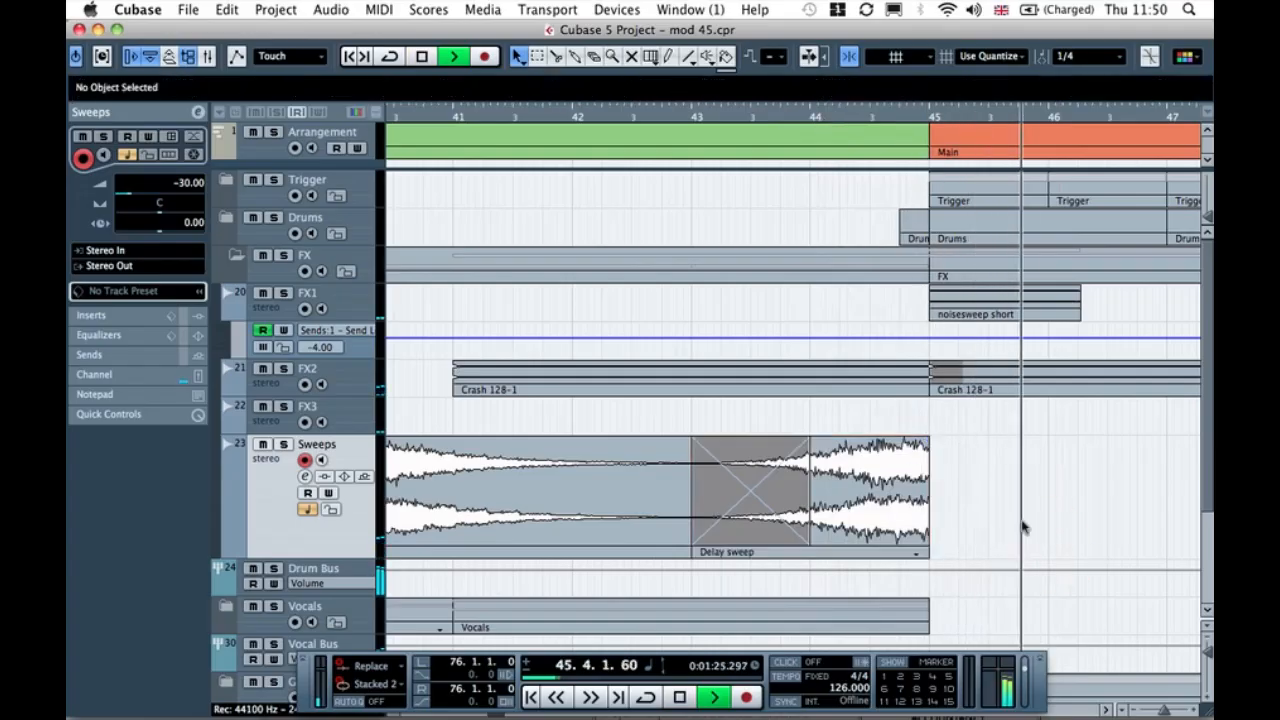
left_click(784, 514)
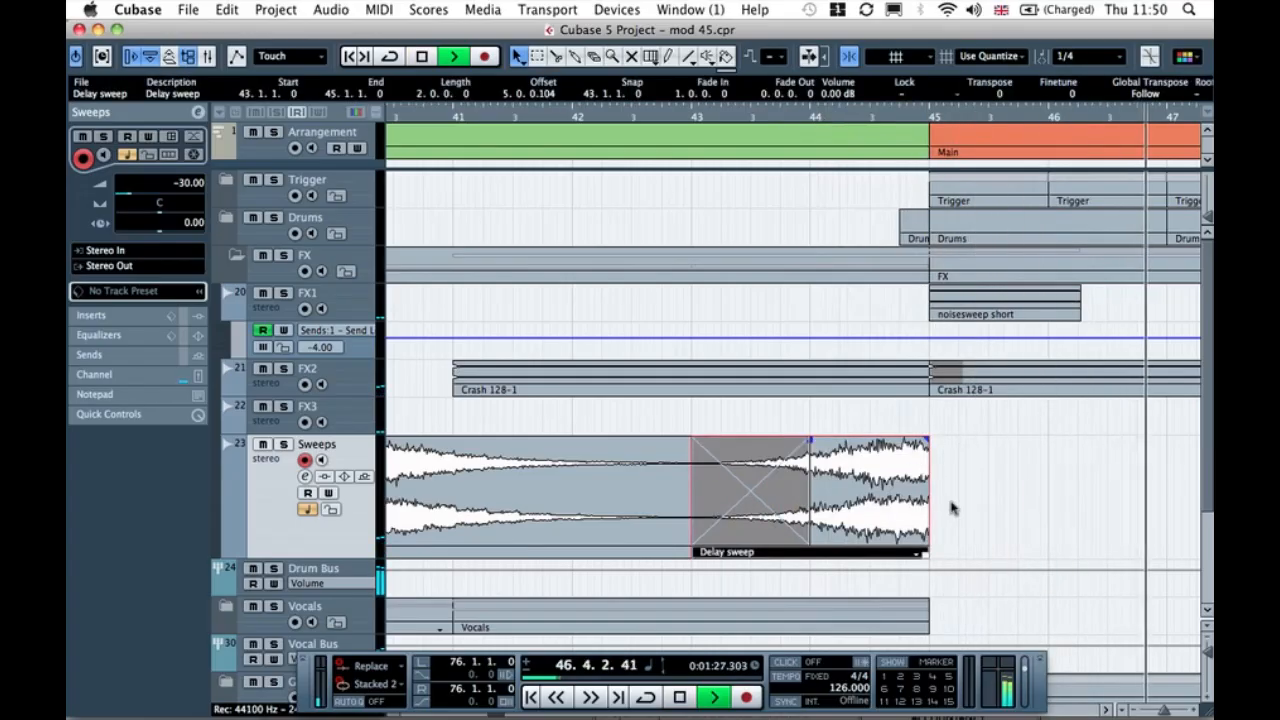
left_click(1040, 488)
Step: Copy the second Delay sweep to 72.1.1 on the Sweeps track, leading into the second Pre Drop section
key("g")
key("g")
key("g")
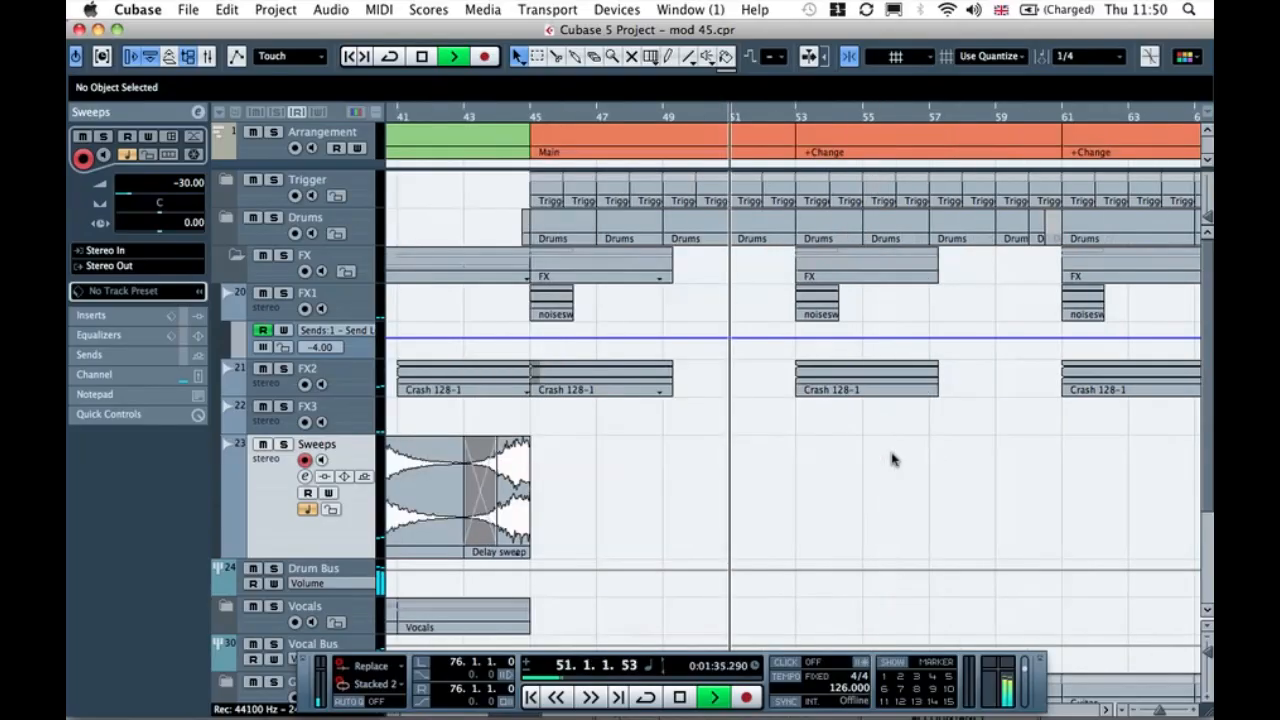
key("g")
key("g")
key("g")
key("g")
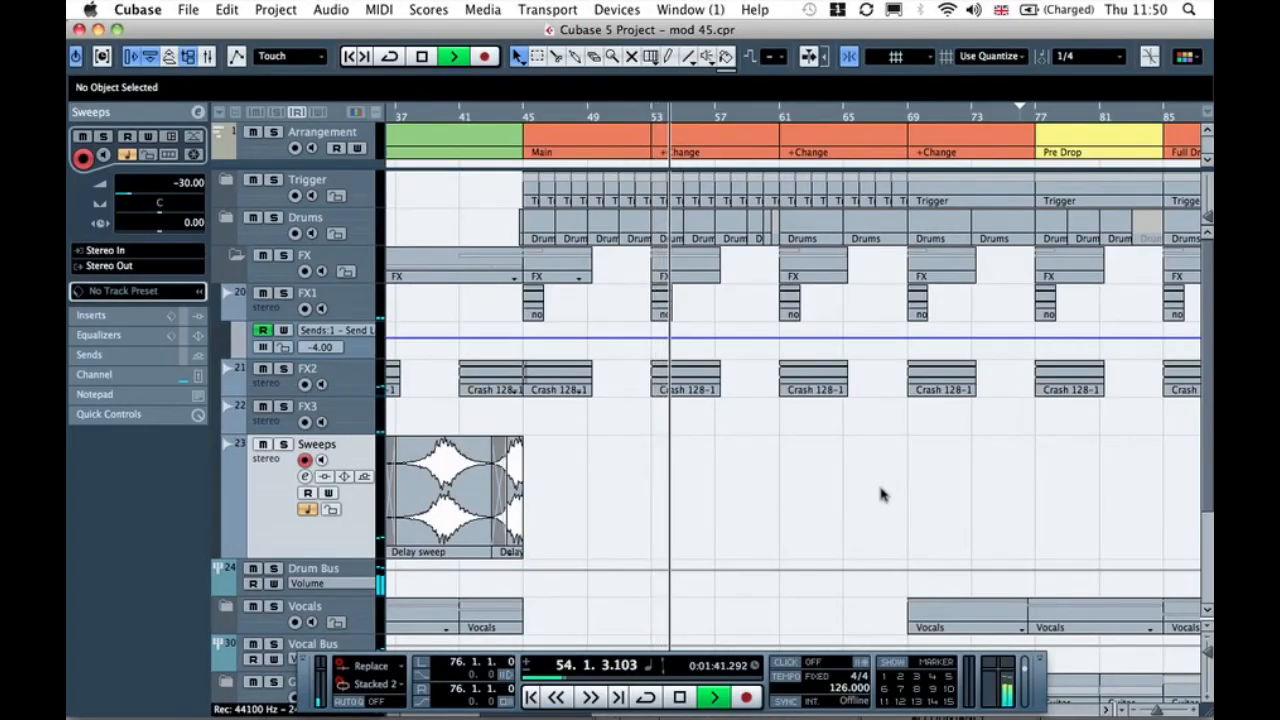
left_click_drag(591, 487, 1020, 487)
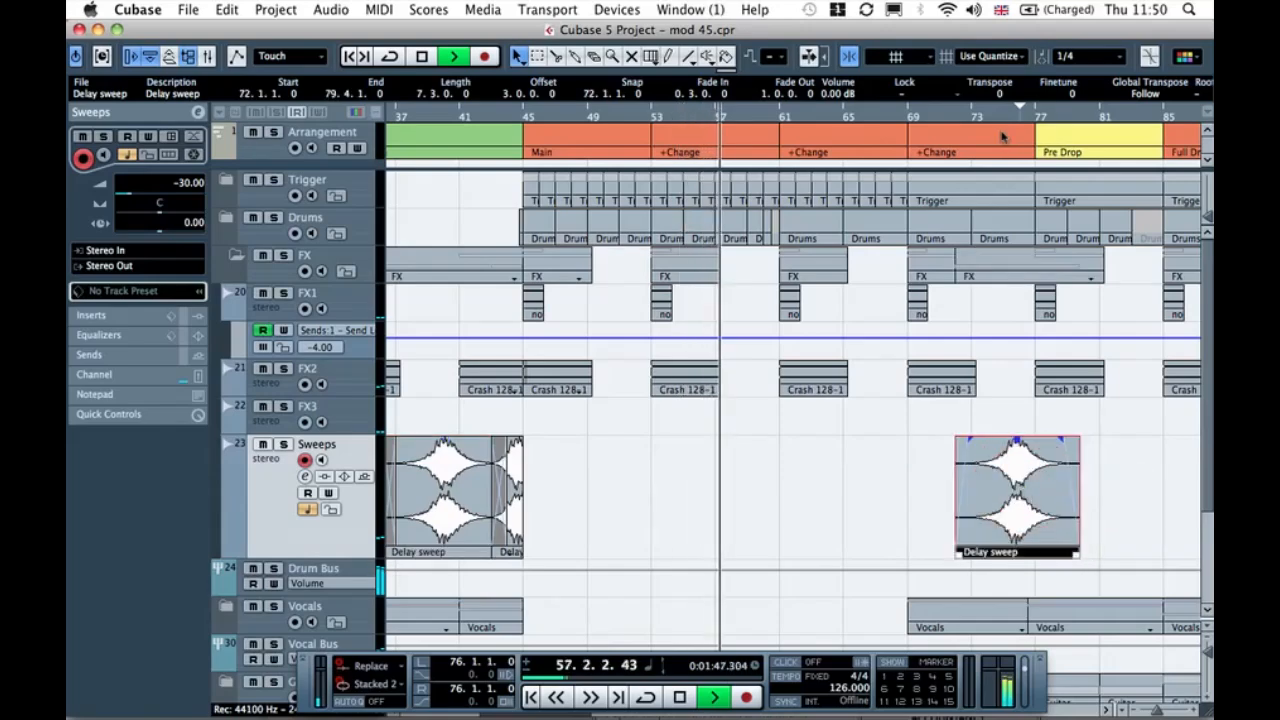
Step: Play from about bar 73 and move the Delay sweep before the second Pre Drop section to start at 72.3.1
left_click(972, 117)
key("h")
key("h")
key("h")
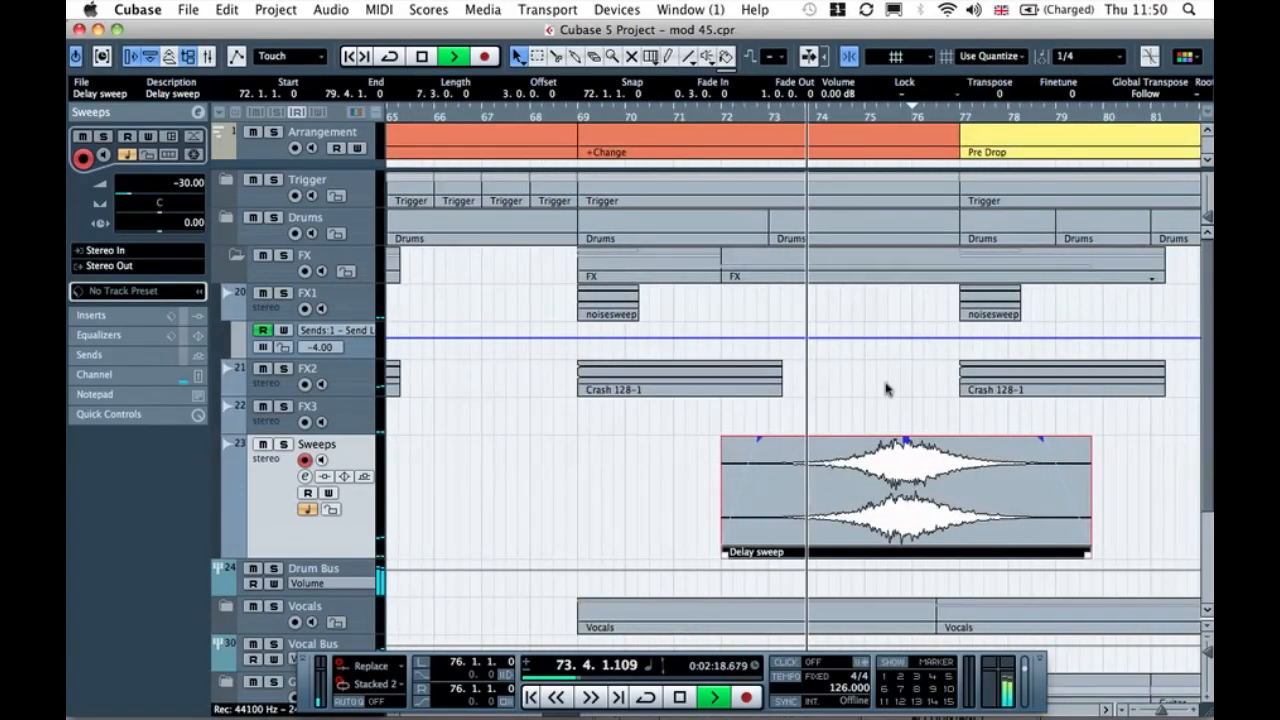
left_click_drag(877, 480, 901, 480)
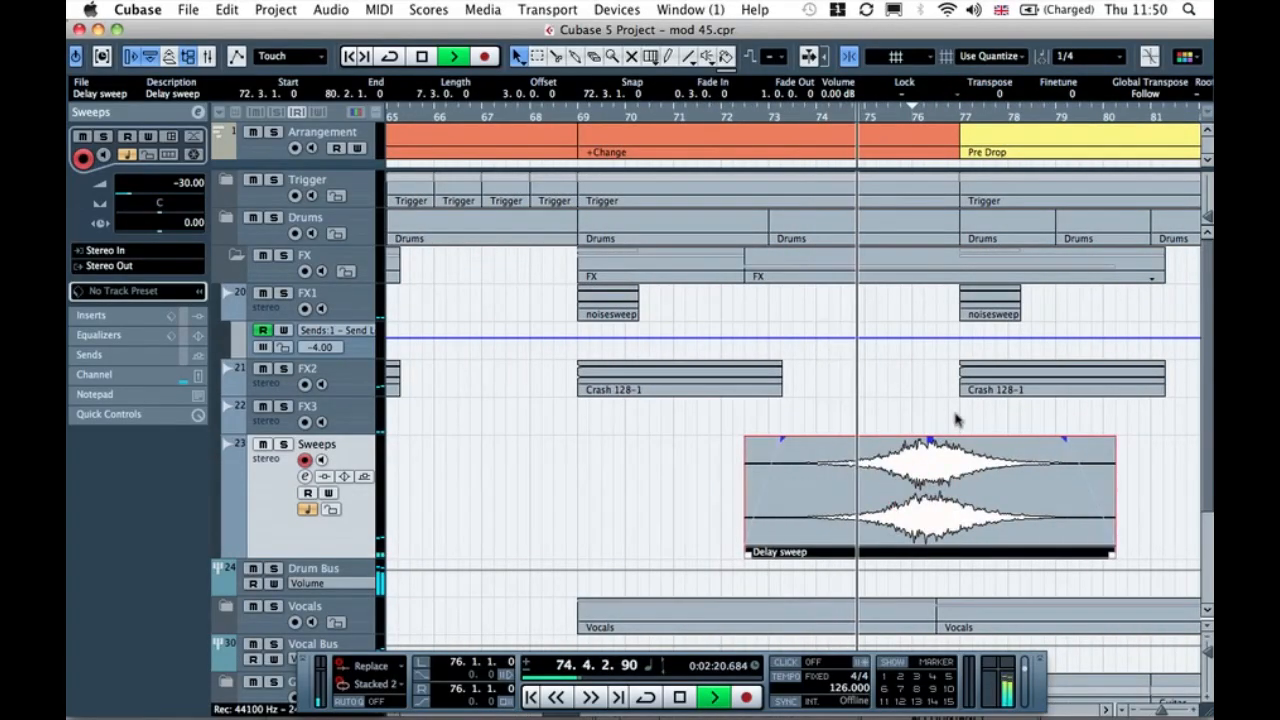
left_click(950, 418)
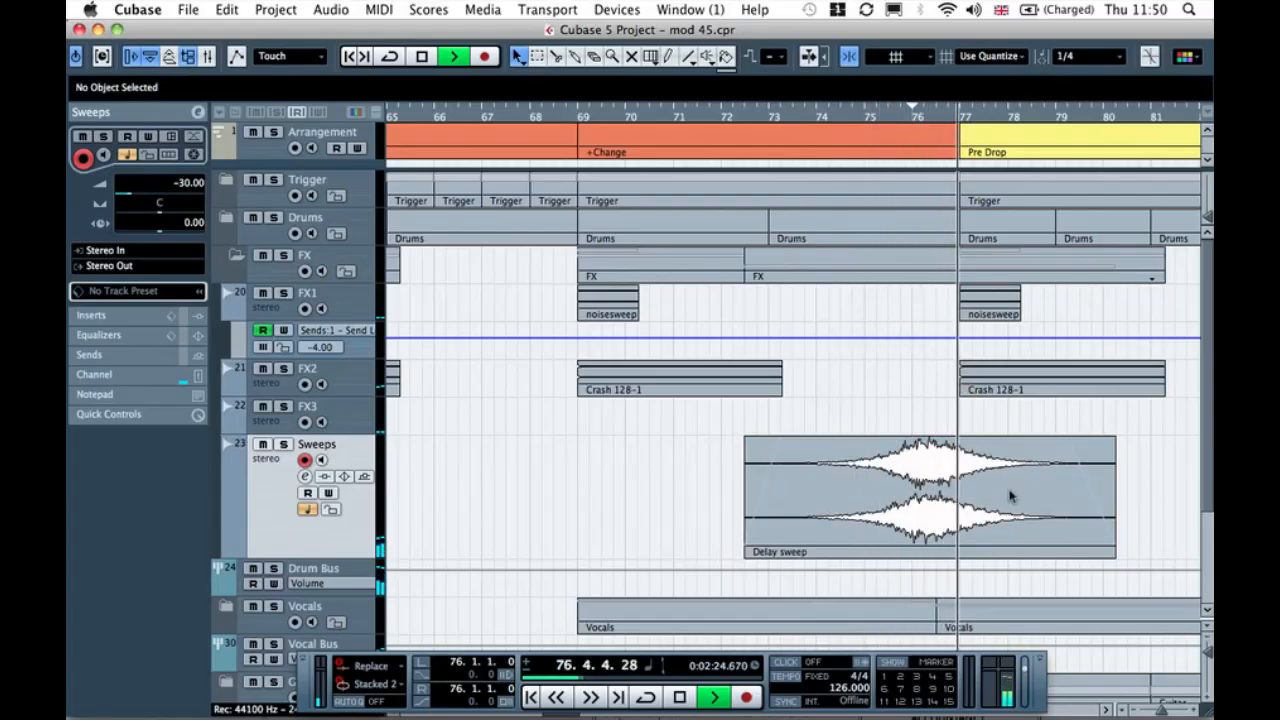
Step: Copy this Delay sweep to 81.1.1 on the Sweeps track and trim the copy's end to 85.1.1
key("g")
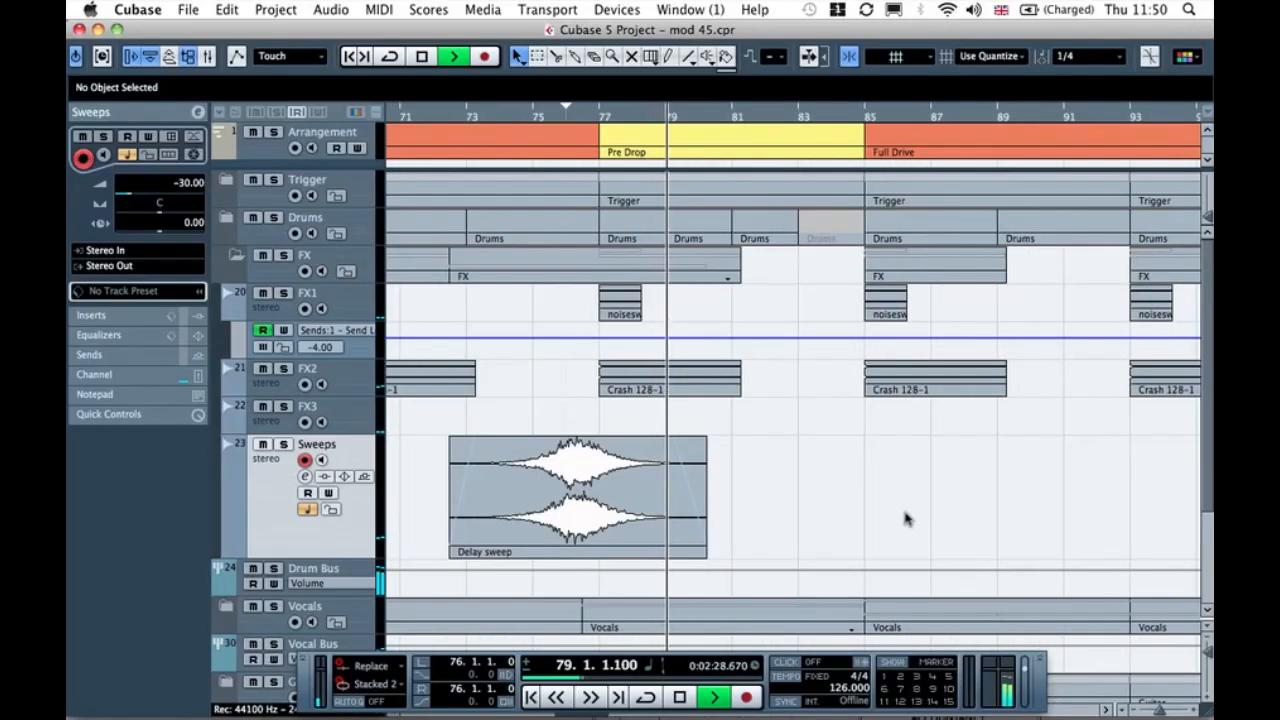
left_click_drag(614, 497, 893, 466)
left_click(1055, 473)
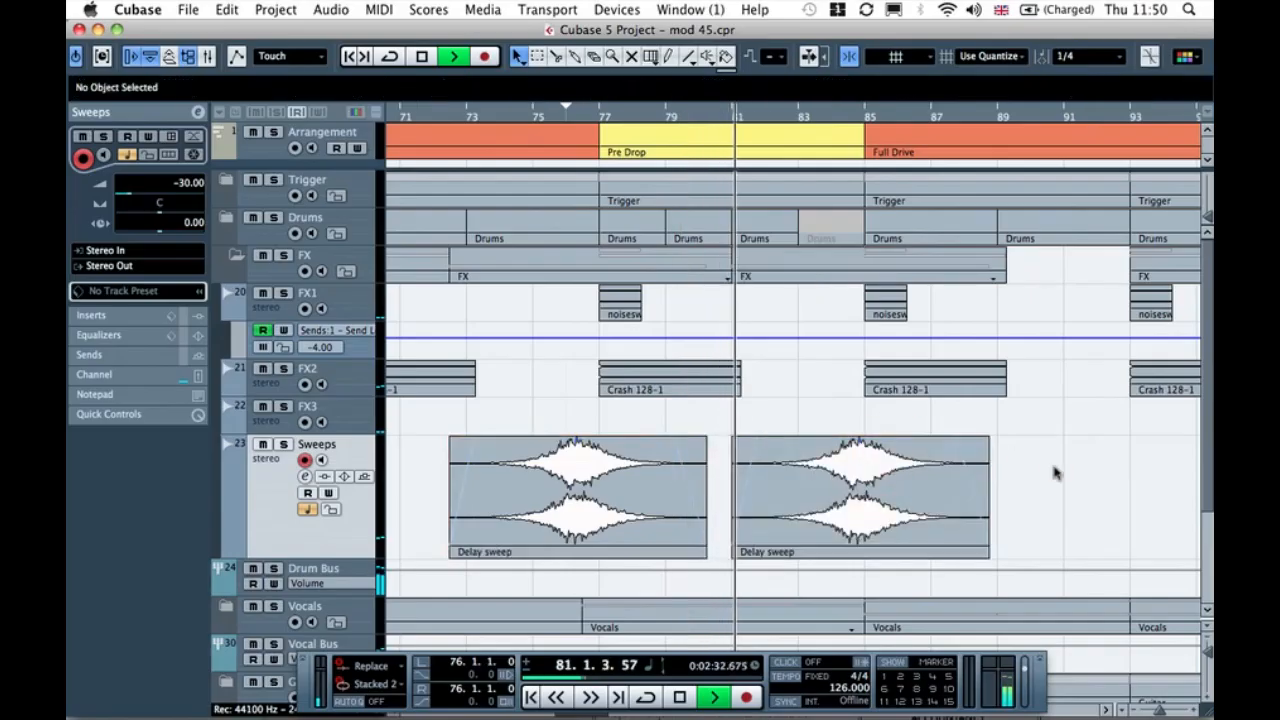
left_click(988, 531)
left_click_drag(990, 553, 863, 552)
Step: Remove the fades from the trimmed Delay sweep before Full Drive and stop playback
left_click(943, 446)
left_click(835, 448)
left_click_drag(835, 448, 672, 434)
left_click(990, 500)
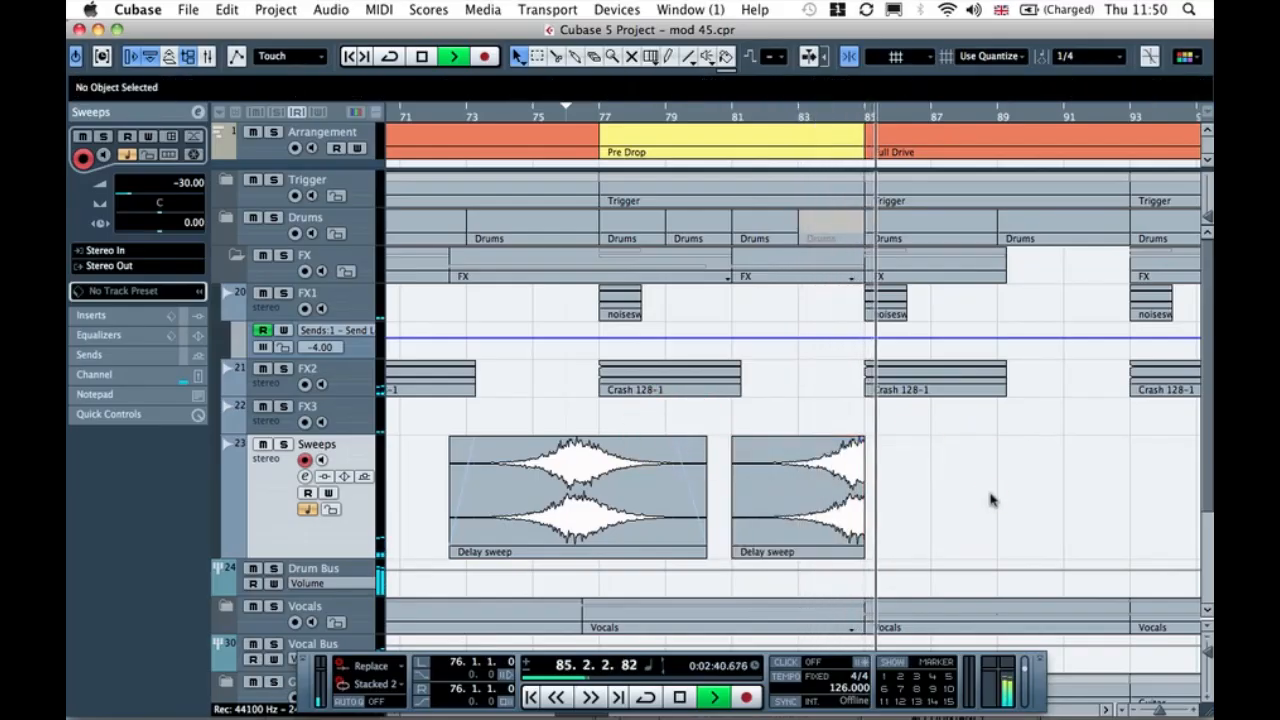
key("space")
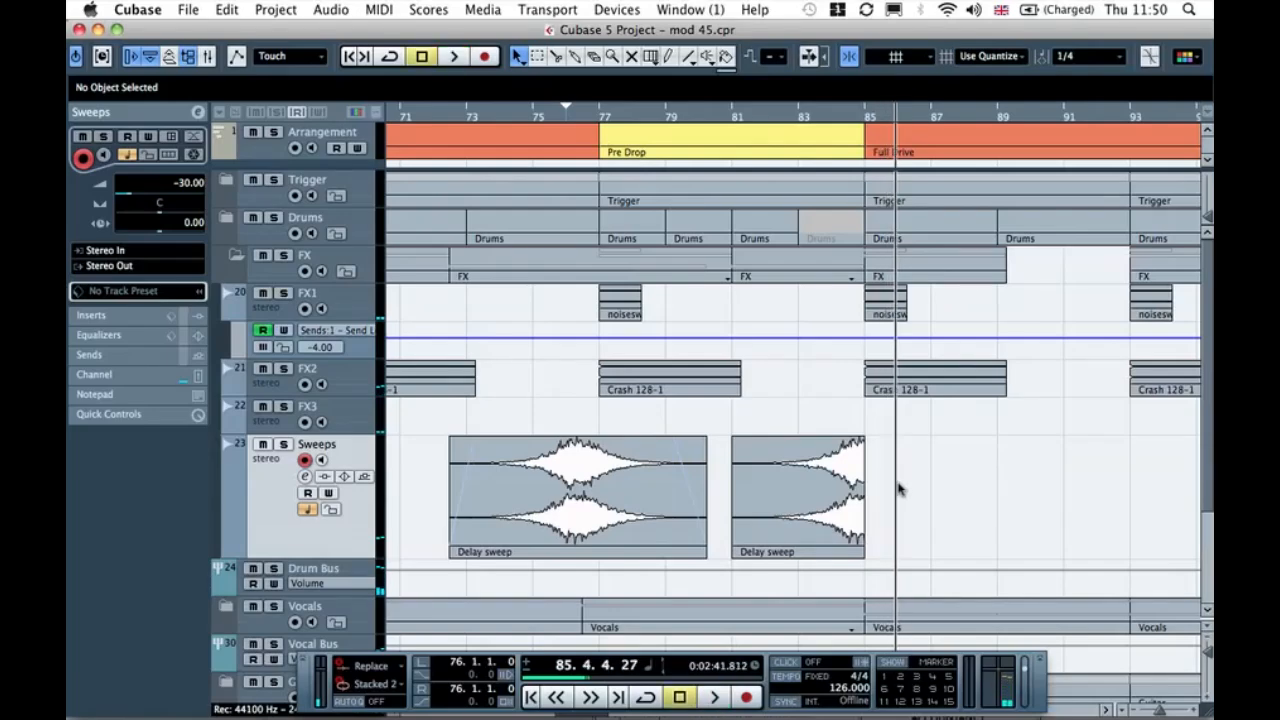
left_click(808, 489)
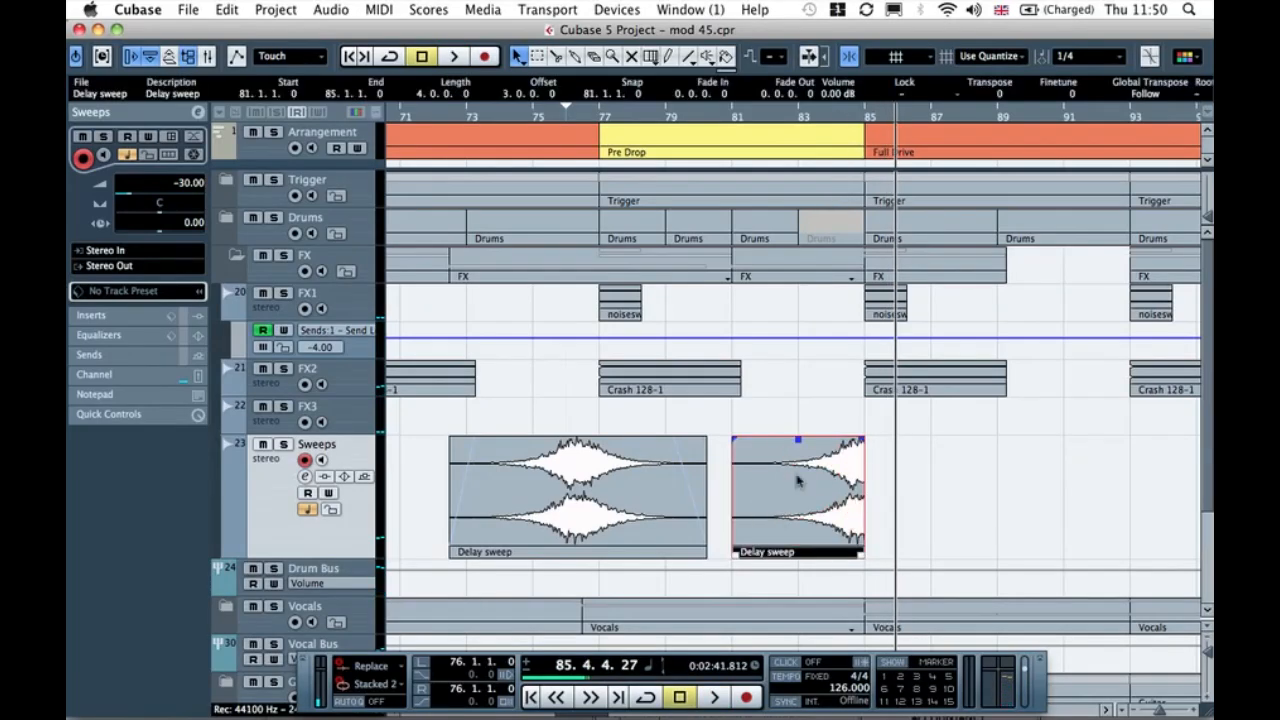
left_click(940, 488)
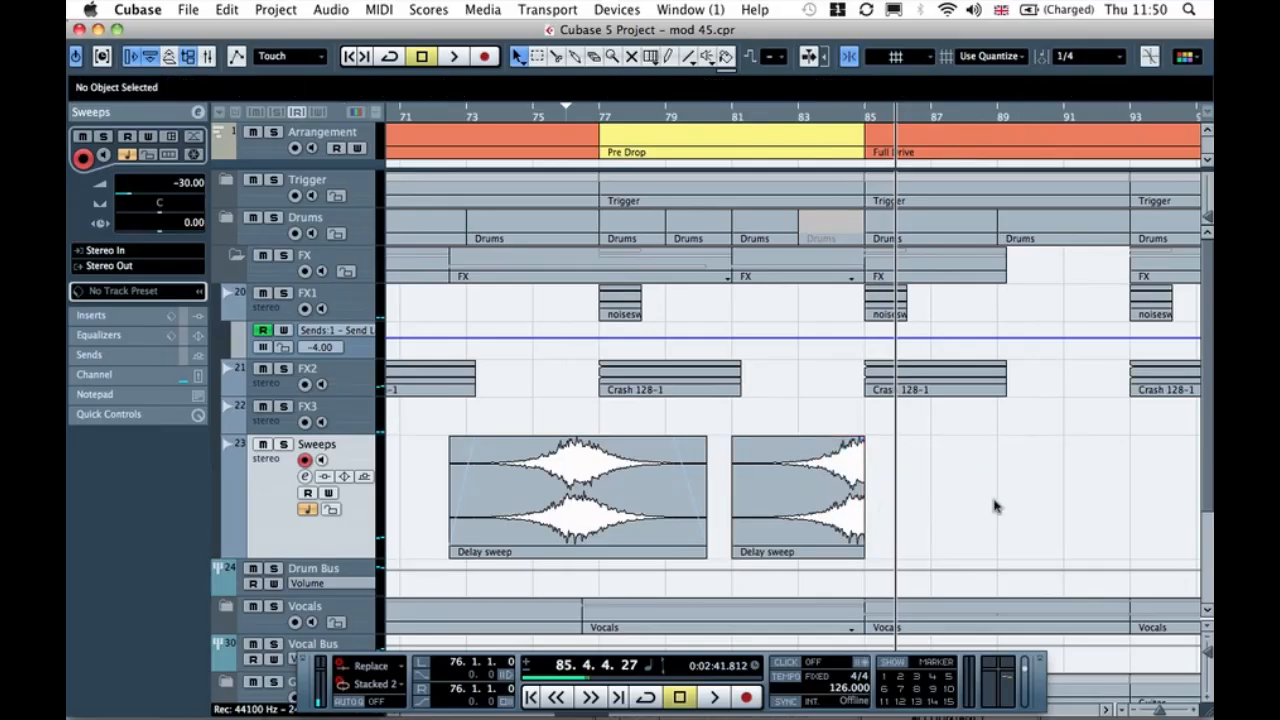
Step: Copy the trimmed Delay sweep to 96.3.1, leading into the Small Break, and play from about bar 97
scroll(1162, 528, "right", 5)
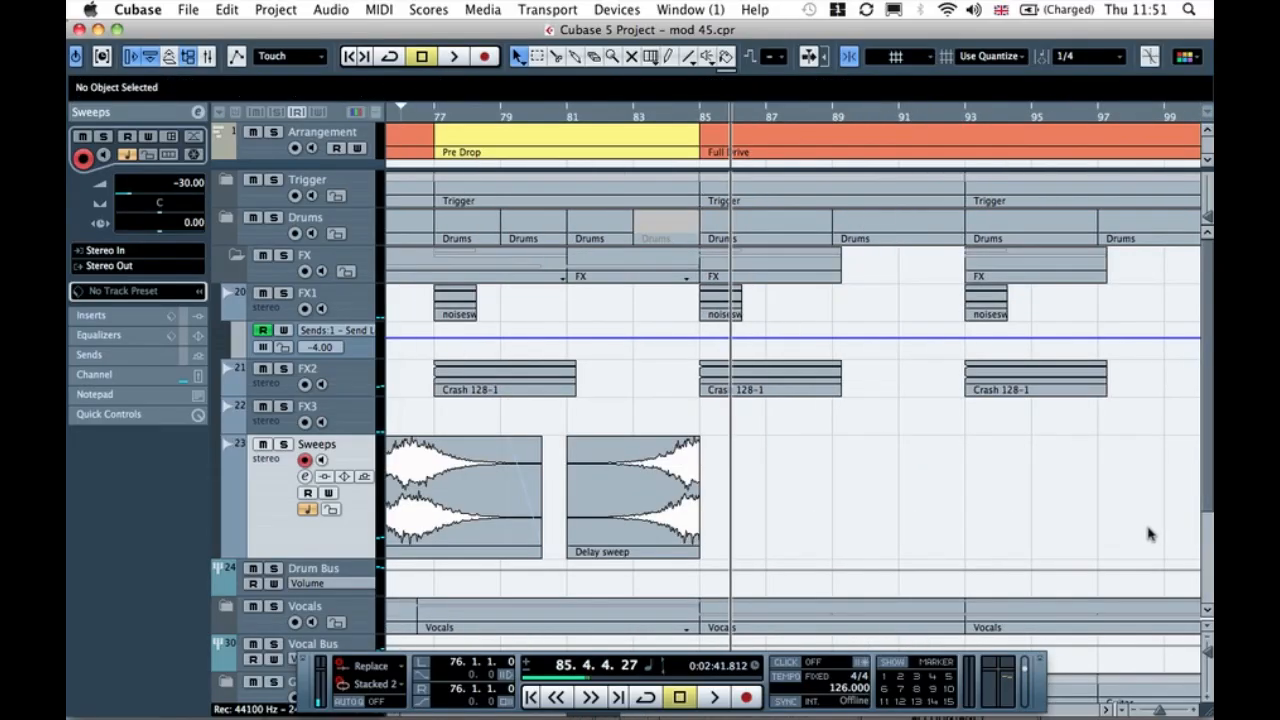
key("g")
key("g")
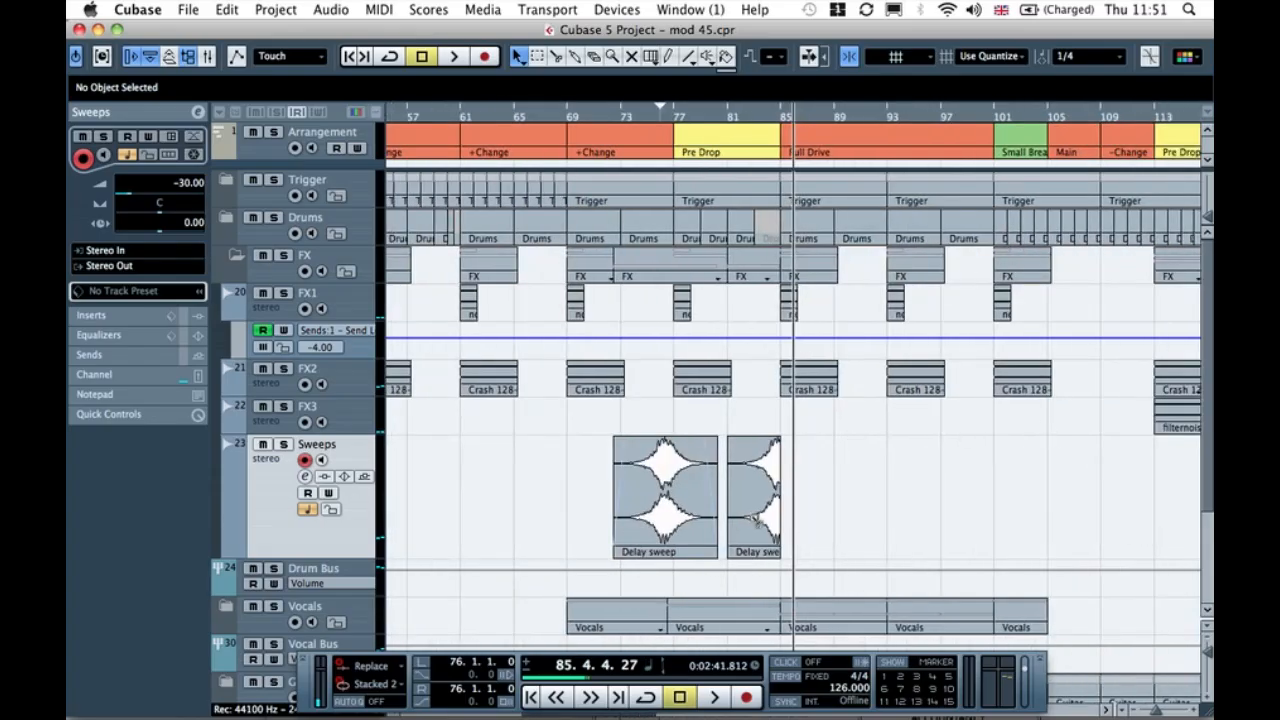
left_click_drag(757, 518, 962, 495)
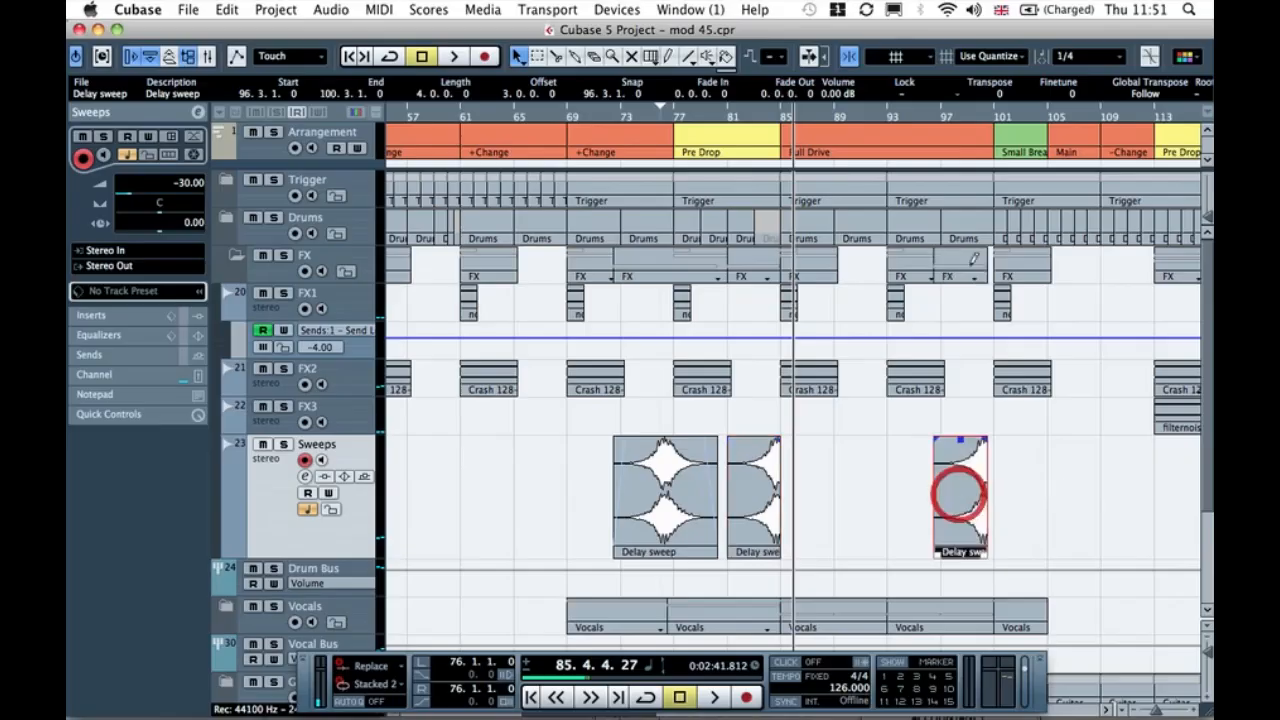
left_click(951, 114)
key("space")
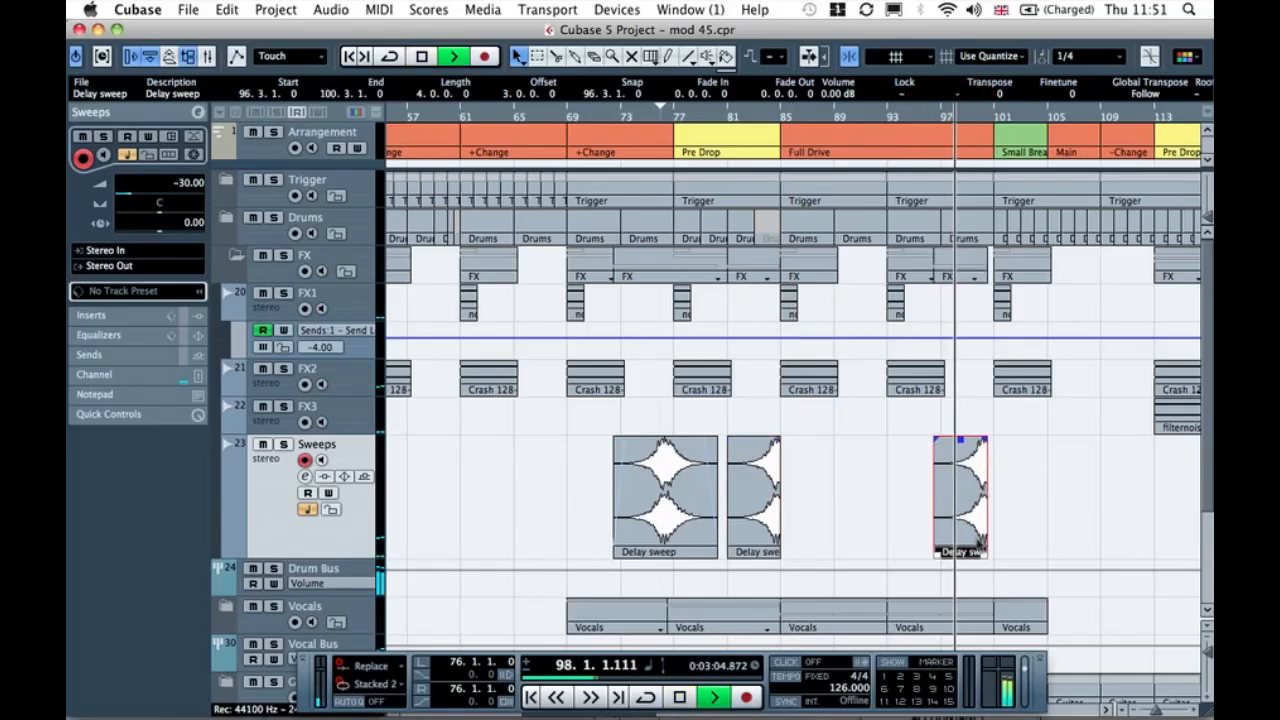
Step: Extend the Delay sweep that leads into the Small Break so that it ends at 104.4.1
left_click_drag(985, 551, 1090, 548)
key("h")
key("h")
key("h")
key("h")
key("h")
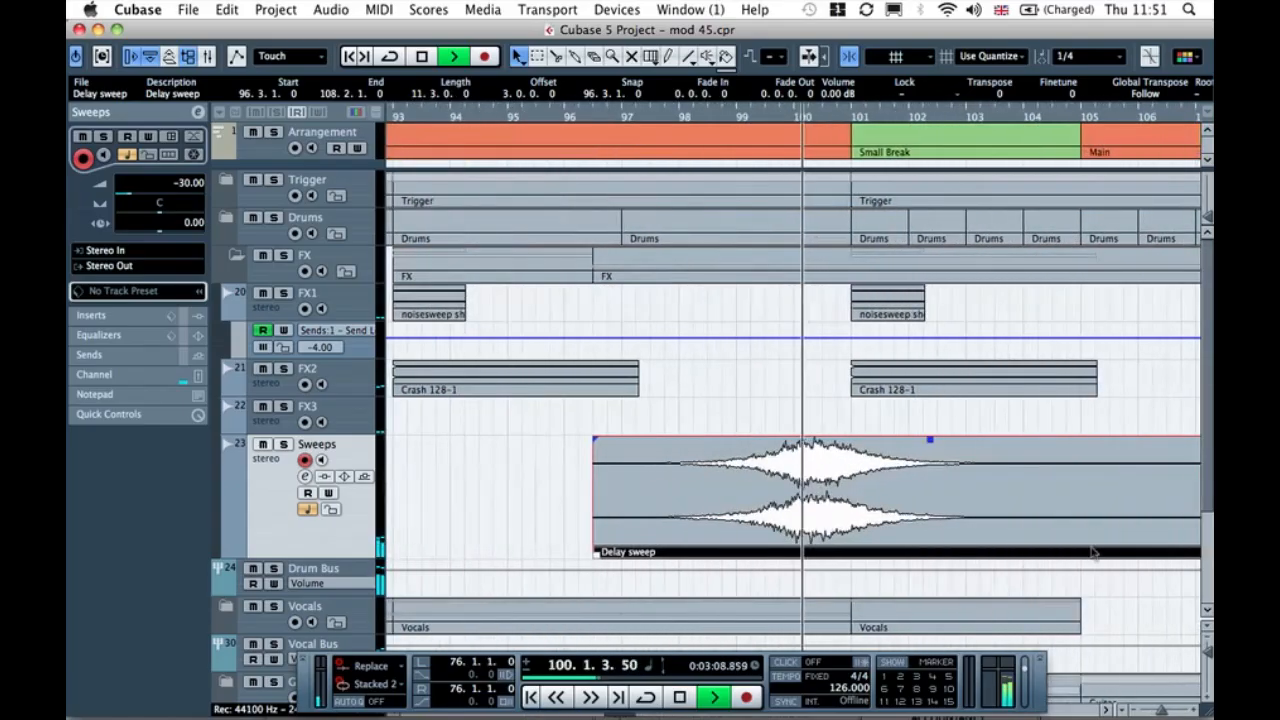
key("g")
key("g")
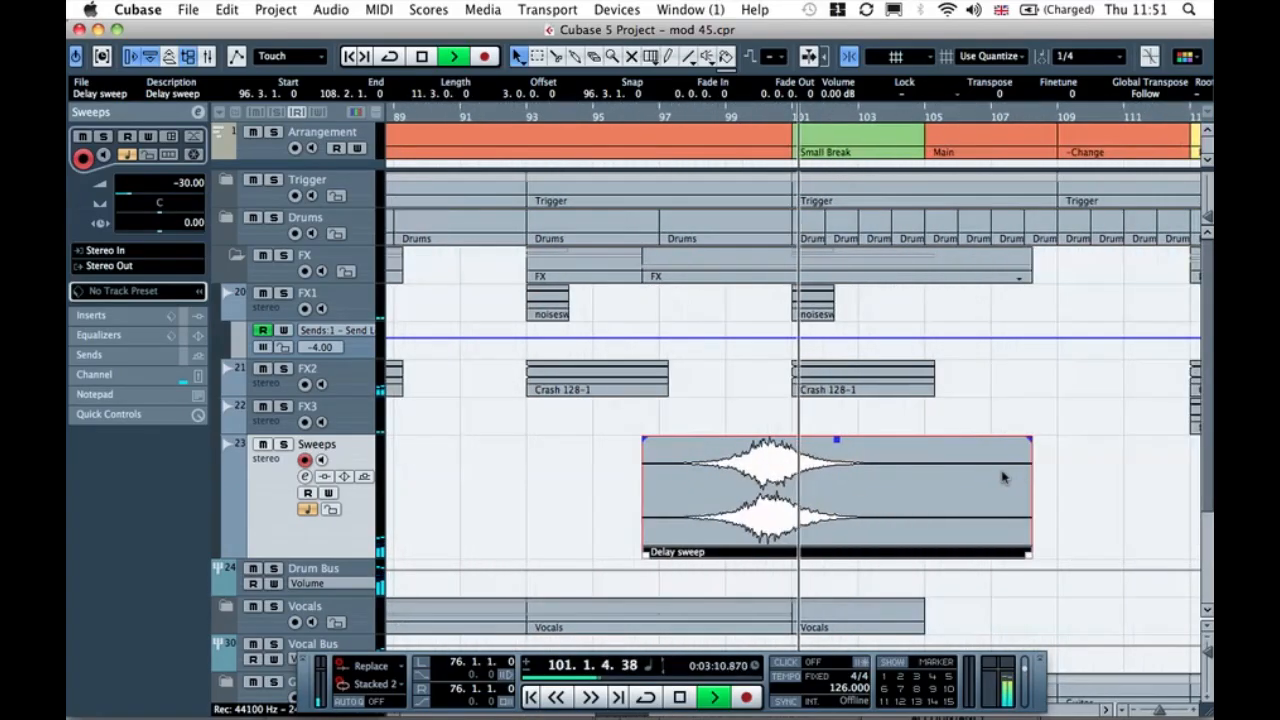
left_click_drag(1026, 555, 912, 554)
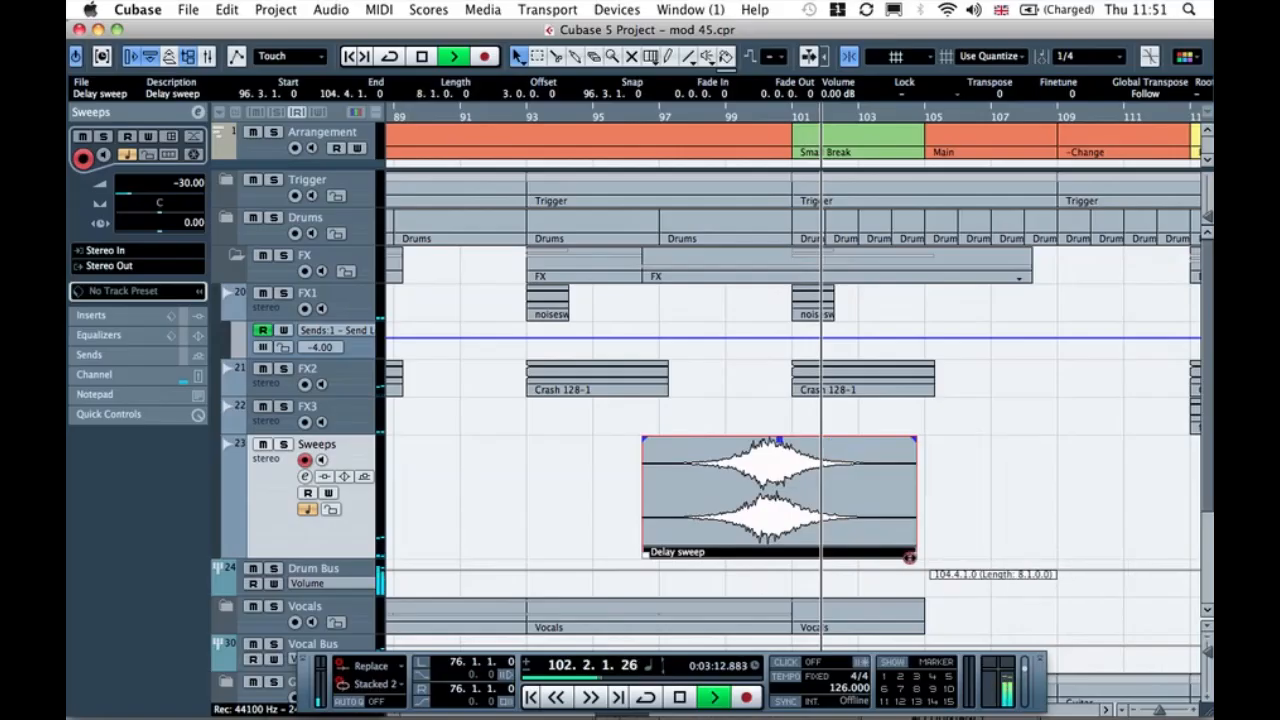
left_click(997, 513)
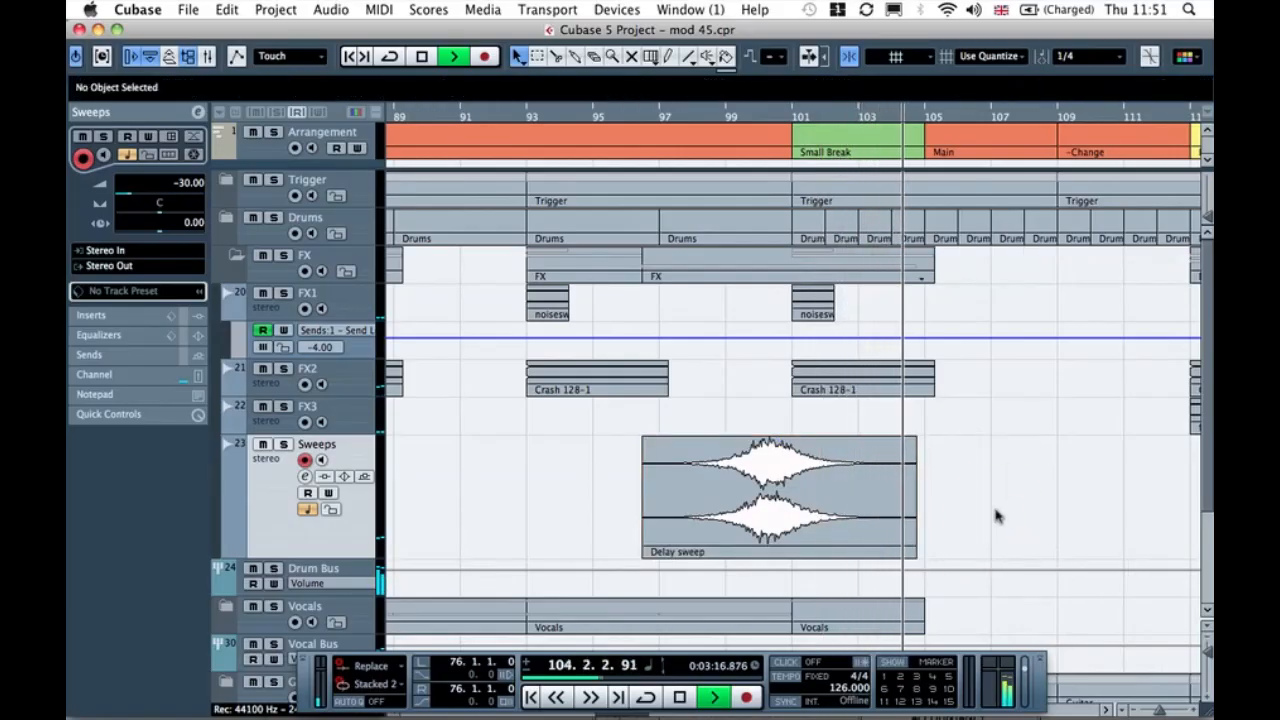
Step: Copy the extended Delay sweep to 109.1.1 and trim the copy's end to 113.1.1, where the Pre Drop section starts
scroll(1027, 517, "right", 2)
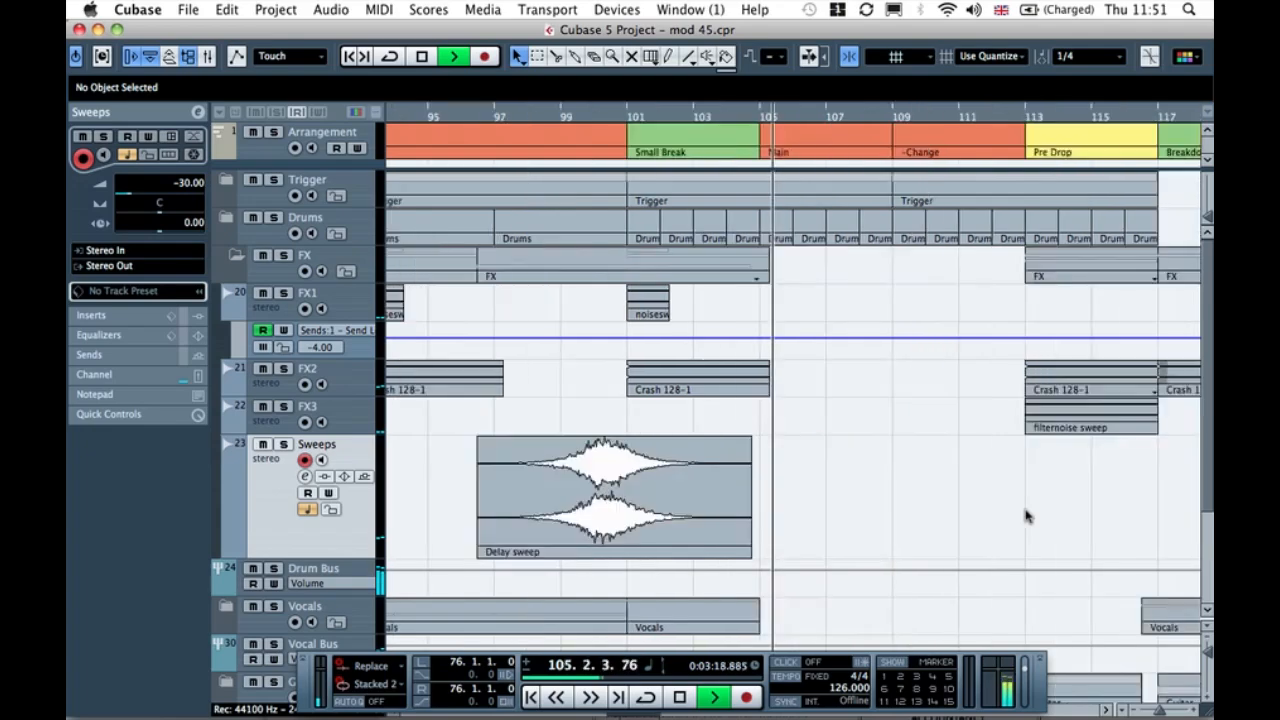
left_click_drag(717, 486, 955, 472)
left_click(1181, 510)
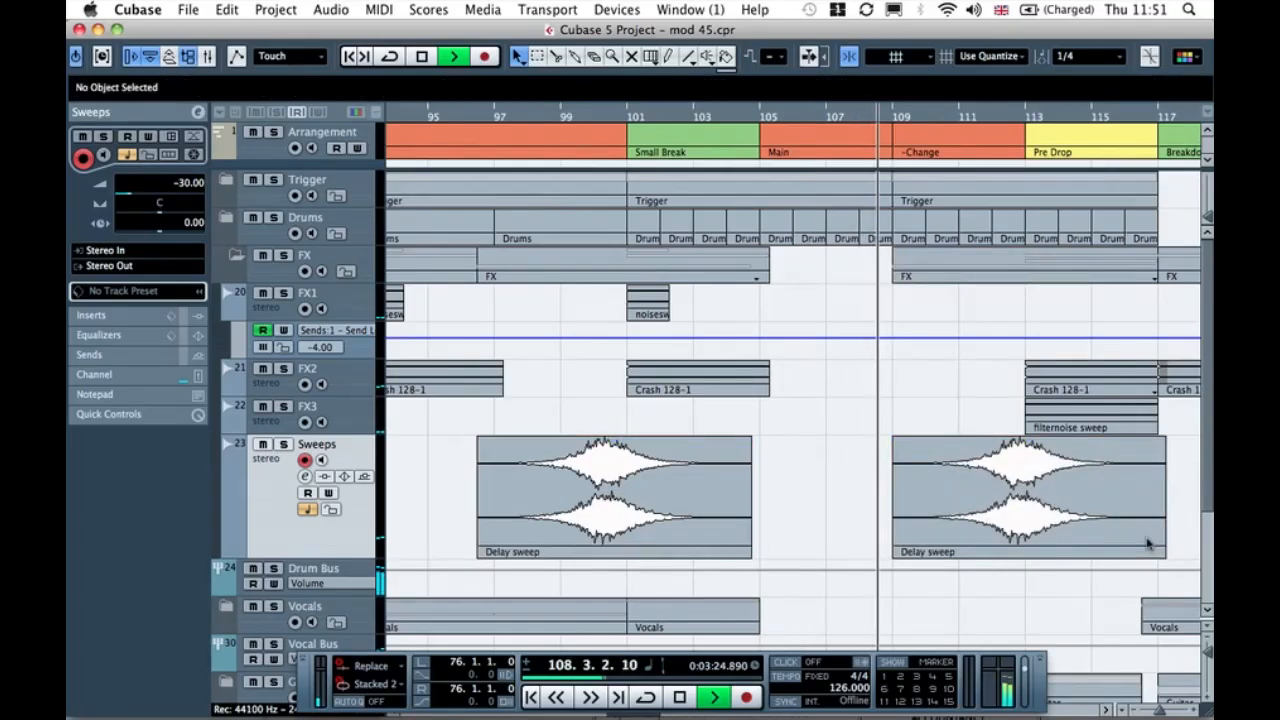
left_click(1147, 539)
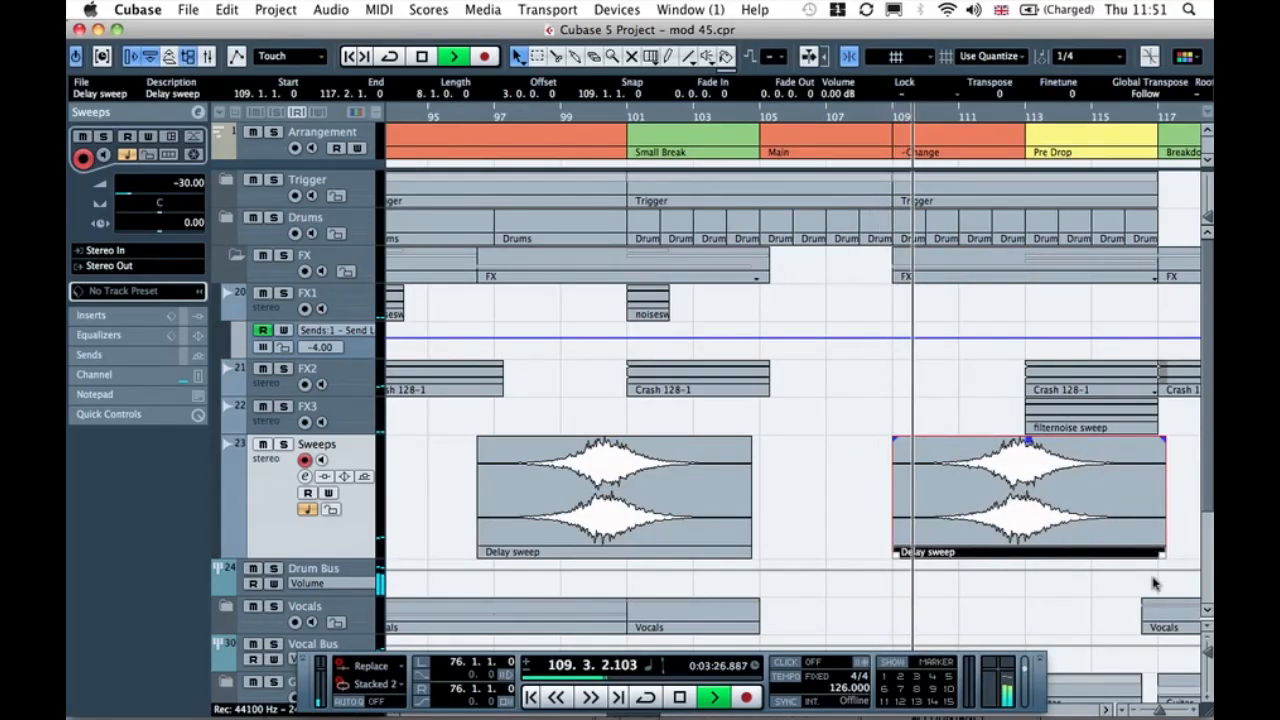
left_click_drag(1160, 556, 1022, 548)
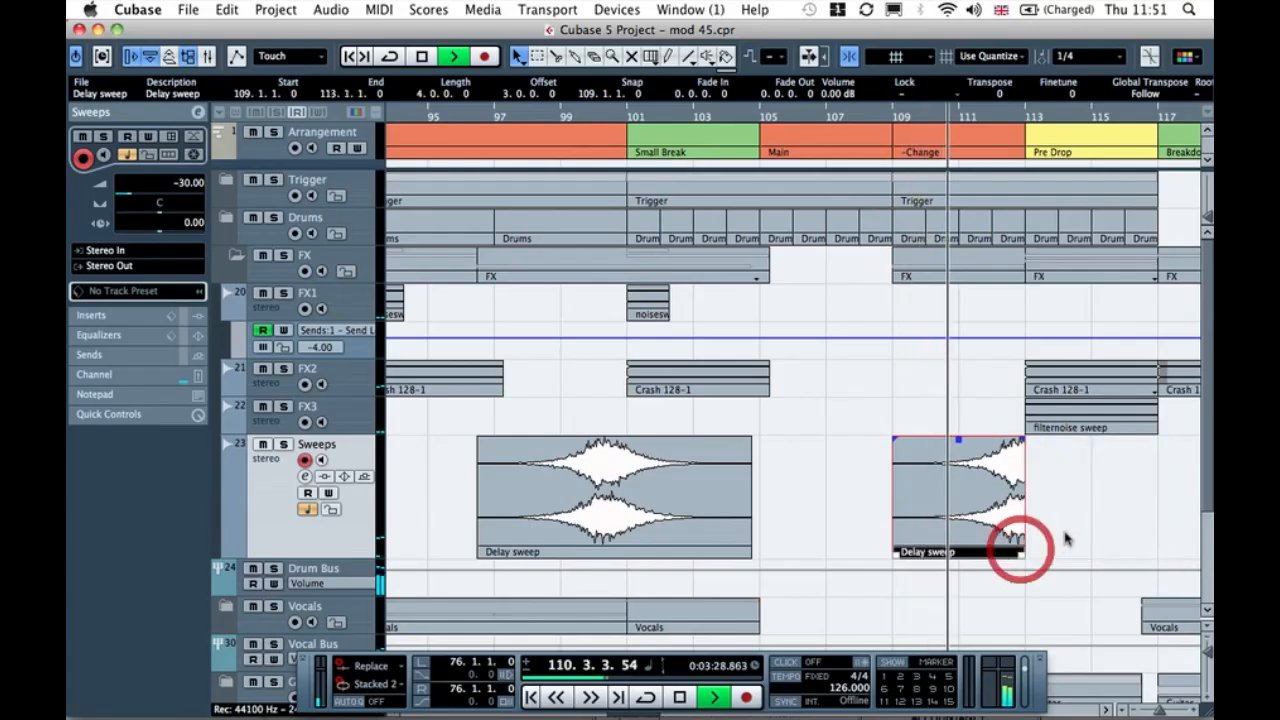
left_click(1066, 538)
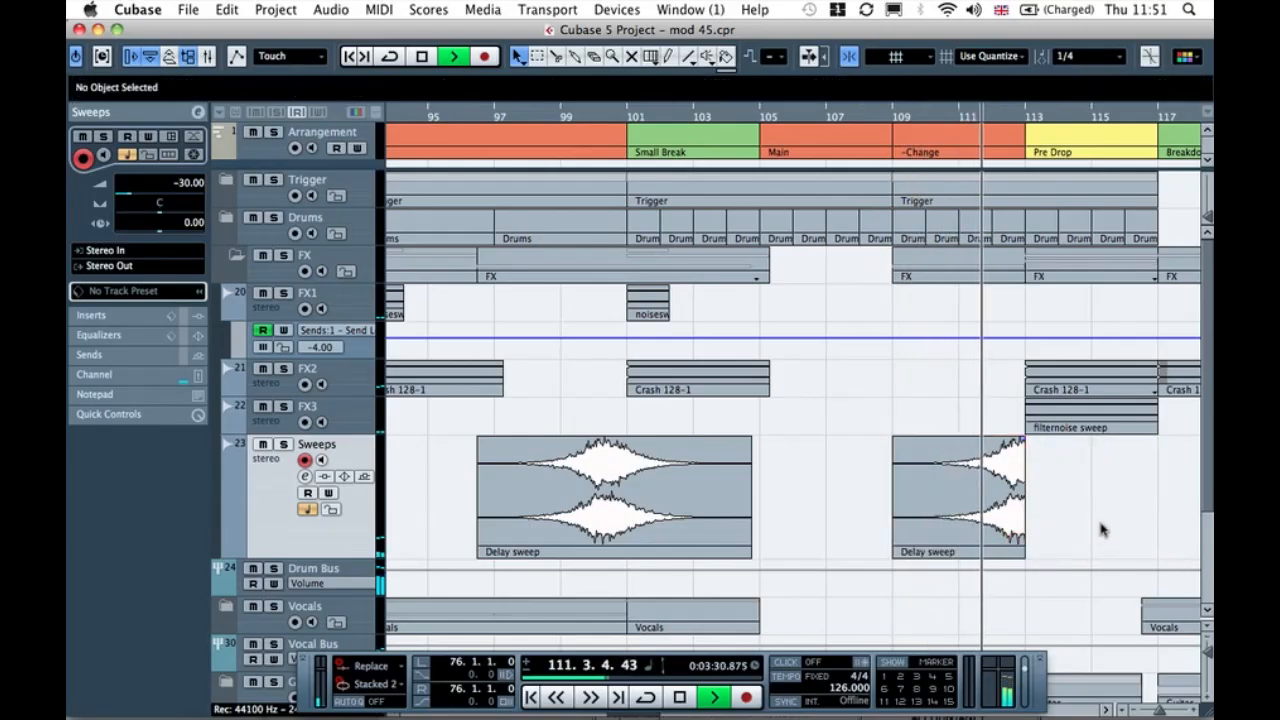
Step: Copy the trimmed Delay sweep to 113.1.1 and extend the copy's end to 122.1.1 in the Breakdown
scroll(1115, 524, "right", 2)
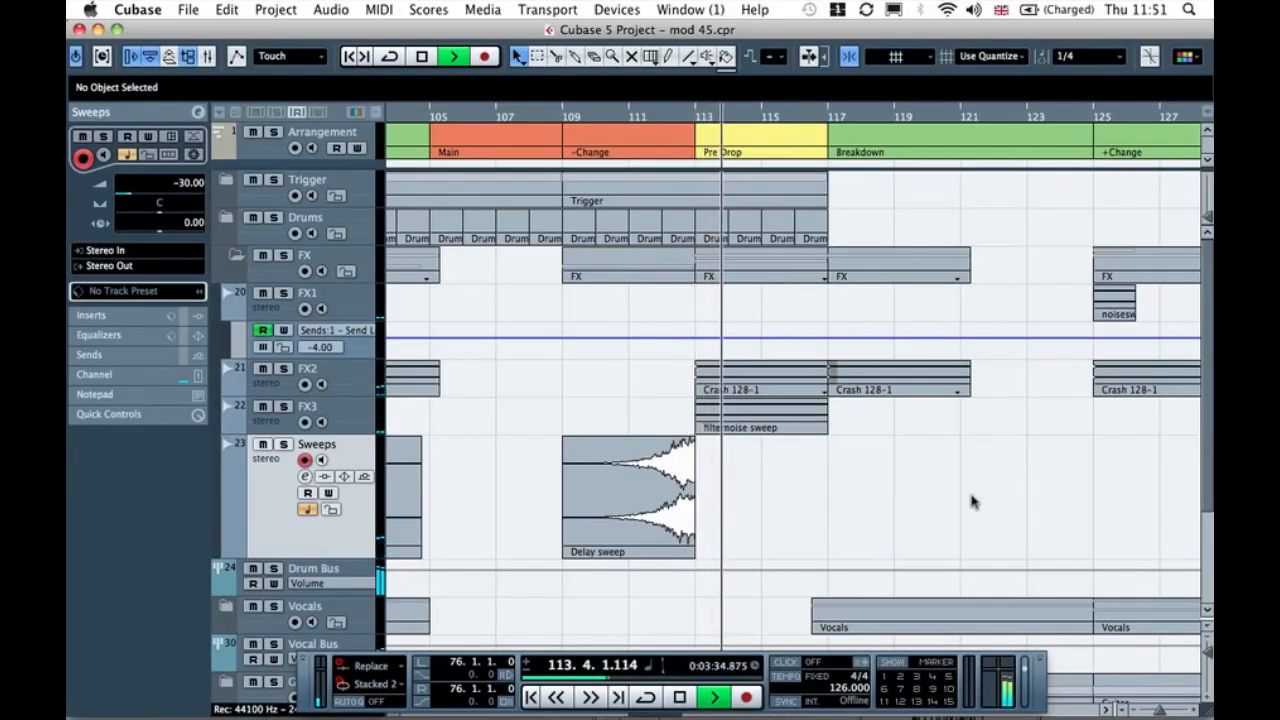
left_click_drag(642, 486, 773, 497)
left_click_drag(822, 555, 949, 542)
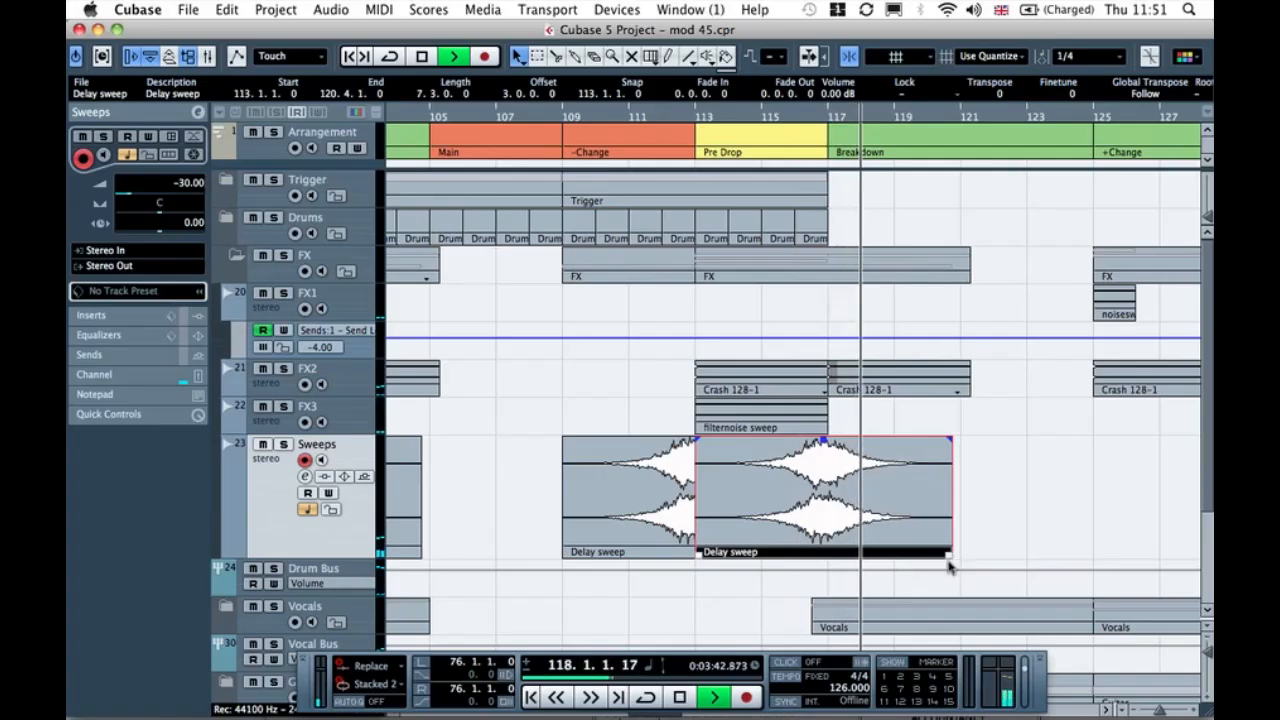
left_click_drag(949, 551, 994, 550)
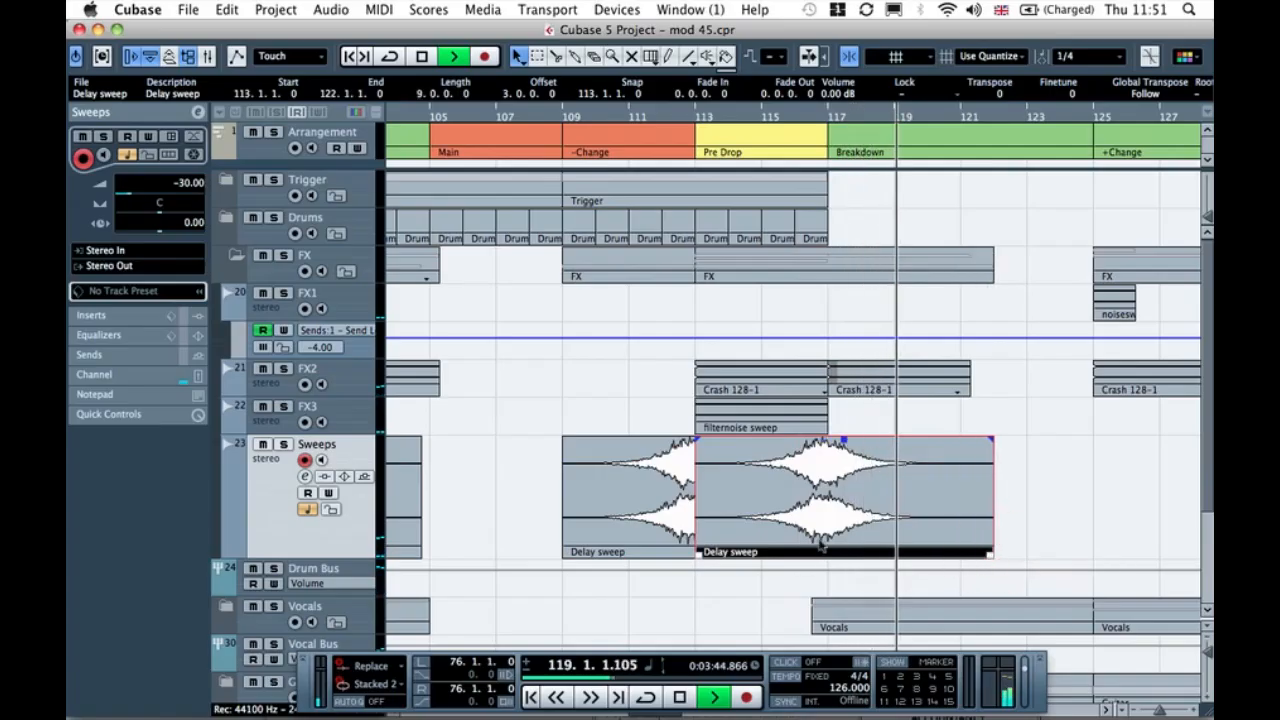
left_click(1080, 477)
Step: Add a fade-out of 0.3.3.16 to the end of the Delay sweep running into the Breakdown
scroll(1052, 506, "right", 5)
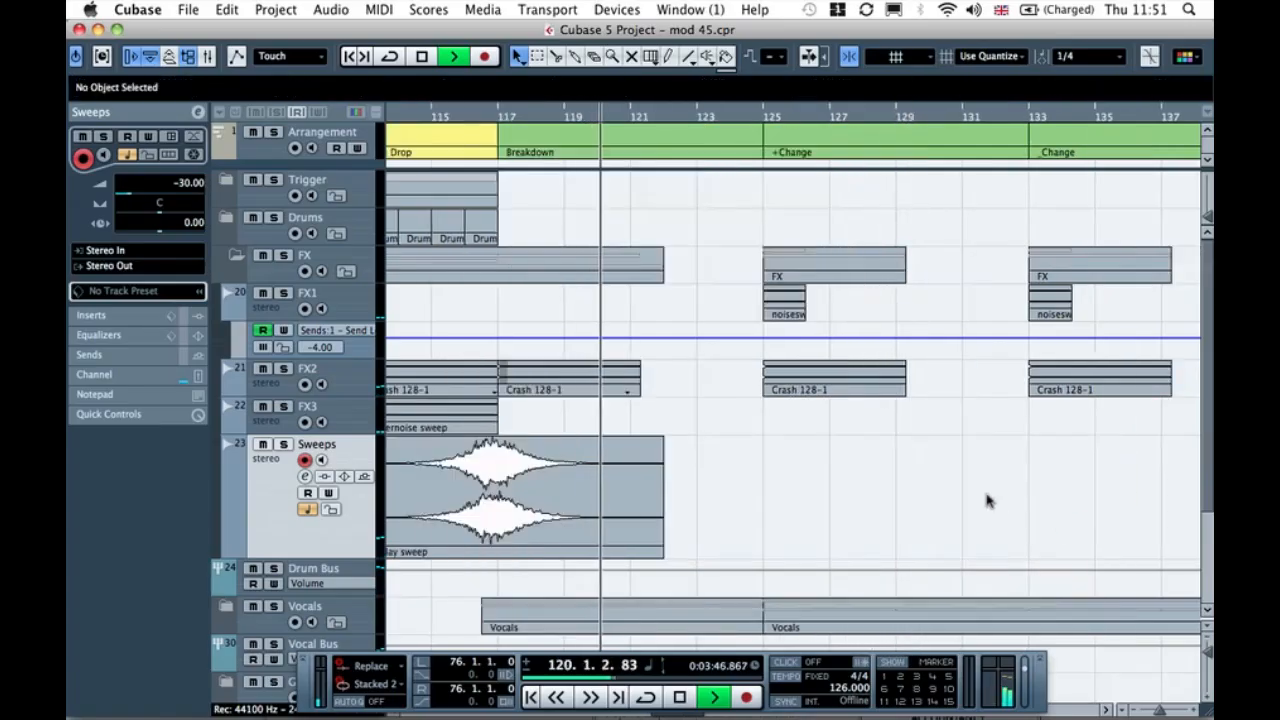
left_click(629, 445)
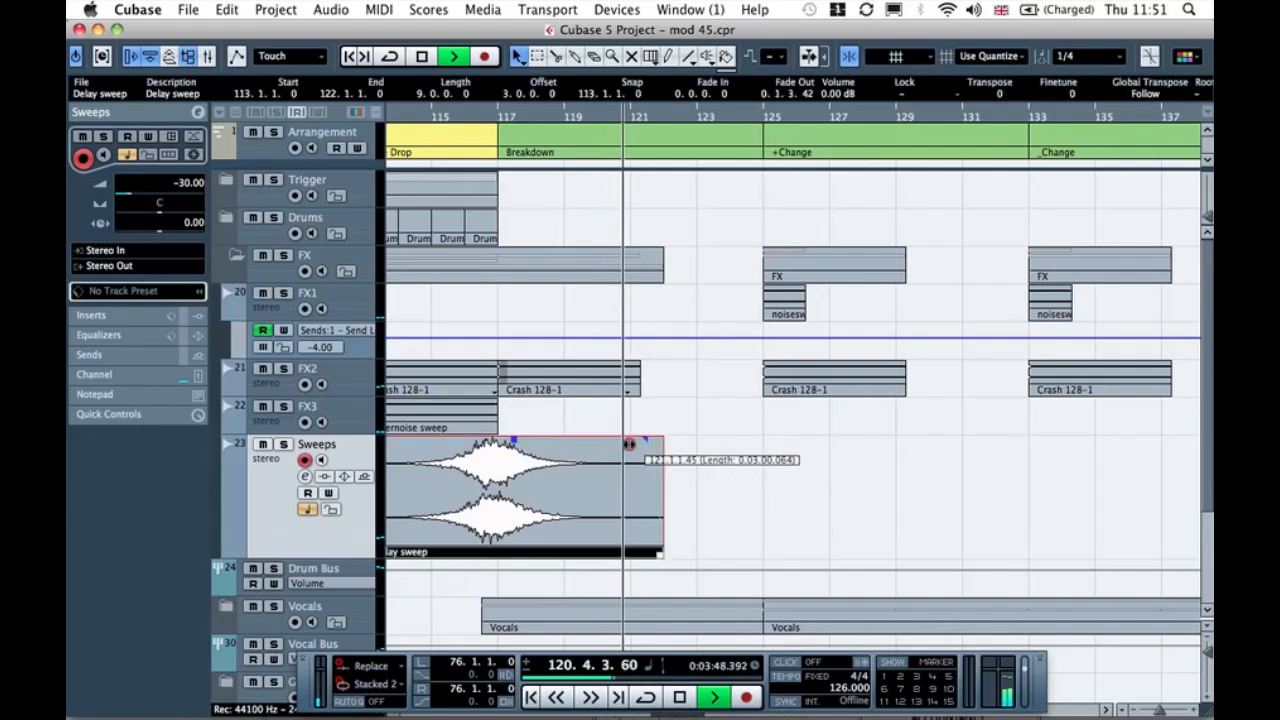
left_click(728, 452)
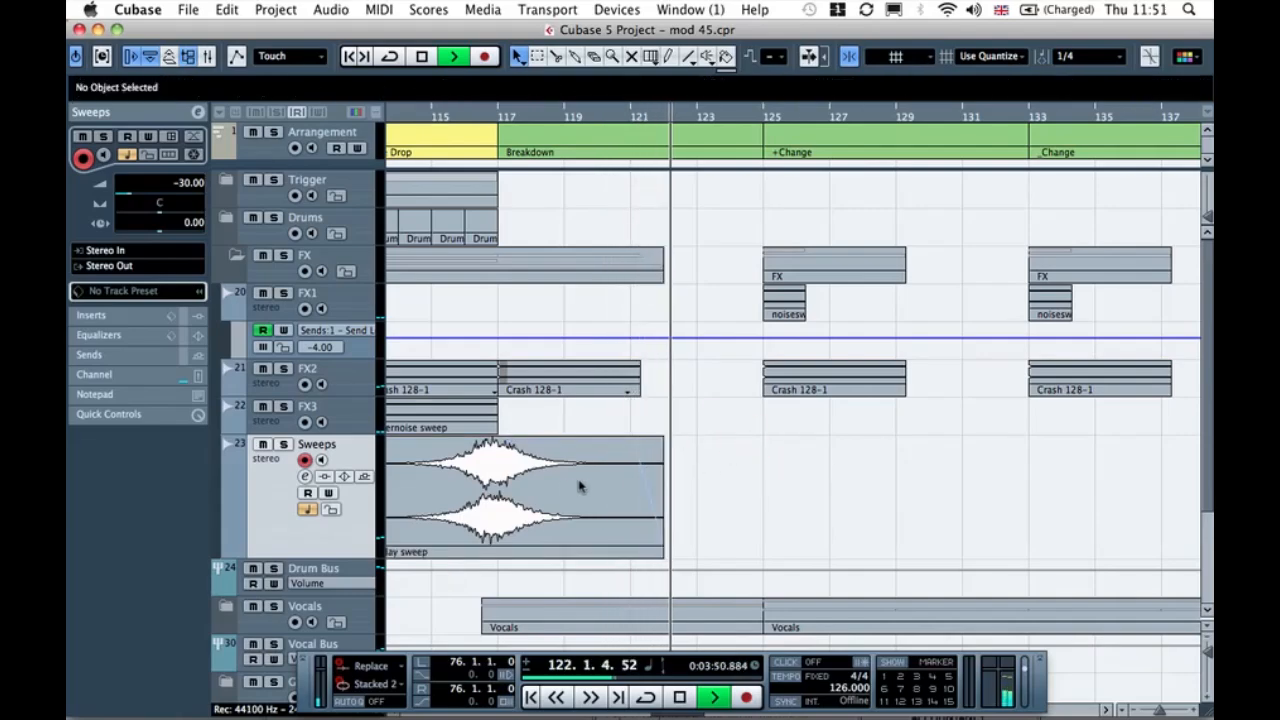
Step: Copy the faded Delay sweep to 121.1.1, set the copy's end at 129.4.1, and crossfade its overlap with the previous sweep
left_click_drag(543, 500, 792, 475)
mouse_move(925, 556)
left_mouse_down()
mouse_move(903, 543)
mouse_move(920, 548)
left_mouse_up()
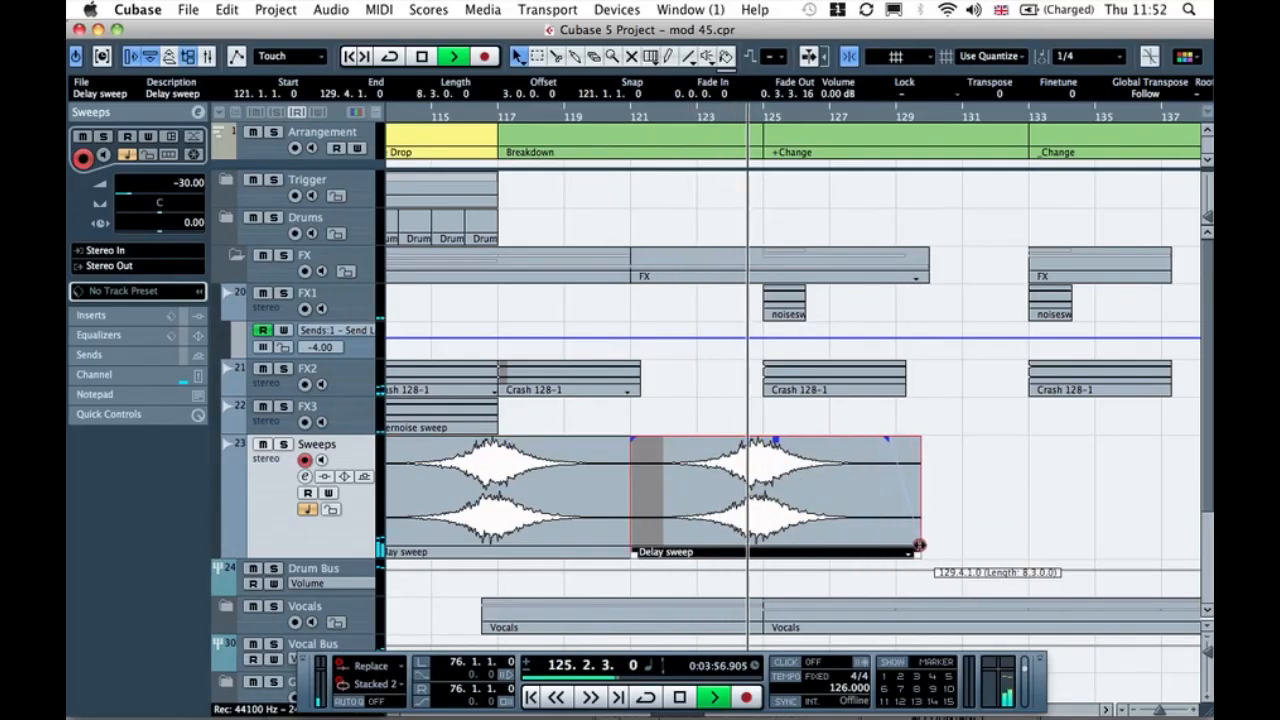
left_click(997, 519)
left_click(615, 504)
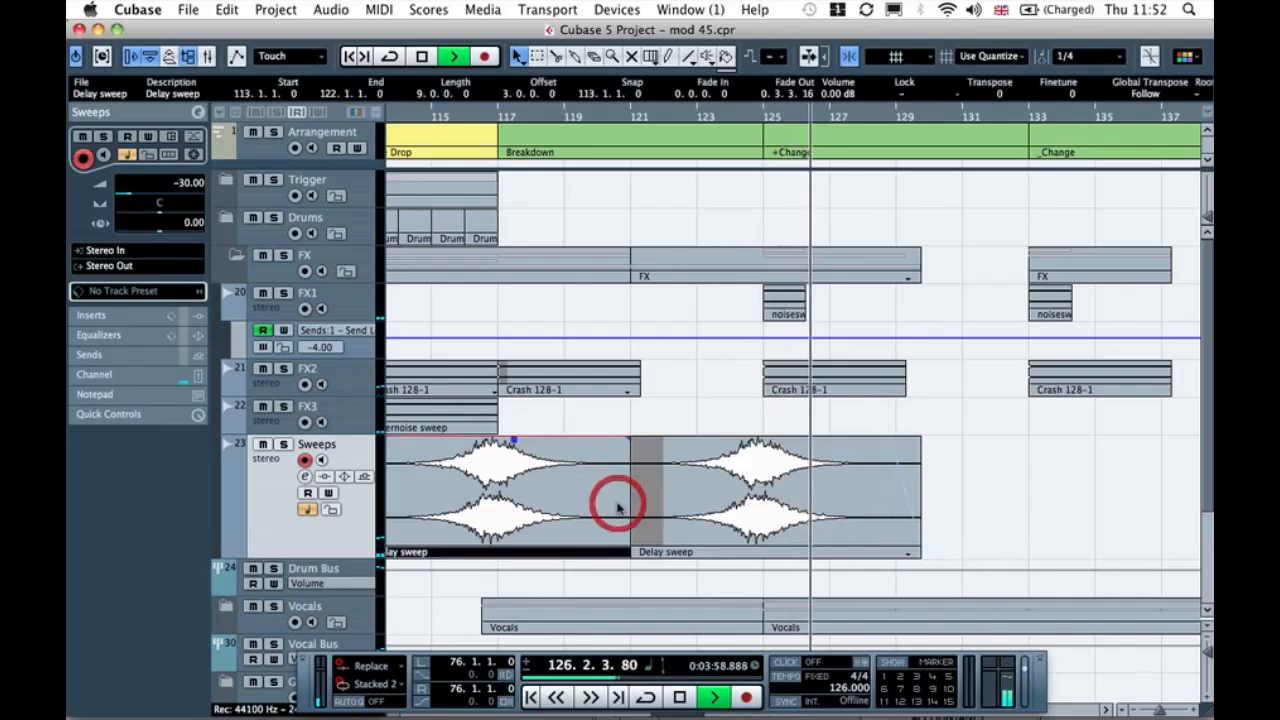
left_click(977, 477)
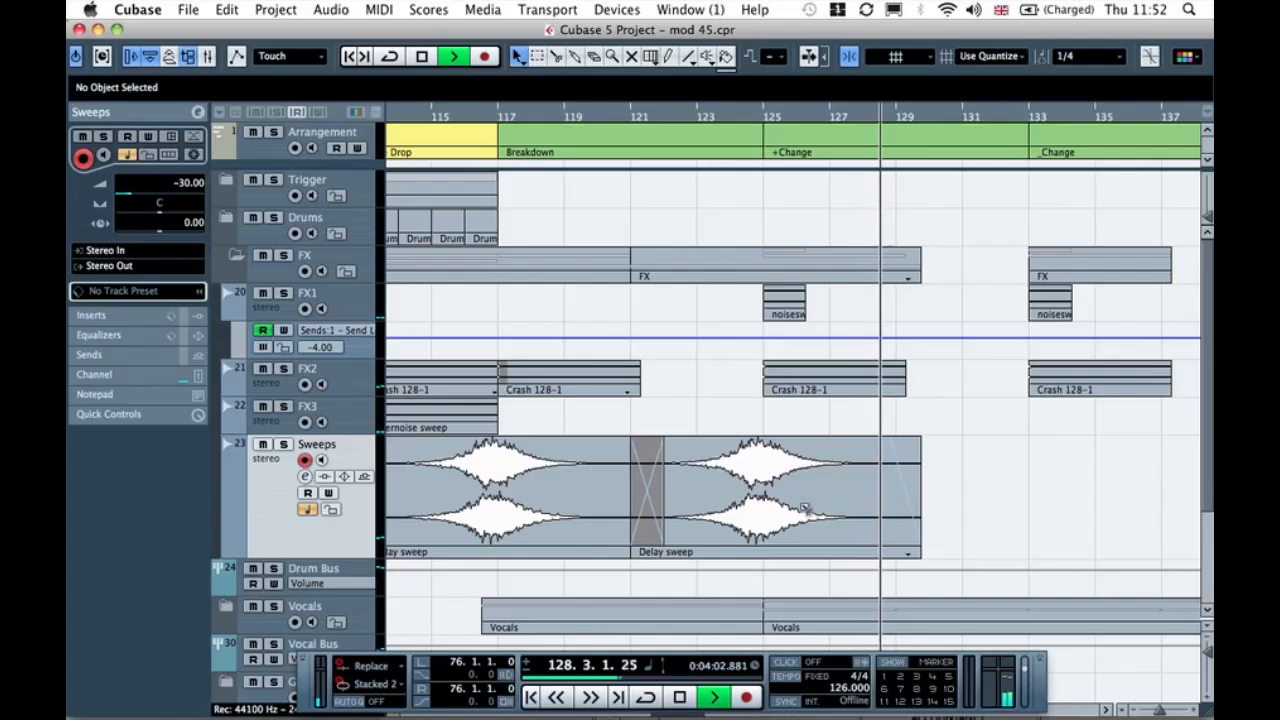
Step: Copy the latest Delay sweep to about 128.3.1 and crossfade the overlap between the two sweeps
left_click_drag(793, 500, 1032, 490)
left_click(920, 417)
left_click(857, 463)
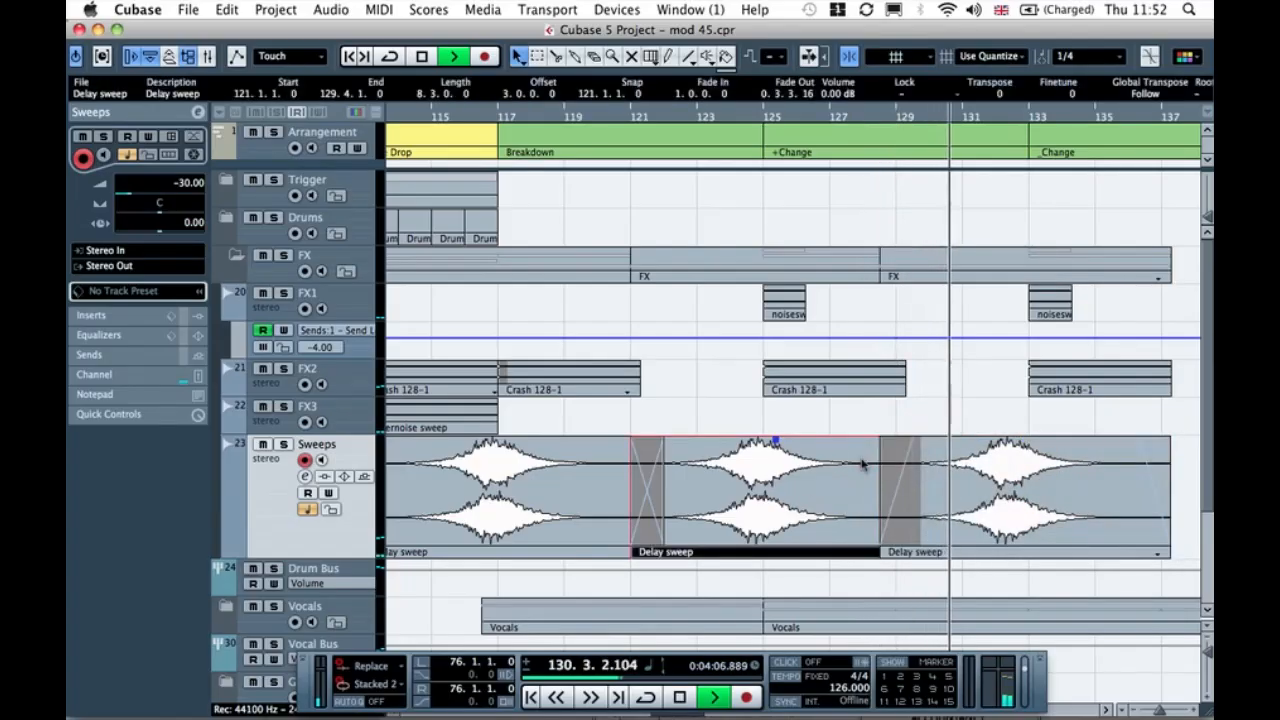
left_click(928, 420)
left_click_drag(1012, 402, 862, 466)
left_click(1005, 405)
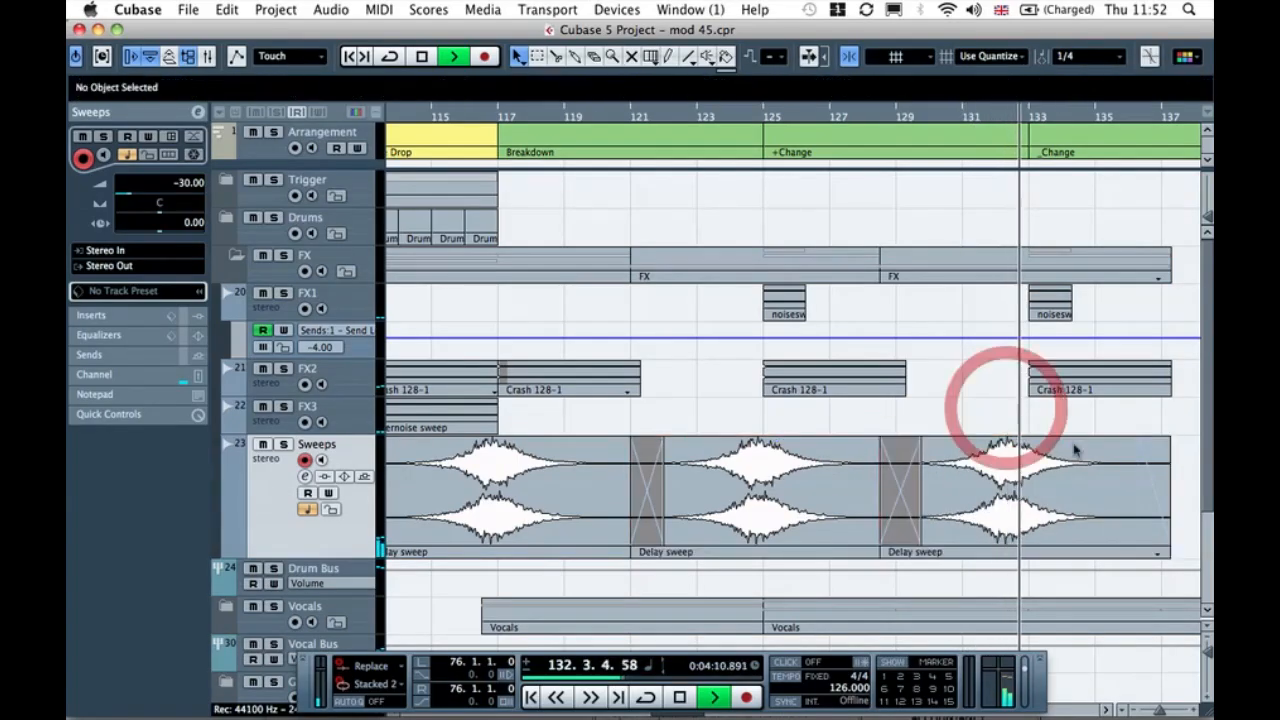
Step: Copy the last Delay sweep to about 136.2.1 so that it ends at the start of the Buildup section
scroll(1075, 450, "right", 4)
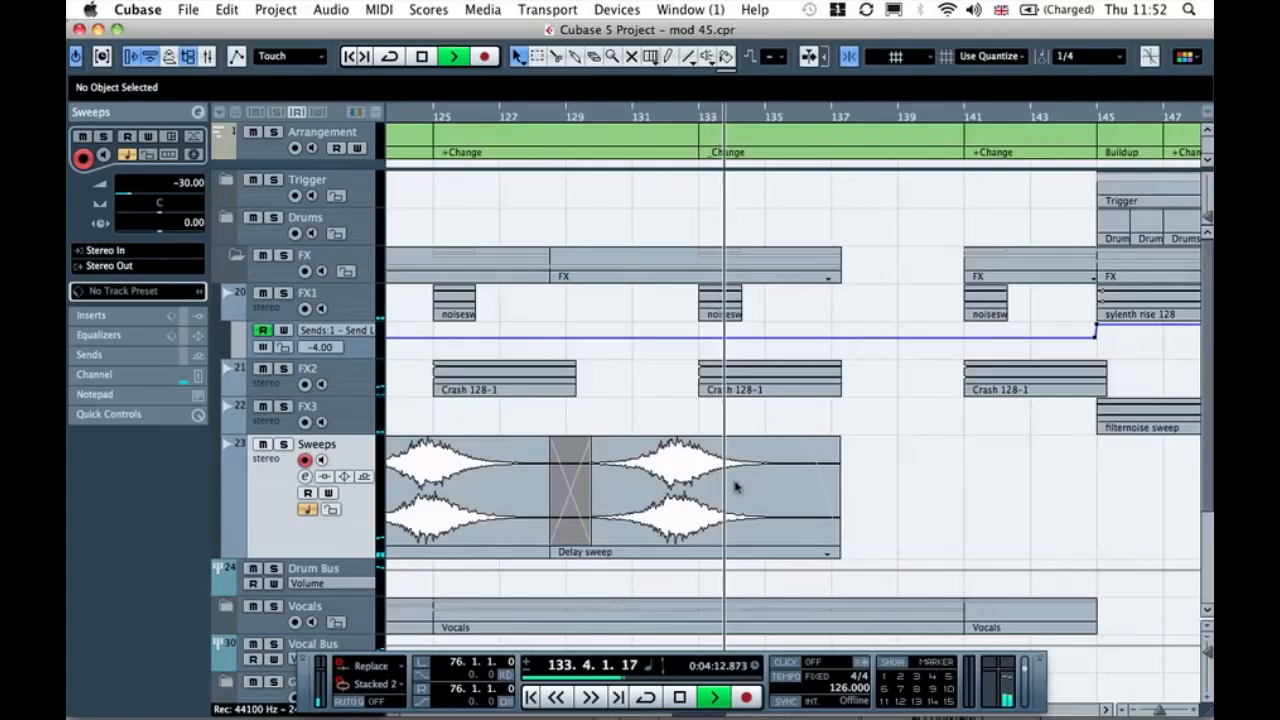
left_click_drag(751, 493, 1008, 478)
left_click(900, 409)
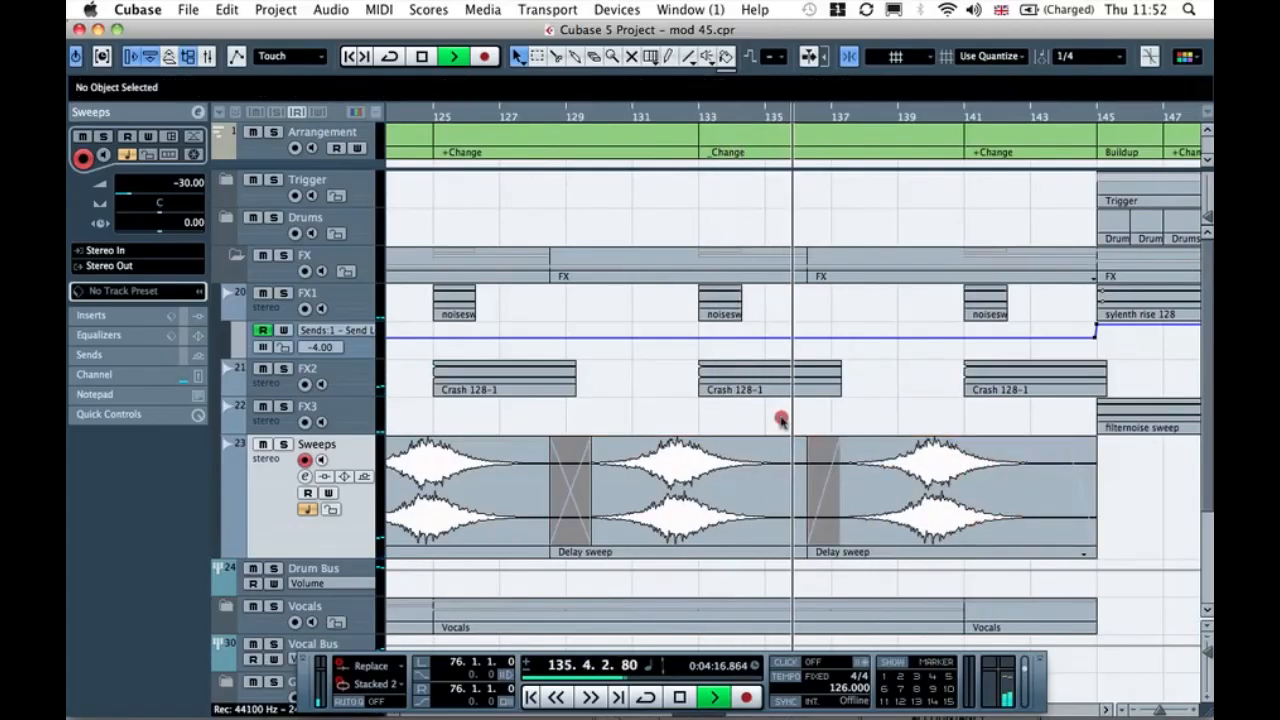
Step: Crossfade the overlap between the Delay sweep at 136.2.1 and the sweep before it
left_click_drag(780, 420, 873, 458)
left_click(909, 409)
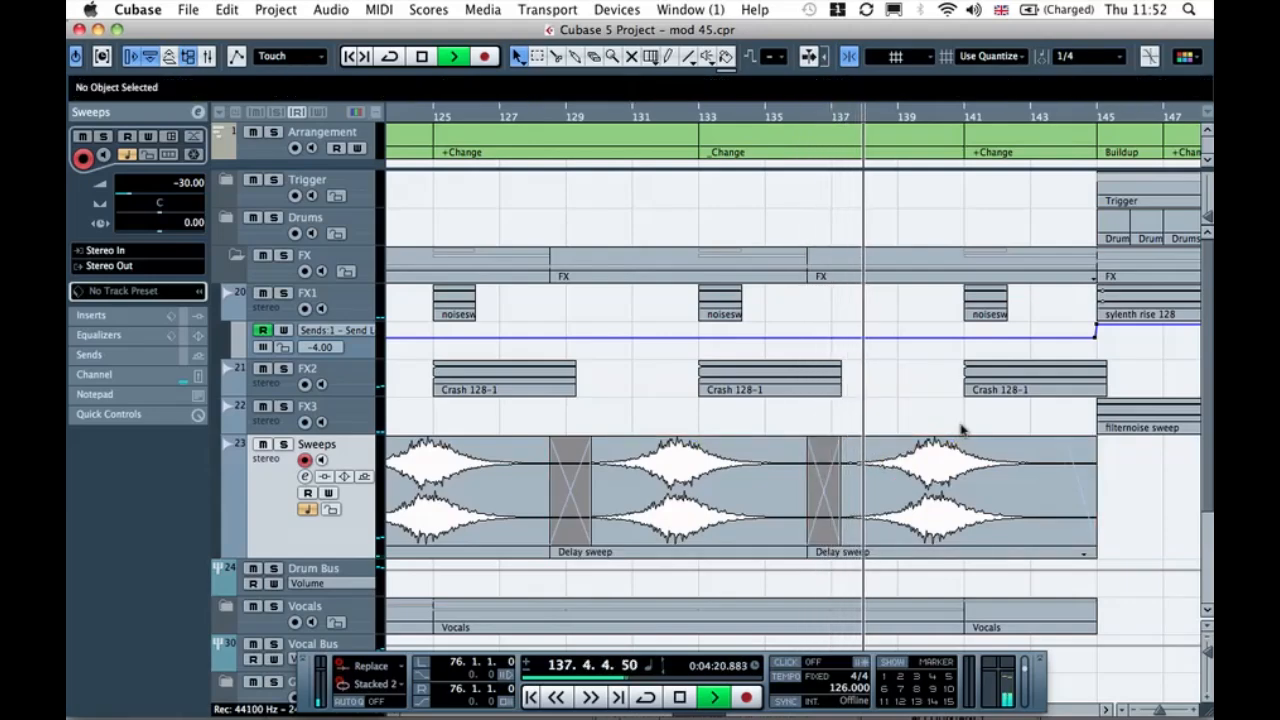
Step: Copy the last Delay sweep to 141.1.1, trim the copy to end at 145.1.1, and leave it without fades
scroll(1008, 474, "right", 5)
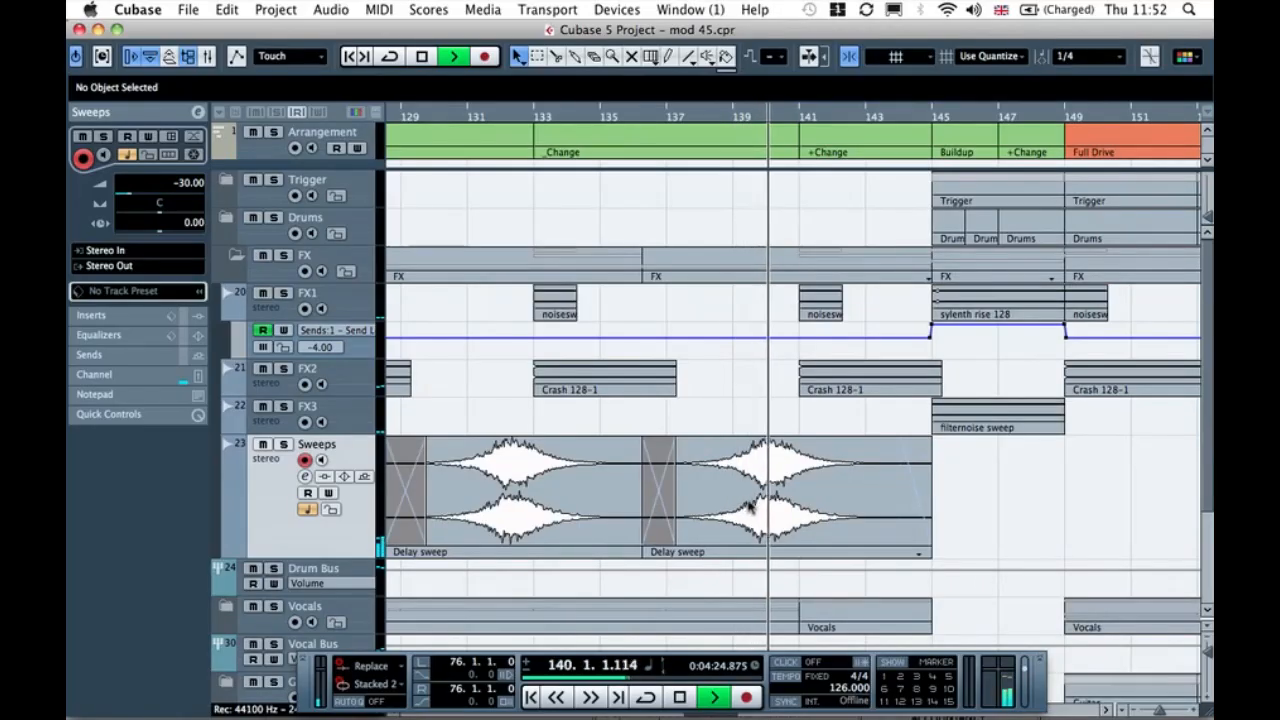
left_click_drag(742, 495, 896, 494)
left_click(1085, 553)
left_click_drag(1087, 553, 928, 544)
left_click_drag(897, 440, 958, 440)
left_click_drag(831, 437, 749, 443)
left_click(804, 560)
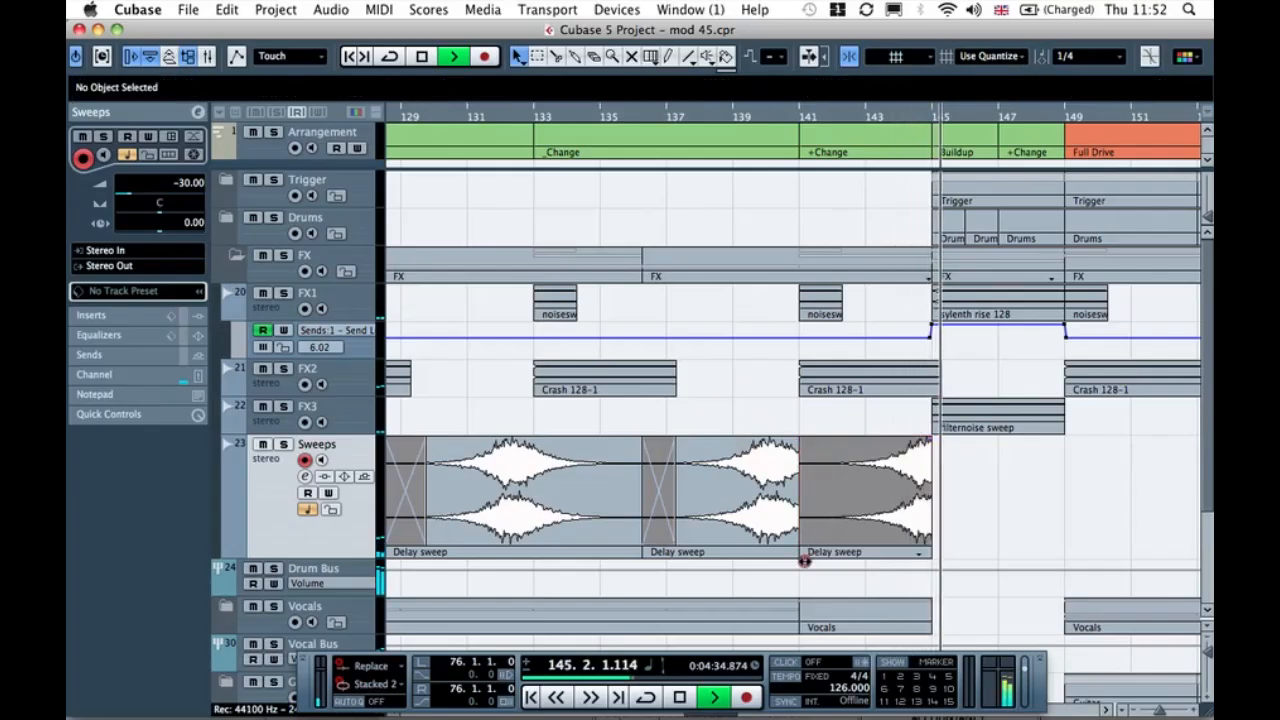
Step: Trim the start of the copied Delay sweep to 142.2.1
left_click(816, 558)
left_click(819, 547)
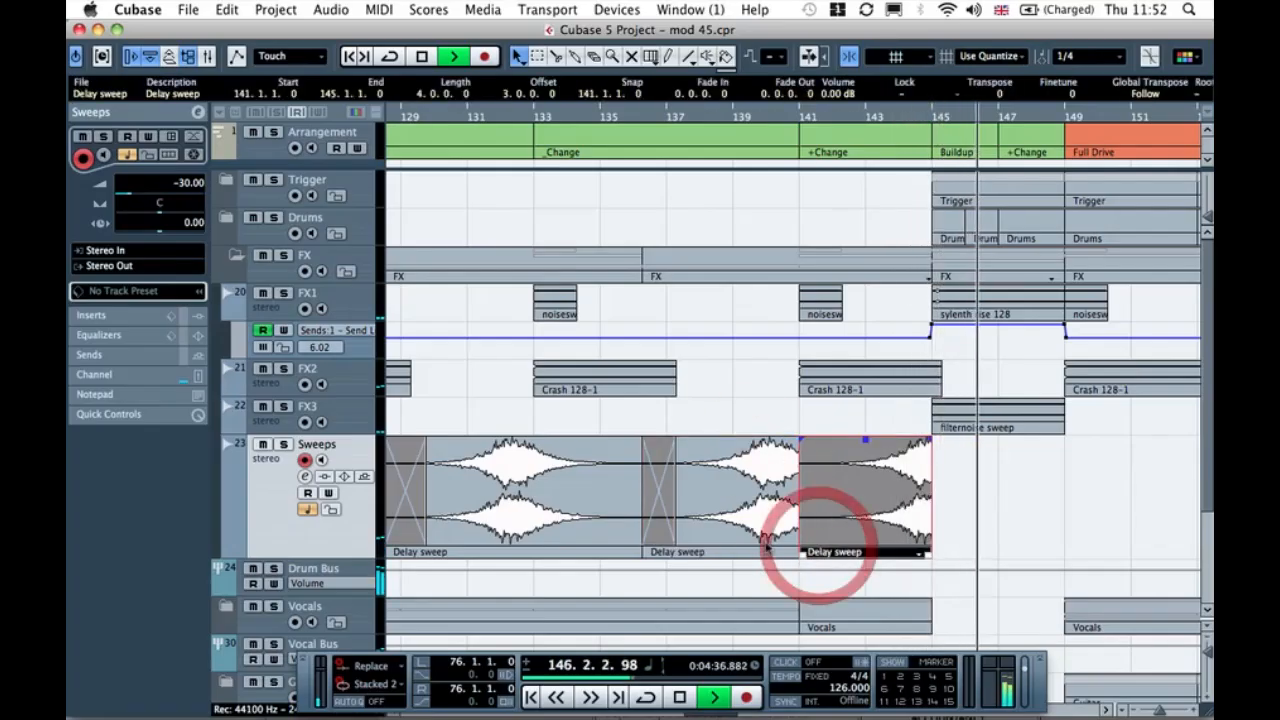
left_click(761, 578)
left_click(813, 540)
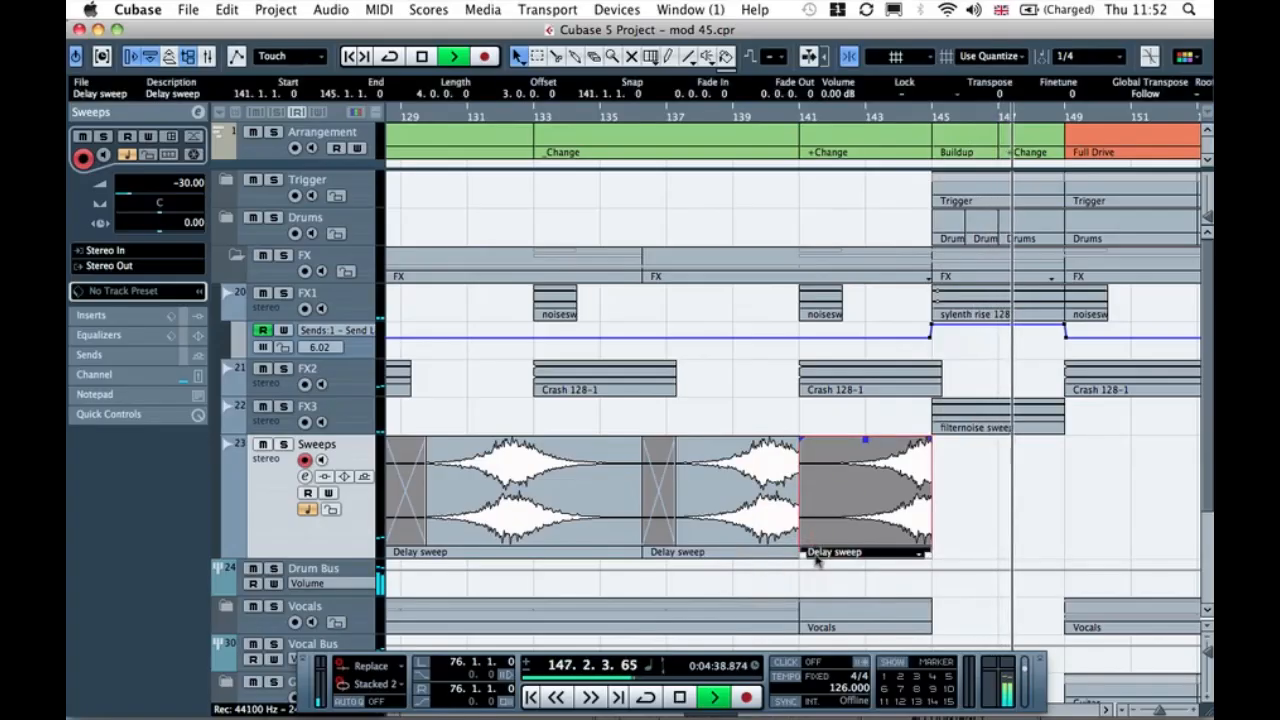
left_click_drag(803, 557, 847, 557)
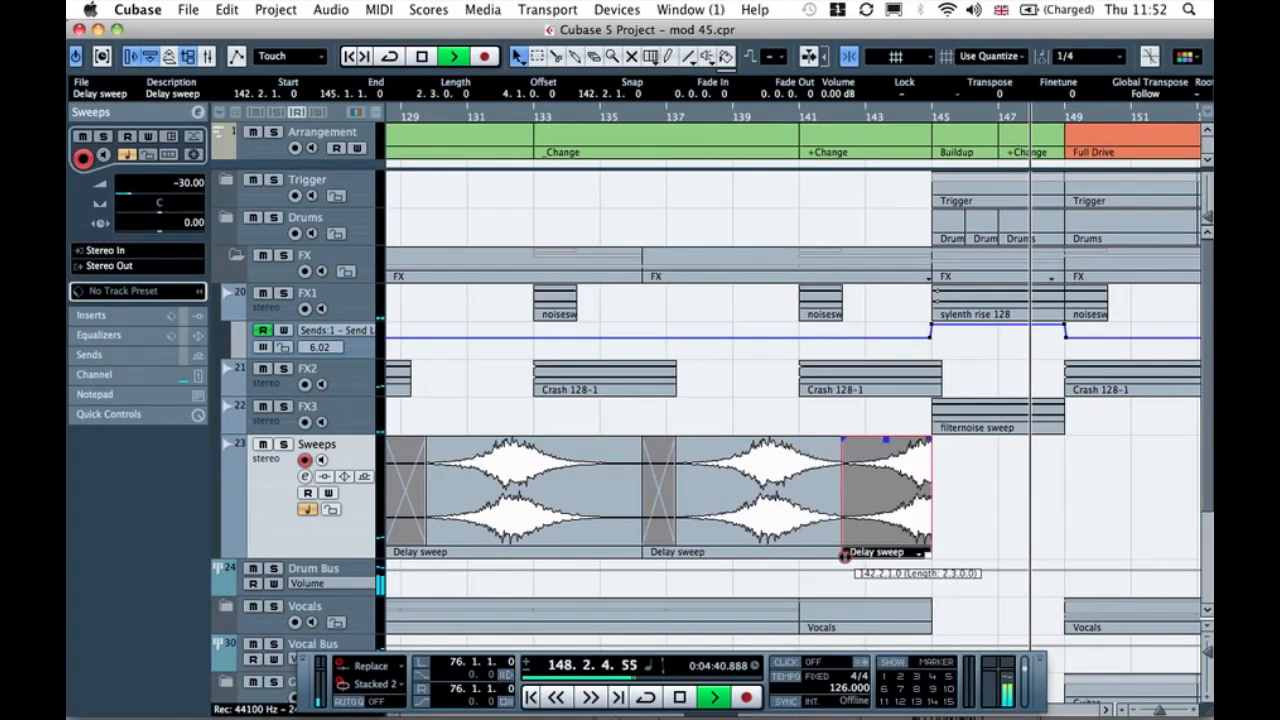
Step: Try to crossfade the short Delay sweep with the sweep underneath it, and undo the crossfade
left_click(814, 521, "shift")
key("x")
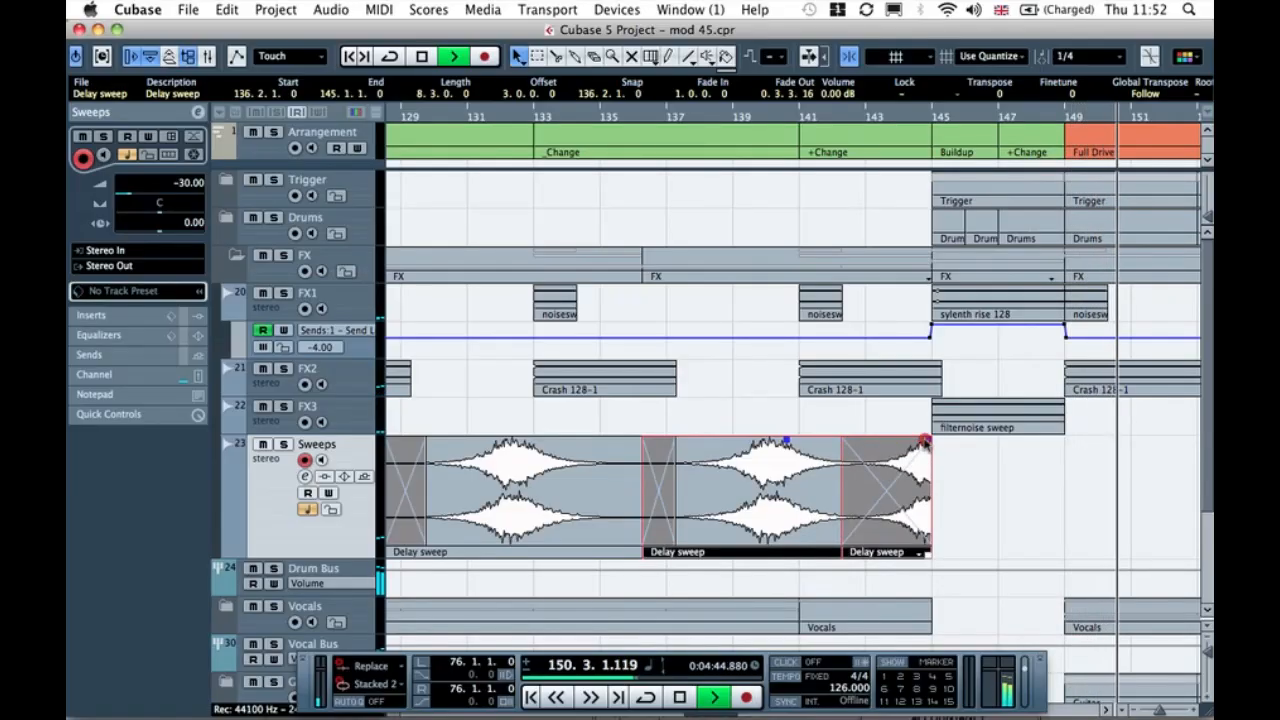
left_click(923, 443)
left_click(874, 443)
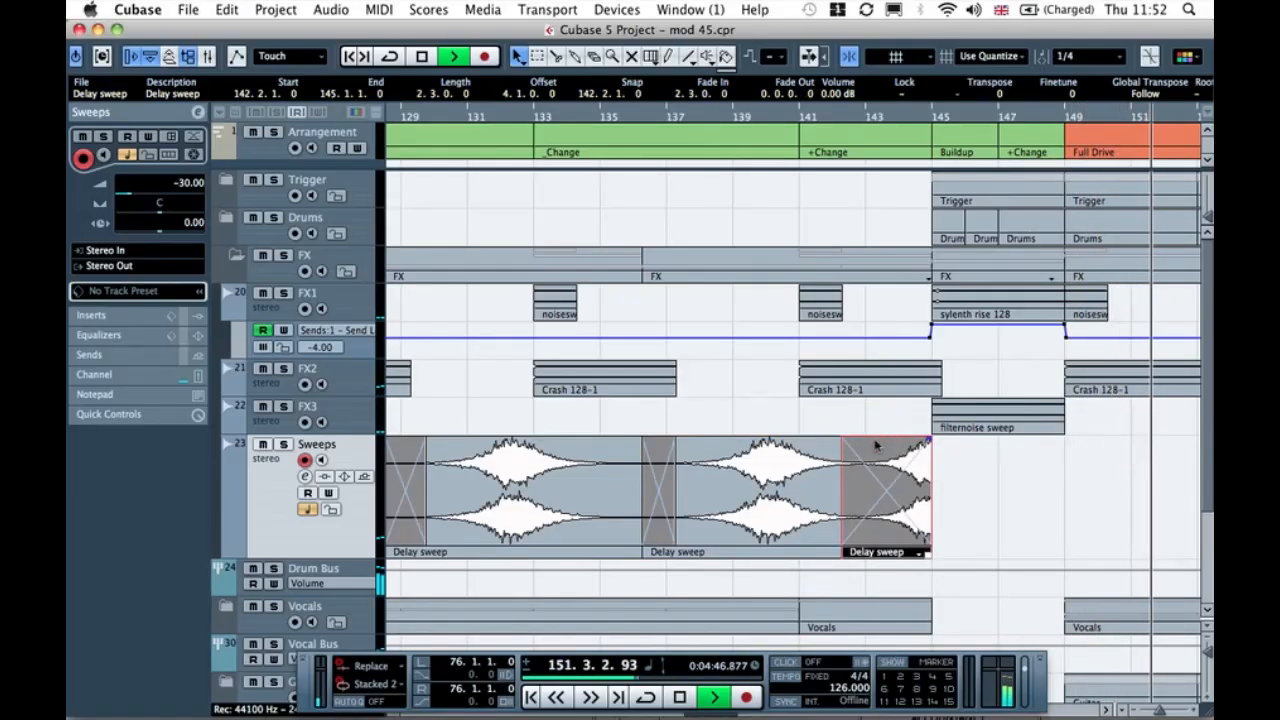
left_click(974, 483)
key("super+z")
Step: Move the short Delay sweep to 144.2.1 and trim the previous sweep to end at 143.3.1
left_click(863, 487)
left_click(904, 472)
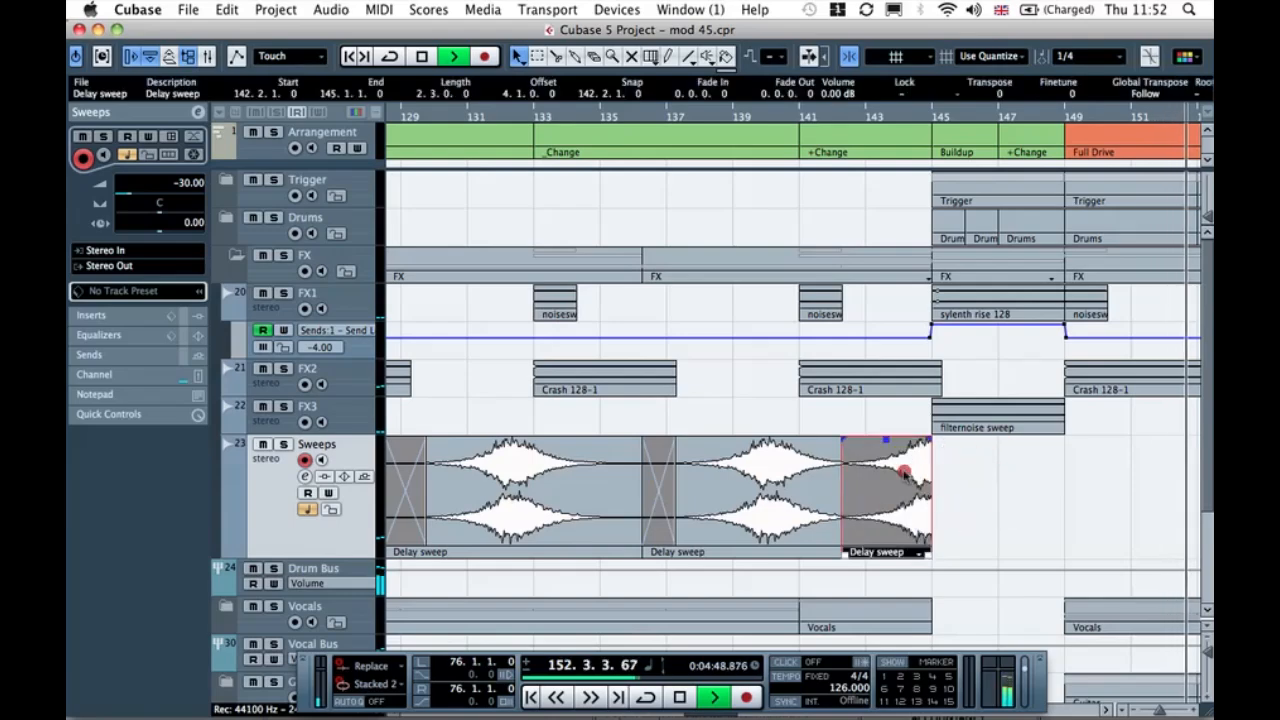
left_click_drag(904, 472, 1002, 468)
left_click_drag(925, 553, 889, 553)
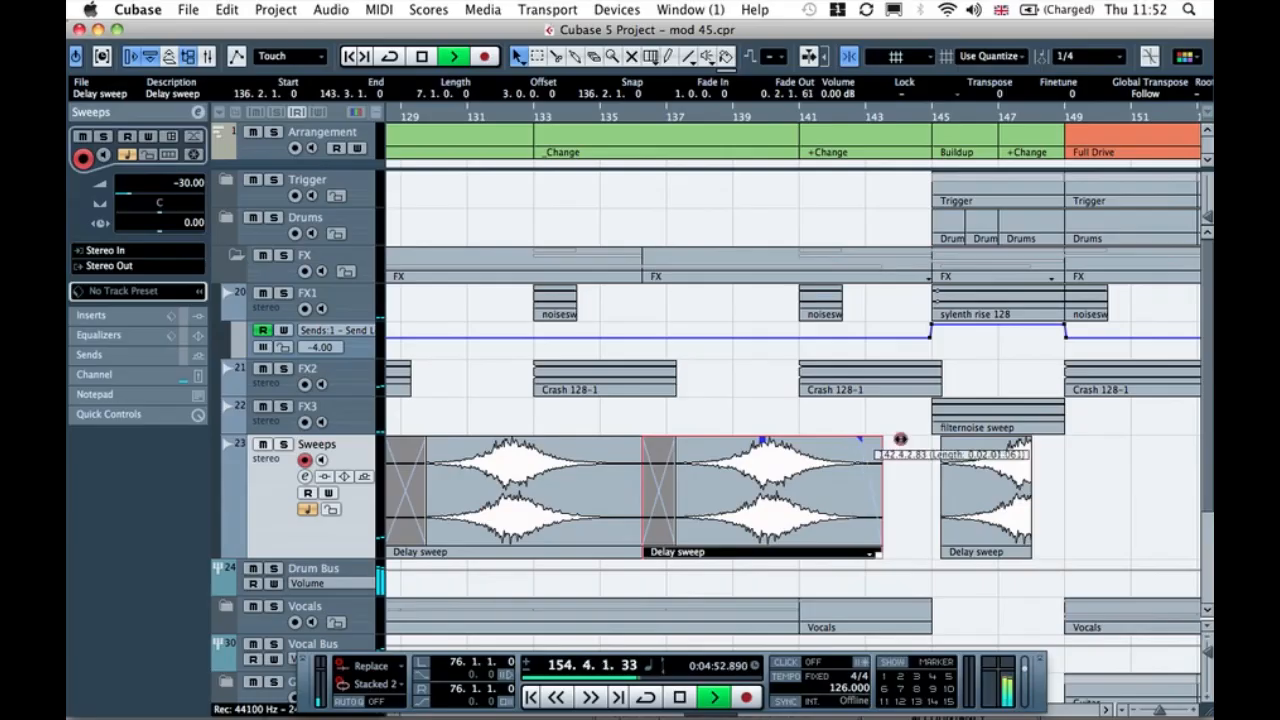
left_click_drag(974, 497, 940, 488)
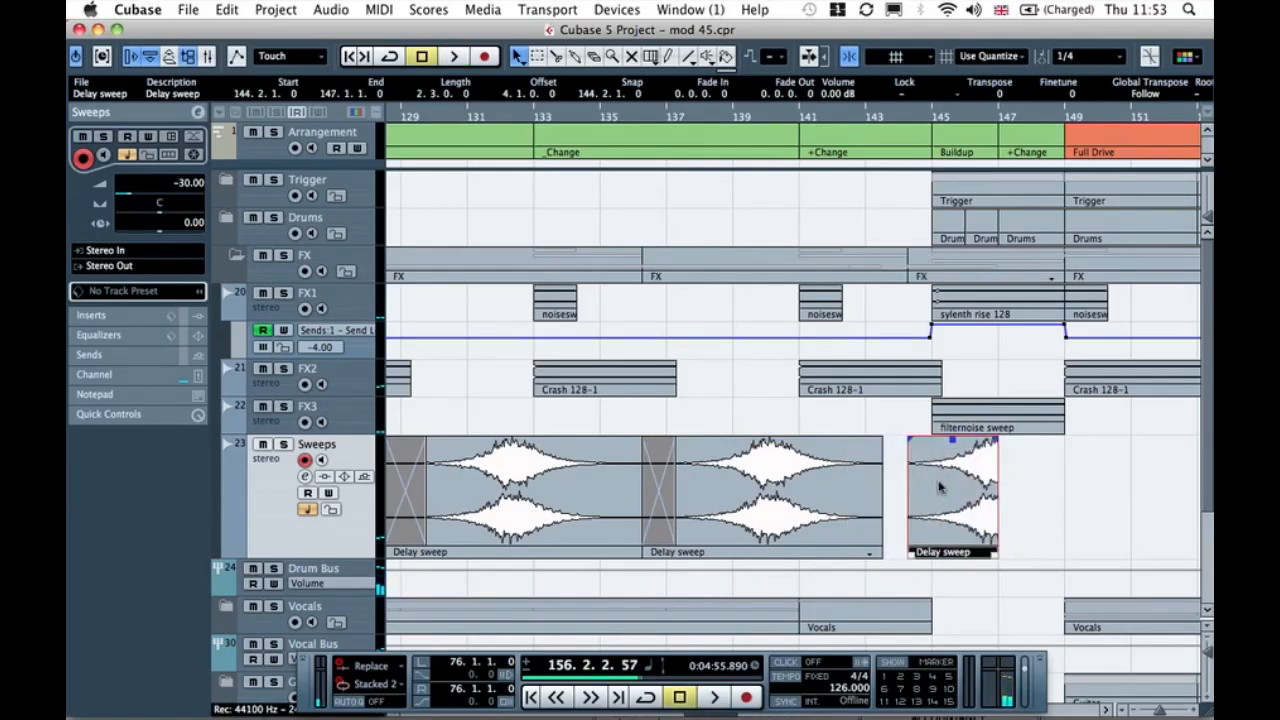
Step: Crossfade the short sweep, moved back to 142.2.1, with the previous sweep trimmed to 142.4.1, and play the transition from 140.4.1
left_click(869, 507)
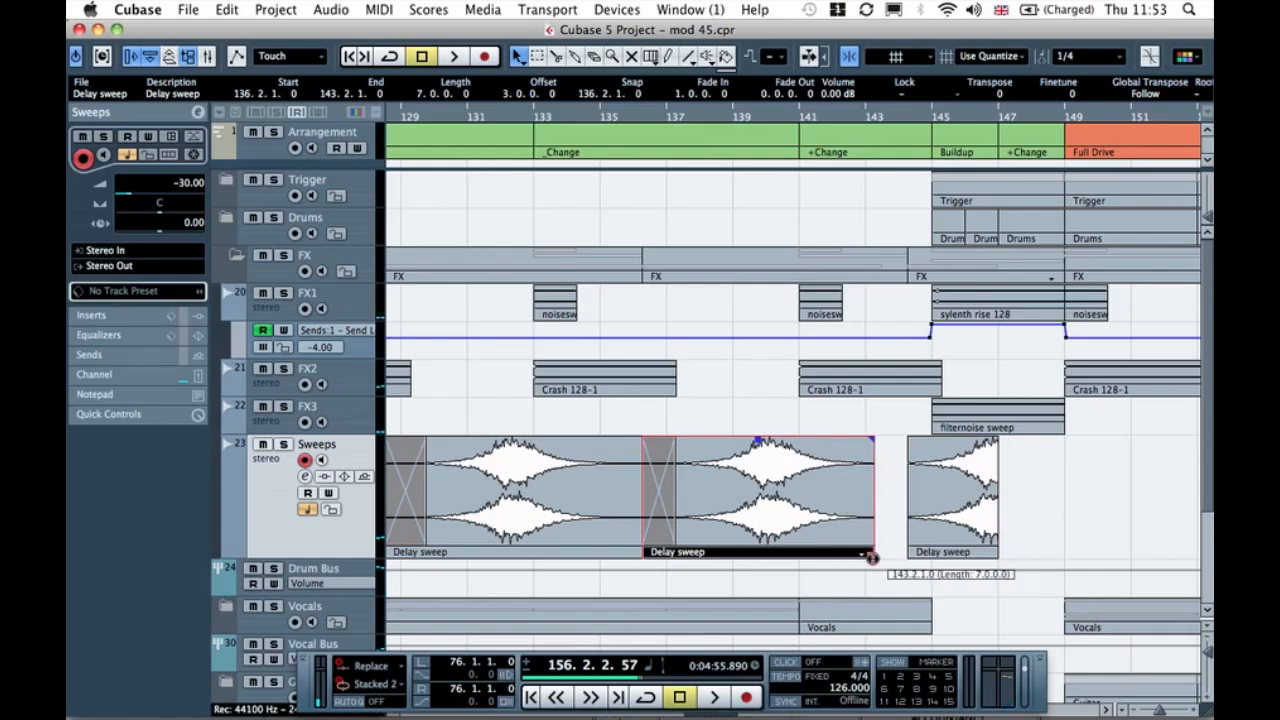
left_click_drag(950, 512, 884, 512)
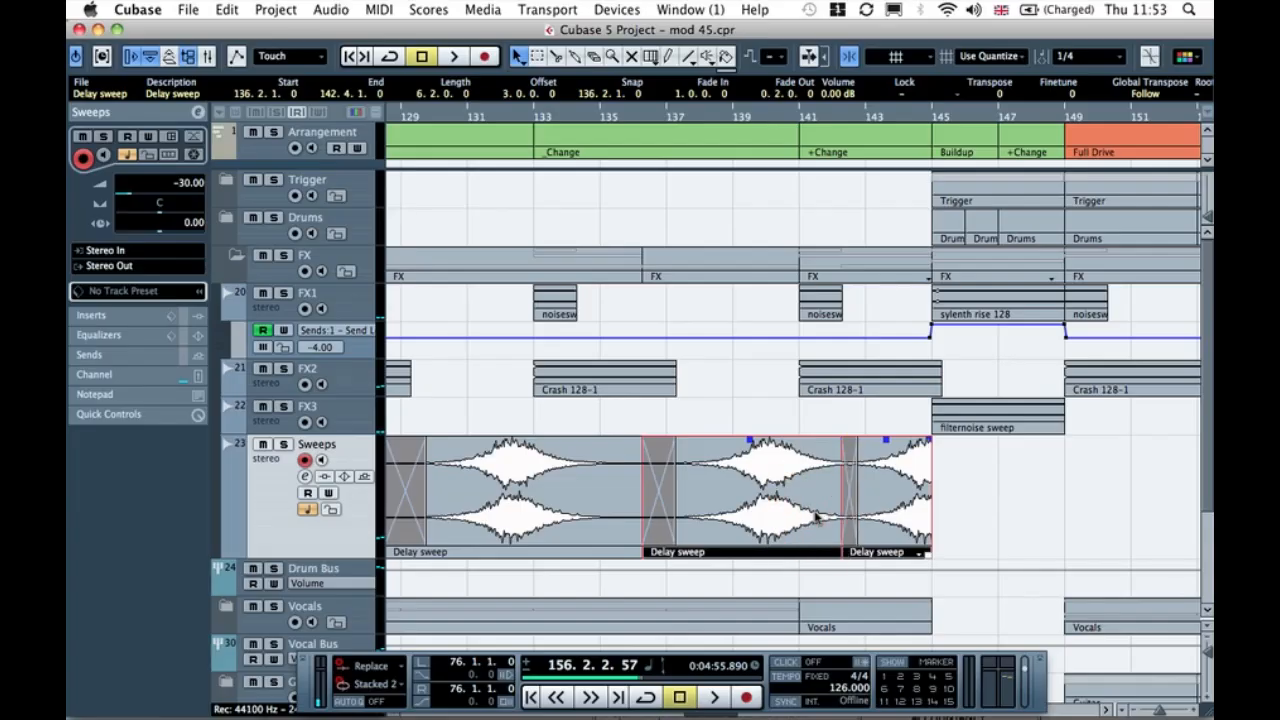
left_click(1036, 497)
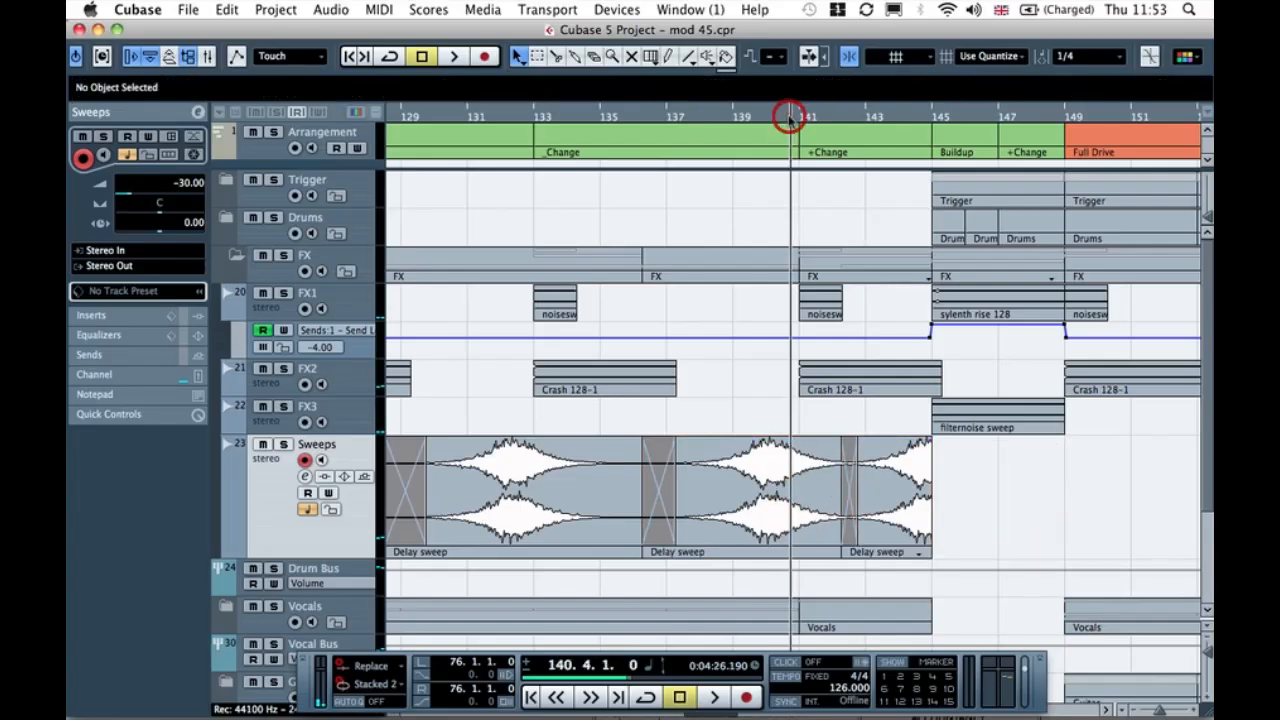
key("space")
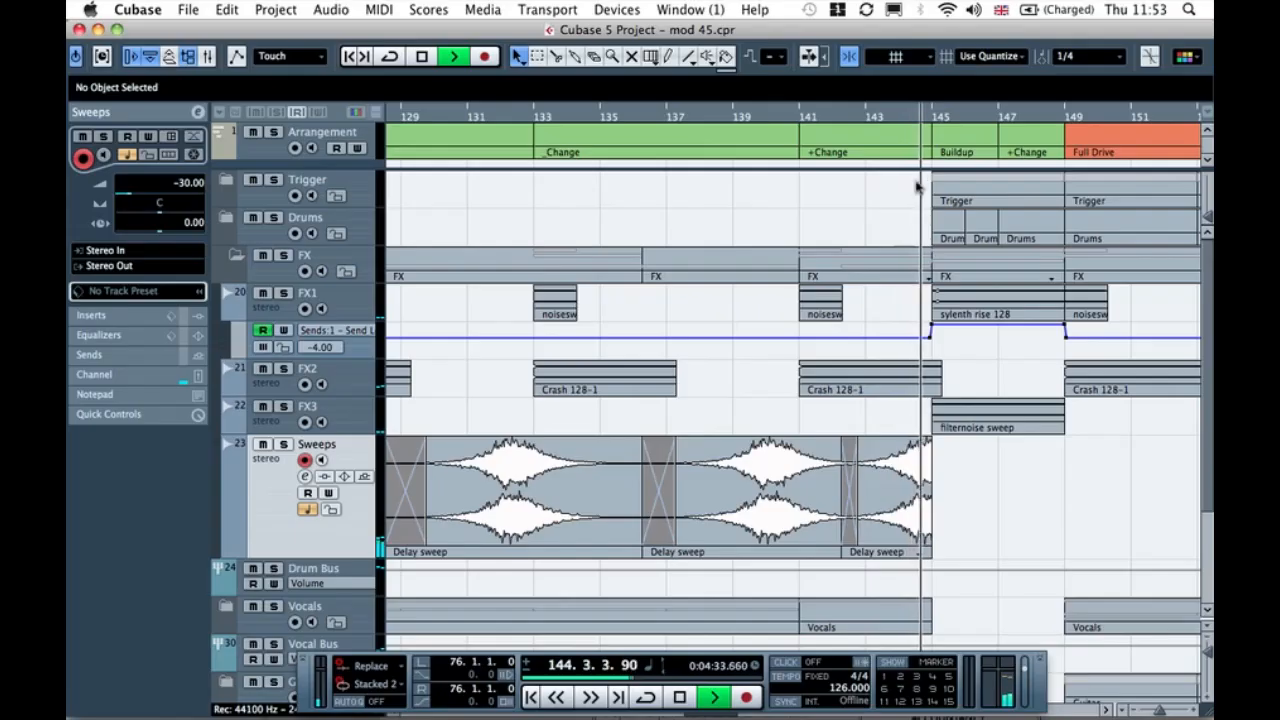
Step: Copy the short Delay sweep to 146.1.1 and extend the copy's end to 152.4.1
left_click_drag(882, 483, 1006, 486)
left_click_drag(1057, 552, 1185, 556)
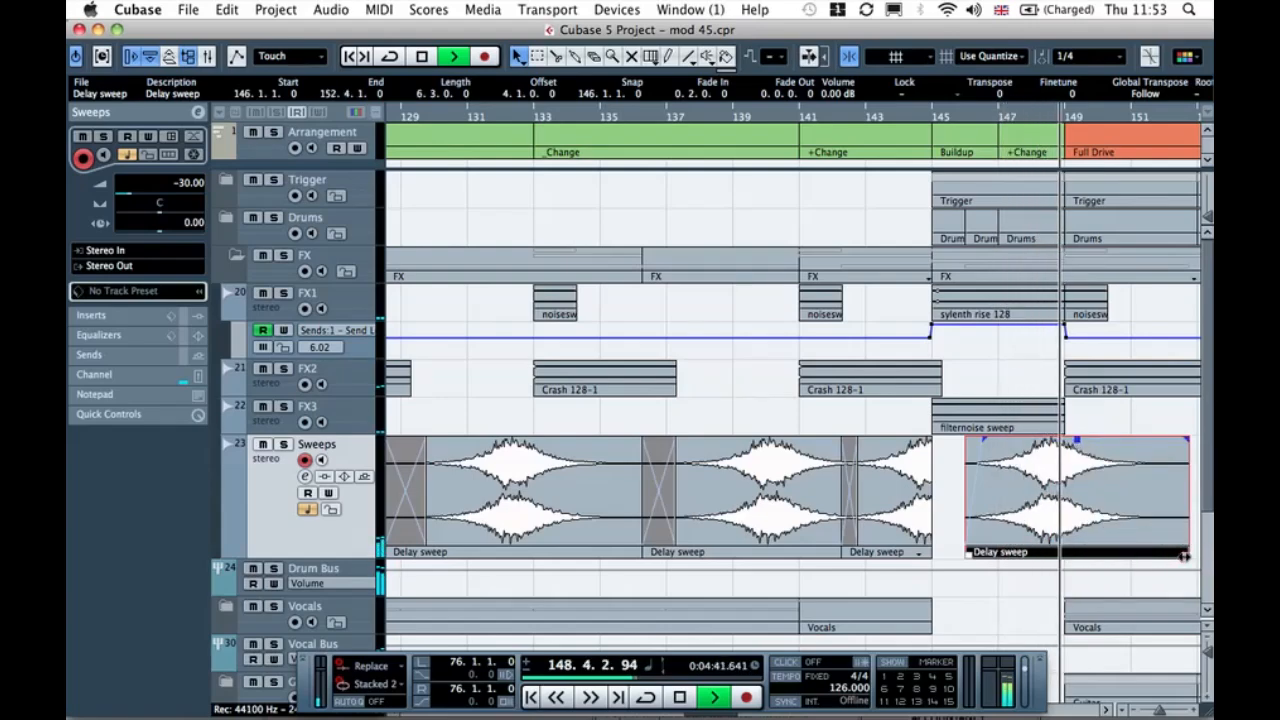
left_click(1108, 427)
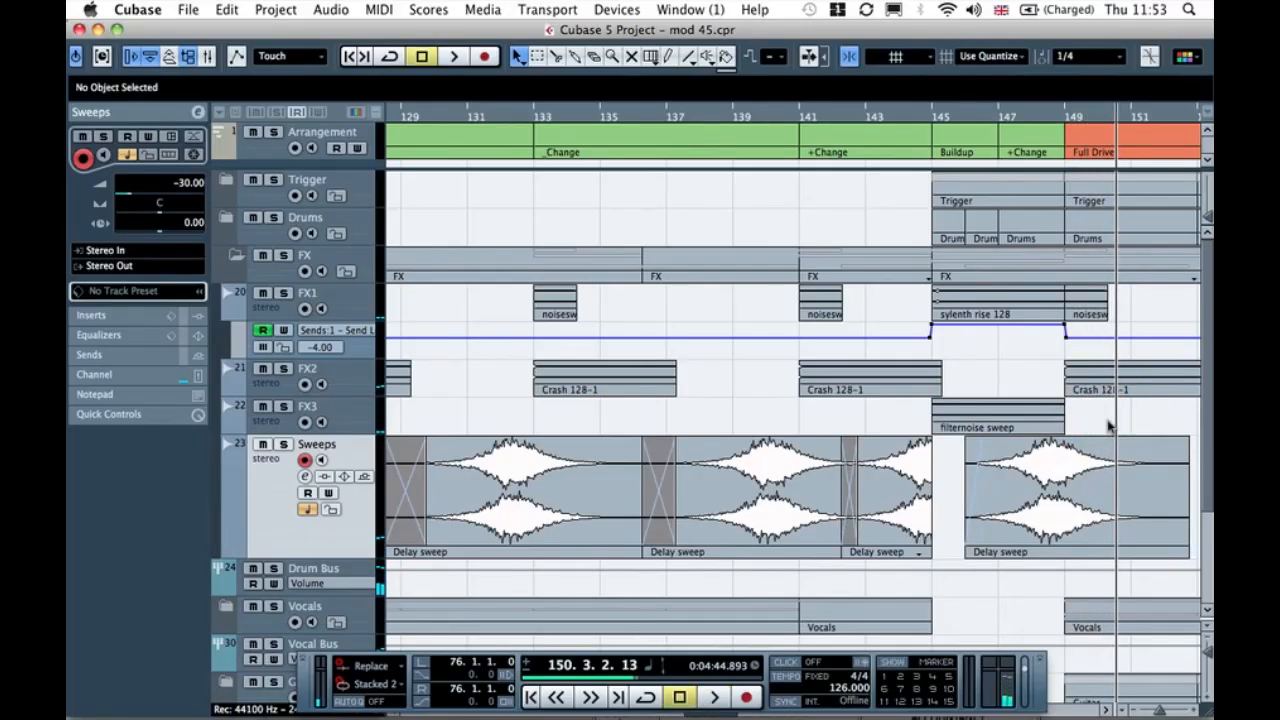
Step: Add an enabled send from the Sweeps track to FX 3-PingPongDelay in the first send slot
key("g")
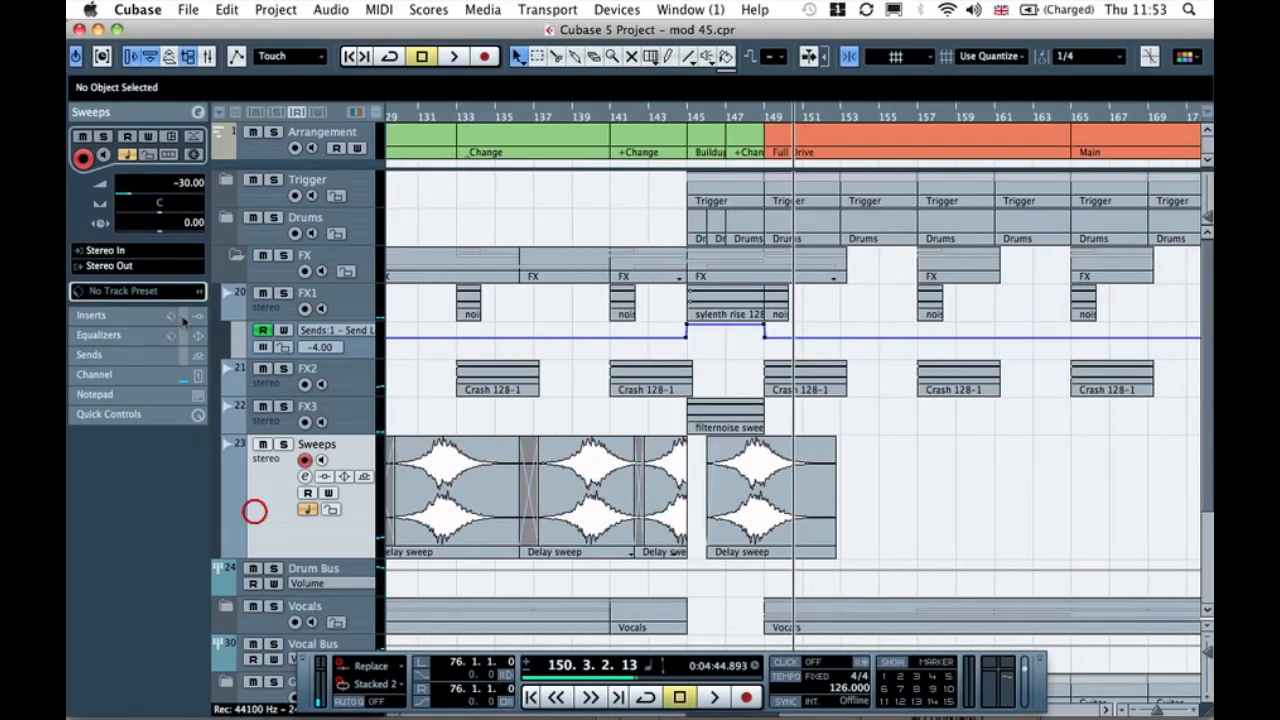
left_click(197, 357)
left_click(135, 214)
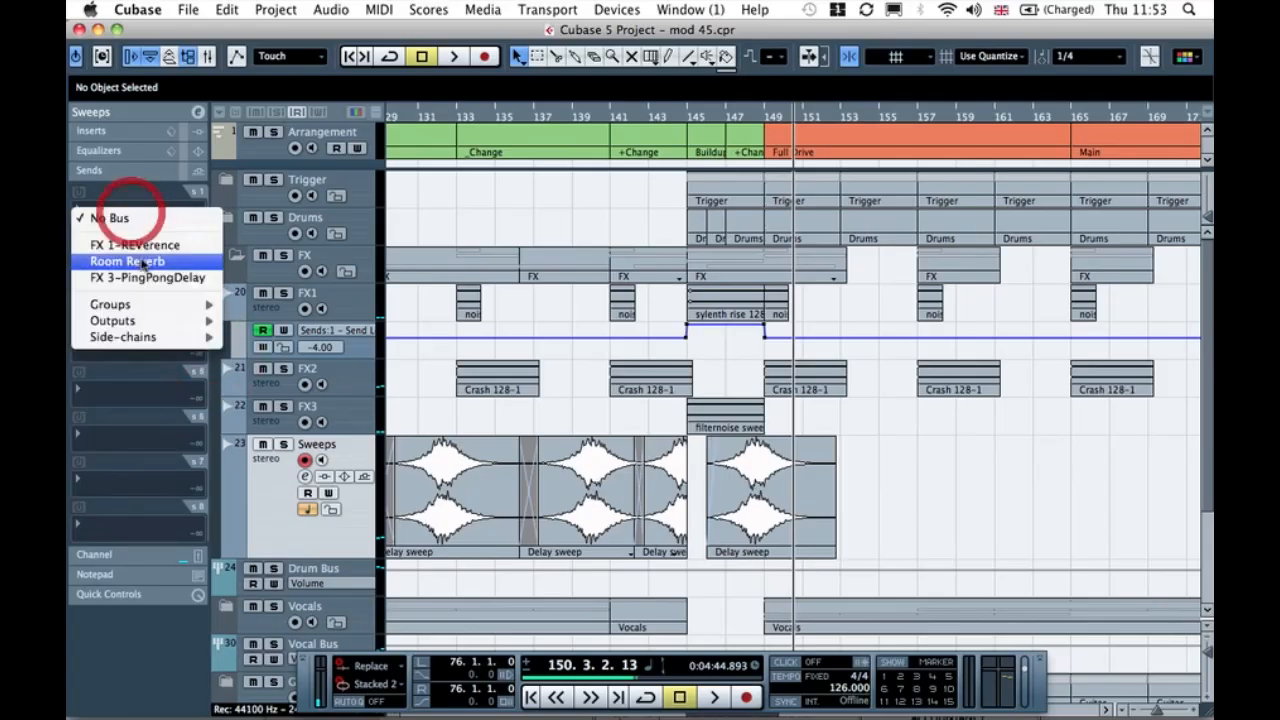
left_click(143, 277)
left_click(78, 192)
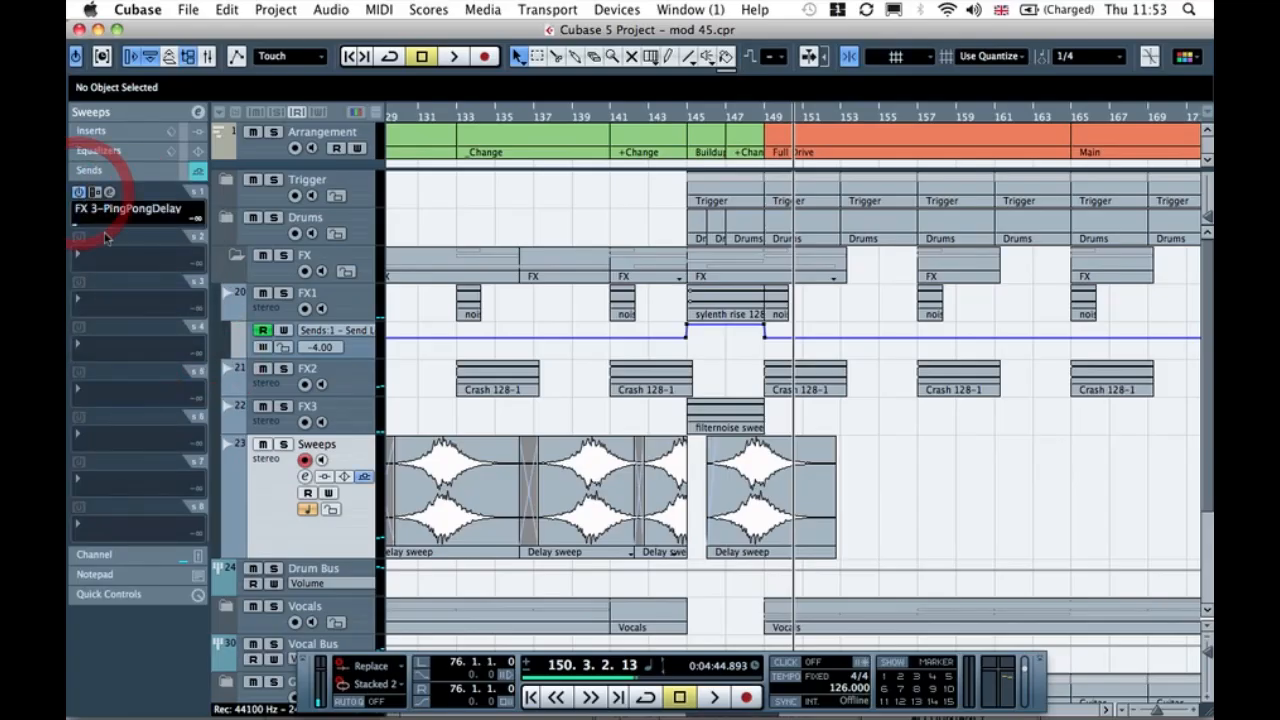
Step: Show an automation lane for the Sweeps track with the level of send 1 as its parameter
key("g")
key("g")
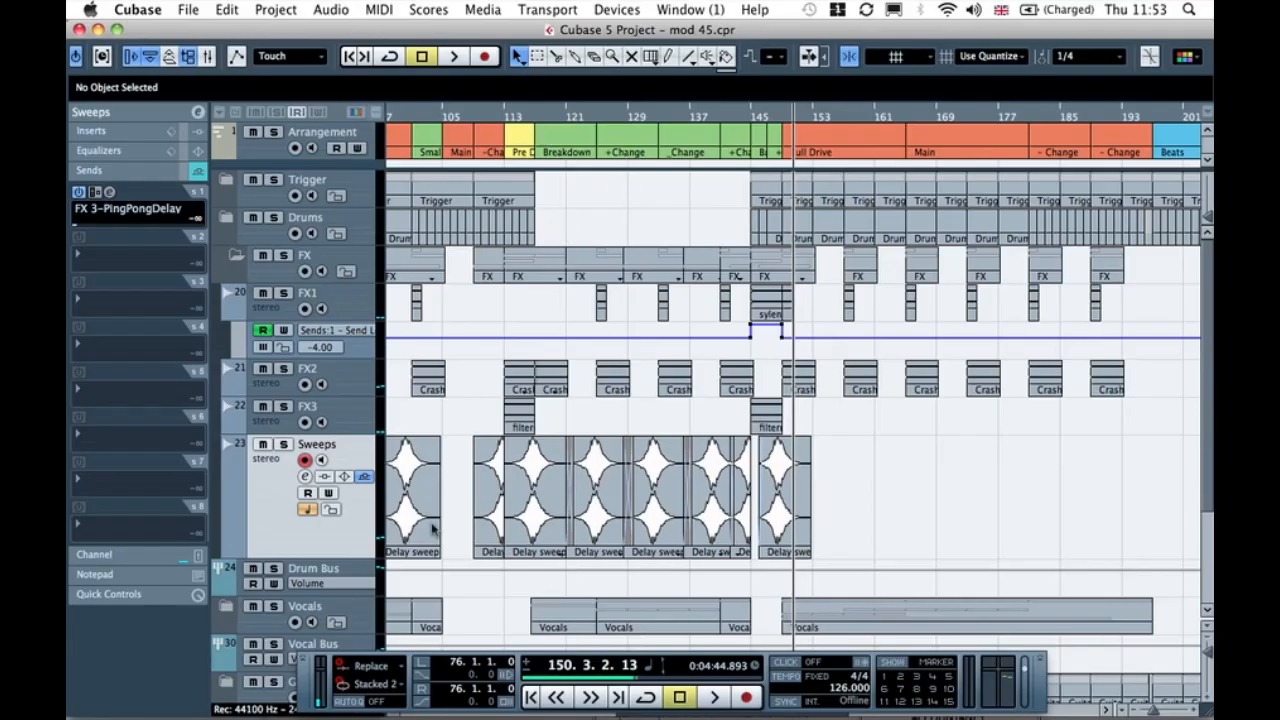
left_click(229, 550)
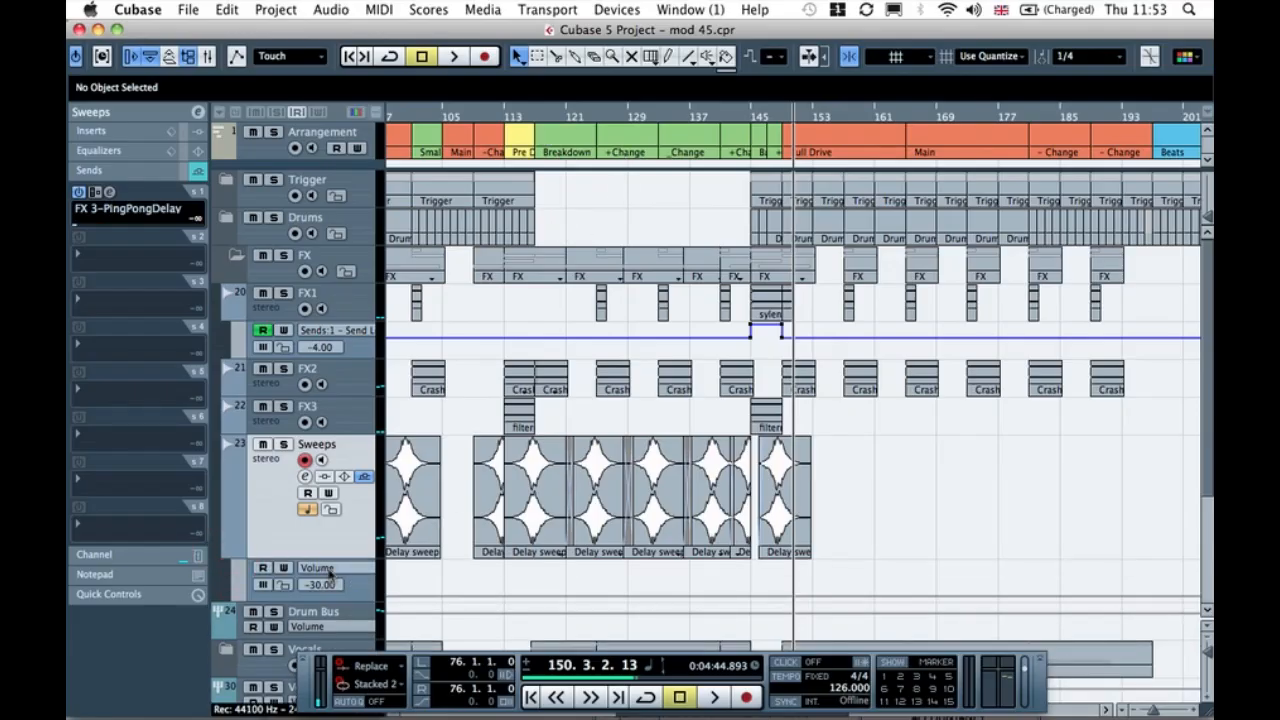
left_click(345, 571)
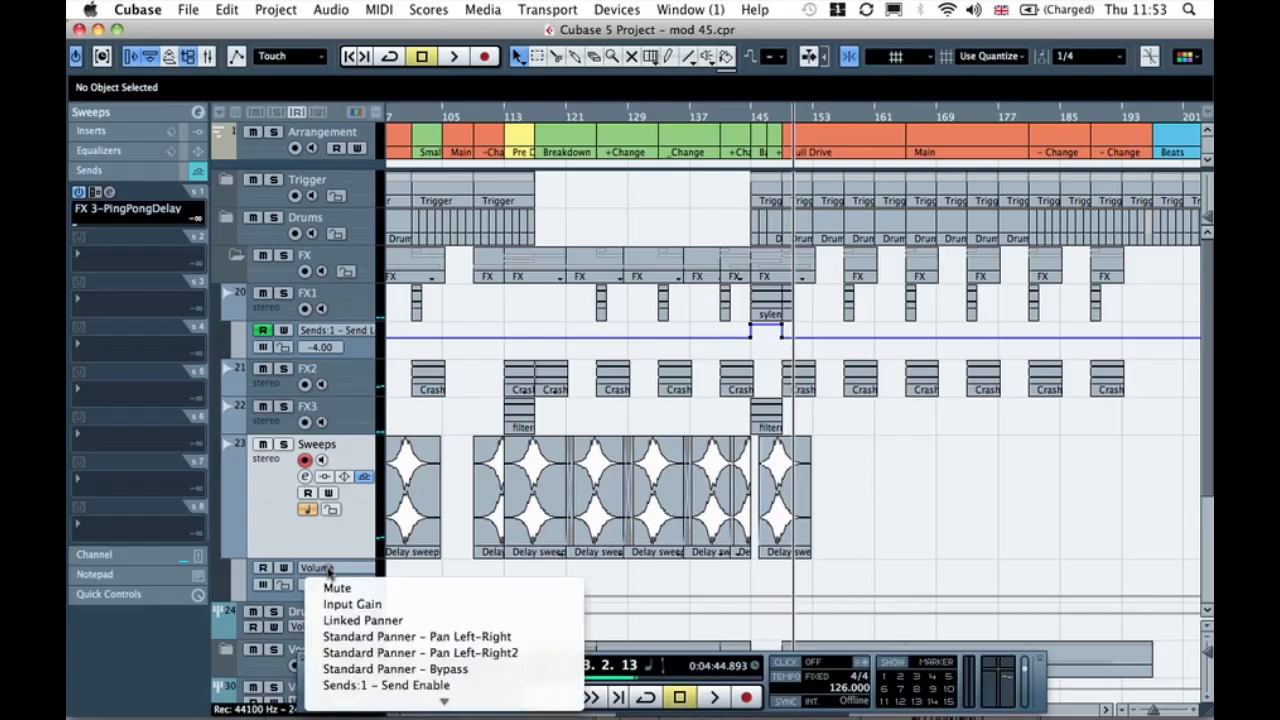
left_click(418, 556)
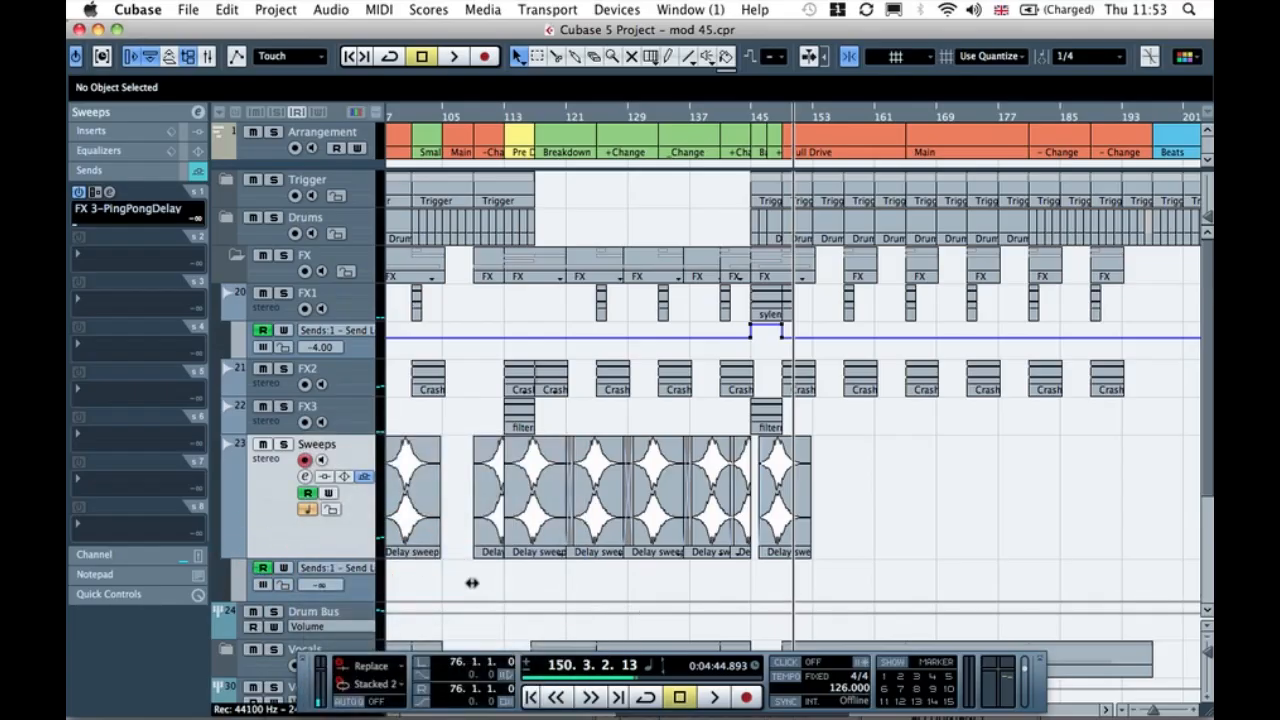
Step: Ramp the delay send level from silence at about bar 118 up to 6.02 at 129.1.1, and play back the end of the Breakdown
left_click(548, 600)
left_click_drag(566, 601, 627, 561)
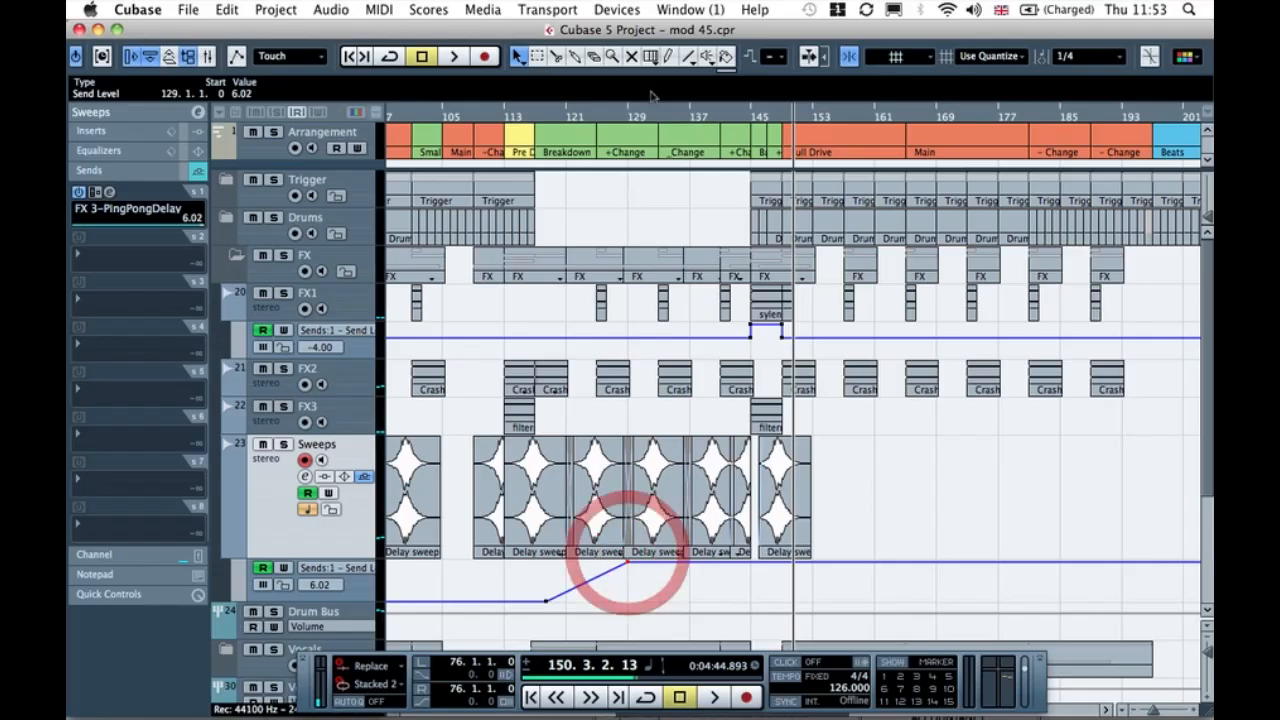
double_click(645, 118)
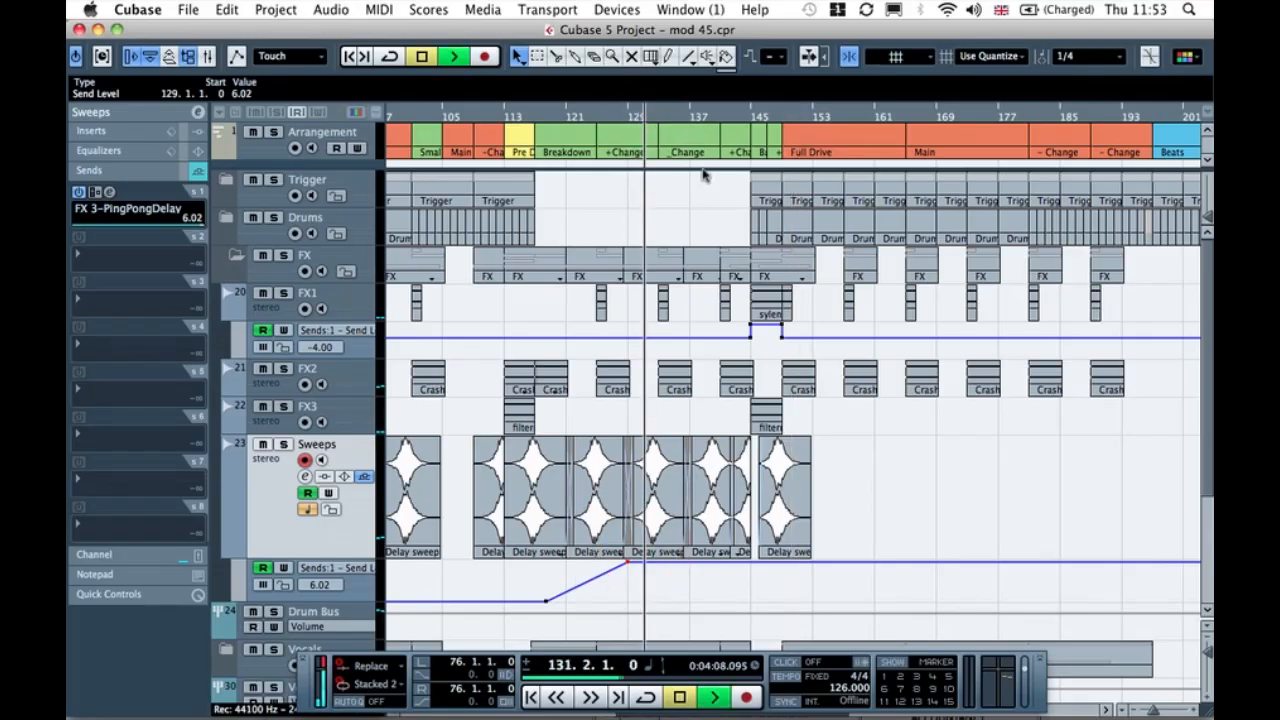
left_click(741, 120)
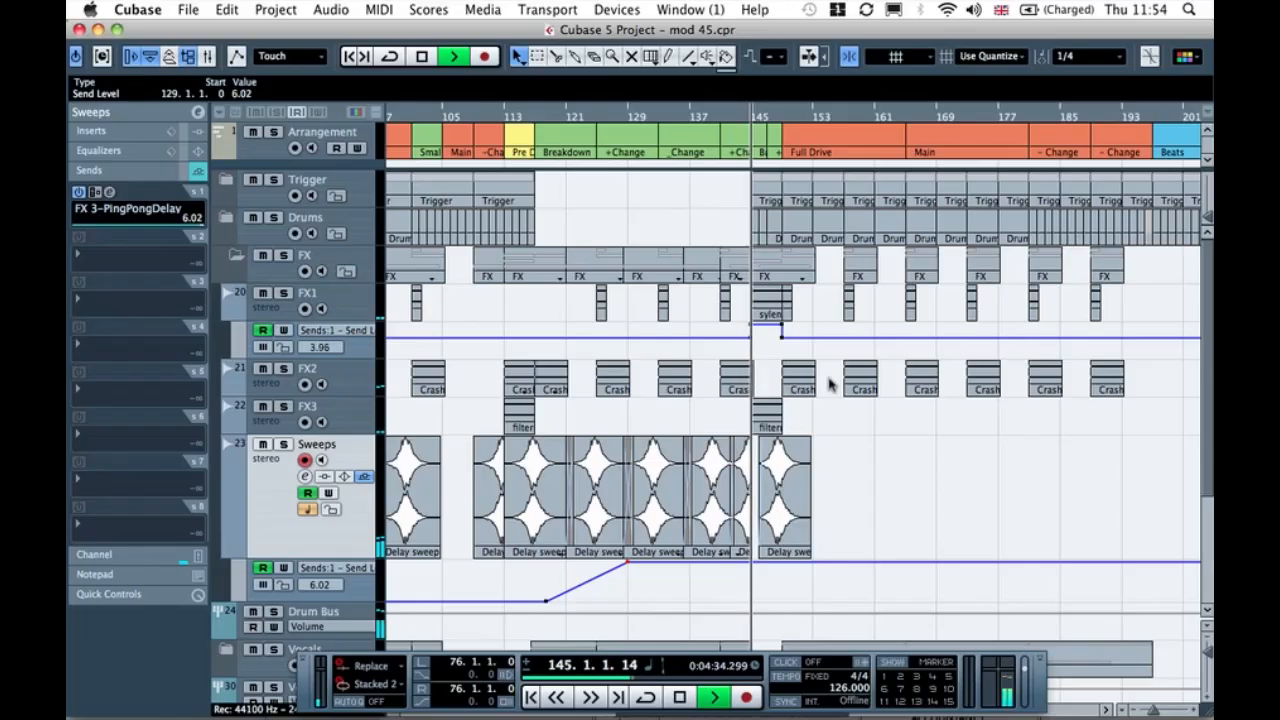
Step: Copy the Delay sweep from 146.1.1 to about 161.4.1, across the start of the Main section, and play it from about bar 162
key("h")
key("h")
key("h")
key("h")
left_click(988, 513)
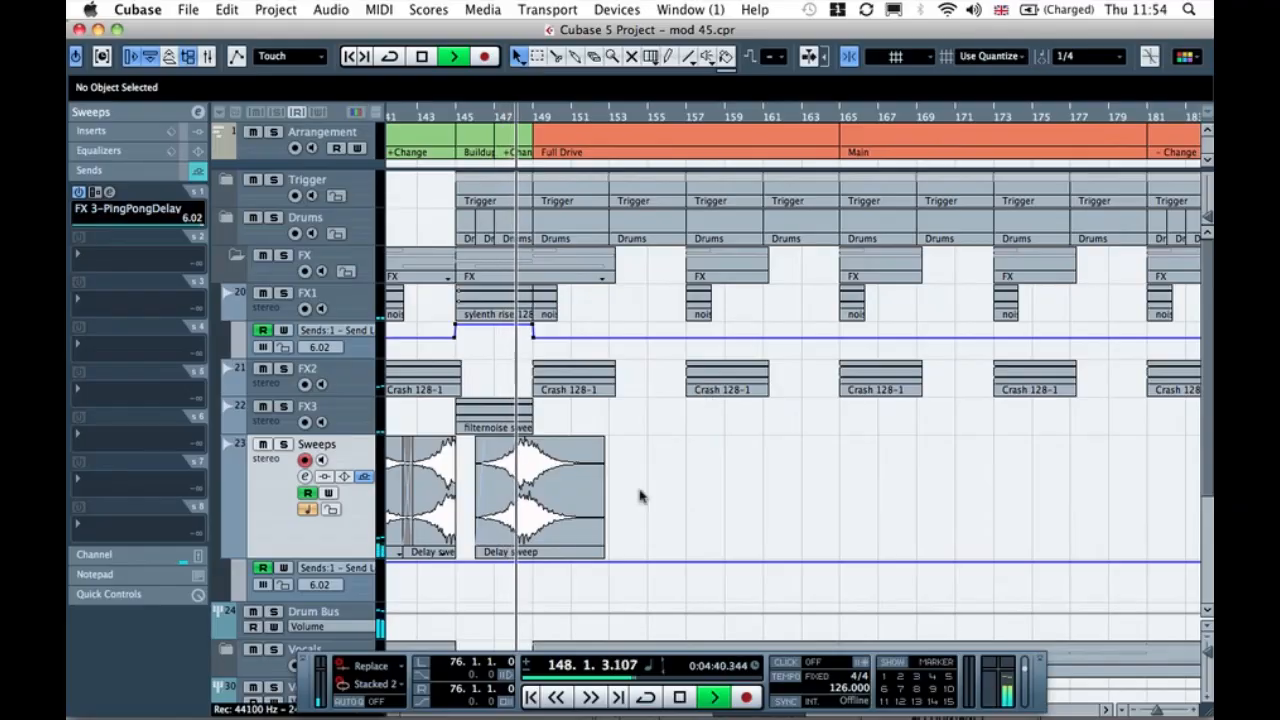
left_click_drag(541, 503, 840, 490)
left_click(926, 489)
left_click(788, 112)
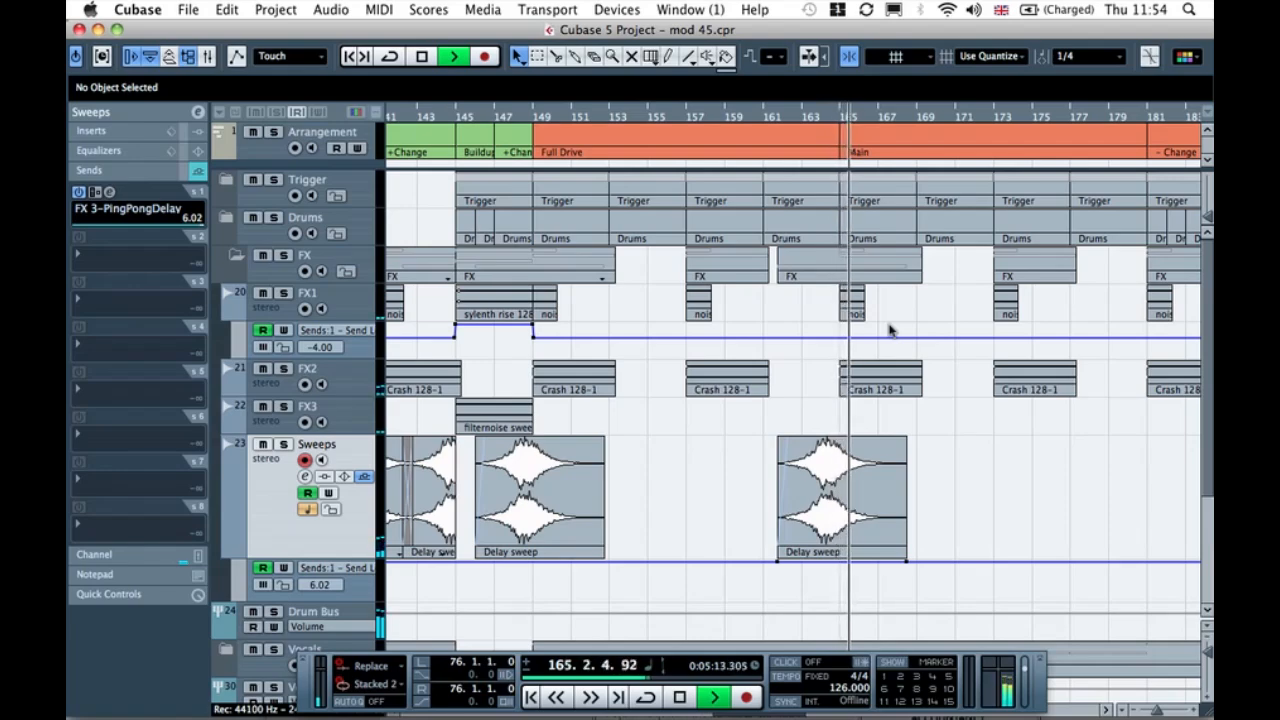
Step: Place further copies of the Delay sweep at 178.2.1 and 194.1.1
scroll(883, 416, "right", 5)
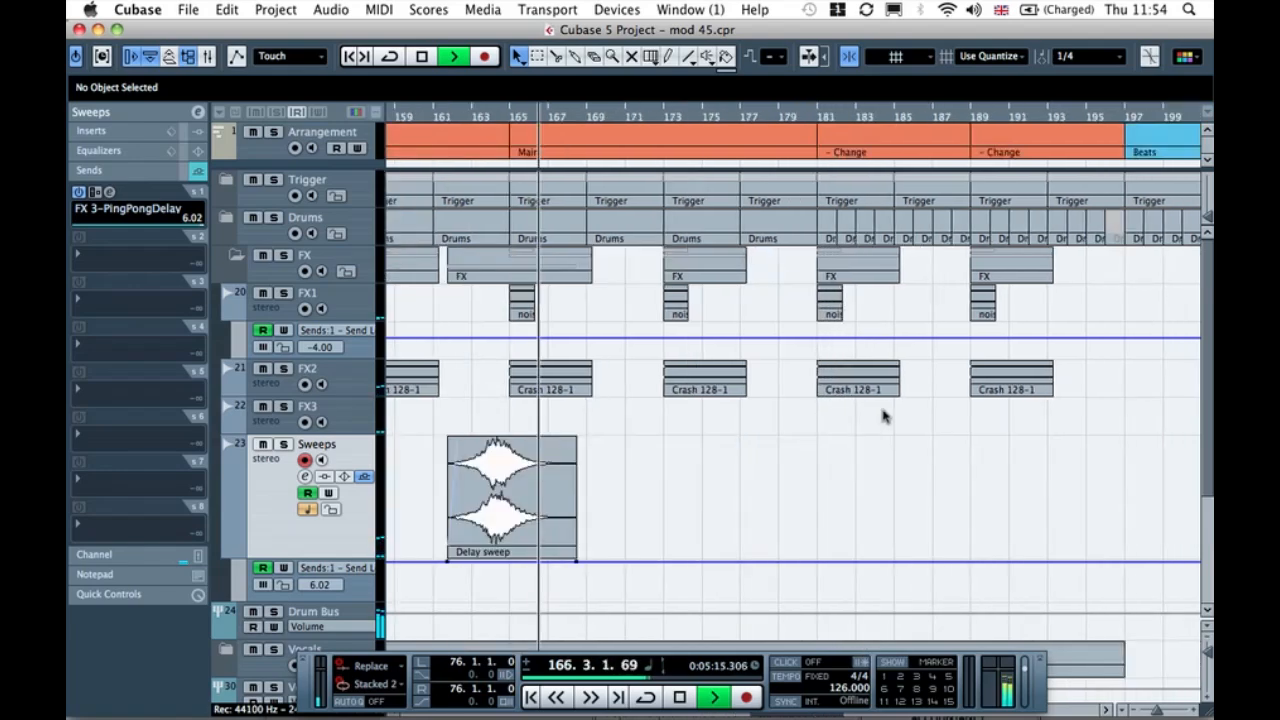
left_click_drag(537, 494, 834, 488)
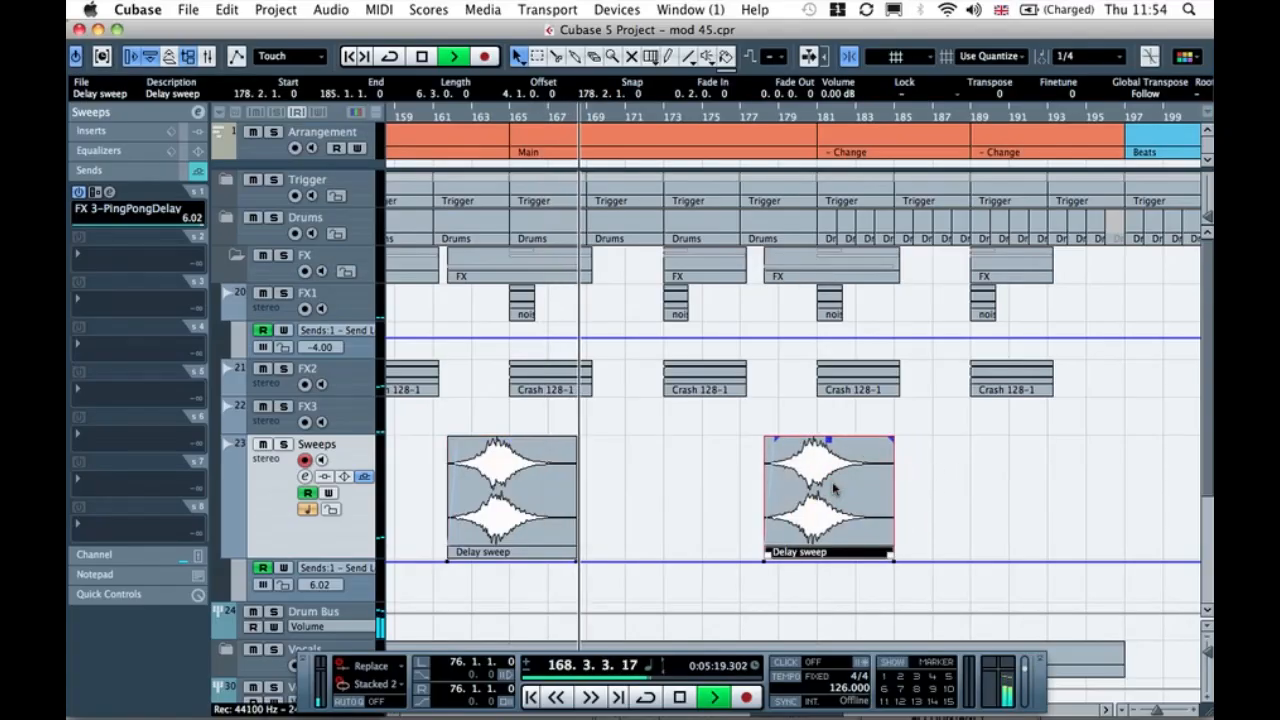
left_click_drag(839, 489, 1134, 477)
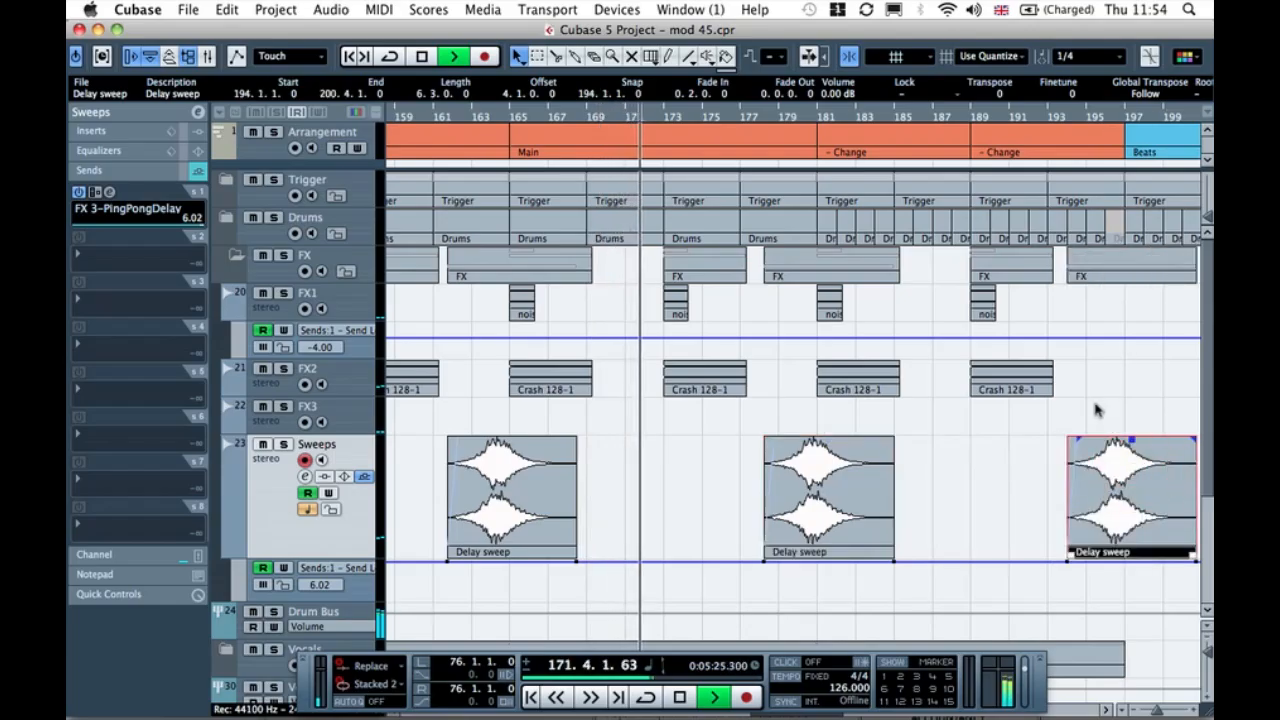
Step: Play back from about bar 179 to check the Delay sweep leading into the Change section
scroll(1097, 400, "right", 5)
scroll(1097, 387, "left", 3)
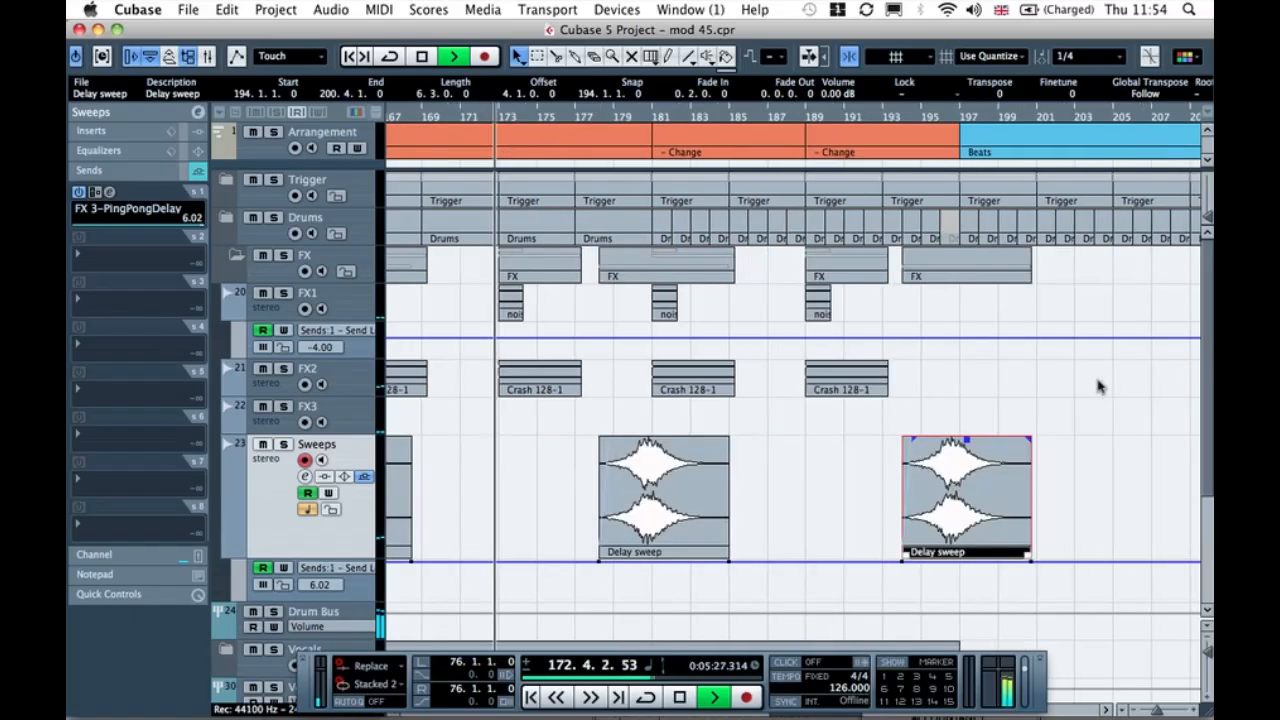
left_click(620, 118)
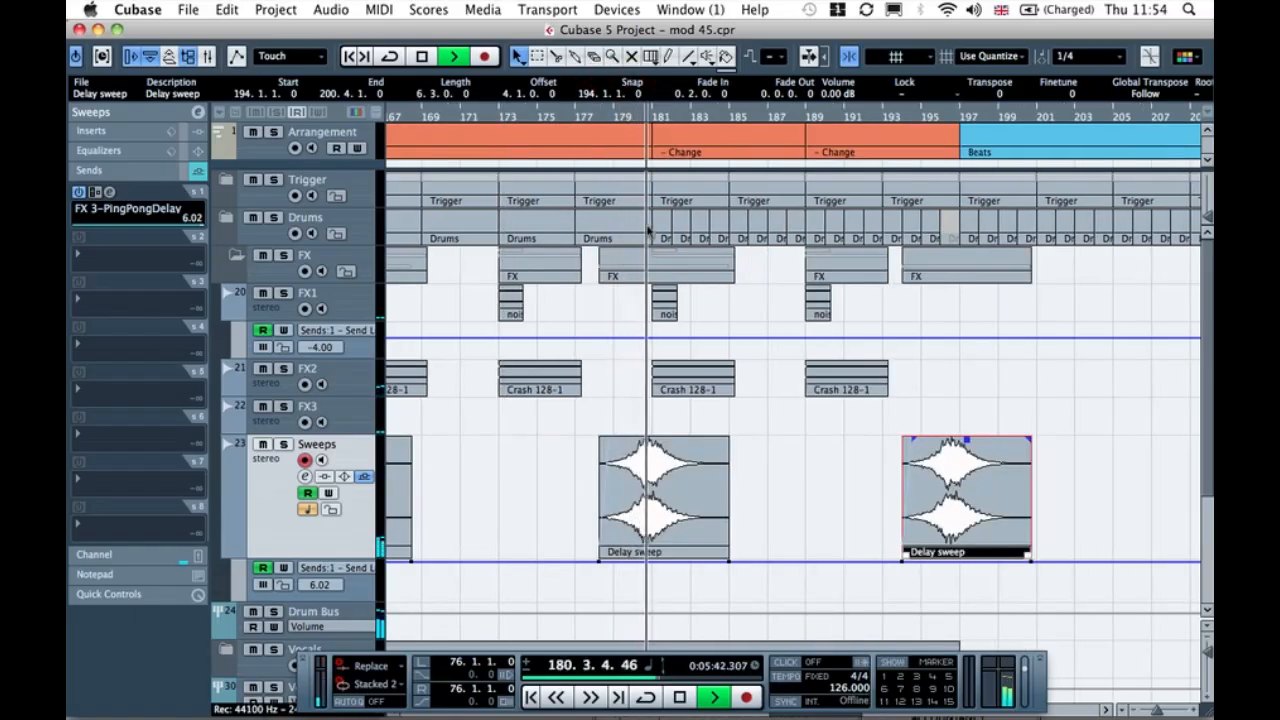
left_click(805, 532)
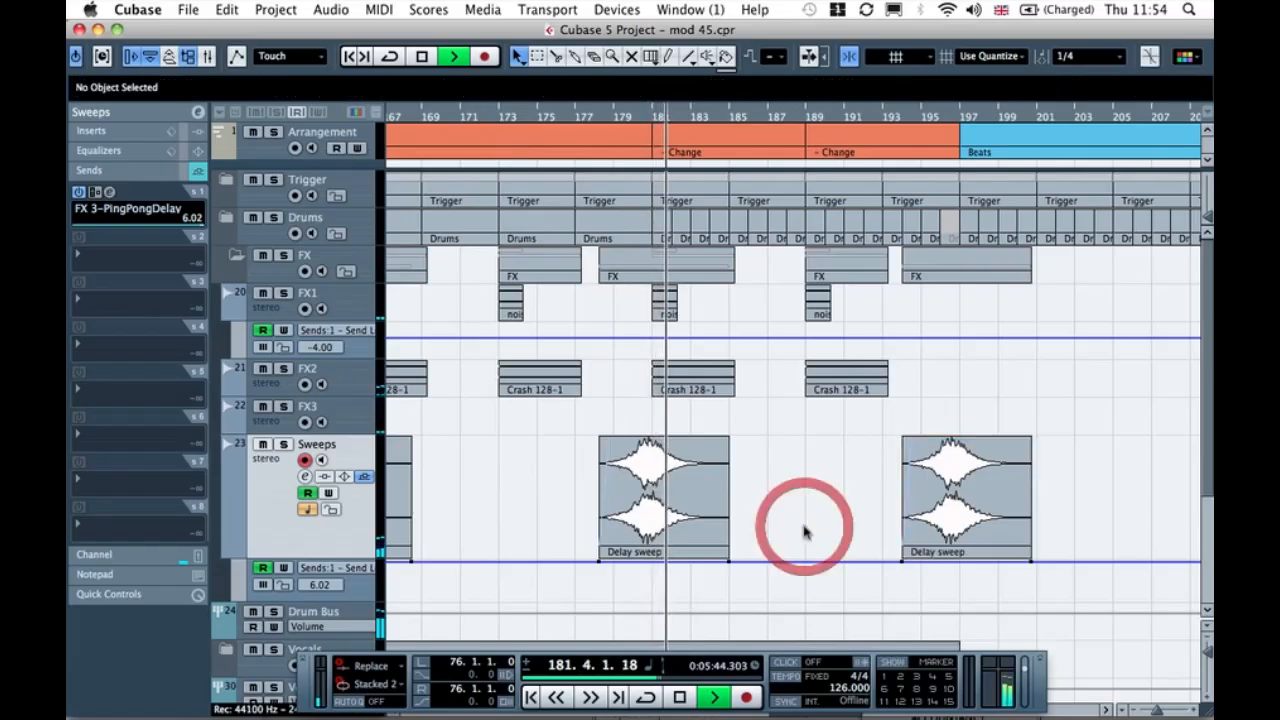
Step: Trim the end of the last Delay sweep to 196.4.1, just before the Beats section, after auditioning it from about 194.4
left_click(918, 115)
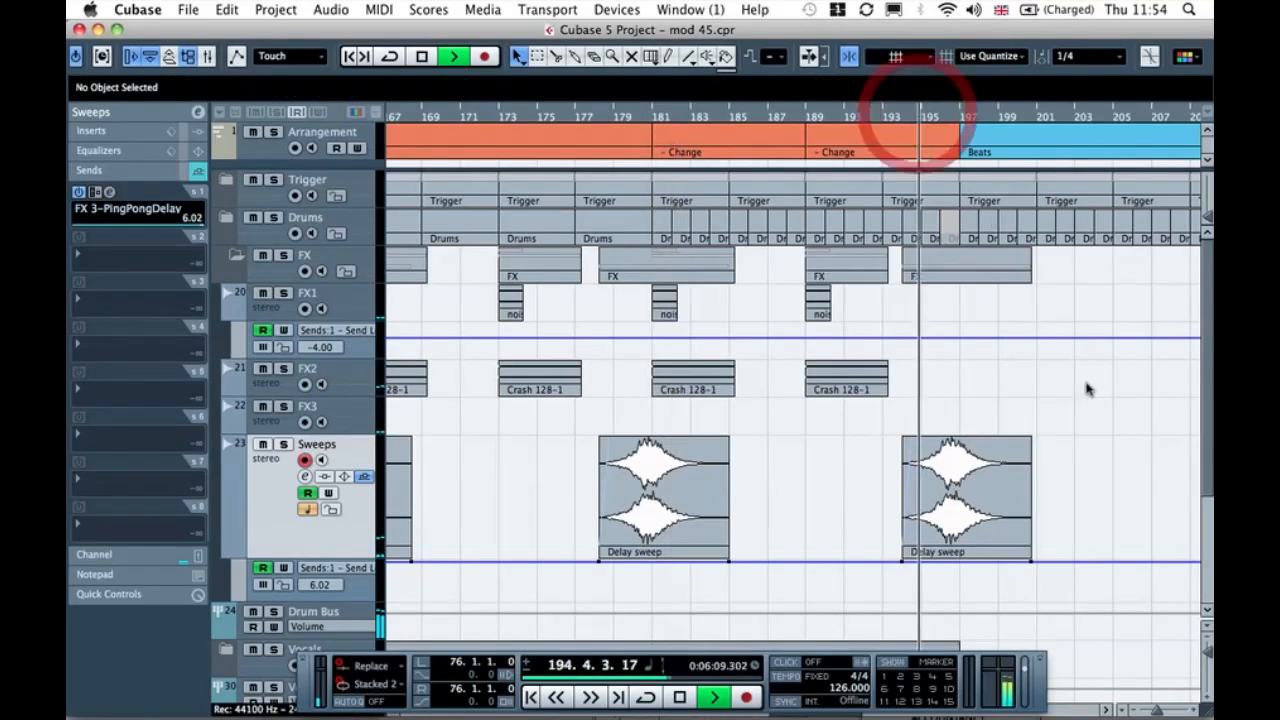
key("h")
key("h")
key("h")
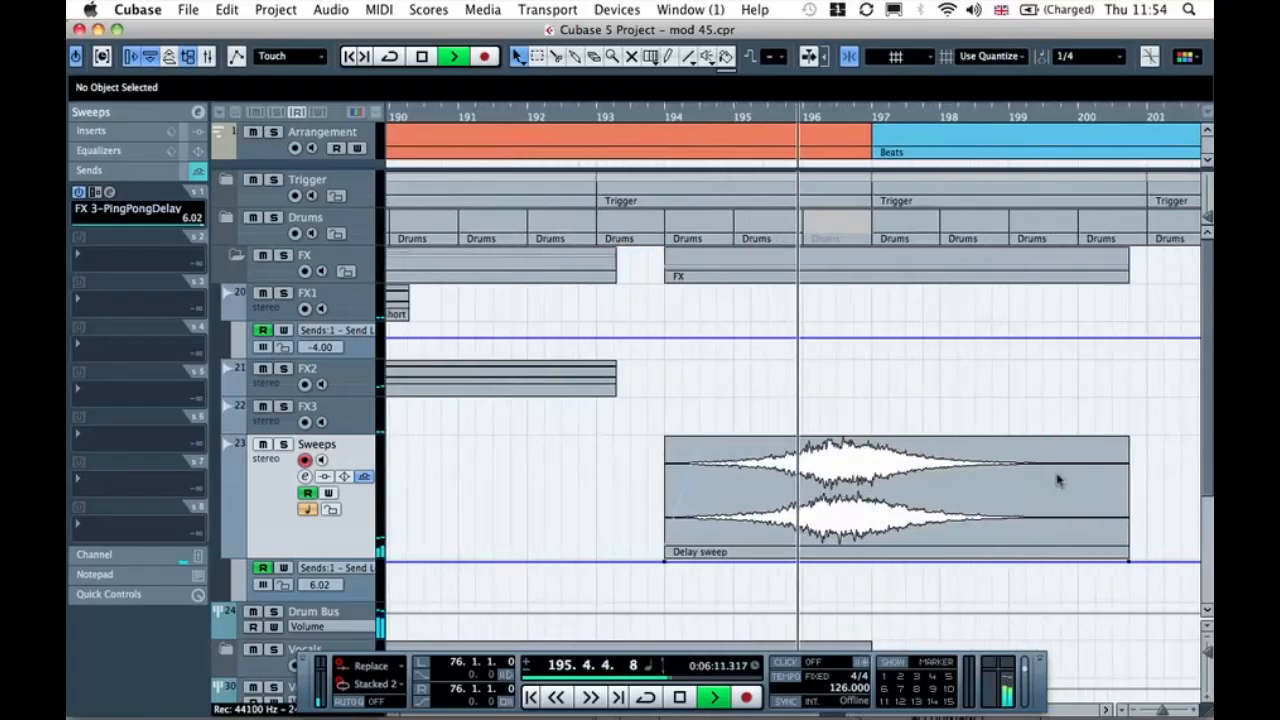
key("space")
left_click(876, 490)
left_click_drag(1126, 552, 794, 486)
Step: Play back from 194.4.1 into the Beats section to check the shortened Delay sweep
left_click(718, 113)
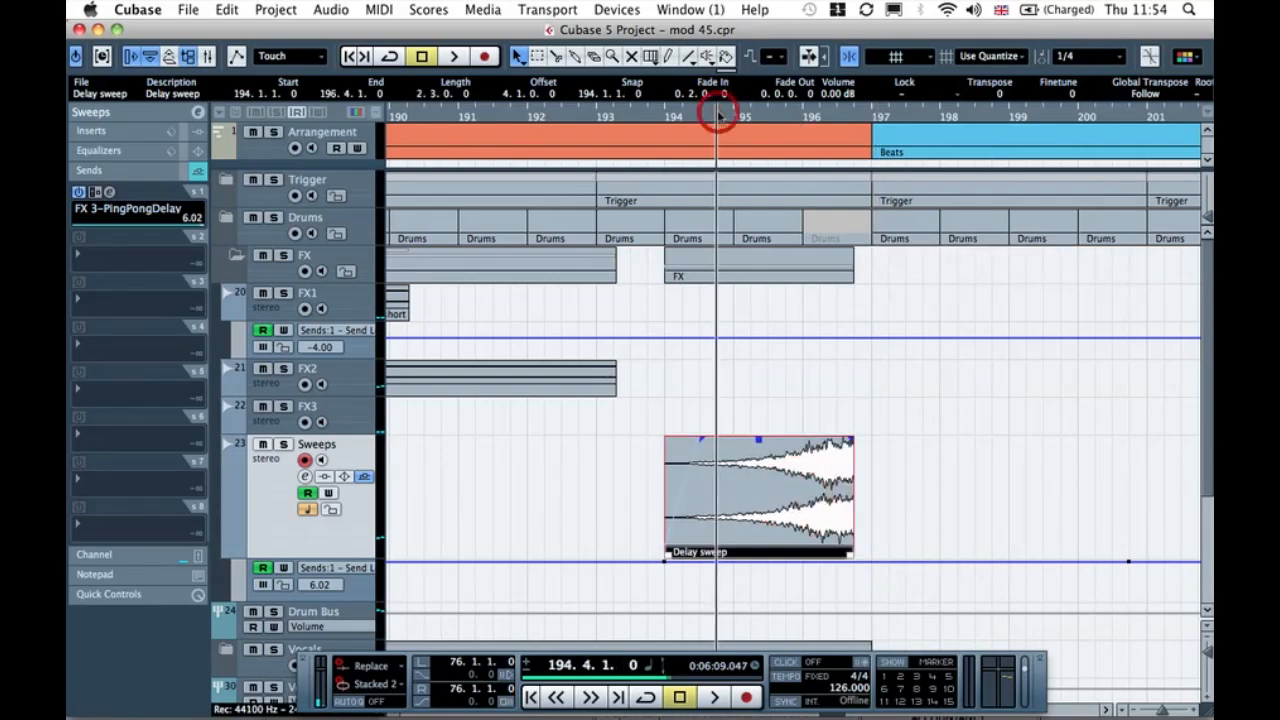
key("space")
left_click(901, 360)
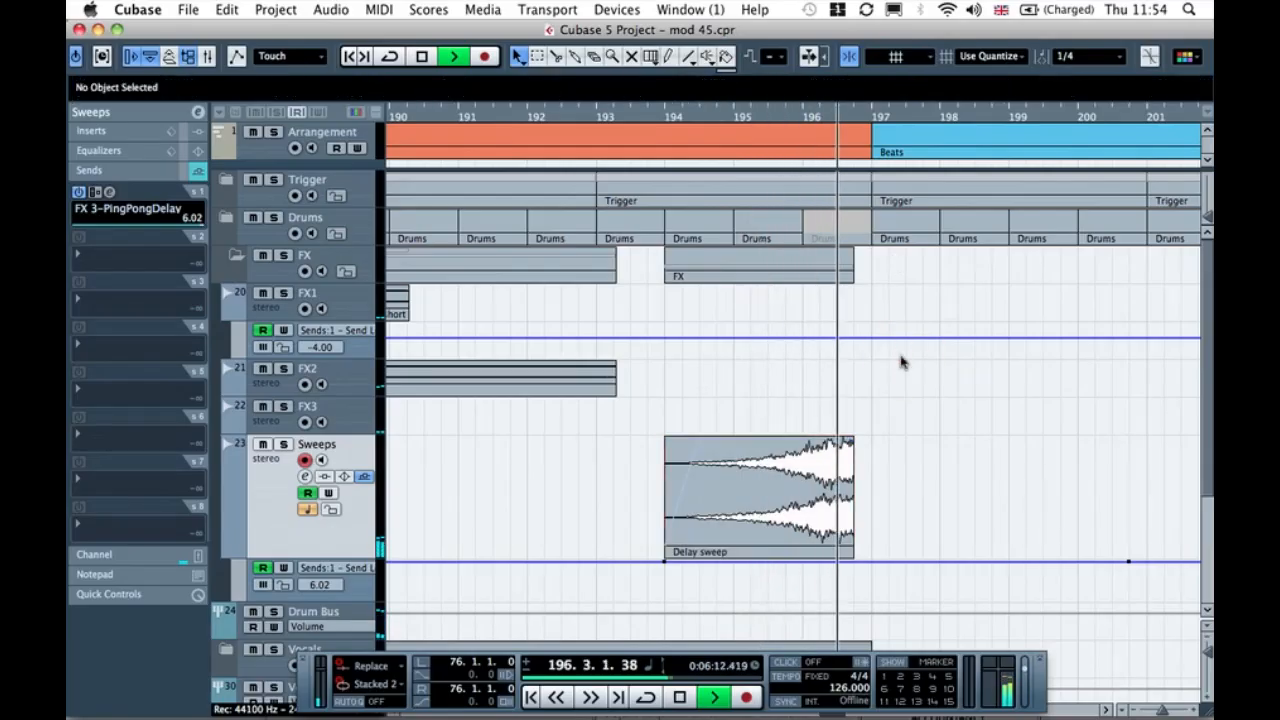
key("space")
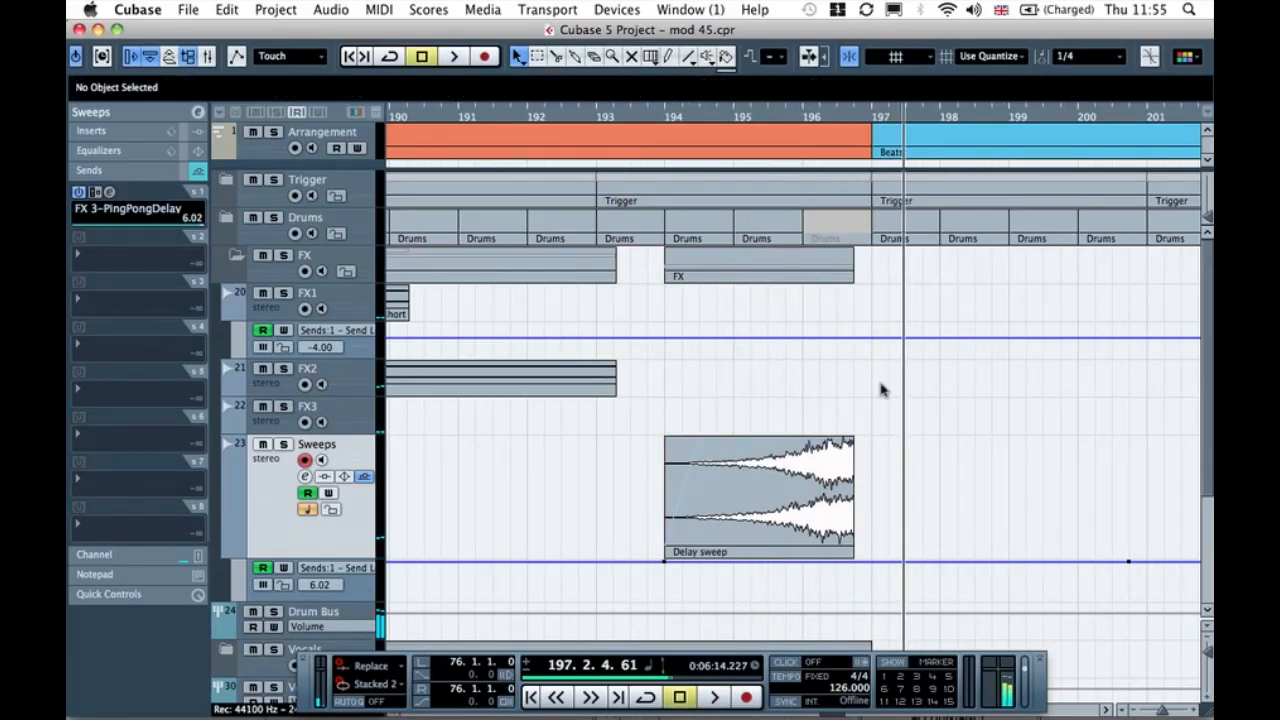
Step: Drop the Sweeps delay send level to silence from 193.2.4 to 194.1.1, keep it silent through about bar 200, and play the transition
left_click(626, 565)
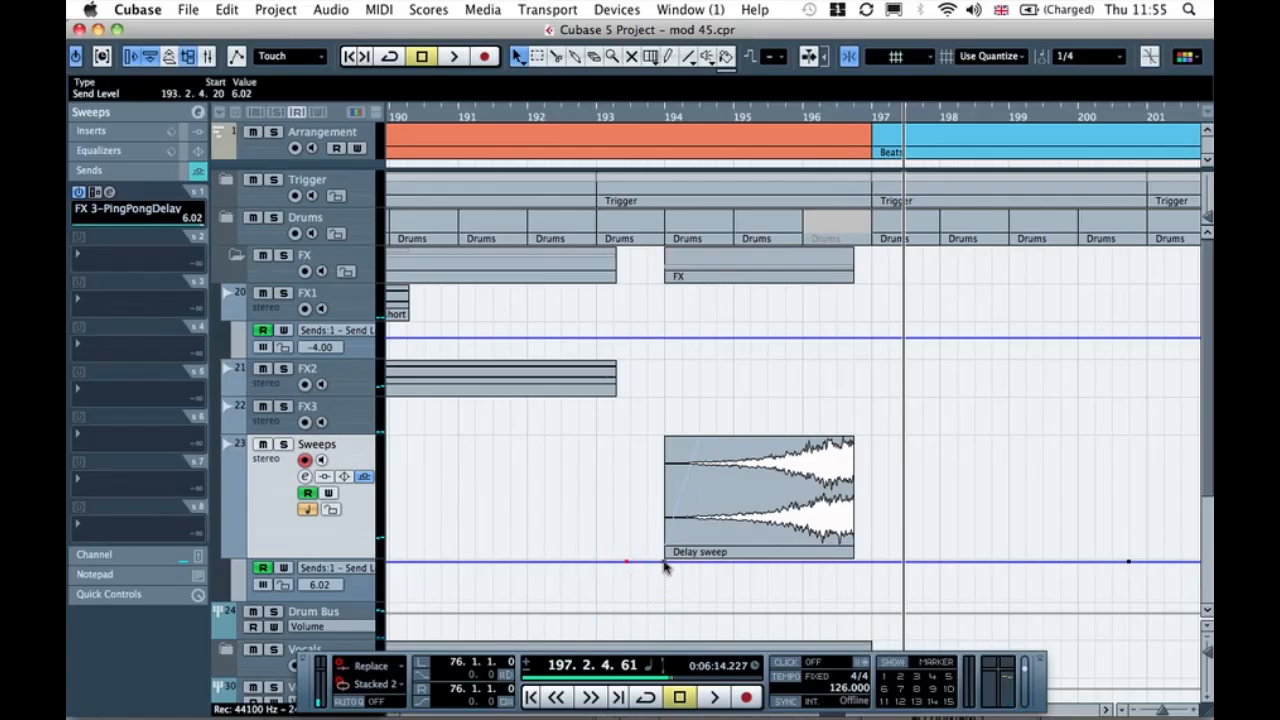
left_click_drag(664, 563, 664, 622)
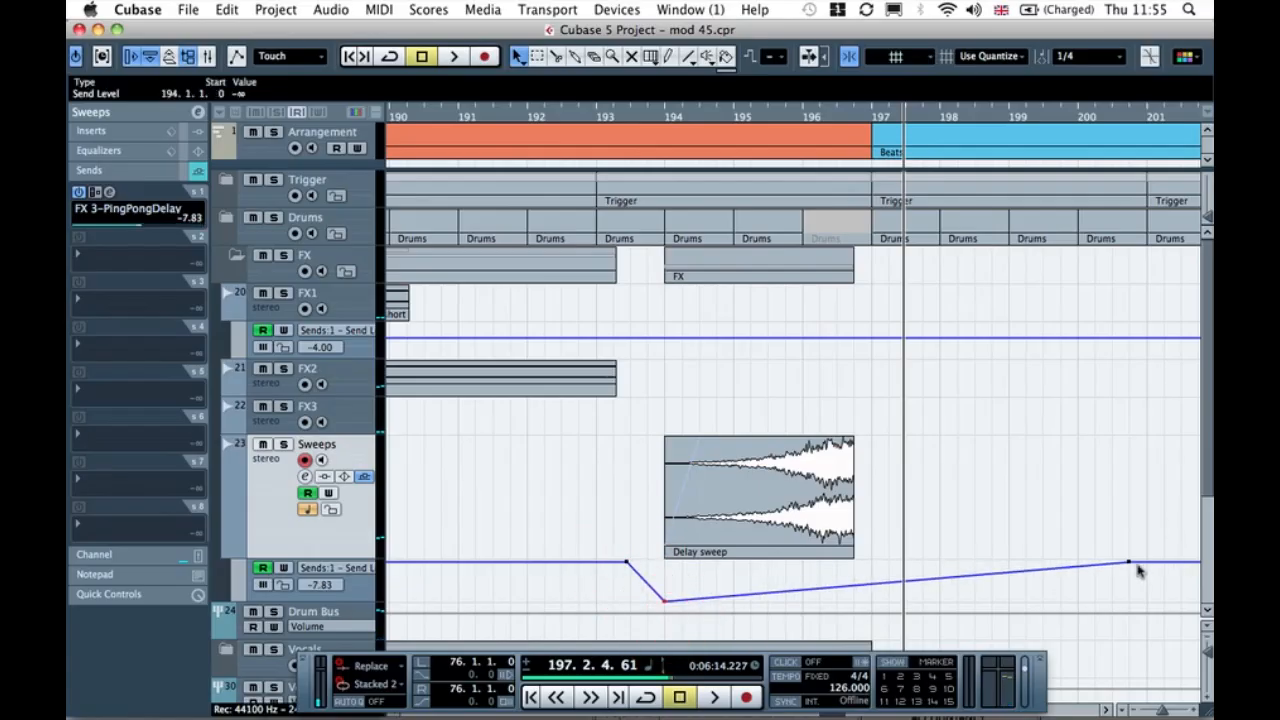
left_click_drag(1128, 565, 1122, 640)
left_click(1051, 553)
left_click(633, 114)
key("space")
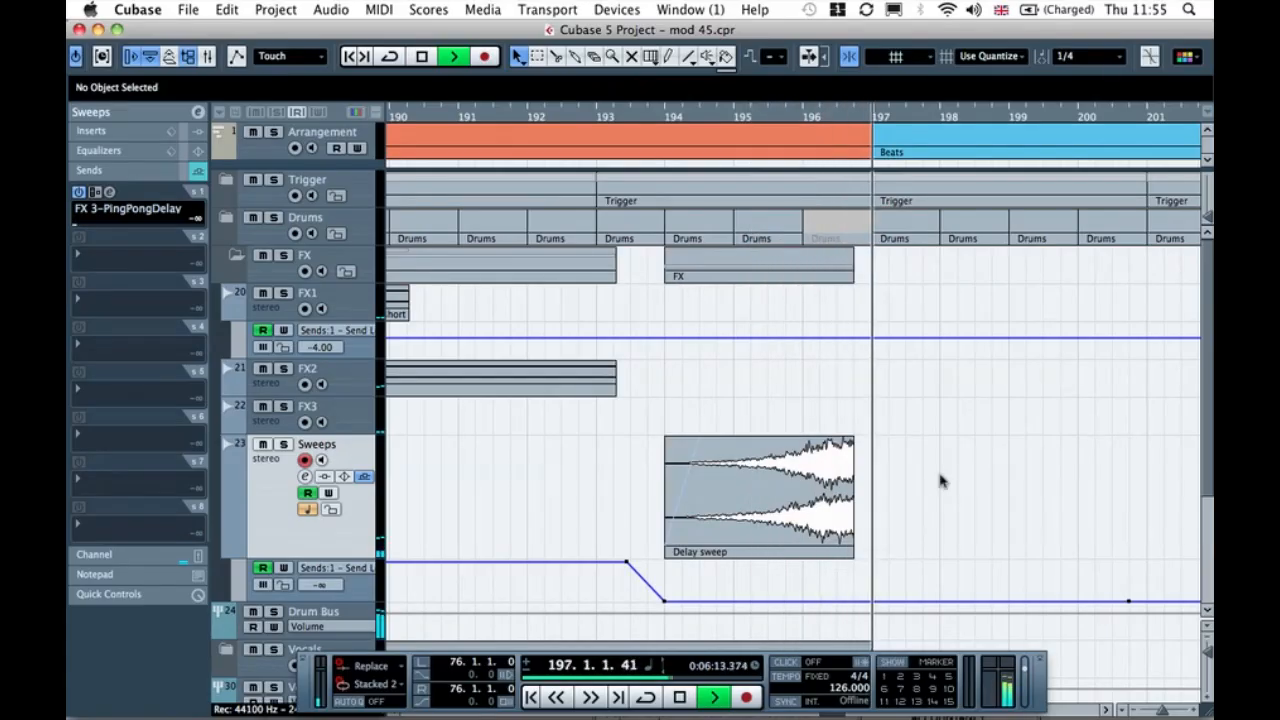
Step: Place the wobledelay sweep from the Pool on the Sweeps track at 206.1.1
key("g")
key("g")
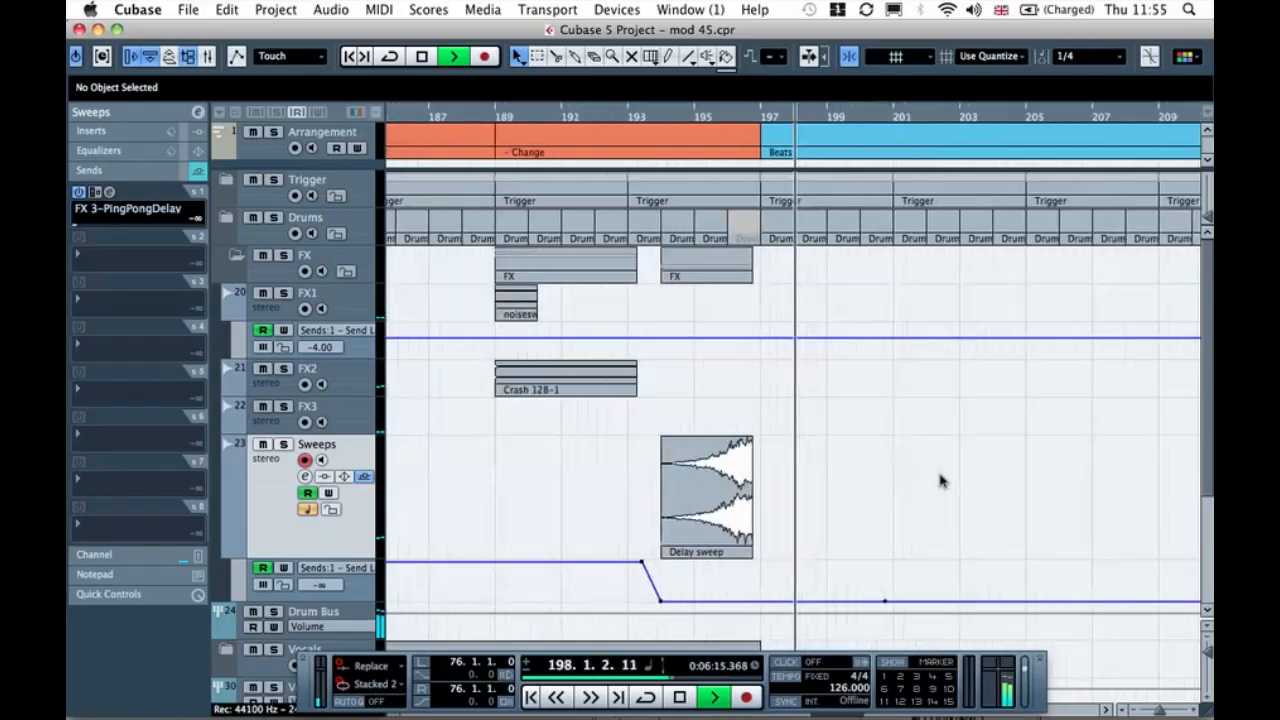
key("g")
key("g")
key("g")
key("g")
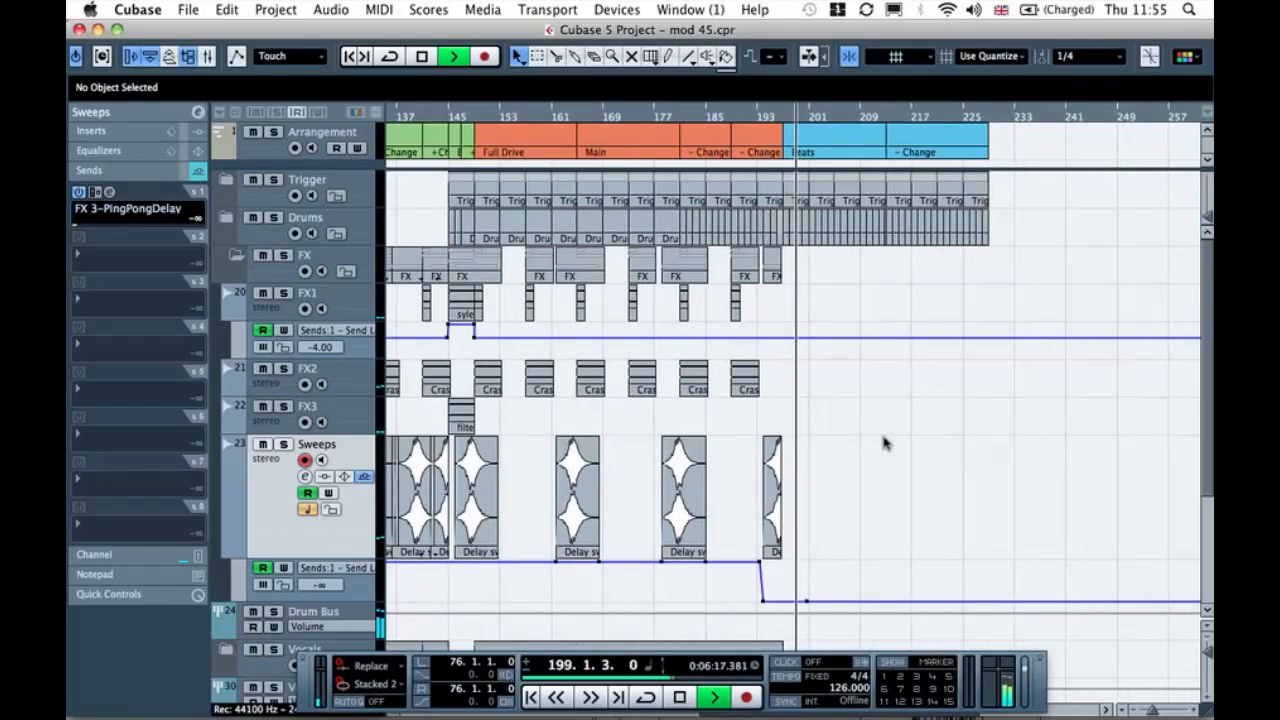
key("g")
key("g")
key("g")
key("g")
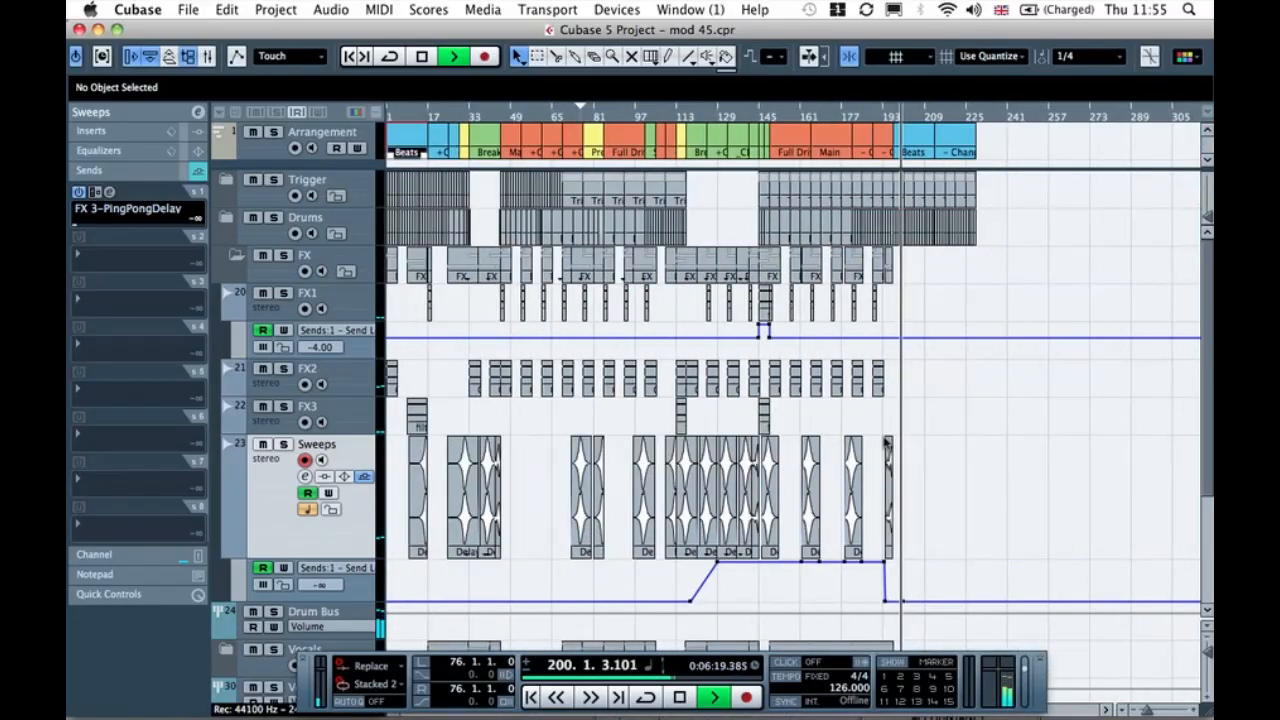
left_click(531, 495)
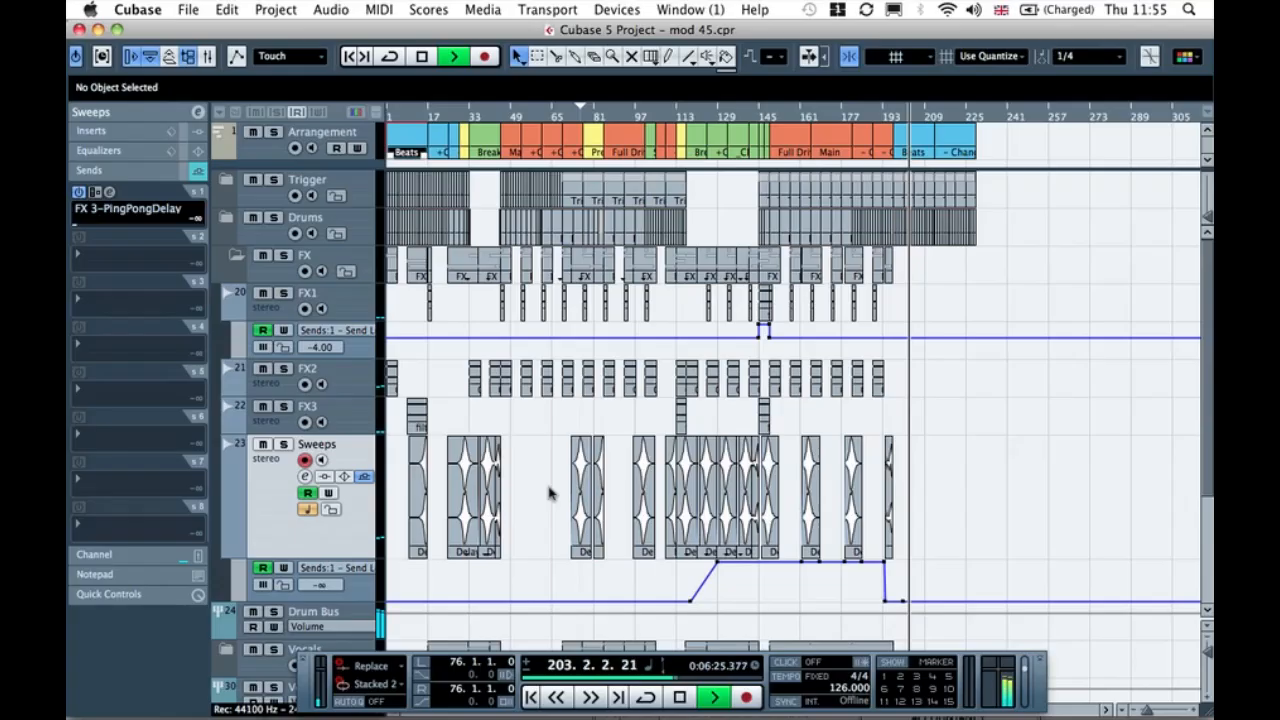
key("super+p")
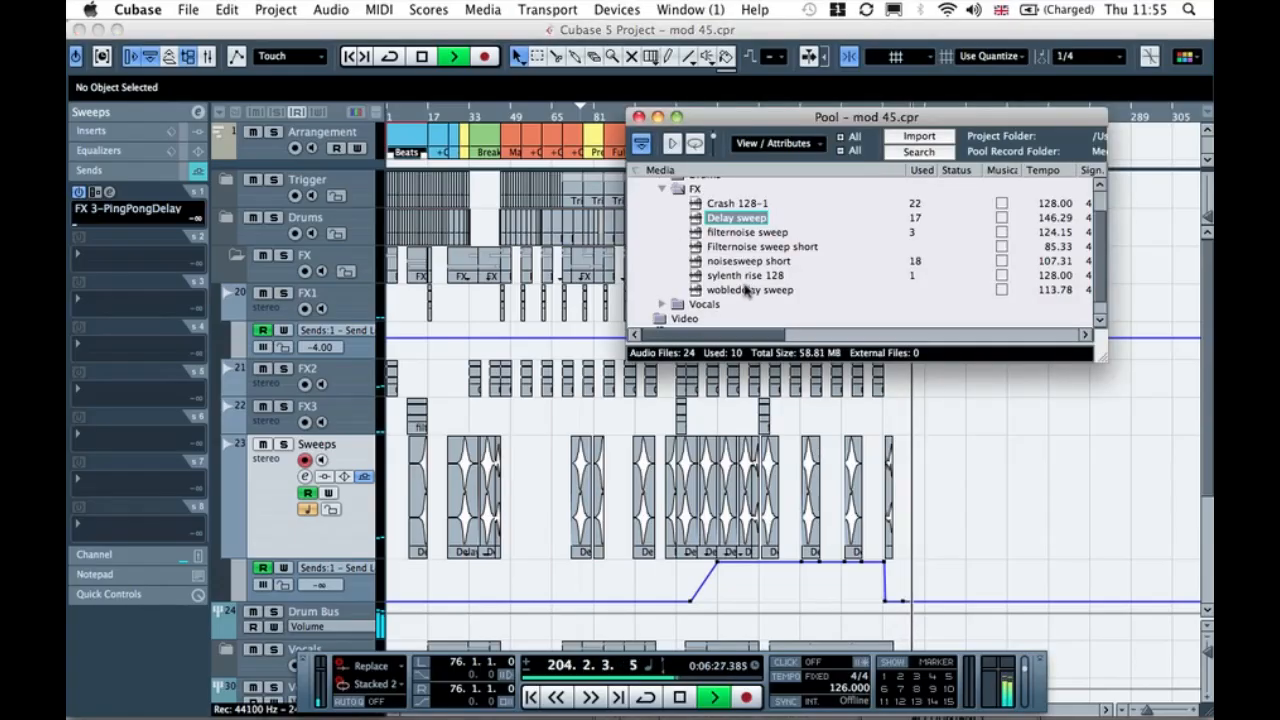
left_click_drag(740, 290, 916, 518)
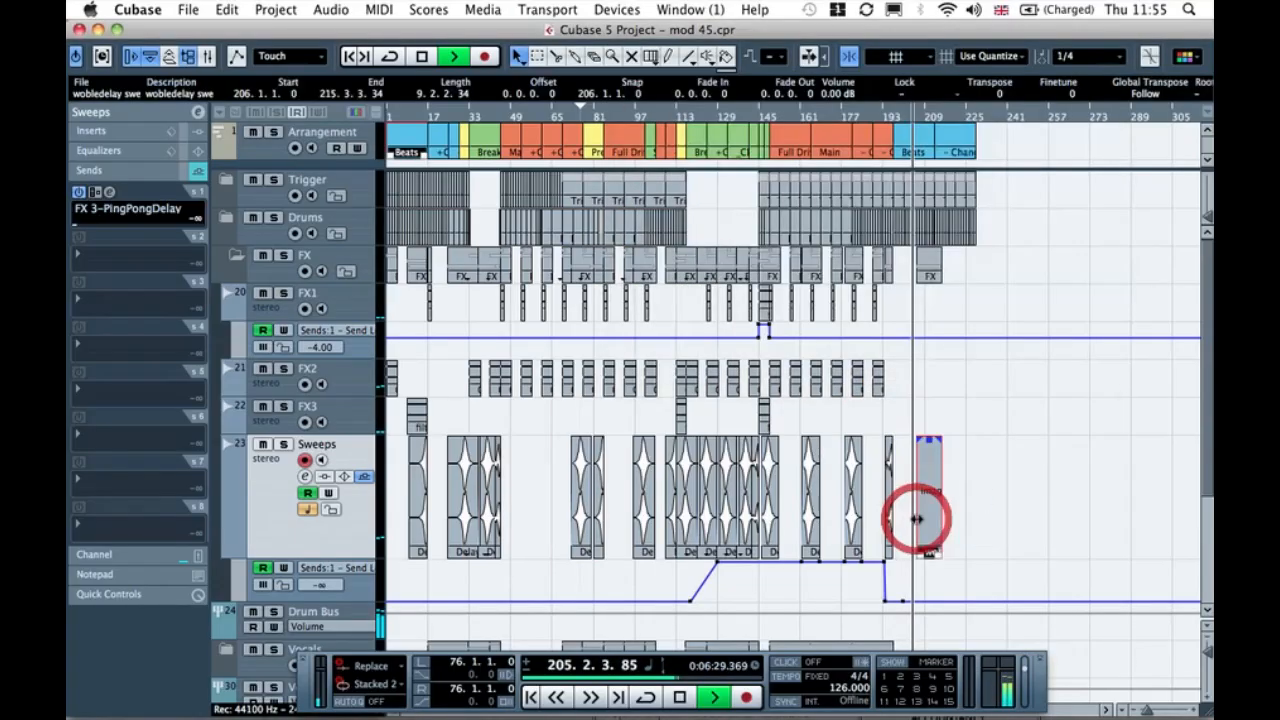
key("h")
key("h")
key("h")
key("h")
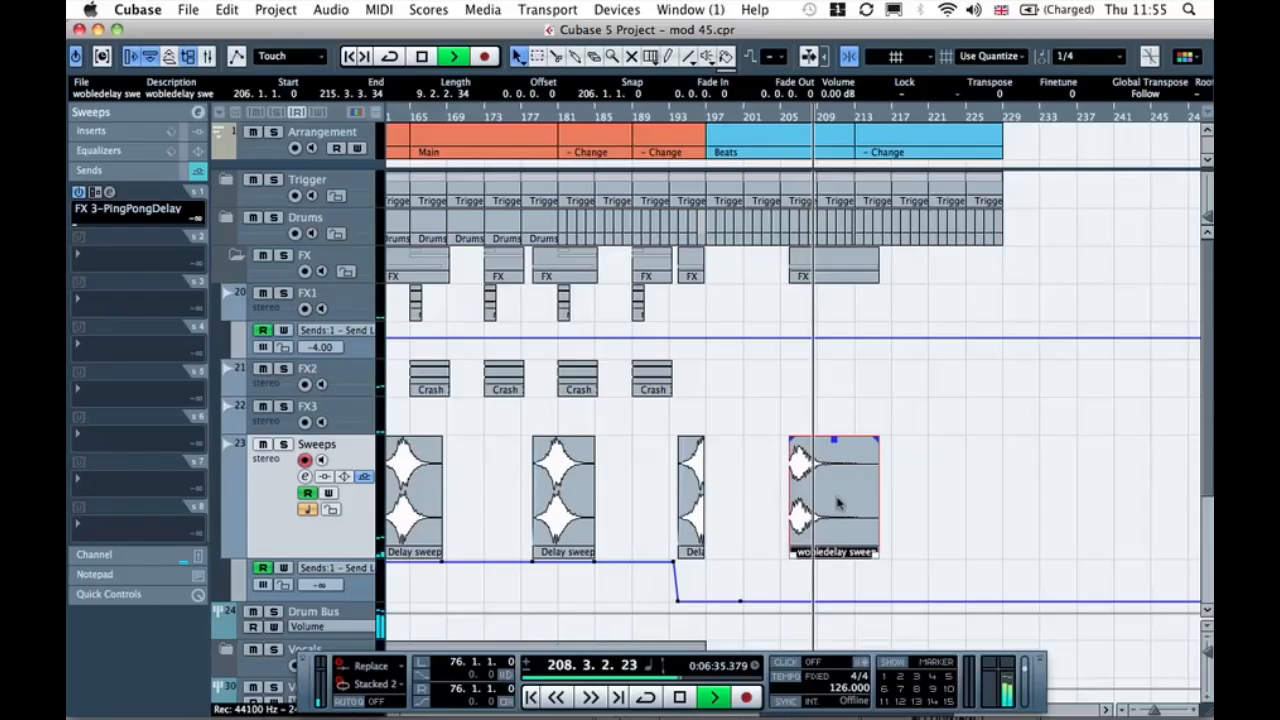
Step: Move the wobledelay sweep onto the FX3 track at 101.1.1 and play it back
key("space")
left_click_drag(686, 432, 686, 402)
left_click(607, 110)
key("space")
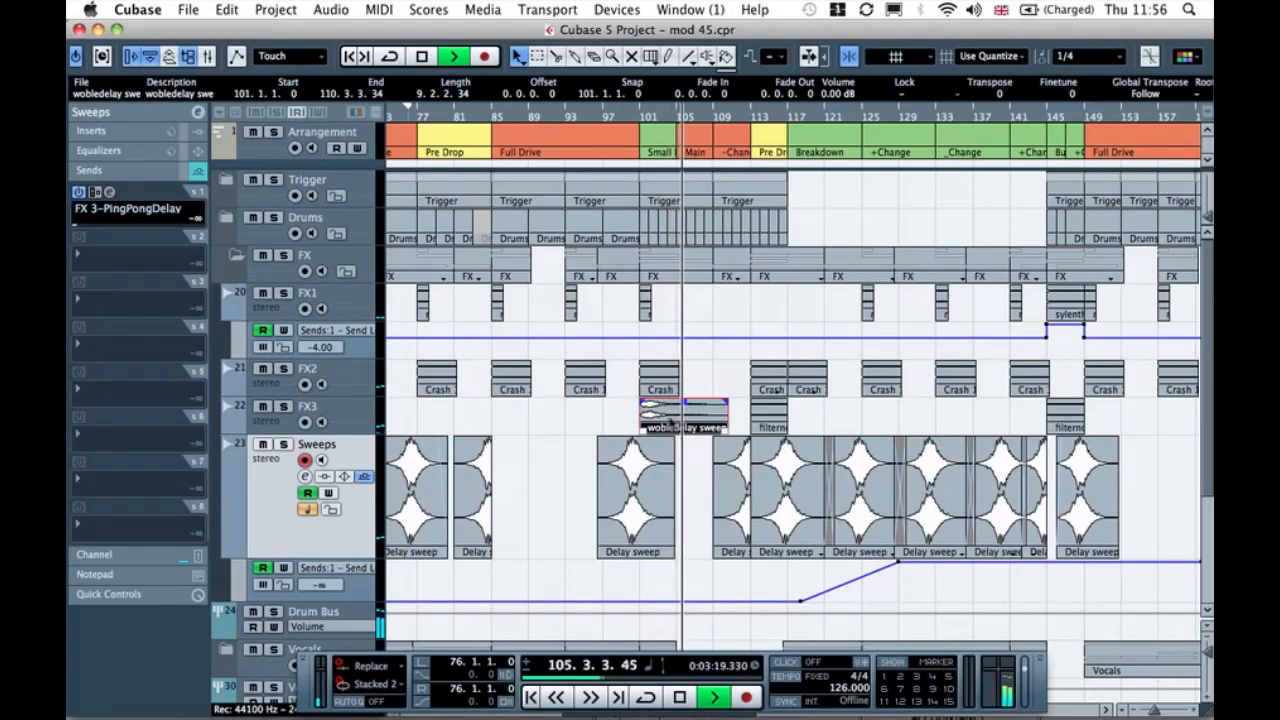
Step: Place the wobledelay sweep on the FX3 track from 1.1.1 to 8.3.1 and play from the start of the song
scroll(671, 423, "left", 10)
scroll(671, 423, "right", 8)
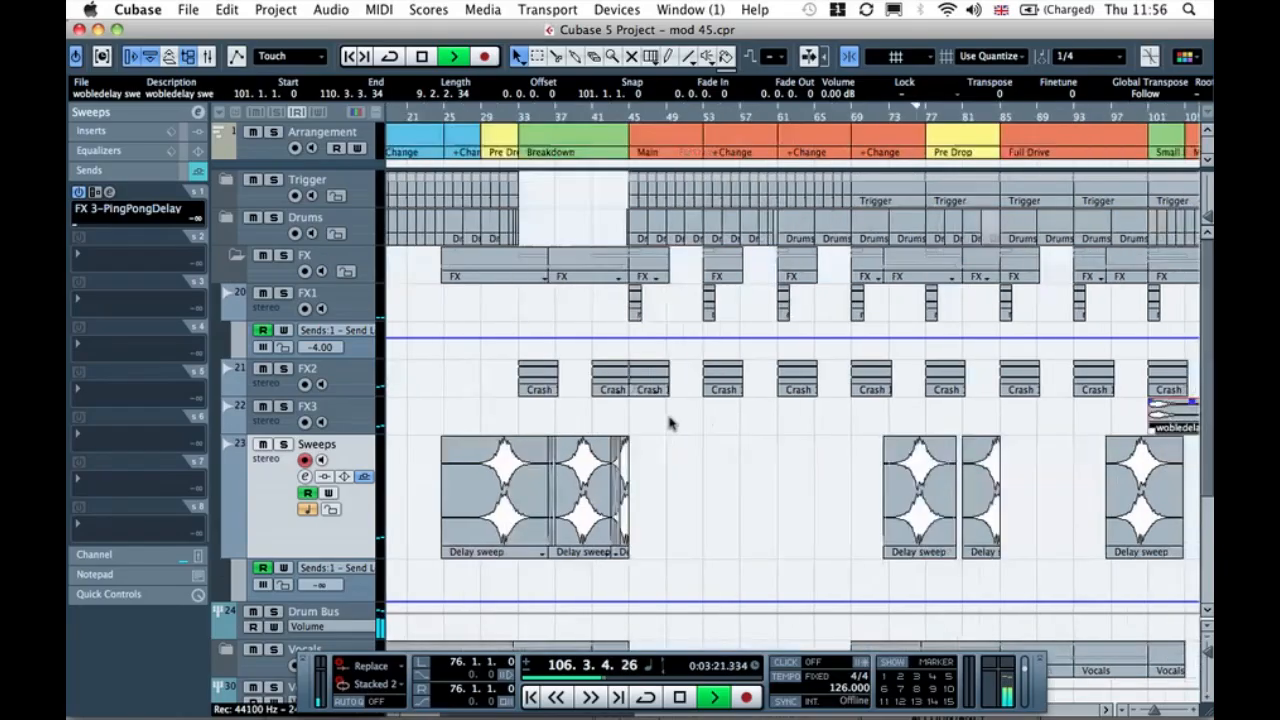
left_click_drag(862, 411, 453, 427)
left_click(336, 119)
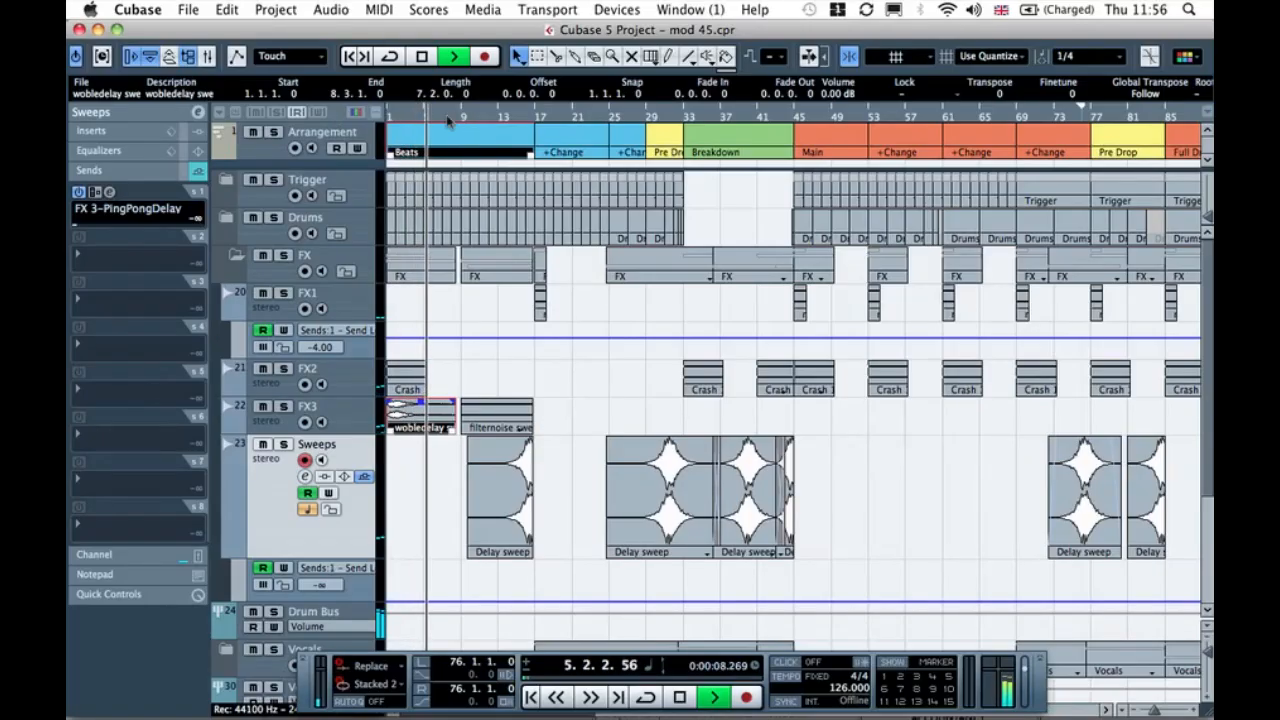
Step: Play back the Beats intro from about bars 10 and 14 into the first Change, and collapse the FX folder
left_click(472, 122)
left_click(514, 120)
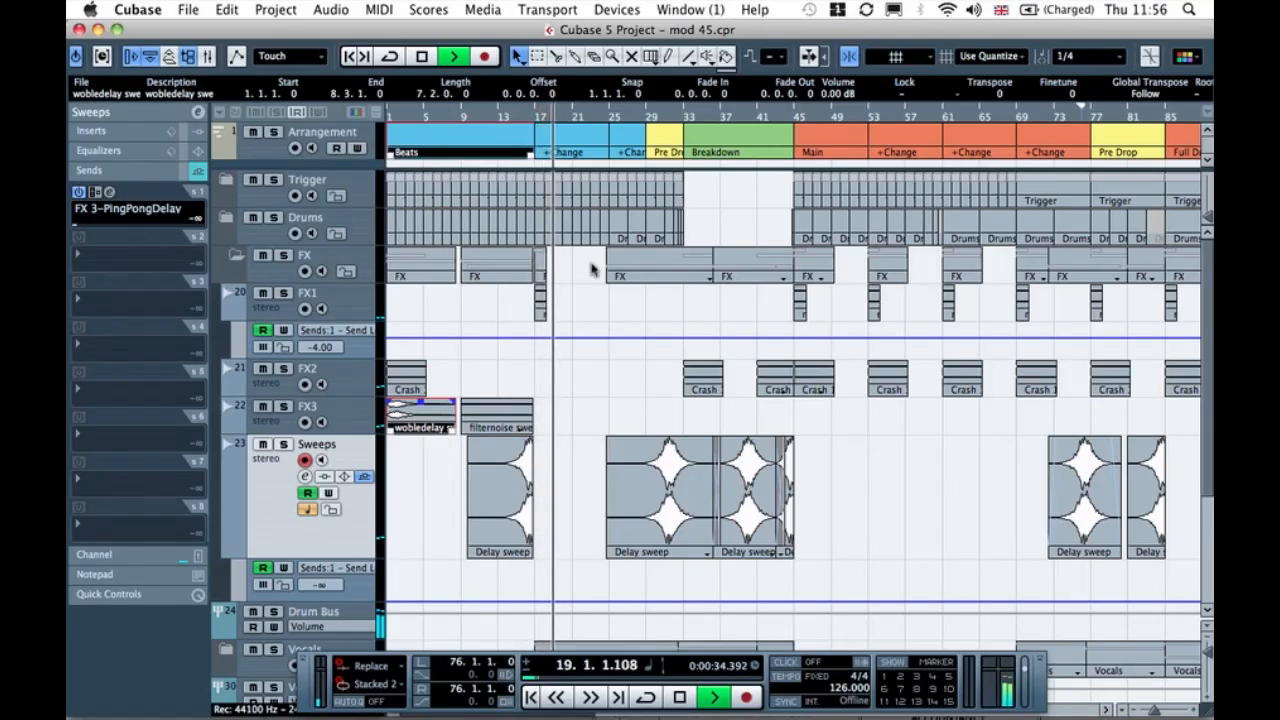
key("space")
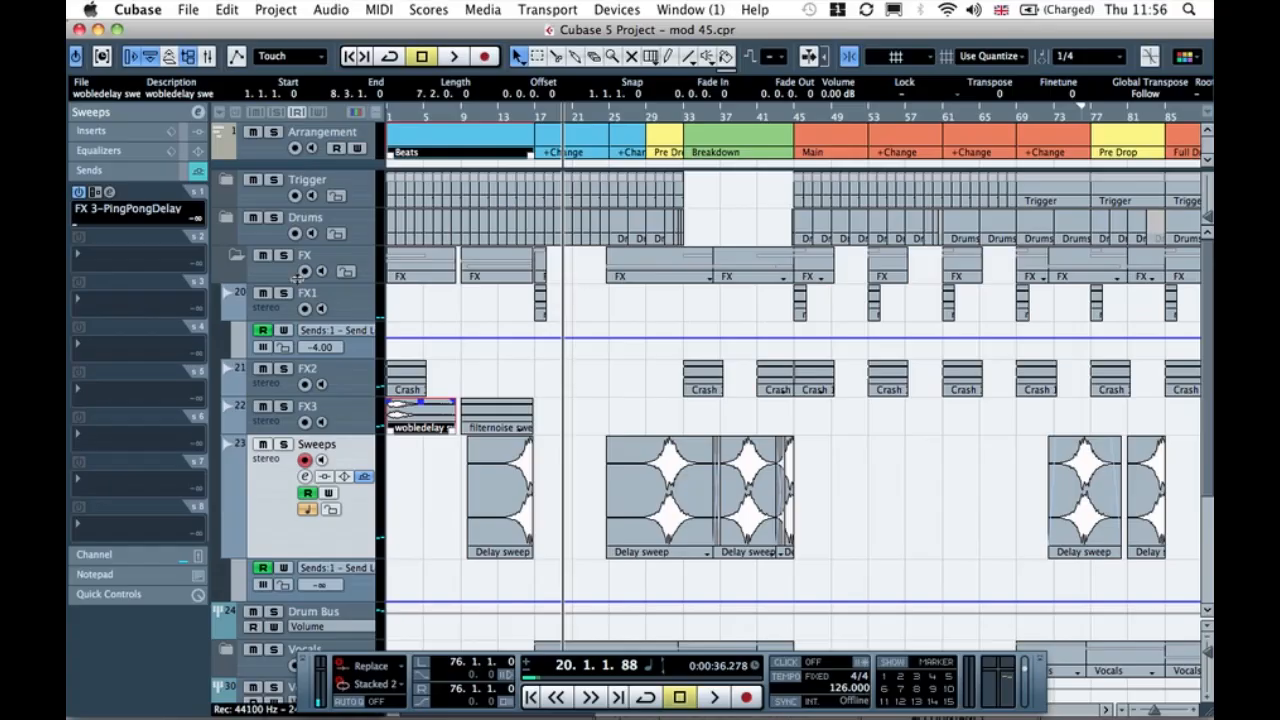
left_click(232, 256)
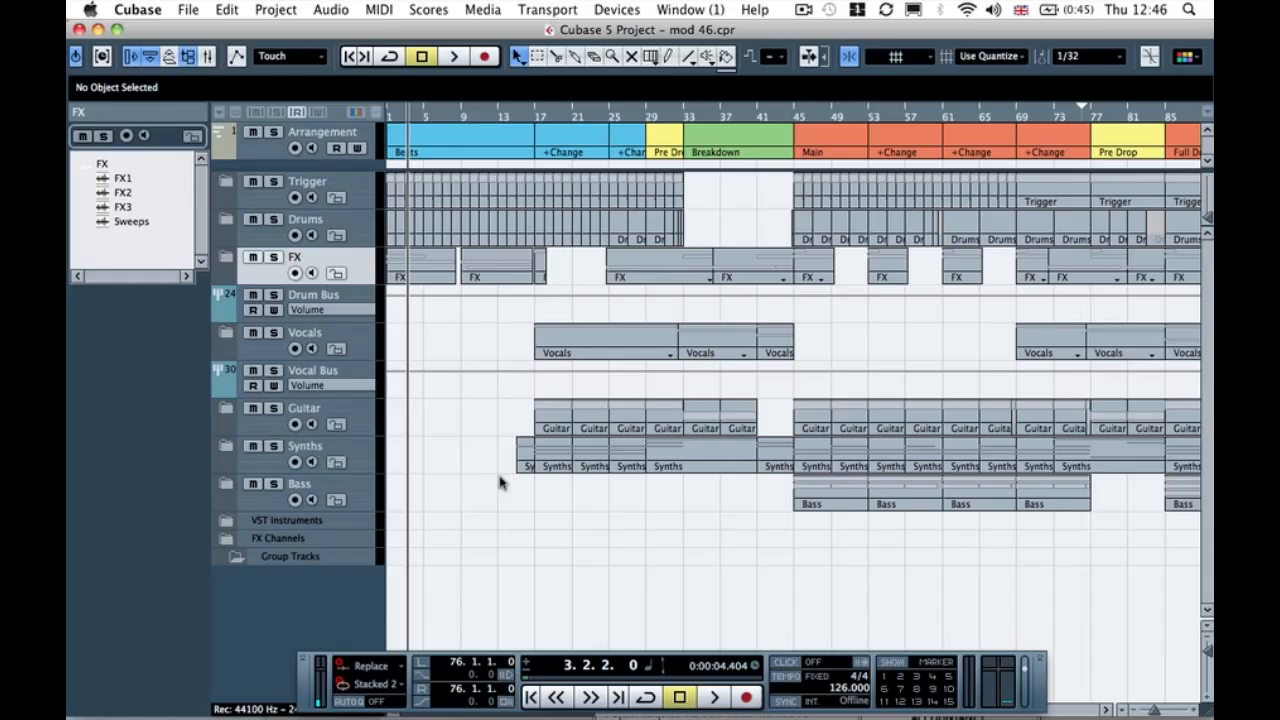
Step: Set the locators to the first Bass part, 45.1.1 to 53.1.1, and solo the Electro Bass track inside the Bass folder
left_click(806, 485)
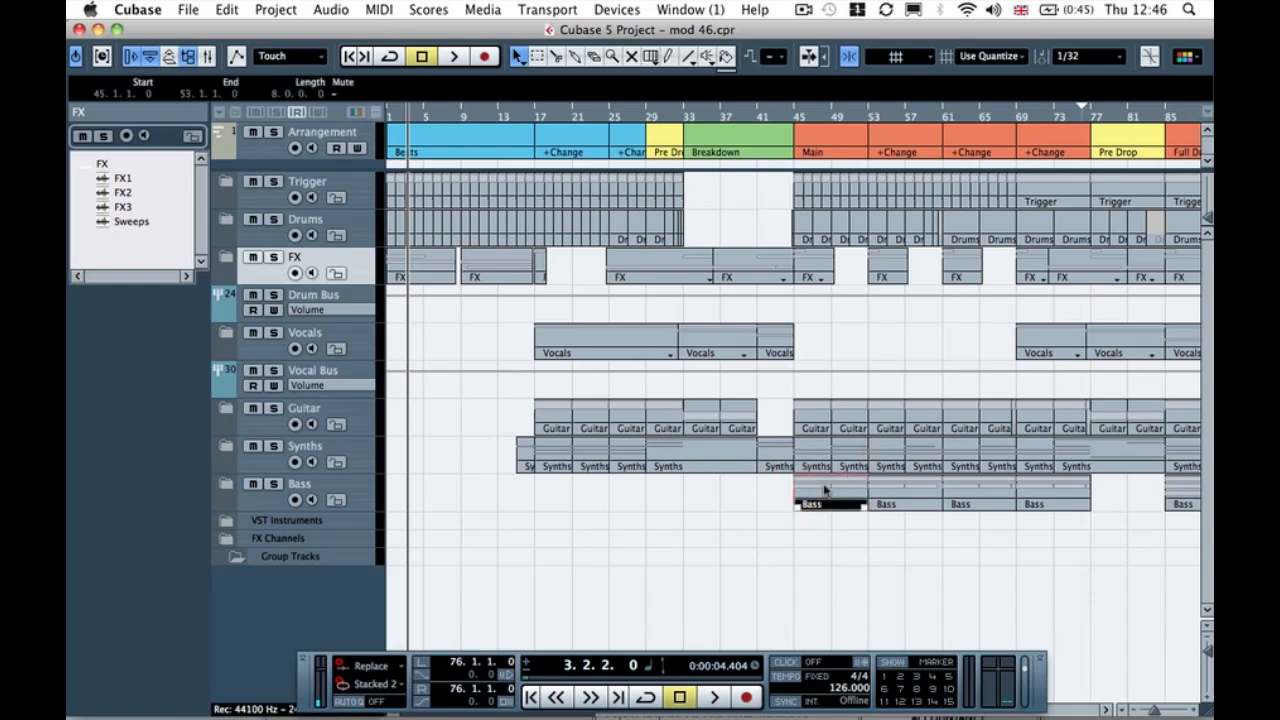
key("p")
left_click(781, 112)
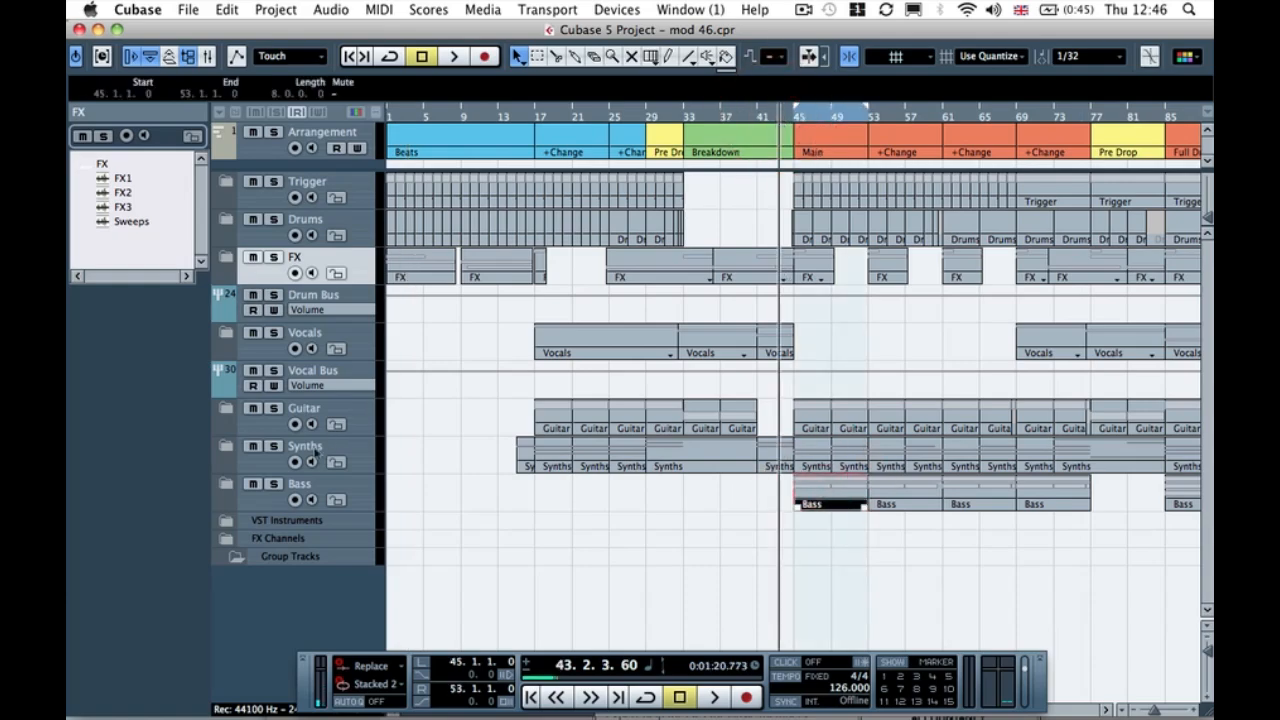
left_click(229, 484)
left_click(286, 562)
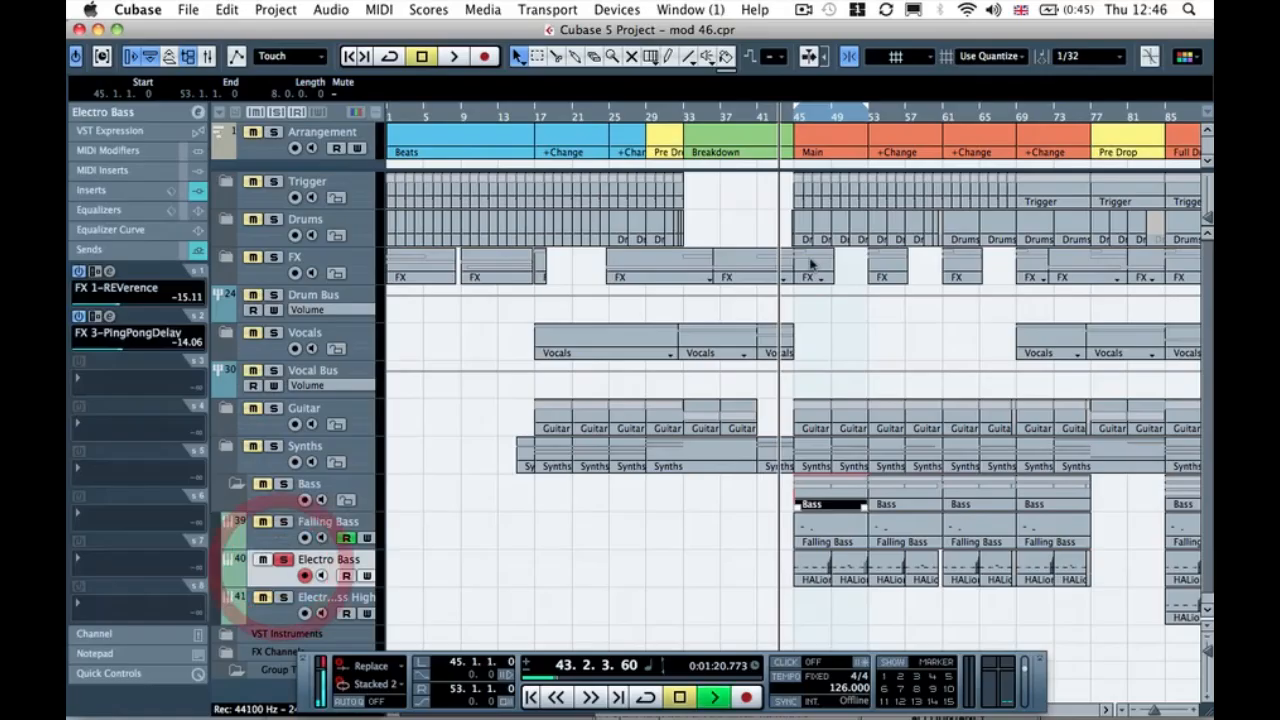
Step: Play back the soloed Electro Bass from about bar 43 and show its basic track settings
key("space")
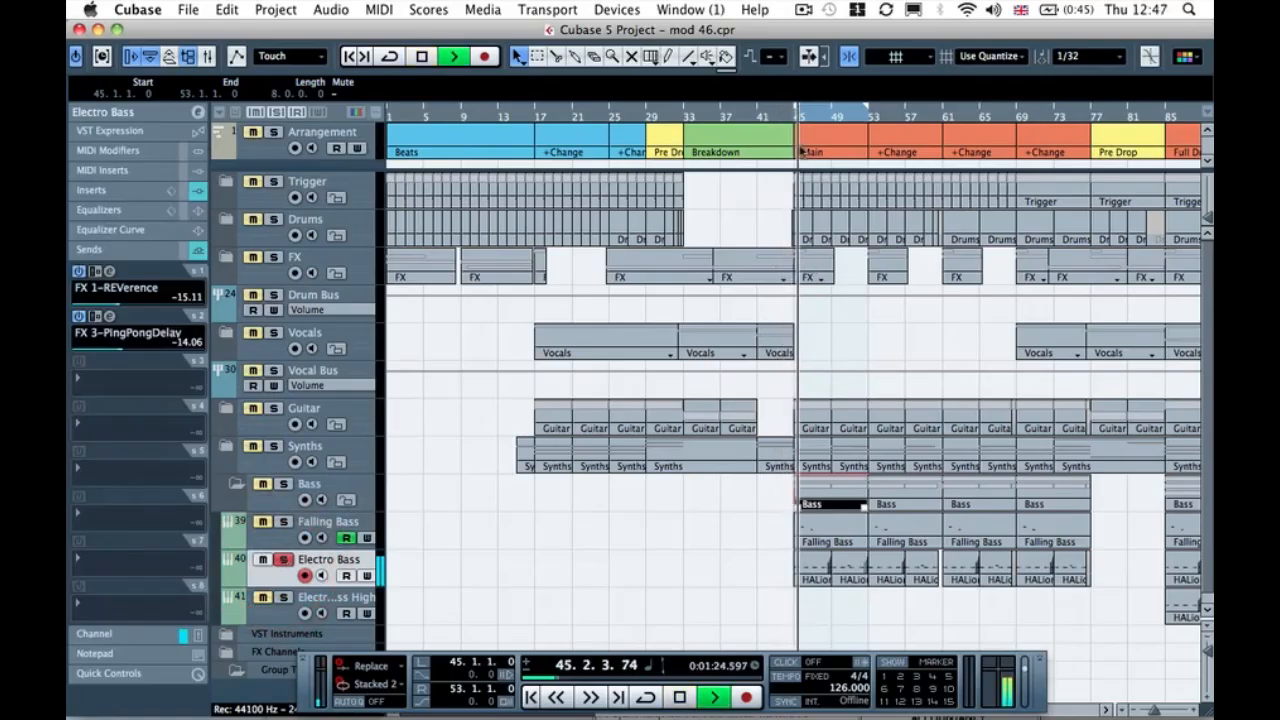
left_click(152, 114)
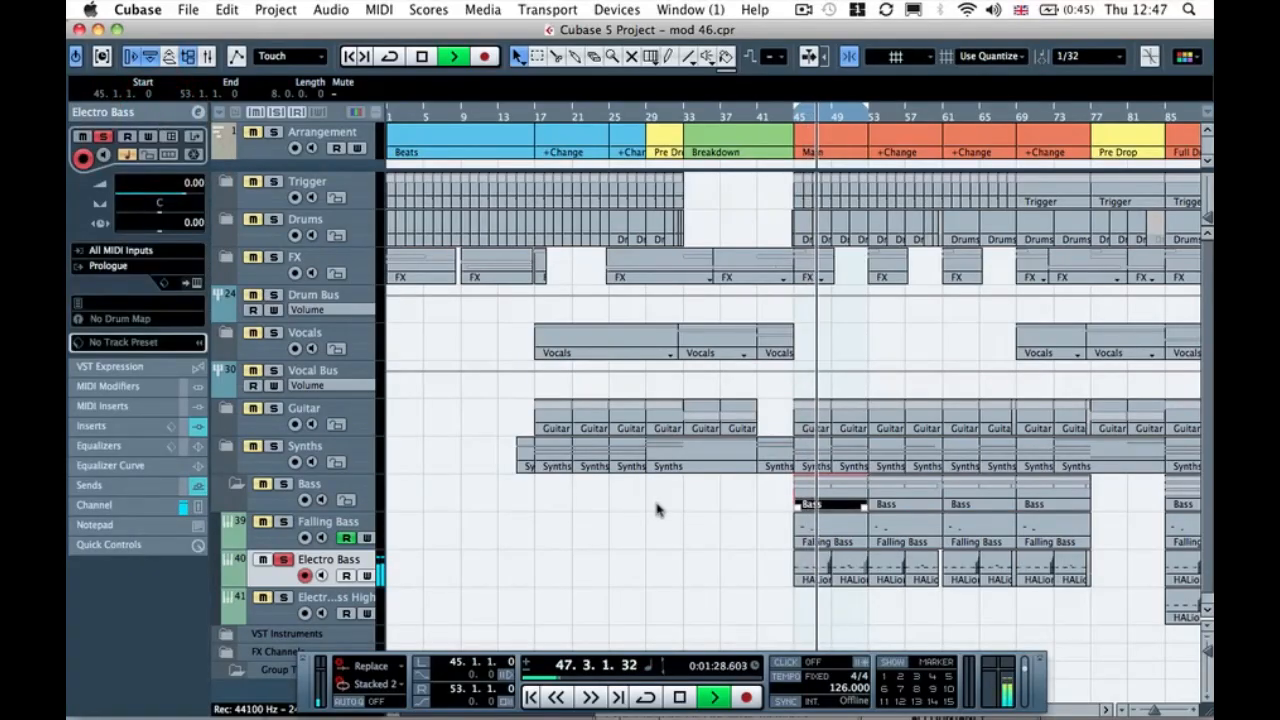
scroll(713, 563, "right", 5)
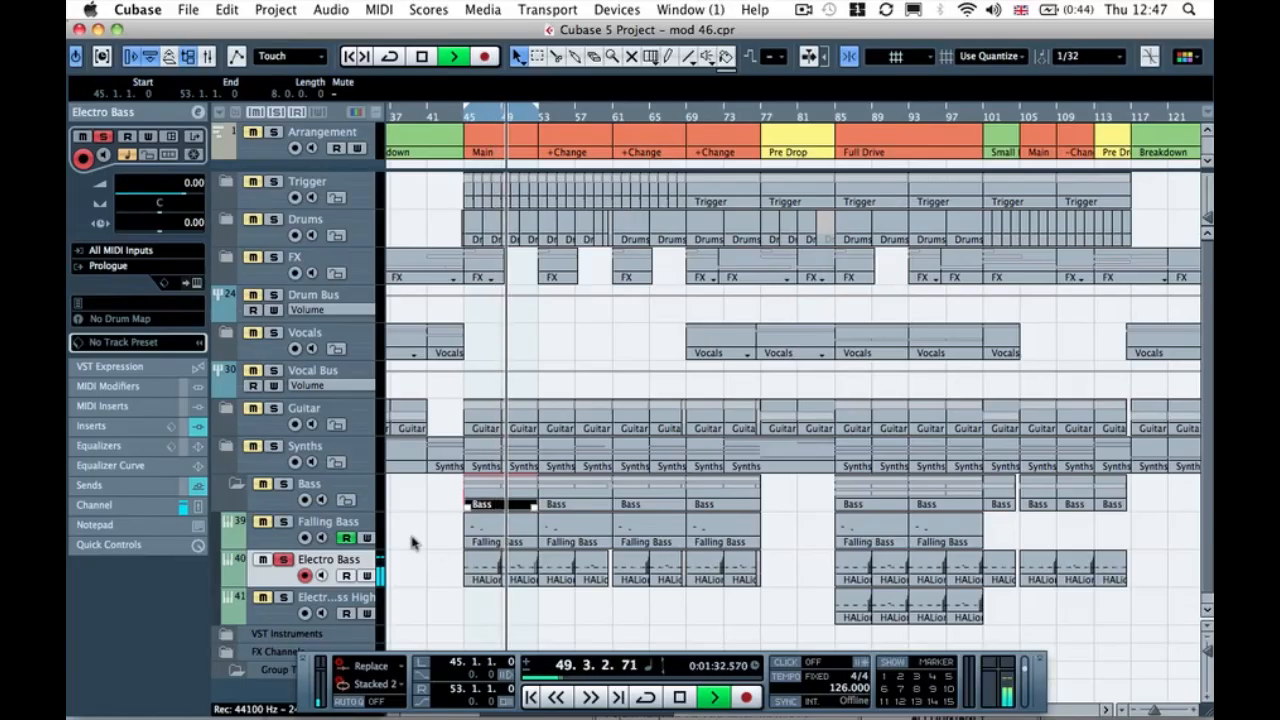
key("space")
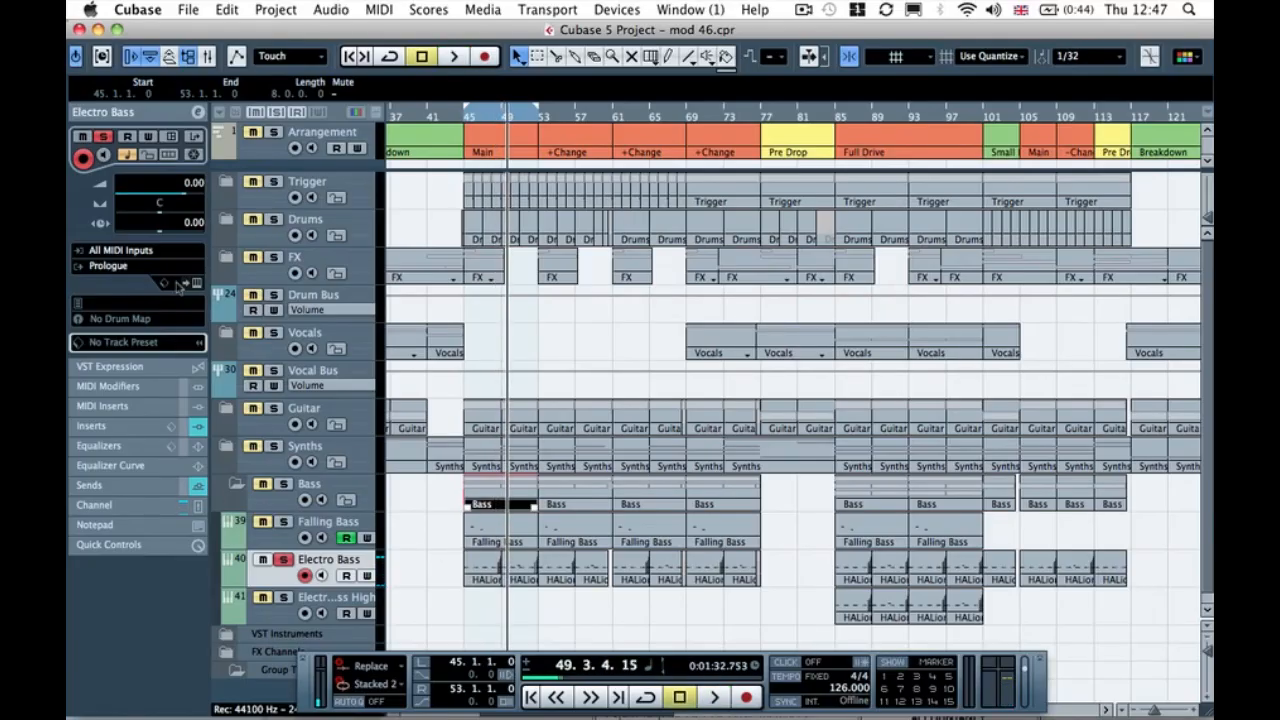
Step: Transpose the Electro Bass track by -12 in its MIDI Modifiers
left_click(199, 386)
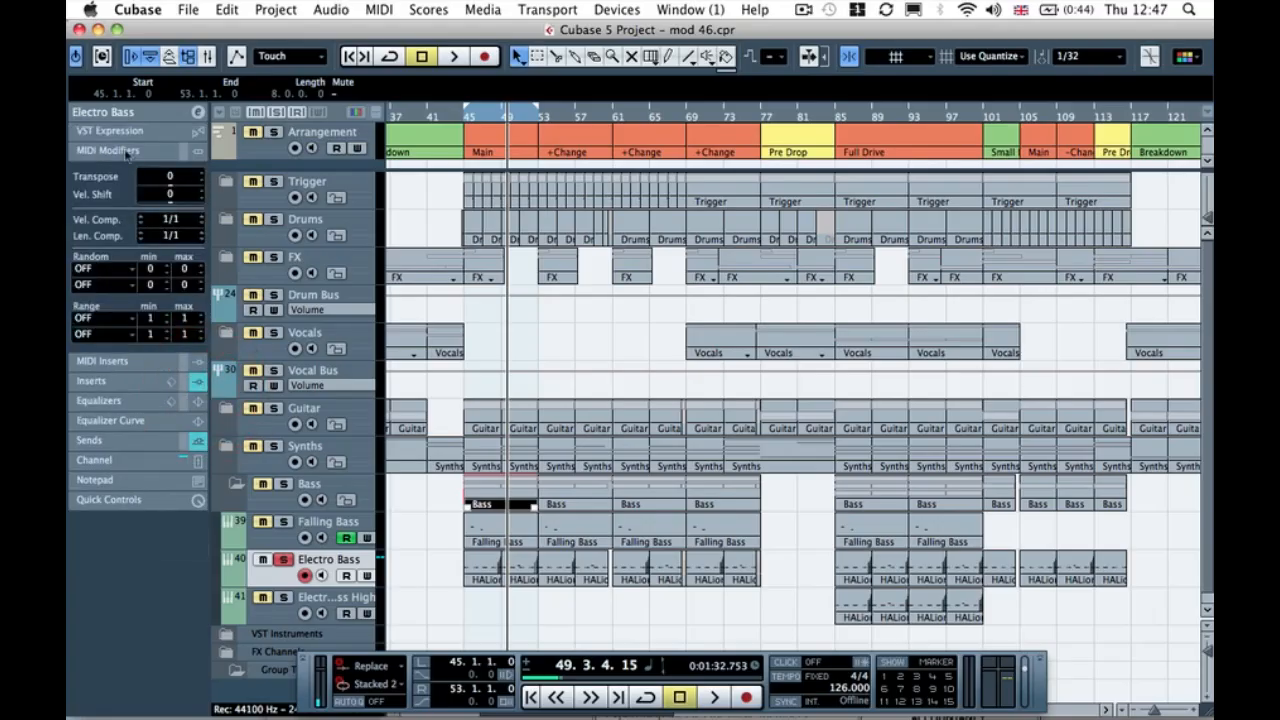
left_click(171, 177)
type("-12")
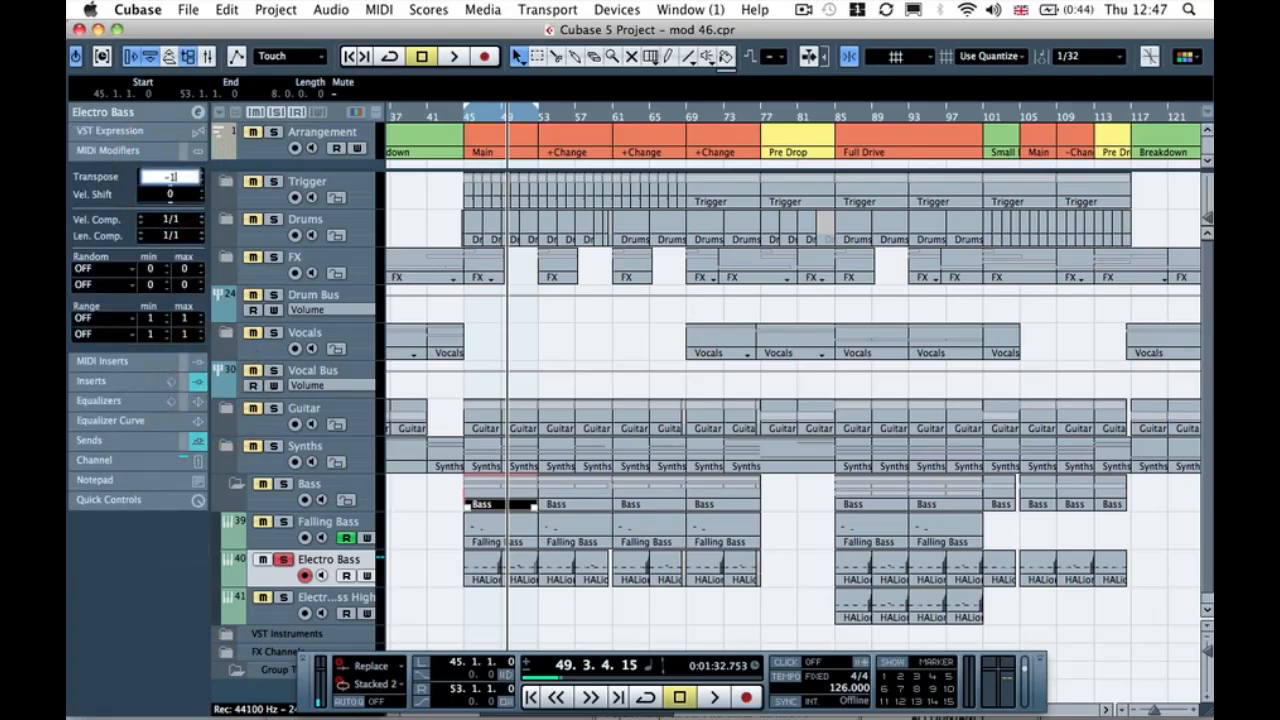
key("Return")
left_click(199, 151)
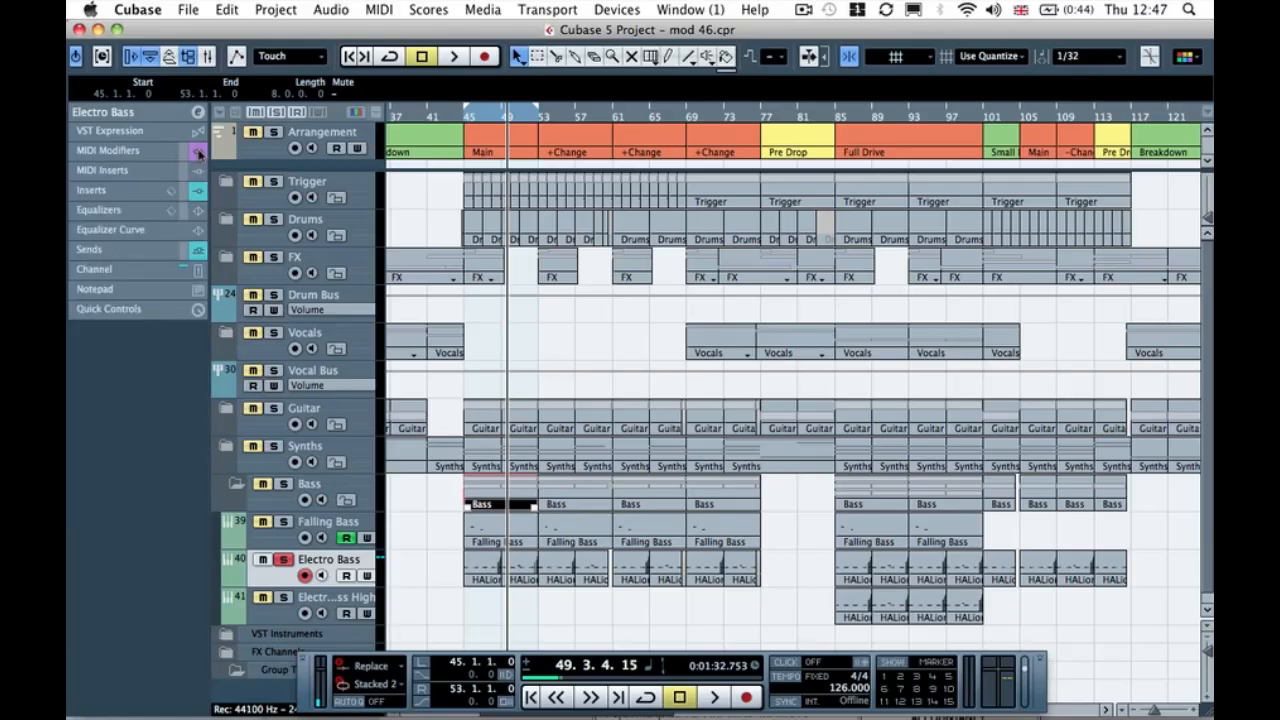
Step: Open the Electro Bass track's Prologue instrument and set oscillator 1's waveform to Sine
left_click(160, 112)
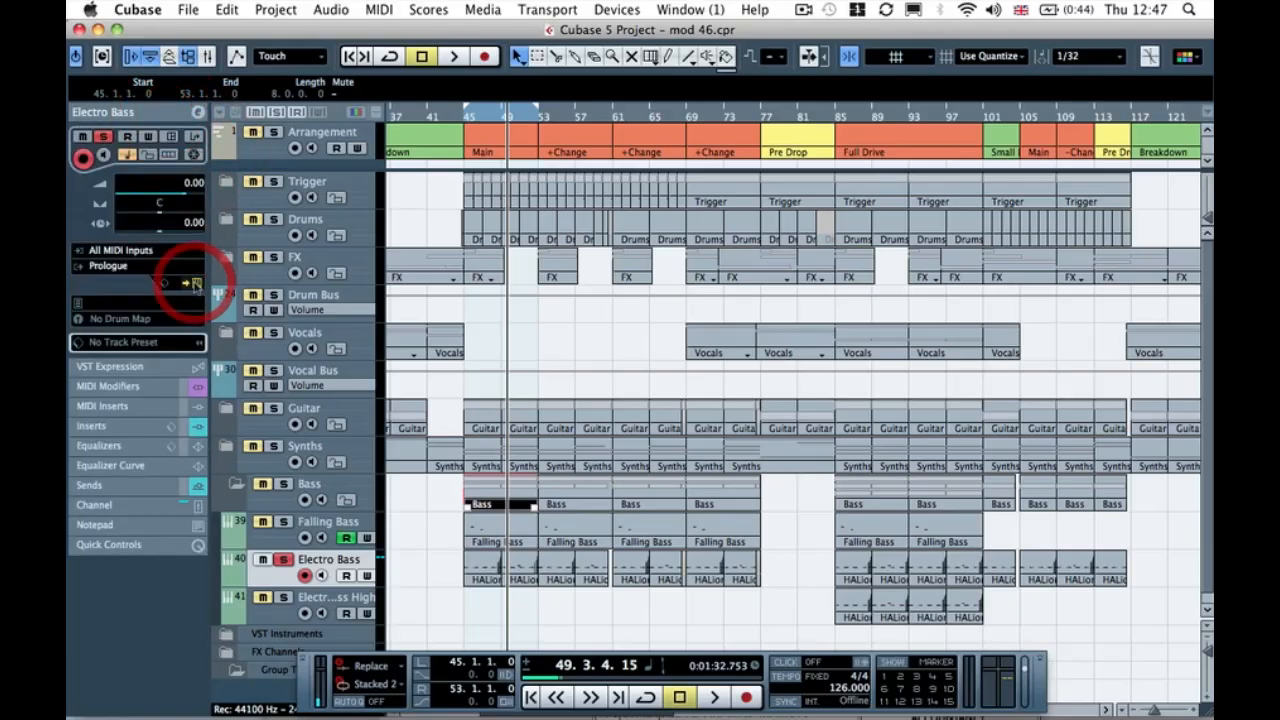
left_click(196, 283)
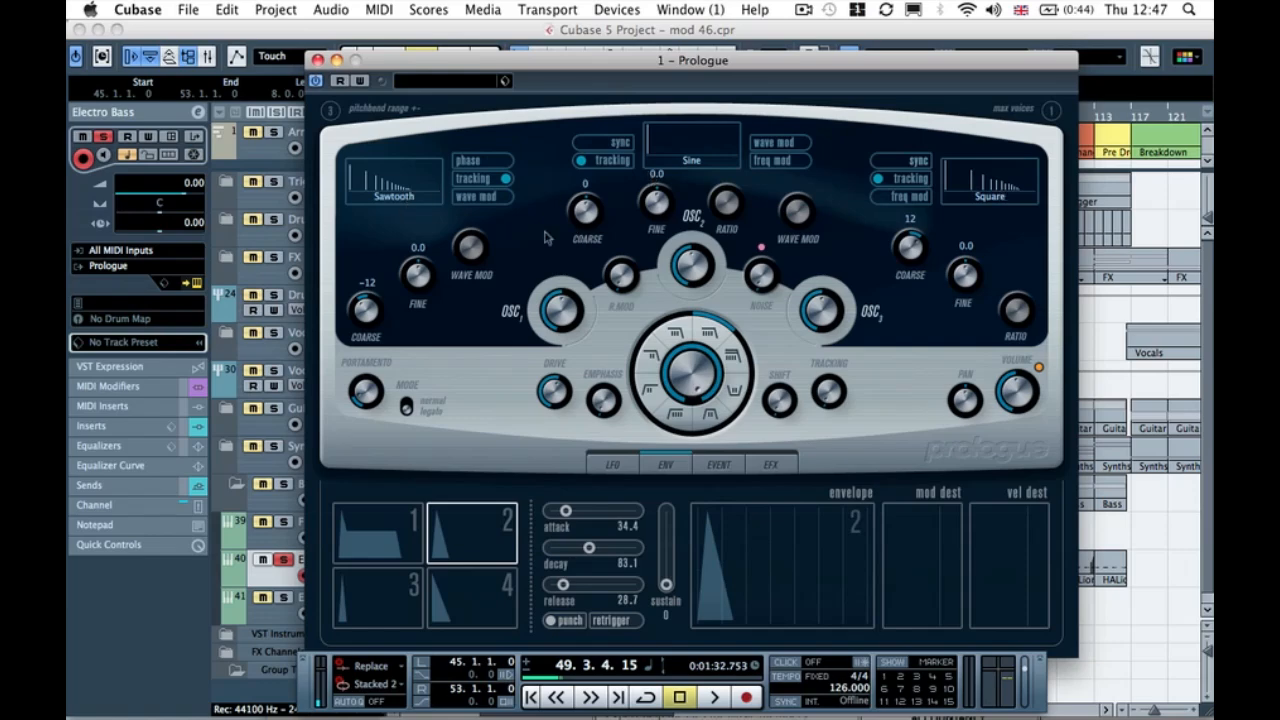
left_click(385, 198)
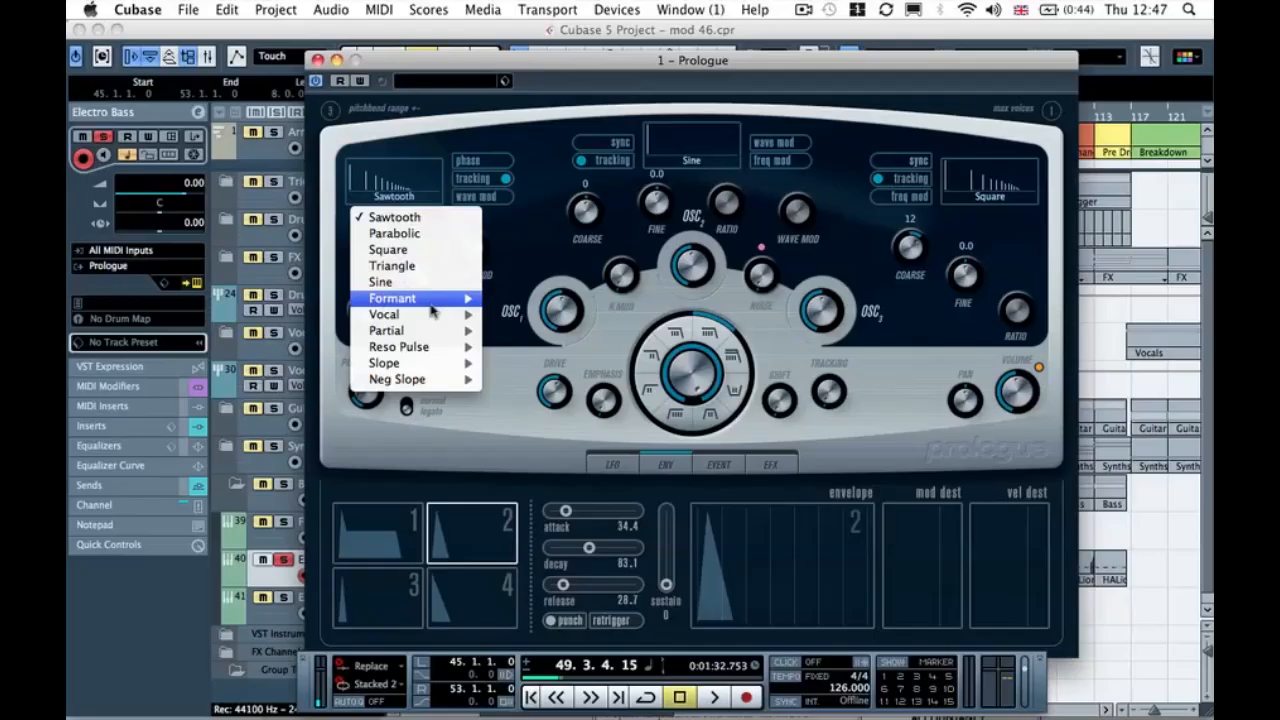
left_click(425, 284)
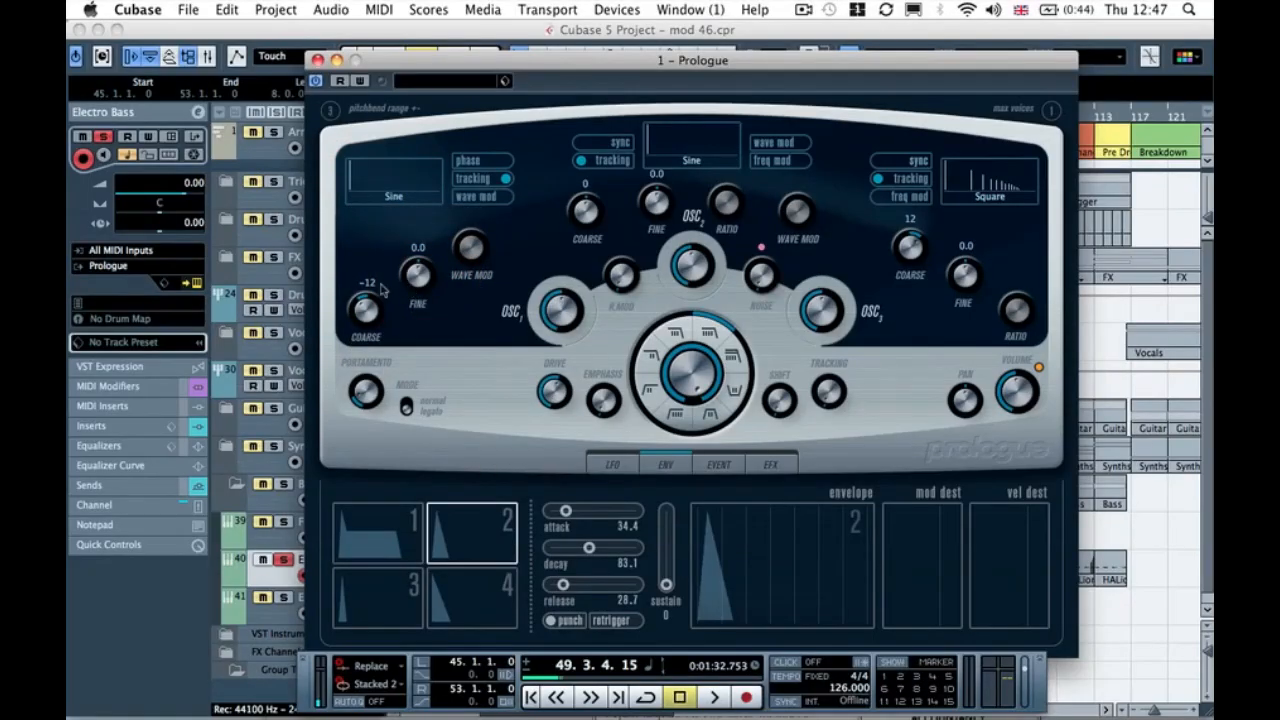
Step: Set oscillator 1's coarse tuning to 0 and oscillator 2's waveform to Sawtooth in Prologue
left_click(368, 302)
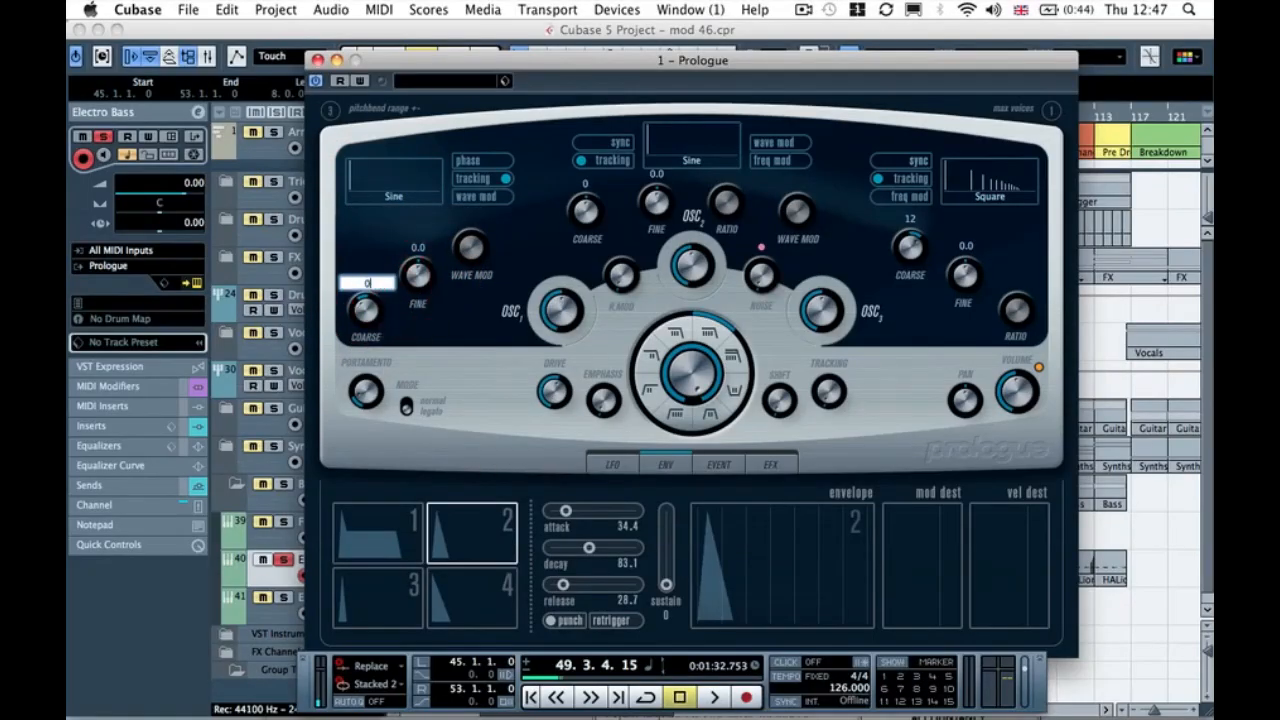
type("0")
key("Return")
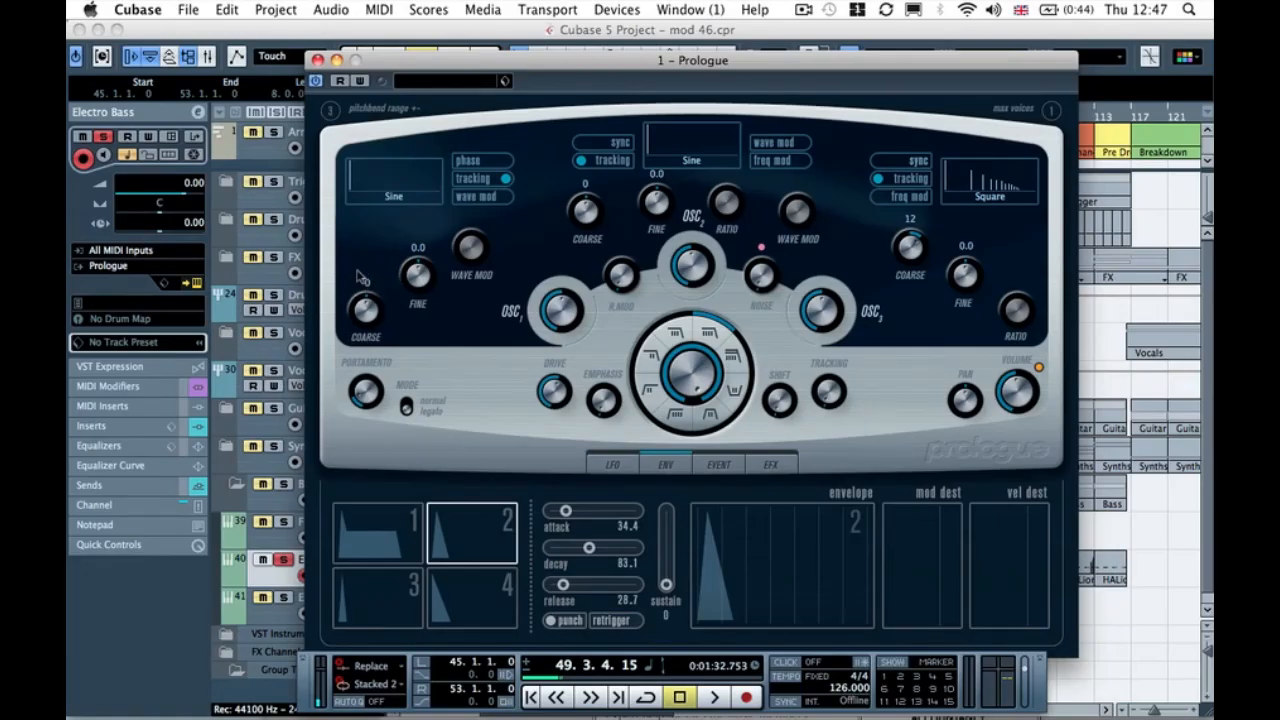
left_click(703, 160)
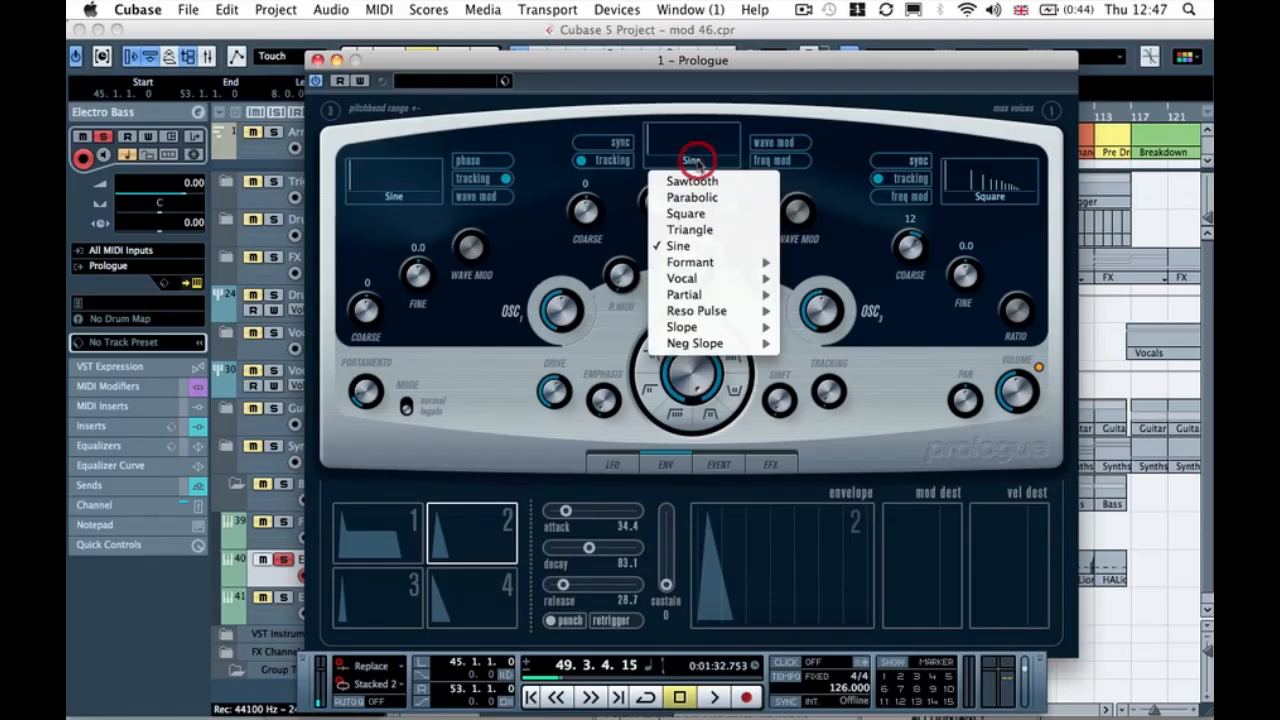
left_click(700, 180)
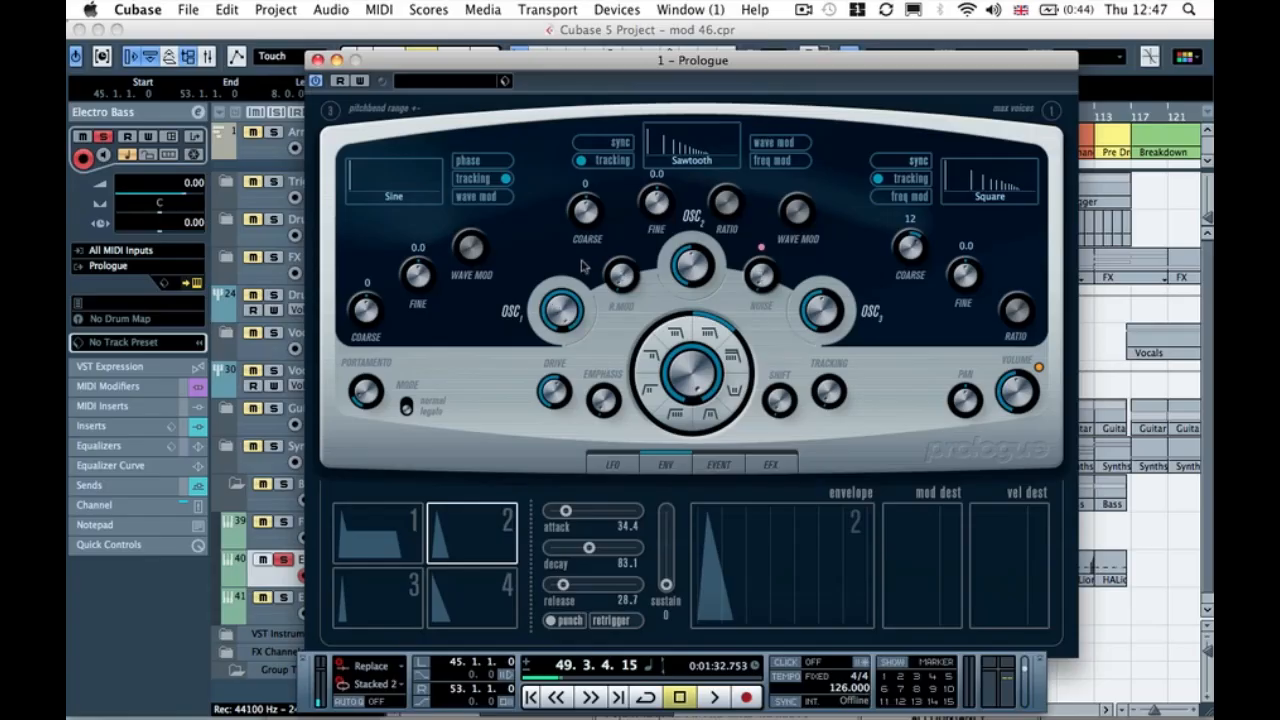
Step: Set oscillator 2's coarse tuning to 24, comparing it with 0 during playback
double_click(587, 194)
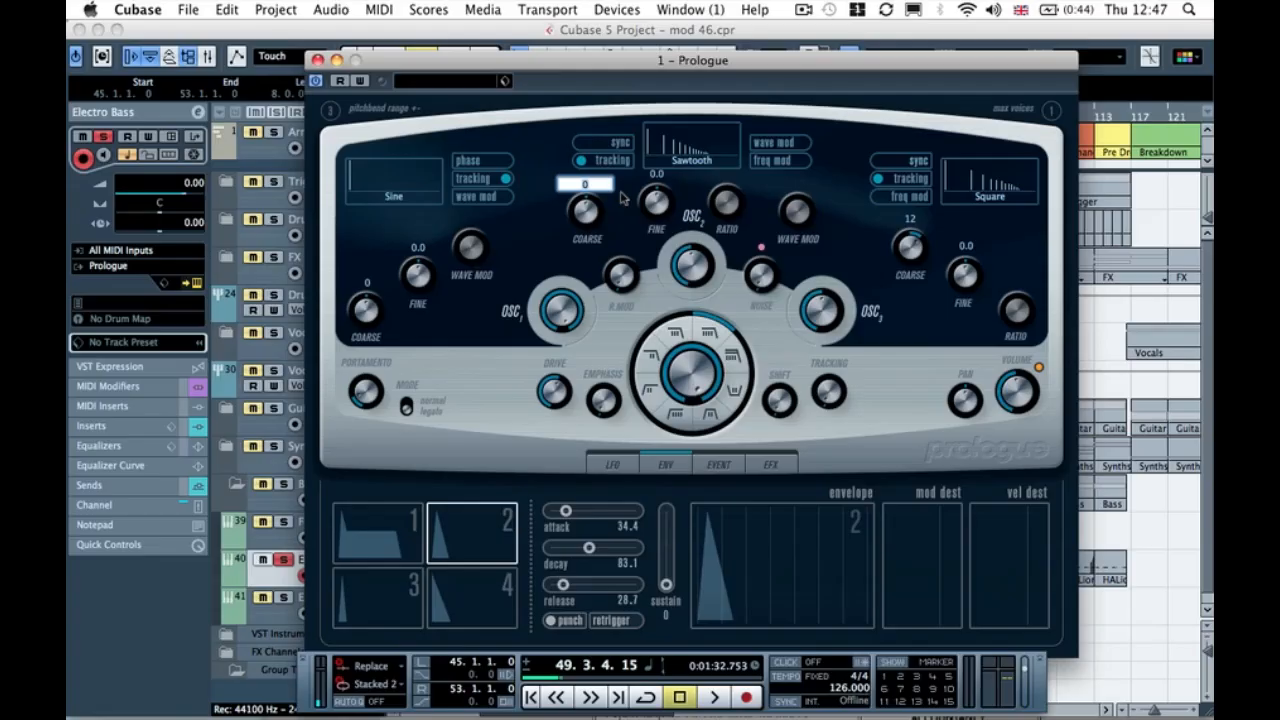
key("Return")
key("space")
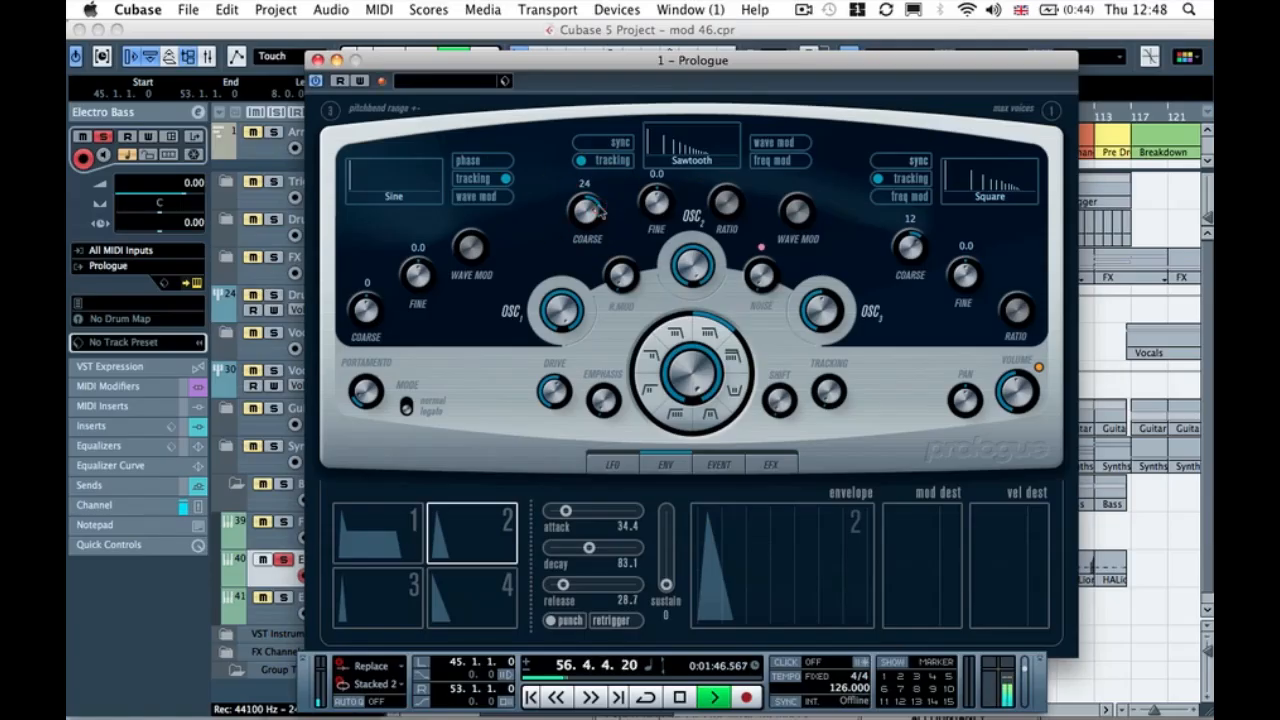
key("space")
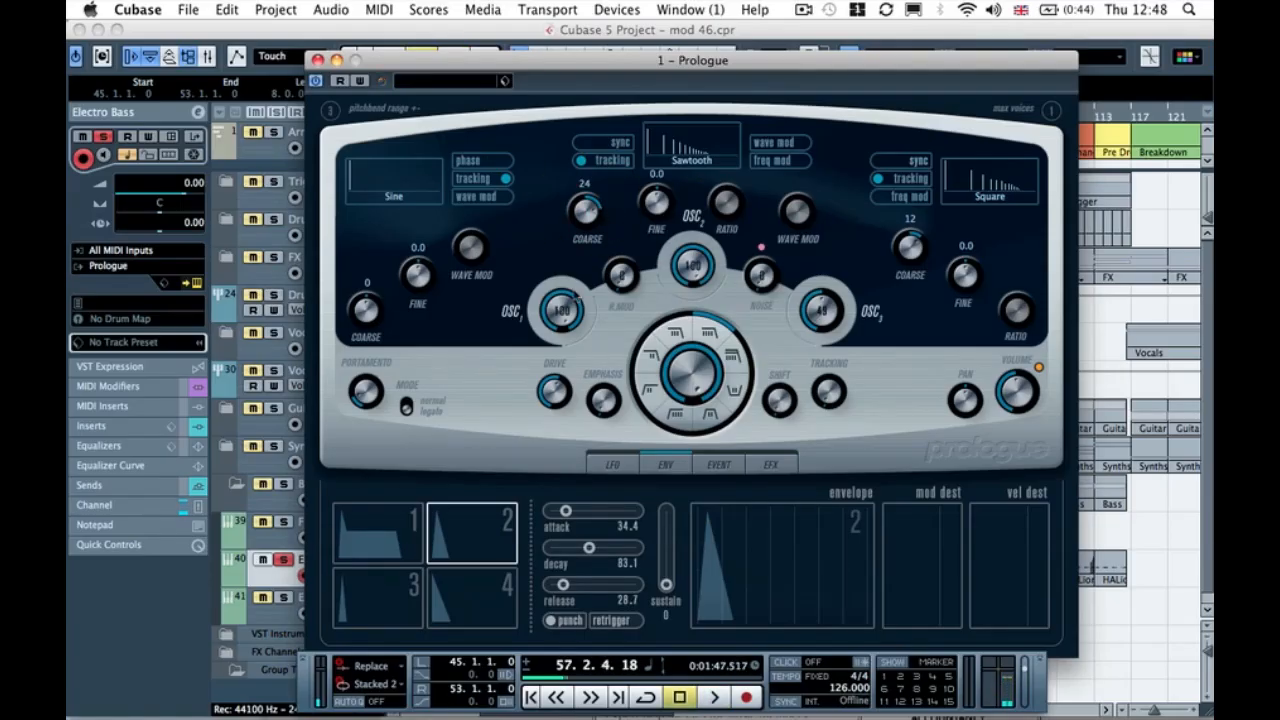
key("space")
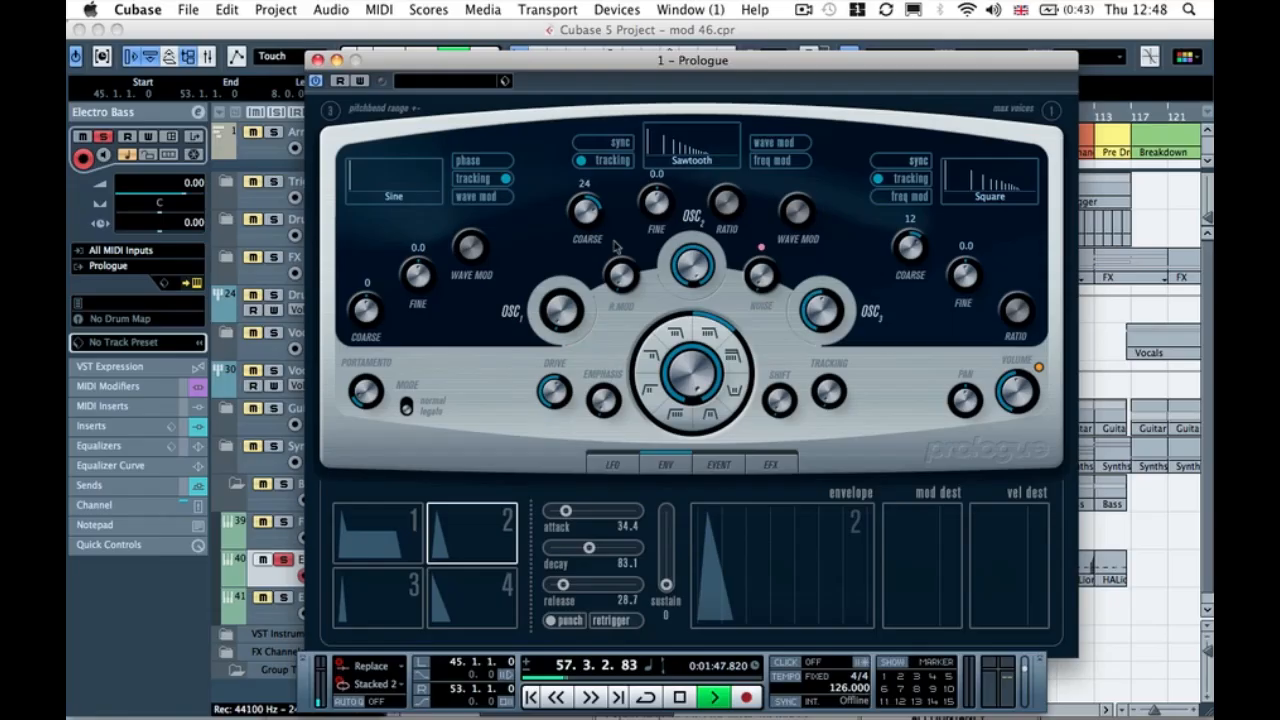
left_click(587, 190)
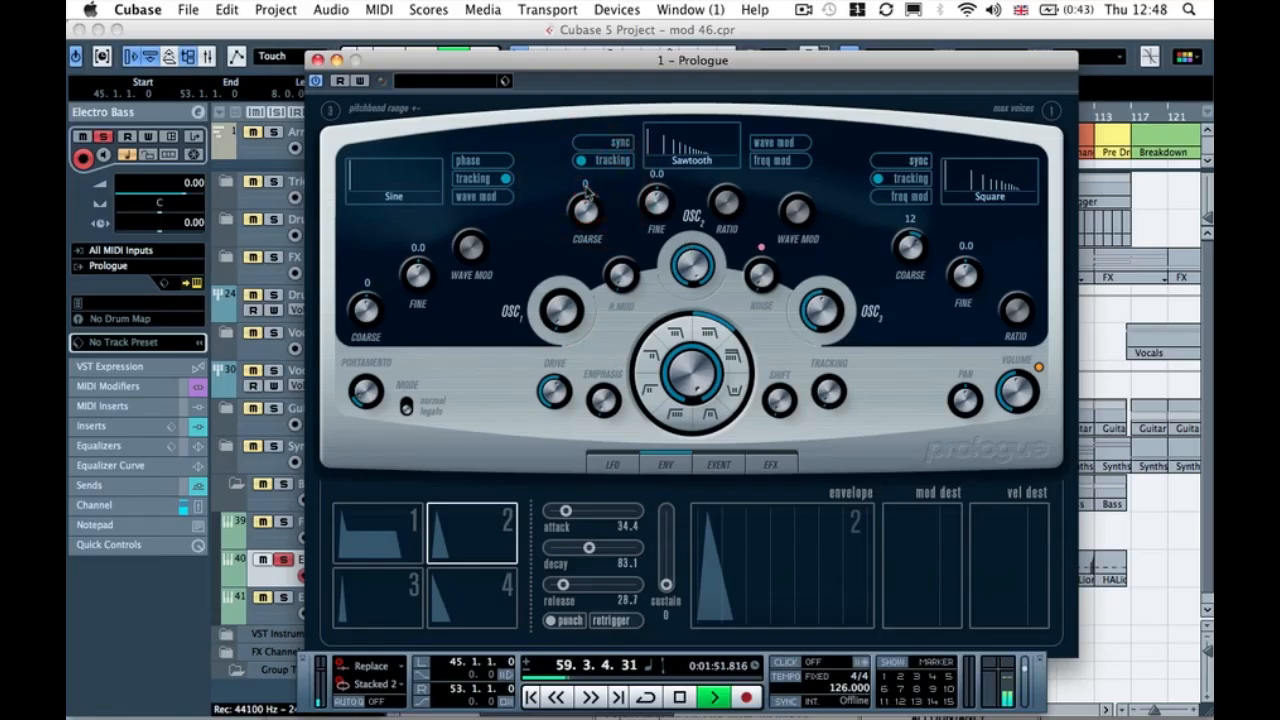
double_click(587, 186)
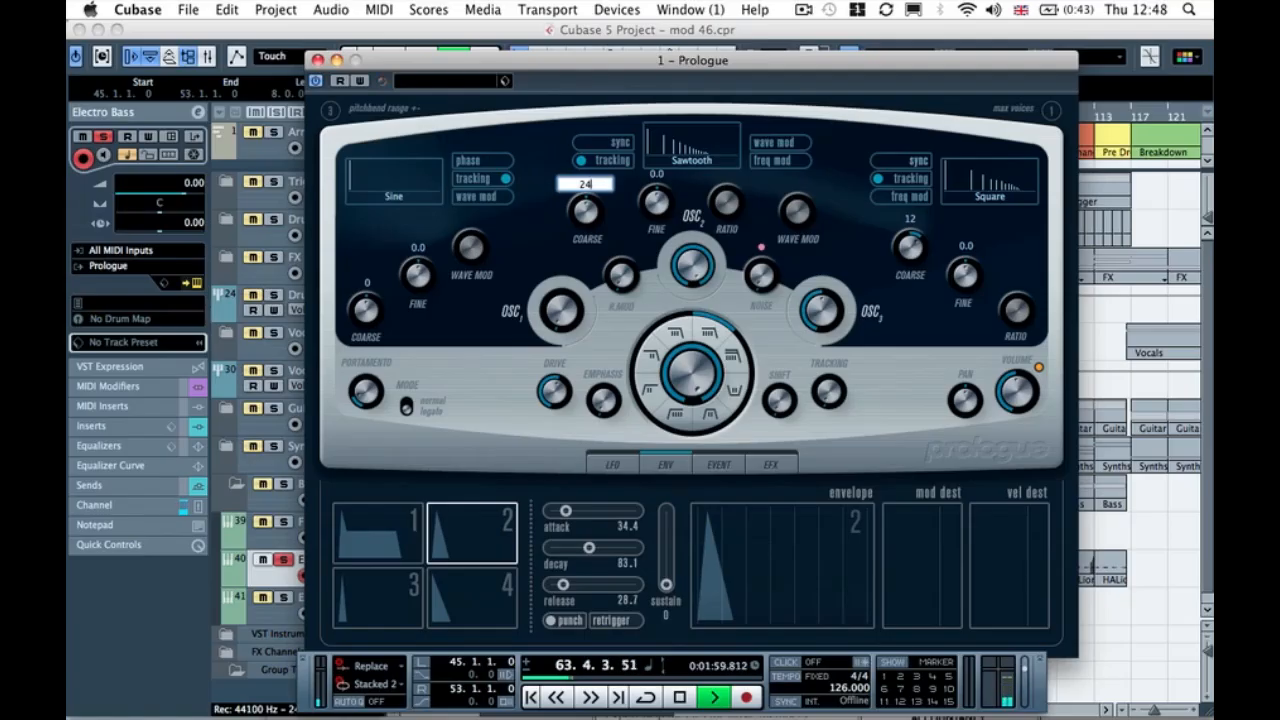
type("24")
key("Return")
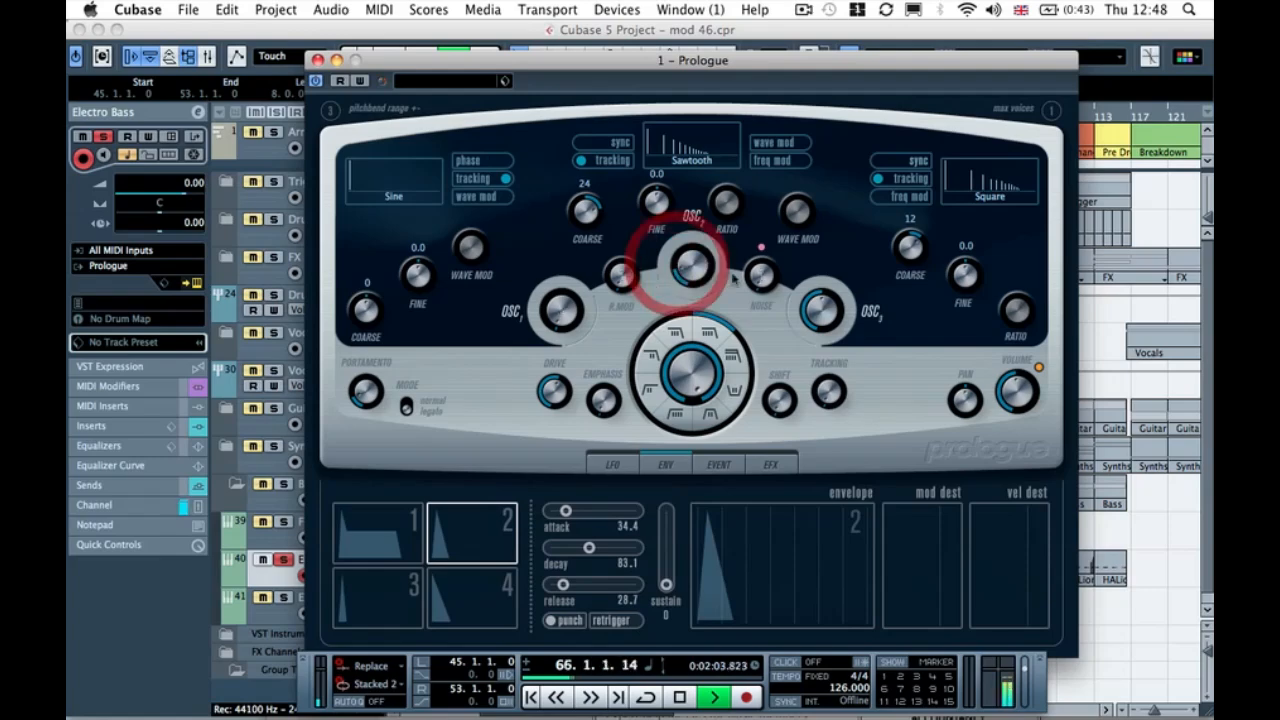
Step: Set the levels of oscillators 1, 2 and 3 to 100, about 25 and 0, and raise the filter drive to 11.7
left_click_drag(817, 312, 820, 350)
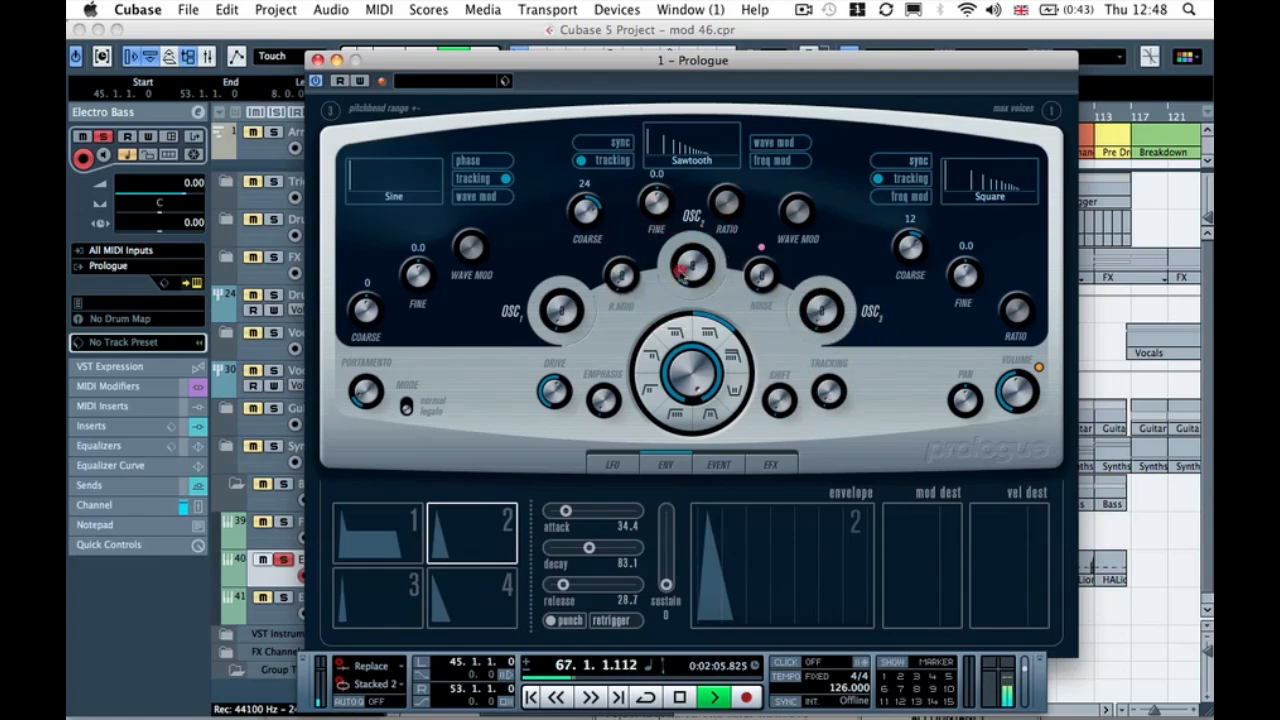
left_click_drag(675, 265, 684, 268)
left_click(563, 308)
left_click_drag(572, 321, 566, 322)
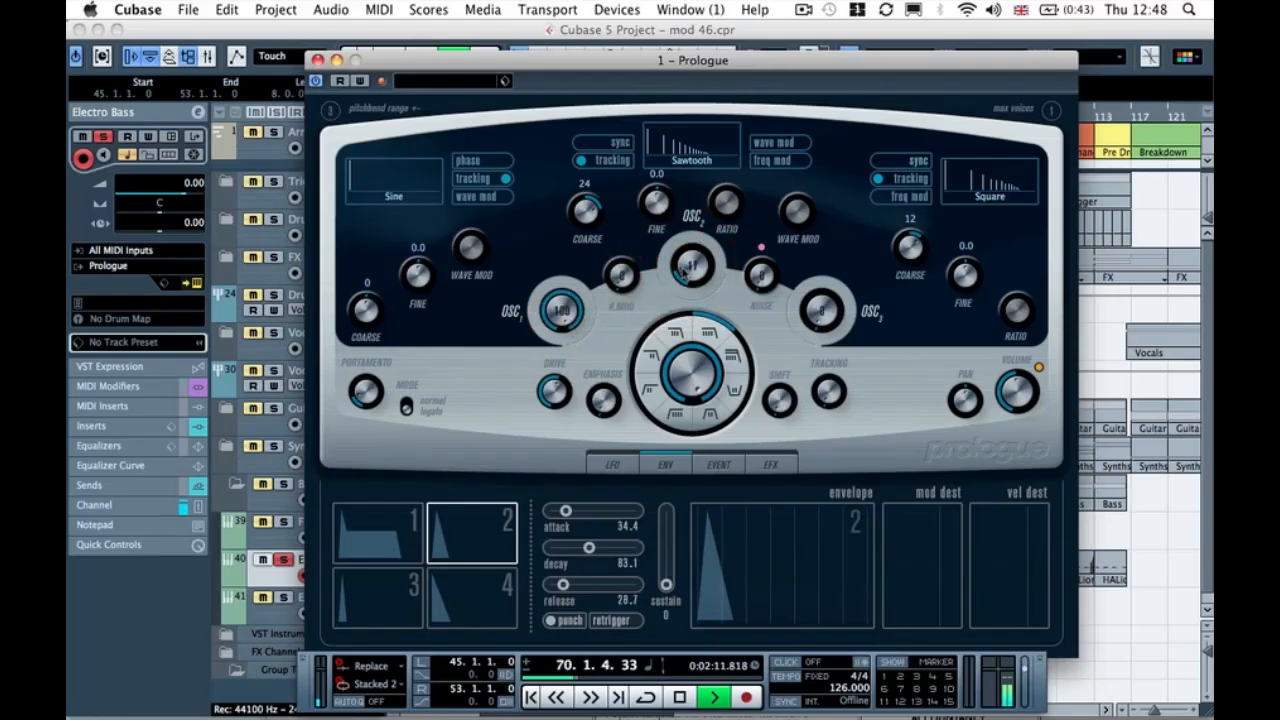
left_click_drag(689, 264, 710, 266)
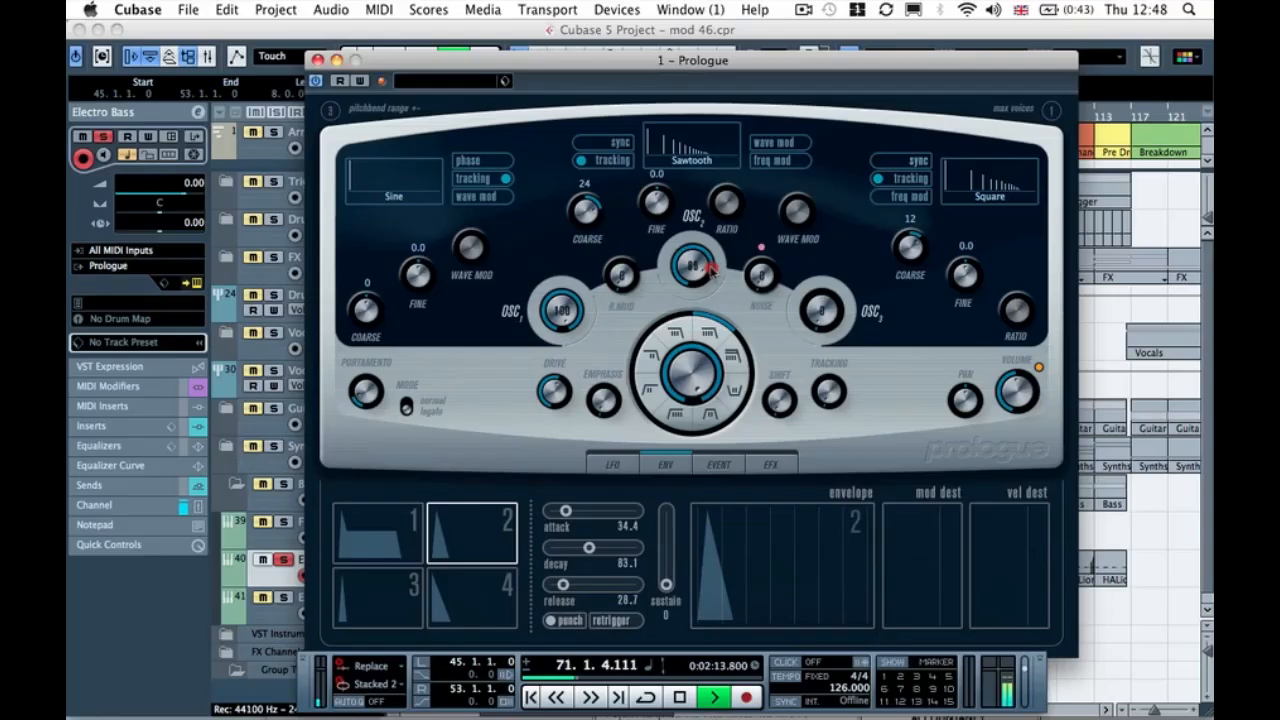
left_click_drag(684, 252, 682, 250)
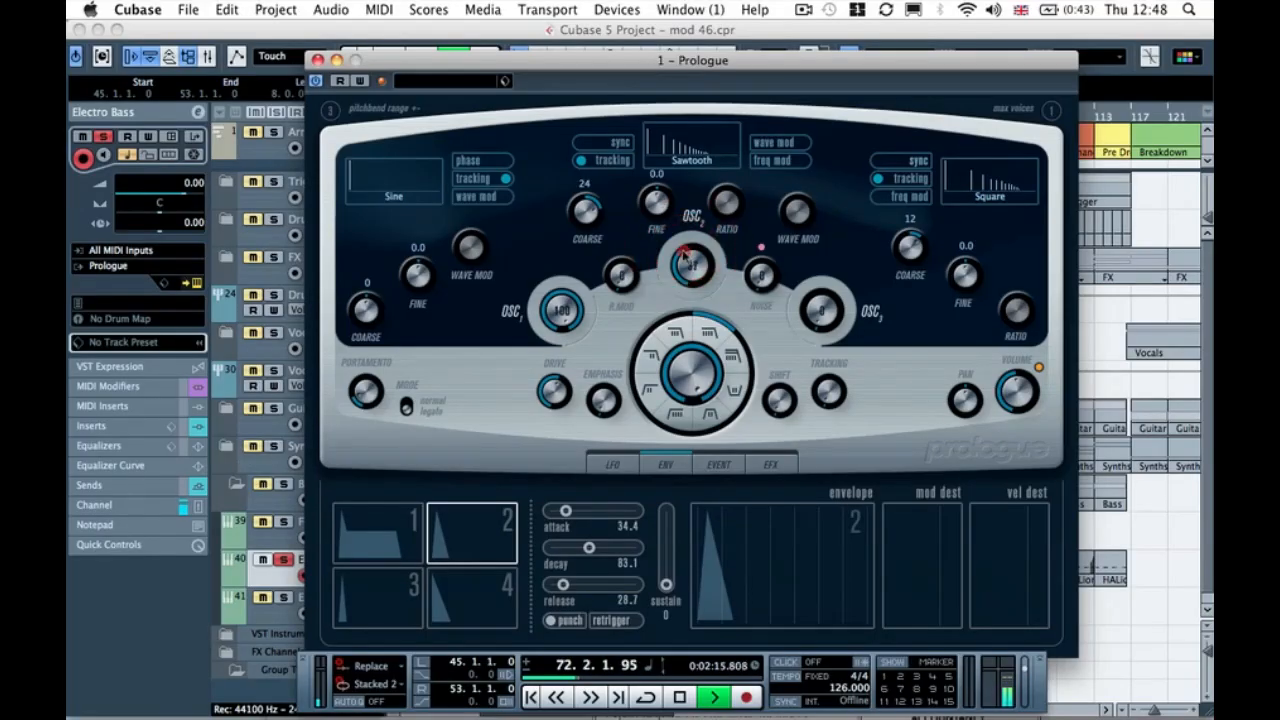
left_click(680, 257)
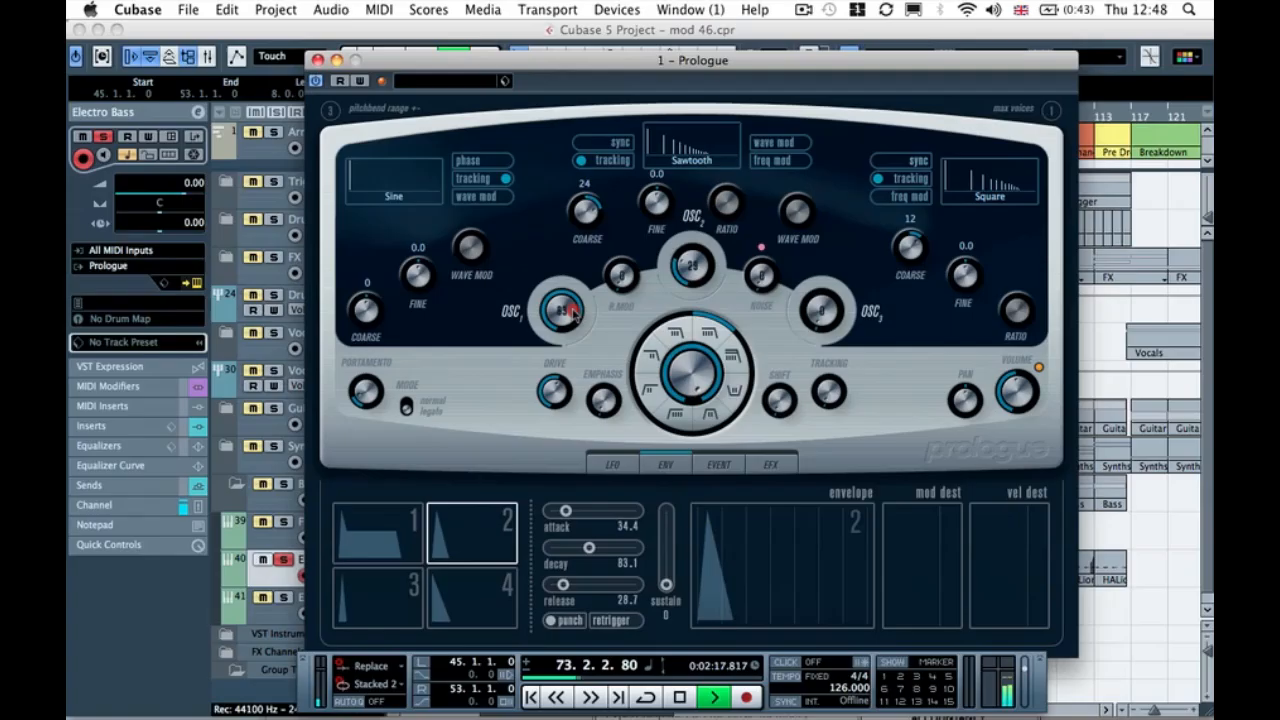
left_click_drag(573, 309, 575, 317)
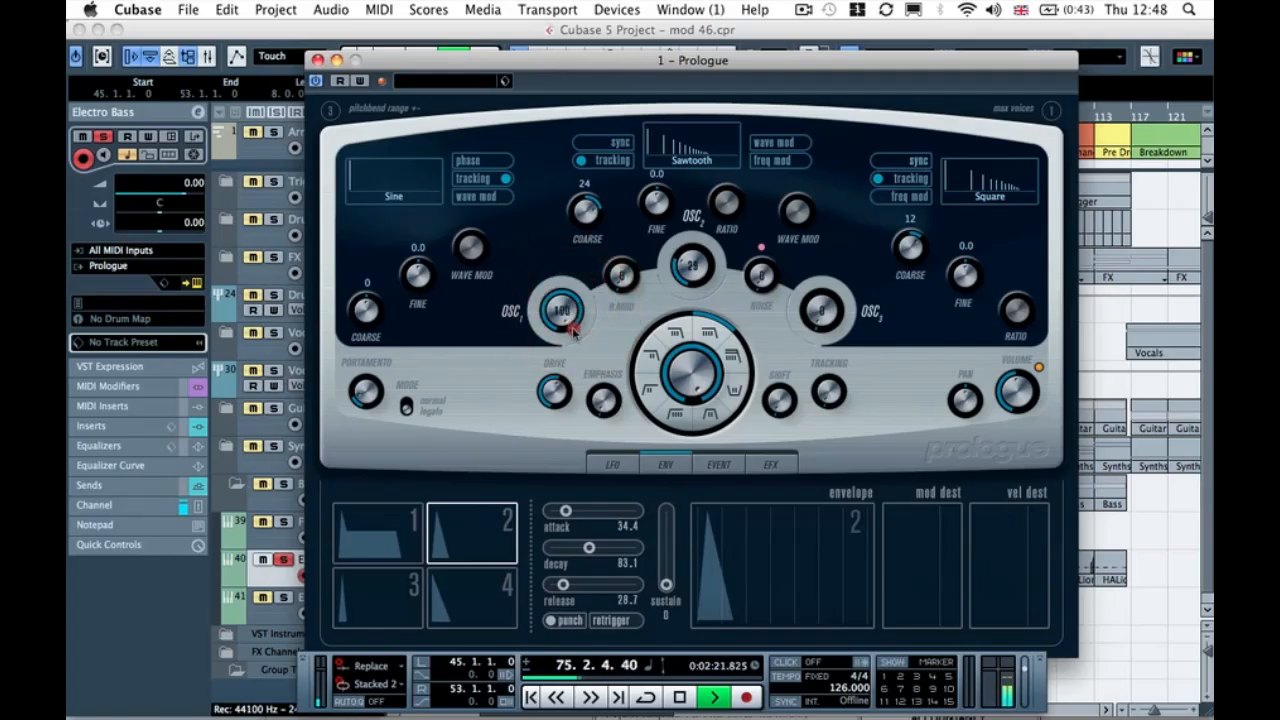
left_click(572, 321)
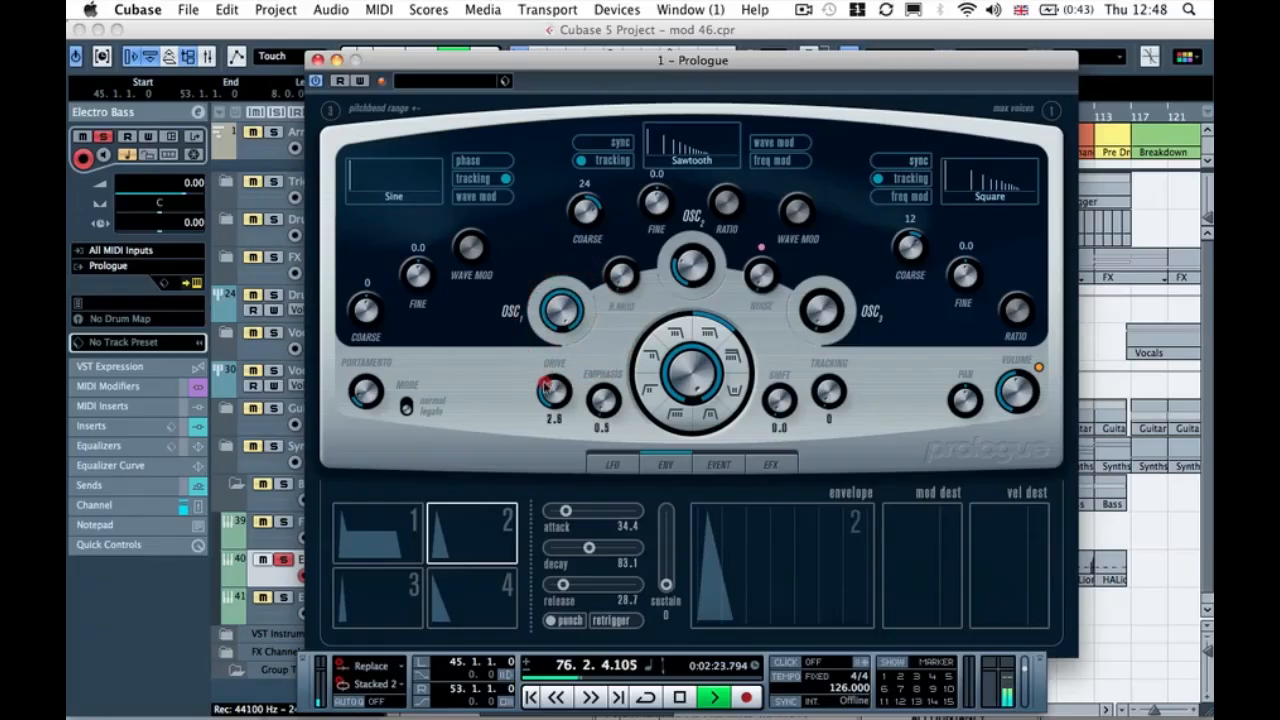
left_click(556, 384)
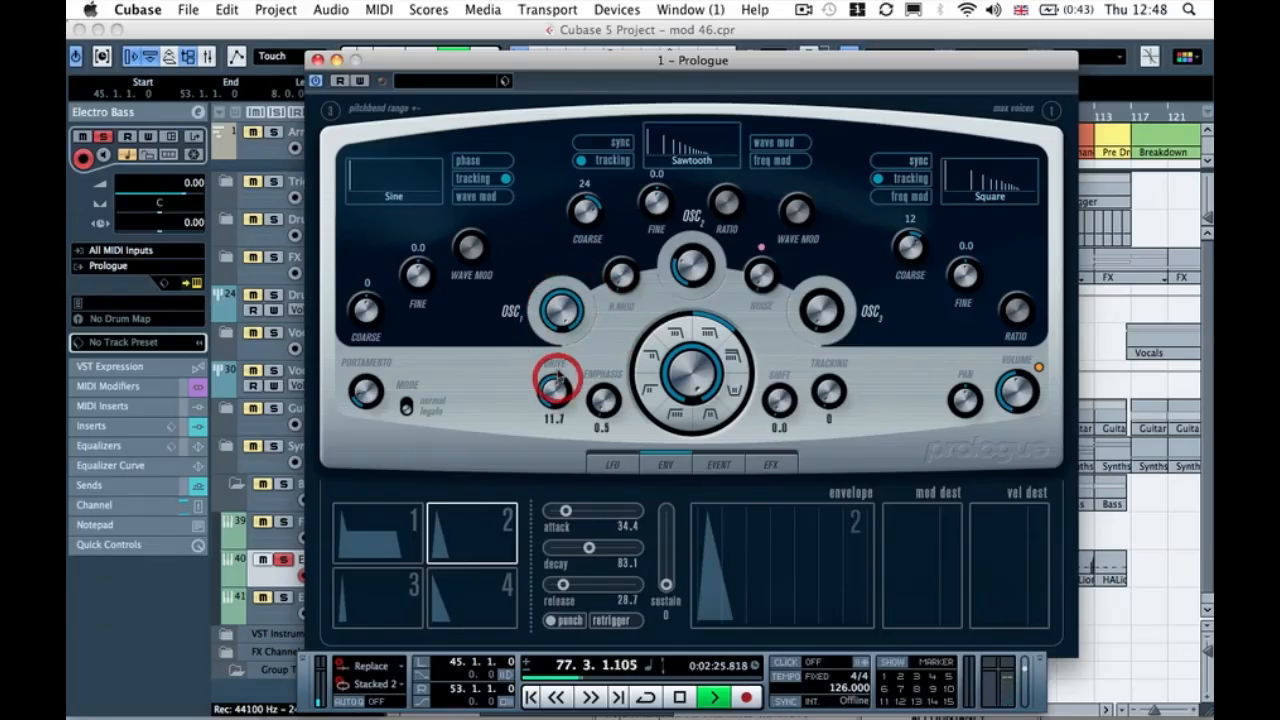
Step: Restart playback just before bar 45 with cycle enabled, and bring the Electro Bass Prologue window back up
left_click_drag(600, 64, 895, 64)
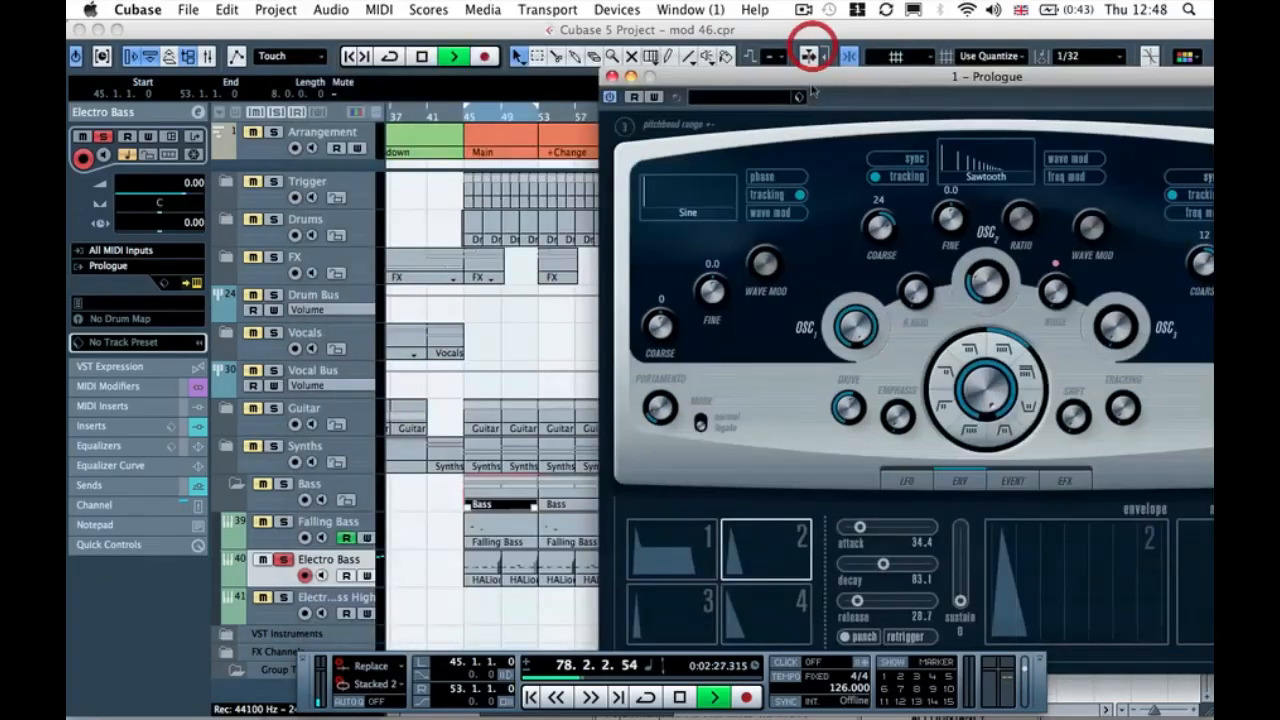
left_click(449, 120)
left_click(646, 697)
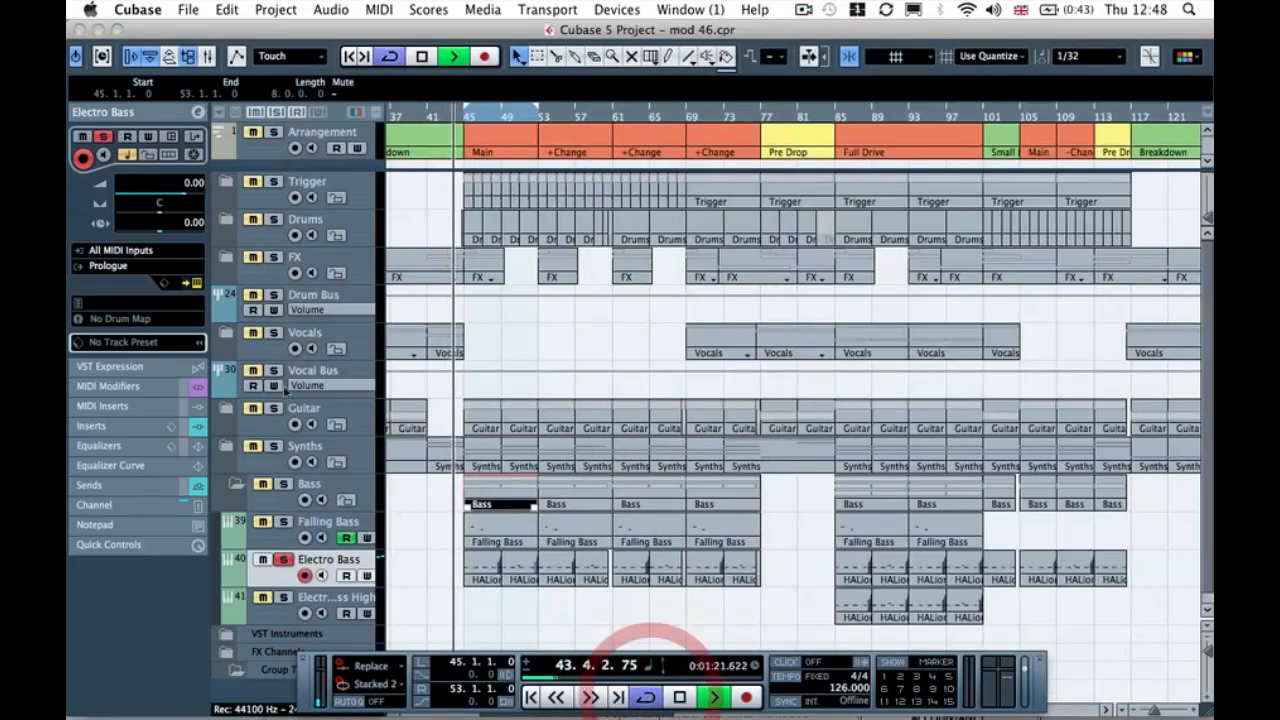
left_click(197, 284)
left_click_drag(690, 92, 424, 43)
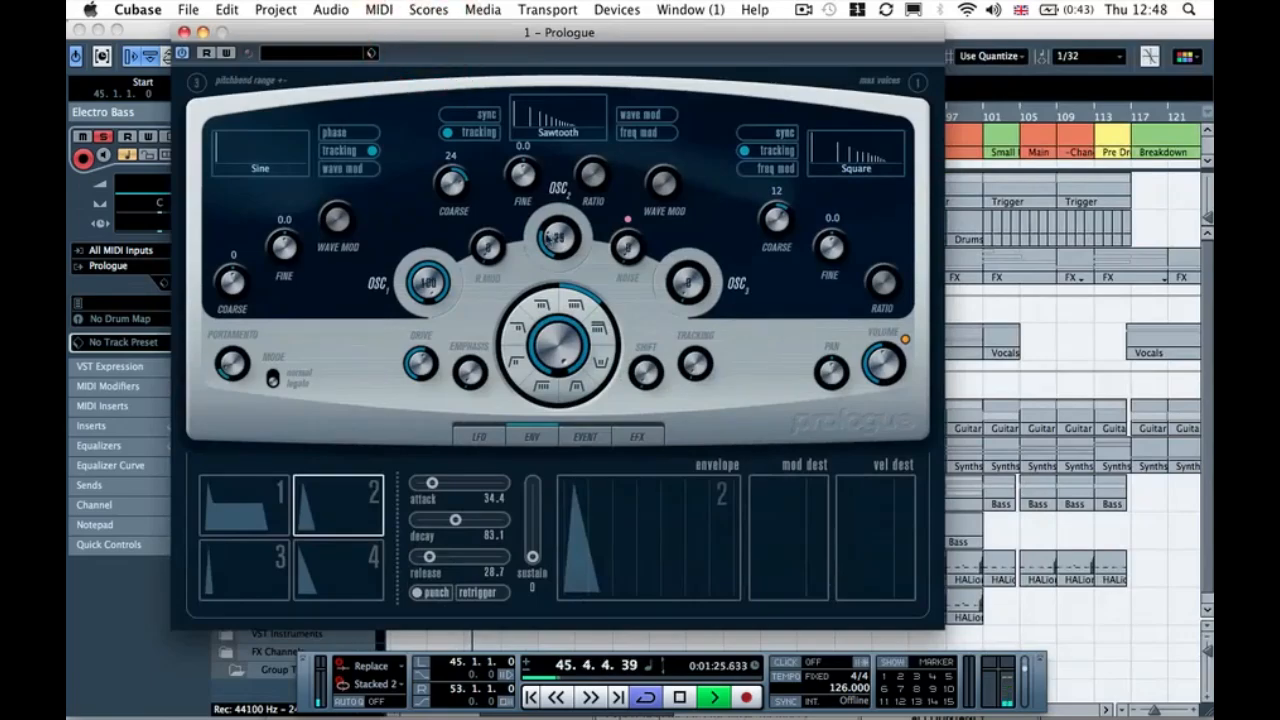
Step: Lower oscillator 2's level, raise oscillator 3's level to 100, and close the Prologue window
left_click(545, 237)
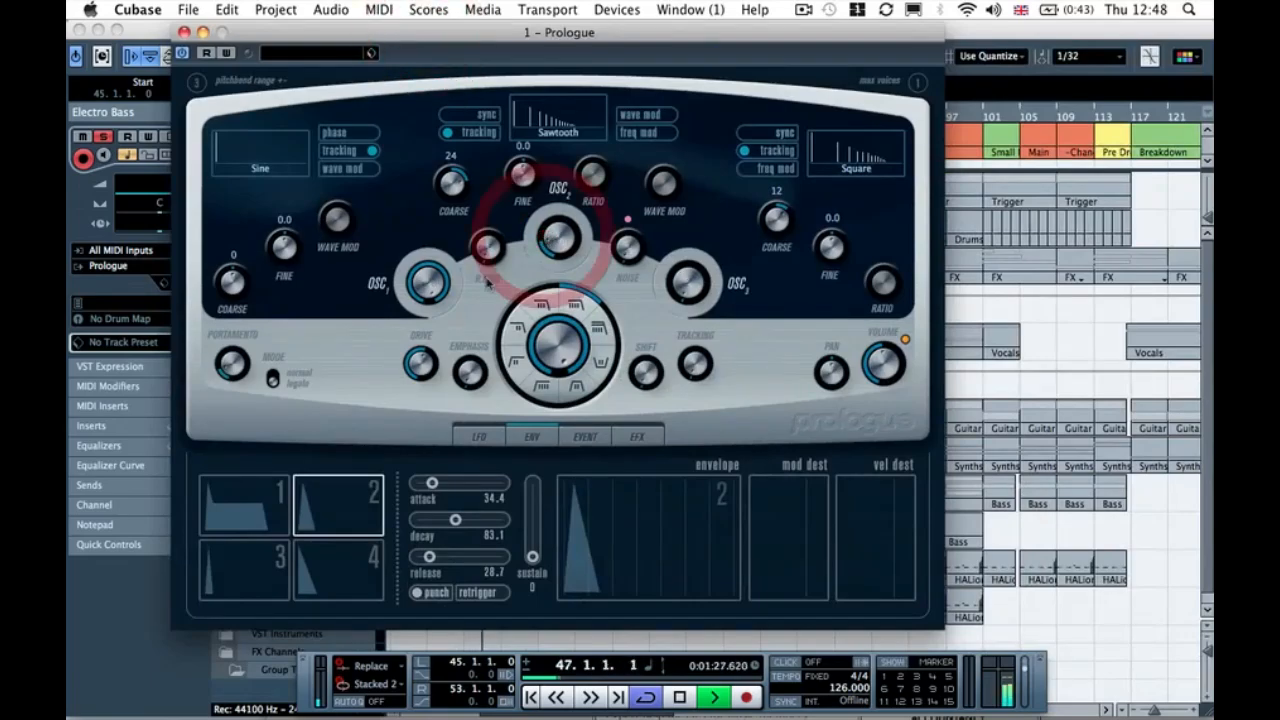
left_click_drag(689, 286, 696, 310)
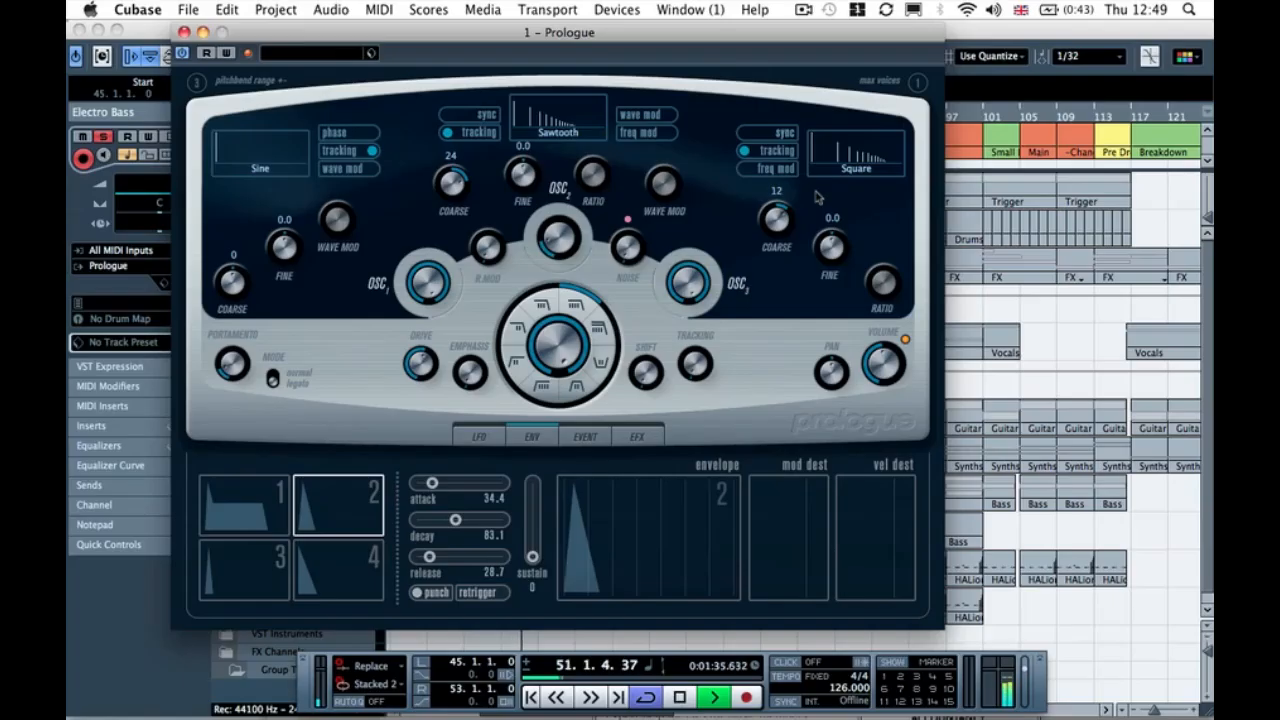
mouse_move(633, 256)
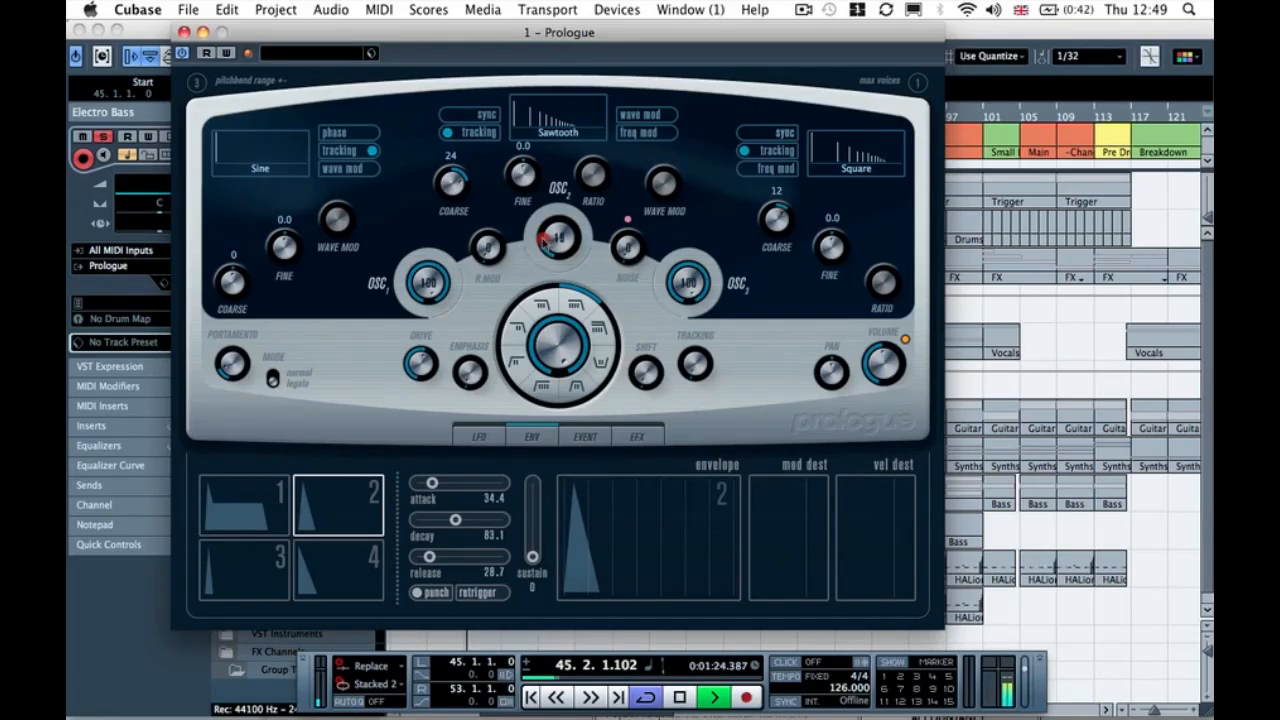
mouse_move(427, 350)
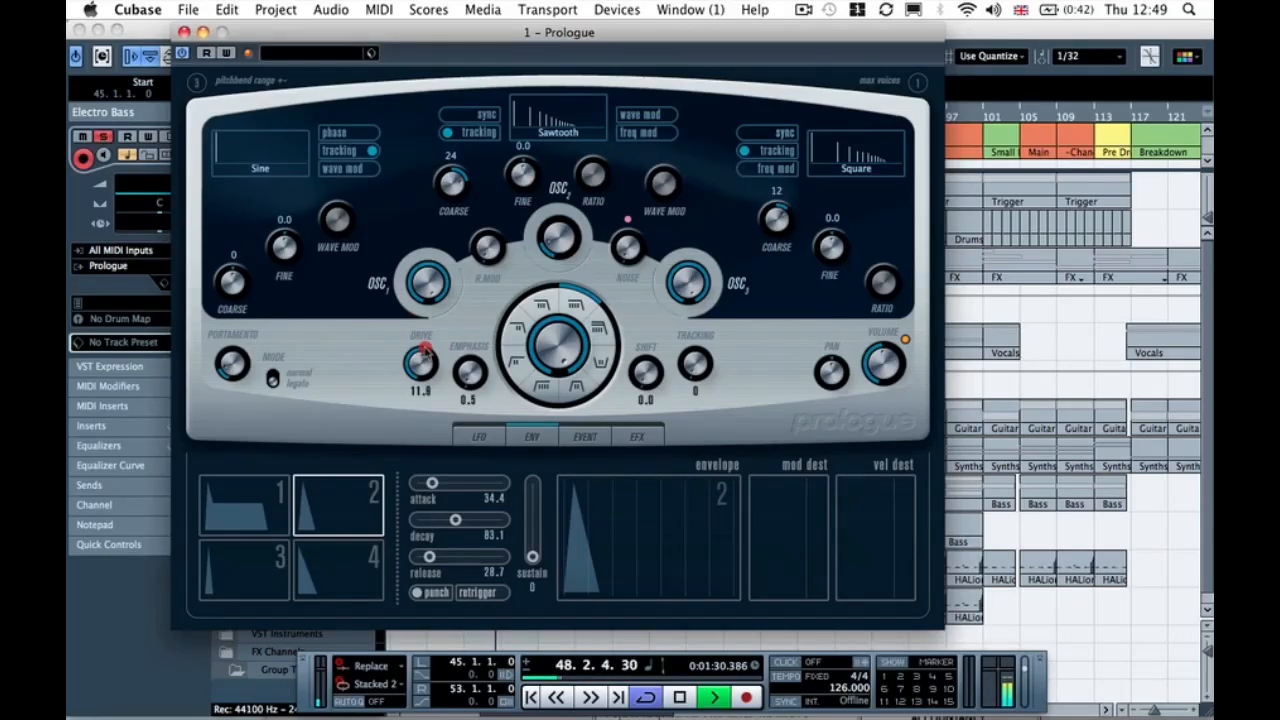
left_click(184, 32)
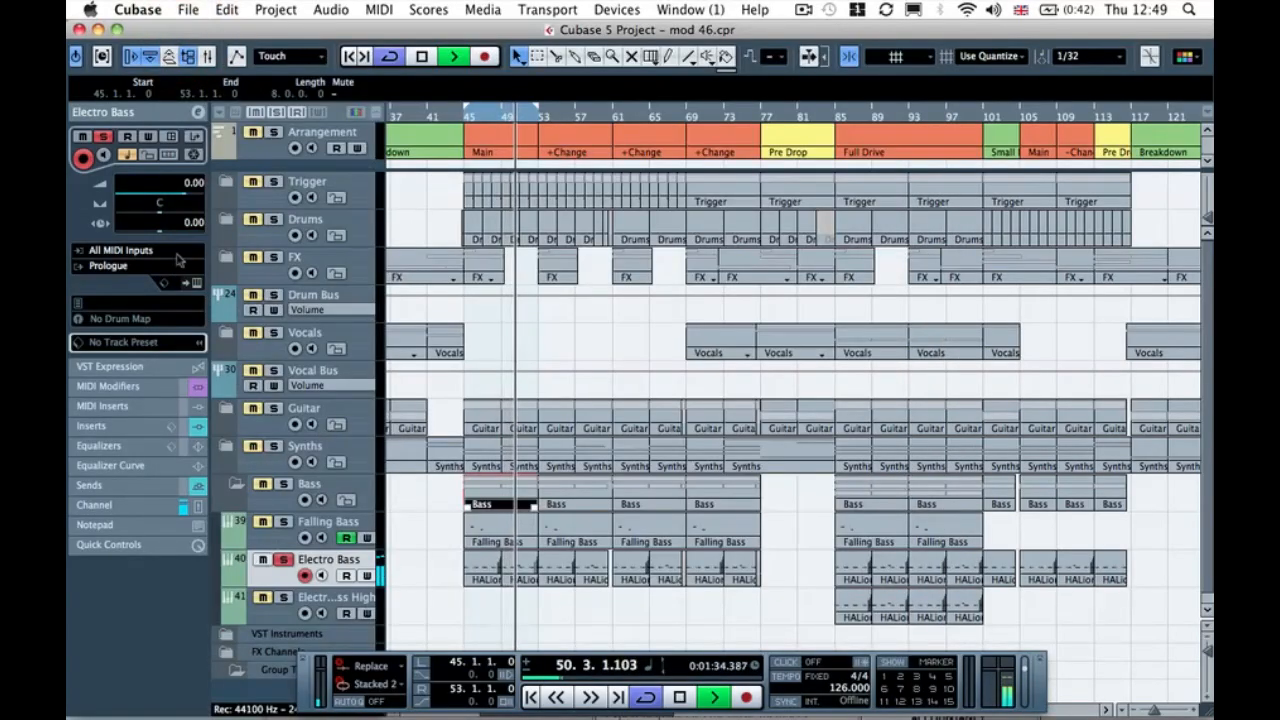
Step: Open the StudioEQ insert on the Electro Bass track and turn off bands 2 and 3
left_click(91, 425)
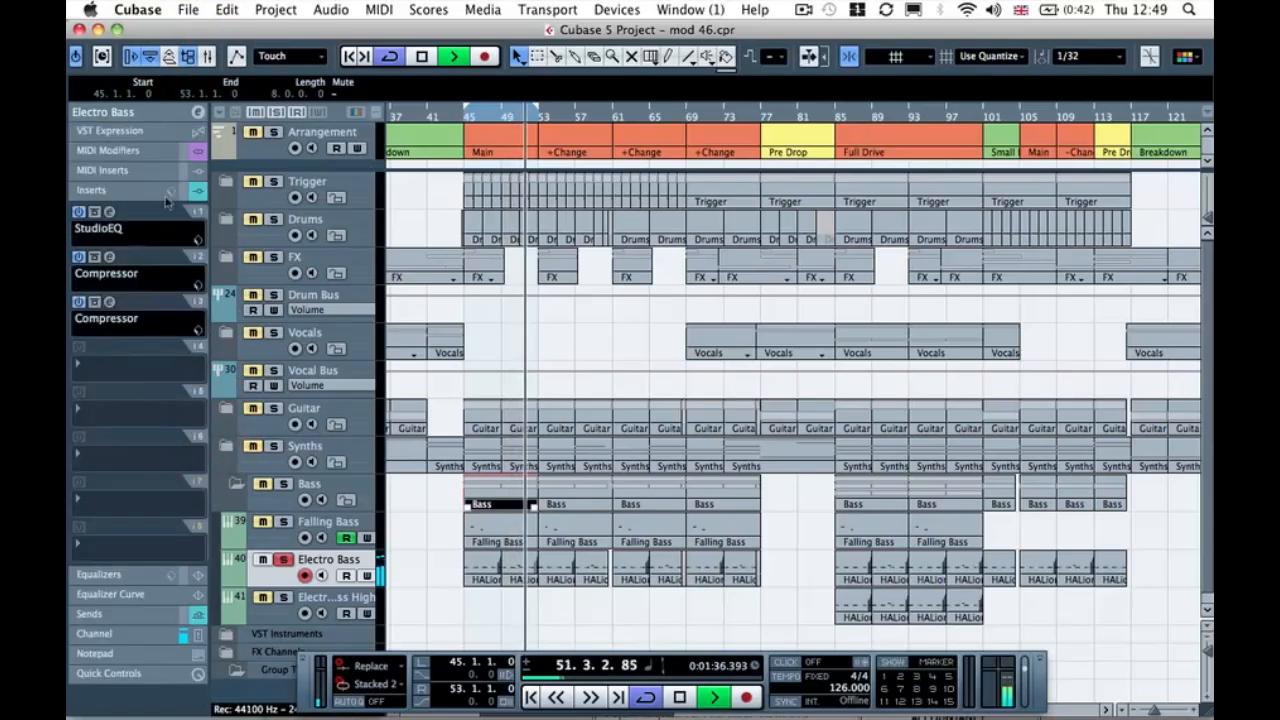
left_click(110, 213)
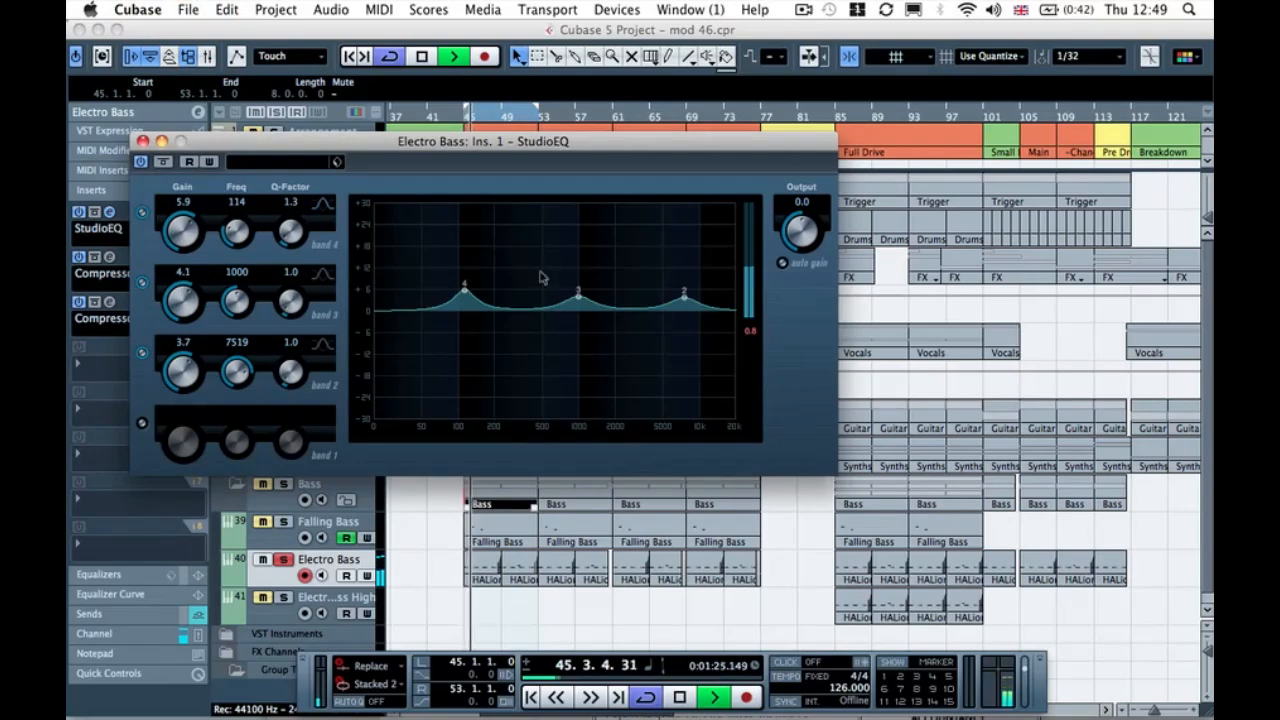
left_click(142, 351)
left_click(142, 282)
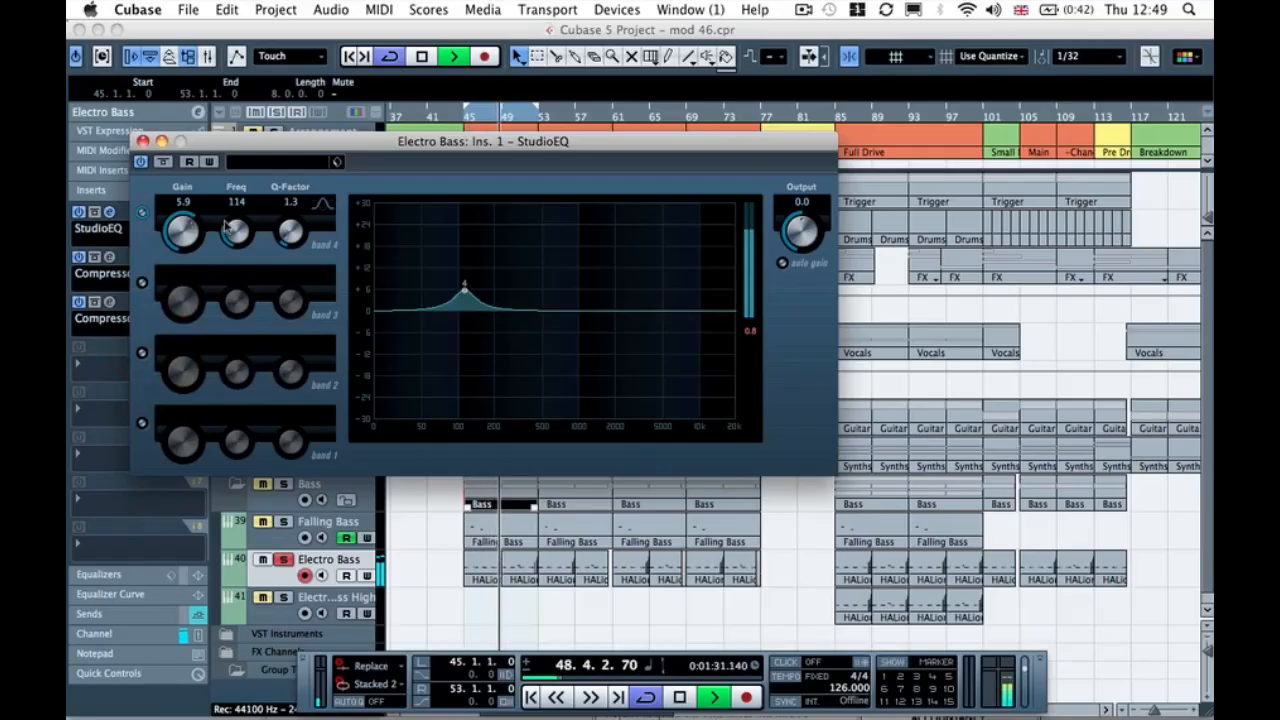
Step: Set StudioEQ band 4 to 74 Hz with a gain of 8.0, and re-enable band 3 at 672 Hz with a gain of 2.6
left_click_drag(228, 226, 217, 224)
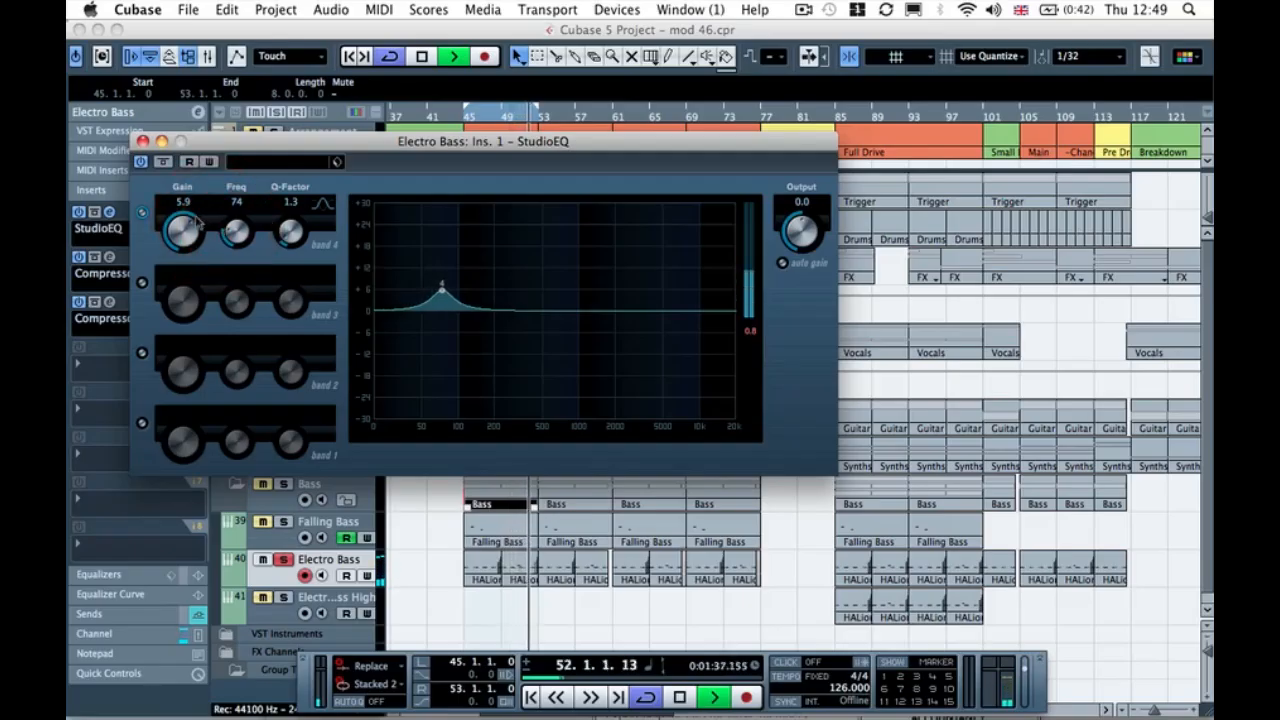
left_click_drag(199, 224, 201, 215)
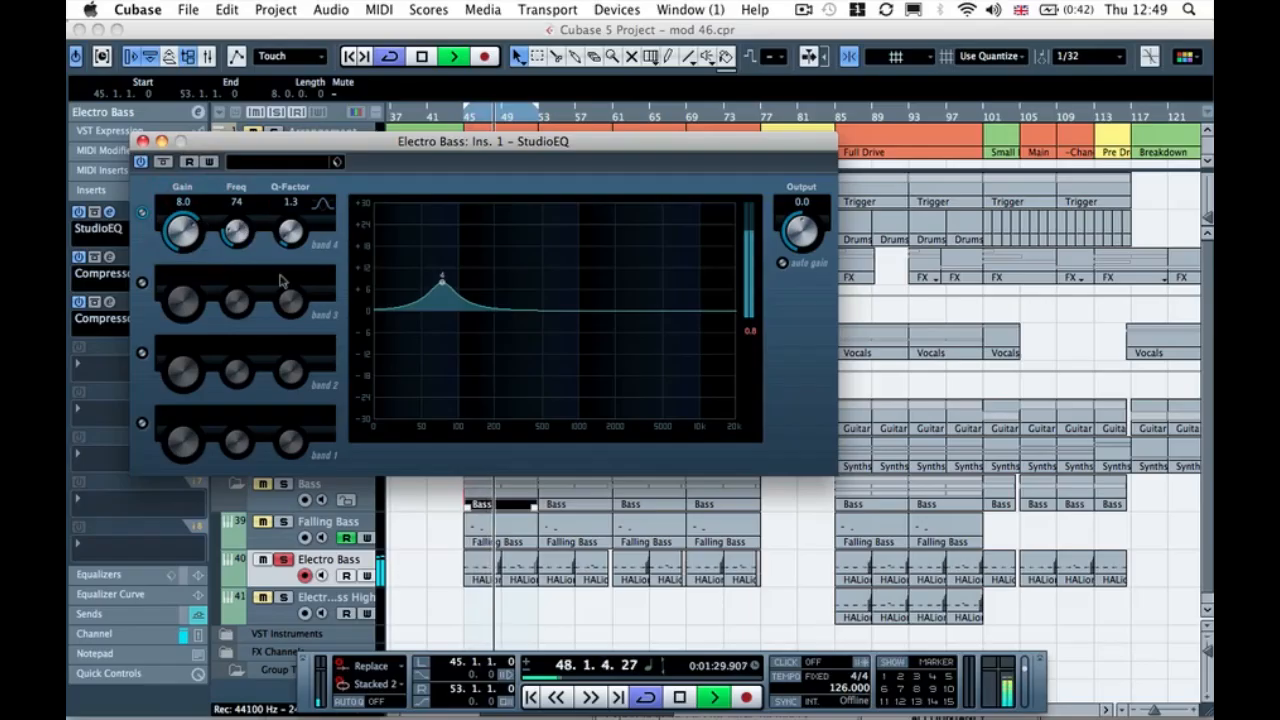
left_click(143, 283)
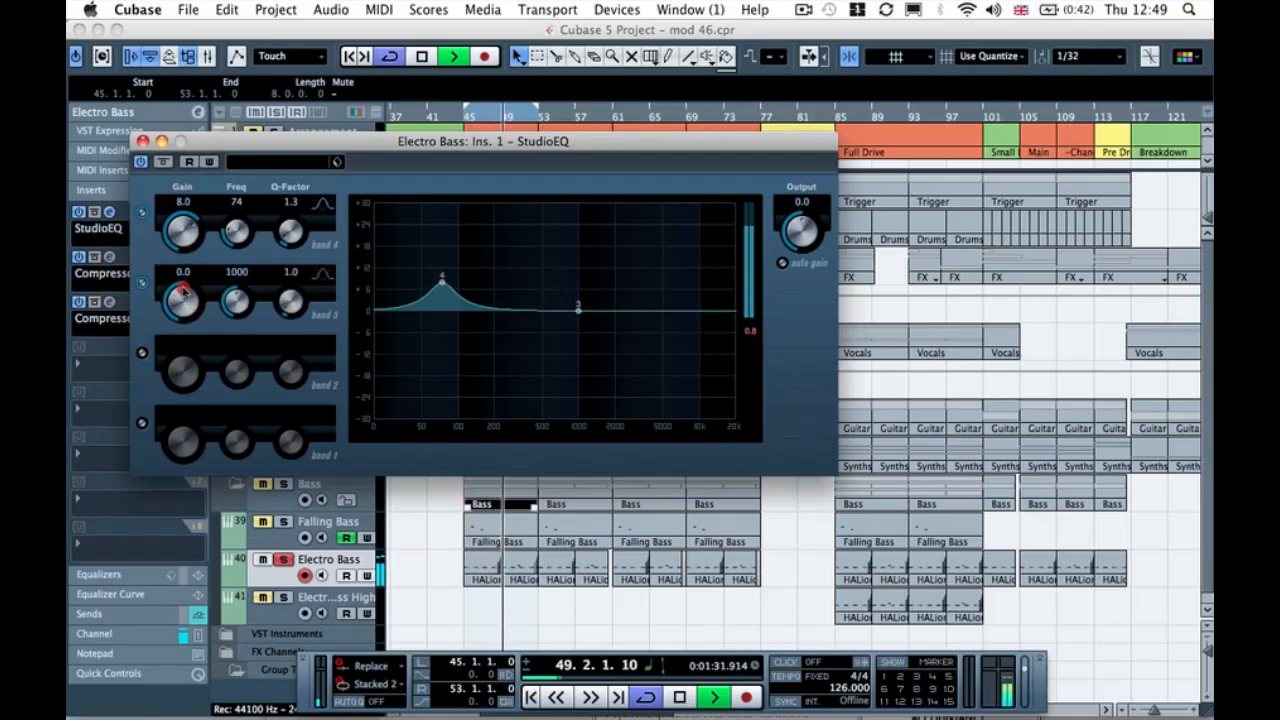
mouse_move(183, 290)
left_mouse_down()
mouse_move(237, 305)
mouse_move(235, 285)
mouse_move(204, 270)
mouse_move(205, 288)
left_mouse_up()
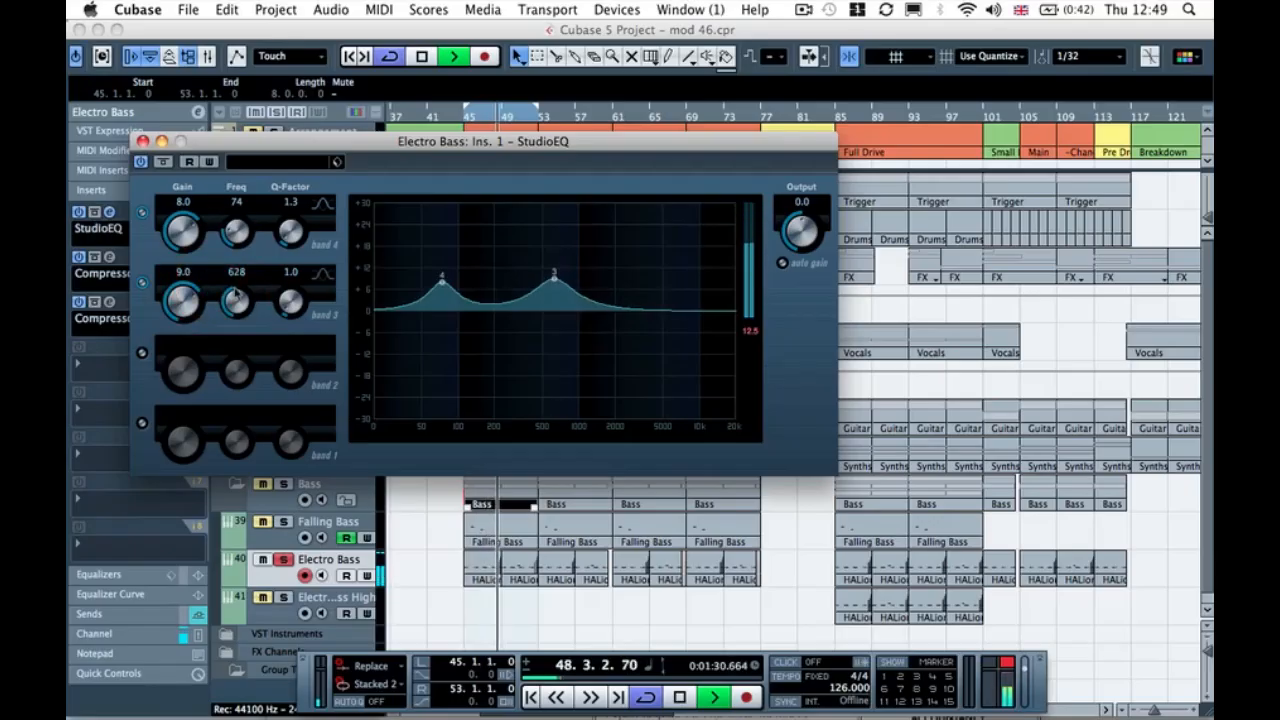
left_click_drag(235, 291, 190, 286)
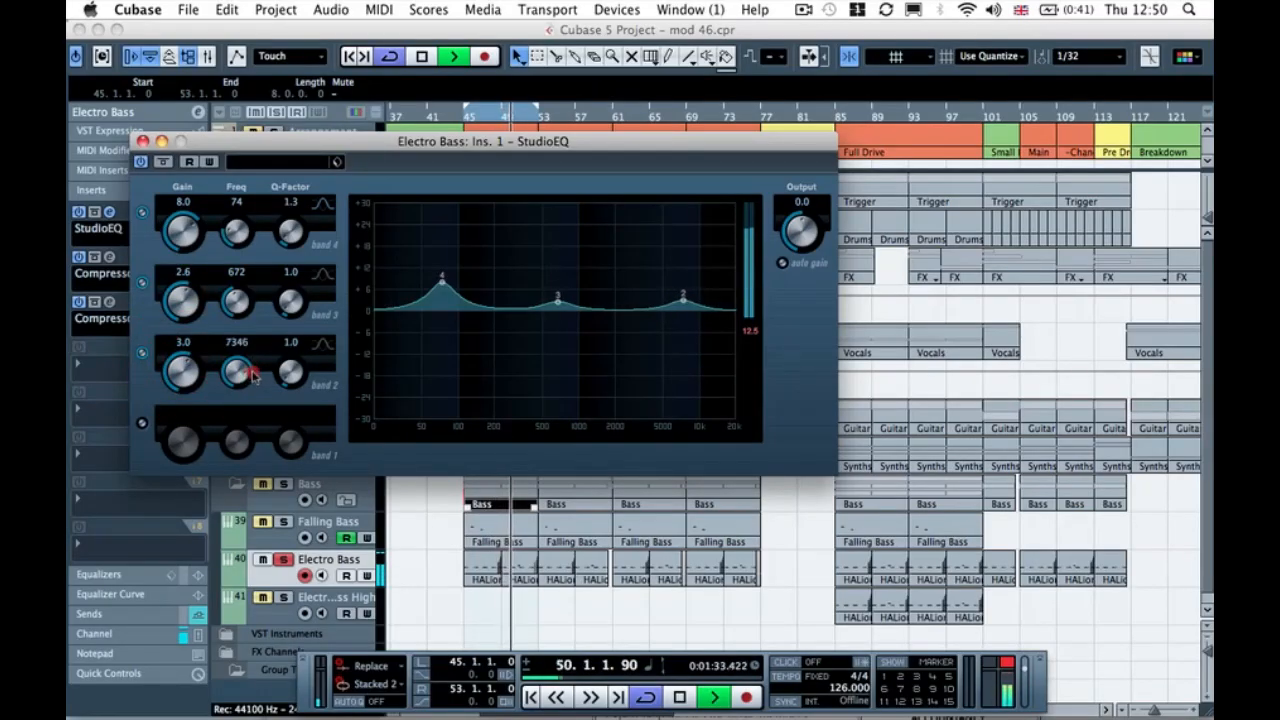
Step: Set StudioEQ band 2 on Electro Bass to 2249 Hz with a Q-factor of 0.5, audition it, and close the EQ
left_click_drag(248, 372, 246, 362)
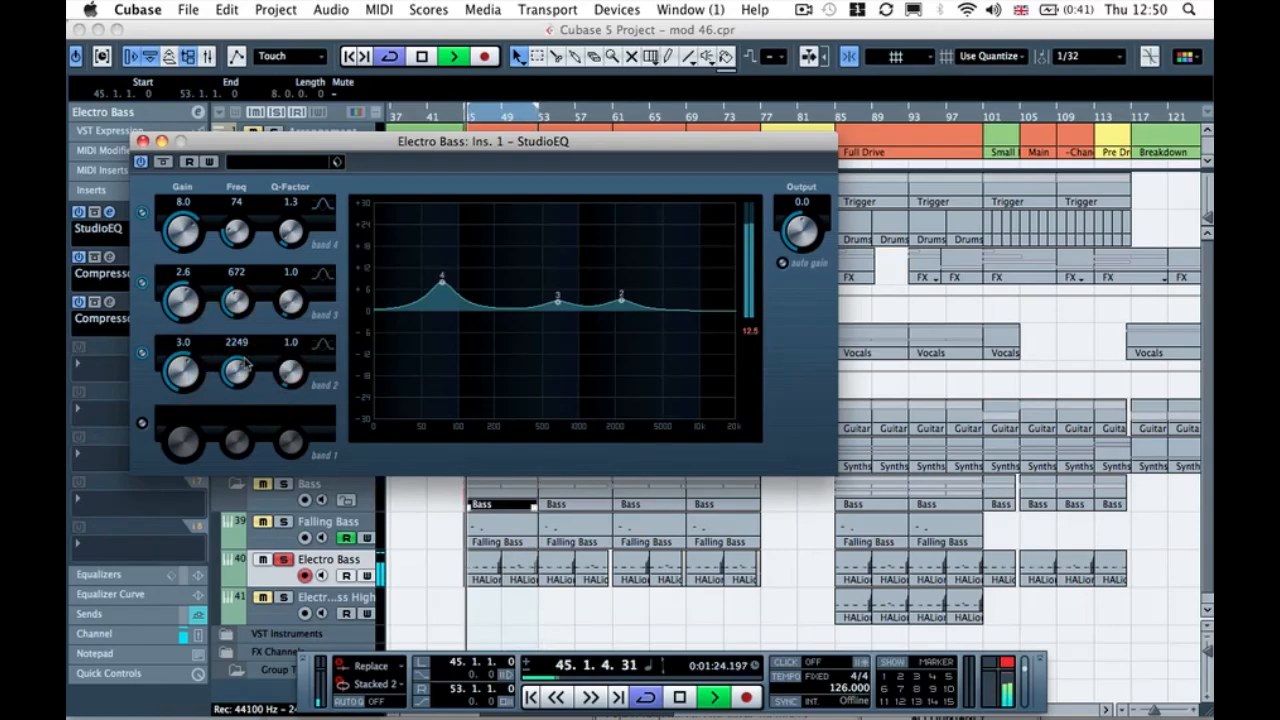
left_click_drag(289, 373, 280, 395)
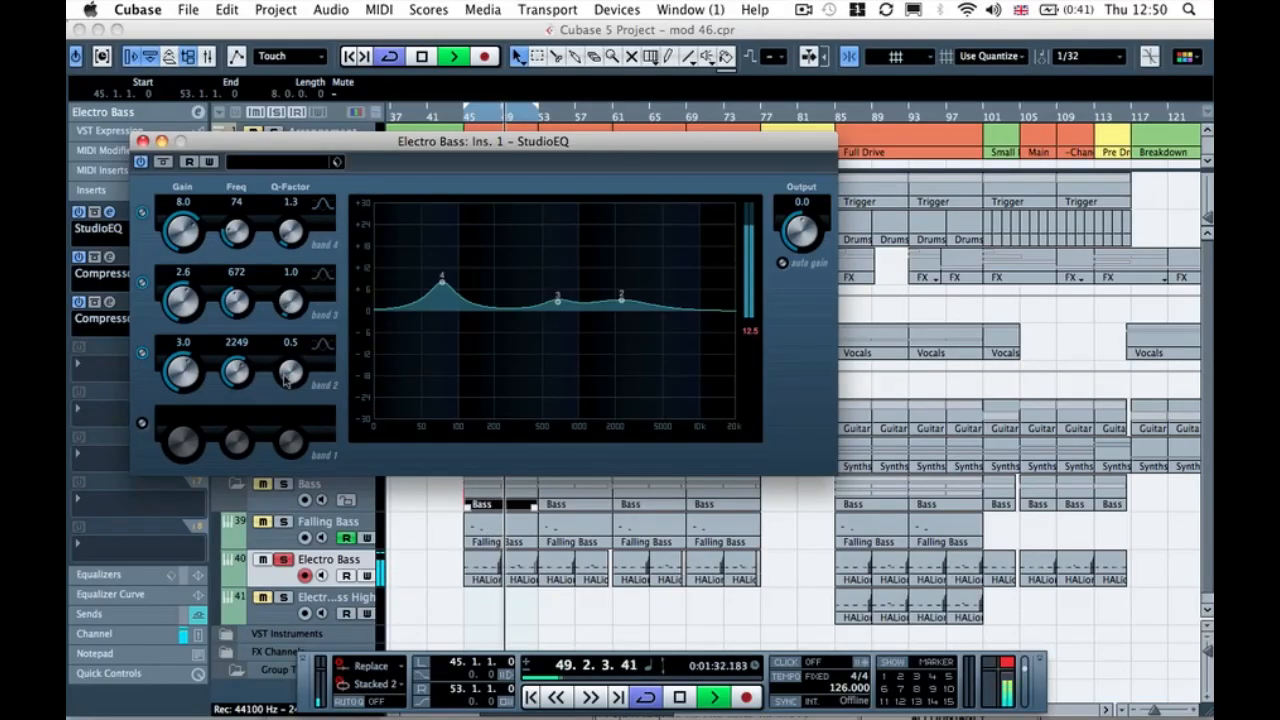
key("space")
left_click_drag(286, 376, 300, 378)
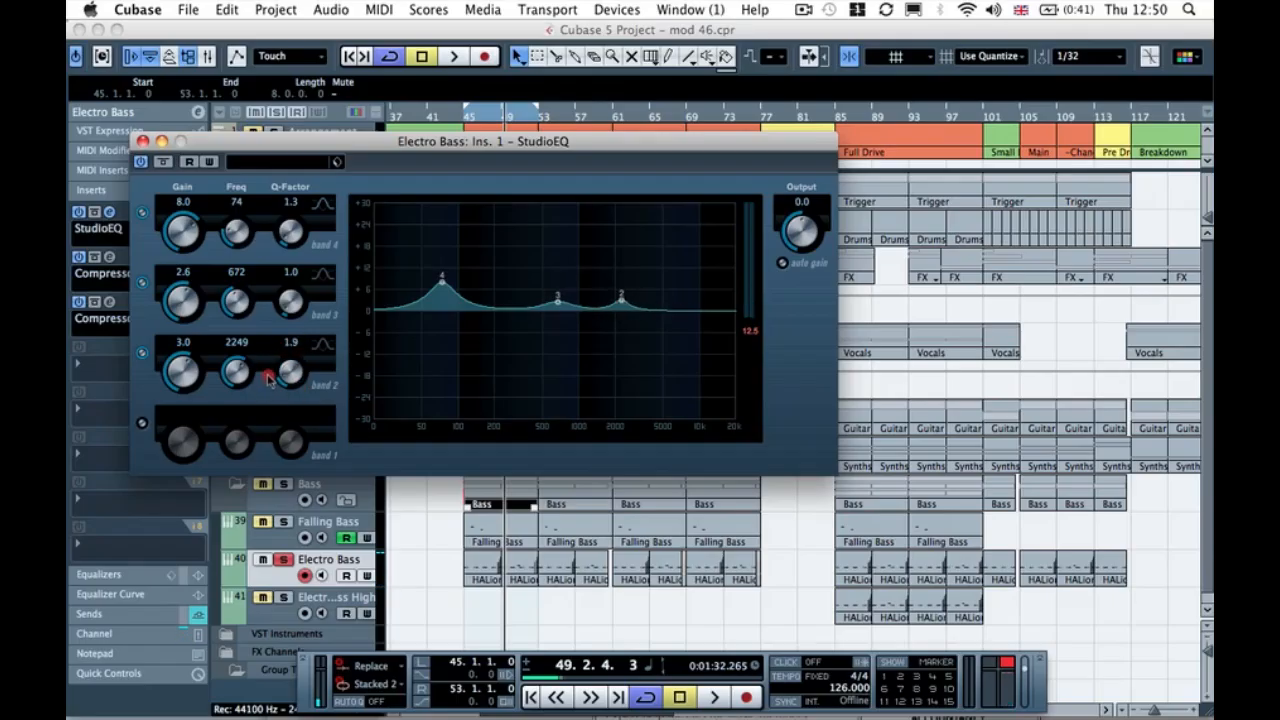
left_click_drag(276, 388, 290, 345)
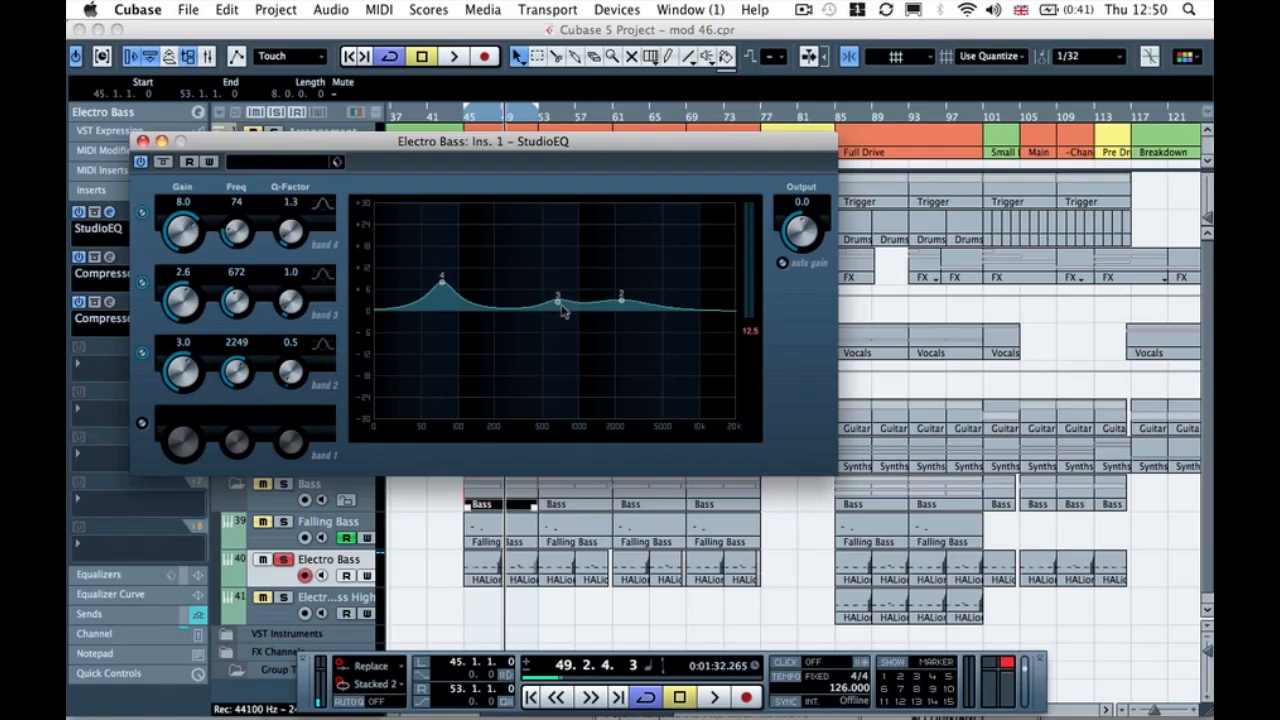
key("space")
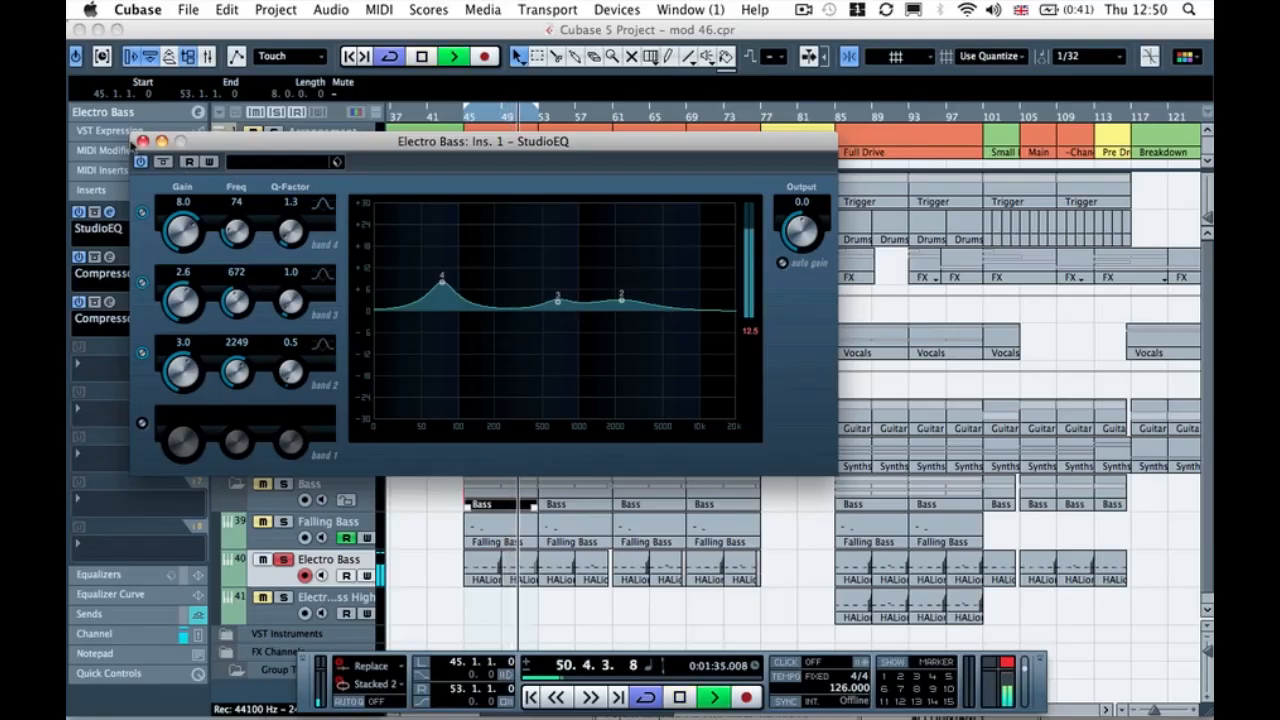
left_click(142, 142)
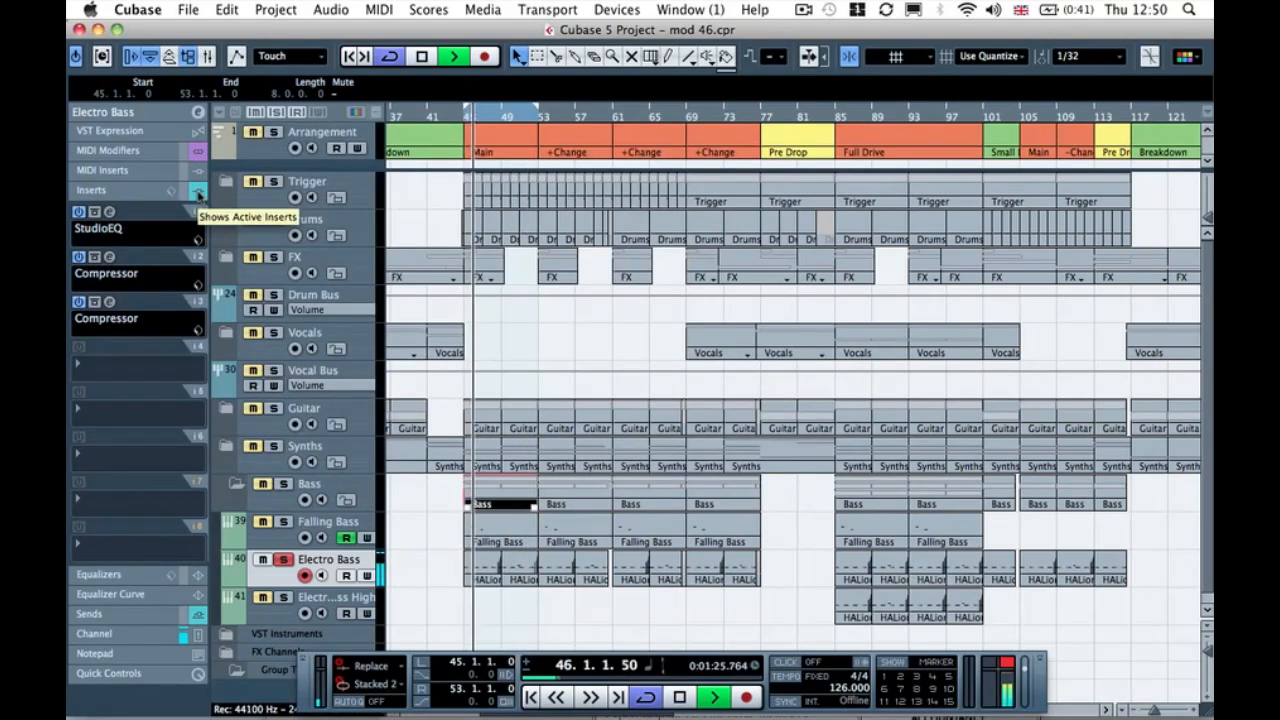
Step: Lower the threshold of Electro Bass's insert 2 Compressor to -31.3, and check the insert 3 Compressor's settings
left_click(110, 257)
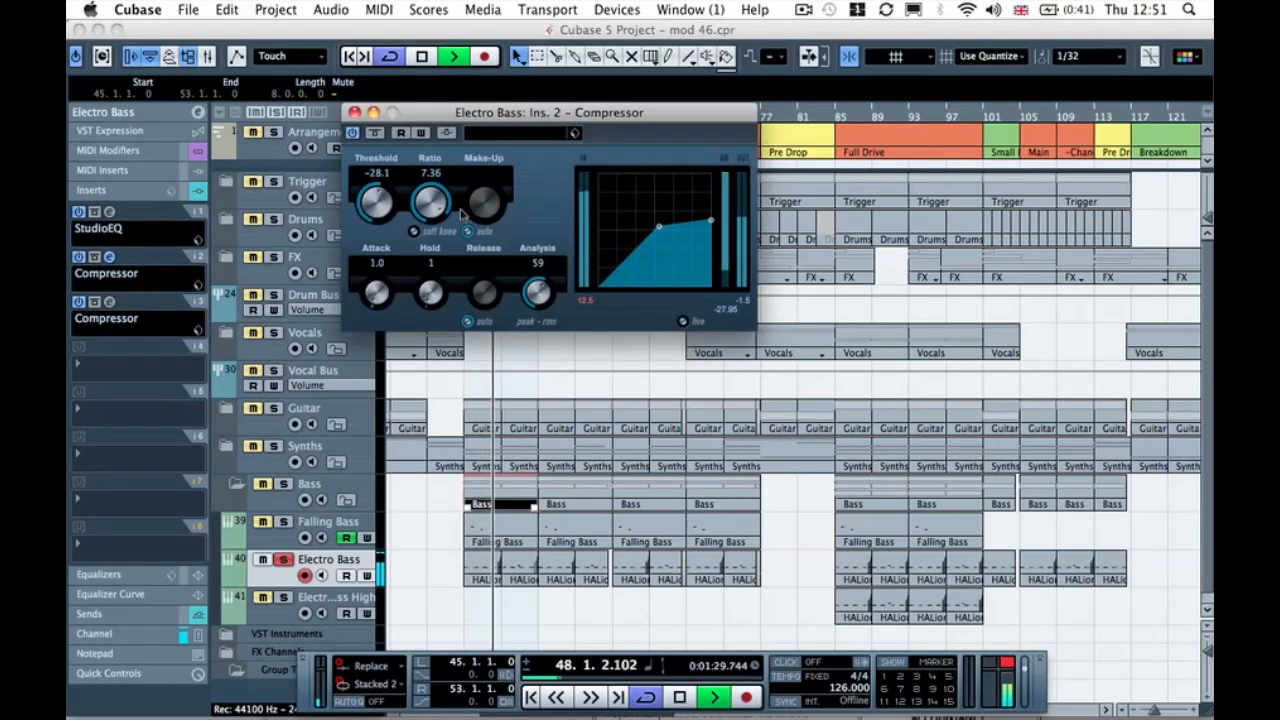
left_click_drag(380, 180, 377, 188)
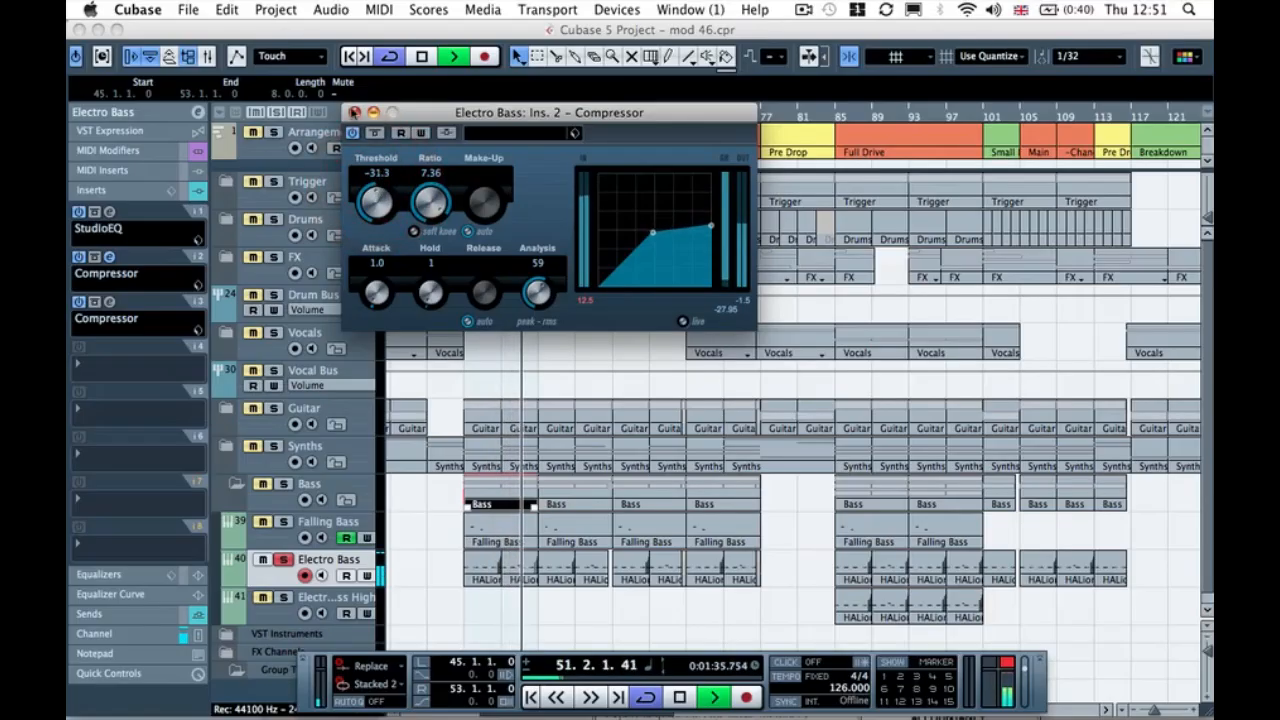
left_click(355, 112)
left_click(110, 302)
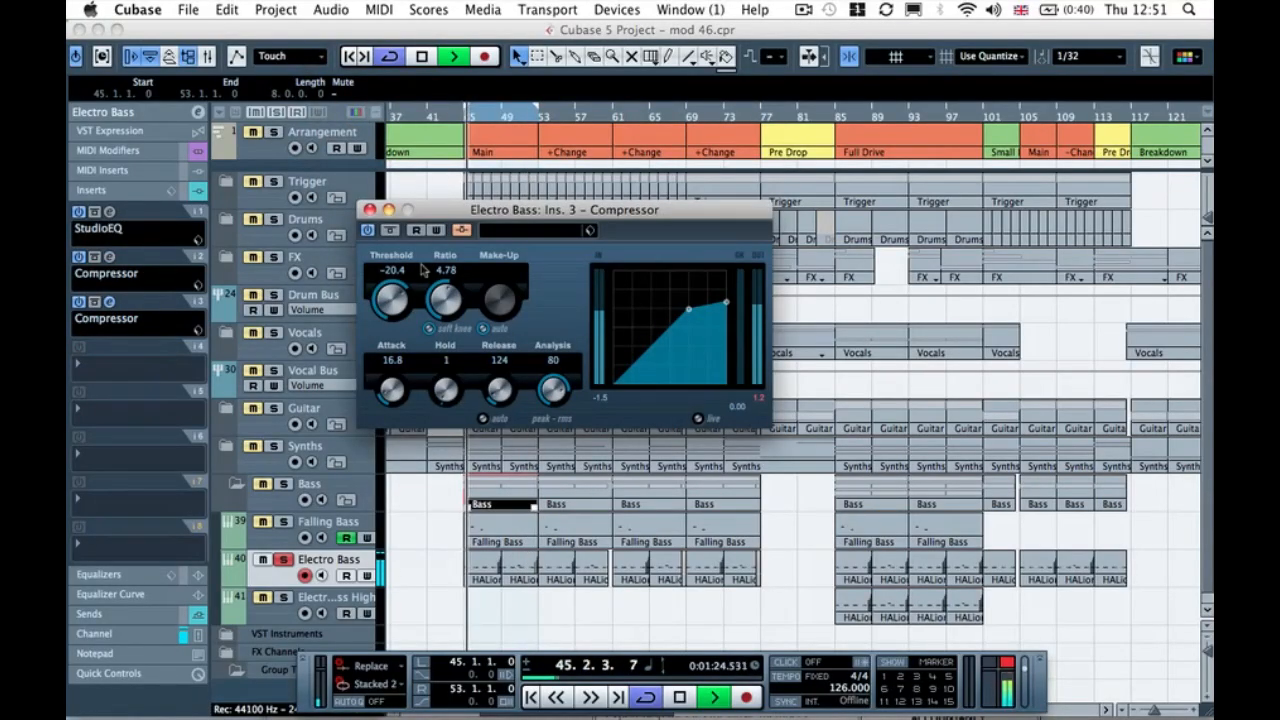
left_click(369, 209)
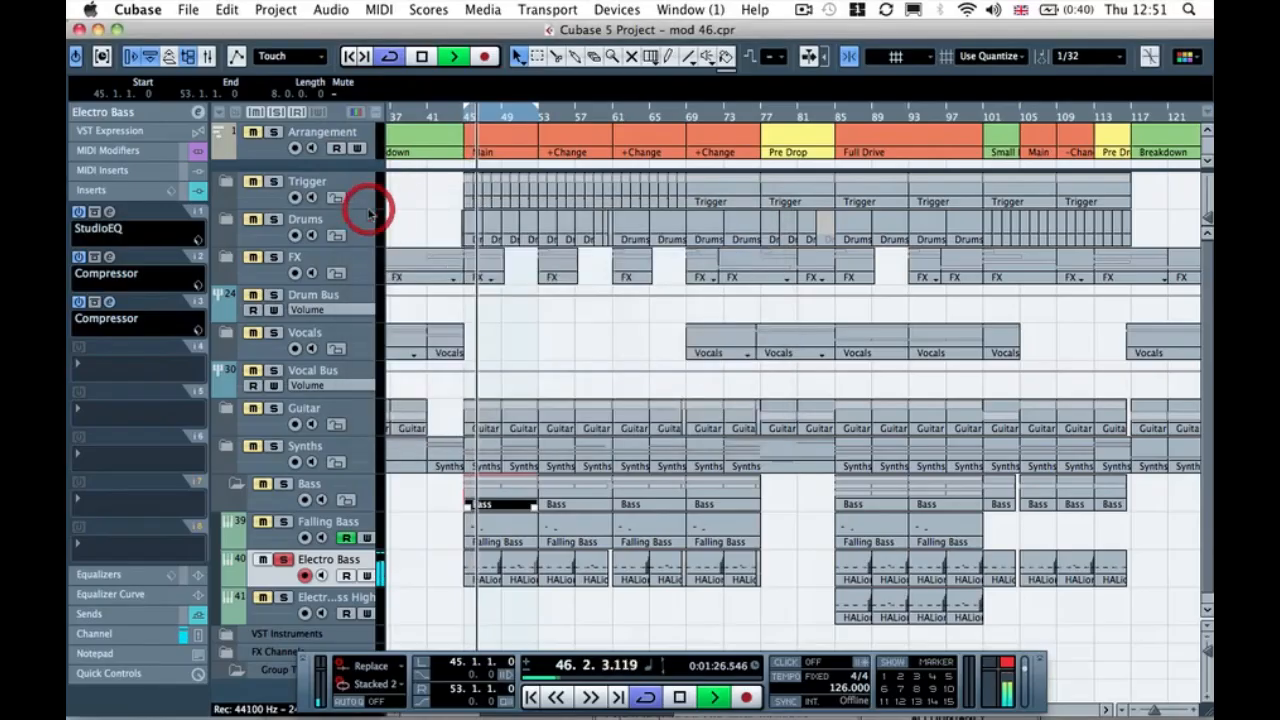
Step: Unsolo Electro Bass, listen to it in the full mix, and stop playback
left_click(283, 559)
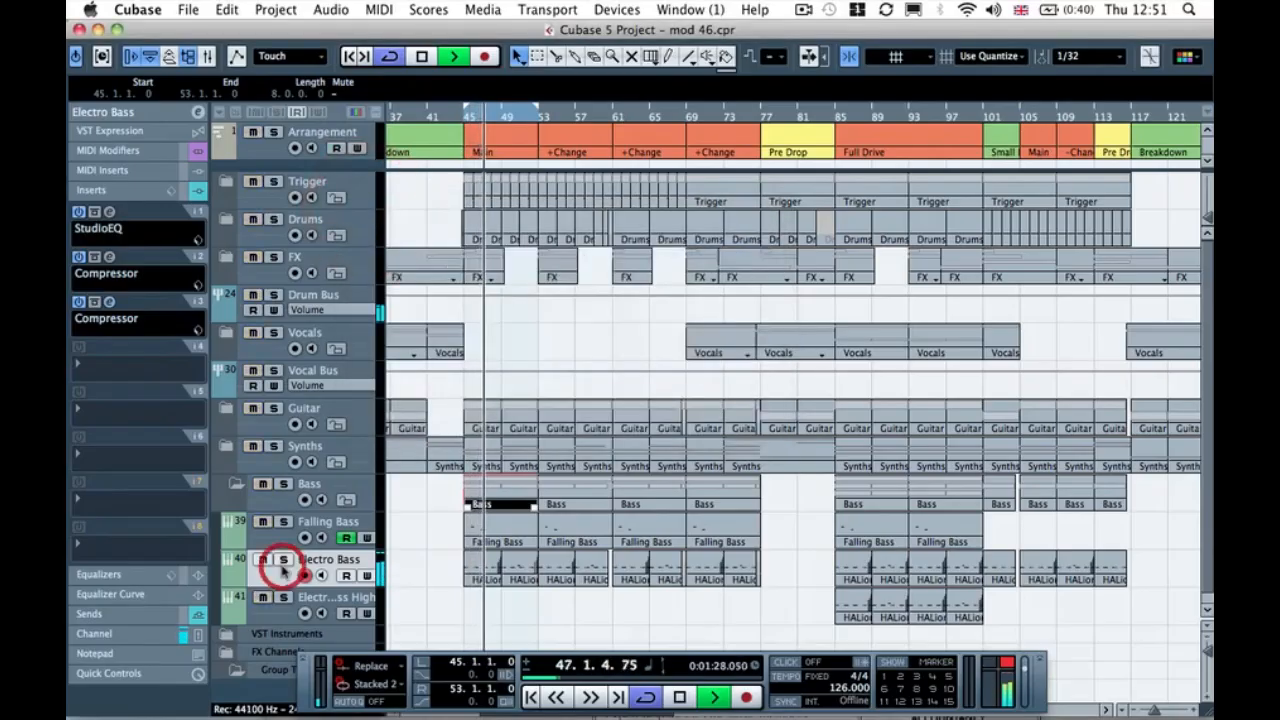
left_click(421, 117)
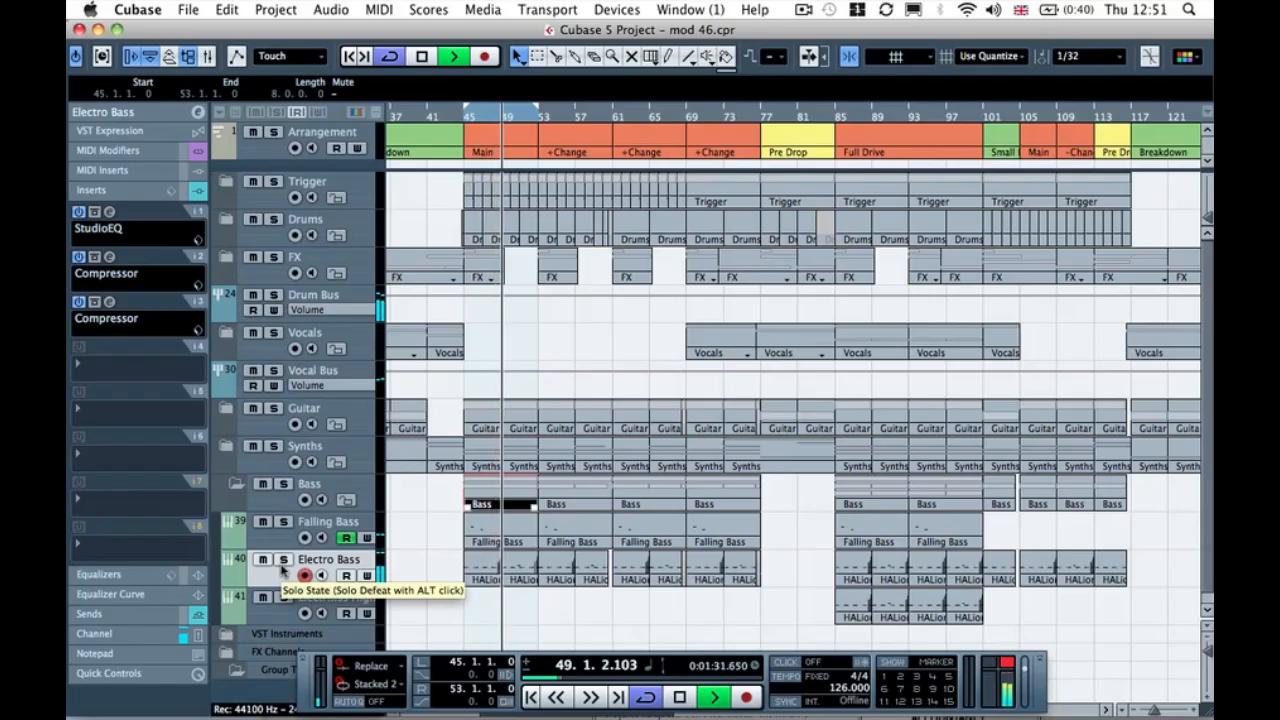
key("space")
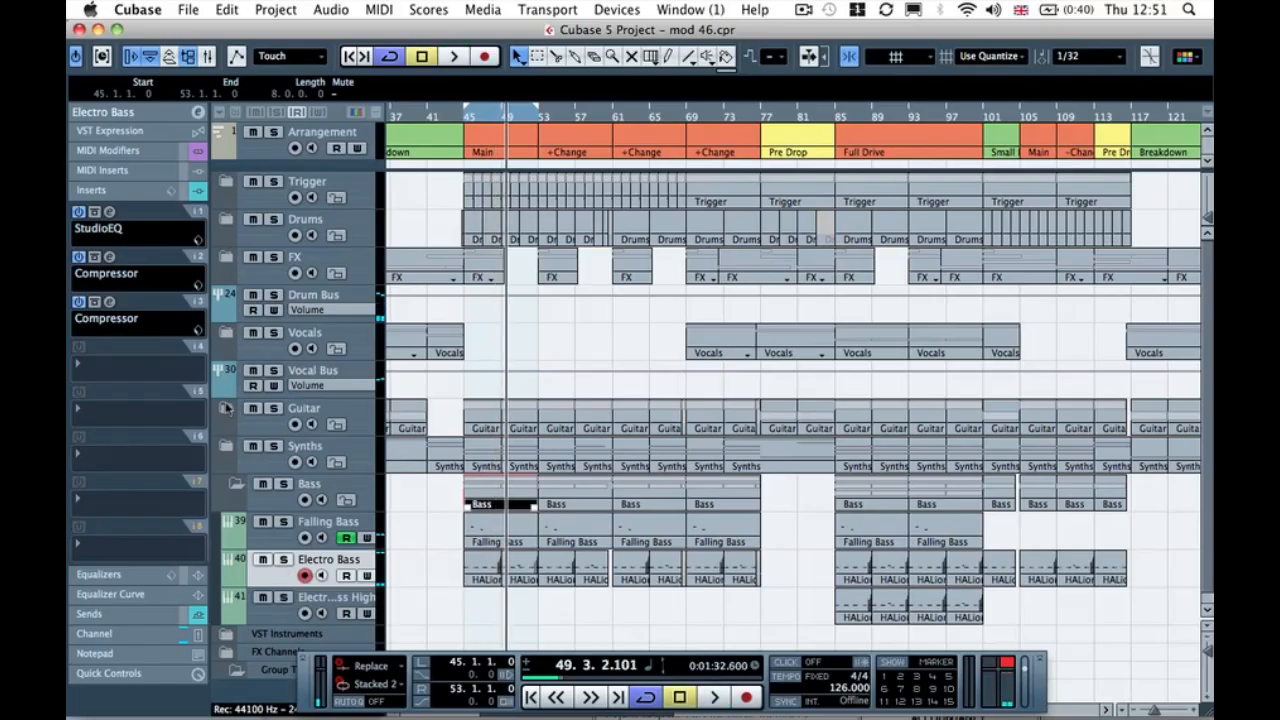
Step: Expand the Guitar folder, solo the Guitar track inside it, and add a StudioEQ in its insert slot 4
left_click(226, 408)
left_click(284, 447)
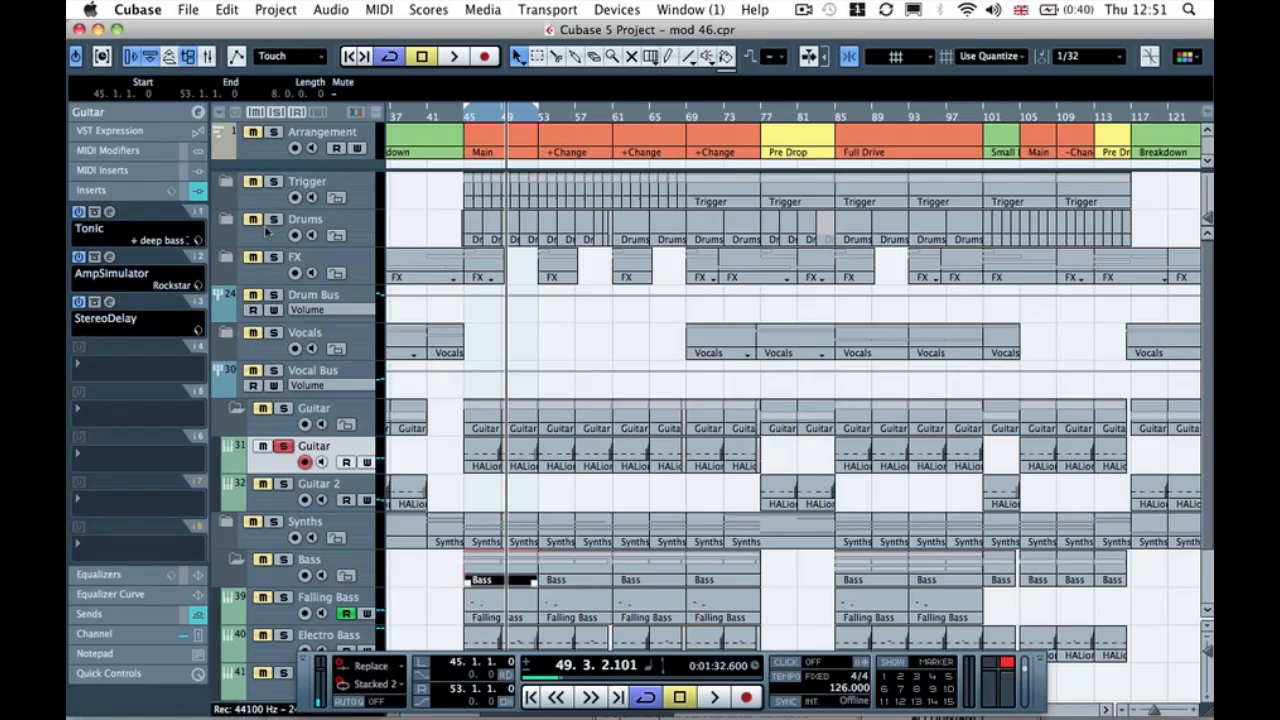
left_click(115, 369)
mouse_move(157, 467)
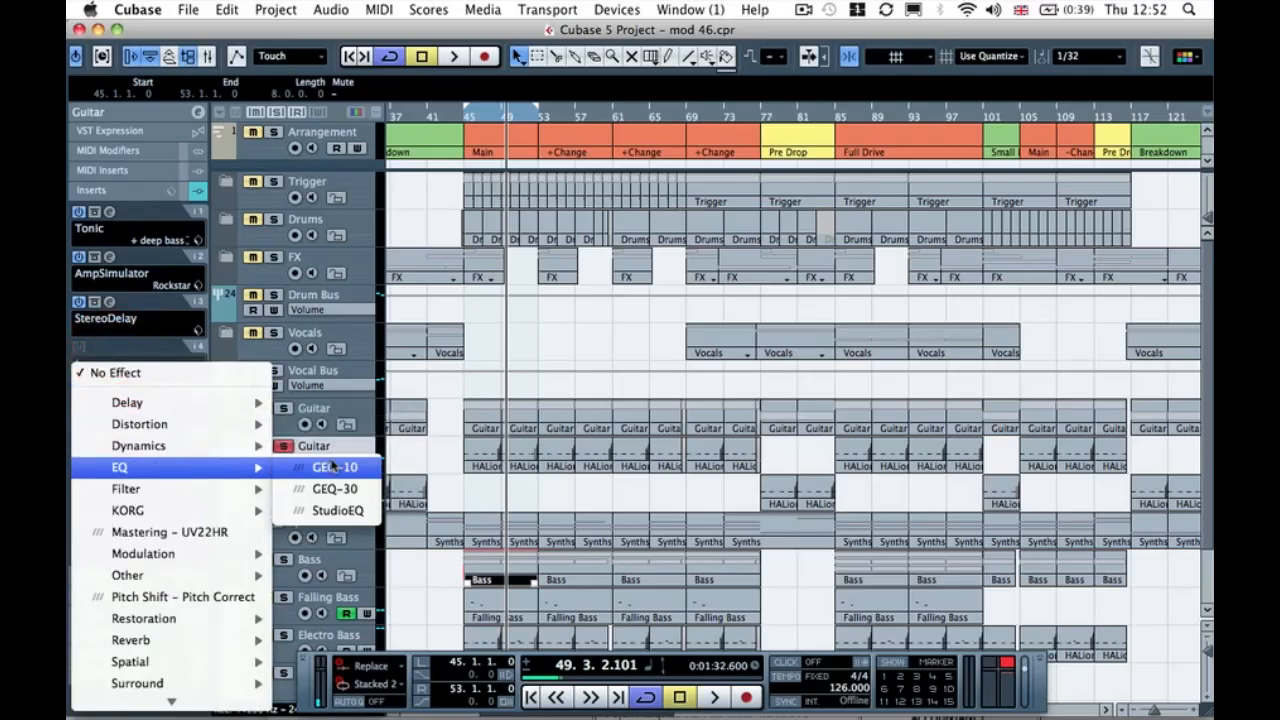
left_click(330, 510)
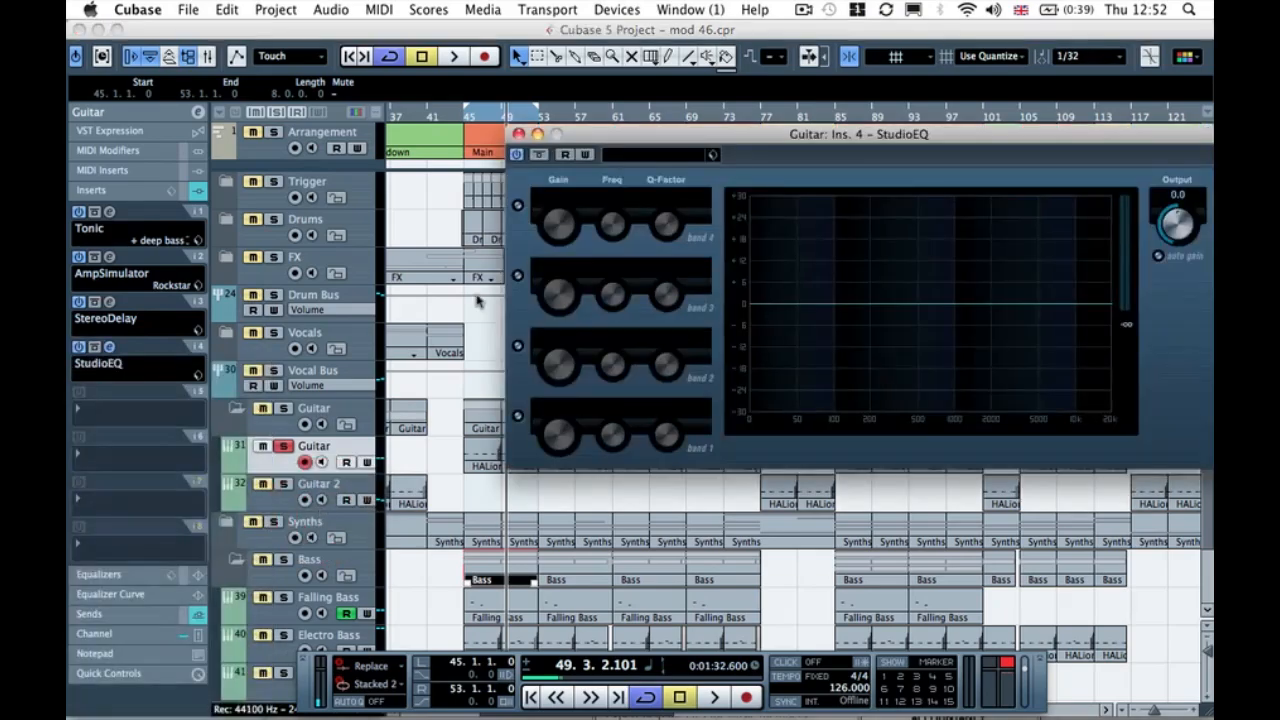
left_click_drag(716, 134, 484, 188)
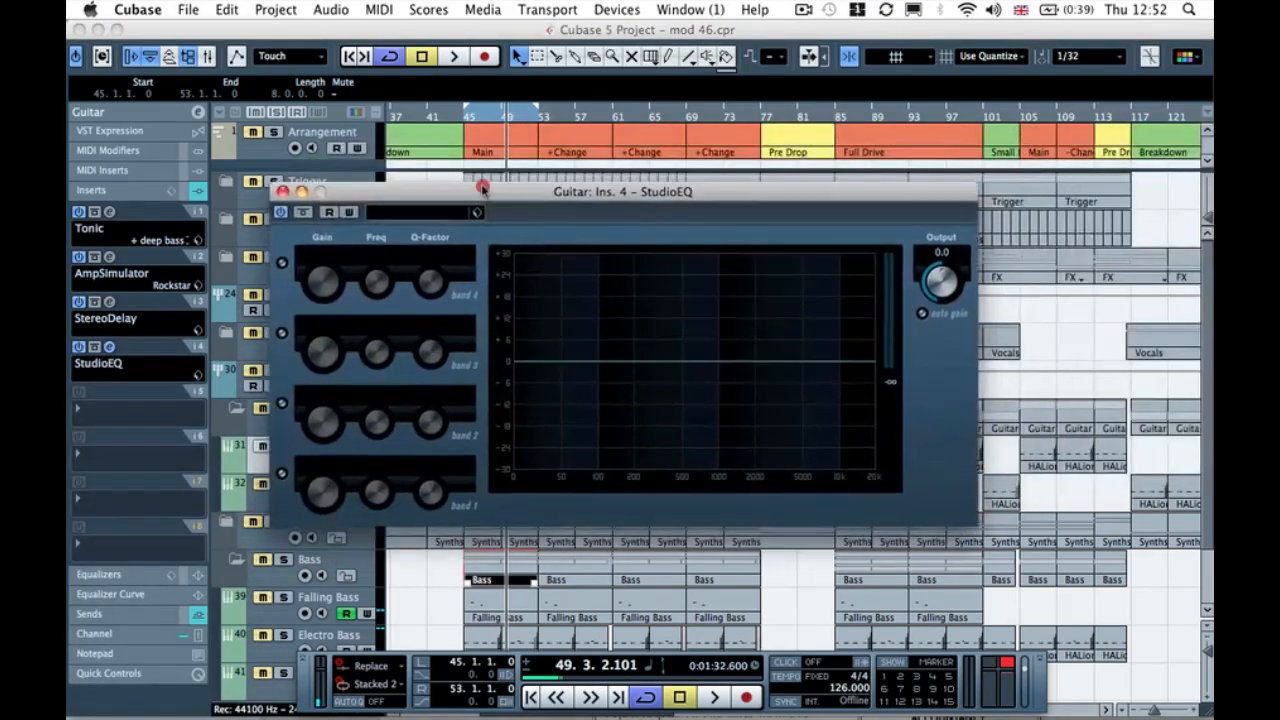
Step: Enable band 3 of the Guitar StudioEQ with gain 18.0, frequency 609 Hz and Q-factor 9.2
left_click(284, 333)
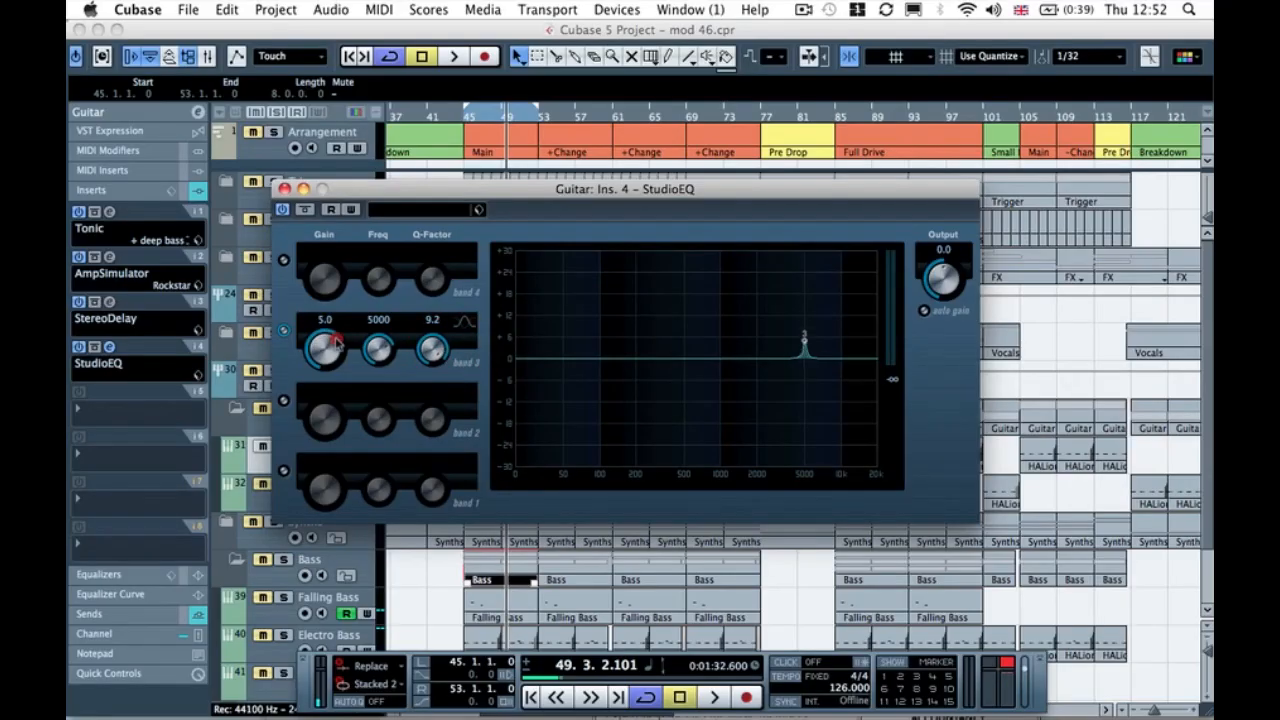
left_click_drag(378, 349, 378, 341)
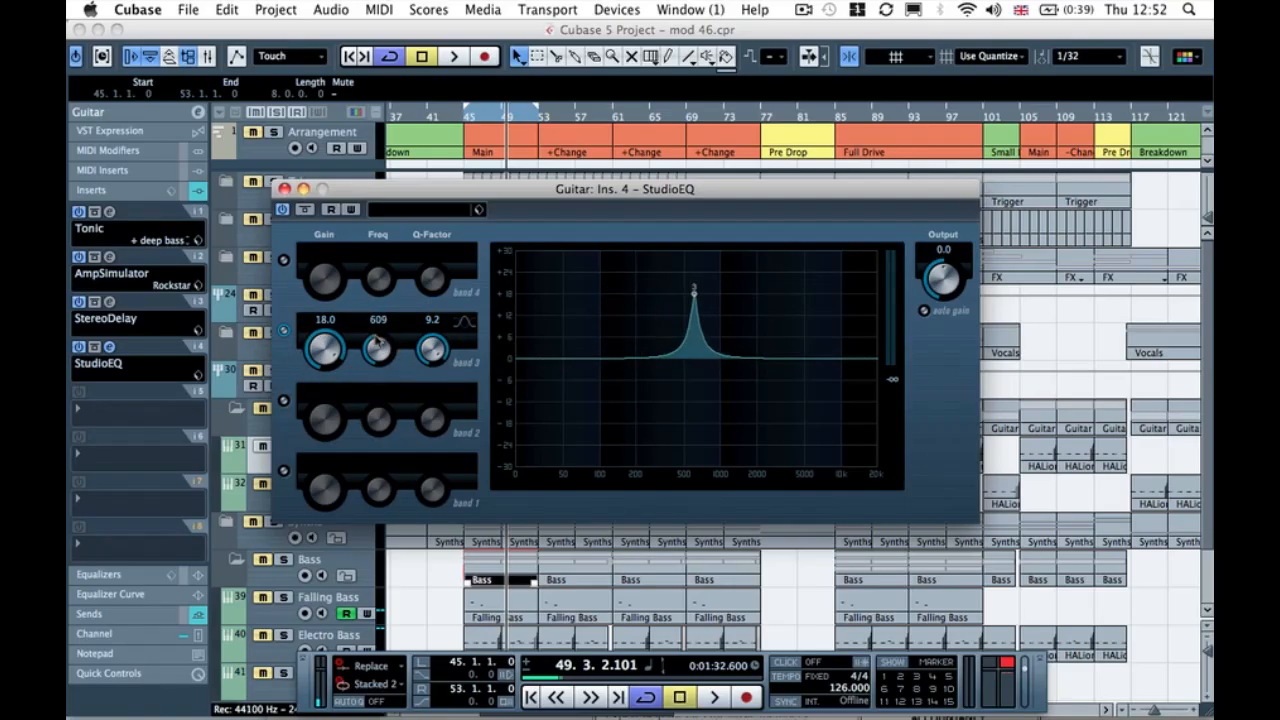
left_click_drag(444, 189, 549, 103)
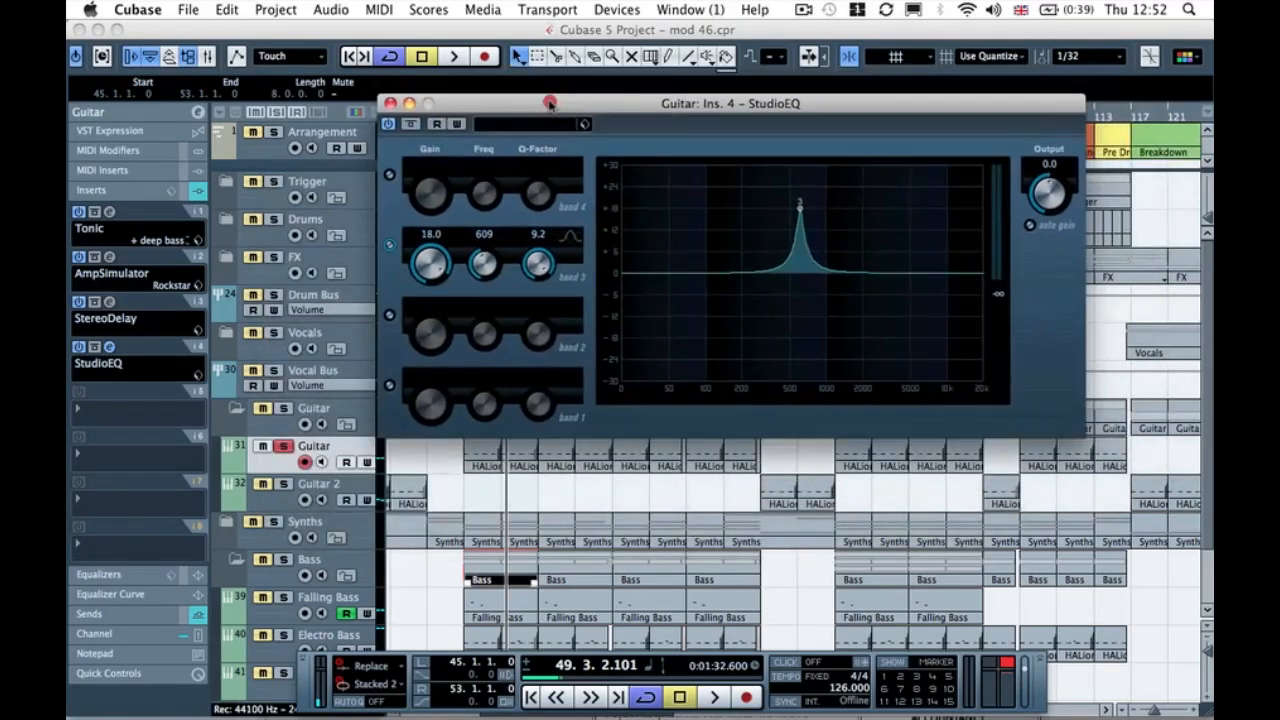
Step: Sweep band 3's frequency down through the low mids against playback, with gain raised to 24.0, ending at 188 Hz
key("space")
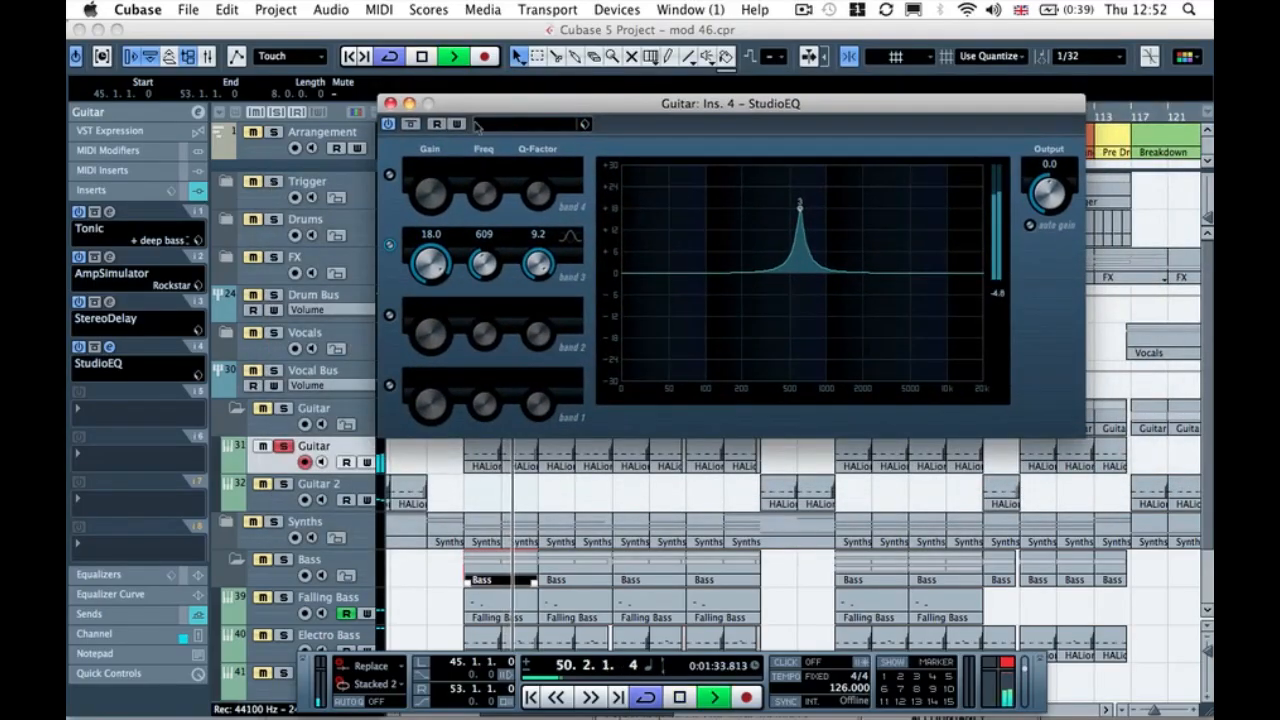
key("space")
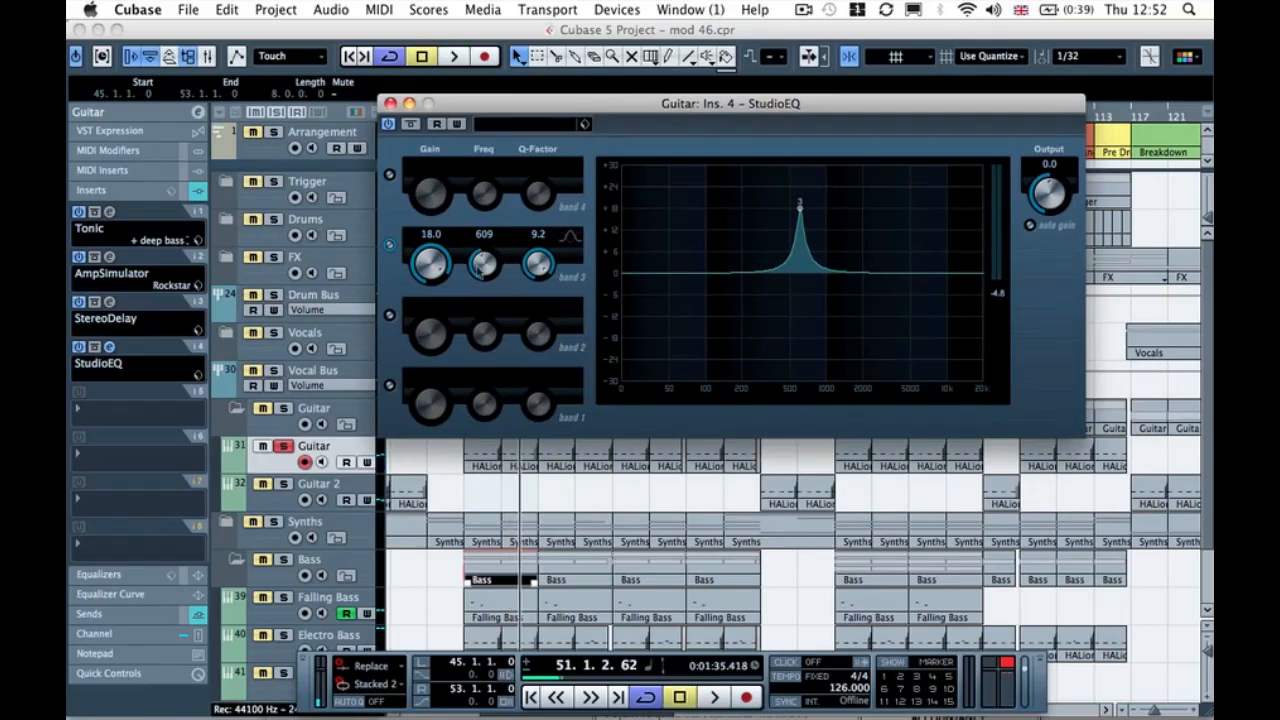
mouse_move(490, 258)
left_mouse_down()
mouse_move(480, 242)
mouse_move(483, 258)
left_mouse_up()
key("space")
key("space")
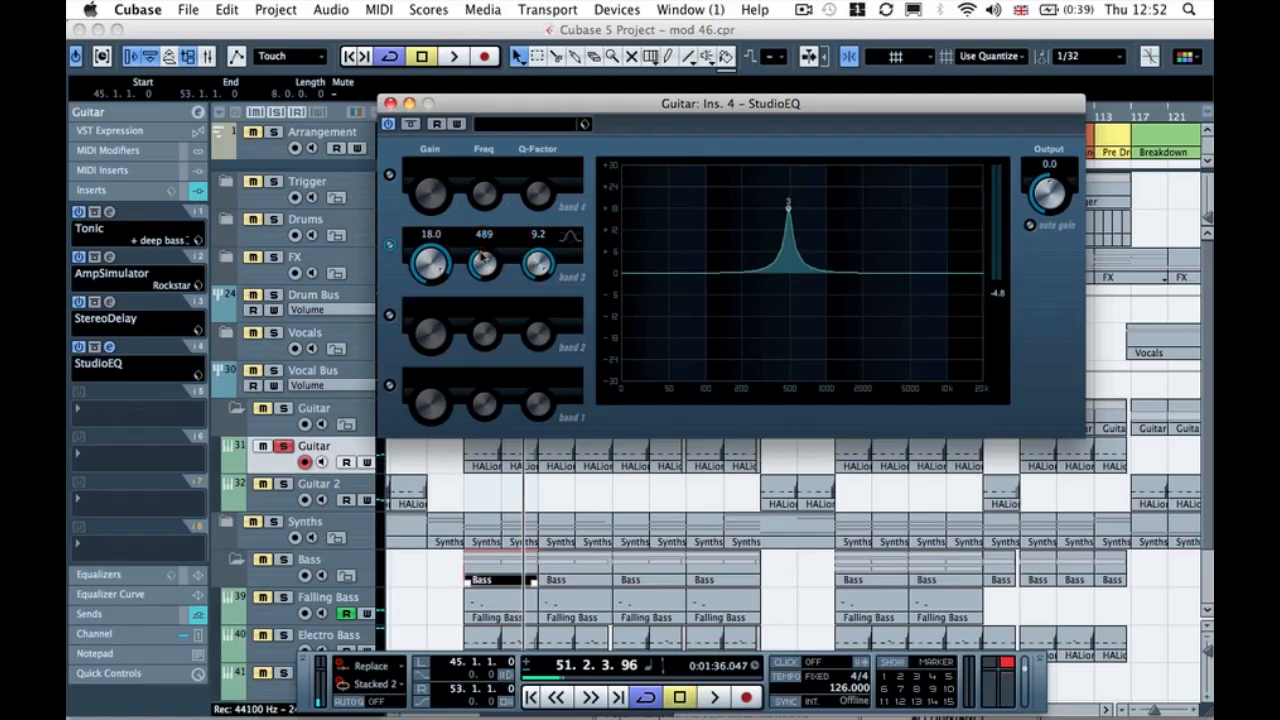
mouse_move(482, 258)
left_mouse_down()
mouse_move(473, 247)
mouse_move(450, 288)
mouse_move(478, 258)
left_mouse_up()
key("space")
left_click(475, 256)
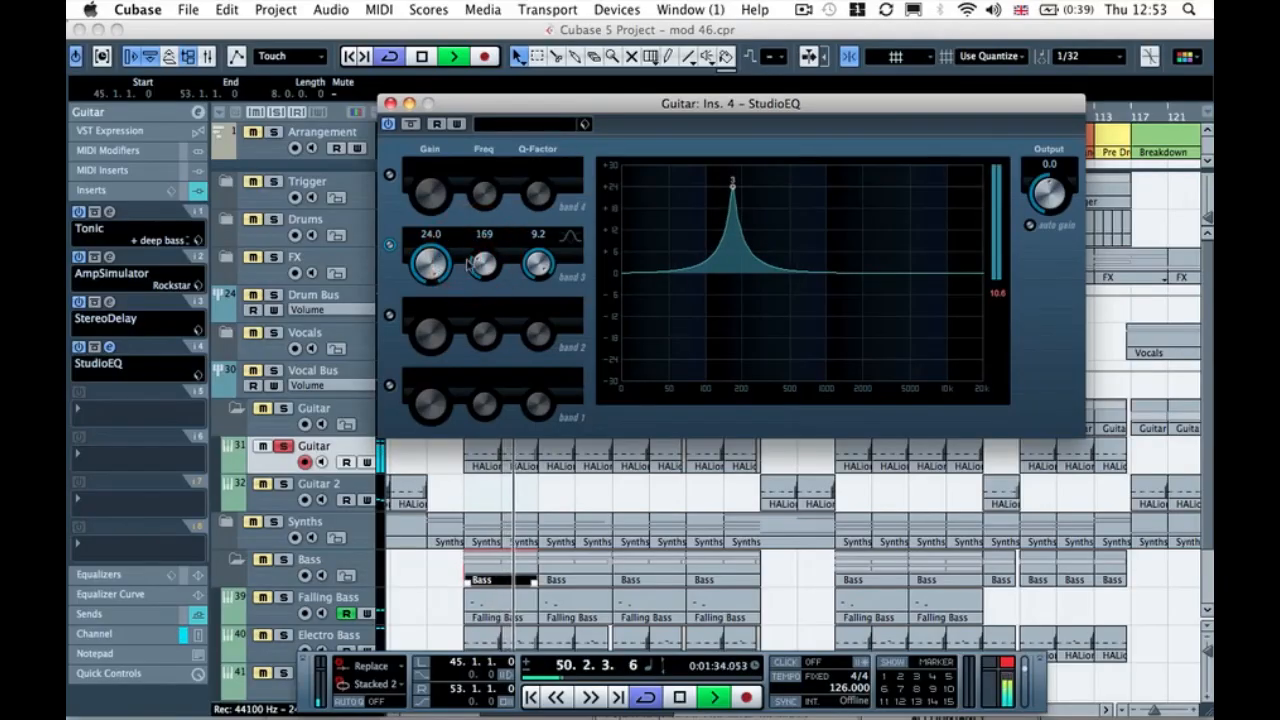
left_click_drag(483, 262, 480, 262)
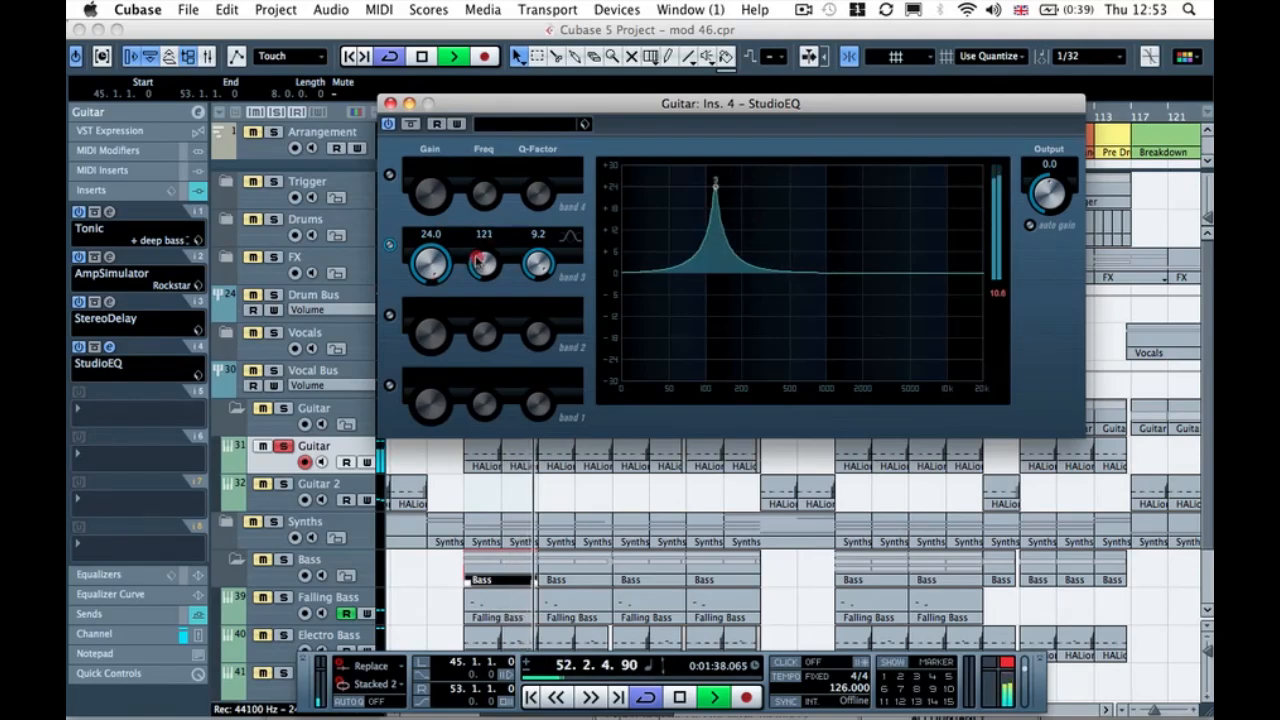
left_click_drag(480, 262, 480, 250)
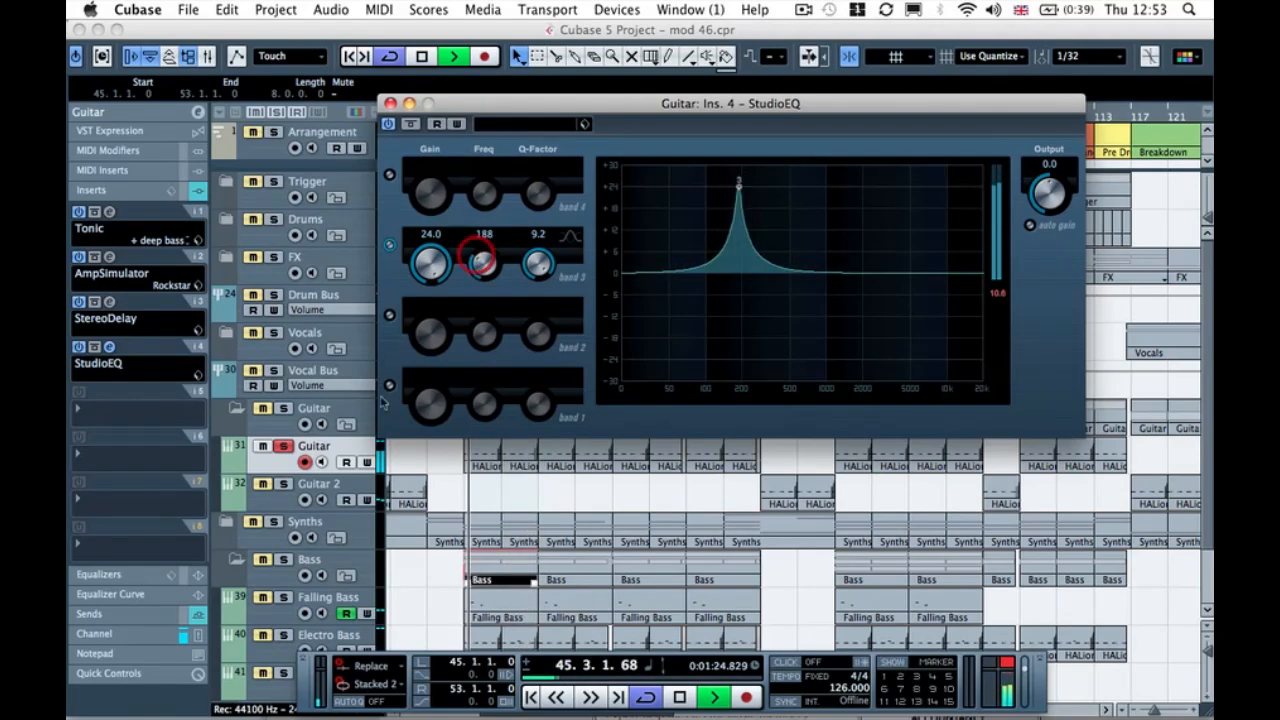
Step: Solo Electro Bass alongside the Guitar track and bring the Guitar StudioEQ window back up
left_click(284, 636)
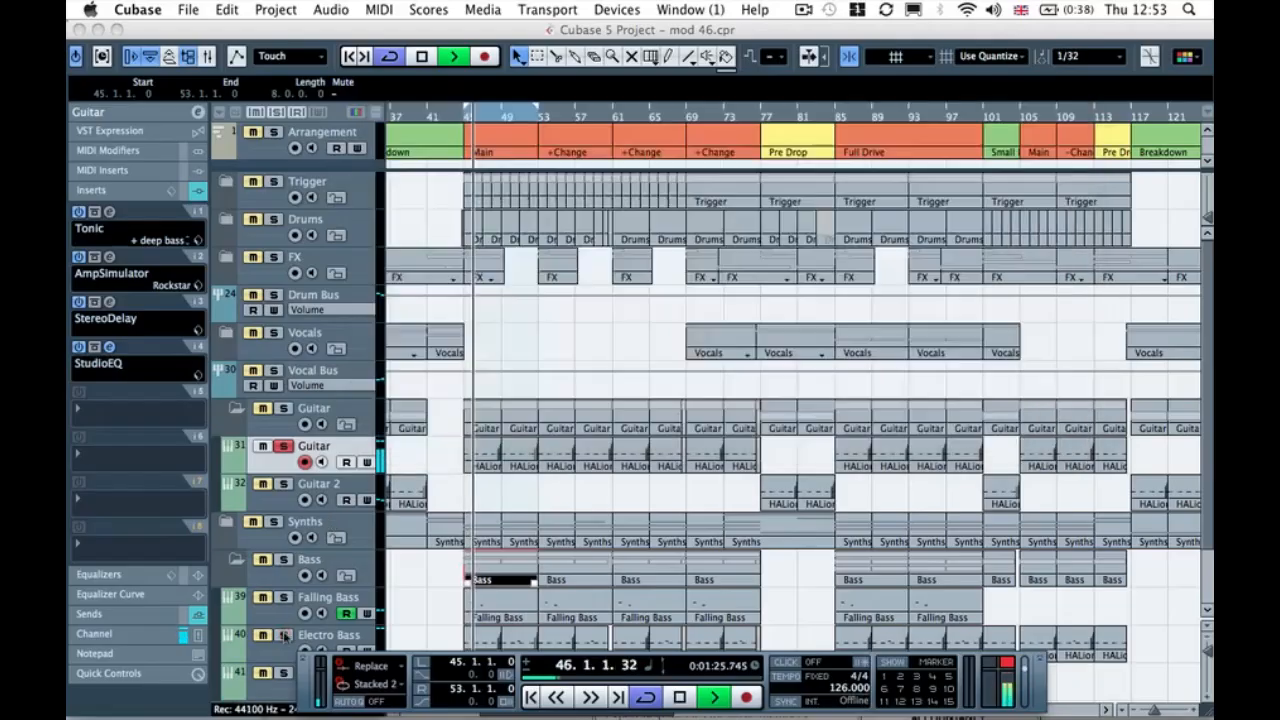
left_click(281, 469)
left_click(110, 347)
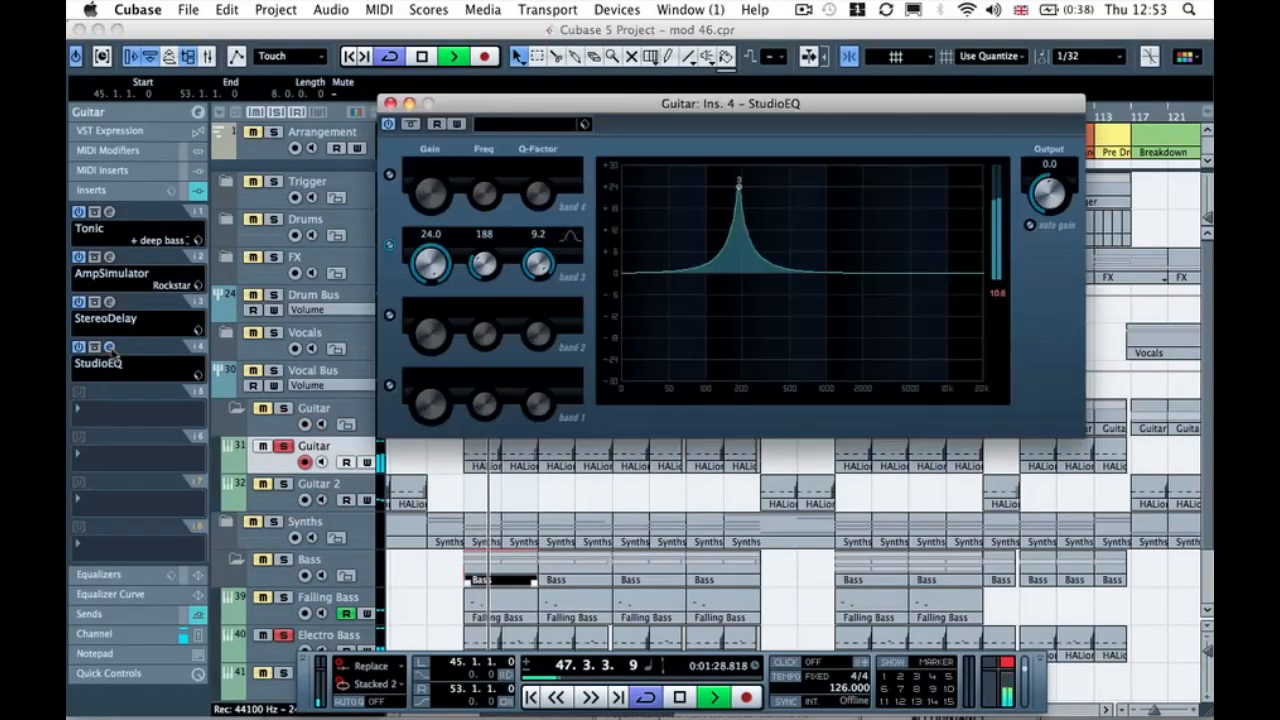
Step: Turn Guitar StudioEQ band 3 into a cut of -22.4 at 251 Hz, and close the EQ
left_click_drag(489, 255, 481, 264)
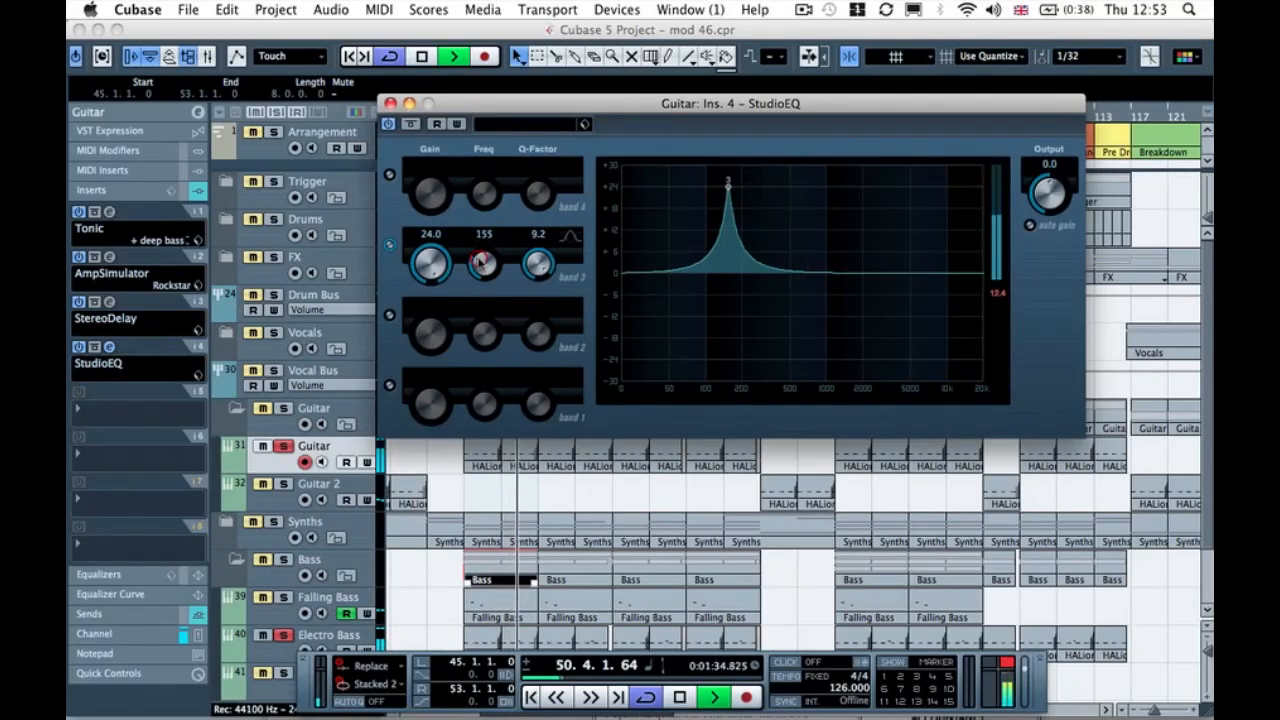
left_click_drag(448, 274, 480, 260)
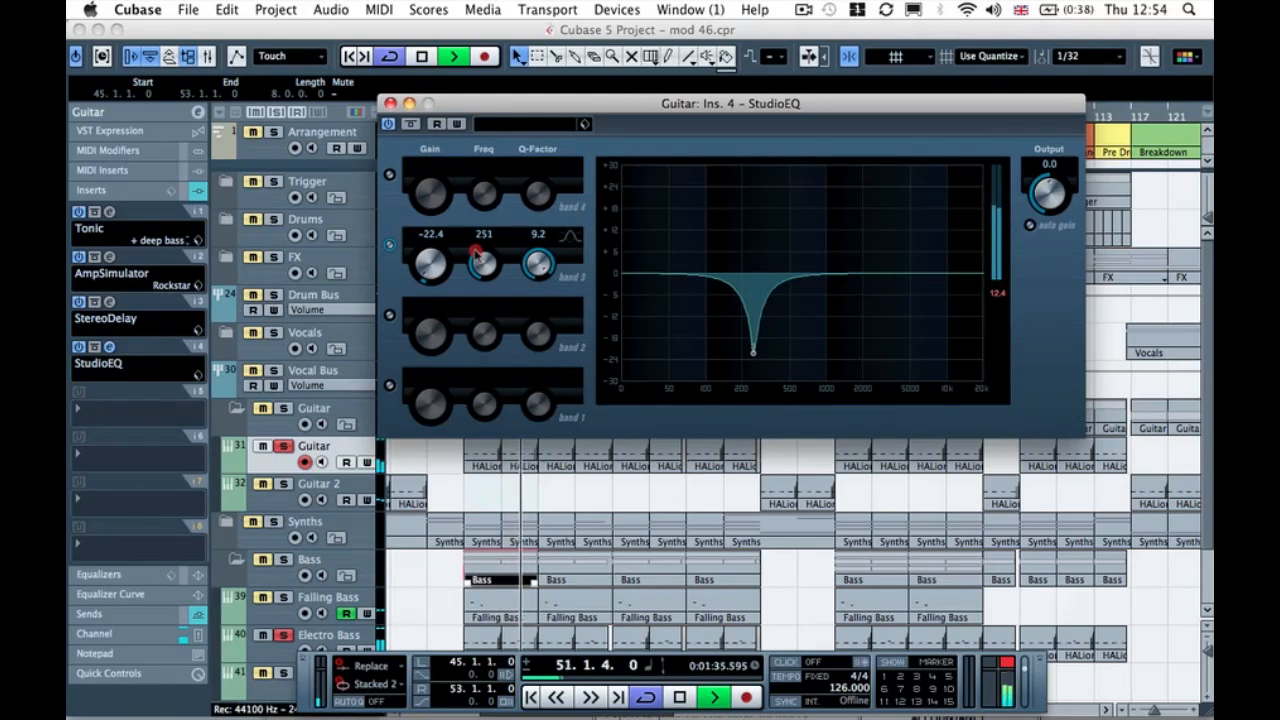
left_click_drag(480, 260, 480, 260)
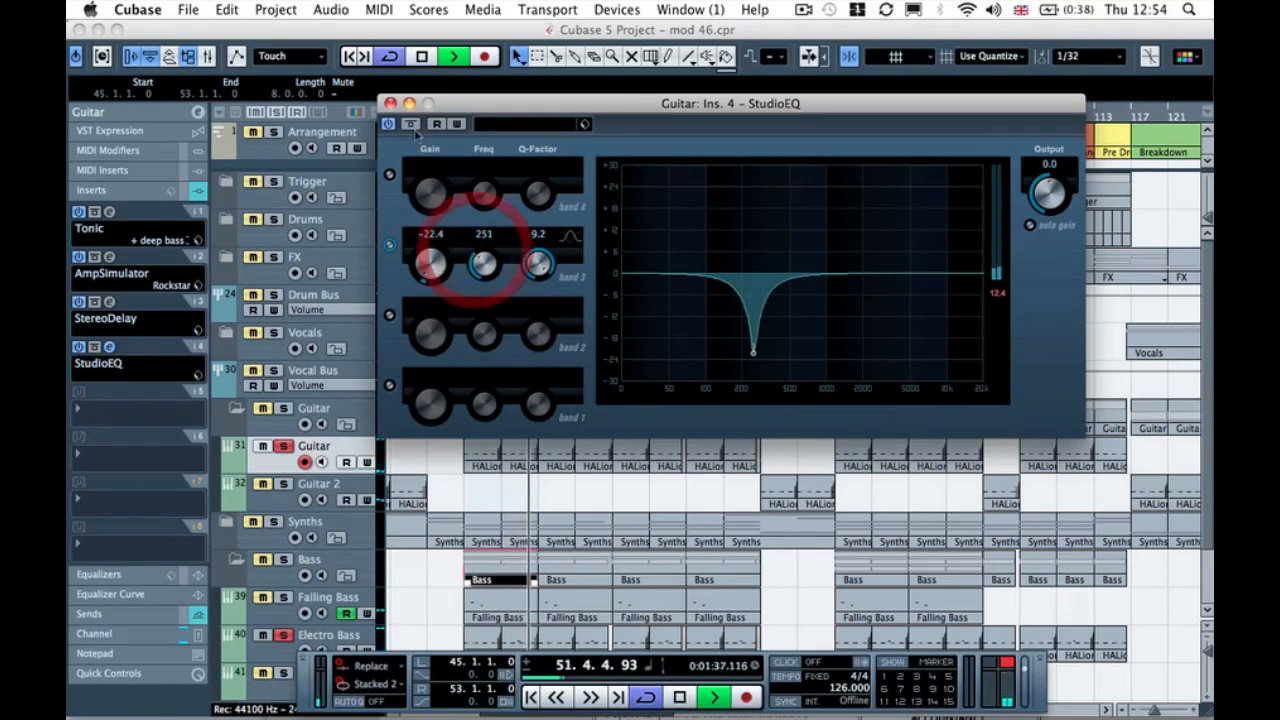
left_click(390, 103)
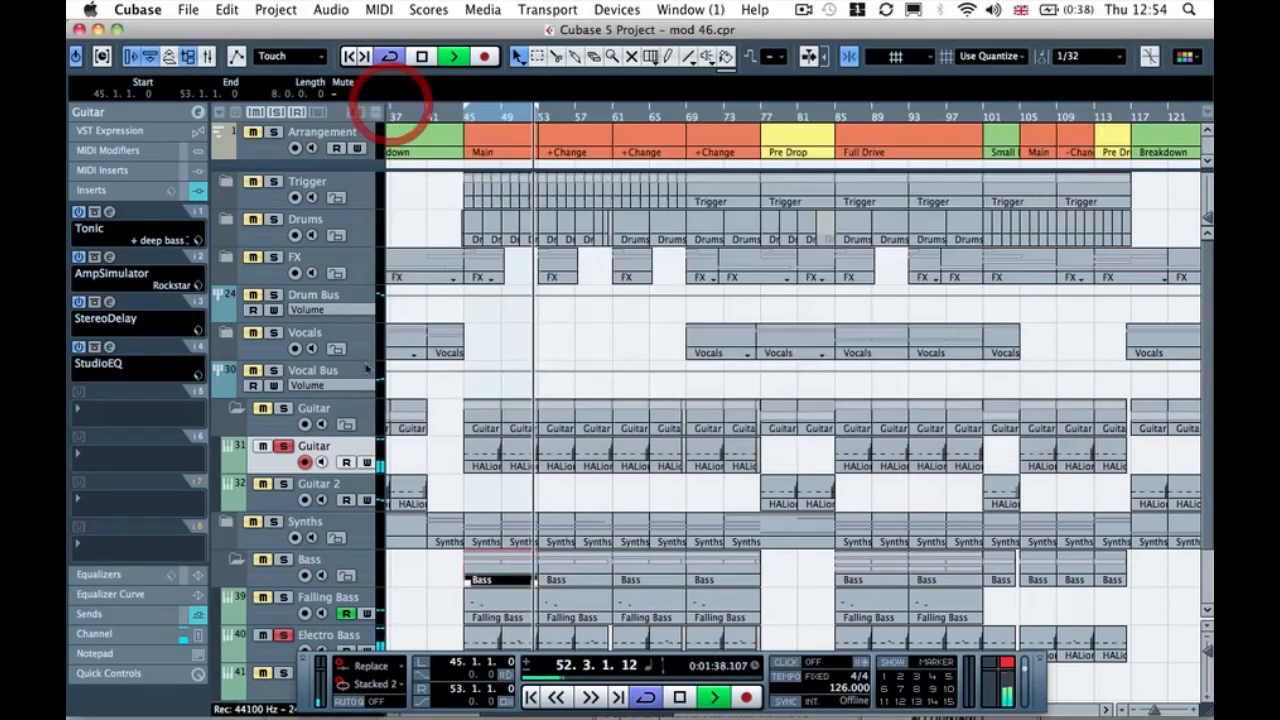
Step: Unsolo Electro Bass and Guitar, listen to both in the full mix, and stop playback
left_click(286, 636)
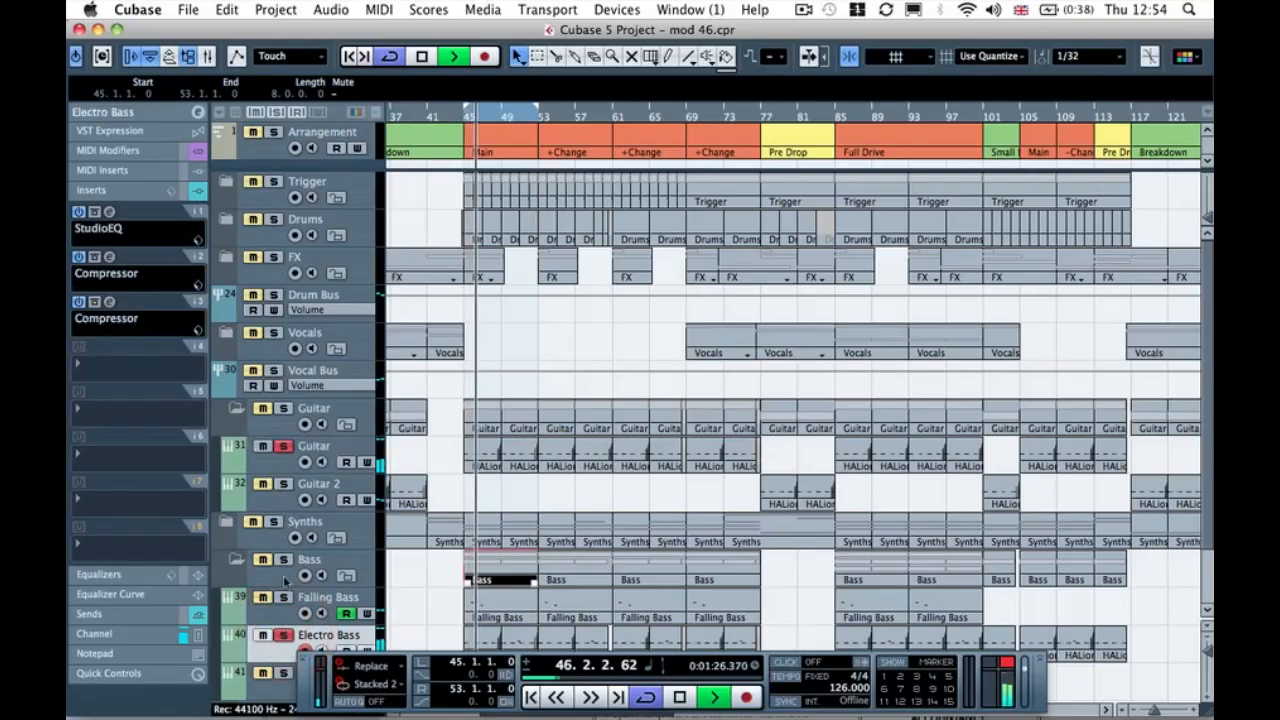
left_click(283, 635)
left_click(284, 446)
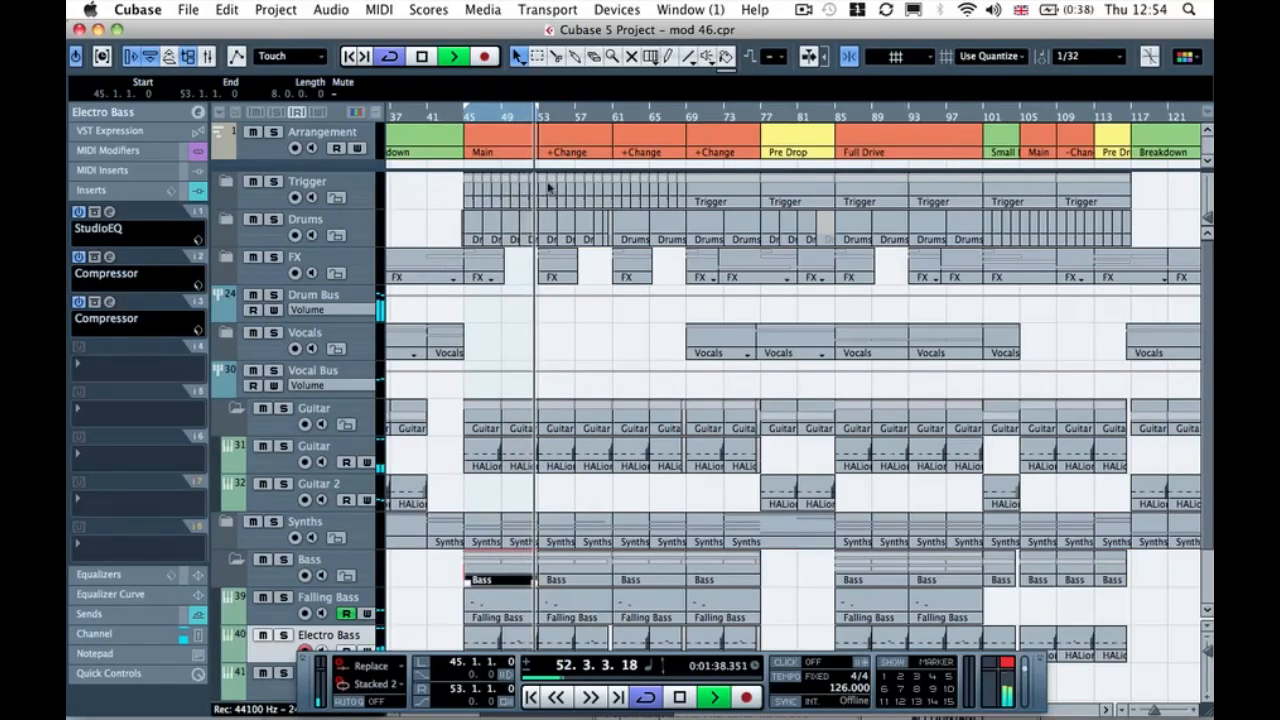
key("space")
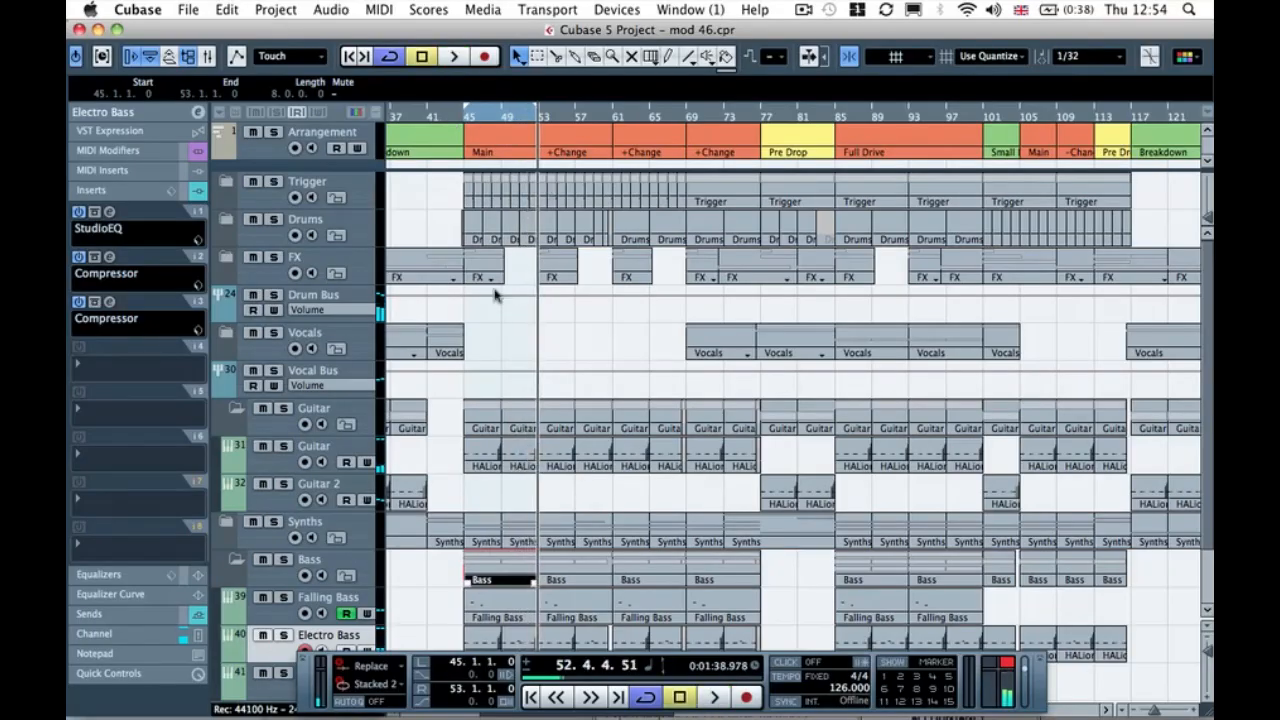
Step: Collapse the Bass and Guitar folders in the track list and expand the Synths folder
left_click(237, 571)
left_click(237, 561)
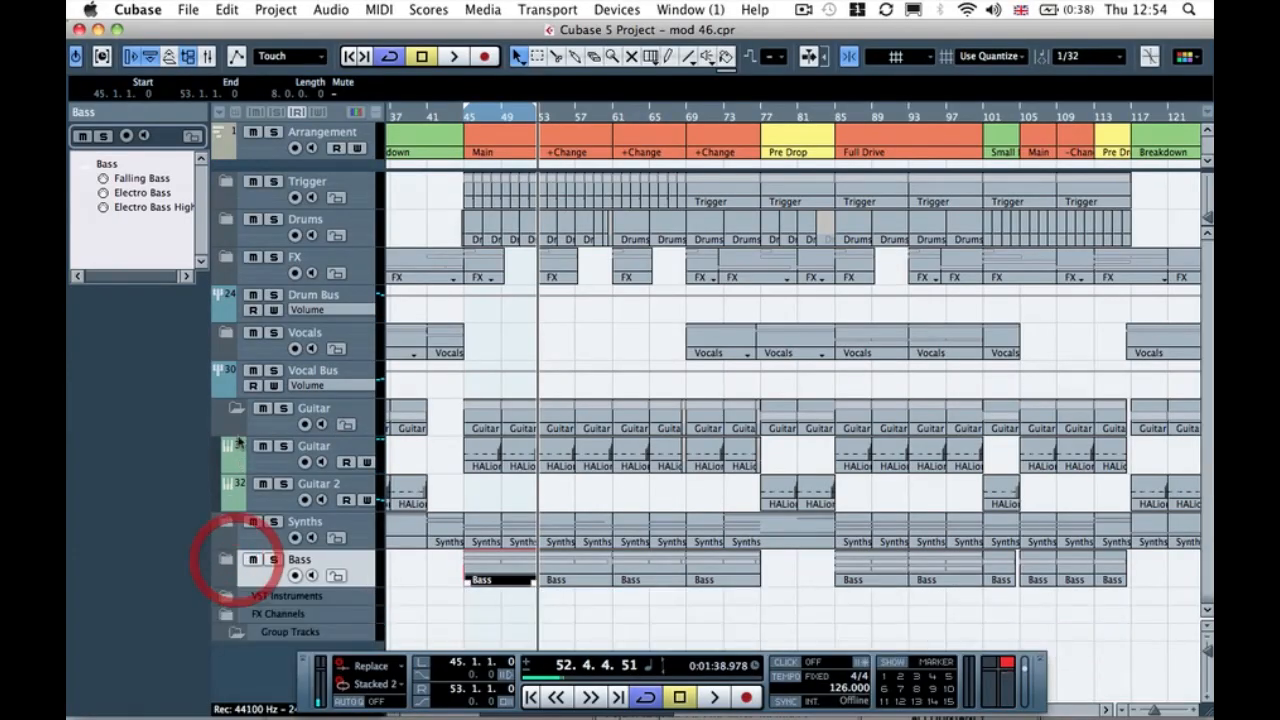
left_click(237, 409)
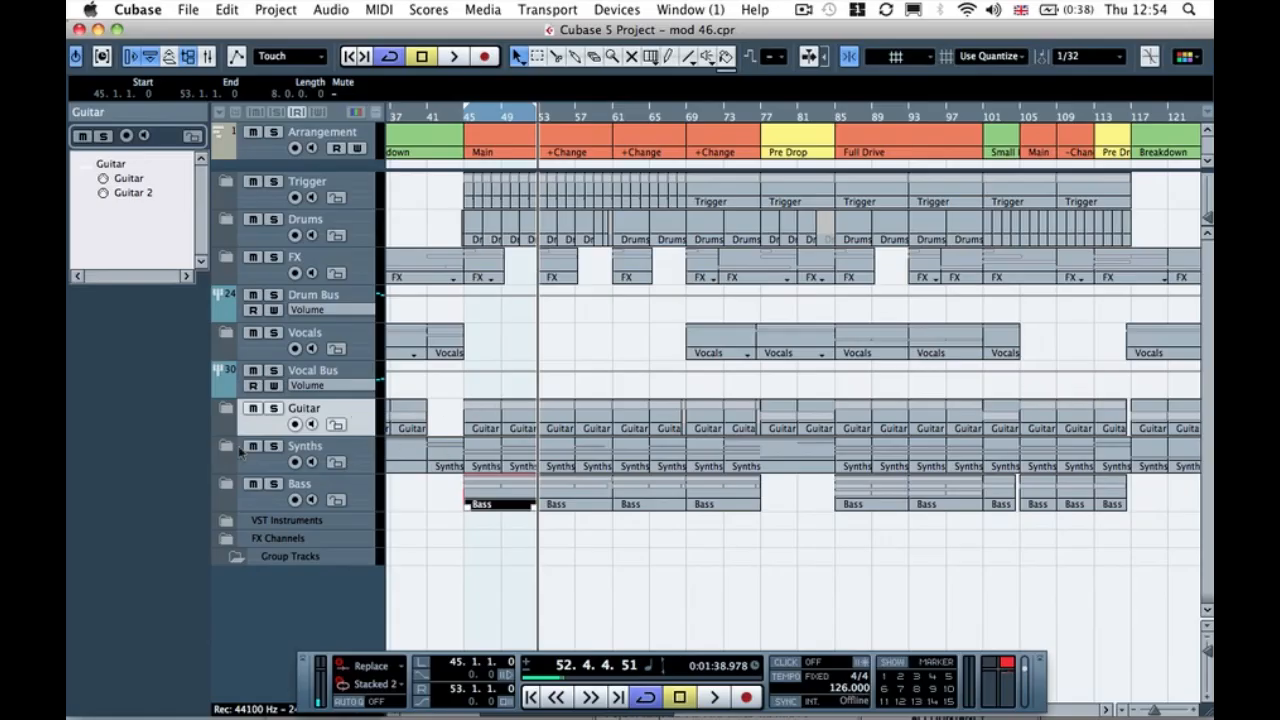
left_click(240, 452)
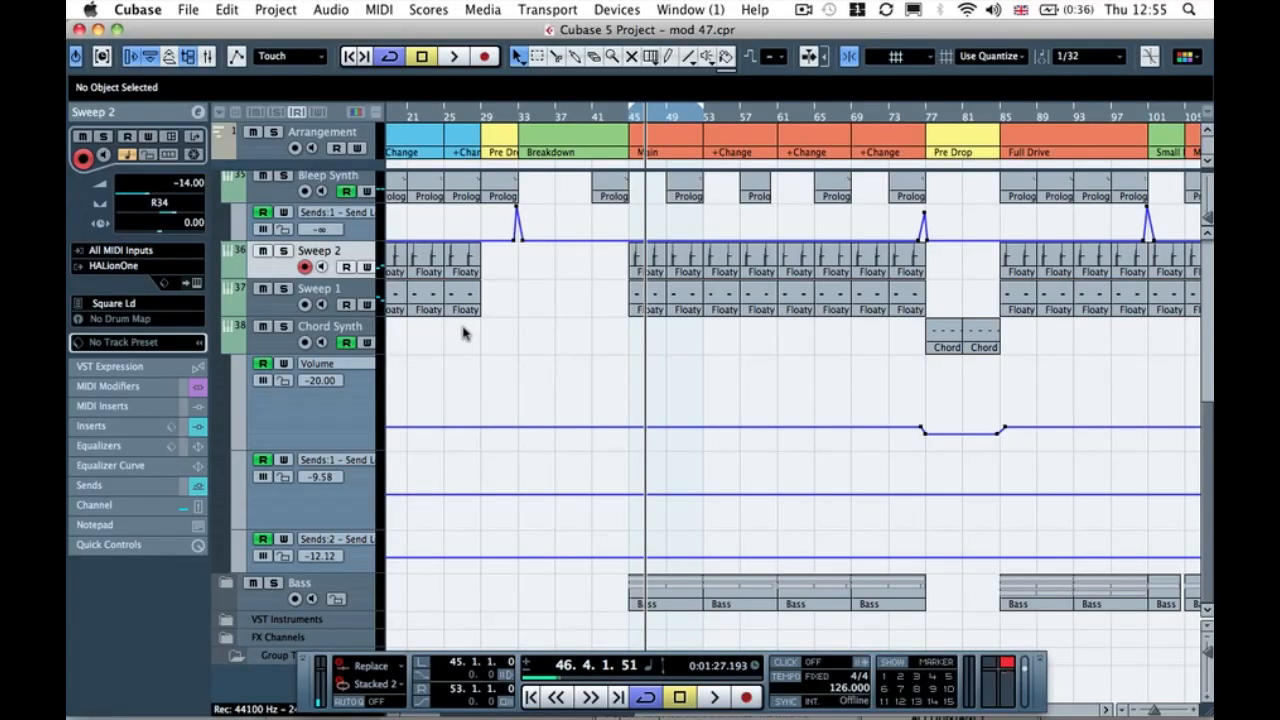
Step: Select the Sweep 1 track and set its volume to -4.00
left_click(278, 302)
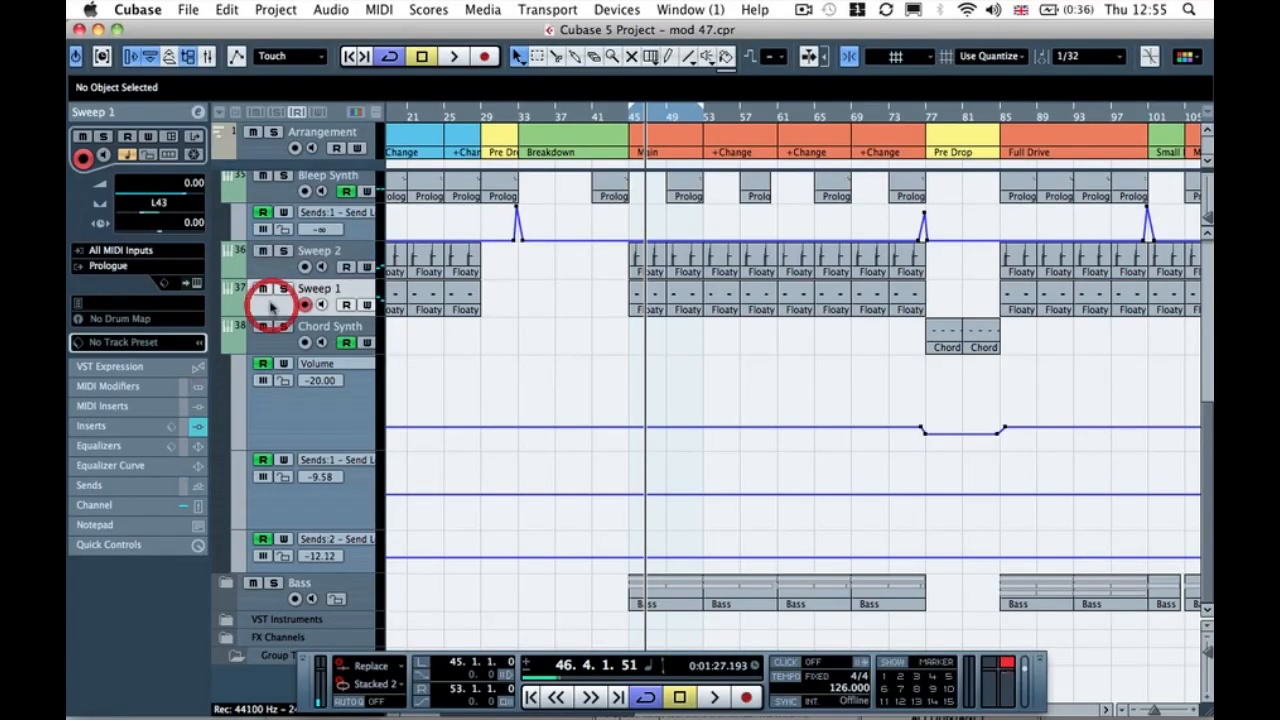
left_click(252, 272)
left_click(263, 310)
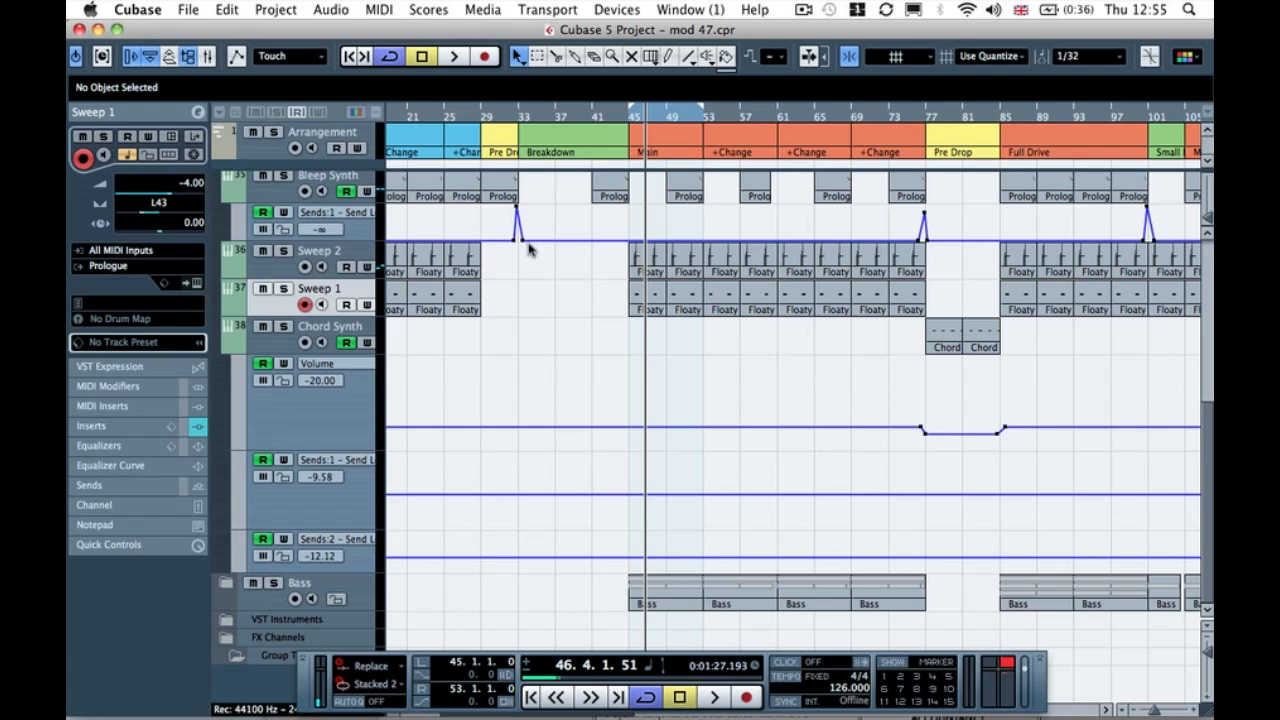
Step: Play the song briefly from about bar 16 into the first +Change section to check the sweep levels
scroll(530, 249, "left", 5)
left_click(533, 119)
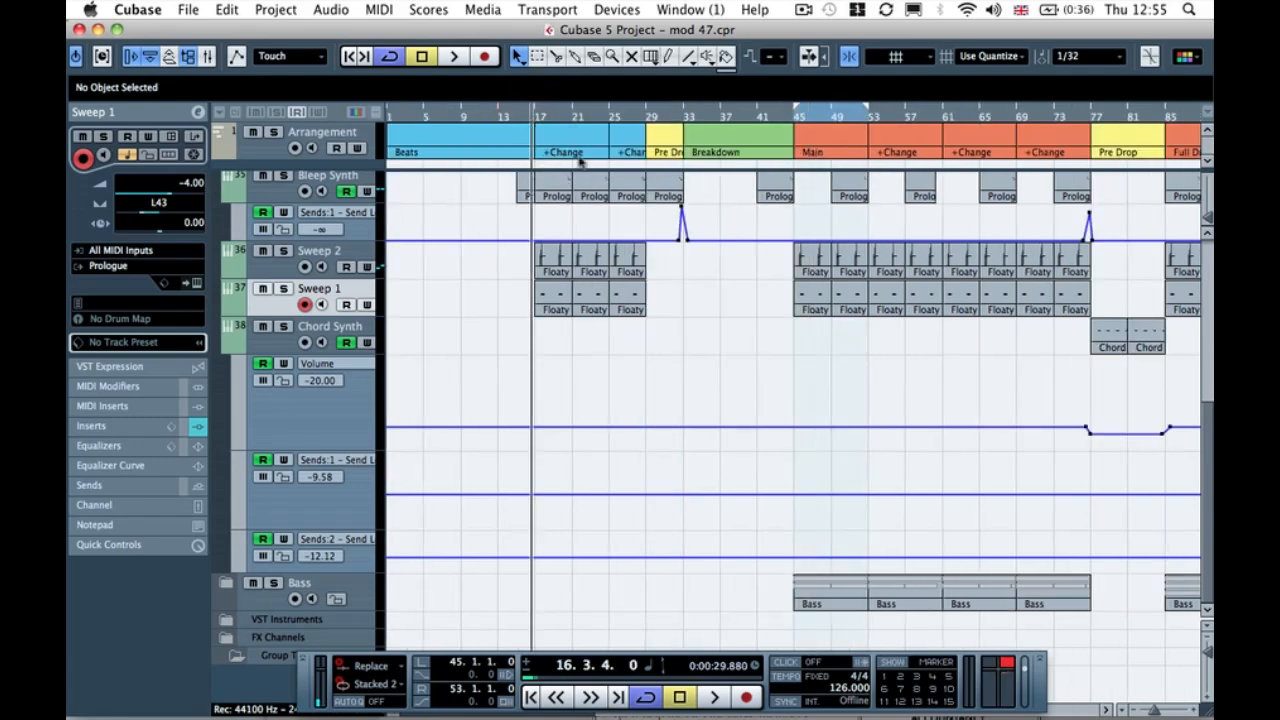
key("space")
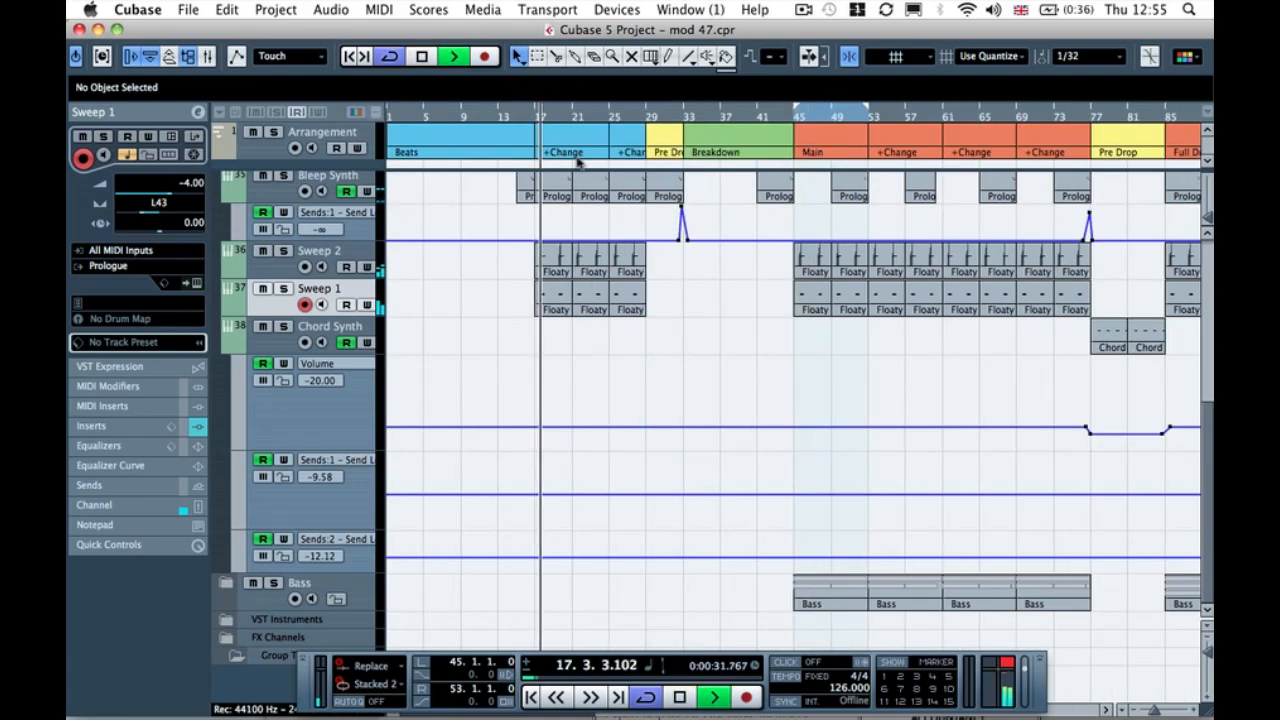
key("space")
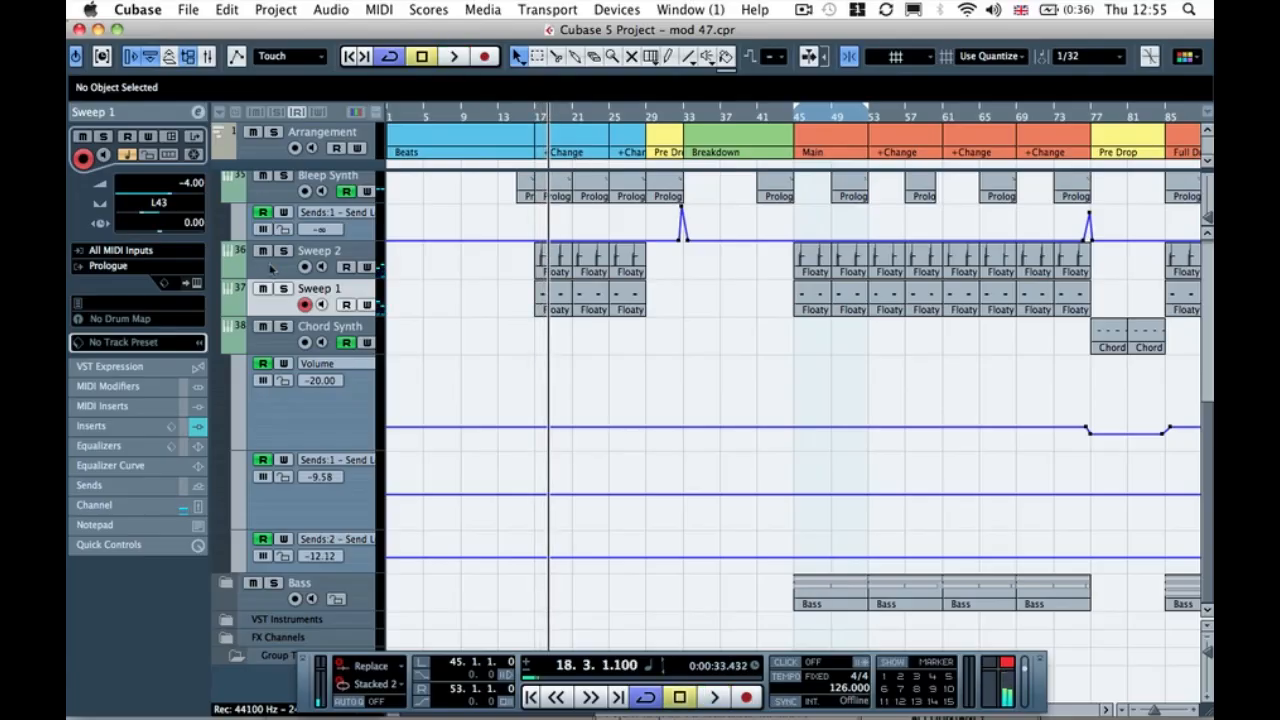
Step: Set the Sweep 2 track's volume to -17.00 and replay the first +Change section
left_click(269, 266)
double_click(187, 184)
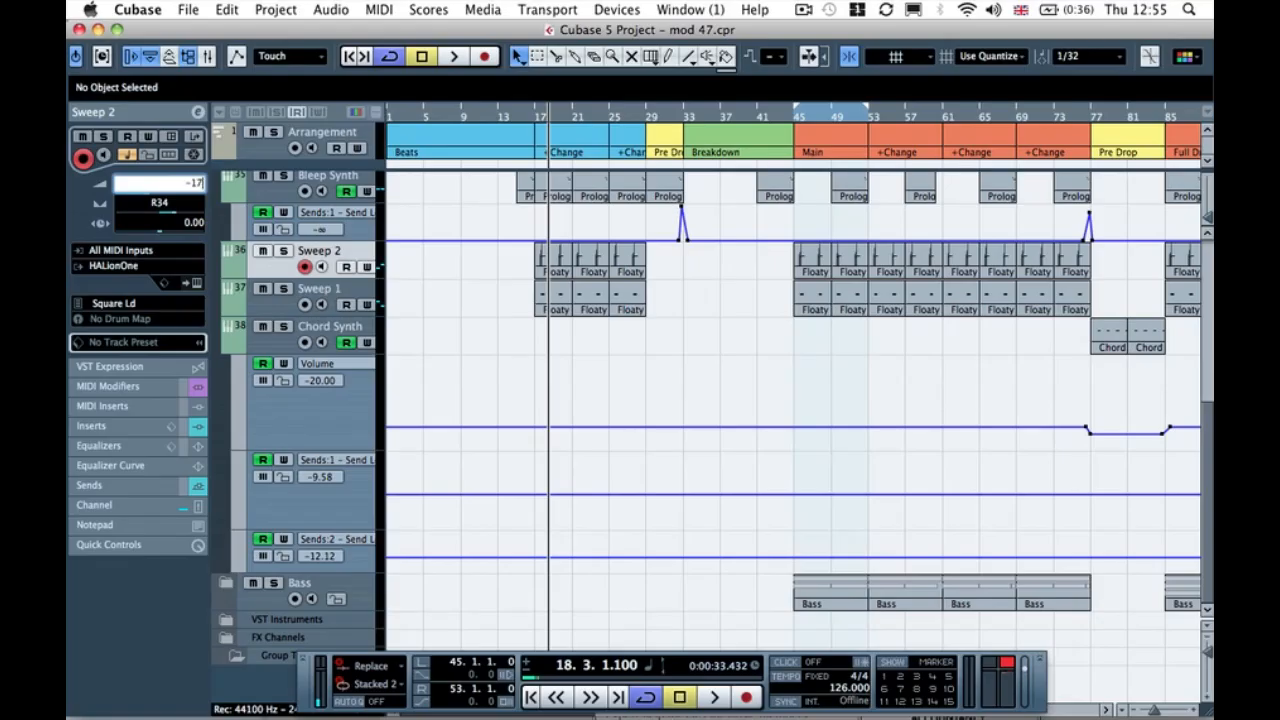
left_click(536, 117)
left_click(522, 119)
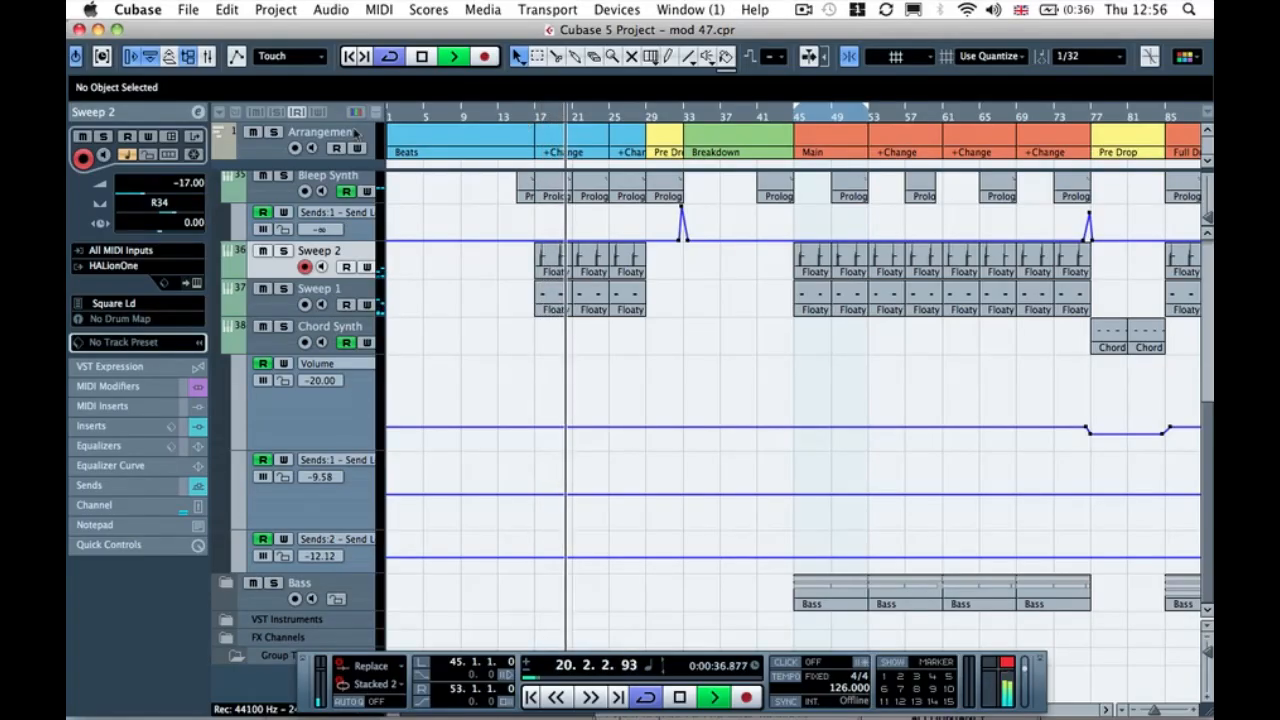
Step: During playback, try Sweep 2 at a volume of -20.00 and settle on -18.00
left_click(185, 181)
type("-20")
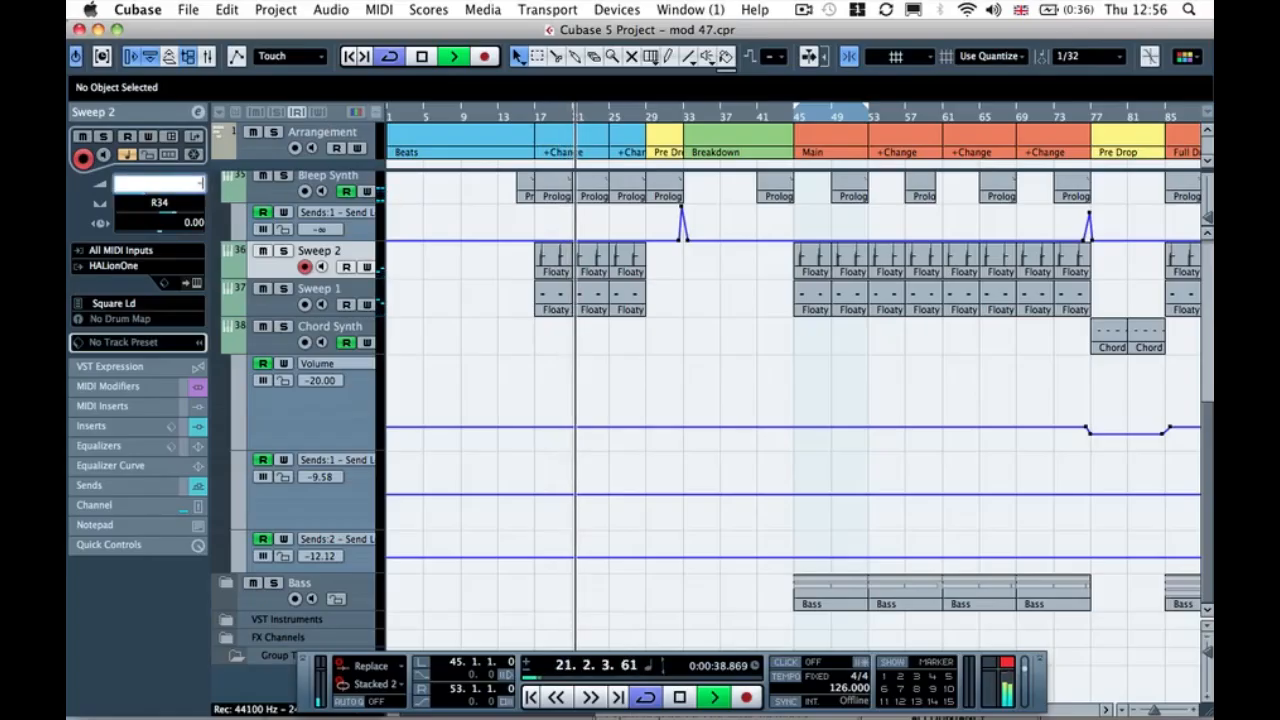
key("Return")
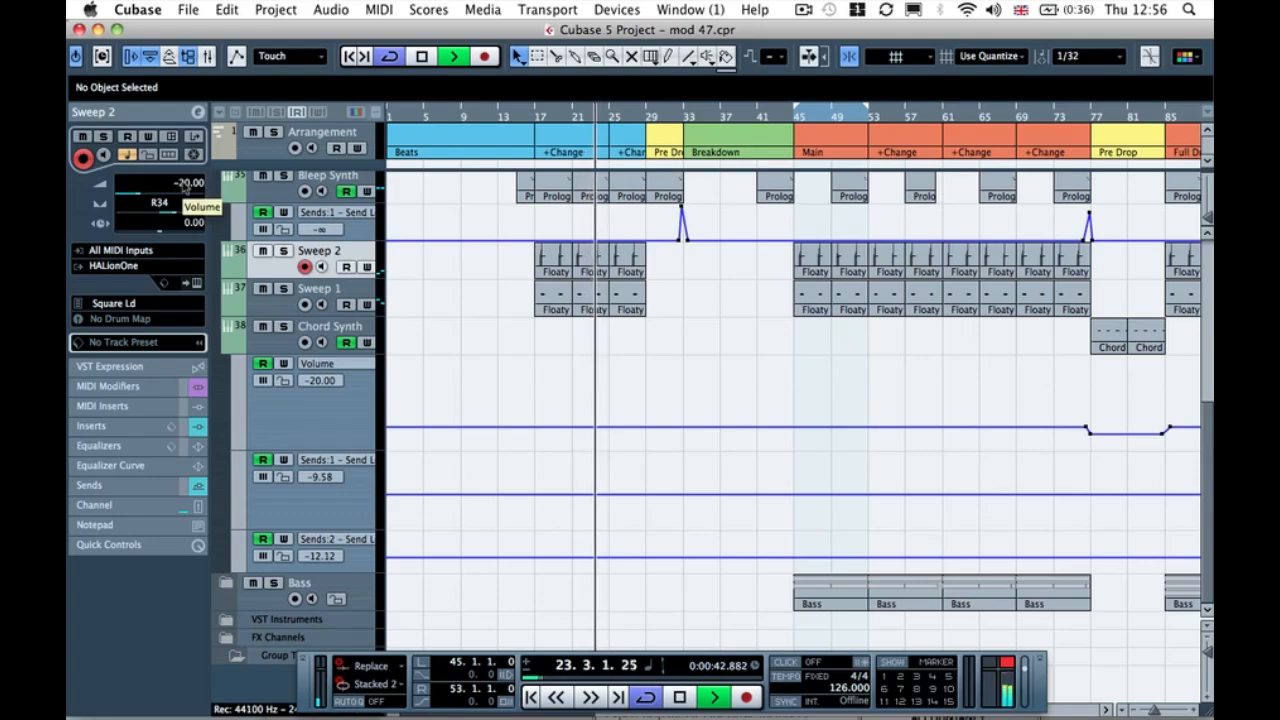
left_click(185, 182)
type("-18")
key("Return")
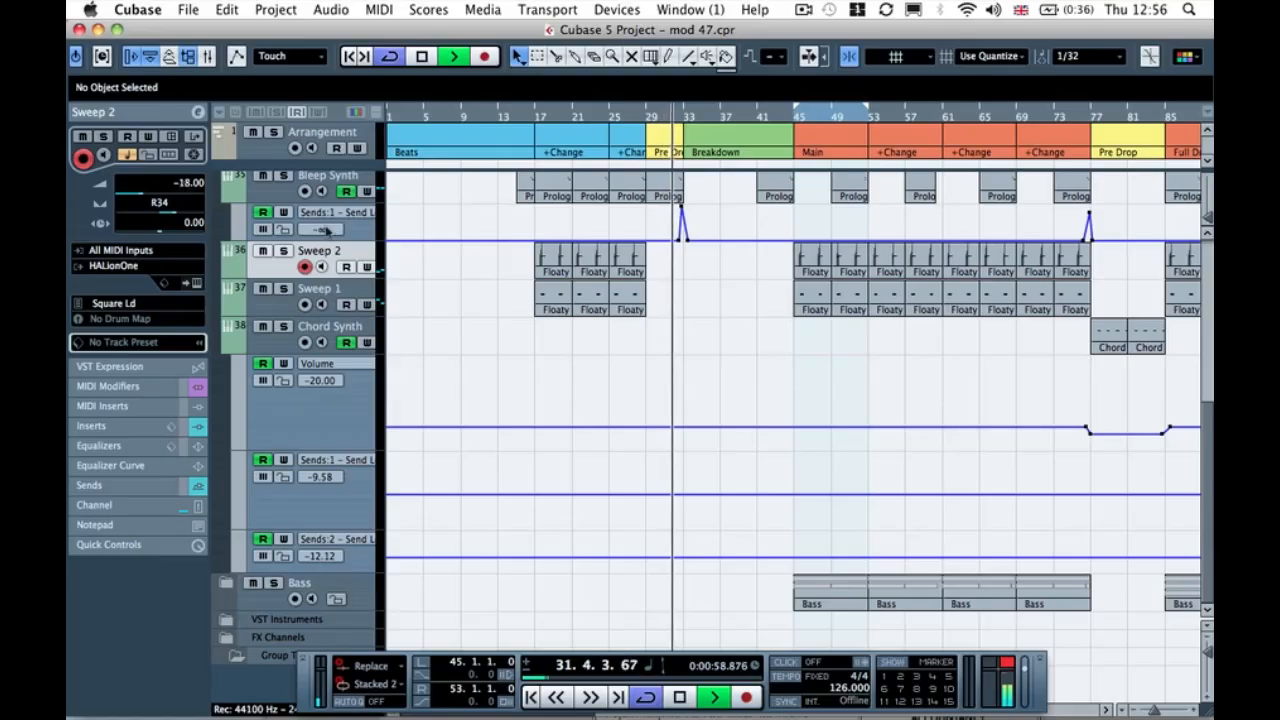
Step: Stop playback, collapse the Synths folder, and expand the Bass folder to select the Electro Bass track
scroll(572, 377, "right", 3)
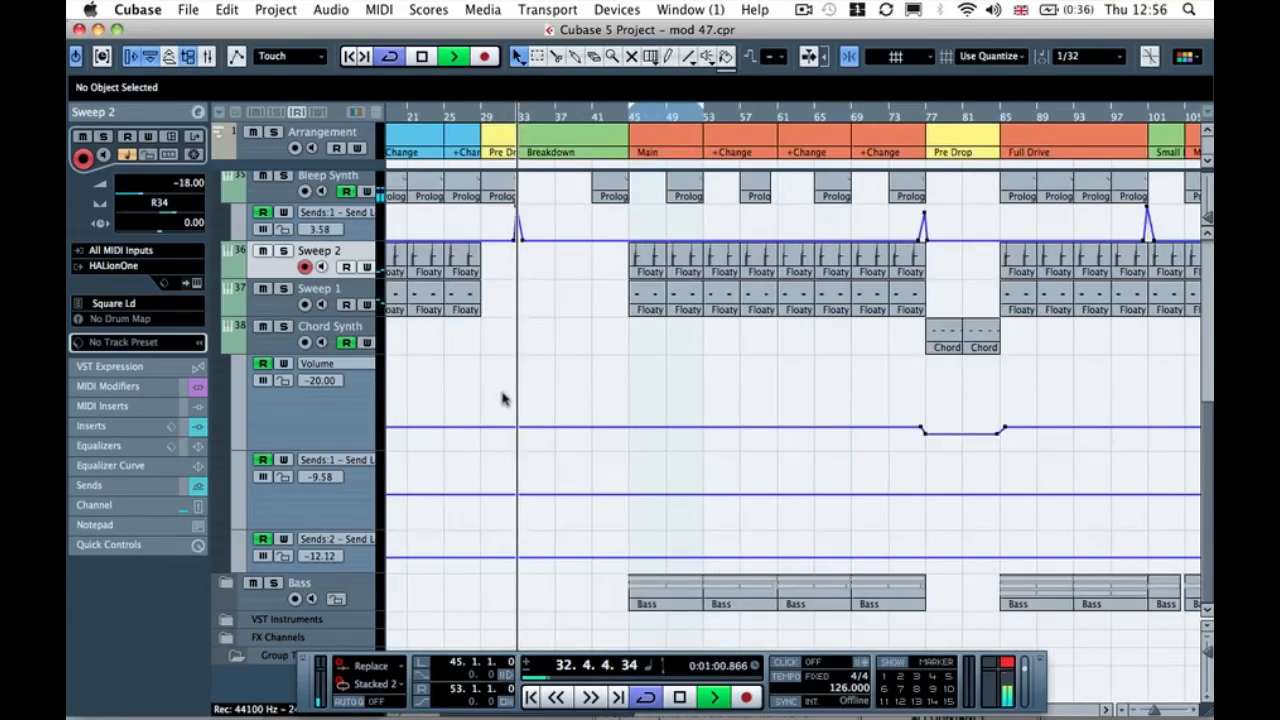
scroll(502, 399, "up", 5)
left_click(228, 445)
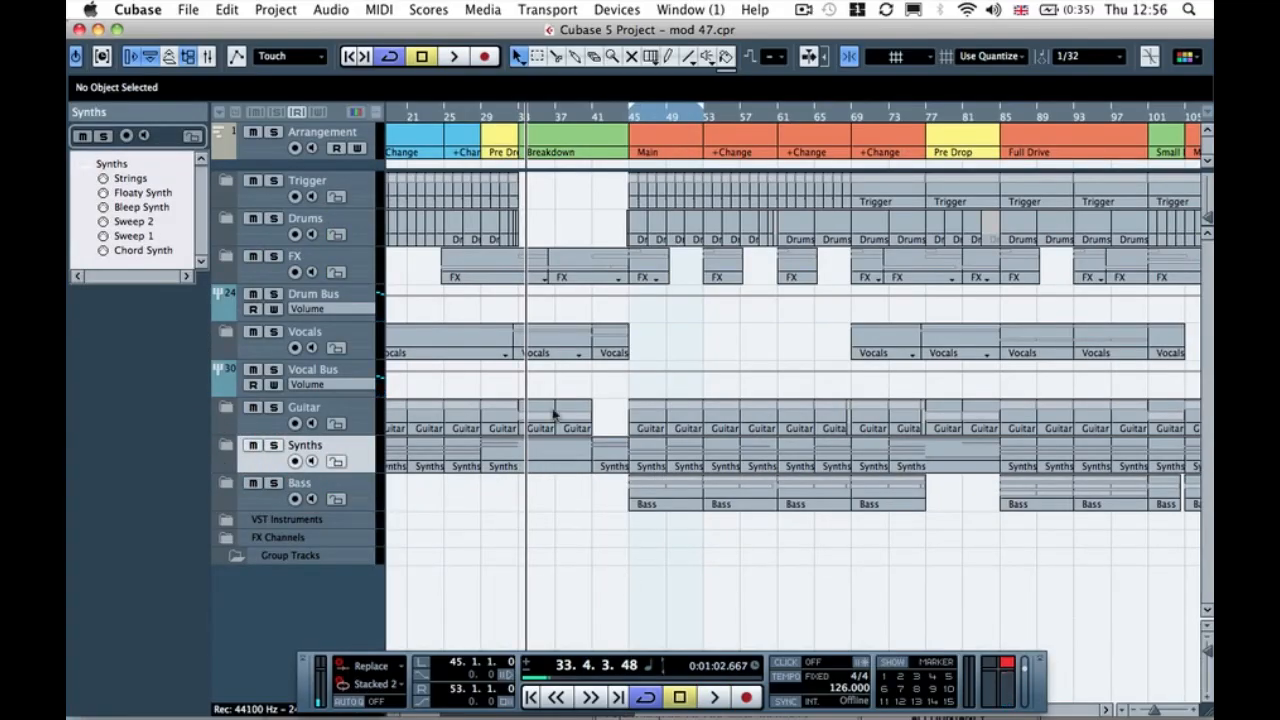
left_click(252, 500)
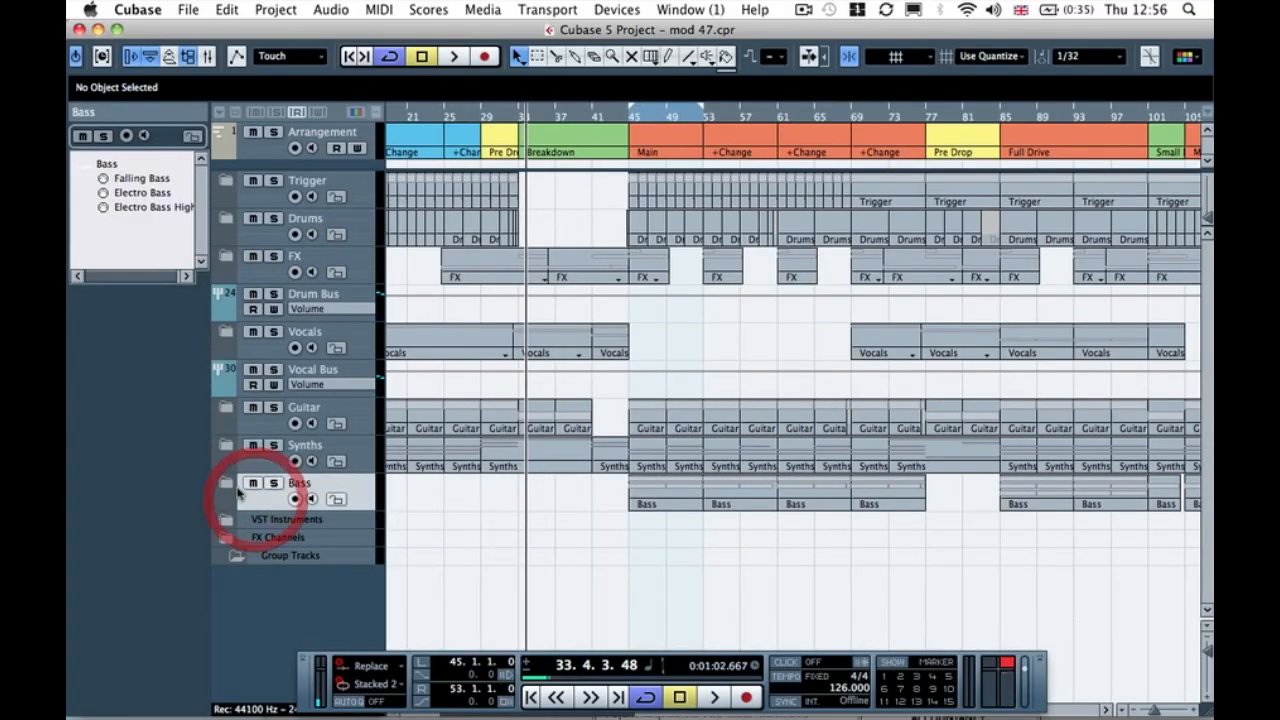
left_click(226, 484)
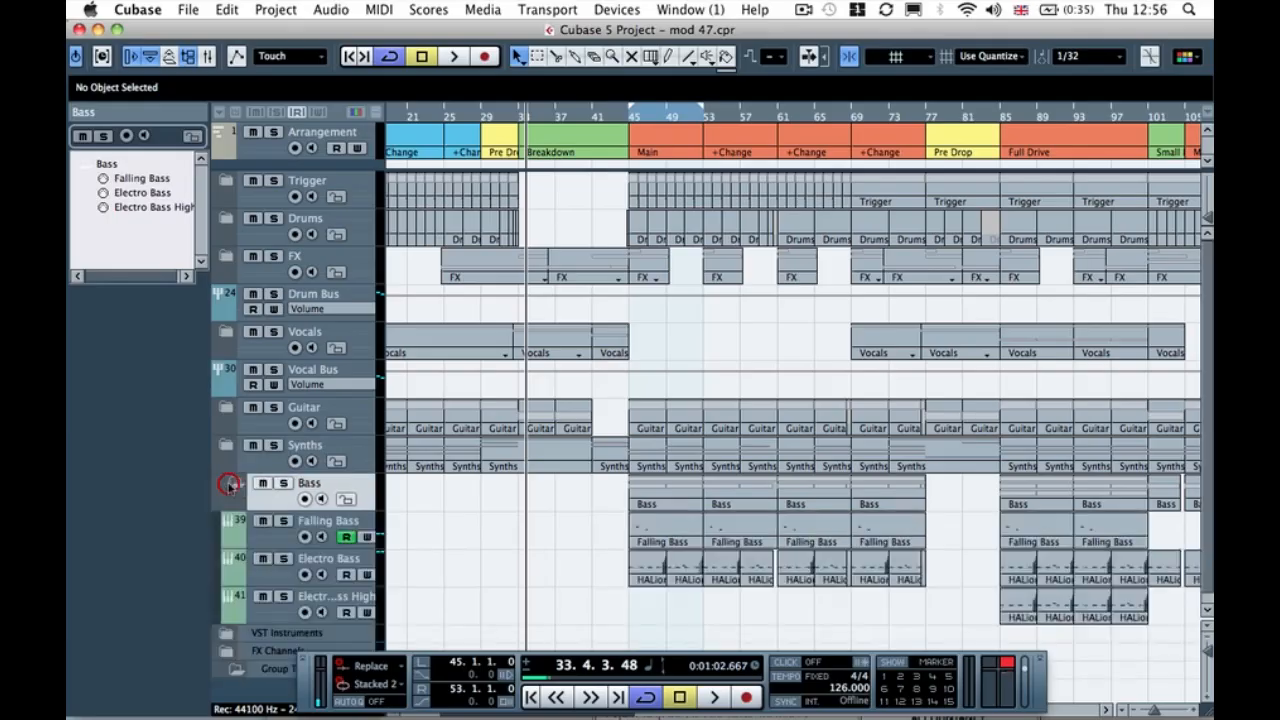
left_click(281, 577)
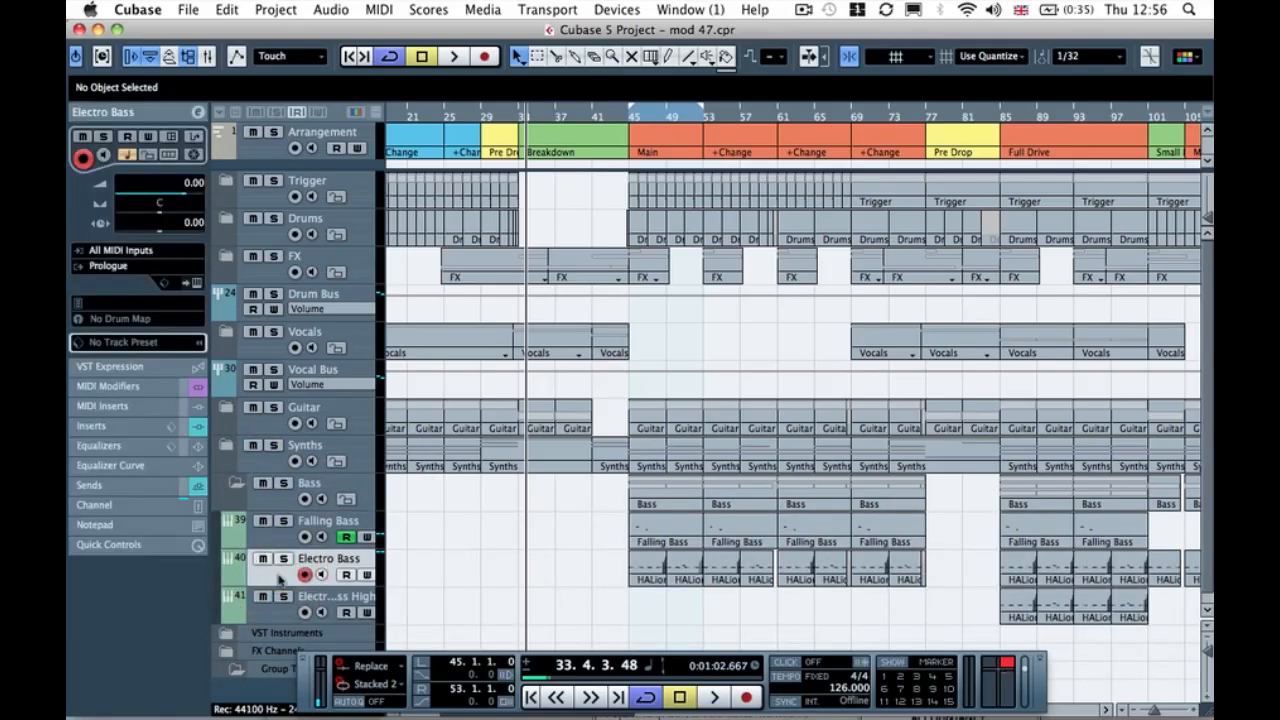
Step: Show the Virtual Keyboard and play the song from about bar 42 with cycle turned off
key("alt+k")
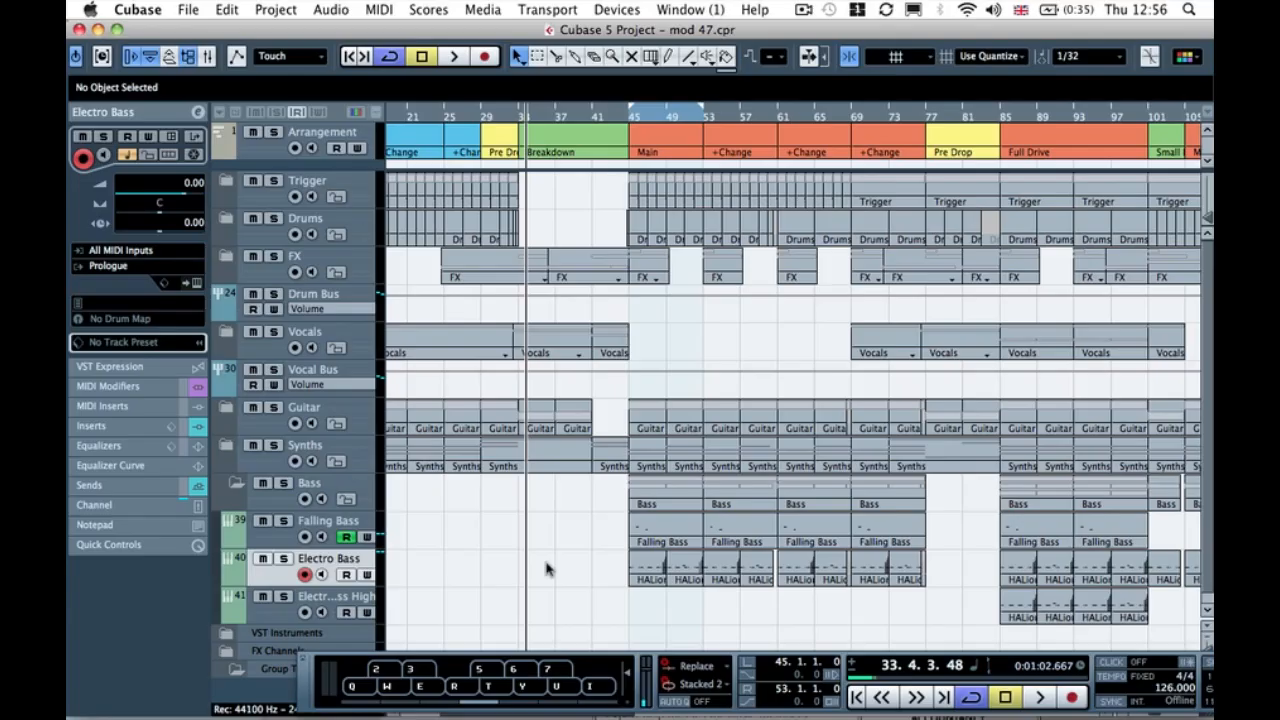
left_click(602, 111)
key("space")
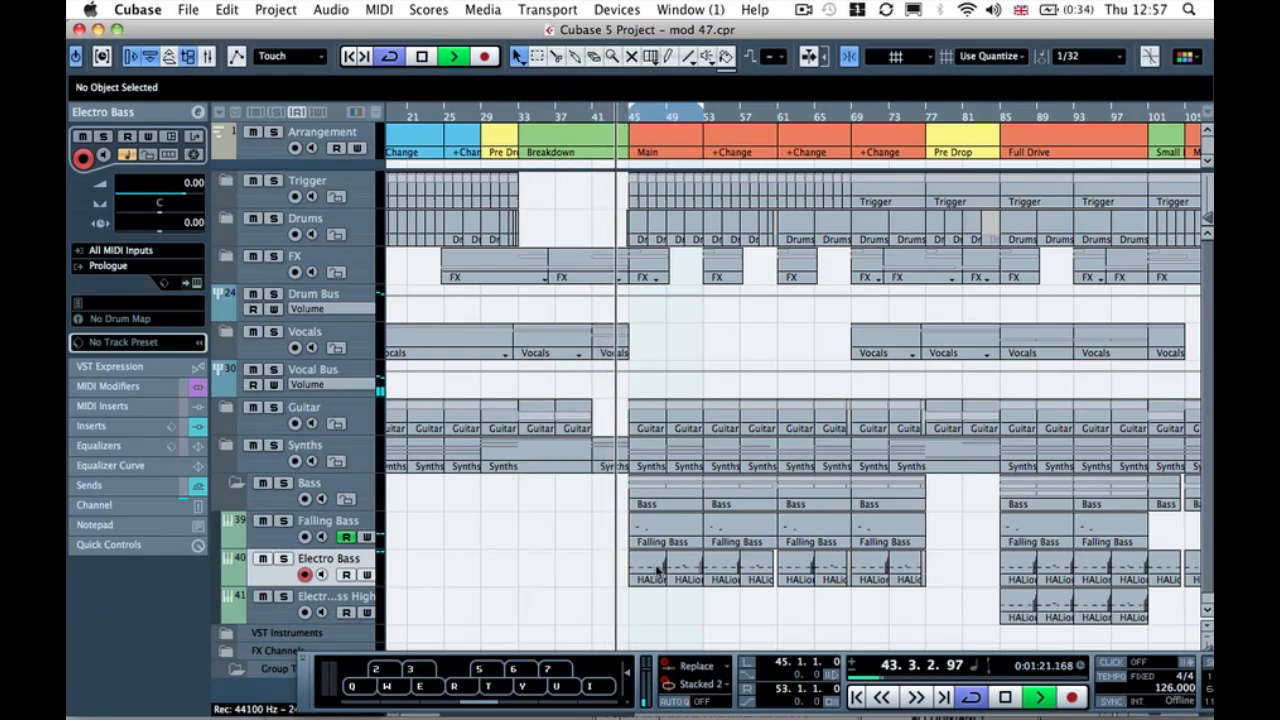
left_click(978, 700)
Step: Try out Electro Bass notes on the Virtual Keyboard while the Main section plays from bar 45
key("3")
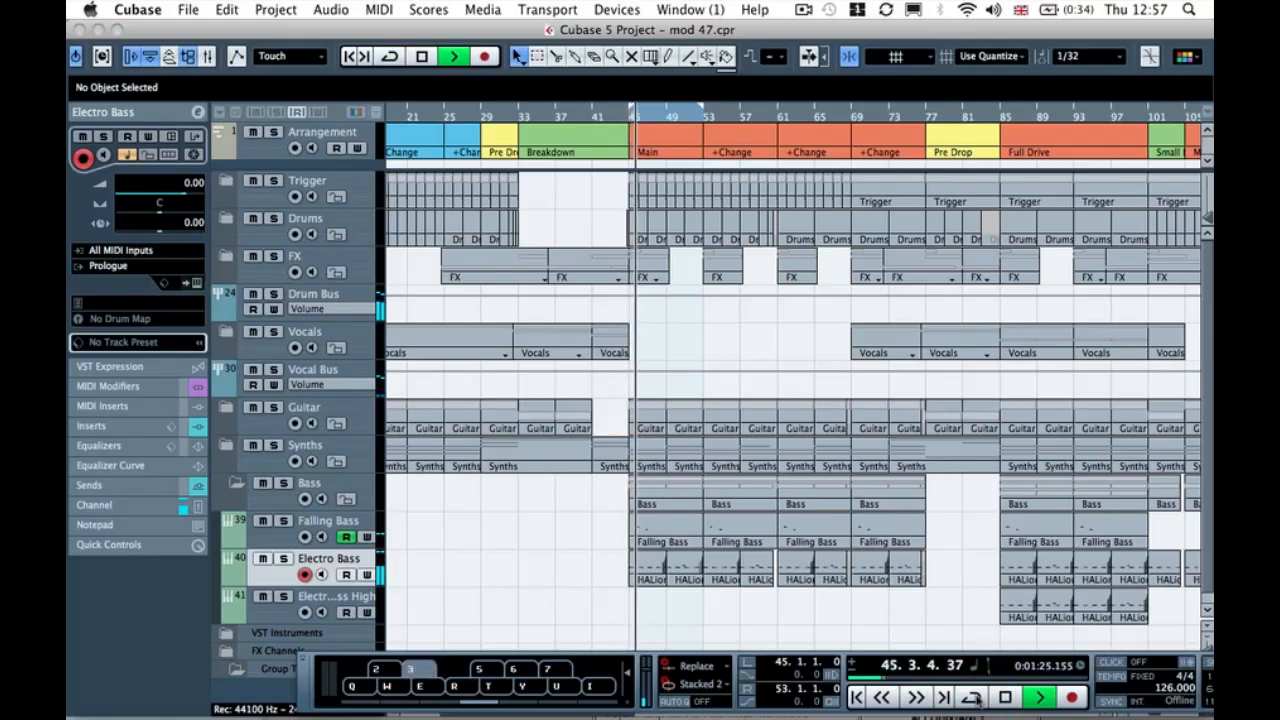
key("3")
key("5")
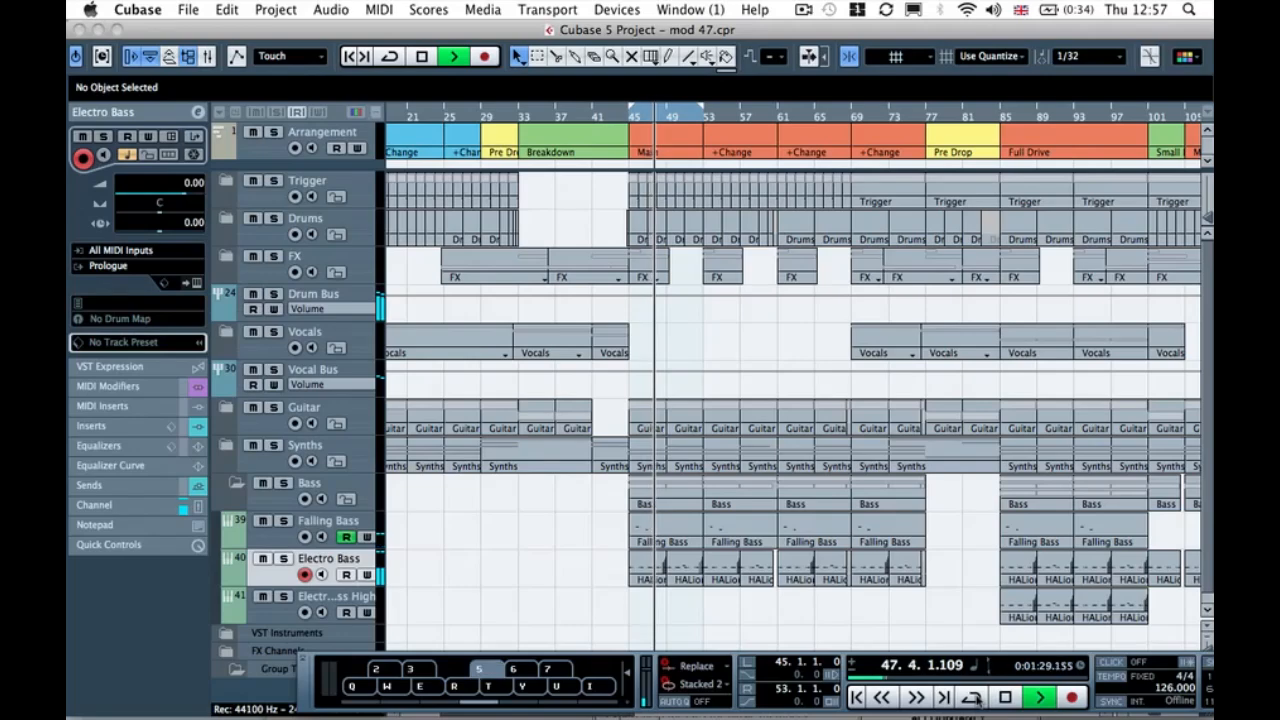
key("3")
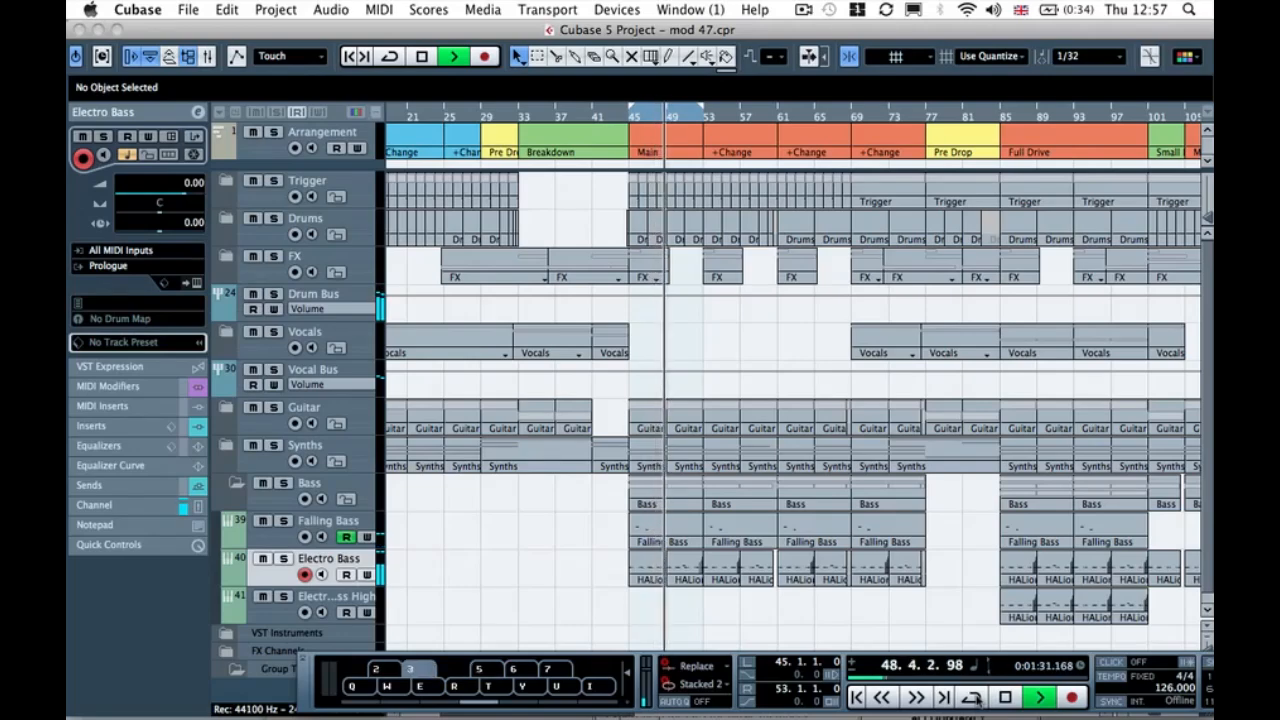
key("3")
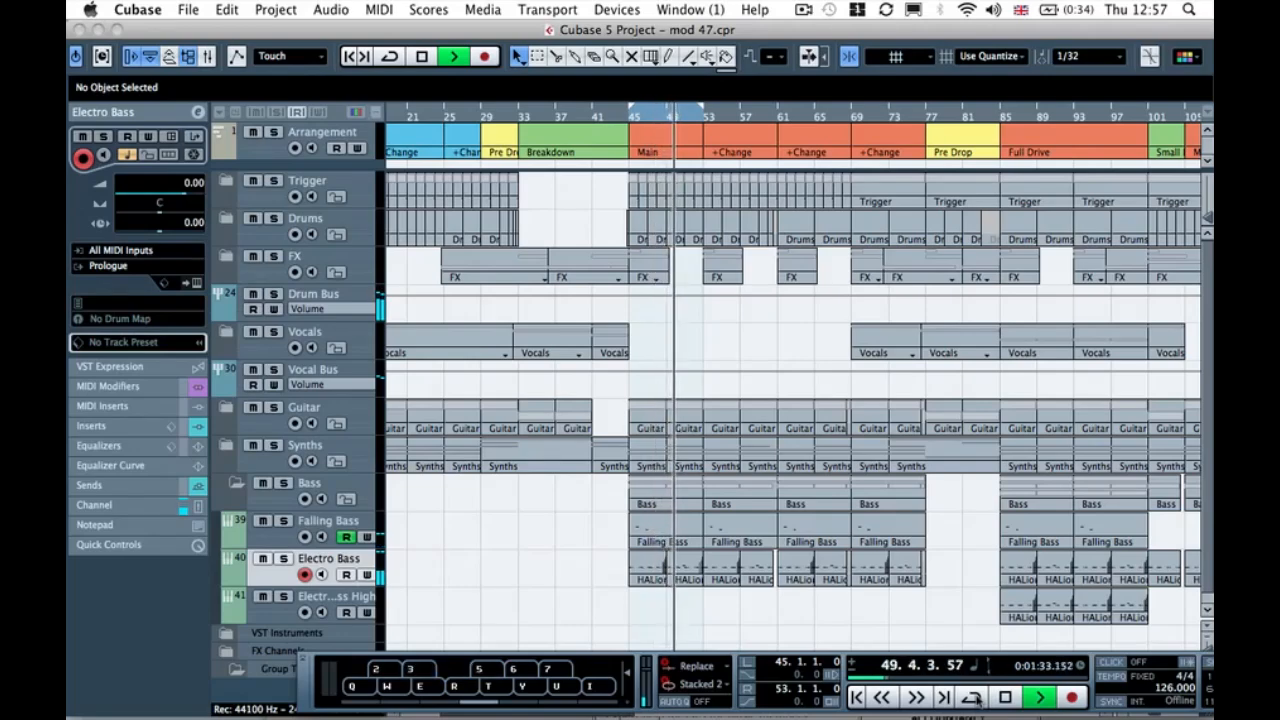
key("5")
key("2")
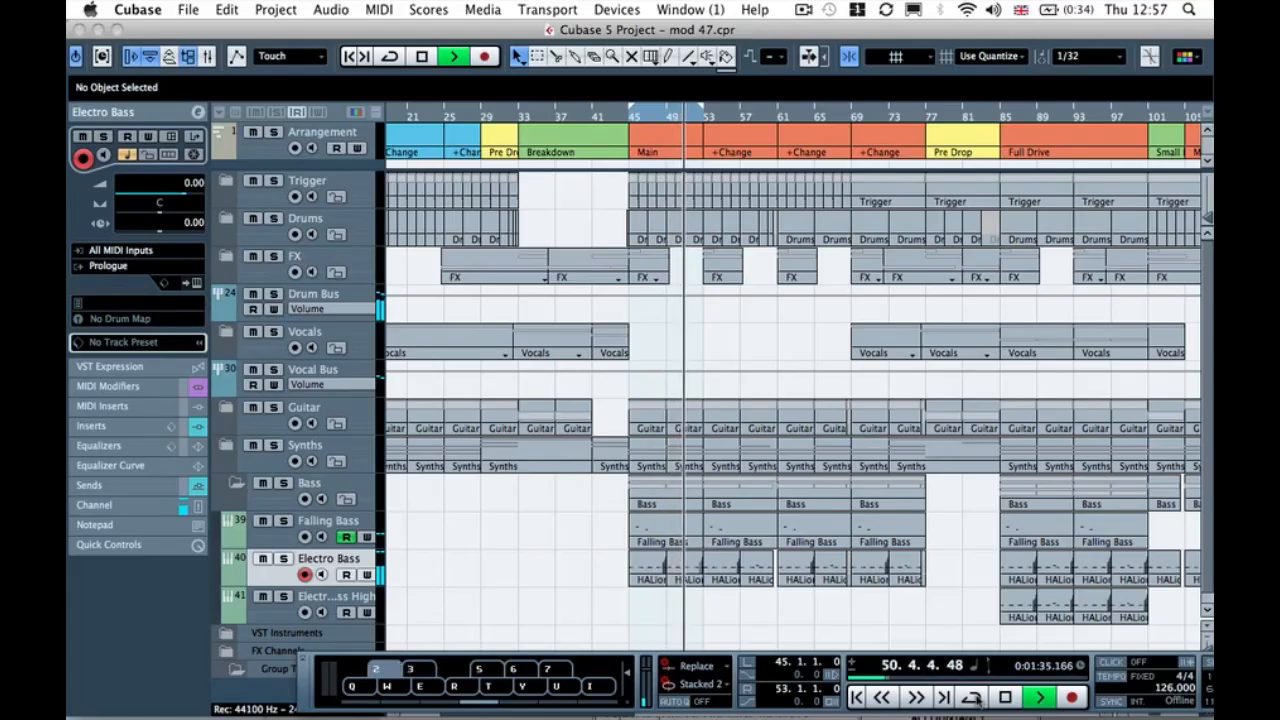
key("3")
key("7")
key("5")
key("3")
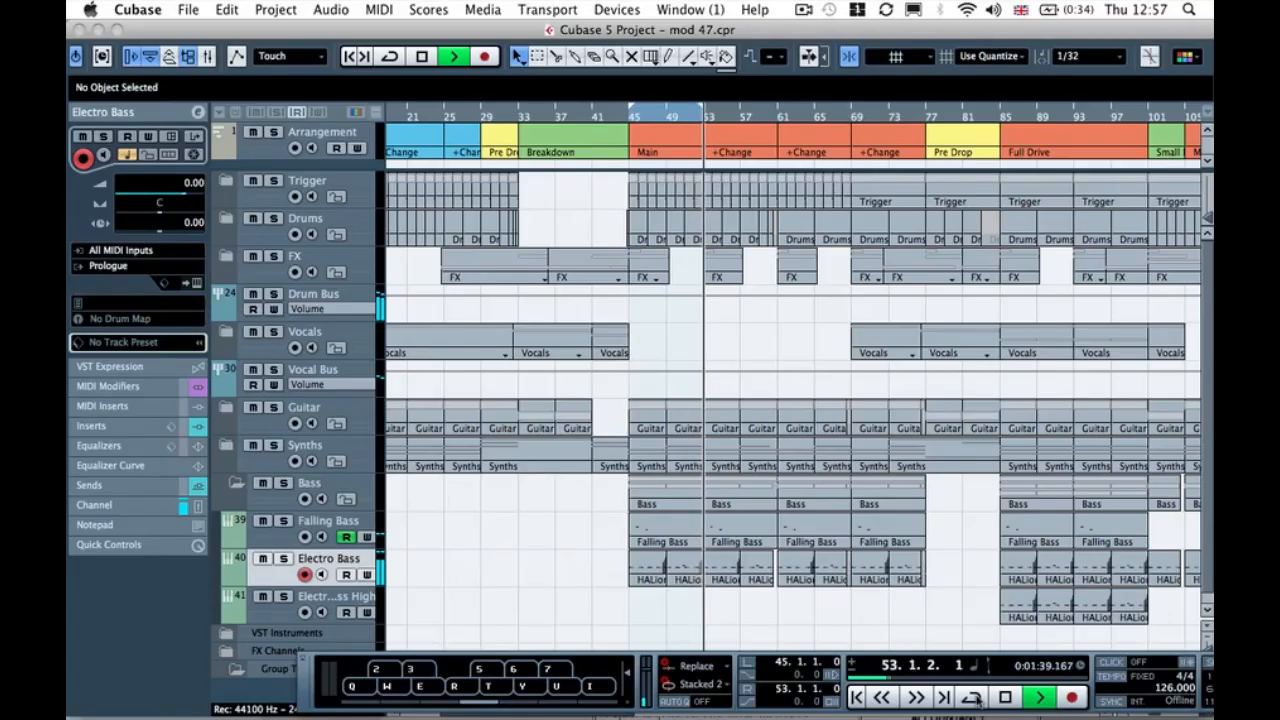
Step: Audition more Electro Bass notes on the Virtual Keyboard over the first +Change section from bar 53
key("3")
key("6")
key("5")
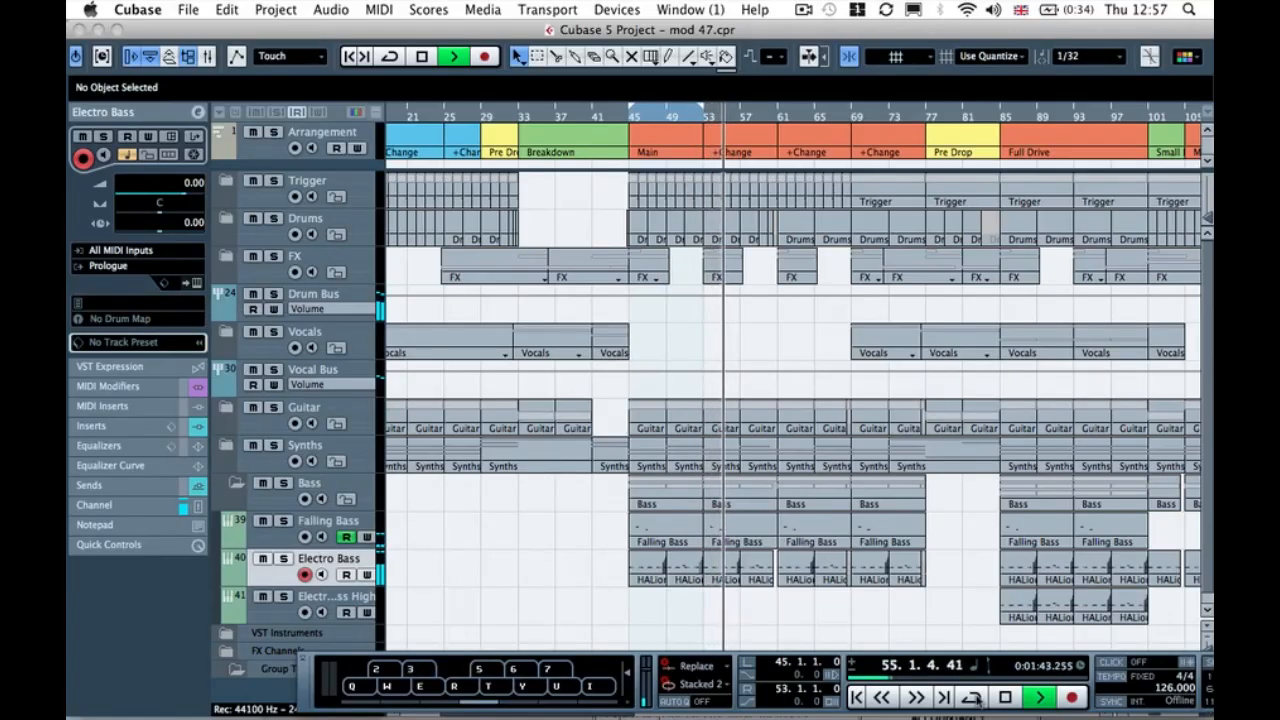
key("2")
key("3")
key("6")
key("5")
key("3")
key("3")
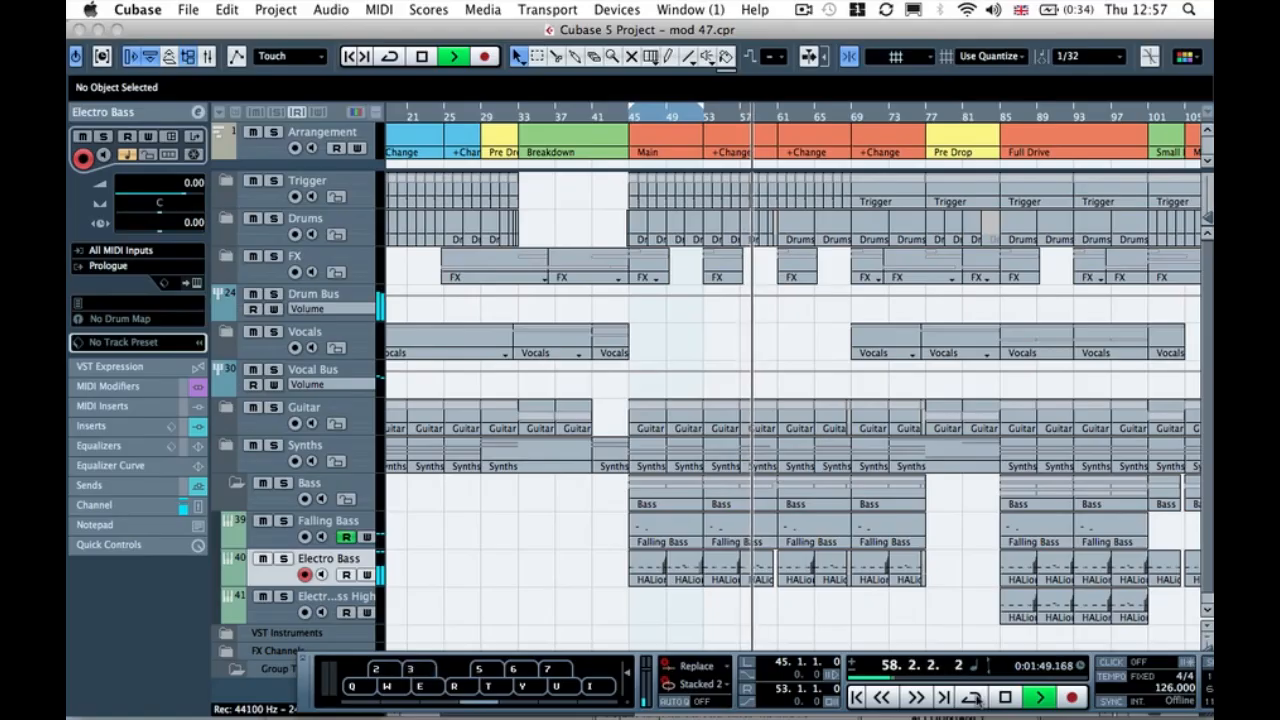
key("3")
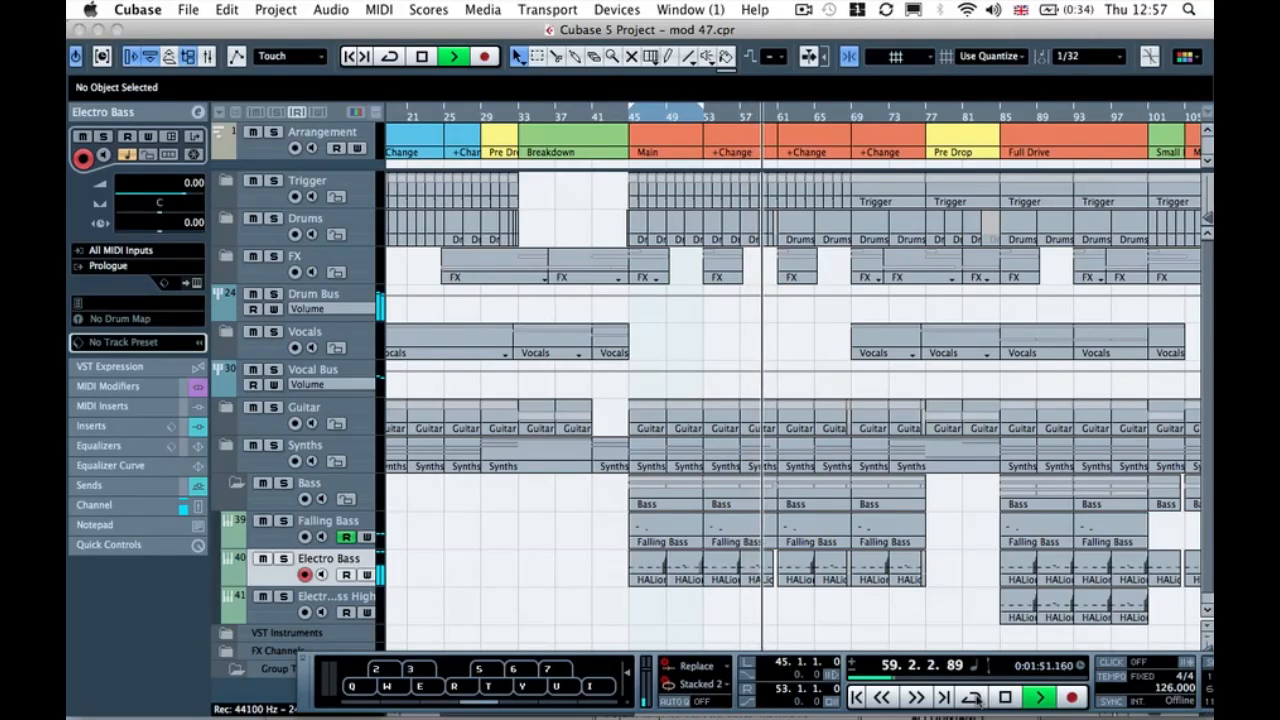
key("3")
key("3")
key("2")
key("3")
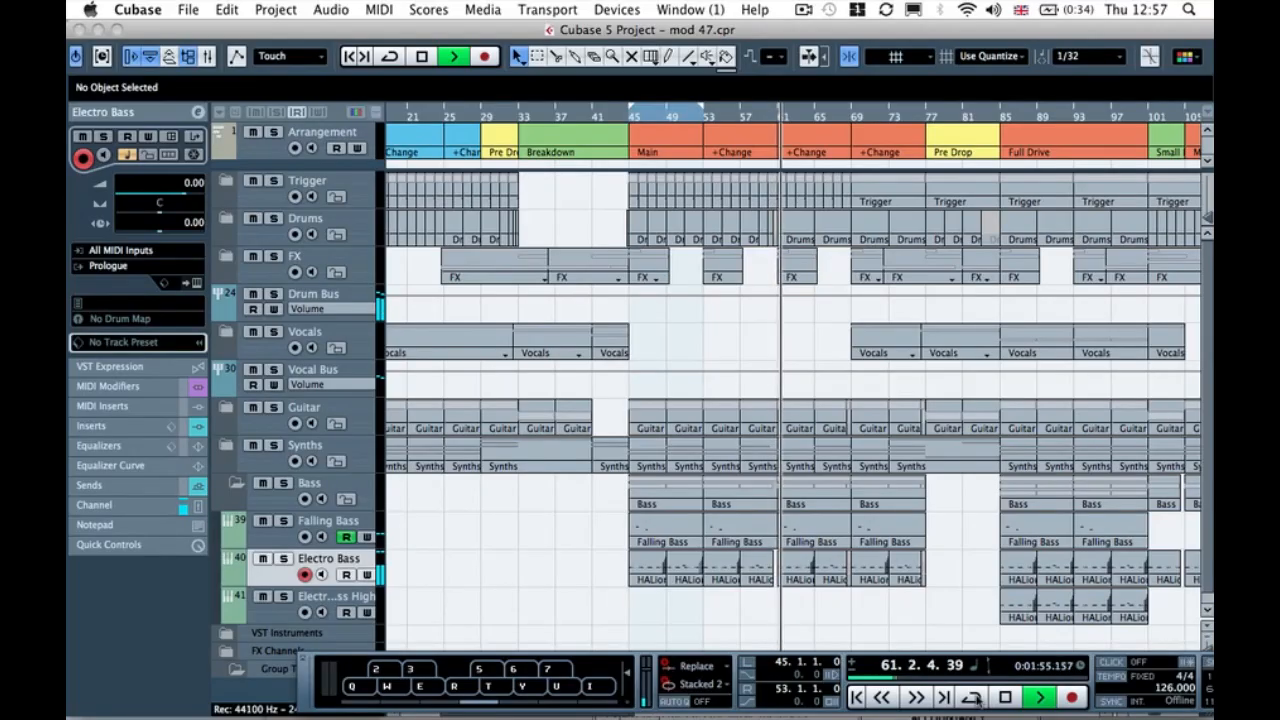
Step: Try sparser Electro Bass notes on the Virtual Keyboard over the second +Change section from bar 61
key("3")
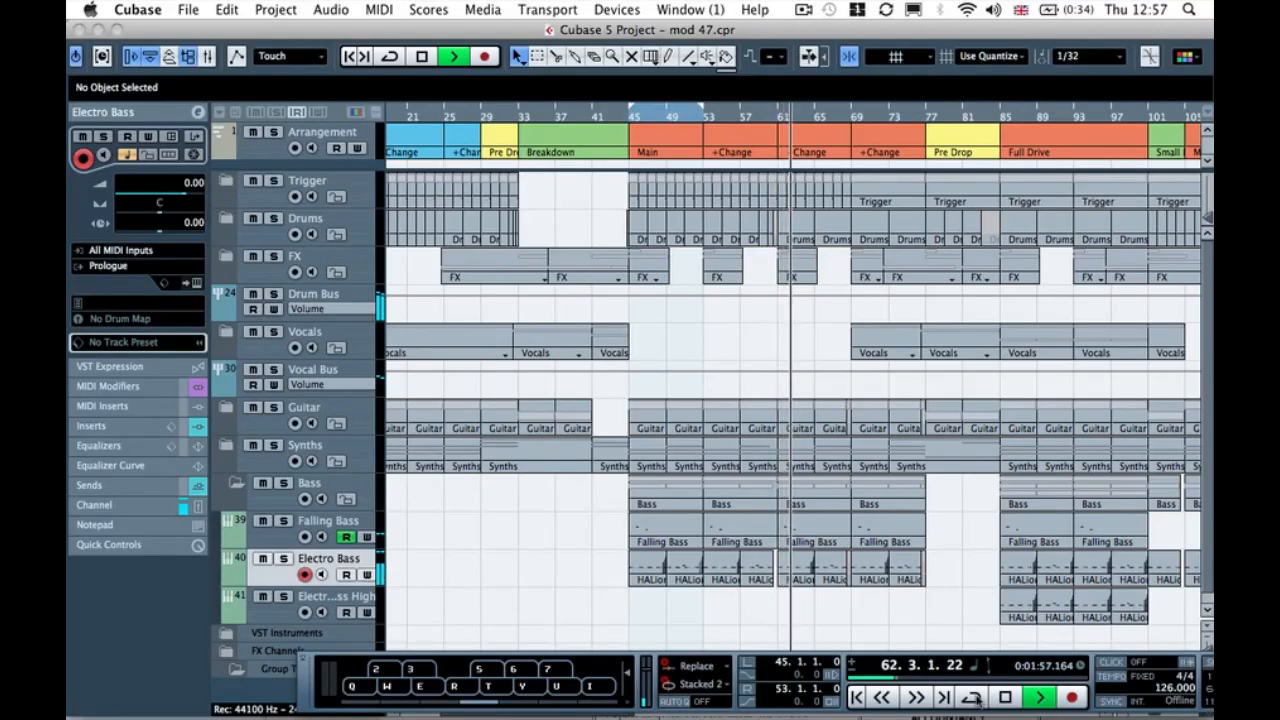
key("3")
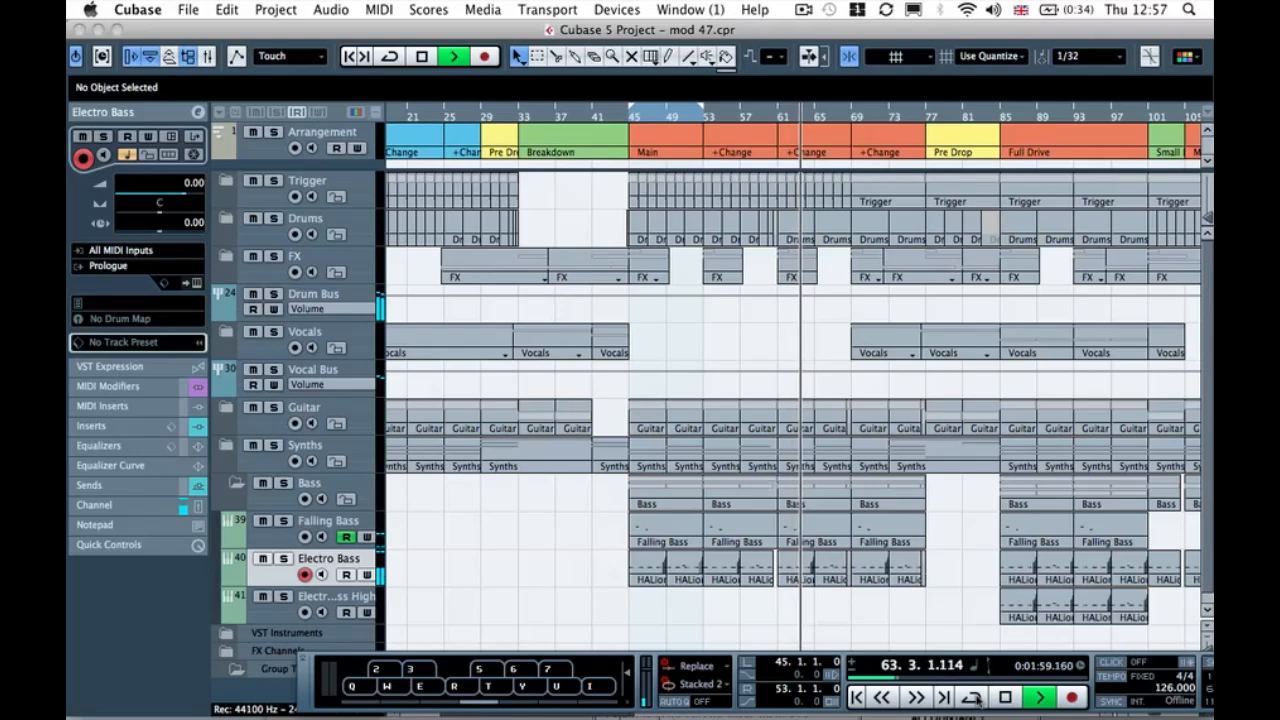
key("3")
key("2")
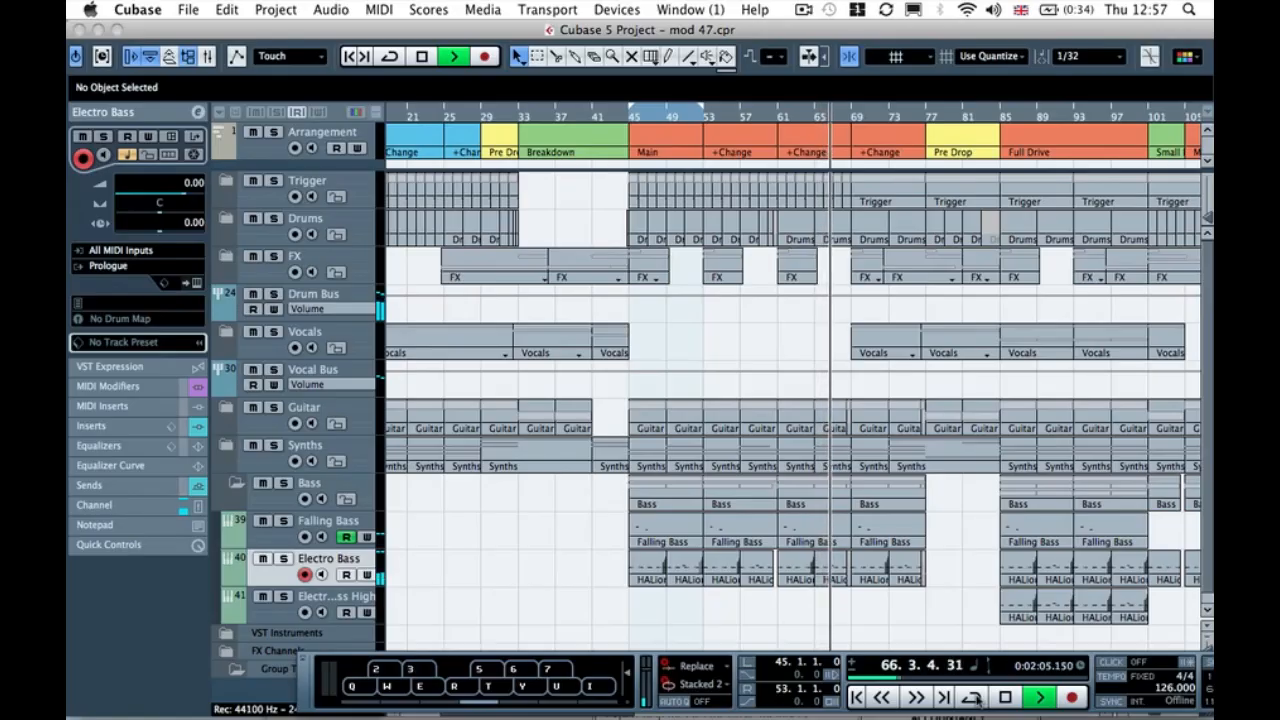
key("3")
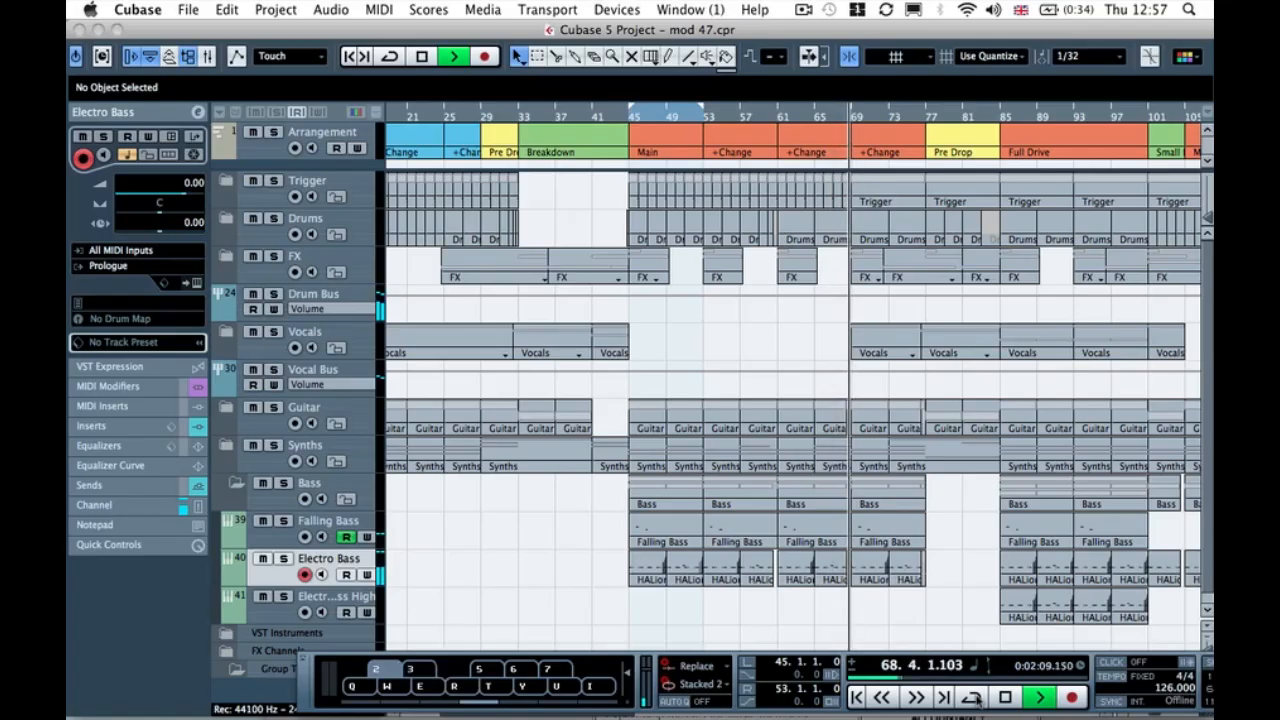
Step: Audition Electro Bass notes over the third +Change section from bar 69 and stop playback
key("3")
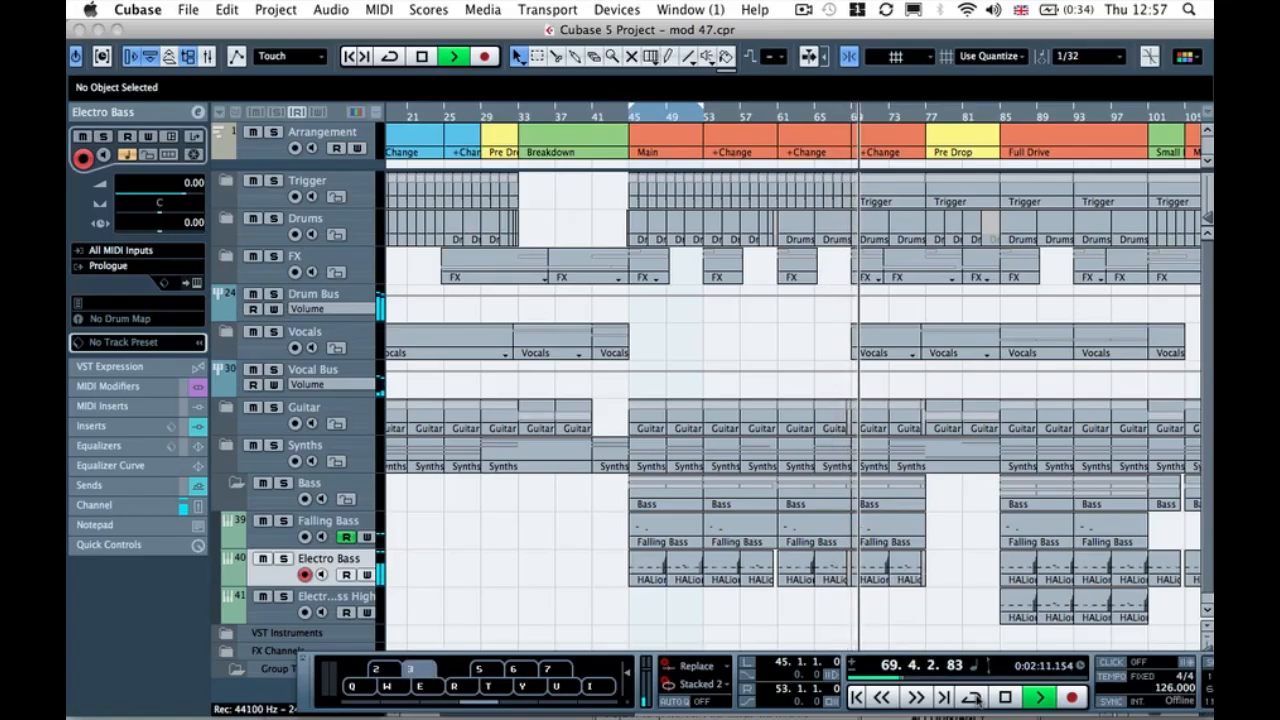
key("3")
key("3")
key("2")
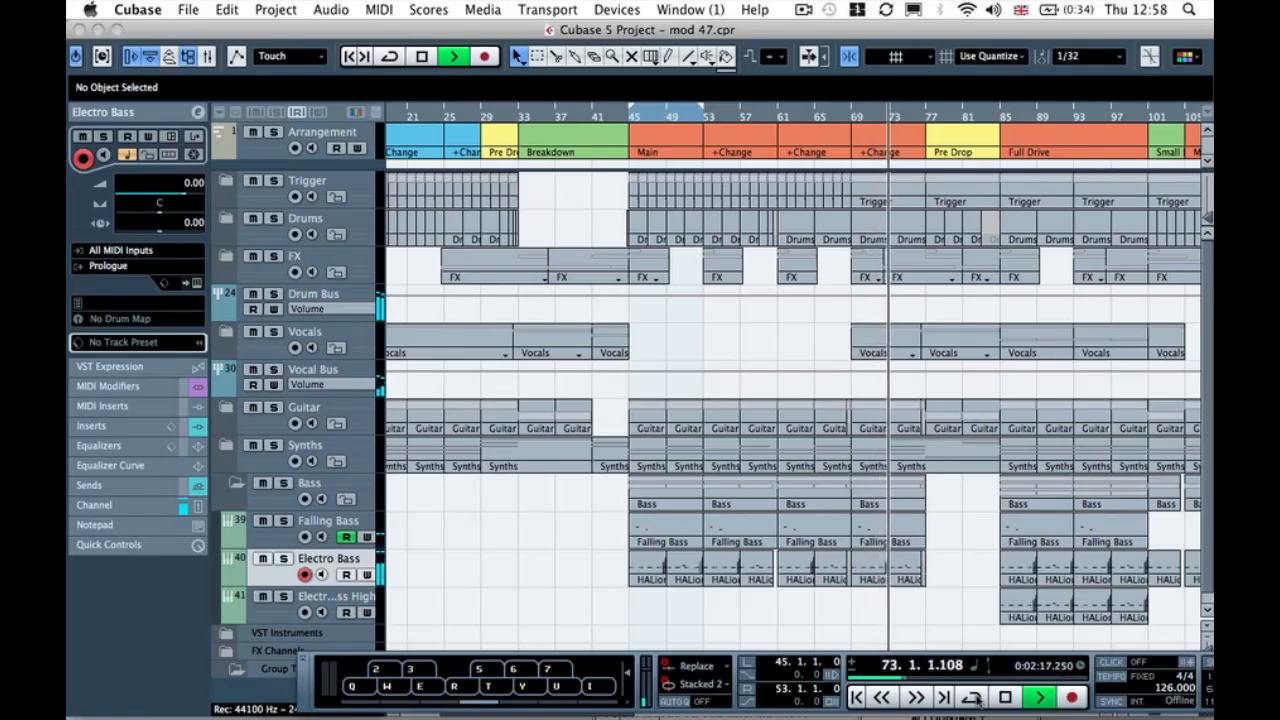
key("space")
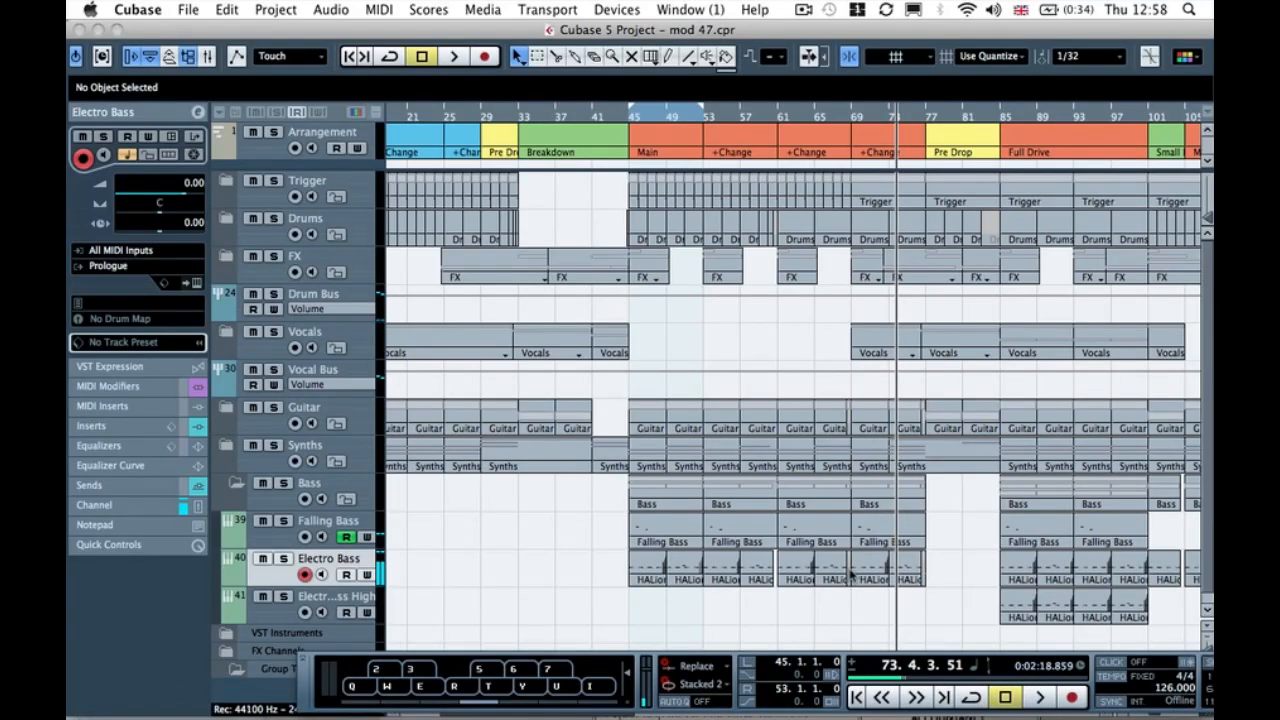
Step: Examine the notes of the Electro Bass parts at bars 69 and 45 in the Key Editor, closing each one
double_click(881, 567)
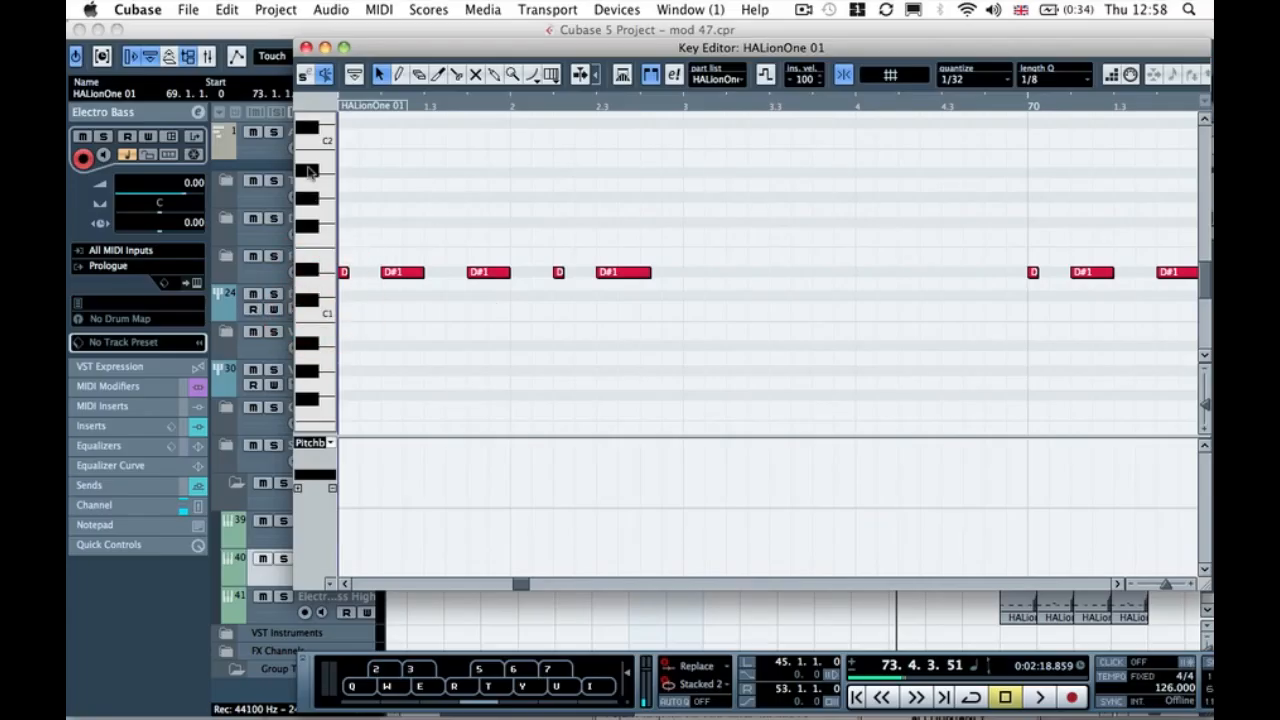
left_click(306, 47)
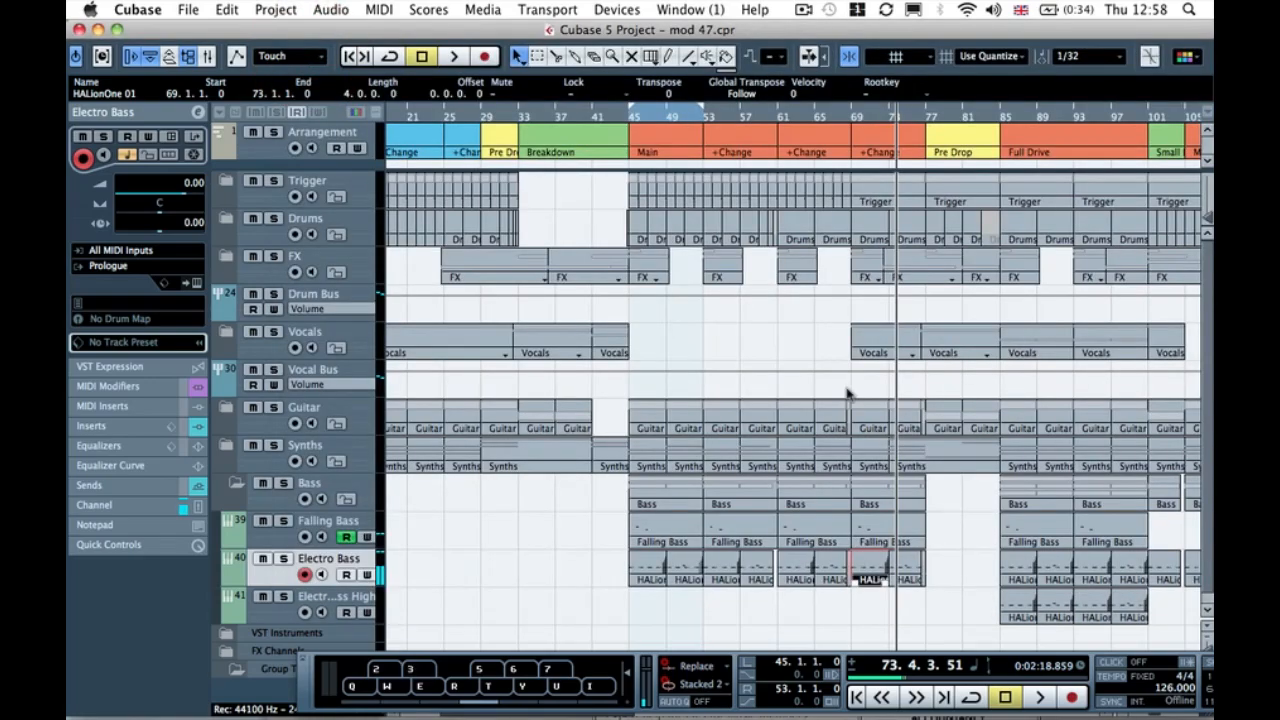
double_click(650, 573)
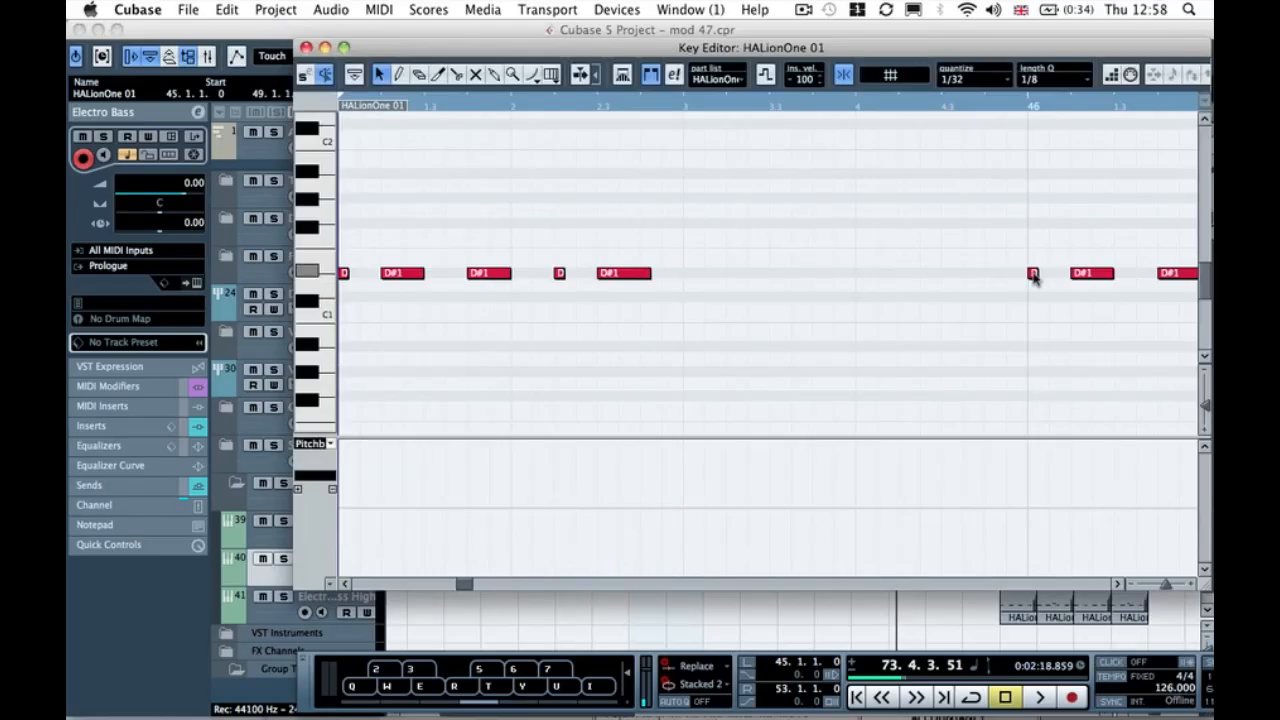
left_click(306, 47)
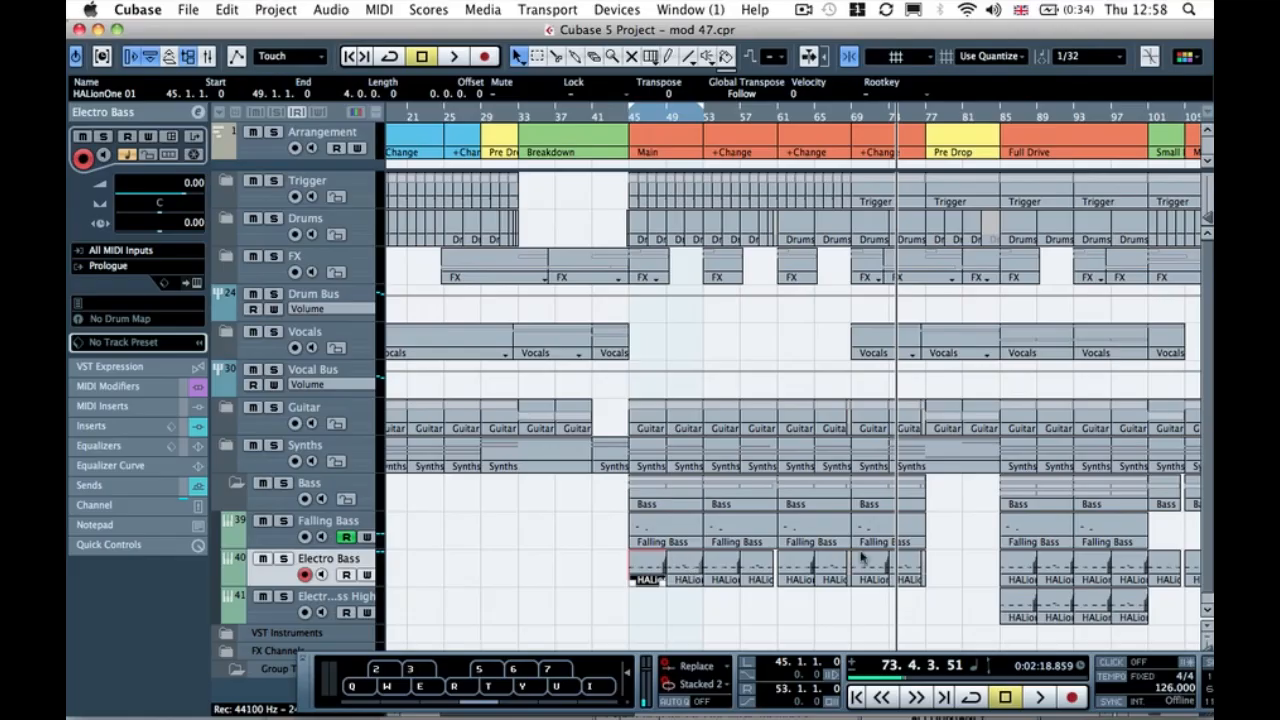
Step: Play the song from about bar 147 and open the Electro Bass part at bar 149 in the Key Editor, stopping playback
scroll(905, 567, "right", 4)
scroll(905, 567, "right", 20)
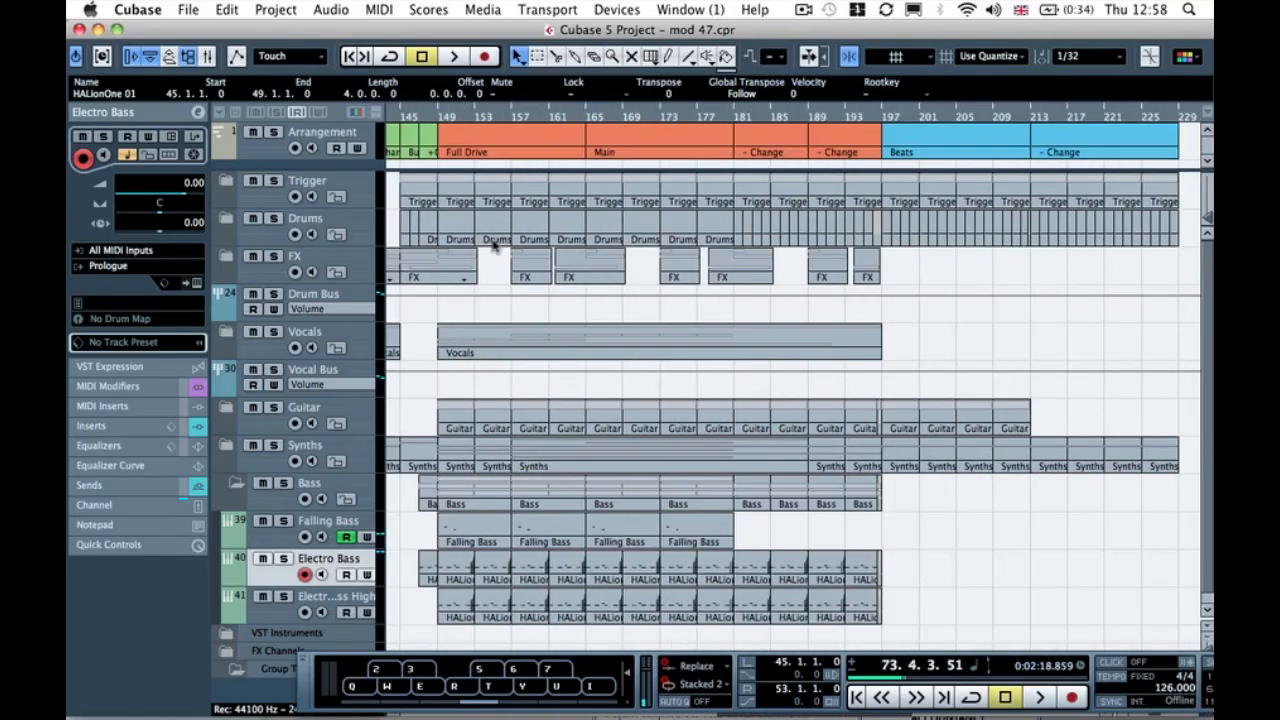
left_click(424, 118)
key("space")
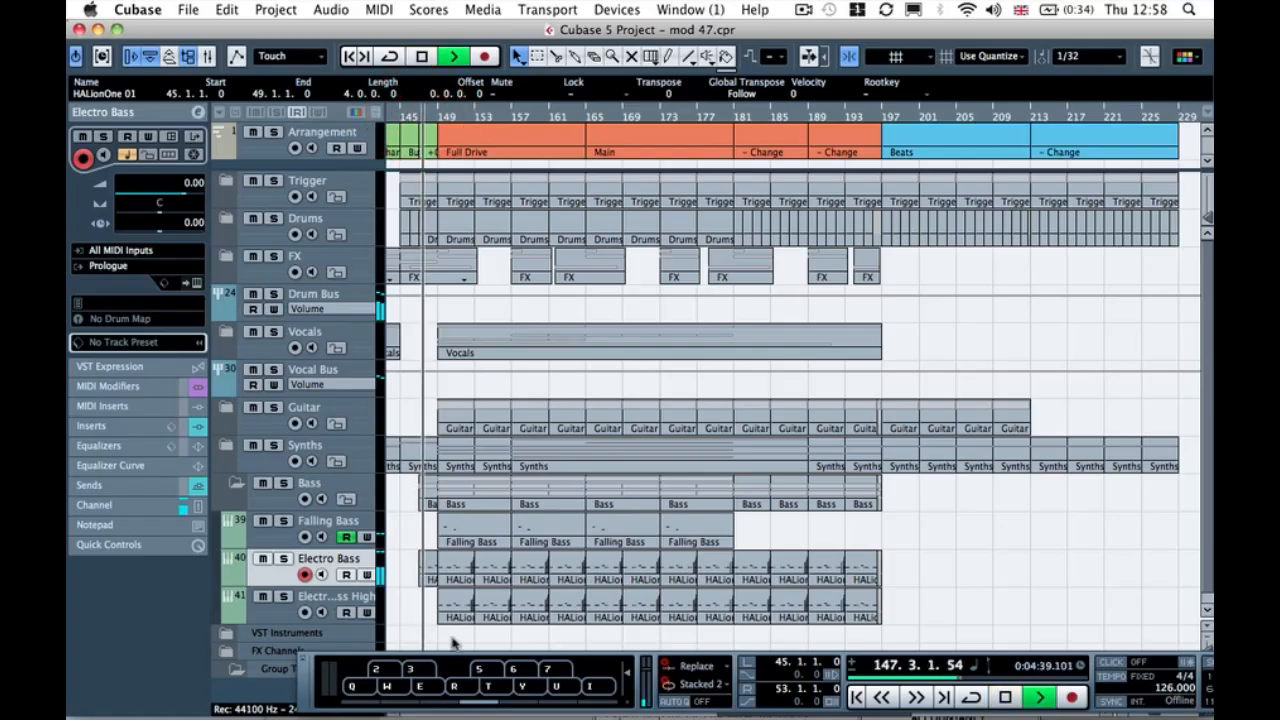
double_click(443, 565)
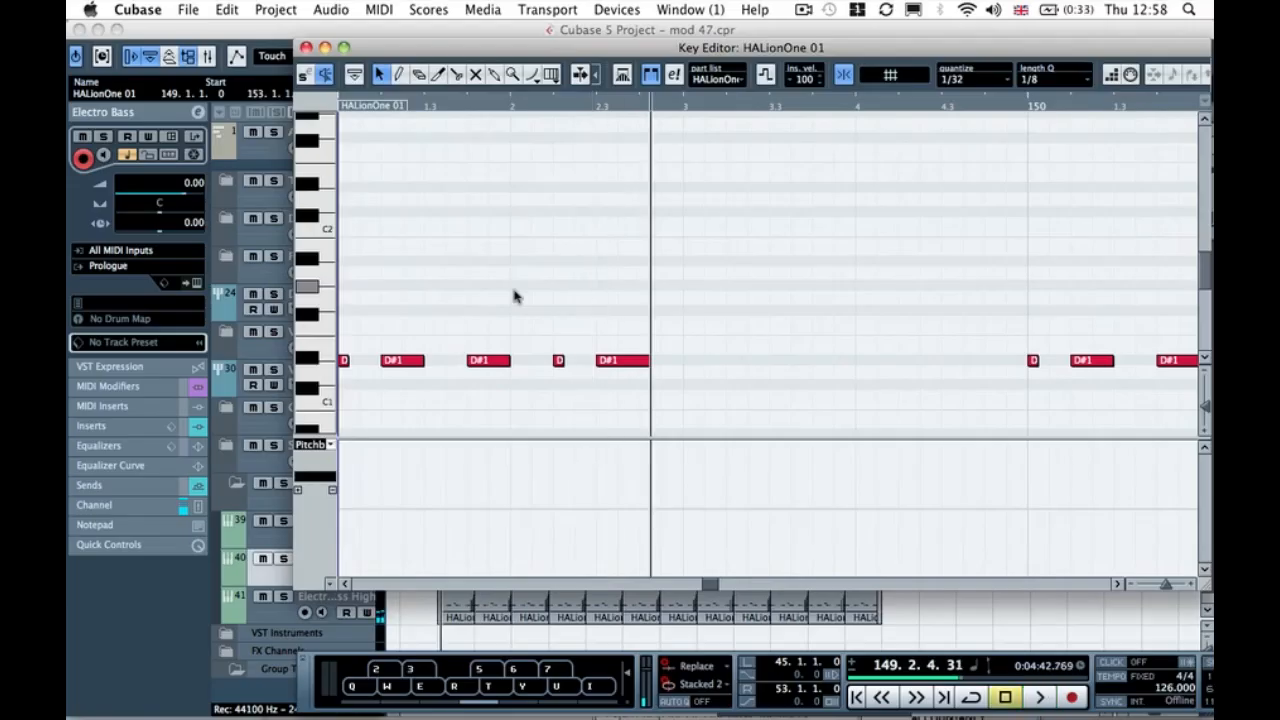
key("space")
Step: Hide the Virtual Keyboard and play the Electro Bass part from just before bar 149 up to bar 150
key("g")
key("g")
key("g")
key("g")
key("g")
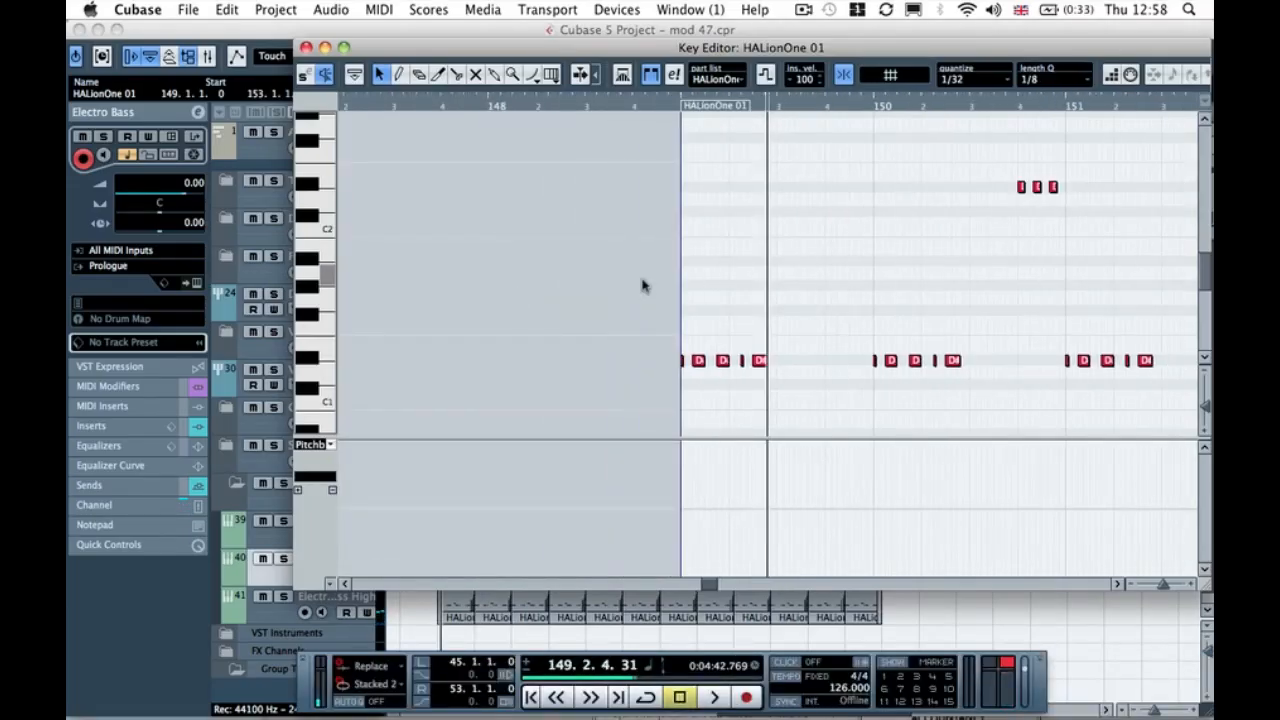
scroll(700, 270, "right", 3)
left_click(480, 107)
key("space")
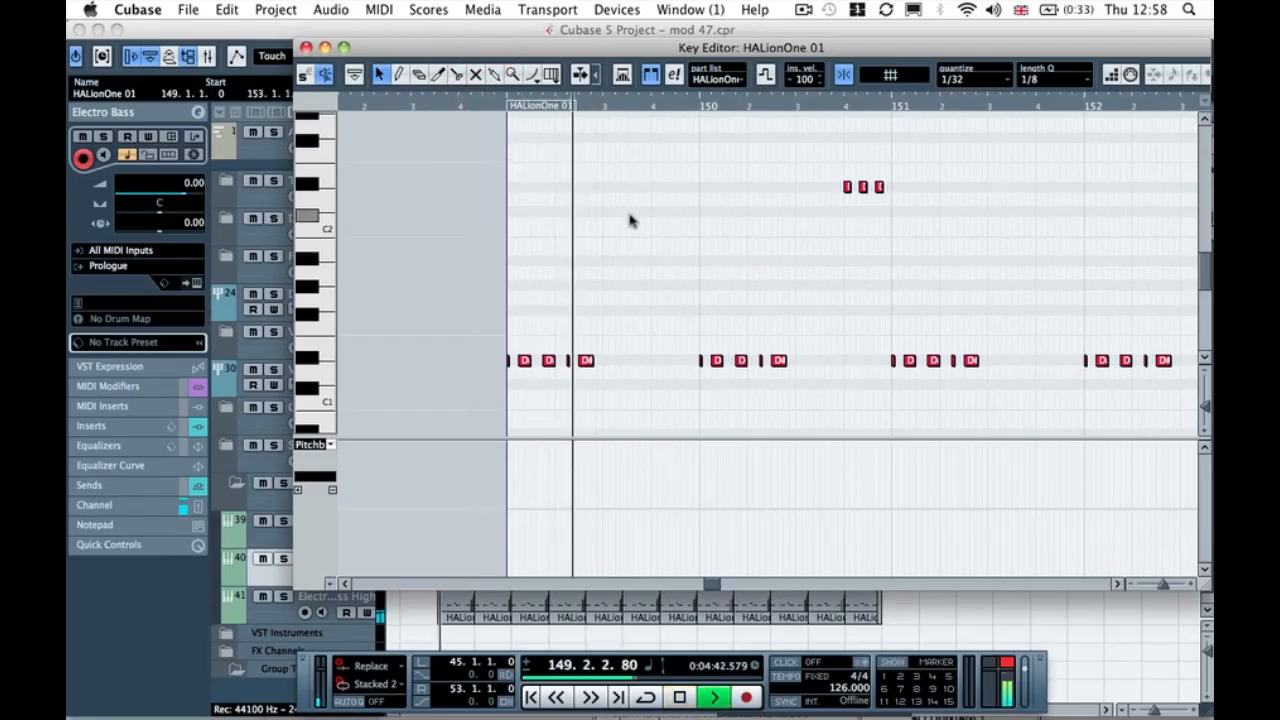
key("space")
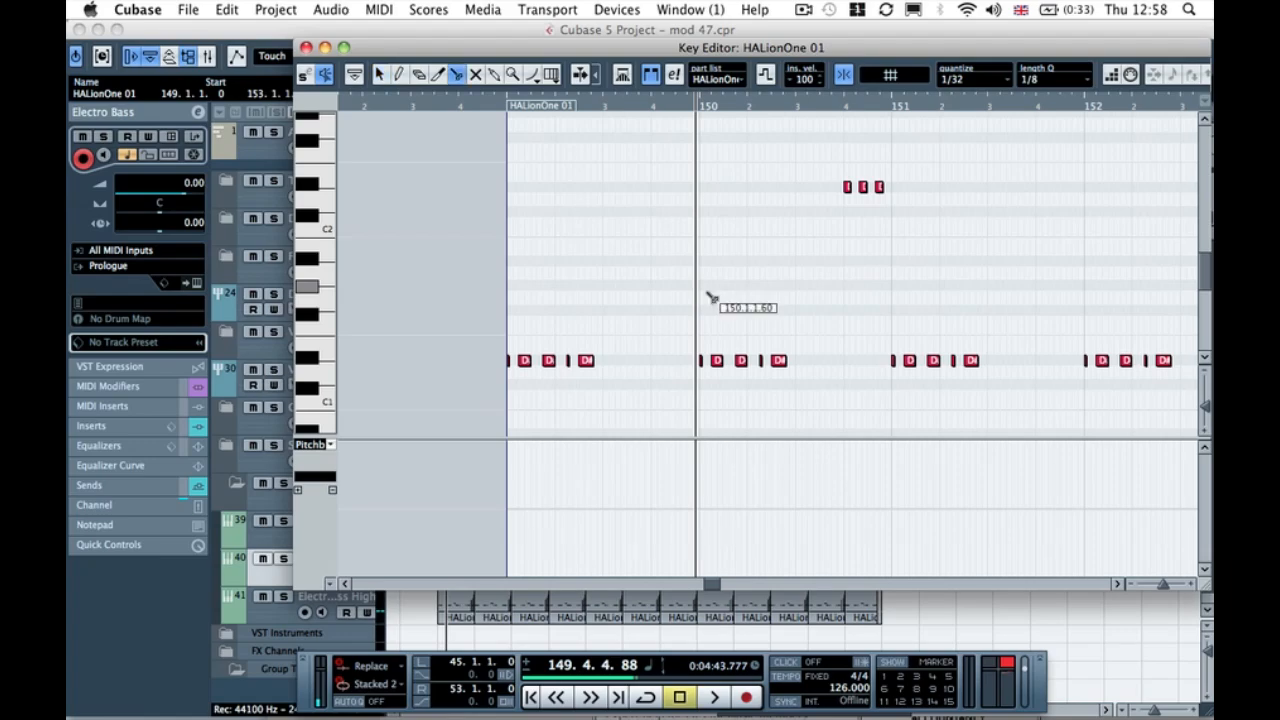
Step: Move the D#1 note at the start of bar 150 up to D#2 and lengthen it to 1/8
left_click(700, 363)
key("h")
key("h")
key("h")
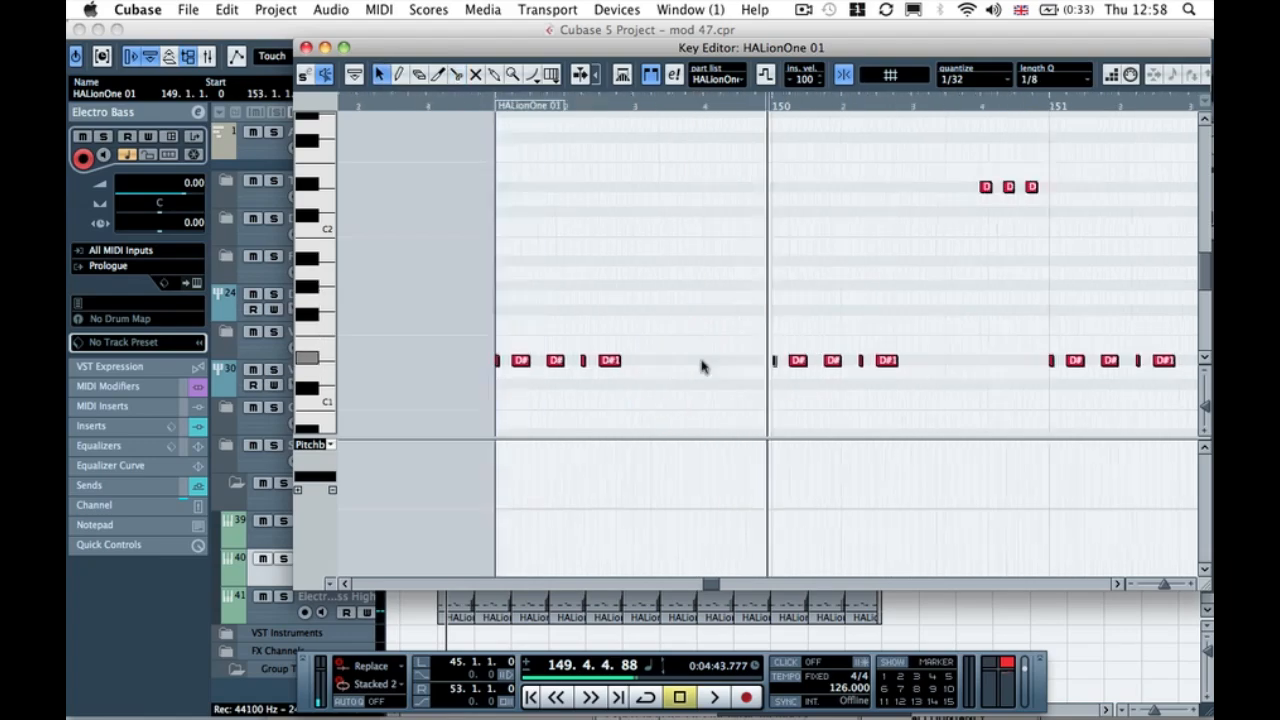
left_click_drag(778, 362, 781, 190)
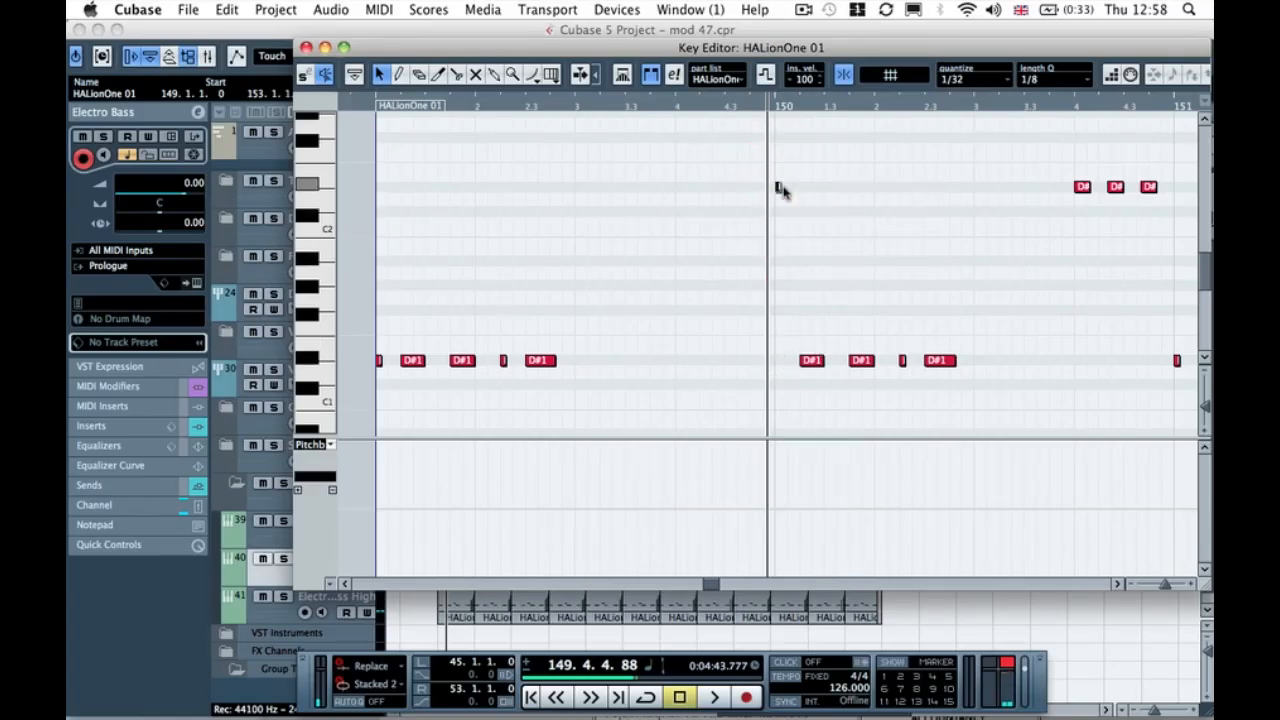
left_click(791, 186)
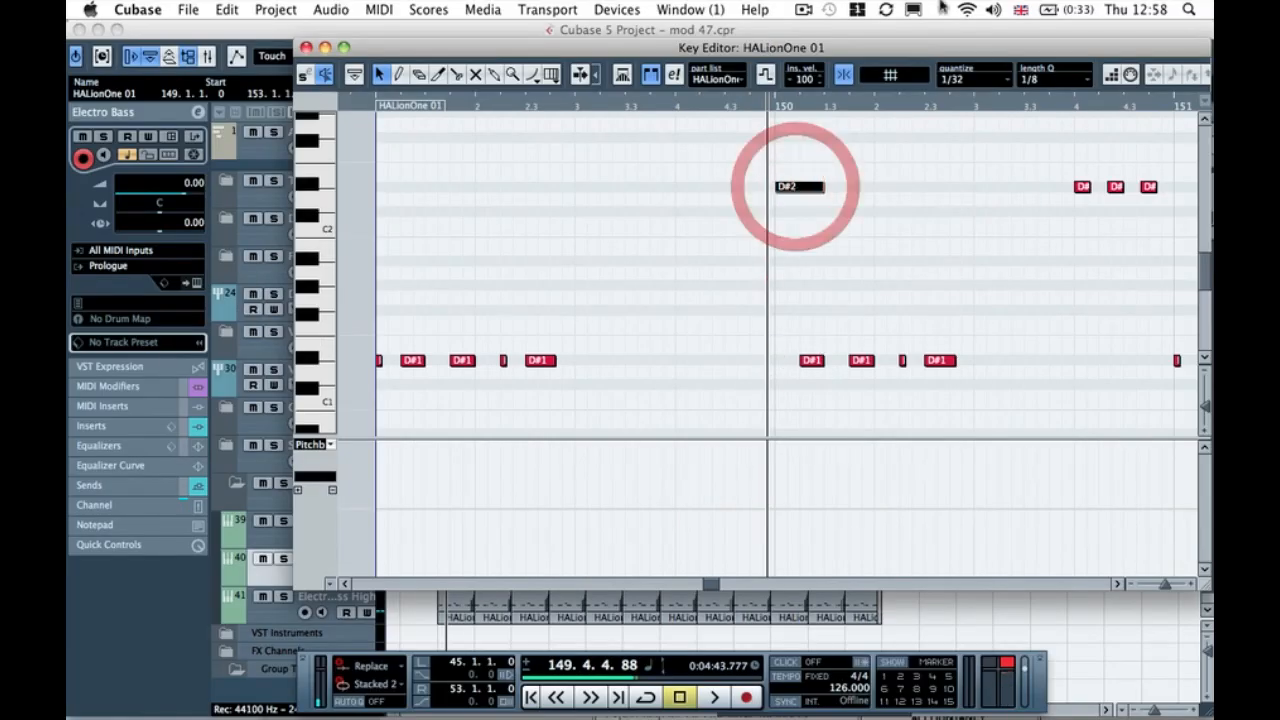
Step: Set the length quantize to 1/64, shorten the D#2 note at bar 150, and replay the lead-in to it
left_click(1056, 78)
left_click(1058, 212)
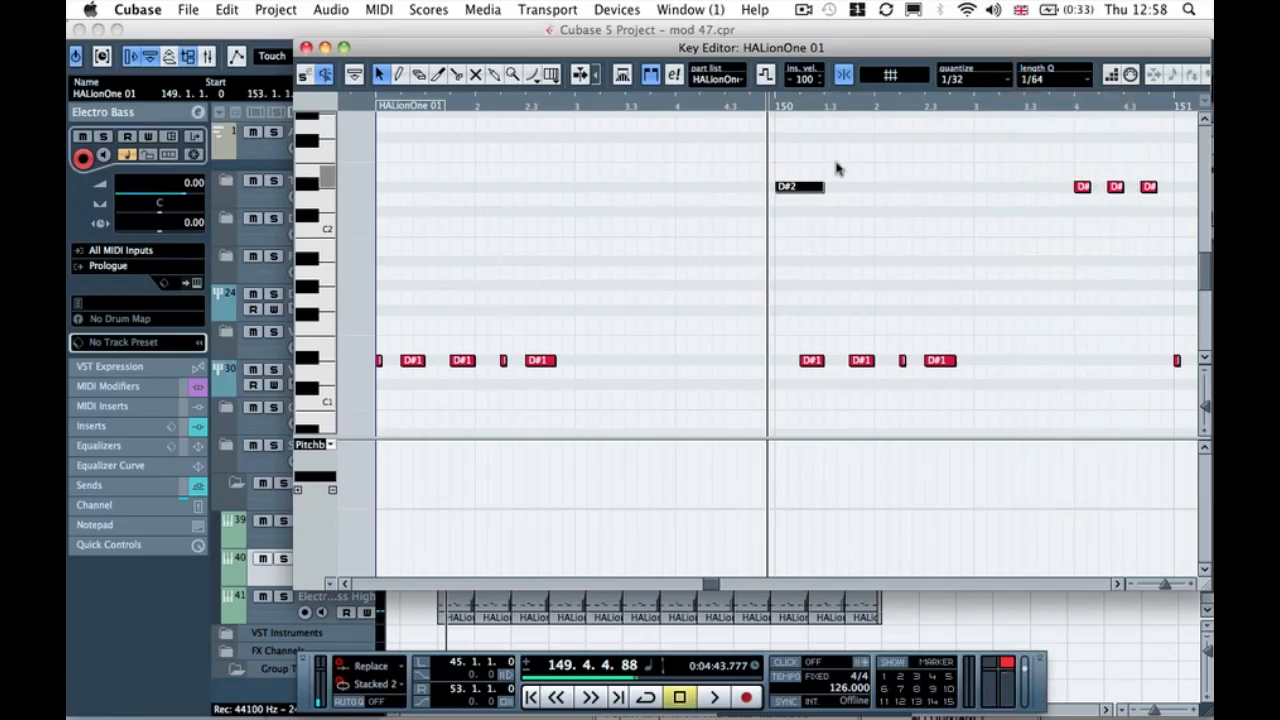
key("space")
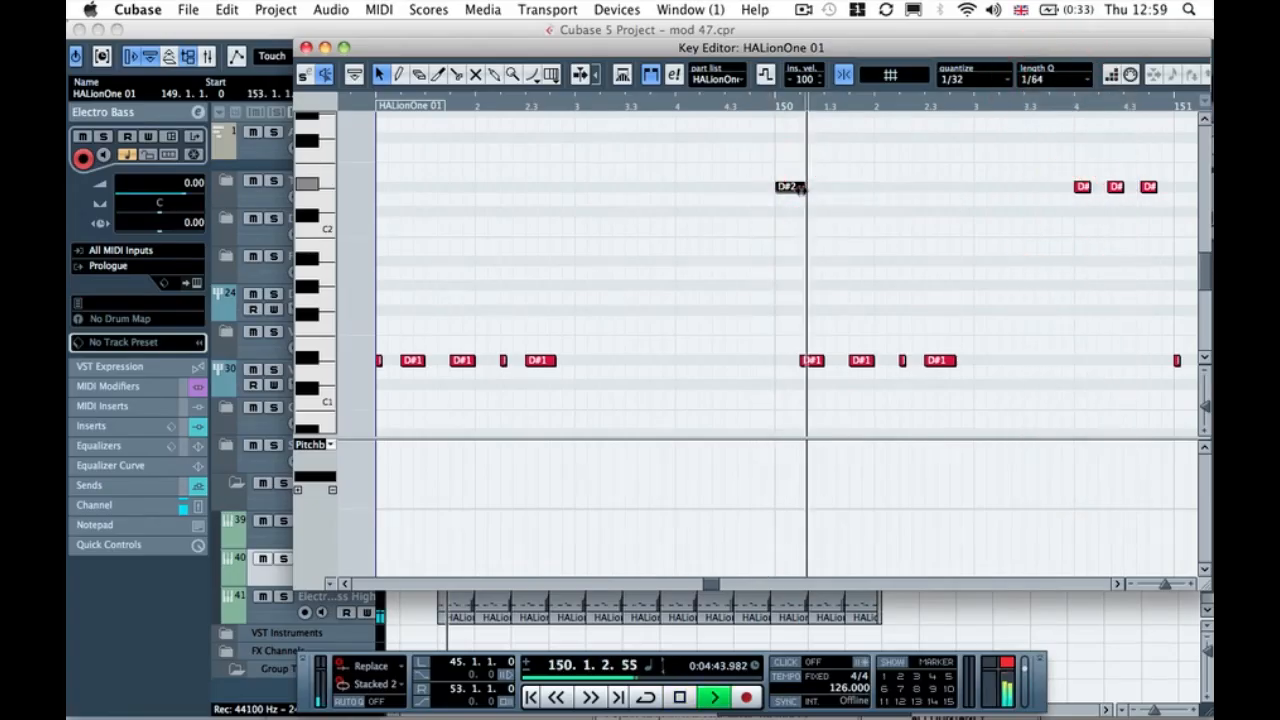
left_click(700, 103)
left_click(356, 104)
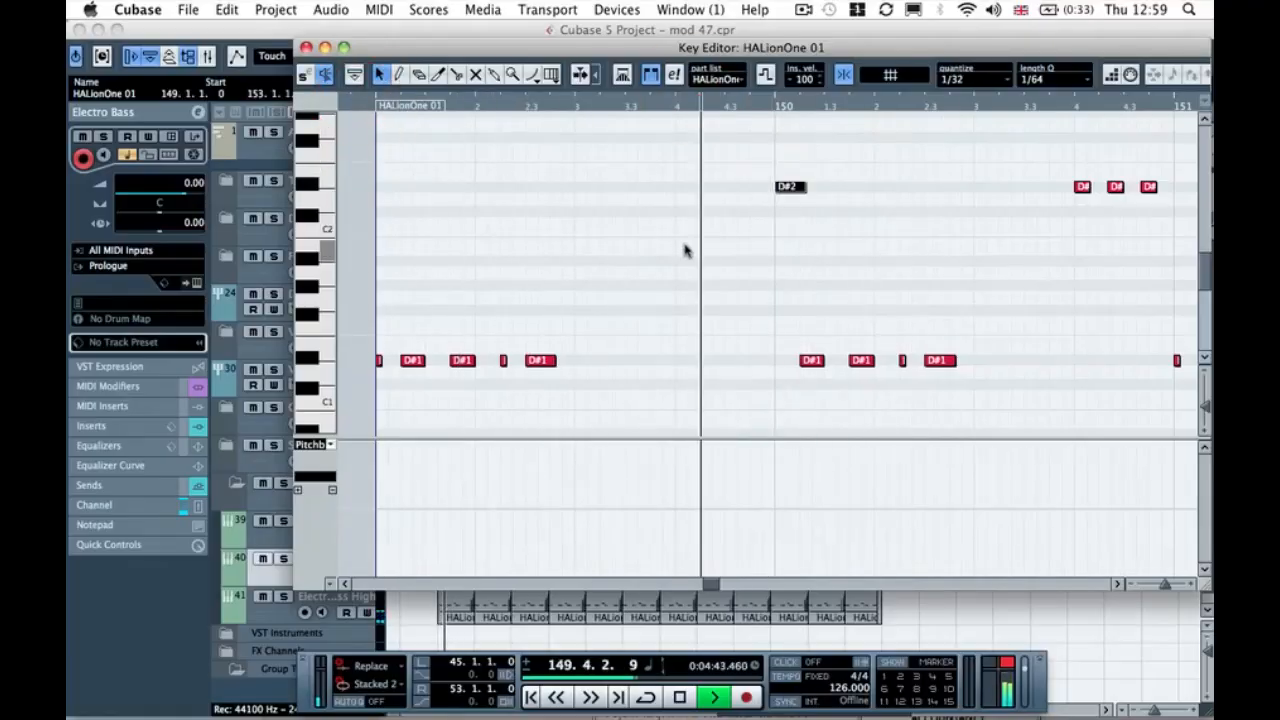
Step: Try the D#2 note about 1/32 later in bar 150 and play it back
key("space")
left_click(790, 187)
left_click_drag(800, 193, 796, 193)
left_click(758, 108)
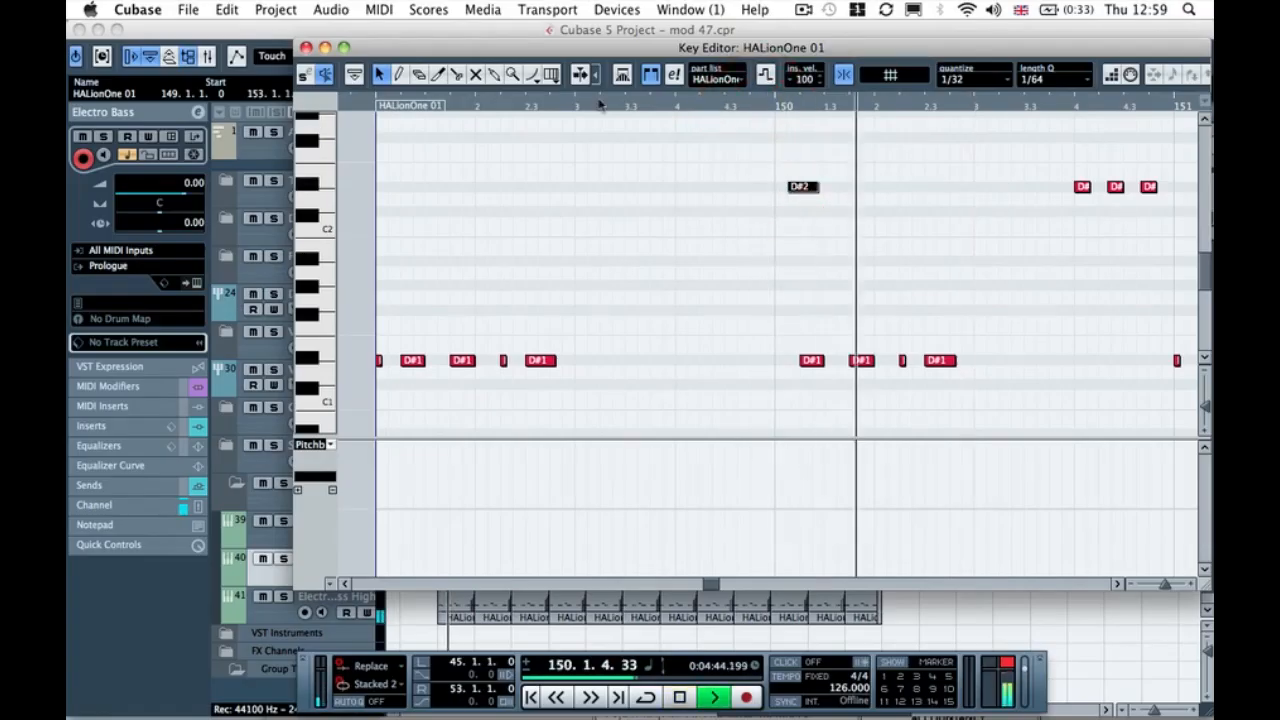
Step: Turn snap off and place the D#2 note just after the start of bar 150
left_click(357, 104)
key("space")
left_click(842, 77)
left_click(800, 190)
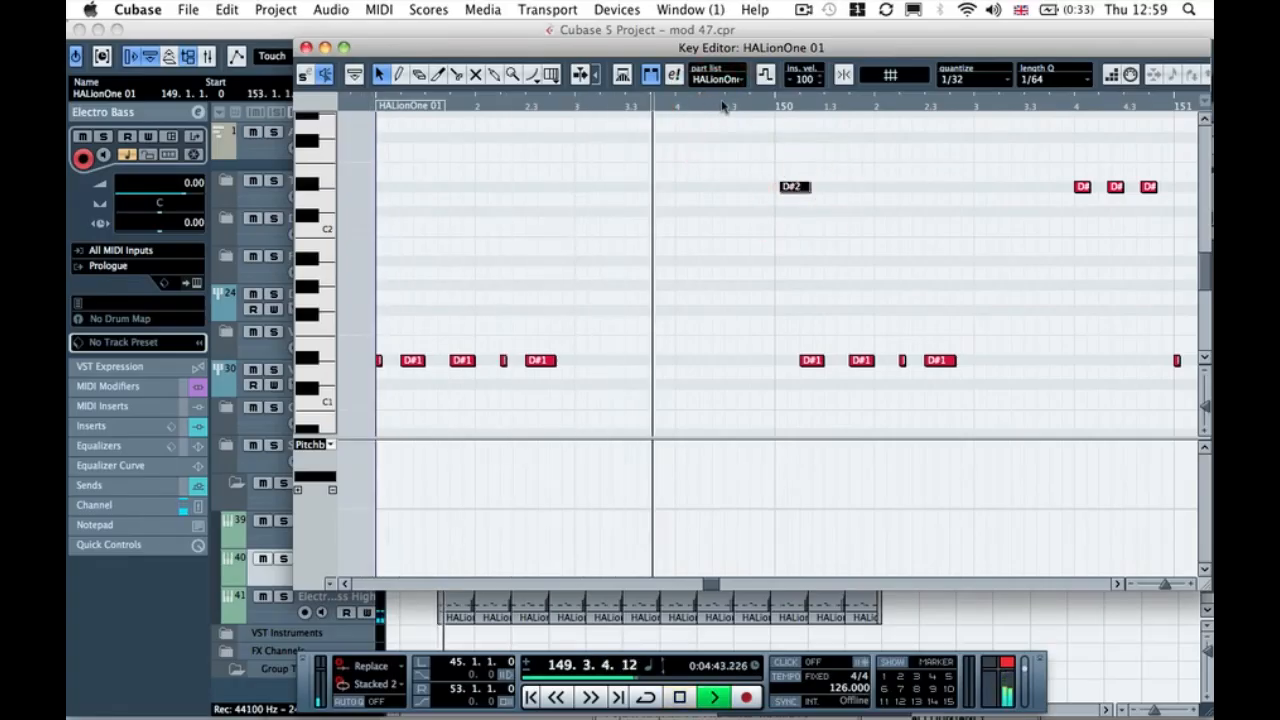
Step: Shorten the D#2 note just after the start of bar 150 and replay the lead-in from bar 149
left_click(351, 104)
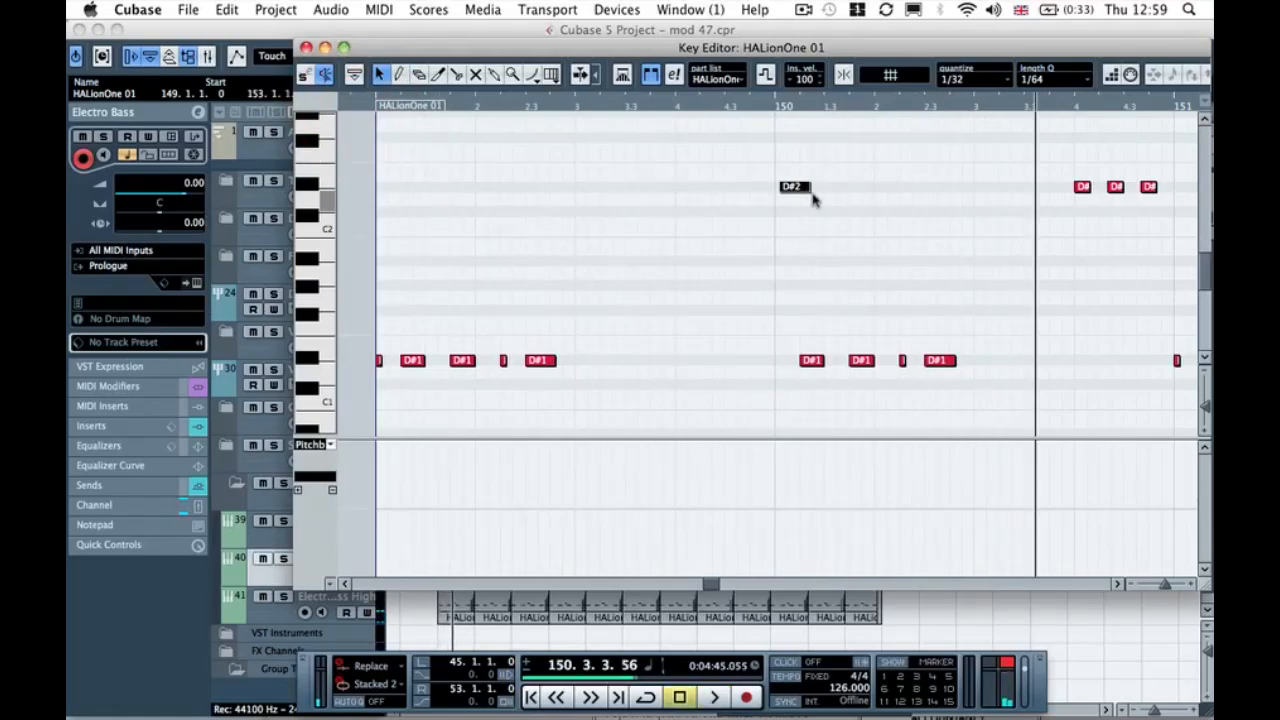
left_click(792, 188)
left_click(737, 106)
key("space")
left_click(356, 105)
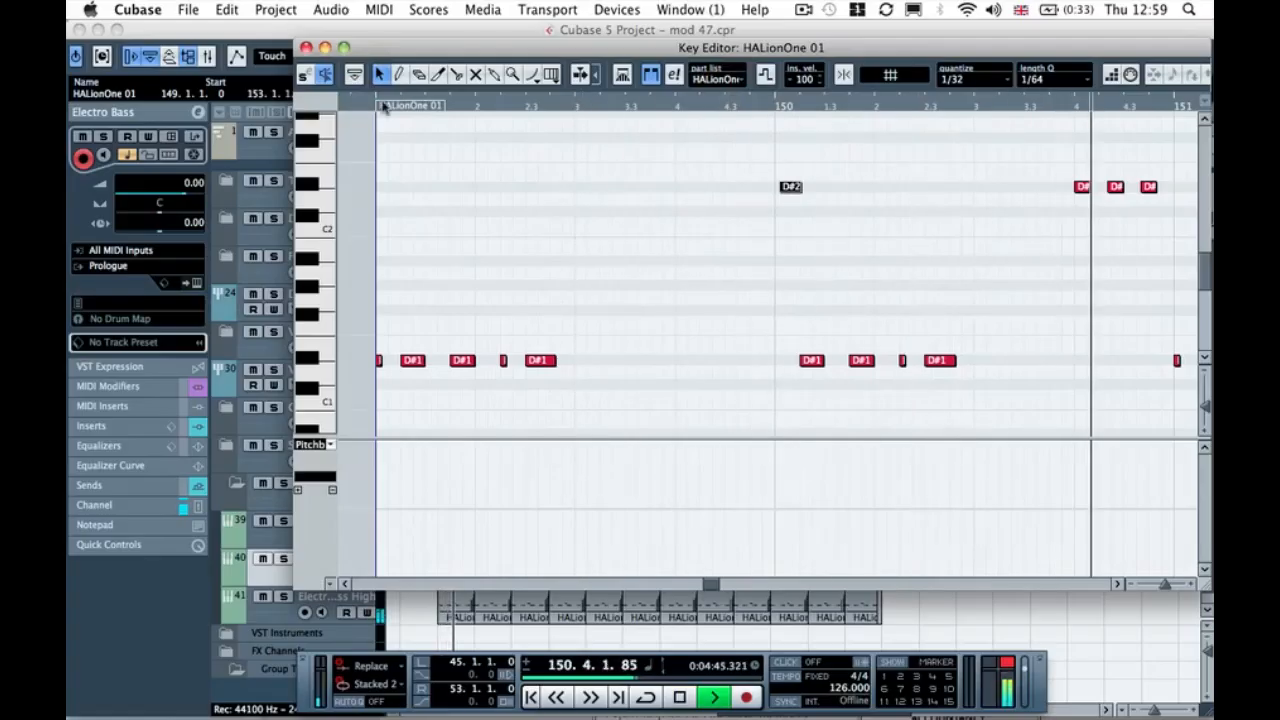
key("space")
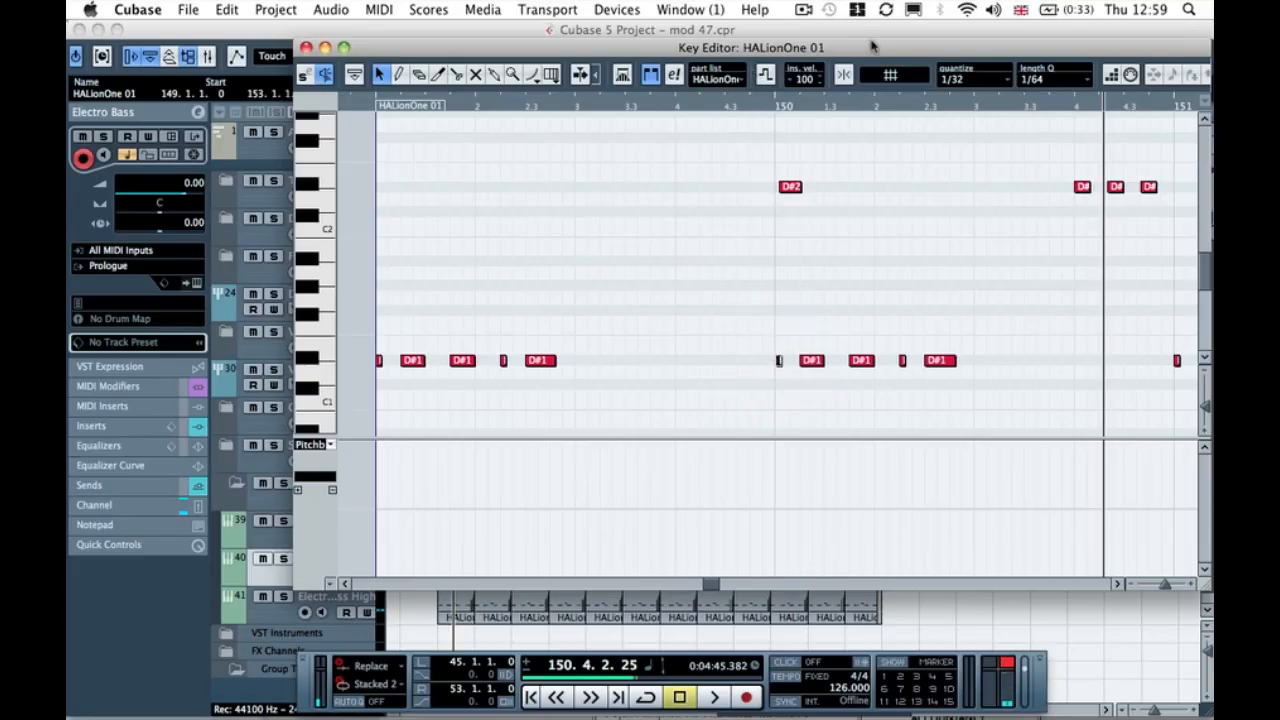
Step: Turn snap on, place a short D#1 note at the start of bar 150, and play the part from just before bar 149
left_click(840, 75)
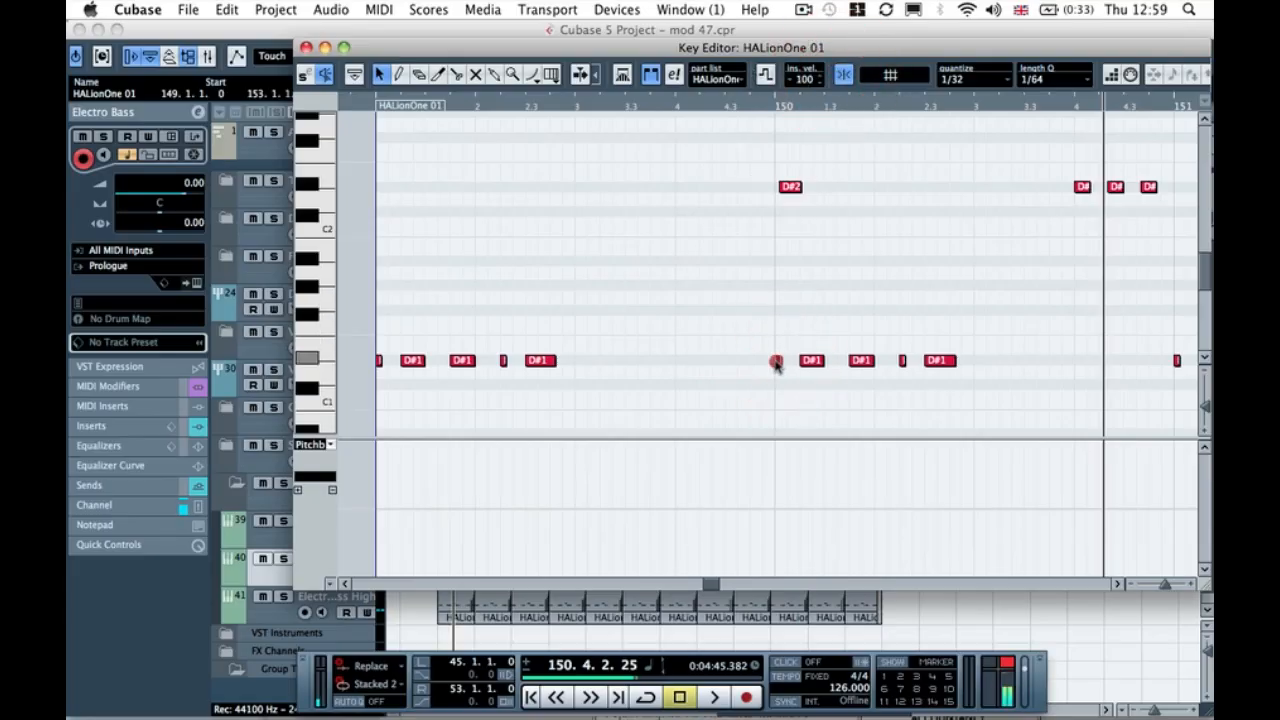
left_click(709, 105)
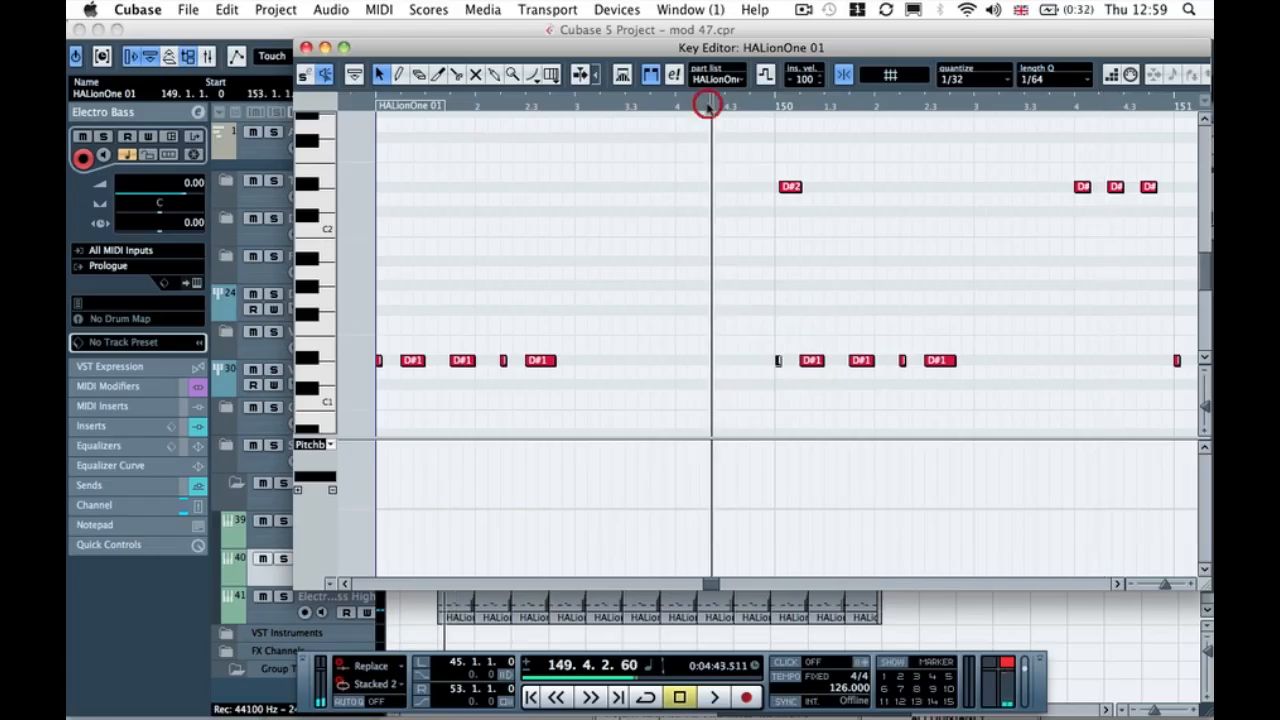
key("space")
left_click(363, 107)
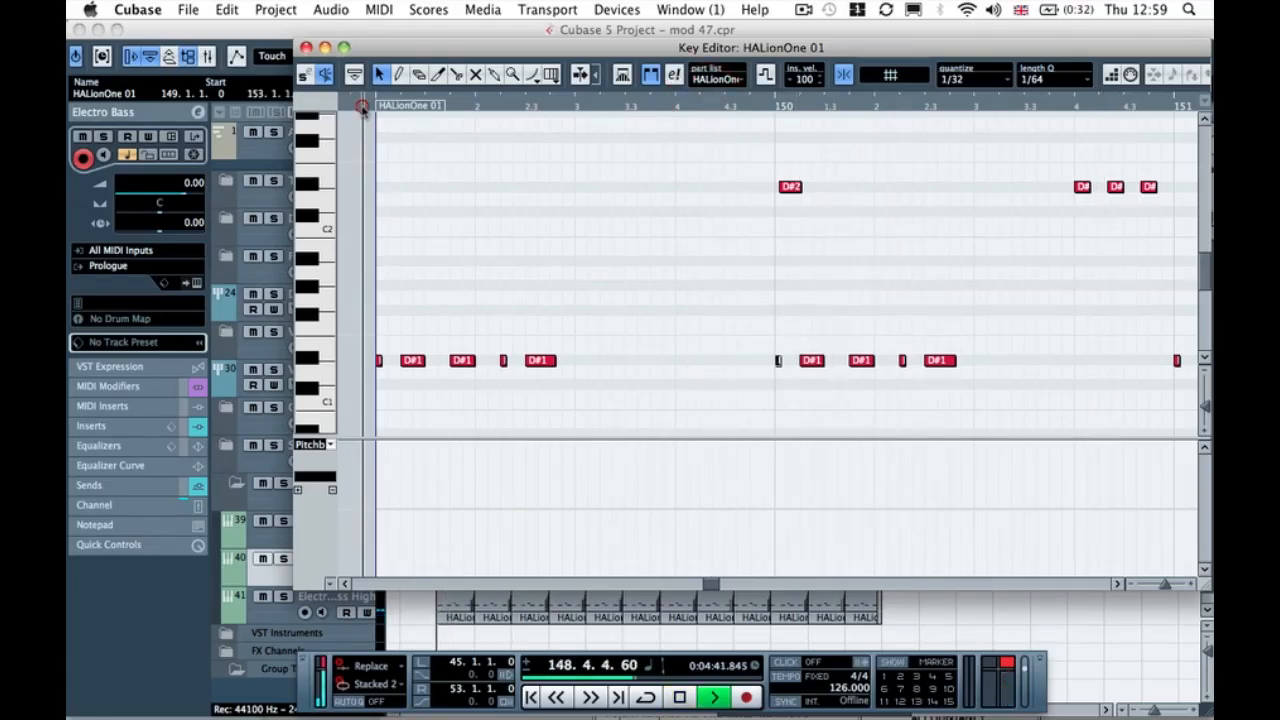
left_click(544, 224)
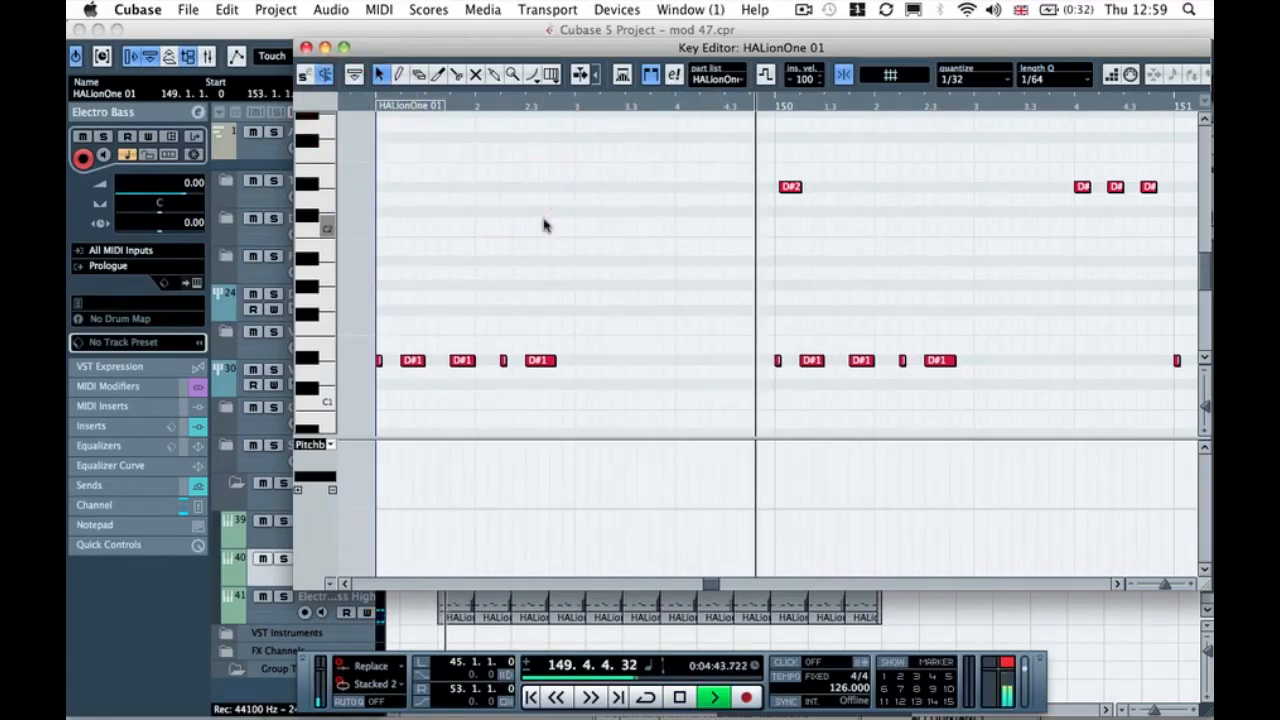
key("space")
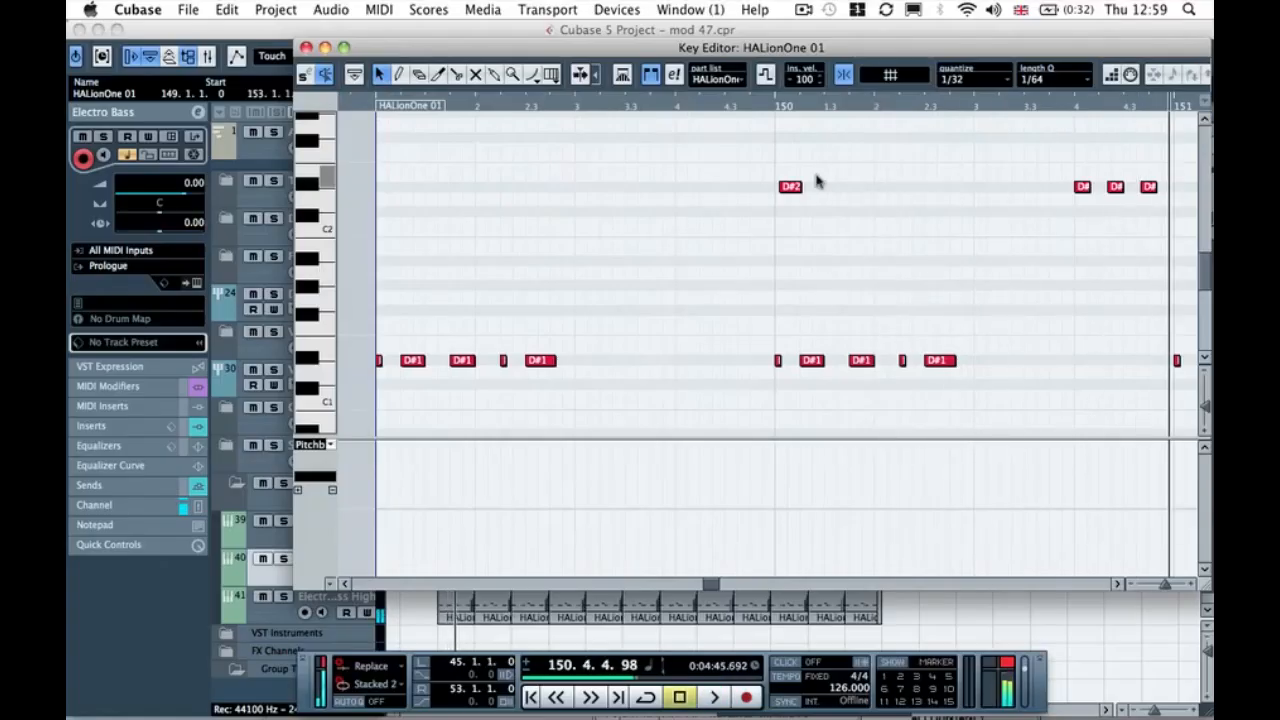
Step: Turn snap off and fine-tune the D#2 note just after the start of bar 150 so it ends at the next D#1 note
scroll(777, 343, "right", 5)
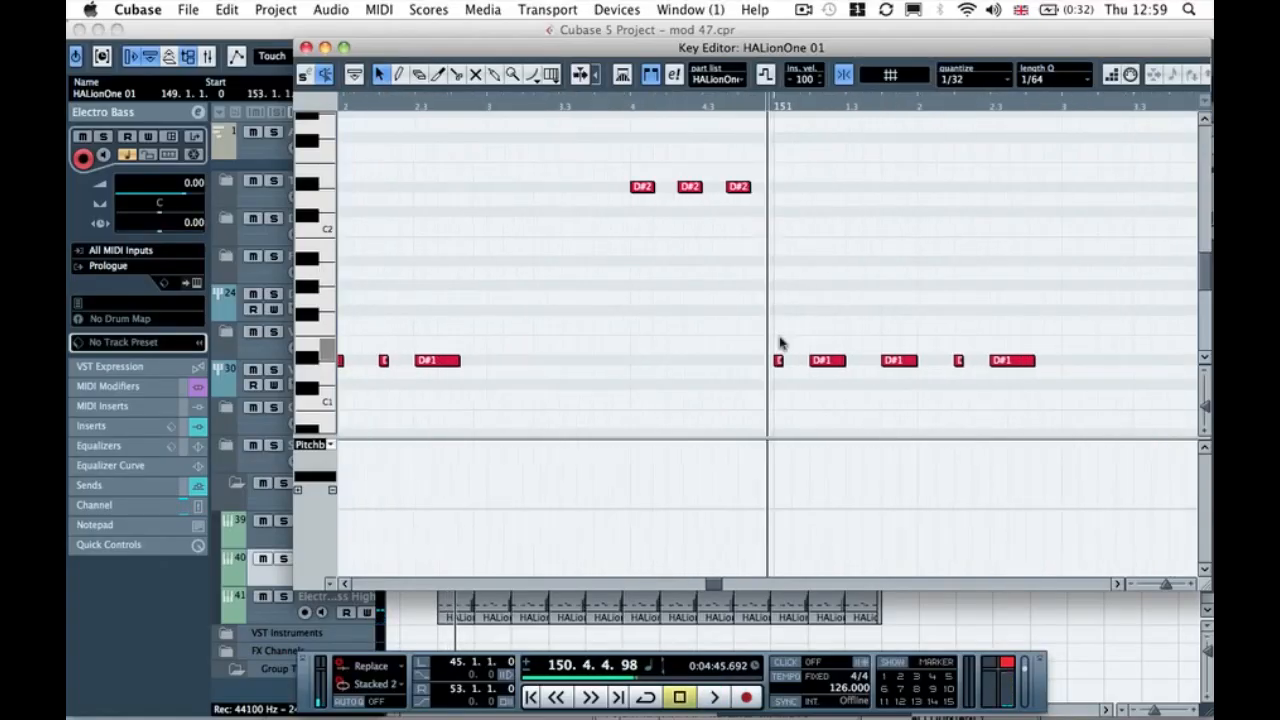
key("g")
key("g")
key("g")
left_click(543, 103)
key("h")
key("h")
key("h")
key("h")
key("h")
key("h")
key("h")
key("h")
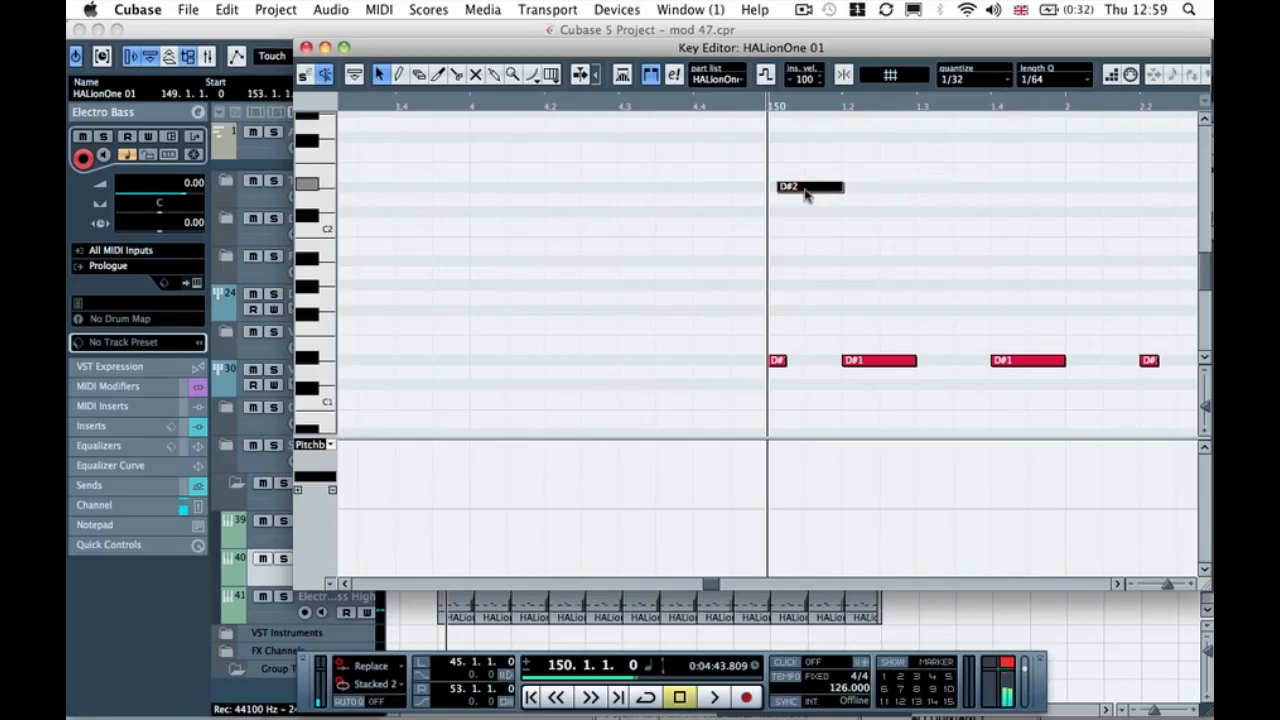
Step: Play the part back from just before bar 150 up to bar 152 to check the D#2 note
key("space")
left_click(720, 105)
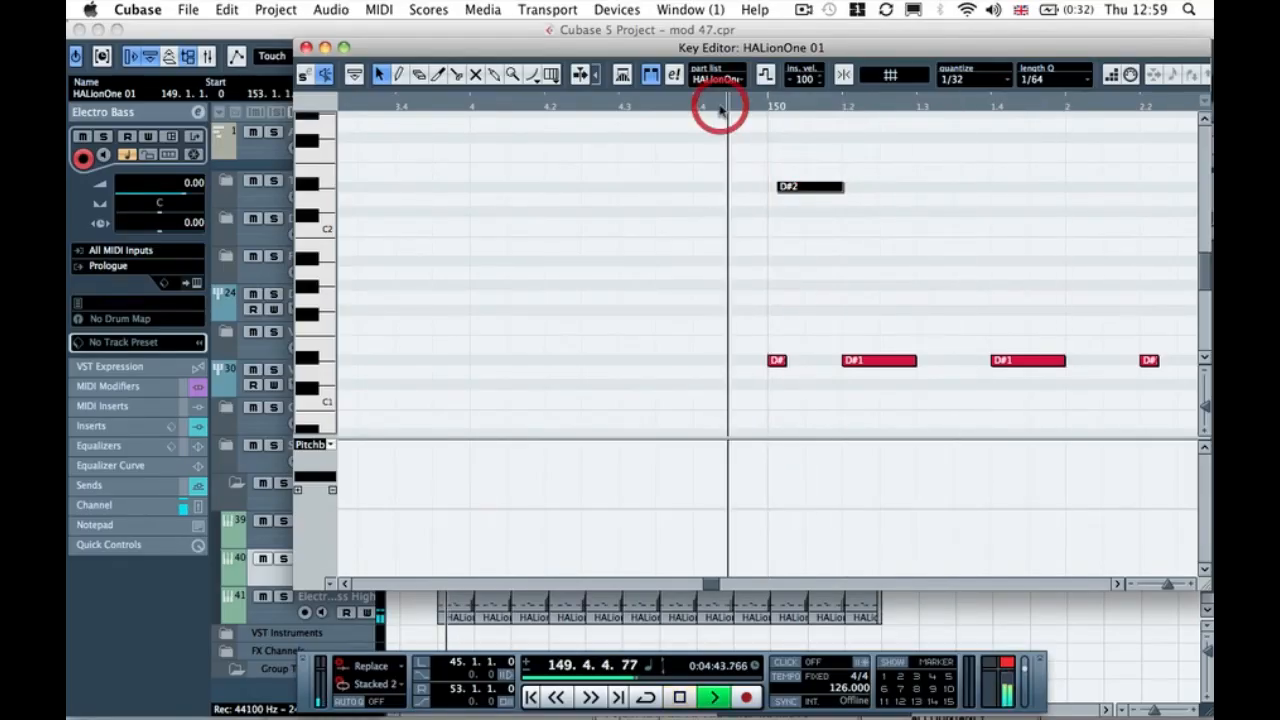
left_click(687, 107)
key("space")
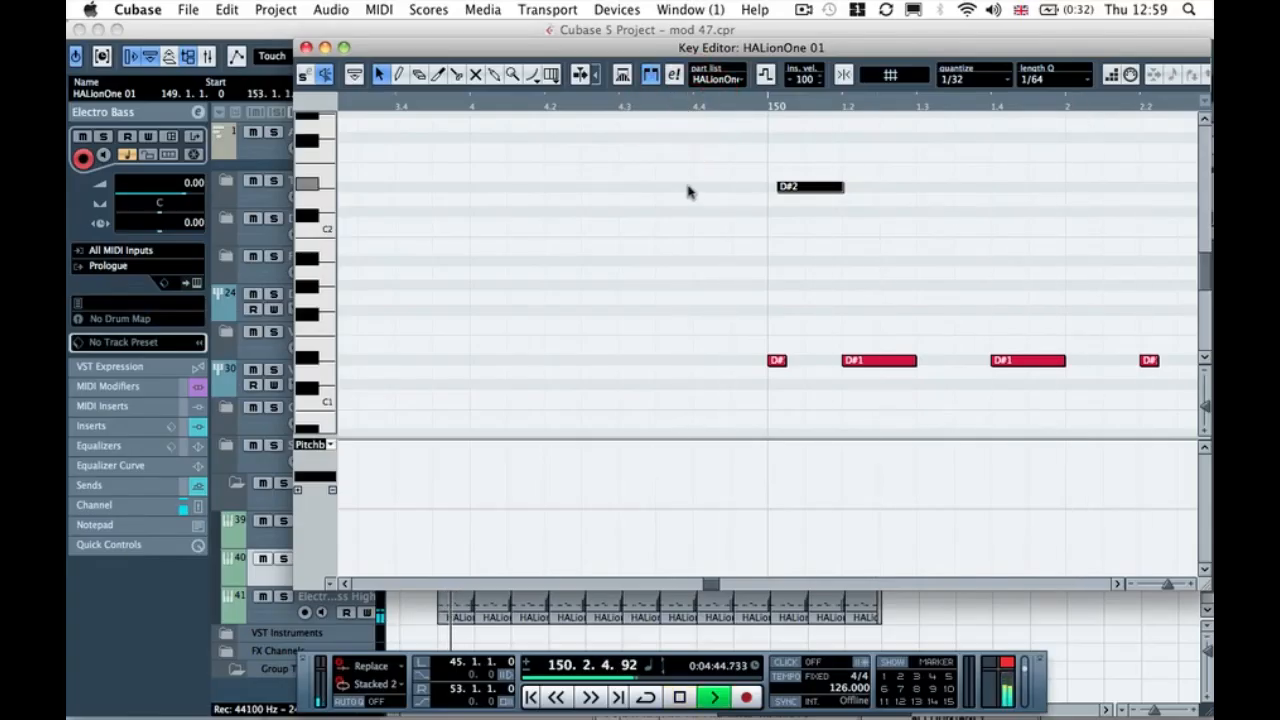
key("g")
key("g")
key("g")
key("g")
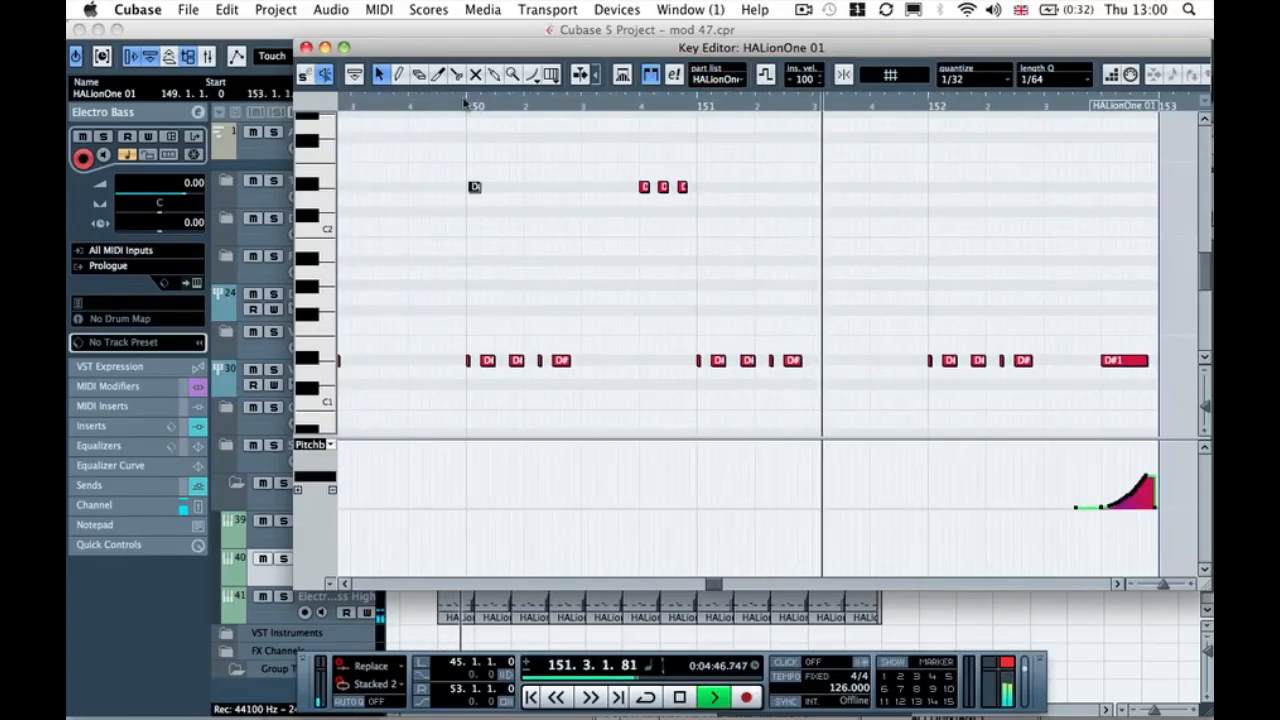
key("space")
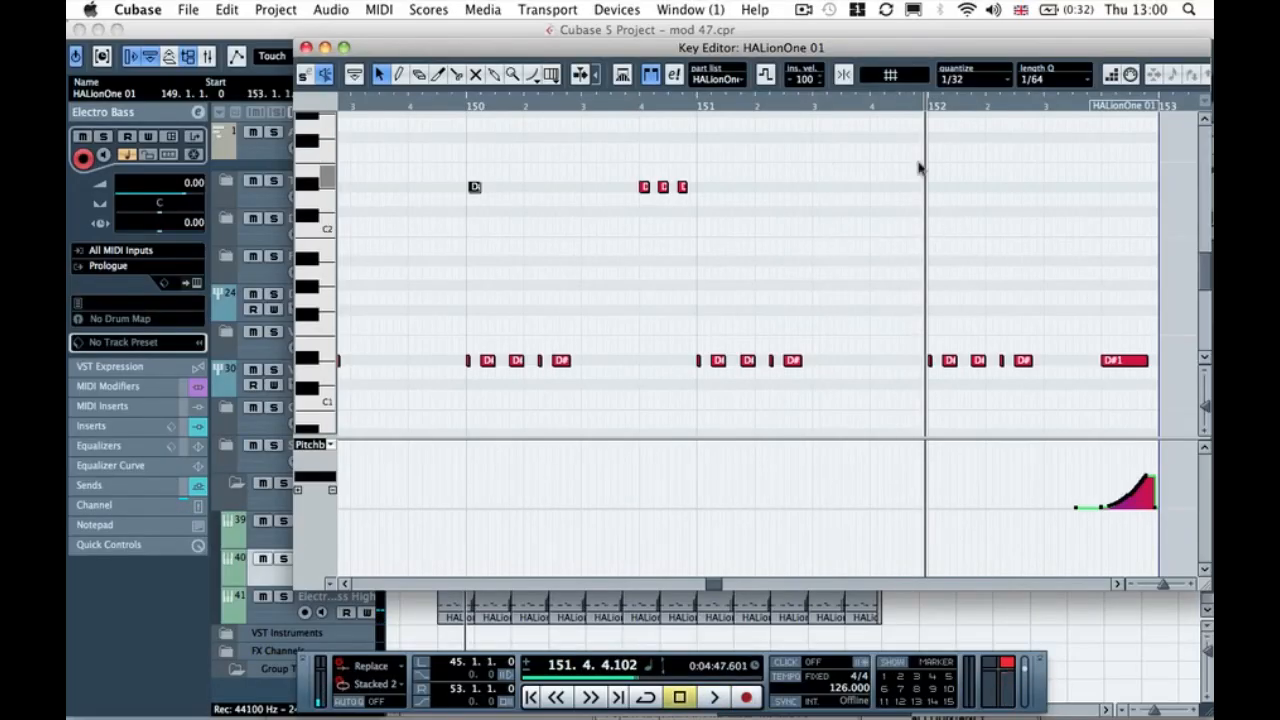
Step: Add a D#2 note just after the start of bar 152, reaching to about the second D#1 note of the bar
scroll(640, 240, "left", 3)
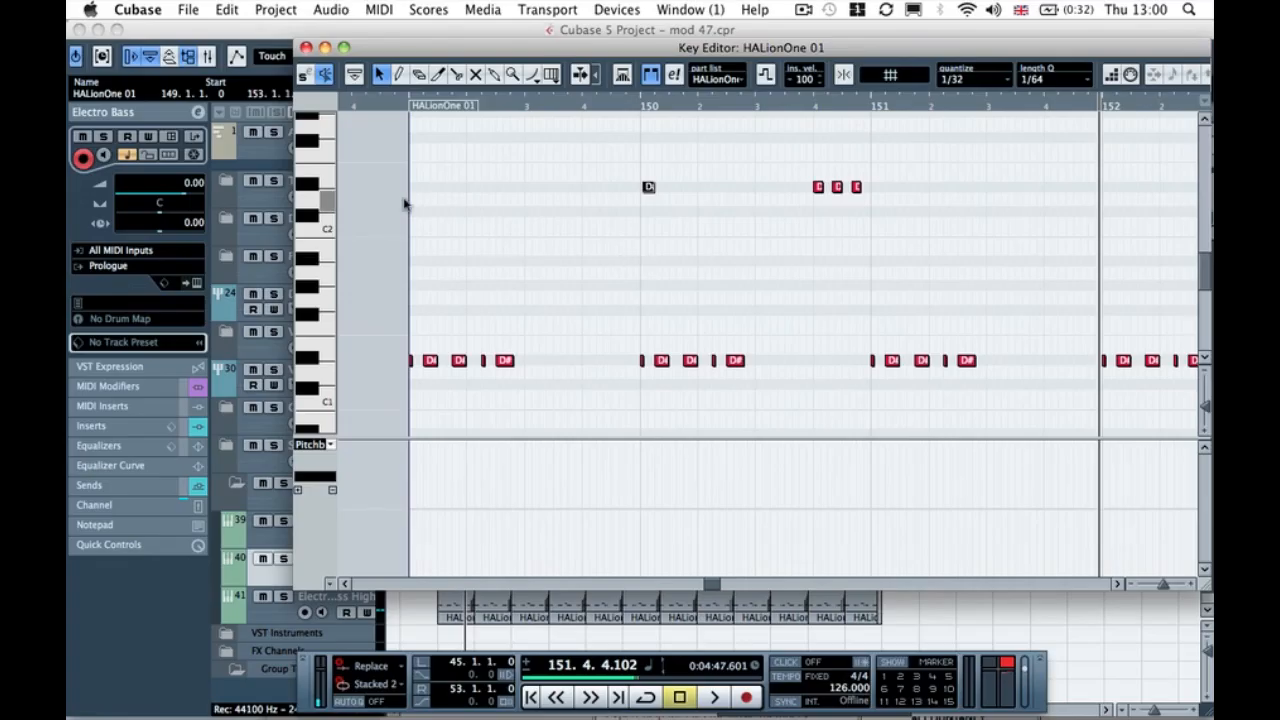
scroll(463, 224, "right", 6)
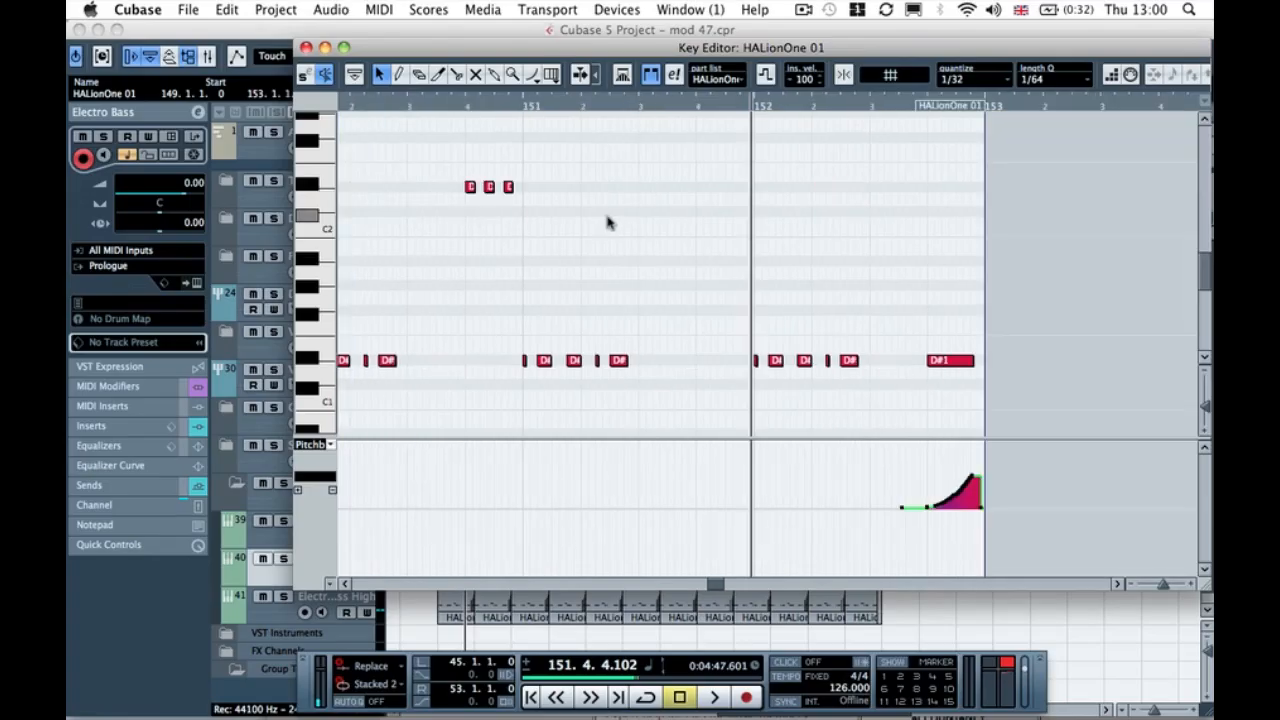
scroll(620, 223, "left", 3)
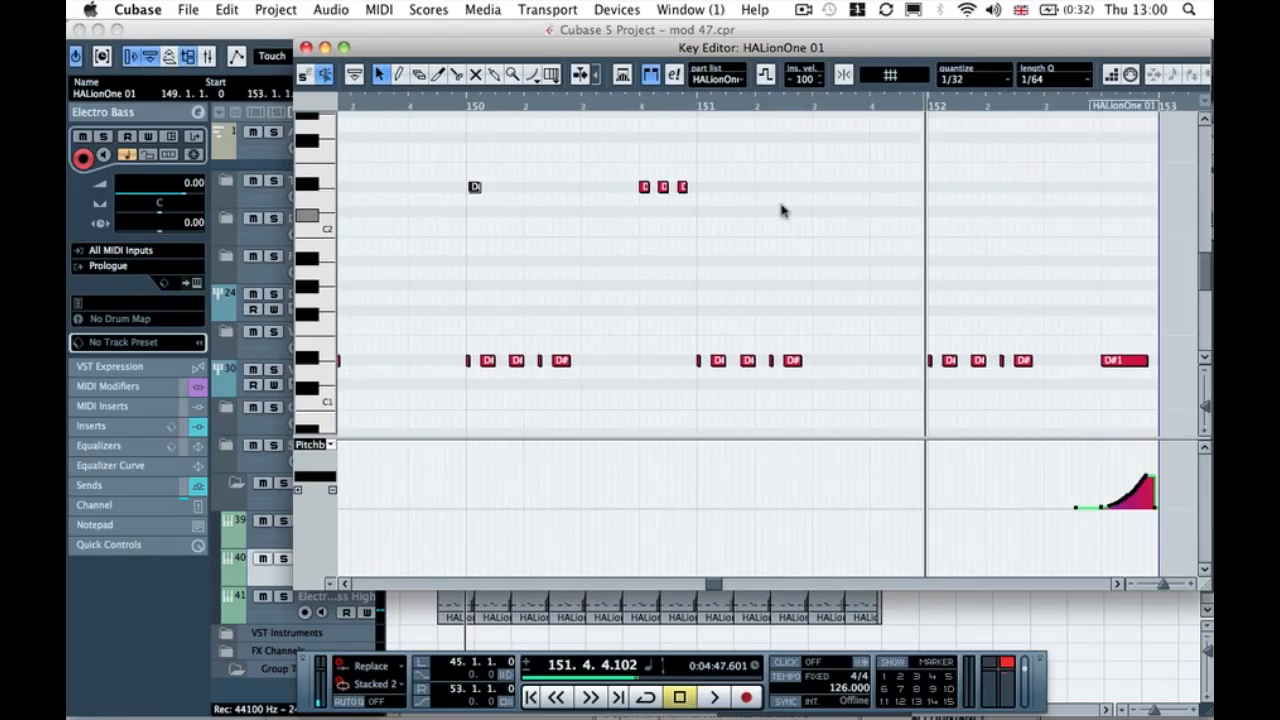
key("h")
key("h")
key("h")
key("h")
key("h")
key("h")
key("h")
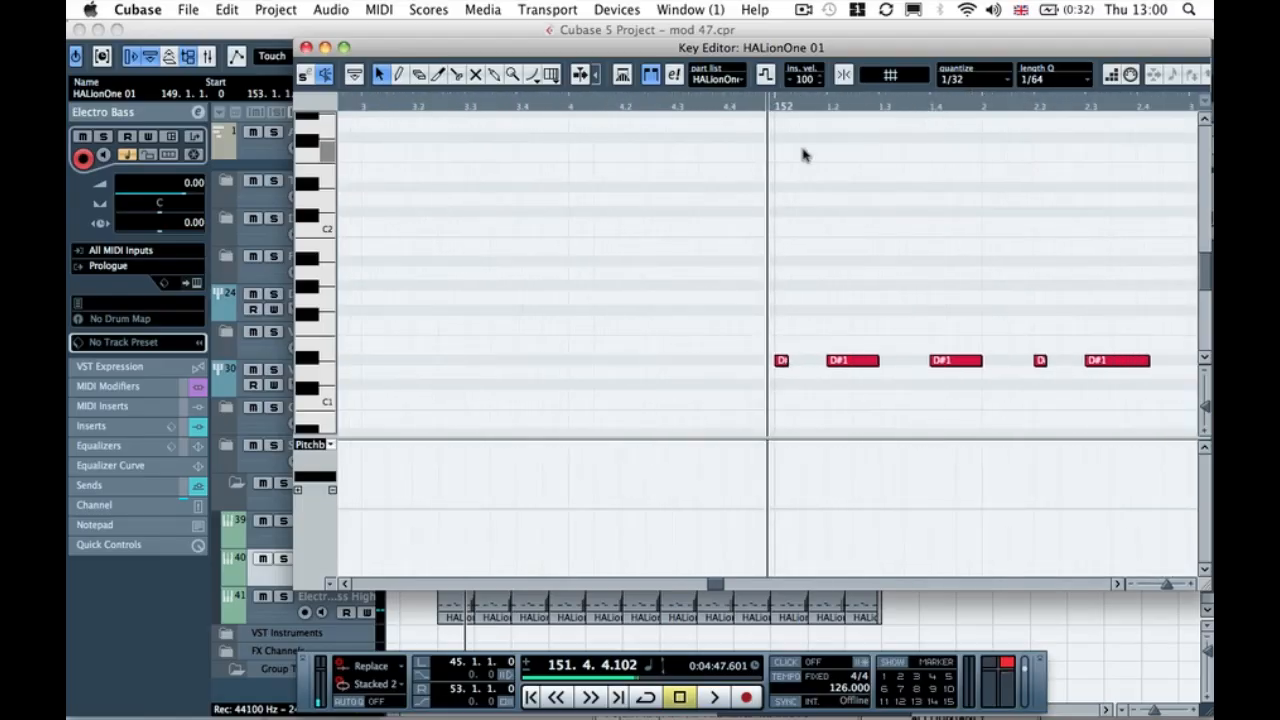
scroll(791, 189, "right", 3)
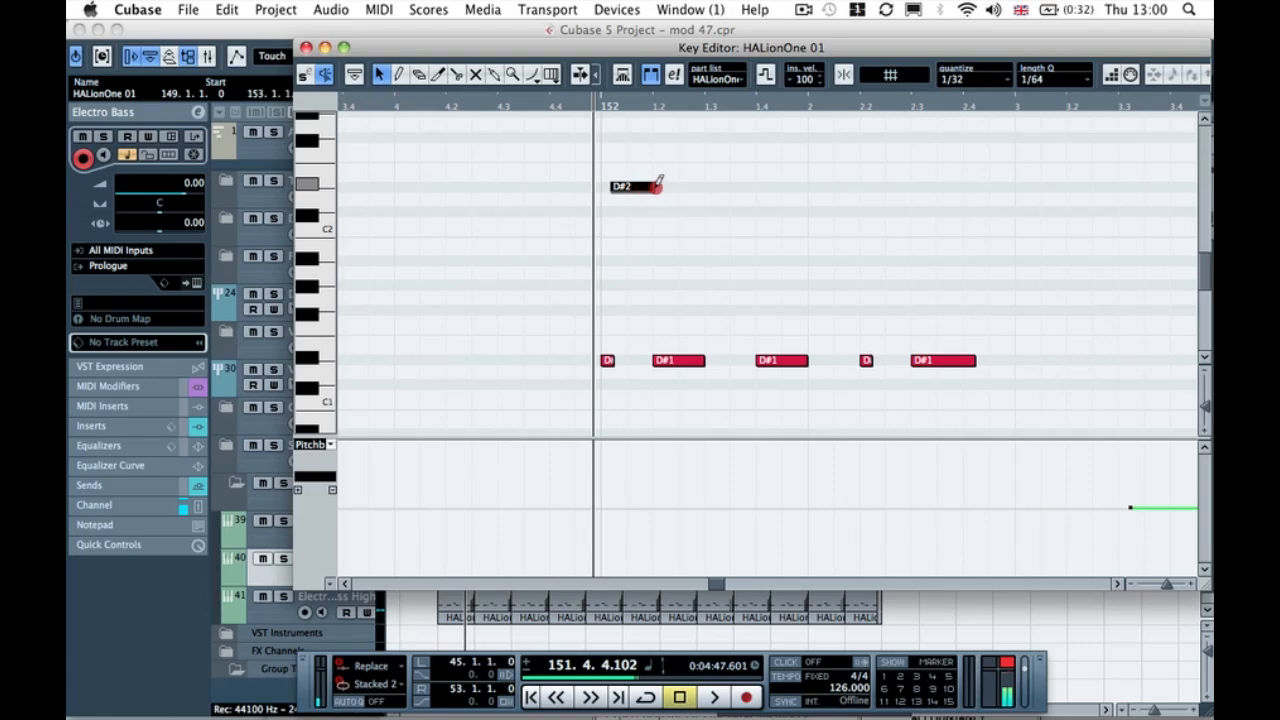
Step: Play the lead-in to bar 152 twice to check the added D#2 note
key("space")
left_click(537, 106)
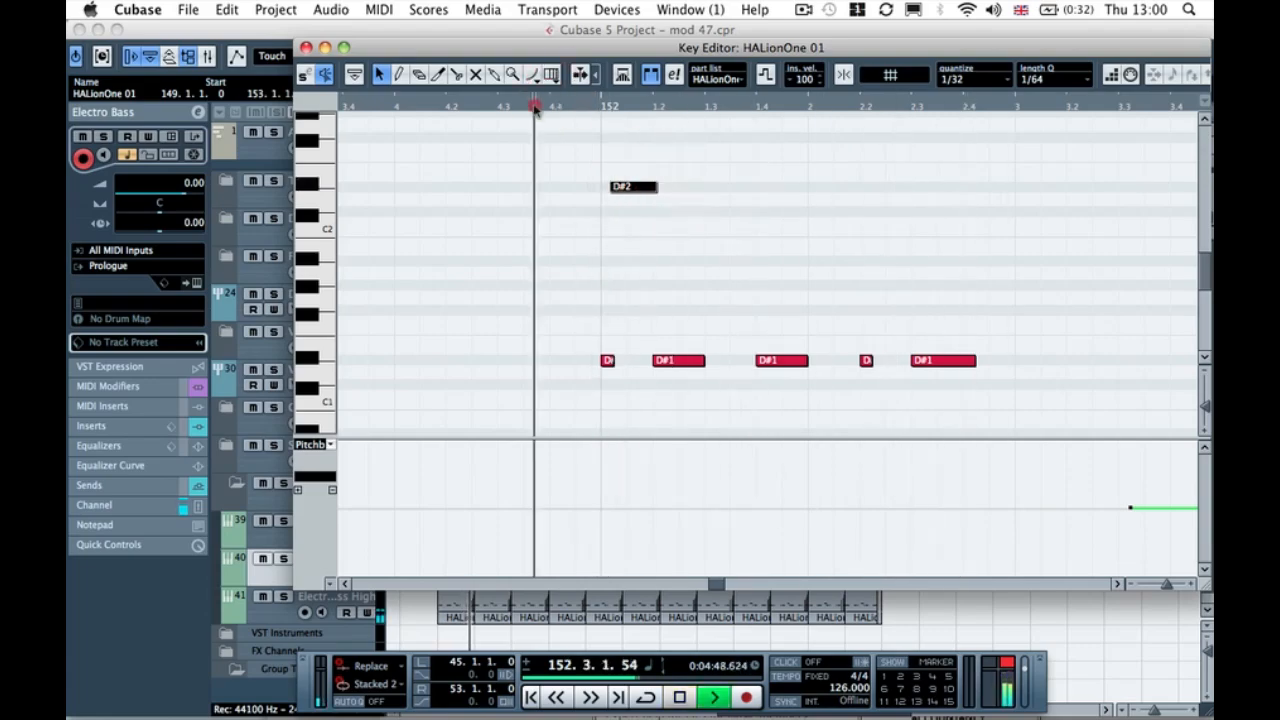
key("space")
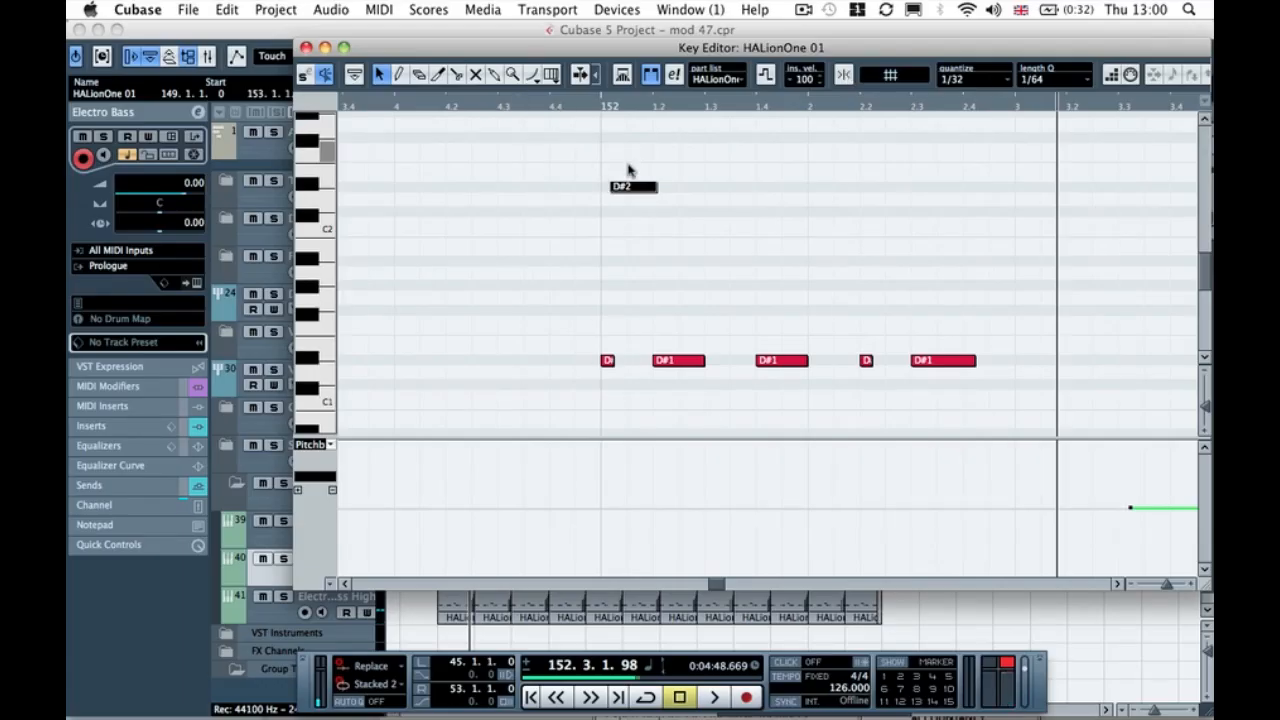
left_click(545, 106)
key("space")
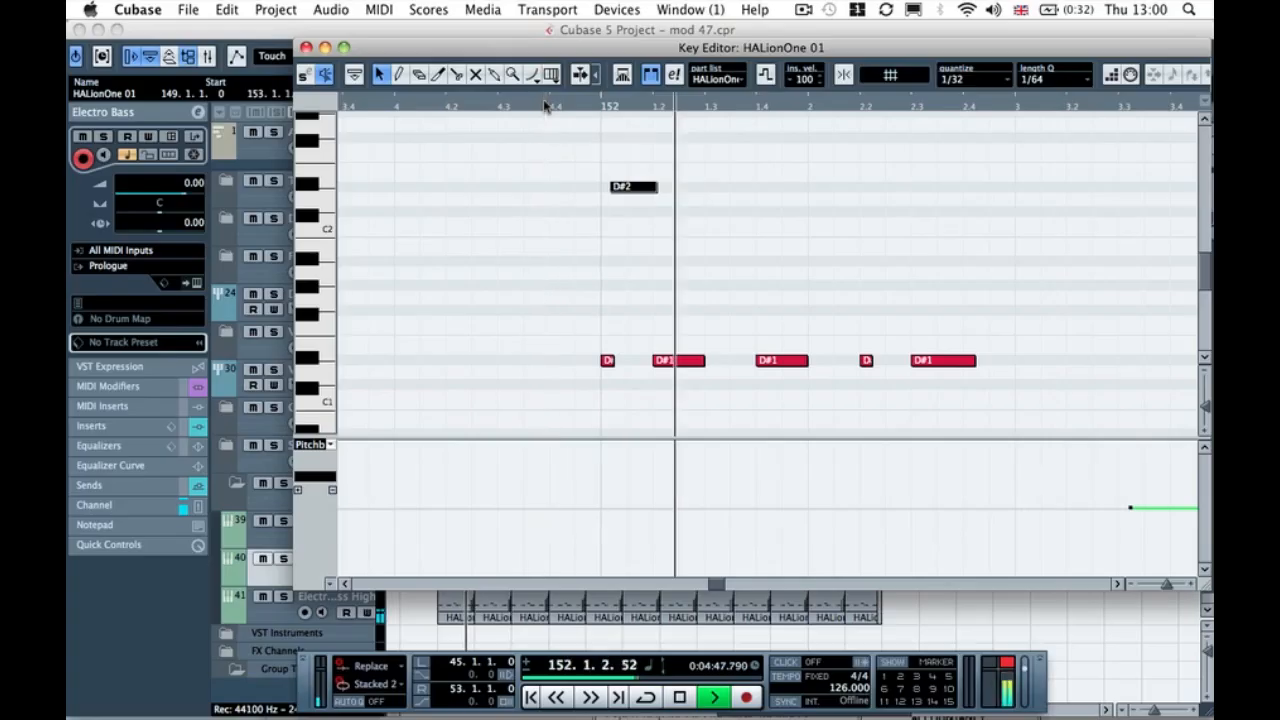
key("space")
Step: Close the Key Editor and play the arrangement from bar 147 through the start of the Full Drive section
left_click(307, 48)
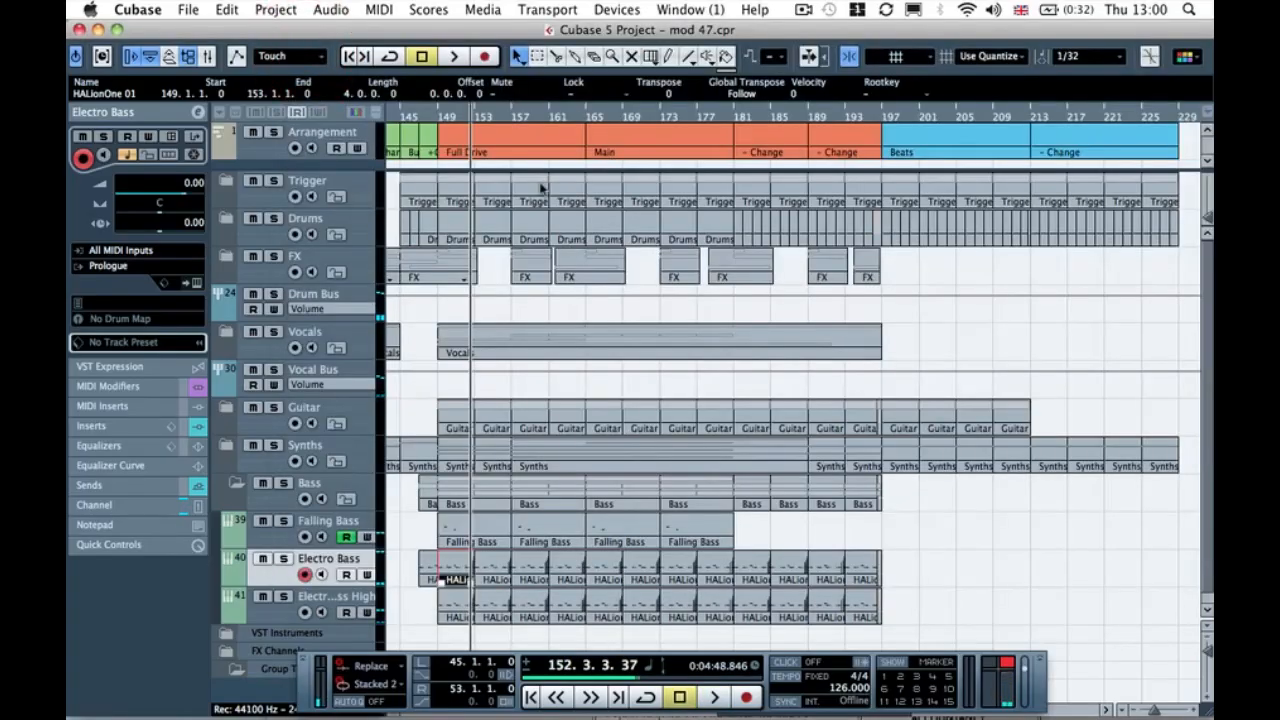
left_click(421, 118)
key("space")
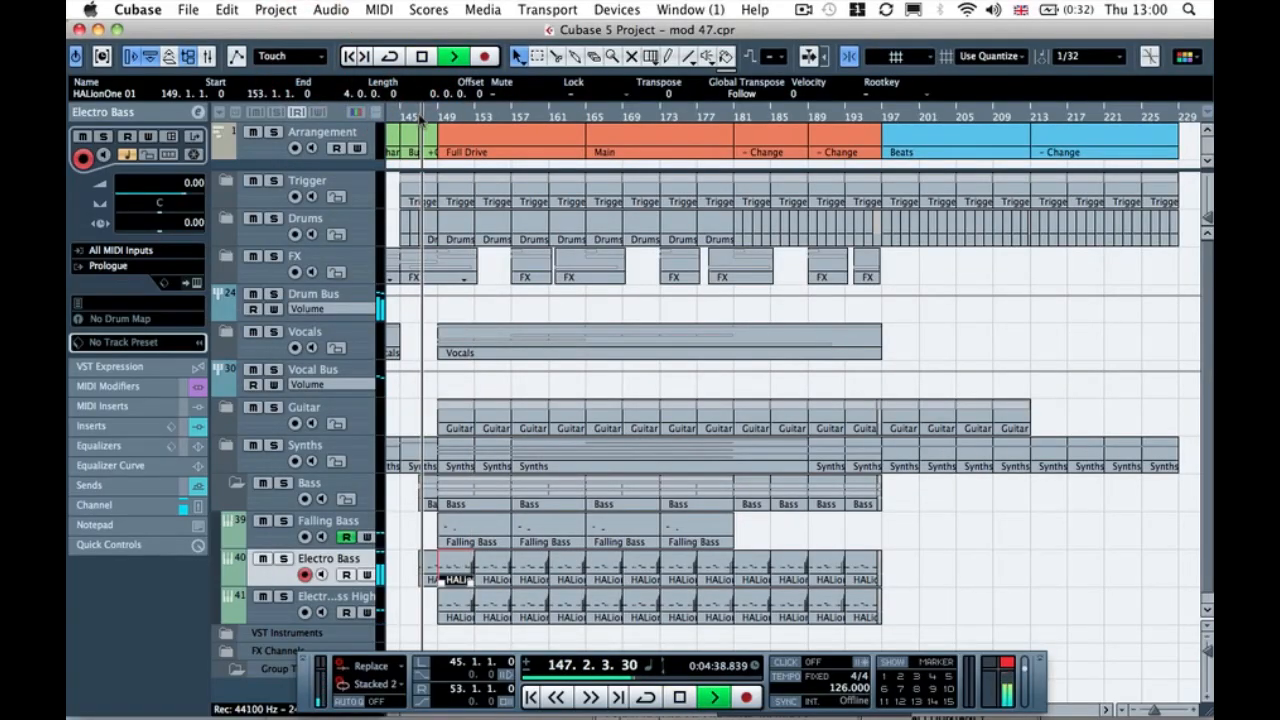
left_click(409, 526)
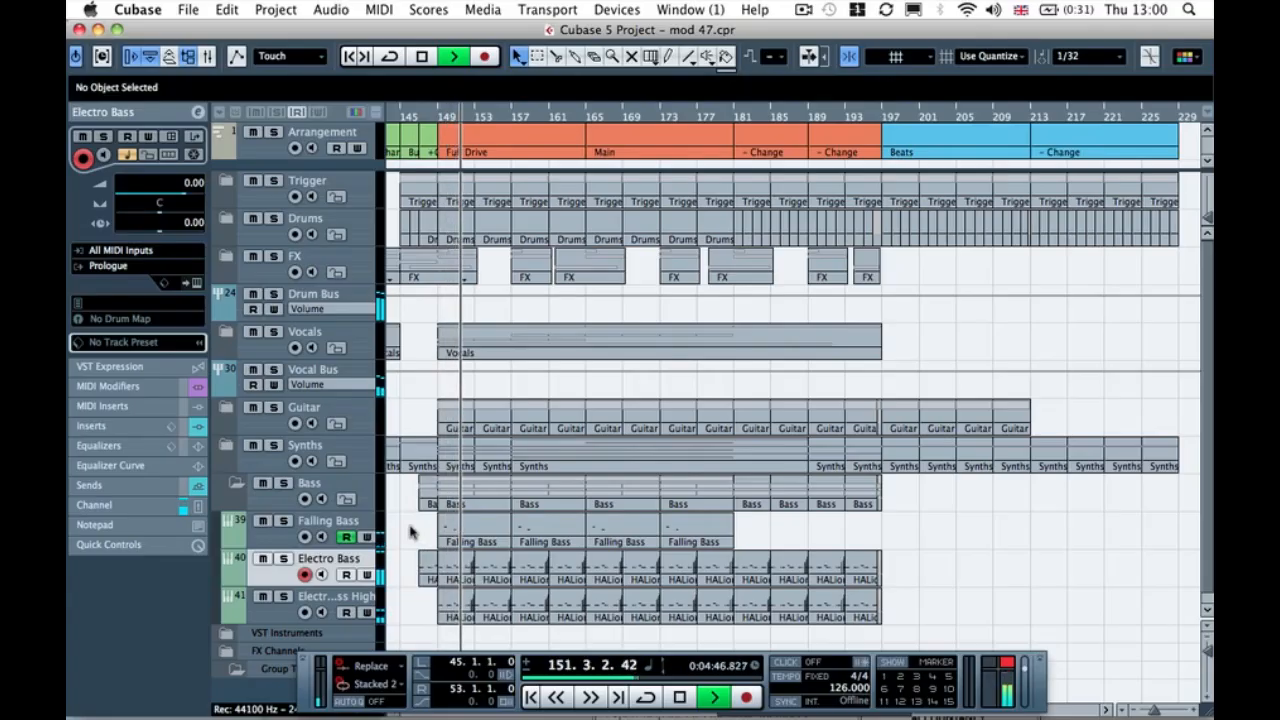
key("space")
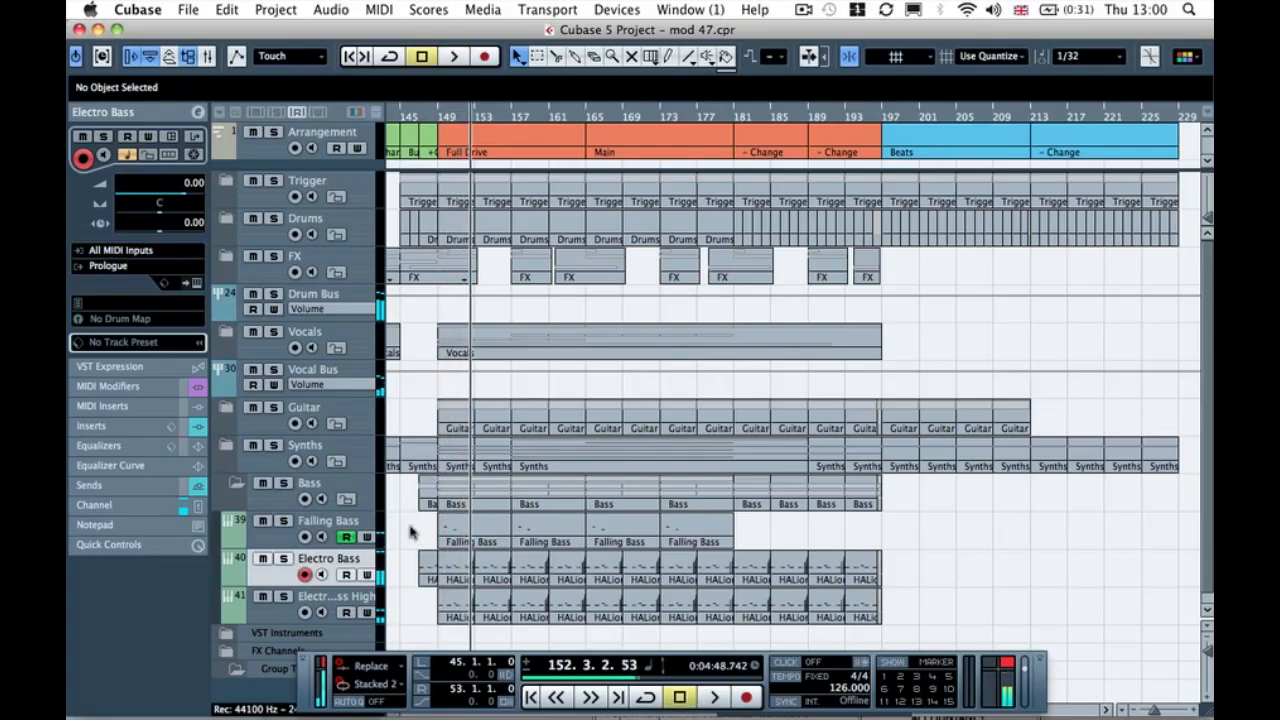
Step: Reopen the Electro Bass part at bar 149, shorten the D#2 note in bar 152, and replay it from just before the bar
double_click(453, 557)
left_click(543, 257)
left_click(425, 187)
left_click(400, 187)
left_click(357, 100)
key("space")
key("space")
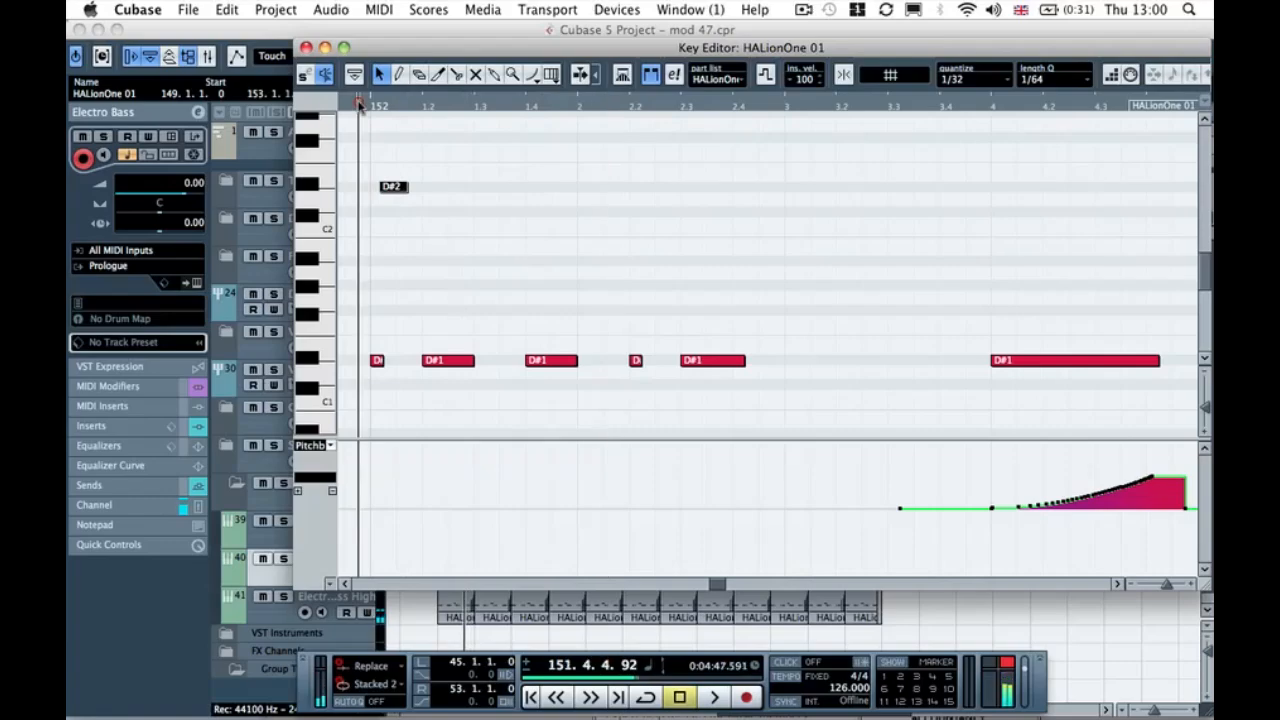
key("space")
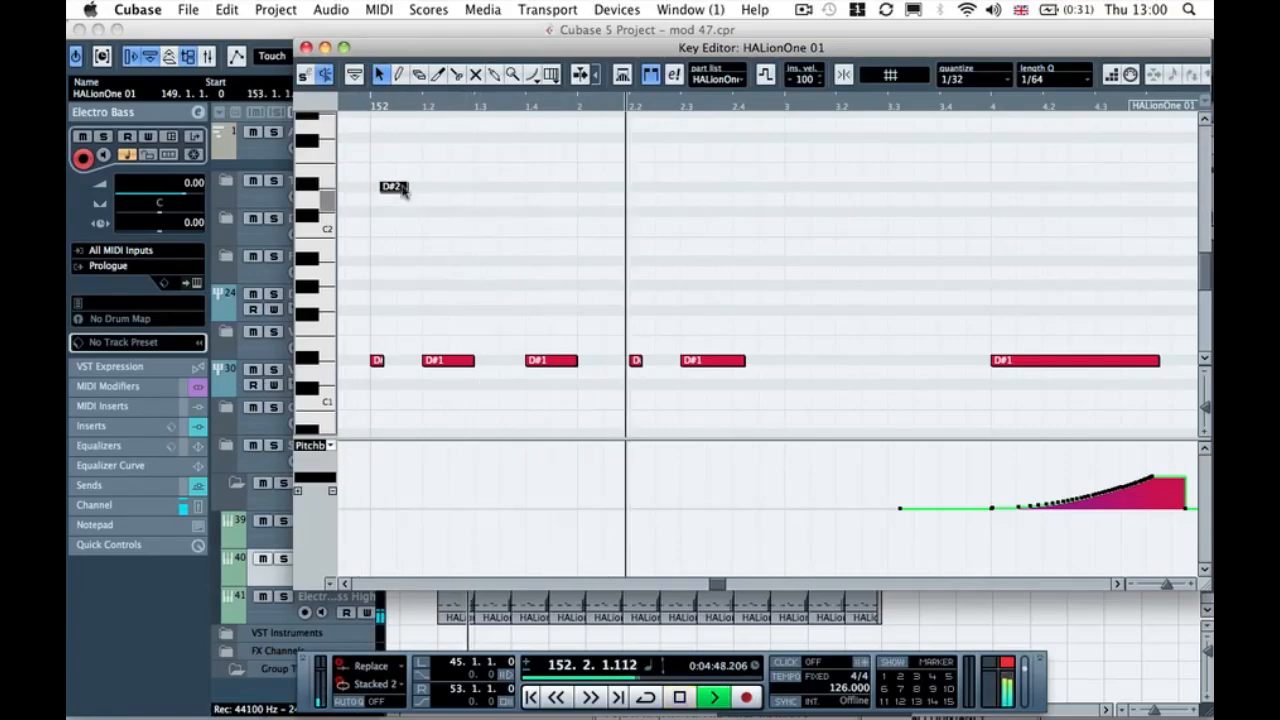
Step: Try the shortened D#2 note slightly later in bar 152 and play it back
left_click_drag(398, 186, 406, 187)
left_click(363, 106)
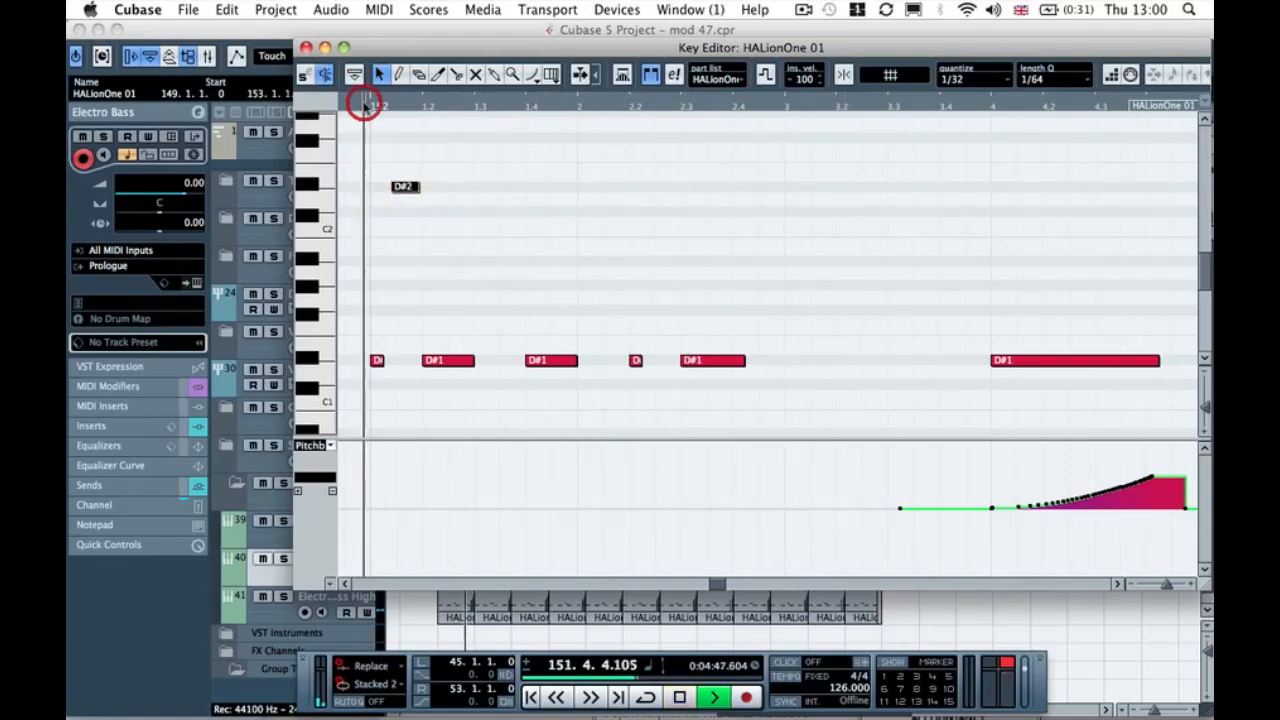
left_click(348, 106)
Step: Return the D#2 note to just after the start of bar 152, extend it to the second D#1 note, and replay the arrangement
mouse_move(401, 187)
left_mouse_down()
mouse_move(388, 188)
mouse_move(423, 187)
left_mouse_up()
left_click(367, 106)
left_click(367, 106)
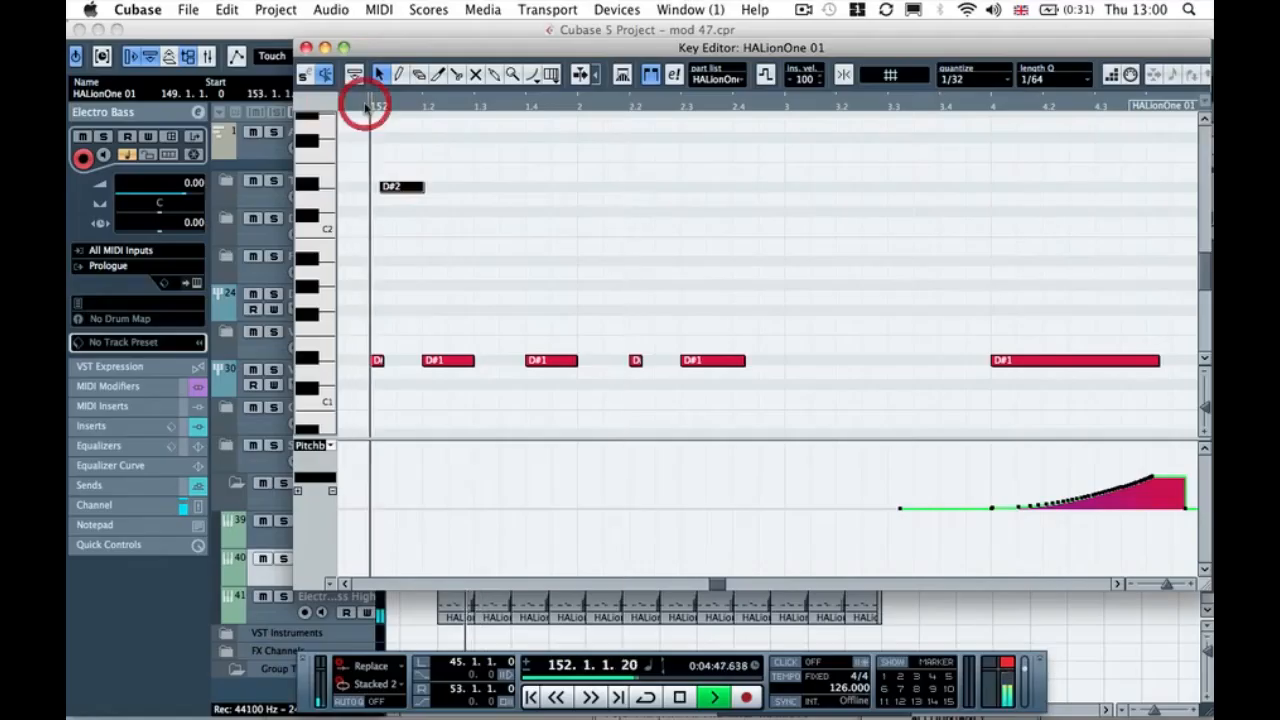
left_click(306, 47)
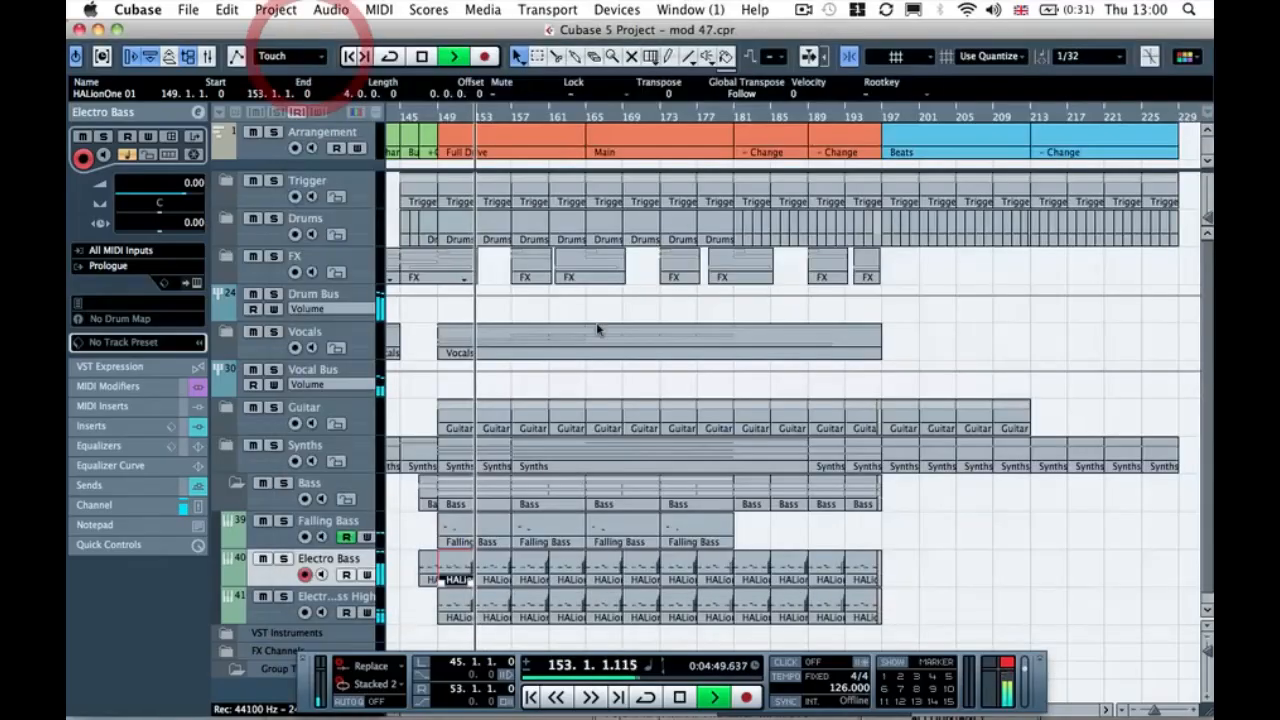
left_click(441, 118)
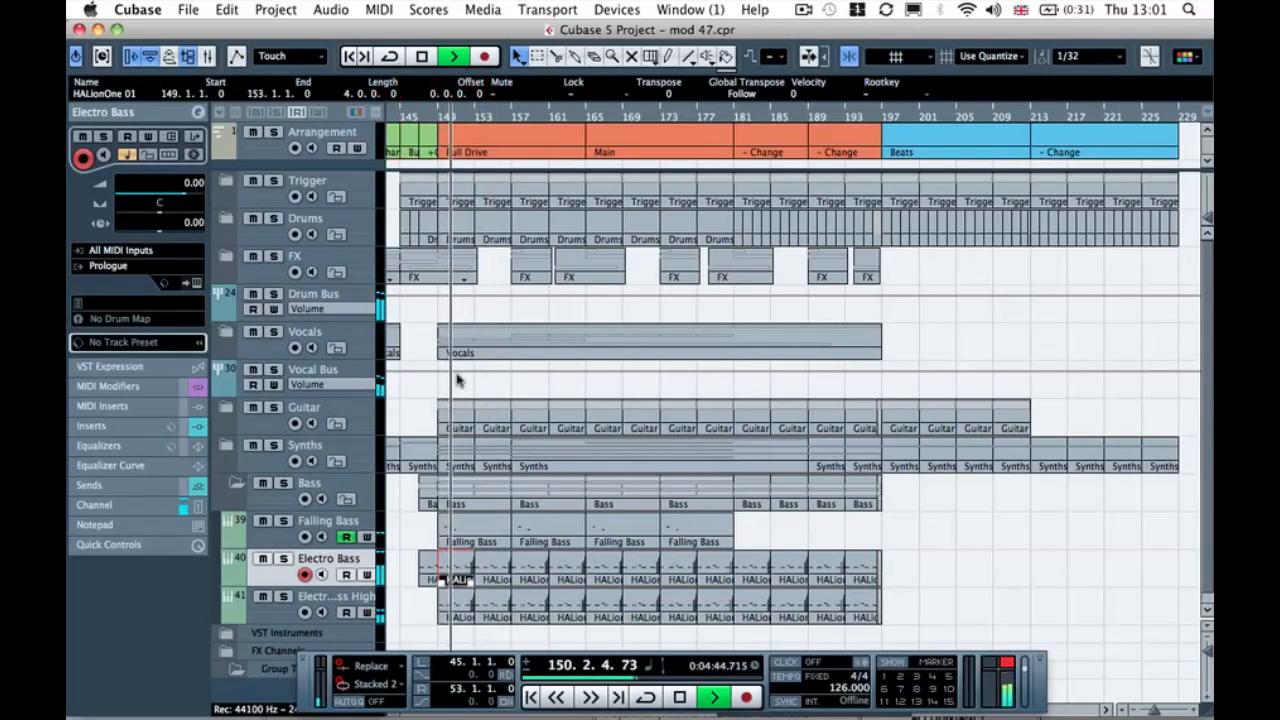
Step: Reopen the Electro Bass part, trim the start of bar 150's D#2 note slightly later, play it back, and close the editor
double_click(452, 572)
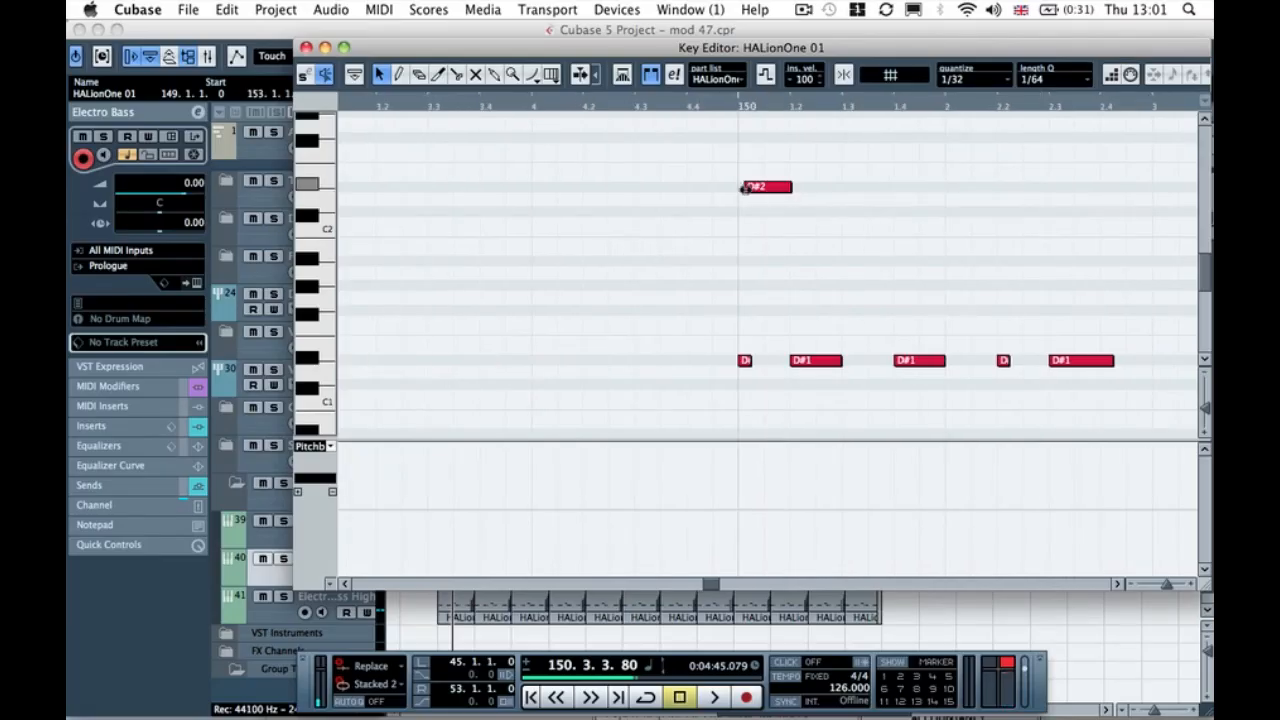
left_click(708, 106)
key("space")
left_click(690, 106)
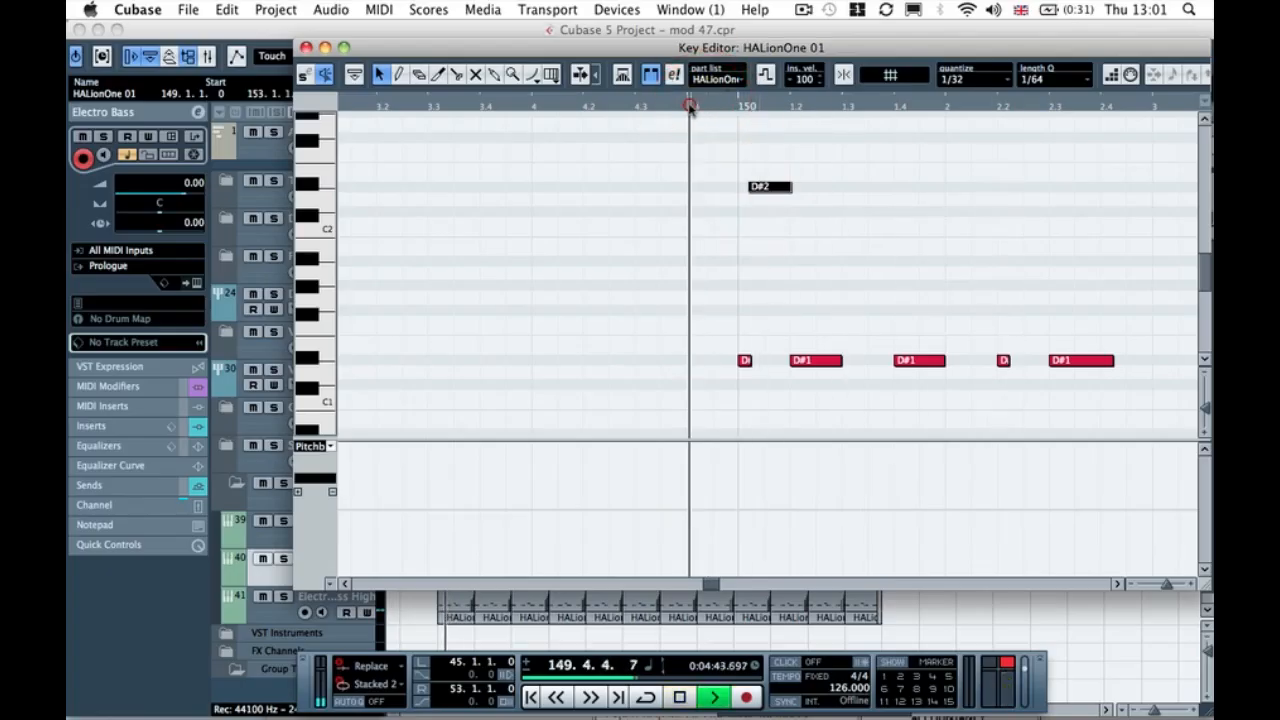
left_click(307, 47)
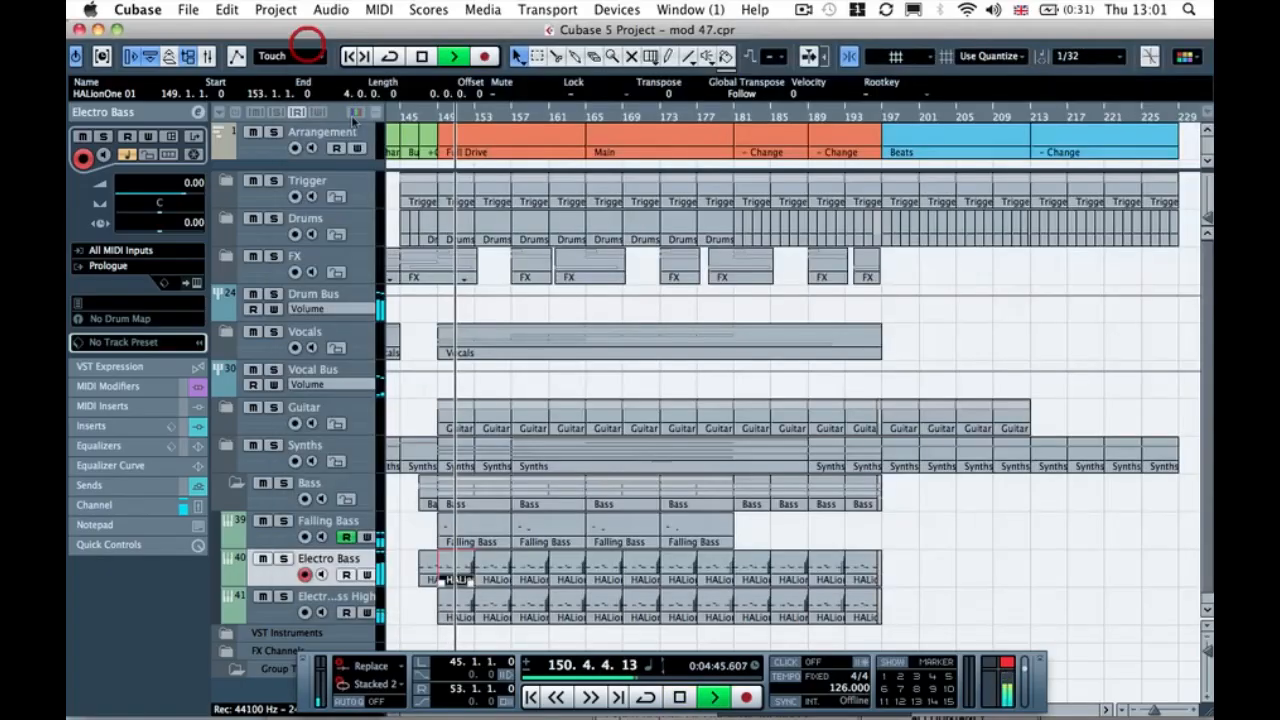
Step: Reopen the Electro Bass part at bar 149, turn on snap, and draw a C#2 note from beat 3 to just past beat 4 of bar 152
left_click(420, 116)
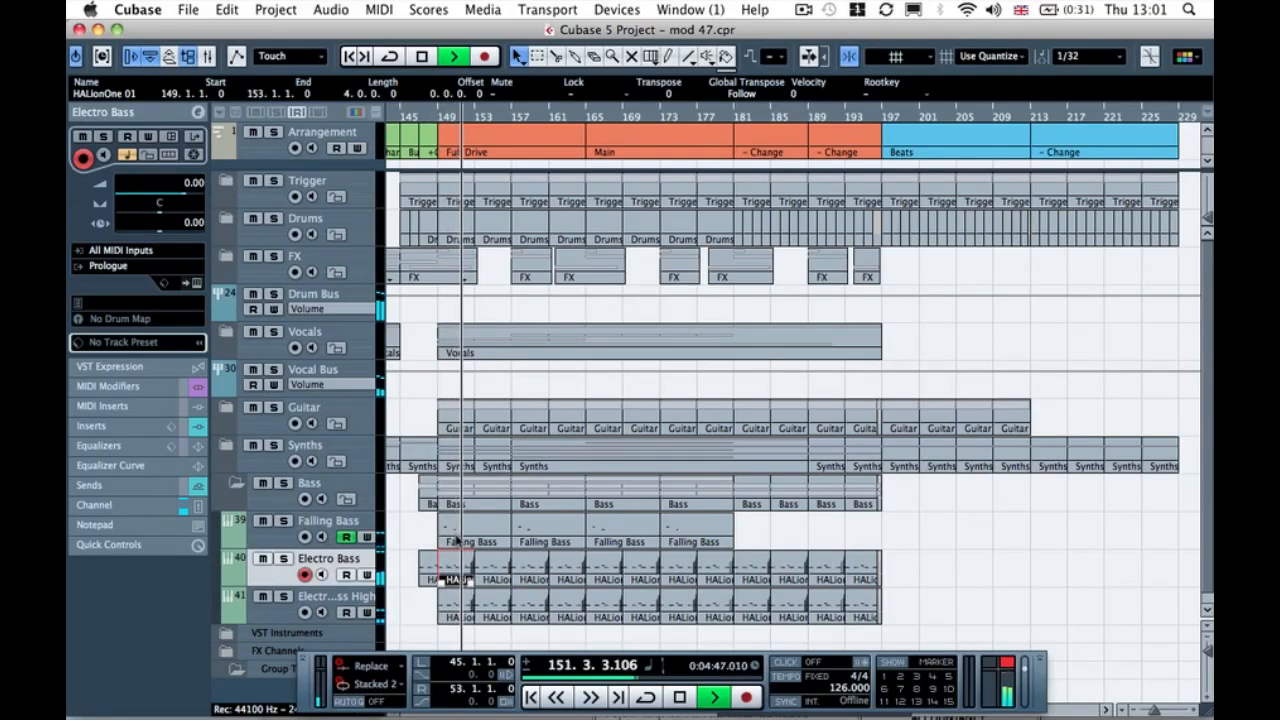
key("space")
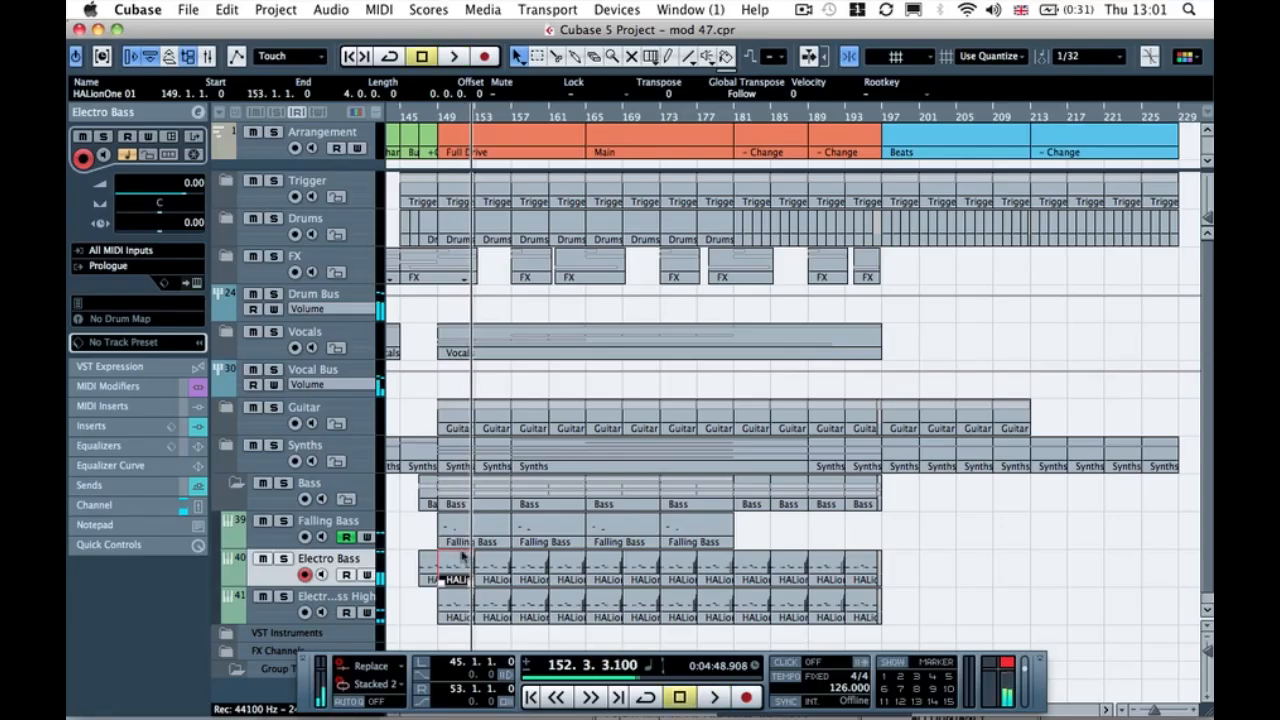
double_click(462, 578)
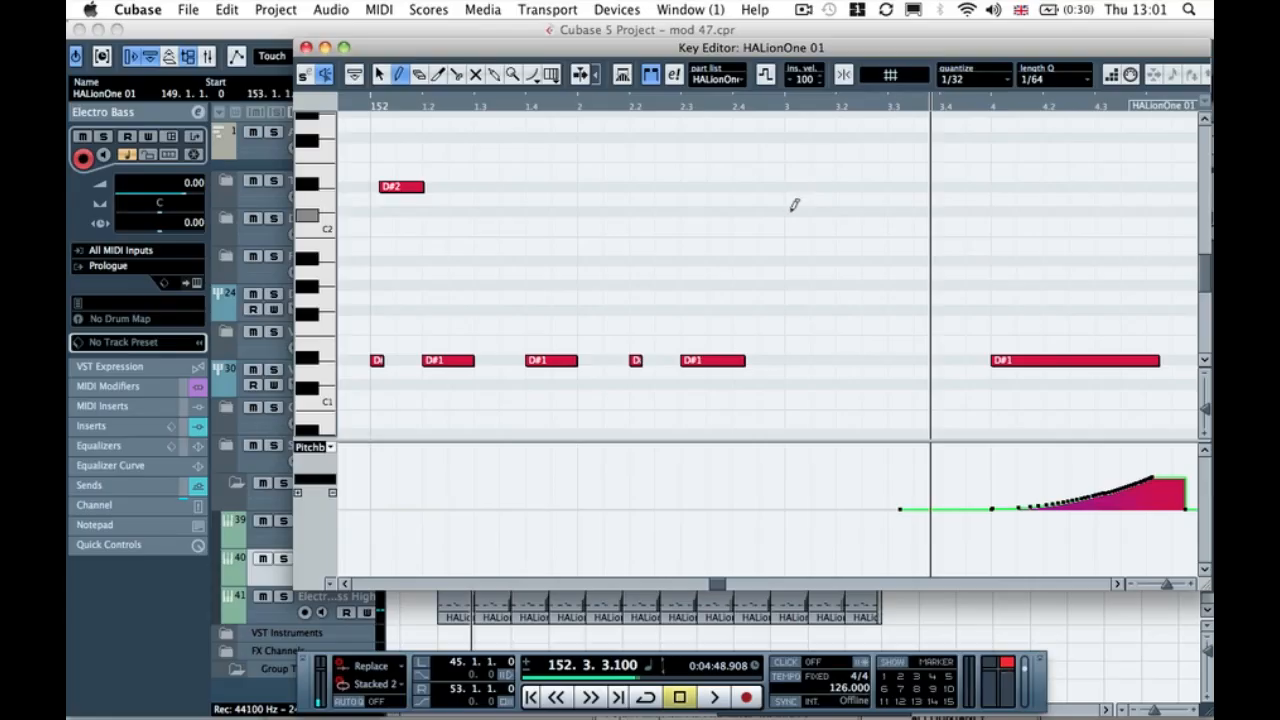
left_click(842, 77)
left_click(758, 108)
key("space")
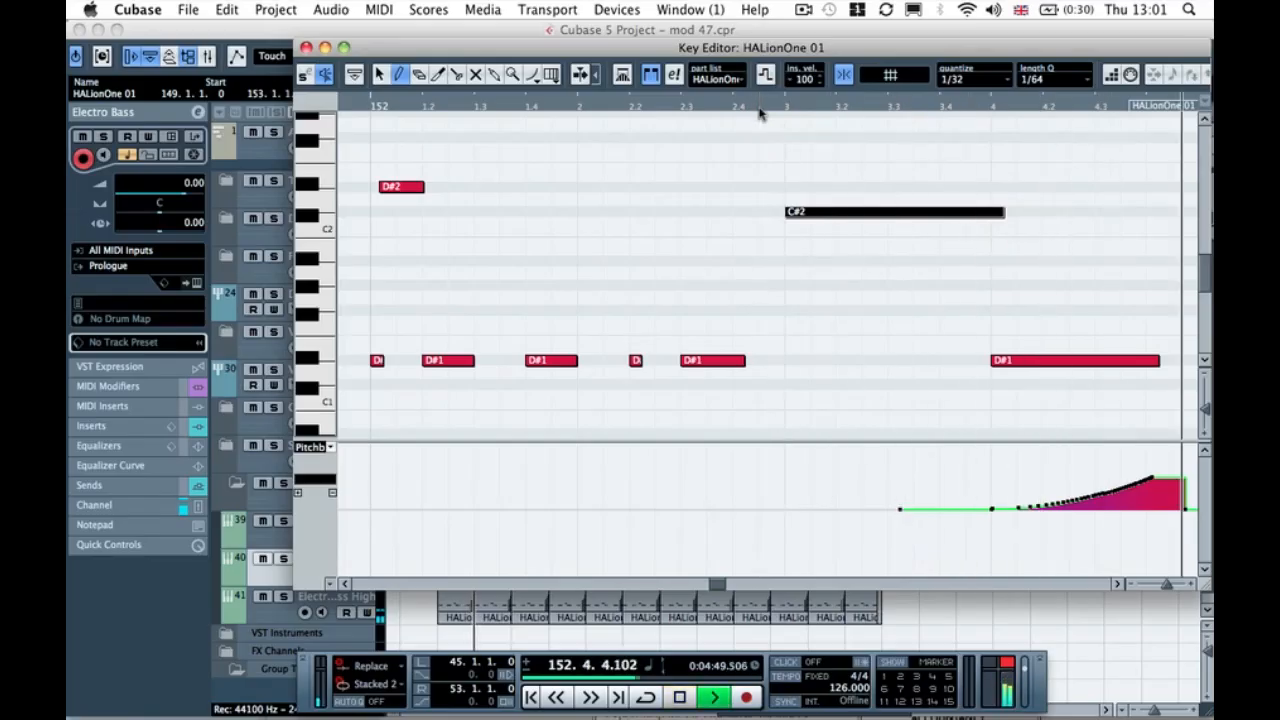
Step: Play bar 152 with the added C#2 note, close the editor, and replay the arrangement from just before the final Full Drive section
left_click(655, 108)
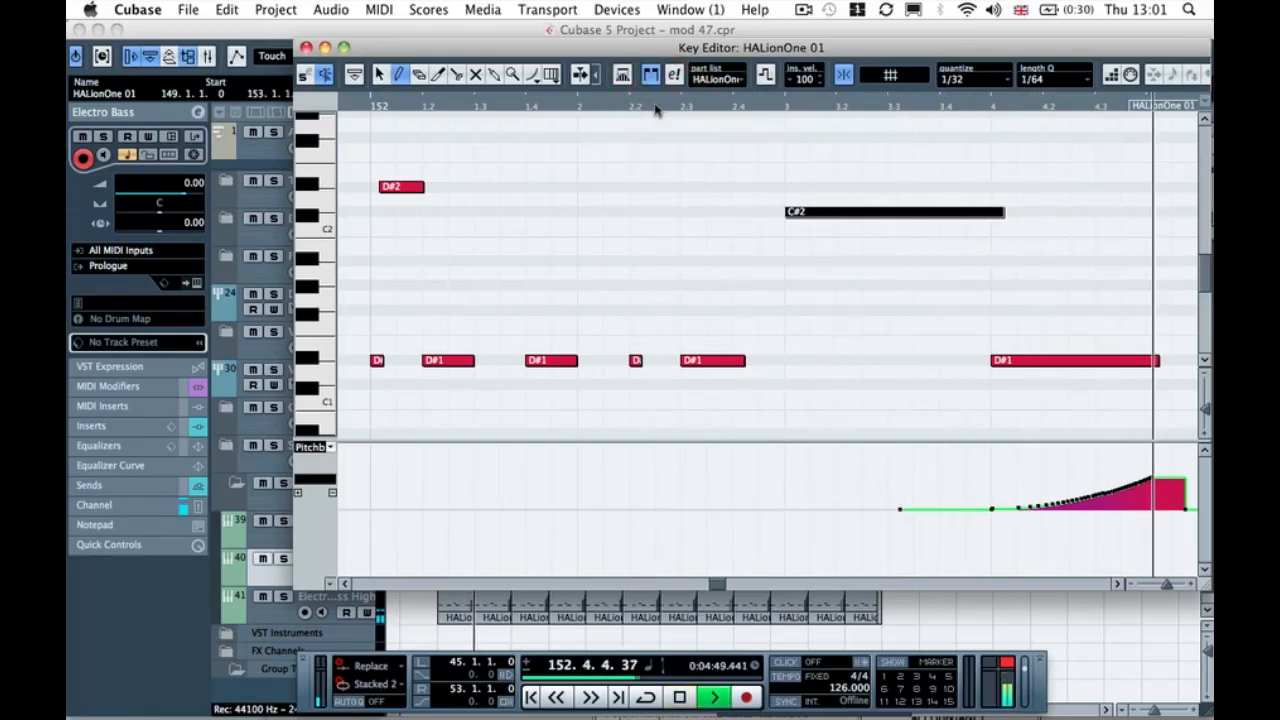
left_click_drag(441, 102, 366, 104)
left_click(361, 103)
key("space")
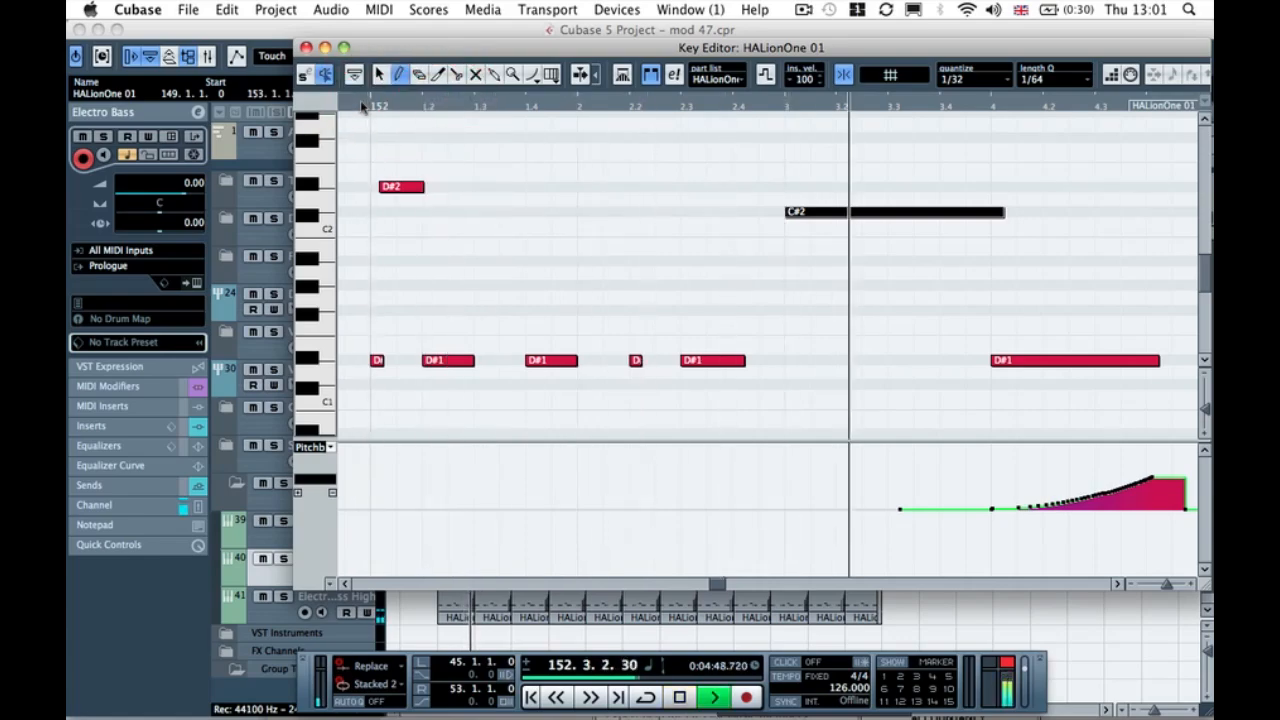
left_click(306, 47)
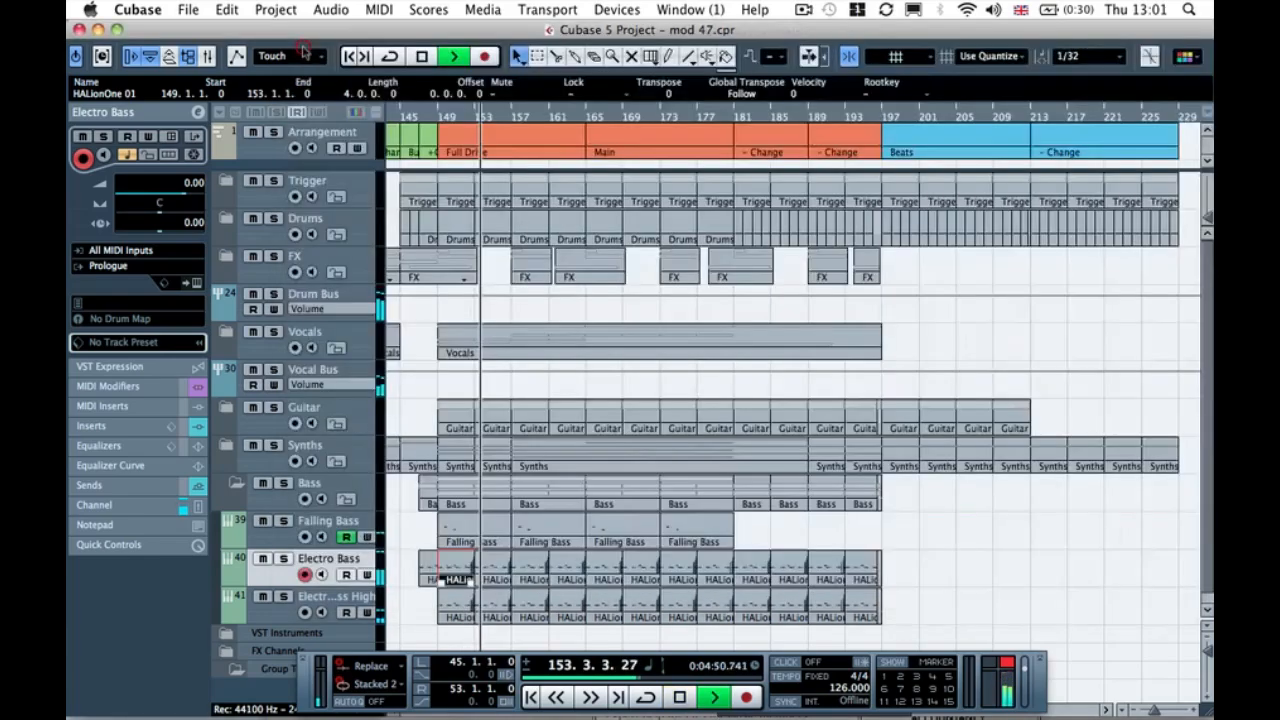
left_click(431, 117)
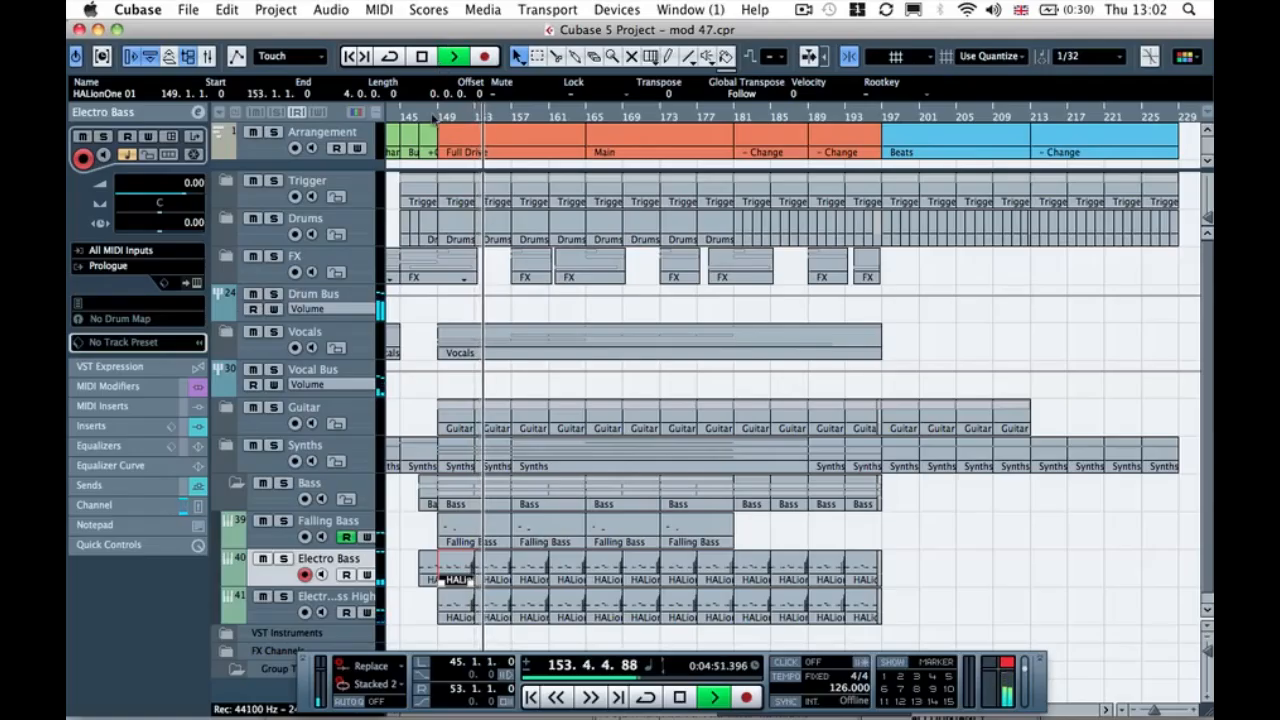
key("space")
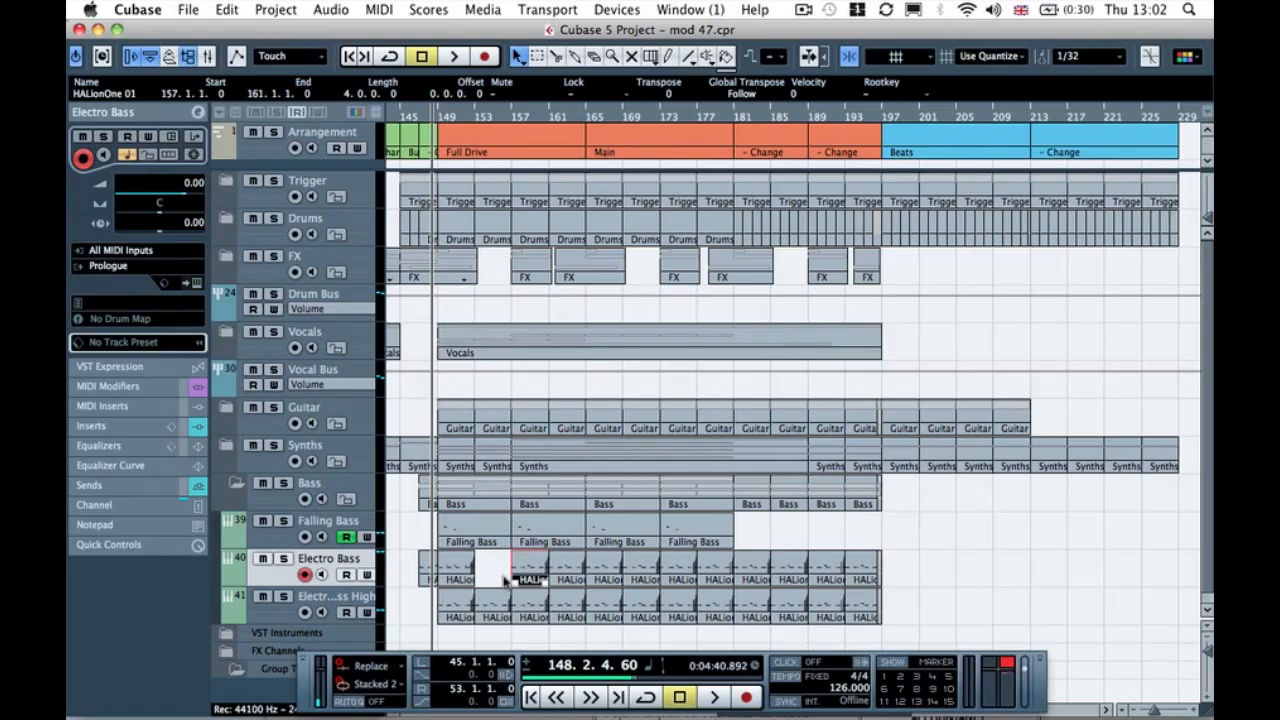
Step: Replace the Electro Bass parts between bars 153 and 181 with copies of the edited bar 149 part, and play the section through
left_click_drag(505, 580, 590, 566)
left_click_drag(692, 558, 708, 568)
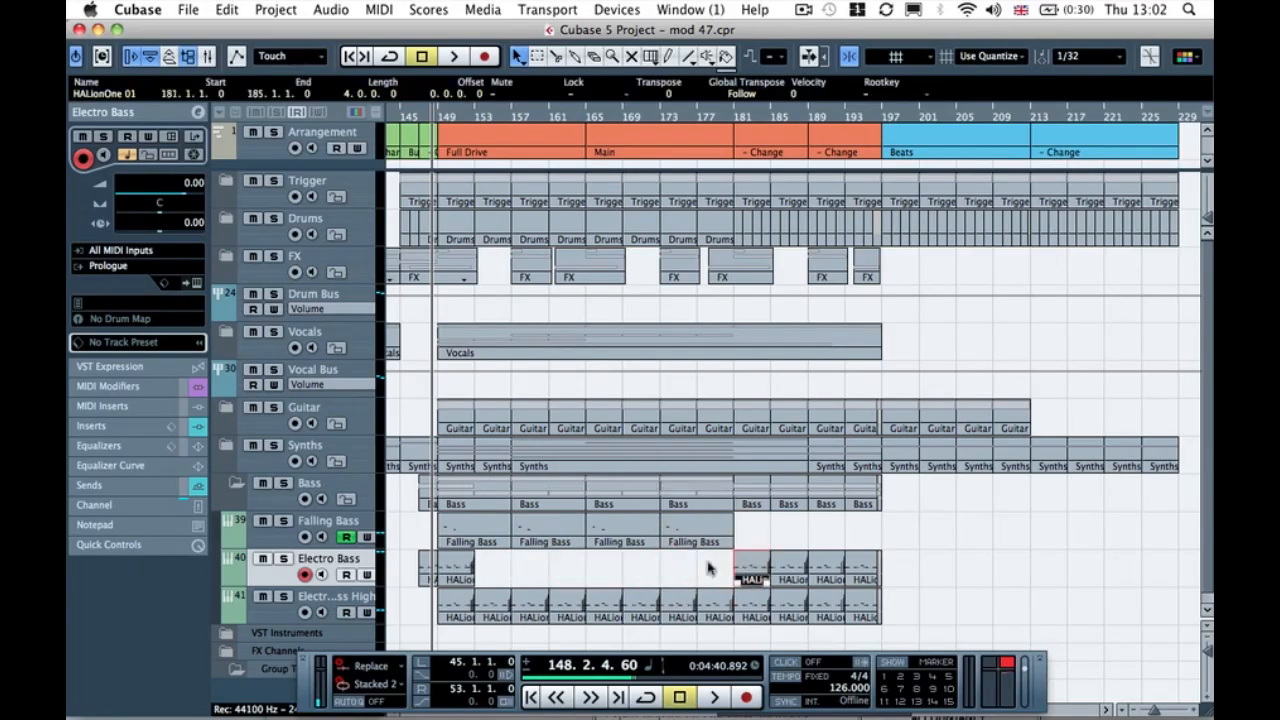
left_click(476, 570)
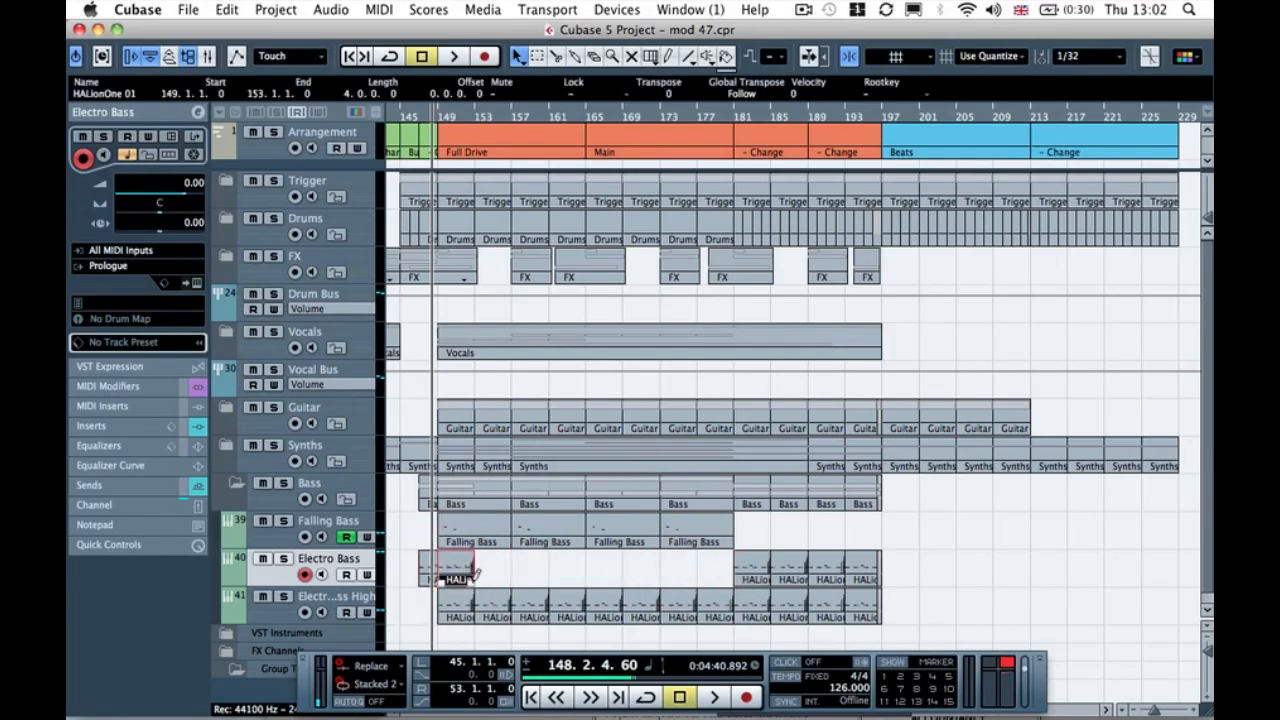
left_click_drag(512, 578, 714, 565)
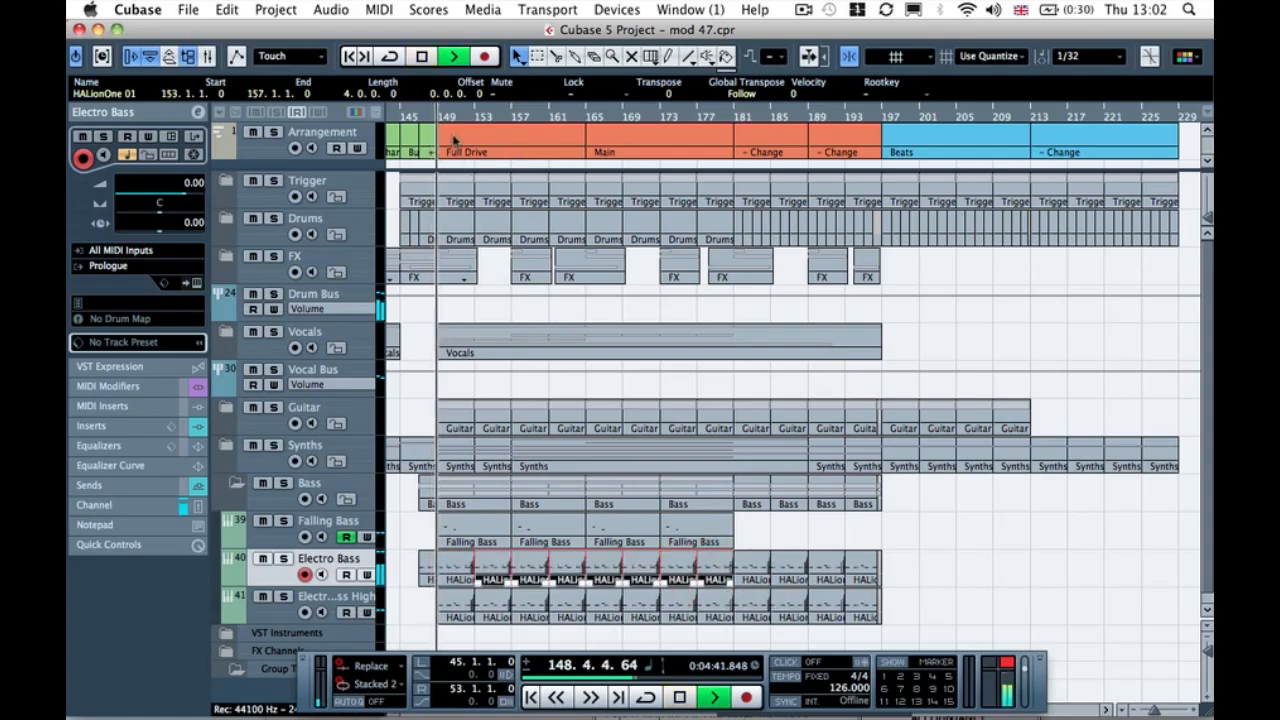
left_click(411, 612)
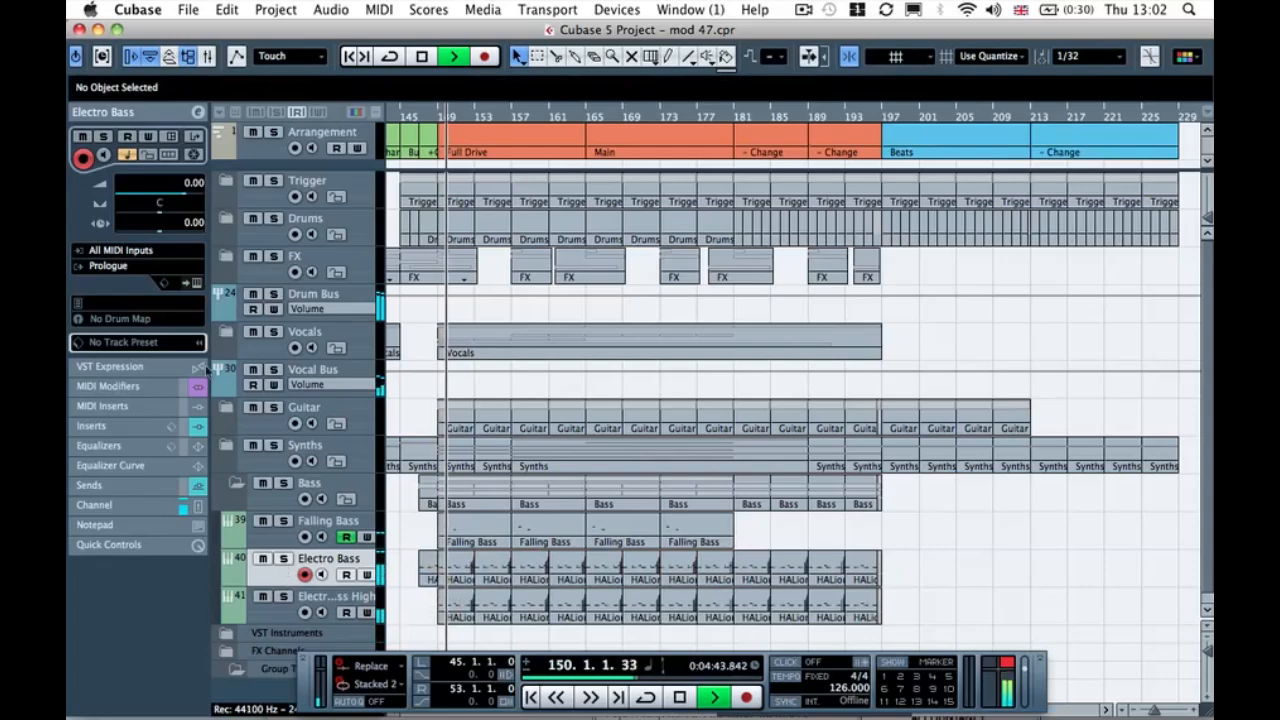
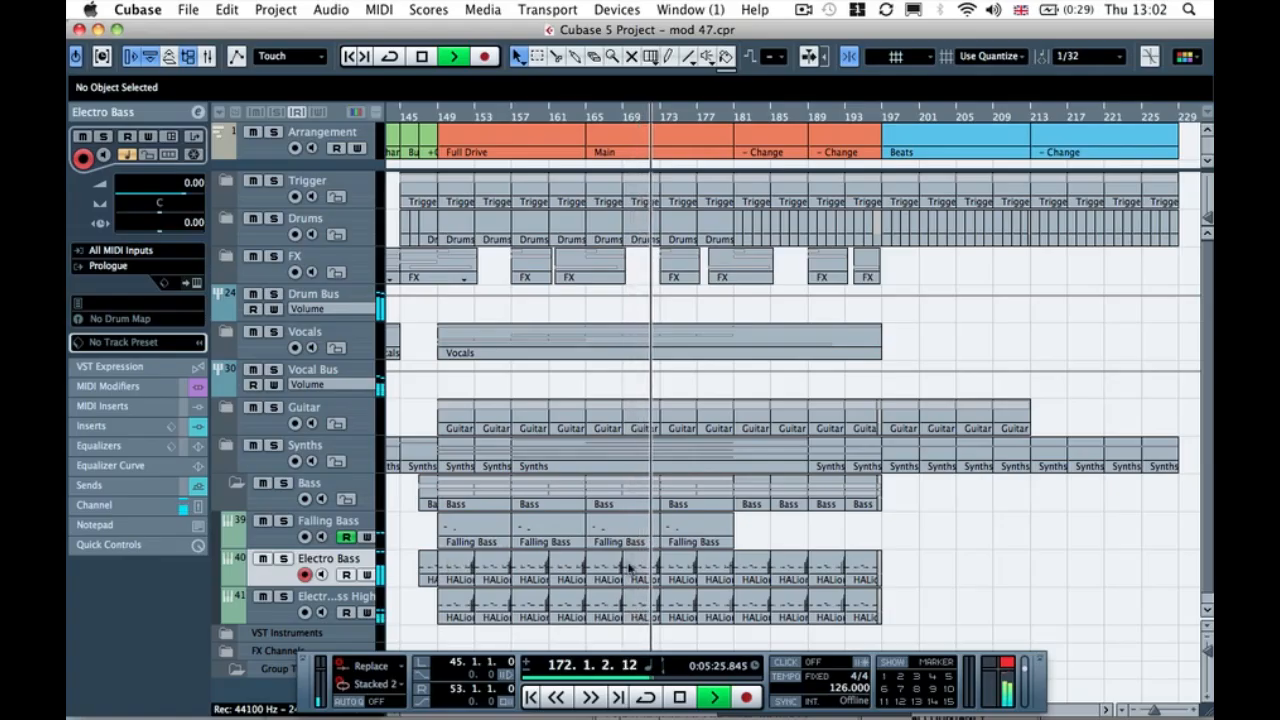
left_click(722, 116)
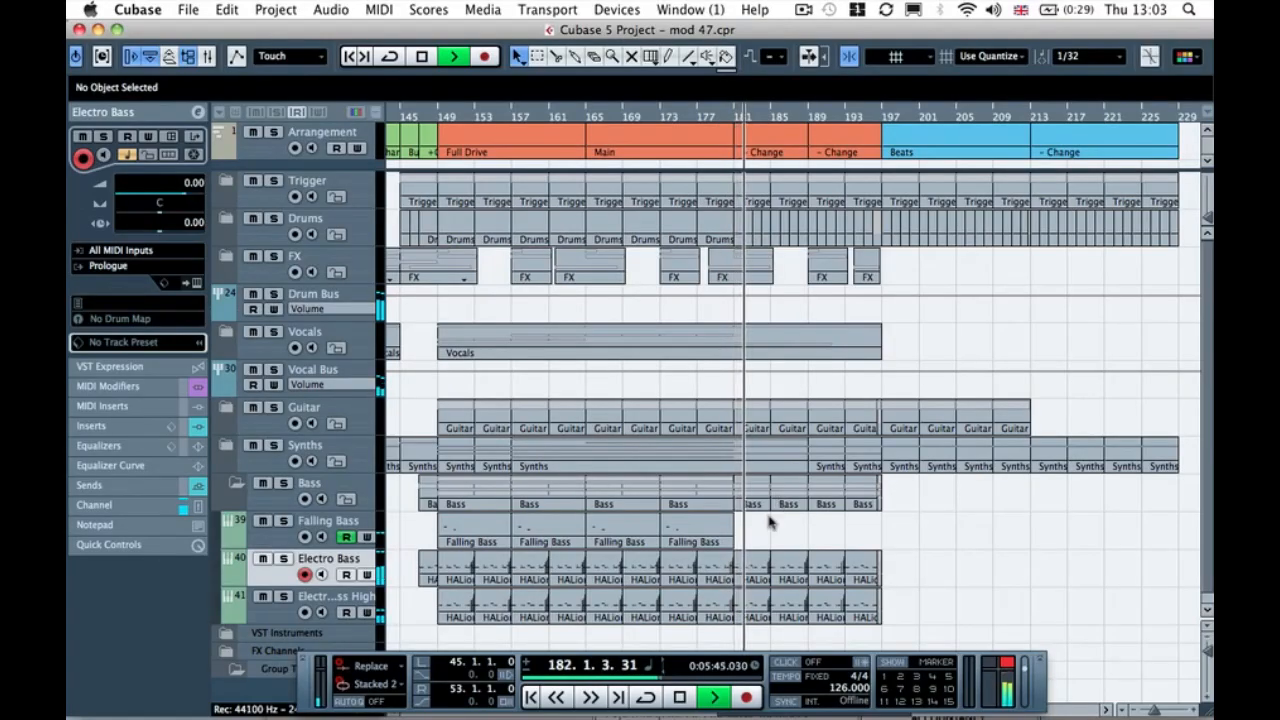
Step: Open the first Electro Bass part of the bar 85 Full Drive section and draw a short D#2 note just after bar 88 starts
scroll(766, 523, "left", 10)
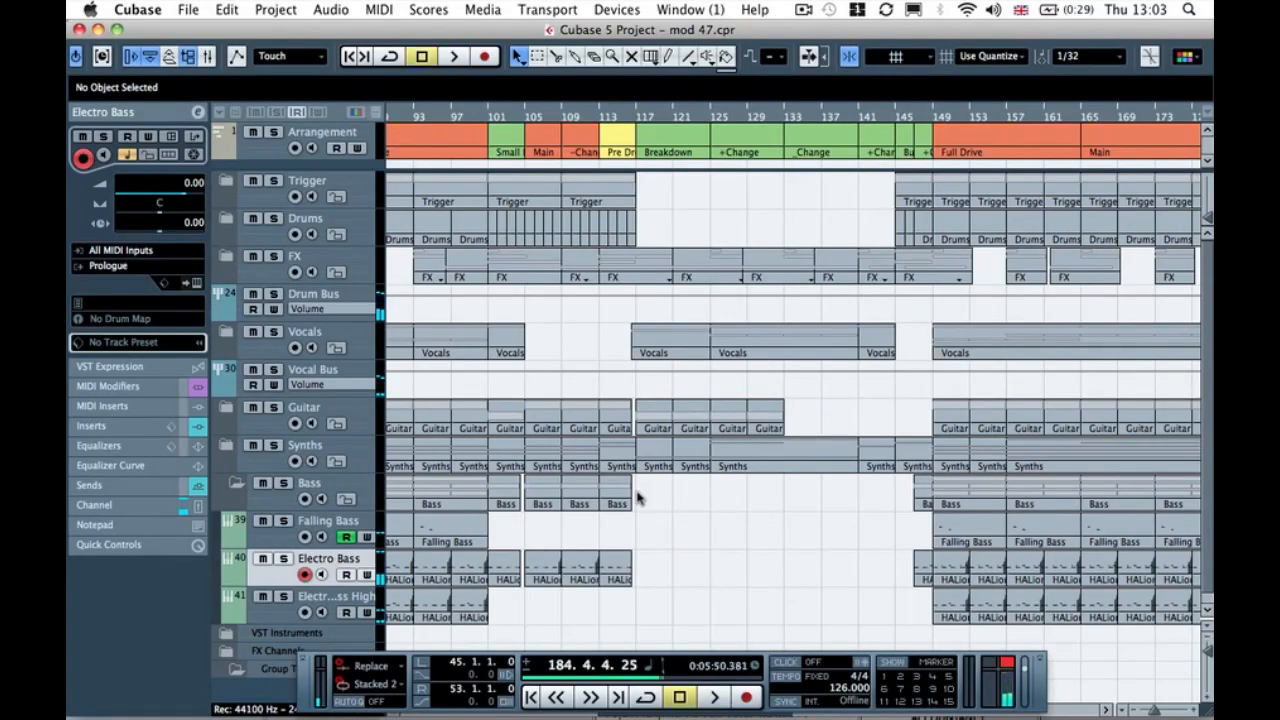
scroll(803, 478, "left", 7)
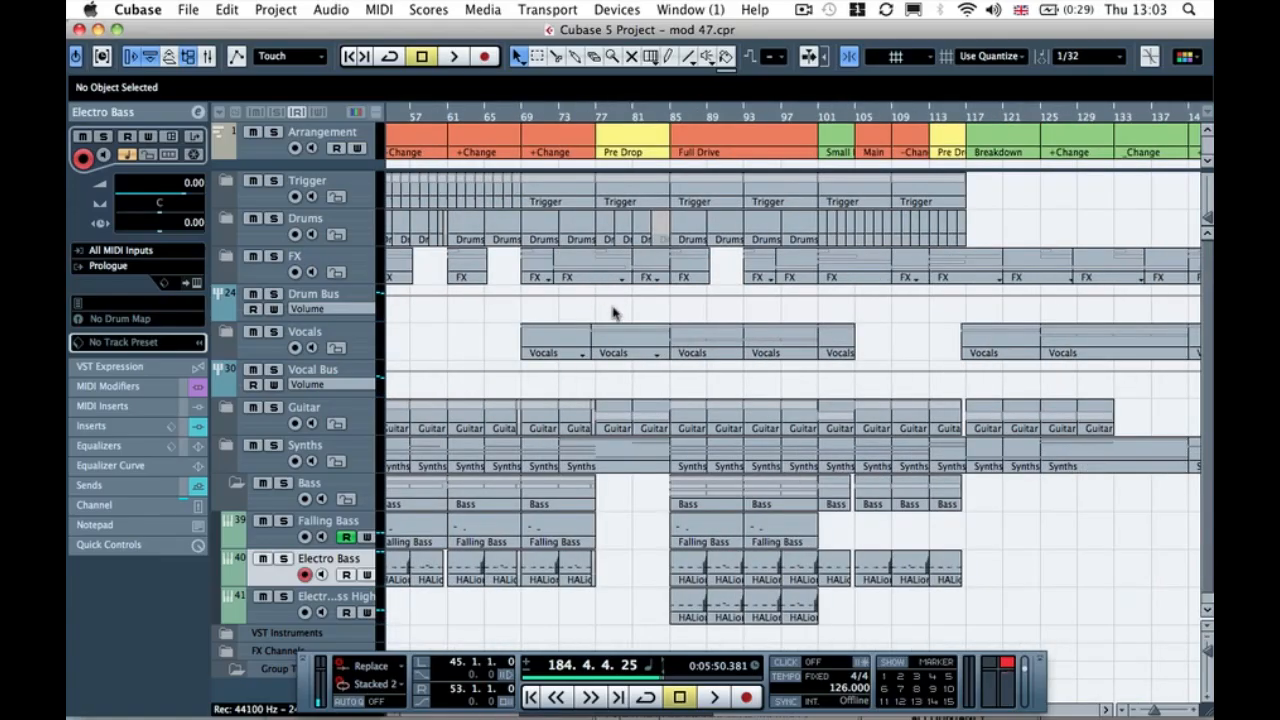
scroll(613, 313, "left", 4)
scroll(613, 313, "down", 1)
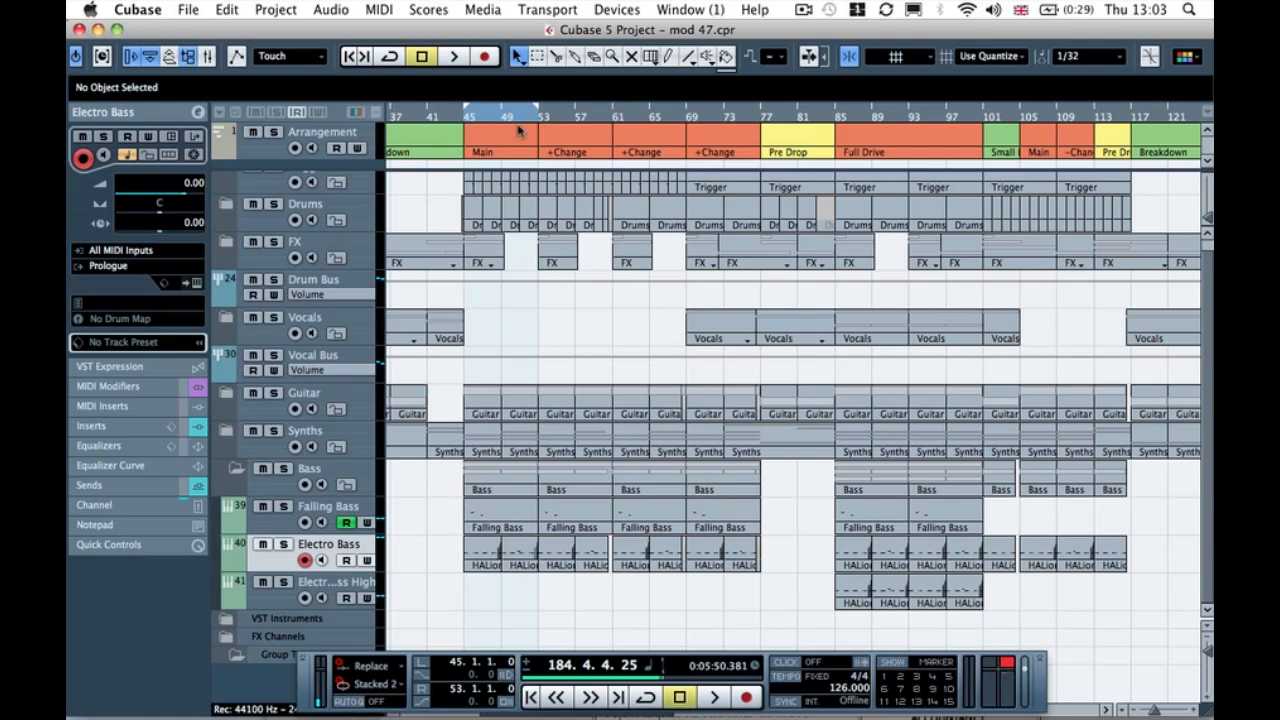
left_click(820, 118)
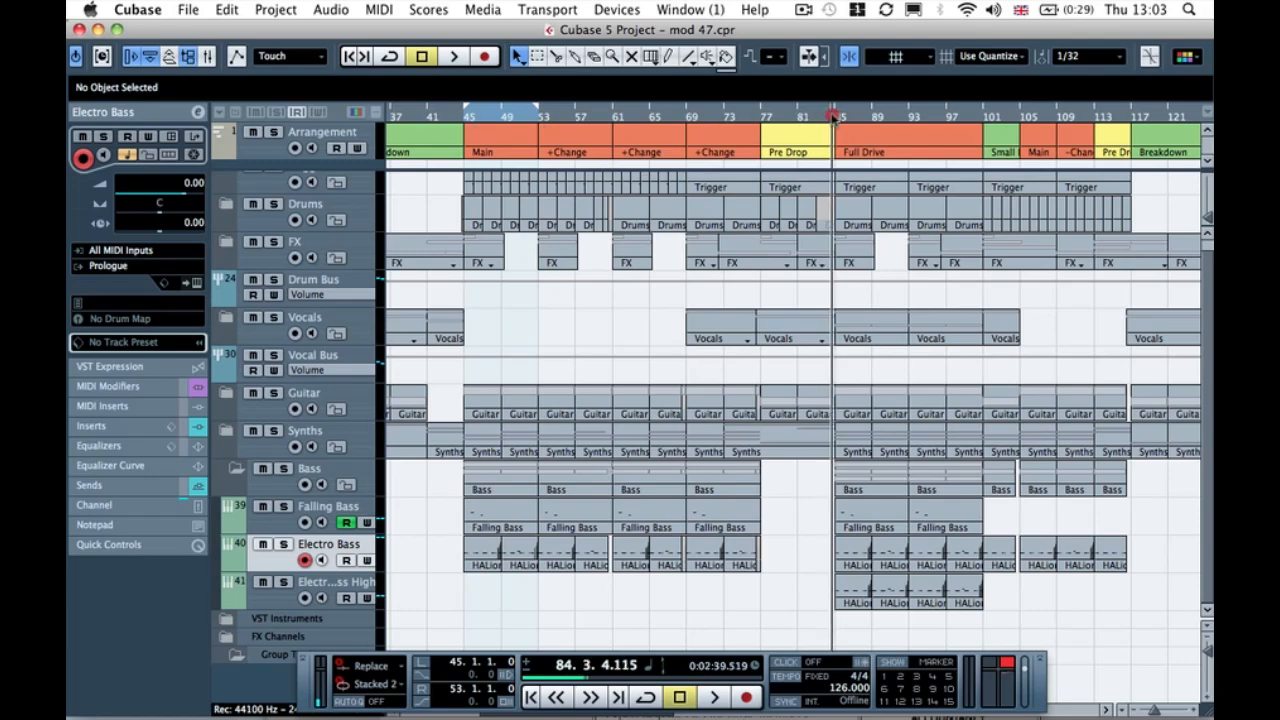
scroll(818, 385, "right", 4)
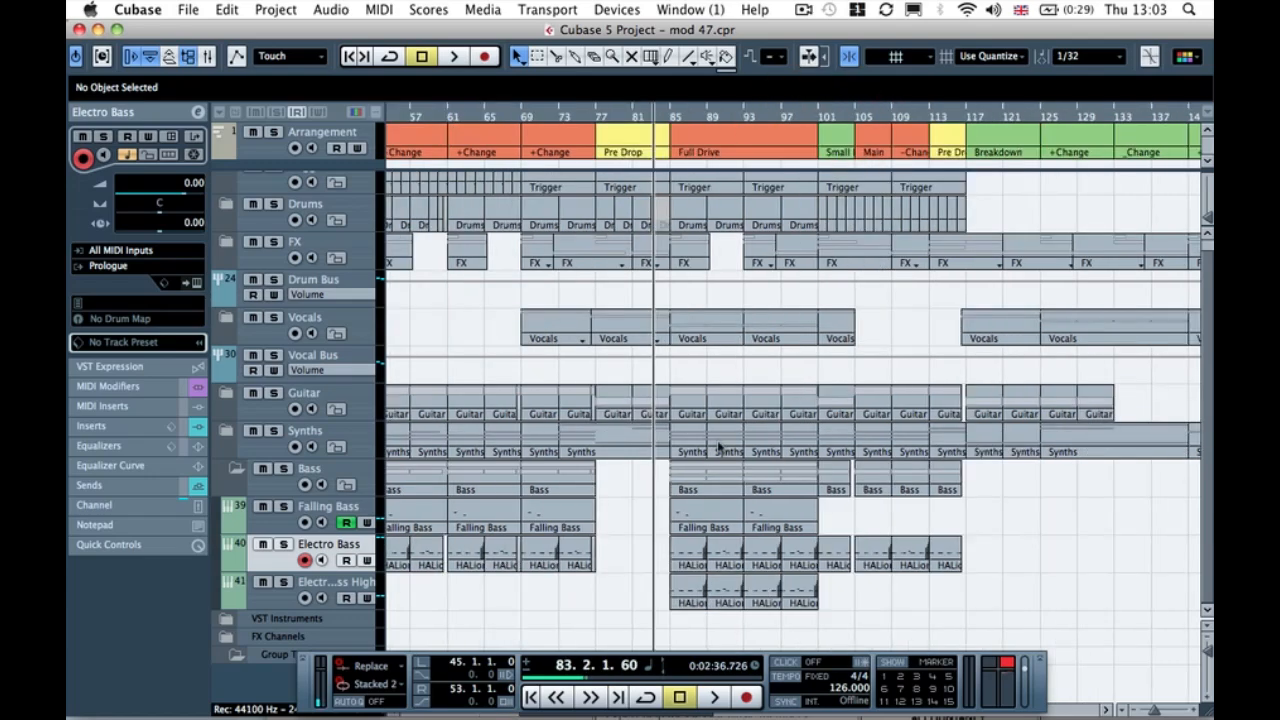
key("space")
left_click(643, 560)
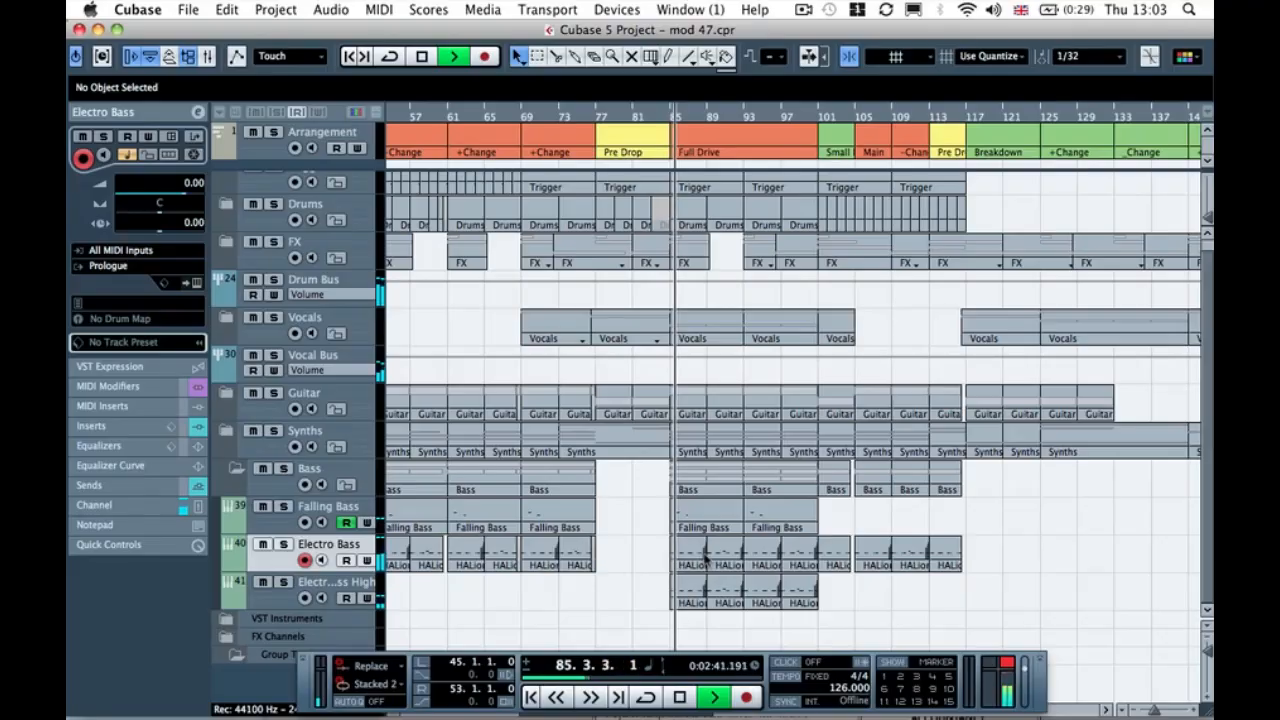
double_click(698, 553)
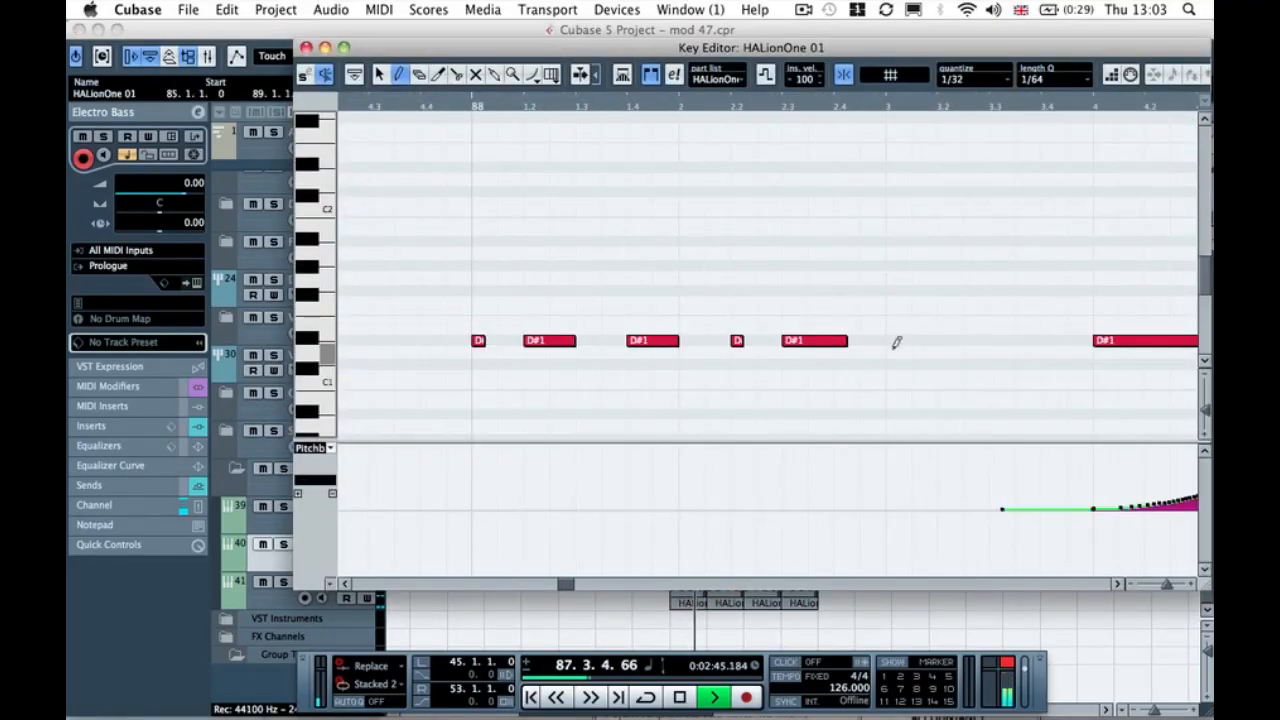
key("space")
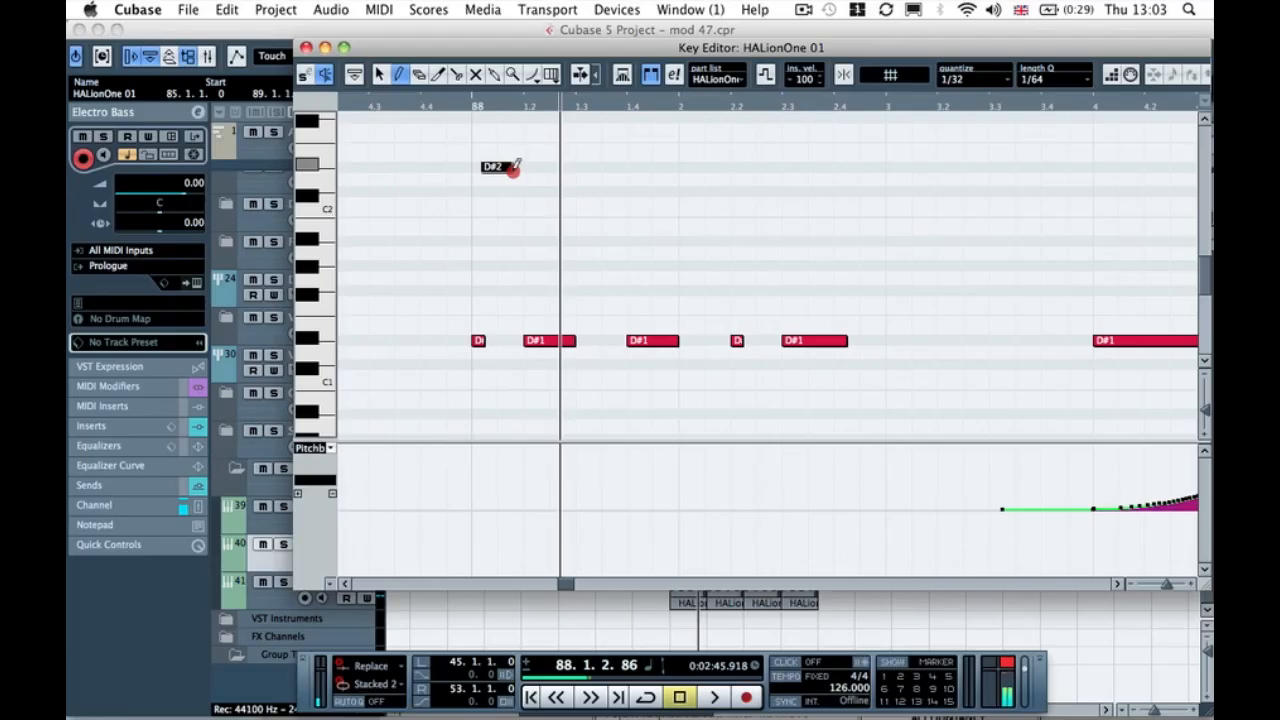
Step: Play the D#2 note in bar 88, close the editor, and replay the Full Drive section from bar 85
key("space")
left_click(437, 104)
left_click(306, 48)
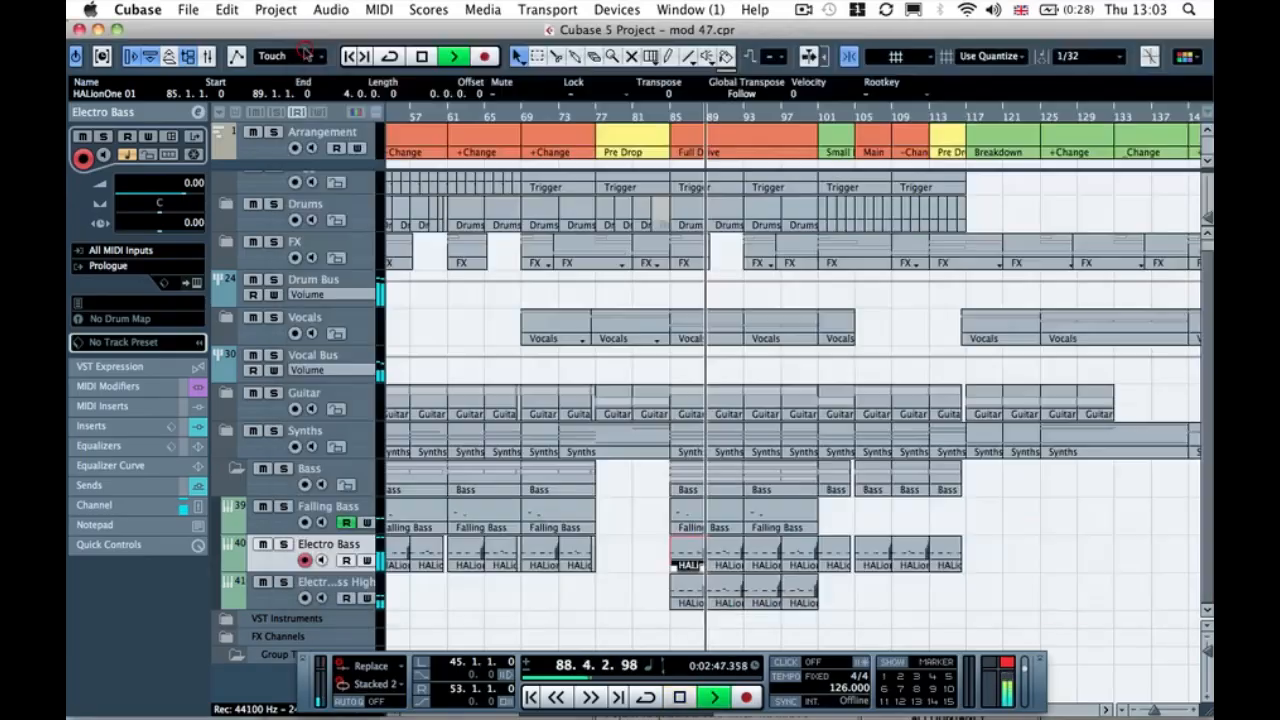
left_click(668, 115)
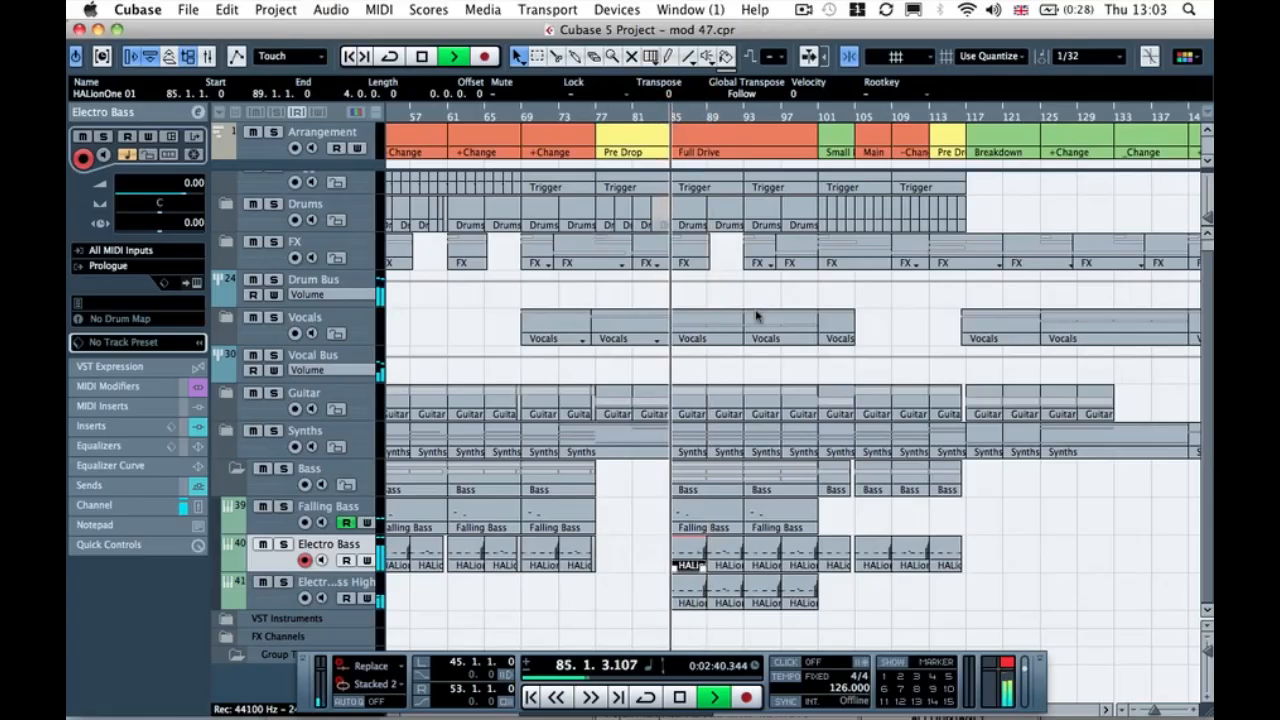
Step: Add a short D#2 note just after the start of bar 92 in the bar 89 Electro Bass part, play it, and close the editor
scroll(736, 543, "right", 3)
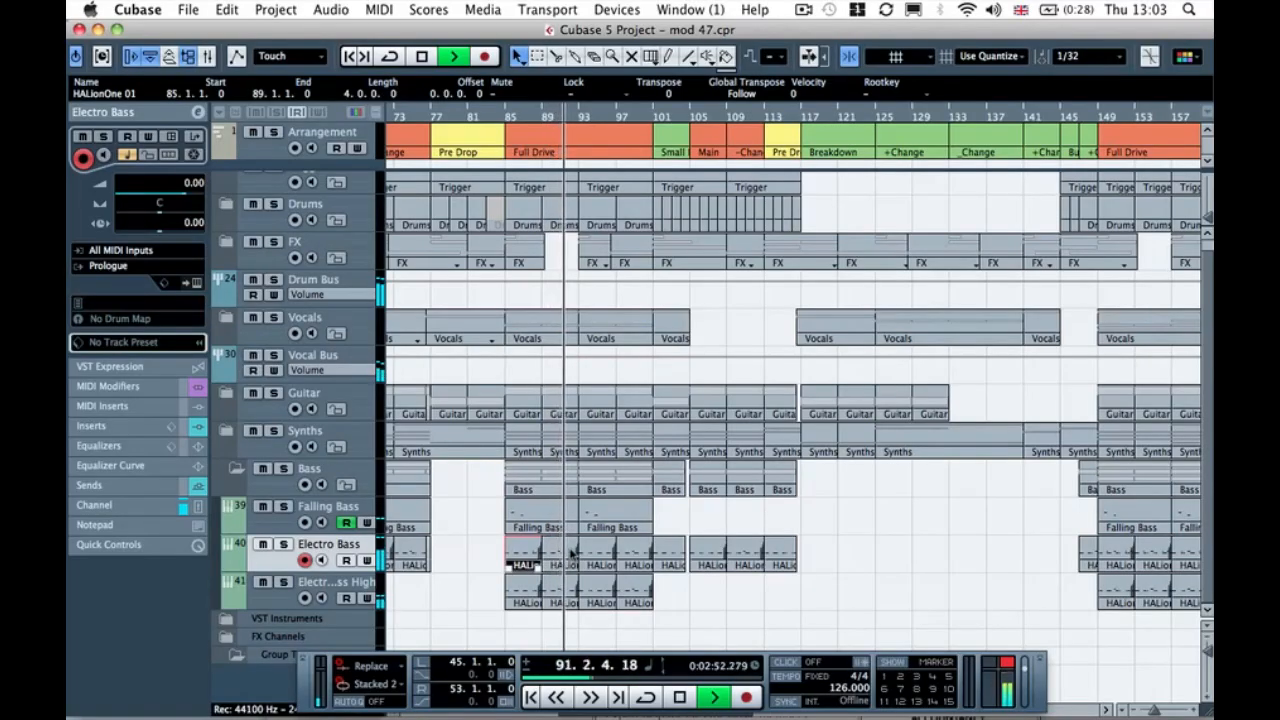
key("space")
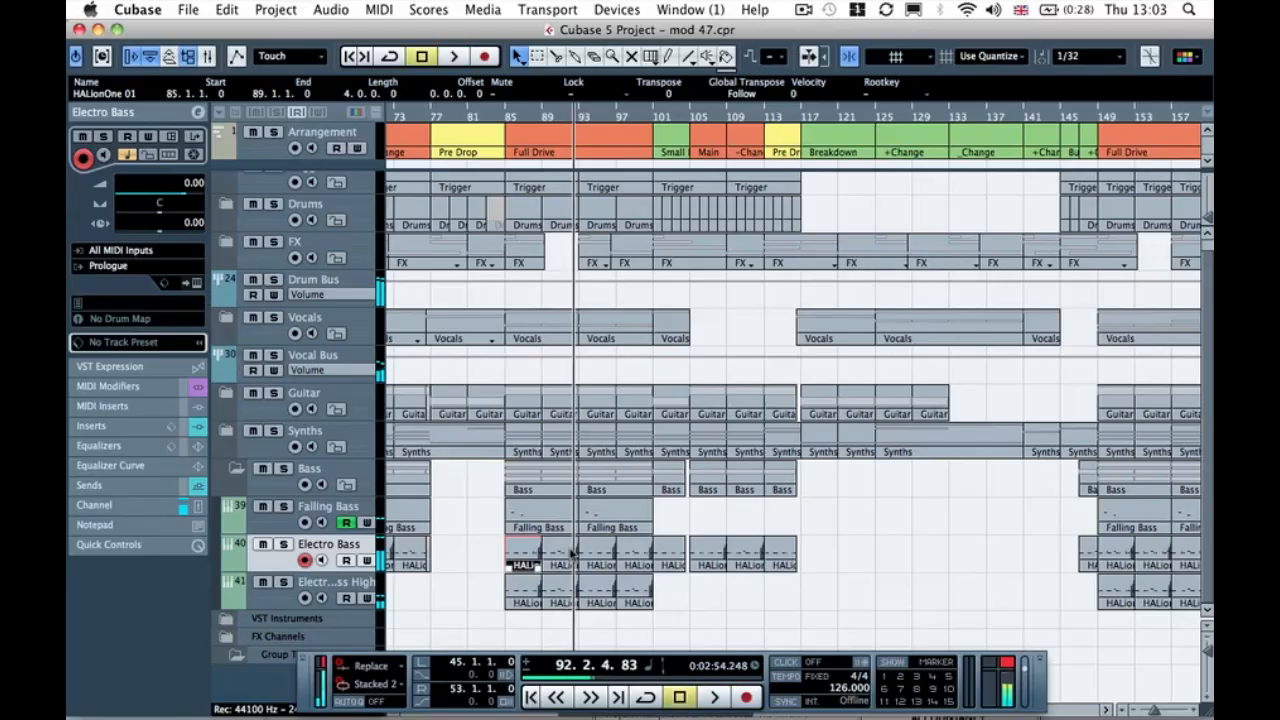
double_click(571, 551)
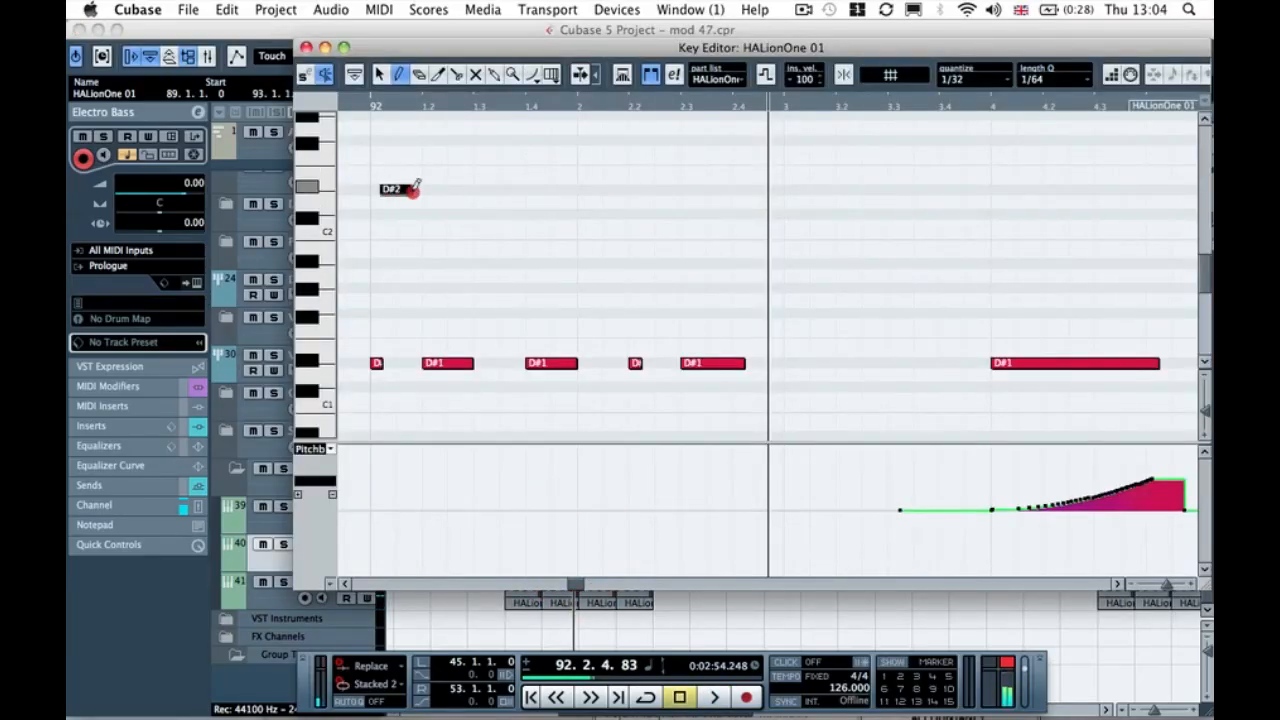
left_click(368, 106)
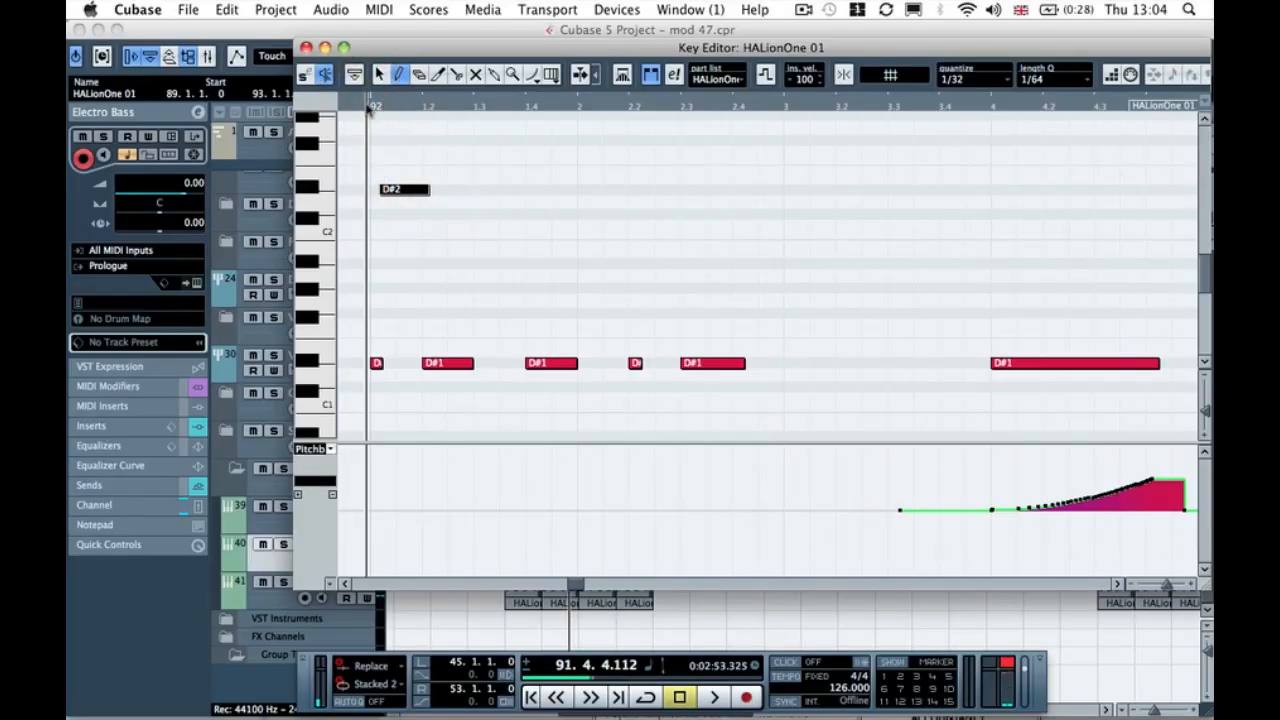
key("space")
key("super+w")
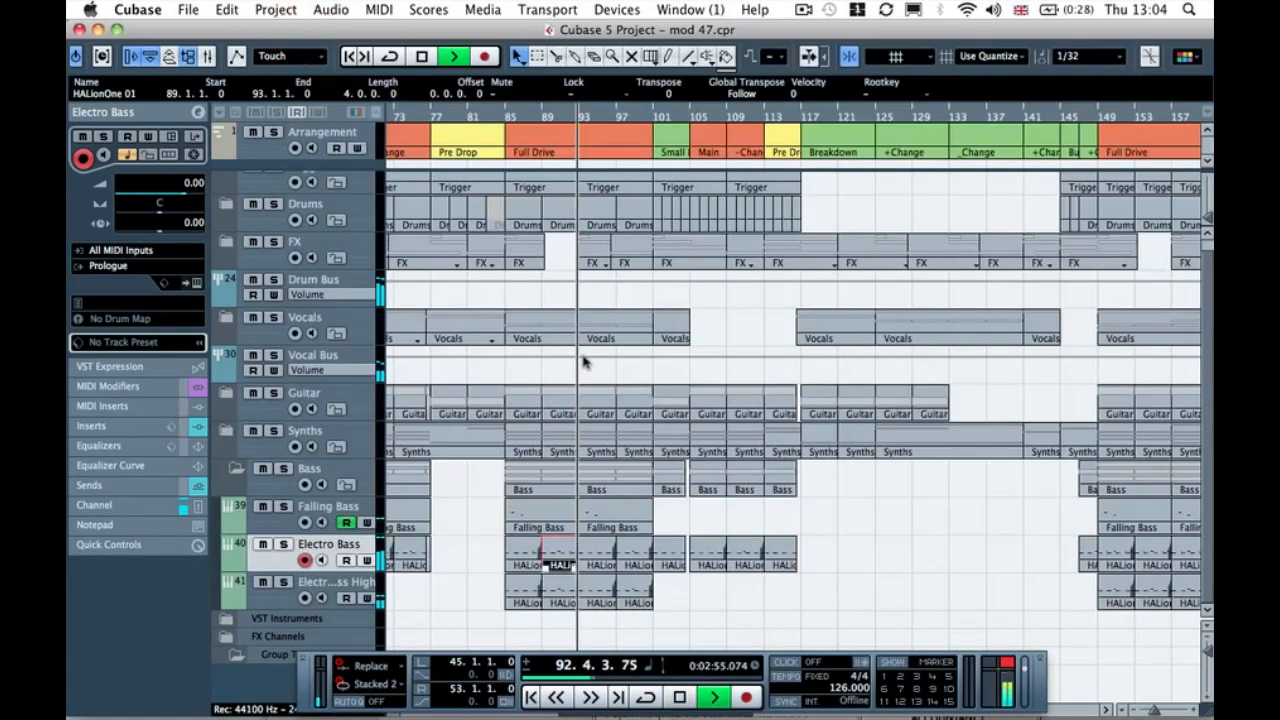
Step: Add a C#2 note from beat 3 to just past beat 4 of bar 96 in the bar 93 Electro Bass part, and replay from bar 94
double_click(597, 561)
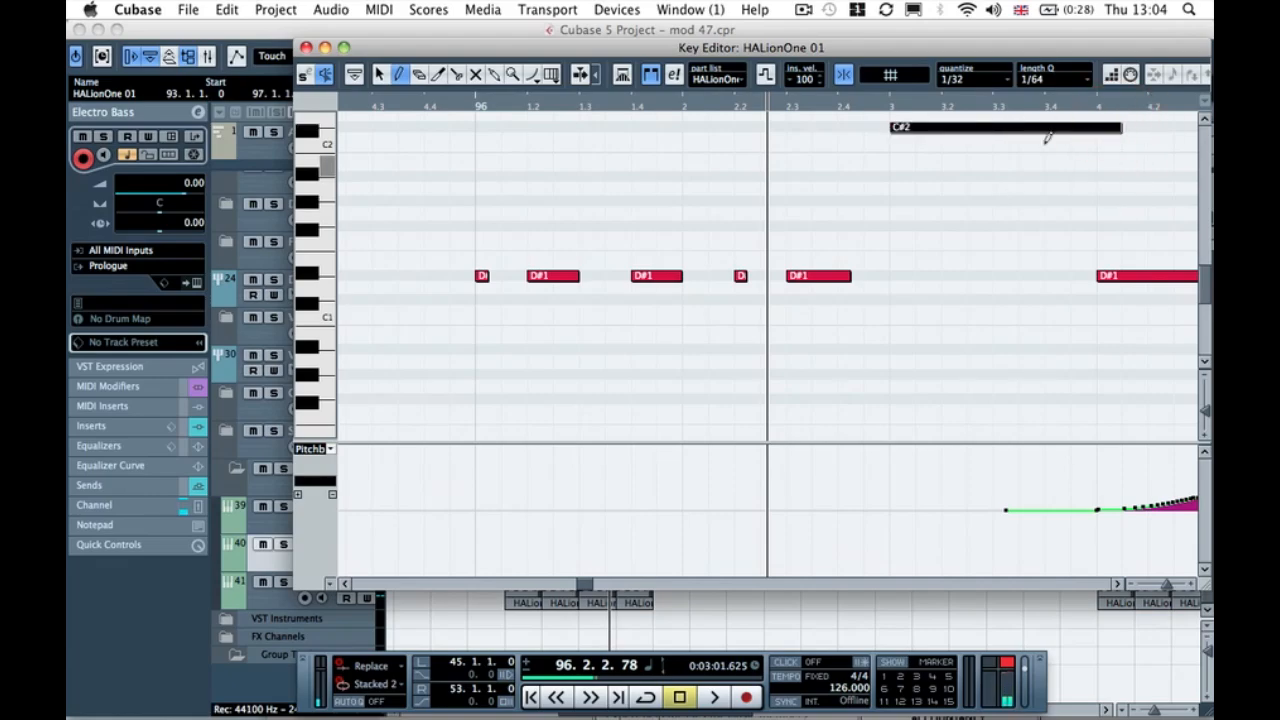
left_click(306, 48)
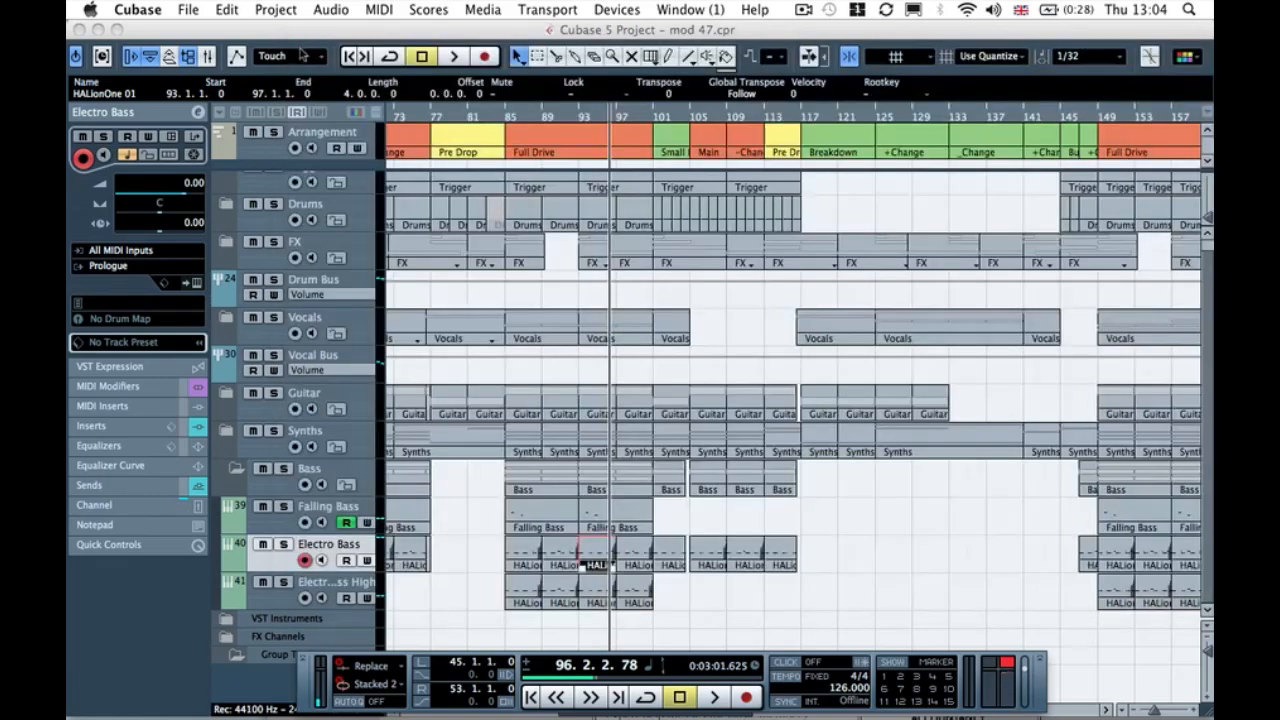
left_click(591, 118)
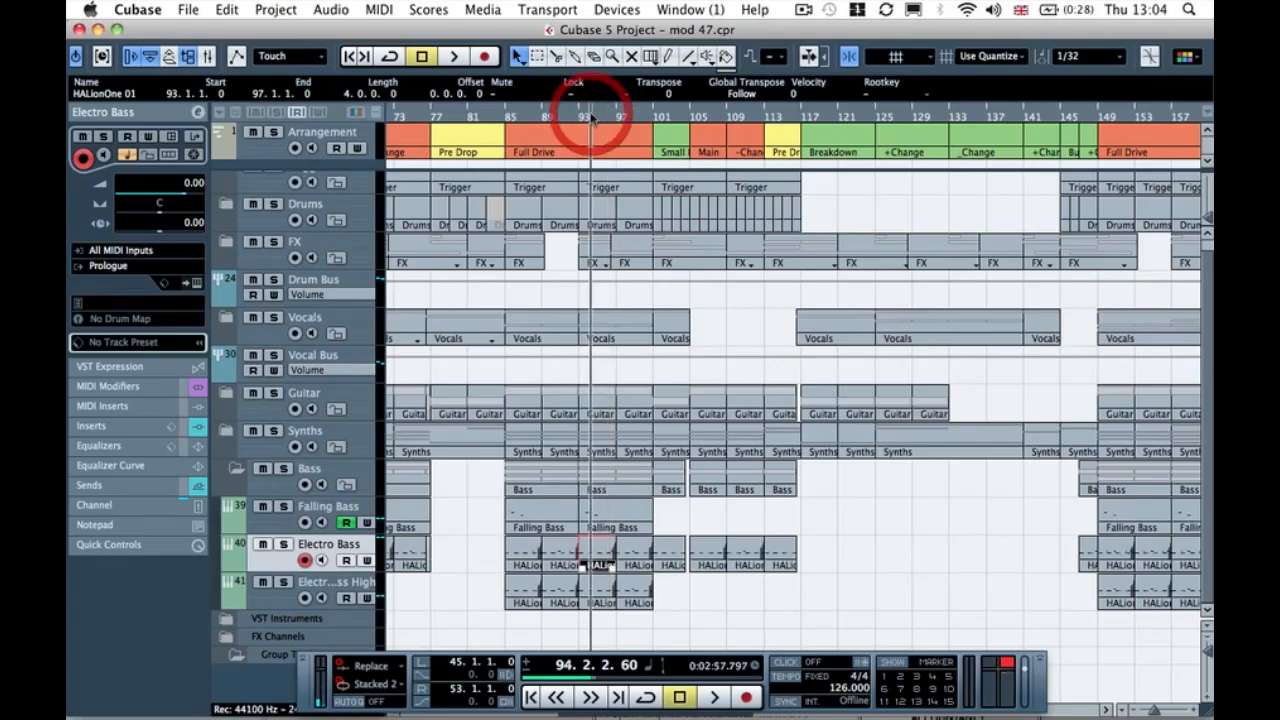
left_click(705, 611)
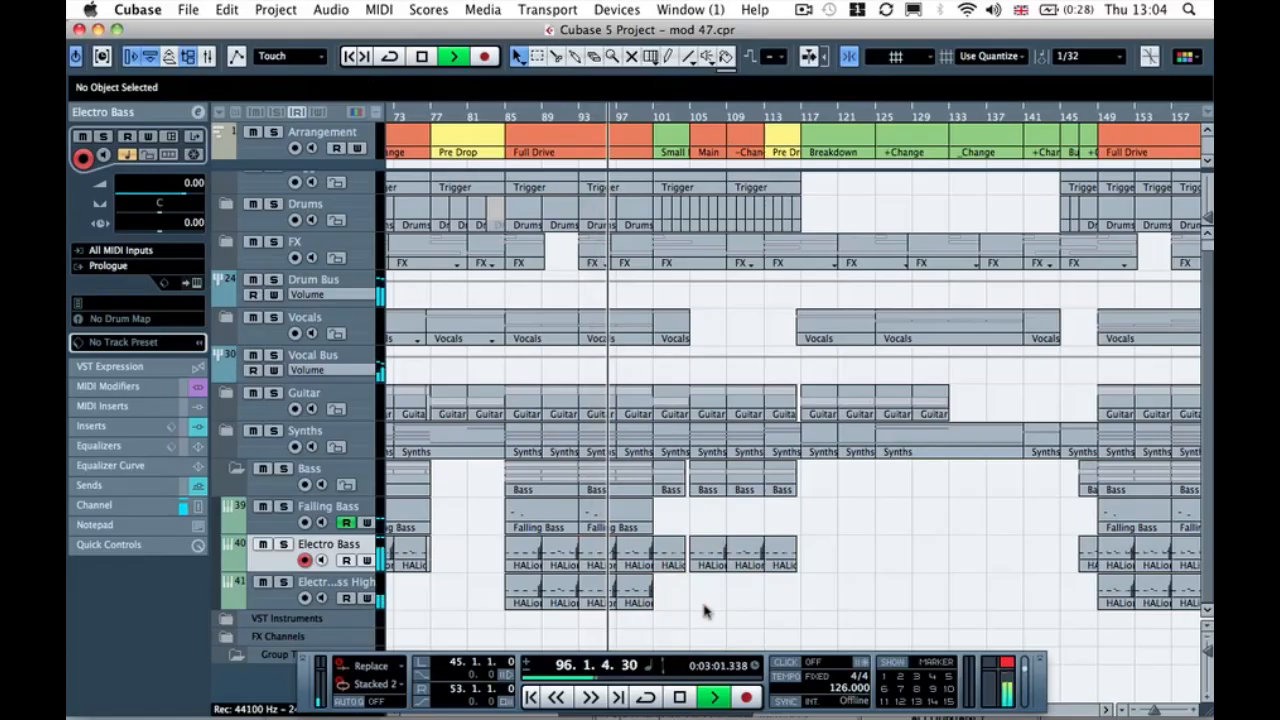
Step: Inspect the notes of the bar 97 Electro Bass part, close the editor, and play on through the Pre Drop section
double_click(630, 557)
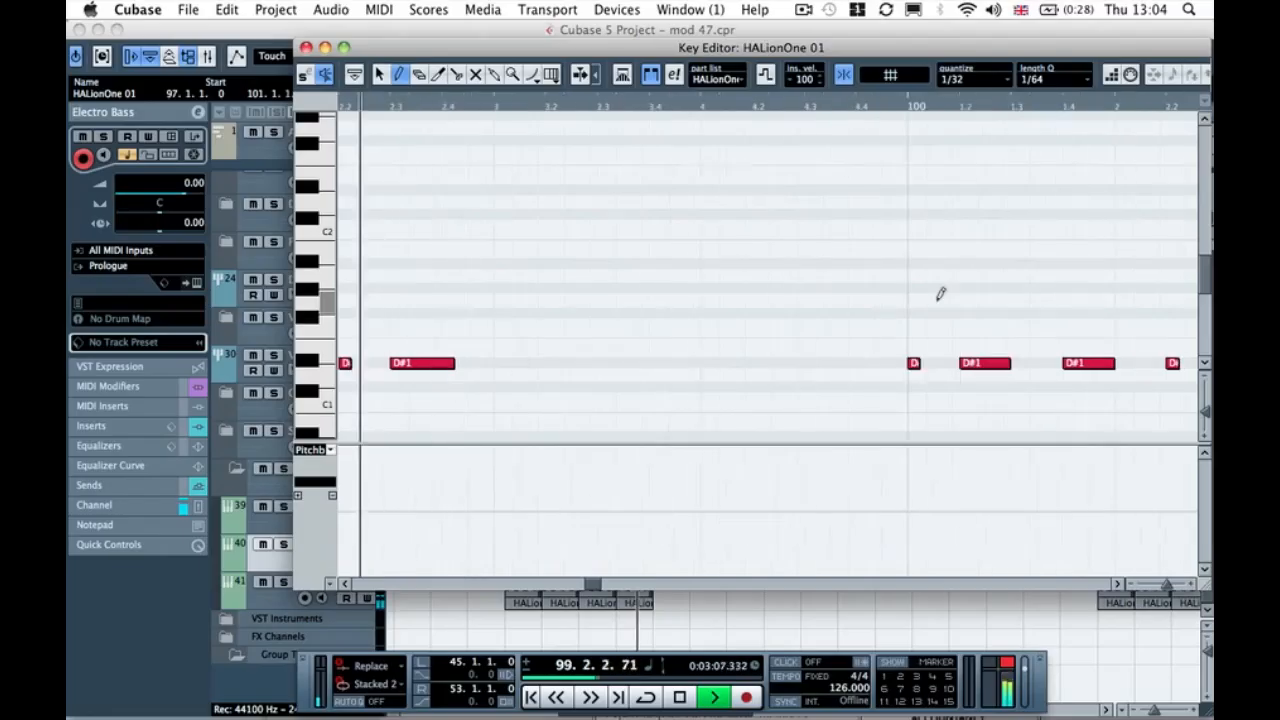
left_click(306, 47)
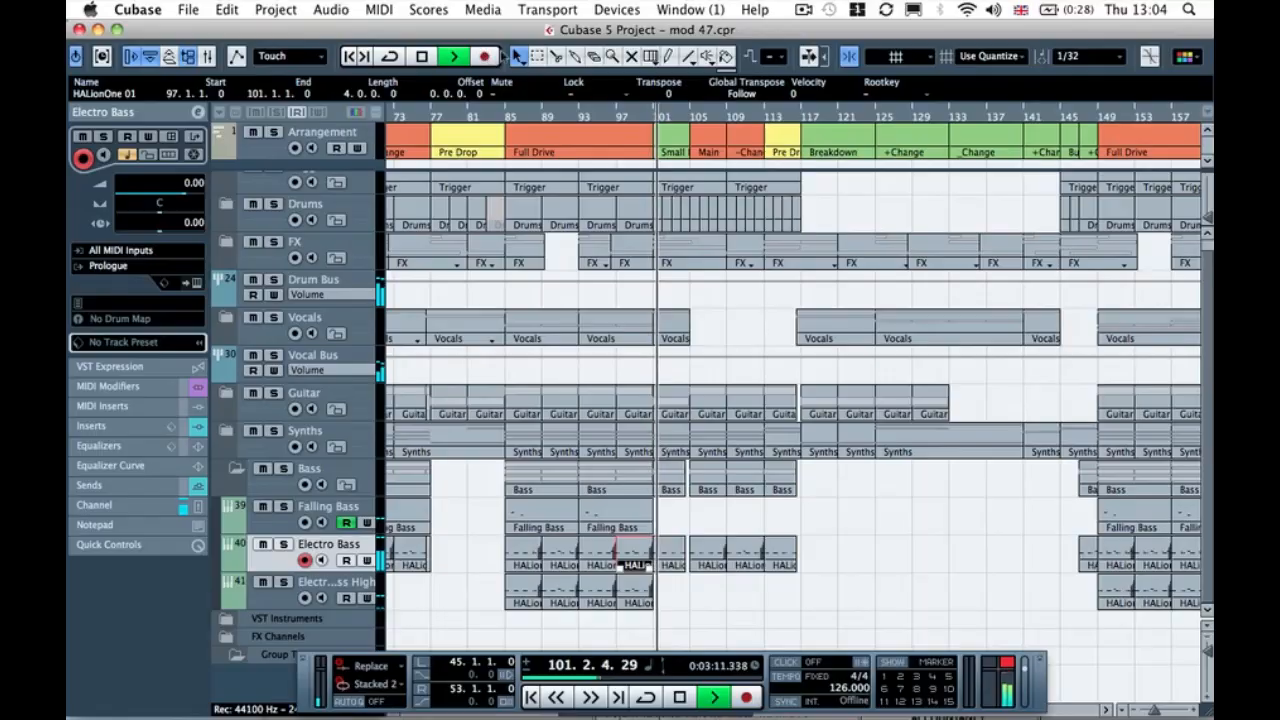
left_click(788, 605)
left_click(727, 608)
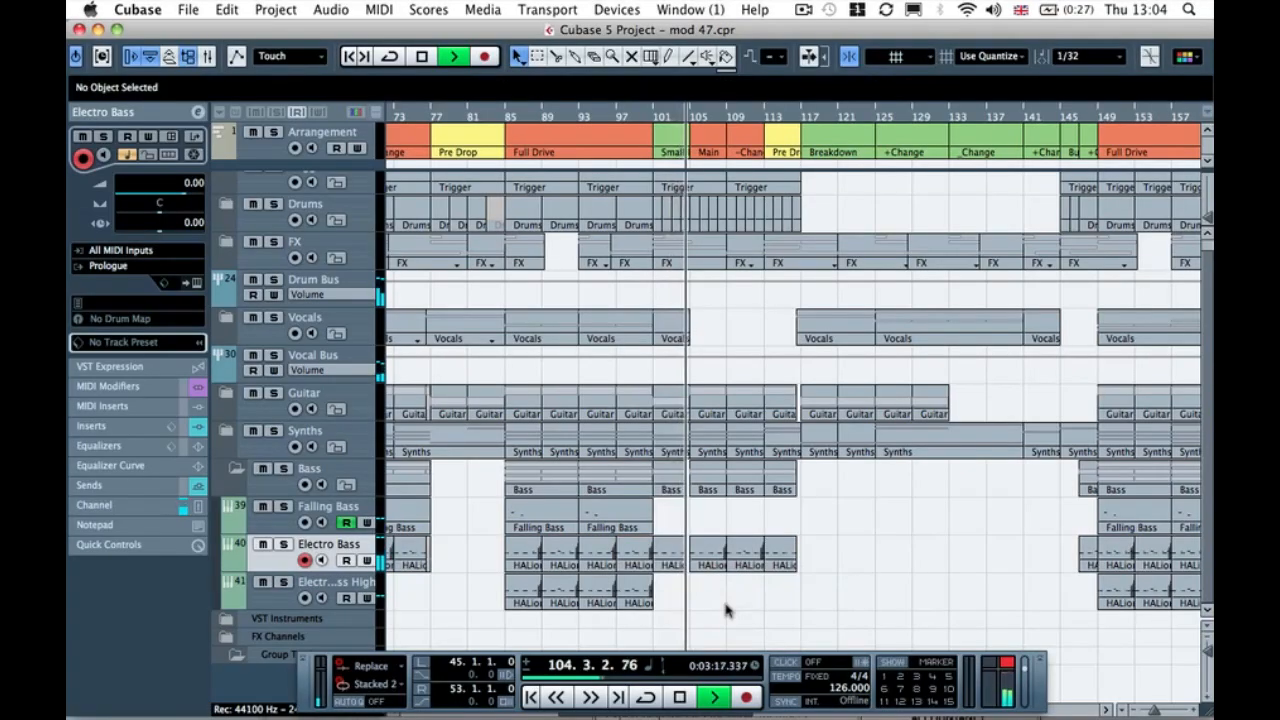
scroll(755, 600, "right", 5)
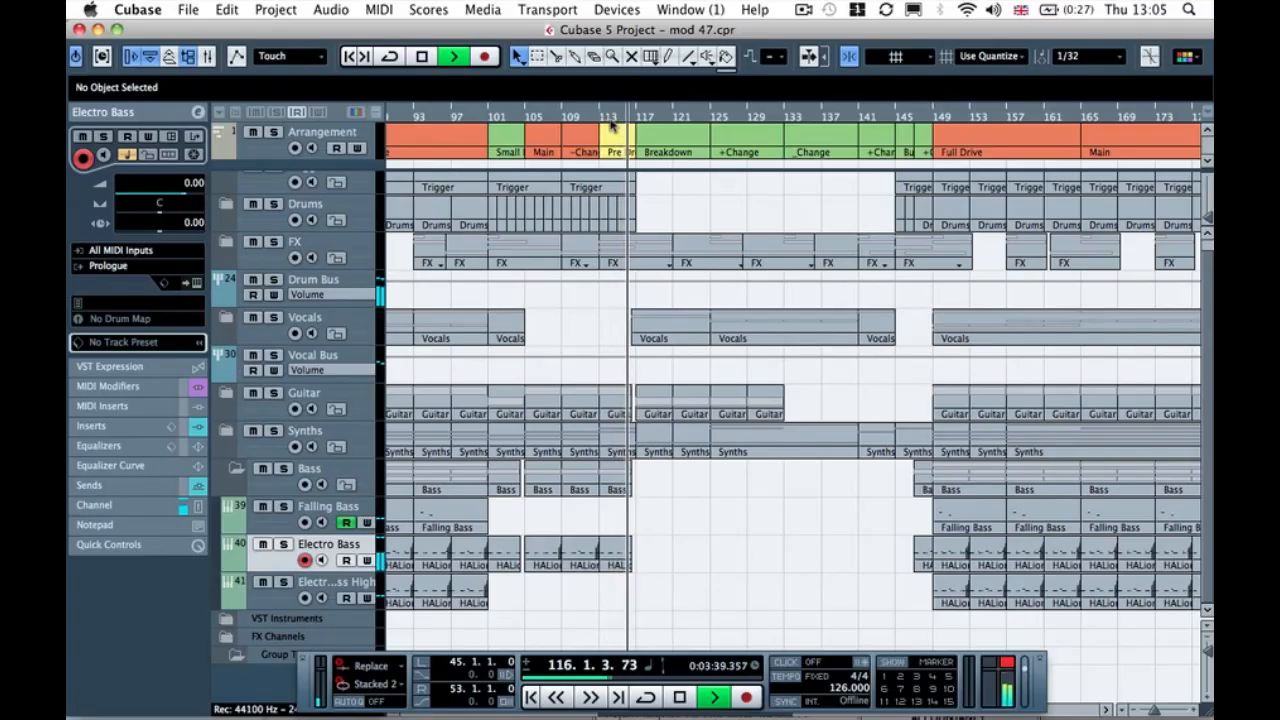
Step: Stop playback, open the bar 113 Electro Bass part, and draw a short D#2 note just after the start of bar 116
key("space")
double_click(608, 558)
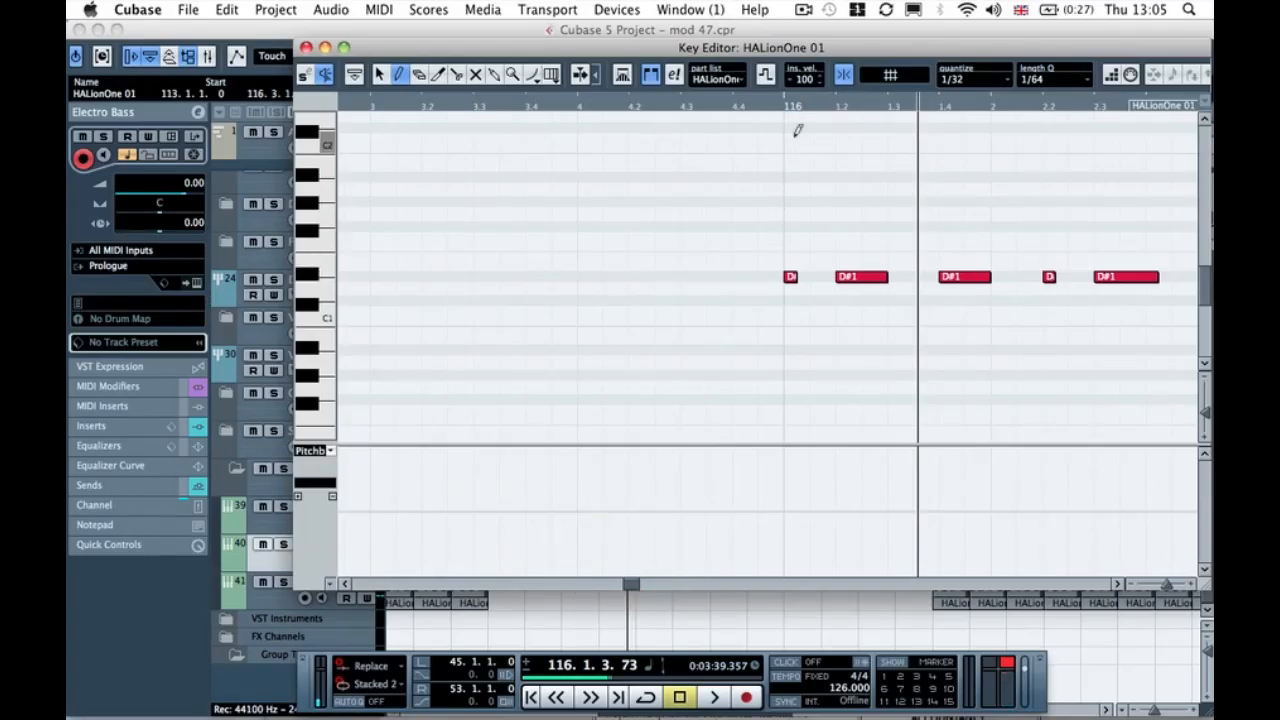
scroll(797, 130, "up", 3)
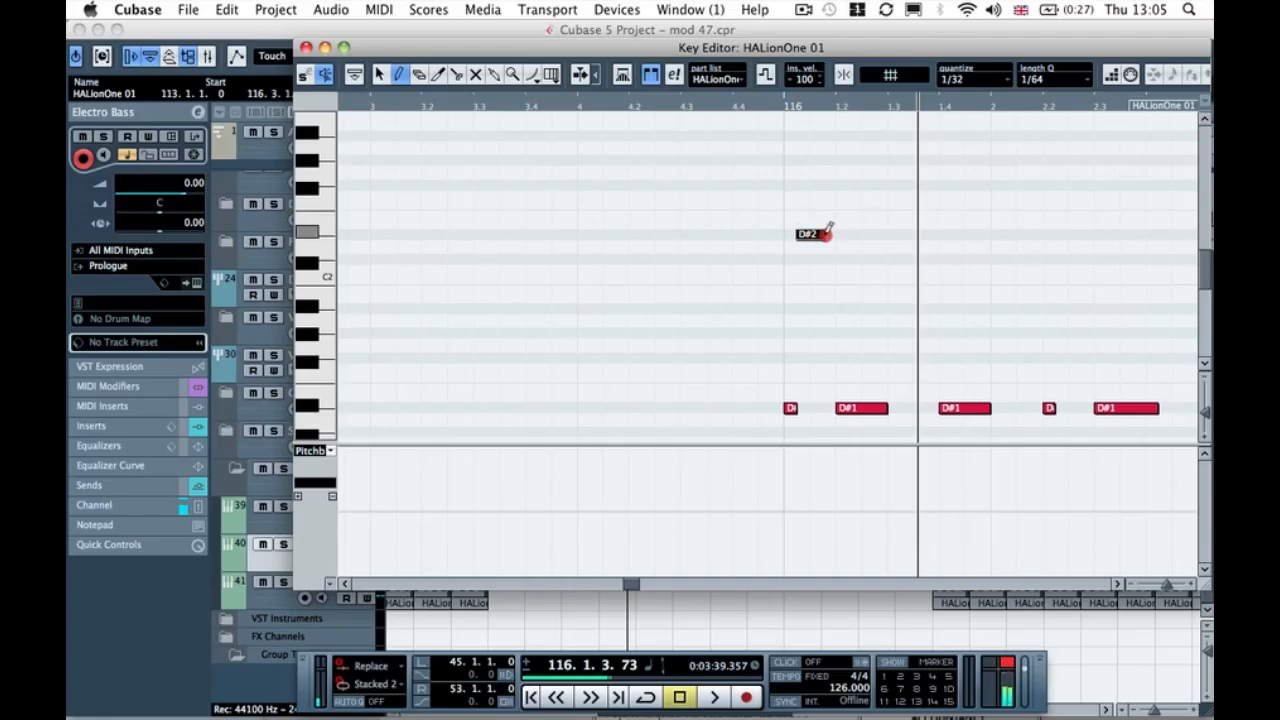
left_click_drag(840, 233, 840, 234)
Step: Play the D#2 note in bar 116, close the editor, and replay the Pre Drop section from bar 113
left_click(760, 107)
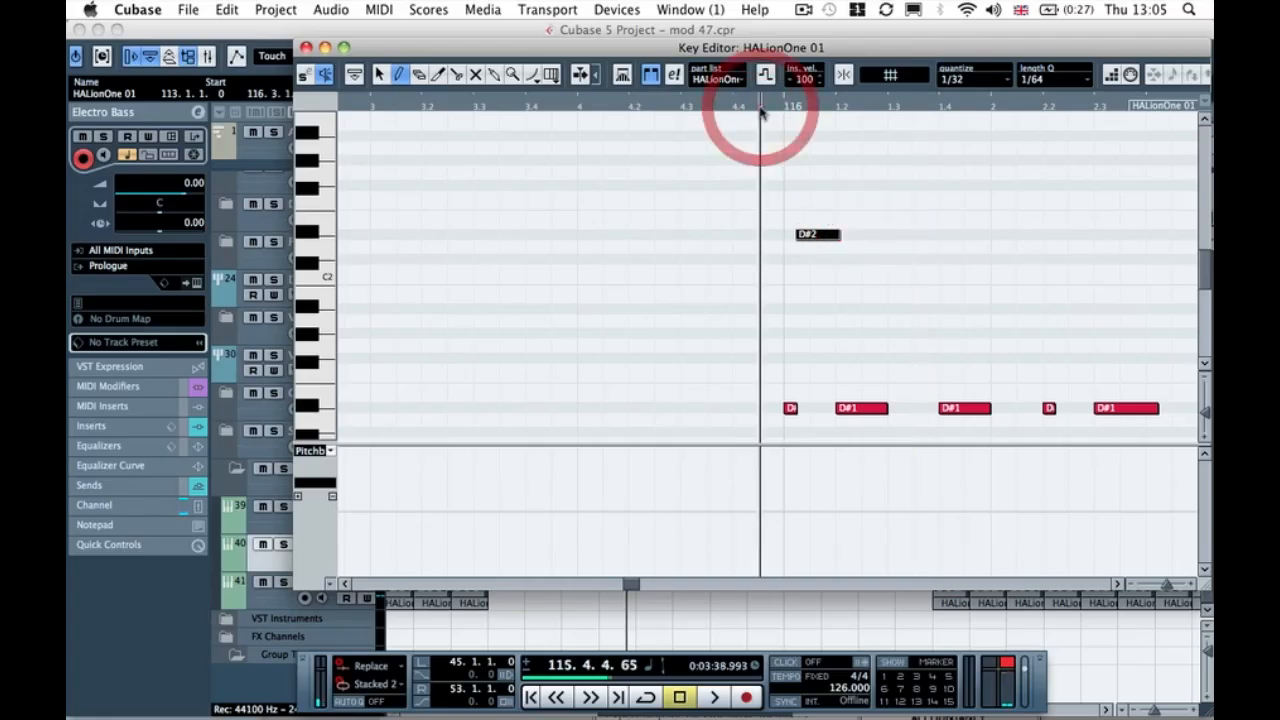
key("space")
left_click(306, 48)
key("space")
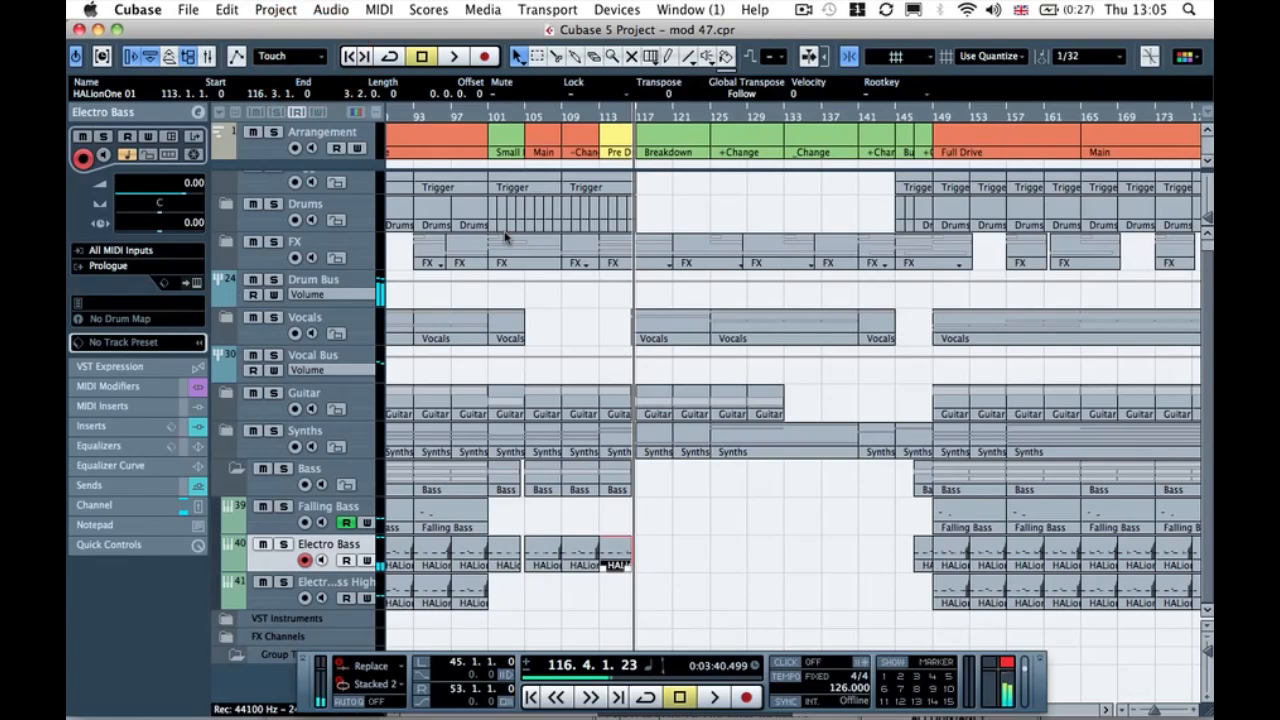
left_click(600, 107)
key("space")
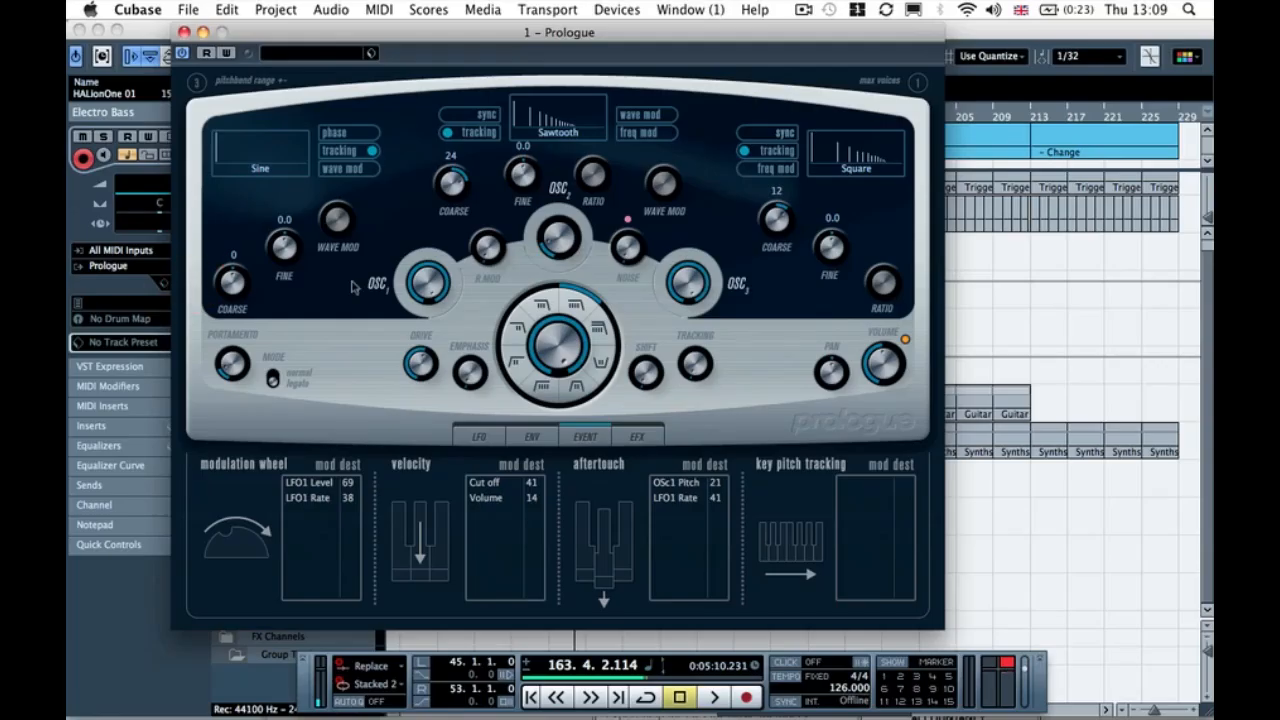
Step: Set Prologue's velocity modulation amount for Volume to 99 and close the instrument window
mouse_move(436, 292)
left_click(520, 435)
left_click(582, 437)
double_click(533, 497)
type("99")
left_click(184, 33)
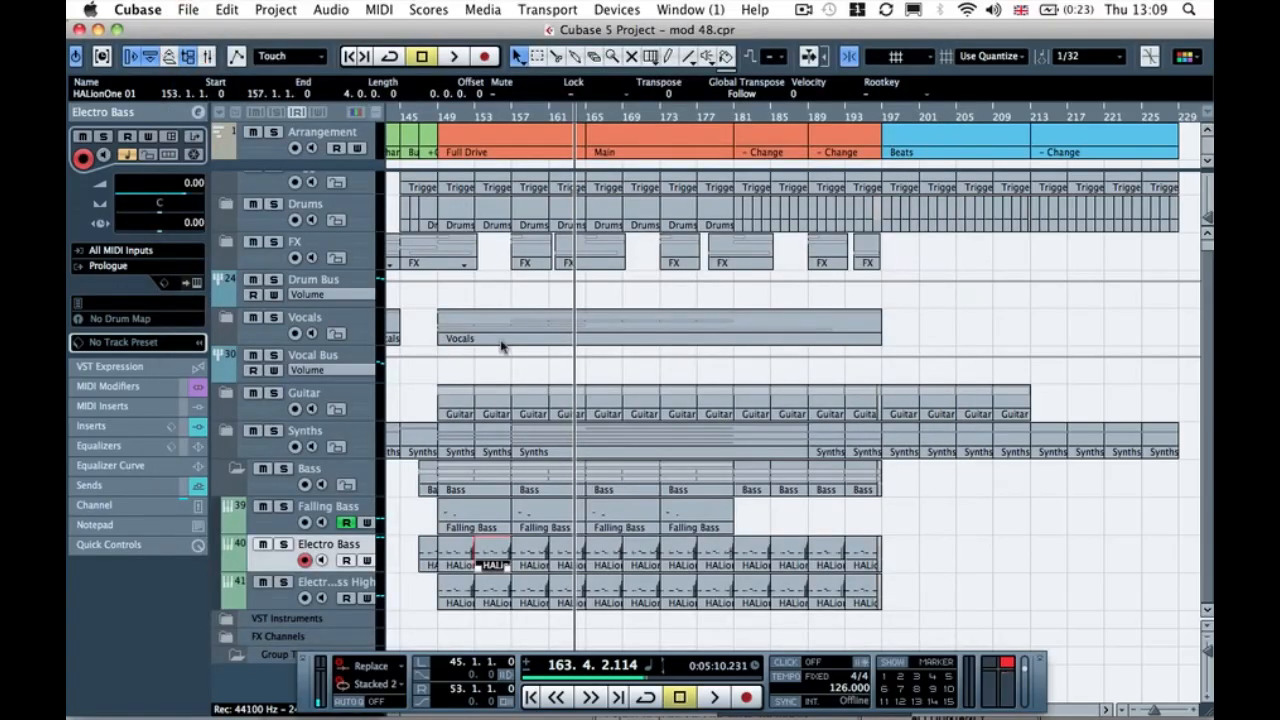
Step: Open the bar 153 Electro Bass part, display note velocities, and lower the bar 156 C#2 note's velocity to 72
double_click(496, 558)
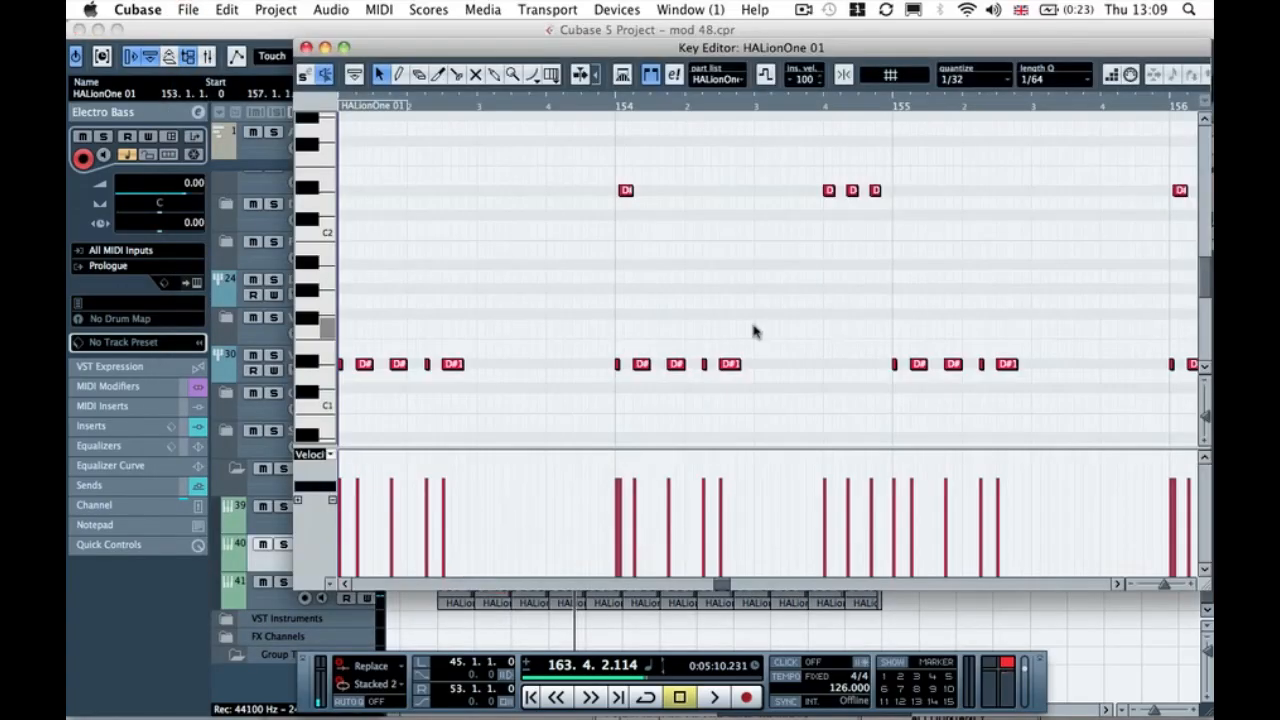
key("h")
key("h")
key("h")
left_click(634, 215)
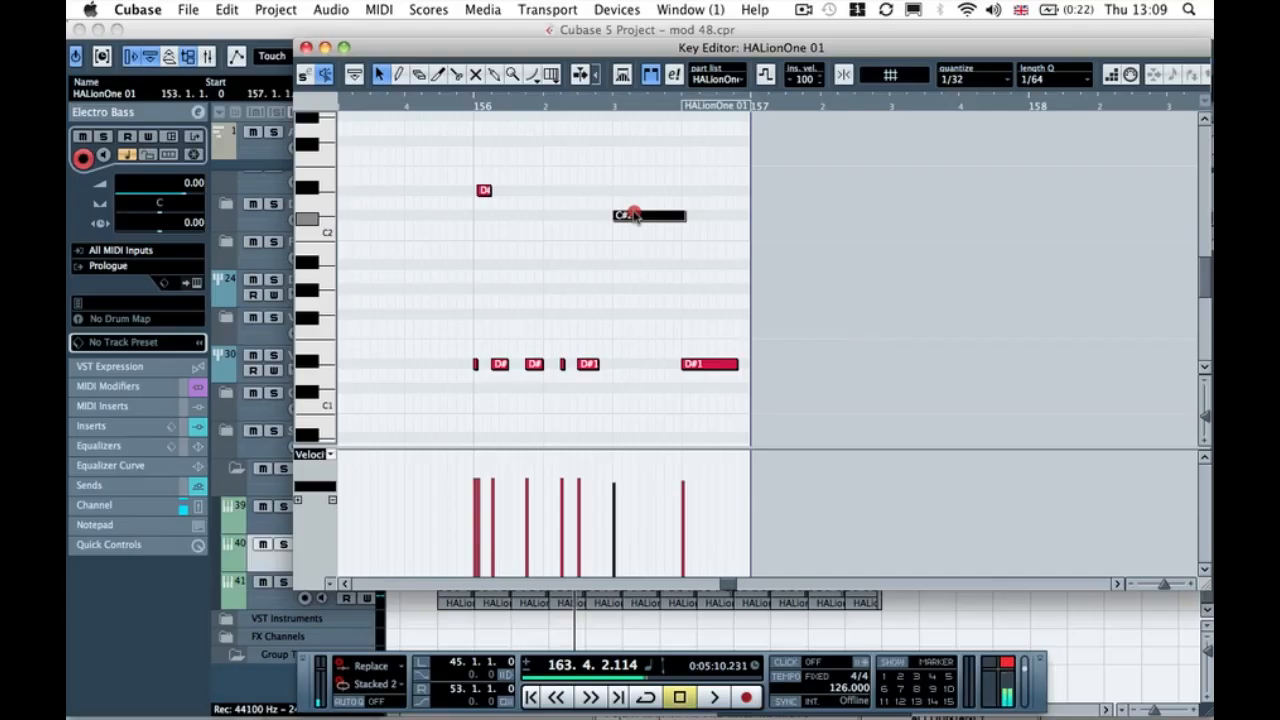
left_click(636, 536)
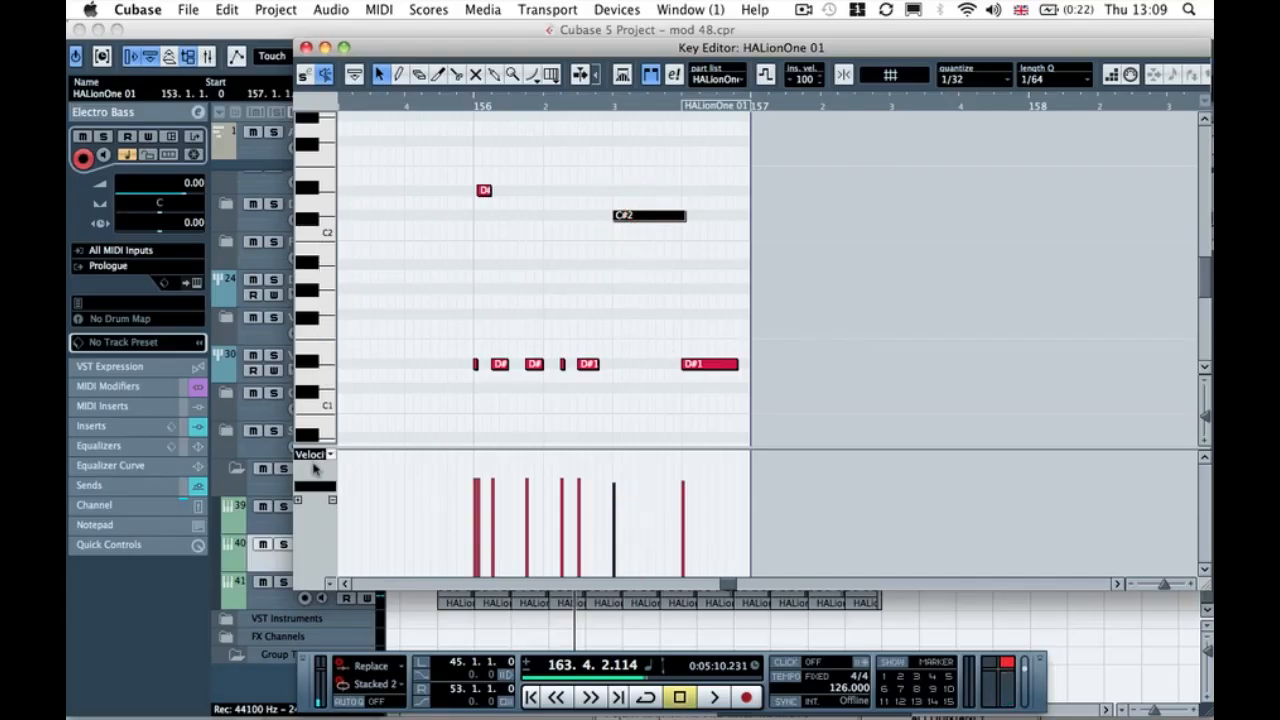
left_click(316, 455)
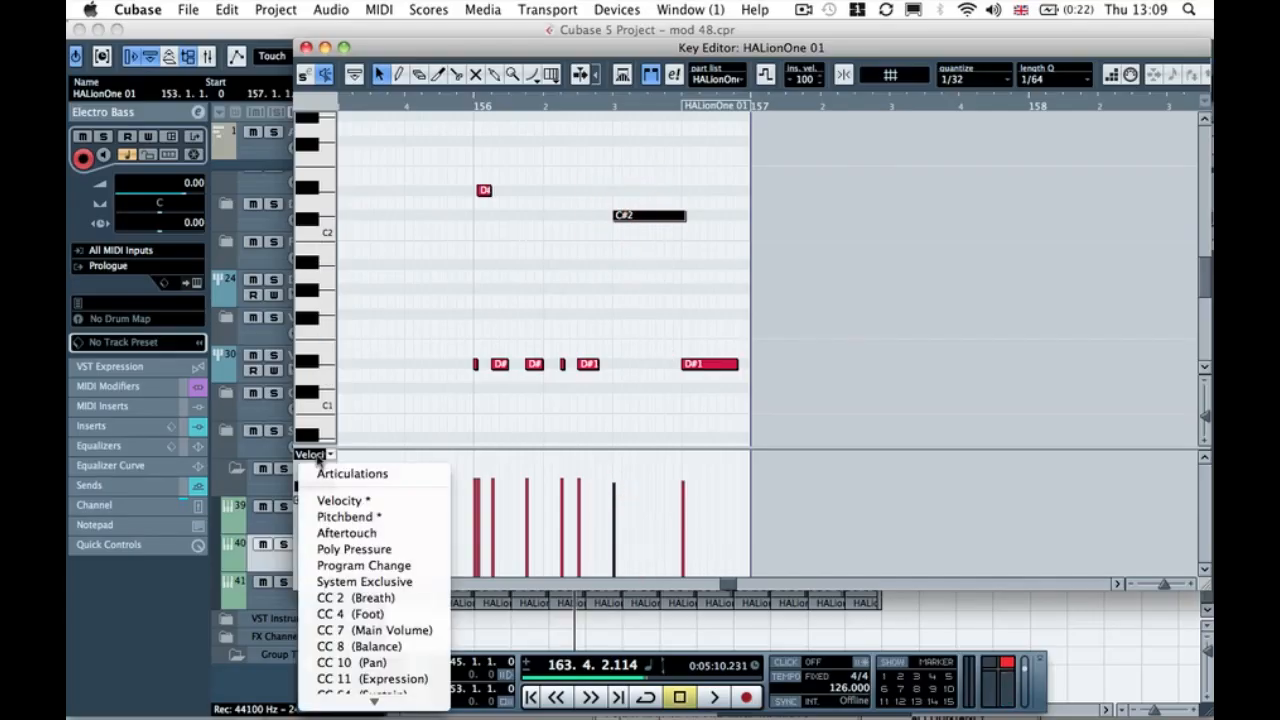
left_click(345, 505)
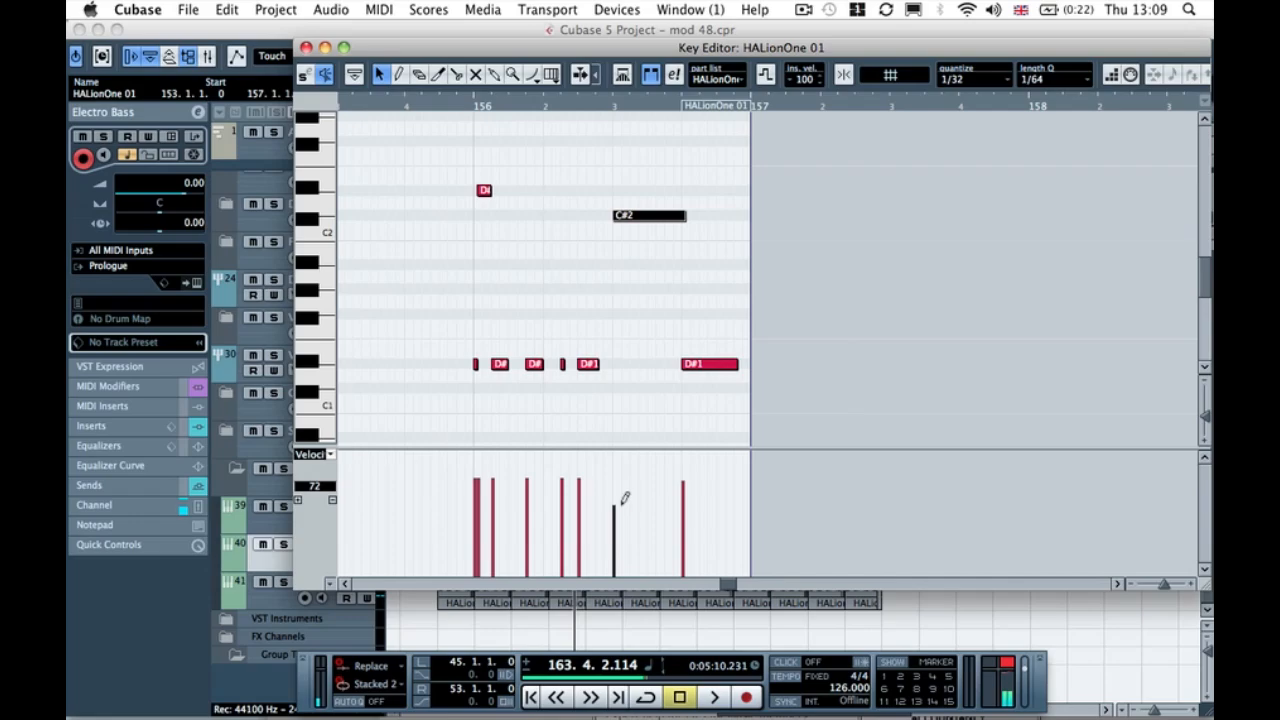
Step: Raise the velocity of the final D#1 note in bar 156 and replay the phrase from just before the bar
left_click(463, 104)
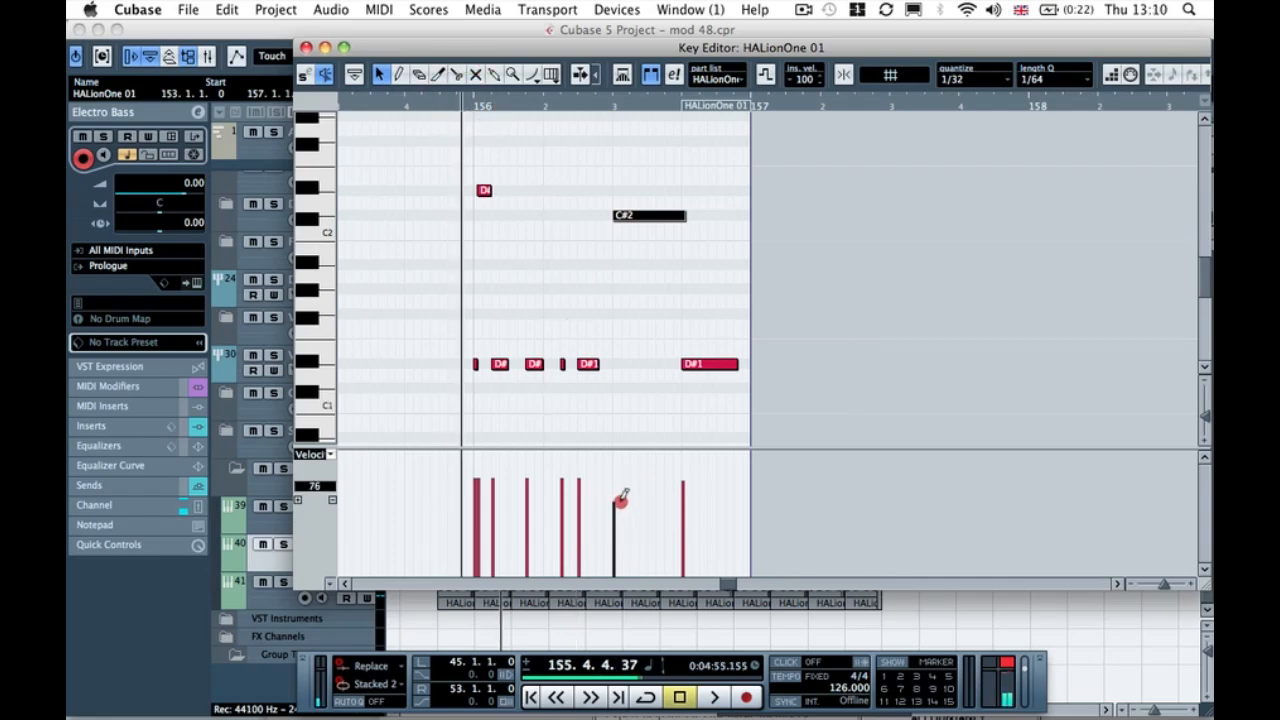
left_click(690, 476)
key("space")
left_click(440, 100)
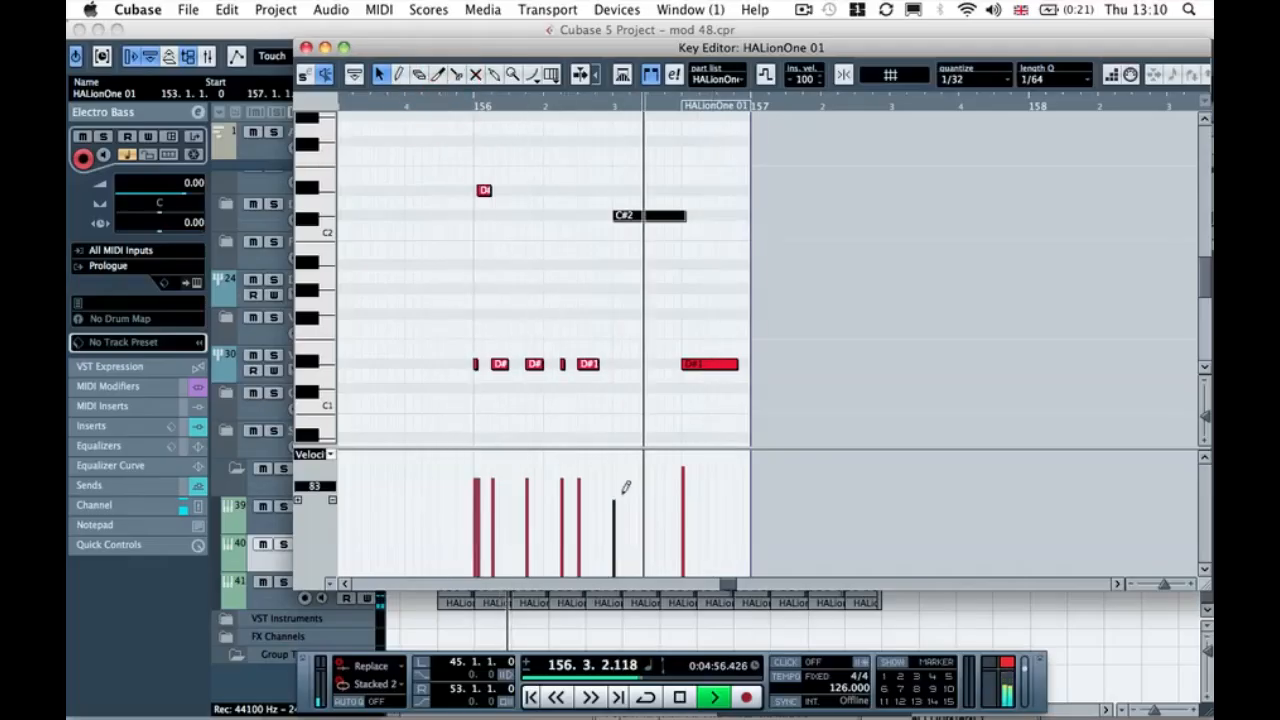
Step: Fine-tune the C#2 note's velocity in bar 156 to about 71 while replaying the bar
left_click(614, 513)
left_click(464, 104)
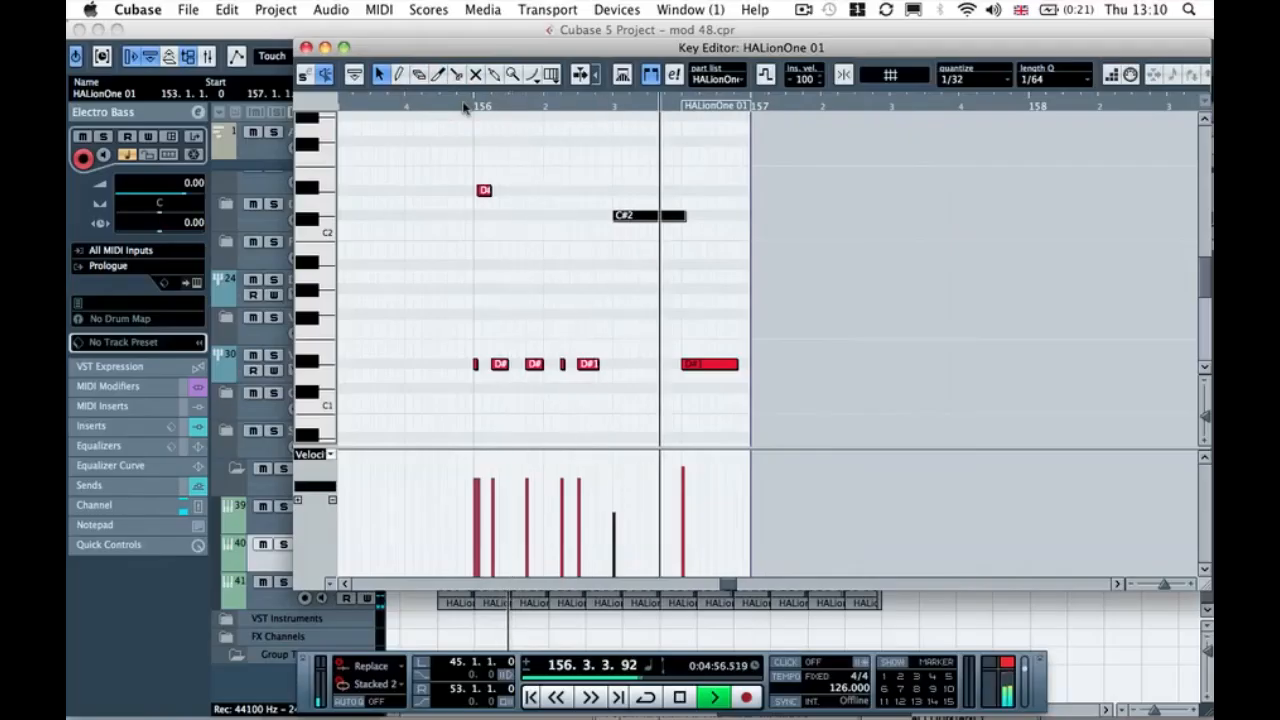
left_click(620, 506)
left_click(474, 104)
left_click(614, 510)
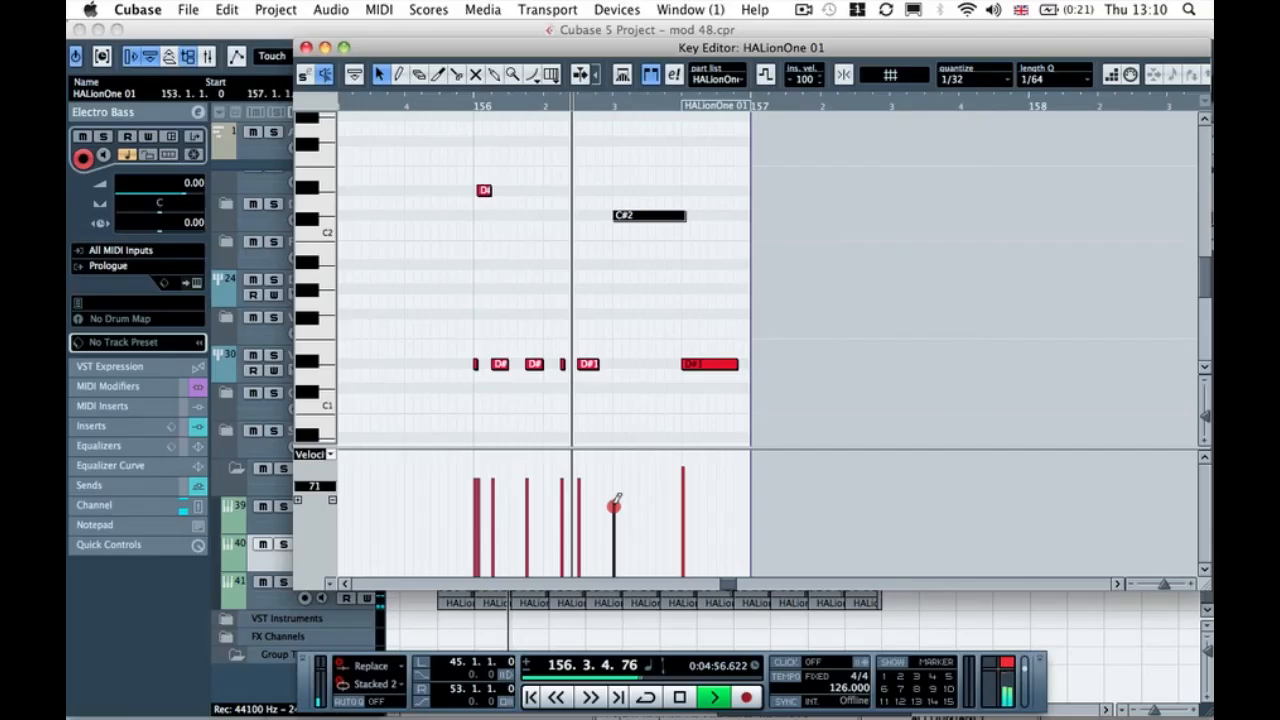
Step: Replay bar 156 to check the note velocities, stop playback, and close the editor
left_click(540, 104)
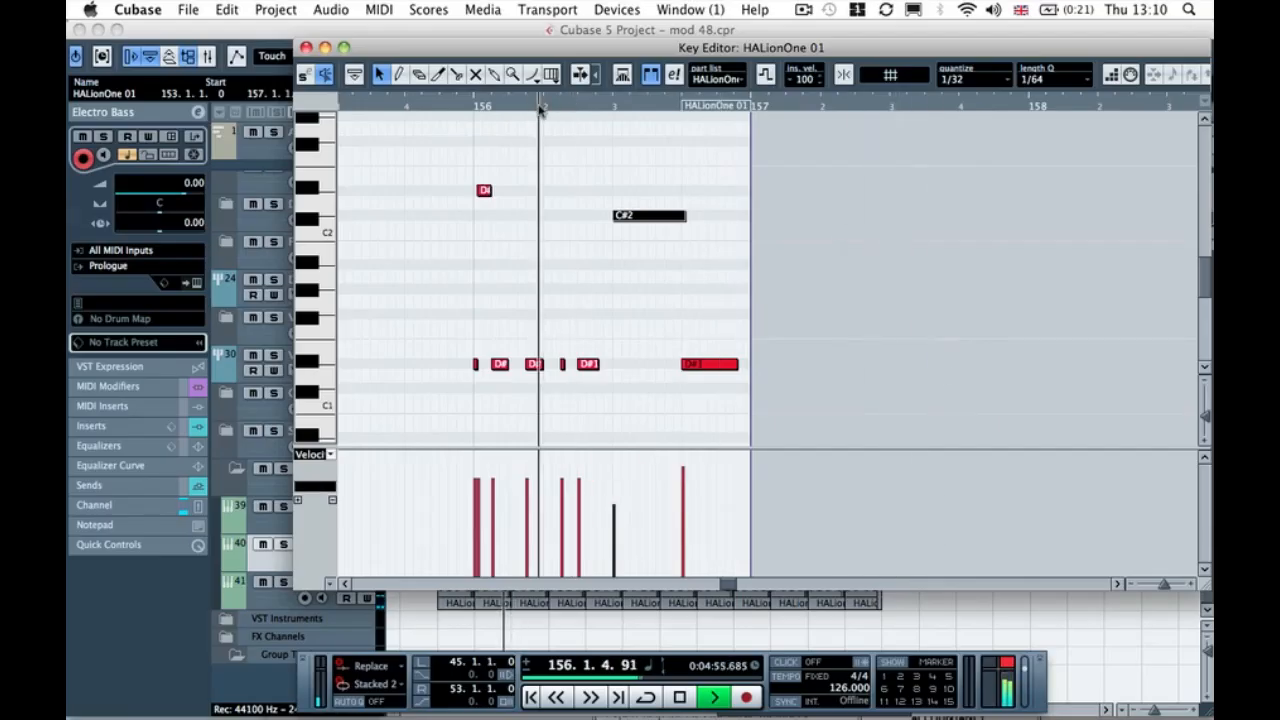
left_click(473, 104)
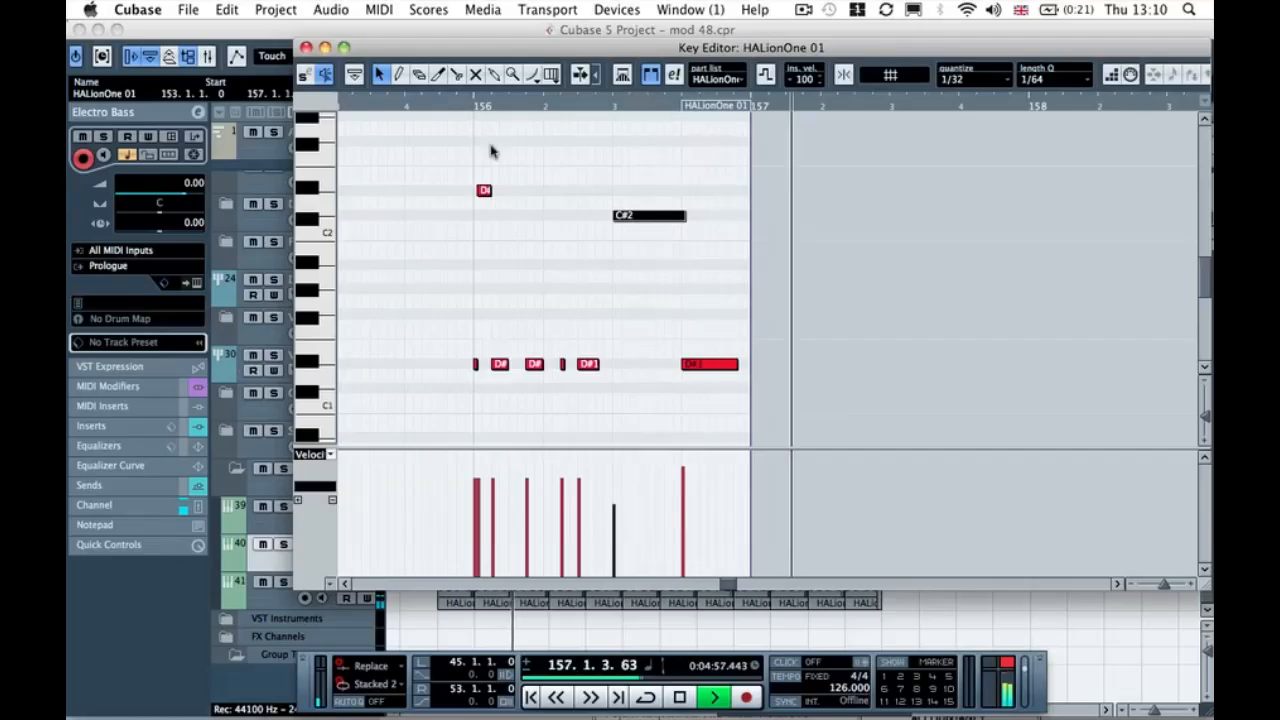
key("space")
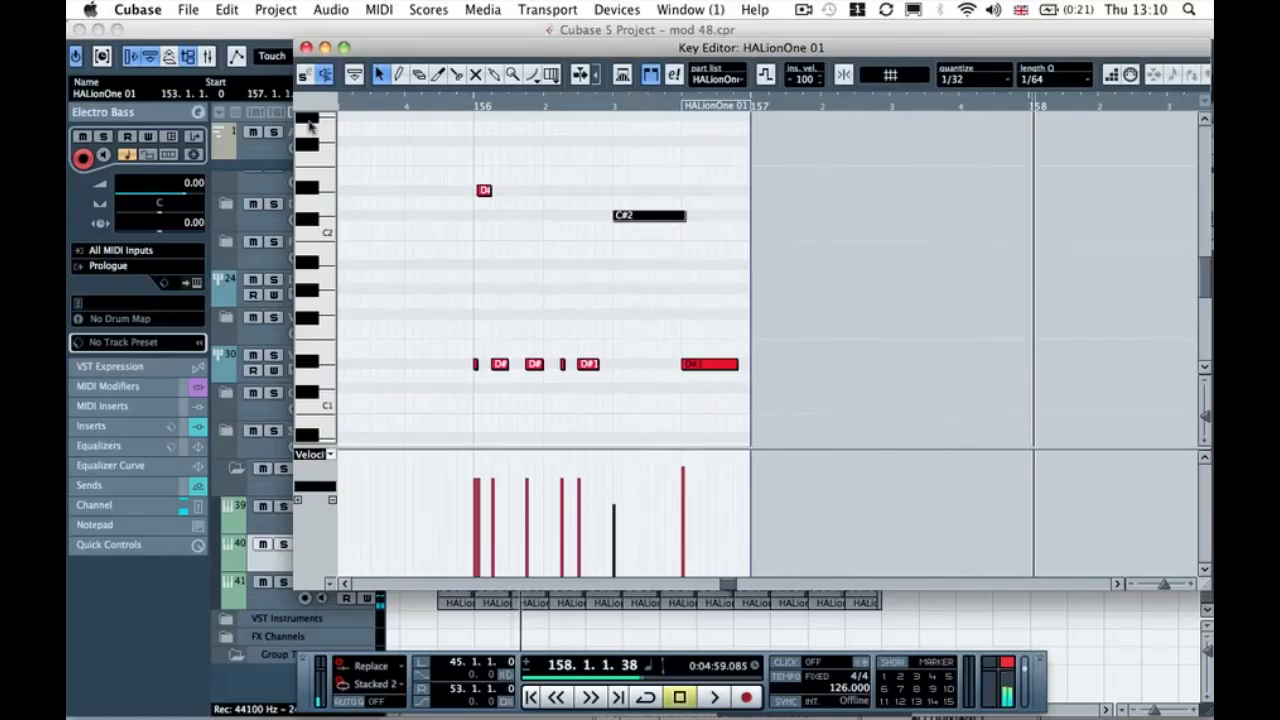
left_click(305, 47)
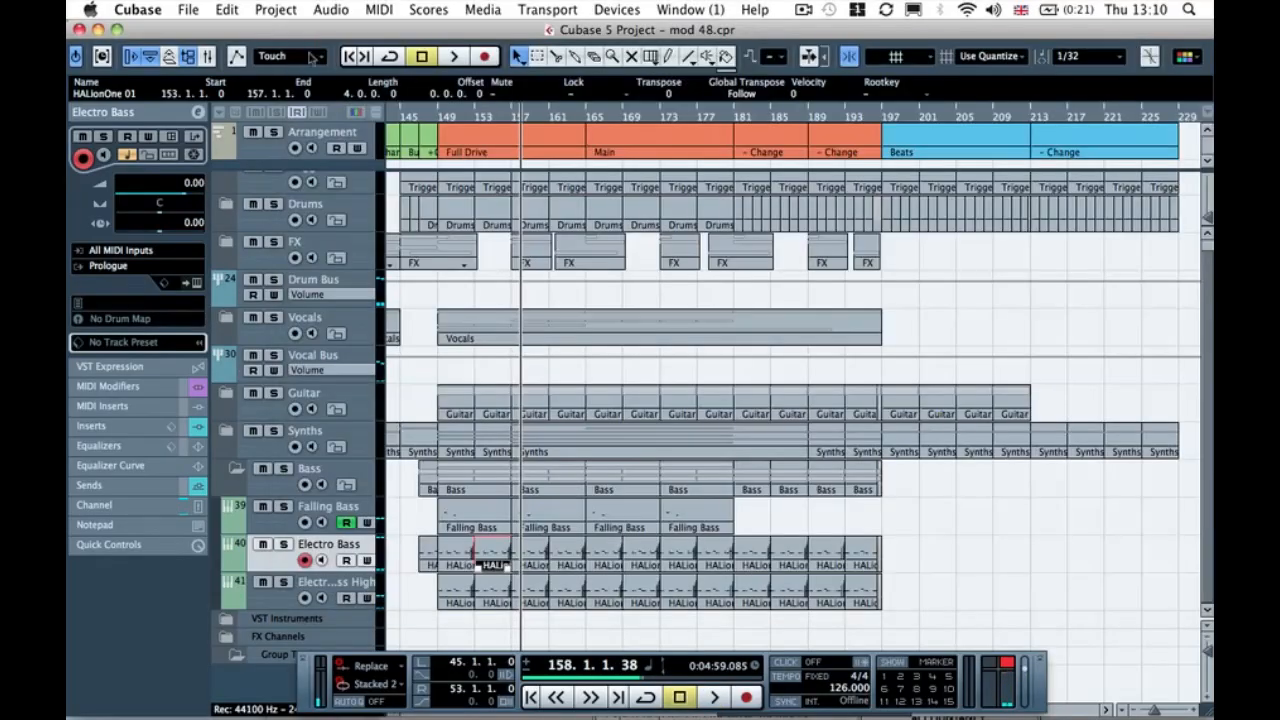
Step: Replace the Electro Bass parts from bar 157 up to bar 181 with copies of the bar 153 part
left_click(518, 557)
key("Delete")
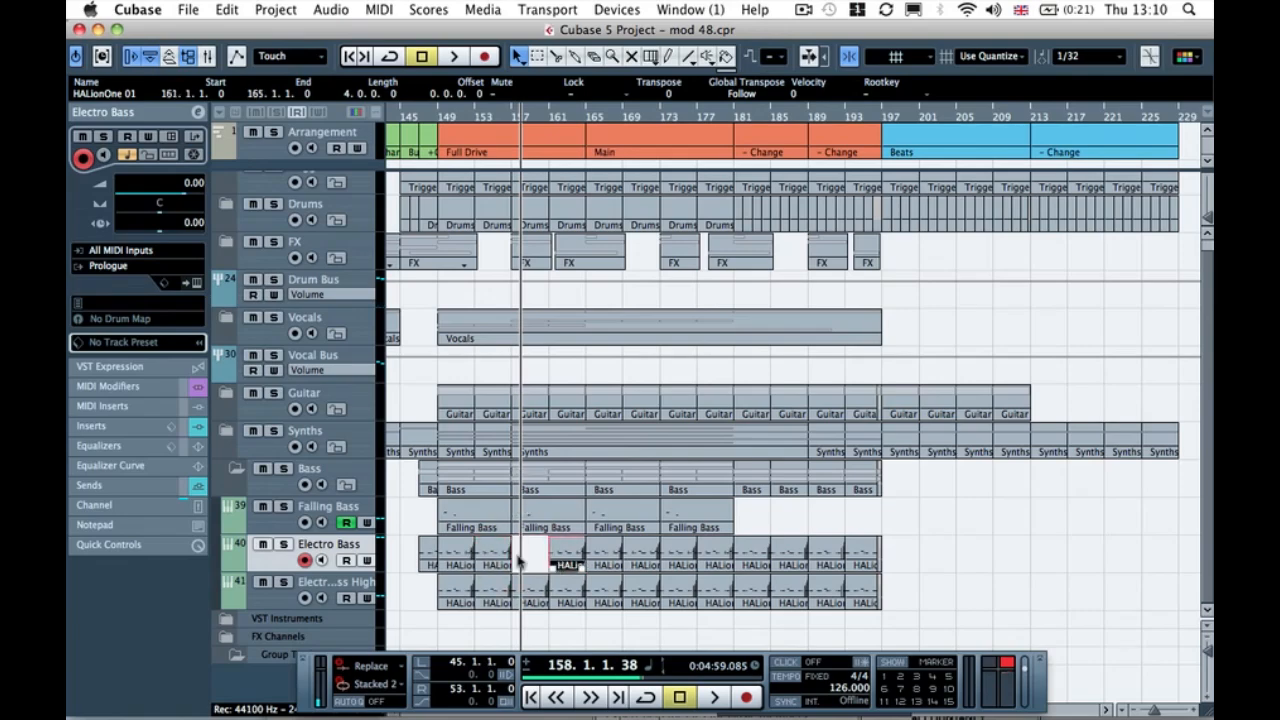
left_click_drag(537, 563, 732, 553)
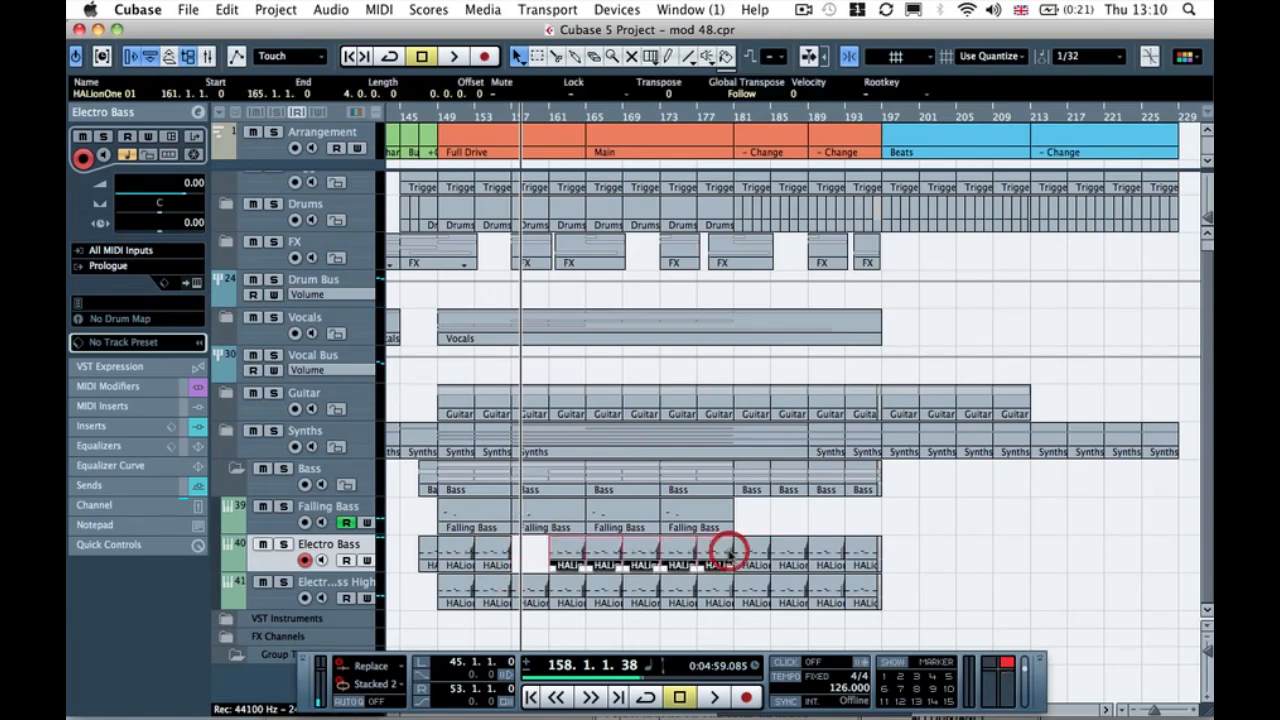
key("Delete")
left_click(509, 563)
left_click_drag(510, 566, 714, 552)
Step: Check the notes in the bar 149 Electro Bass part, close the editor, and delete that part
double_click(460, 560)
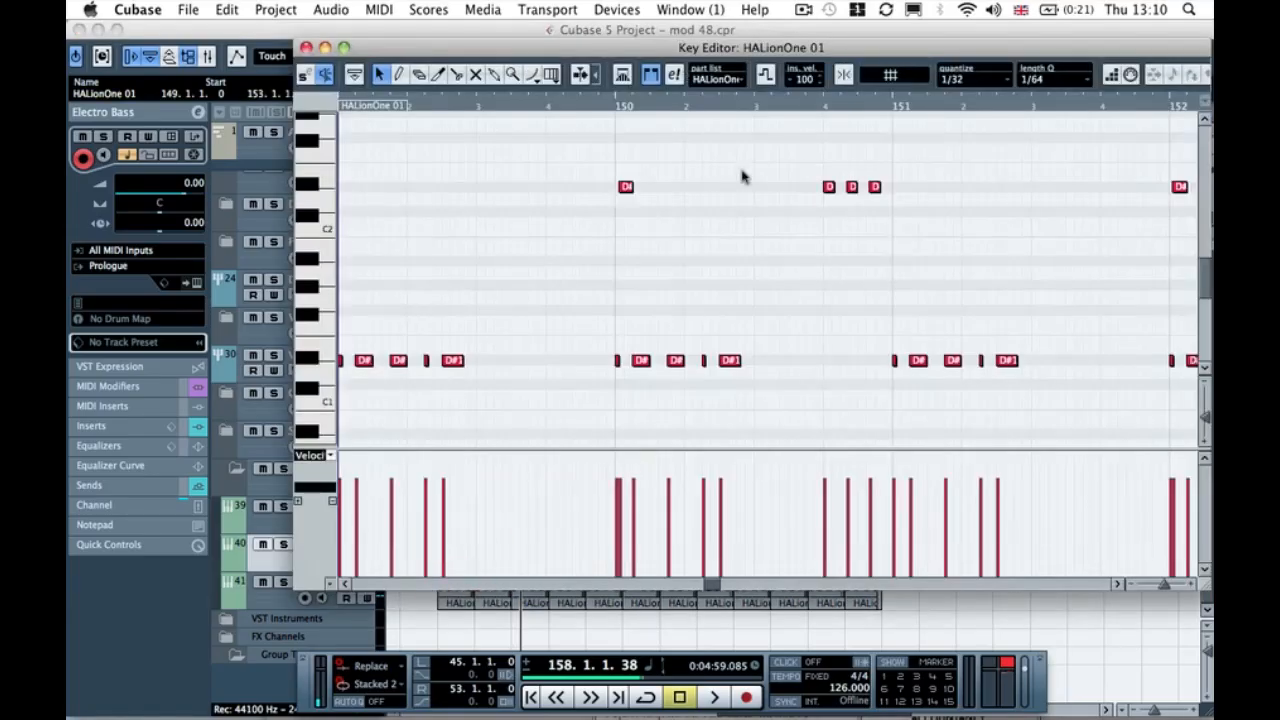
scroll(636, 220, "right", 5)
left_click(306, 47)
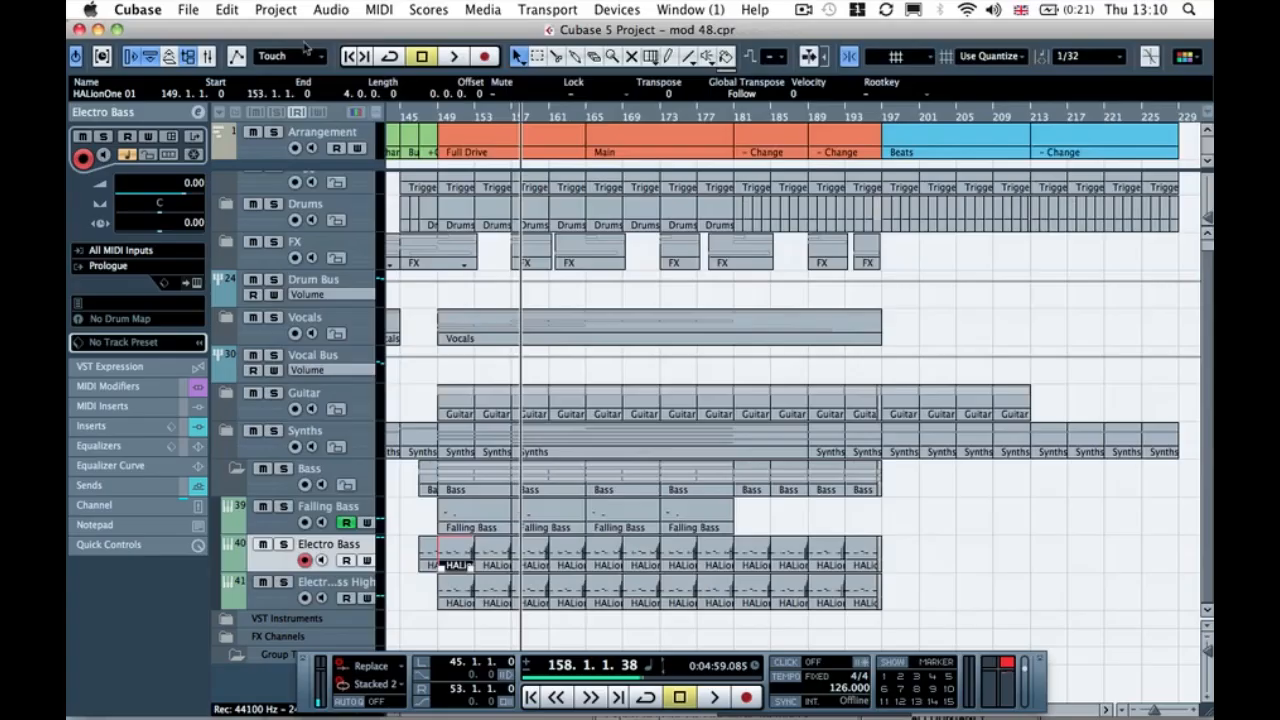
mouse_move(457, 556)
left_mouse_down()
mouse_move(492, 566)
mouse_move(454, 556)
left_mouse_up()
key("Delete")
Step: Set the quantize value to 1/1 and copy the bar 153 Electro Bass part to bar 149
left_click(1058, 63)
left_click(1075, 70)
left_click_drag(492, 546, 446, 557)
left_click(815, 508)
Step: Open the bar 93 Electro Bass part and lower the velocity of the C#2 note in bar 96 into the 70s
scroll(815, 508, "left", 5)
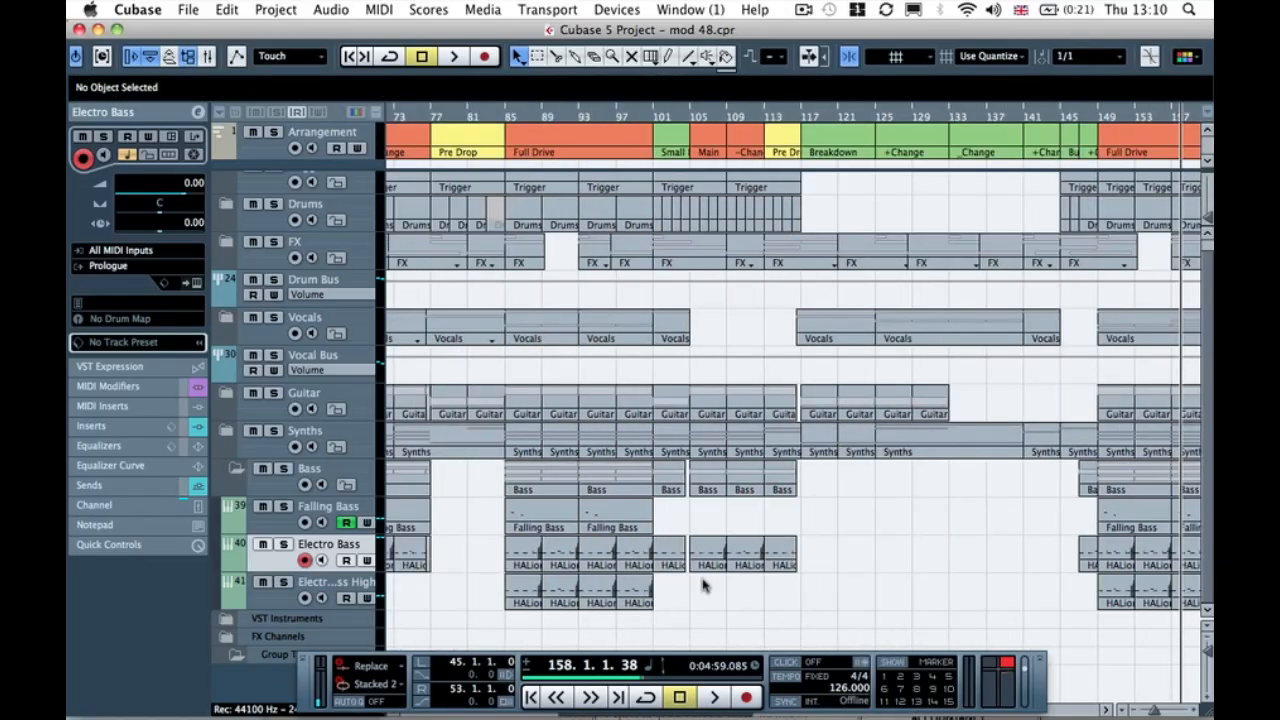
left_click(572, 553)
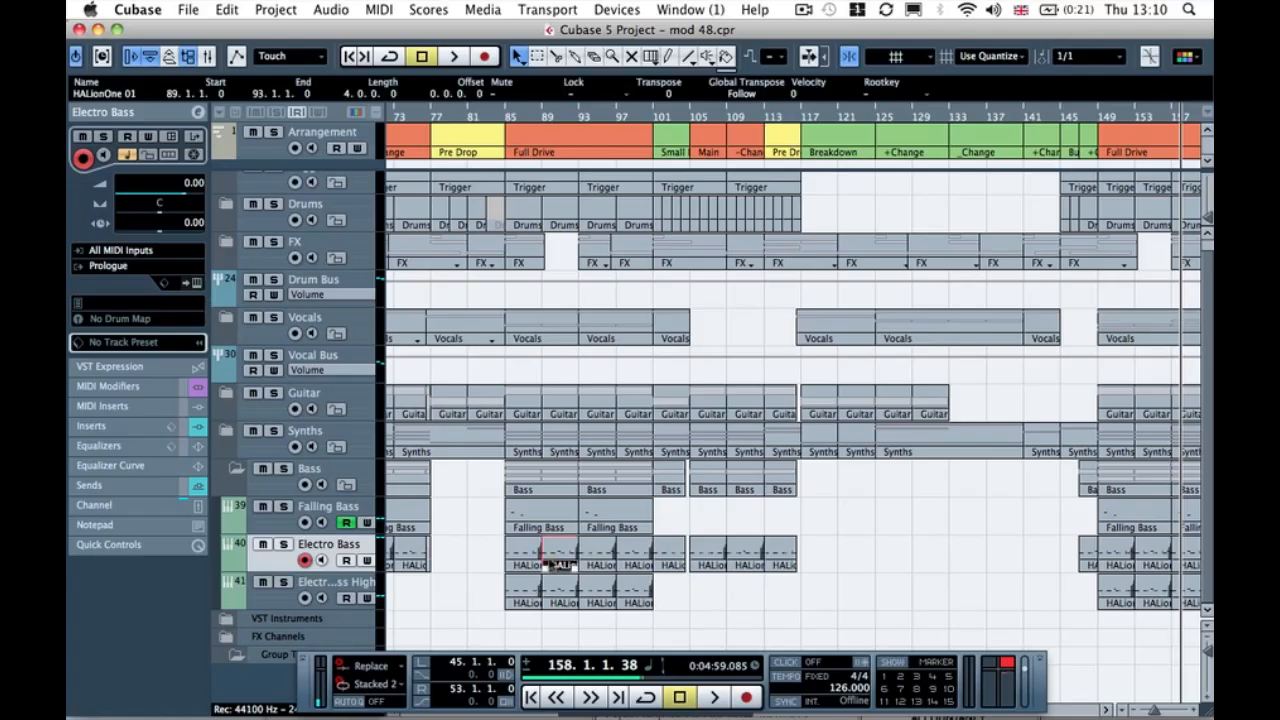
double_click(586, 557)
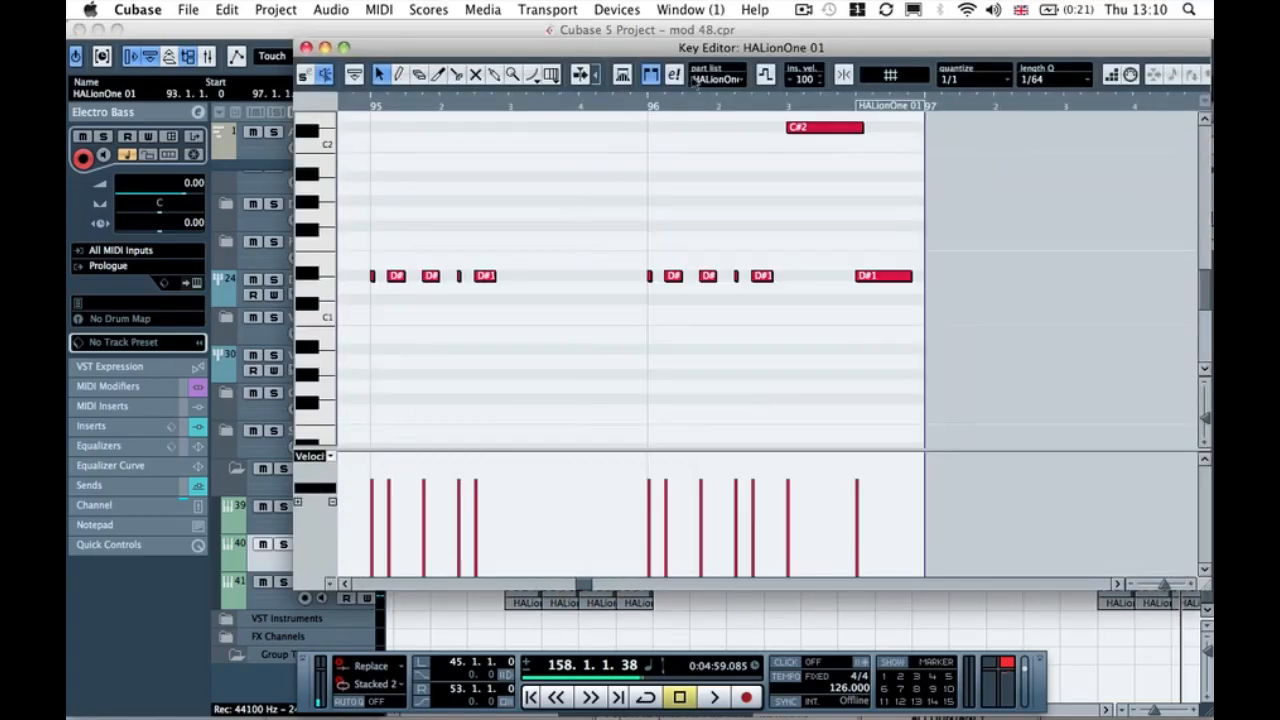
left_click(806, 128)
scroll(700, 200, "up", 2)
left_click(399, 75)
left_click_drag(789, 500, 804, 502)
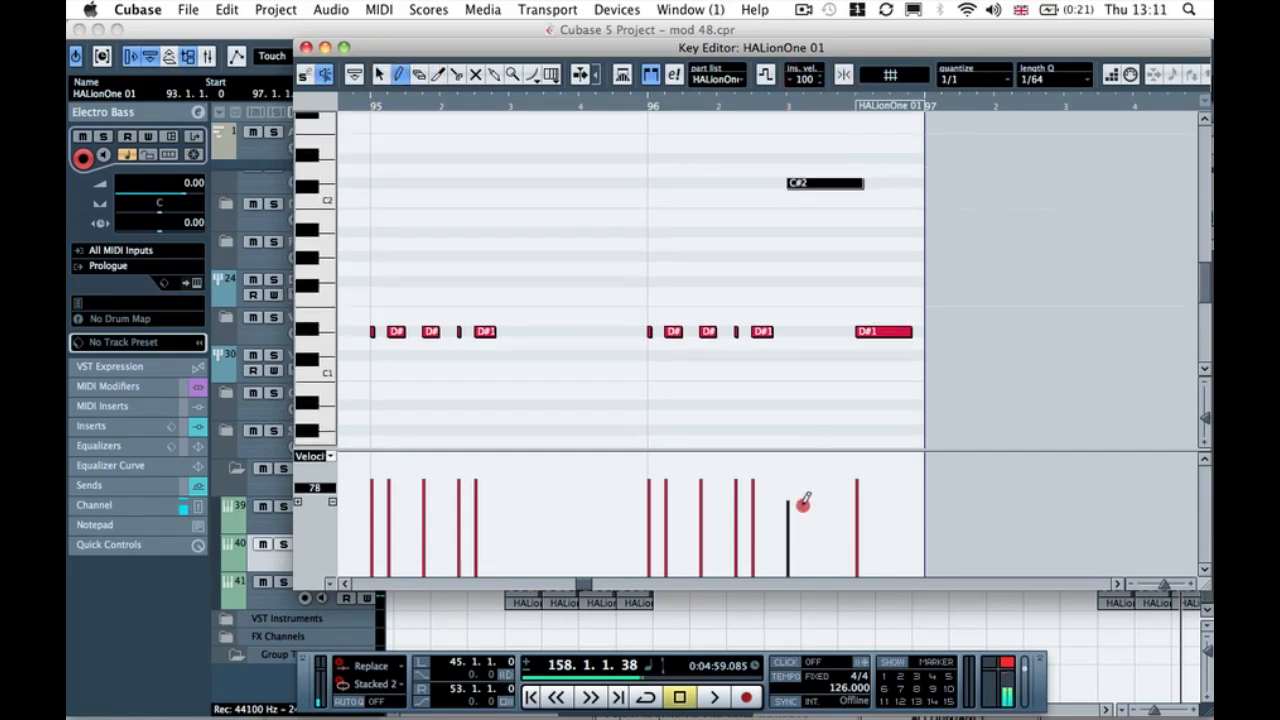
Step: Play the end of the bar 93 part, raise the final D#1 note's velocity in bar 96, and replay it
left_click(634, 104)
key("space")
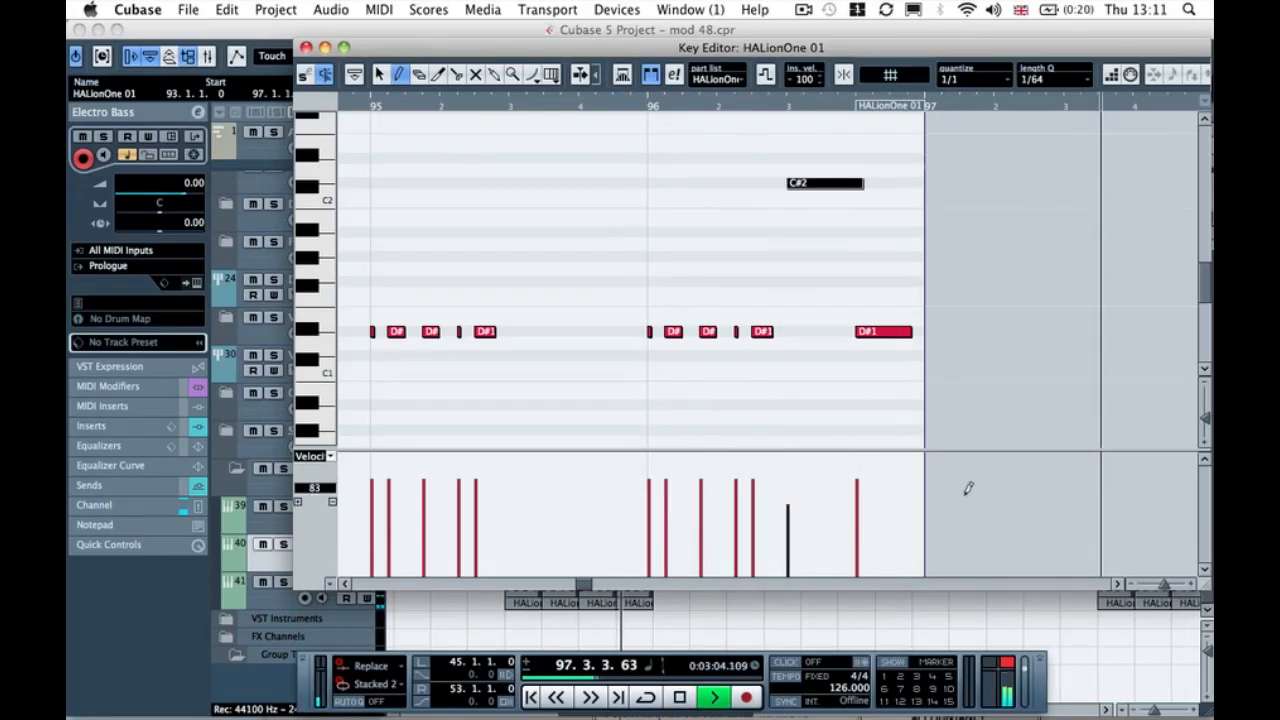
left_click(860, 467)
left_click(637, 107)
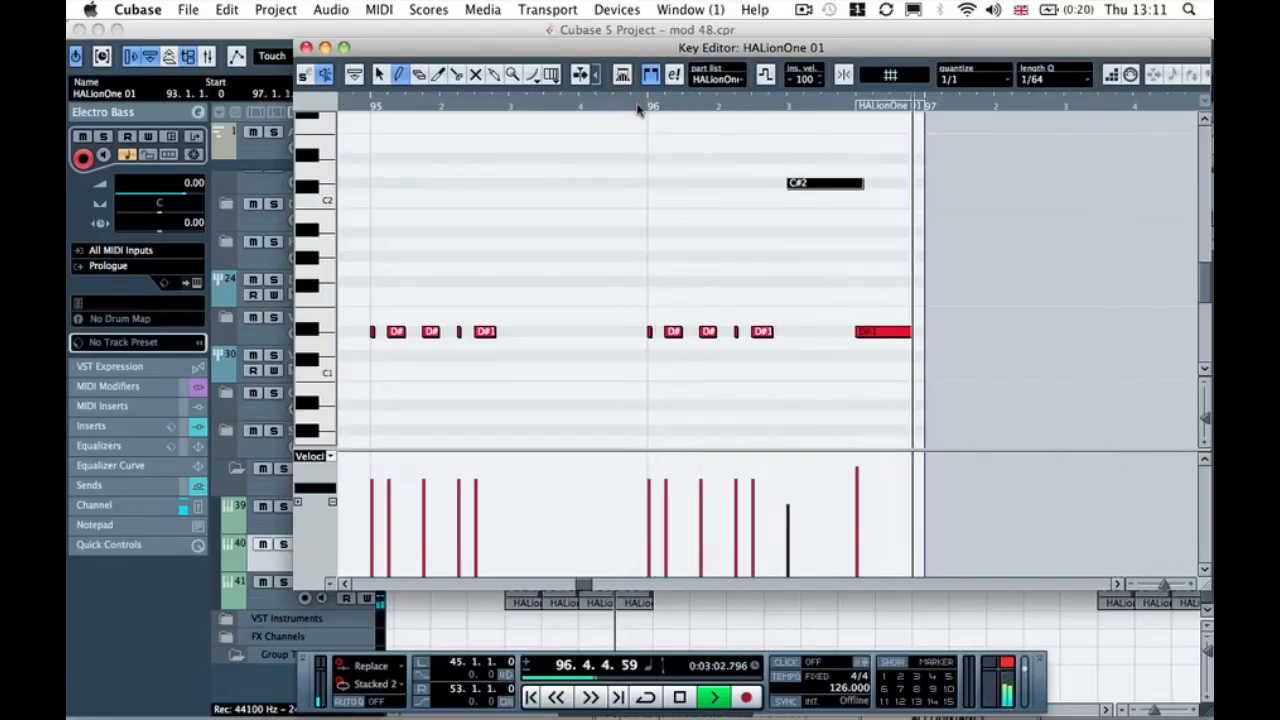
Step: Close the editor, stop playback, and collapse the Bass folder track
left_click(306, 47)
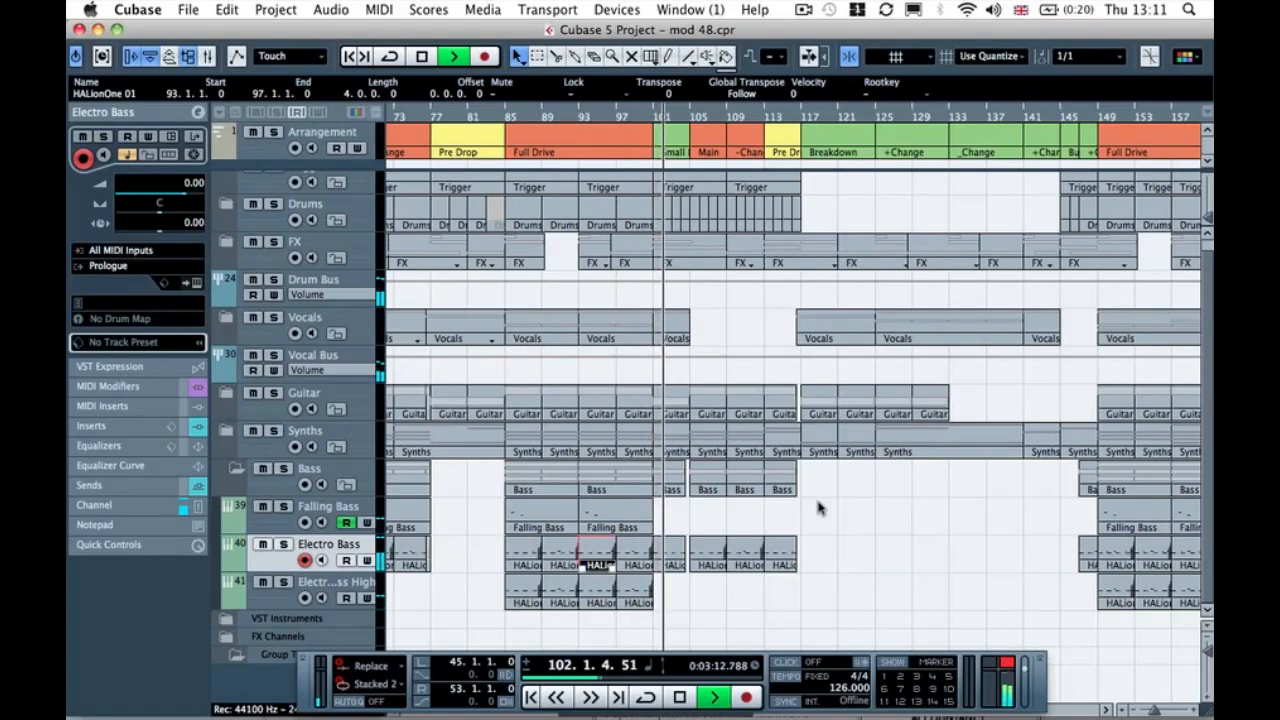
key("space")
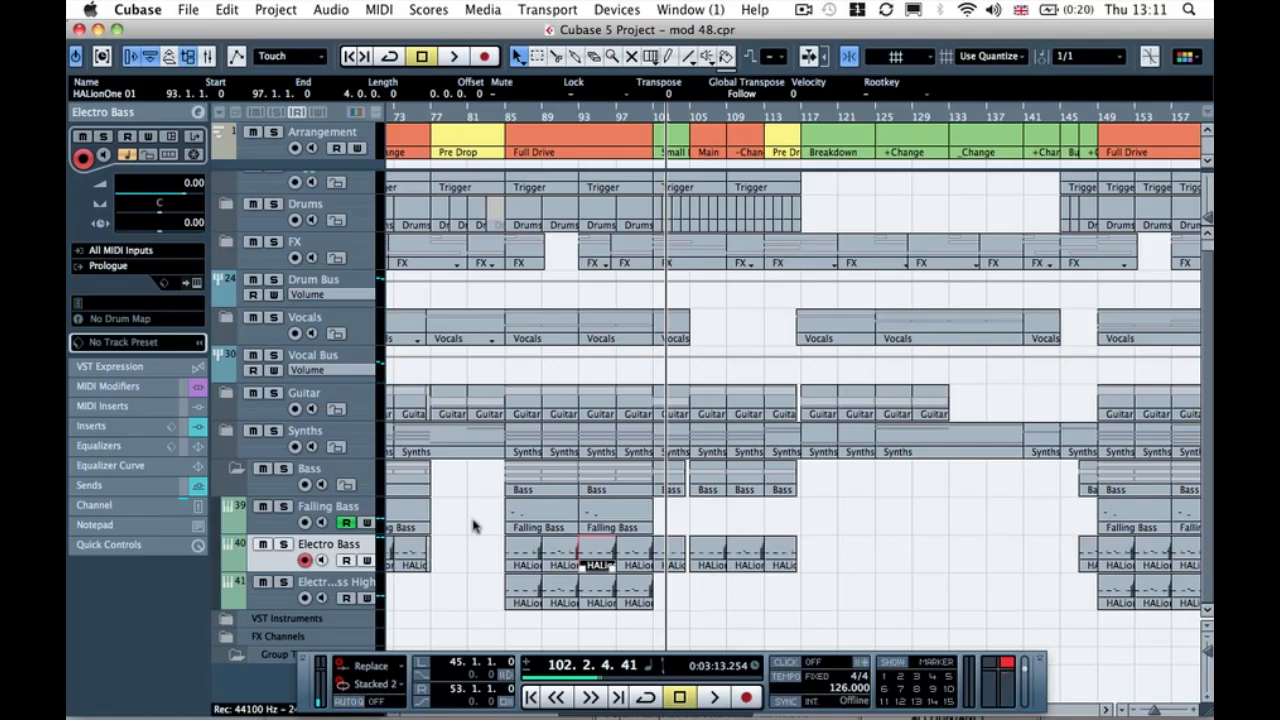
left_click(240, 470)
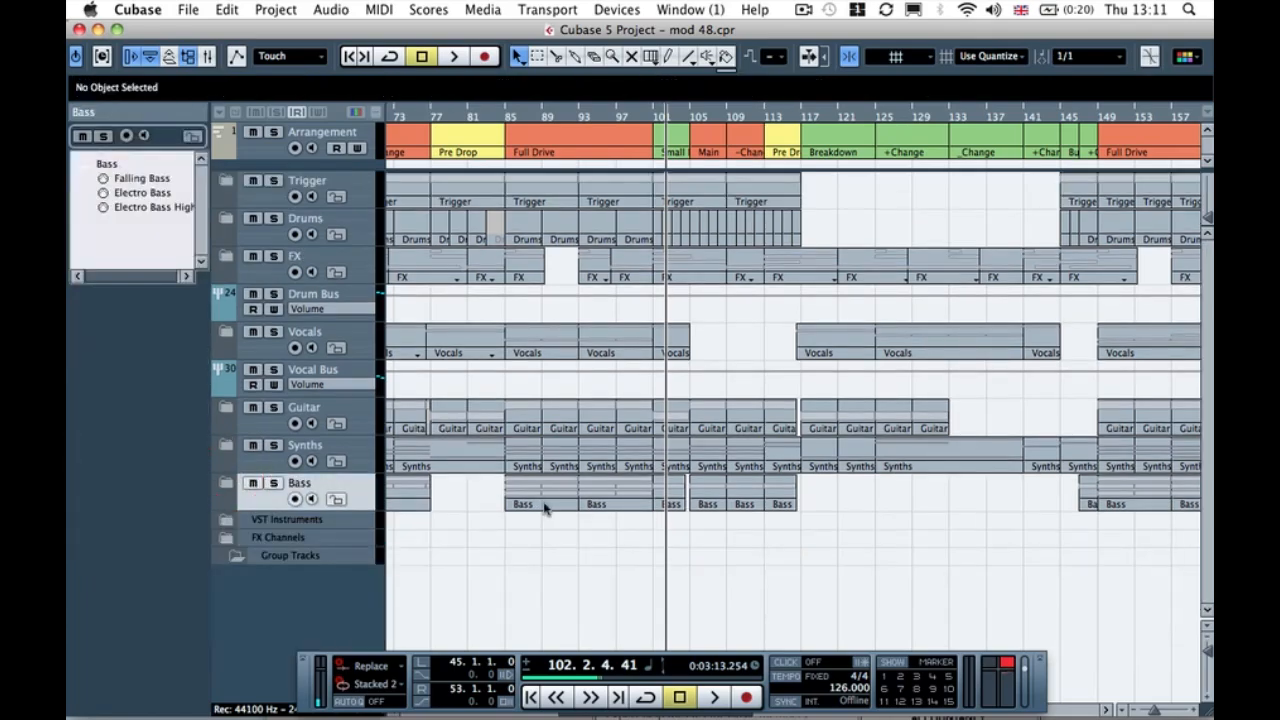